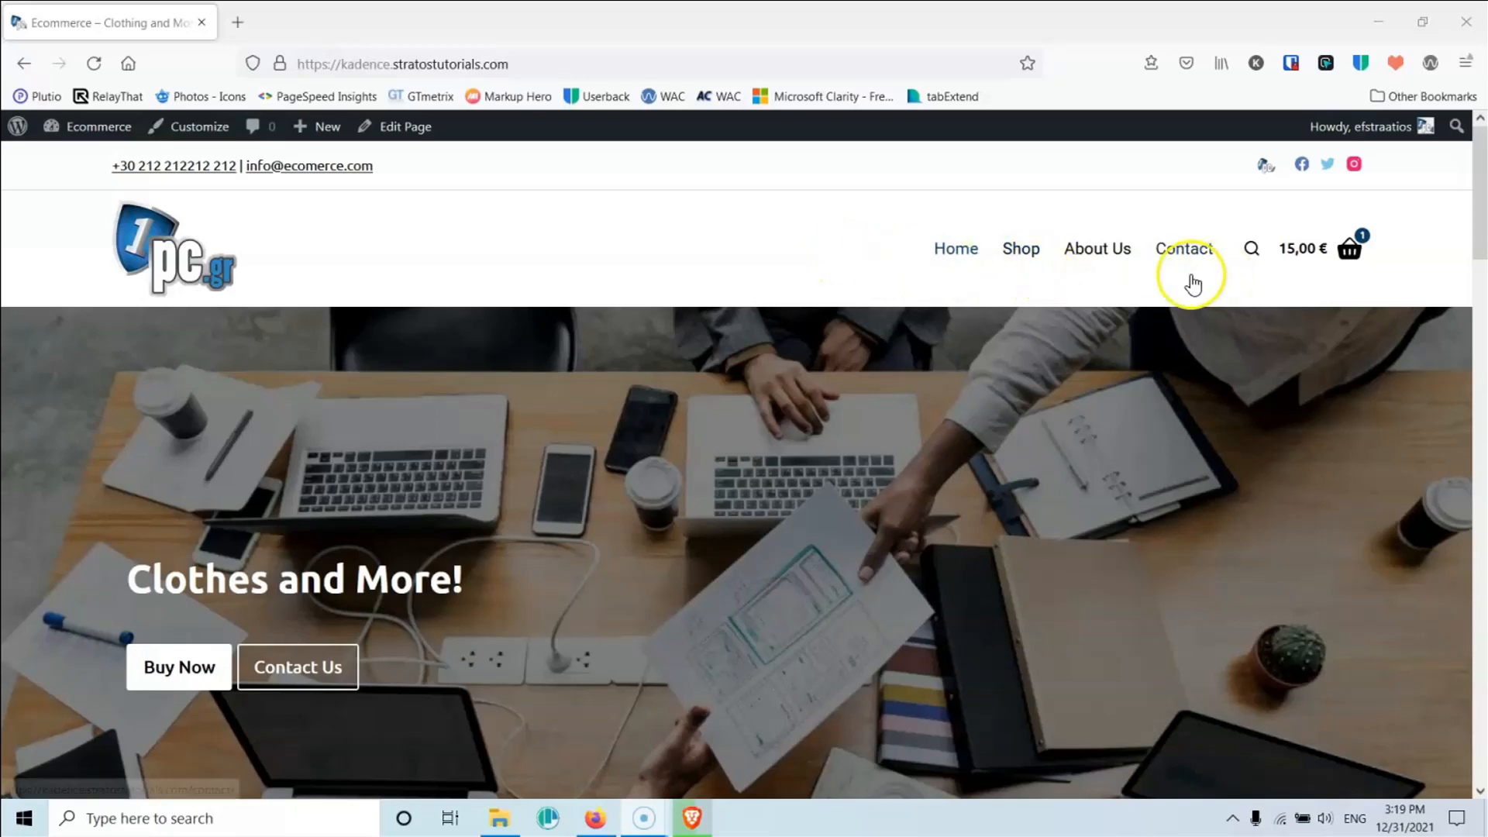
Step: Browse the store homepage, then open the Shop page
{"action": "mouse_move", "coordinate": [1344, 264]}
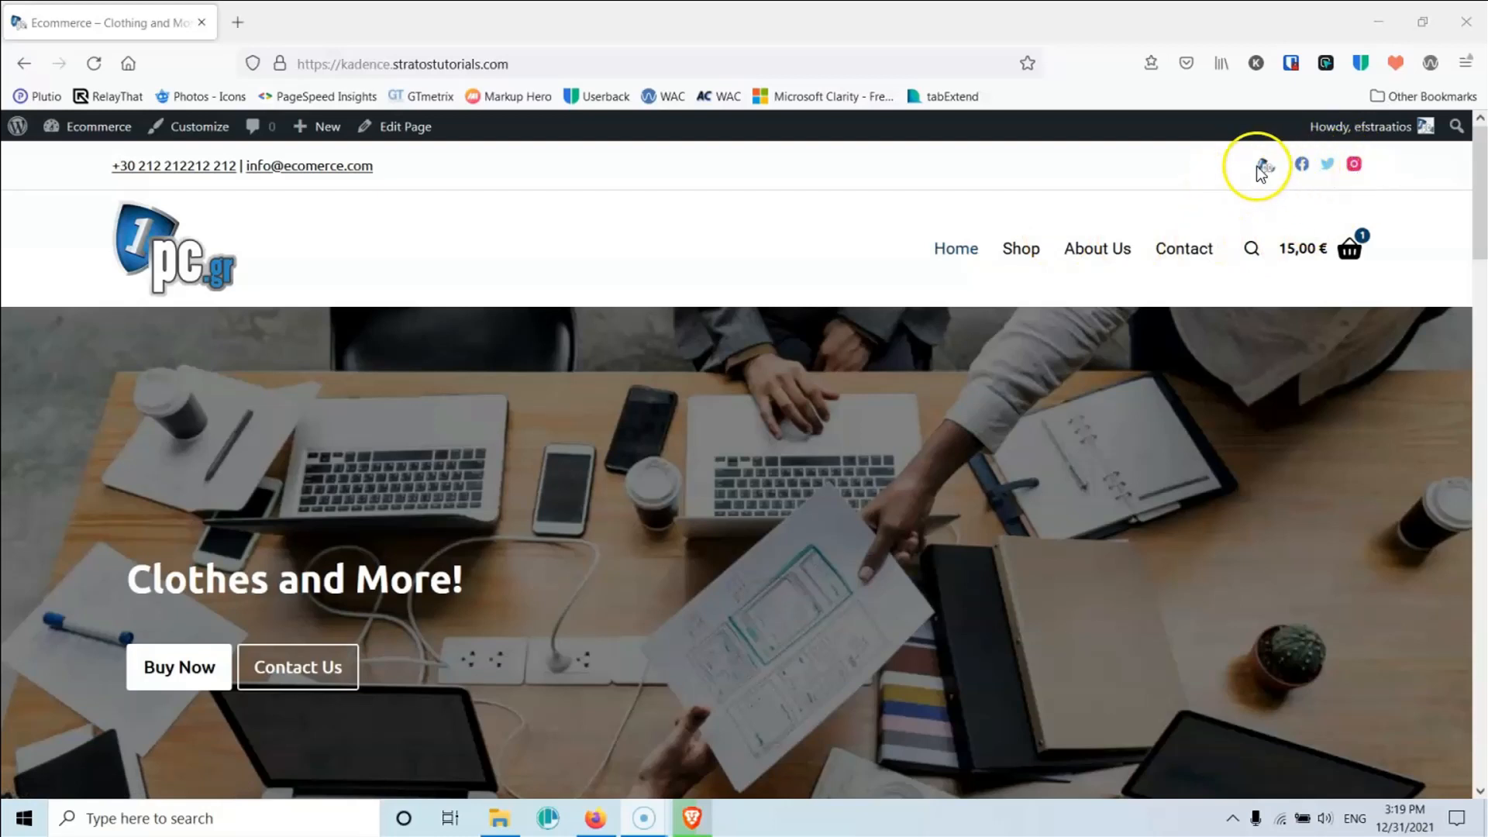
{"action": "scroll", "coordinate": [751, 391], "scroll_direction": "down", "scroll_amount": 10}
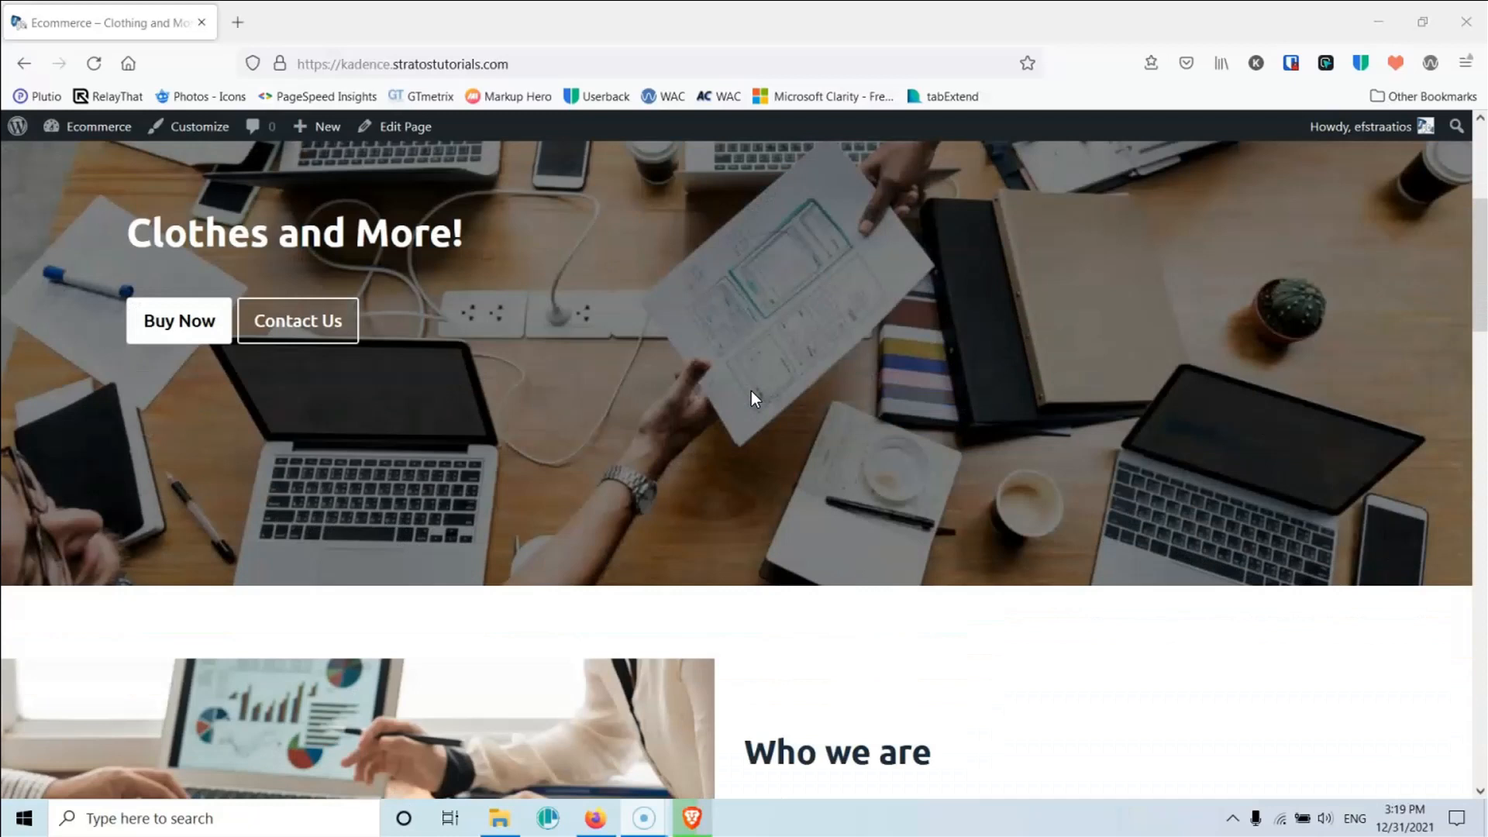
{"action": "scroll", "coordinate": [809, 411], "scroll_direction": "down", "scroll_amount": 4}
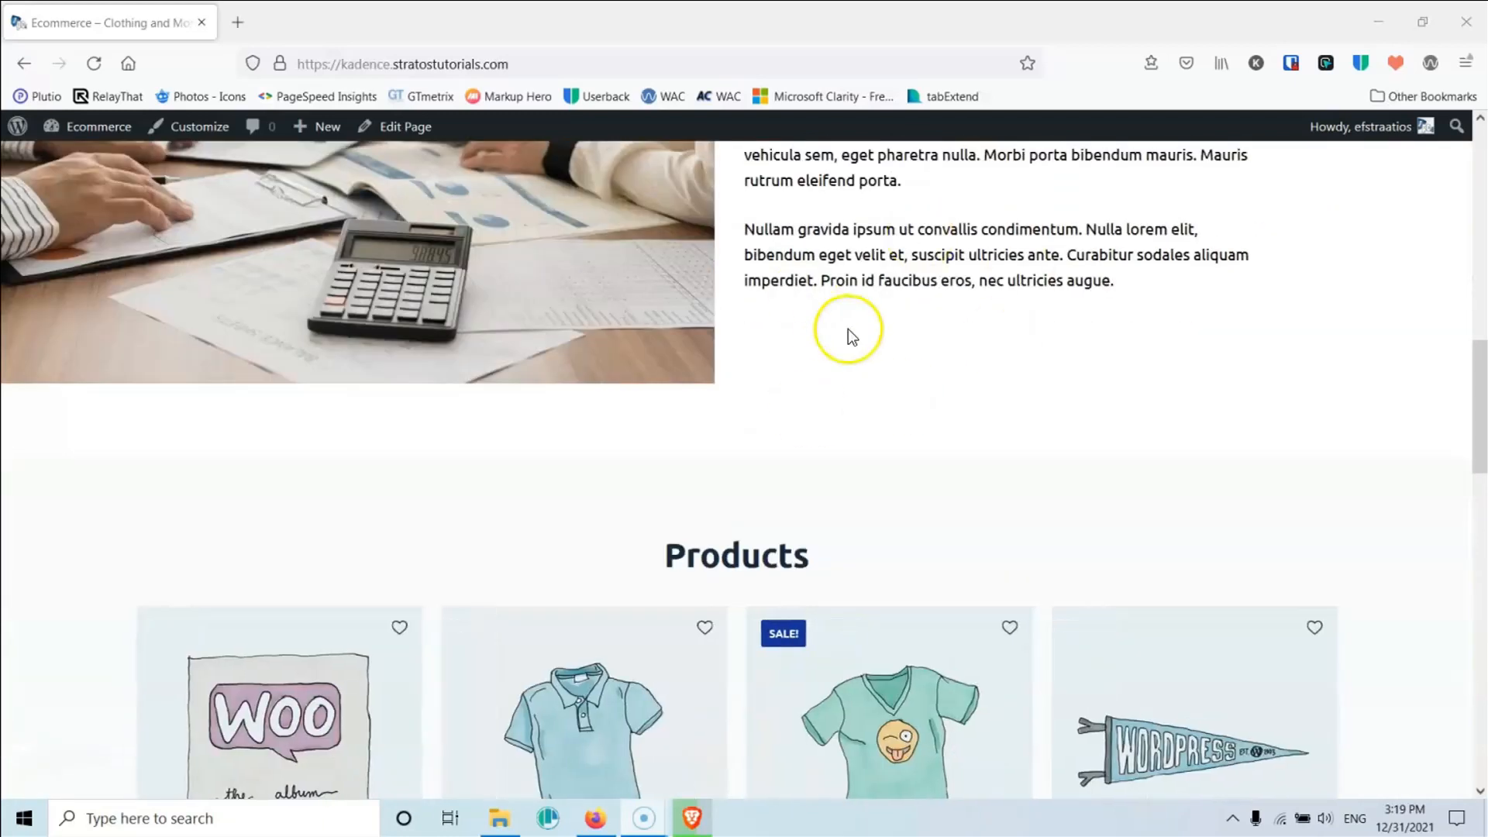
{"action": "scroll", "coordinate": [848, 329], "scroll_direction": "down", "scroll_amount": 10}
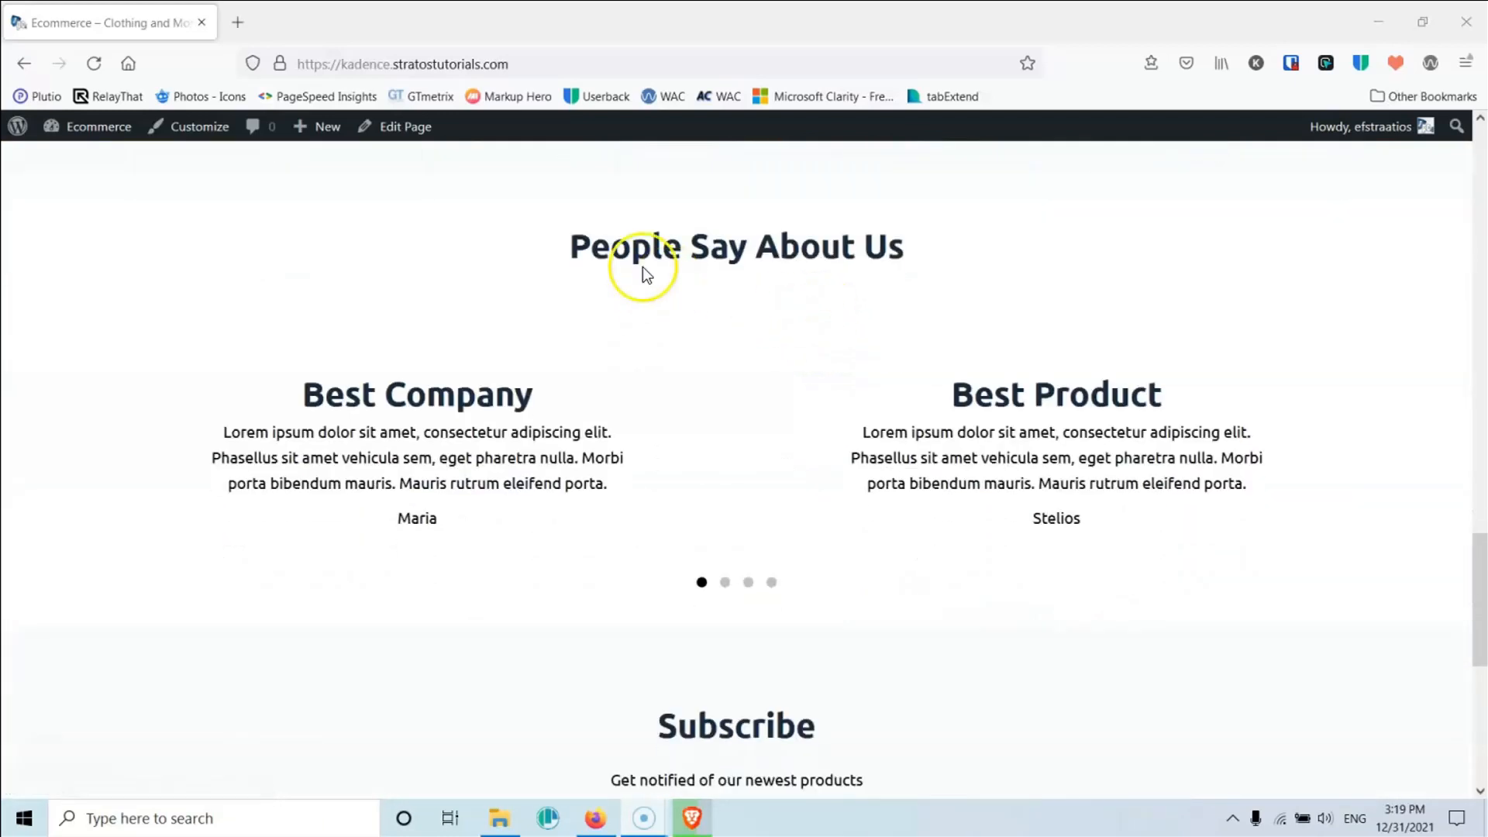
{"action": "scroll", "coordinate": [813, 365], "scroll_direction": "down", "scroll_amount": 4}
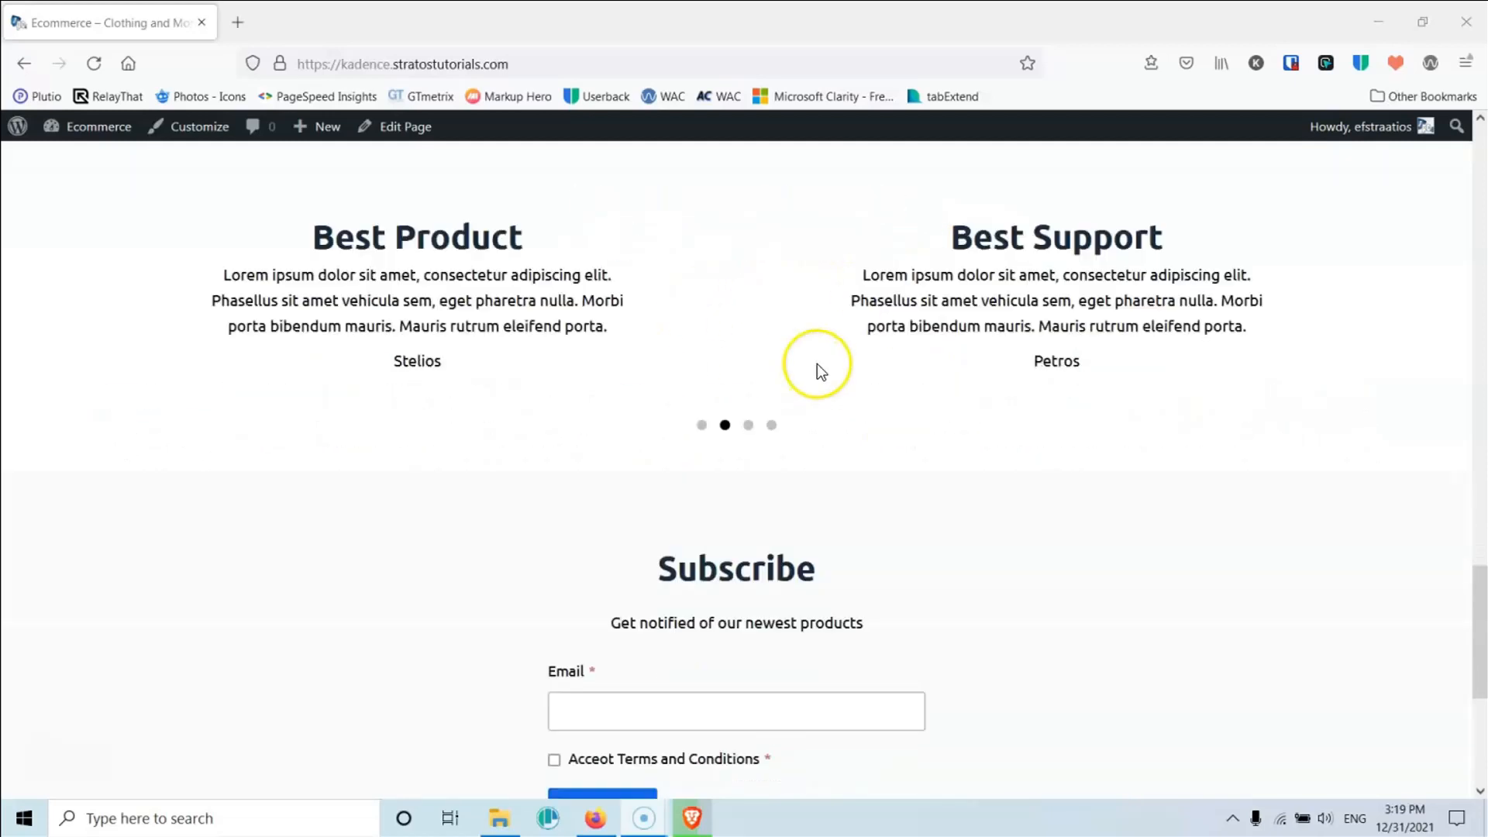
{"action": "scroll", "coordinate": [806, 455], "scroll_direction": "down", "scroll_amount": 3}
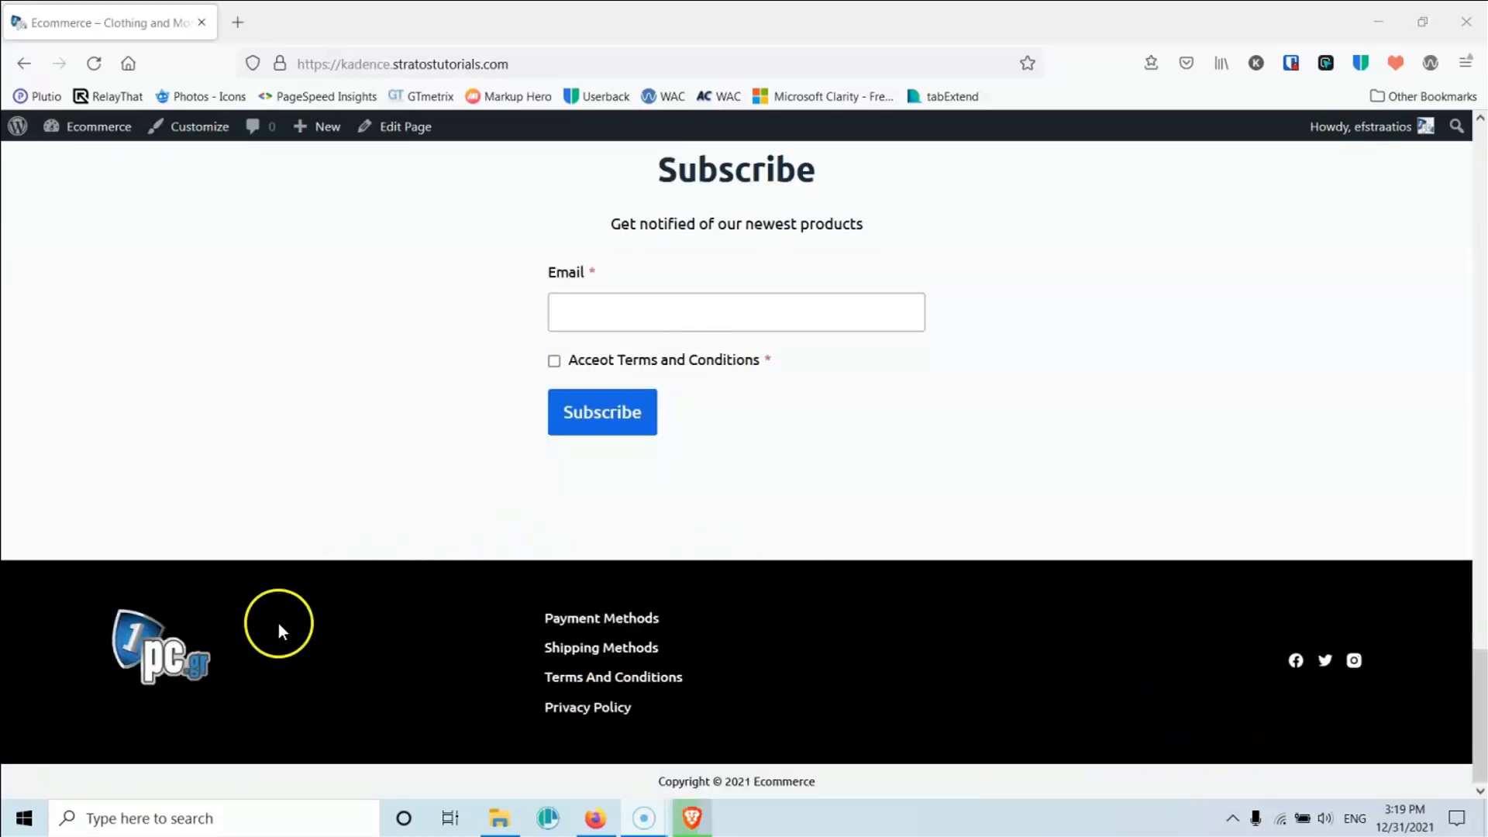
{"action": "scroll", "coordinate": [591, 648], "scroll_direction": "up", "scroll_amount": 20}
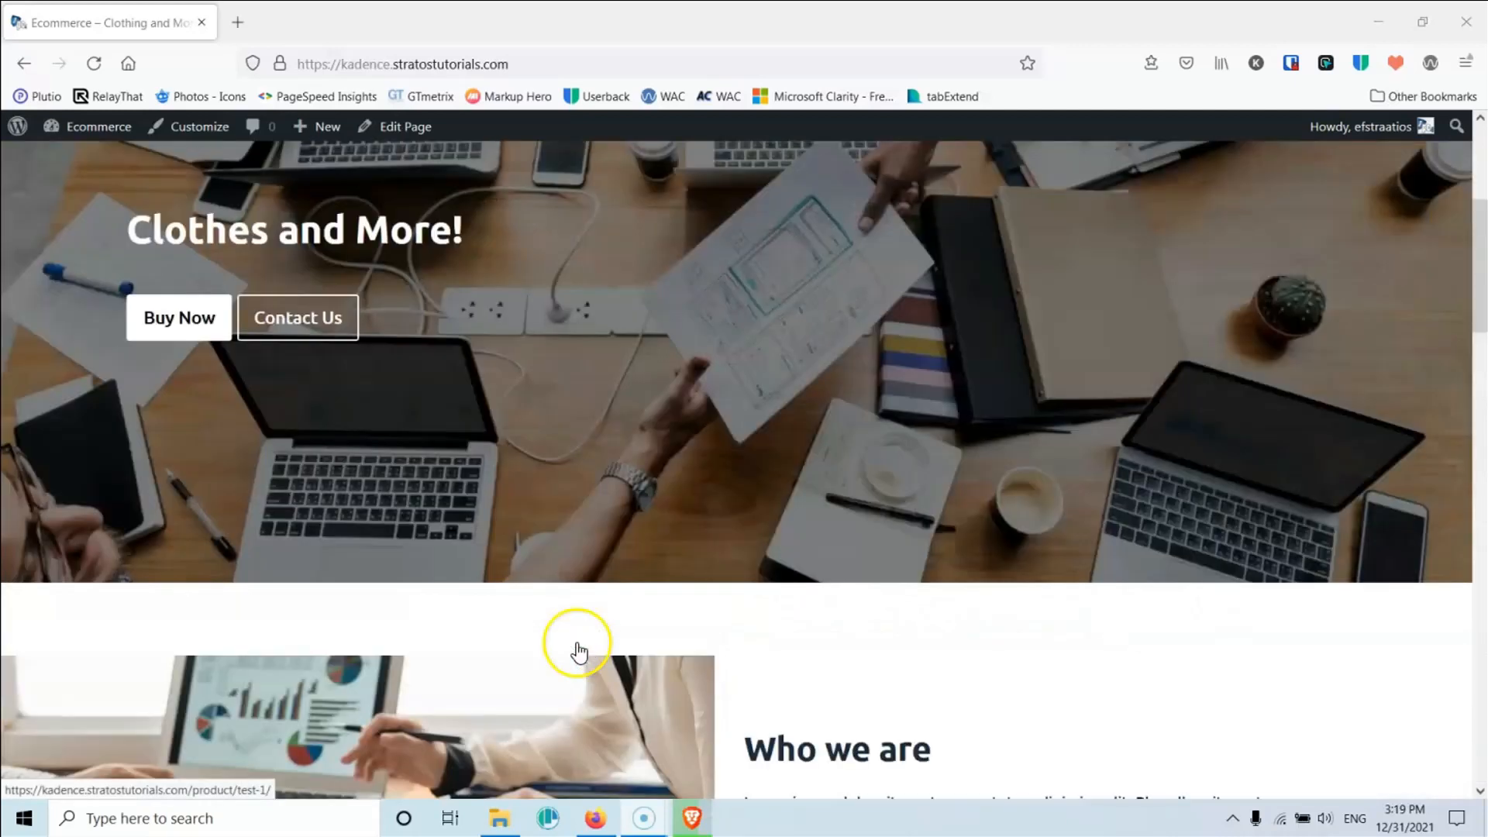
{"action": "left_click", "coordinate": [1010, 258]}
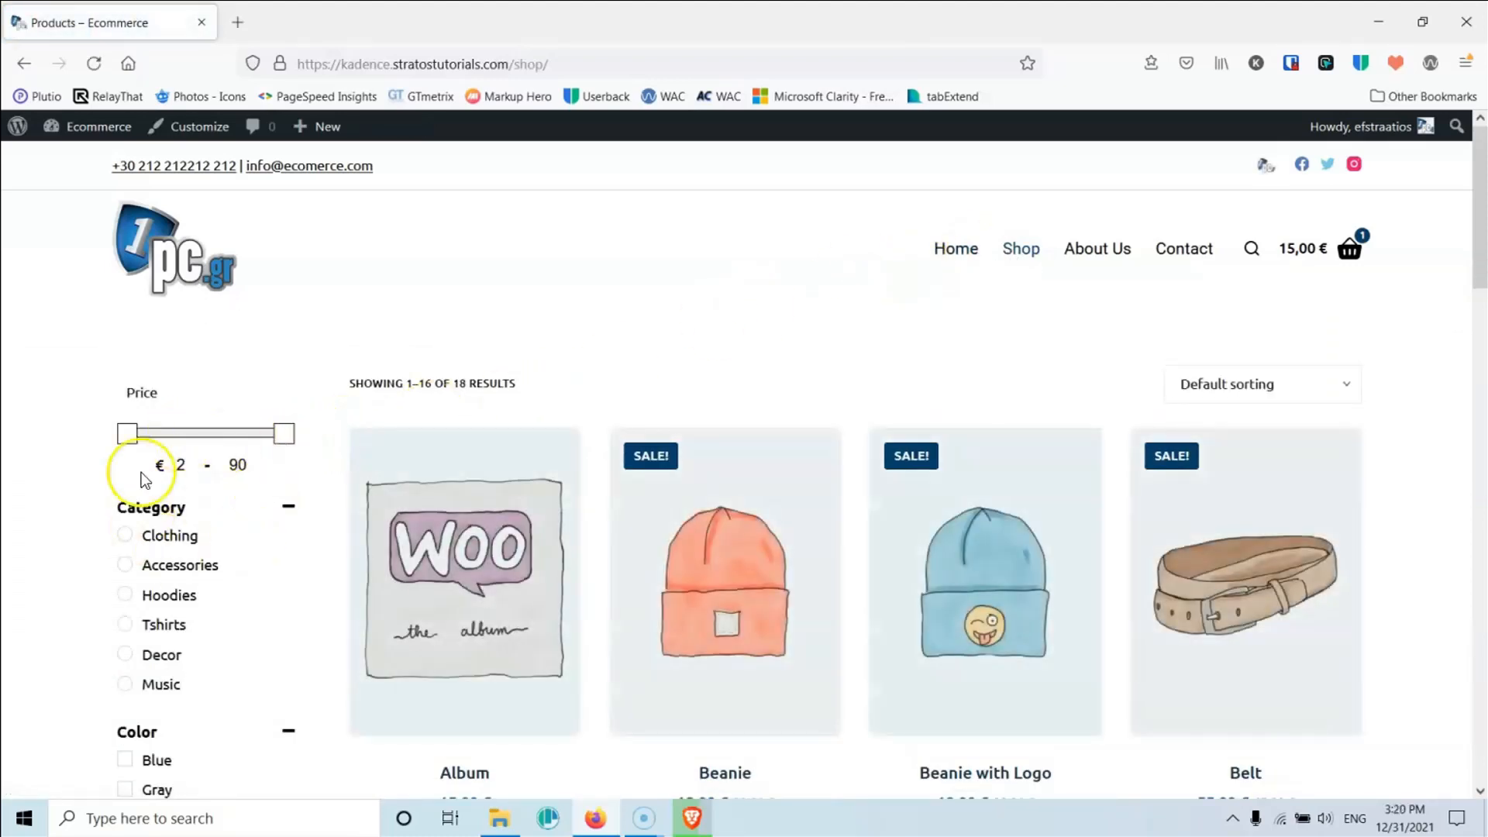
Step: Raise the Price filter's minimum to 36 €
{"action": "scroll", "coordinate": [177, 486], "scroll_direction": "down", "scroll_amount": 3}
{"action": "scroll", "coordinate": [176, 486], "scroll_direction": "down", "scroll_amount": 4}
{"action": "scroll", "coordinate": [173, 488], "scroll_direction": "up", "scroll_amount": 5}
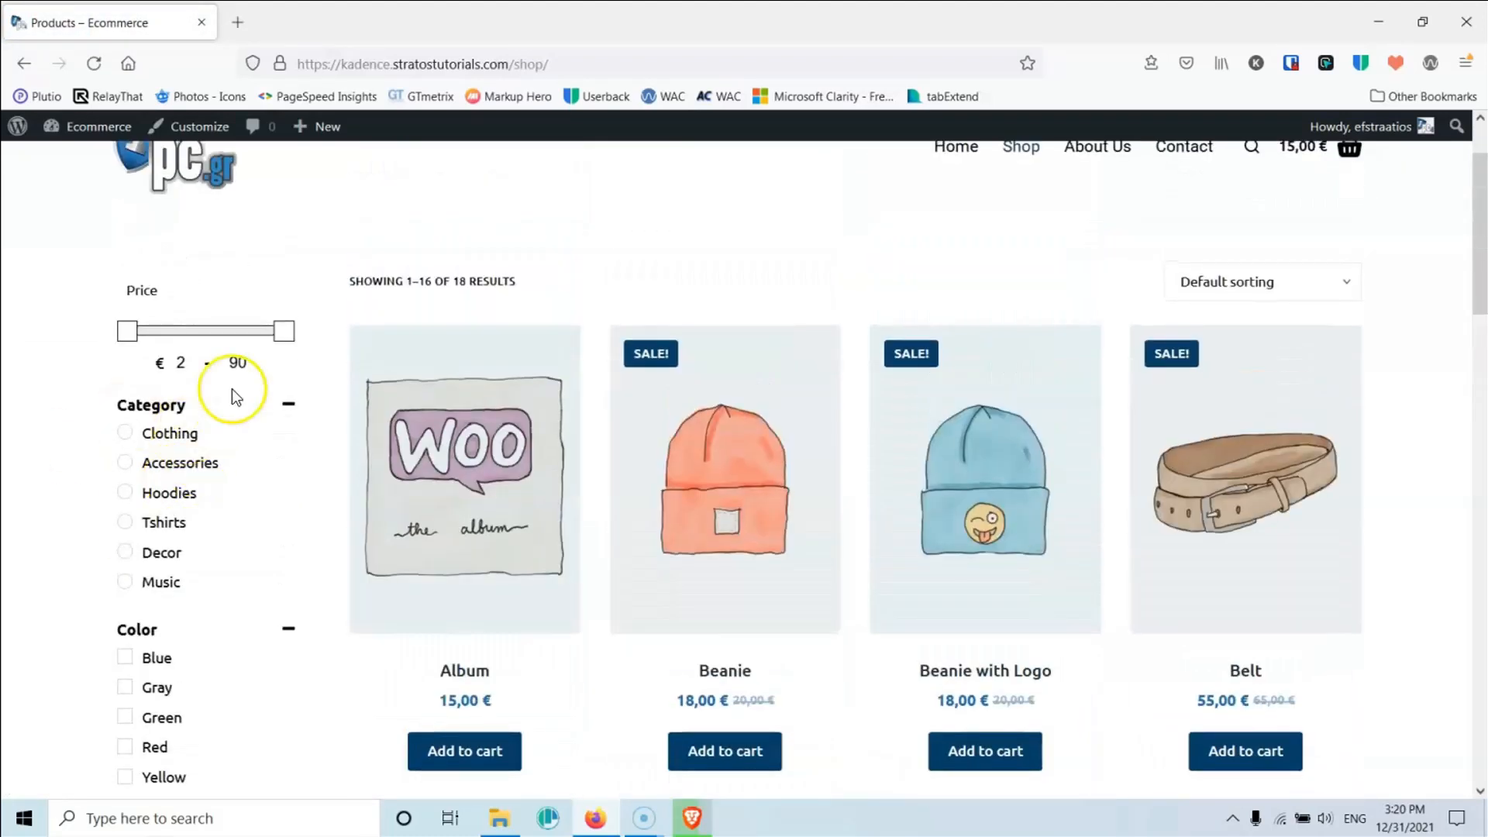
{"action": "left_click_drag", "start_coordinate": [127, 331], "coordinate": [188, 331]}
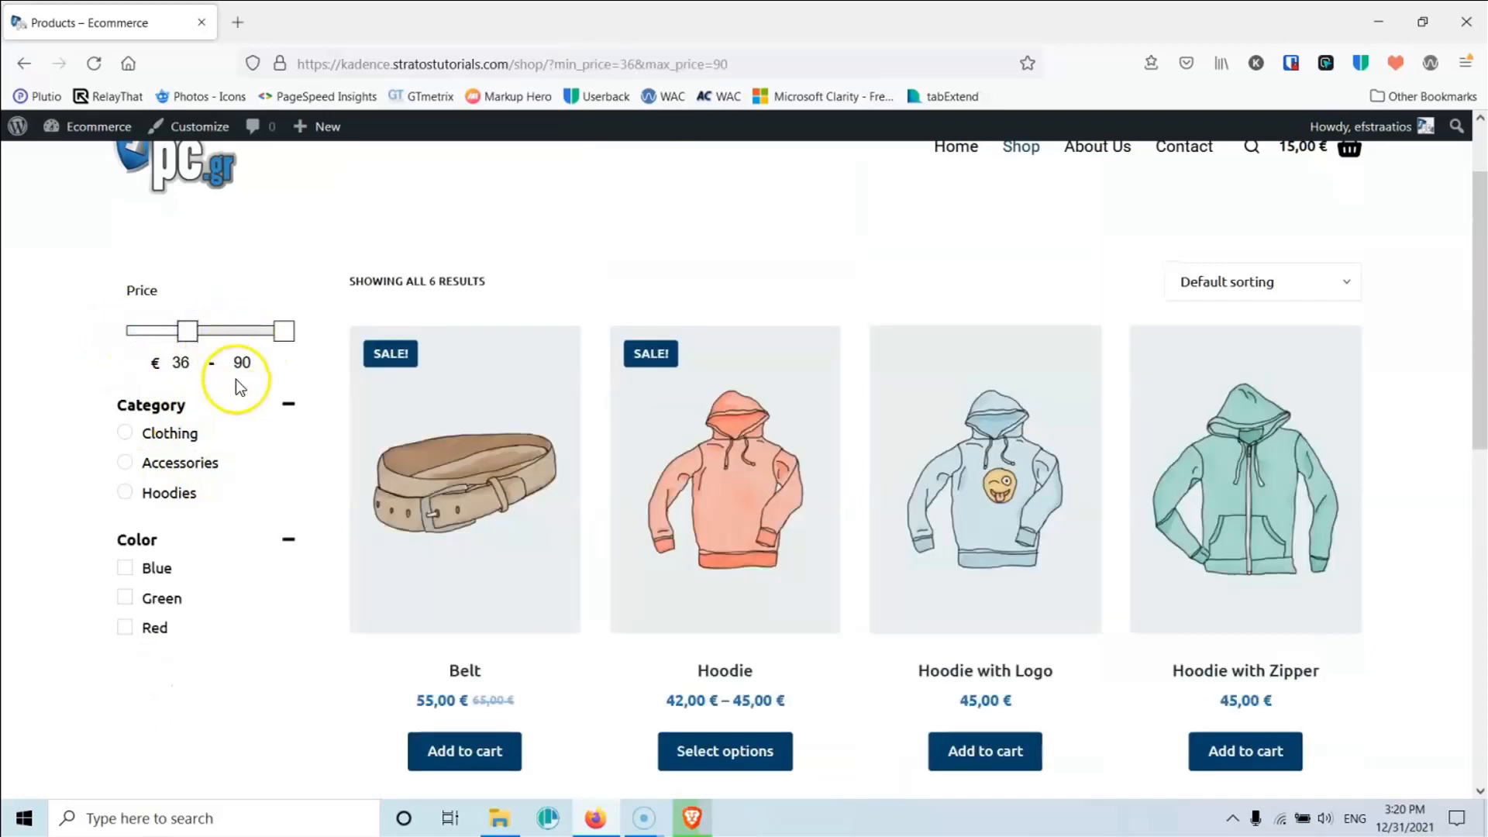
Step: Filter the shop's products to the Clothing category
{"action": "scroll", "coordinate": [640, 517], "scroll_direction": "down", "scroll_amount": 5}
{"action": "scroll", "coordinate": [419, 385], "scroll_direction": "up", "scroll_amount": 6}
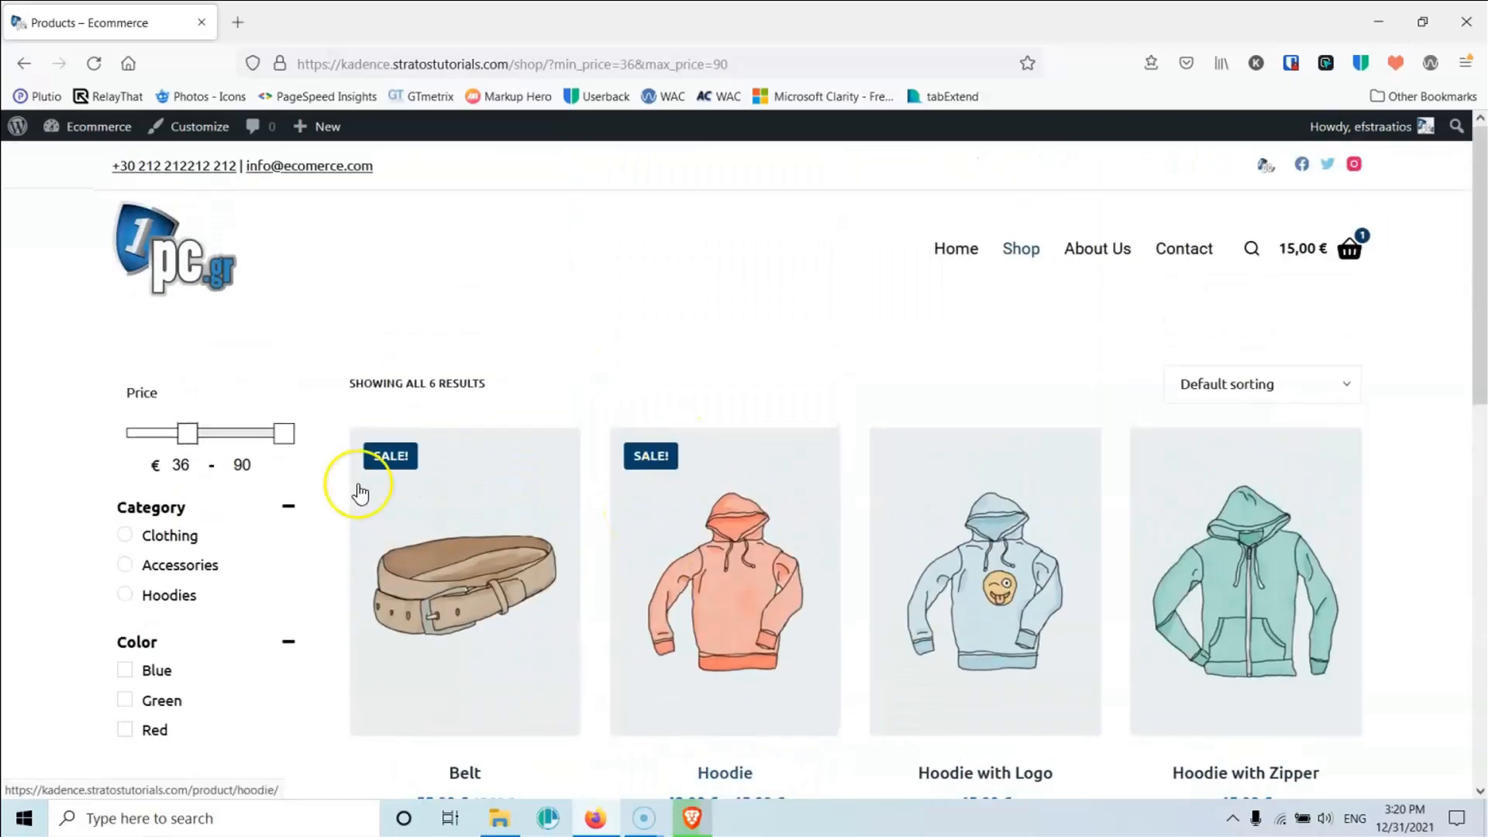
{"action": "scroll", "coordinate": [732, 554], "scroll_direction": "down", "scroll_amount": 3}
{"action": "scroll", "coordinate": [449, 571], "scroll_direction": "up", "scroll_amount": 4}
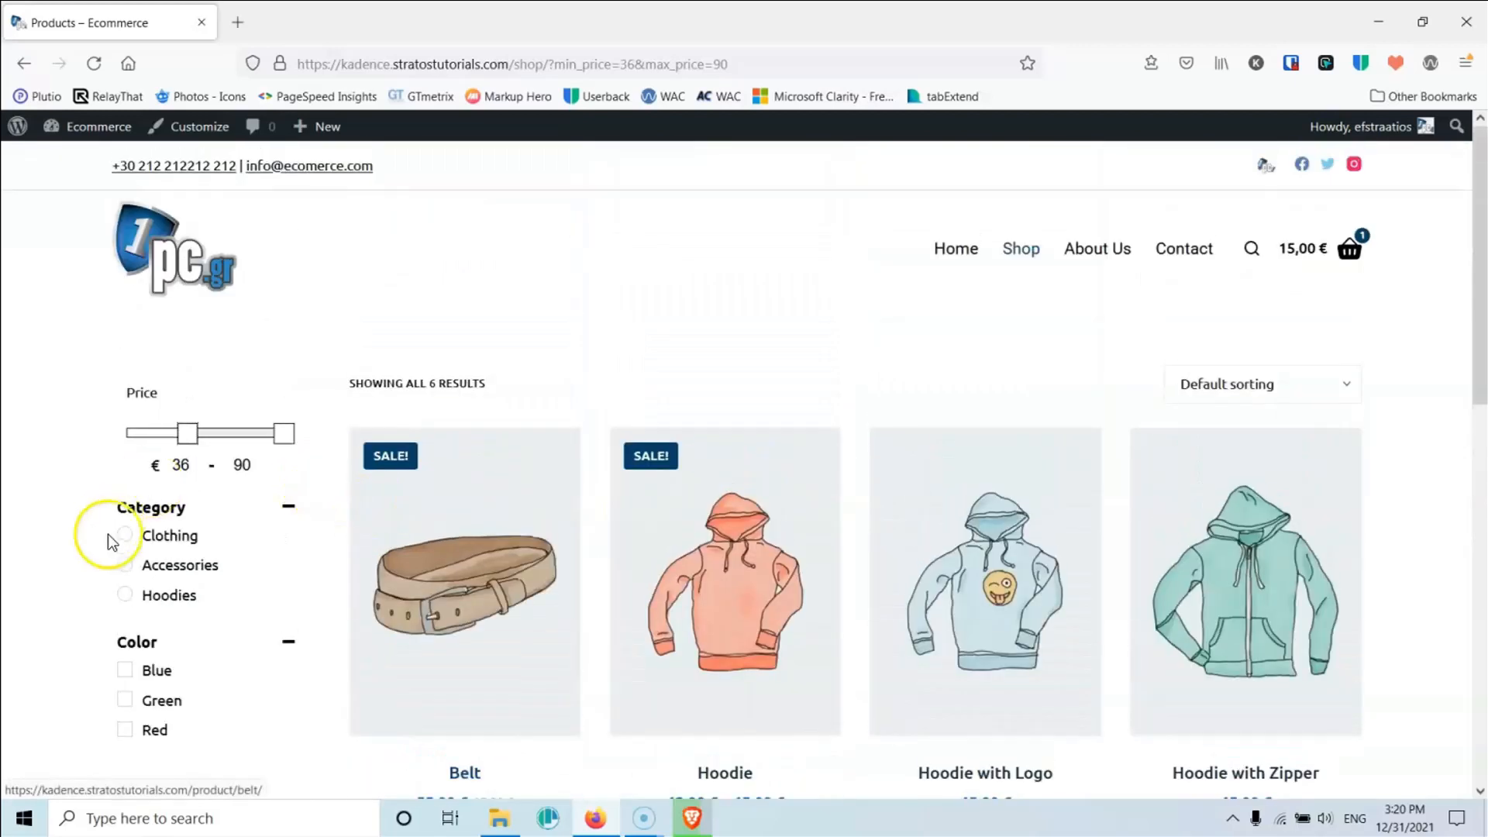
{"action": "left_click", "coordinate": [125, 543]}
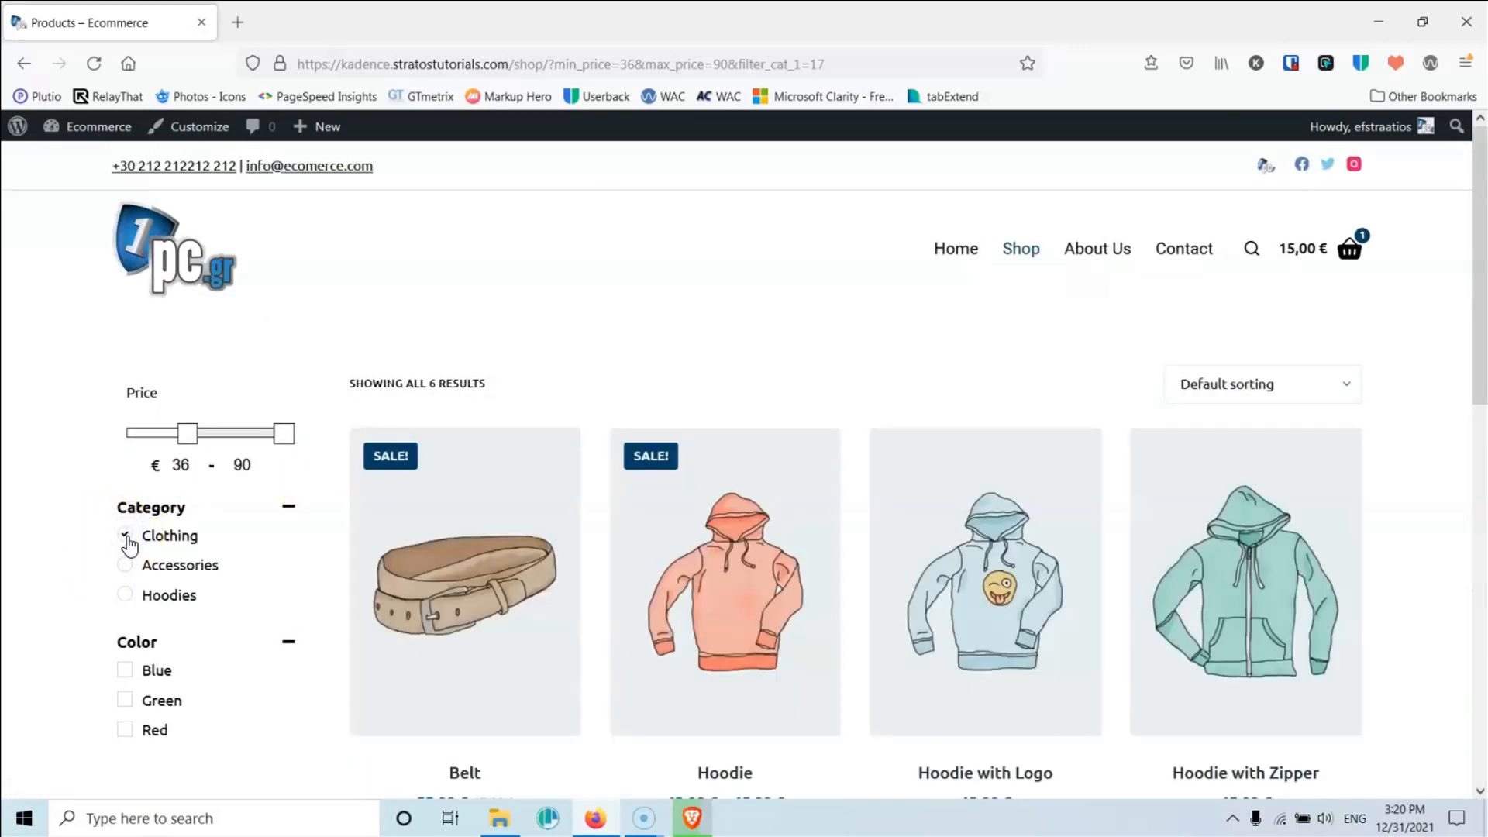
{"action": "scroll", "coordinate": [1069, 657], "scroll_direction": "down", "scroll_amount": 7}
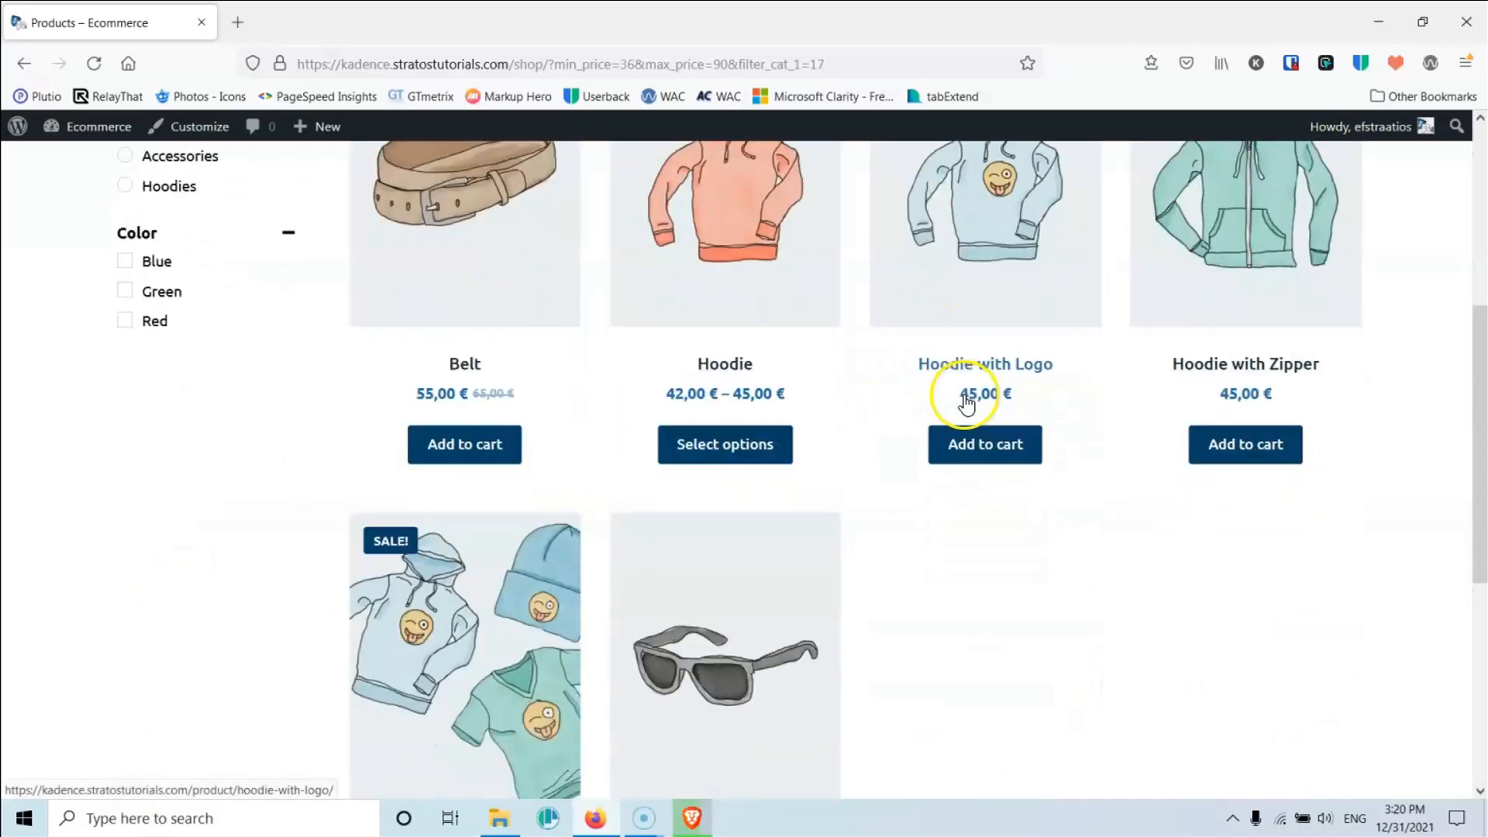
{"action": "scroll", "coordinate": [889, 455], "scroll_direction": "up", "scroll_amount": 8}
{"action": "scroll", "coordinate": [1178, 509], "scroll_direction": "down", "scroll_amount": 10}
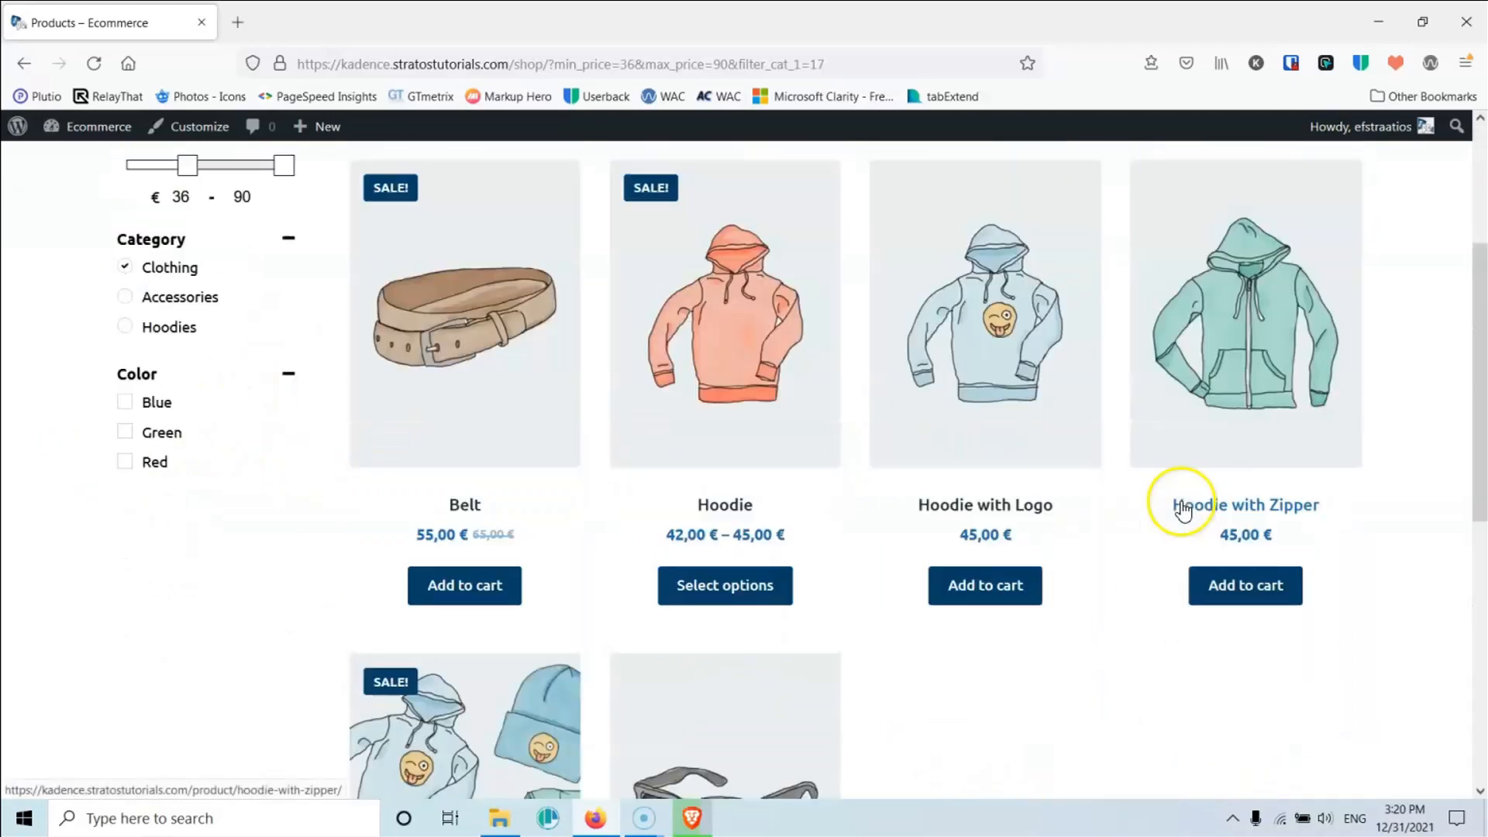
{"action": "scroll", "coordinate": [1179, 509], "scroll_direction": "up", "scroll_amount": 10}
{"action": "scroll", "coordinate": [784, 548], "scroll_direction": "down", "scroll_amount": 4}
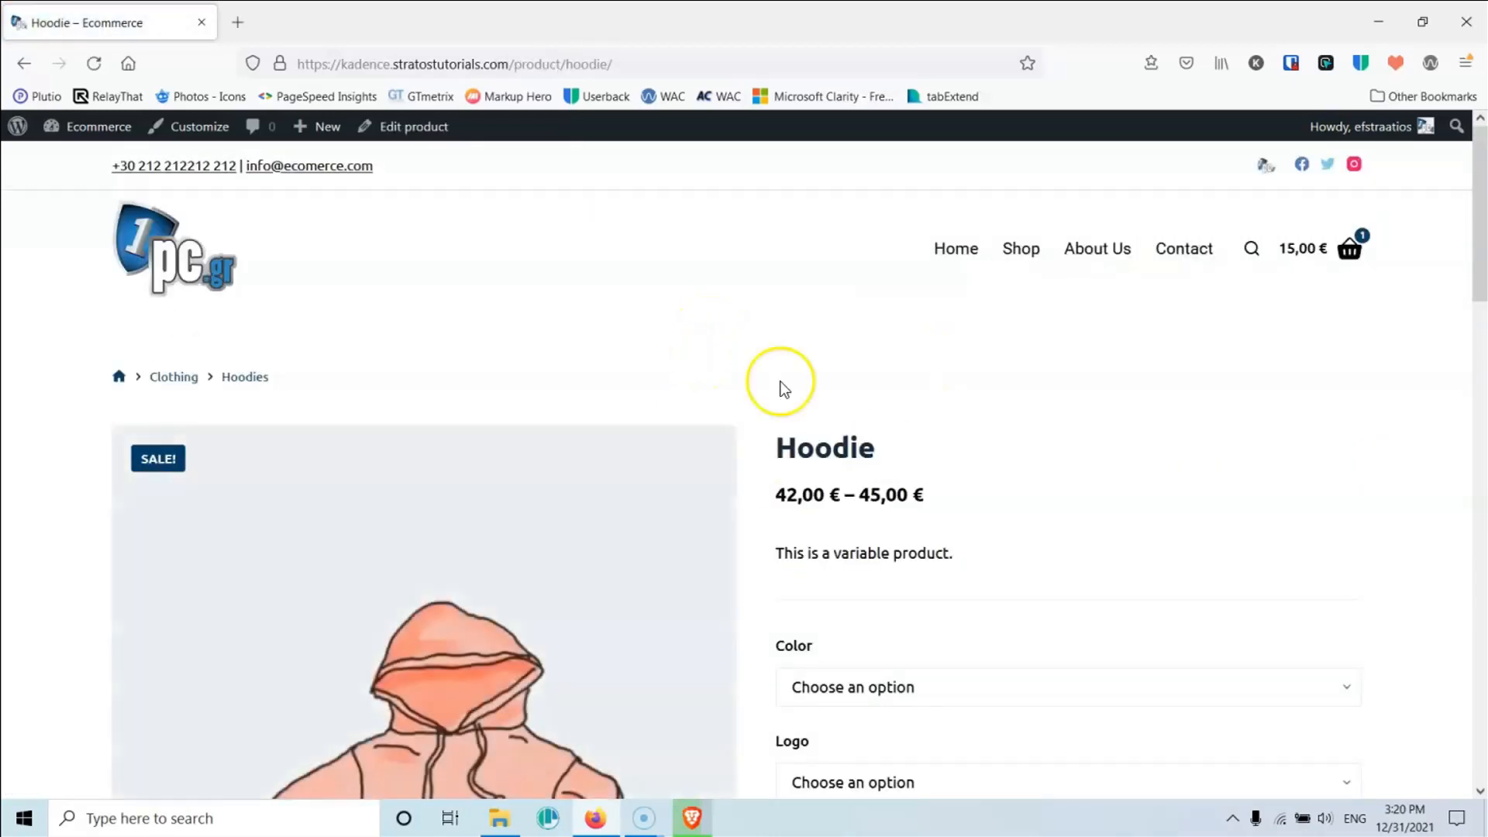
Step: Visit the About Us and Contact pages from the main menu
{"action": "scroll", "coordinate": [801, 425], "scroll_direction": "down", "scroll_amount": 10}
{"action": "scroll", "coordinate": [801, 425], "scroll_direction": "down", "scroll_amount": 6}
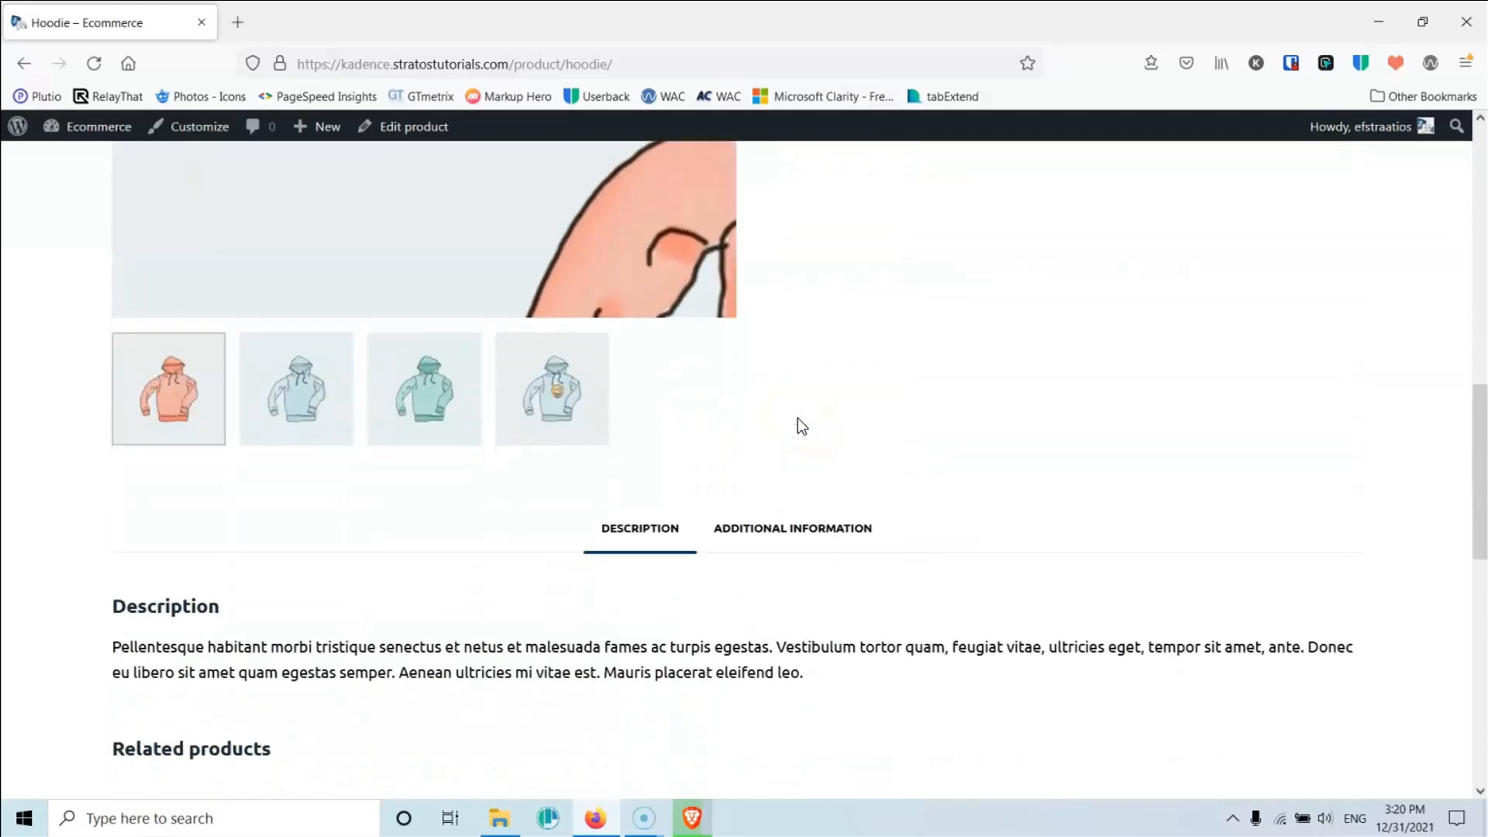
{"action": "scroll", "coordinate": [801, 425], "scroll_direction": "up", "scroll_amount": 15}
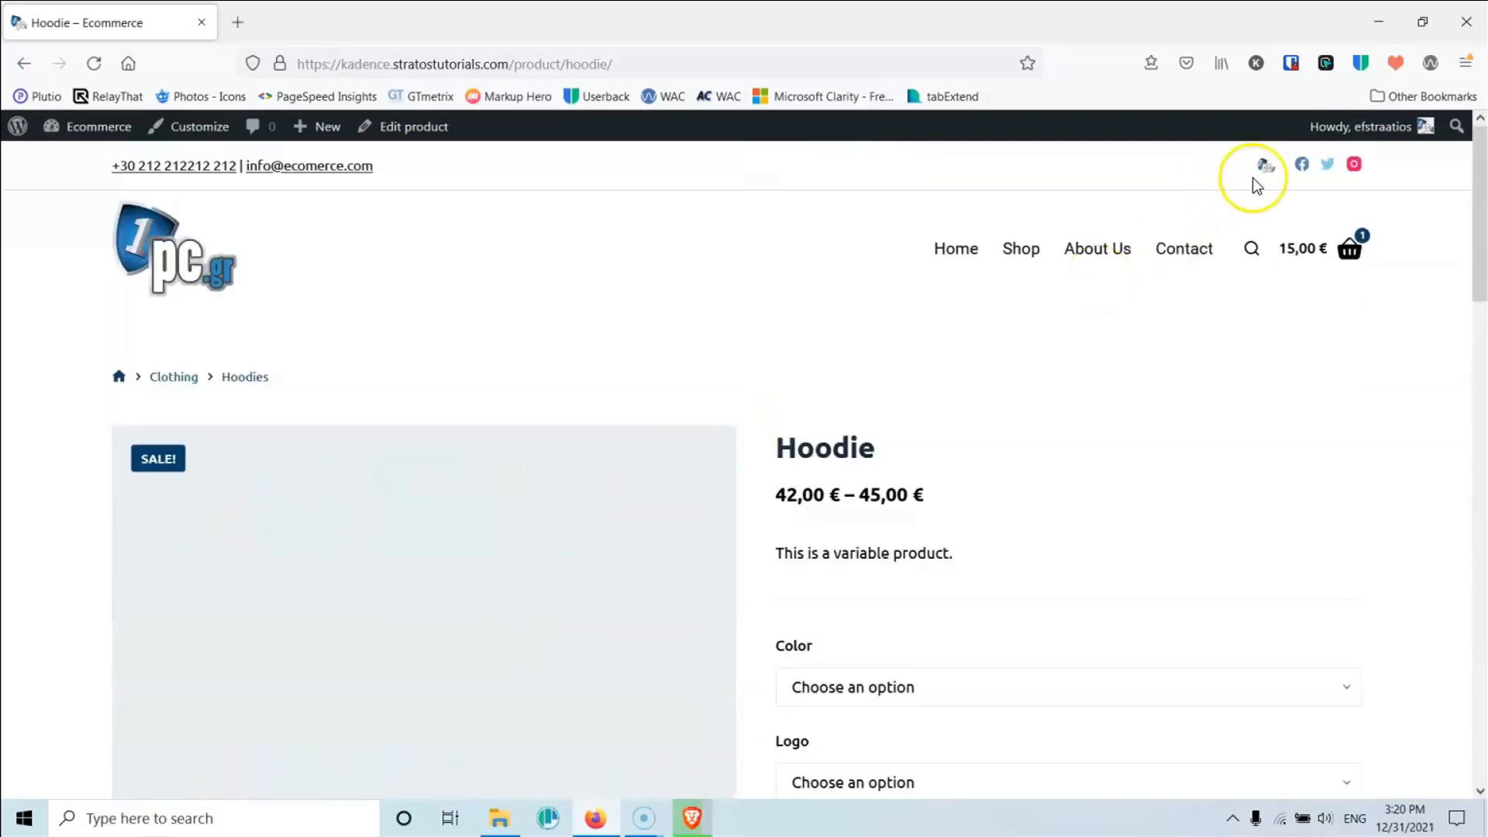
{"action": "left_click", "coordinate": [1116, 252]}
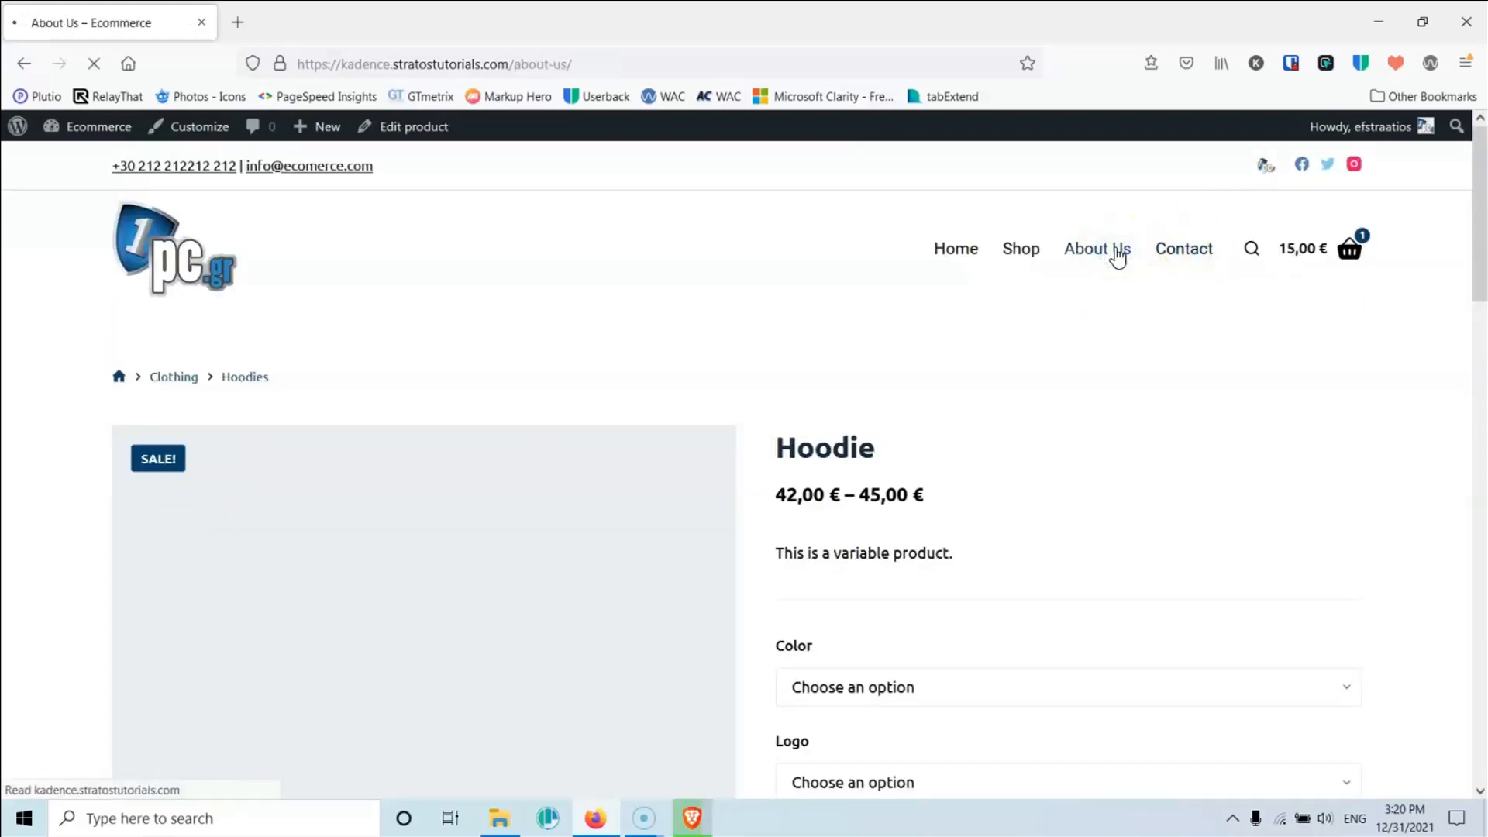
{"action": "scroll", "coordinate": [974, 439], "scroll_direction": "down", "scroll_amount": 10}
{"action": "scroll", "coordinate": [975, 439], "scroll_direction": "up", "scroll_amount": 10}
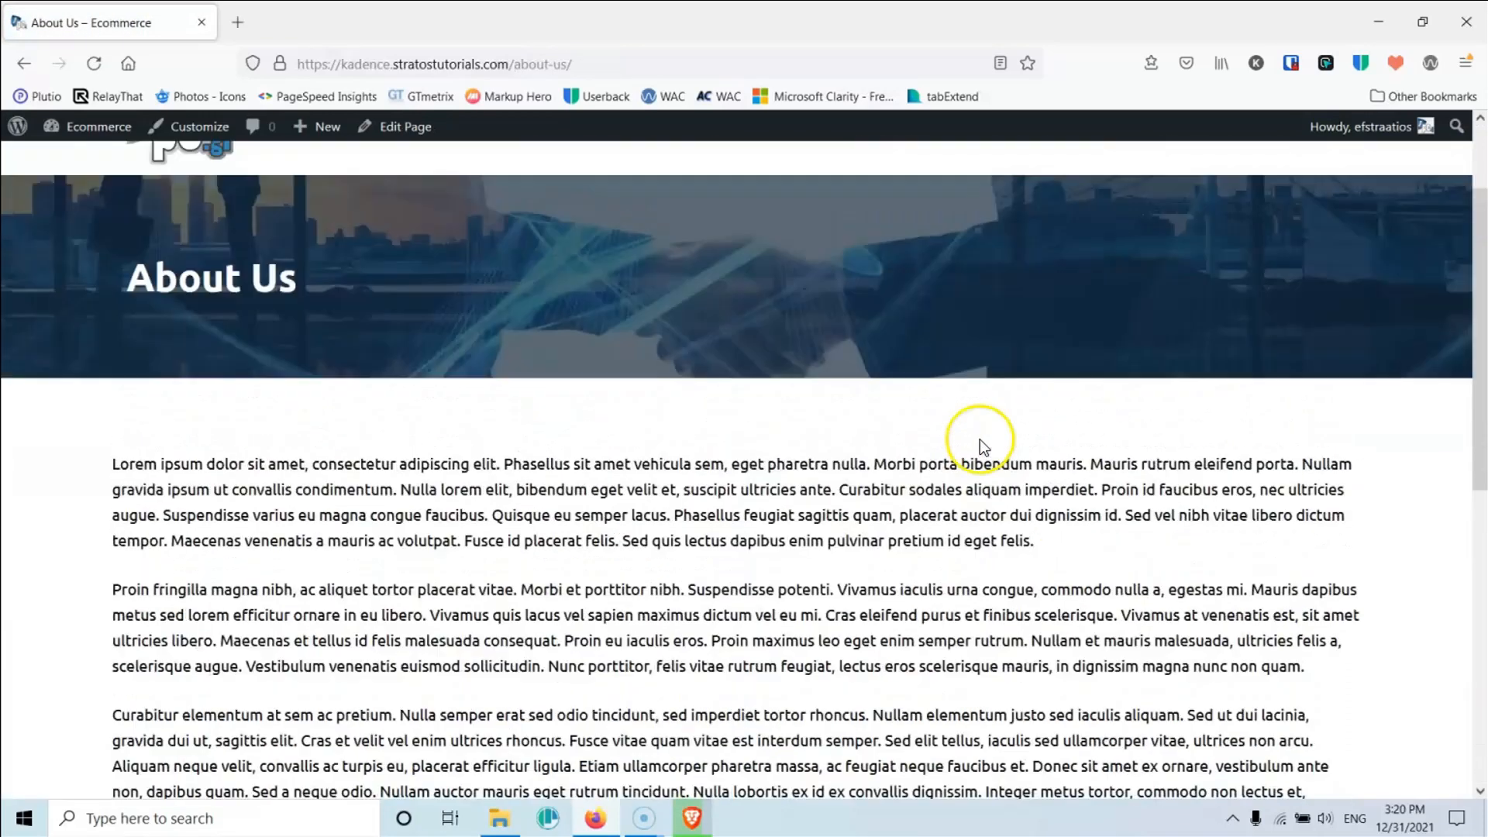
{"action": "left_click", "coordinate": [1197, 255]}
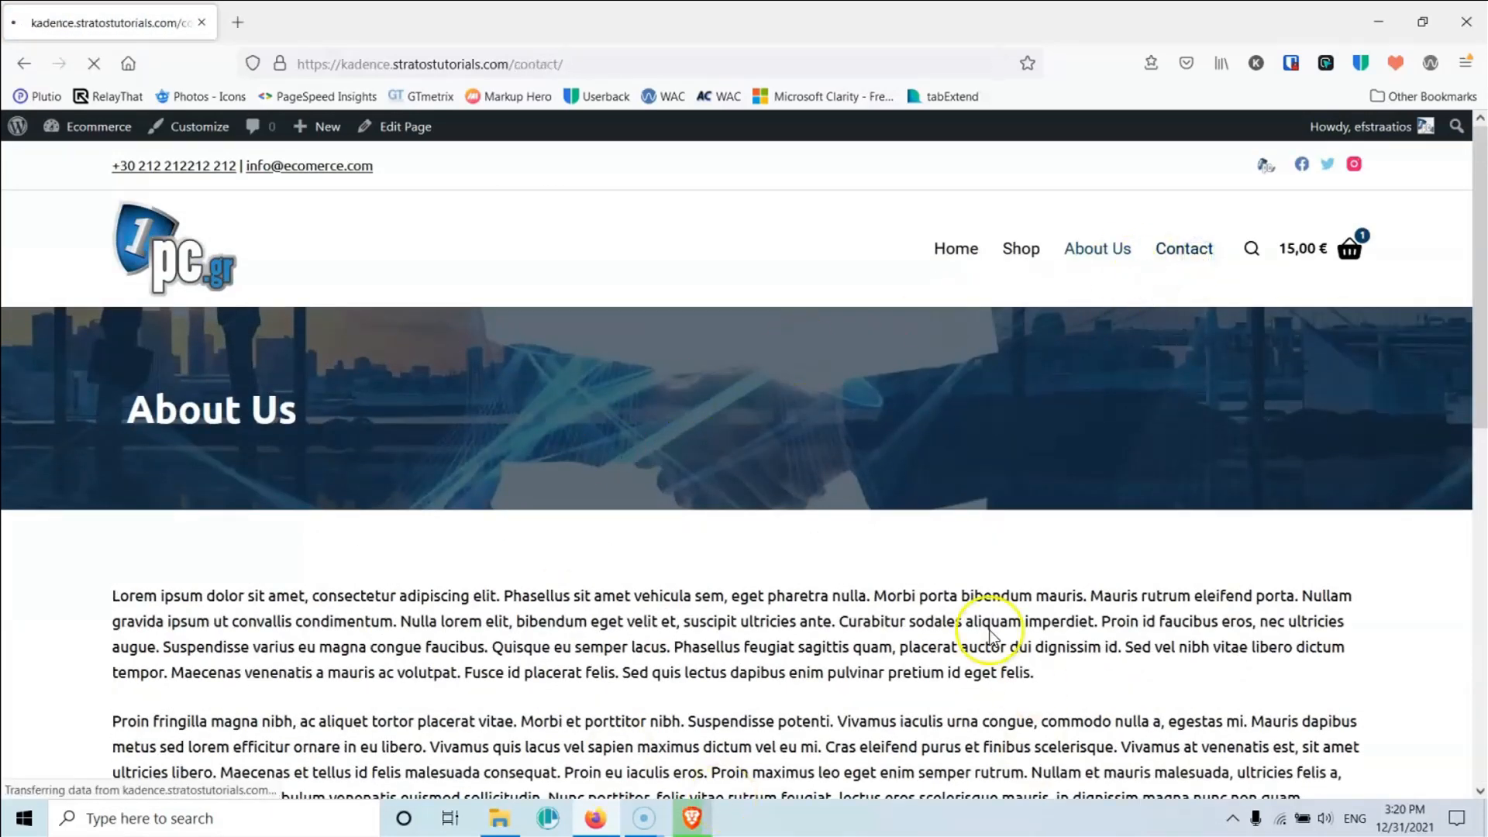
{"action": "scroll", "coordinate": [848, 509], "scroll_direction": "down", "scroll_amount": 10}
{"action": "scroll", "coordinate": [845, 504], "scroll_direction": "up", "scroll_amount": 10}
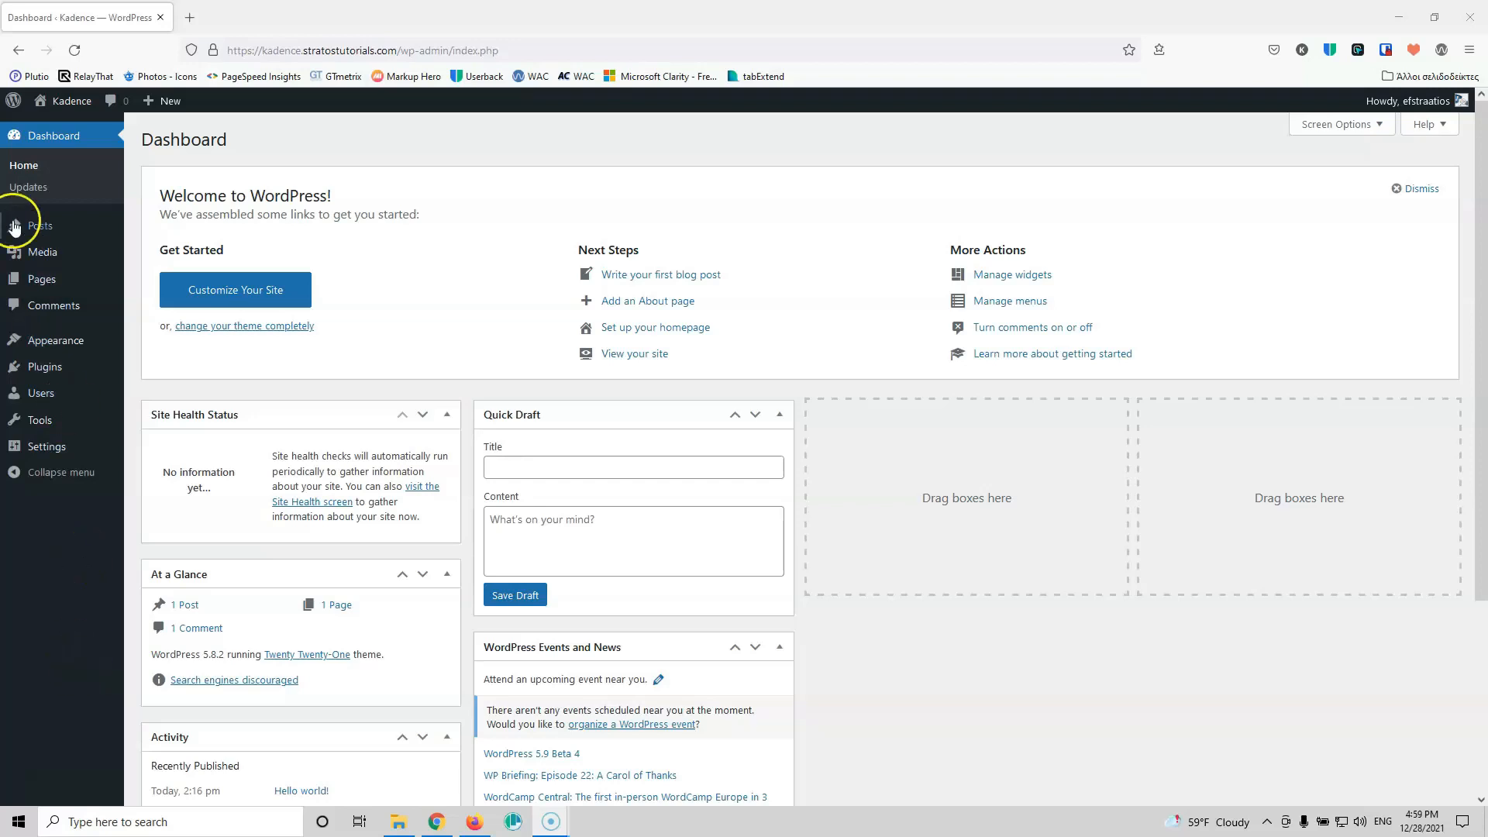
Step: Permanently delete the trashed 'Hello world!' post
{"action": "mouse_move", "coordinate": [13, 227]}
{"action": "left_click", "coordinate": [151, 226]}
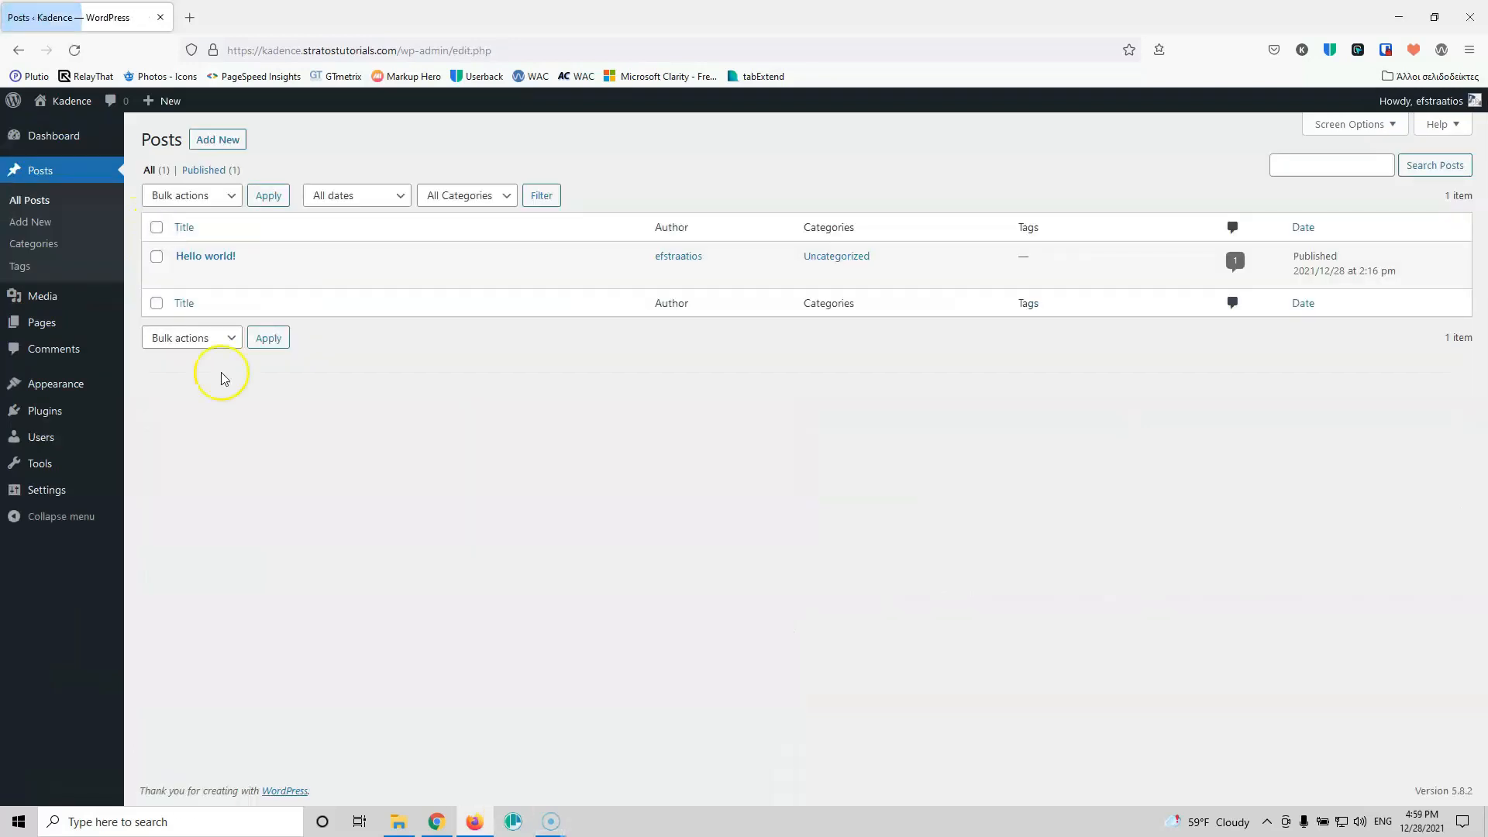
{"action": "mouse_move", "coordinate": [306, 257]}
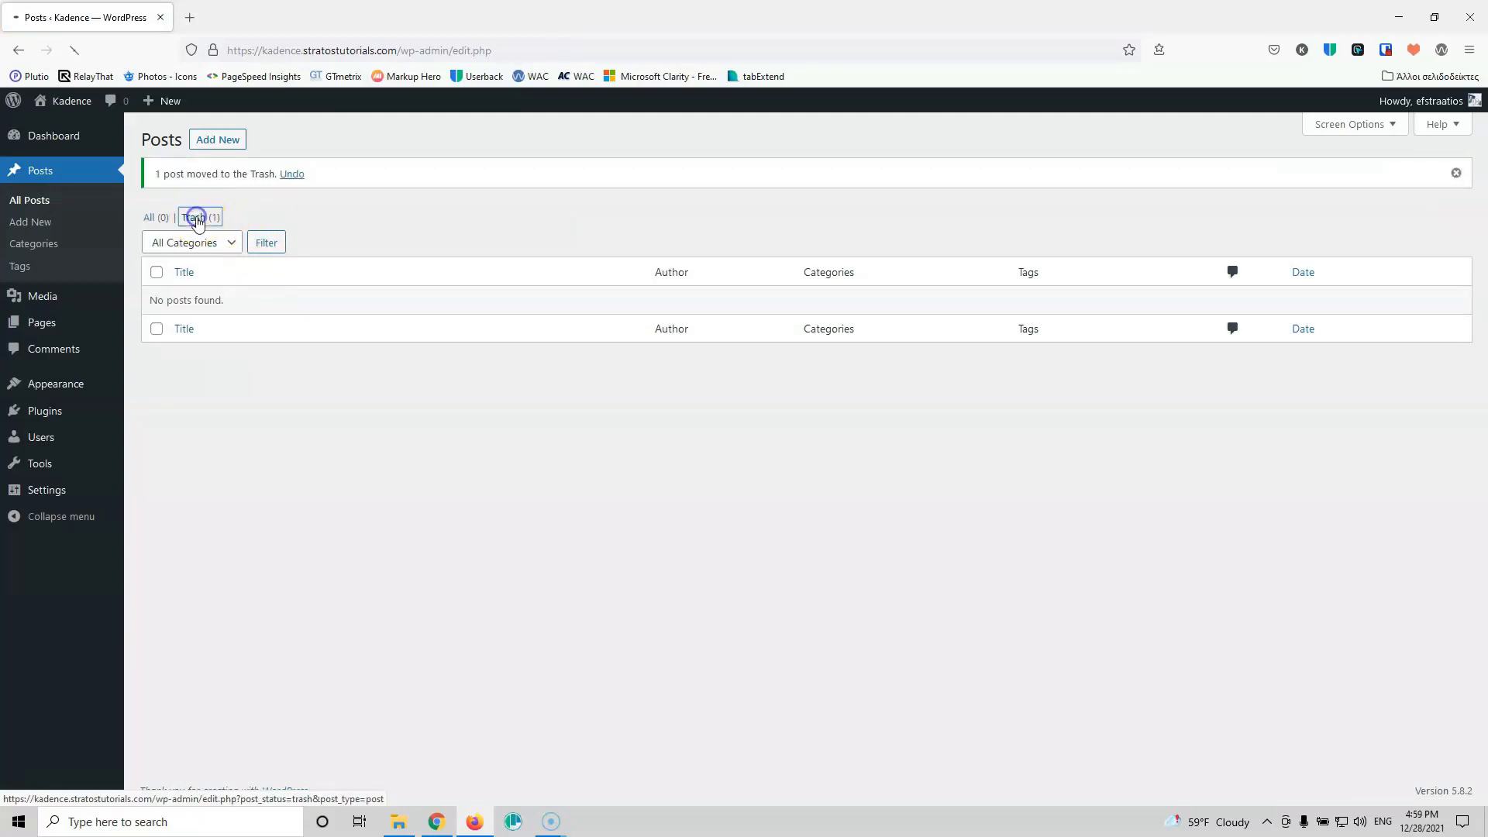
{"action": "left_click", "coordinate": [196, 219]}
{"action": "left_click", "coordinate": [632, 197]}
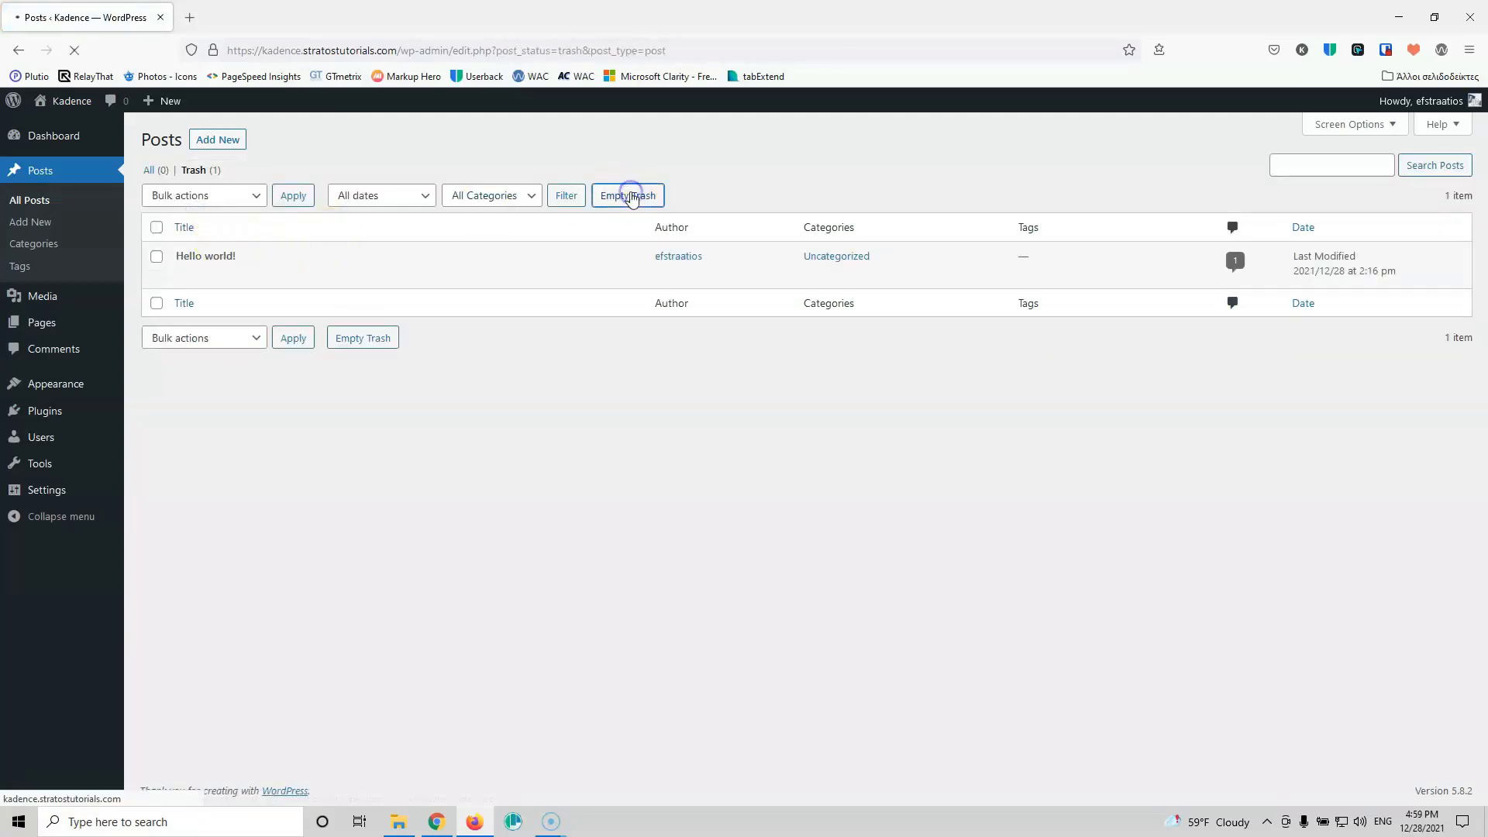
Step: Trash and permanently delete Sample Page, check the empty Comments list, and open Plugins
{"action": "mouse_move", "coordinate": [55, 294]}
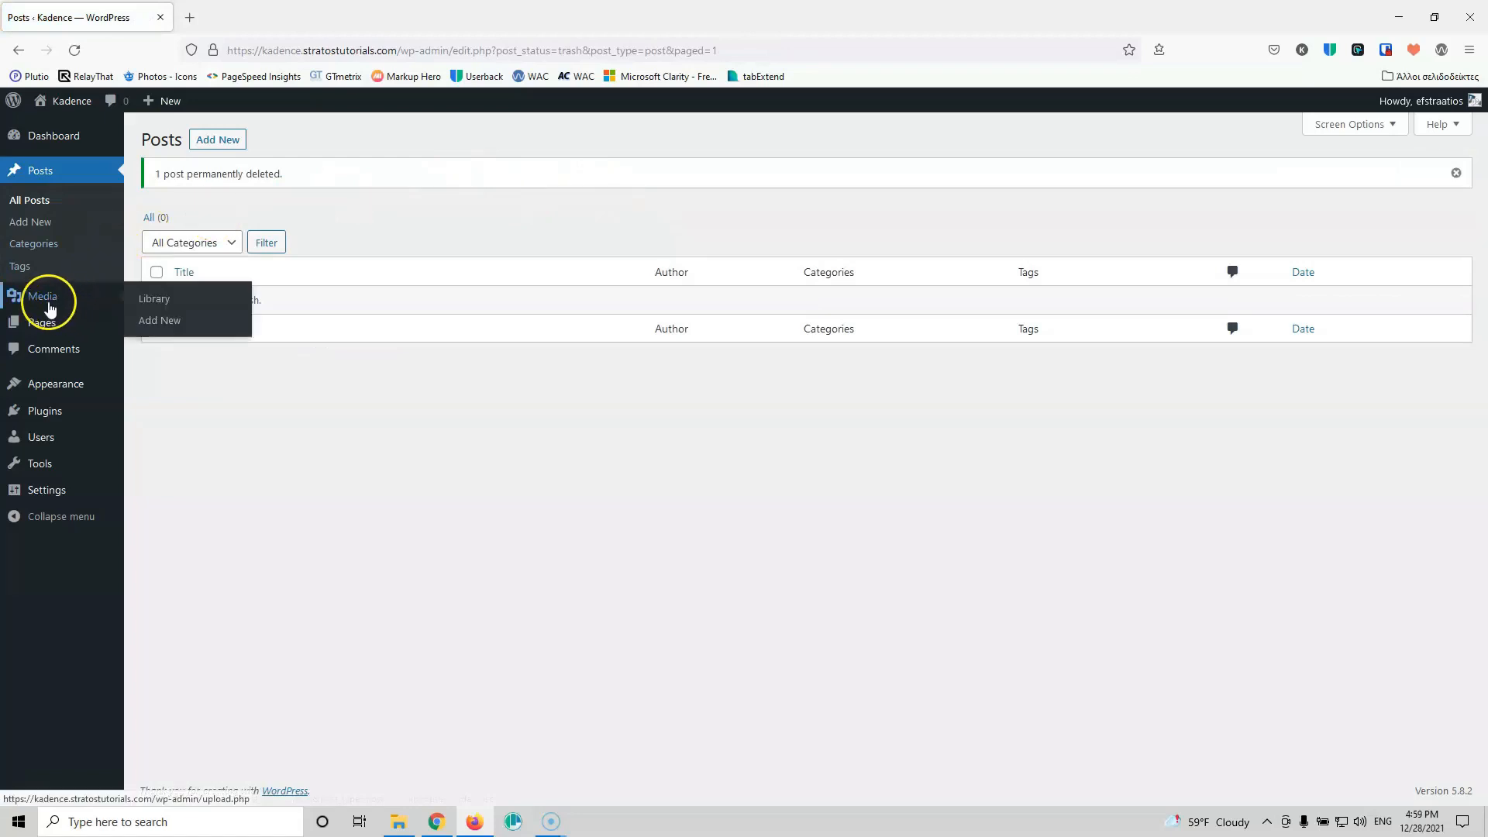
{"action": "left_click", "coordinate": [43, 322]}
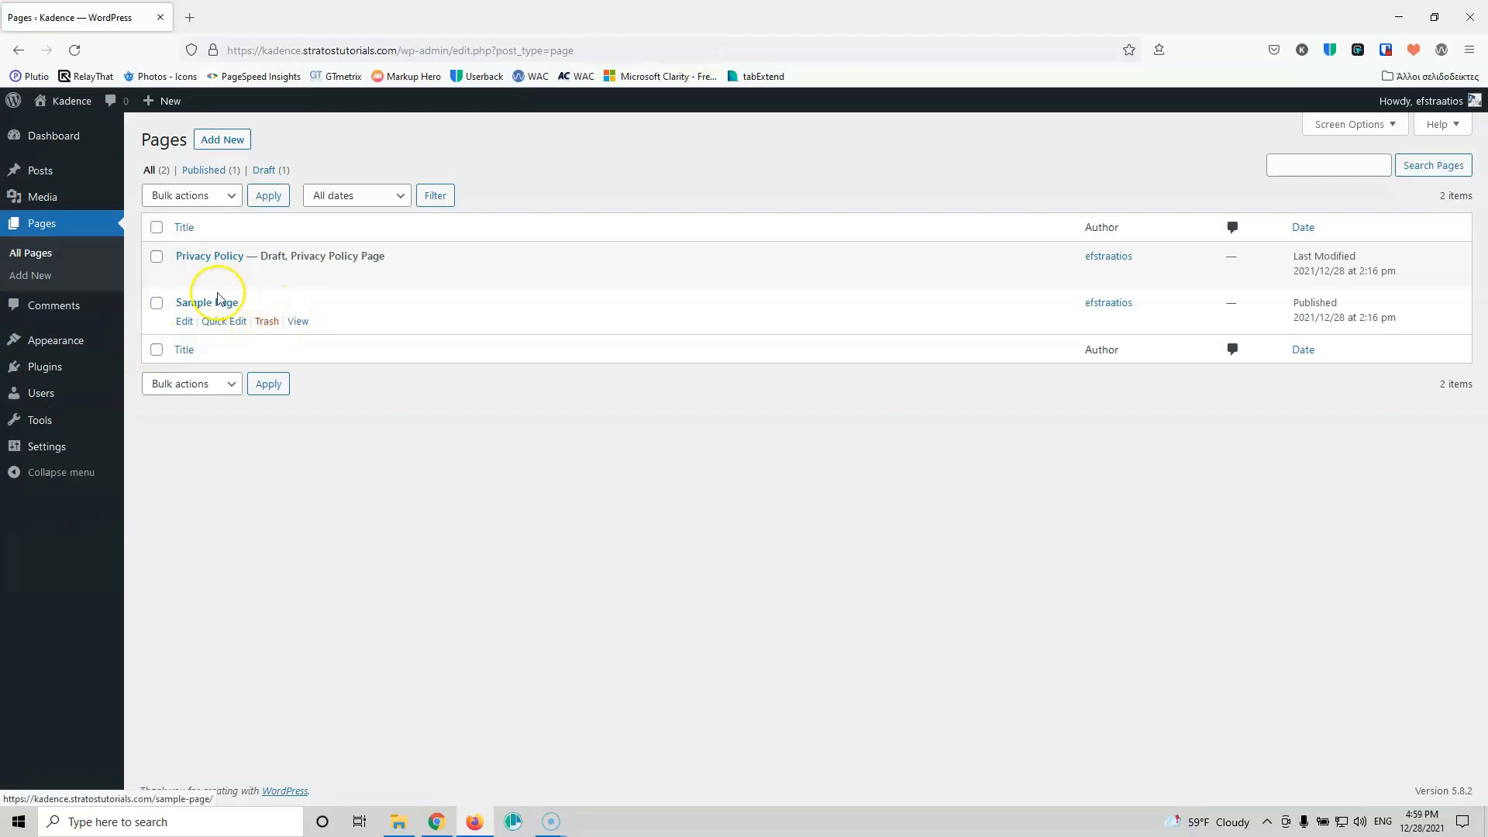
{"action": "left_click", "coordinate": [266, 322]}
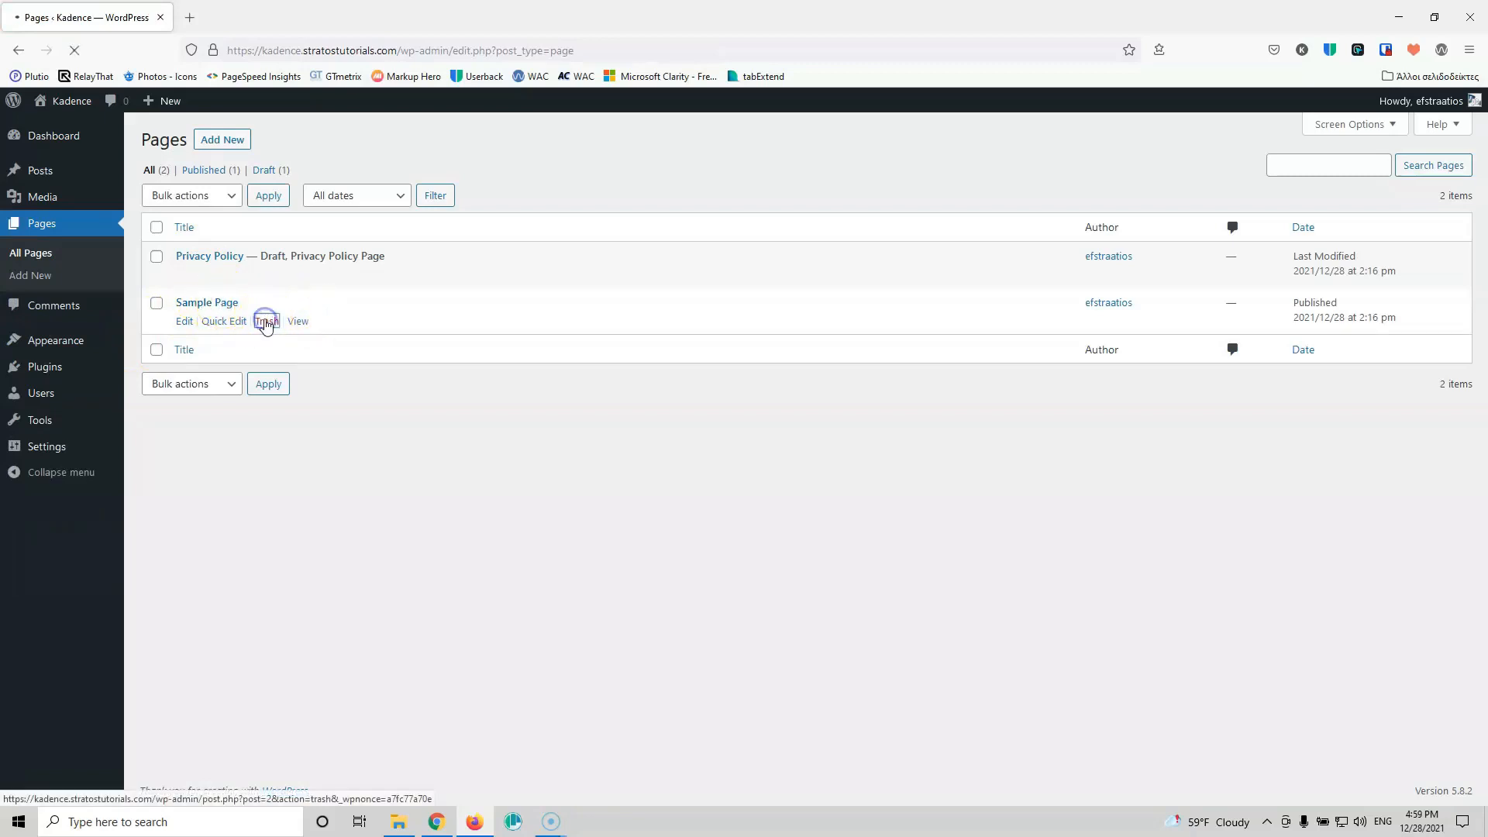
{"action": "left_click", "coordinate": [242, 219]}
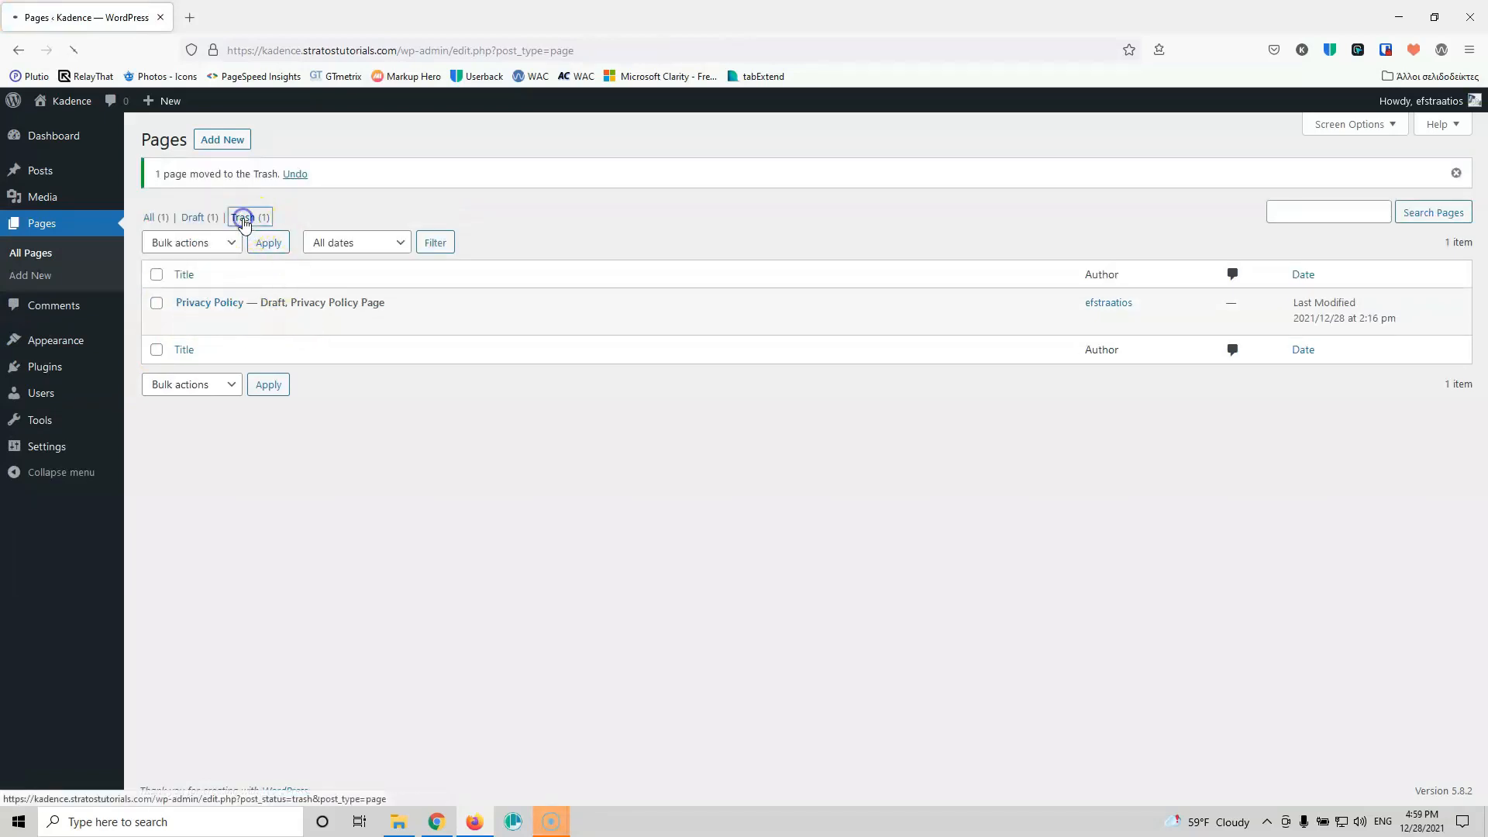
{"action": "left_click", "coordinate": [521, 195]}
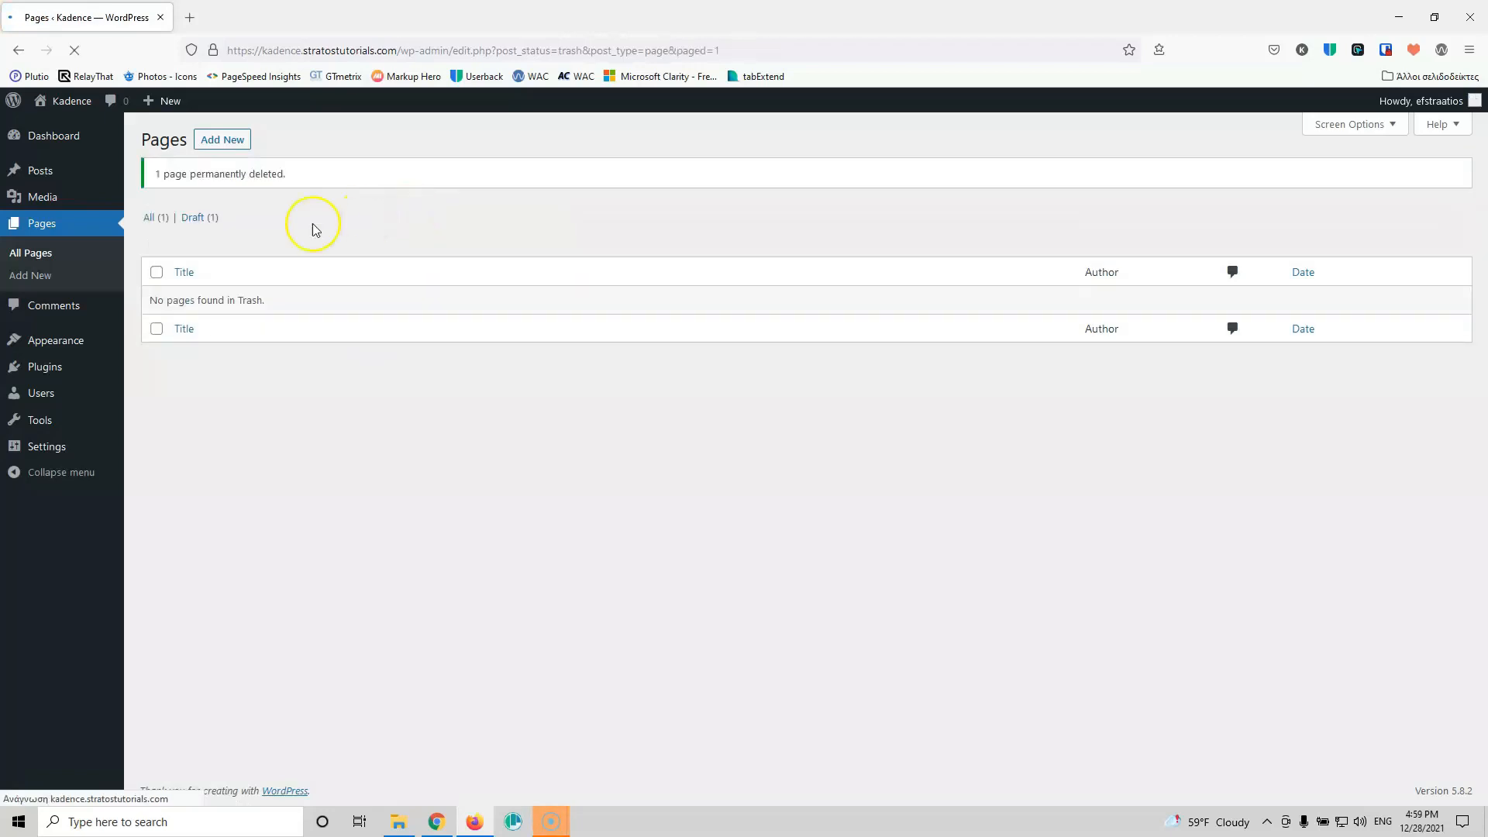
{"action": "left_click", "coordinate": [54, 305]}
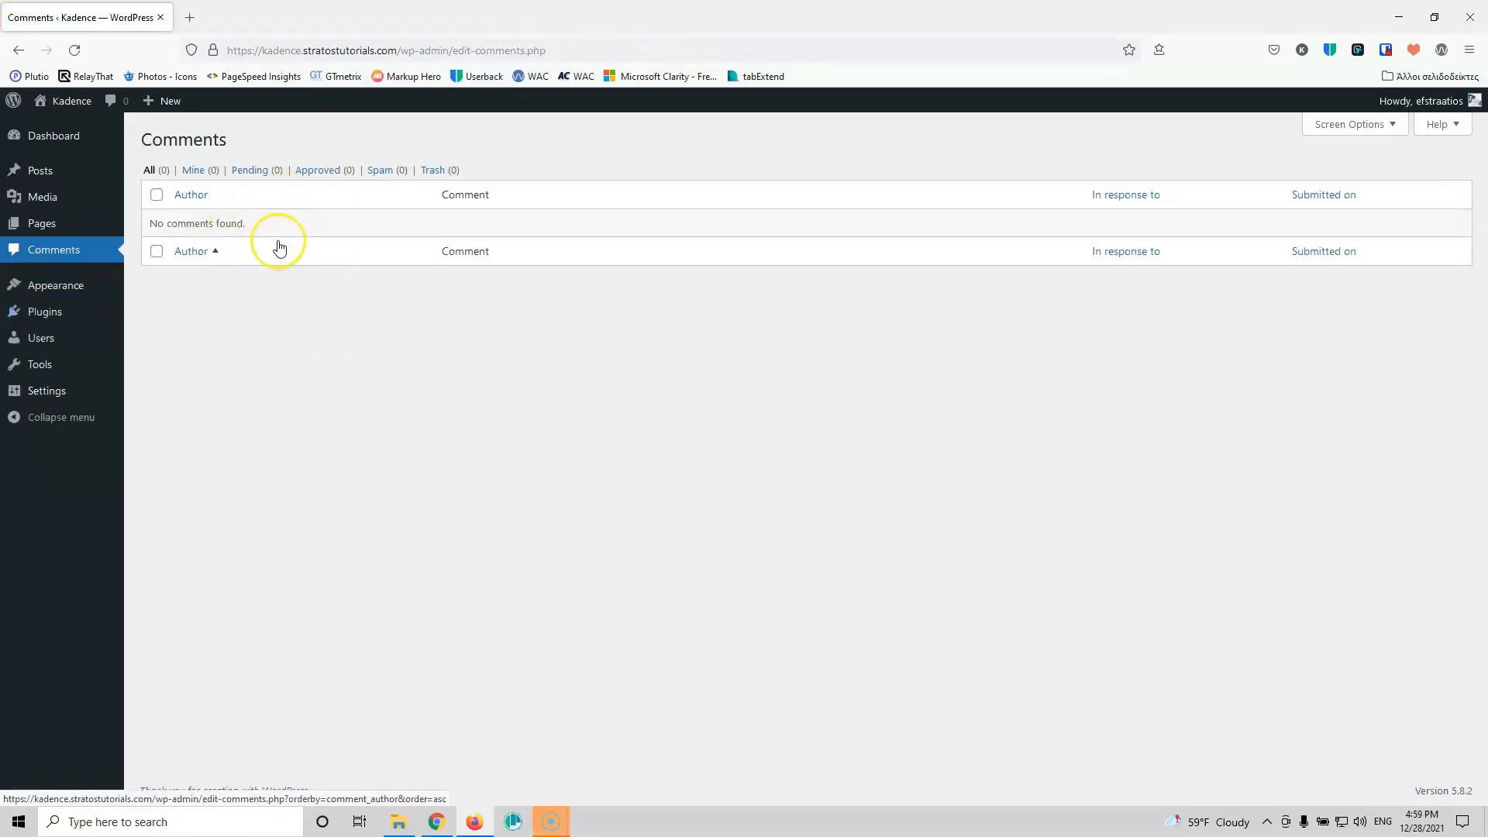
{"action": "left_click", "coordinate": [44, 312]}
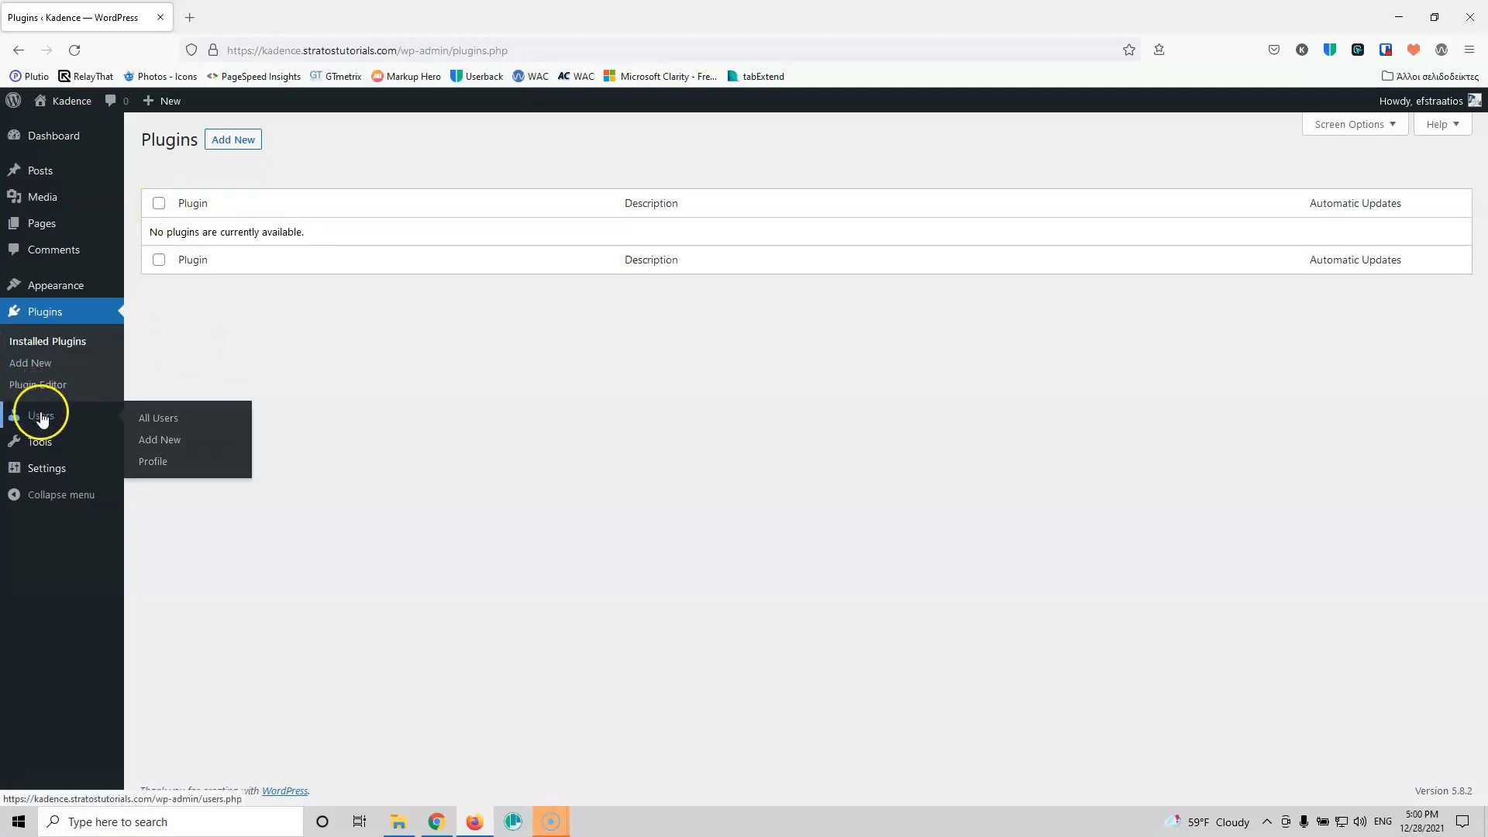
Step: Delete the Twenty Nineteen and Twenty Twenty themes
{"action": "left_click", "coordinate": [165, 293]}
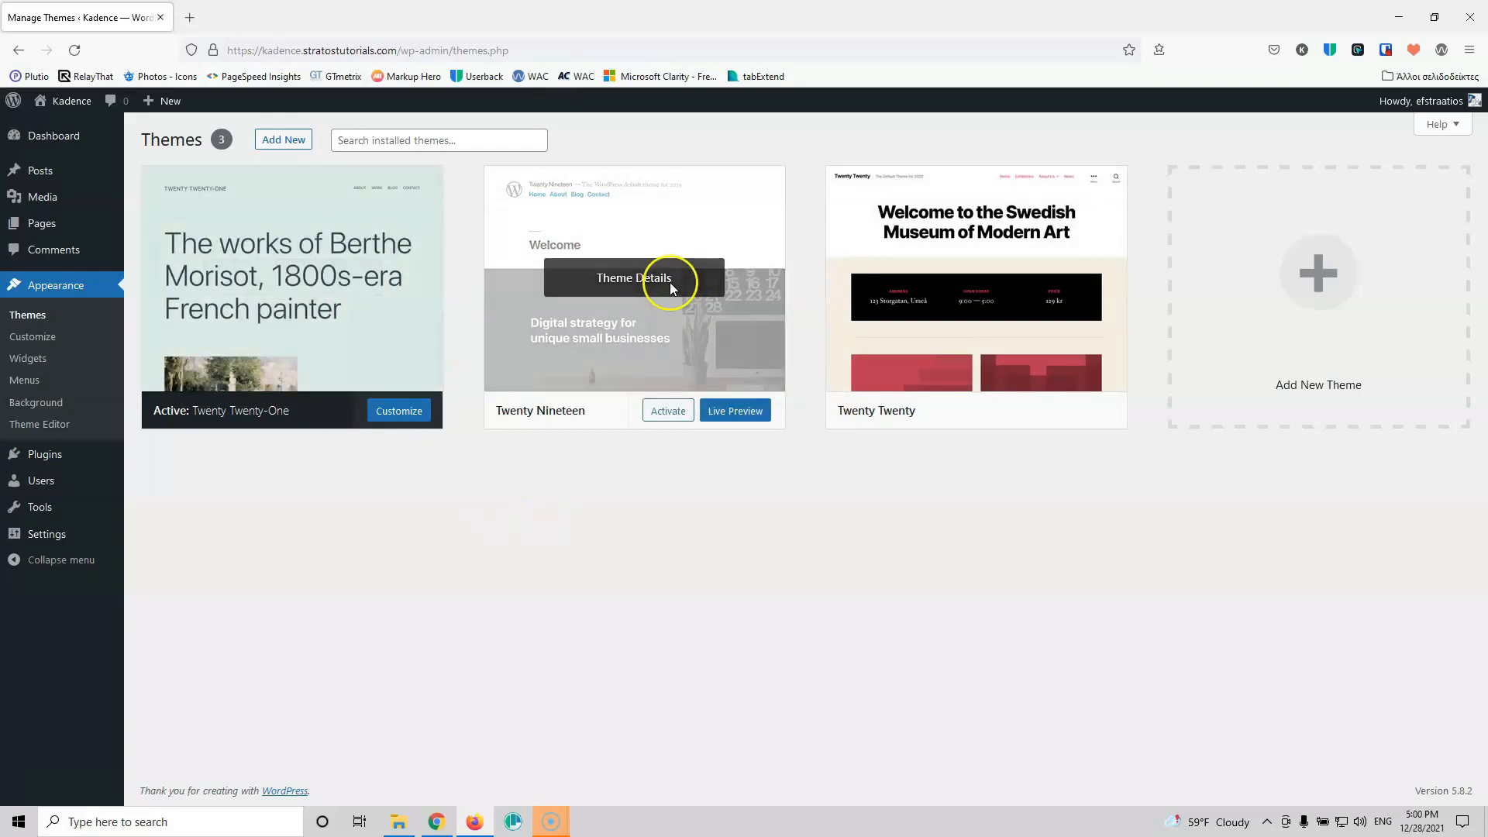
{"action": "left_click", "coordinate": [655, 308]}
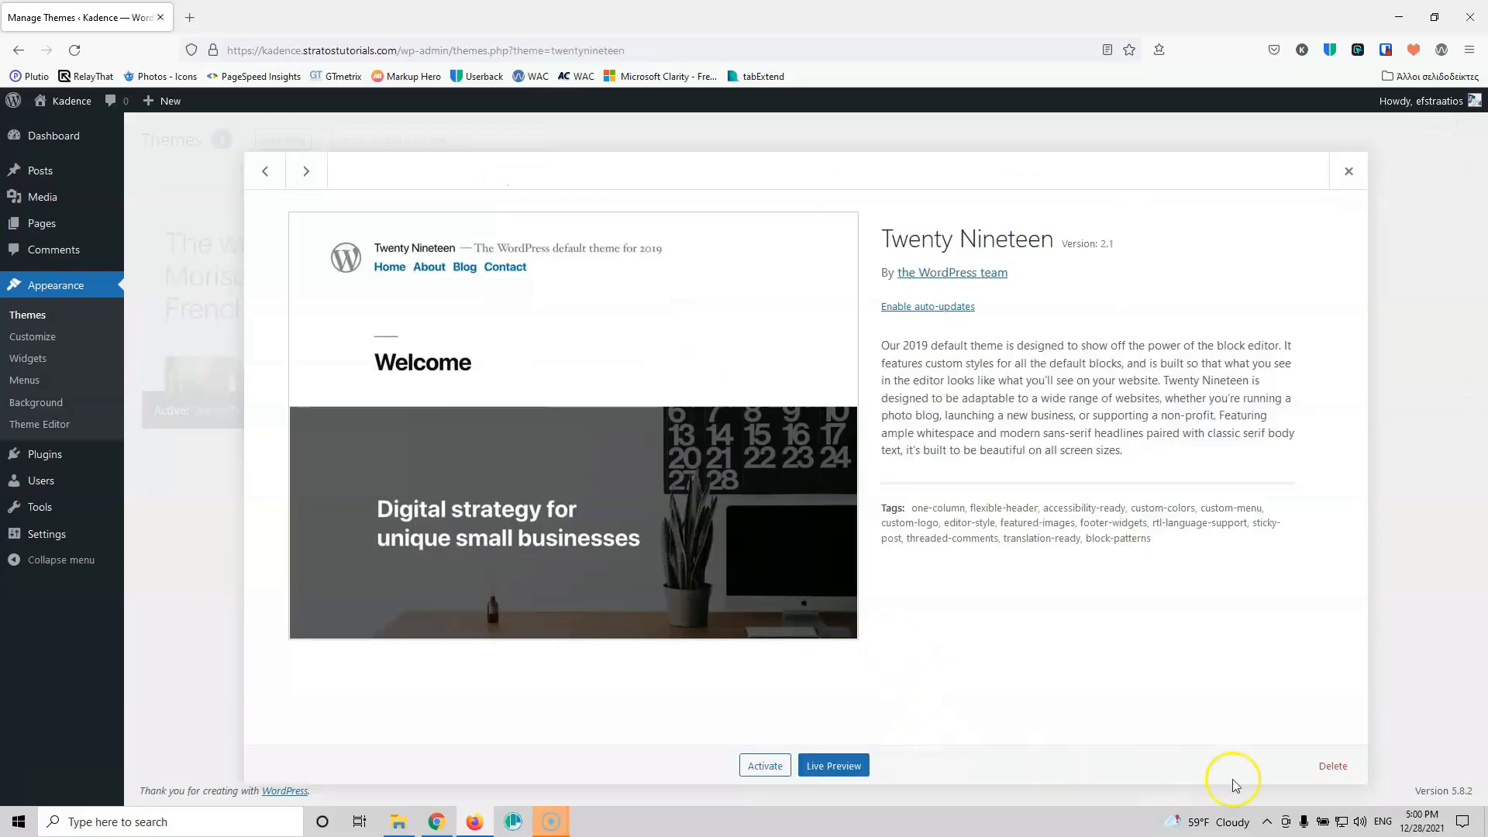
{"action": "left_click", "coordinate": [1325, 768]}
{"action": "left_click", "coordinate": [798, 482]}
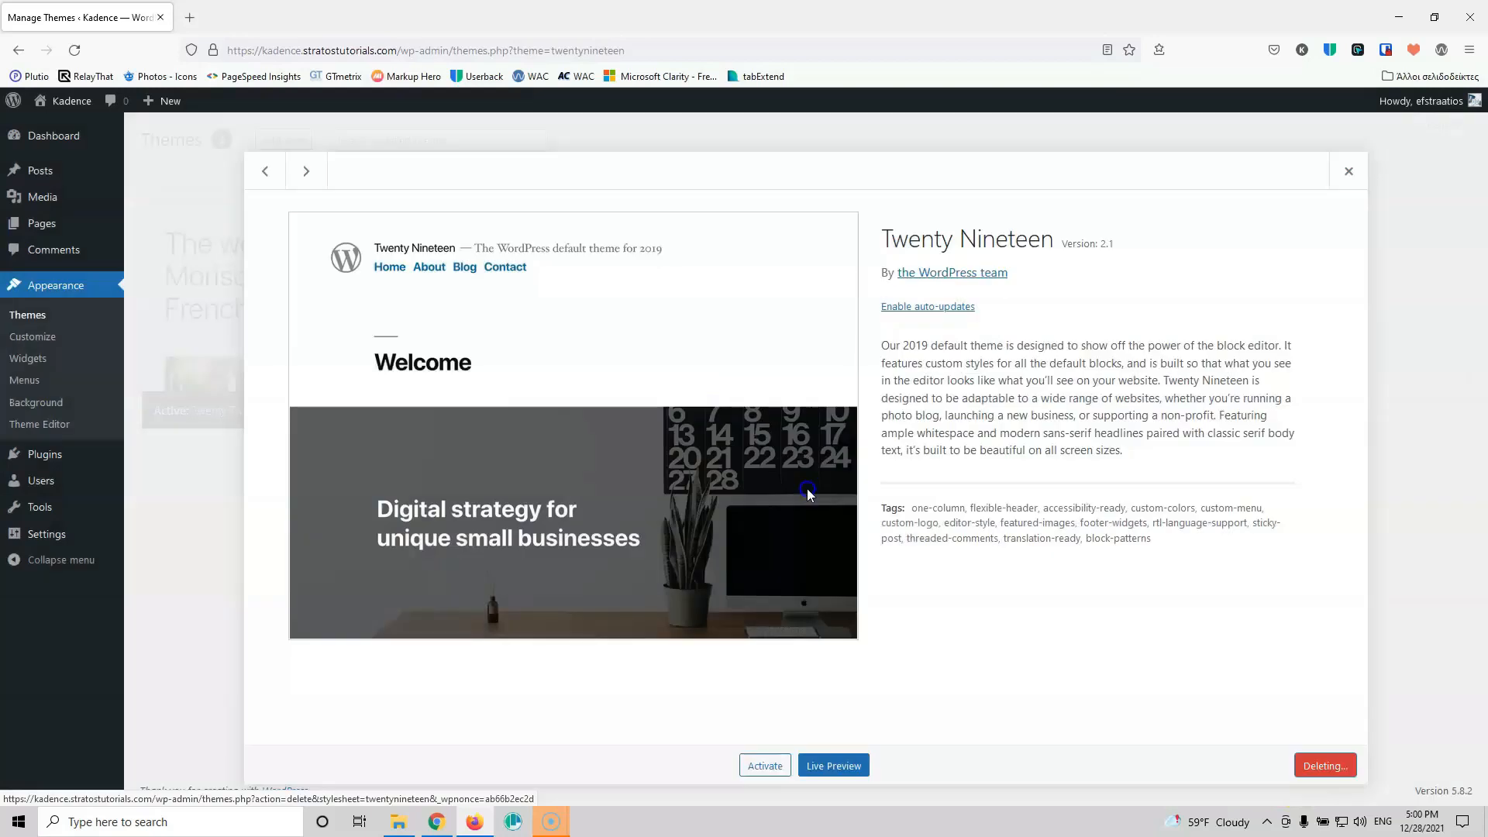
{"action": "left_click", "coordinate": [639, 304]}
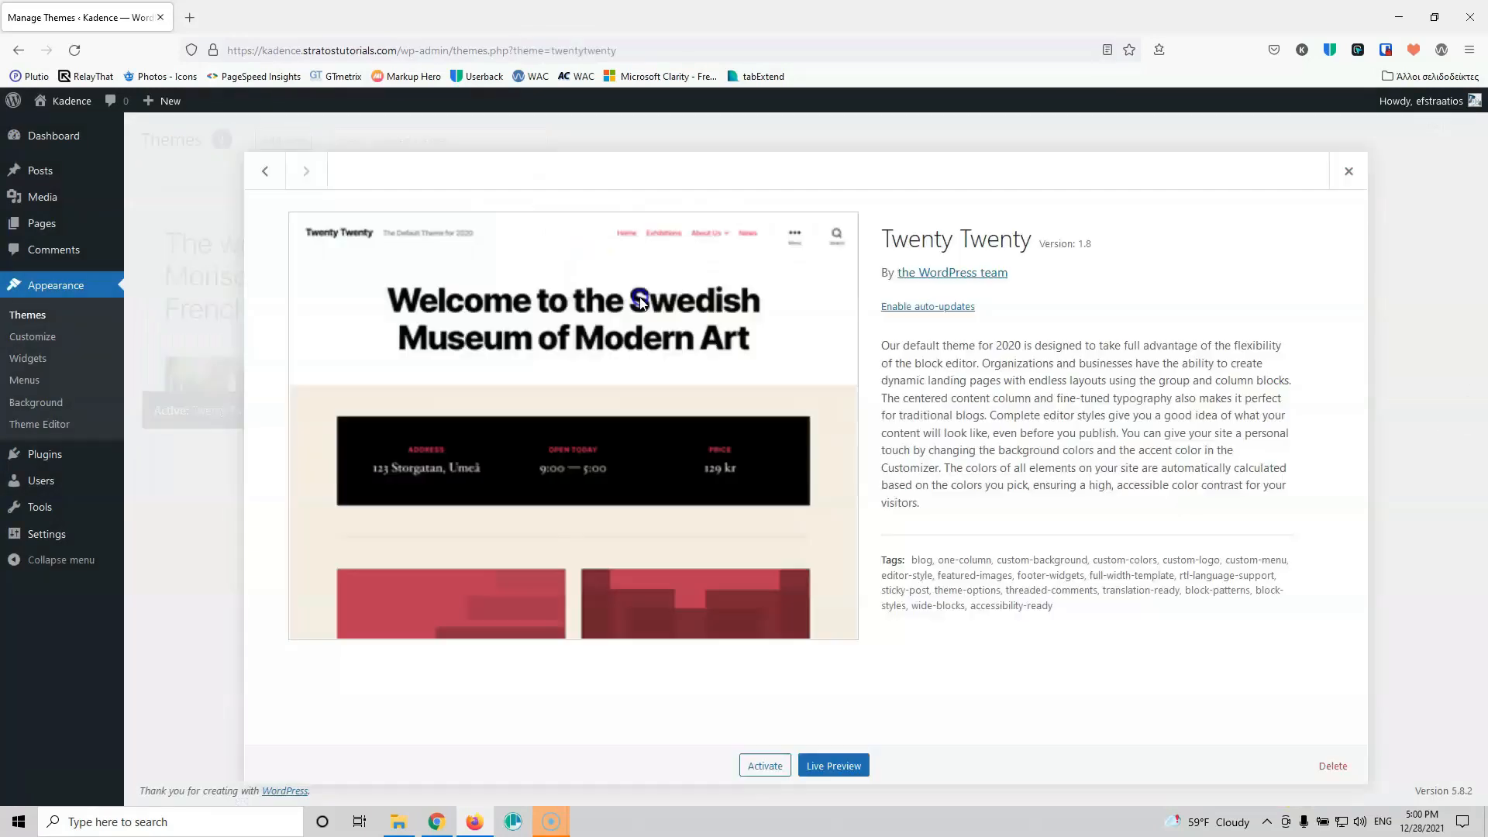
{"action": "left_click", "coordinate": [1328, 767]}
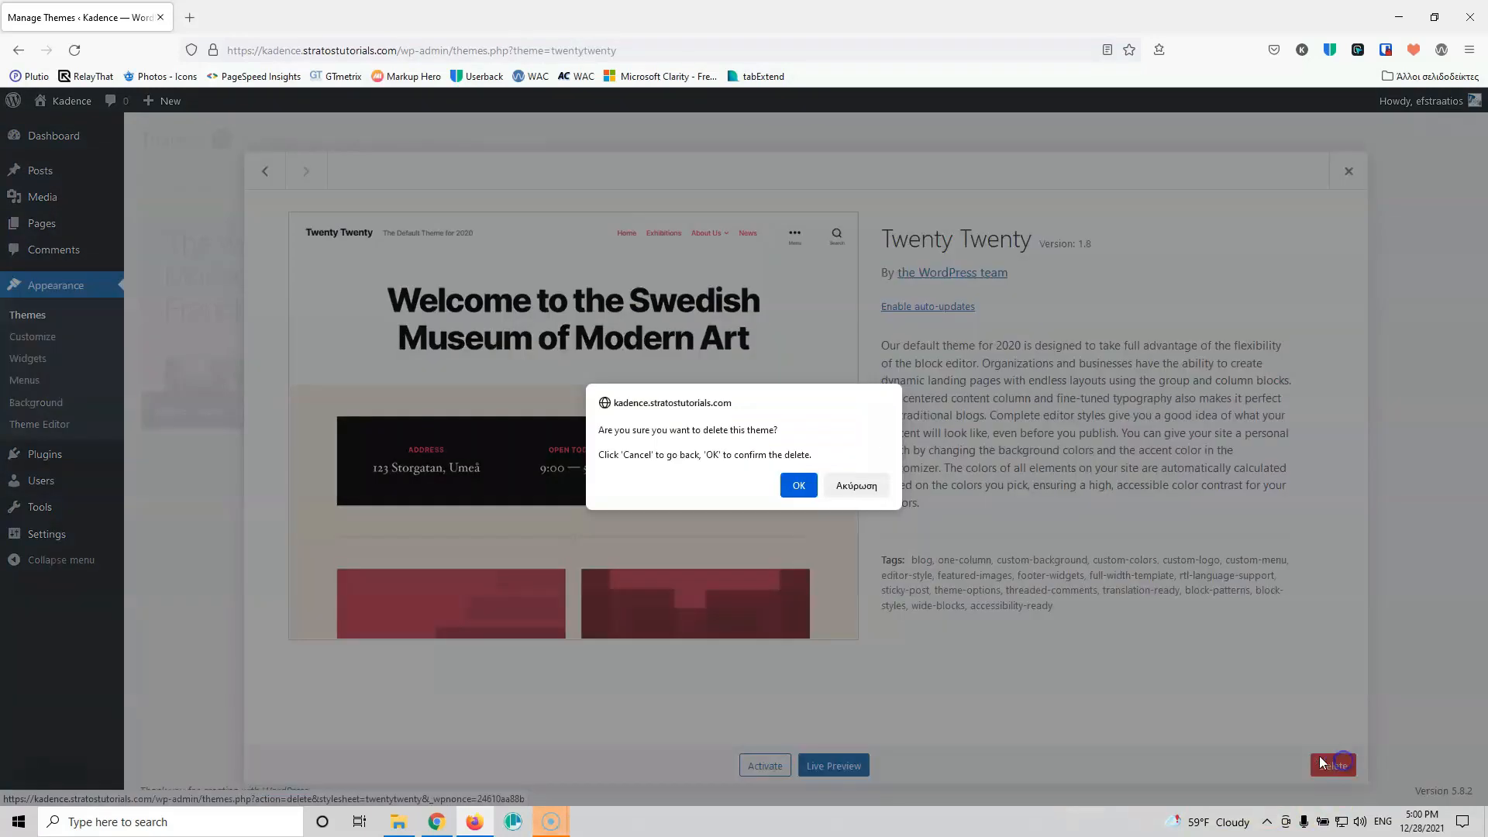
{"action": "left_click", "coordinate": [798, 482]}
Step: Review the remaining Twenty Twenty-One theme's details, then go to General Settings
{"action": "left_click", "coordinate": [368, 349]}
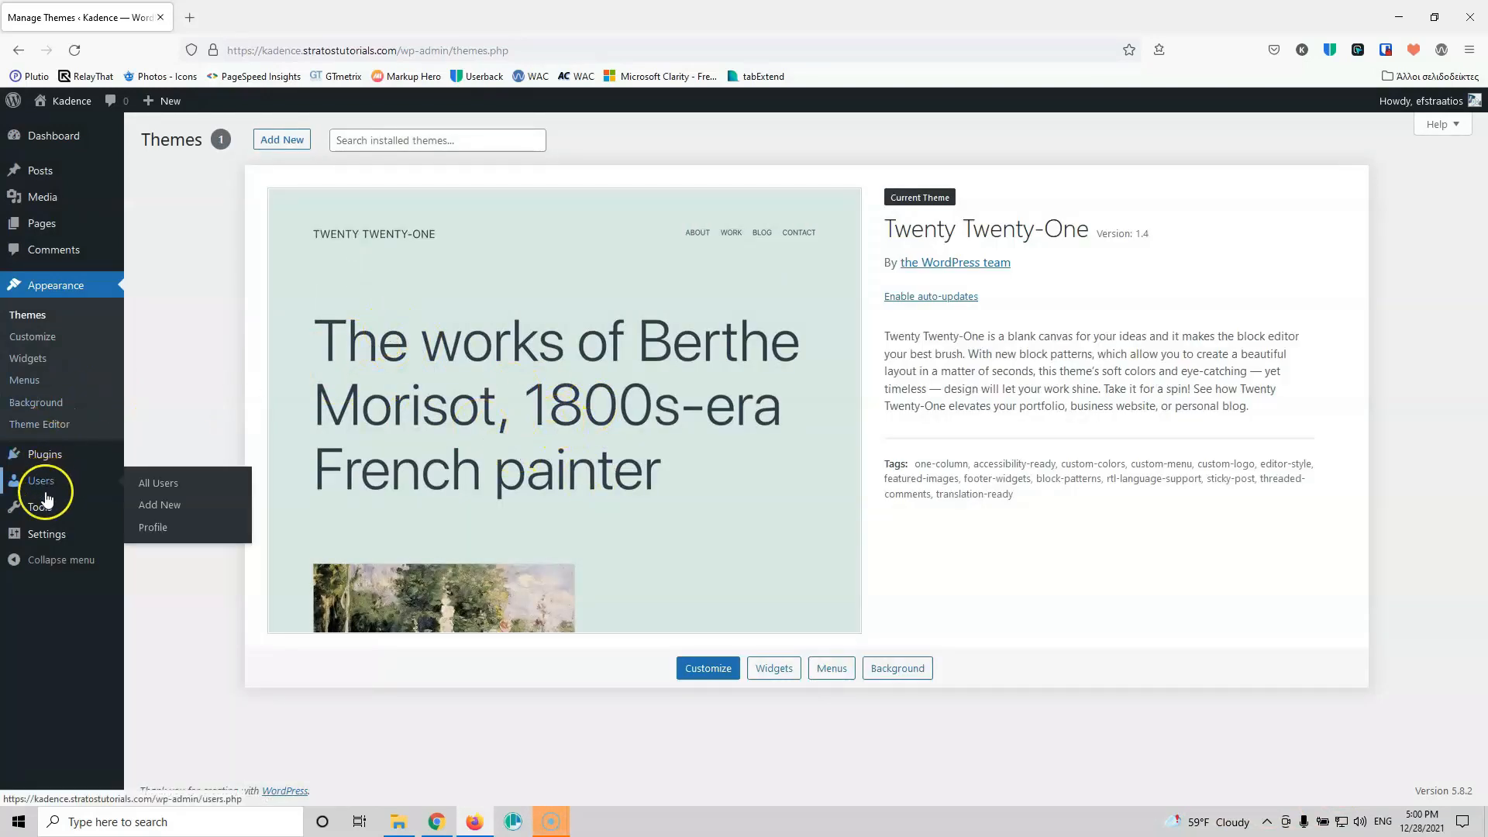
{"action": "mouse_move", "coordinate": [42, 517]}
{"action": "left_click", "coordinate": [172, 539]}
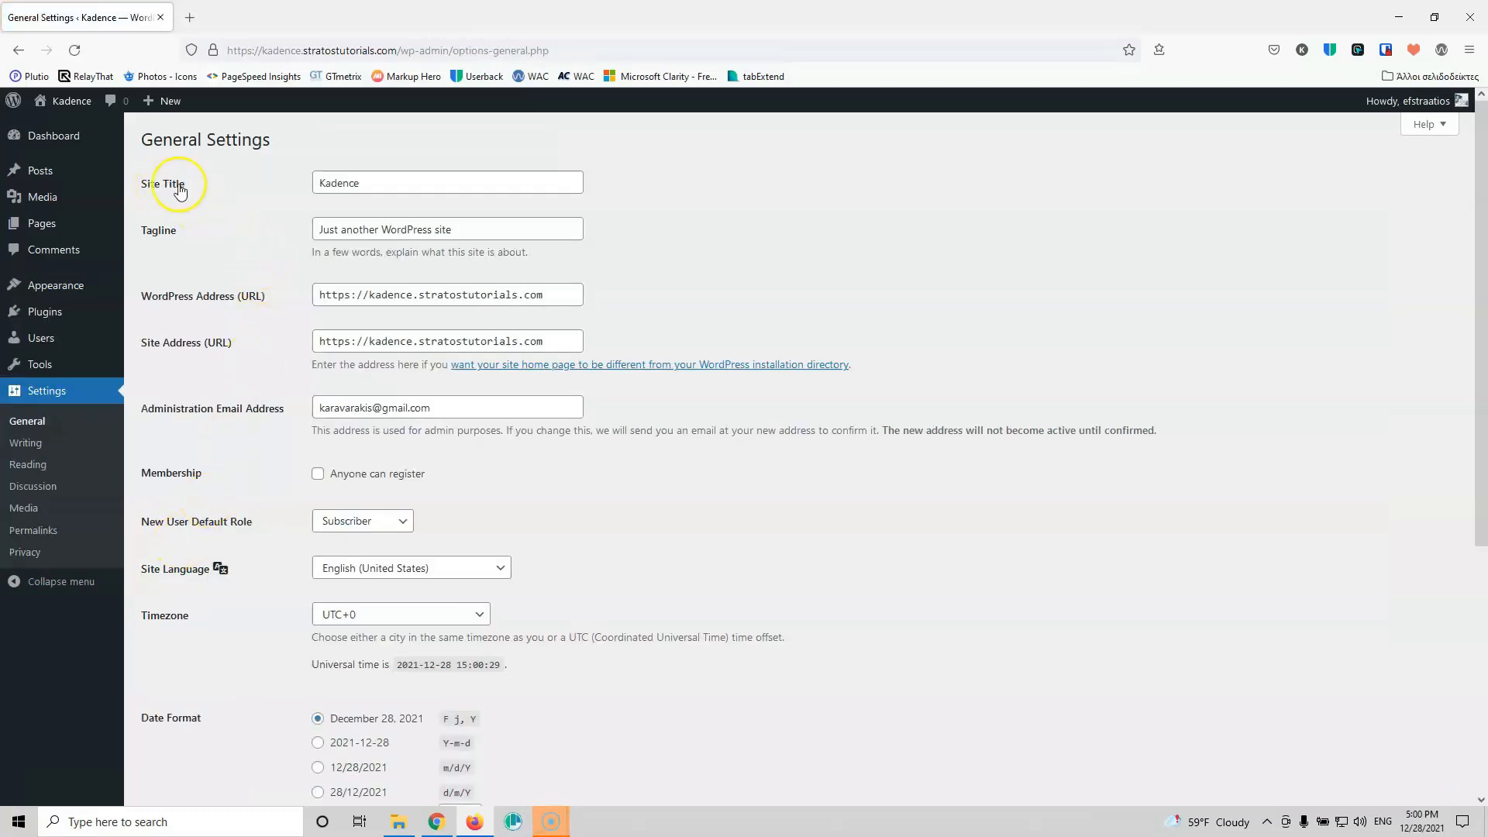
Step: Change the site title to 'Ecommerce' and the tagline to 'Clothing and More!'
{"action": "left_click_drag", "start_coordinate": [376, 183], "coordinate": [252, 187]}
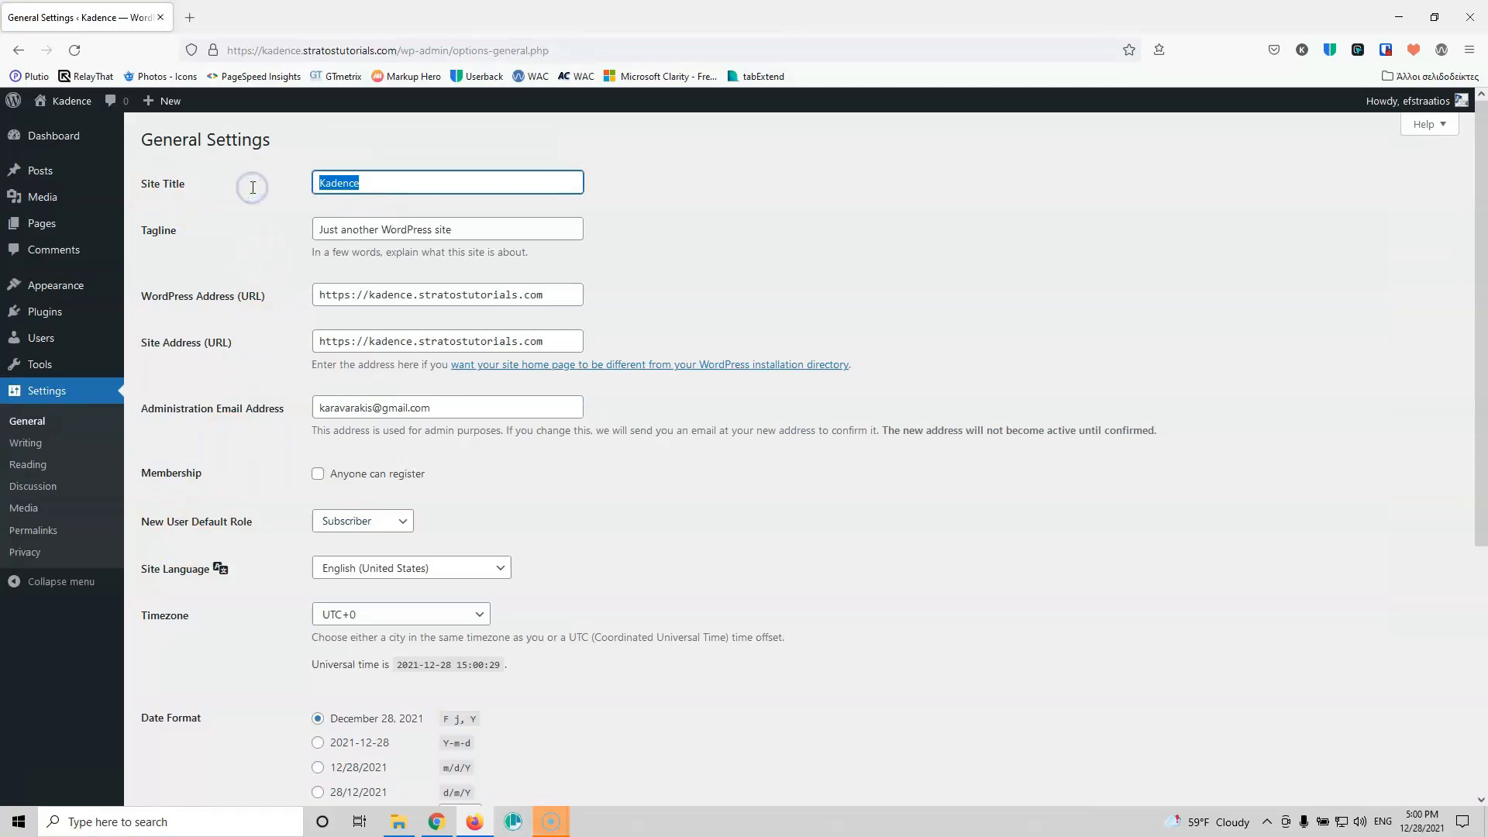
{"action": "type", "text": "Ecommerce"}
{"action": "left_click", "coordinate": [302, 243]}
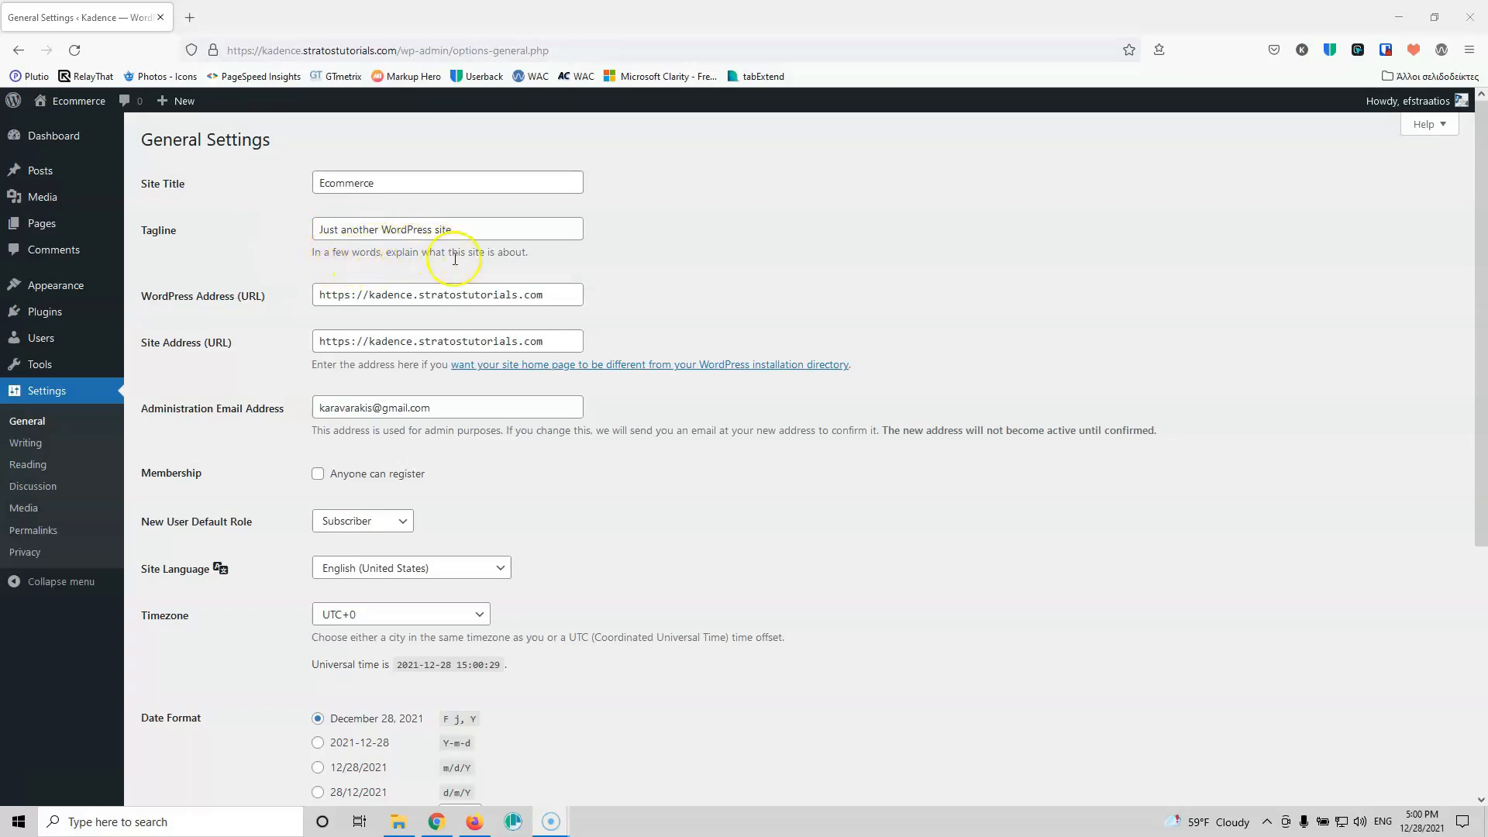
{"action": "left_click_drag", "start_coordinate": [462, 233], "coordinate": [269, 224]}
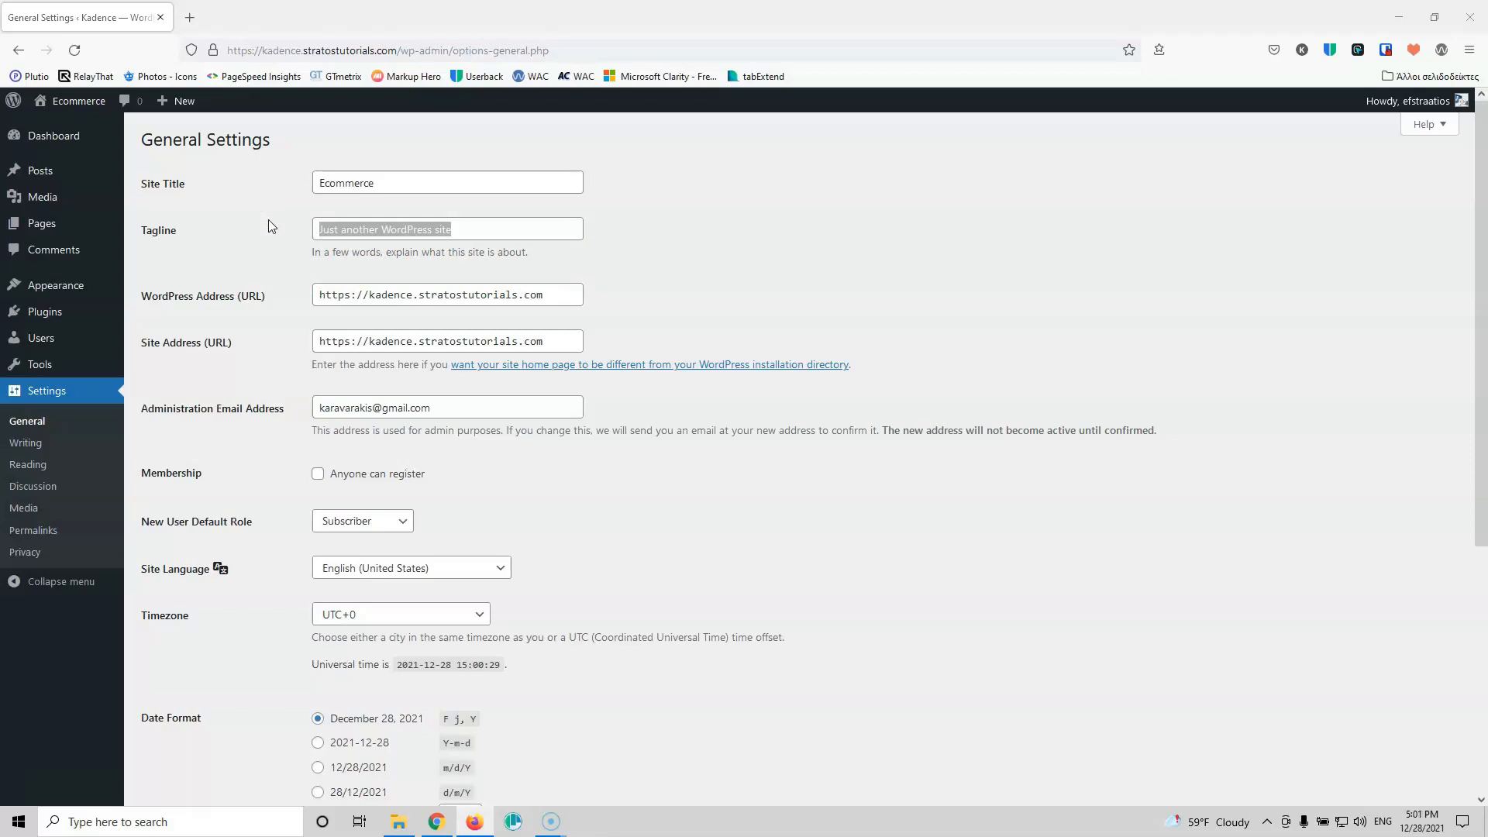
{"action": "left_click", "coordinate": [359, 229]}
{"action": "triple_click", "coordinate": [359, 229]}
{"action": "double_click", "coordinate": [360, 229]}
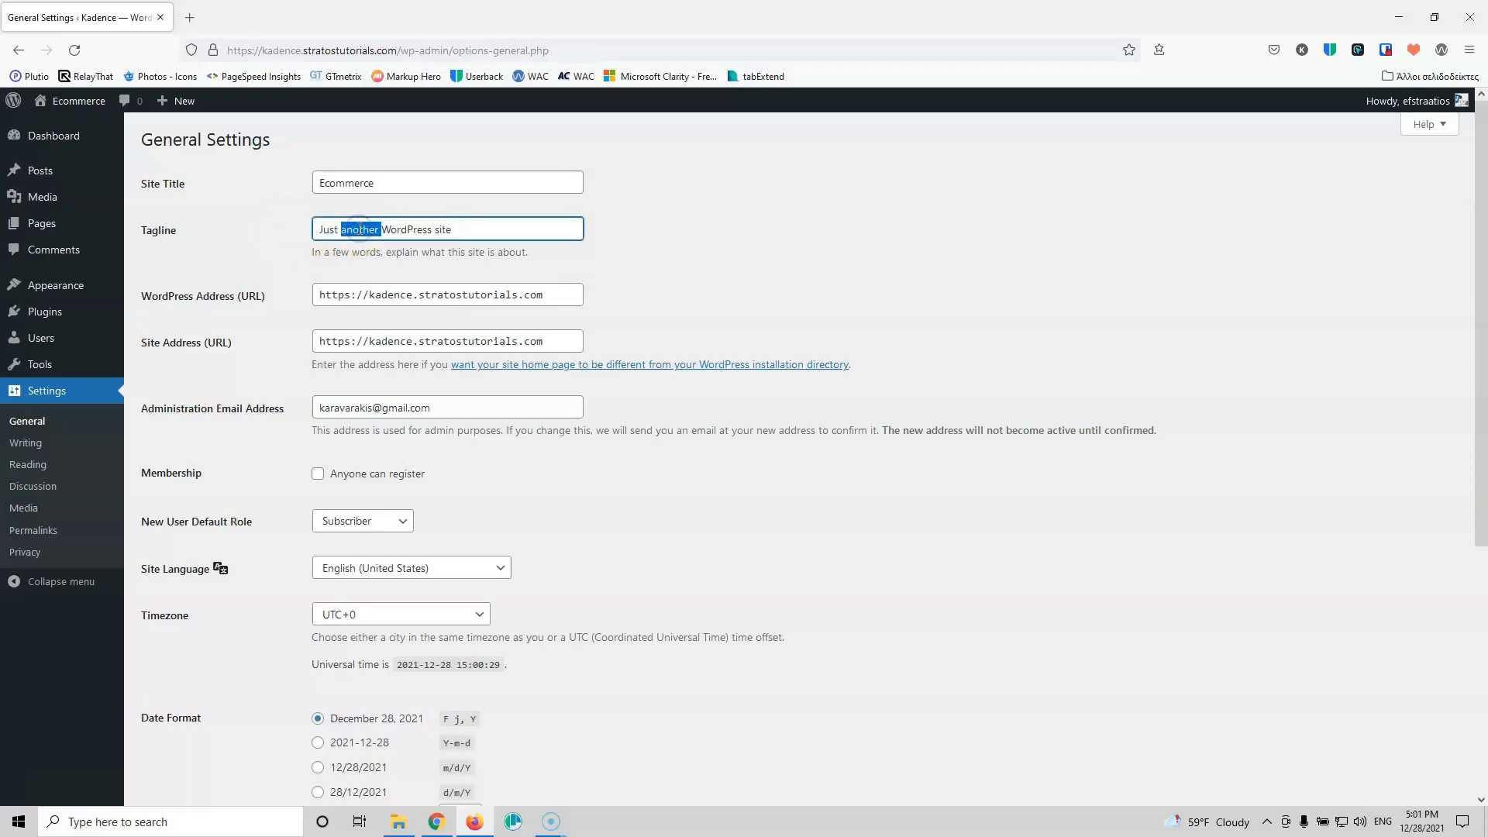
{"action": "triple_click", "coordinate": [358, 229]}
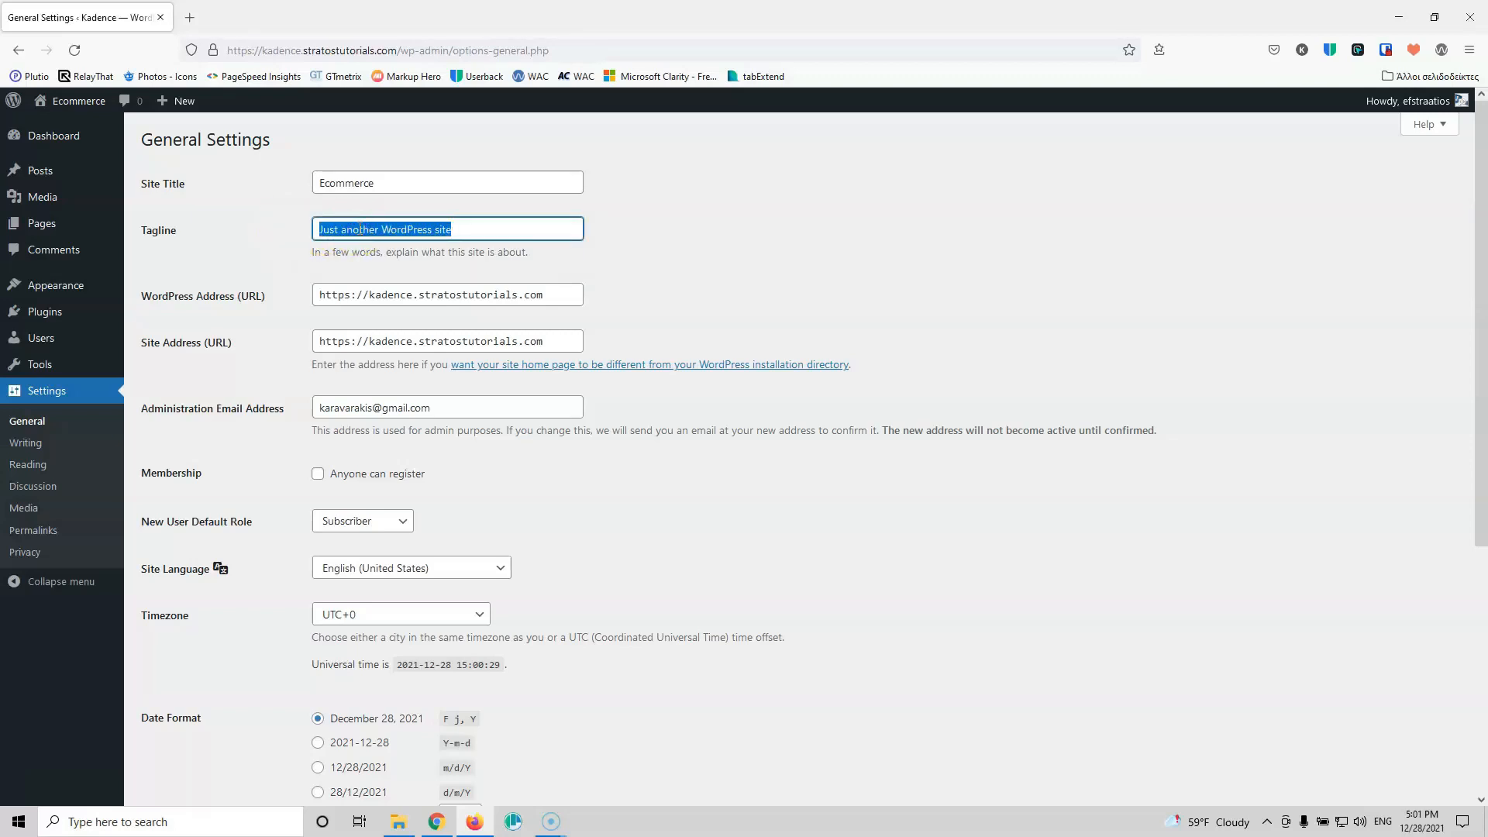
{"action": "type", "text": "Clothing and More!"}
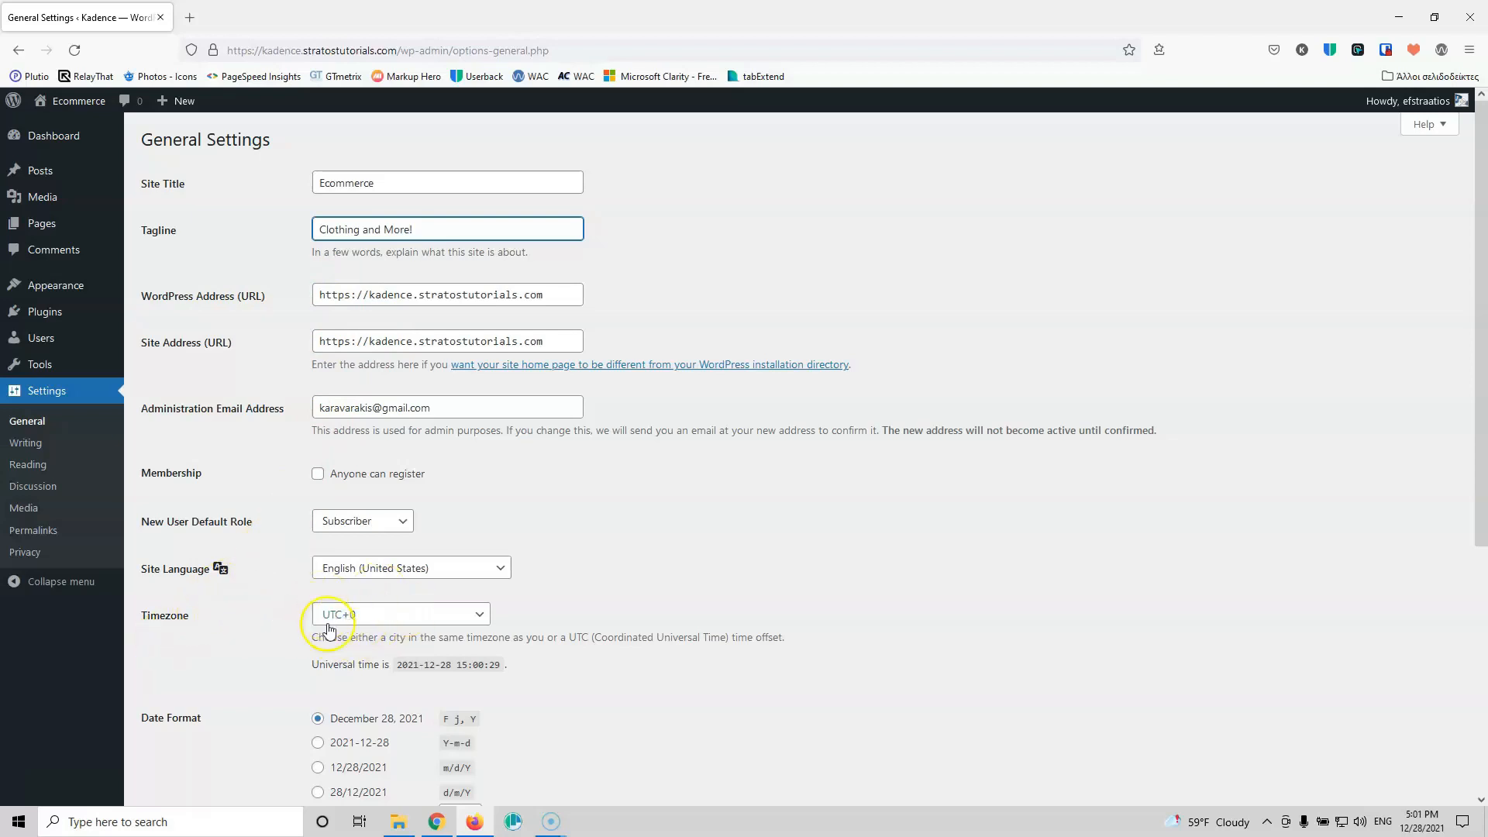
Step: Set the site timezone to Athens
{"action": "left_click", "coordinate": [398, 625]}
{"action": "left_click", "coordinate": [484, 554]}
{"action": "left_click_drag", "start_coordinate": [484, 555], "coordinate": [478, 502]}
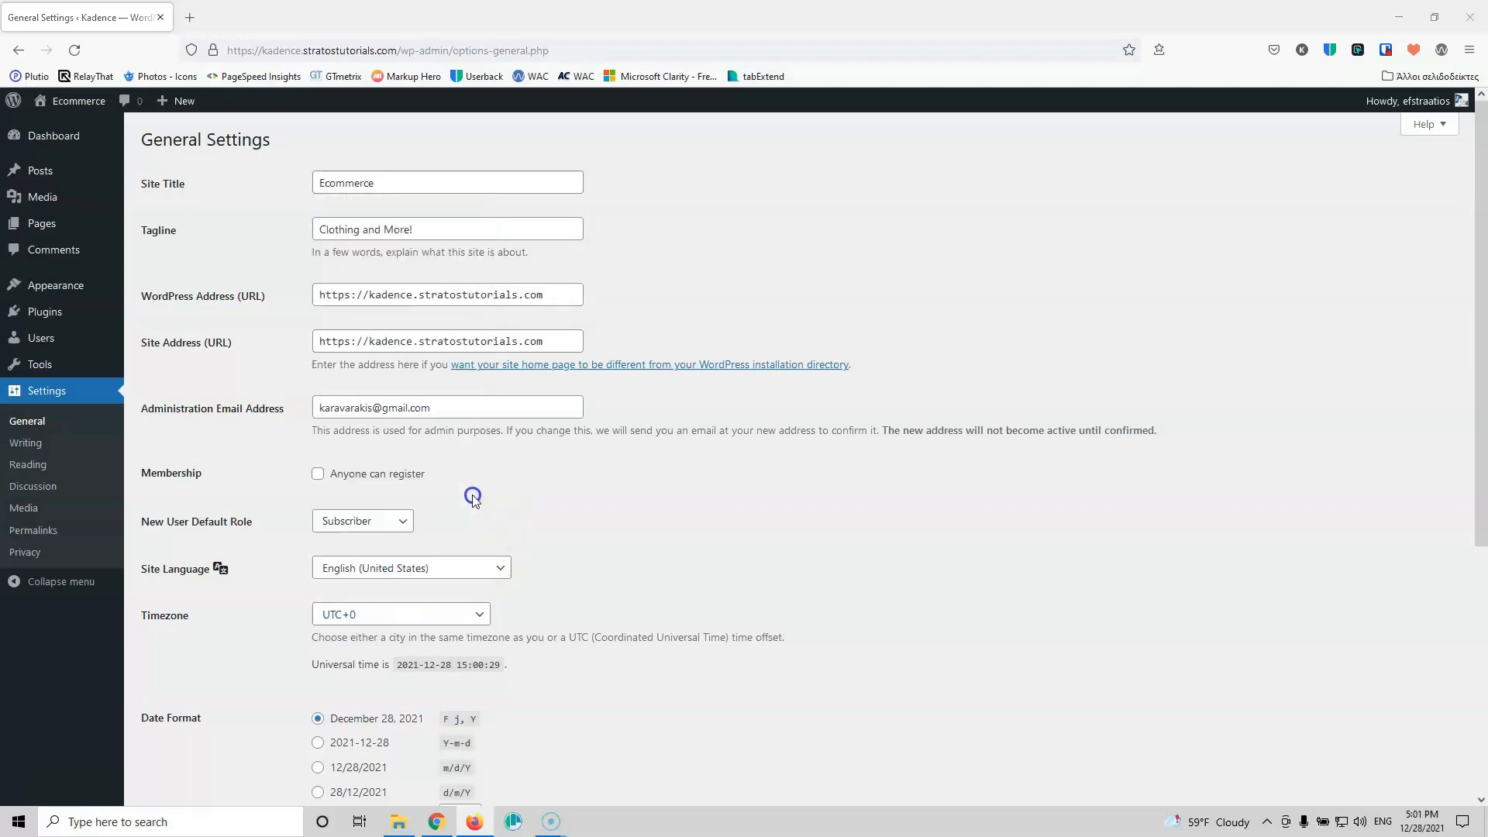
{"action": "left_click", "coordinate": [426, 616]}
{"action": "scroll", "coordinate": [431, 500], "scroll_direction": "up", "scroll_amount": 20}
{"action": "scroll", "coordinate": [431, 487], "scroll_direction": "up", "scroll_amount": 2}
{"action": "scroll", "coordinate": [430, 487], "scroll_direction": "up", "scroll_amount": 14}
{"action": "scroll", "coordinate": [431, 487], "scroll_direction": "up", "scroll_amount": 10}
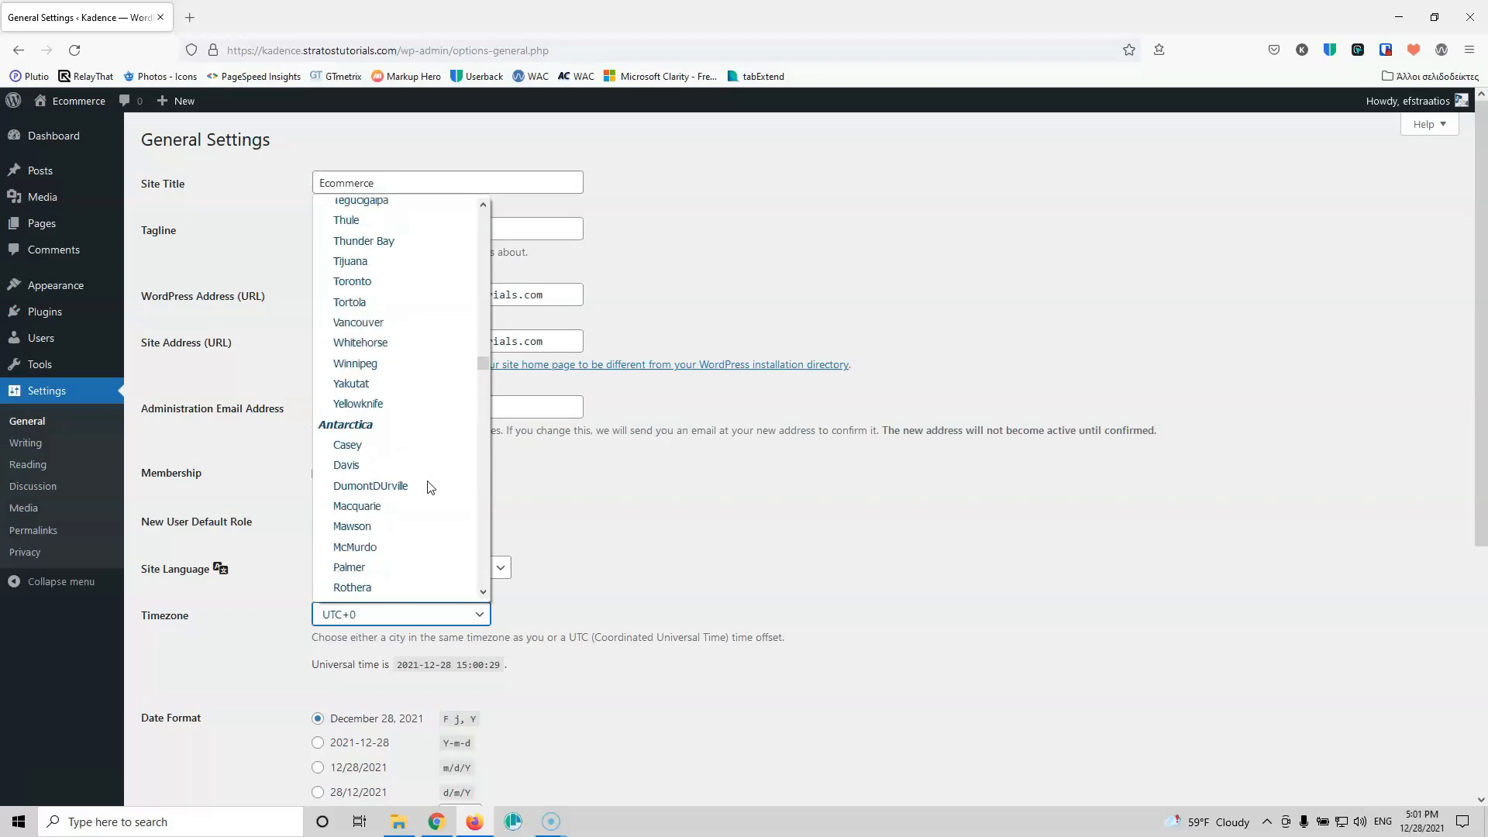
{"action": "scroll", "coordinate": [431, 487], "scroll_direction": "down", "scroll_amount": 20}
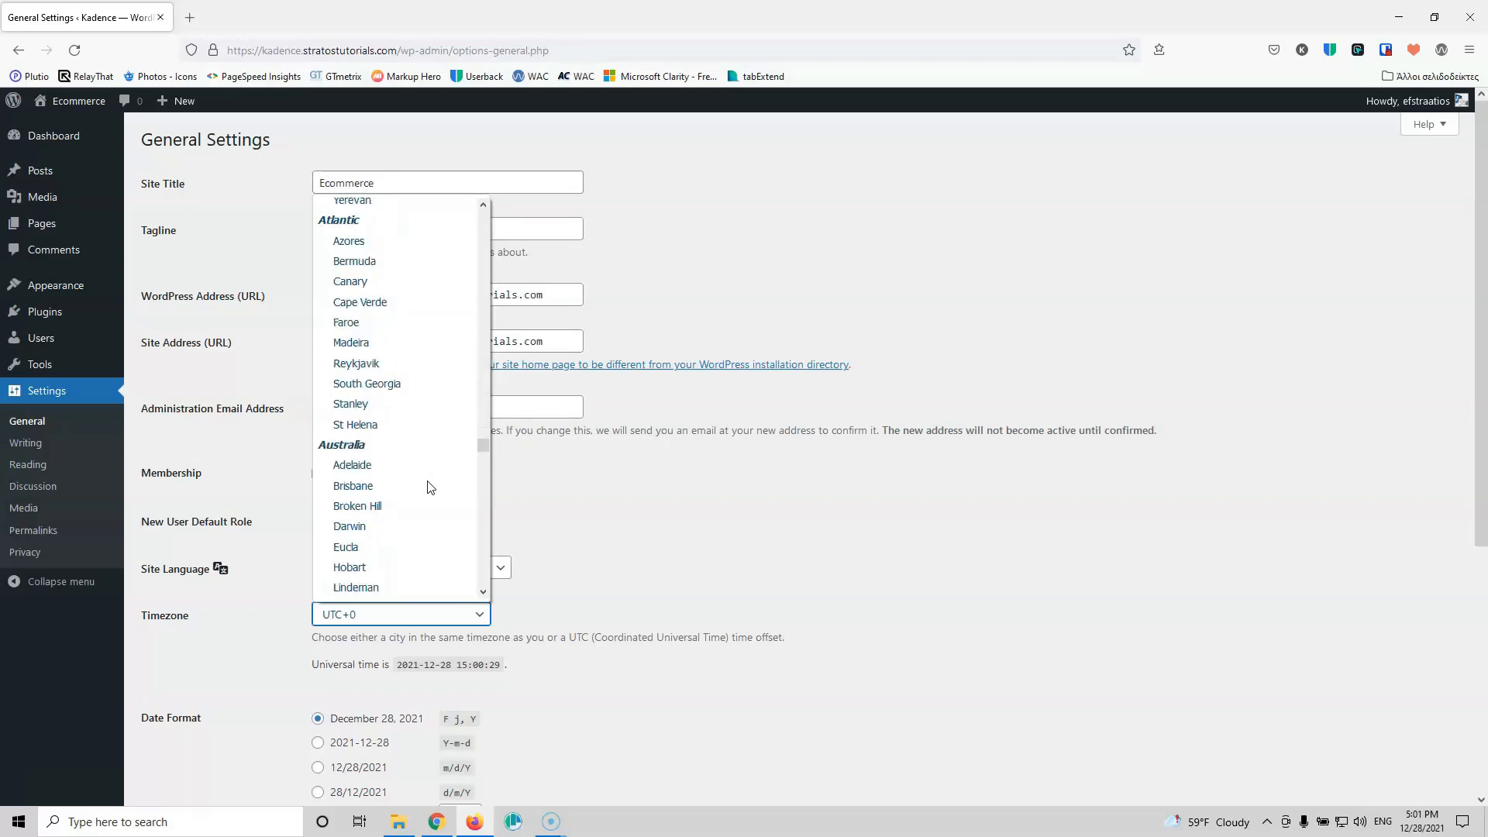
{"action": "scroll", "coordinate": [424, 485], "scroll_direction": "up", "scroll_amount": 2}
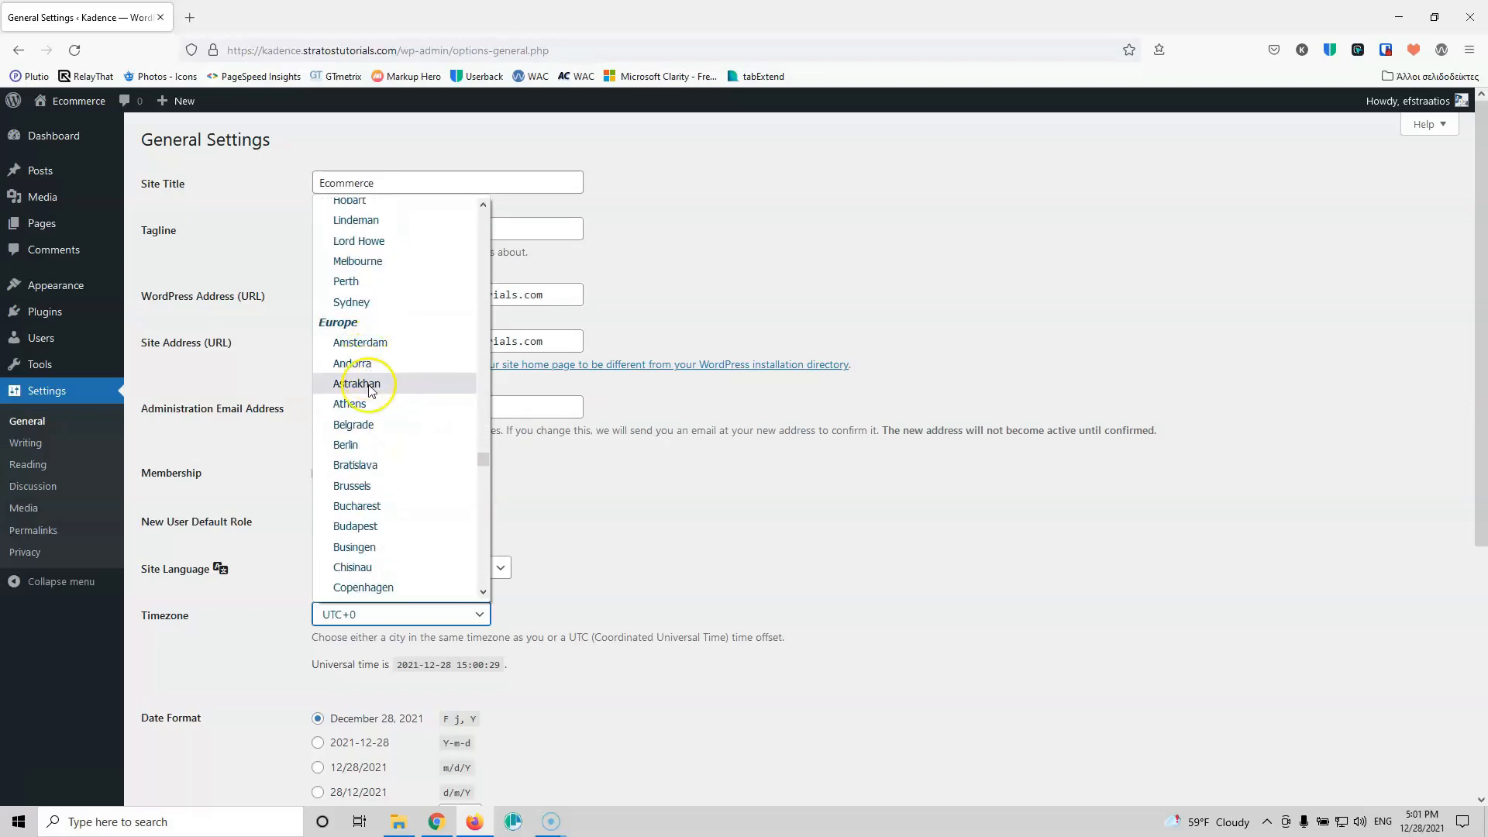
{"action": "left_click", "coordinate": [364, 406]}
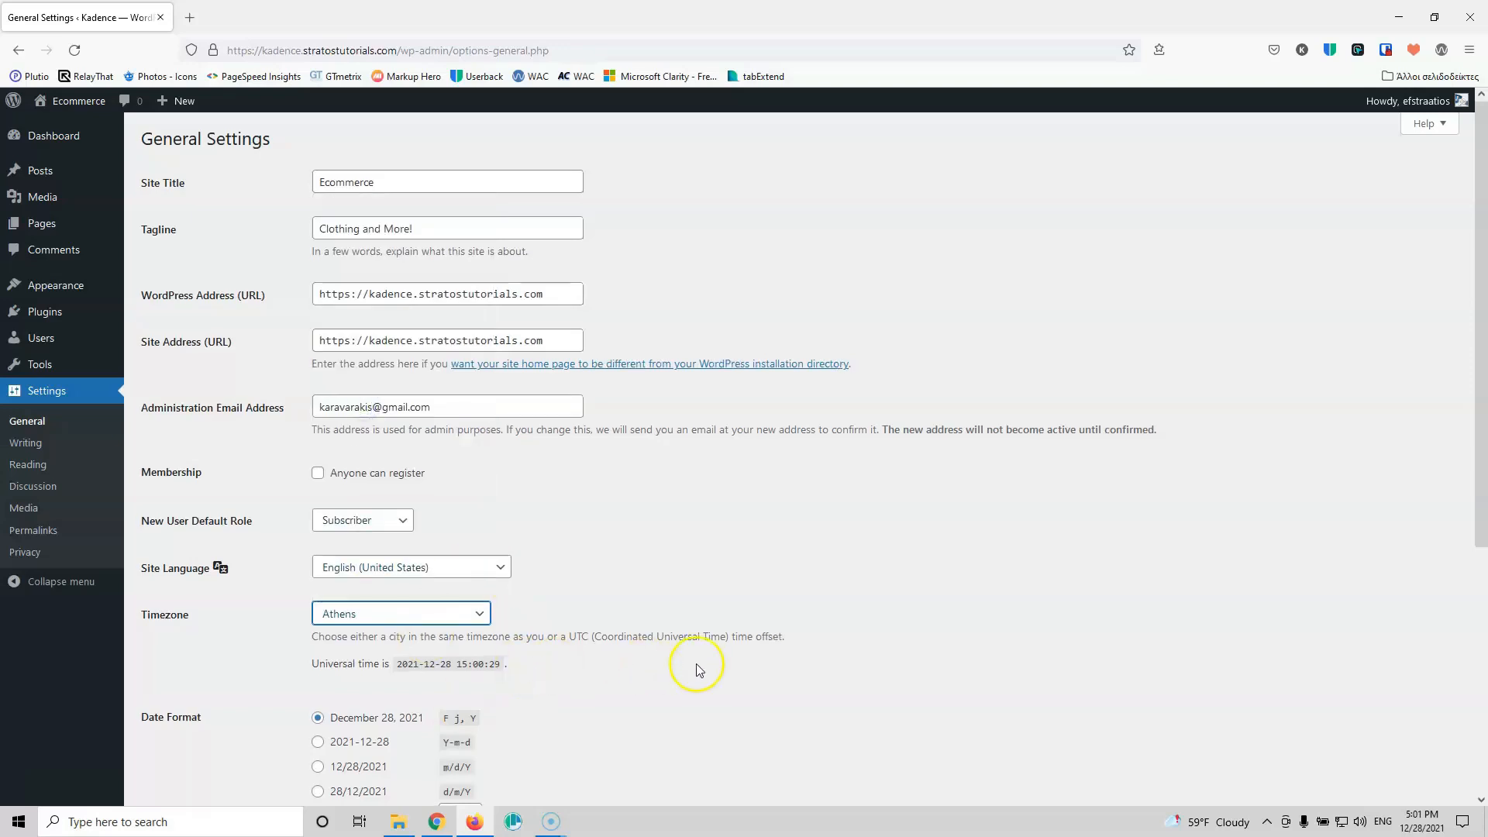
Step: Choose d/m/Y date and H:i 24-hour time formats, then save
{"action": "scroll", "coordinate": [555, 535], "scroll_direction": "down", "scroll_amount": 3}
{"action": "scroll", "coordinate": [538, 498], "scroll_direction": "down", "scroll_amount": 1}
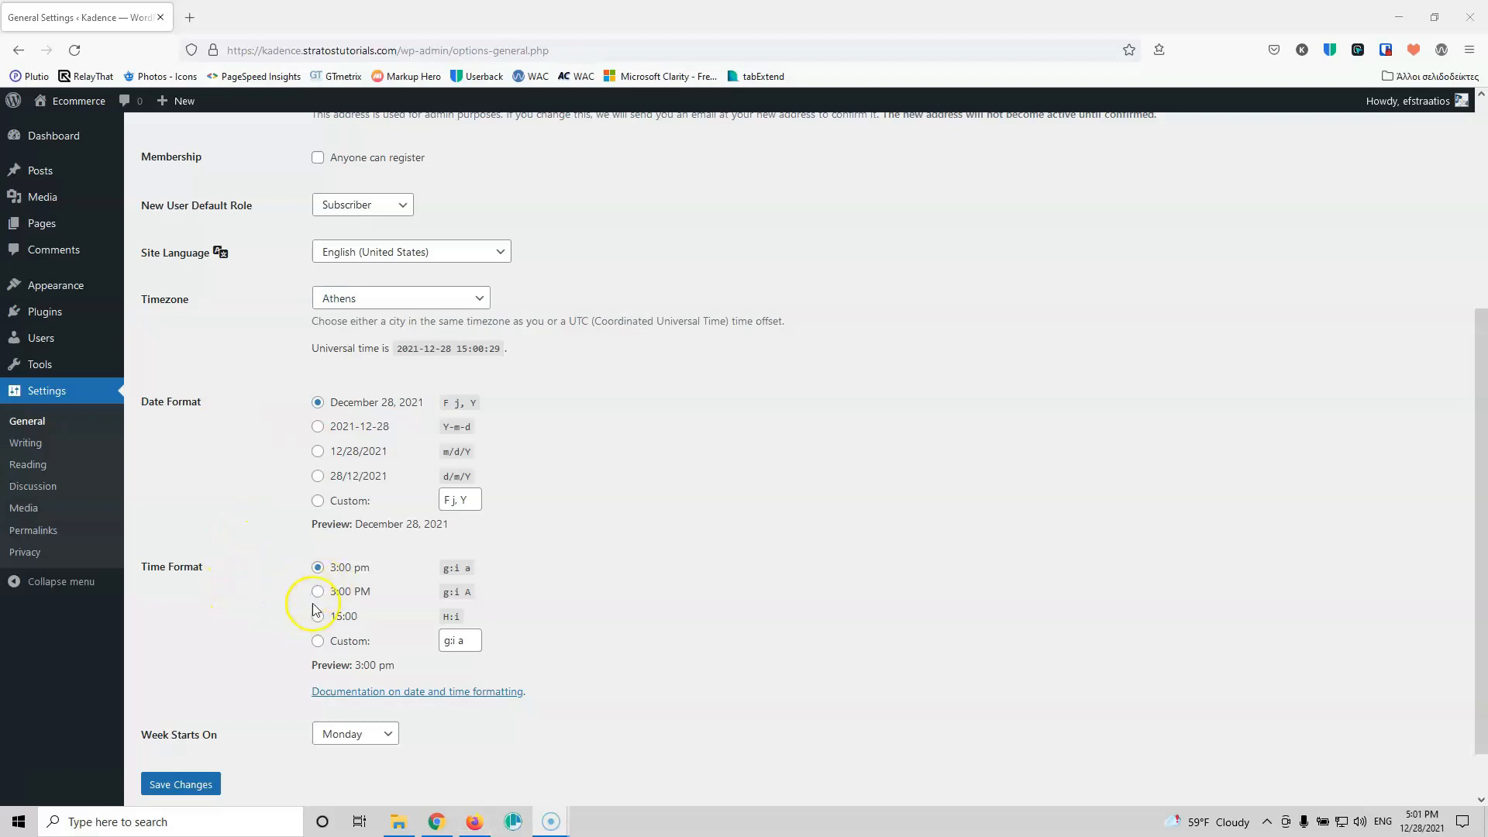
{"action": "left_click", "coordinate": [318, 478]}
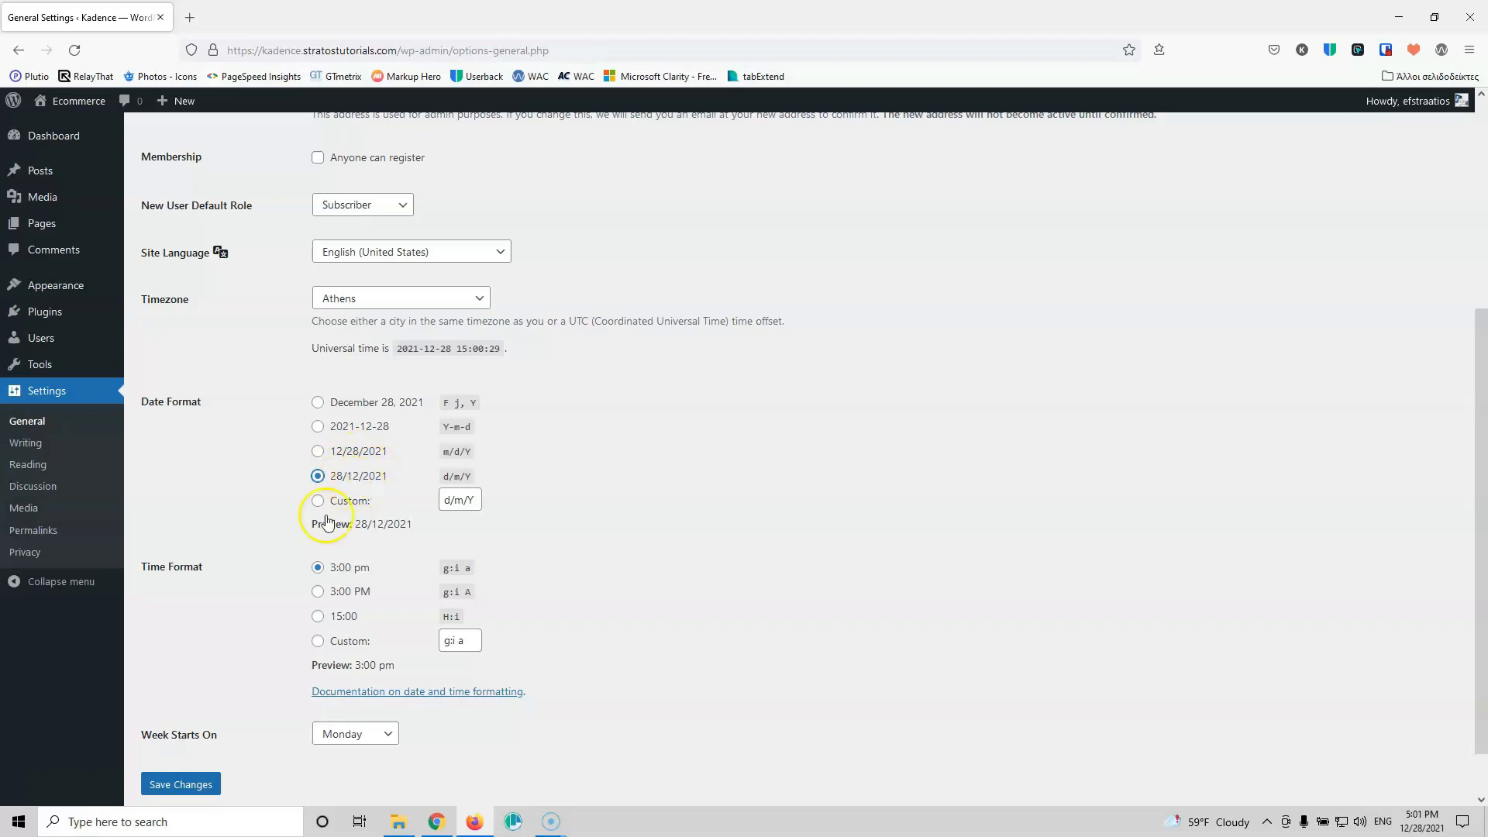
{"action": "left_click", "coordinate": [317, 617]}
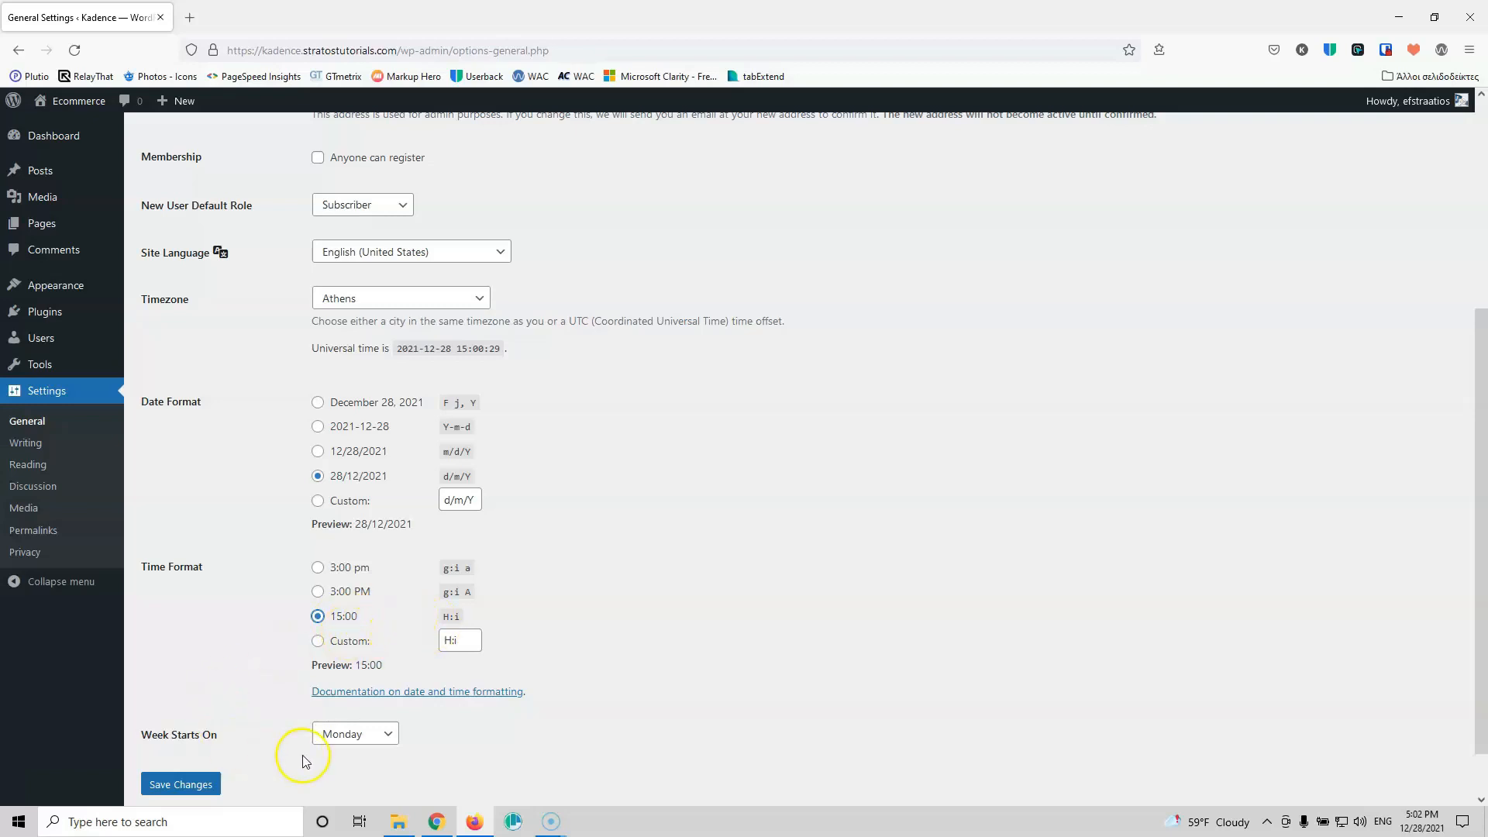
{"action": "left_click", "coordinate": [190, 784]}
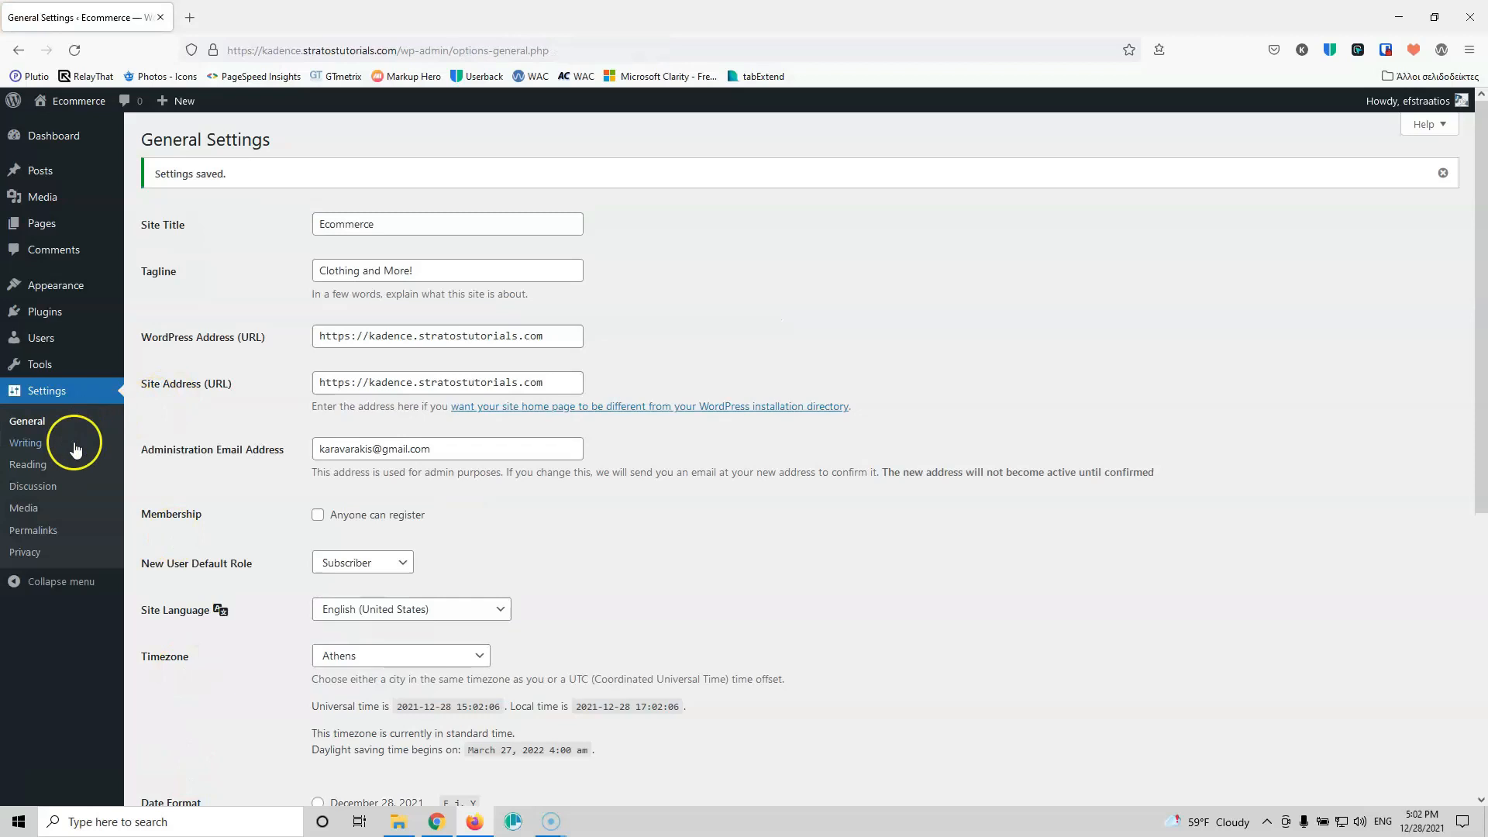
Step: In Reading settings, show 20 posts per page and 20 feed items as excerpts
{"action": "left_click", "coordinate": [36, 467]}
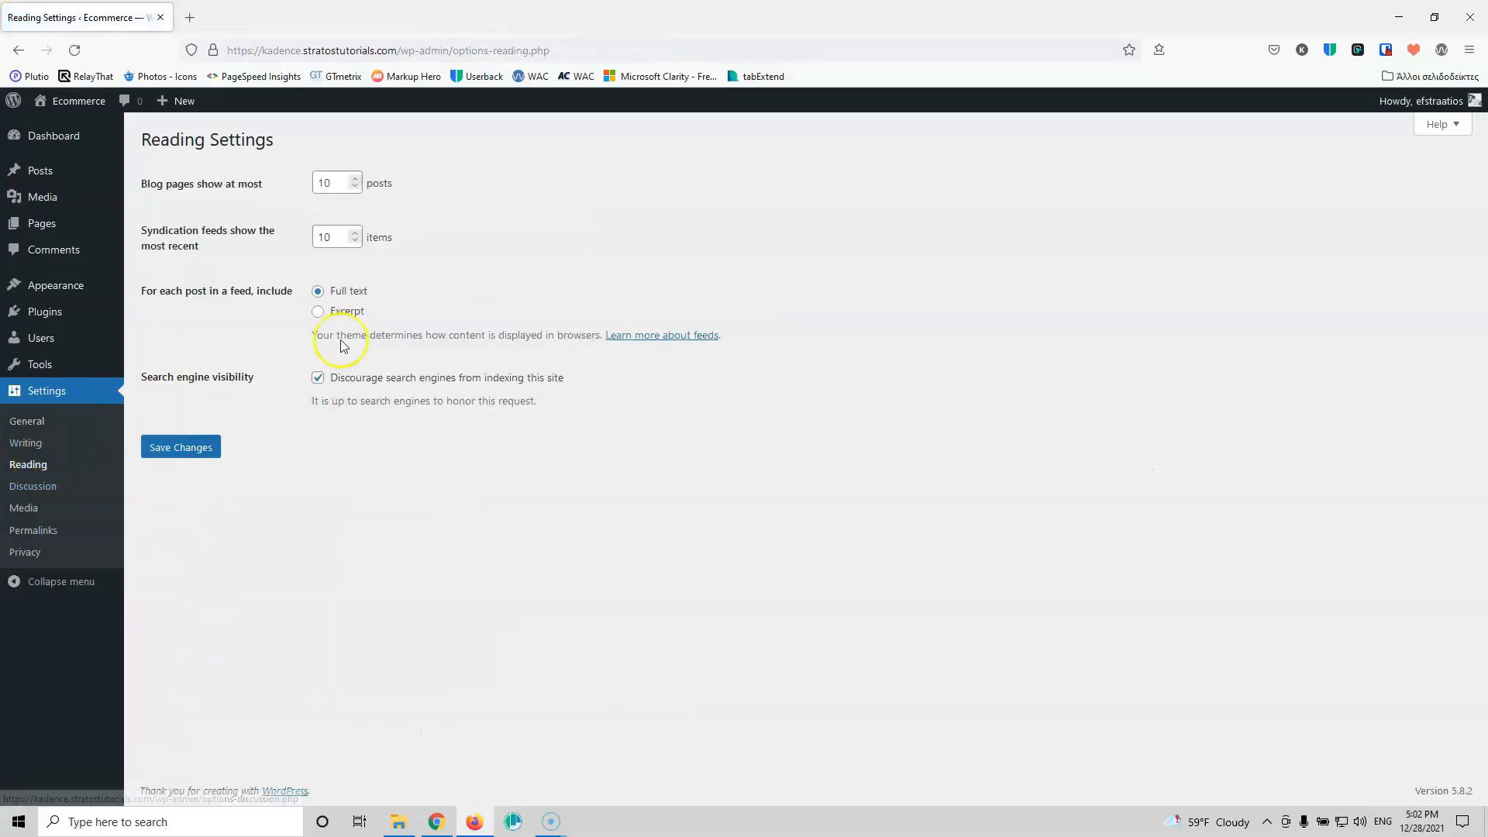
{"action": "left_click", "coordinate": [323, 181]}
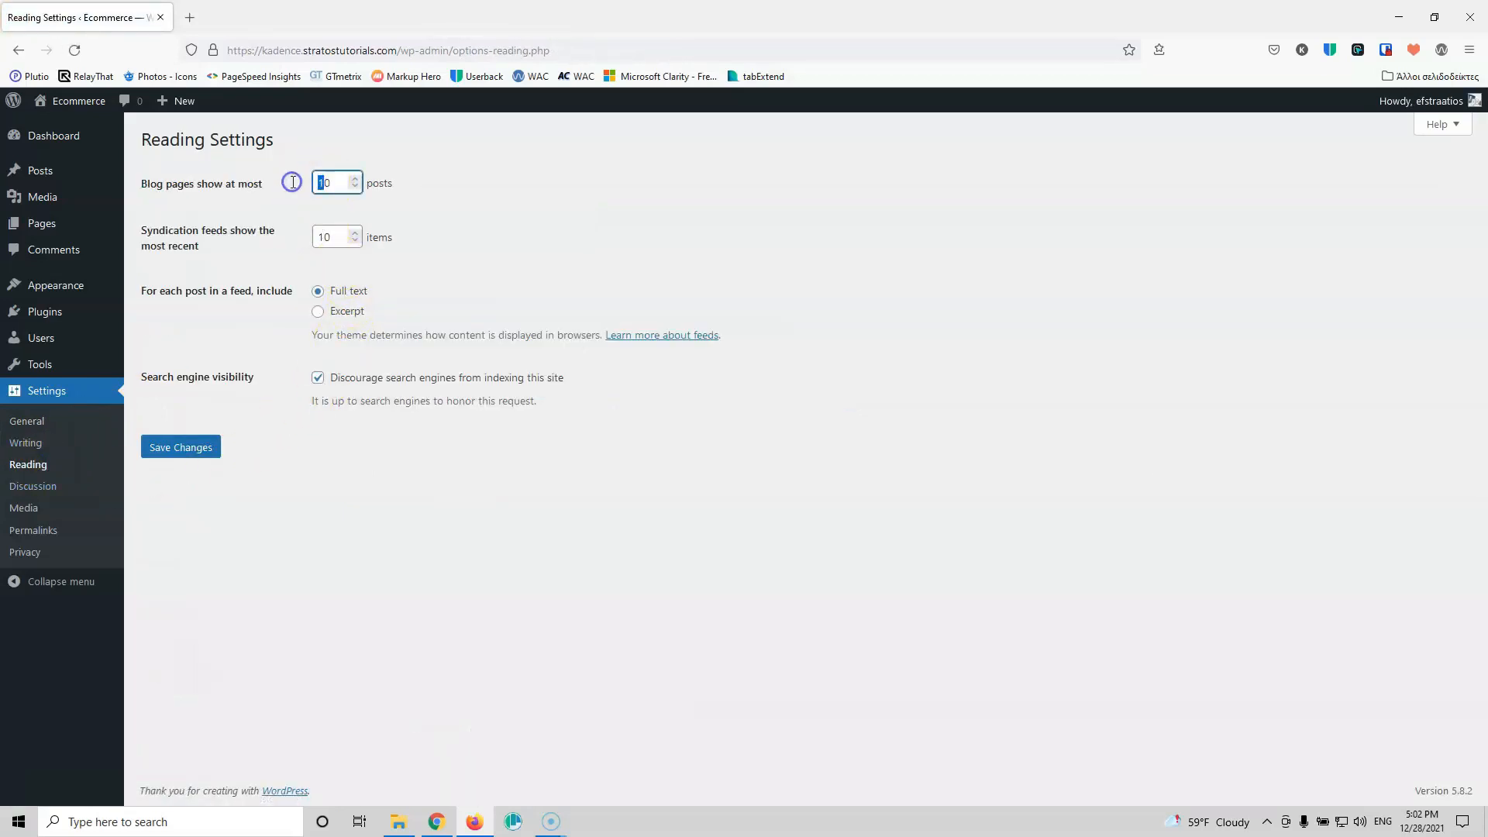
{"action": "type", "text": "2"}
{"action": "left_click", "coordinate": [307, 236]}
{"action": "double_click", "coordinate": [326, 237]}
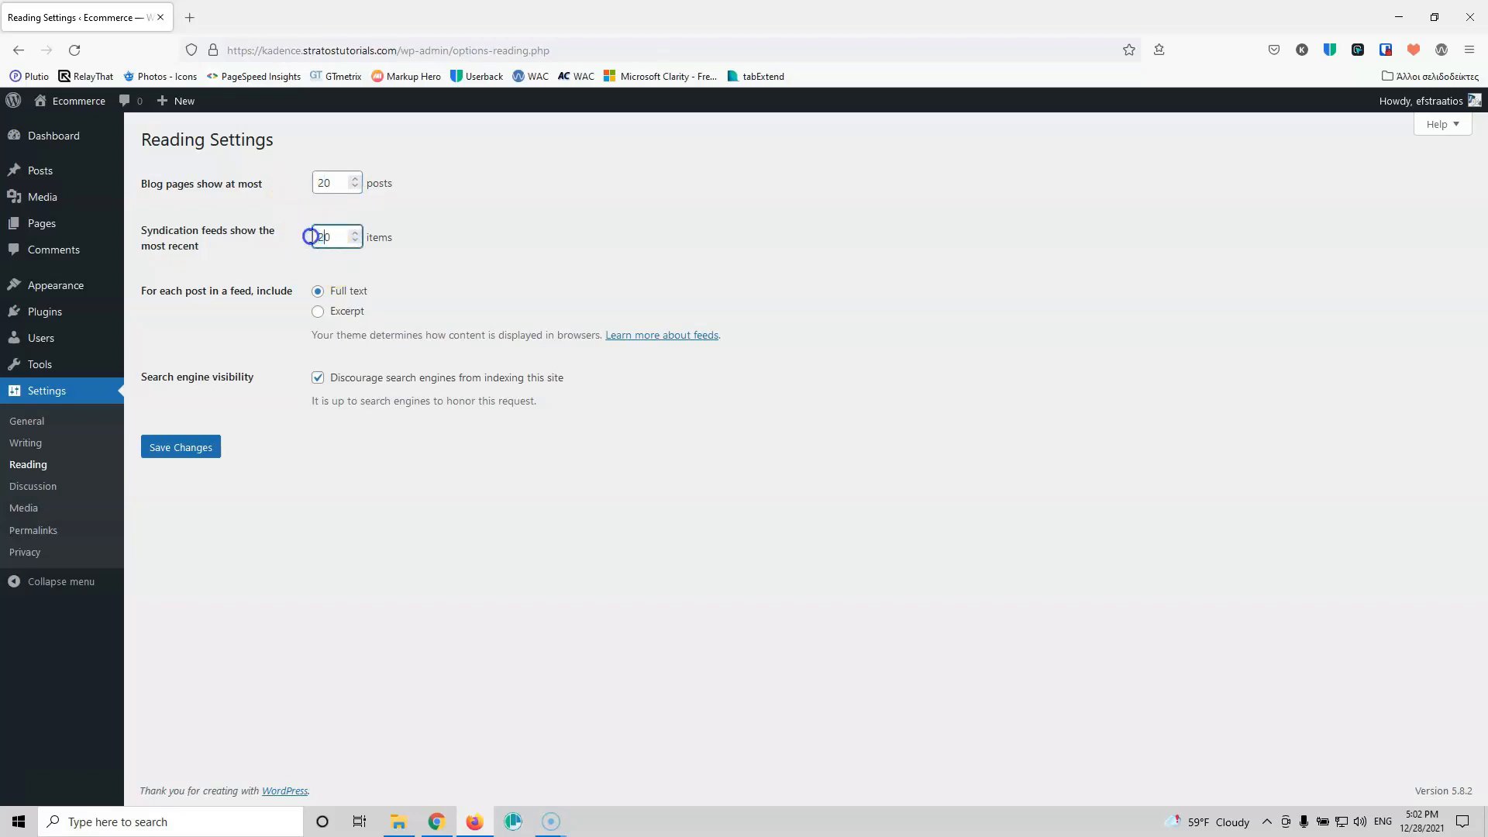
{"action": "left_click", "coordinate": [320, 269]}
{"action": "left_click", "coordinate": [318, 312]}
Step: Save the Reading settings and turn off link notifications under Discussion
{"action": "left_click", "coordinate": [171, 447]}
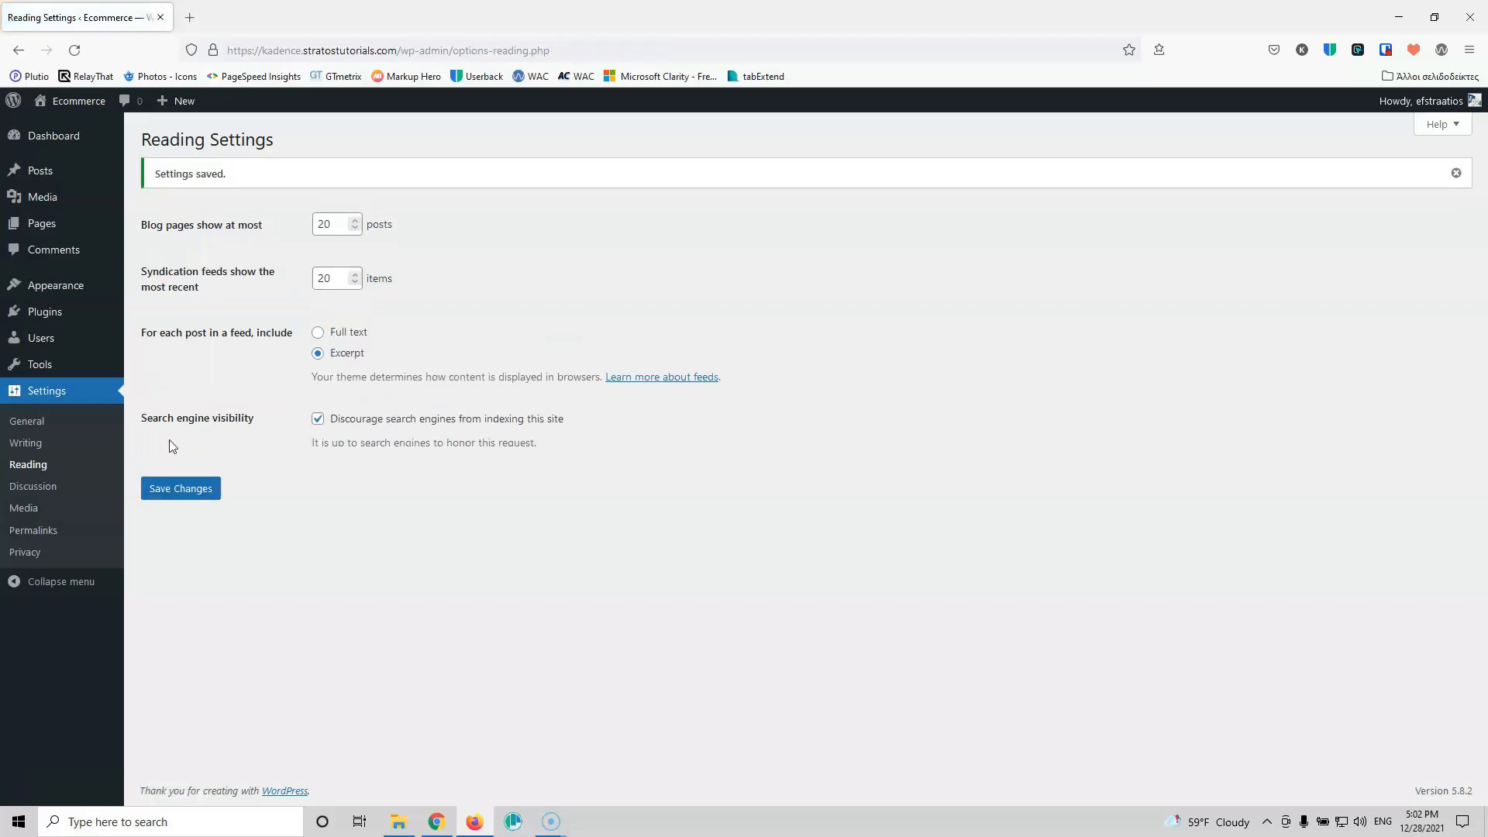
{"action": "left_click", "coordinate": [27, 488]}
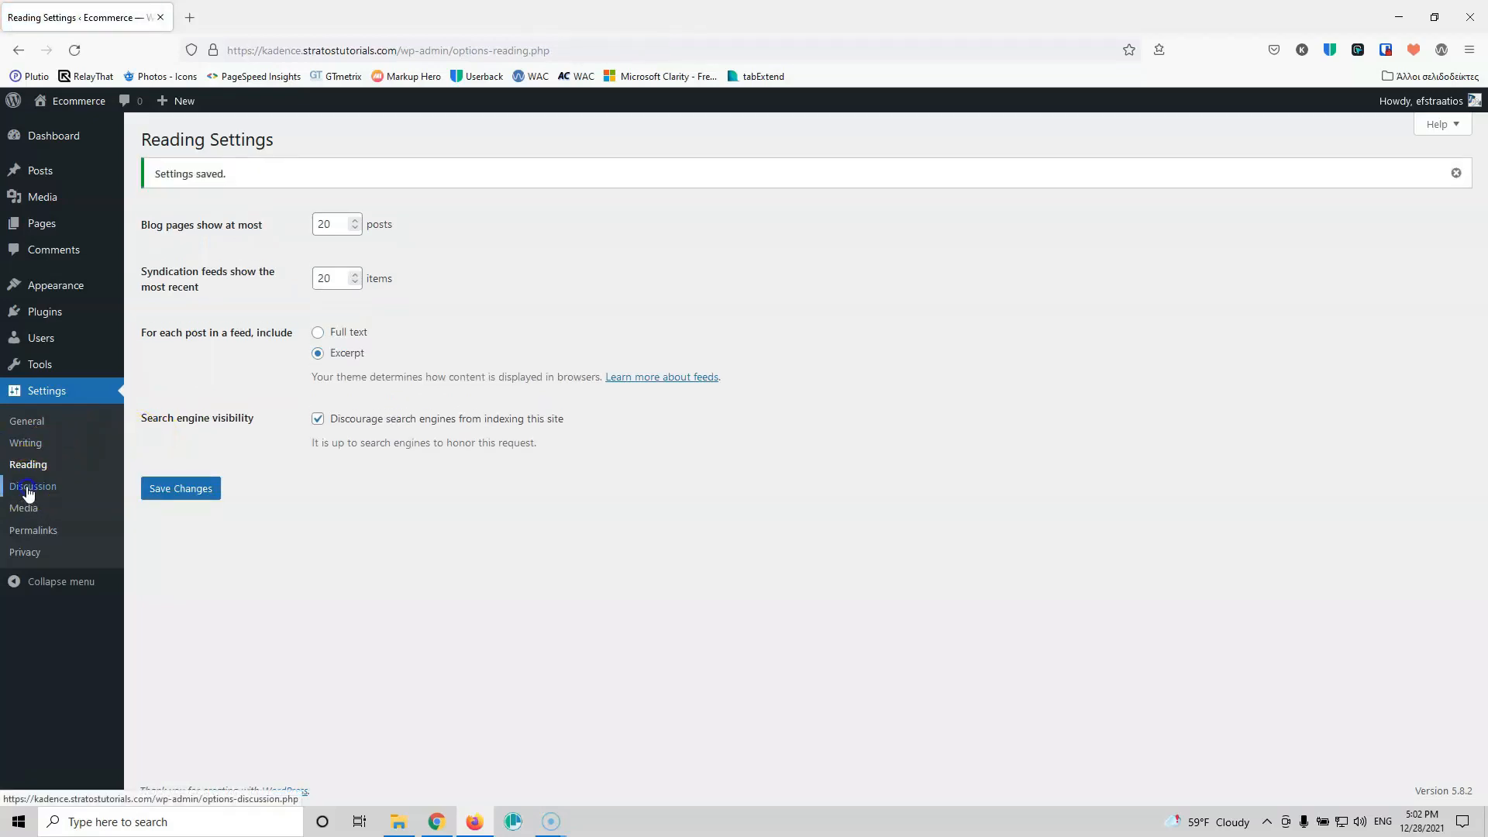
{"action": "left_click", "coordinate": [318, 206]}
Step: Disallow comments on new posts and save the Discussion settings
{"action": "left_click", "coordinate": [317, 234]}
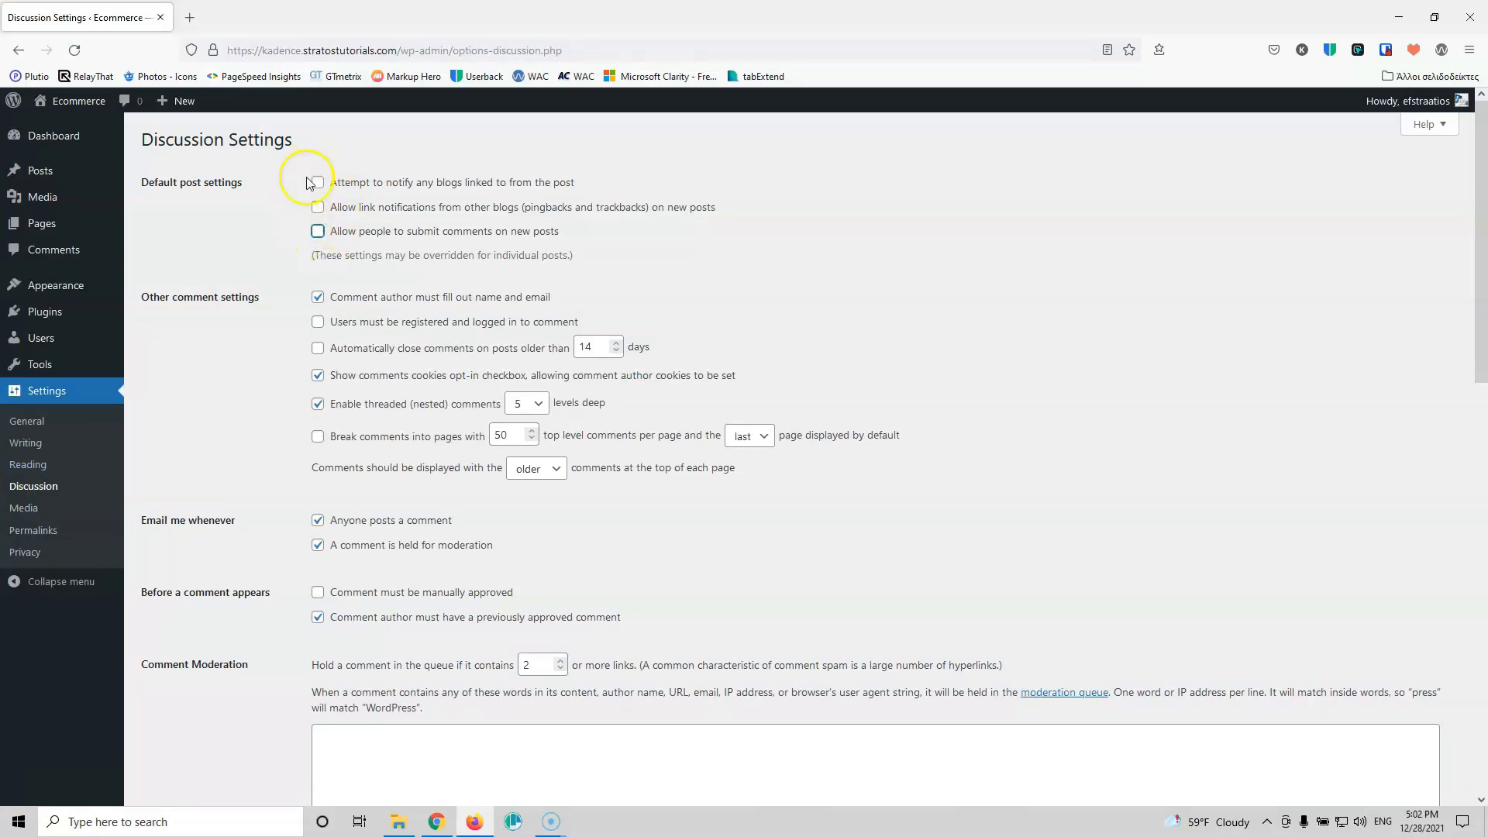
{"action": "scroll", "coordinate": [252, 450], "scroll_direction": "down", "scroll_amount": 6}
{"action": "scroll", "coordinate": [252, 450], "scroll_direction": "down", "scroll_amount": 6}
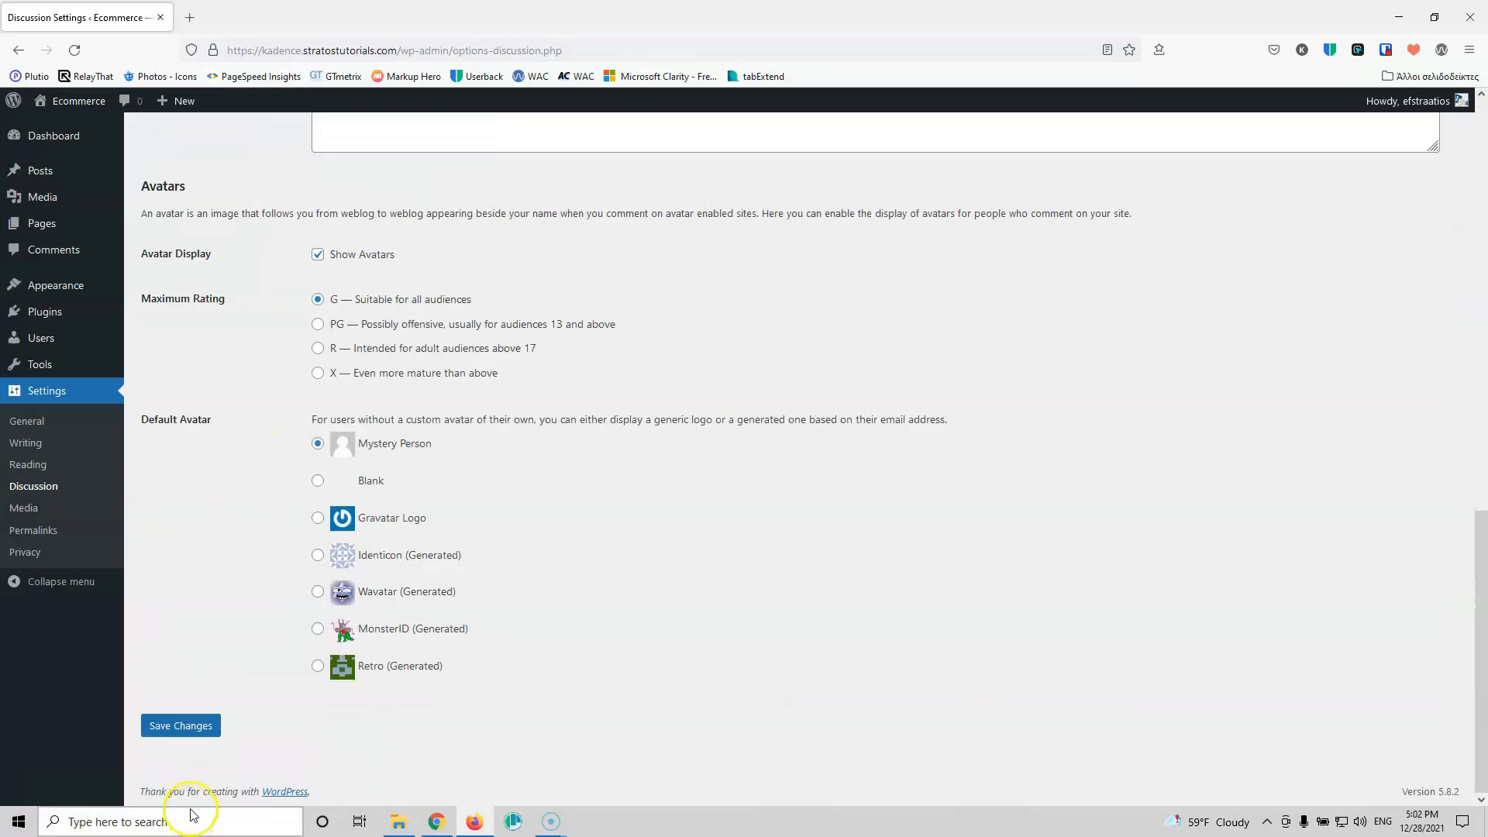
{"action": "left_click", "coordinate": [180, 727]}
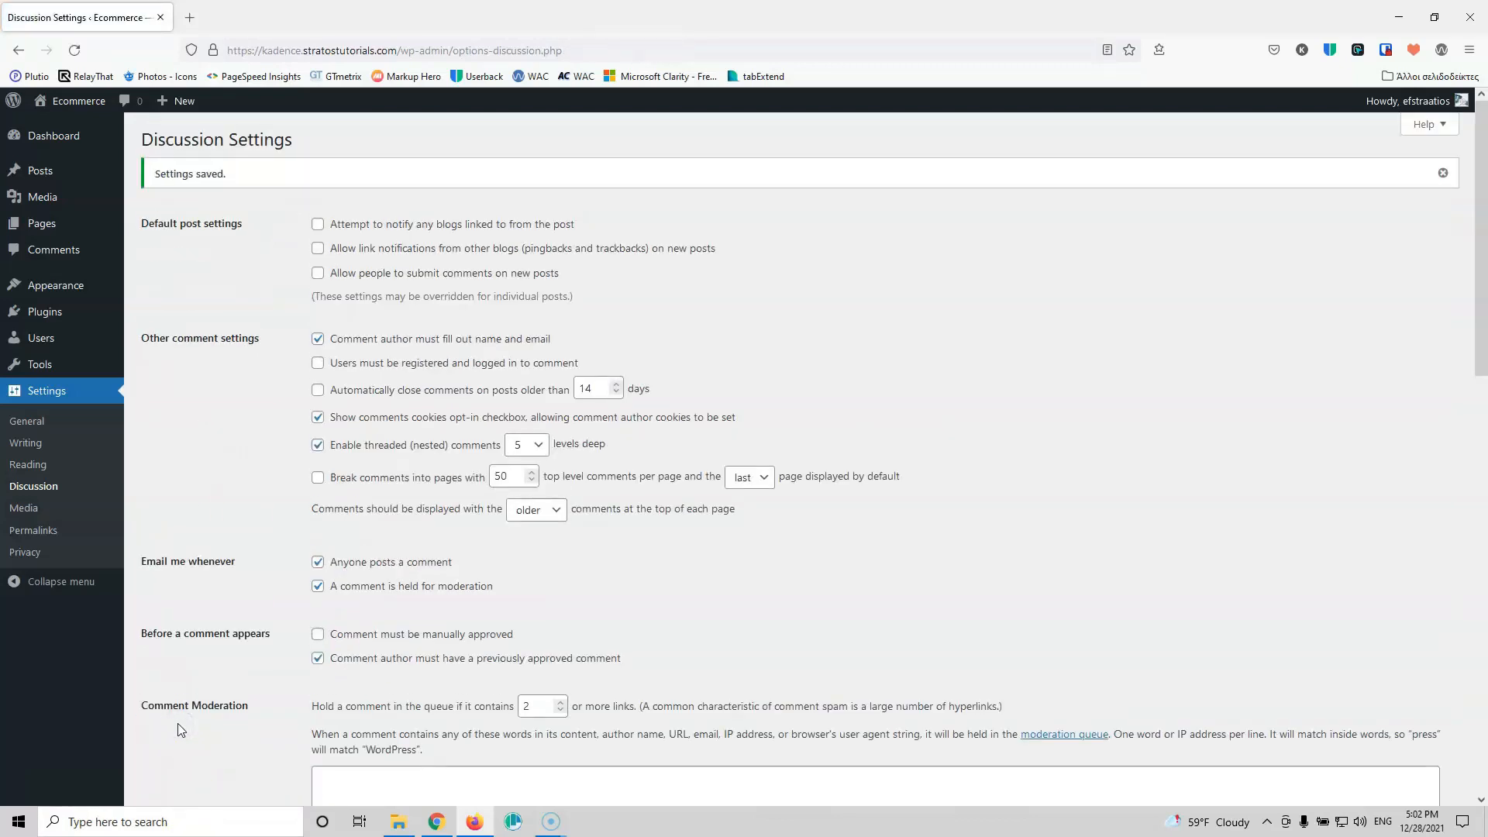
Step: Switch permalinks to the Post name structure and save
{"action": "left_click", "coordinate": [35, 530]}
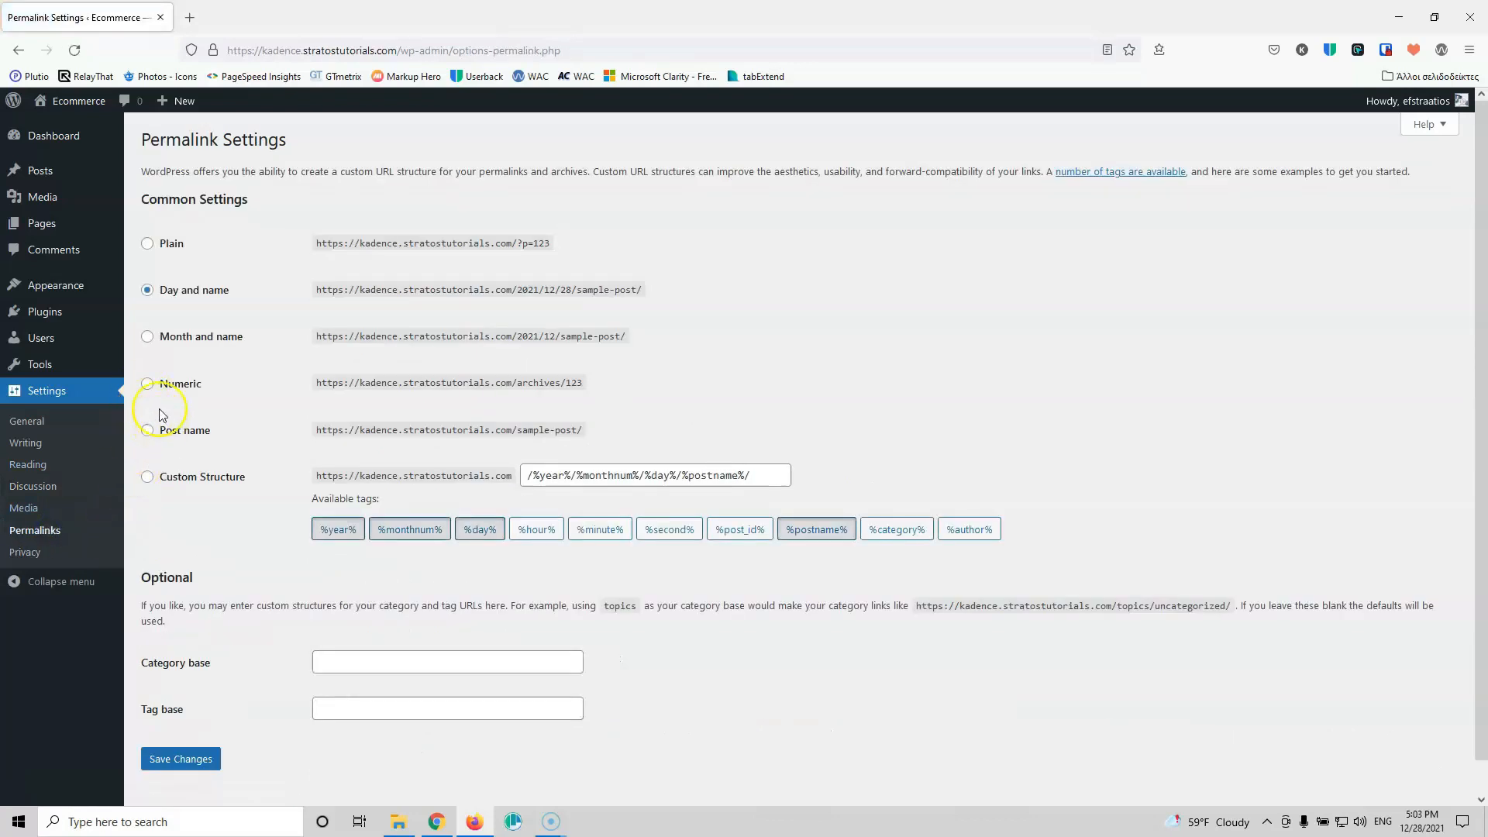
{"action": "left_click", "coordinate": [147, 432]}
{"action": "left_click", "coordinate": [172, 762]}
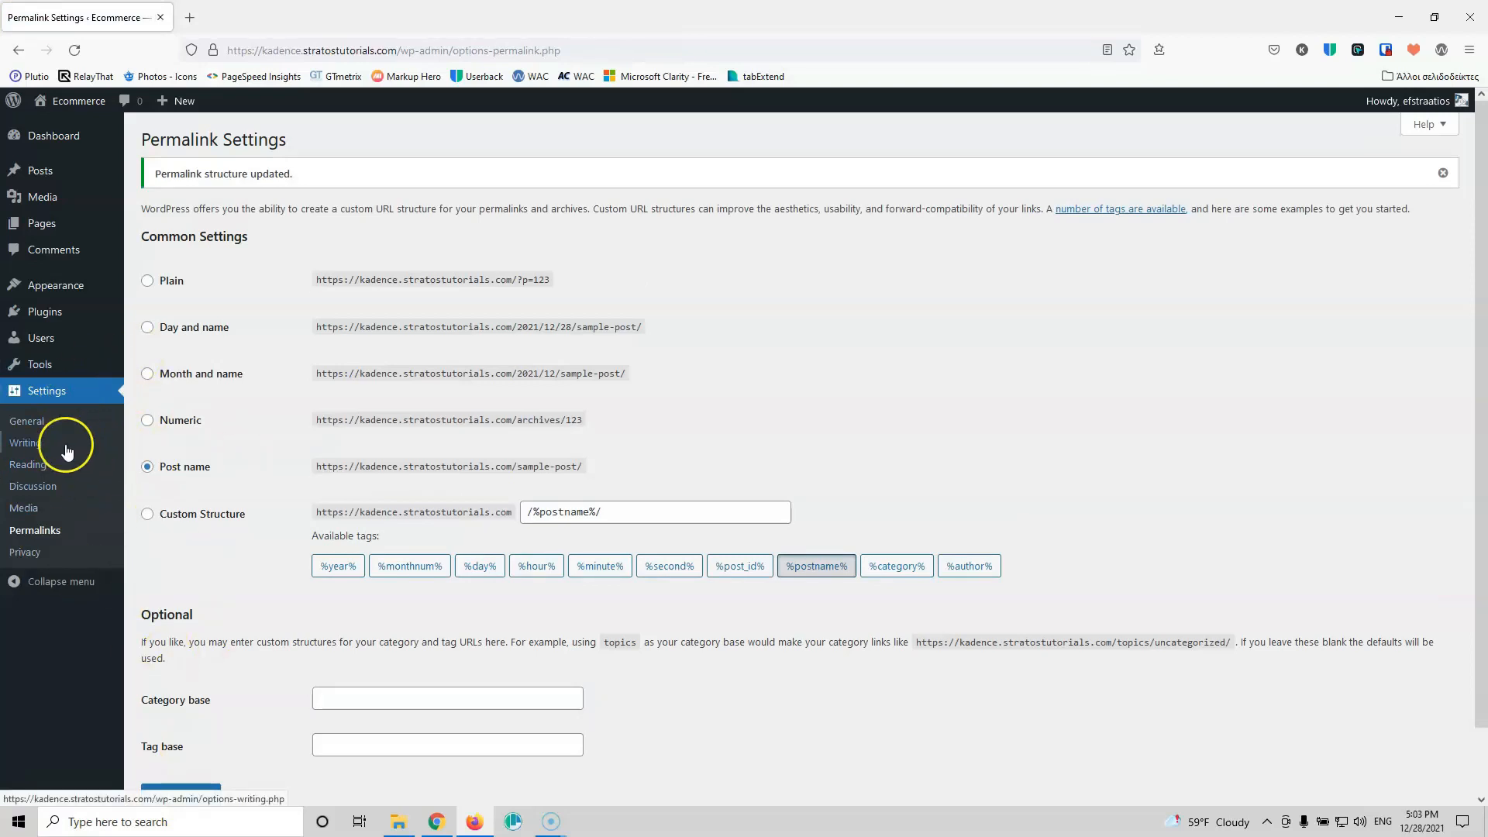
Step: Search for the Blocksy theme under Appearance > Themes > Add New
{"action": "mouse_move", "coordinate": [78, 359]}
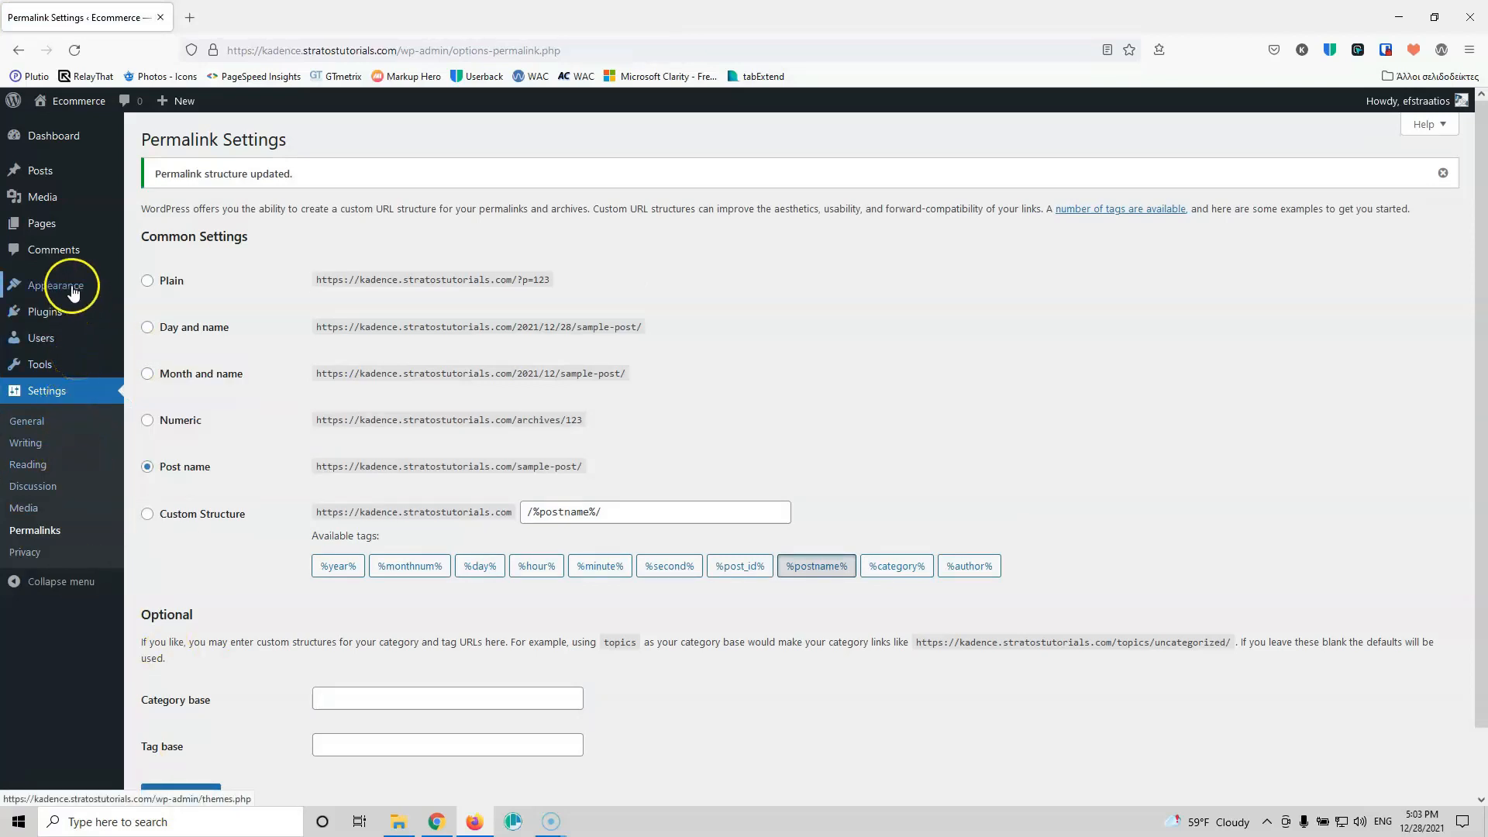
{"action": "mouse_move", "coordinate": [69, 285]}
{"action": "left_click", "coordinate": [169, 293]}
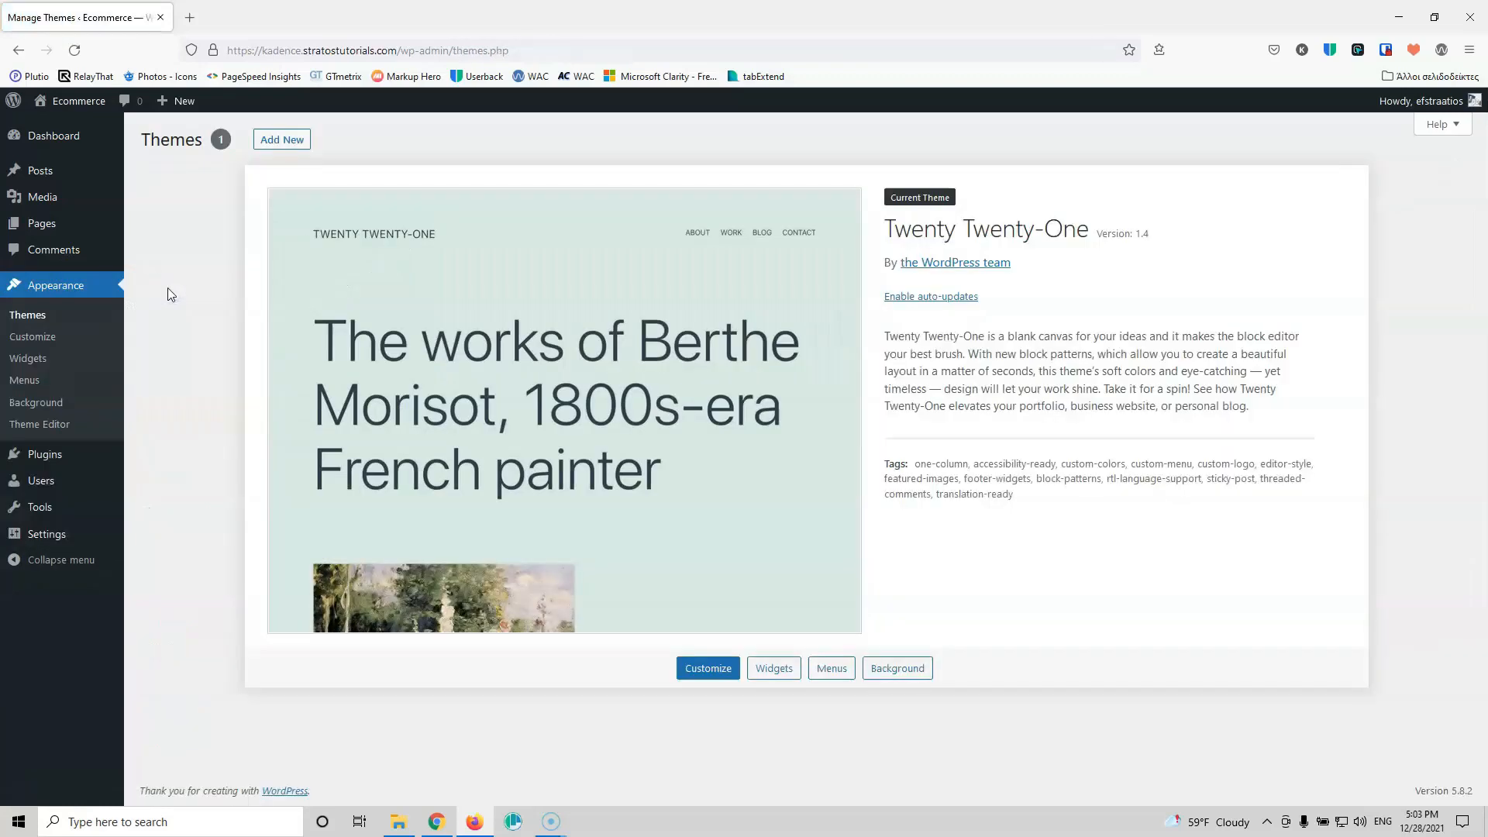
{"action": "left_click", "coordinate": [282, 141]}
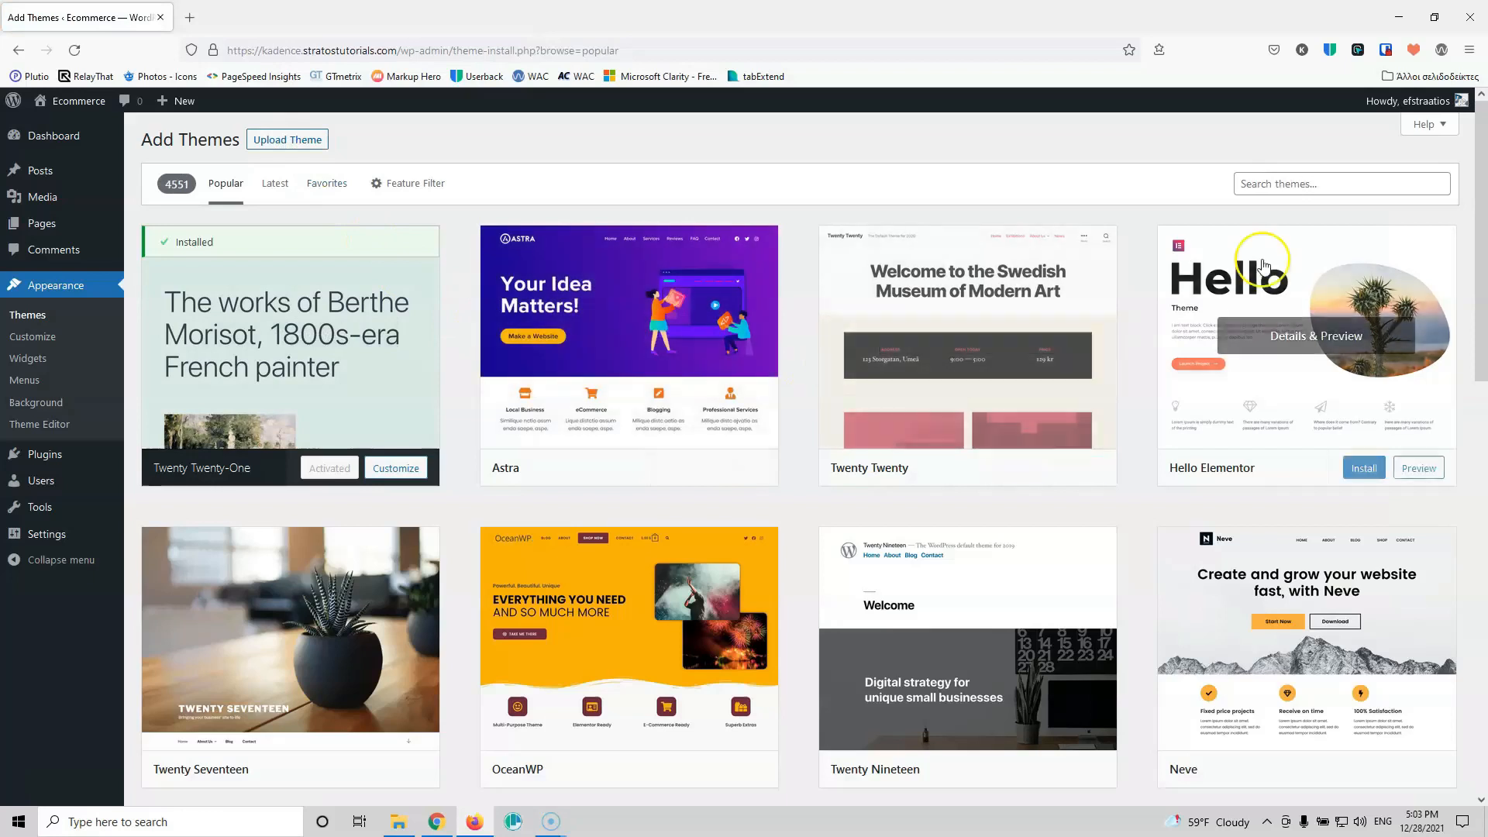
{"action": "left_click", "coordinate": [1302, 187]}
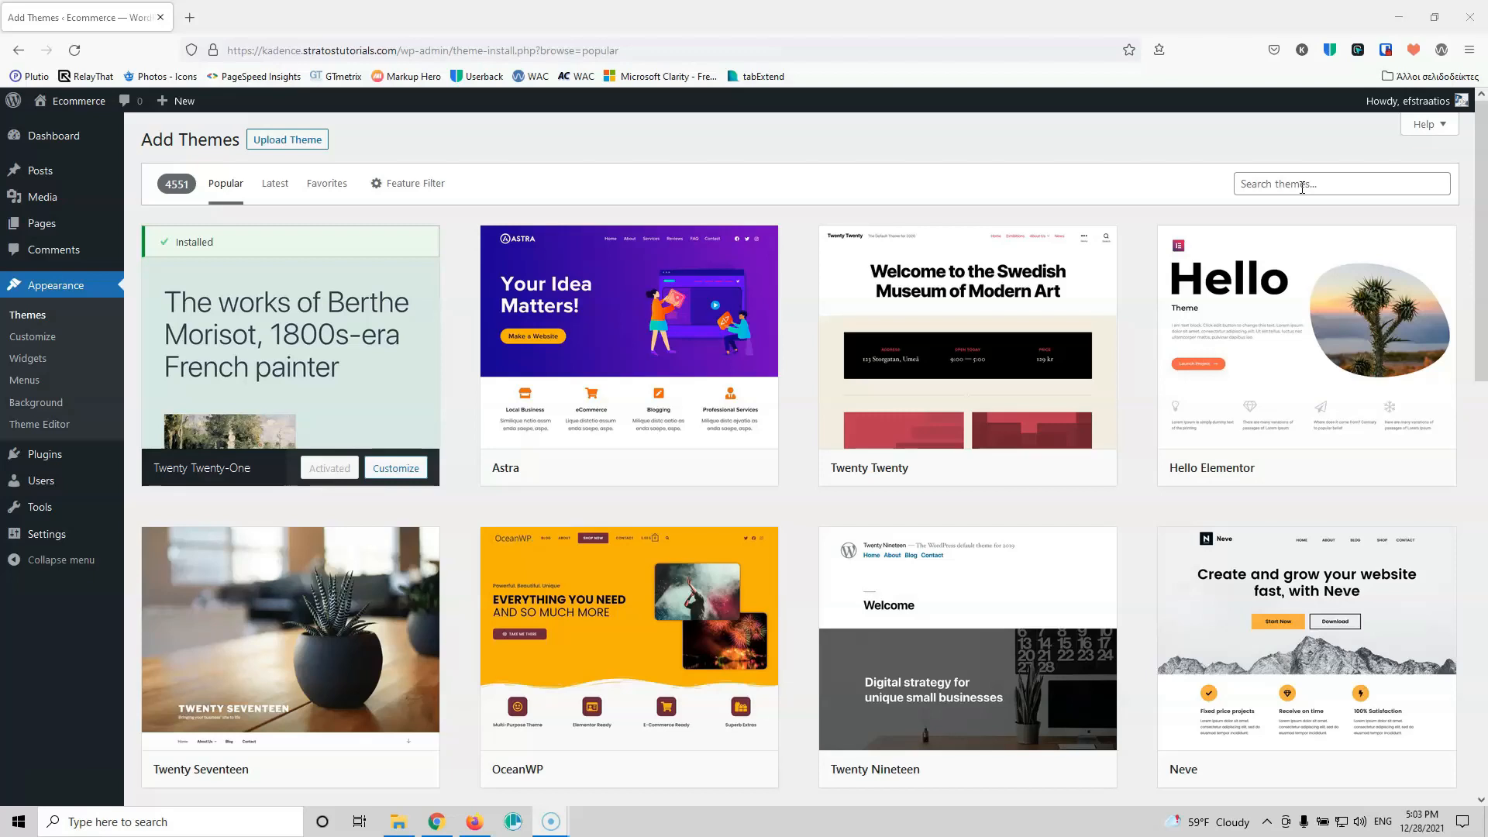
{"action": "left_click", "coordinate": [1302, 187]}
{"action": "type", "text": "Blocksy"}
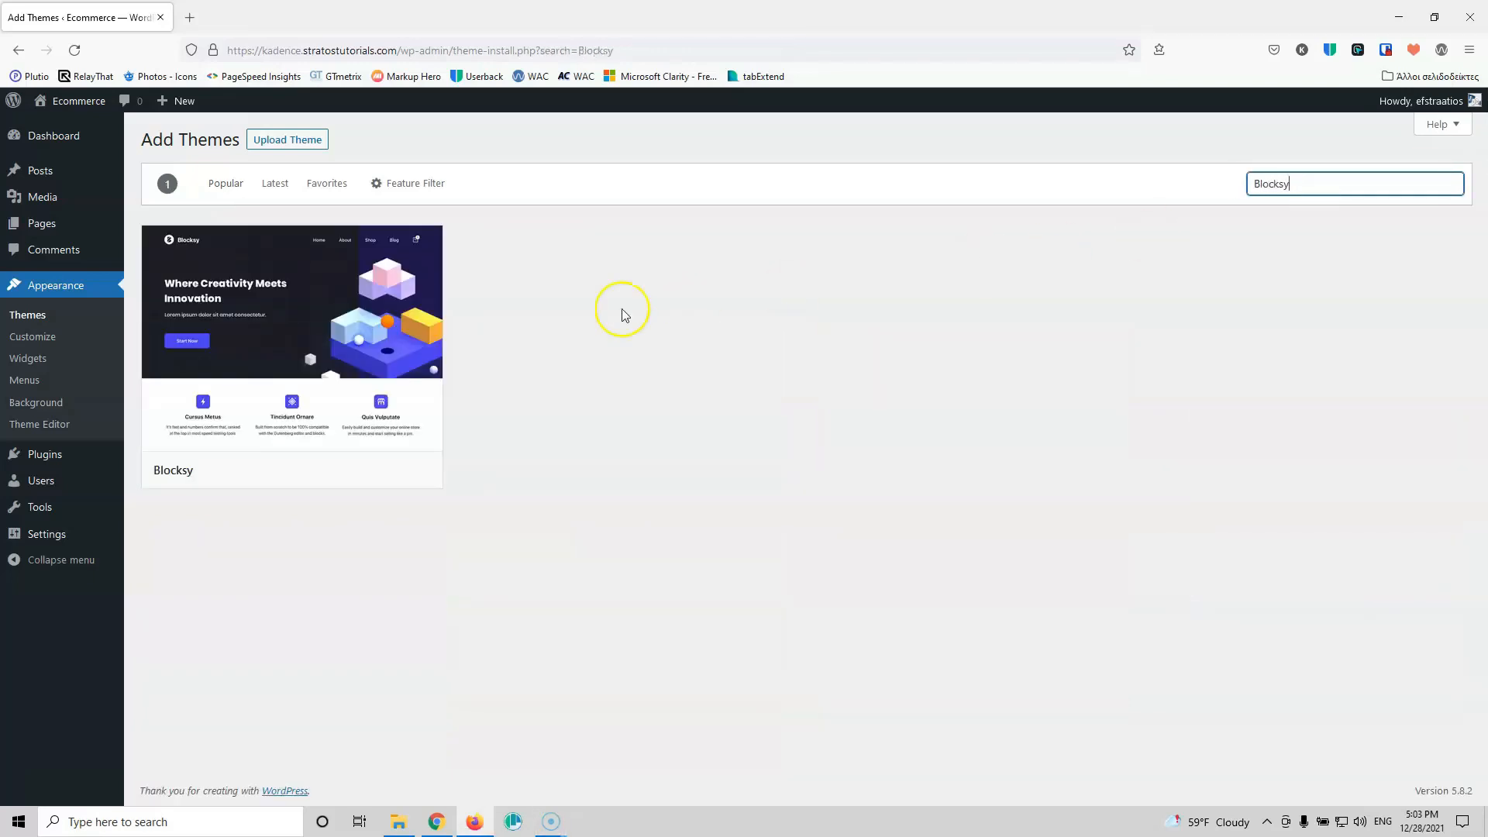
Step: Install and activate Blocksy, then install the Blocksy Companion plugin
{"action": "left_click", "coordinate": [329, 468]}
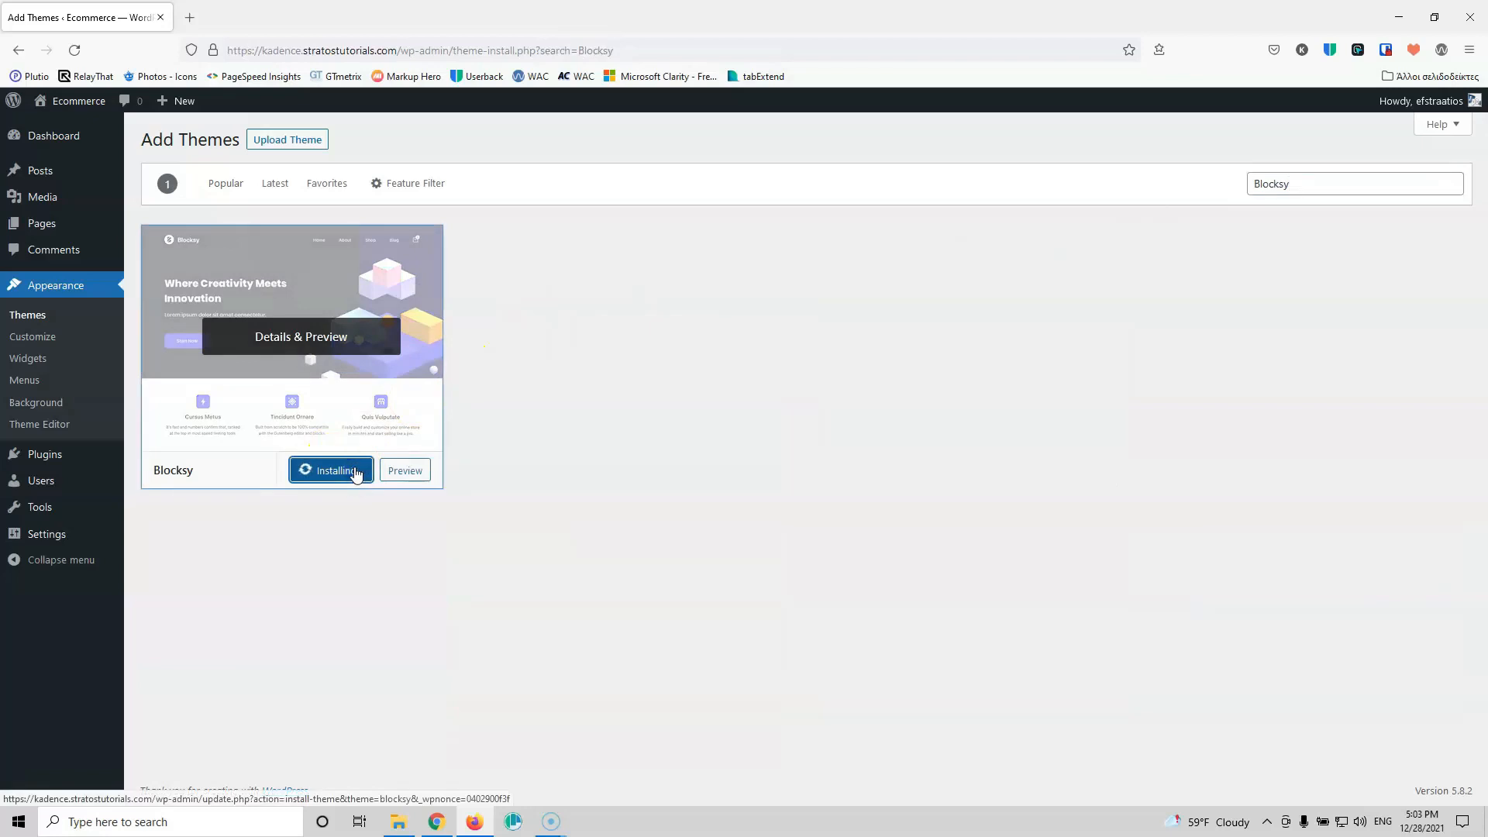
{"action": "left_click", "coordinate": [346, 475]}
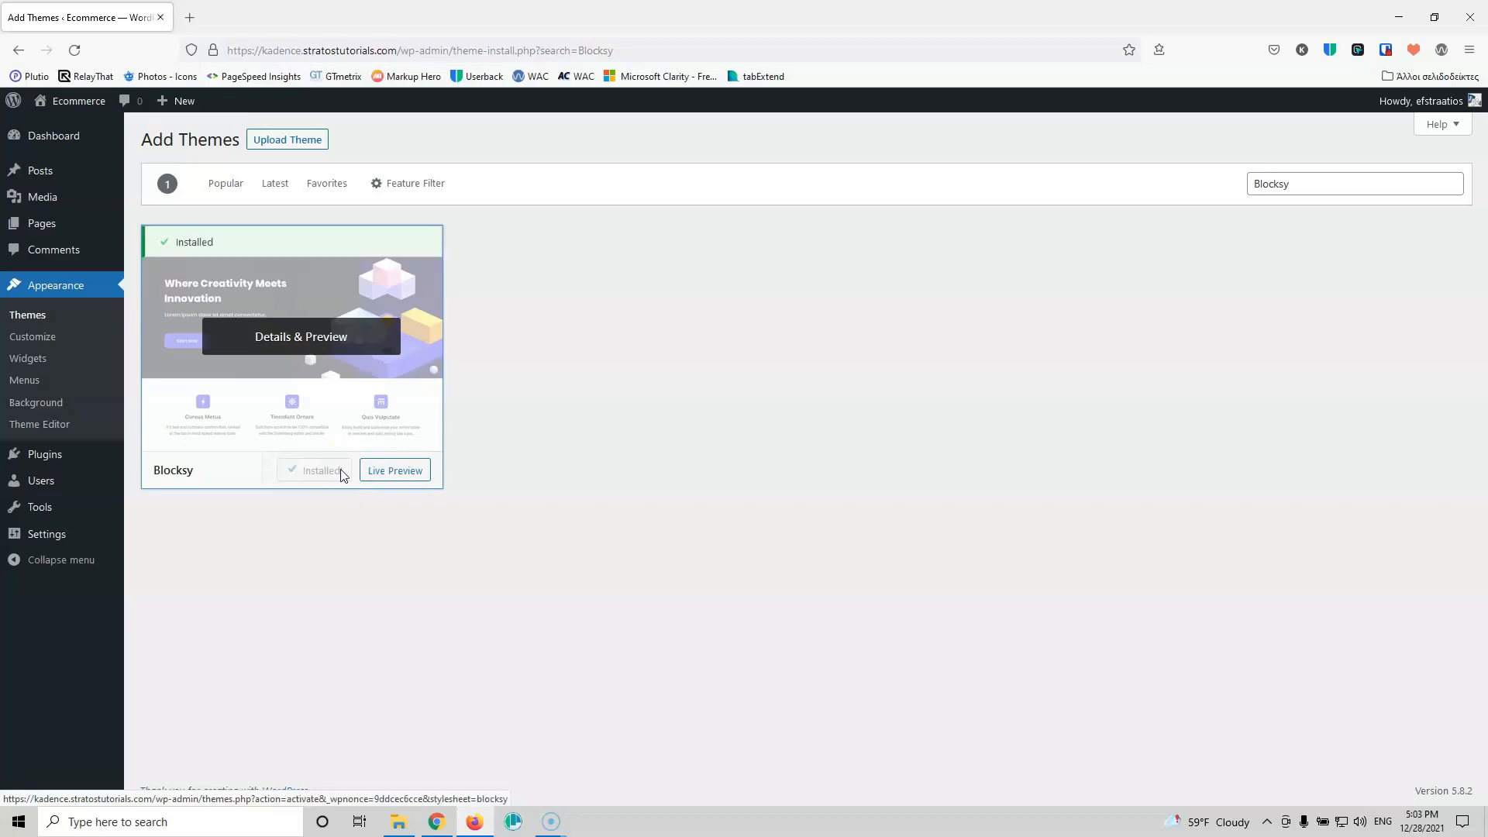
{"action": "left_click", "coordinate": [343, 474]}
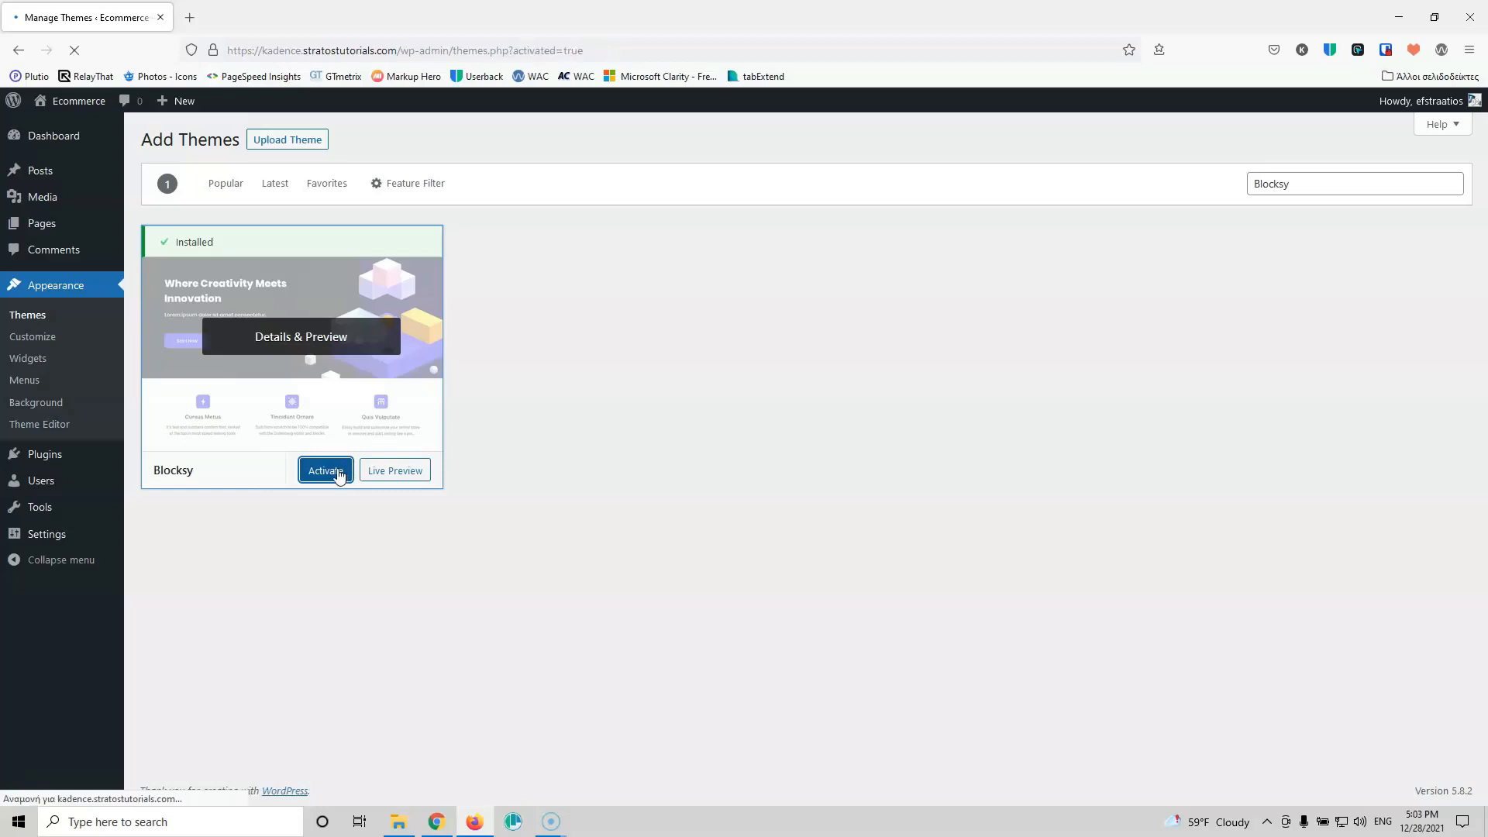
{"action": "left_click", "coordinate": [271, 271]}
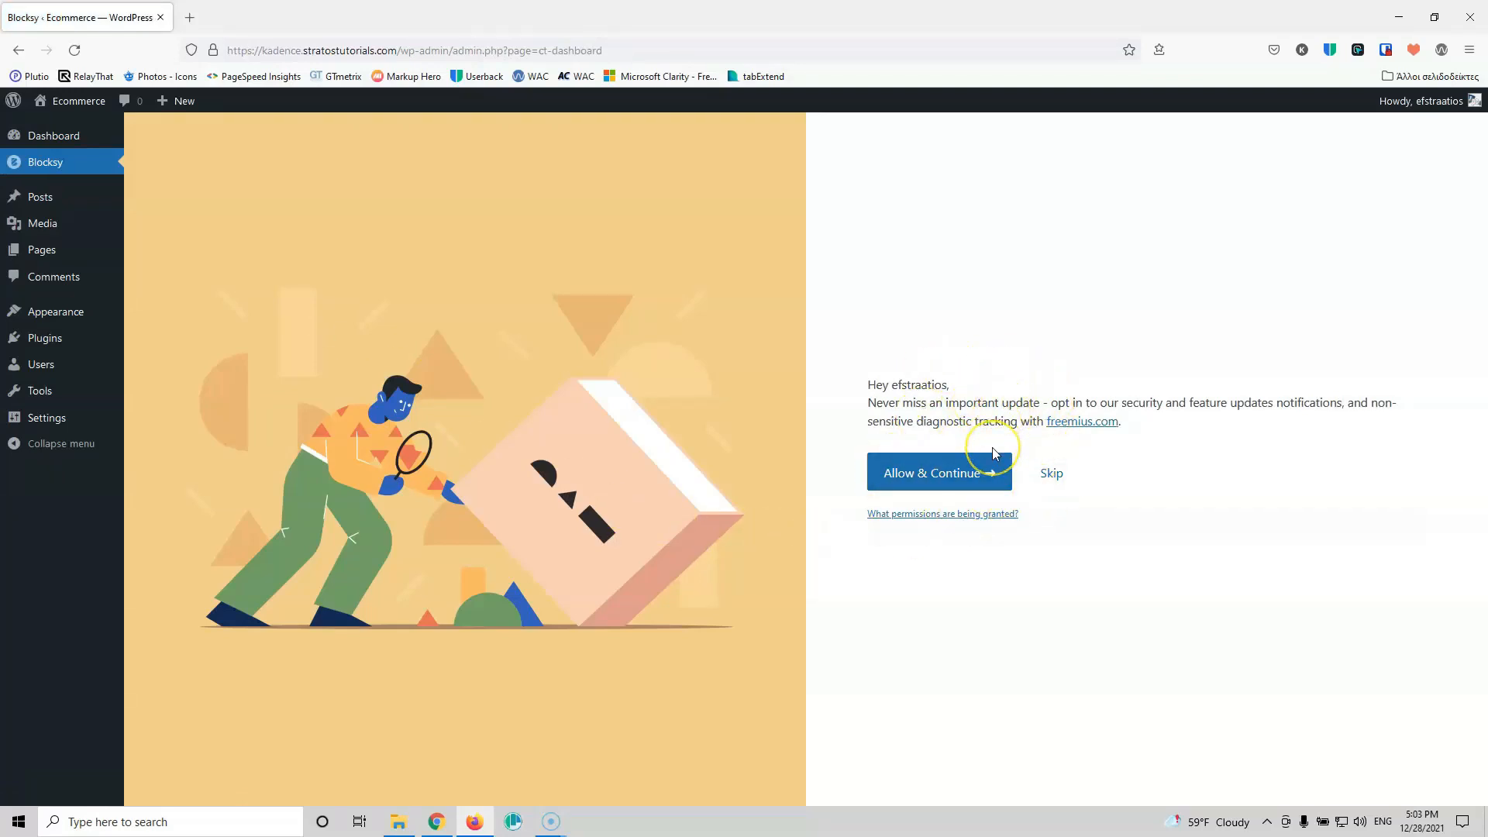
Step: Skip Blocksy's update opt-in and open its dashboard's Extensions tab
{"action": "left_click", "coordinate": [1051, 476]}
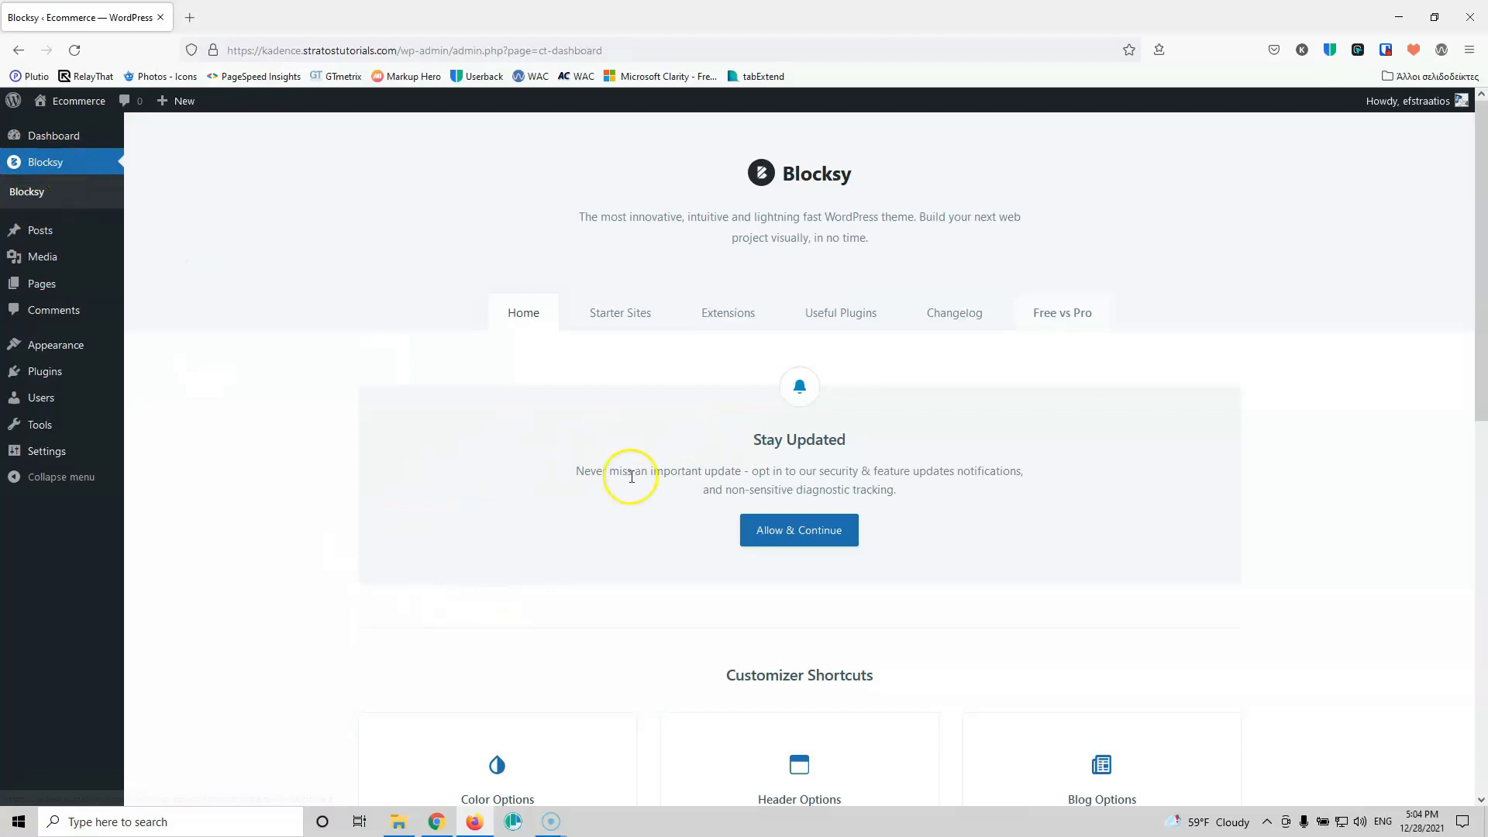
{"action": "scroll", "coordinate": [632, 482], "scroll_direction": "down", "scroll_amount": 3}
{"action": "scroll", "coordinate": [633, 482], "scroll_direction": "down", "scroll_amount": 2}
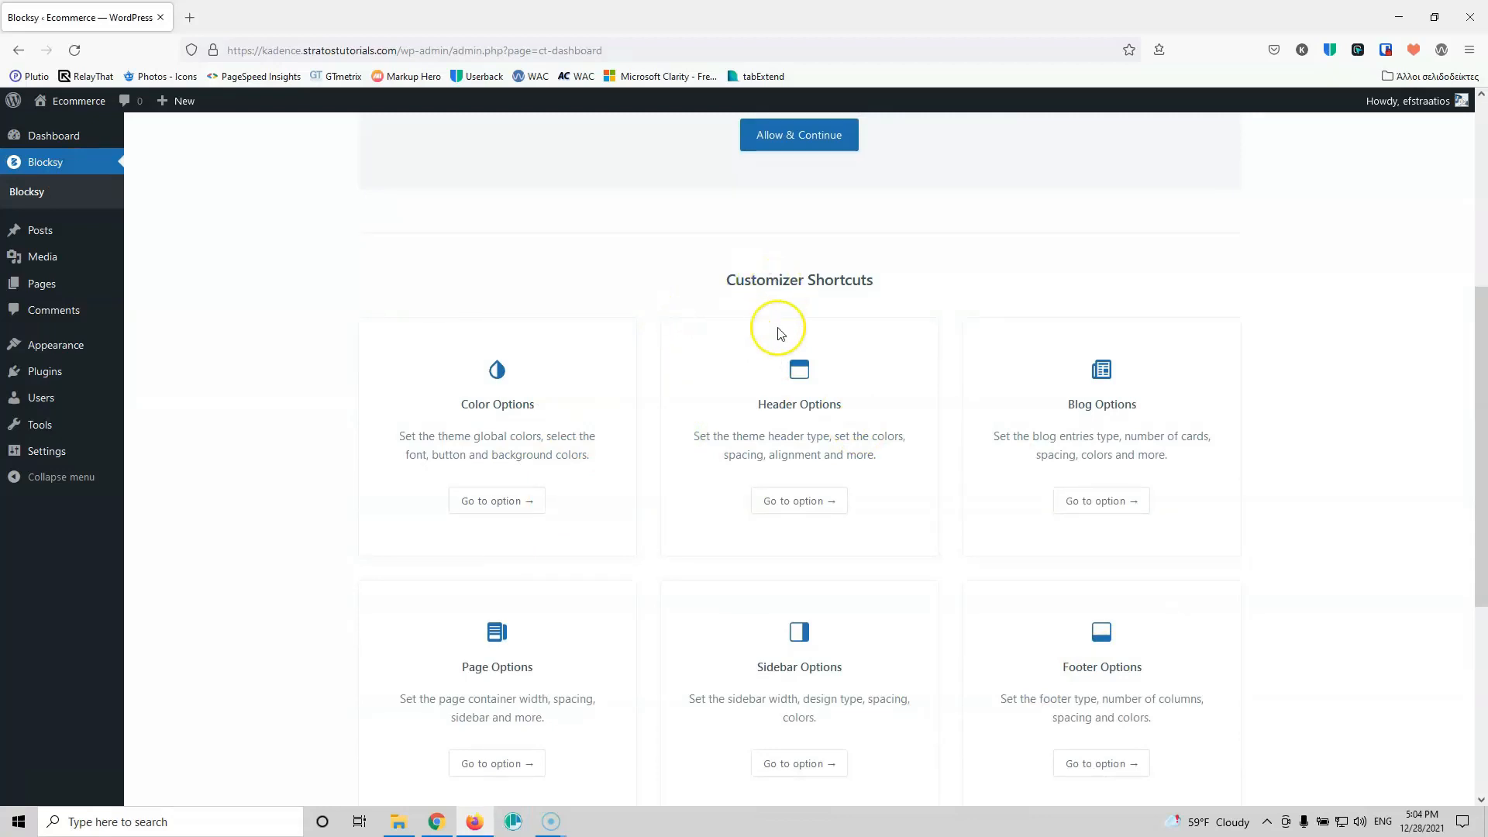
{"action": "scroll", "coordinate": [1344, 633], "scroll_direction": "down", "scroll_amount": 1}
{"action": "scroll", "coordinate": [987, 595], "scroll_direction": "down", "scroll_amount": 3}
{"action": "scroll", "coordinate": [973, 568], "scroll_direction": "up", "scroll_amount": 8}
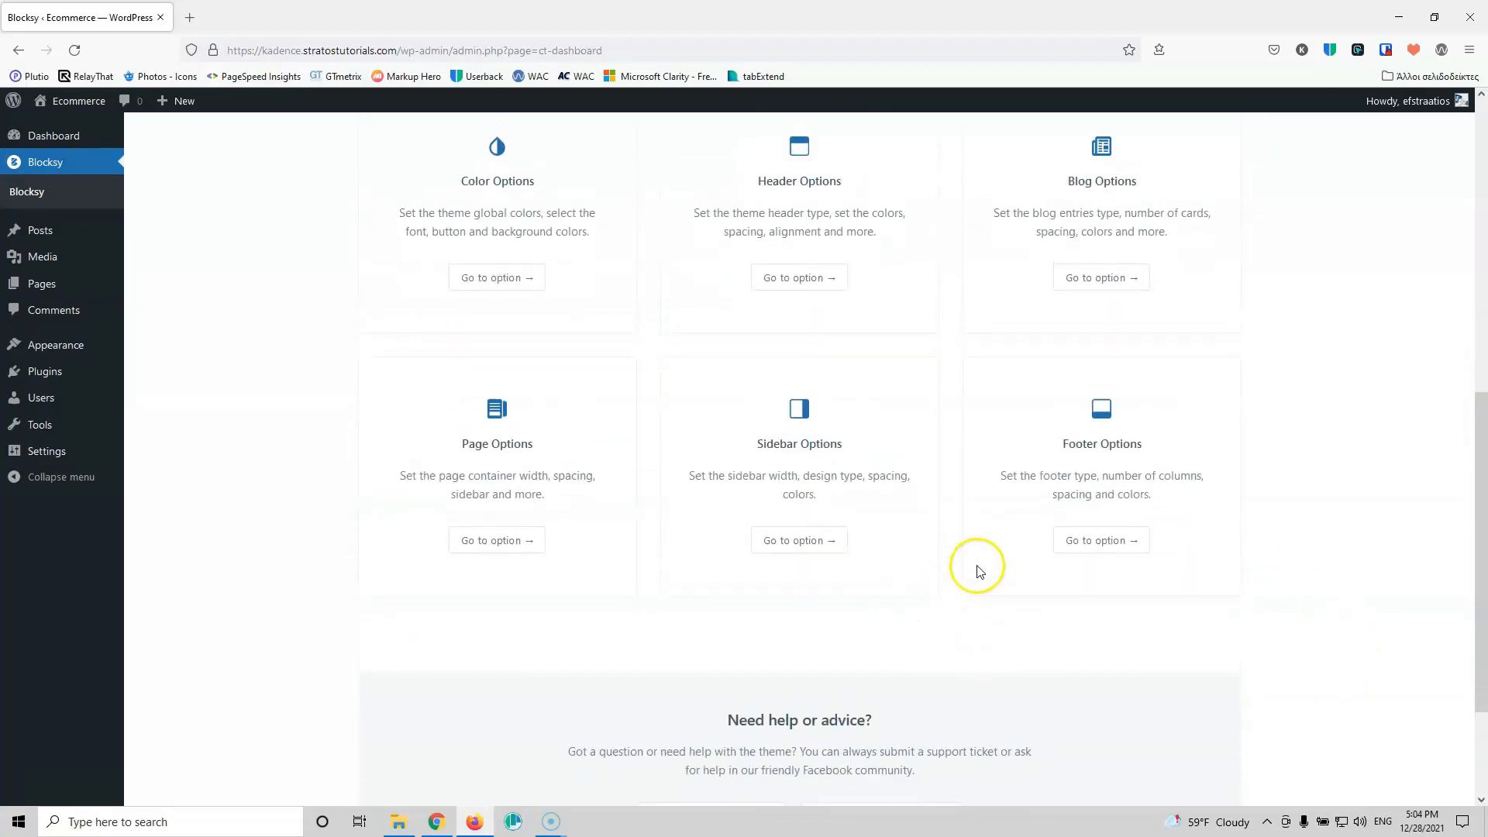
{"action": "left_click", "coordinate": [732, 317]}
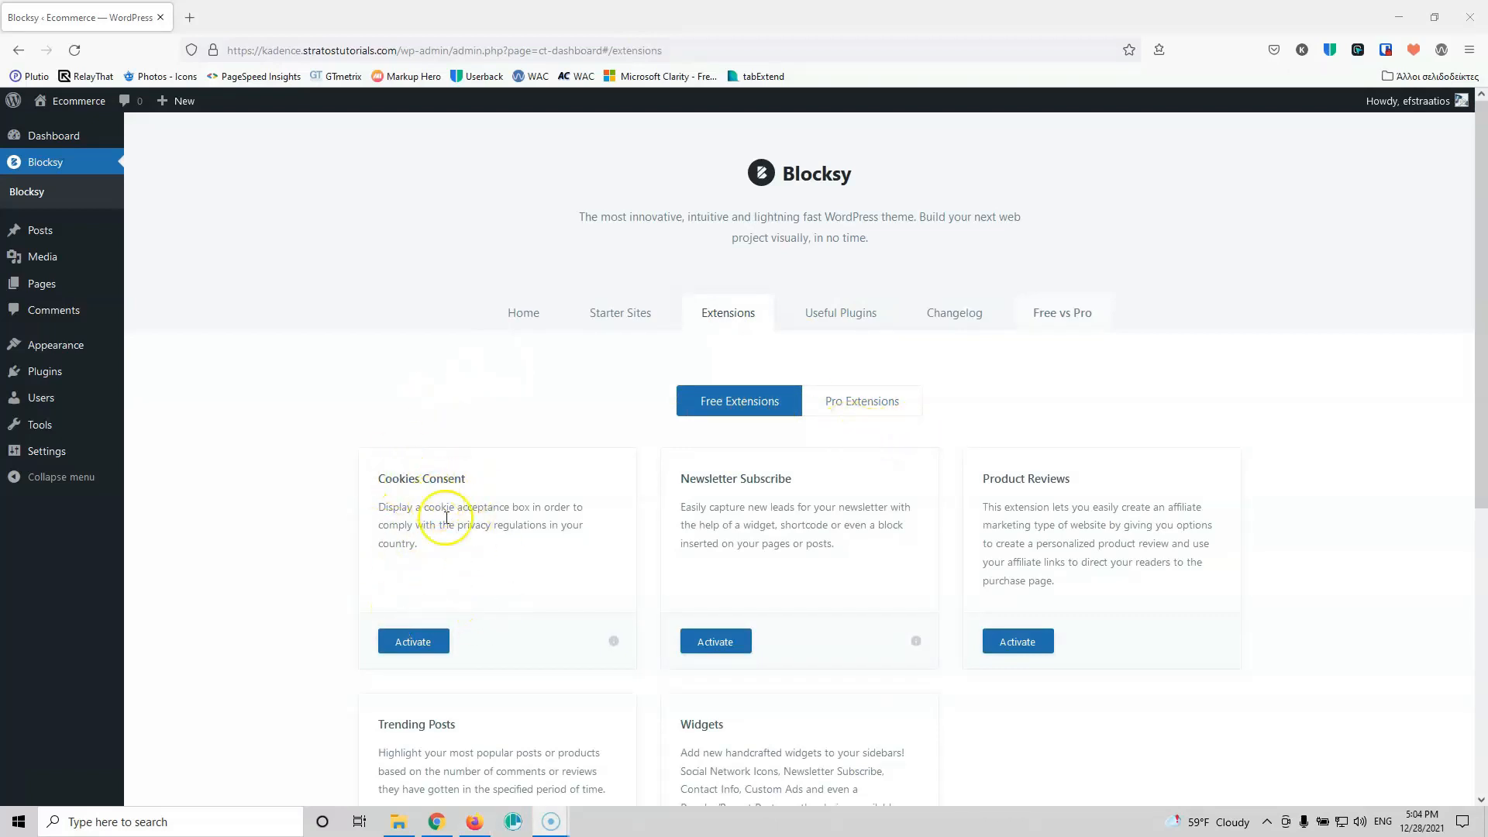
Step: Activate the Cookies Consent extension on Blocksy's Extensions tab
{"action": "left_click", "coordinate": [425, 642]}
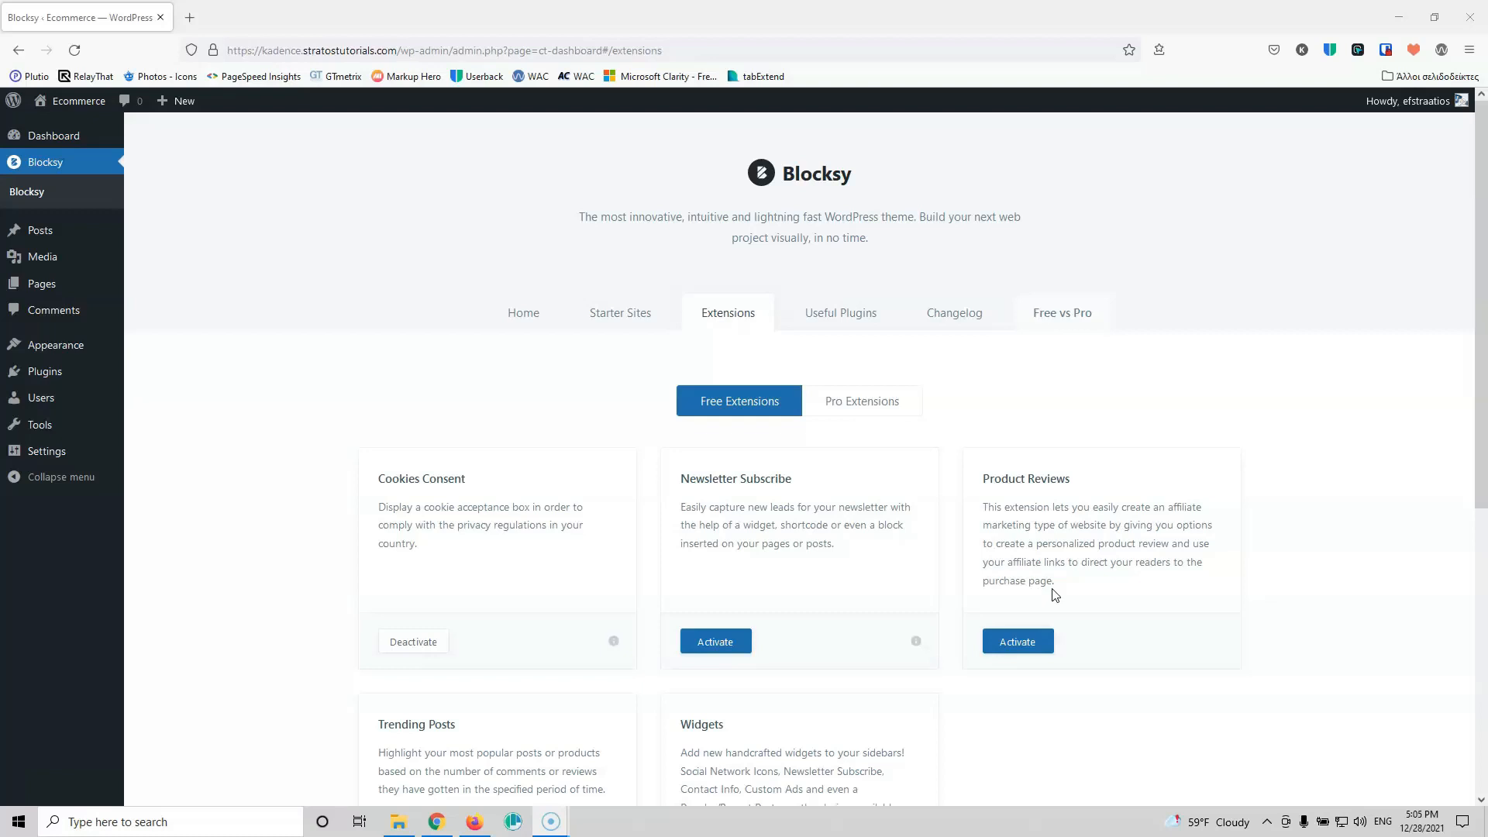
{"action": "scroll", "coordinate": [905, 598], "scroll_direction": "down", "scroll_amount": 1}
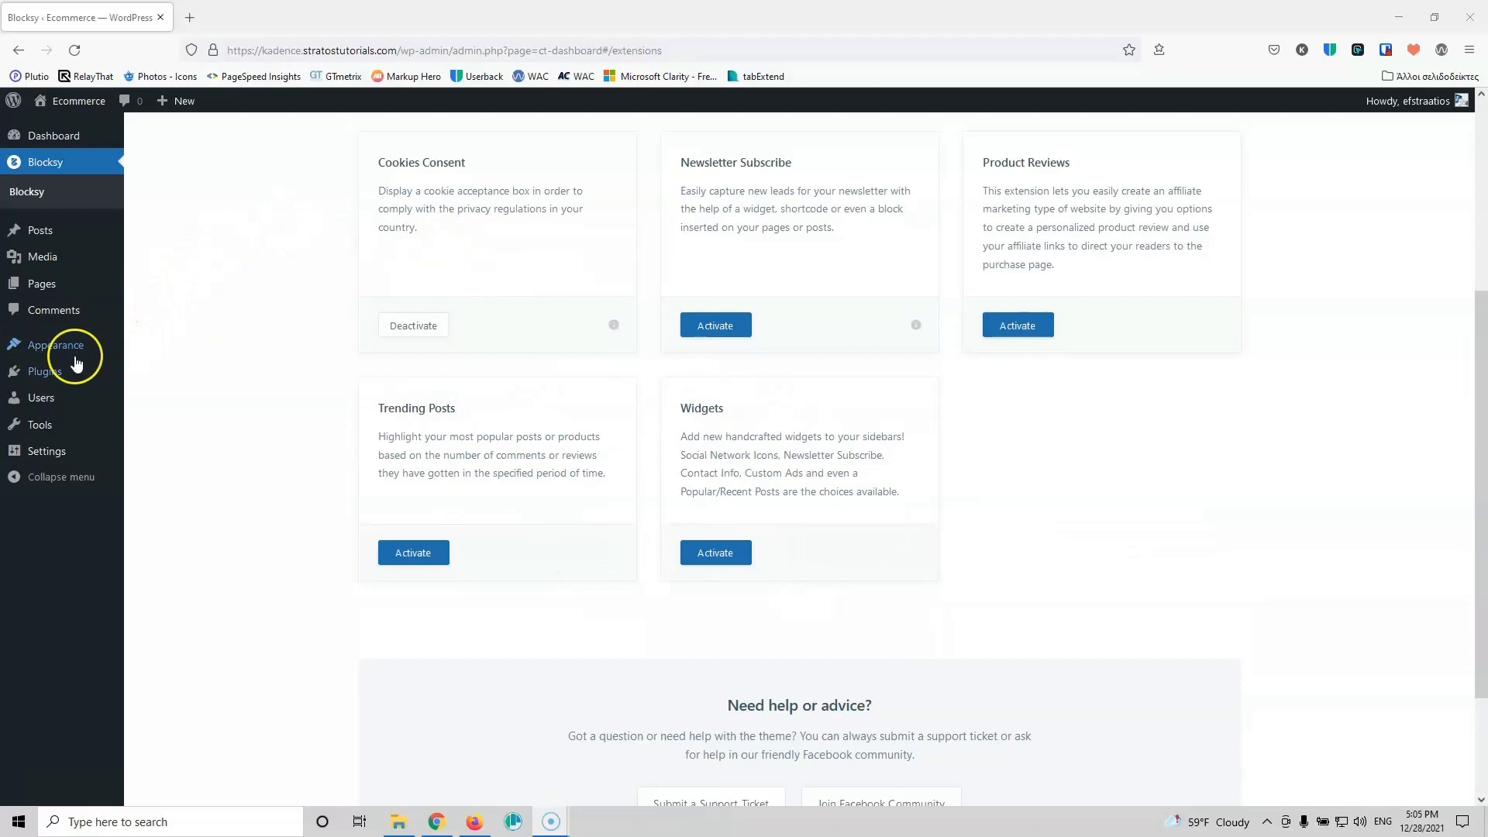
Step: Search plugins for 'ka', then install and activate Gutenberg Blocks by Kadence Blocks
{"action": "mouse_move", "coordinate": [57, 376]}
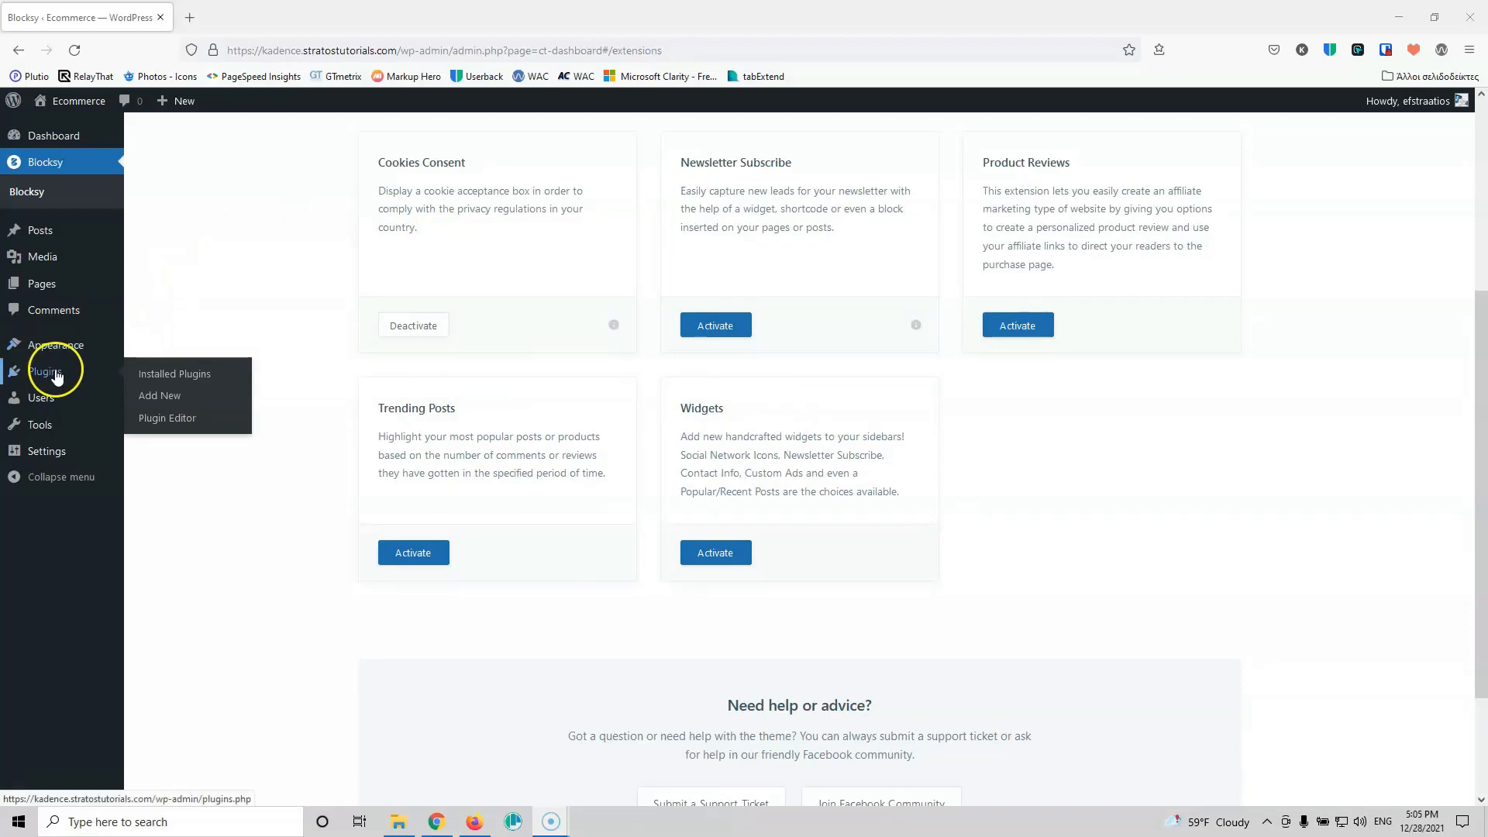
{"action": "left_click", "coordinate": [164, 402]}
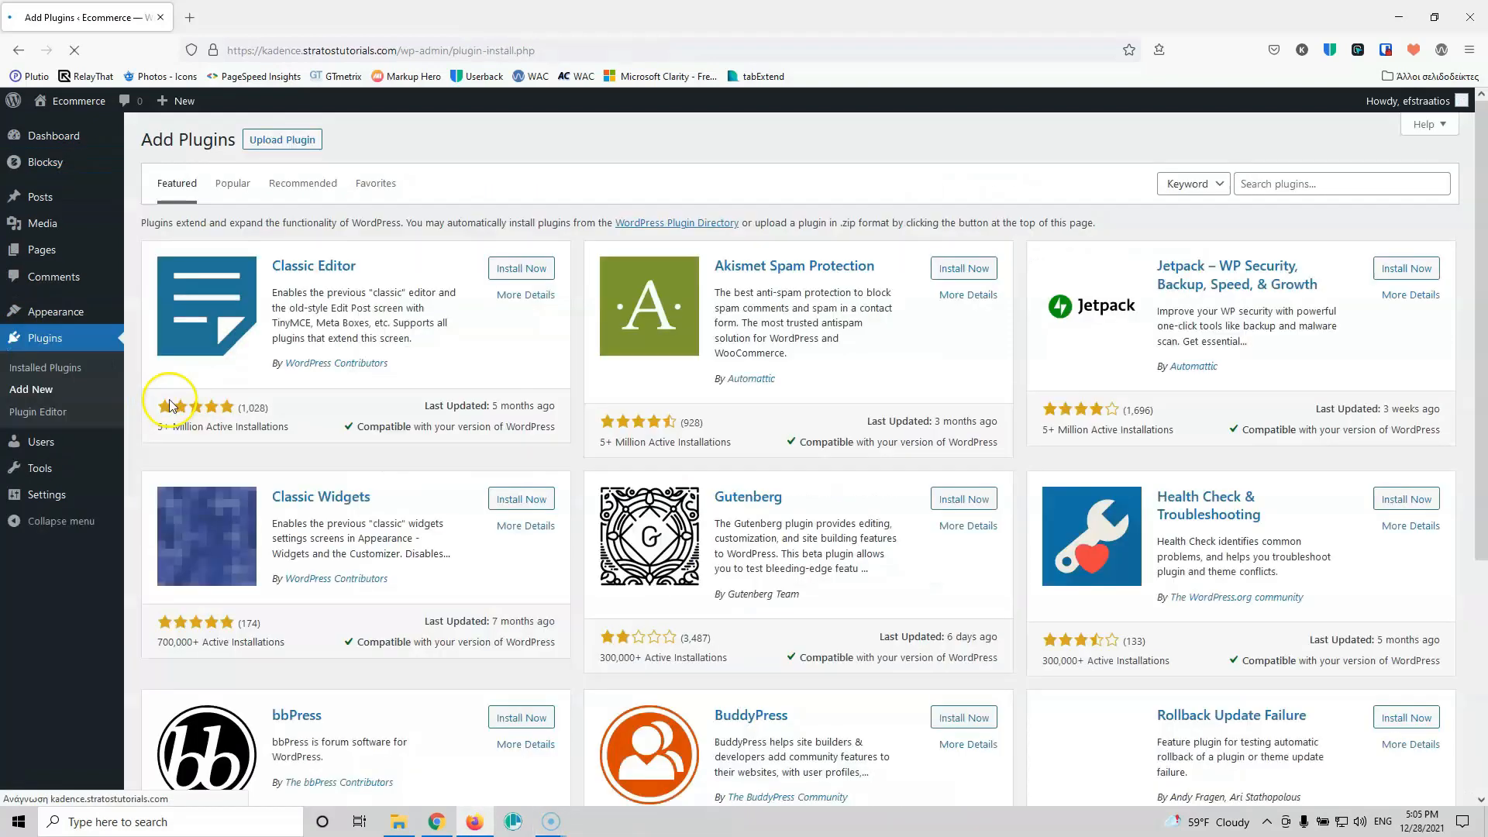
{"action": "left_click", "coordinate": [1279, 183]}
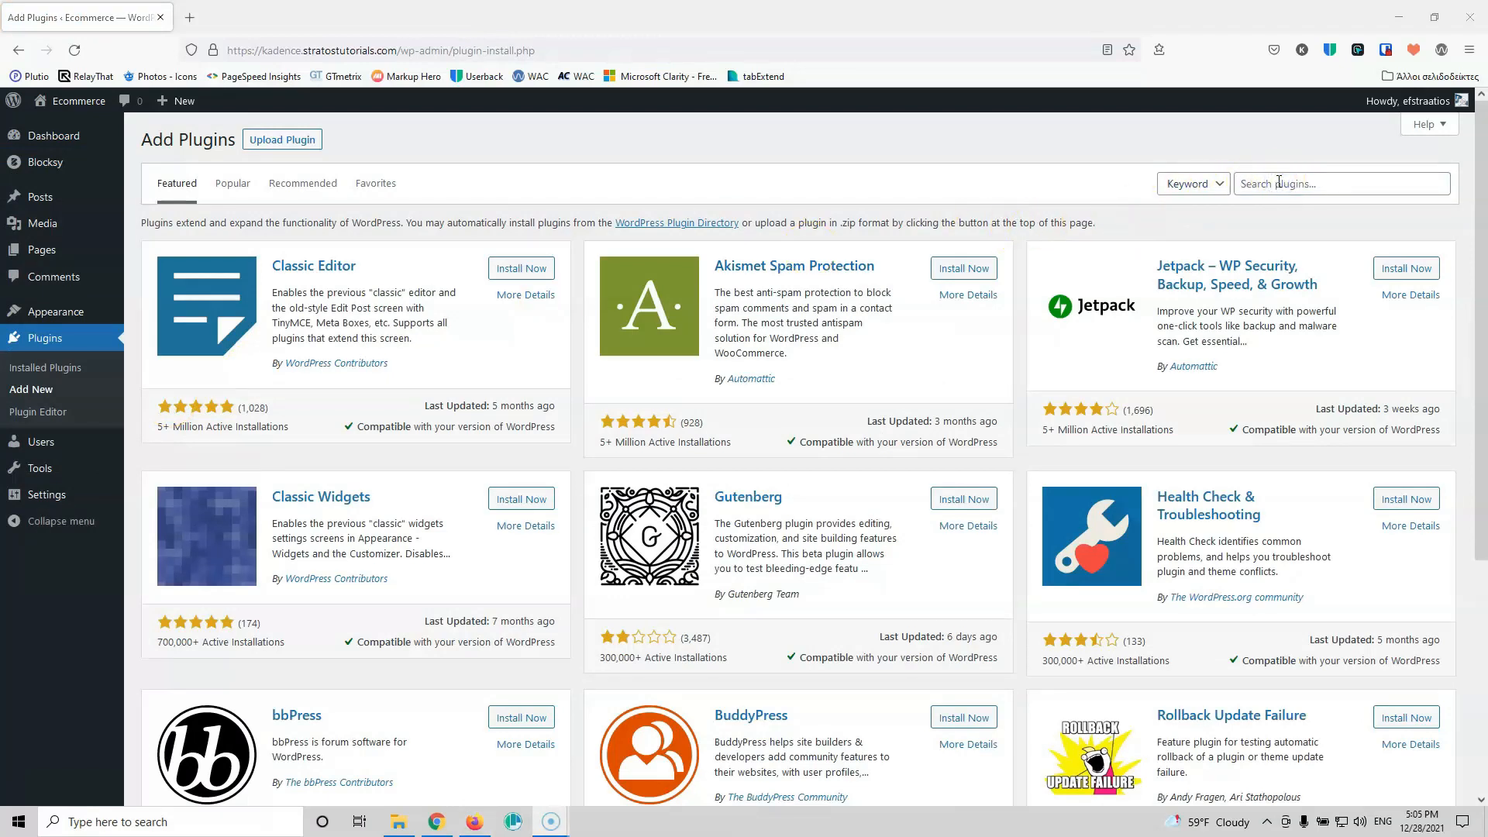
{"action": "left_click", "coordinate": [1279, 183]}
{"action": "type", "text": "kadence"}
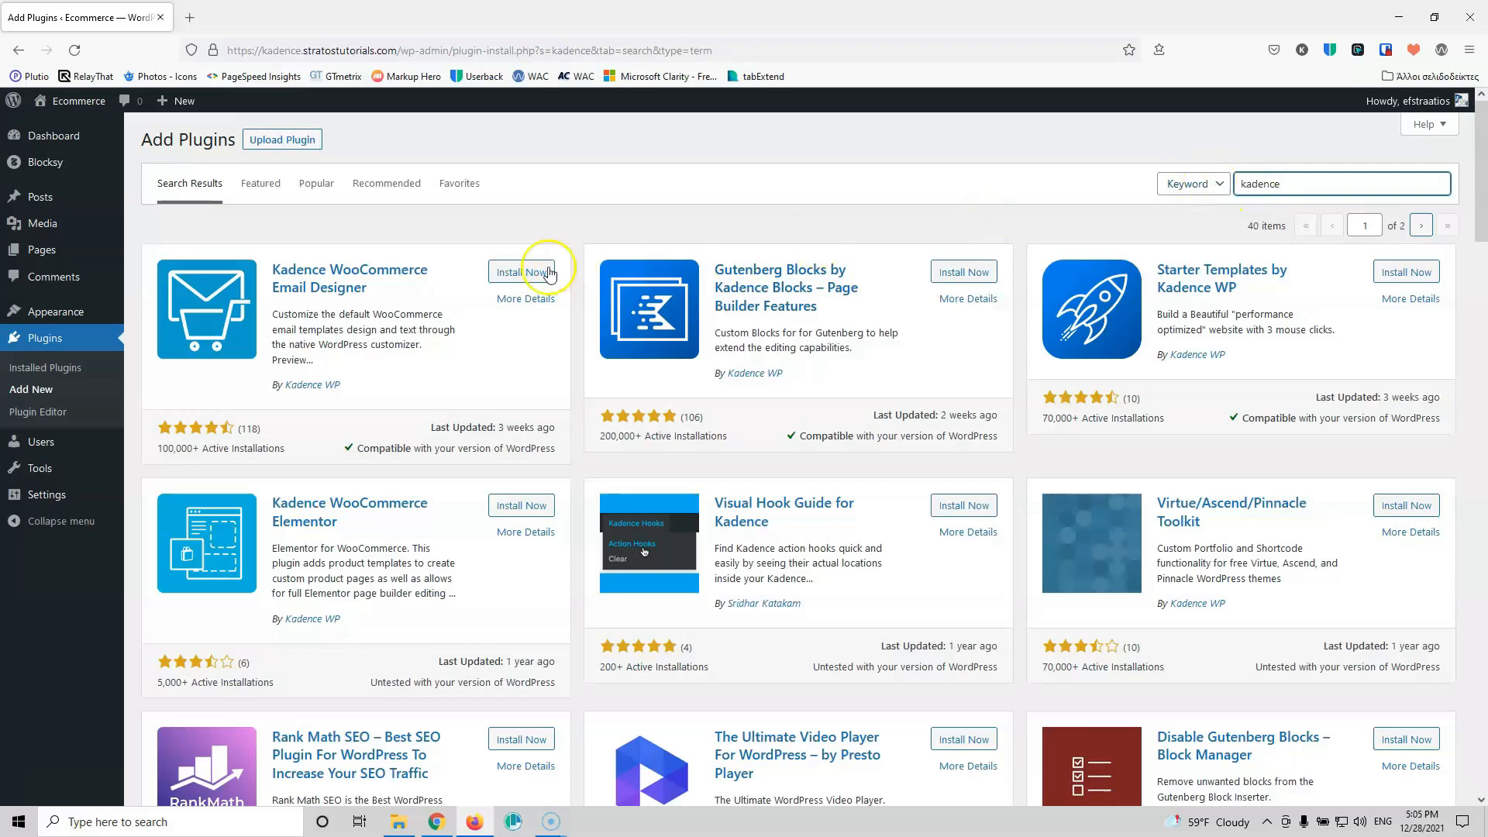
{"action": "left_click", "coordinate": [957, 278]}
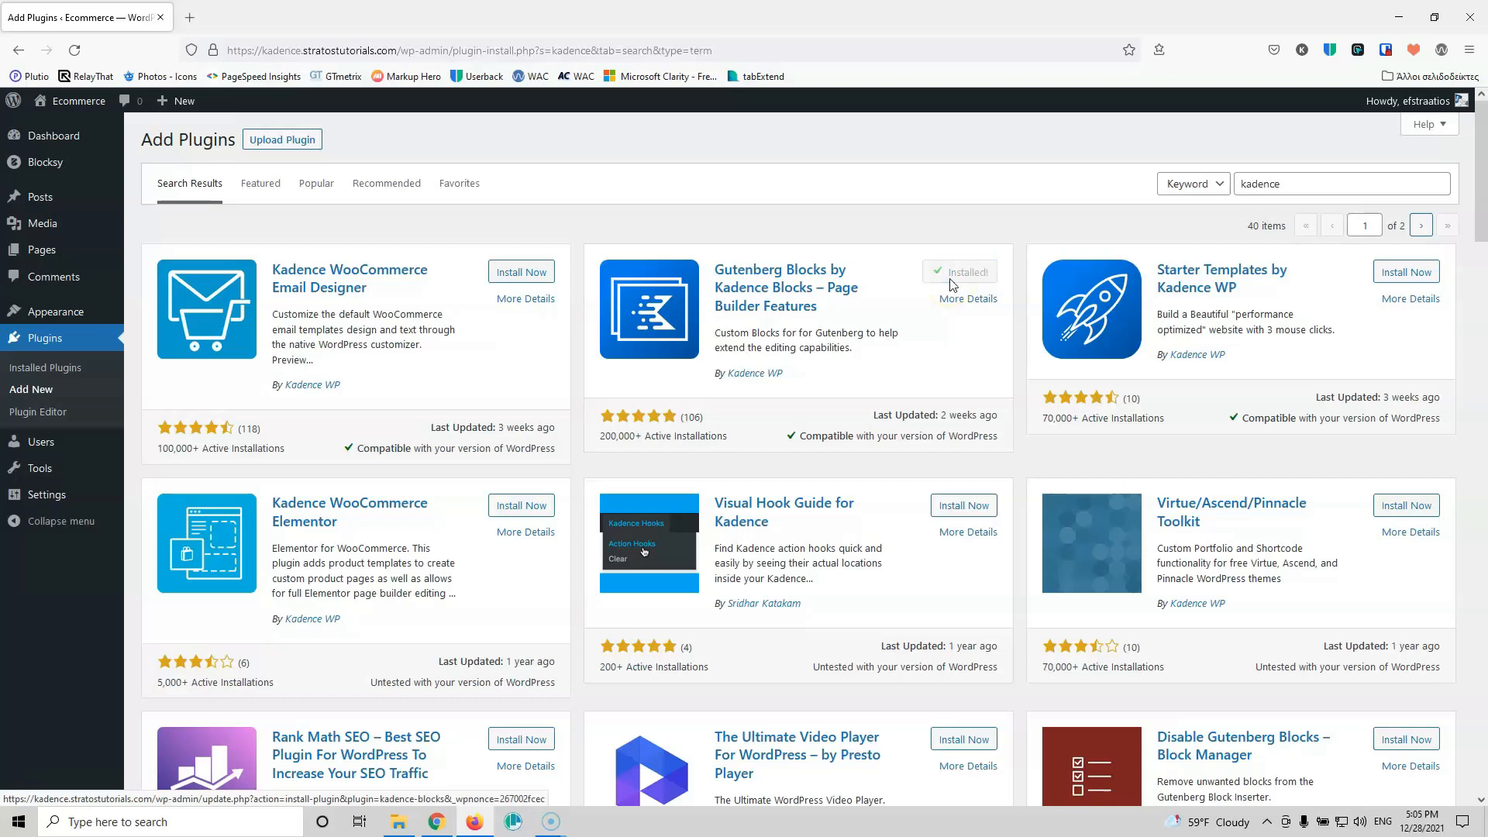
{"action": "left_click", "coordinate": [968, 276]}
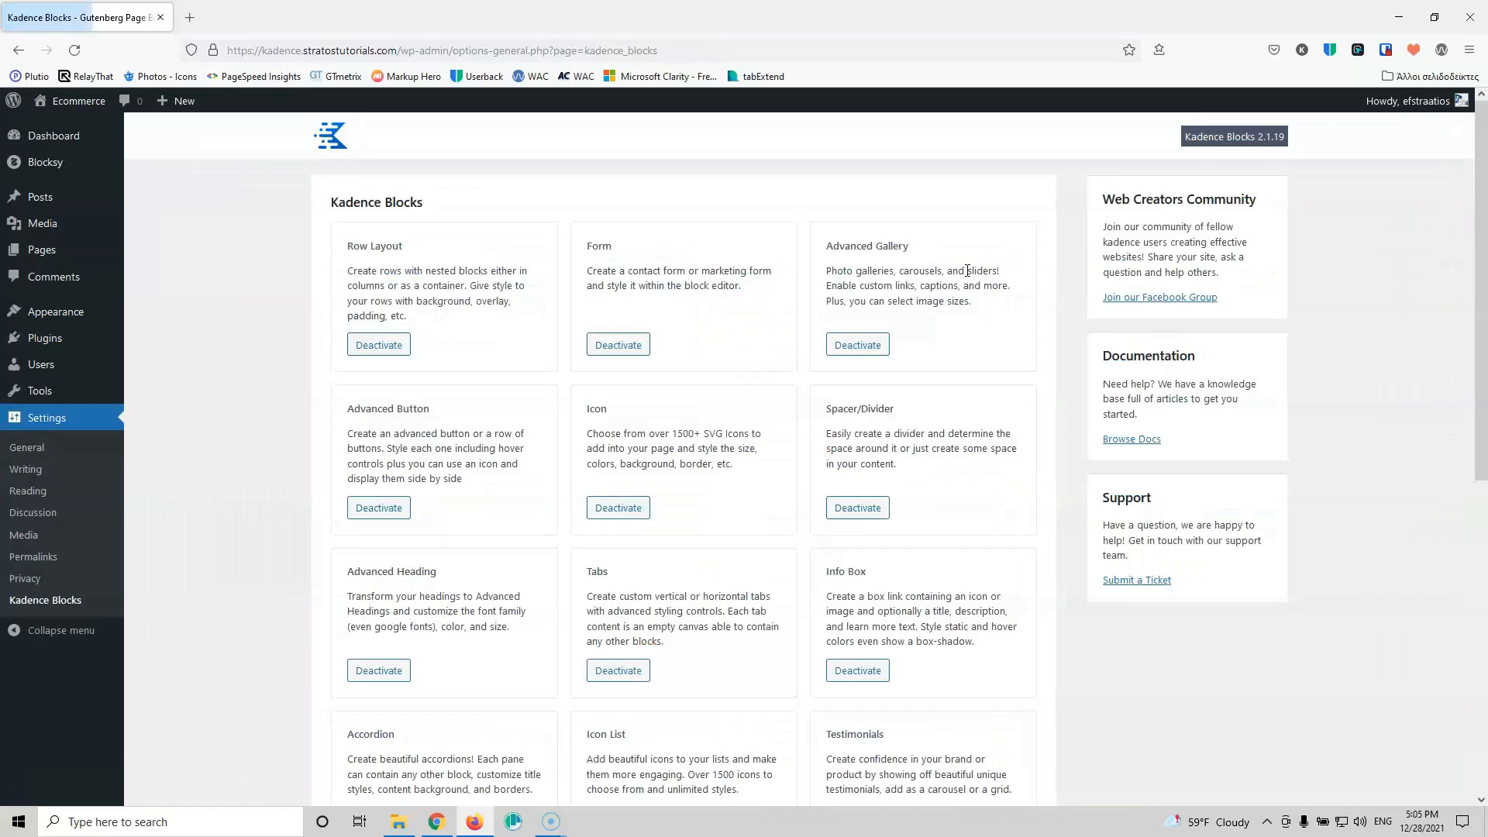
Step: Set the Kadence Blocks Large Template editor width to 1290 px, save, and go to All Pages
{"action": "scroll", "coordinate": [964, 268], "scroll_direction": "down", "scroll_amount": 7}
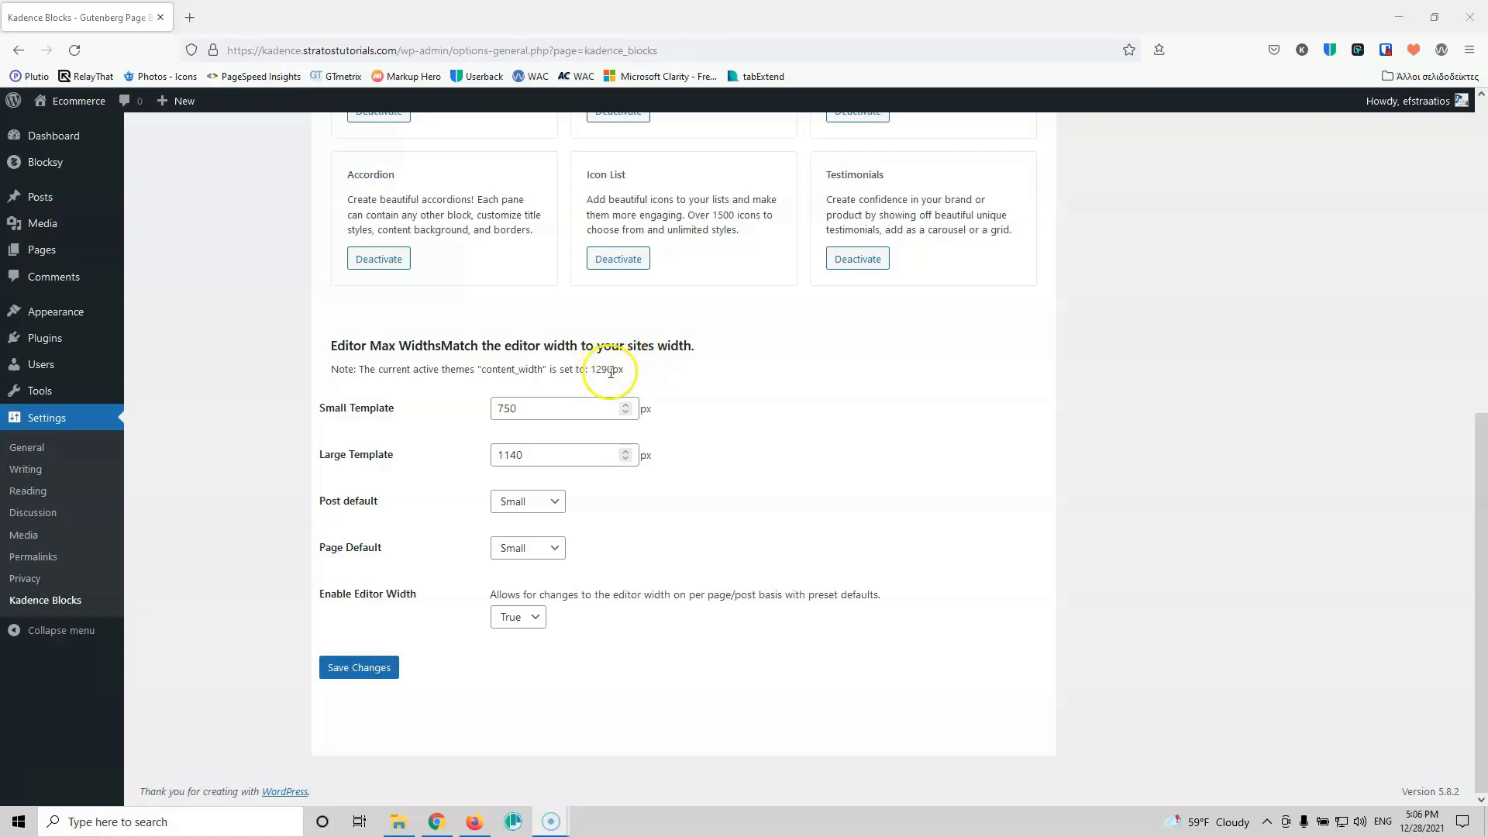
{"action": "double_click", "coordinate": [495, 454]}
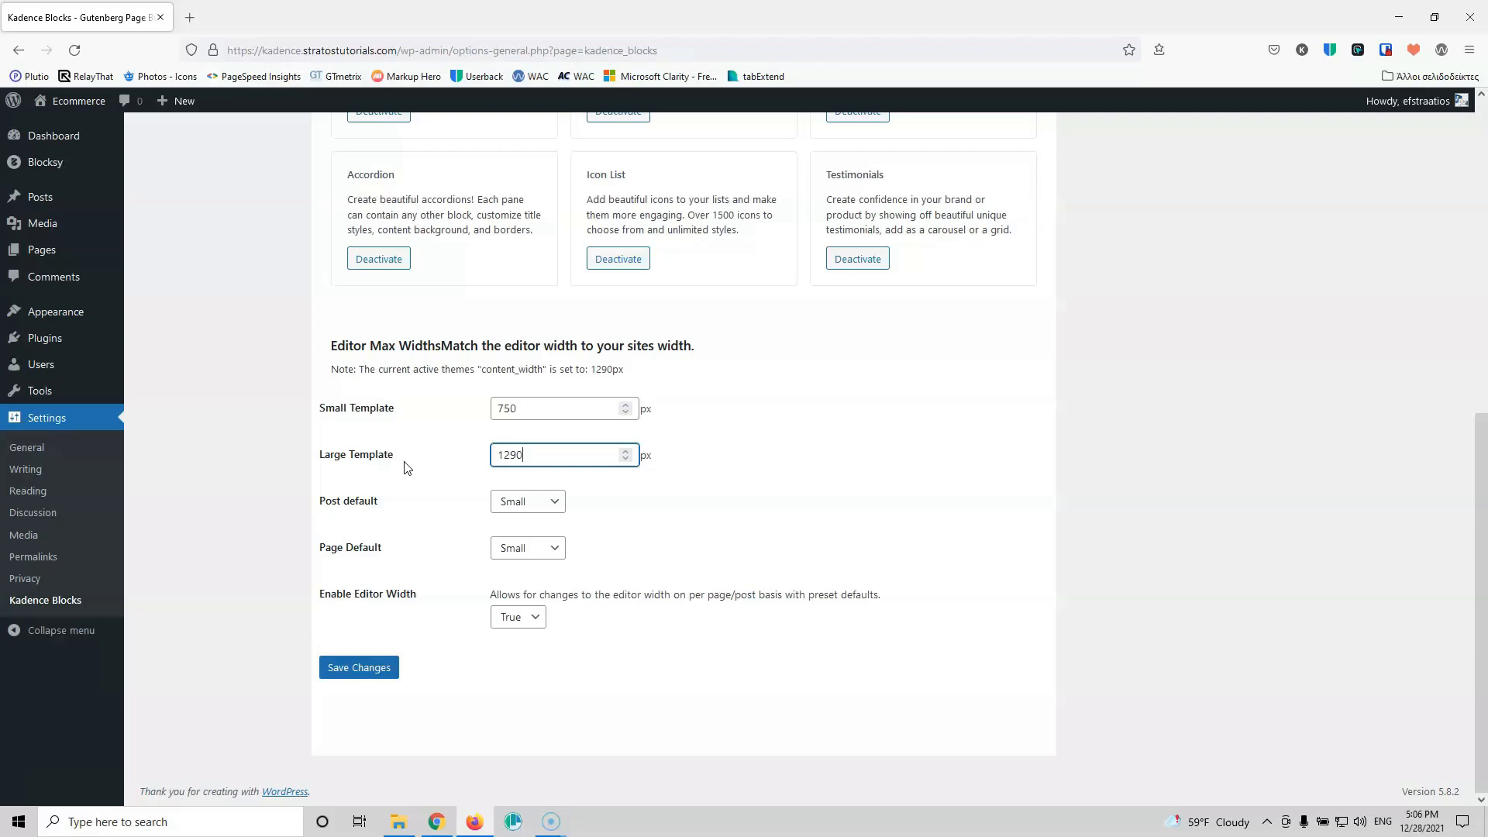
{"action": "left_click", "coordinate": [368, 670]}
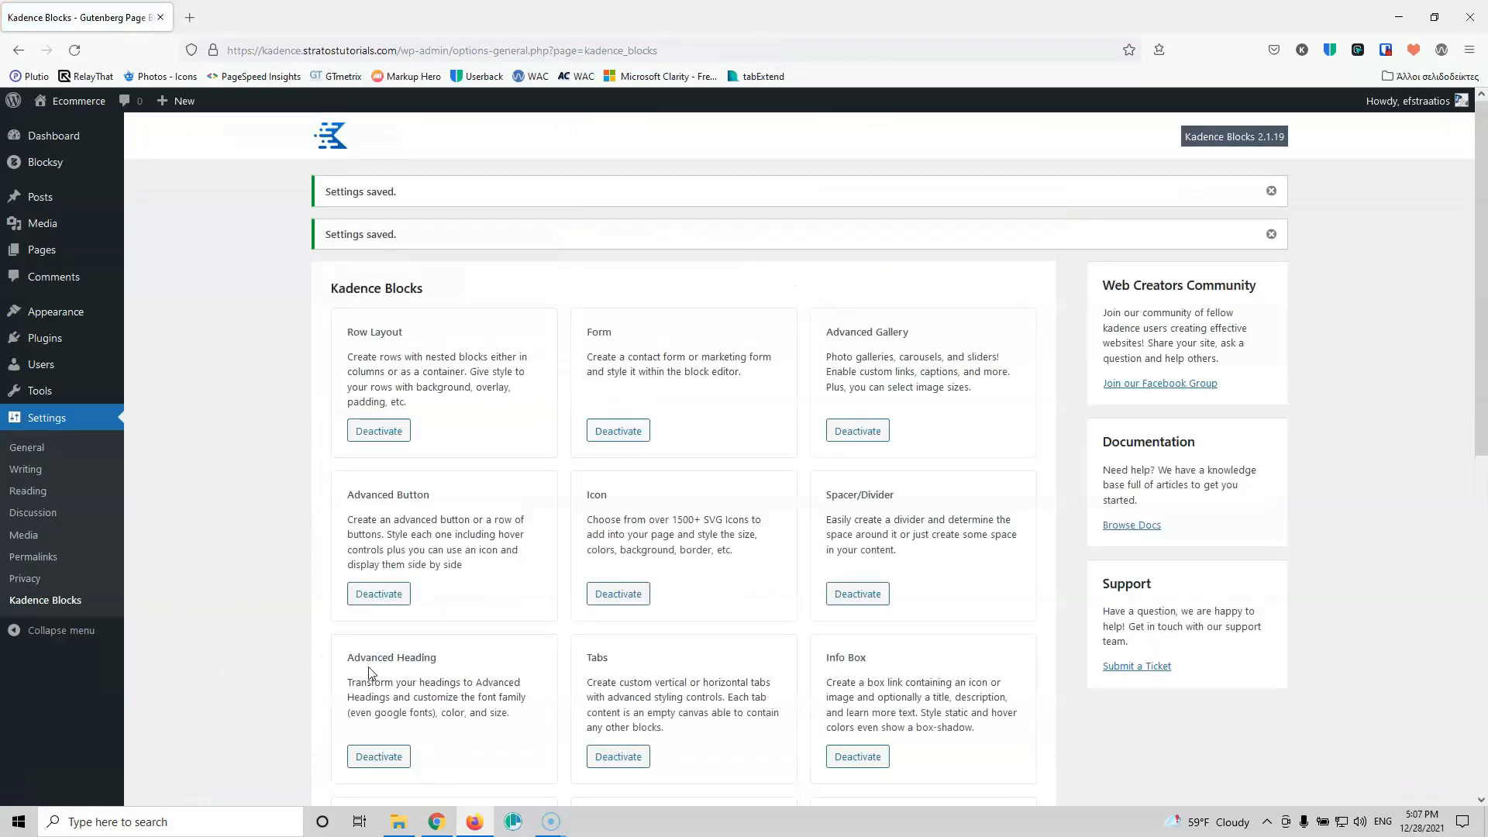
{"action": "mouse_move", "coordinate": [43, 250]}
{"action": "left_click", "coordinate": [159, 254]}
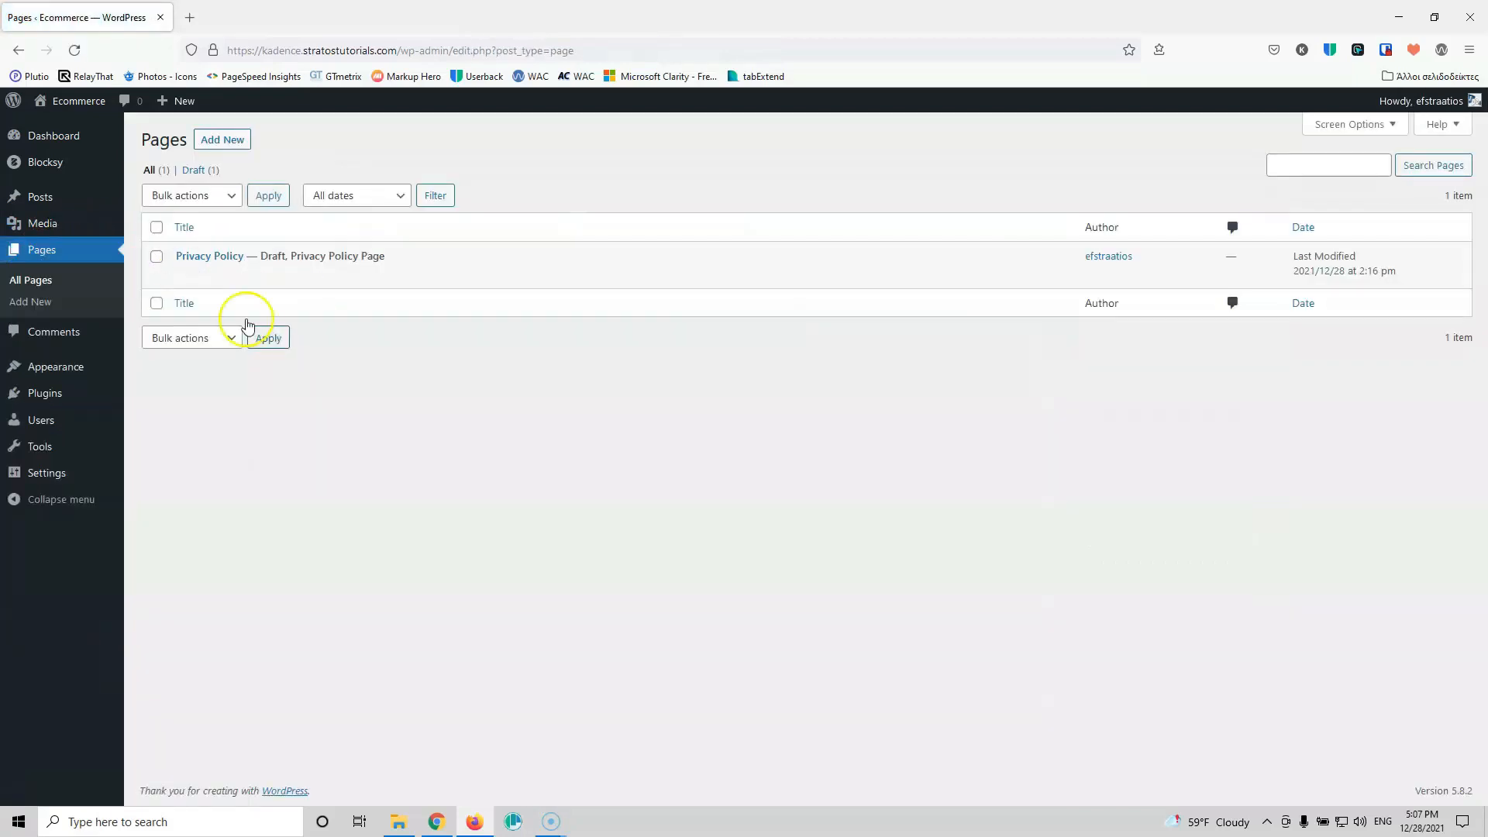
Step: Open three new blank pages in background tabs and publish the first as 'Home'
{"action": "middle_click", "coordinate": [222, 141]}
{"action": "middle_click", "coordinate": [222, 142]}
{"action": "middle_click", "coordinate": [222, 141]}
{"action": "left_click", "coordinate": [266, 17]}
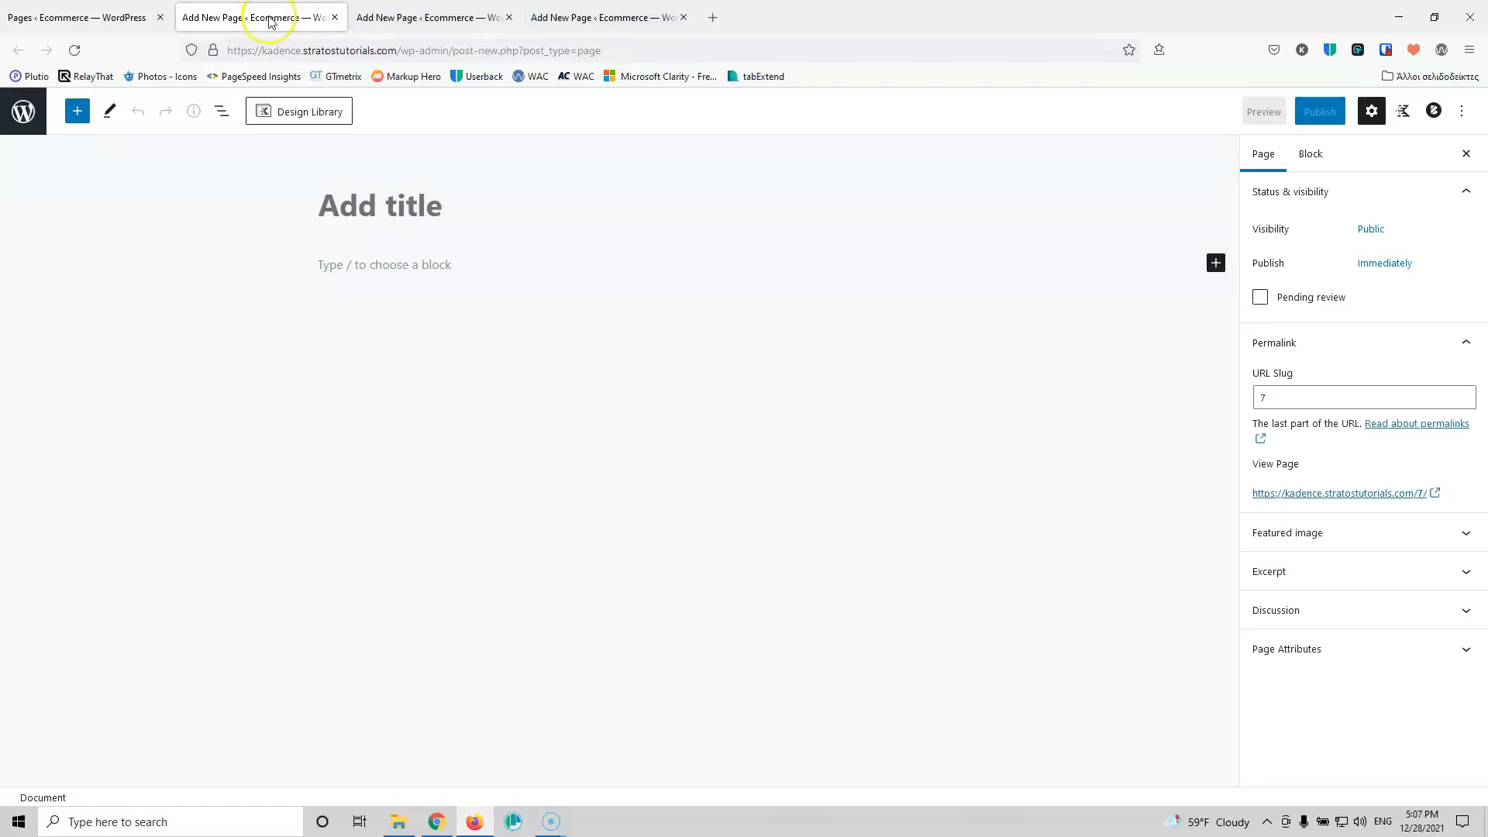
{"action": "left_click", "coordinate": [391, 204]}
{"action": "type", "text": "Home"}
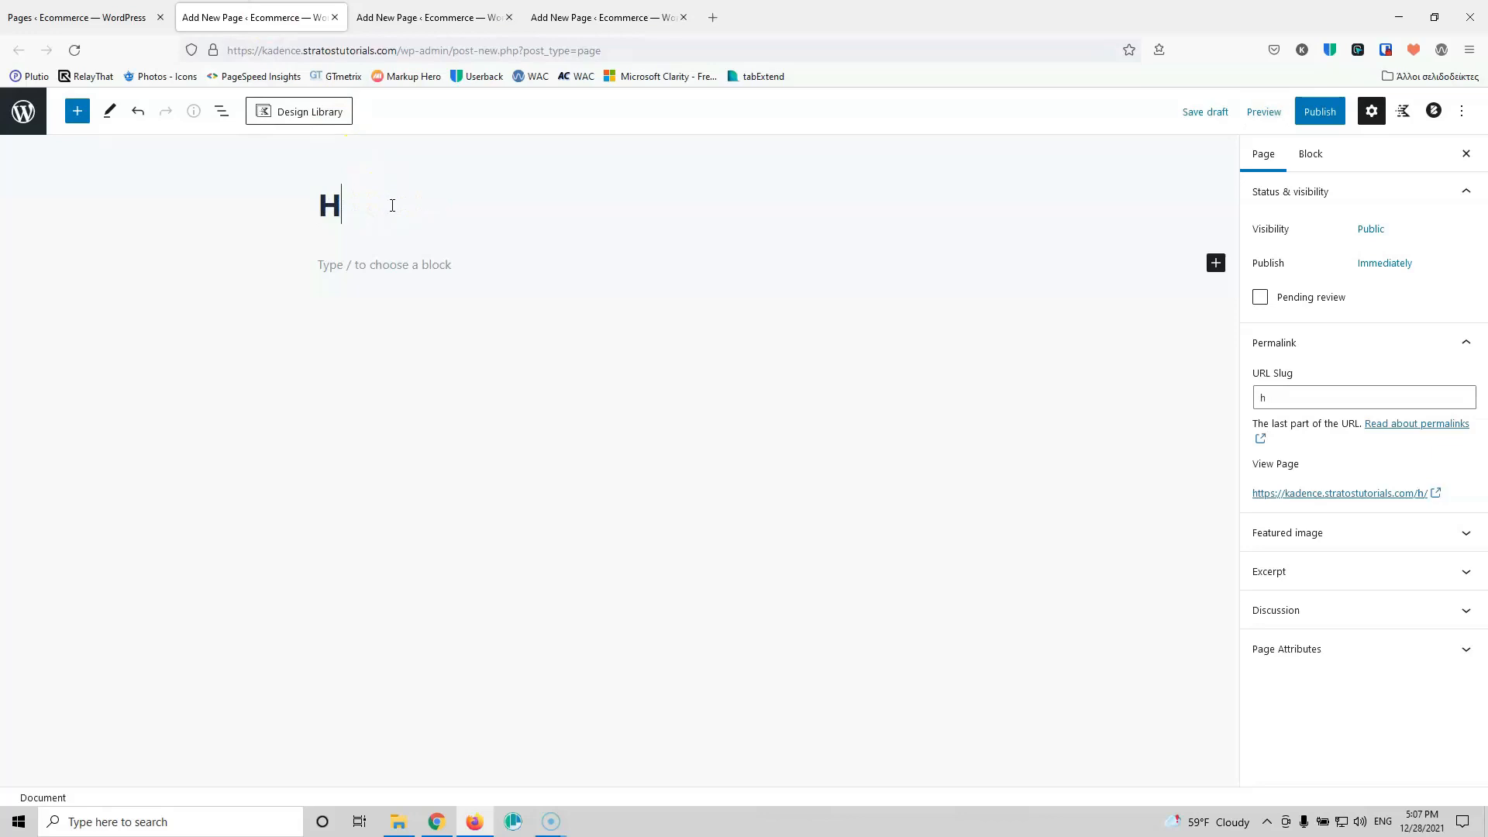
{"action": "left_click", "coordinate": [1319, 111]}
{"action": "left_click", "coordinate": [1325, 111]}
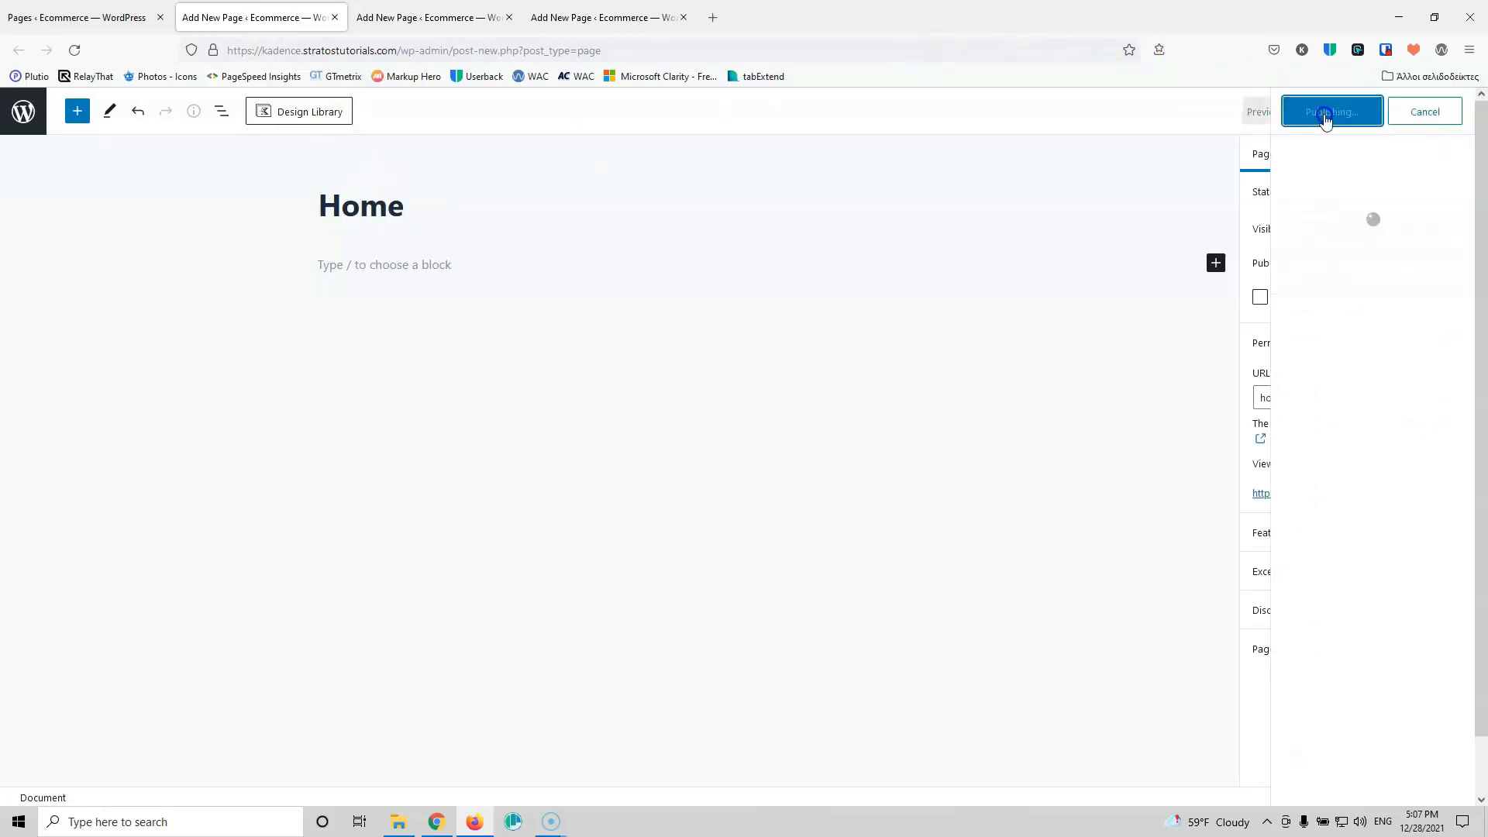
{"action": "left_click", "coordinate": [334, 17]}
Step: Title the second new page 'About Us', publish it, and close its tab
{"action": "left_click", "coordinate": [368, 216]}
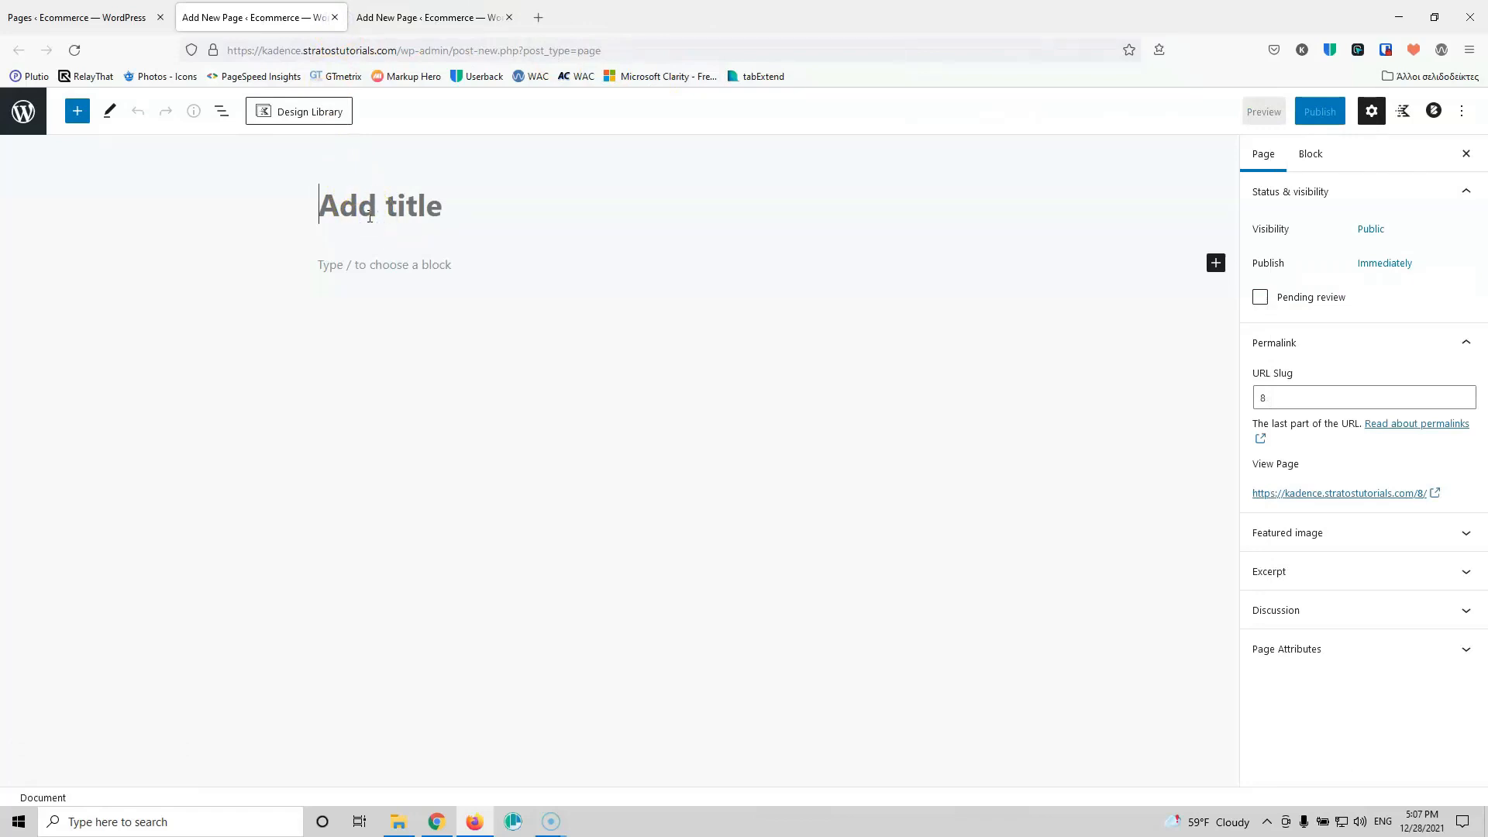
{"action": "type", "text": "About Us"}
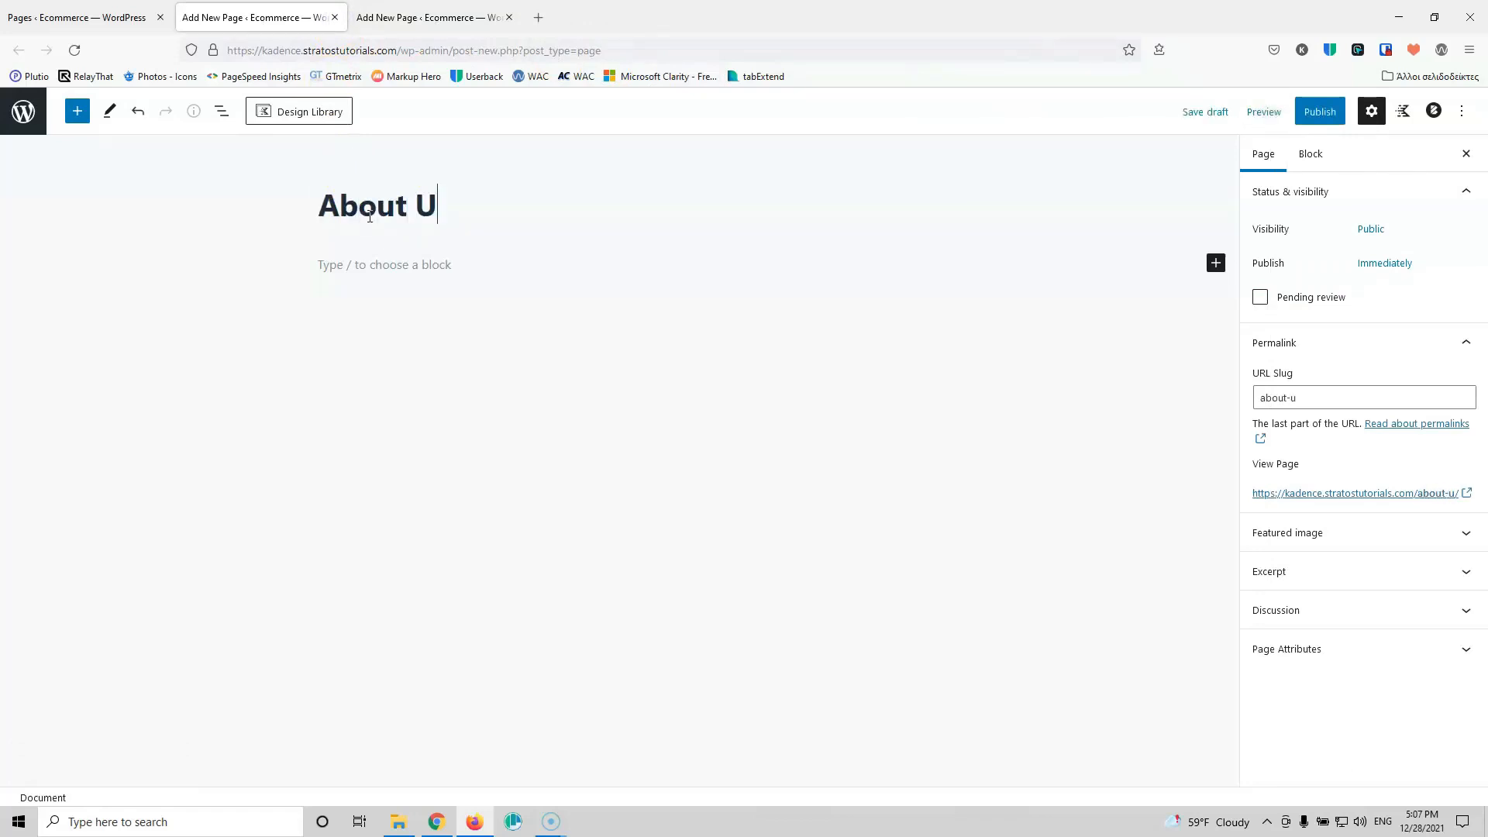
{"action": "left_click", "coordinate": [1319, 108]}
{"action": "left_click", "coordinate": [1318, 109]}
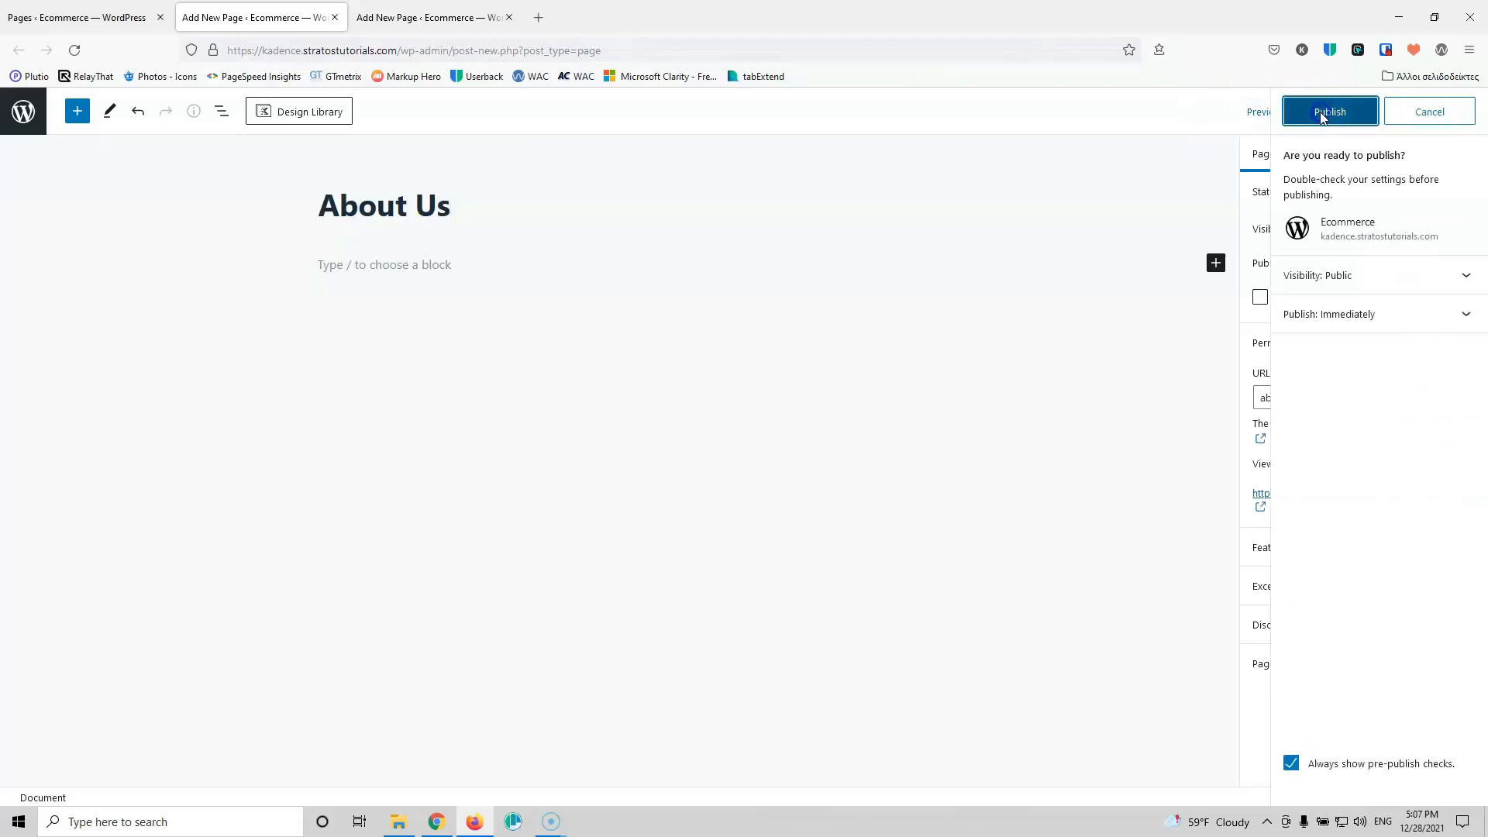
{"action": "left_click", "coordinate": [335, 17]}
Step: Title the third new page 'Contact', publish it, and close its tab
{"action": "left_click", "coordinate": [364, 225]}
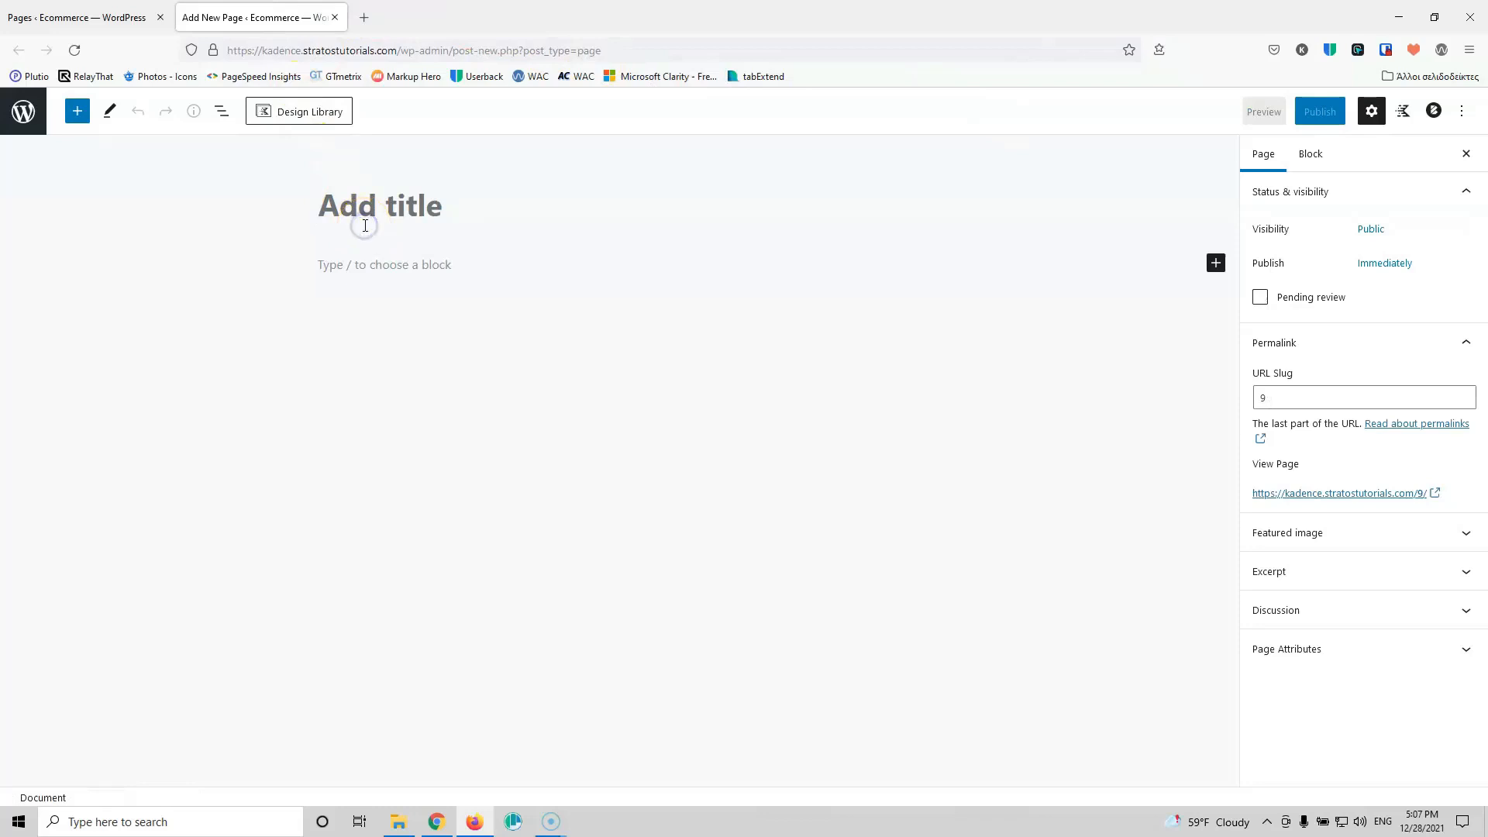
{"action": "type", "text": "Contact"}
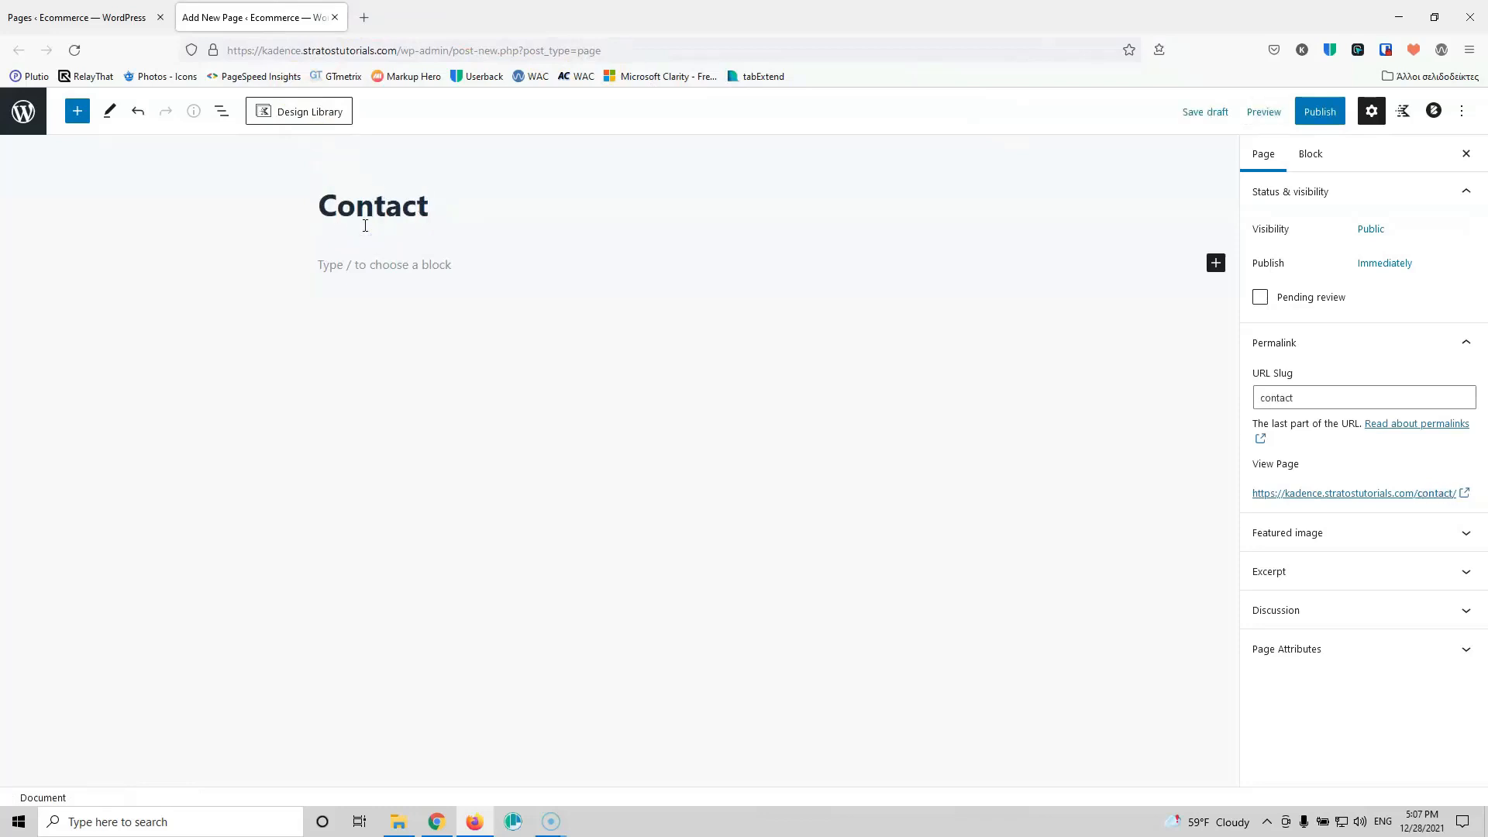
{"action": "left_click", "coordinate": [1319, 111]}
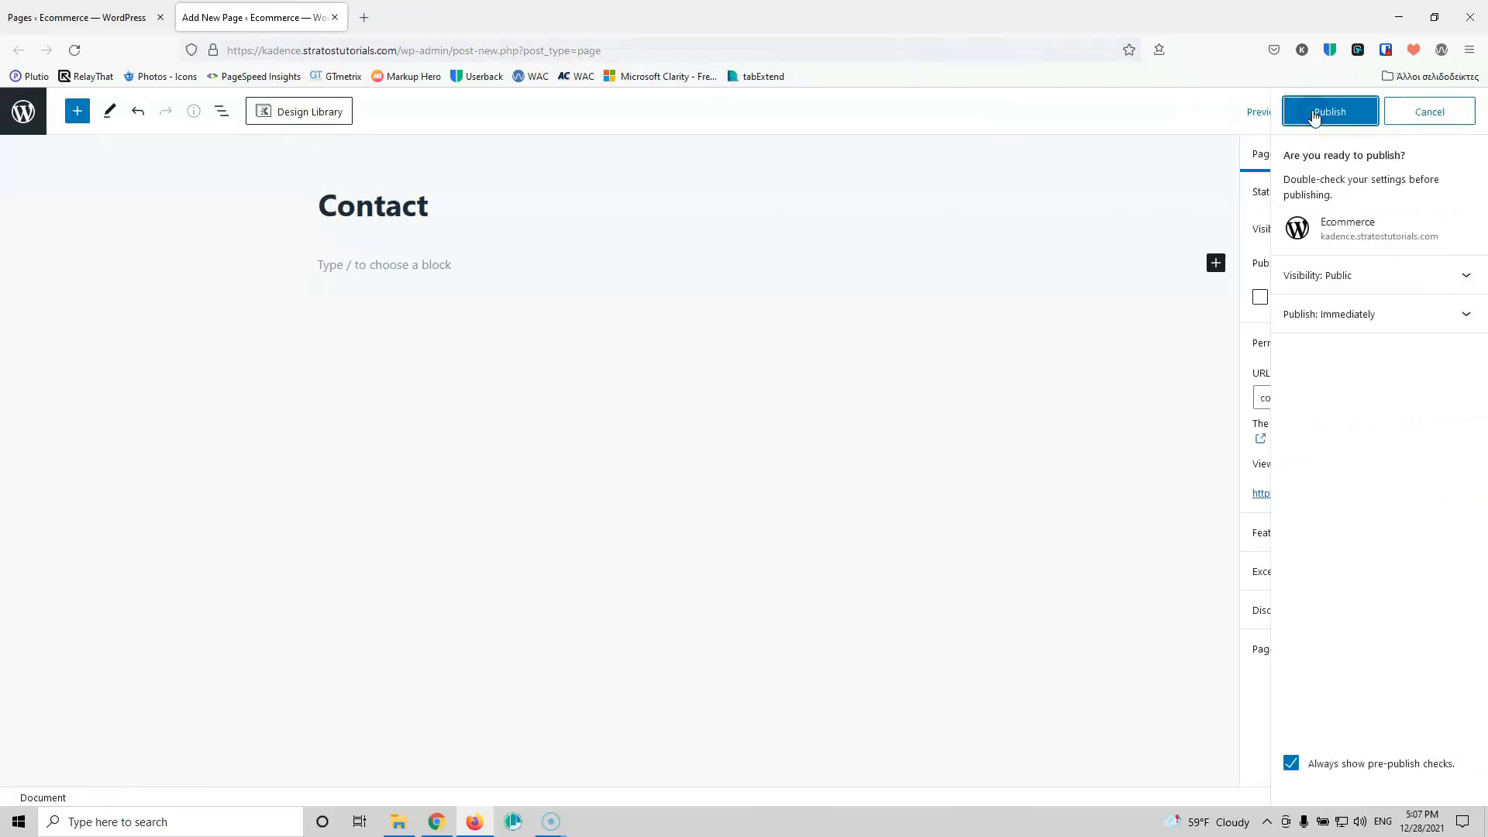
{"action": "left_click", "coordinate": [1316, 113]}
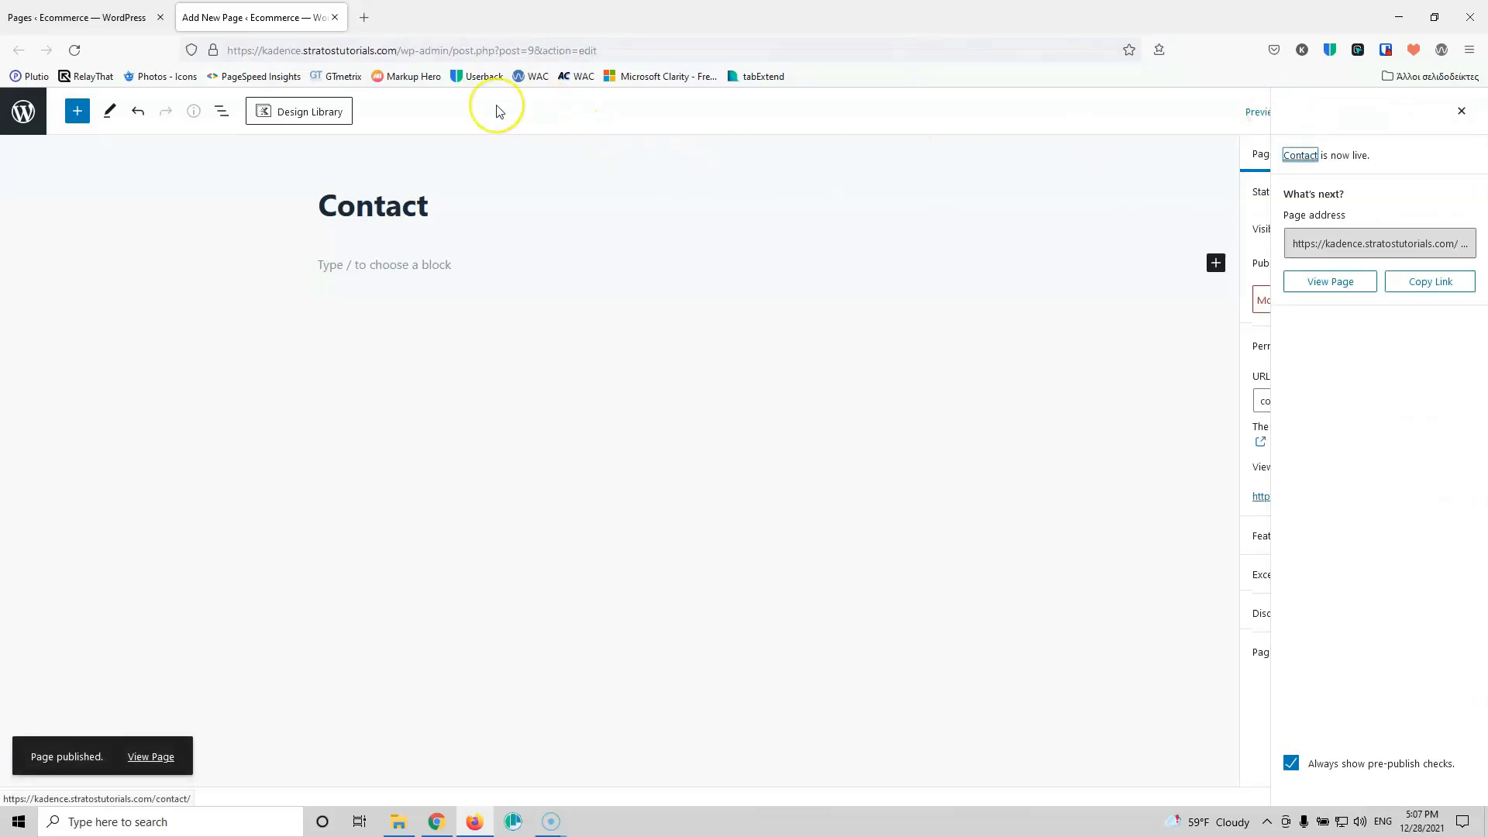
{"action": "key", "text": "alt+p"}
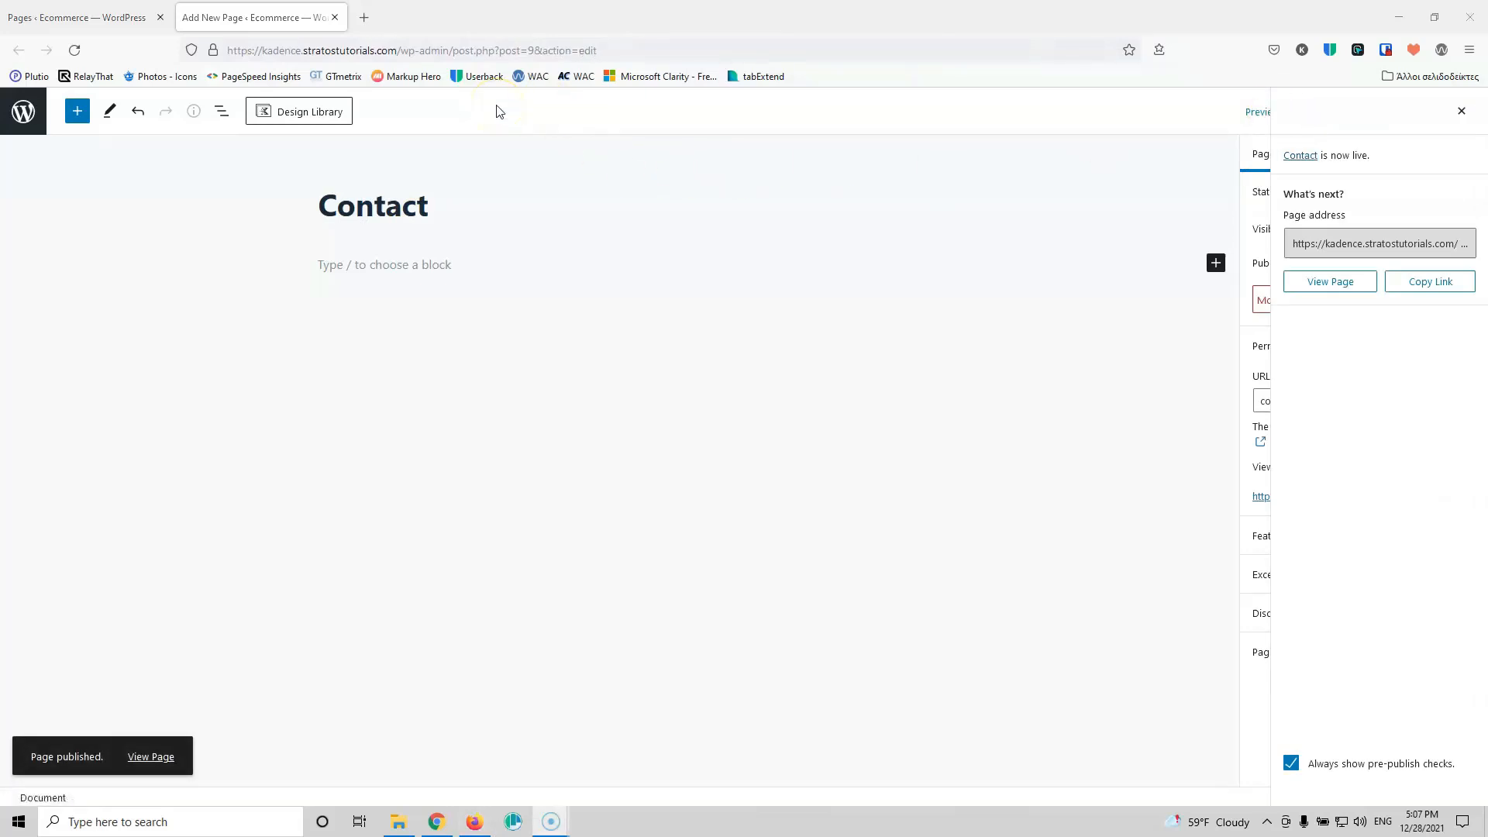
{"action": "left_click", "coordinate": [335, 17]}
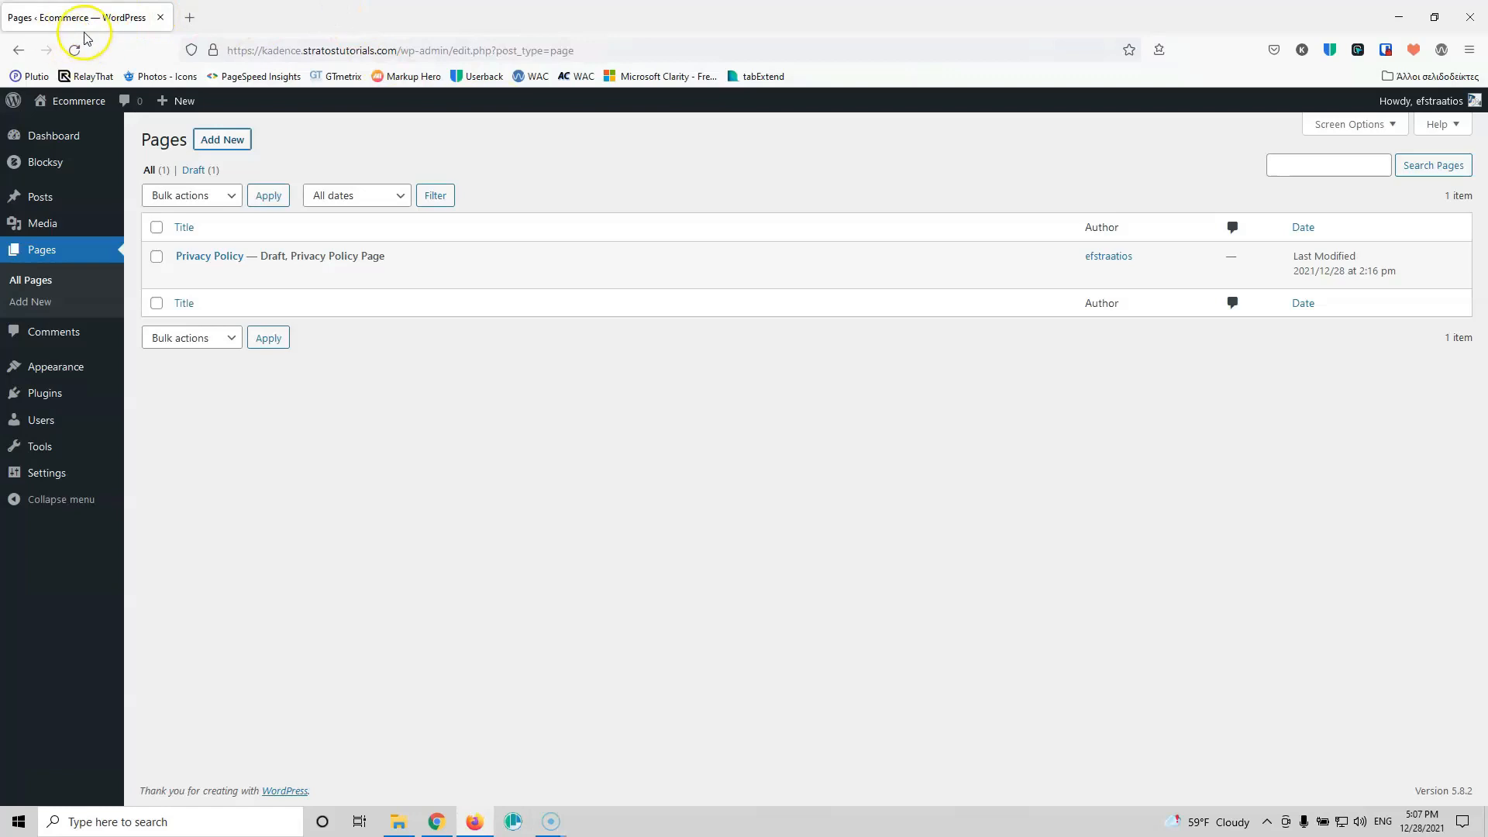
Step: Under Appearance > Menus, enter 'Main' as the menu name and create the menu
{"action": "mouse_move", "coordinate": [124, 373]}
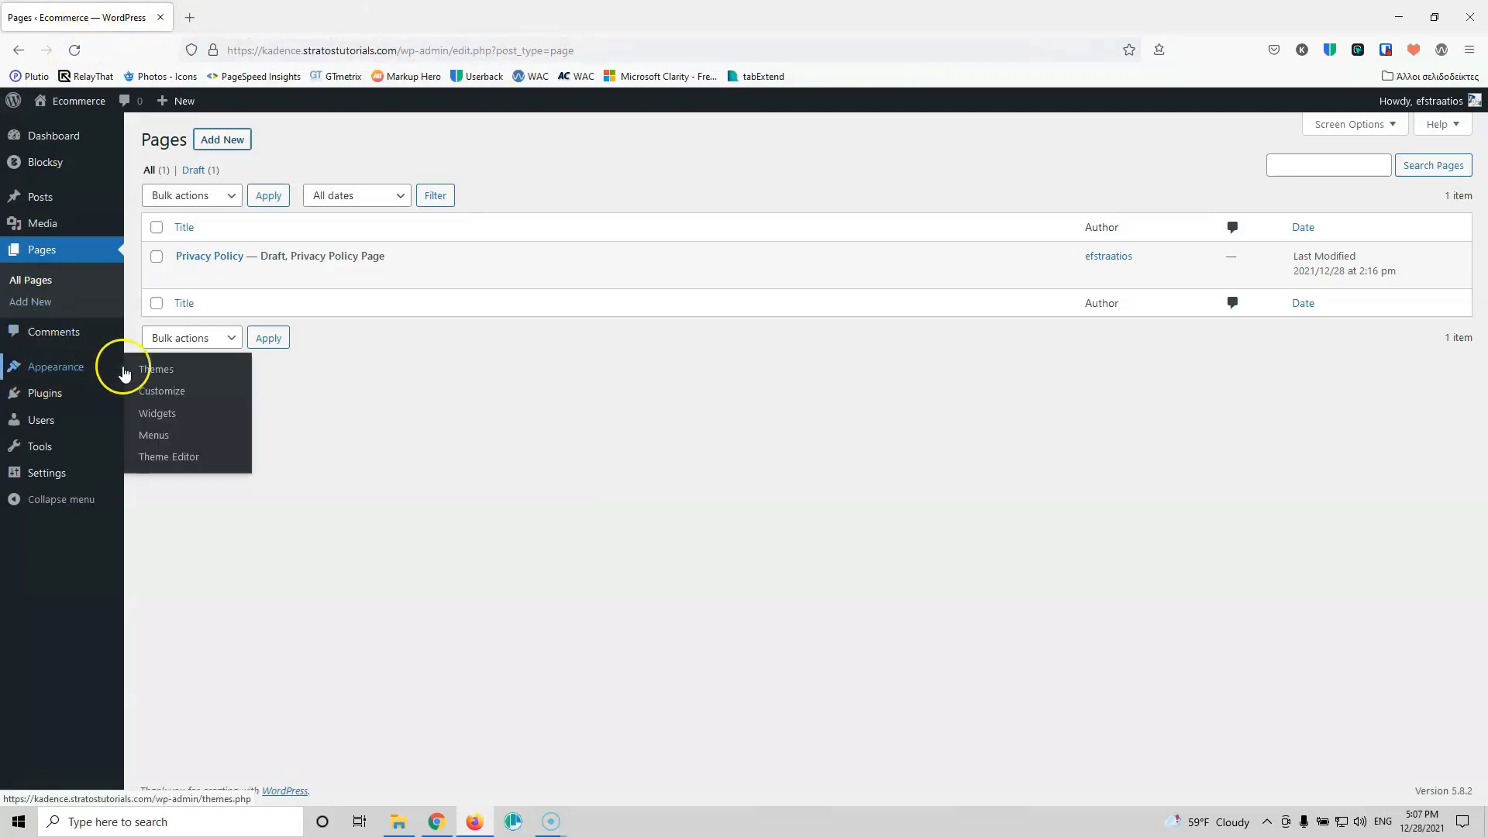
{"action": "left_click", "coordinate": [155, 437]}
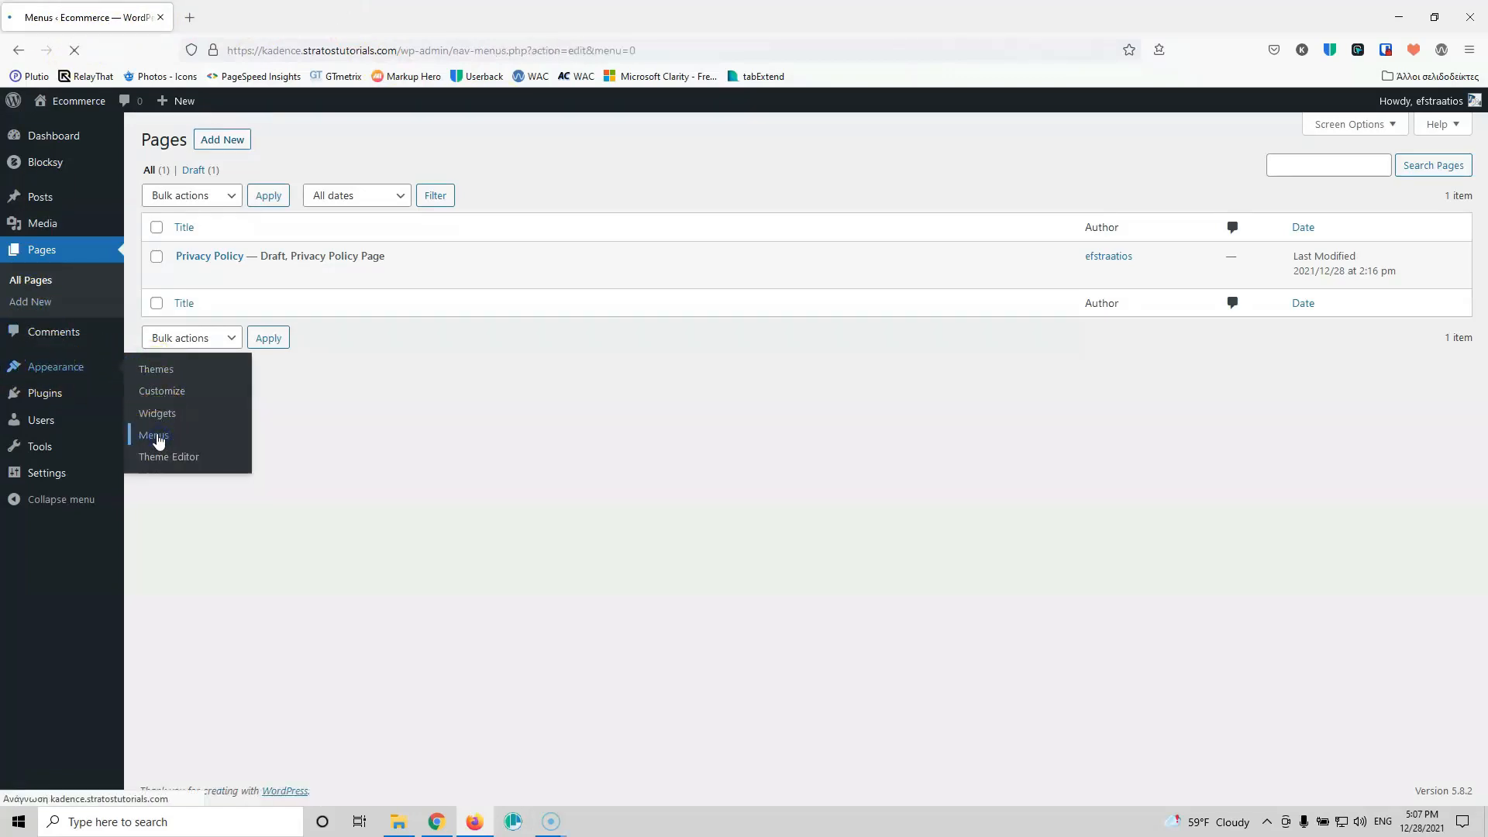
{"action": "left_click", "coordinate": [545, 311]}
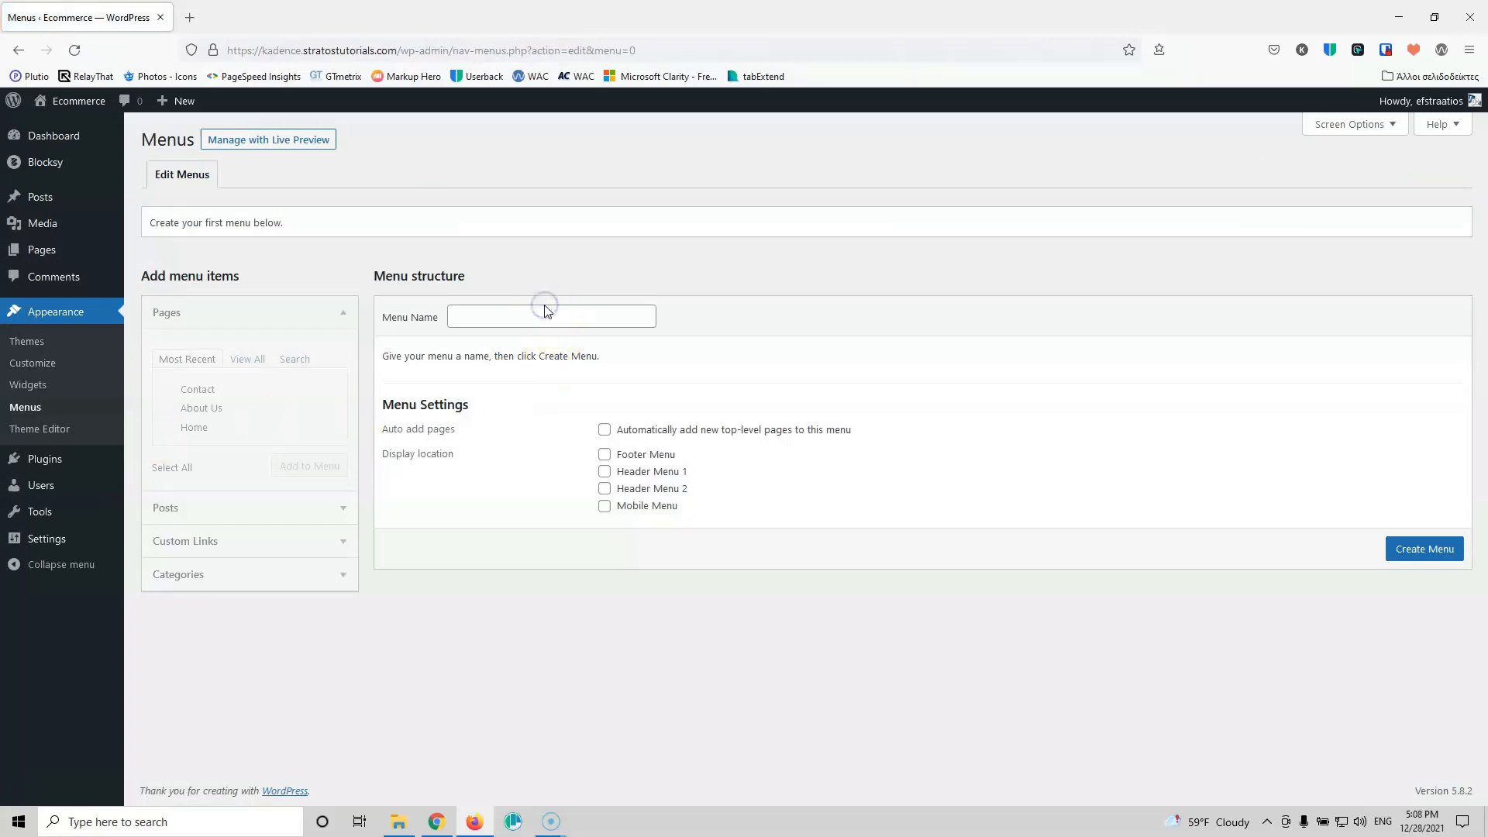
{"action": "left_click", "coordinate": [519, 319]}
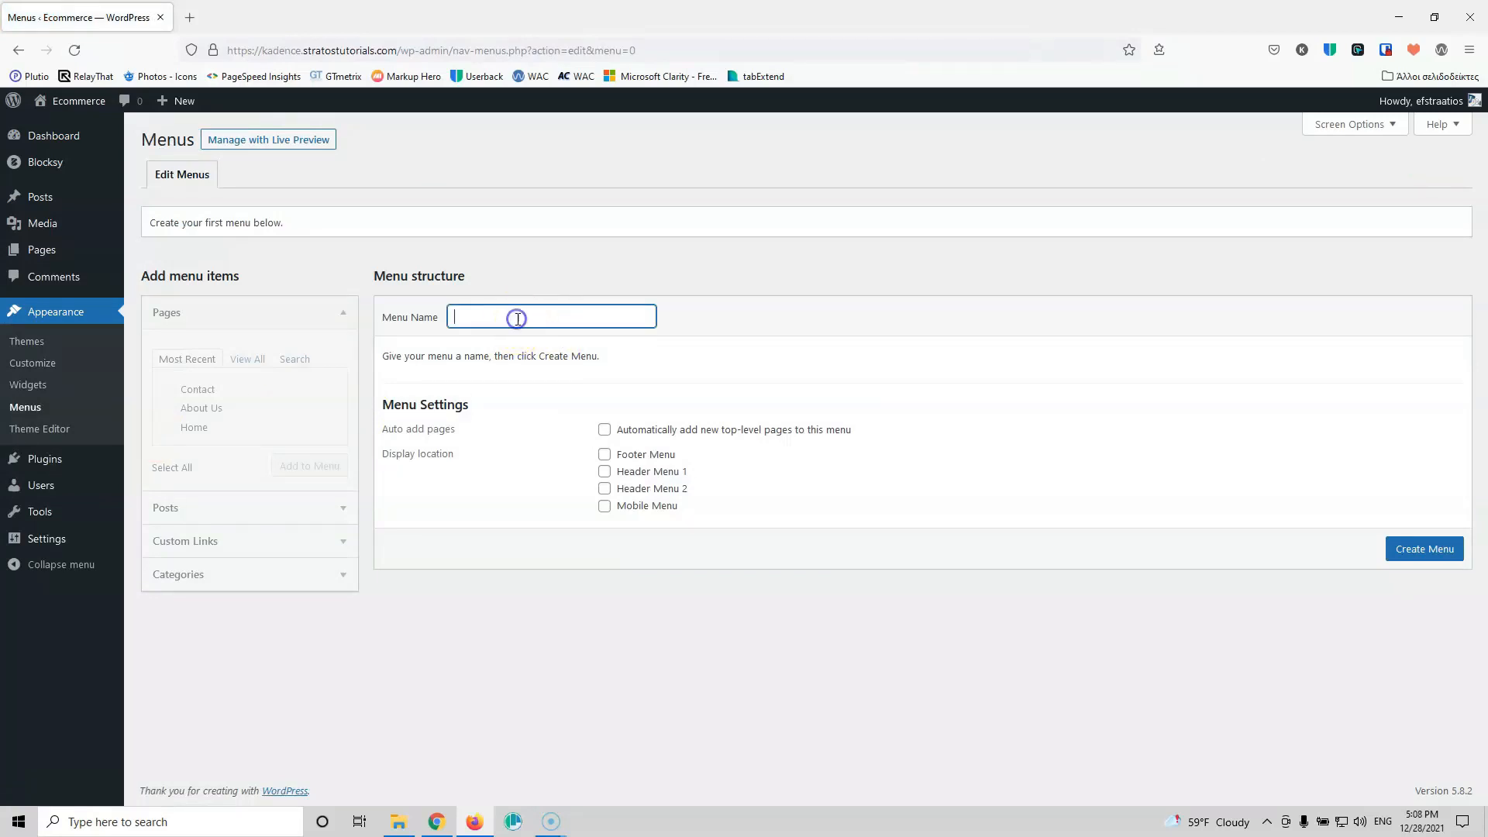
{"action": "type", "text": "Main"}
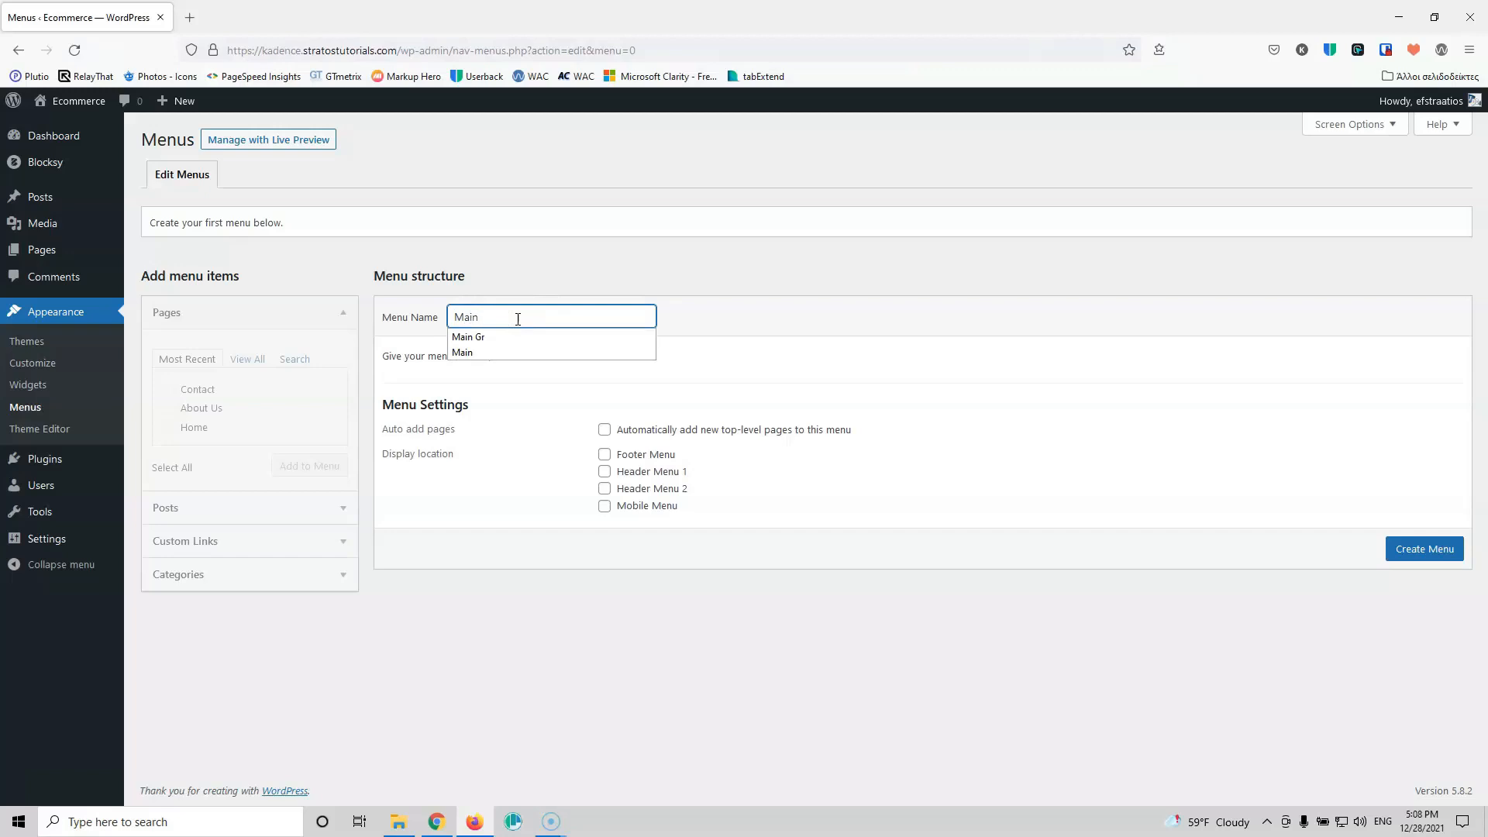
{"action": "left_click", "coordinate": [459, 350]}
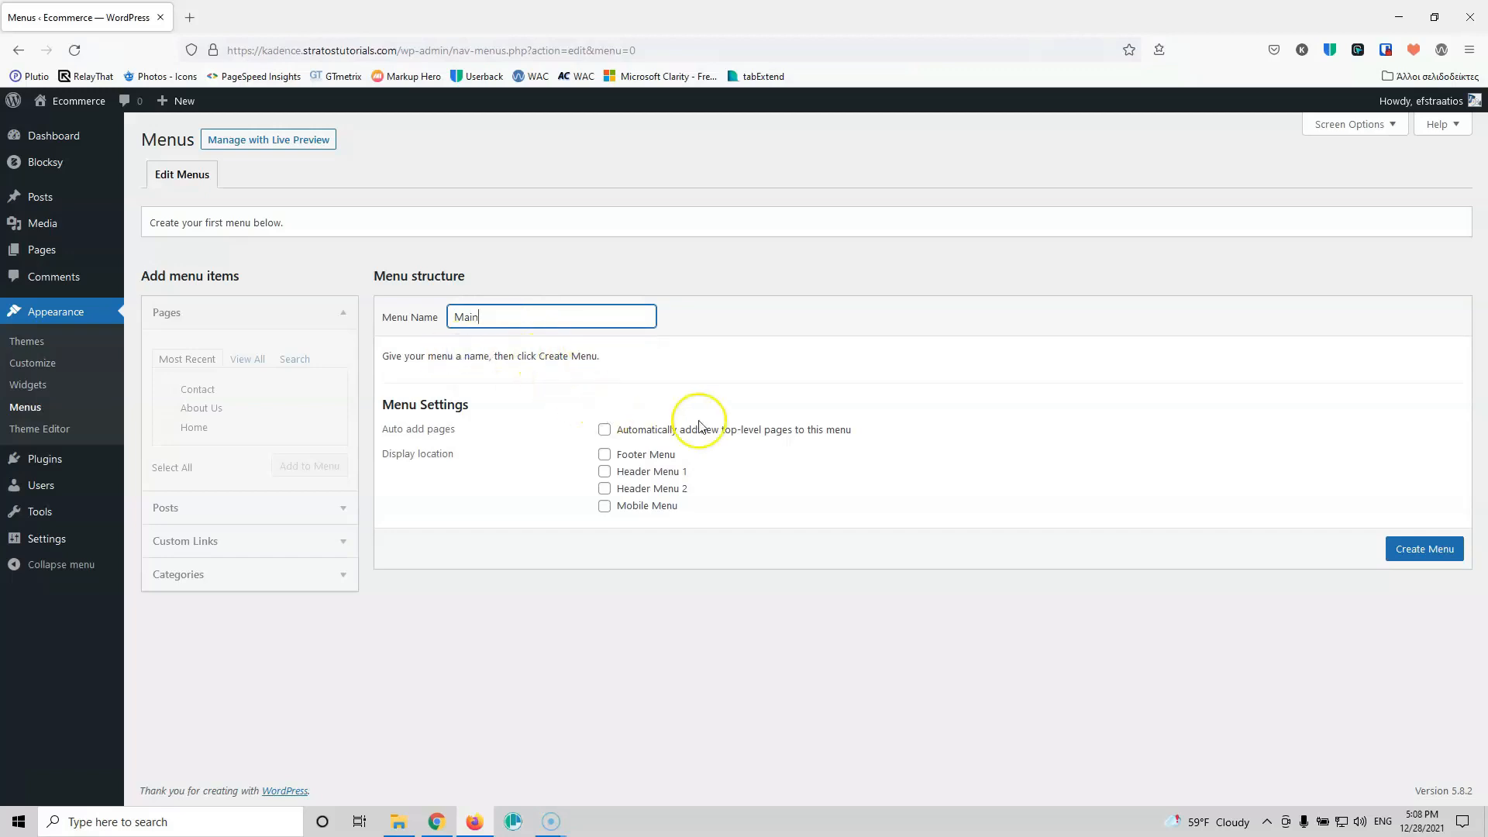
{"action": "left_click", "coordinate": [1437, 553]}
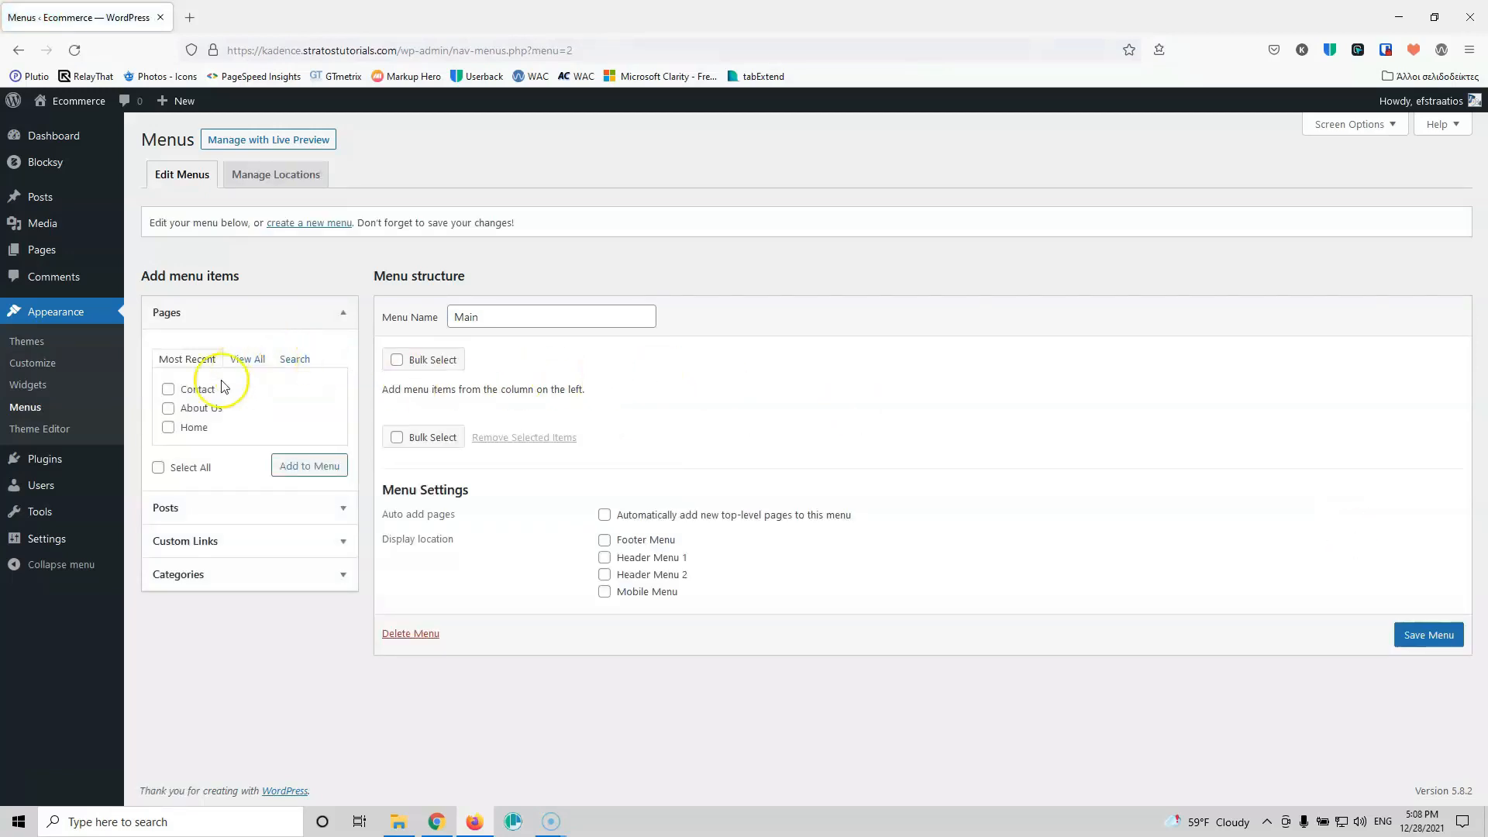
Step: Add all pages from the Pages > View All list to the Main menu
{"action": "left_click", "coordinate": [168, 389]}
{"action": "left_click", "coordinate": [168, 409]}
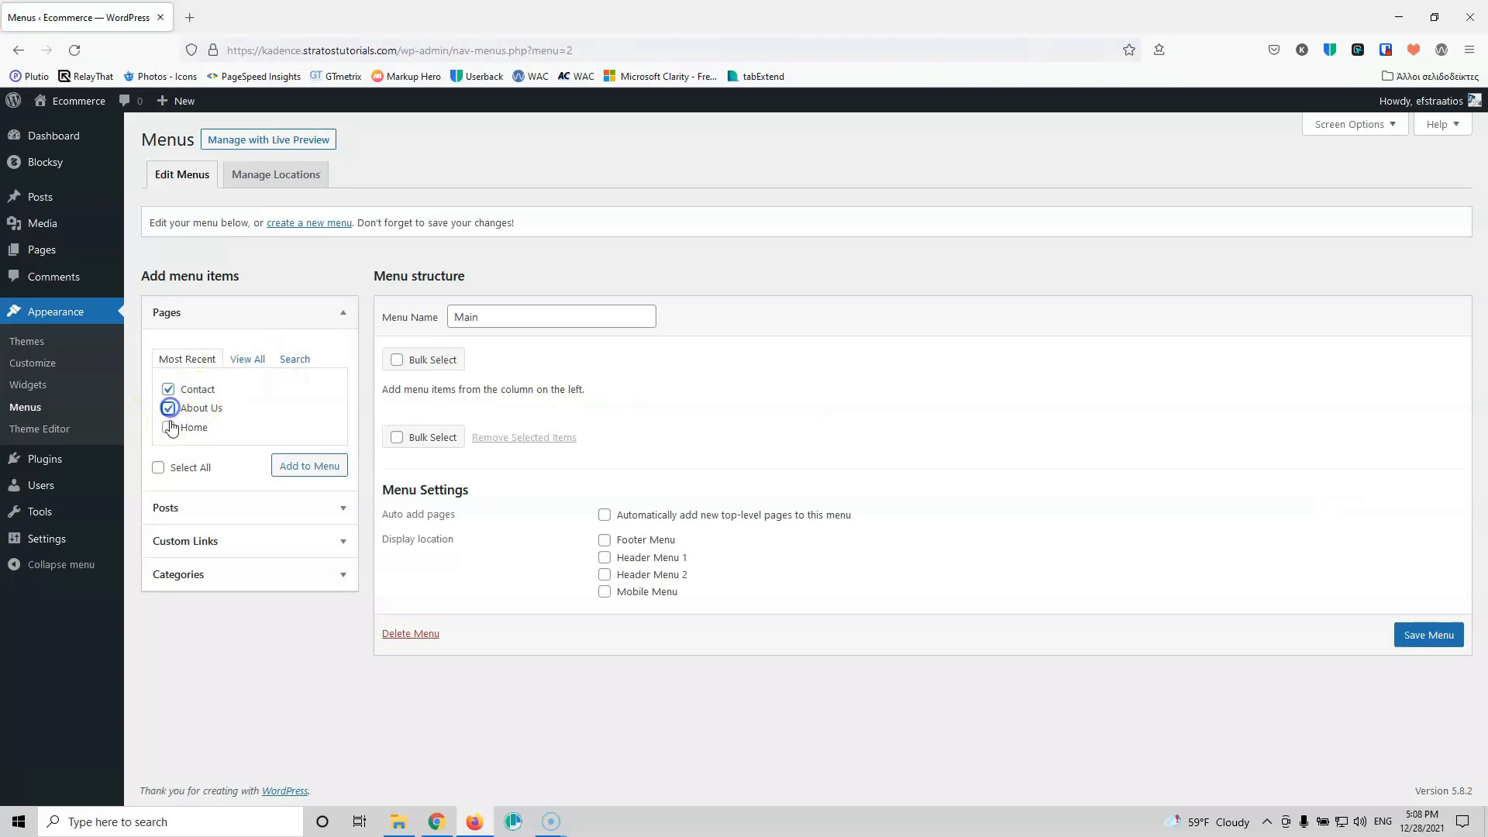
{"action": "left_click", "coordinate": [168, 428]}
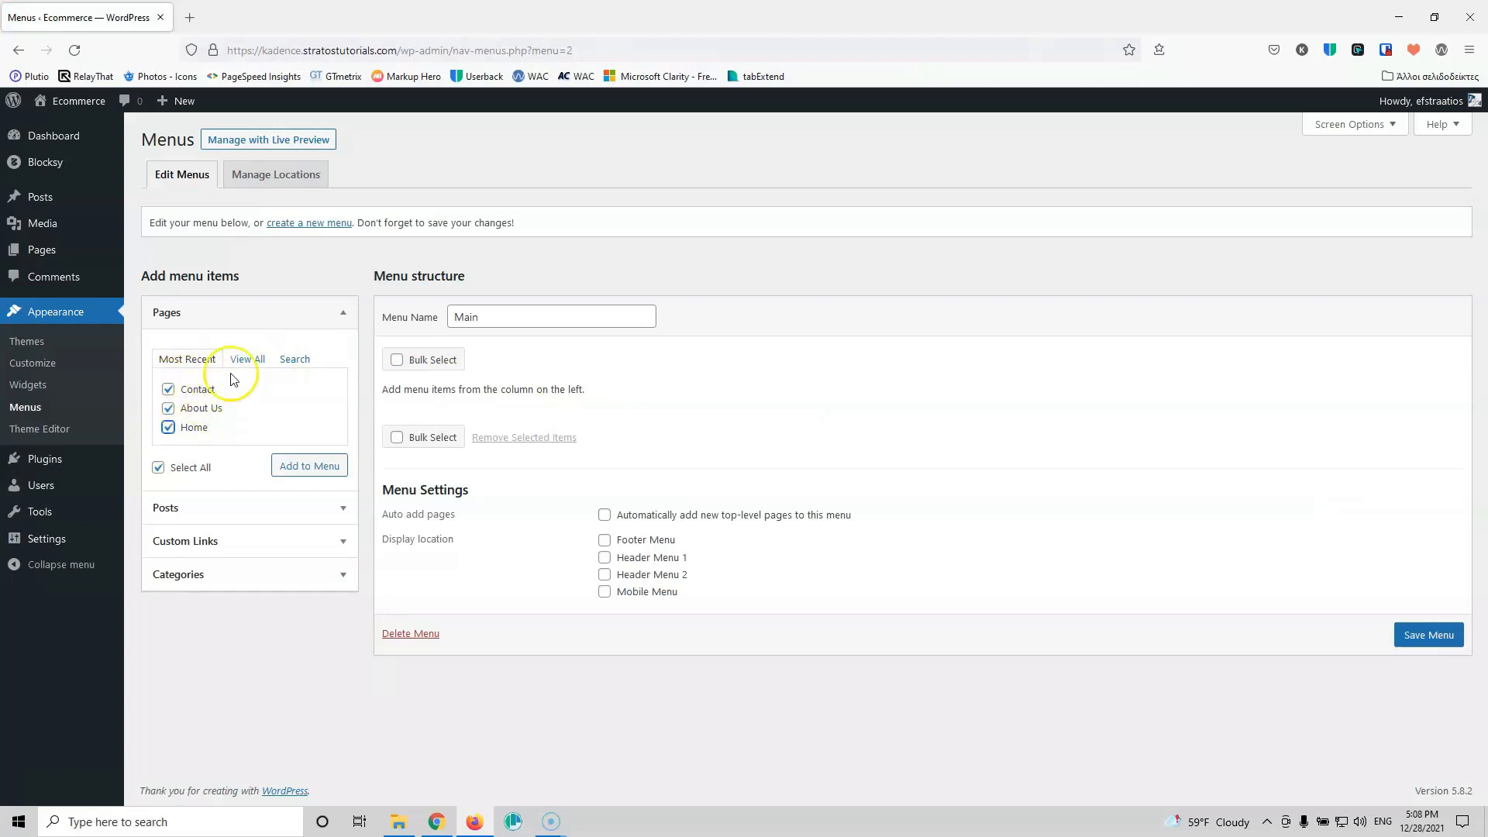
{"action": "left_click", "coordinate": [246, 359]}
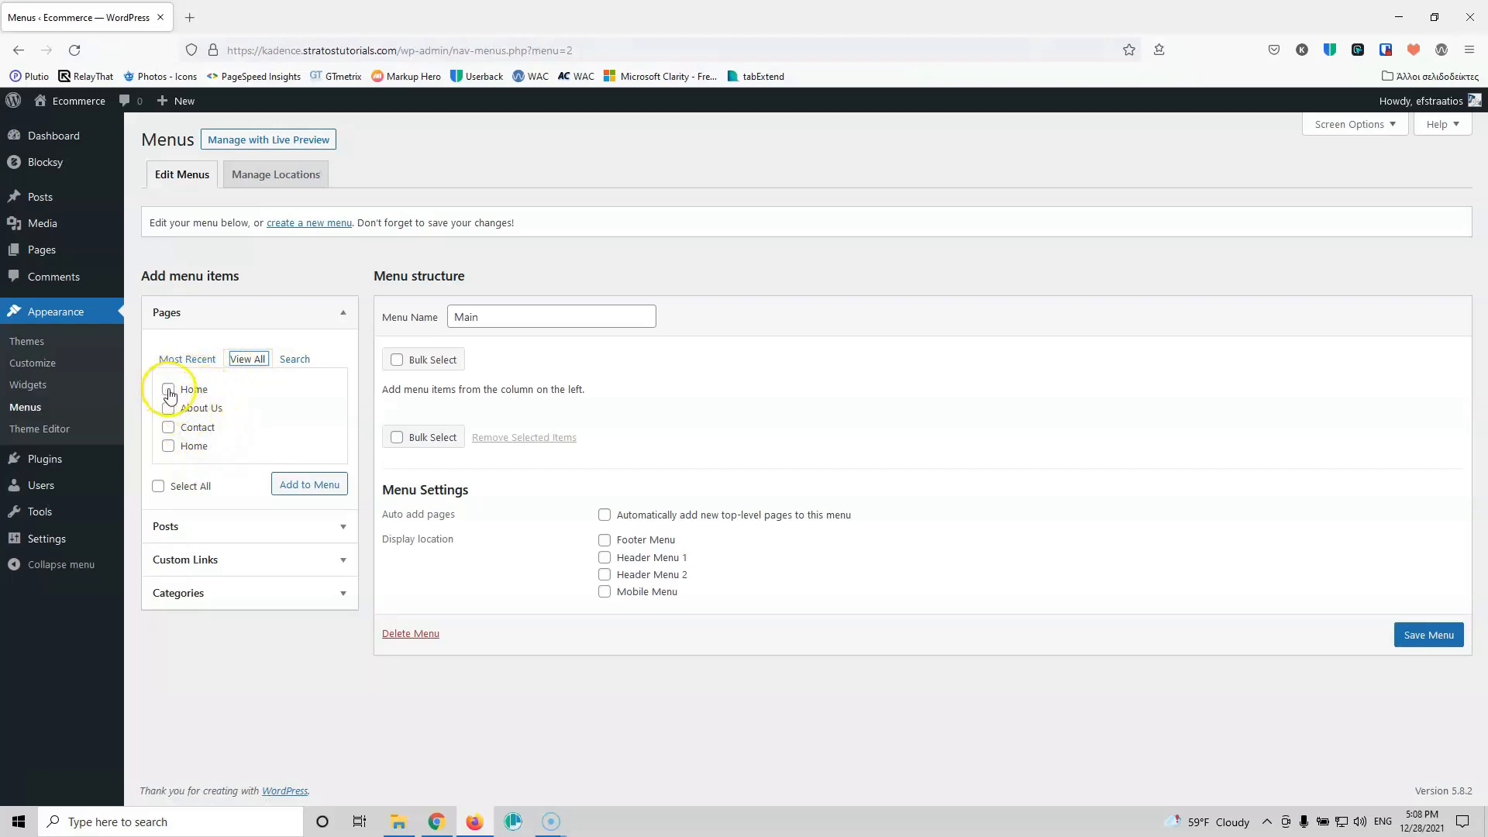
{"action": "left_click", "coordinate": [158, 487]}
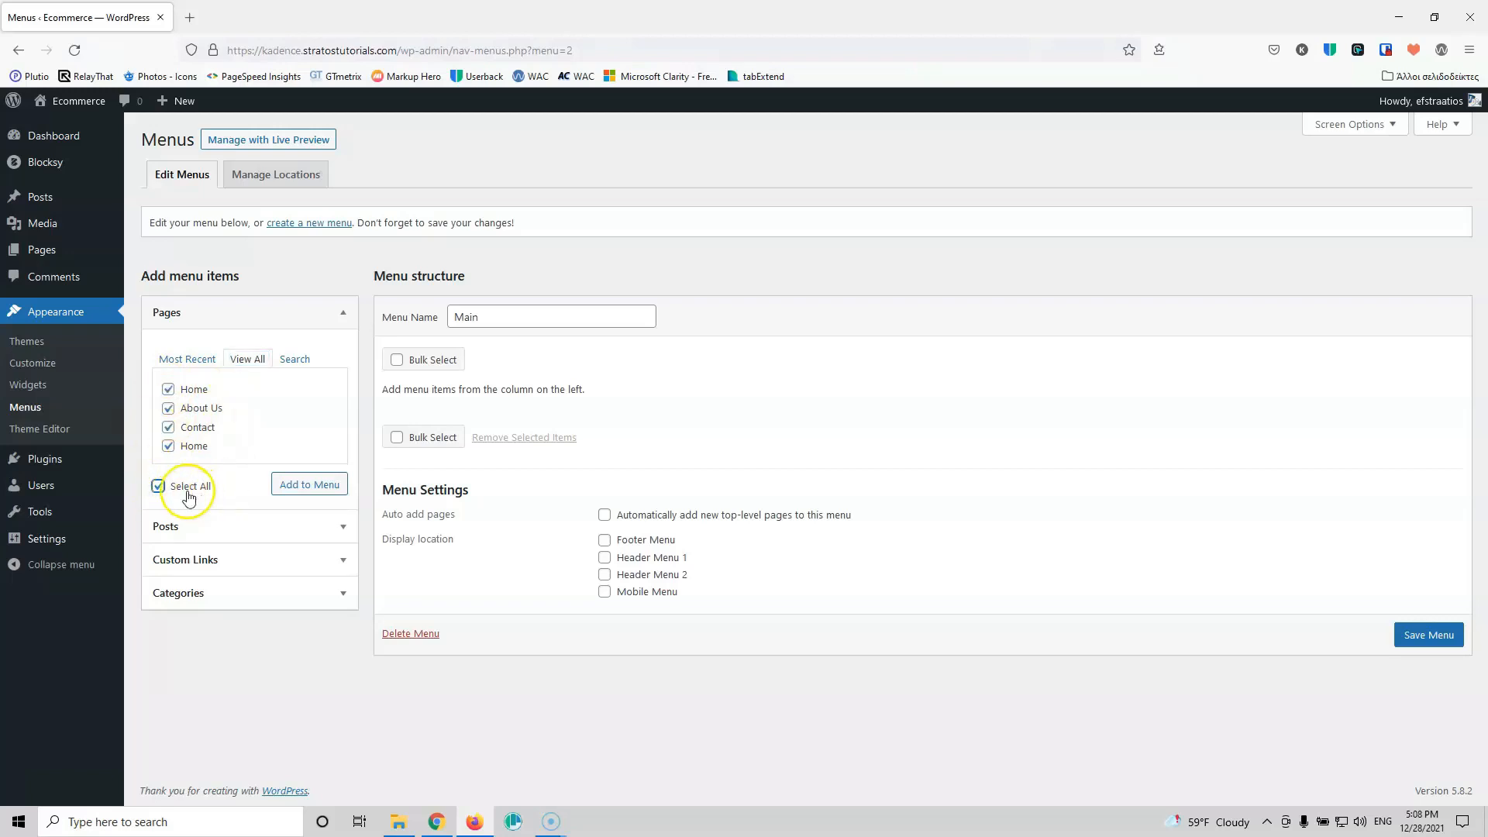
{"action": "left_click", "coordinate": [309, 485]}
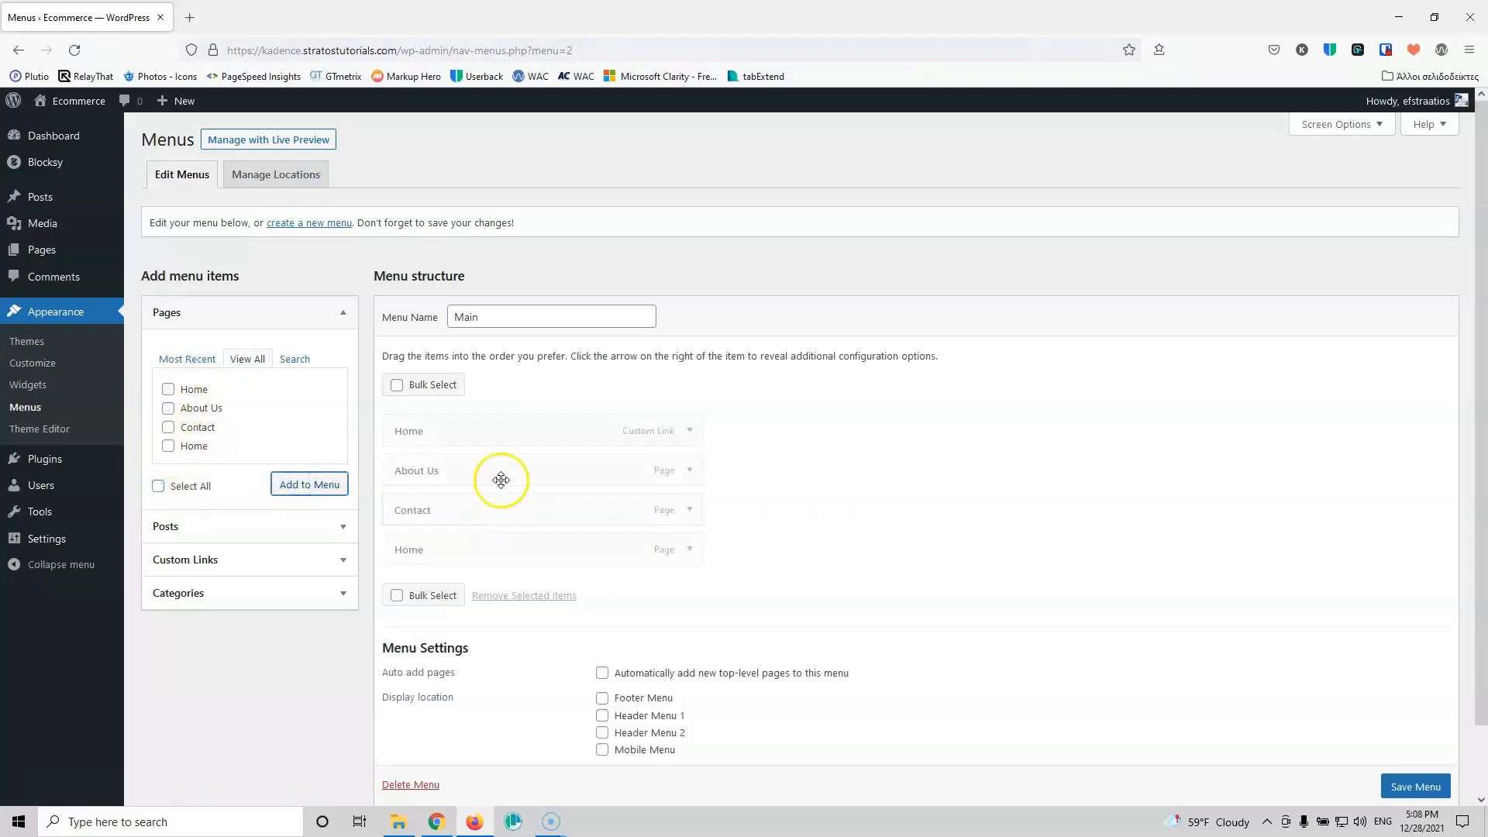
Step: Remove the Home custom link, drag the Home page to the top, and save the menu
{"action": "left_click", "coordinate": [689, 430]}
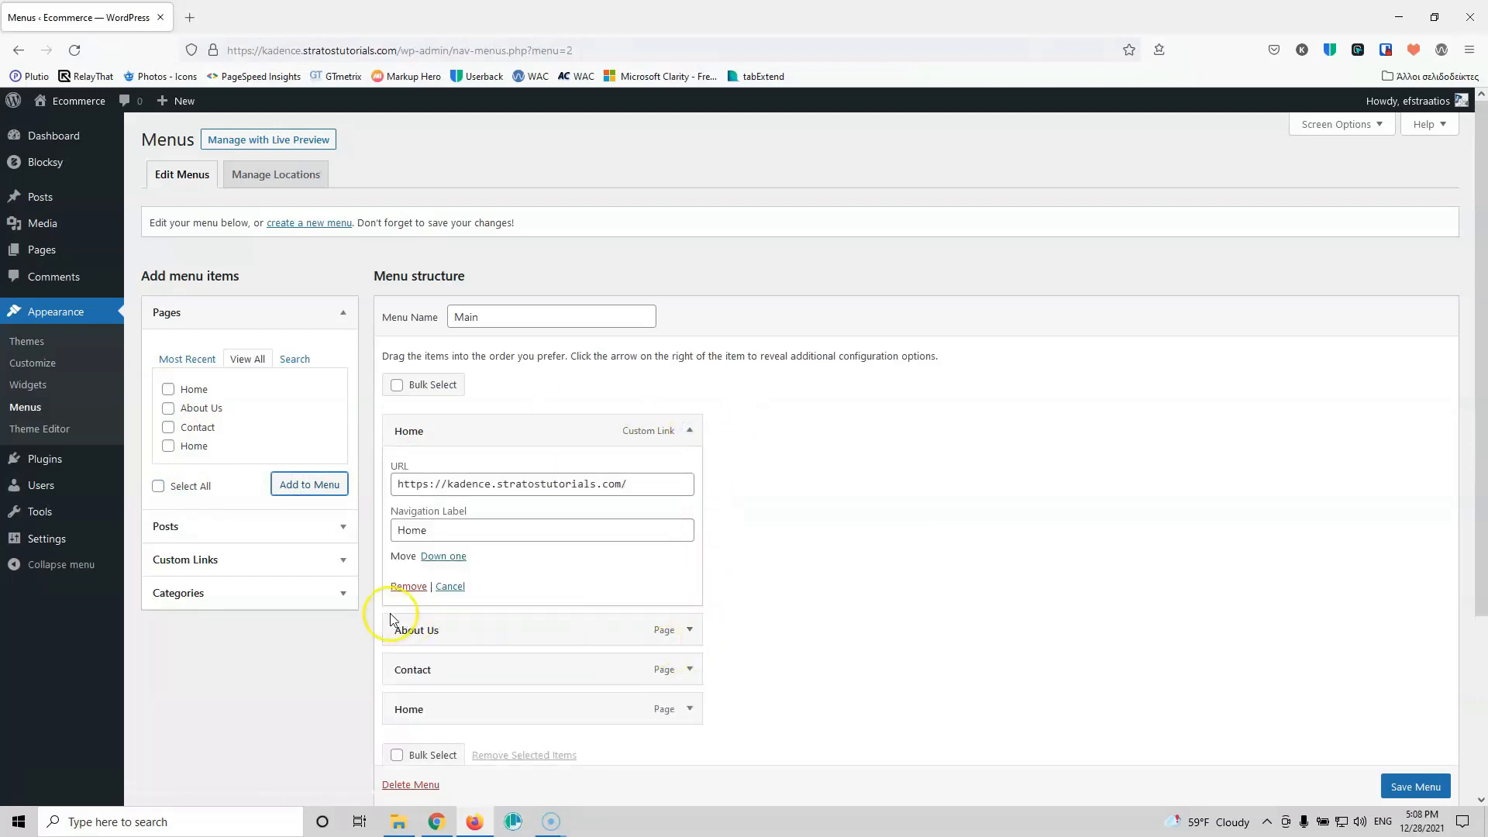
{"action": "left_click", "coordinate": [410, 586]}
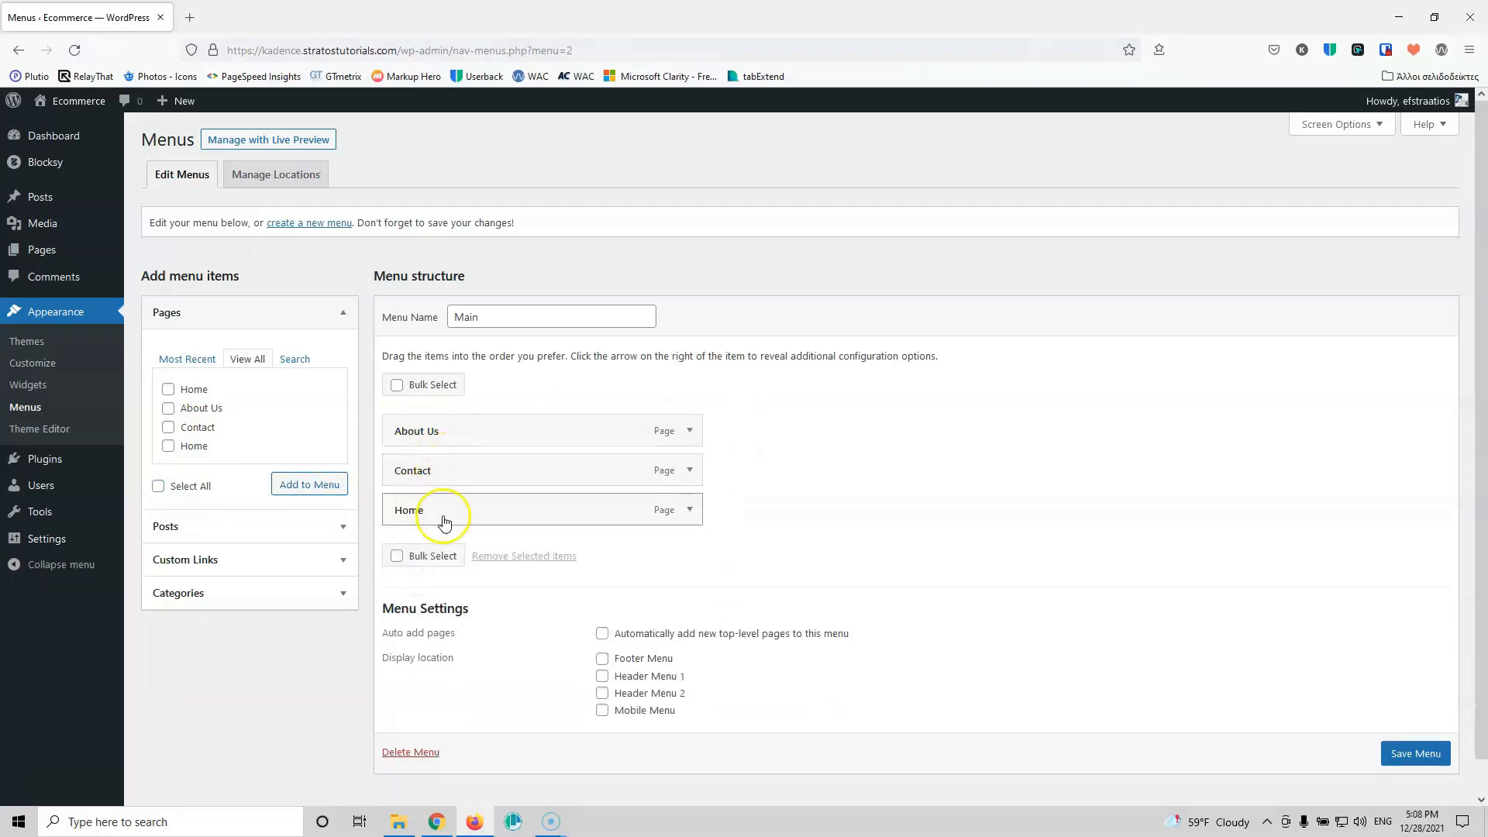
{"action": "left_click_drag", "start_coordinate": [476, 508], "coordinate": [474, 431]}
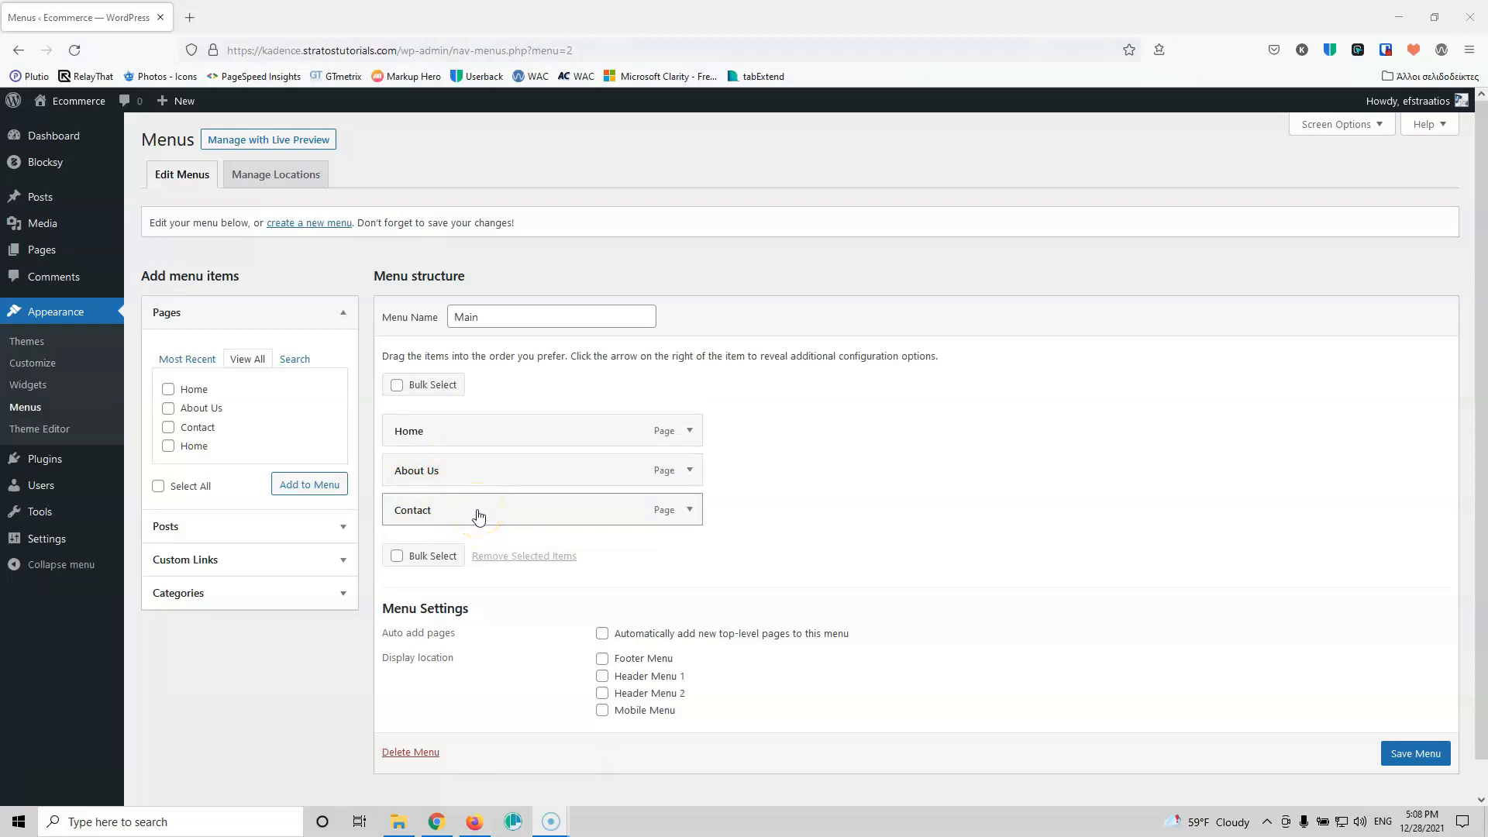
{"action": "left_click", "coordinate": [1405, 757]}
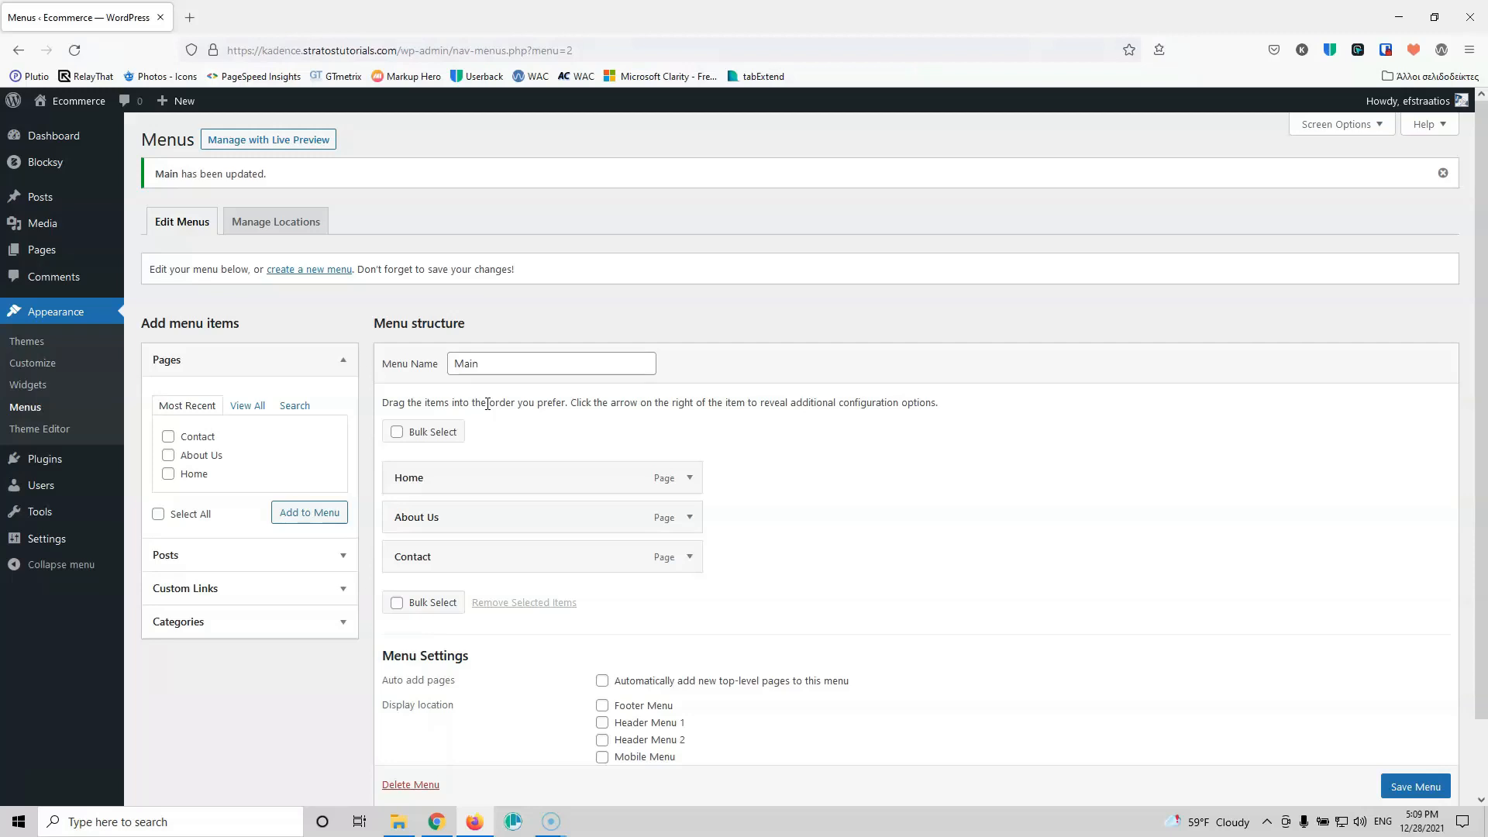
{"action": "left_click", "coordinate": [484, 401]}
Step: Drag 14 images from File Explorer into Media > Add New, then open logistics-9.jpg's details
{"action": "left_click", "coordinate": [46, 226]}
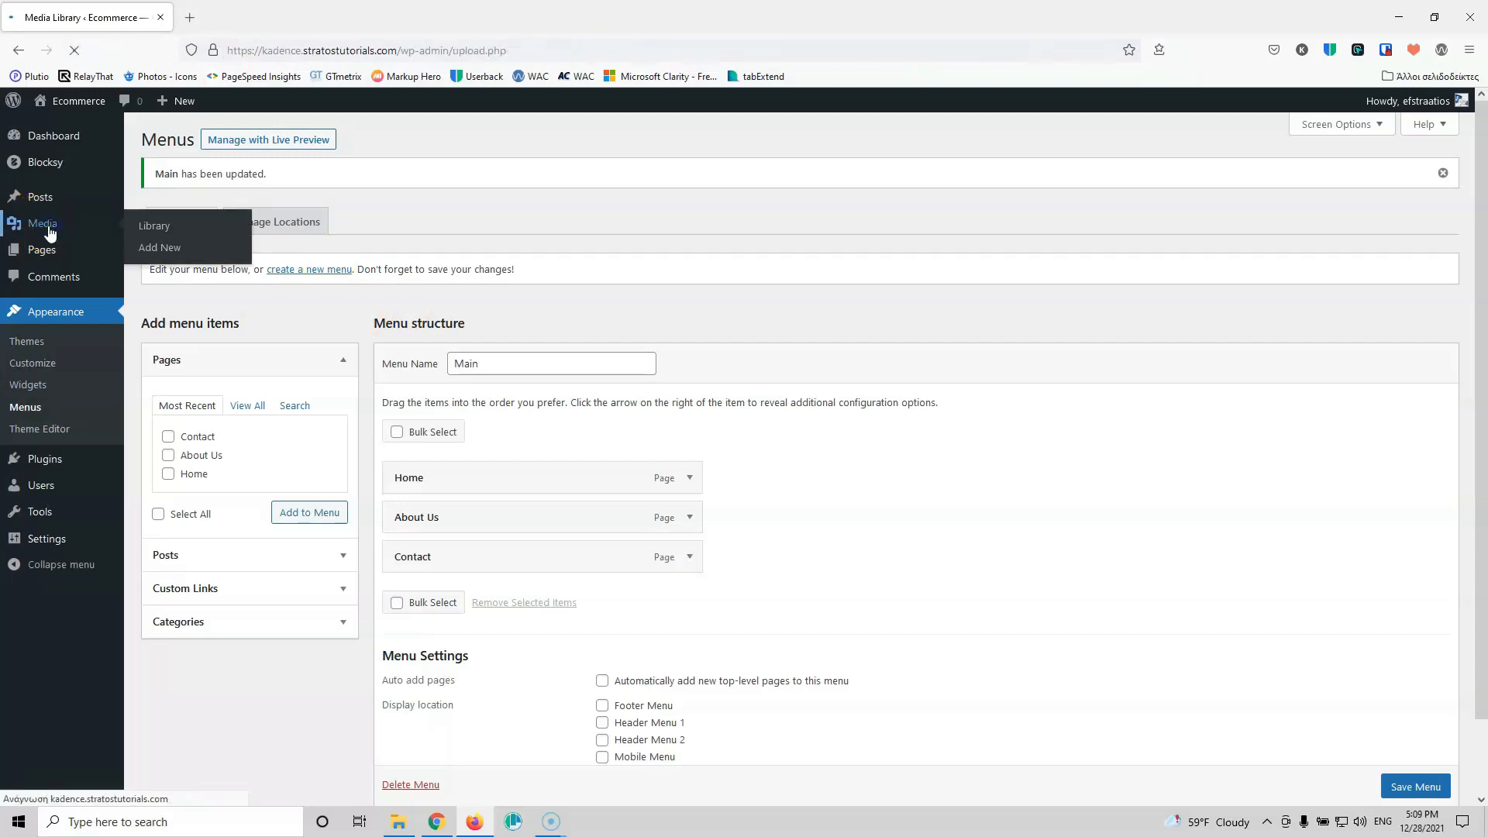
{"action": "left_click", "coordinate": [279, 145]}
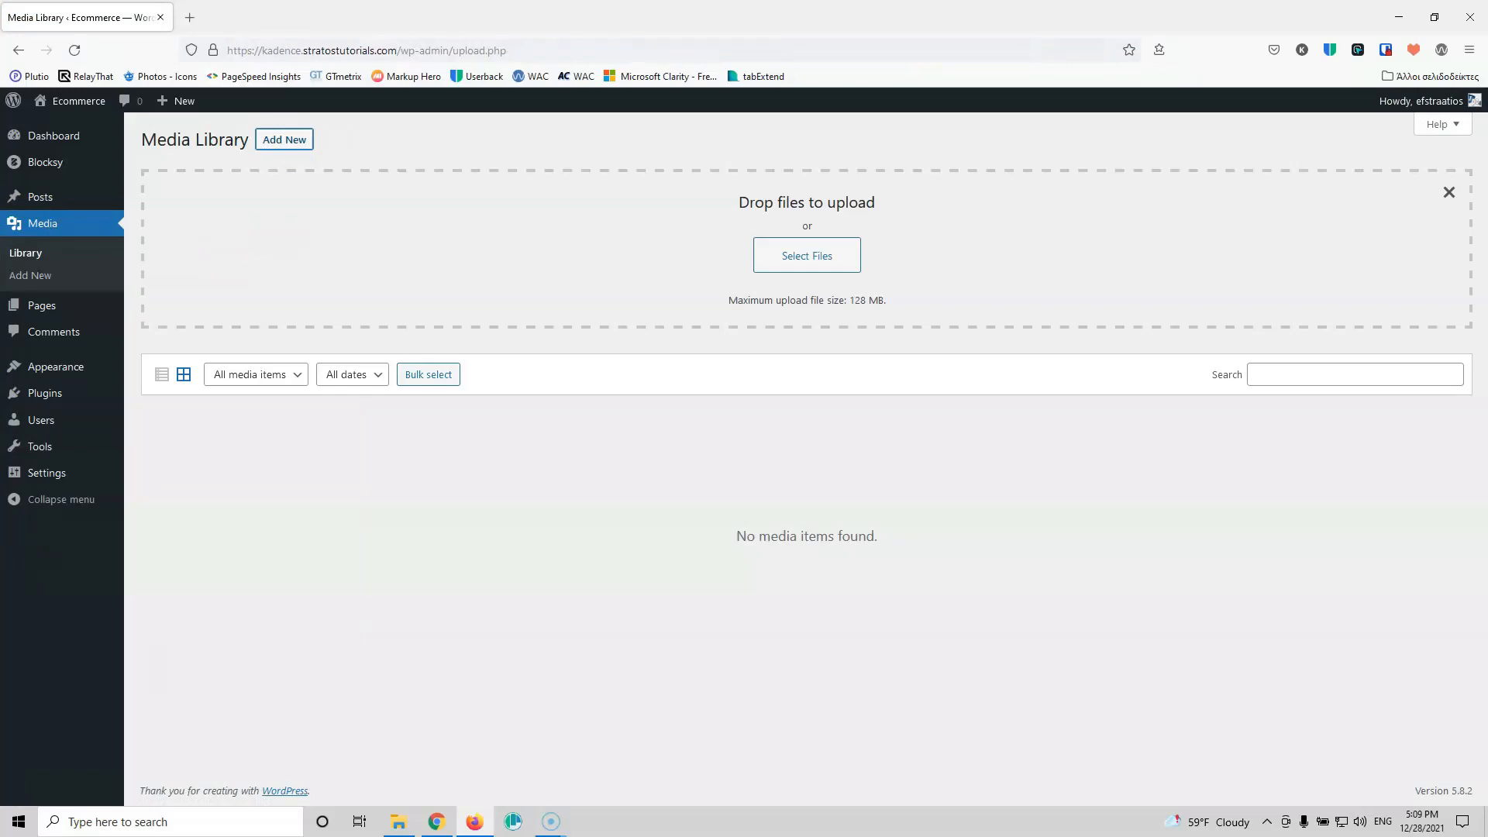
{"action": "key", "text": "alt+Tab"}
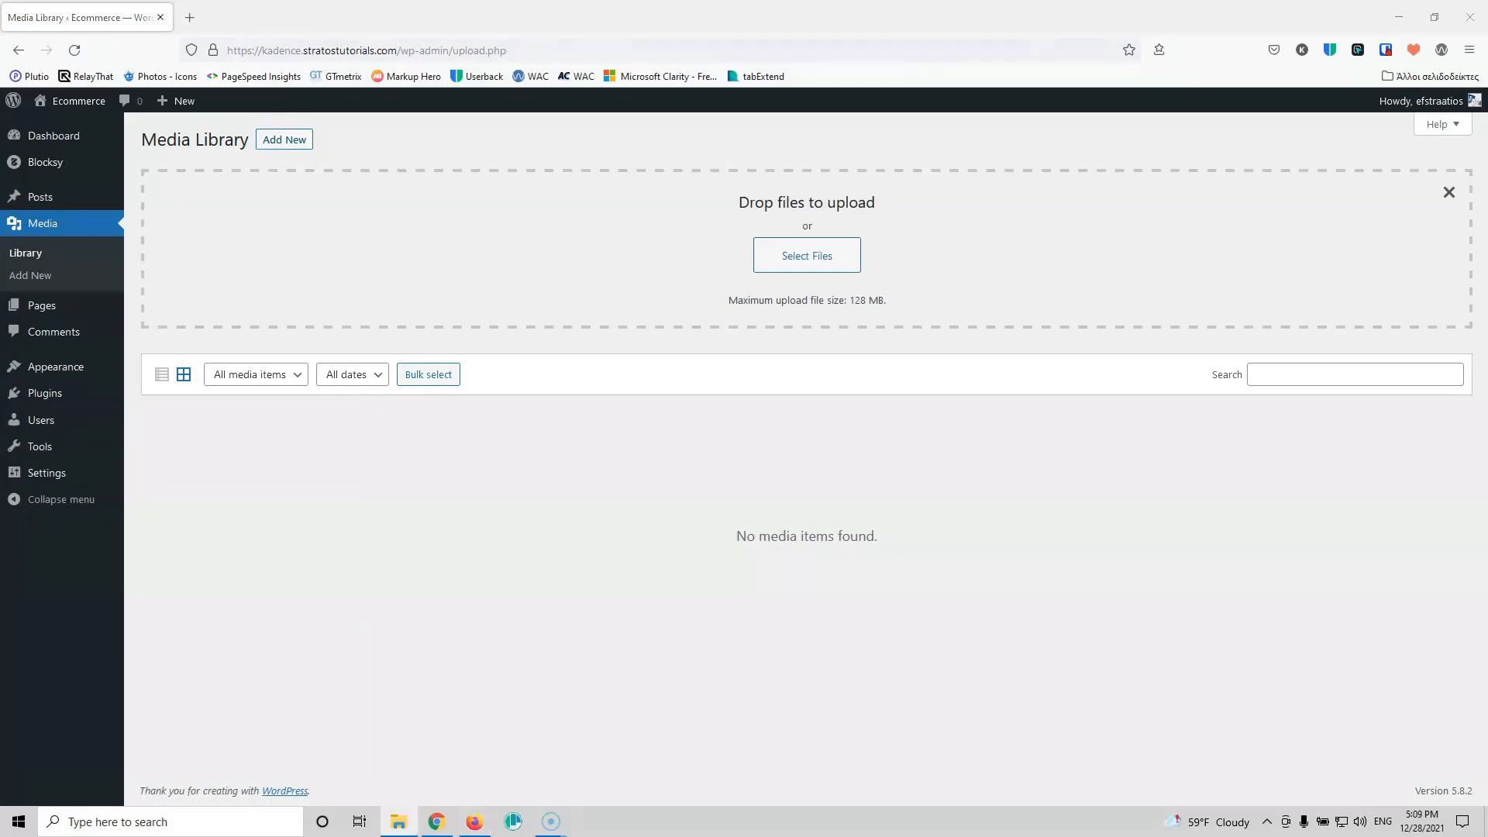
{"action": "left_click_drag", "start_coordinate": [365, 199], "coordinate": [705, 261]}
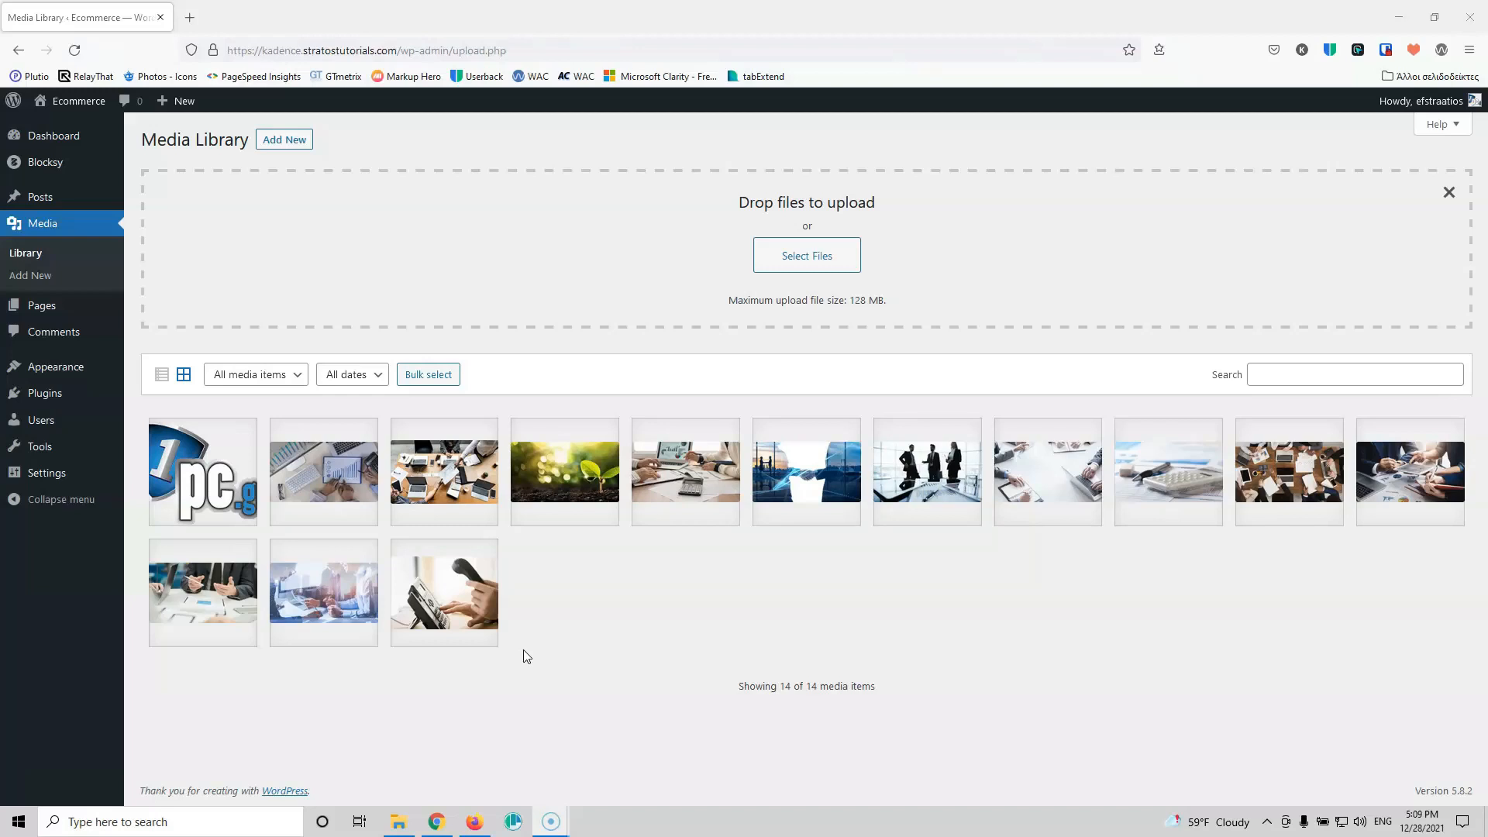
{"action": "left_click", "coordinate": [807, 481]}
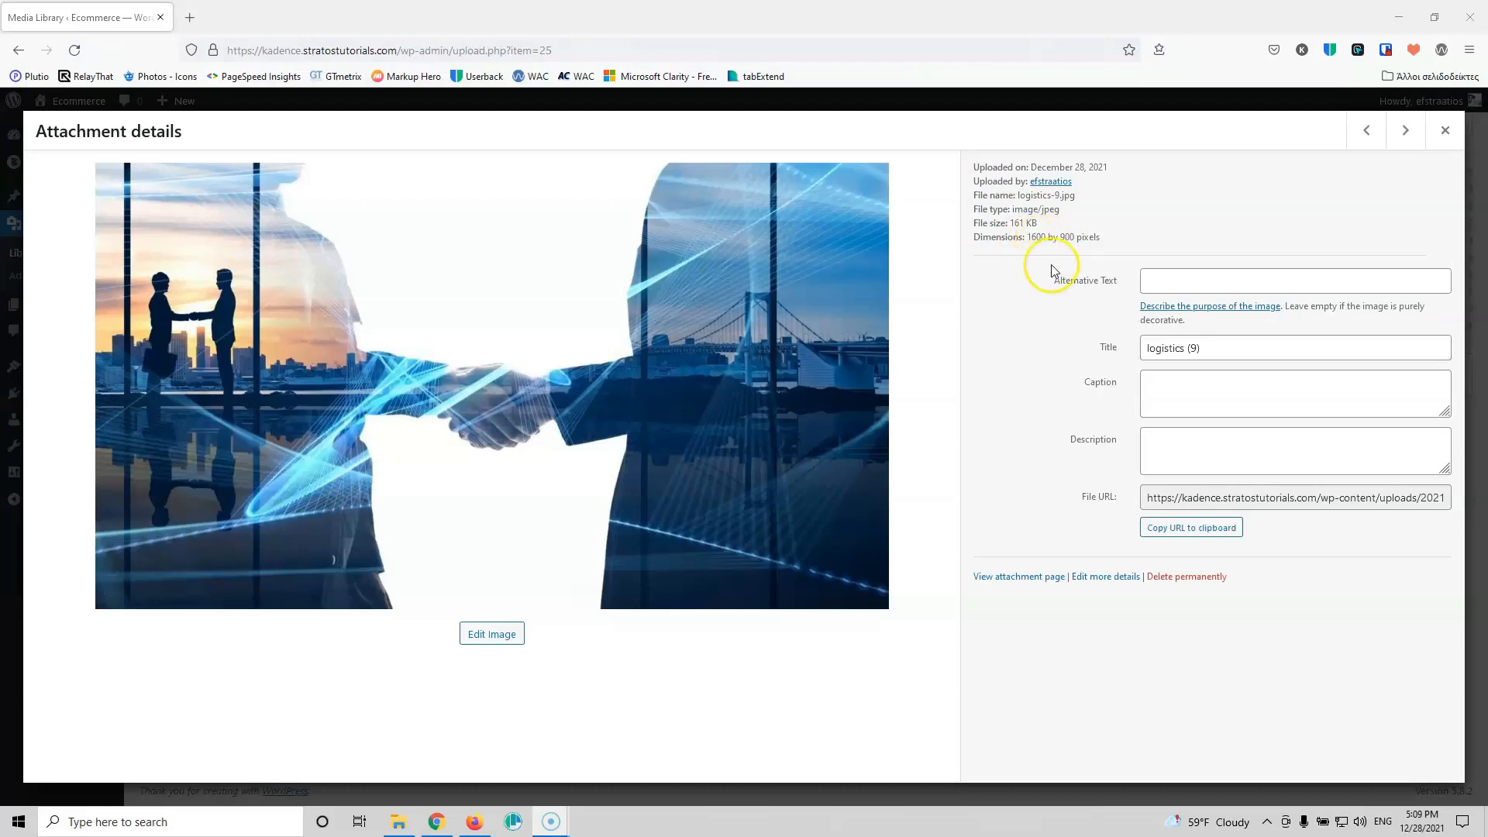
Step: Step through the attachment details forward, then back to the logistics.jpg image
{"action": "left_click", "coordinate": [1405, 131]}
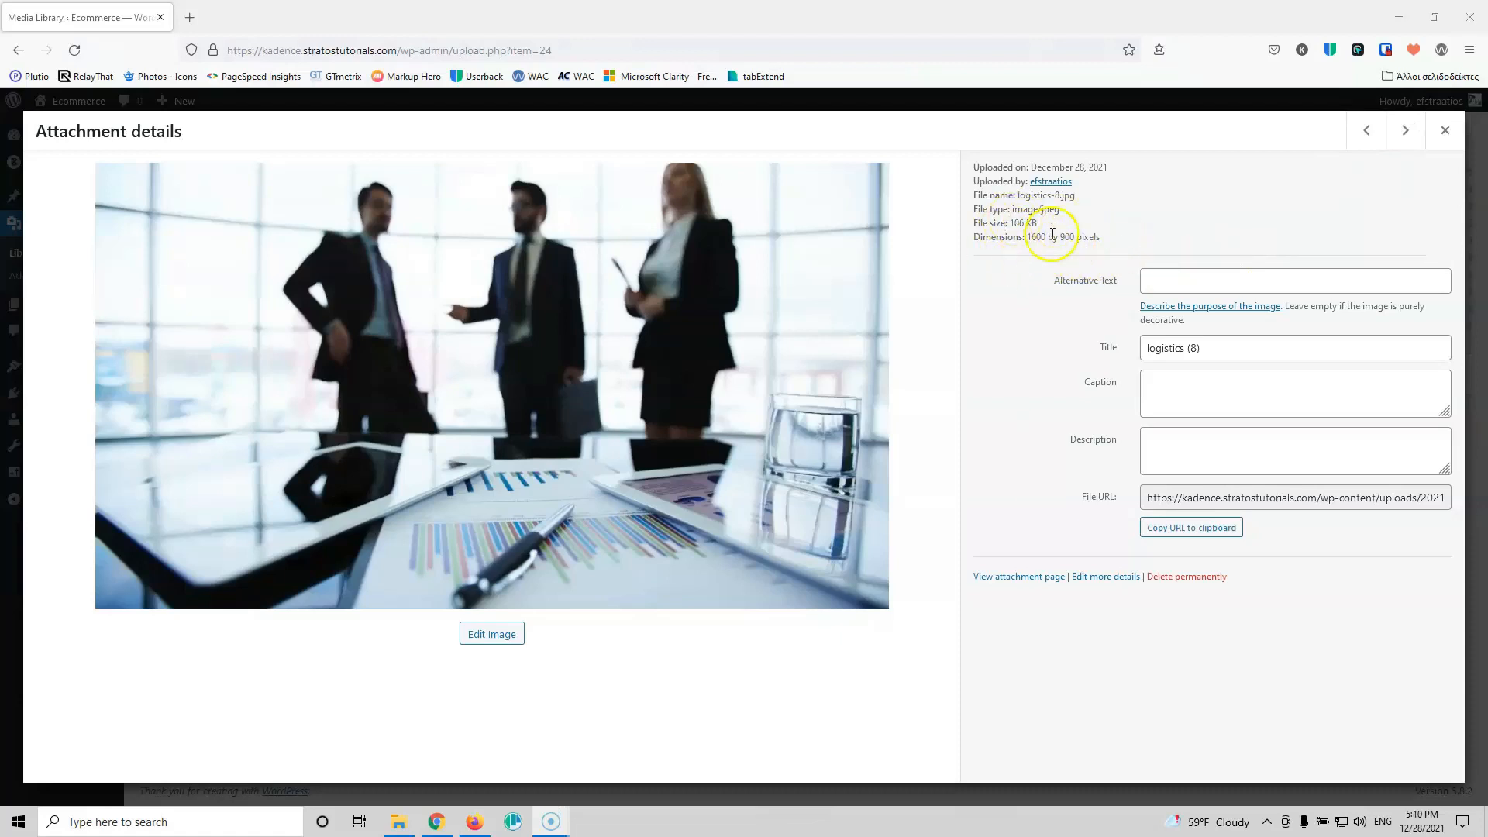
{"action": "left_click", "coordinate": [1405, 132]}
{"action": "left_click", "coordinate": [1359, 144]}
{"action": "left_click", "coordinate": [1359, 144]}
{"action": "left_click", "coordinate": [1359, 145]}
{"action": "left_click", "coordinate": [1359, 144]}
{"action": "left_click", "coordinate": [1359, 144]}
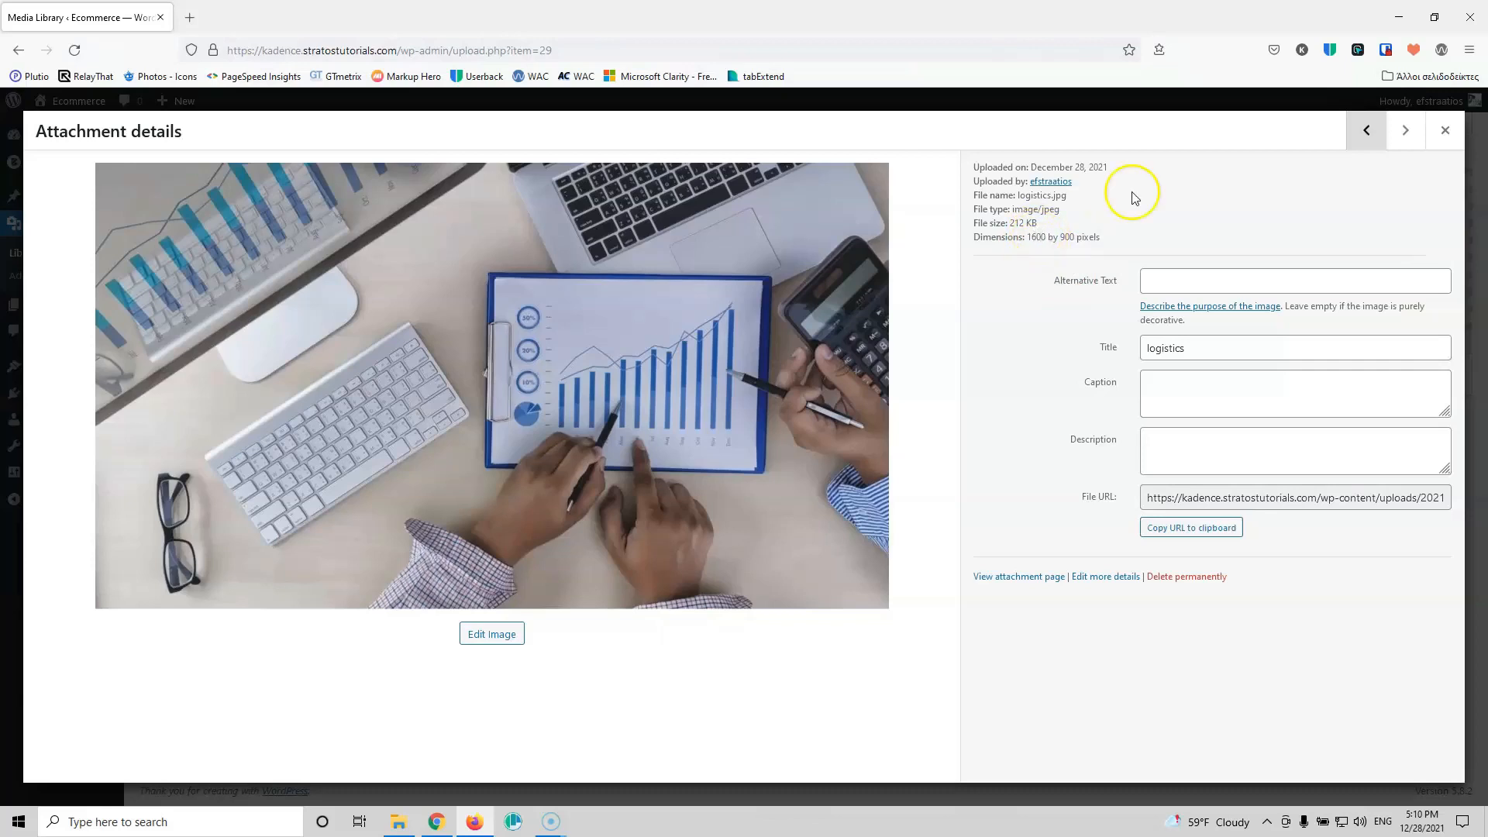
{"action": "left_click", "coordinate": [1396, 144]}
{"action": "left_click", "coordinate": [1364, 129]}
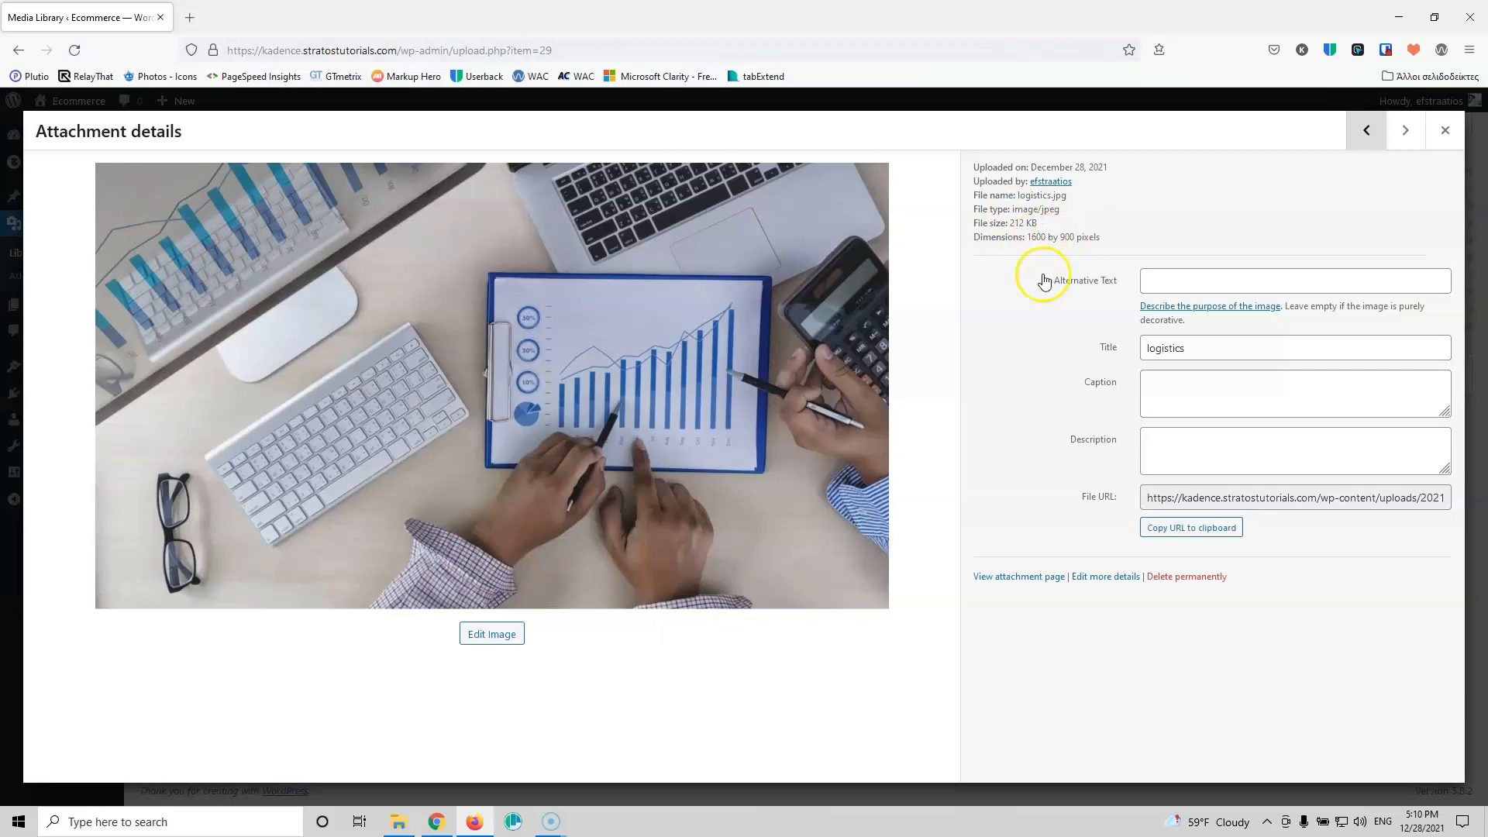
Step: Advance through the remaining images' details, then close the dialog to return to the grid
{"action": "left_click", "coordinate": [1419, 138]}
{"action": "left_click", "coordinate": [1416, 139]}
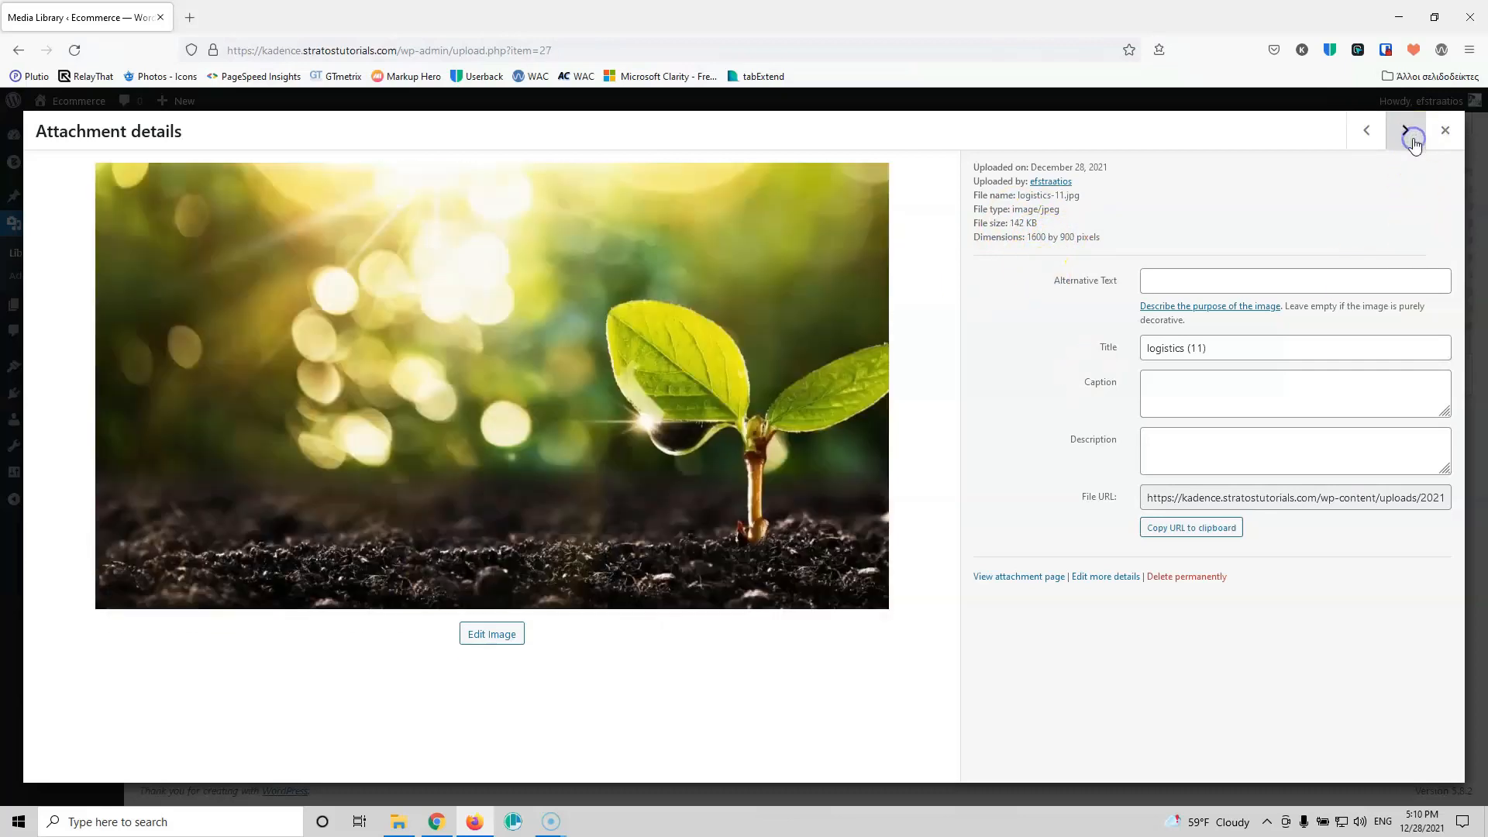
{"action": "left_click", "coordinate": [1414, 142]}
{"action": "left_click", "coordinate": [1414, 144]}
{"action": "left_click", "coordinate": [1414, 144]}
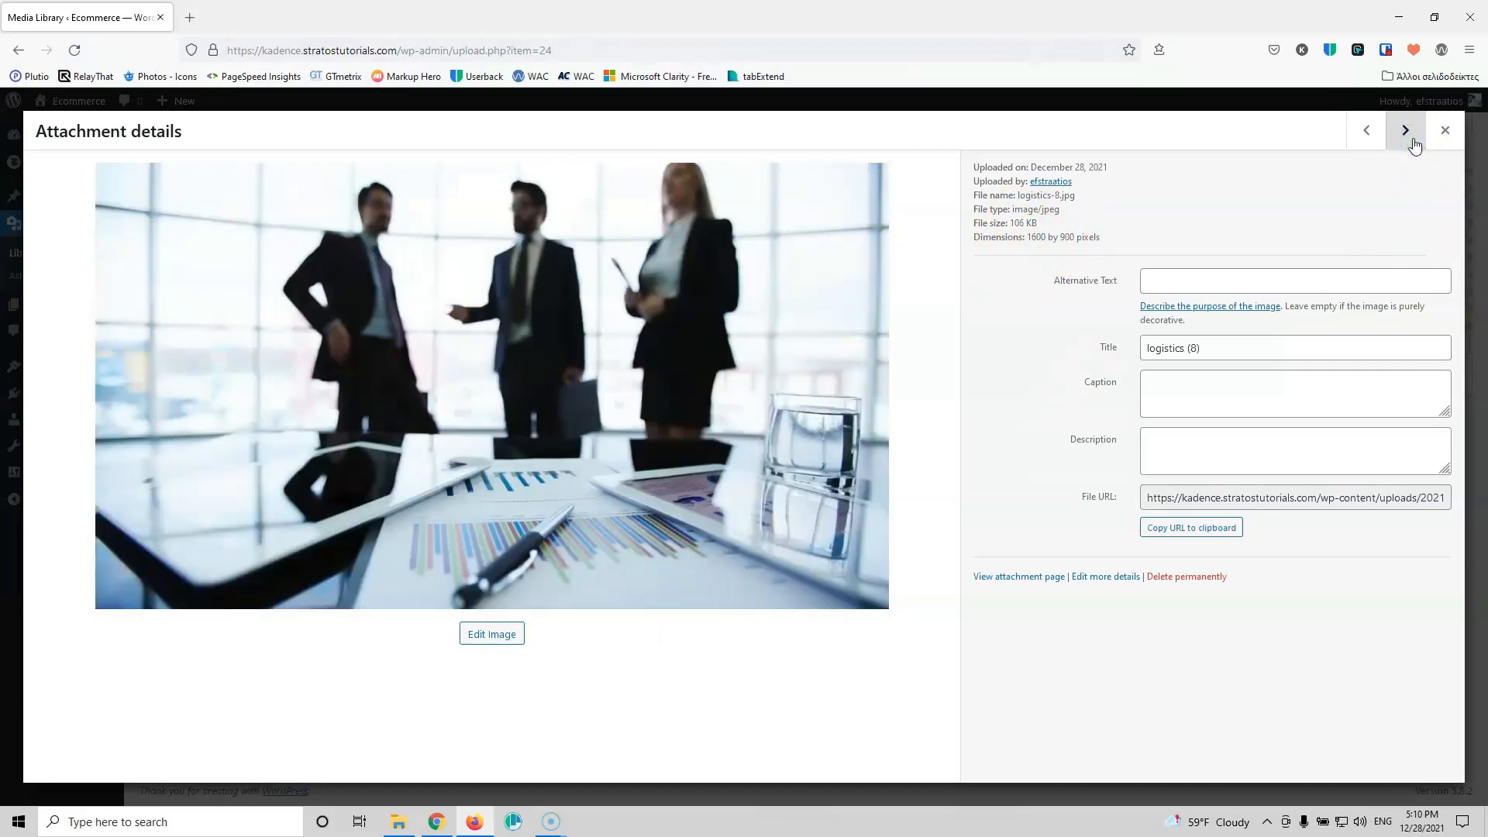
{"action": "left_click", "coordinate": [1414, 144]}
{"action": "left_click", "coordinate": [1414, 144]}
{"action": "left_click", "coordinate": [1414, 144]}
{"action": "left_click", "coordinate": [1414, 144]}
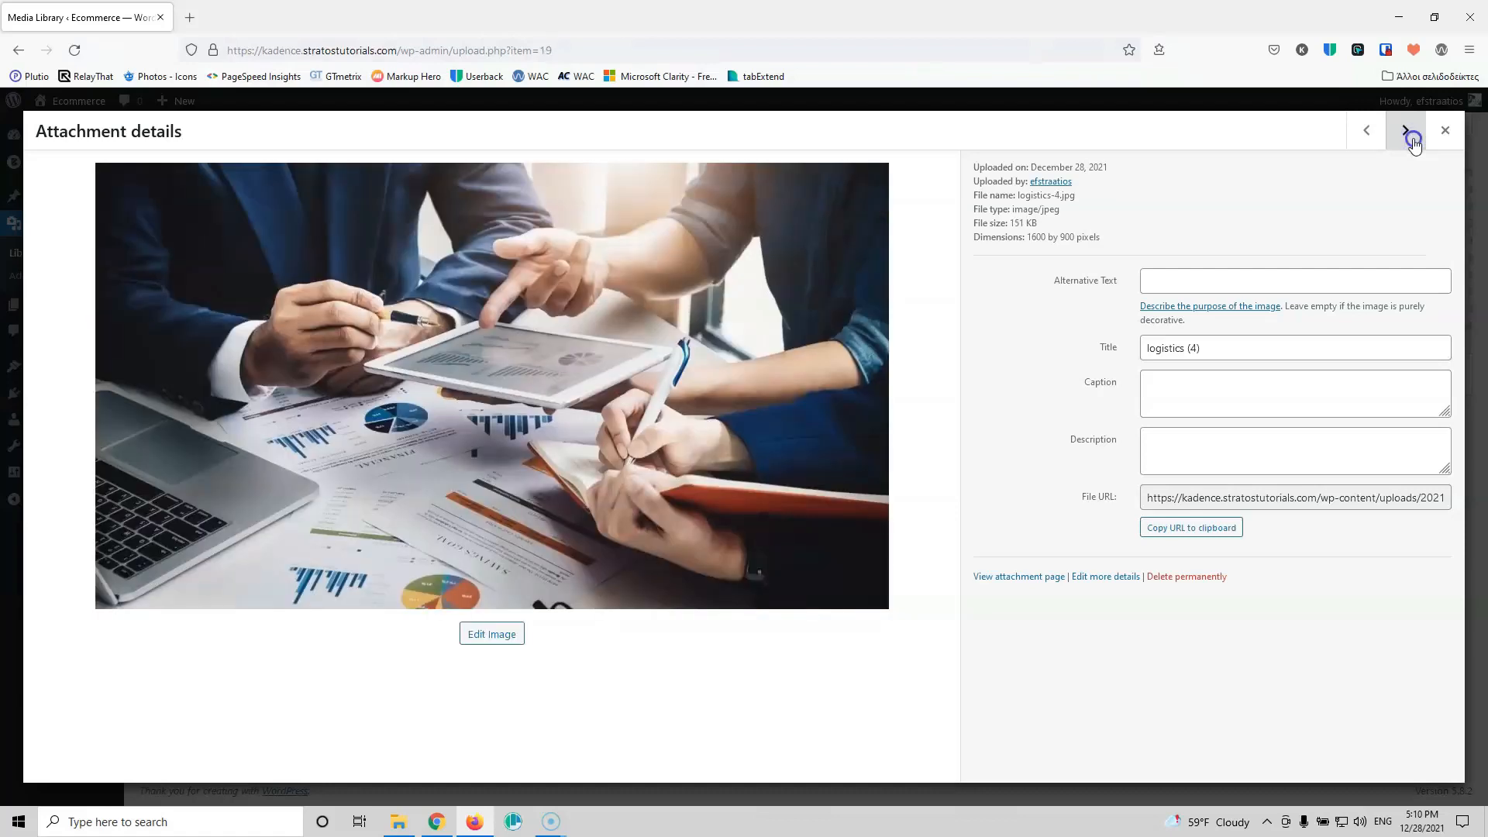
{"action": "left_click", "coordinate": [1414, 144]}
{"action": "left_click", "coordinate": [1444, 132]}
{"action": "left_click", "coordinate": [727, 622]}
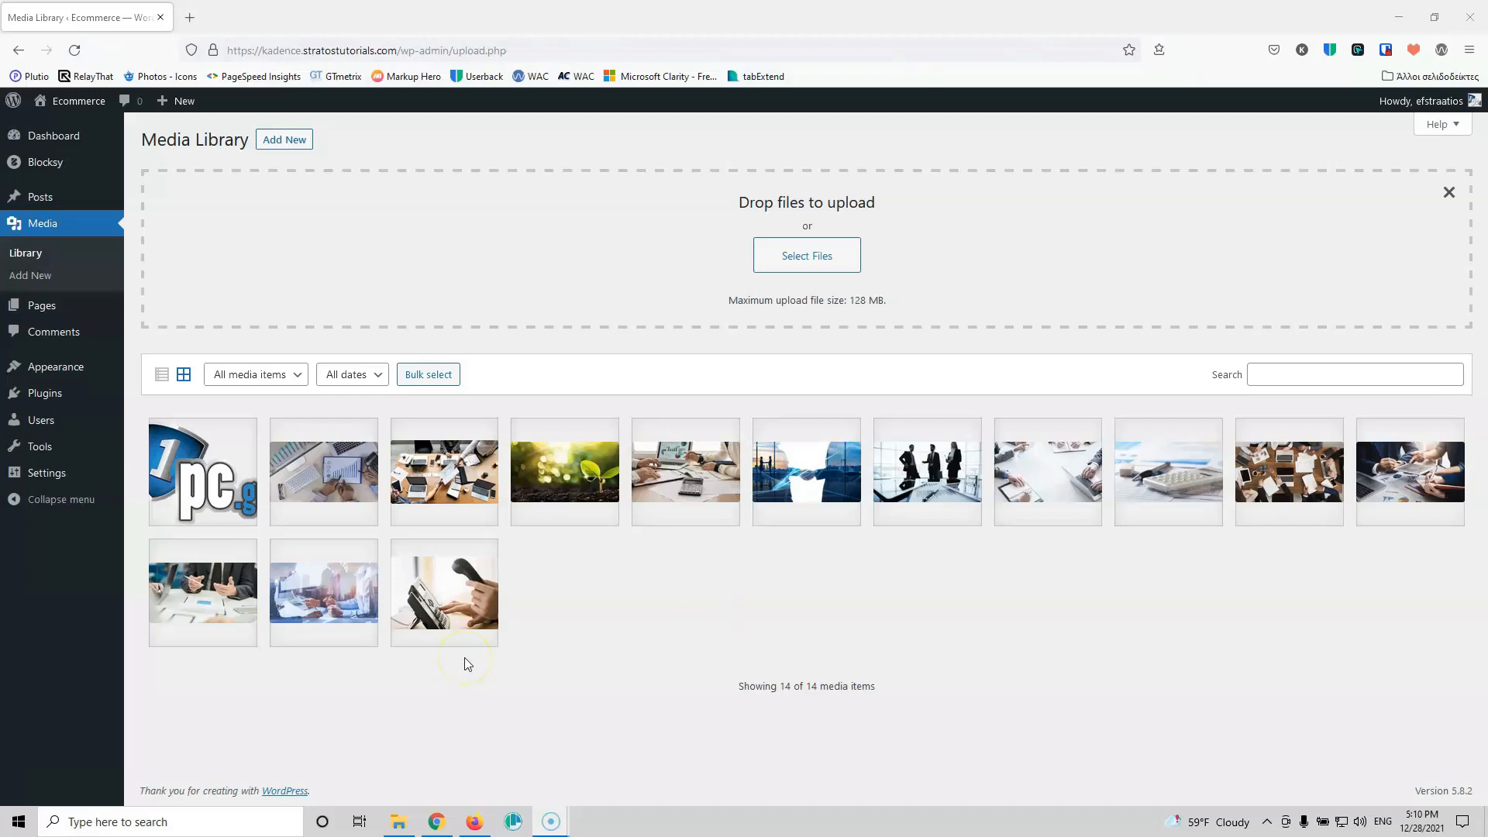
Step: Open the 1pc.gr logo's details, enter alternative text 'Ecommerce logo', then close the dialog
{"action": "left_click", "coordinate": [204, 463]}
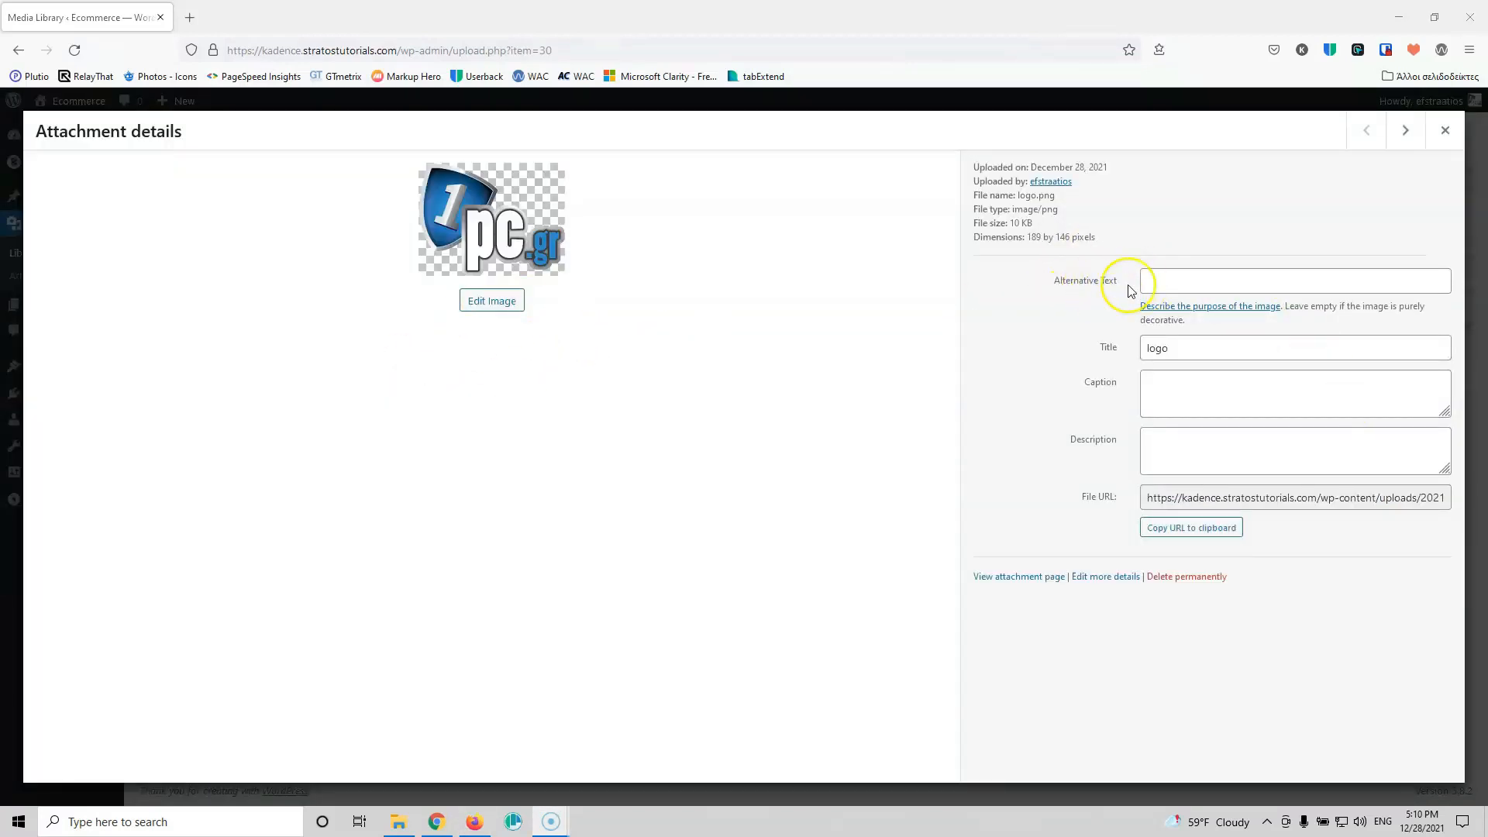
{"action": "left_click", "coordinate": [1174, 280]}
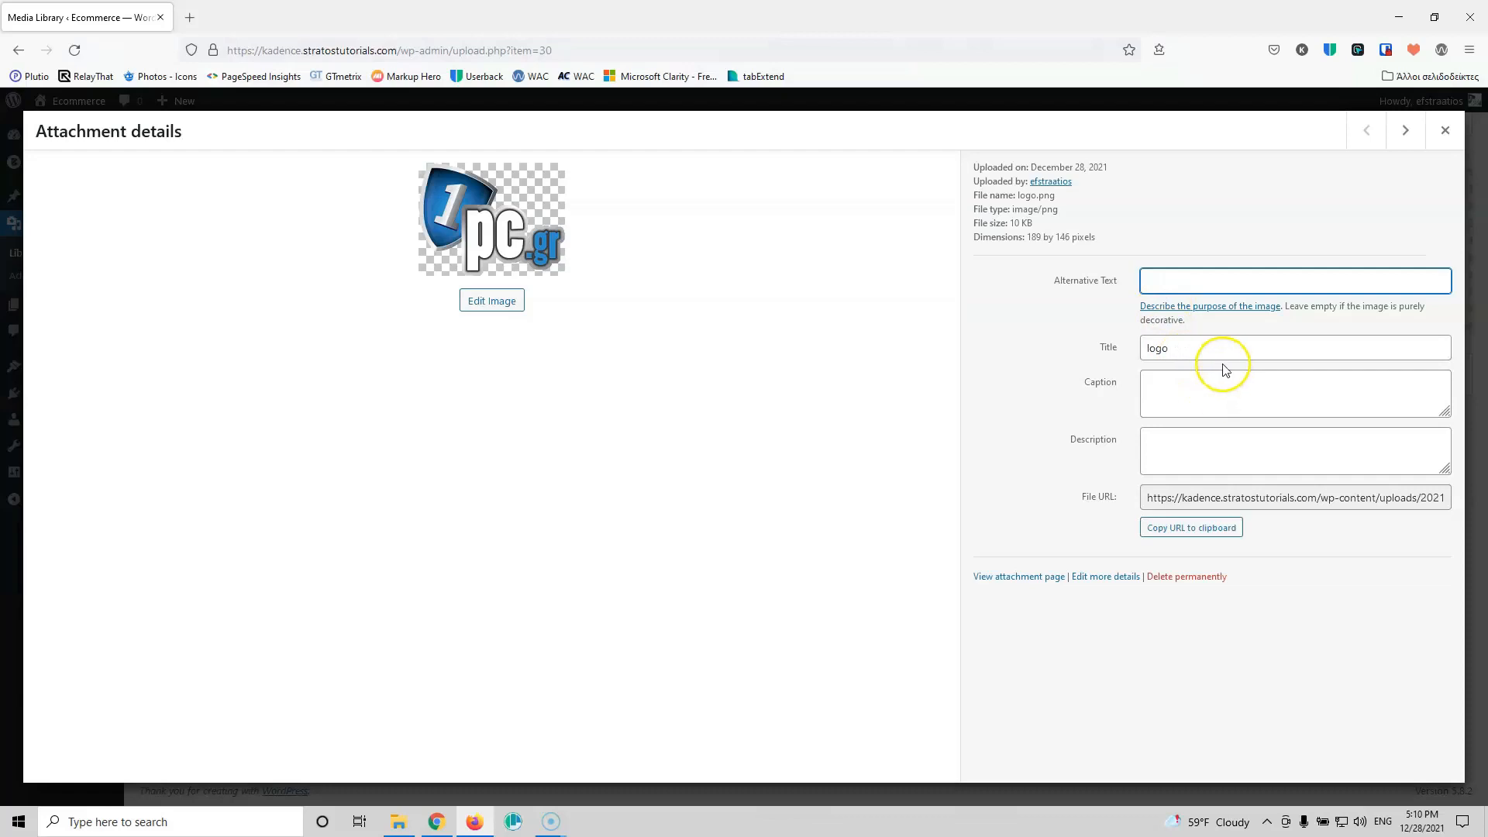
{"action": "left_click", "coordinate": [1199, 293]}
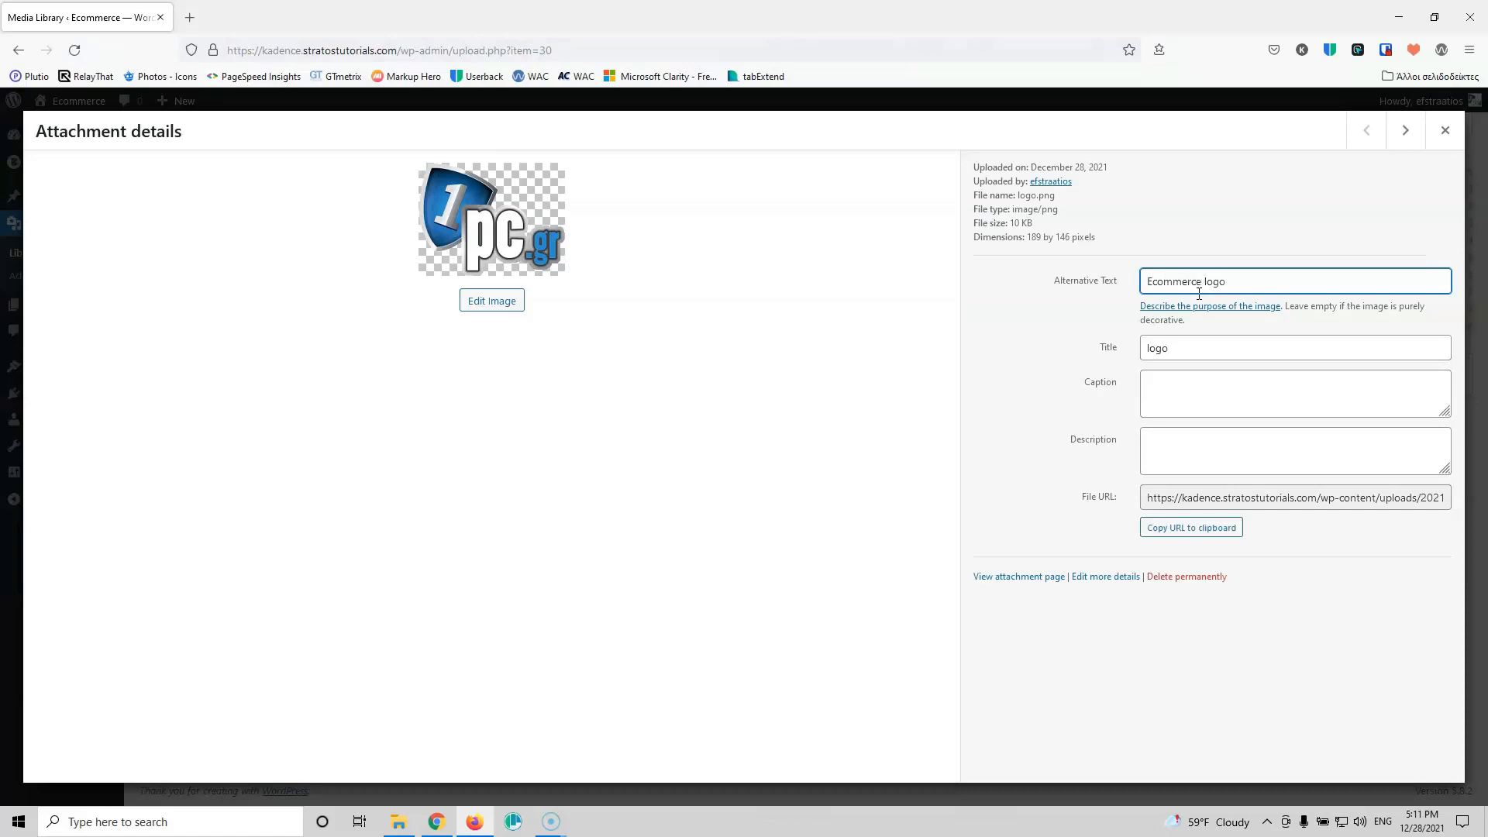
{"action": "left_click", "coordinate": [1405, 129]}
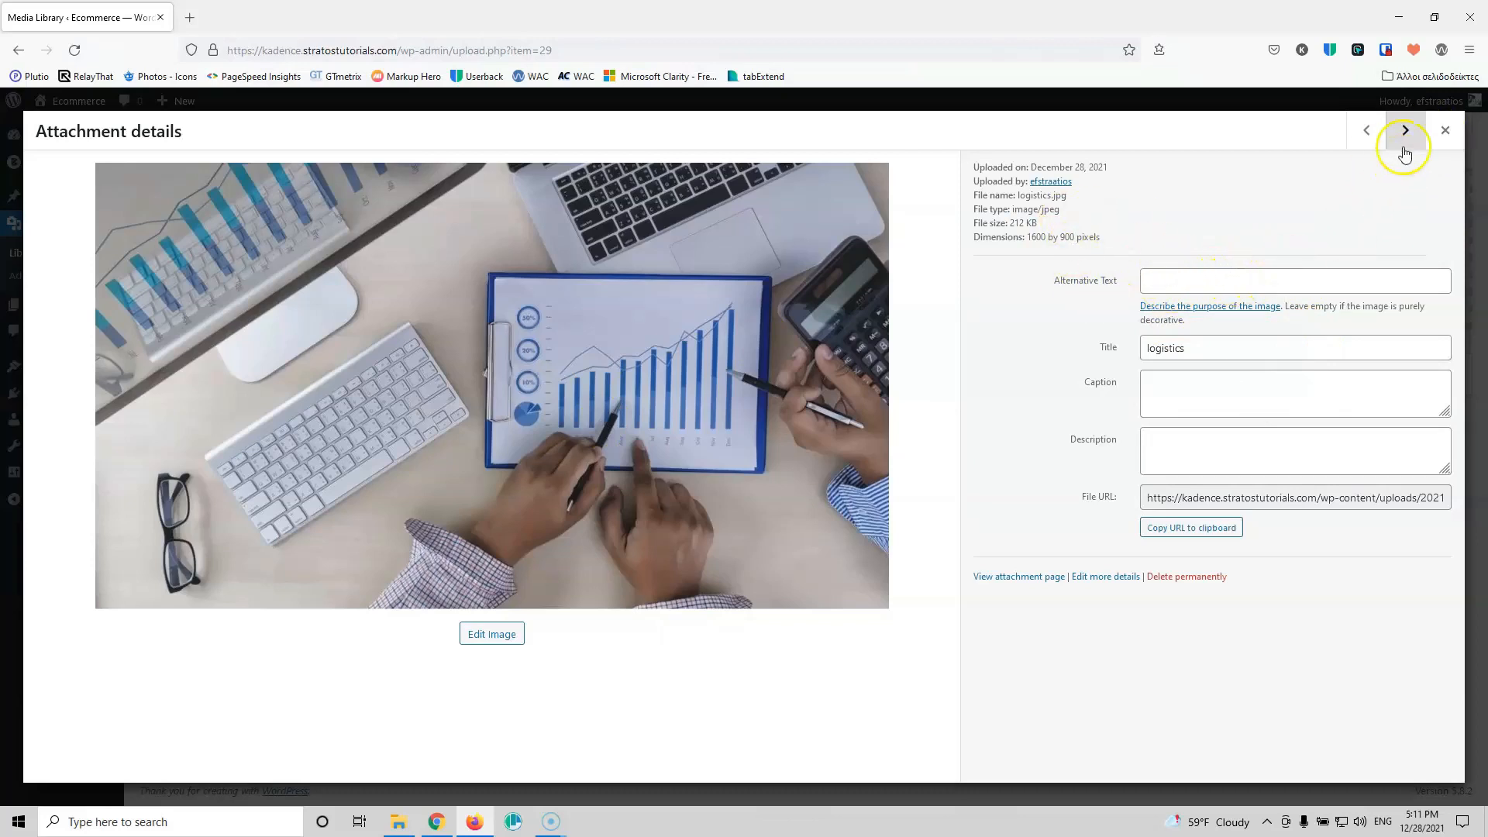
{"action": "left_click", "coordinate": [1445, 129]}
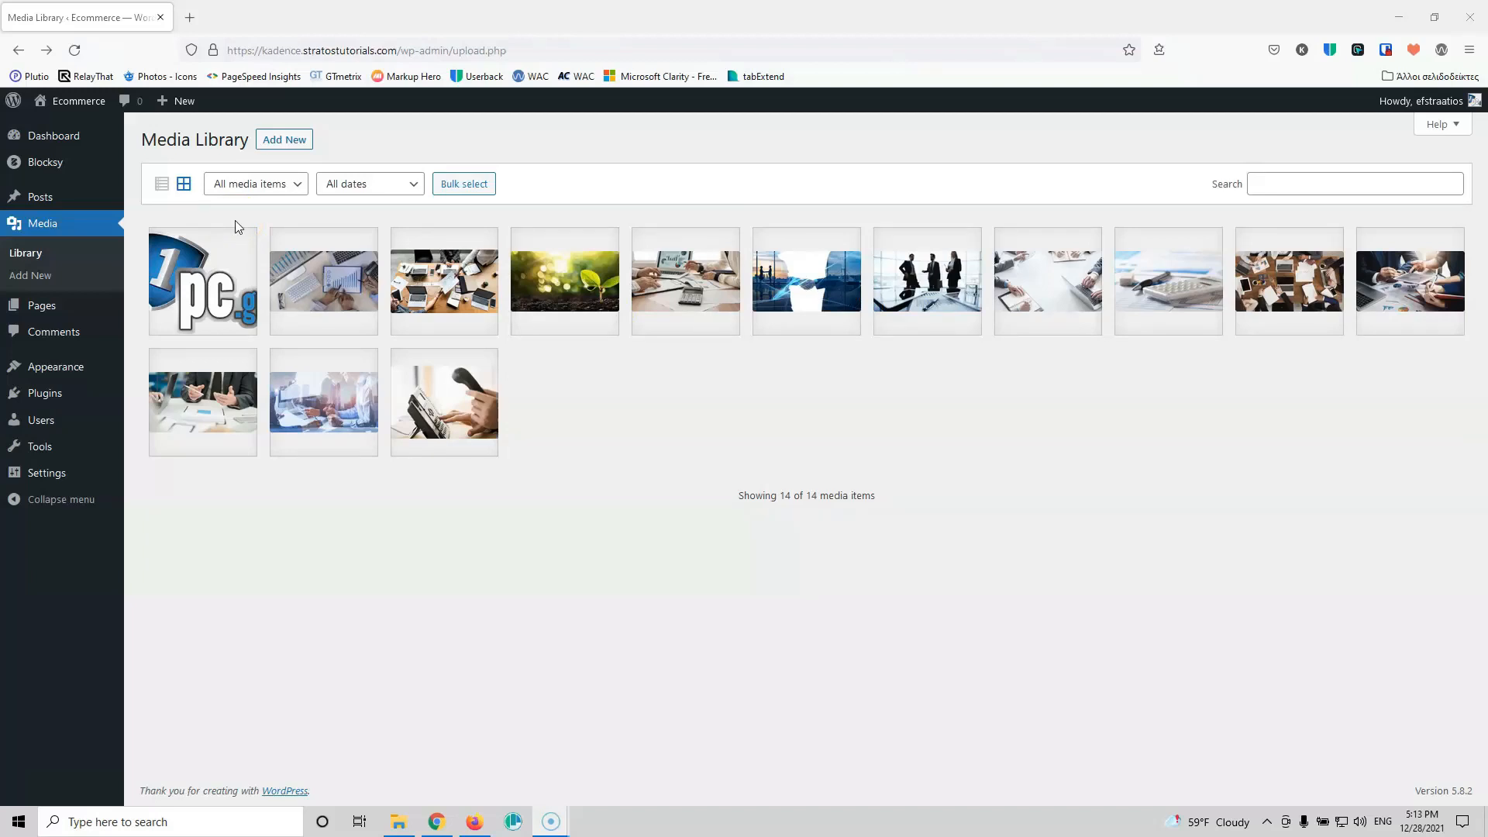
Step: Open Appearance > Customize in a background tab, view it, then return to the Media Library tab
{"action": "mouse_move", "coordinate": [65, 362]}
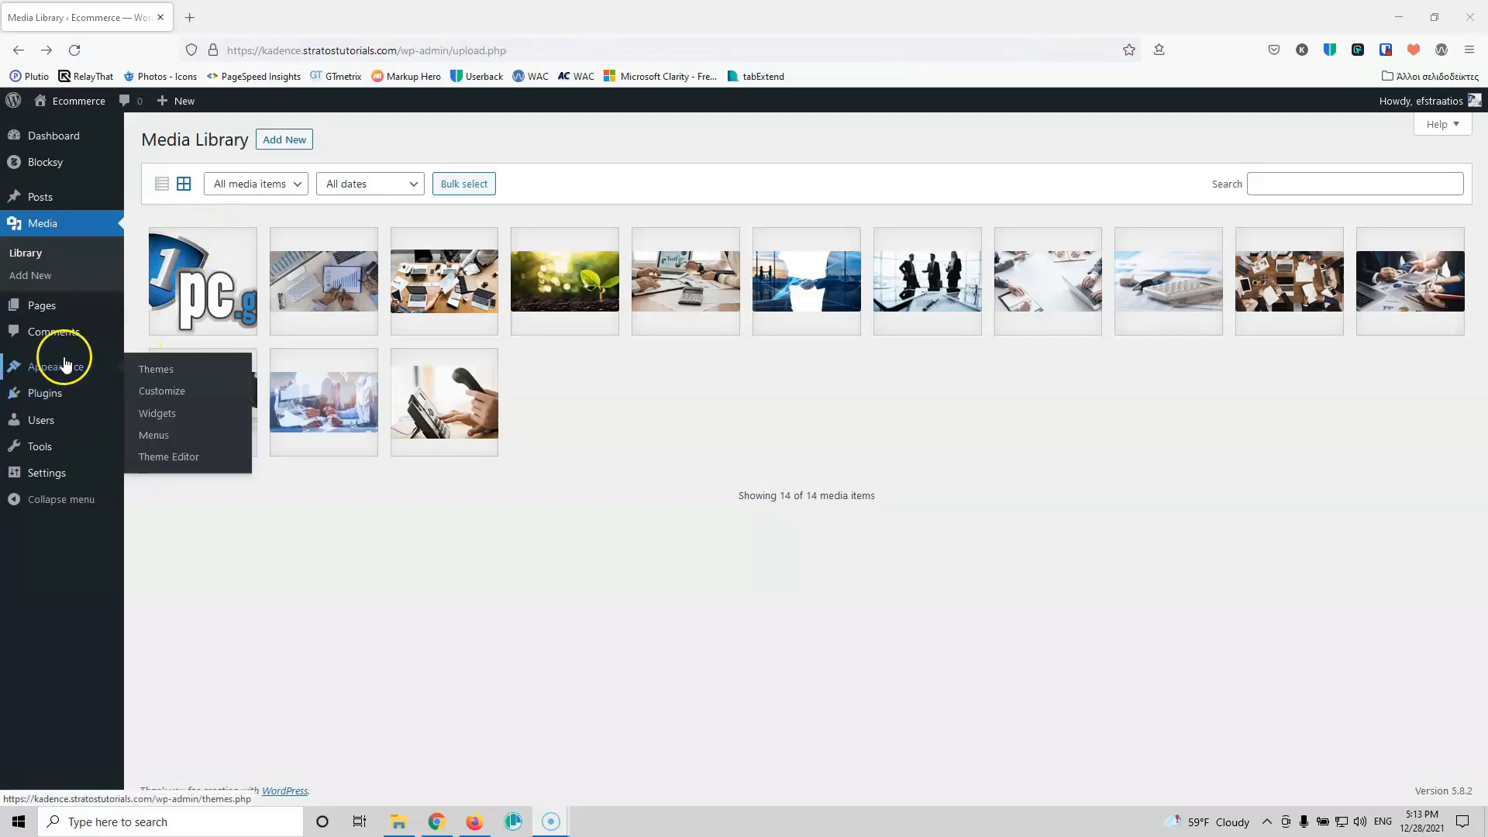
{"action": "left_click", "coordinate": [160, 392]}
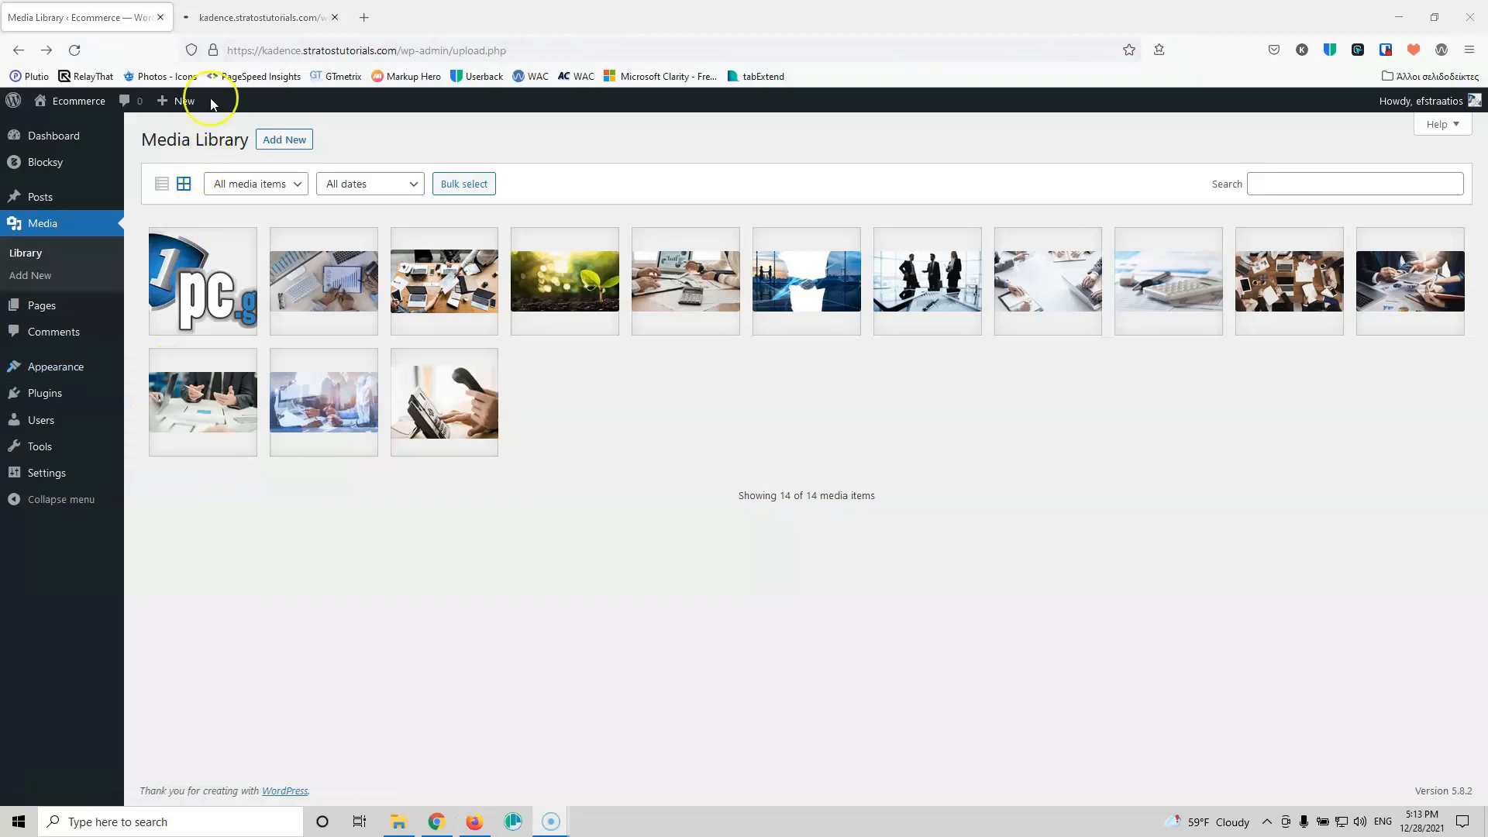
{"action": "left_click", "coordinate": [223, 23]}
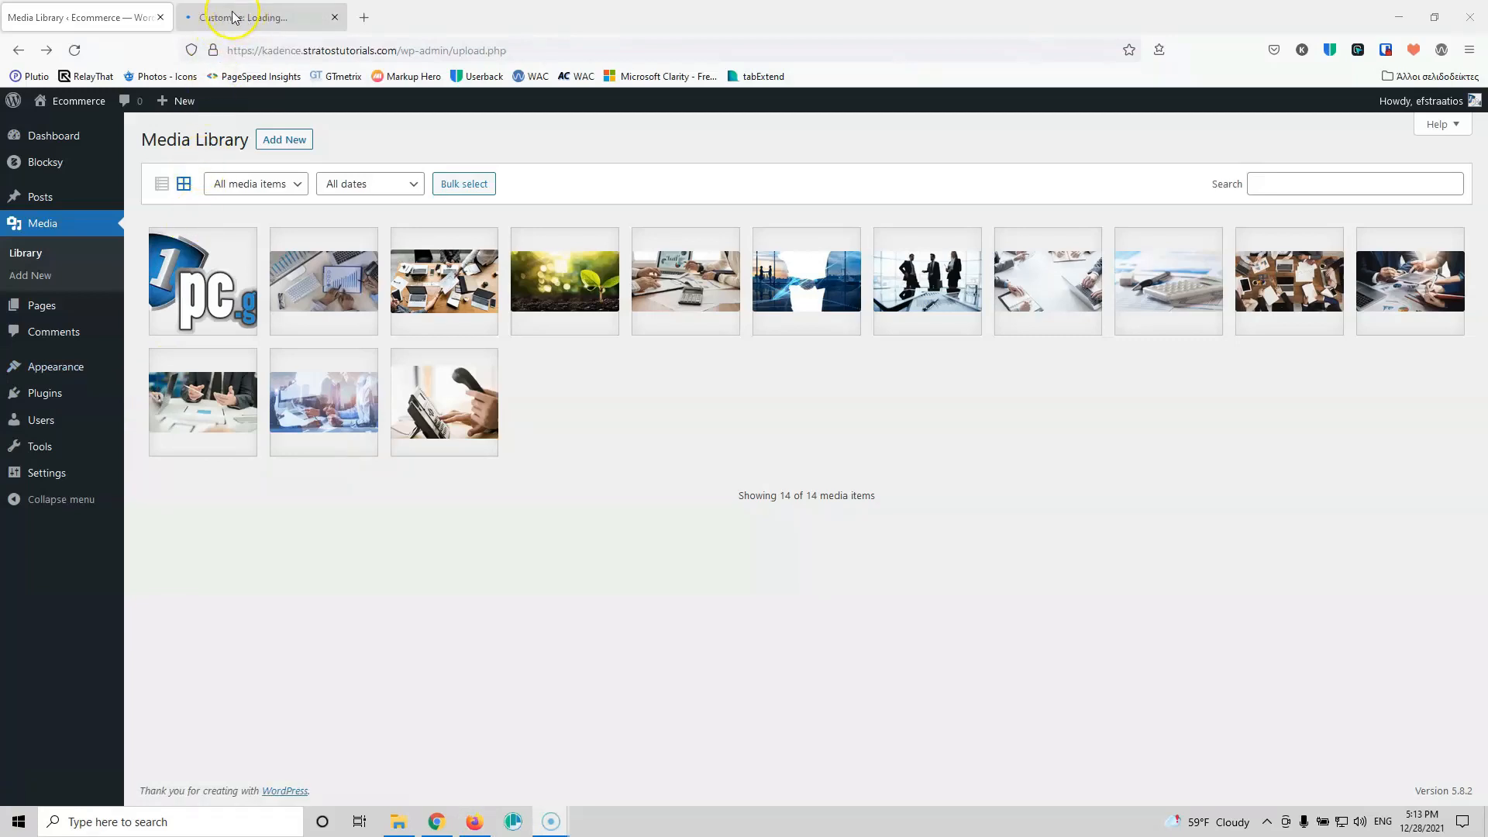
{"action": "left_click", "coordinate": [233, 17]}
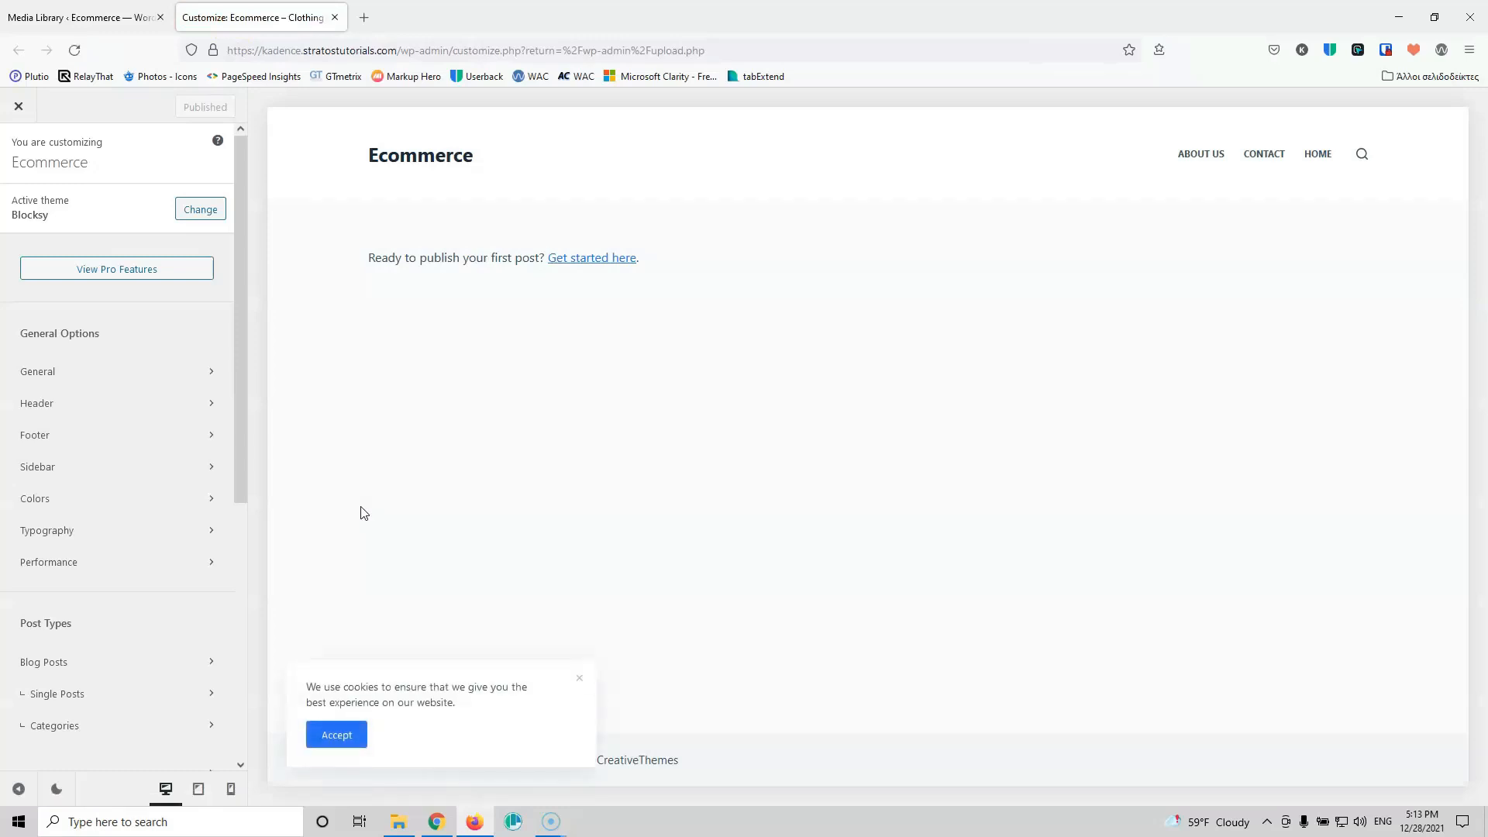
{"action": "key", "text": "alt+p"}
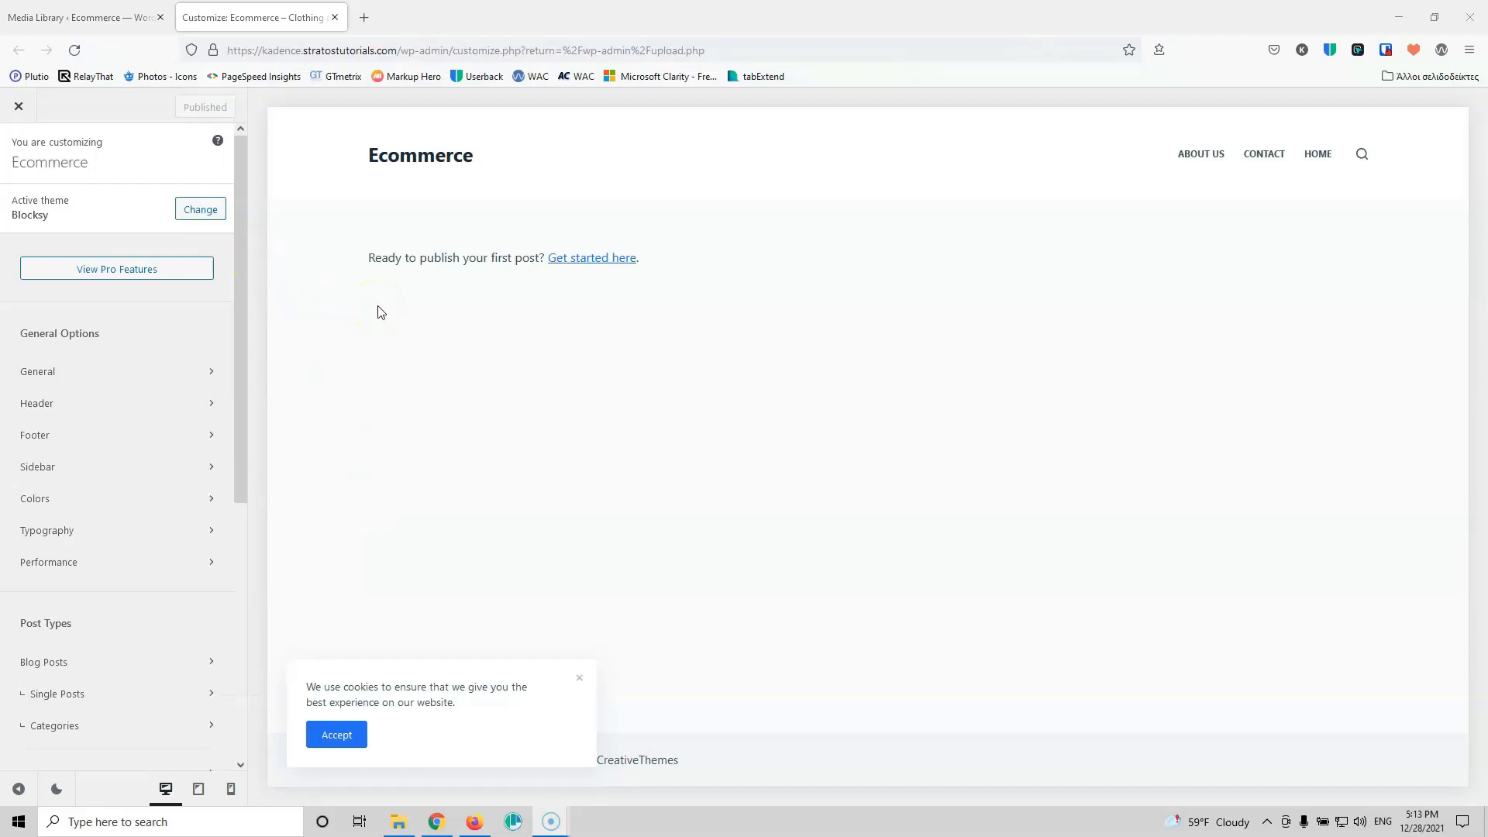
{"action": "left_click", "coordinate": [97, 17]}
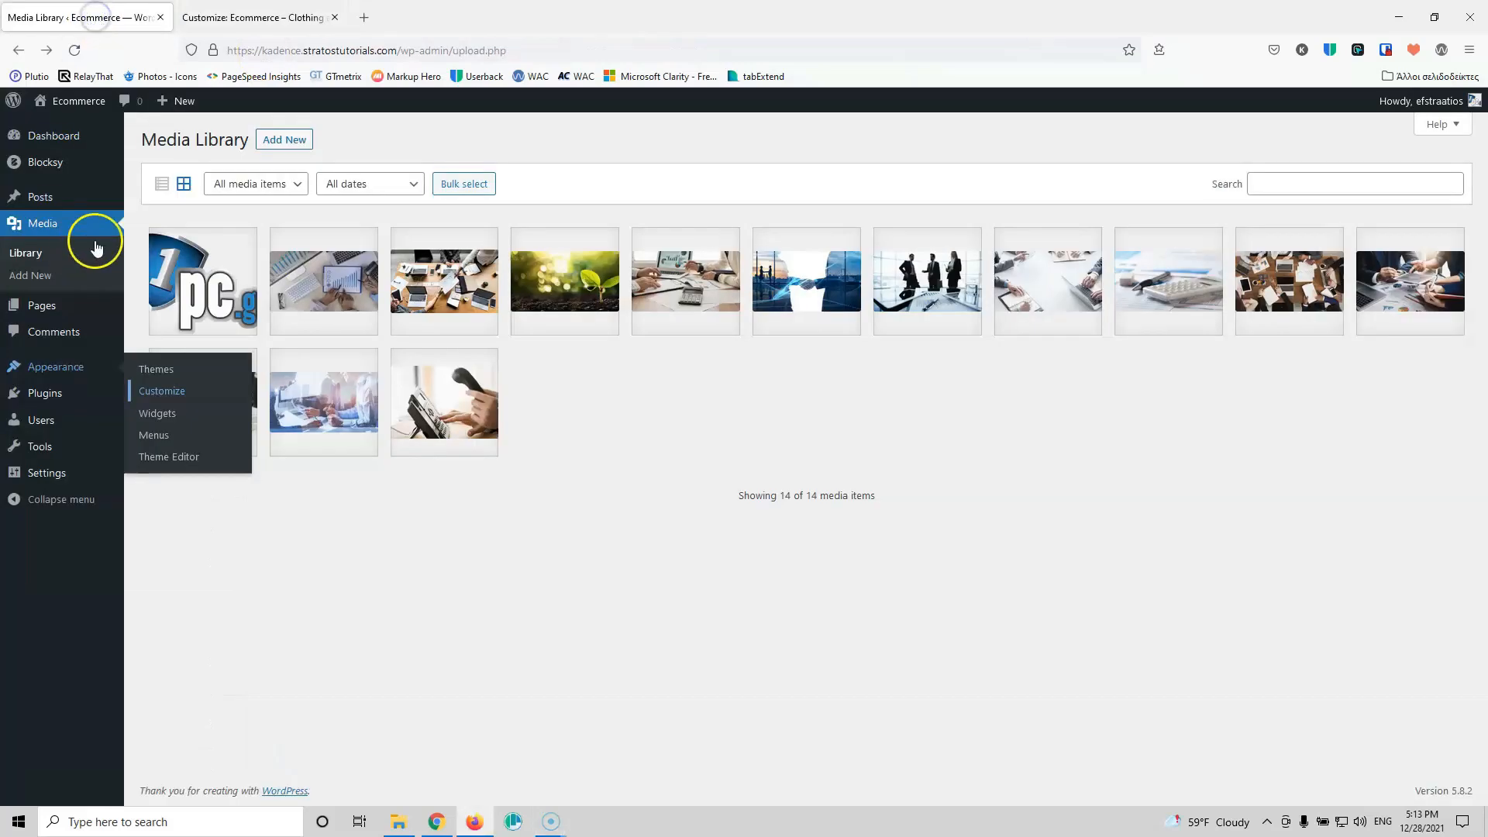
Step: Open All Pages in a new tab, then open the Home page's editor in another tab
{"action": "mouse_move", "coordinate": [44, 308]}
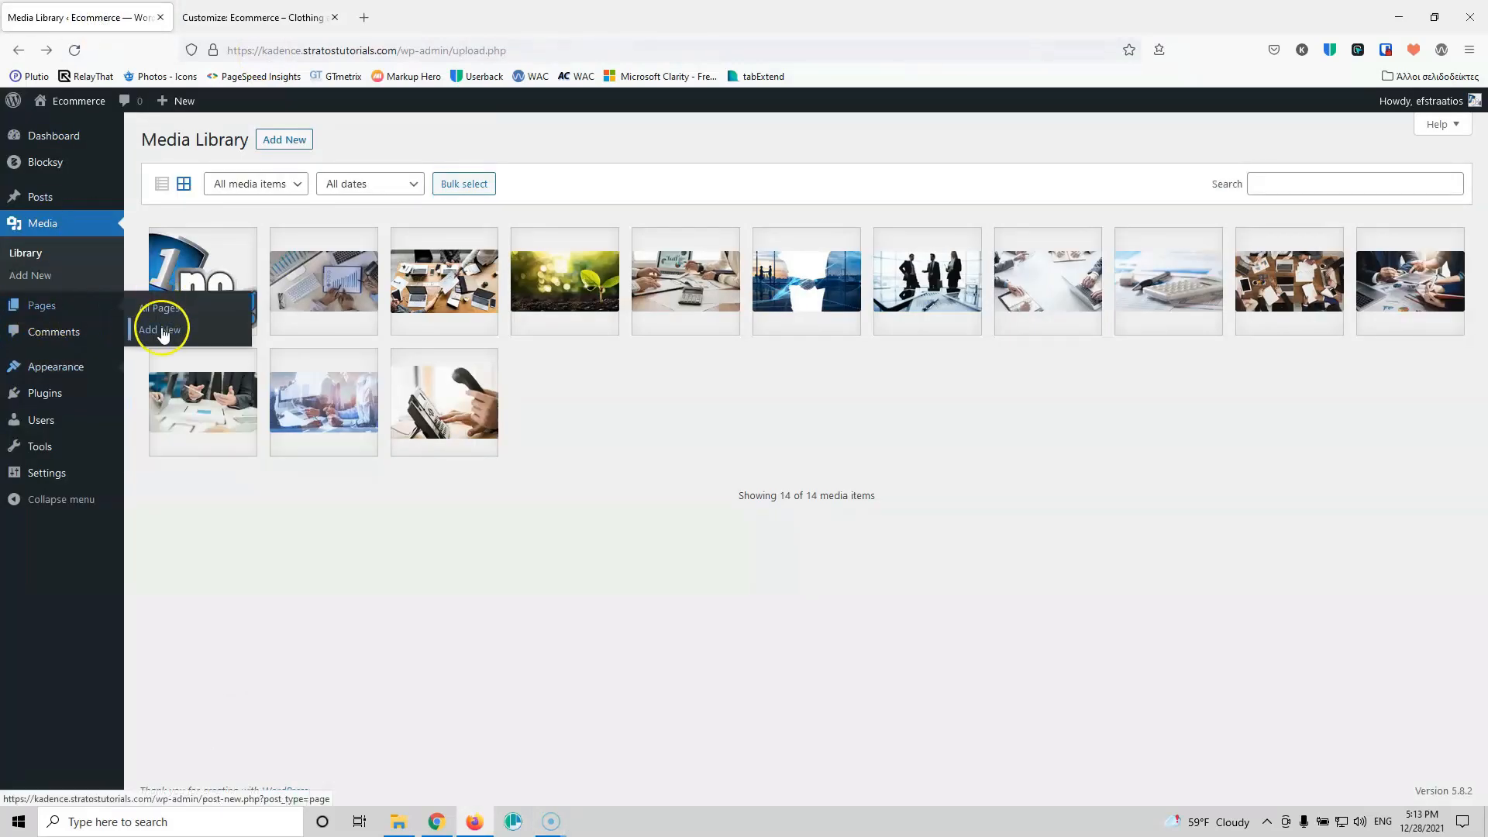
{"action": "middle_click", "coordinate": [163, 314]}
{"action": "left_click", "coordinate": [237, 21]}
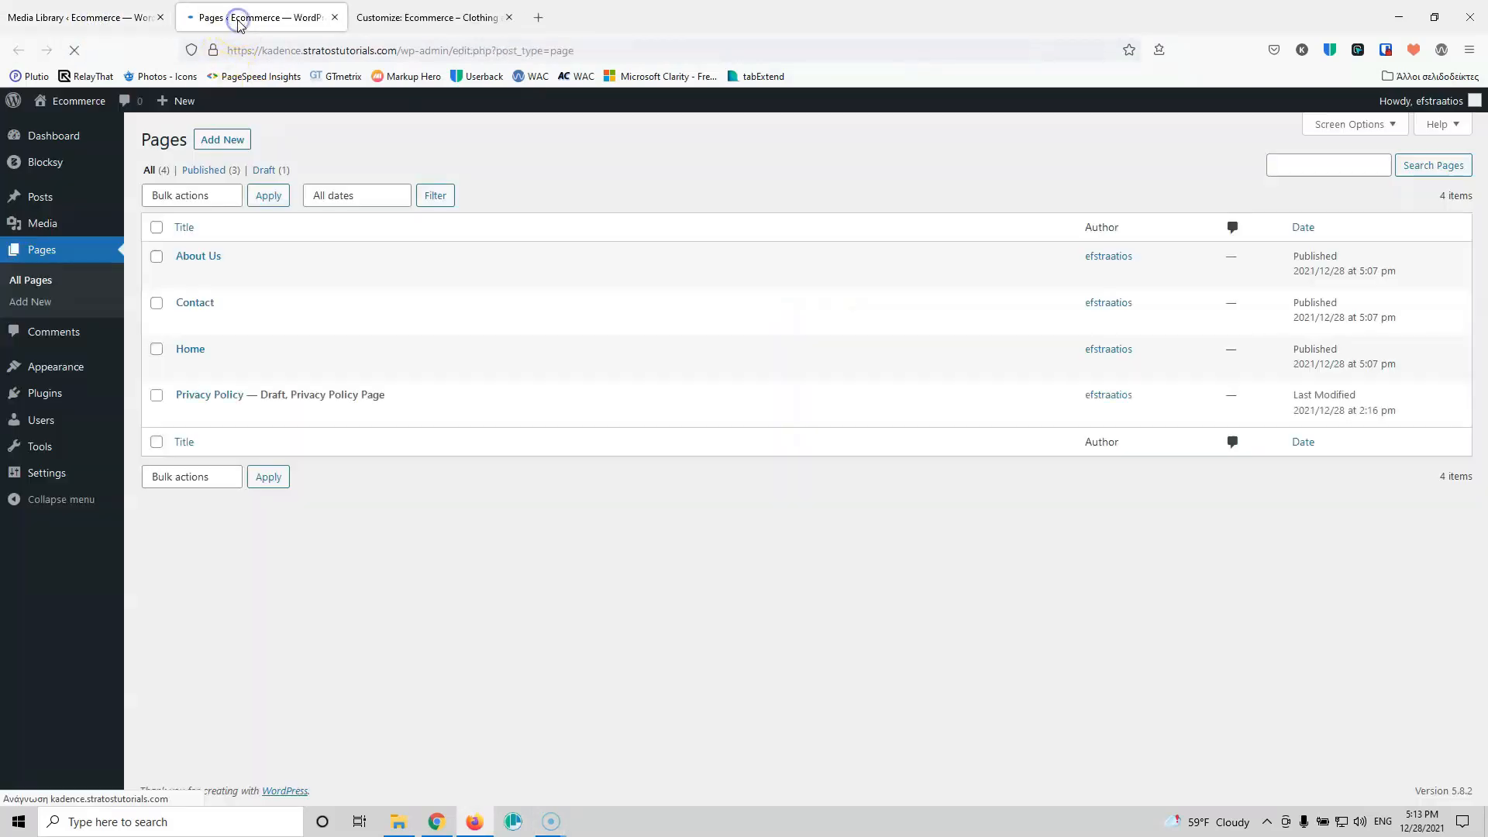
{"action": "mouse_move", "coordinate": [191, 347]}
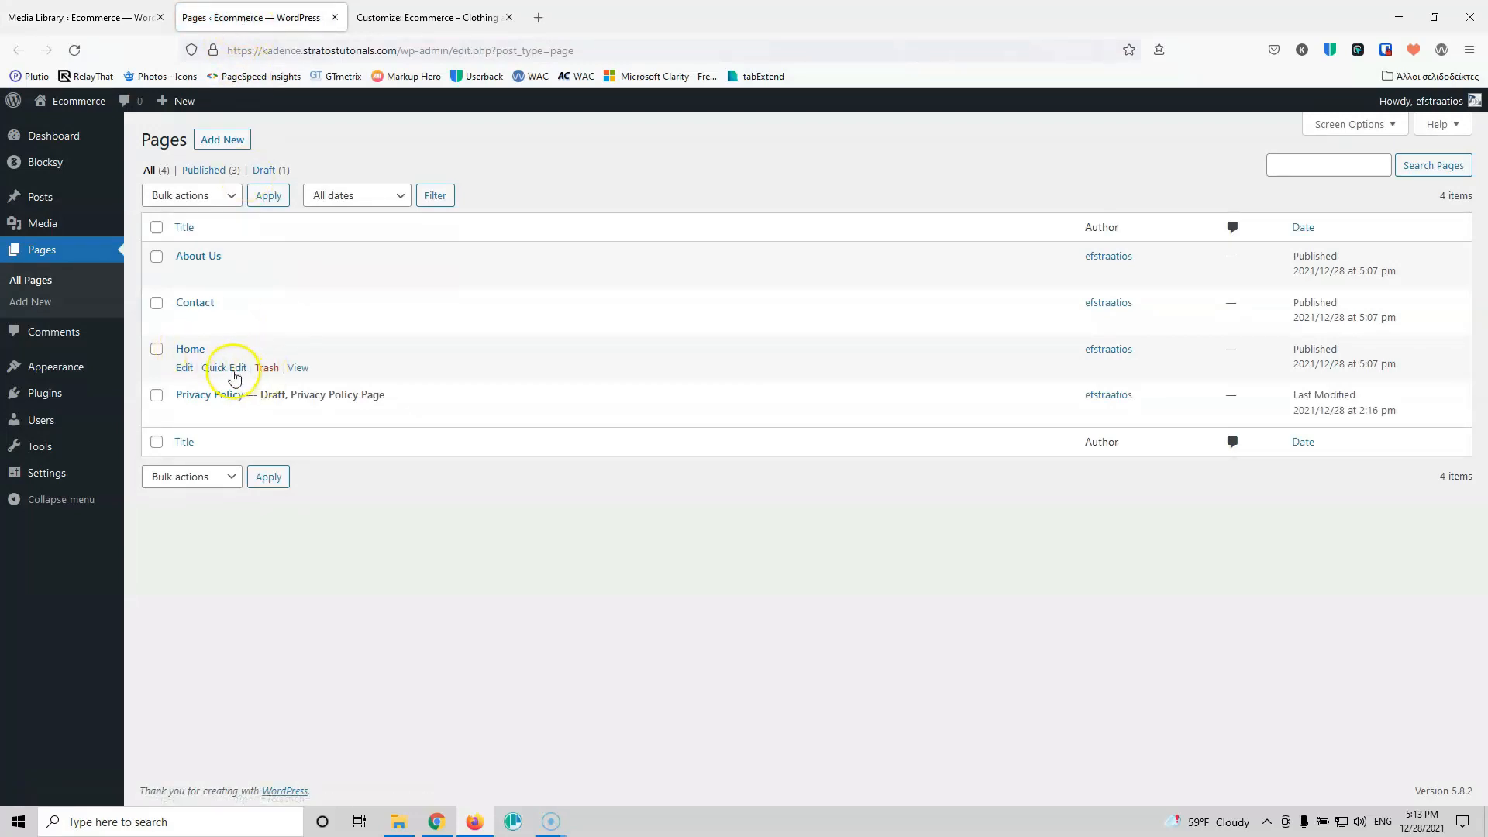
{"action": "middle_click", "coordinate": [184, 368]}
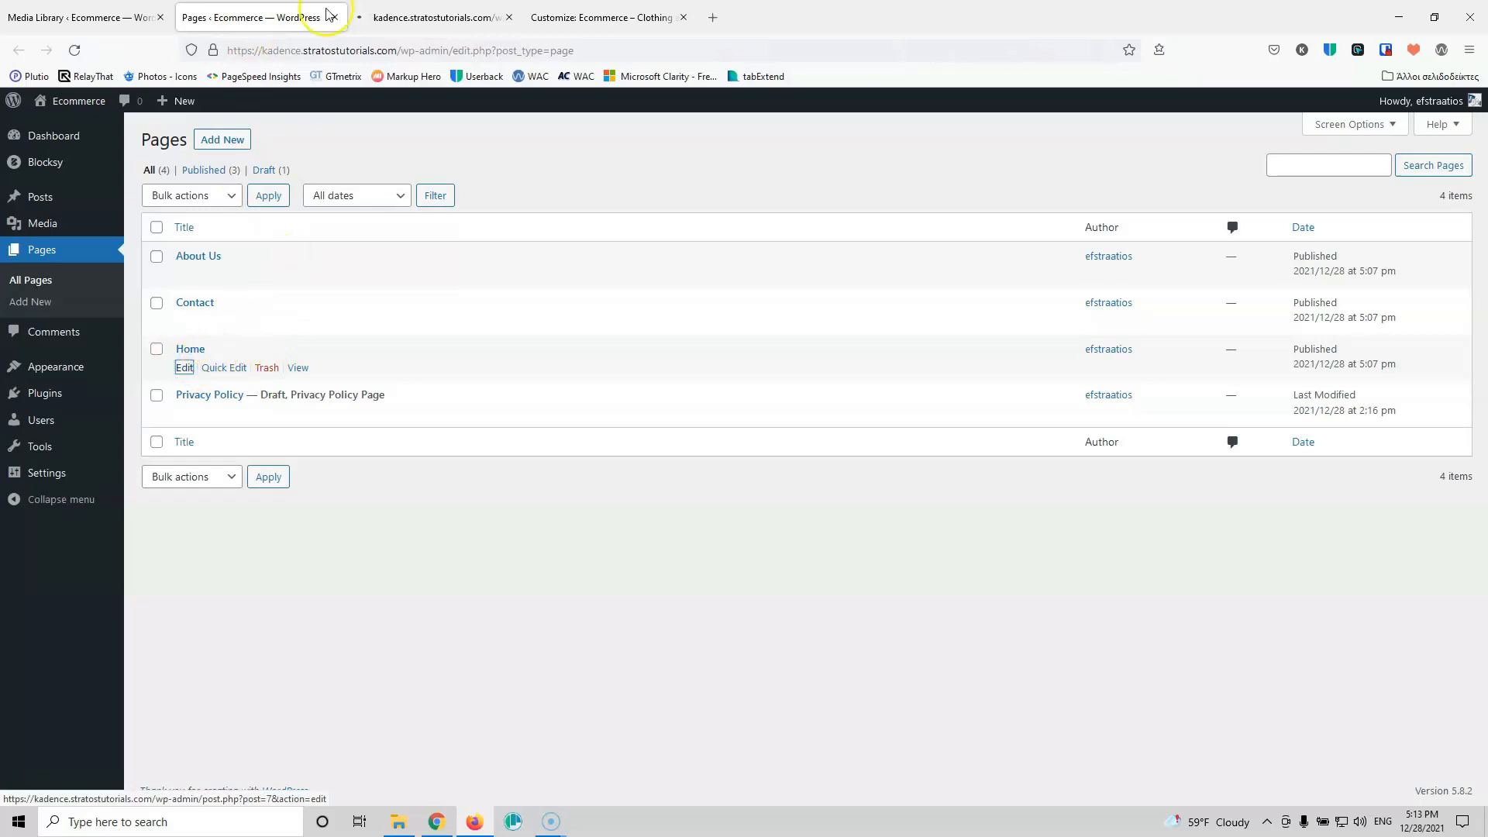
{"action": "left_click", "coordinate": [430, 17]}
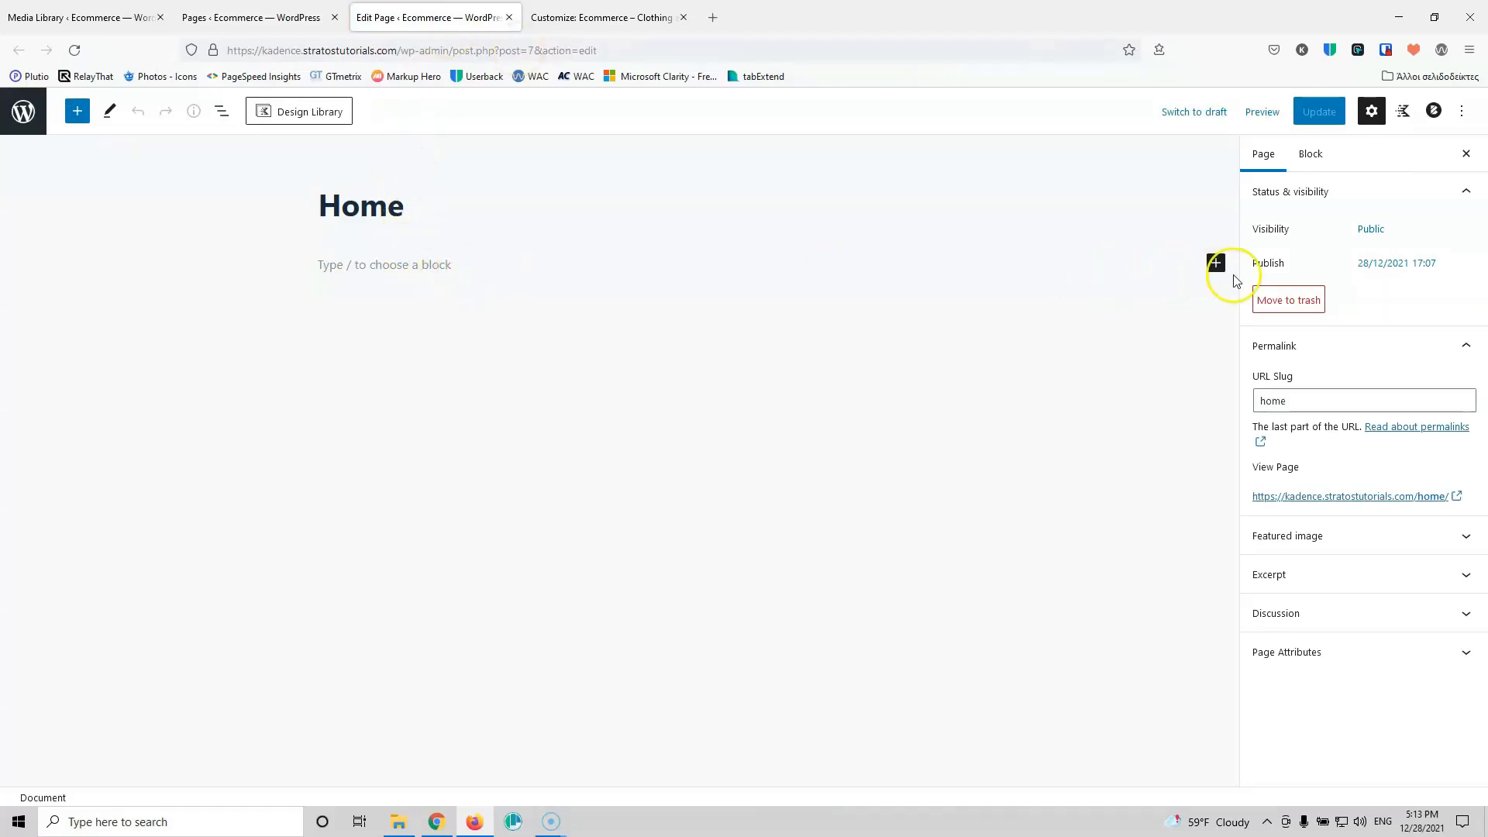
Step: Insert a one-column Row Layout block set to full-width alignment on the Home page
{"action": "left_click", "coordinate": [1216, 263]}
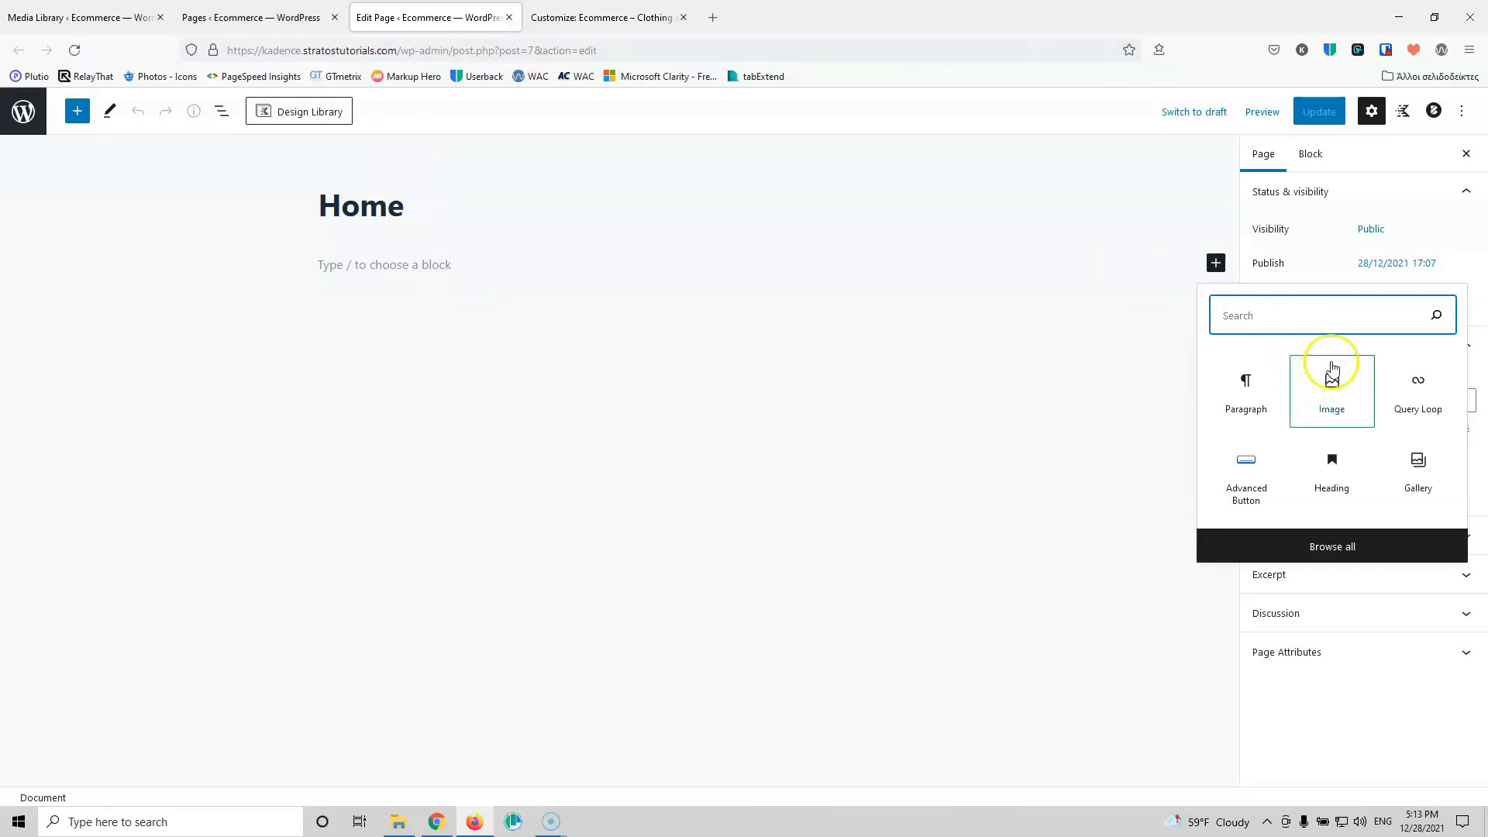
{"action": "type", "text": "se"}
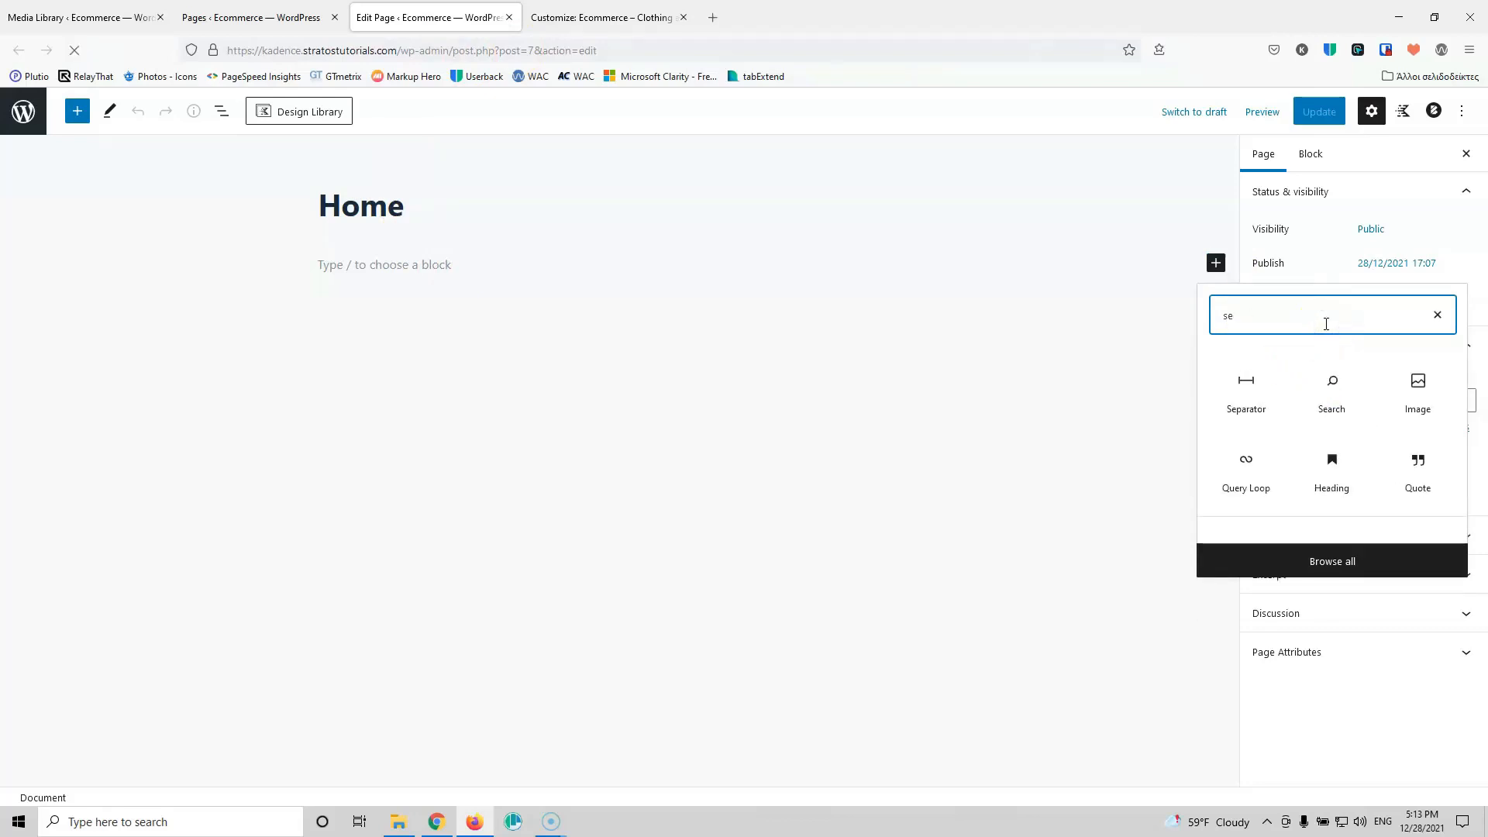
{"action": "type", "text": "c"}
{"action": "left_click", "coordinate": [1246, 320]}
{"action": "double_click", "coordinate": [1246, 320]}
{"action": "type", "text": "ro"}
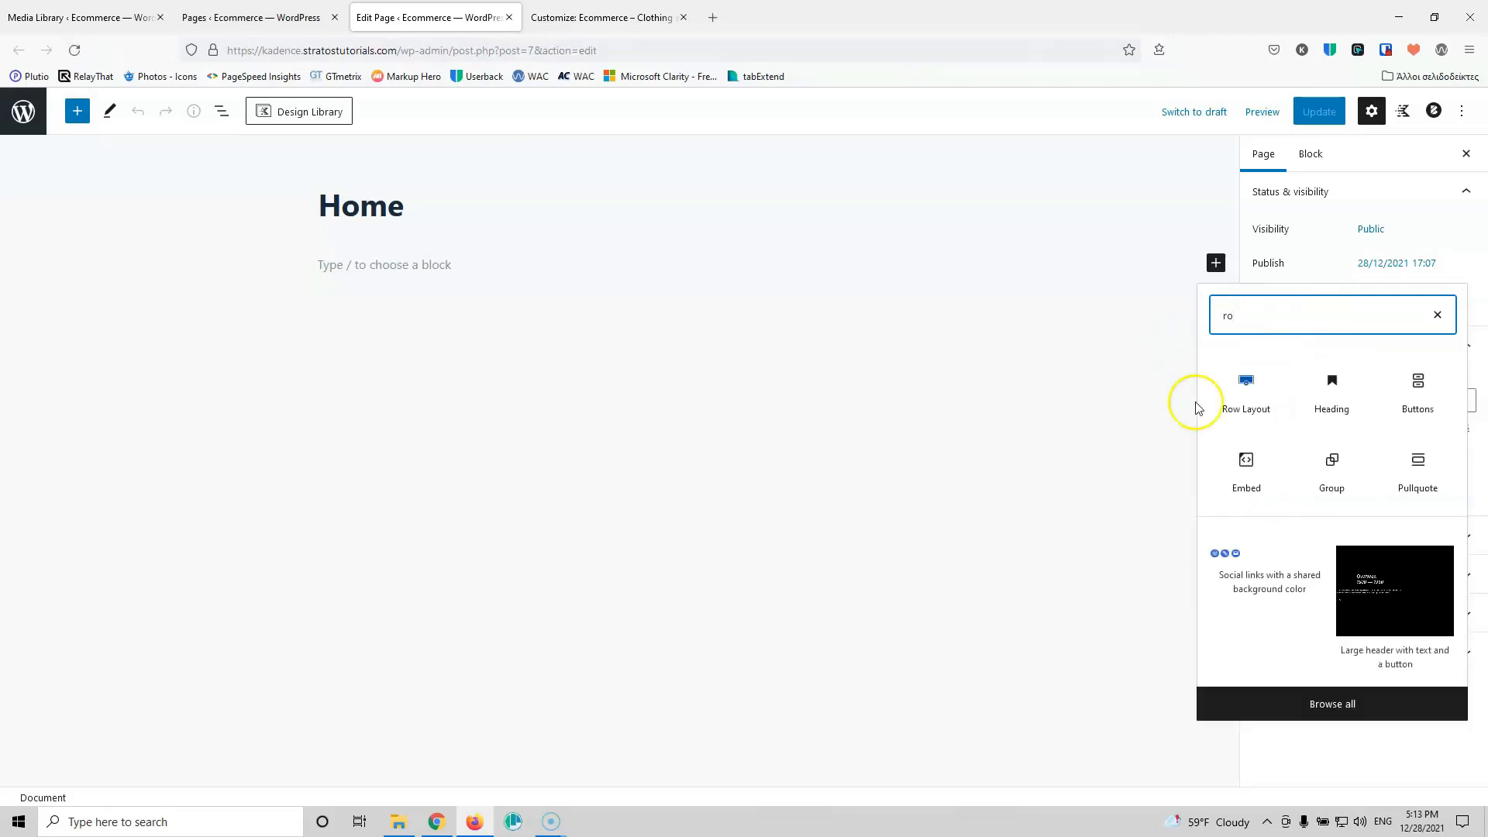
{"action": "left_click", "coordinate": [1242, 387]}
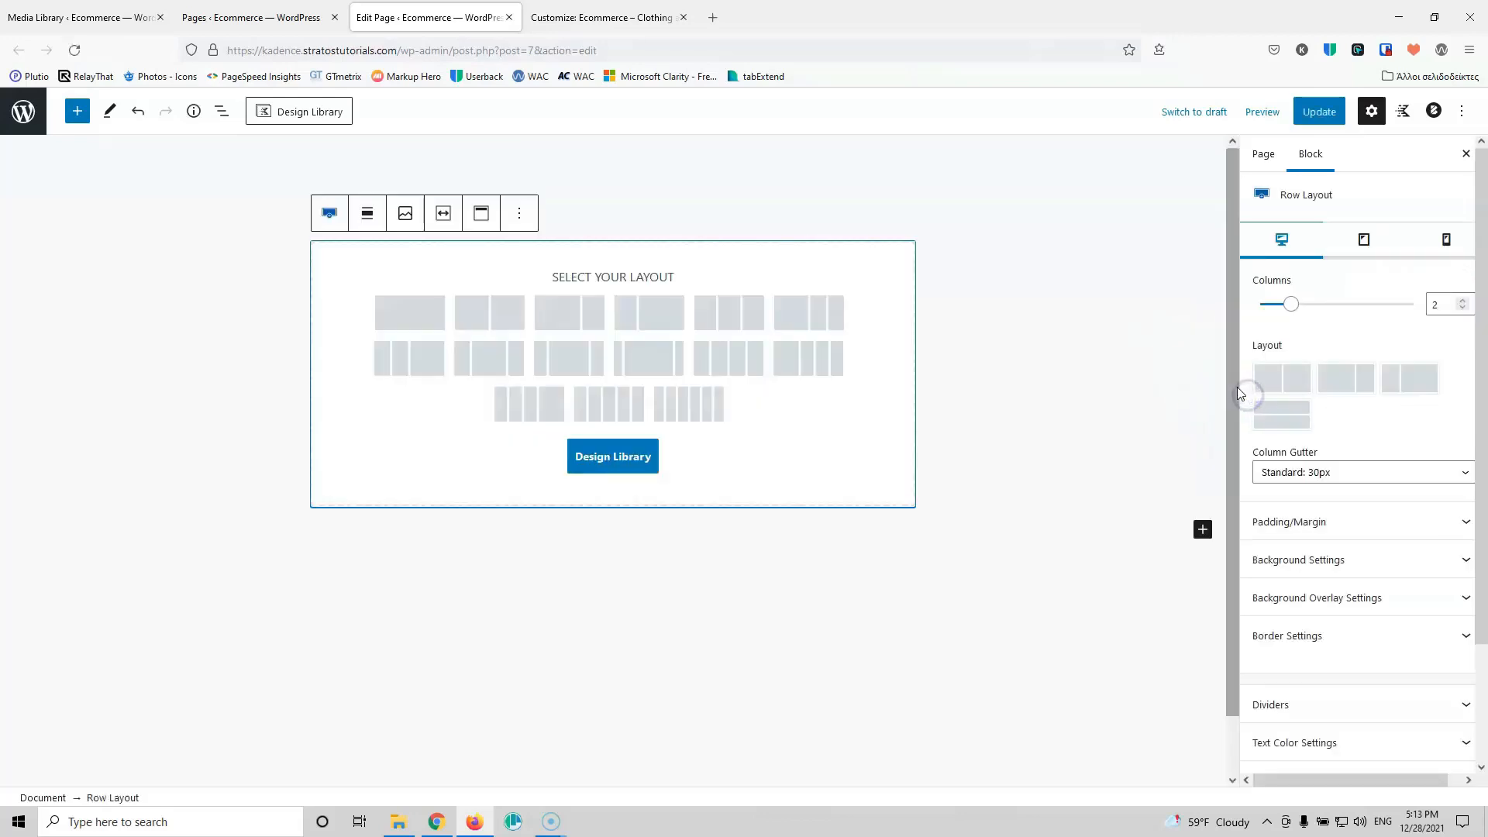
{"action": "left_click", "coordinate": [413, 314]}
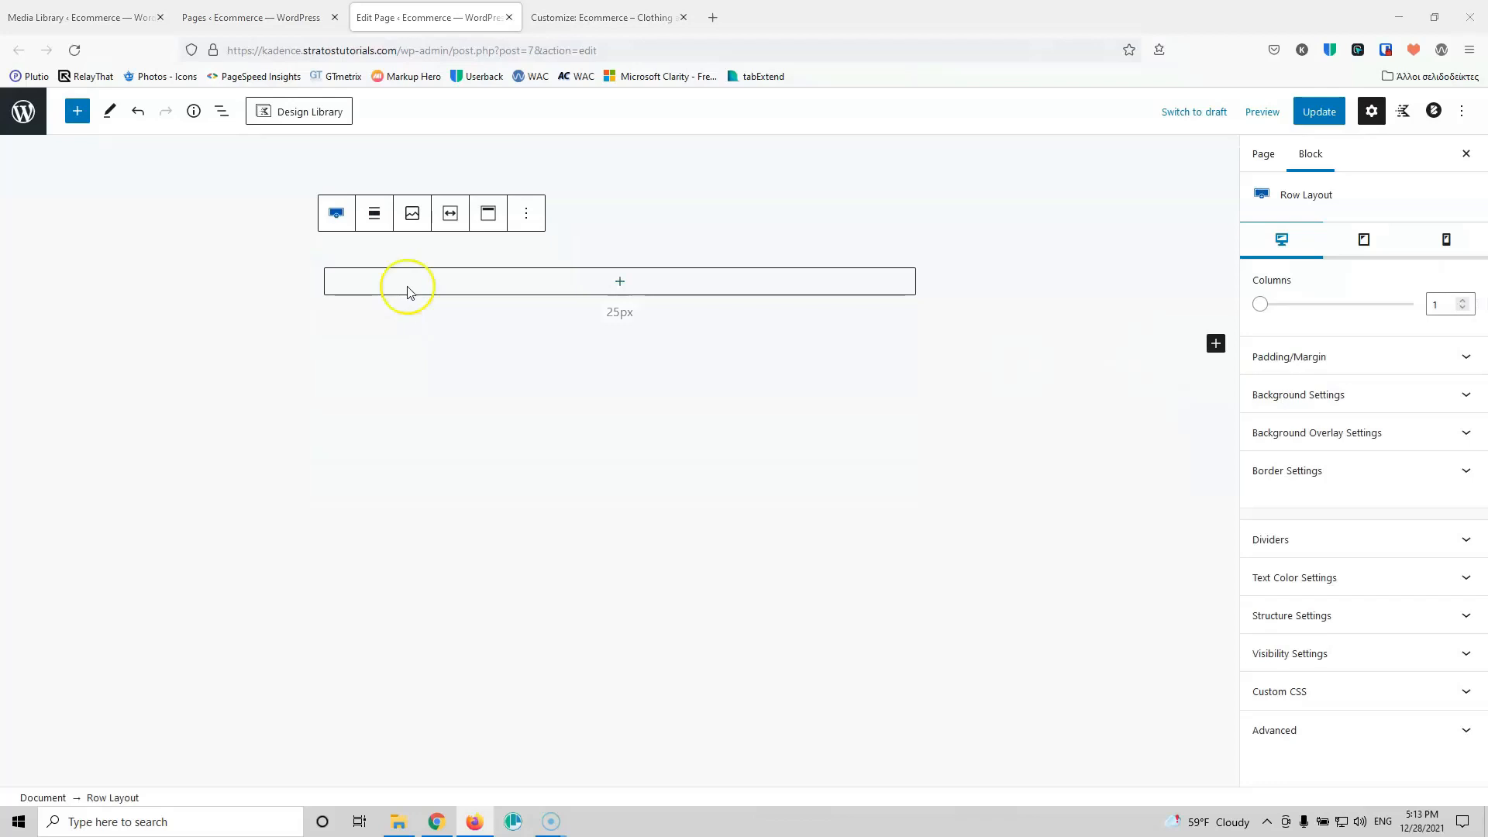
{"action": "left_click", "coordinate": [374, 213]}
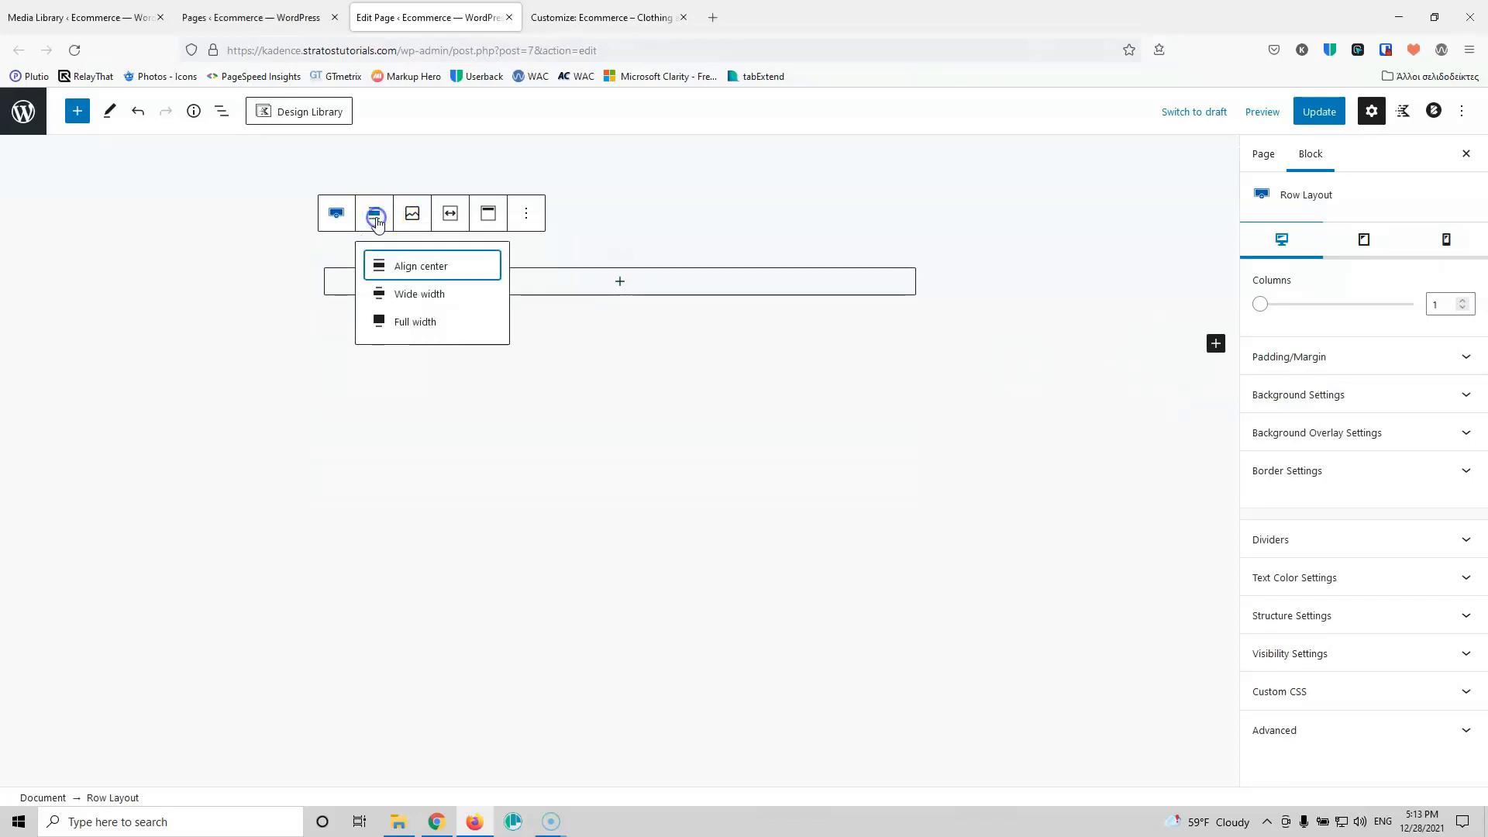
{"action": "left_click", "coordinate": [427, 329]}
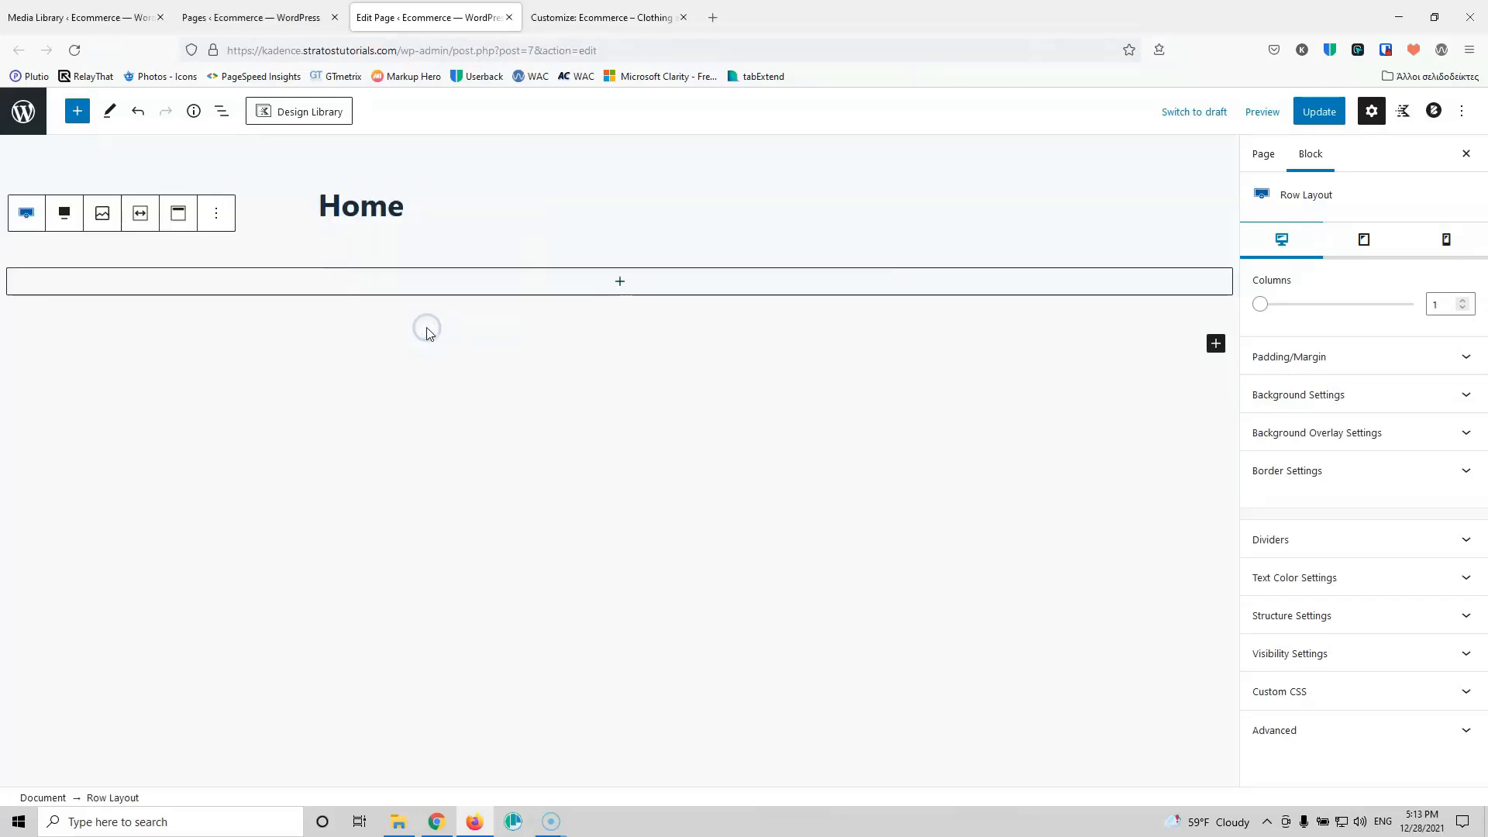
Step: Add an Image block inside the row and bring up its media picker
{"action": "left_click", "coordinate": [617, 286]}
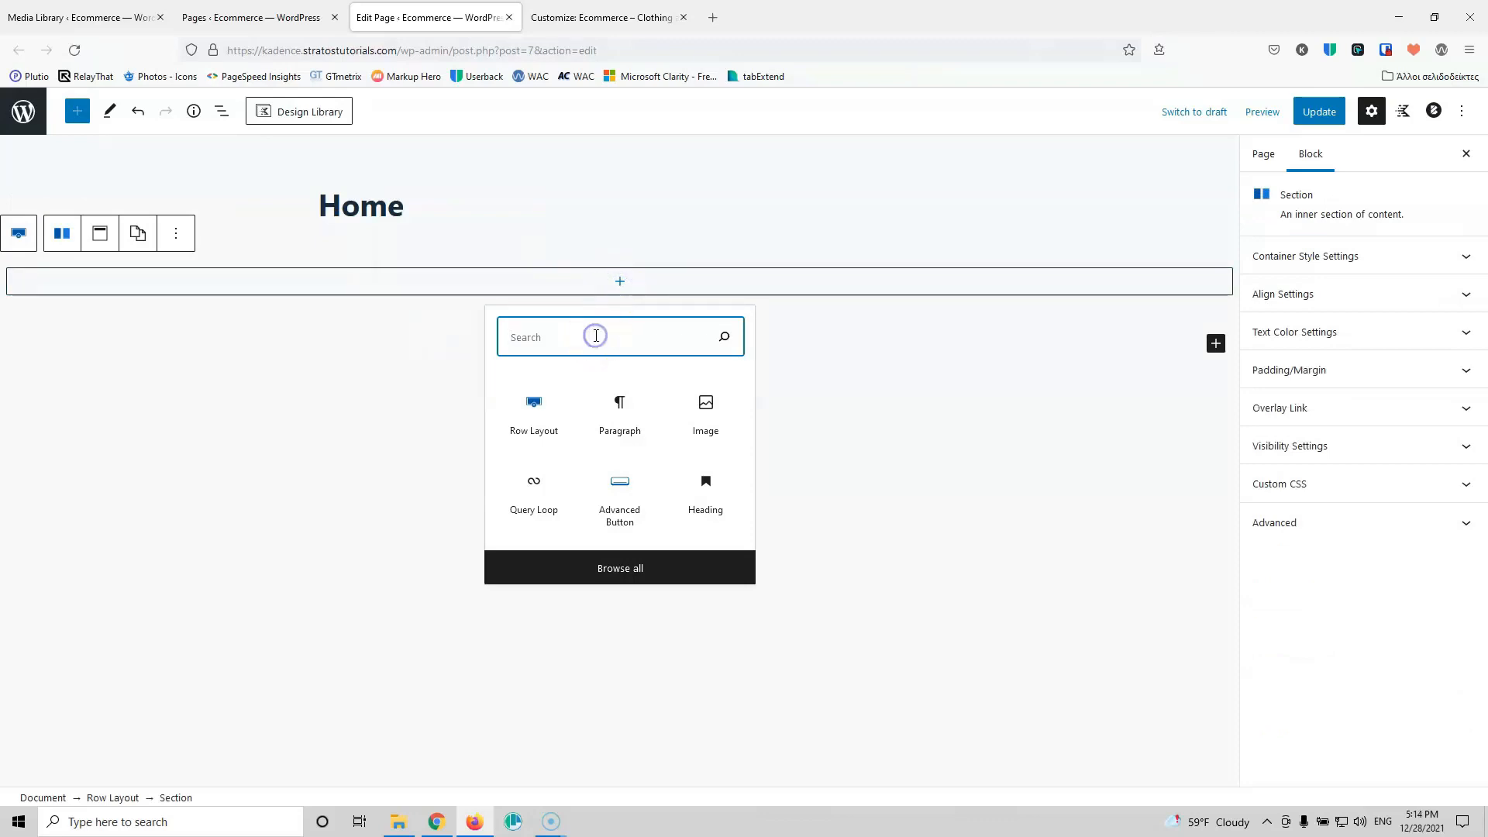
{"action": "type", "text": "image"}
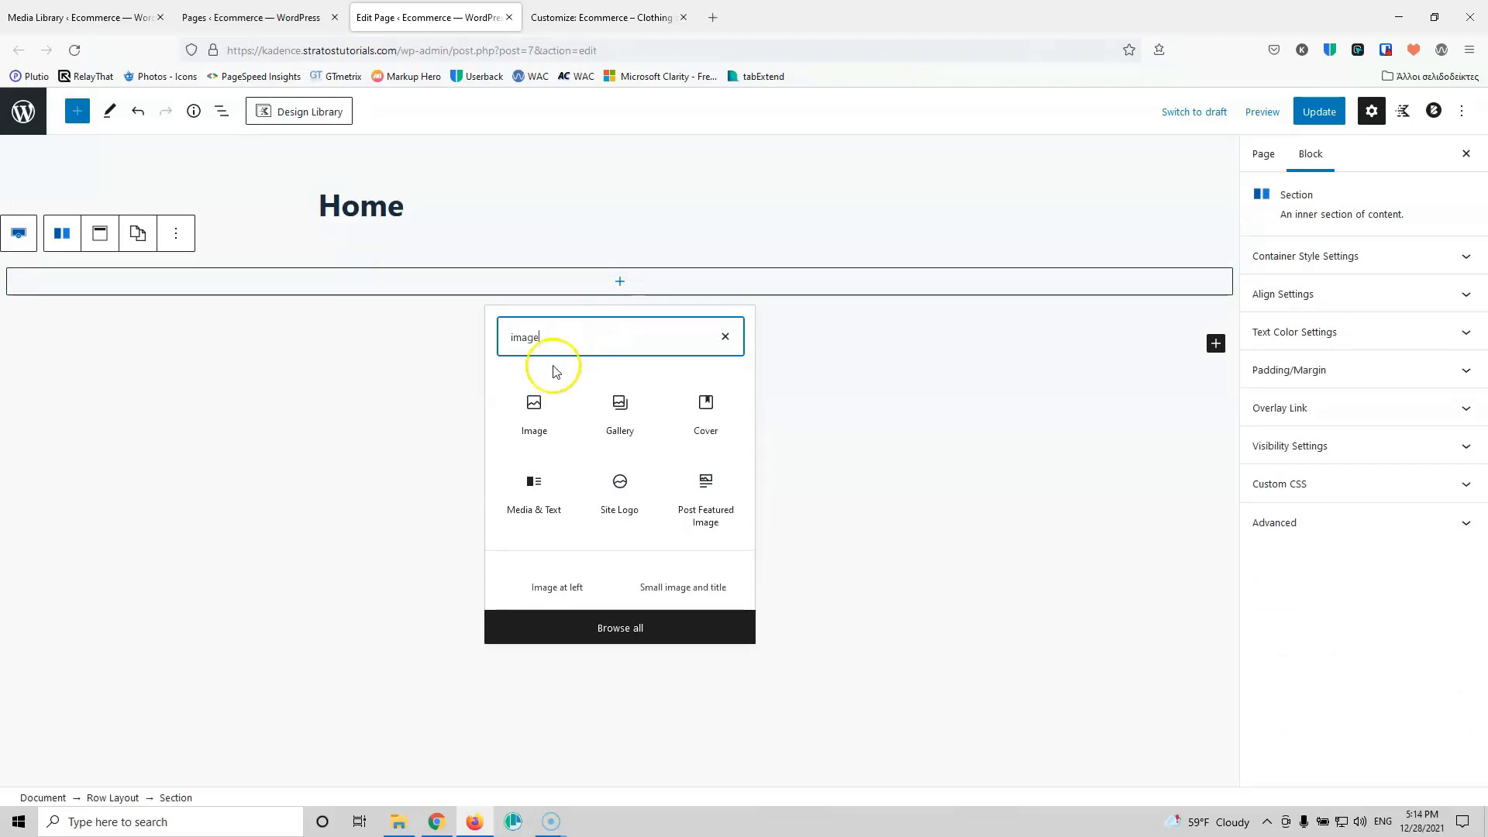
{"action": "left_click", "coordinate": [534, 409]}
{"action": "left_click", "coordinate": [116, 391]}
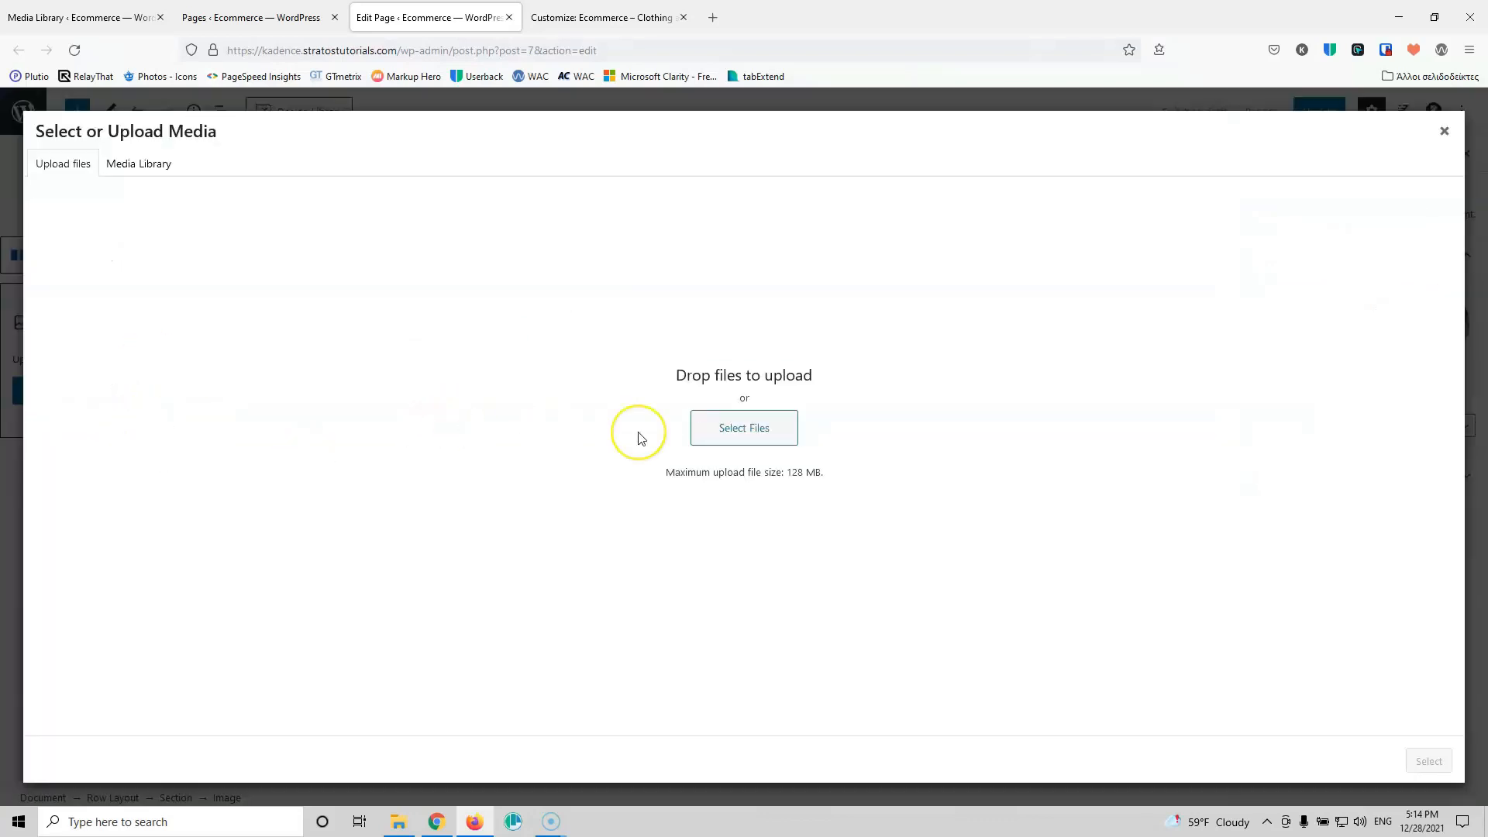
Step: Insert logistics-hero.jpg from the Media Library into the Image block
{"action": "left_click", "coordinate": [140, 163]}
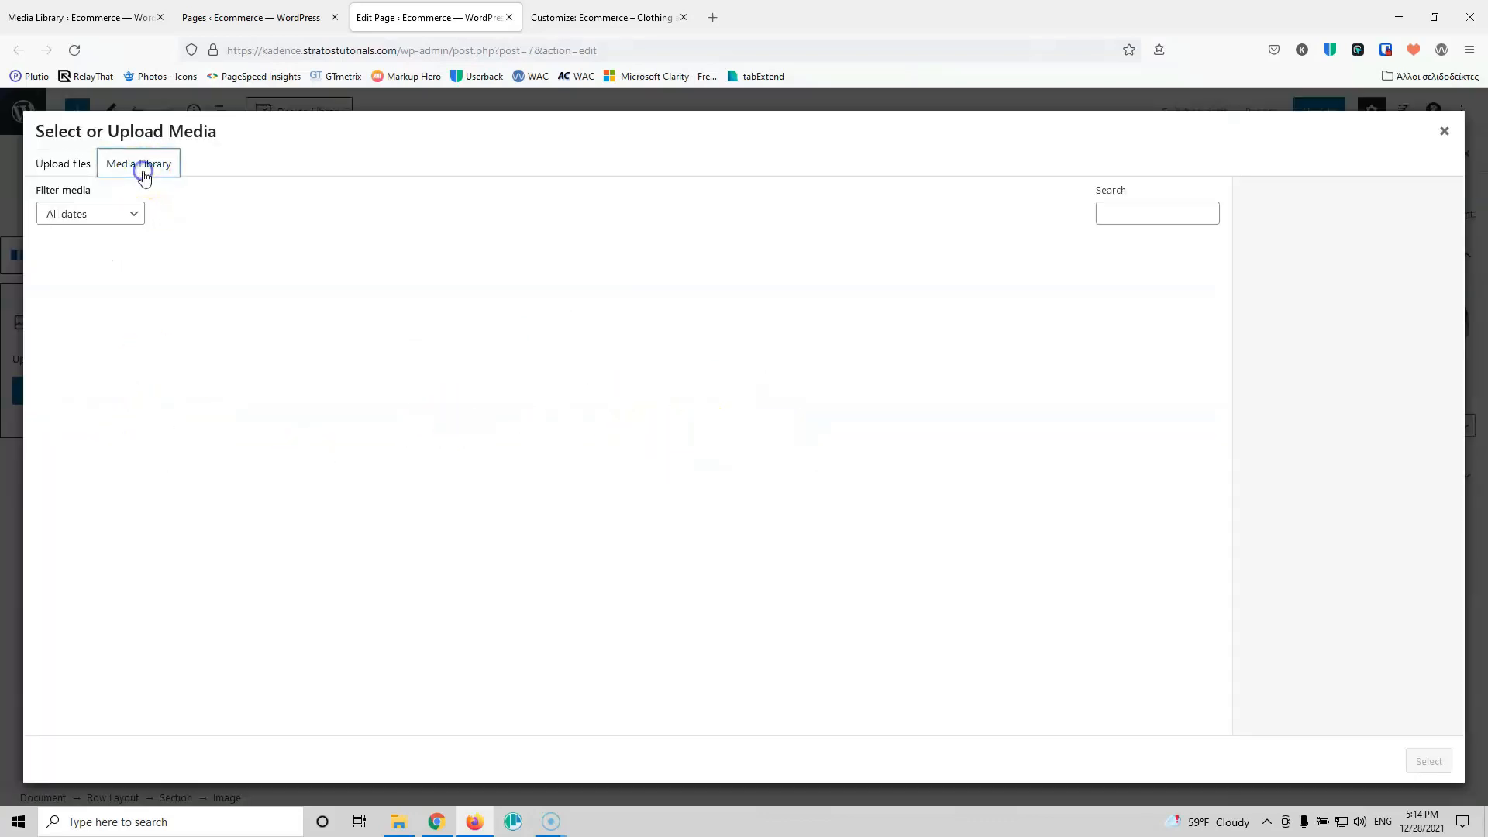
{"action": "left_click", "coordinate": [281, 288]}
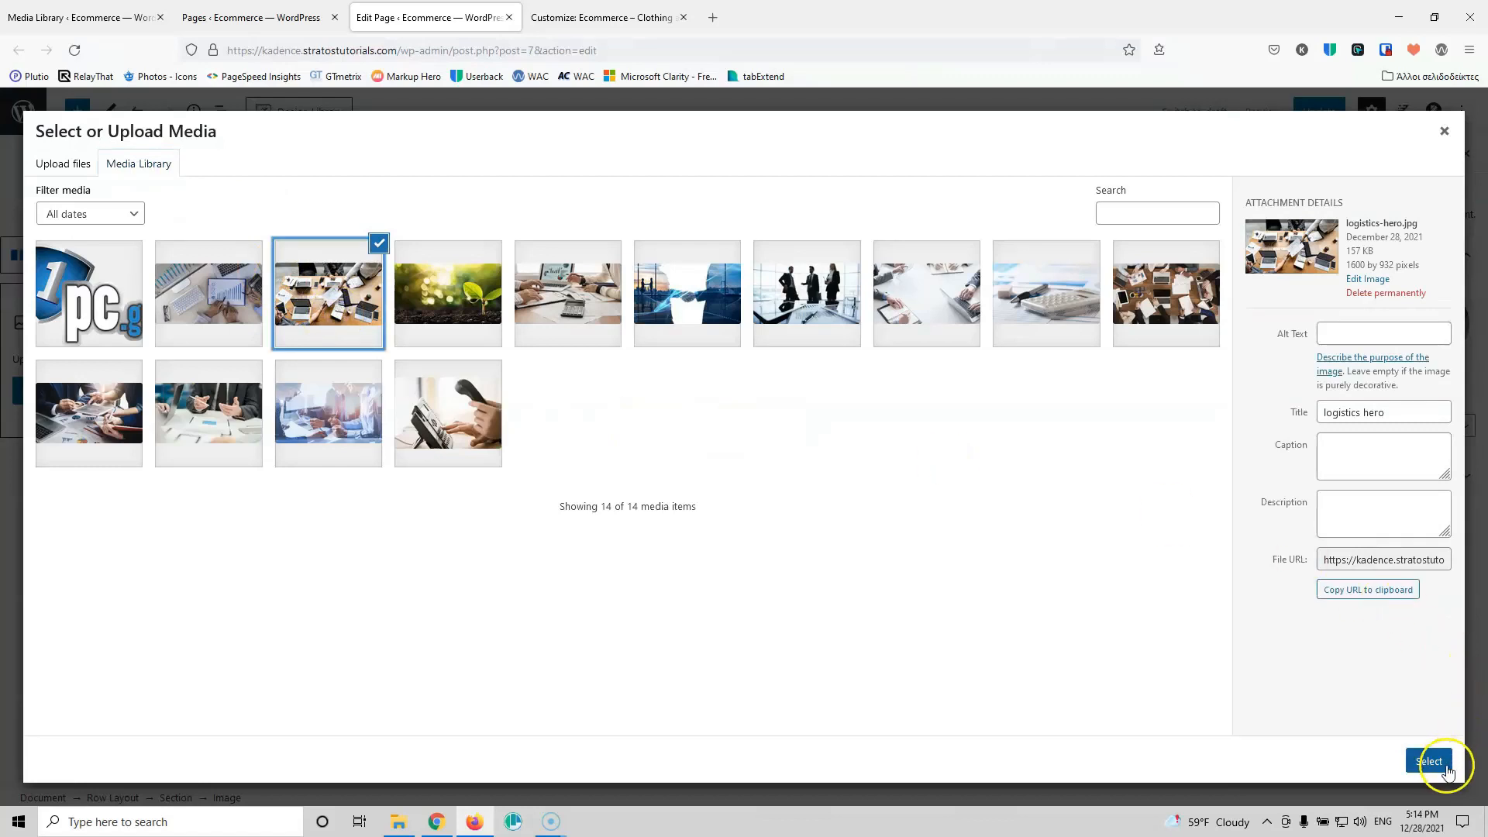
{"action": "left_click", "coordinate": [1429, 762]}
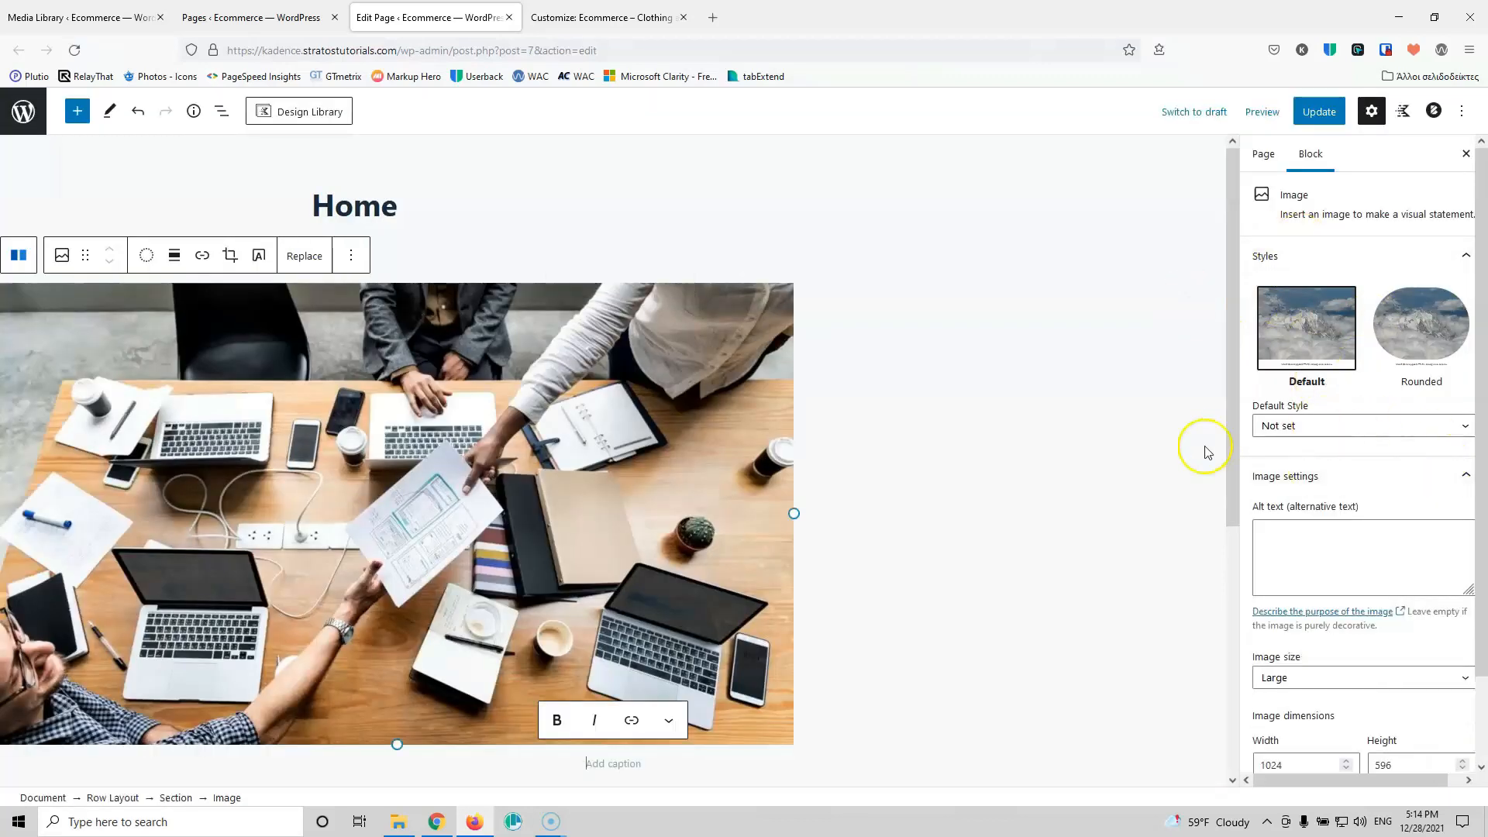
Step: Make the hero image full width, update the Home page, and return to the Media Library
{"action": "left_click", "coordinate": [175, 257]}
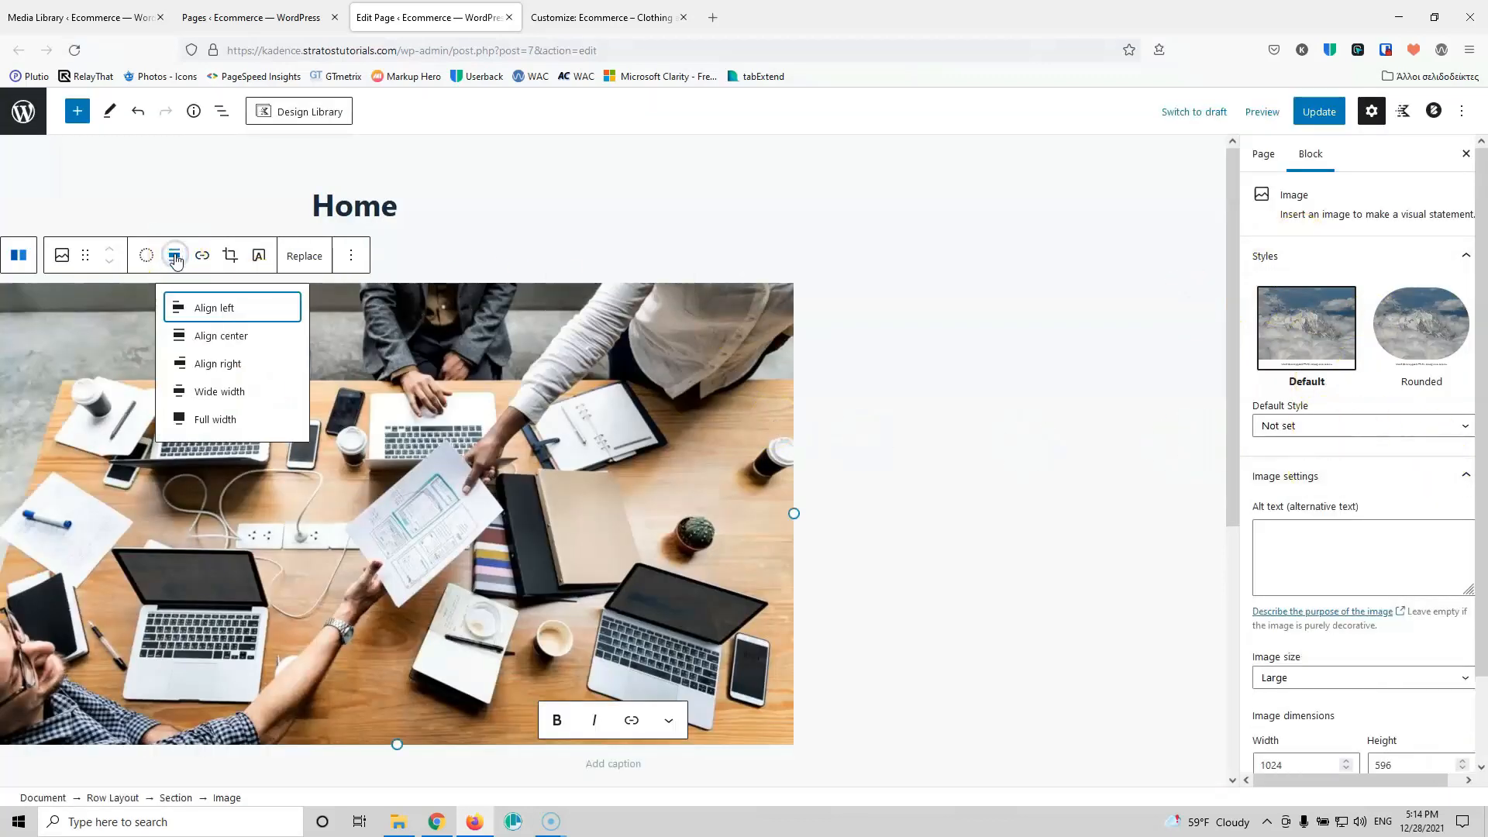
{"action": "left_click", "coordinate": [229, 417]}
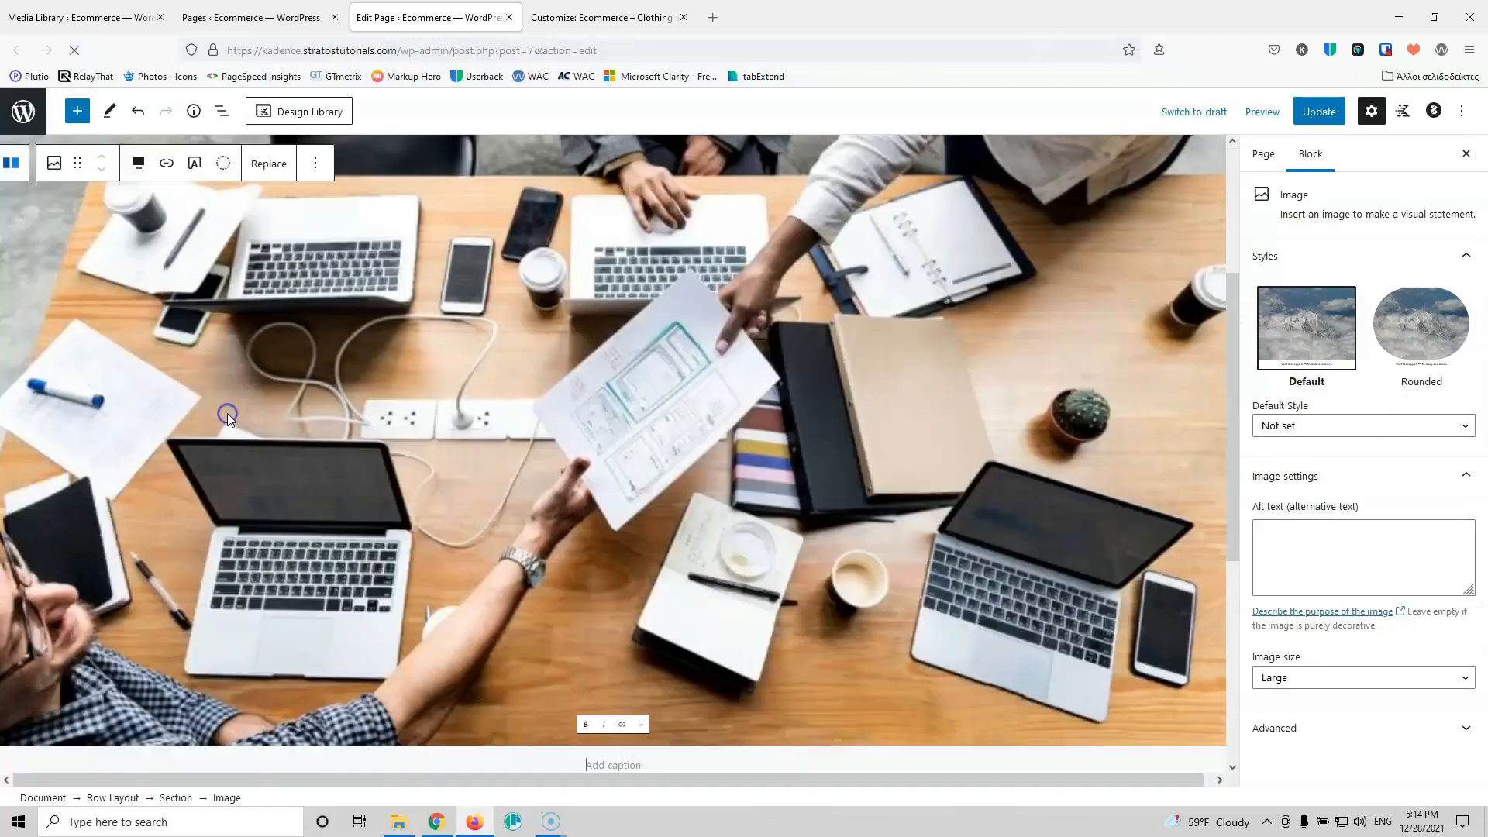
{"action": "left_click", "coordinate": [1318, 116]}
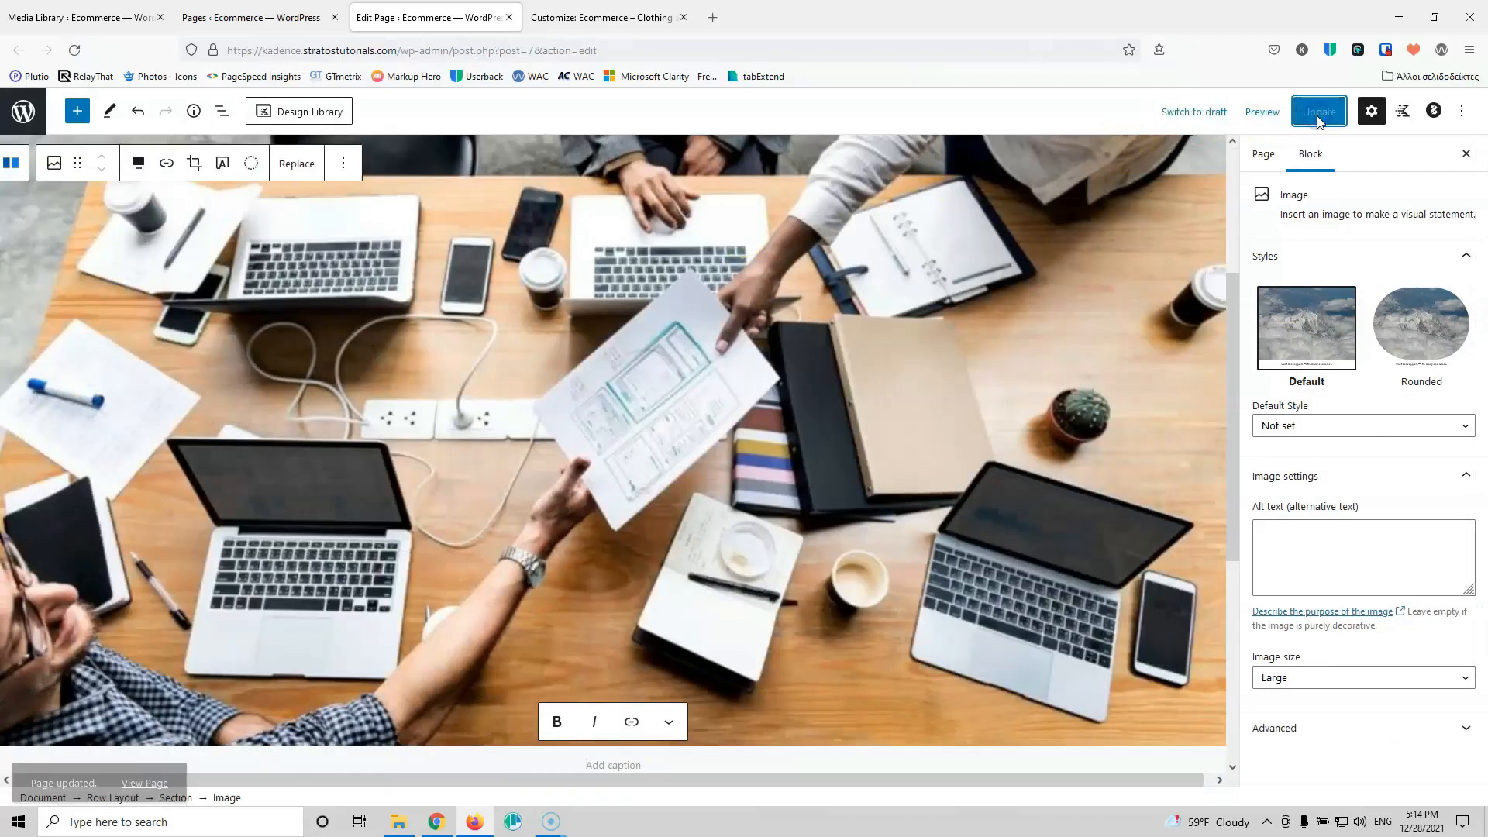
{"action": "left_click", "coordinate": [89, 21]}
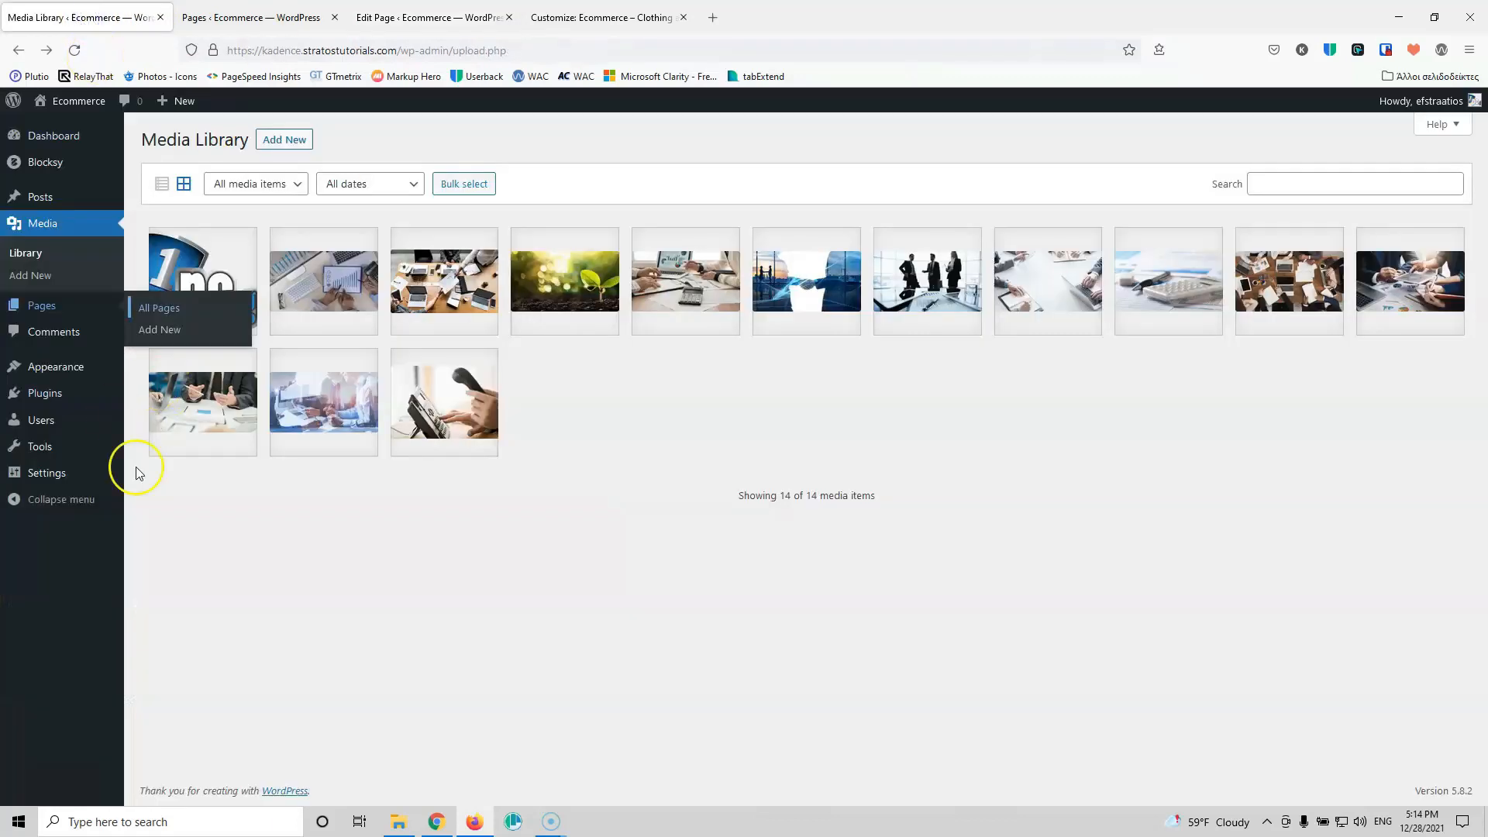
Step: Set Reading Settings to a static homepage using Home, save, and reload the Customizer
{"action": "mouse_move", "coordinate": [63, 480]}
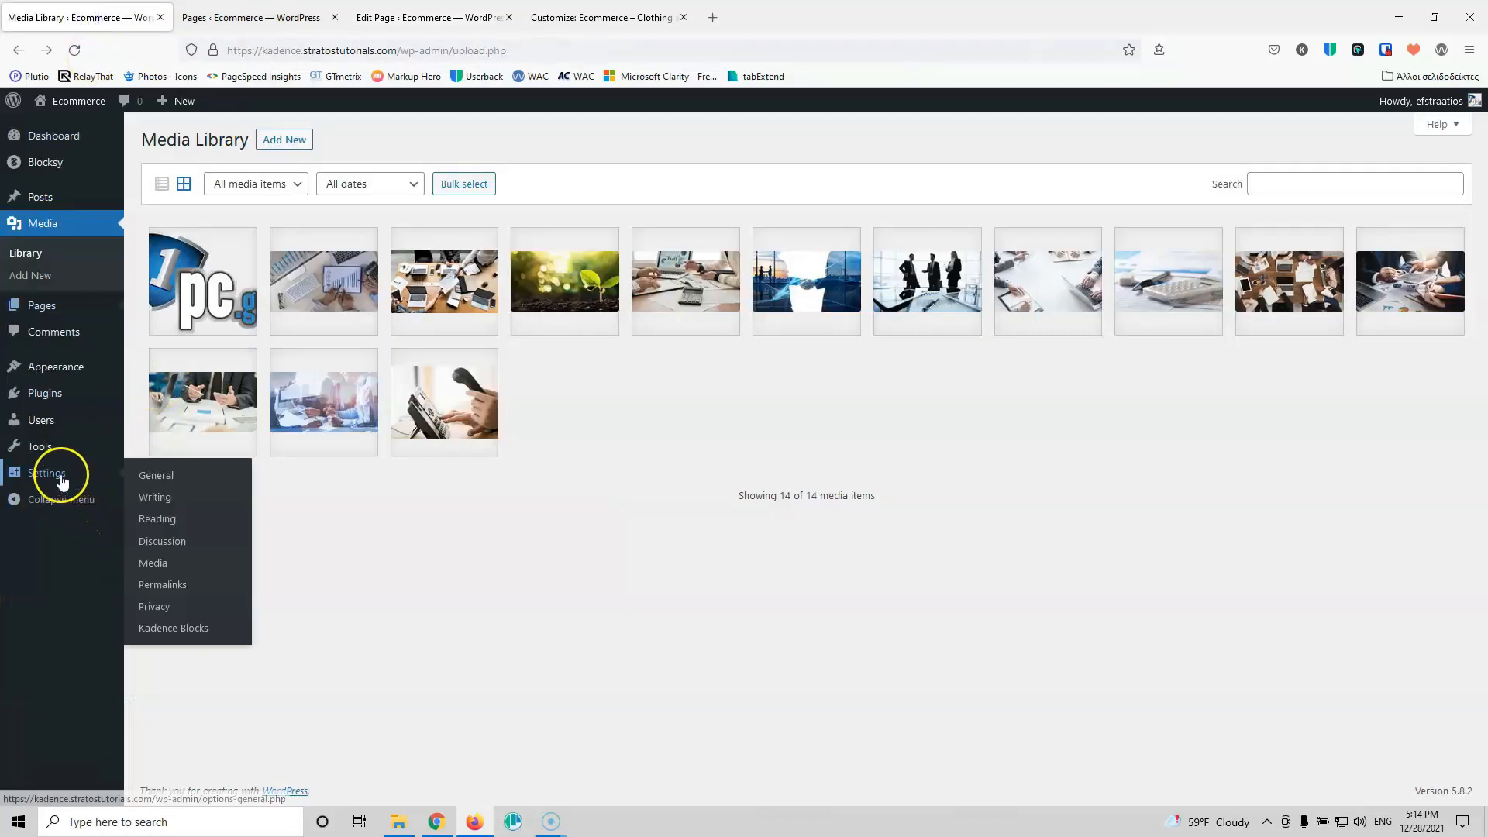
{"action": "left_click", "coordinate": [175, 519]}
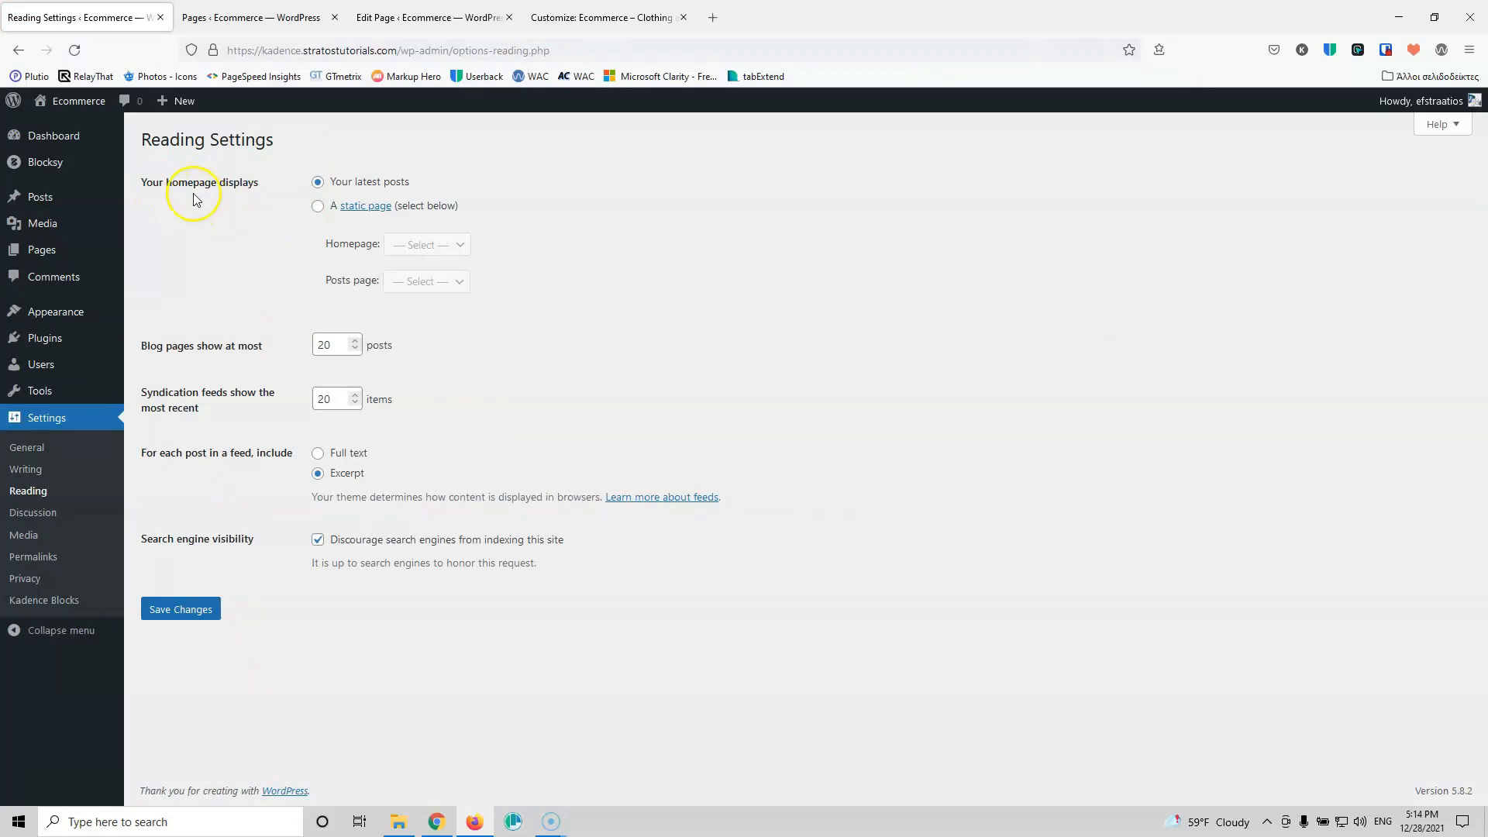
{"action": "left_click", "coordinate": [318, 206]}
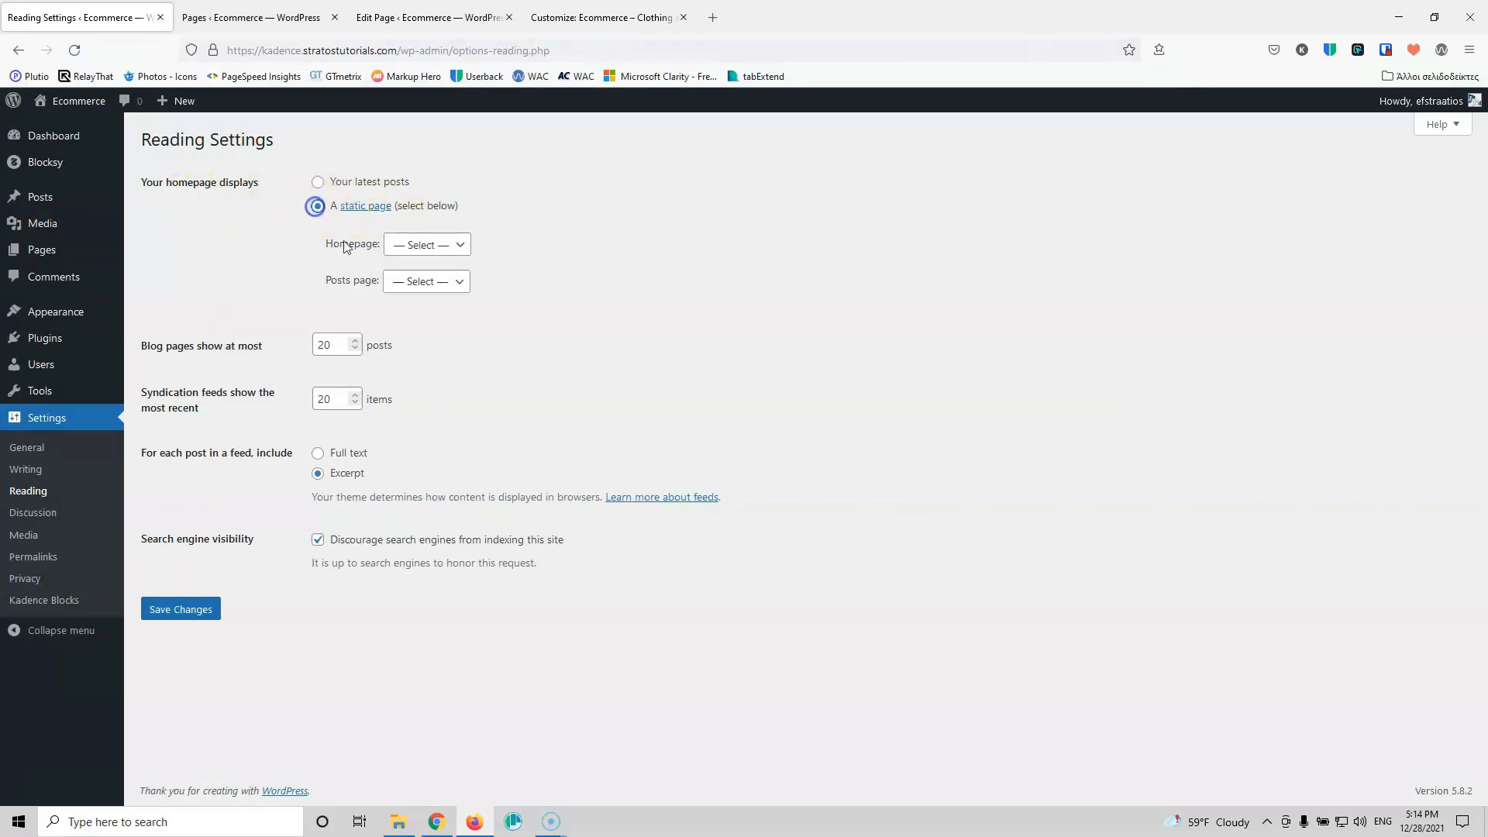
{"action": "left_click", "coordinate": [442, 244]}
{"action": "left_click", "coordinate": [411, 339]}
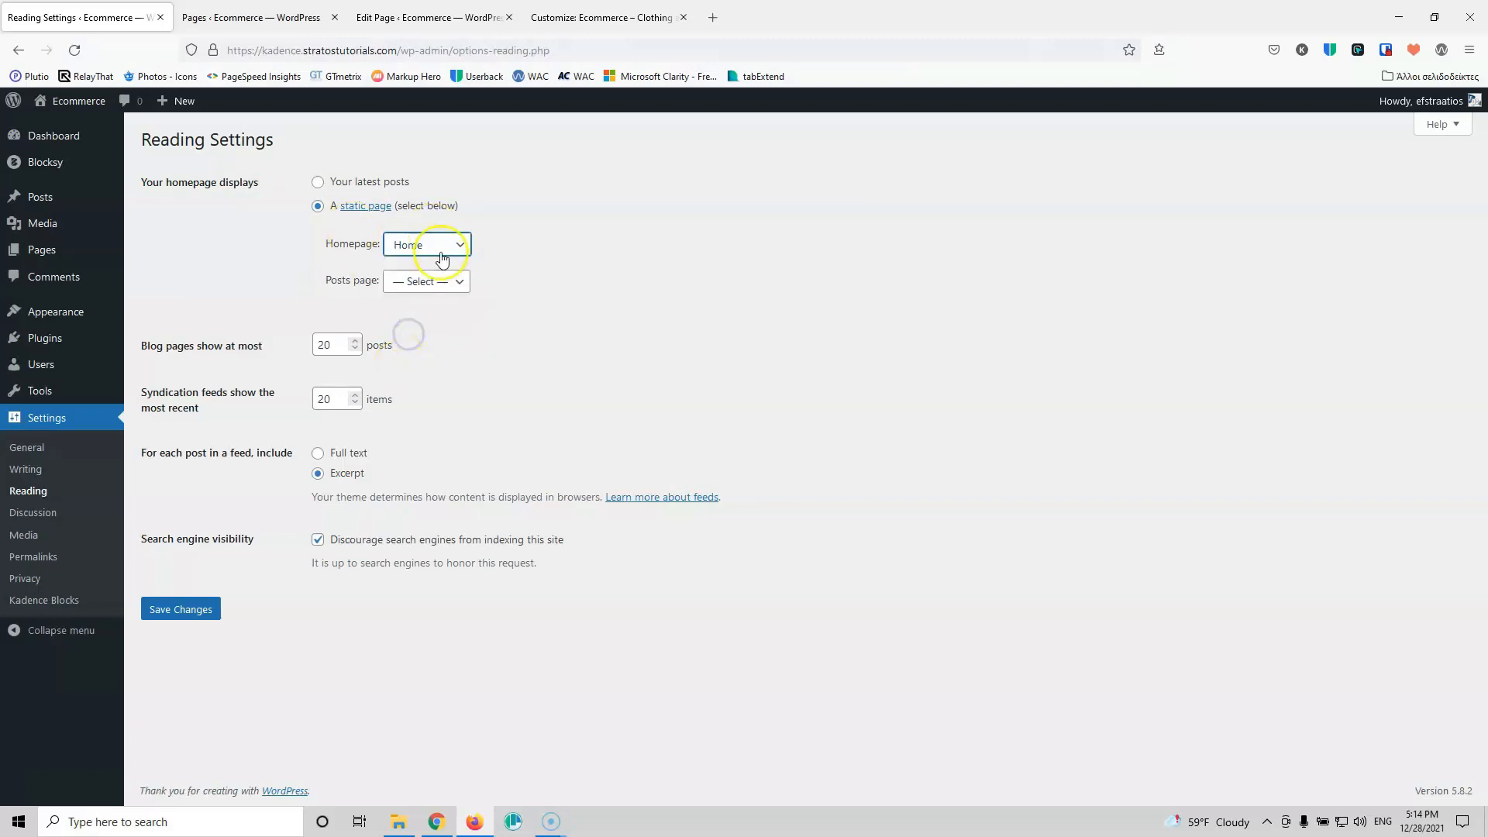
{"action": "left_click", "coordinate": [180, 609]}
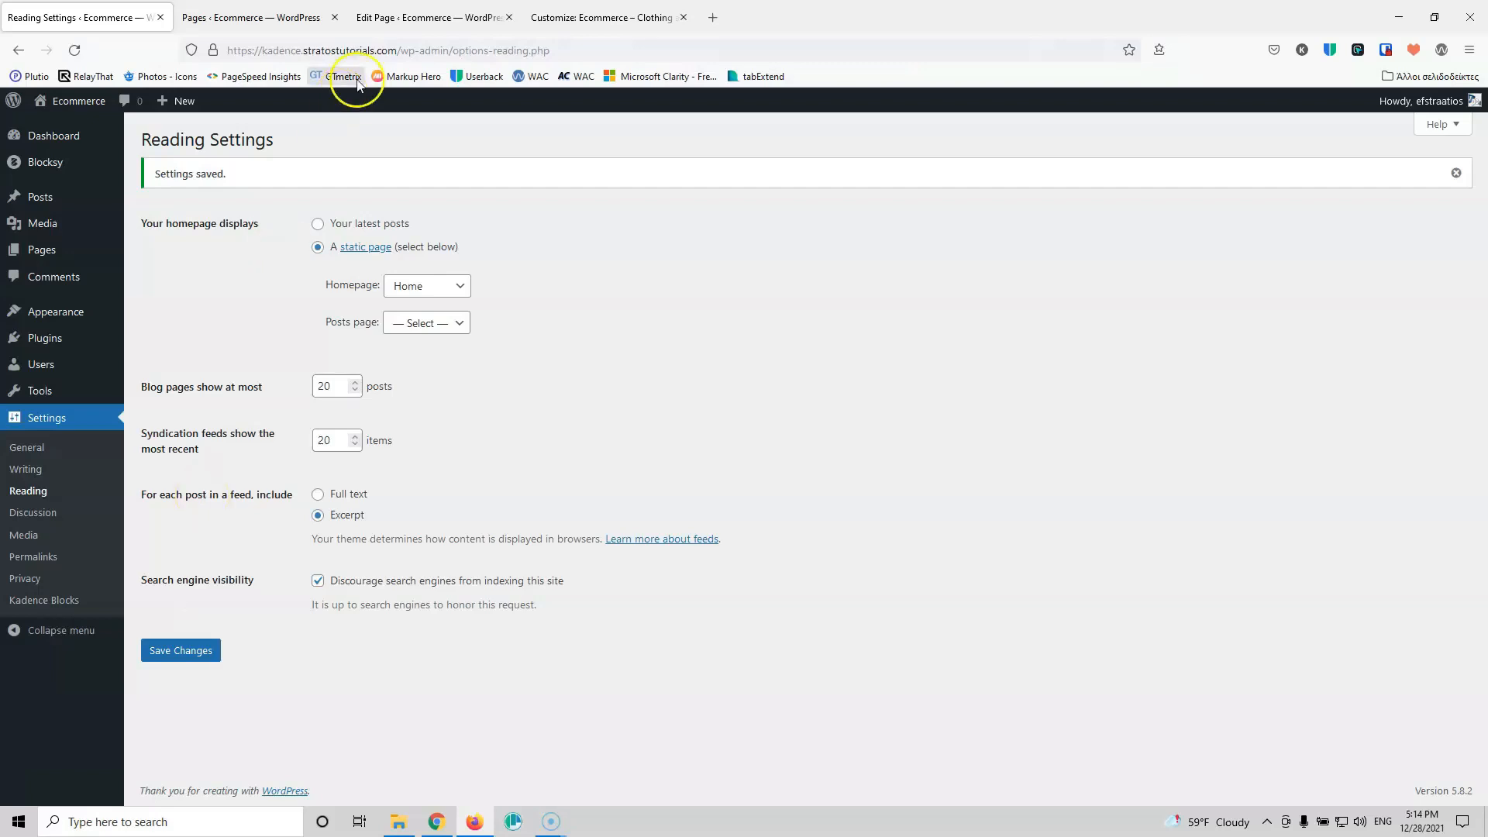
{"action": "left_click", "coordinate": [552, 17]}
{"action": "left_click", "coordinate": [73, 49]}
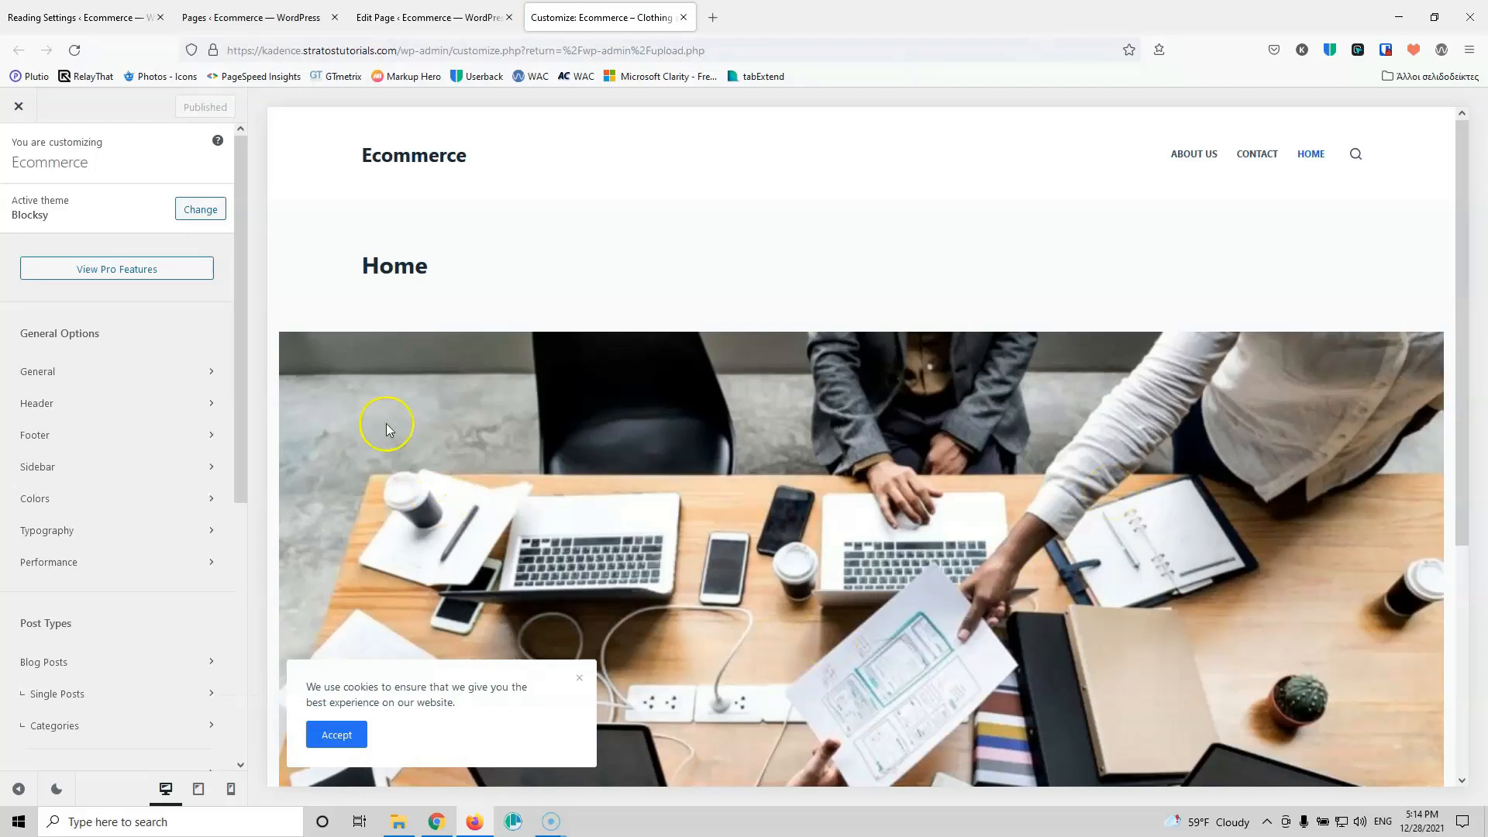
Step: Check General > Layout in the Customizer, leaving Maximum Site Width at 1290 px
{"action": "left_click", "coordinate": [143, 372]}
{"action": "left_click", "coordinate": [146, 210]}
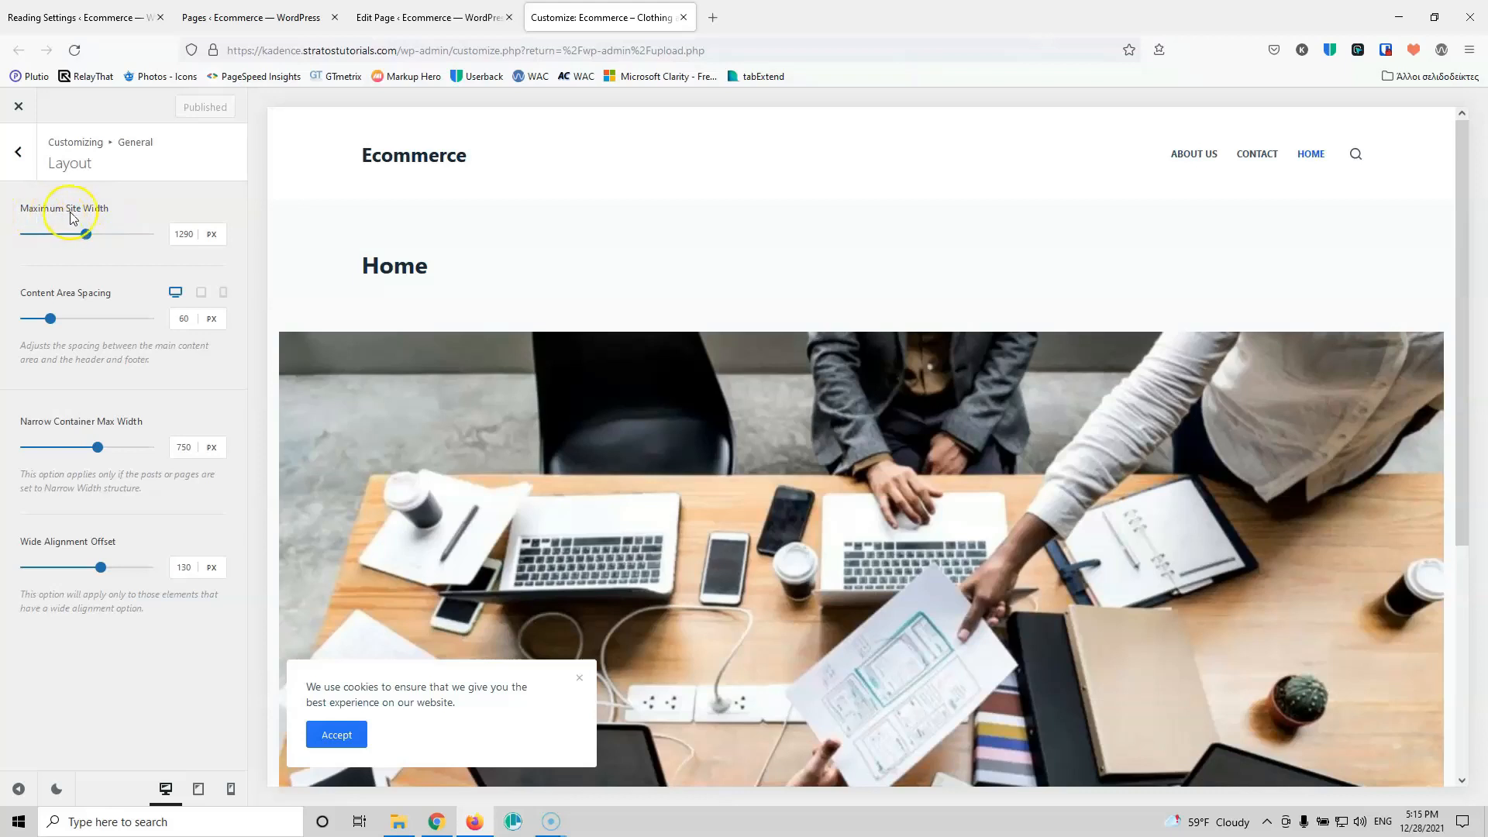
{"action": "left_click", "coordinate": [171, 234]}
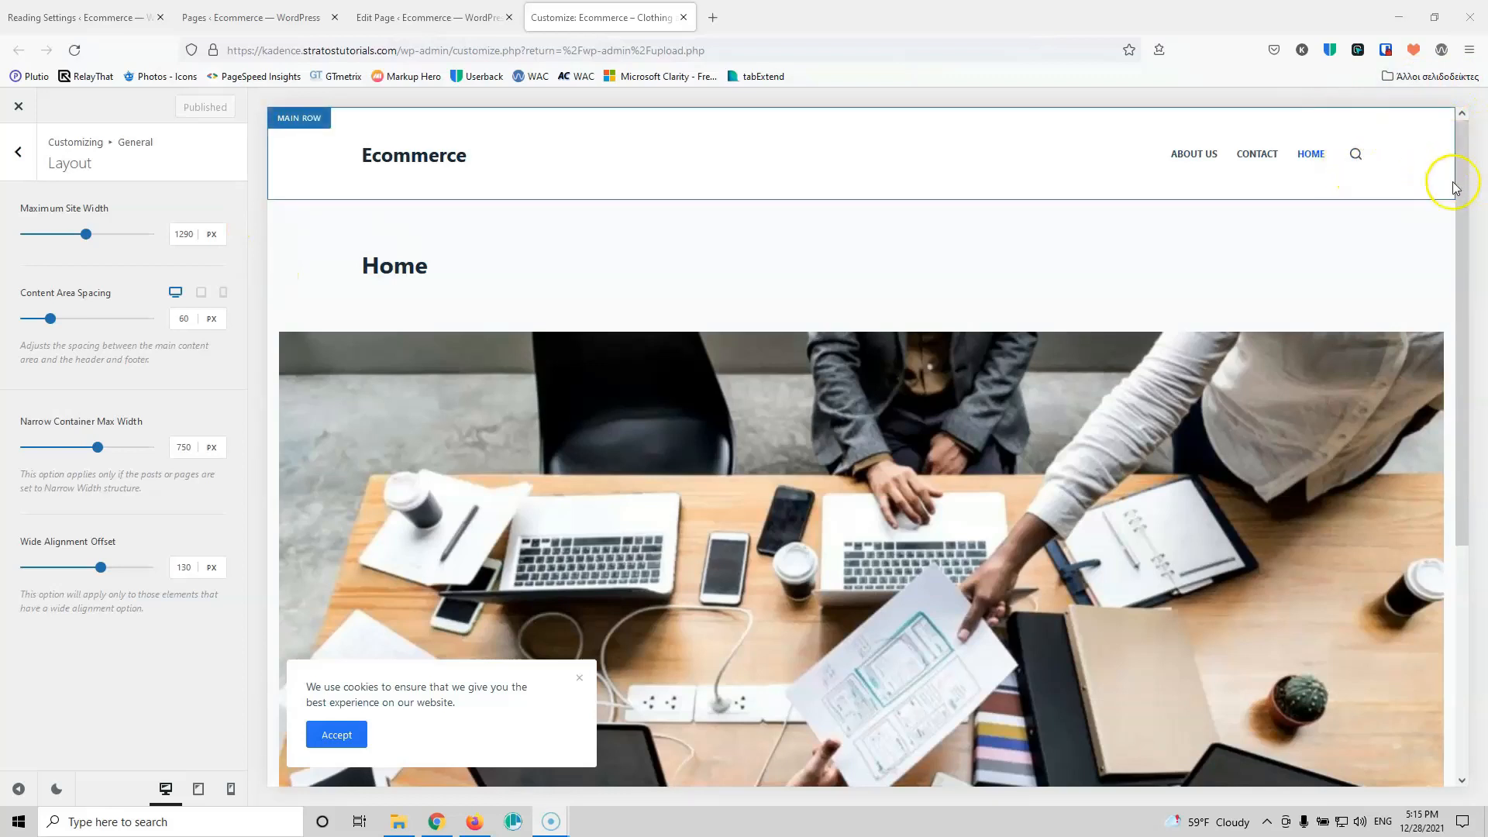
{"action": "left_click", "coordinate": [182, 236]}
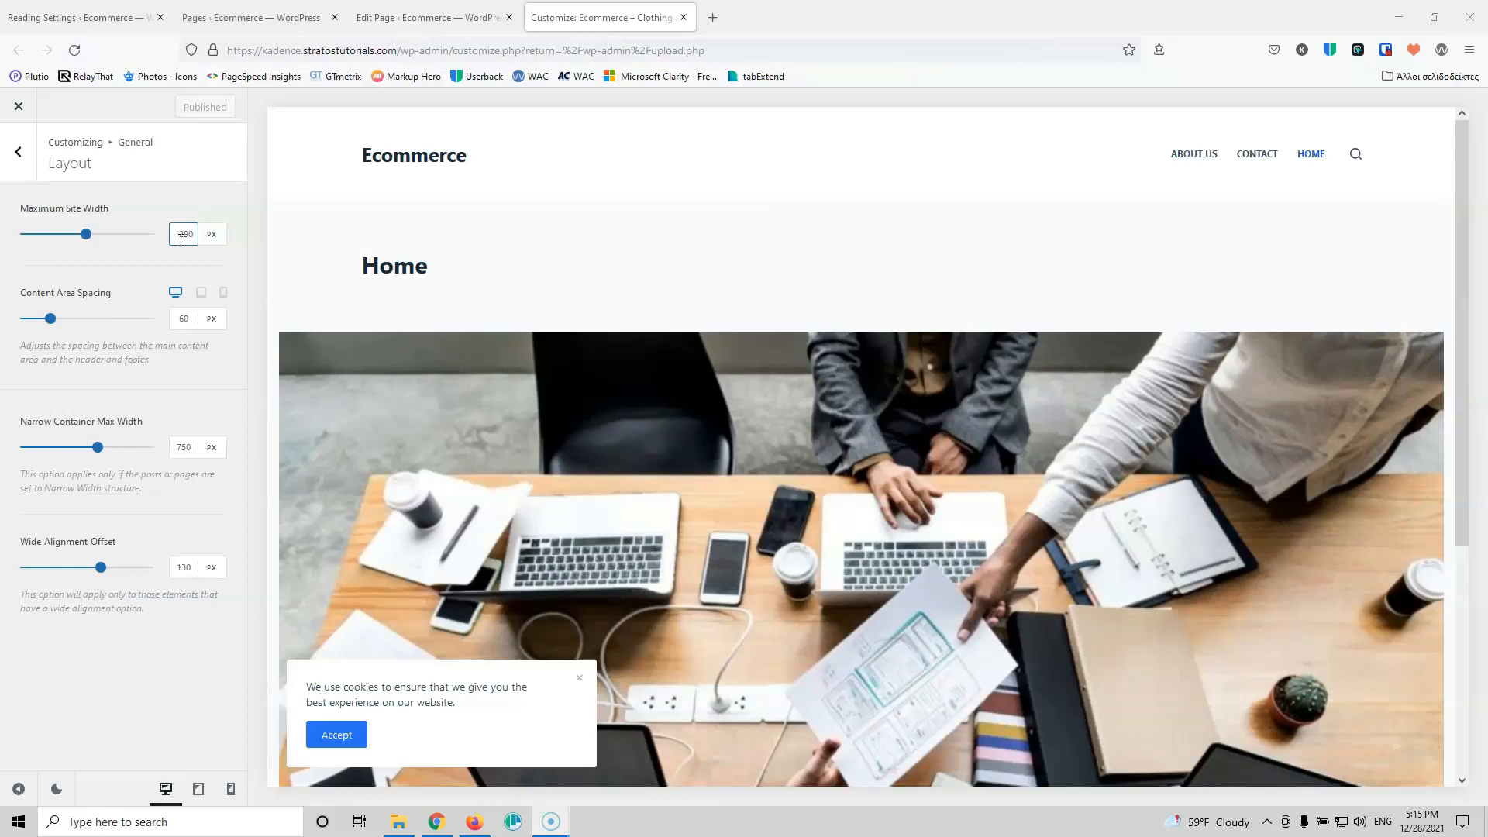
{"action": "left_click", "coordinate": [110, 246]}
Step: Review the Buttons design settings and the Breadcrumbs settings under General
{"action": "left_click", "coordinate": [18, 151]}
{"action": "left_click", "coordinate": [80, 240]}
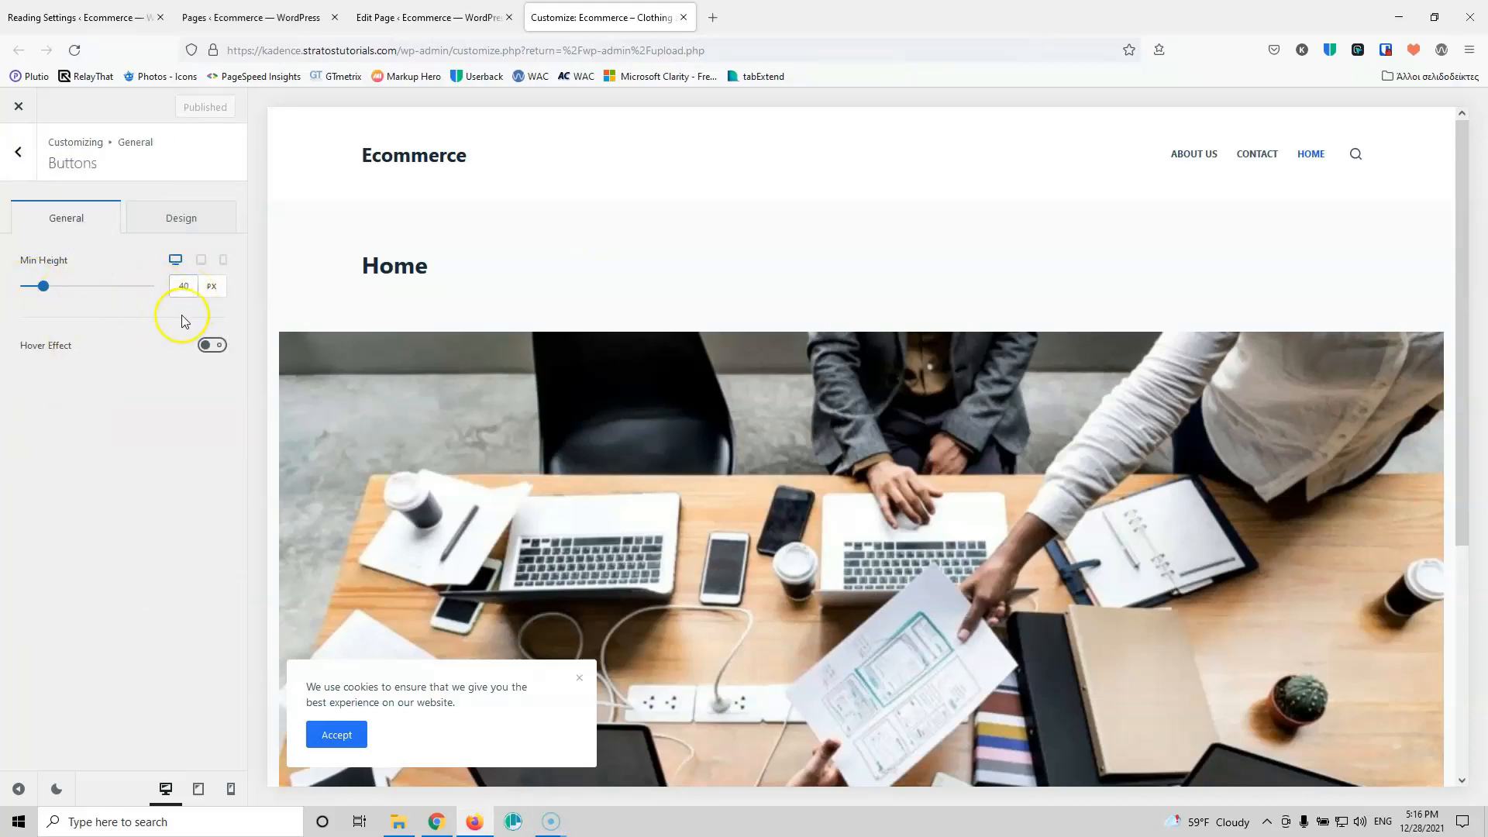
{"action": "left_click", "coordinate": [180, 232]}
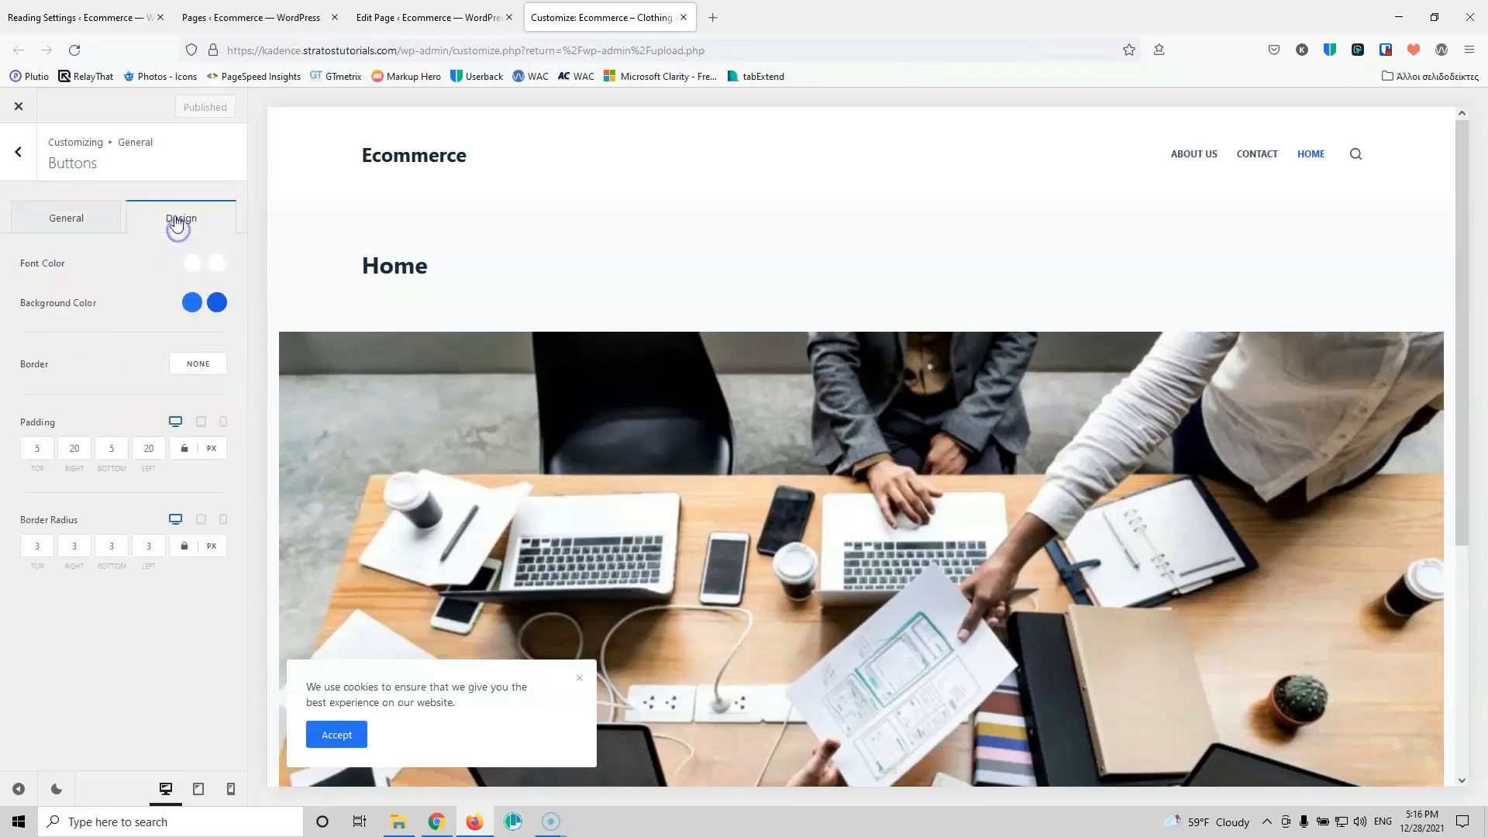
{"action": "left_click", "coordinate": [18, 157]}
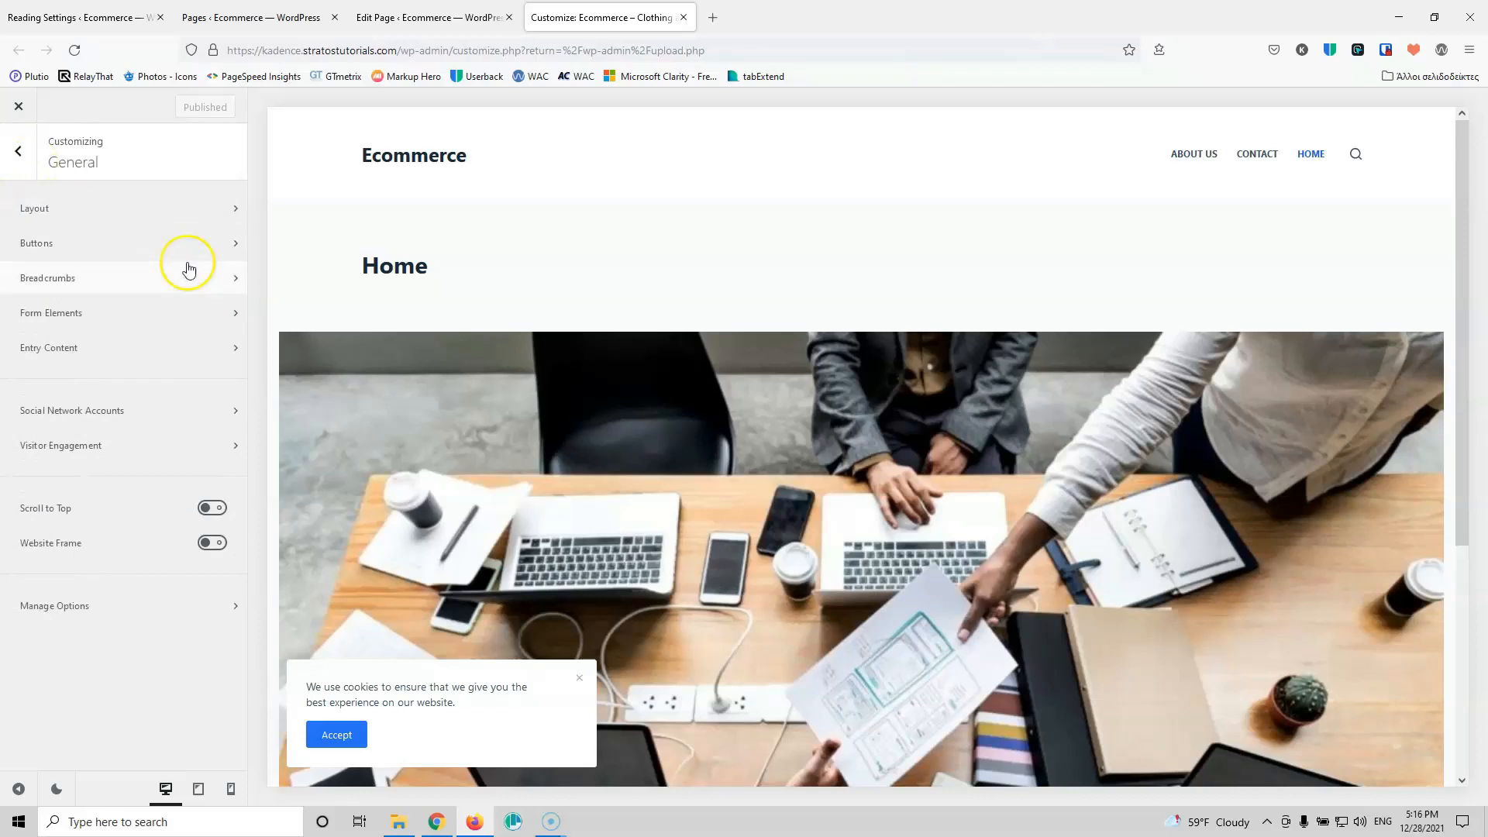
{"action": "left_click", "coordinate": [173, 283]}
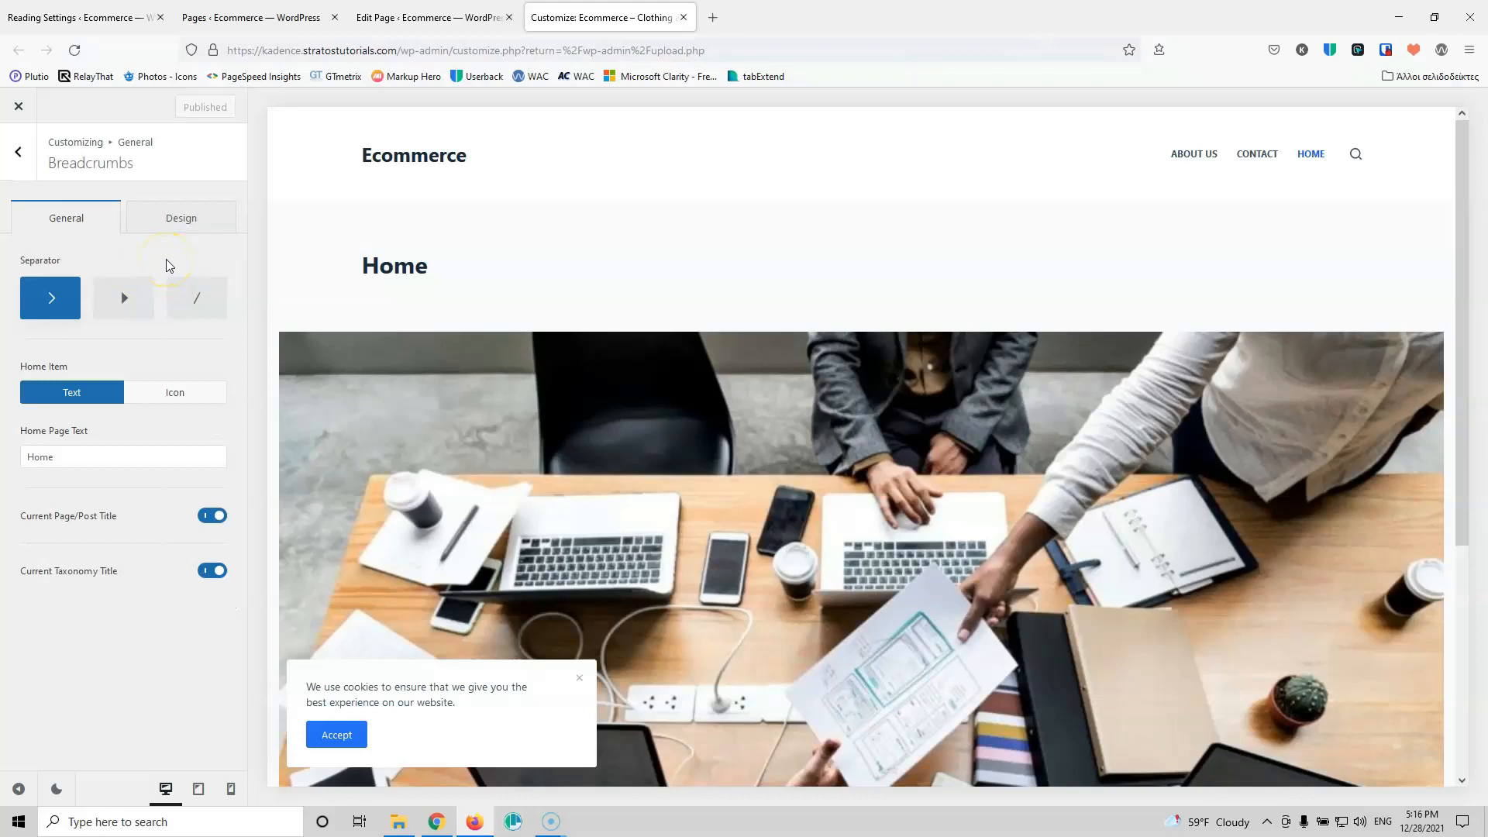
{"action": "left_click", "coordinate": [18, 152]}
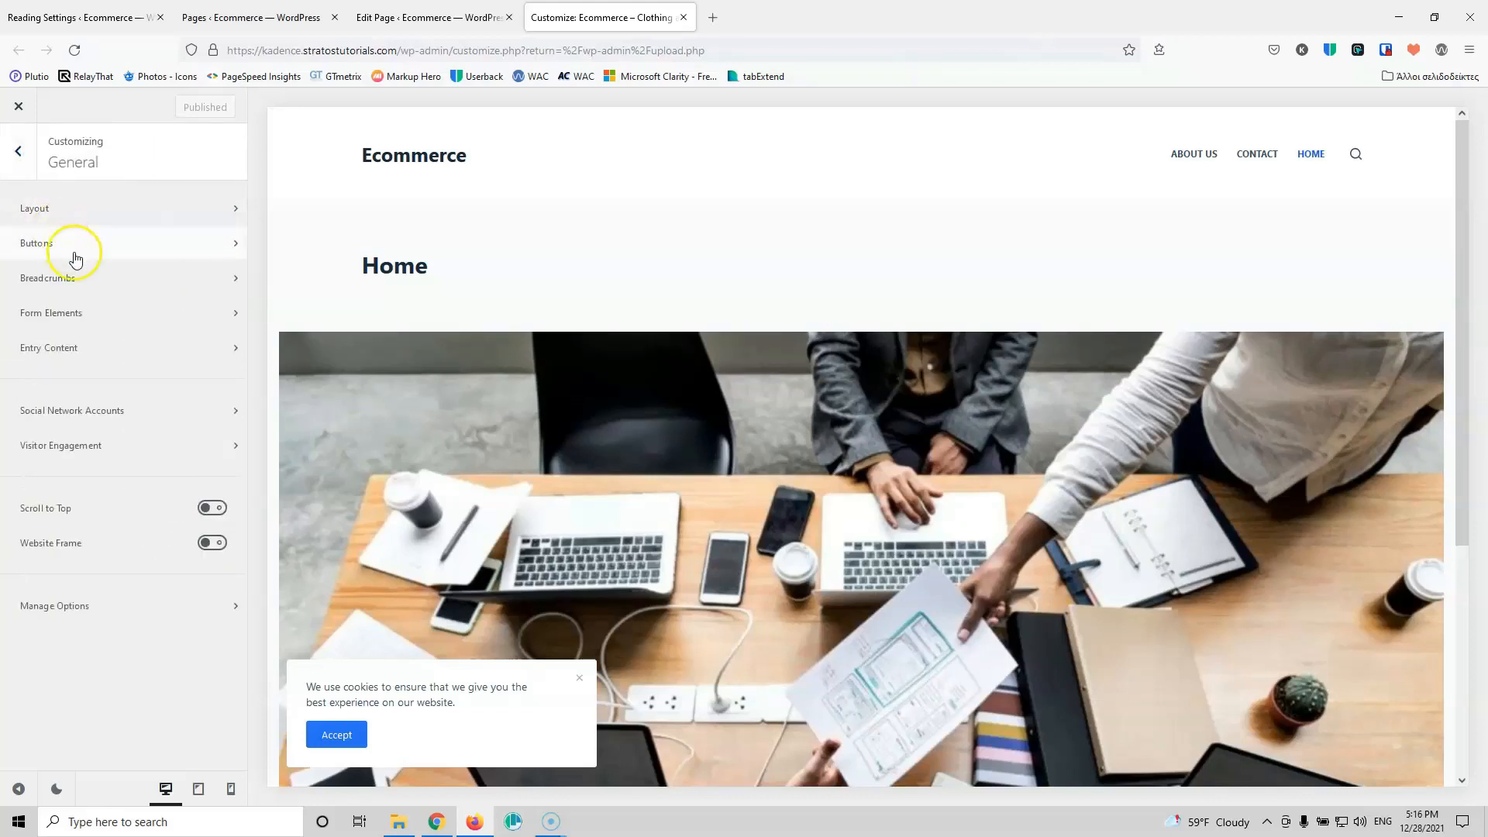
Step: Browse Form Elements, then keep Entry Content spacing at Comfortable
{"action": "left_click", "coordinate": [109, 316]}
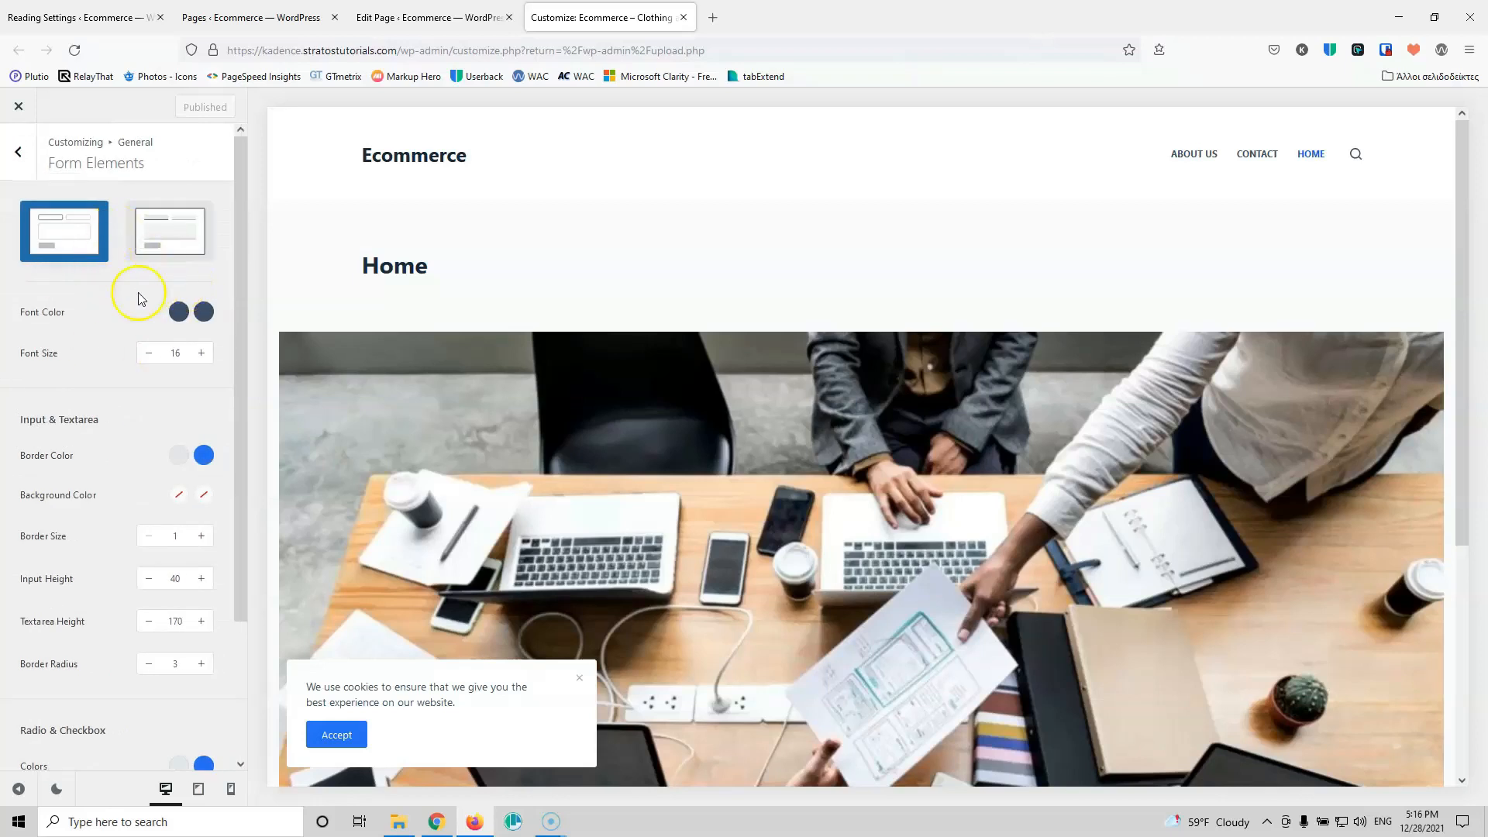
{"action": "scroll", "coordinate": [146, 459], "scroll_direction": "down", "scroll_amount": 2}
{"action": "scroll", "coordinate": [155, 464], "scroll_direction": "up", "scroll_amount": 2}
{"action": "scroll", "coordinate": [153, 461], "scroll_direction": "down", "scroll_amount": 2}
{"action": "scroll", "coordinate": [150, 663], "scroll_direction": "up", "scroll_amount": 2}
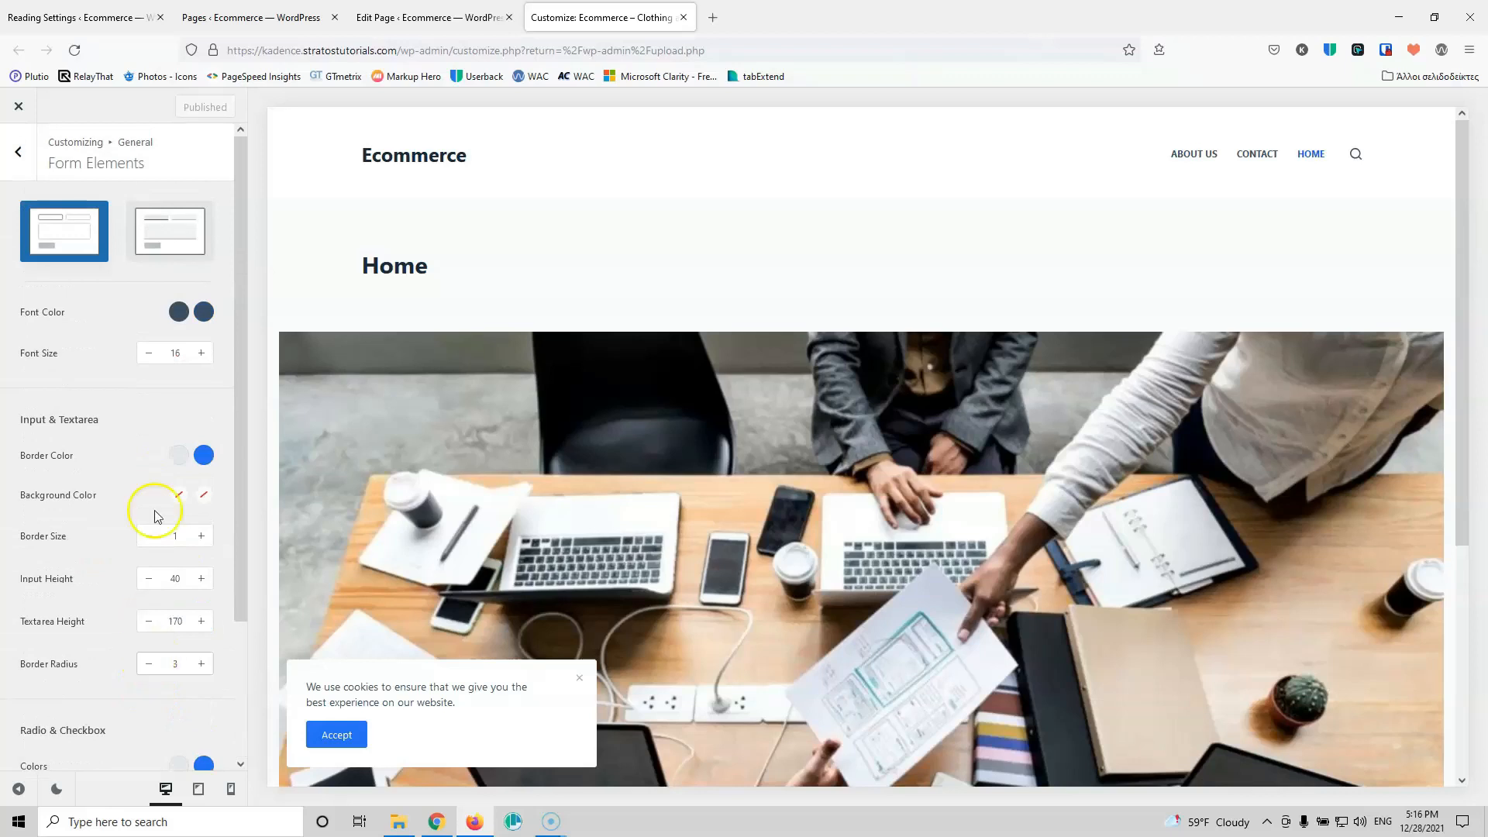
{"action": "left_click", "coordinate": [31, 177]}
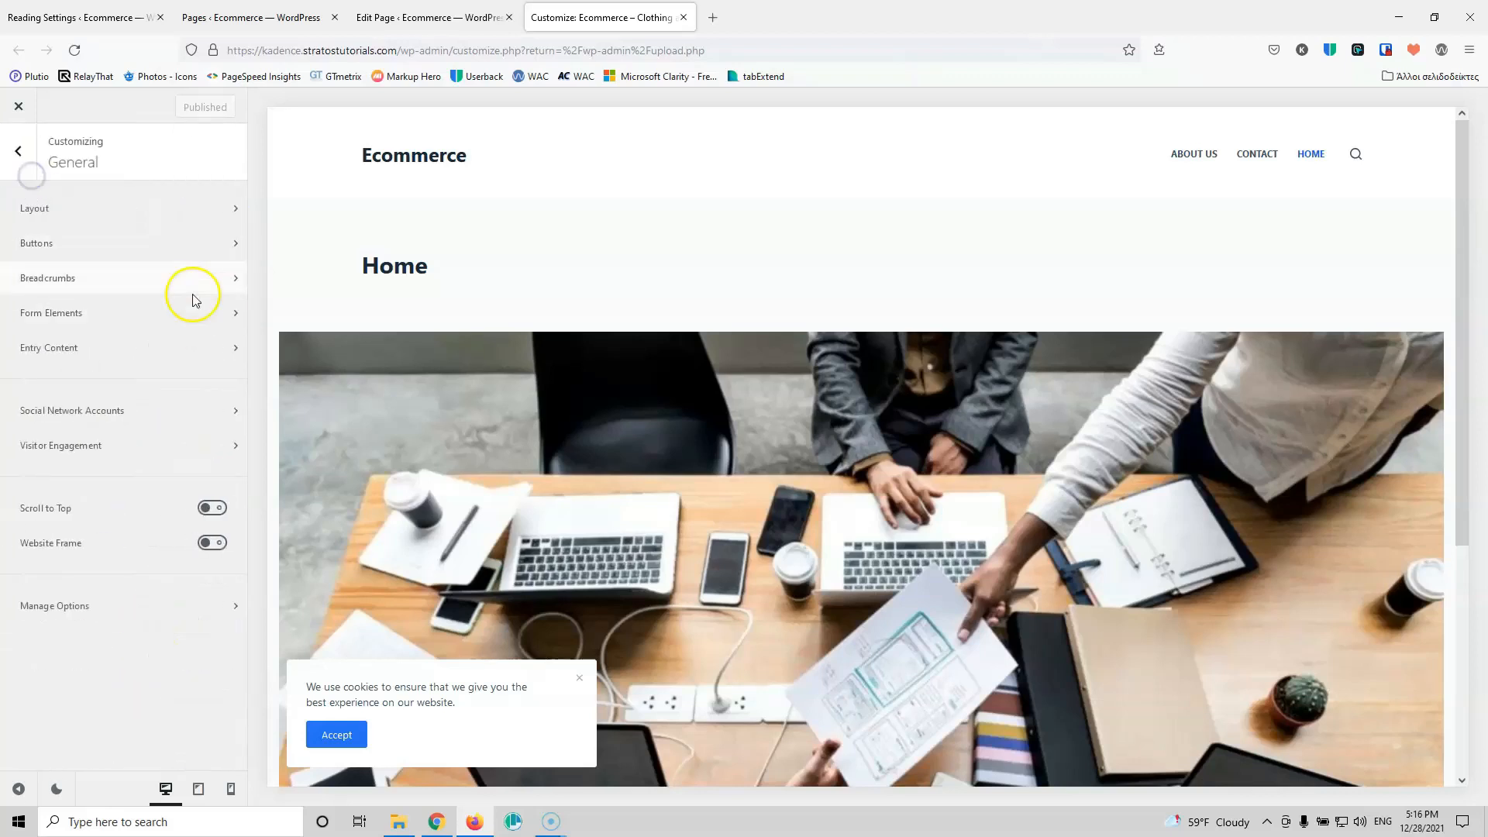
{"action": "left_click", "coordinate": [121, 353]}
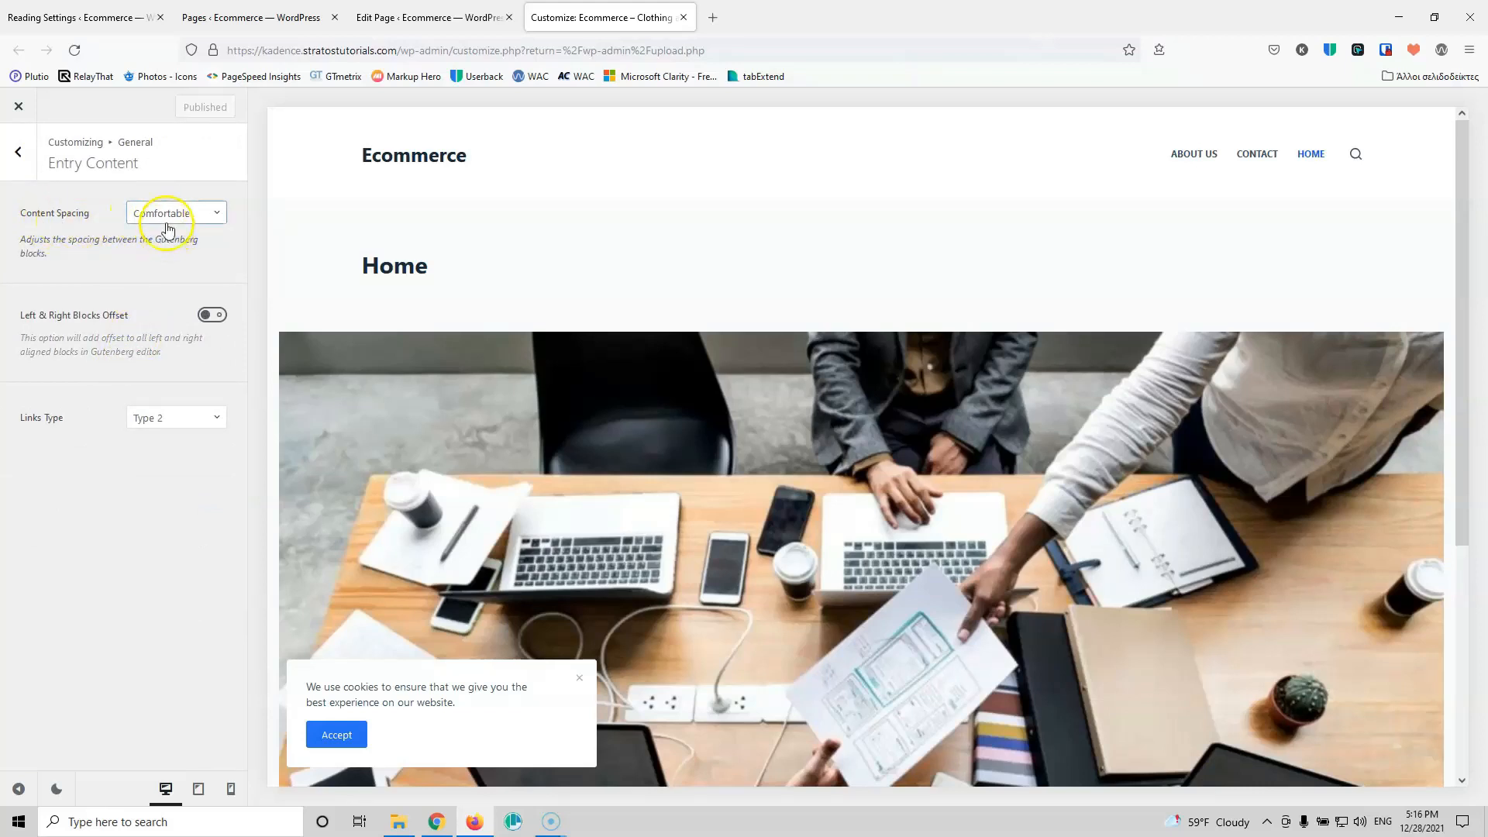
{"action": "left_click", "coordinate": [166, 229]}
{"action": "left_click", "coordinate": [70, 245]}
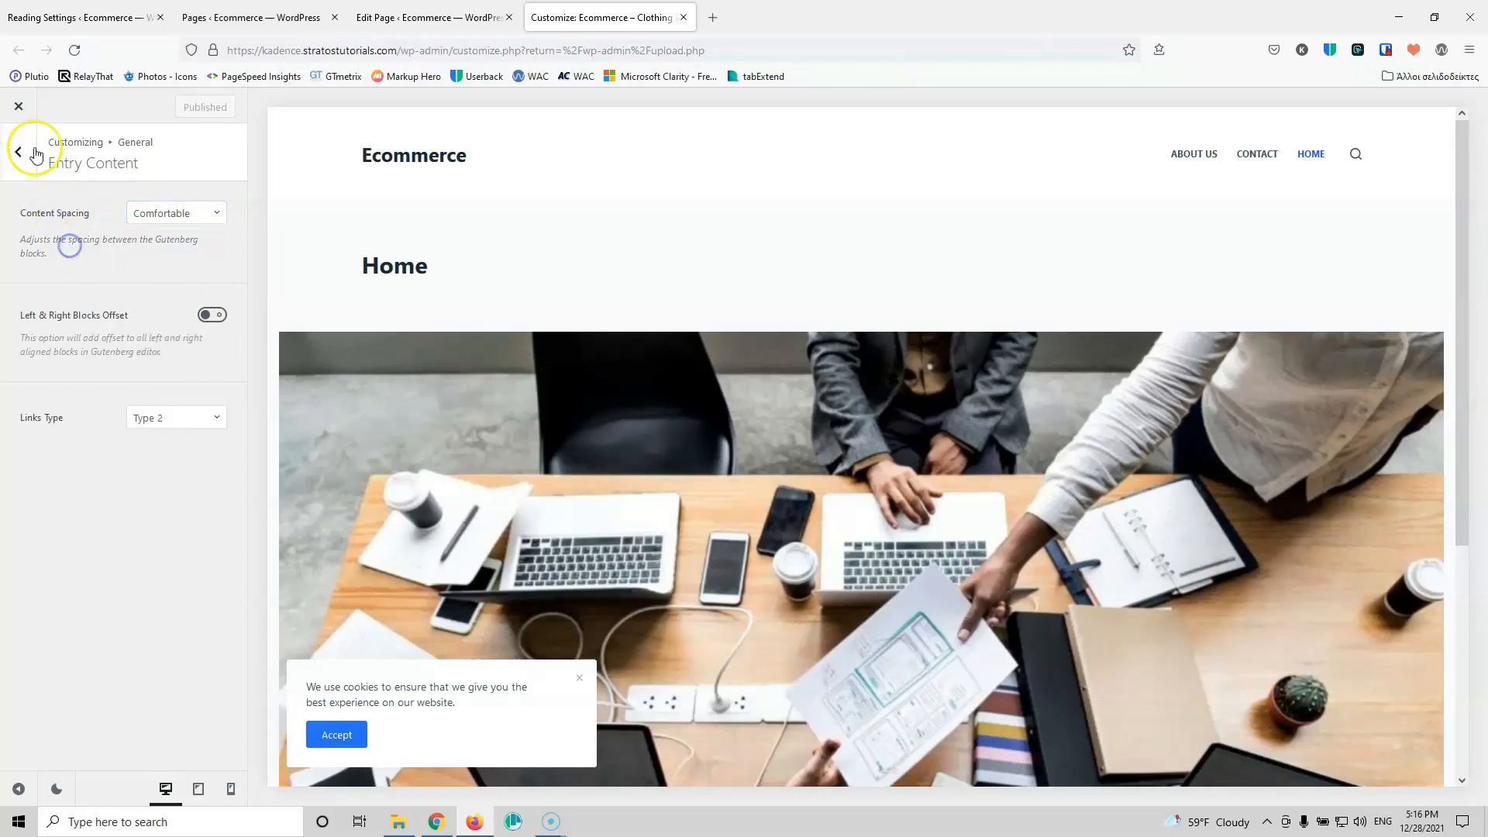
{"action": "left_click", "coordinate": [36, 154]}
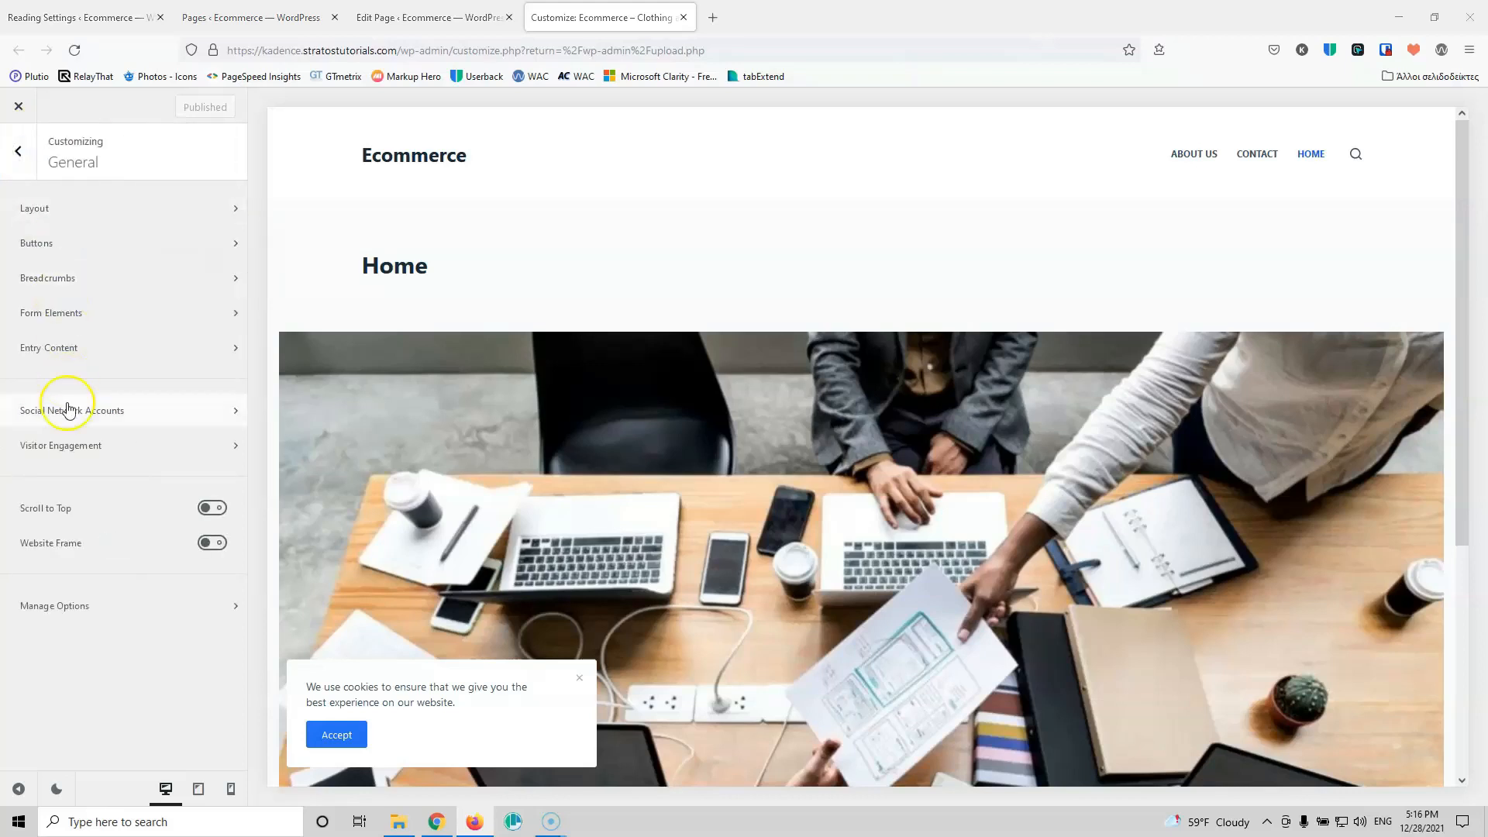
{"action": "left_click", "coordinate": [111, 416]}
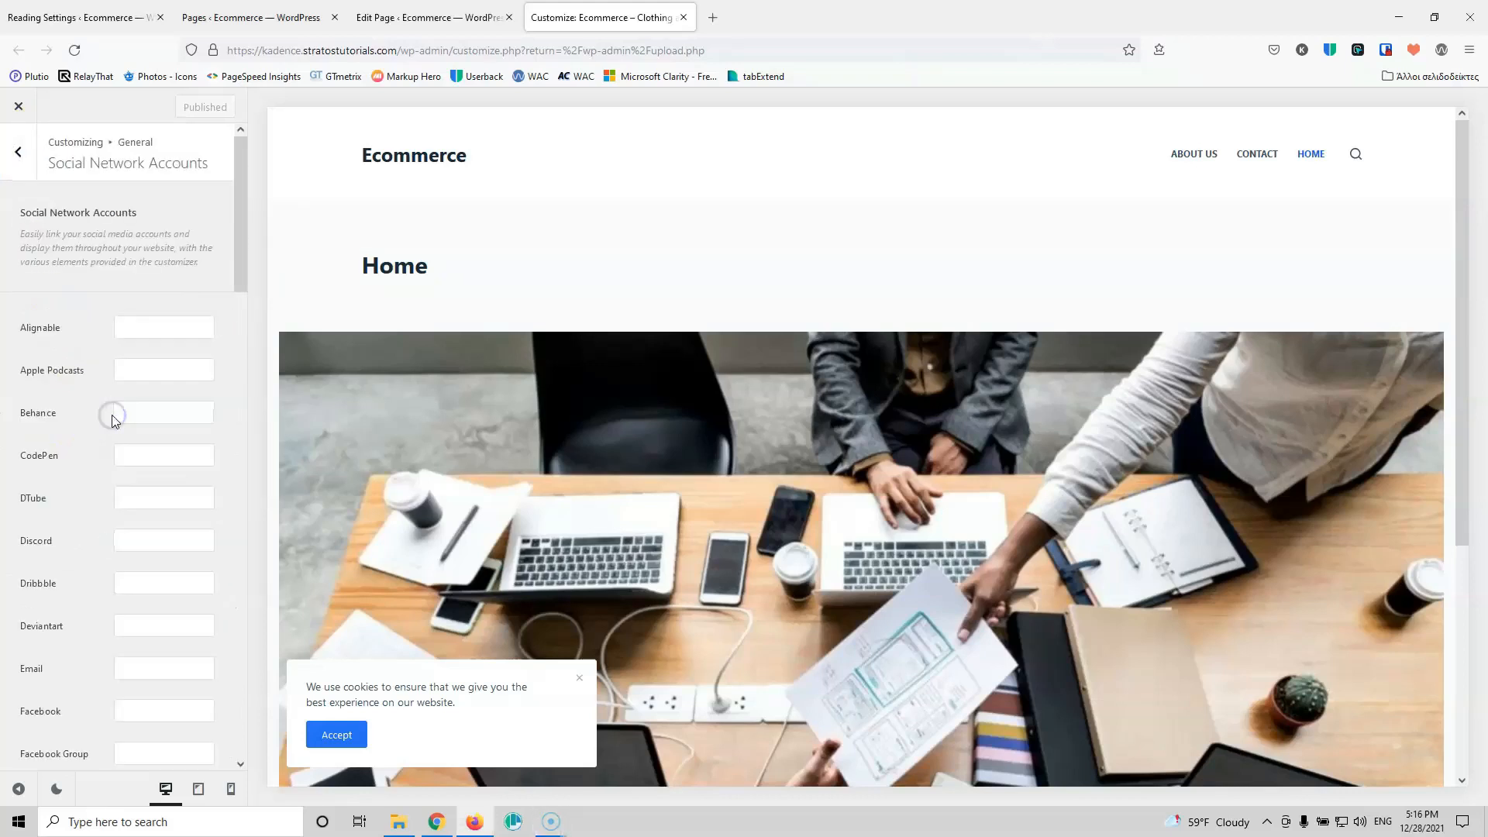
{"action": "scroll", "coordinate": [90, 541], "scroll_direction": "down", "scroll_amount": 2}
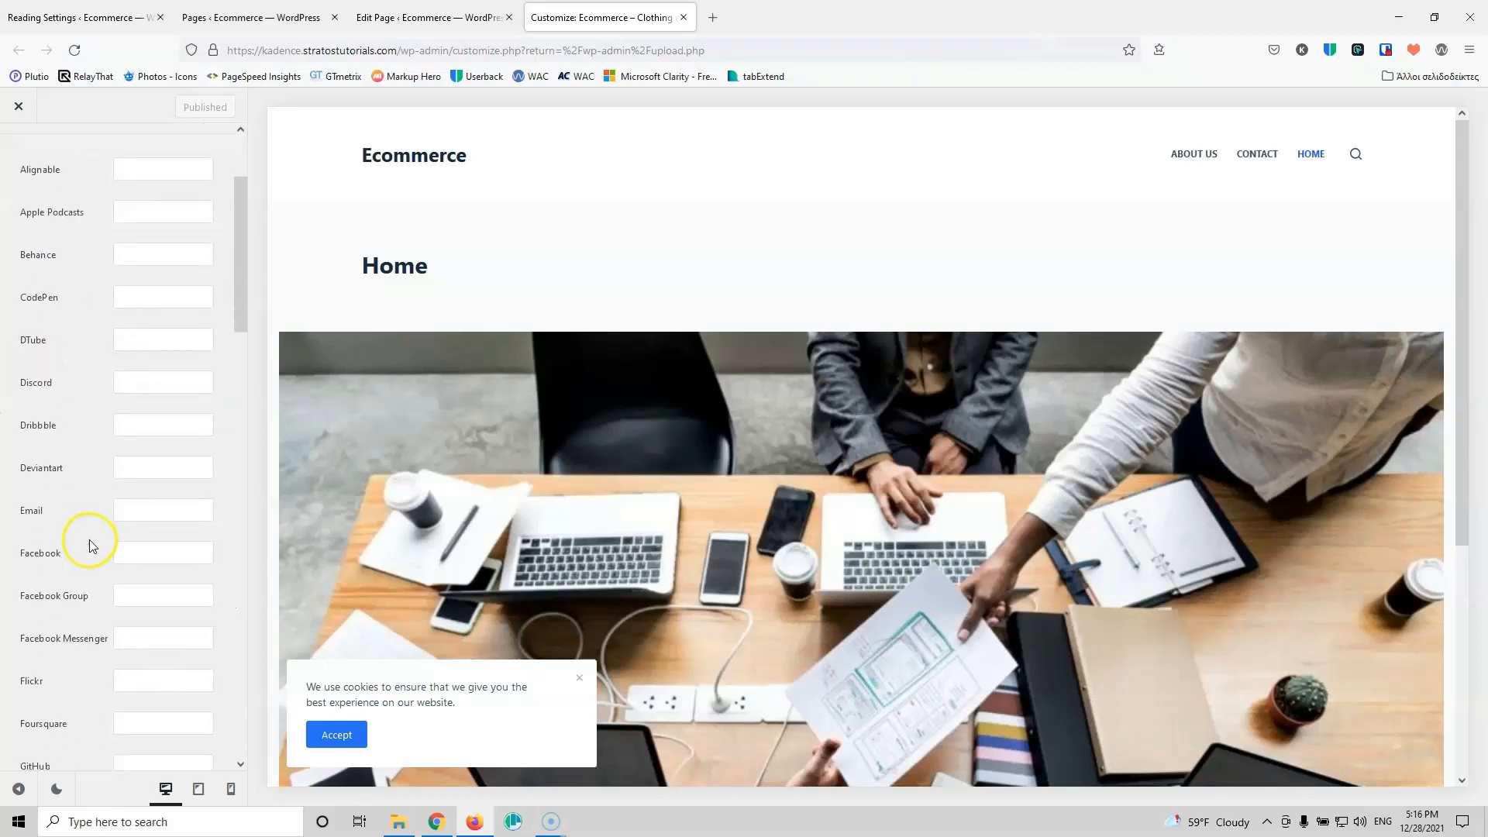
{"action": "left_click", "coordinate": [149, 552]}
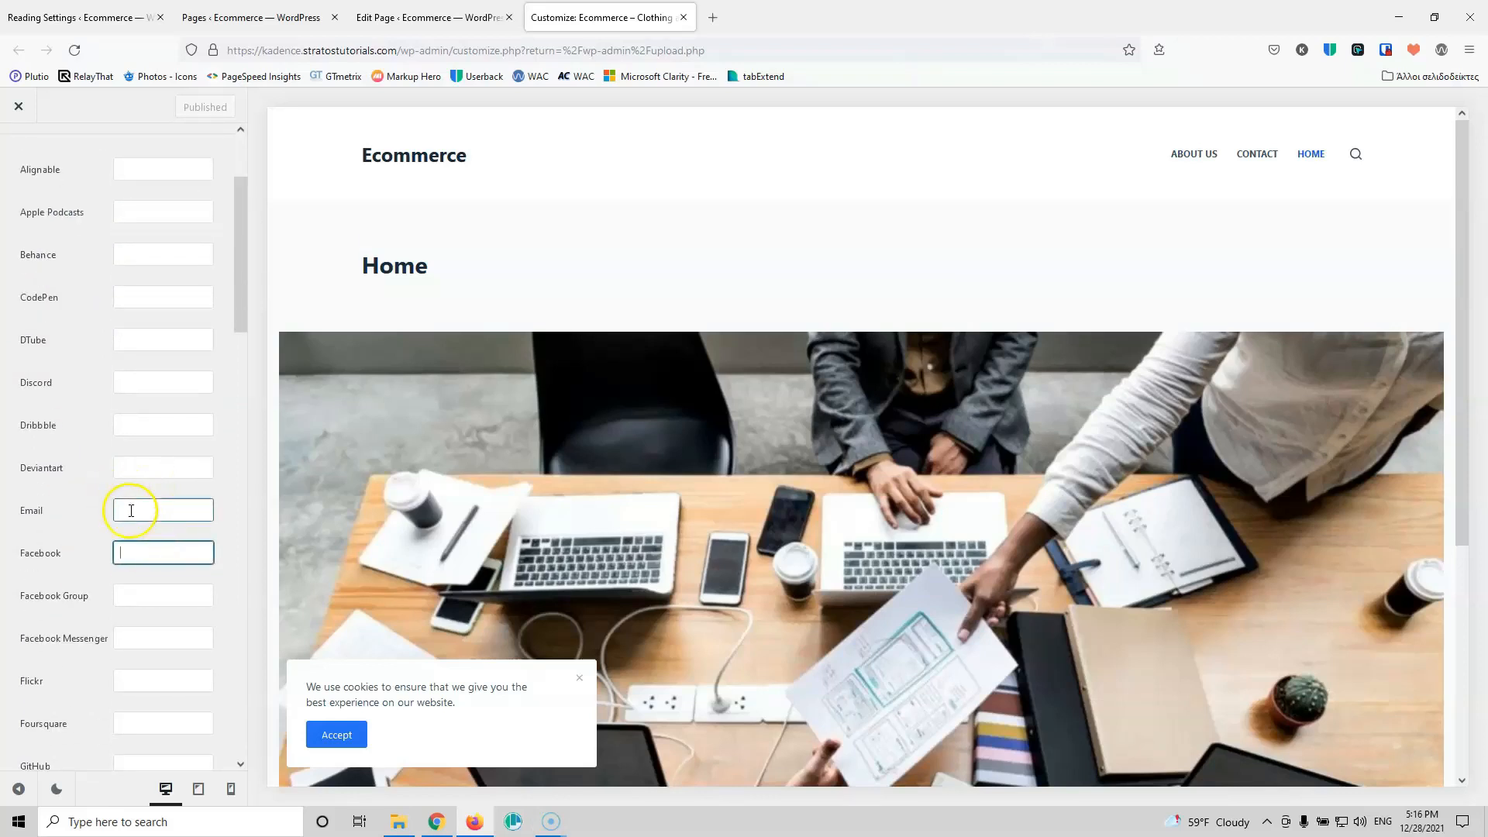
{"action": "scroll", "coordinate": [93, 607], "scroll_direction": "down", "scroll_amount": 2}
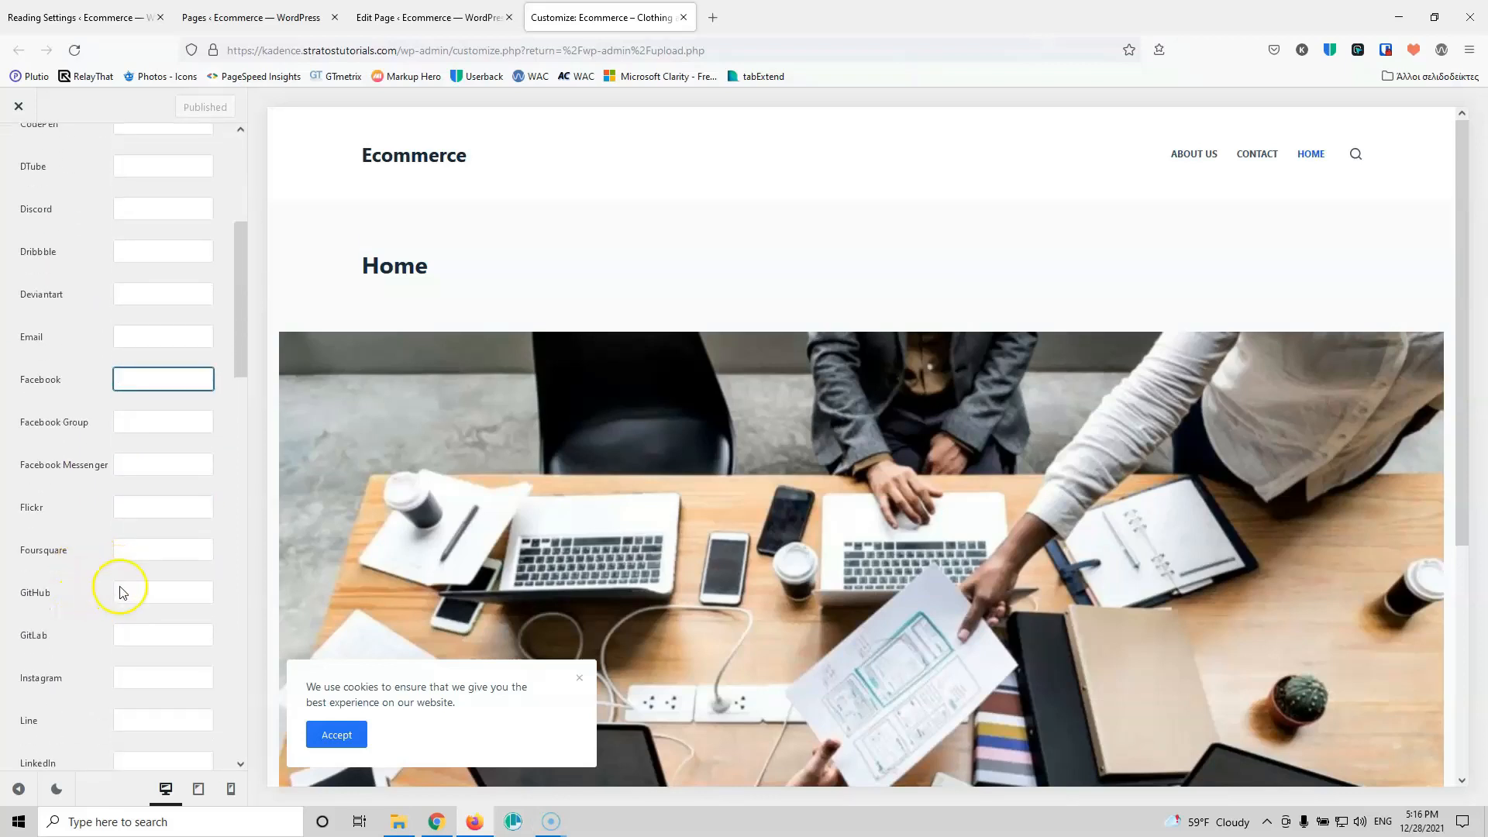
{"action": "scroll", "coordinate": [120, 592], "scroll_direction": "down", "scroll_amount": 2}
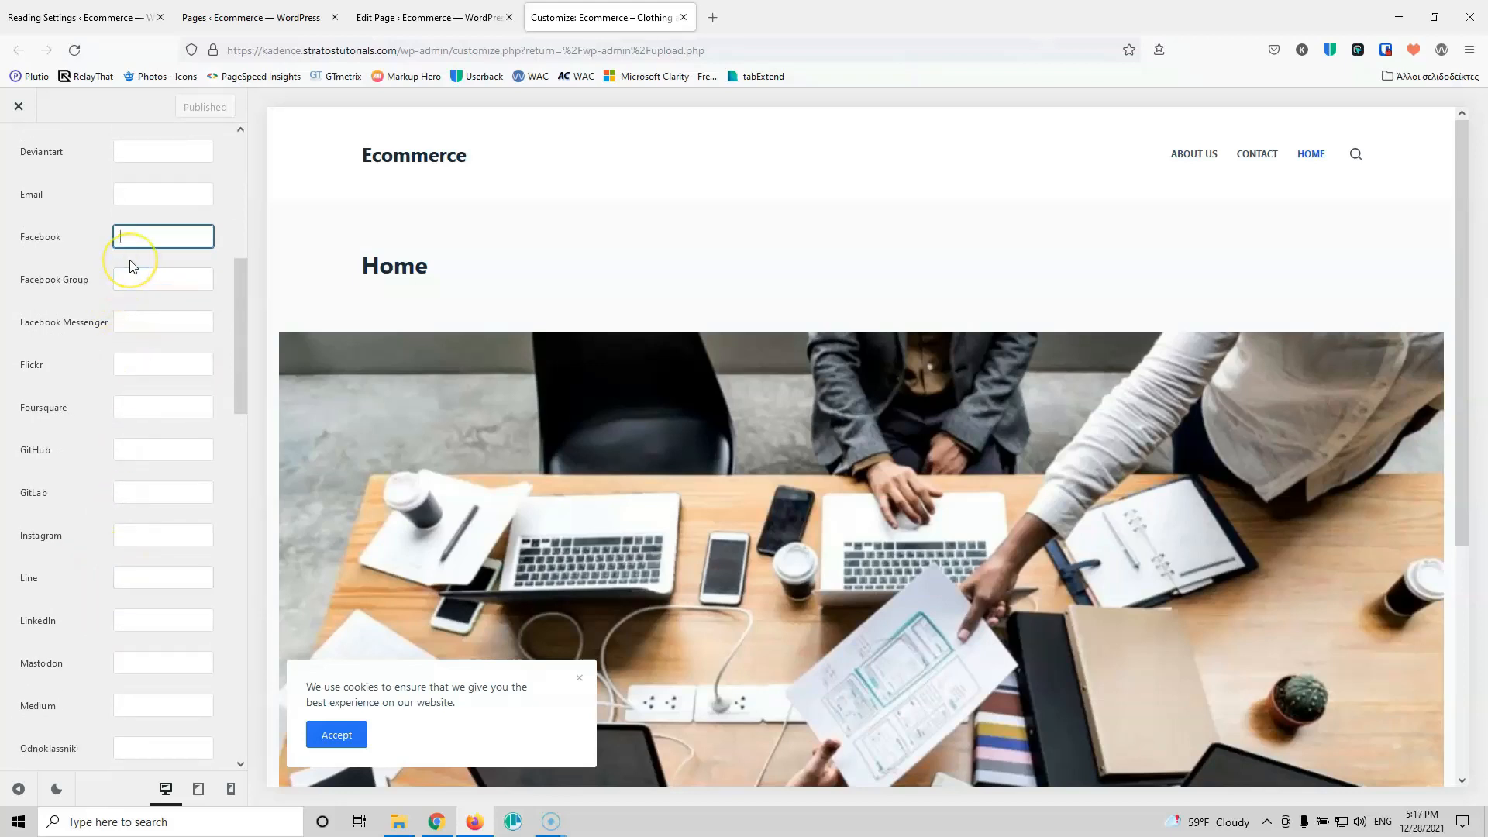
{"action": "type", "text": "facebook.com"}
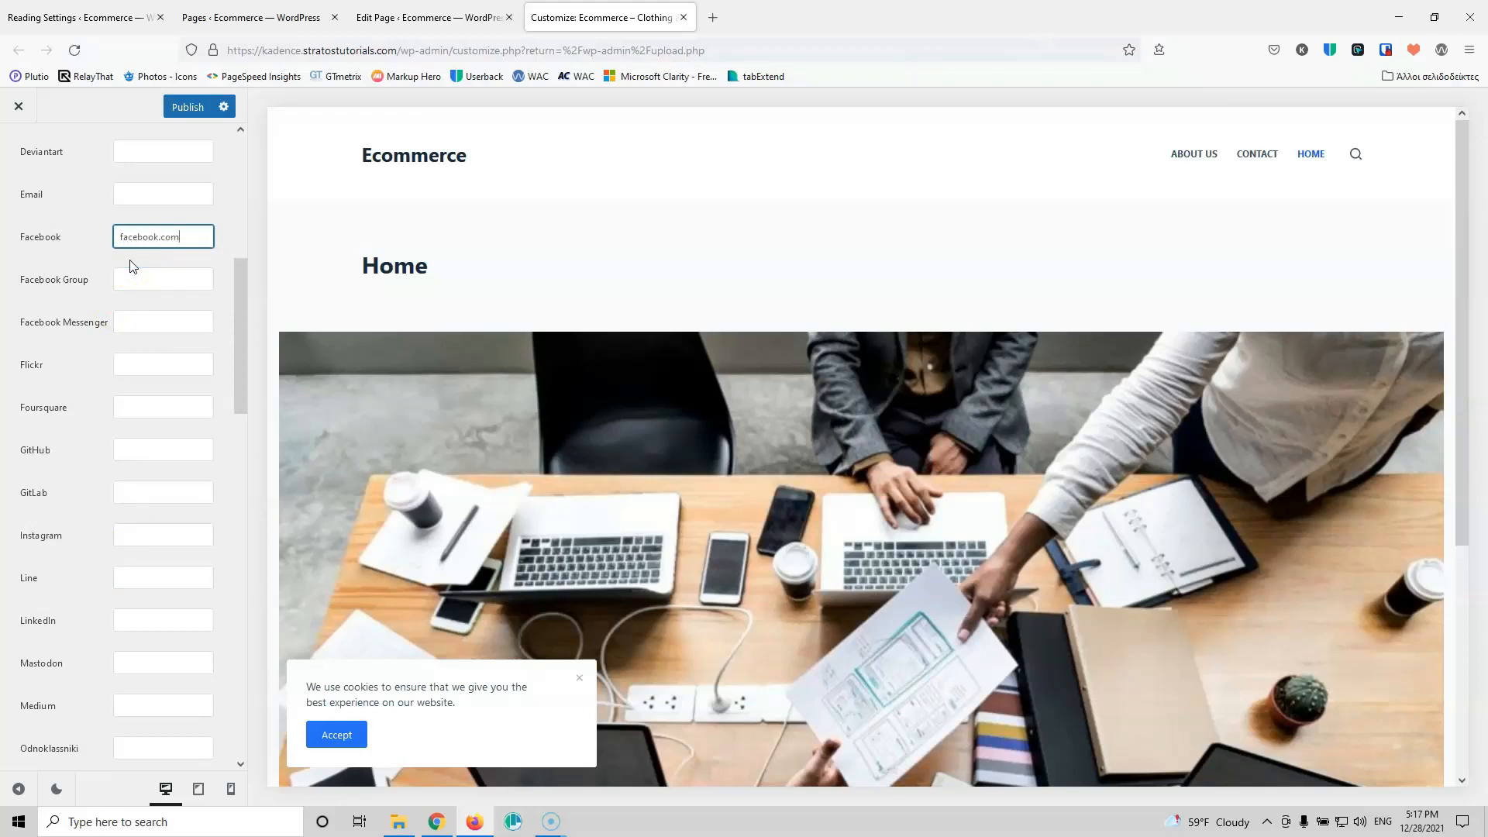
{"action": "left_click", "coordinate": [116, 238]}
{"action": "type", "text": "https://"}
Step: Fill in the LinkedIn and Instagram profile links
{"action": "left_click", "coordinate": [137, 622]}
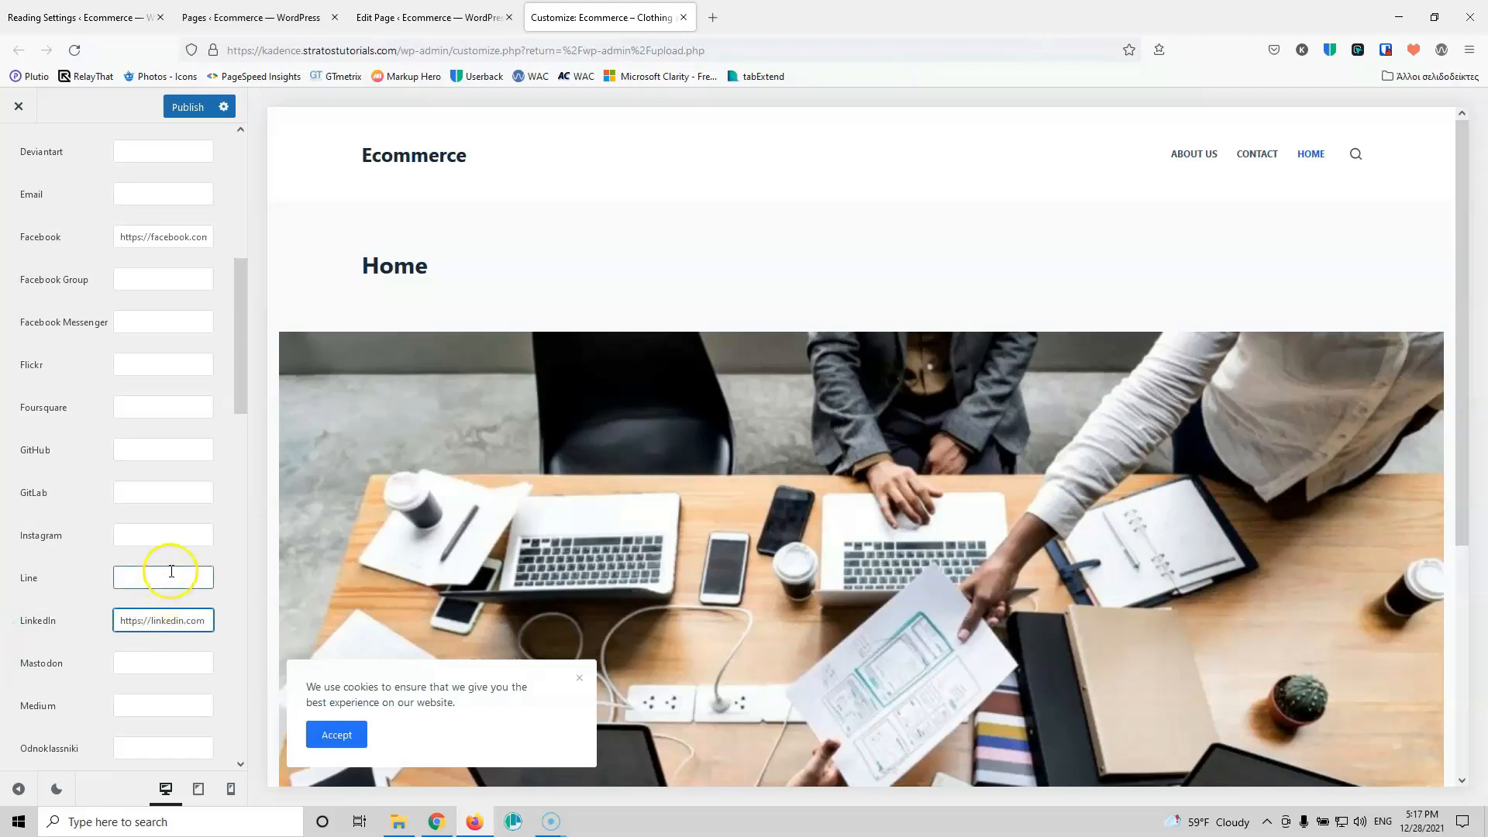
{"action": "left_click", "coordinate": [151, 532]}
{"action": "type", "text": "h"}
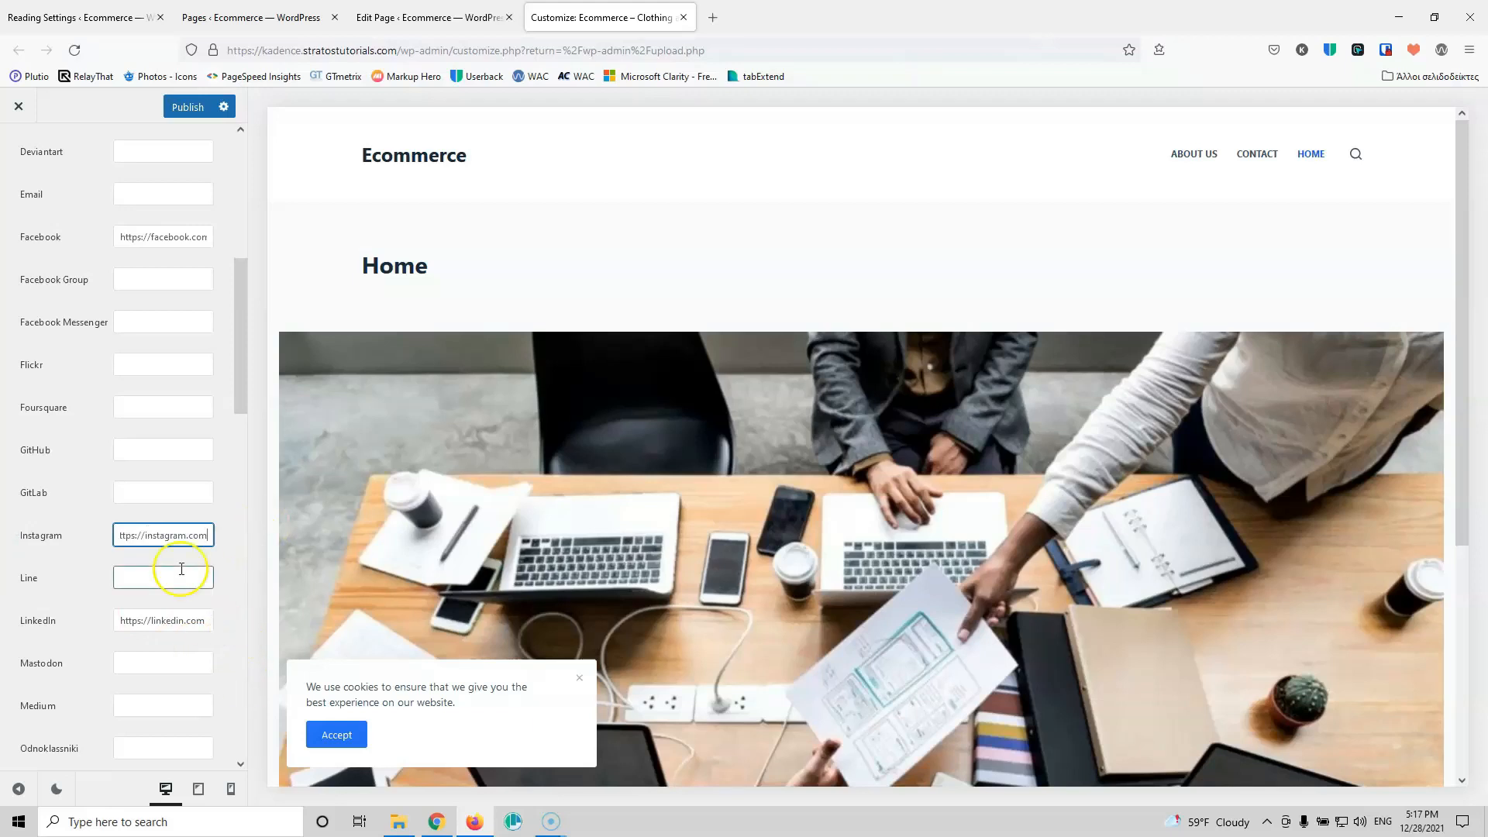
{"action": "scroll", "coordinate": [190, 571], "scroll_direction": "up", "scroll_amount": 5}
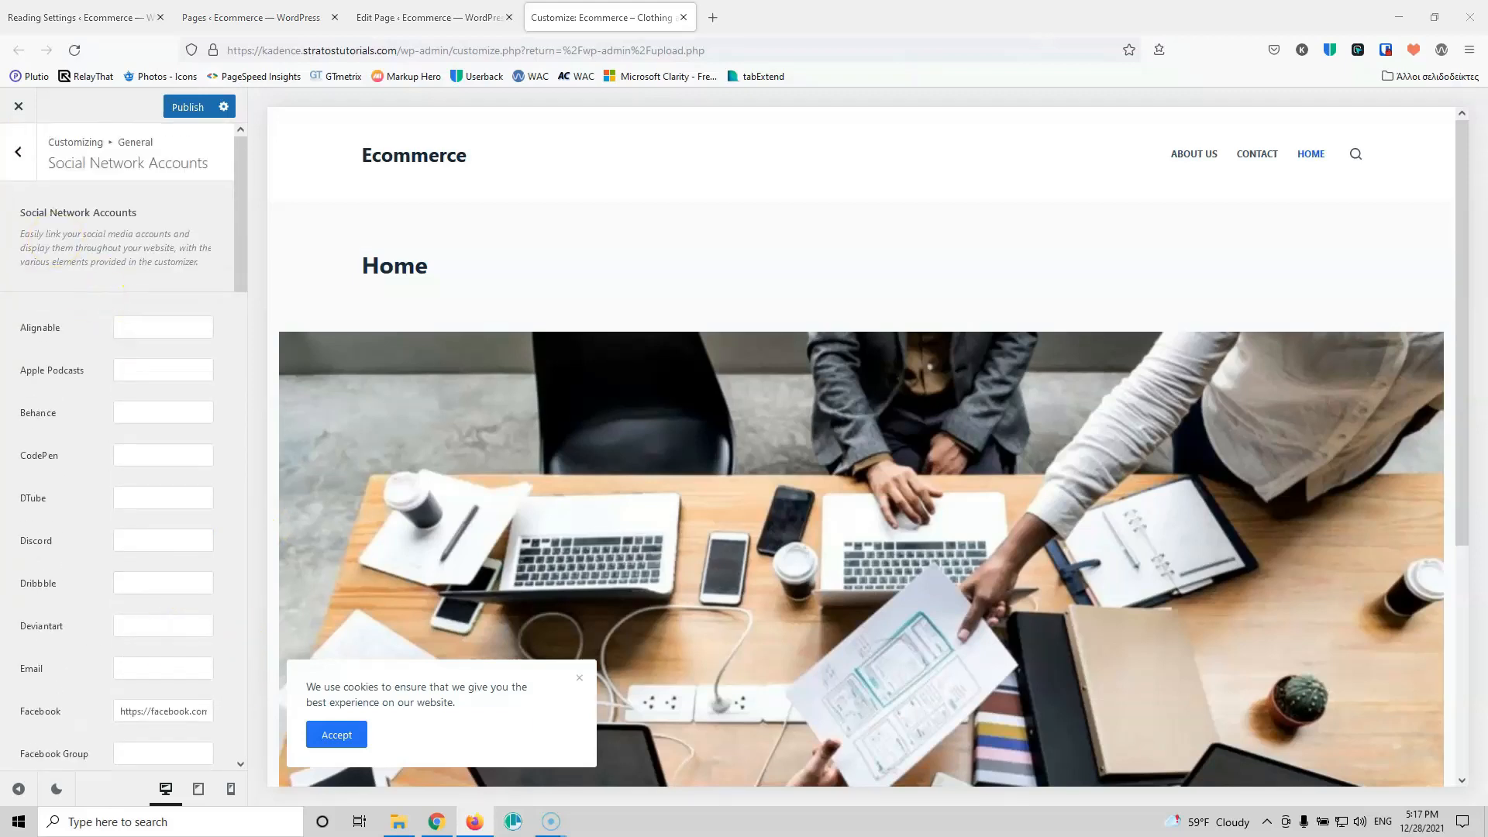
Step: Check the Google Analytics v4 and v3 fields in Visitor Engagement
{"action": "left_click", "coordinate": [21, 152]}
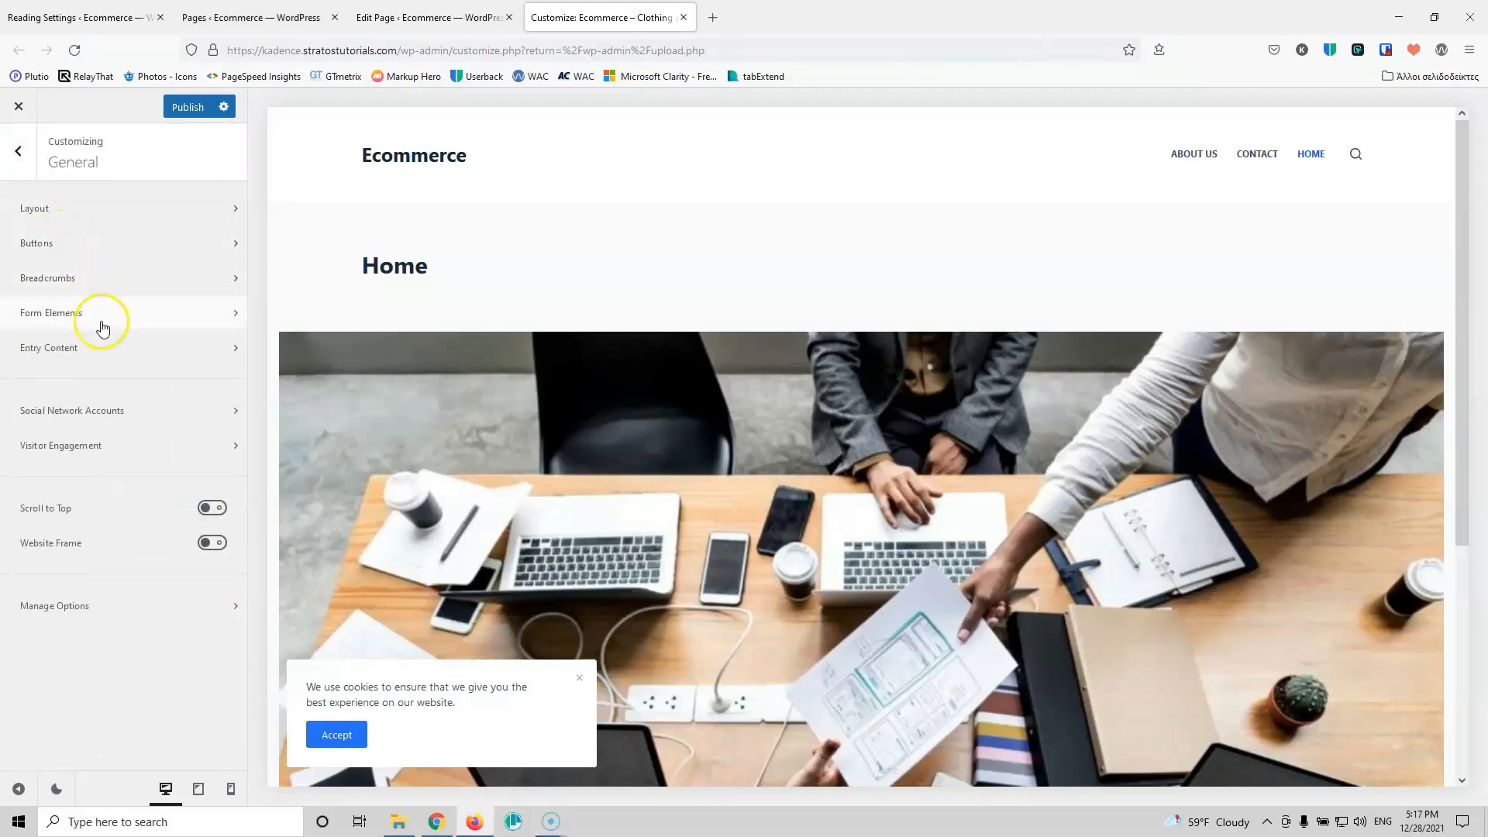
{"action": "left_click", "coordinate": [65, 456]}
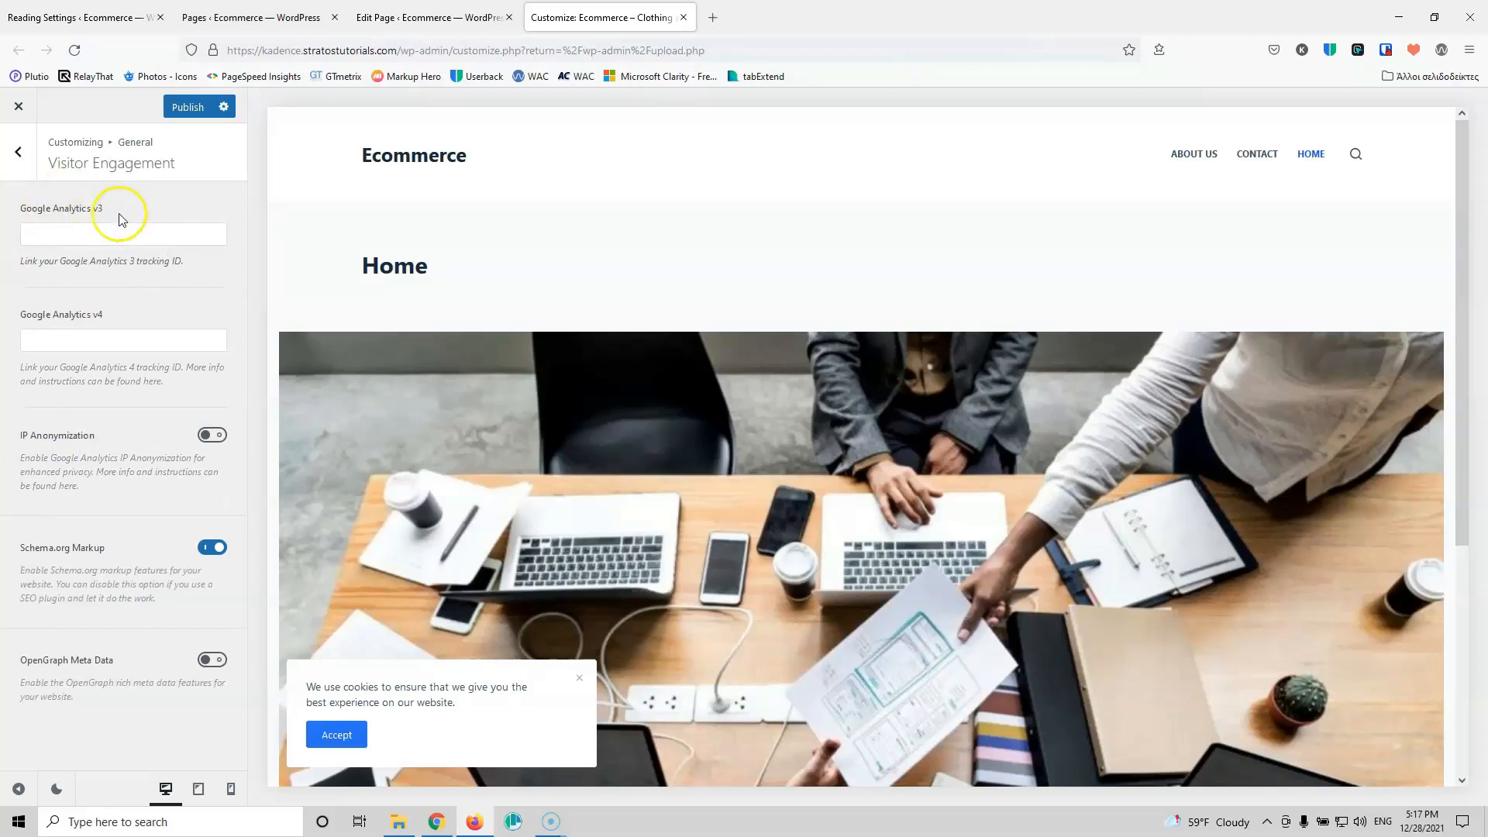
{"action": "left_click", "coordinate": [109, 338]}
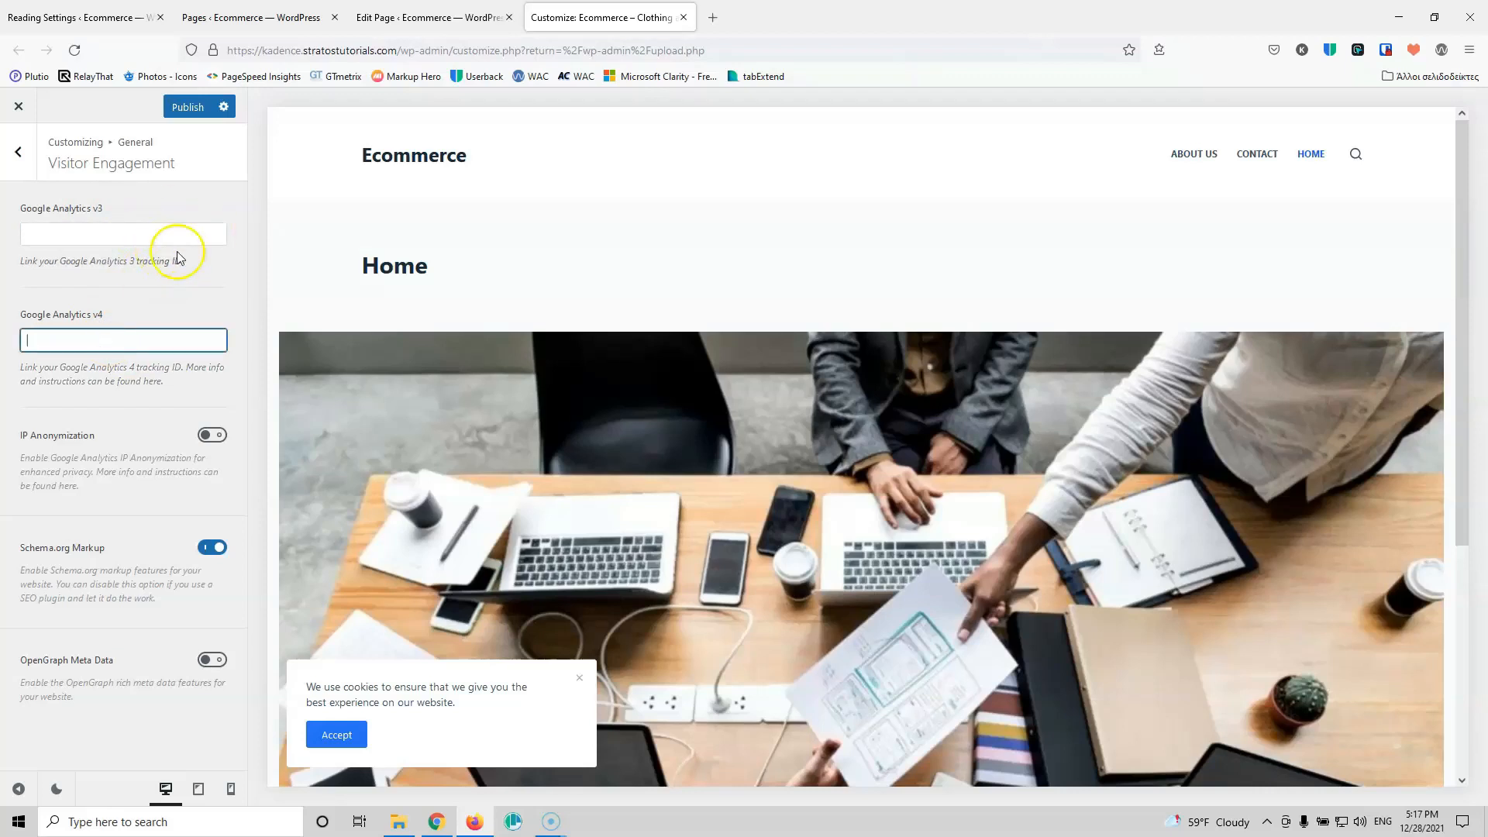
{"action": "left_click", "coordinate": [155, 237]}
{"action": "left_click", "coordinate": [142, 341]}
{"action": "left_click", "coordinate": [110, 233]}
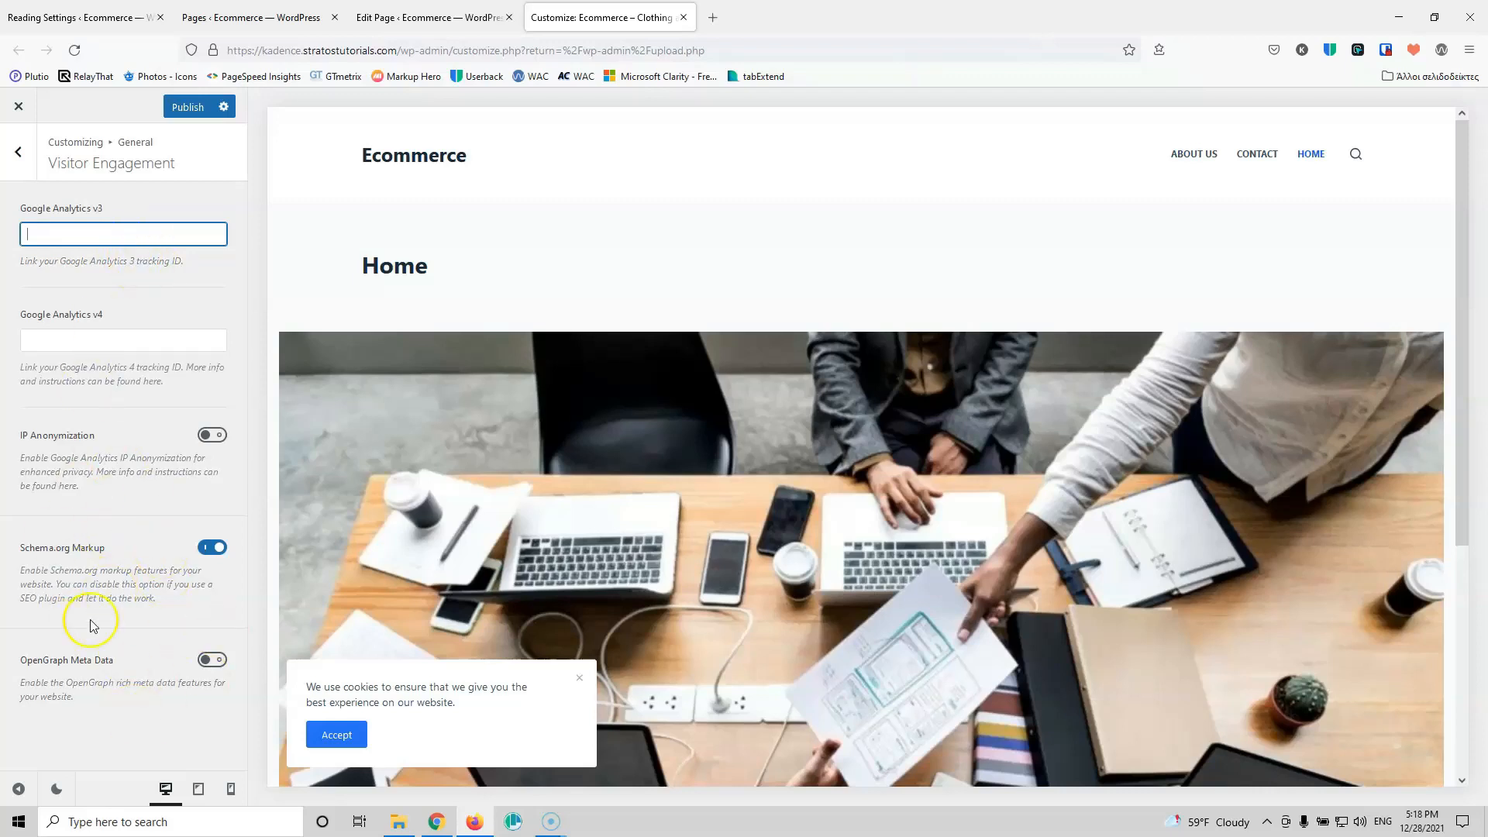
{"action": "left_click", "coordinate": [17, 151]}
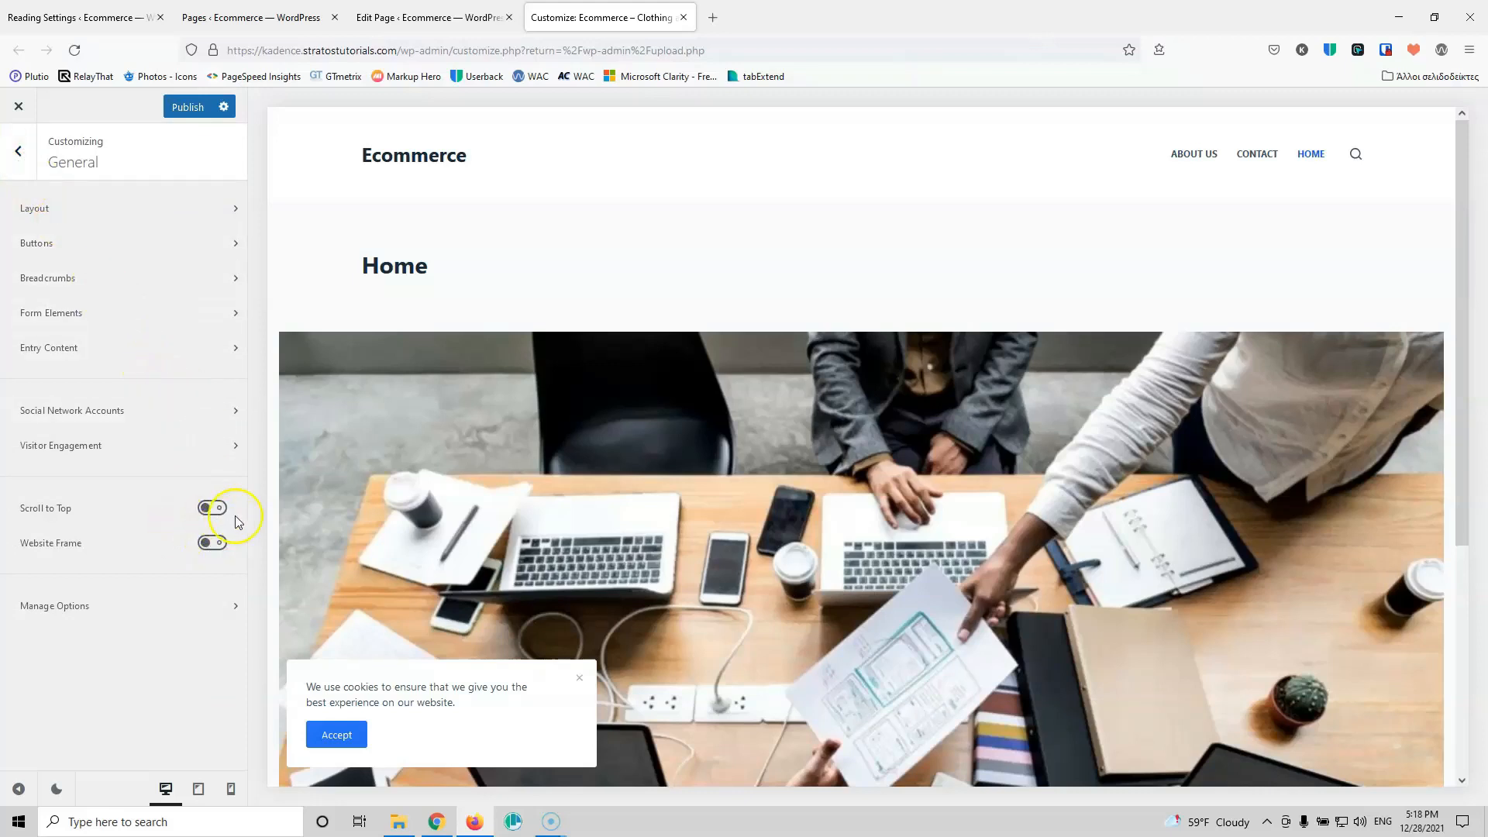
Step: Look over the export, import and reset options, then open the Header builder
{"action": "scroll", "coordinate": [1346, 735], "scroll_direction": "down", "scroll_amount": 4}
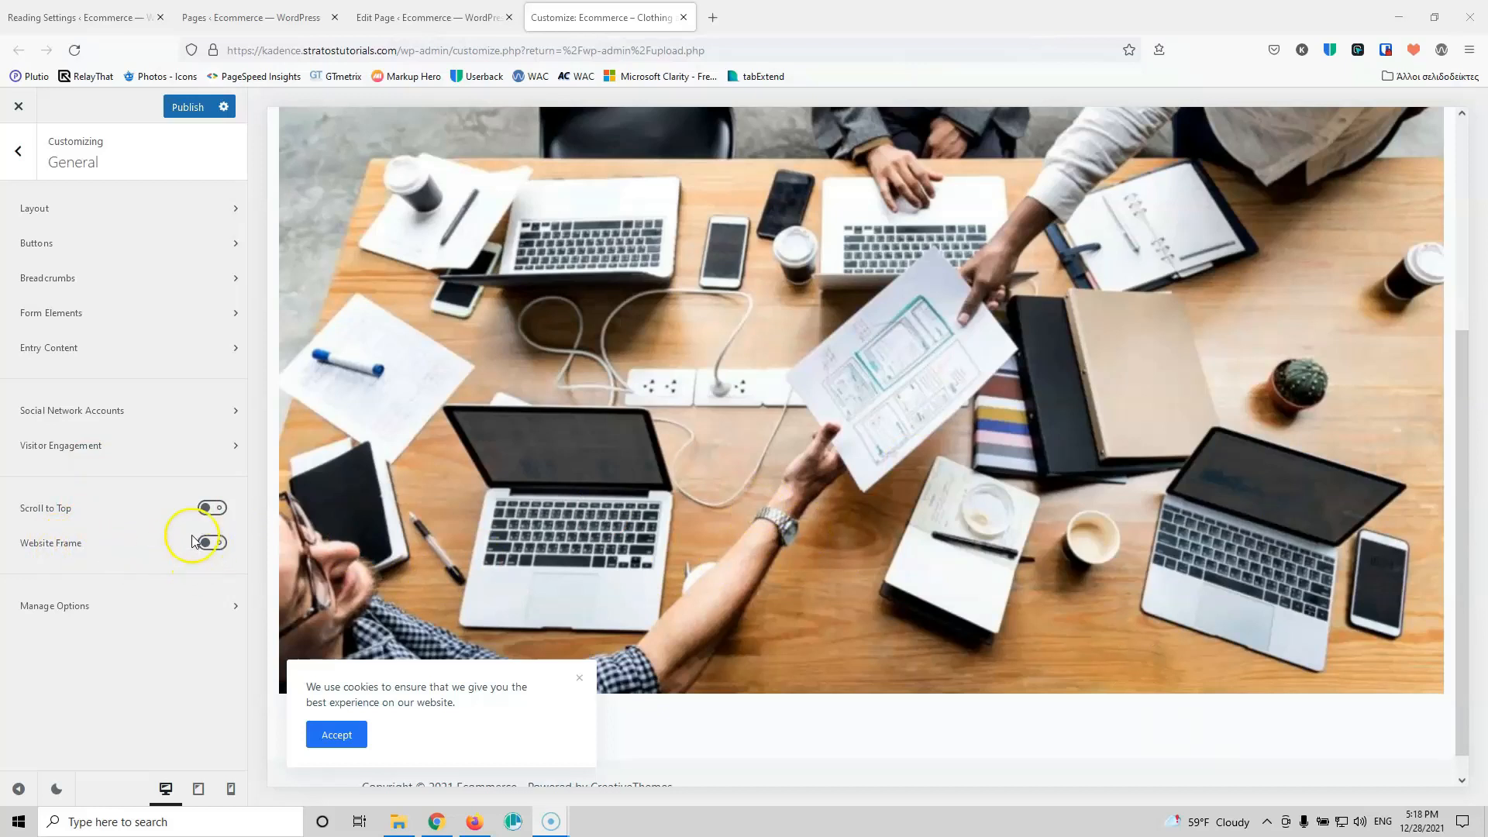
{"action": "left_click", "coordinate": [145, 605]}
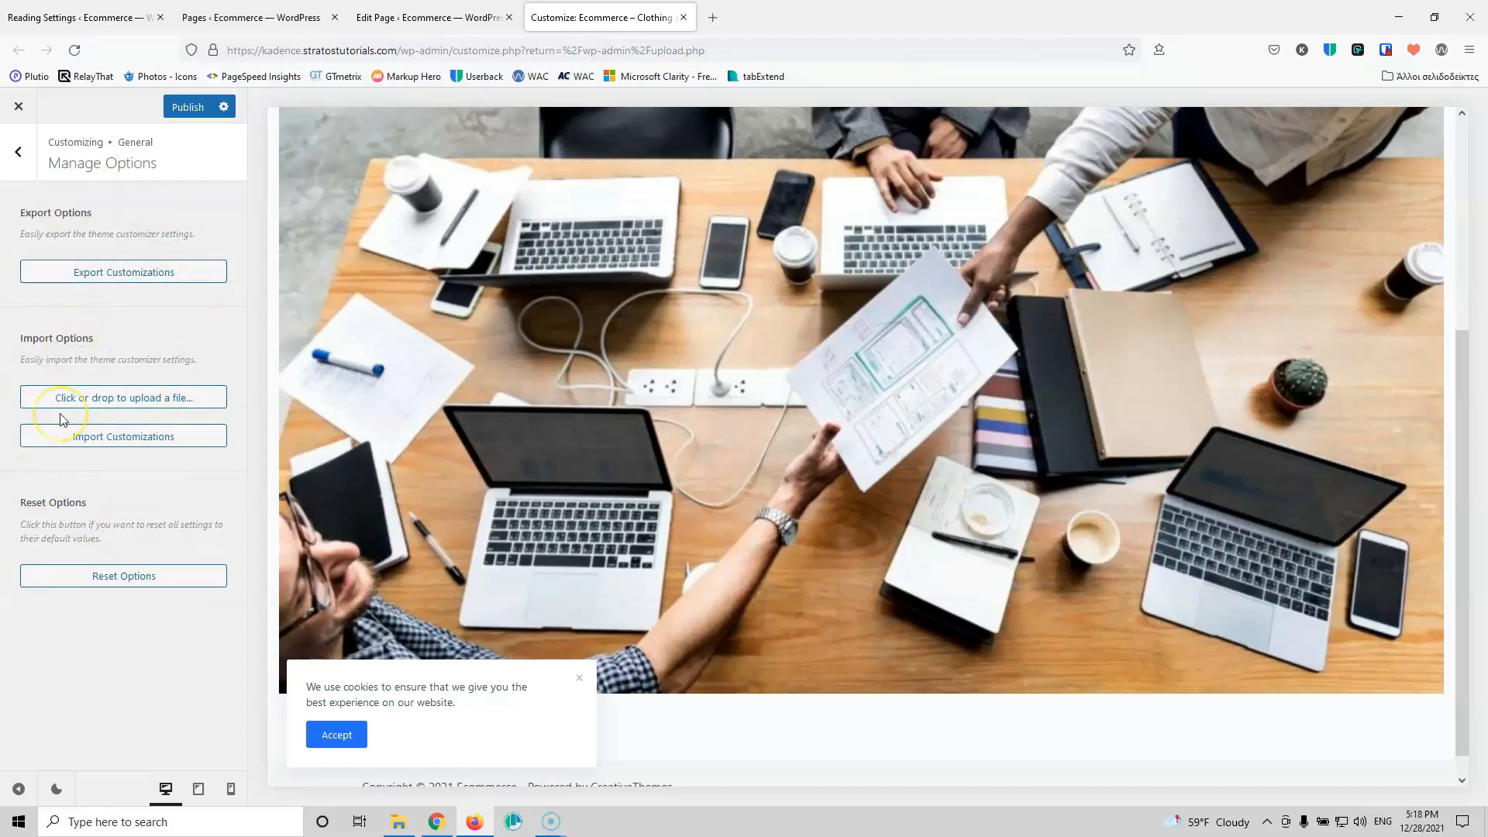
{"action": "left_click", "coordinate": [23, 155]}
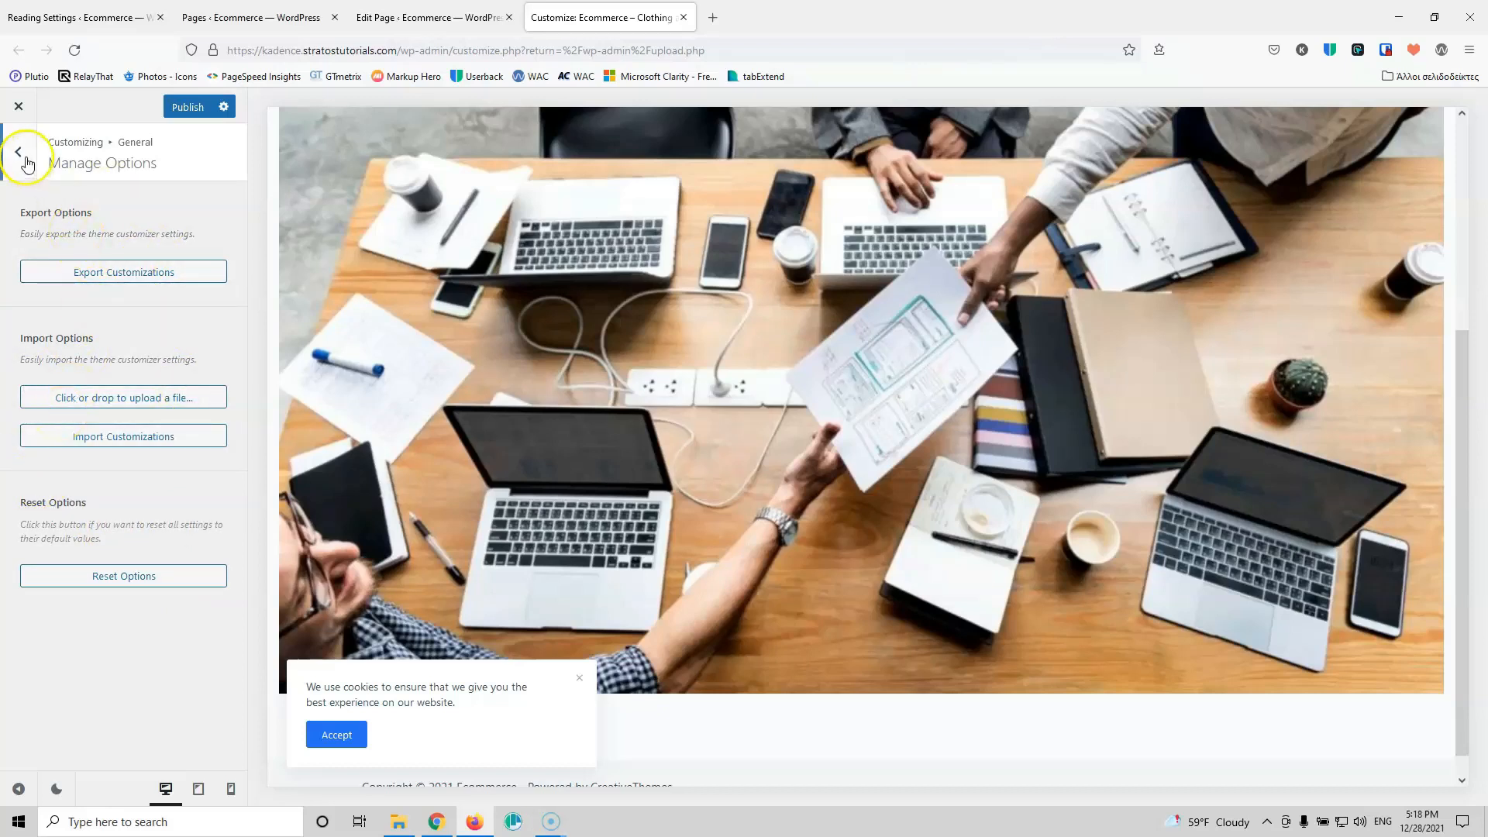
{"action": "left_click", "coordinate": [23, 155]}
{"action": "left_click", "coordinate": [78, 410]}
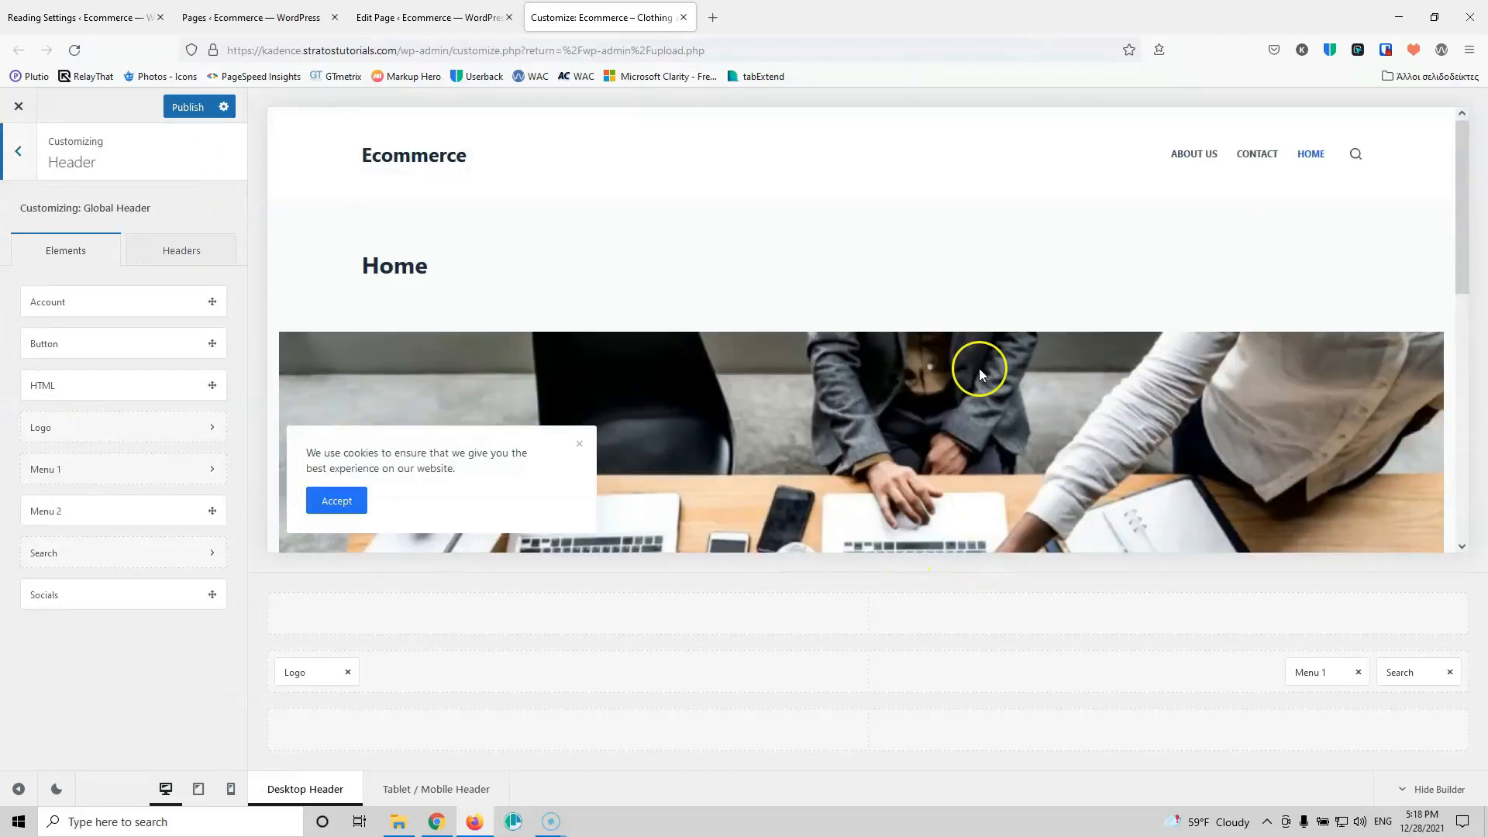
Step: Choose logo.png from the Media Library as the header logo
{"action": "left_click", "coordinate": [313, 672]}
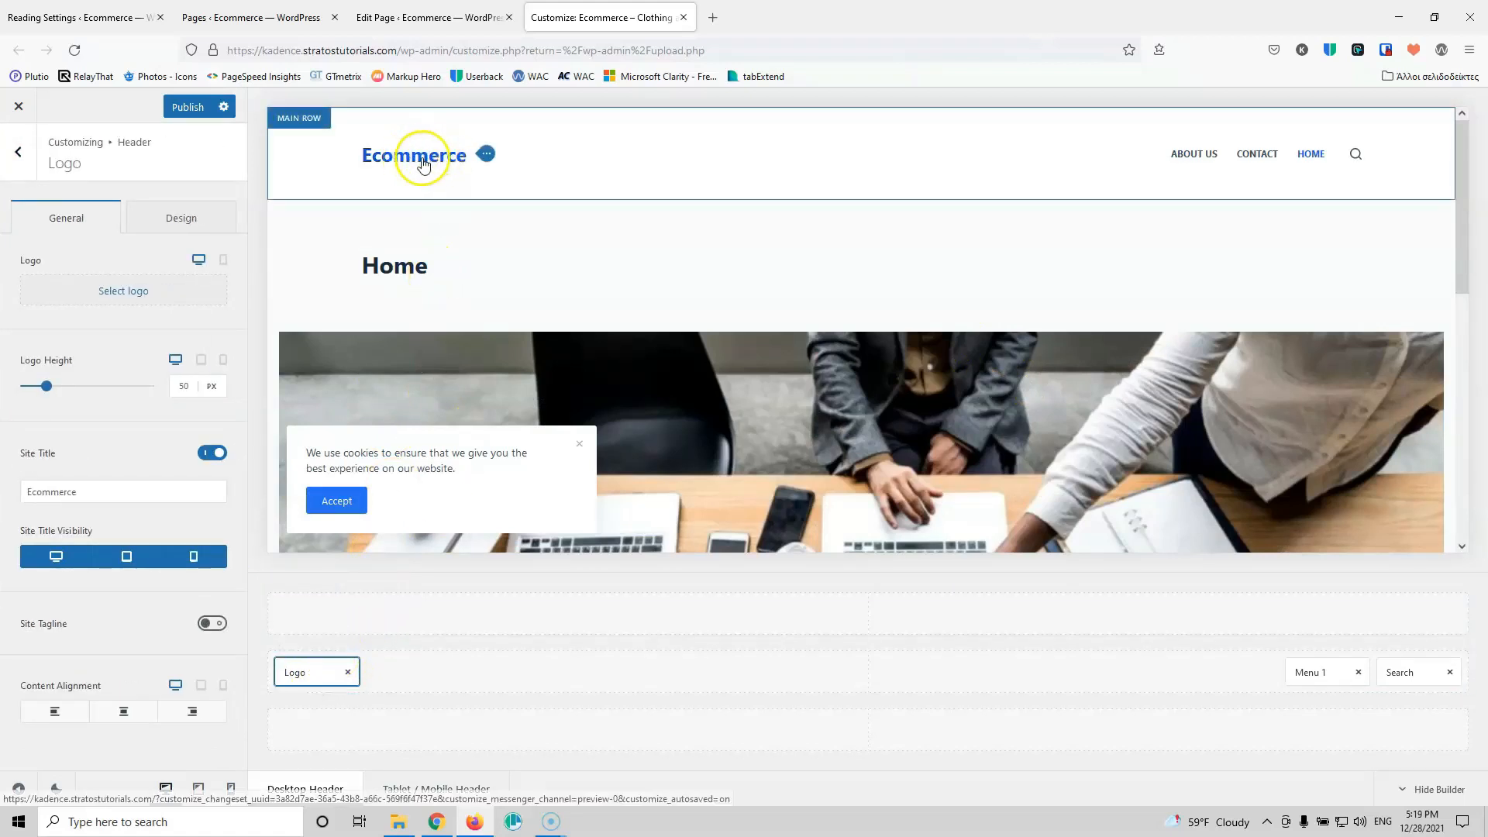
{"action": "left_click", "coordinate": [104, 293]}
{"action": "left_click", "coordinate": [113, 316]}
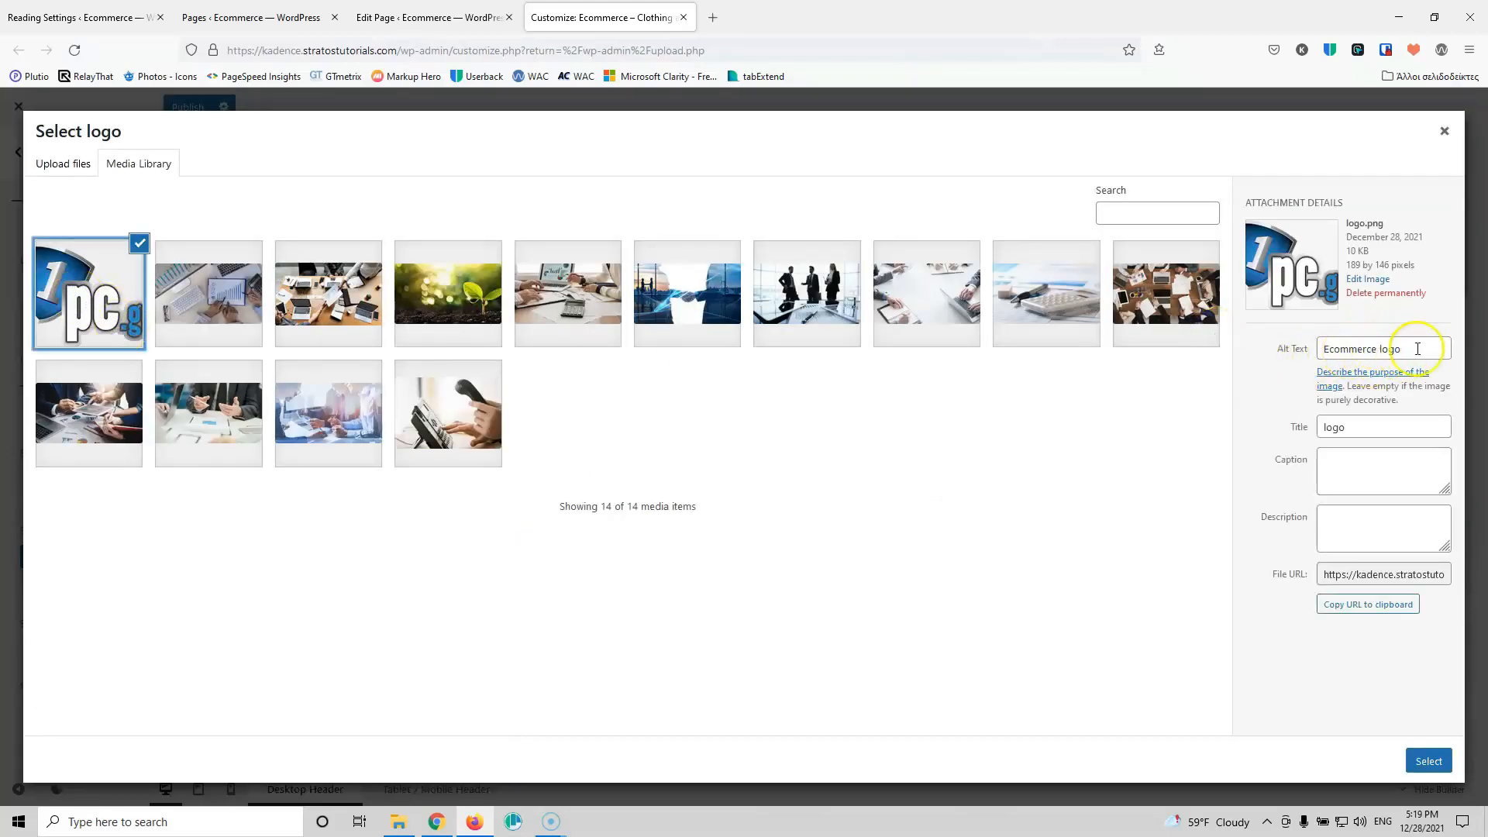
{"action": "left_click", "coordinate": [1428, 763]}
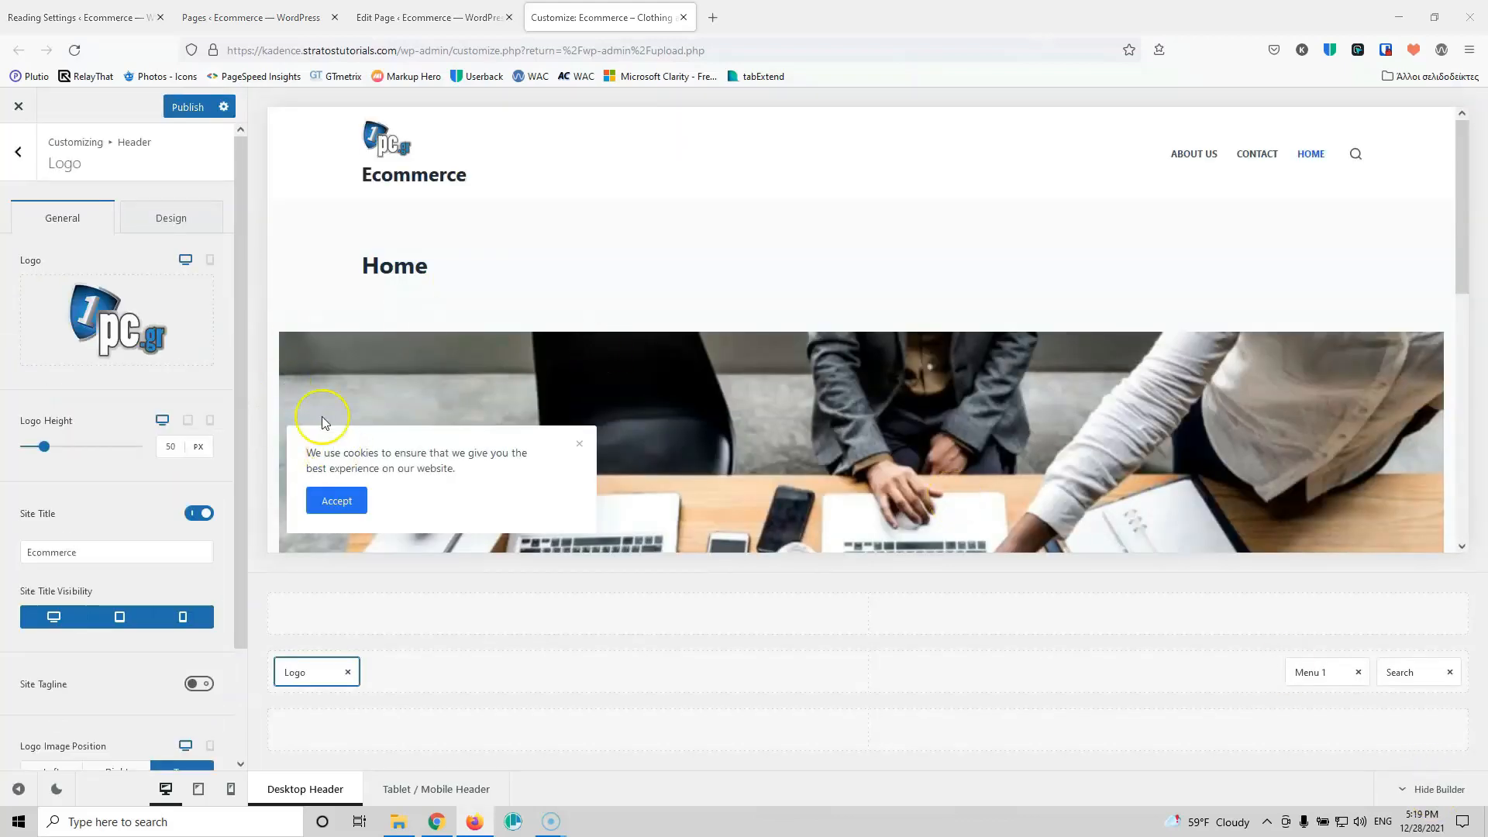
{"action": "mouse_move", "coordinate": [121, 358]}
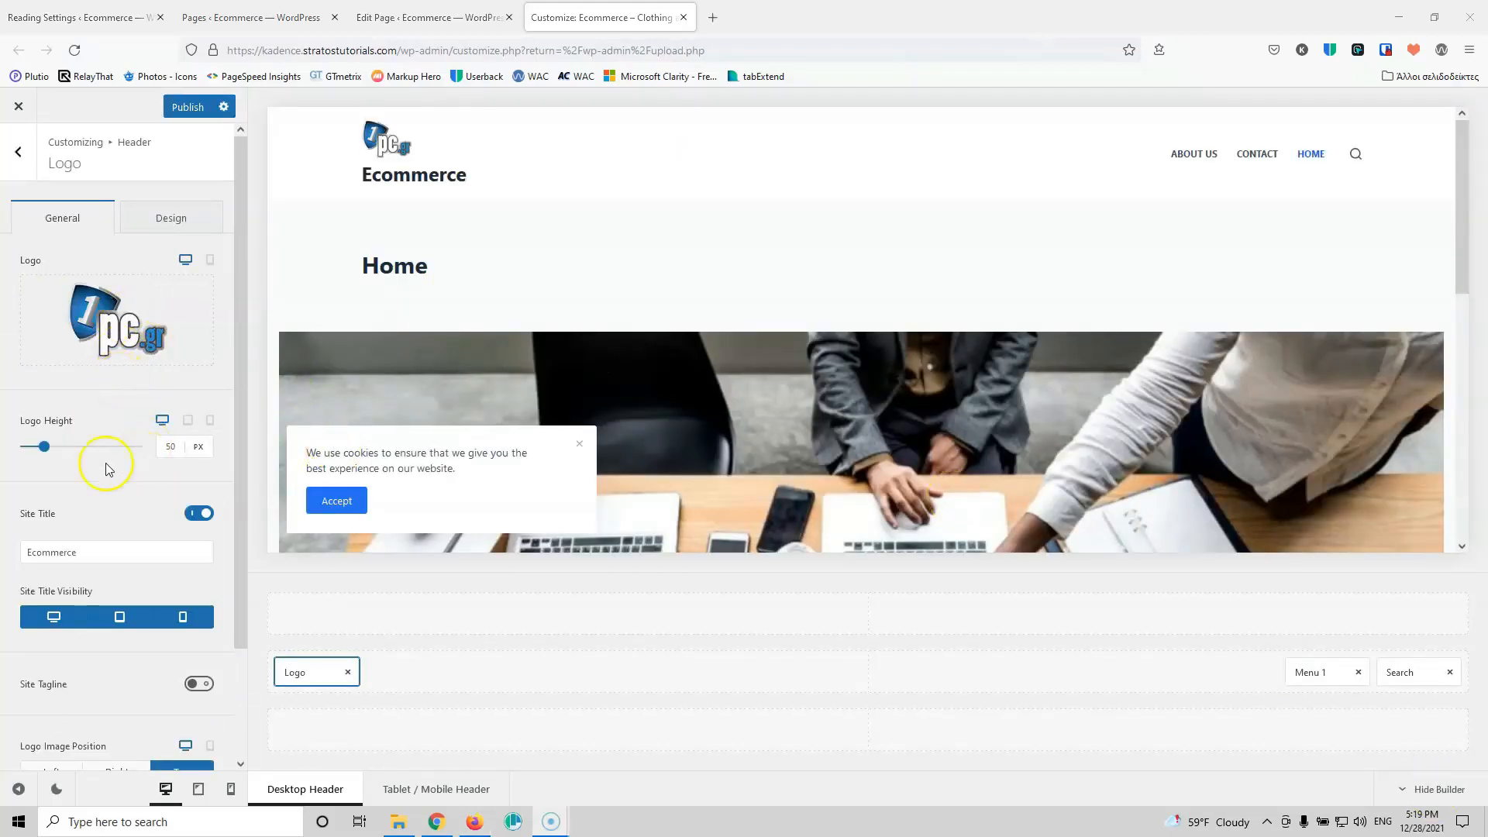
Step: Set the logo height to 100 px and hide the Ecommerce site title
{"action": "left_click", "coordinate": [165, 451]}
{"action": "double_click", "coordinate": [170, 447]}
{"action": "type", "text": "150"}
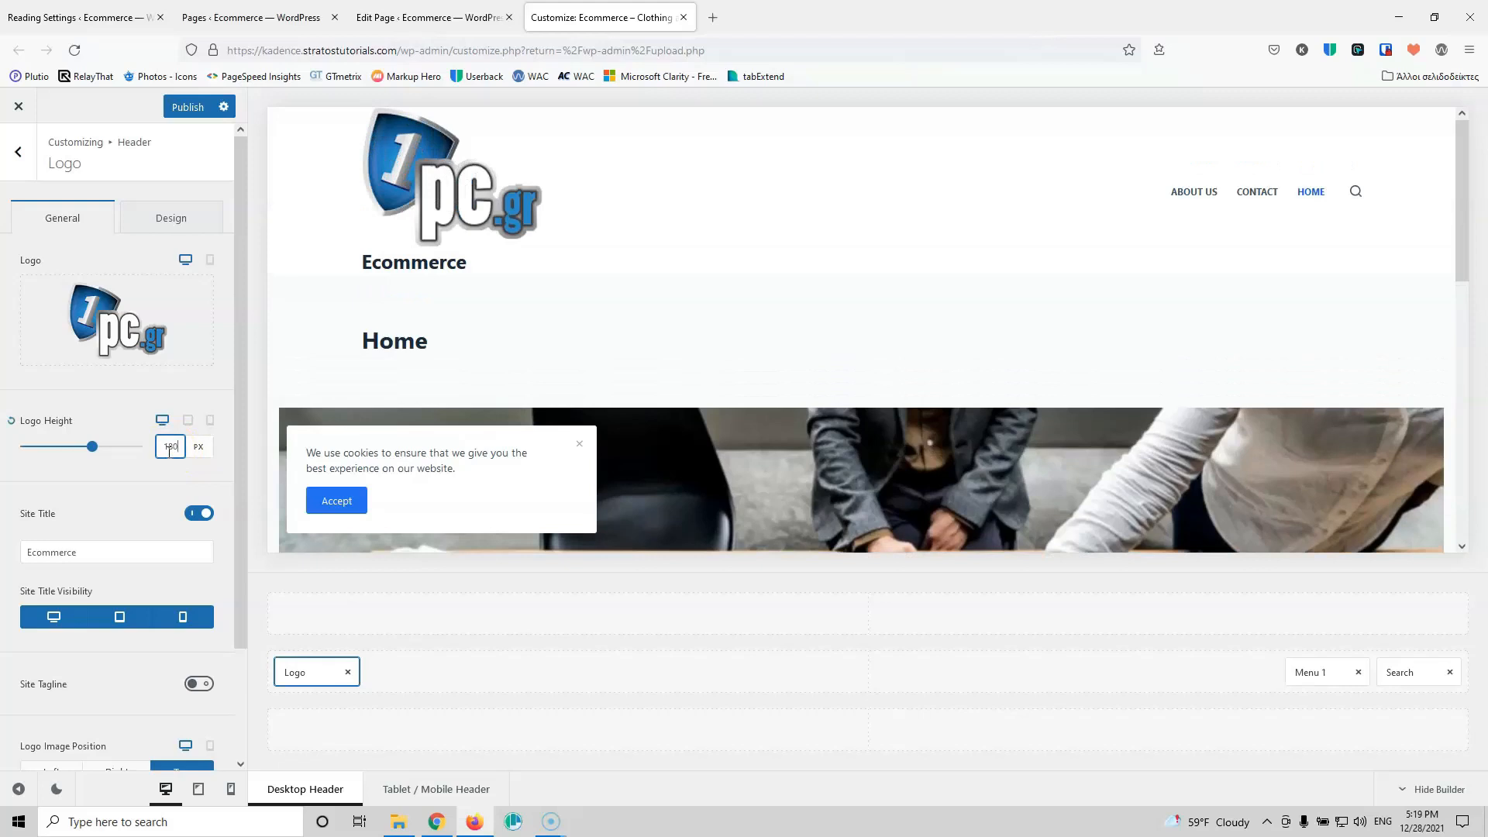
{"action": "left_click", "coordinate": [167, 440]}
{"action": "type", "text": "150"}
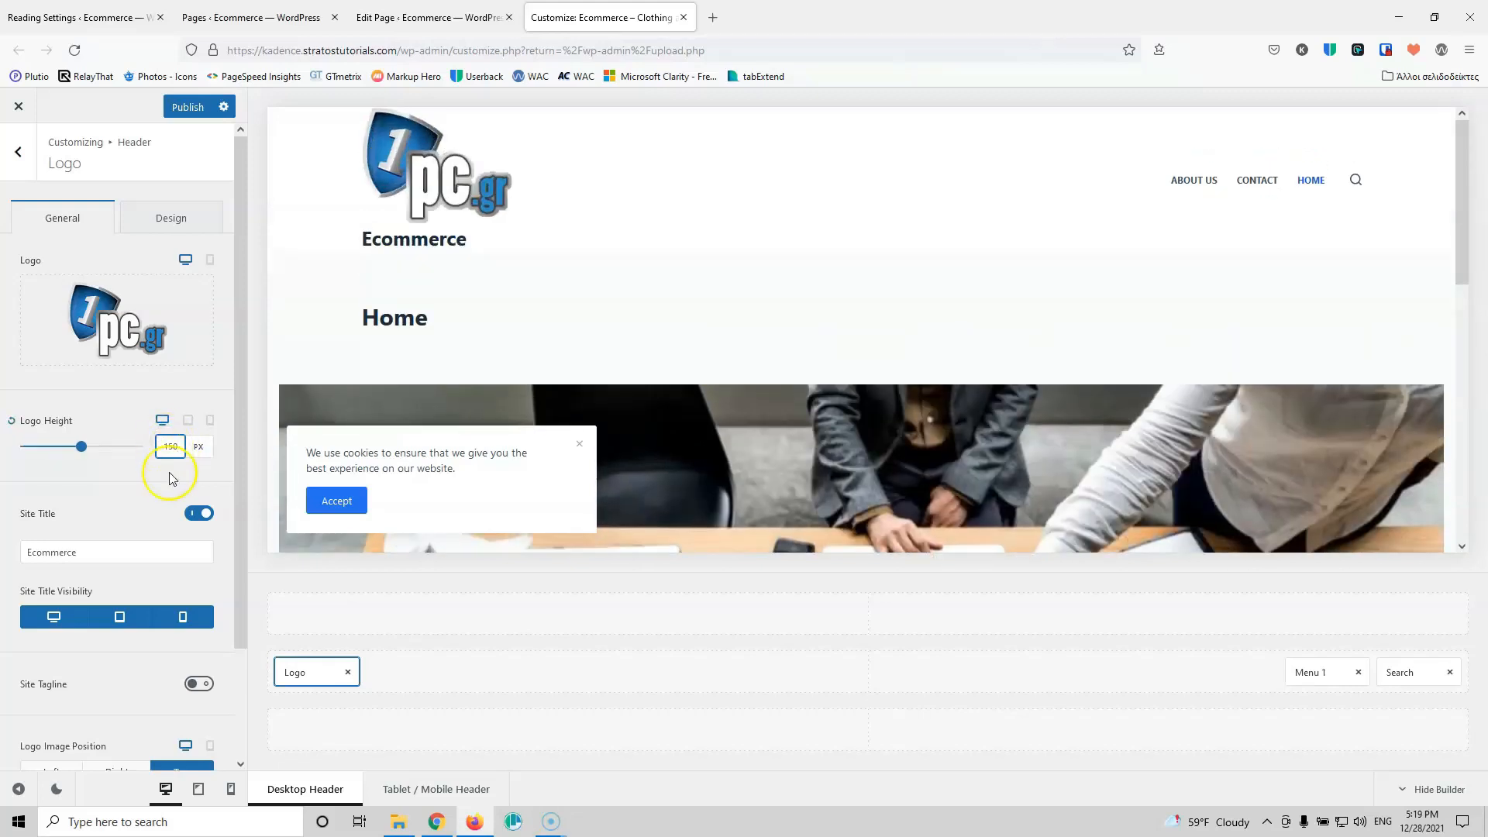
{"action": "left_click", "coordinate": [190, 514]}
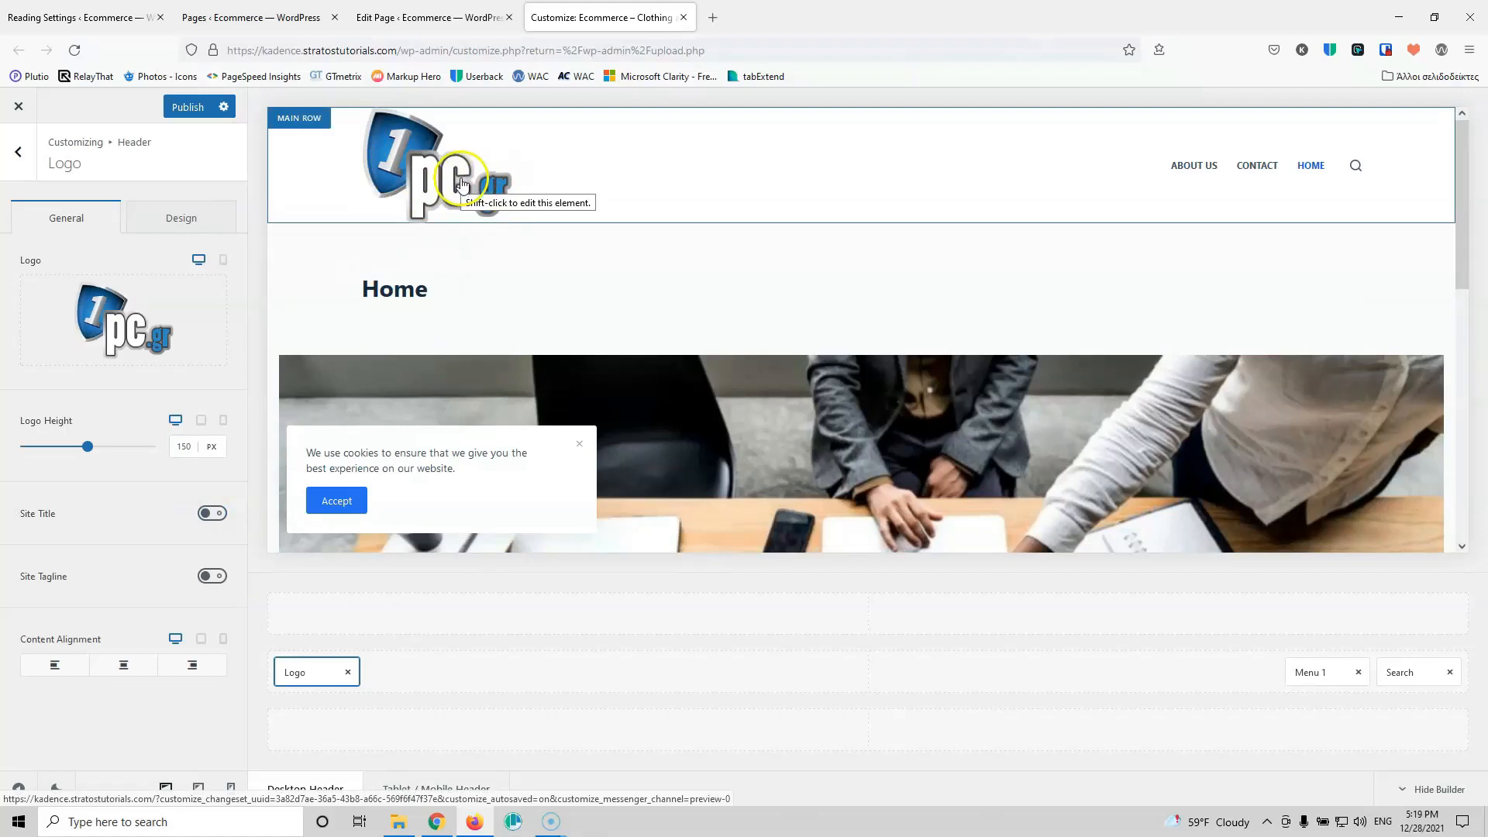
{"action": "left_click", "coordinate": [183, 446]}
{"action": "left_click", "coordinate": [184, 445]}
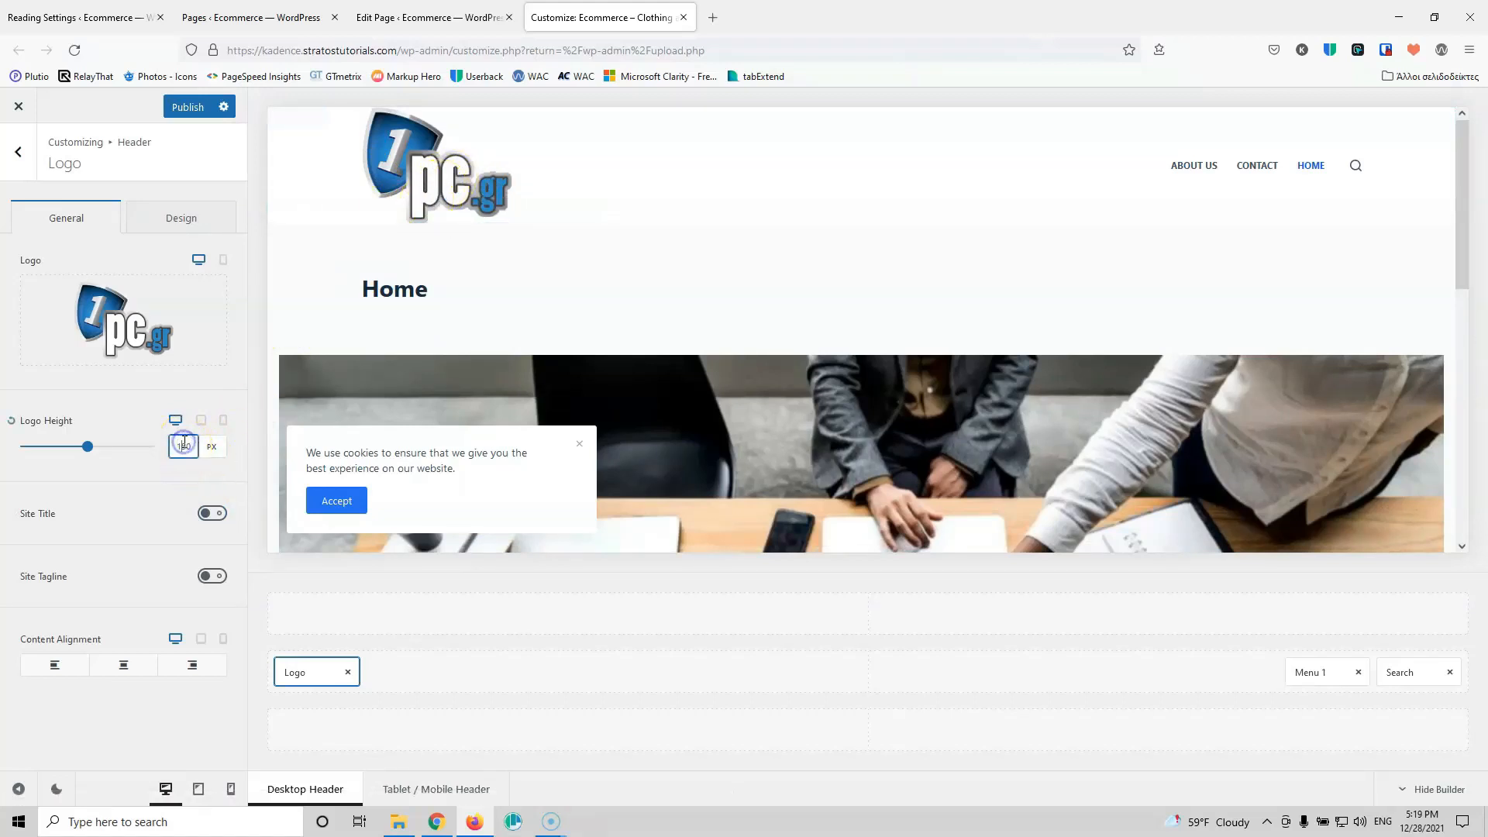
{"action": "type", "text": "120"}
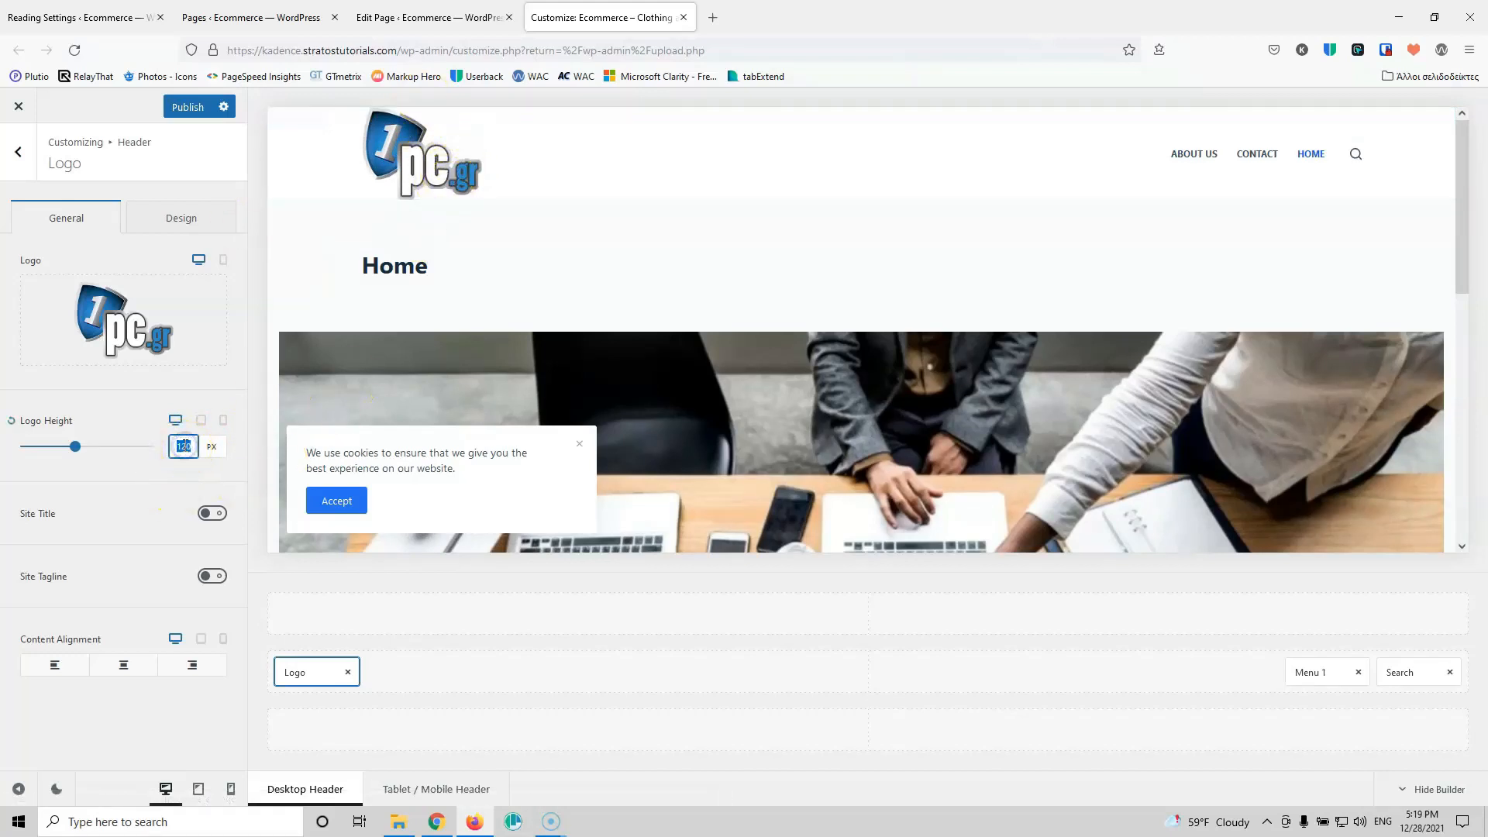
{"action": "type", "text": "100"}
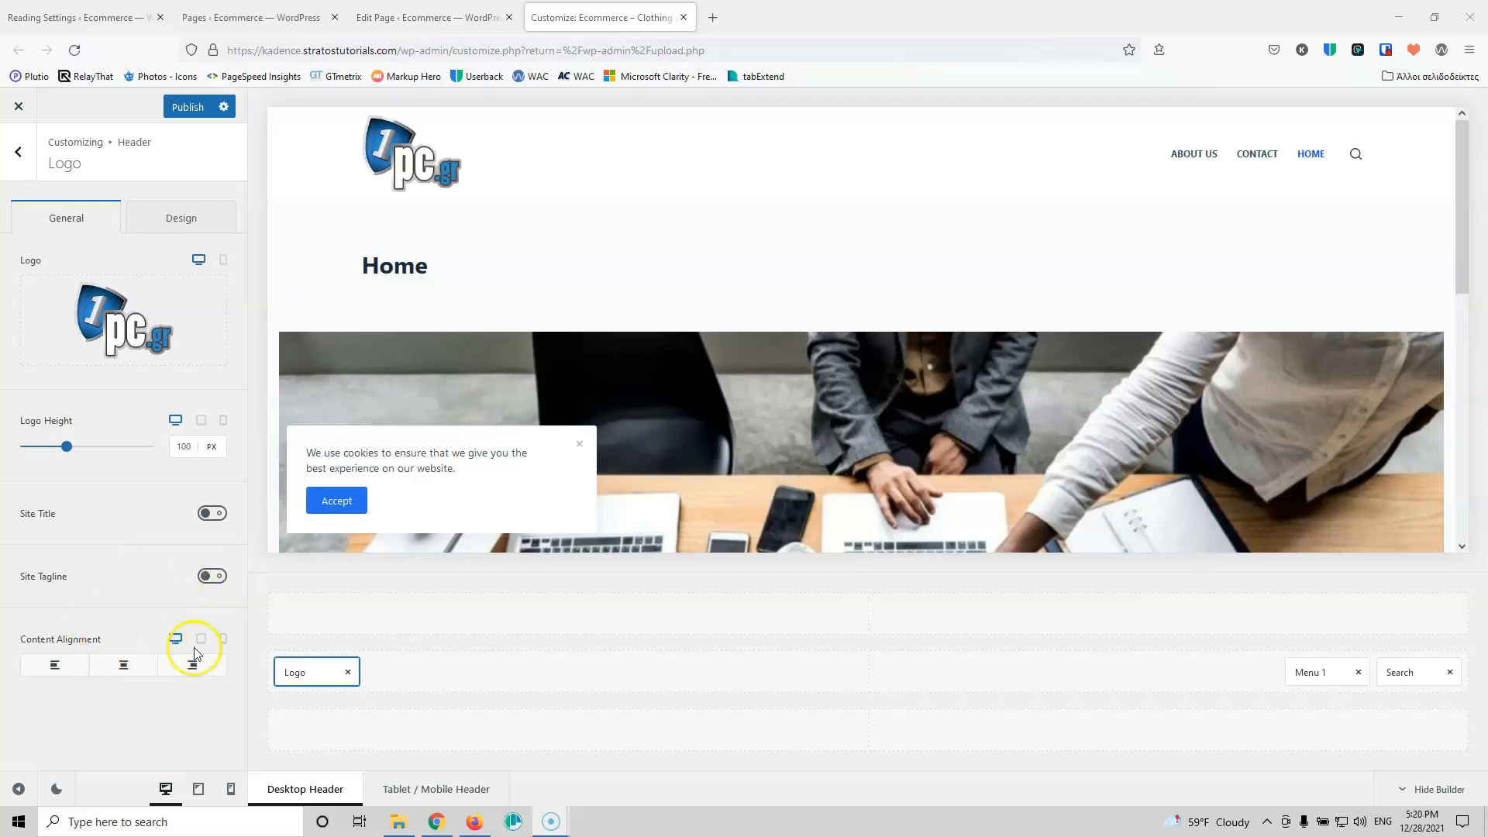
Step: Assign the Main menu to Menu 1, trying menu styles Types 2–4 before keeping Type 1
{"action": "left_click", "coordinate": [1327, 676]}
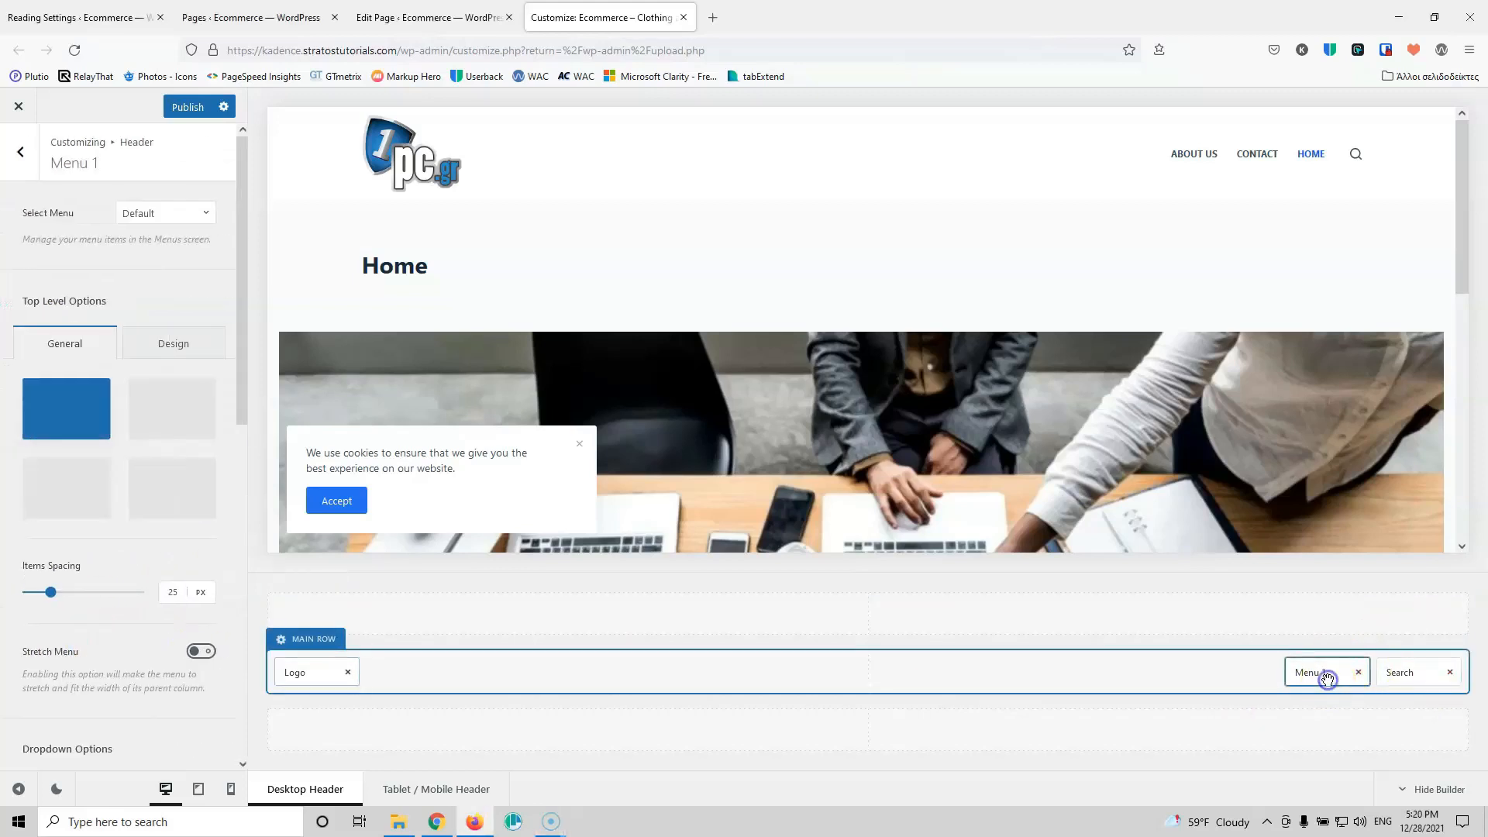
{"action": "left_click", "coordinate": [174, 222]}
{"action": "left_click", "coordinate": [142, 275]}
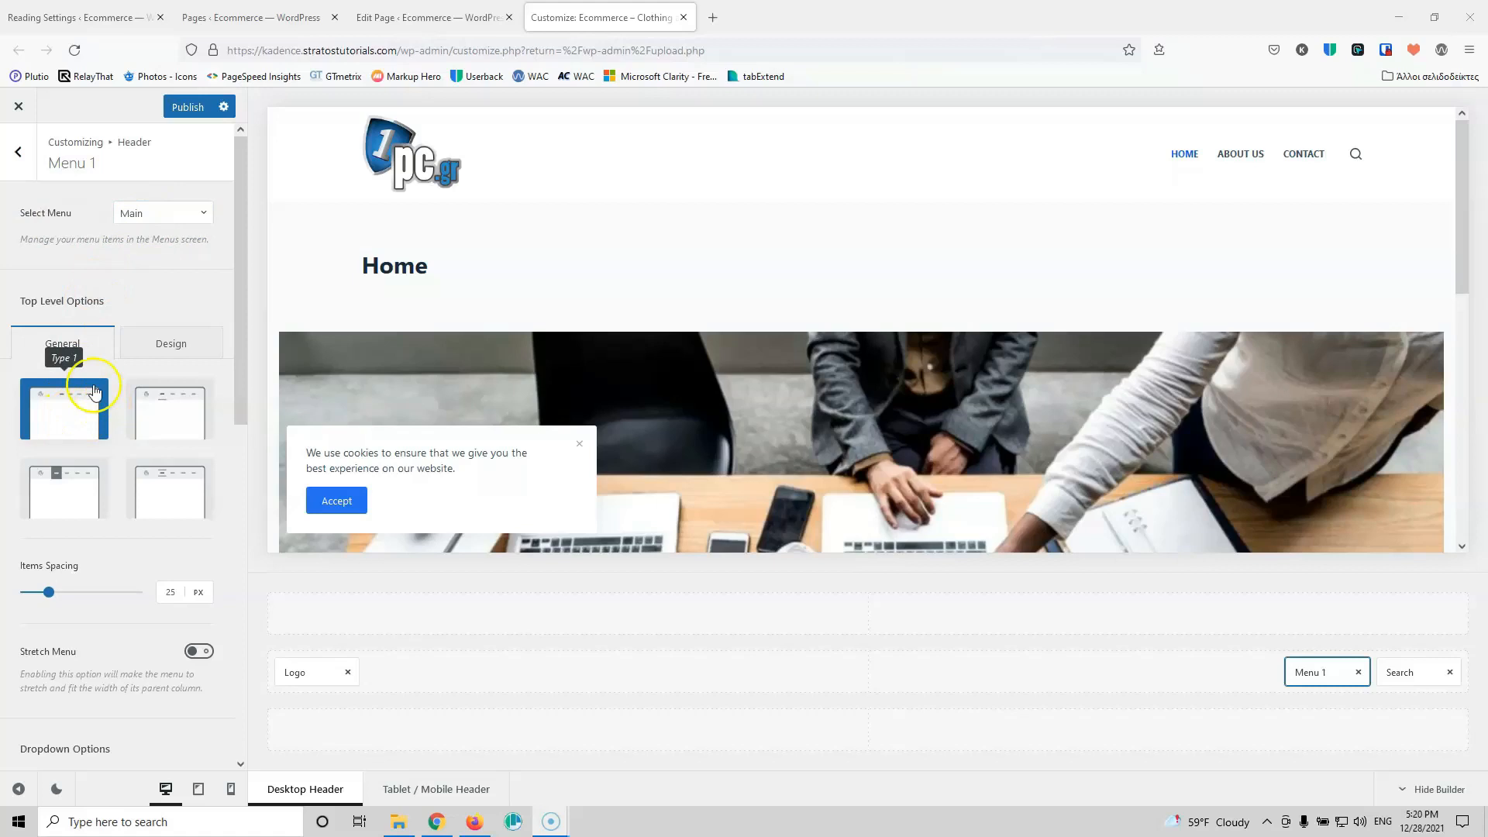
{"action": "left_click", "coordinate": [168, 417]}
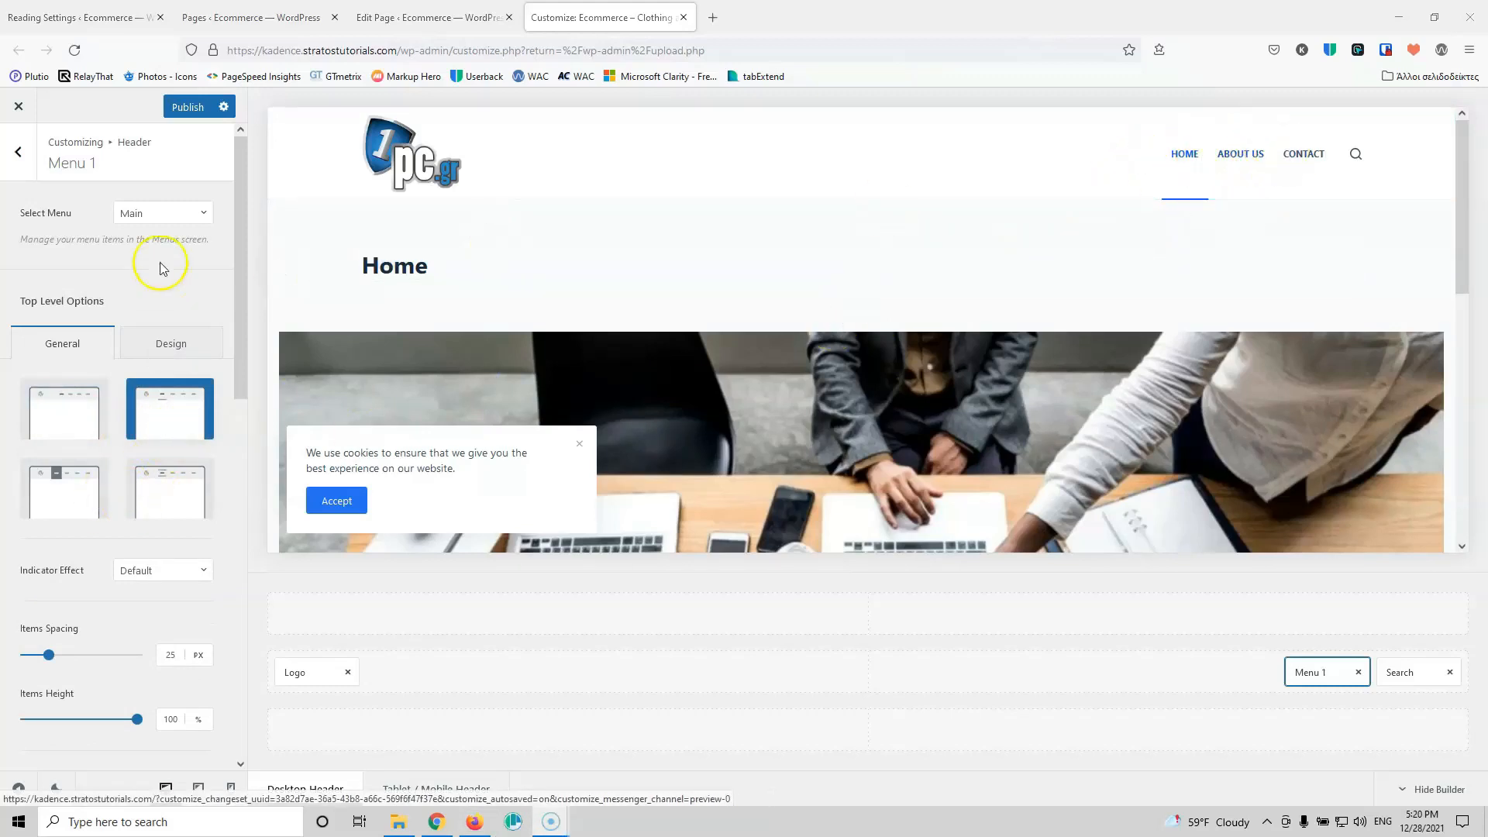
{"action": "left_click", "coordinate": [52, 488]}
{"action": "left_click", "coordinate": [159, 495]}
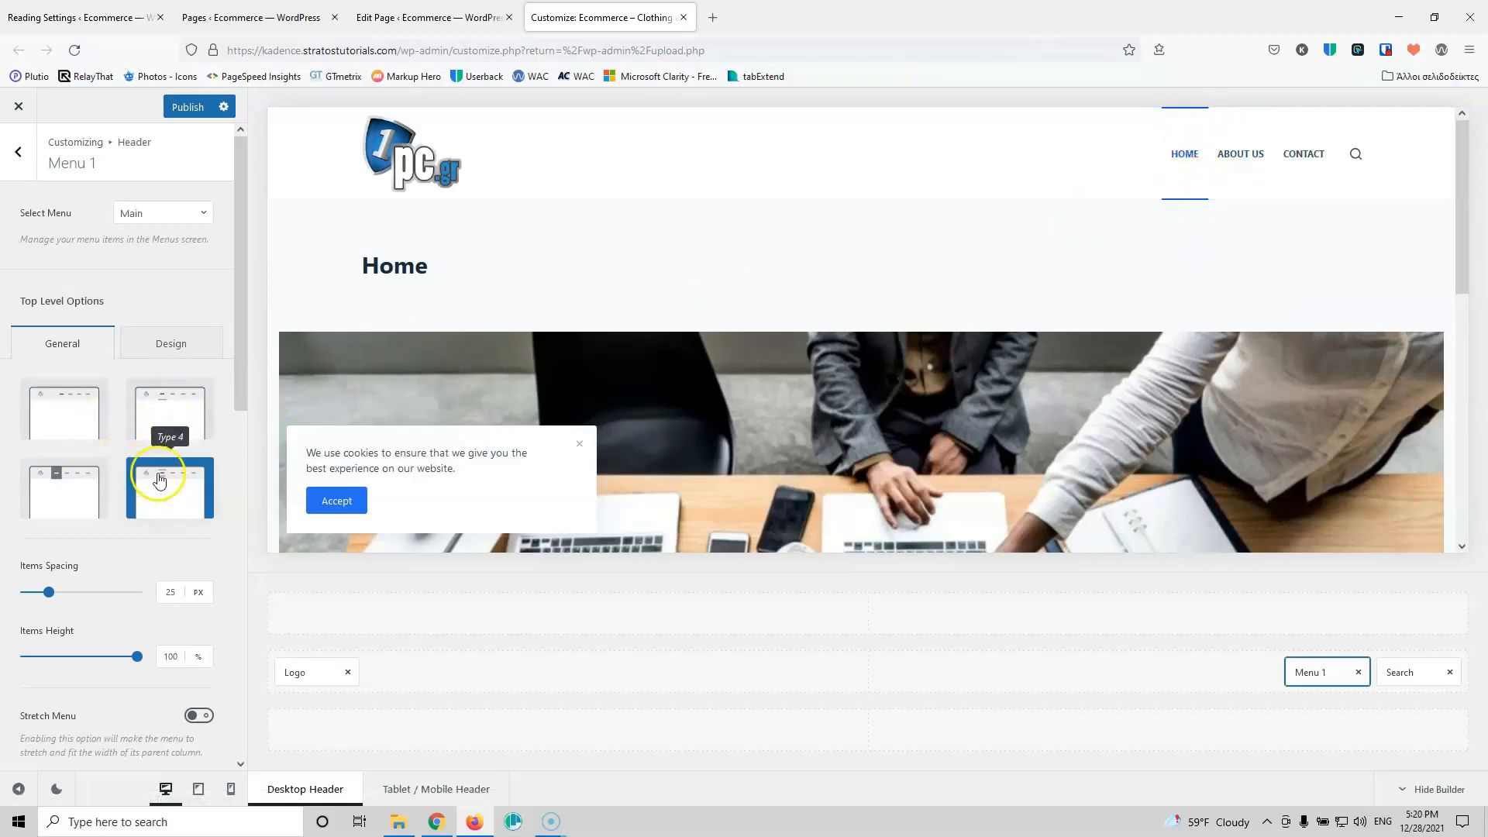
{"action": "left_click", "coordinate": [80, 420]}
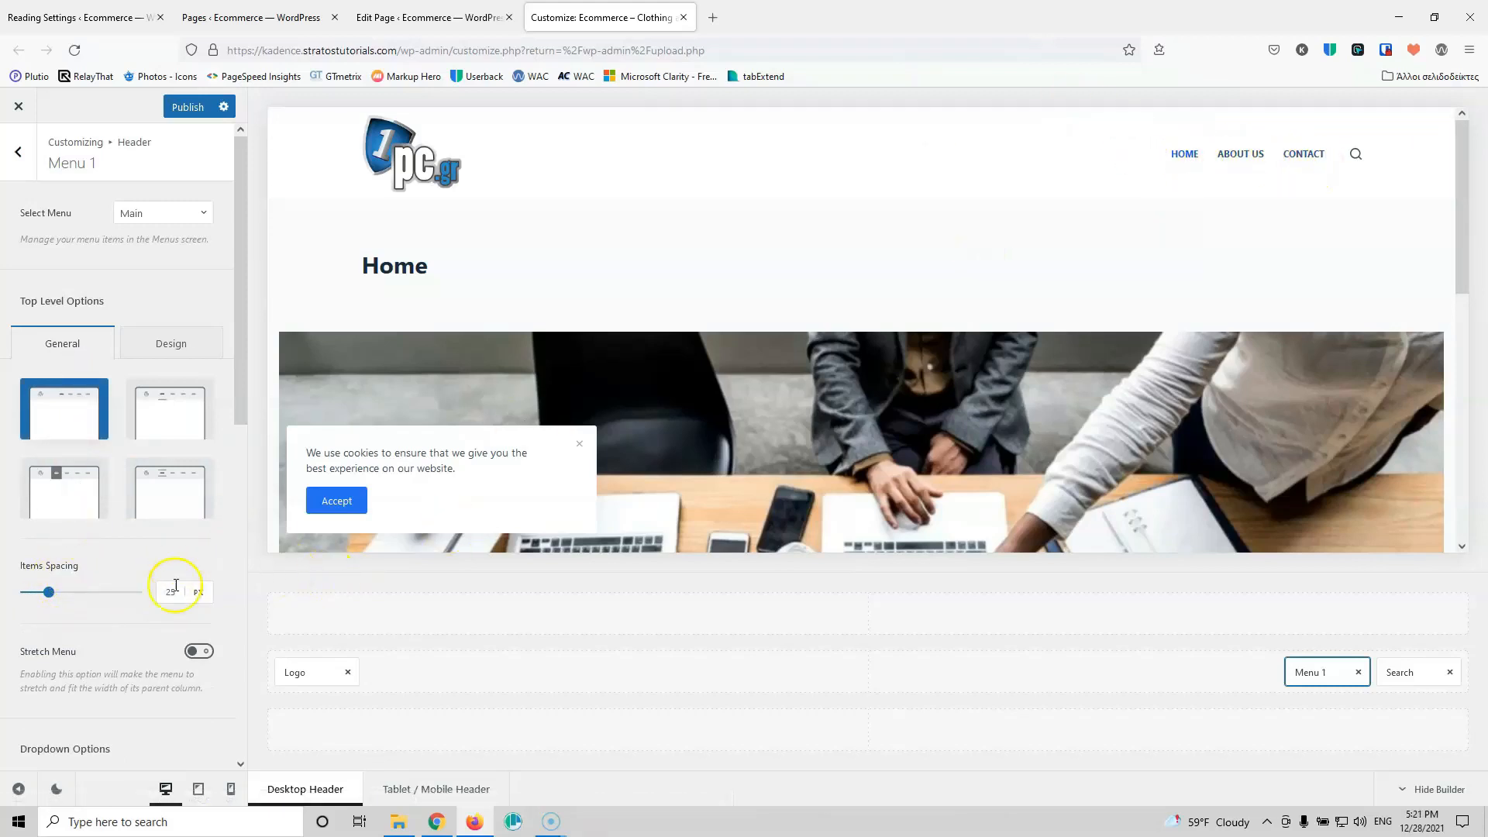
Step: Keep menu item spacing at 25 px and leave Stretch Menu off
{"action": "key", "text": "Down"}
{"action": "key", "text": "Down"}
{"action": "key", "text": "Up"}
{"action": "key", "text": "Up"}
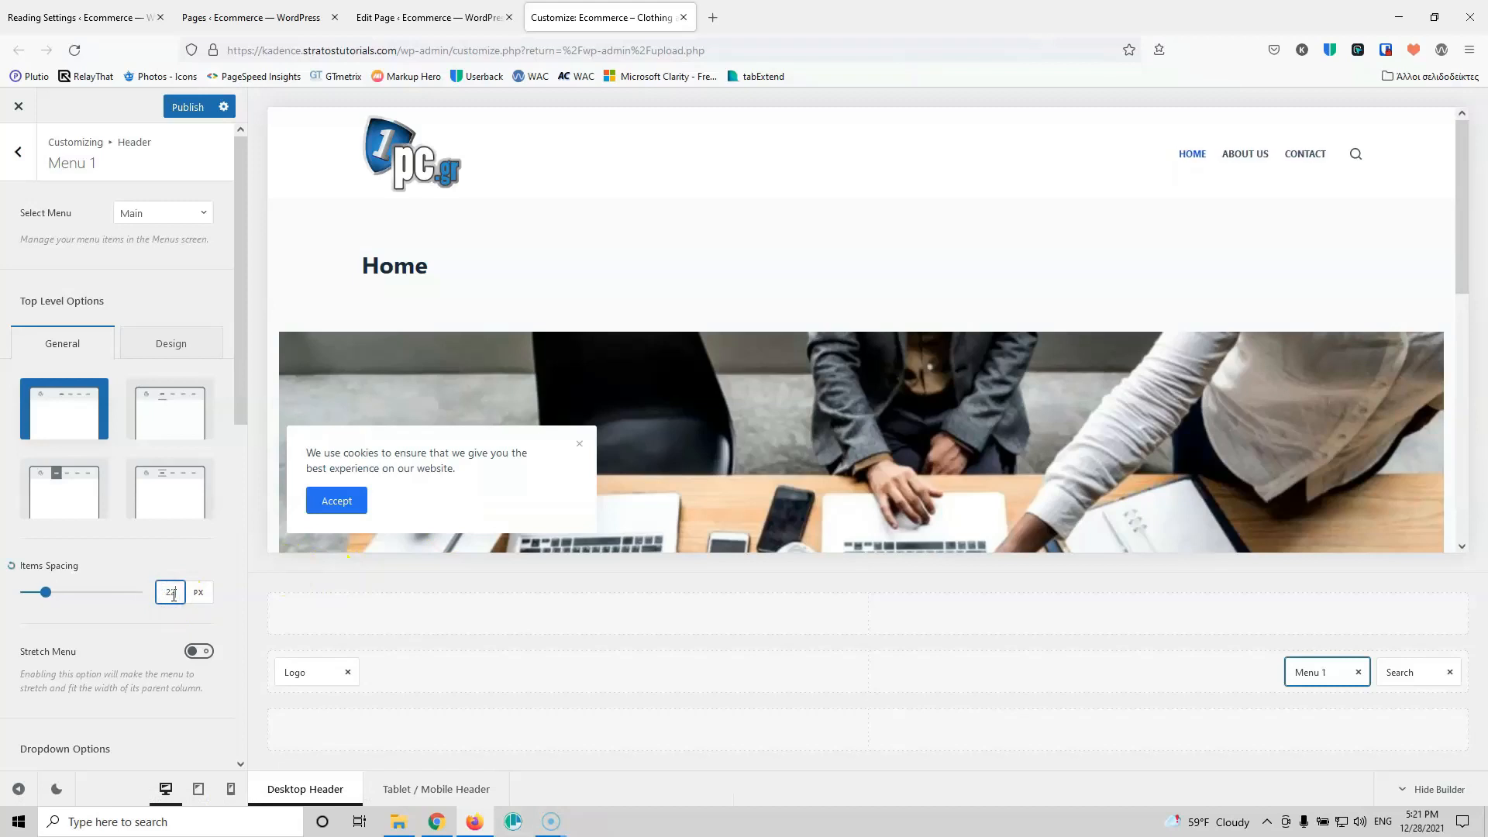
{"action": "key", "text": "Up"}
{"action": "scroll", "coordinate": [193, 507], "scroll_direction": "down", "scroll_amount": 3}
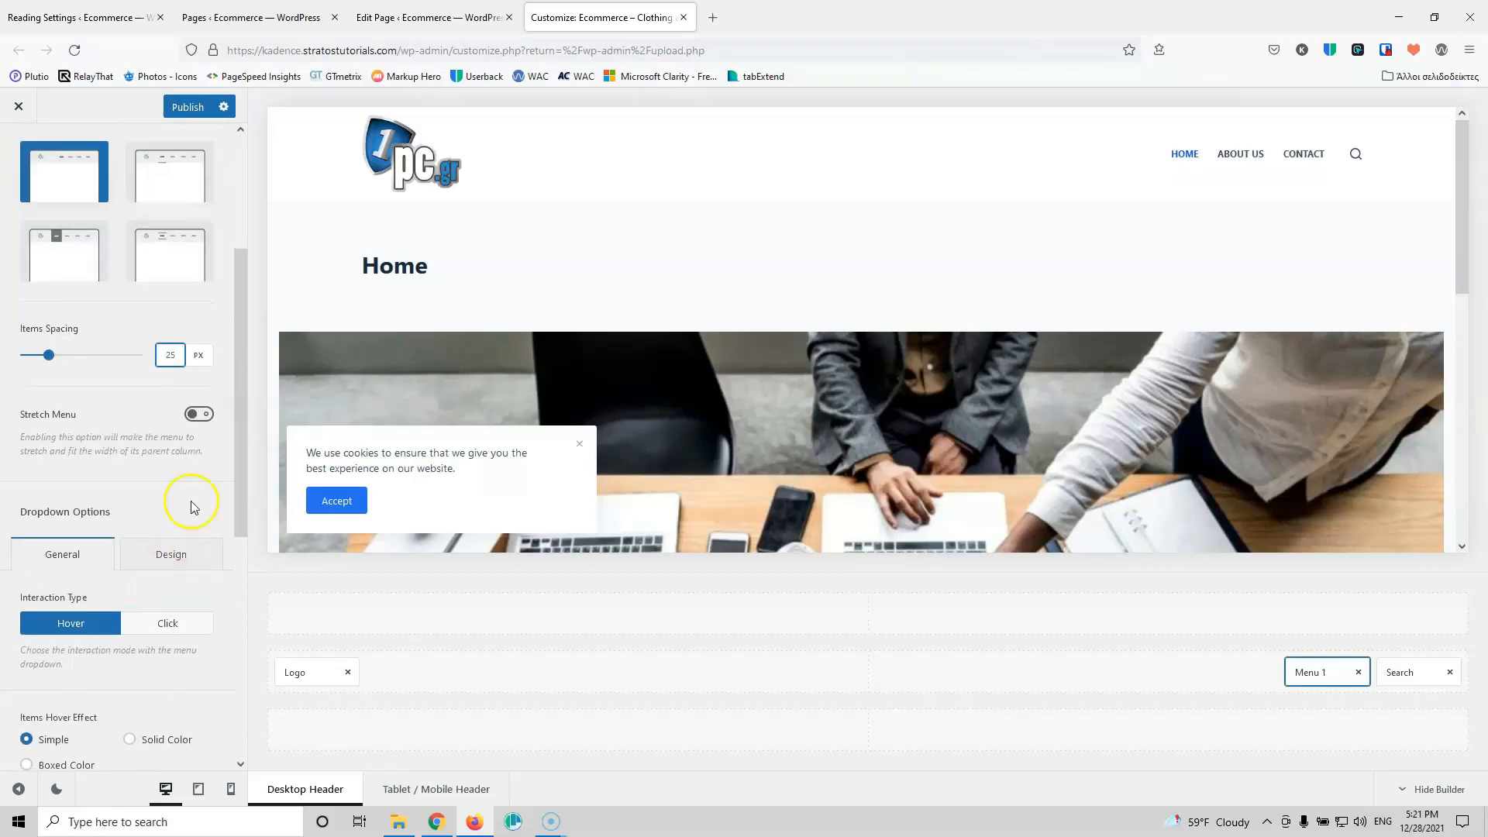
{"action": "left_click", "coordinate": [203, 415]}
{"action": "left_click", "coordinate": [195, 419]}
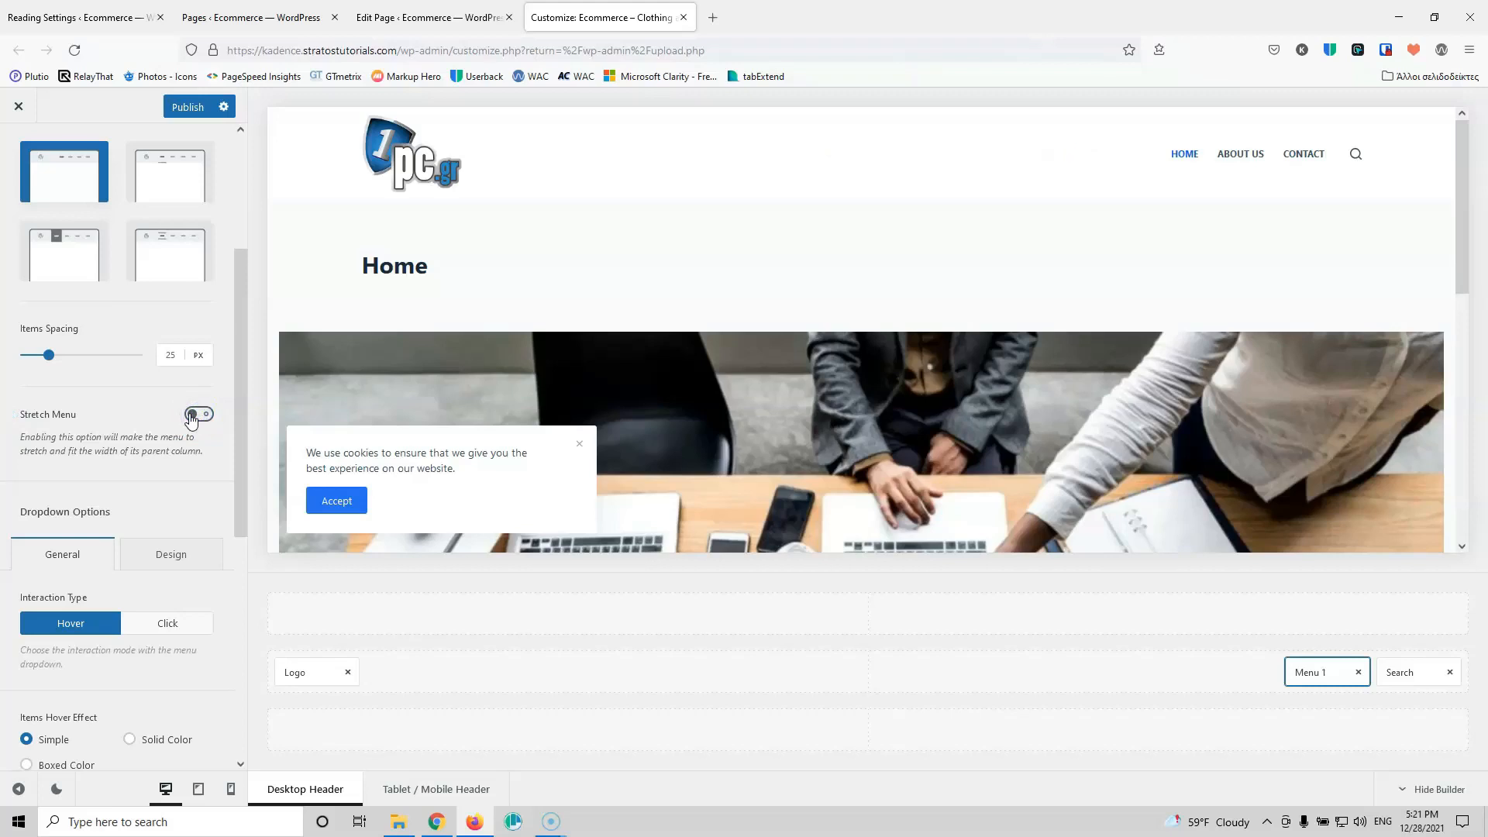
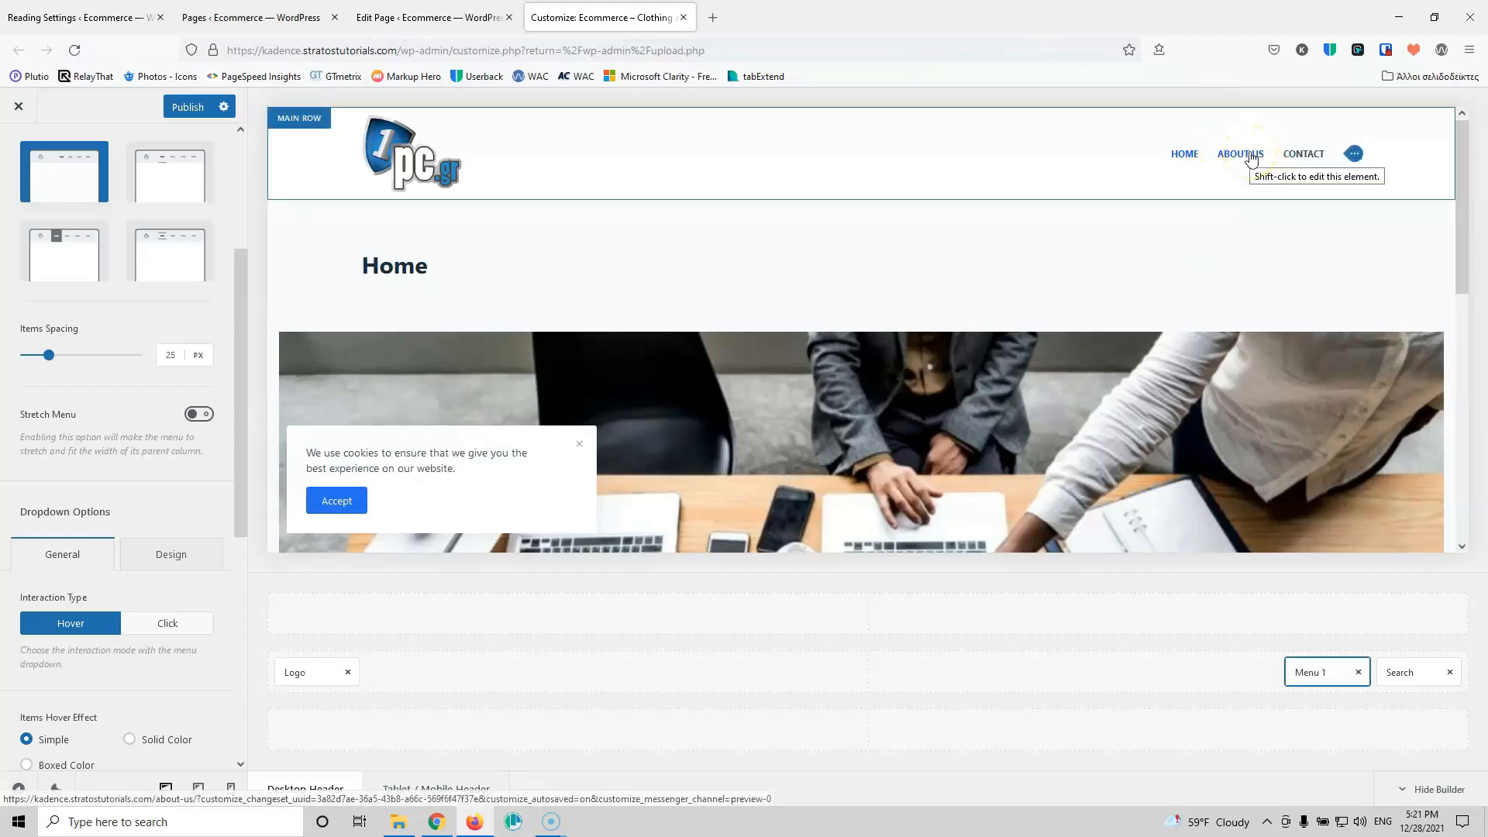
Step: Review the dropdown width and top offset, then show Menu 1's top-level design settings (Default Family, 12px, Bold 700)
{"action": "scroll", "coordinate": [166, 514], "scroll_direction": "down", "scroll_amount": 2}
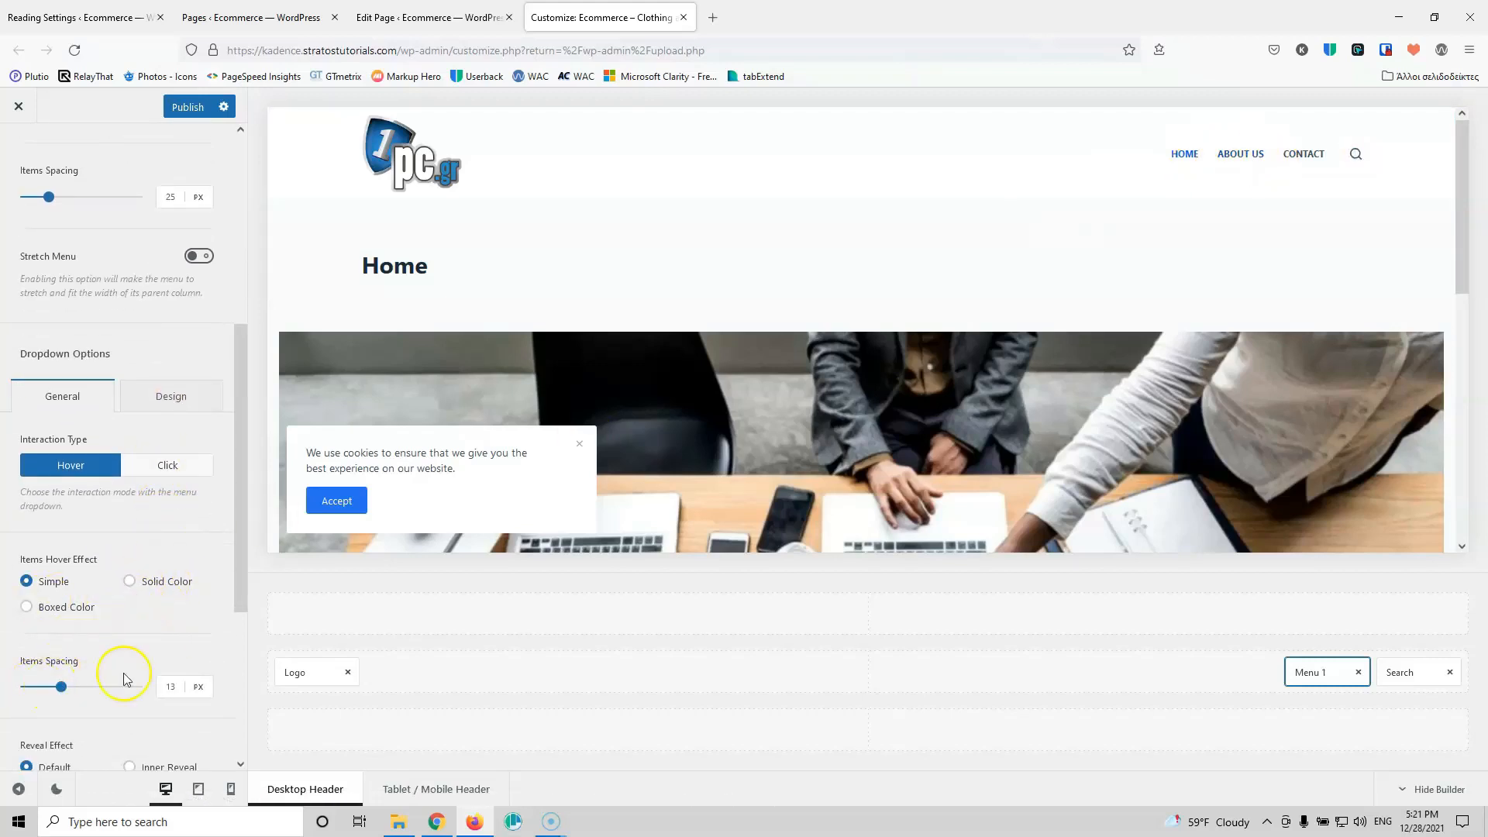
{"action": "scroll", "coordinate": [136, 651], "scroll_direction": "down", "scroll_amount": 2}
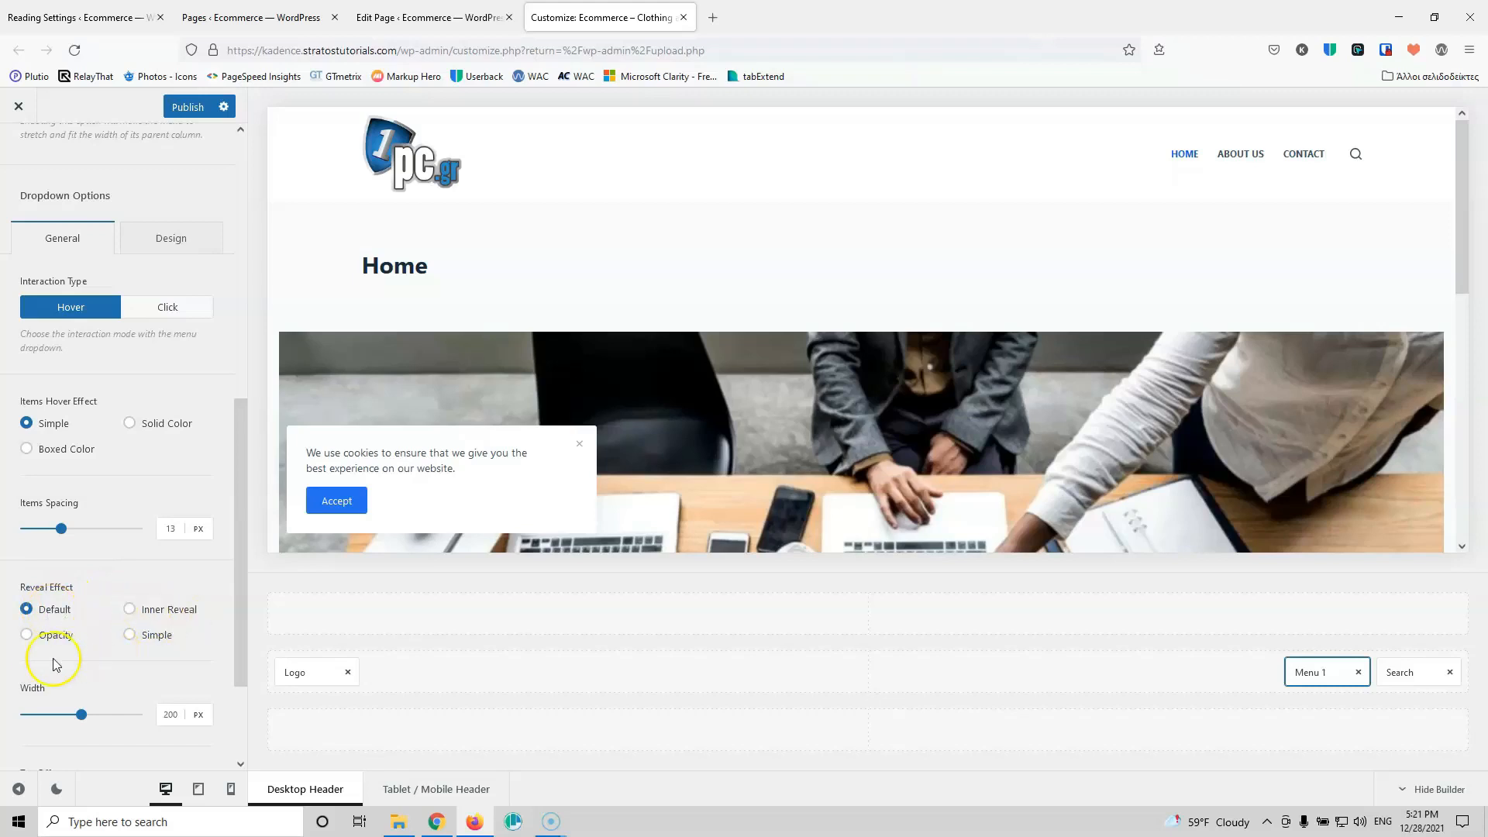
{"action": "scroll", "coordinate": [148, 578], "scroll_direction": "down", "scroll_amount": 2}
{"action": "left_click", "coordinate": [185, 567]}
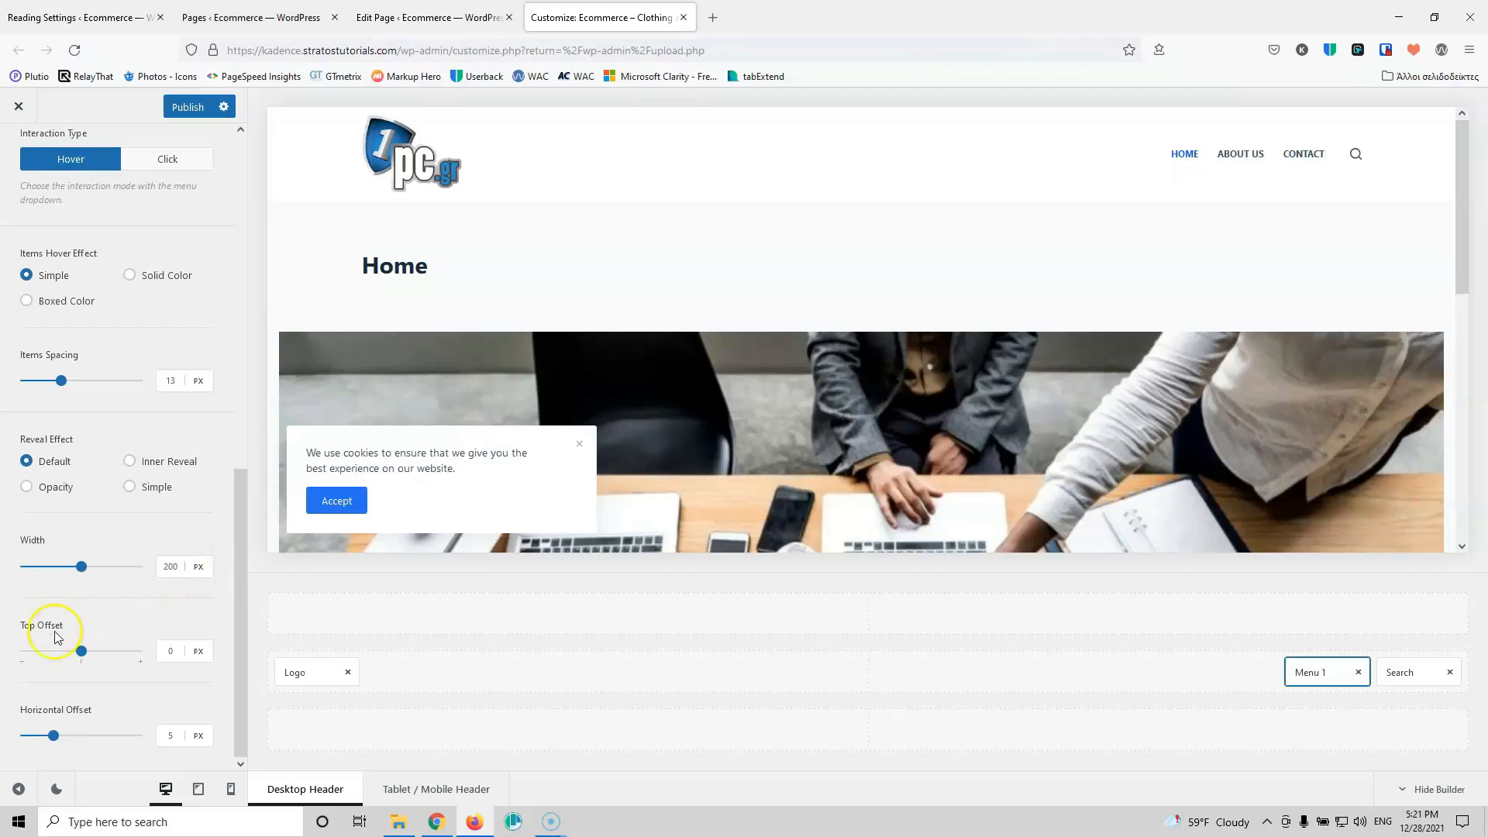
{"action": "left_click", "coordinate": [169, 651]}
{"action": "scroll", "coordinate": [159, 653], "scroll_direction": "up", "scroll_amount": 10}
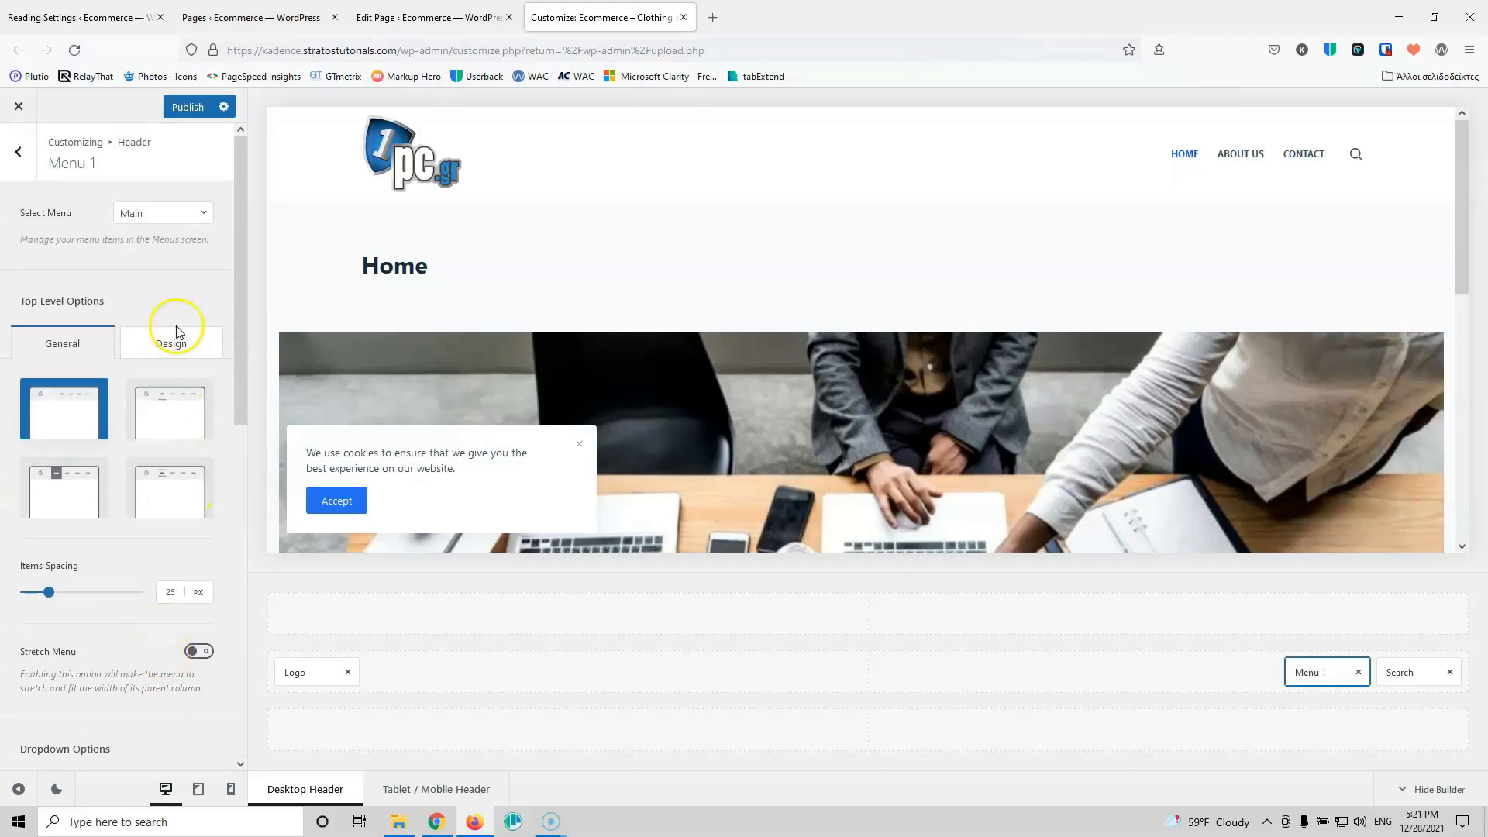
{"action": "left_click", "coordinate": [167, 352]}
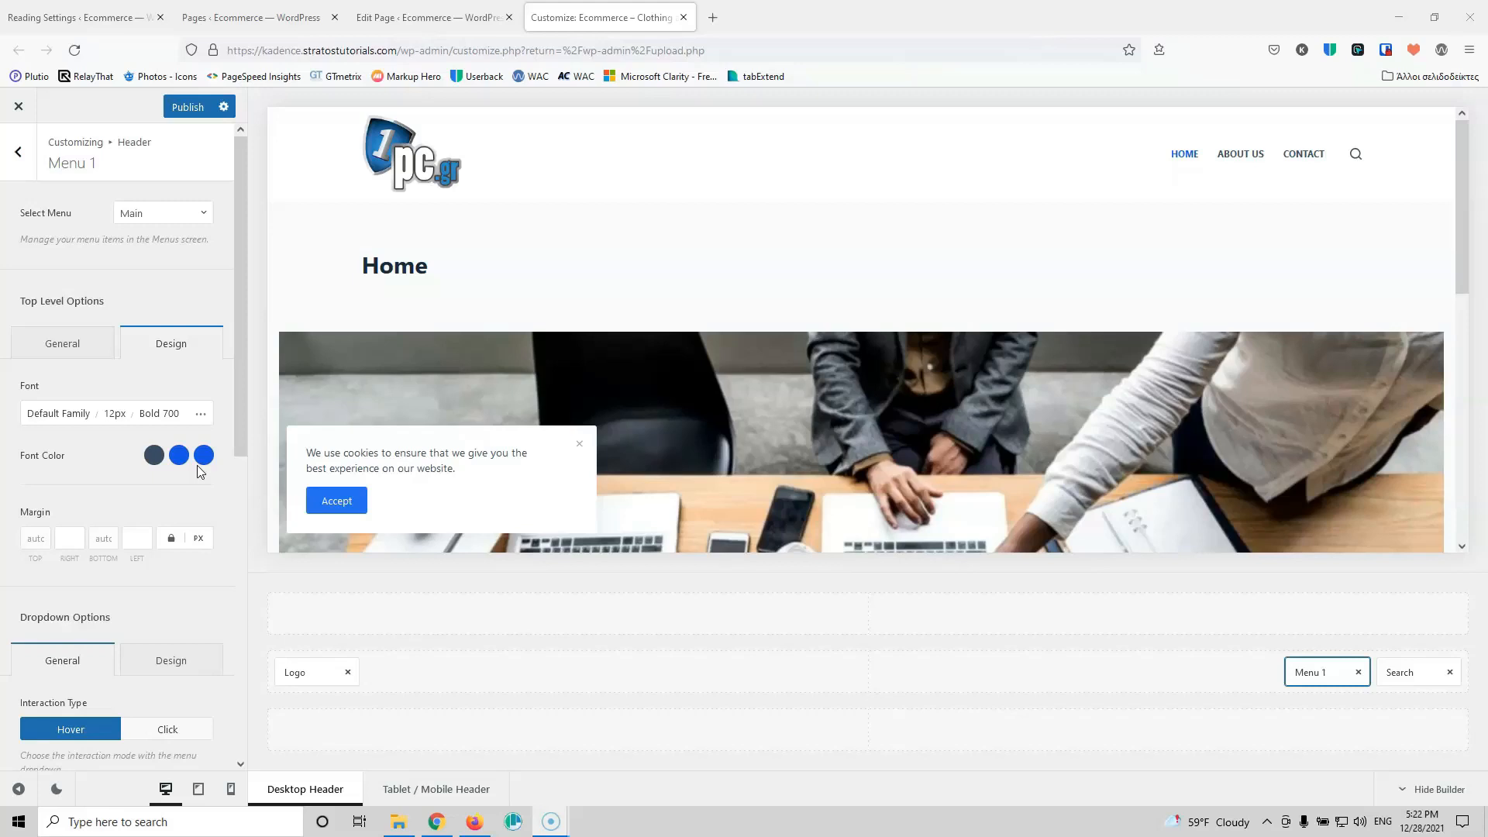
{"action": "left_click", "coordinate": [160, 464]}
Step: Change the menu items' font family to Roboto
{"action": "left_click", "coordinate": [56, 416]}
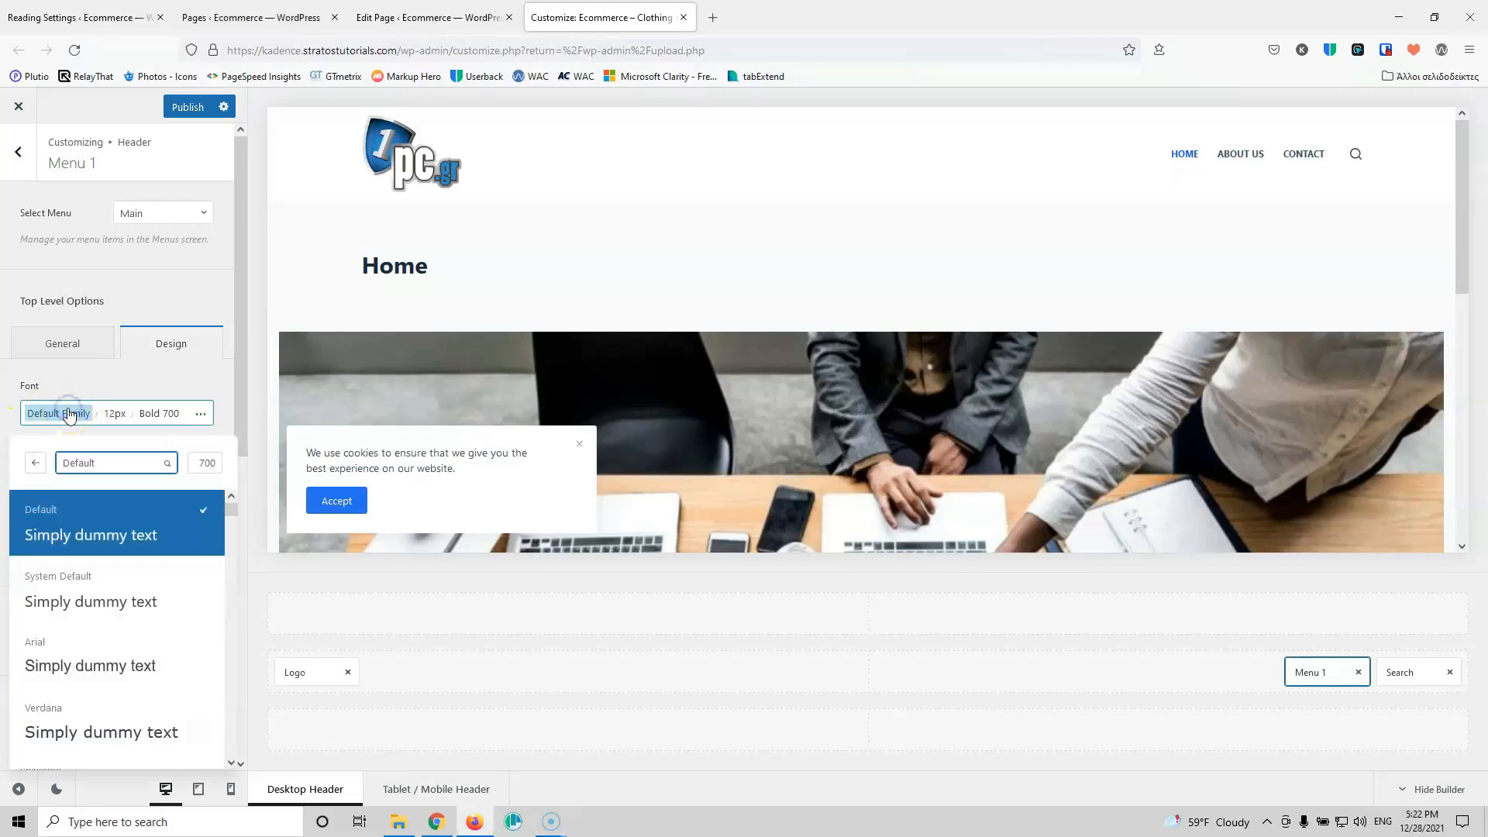
{"action": "left_click", "coordinate": [97, 463]}
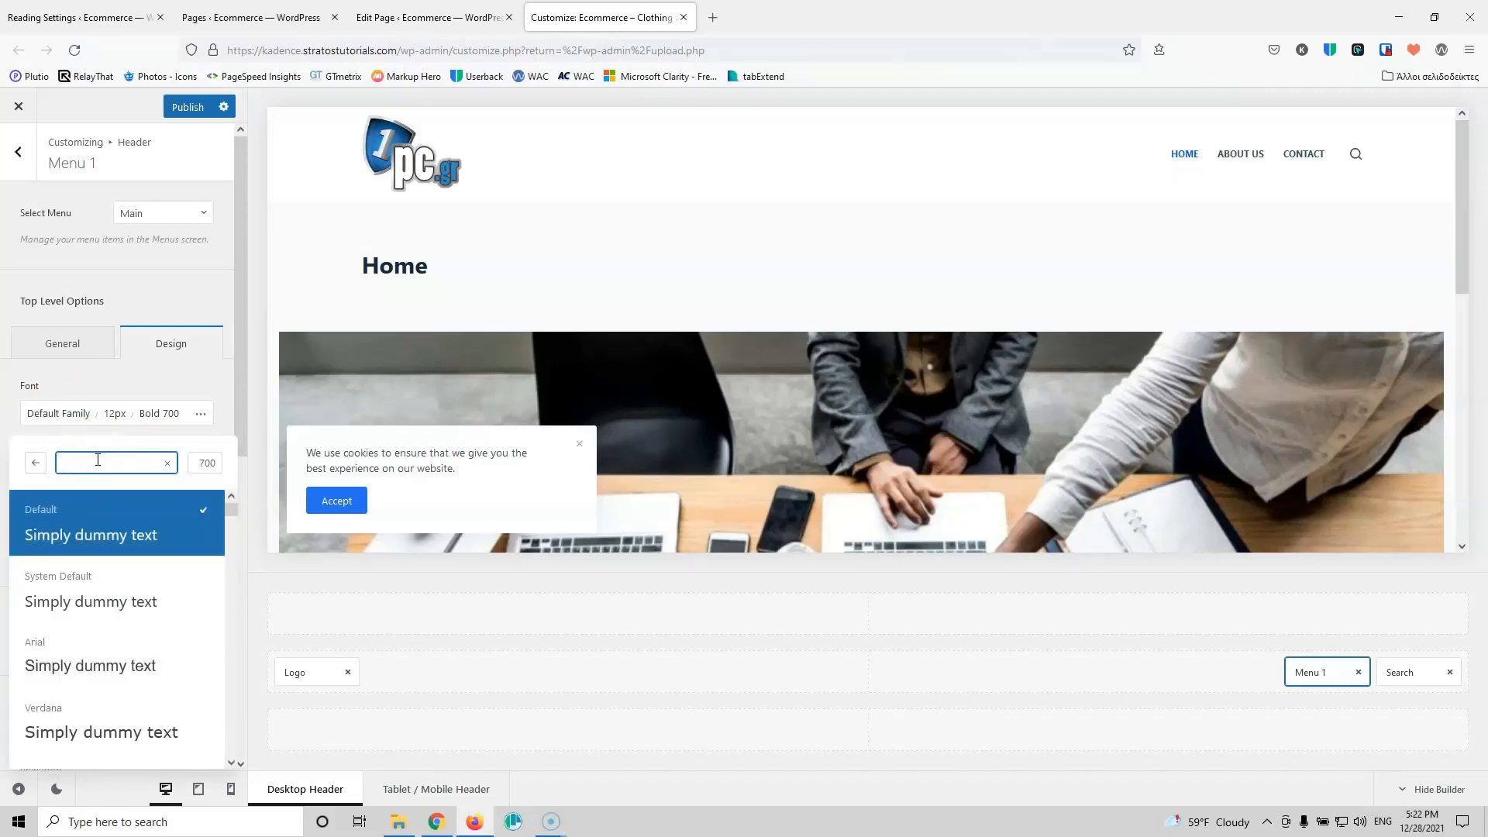
{"action": "type", "text": "Robot"}
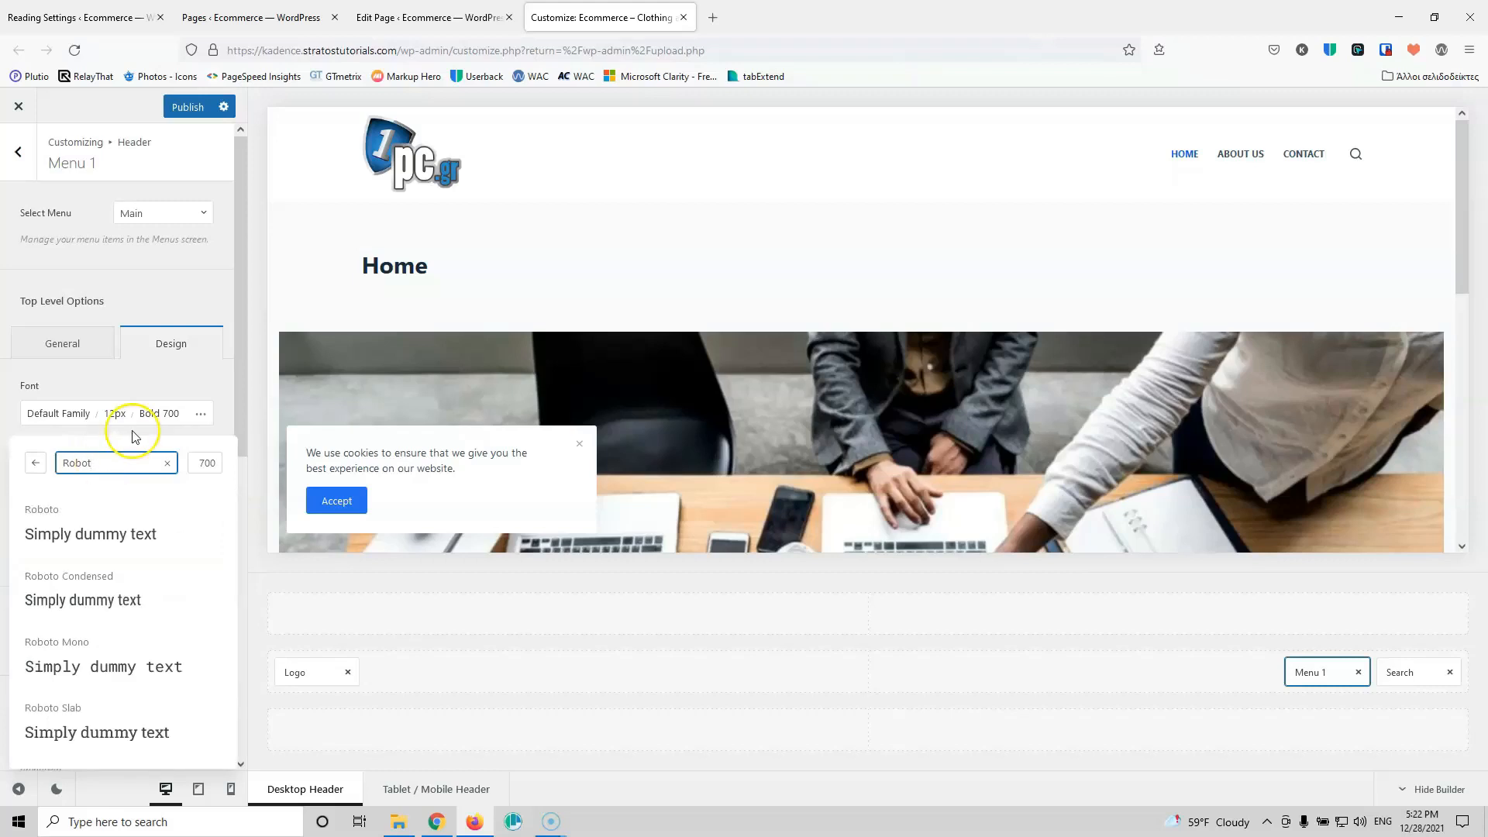
{"action": "left_click", "coordinate": [86, 517]}
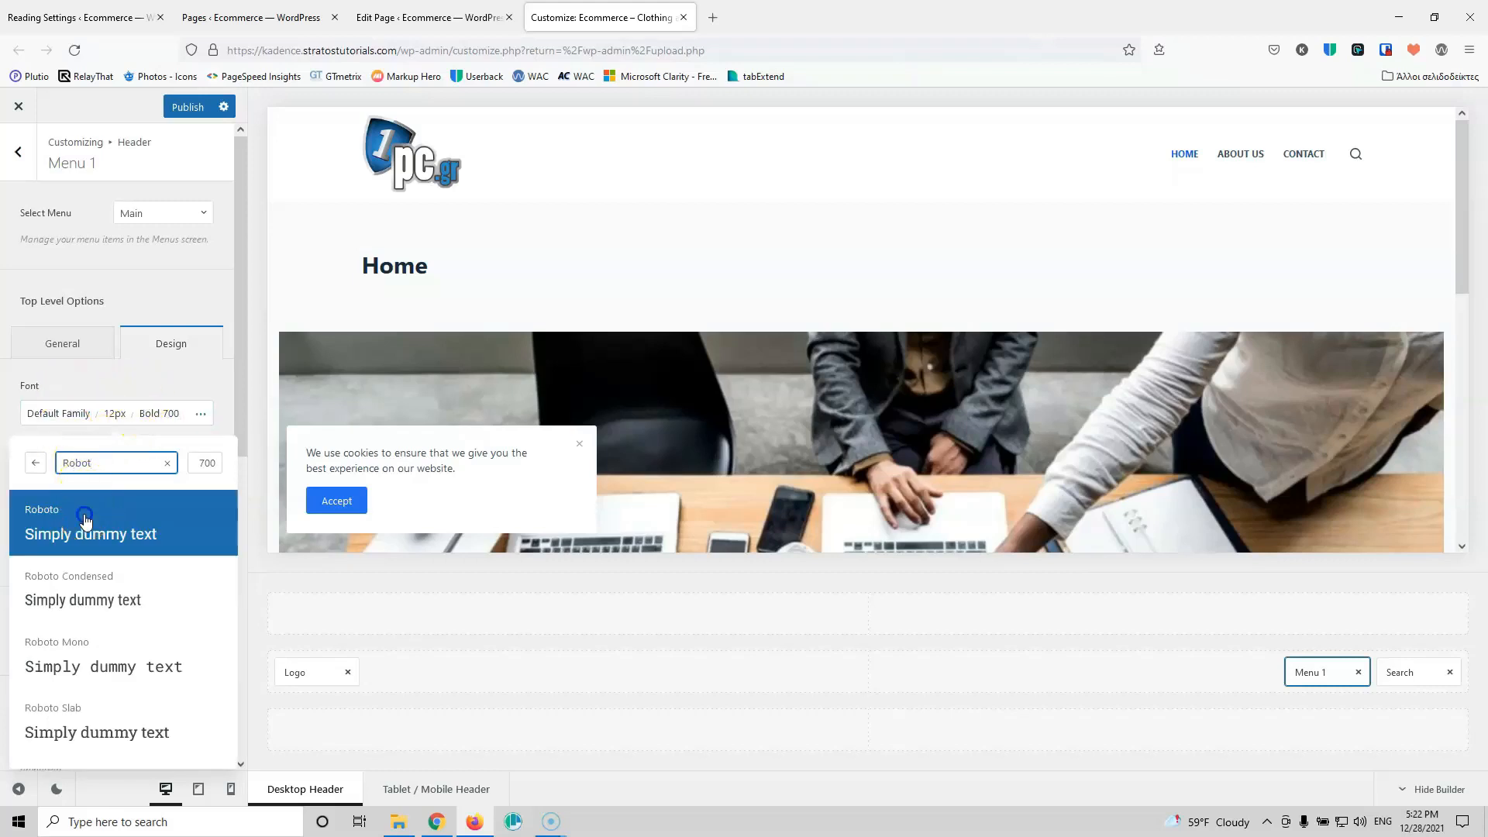
Step: Set the menu font size to 17px and weight to Regular
{"action": "left_click", "coordinate": [83, 413]}
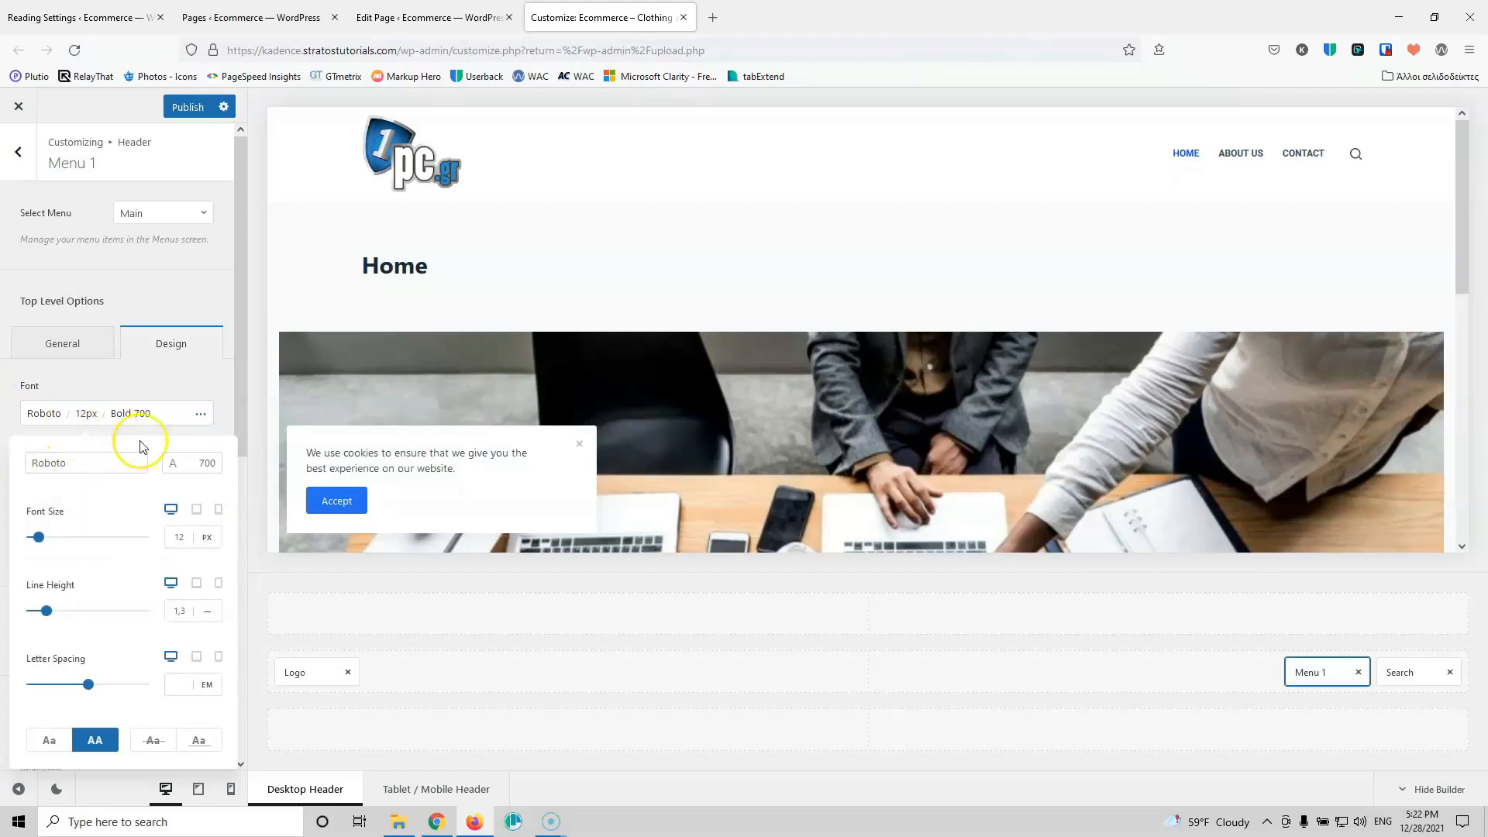
{"action": "left_click", "coordinate": [182, 537]}
{"action": "type", "text": "17"}
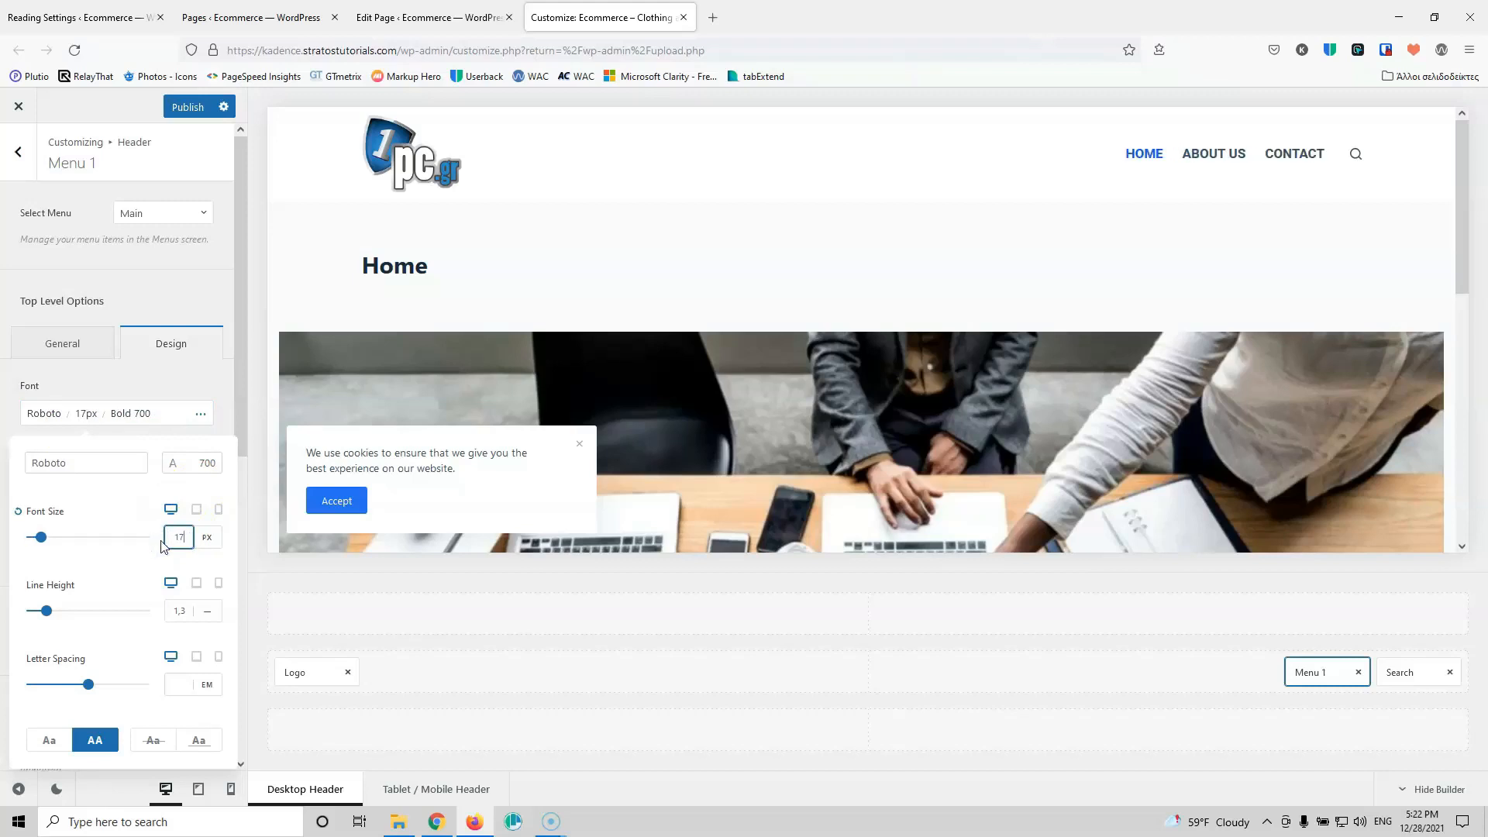
{"action": "left_click", "coordinate": [203, 462]}
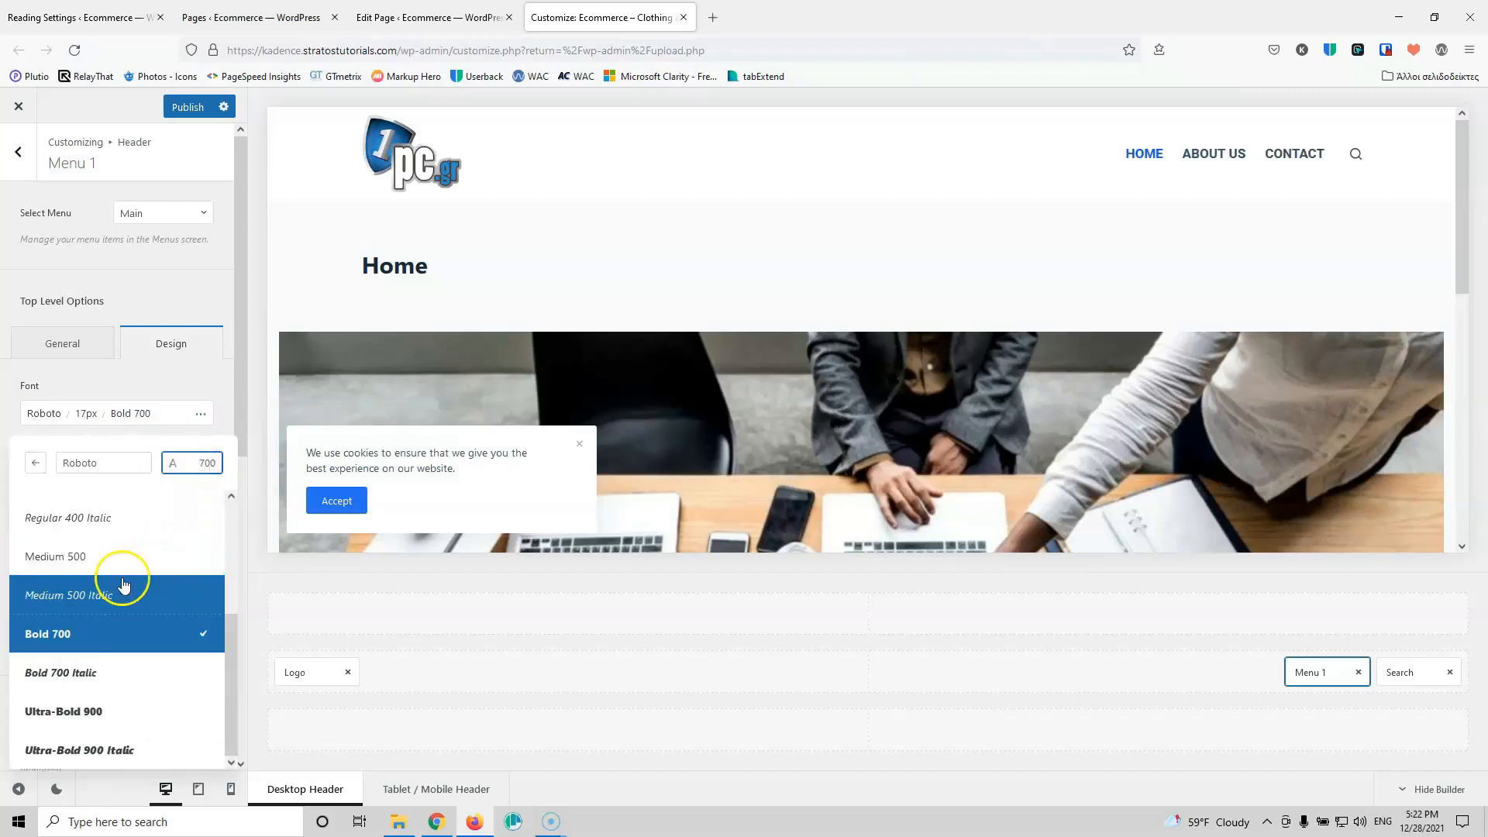
{"action": "scroll", "coordinate": [122, 583], "scroll_direction": "up", "scroll_amount": 3}
{"action": "left_click", "coordinate": [110, 639]}
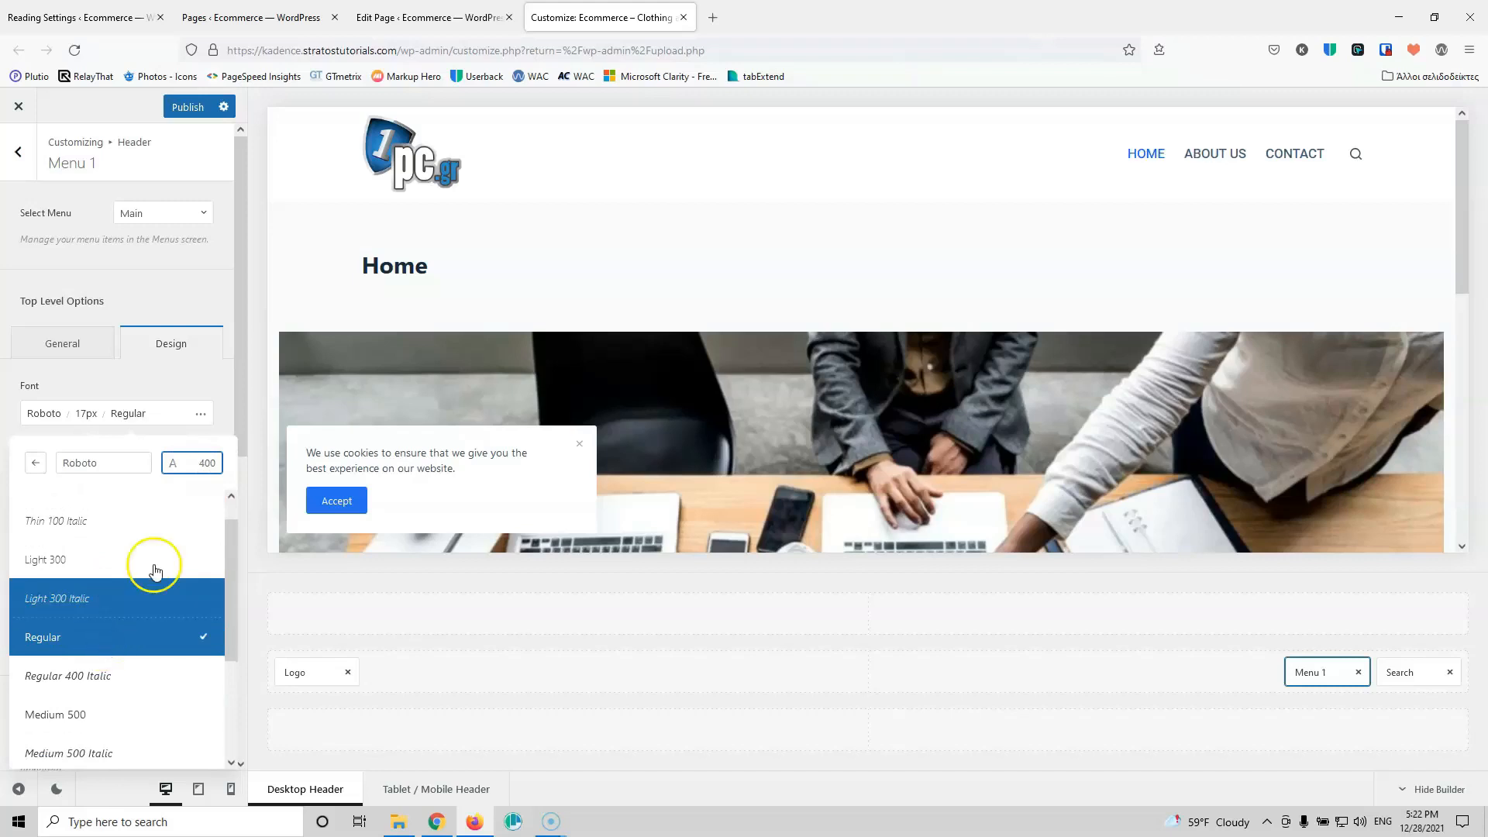
{"action": "left_click", "coordinate": [131, 379]}
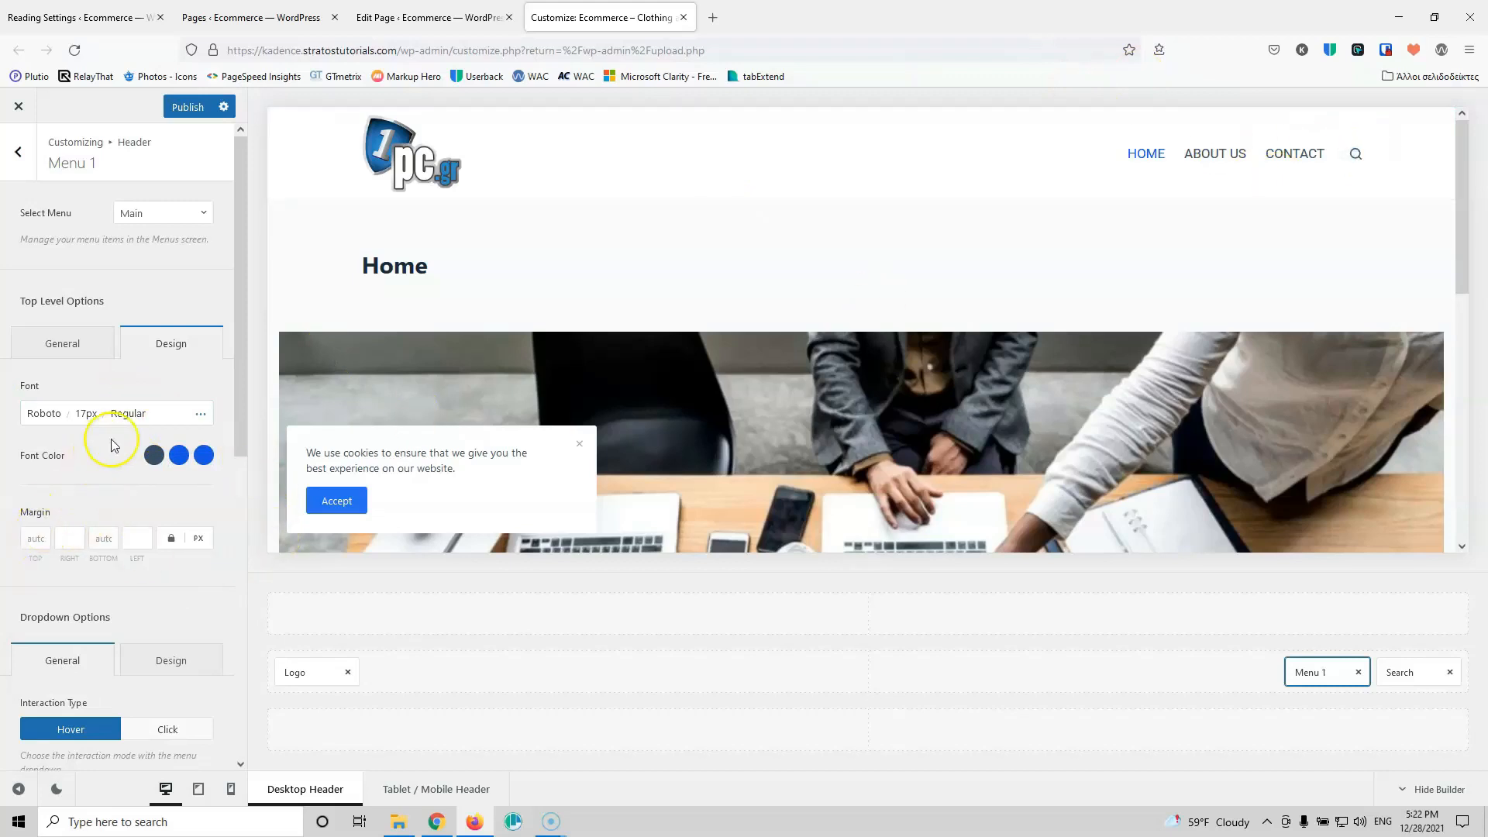
Step: Switch the menu text transform from uppercase to Capitalize
{"action": "left_click", "coordinate": [200, 417]}
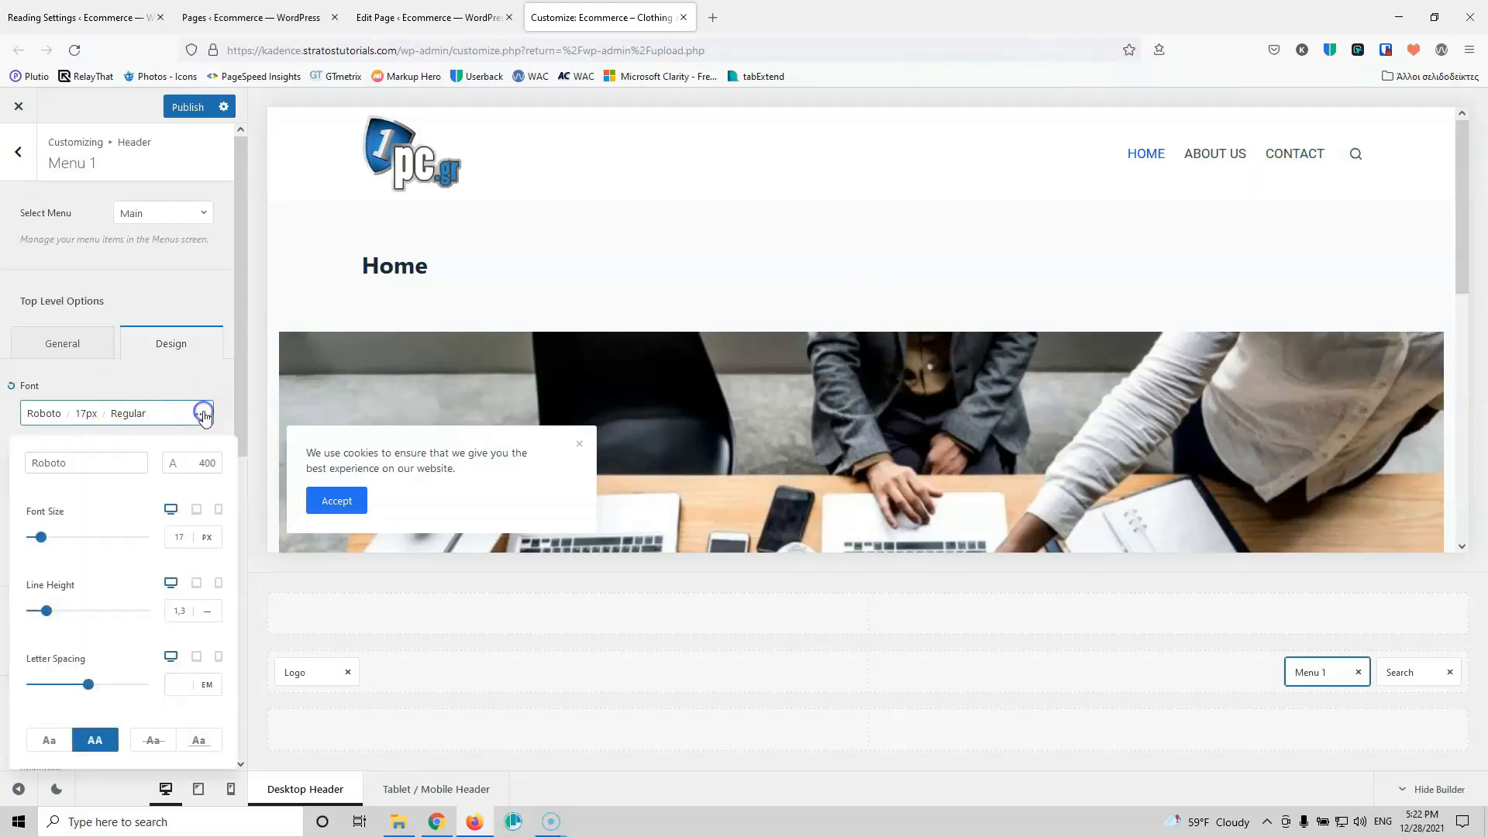
{"action": "left_click", "coordinate": [61, 744]}
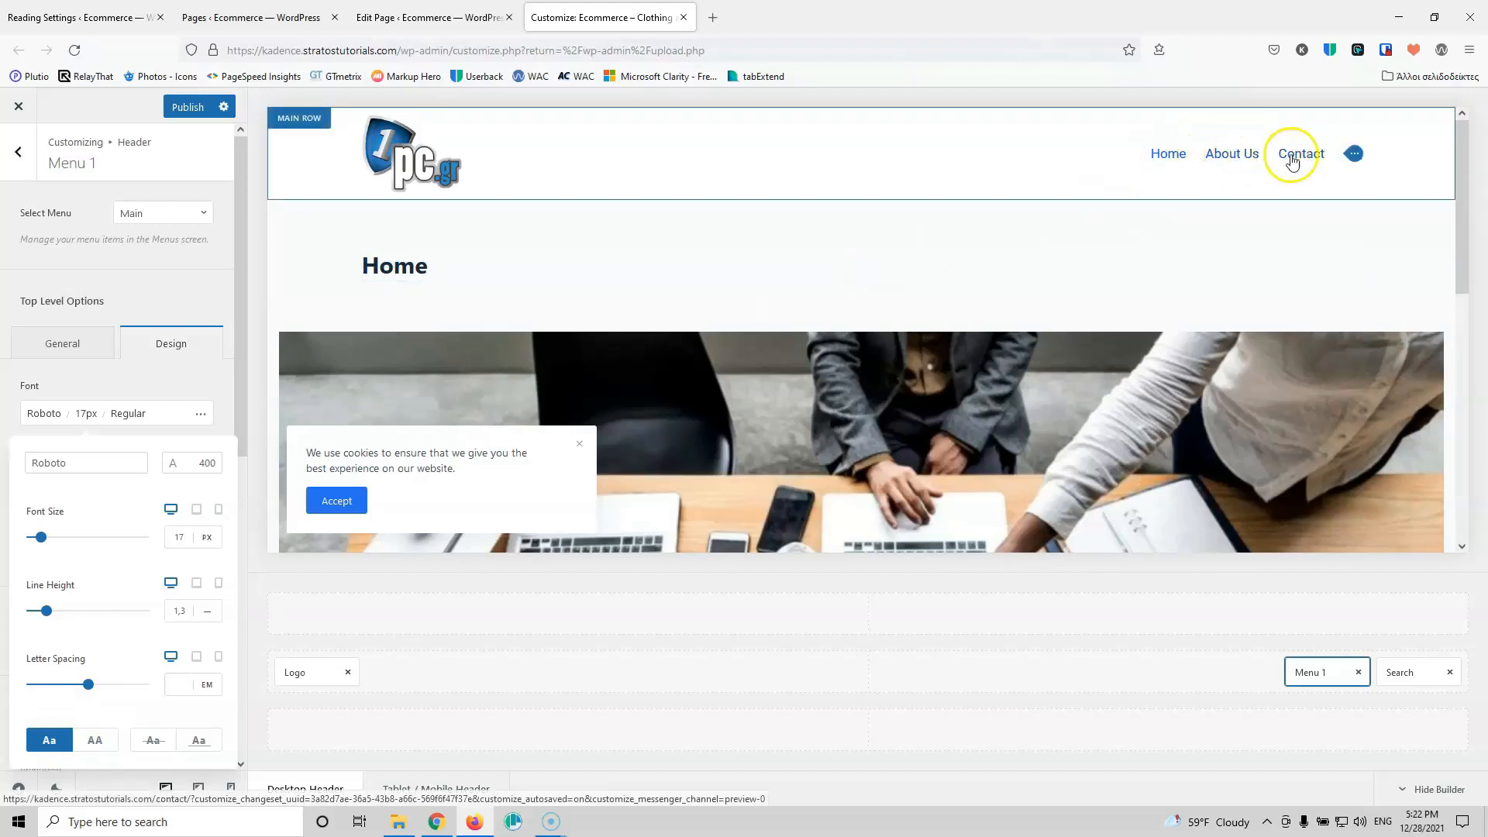
{"action": "left_click", "coordinate": [99, 397]}
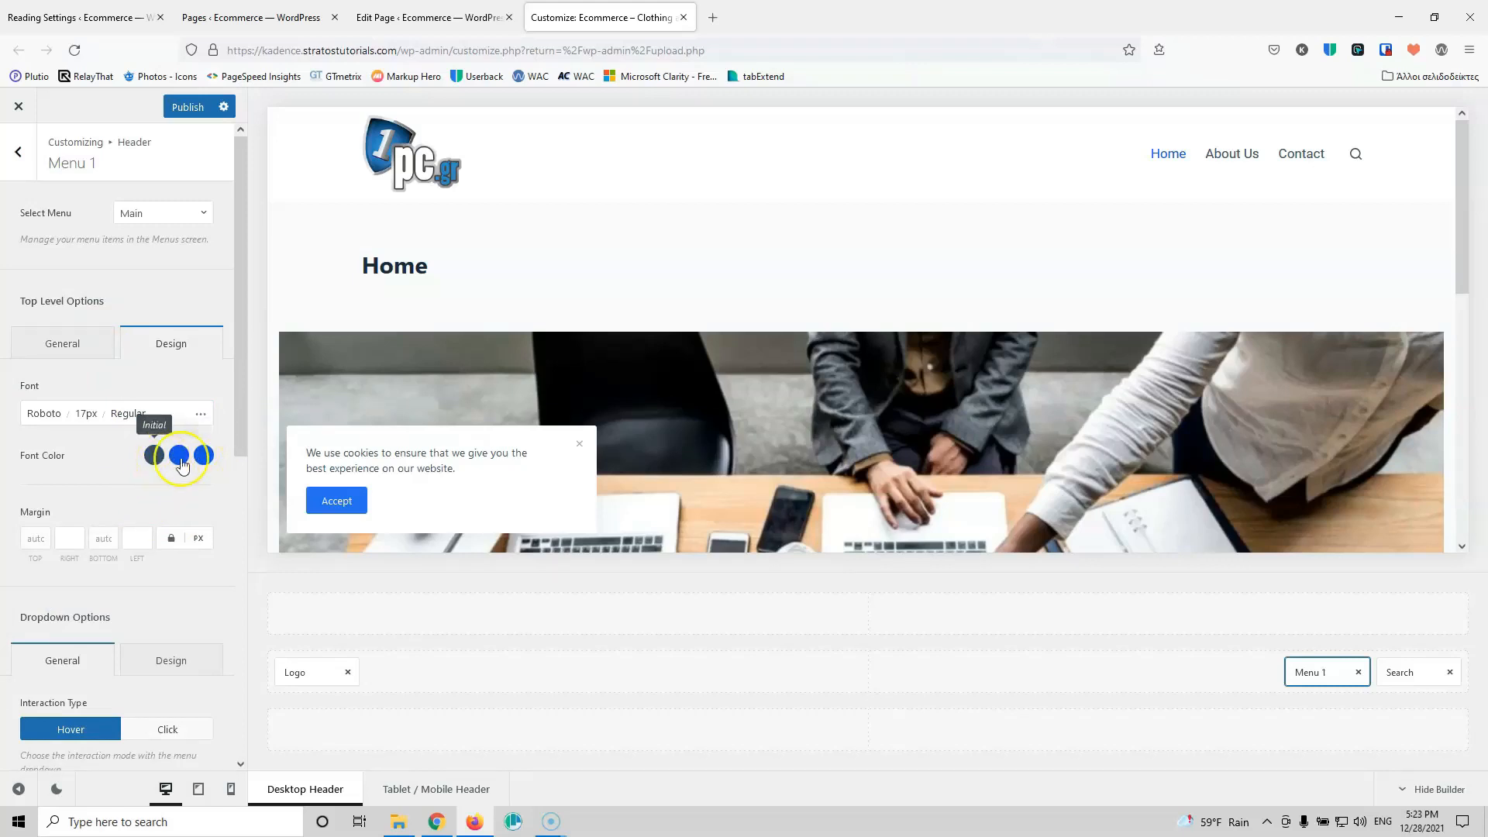
{"action": "scroll", "coordinate": [175, 472], "scroll_direction": "down", "scroll_amount": 5}
{"action": "scroll", "coordinate": [175, 473], "scroll_direction": "down", "scroll_amount": 2}
{"action": "scroll", "coordinate": [176, 473], "scroll_direction": "up", "scroll_amount": 7}
Step: Open the header search settings and test the full-screen search overlay in the preview
{"action": "left_click", "coordinate": [1395, 674]}
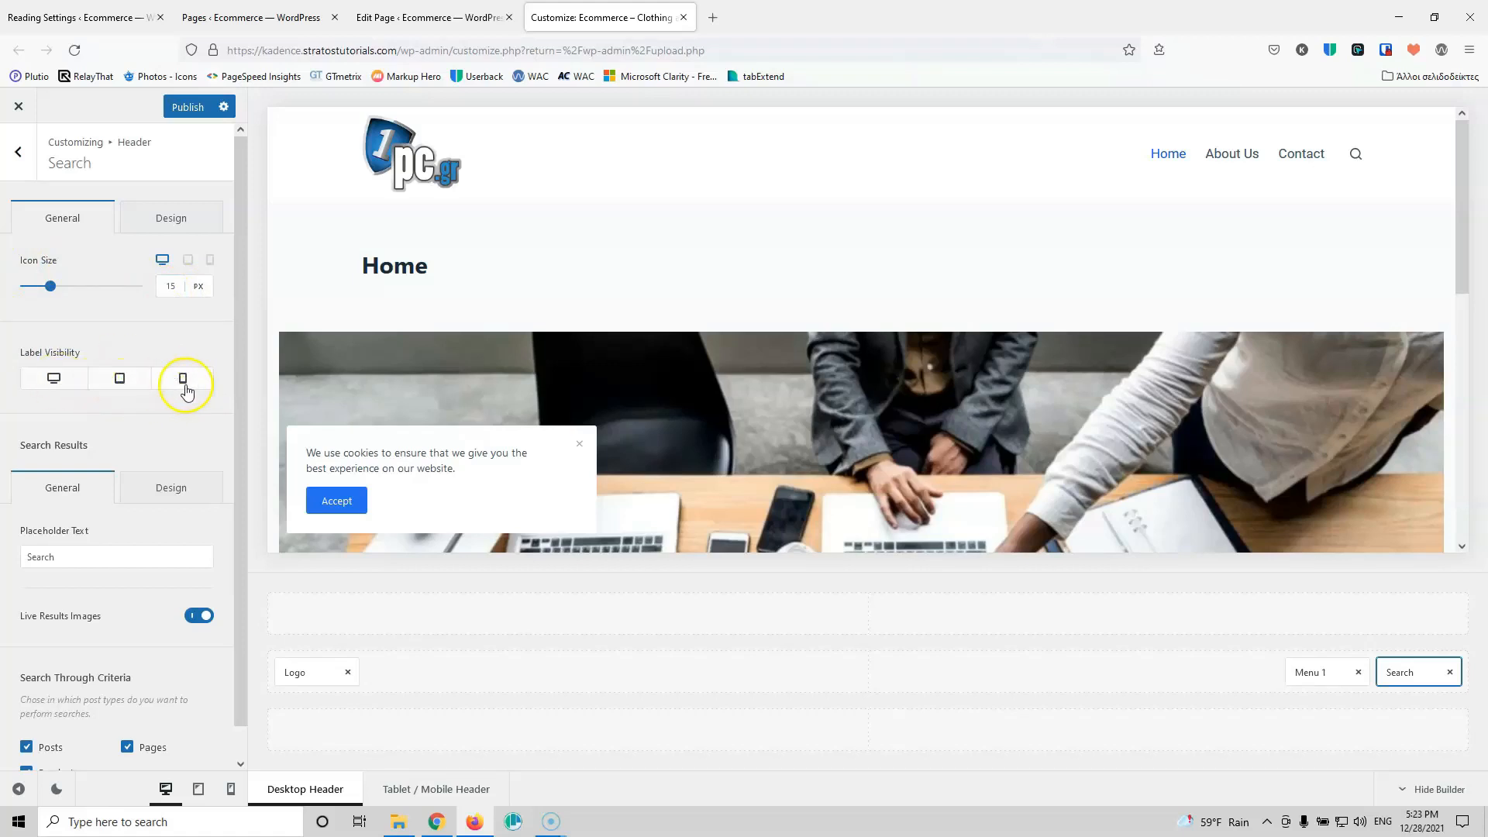
{"action": "scroll", "coordinate": [172, 399], "scroll_direction": "down", "scroll_amount": 1}
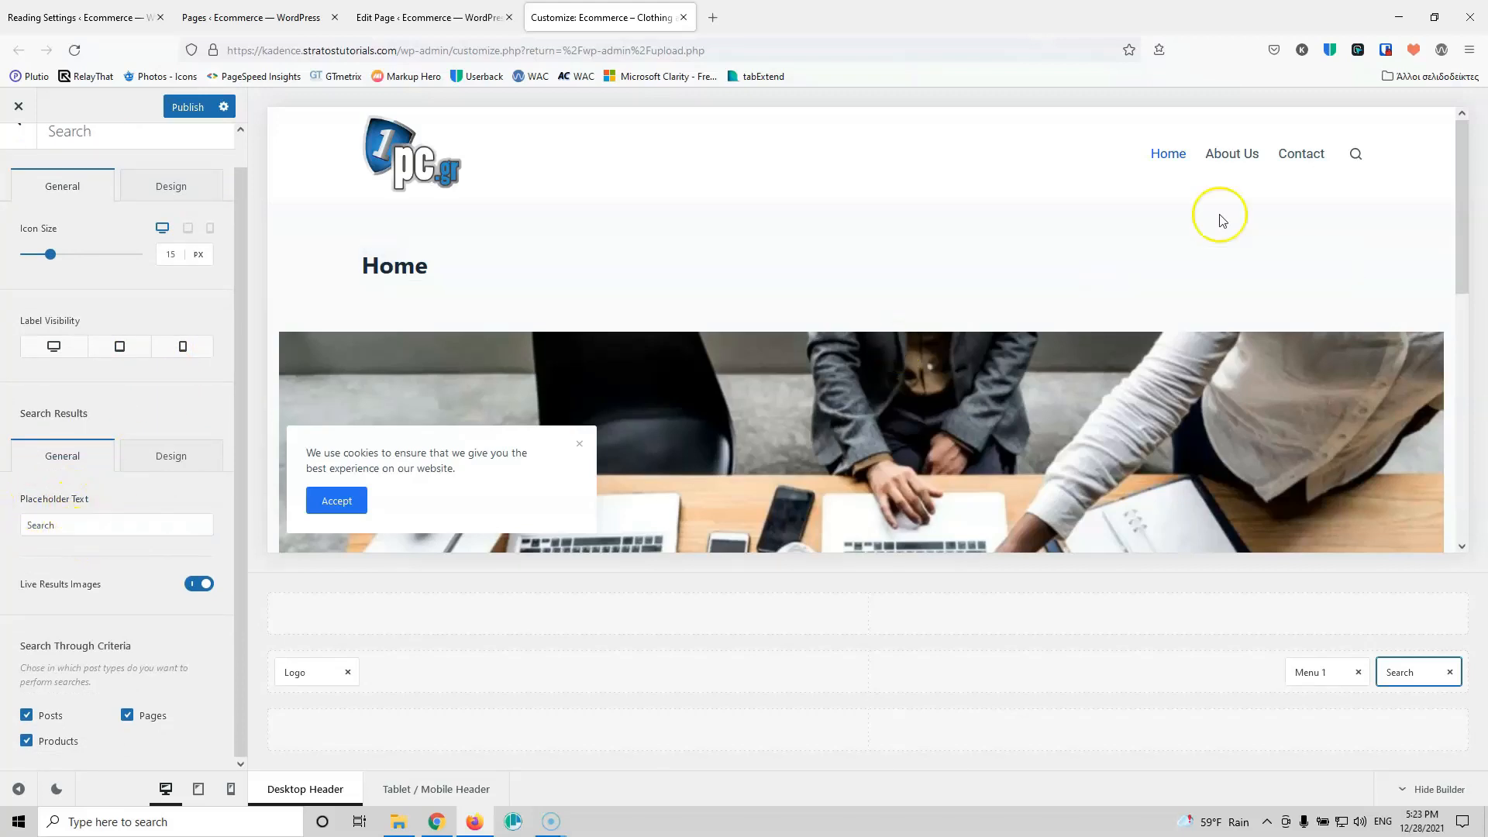
{"action": "left_click", "coordinate": [1357, 157]}
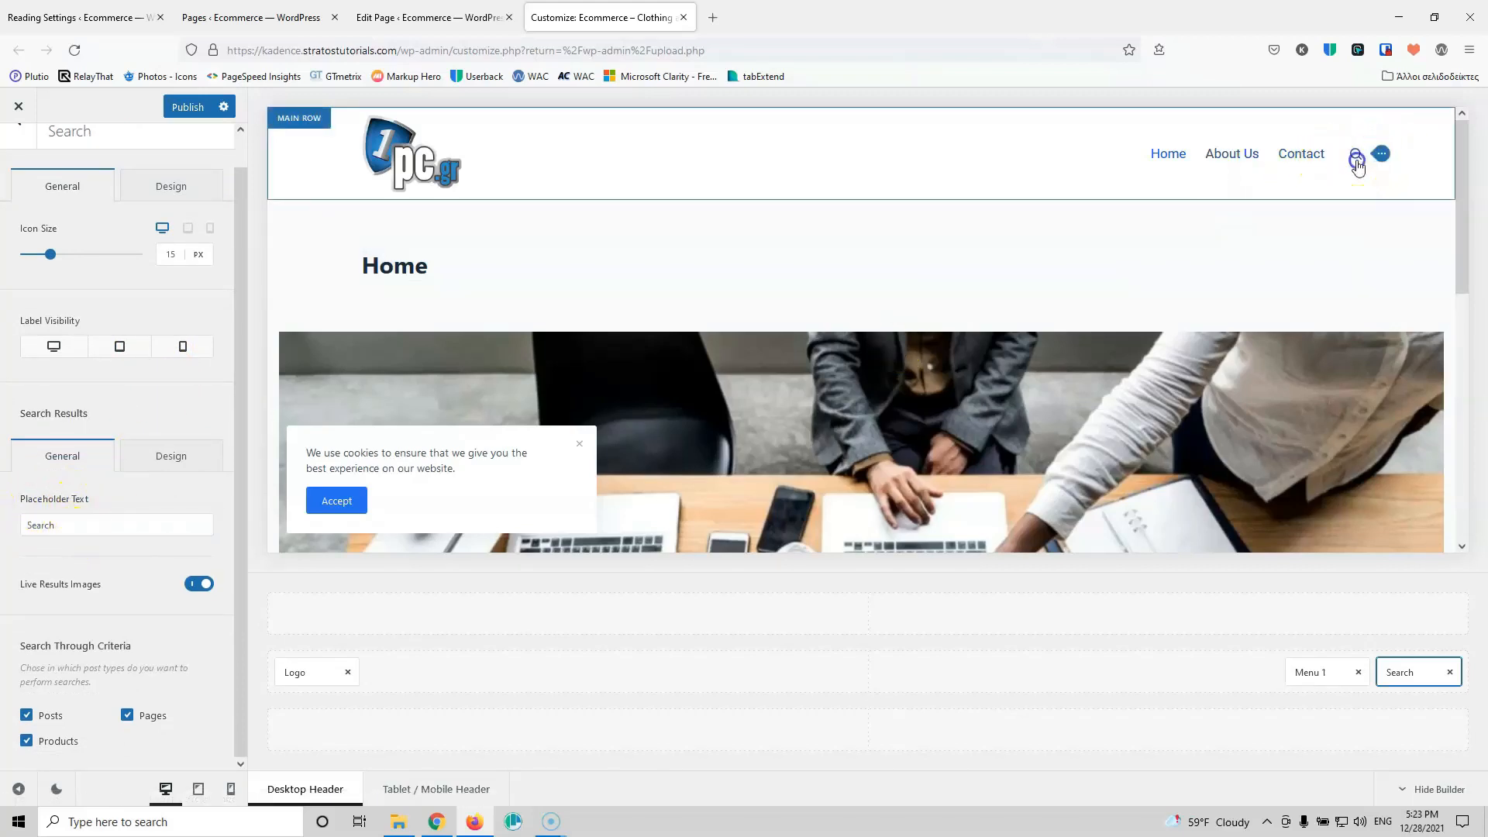
{"action": "left_click", "coordinate": [1356, 159]}
{"action": "left_click", "coordinate": [761, 331]}
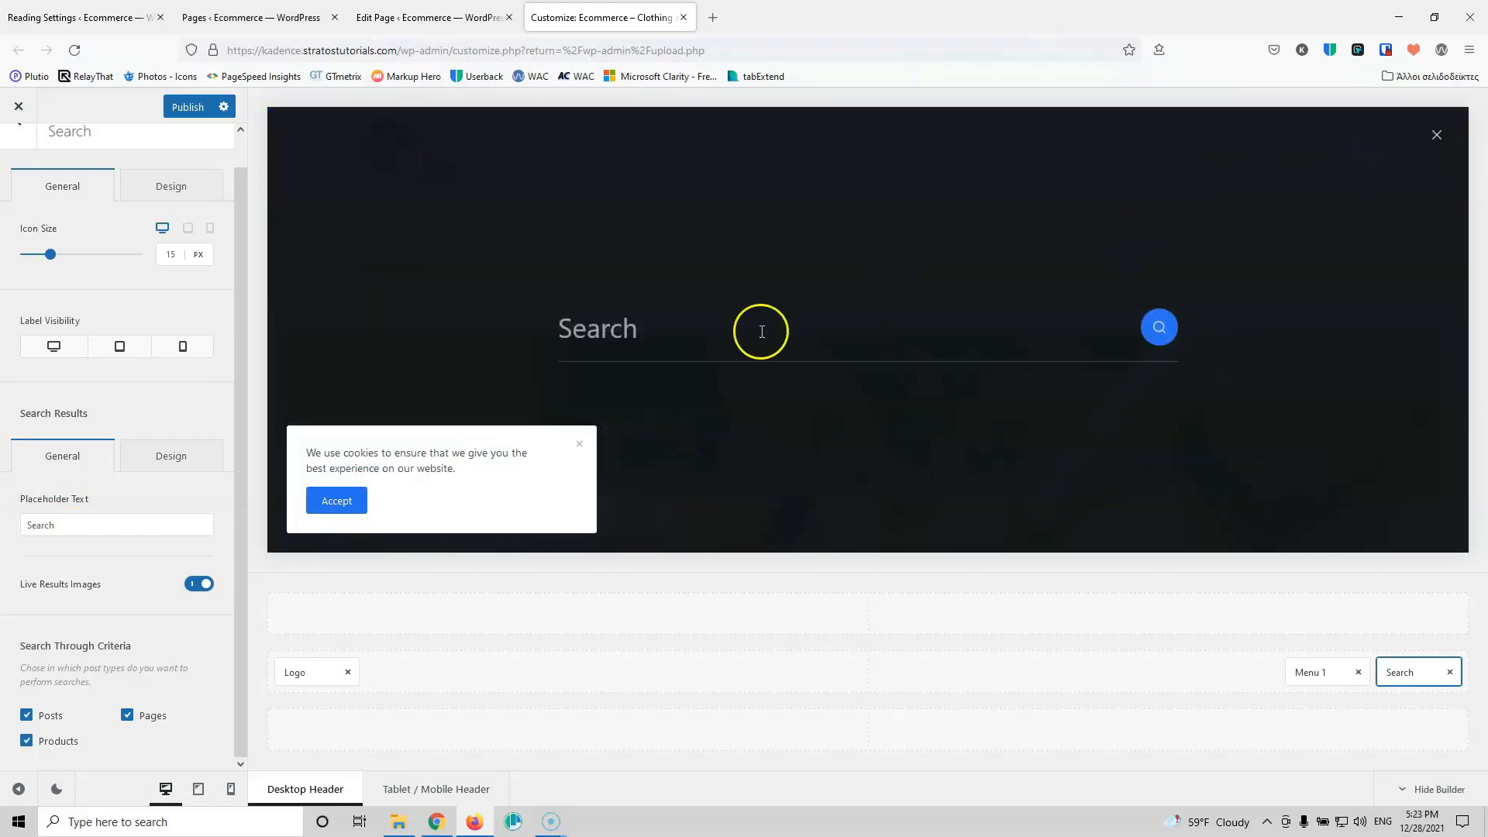
{"action": "left_click", "coordinate": [577, 443]}
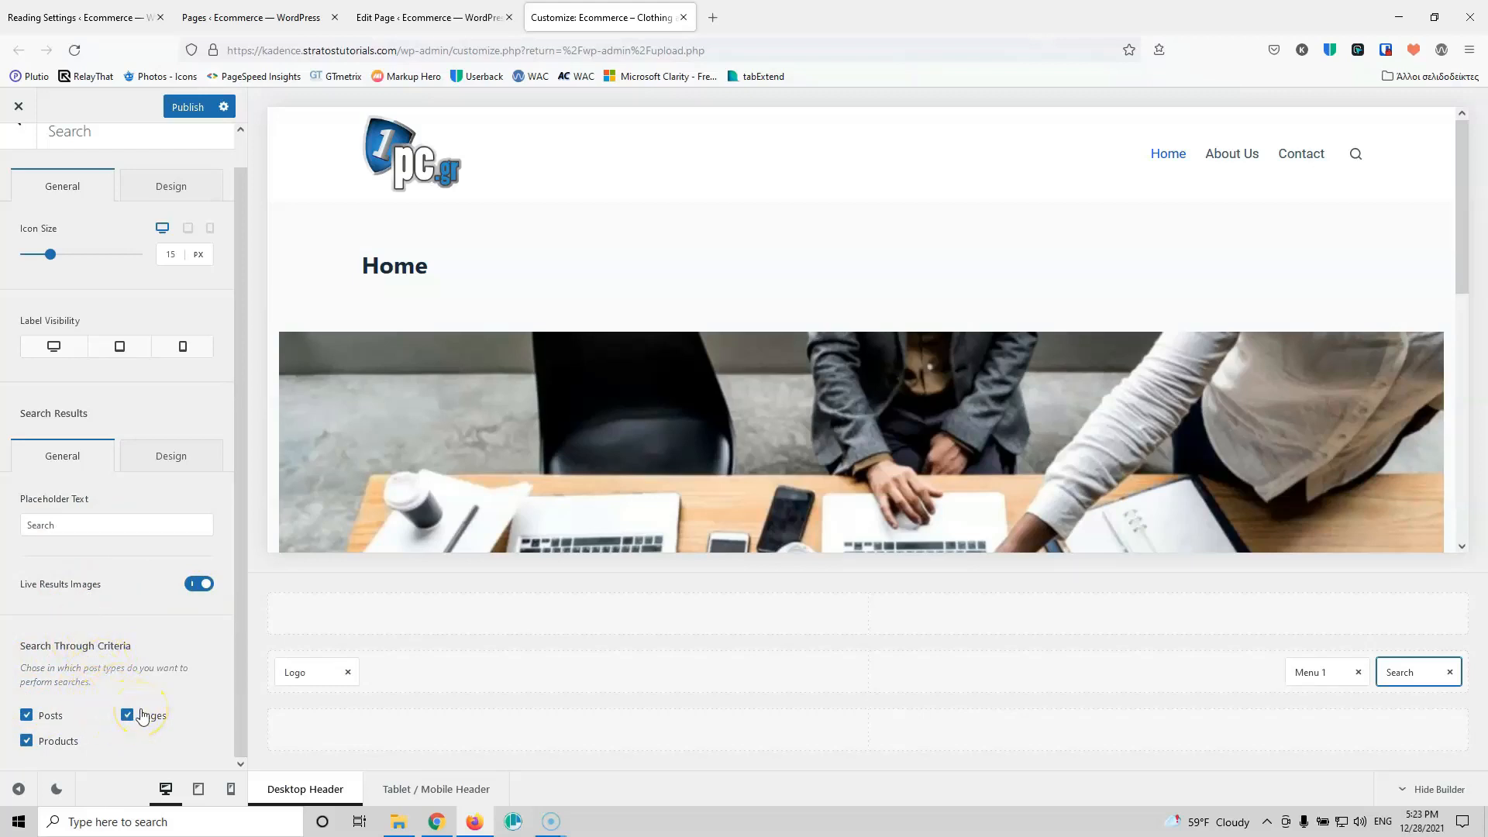
Step: Exclude Posts and Pages so search covers Products only, and publish
{"action": "left_click", "coordinate": [28, 716]}
{"action": "left_click", "coordinate": [128, 715]}
{"action": "left_click", "coordinate": [193, 107]}
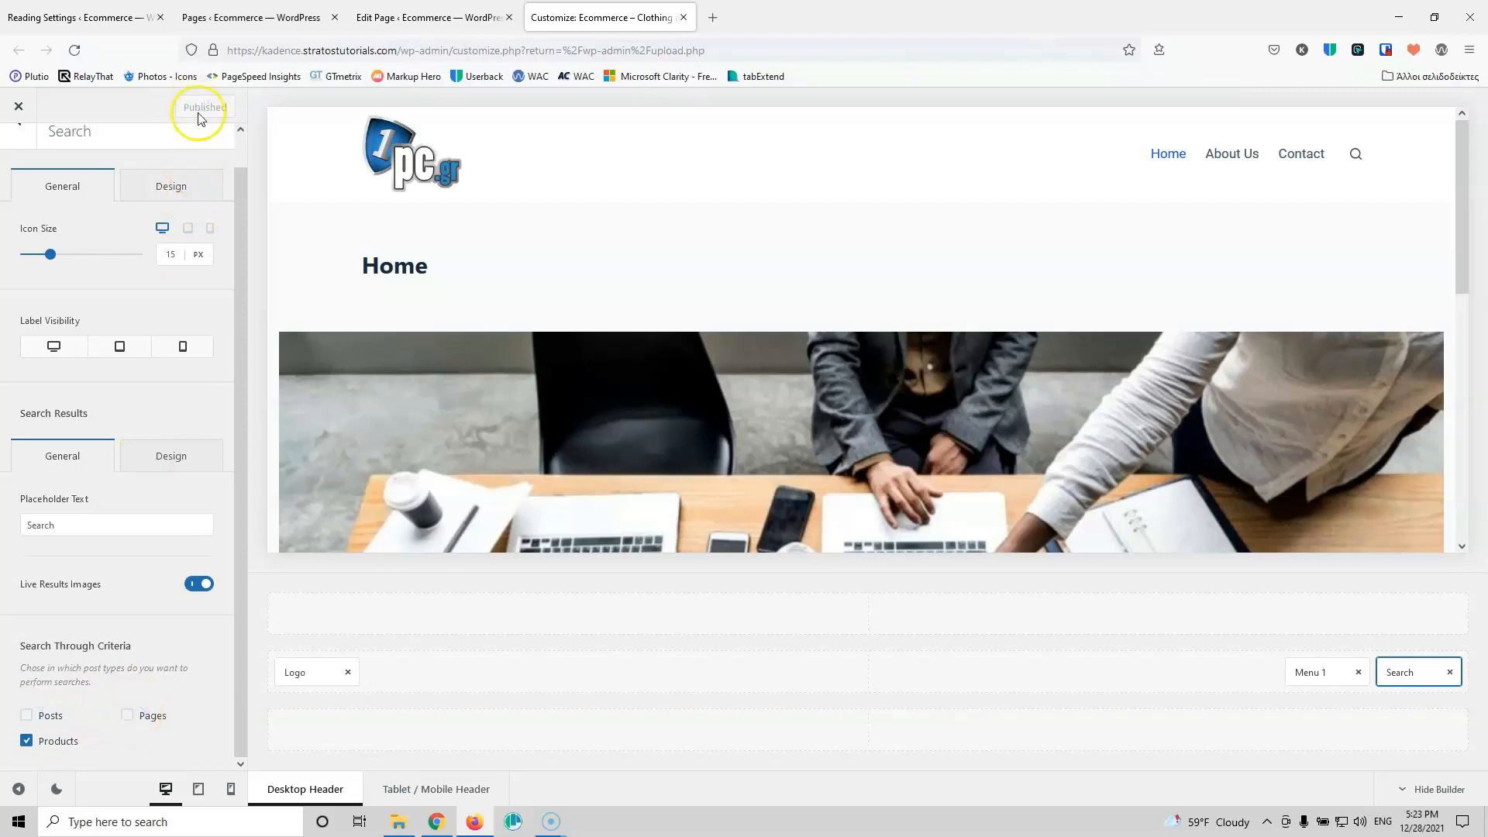
{"action": "scroll", "coordinate": [105, 384], "scroll_direction": "up", "scroll_amount": 1}
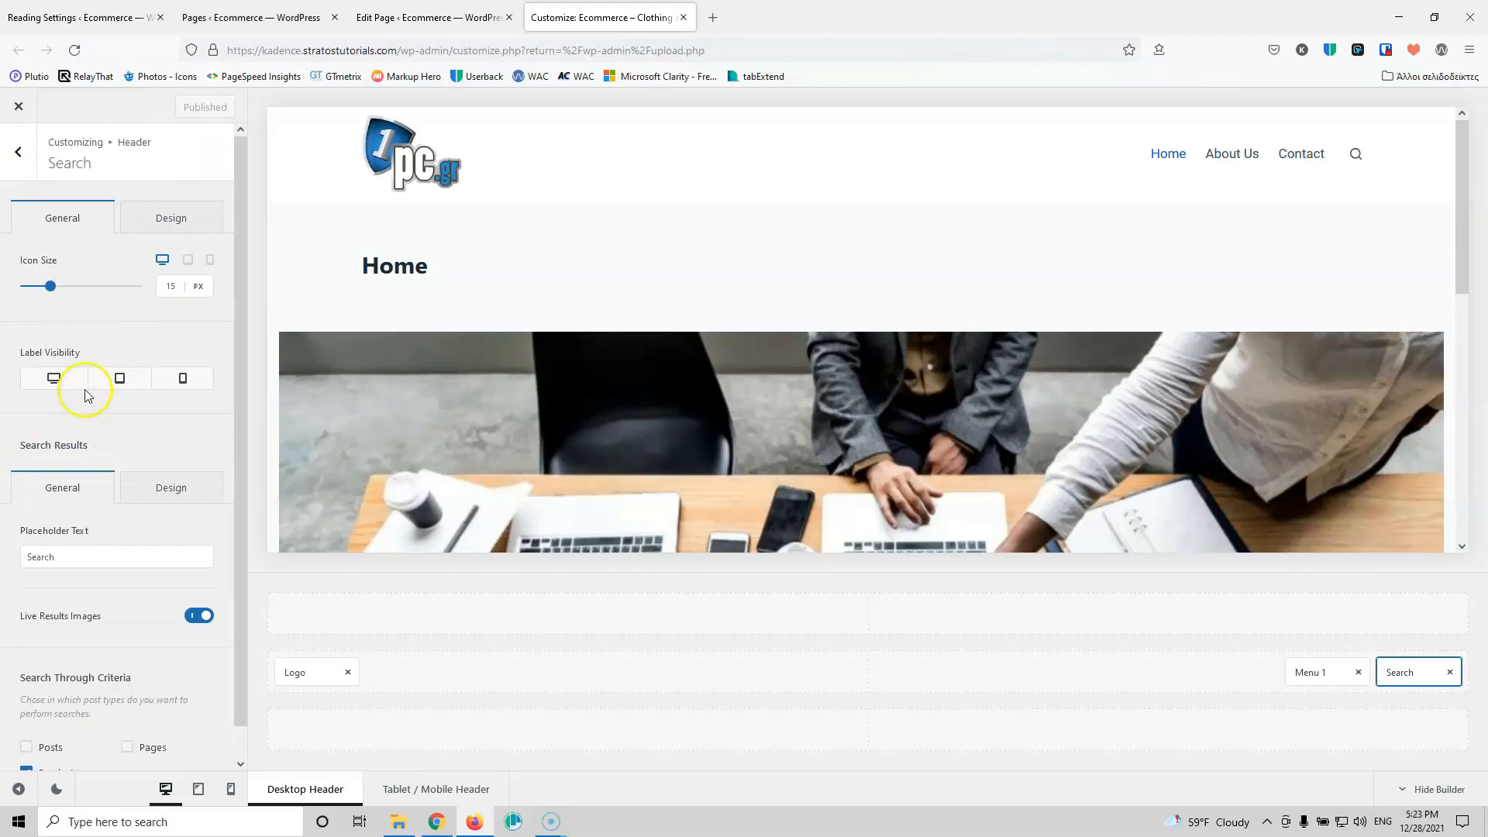
{"action": "left_click", "coordinate": [172, 218]}
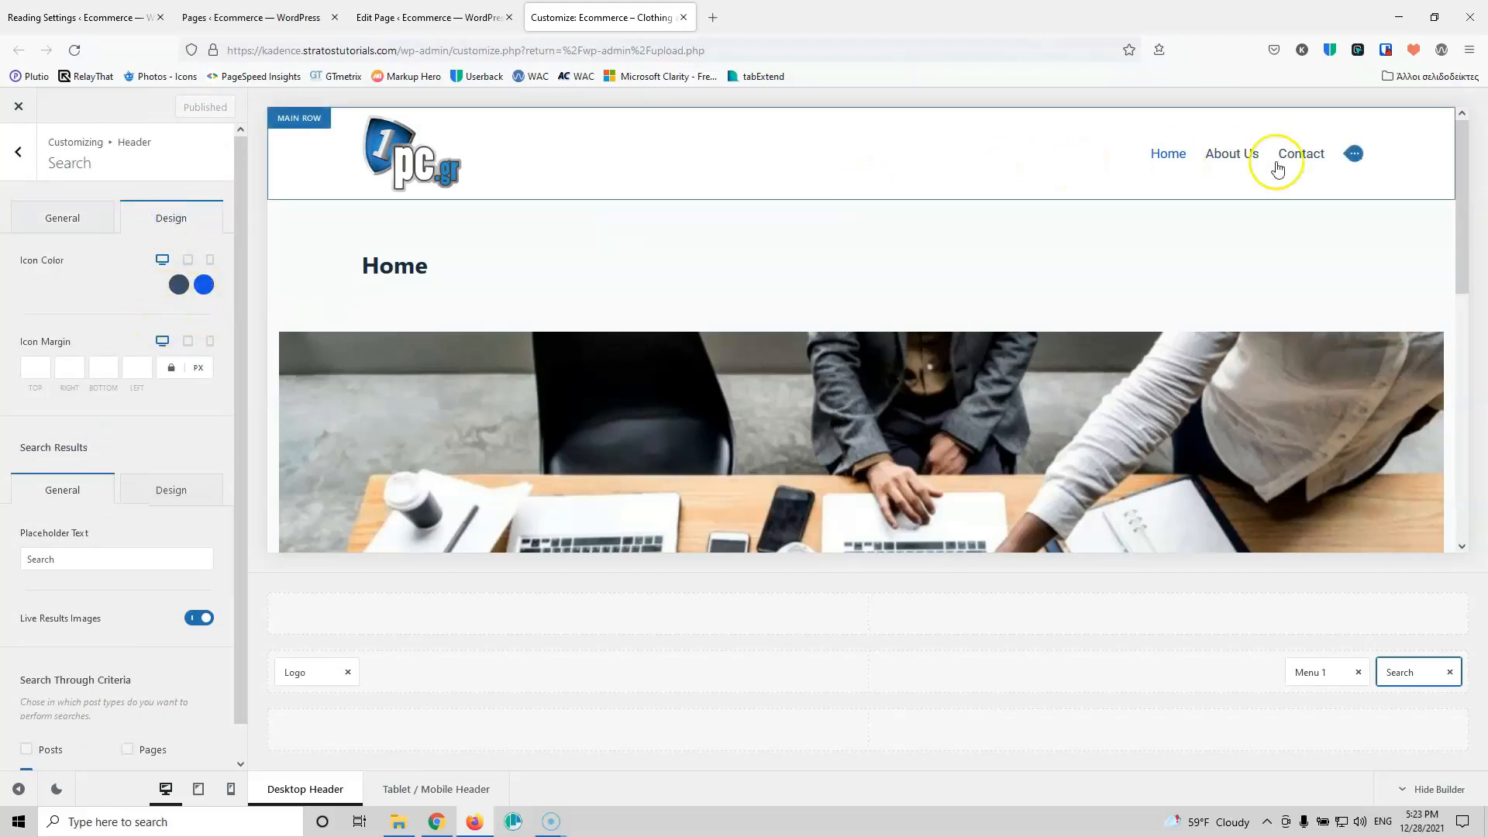
{"action": "left_click", "coordinate": [19, 153]}
{"action": "left_click", "coordinate": [26, 166]}
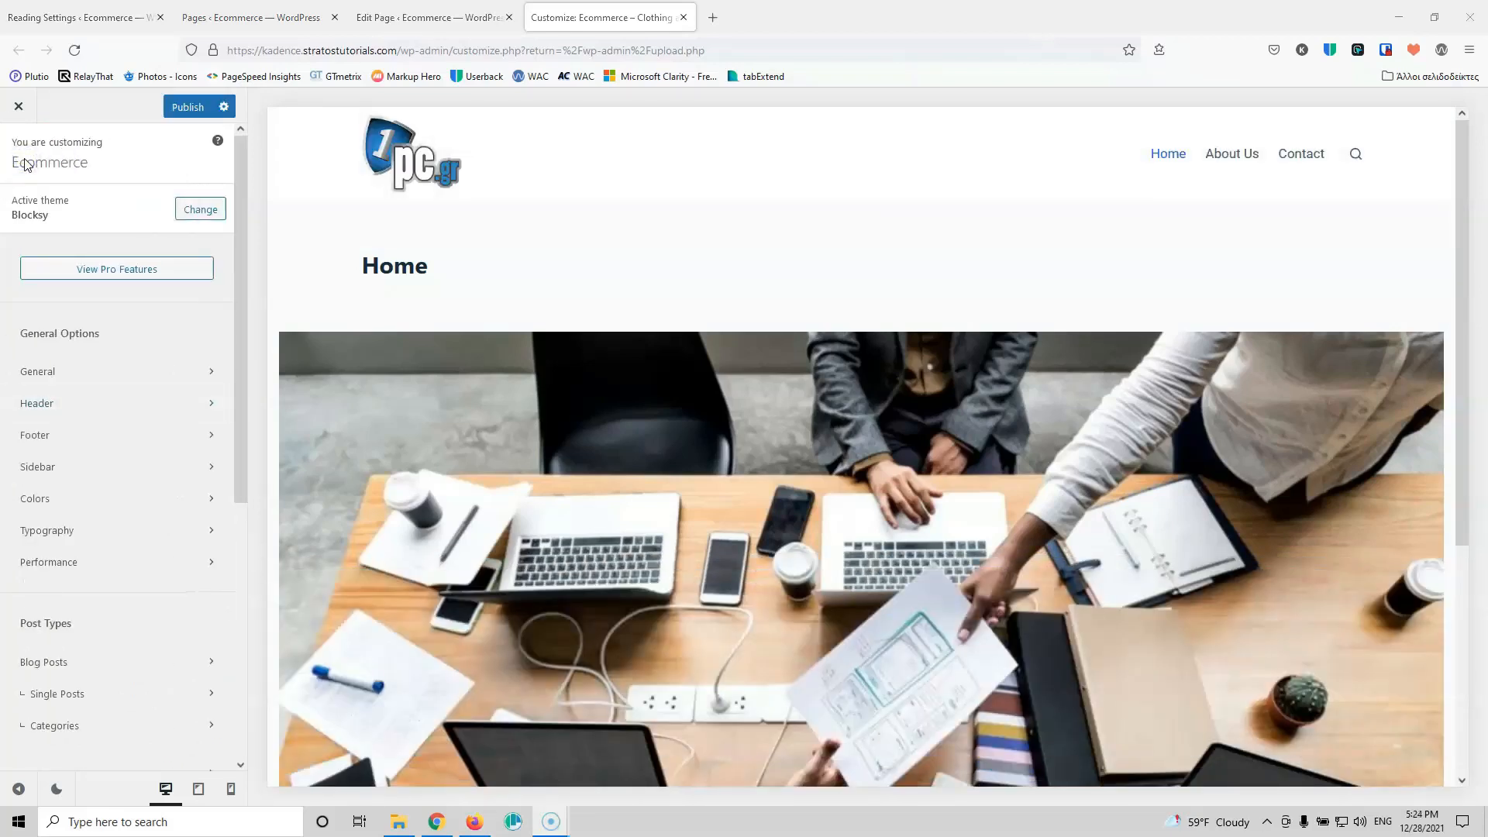
Step: Darken the third global palette colour to near black and inspect the first two palette colours
{"action": "left_click", "coordinate": [67, 497]}
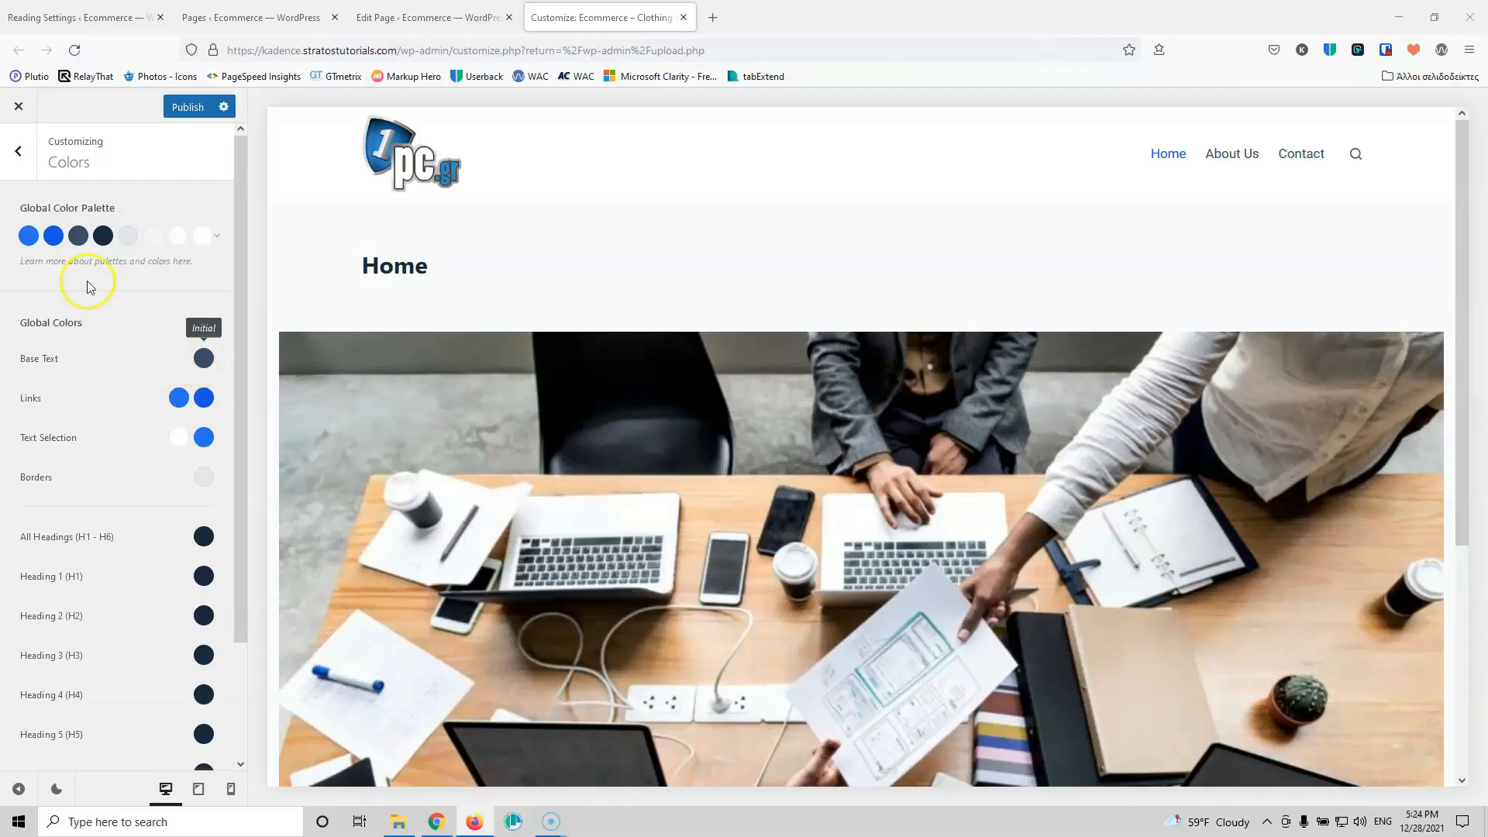
{"action": "left_click", "coordinate": [78, 235]}
{"action": "left_click_drag", "start_coordinate": [76, 381], "coordinate": [19, 388]}
{"action": "left_click", "coordinate": [114, 513]}
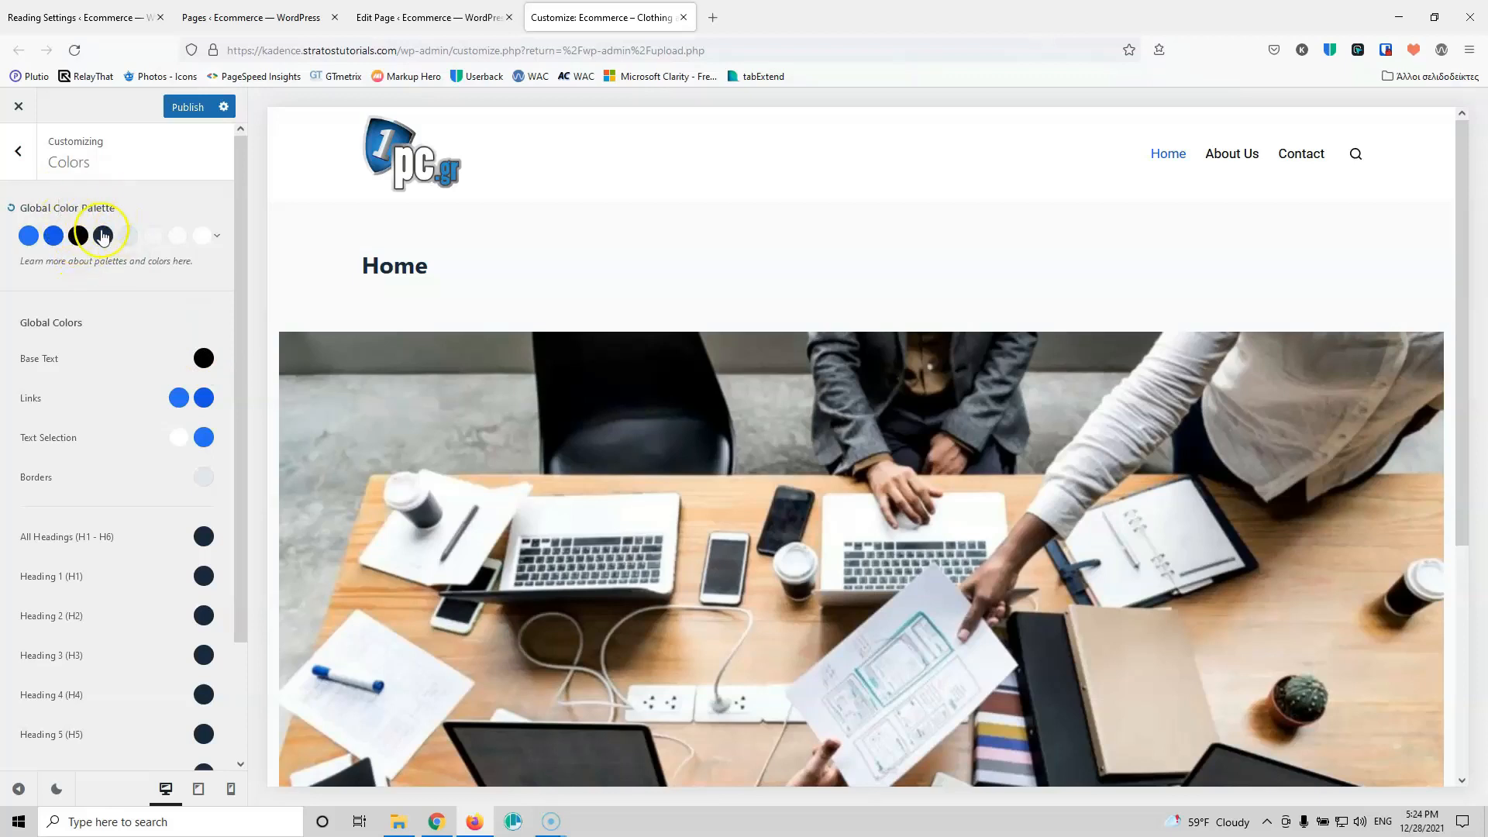
{"action": "left_click", "coordinate": [29, 238]}
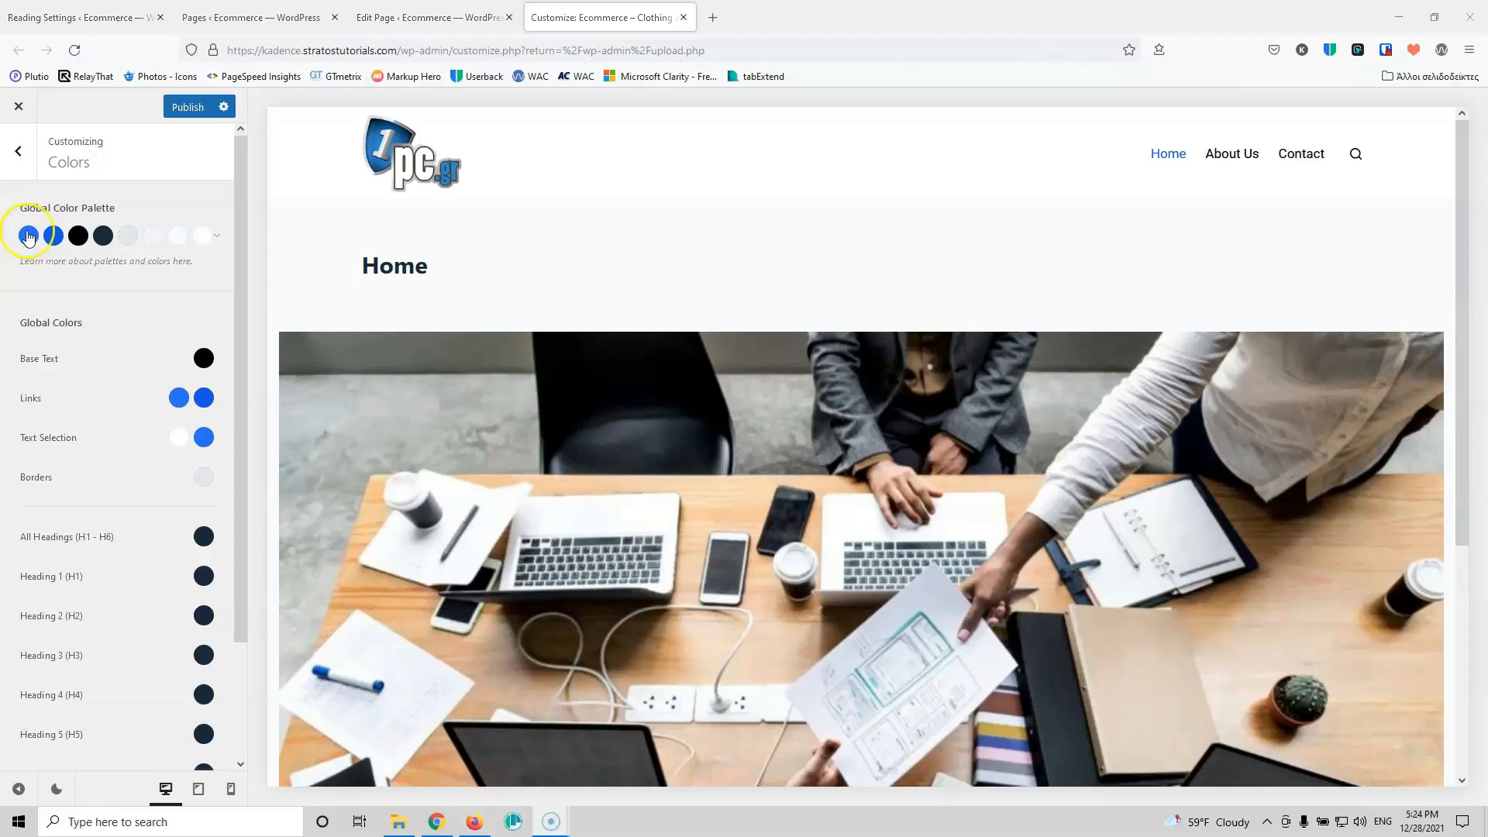
{"action": "left_click", "coordinate": [54, 237]}
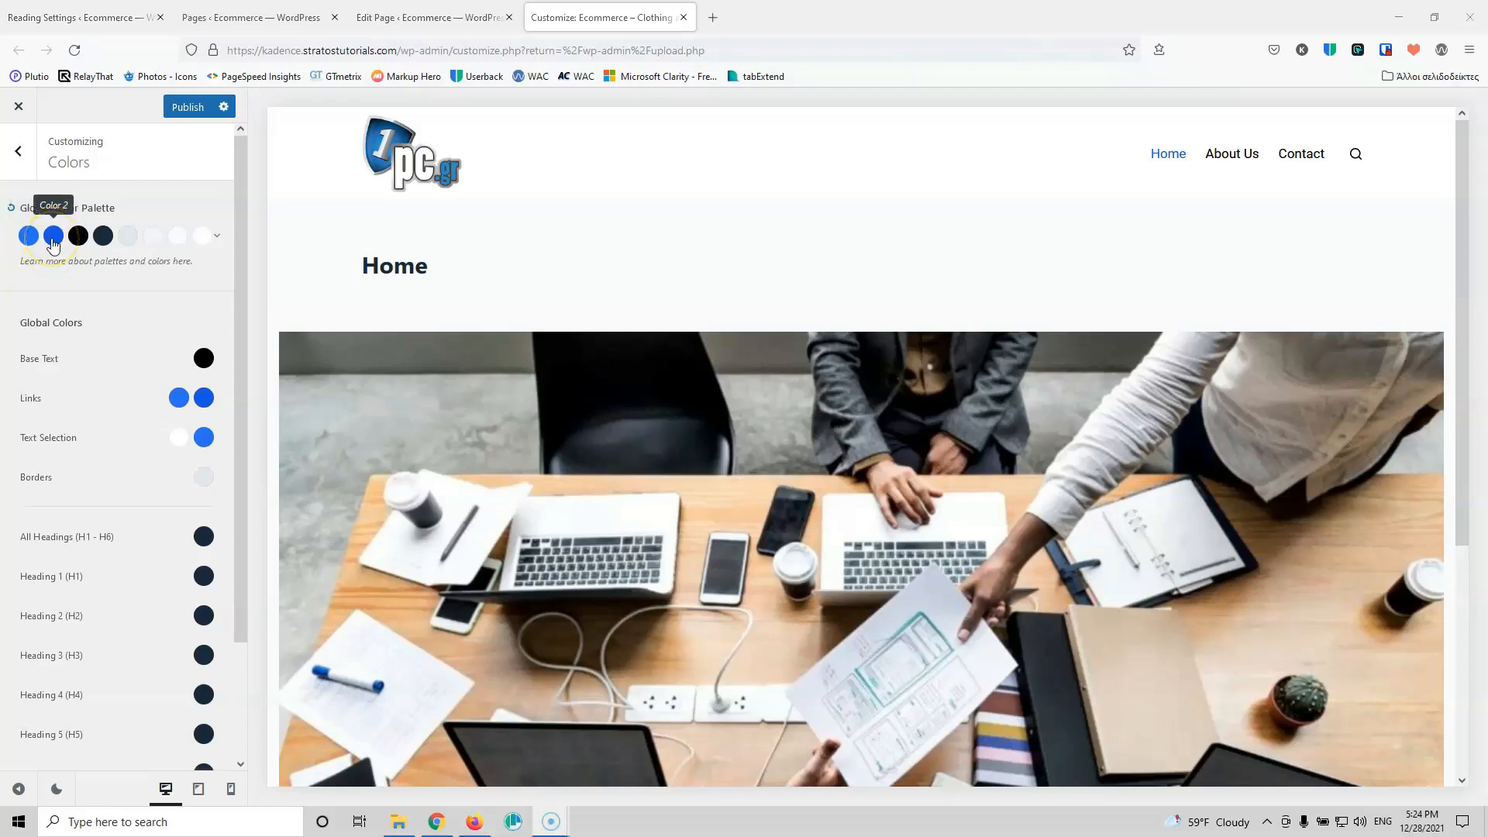
{"action": "left_click", "coordinate": [44, 224]}
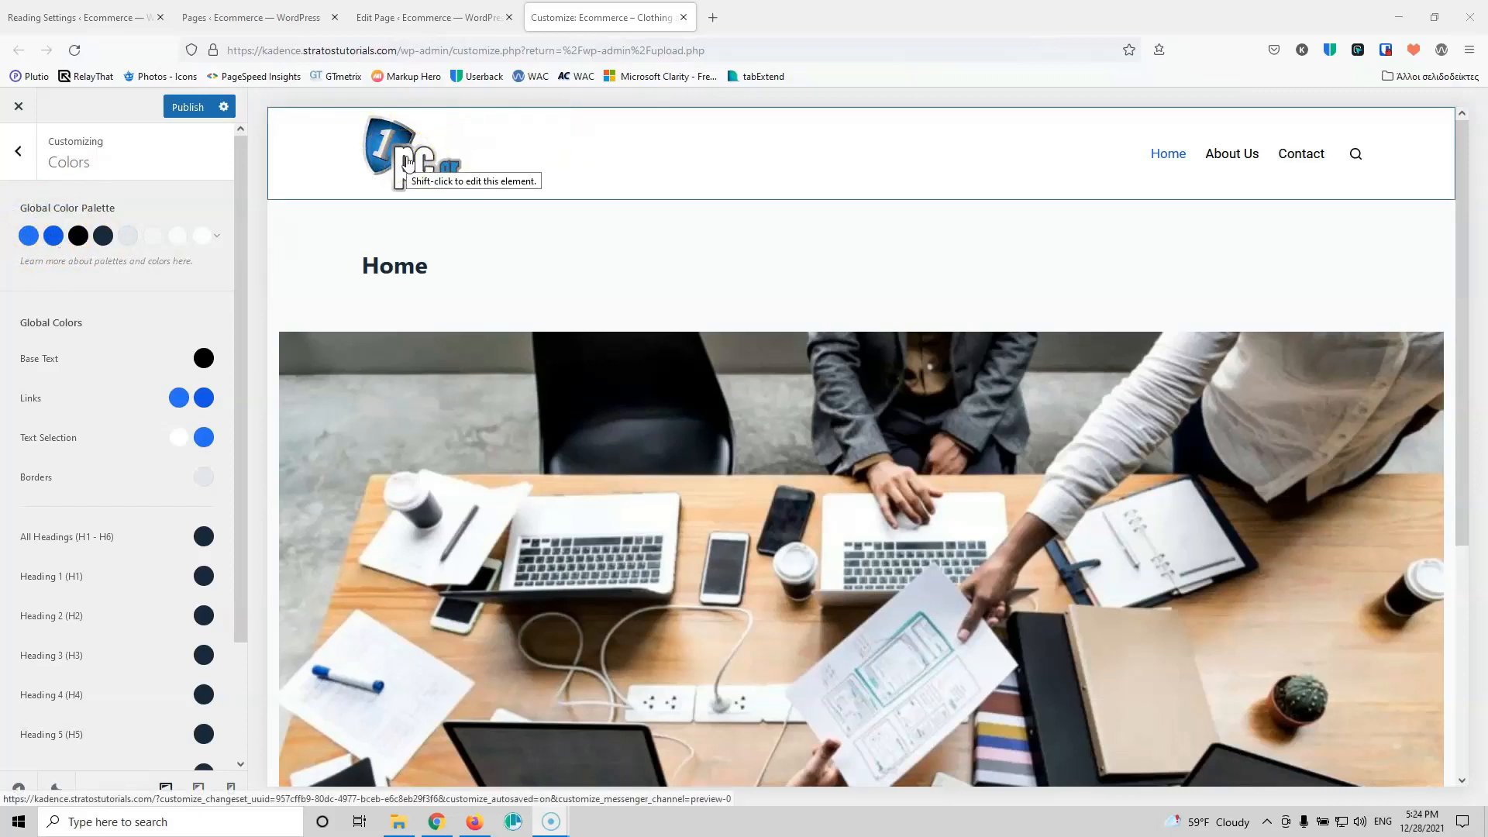
Step: Publish the customizer changes and open the live site in a new tab
{"action": "left_click", "coordinate": [1357, 51]}
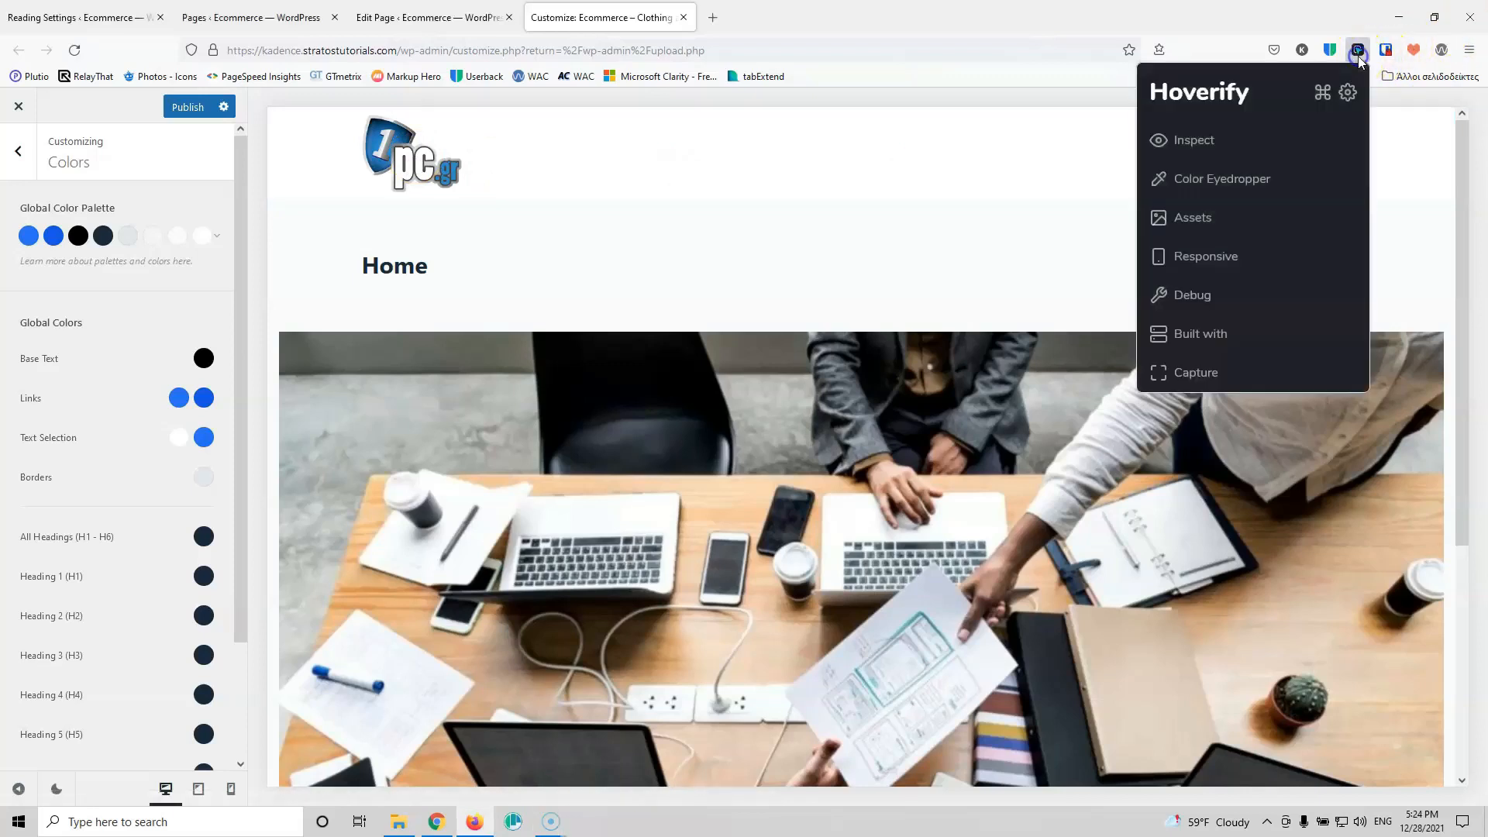
{"action": "left_click", "coordinate": [1224, 182]}
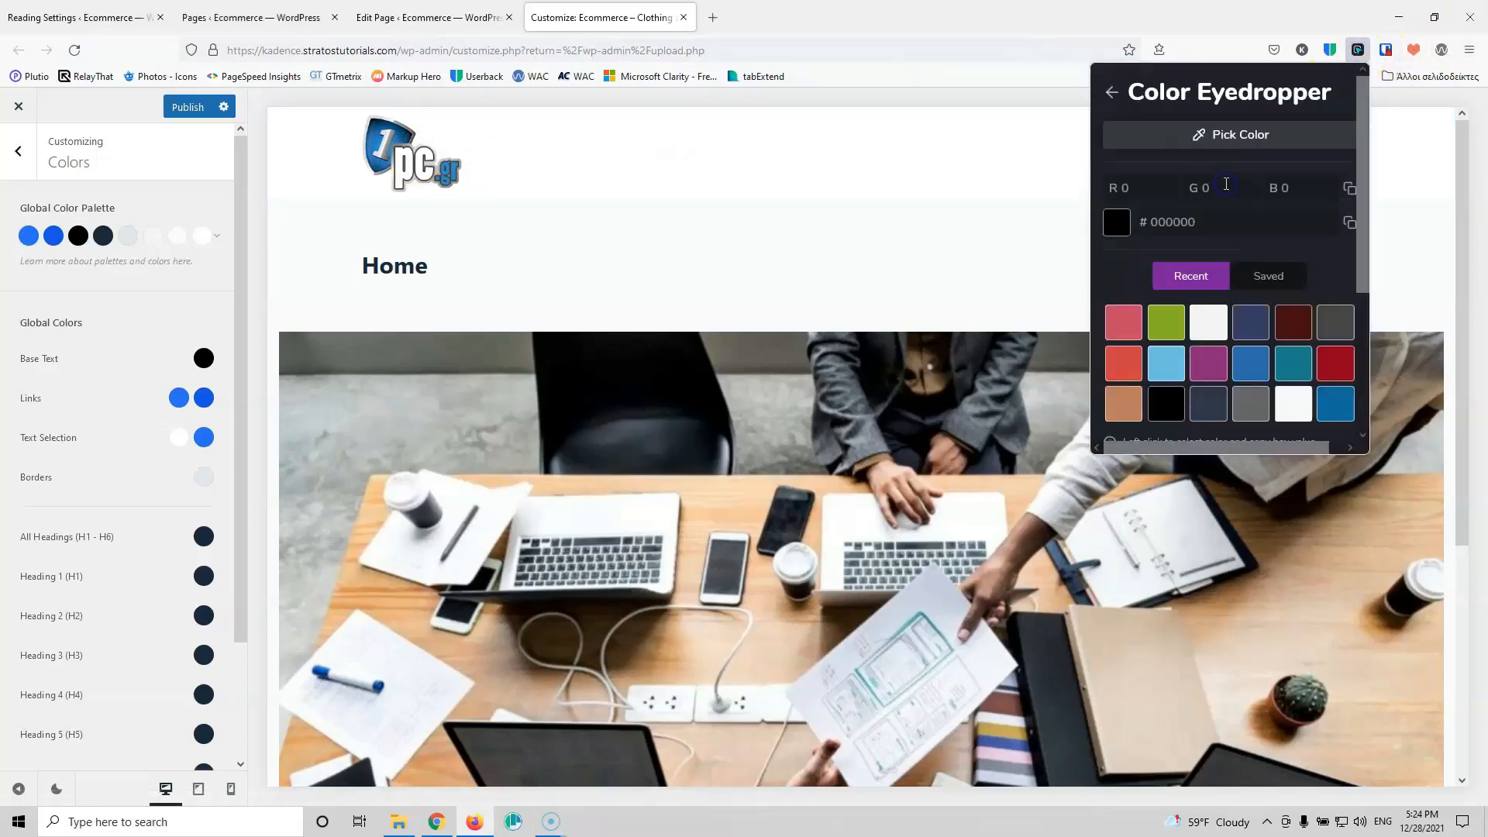
{"action": "left_click", "coordinate": [1227, 143]}
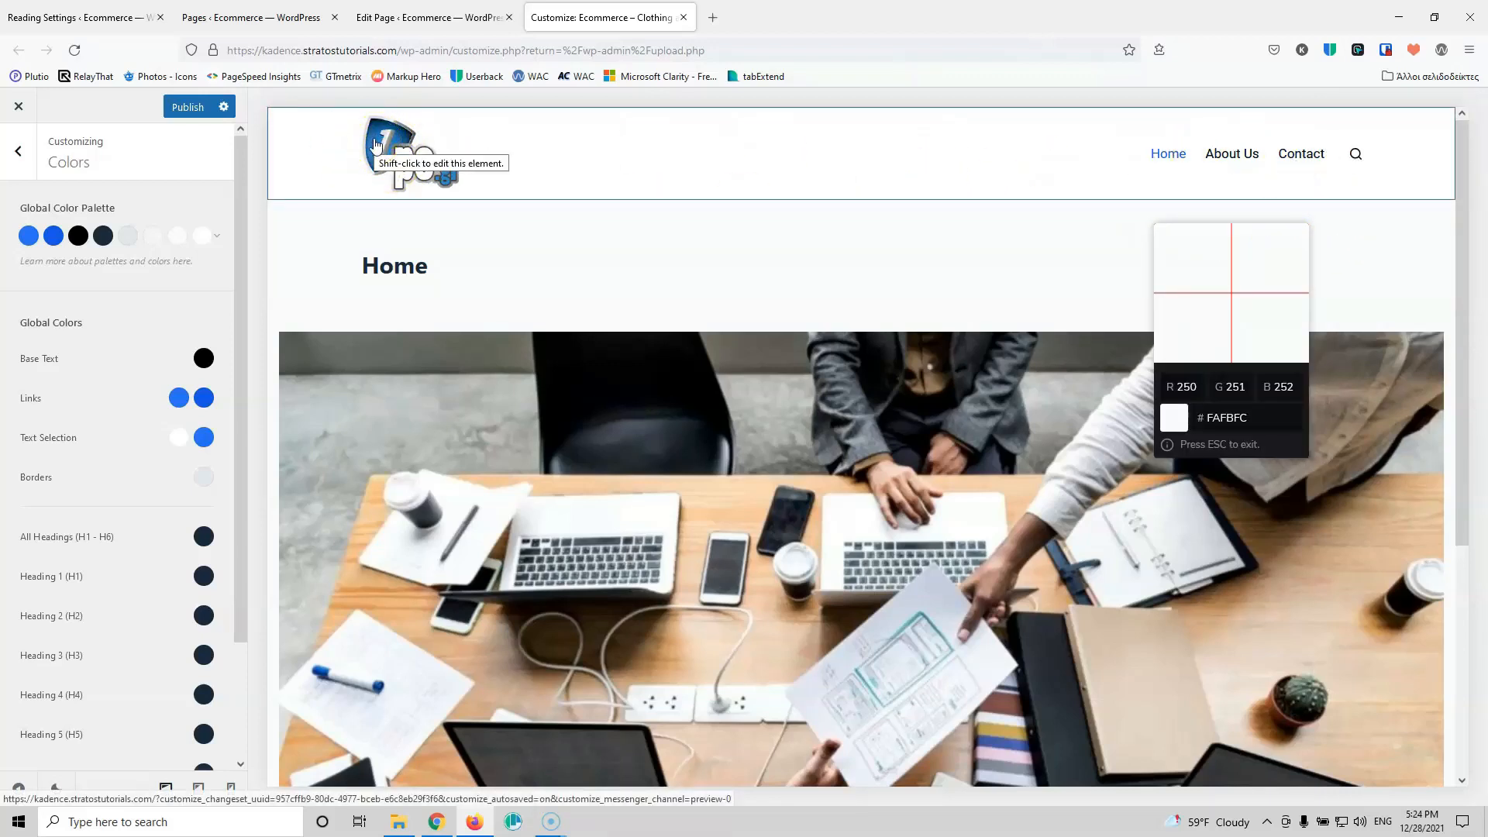
{"action": "key", "text": "Escape"}
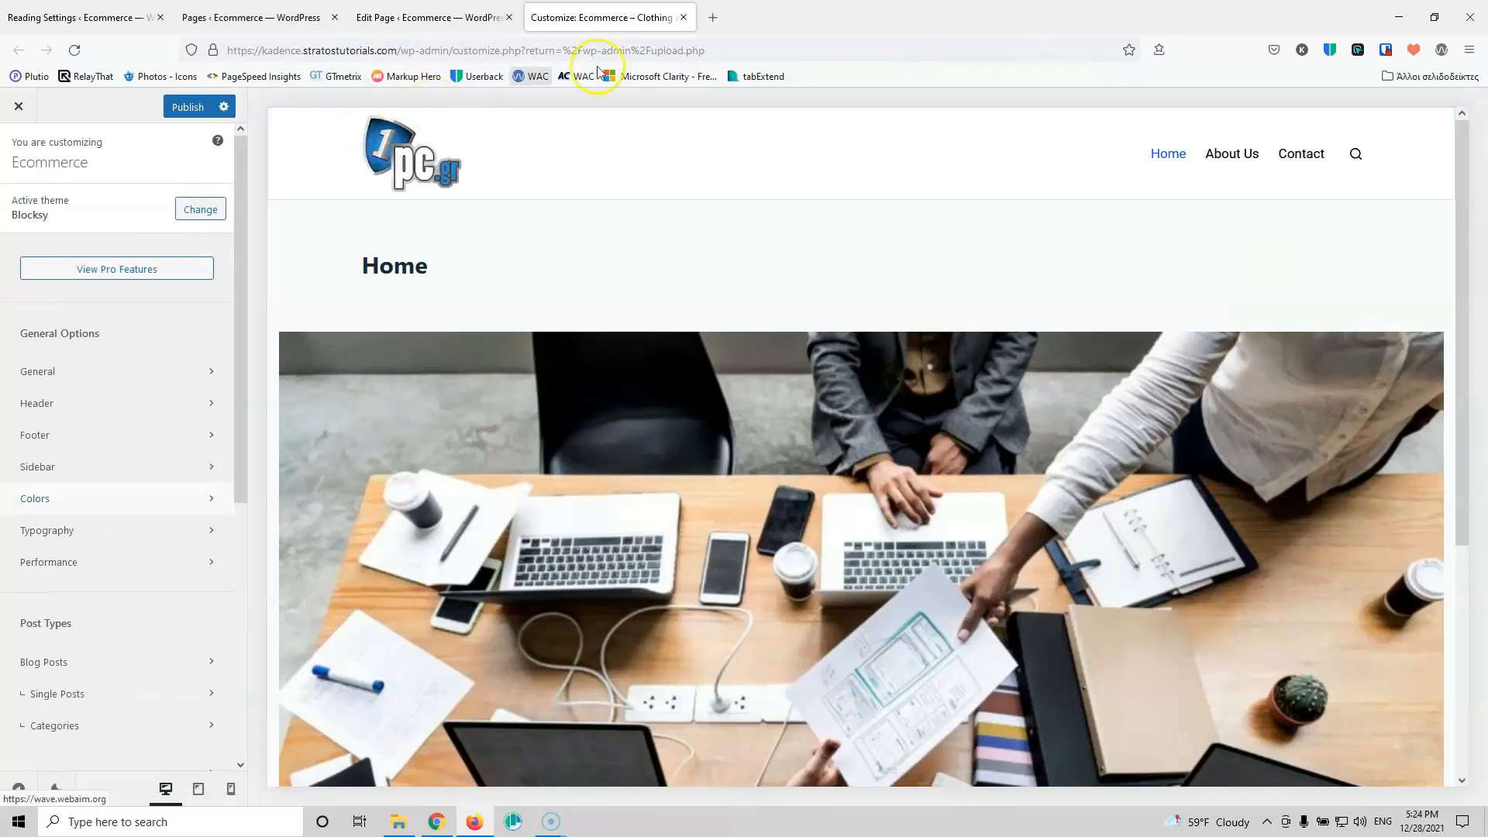
{"action": "left_click", "coordinate": [465, 17]}
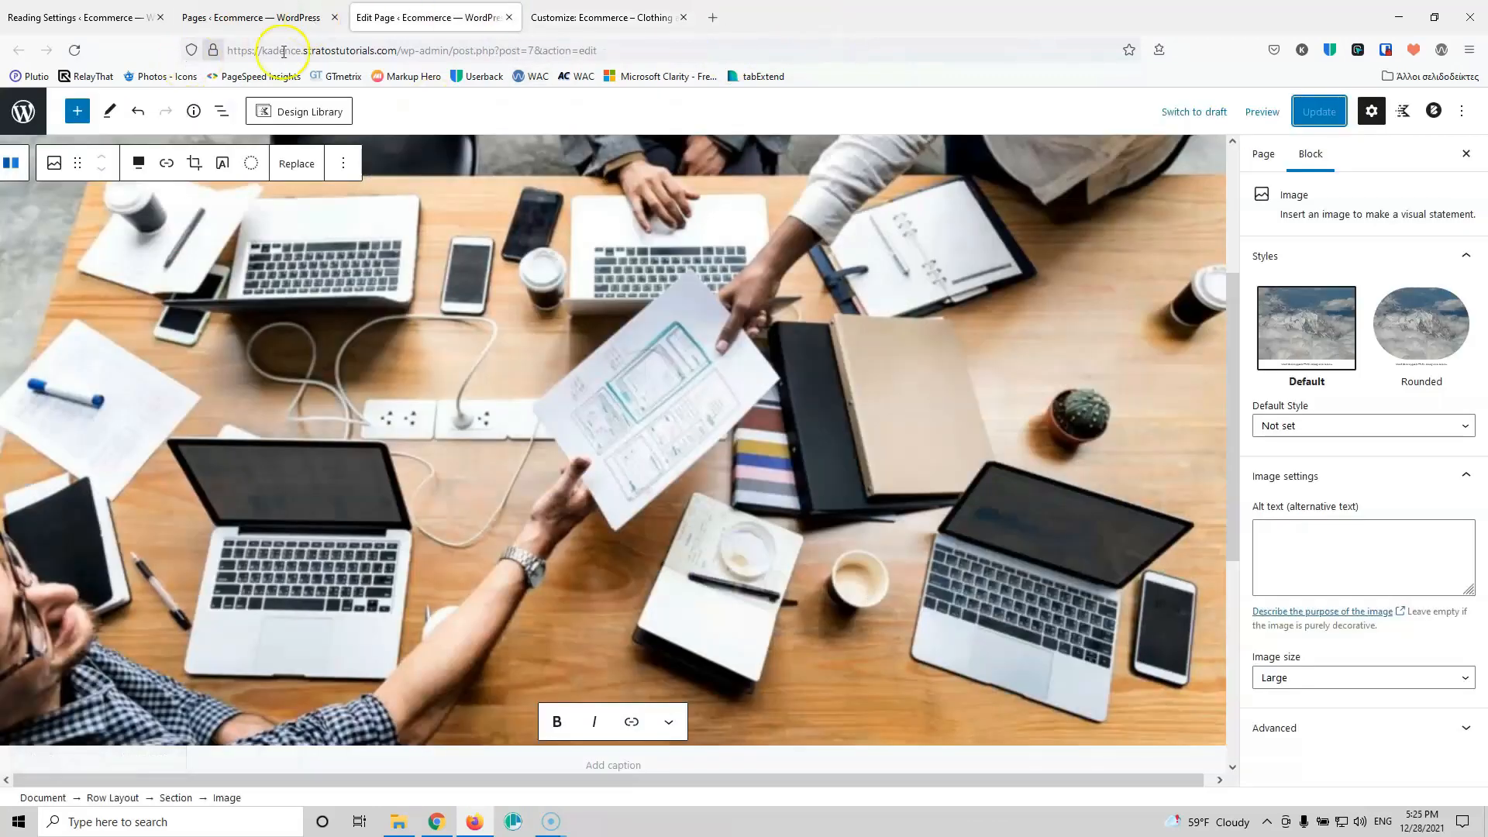
{"action": "left_click", "coordinate": [600, 17]}
{"action": "left_click", "coordinate": [186, 106]}
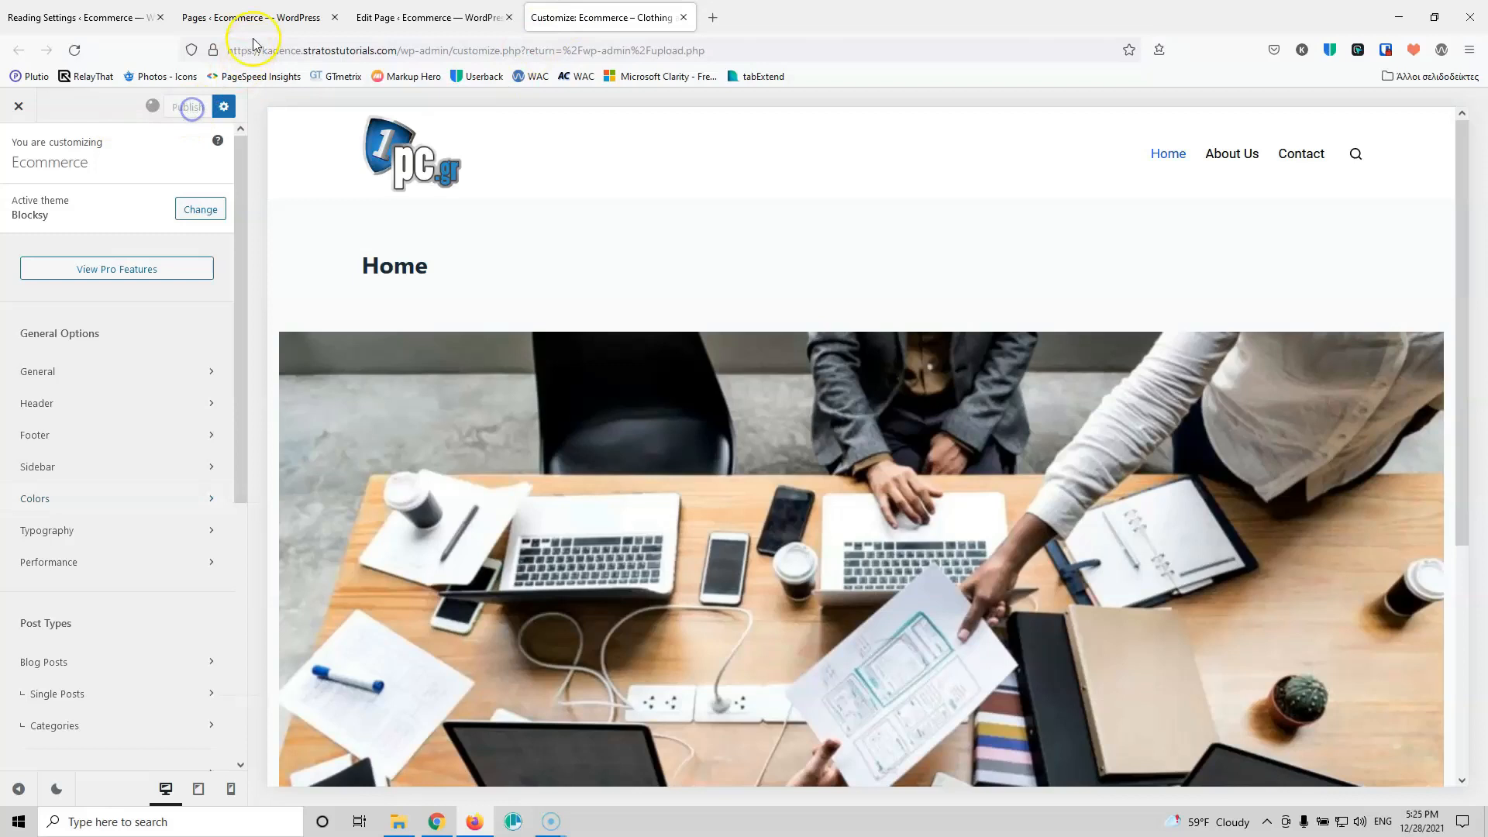
{"action": "left_click", "coordinate": [255, 17]}
{"action": "left_click", "coordinate": [59, 128]}
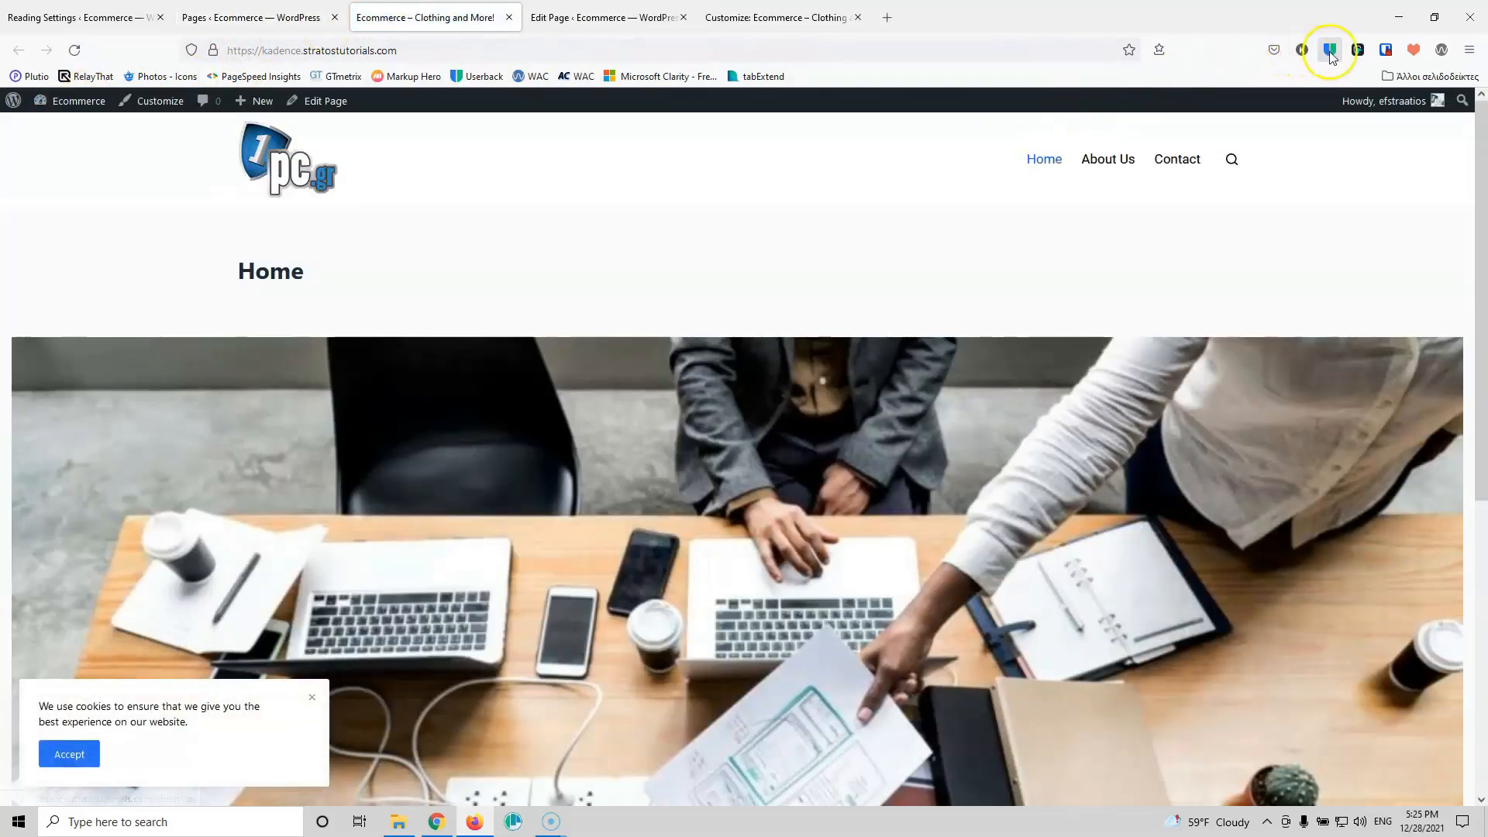
Step: Sample the logo's dark blue #064069 with Hoverify's eyedropper and copy its hex
{"action": "left_click", "coordinate": [1357, 50]}
{"action": "left_click", "coordinate": [1356, 52]}
{"action": "left_click", "coordinate": [1361, 48]}
{"action": "left_click", "coordinate": [1357, 50]}
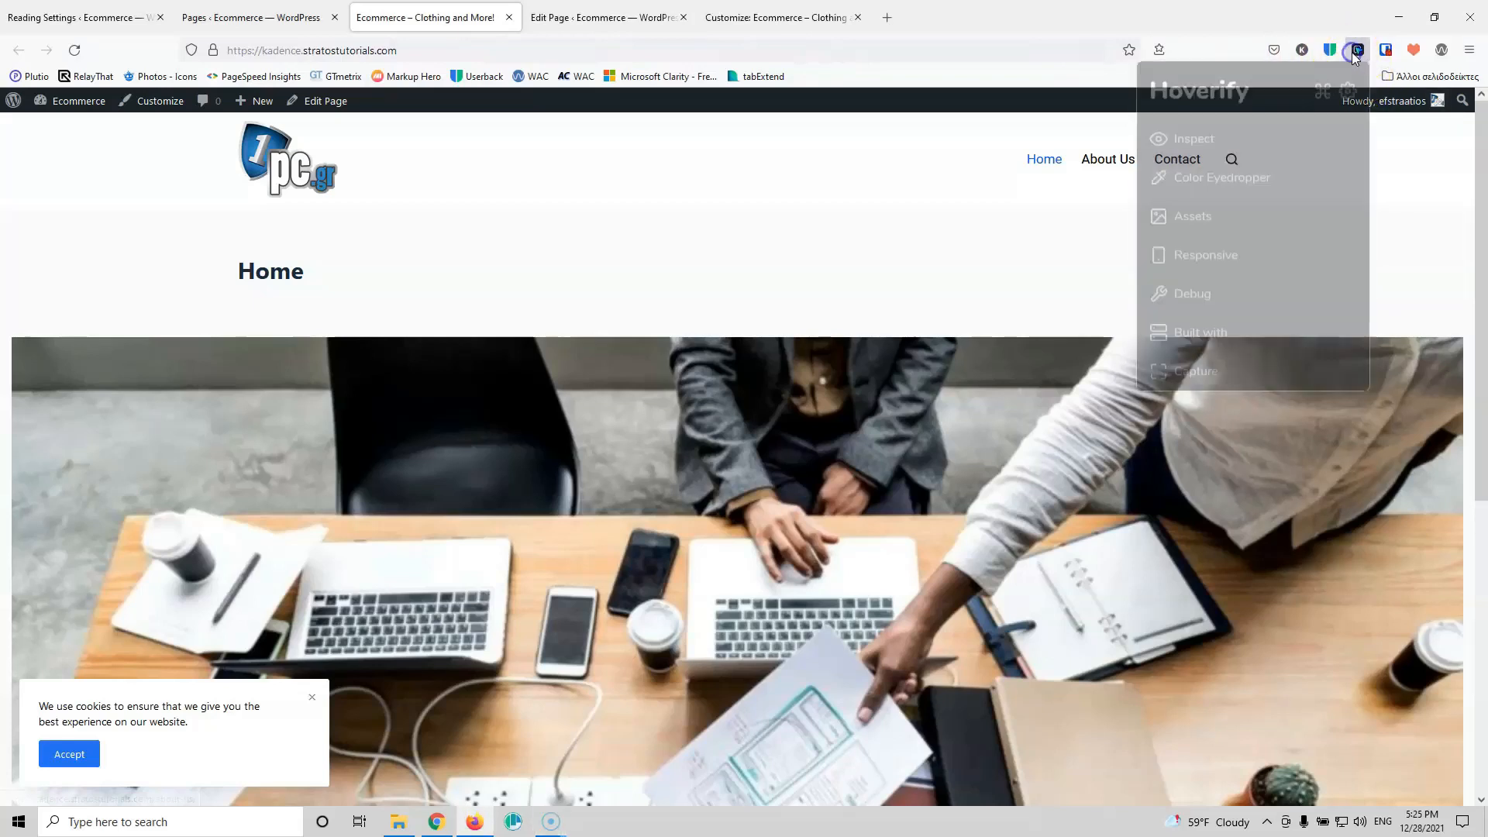
{"action": "left_click", "coordinate": [1265, 181]}
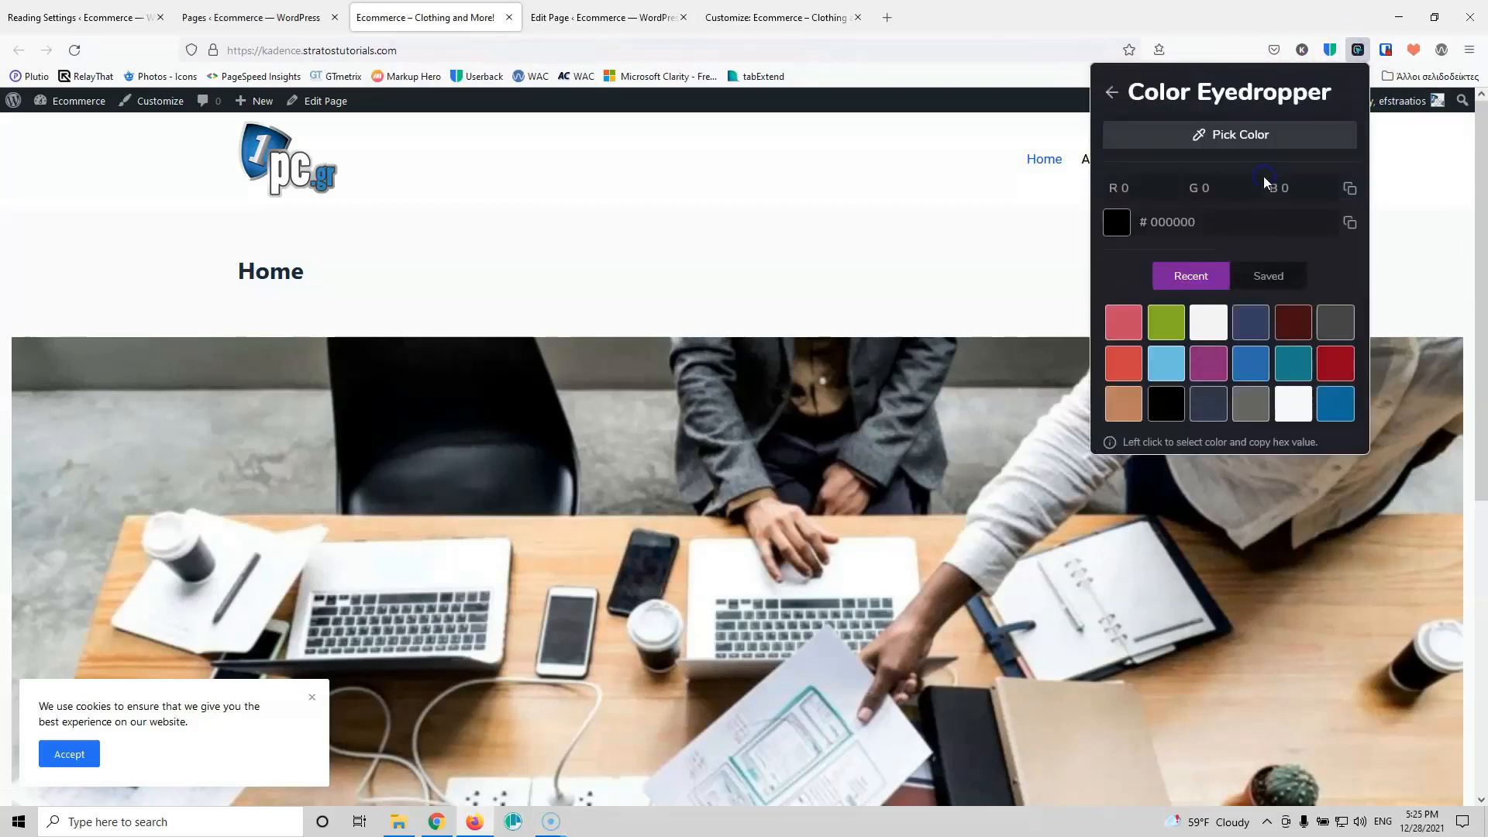
{"action": "left_click", "coordinate": [1250, 137]}
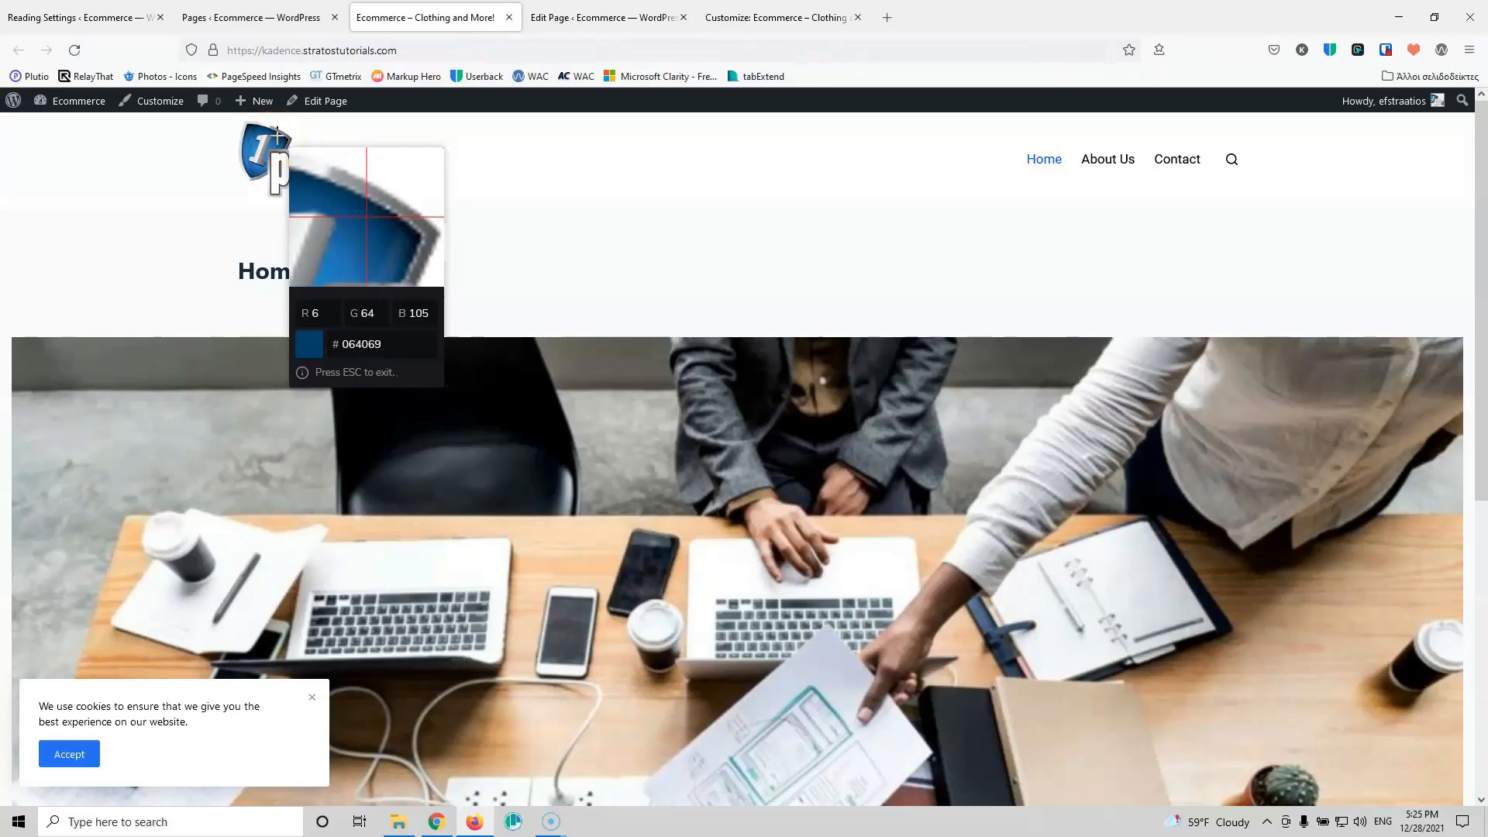
{"action": "left_click", "coordinate": [277, 135]}
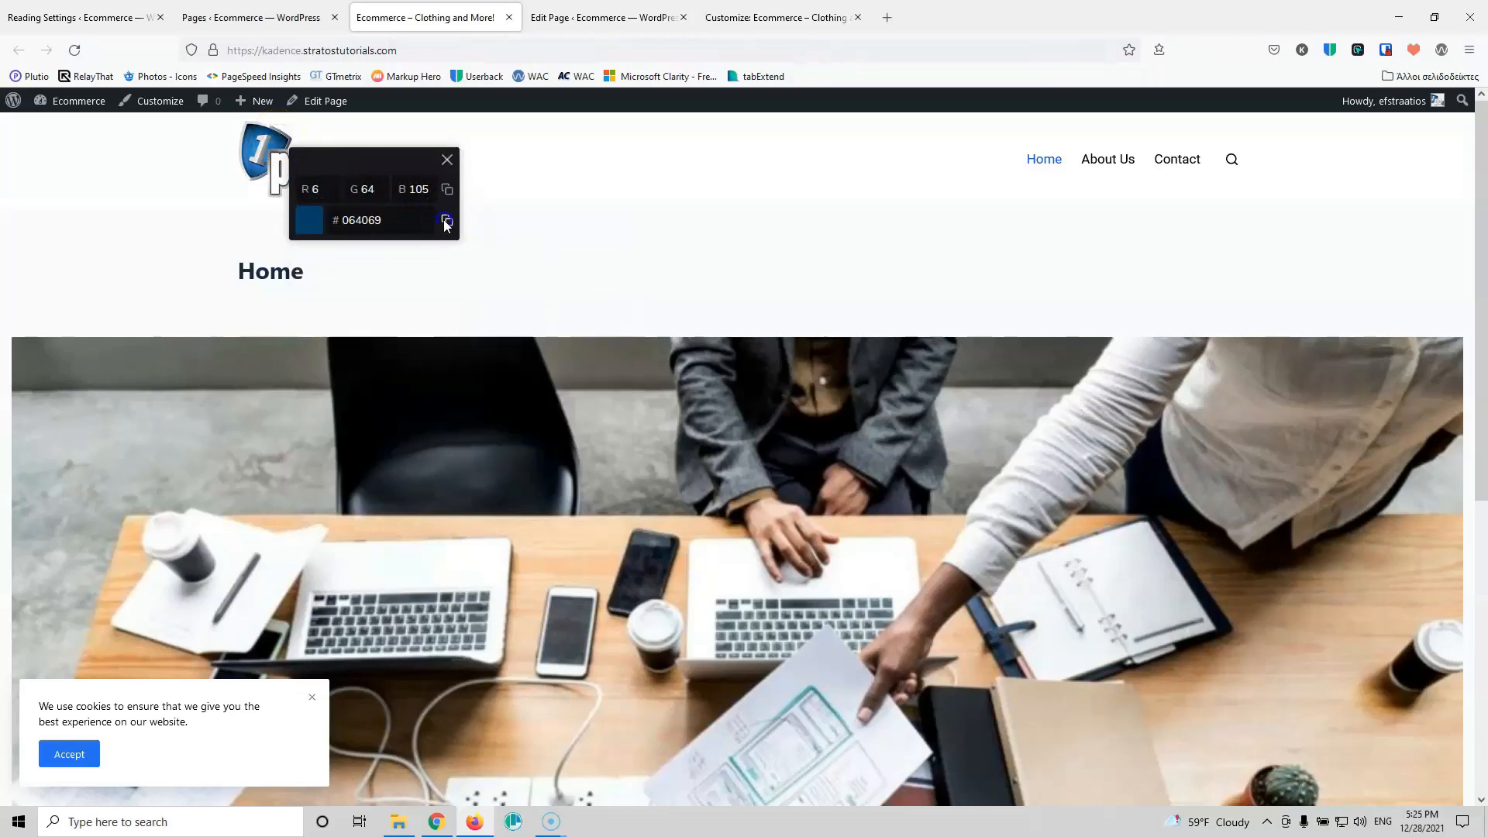
{"action": "left_click", "coordinate": [751, 17]}
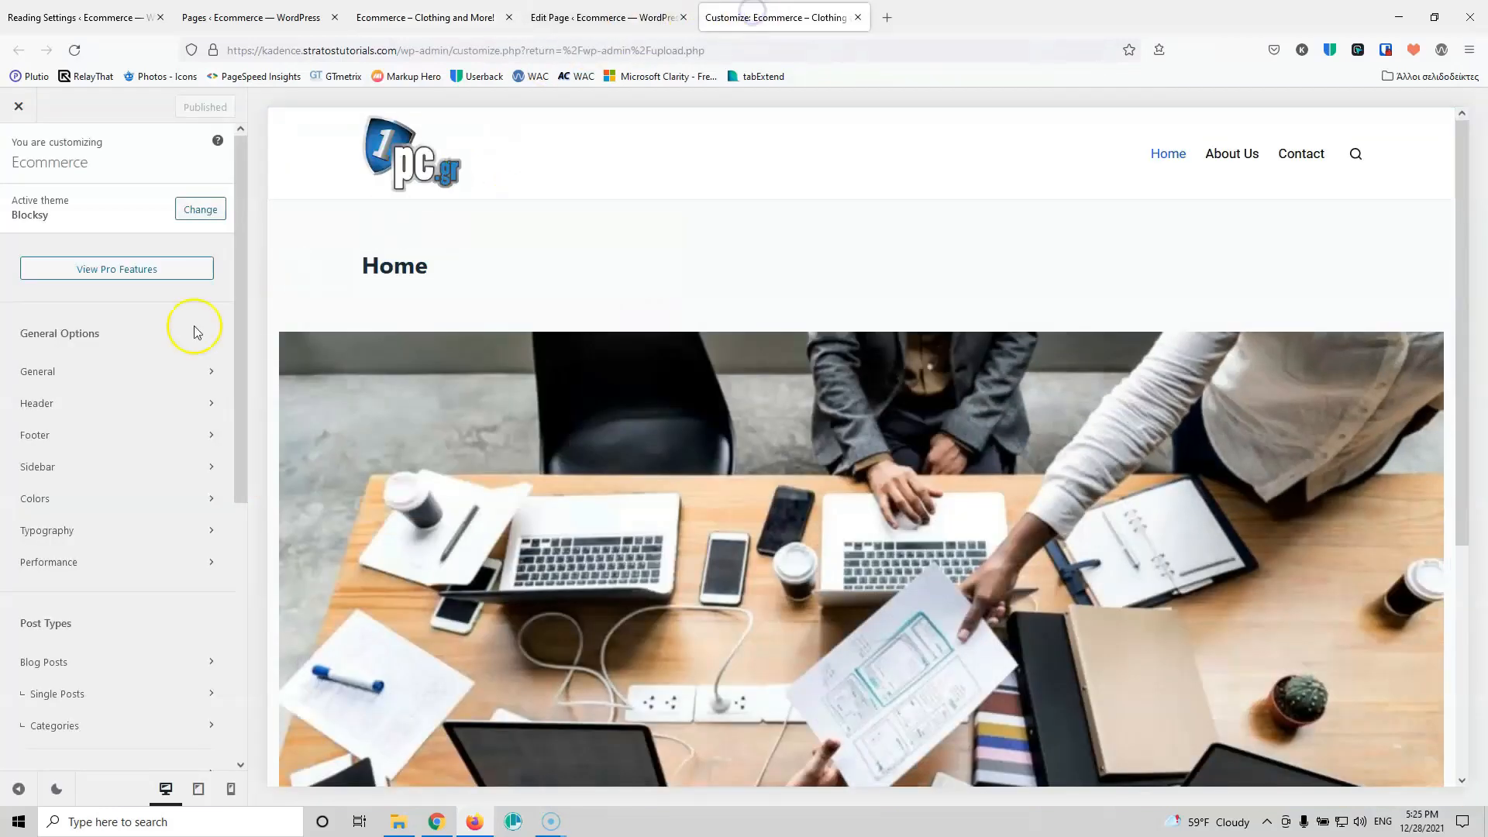
Step: Paste #064069 into the first global palette colour
{"action": "left_click", "coordinate": [68, 493]}
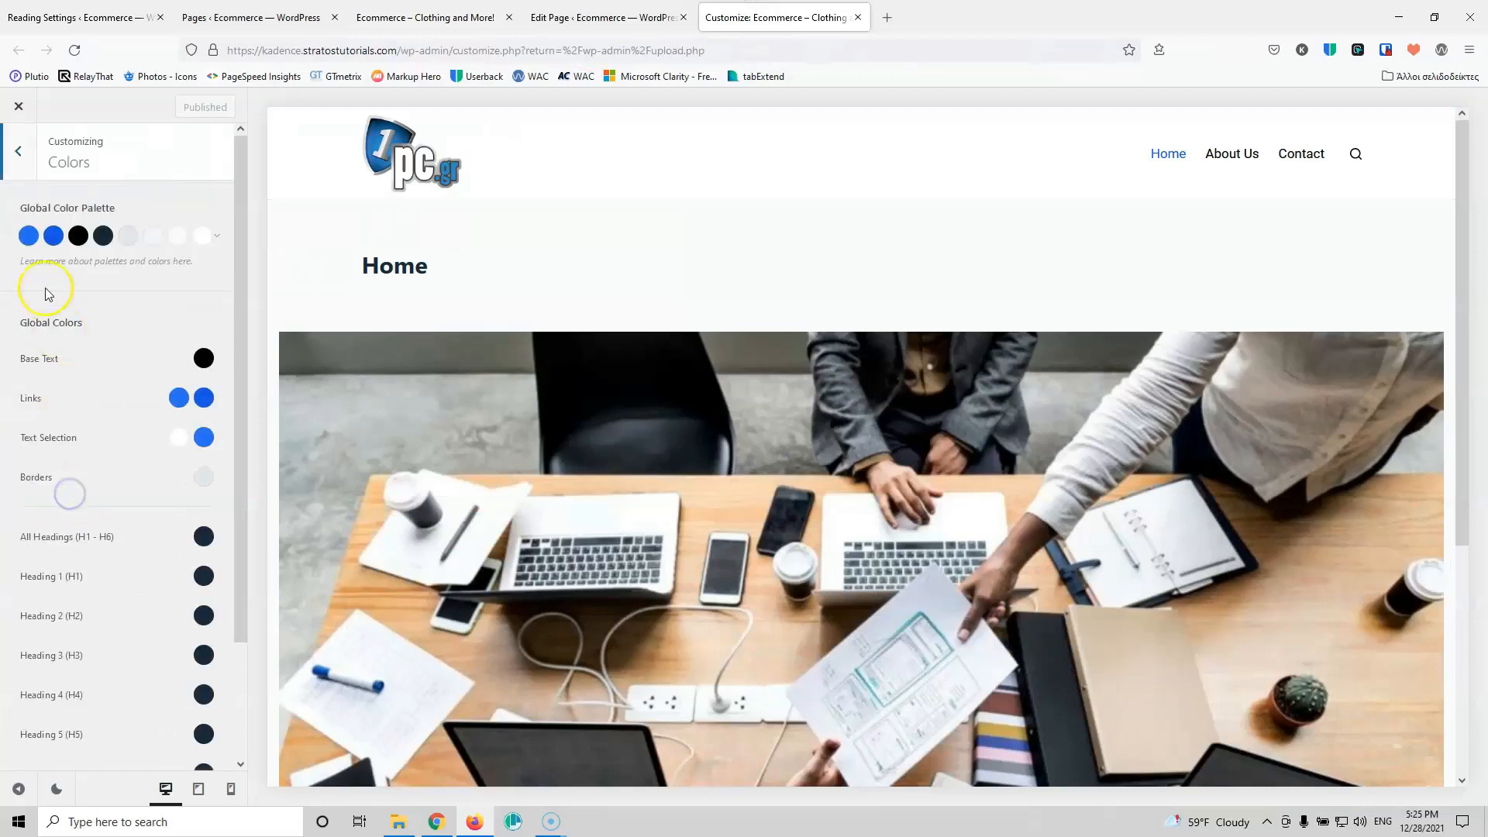
{"action": "left_click", "coordinate": [29, 236]}
{"action": "left_click_drag", "start_coordinate": [106, 478], "coordinate": [61, 476]}
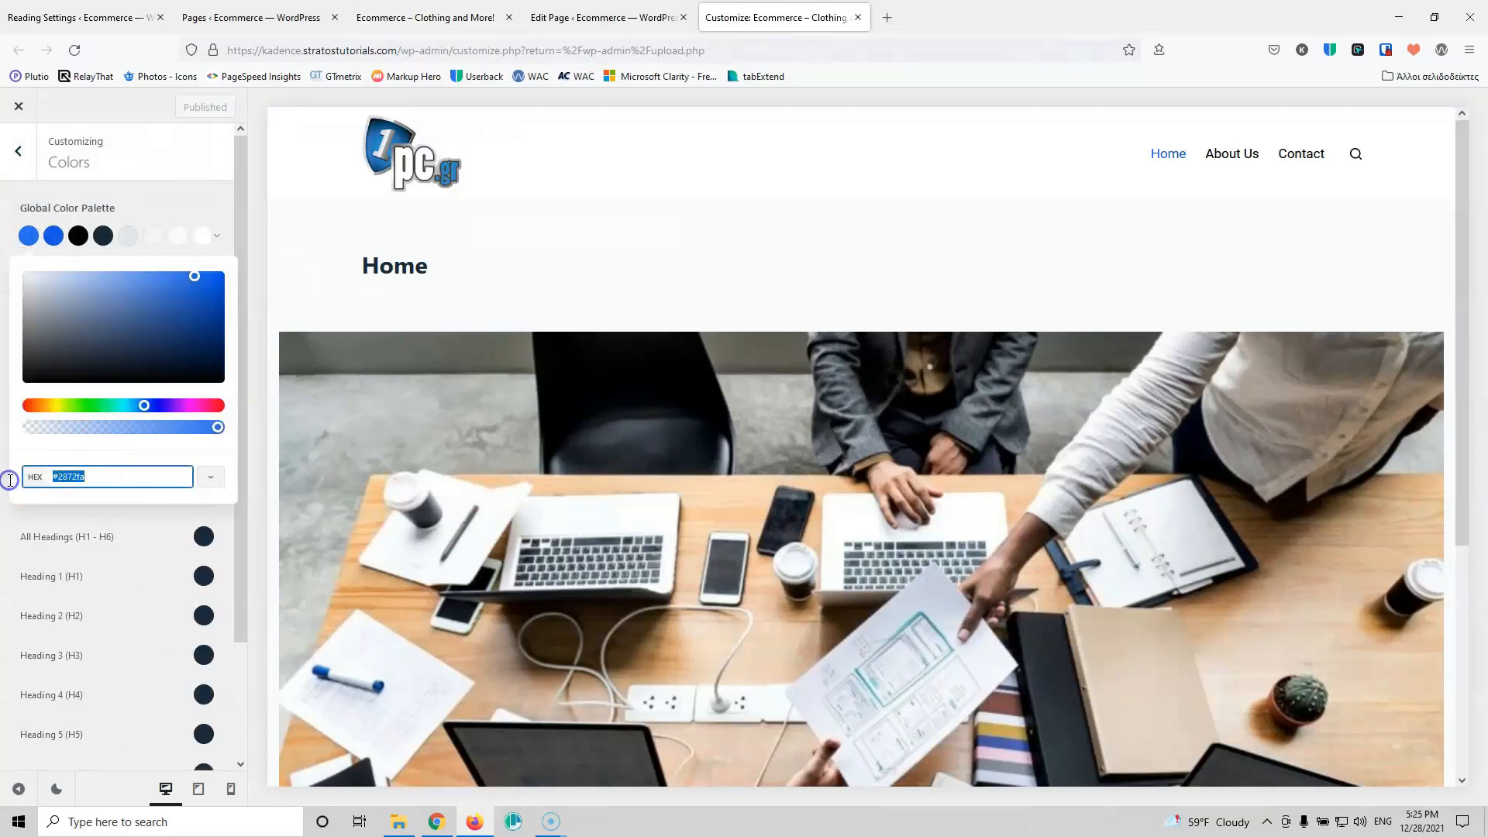
{"action": "key", "text": "ctrl+v"}
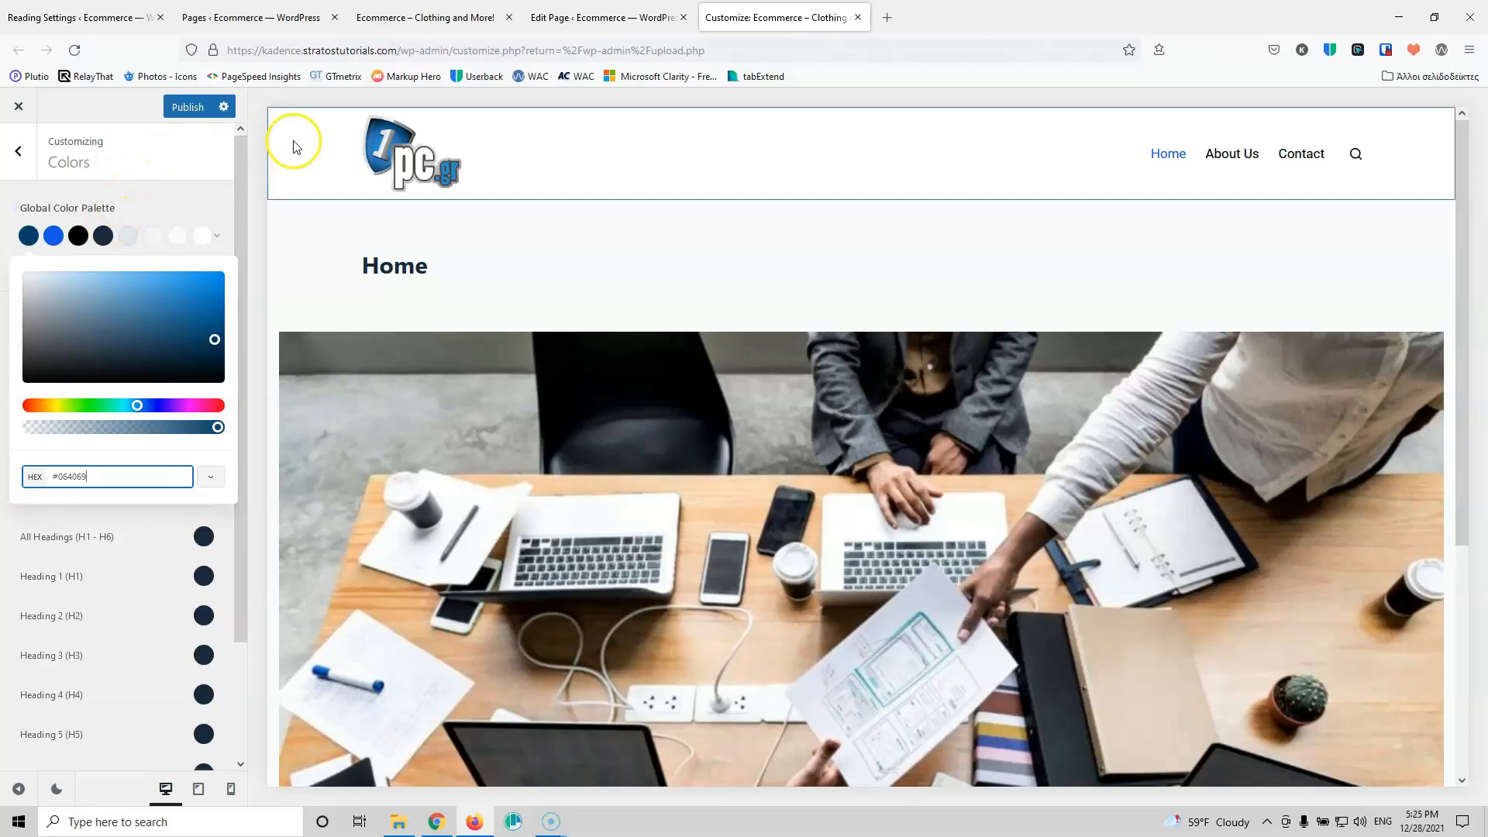
{"action": "left_click", "coordinate": [553, 17]}
{"action": "left_click", "coordinate": [428, 16]}
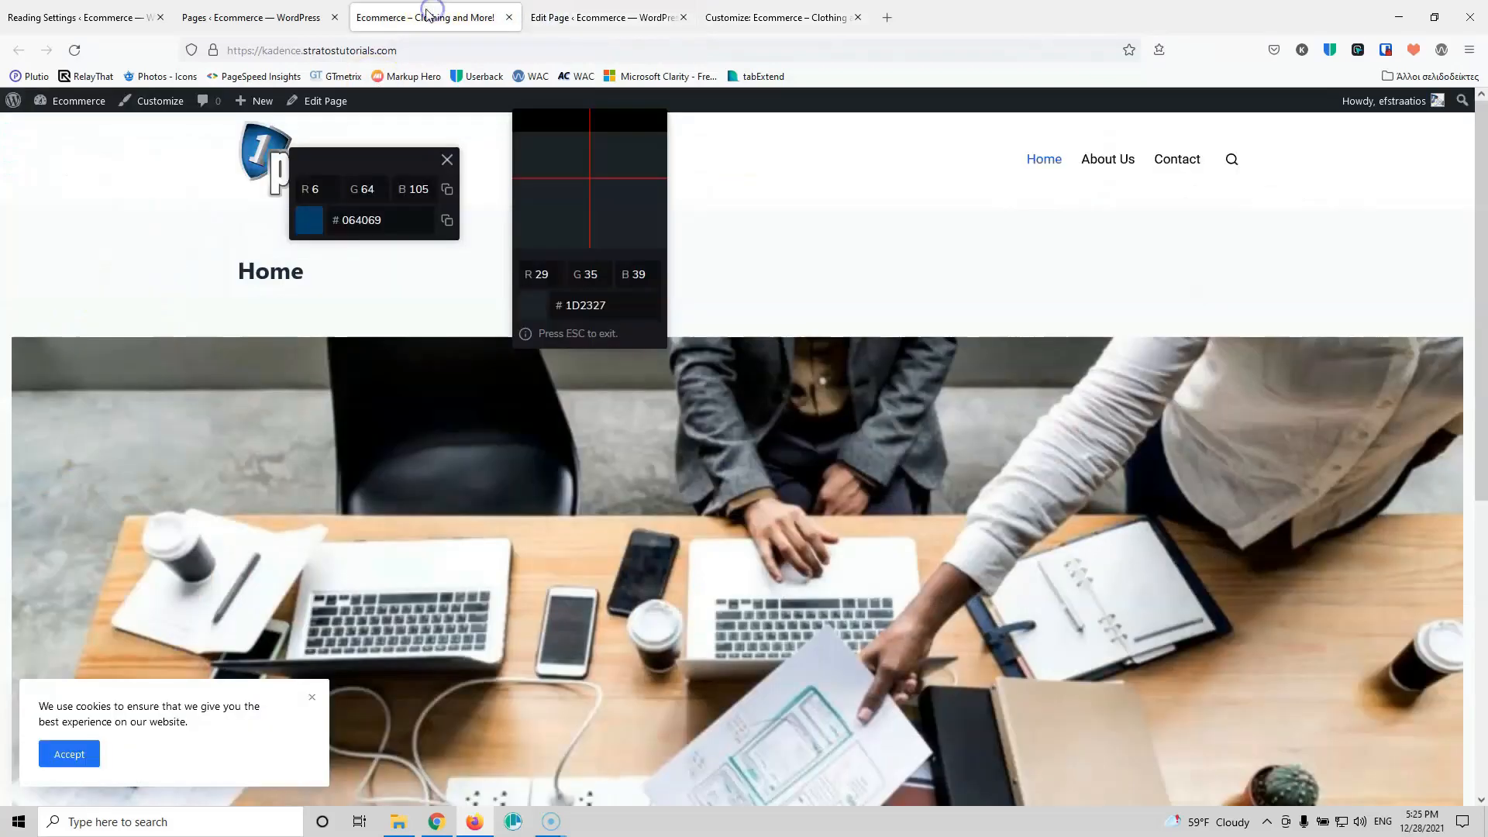
{"action": "left_click", "coordinate": [447, 161]}
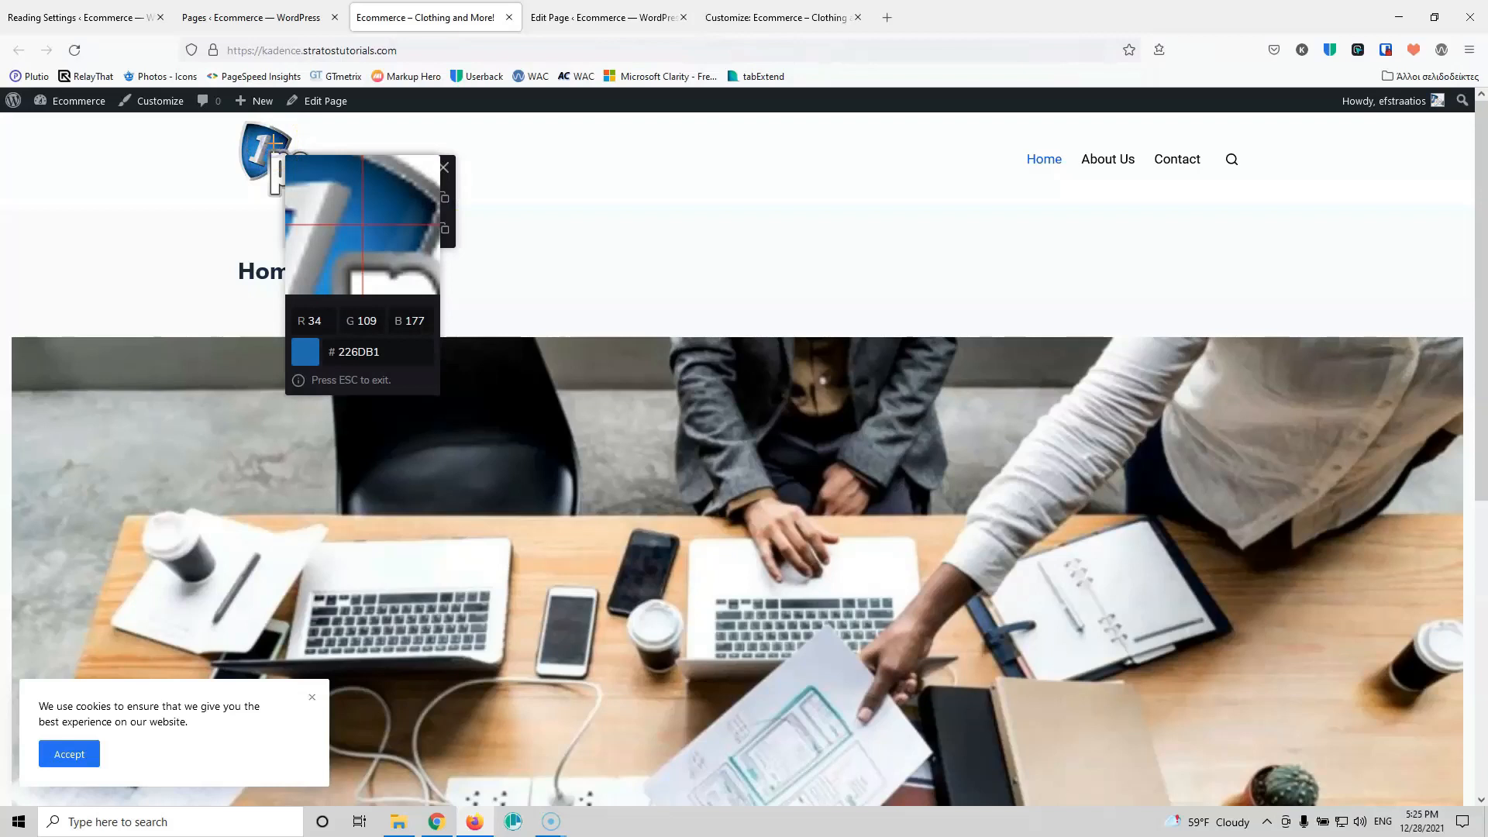
Step: Set the second palette colour to the logo's lighter blue #226DB1 and publish
{"action": "left_click", "coordinate": [740, 17]}
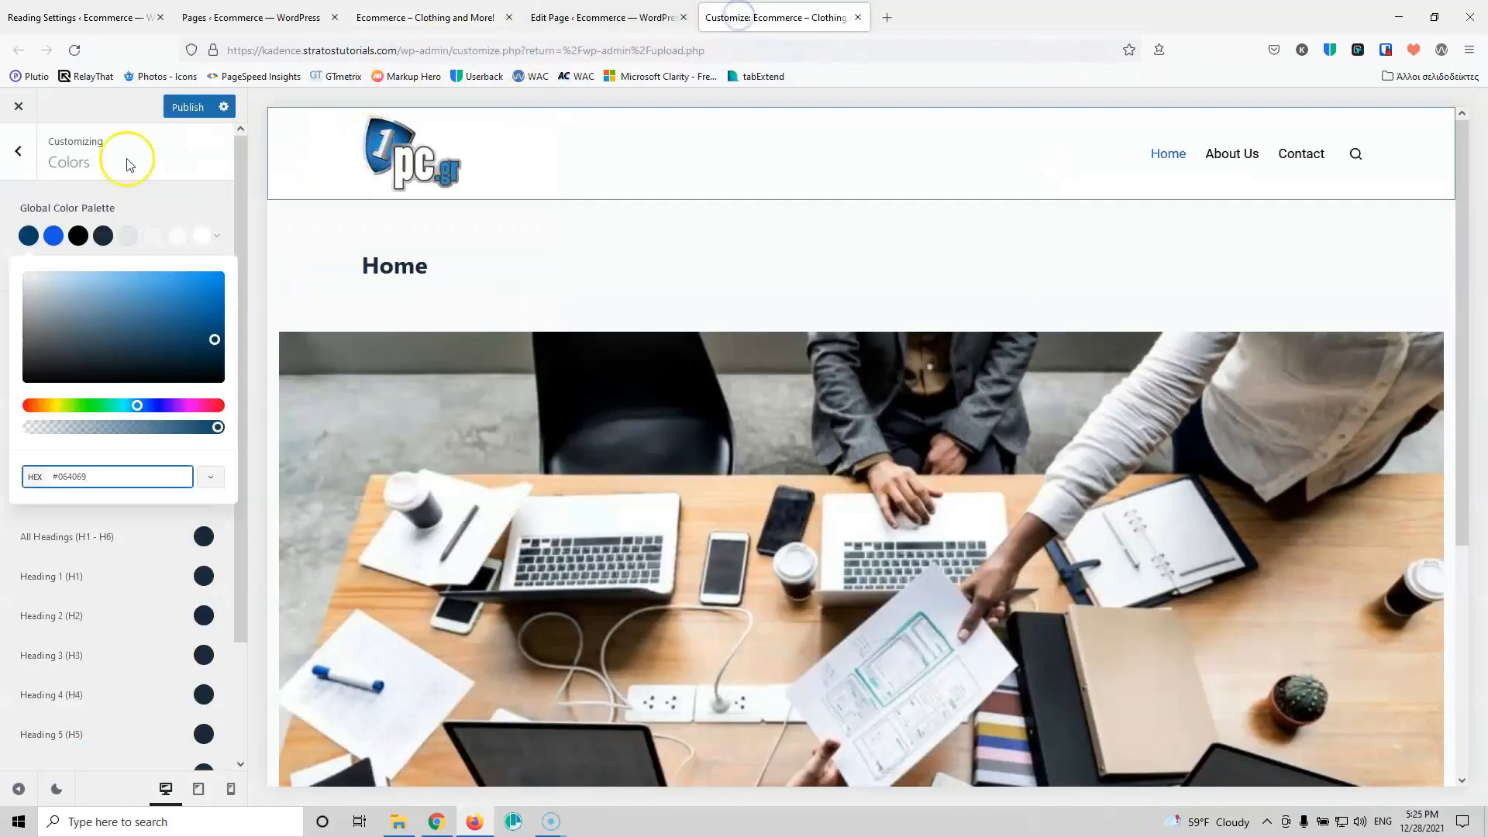
{"action": "left_click", "coordinate": [54, 236]}
{"action": "triple_click", "coordinate": [99, 476]}
{"action": "key", "text": "ctrl+v"}
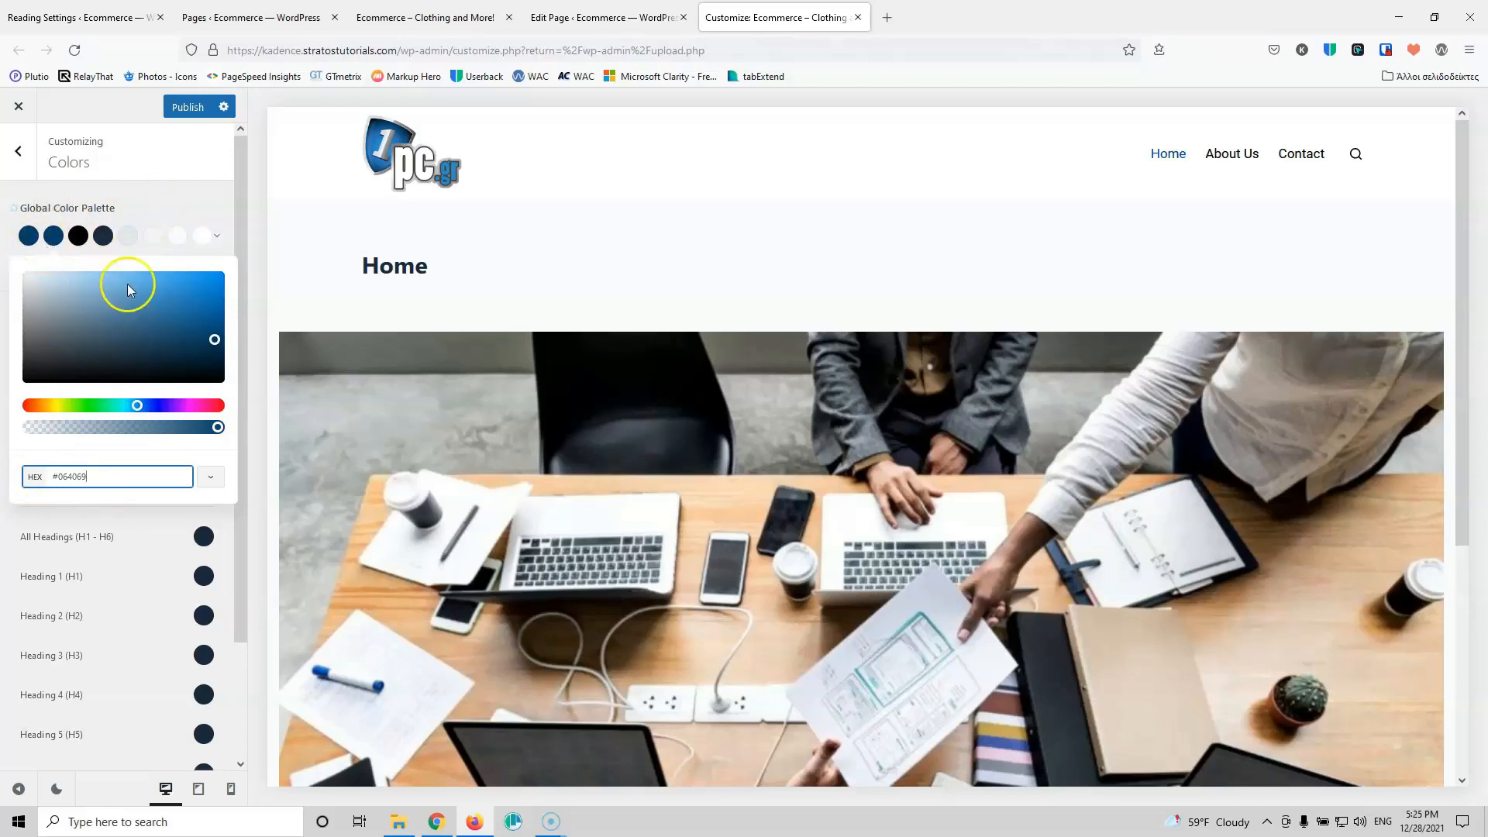
{"action": "left_click", "coordinate": [589, 17]}
{"action": "left_click", "coordinate": [398, 17]}
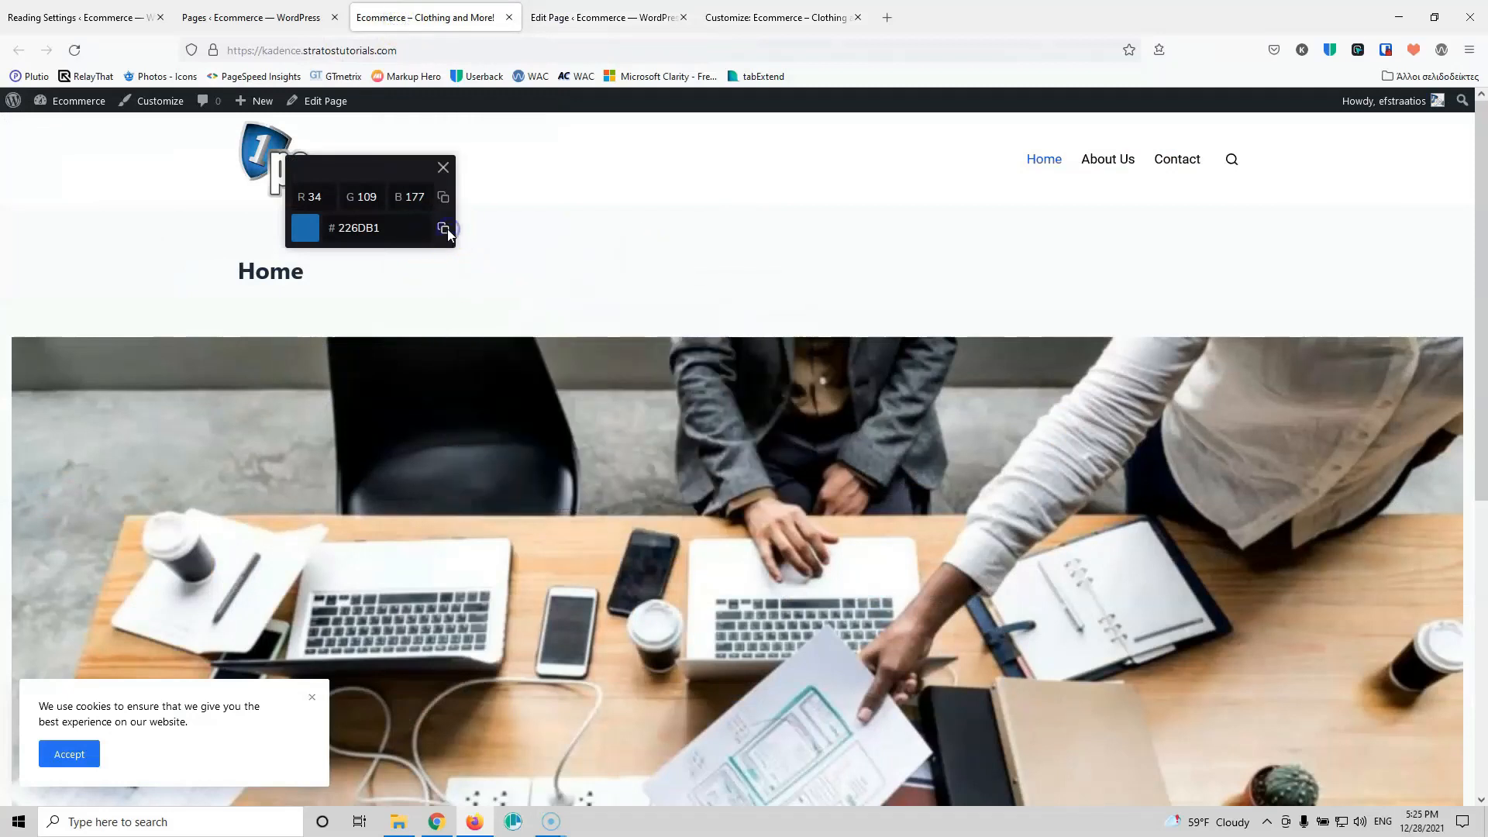
{"action": "left_click", "coordinate": [447, 229]}
{"action": "left_click", "coordinate": [775, 17]}
{"action": "left_click_drag", "start_coordinate": [77, 476], "coordinate": [96, 475]}
{"action": "key", "text": "ctrl+v"}
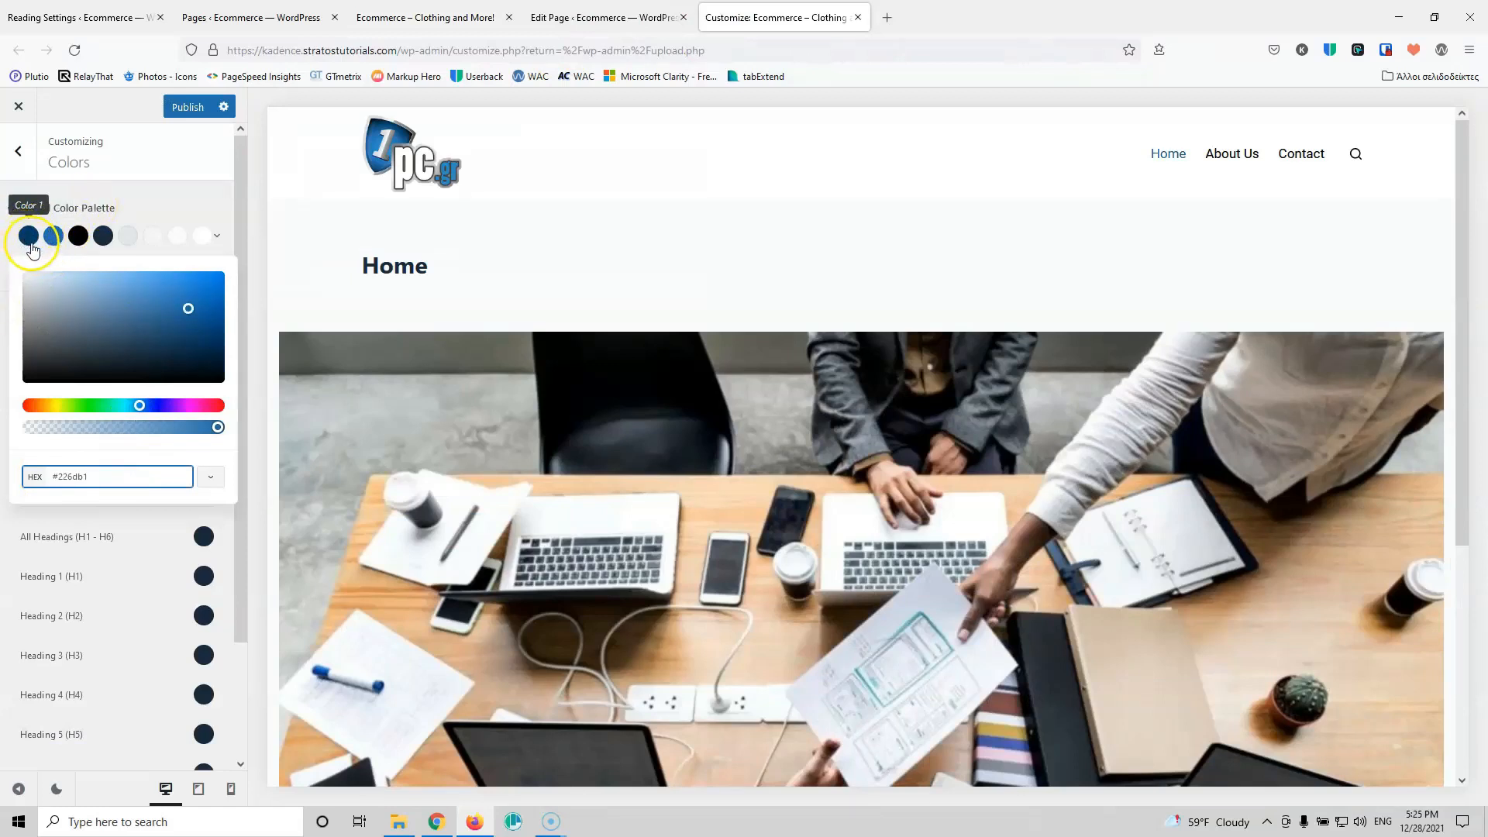
{"action": "left_click", "coordinate": [180, 109]}
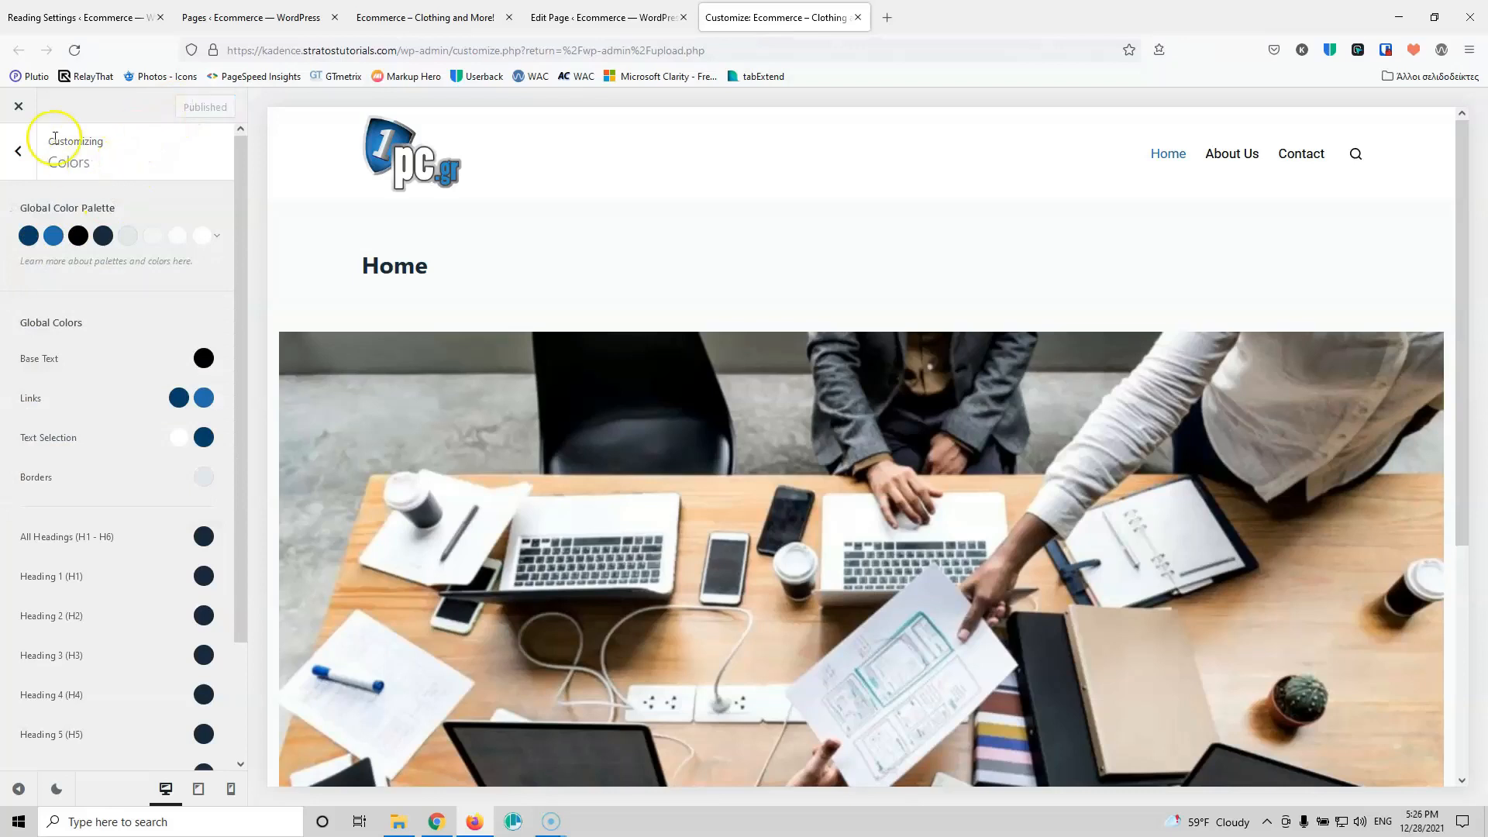
Step: Change the Site Background colour from light grey #f0f3f6 to pure white #ffffff
{"action": "left_click", "coordinate": [19, 159]}
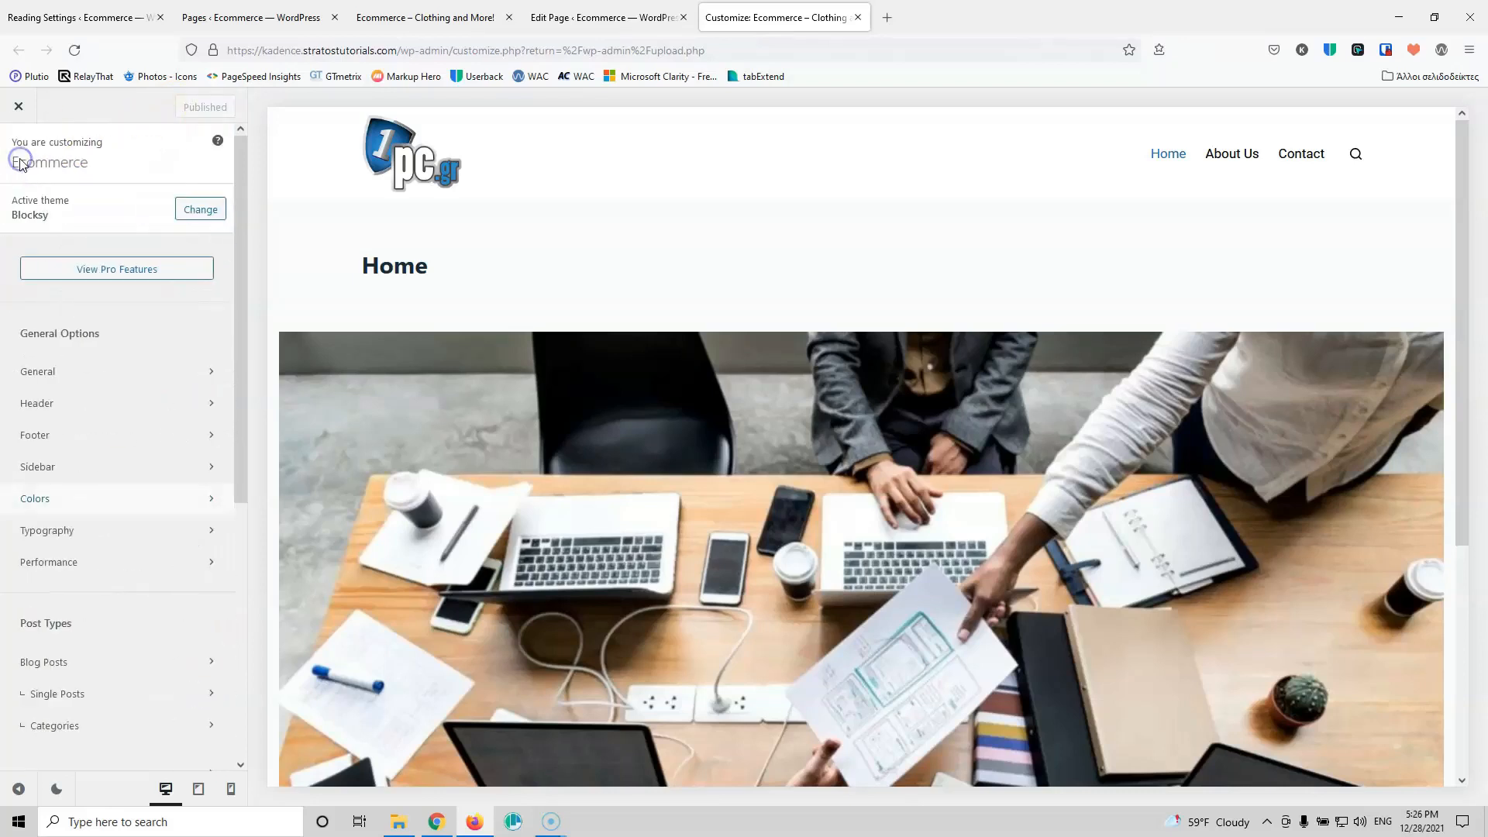
{"action": "left_click", "coordinate": [62, 506]}
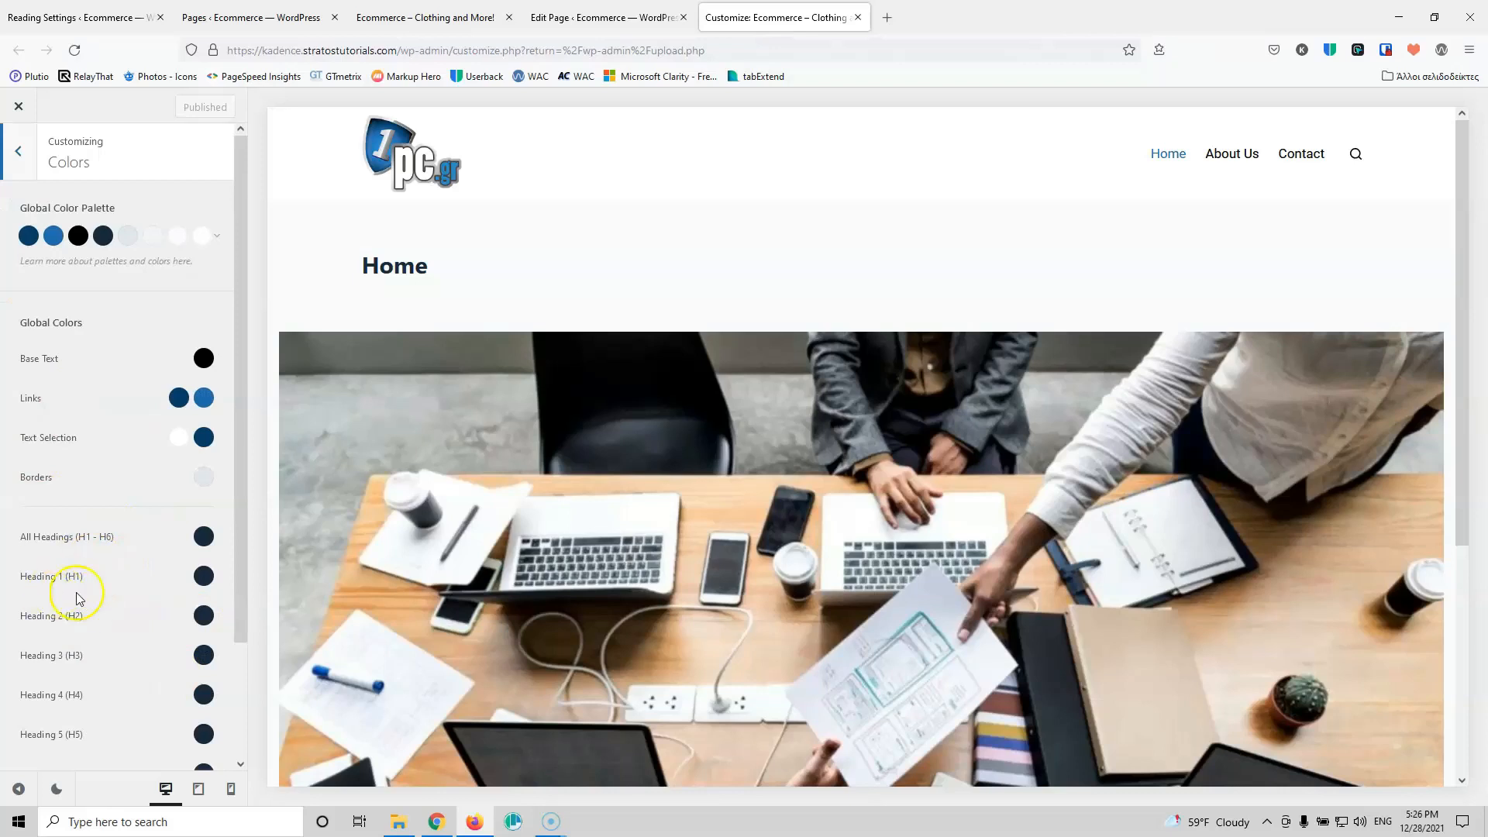
{"action": "scroll", "coordinate": [105, 542], "scroll_direction": "down", "scroll_amount": 2}
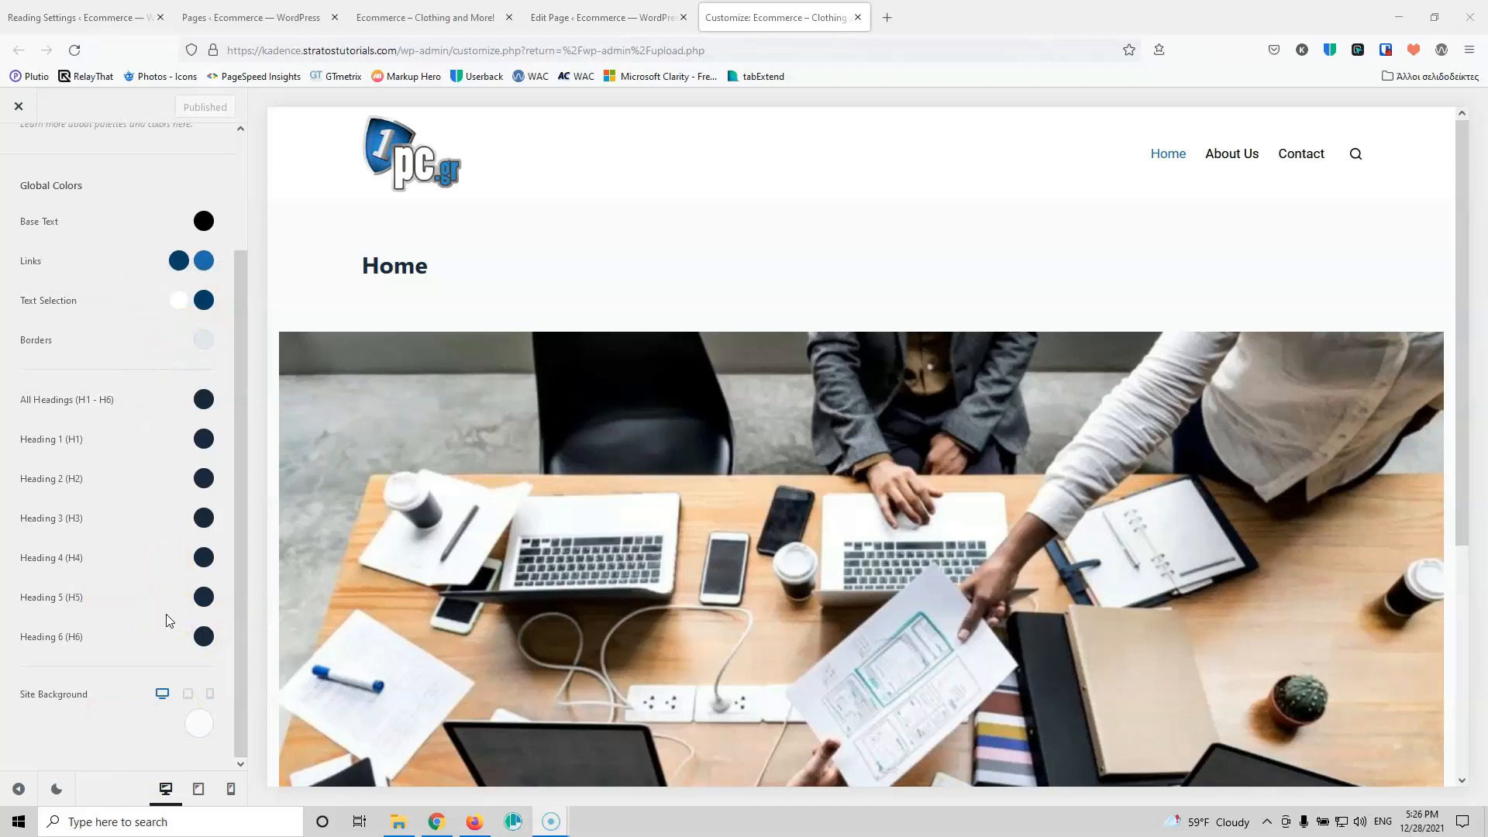
{"action": "left_click", "coordinate": [199, 723]}
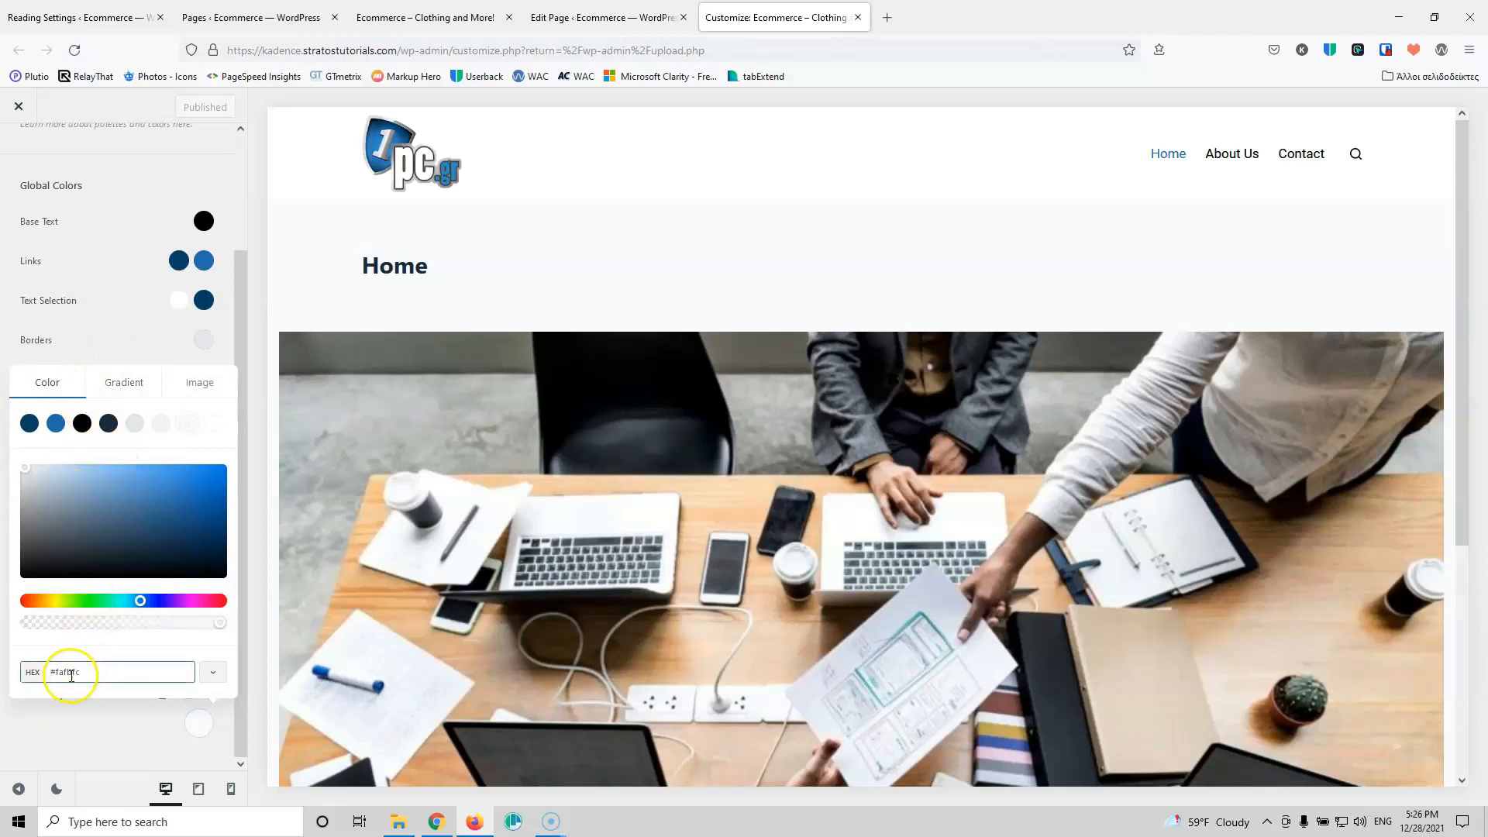
{"action": "left_click", "coordinate": [26, 470]}
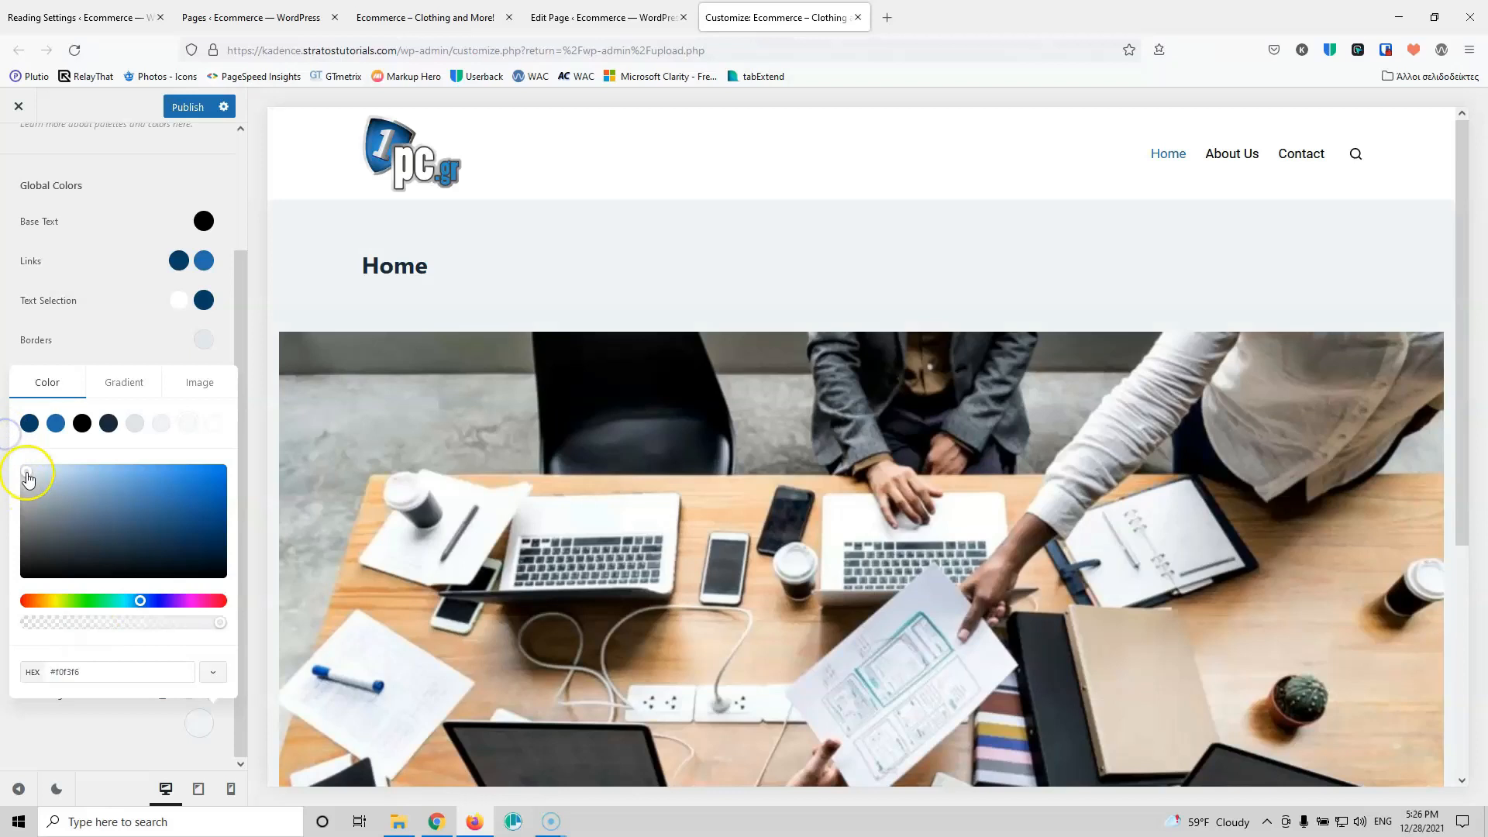
{"action": "left_click_drag", "start_coordinate": [28, 479], "coordinate": [10, 448]}
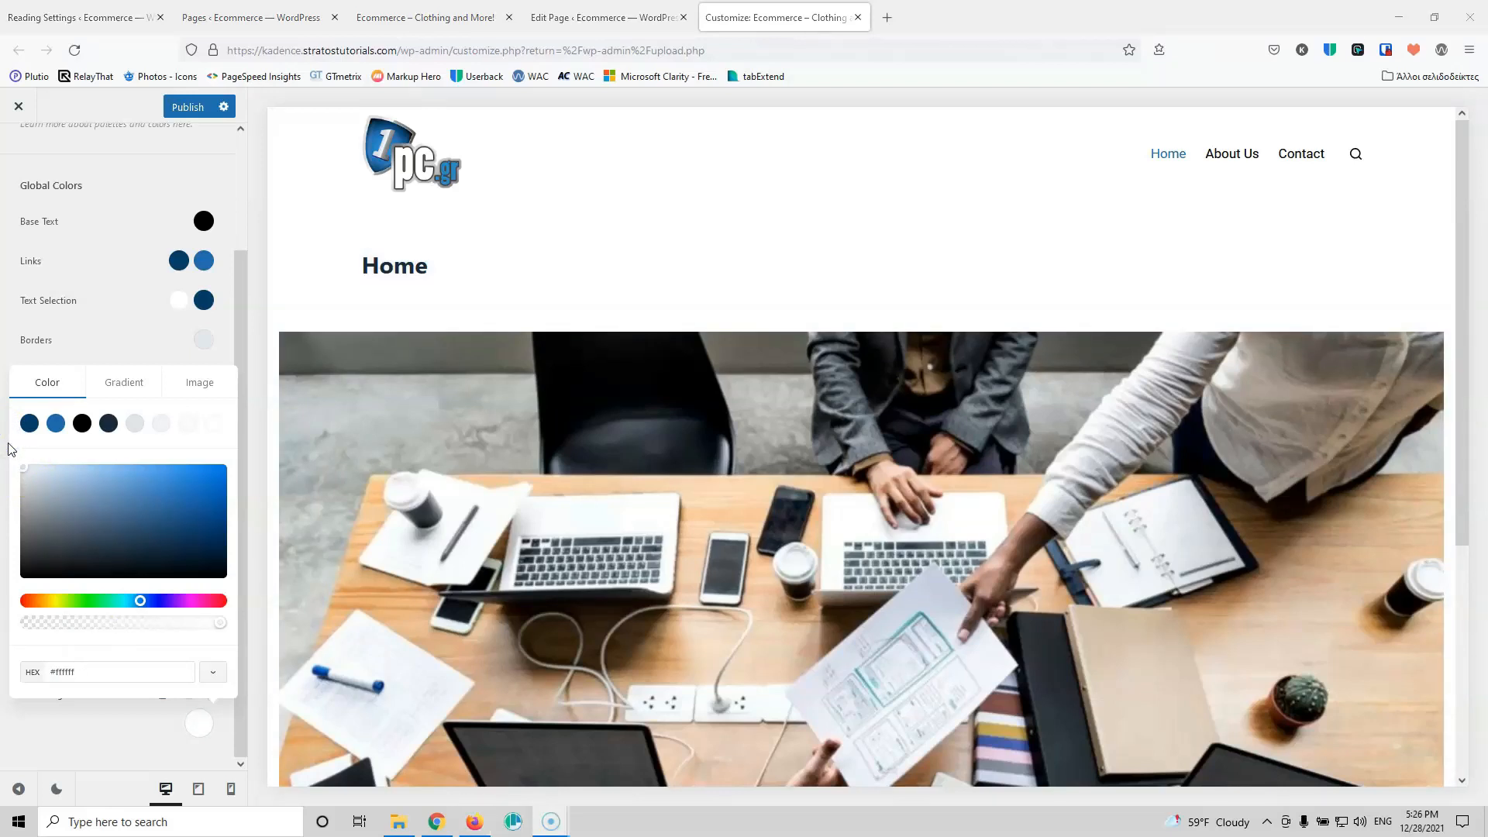
{"action": "left_click", "coordinate": [118, 192]}
{"action": "scroll", "coordinate": [120, 190], "scroll_direction": "up", "scroll_amount": 2}
{"action": "left_click", "coordinate": [27, 147]}
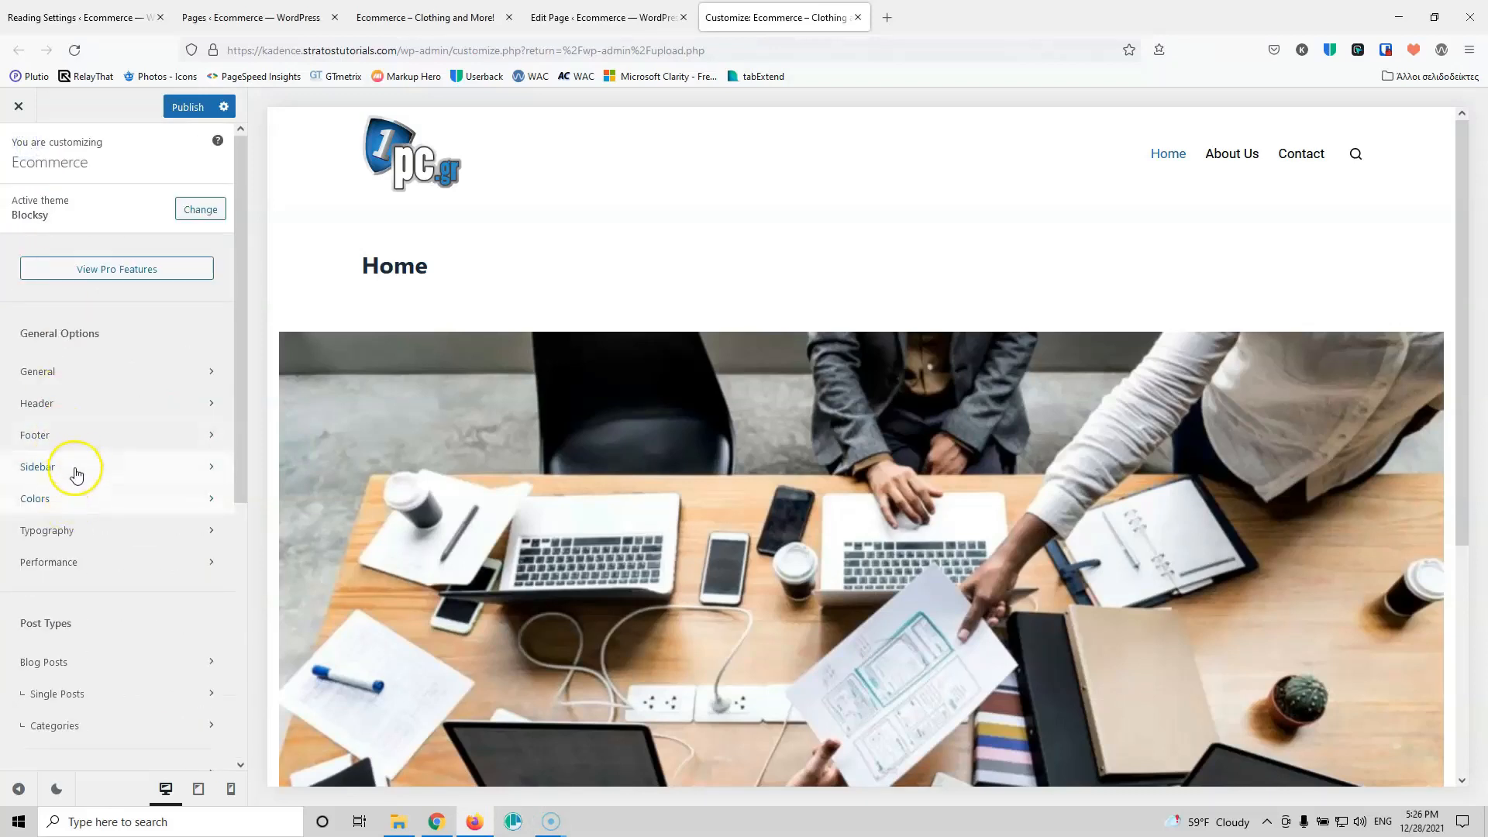
Step: Set the base font family to Ubuntu, typing 'ubun' to find it
{"action": "left_click", "coordinate": [91, 534]}
{"action": "left_click", "coordinate": [46, 242]}
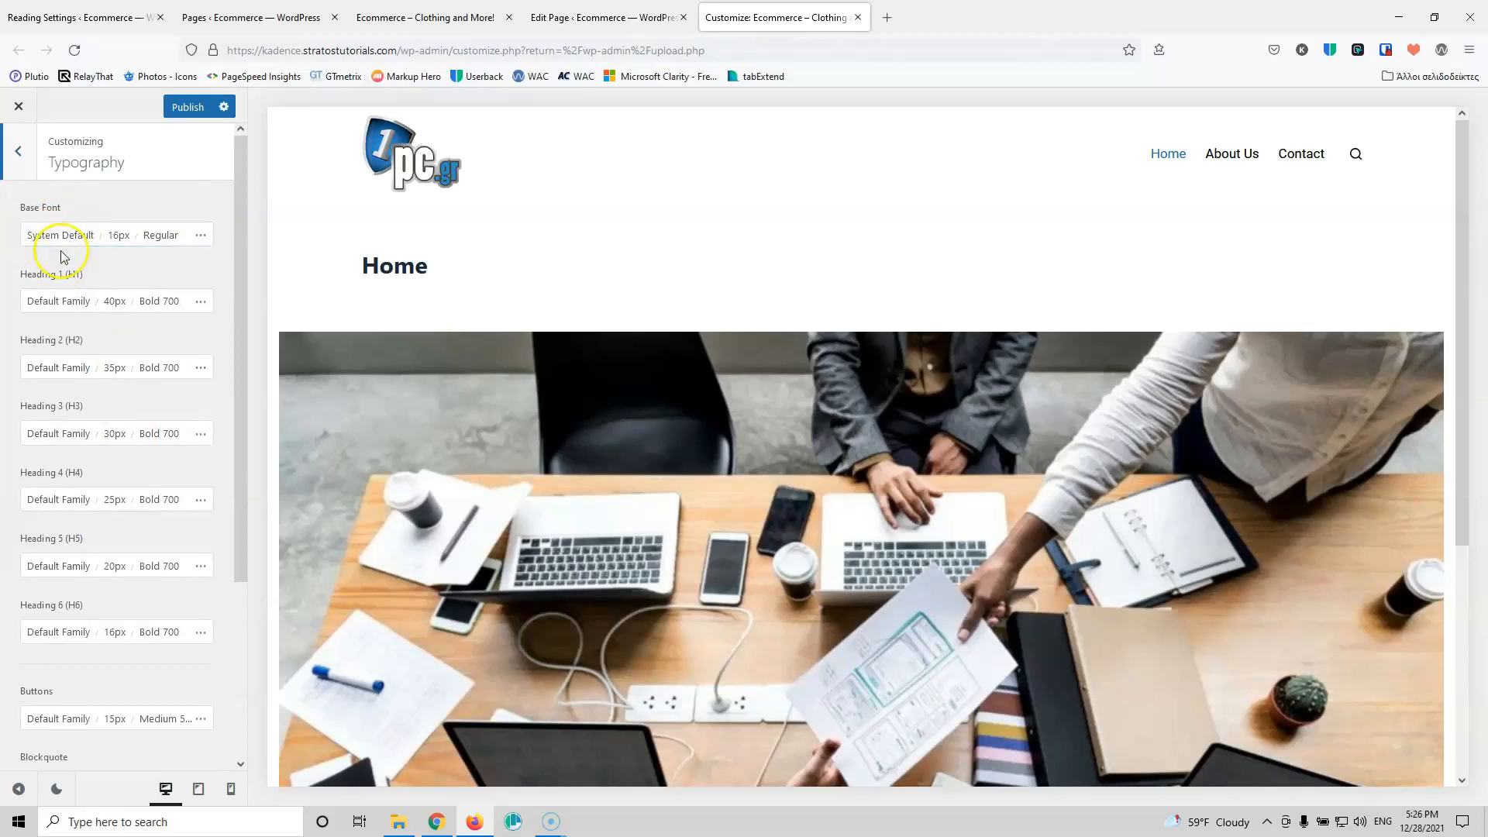
{"action": "left_click", "coordinate": [46, 237]}
{"action": "left_click", "coordinate": [106, 285]}
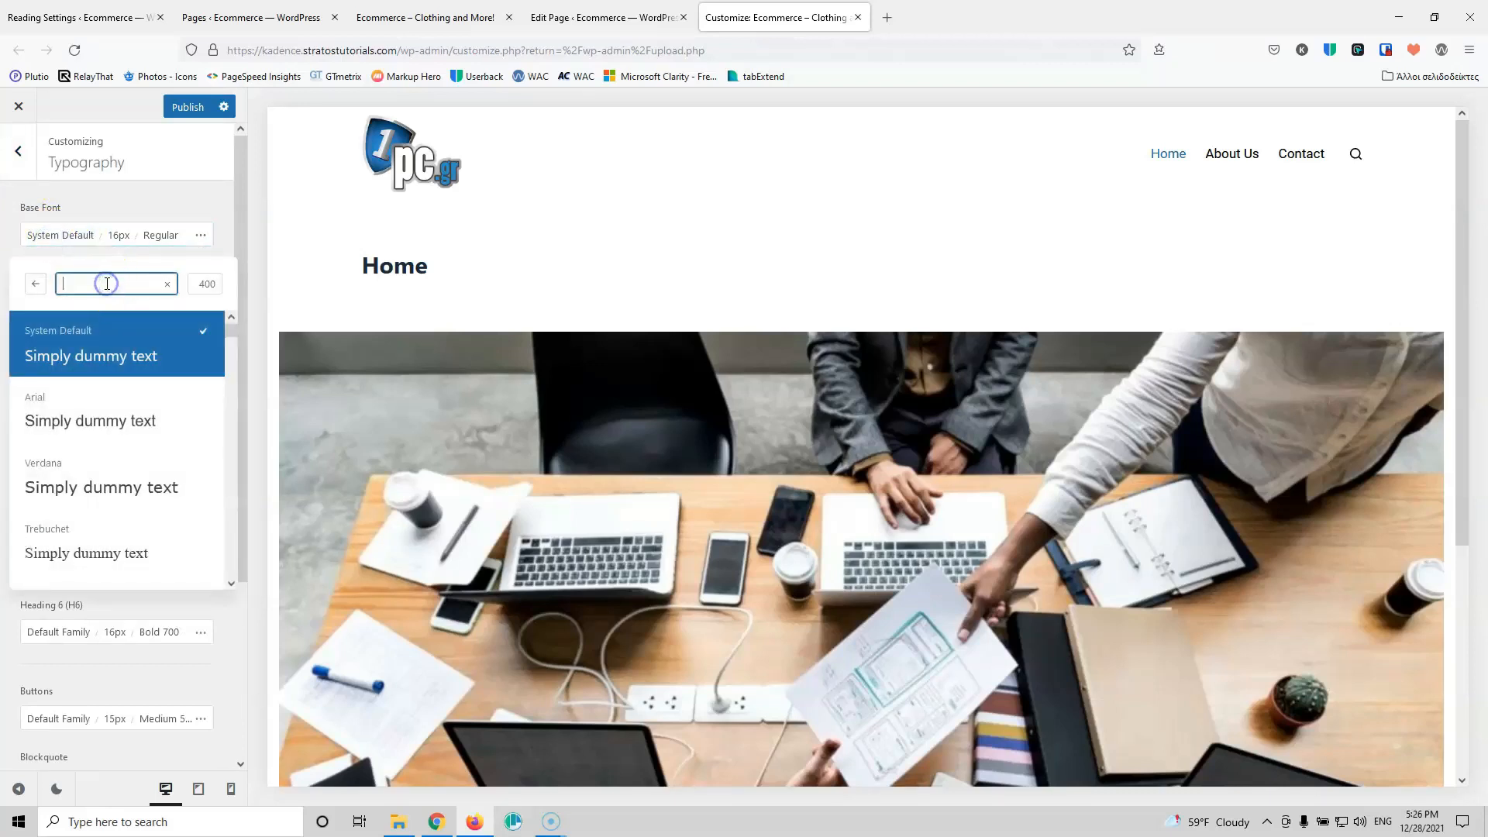
{"action": "type", "text": "ubun"}
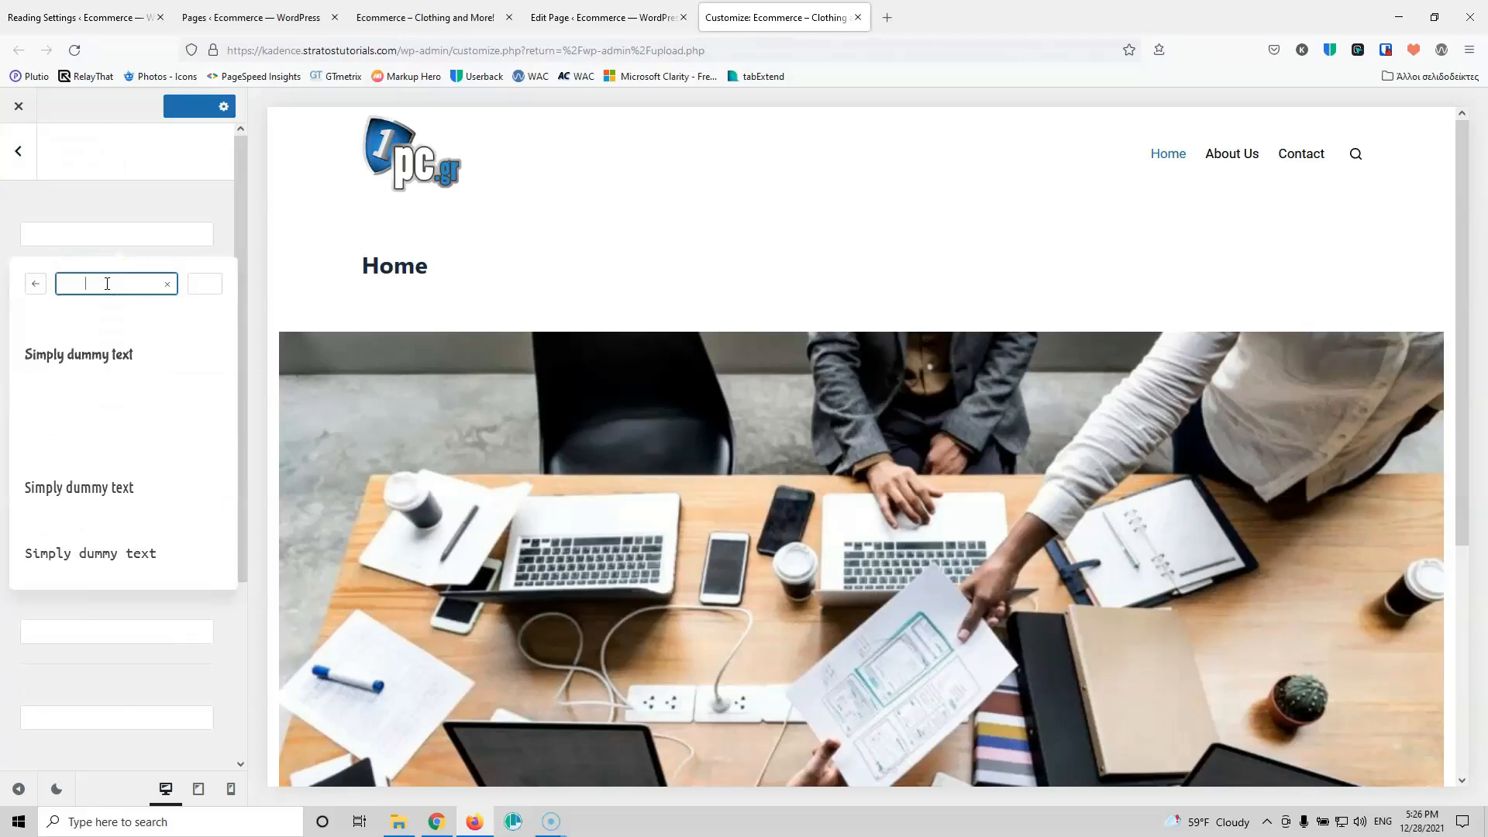
{"action": "left_click", "coordinate": [64, 415]}
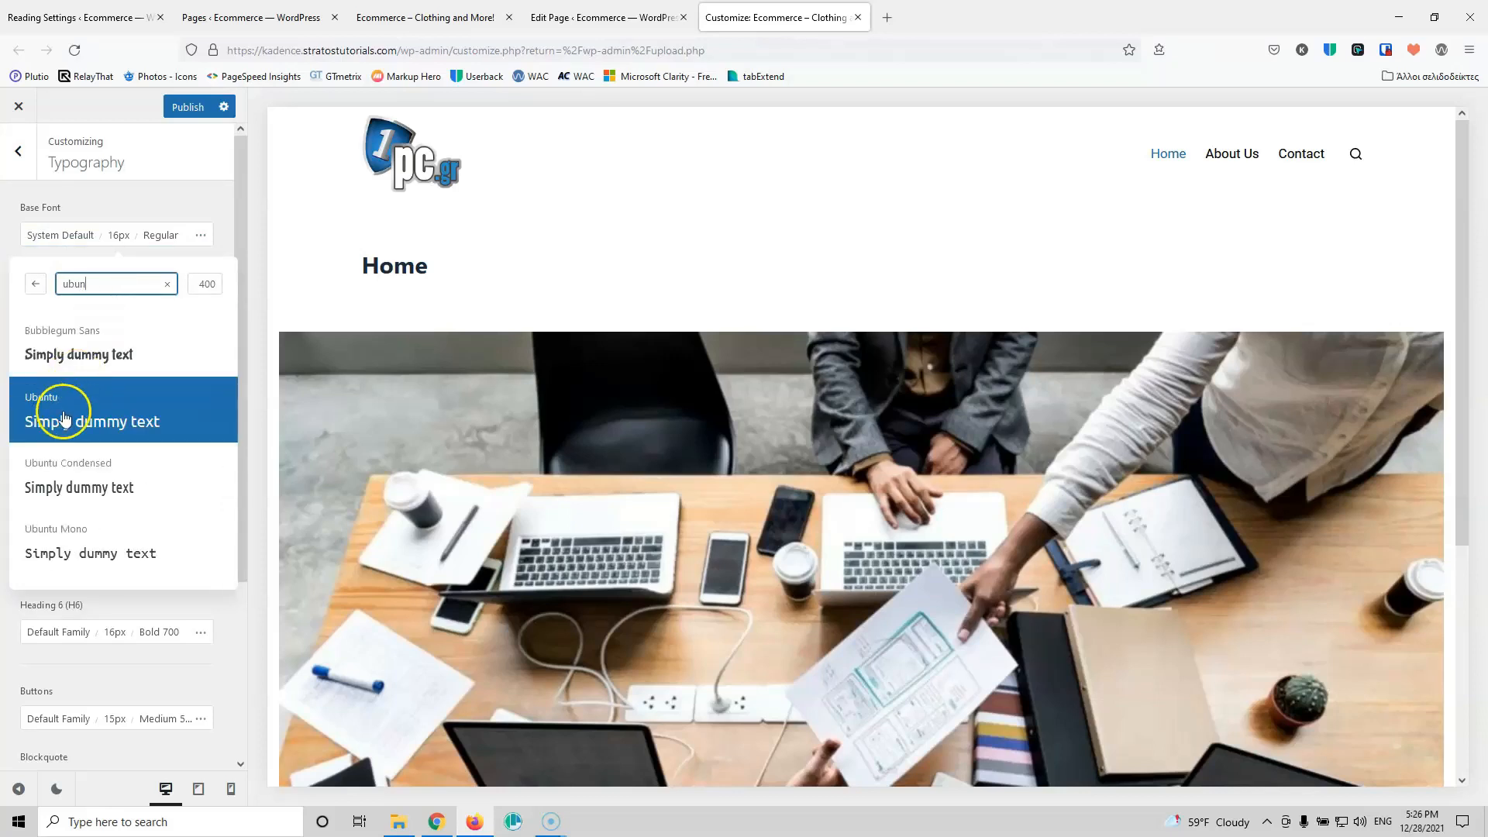
{"action": "left_click", "coordinate": [152, 203]}
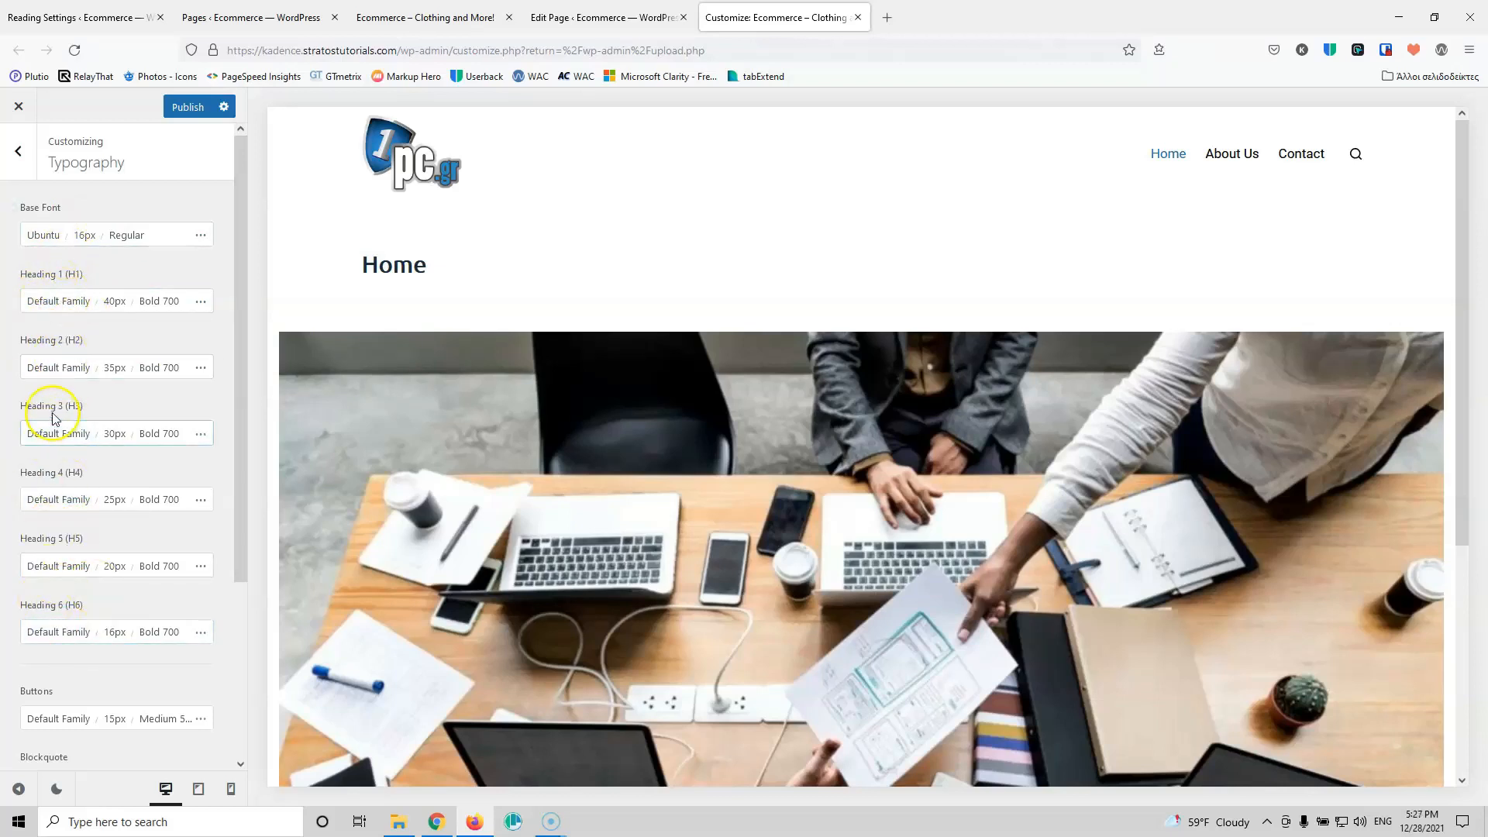
Step: Leave the Heading 6 font on its default family and return to the main options
{"action": "double_click", "coordinate": [67, 634]}
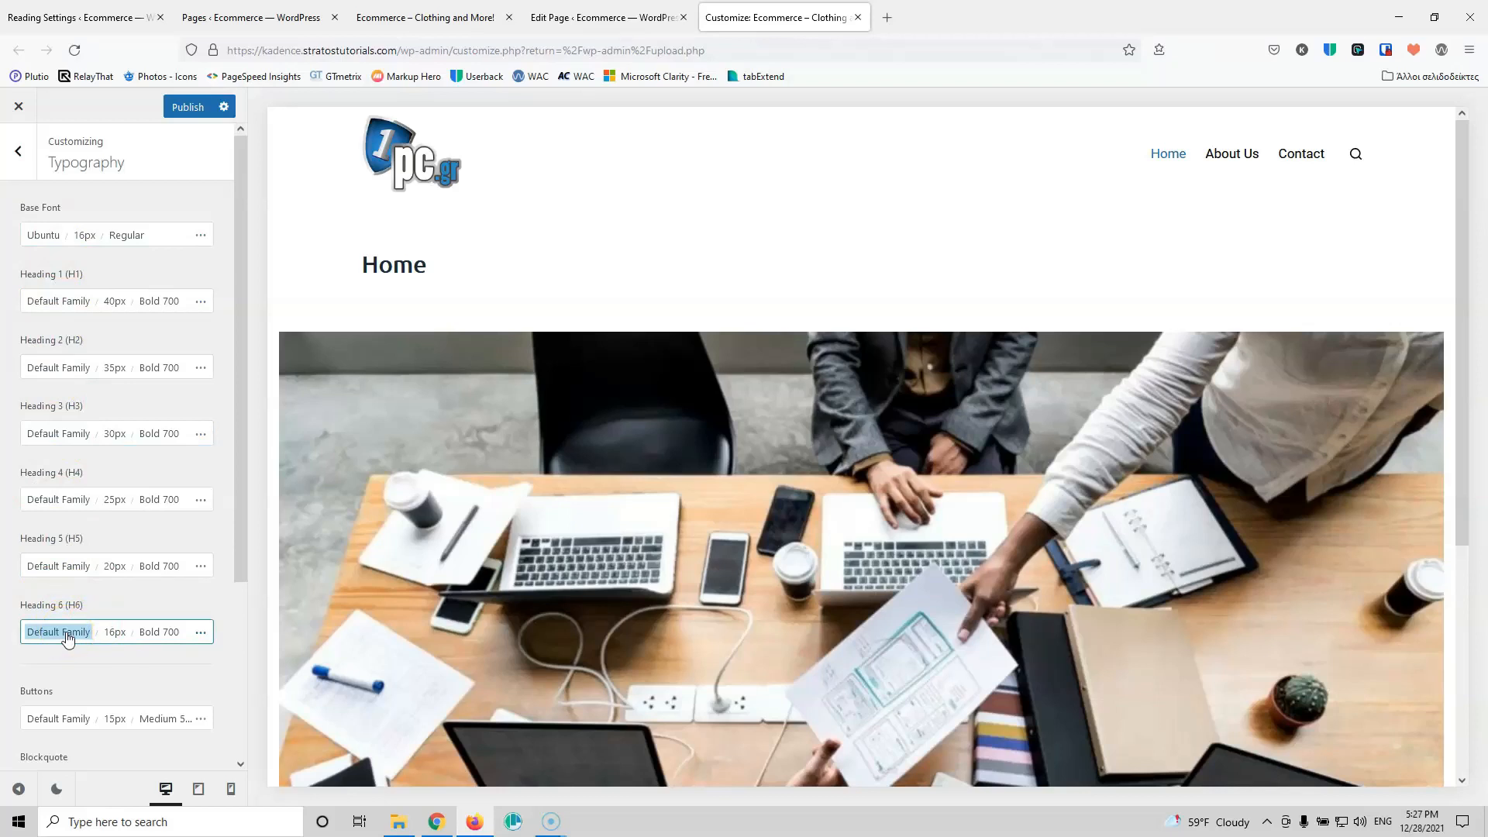
{"action": "left_click", "coordinate": [48, 346]}
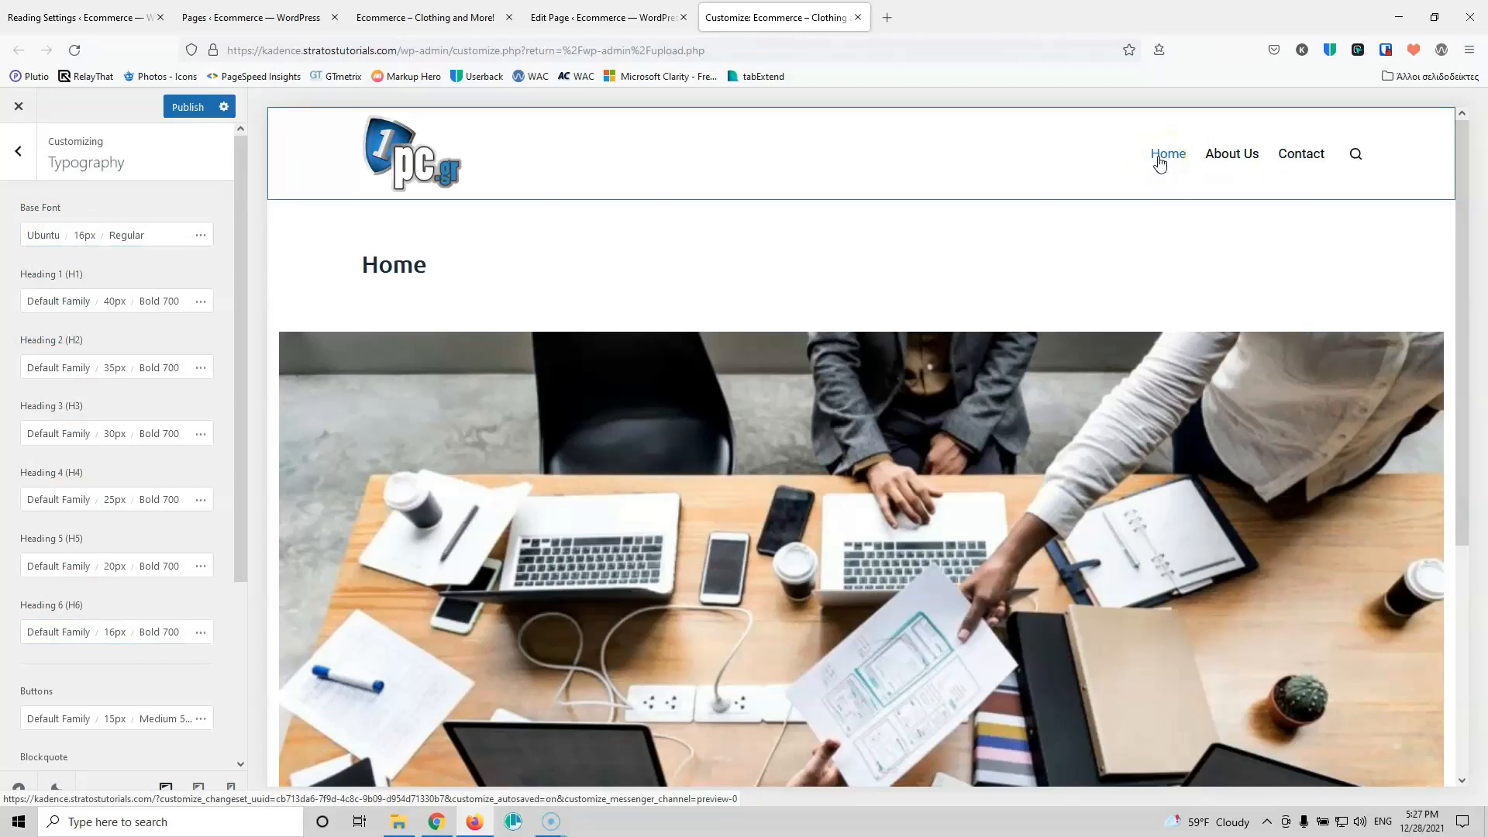
{"action": "scroll", "coordinate": [128, 601], "scroll_direction": "down", "scroll_amount": 3}
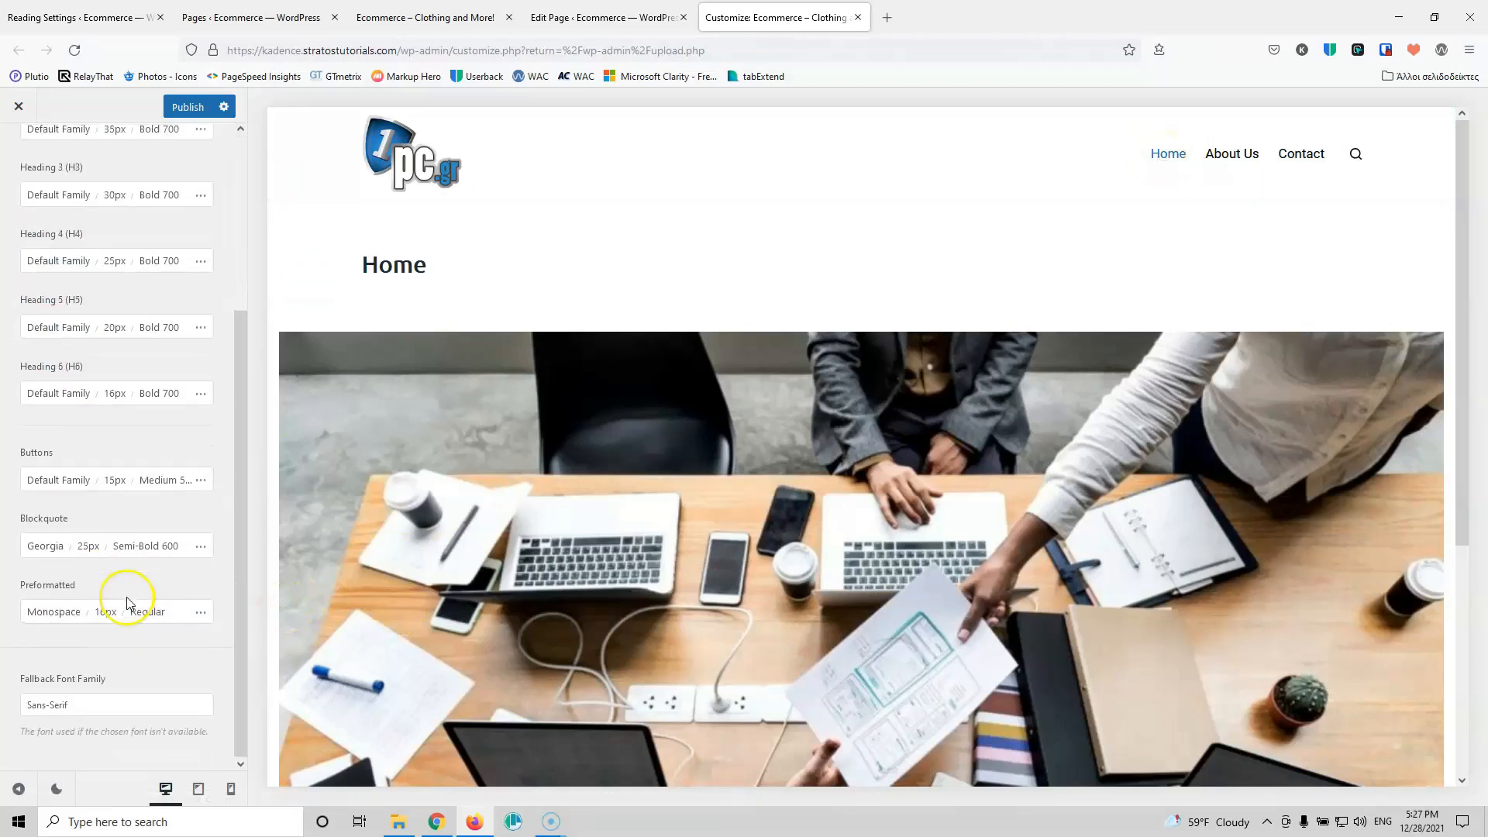
{"action": "scroll", "coordinate": [142, 631], "scroll_direction": "up", "scroll_amount": 5}
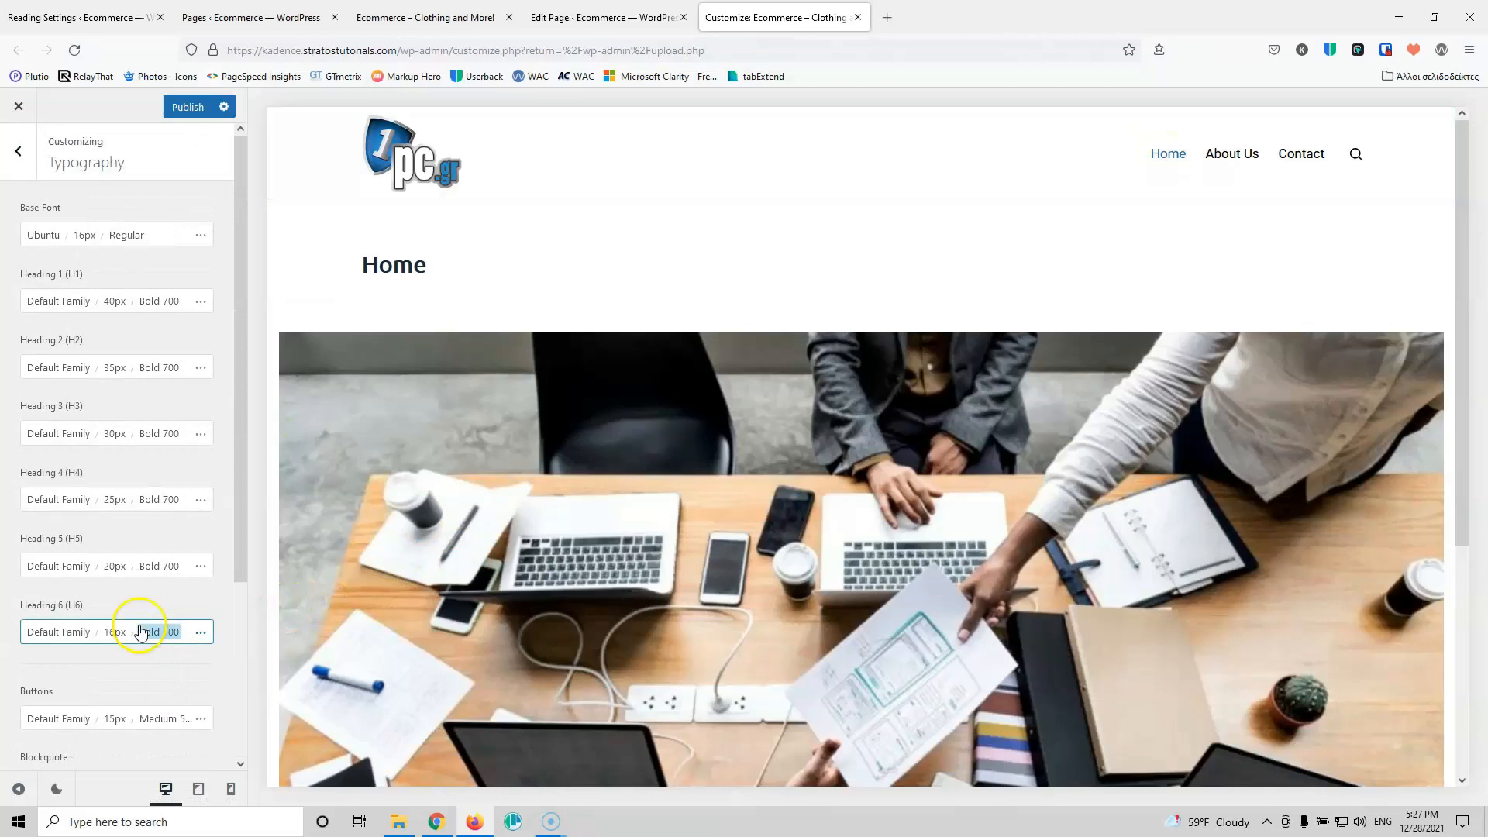
{"action": "left_click", "coordinate": [18, 156]}
Step: Set Menu 1's hover font colour to Color 1 dark blue
{"action": "left_click", "coordinate": [86, 404]}
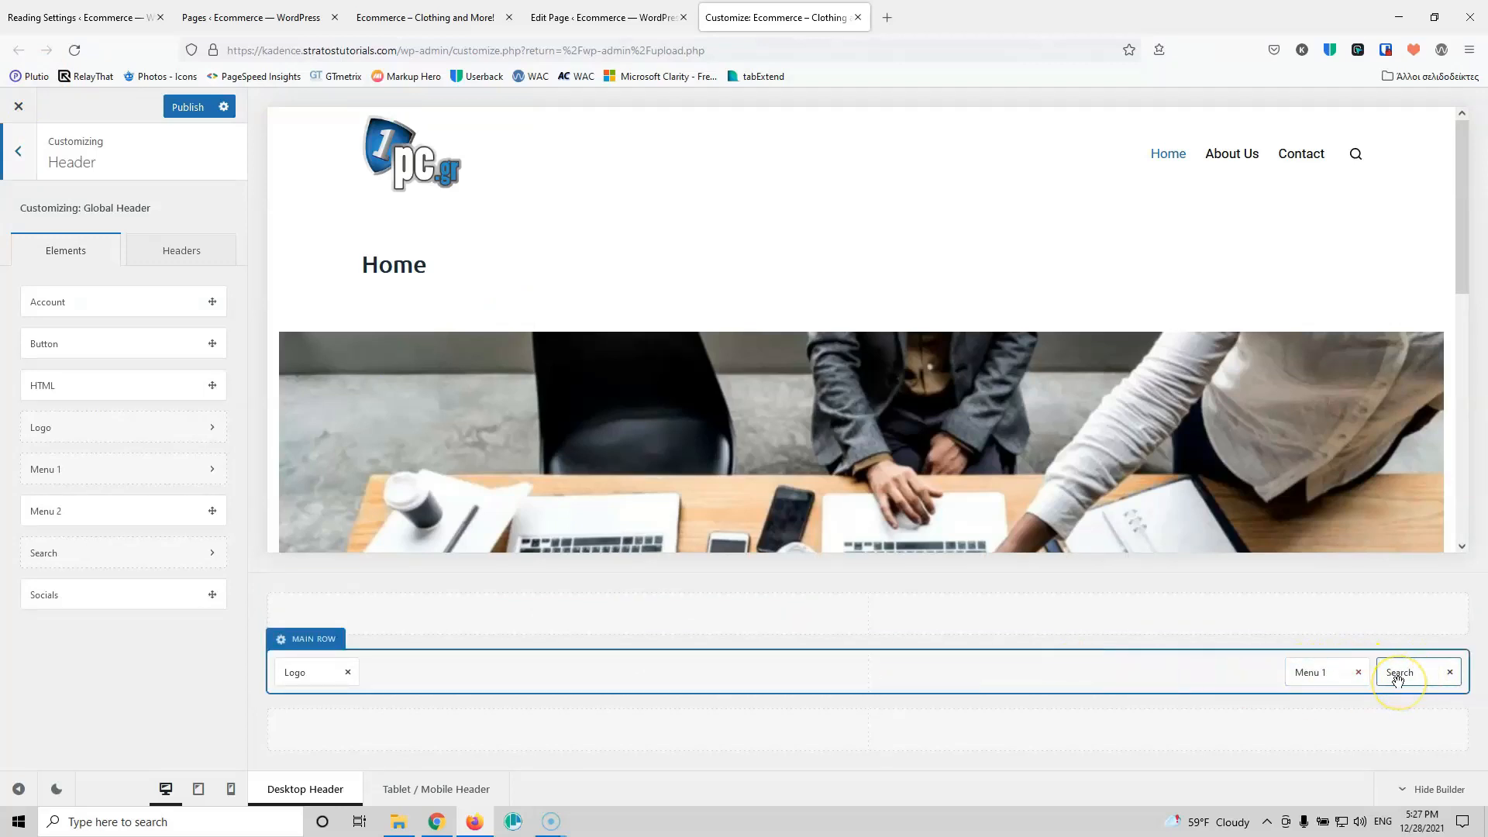
{"action": "left_click", "coordinate": [1327, 673]}
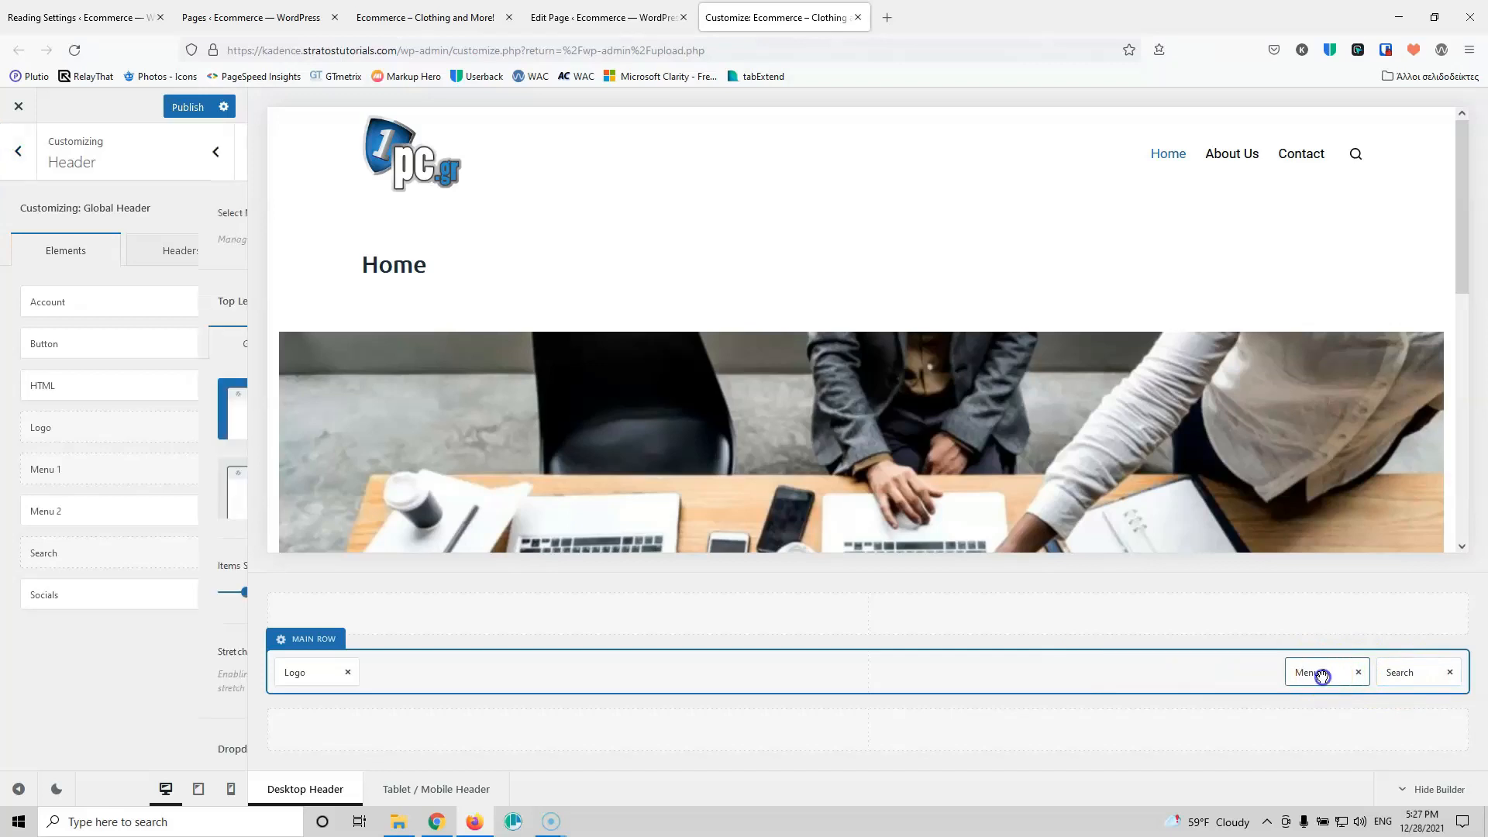
{"action": "left_click", "coordinate": [159, 344]}
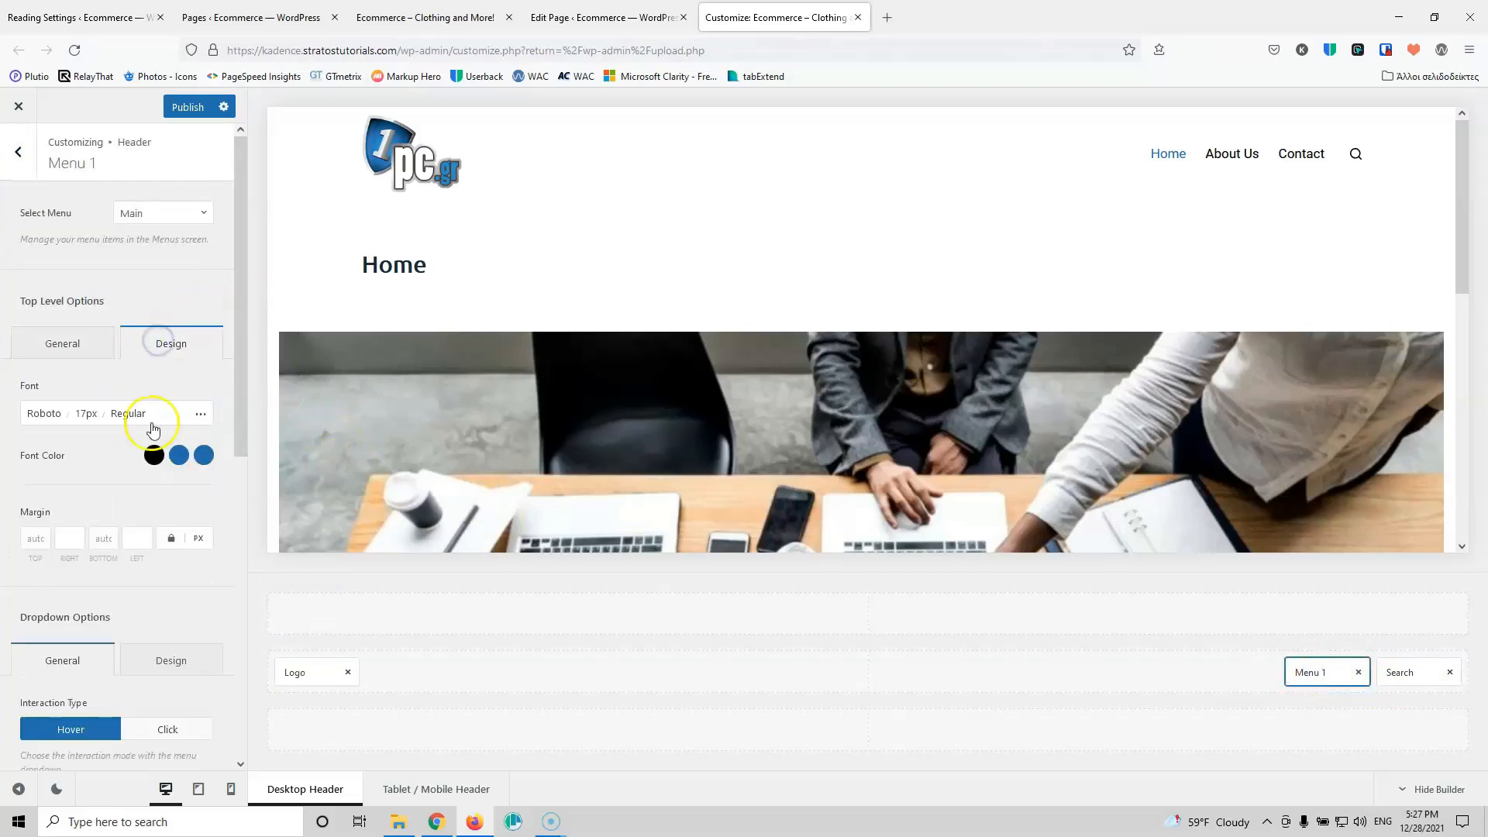
{"action": "left_click", "coordinate": [203, 455]}
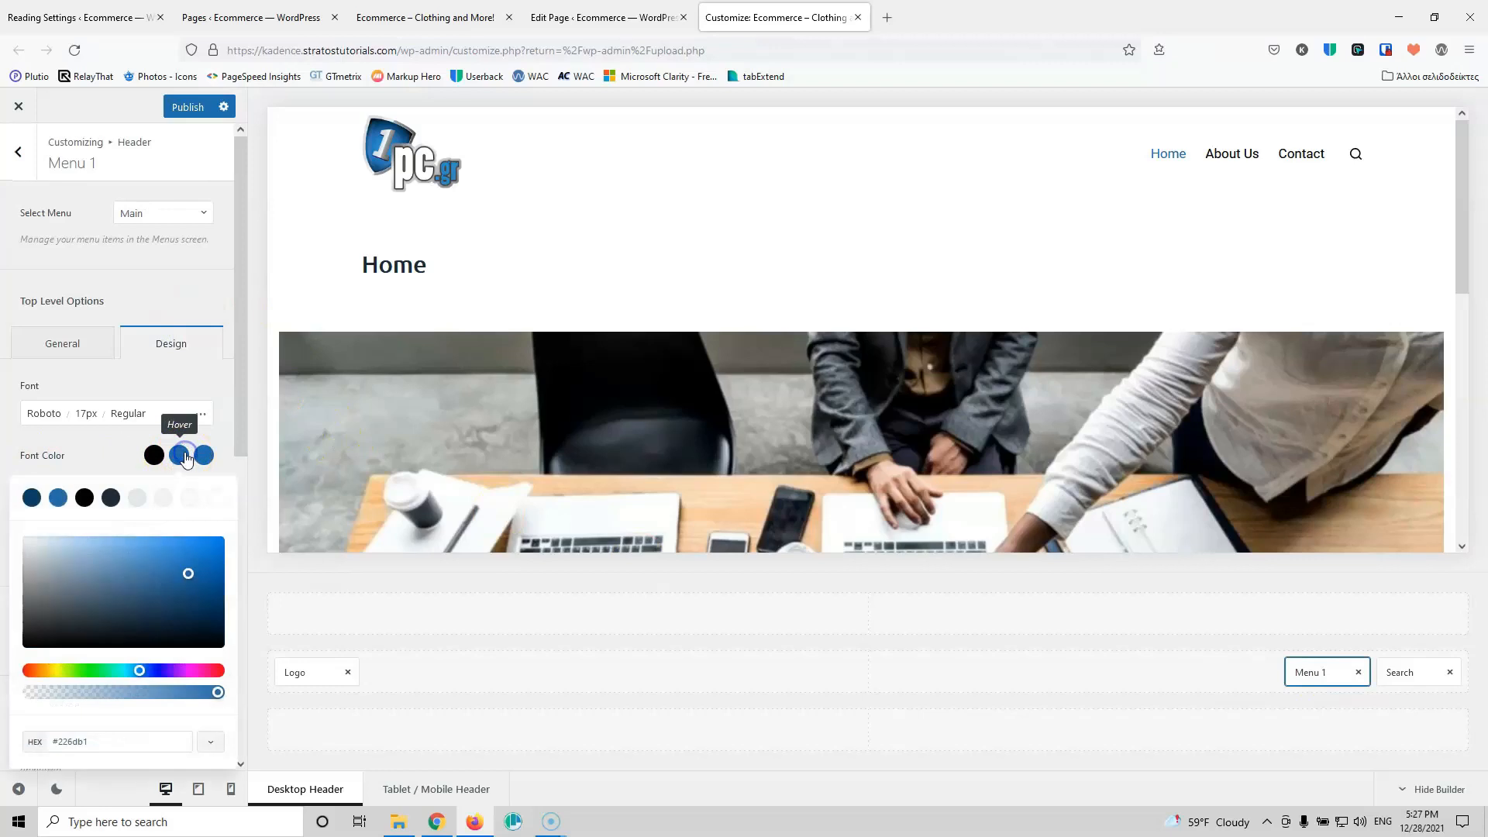
{"action": "left_click", "coordinate": [33, 500]}
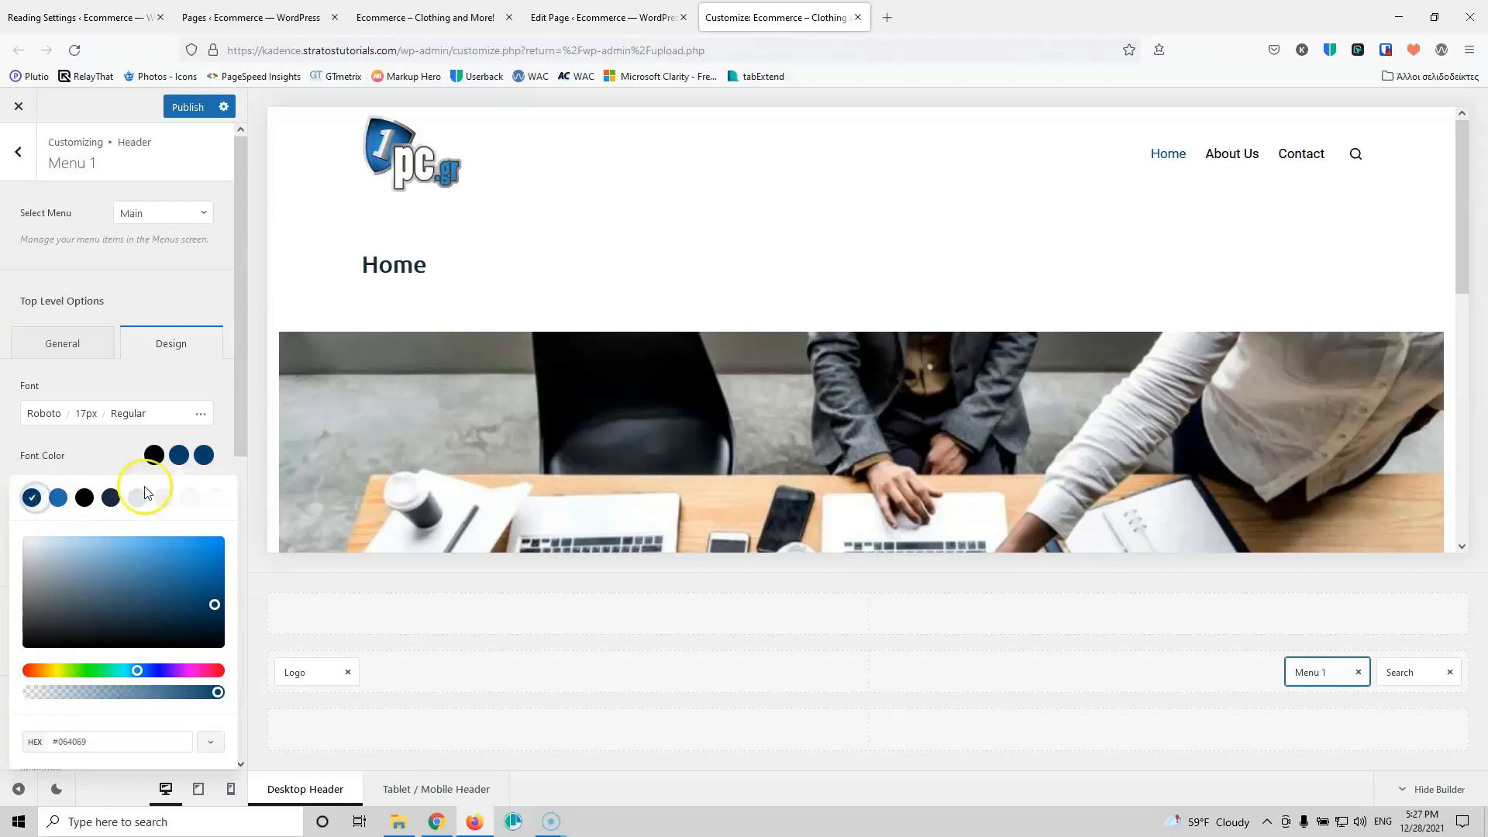
{"action": "left_click", "coordinate": [107, 458]}
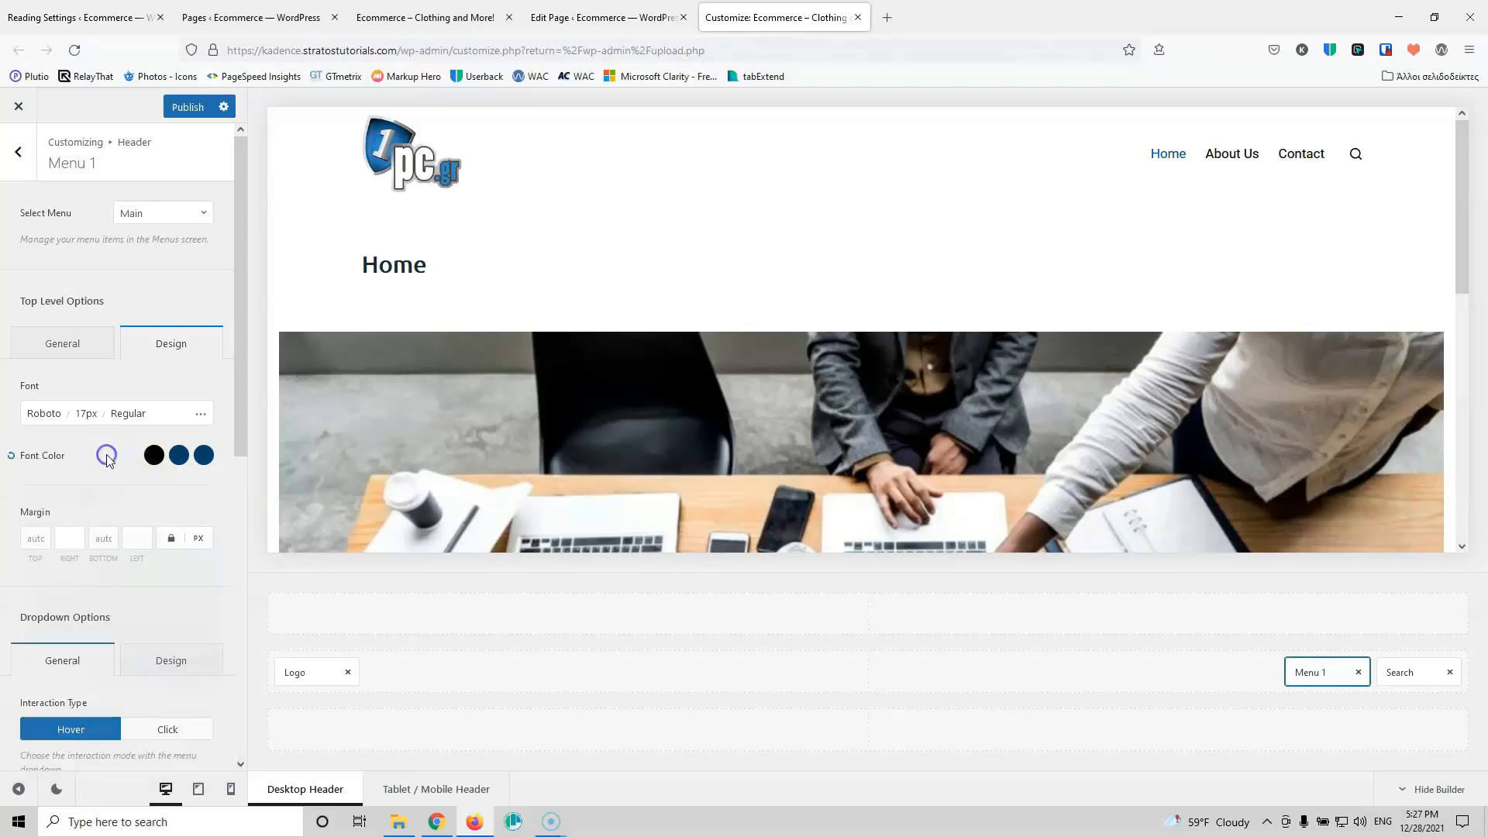
Step: Set the search icon's hover colour to Color 1 and publish
{"action": "left_click", "coordinate": [1409, 672]}
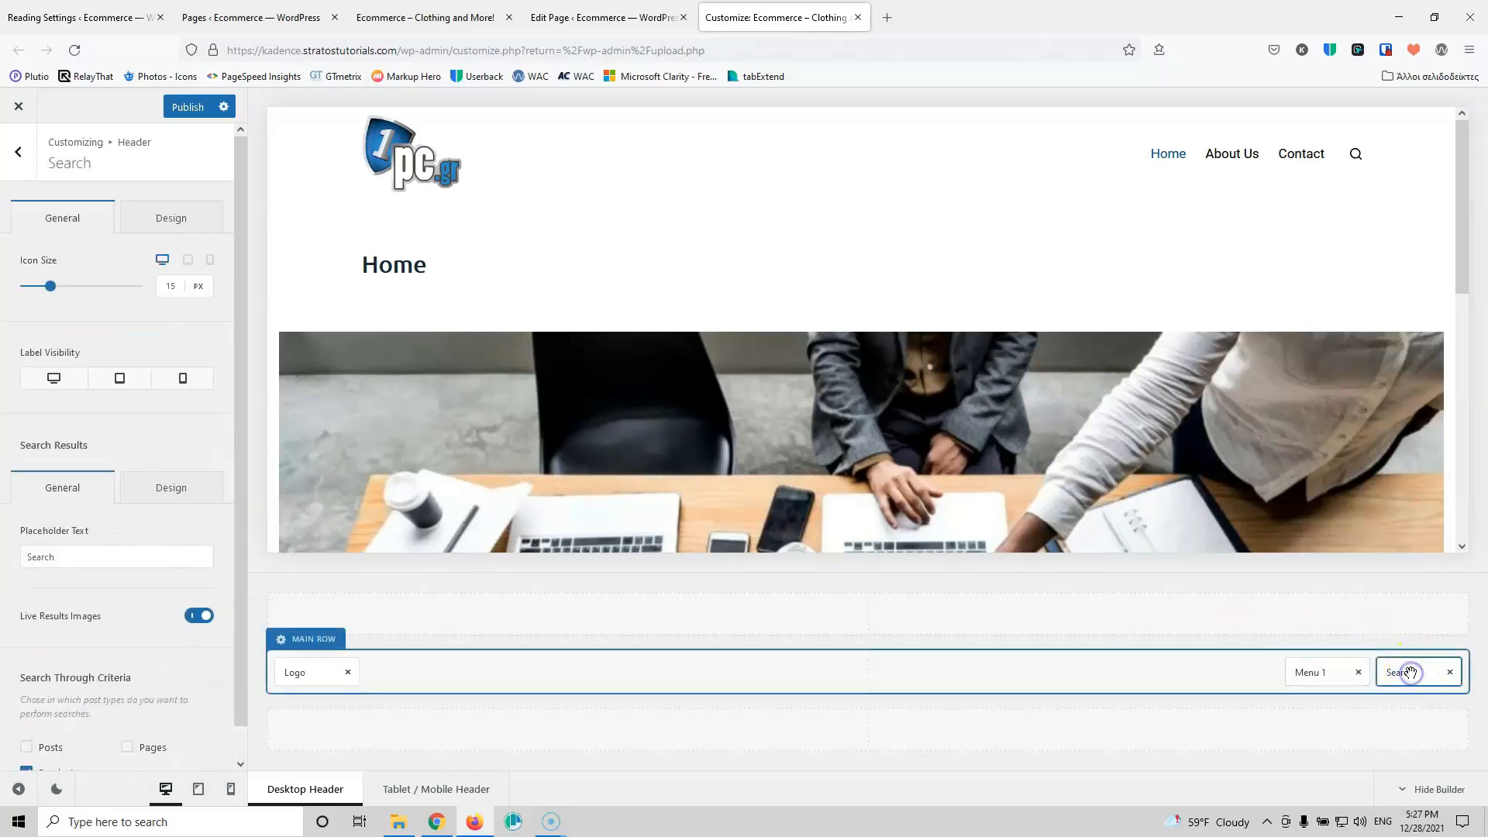
{"action": "left_click", "coordinate": [169, 217]}
{"action": "left_click", "coordinate": [205, 285]}
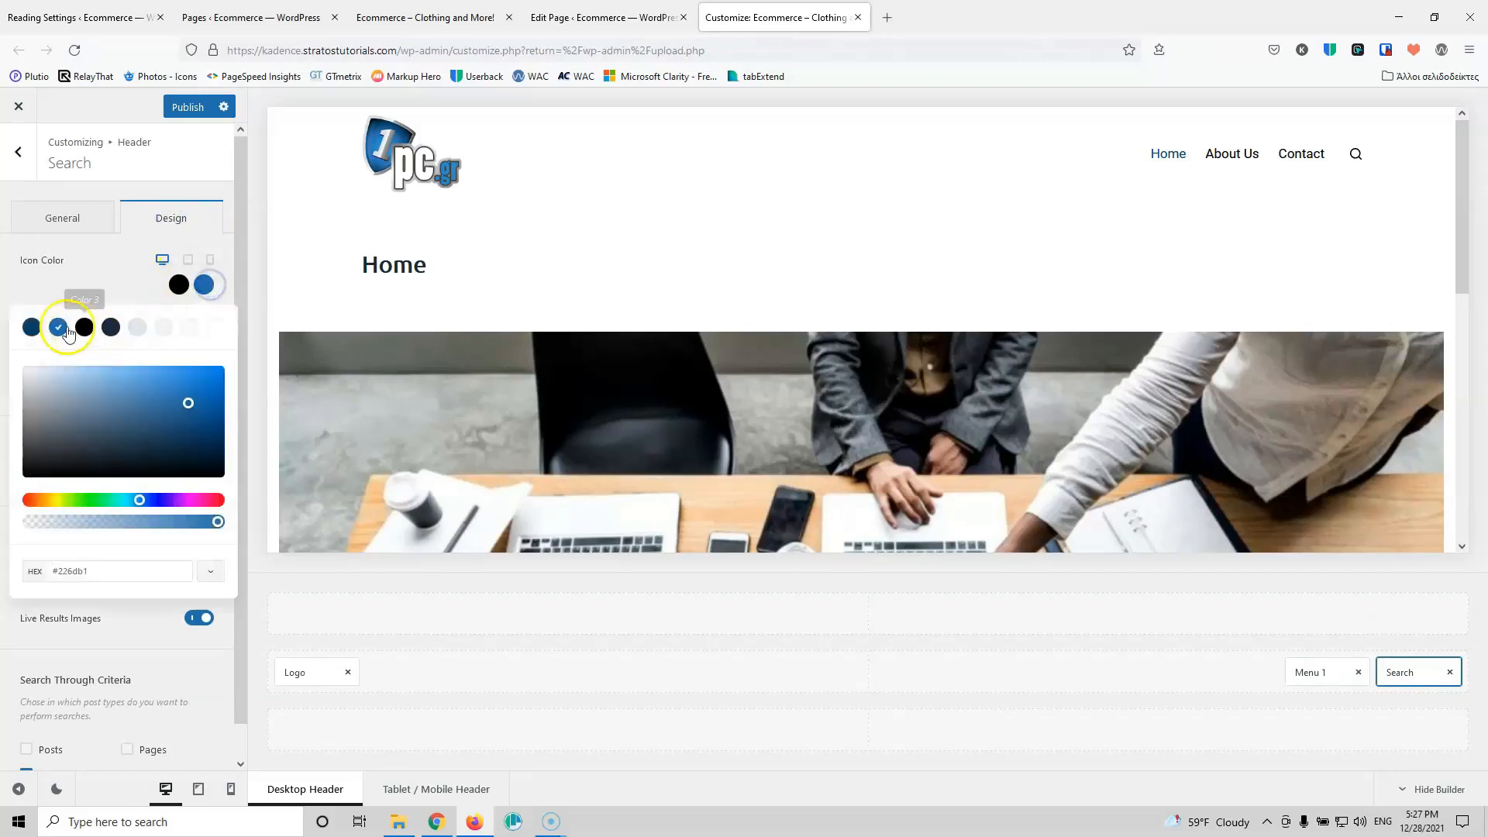
{"action": "left_click", "coordinate": [31, 328]}
{"action": "left_click", "coordinate": [103, 291]}
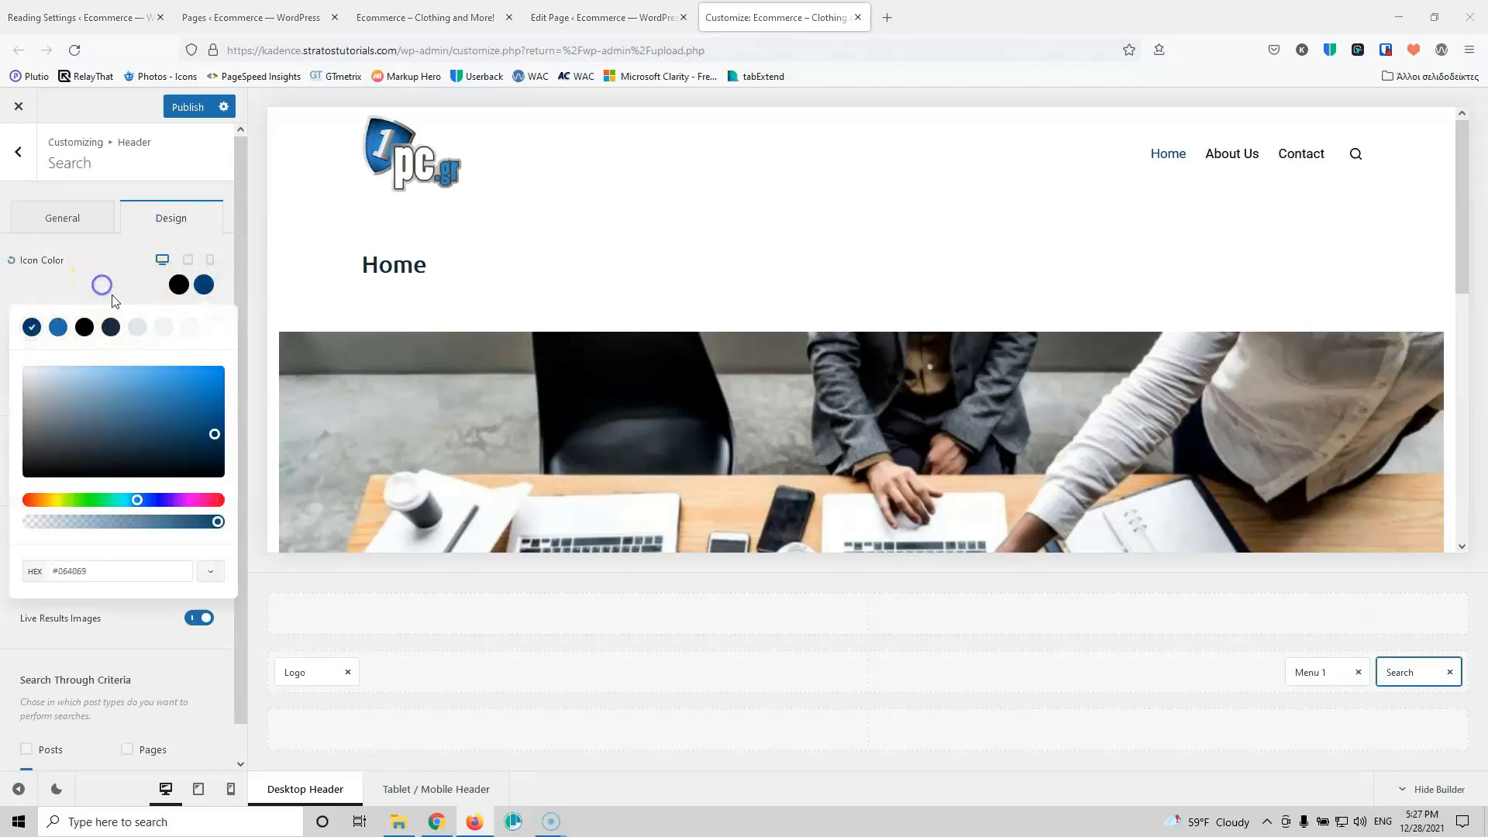
{"action": "left_click", "coordinate": [175, 108]}
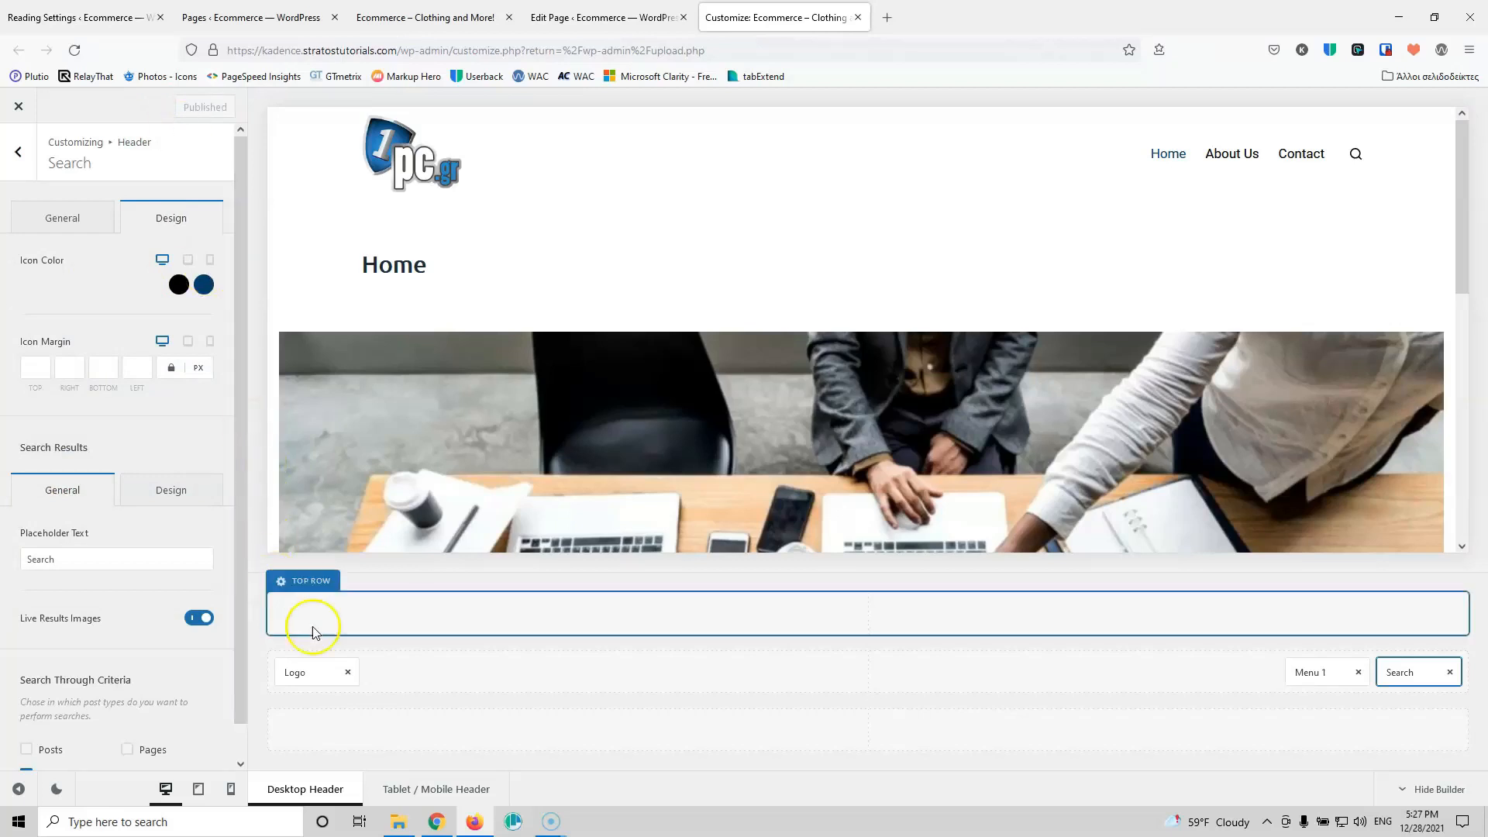
Step: Drag the Account, Socials and HTML elements into the header's top row
{"action": "left_click", "coordinate": [28, 163]}
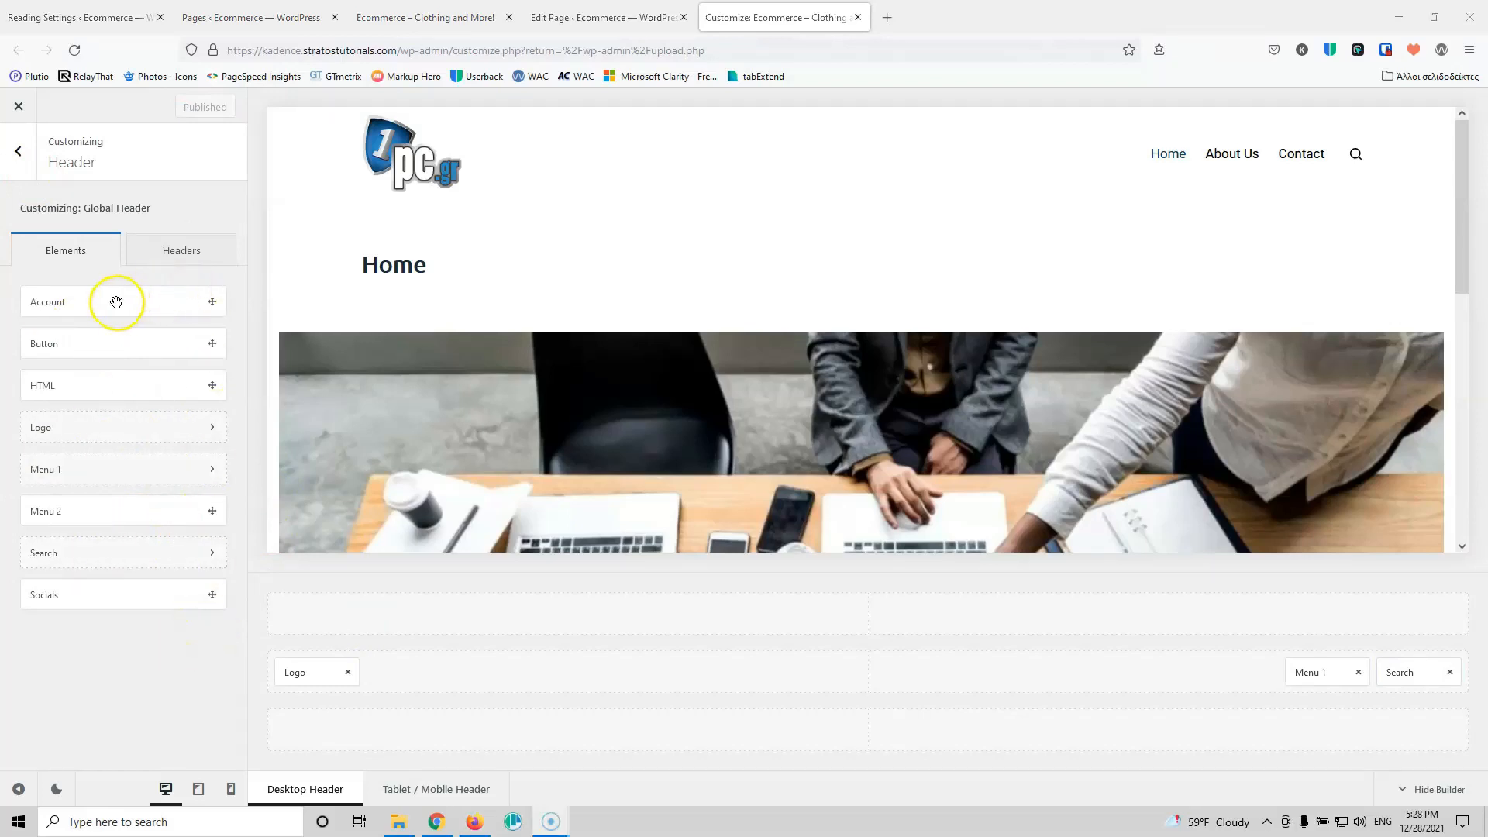
{"action": "left_click_drag", "start_coordinate": [116, 301], "coordinate": [767, 629]}
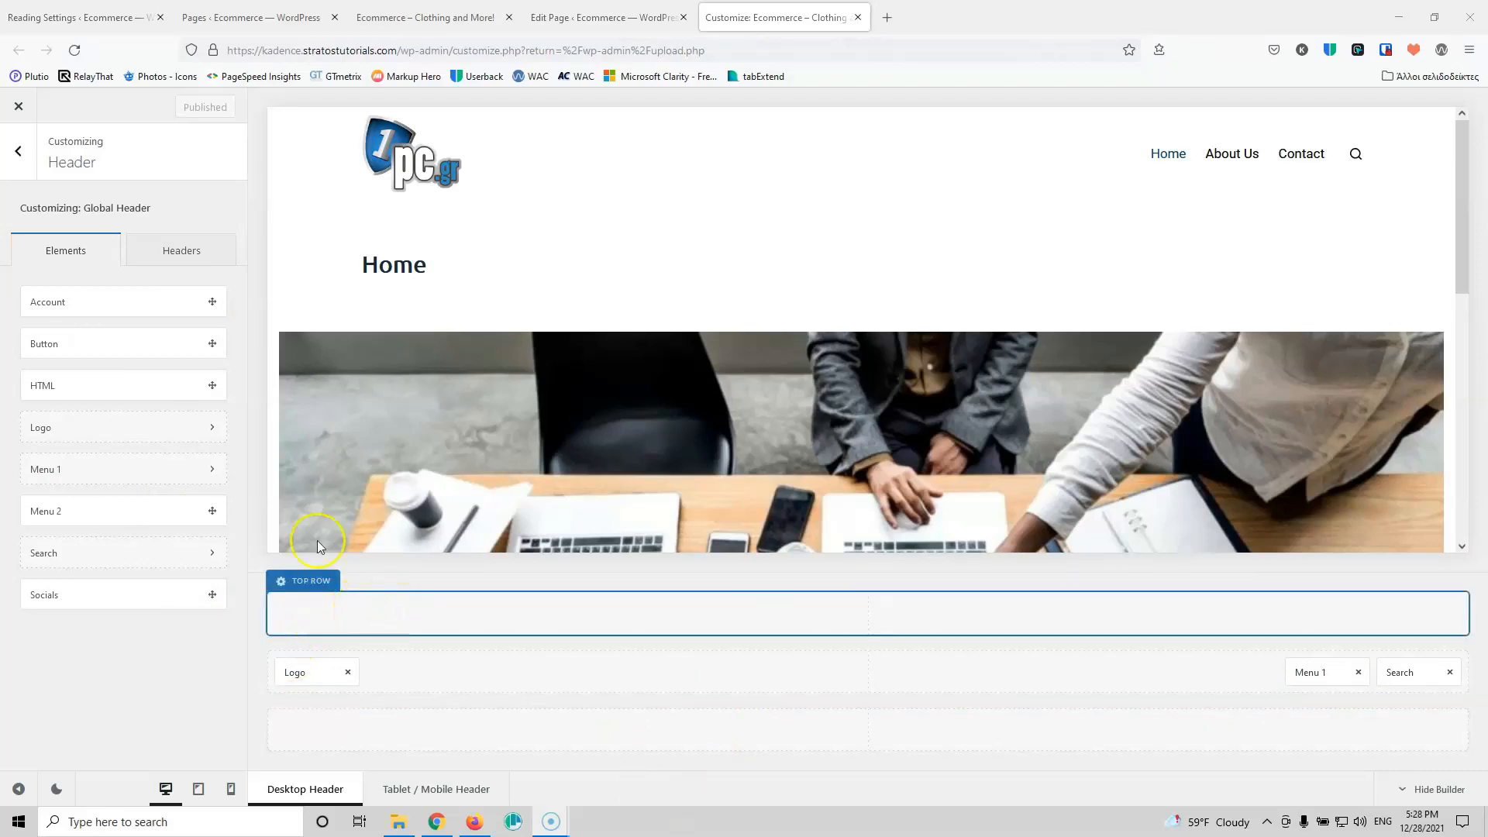
{"action": "left_click_drag", "start_coordinate": [93, 298], "coordinate": [1417, 608]}
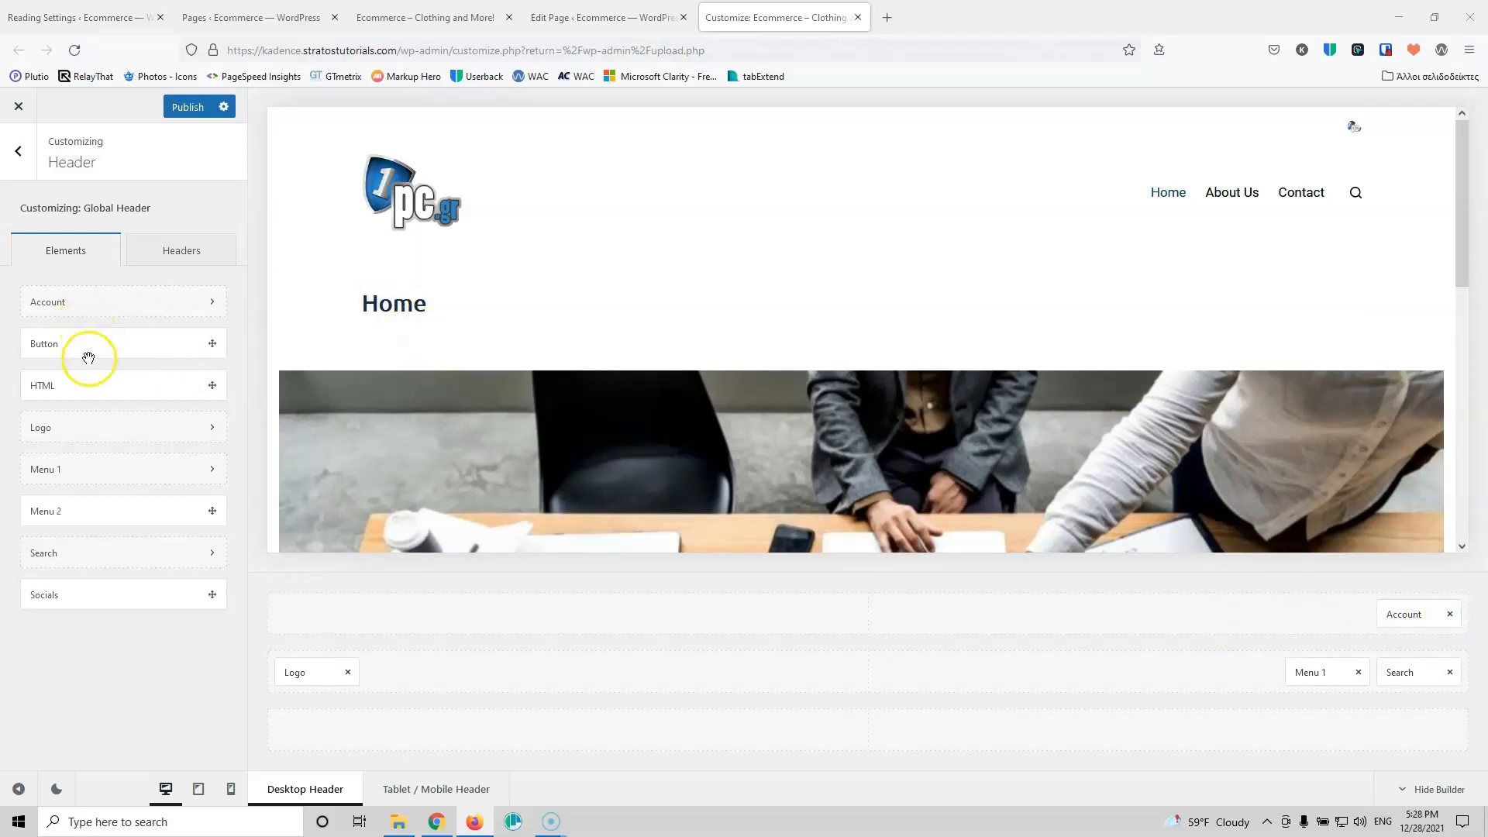
{"action": "left_click_drag", "start_coordinate": [85, 598], "coordinate": [1445, 615]}
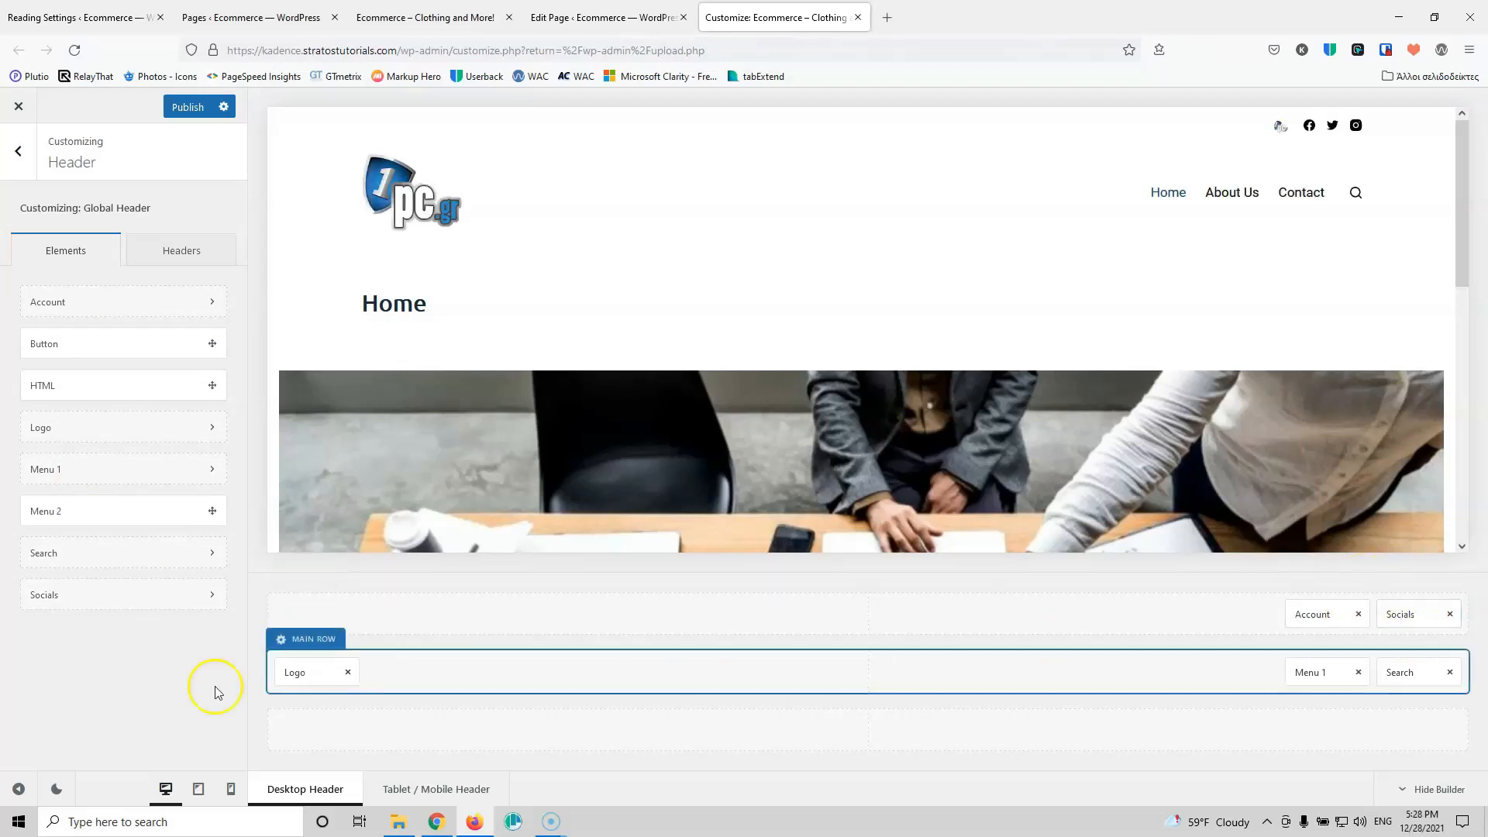
{"action": "left_click_drag", "start_coordinate": [94, 385], "coordinate": [344, 617]}
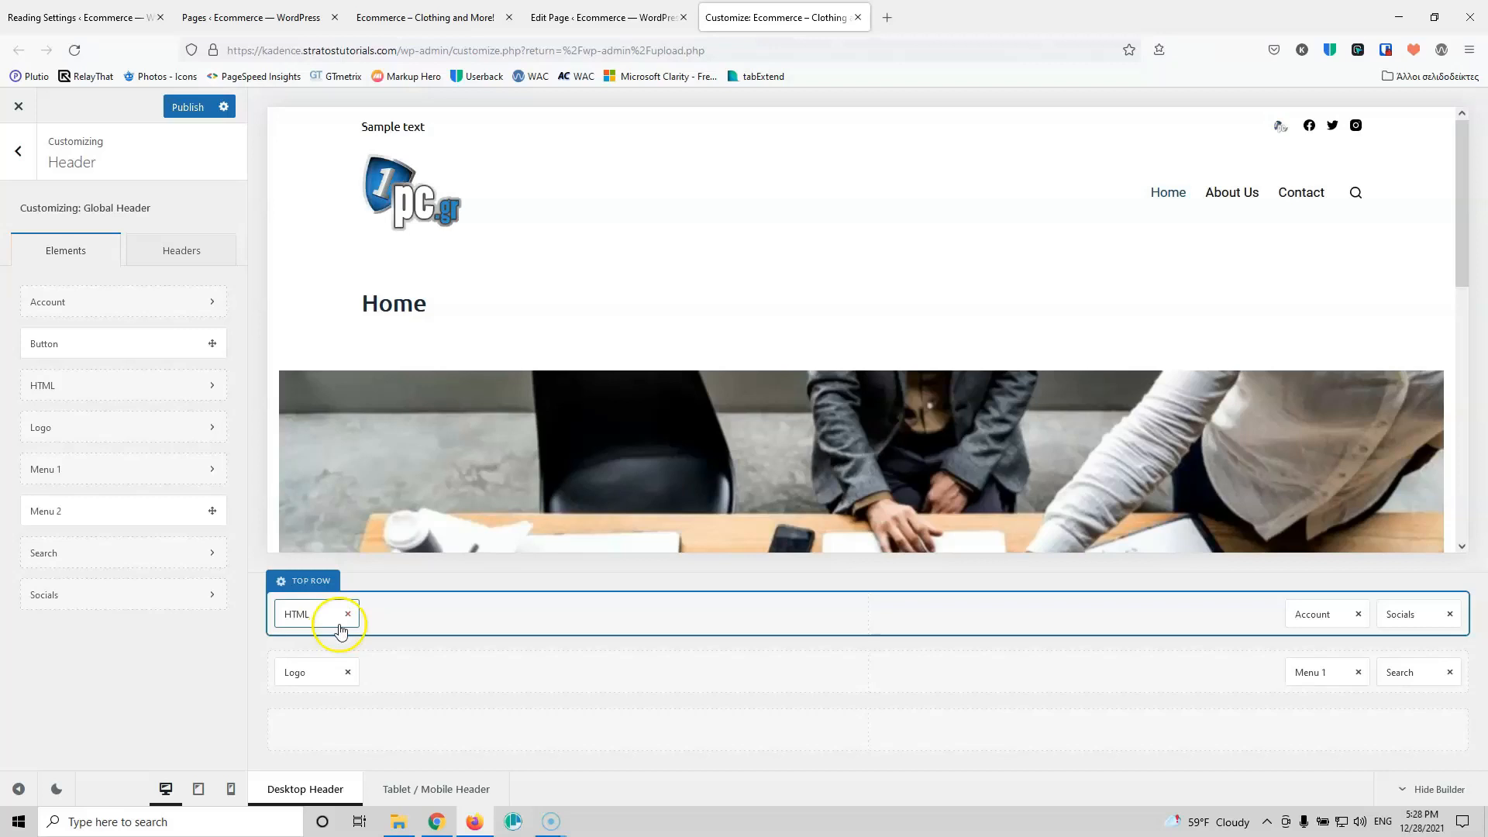
{"action": "left_click", "coordinate": [284, 587]}
{"action": "left_click", "coordinate": [283, 588]}
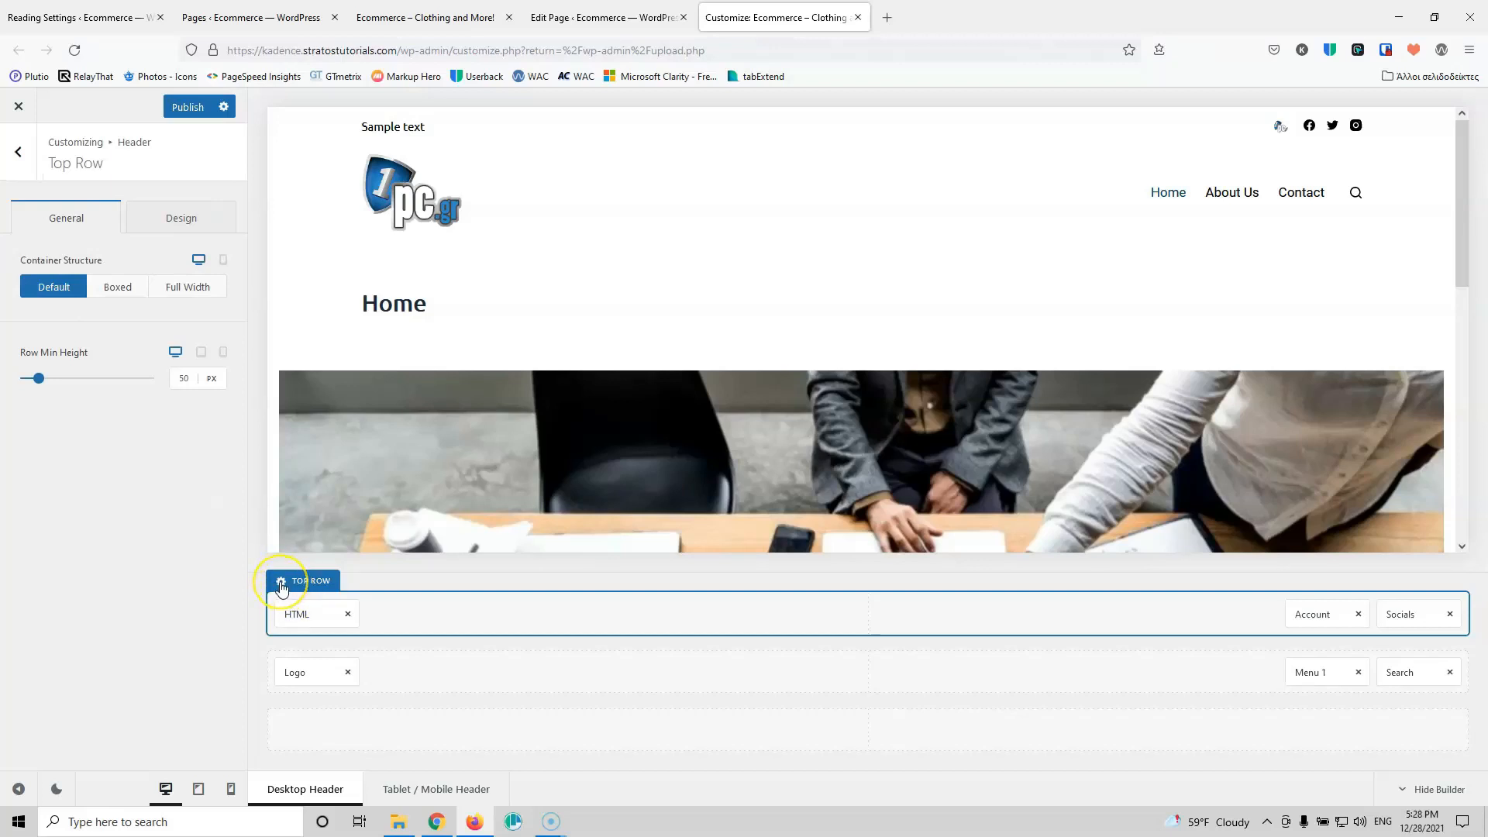
Step: Add a full-width 1px translucent grey bottom border to the top row and publish
{"action": "left_click", "coordinate": [162, 222]}
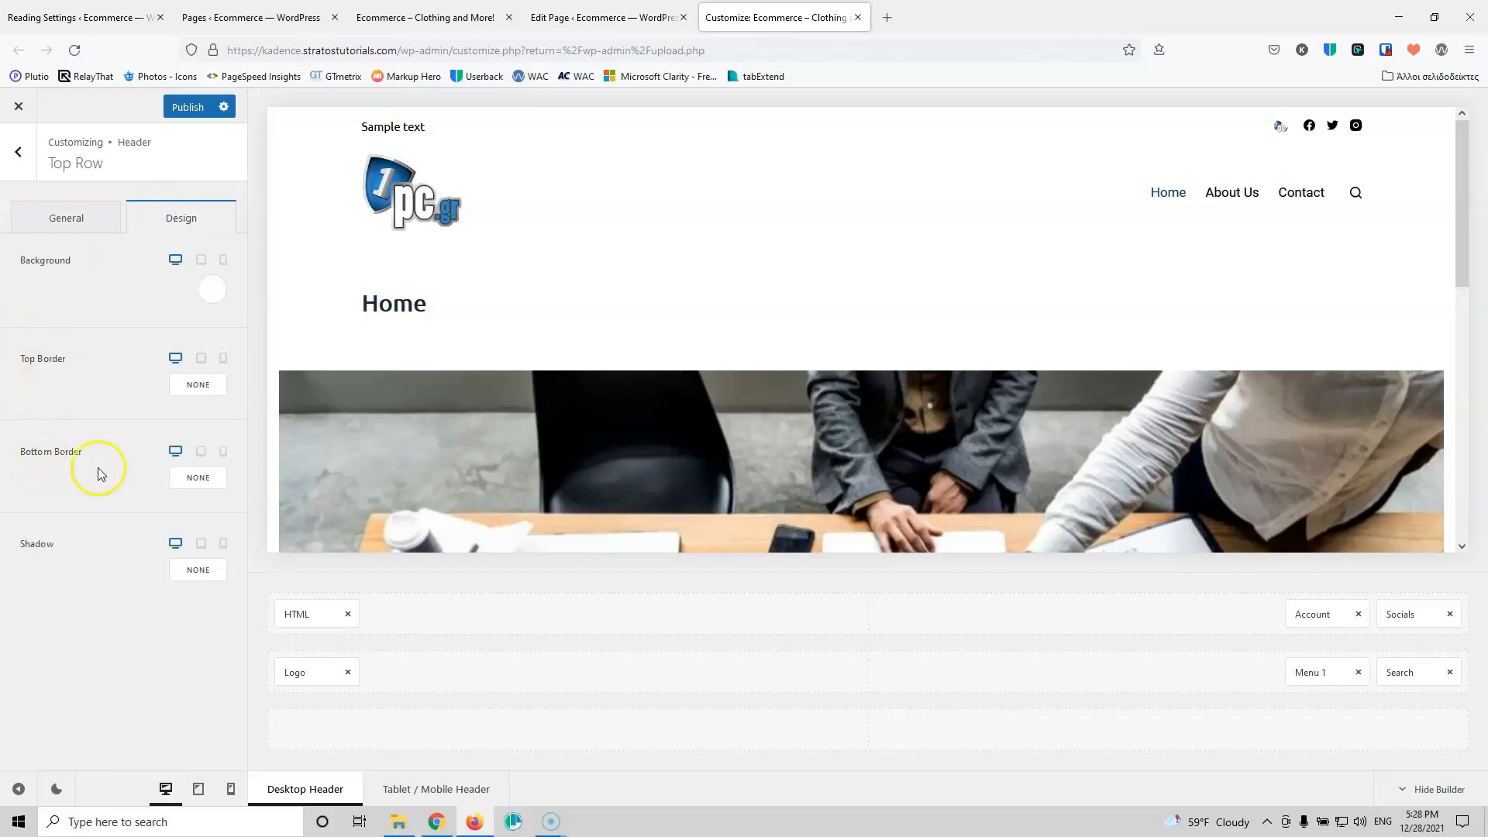
{"action": "left_click", "coordinate": [198, 480]}
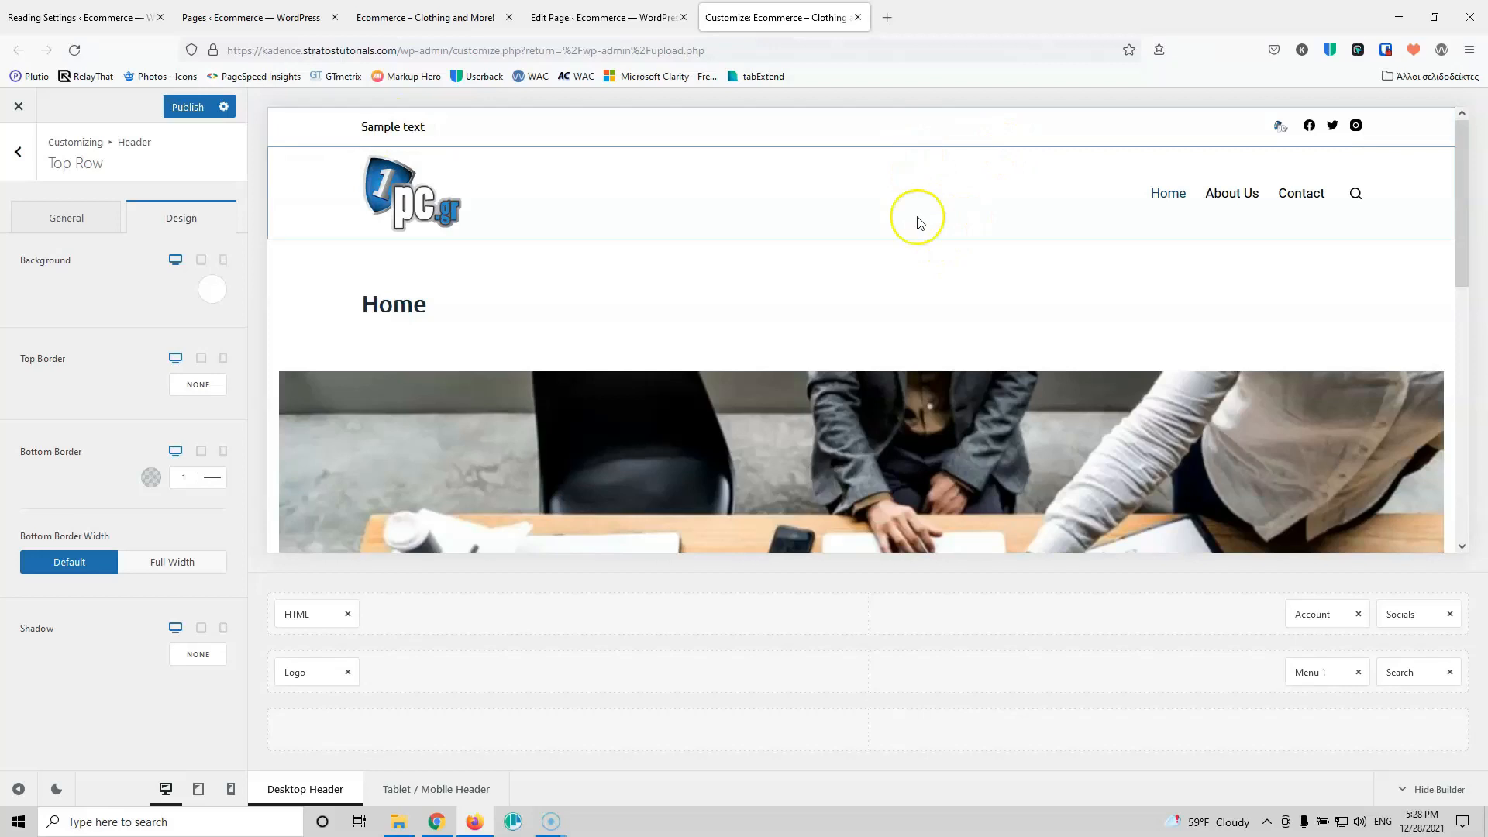
{"action": "left_click", "coordinate": [167, 570]}
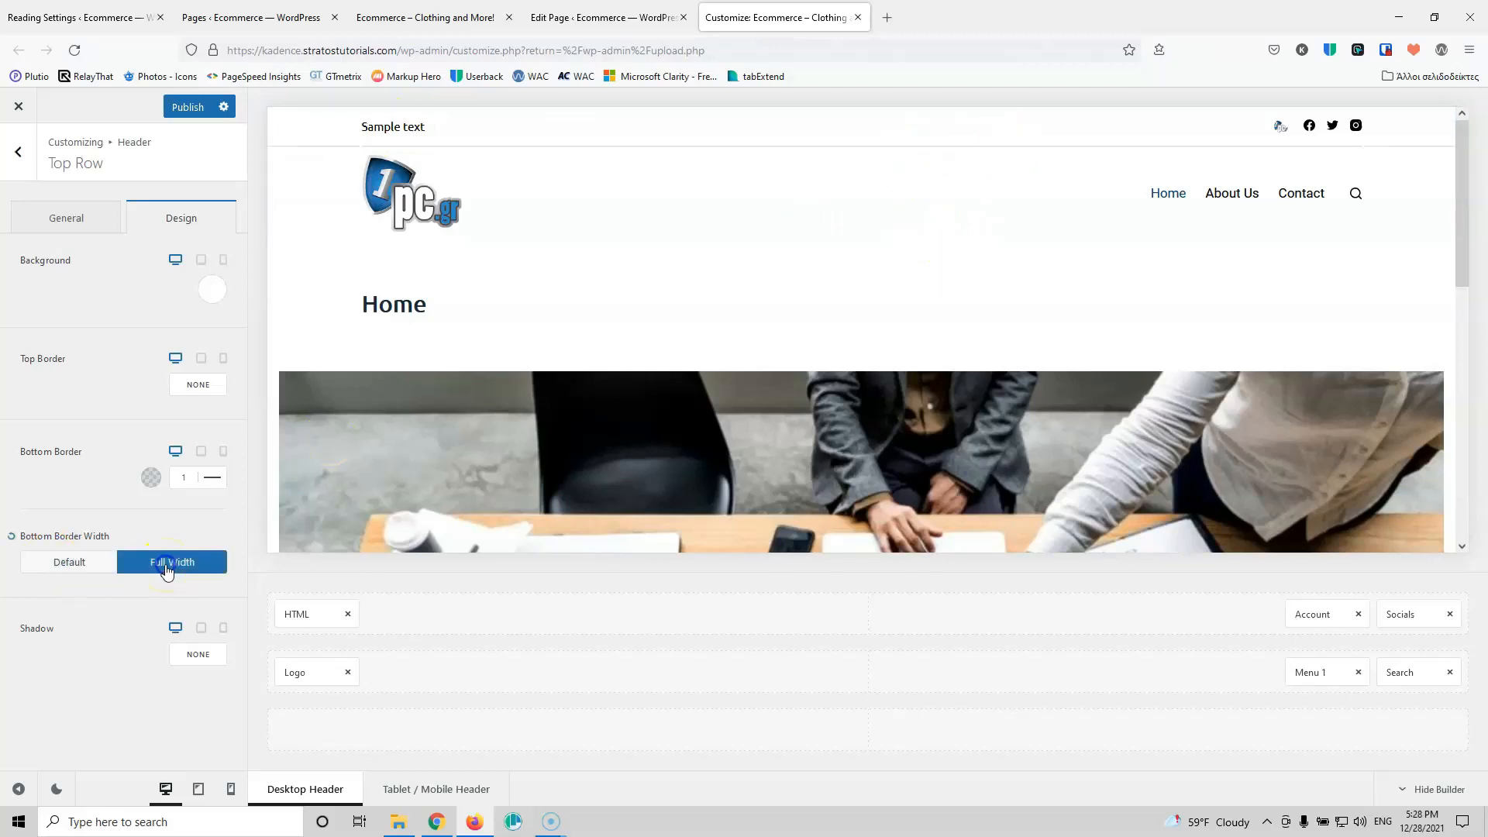
{"action": "left_click", "coordinate": [151, 476]}
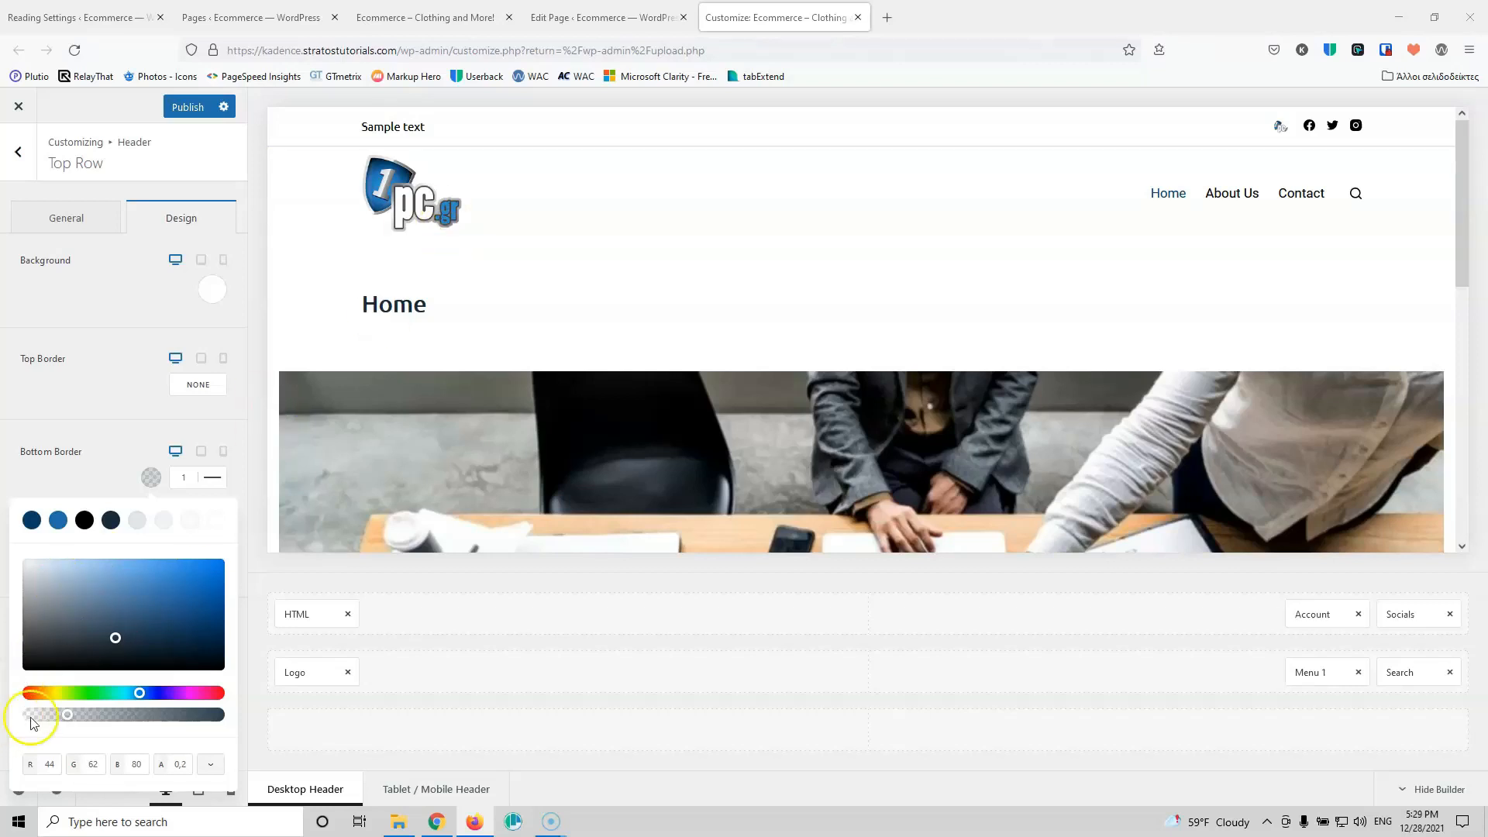
{"action": "left_click_drag", "start_coordinate": [115, 640], "coordinate": [23, 671]}
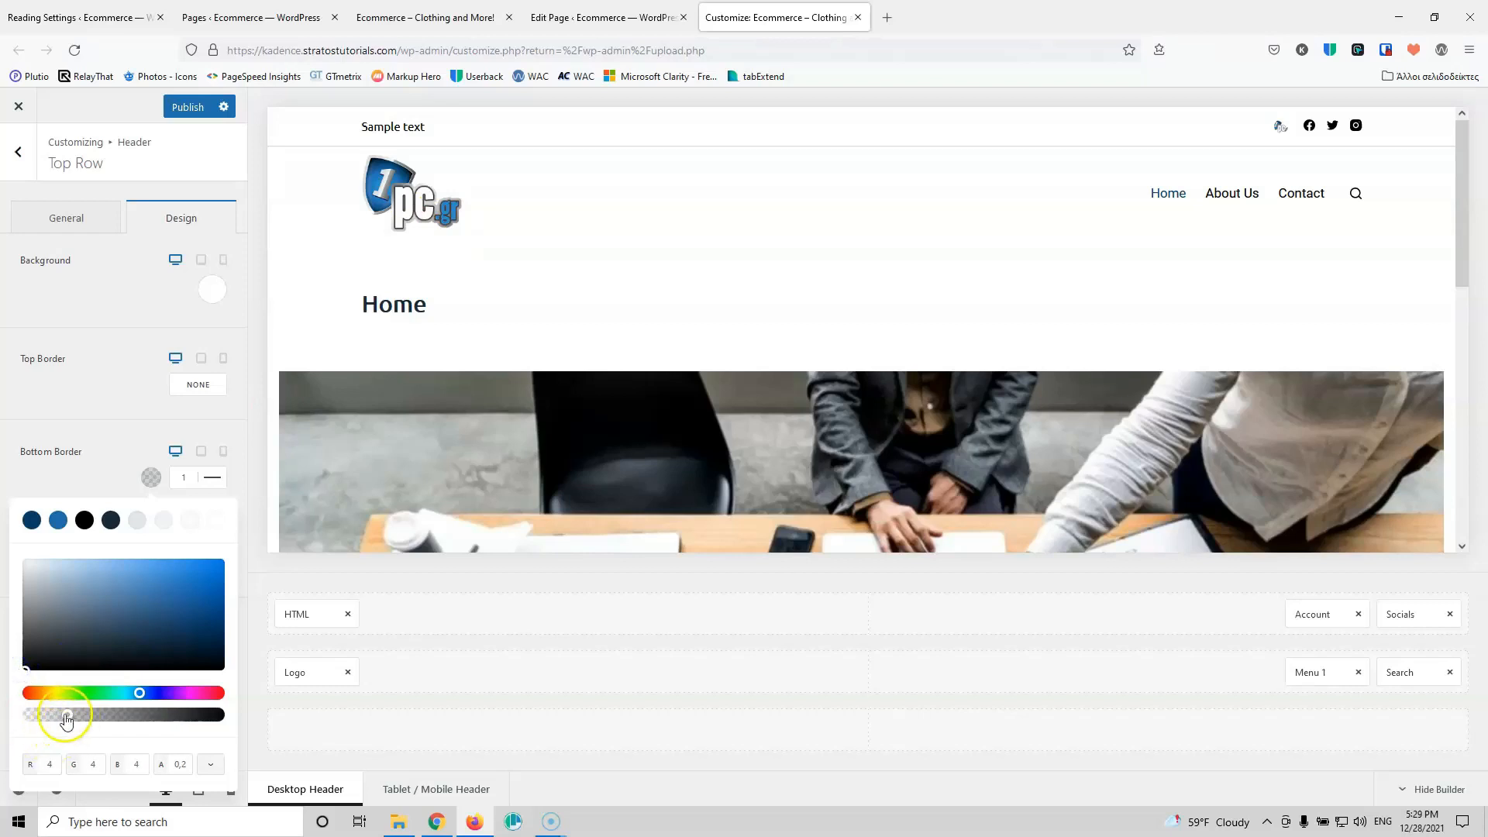
{"action": "left_click_drag", "start_coordinate": [67, 714], "coordinate": [61, 720]}
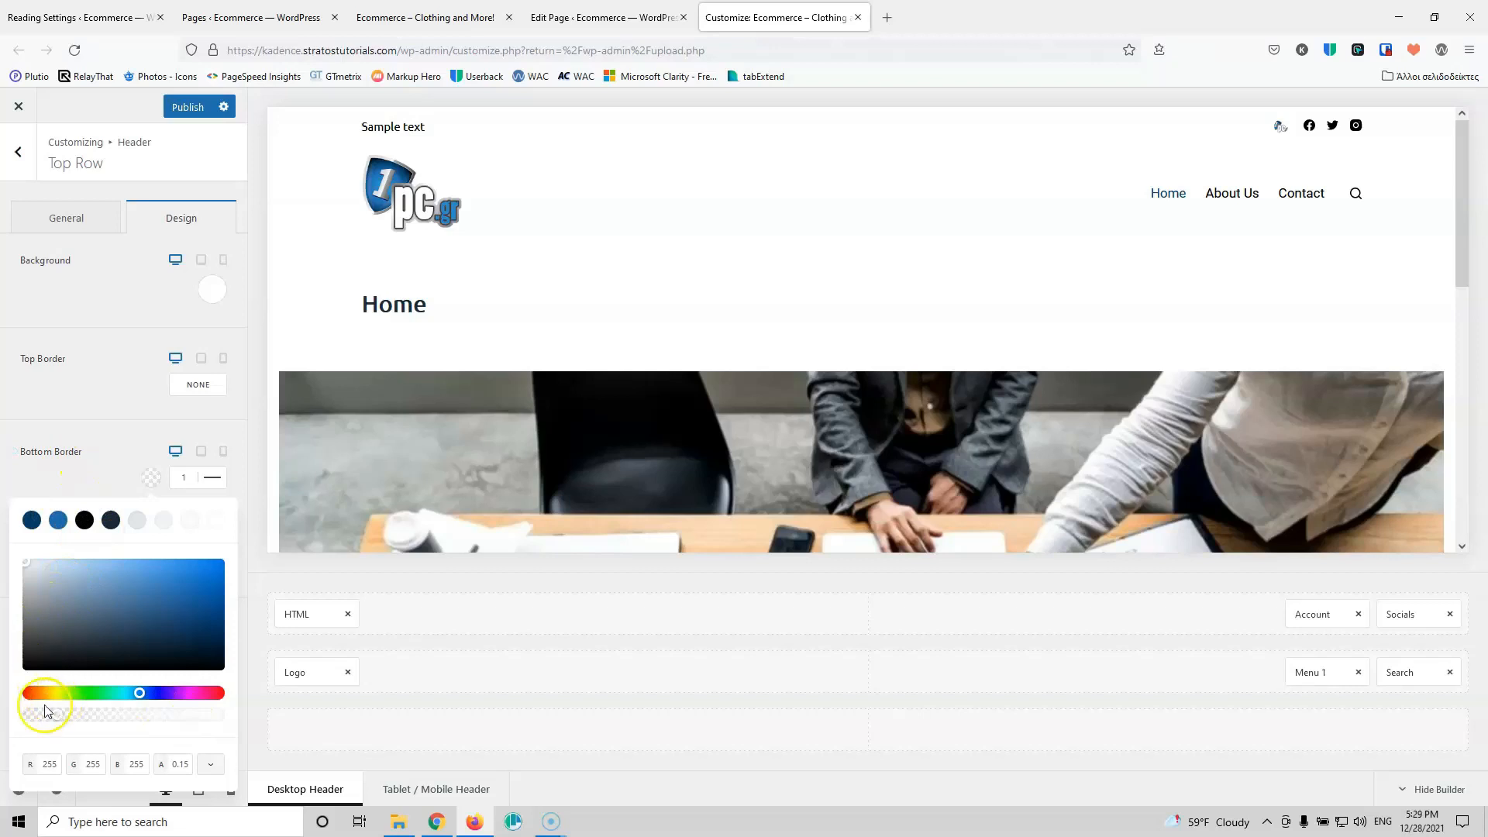
{"action": "left_click_drag", "start_coordinate": [31, 589], "coordinate": [16, 674]}
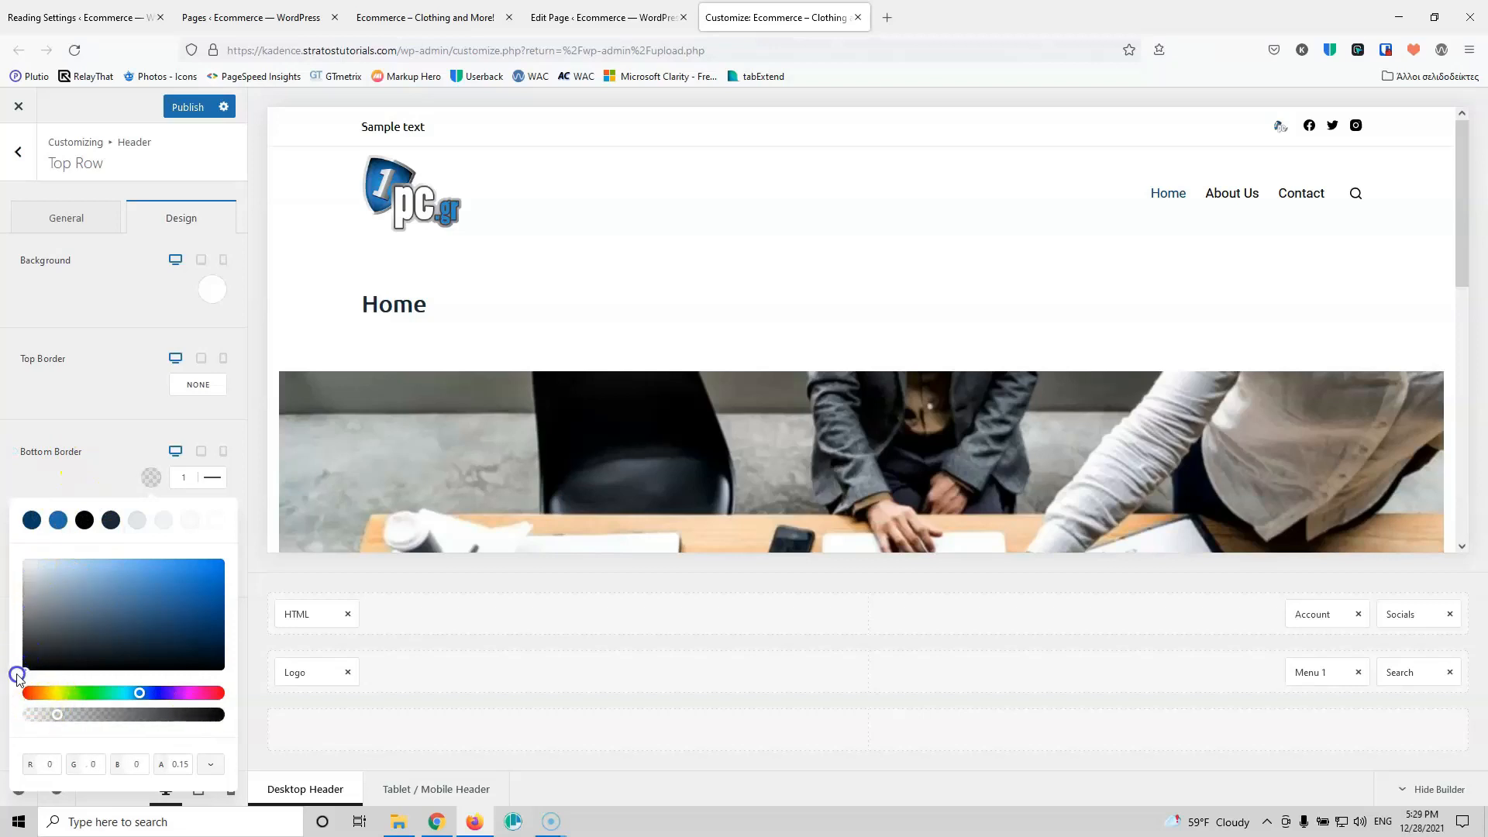
{"action": "left_click", "coordinate": [48, 470]}
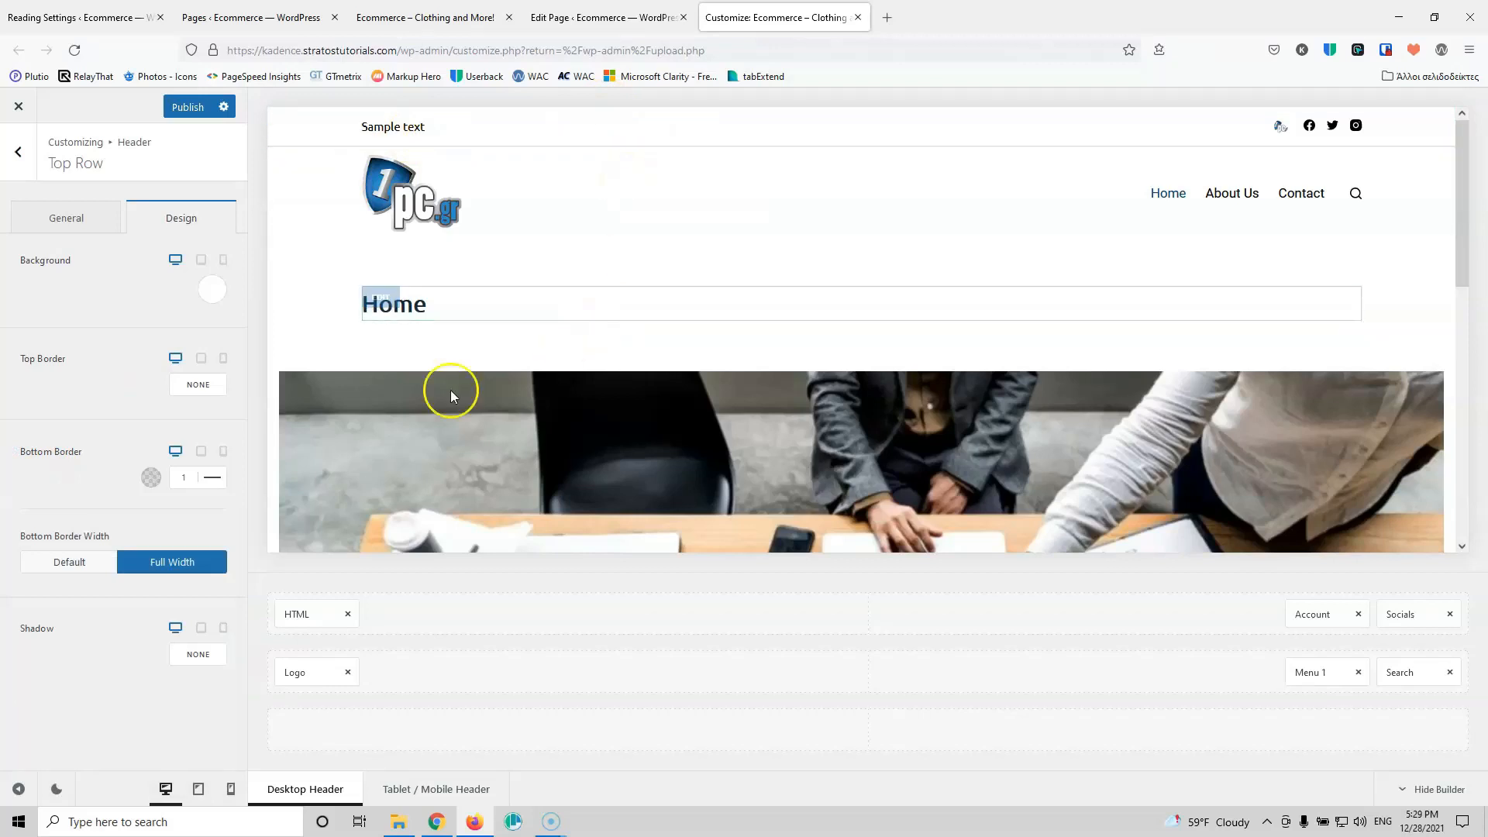
{"action": "left_click", "coordinate": [185, 108]}
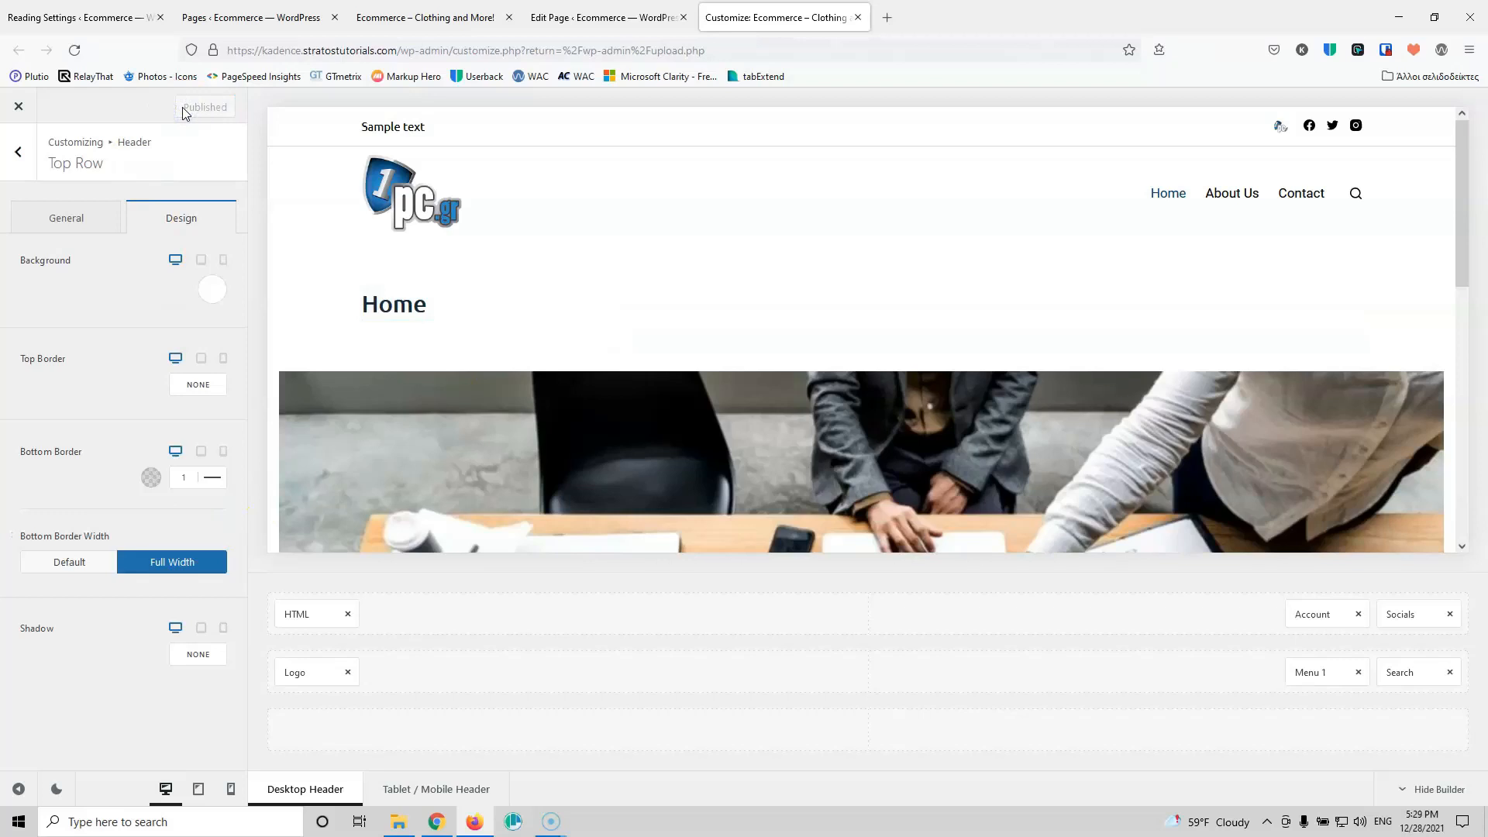
{"action": "left_click", "coordinate": [1405, 614]}
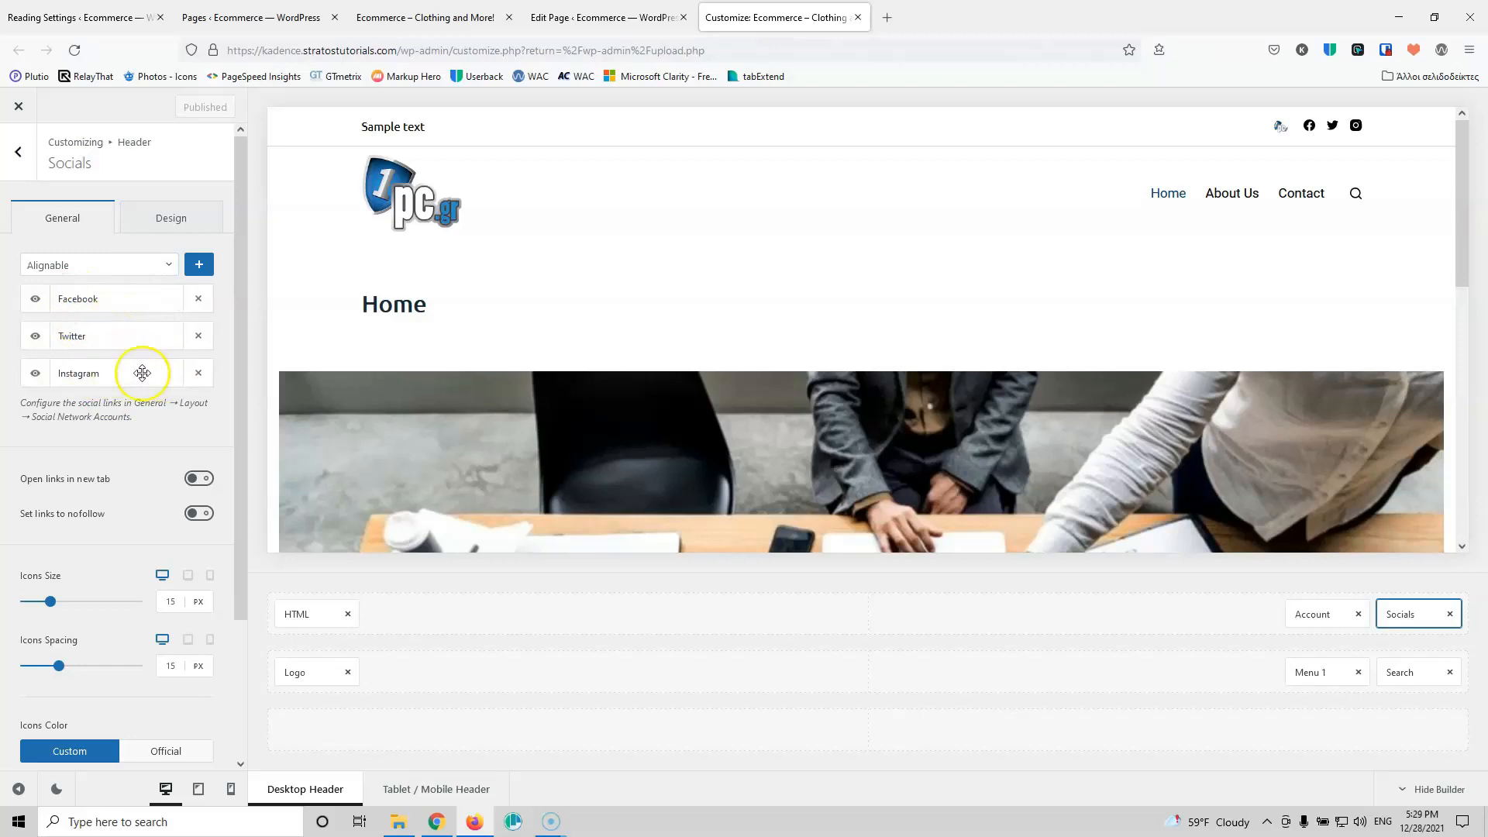
Step: Turn on 'Open links in new tab' for the header social icons and lower icon spacing from 15 to 12 px
{"action": "left_click", "coordinate": [104, 264]}
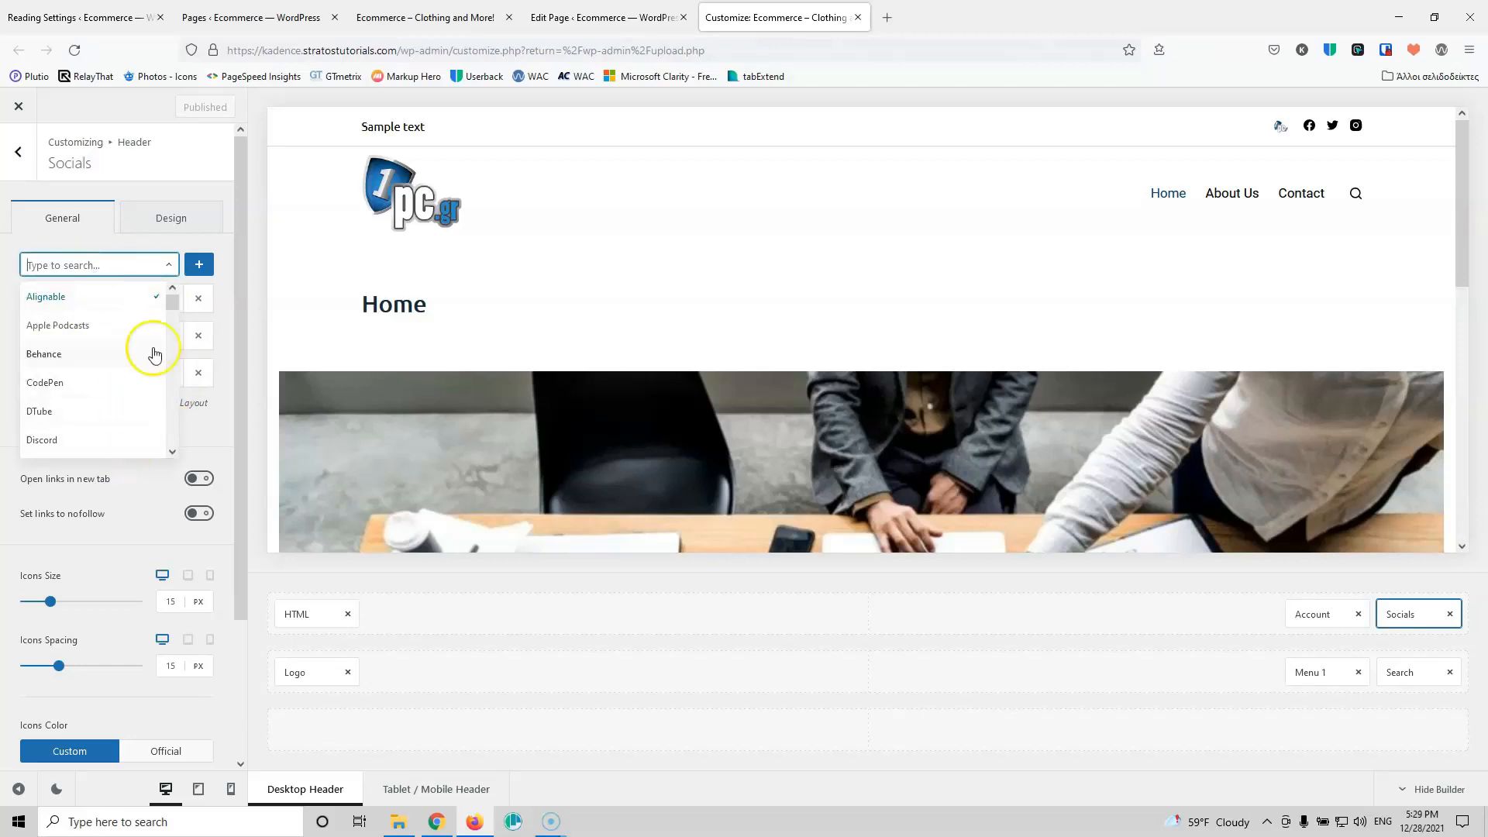
{"action": "left_click", "coordinate": [223, 422]}
{"action": "left_click_drag", "start_coordinate": [105, 302], "coordinate": [67, 303]}
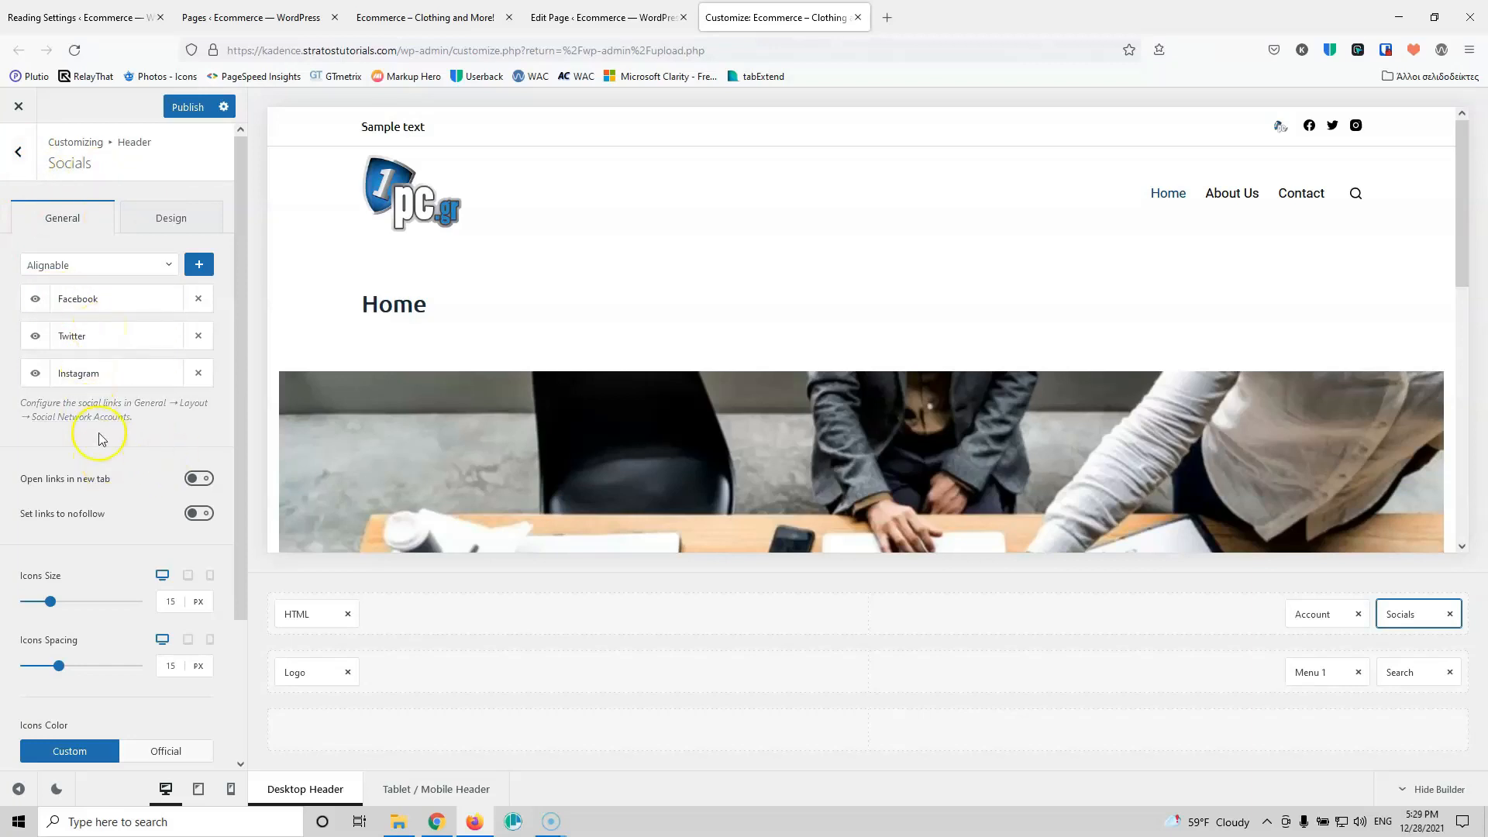
{"action": "left_click", "coordinate": [200, 480]}
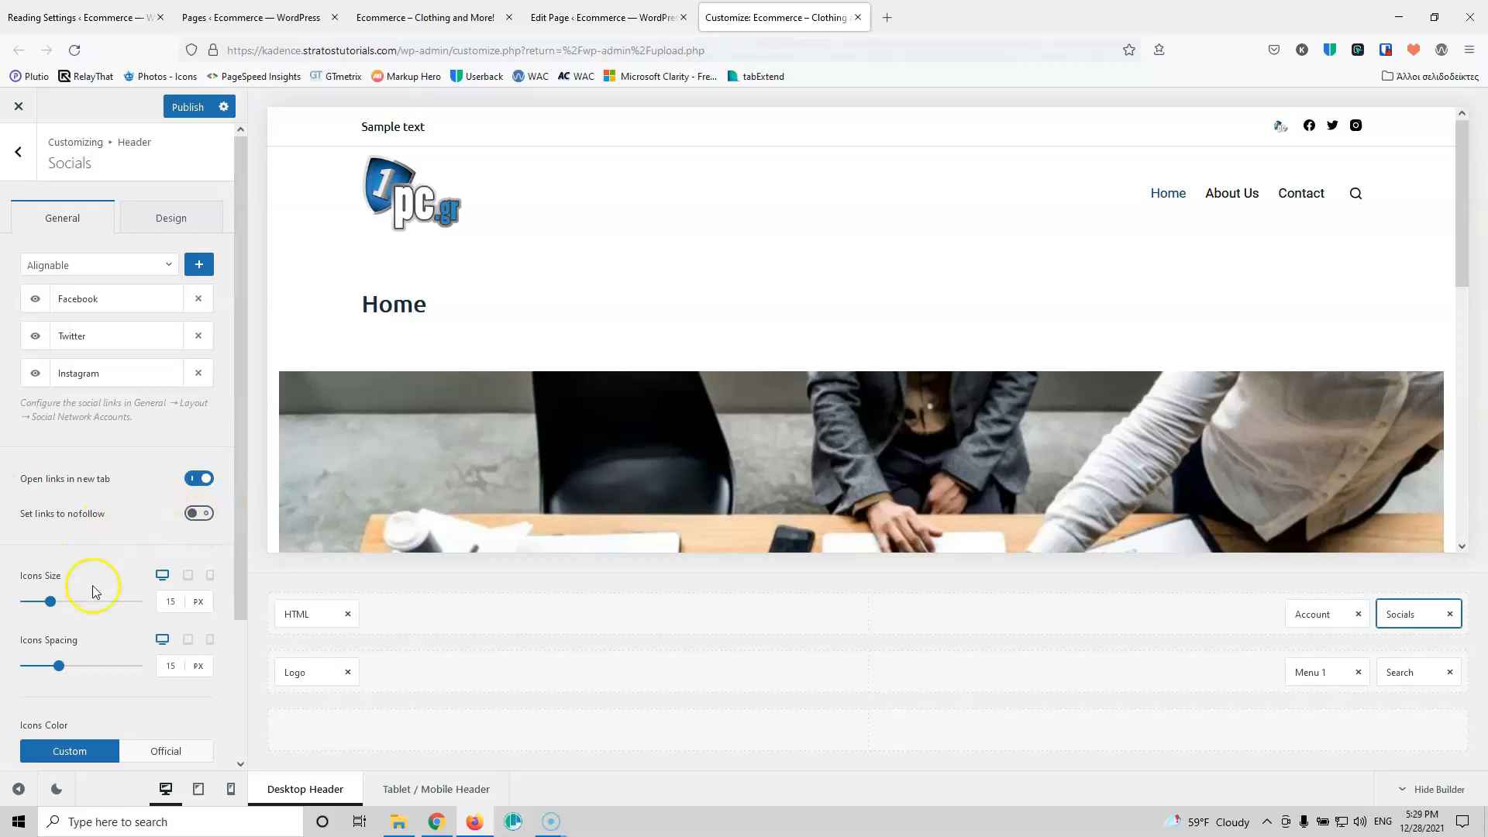
{"action": "left_click", "coordinate": [162, 603]}
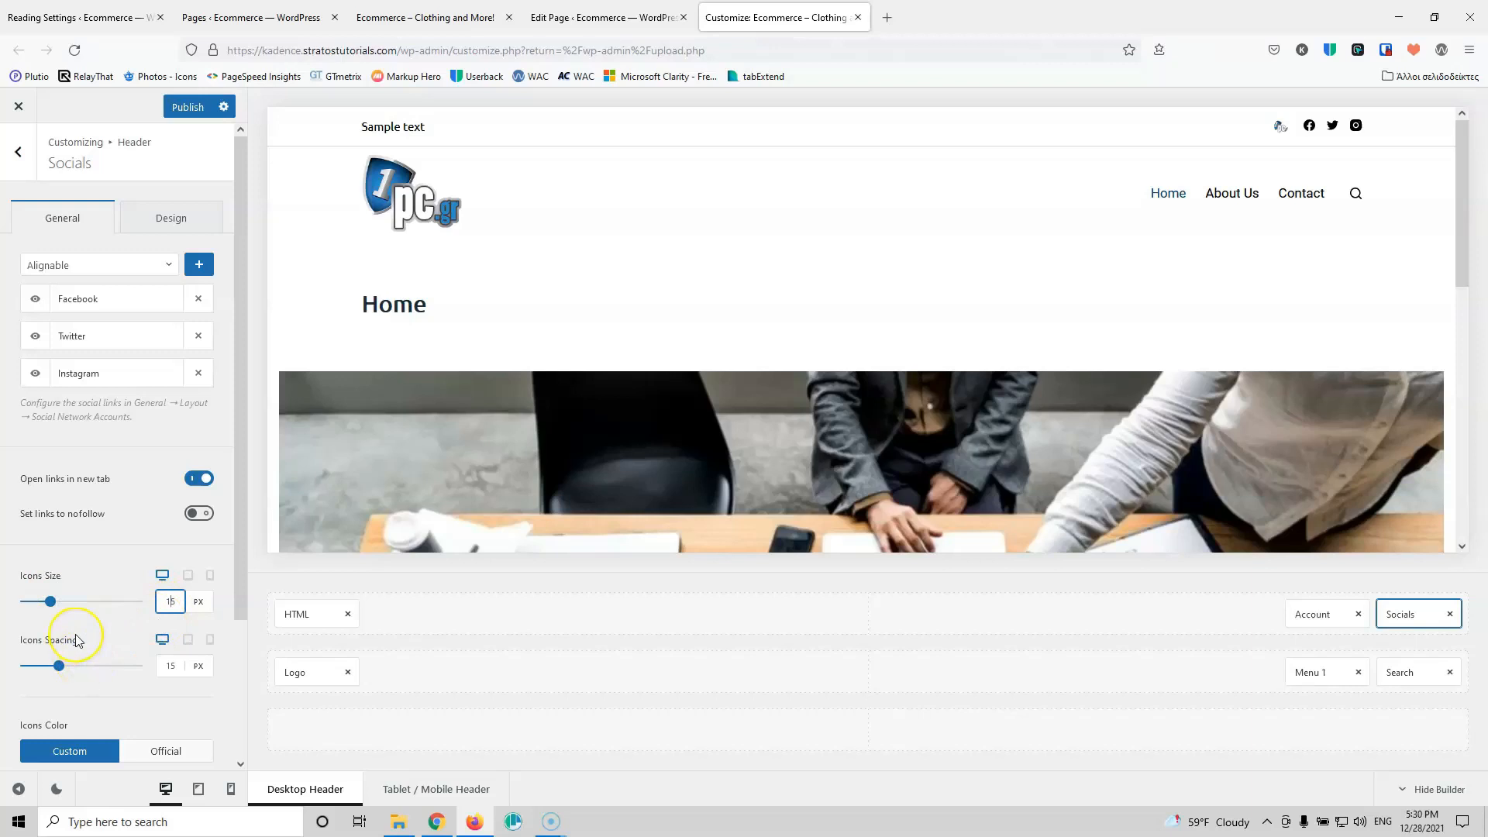
{"action": "left_click", "coordinate": [172, 668]}
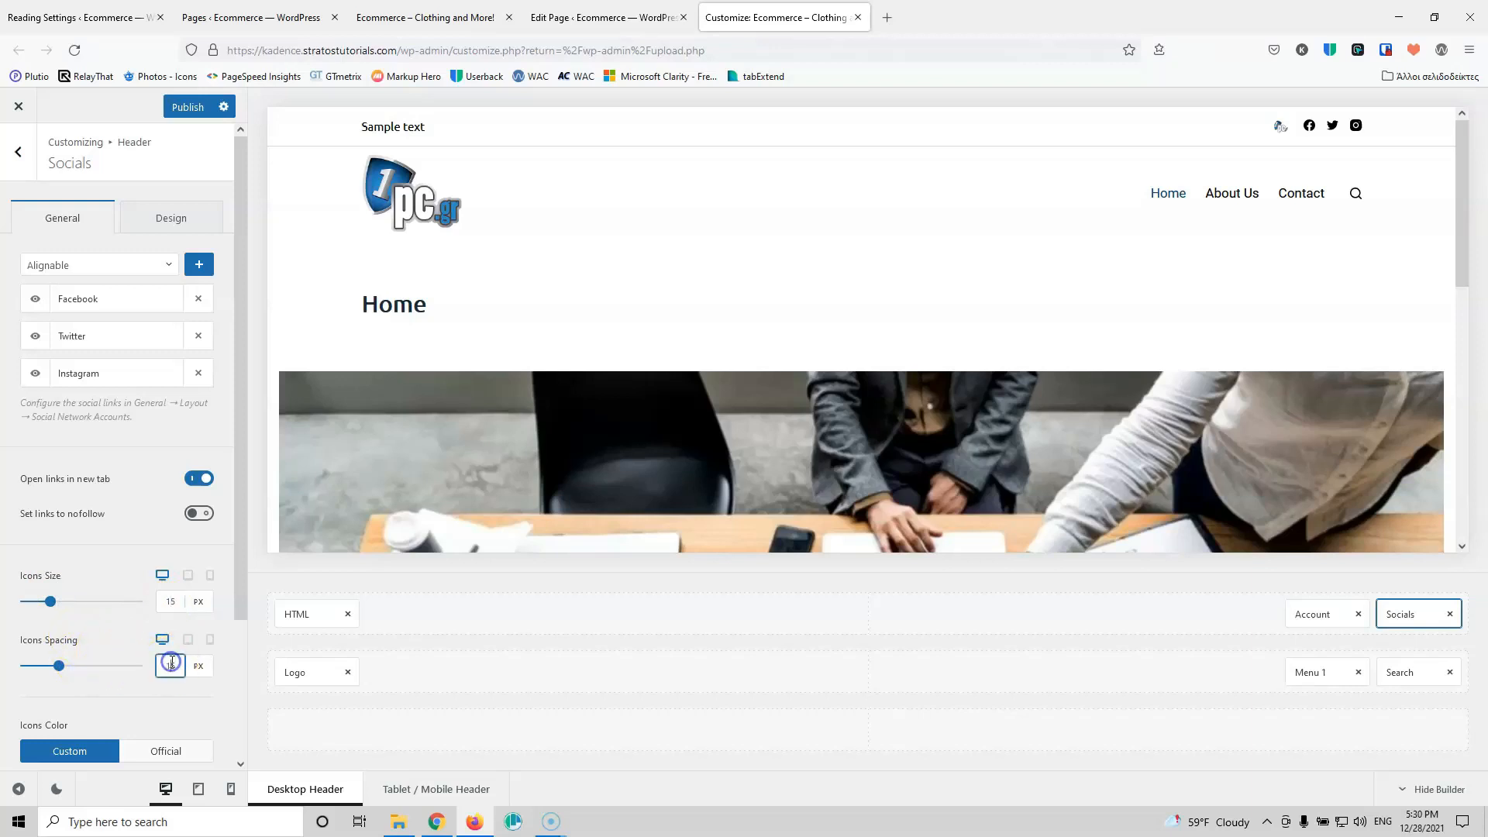
{"action": "key", "text": "Down"}
{"action": "key", "text": "Down"}
{"action": "left_click", "coordinate": [129, 741]}
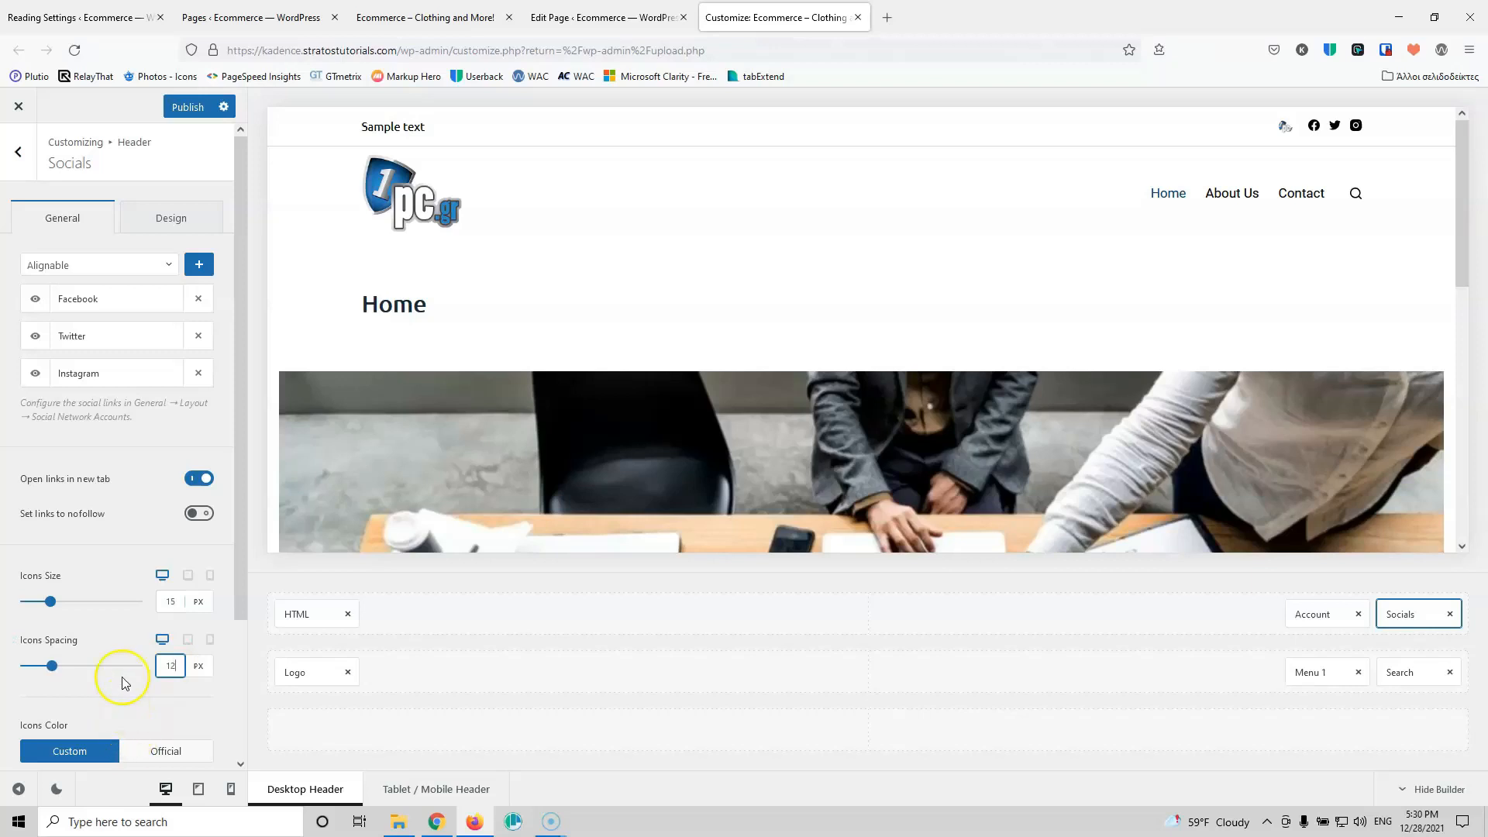
{"action": "scroll", "coordinate": [118, 659], "scroll_direction": "down", "scroll_amount": 2}
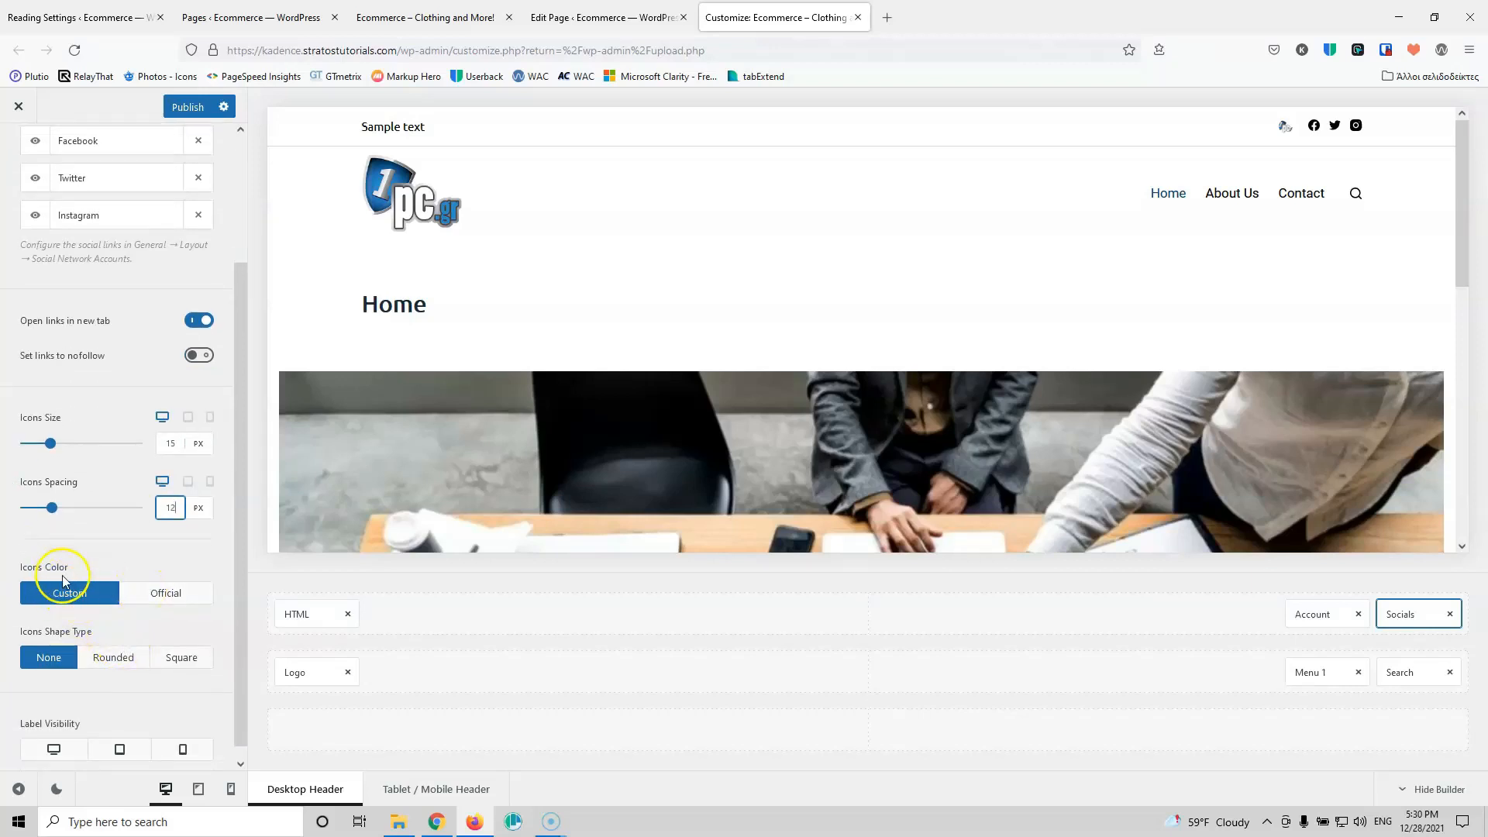
Step: Set the social icons to Official colours and, after trying Rounded and Square, set Icons Shape Type to None
{"action": "left_click", "coordinate": [153, 602]}
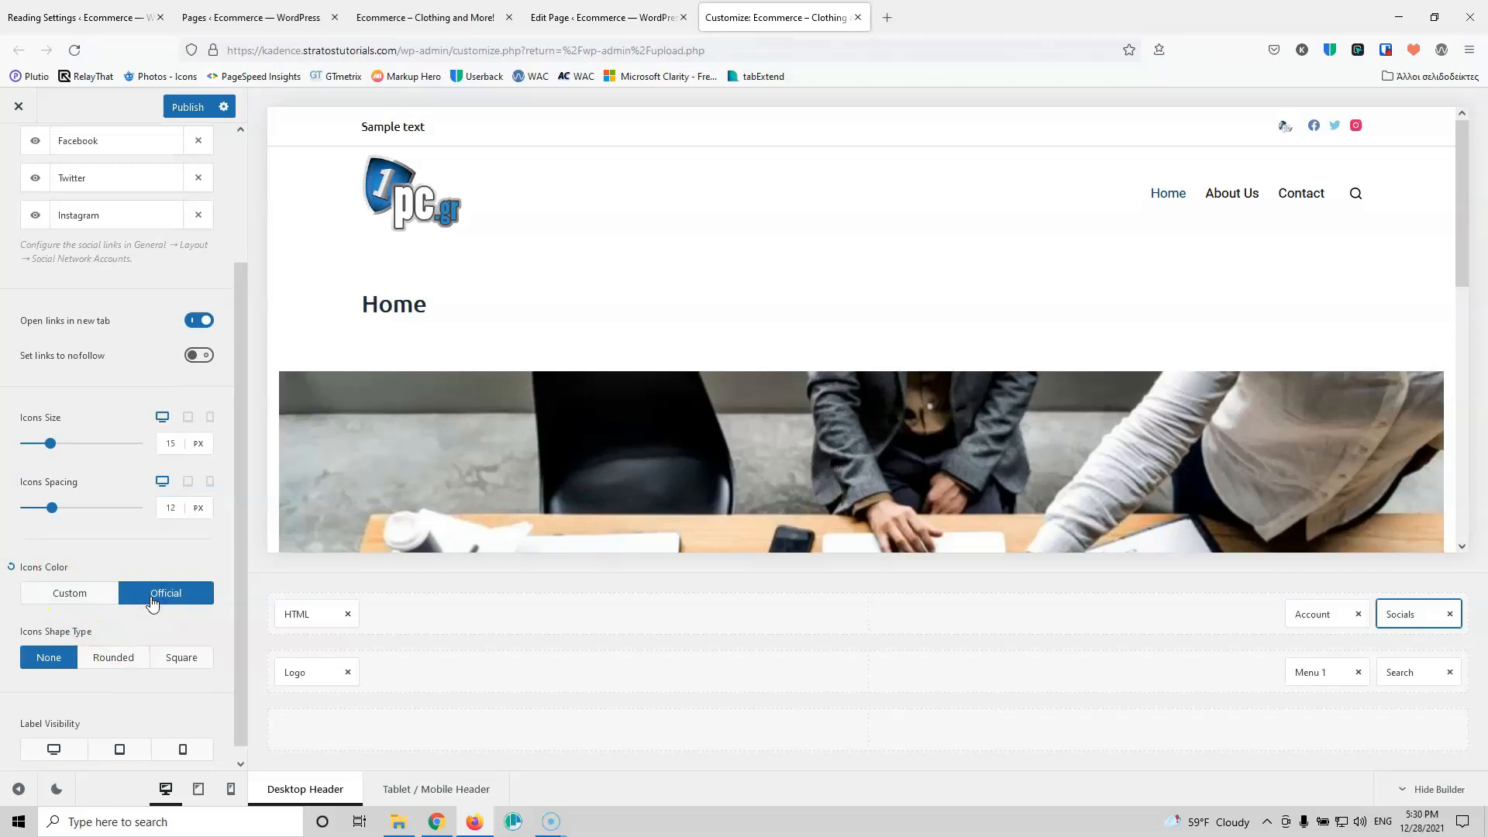
{"action": "left_click", "coordinate": [62, 595]}
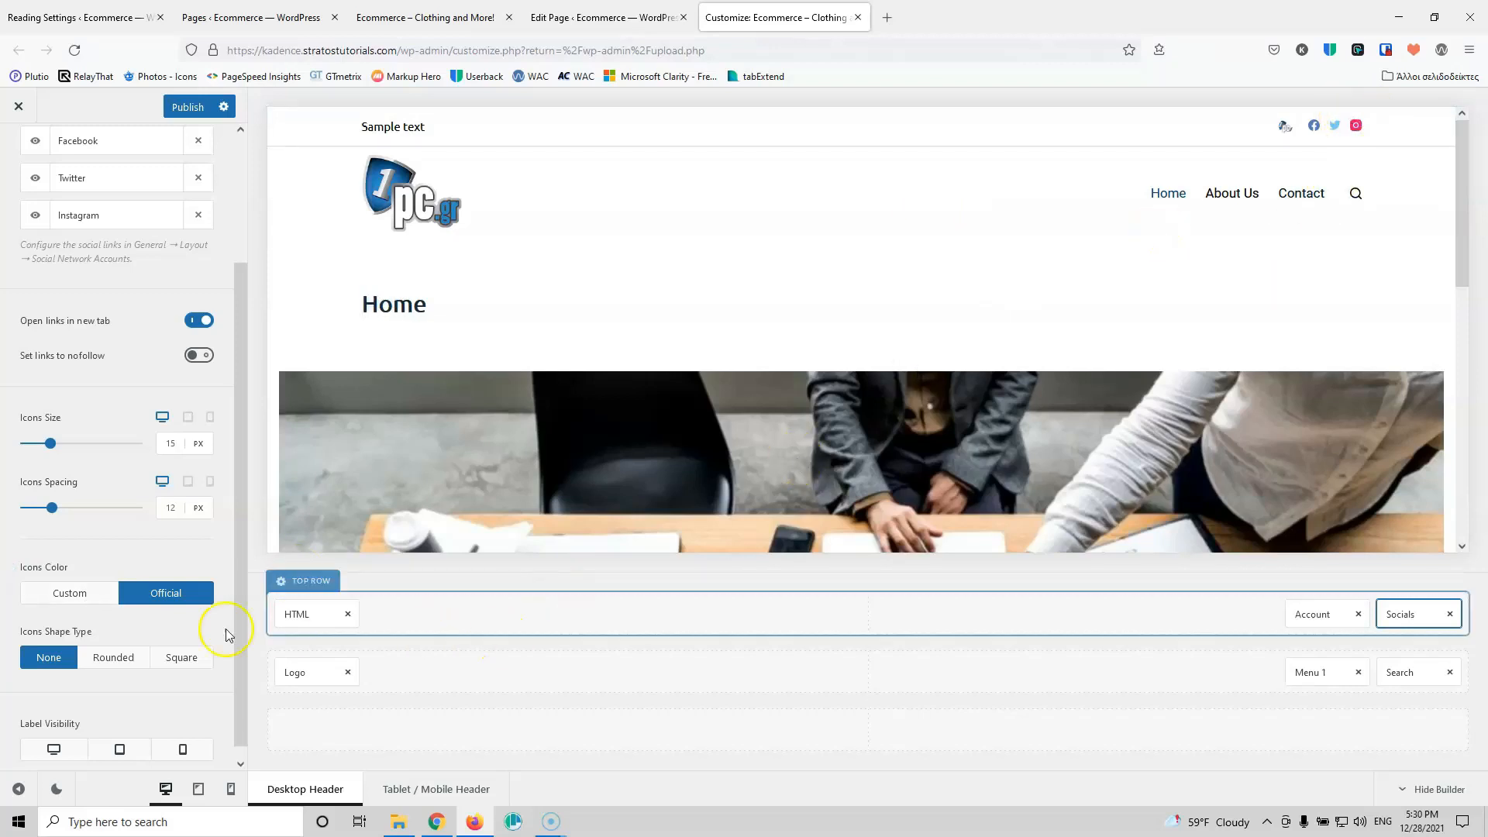
{"action": "left_click", "coordinate": [116, 657]}
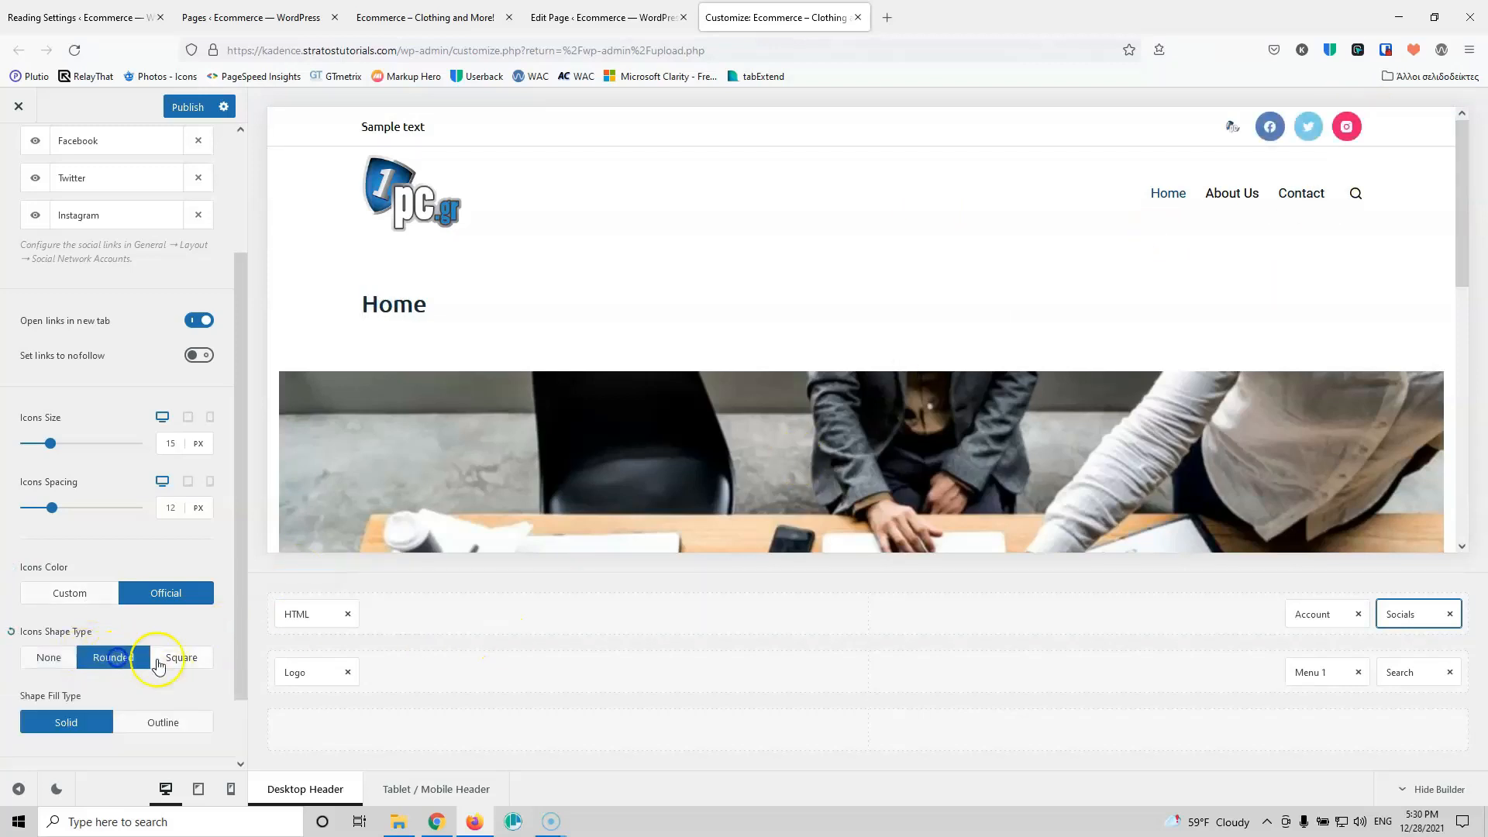
{"action": "left_click", "coordinate": [175, 660]}
{"action": "left_click", "coordinate": [49, 656]}
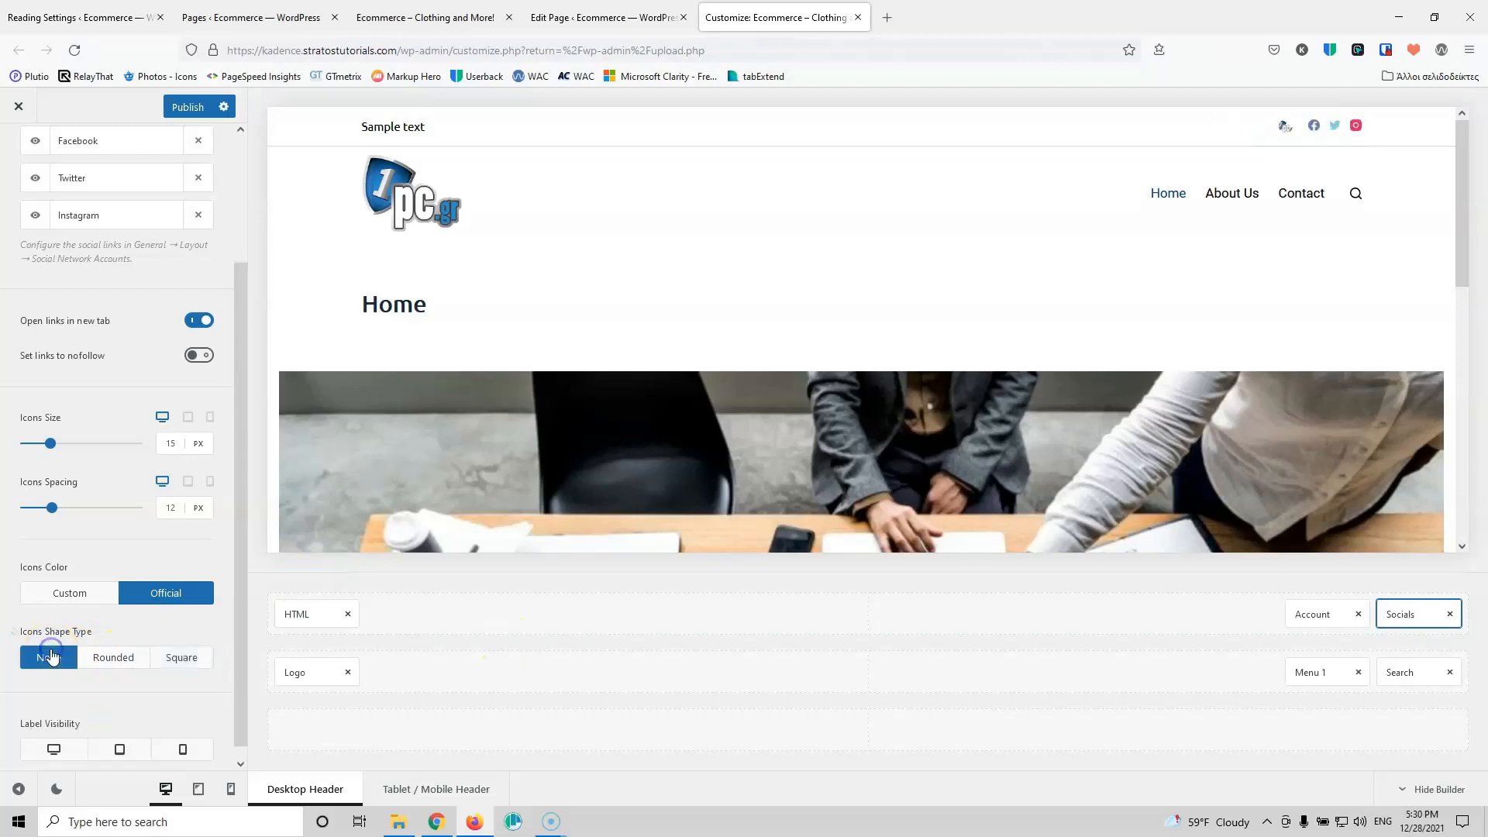
{"action": "left_click", "coordinate": [126, 658]}
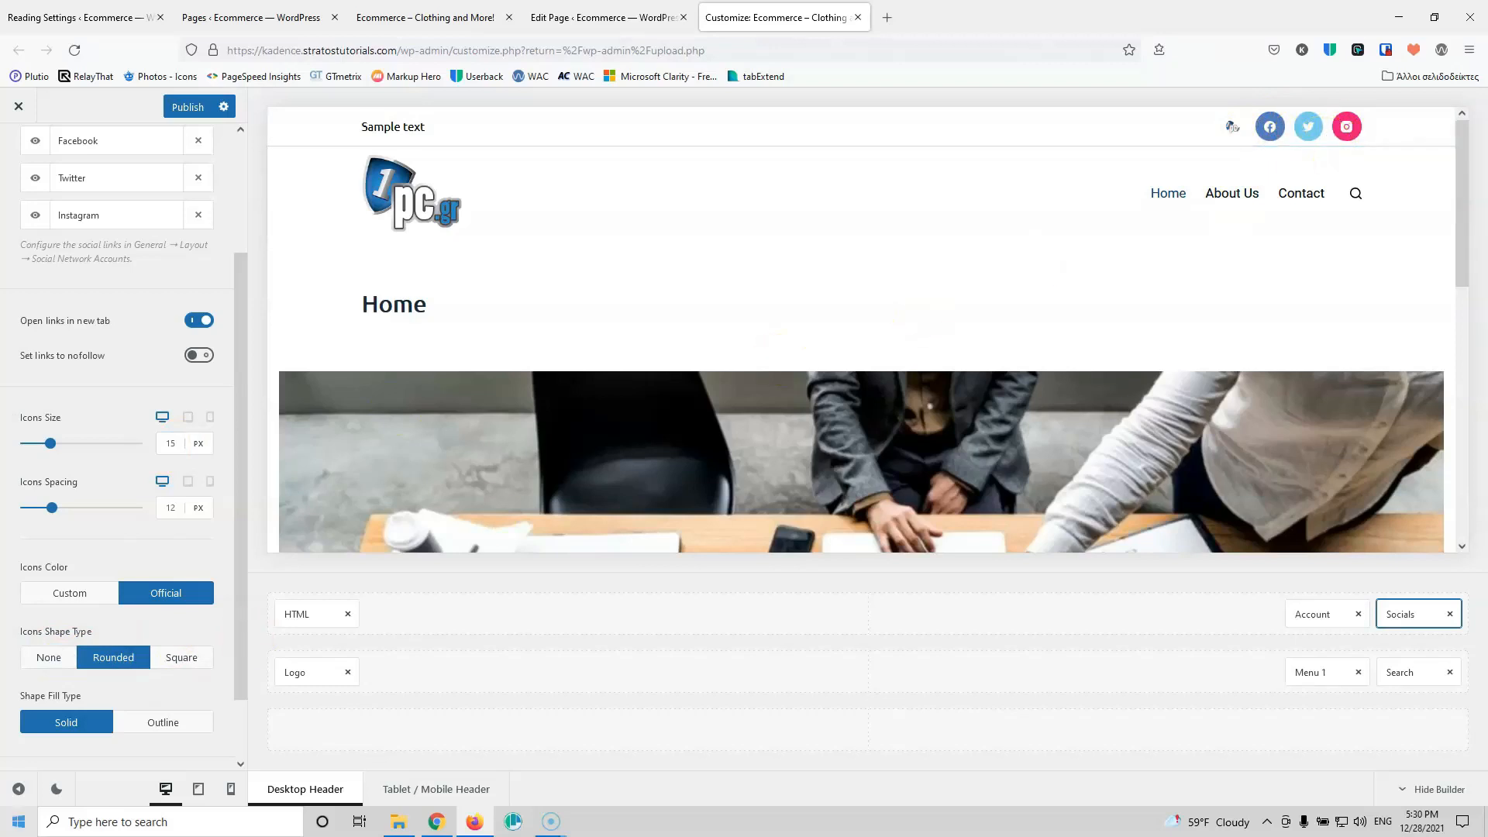
{"action": "left_click", "coordinate": [48, 658]}
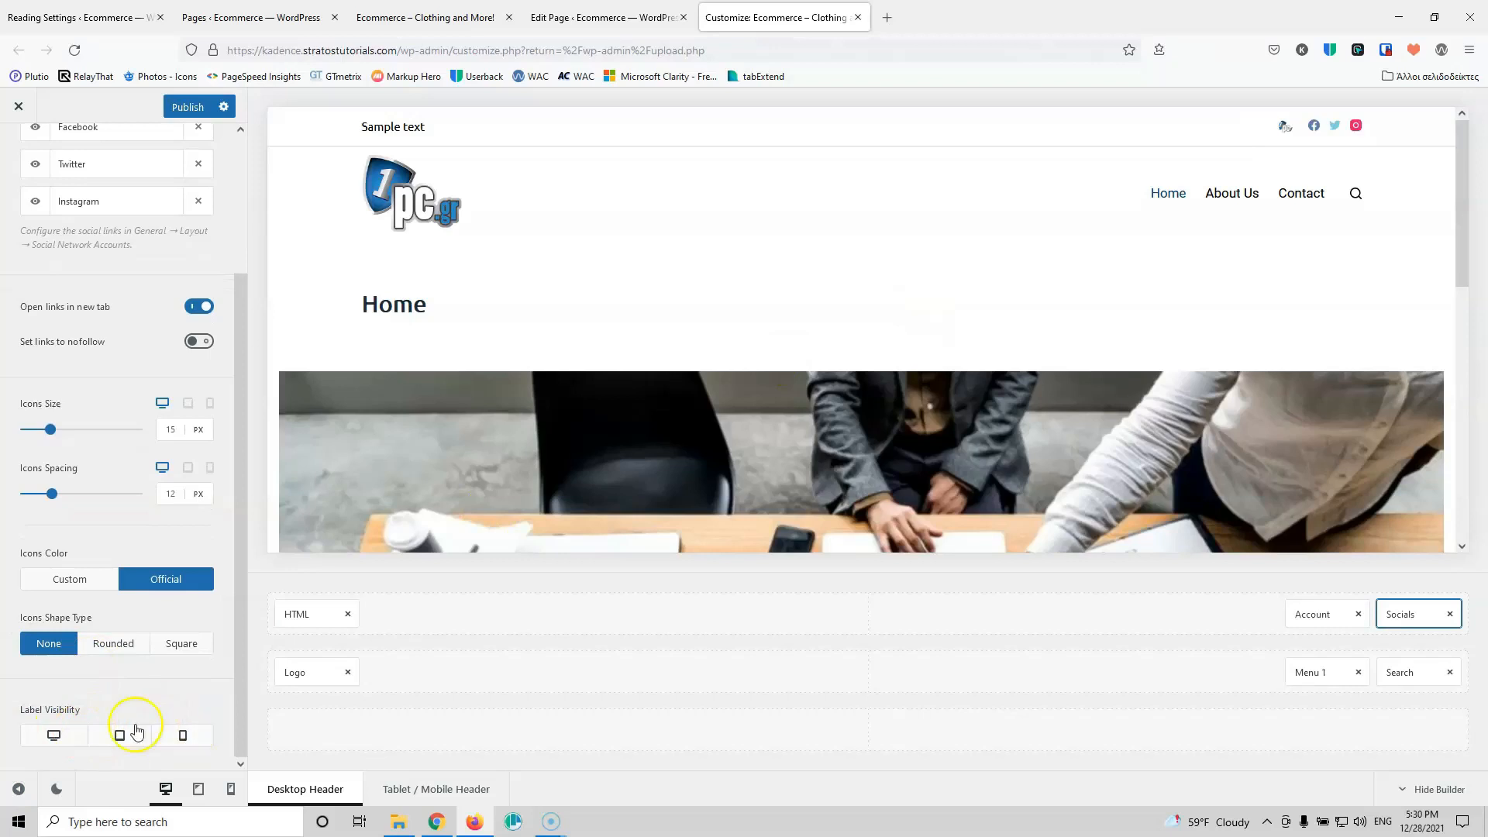
Step: Look over the social icons' Design settings, then return to the header element list
{"action": "scroll", "coordinate": [180, 621], "scroll_direction": "up", "scroll_amount": 3}
{"action": "left_click", "coordinate": [175, 219]}
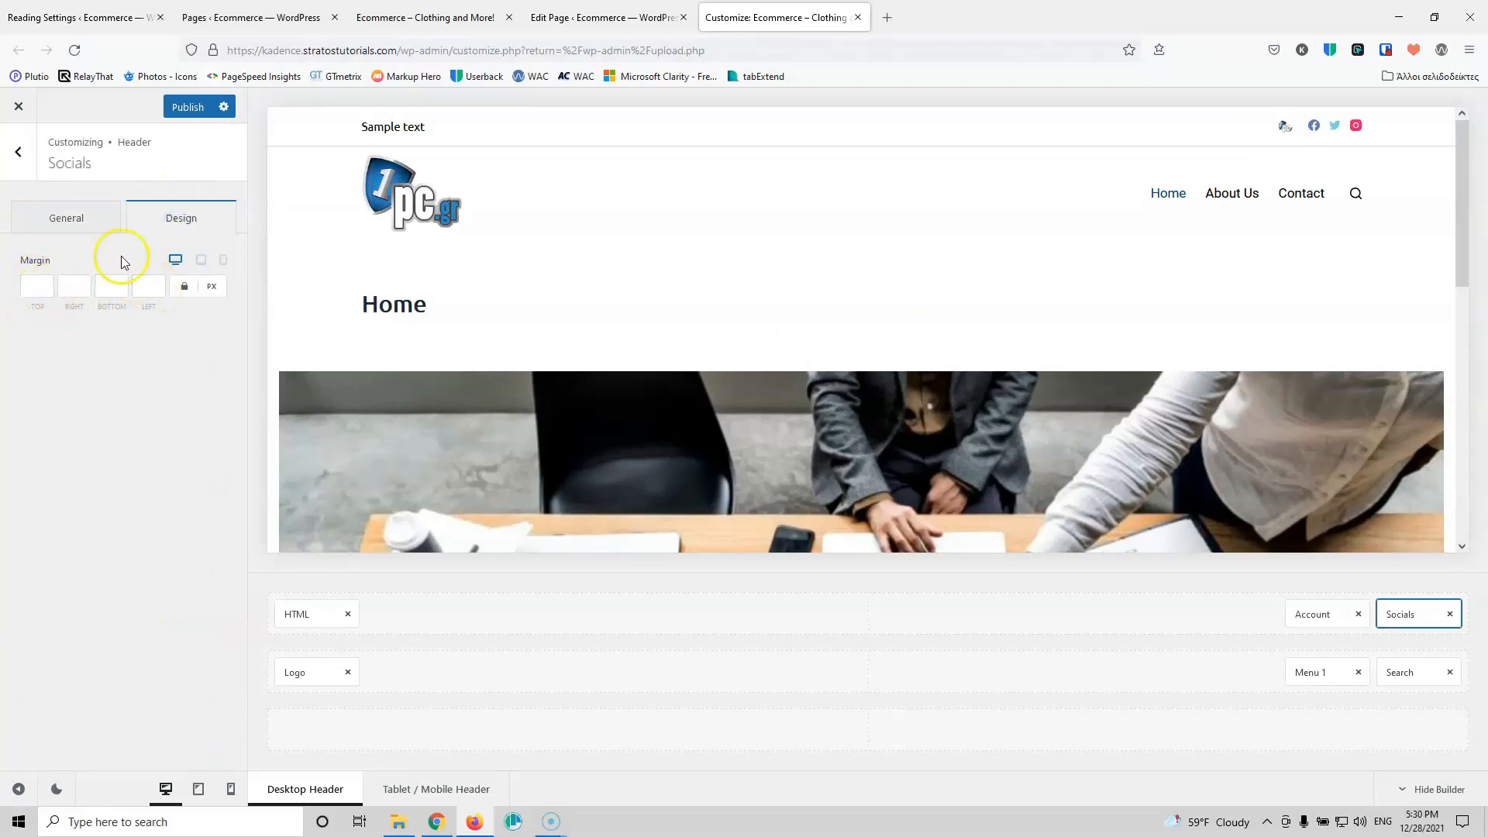
{"action": "left_click", "coordinate": [18, 152]}
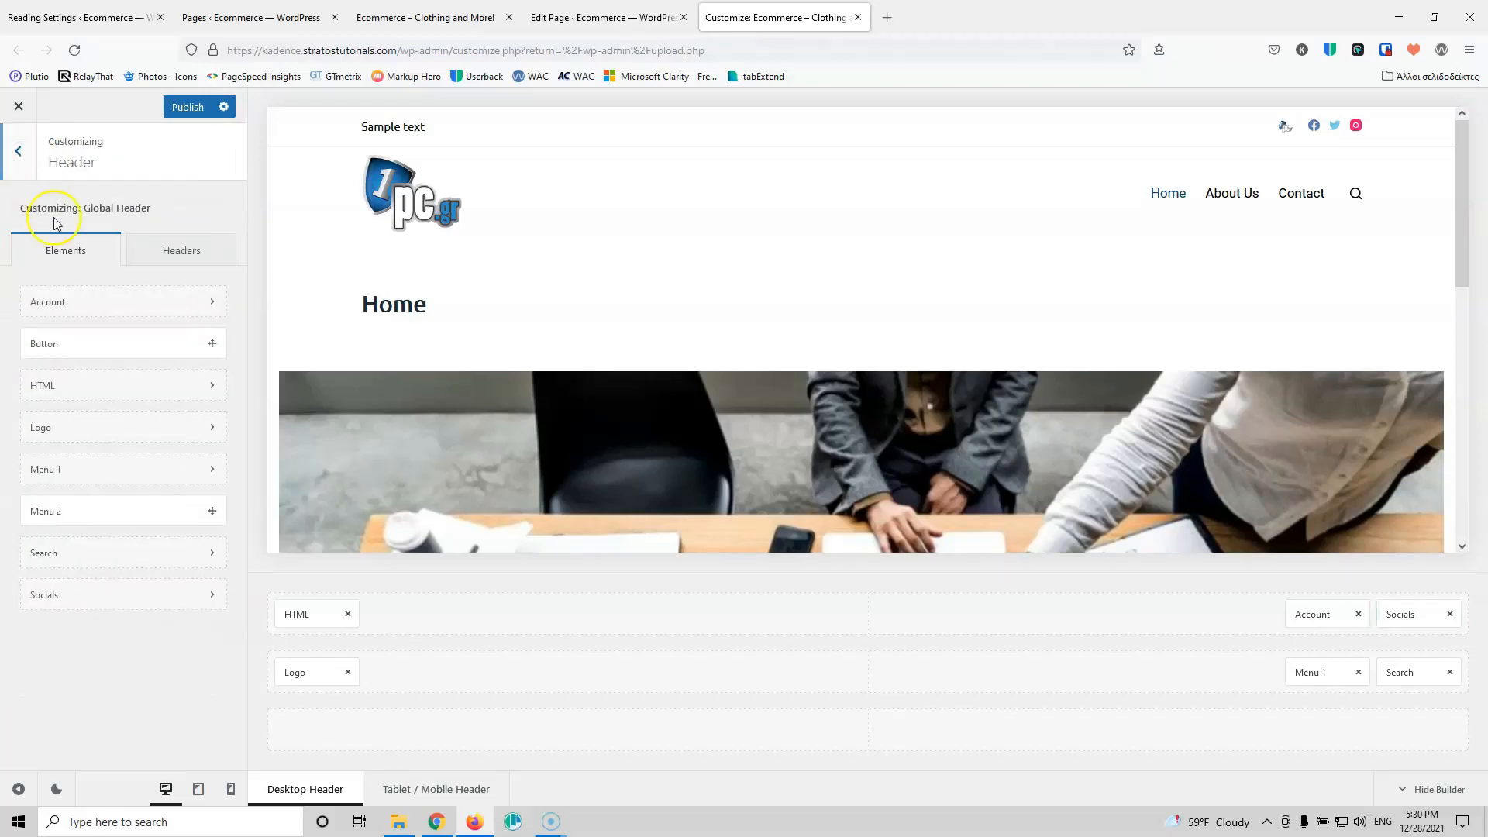
Step: Replace the top-row HTML 'Sample text' with the store's phone number and contact e-mail, separated by '|'
{"action": "left_click", "coordinate": [302, 618]}
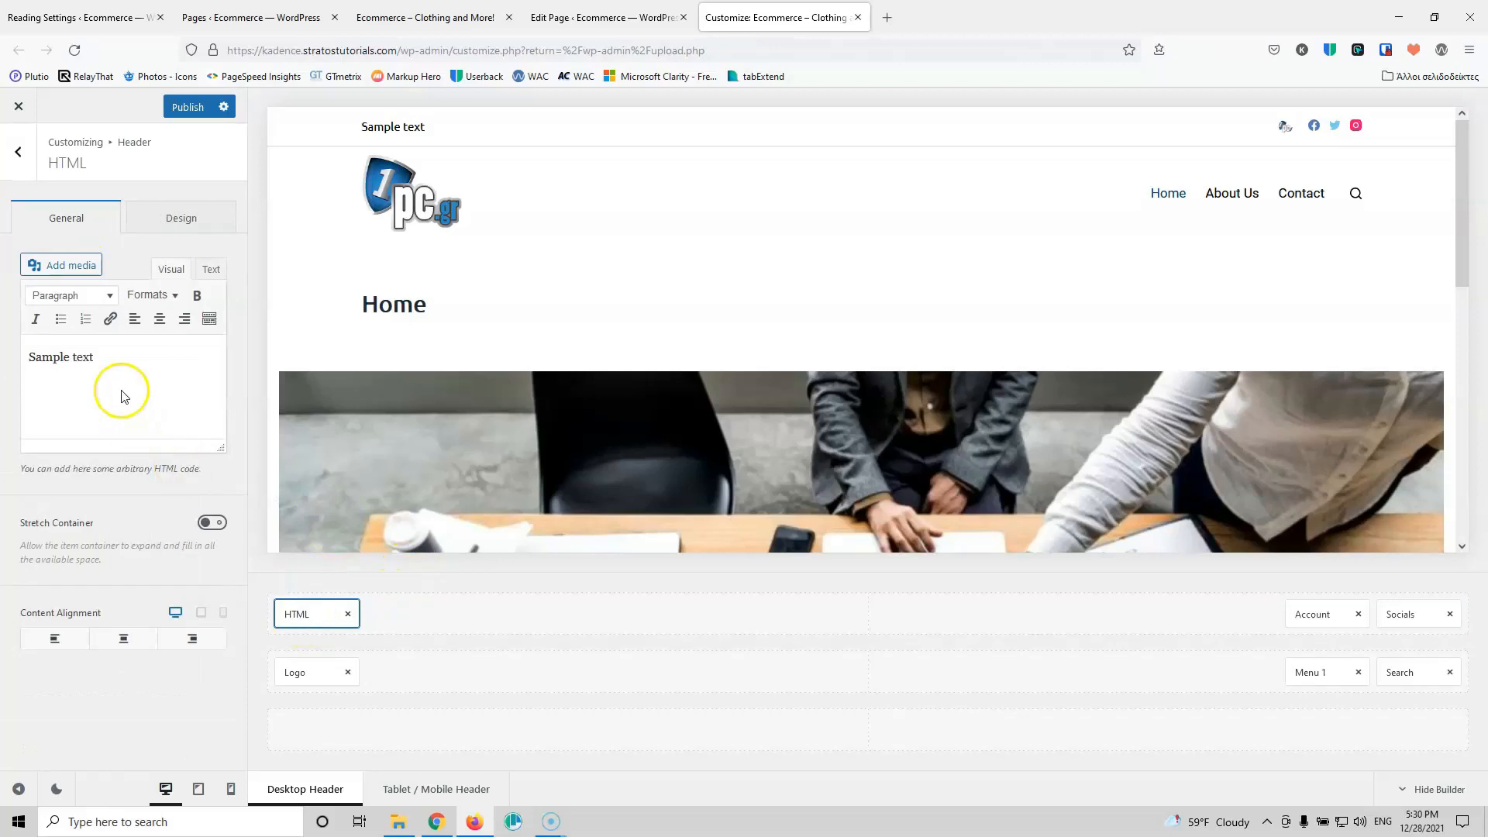
{"action": "left_click_drag", "start_coordinate": [116, 365], "coordinate": [3, 363]}
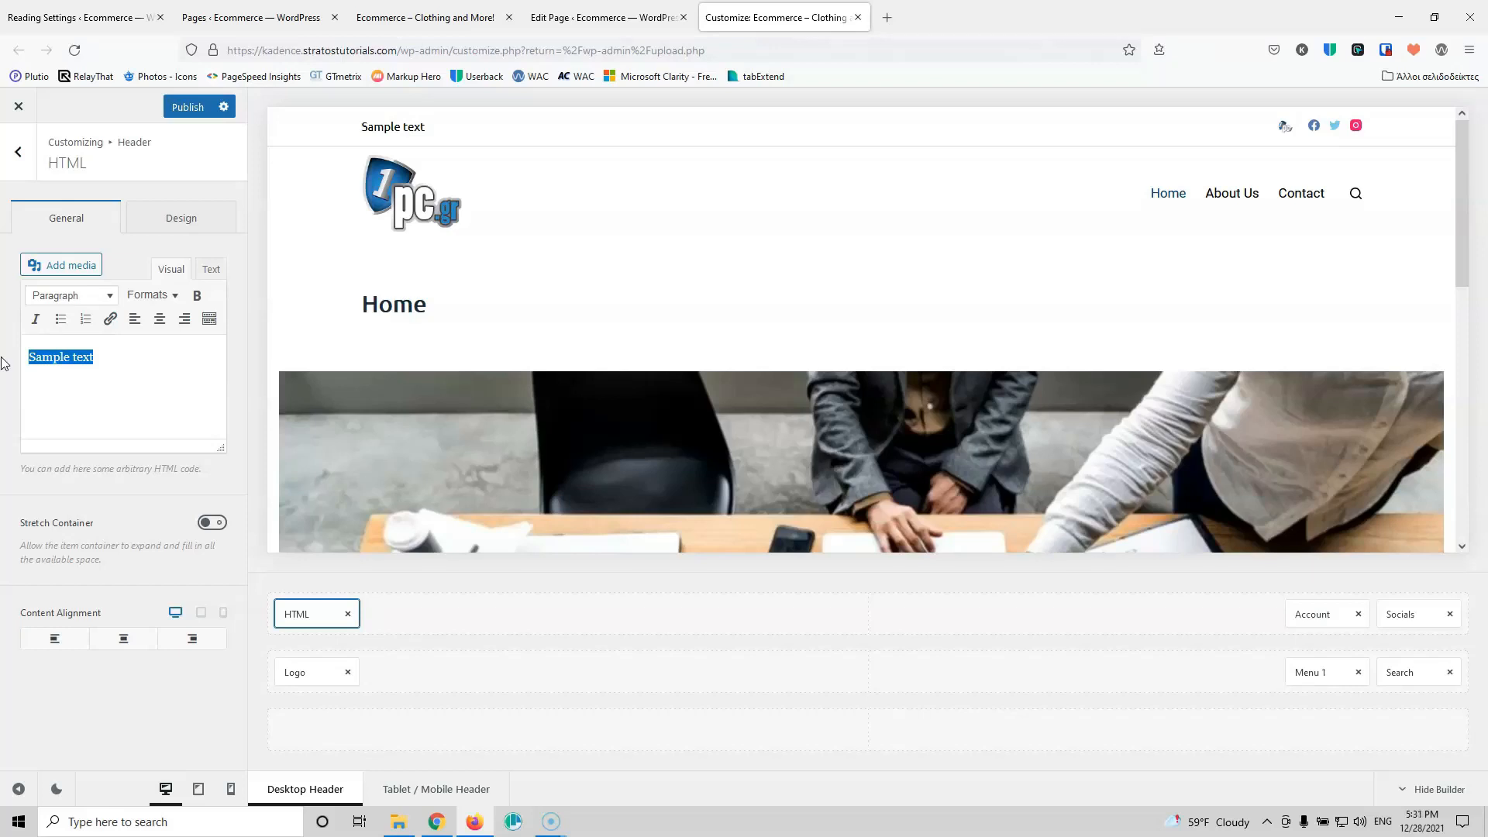
{"action": "type", "text": "+30 212 212212 212"}
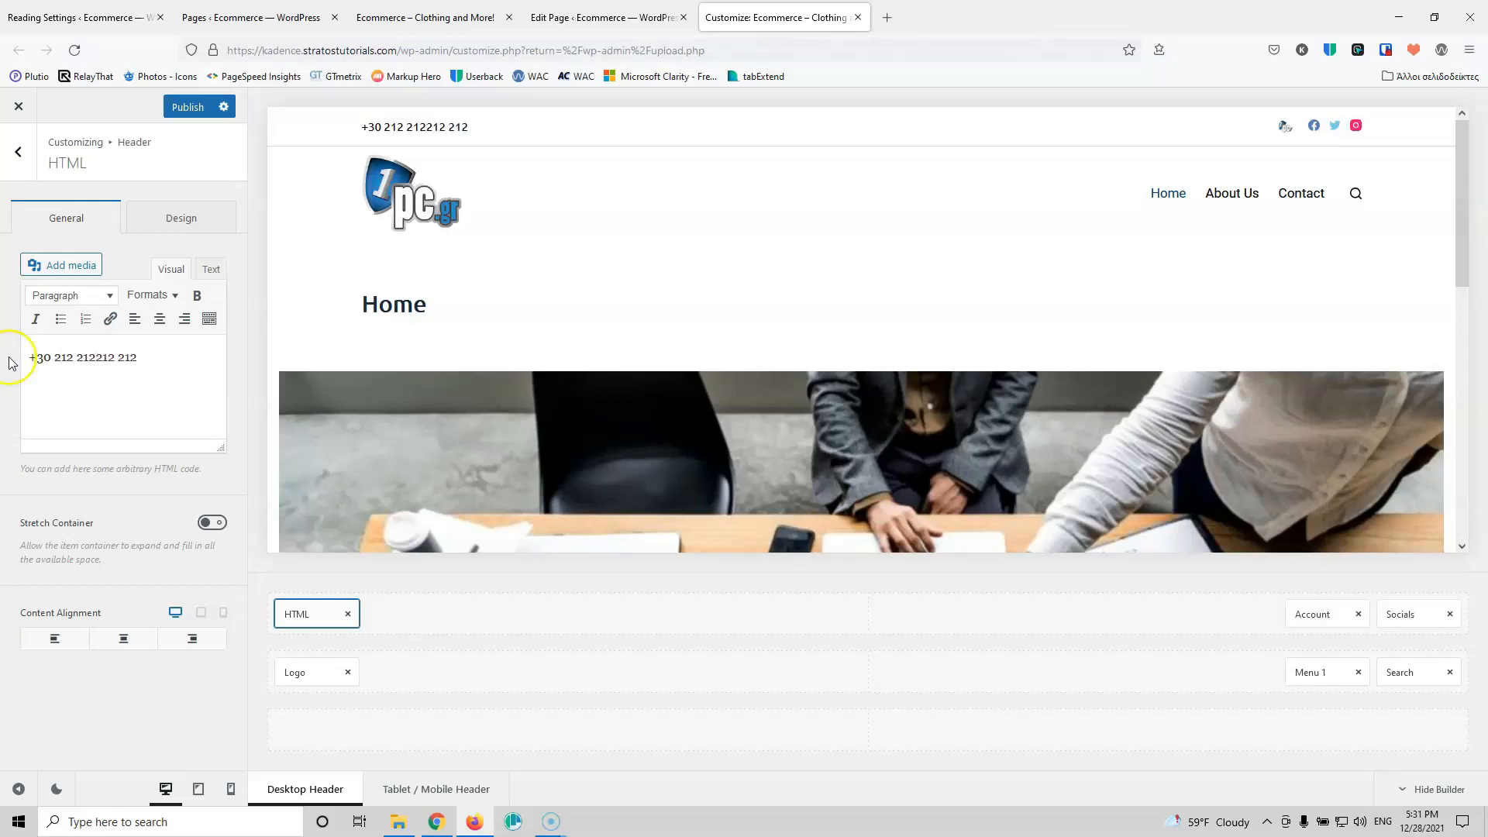
{"action": "left_click", "coordinate": [174, 378]}
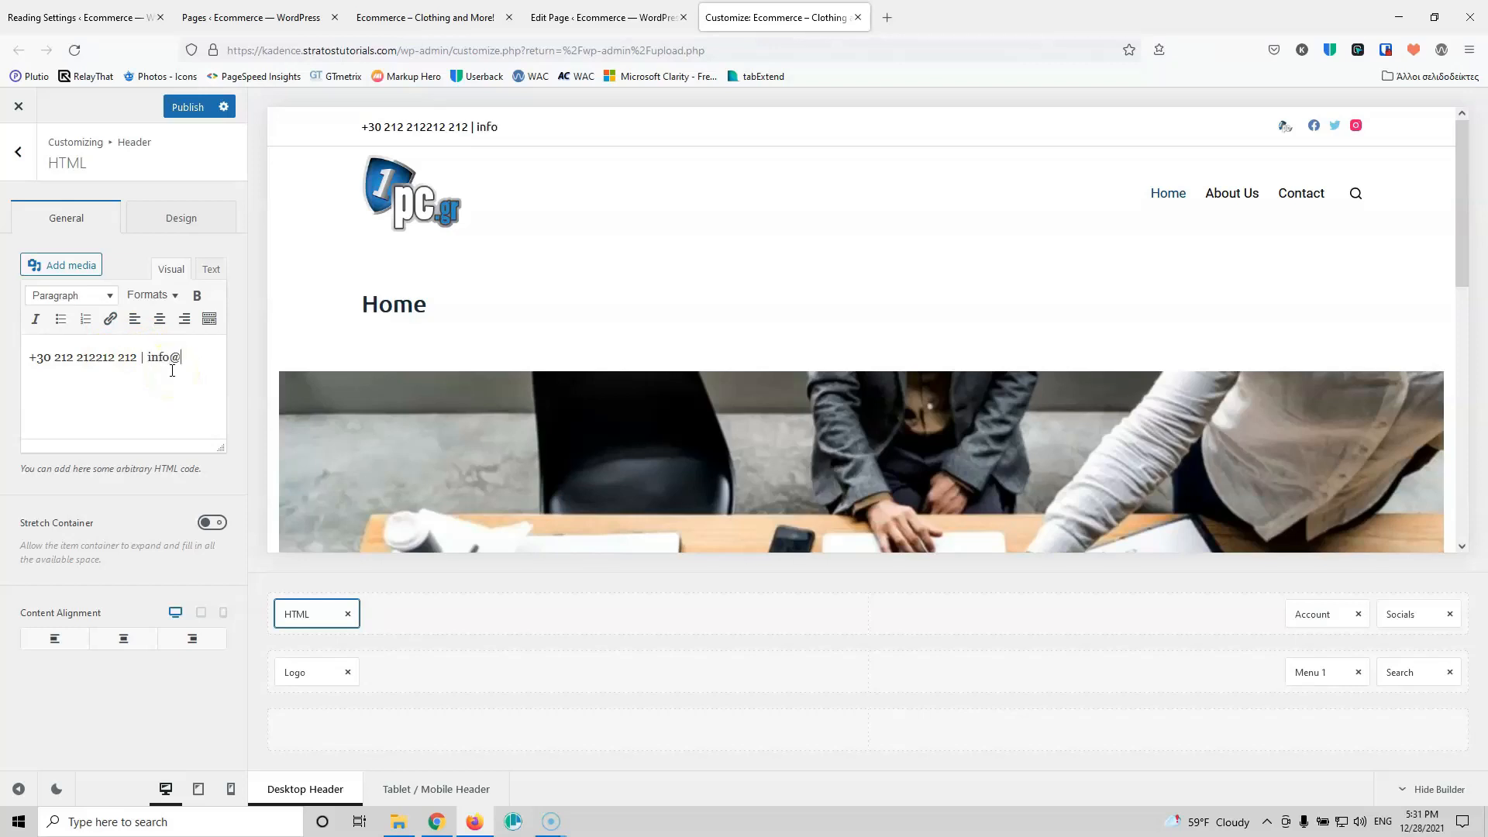
{"action": "type", "text": "rce.com"}
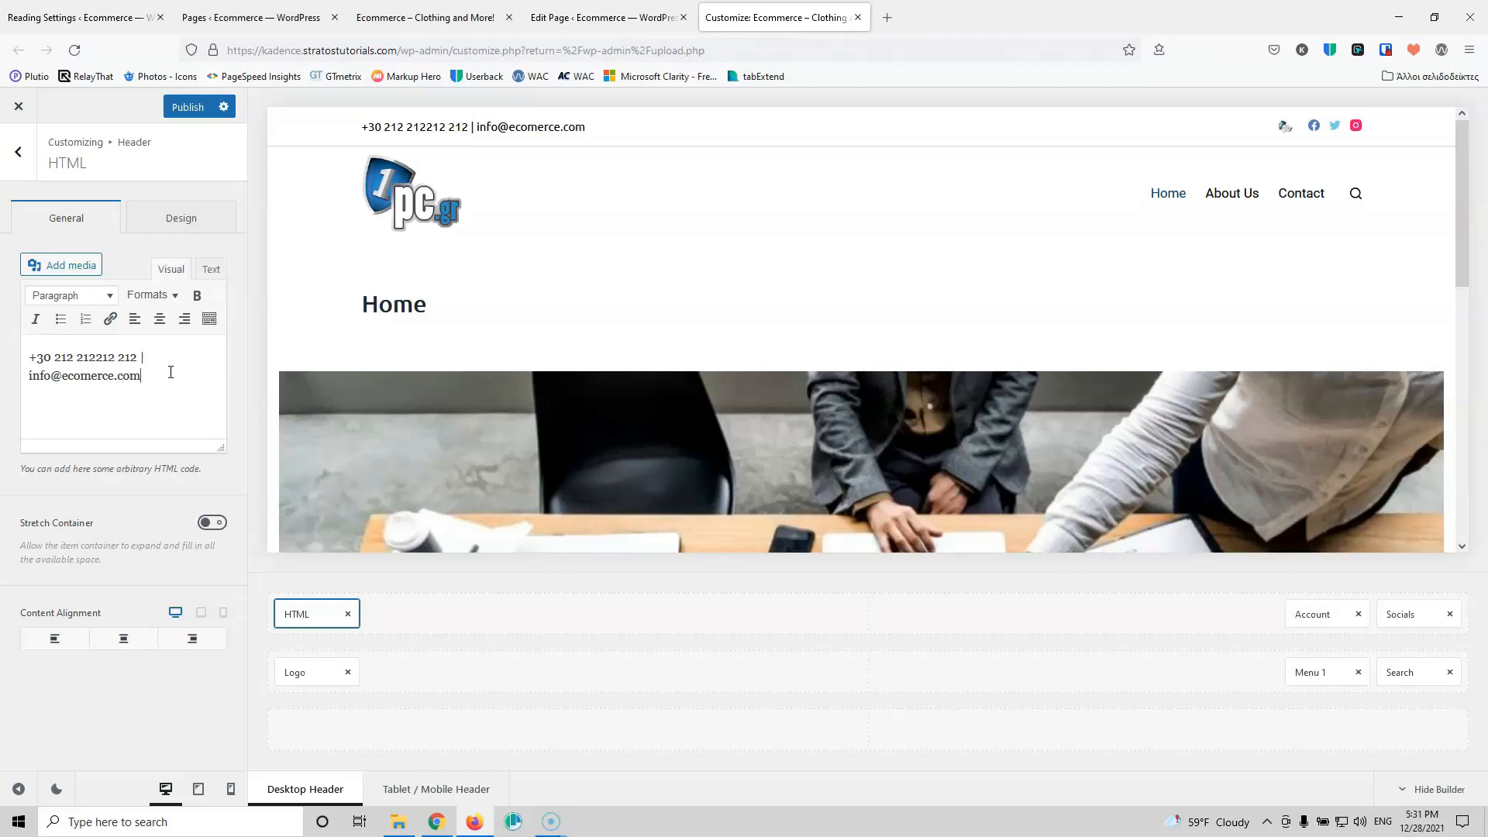
{"action": "left_click_drag", "start_coordinate": [30, 357], "coordinate": [138, 357]}
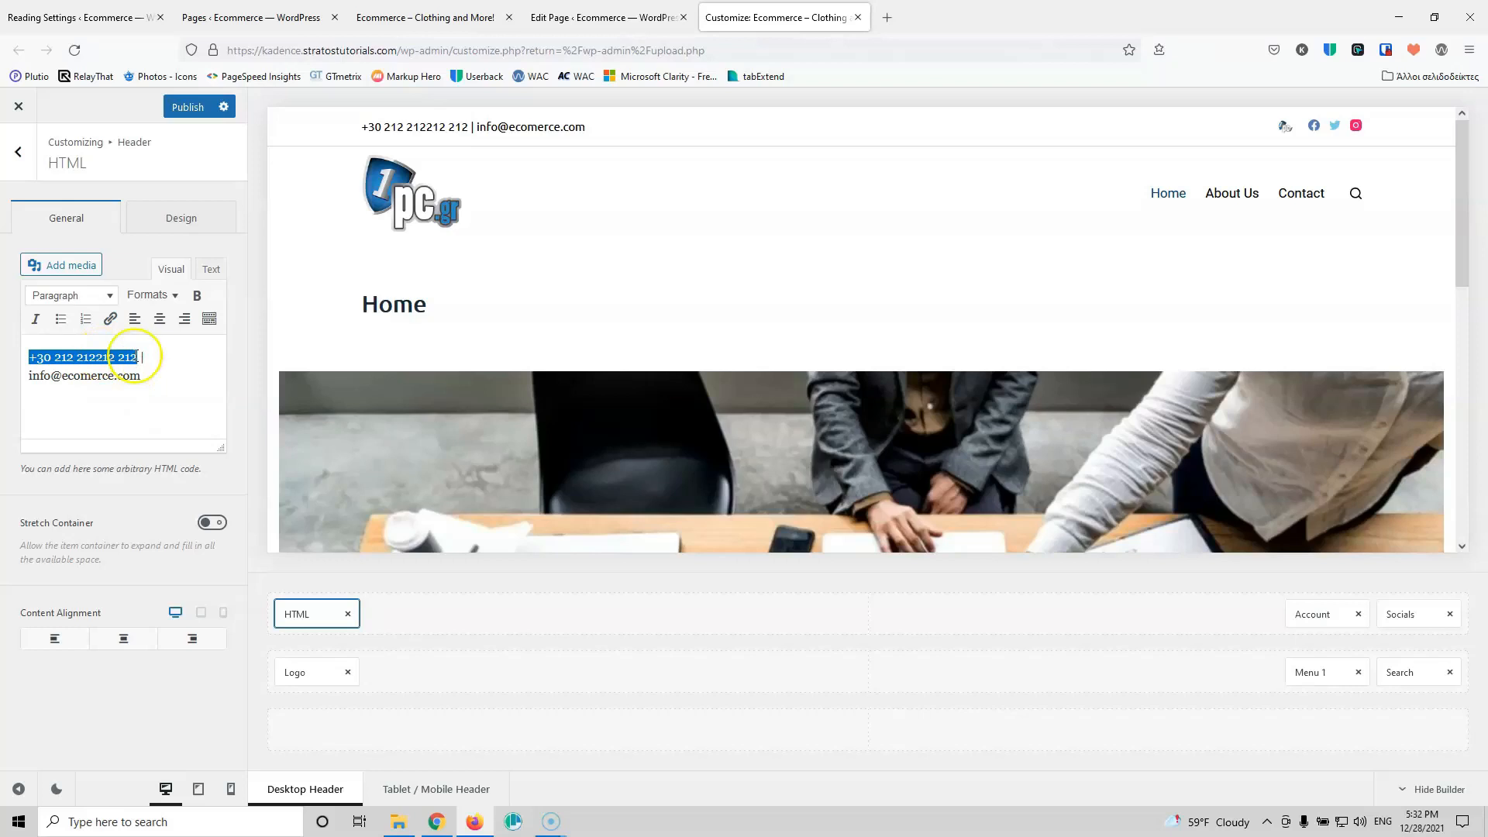
Step: Link the phone number in the header text as a tel: link
{"action": "left_click", "coordinate": [110, 319]}
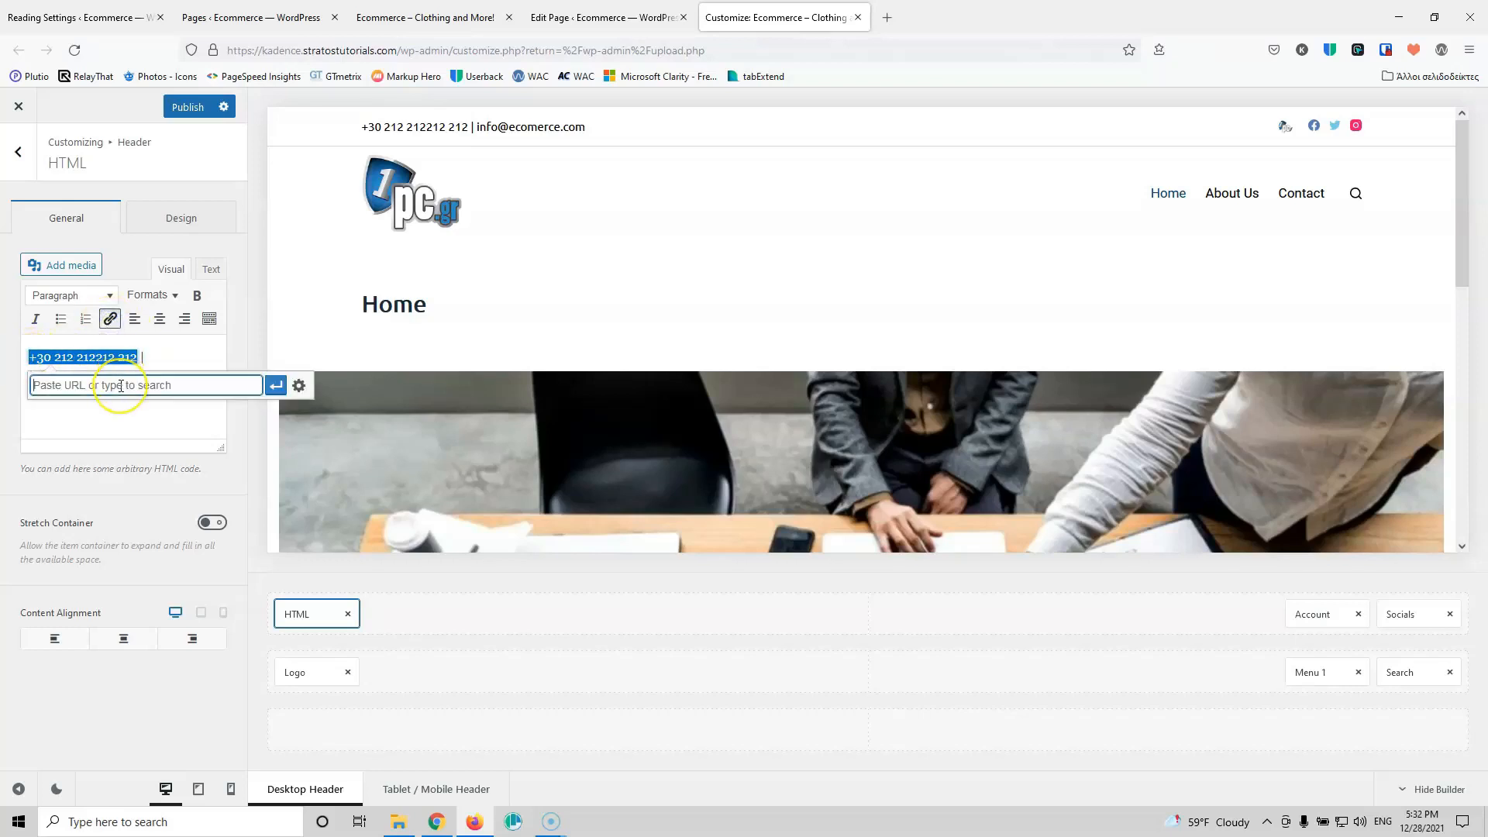
{"action": "type", "text": "tel:+30212212212212"}
{"action": "left_click", "coordinate": [276, 386]}
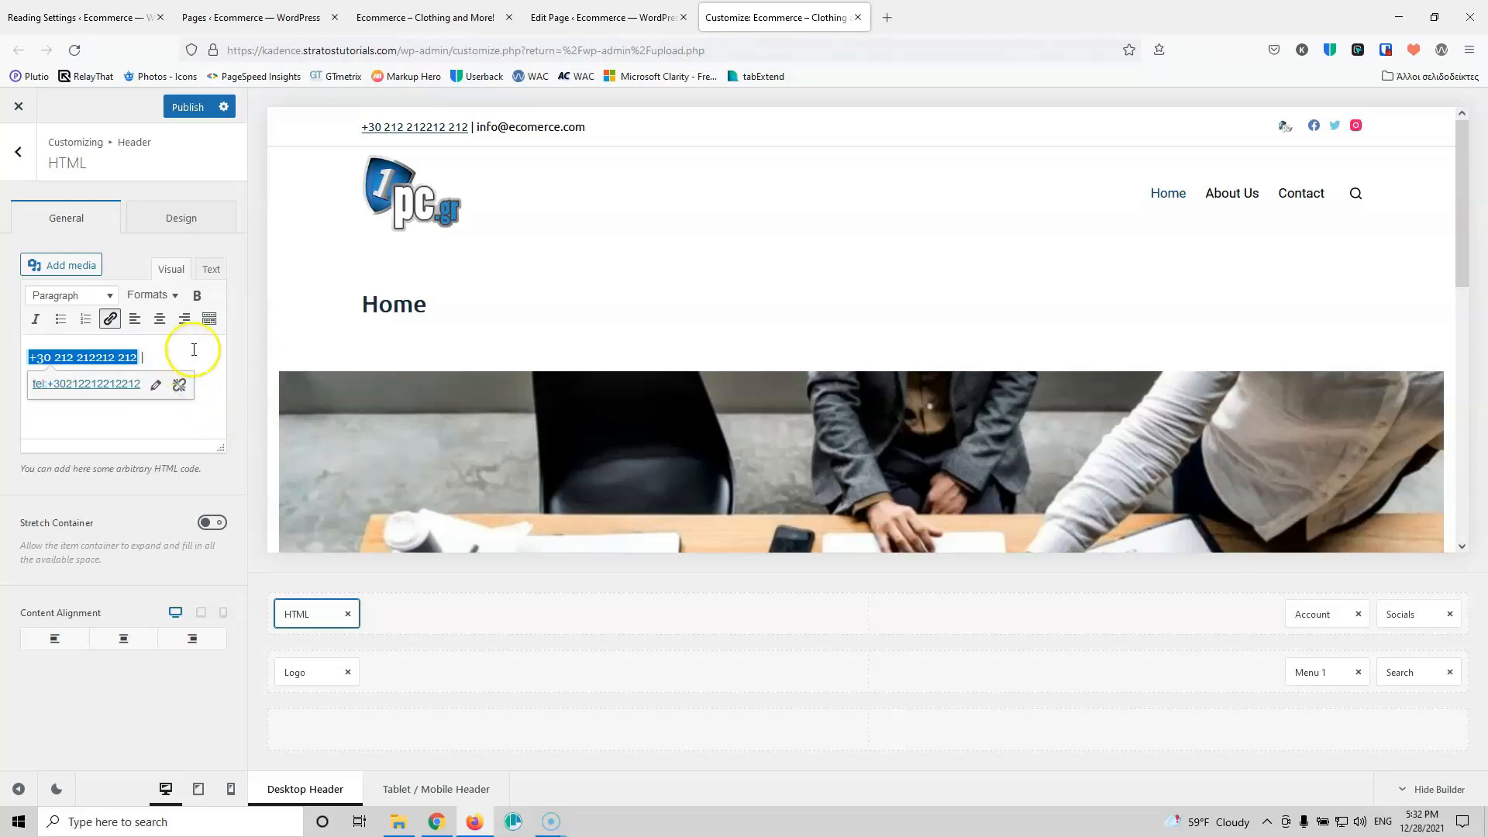
{"action": "left_click", "coordinate": [152, 420]}
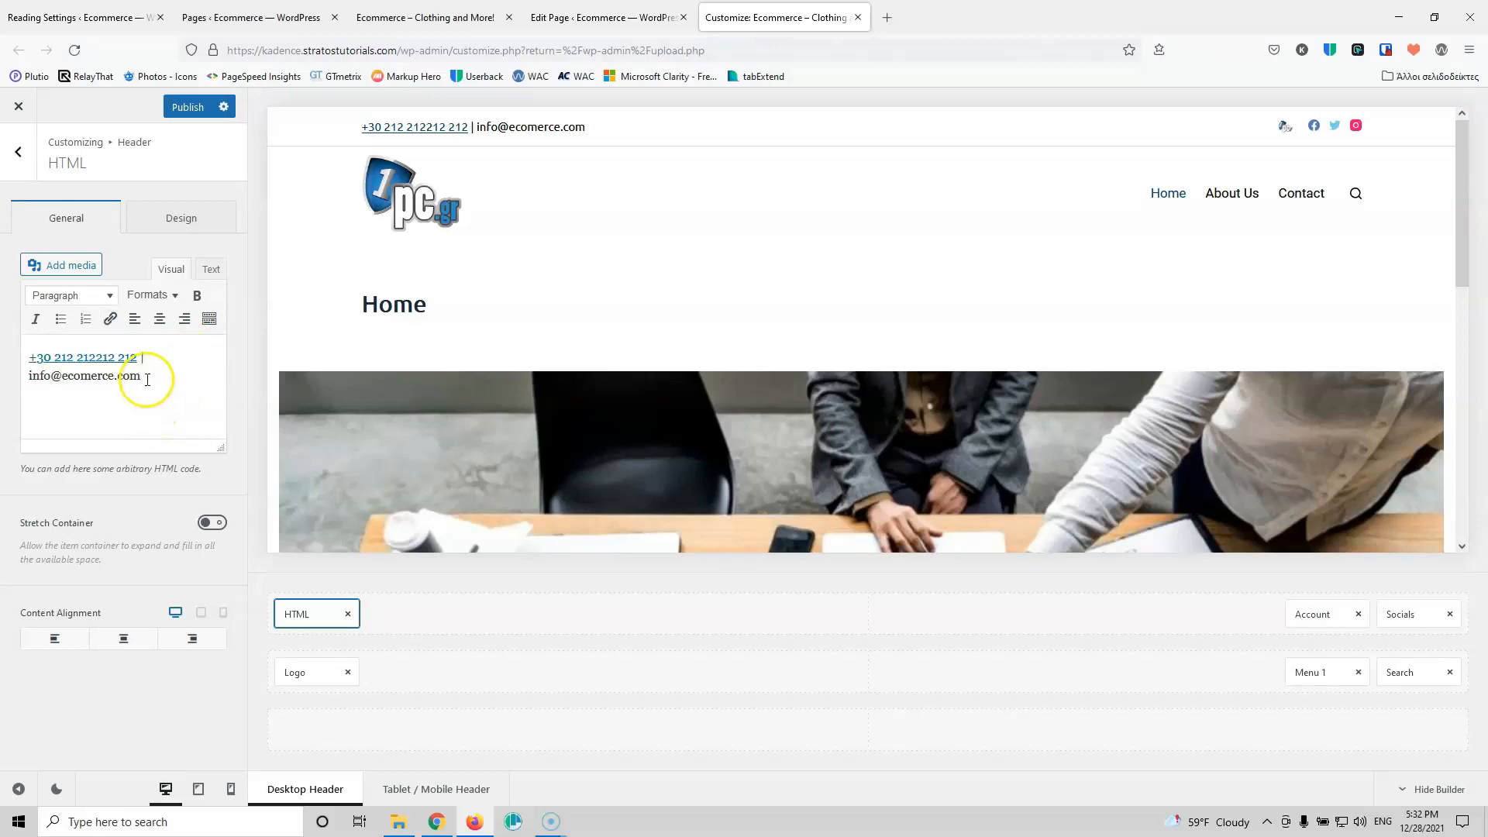
Step: Select the e-mail address and apply a mailto: link to it
{"action": "left_click_drag", "start_coordinate": [143, 378], "coordinate": [42, 384]}
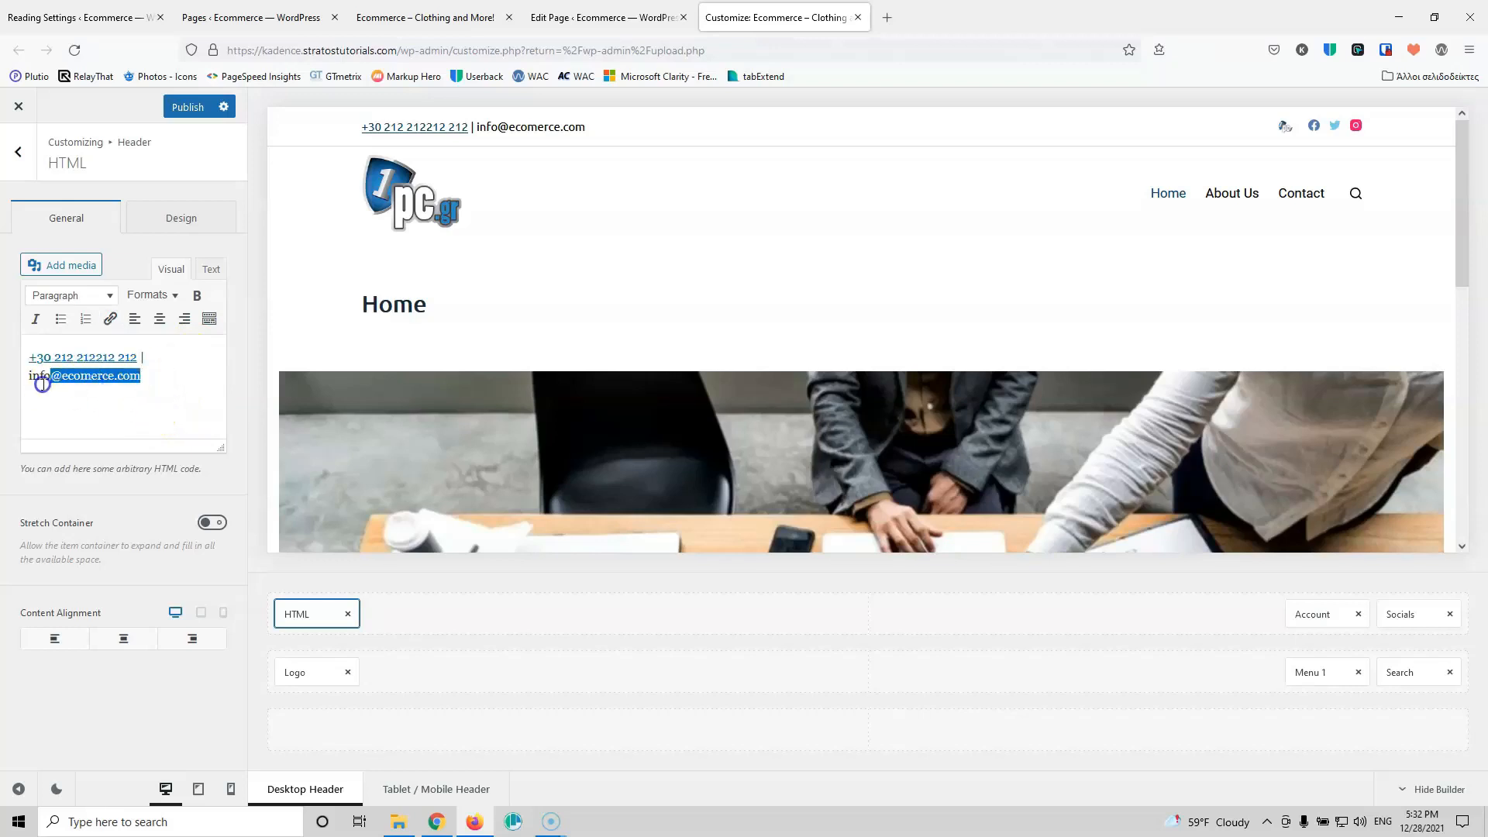
{"action": "left_click", "coordinate": [109, 320]}
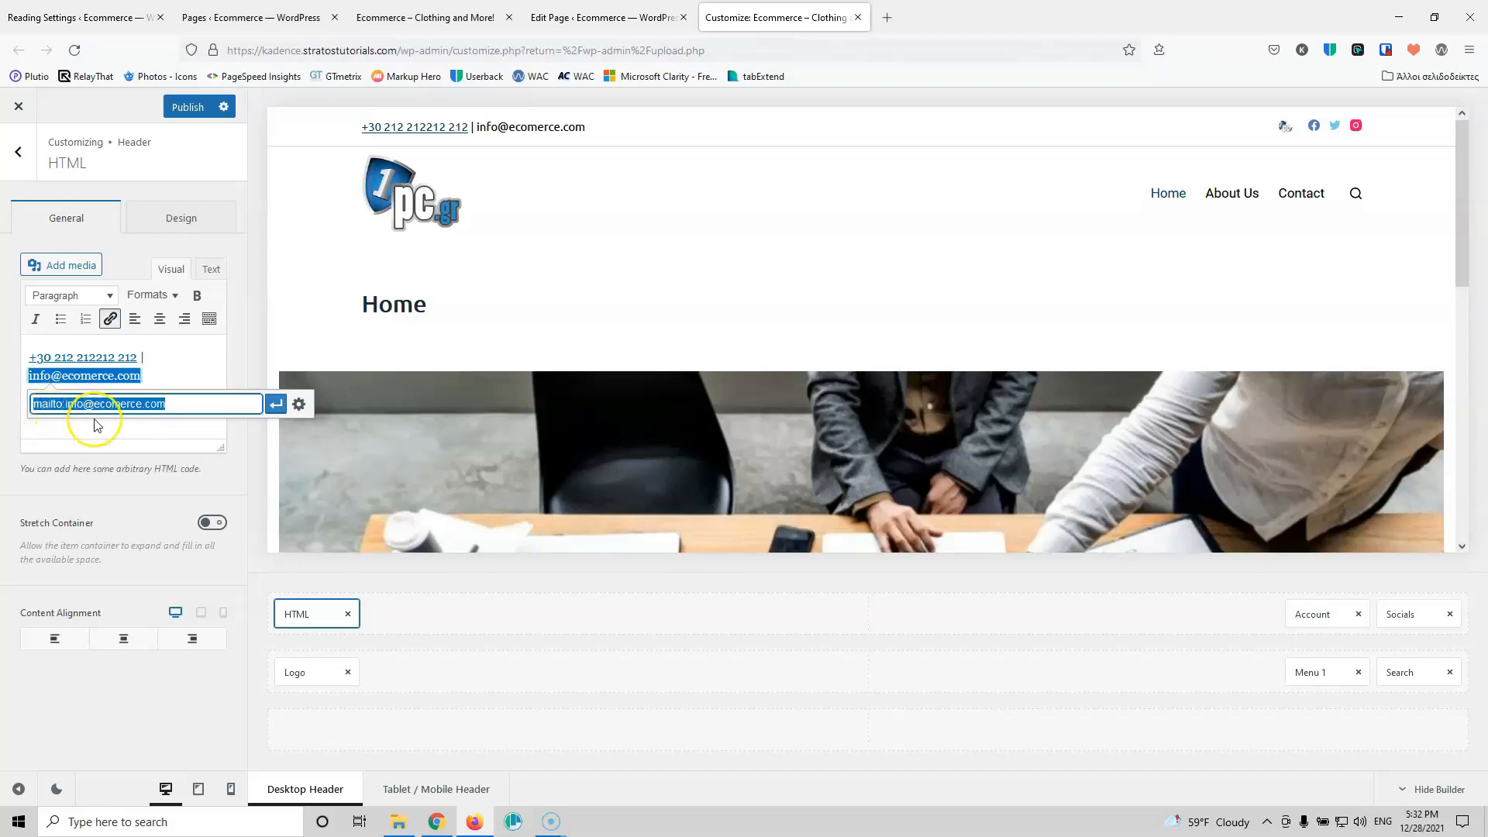
{"action": "left_click", "coordinate": [62, 403]}
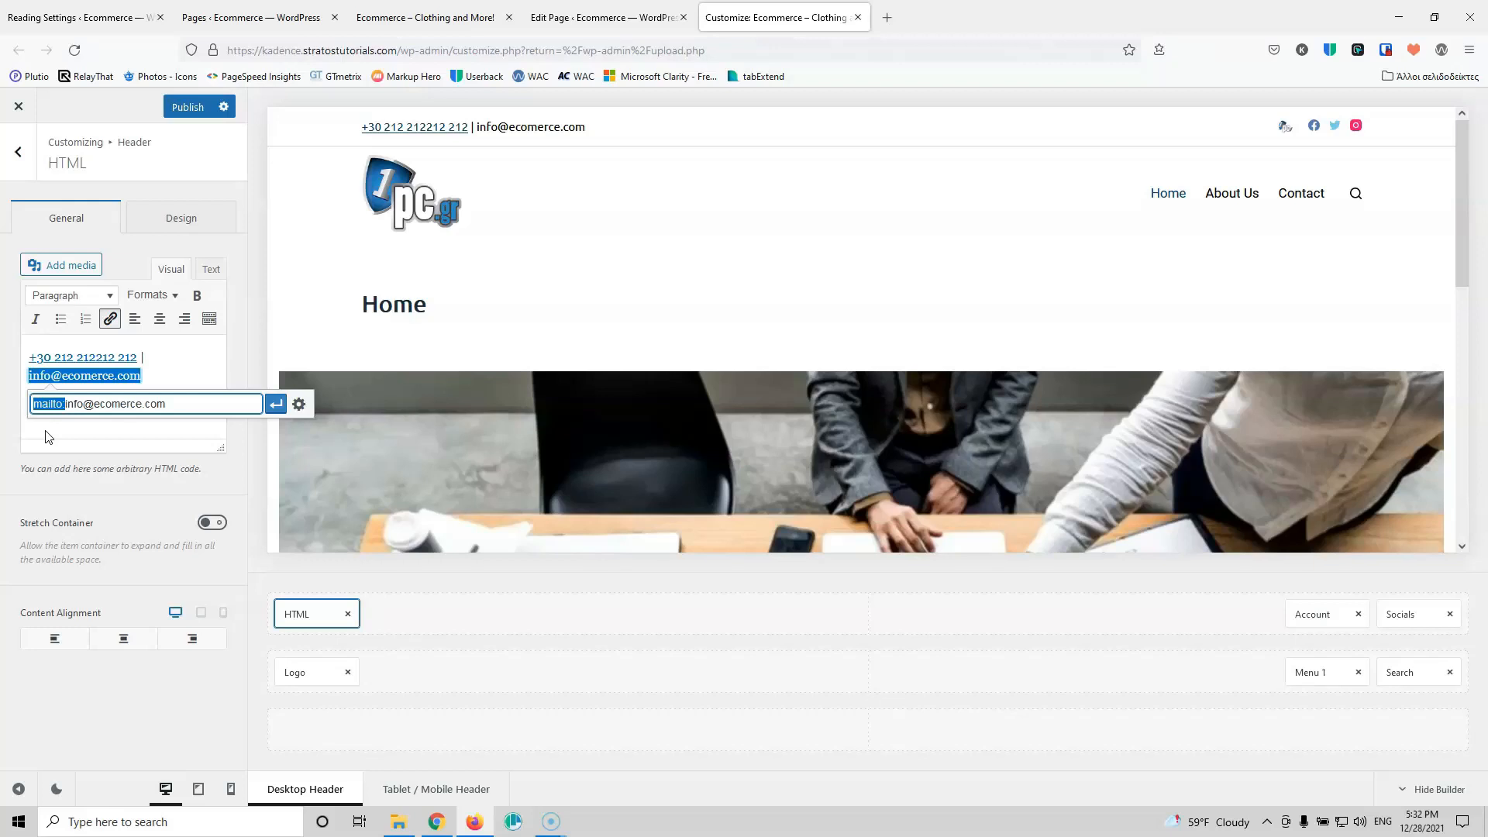
{"action": "left_click", "coordinate": [192, 386]}
{"action": "left_click", "coordinate": [275, 404]}
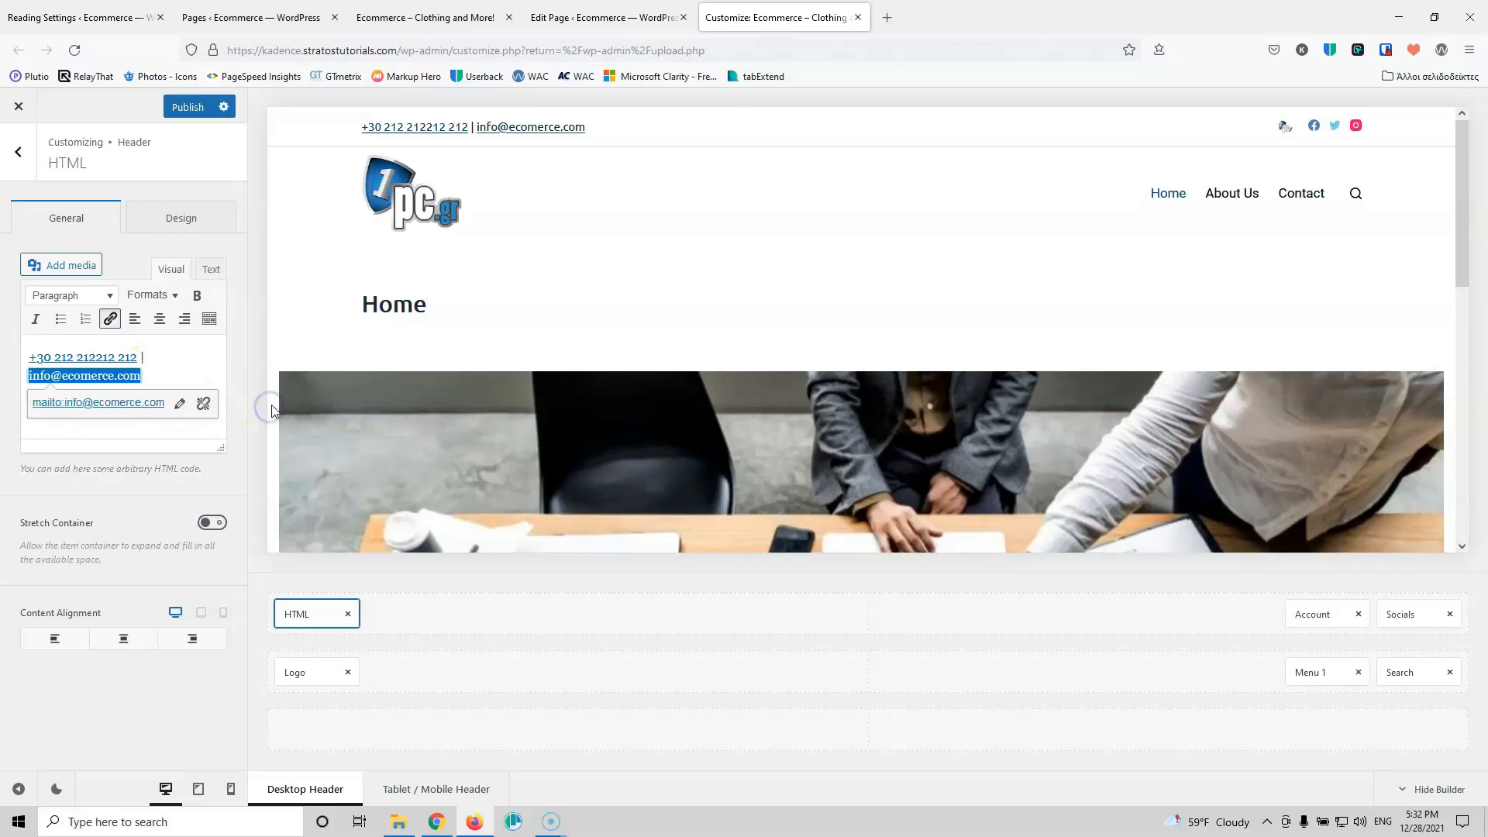
{"action": "left_click", "coordinate": [175, 347]}
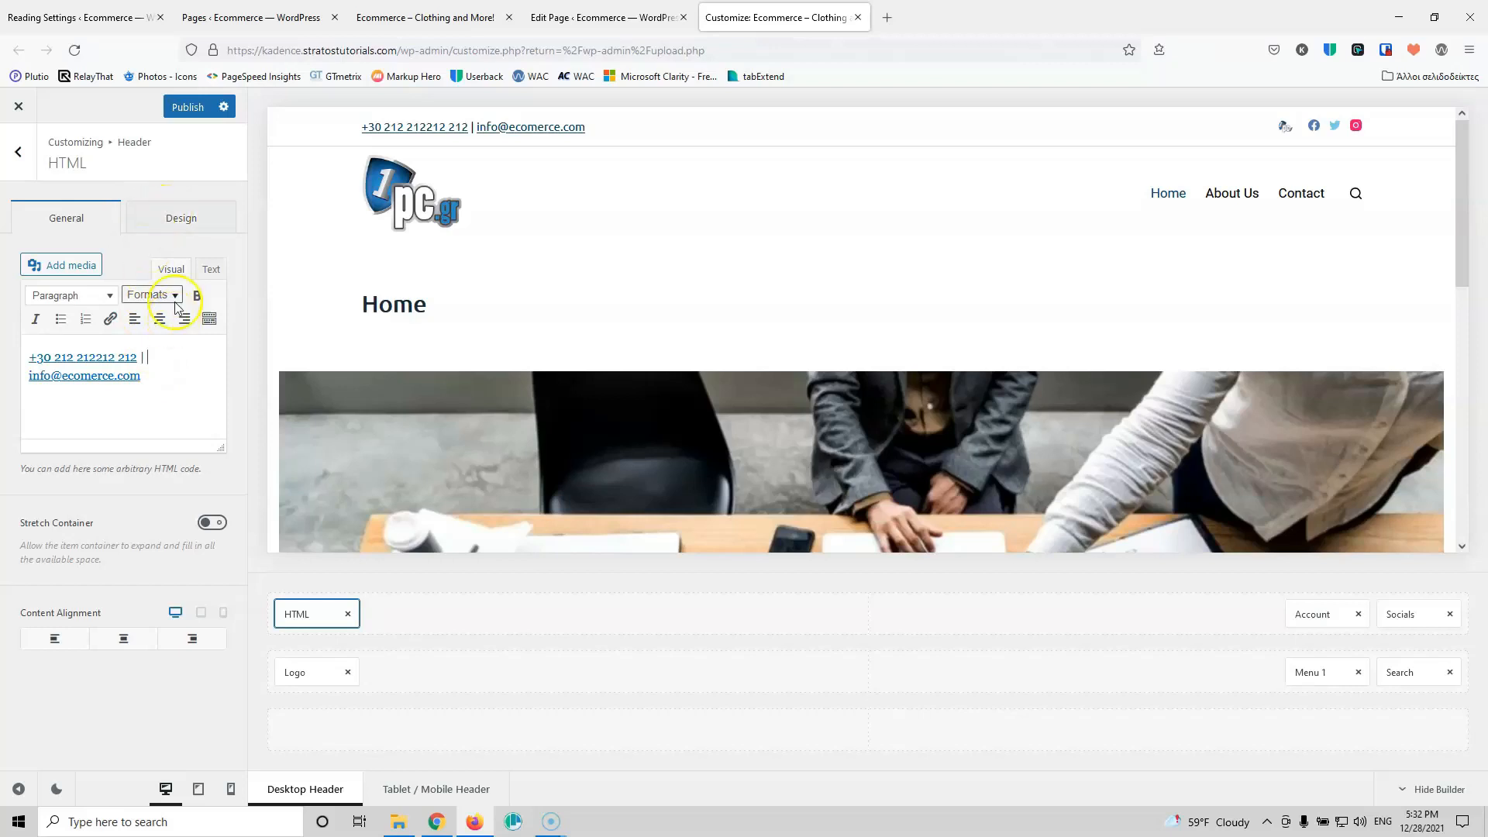
{"action": "left_click", "coordinate": [181, 218]}
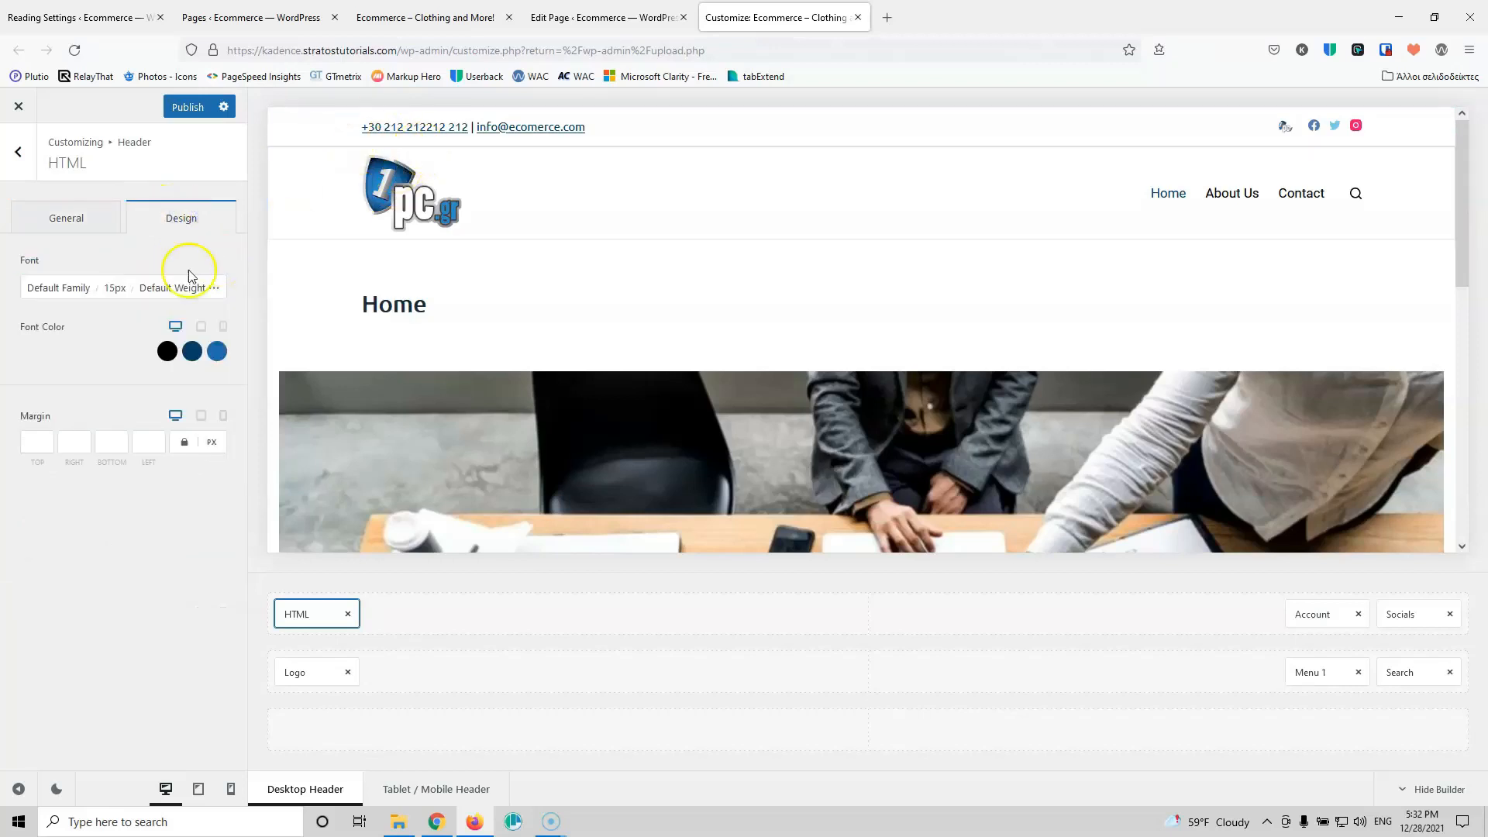
Step: Set the header HTML text font size to 14px
{"action": "left_click", "coordinate": [112, 288]}
{"action": "key", "text": "Down"}
{"action": "key", "text": "Down"}
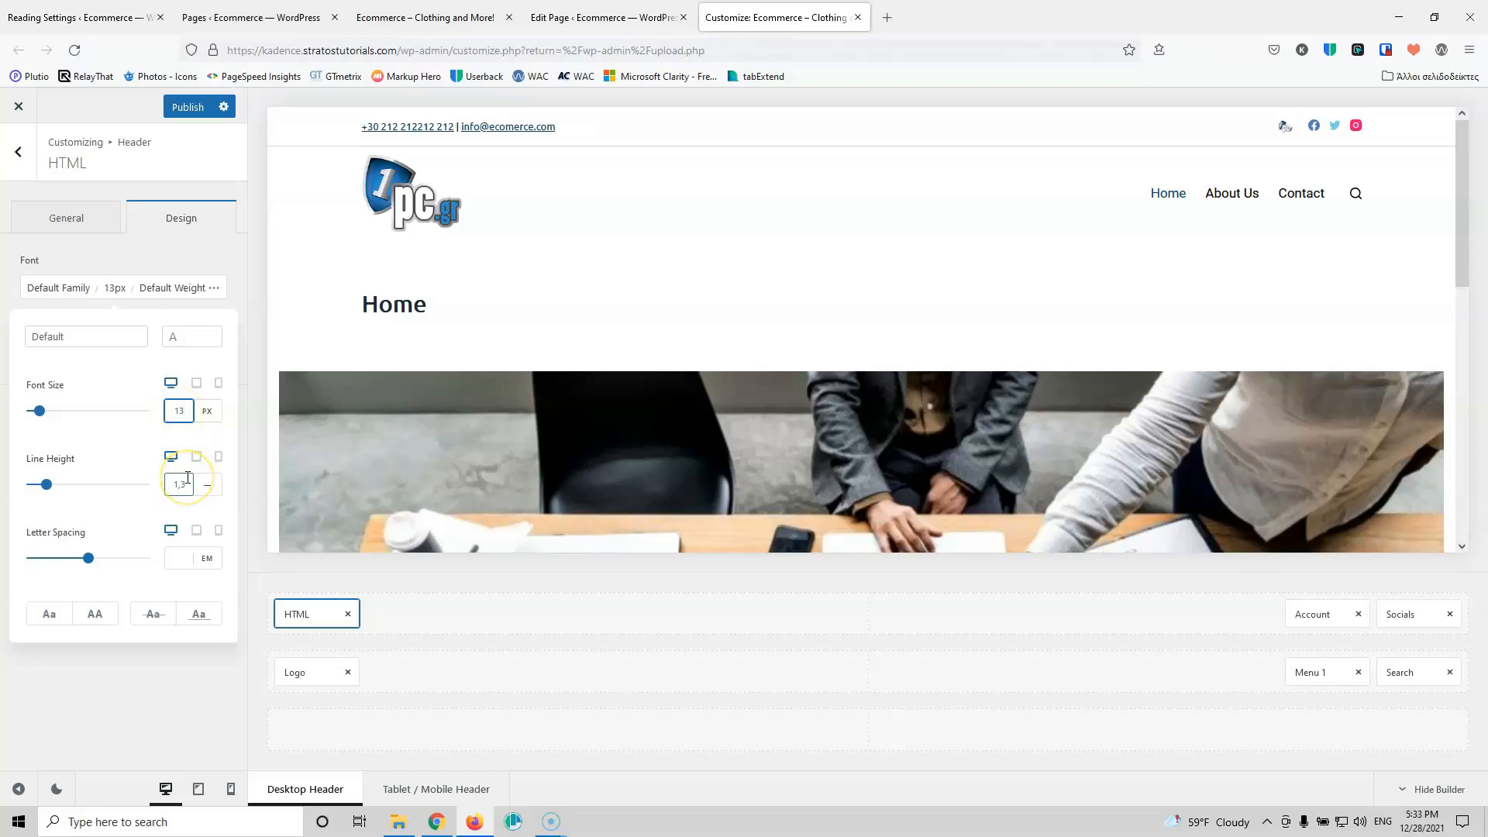
{"action": "key", "text": "Up"}
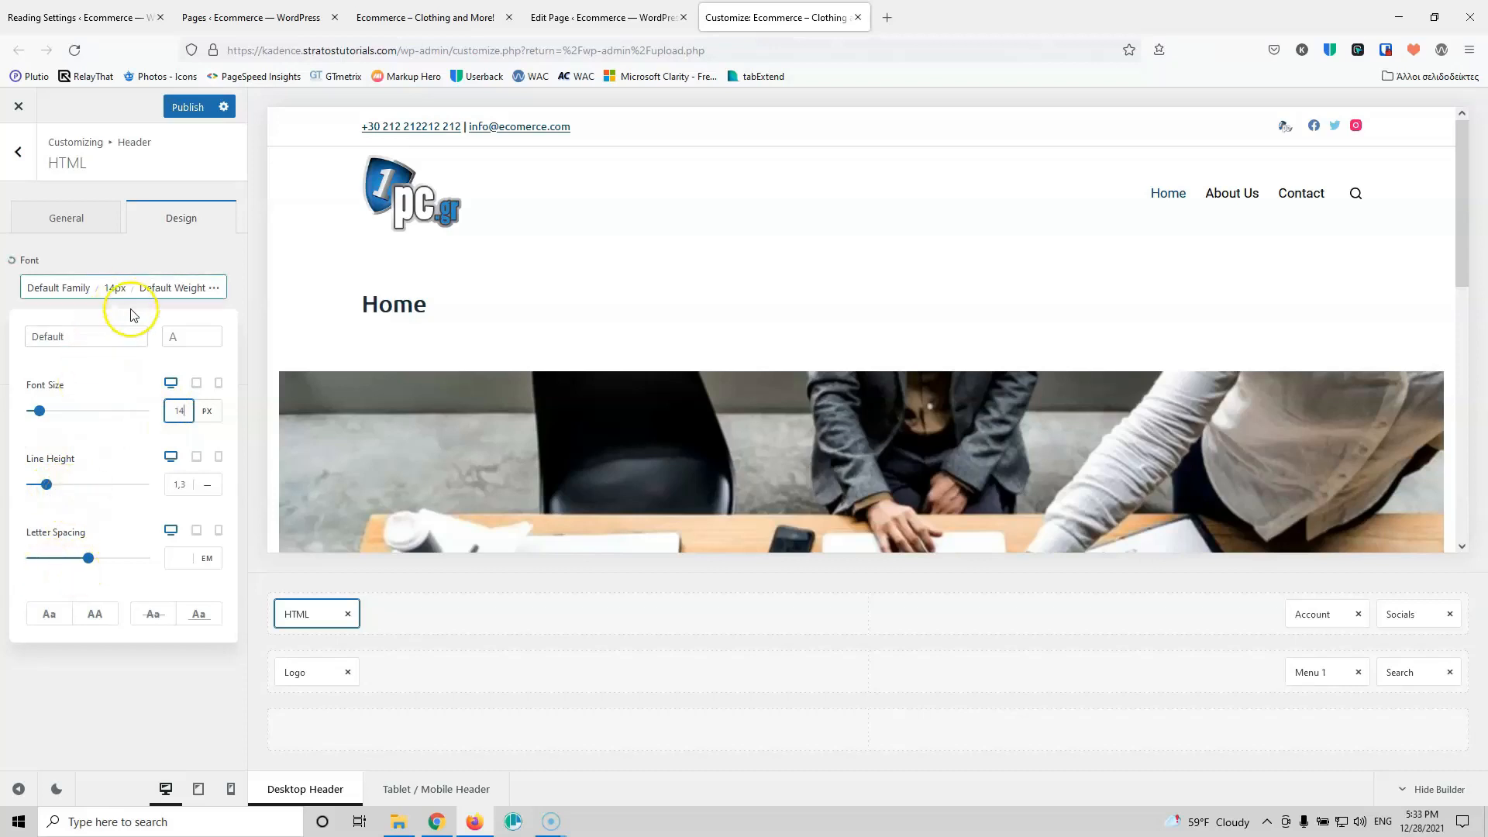
{"action": "left_click", "coordinate": [180, 248]}
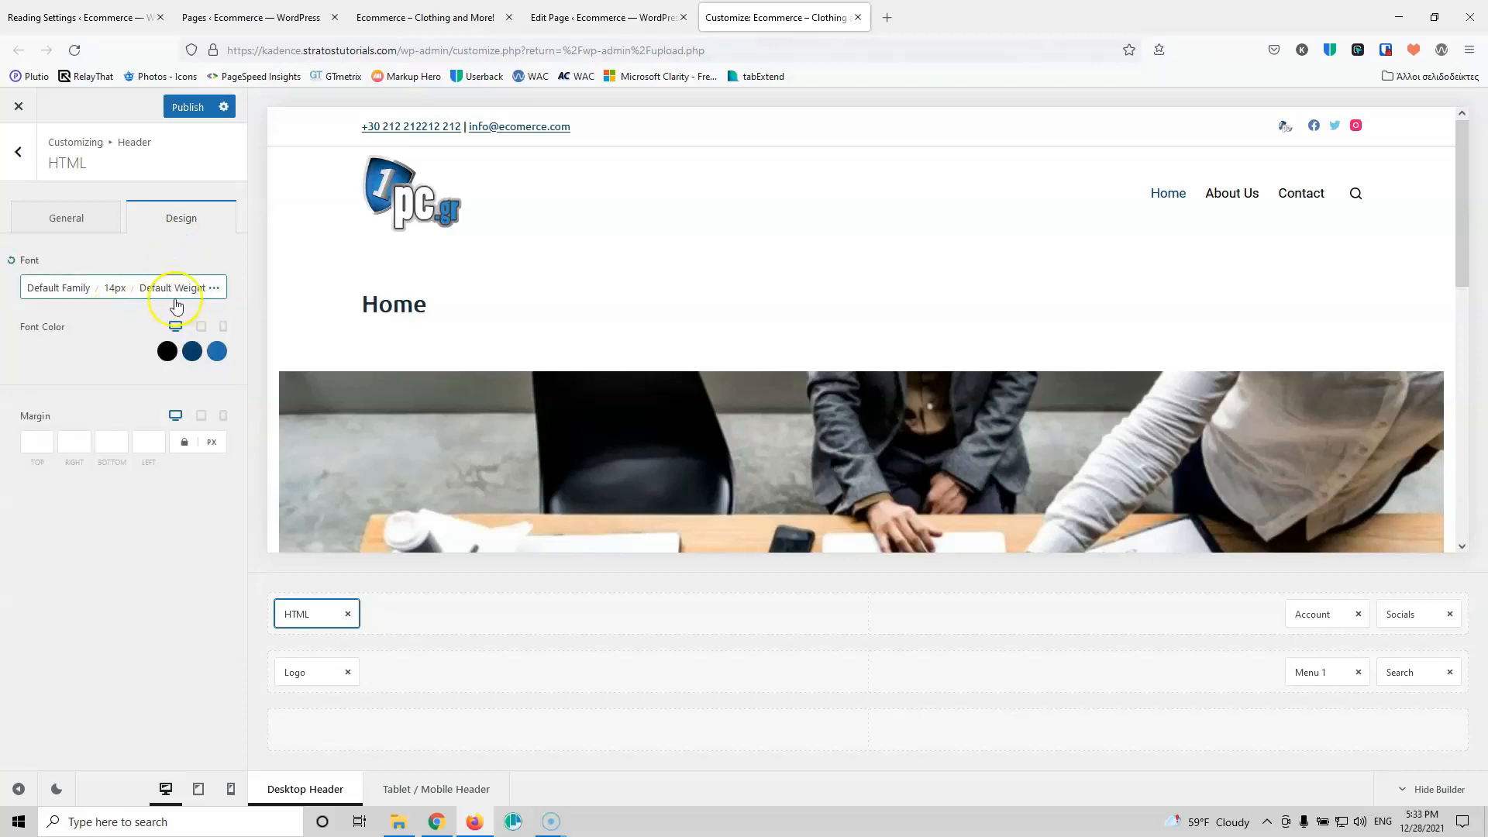
Step: Make the header text's link colour black (palette Color 3) and publish the changes
{"action": "left_click", "coordinate": [167, 351]}
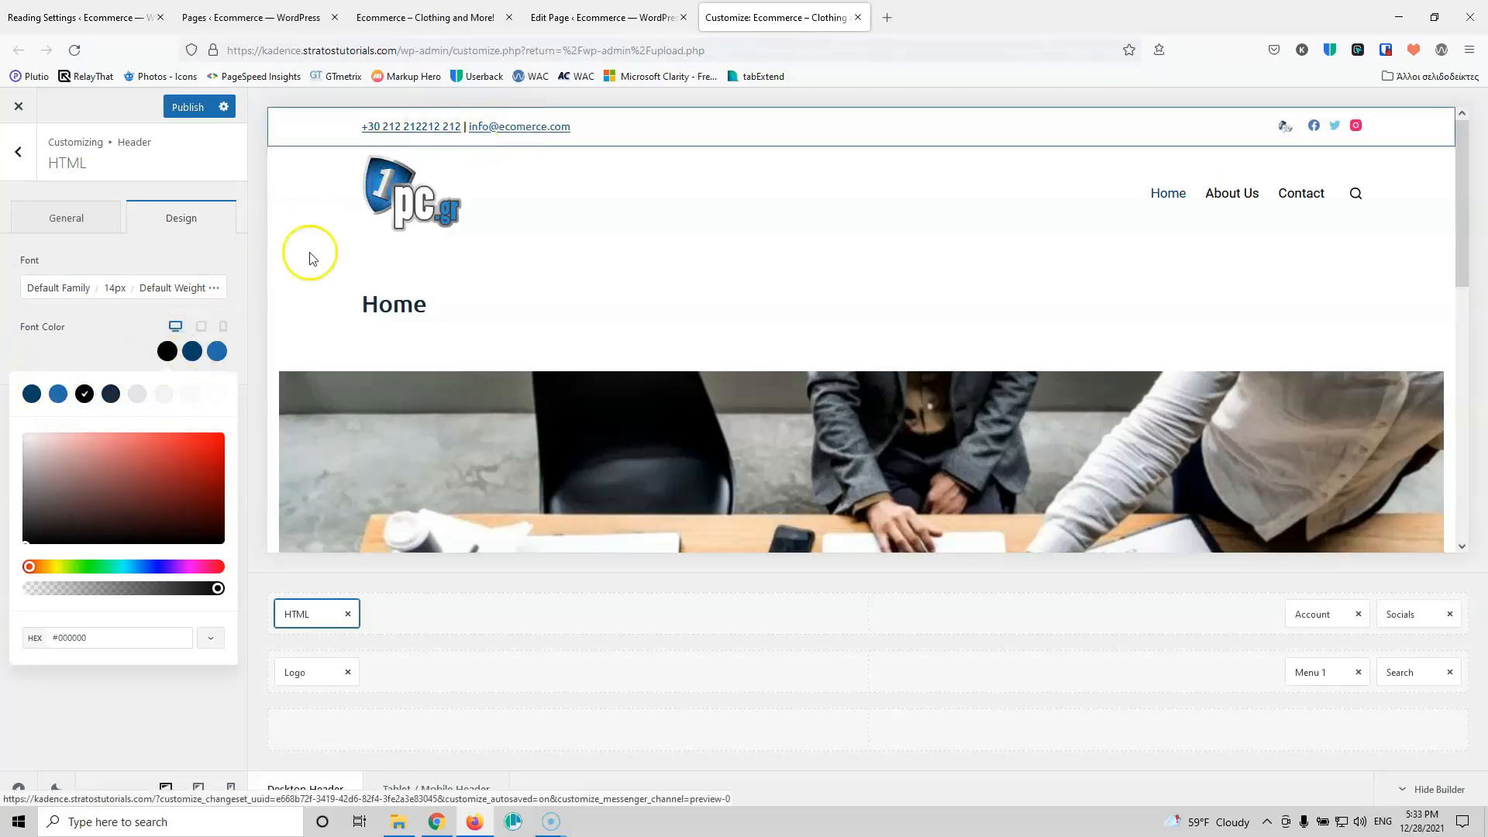
{"action": "left_click", "coordinate": [191, 351]}
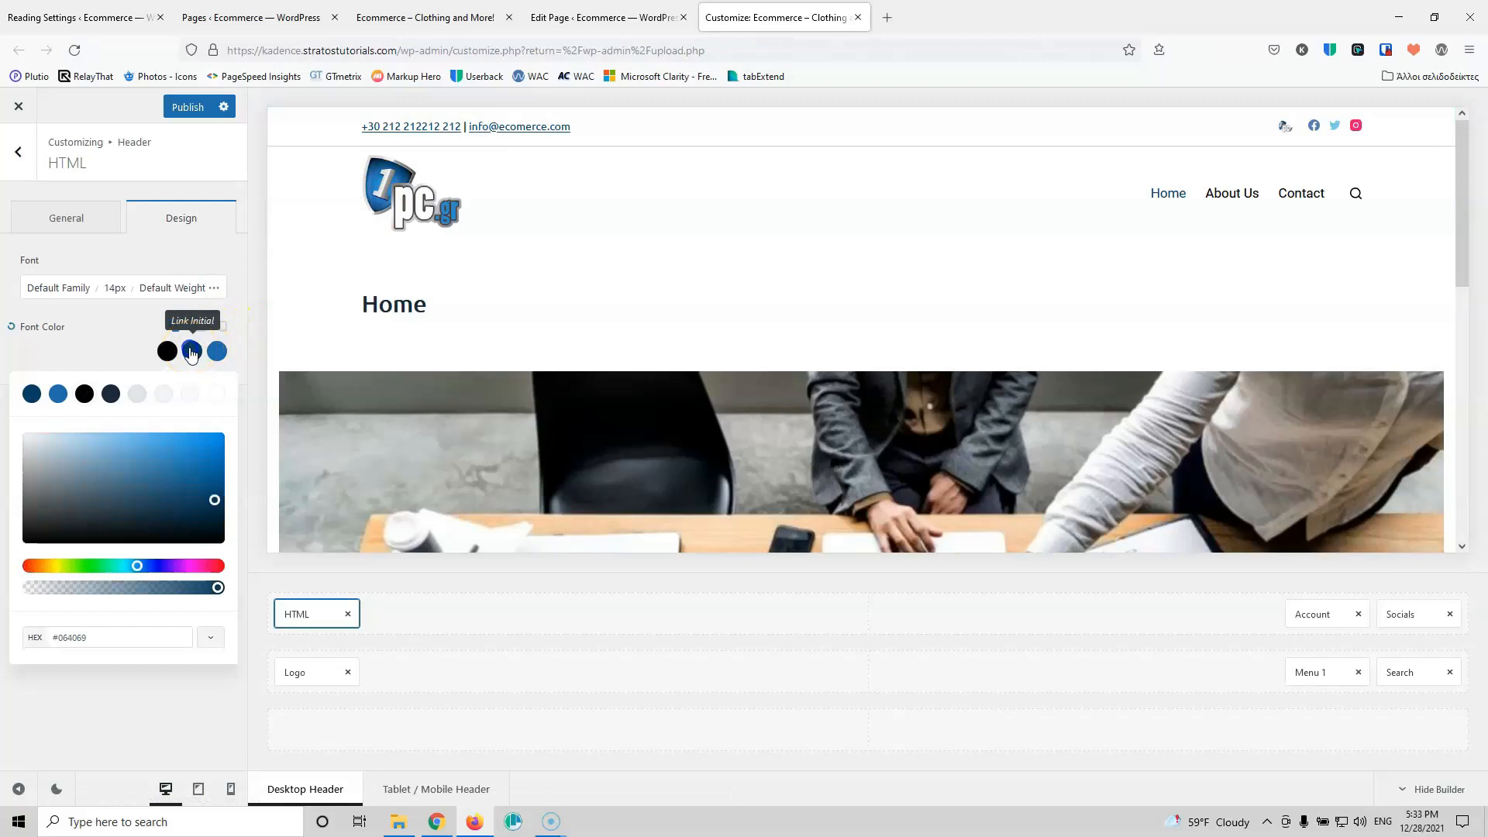
{"action": "left_click", "coordinate": [84, 394]}
{"action": "left_click", "coordinate": [115, 340]}
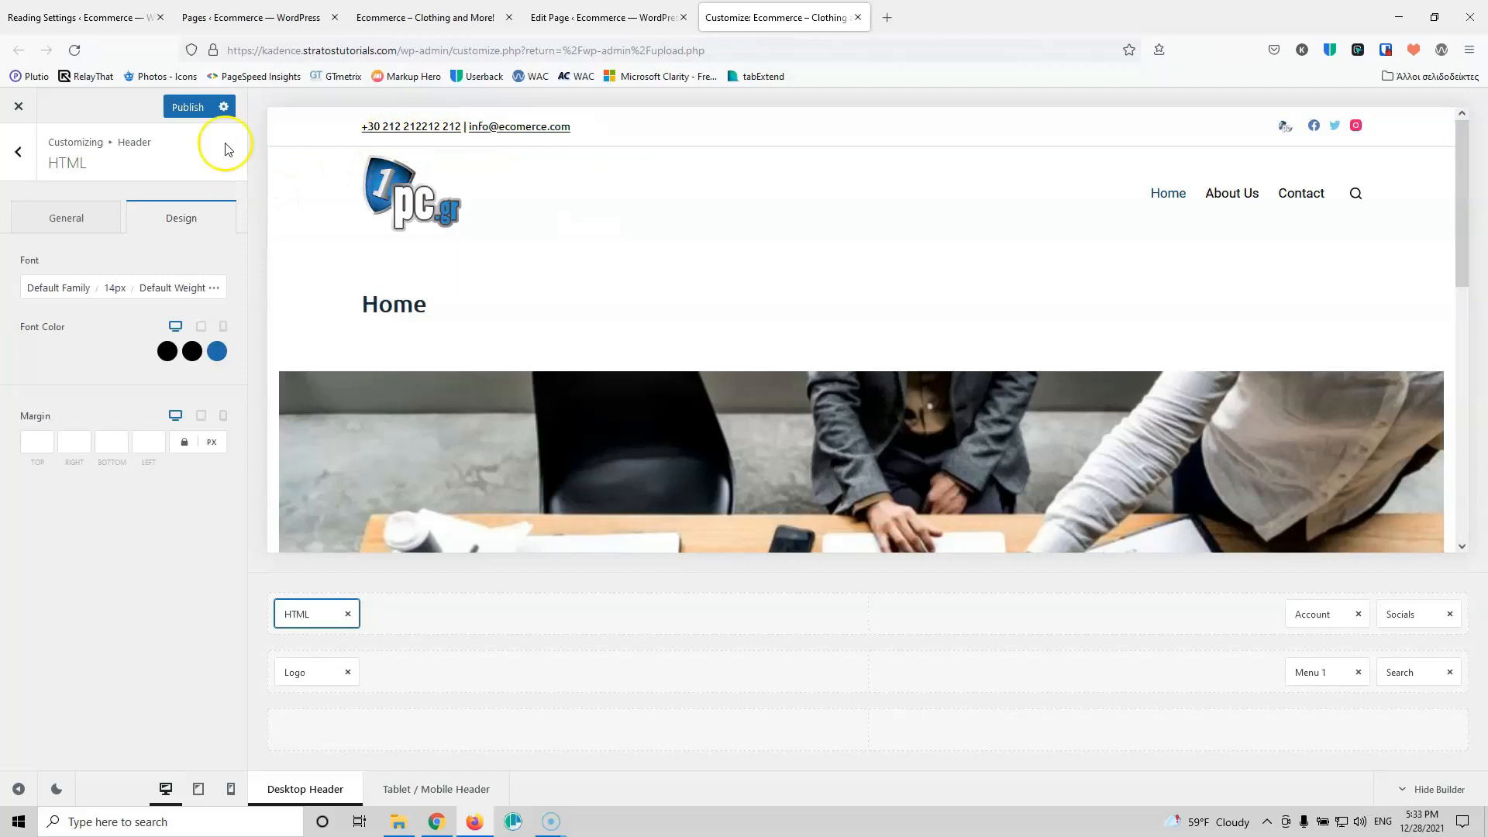
{"action": "left_click", "coordinate": [179, 108]}
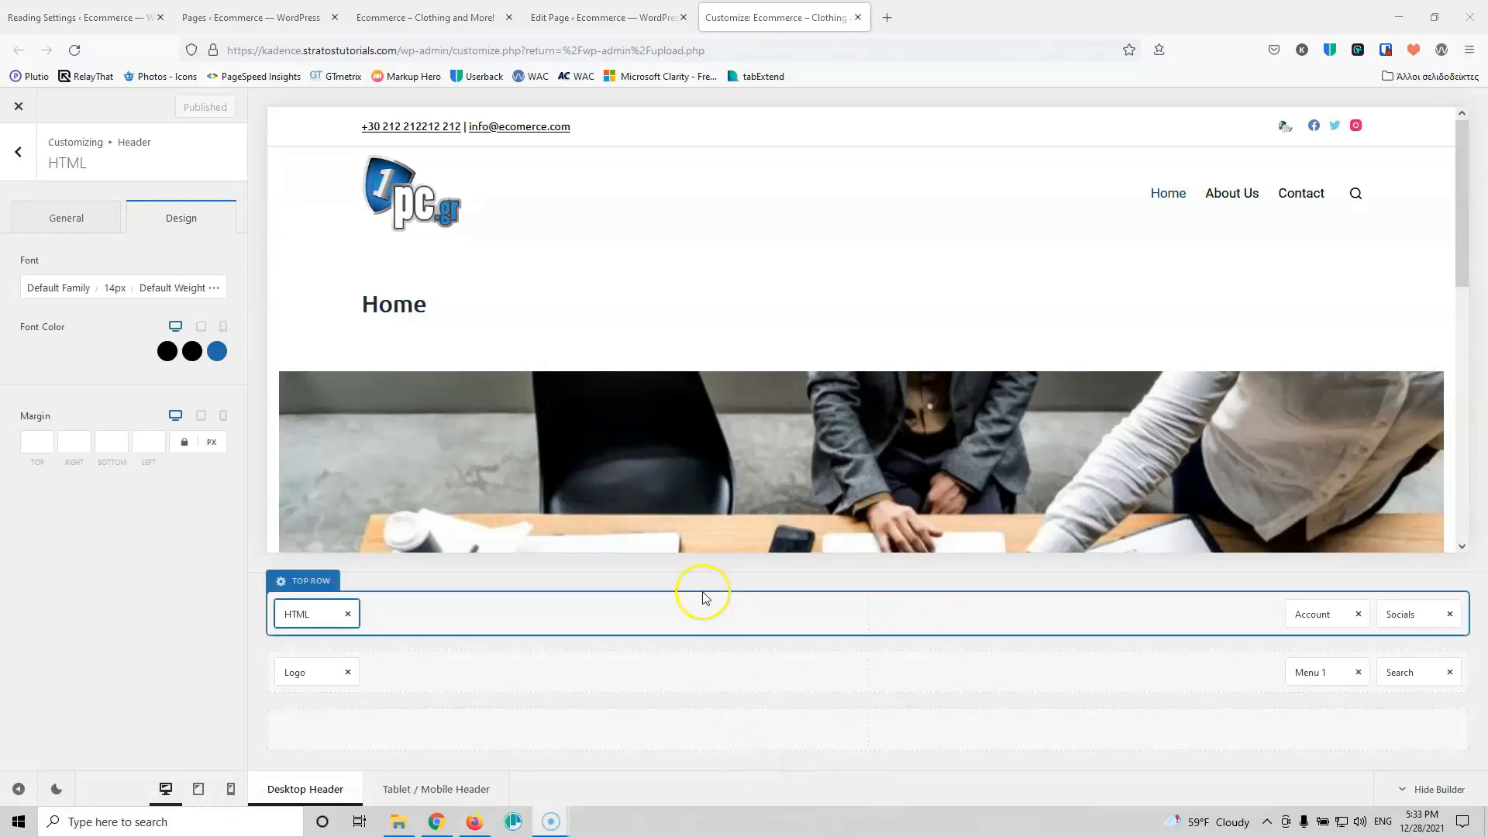
{"action": "left_click", "coordinate": [197, 788]}
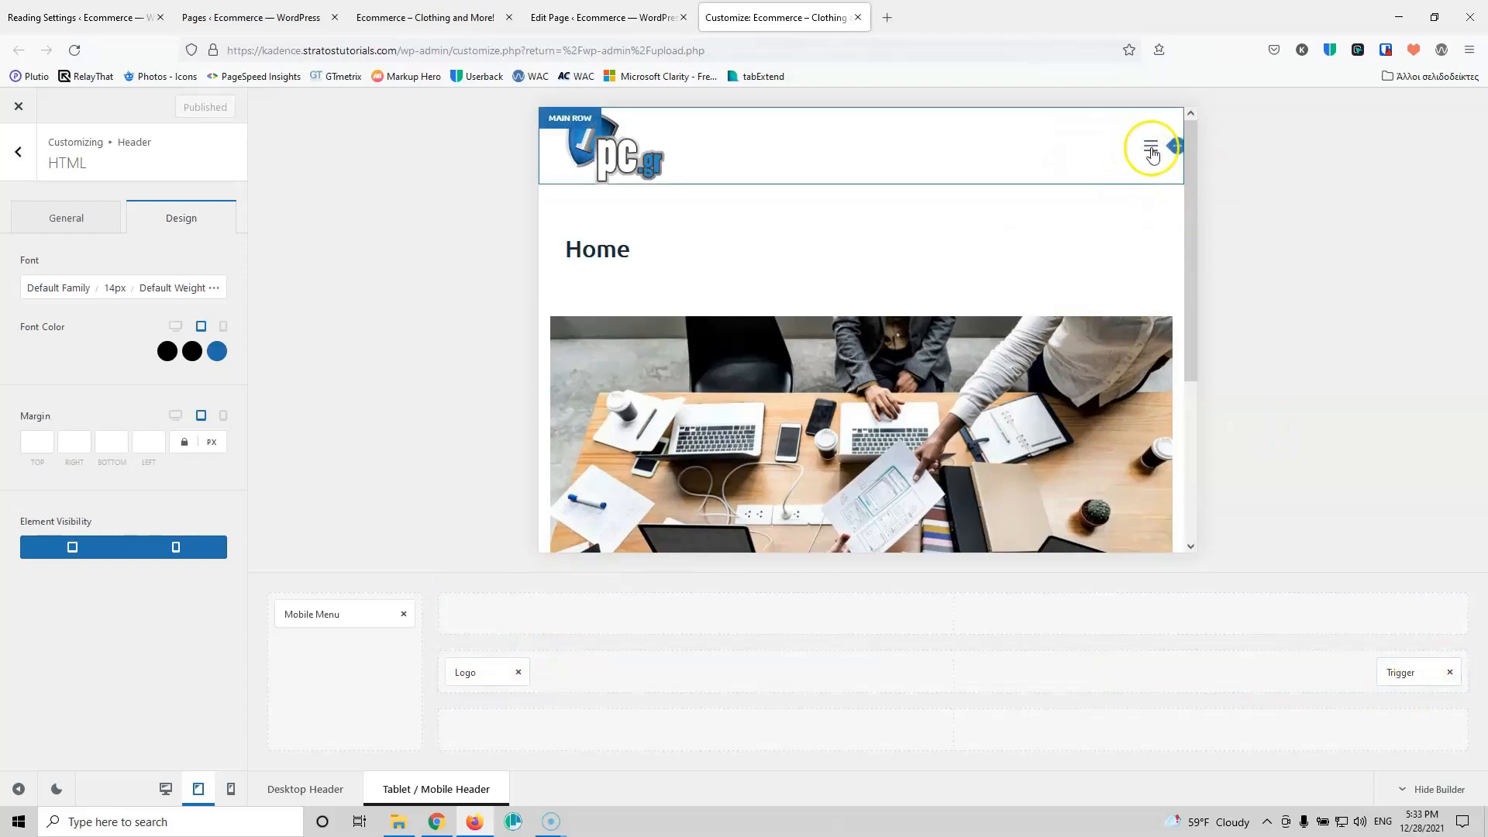
Step: Try the three Trigger icon styles, keep the first, show its Design options and open the tablet mobile menu
{"action": "left_click", "coordinate": [1418, 676]}
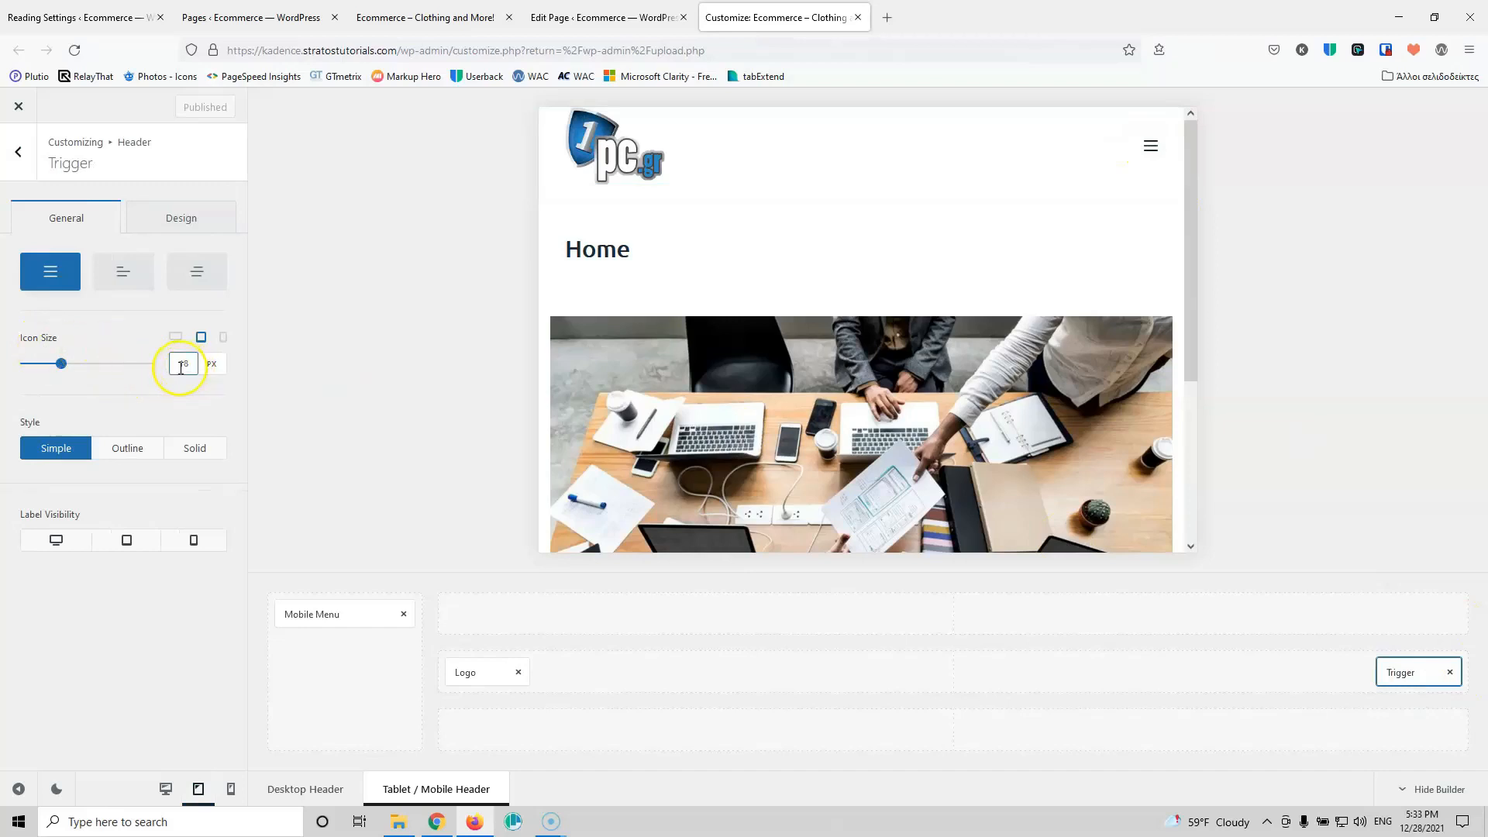
{"action": "left_click", "coordinate": [117, 281]}
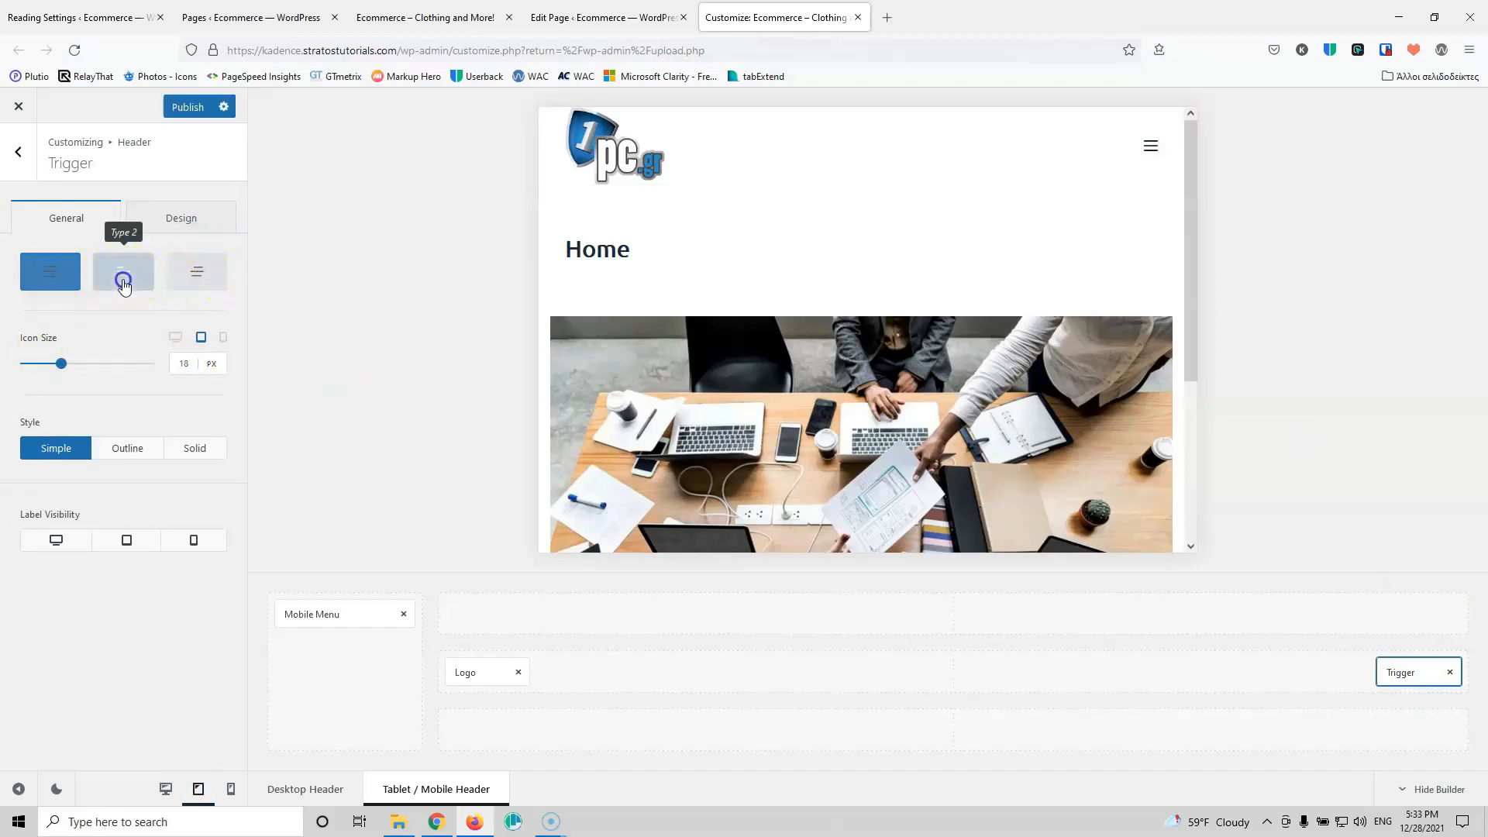
{"action": "left_click", "coordinate": [203, 279]}
{"action": "left_click", "coordinate": [50, 275]}
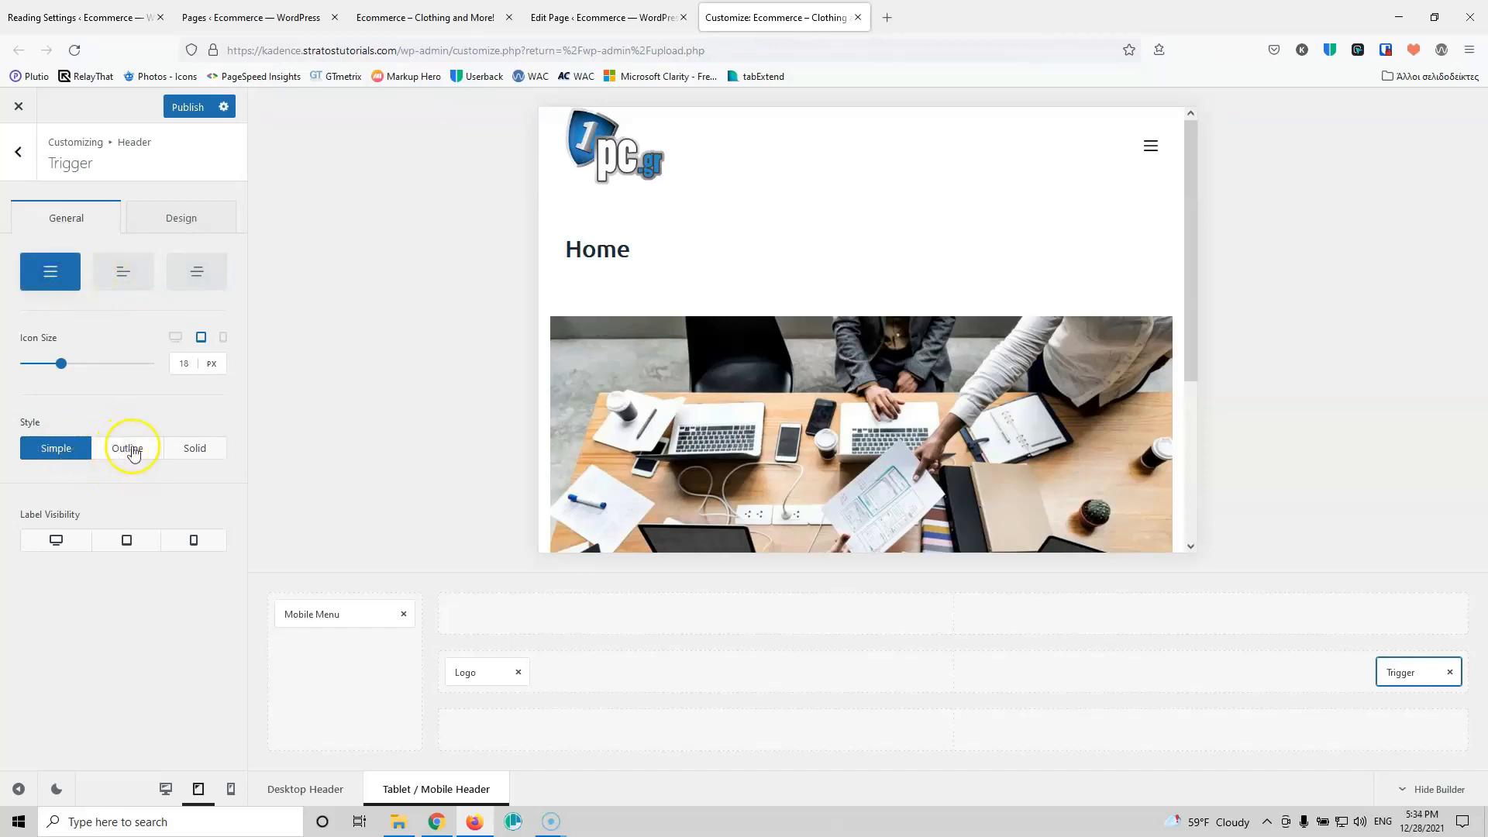
{"action": "left_click", "coordinate": [166, 224]}
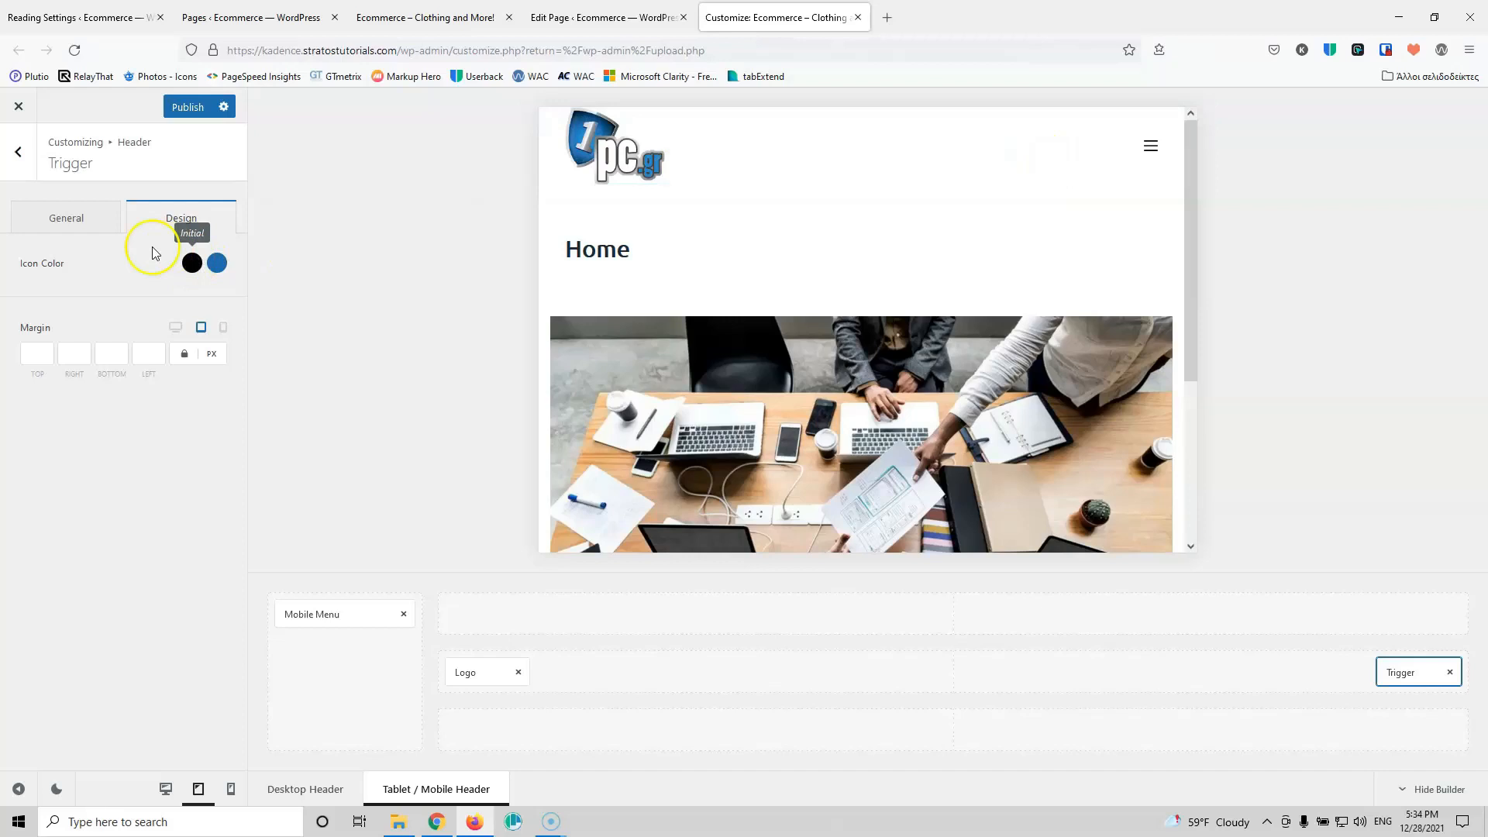
{"action": "left_click", "coordinate": [1151, 145]}
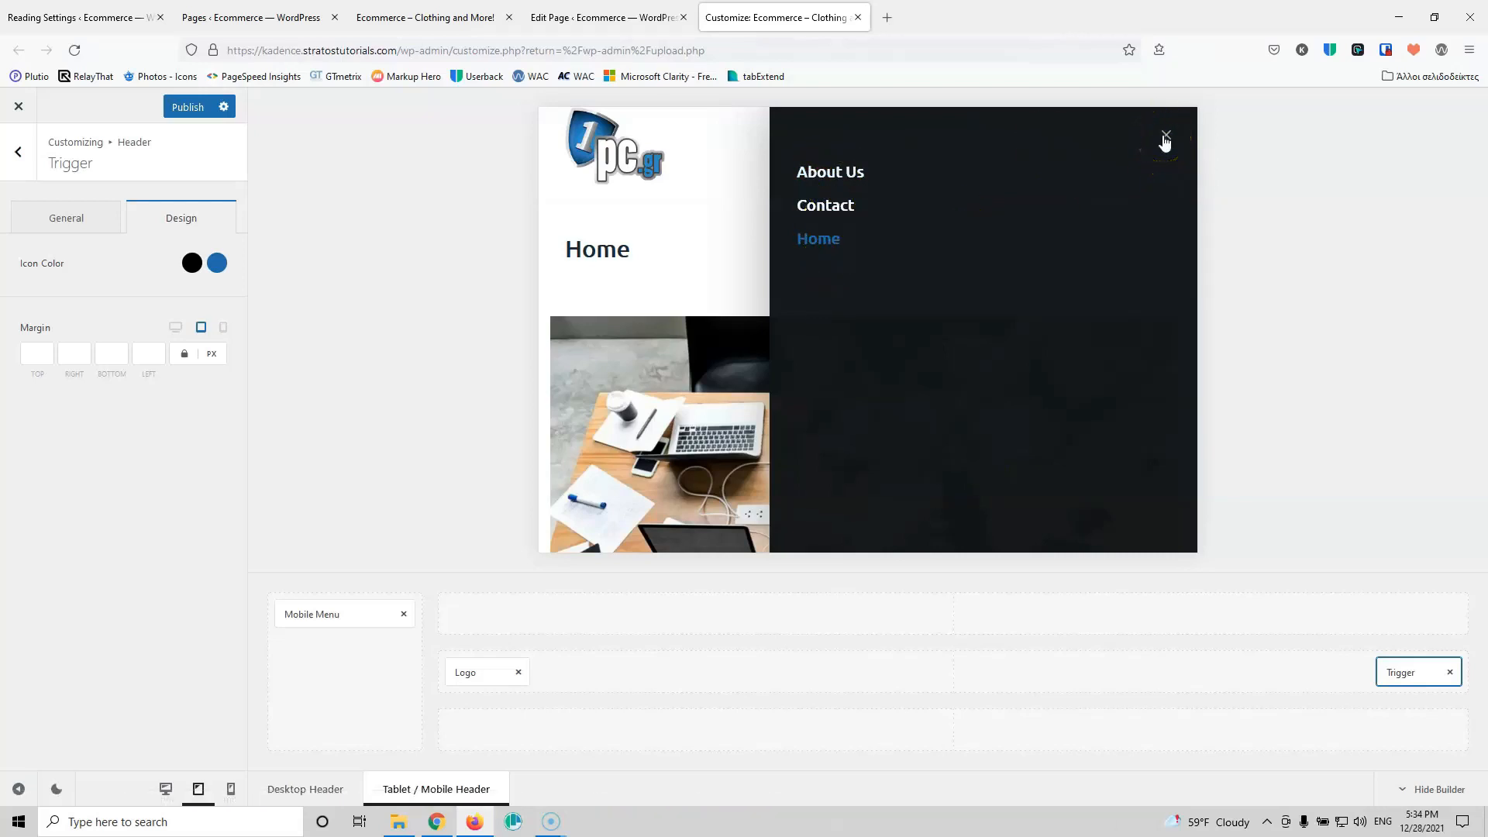
Step: Set the mobile menu typography to 15px font size with Medium 500 weight
{"action": "left_click", "coordinate": [322, 614]}
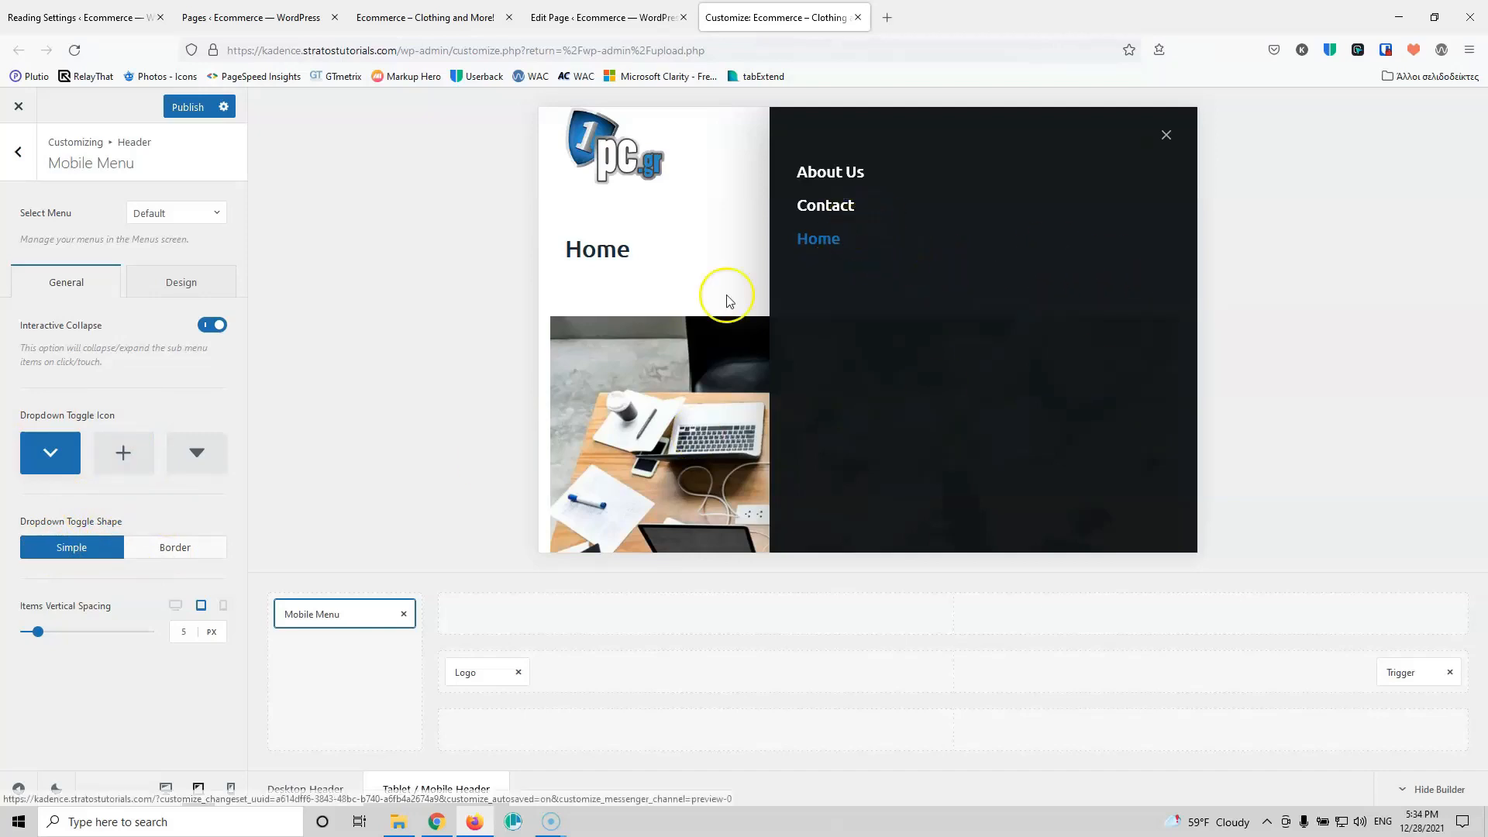
{"action": "left_click", "coordinate": [174, 283]}
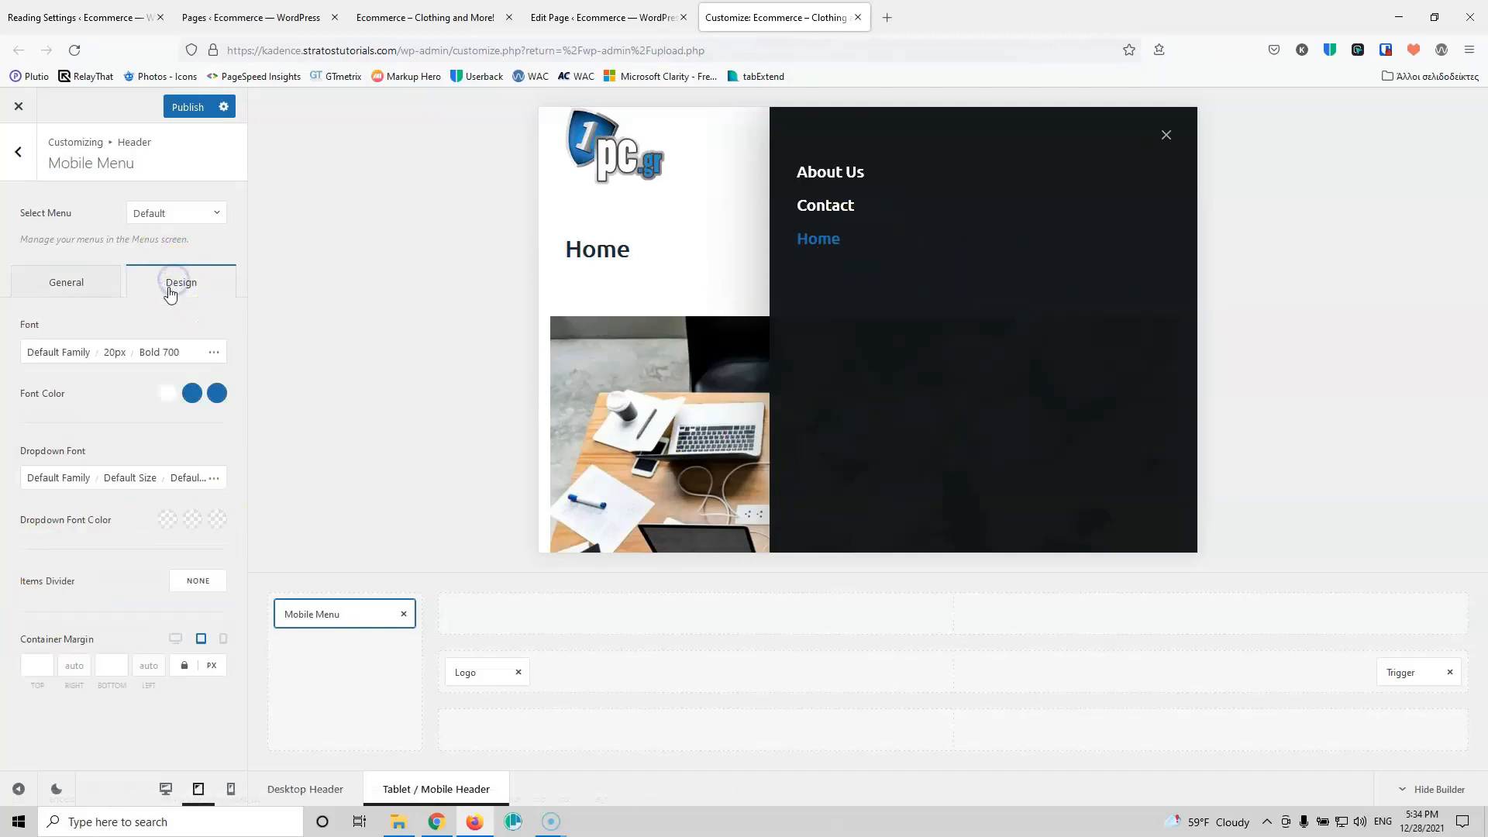
{"action": "left_click", "coordinate": [111, 350]}
{"action": "left_click", "coordinate": [179, 476]}
{"action": "key", "text": "Down"}
{"action": "key", "text": "Down"}
{"action": "key", "text": "Down"}
{"action": "key", "text": "Down"}
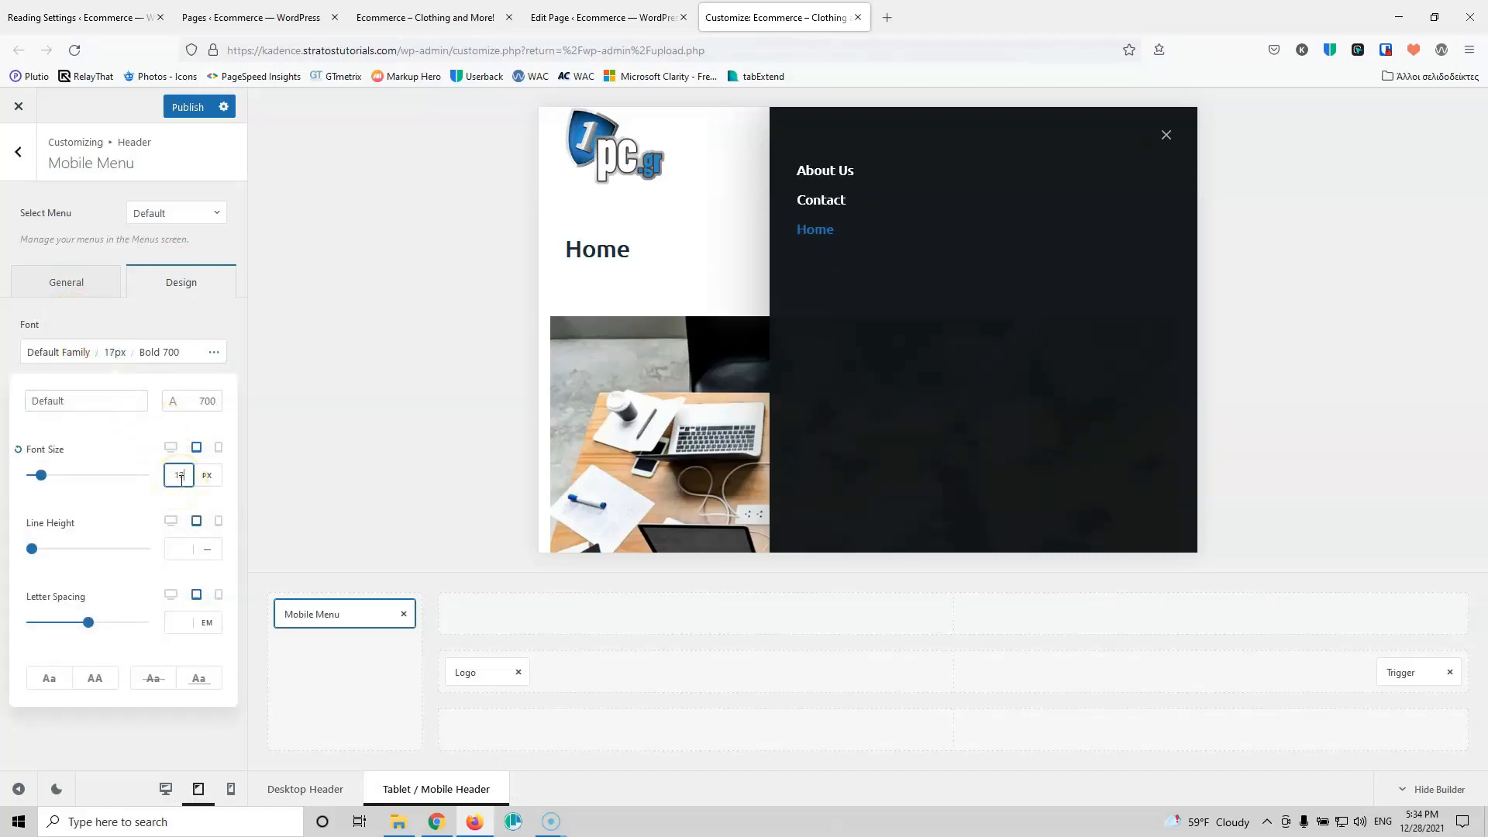
{"action": "left_click", "coordinate": [126, 499]}
{"action": "left_click", "coordinate": [154, 352]}
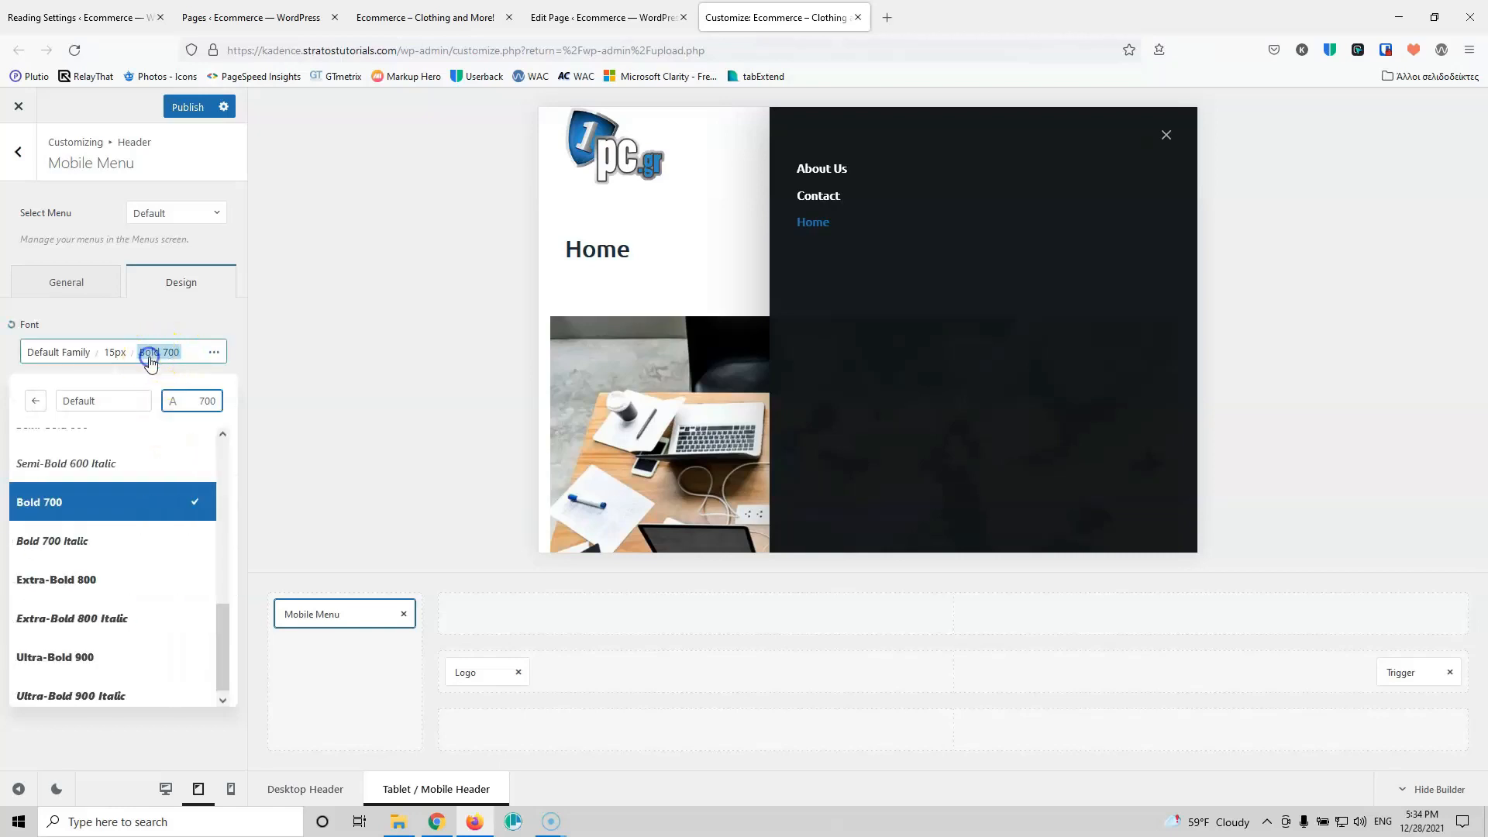
{"action": "scroll", "coordinate": [217, 503], "scroll_direction": "up", "scroll_amount": 3}
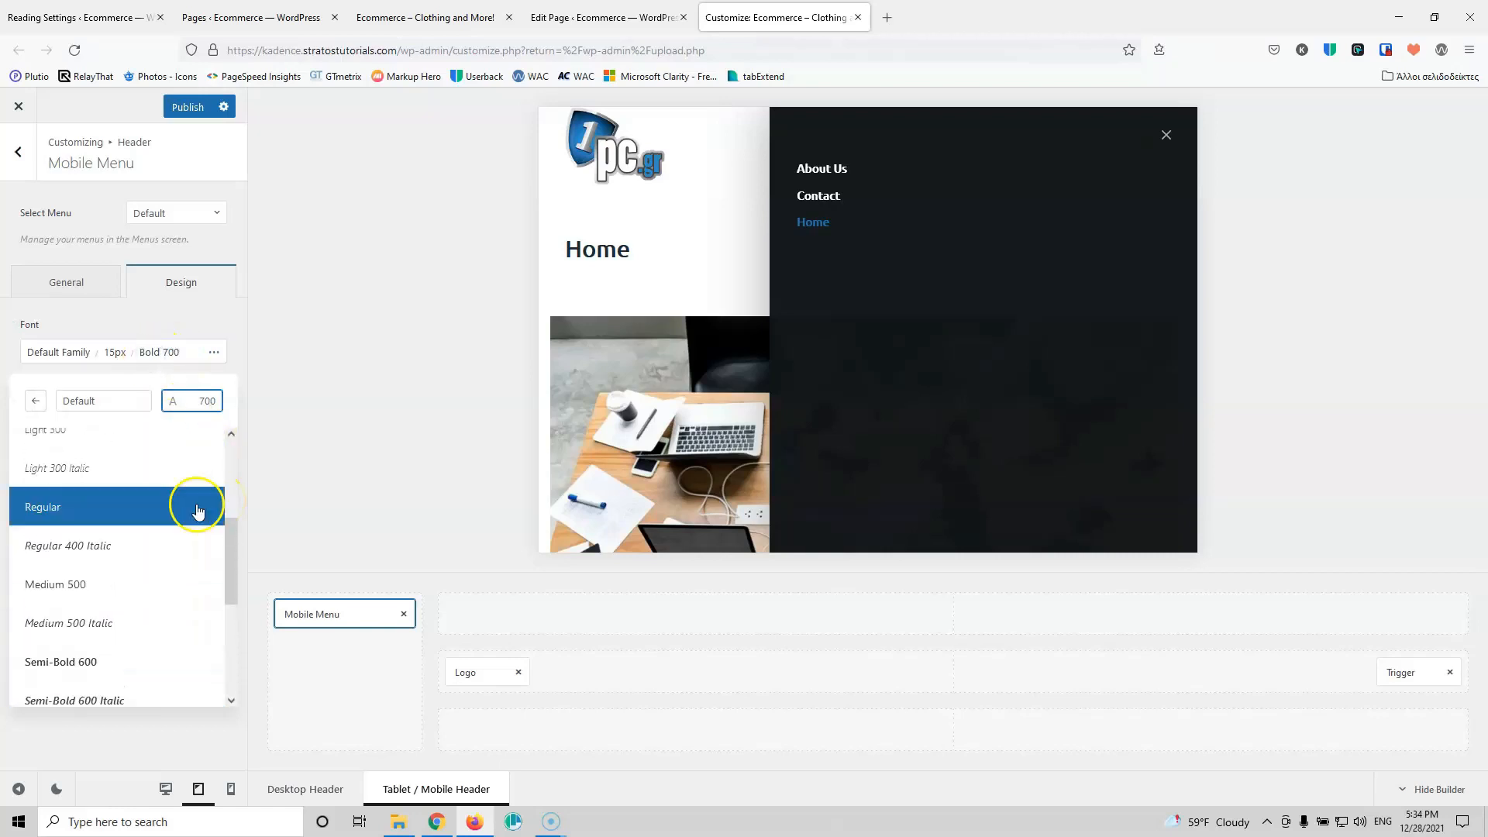
{"action": "left_click", "coordinate": [91, 593]}
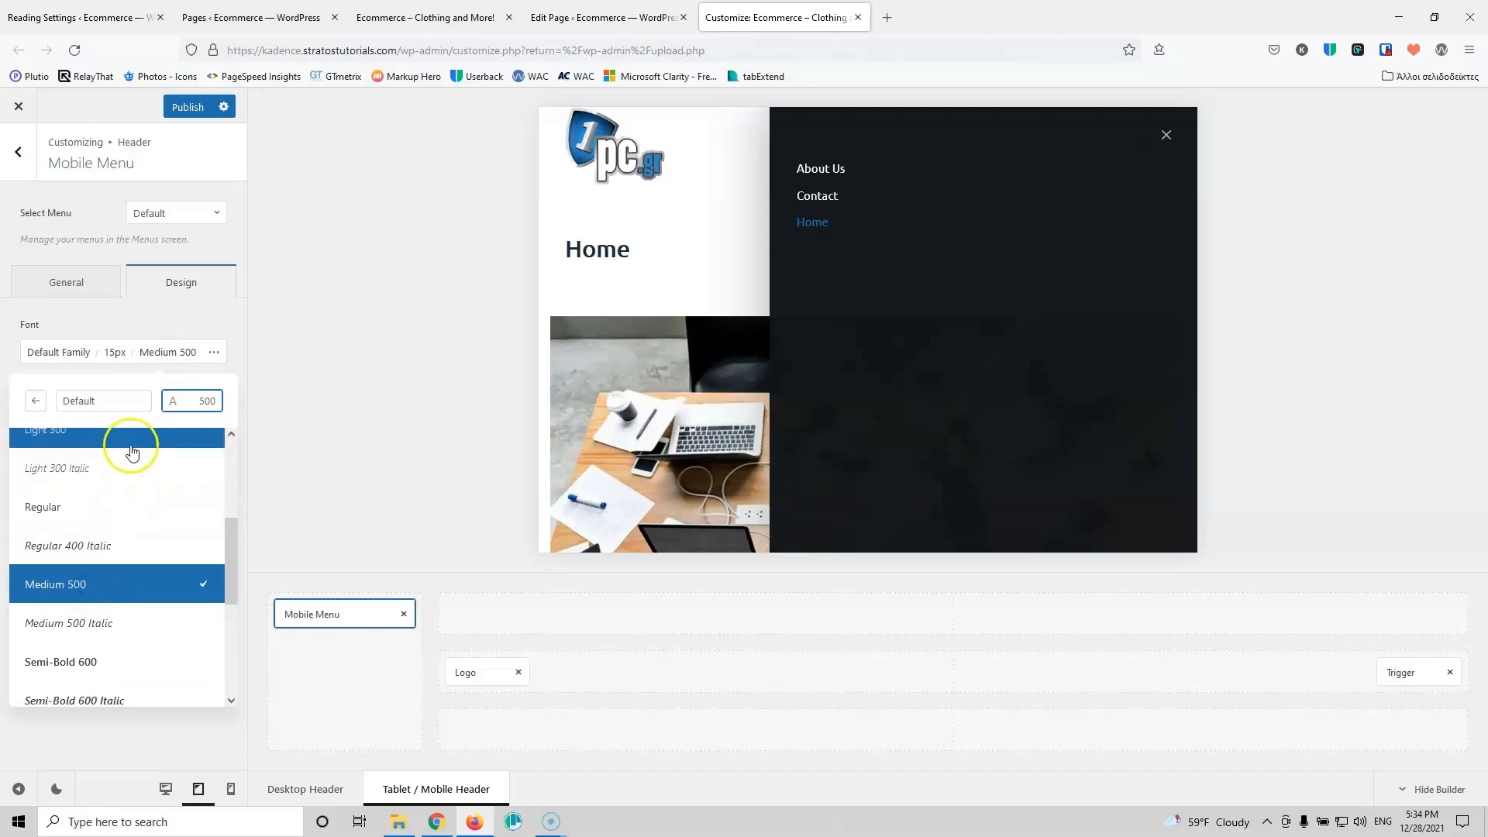
{"action": "left_click", "coordinate": [171, 321]}
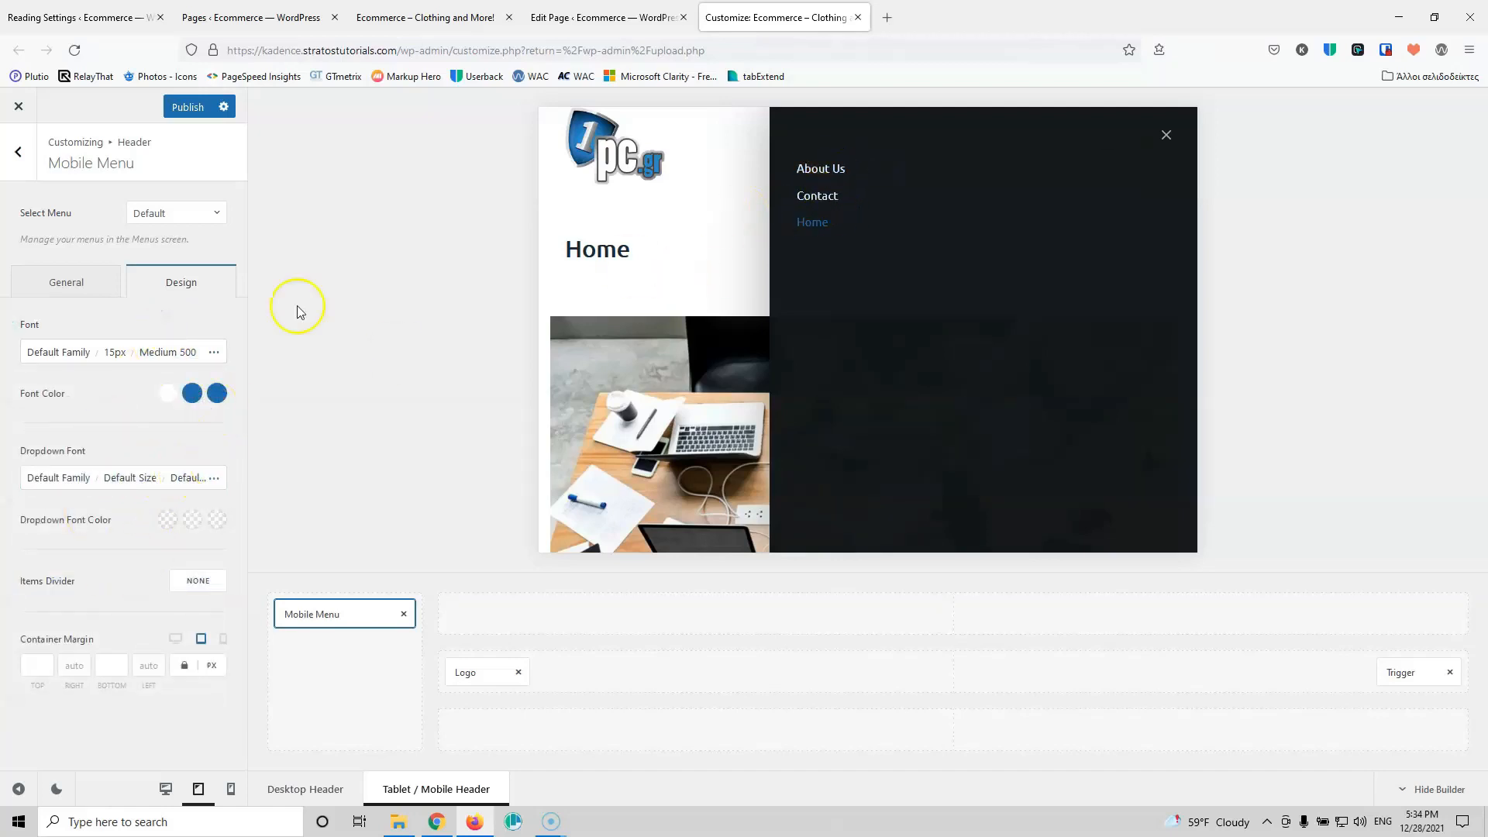
{"action": "left_click", "coordinate": [214, 354]}
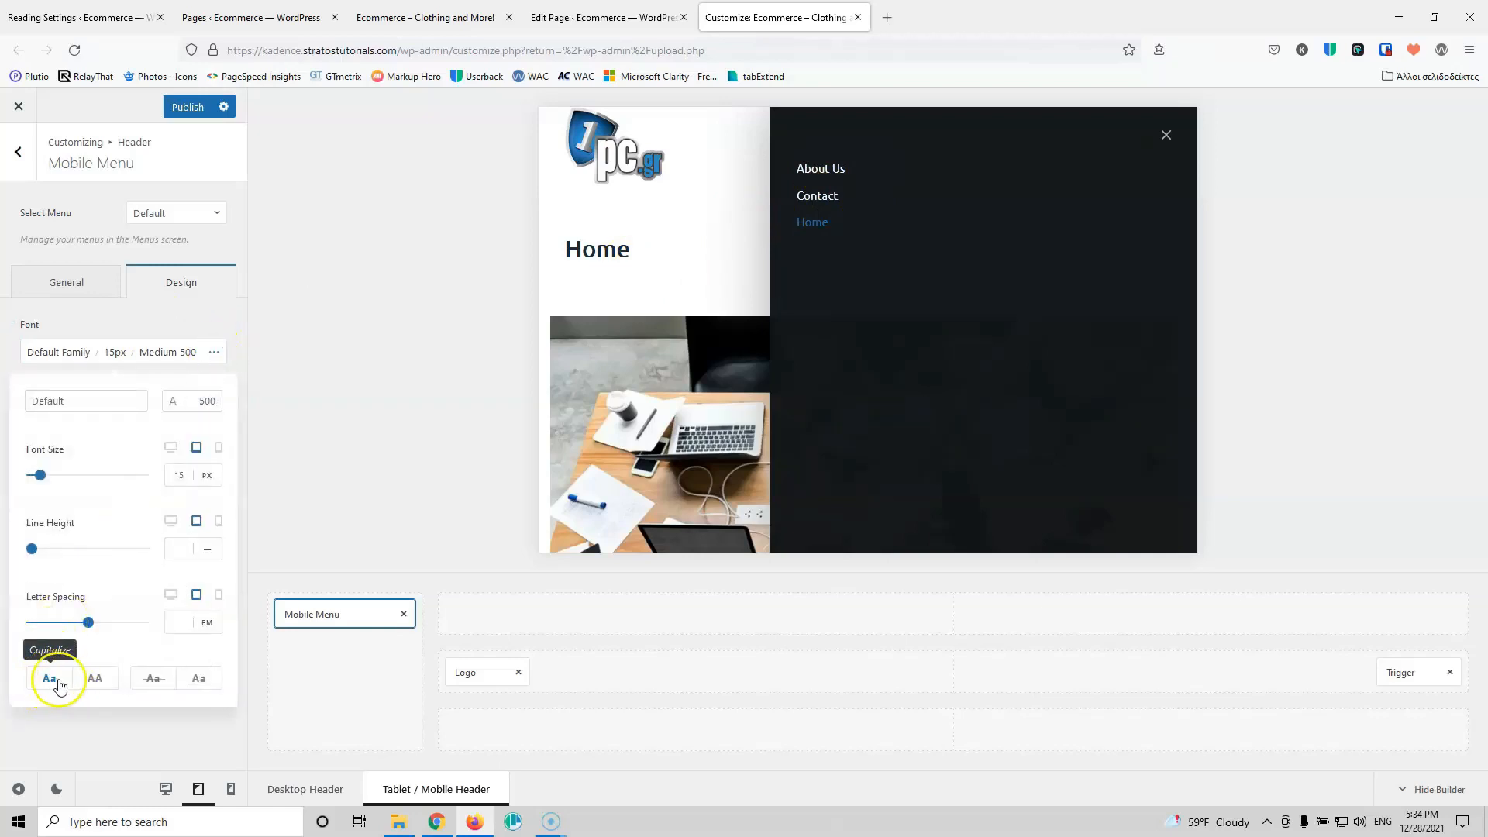
{"action": "left_click", "coordinate": [143, 324]}
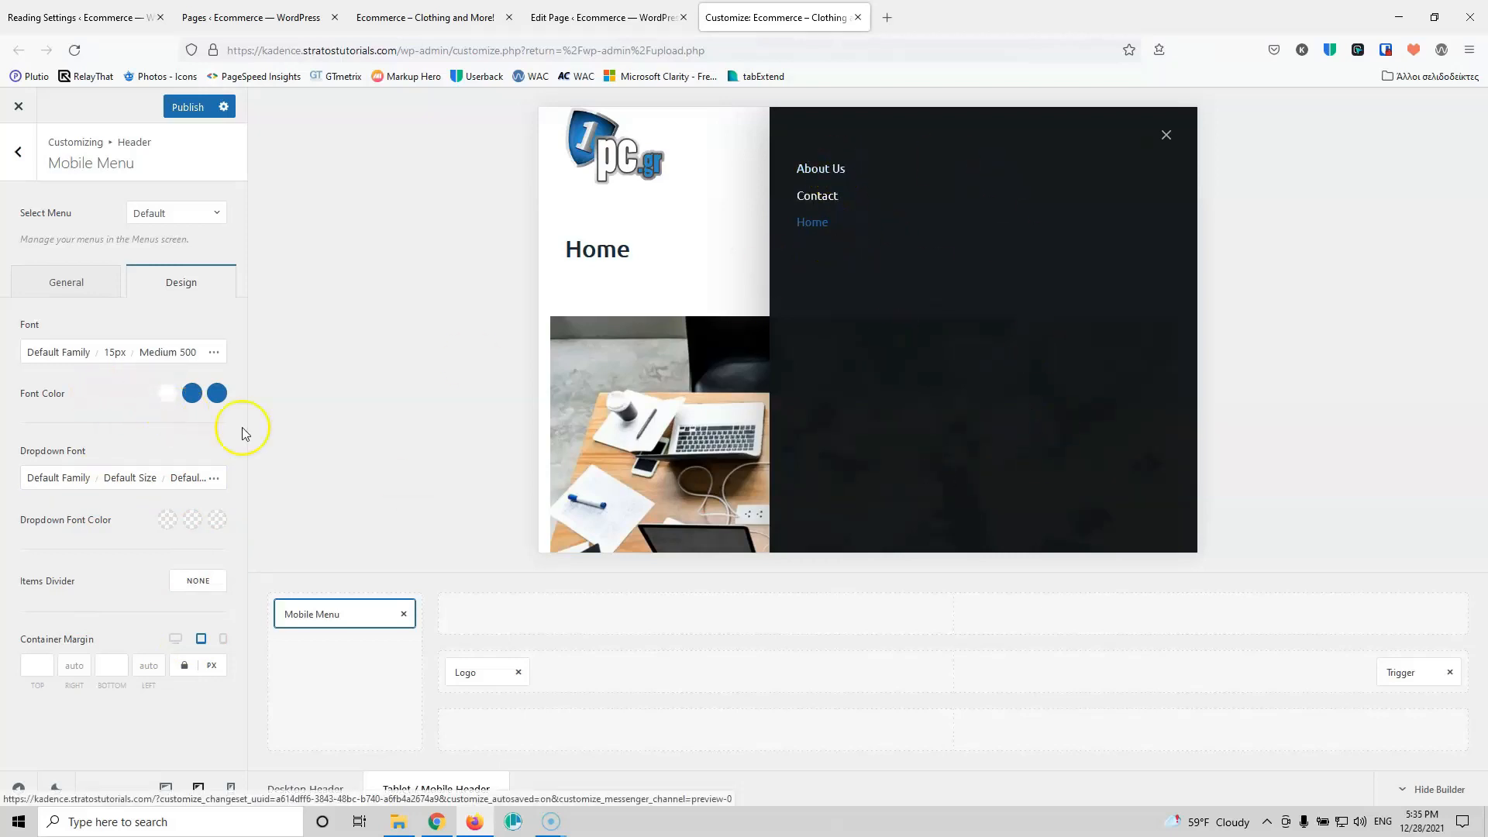
Step: Make the mobile menu font colour black (Color 3) with dark blue Color 1 on hover
{"action": "left_click", "coordinate": [167, 392]}
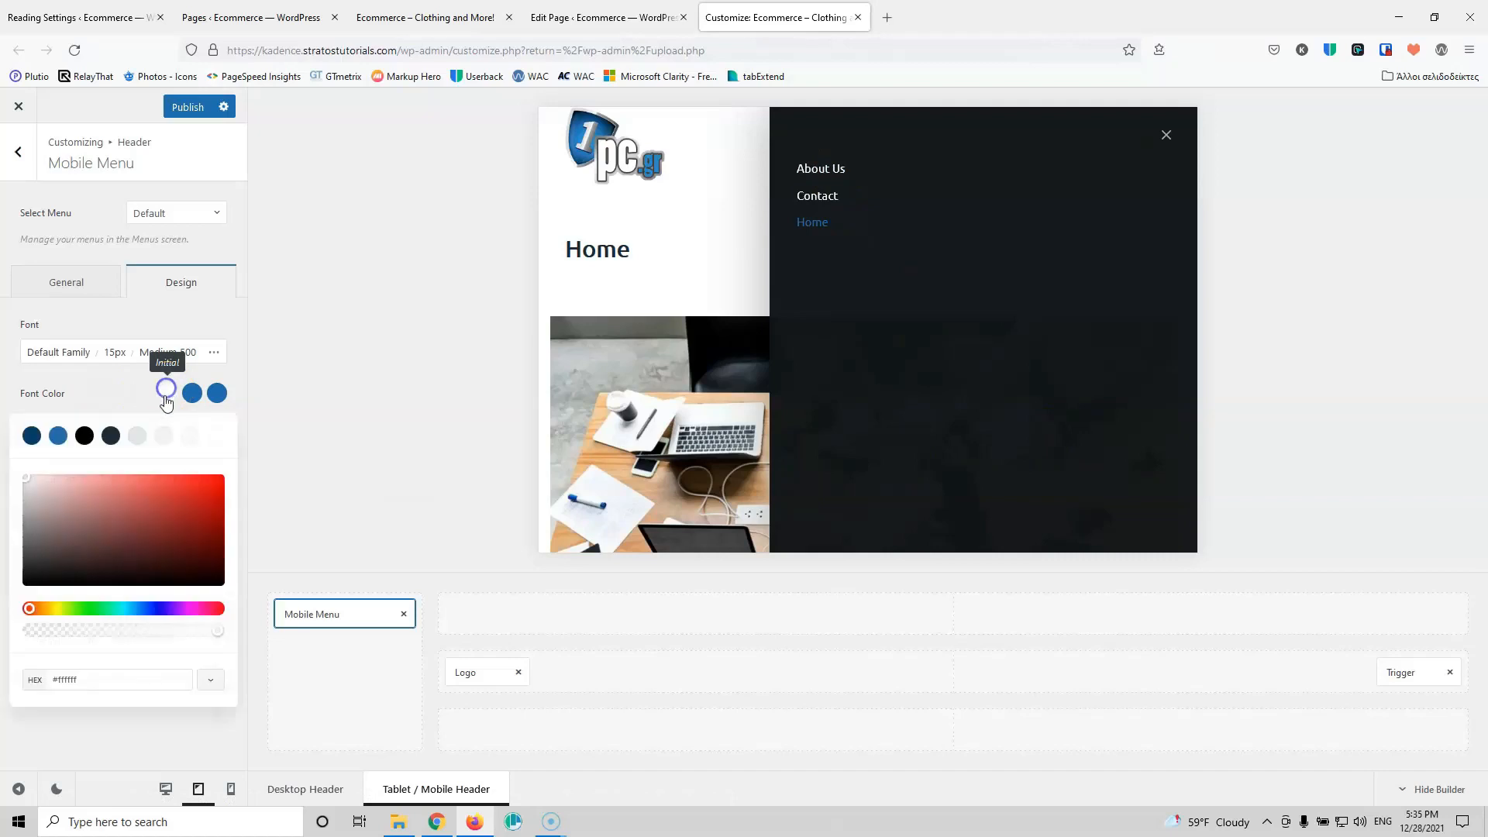
{"action": "left_click", "coordinate": [80, 438]}
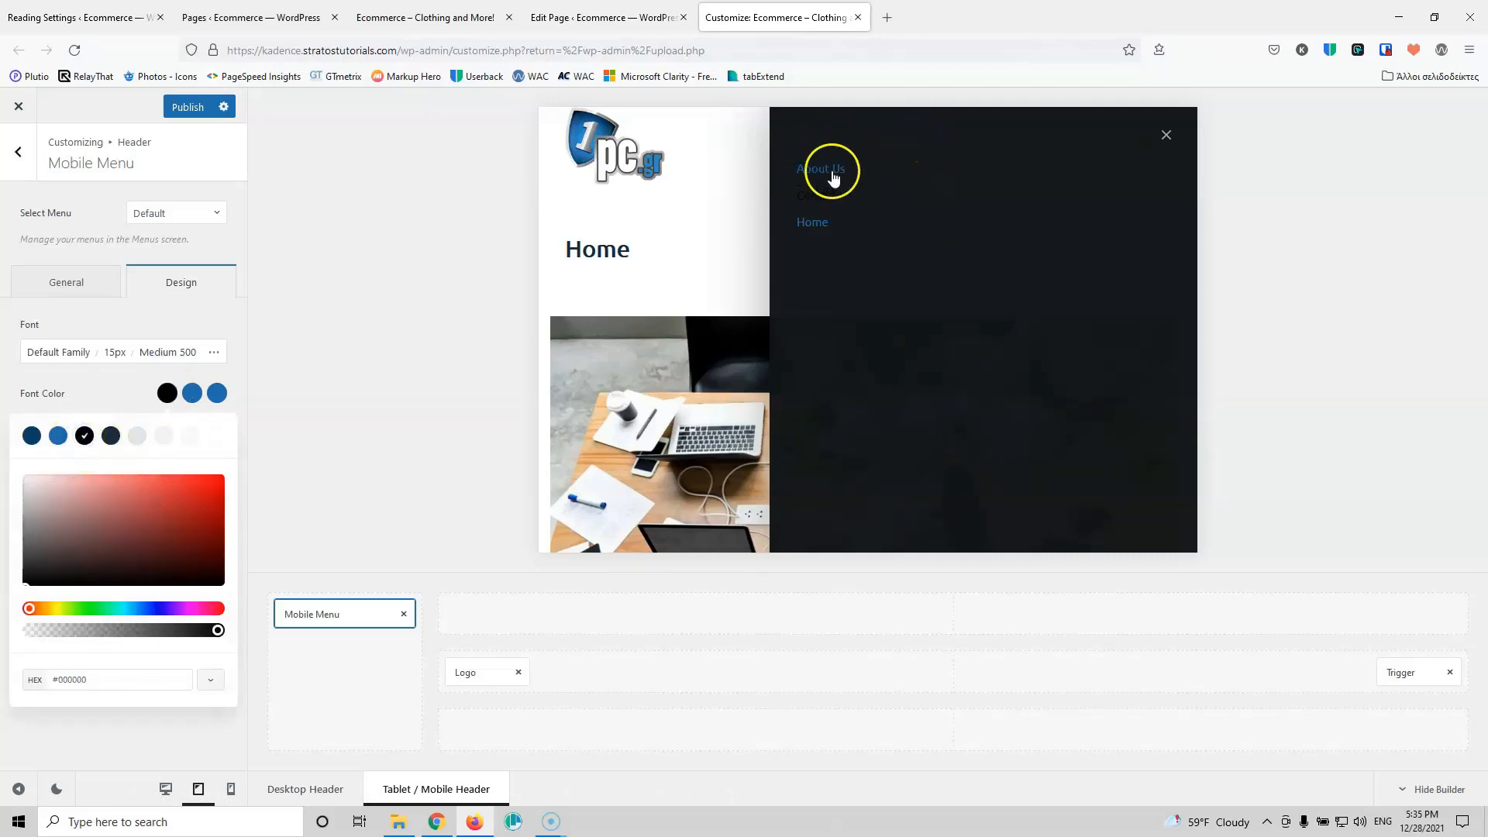
{"action": "left_click", "coordinate": [192, 395]}
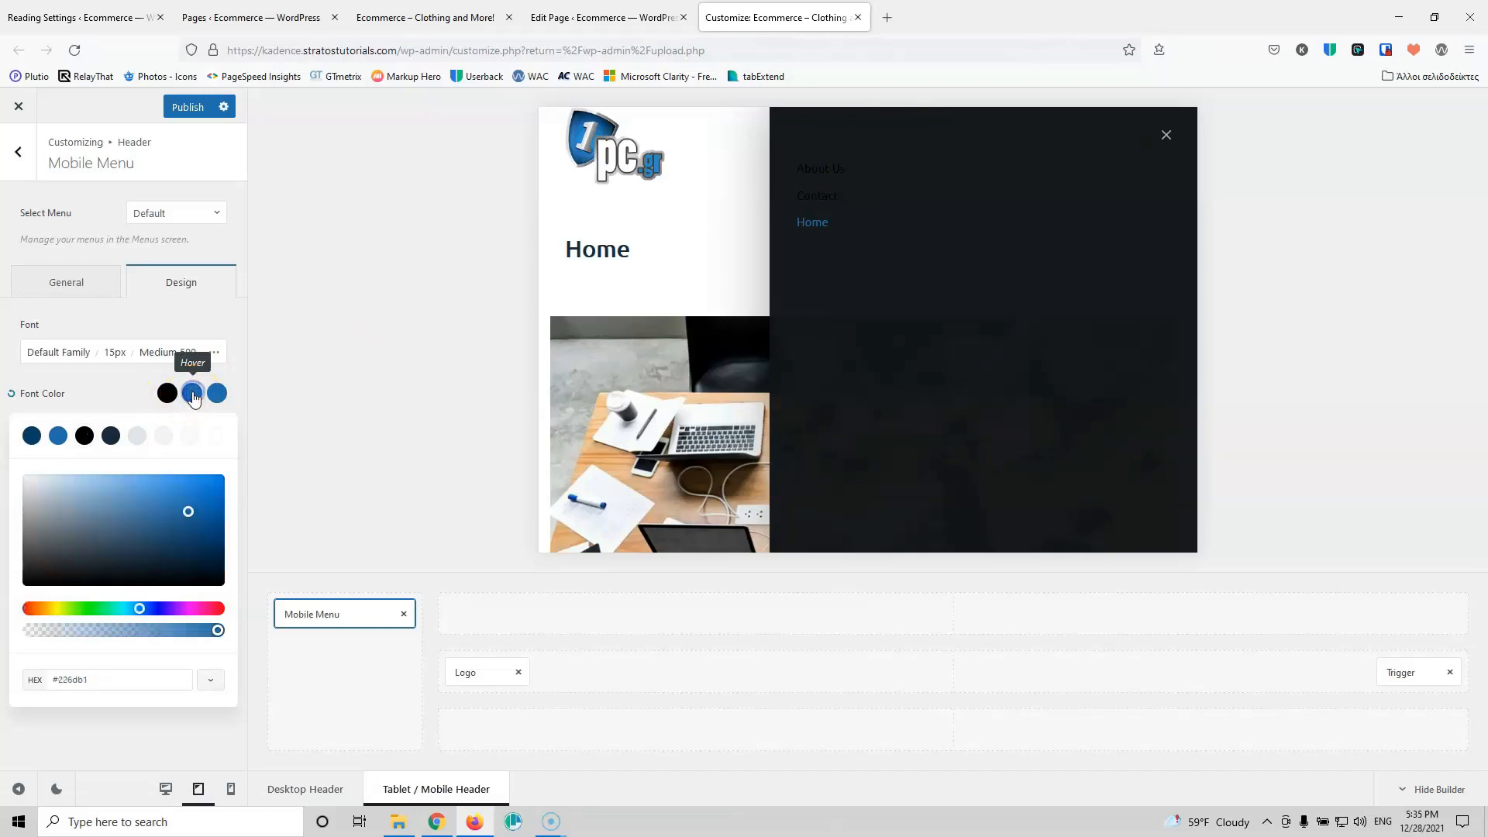
{"action": "left_click", "coordinate": [28, 442]}
{"action": "left_click", "coordinate": [93, 397]}
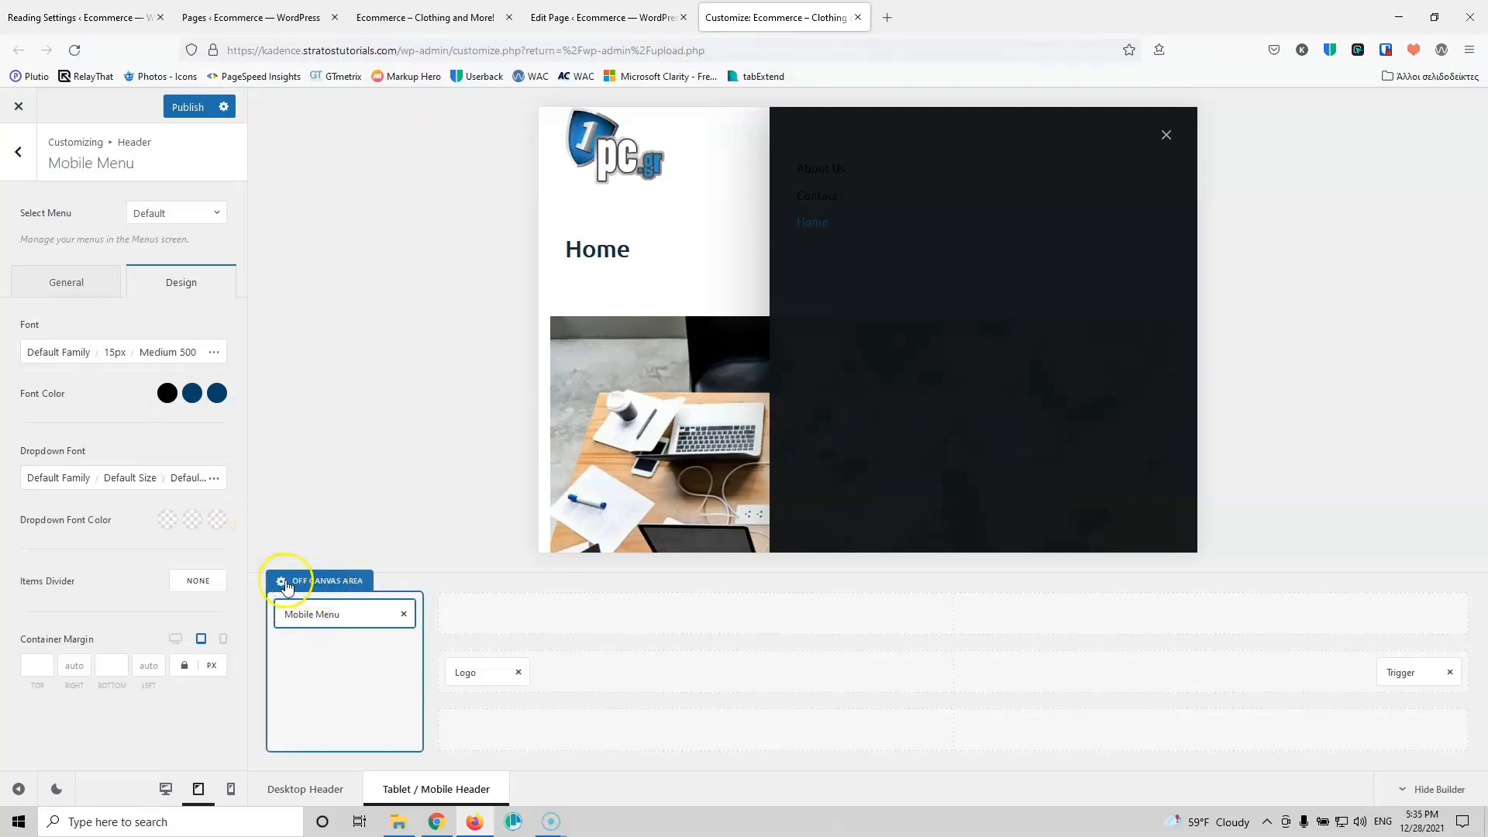
Step: Set the off-canvas panel background to white (Color 8)
{"action": "left_click", "coordinate": [280, 583]}
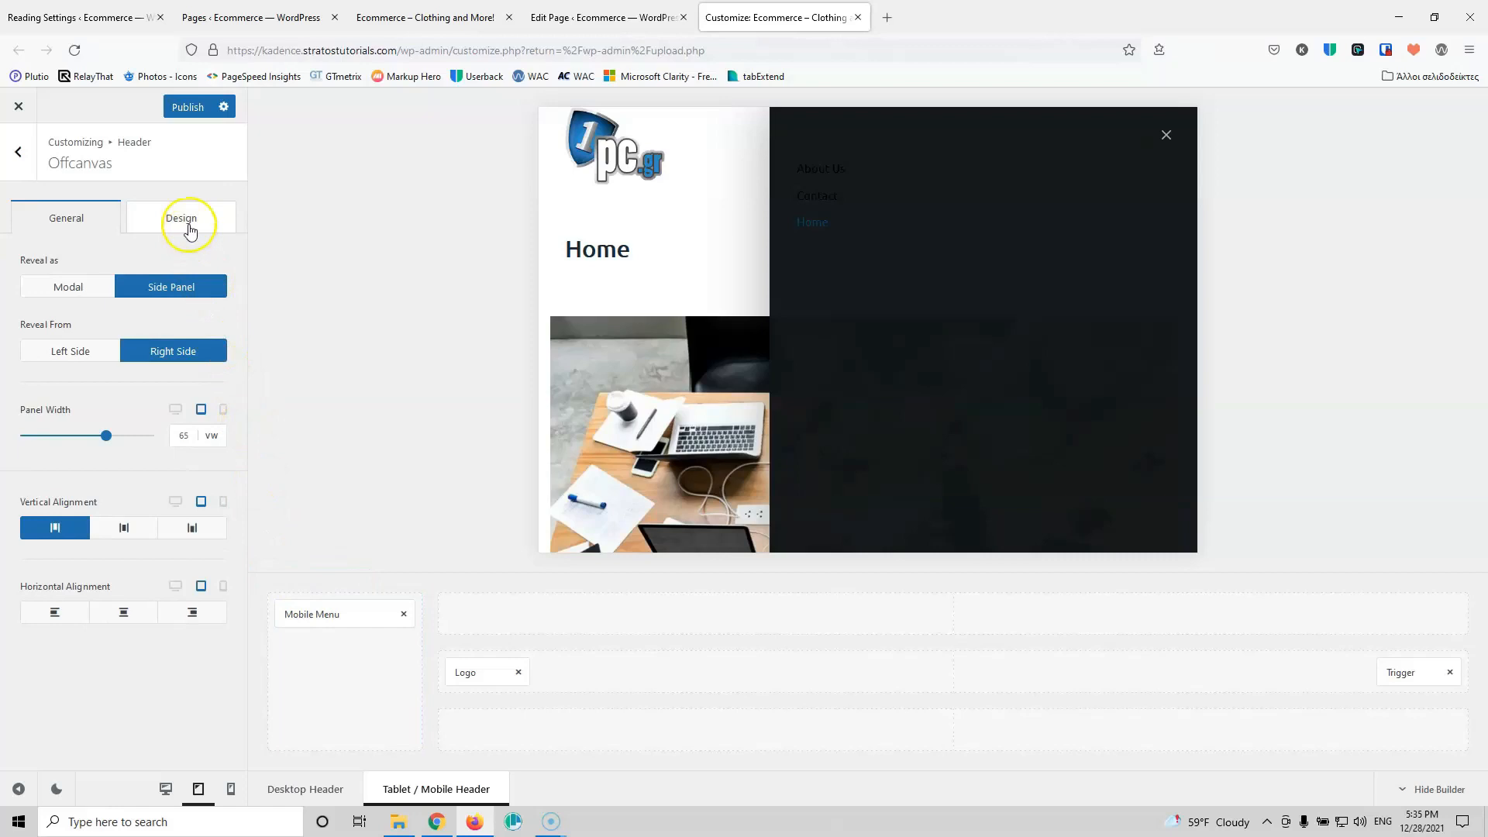
{"action": "left_click", "coordinate": [186, 218]}
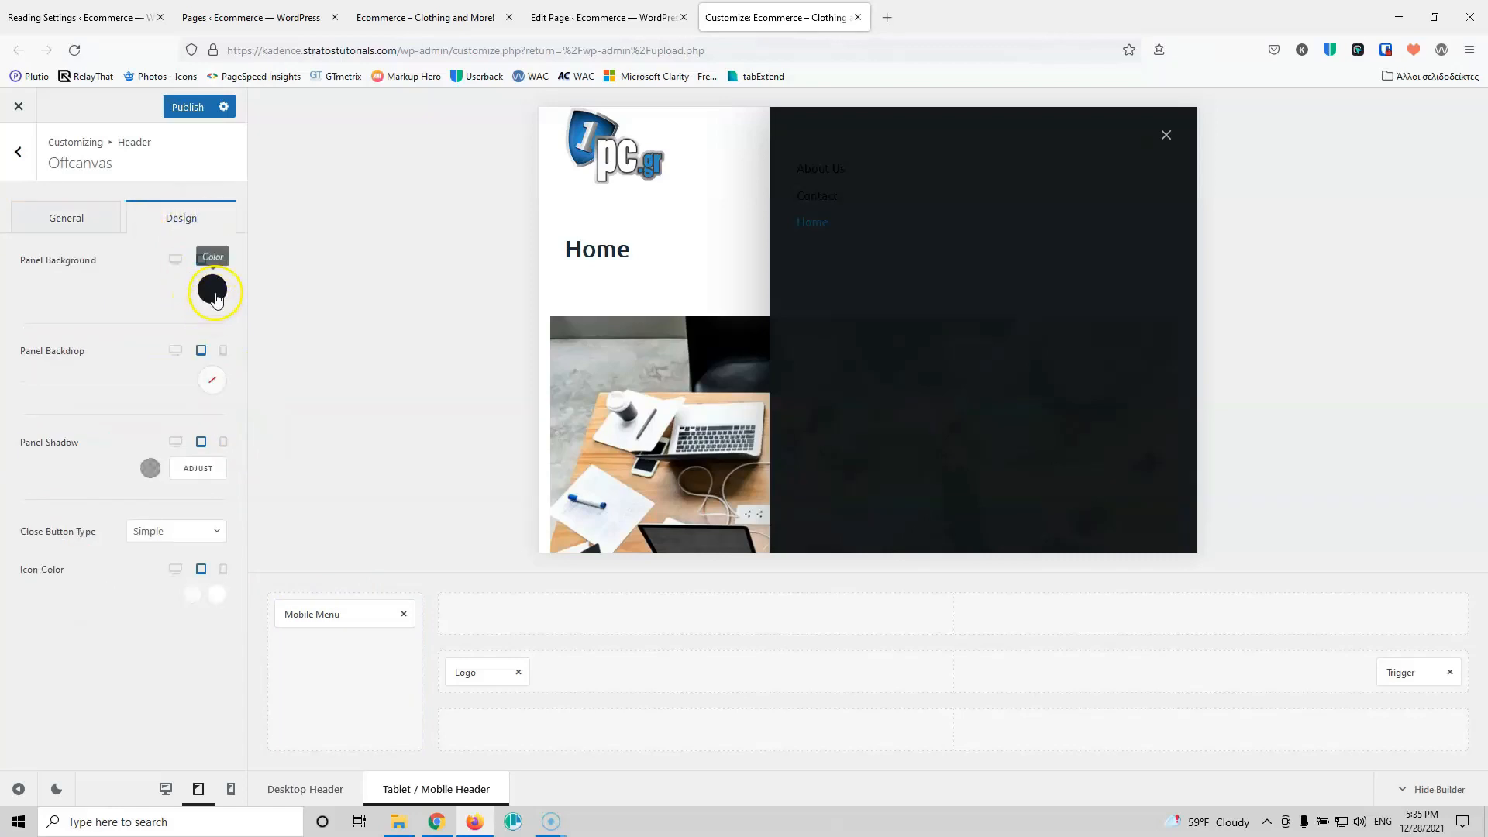
{"action": "left_click", "coordinate": [208, 291]}
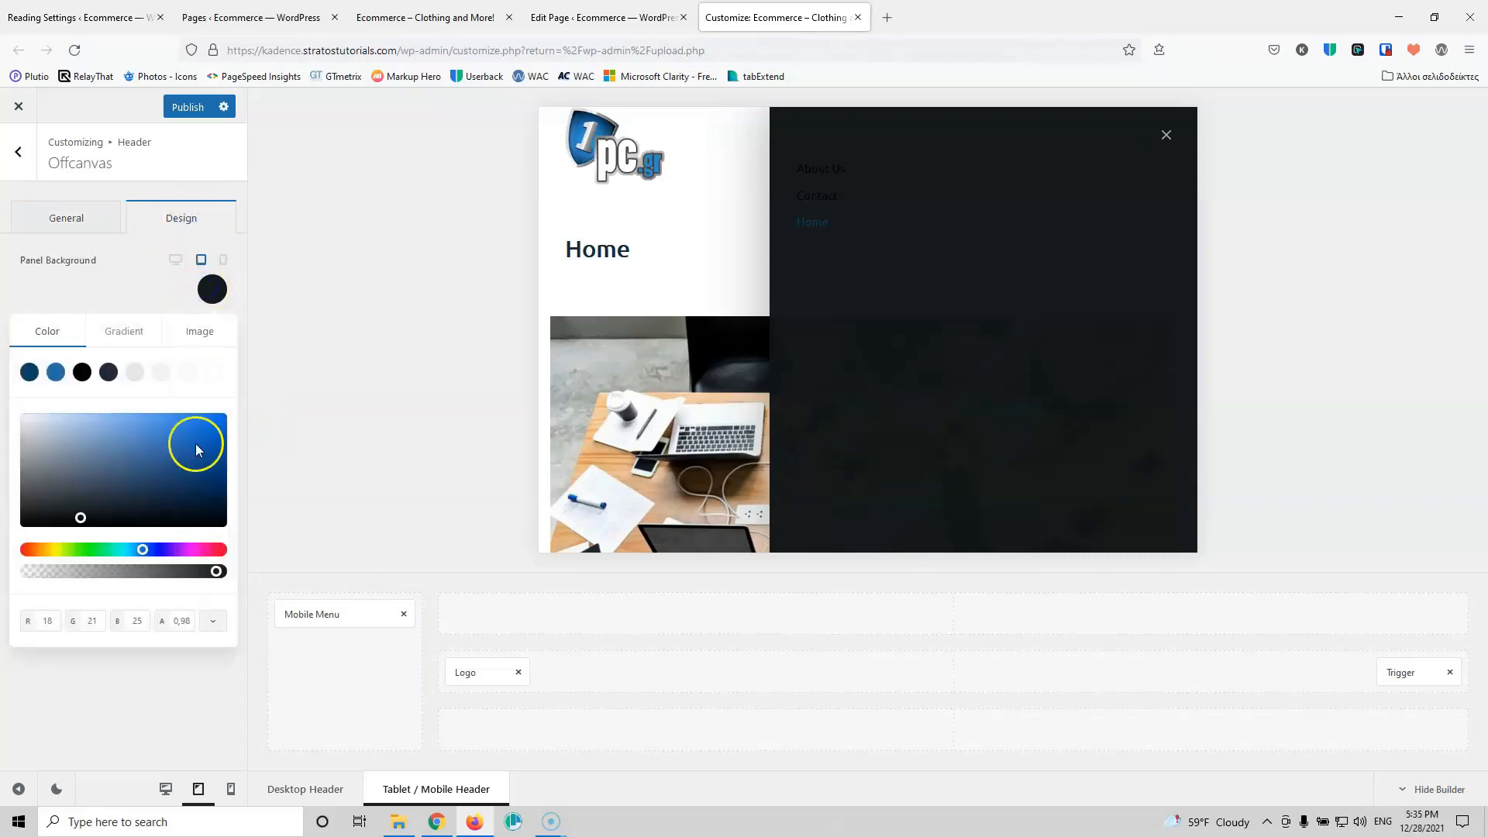
{"action": "left_click", "coordinate": [215, 372]}
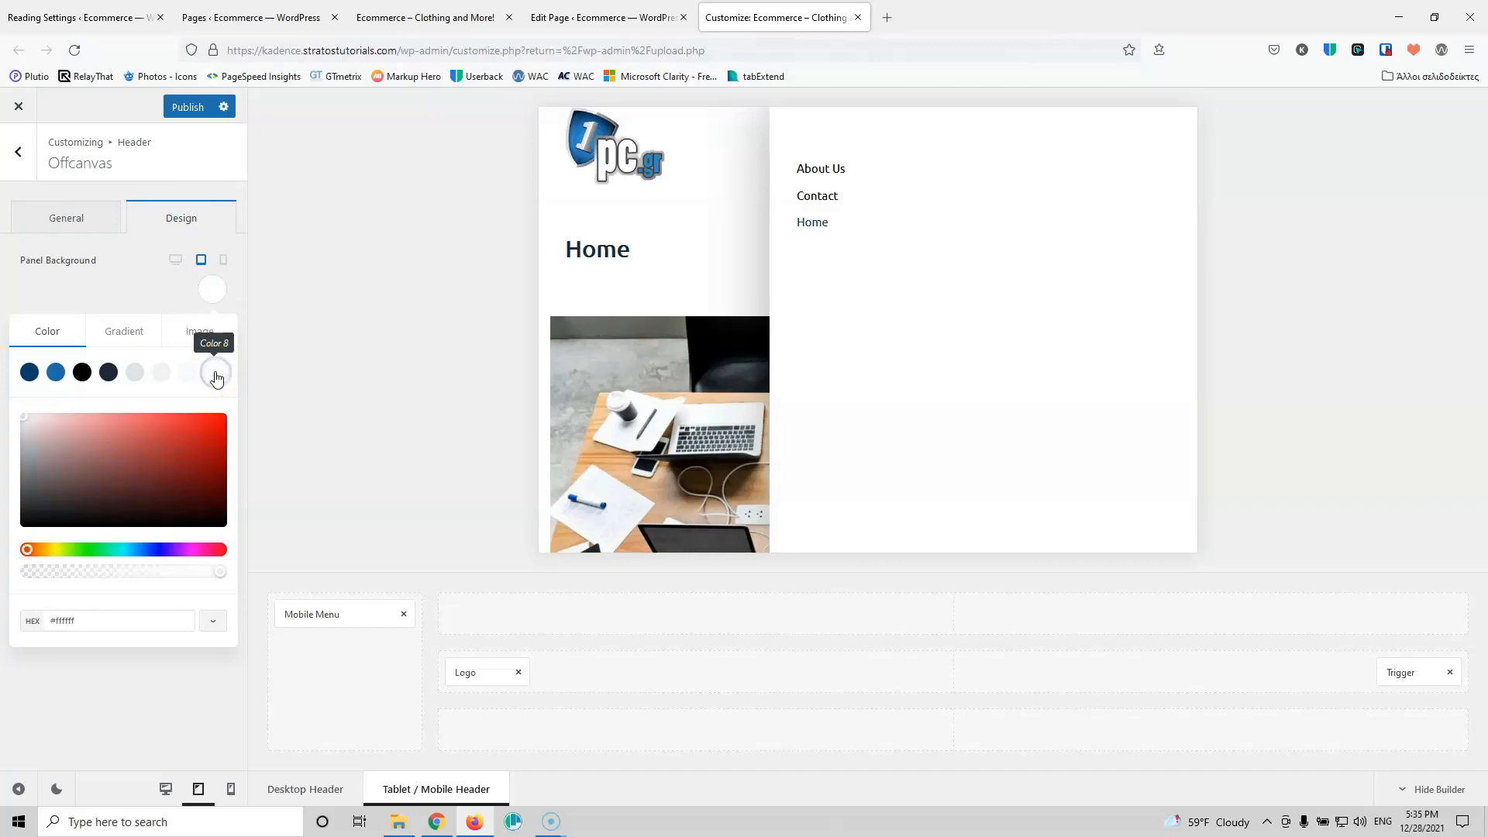
{"action": "left_click", "coordinate": [118, 301]}
{"action": "left_click", "coordinate": [118, 295]}
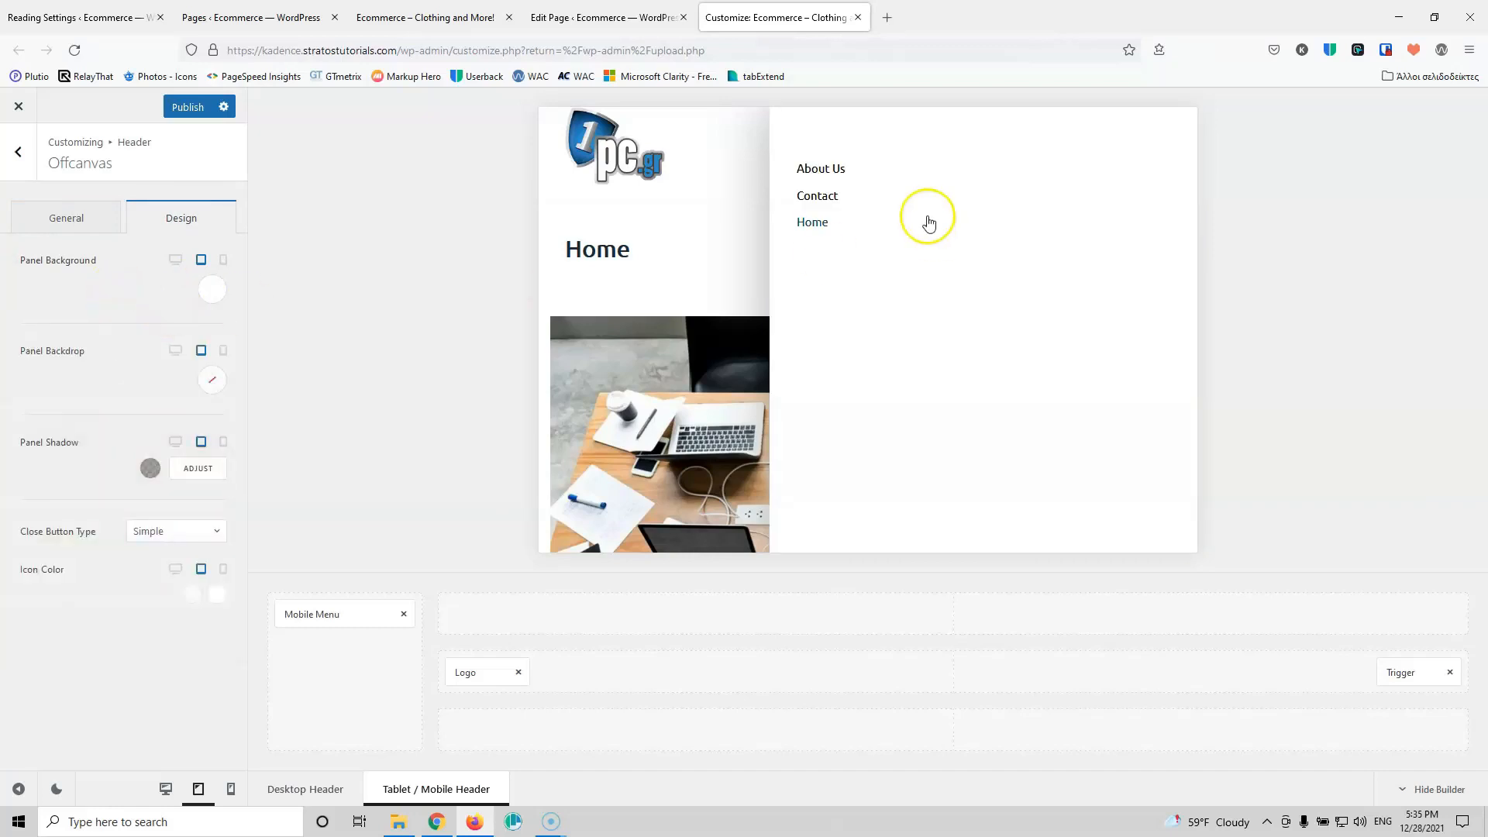
Step: Try revealing the off-canvas menu as a Modal, then set it back to Side Panel
{"action": "left_click", "coordinate": [78, 222]}
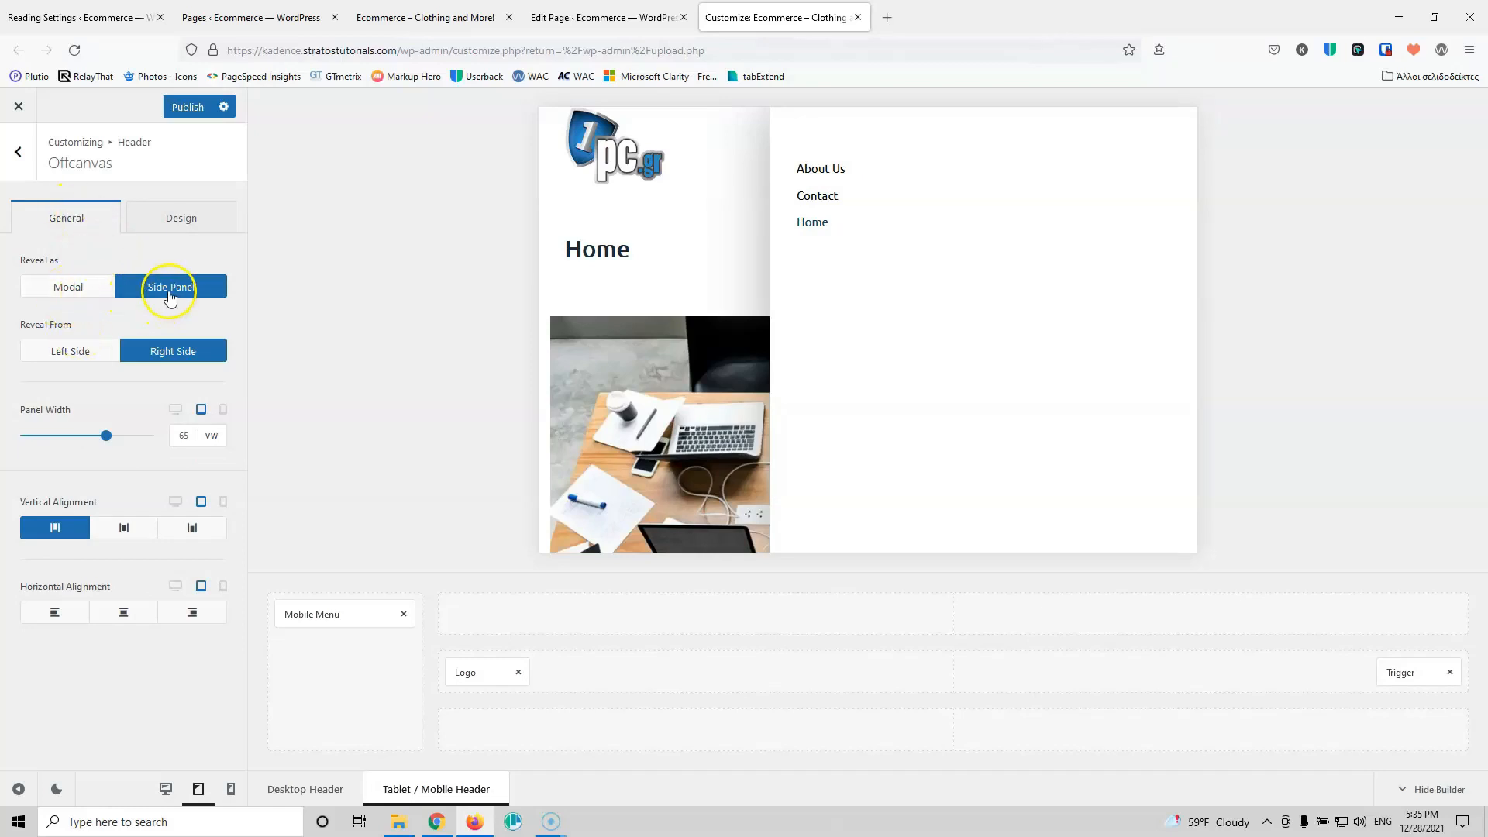
{"action": "left_click", "coordinate": [71, 293]}
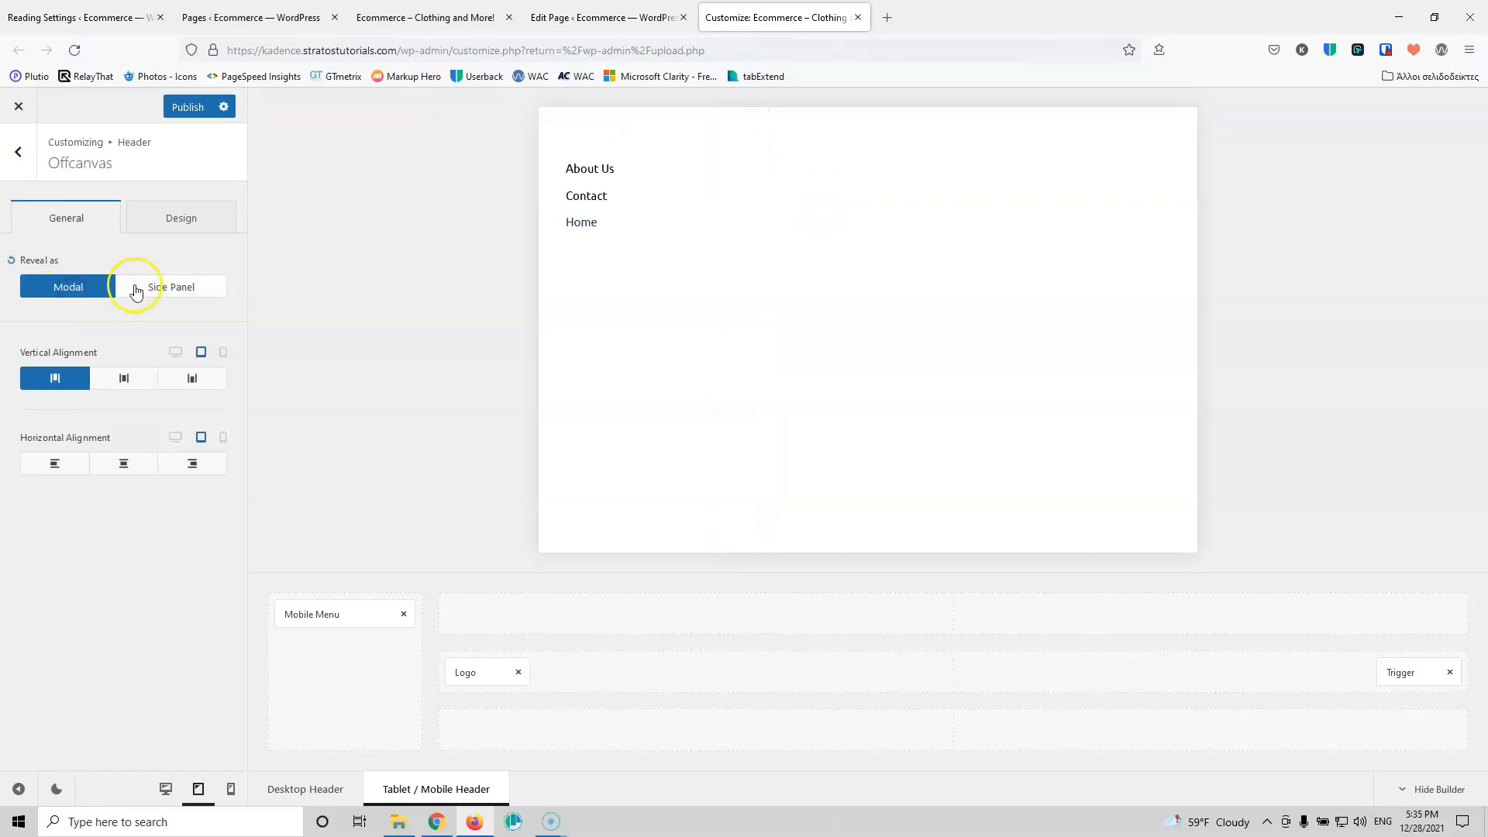
{"action": "left_click", "coordinate": [171, 288]}
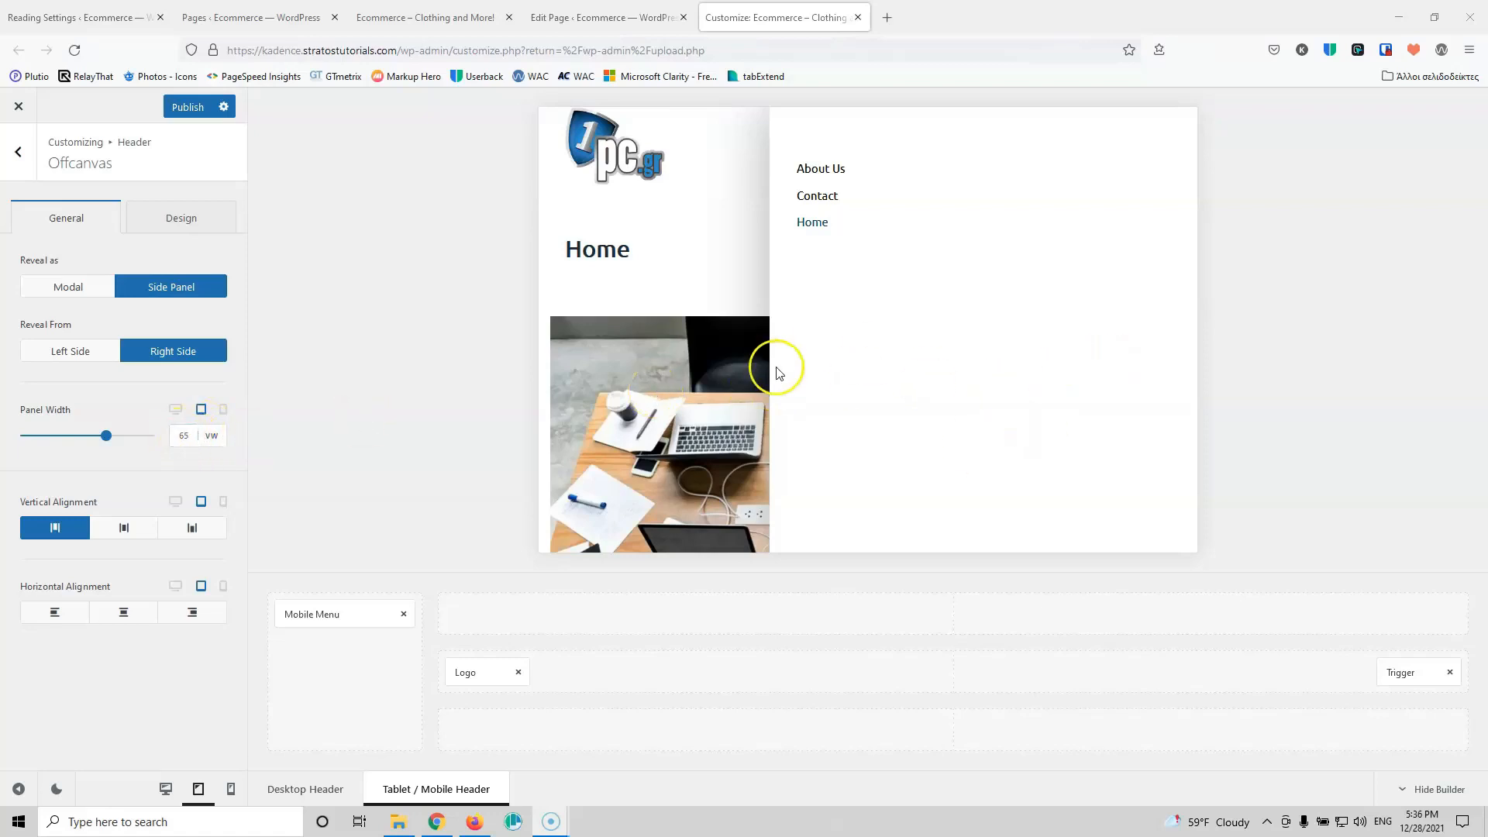
Step: Reduce the off-canvas panel width to 51 vw and keep the menu items top-aligned after trying middle
{"action": "left_click", "coordinate": [192, 435]}
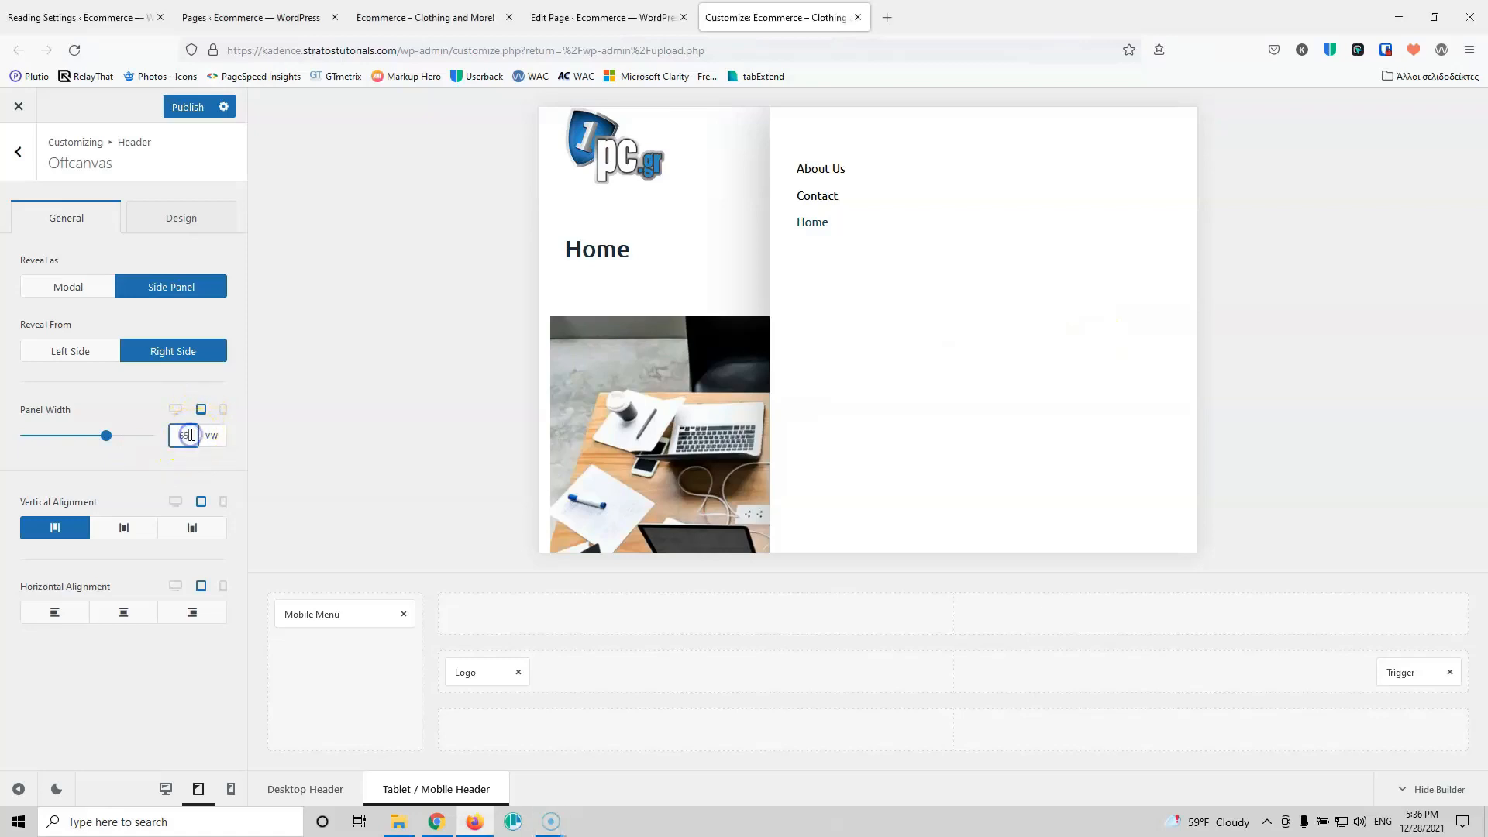
{"action": "scroll", "coordinate": [192, 435], "scroll_direction": "down", "scroll_amount": 8}
{"action": "scroll", "coordinate": [191, 435], "scroll_direction": "down", "scroll_amount": 6}
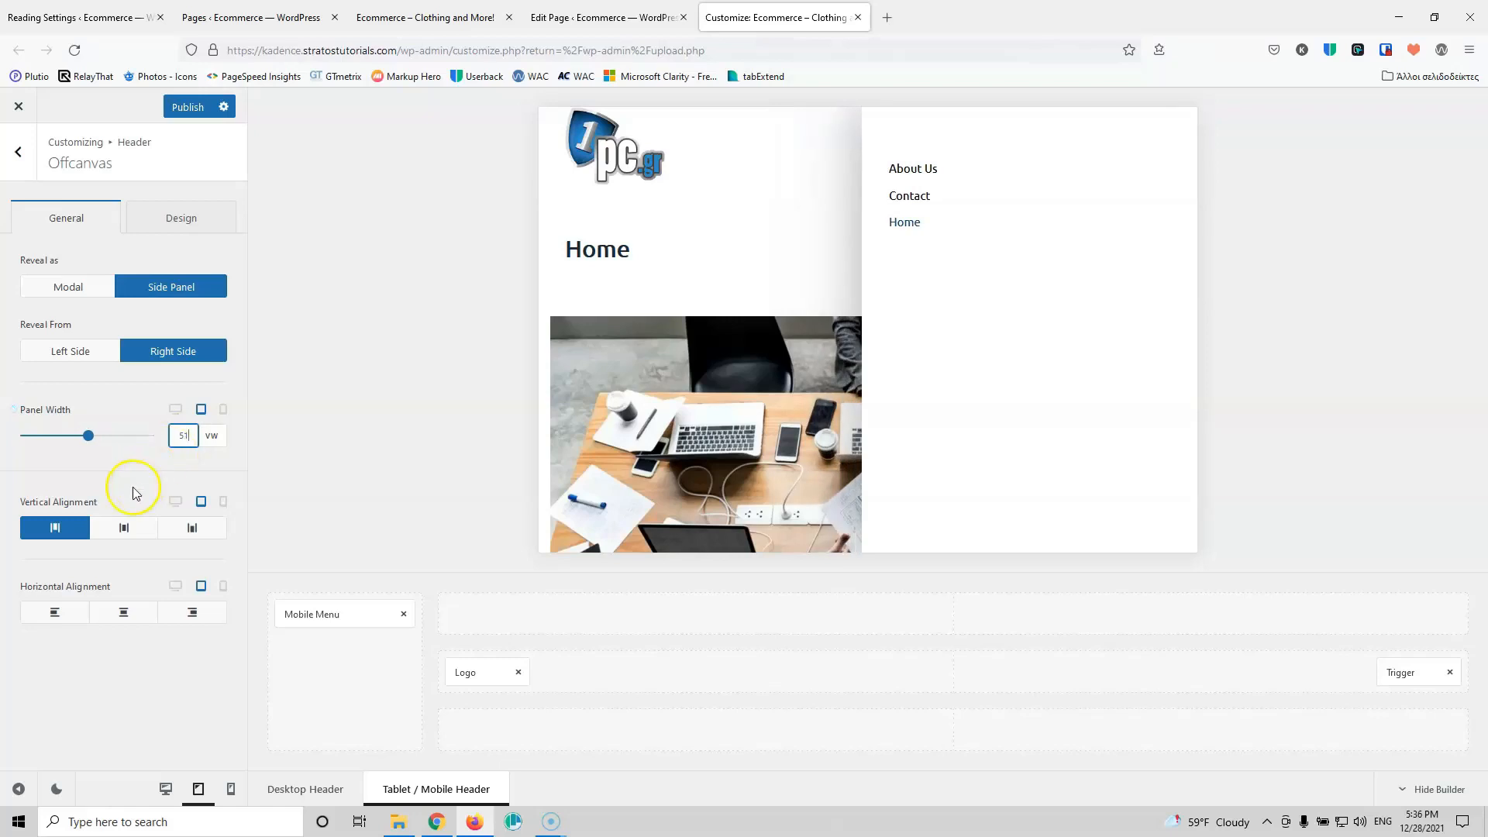
{"action": "left_click", "coordinate": [121, 529]}
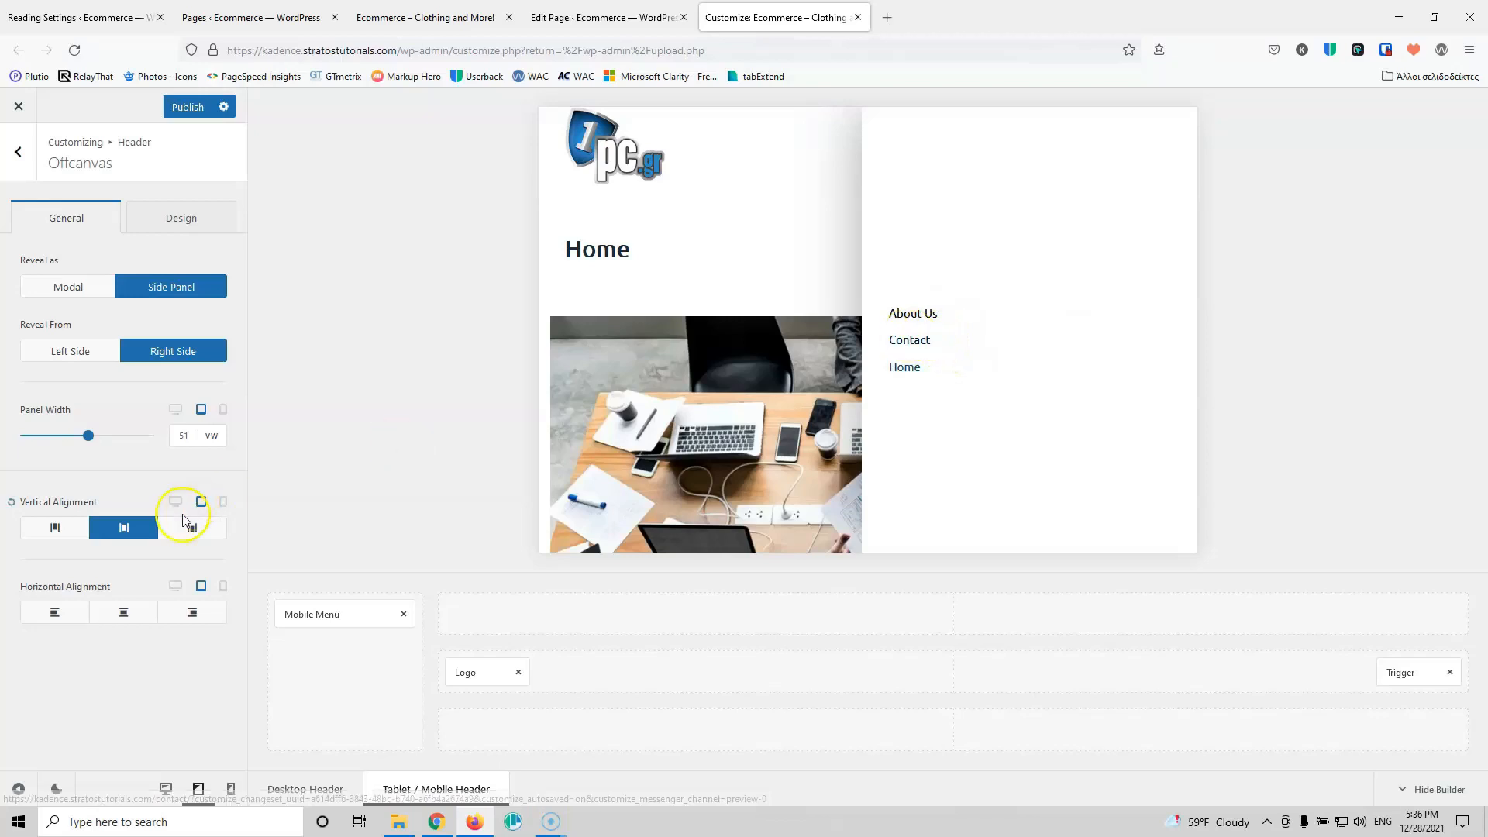
{"action": "left_click", "coordinate": [74, 529]}
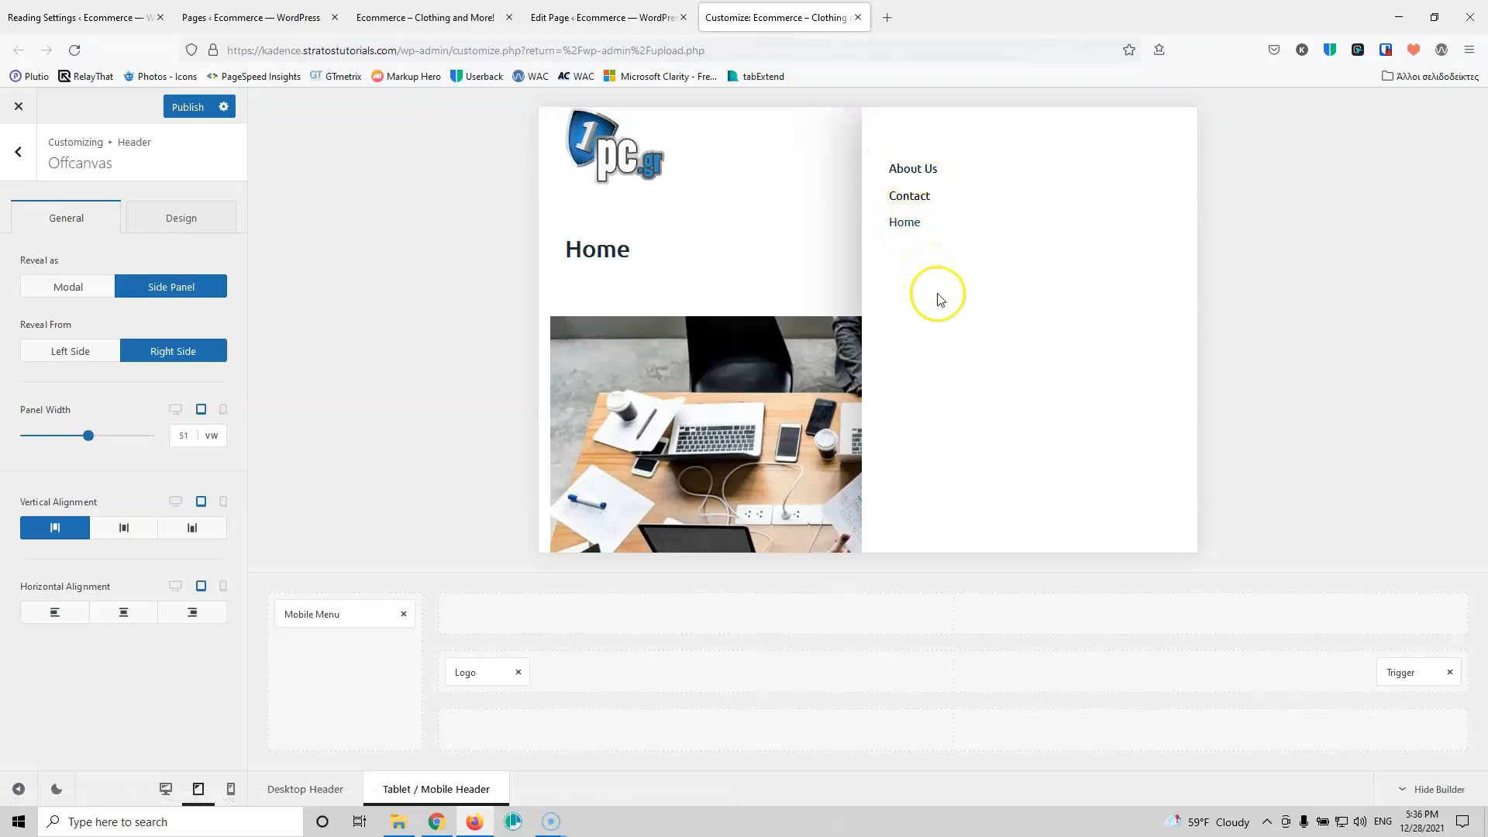
Step: Assign the Main menu to the mobile menu
{"action": "left_click", "coordinate": [319, 618]}
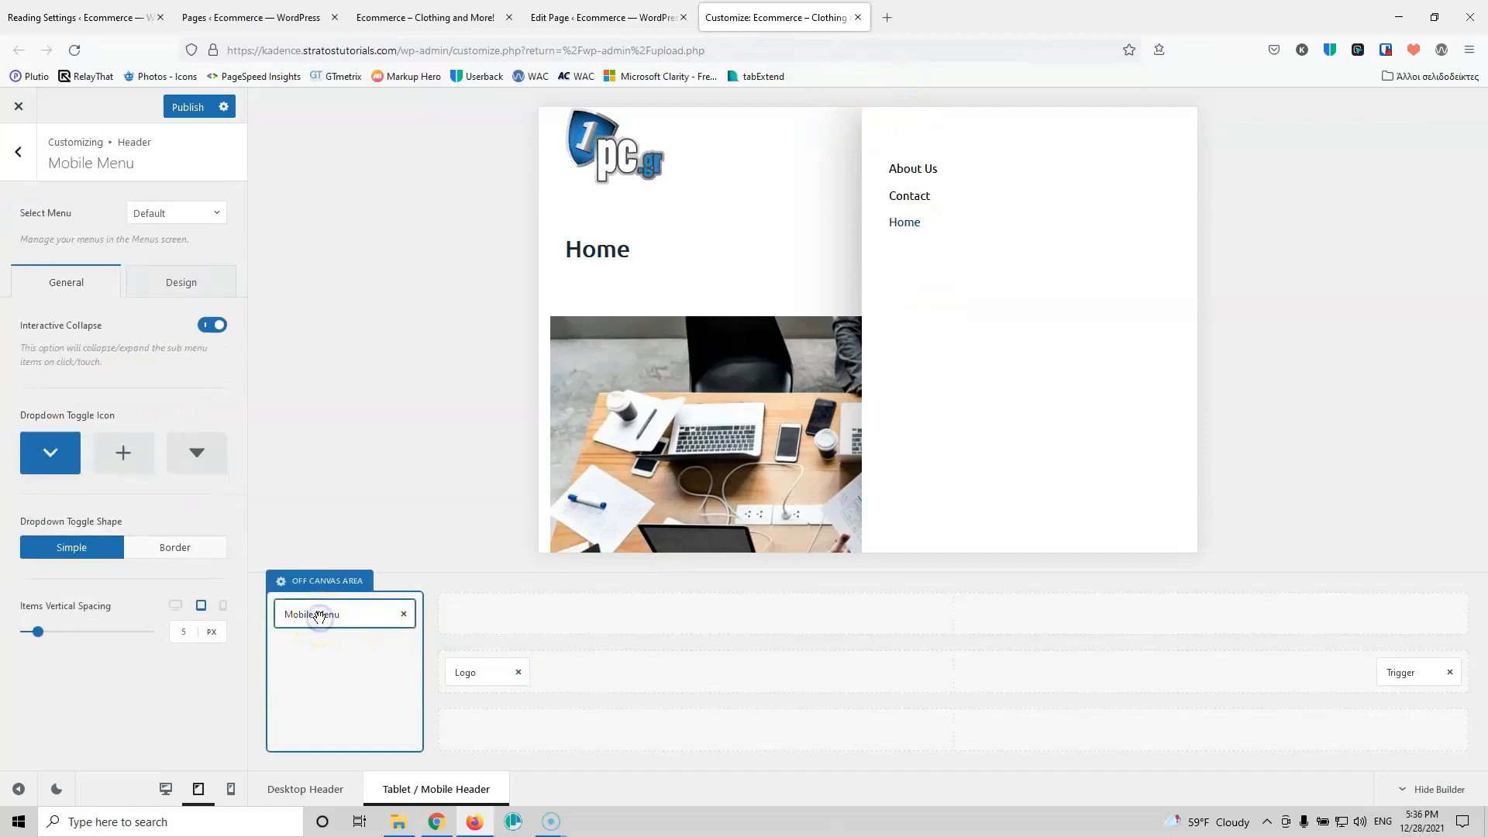
{"action": "left_click", "coordinate": [165, 209]}
{"action": "left_click", "coordinate": [152, 277]}
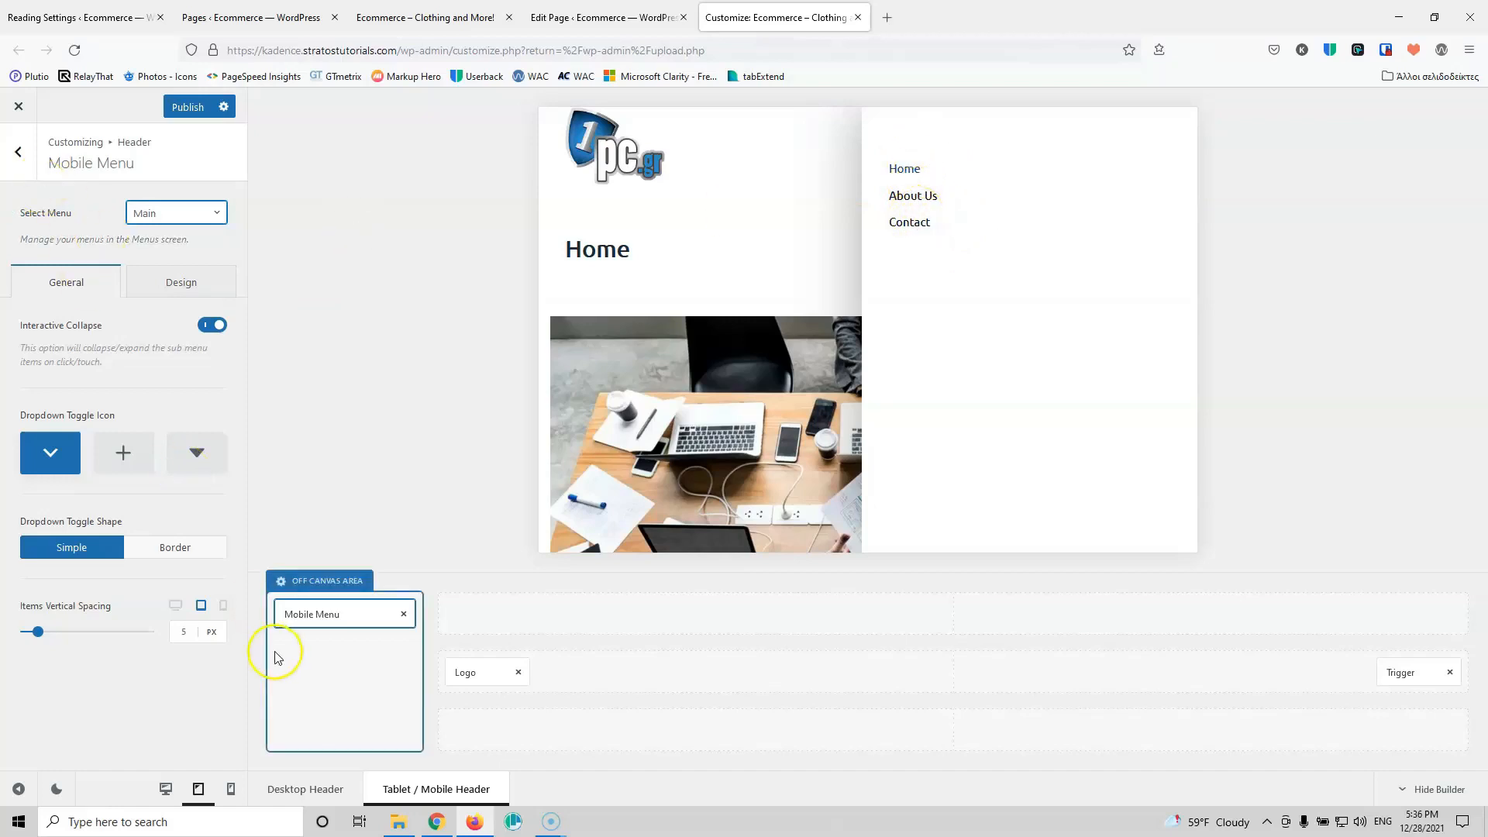
Step: Set the off-canvas panel width to 50 vw, keeping menu items left-aligned
{"action": "left_click", "coordinate": [310, 581]}
{"action": "left_click", "coordinate": [180, 438]}
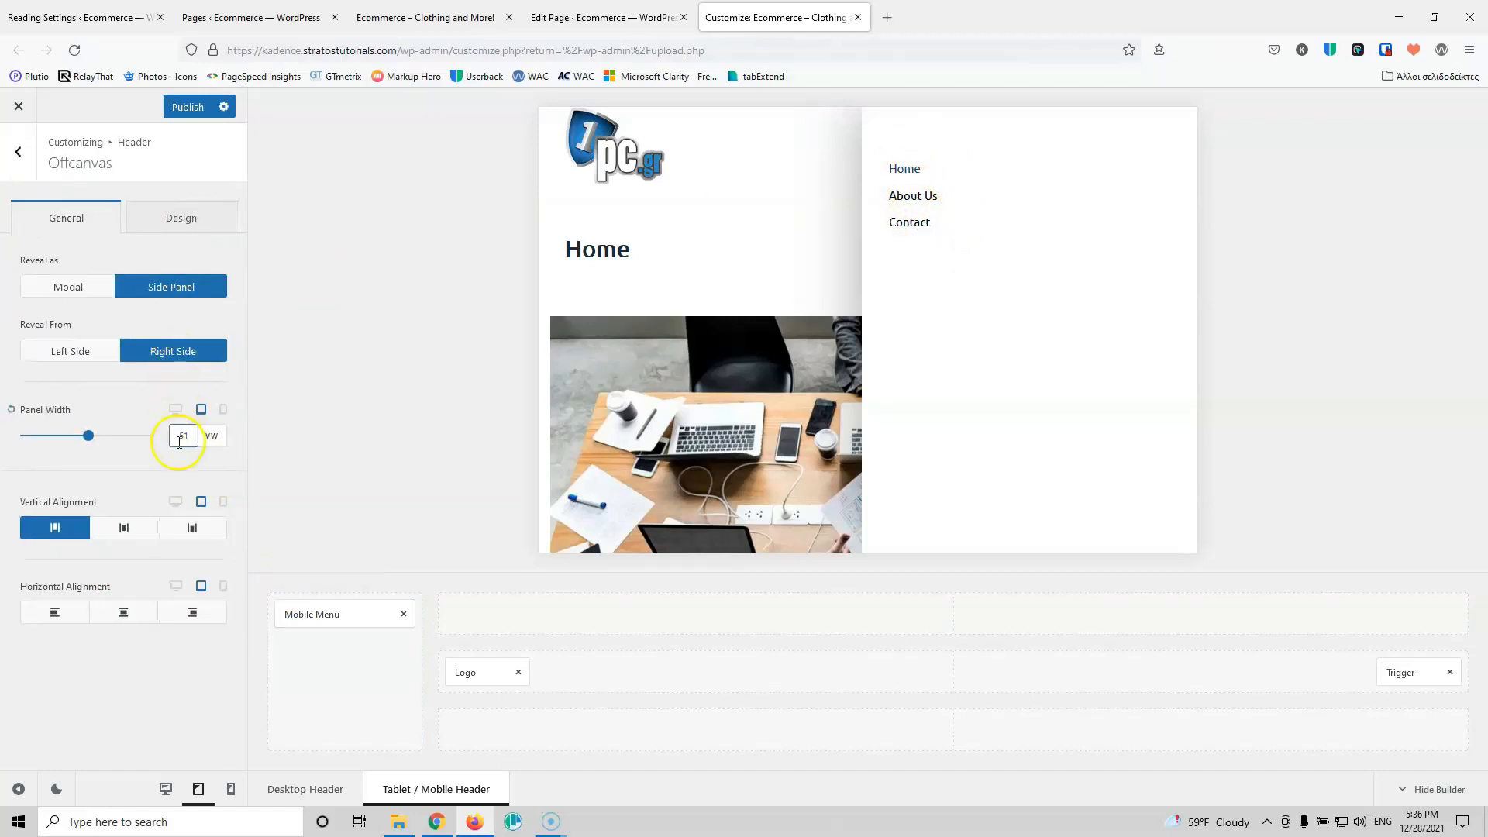
{"action": "key", "text": "Down"}
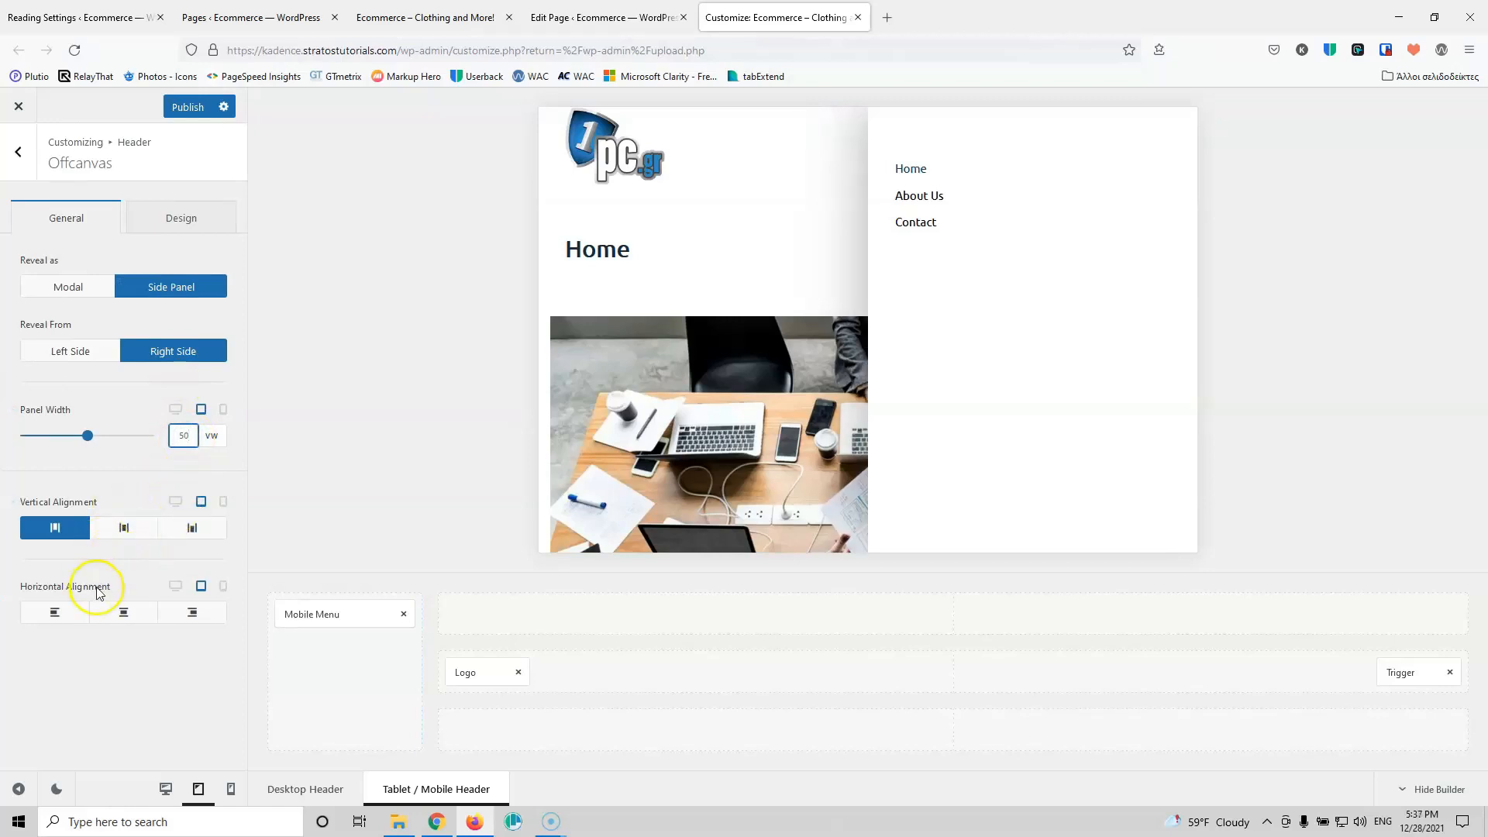
{"action": "left_click", "coordinate": [111, 618]}
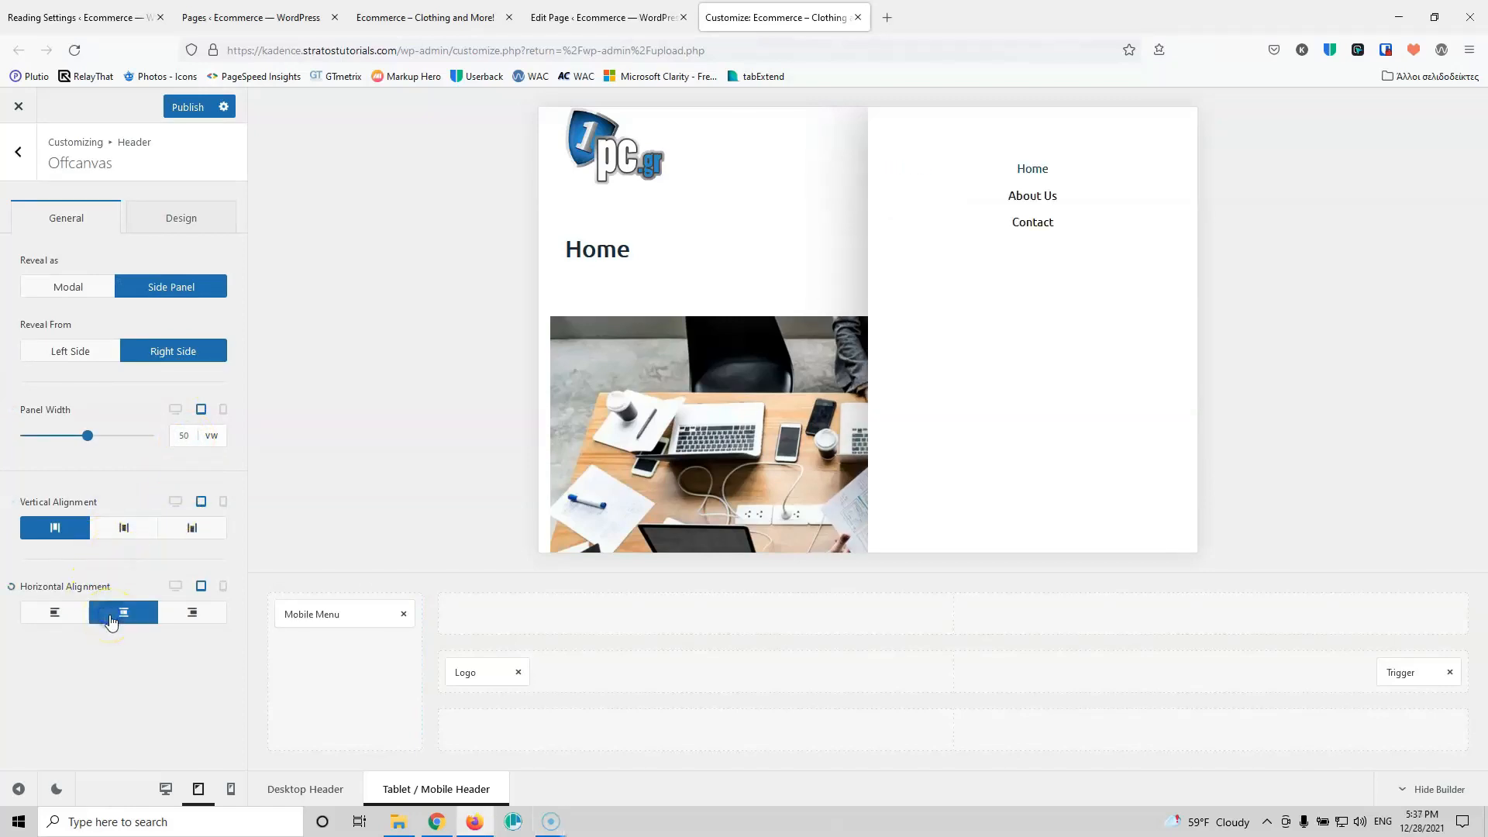
{"action": "left_click", "coordinate": [54, 615]}
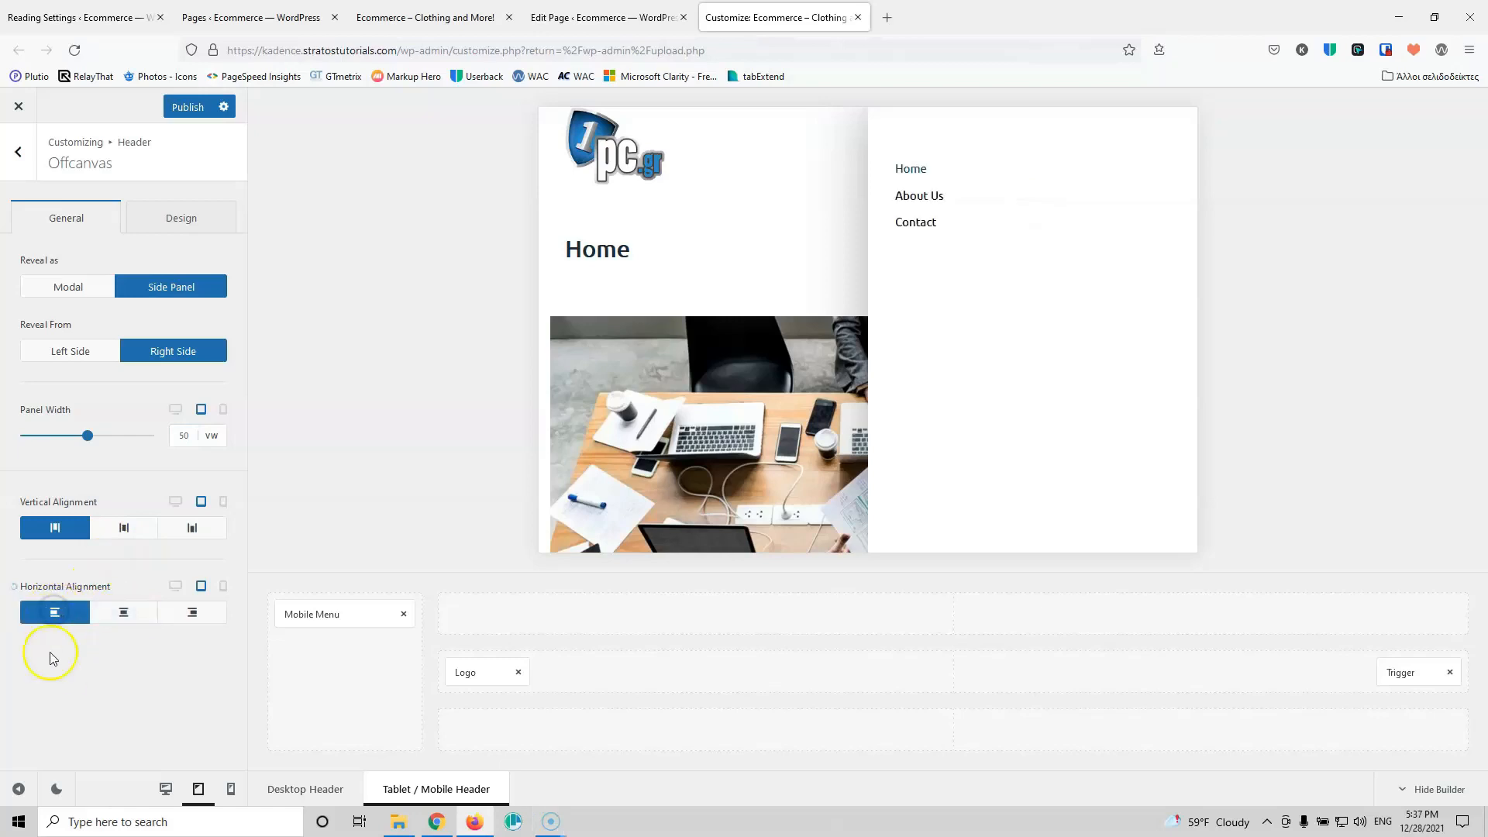
Step: Make the off-canvas close icon black, including its hover colour, and publish the changes
{"action": "left_click", "coordinate": [171, 222]}
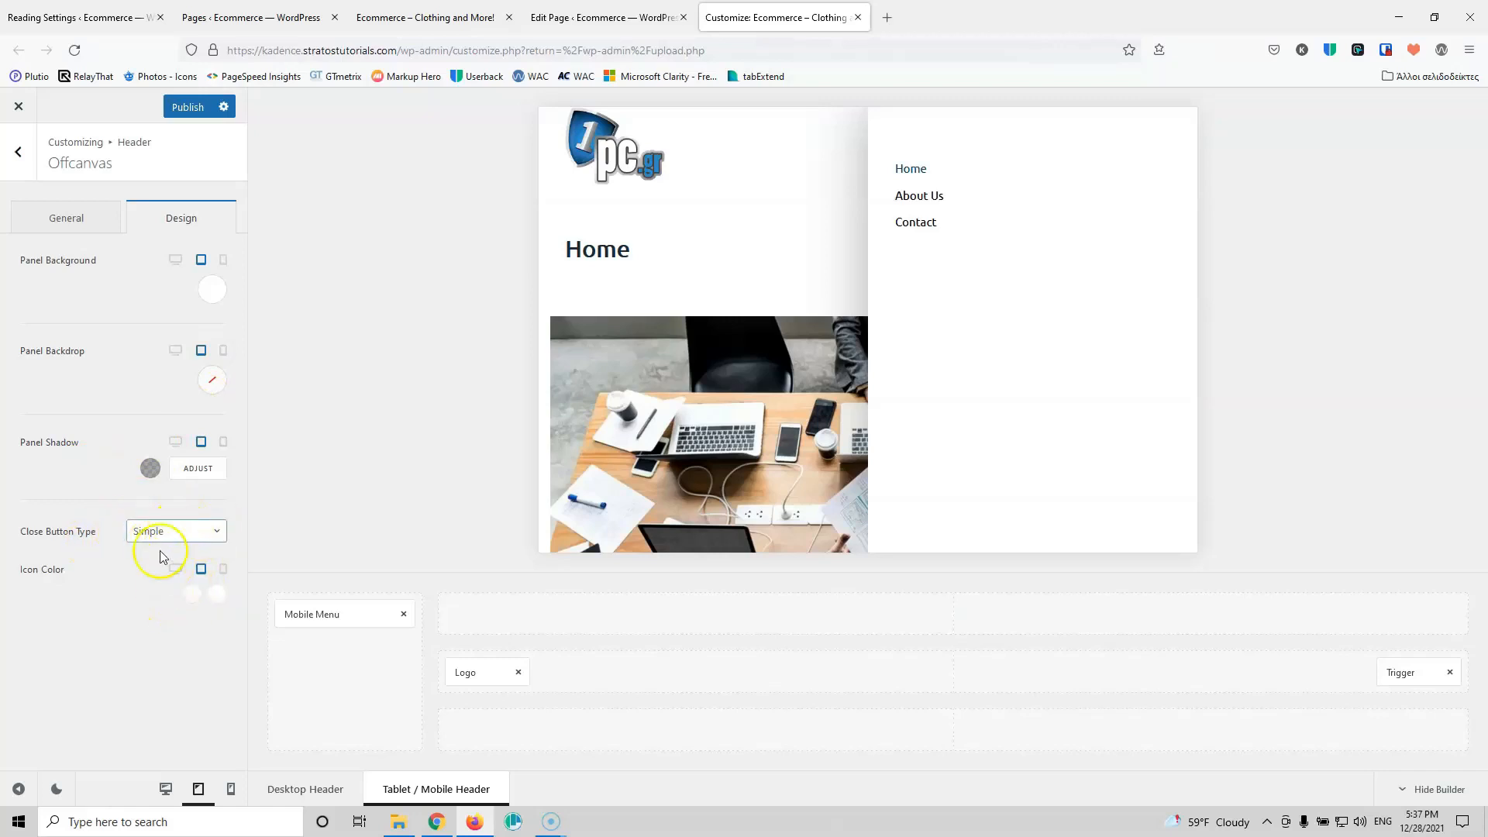
{"action": "left_click", "coordinate": [191, 595]}
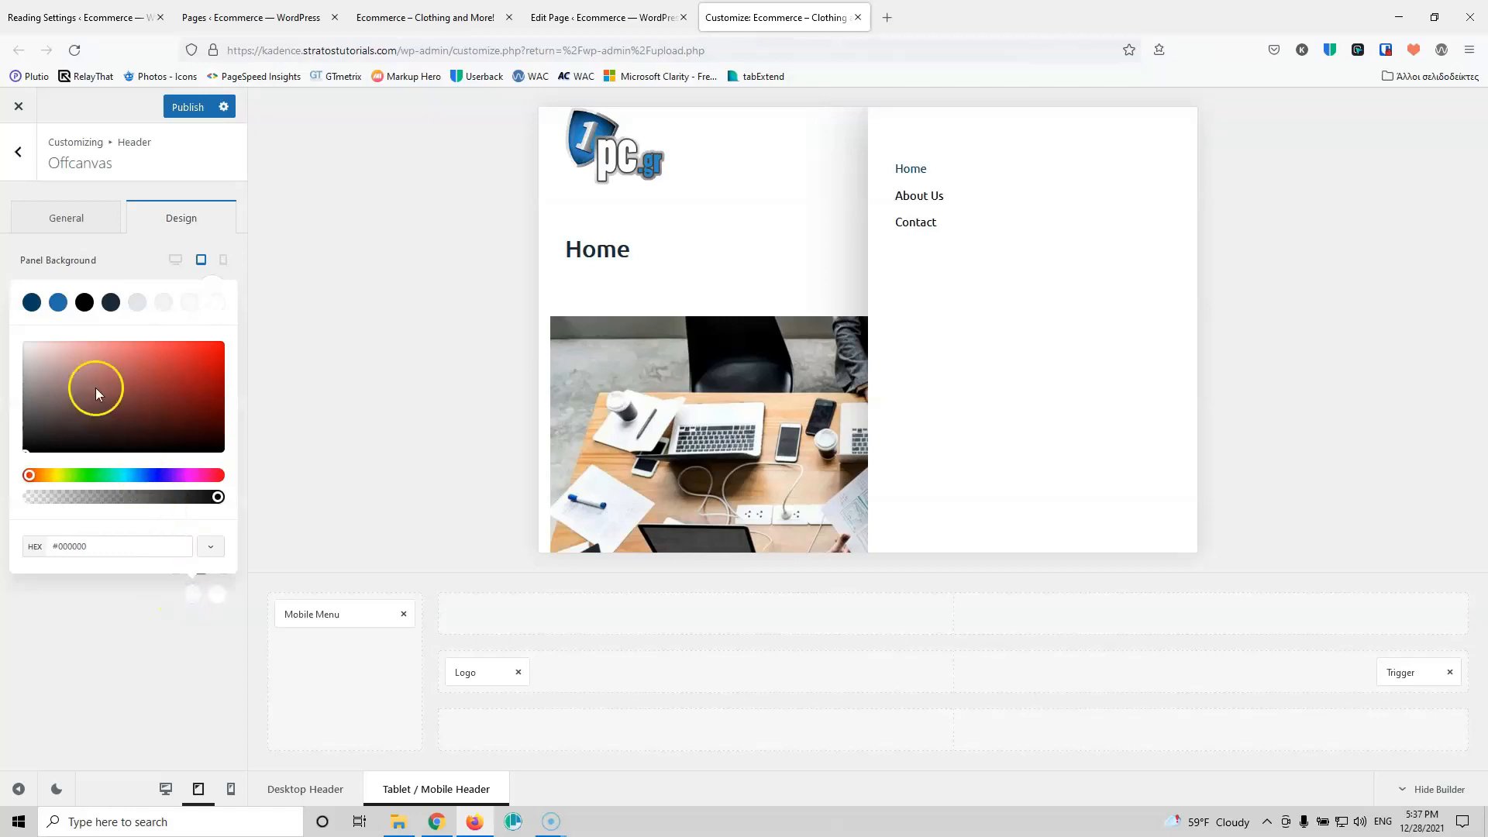
{"action": "left_click", "coordinate": [84, 302]}
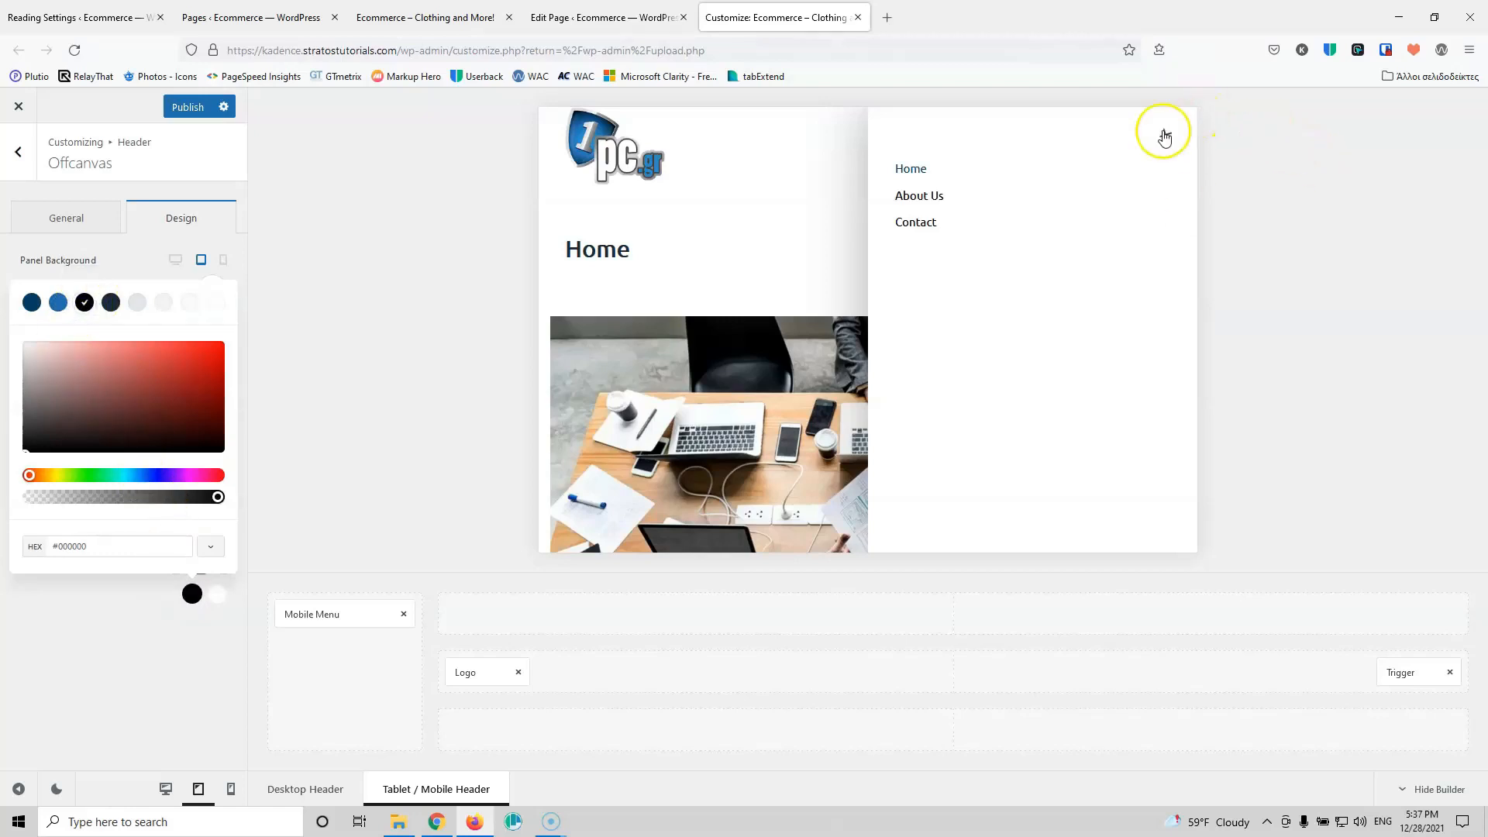
{"action": "left_click", "coordinate": [191, 593]}
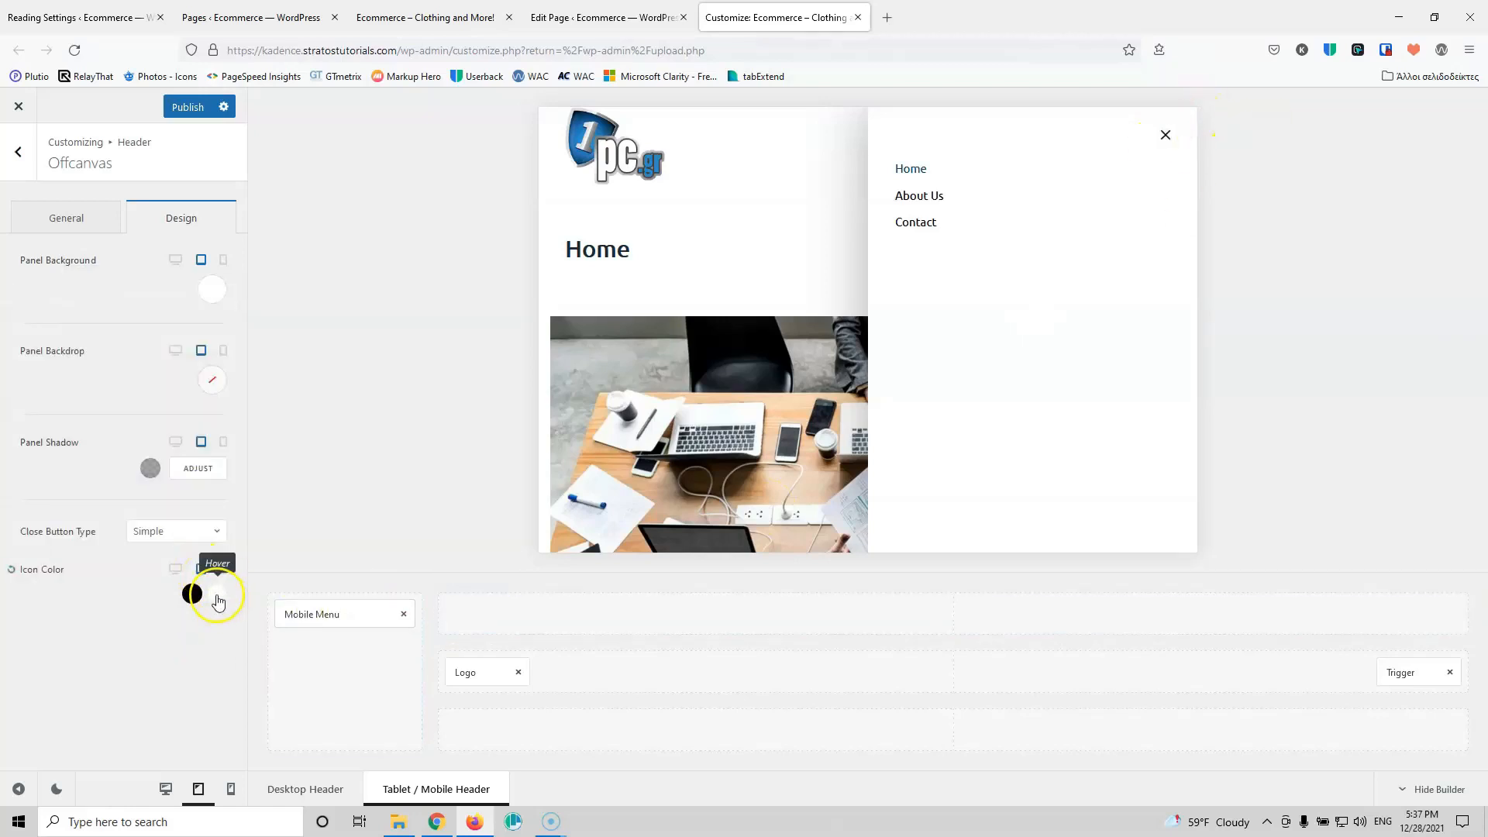
{"action": "left_click", "coordinate": [217, 595]}
{"action": "left_click", "coordinate": [84, 302]}
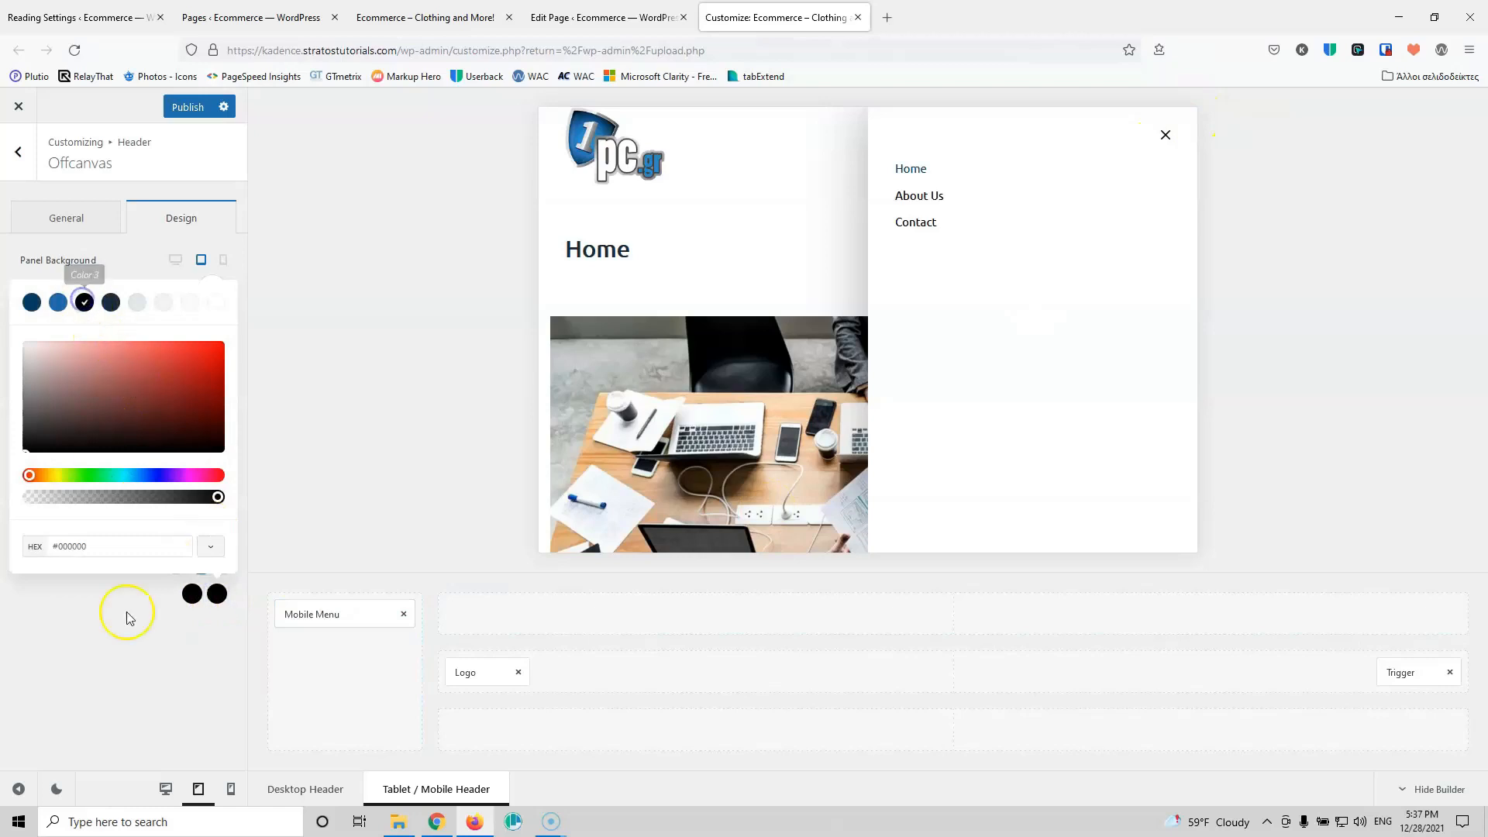
{"action": "left_click", "coordinate": [120, 697]}
{"action": "left_click", "coordinate": [189, 108]}
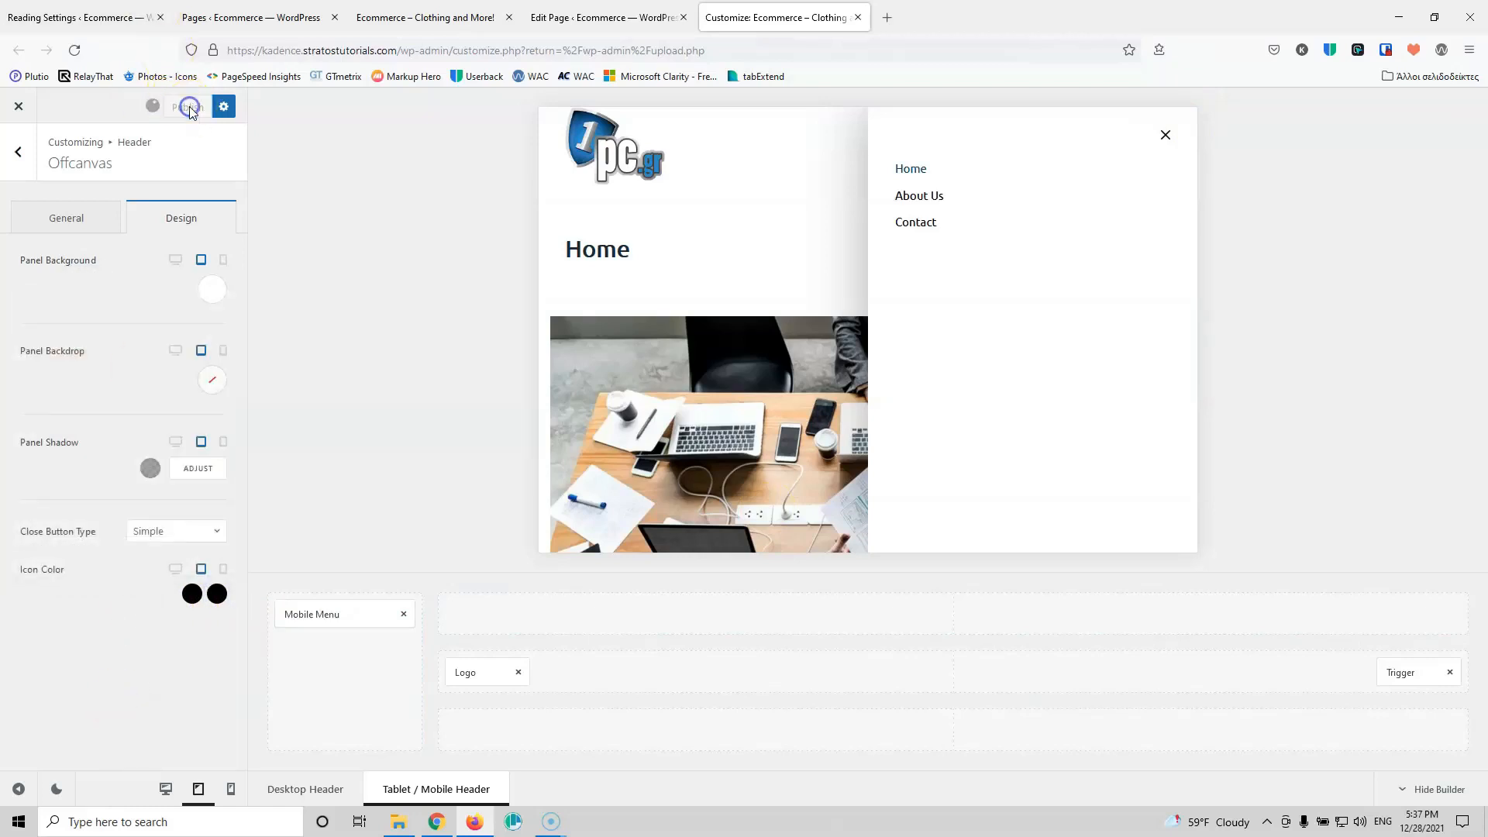
{"action": "left_click", "coordinate": [227, 793]}
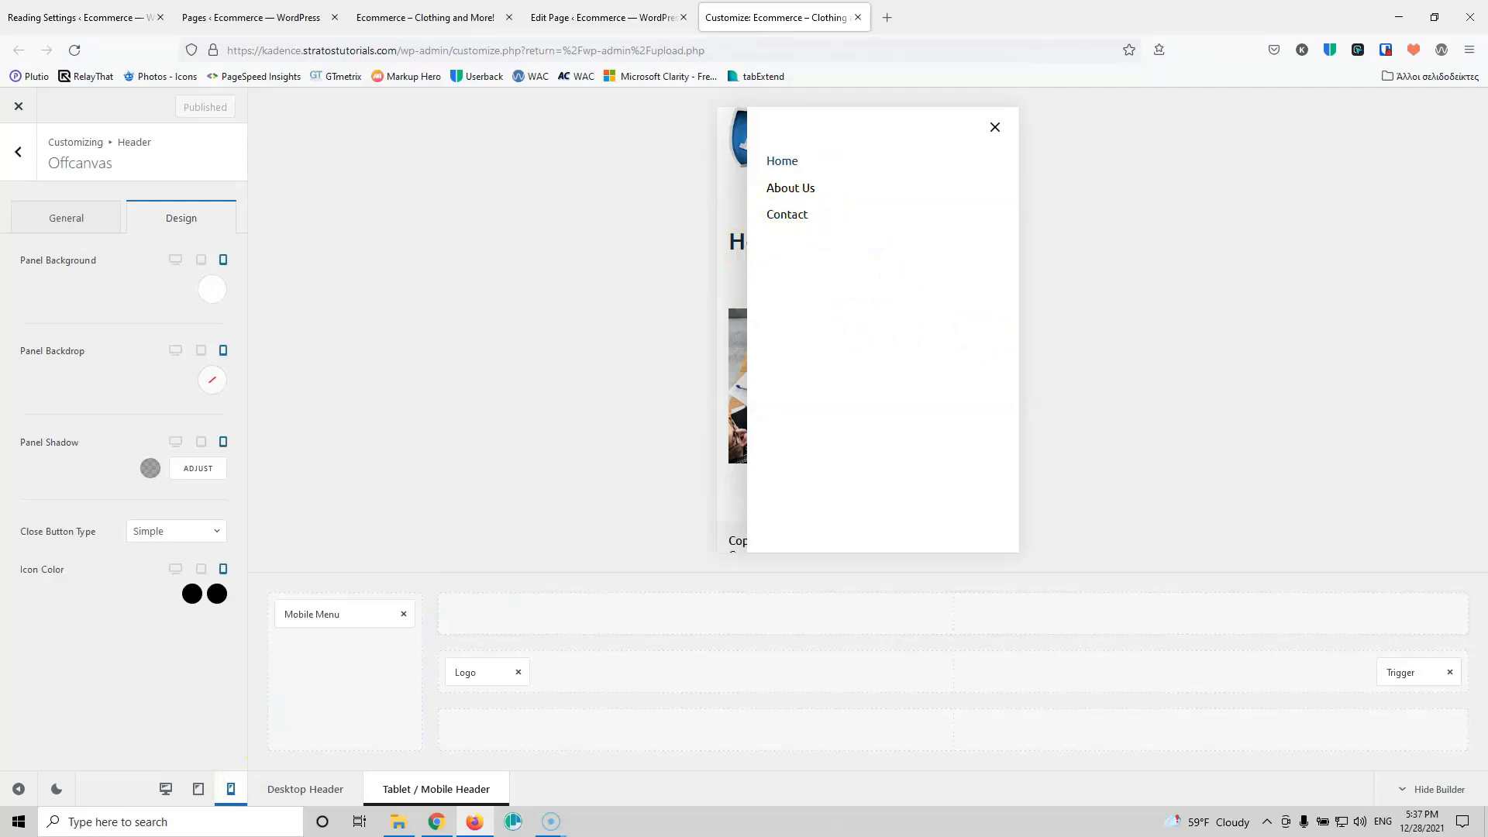
Step: Narrow the off-canvas phone panel to 60 vw, centre its links vertically, and publish
{"action": "left_click", "coordinate": [86, 218]}
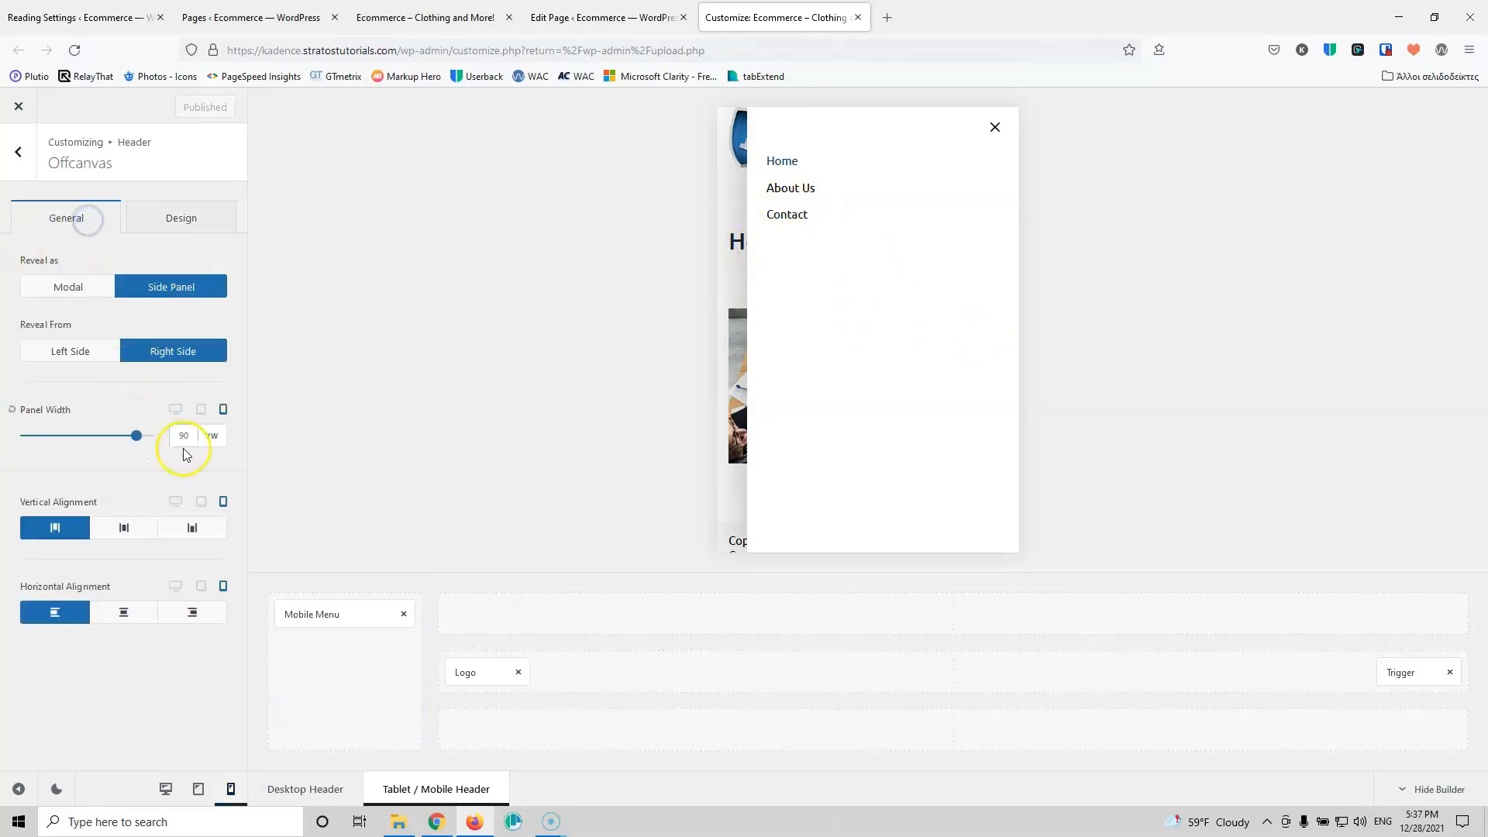
{"action": "scroll", "coordinate": [185, 435], "scroll_direction": "down", "scroll_amount": 9}
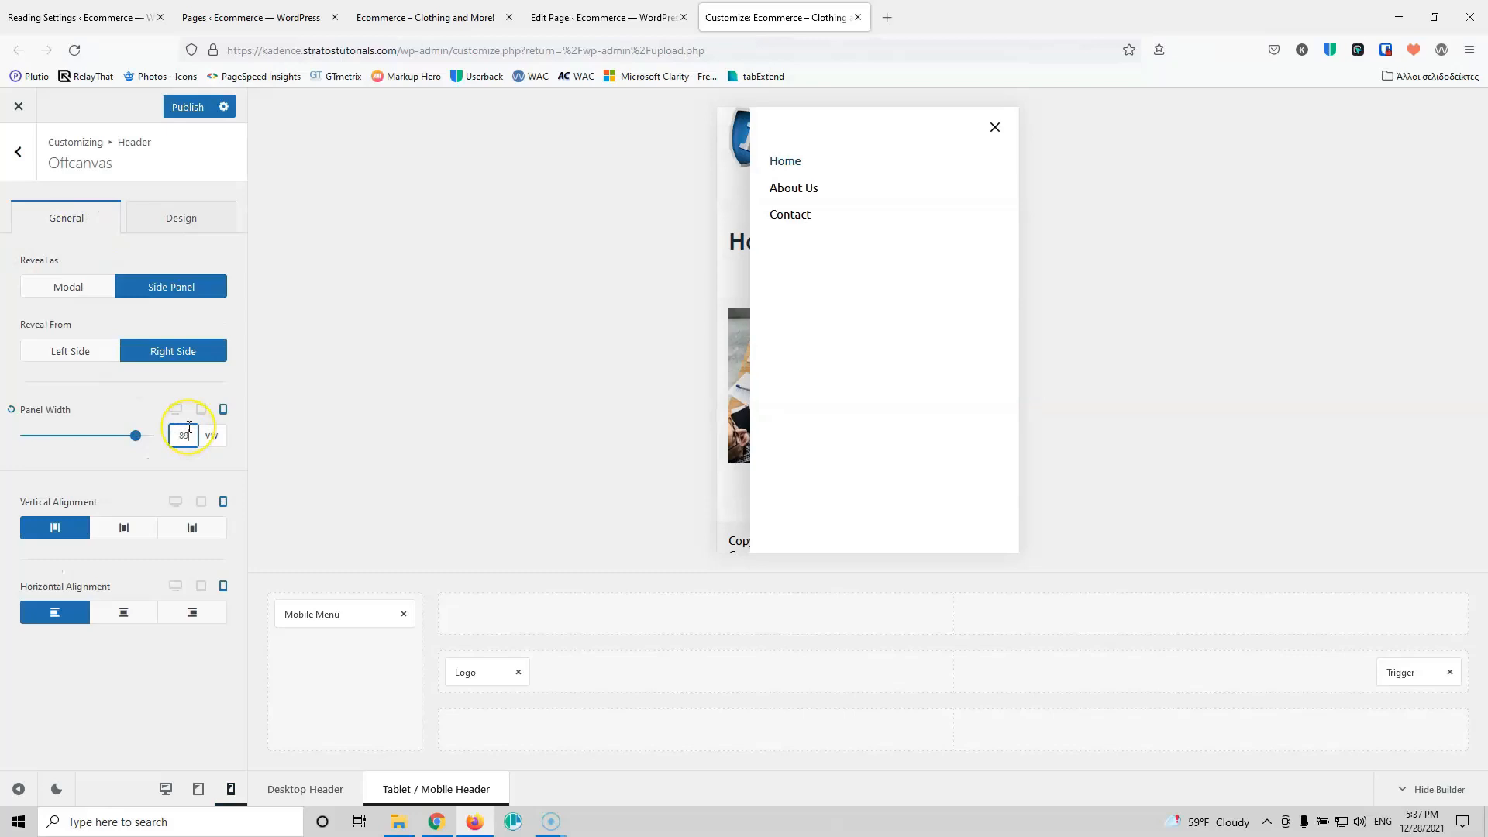
{"action": "key", "text": "Down"}
{"action": "key", "text": "Down"}
{"action": "key", "text": "Down"}
{"action": "key", "text": "Down"}
{"action": "key", "text": "Down"}
{"action": "key", "text": "Down"}
{"action": "key", "text": "Down"}
{"action": "key", "text": "Down"}
{"action": "key", "text": "Down"}
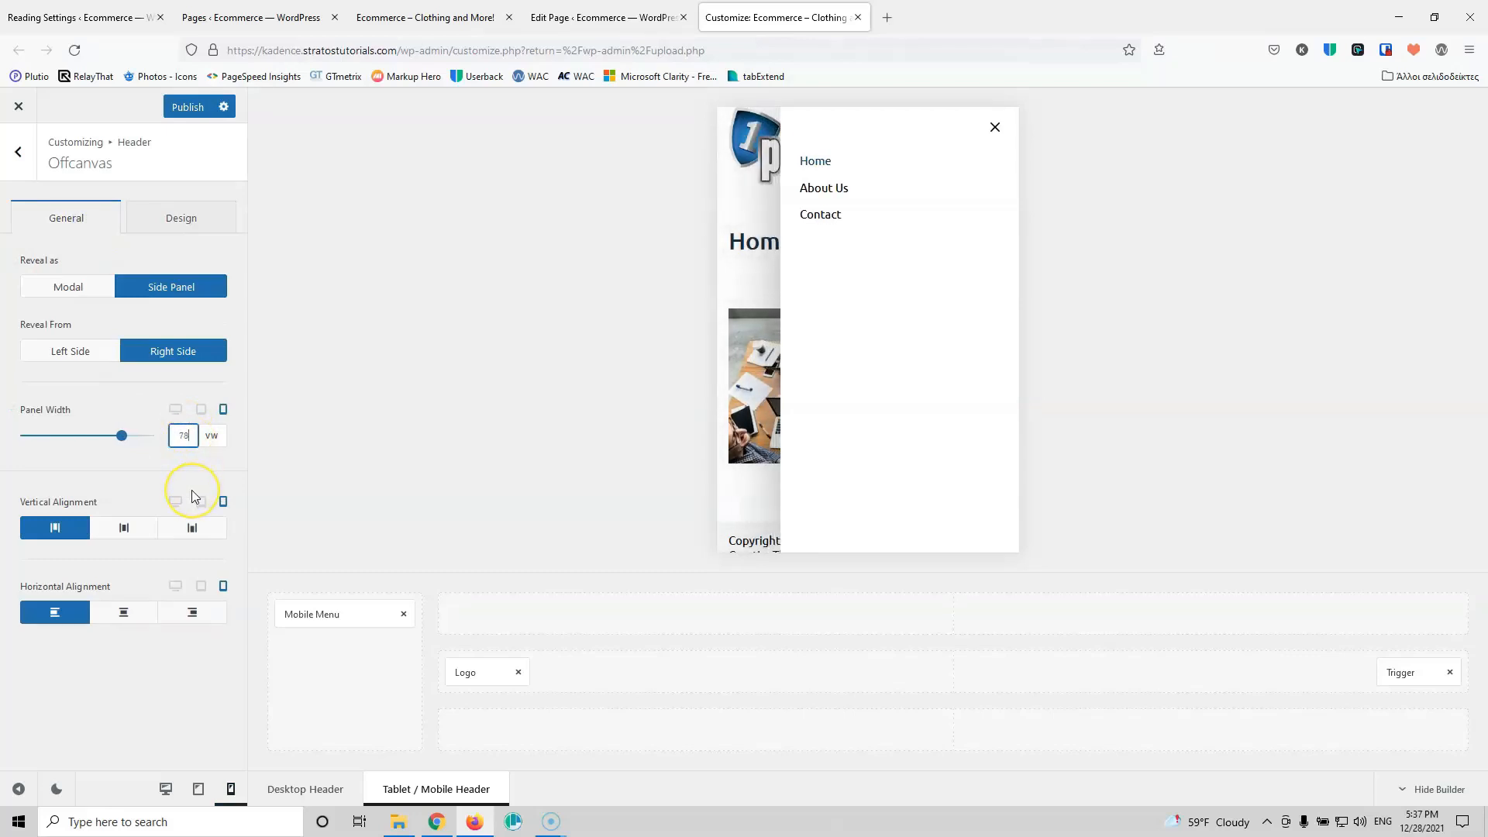
{"action": "key", "text": "Down"}
{"action": "key", "text": "Down"}
{"action": "key", "text": "Down"}
{"action": "key", "text": "Down"}
{"action": "key", "text": "Down"}
{"action": "key", "text": "Down"}
{"action": "key", "text": "Down"}
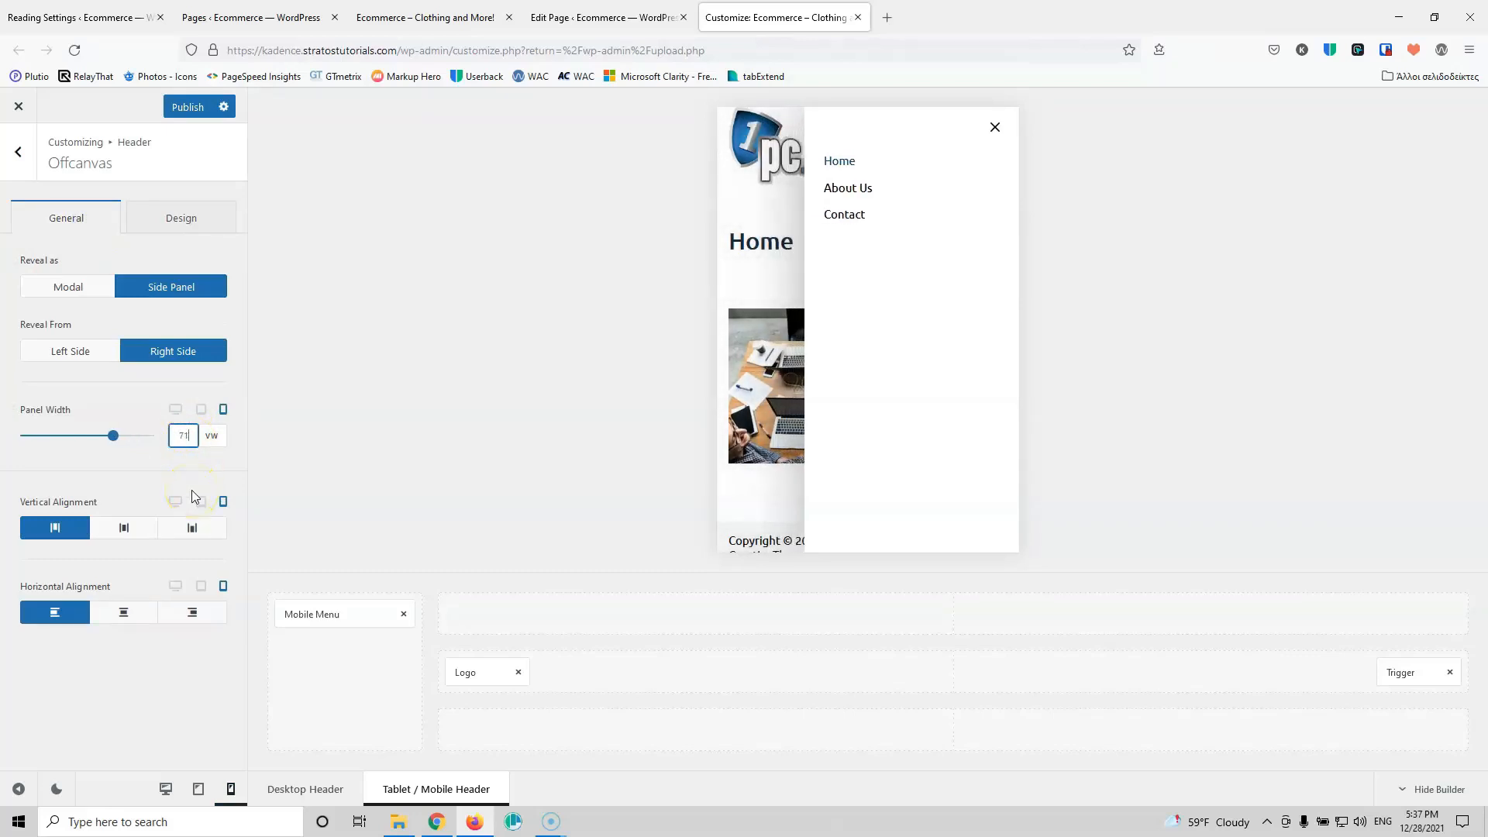
{"action": "key", "text": "Down"}
{"action": "key", "text": "Down"}
{"action": "key", "text": "Down"}
{"action": "key", "text": "Down"}
{"action": "key", "text": "Down"}
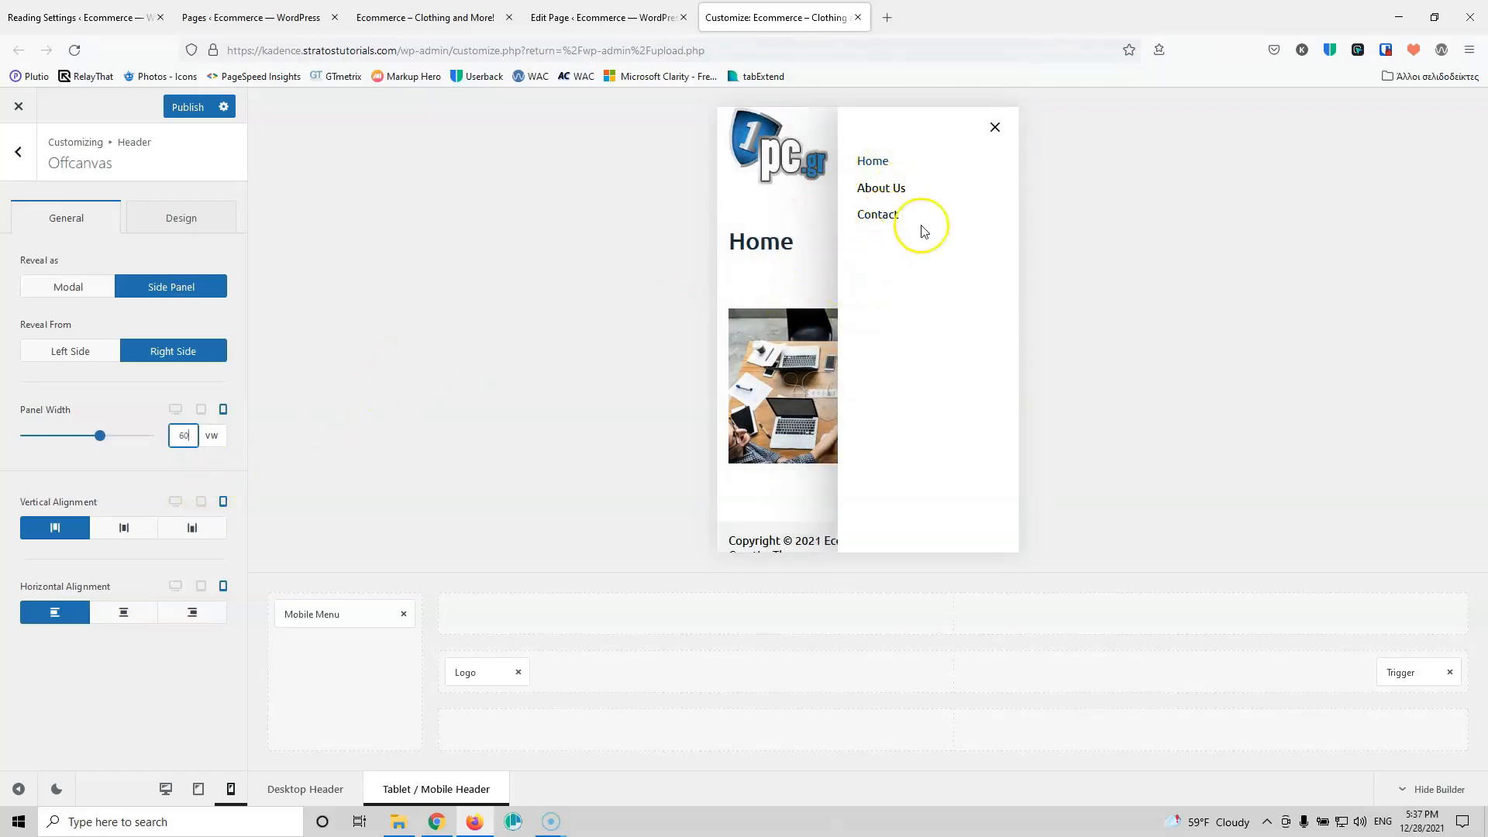
{"action": "left_click", "coordinate": [124, 529]}
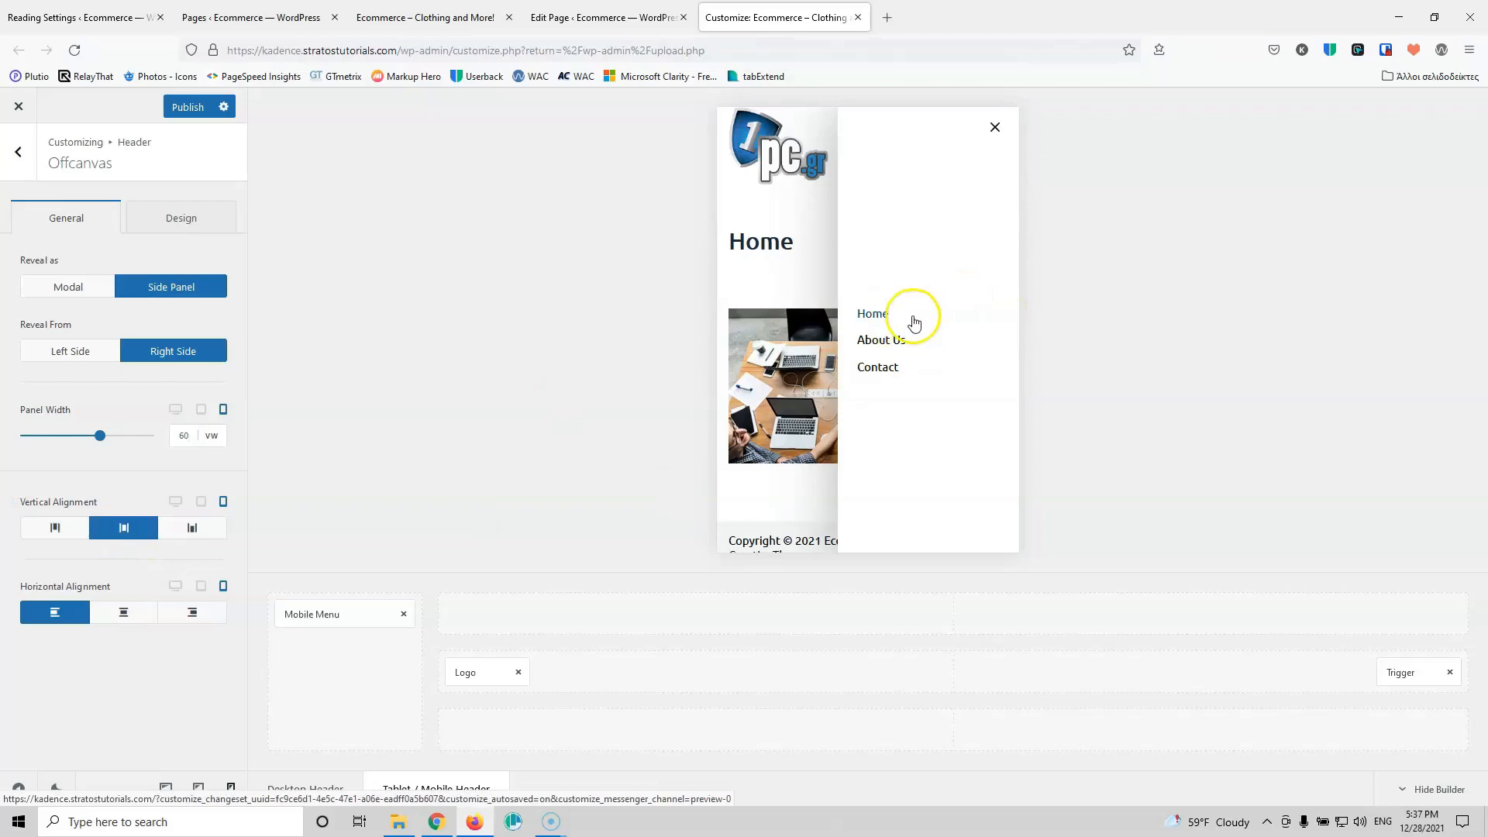
{"action": "left_click", "coordinate": [178, 108]}
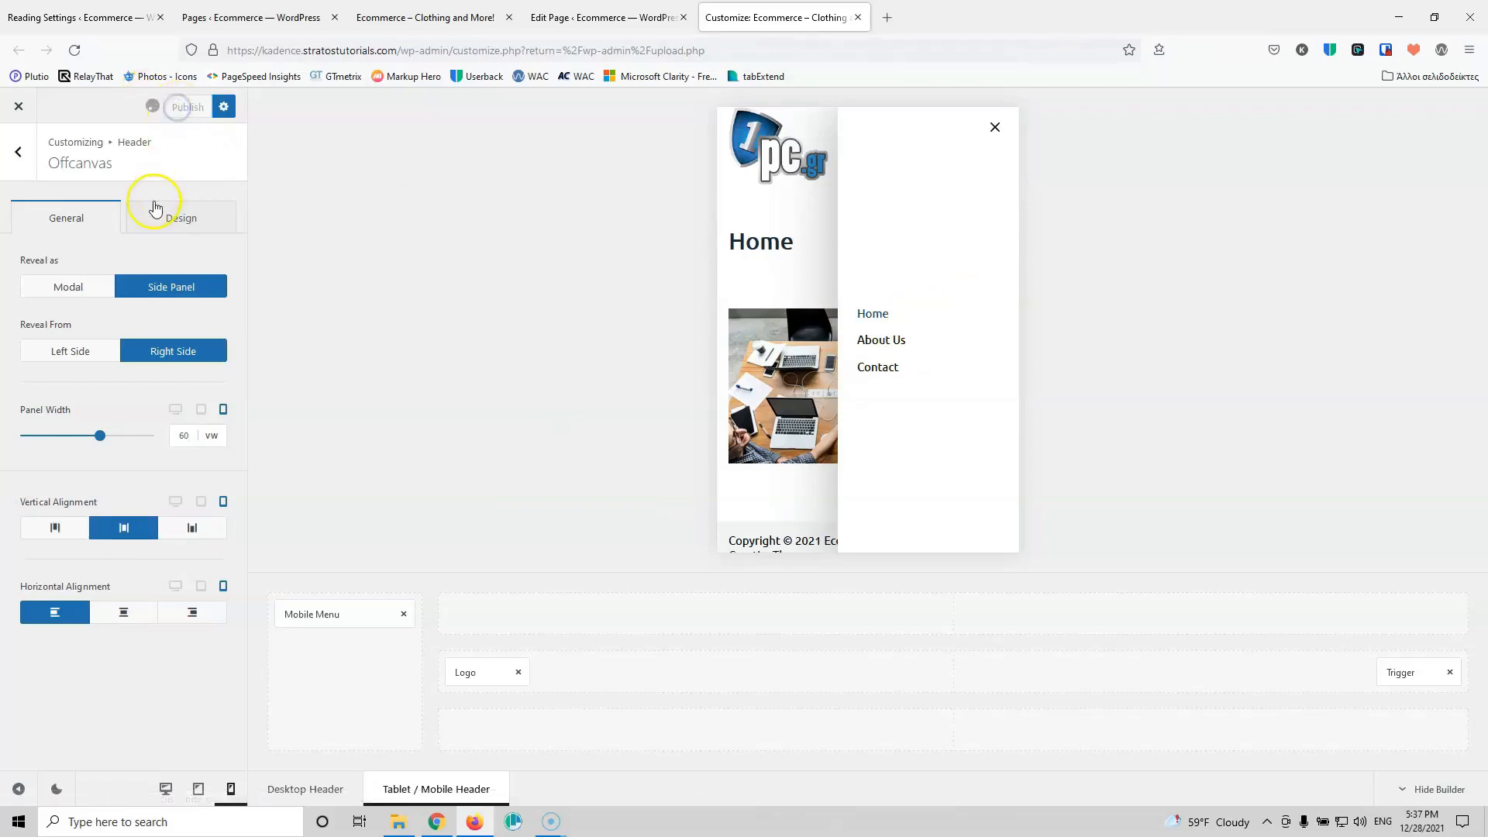
Step: Open the Mobile Menu element's design options
{"action": "left_click", "coordinate": [149, 218]}
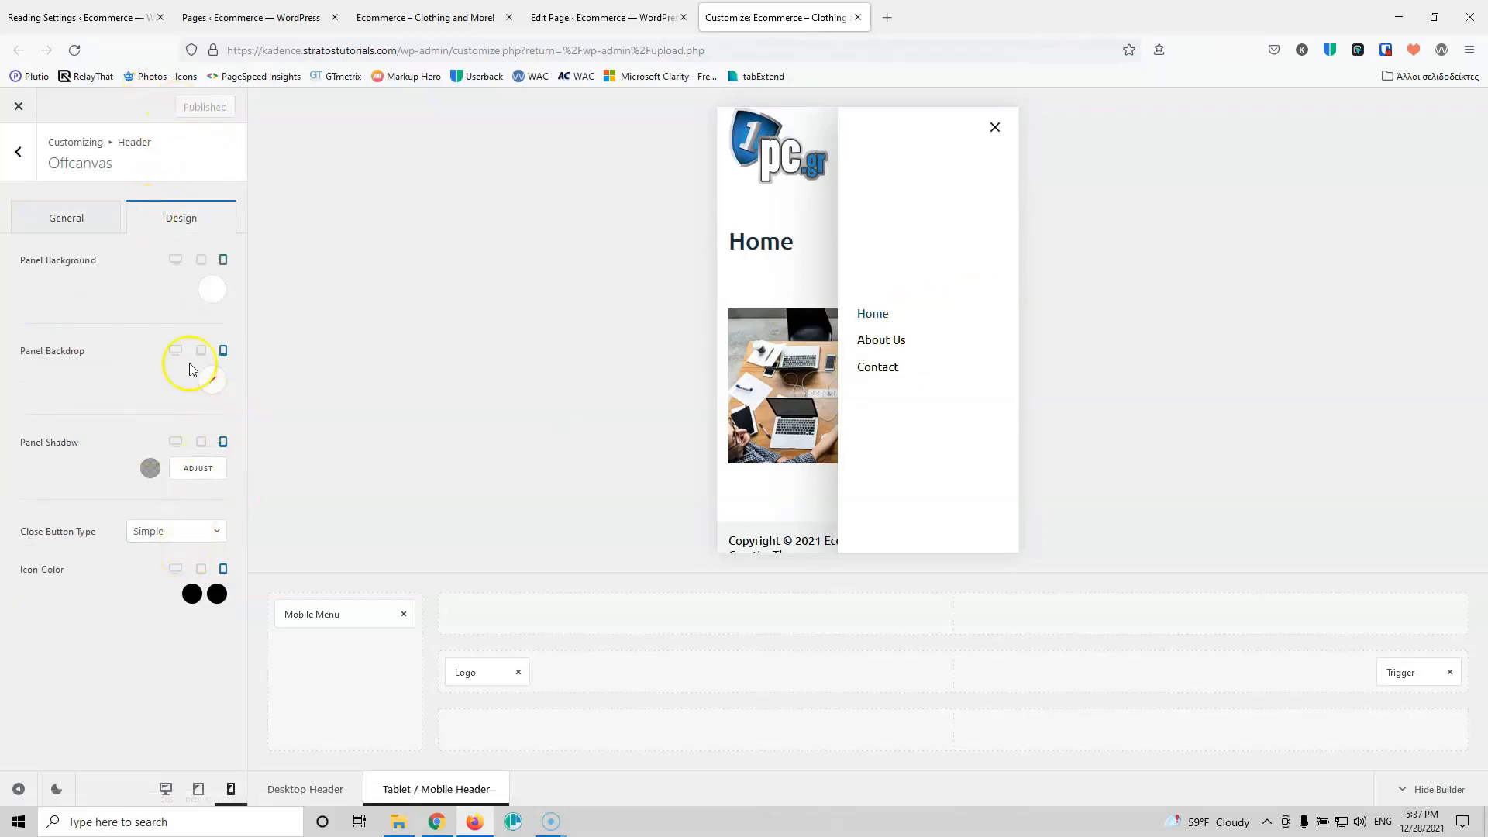
{"action": "left_click", "coordinate": [319, 619]}
{"action": "left_click", "coordinate": [184, 285]}
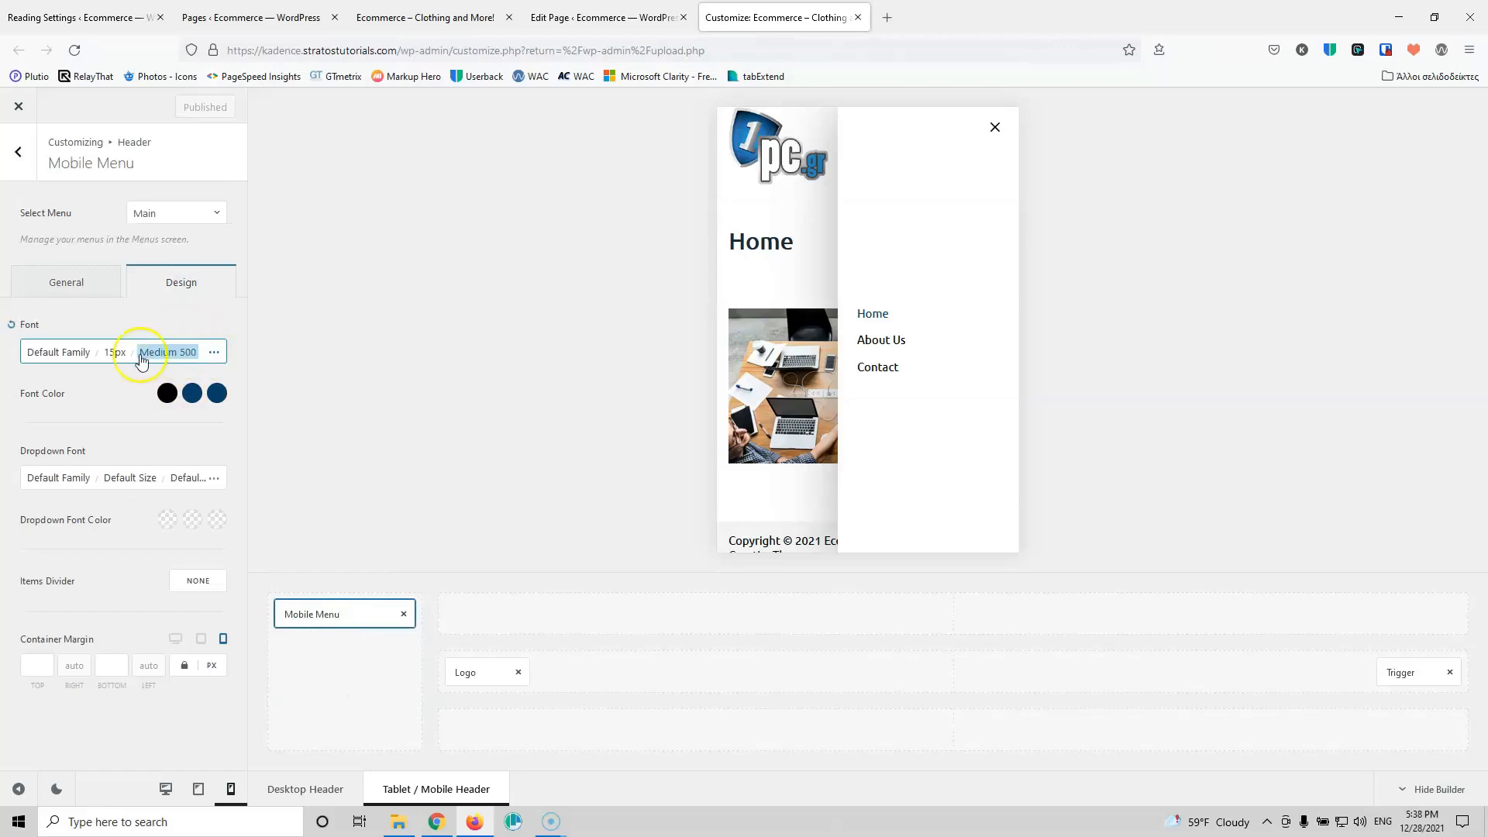
Step: Set the mobile menu font size to 15px for phone screens
{"action": "left_click", "coordinate": [112, 356]}
{"action": "left_click", "coordinate": [186, 476]}
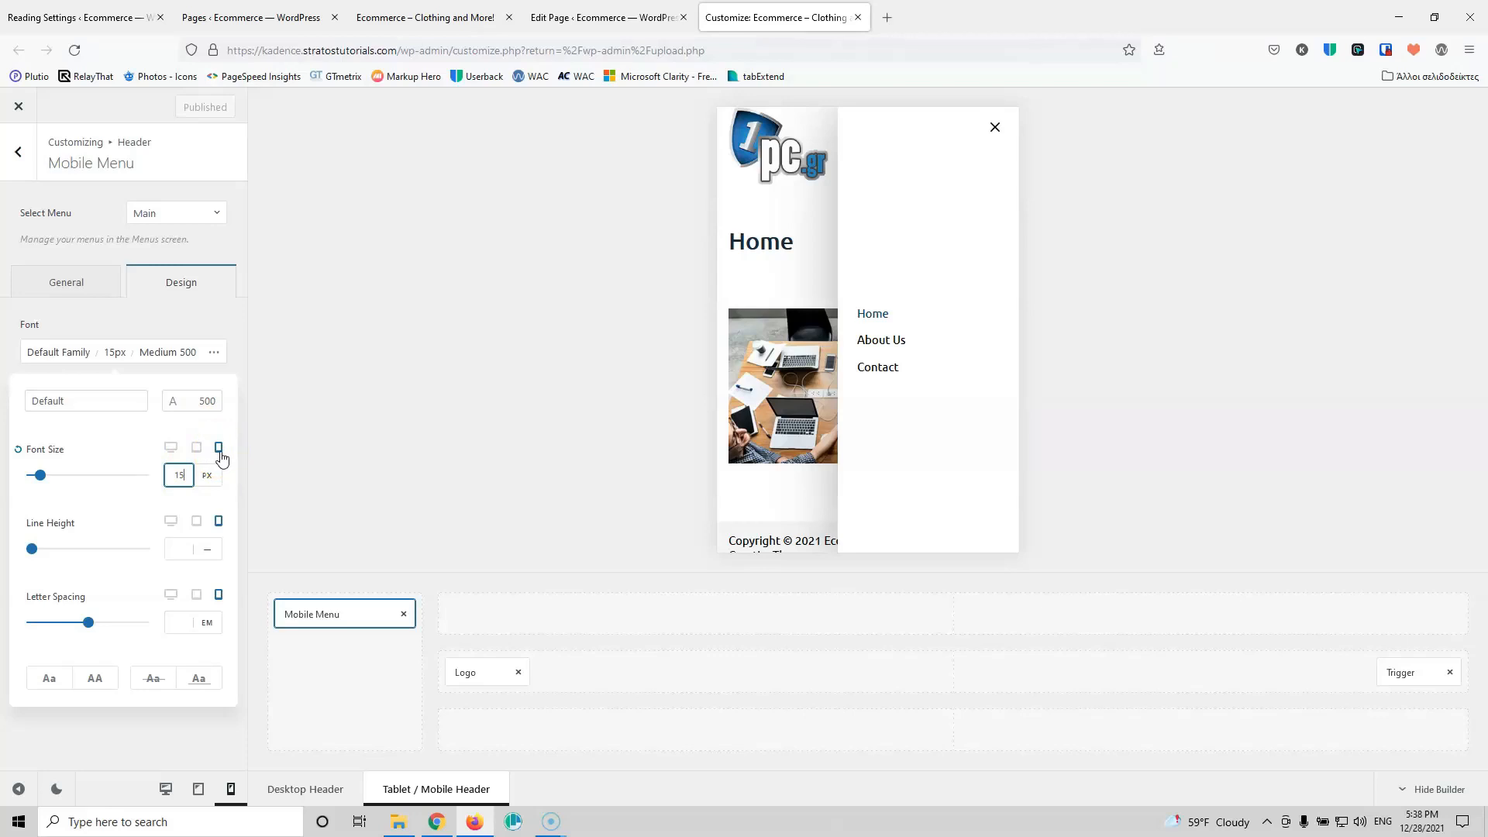
{"action": "left_click", "coordinate": [219, 449]}
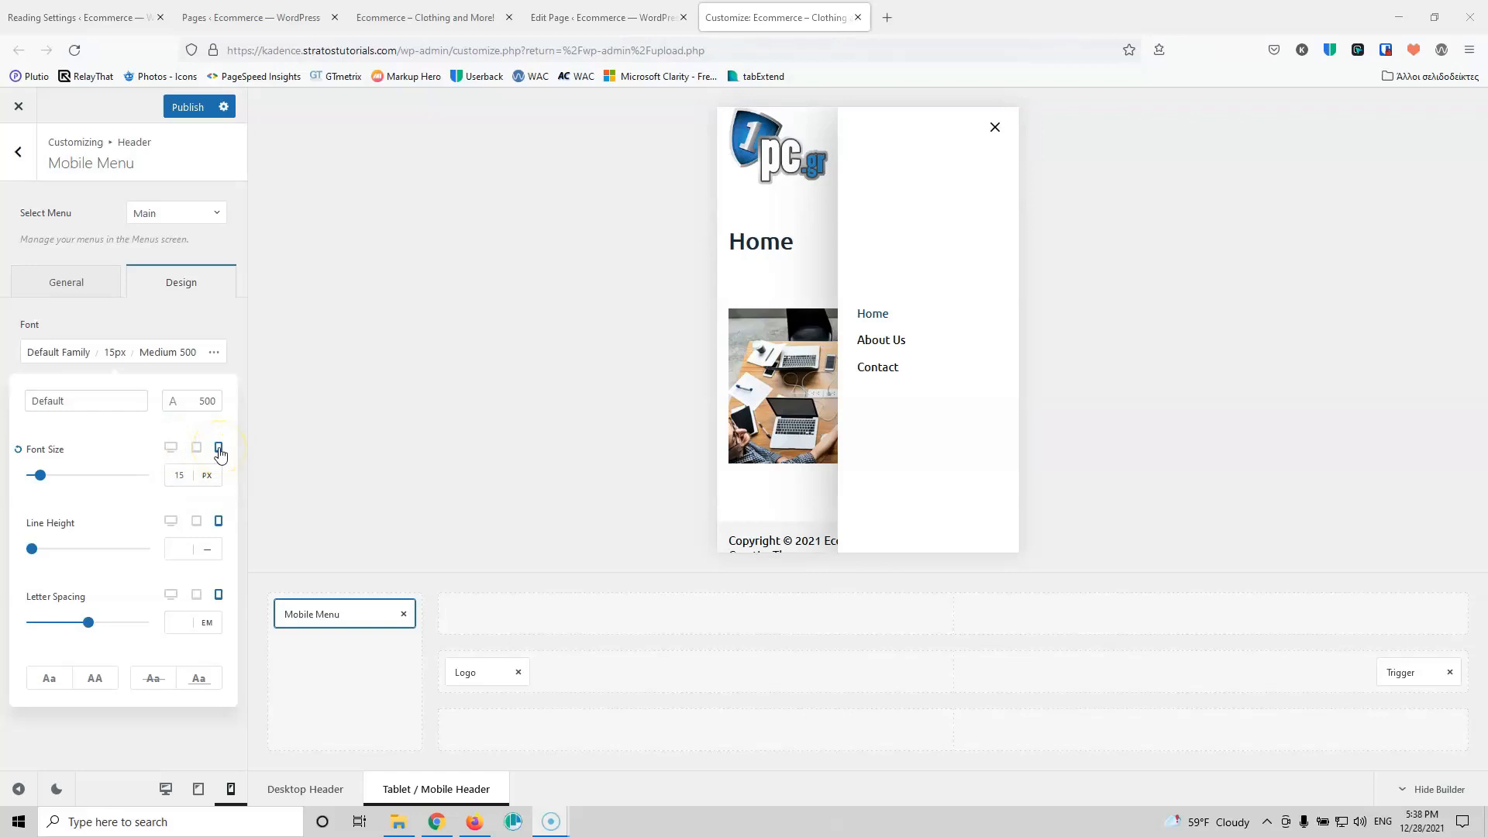
{"action": "left_click", "coordinate": [220, 454]}
{"action": "left_click", "coordinate": [194, 450]}
{"action": "left_click", "coordinate": [231, 452]}
{"action": "left_click", "coordinate": [220, 453]}
Step: Close and reopen the preview's menu drawer to check it, then return to the header elements
{"action": "left_click", "coordinate": [992, 127]}
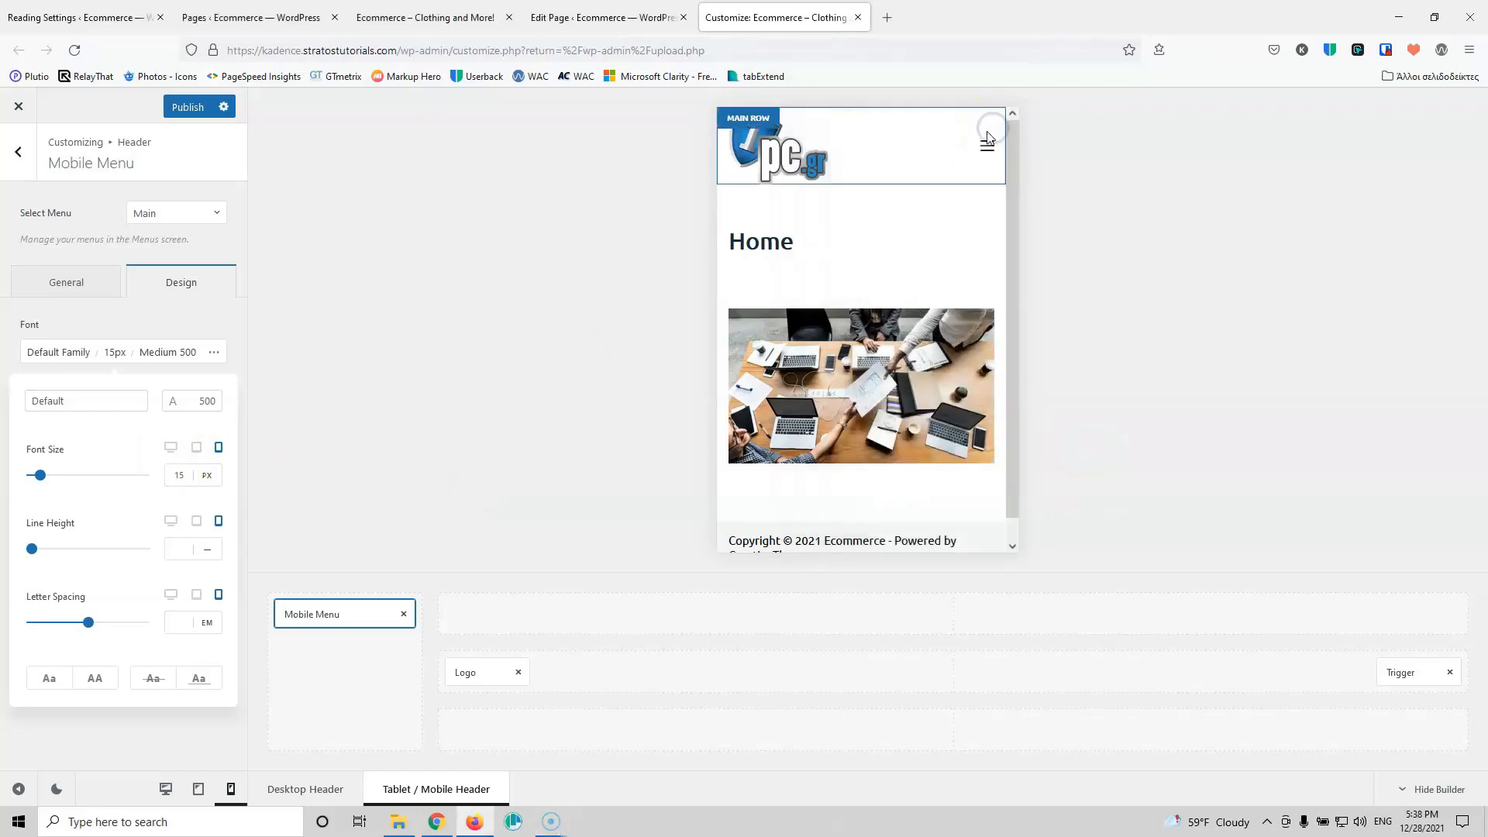
{"action": "mouse_move", "coordinate": [565, 664]}
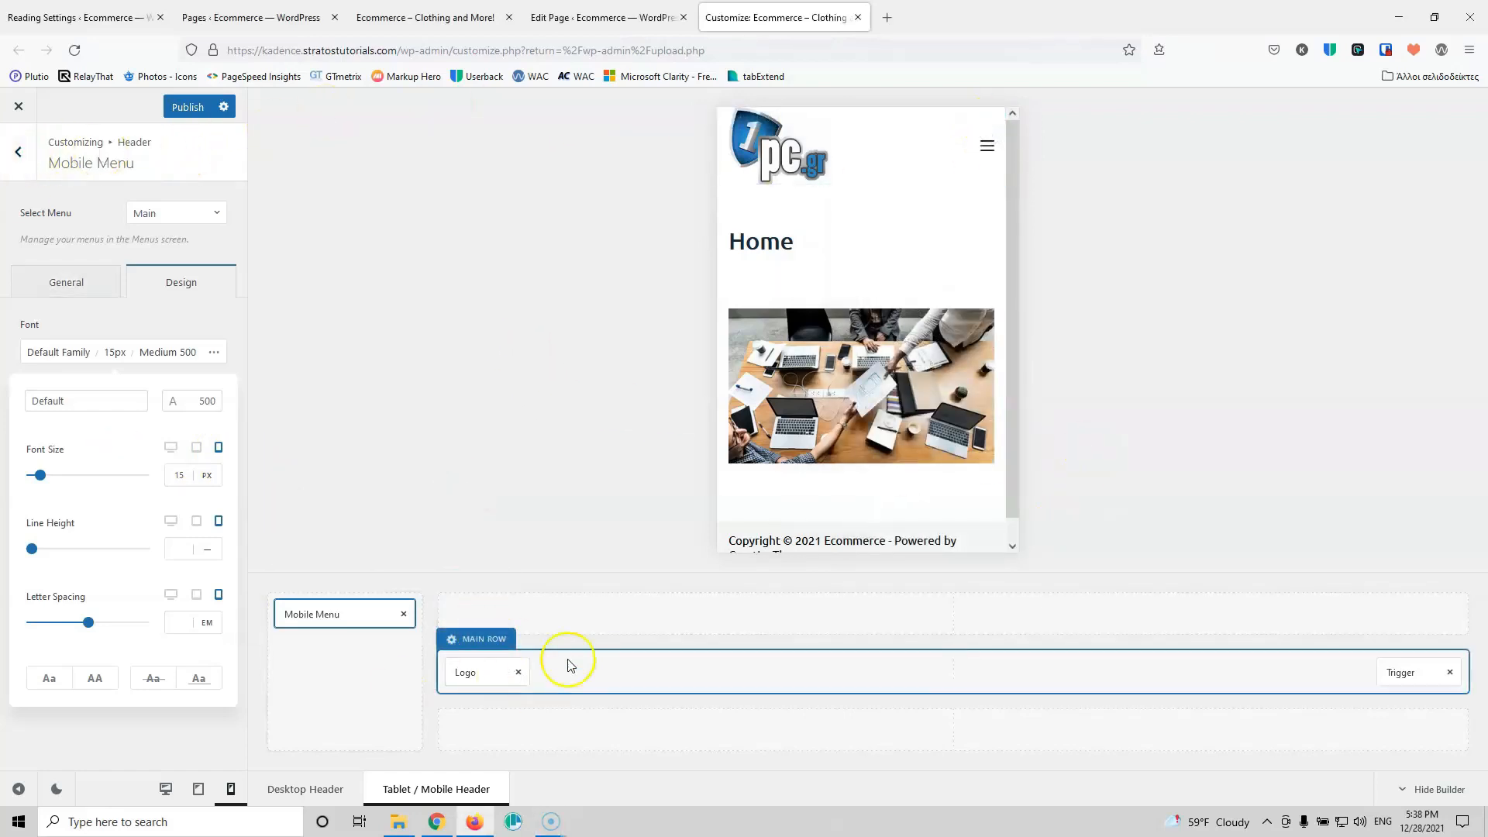
{"action": "left_click", "coordinate": [989, 145]}
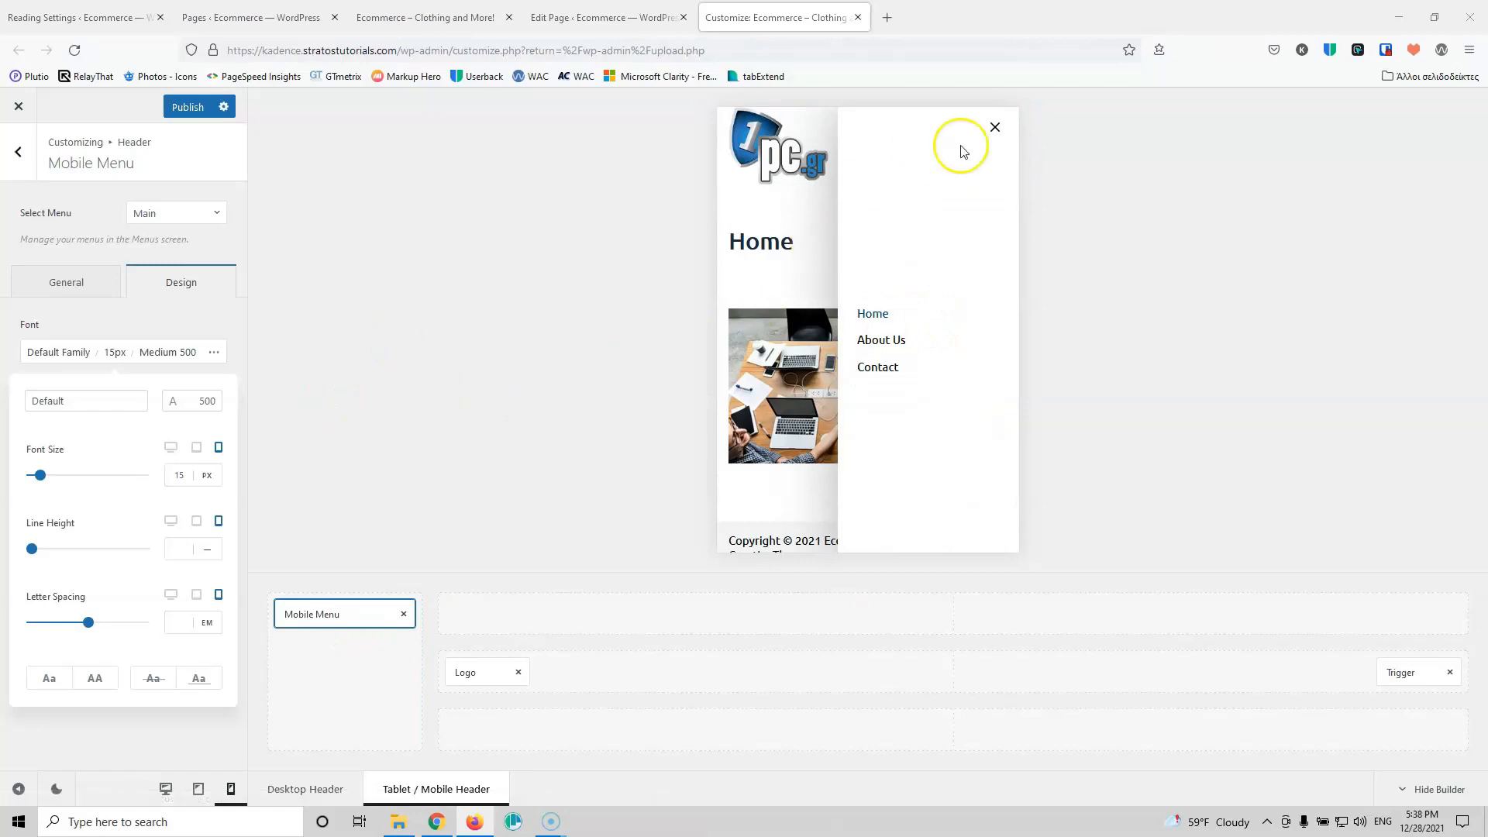
{"action": "left_click", "coordinate": [997, 129]}
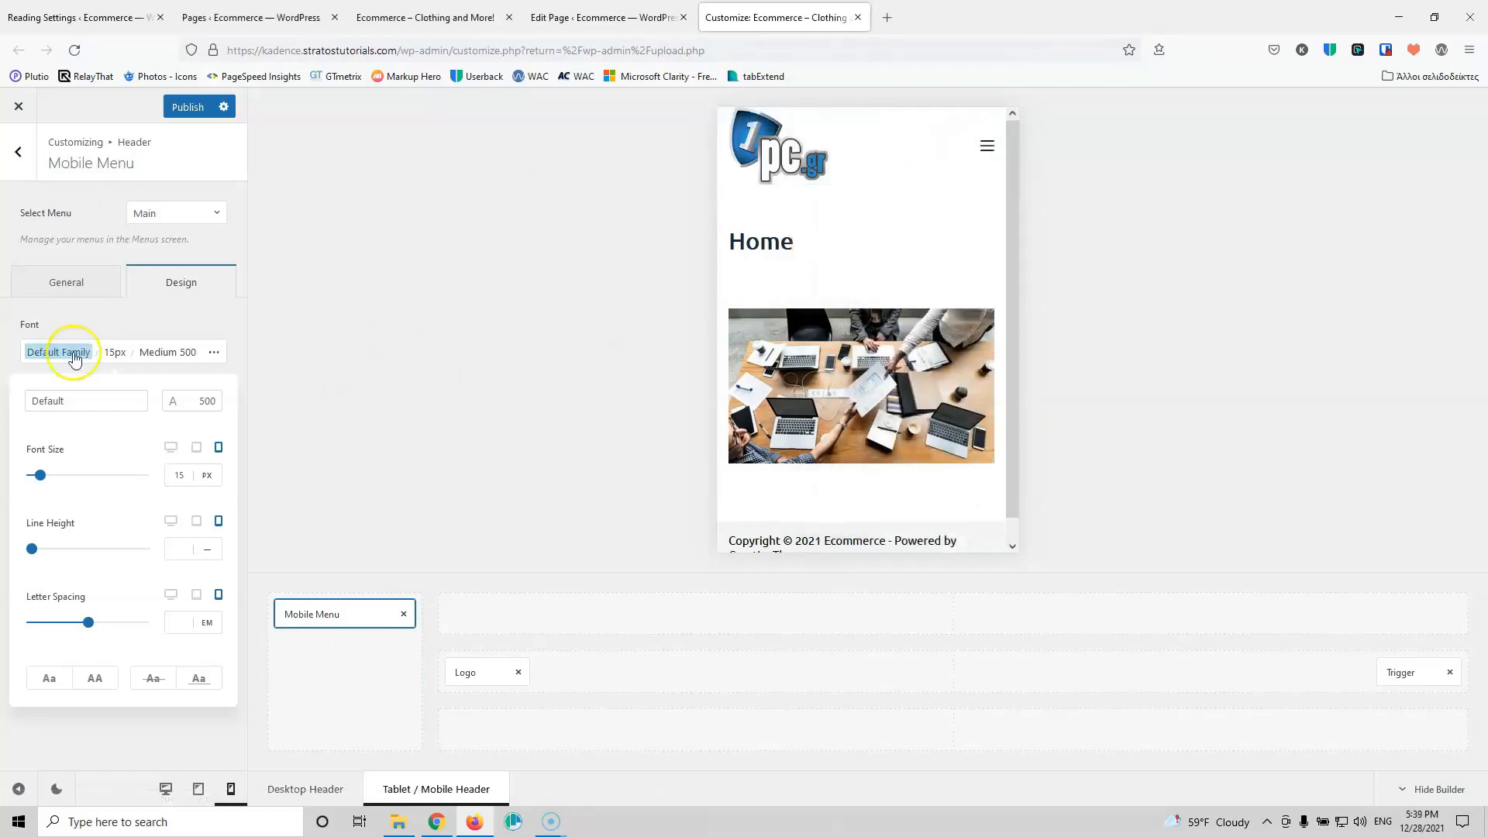
{"action": "left_click", "coordinate": [18, 155]}
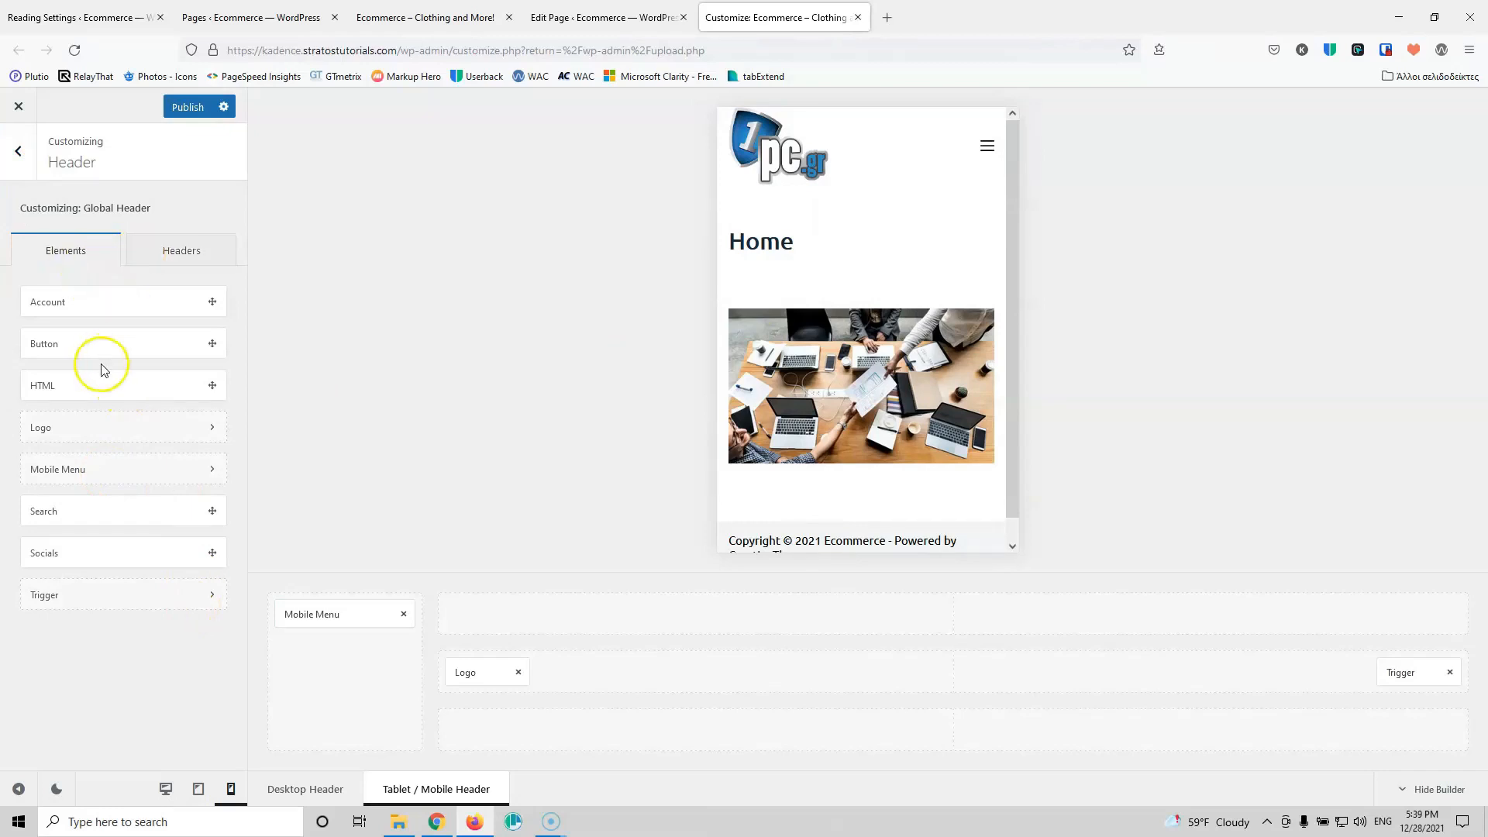
Step: Place the Search element in the mobile main row beside Trigger and publish the header
{"action": "left_click_drag", "start_coordinate": [95, 513], "coordinate": [329, 664]}
{"action": "left_click_drag", "start_coordinate": [112, 508], "coordinate": [319, 648]}
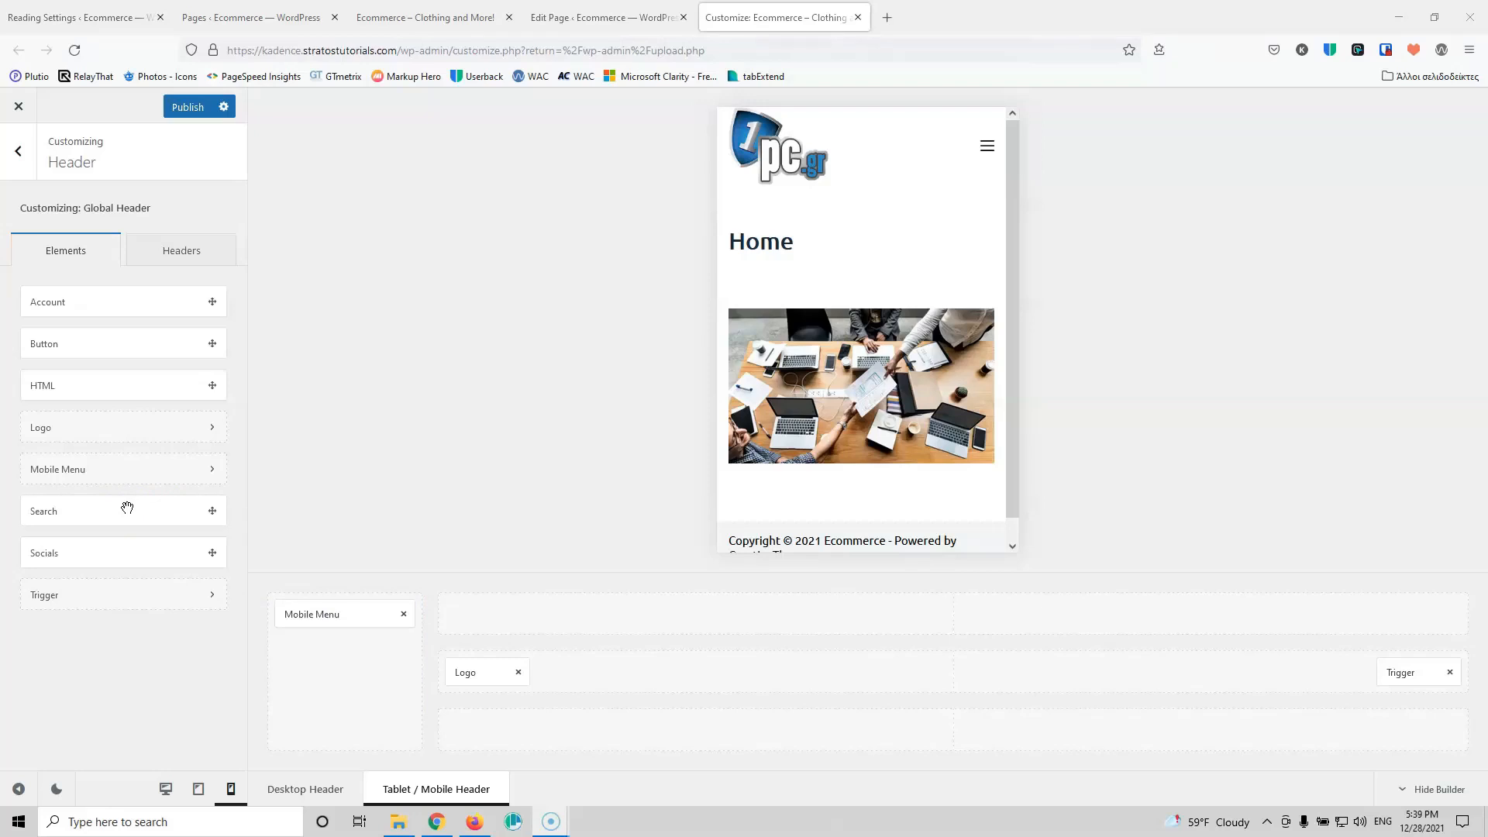
{"action": "left_click", "coordinate": [344, 671]}
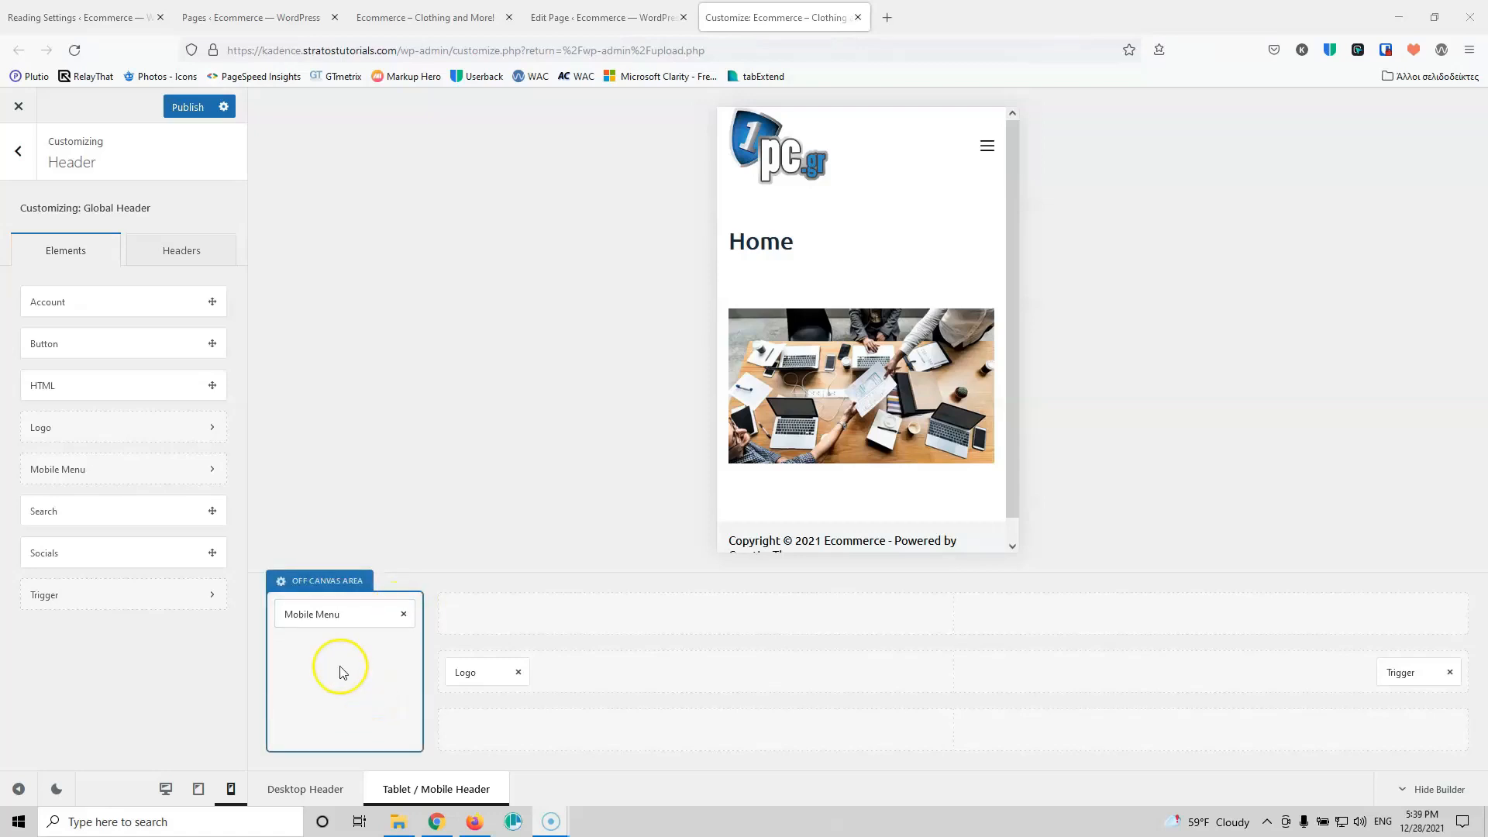
{"action": "left_click", "coordinate": [76, 515]}
{"action": "left_click_drag", "start_coordinate": [75, 514], "coordinate": [1346, 678]}
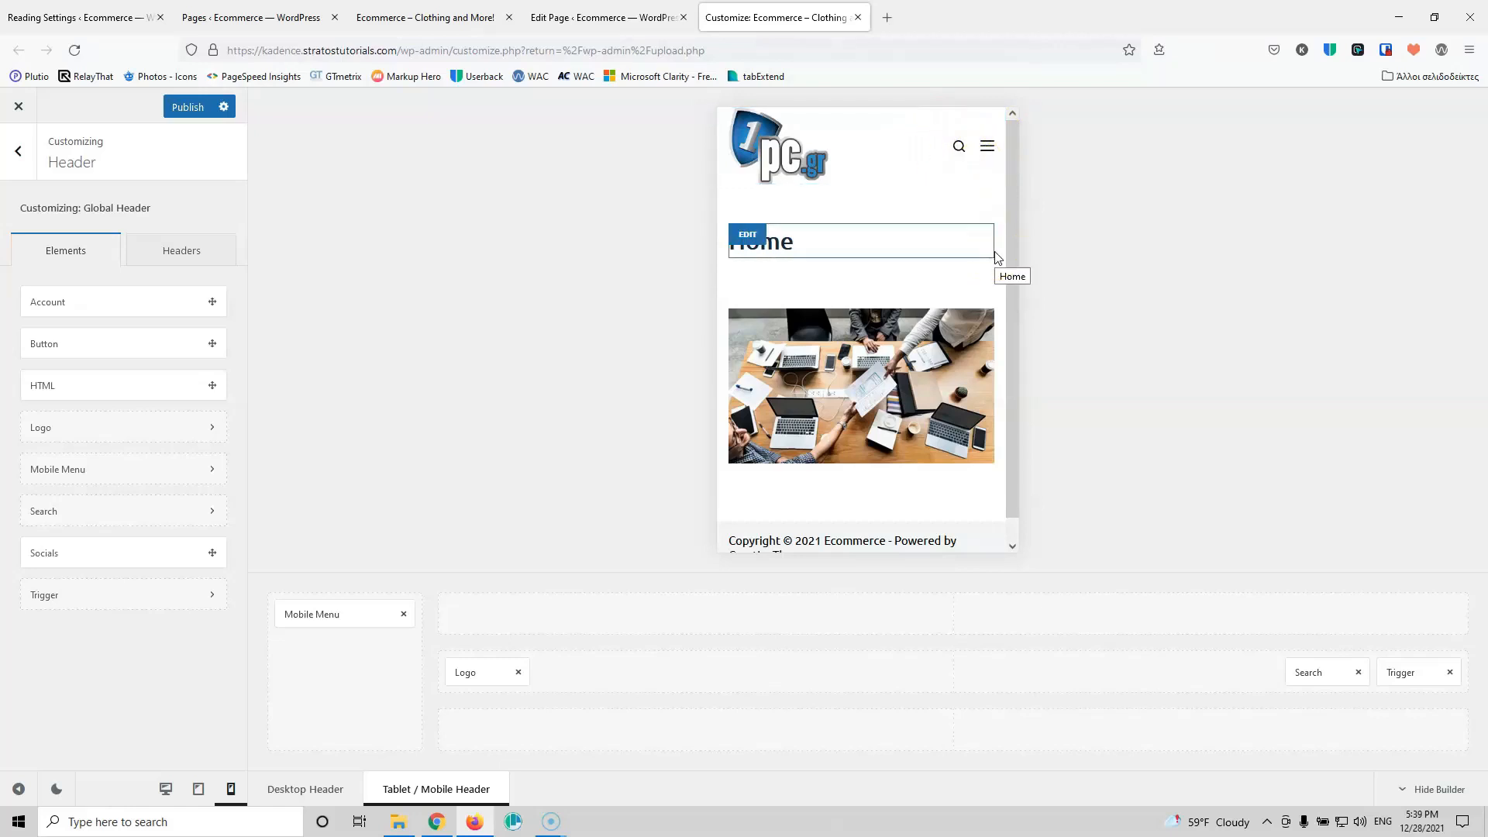
{"action": "left_click", "coordinate": [181, 734]}
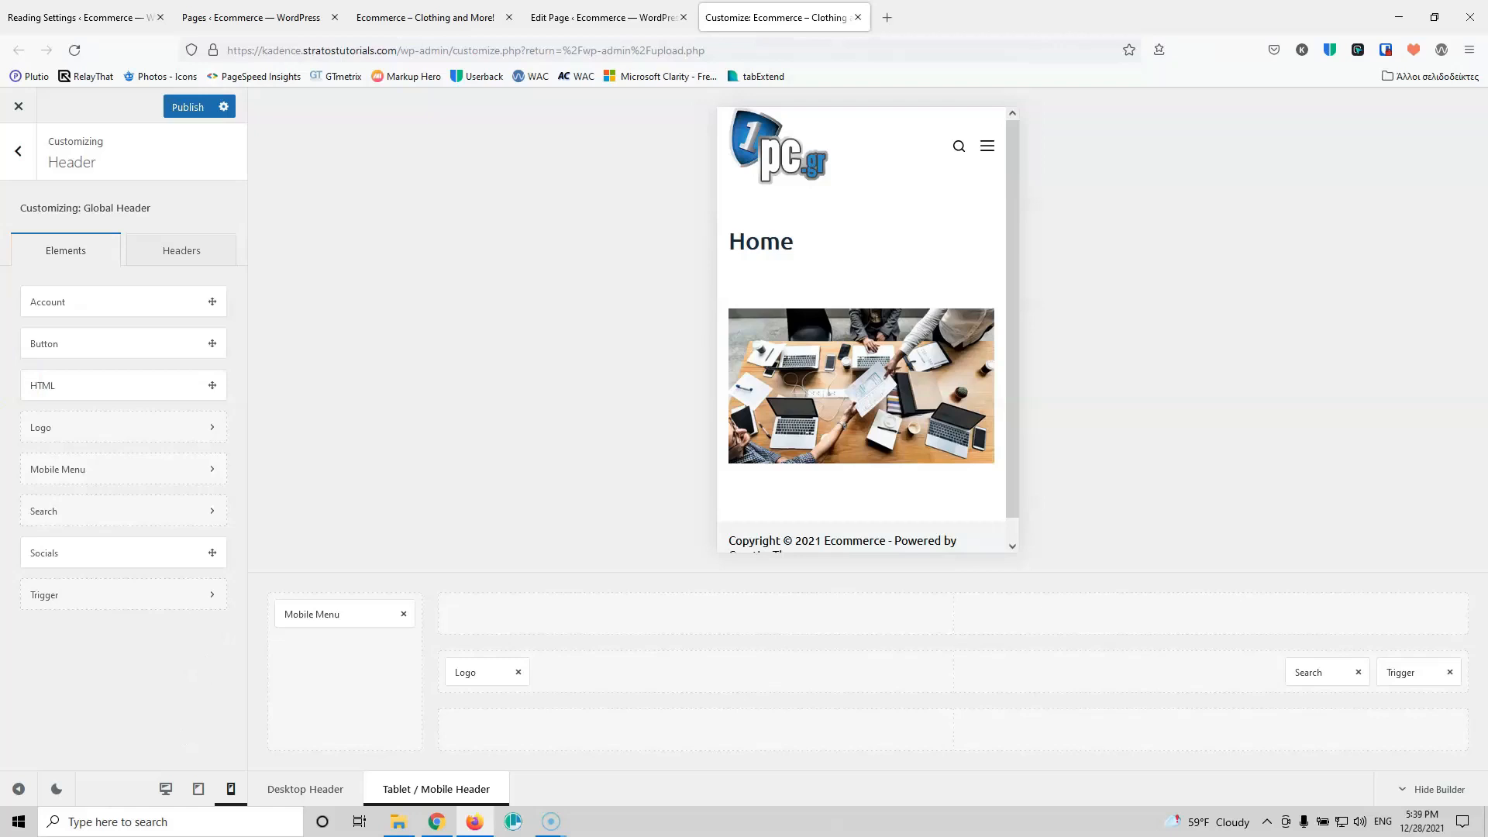
{"action": "left_click", "coordinate": [181, 109]}
{"action": "left_click", "coordinate": [31, 159]}
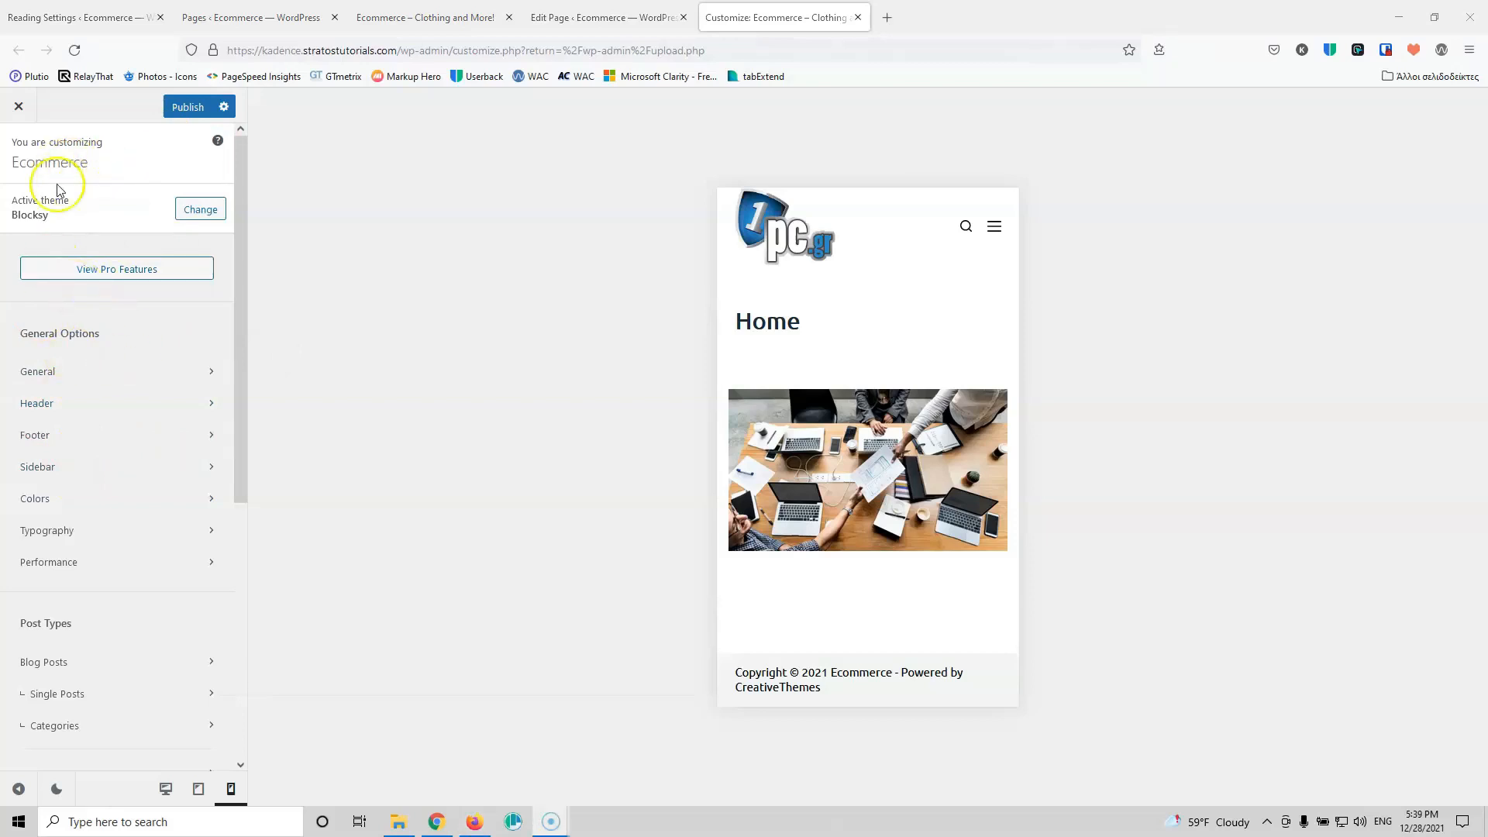
Step: Preview the site at desktop width and look over the Performance settings
{"action": "left_click", "coordinate": [165, 788]}
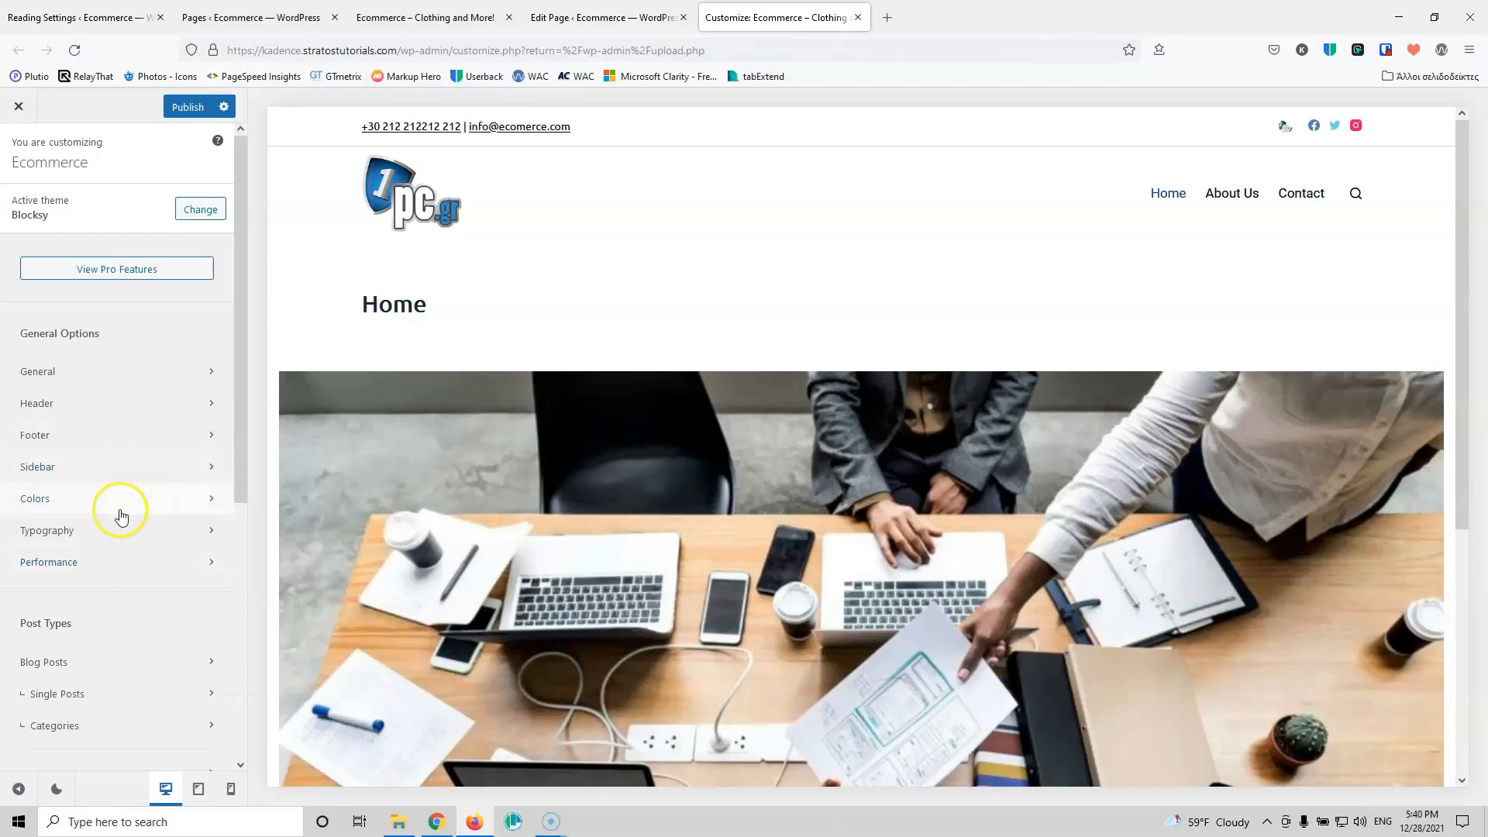
{"action": "left_click", "coordinate": [136, 565]}
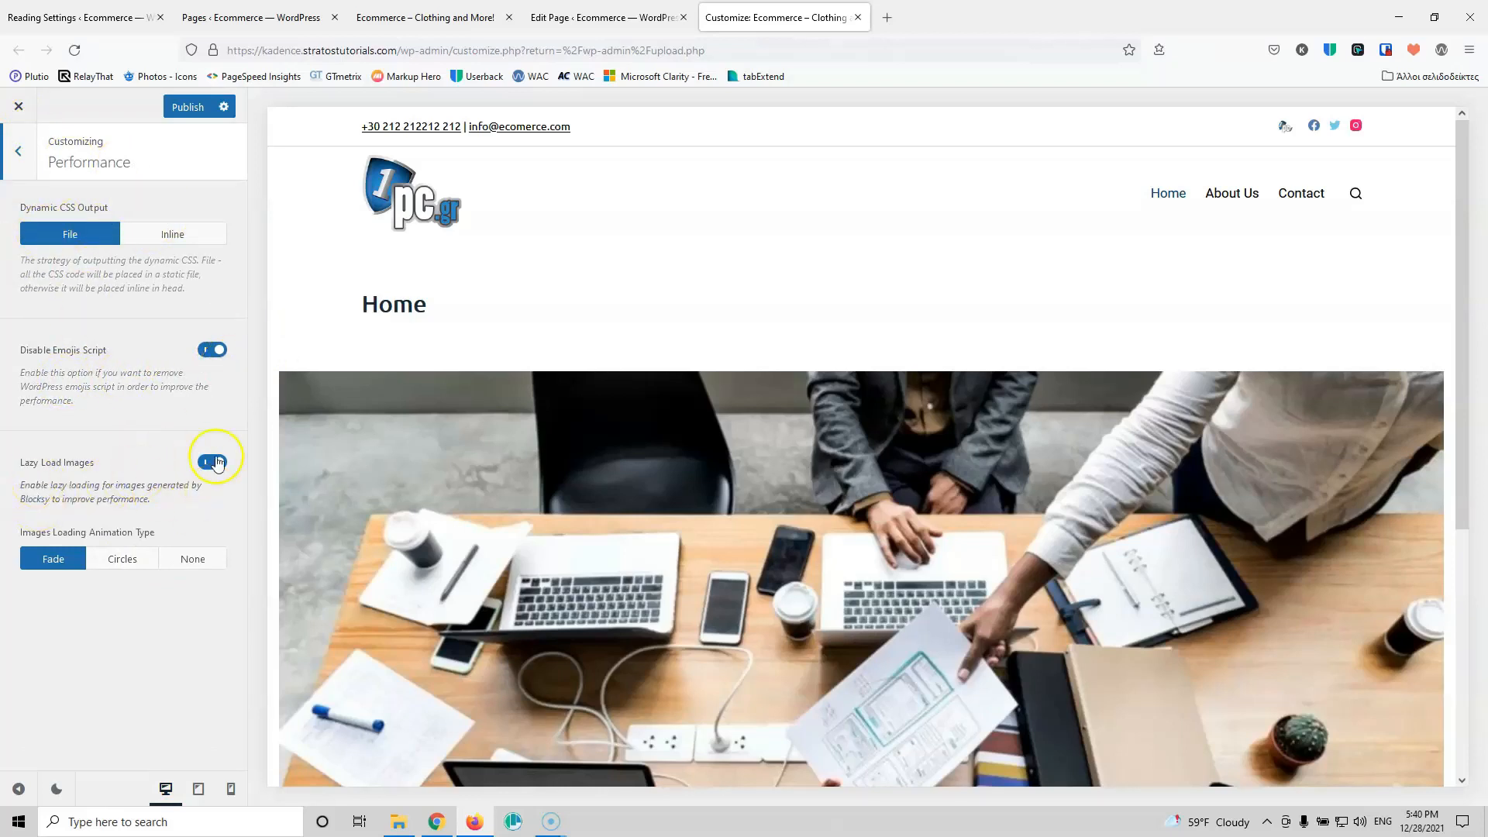
{"action": "left_click", "coordinate": [21, 152]}
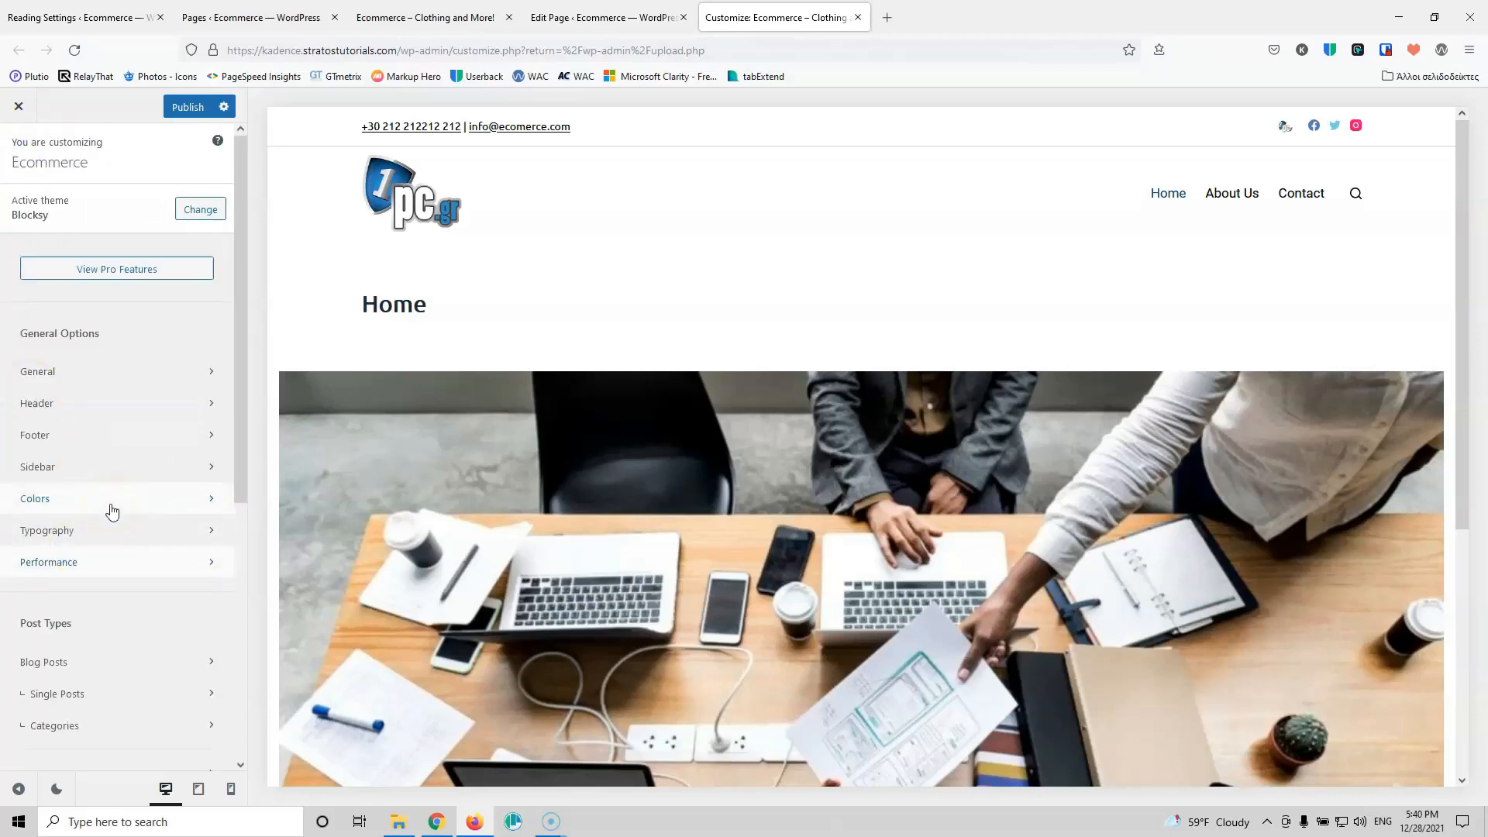
{"action": "scroll", "coordinate": [93, 604], "scroll_direction": "down", "scroll_amount": 3}
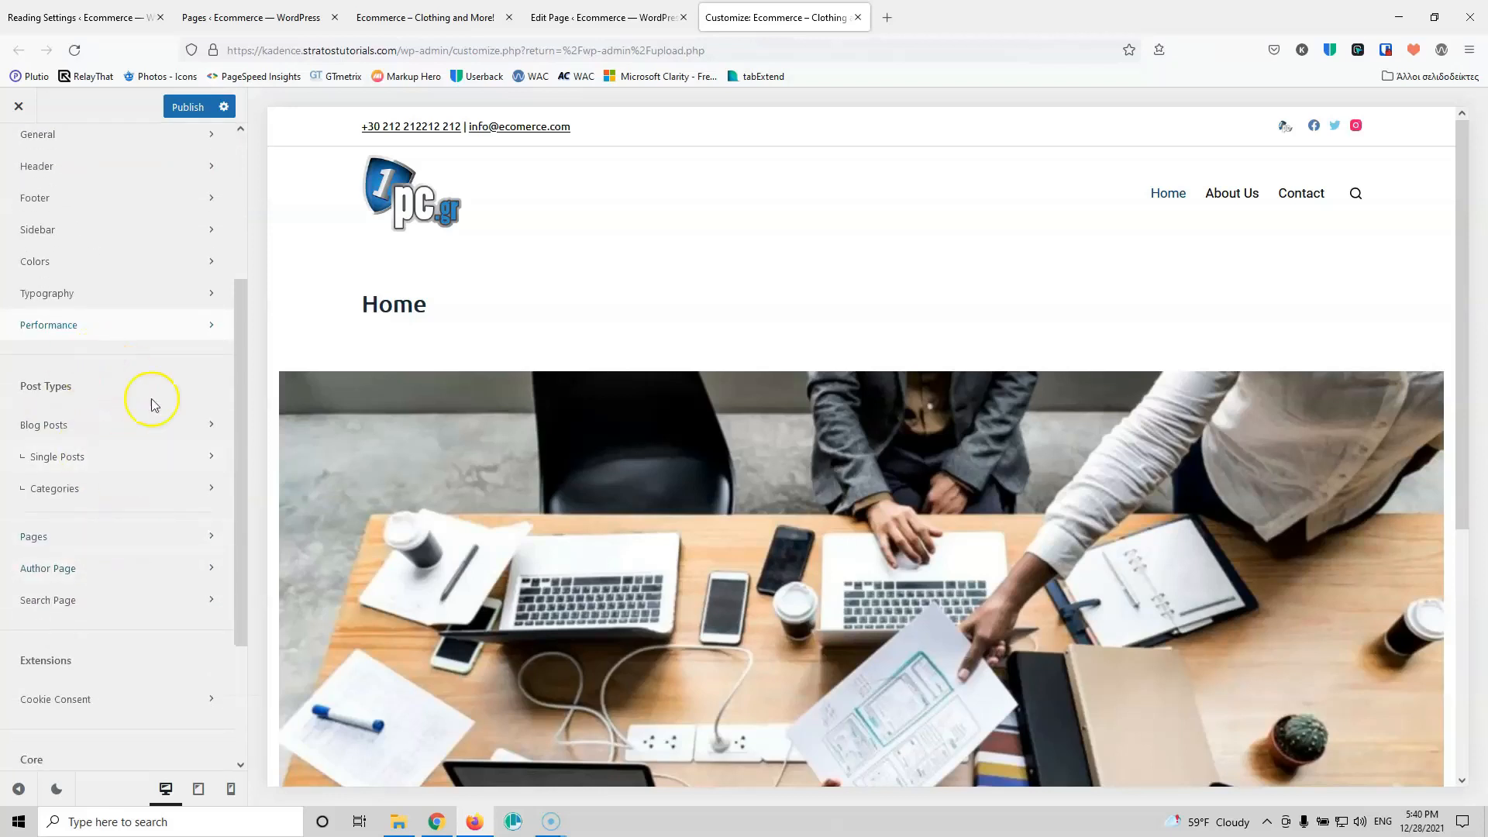
Step: In Pages settings, hide the page title and keep Top & Bottom content vertical spacing
{"action": "left_click", "coordinate": [105, 541]}
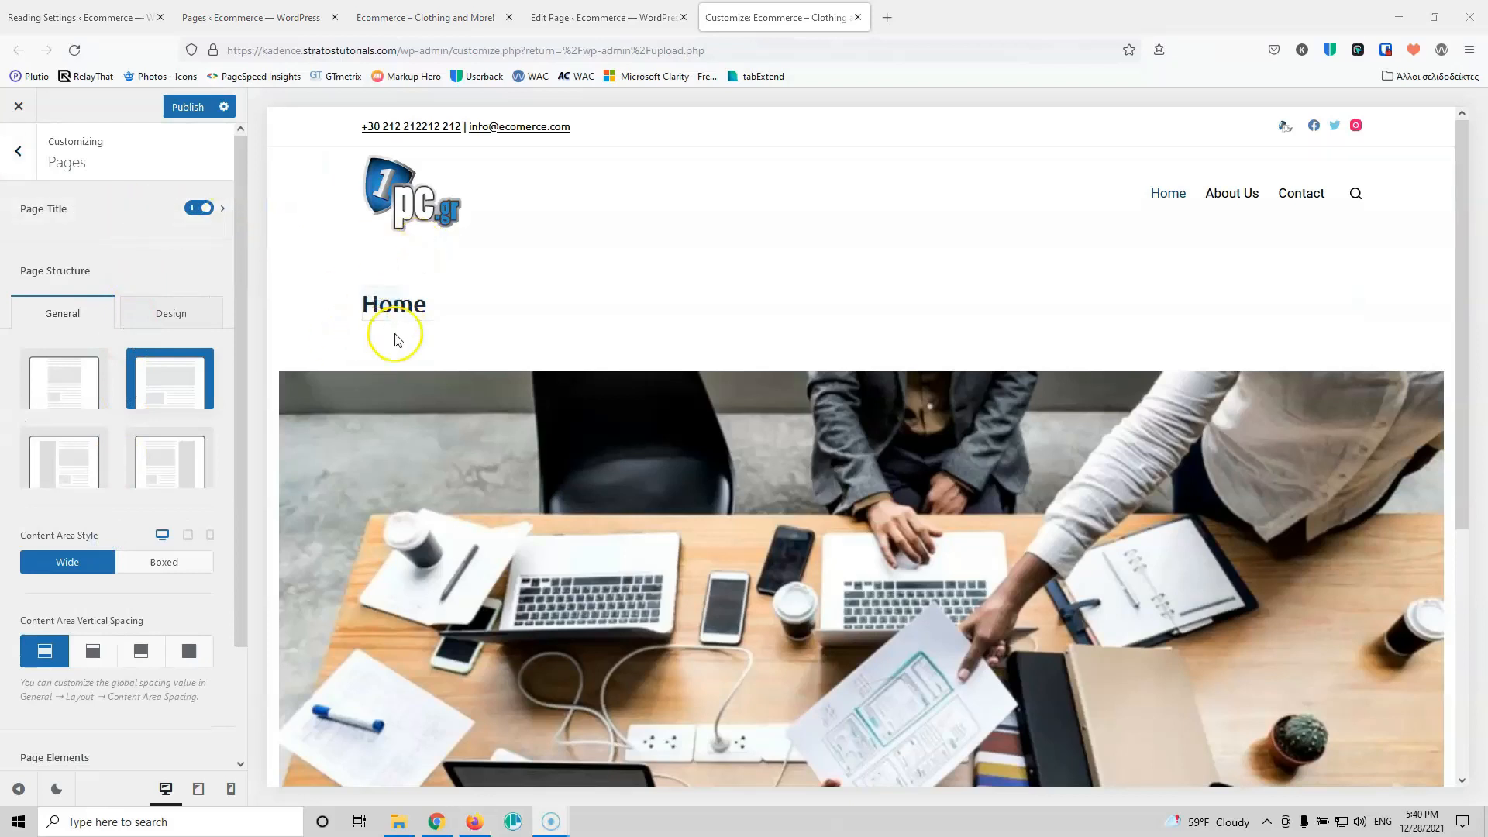
{"action": "left_click", "coordinate": [196, 210]}
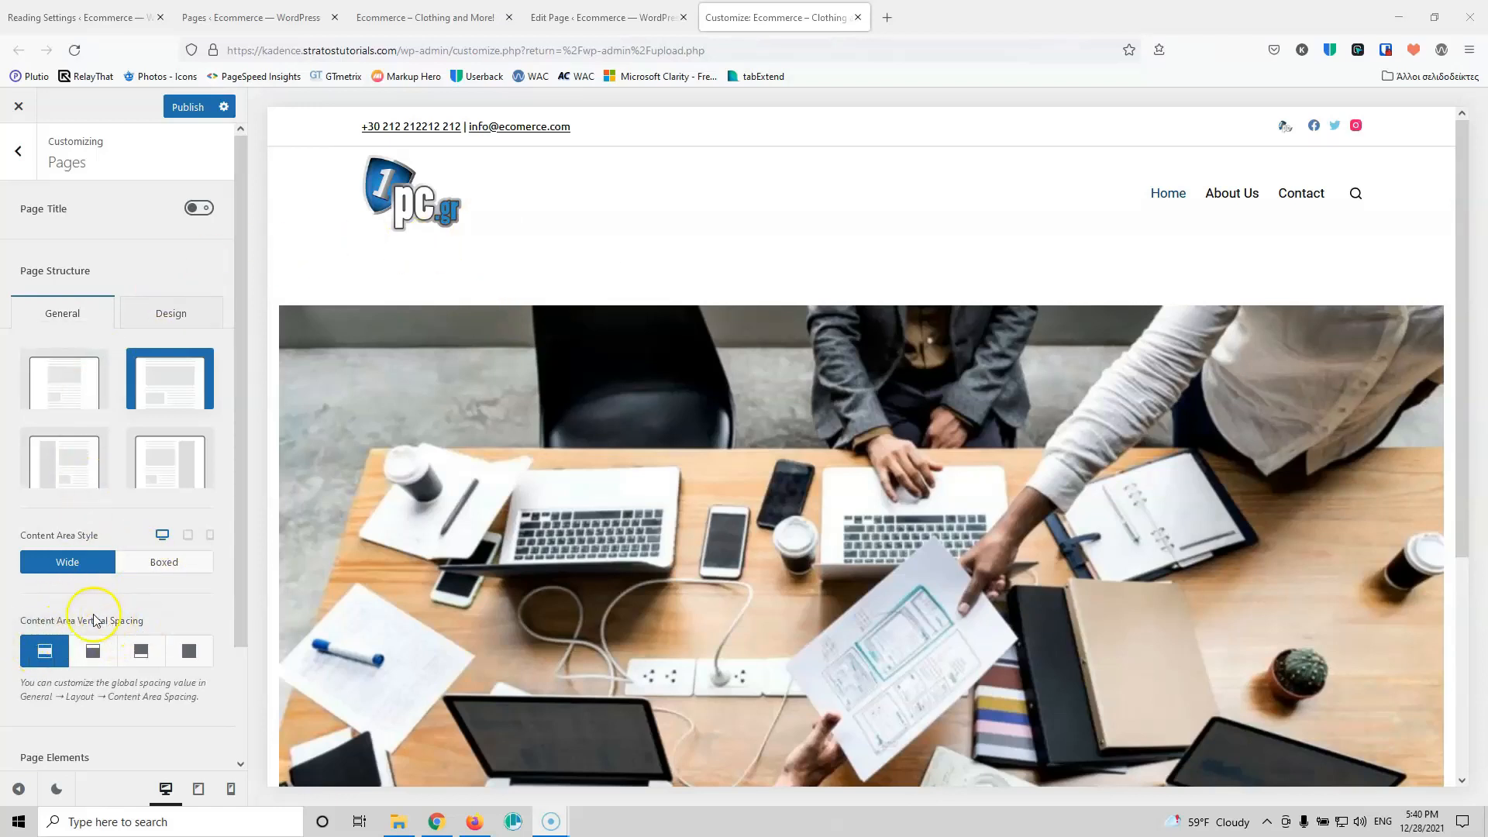
{"action": "left_click", "coordinate": [189, 651]}
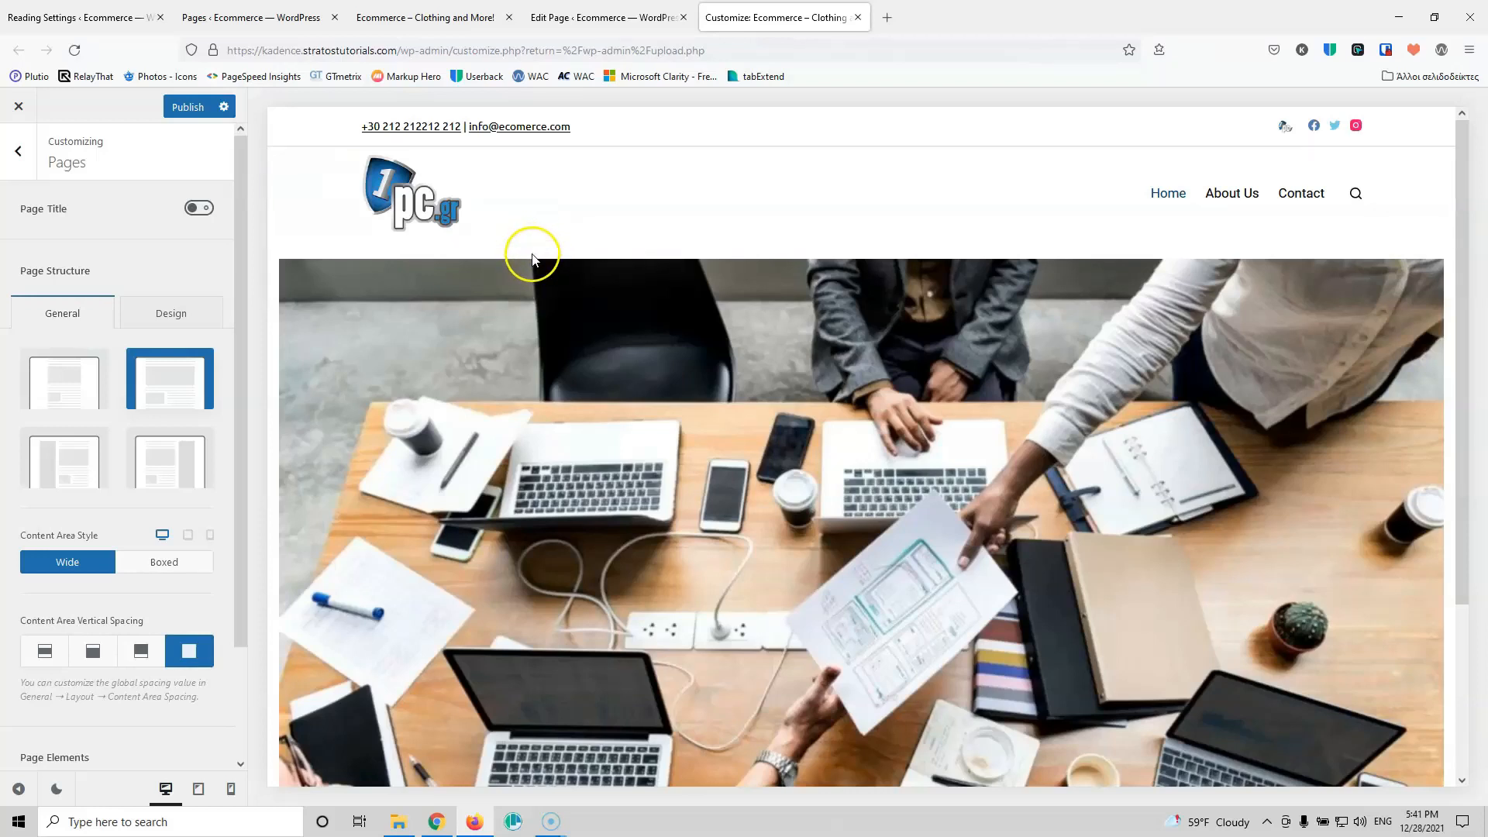
{"action": "left_click", "coordinate": [46, 652]}
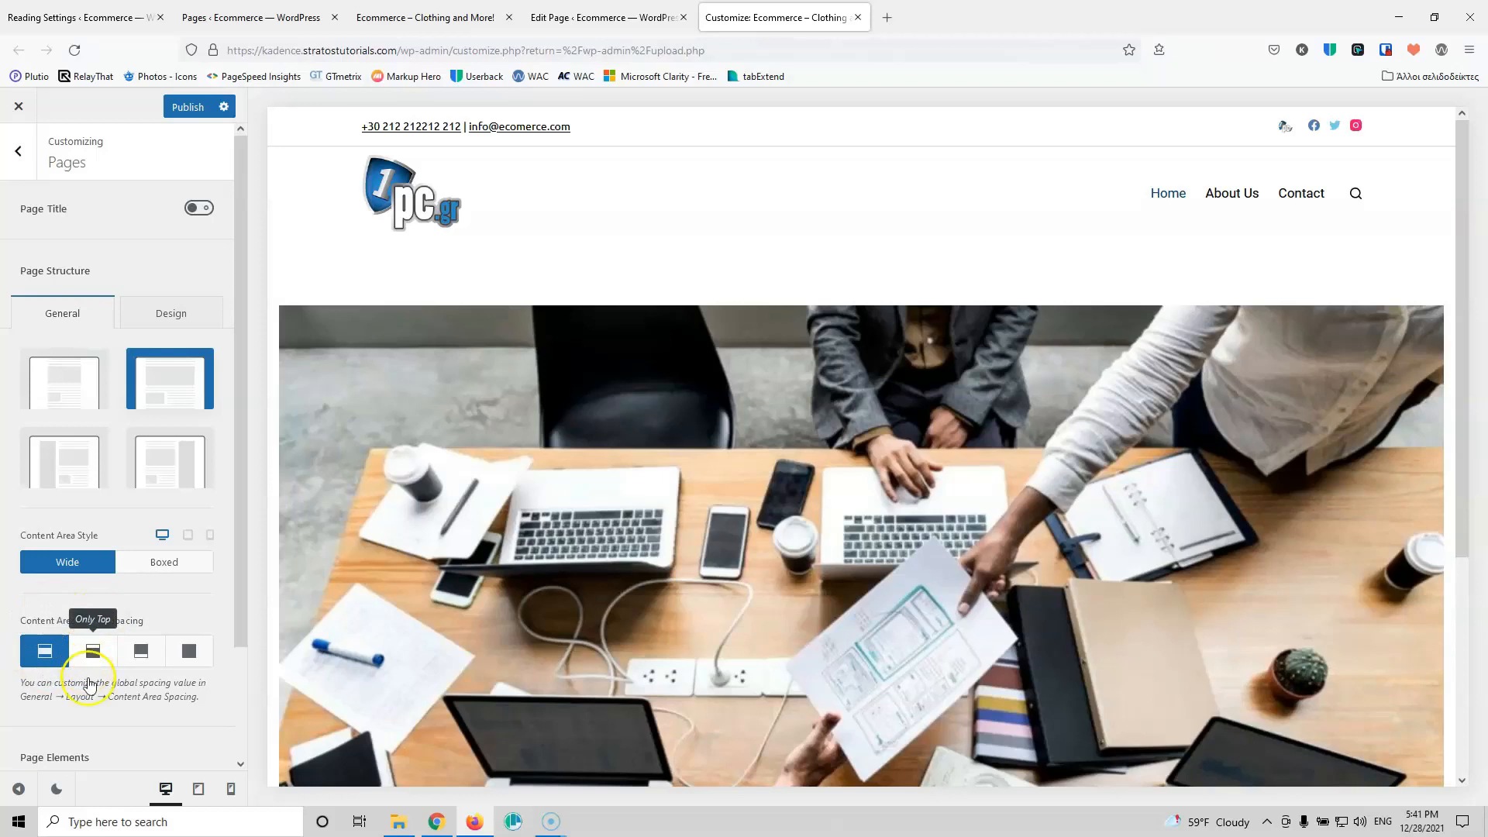
{"action": "left_click", "coordinate": [51, 647]}
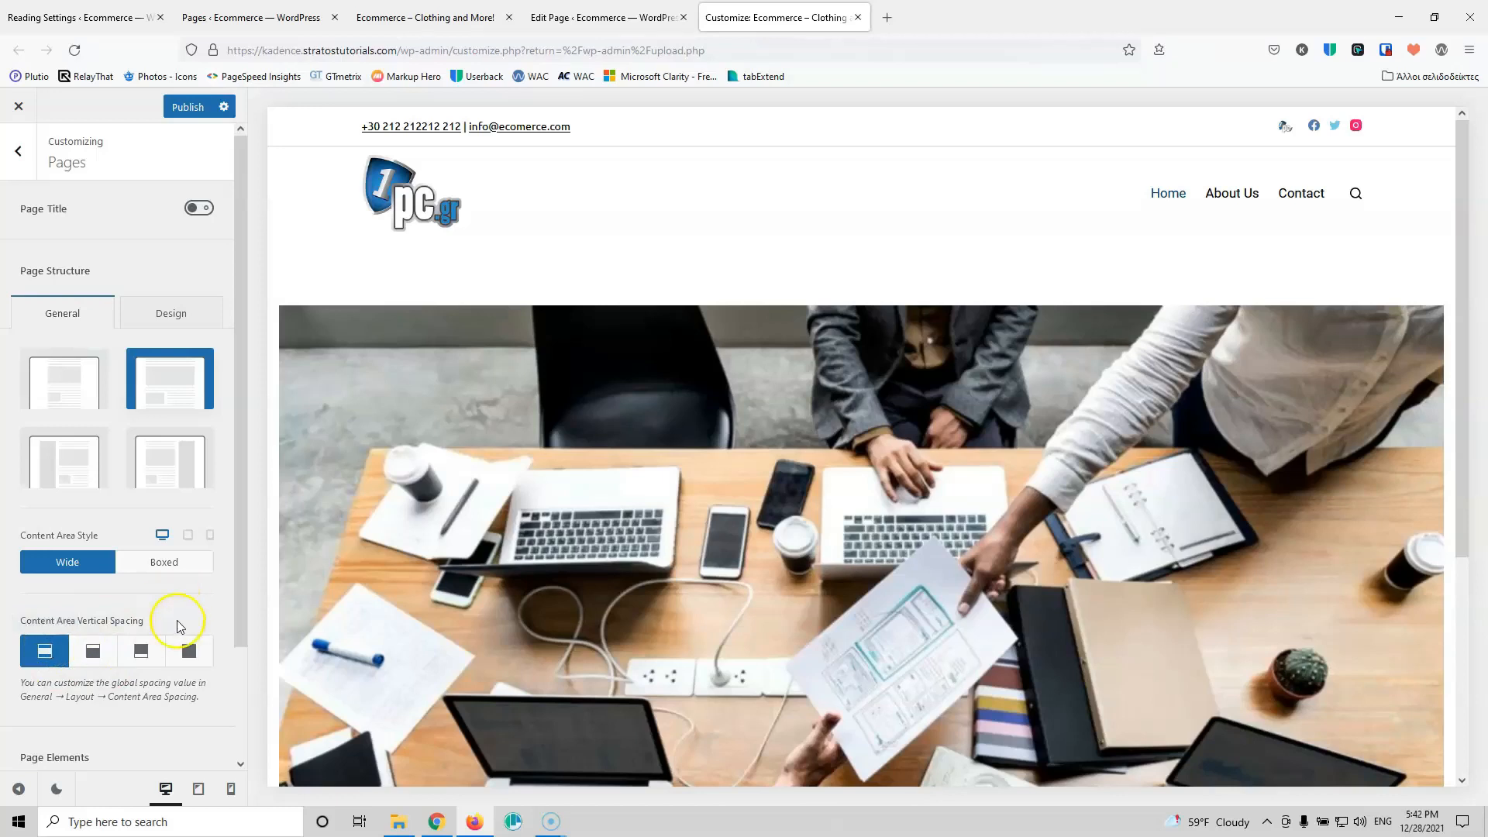
{"action": "left_click", "coordinate": [190, 650]}
{"action": "left_click", "coordinate": [176, 650]}
Step: Turn off comments on pages
{"action": "scroll", "coordinate": [218, 632], "scroll_direction": "down", "scroll_amount": 2}
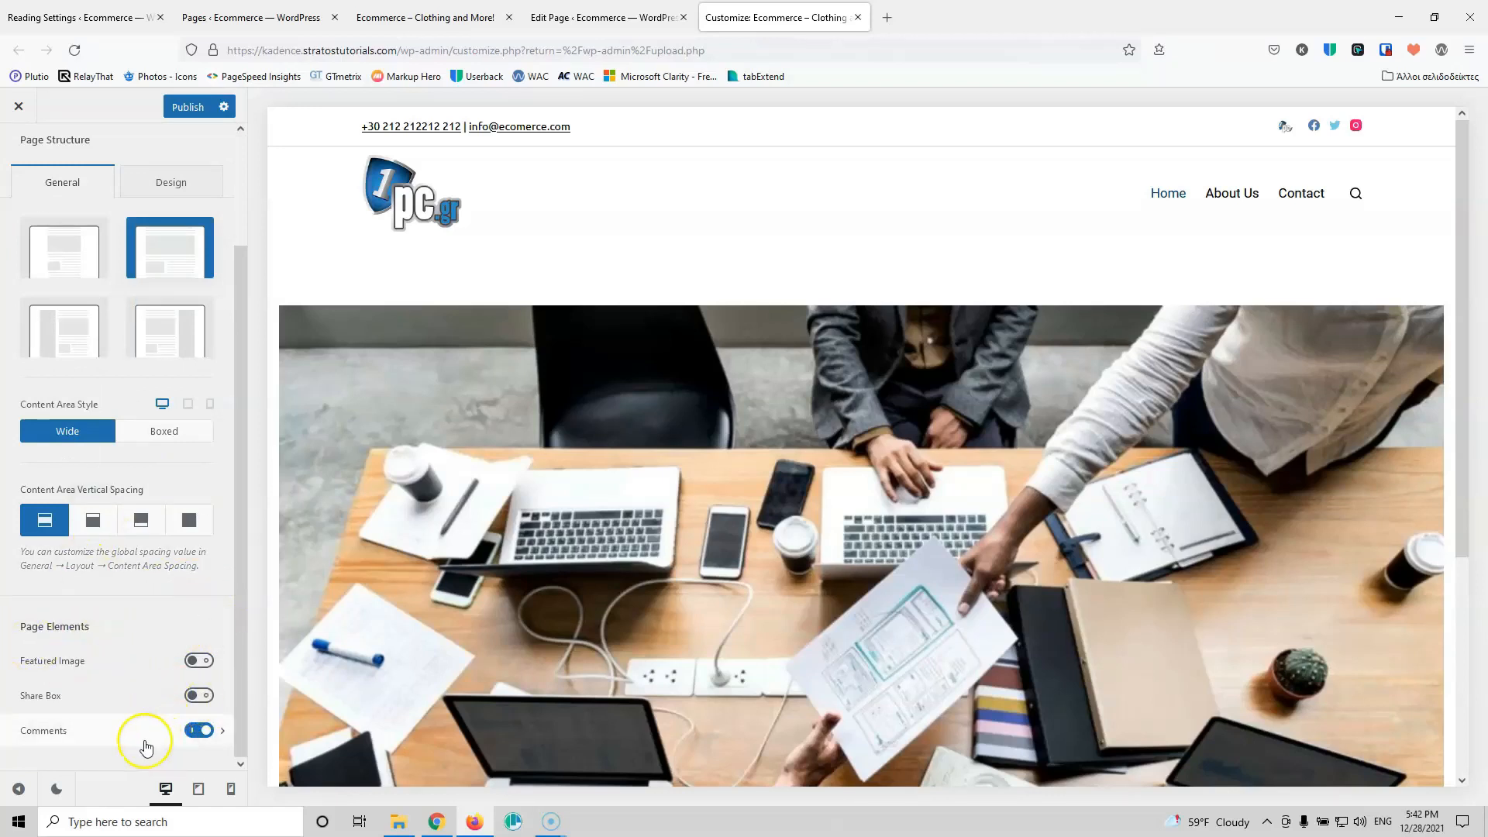
{"action": "left_click", "coordinate": [195, 731]}
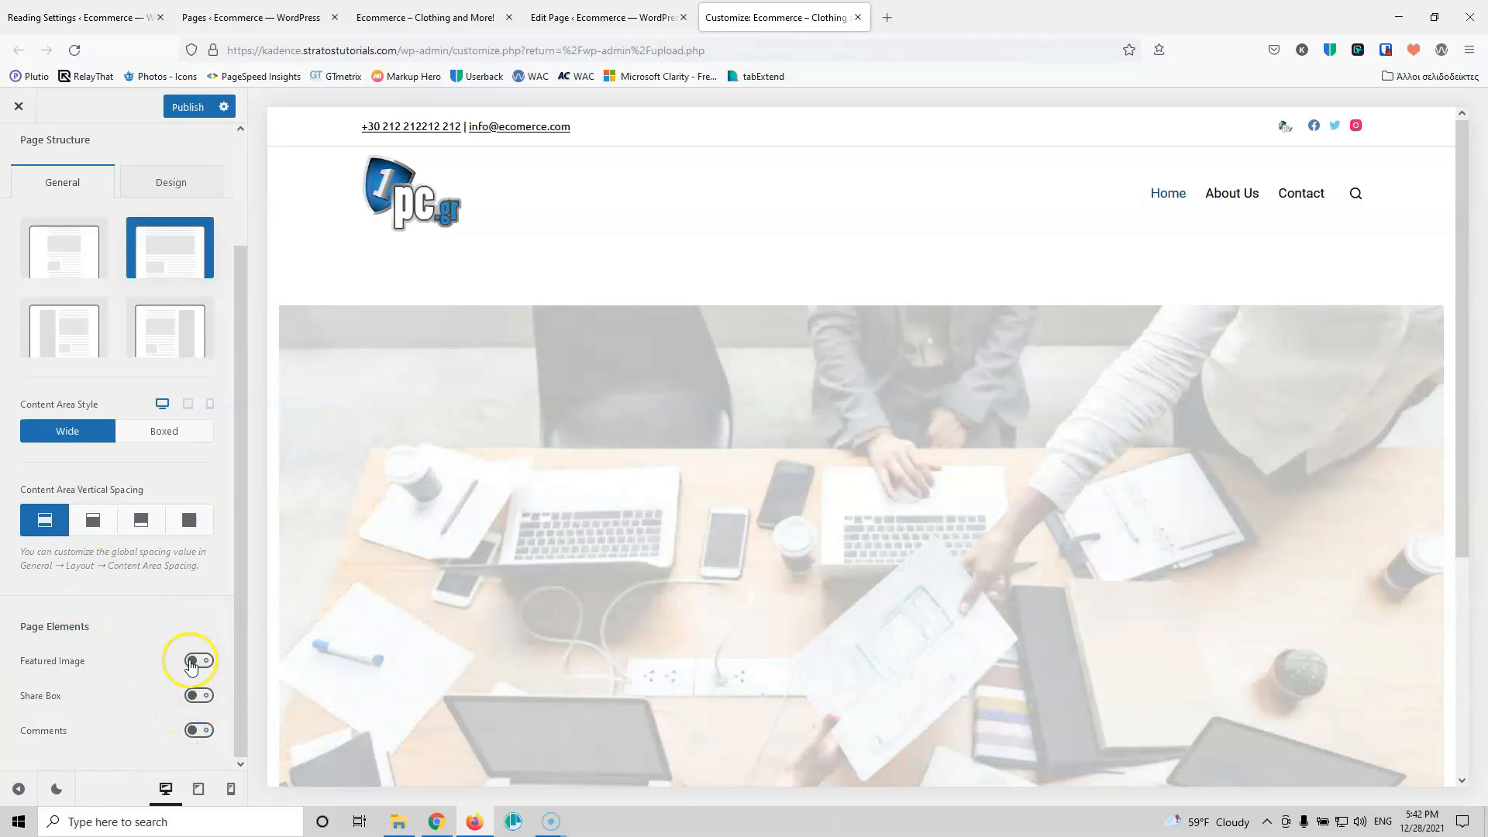
{"action": "scroll", "coordinate": [186, 620], "scroll_direction": "up", "scroll_amount": 2}
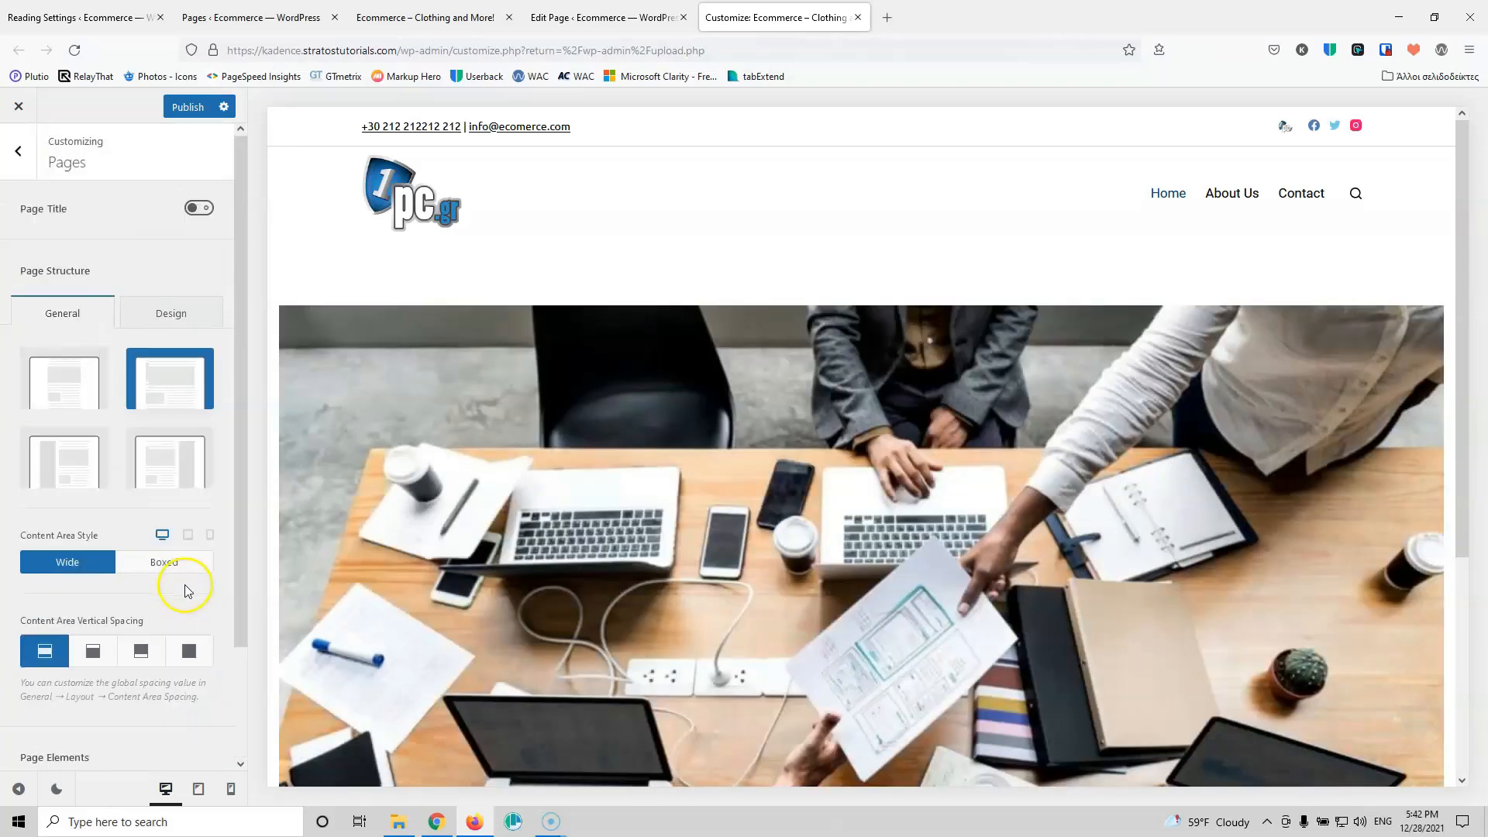
{"action": "left_click", "coordinate": [22, 151]}
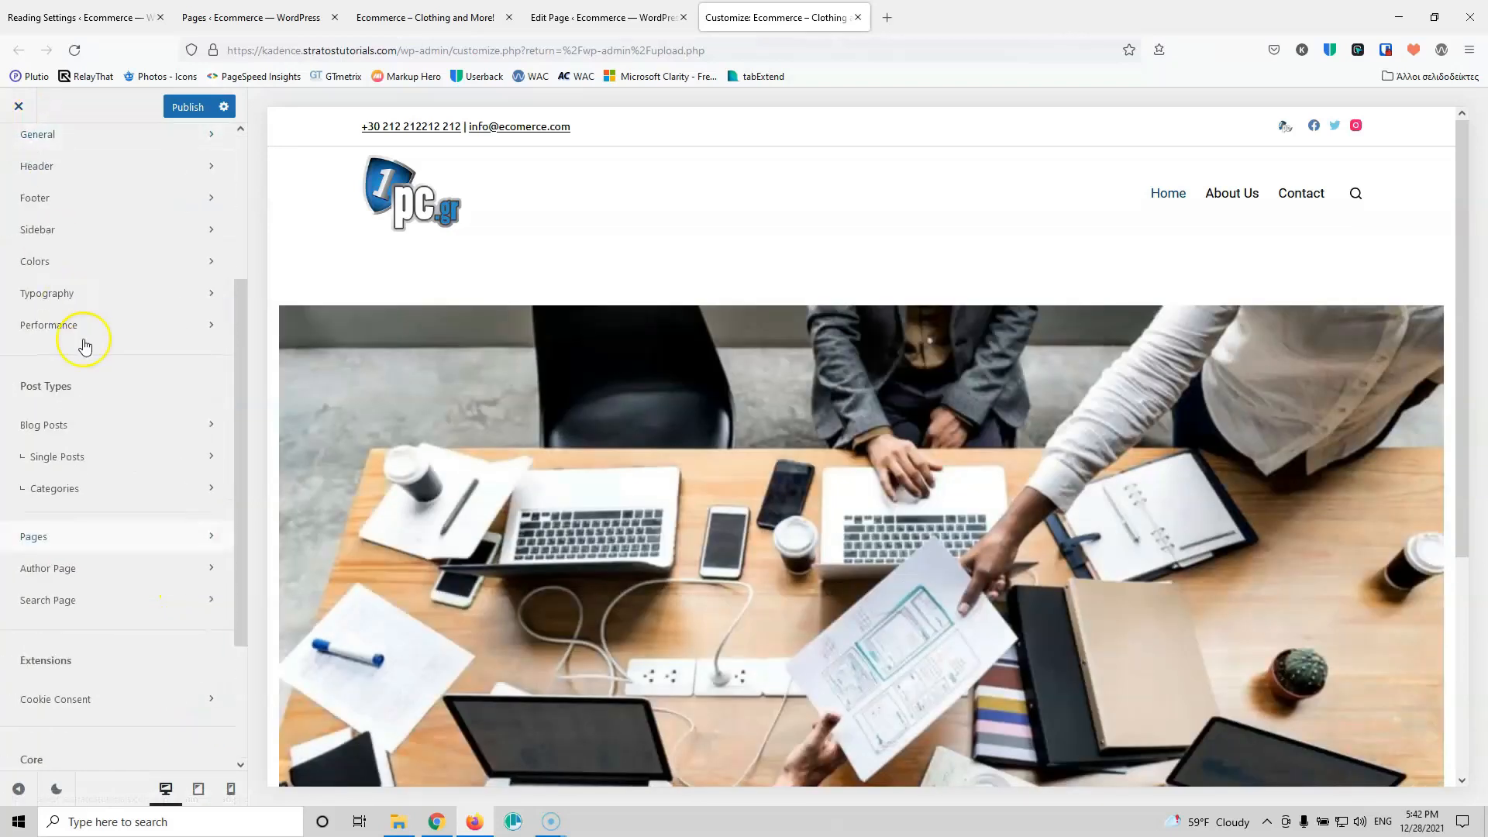
Step: Publish the page settings, switch the cookie notice to the second layout, and edit its button text
{"action": "left_click", "coordinate": [186, 117]}
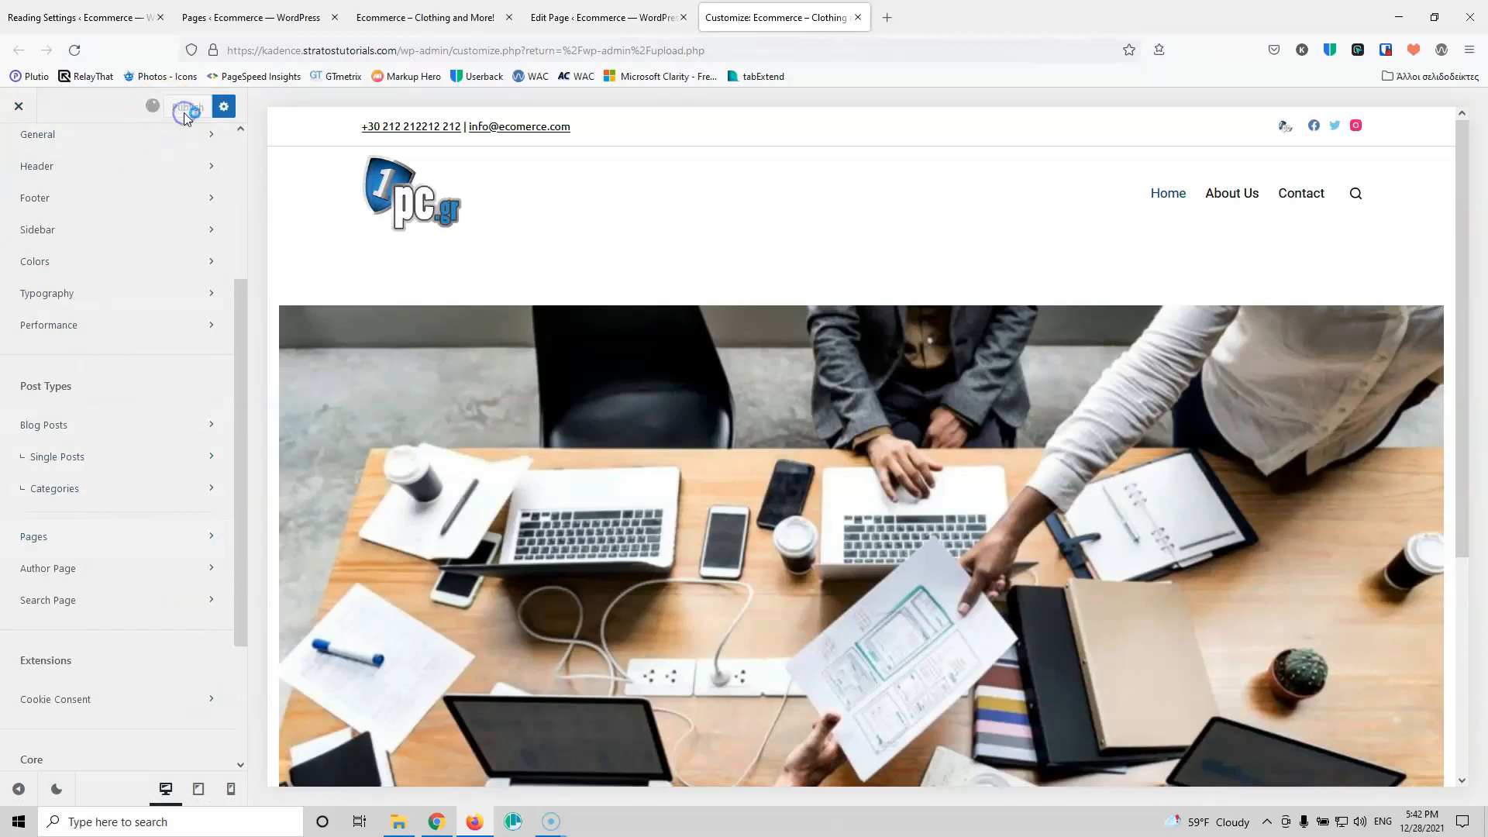
{"action": "scroll", "coordinate": [137, 465], "scroll_direction": "down", "scroll_amount": 2}
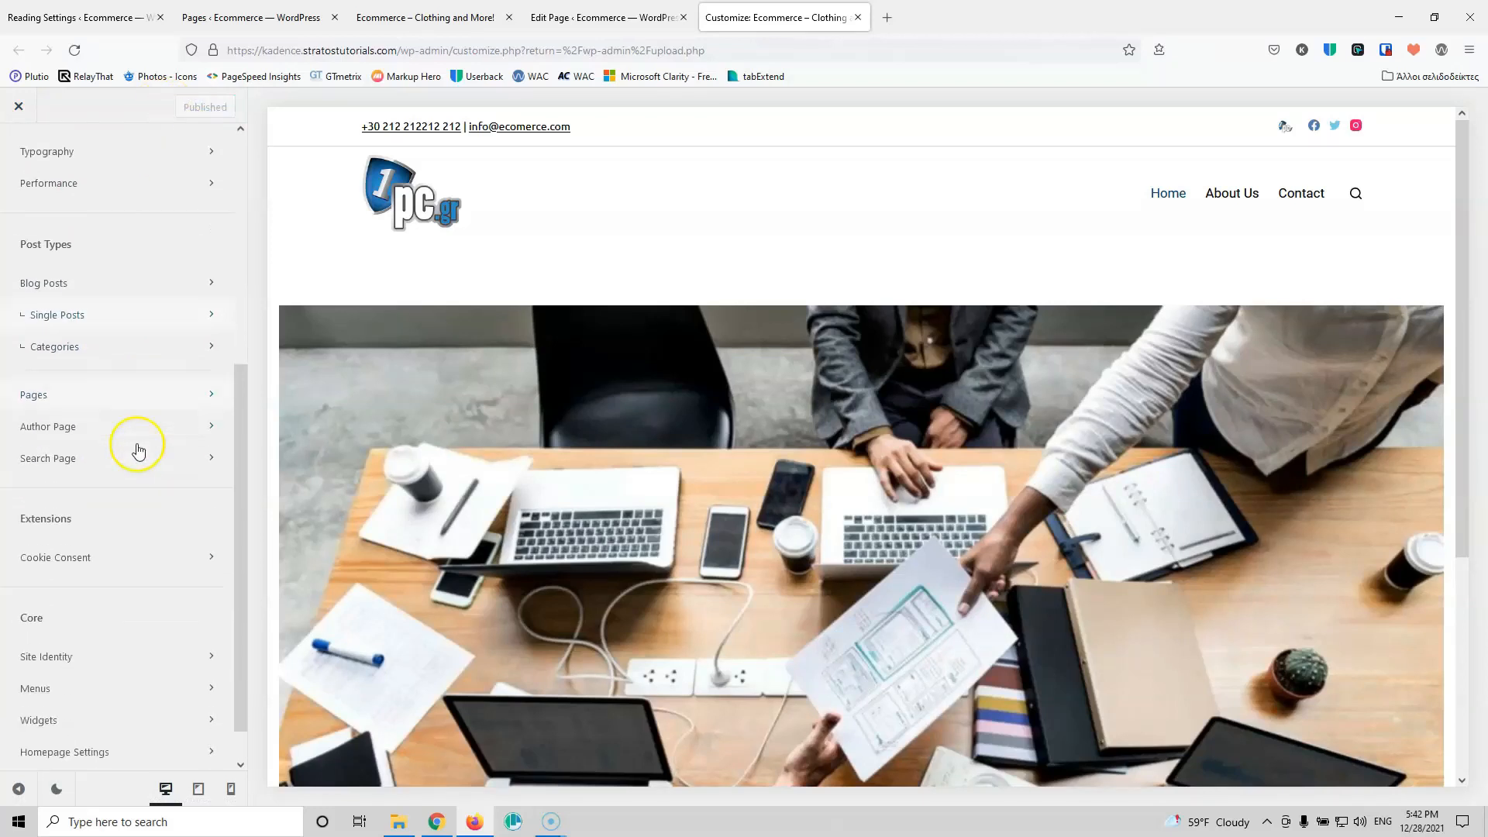
{"action": "left_click", "coordinate": [111, 541]}
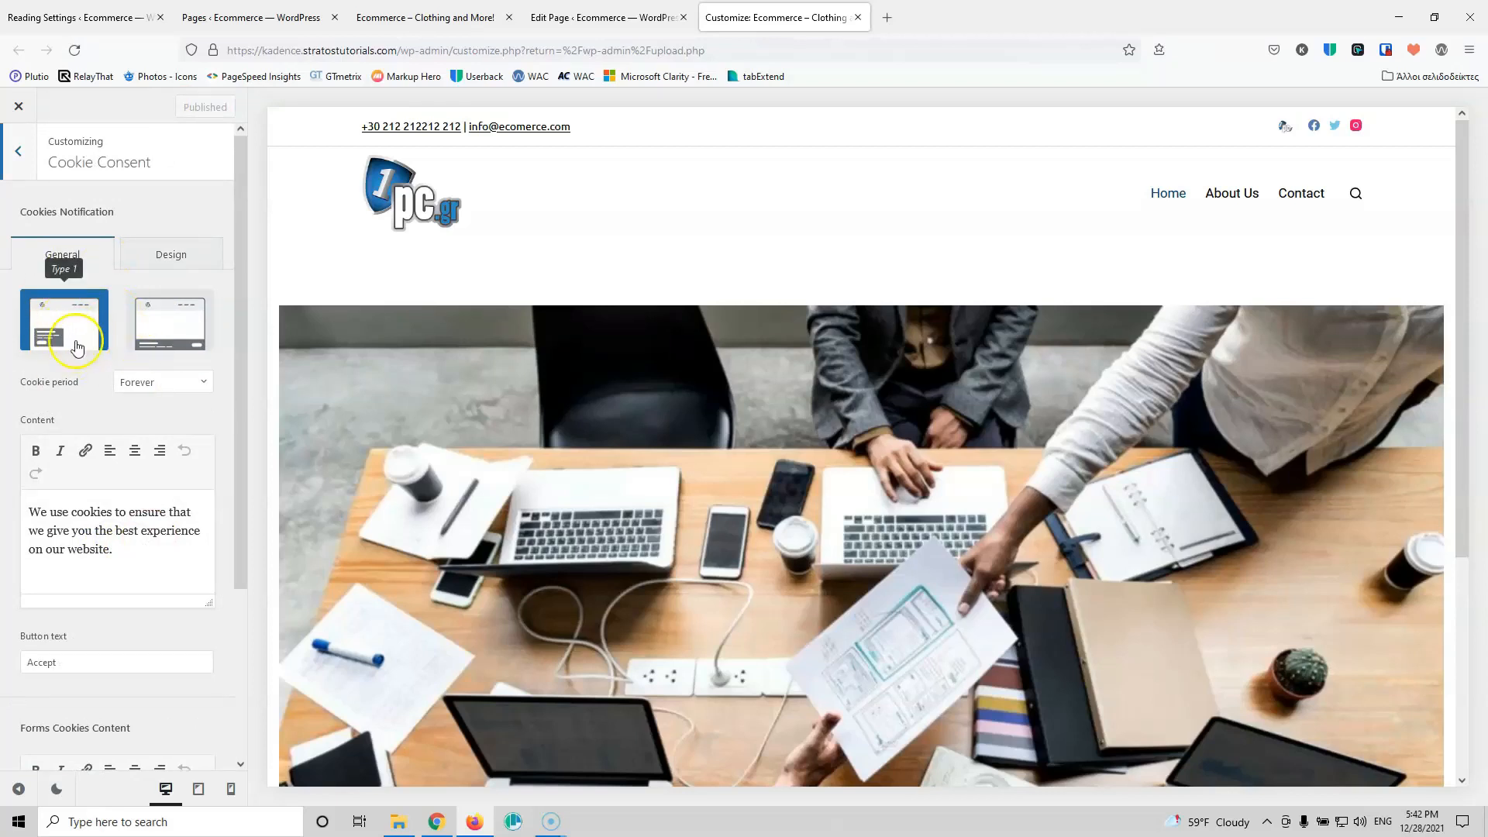
{"action": "left_click", "coordinate": [167, 329]}
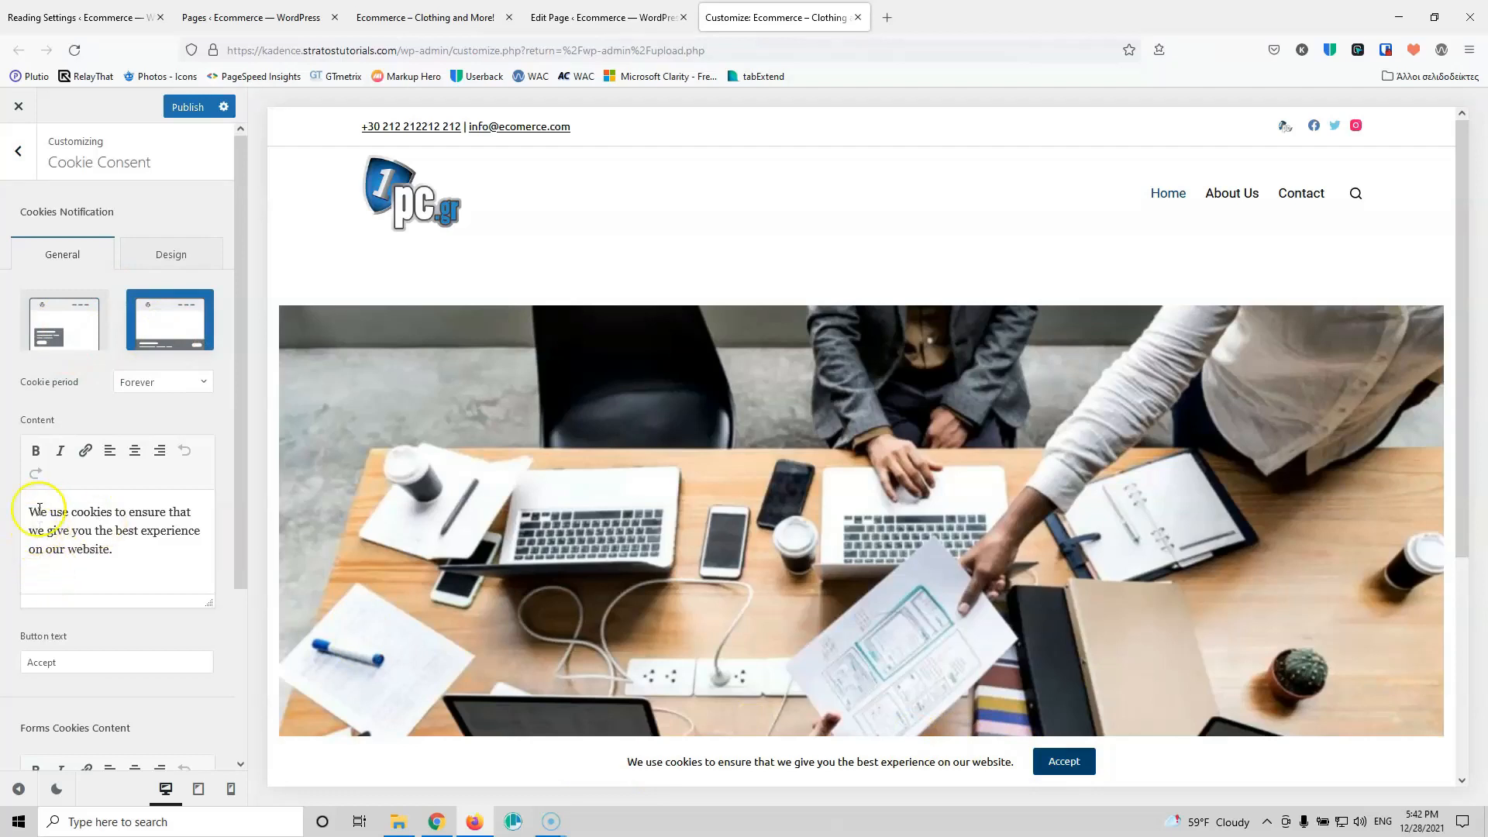
{"action": "left_click", "coordinate": [74, 655]}
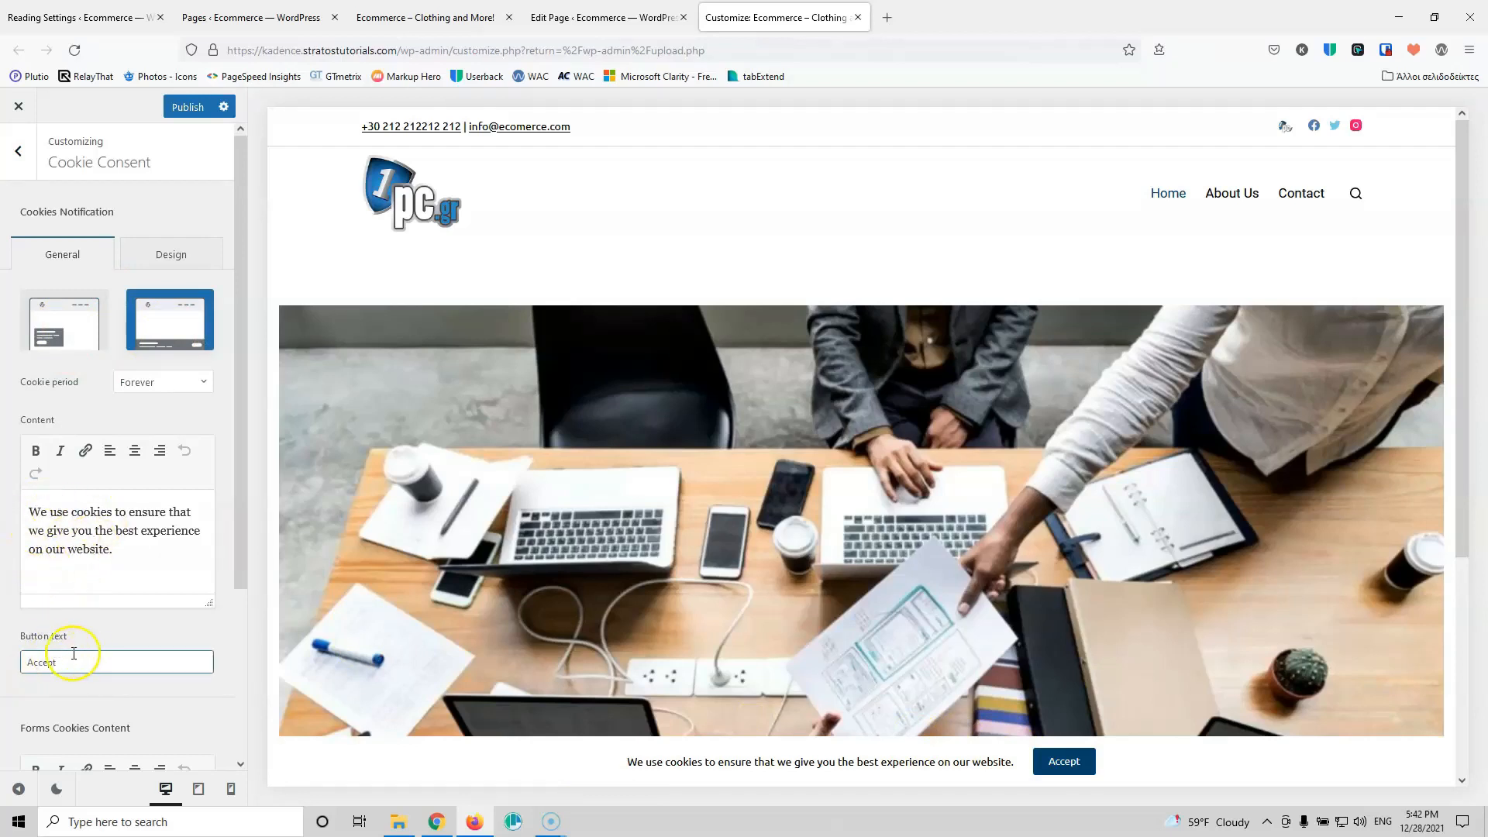
Step: Link the Privacy Policy text to /privacy-policy, review the colours, and publish the cookie consent
{"action": "scroll", "coordinate": [73, 653], "scroll_direction": "down", "scroll_amount": 2}
{"action": "scroll", "coordinate": [100, 655], "scroll_direction": "down", "scroll_amount": 1}
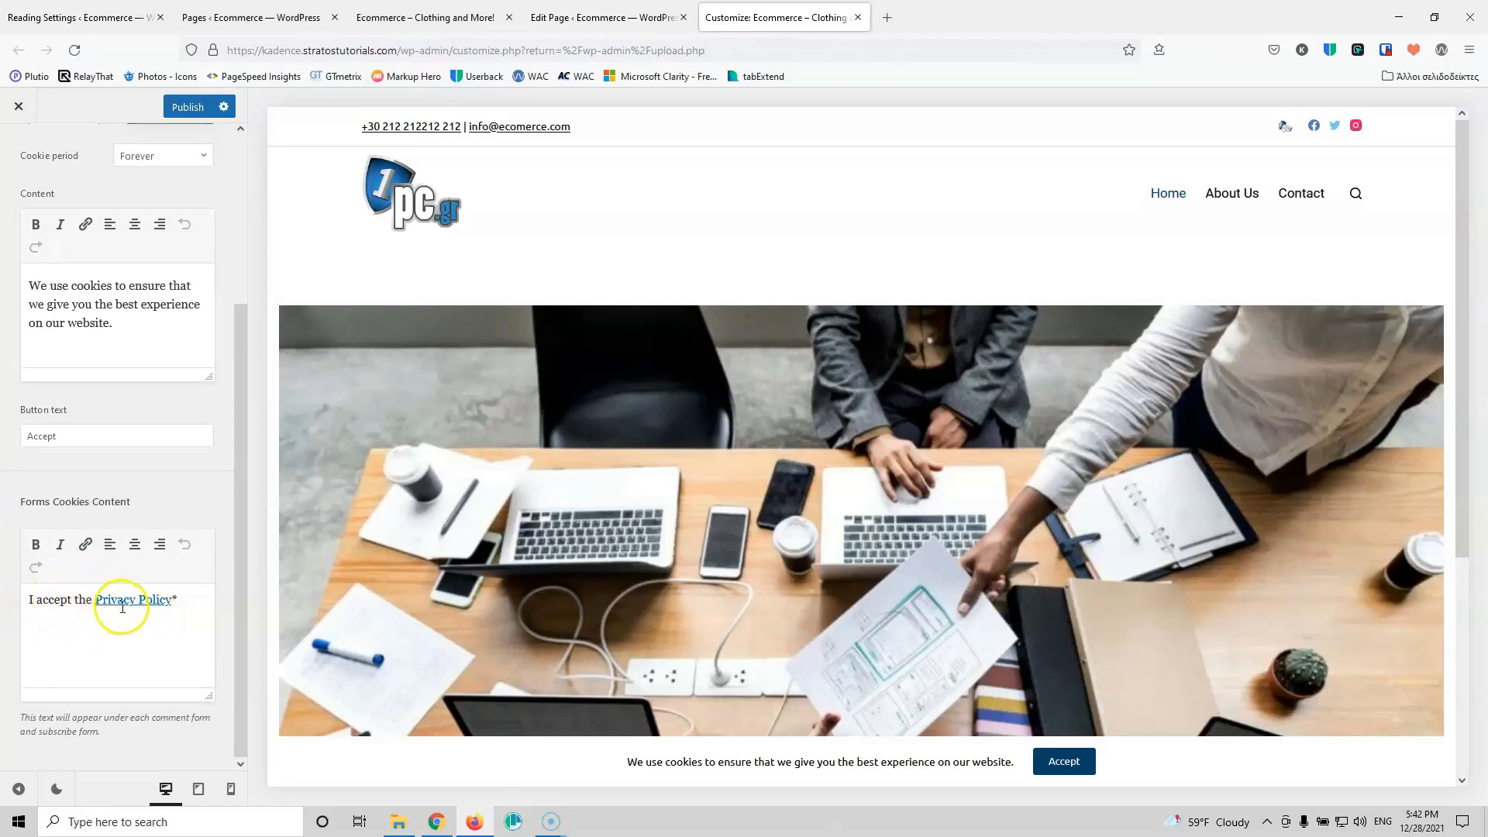
{"action": "left_click", "coordinate": [124, 601]}
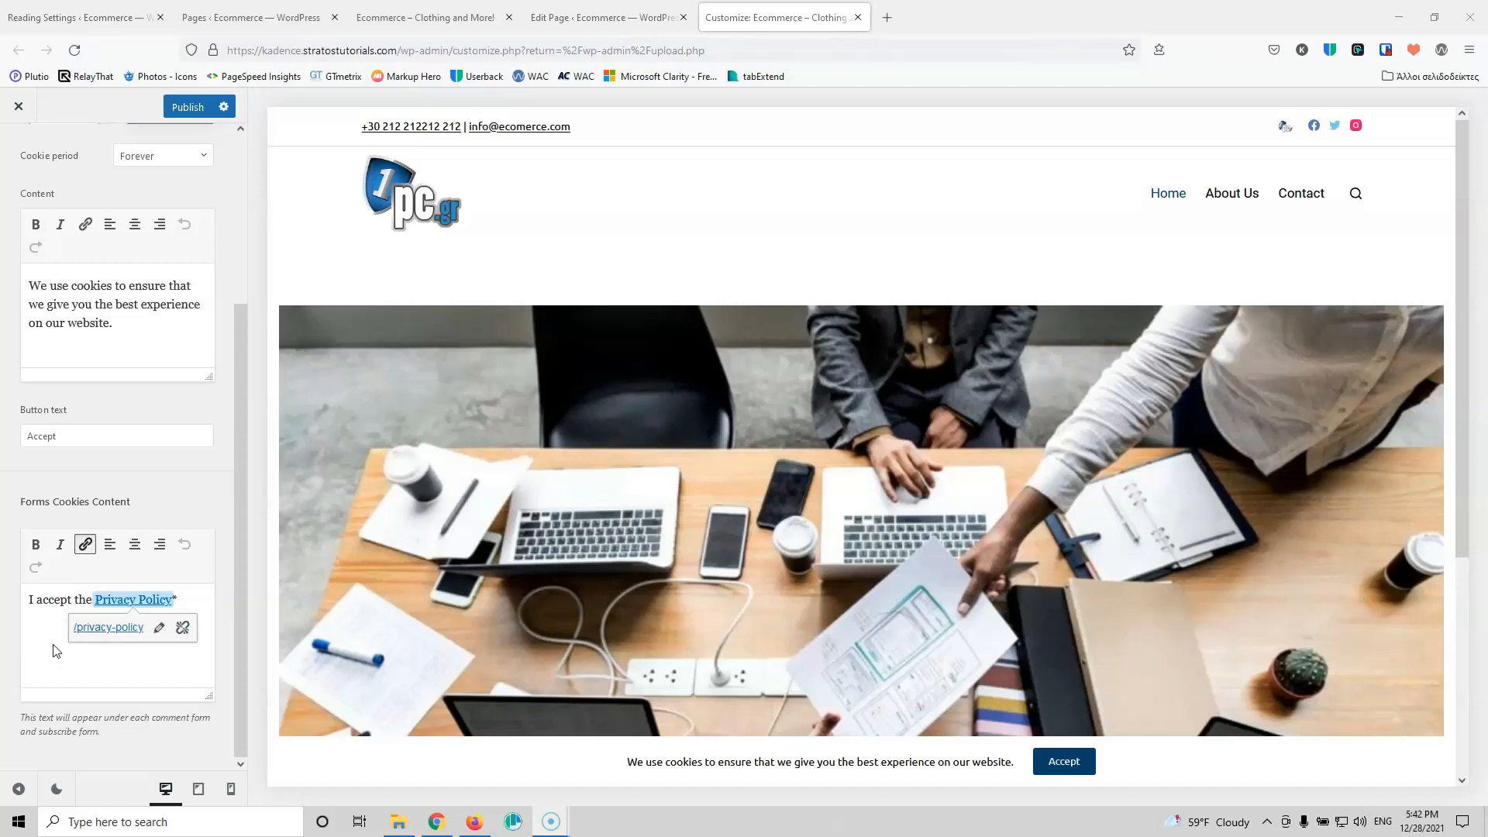
{"action": "scroll", "coordinate": [101, 596], "scroll_direction": "up", "scroll_amount": 5}
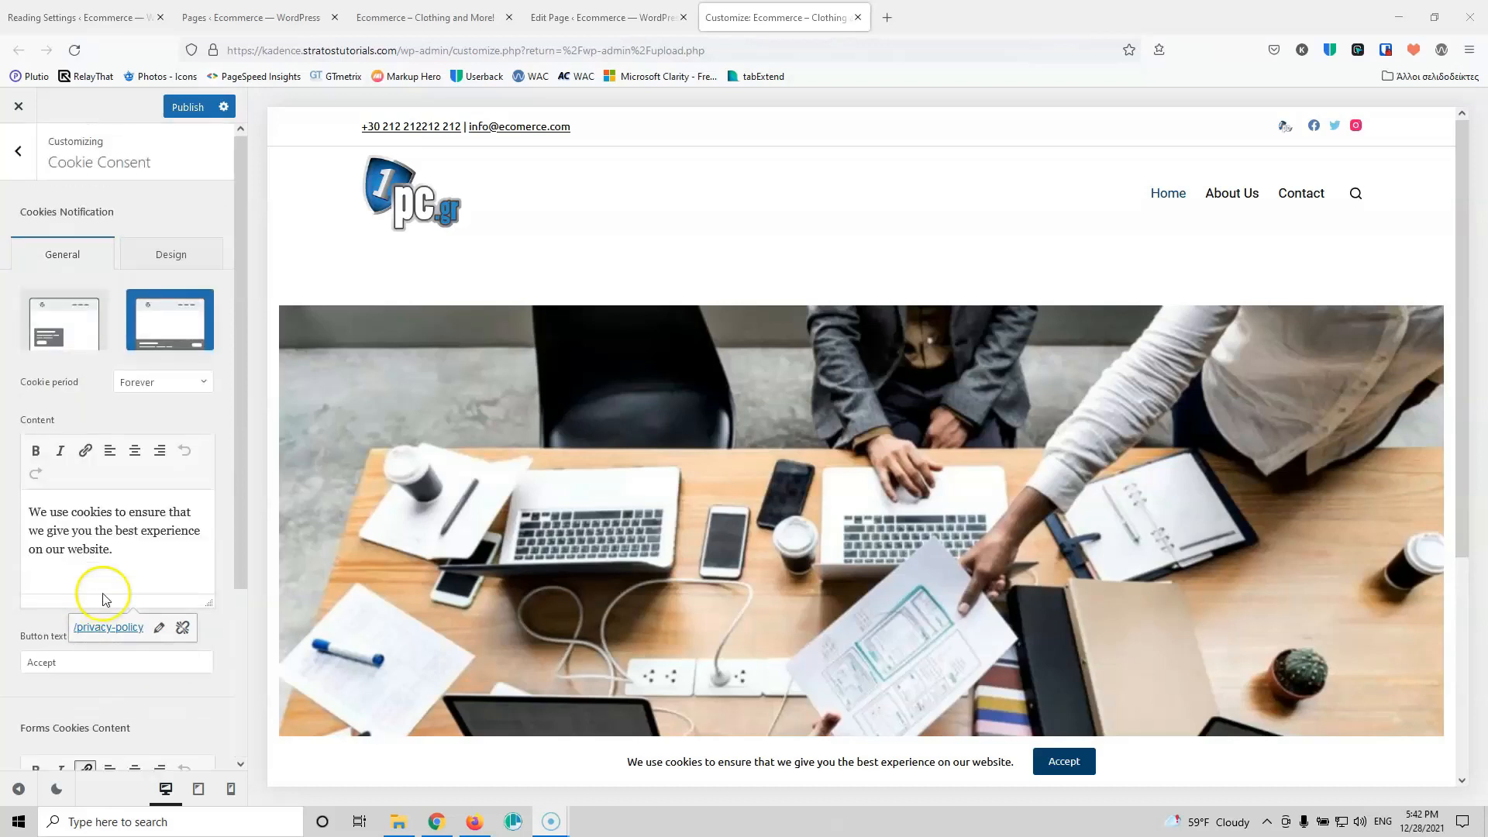
{"action": "left_click", "coordinate": [181, 265]}
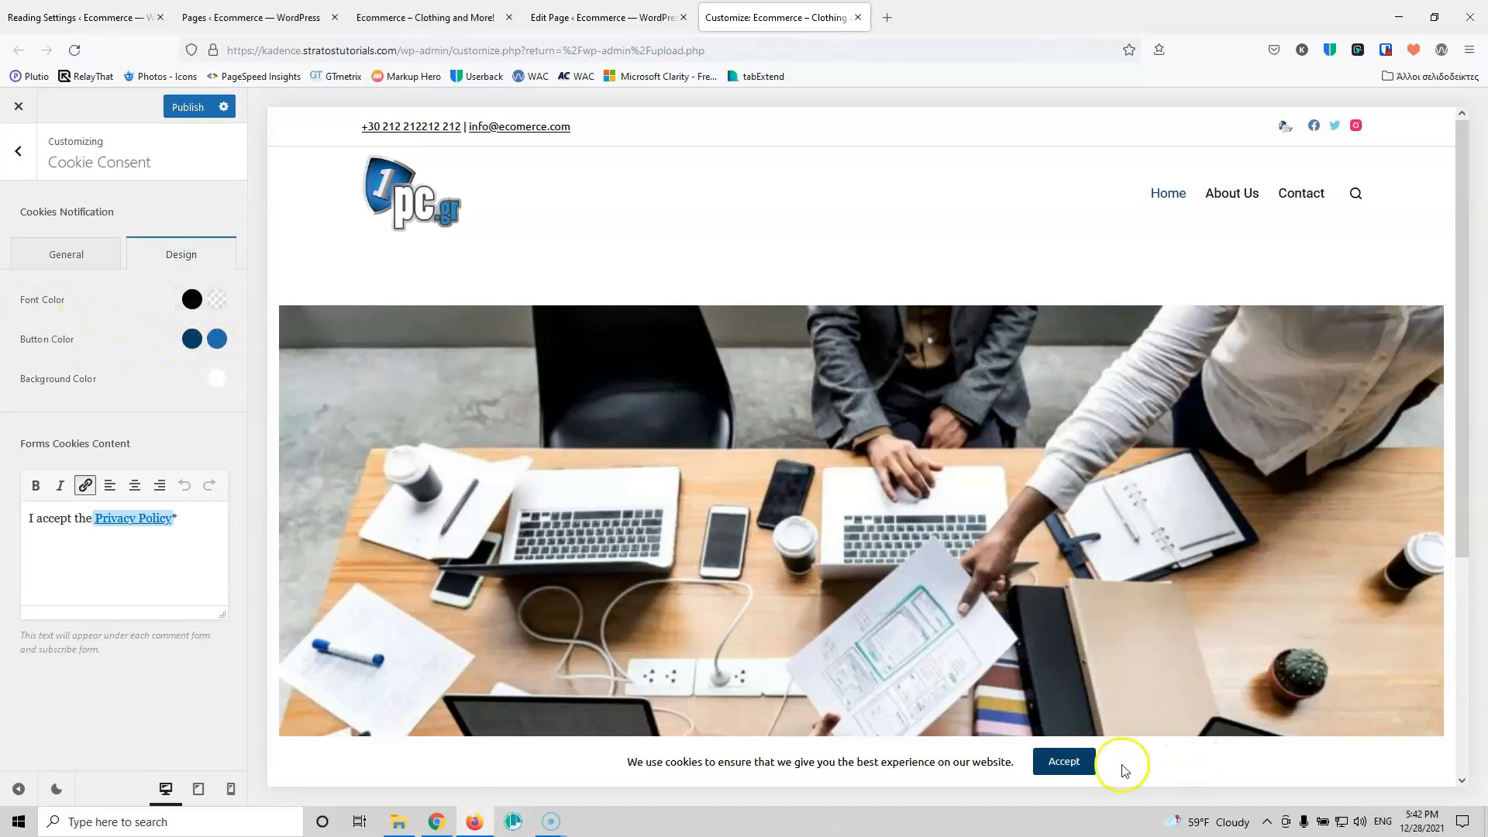
{"action": "left_click", "coordinate": [119, 567]}
{"action": "left_click", "coordinate": [188, 106]}
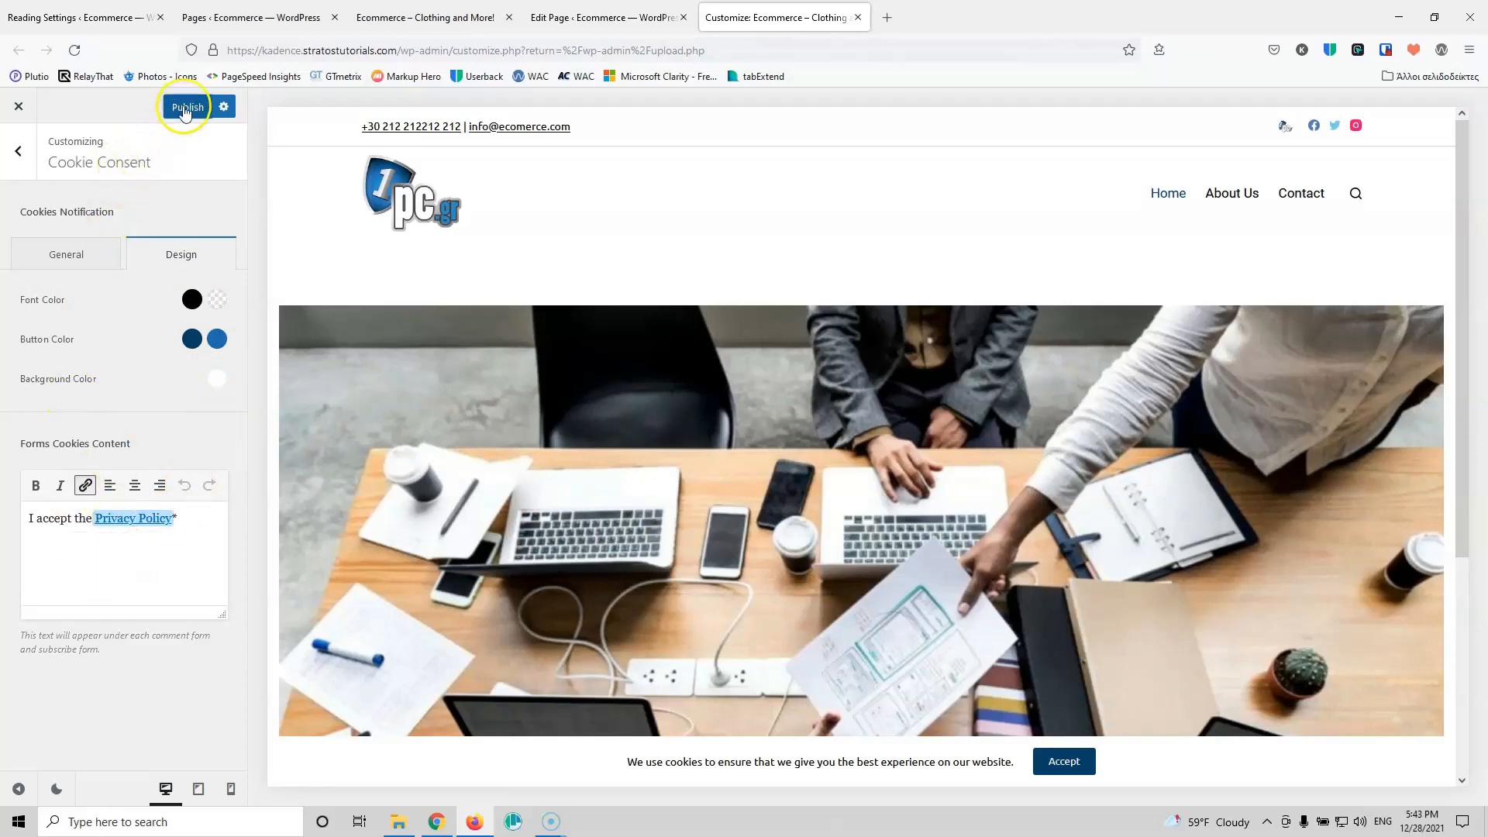
{"action": "left_click", "coordinate": [20, 151]}
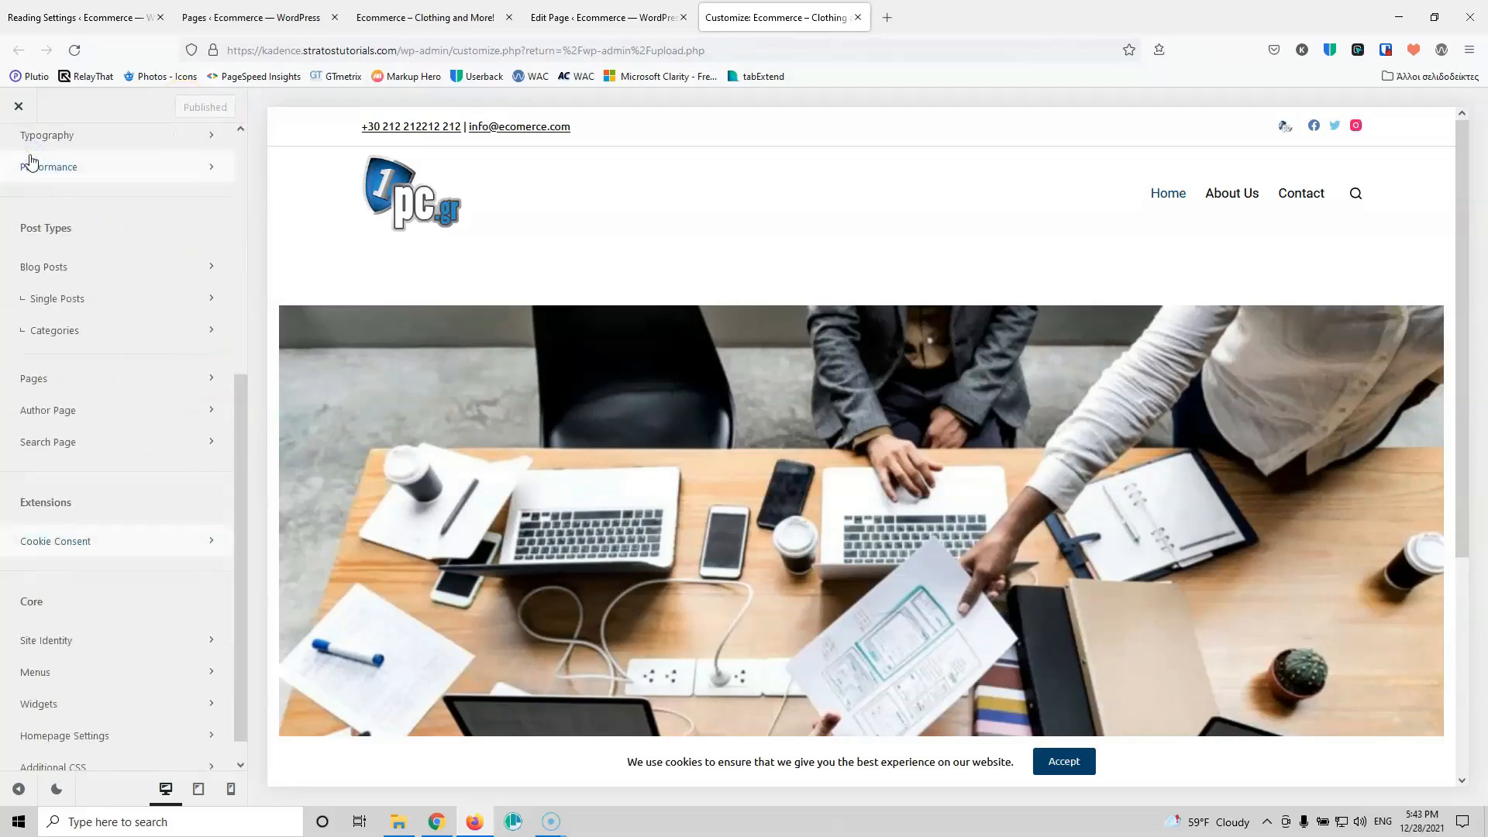
{"action": "scroll", "coordinate": [78, 496], "scroll_direction": "down", "scroll_amount": 1}
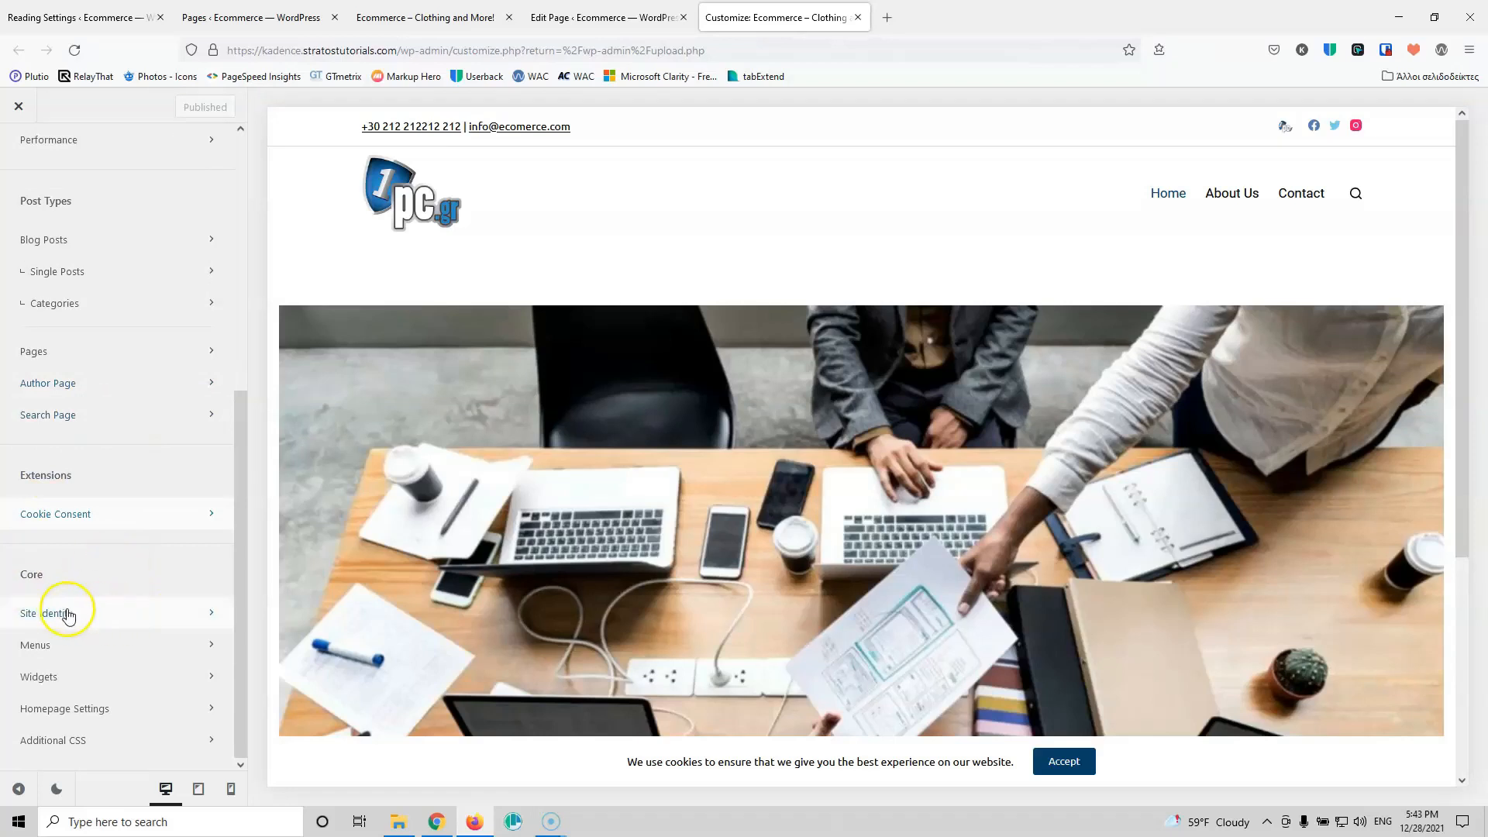
Step: In Site Identity, choose logo.png as the site icon and crop it to the logo's edges
{"action": "left_click", "coordinate": [116, 614]}
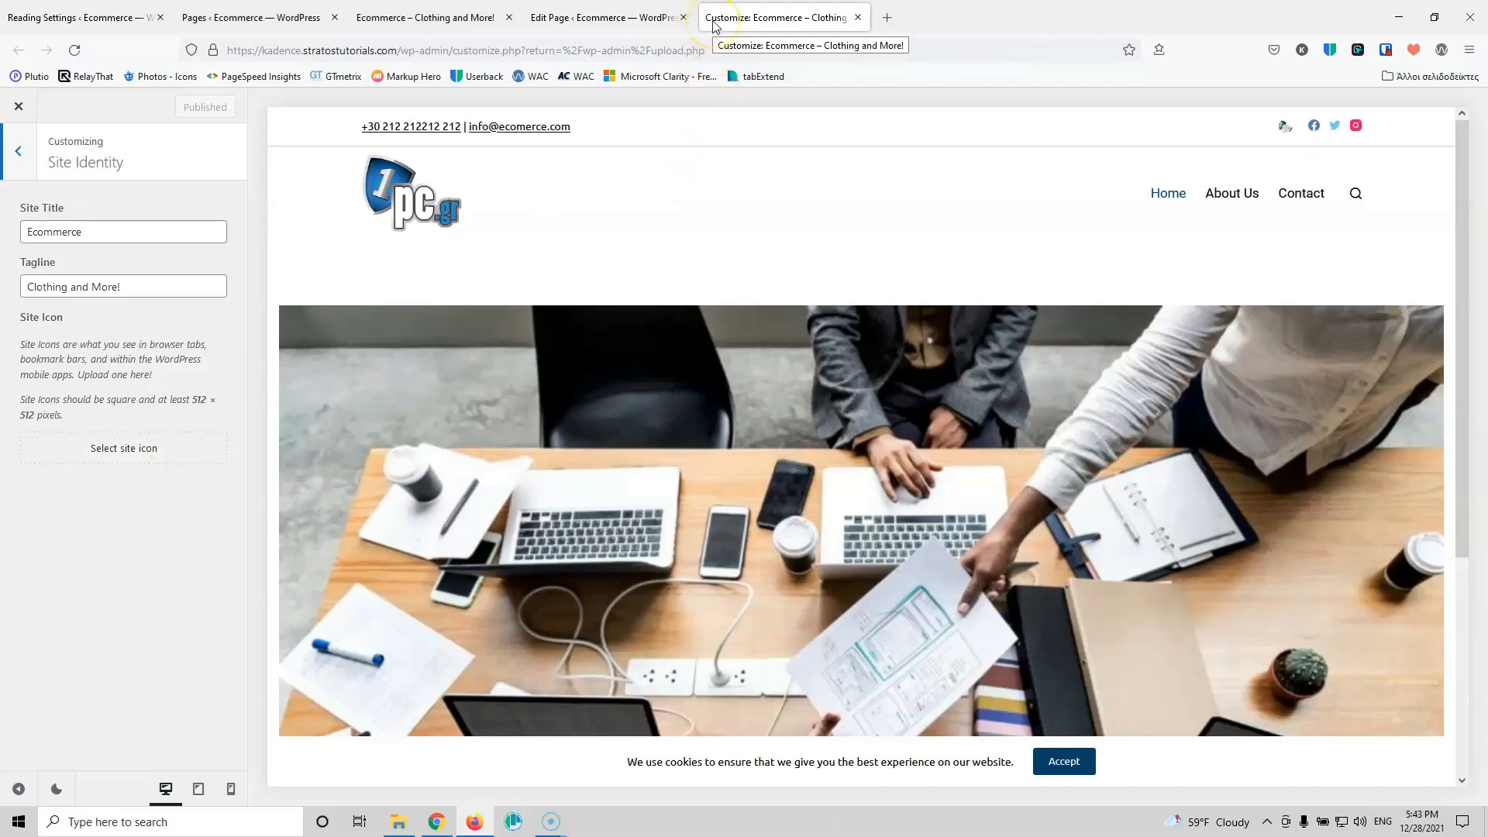
{"action": "left_click", "coordinate": [750, 32]}
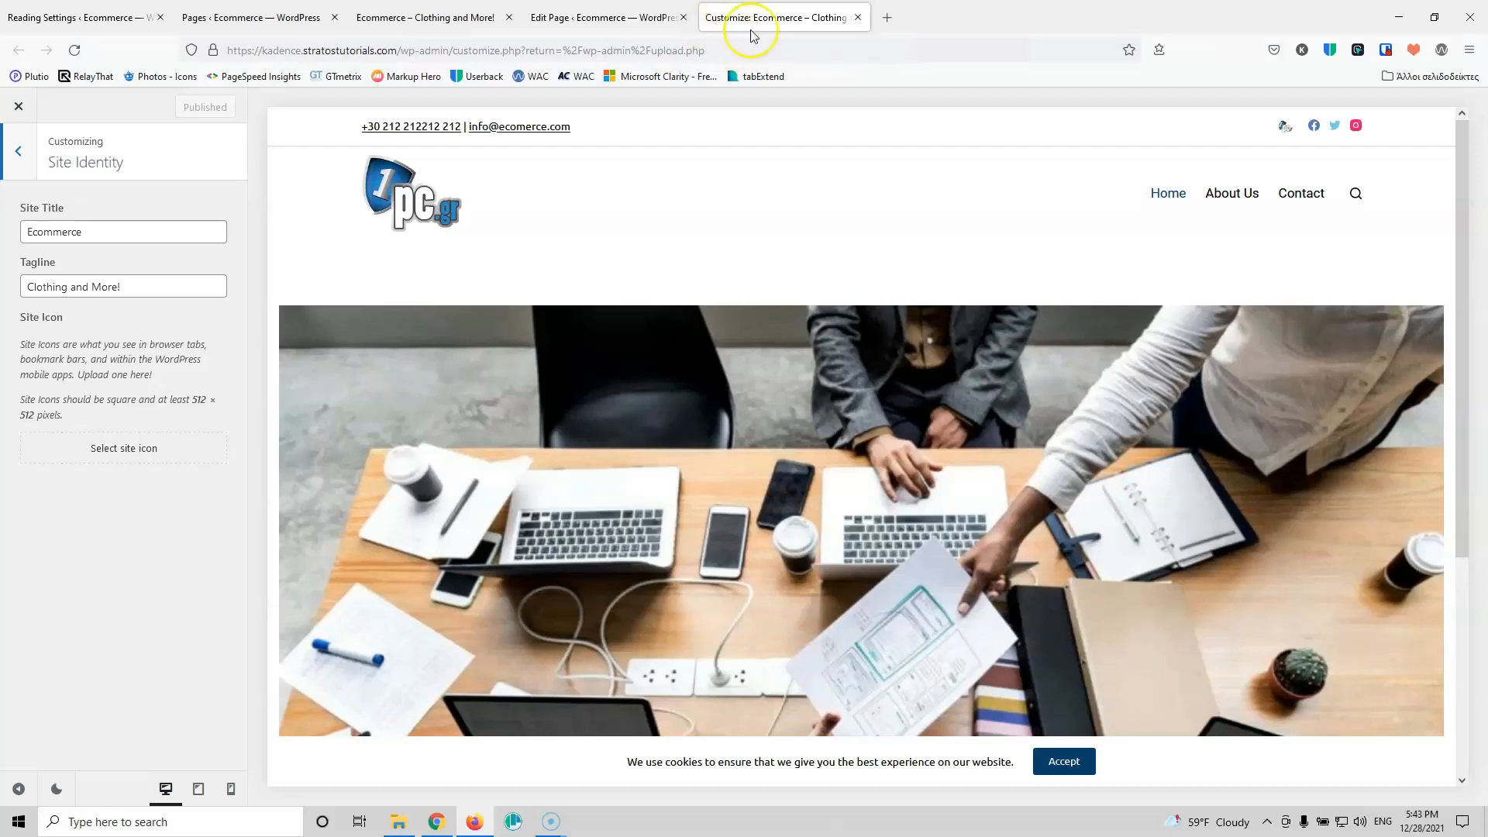
{"action": "left_click", "coordinate": [122, 450]}
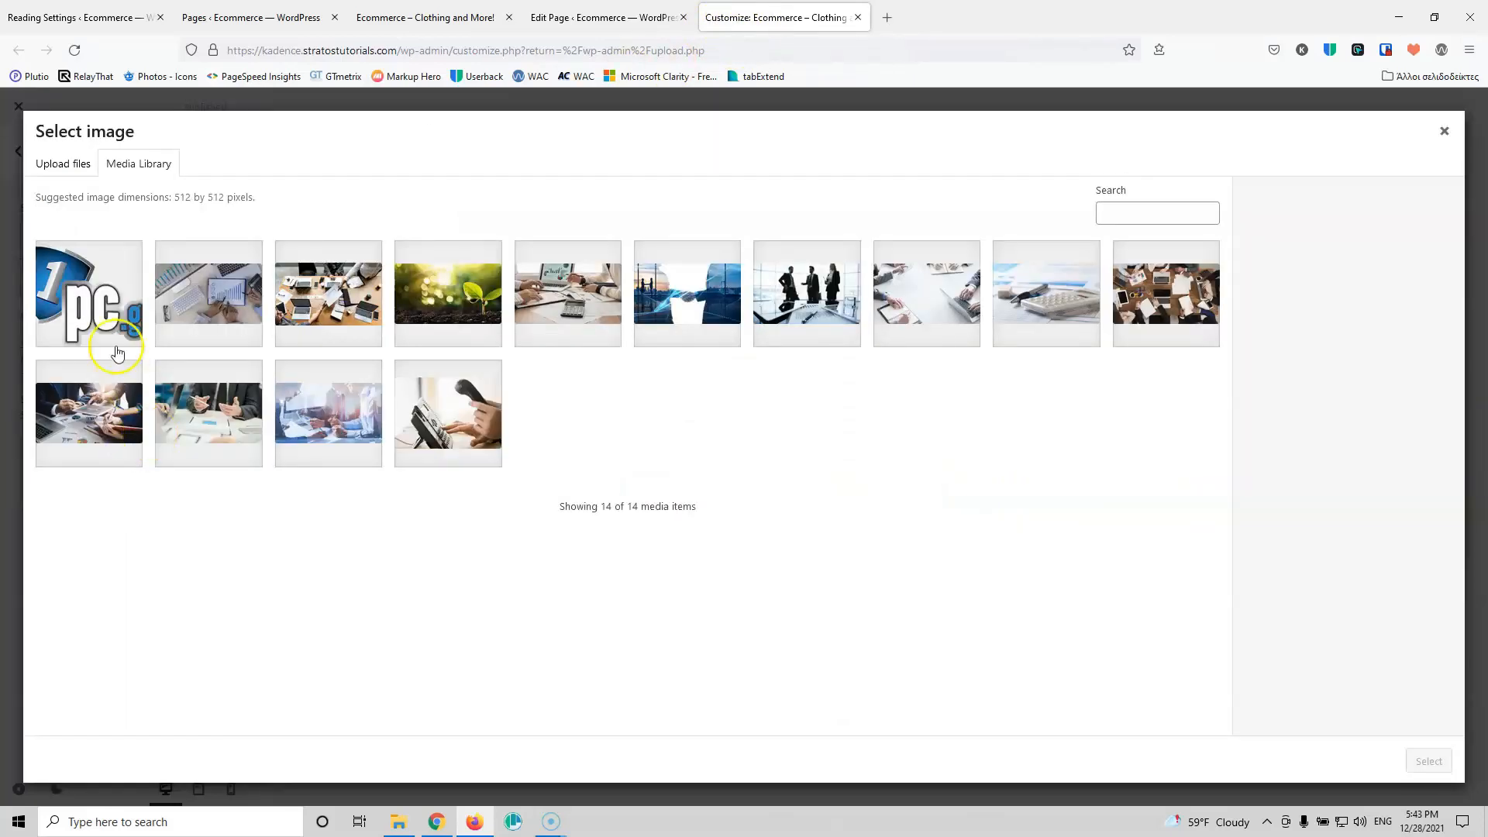
{"action": "left_click", "coordinate": [99, 329]}
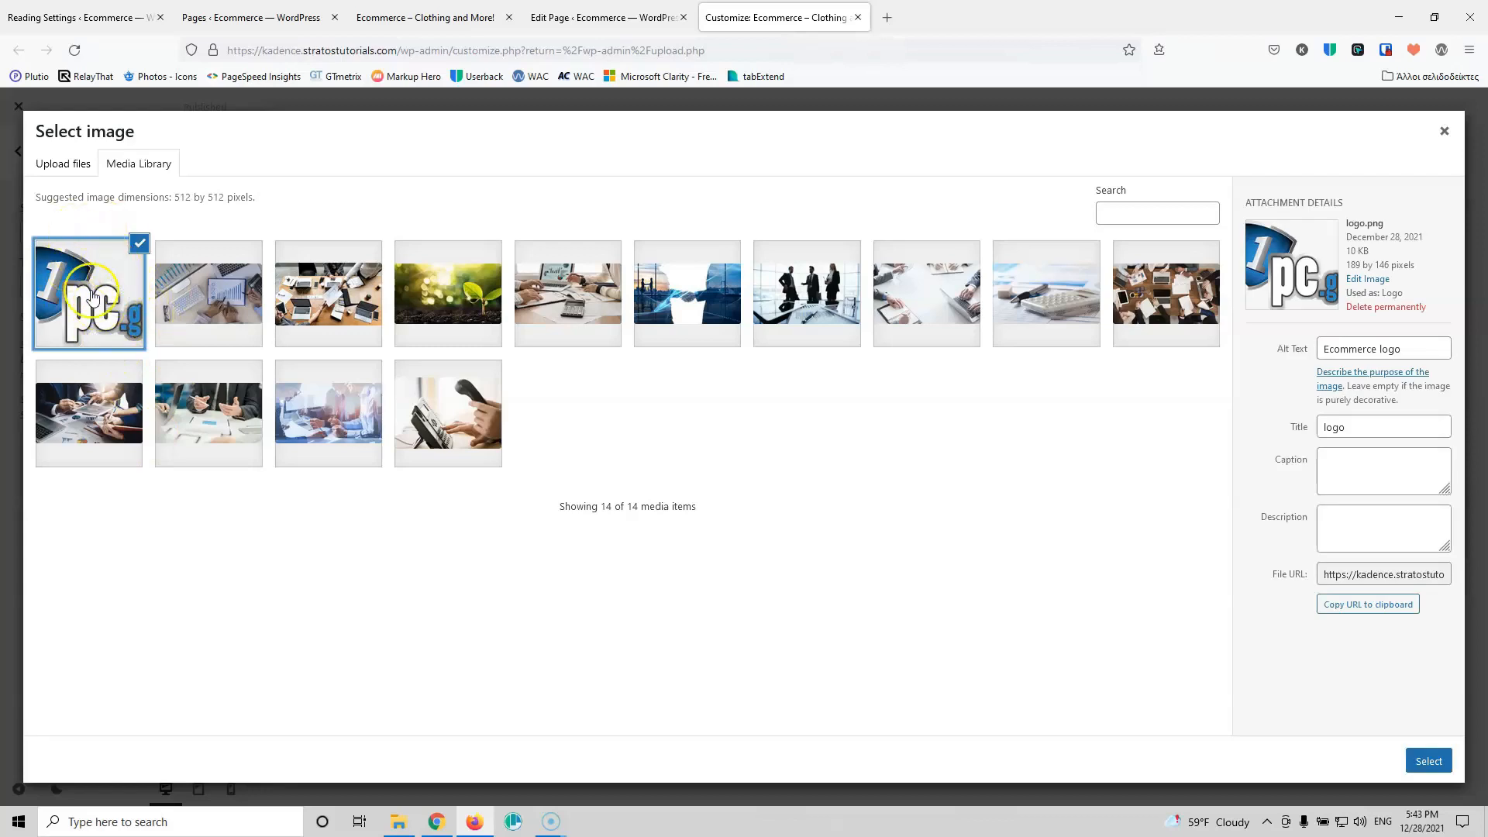
{"action": "double_click", "coordinate": [182, 197]}
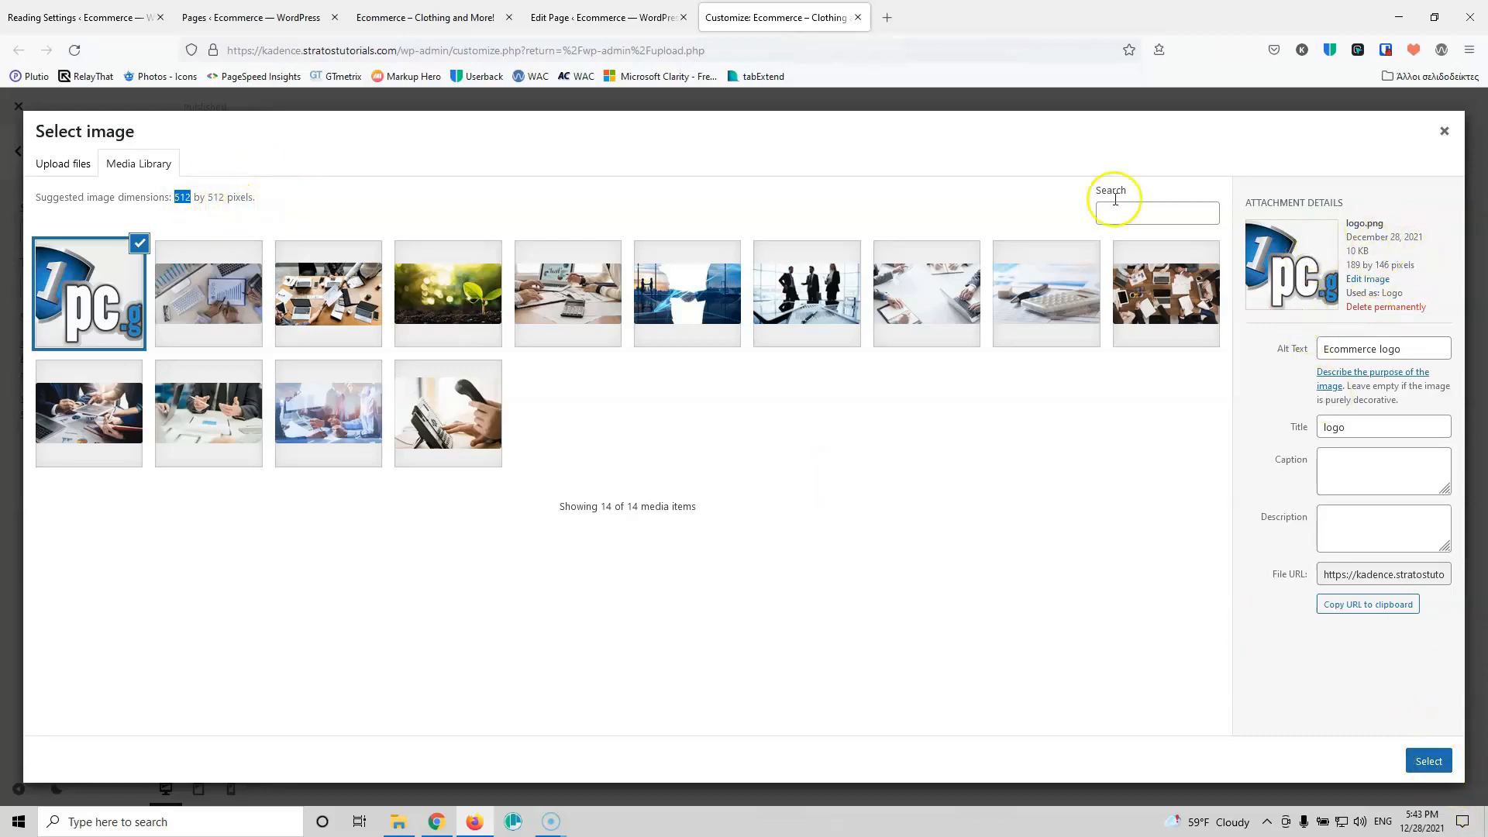
{"action": "left_click", "coordinate": [1428, 761]}
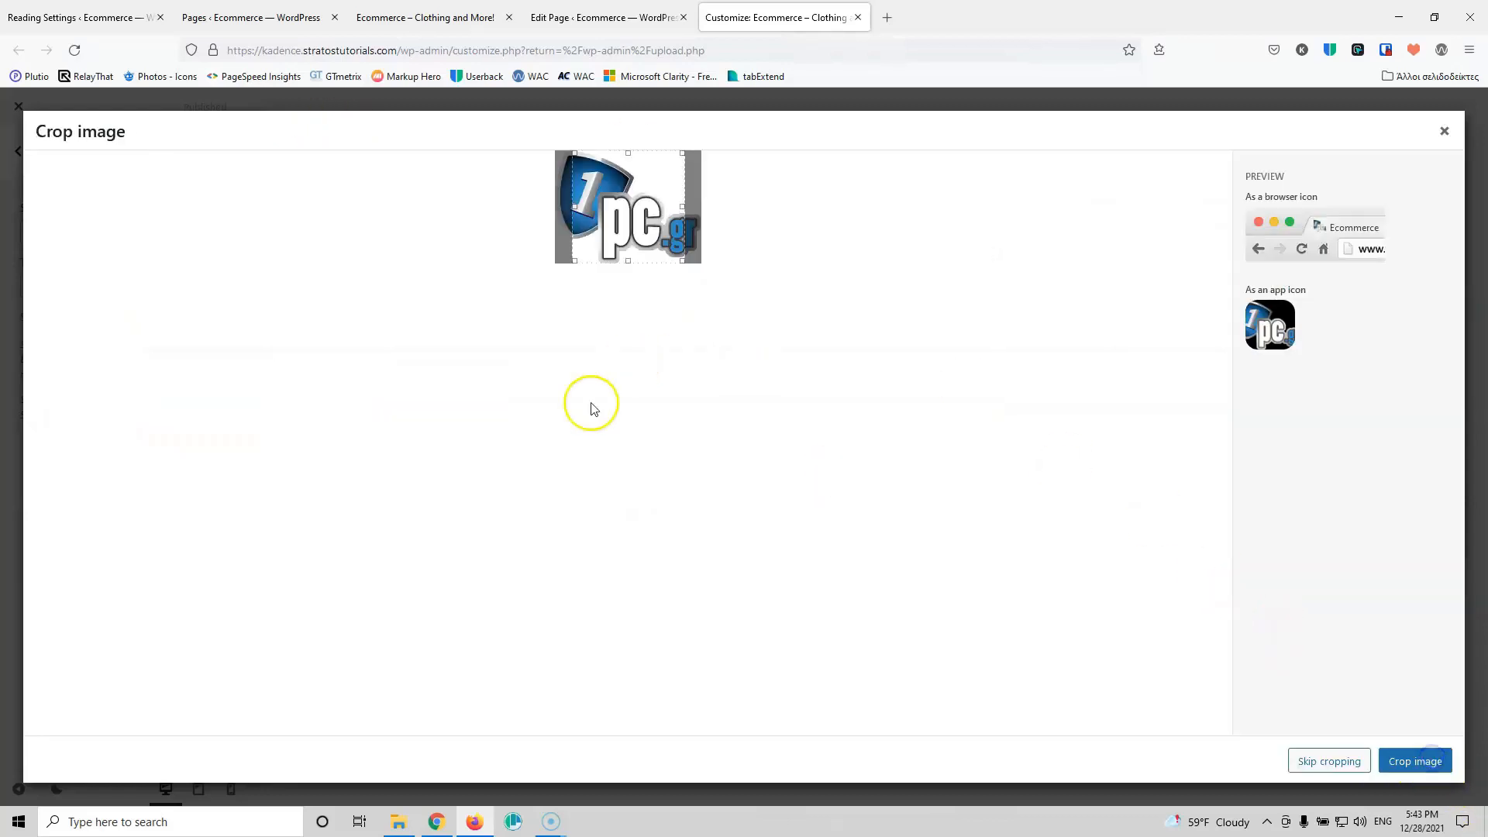
{"action": "left_click_drag", "start_coordinate": [624, 224], "coordinate": [610, 222]}
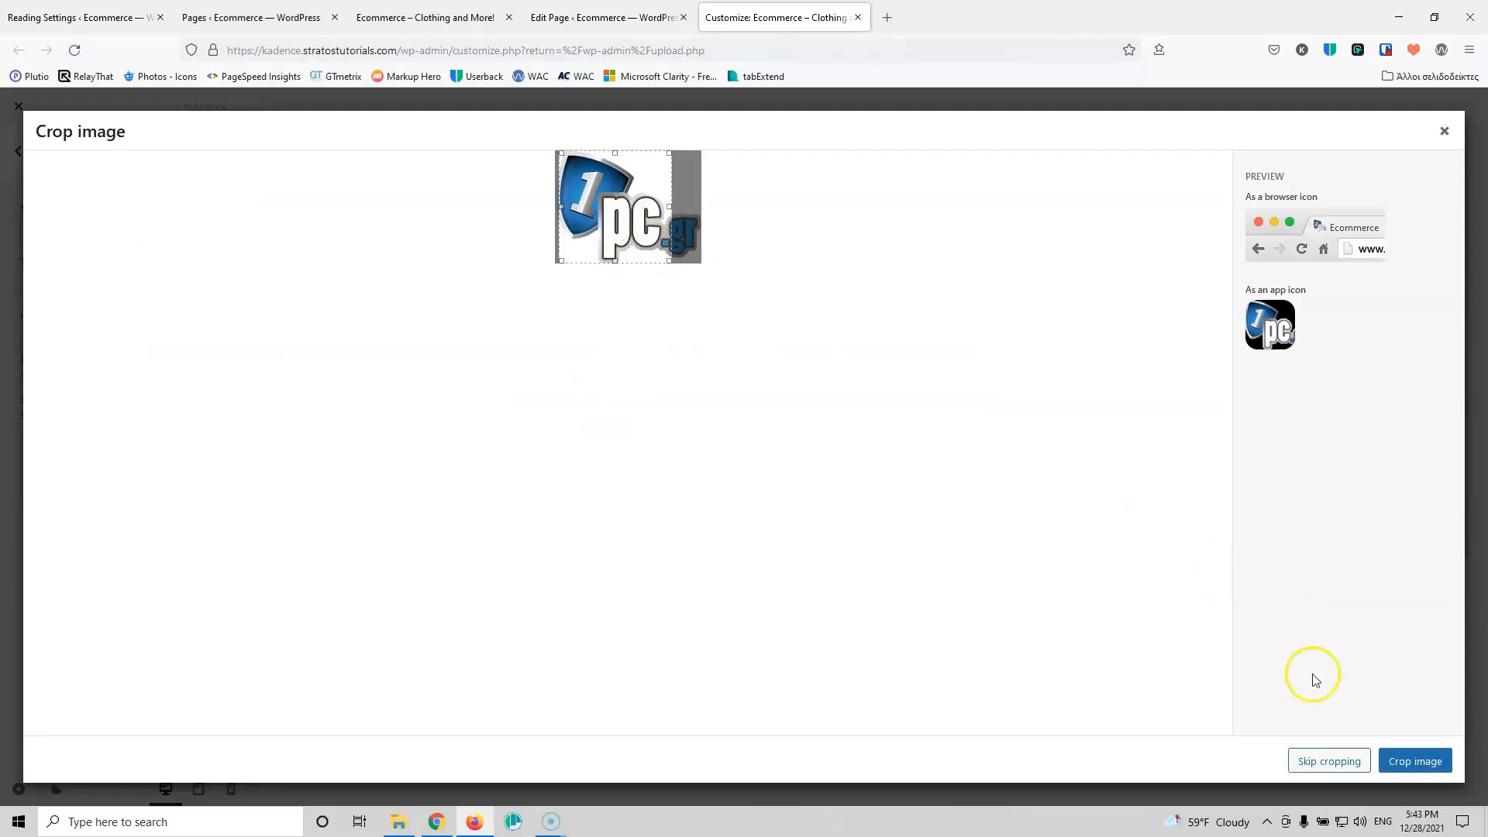
{"action": "left_click", "coordinate": [1411, 762]}
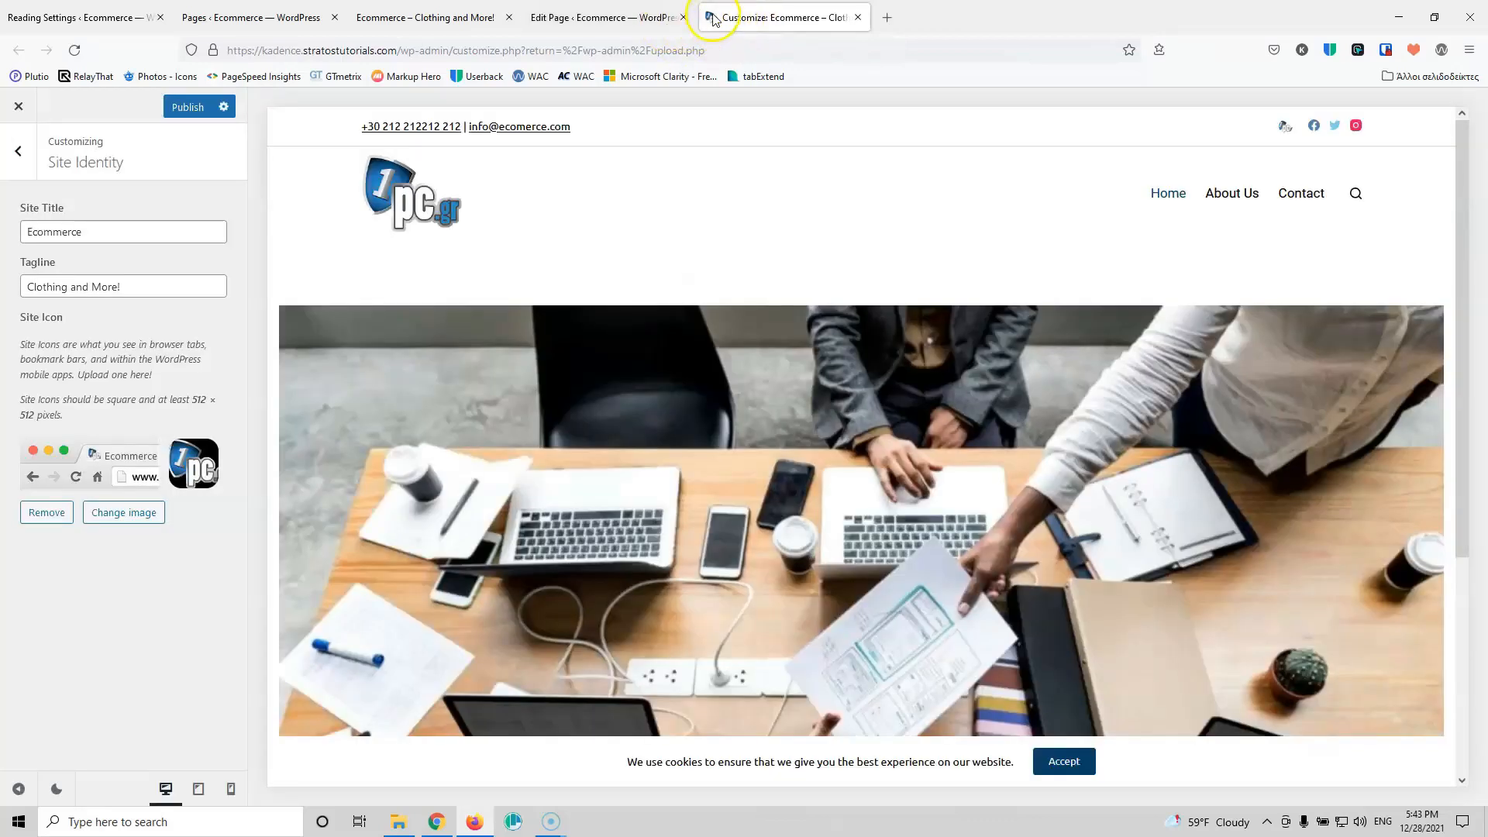
Step: Publish the new site icon and leave the Customizer
{"action": "left_click", "coordinate": [183, 114]}
{"action": "left_click", "coordinate": [12, 155]}
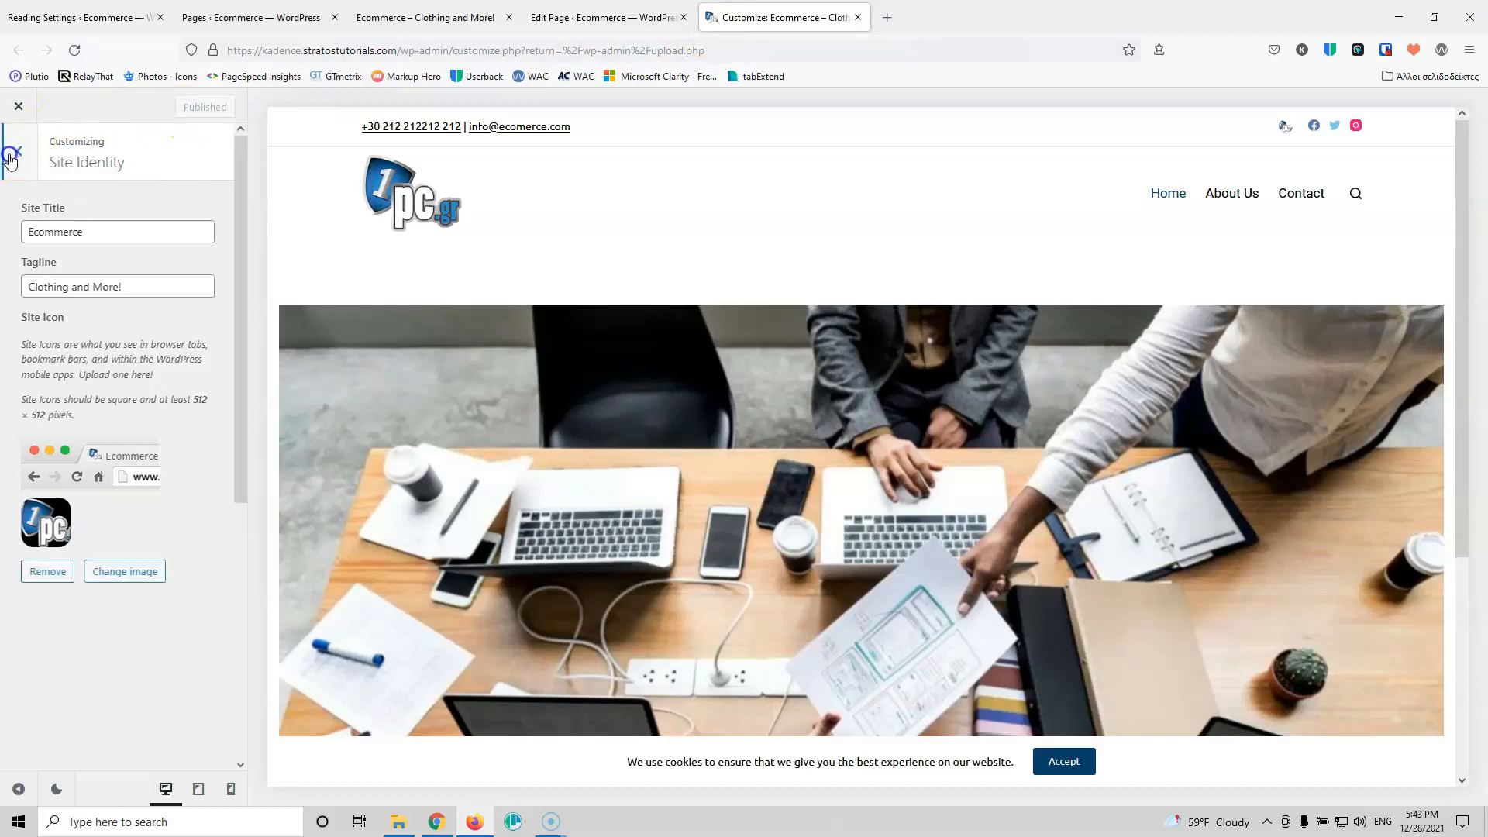
{"action": "scroll", "coordinate": [287, 513], "scroll_direction": "down", "scroll_amount": 1}
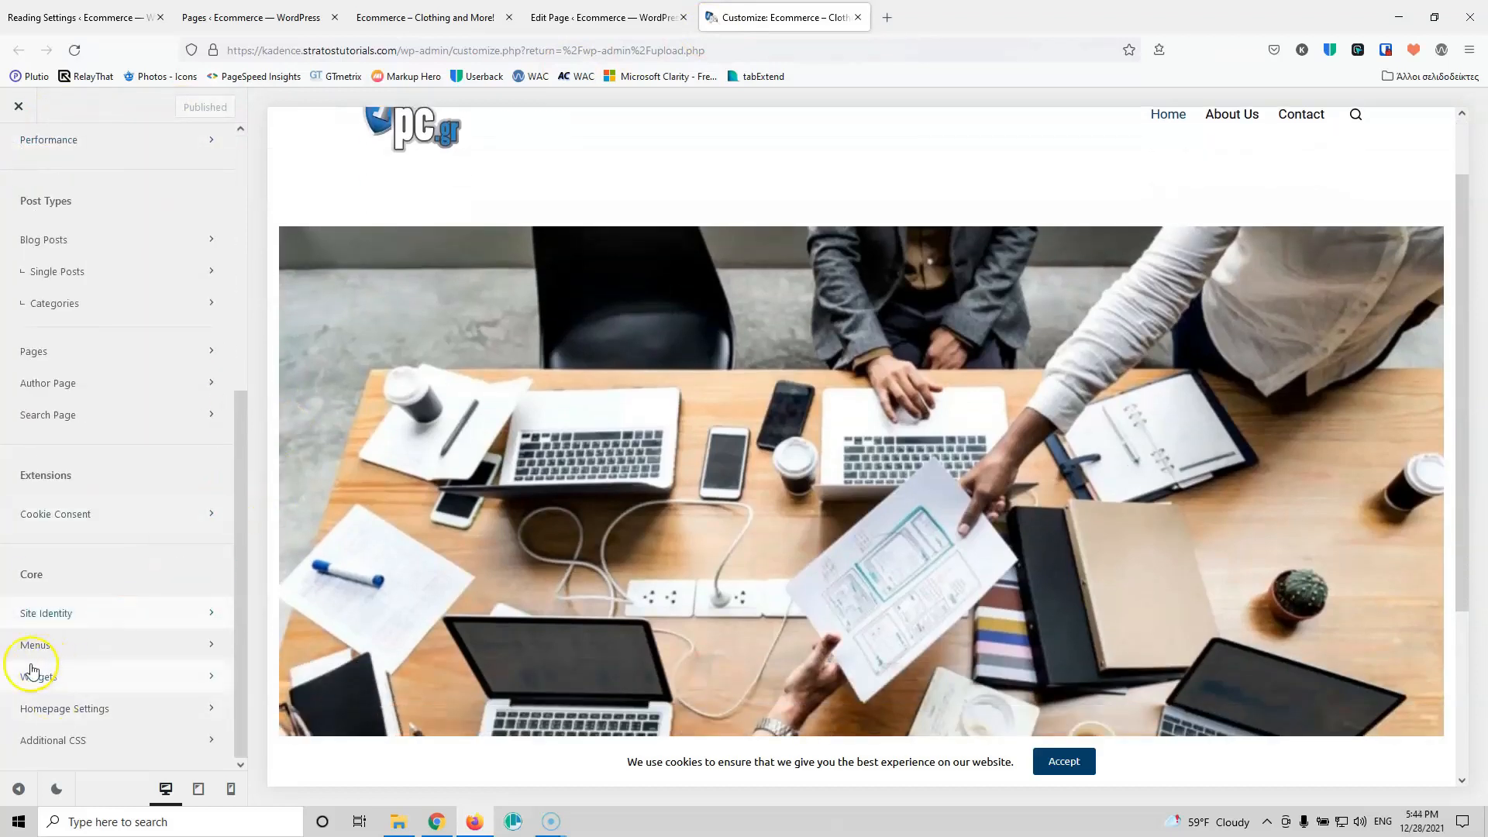
{"action": "left_click", "coordinate": [129, 684]}
{"action": "scroll", "coordinate": [658, 415], "scroll_direction": "up", "scroll_amount": 2}
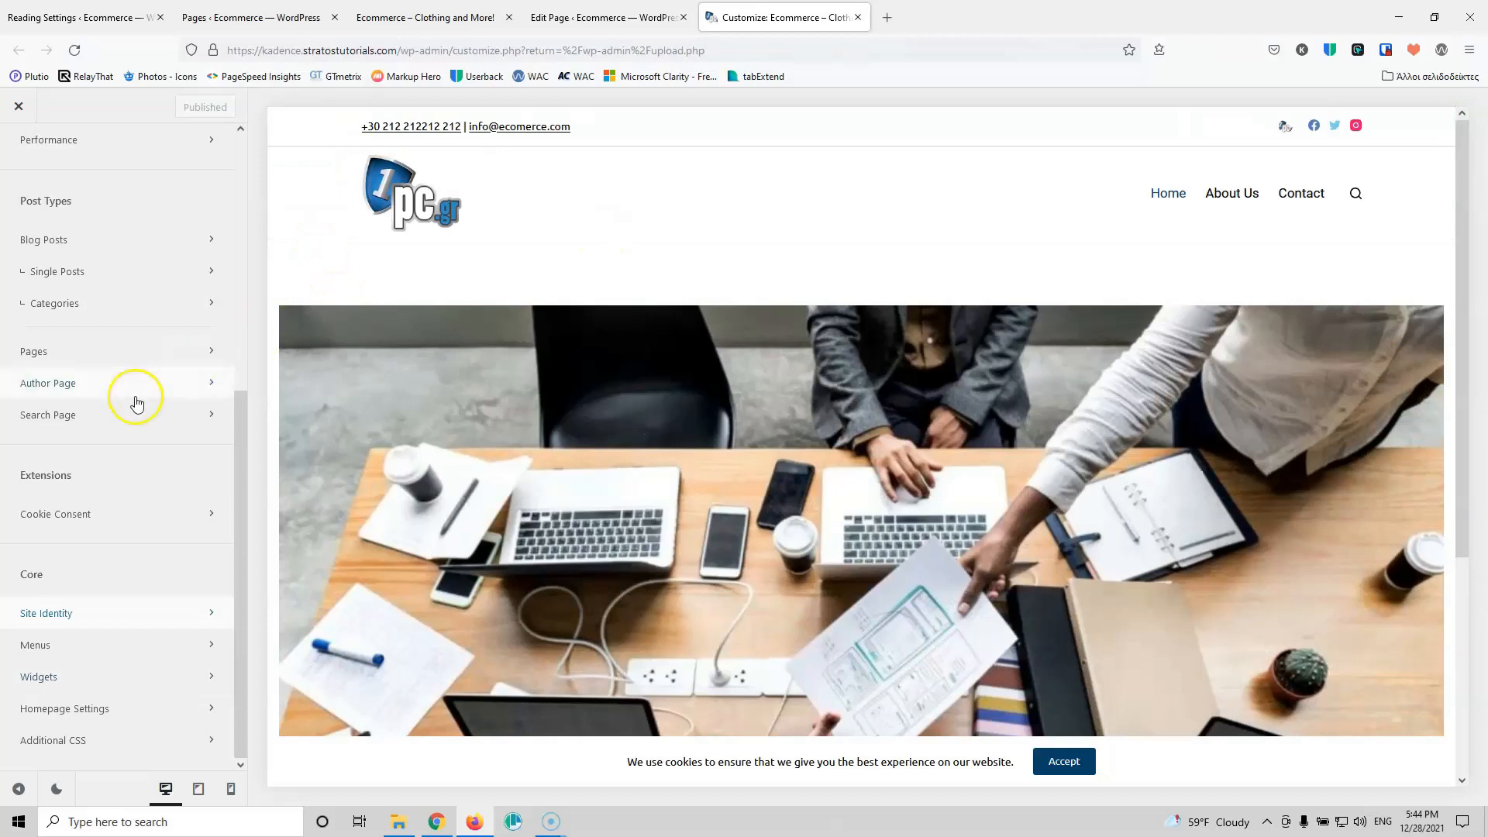
{"action": "scroll", "coordinate": [133, 392], "scroll_direction": "up", "scroll_amount": 5}
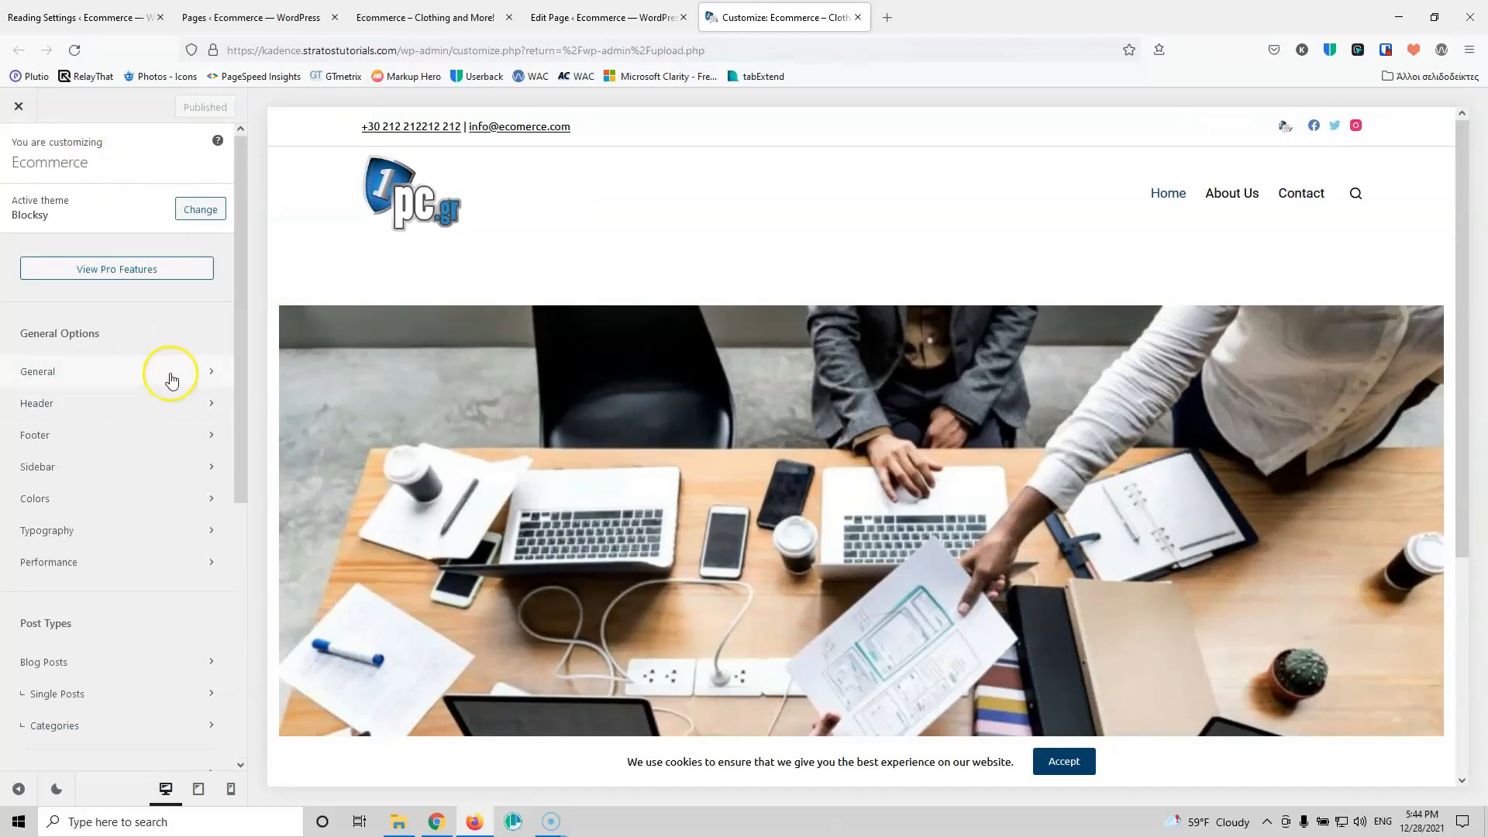
{"action": "left_click", "coordinate": [23, 109]}
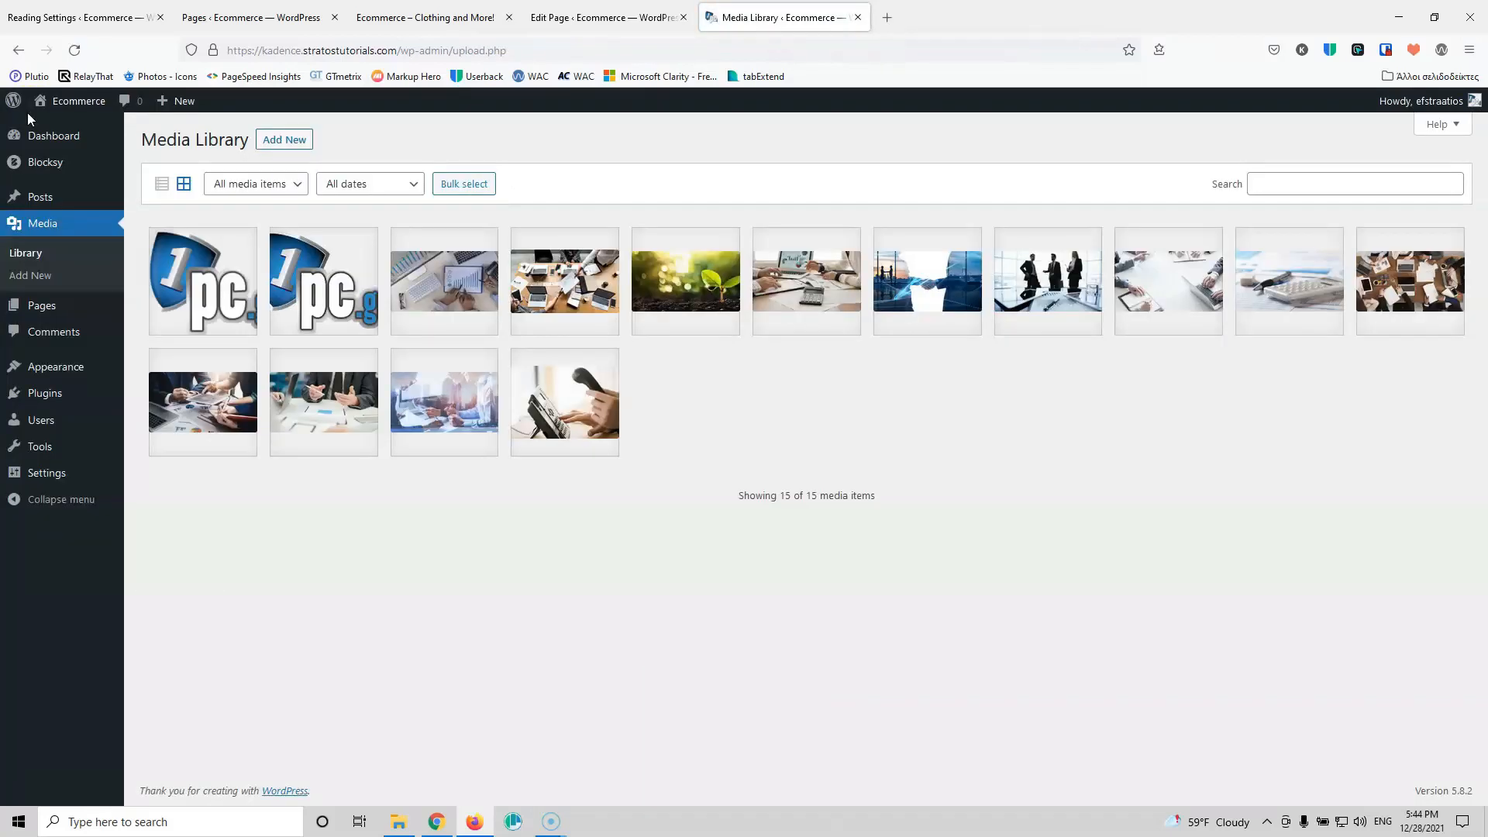
Step: Close the old editor, live site and duplicate Pages tabs, then open Home's editor from All Pages
{"action": "left_click", "coordinate": [52, 309]}
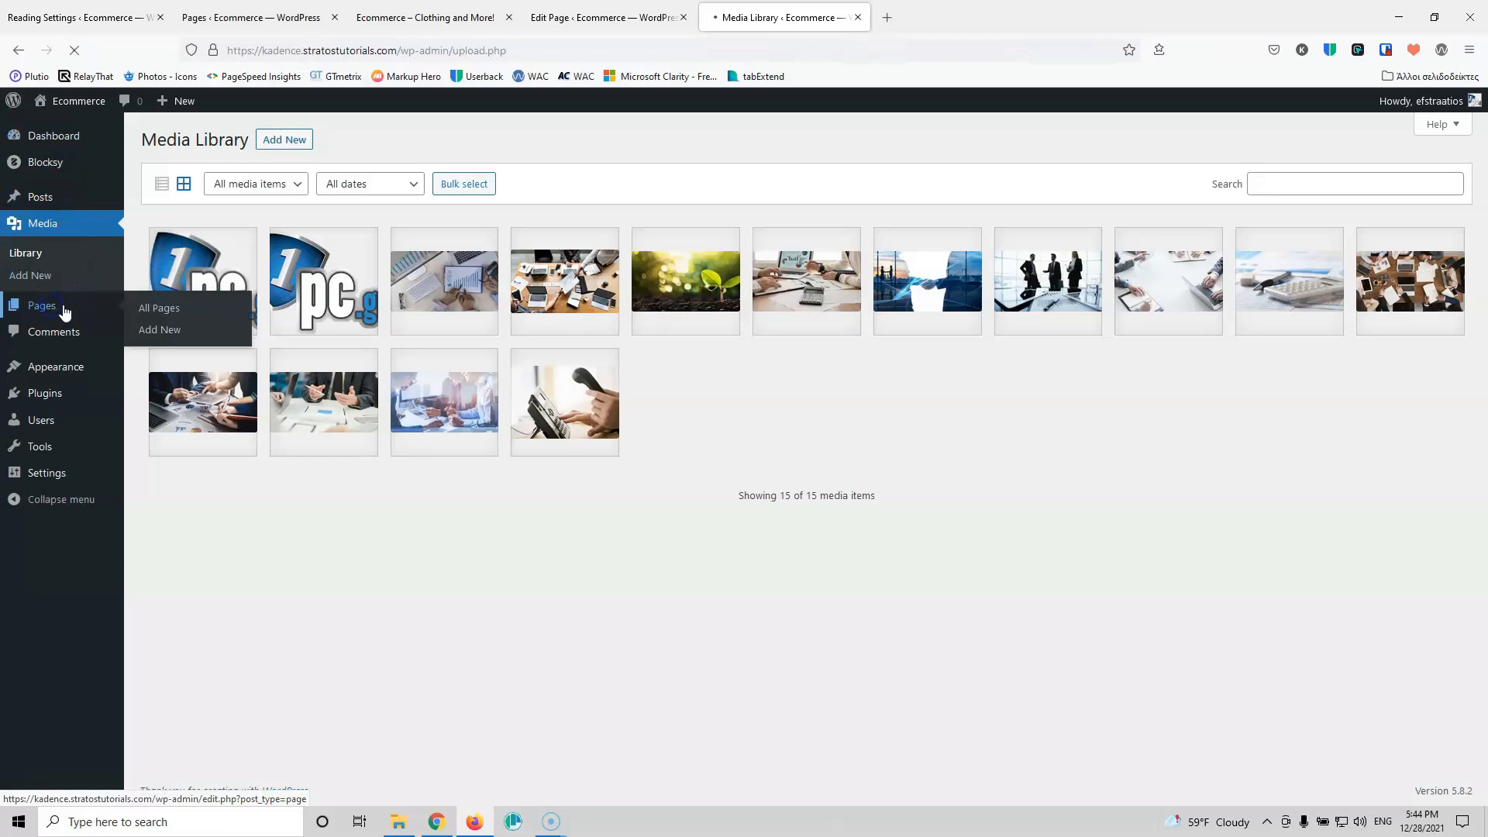
{"action": "left_click", "coordinate": [589, 17]}
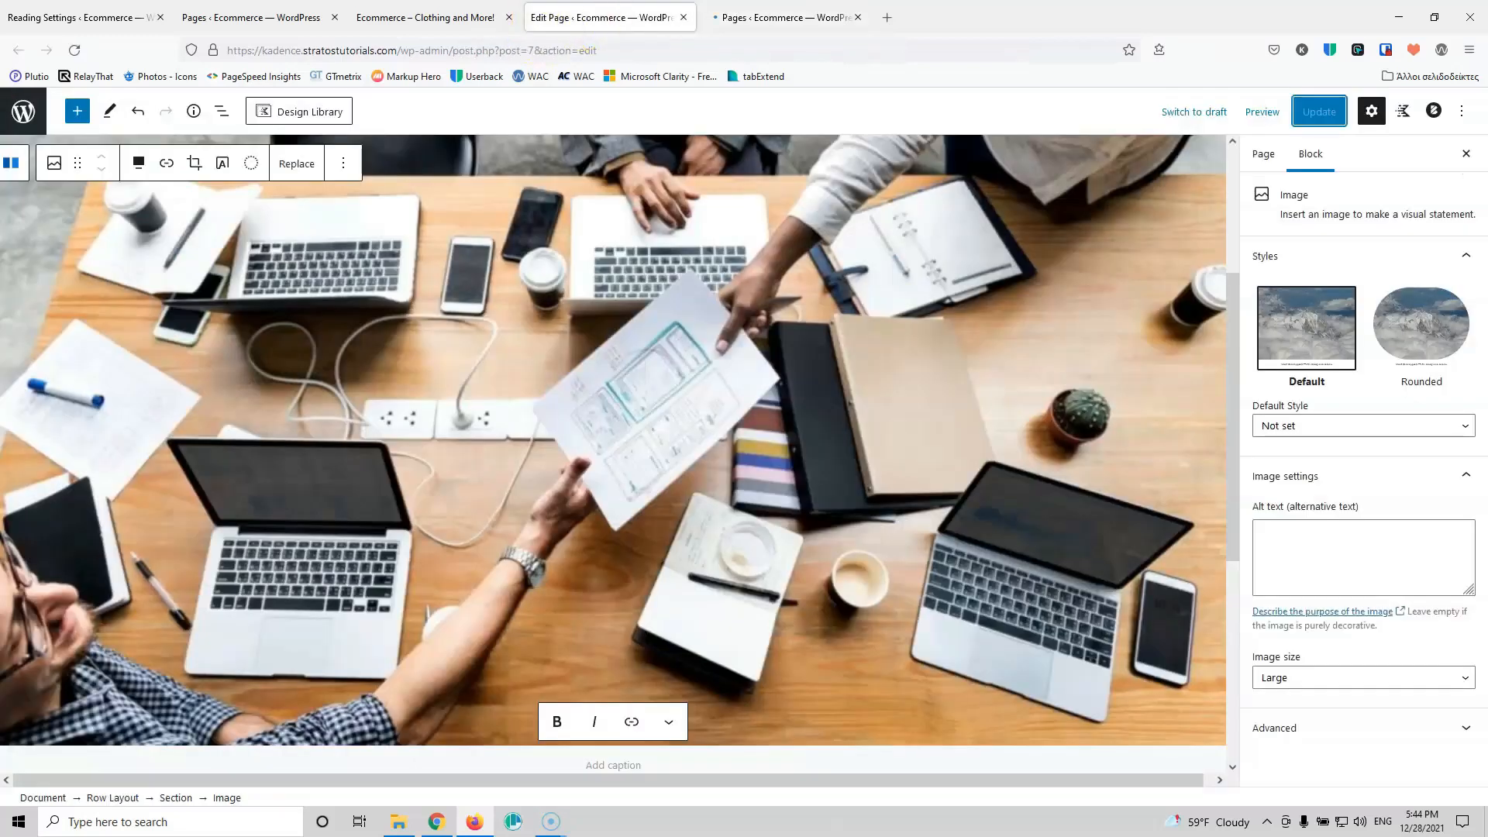
{"action": "left_click", "coordinate": [683, 17]}
{"action": "left_click", "coordinate": [396, 16]}
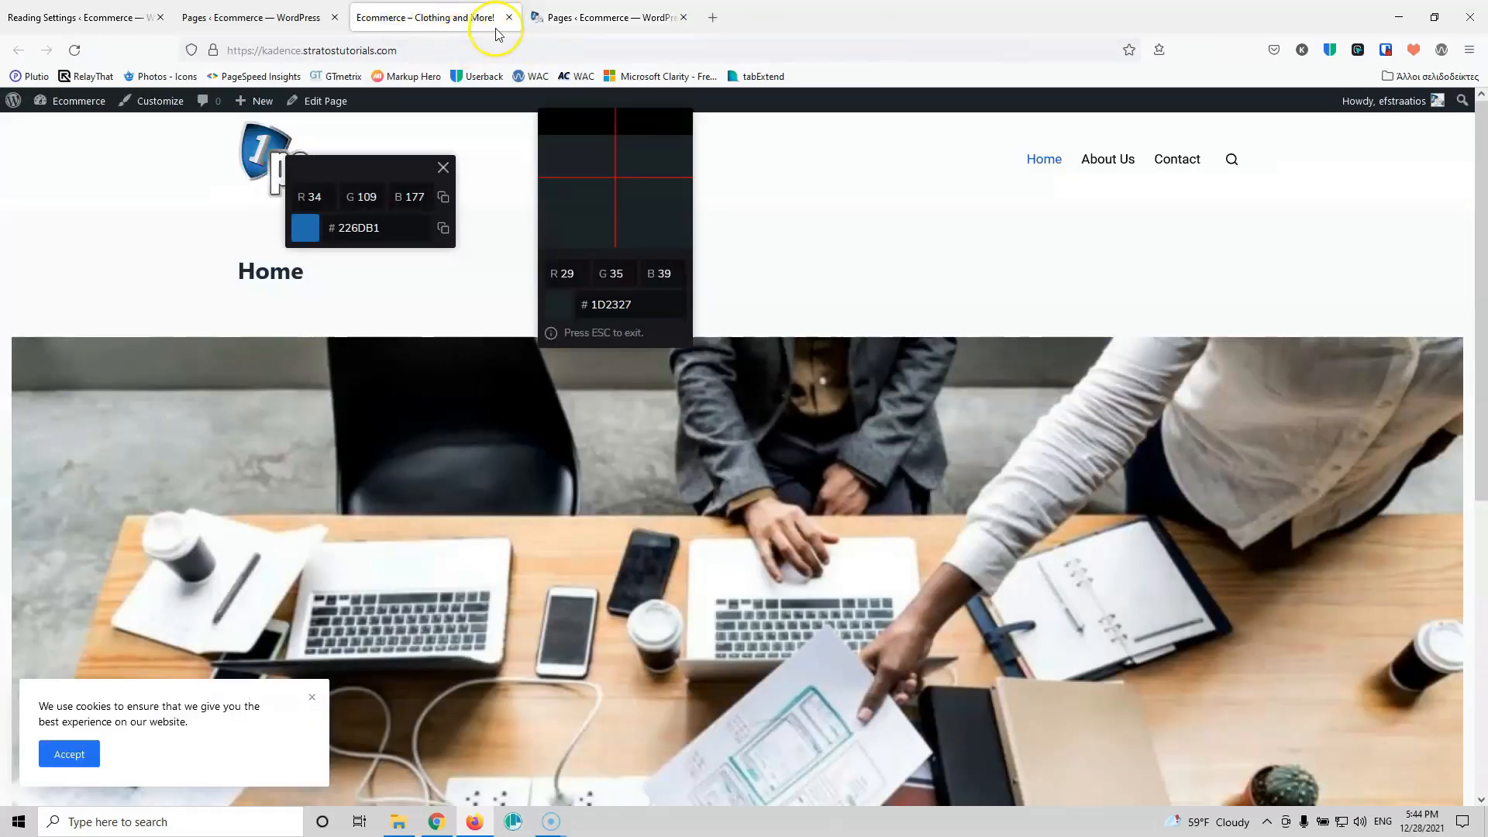
{"action": "left_click", "coordinate": [509, 17]}
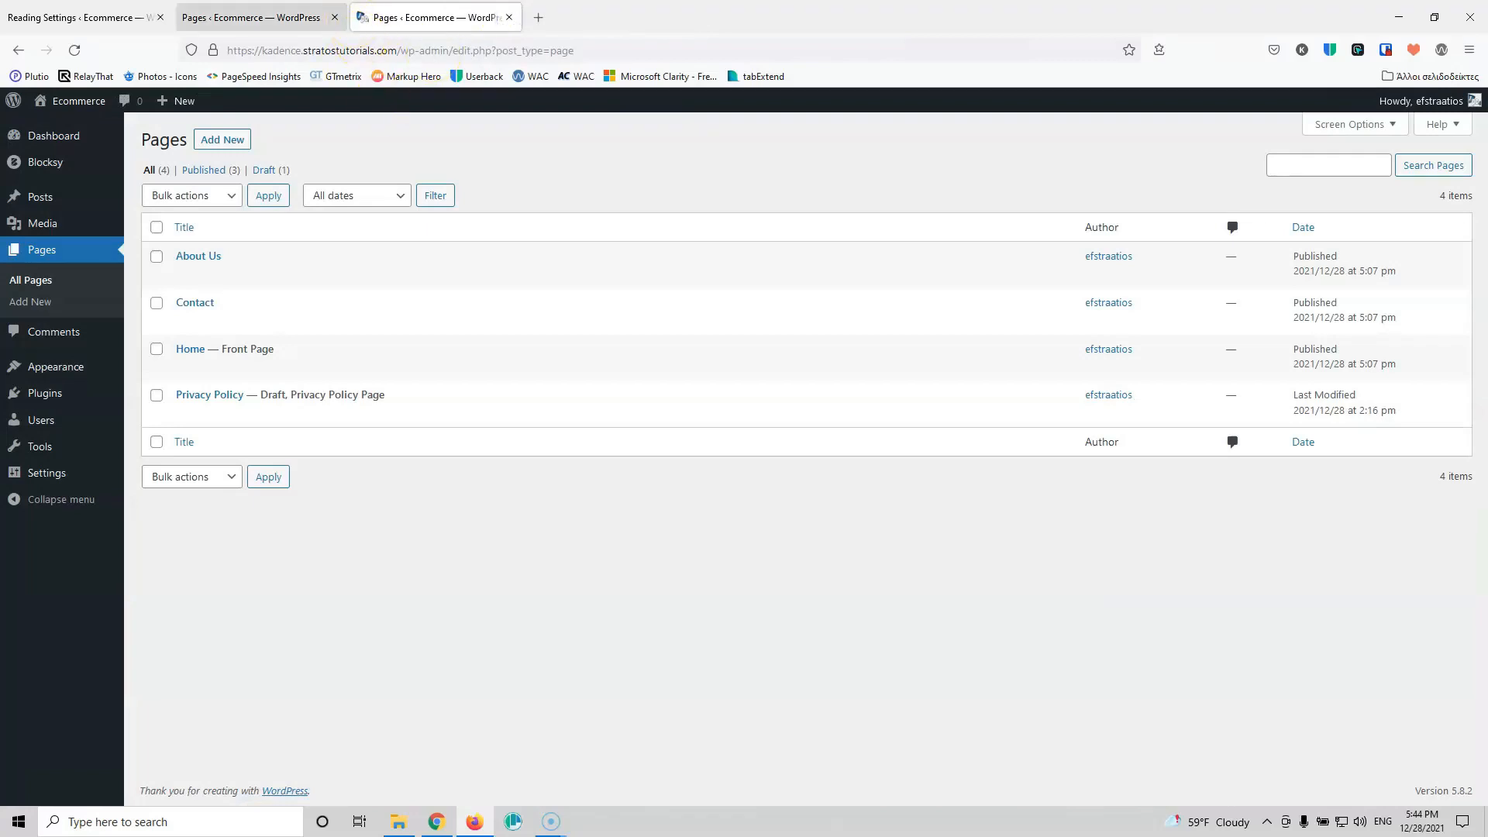
{"action": "left_click", "coordinate": [334, 17]}
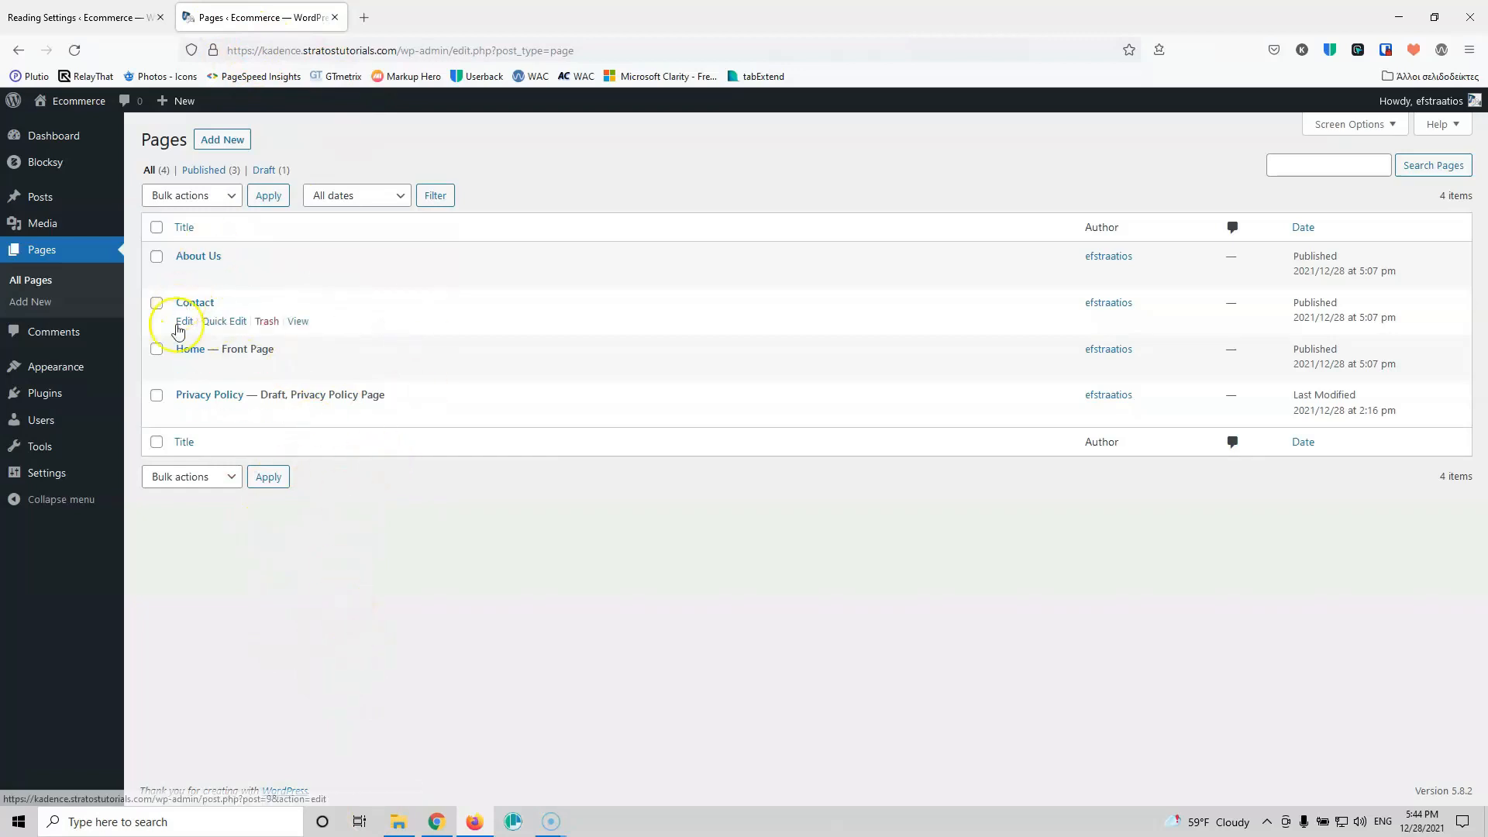
{"action": "middle_click", "coordinate": [186, 375]}
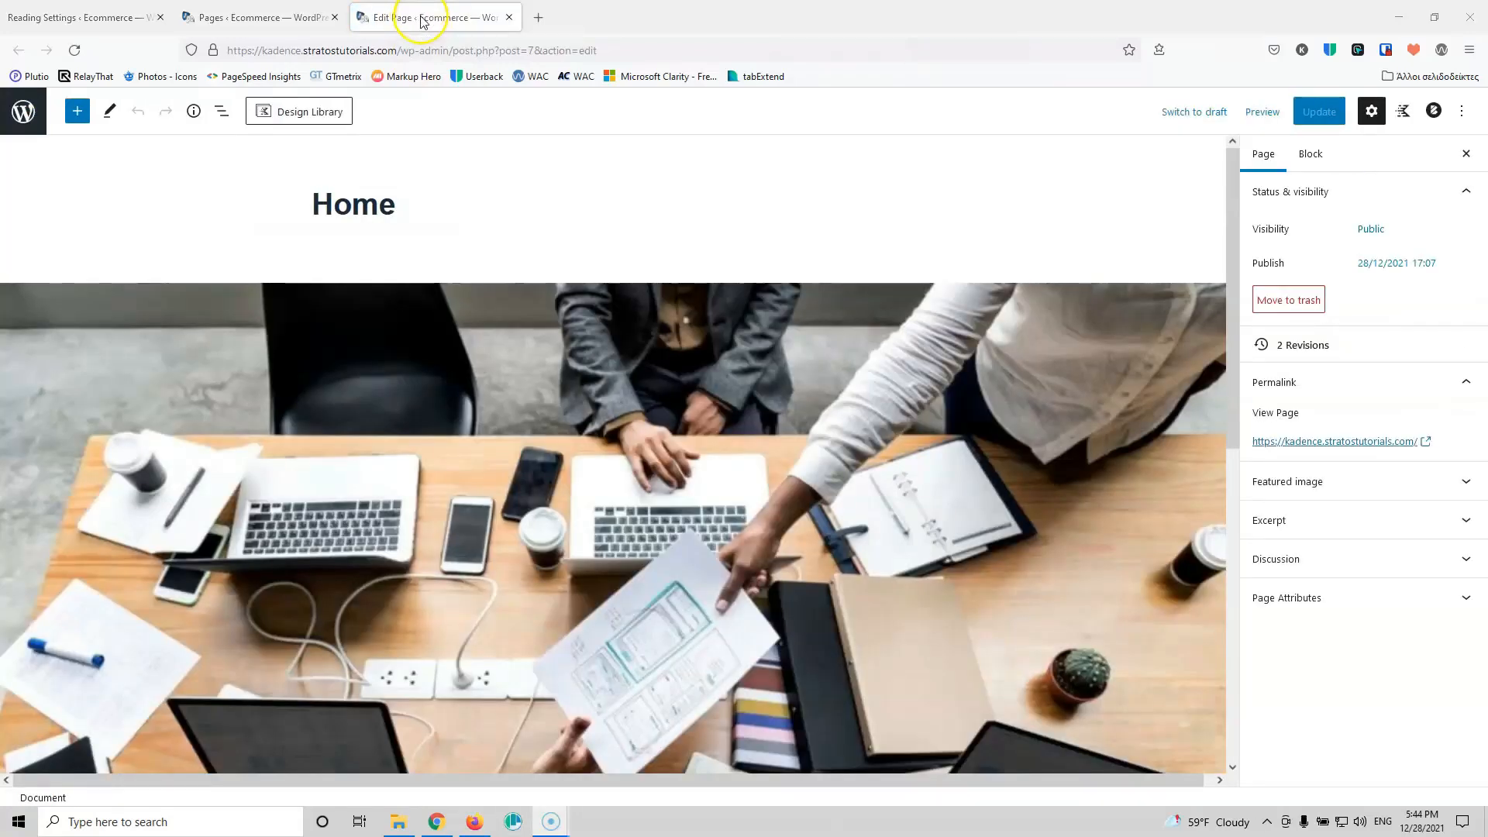
Step: Open the Kadence Row Layout block defaults and set top and bottom padding to 75px
{"action": "left_click", "coordinate": [1403, 111]}
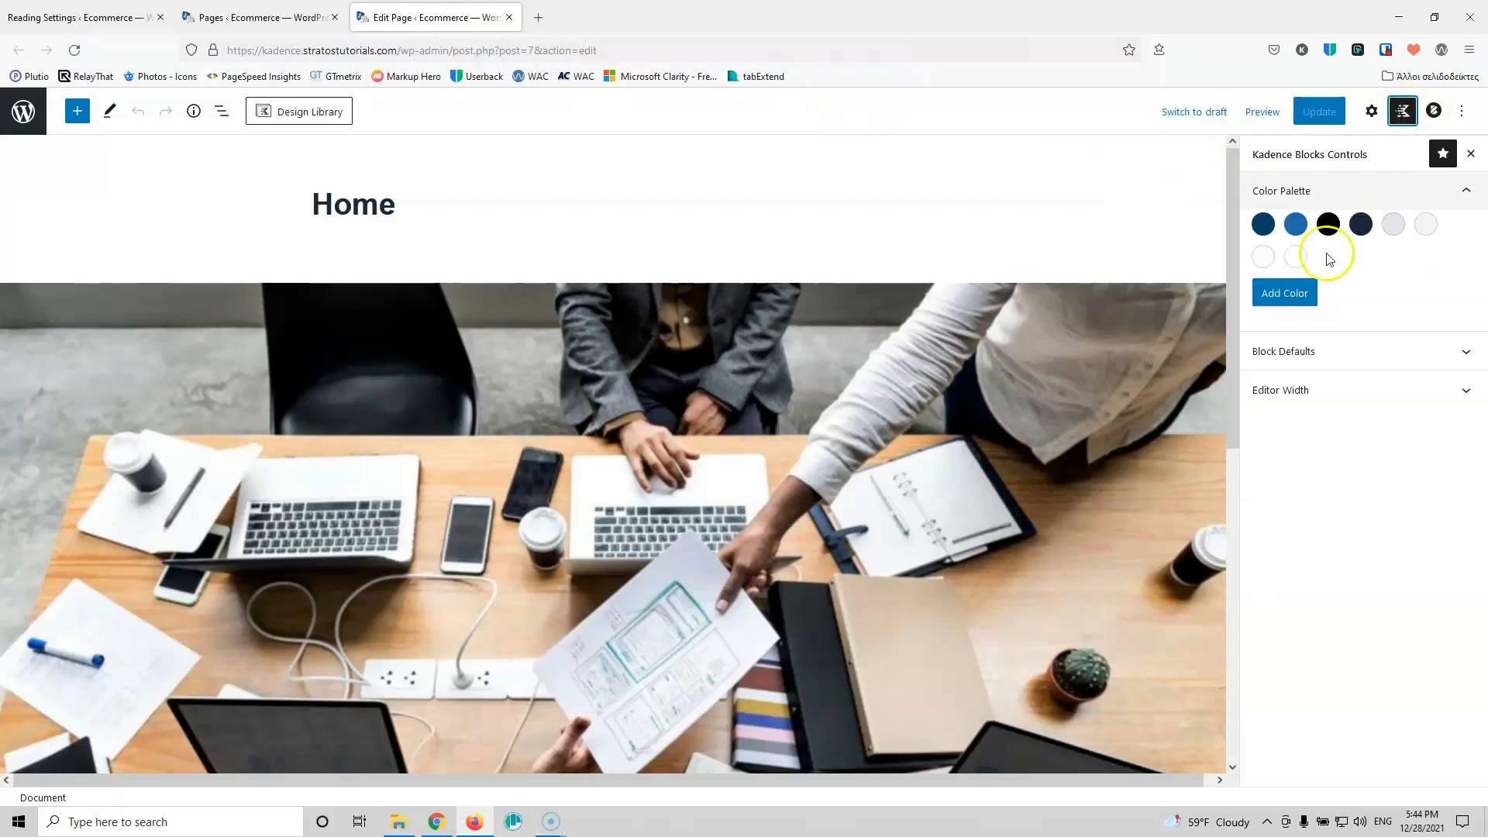
{"action": "left_click", "coordinate": [1338, 357]}
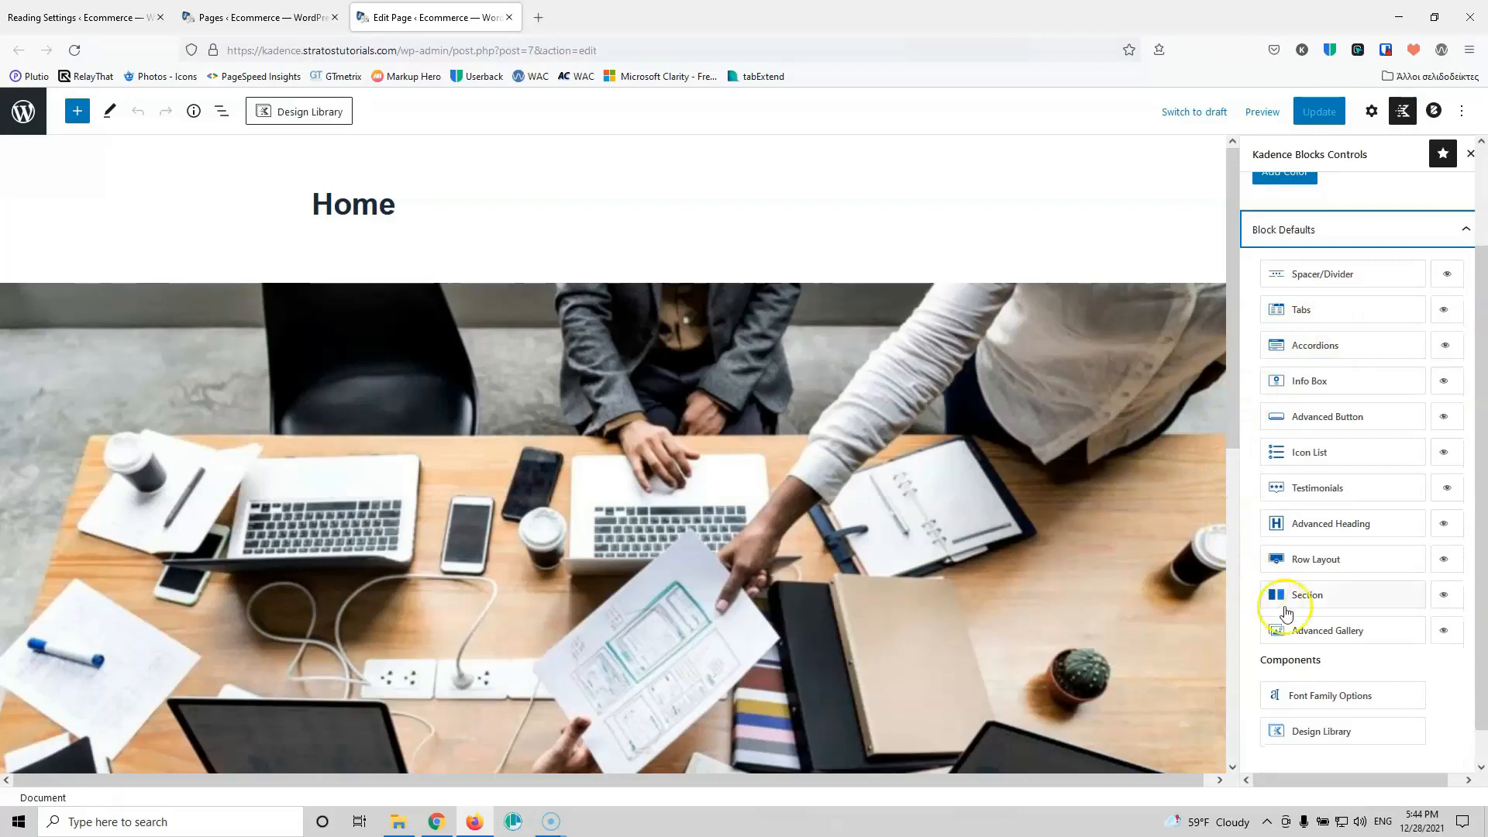
{"action": "left_click", "coordinate": [1367, 566]}
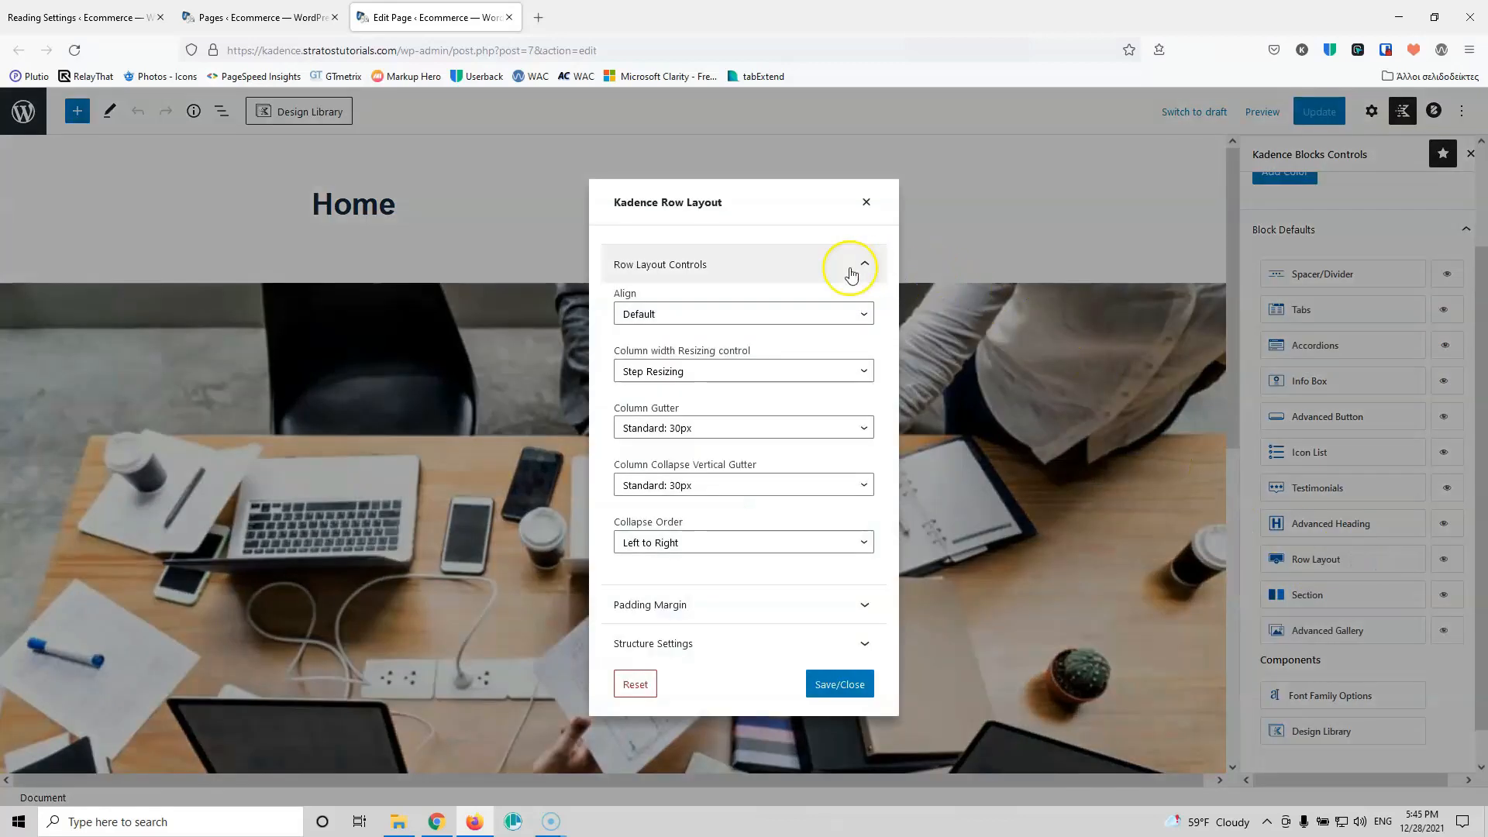
{"action": "left_click", "coordinate": [711, 605]}
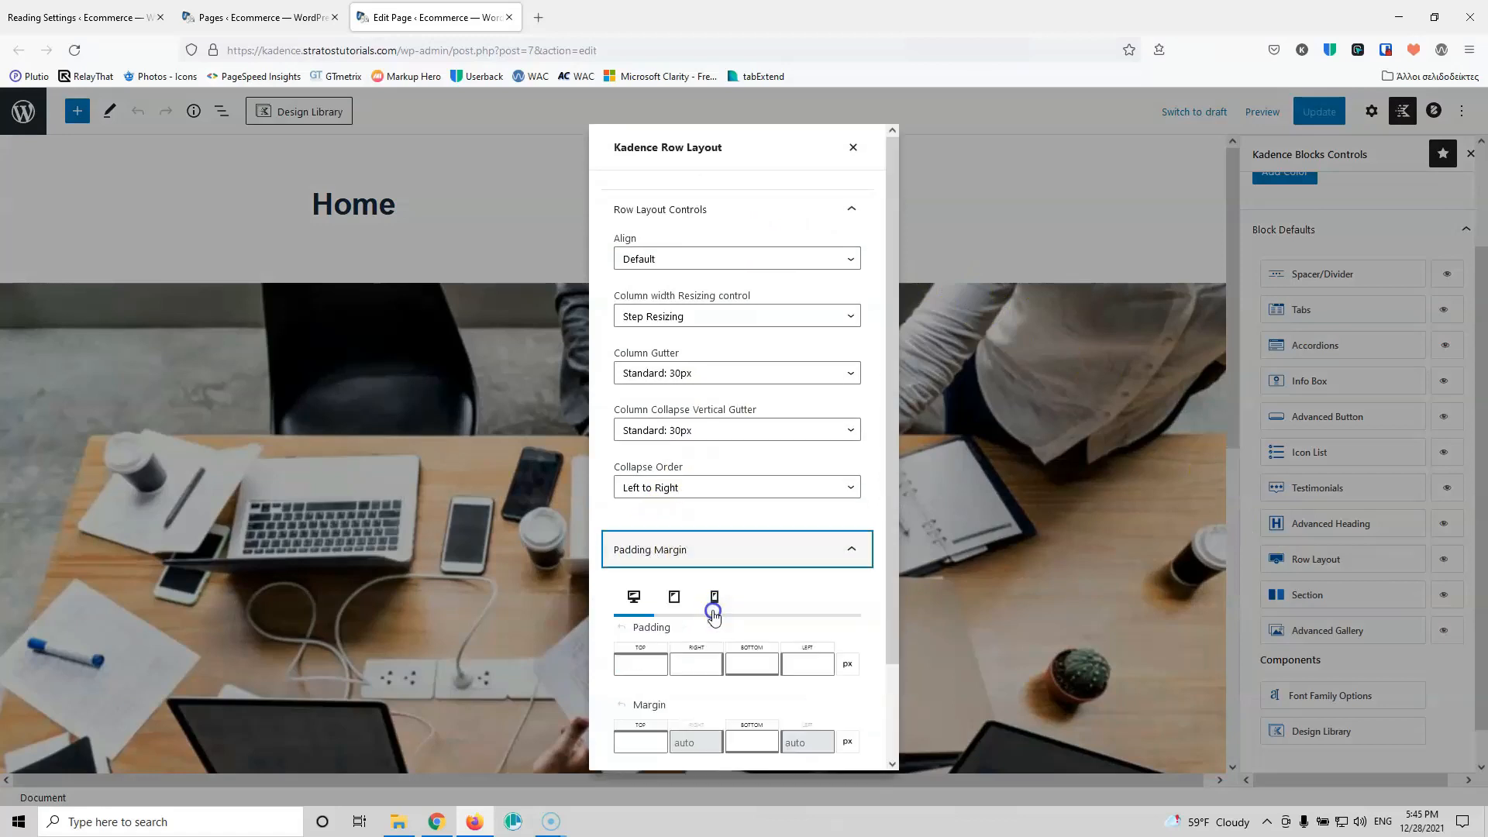
{"action": "scroll", "coordinate": [712, 607], "scroll_direction": "down", "scroll_amount": 3}
{"action": "left_click", "coordinate": [643, 561]}
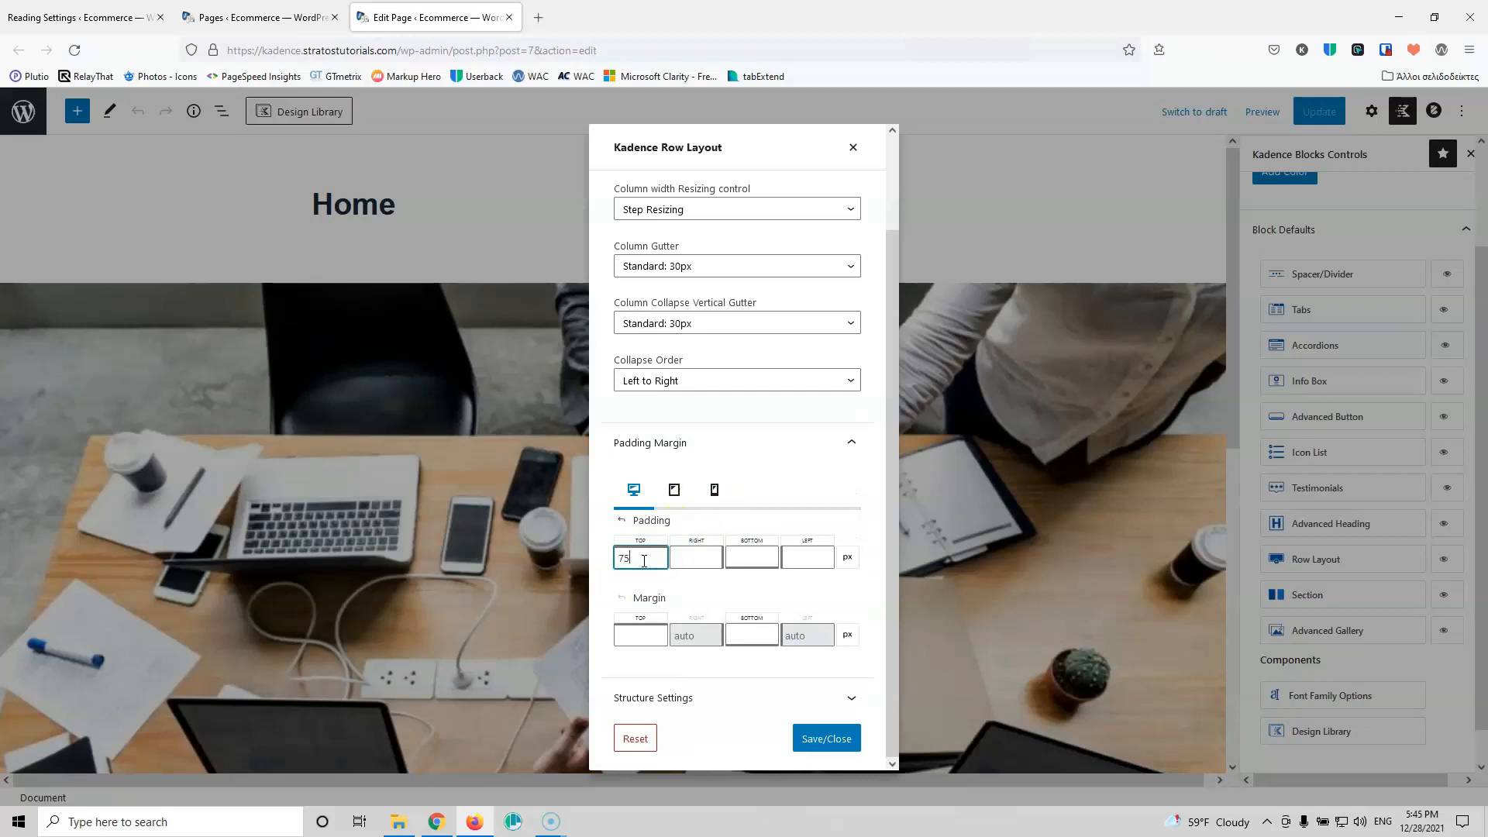
{"action": "left_click", "coordinate": [740, 558]}
{"action": "type", "text": "75"}
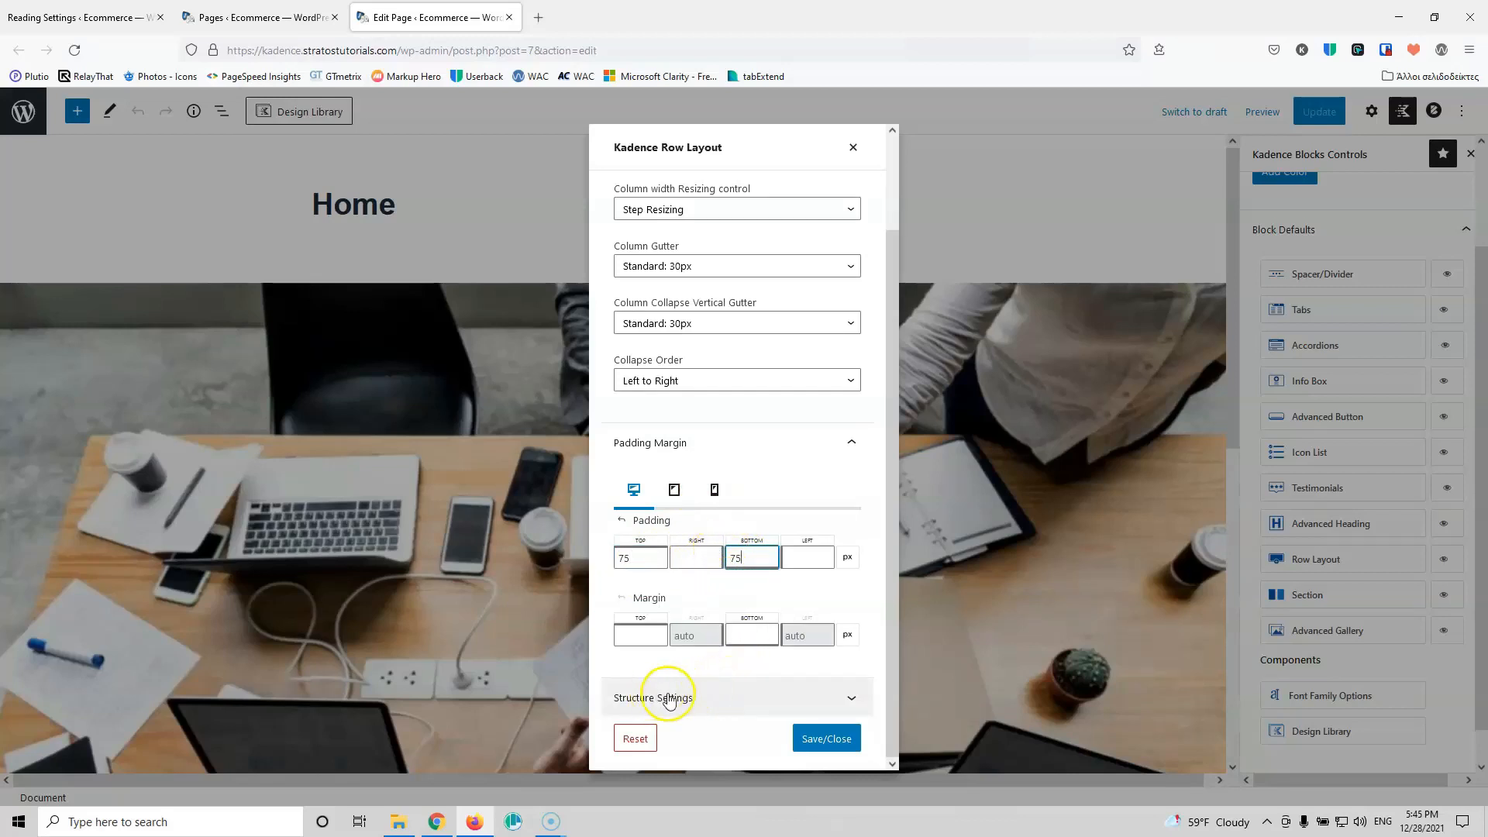
Step: Make the row content max width inherit from the theme and save the defaults
{"action": "left_click", "coordinate": [740, 697]}
{"action": "scroll", "coordinate": [732, 542], "scroll_direction": "down", "scroll_amount": 2}
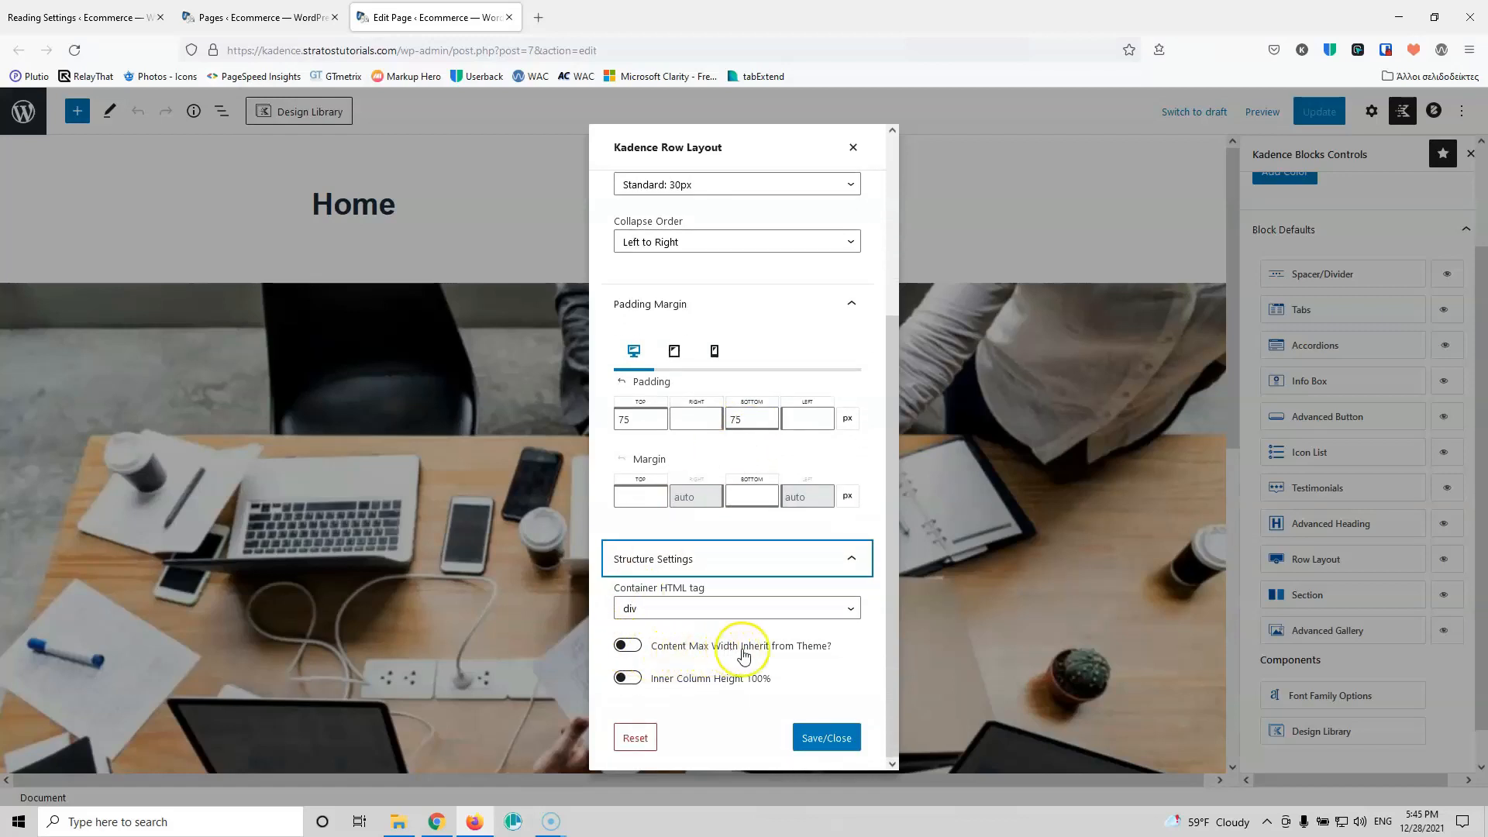
{"action": "left_click", "coordinate": [630, 646]}
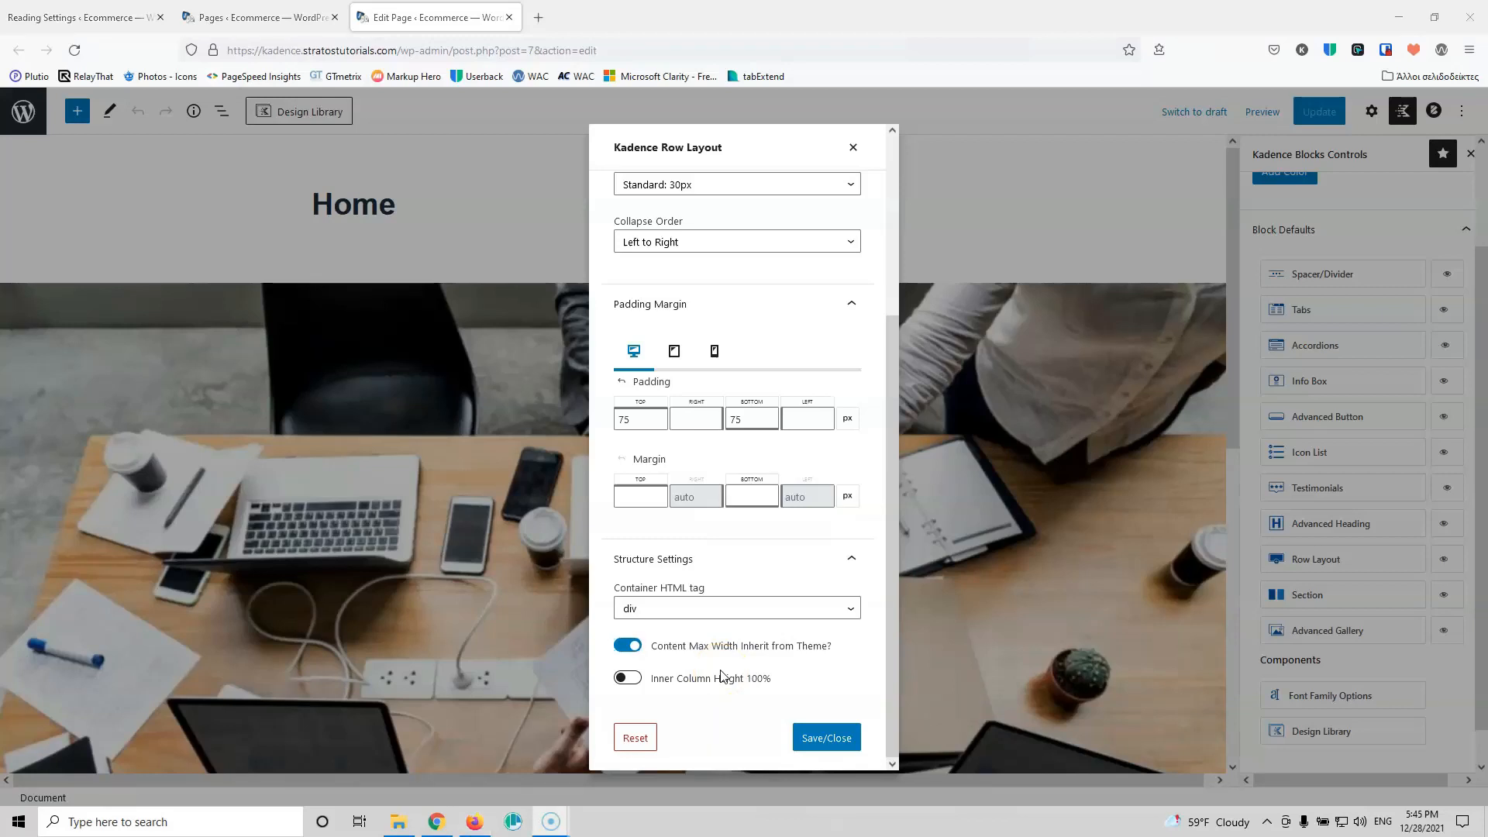
{"action": "left_click", "coordinate": [827, 737]}
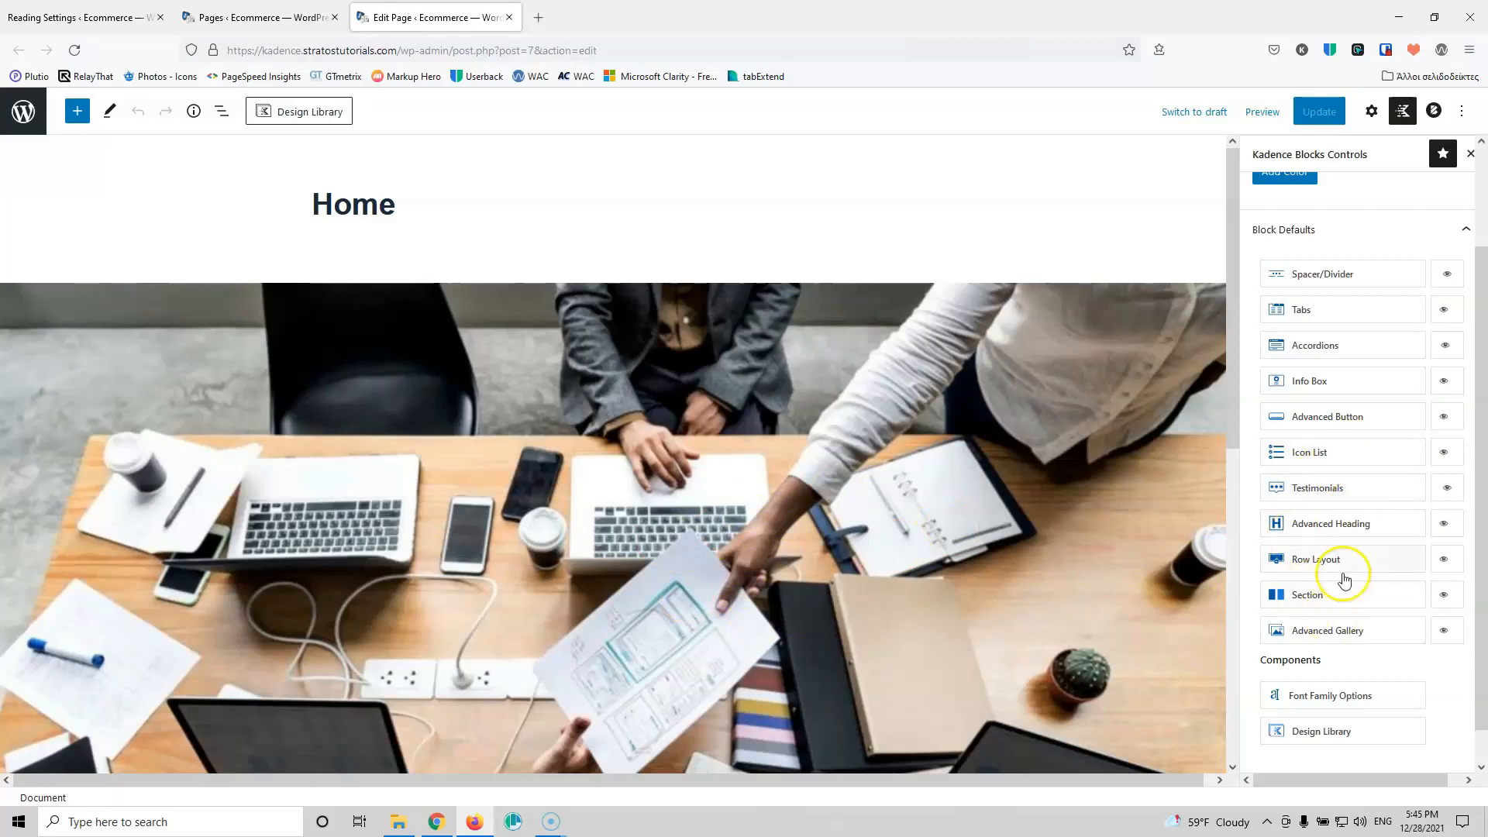
Step: Give the Spacer/Divider default a 40 height with the divider disabled, and save
{"action": "left_click", "coordinate": [1352, 280]}
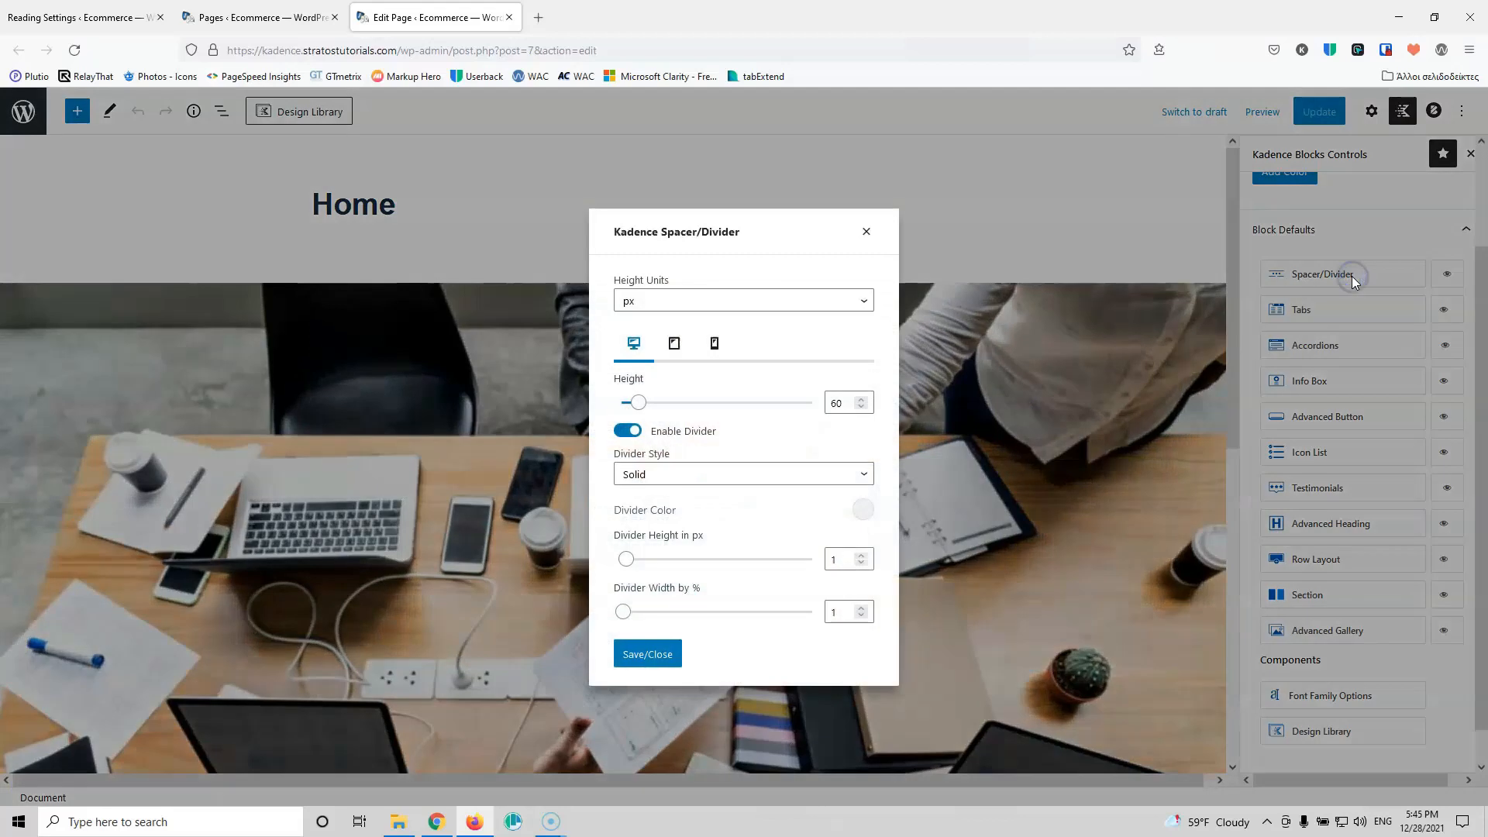
{"action": "left_click_drag", "start_coordinate": [840, 408], "coordinate": [823, 409]}
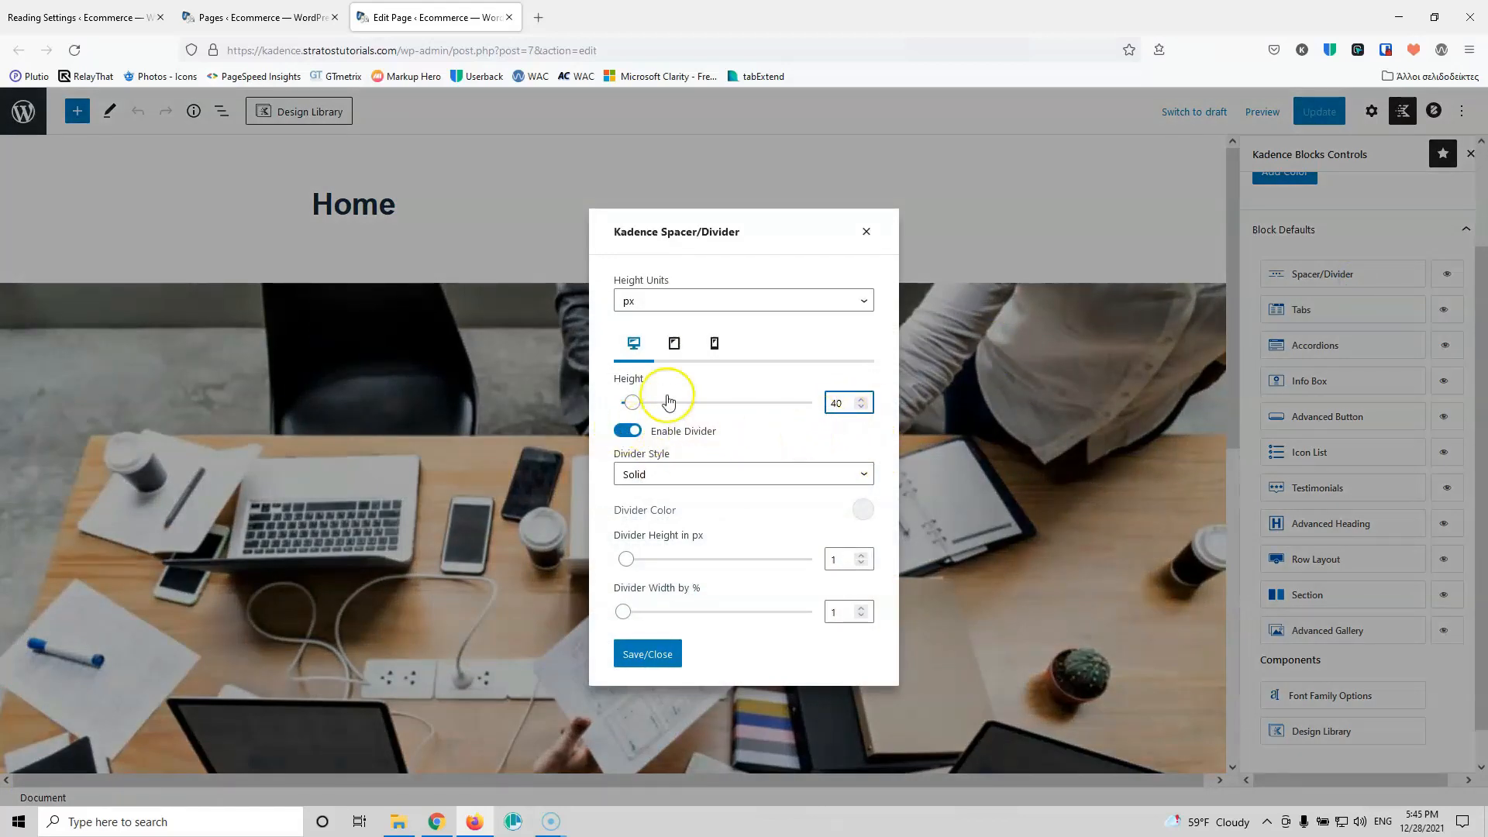
{"action": "left_click", "coordinate": [628, 431]}
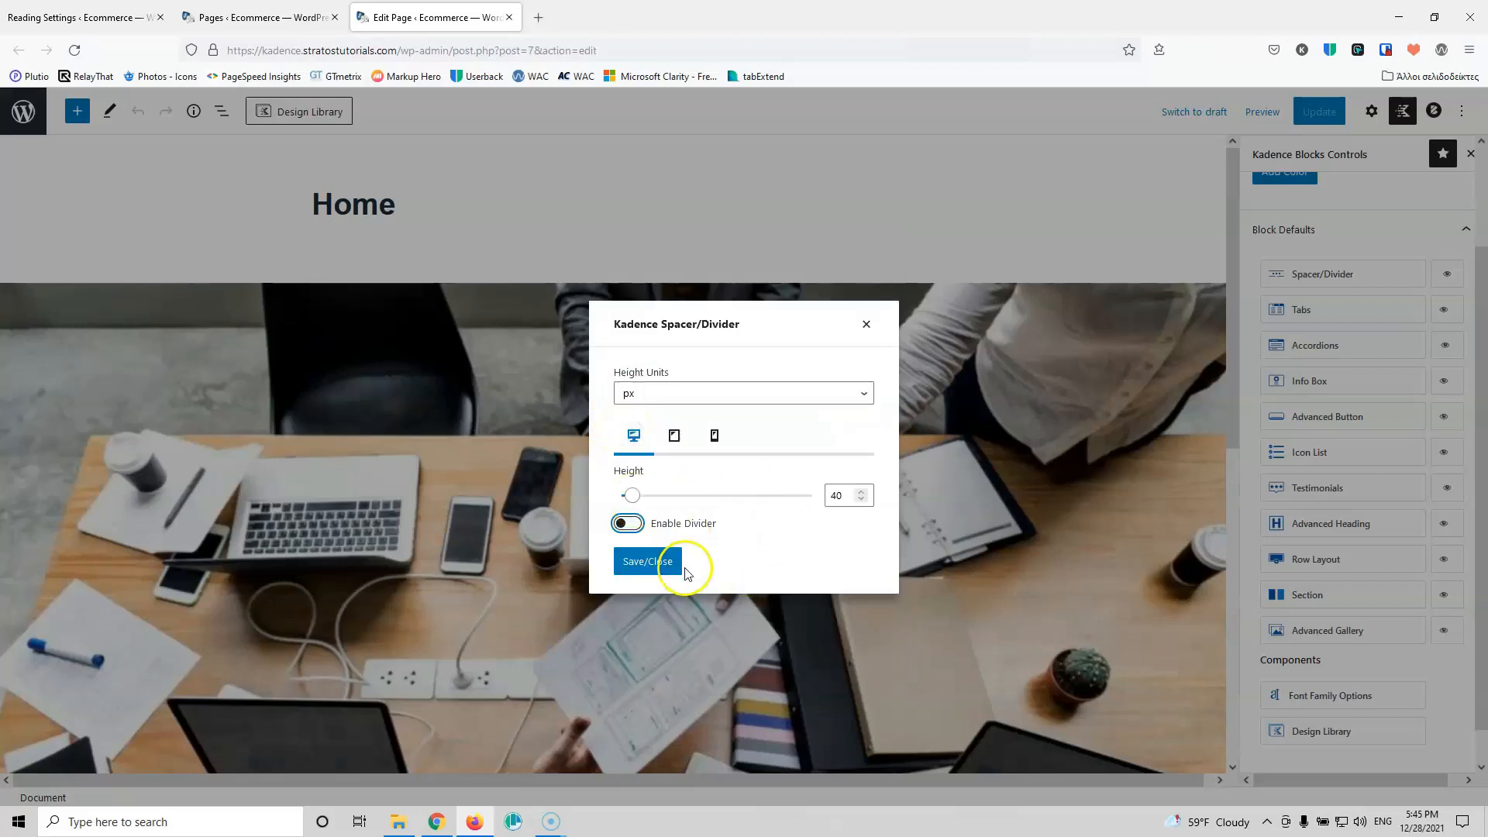
{"action": "left_click", "coordinate": [640, 571]}
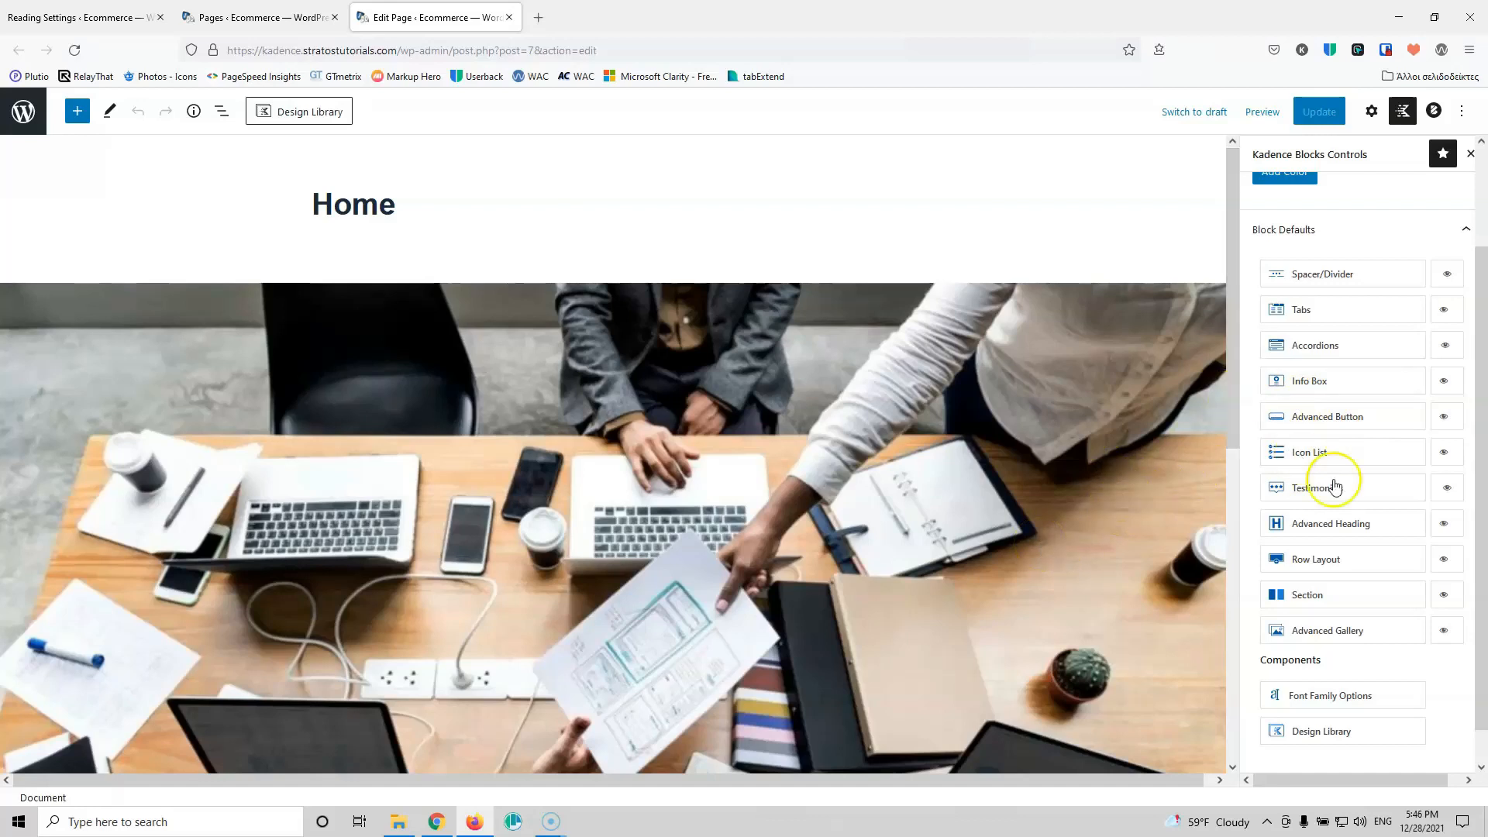
{"action": "scroll", "coordinate": [1348, 496], "scroll_direction": "up", "scroll_amount": 3}
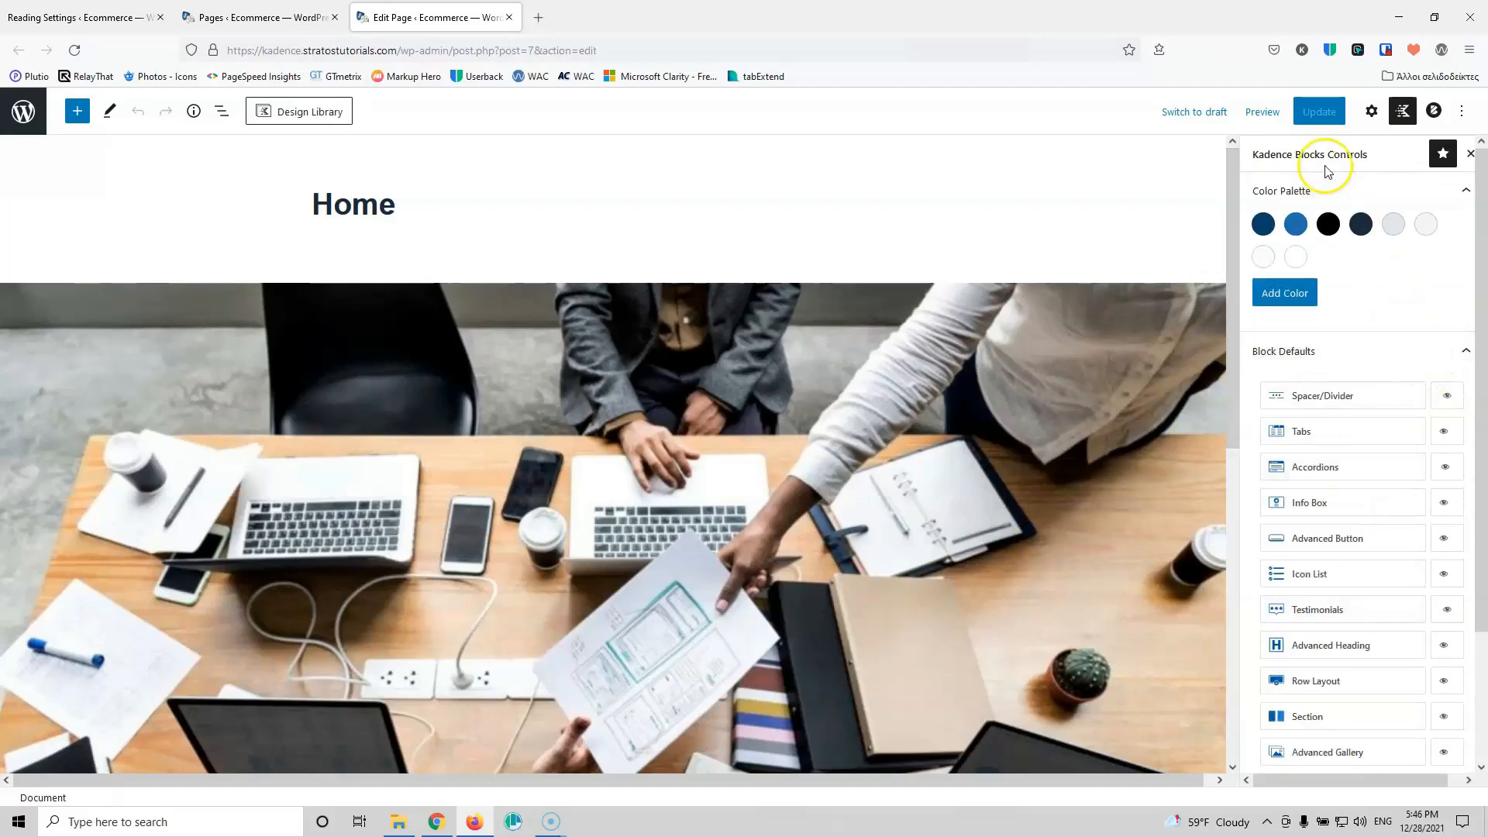
Step: In Blocksy Page Settings, set Content Area Vertical Spacing to Custom with the fourth option
{"action": "left_click", "coordinate": [1431, 116]}
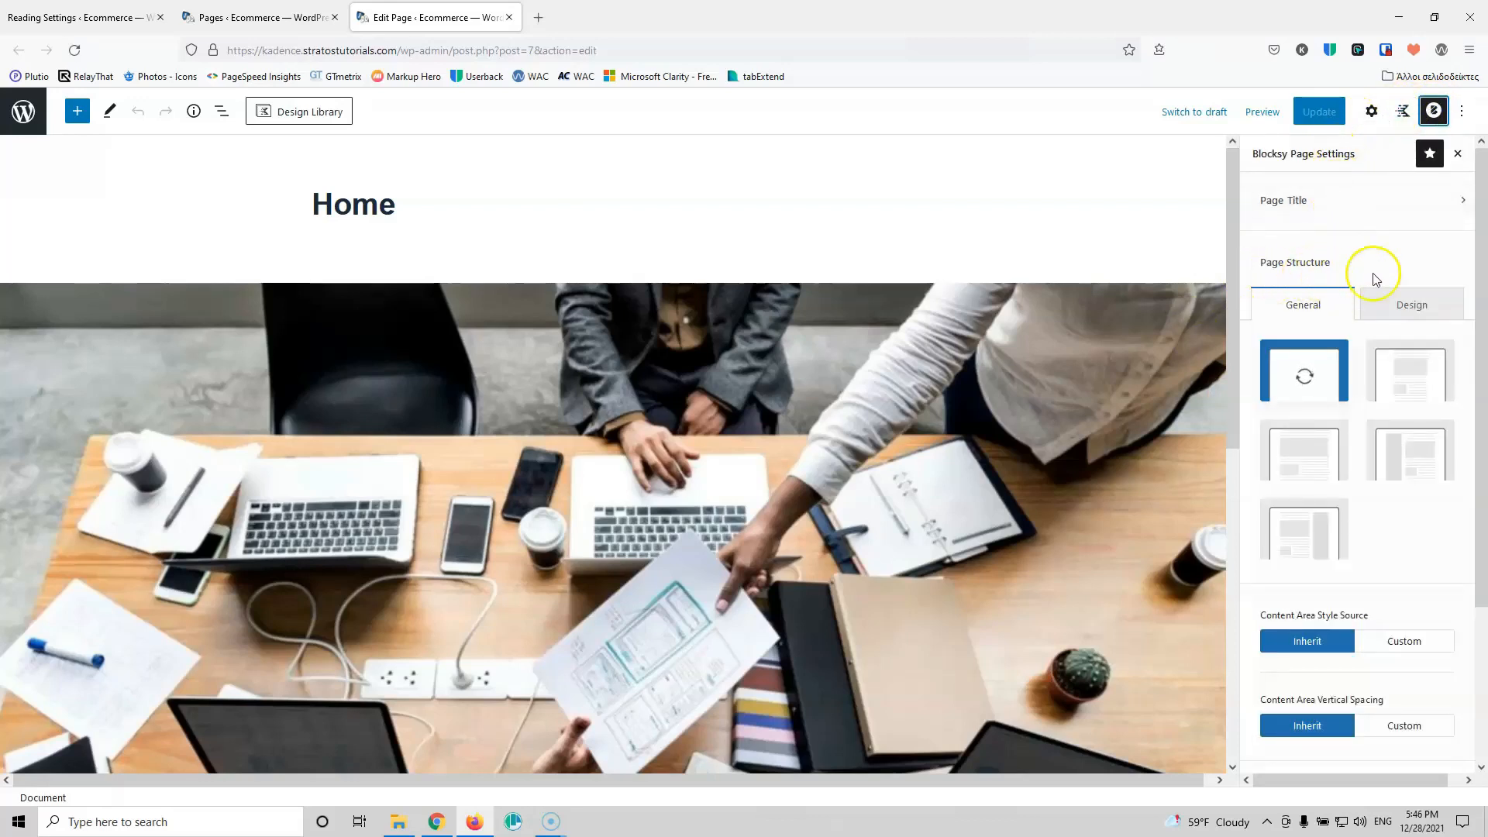
{"action": "scroll", "coordinate": [1317, 480], "scroll_direction": "down", "scroll_amount": 1}
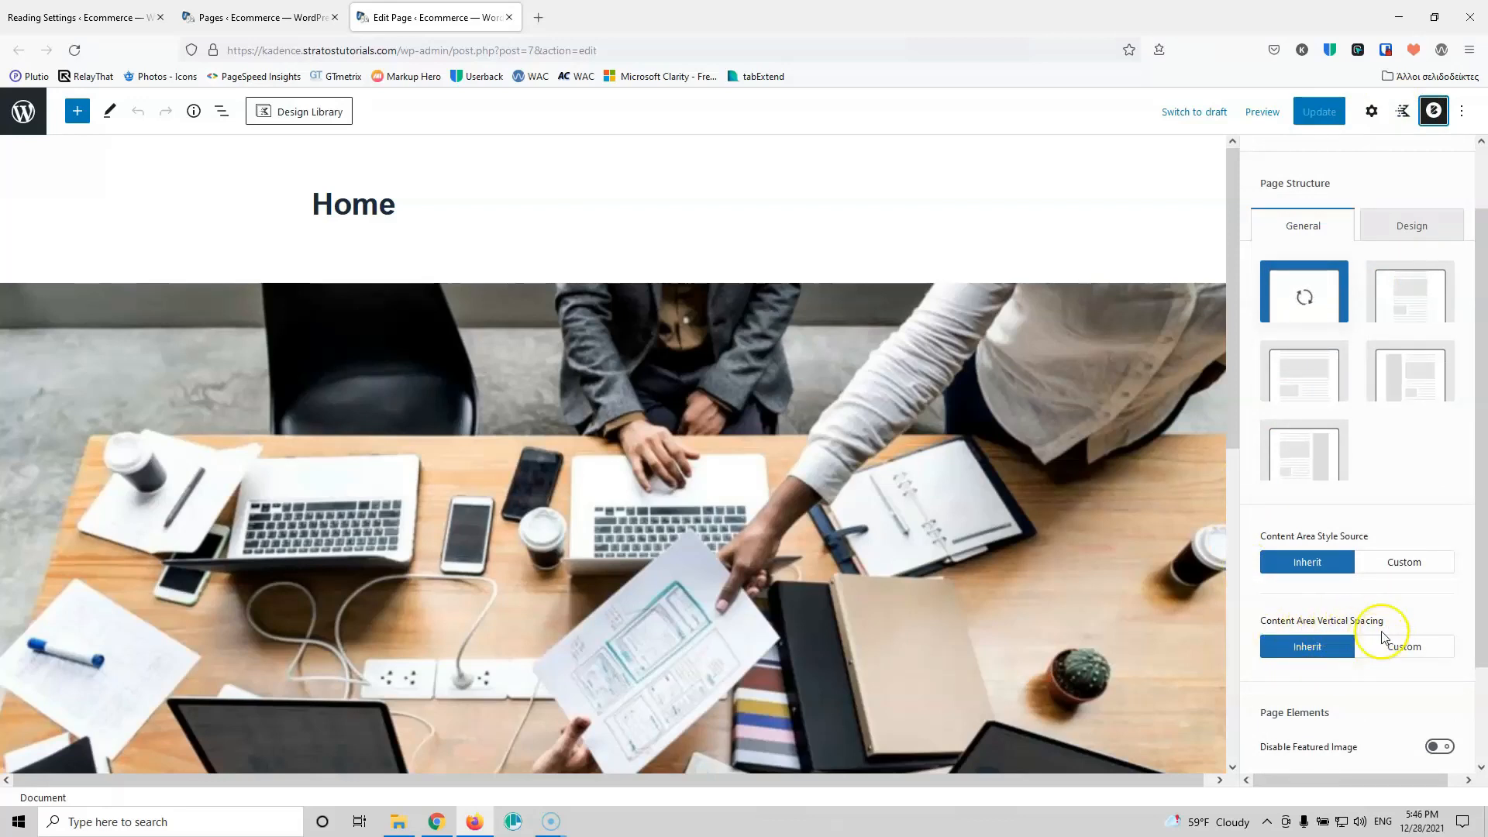
{"action": "left_click", "coordinate": [1404, 650]}
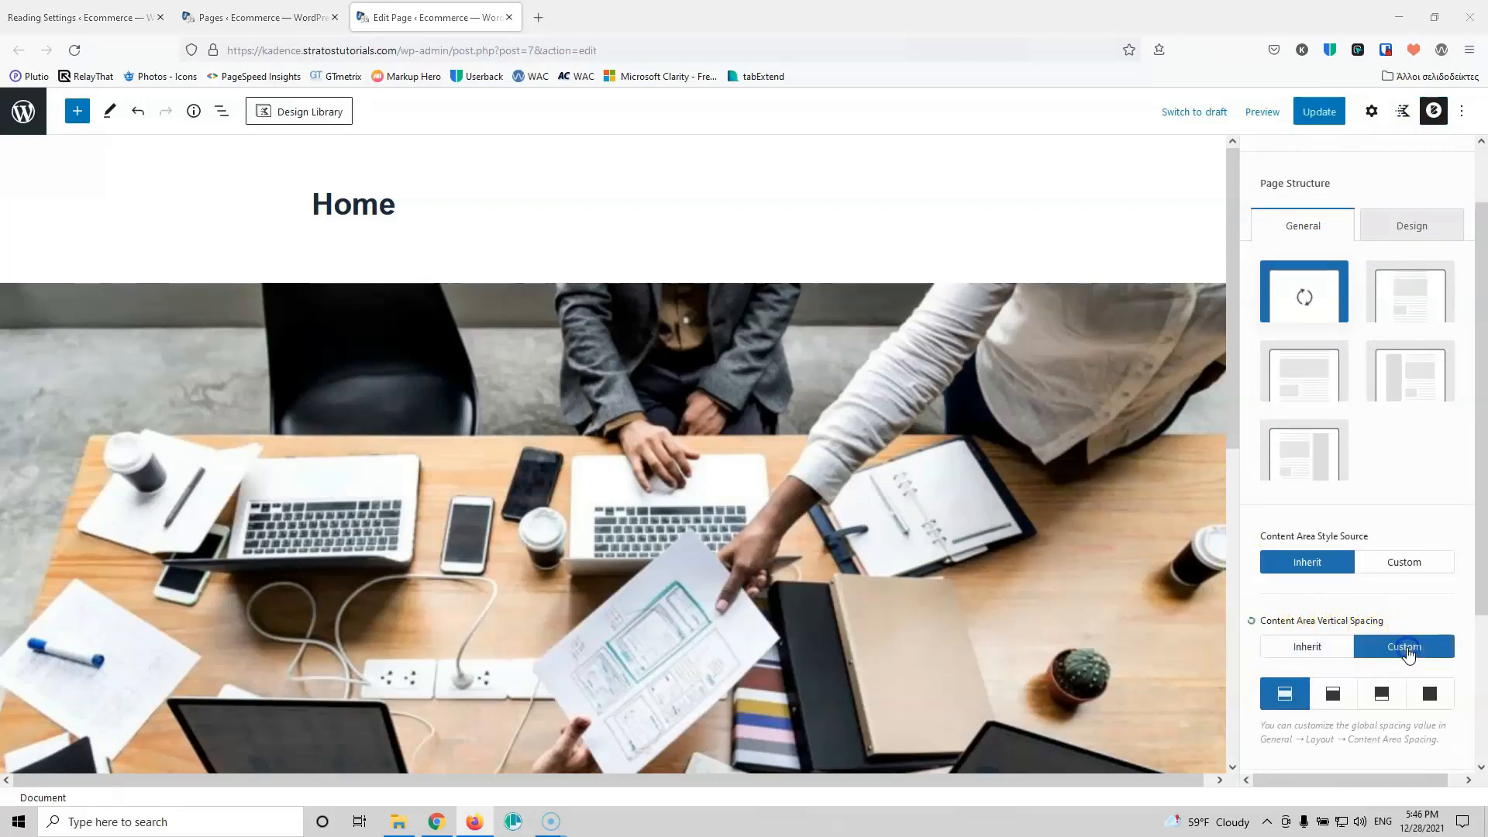
{"action": "left_click", "coordinate": [1426, 695]}
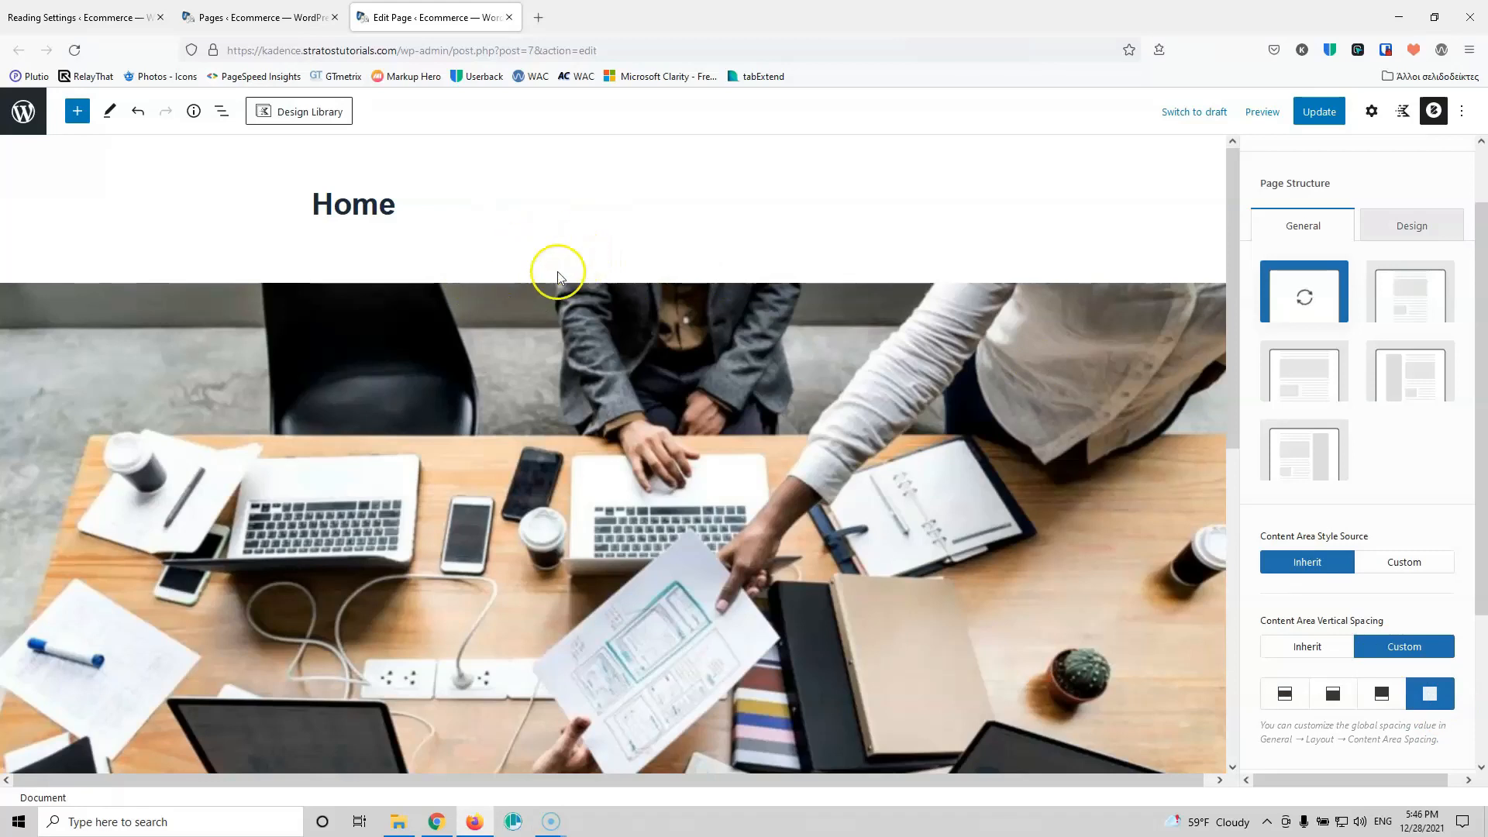
Step: Open the Home page on the live site from the Pages list
{"action": "left_click", "coordinate": [268, 16]}
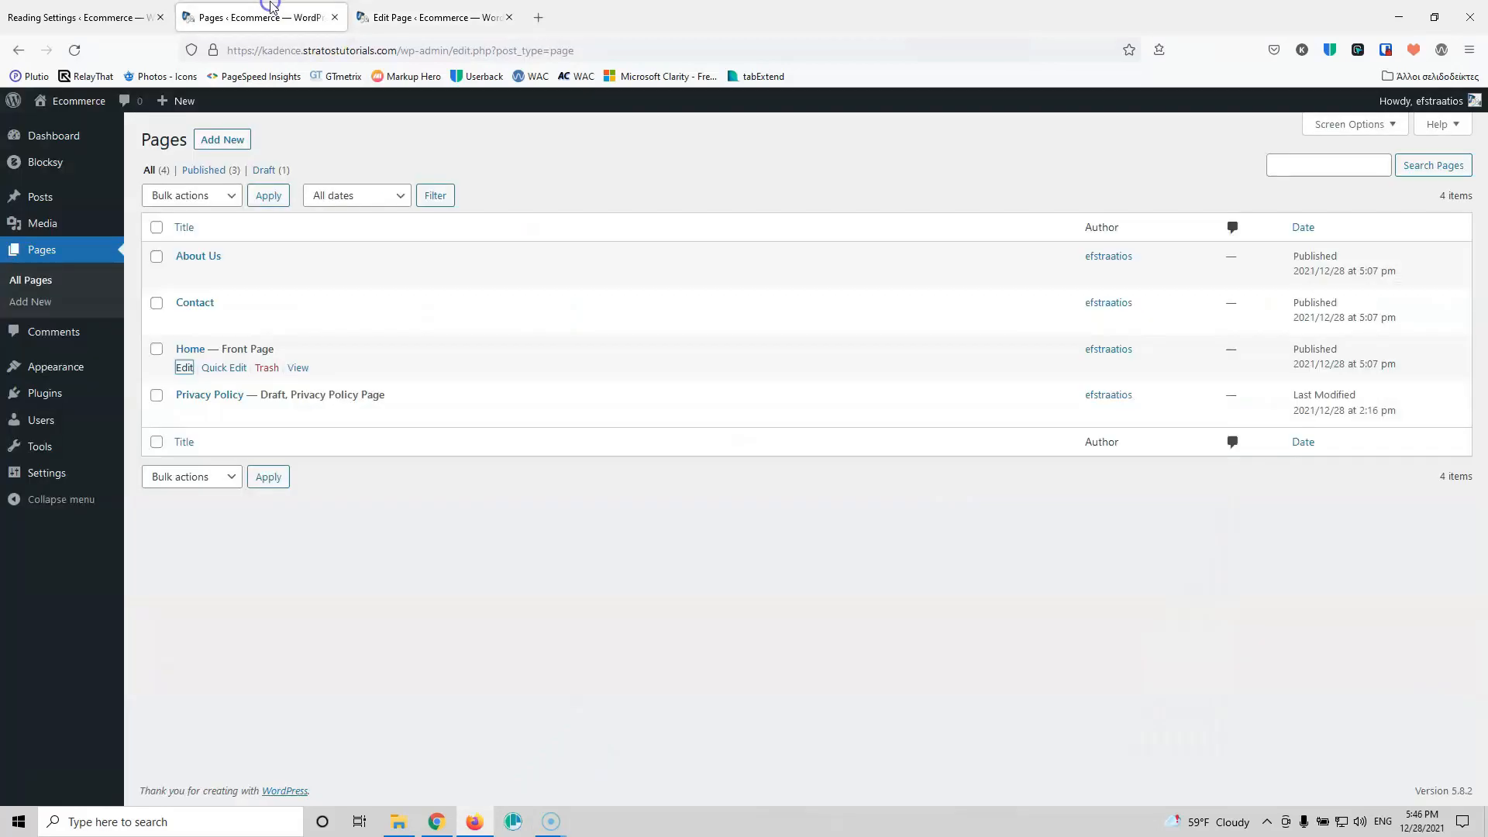
{"action": "left_click", "coordinate": [298, 368]}
{"action": "left_click", "coordinate": [417, 15]}
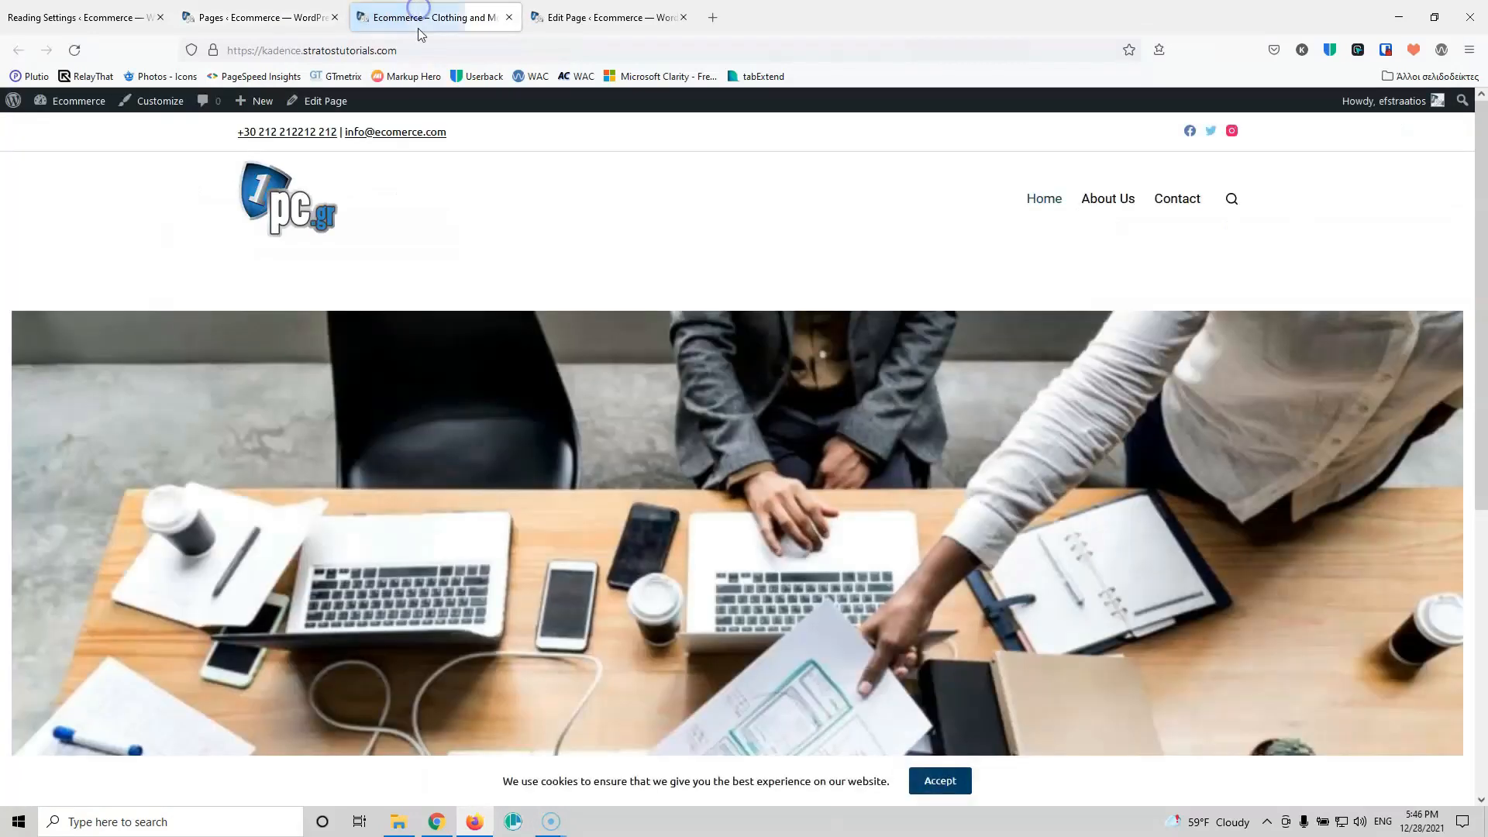
Step: Update the Home page, reload the live front page to check the spacing, then select the hero image
{"action": "left_click", "coordinate": [604, 17]}
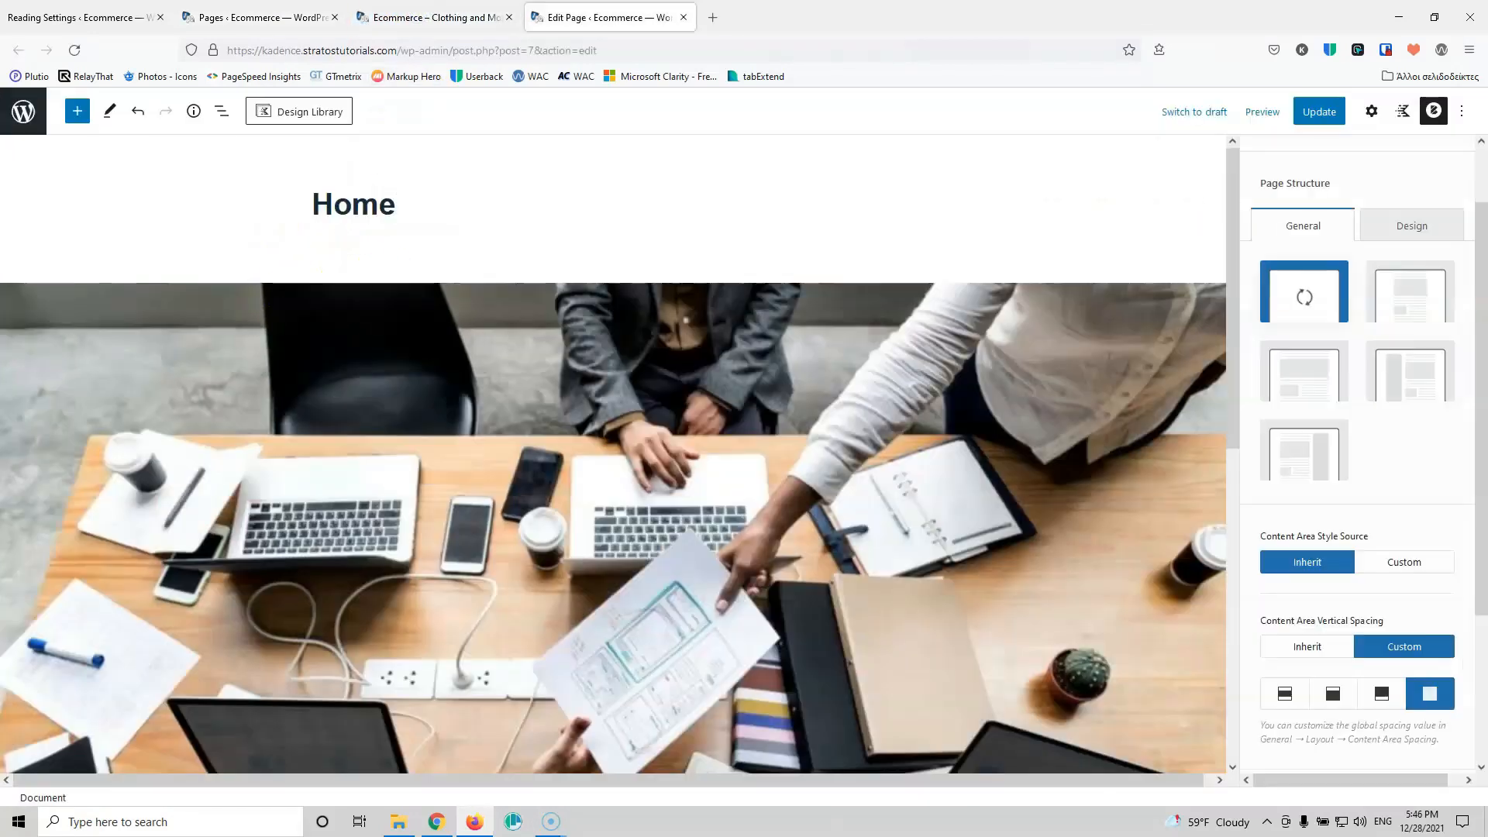
{"action": "left_click", "coordinate": [1318, 112]}
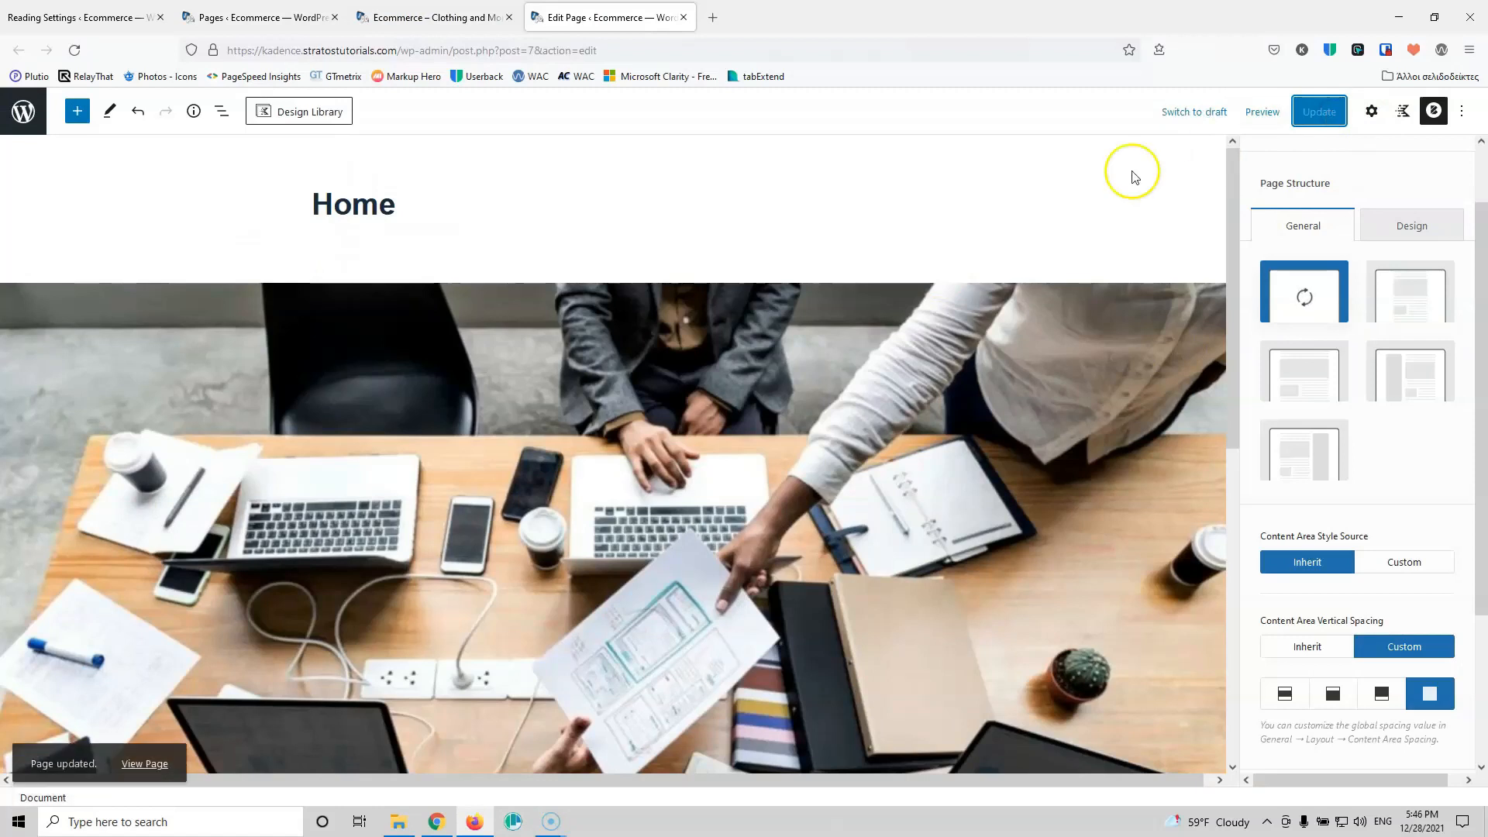
{"action": "left_click", "coordinate": [434, 17]}
{"action": "left_click", "coordinate": [74, 50]}
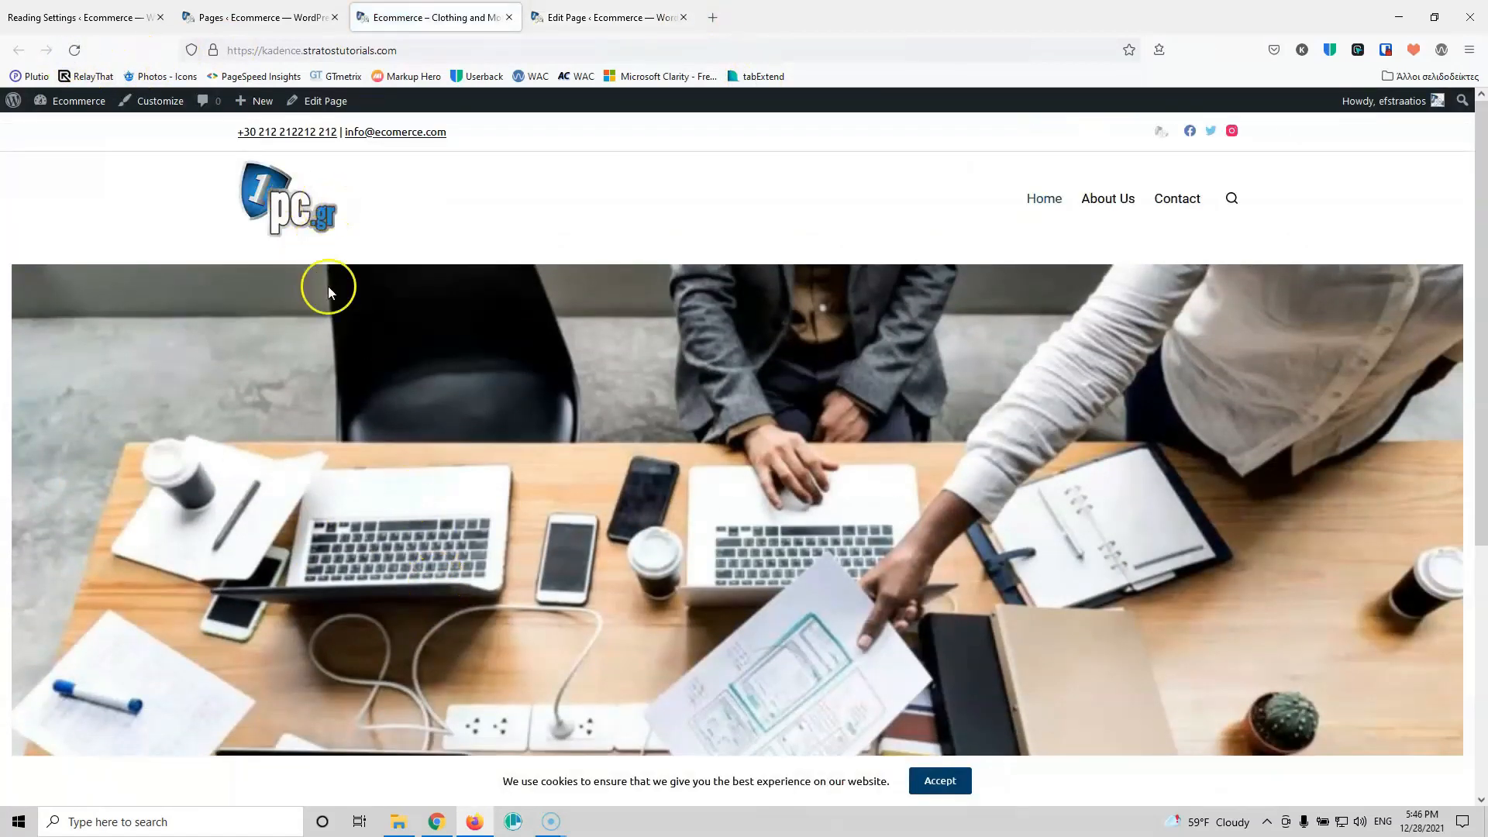
{"action": "left_click", "coordinate": [647, 18]}
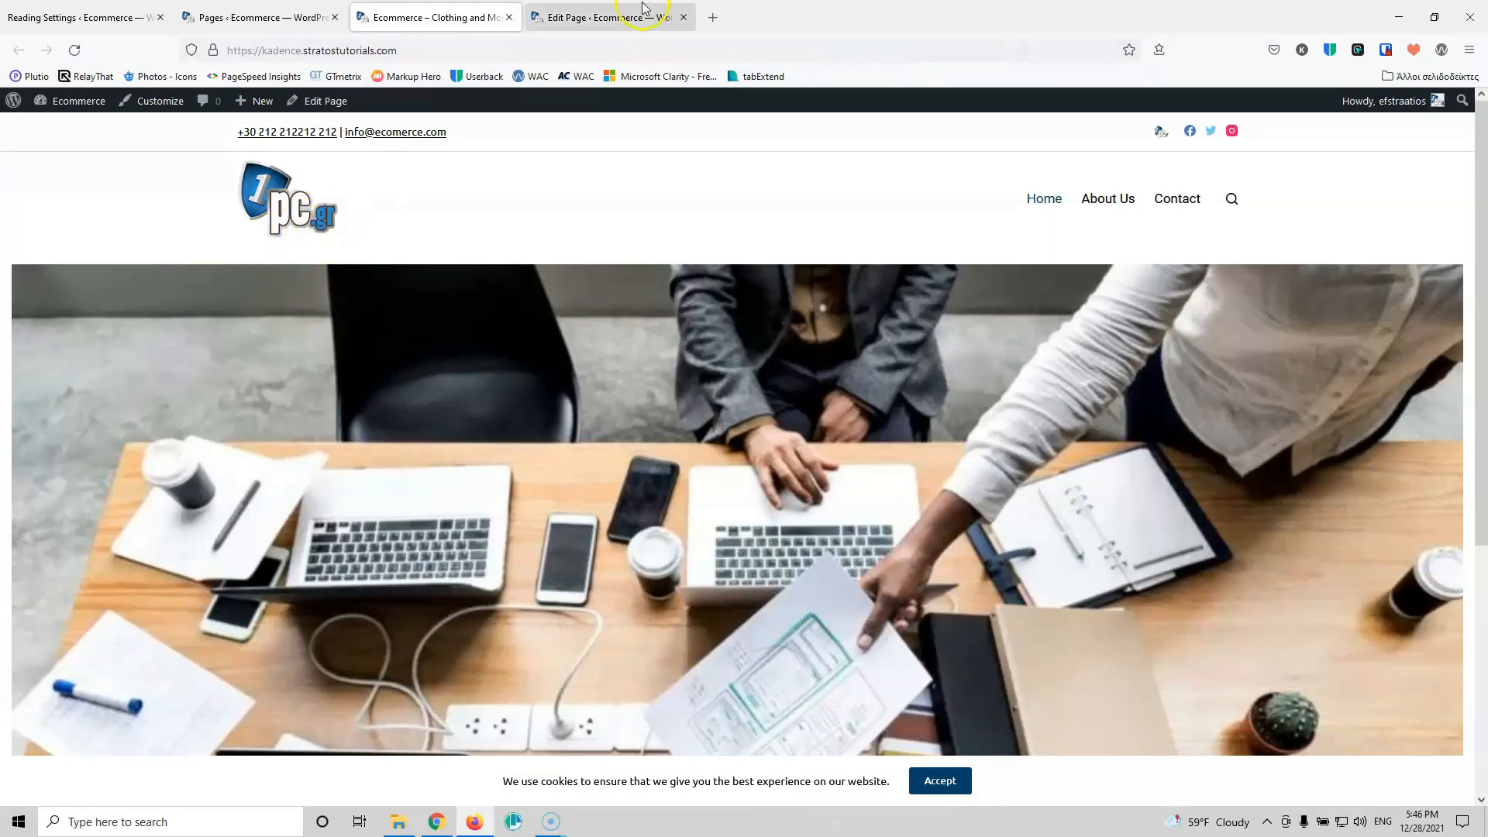
{"action": "left_click", "coordinate": [776, 431]}
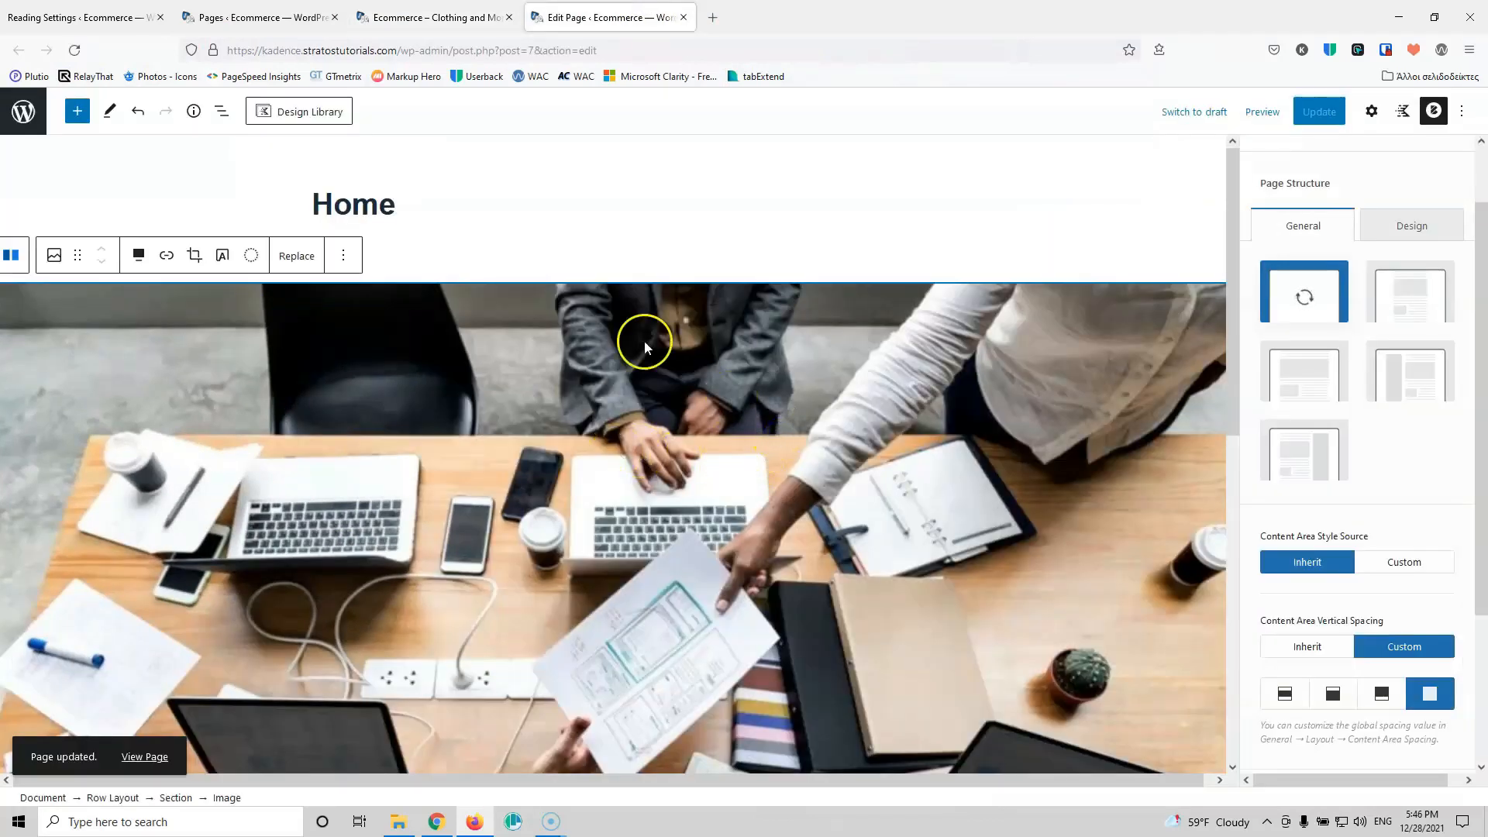
Step: Remove the hero image block and insert a Kadence Row Layout with the single-column layout
{"action": "left_click", "coordinate": [343, 256]}
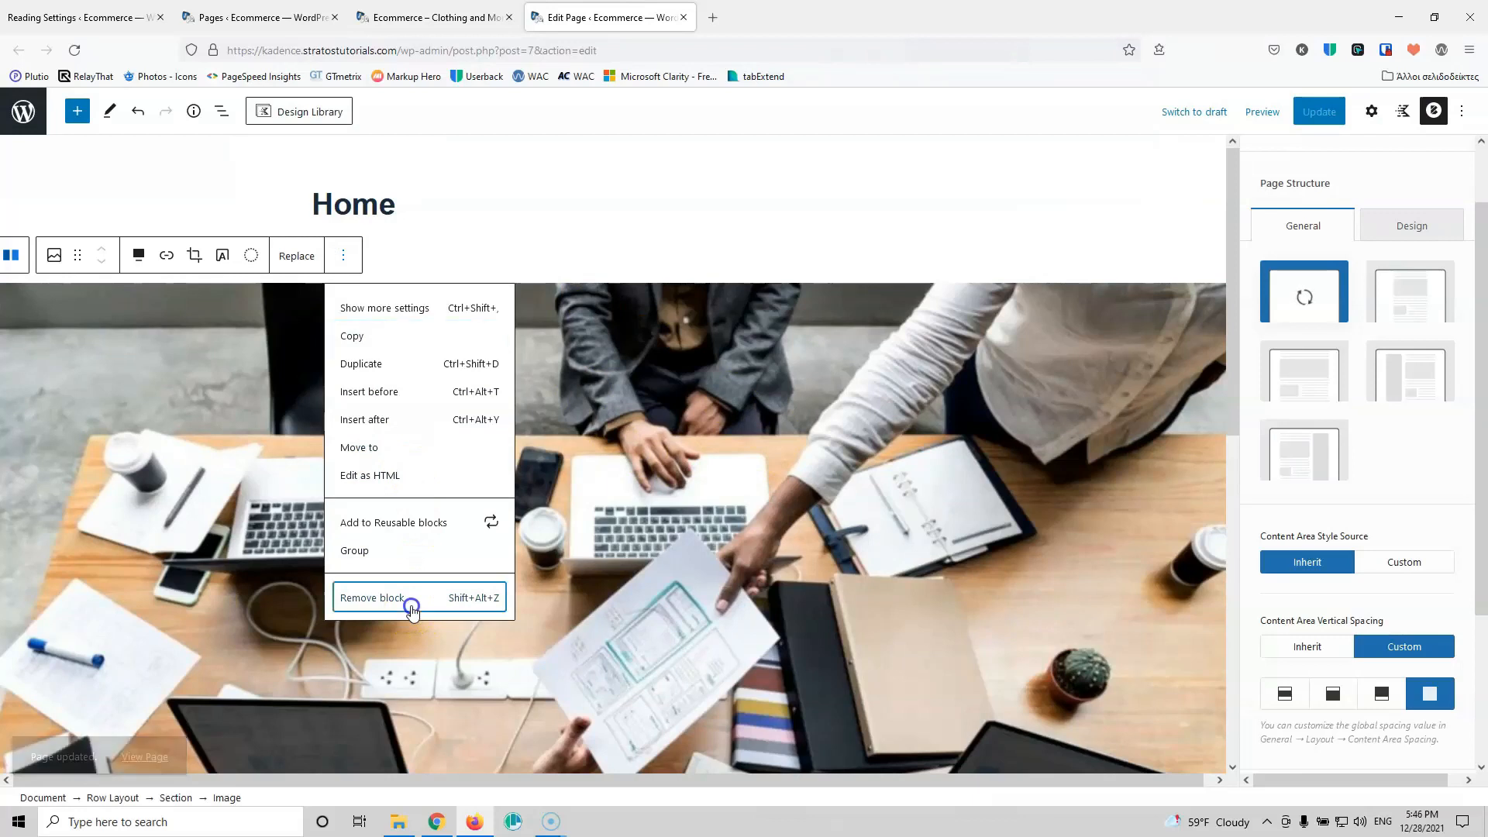
{"action": "left_click", "coordinate": [411, 610]}
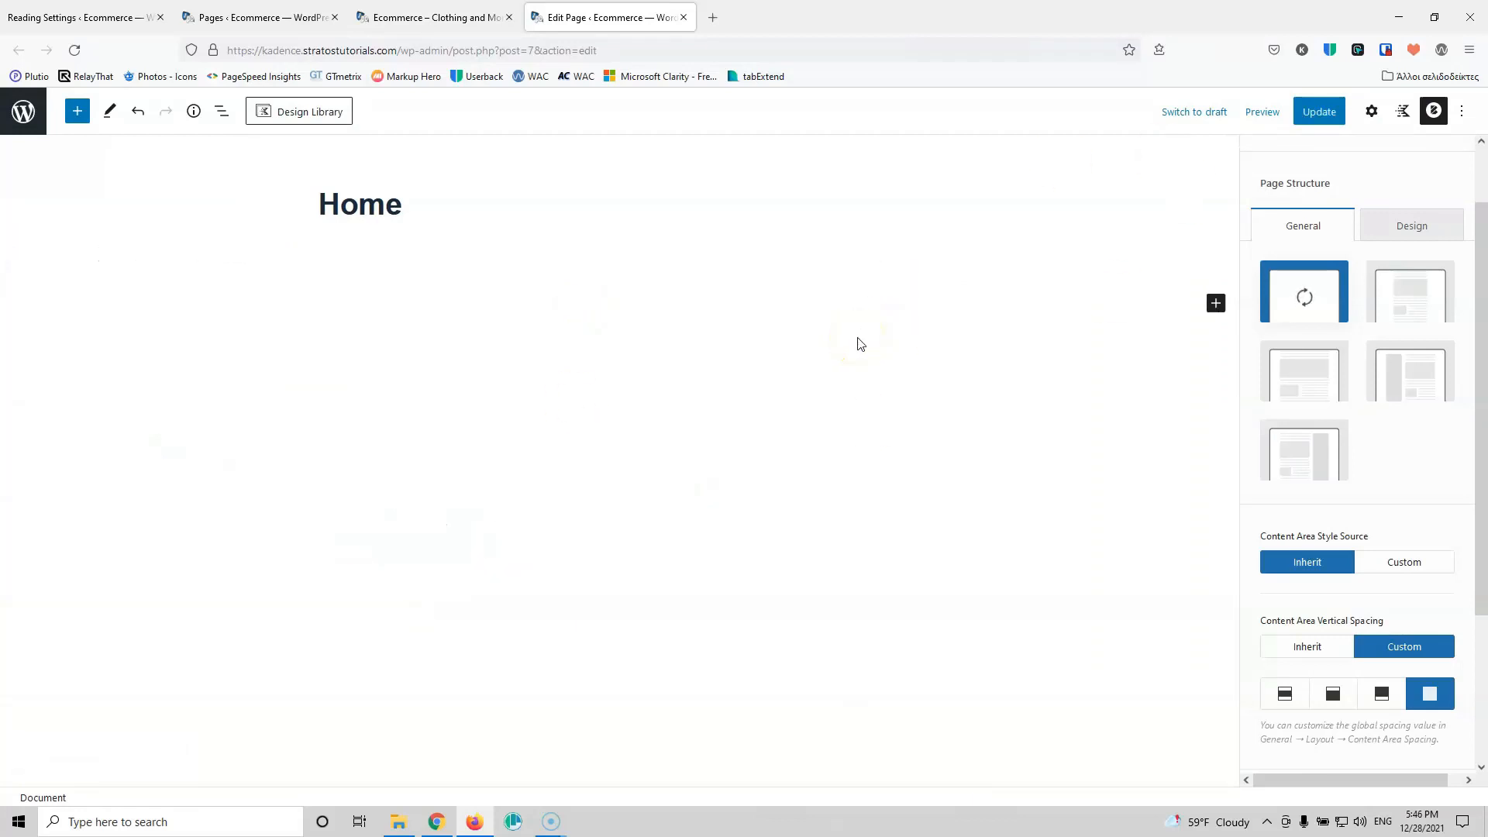
{"action": "left_click", "coordinate": [1215, 303]}
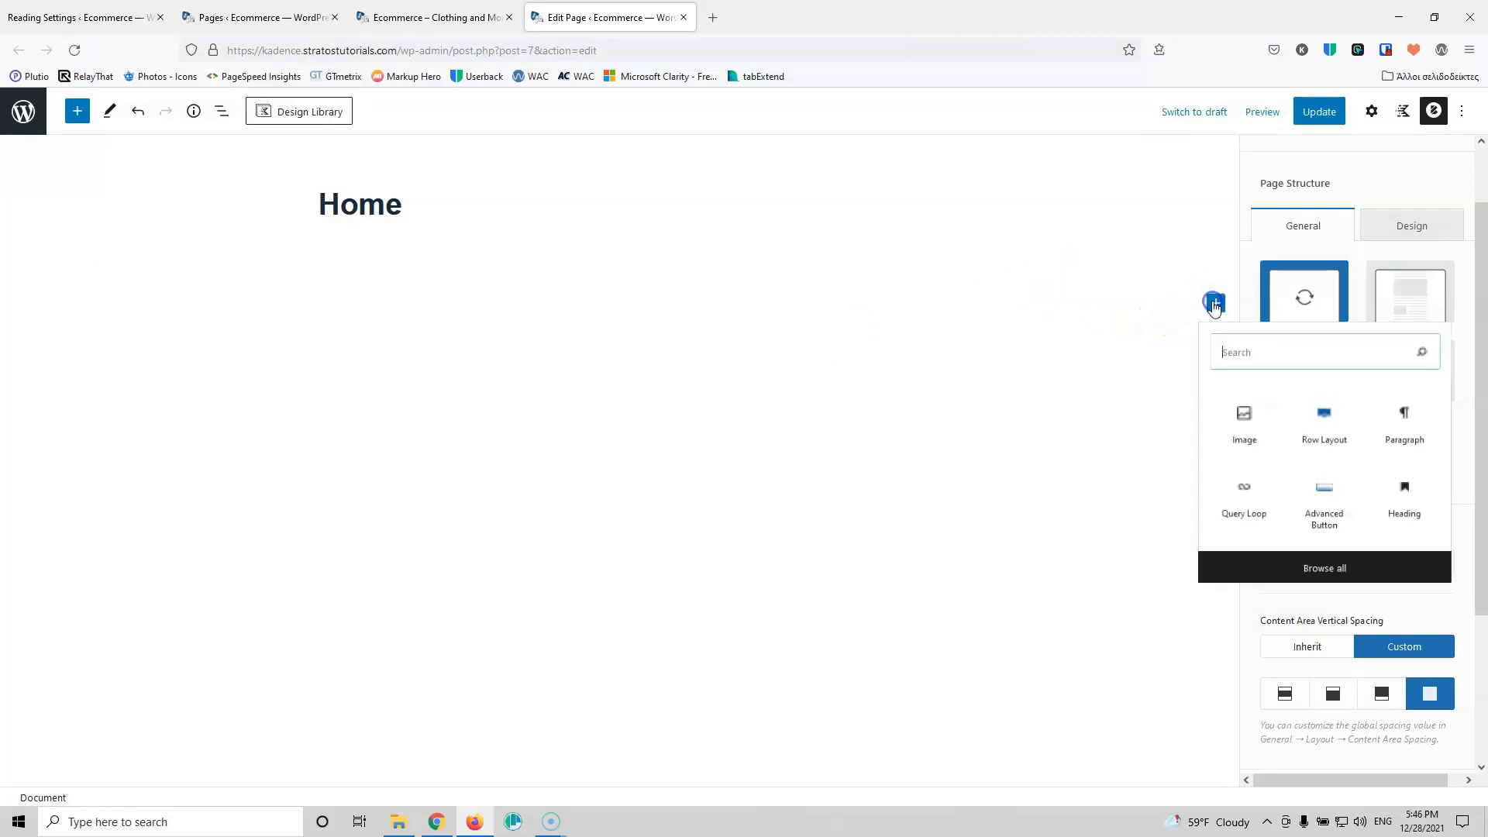
{"action": "left_click", "coordinate": [1334, 425]}
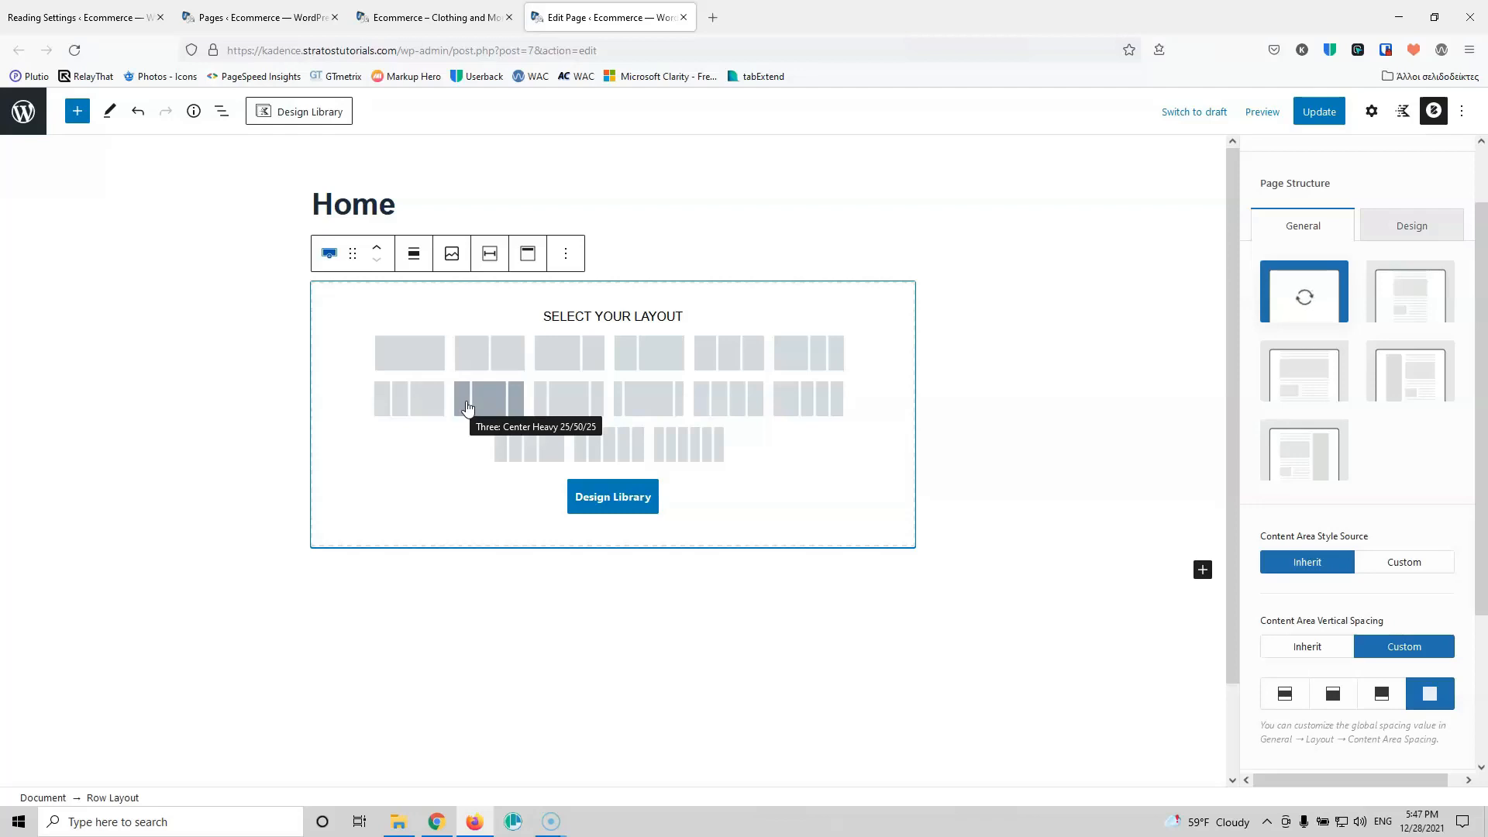
{"action": "key", "text": "alt+p"}
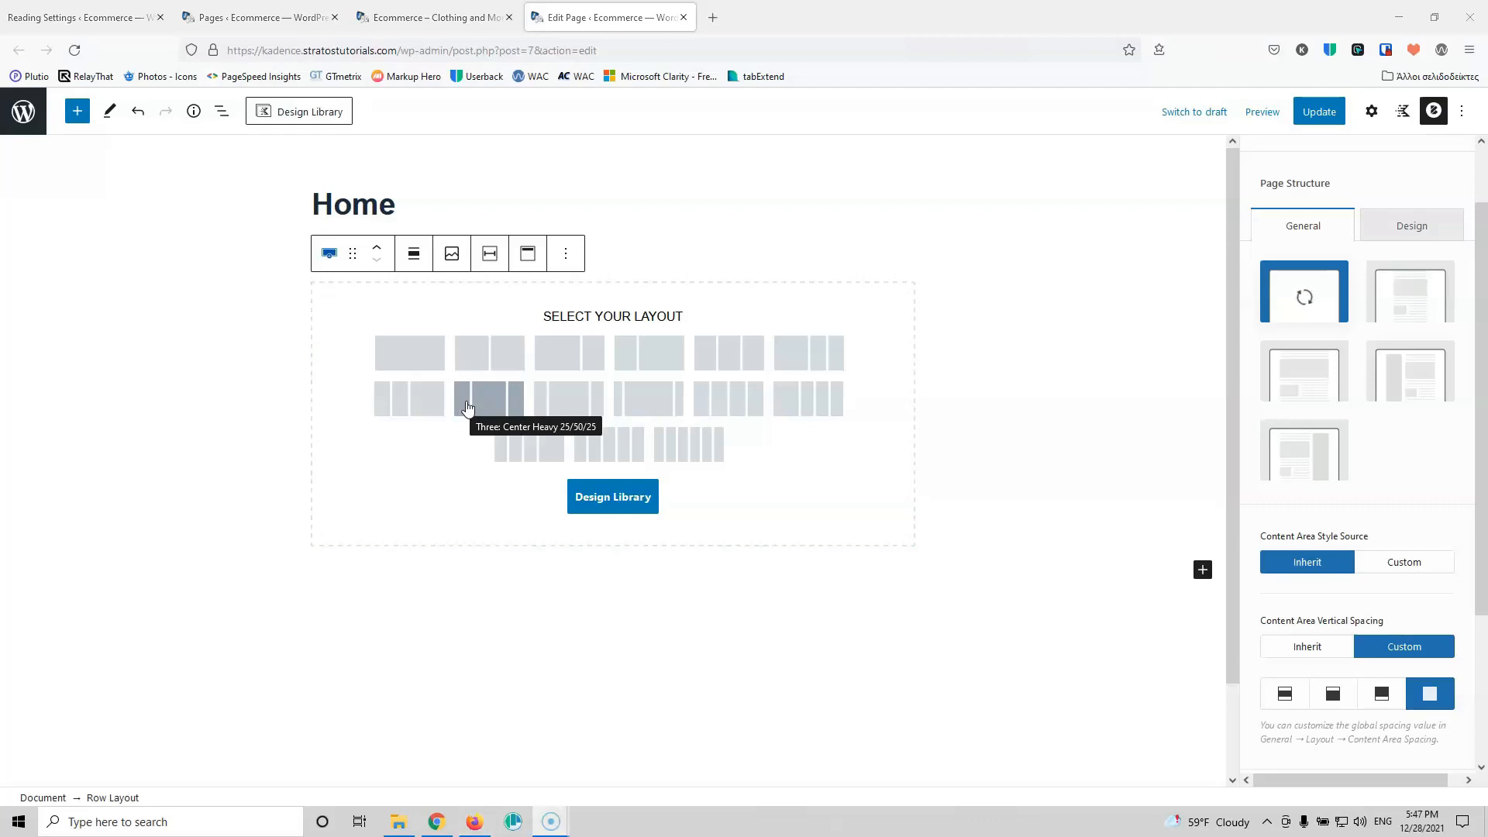
{"action": "left_click", "coordinate": [424, 359]}
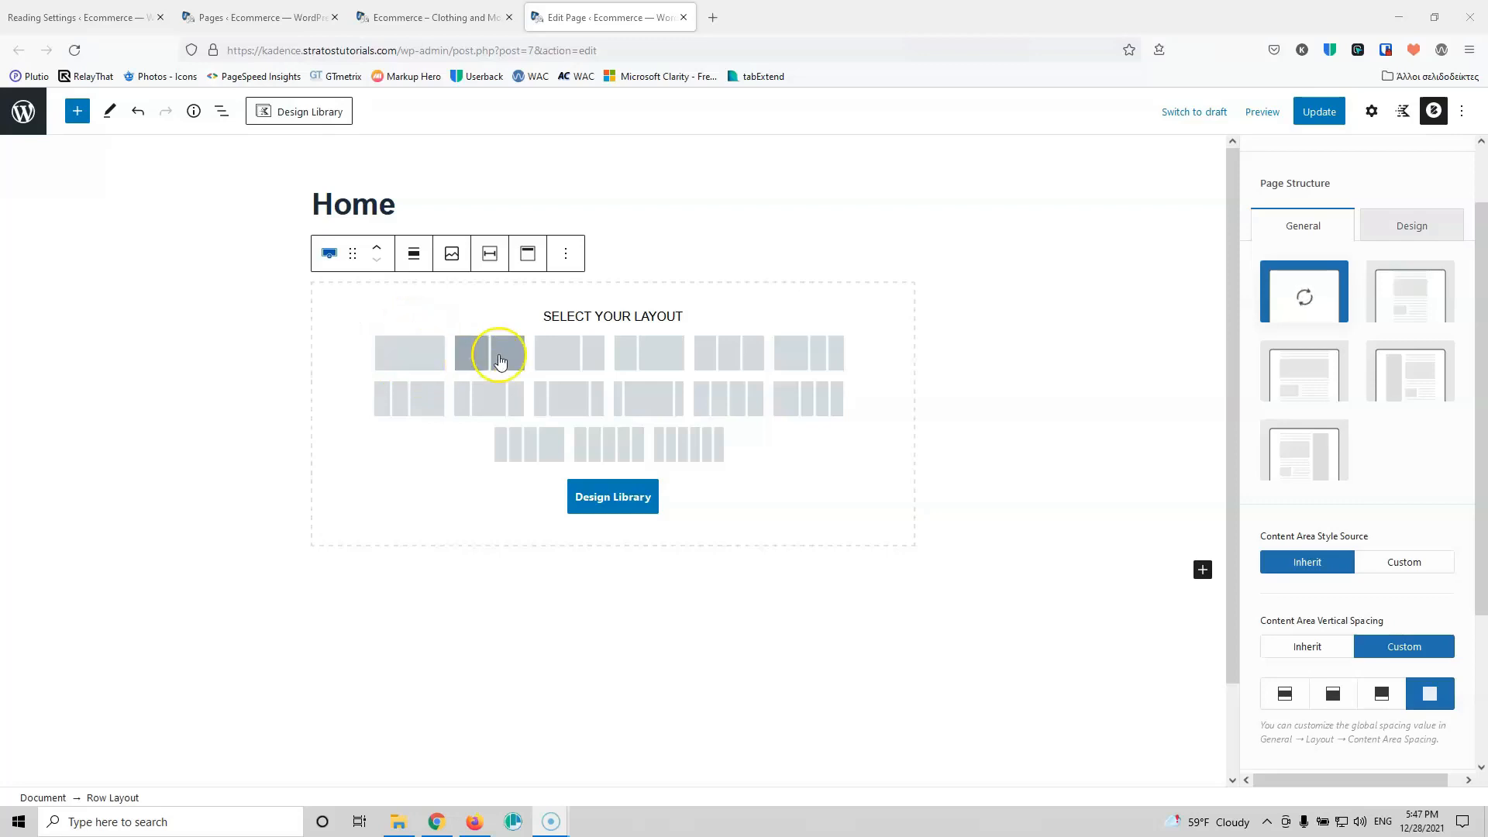
{"action": "left_click", "coordinate": [400, 367]}
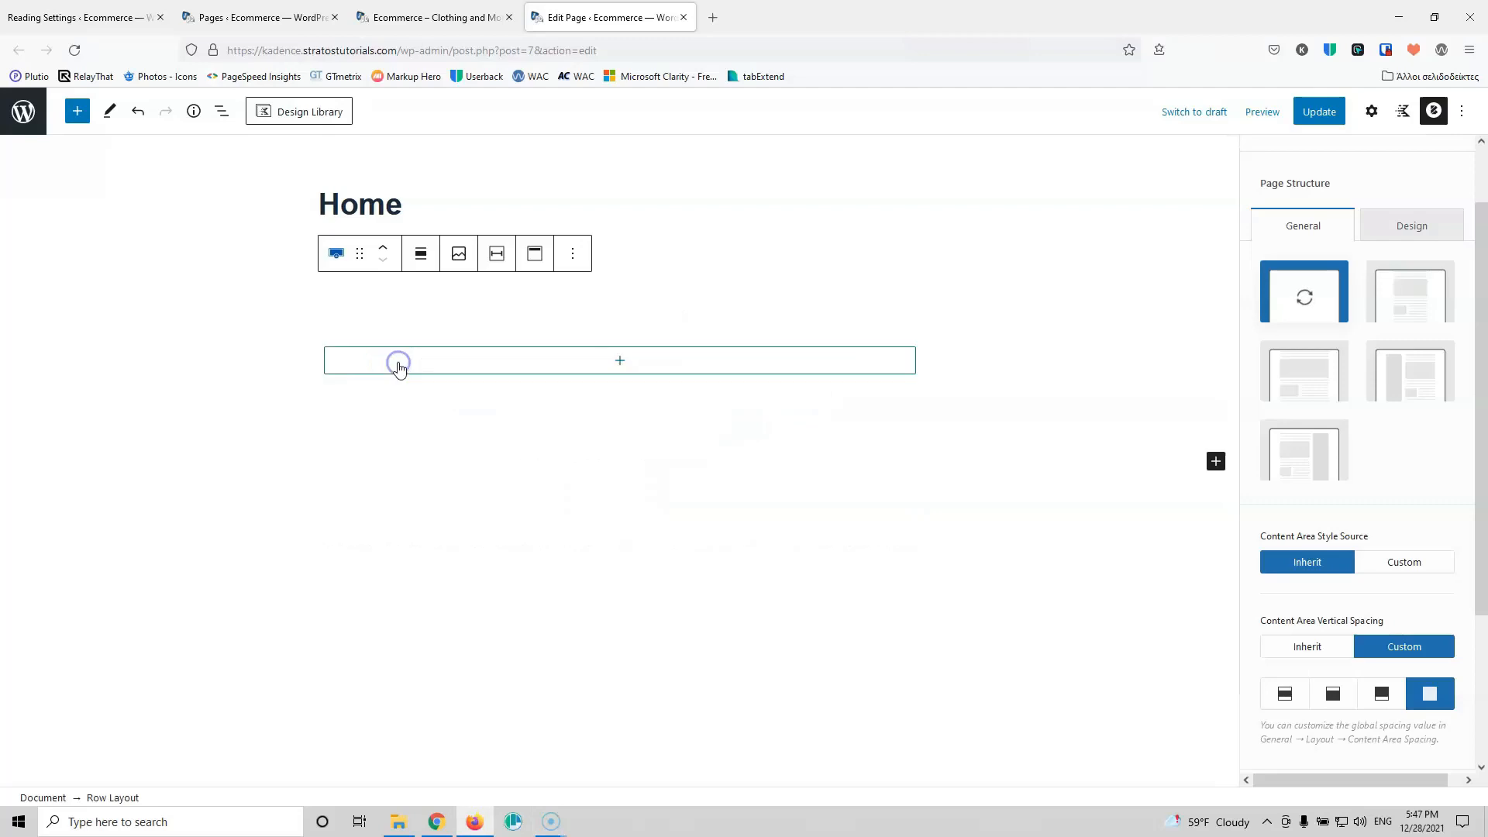
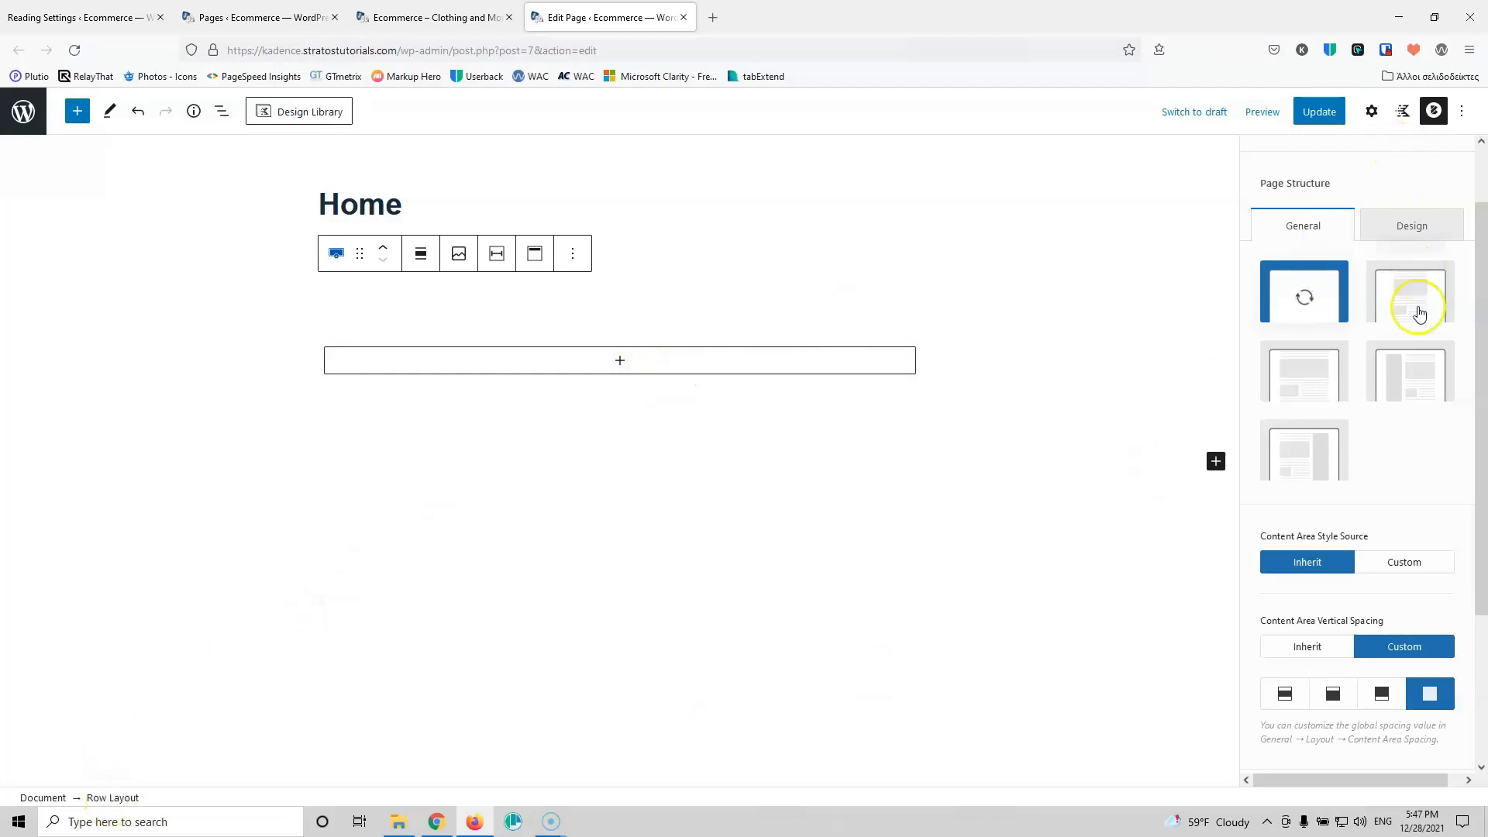
Step: Set logistics-hero.jpg as the row's background image, with title and alt text 'ecommerce'
{"action": "scroll", "coordinate": [1418, 307], "scroll_direction": "up", "scroll_amount": 2}
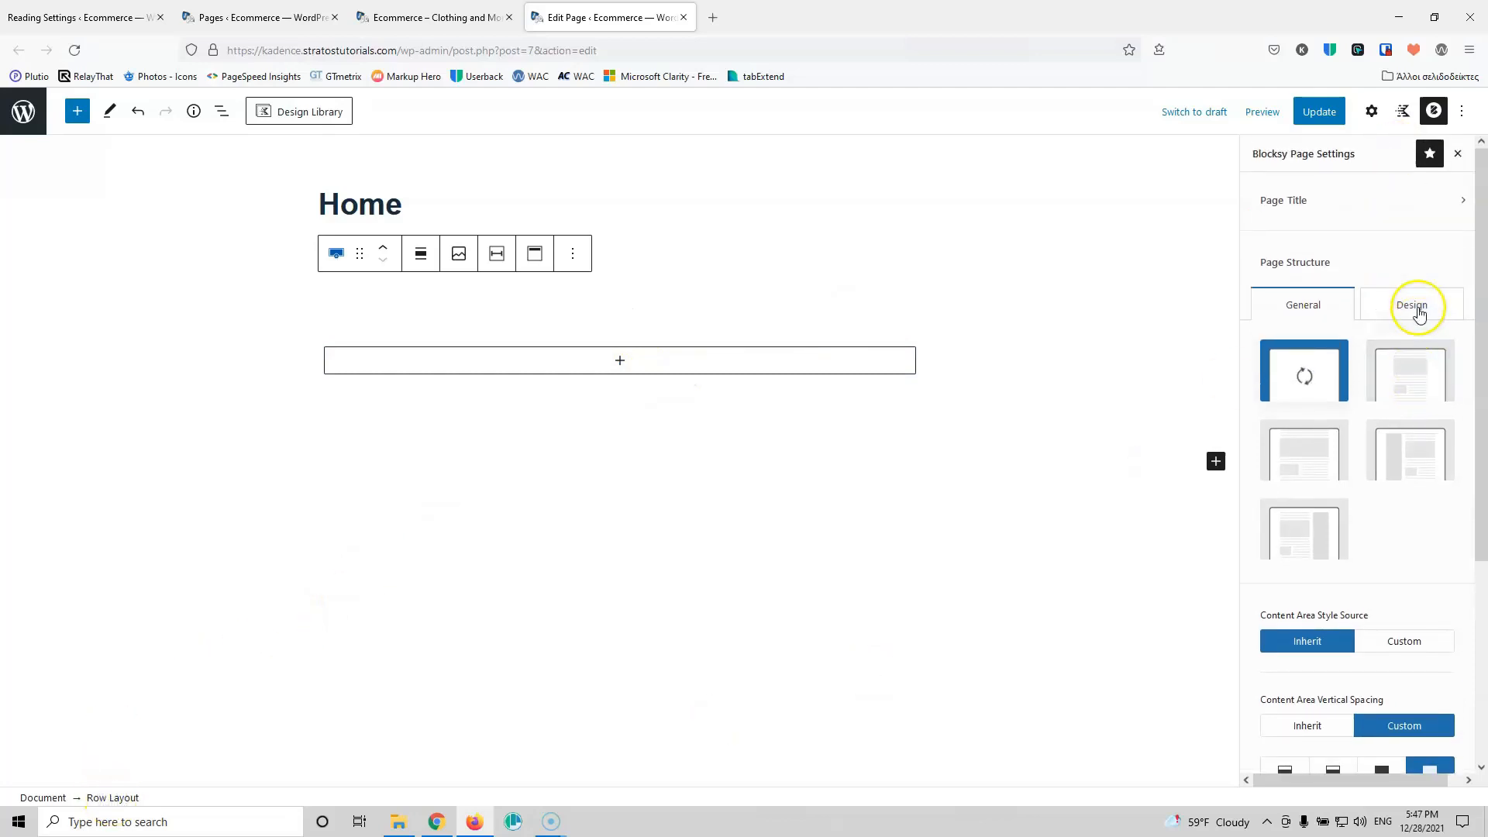
{"action": "left_click", "coordinate": [1372, 112]}
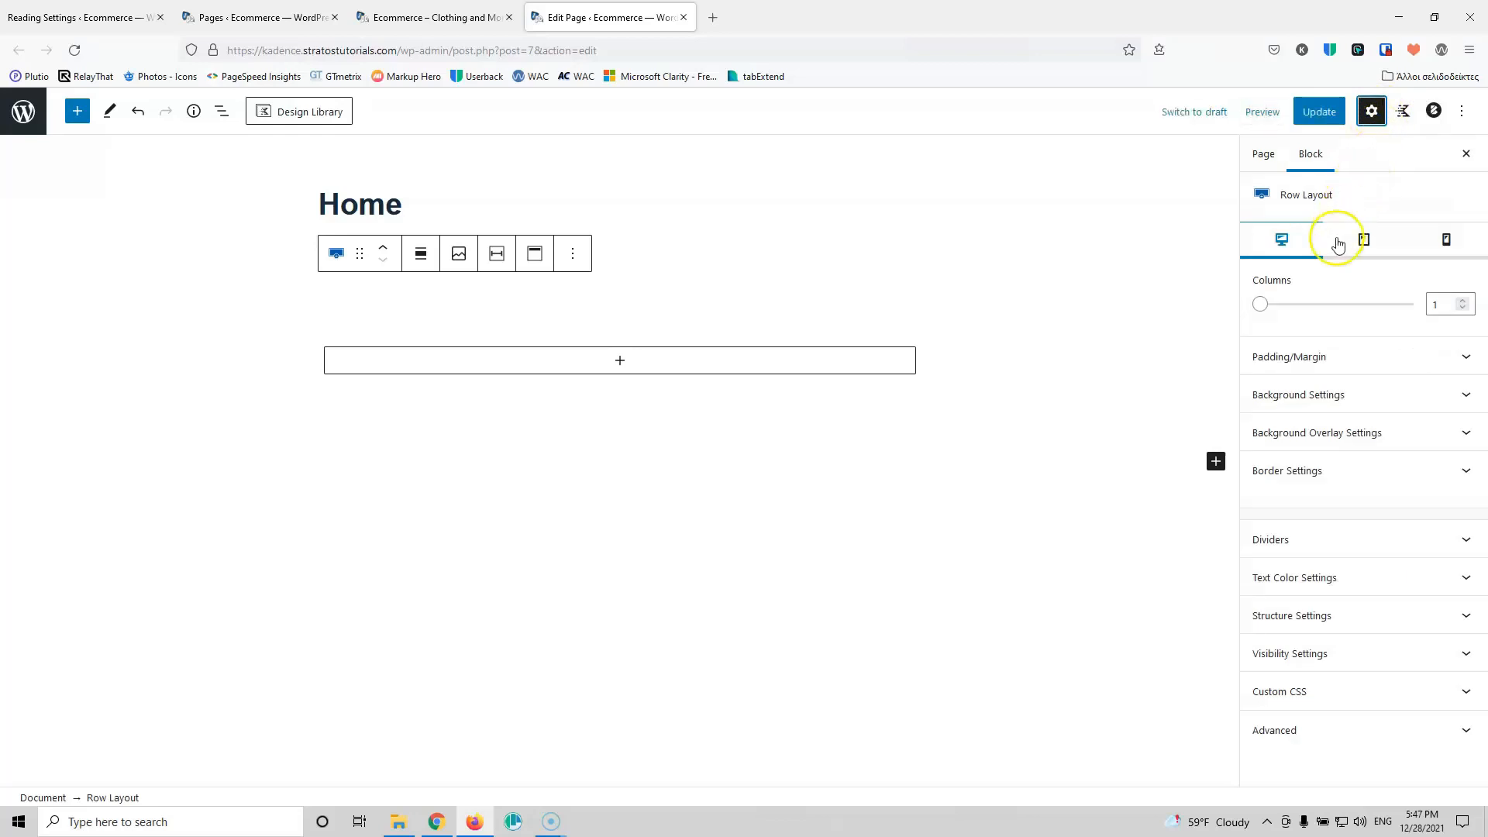
{"action": "left_click", "coordinate": [1329, 398]}
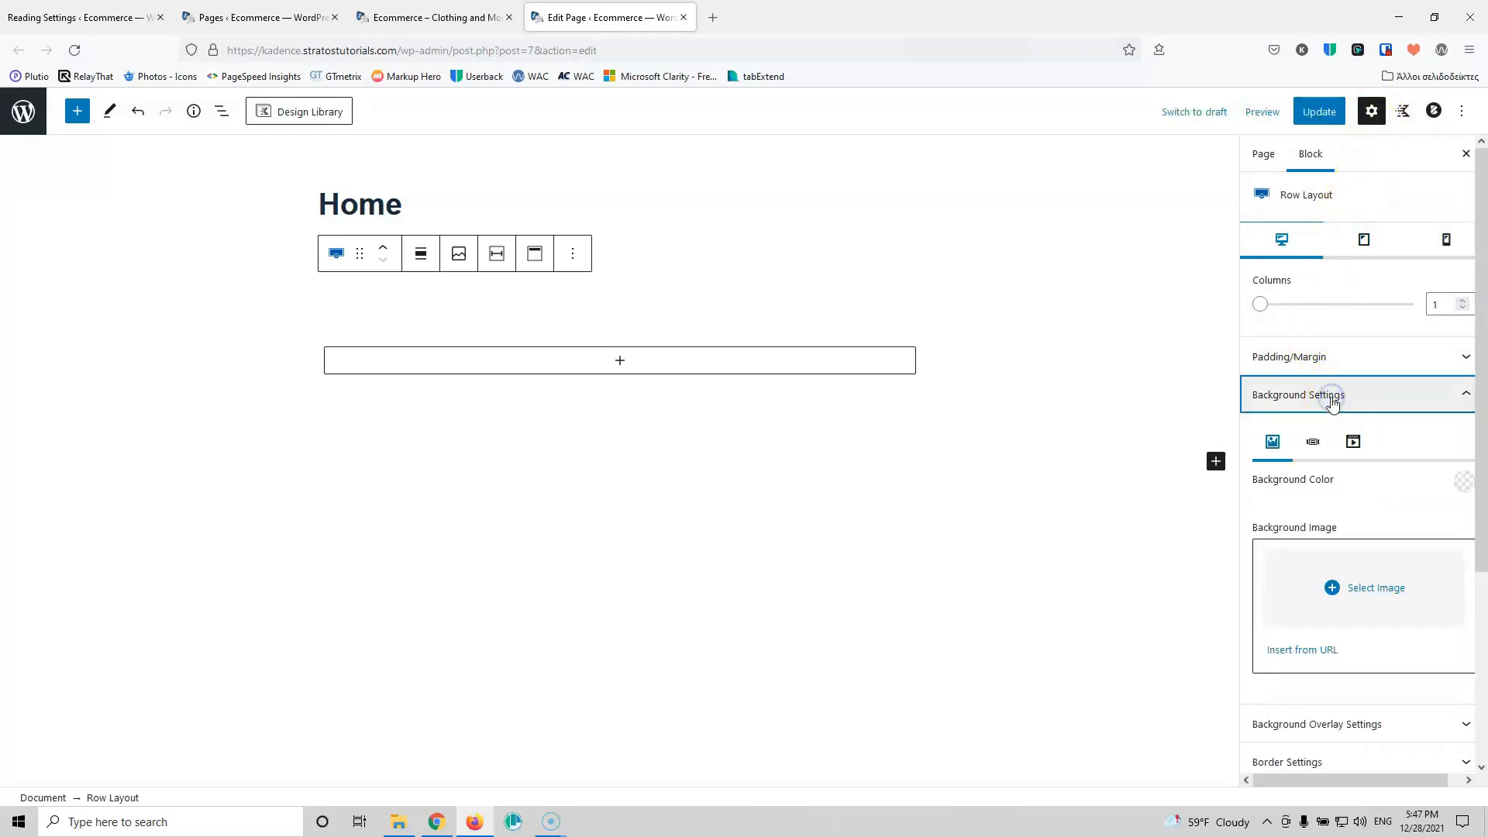
{"action": "left_click", "coordinate": [1373, 593]}
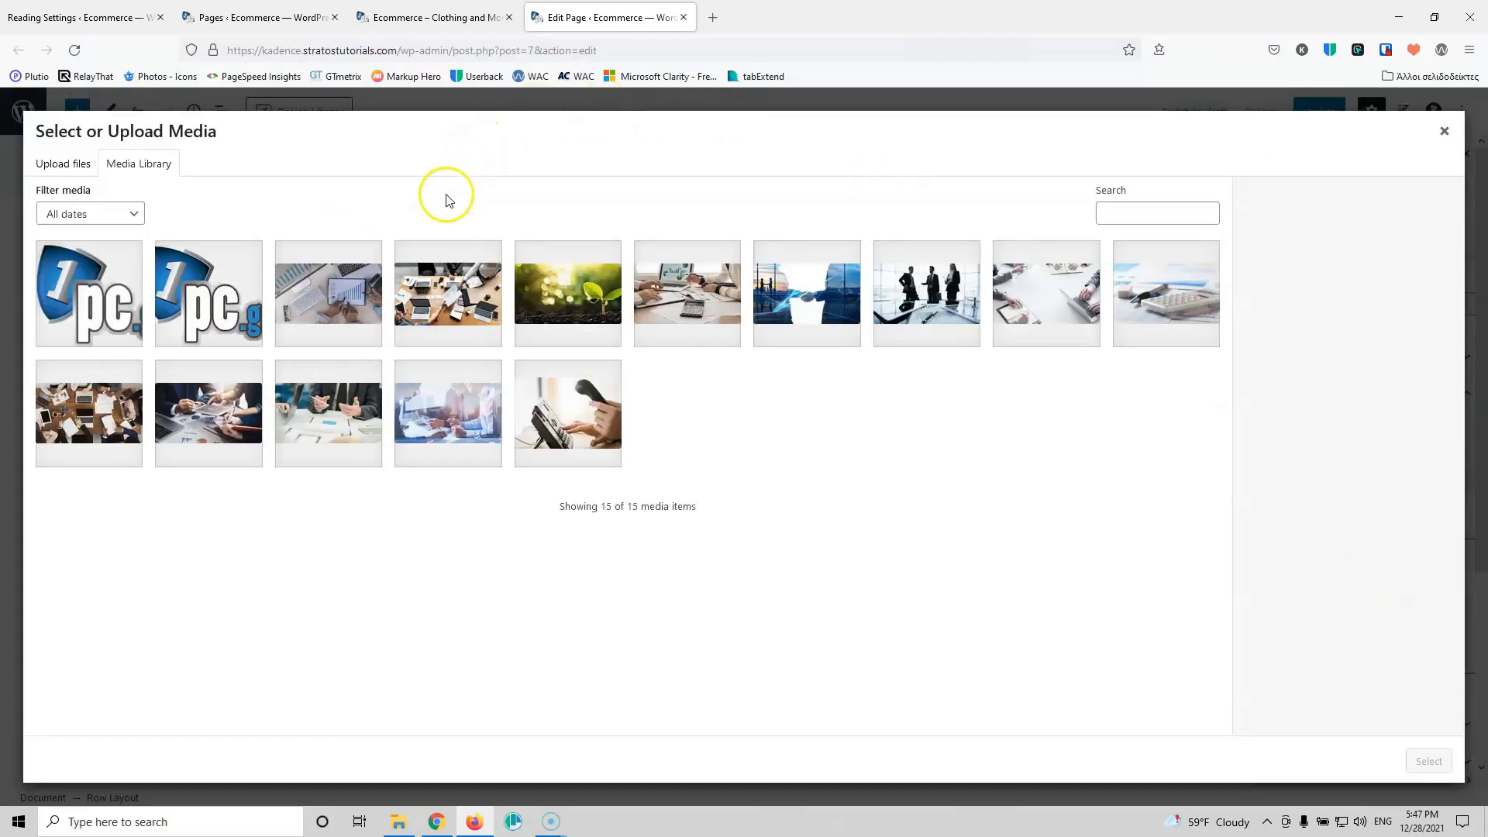
{"action": "left_click", "coordinate": [461, 302]}
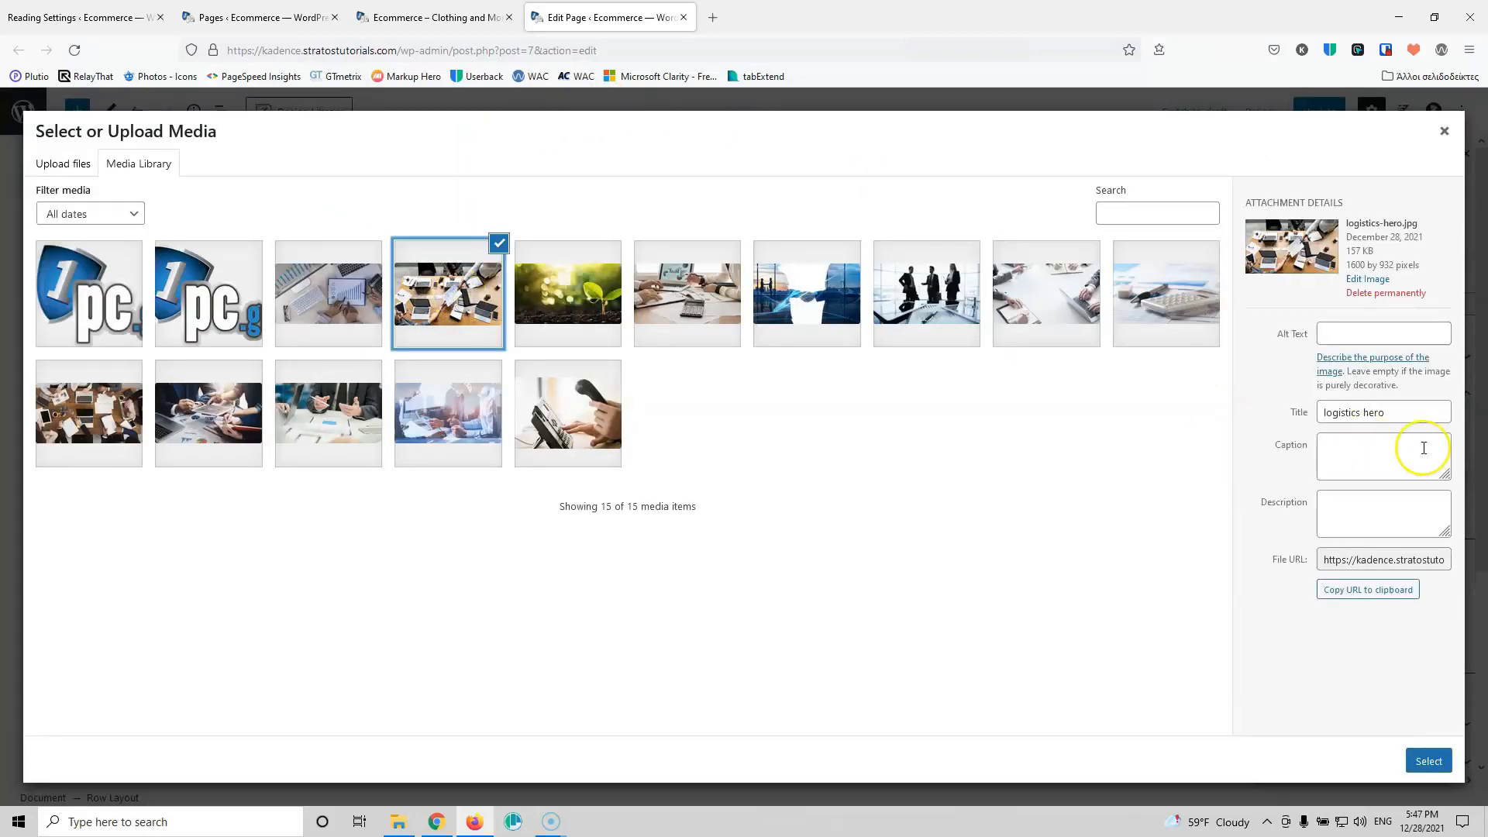
{"action": "left_click_drag", "start_coordinate": [1407, 411], "coordinate": [1273, 409]}
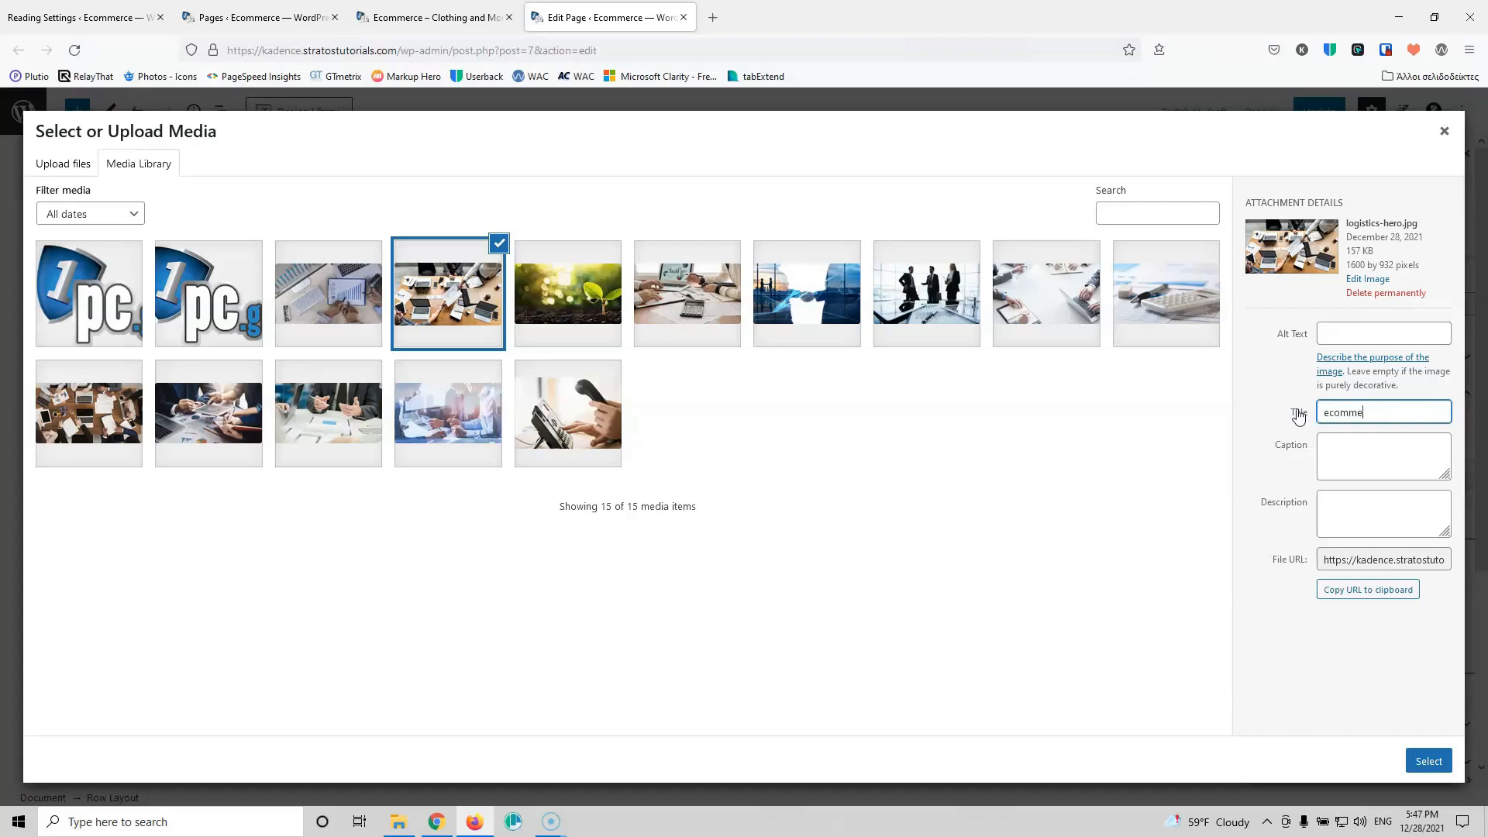
{"action": "left_click_drag", "start_coordinate": [1370, 420], "coordinate": [1288, 411]}
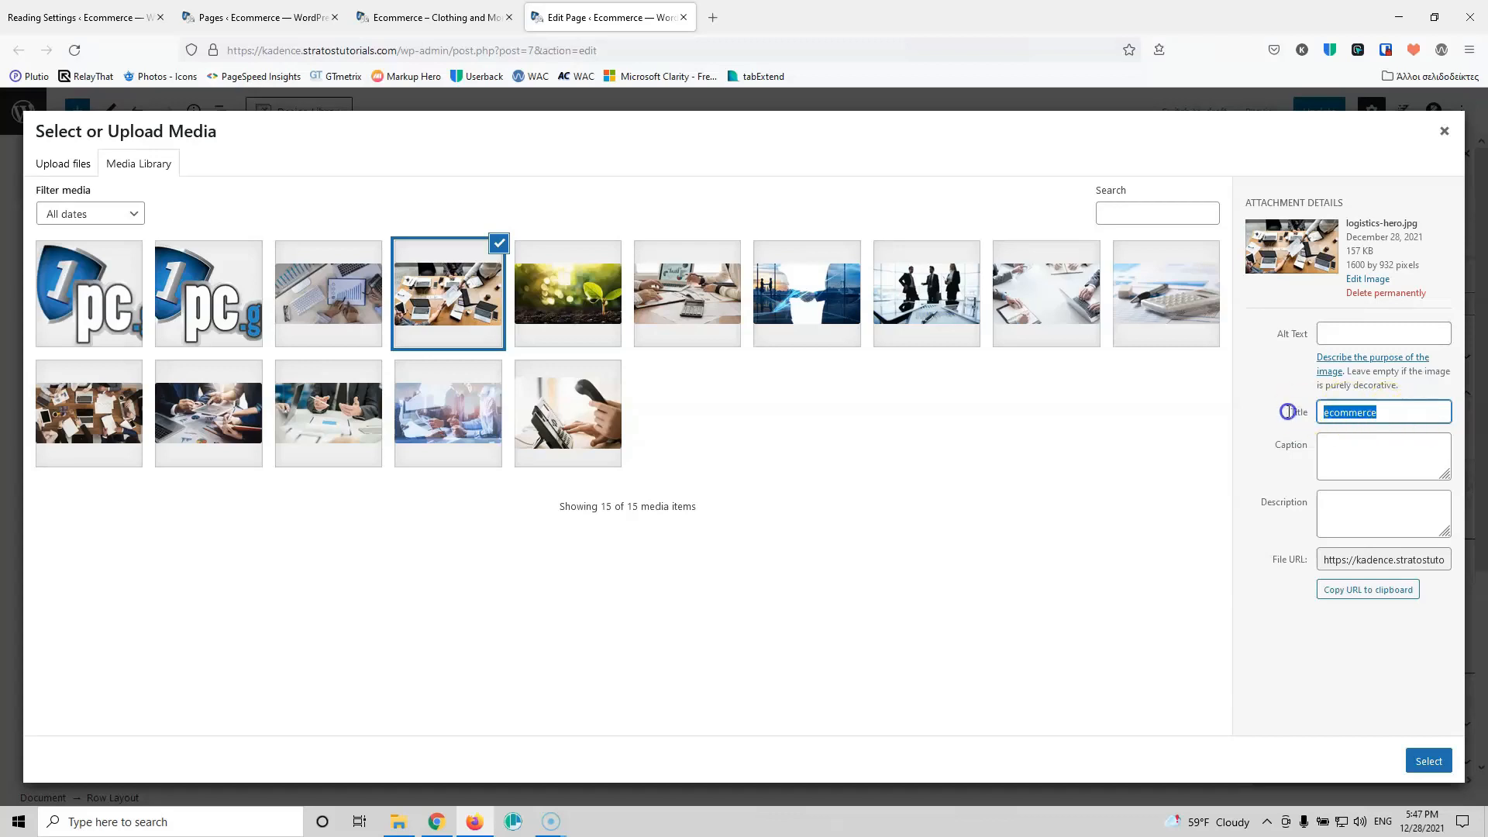
{"action": "left_click", "coordinate": [1386, 331]}
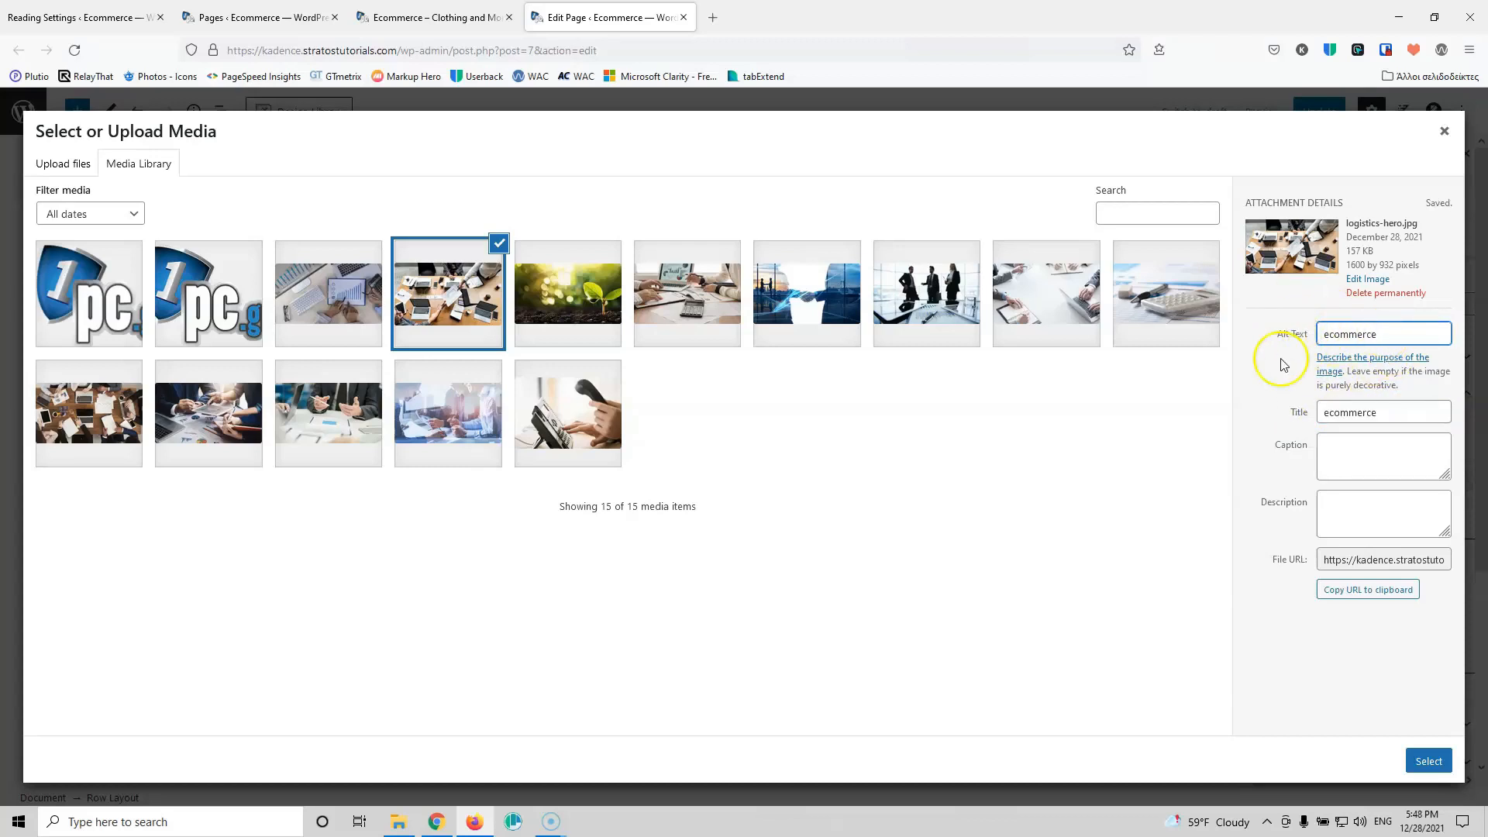
{"action": "left_click", "coordinate": [1428, 762]}
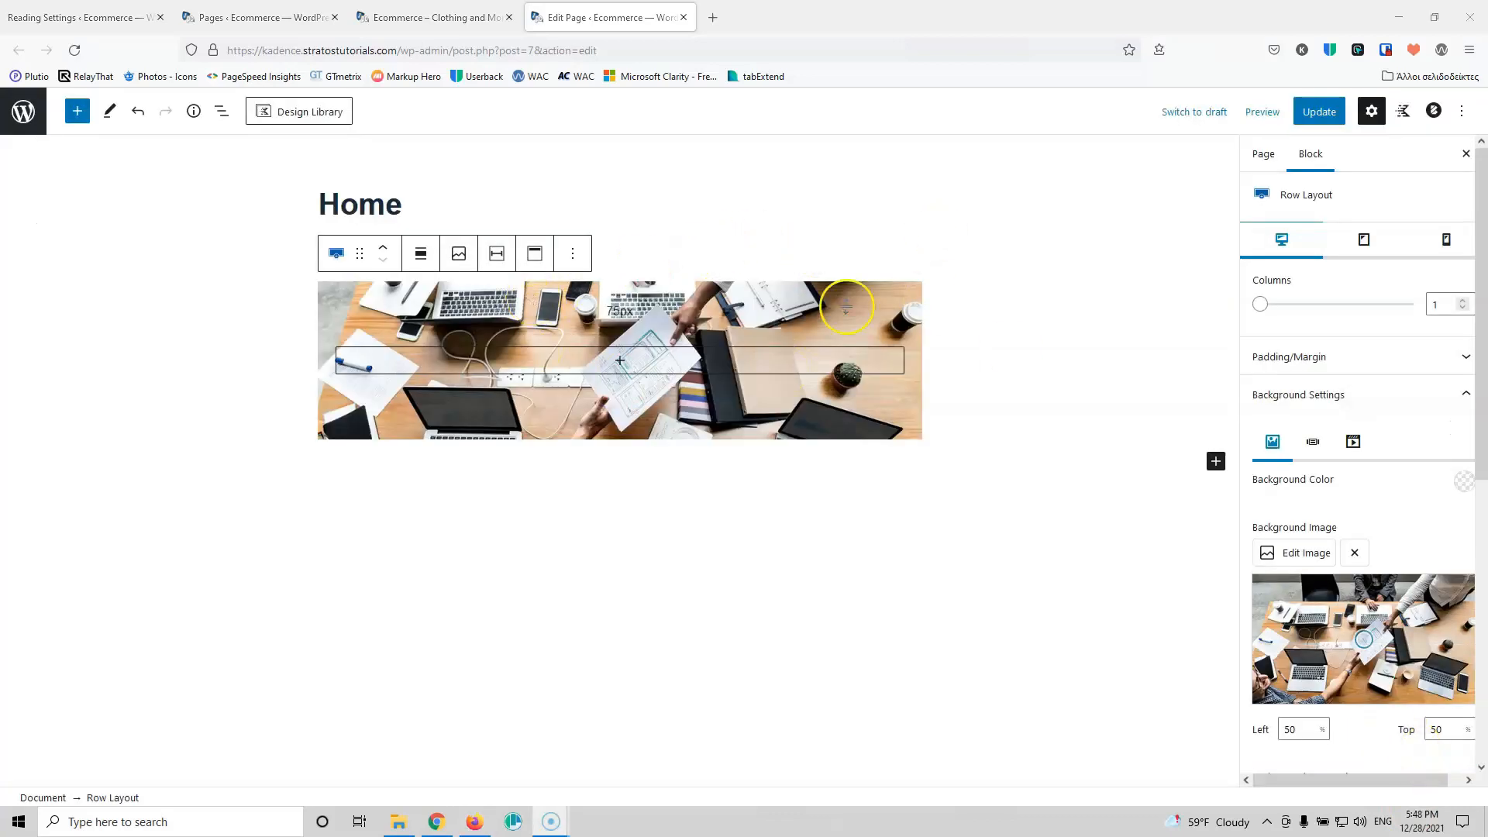
Step: Update the page and reload the live homepage to preview the desk-photo banner
{"action": "left_click", "coordinate": [1318, 111]}
{"action": "left_click", "coordinate": [453, 17]}
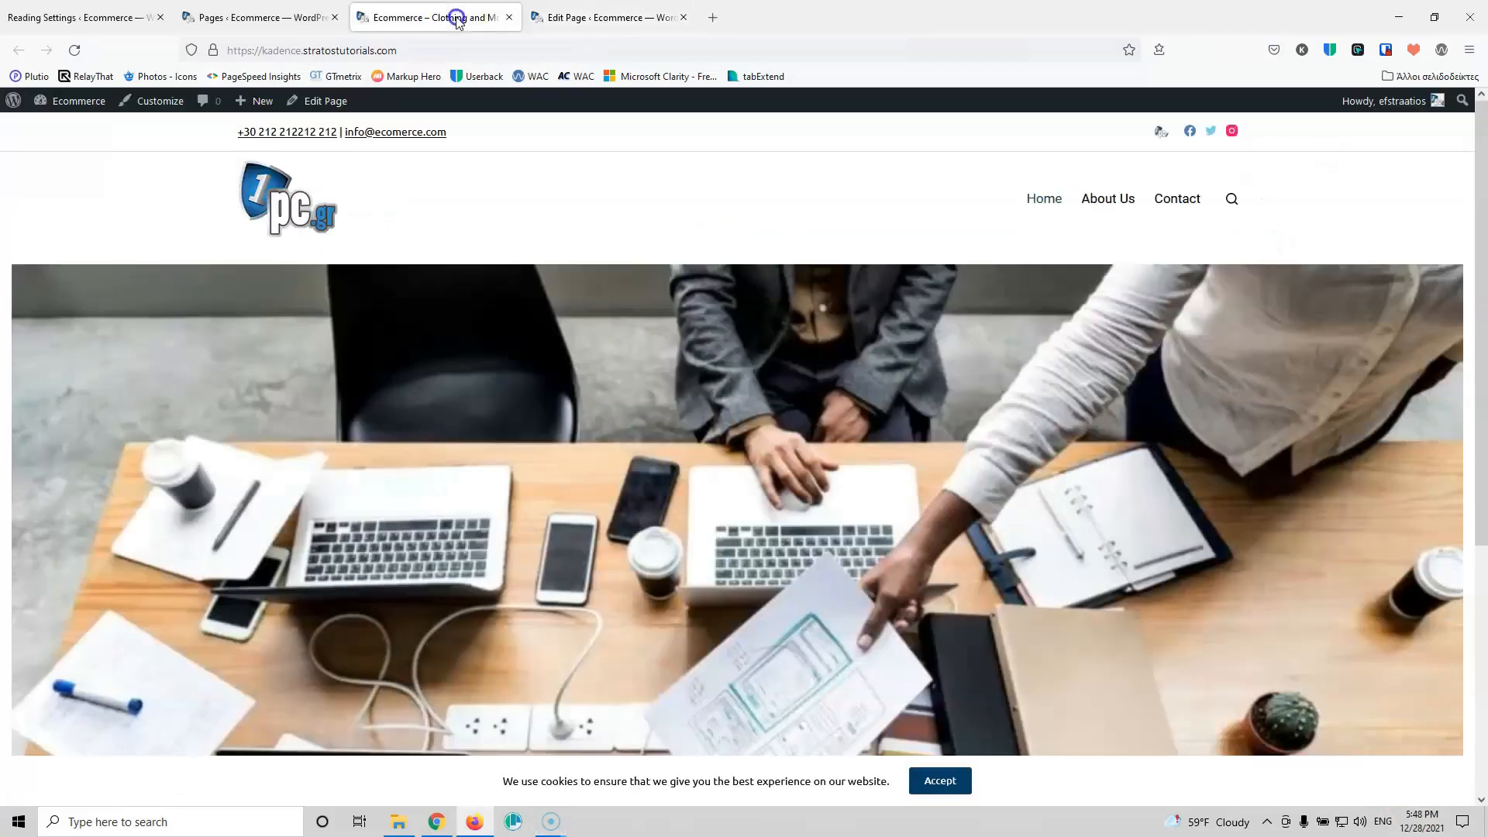
{"action": "left_click", "coordinate": [68, 51]}
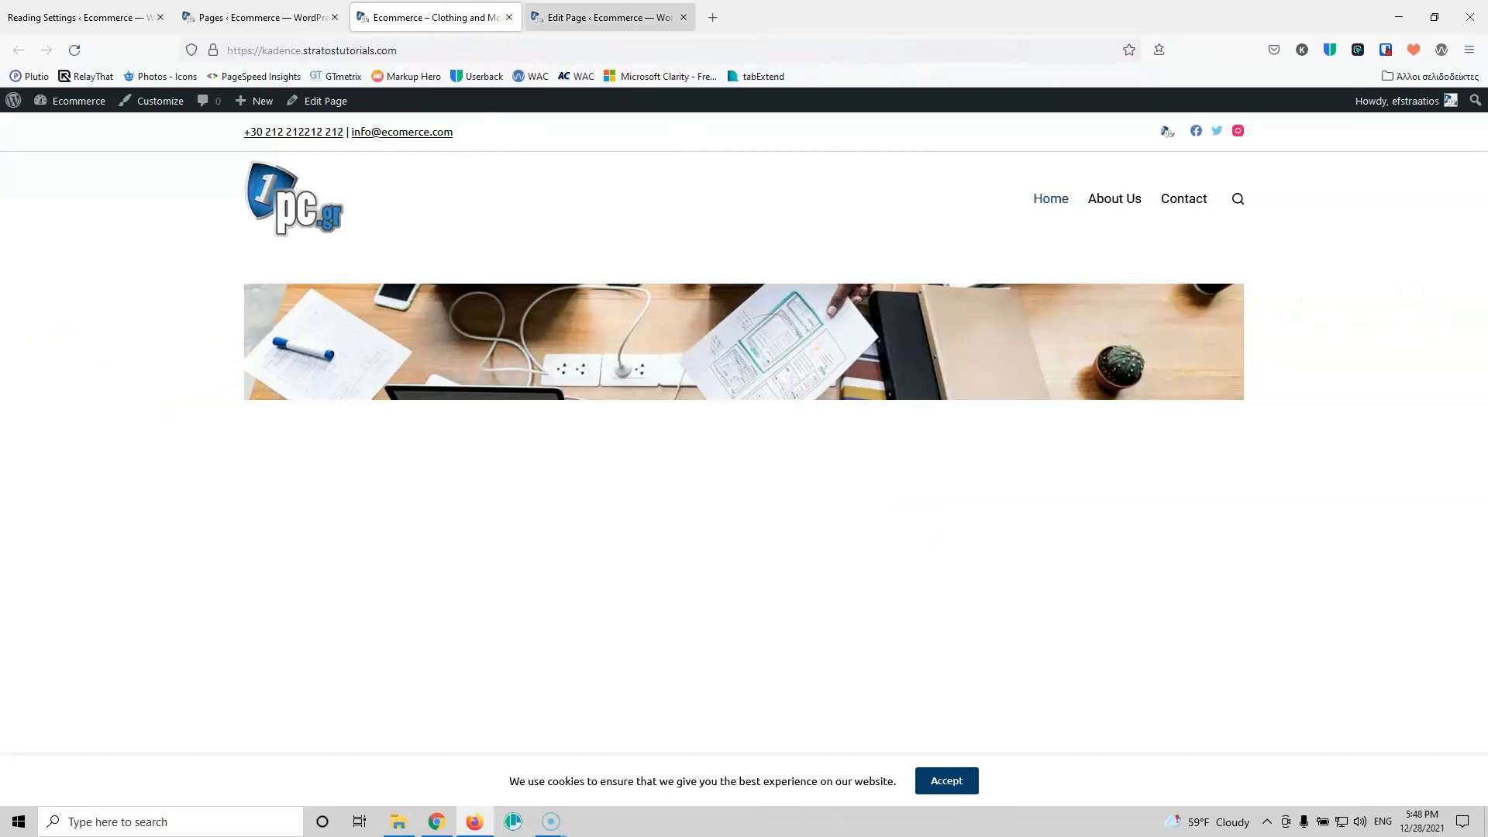
{"action": "left_click", "coordinate": [602, 14]}
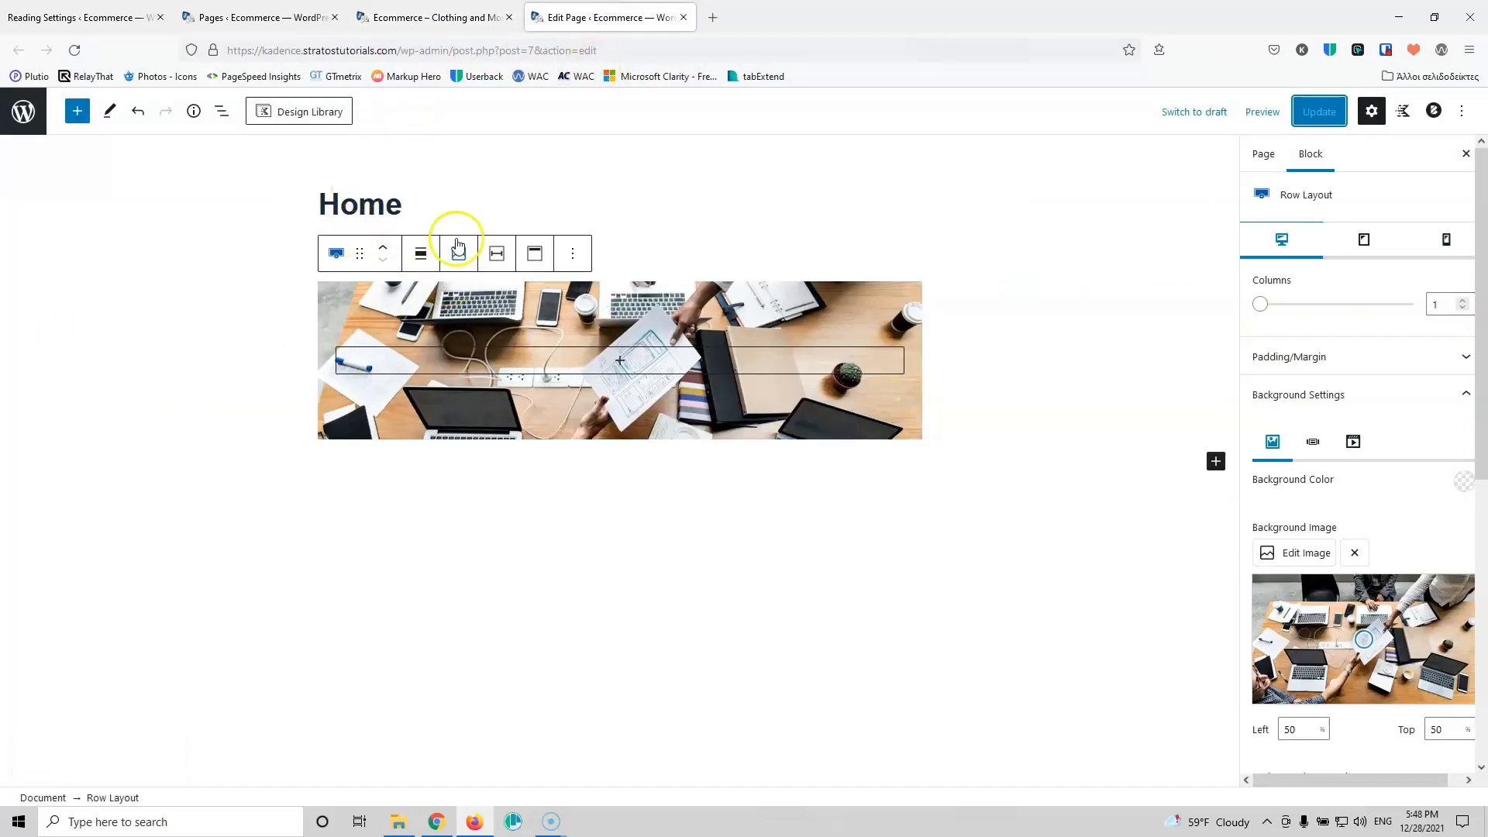
Step: Set the row alignment to Full width, update, and confirm the full-width banner live
{"action": "left_click", "coordinate": [419, 258]}
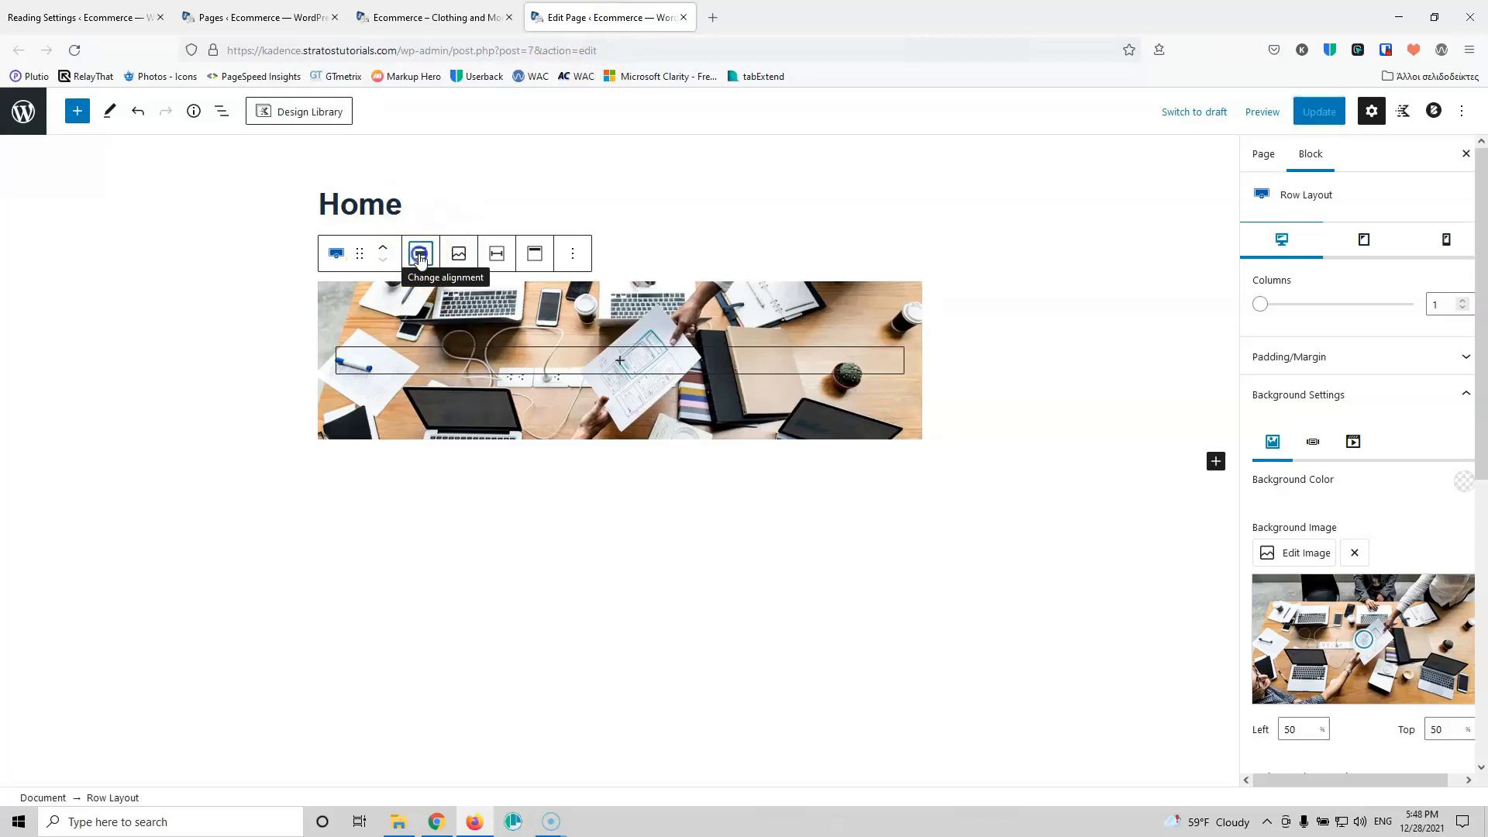
{"action": "left_click", "coordinate": [442, 364]}
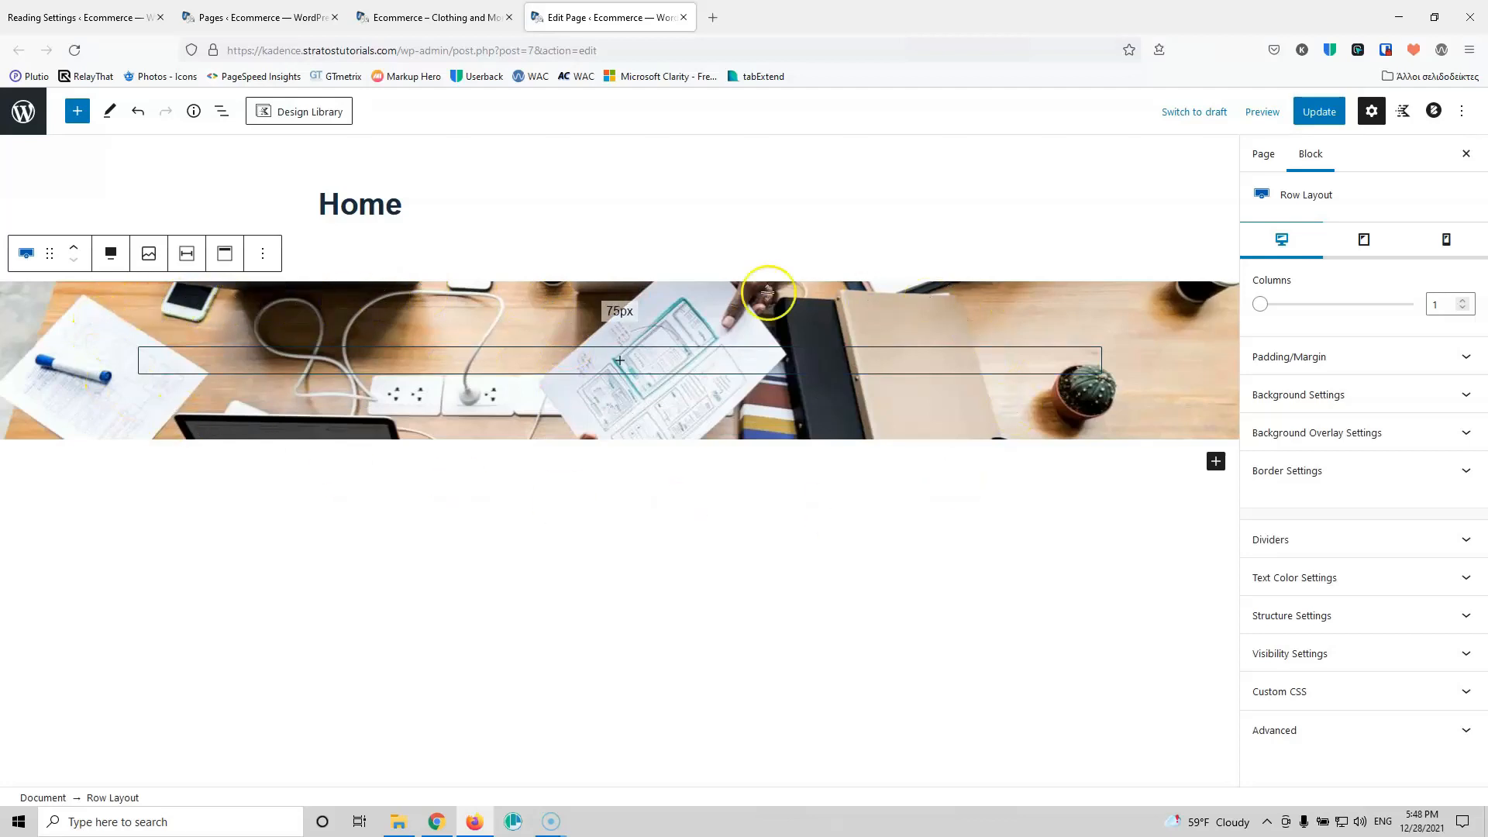
{"action": "left_click", "coordinate": [1319, 112]}
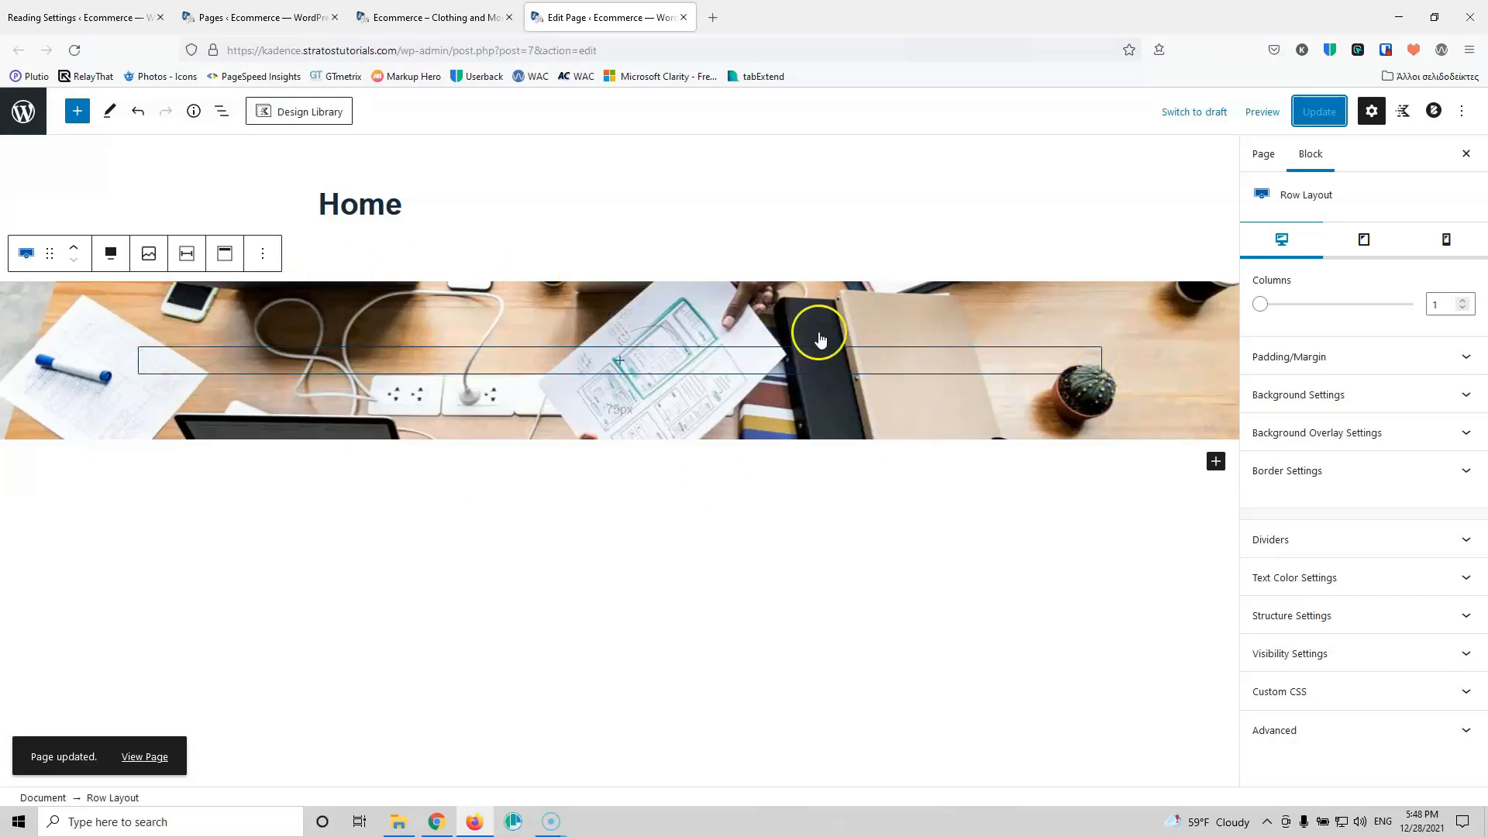
{"action": "left_click", "coordinate": [445, 11]}
{"action": "left_click", "coordinate": [75, 50]}
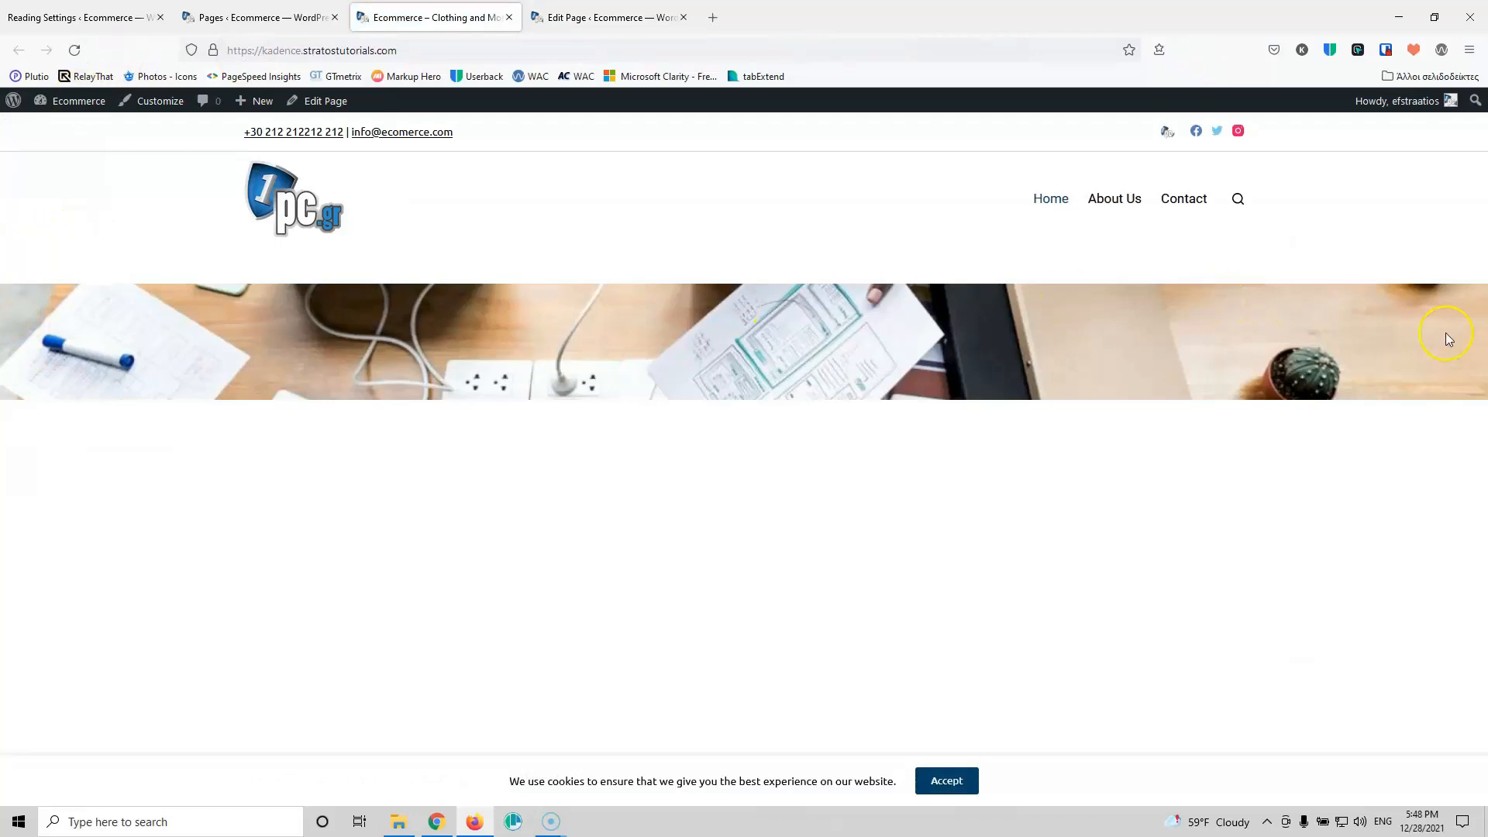
{"action": "left_click", "coordinate": [565, 15]}
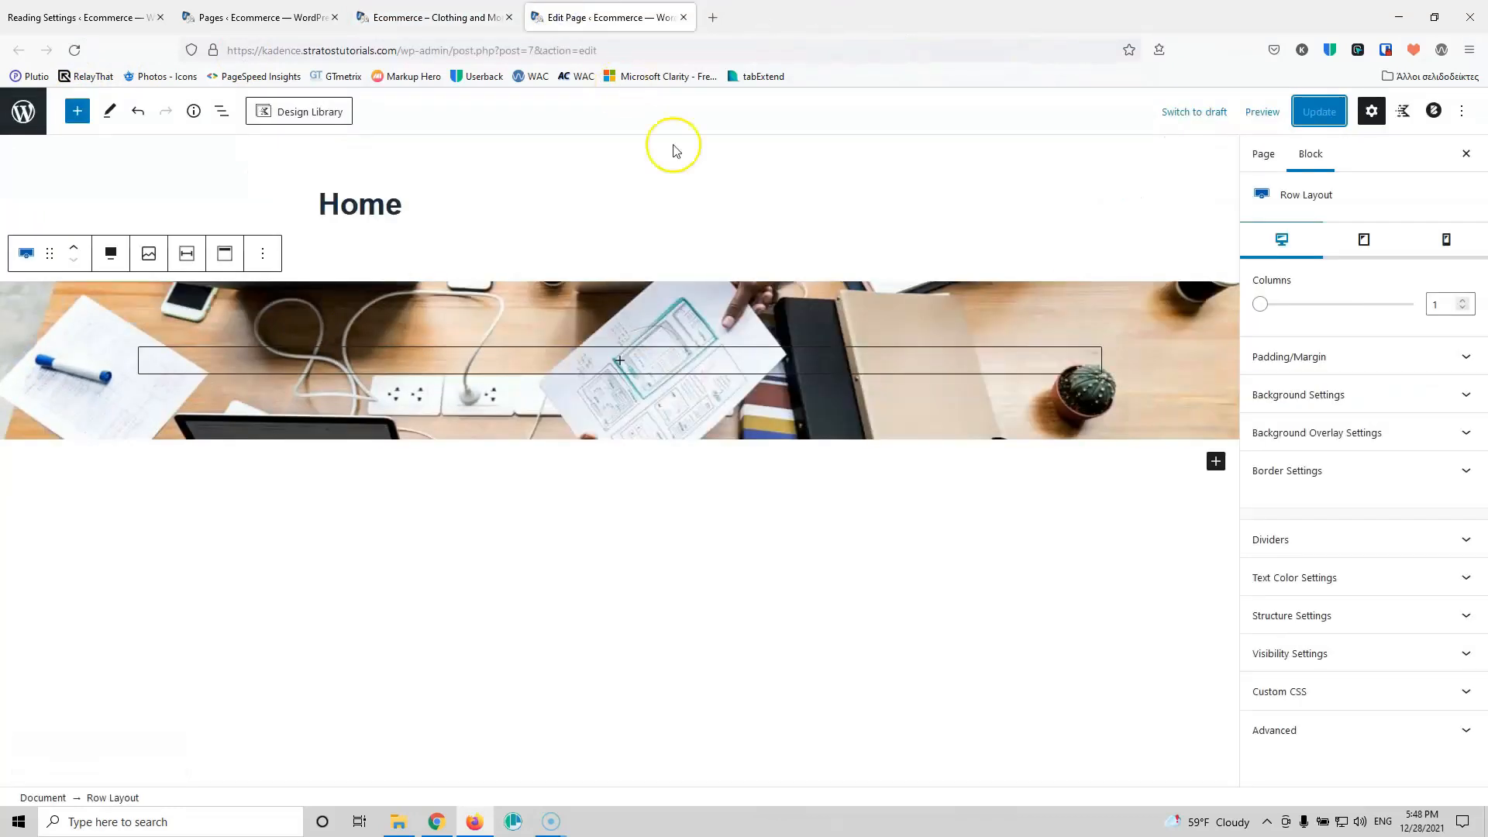
{"action": "left_click", "coordinate": [1370, 390]}
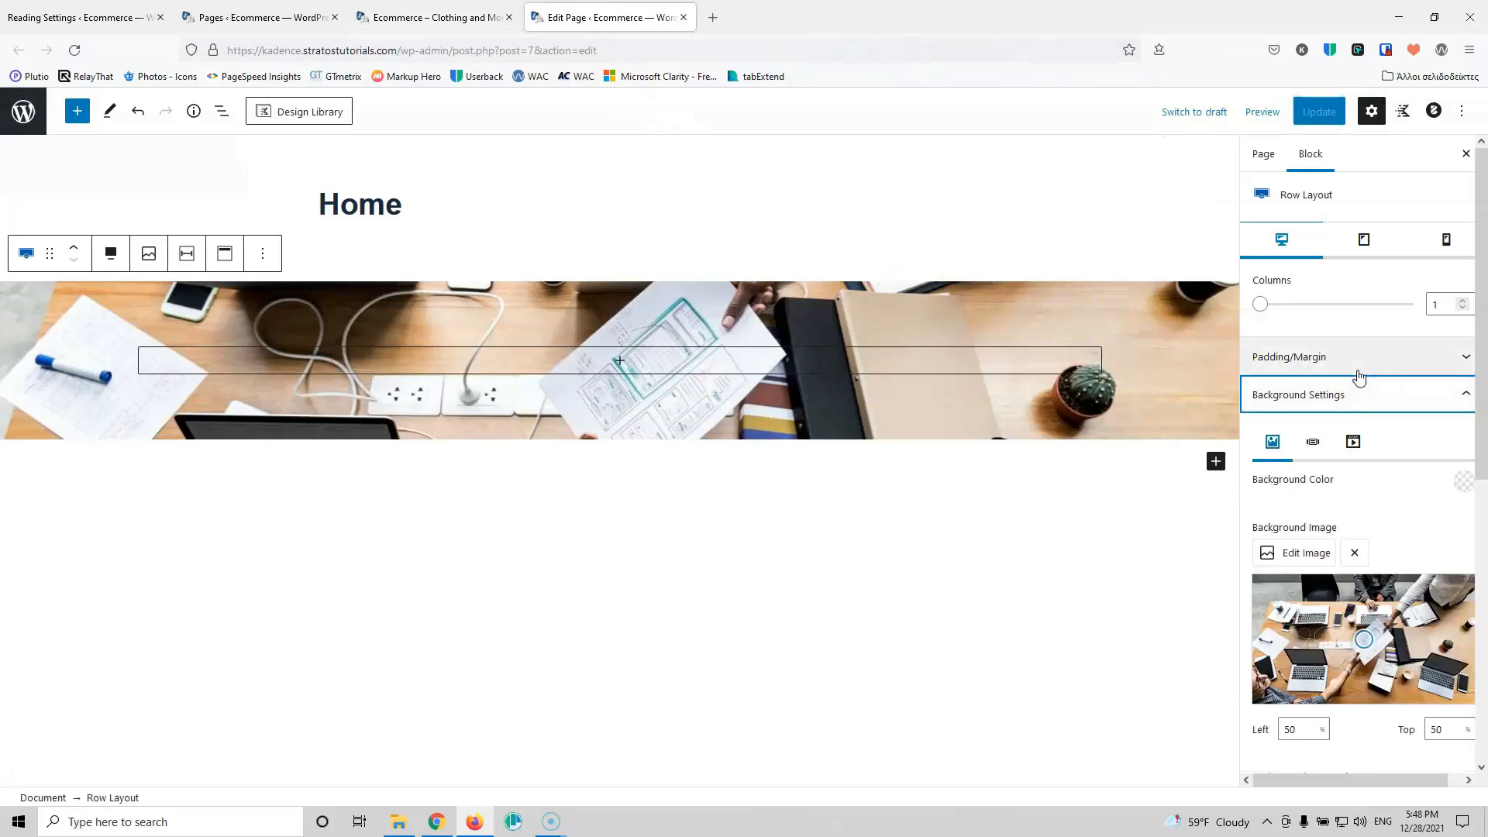
Step: Set the row's background overlay colour to black
{"action": "scroll", "coordinate": [1359, 376], "scroll_direction": "down", "scroll_amount": 3}
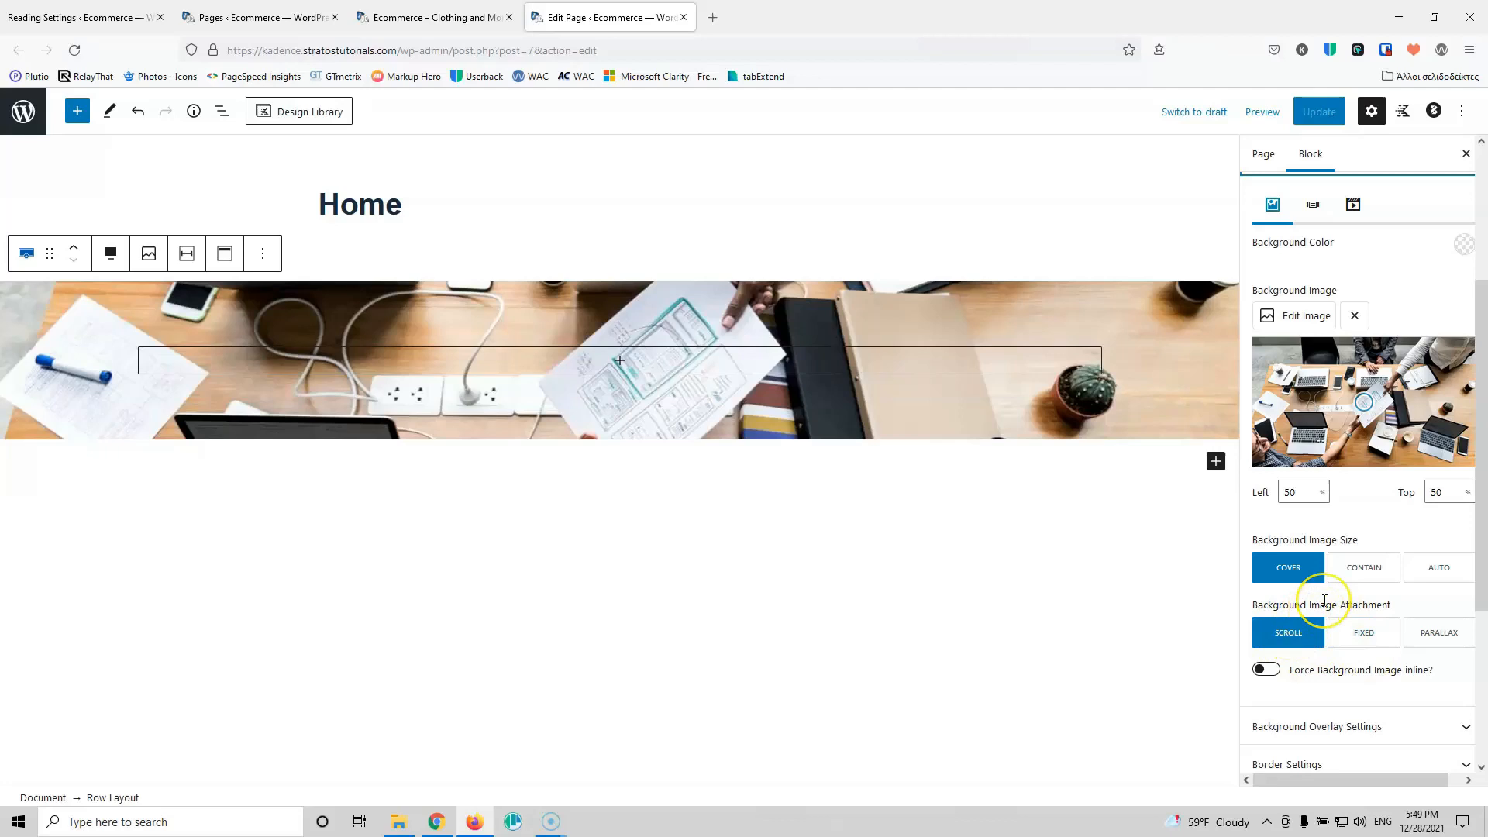
{"action": "scroll", "coordinate": [1333, 651], "scroll_direction": "down", "scroll_amount": 1}
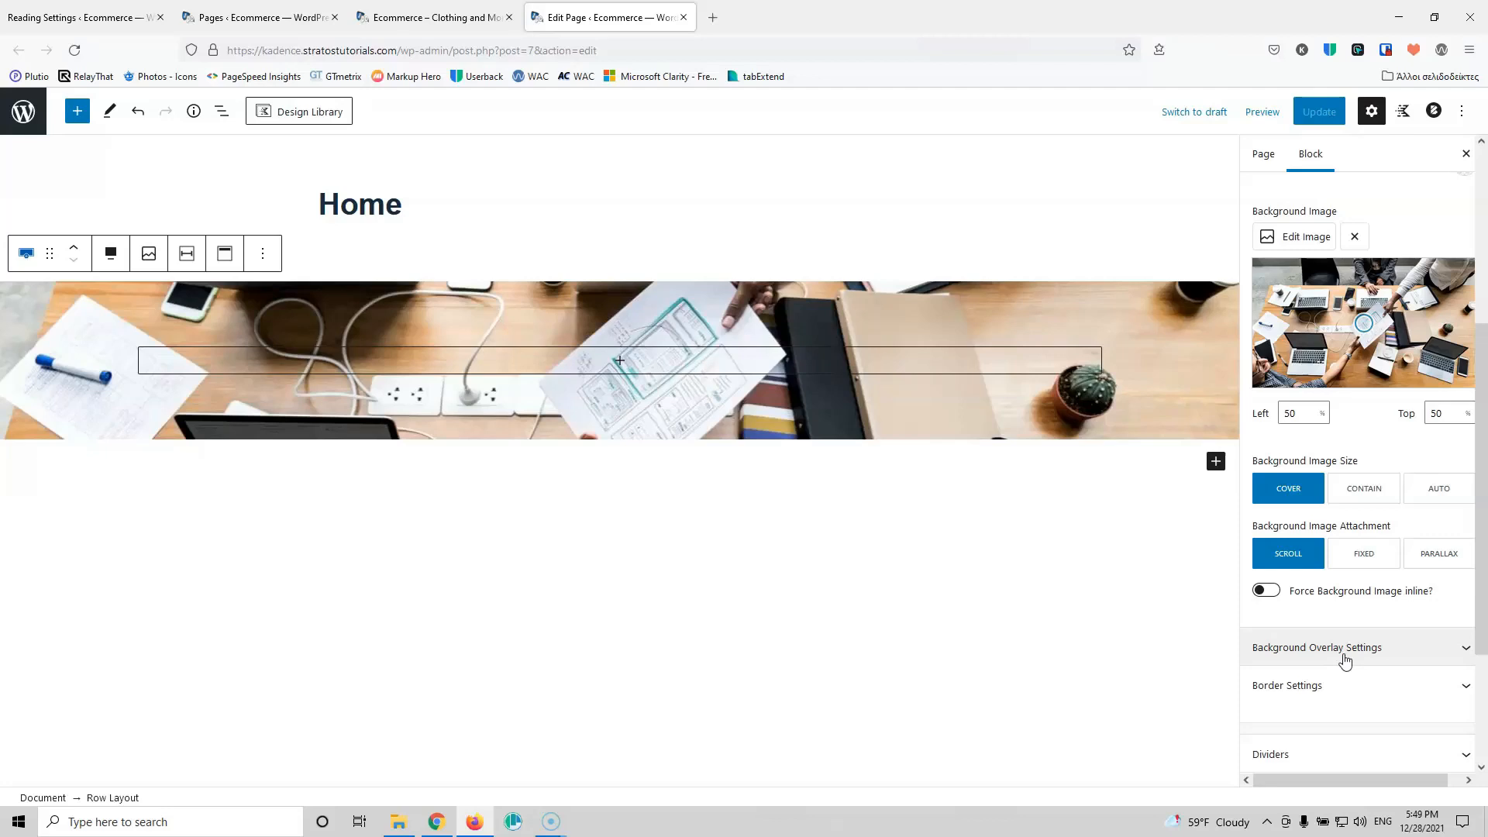
{"action": "left_click", "coordinate": [1344, 659]}
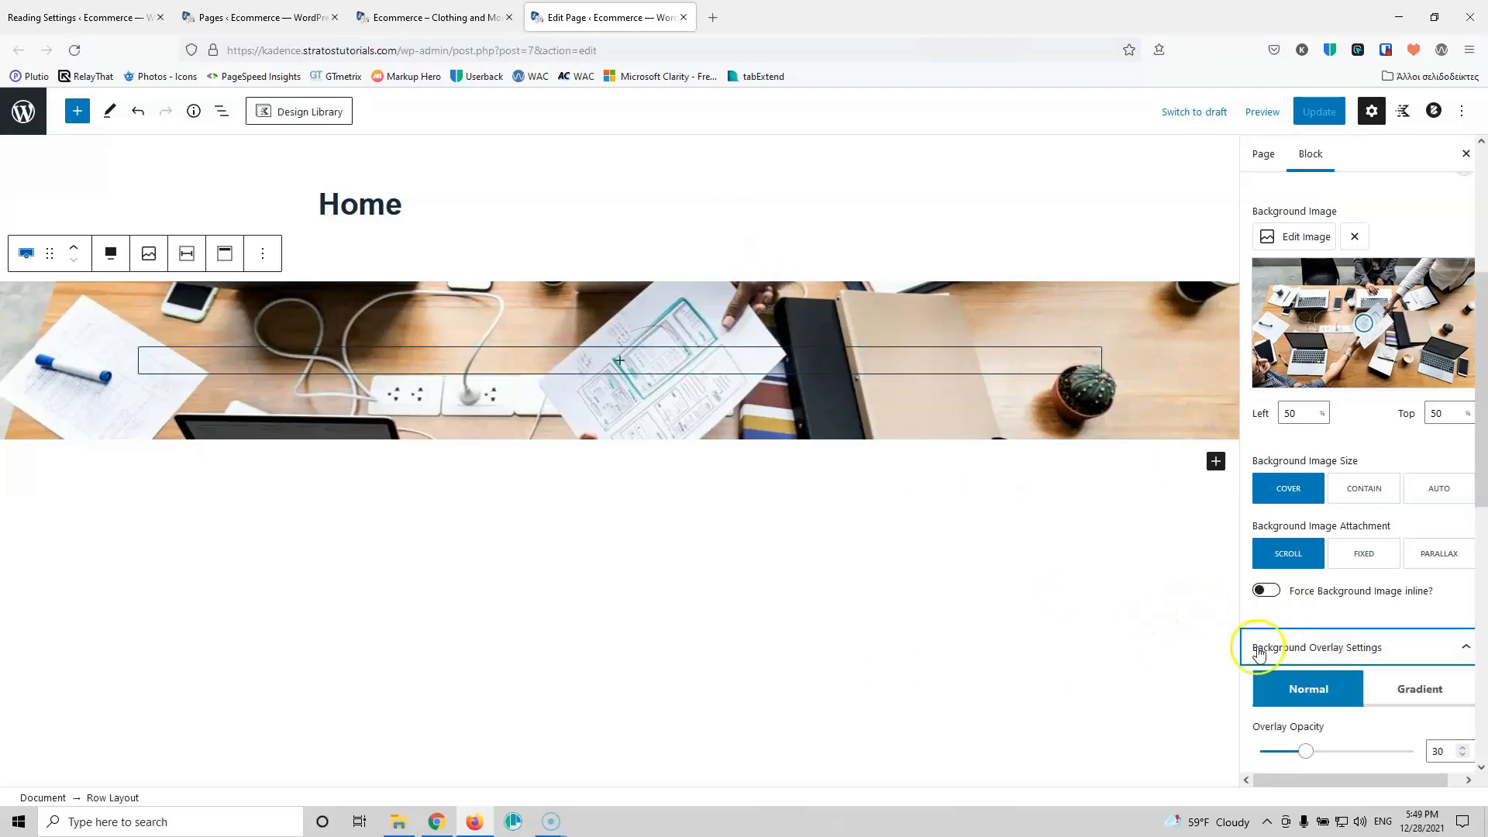
{"action": "scroll", "coordinate": [1389, 626], "scroll_direction": "down", "scroll_amount": 3}
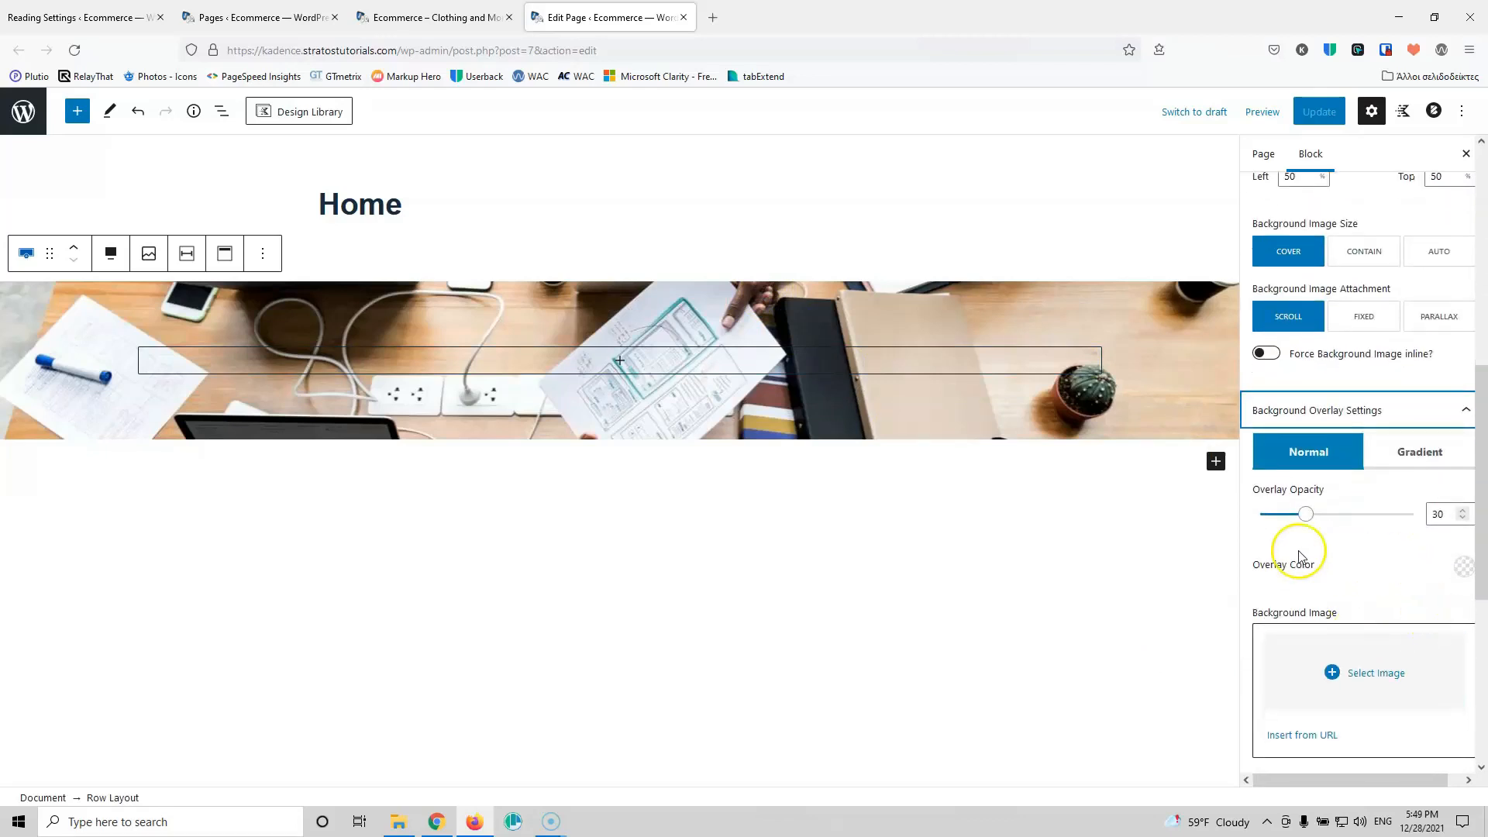
{"action": "left_click", "coordinate": [1461, 568]}
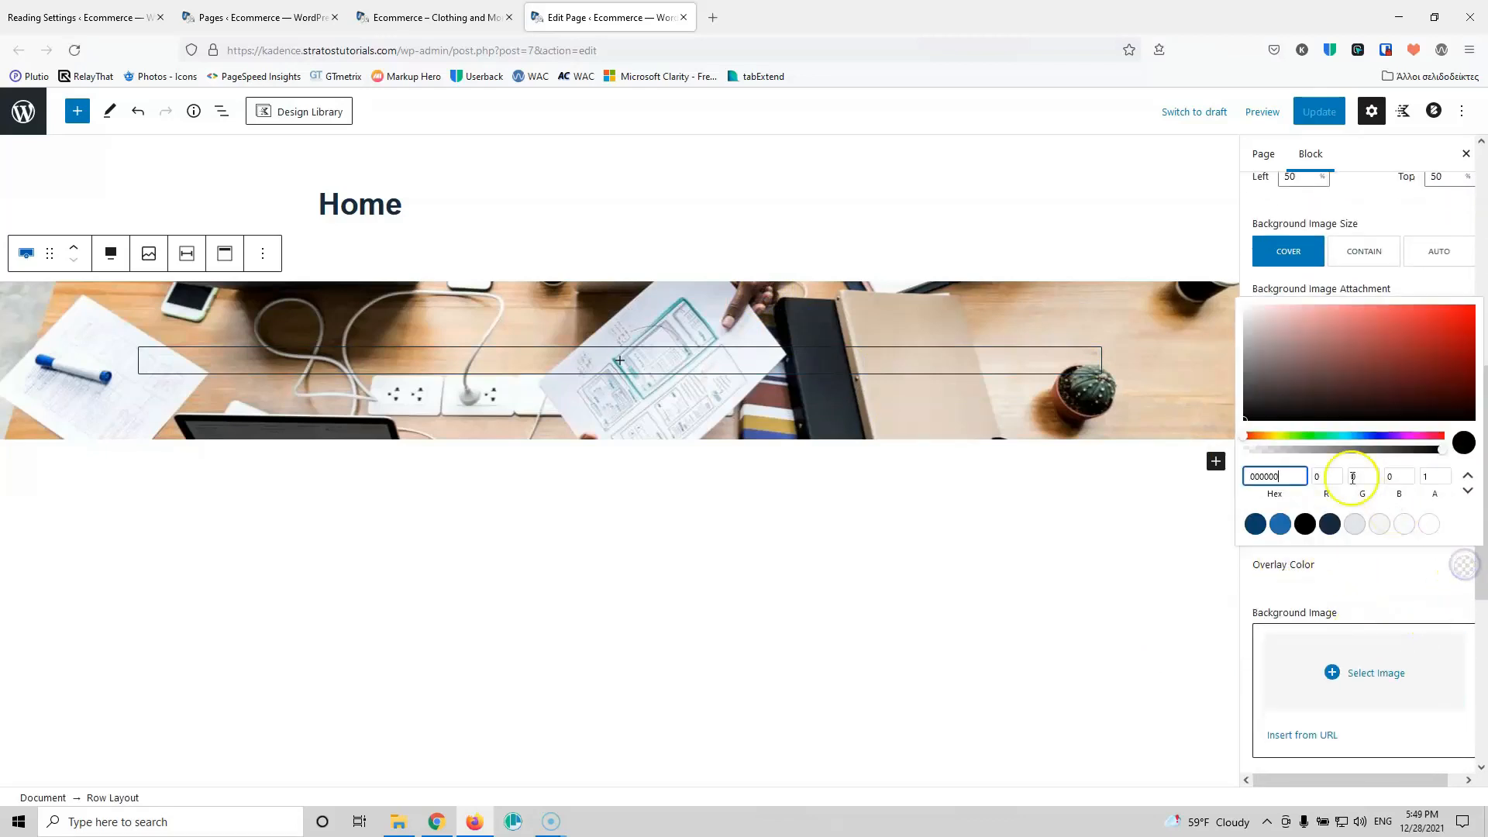
{"action": "left_click", "coordinate": [1307, 525]}
{"action": "left_click", "coordinate": [1366, 593]}
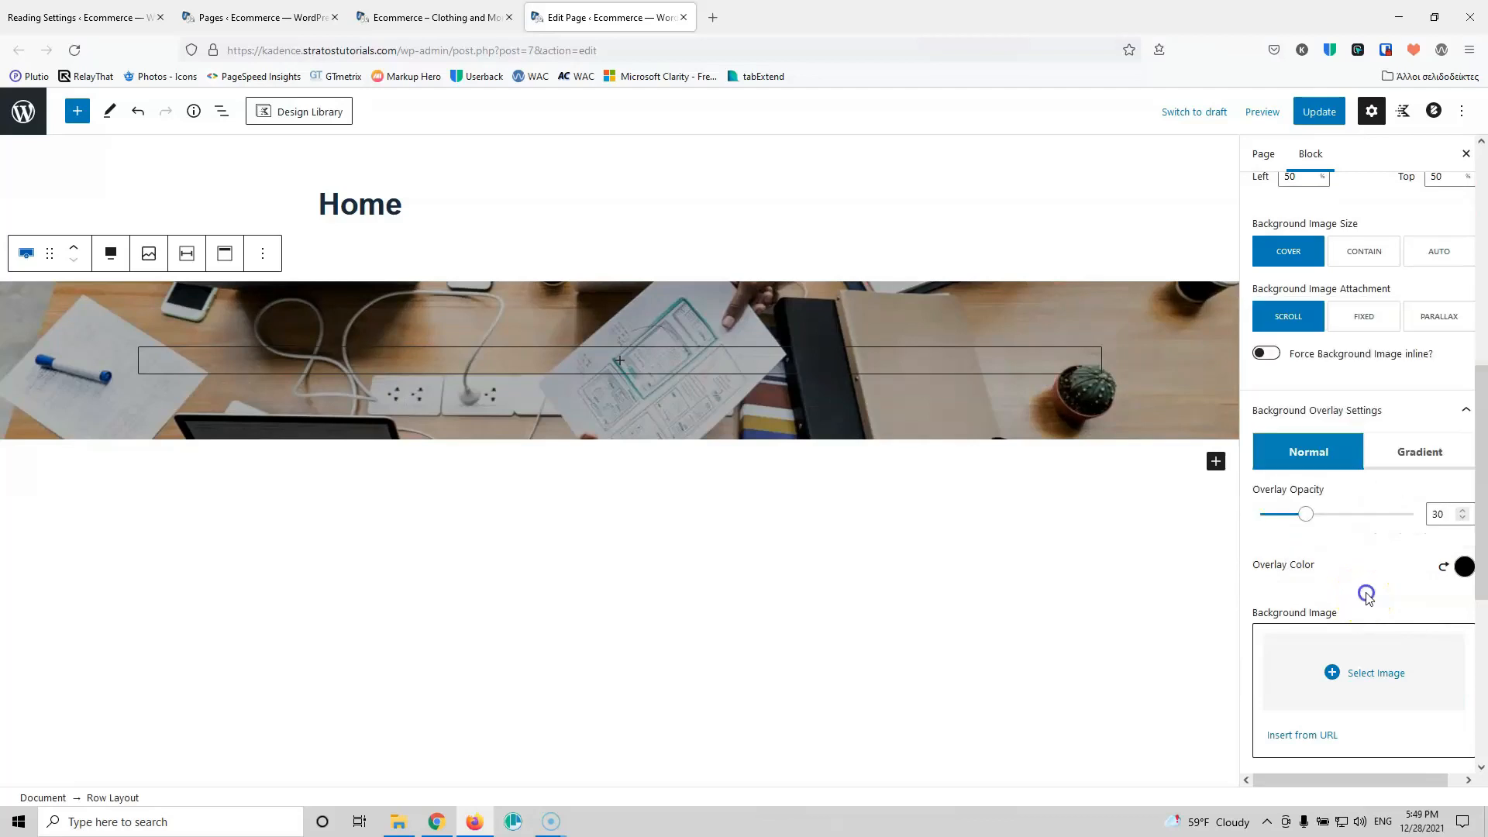
Step: Change the overlay opacity from 30 to 50 and update the page
{"action": "left_click_drag", "start_coordinate": [1437, 516], "coordinate": [1418, 518]}
{"action": "type", "text": "4"}
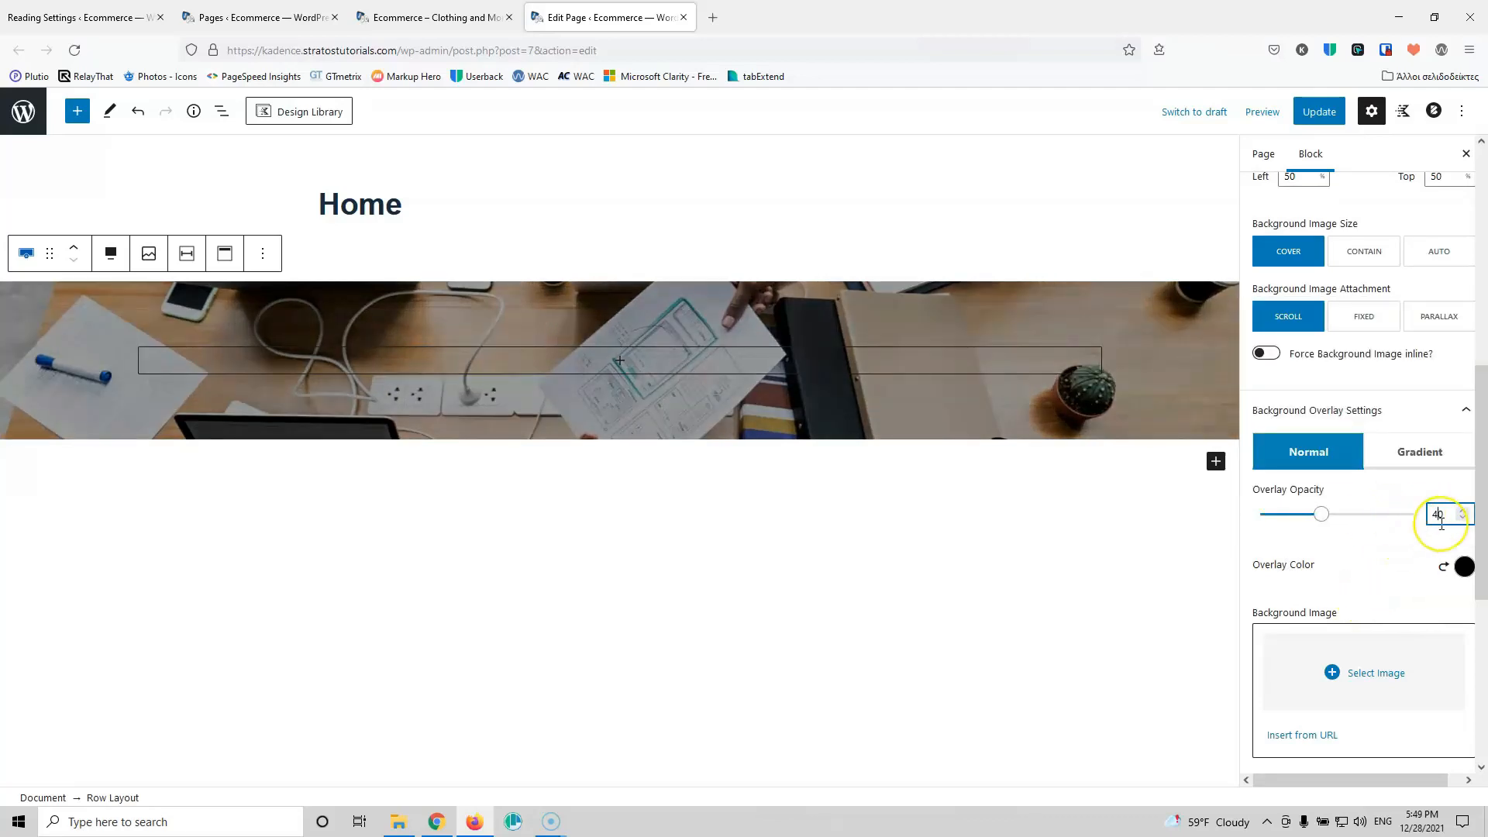
{"action": "key", "text": "BackSpace"}
{"action": "type", "text": "5"}
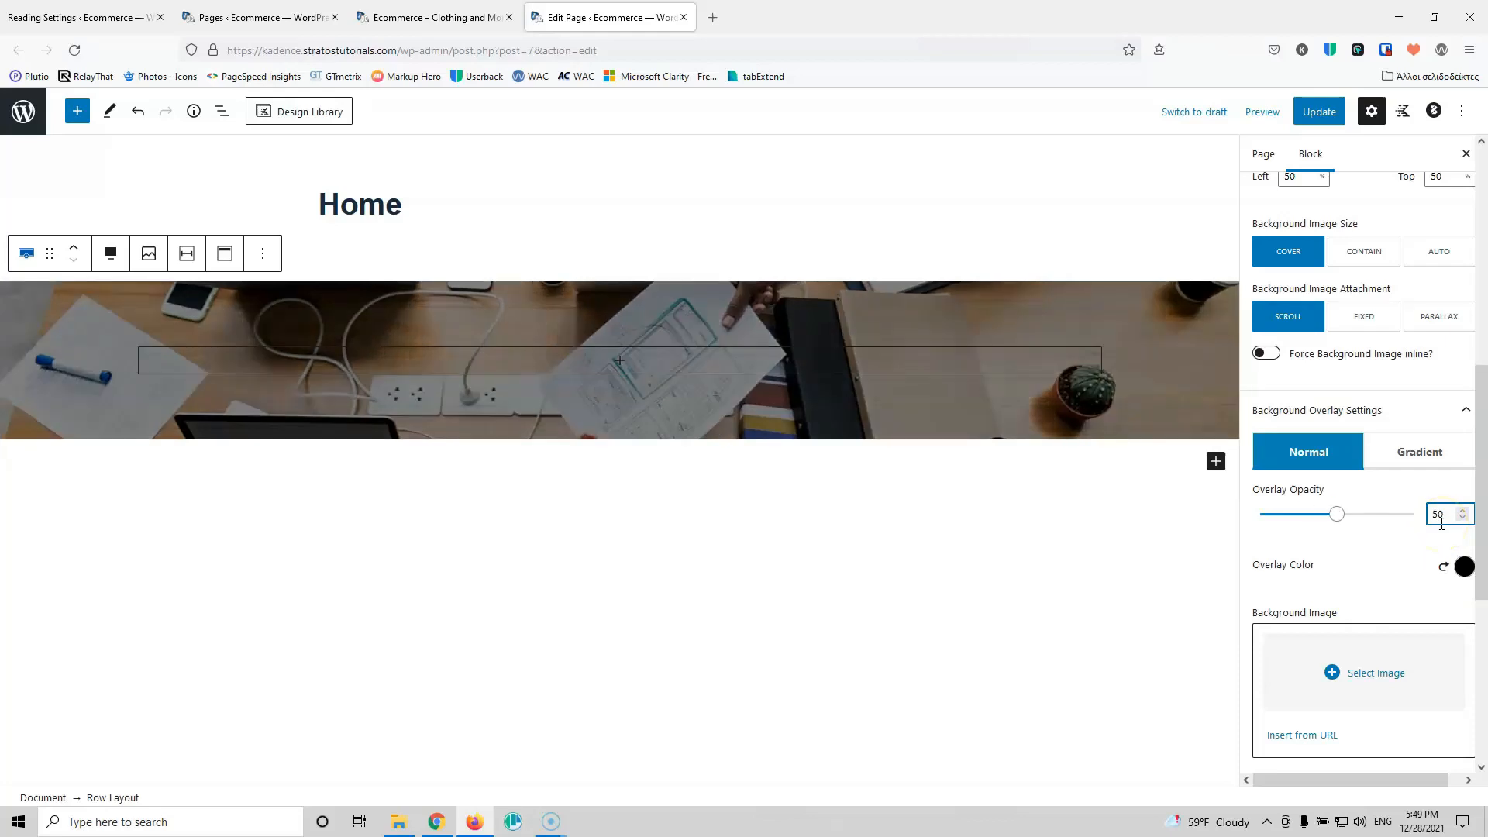
{"action": "left_click", "coordinate": [1319, 112]}
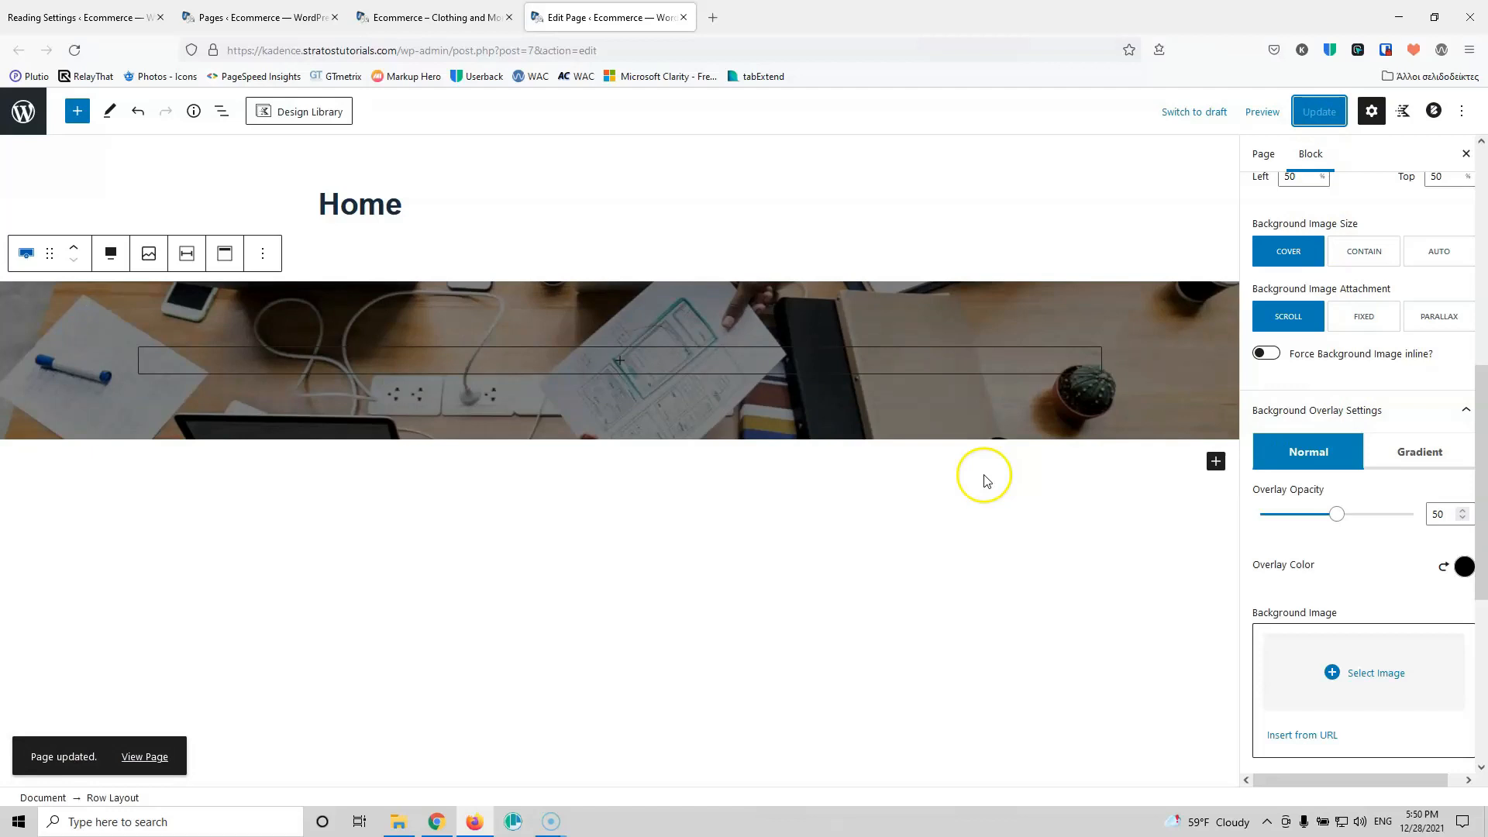
Step: Insert an Advanced Heading into the banner reading 'Clothes and More!'
{"action": "left_click", "coordinate": [619, 361]}
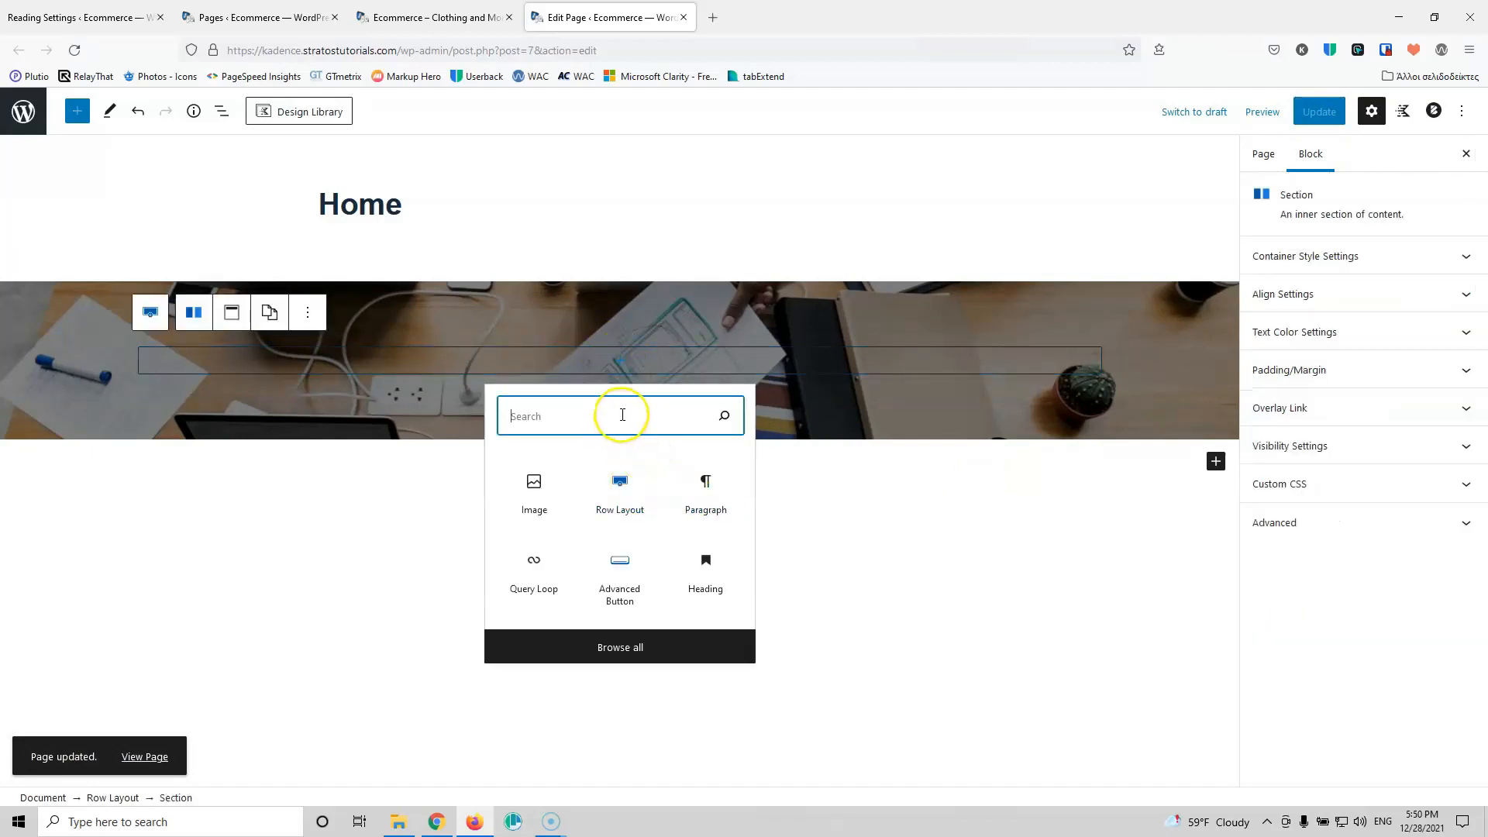
{"action": "type", "text": "he"}
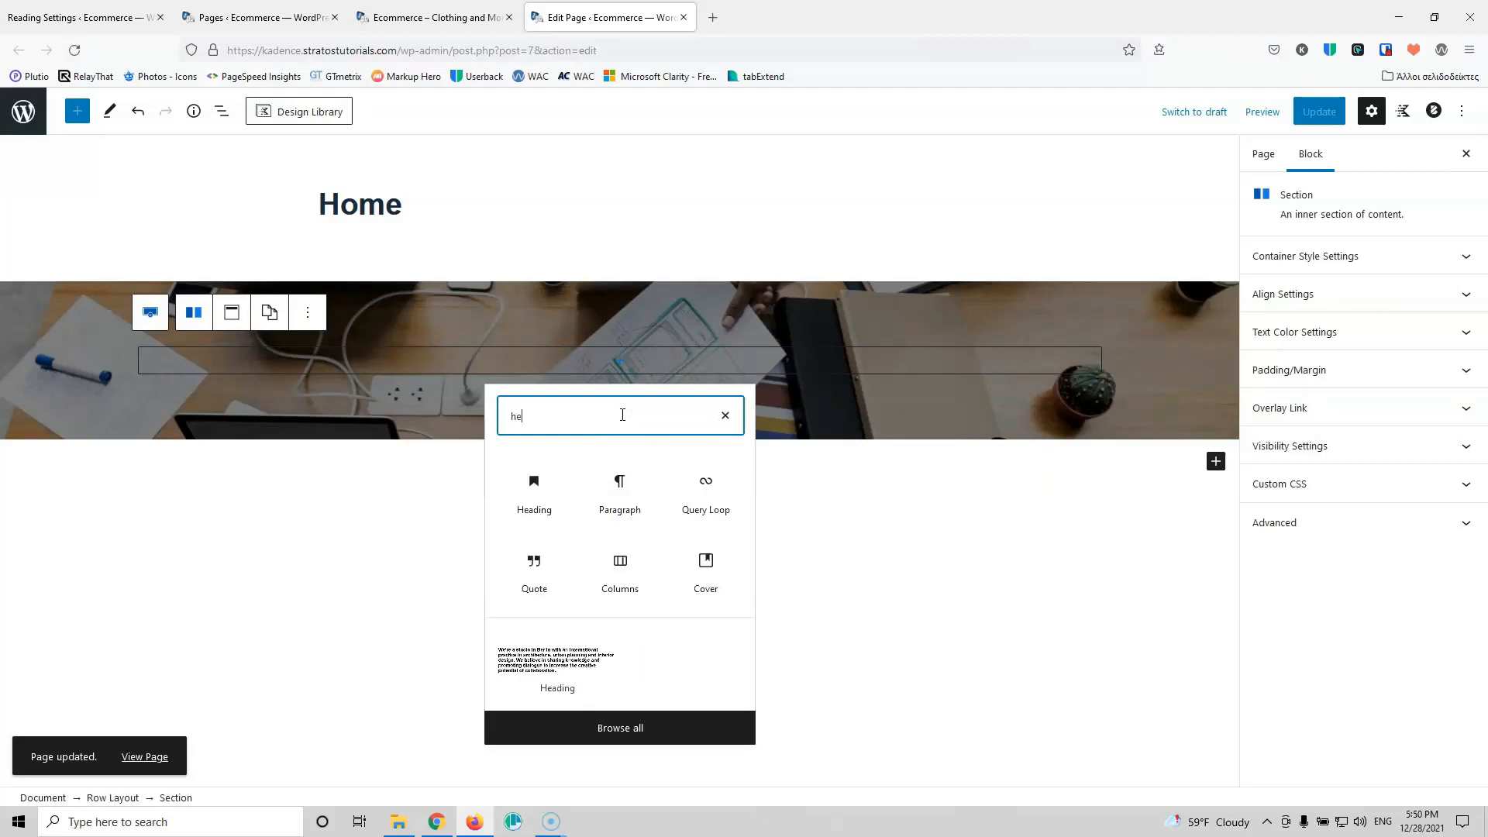
{"action": "type", "text": "a"}
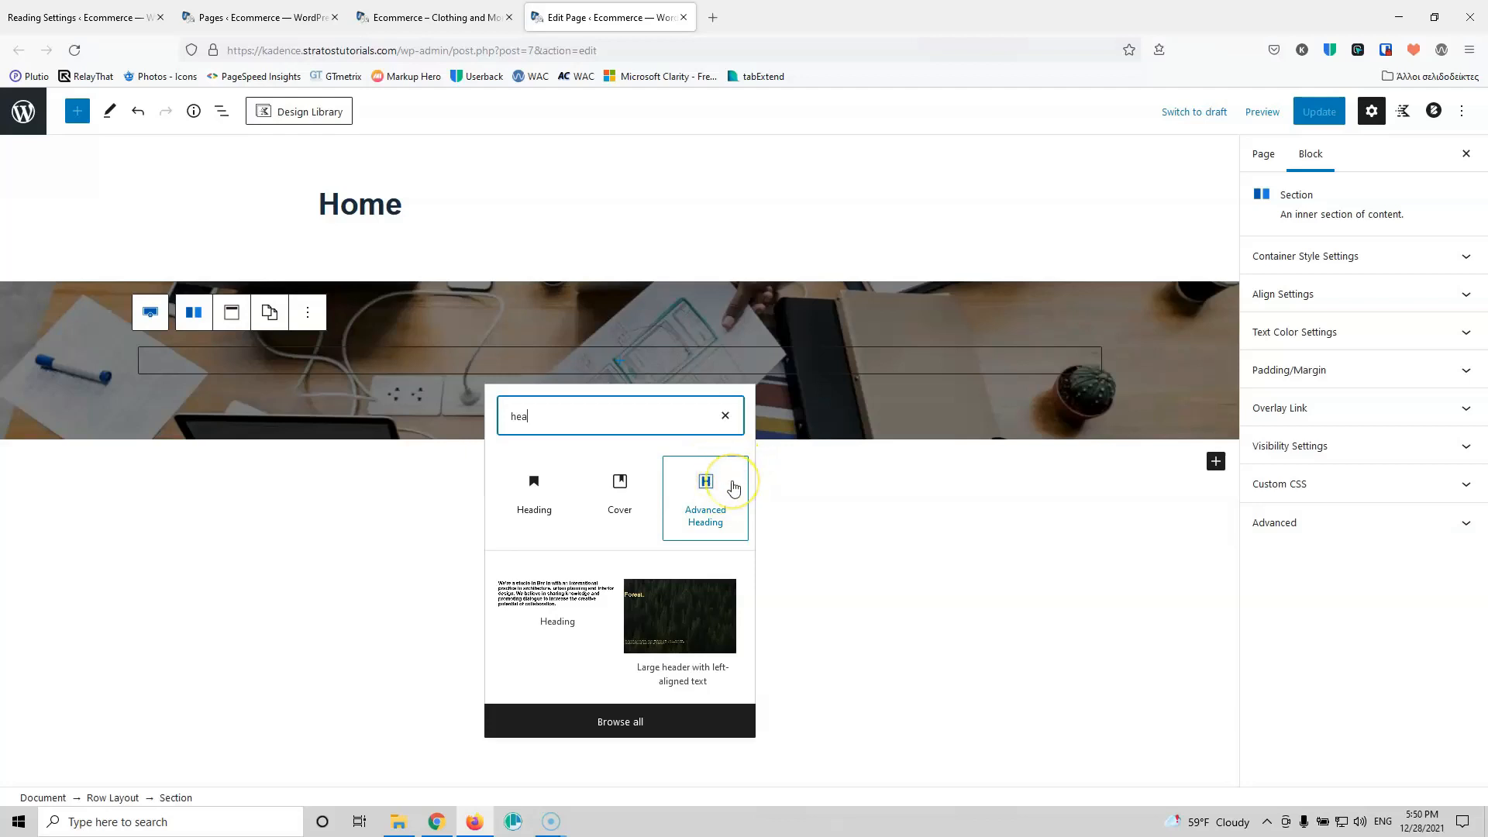
{"action": "left_click", "coordinate": [706, 500]}
{"action": "left_click", "coordinate": [706, 500]}
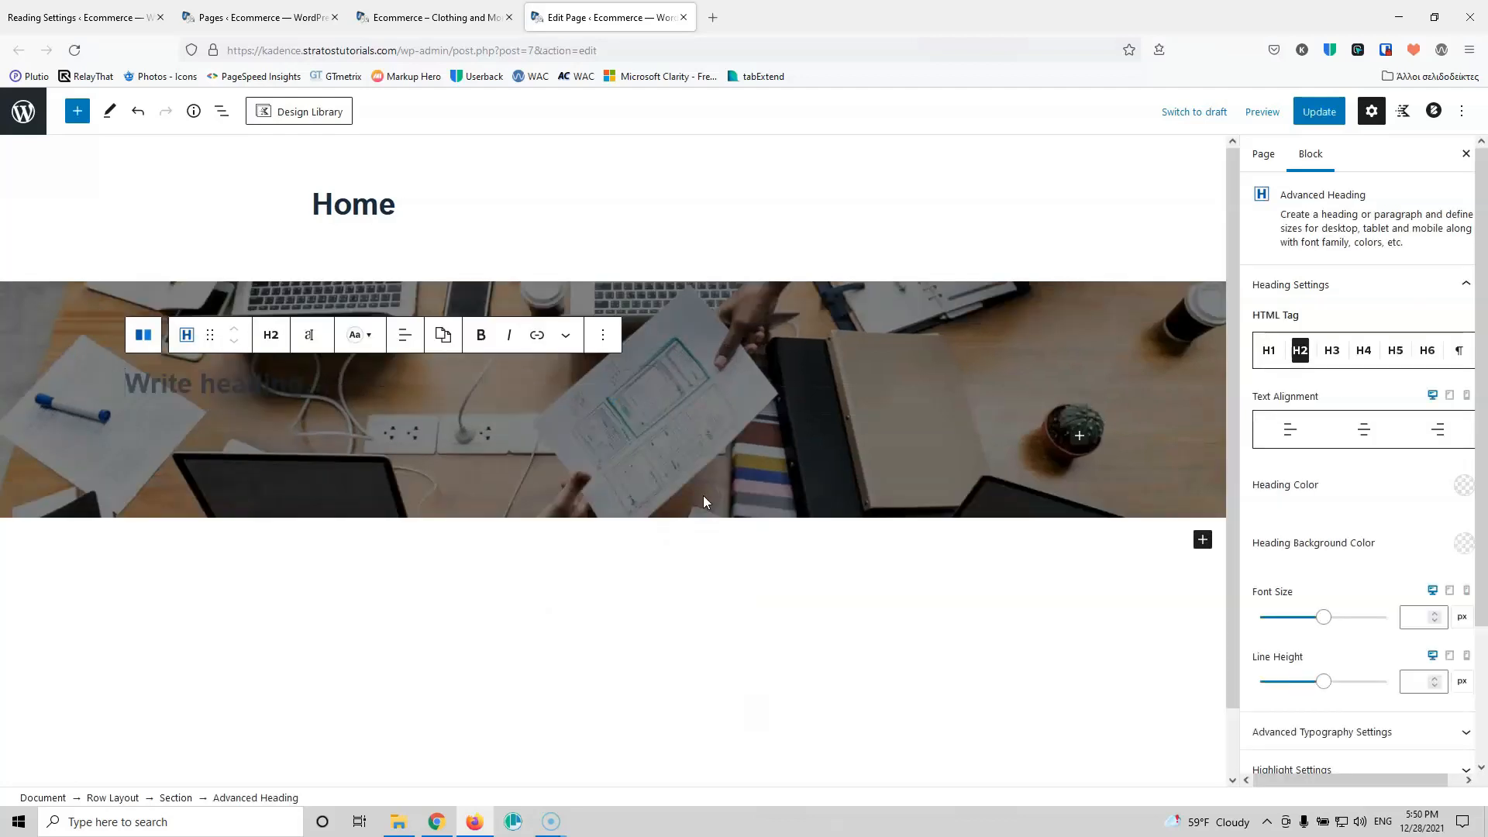
{"action": "left_click", "coordinate": [233, 393]}
{"action": "type", "text": "C"}
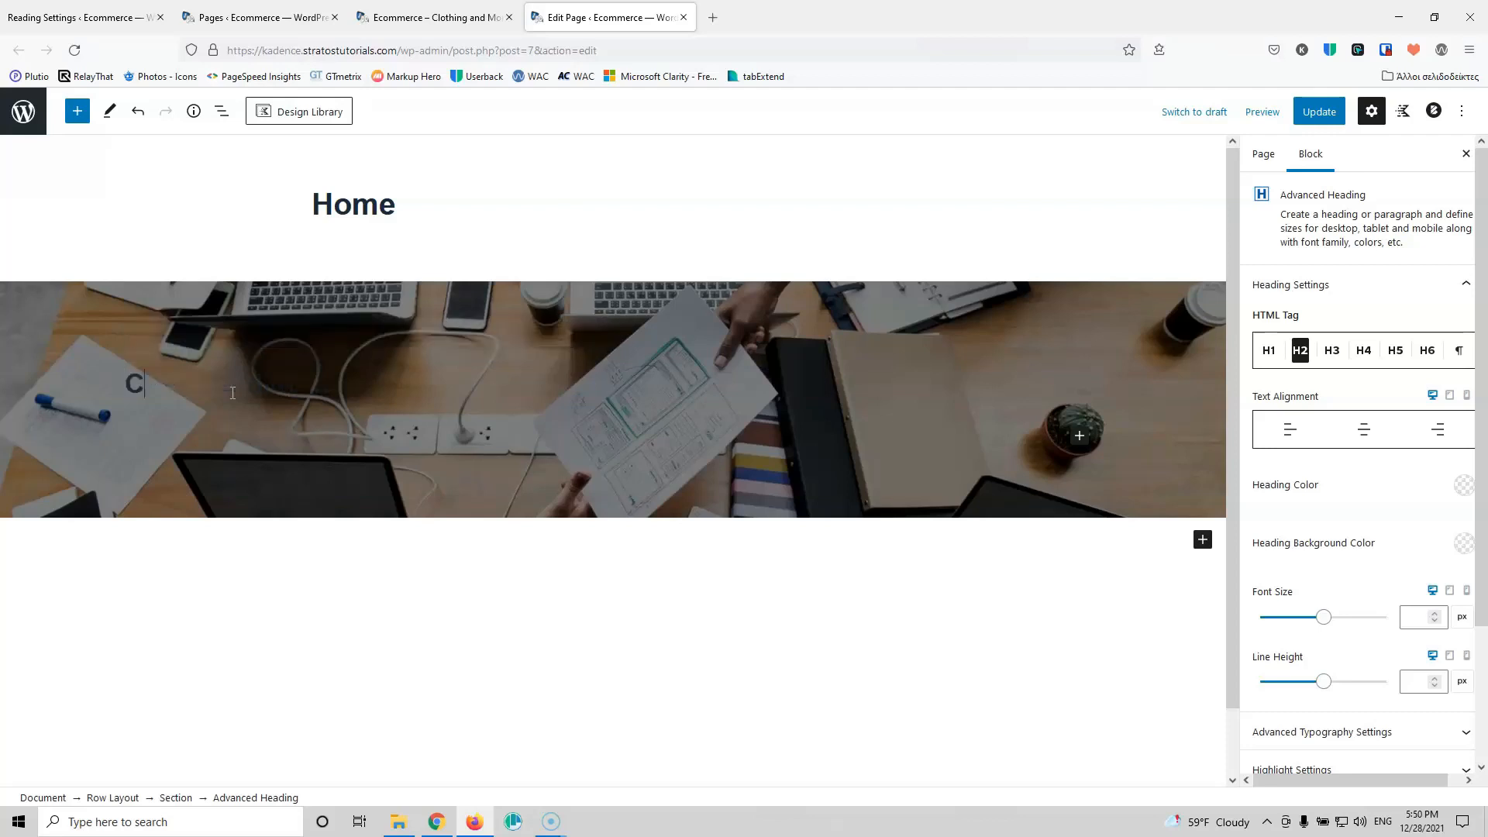
{"action": "type", "text": "lothes and More!"}
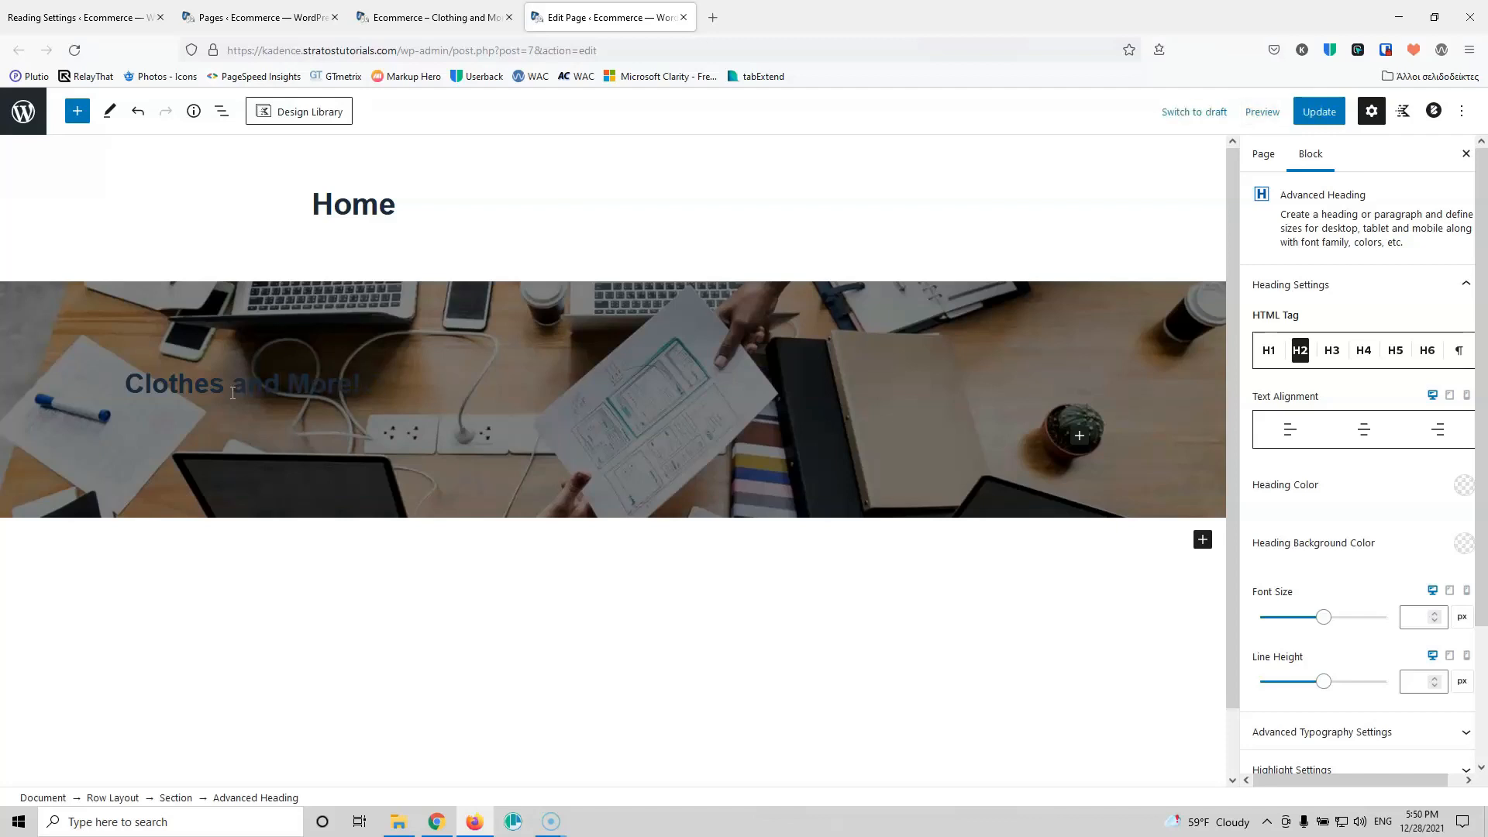
Step: Make the hero heading text white
{"action": "left_click", "coordinate": [1462, 488]}
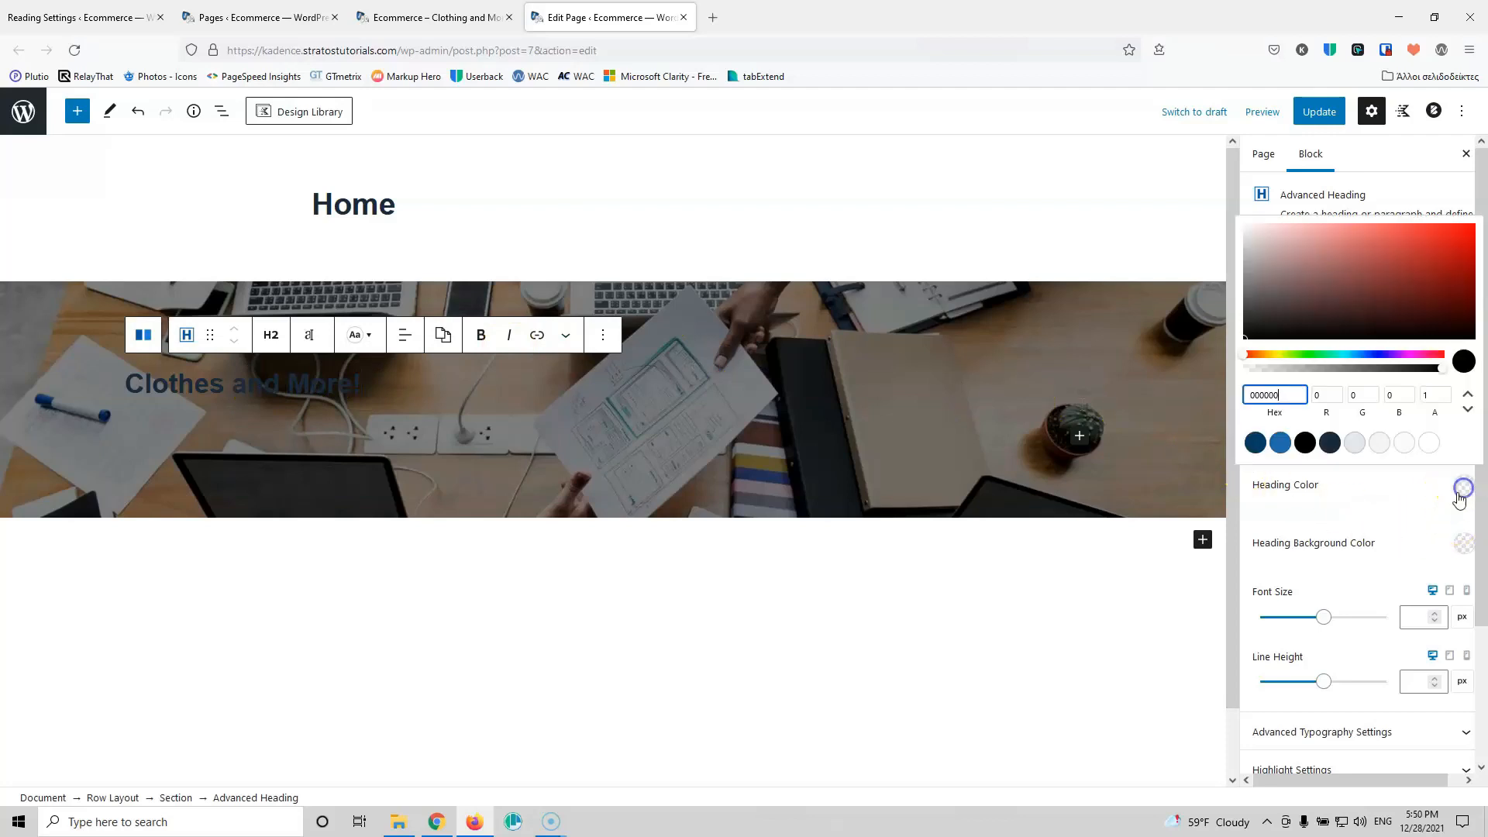
{"action": "left_click", "coordinate": [1429, 443]}
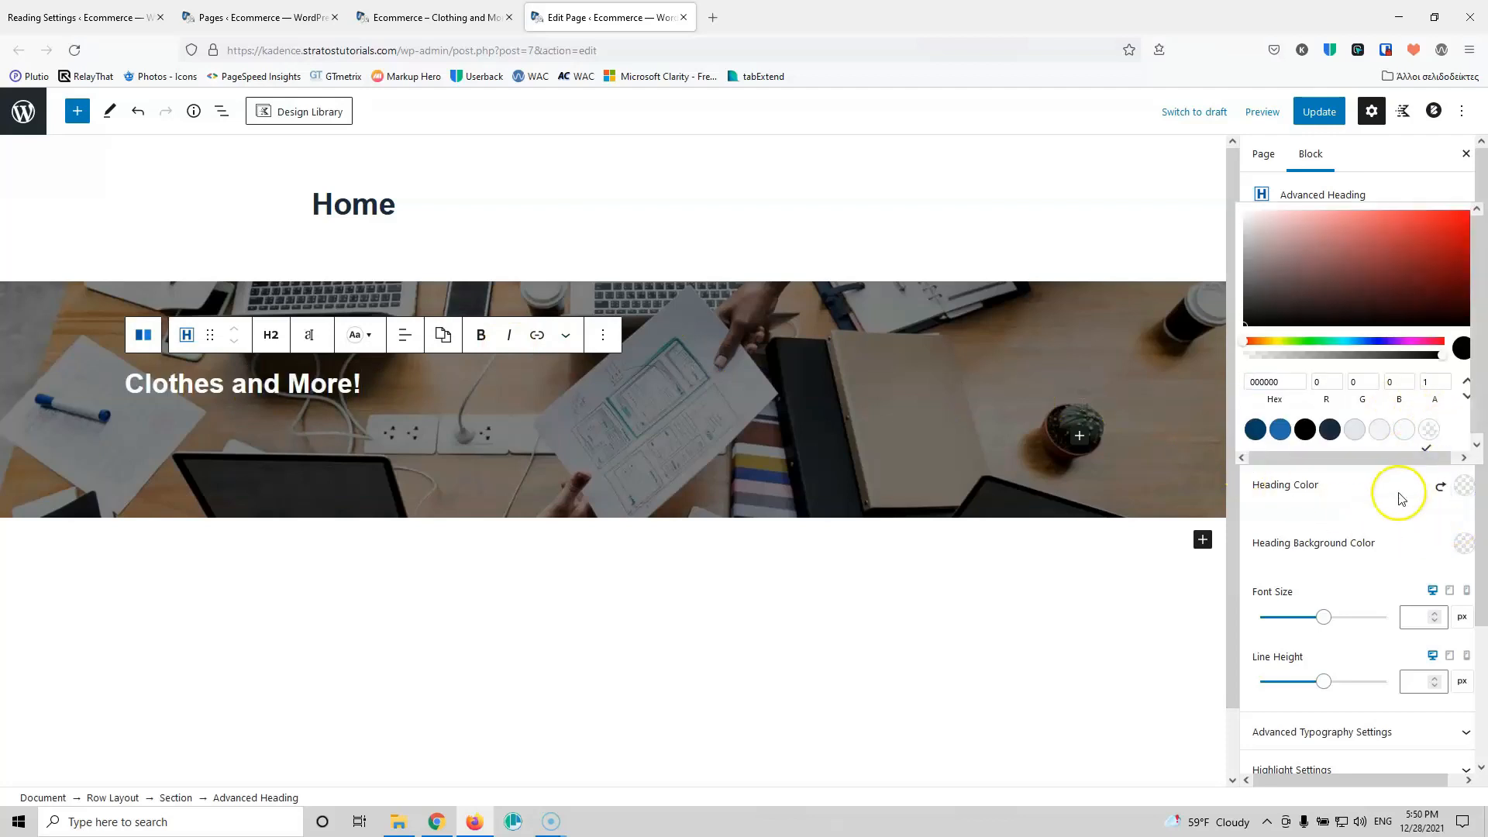
{"action": "left_click", "coordinate": [1350, 506]}
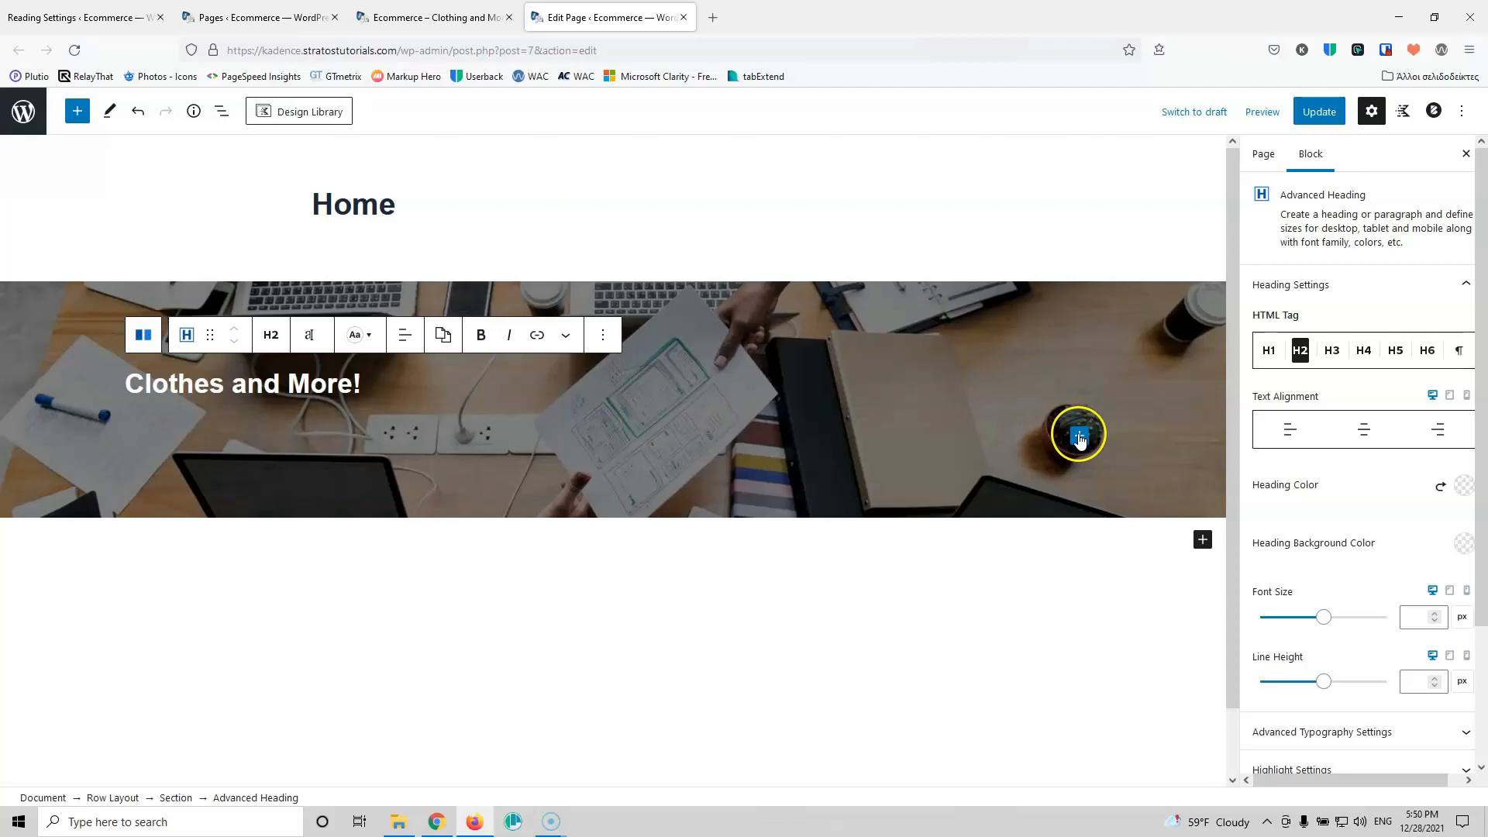
{"action": "left_click", "coordinate": [409, 390]}
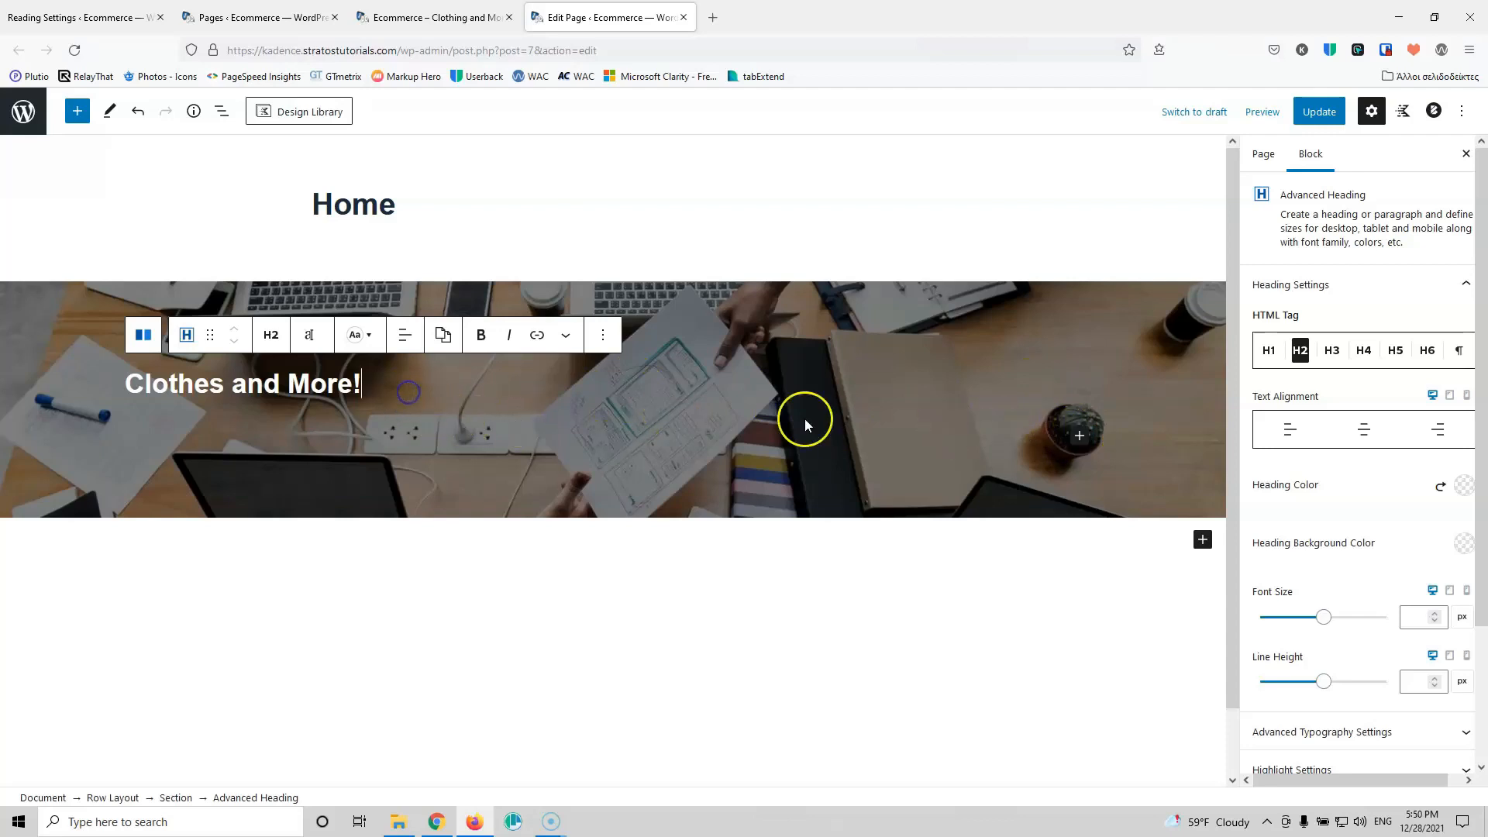
{"action": "left_click", "coordinate": [1078, 435]}
Step: Insert an Advanced Button under the heading labelled 'Buy Now'
{"action": "left_click", "coordinate": [1132, 493]}
{"action": "type", "text": "but"}
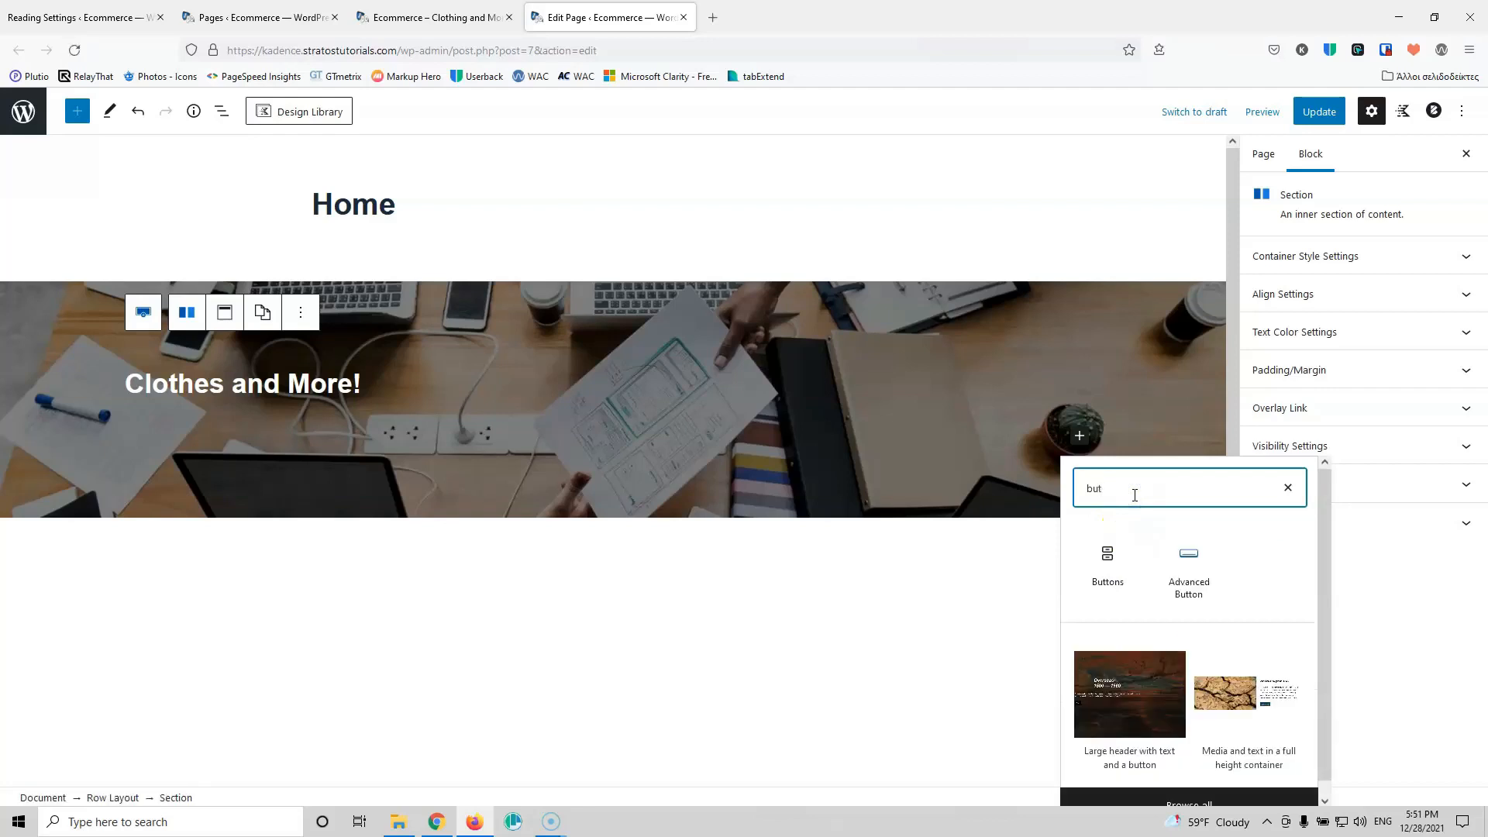
{"action": "left_click", "coordinate": [1176, 577]}
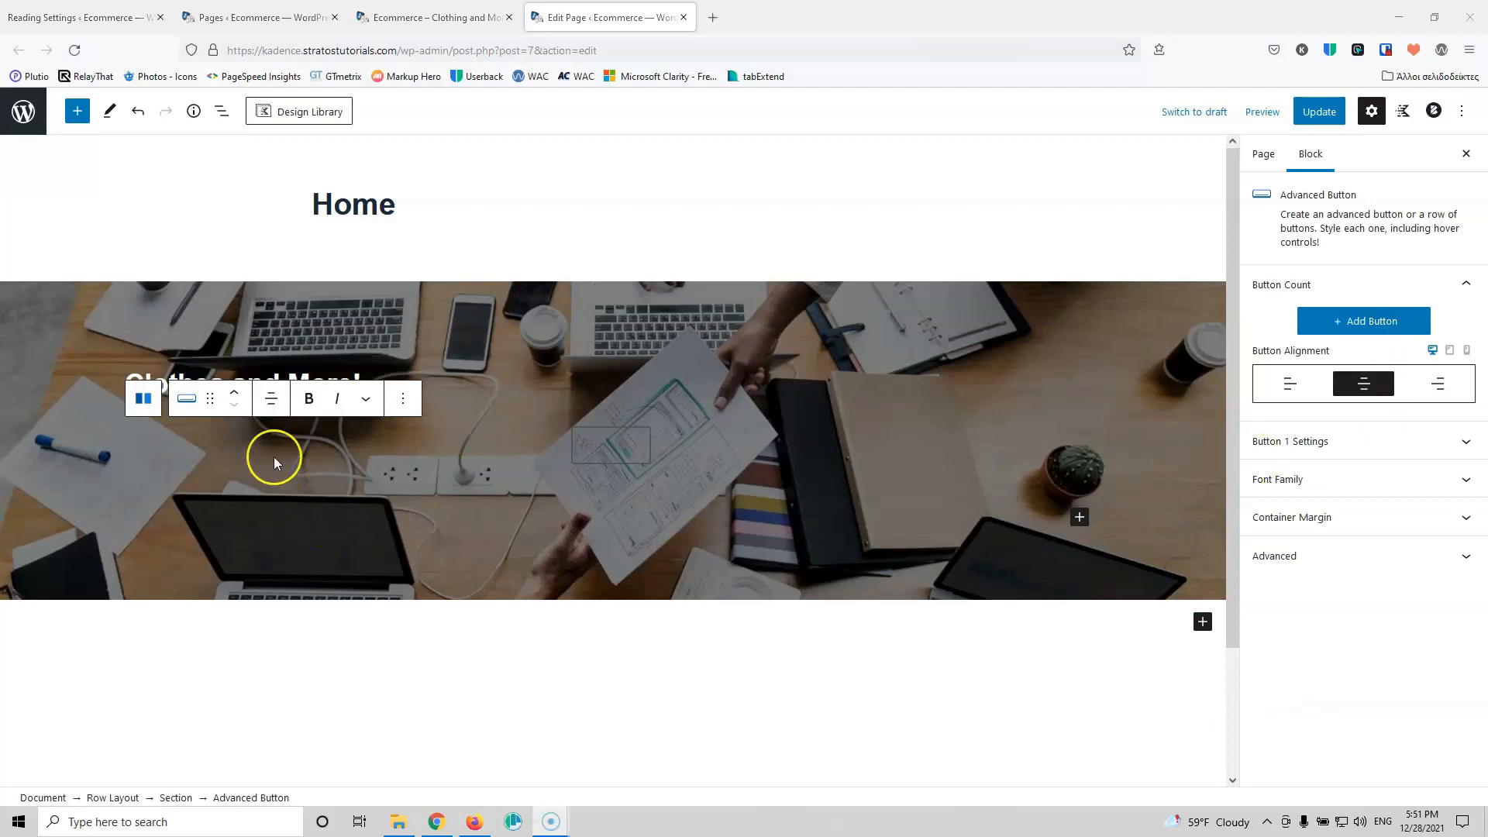
{"action": "left_click", "coordinate": [603, 448]}
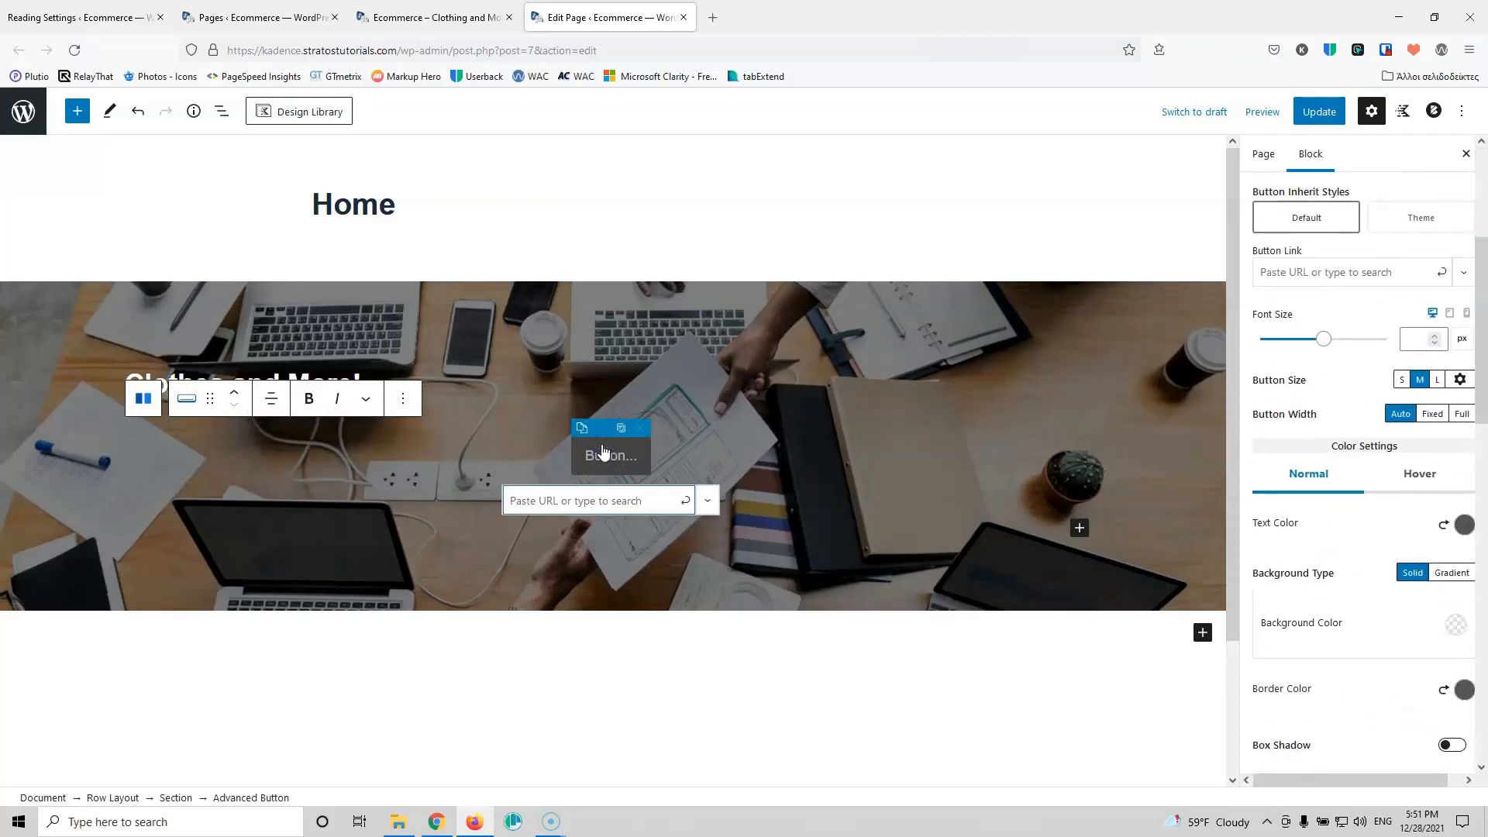
{"action": "left_click", "coordinate": [593, 454]}
{"action": "type", "text": "Buy Now"}
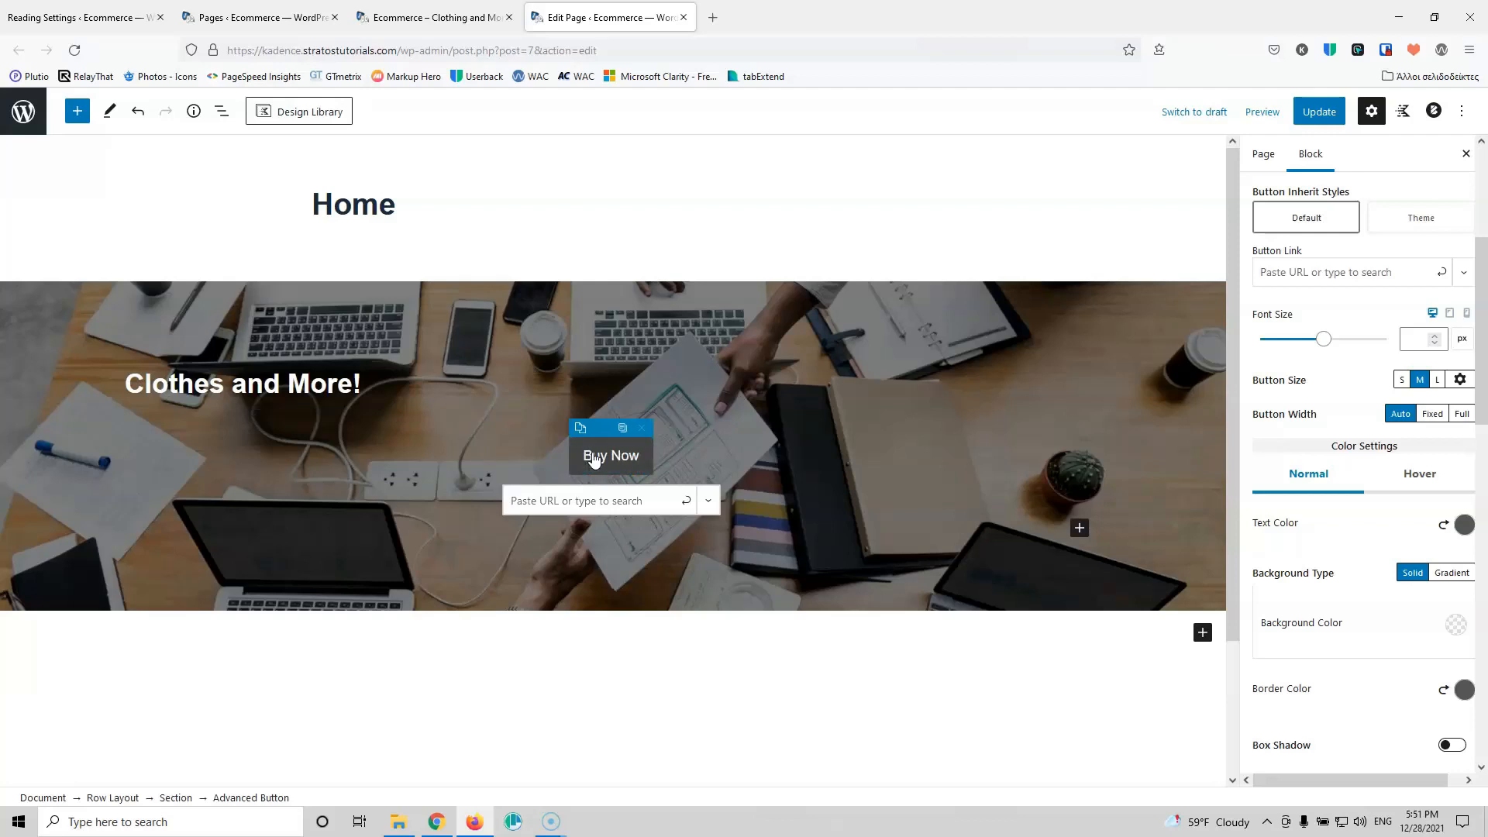
{"action": "left_click", "coordinate": [700, 478]}
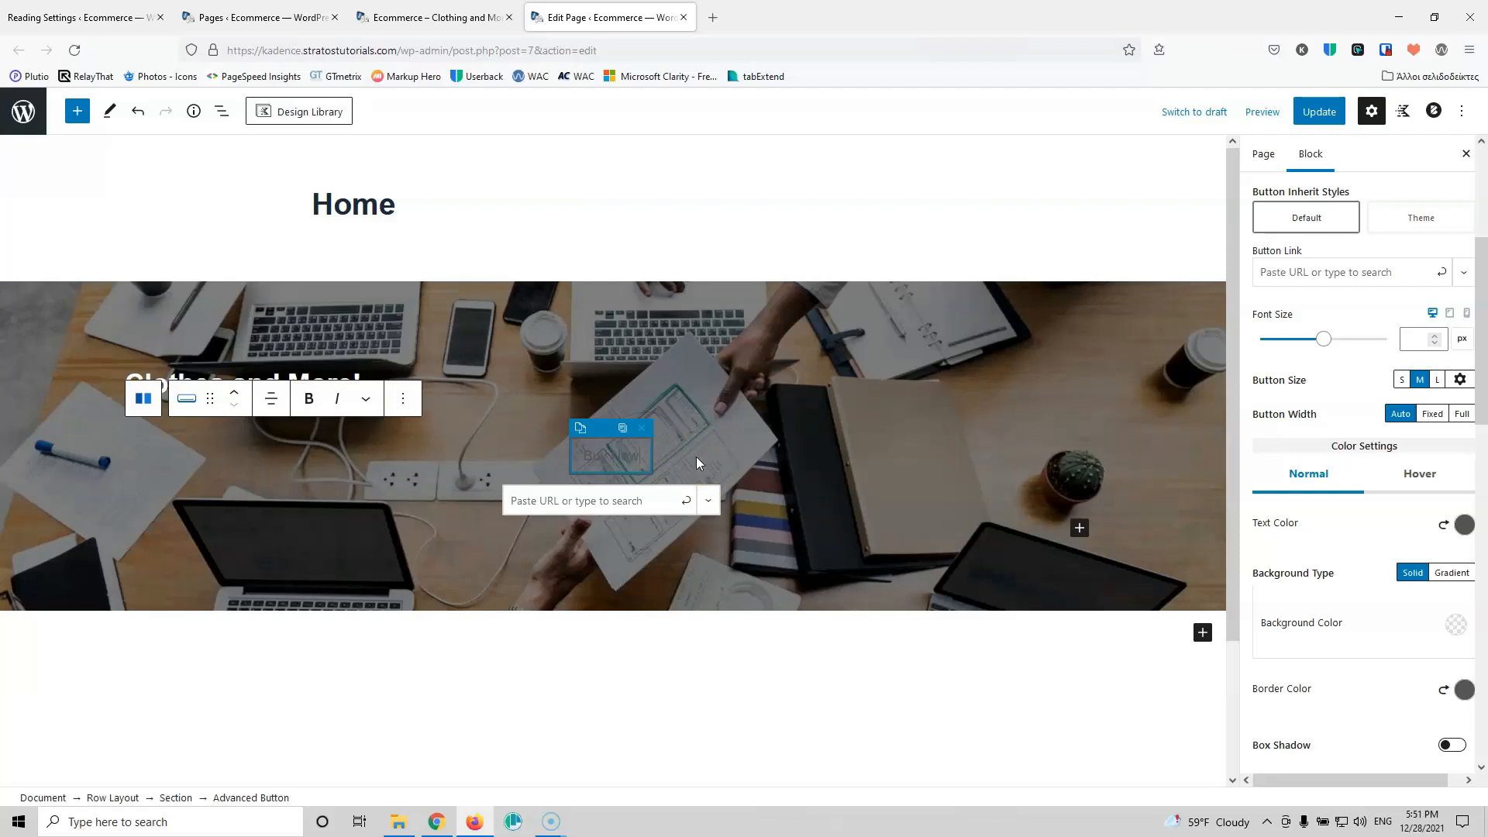
Step: Add a second button to the hero button row
{"action": "left_click", "coordinate": [695, 457]}
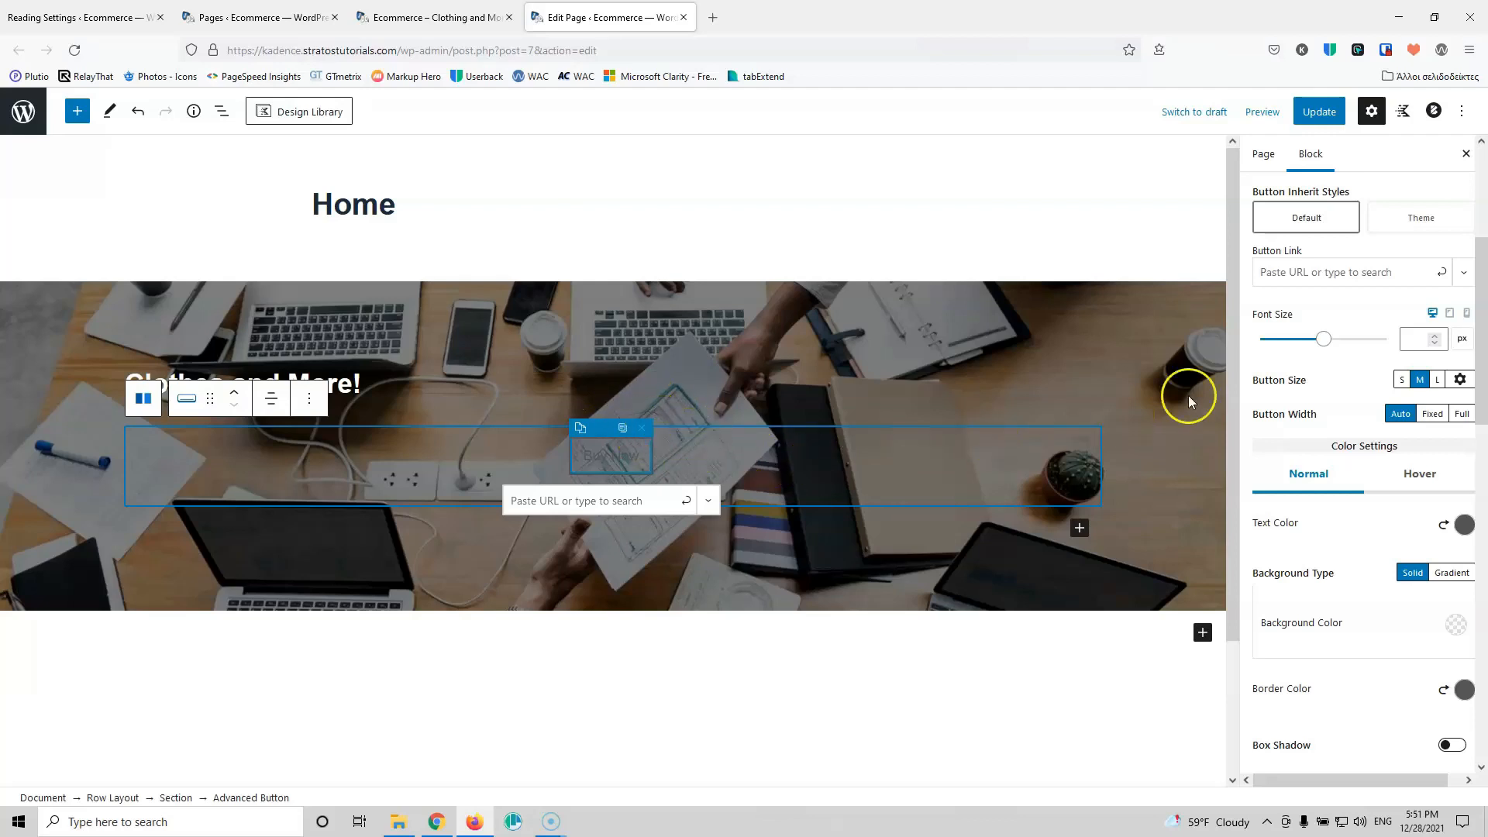
{"action": "scroll", "coordinate": [1343, 343], "scroll_direction": "up", "scroll_amount": 3}
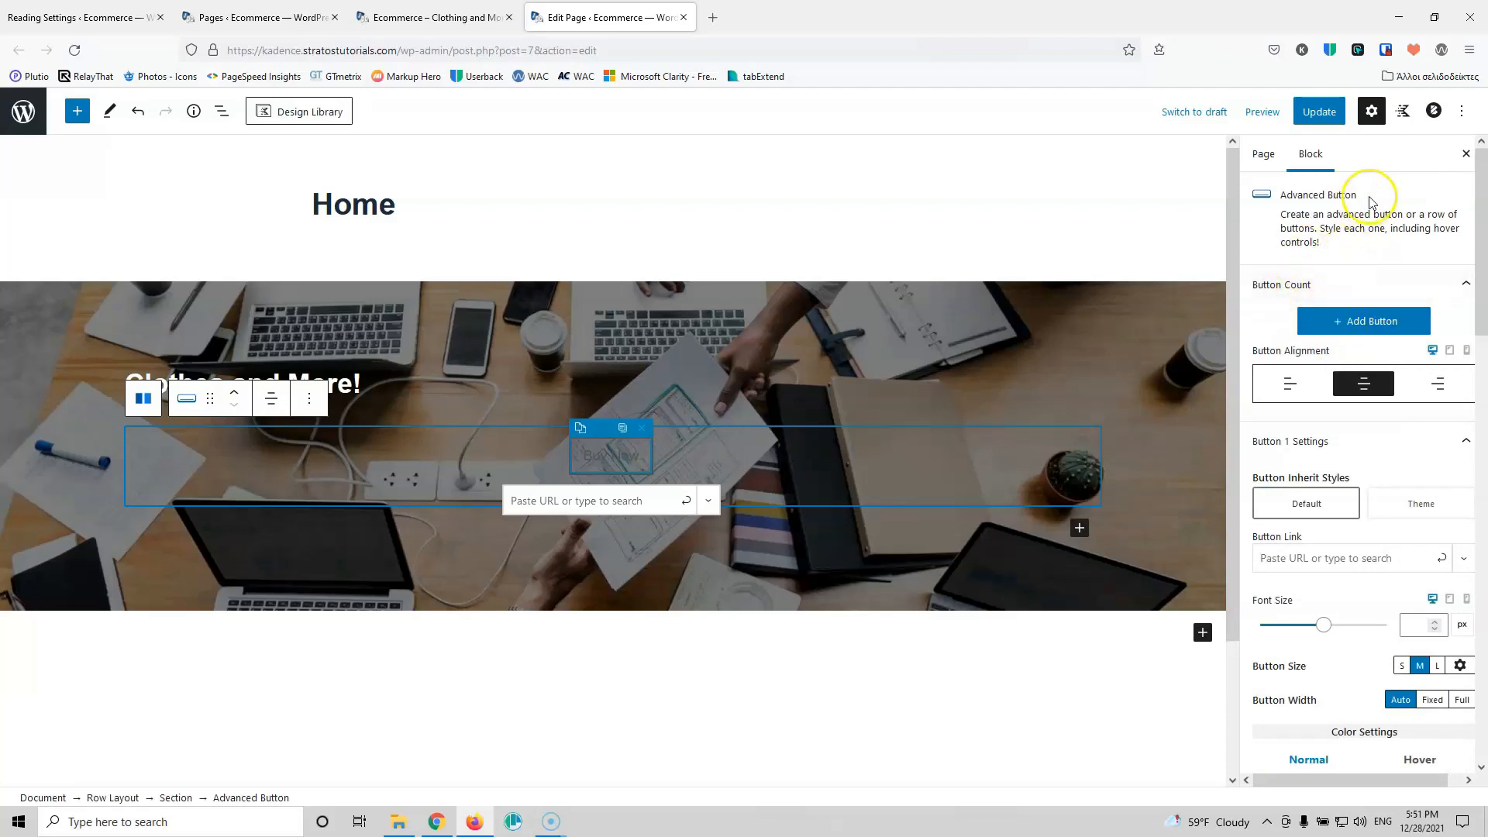
{"action": "left_click", "coordinate": [1358, 327]}
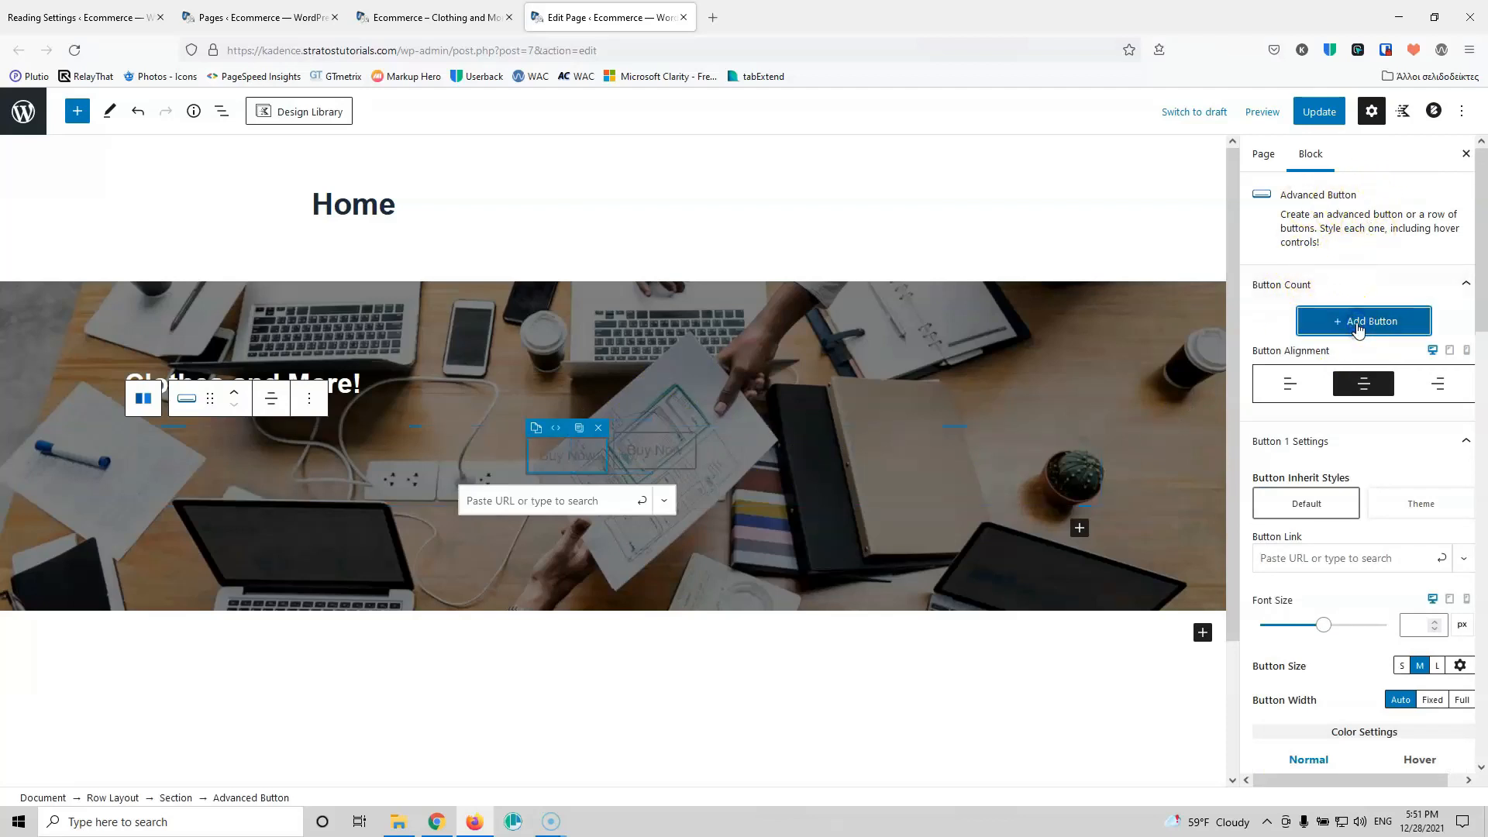
Step: Change the second button's label from 'Buy Now' to 'Contact Us'
{"action": "left_click", "coordinate": [654, 463]}
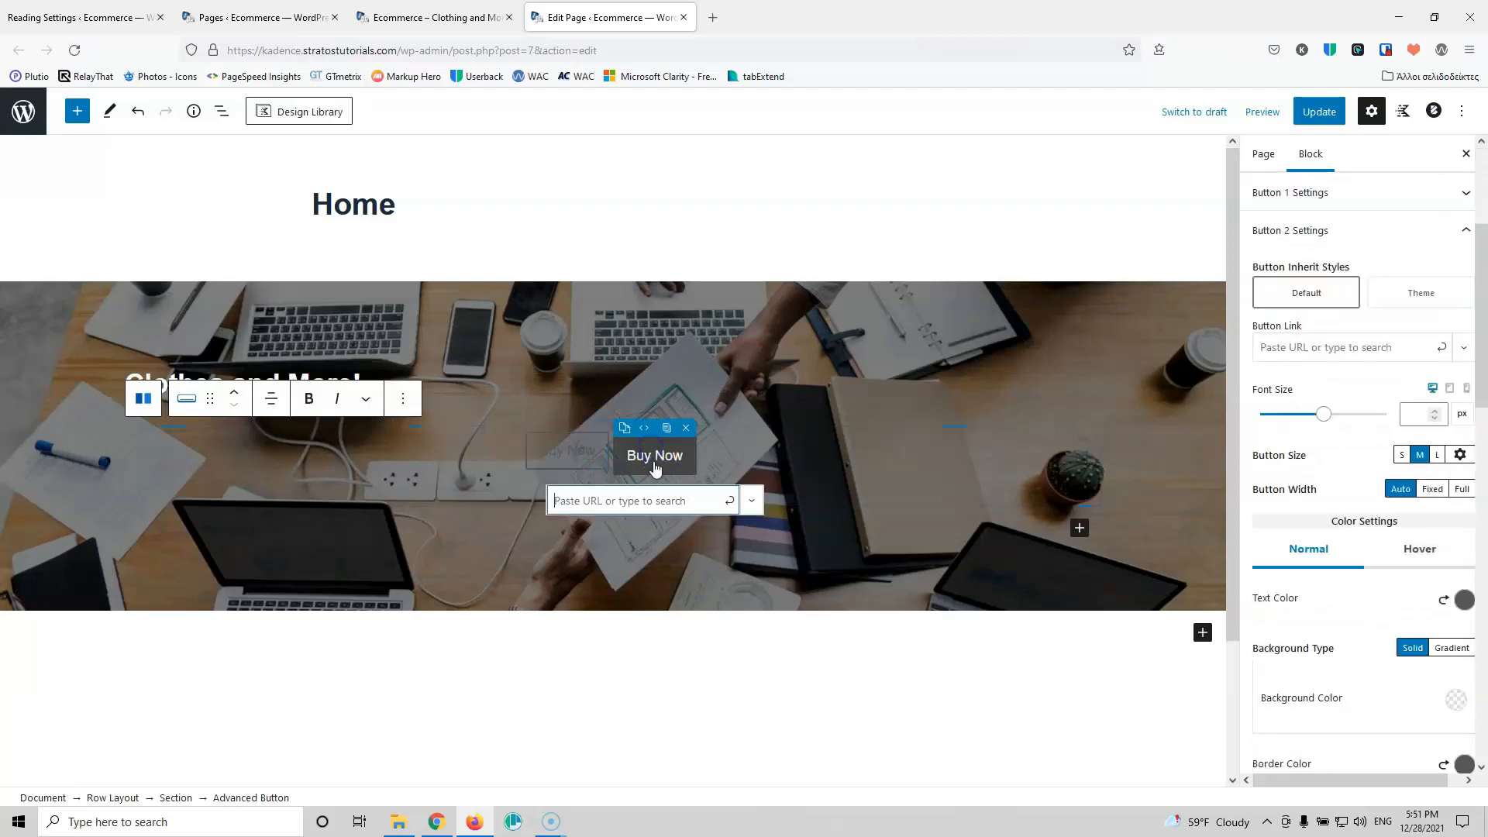
{"action": "left_click", "coordinate": [631, 459]}
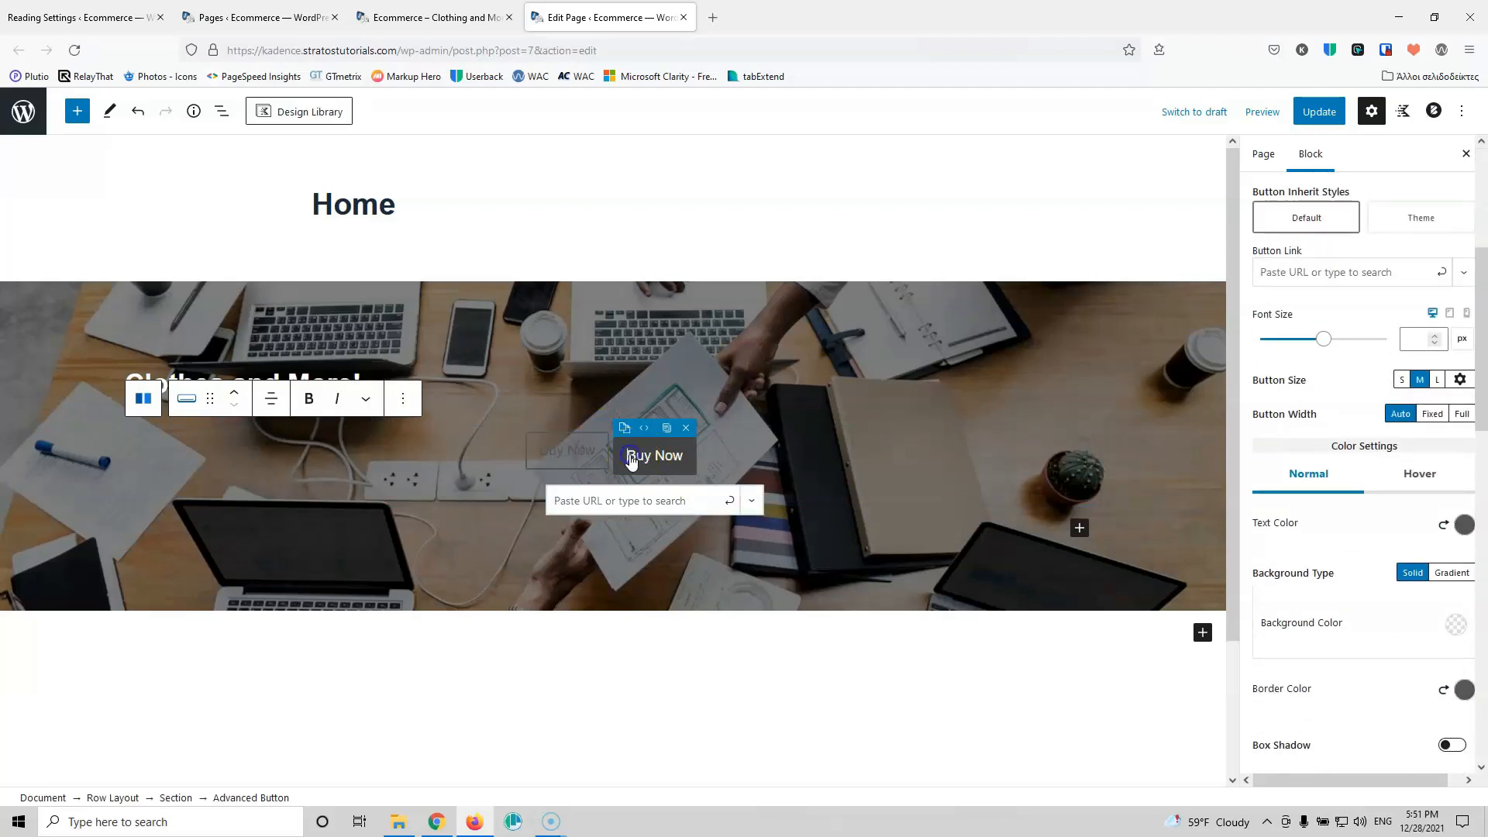
{"action": "type", "text": "CONTACT"}
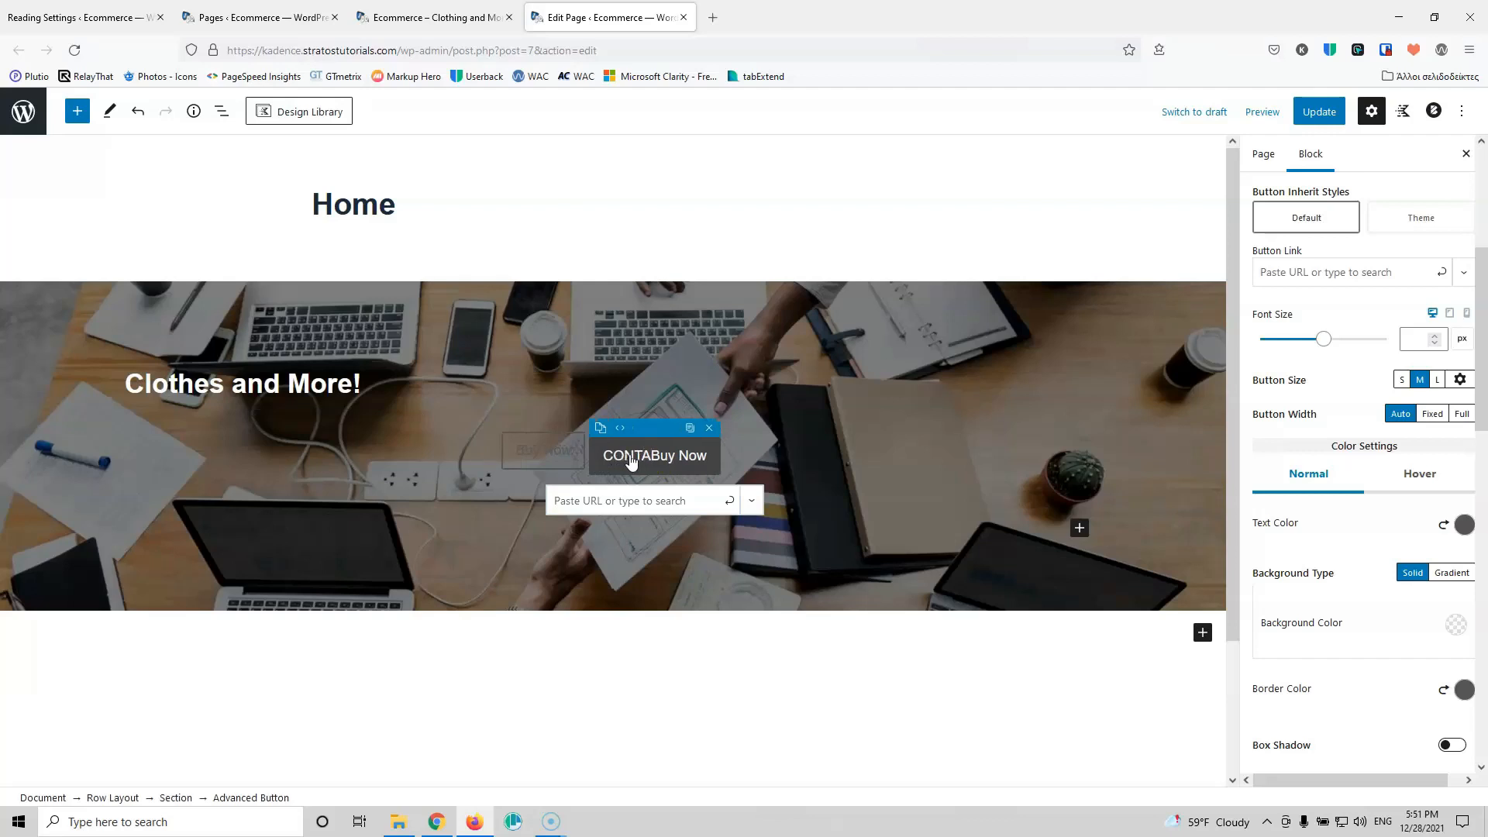
{"action": "key", "text": "BackSpace"}
{"action": "key", "text": "BackSpace"}
{"action": "key", "text": "BackSpace"}
{"action": "key", "text": "BackSpace"}
{"action": "key", "text": "BackSpace"}
{"action": "key", "text": "BackSpace"}
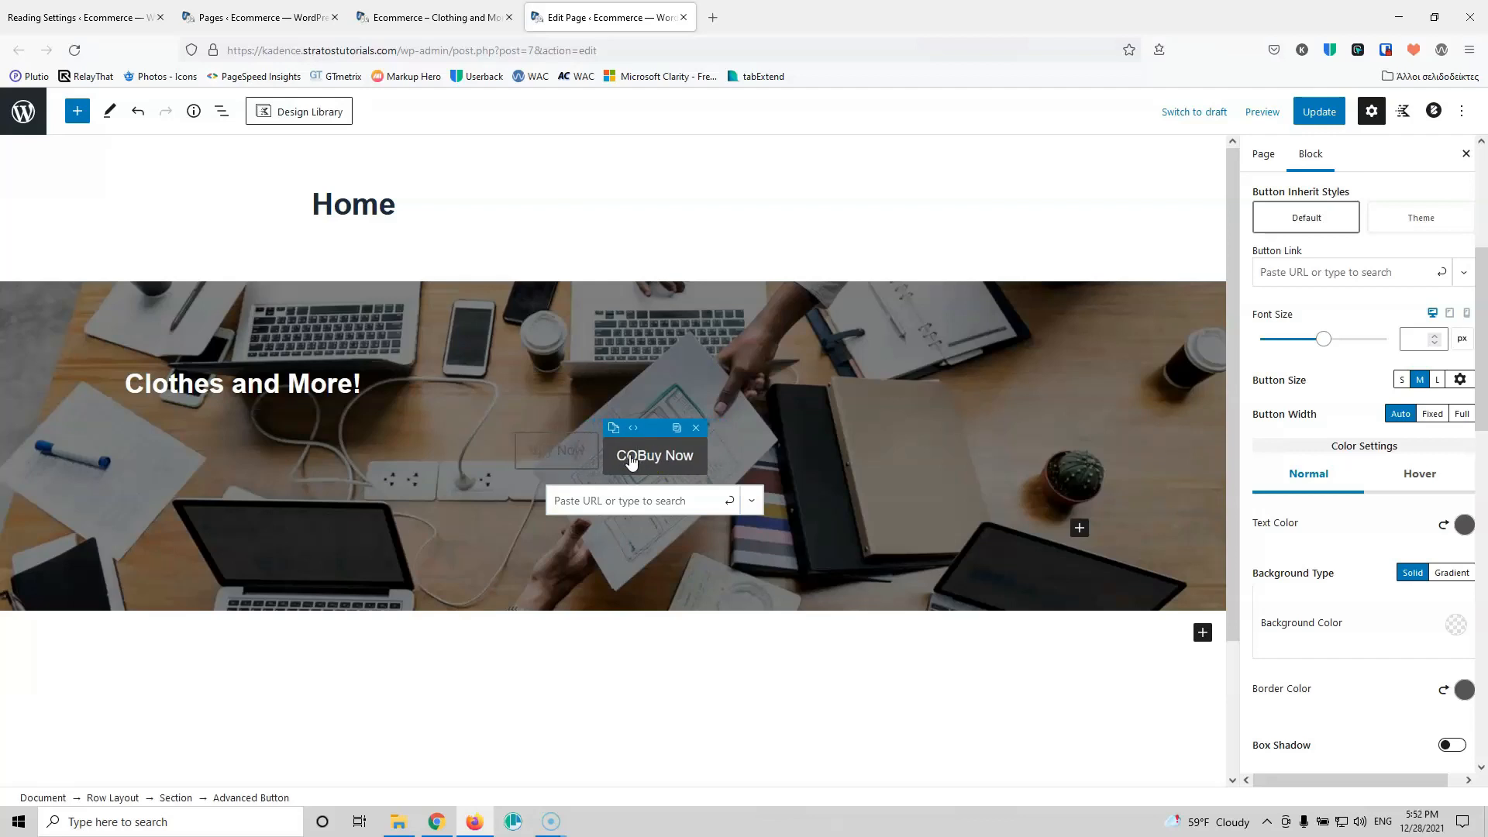
{"action": "type", "text": "ontact "}
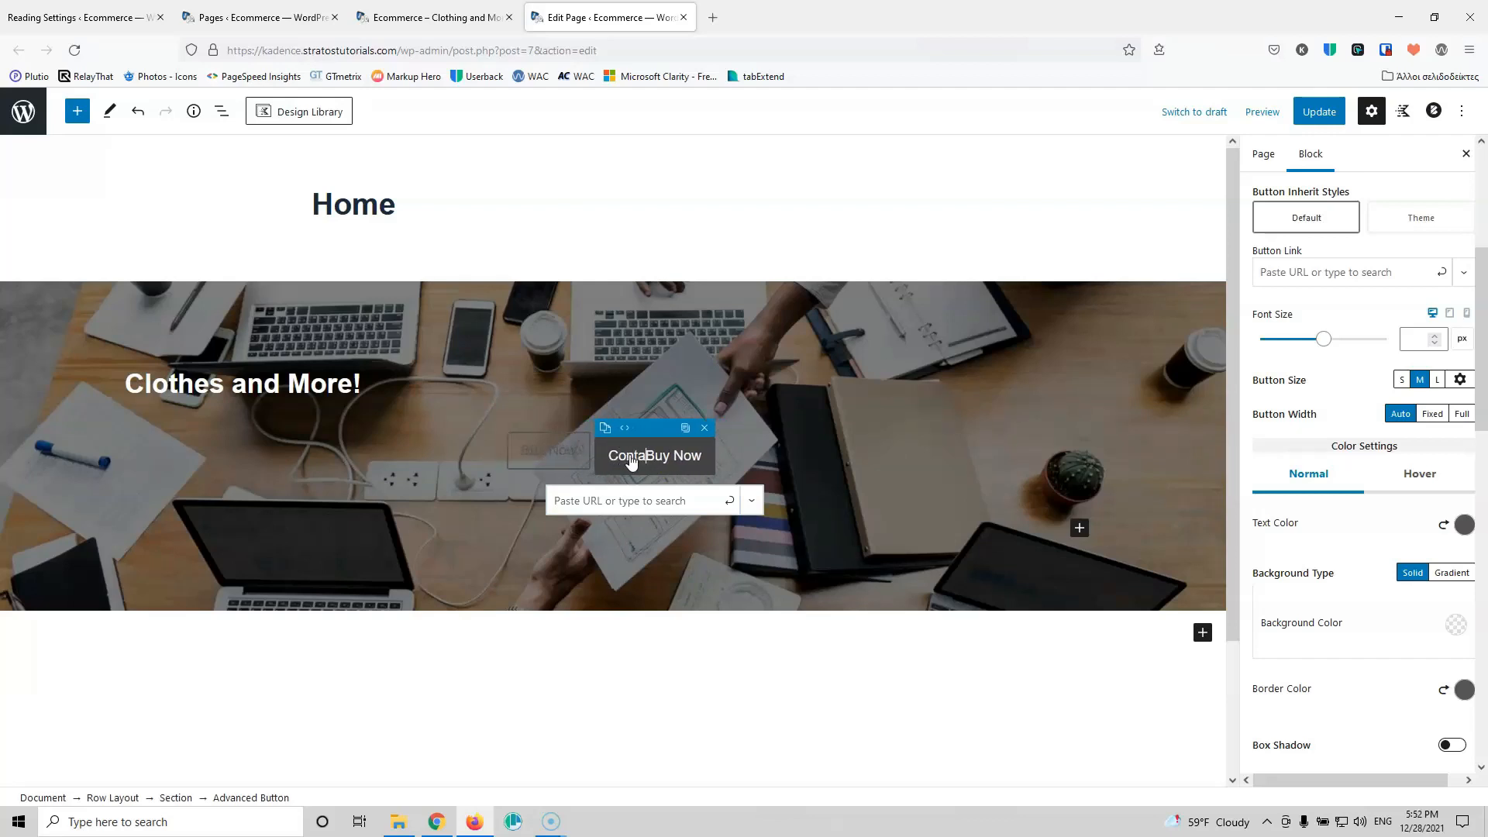
{"action": "type", "text": "Us"}
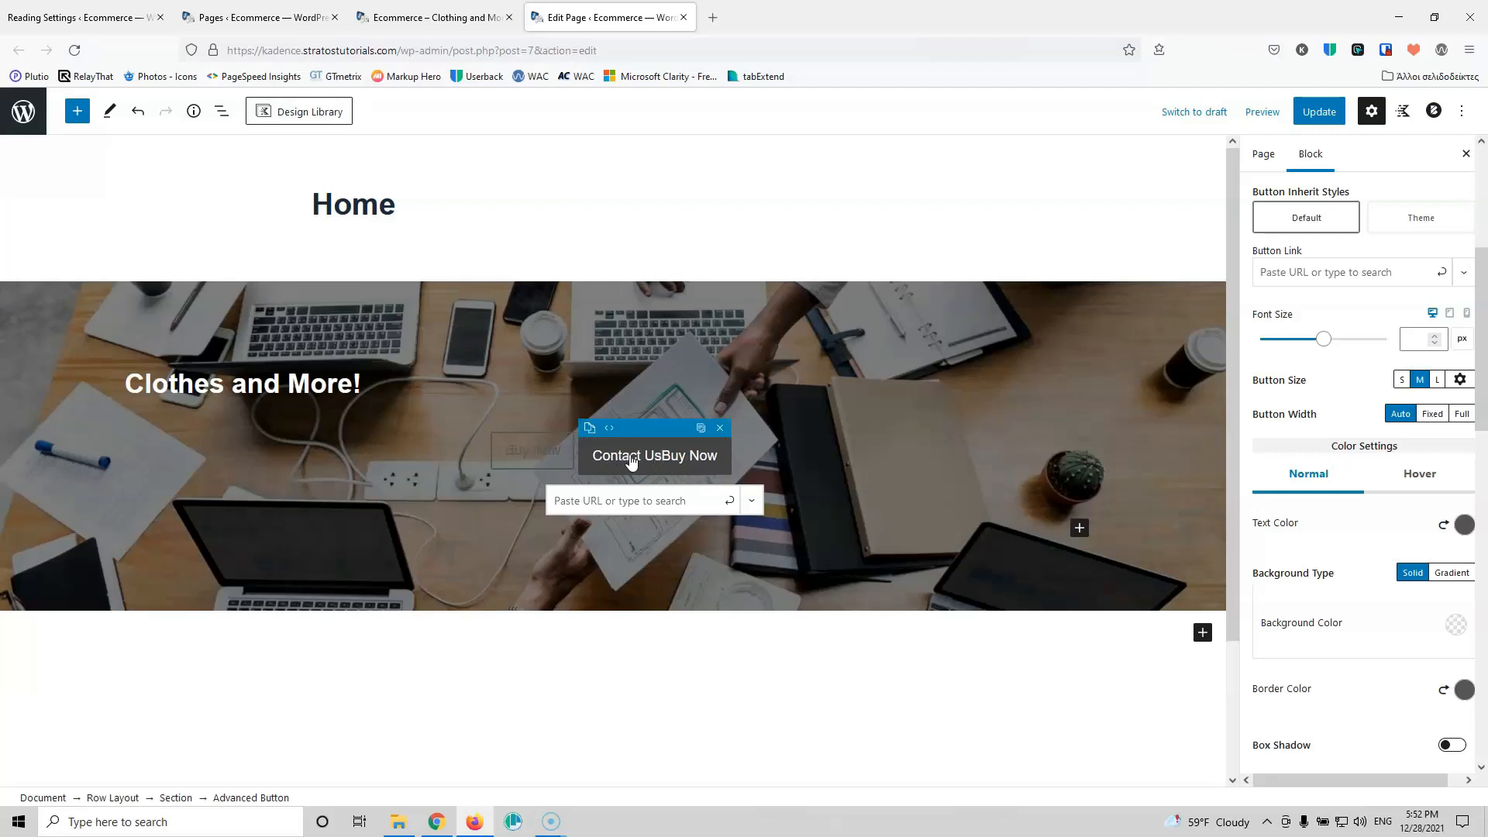
{"action": "key", "text": "Delete"}
{"action": "key", "text": "Delete"}
{"action": "key", "text": "Delete"}
{"action": "key", "text": "Delete"}
{"action": "key", "text": "Delete"}
{"action": "key", "text": "Delete"}
{"action": "key", "text": "Delete"}
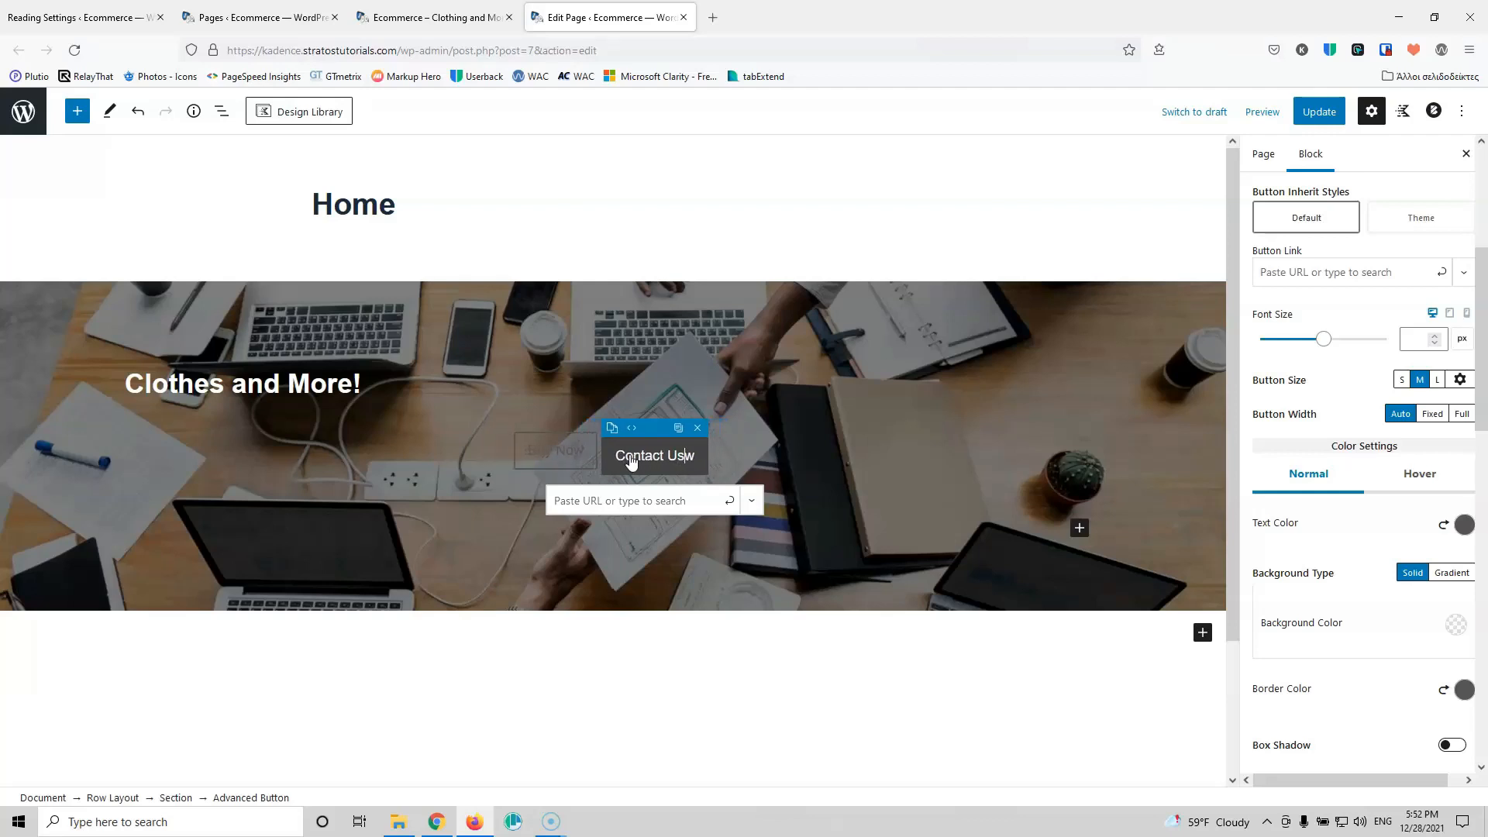
{"action": "left_click", "coordinate": [551, 455]}
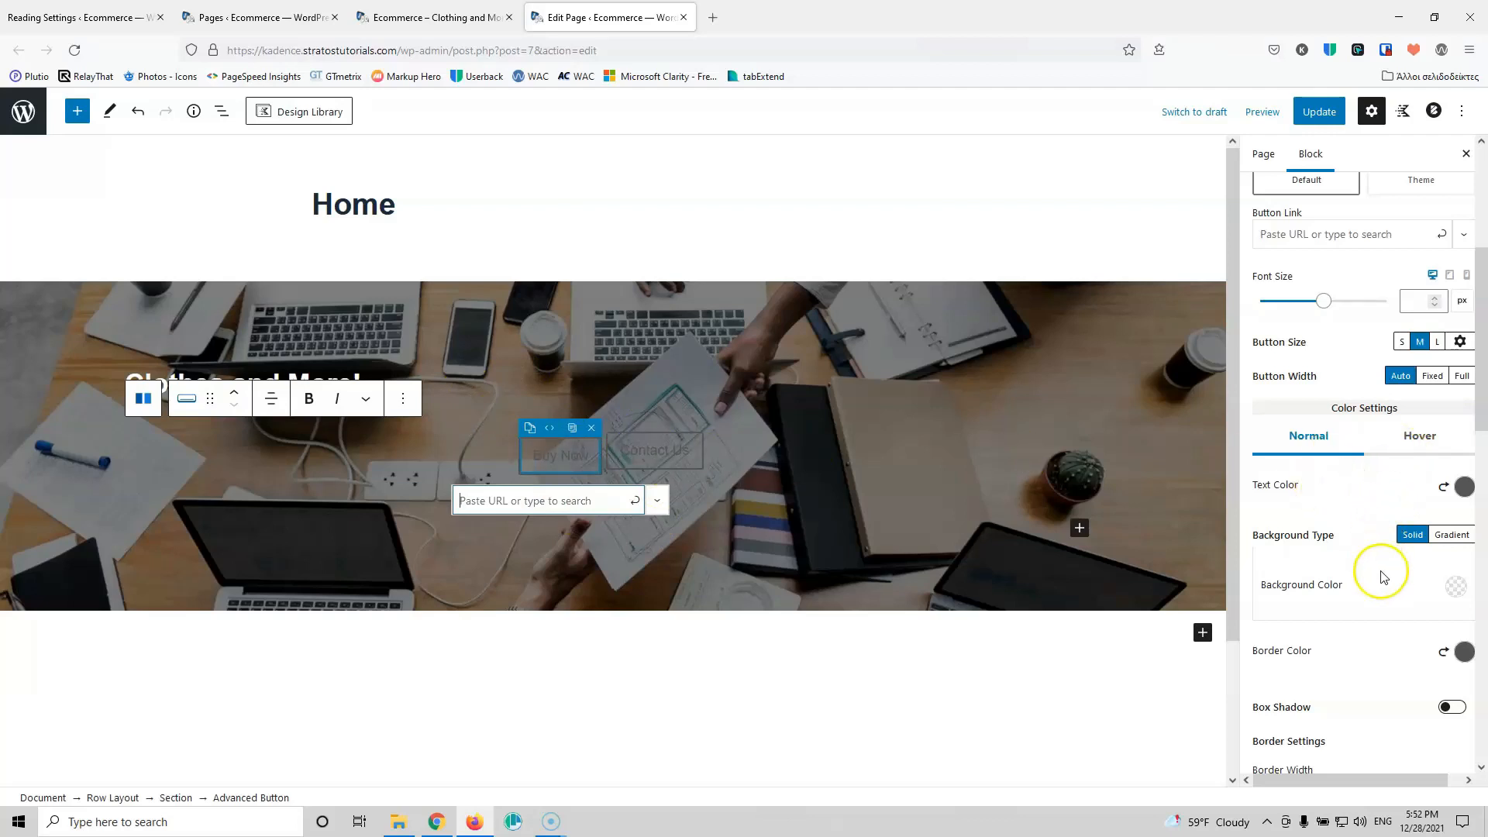
Step: Give the Buy Now button a white background and black text
{"action": "left_click", "coordinate": [1456, 590]}
{"action": "left_click", "coordinate": [1419, 543]}
{"action": "left_click", "coordinate": [1405, 591]}
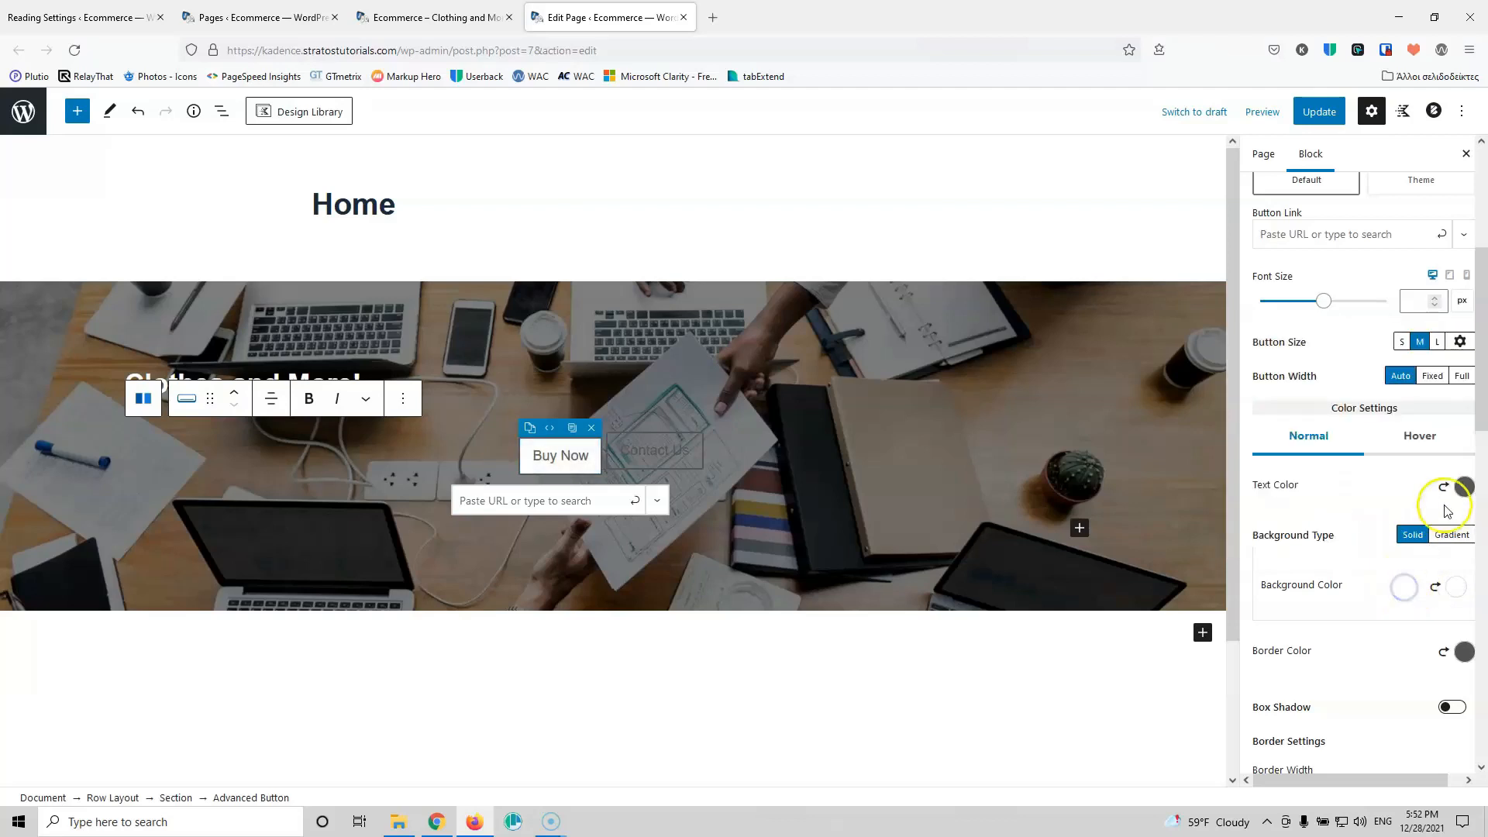
{"action": "left_click", "coordinate": [1464, 487]}
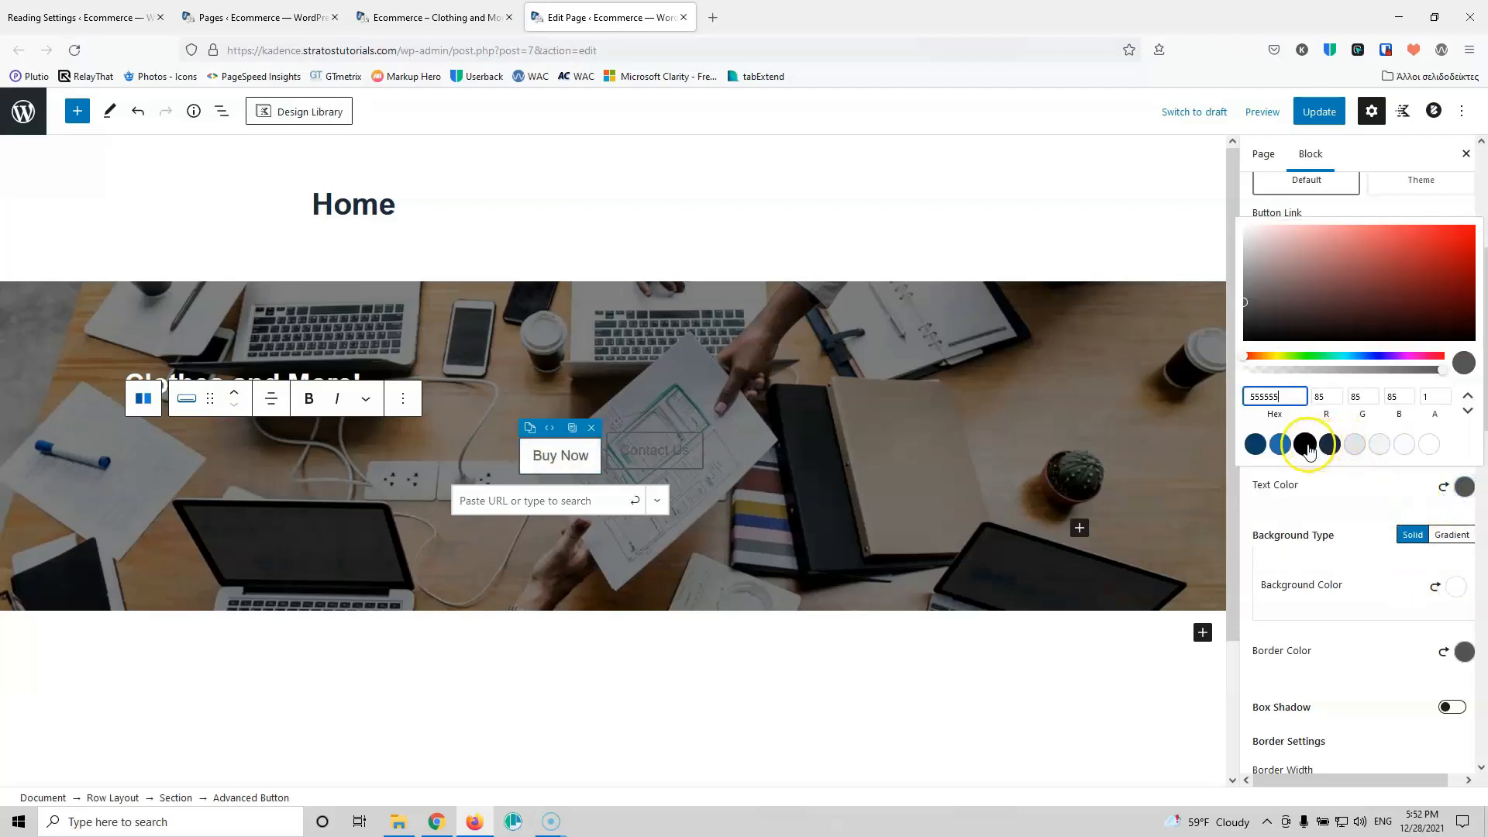
{"action": "left_click", "coordinate": [1305, 446]}
{"action": "left_click", "coordinate": [1364, 527]}
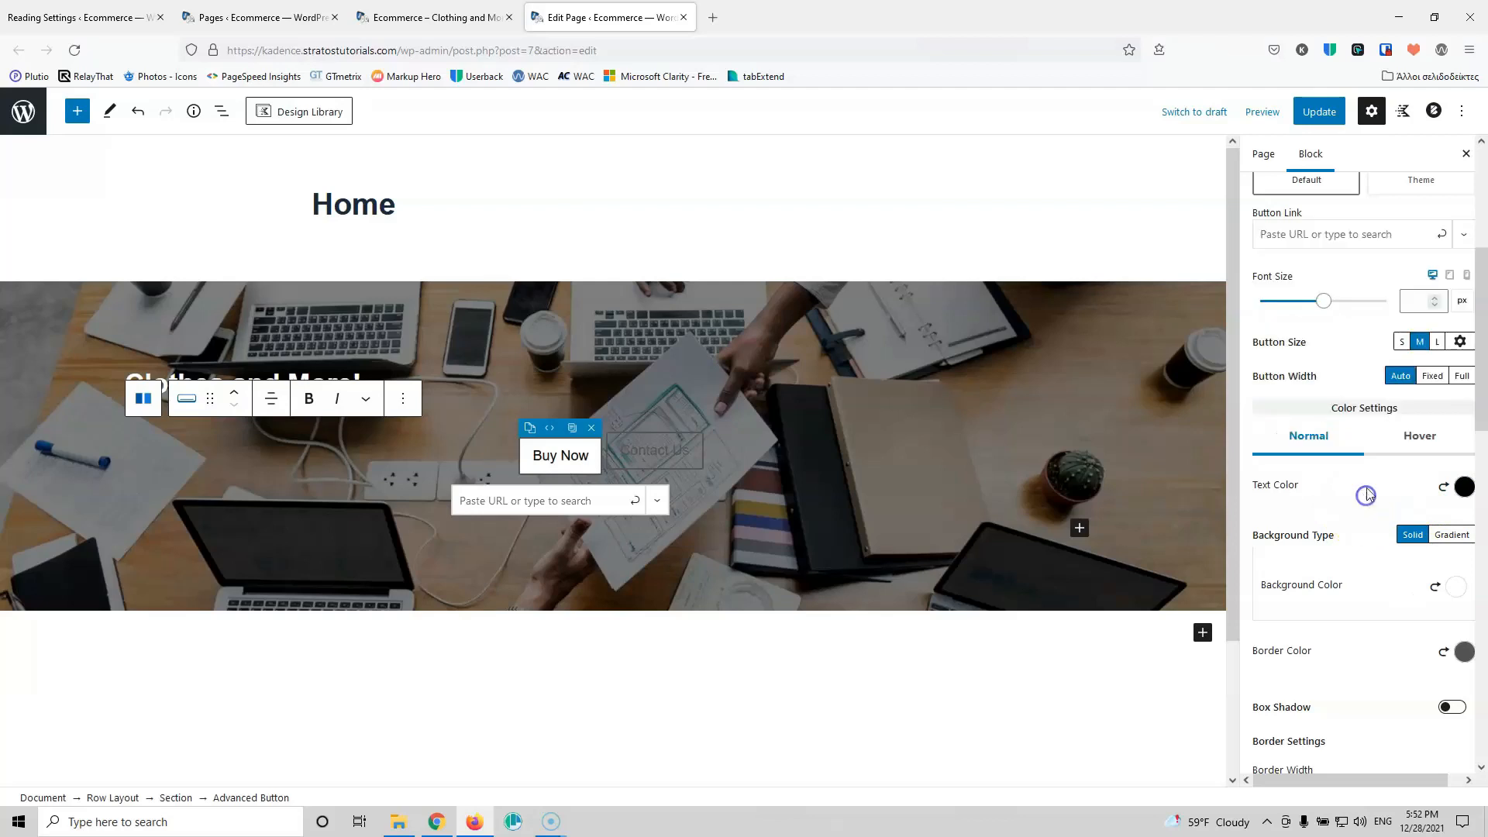
Step: Set the Buy Now hover colours to a white background with blue text
{"action": "left_click", "coordinate": [1414, 447]}
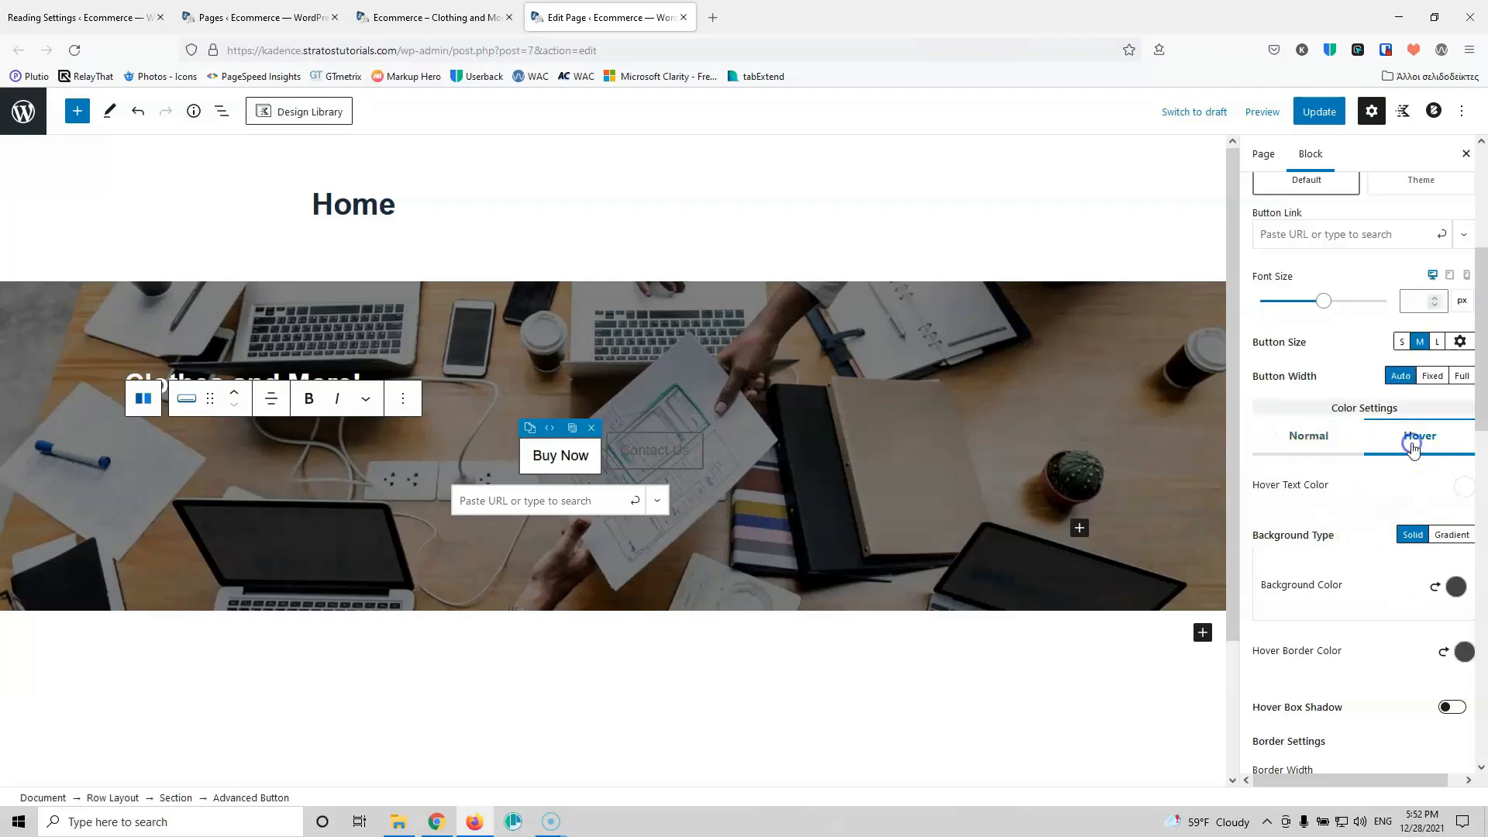
{"action": "left_click", "coordinate": [1461, 587]}
{"action": "left_click", "coordinate": [1422, 545]}
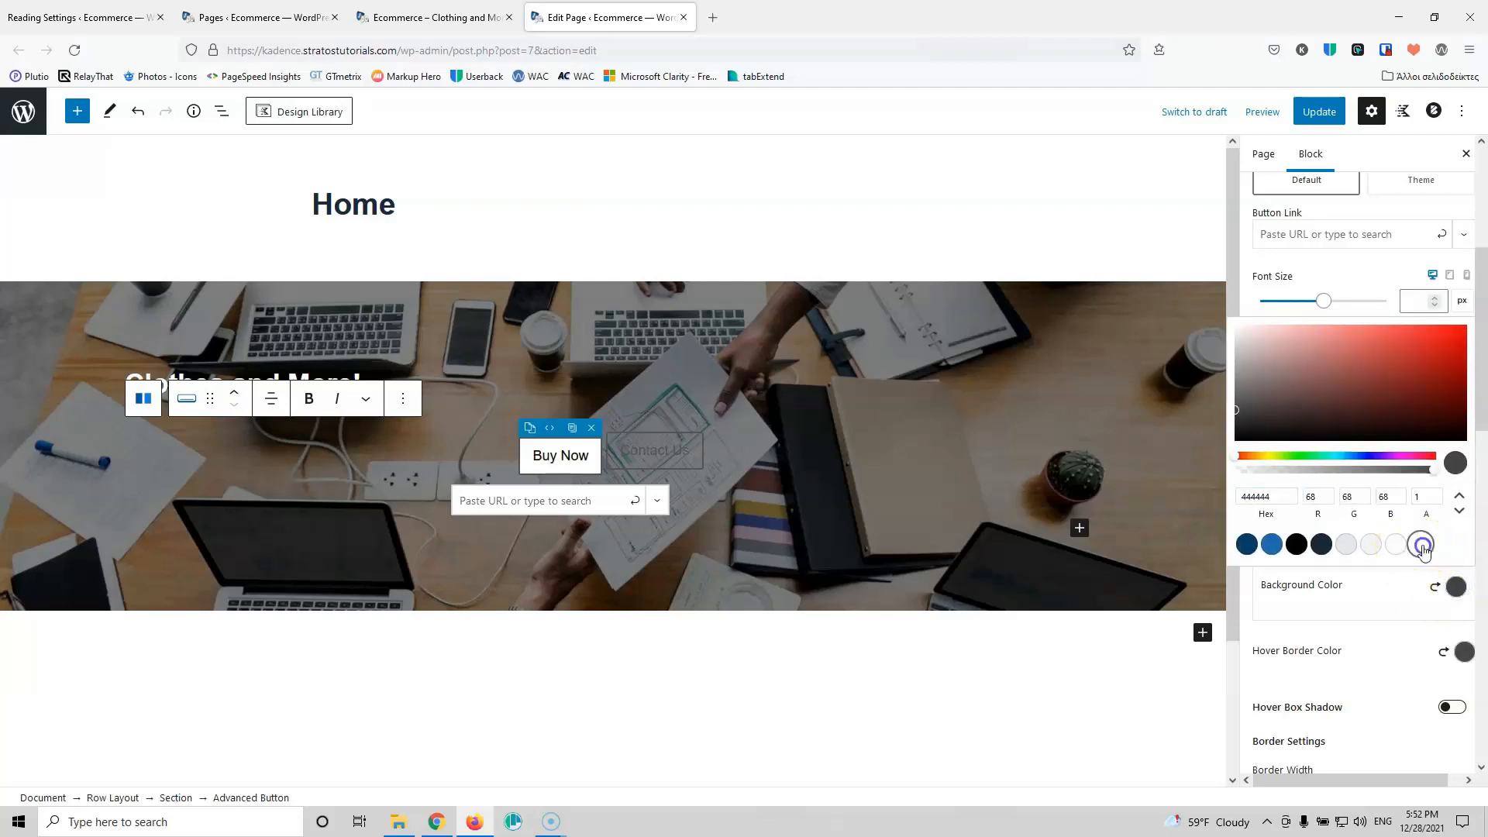
{"action": "left_click", "coordinate": [1388, 585]}
{"action": "left_click", "coordinate": [1462, 489]}
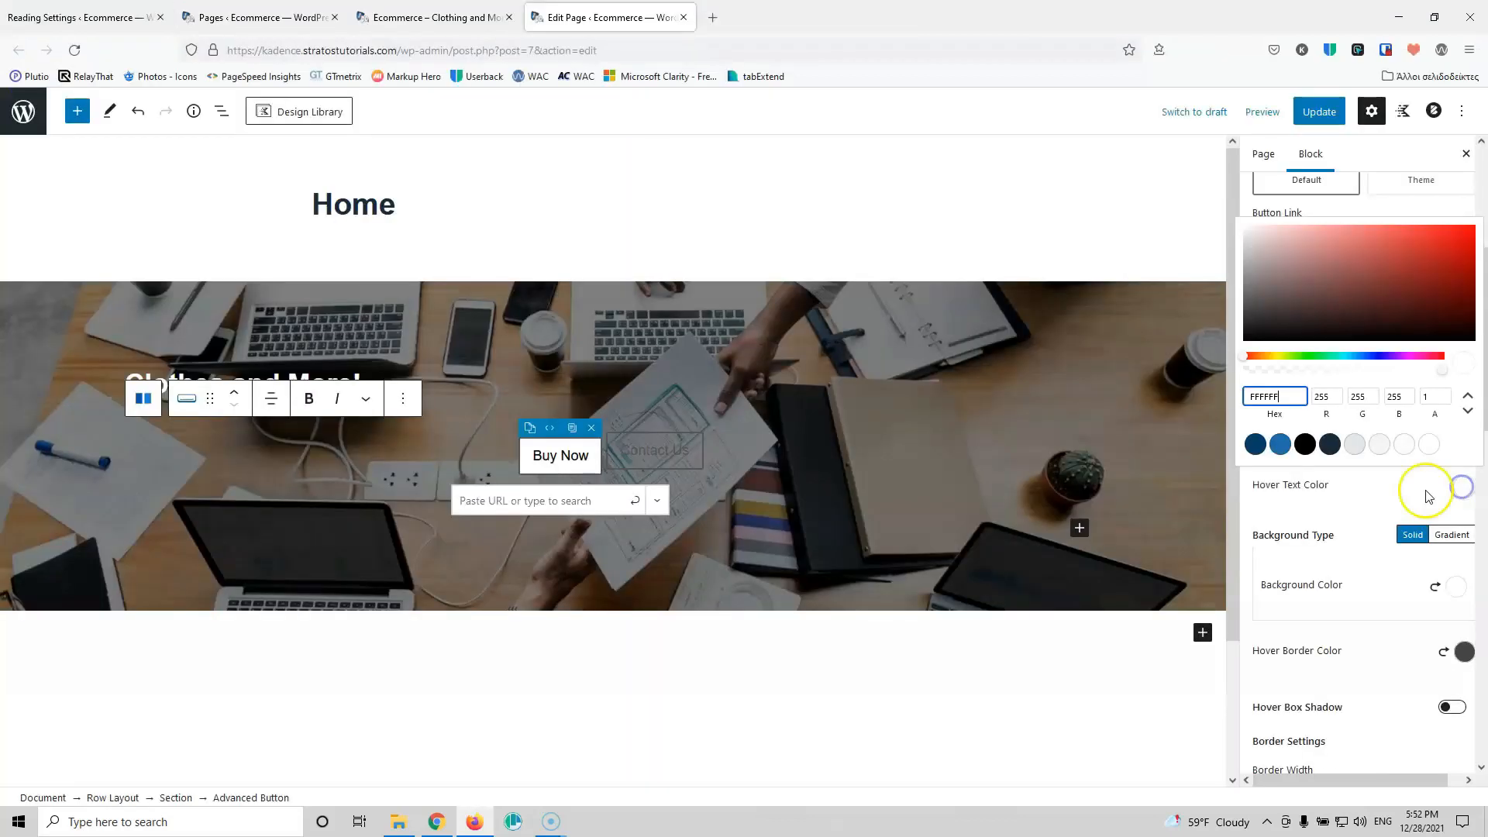
{"action": "left_click", "coordinate": [1281, 444]}
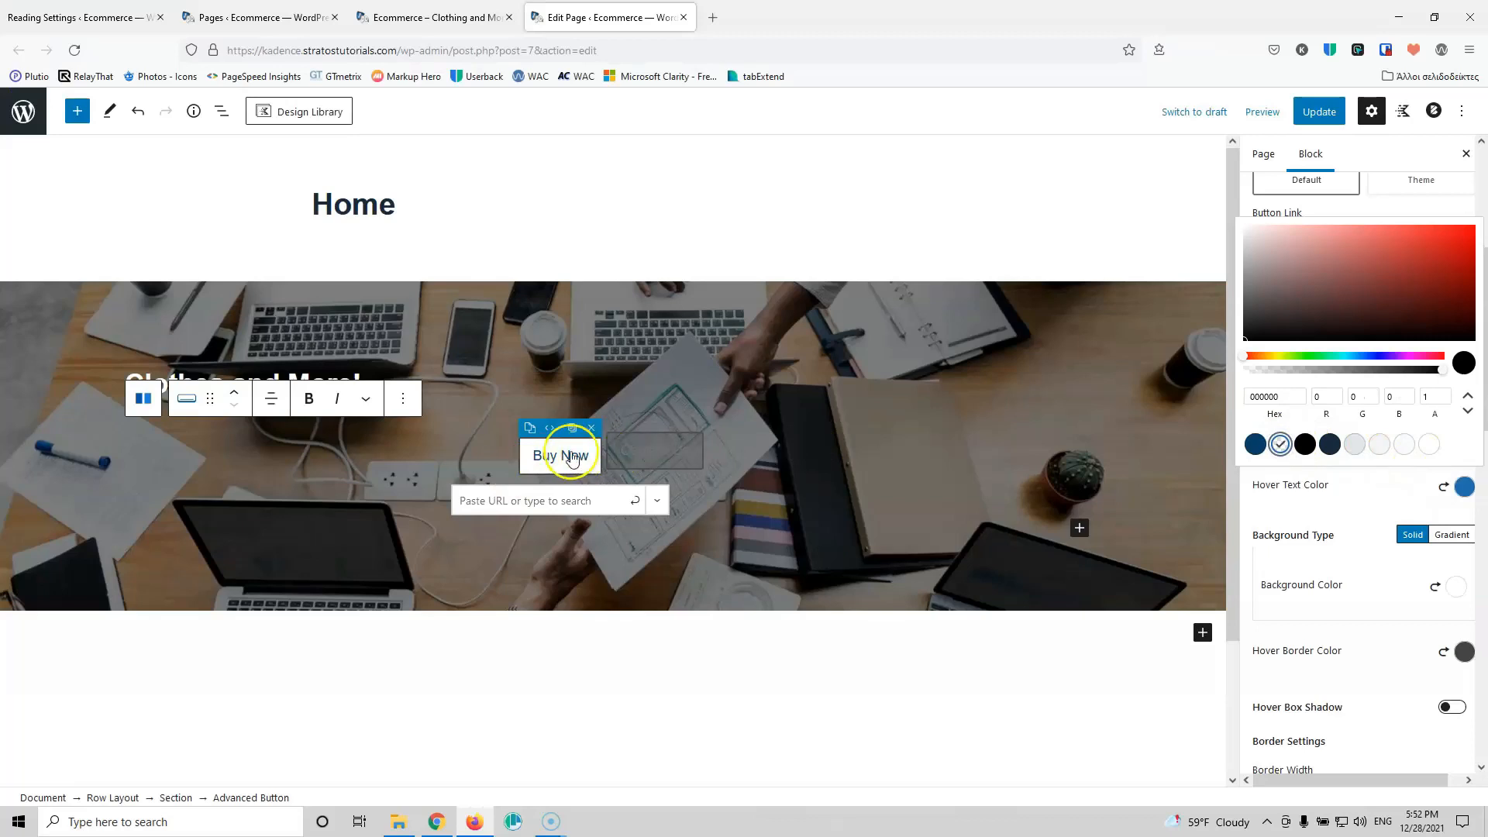
{"action": "left_click", "coordinate": [1357, 510]}
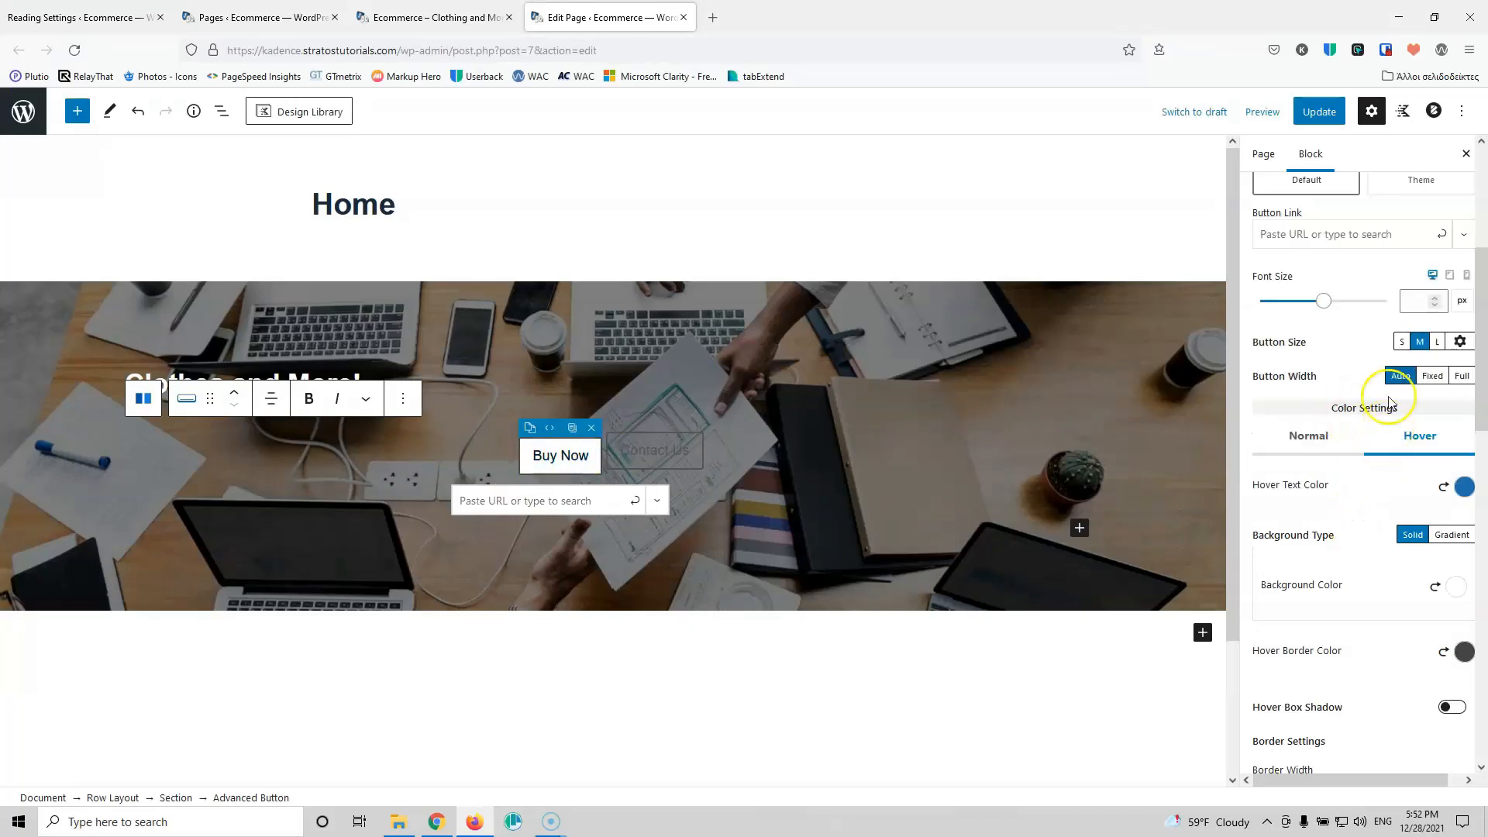
{"action": "left_click", "coordinate": [676, 458]}
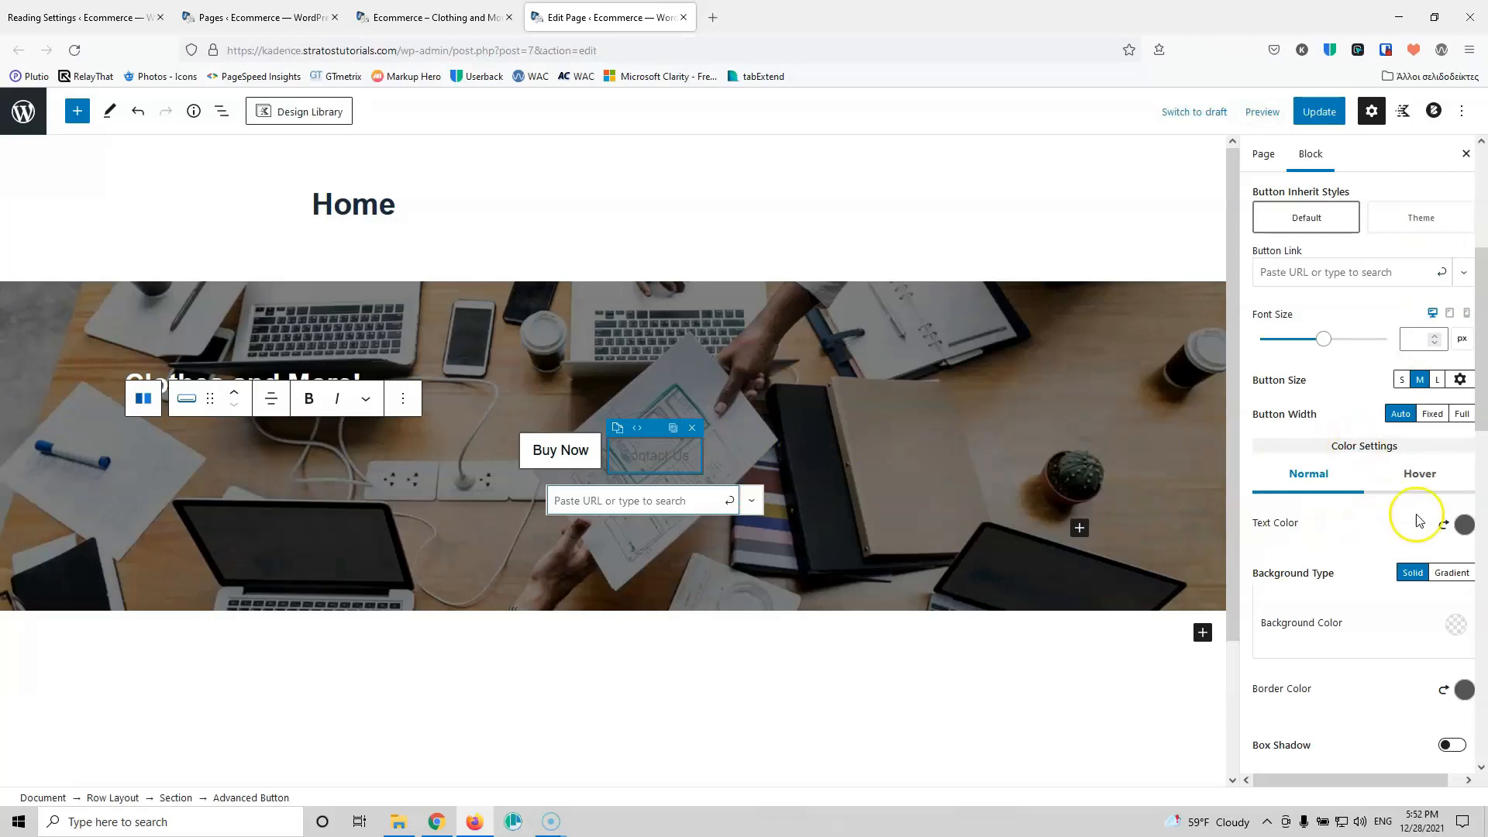
Step: Give the Contact Us button white text and a fully transparent border
{"action": "left_click", "coordinate": [1465, 527]}
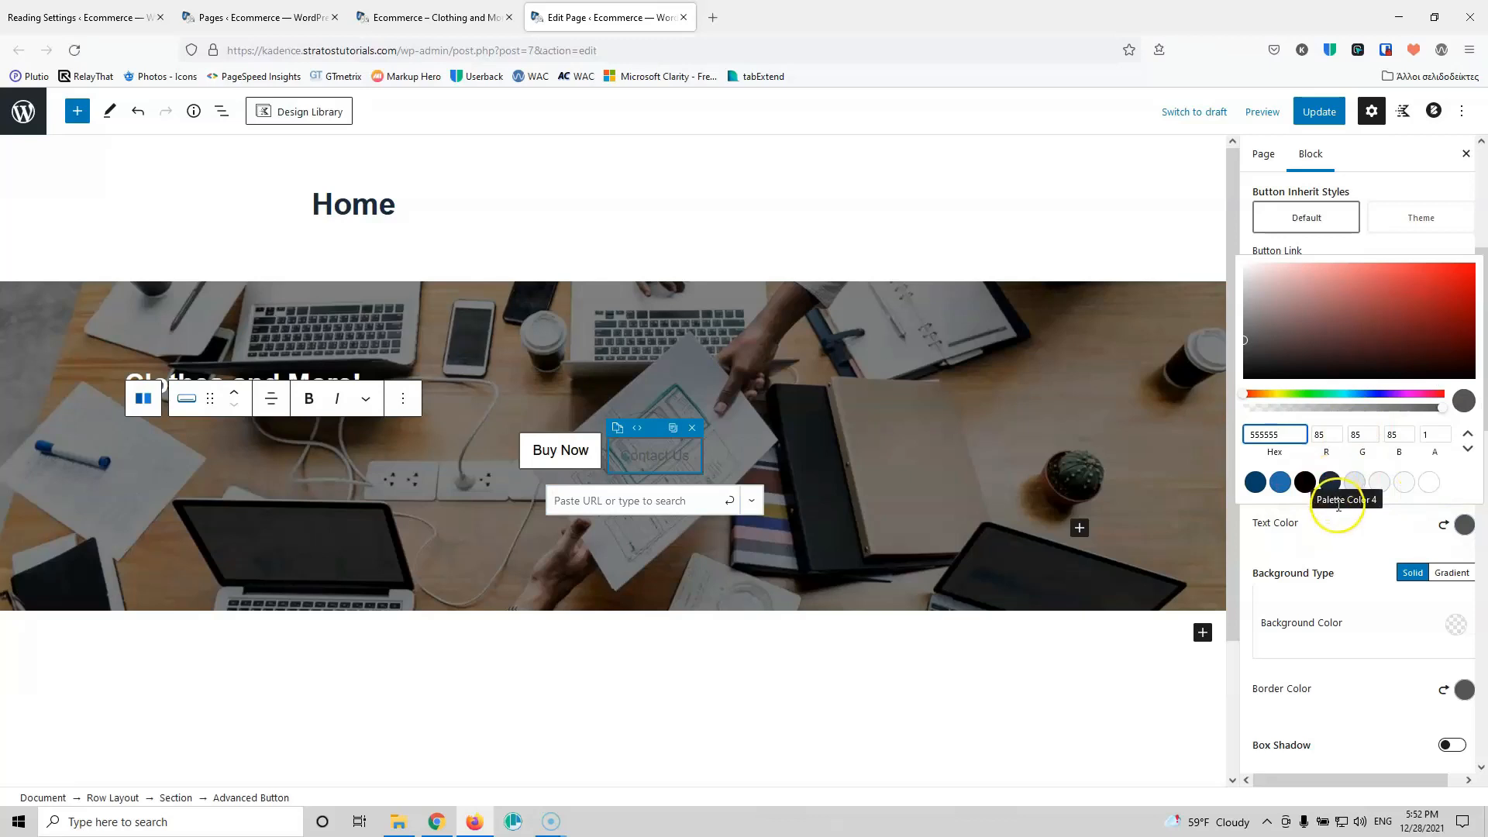
{"action": "left_click", "coordinate": [1429, 483]}
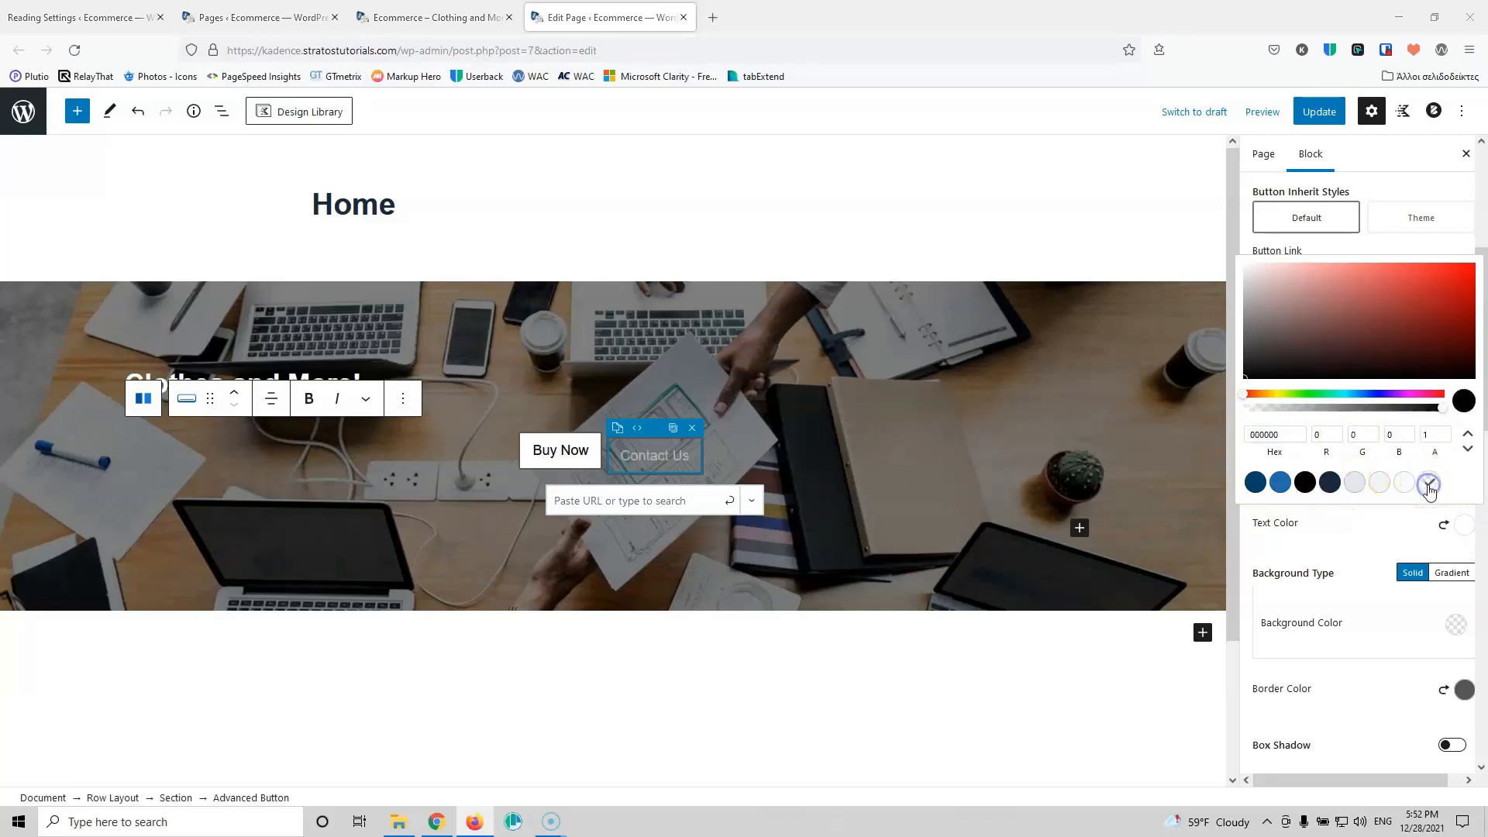
{"action": "left_click", "coordinate": [1355, 538]}
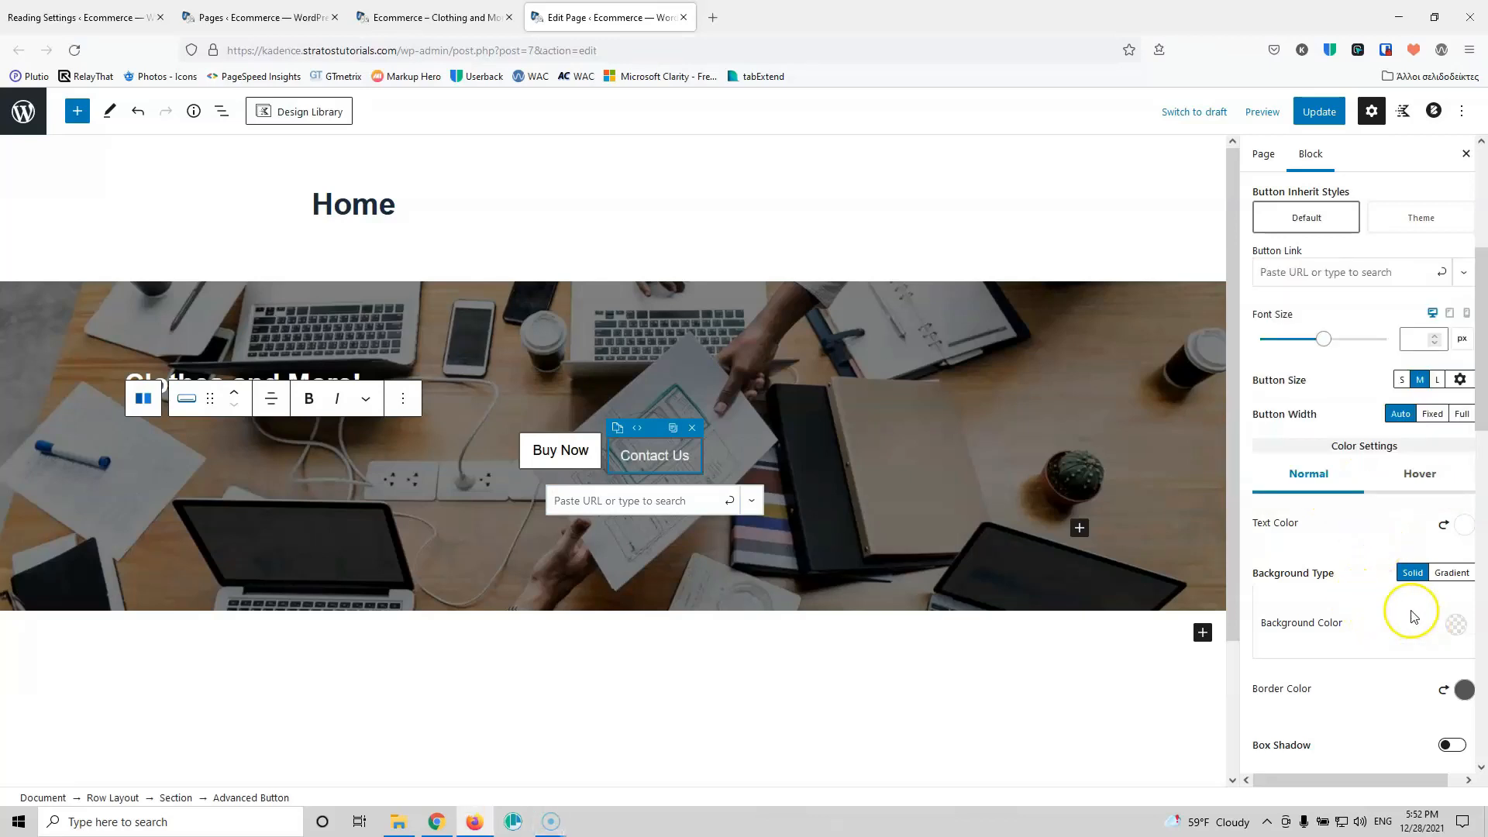
{"action": "left_click", "coordinate": [1462, 690]}
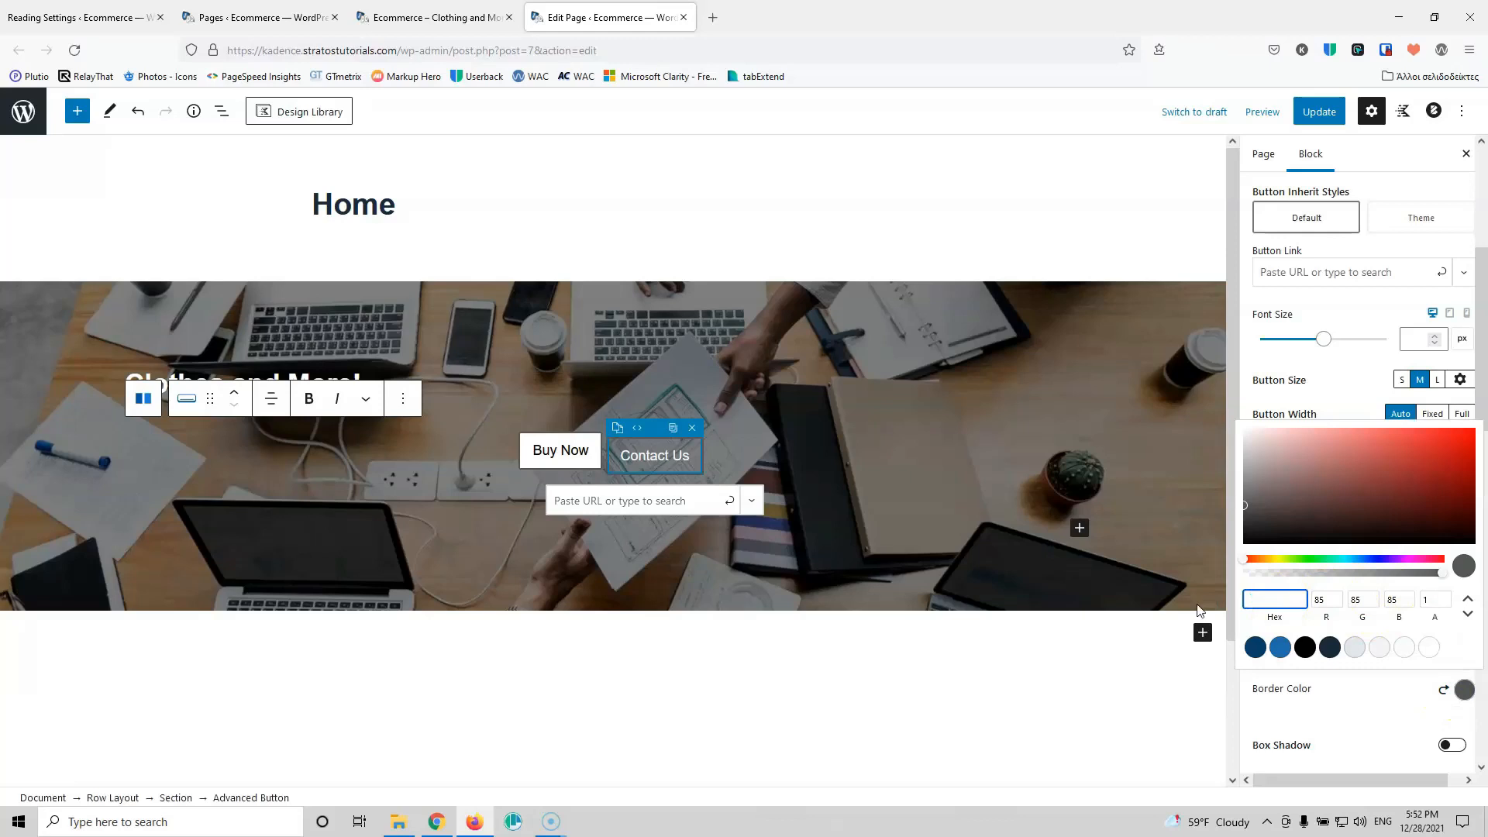
{"action": "left_click", "coordinate": [1326, 687]}
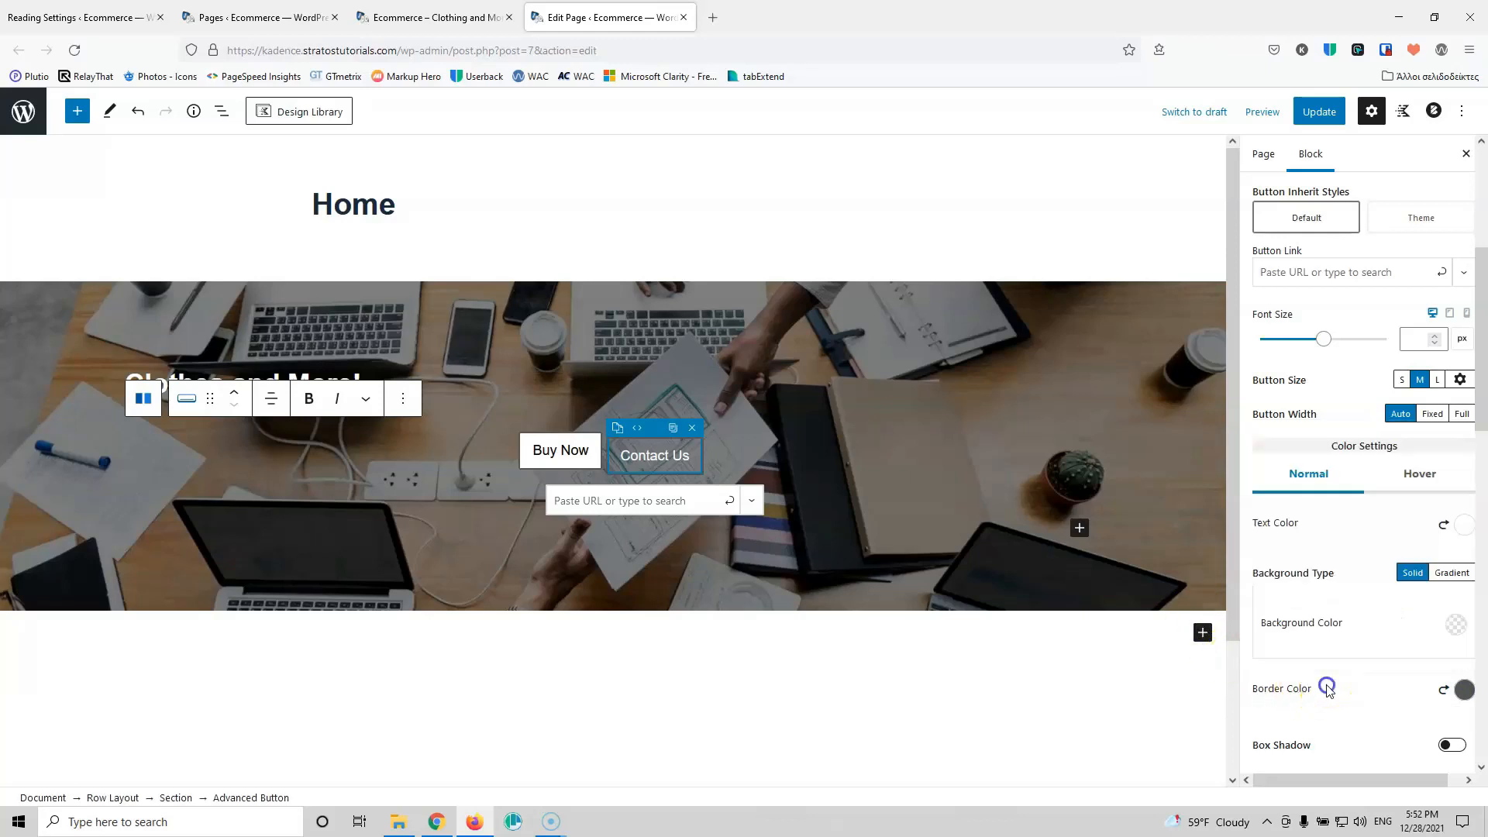
{"action": "left_click", "coordinate": [1461, 690]}
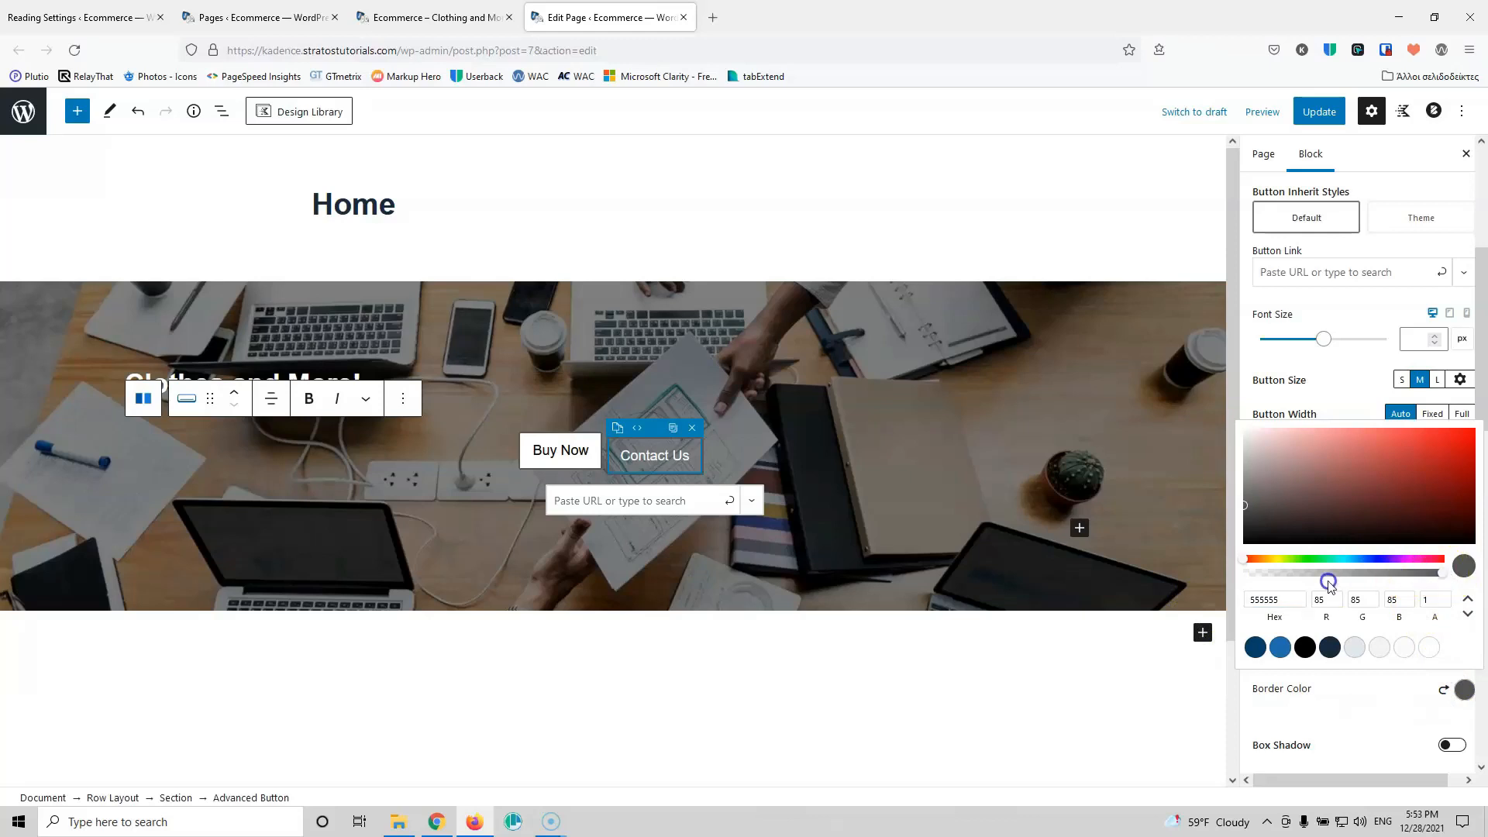
{"action": "left_click", "coordinate": [1253, 573]}
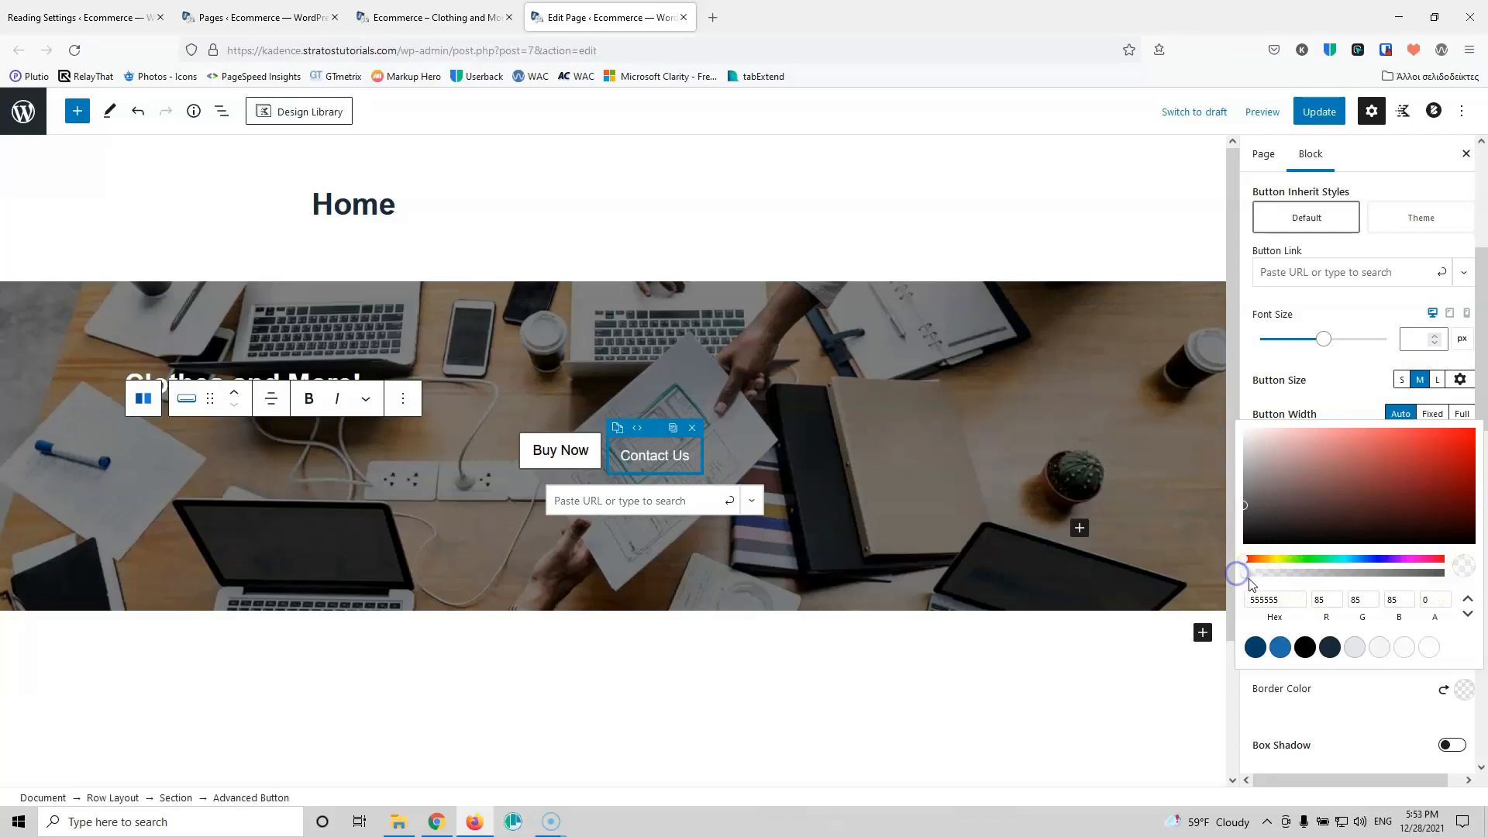
{"action": "left_click", "coordinate": [1364, 694]}
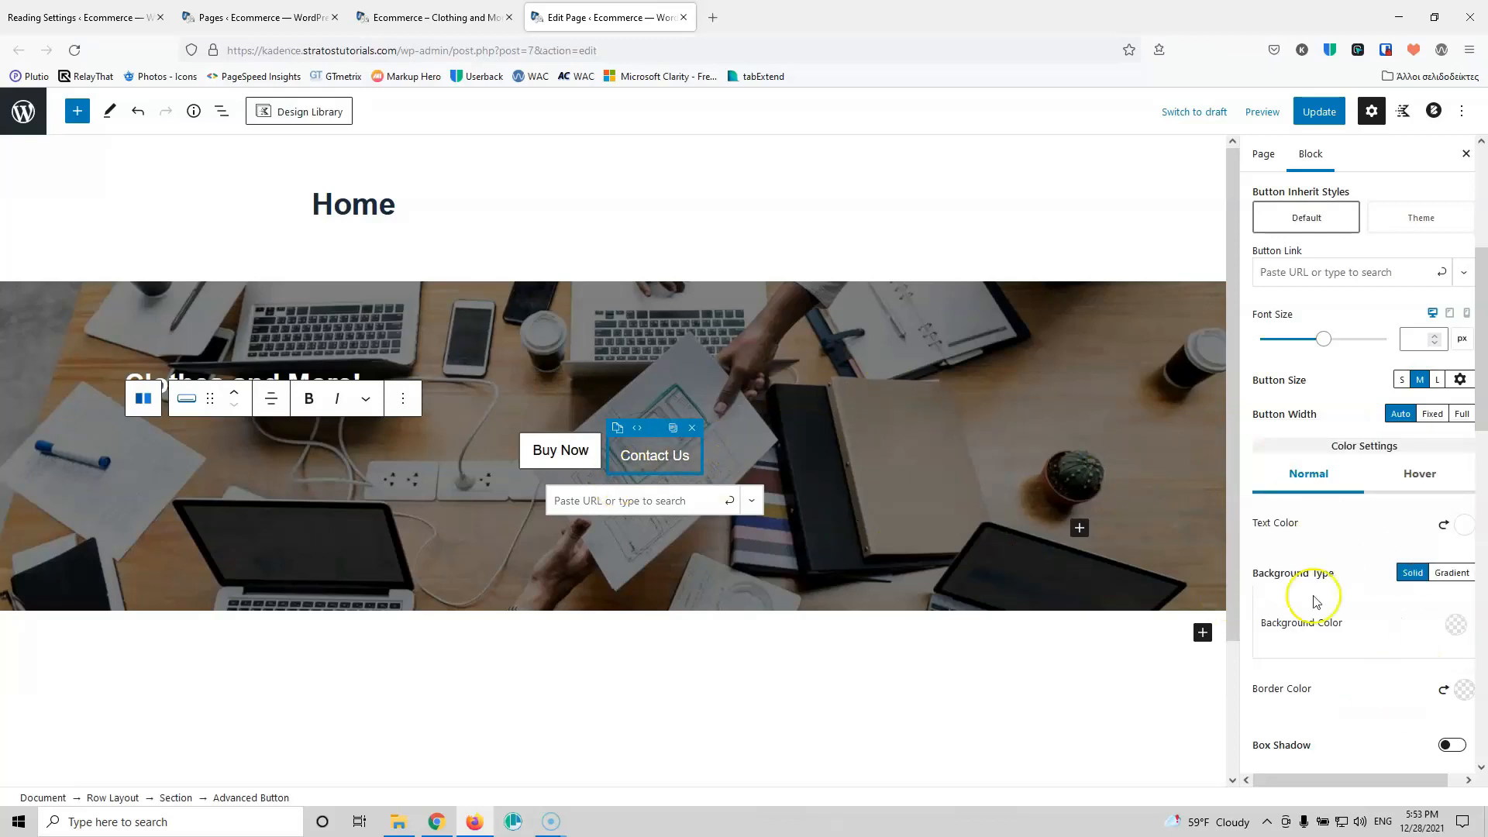
Step: Set the Contact Us hover background colour to black
{"action": "left_click", "coordinate": [1419, 481]}
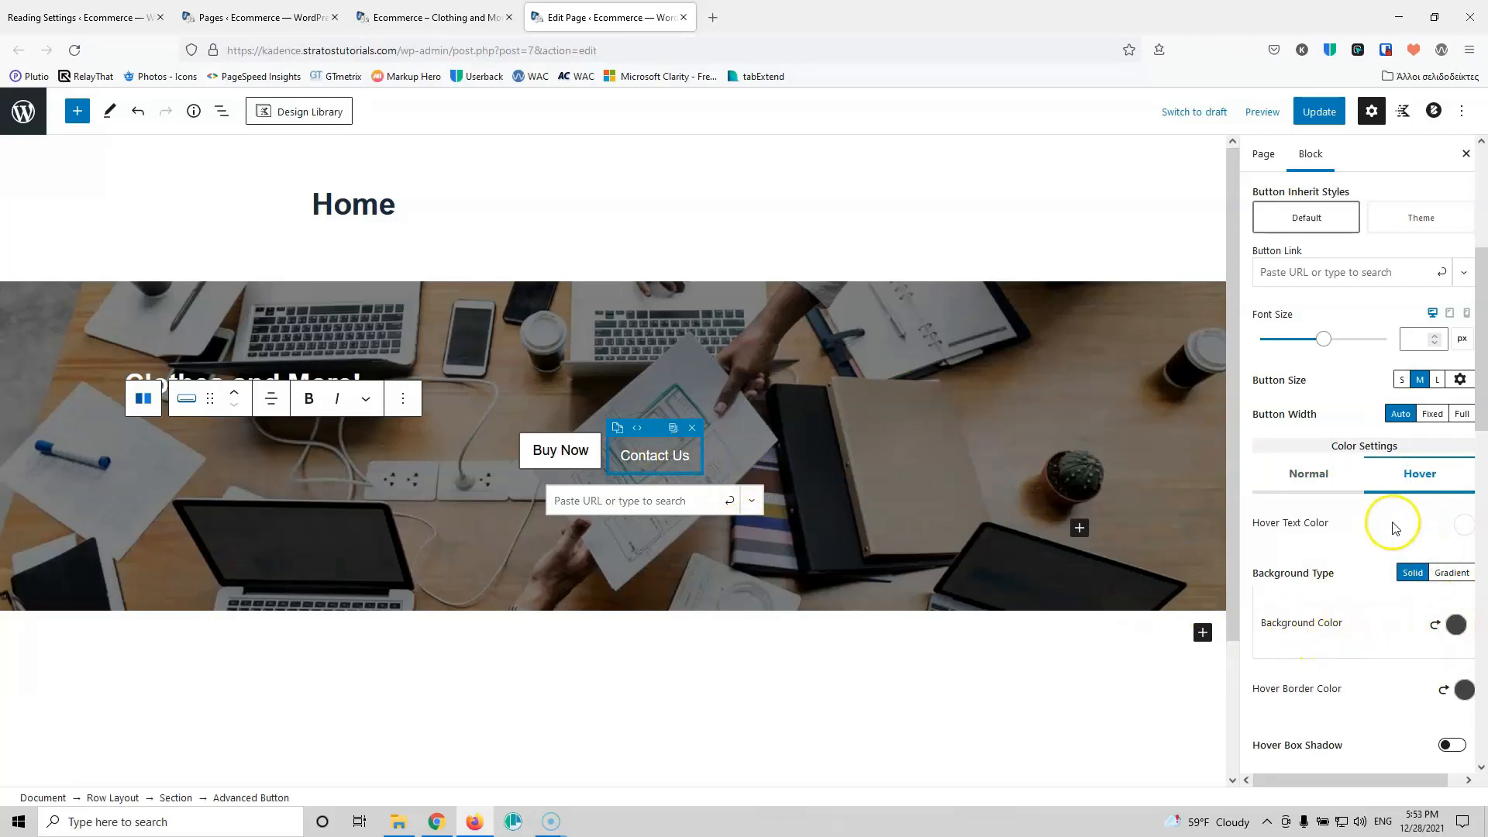
{"action": "left_click", "coordinate": [1456, 626]}
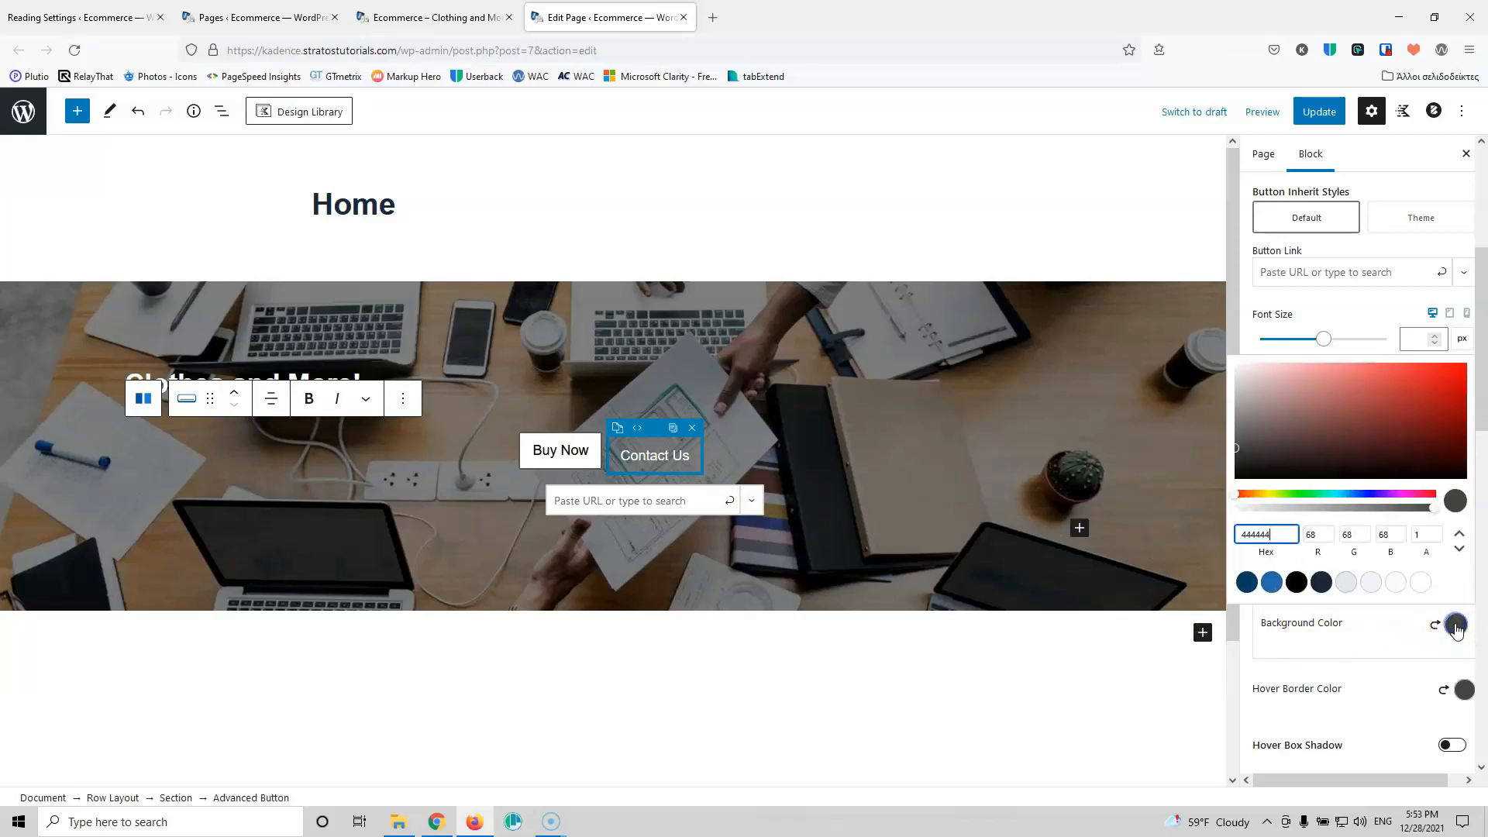
{"action": "left_click", "coordinate": [1297, 582]}
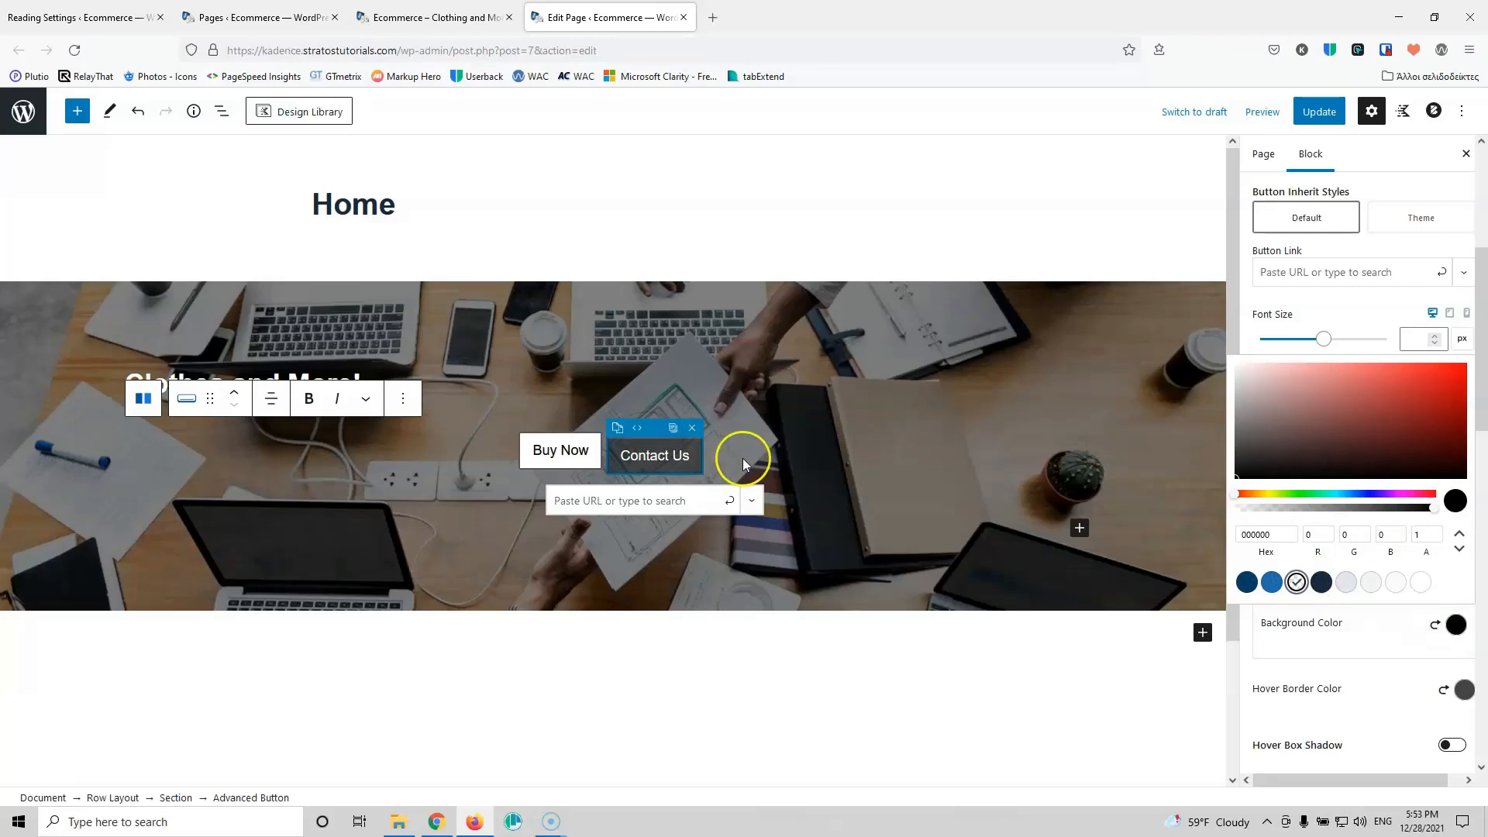
Step: Update the page and reload the live homepage to check the Contact Us hover style
{"action": "left_click", "coordinate": [1333, 114]}
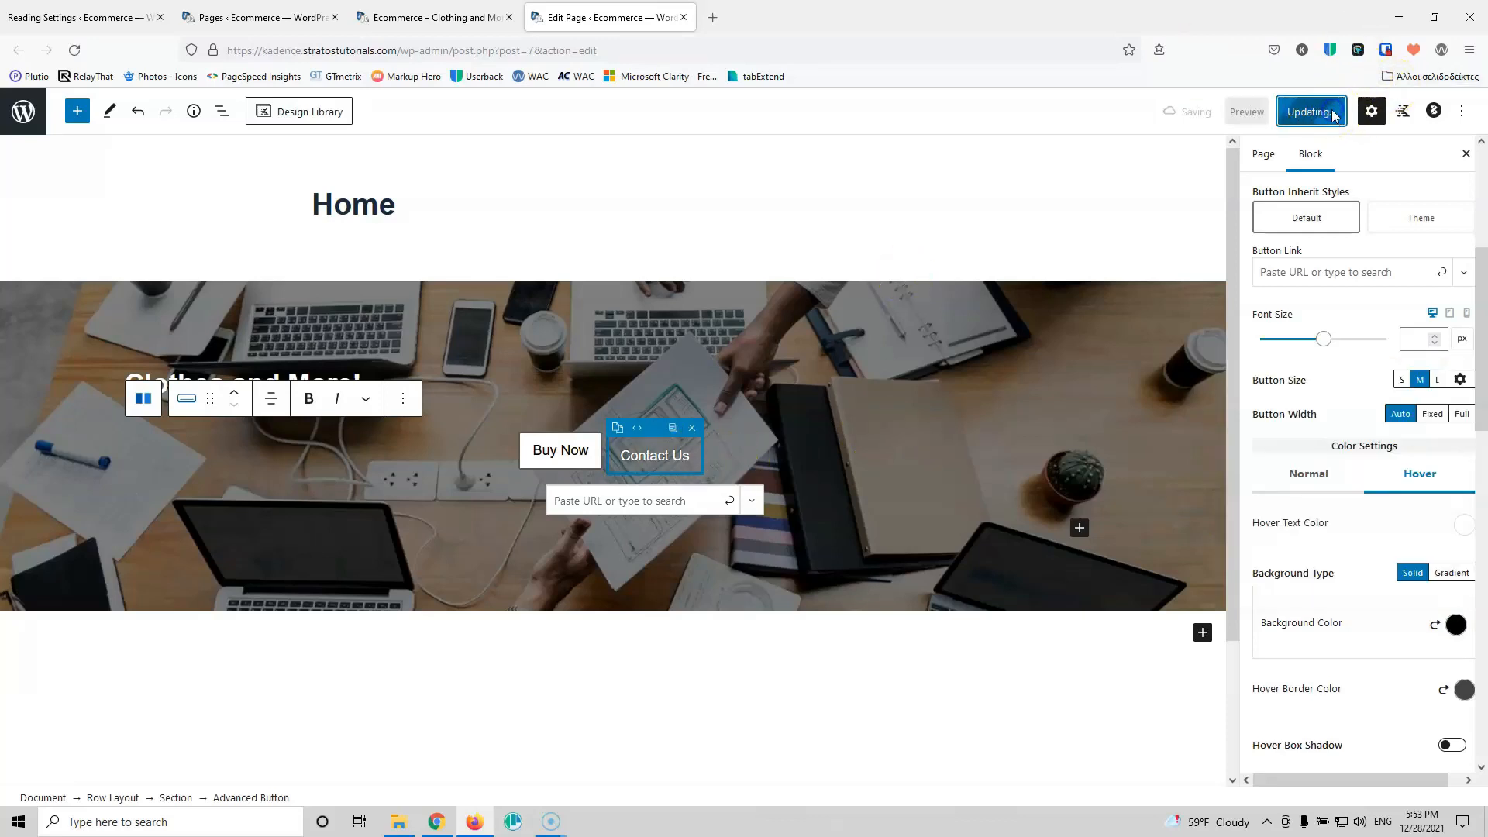
{"action": "left_click", "coordinate": [428, 17]}
{"action": "left_click", "coordinate": [75, 49]}
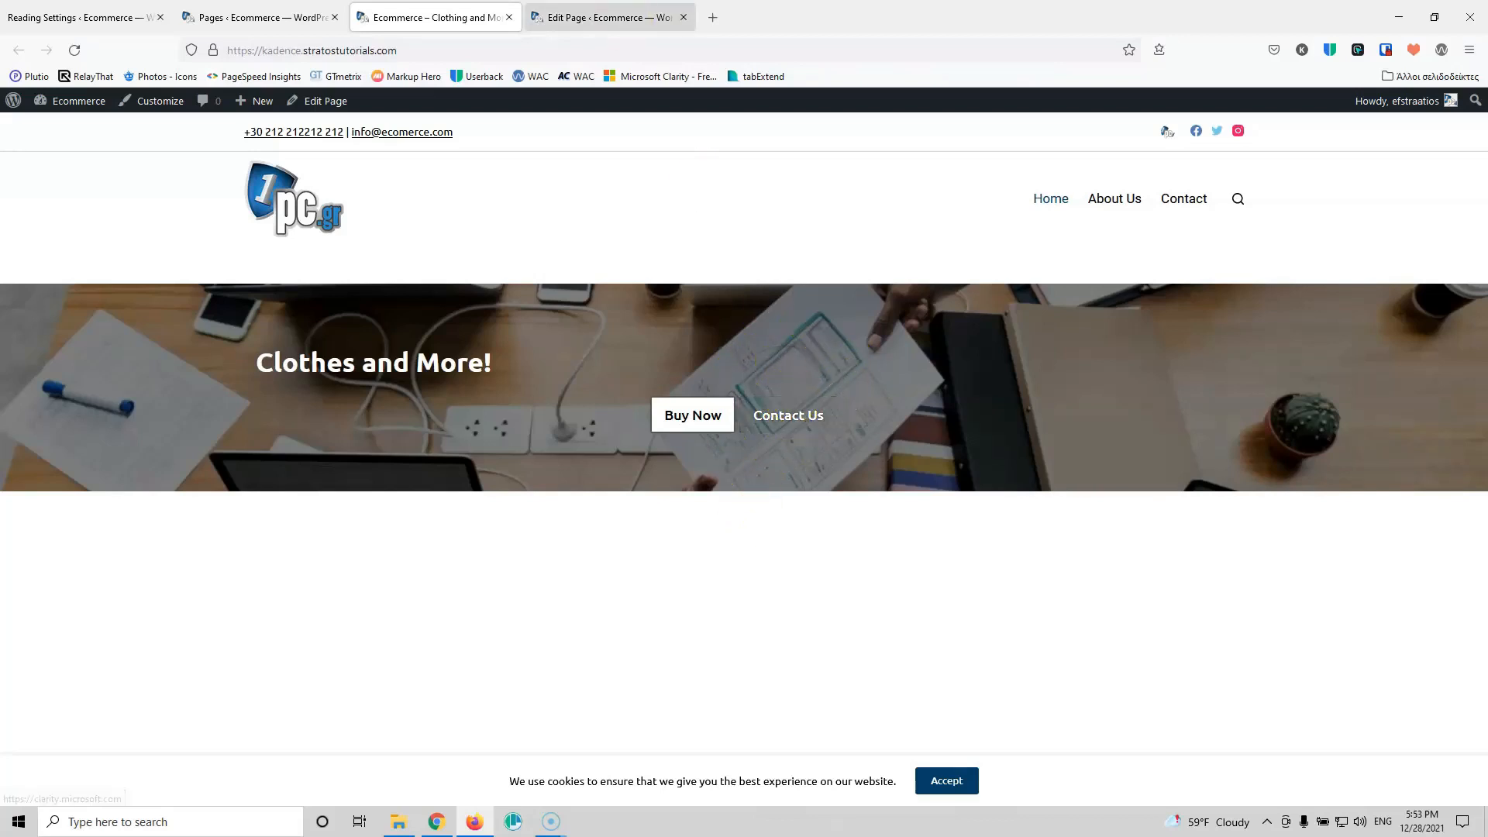
{"action": "key", "text": "ctrl+Tab"}
{"action": "left_click", "coordinate": [668, 457]}
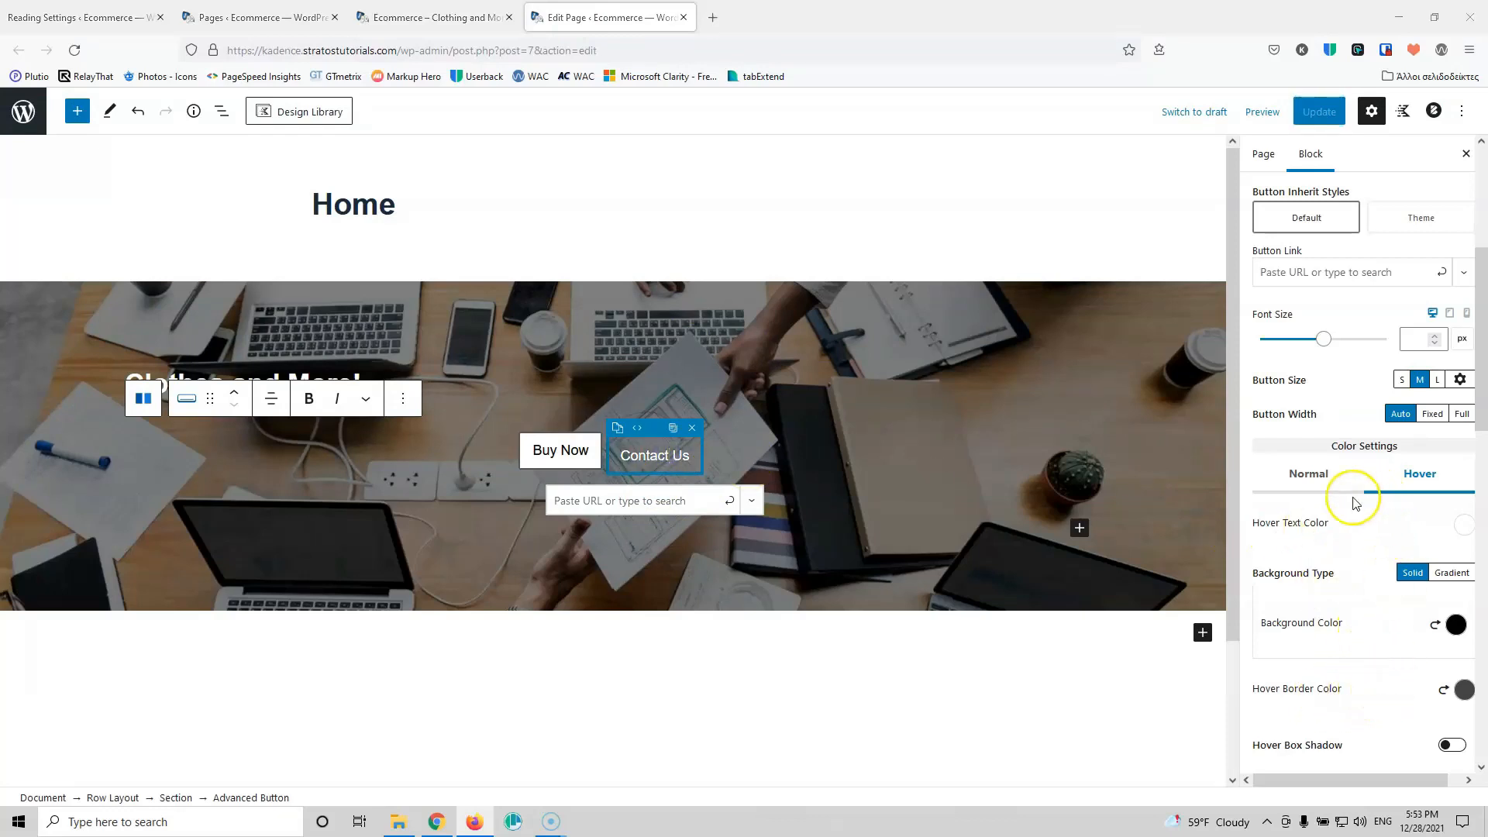
Step: Give the Contact Us button a white border that turns black on hover
{"action": "left_click", "coordinate": [1320, 478]}
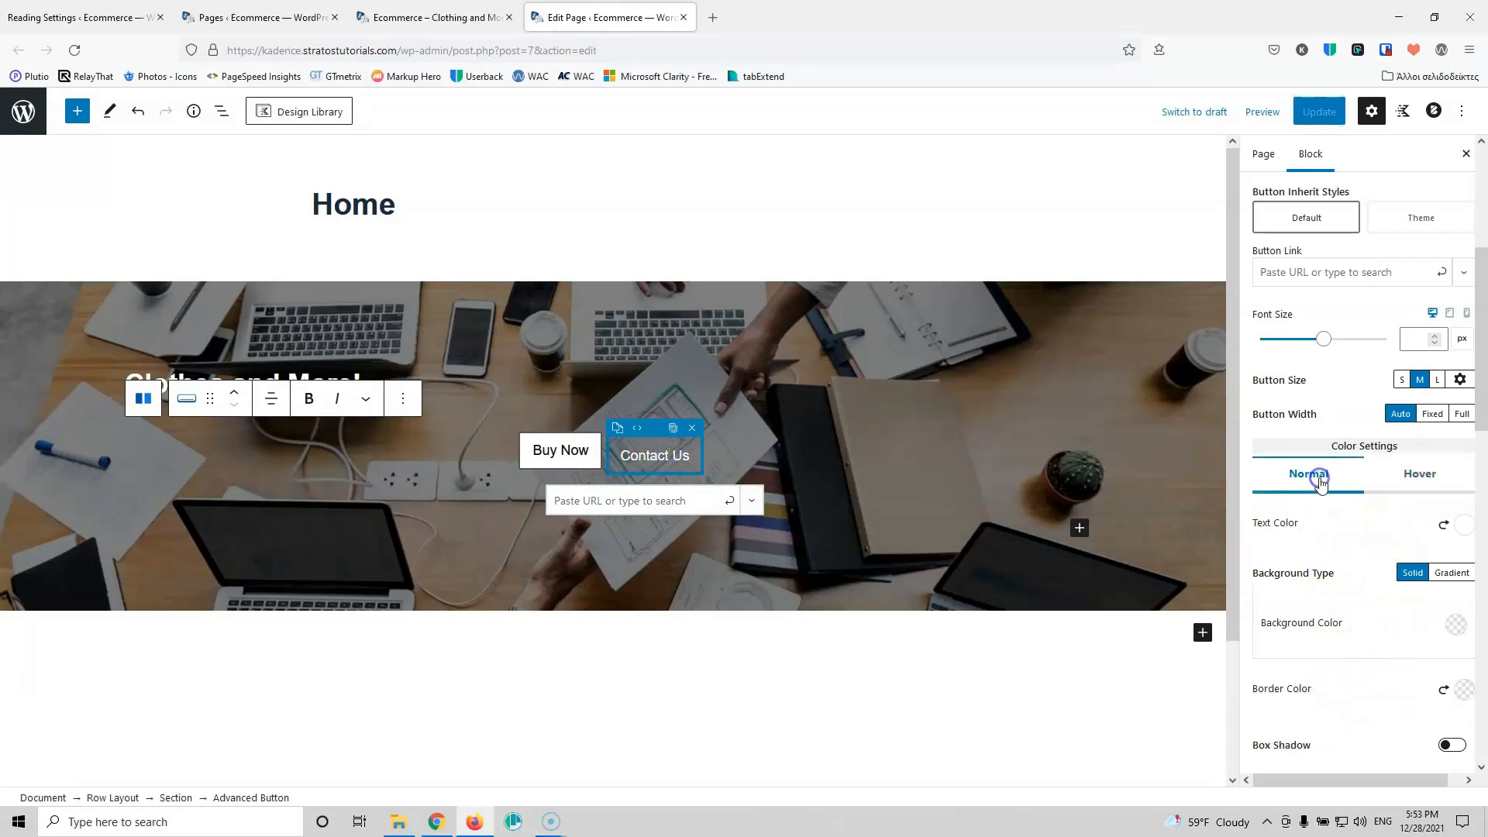
{"action": "left_click", "coordinate": [1464, 692]}
{"action": "left_click", "coordinate": [1428, 648]}
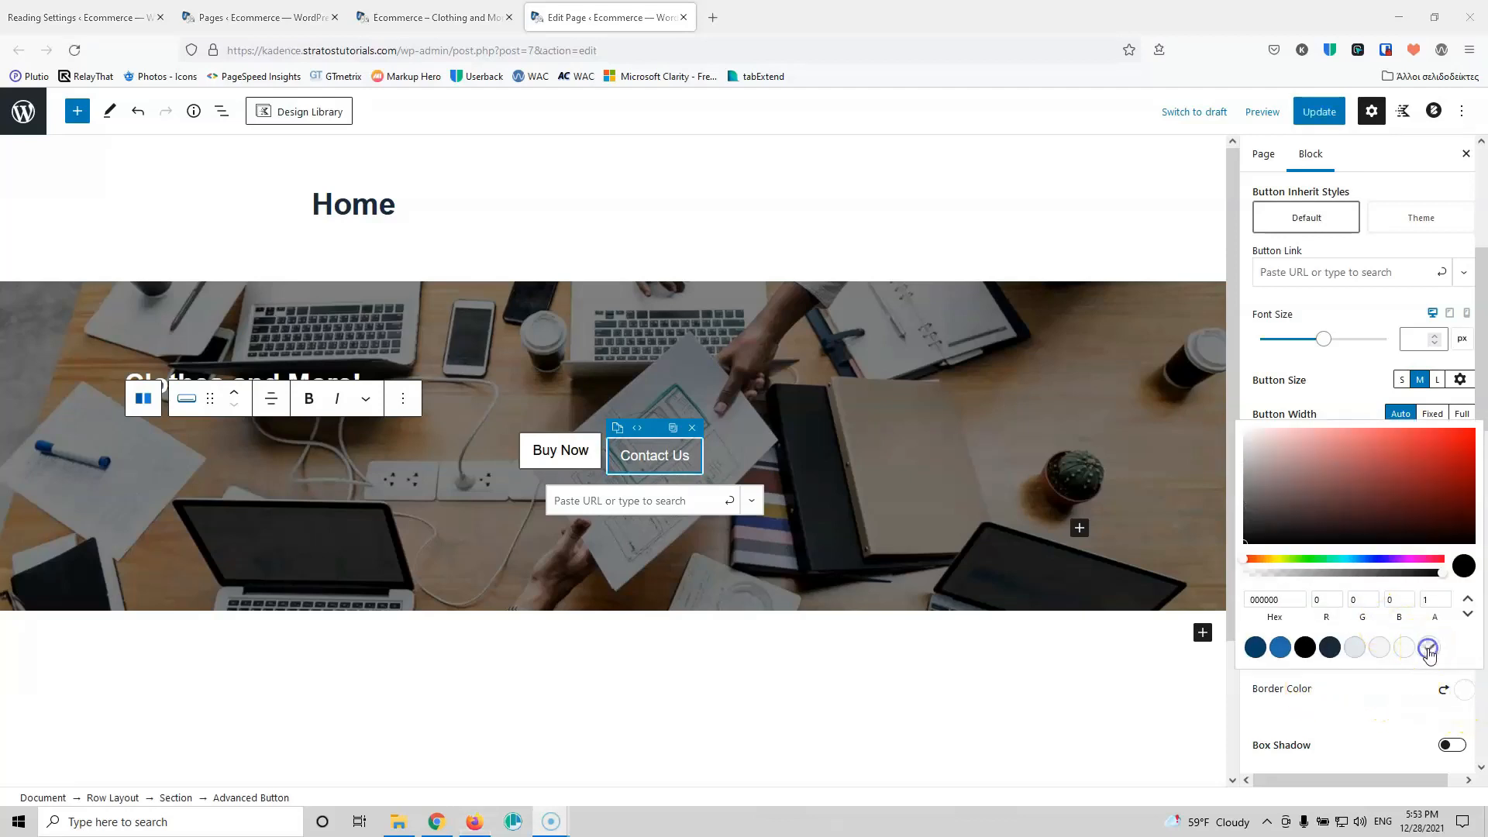
{"action": "left_click", "coordinate": [1380, 723]}
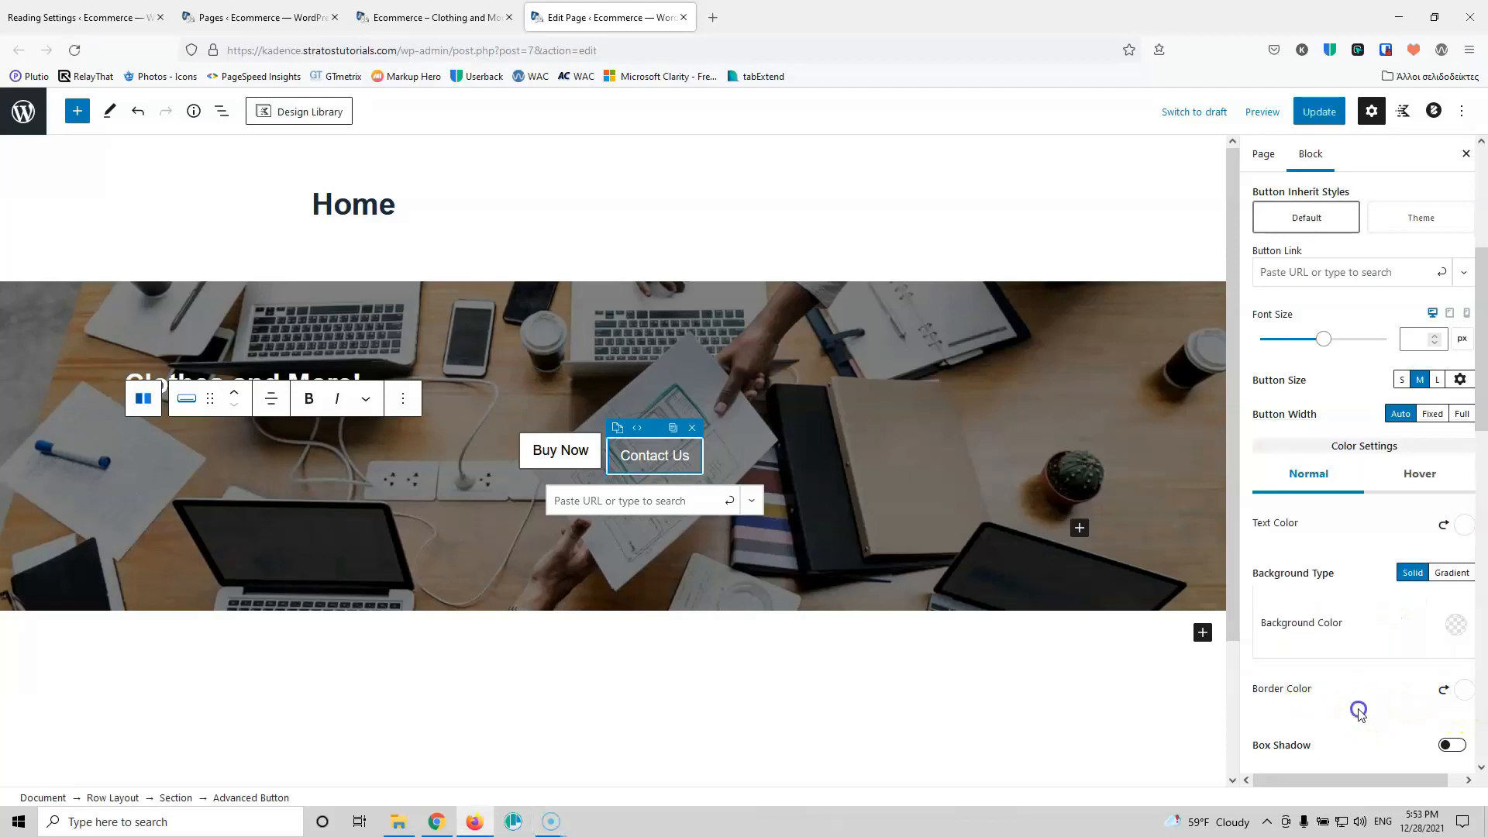
{"action": "left_click", "coordinate": [1420, 476]}
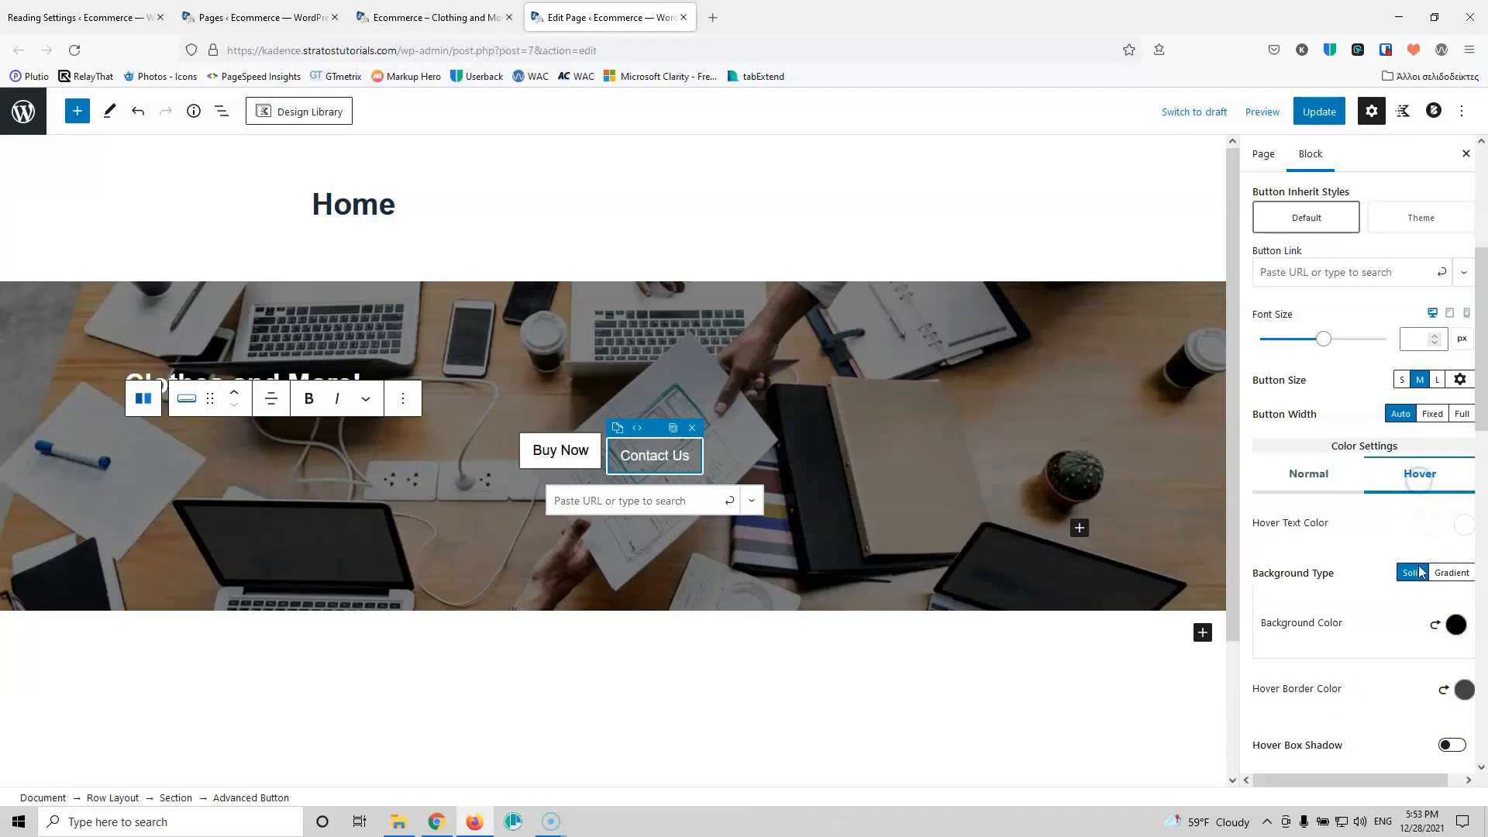
{"action": "left_click", "coordinate": [1461, 692]}
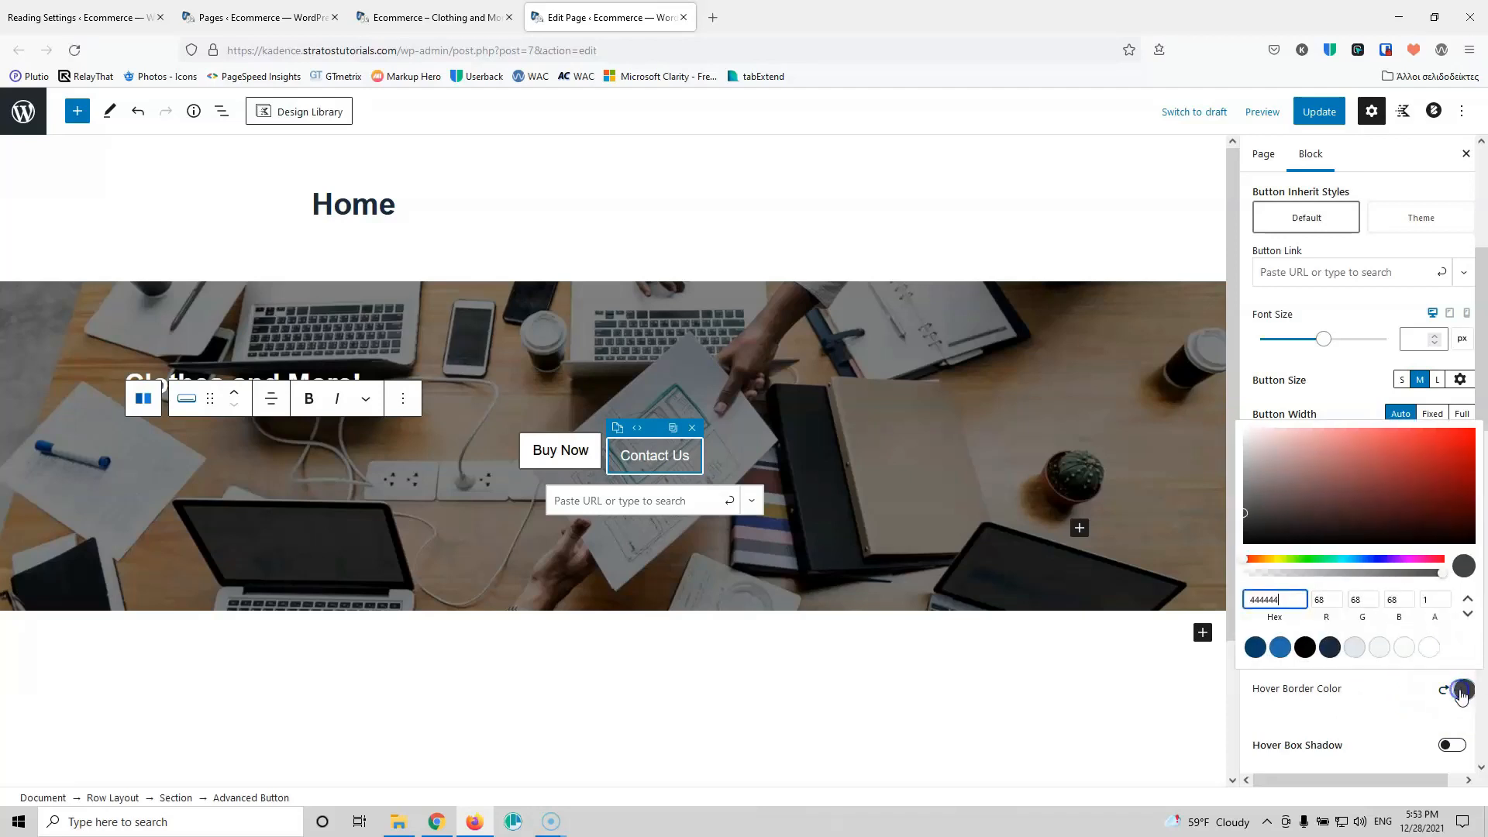
{"action": "left_click", "coordinate": [1308, 657]}
{"action": "left_click", "coordinate": [1373, 689]}
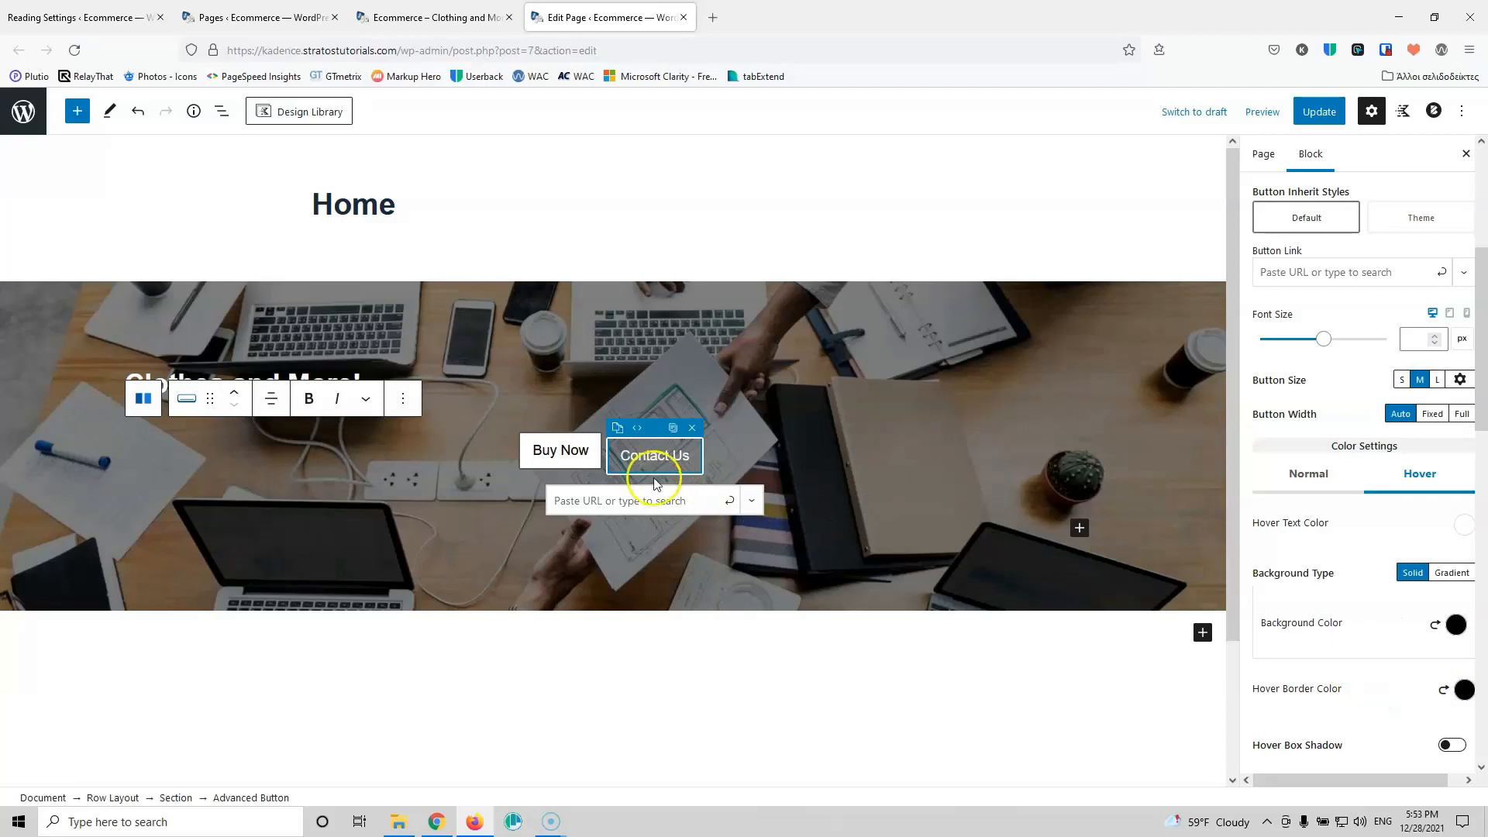
Step: Update the page and preview the Contact Us border on the live site
{"action": "left_click", "coordinate": [1318, 113]}
{"action": "left_click", "coordinate": [418, 17]}
{"action": "left_click", "coordinate": [76, 50]}
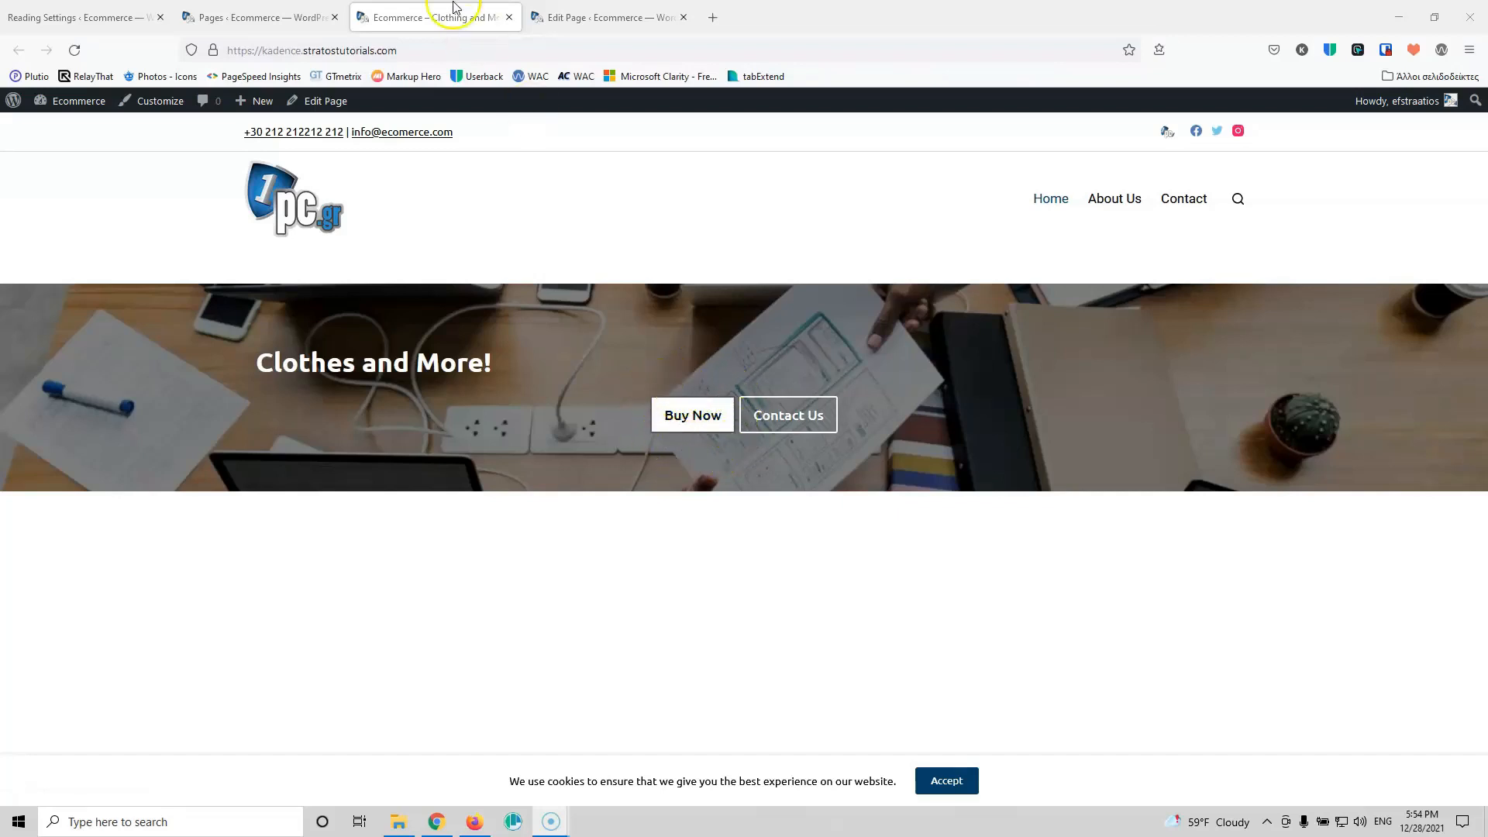
{"action": "left_click", "coordinate": [571, 11]}
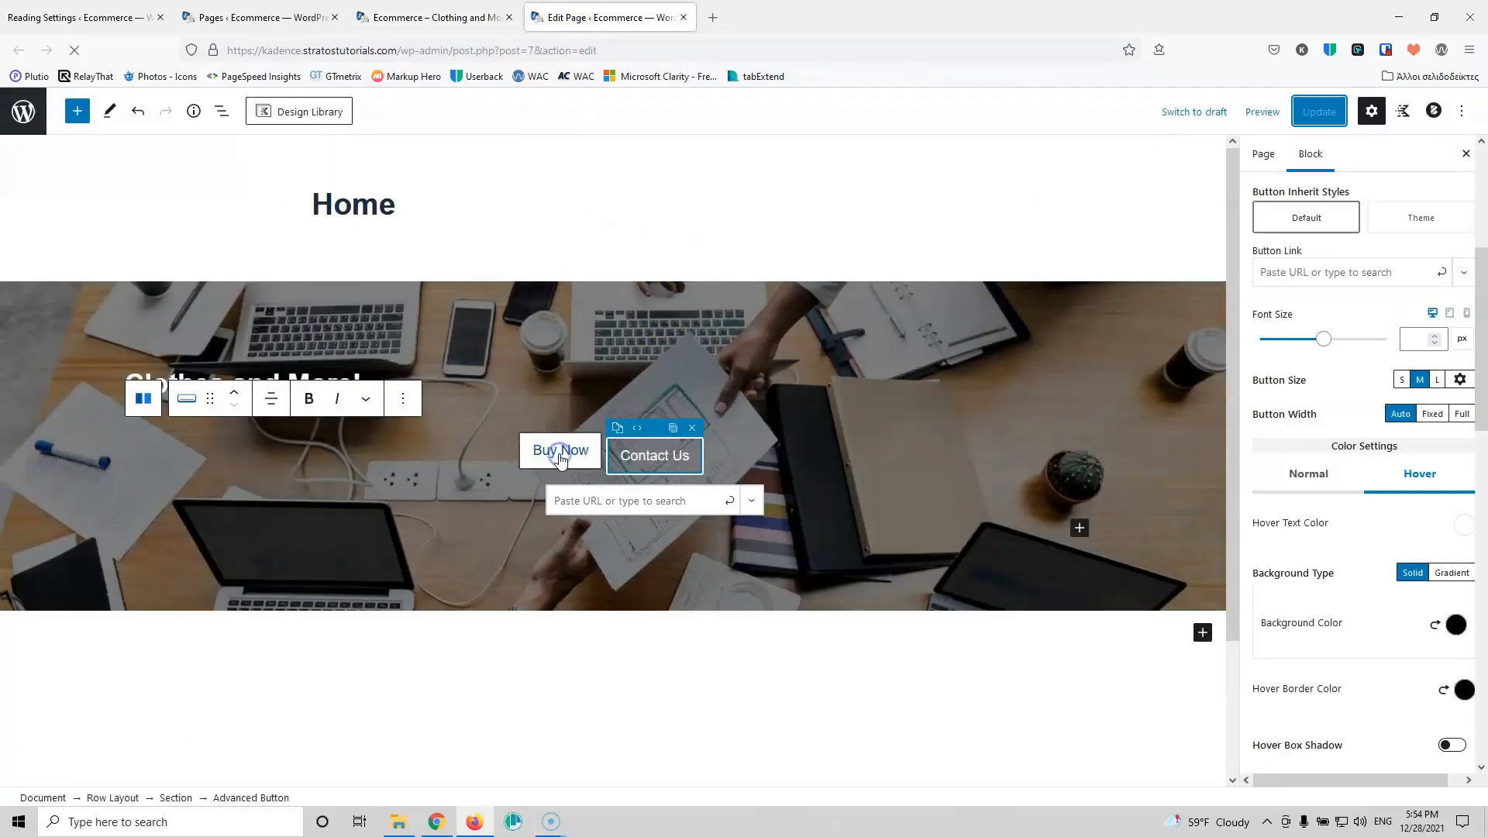
Step: Set the Buy Now button's normal and hover border colours to white
{"action": "left_click", "coordinate": [561, 458]}
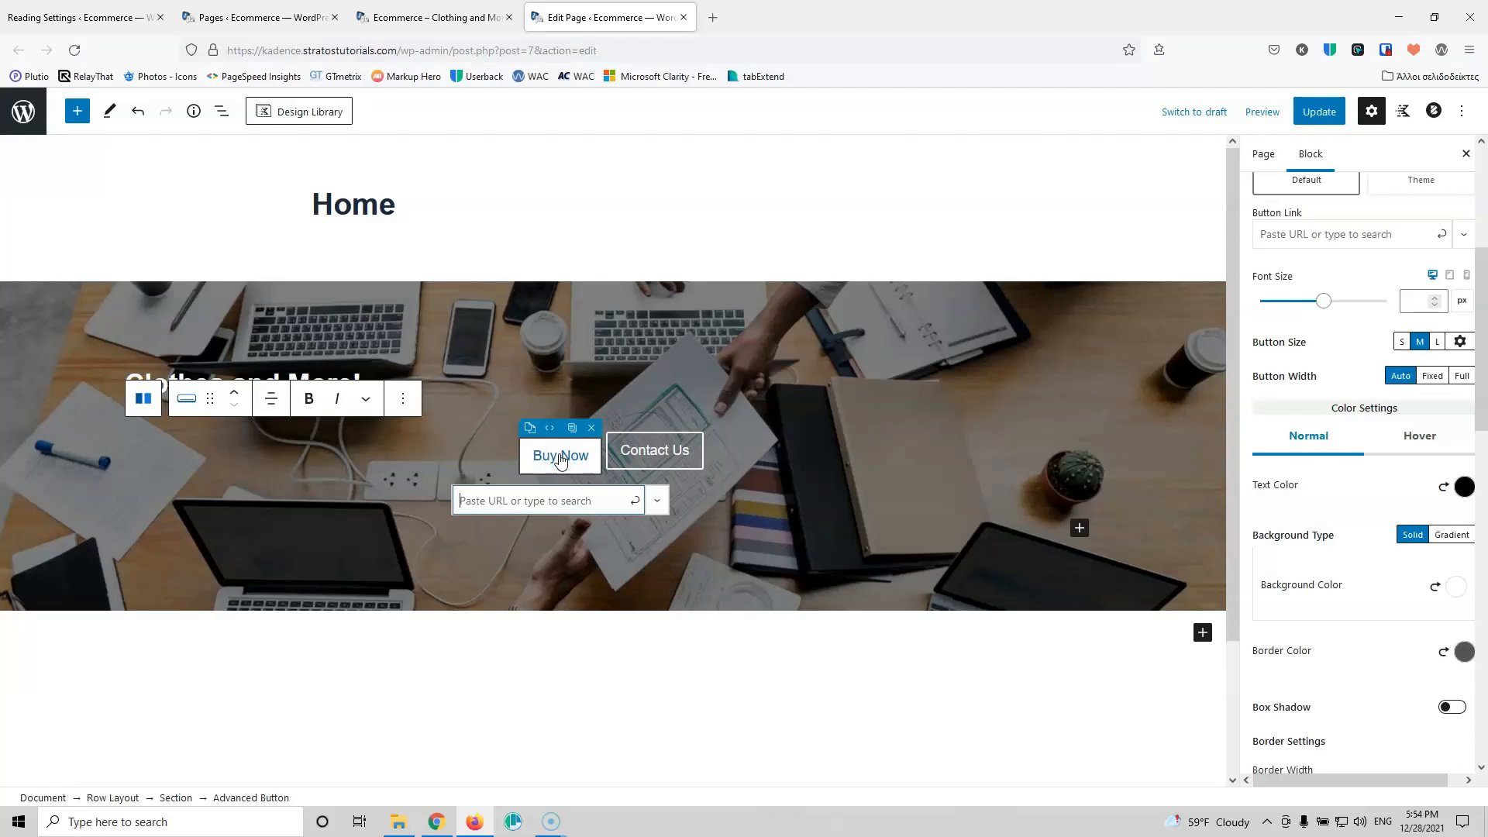
{"action": "left_click", "coordinate": [1475, 657]}
{"action": "left_click", "coordinate": [1430, 610]}
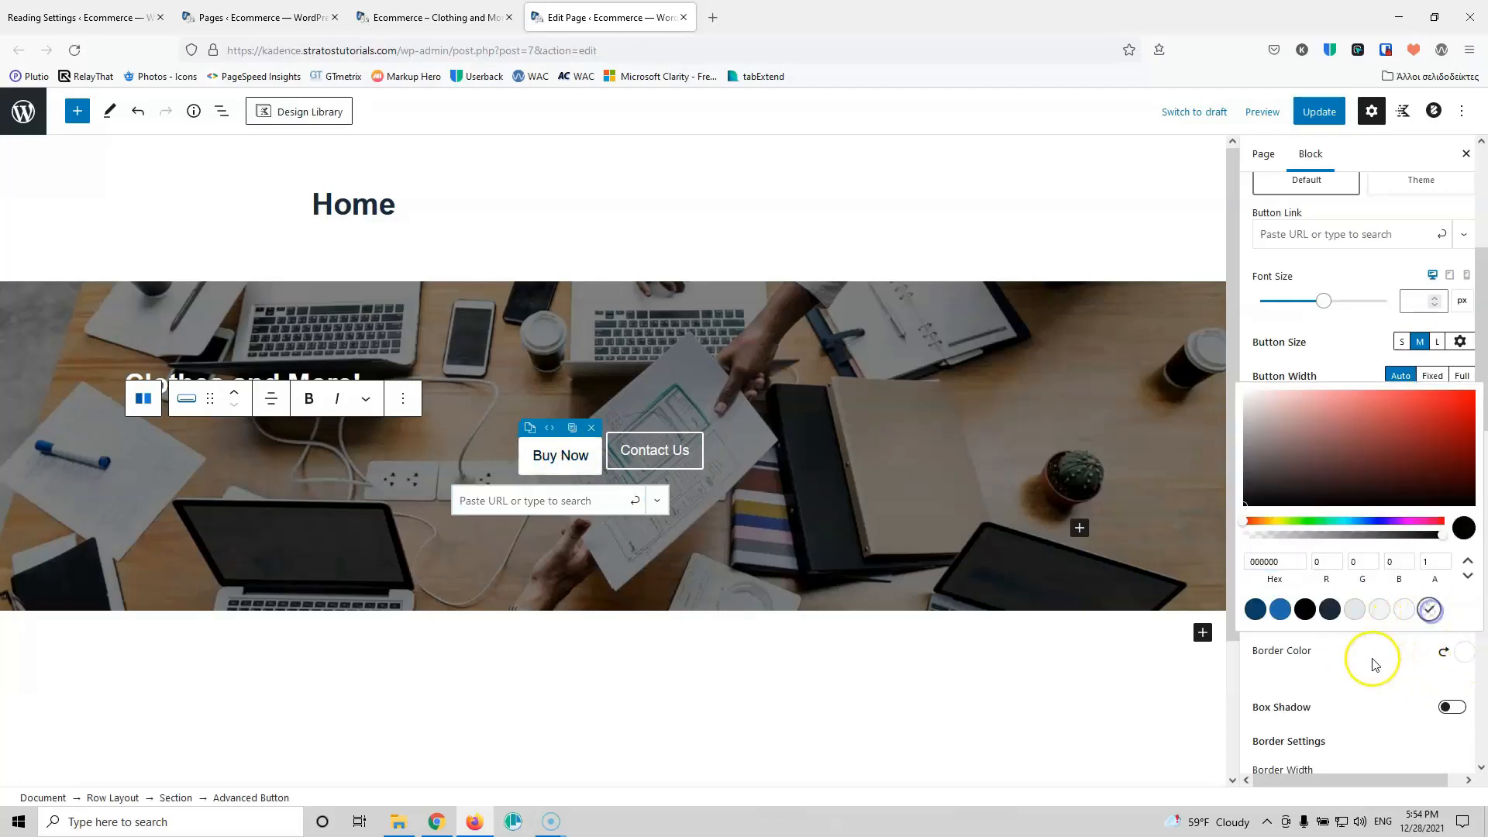
{"action": "left_click", "coordinate": [1373, 664]}
{"action": "left_click", "coordinate": [1419, 436]}
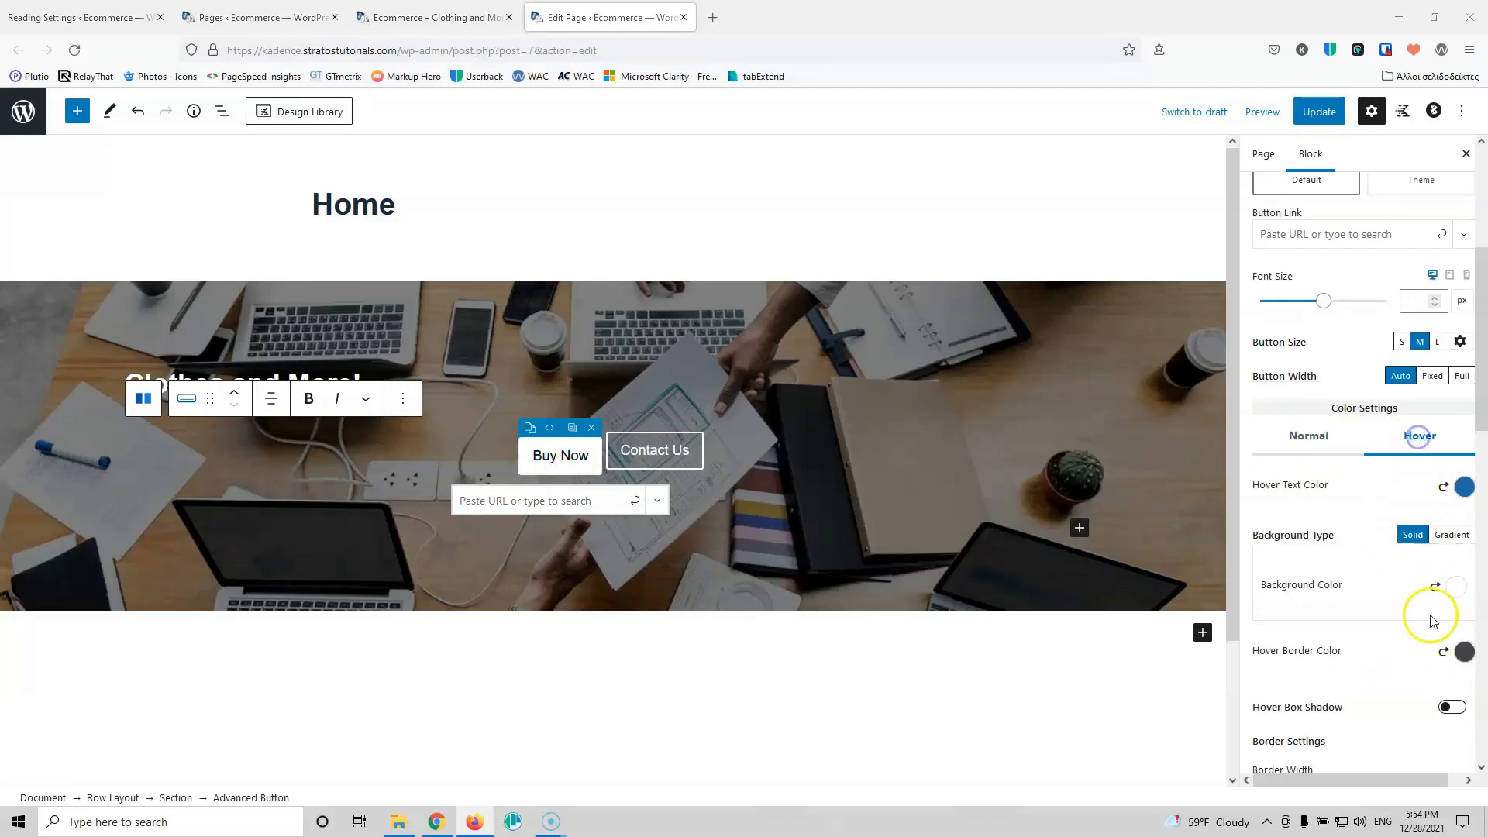
{"action": "left_click", "coordinate": [1463, 651]}
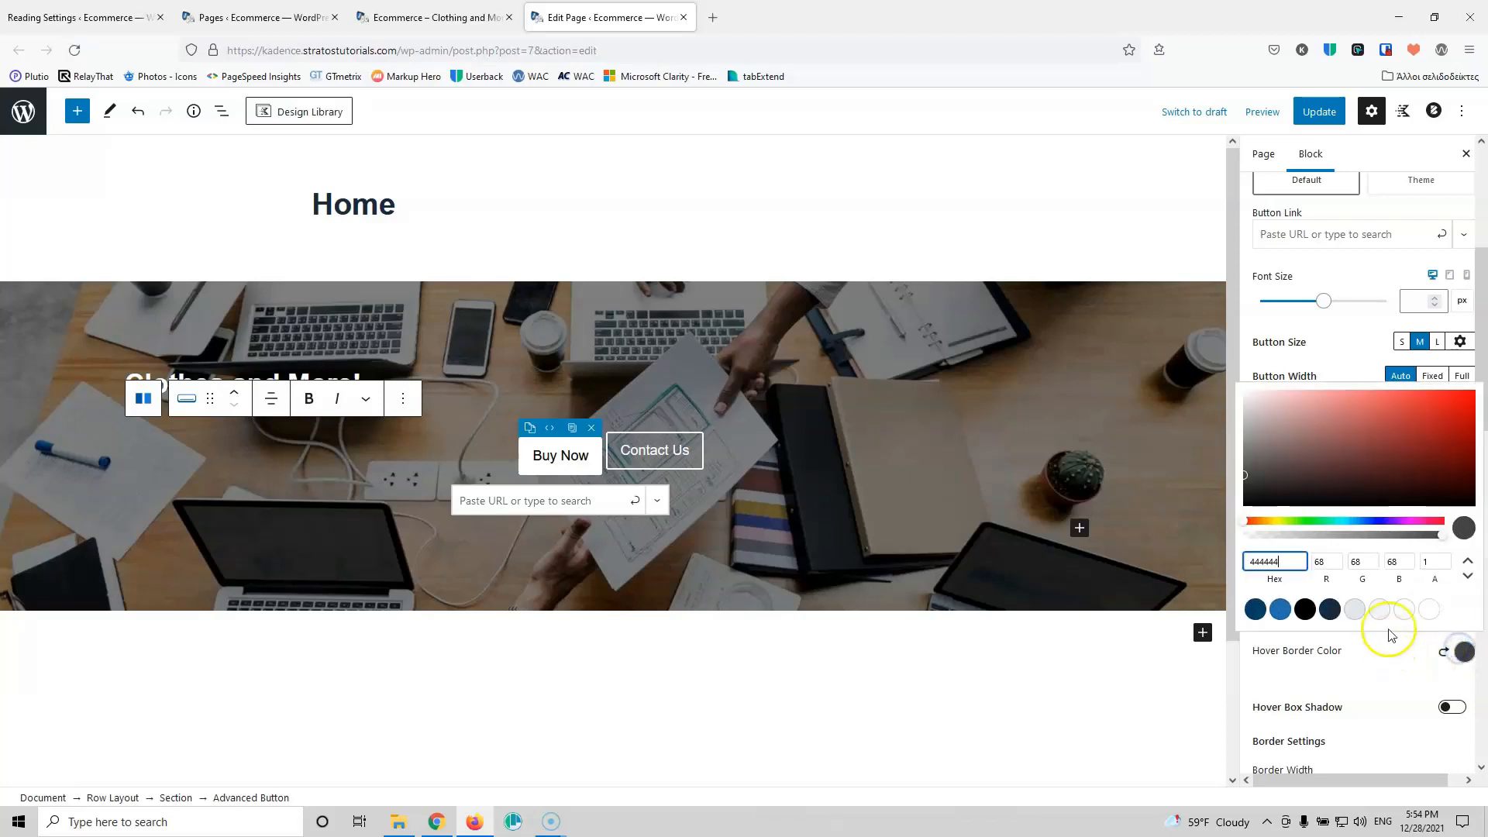
{"action": "left_click", "coordinate": [1430, 611]}
{"action": "left_click", "coordinate": [1377, 656]}
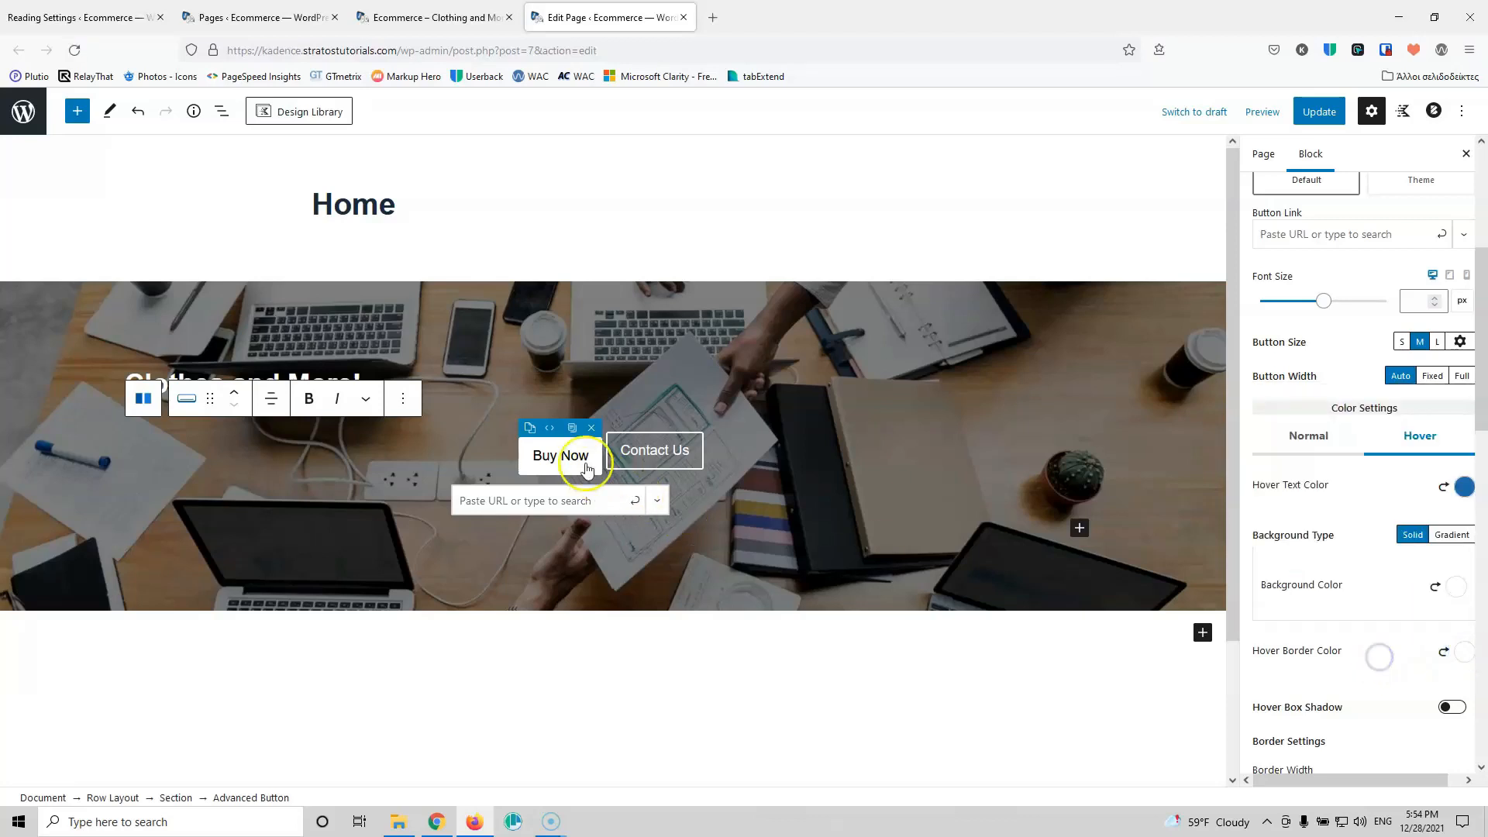
Step: Save the page again and reload the live homepage to review both buttons
{"action": "left_click", "coordinate": [1319, 111]}
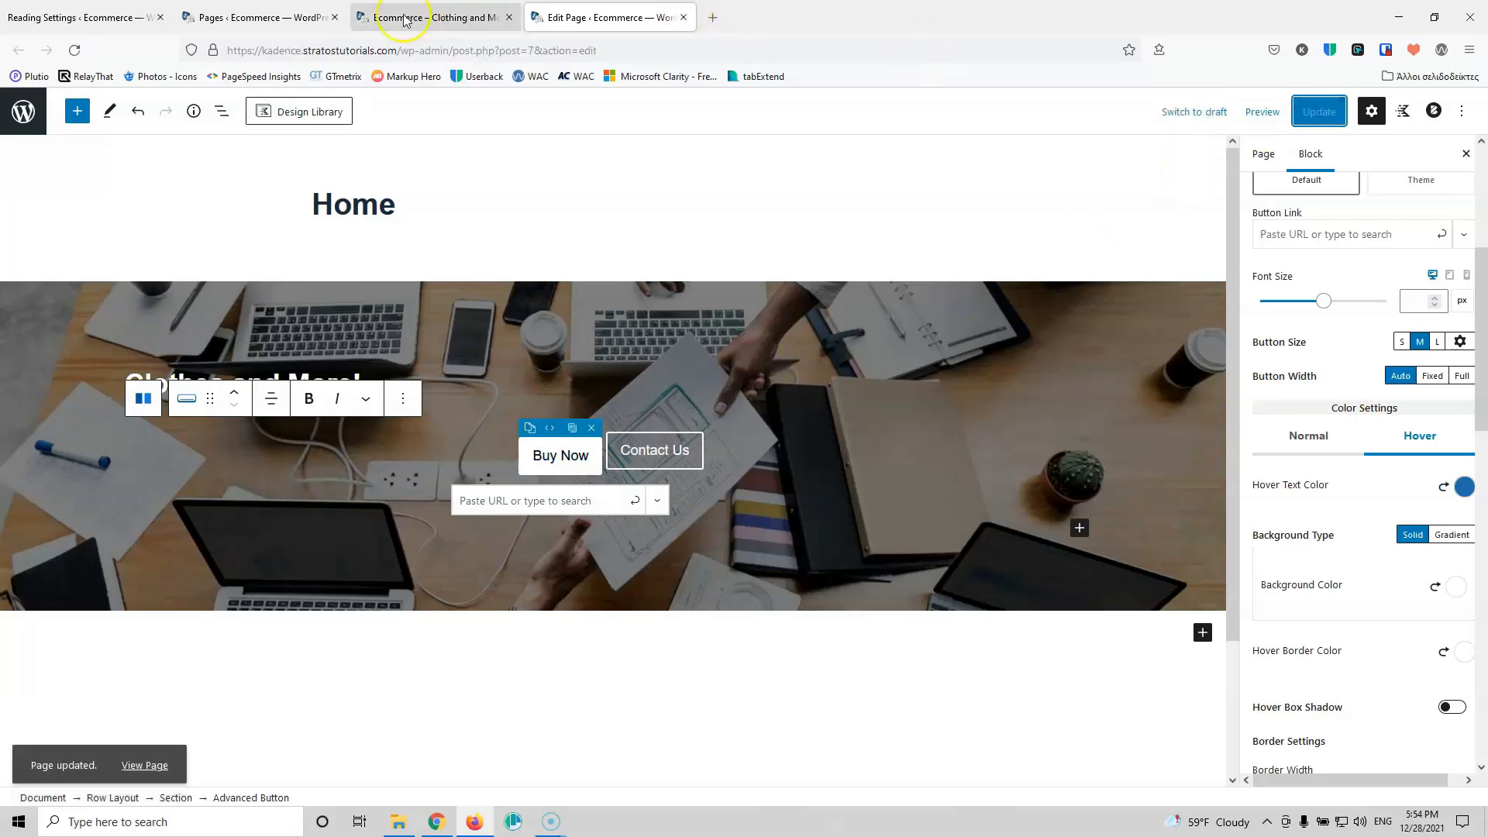
{"action": "left_click", "coordinate": [432, 17]}
{"action": "left_click", "coordinate": [74, 50]}
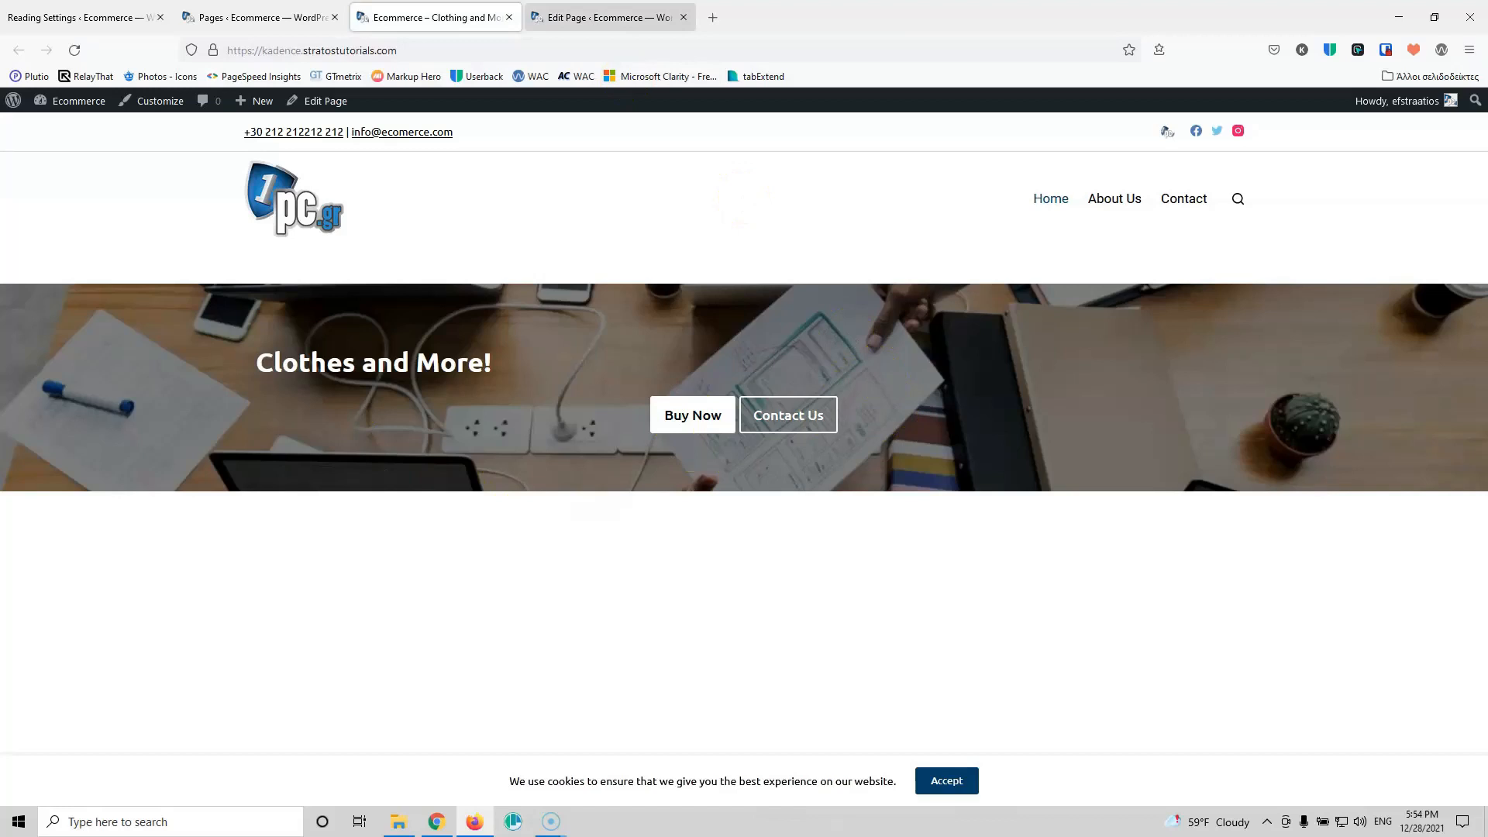
{"action": "left_click", "coordinate": [604, 17]}
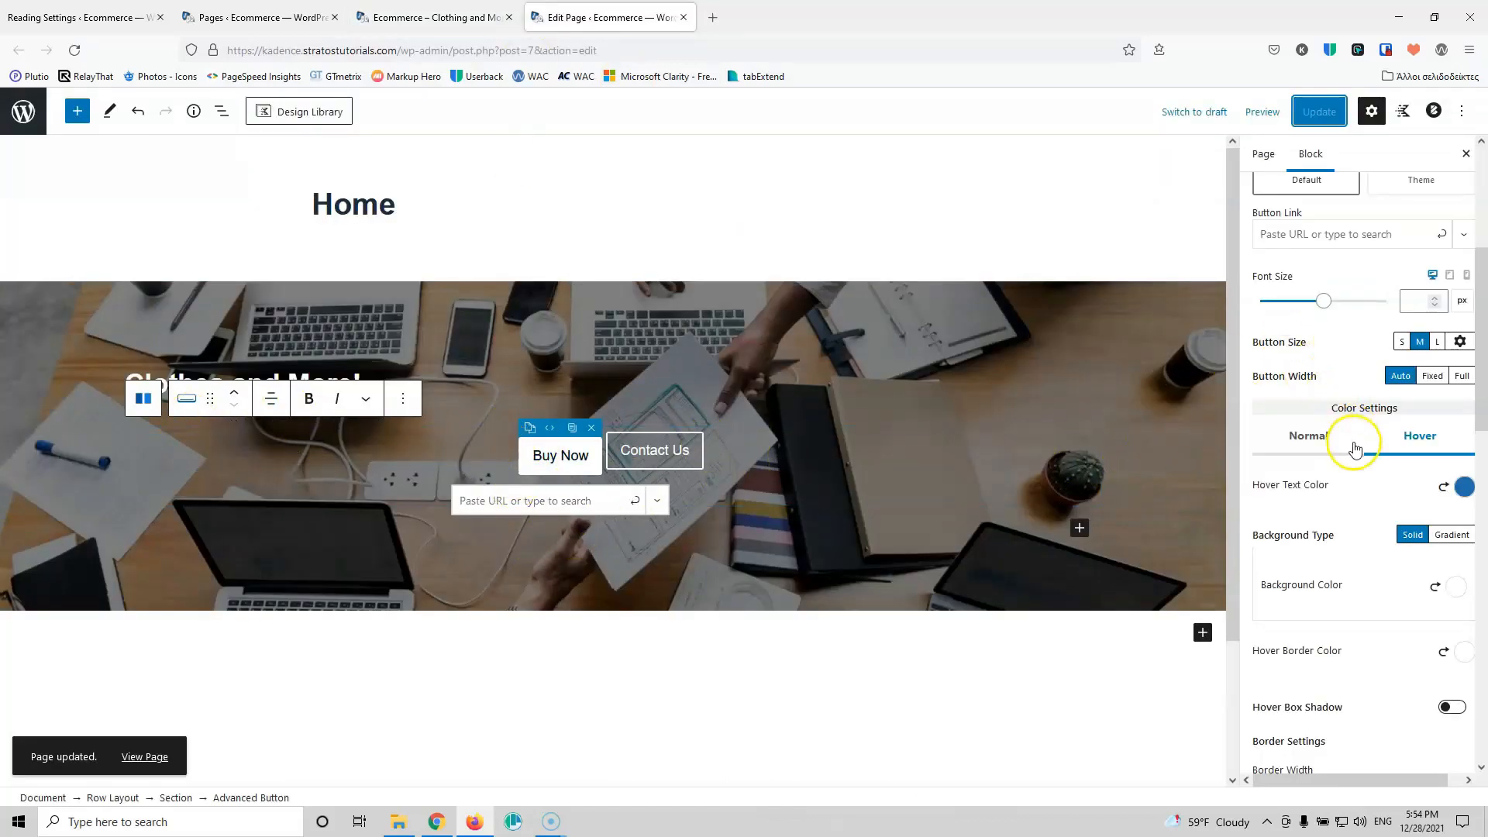
{"action": "scroll", "coordinate": [1355, 449], "scroll_direction": "up", "scroll_amount": 5}
Step: Left-align the two hero buttons, save the page, and reload the live site
{"action": "left_click", "coordinate": [1298, 383]}
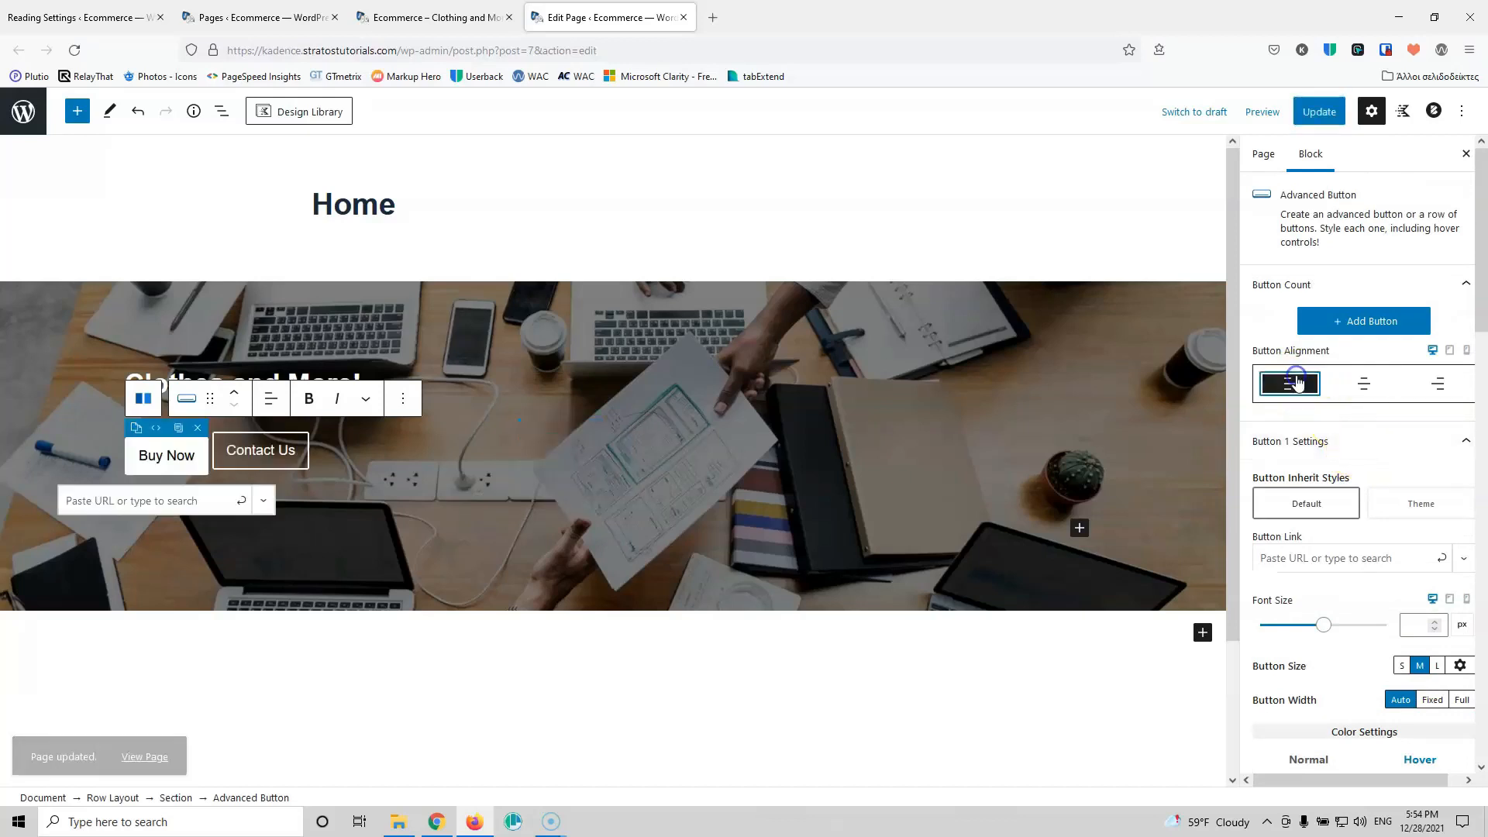
{"action": "left_click", "coordinate": [1318, 113]}
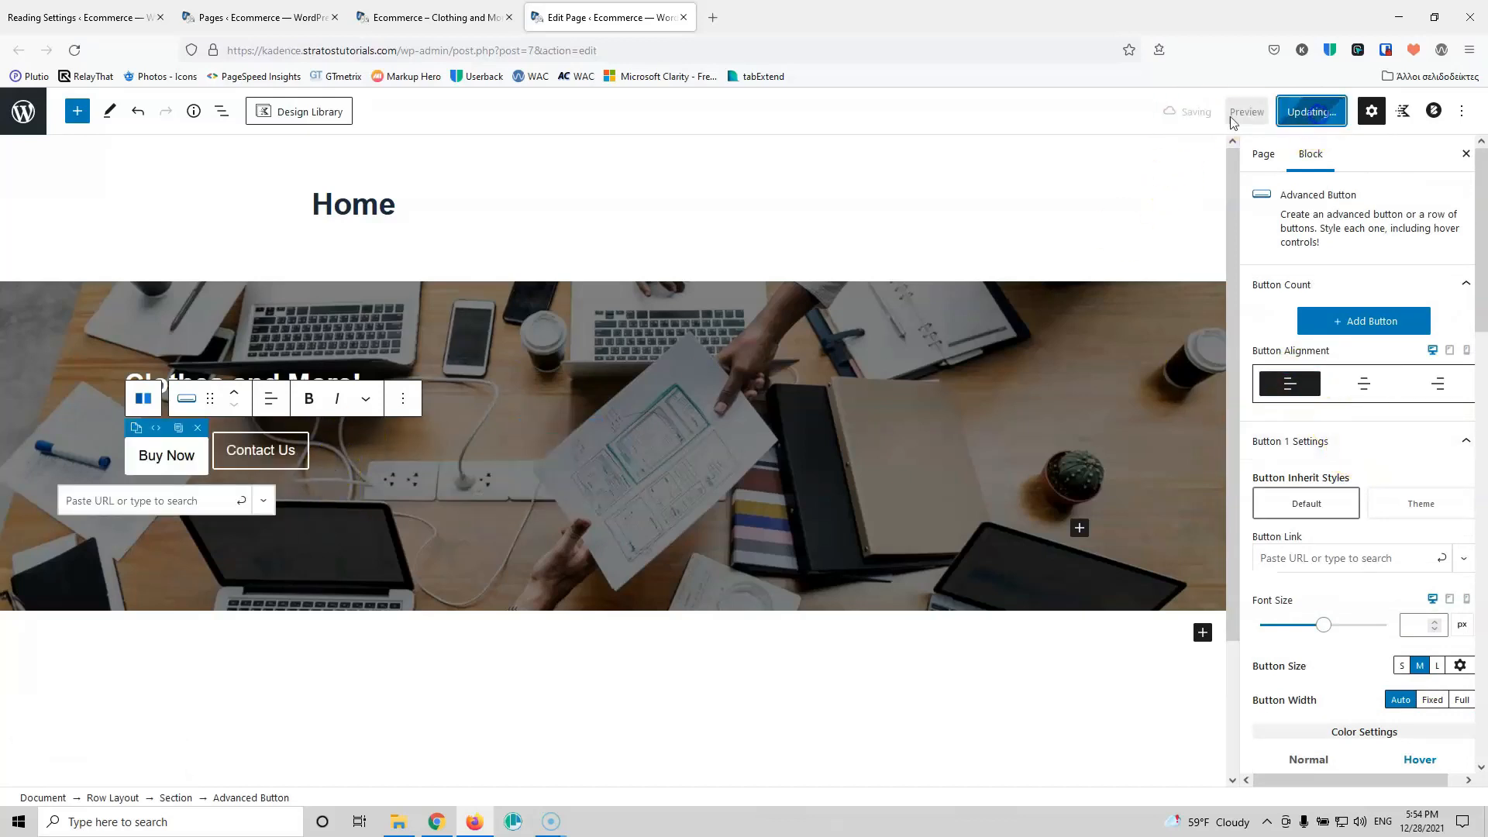
{"action": "left_click", "coordinate": [434, 17]}
{"action": "left_click", "coordinate": [75, 50]}
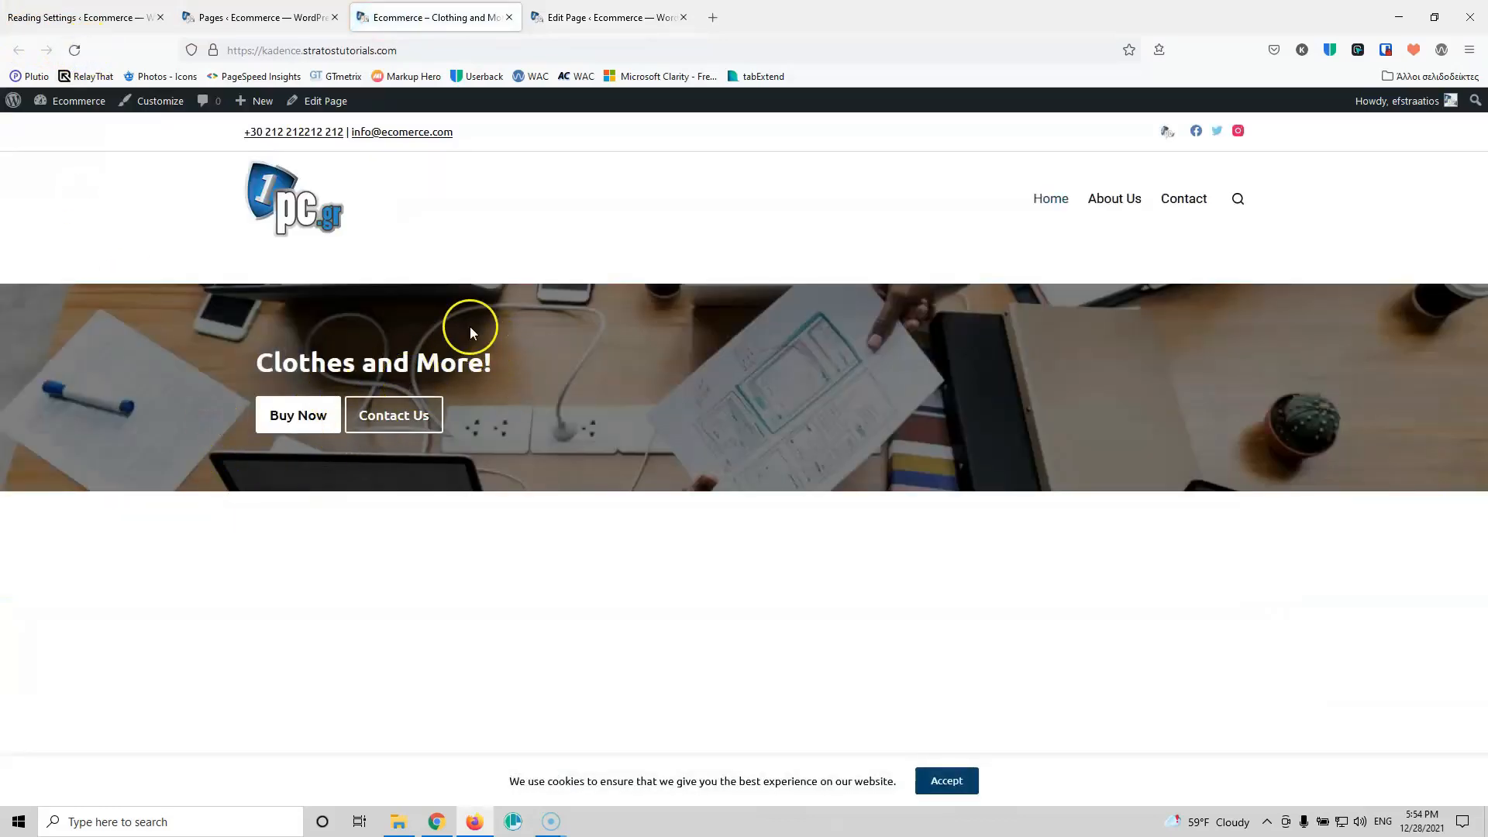
Step: Compare the live hero with the editor, ending back on the Home page editor
{"action": "left_click", "coordinate": [576, 9]}
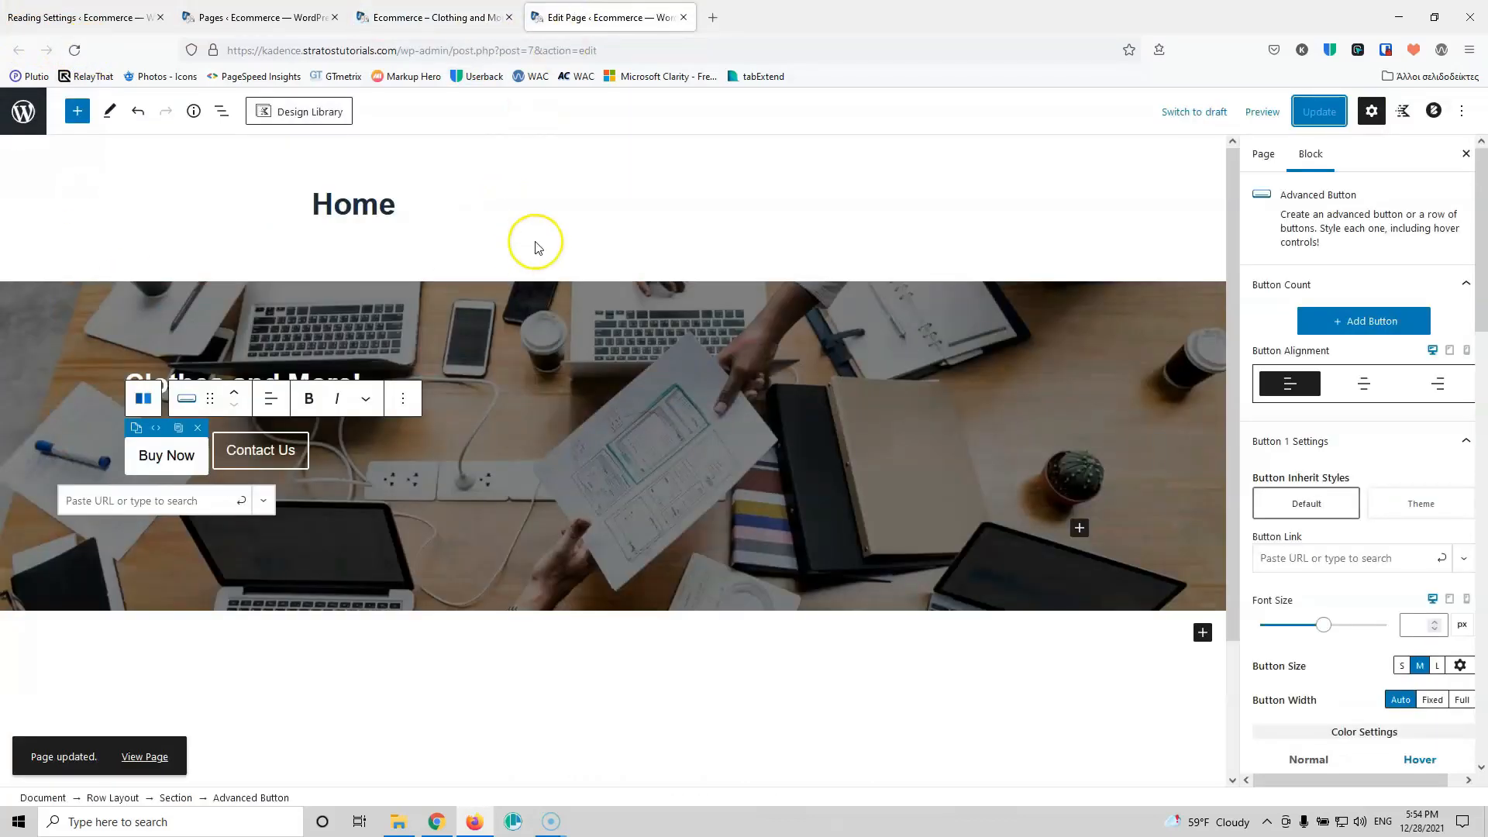
{"action": "left_click", "coordinate": [459, 11]}
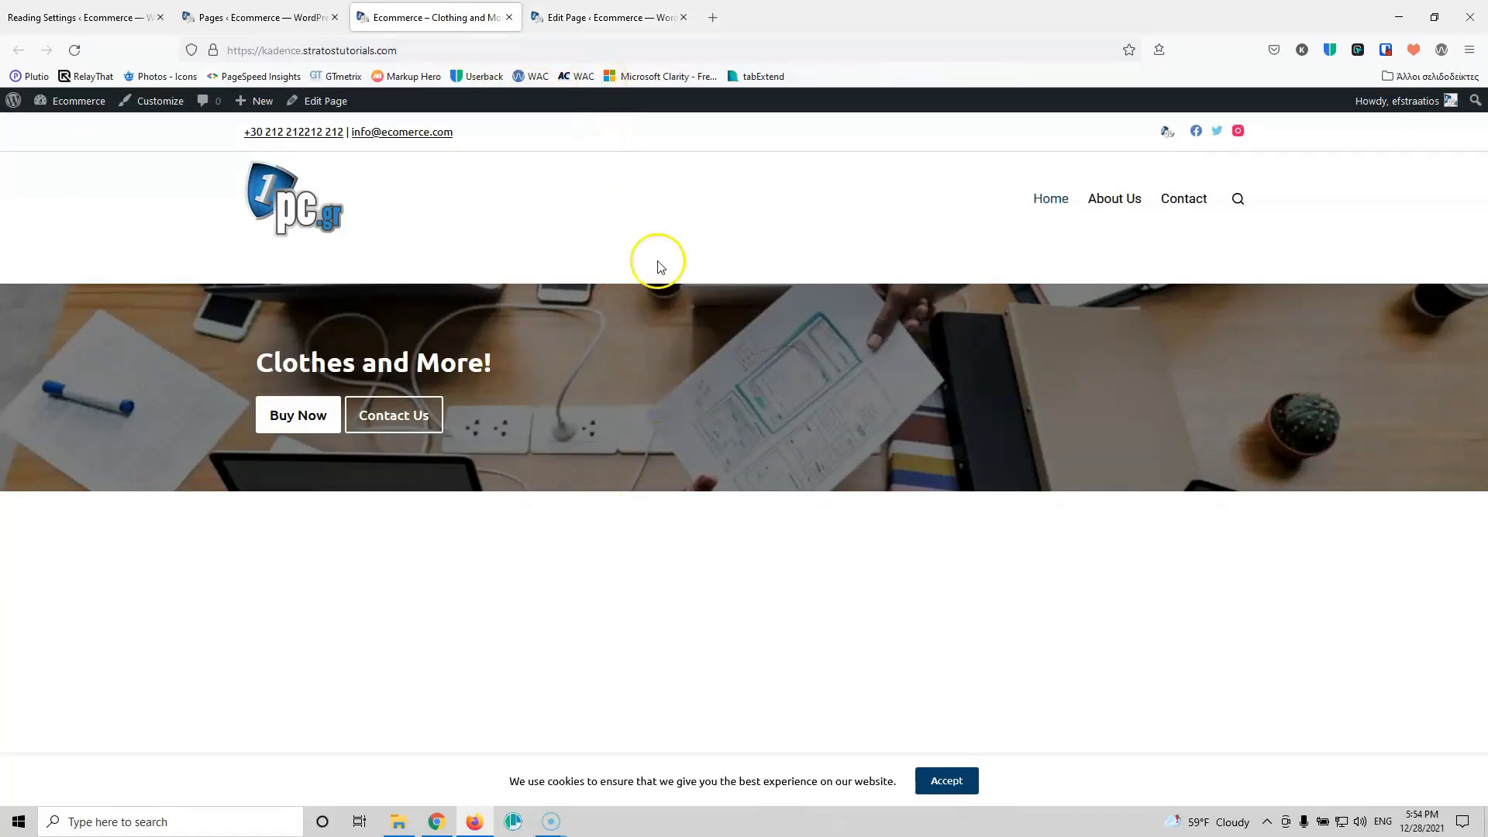
{"action": "left_click", "coordinate": [589, 22]}
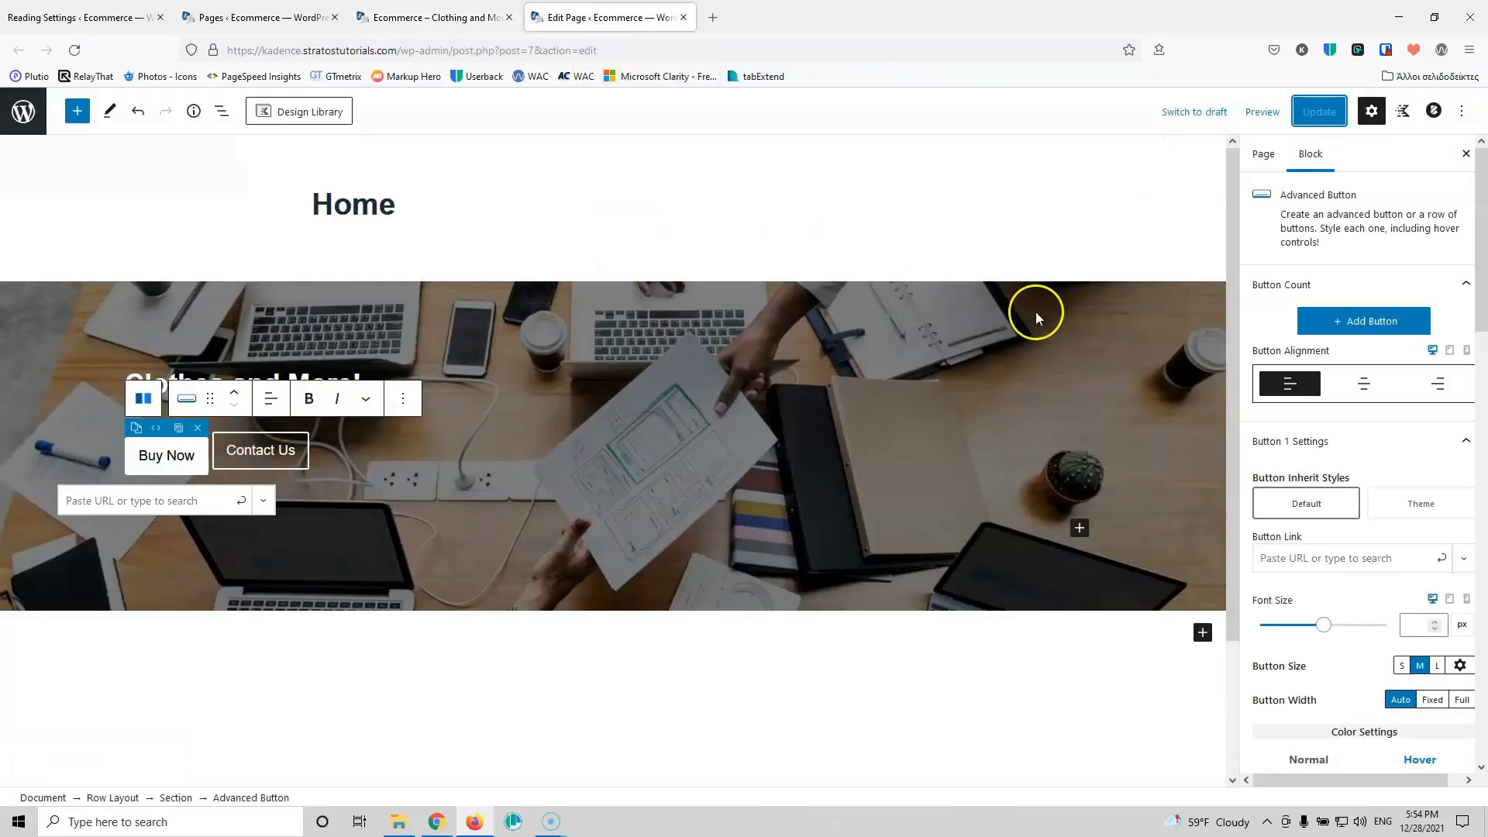
Step: Give the hero row 250 px top and bottom padding, save, and view the taller banner live
{"action": "left_click", "coordinate": [114, 798]}
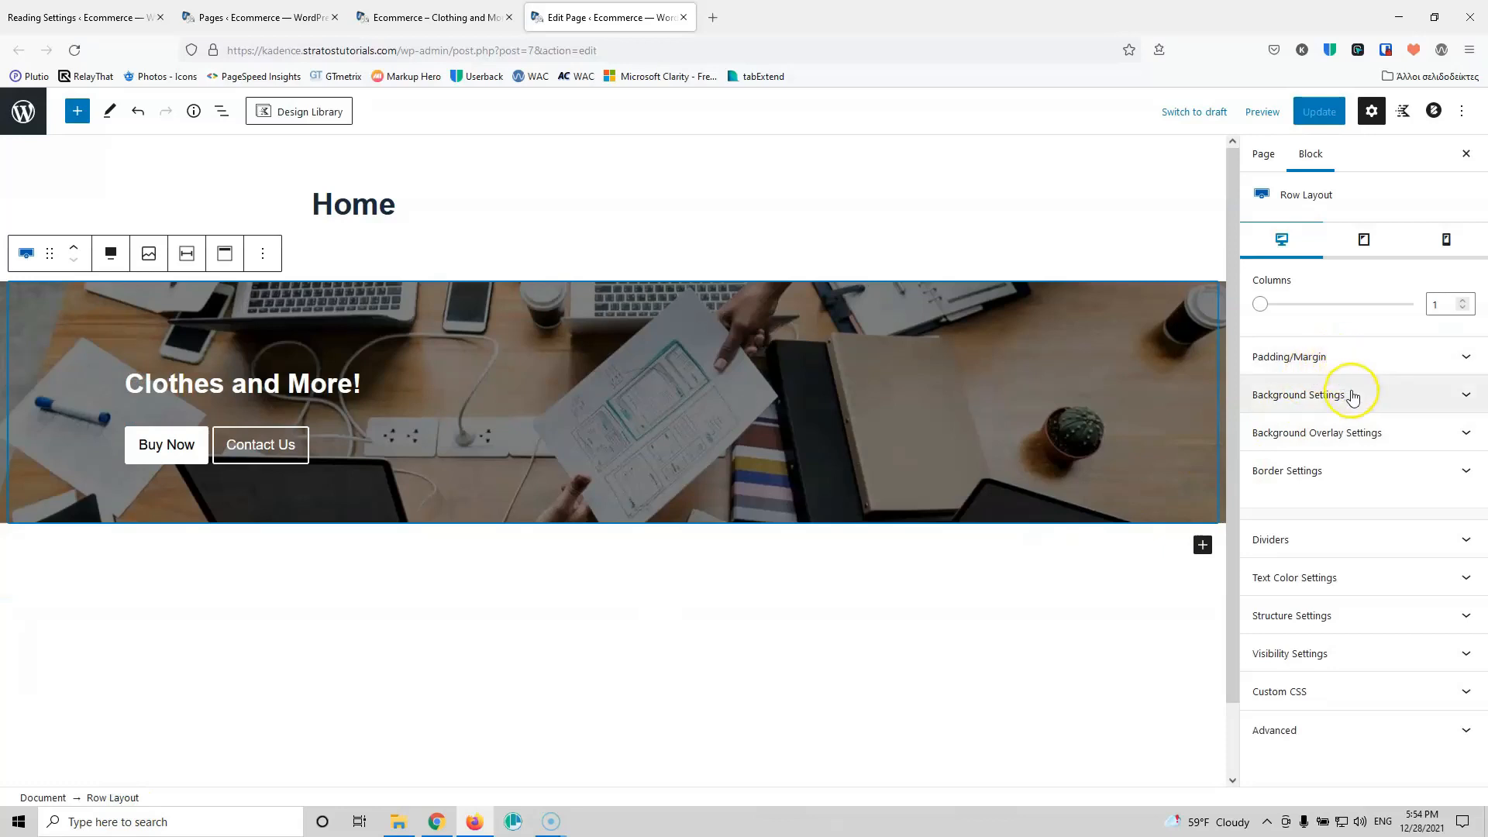
{"action": "left_click", "coordinate": [1360, 356]}
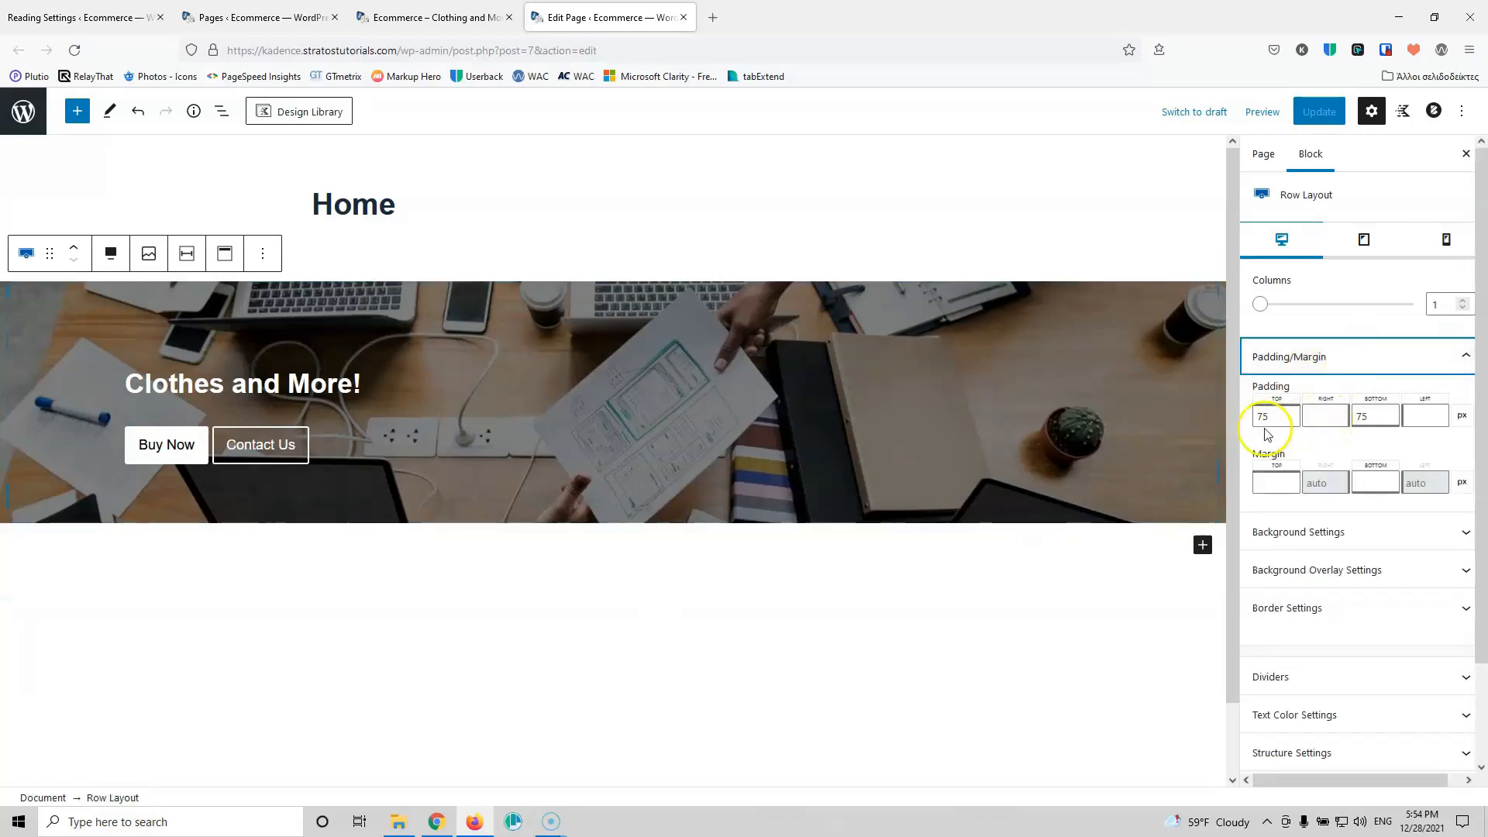
{"action": "left_click", "coordinate": [1286, 415]}
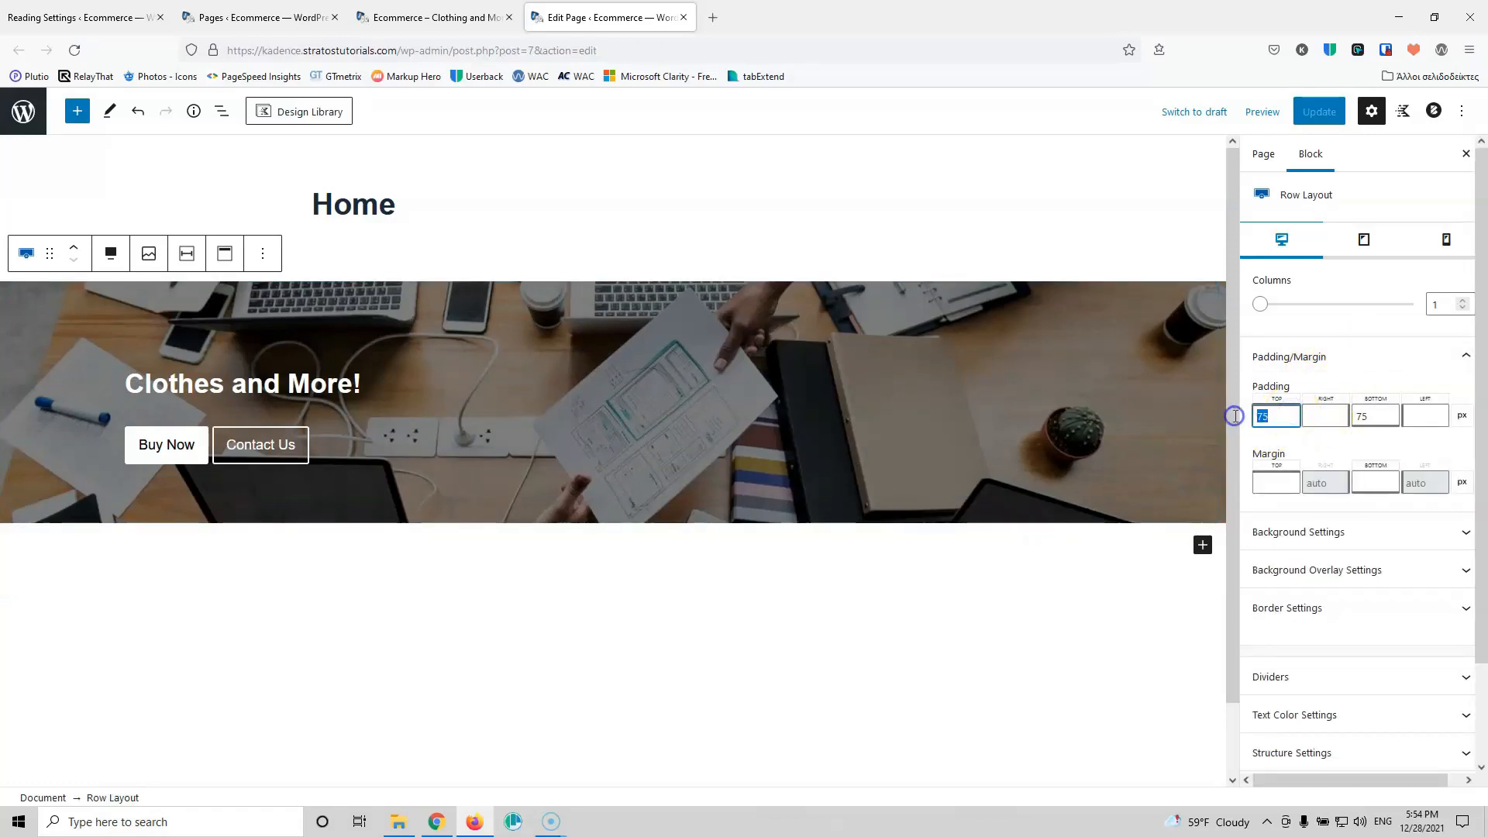
{"action": "type", "text": "250"}
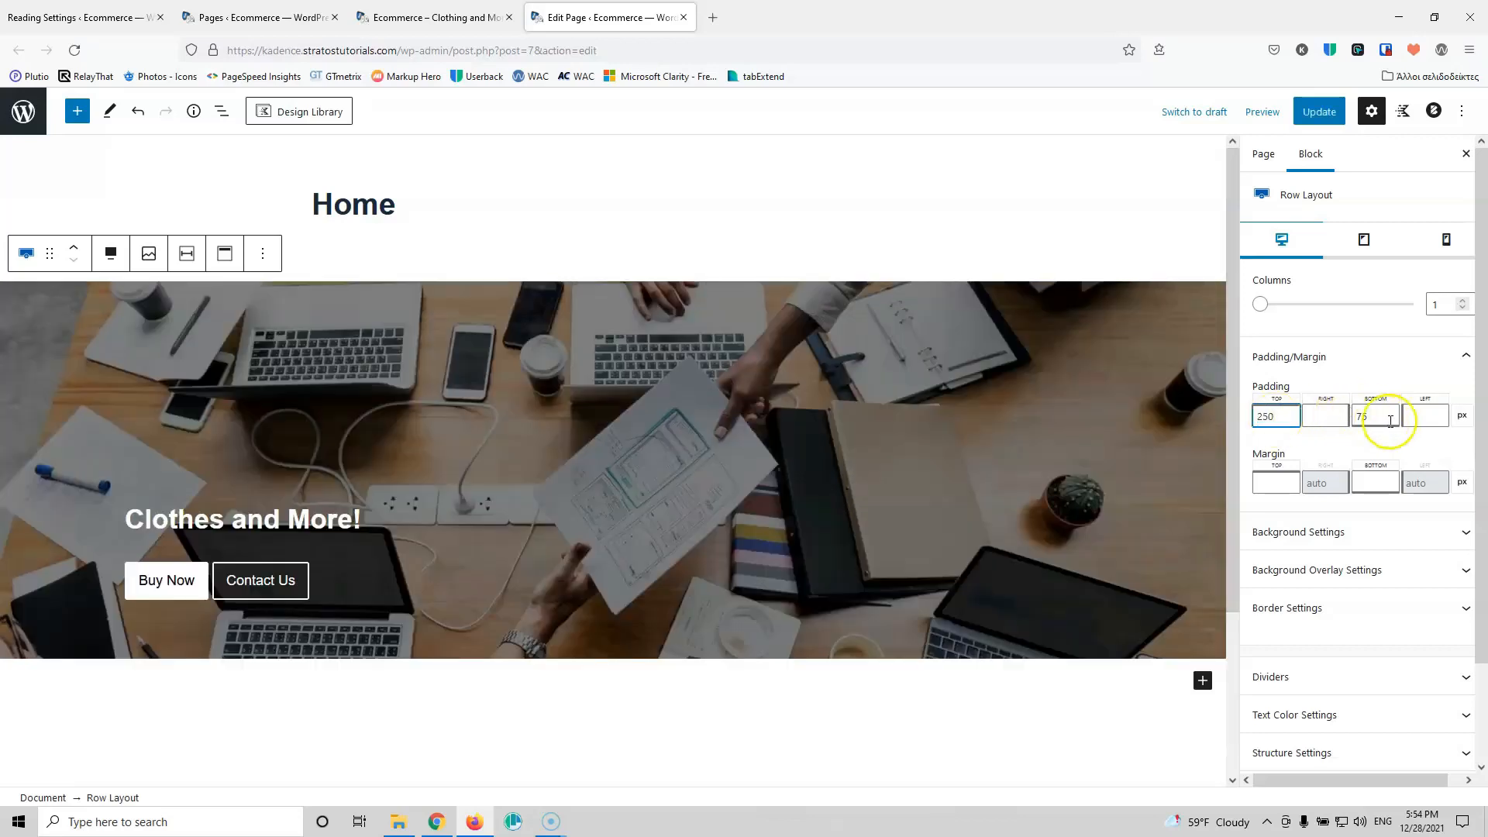
{"action": "type", "text": "250"}
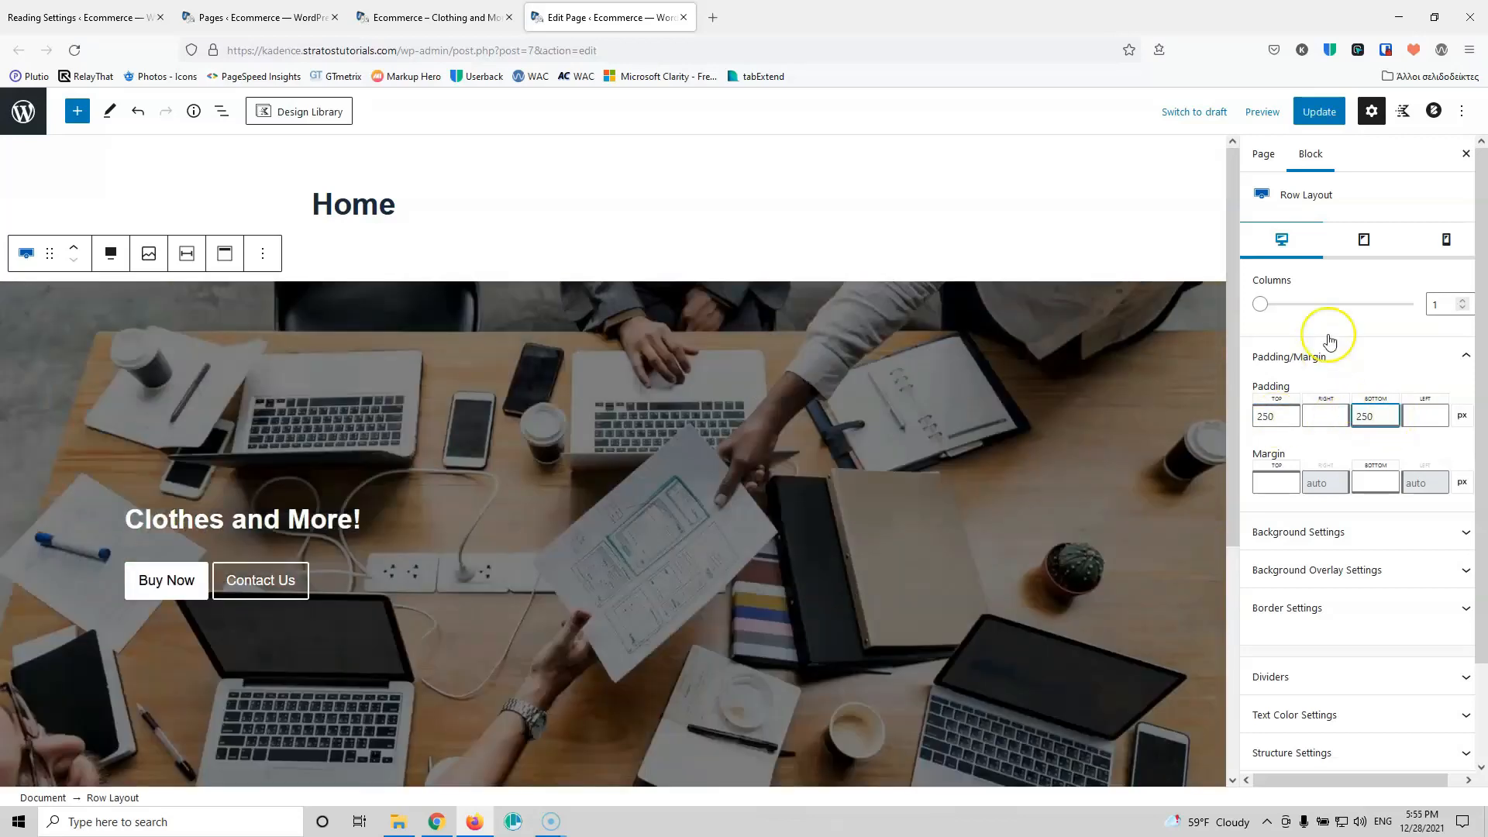
{"action": "left_click", "coordinate": [1311, 118]}
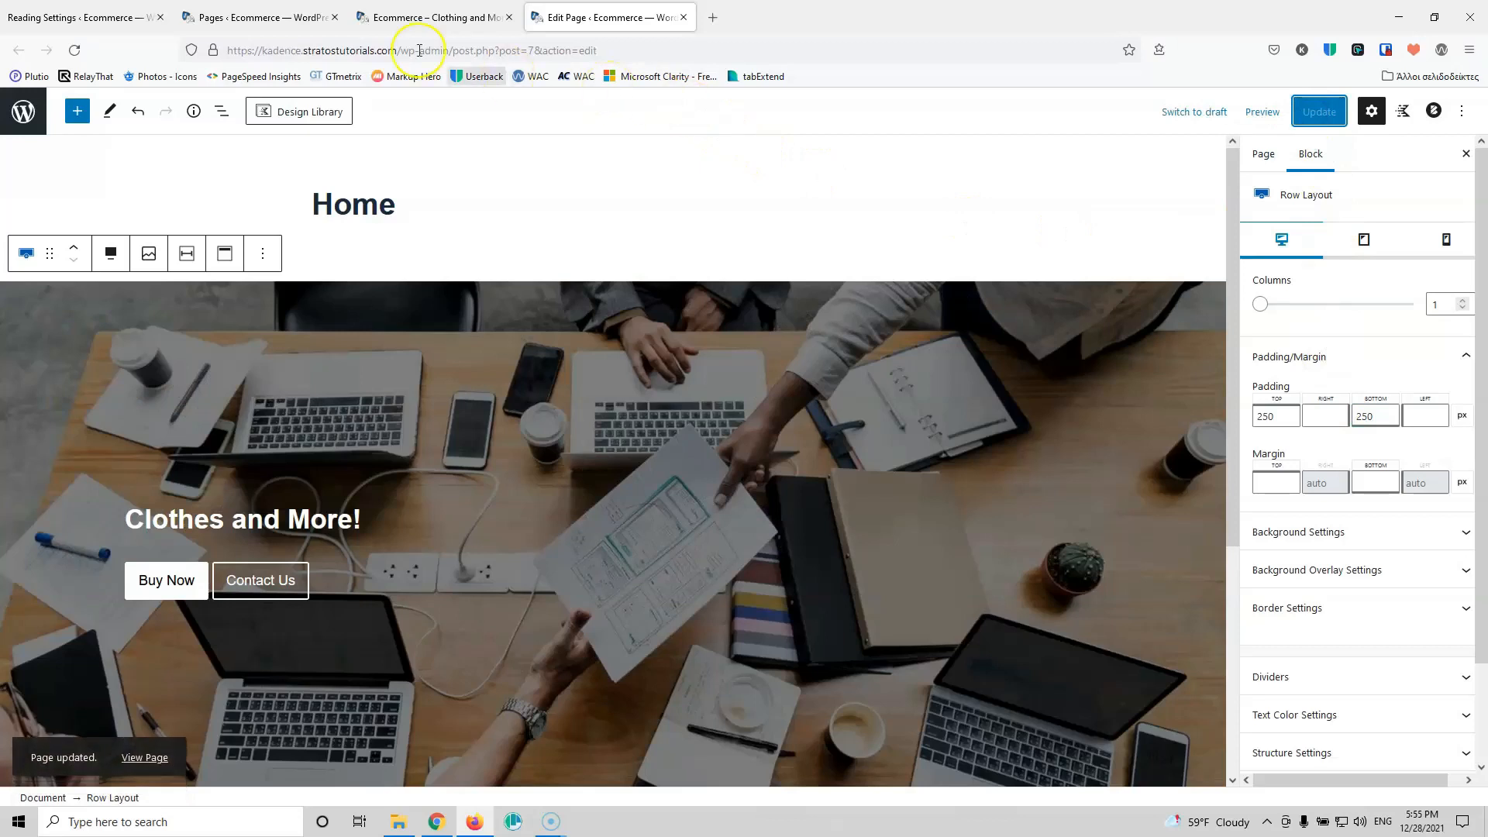
{"action": "left_click", "coordinate": [423, 17]}
{"action": "left_click", "coordinate": [74, 50]}
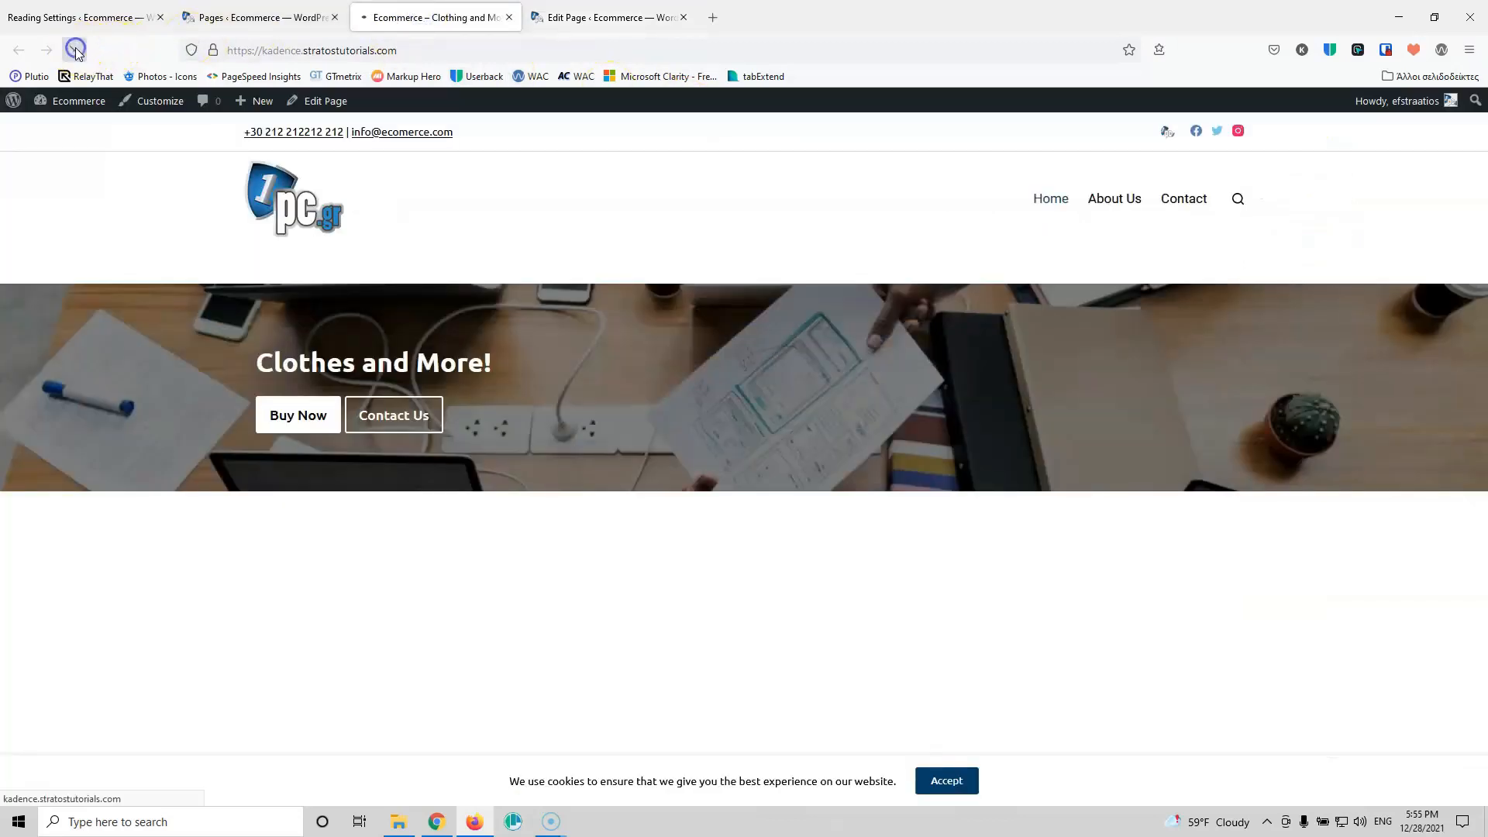
{"action": "scroll", "coordinate": [477, 406], "scroll_direction": "down", "scroll_amount": 1}
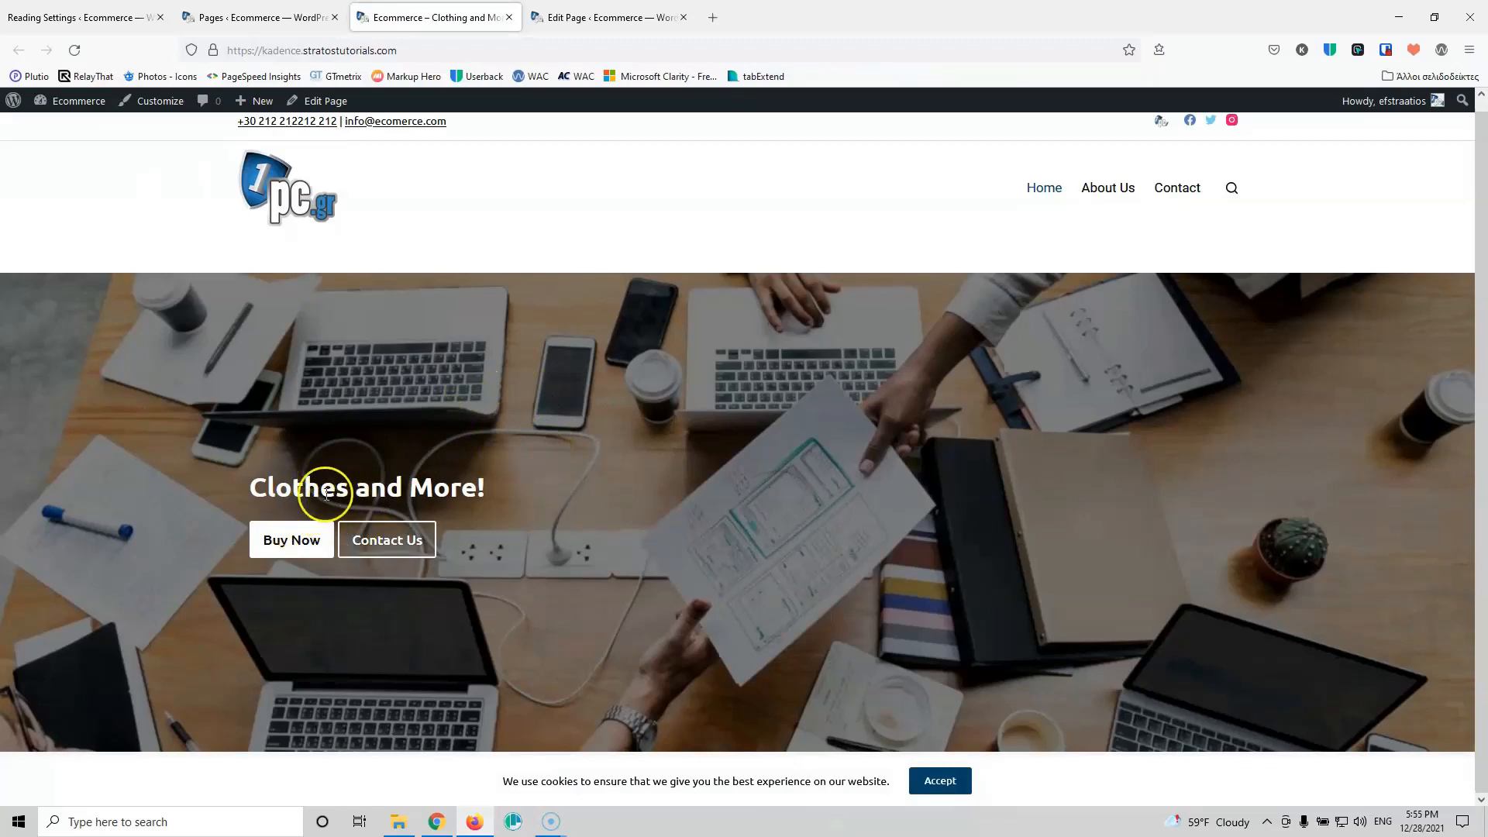
{"action": "left_click", "coordinate": [601, 16]}
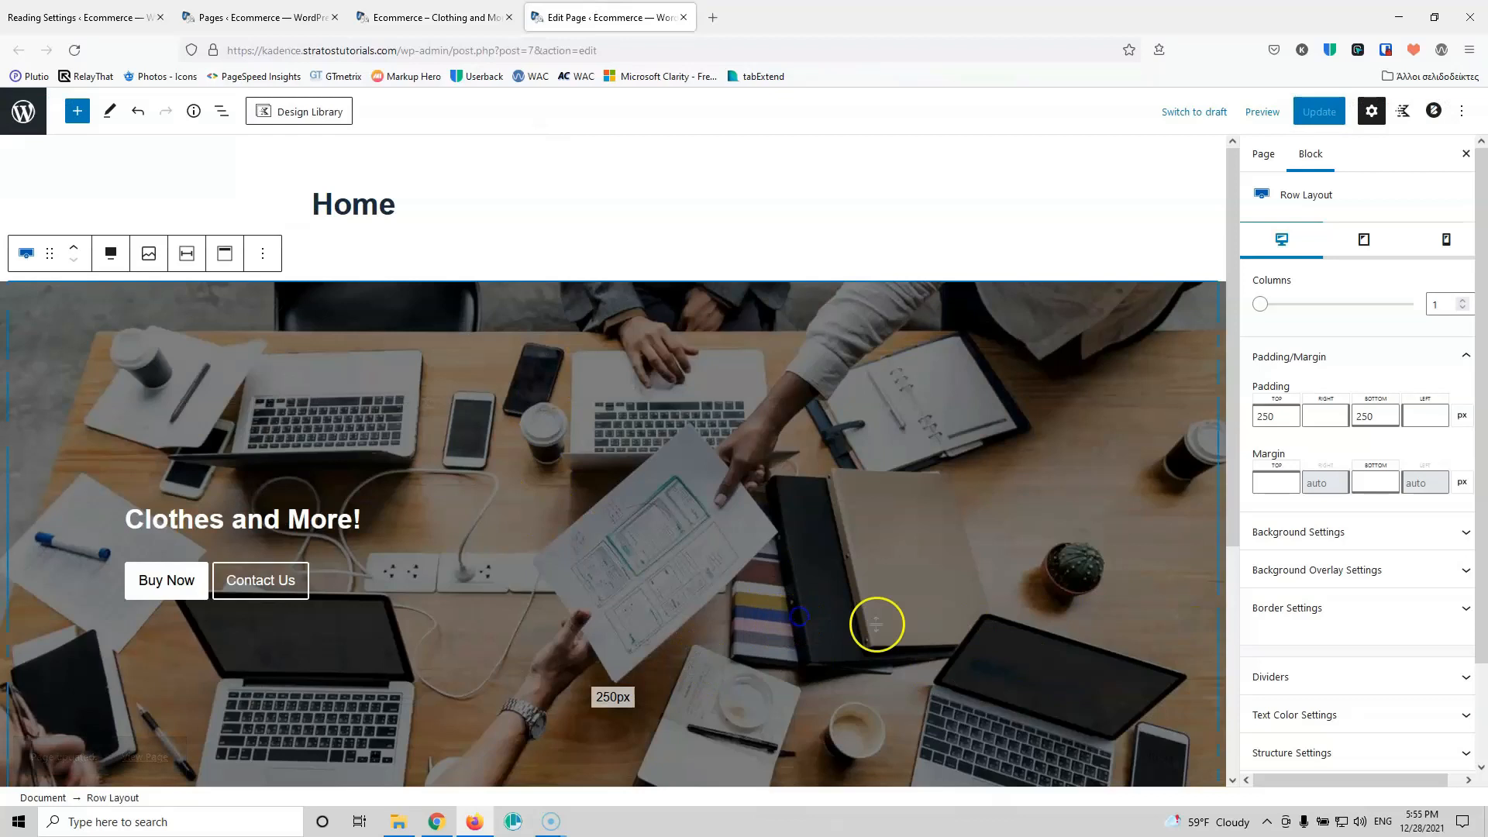
Step: Insert a Spacer/Divider between the Clothes and More! heading and the buttons, then save
{"action": "left_click", "coordinate": [345, 530]}
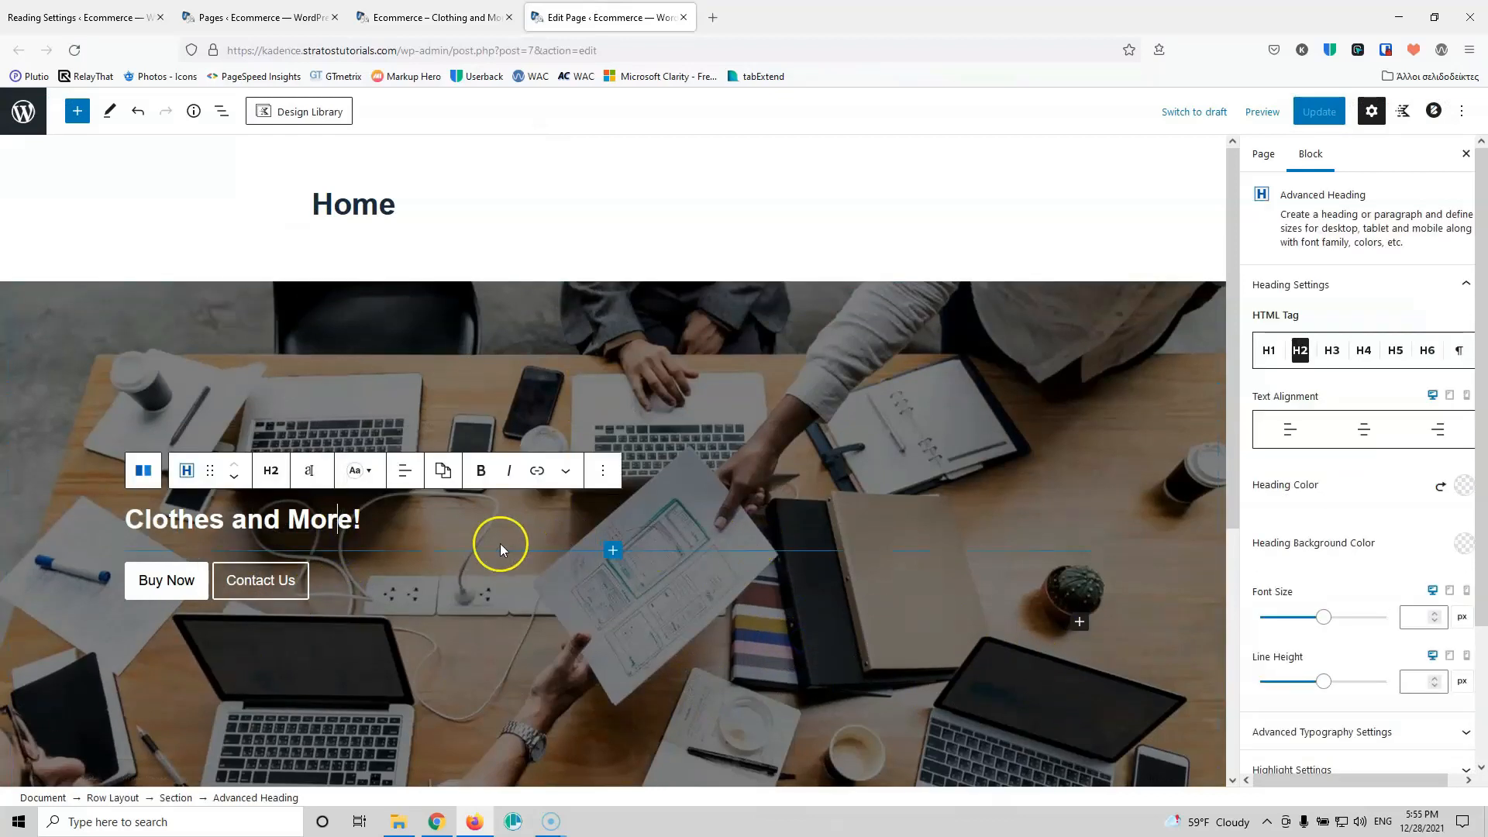
{"action": "left_click", "coordinate": [613, 552]}
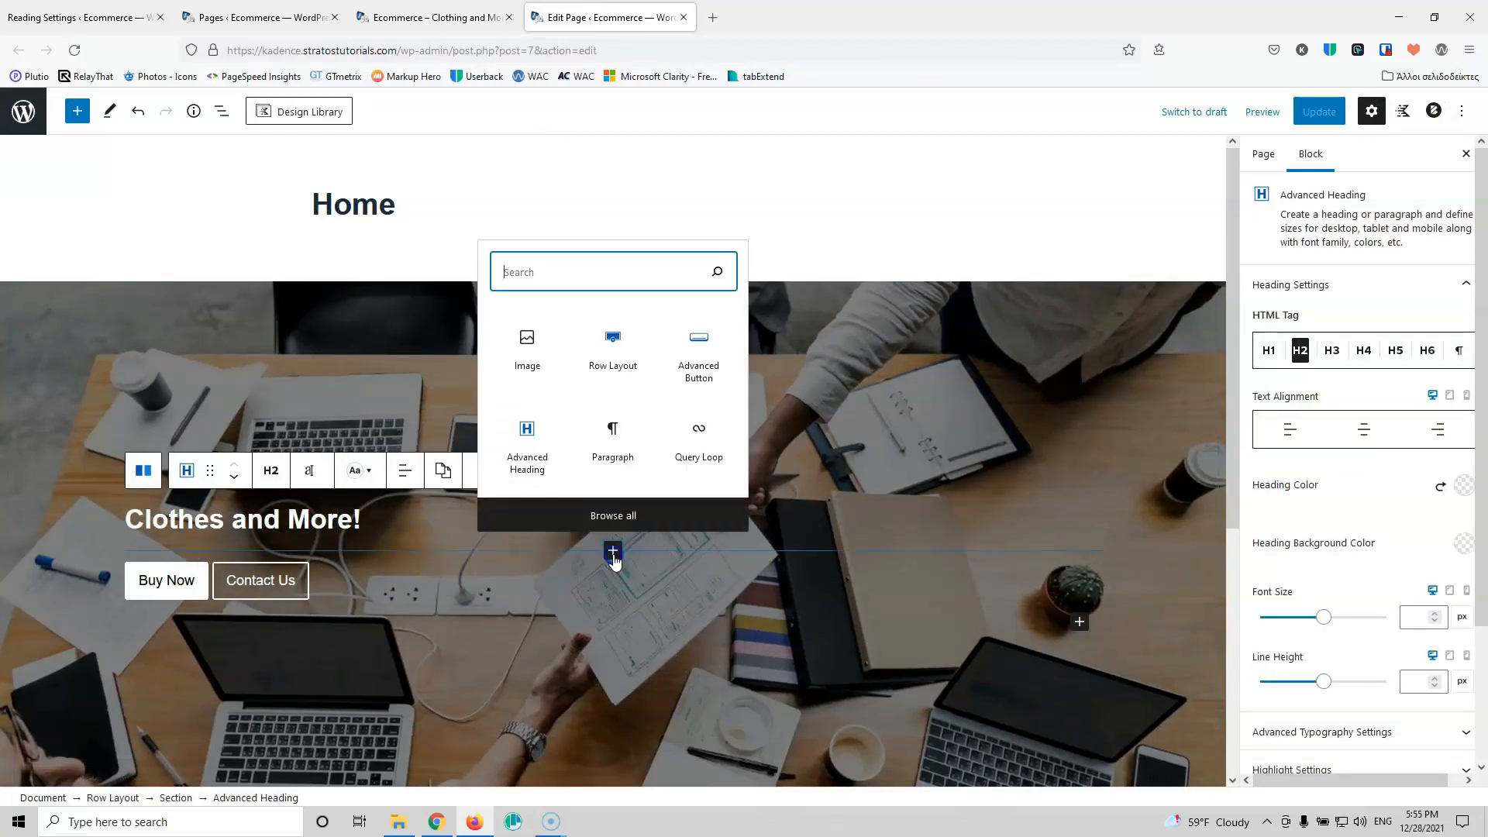
{"action": "left_click", "coordinate": [608, 272]}
{"action": "type", "text": "sp"}
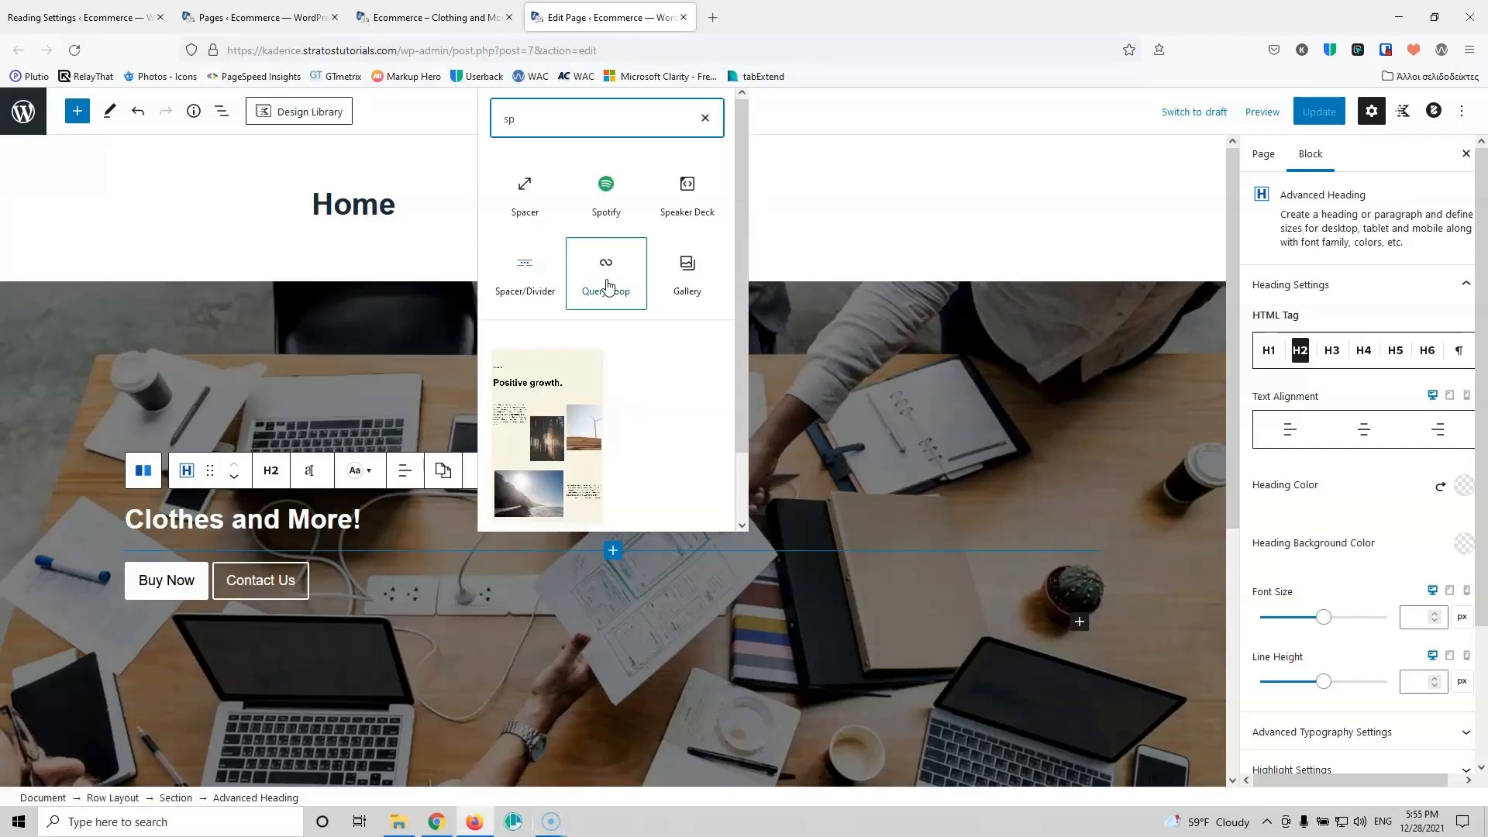
{"action": "left_click", "coordinate": [523, 267]}
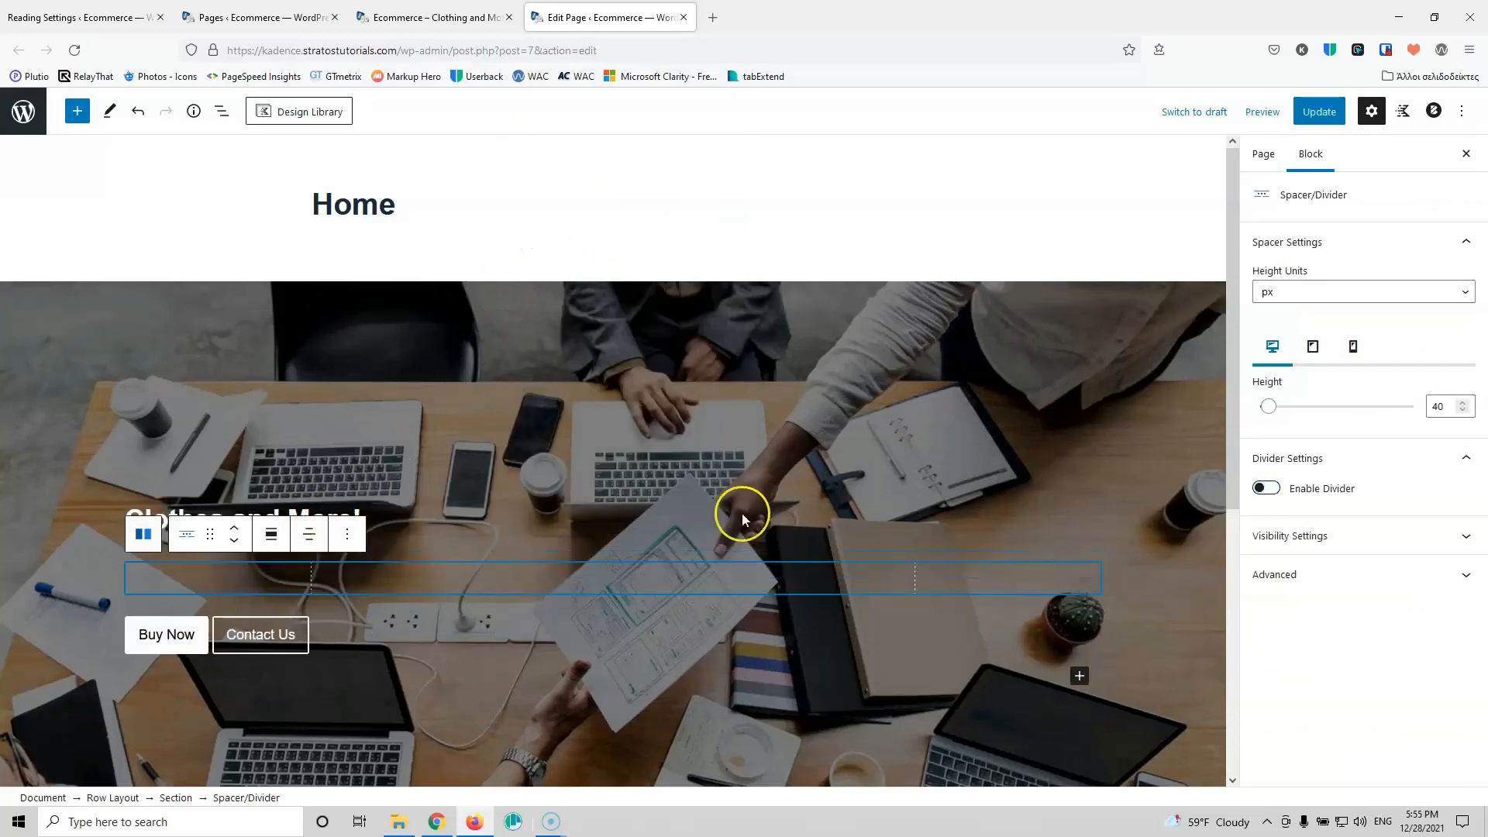
{"action": "left_click", "coordinate": [1318, 111]}
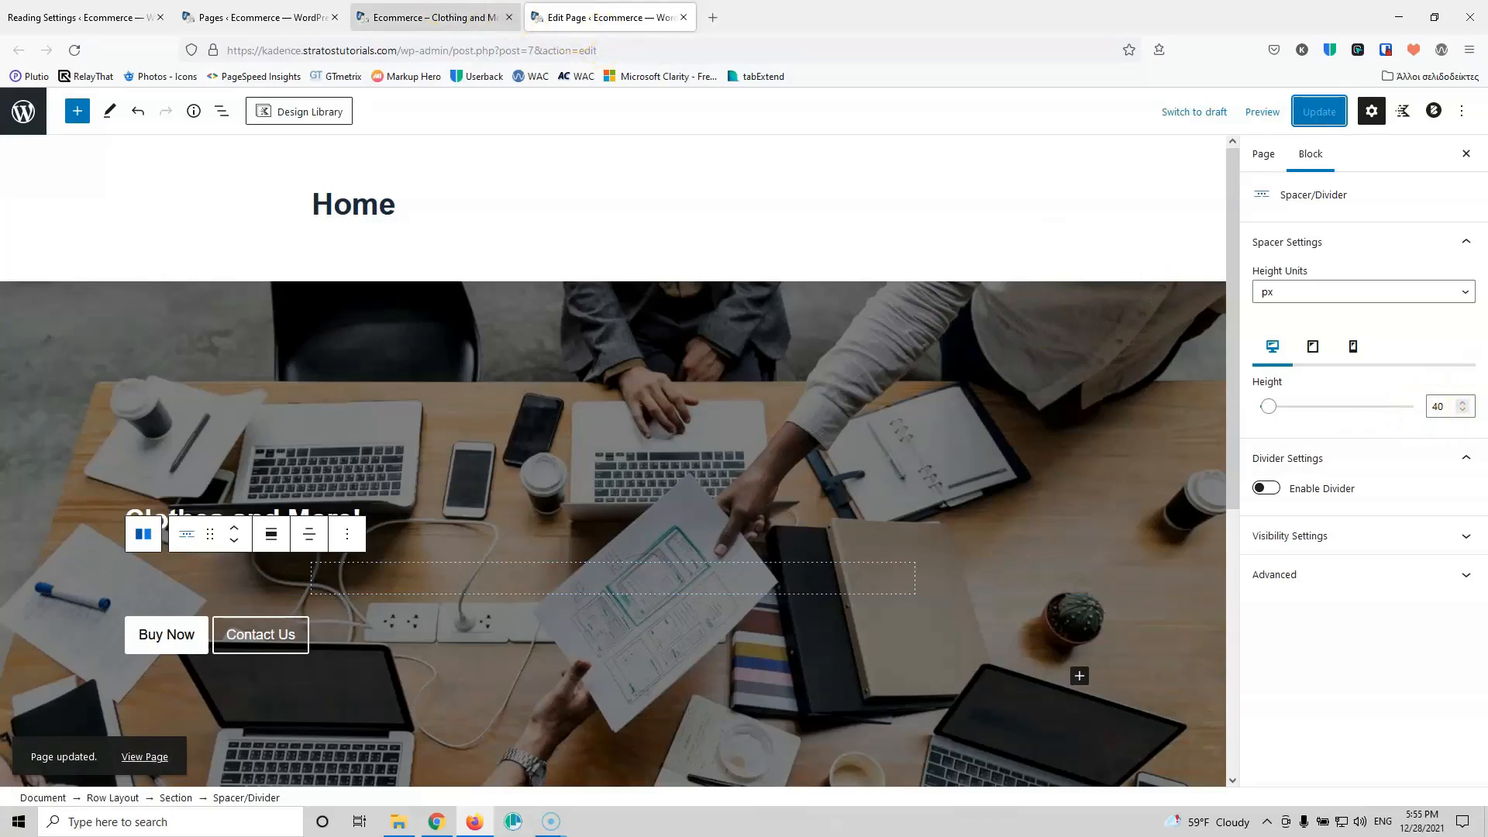
{"action": "left_click", "coordinate": [434, 17]}
{"action": "left_click", "coordinate": [75, 50]}
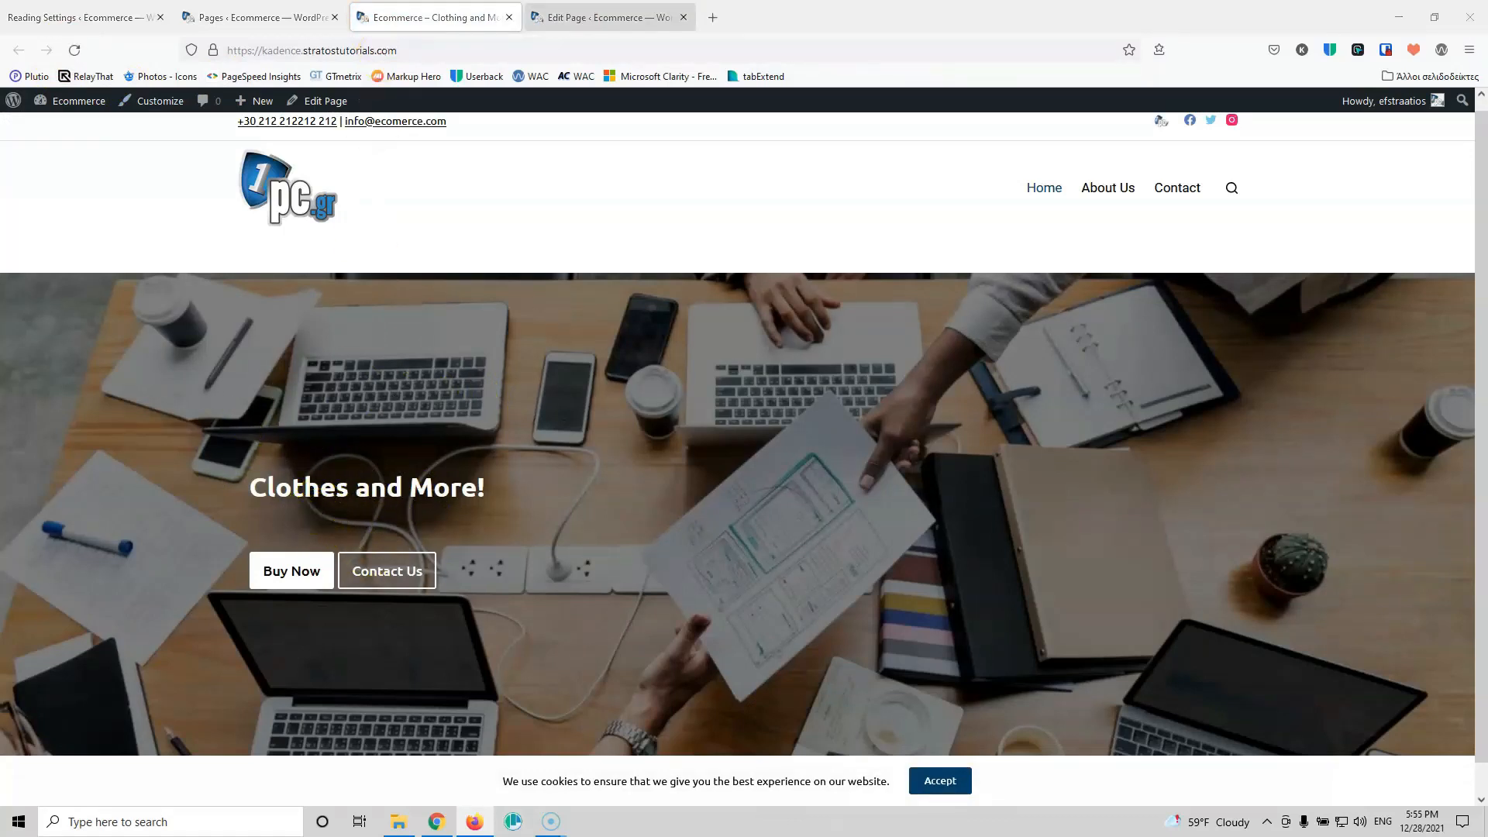
{"action": "left_click", "coordinate": [600, 17]}
Step: Reduce the spacer height to 20, save, and check the spacing on the live site
{"action": "double_click", "coordinate": [1437, 406]}
{"action": "type", "text": "20"}
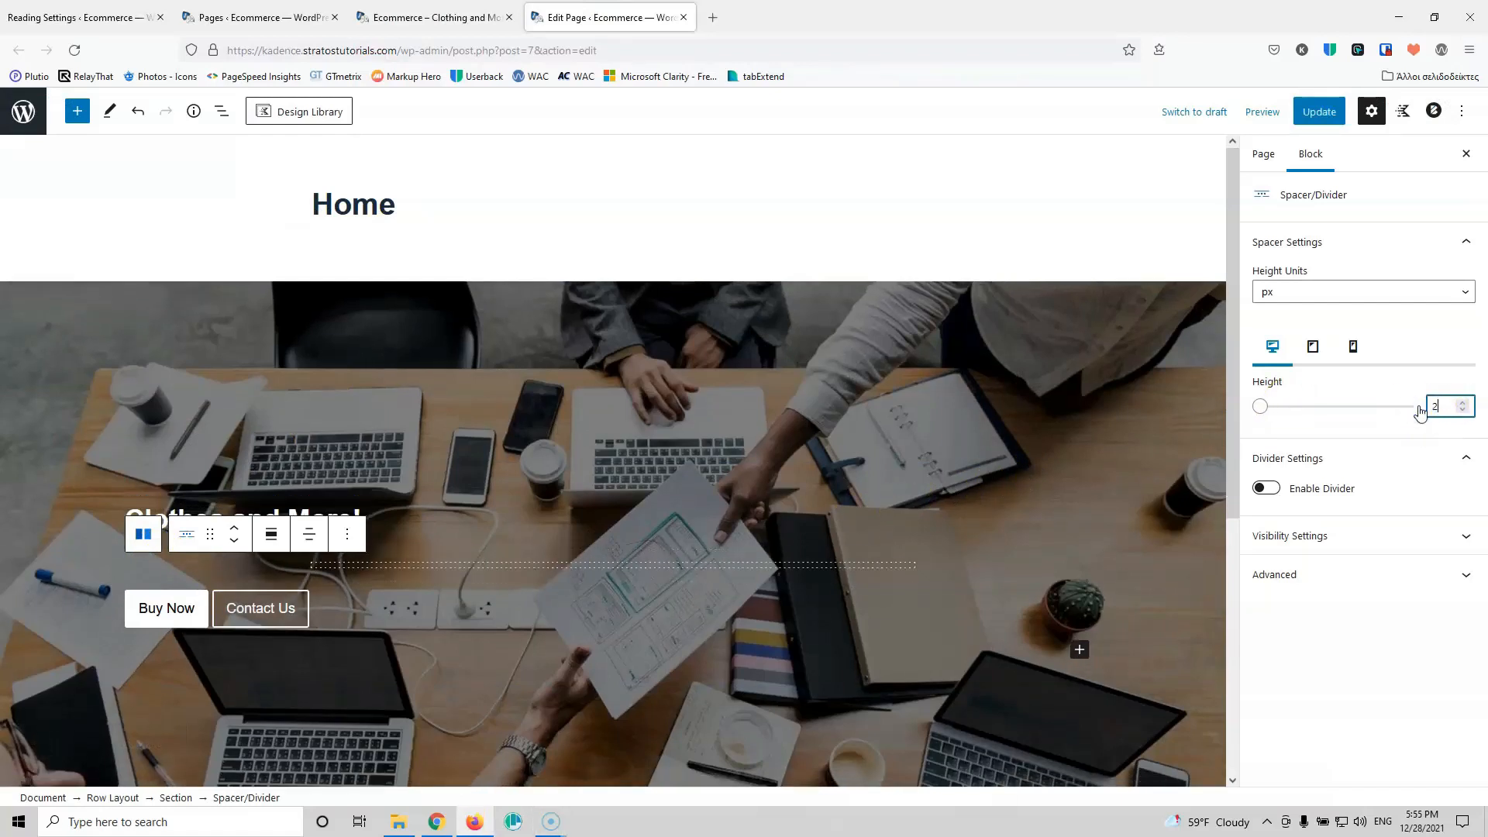
{"action": "left_click", "coordinate": [1318, 112]}
{"action": "left_click", "coordinate": [425, 17]}
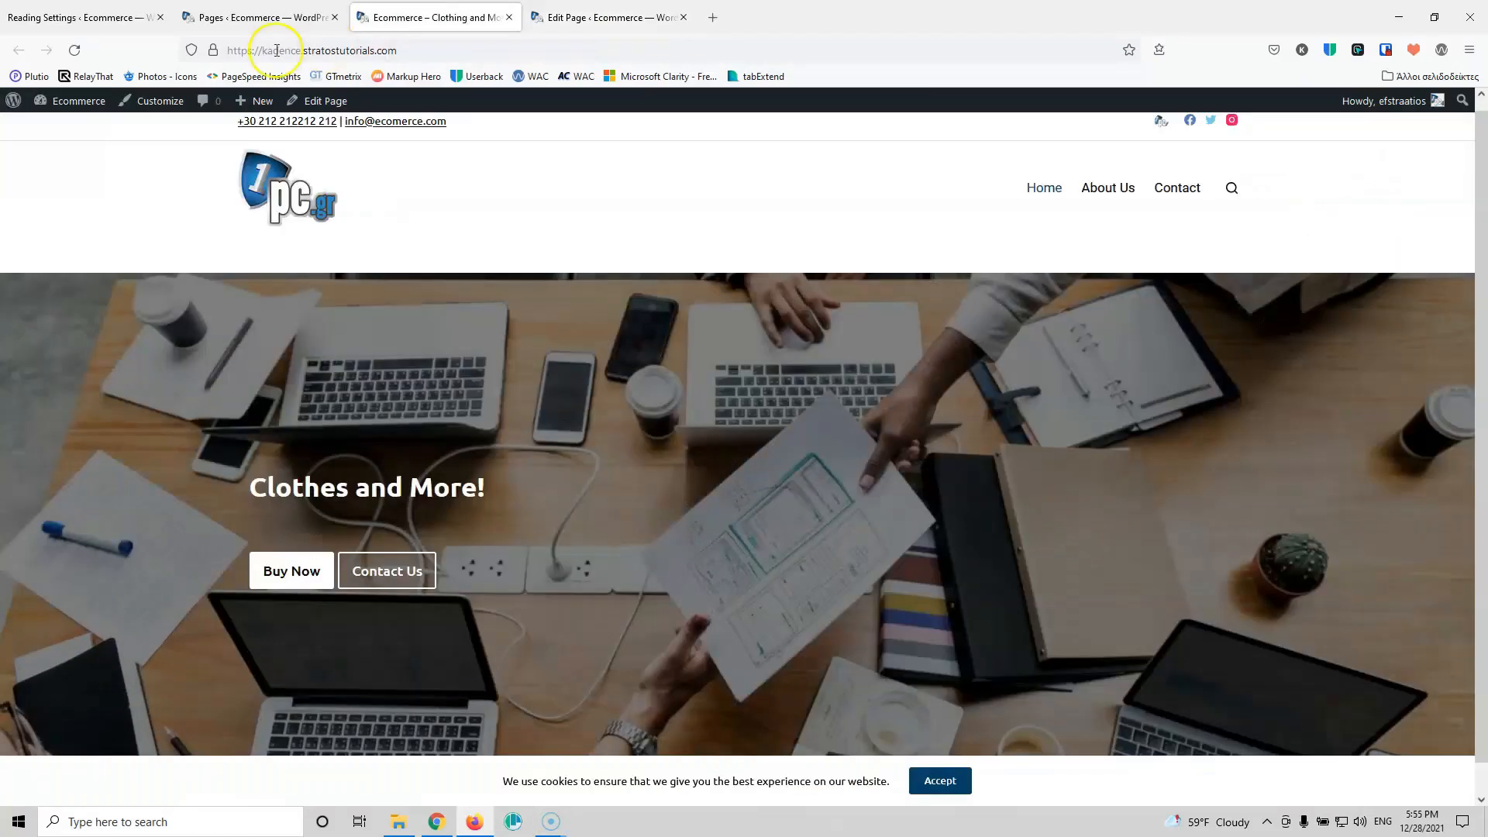
{"action": "left_click", "coordinate": [74, 50]}
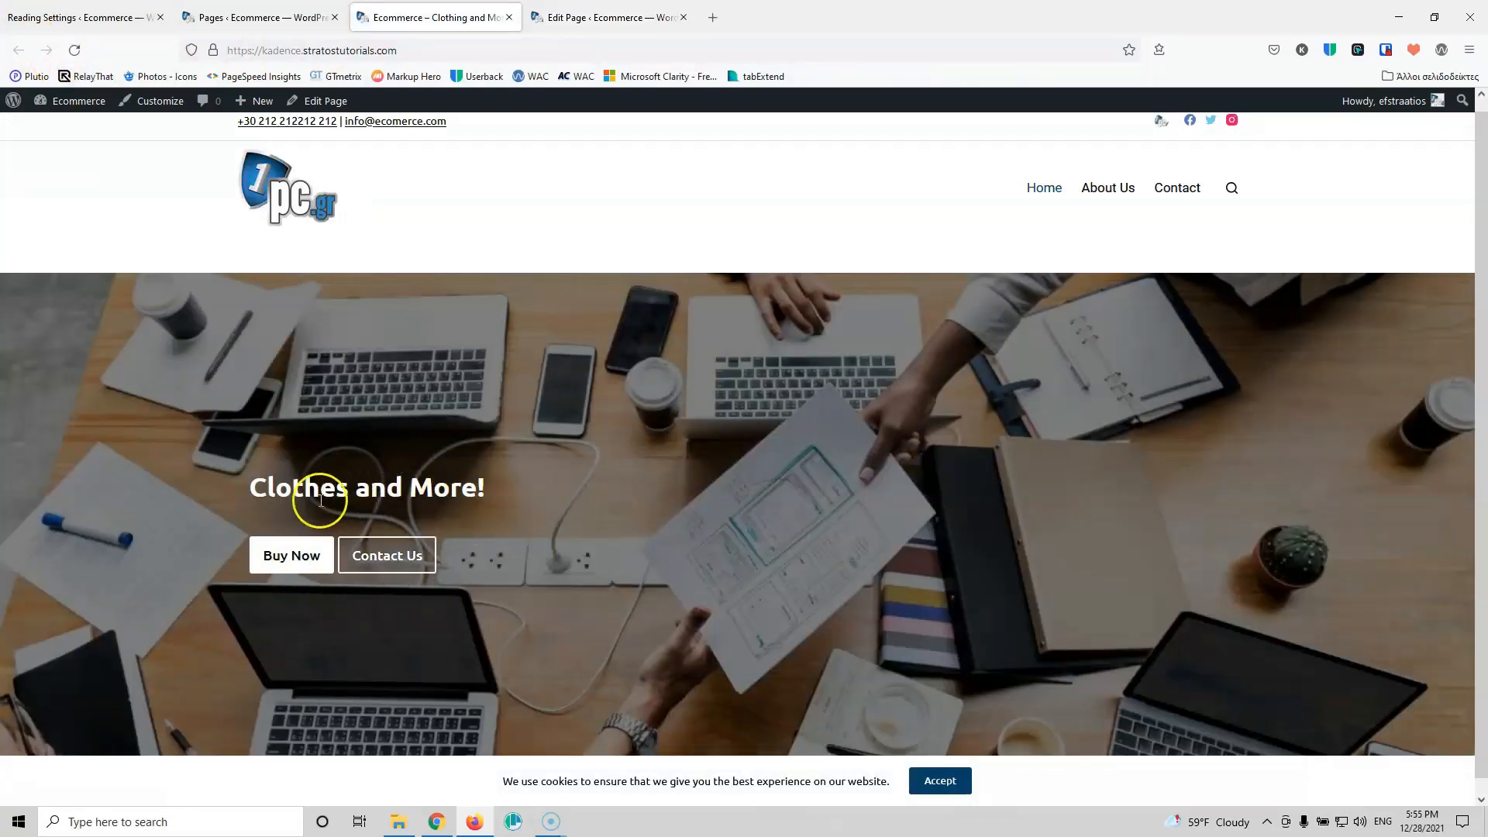
{"action": "left_click", "coordinate": [620, 15]}
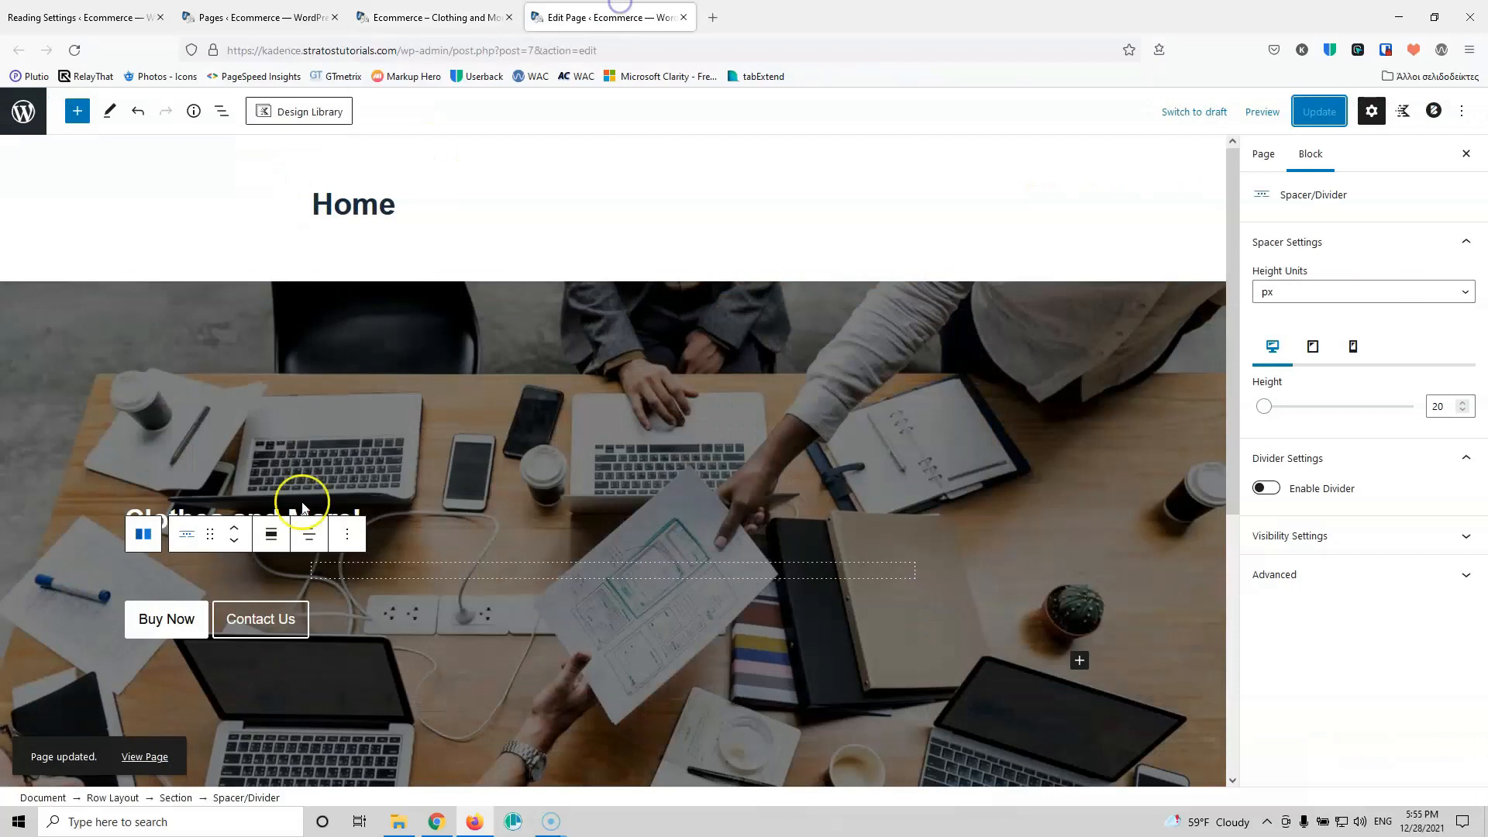
Step: Change the Clothes and More! heading level from H2 to H1
{"action": "left_click", "coordinate": [370, 519]}
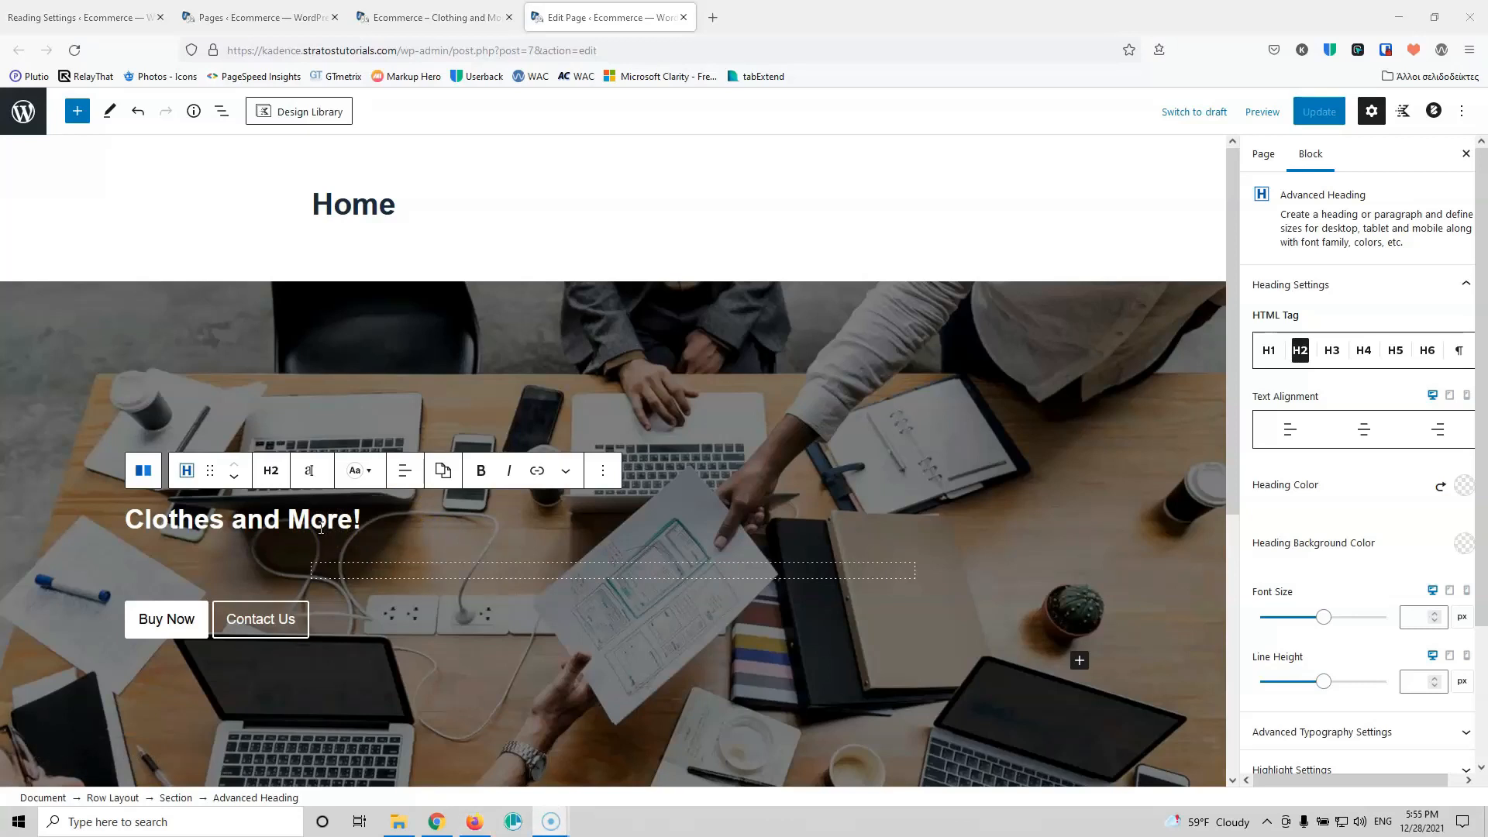
{"action": "left_click", "coordinate": [271, 471]}
{"action": "left_click", "coordinate": [316, 521]}
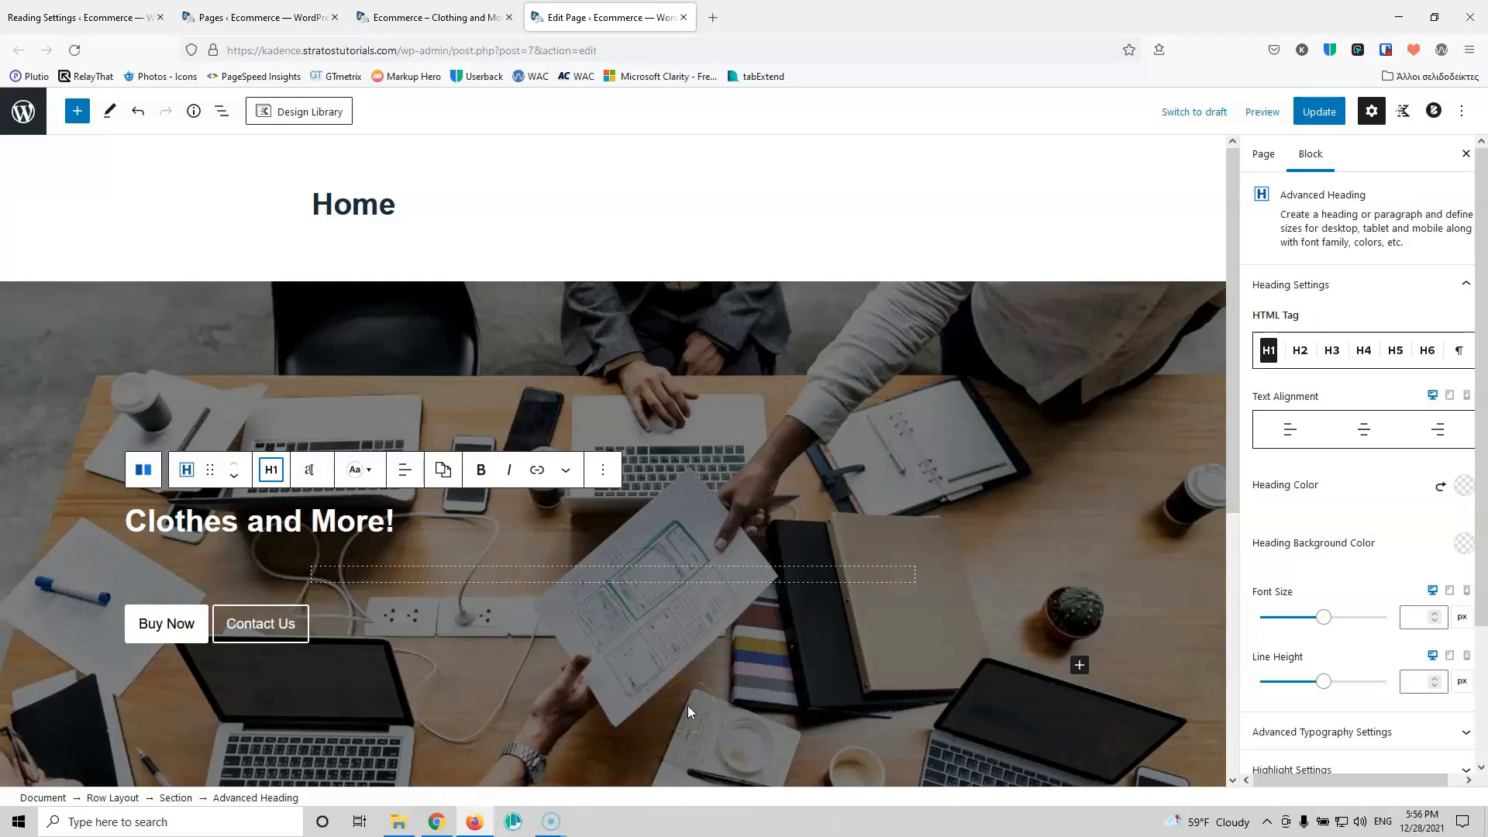
{"action": "left_click", "coordinate": [416, 522]}
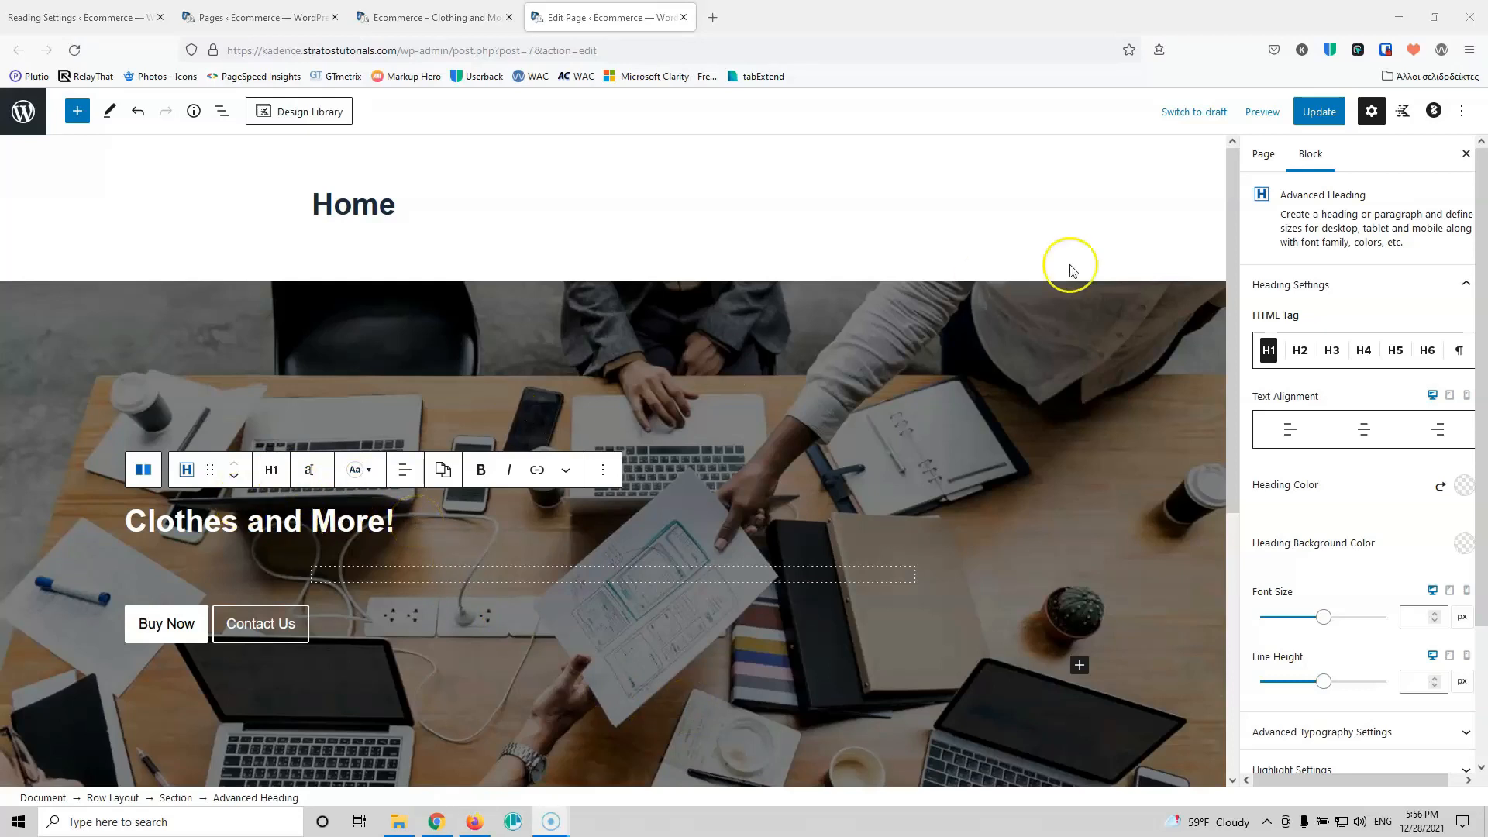
{"action": "scroll", "coordinate": [813, 616], "scroll_direction": "down", "scroll_amount": 3}
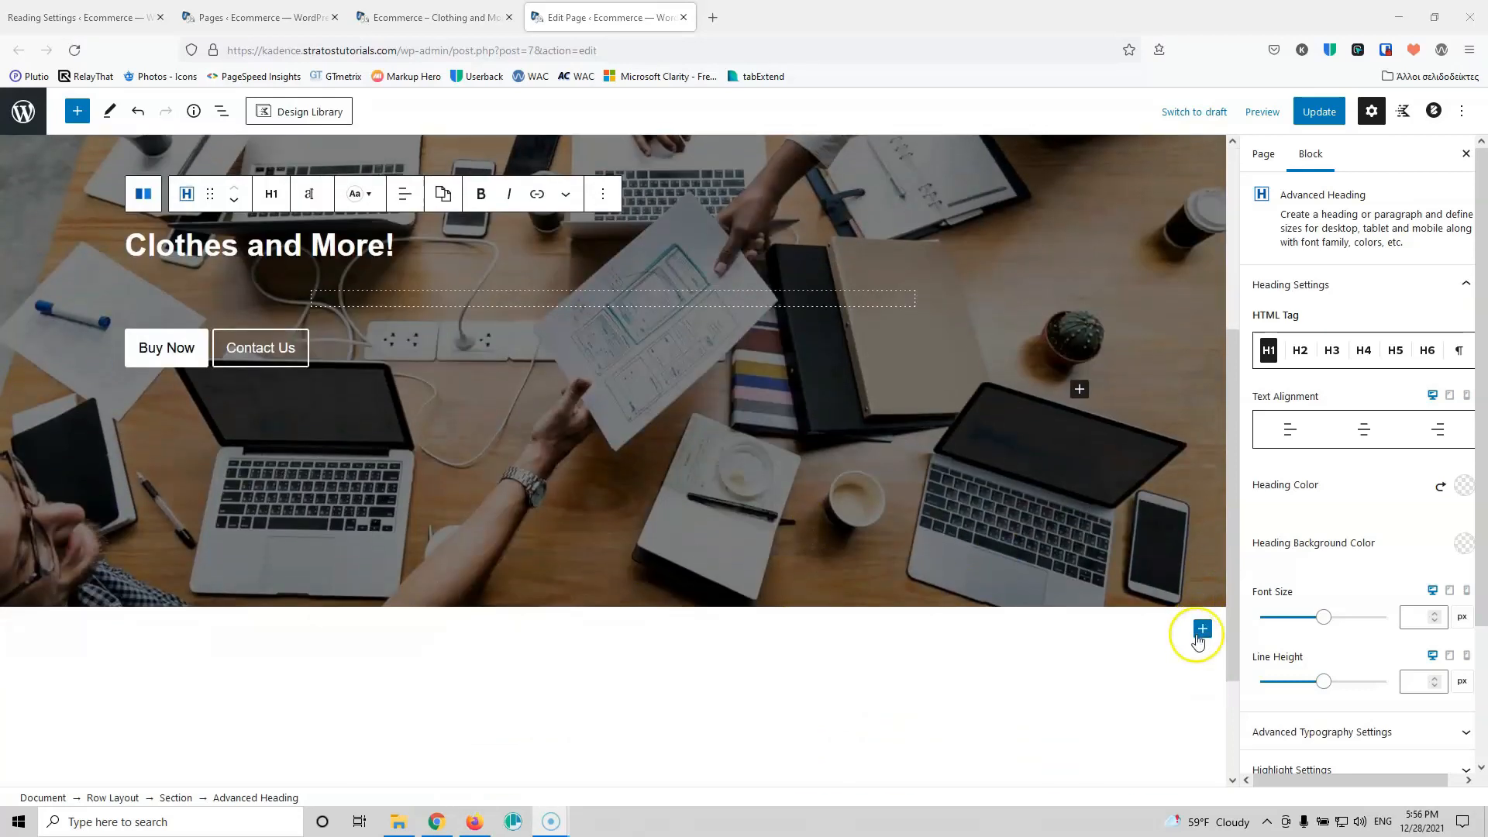
Step: Insert a new single-column Row Layout block below the hero
{"action": "left_click", "coordinate": [1200, 632]}
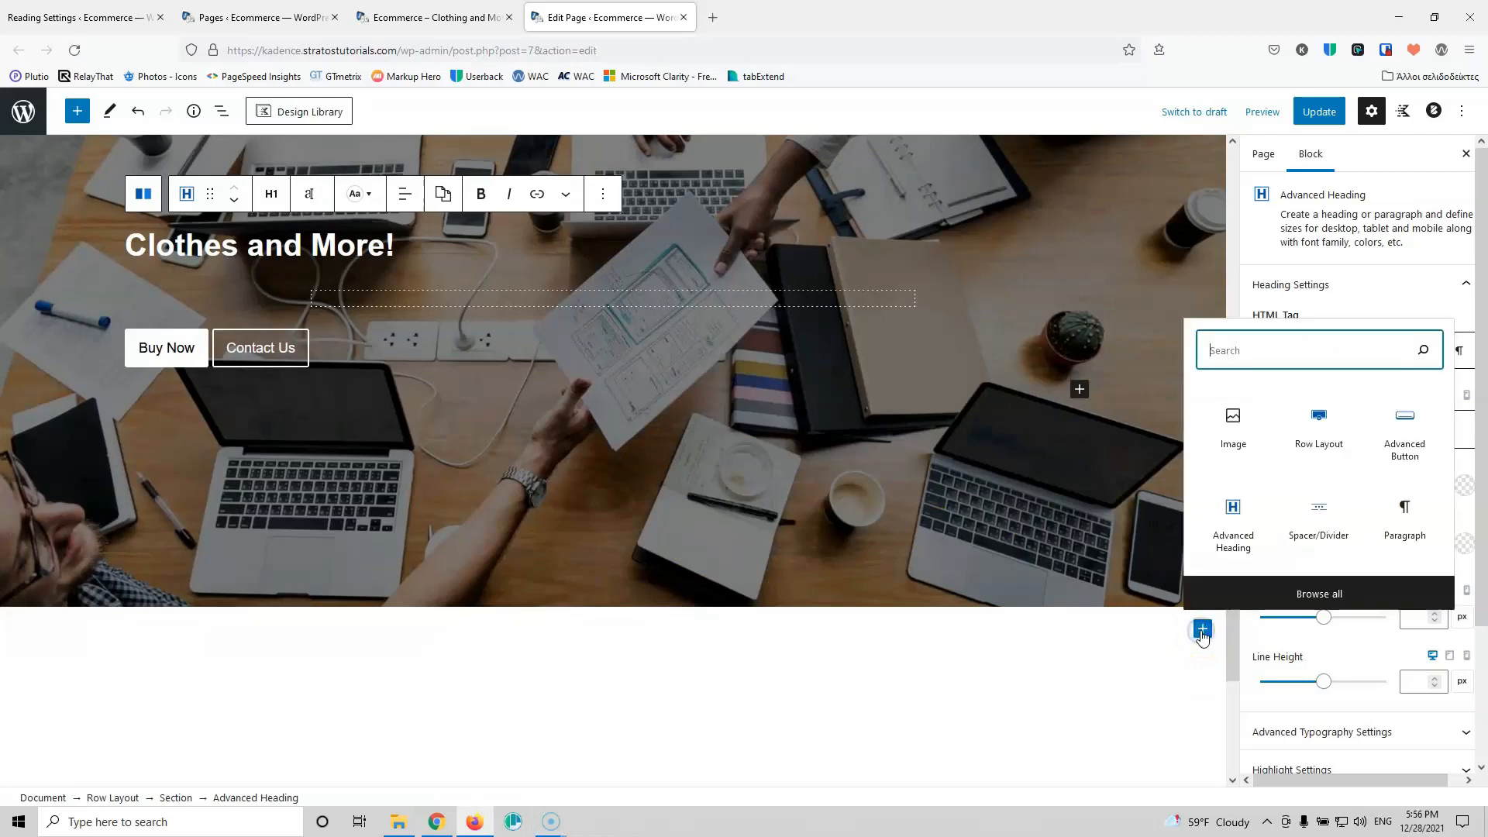
{"action": "left_click", "coordinate": [1310, 440]}
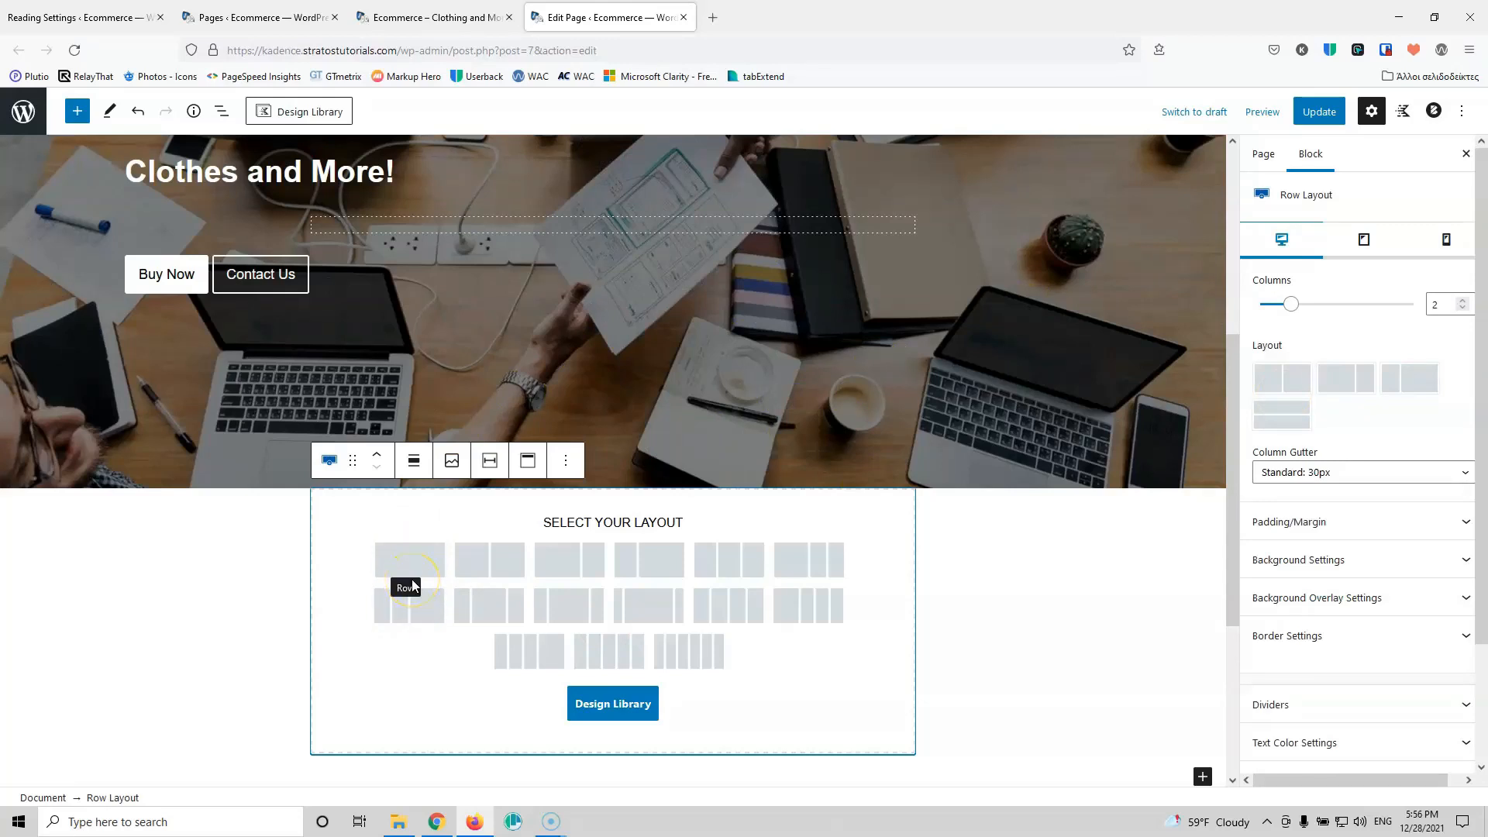
{"action": "left_click", "coordinate": [436, 549]}
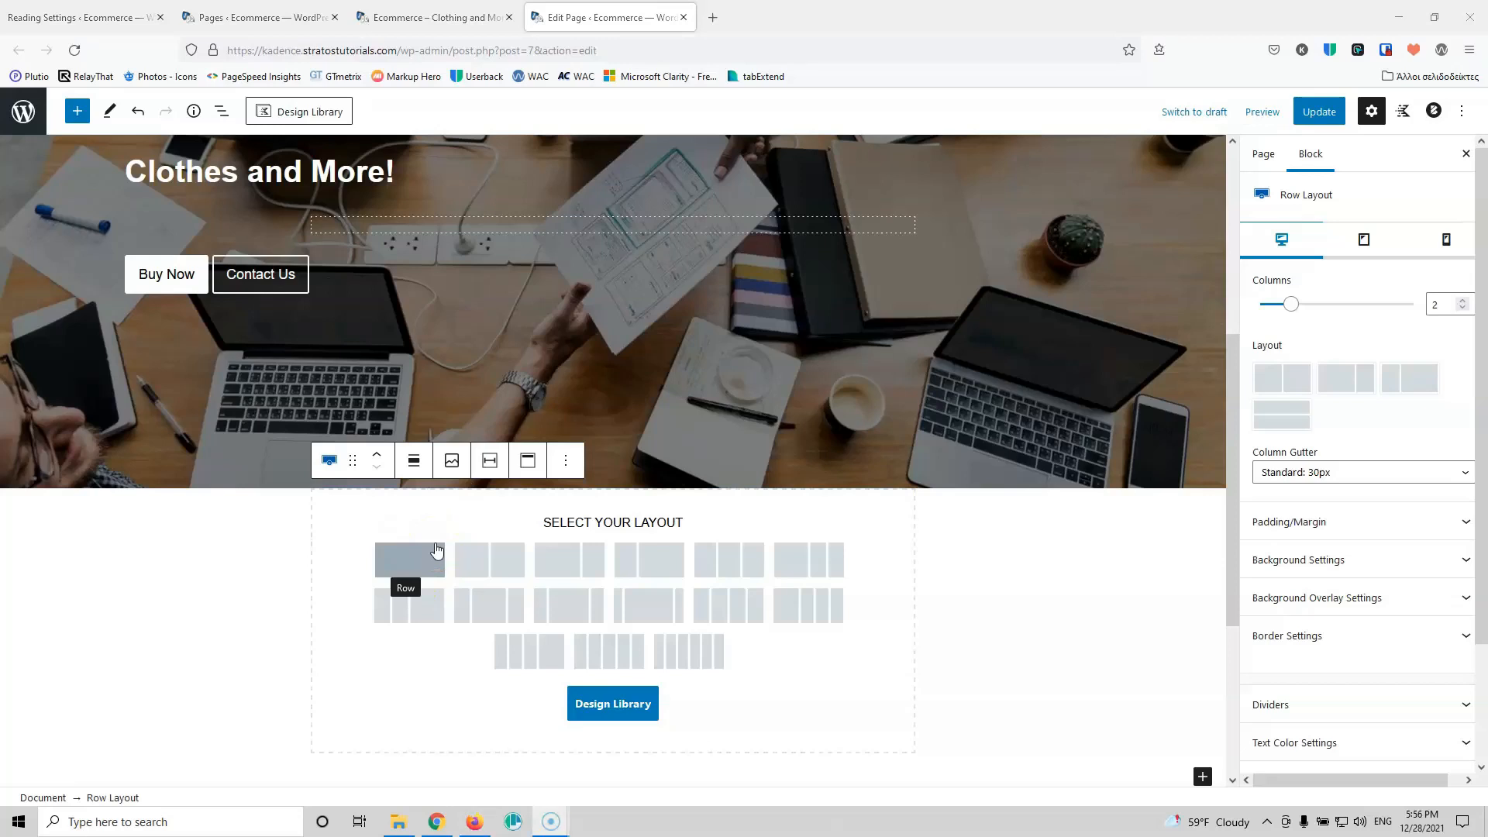
{"action": "left_click", "coordinate": [418, 560]}
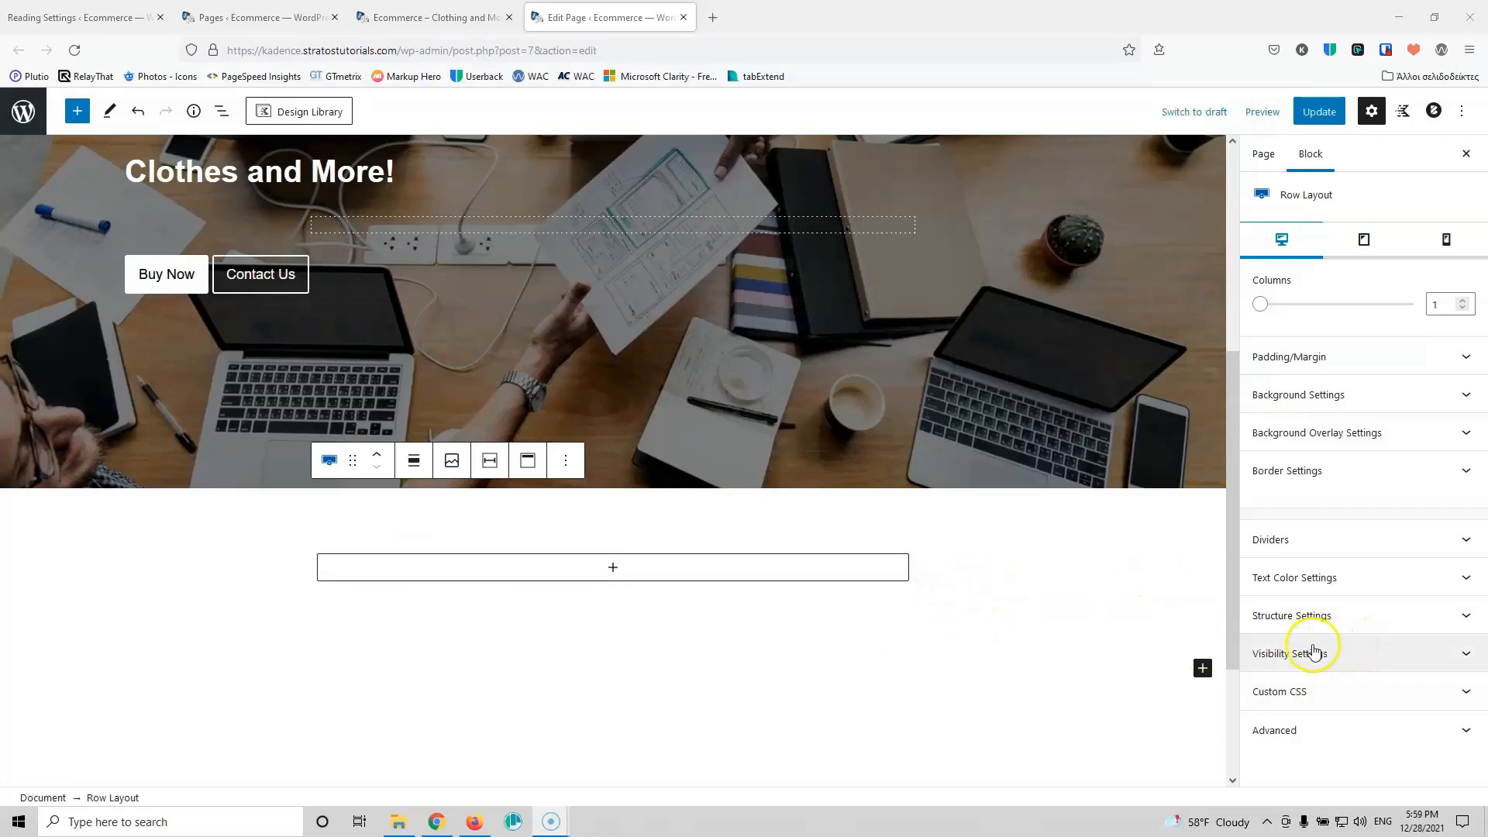
Step: Split the new row into two equal 50% columns
{"action": "left_click", "coordinate": [1094, 583]}
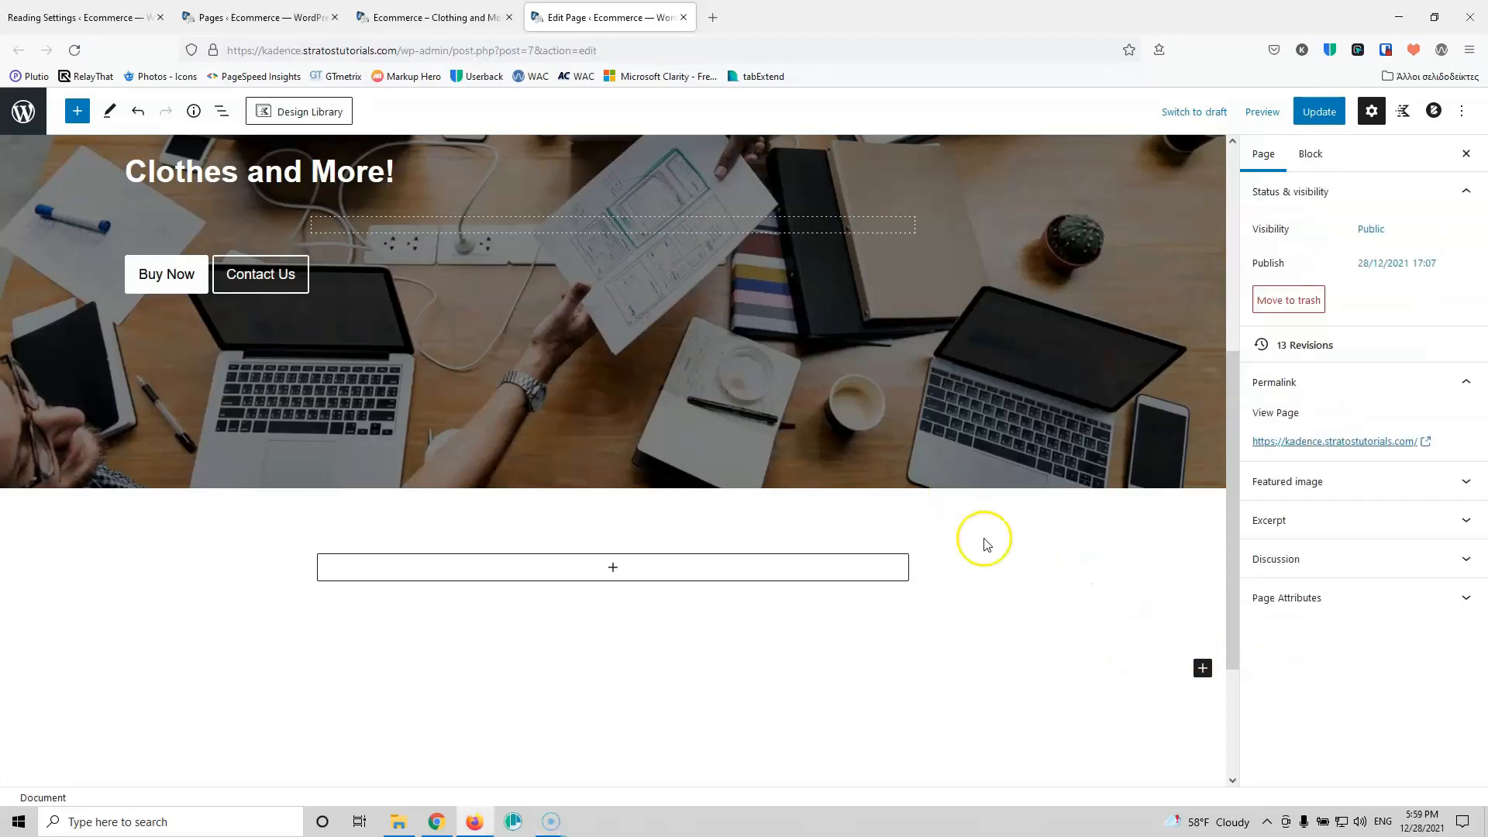
{"action": "left_click", "coordinate": [760, 524]}
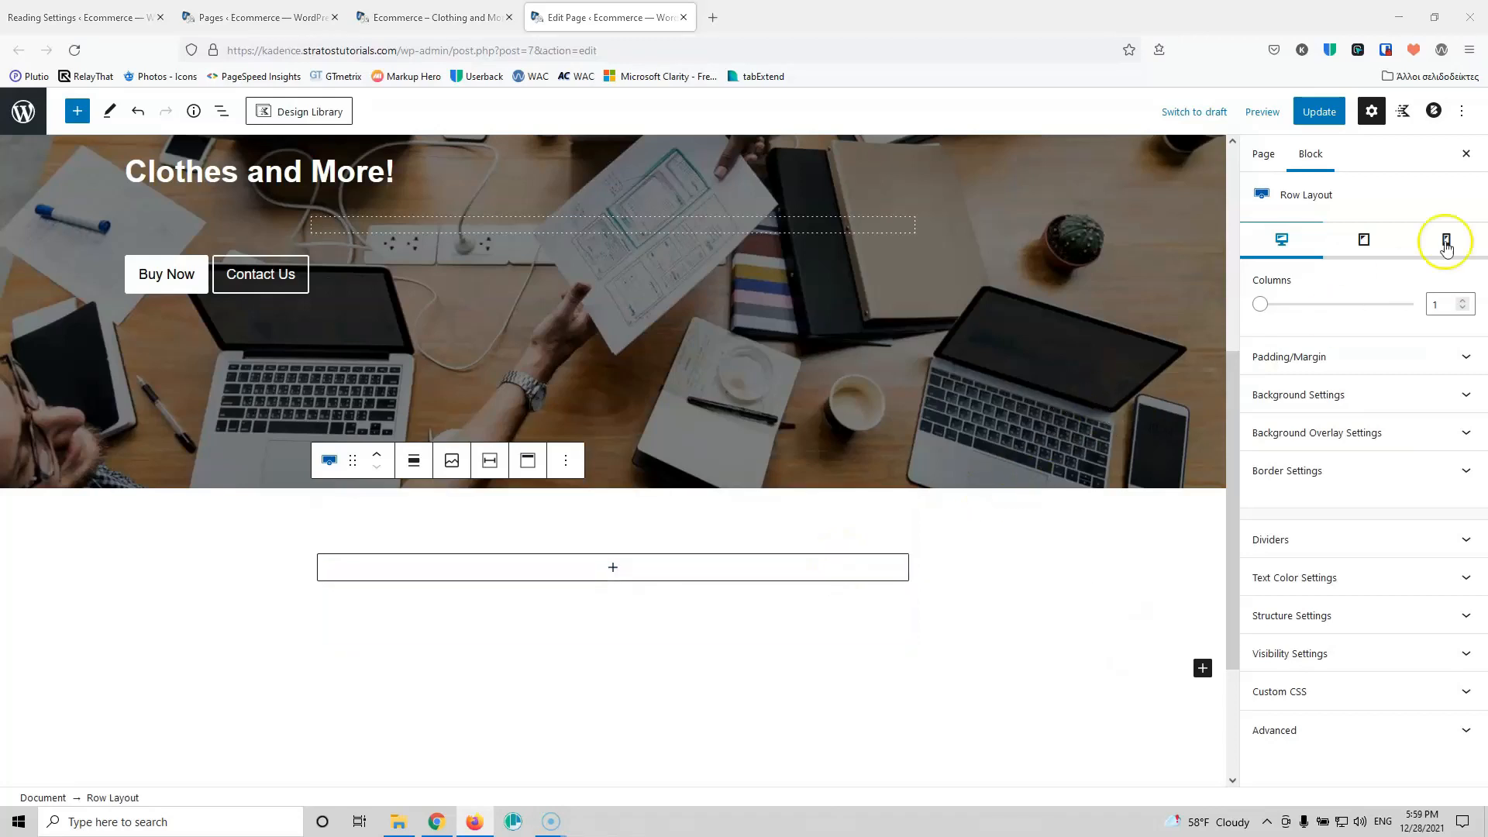
{"action": "left_click", "coordinate": [1460, 301]}
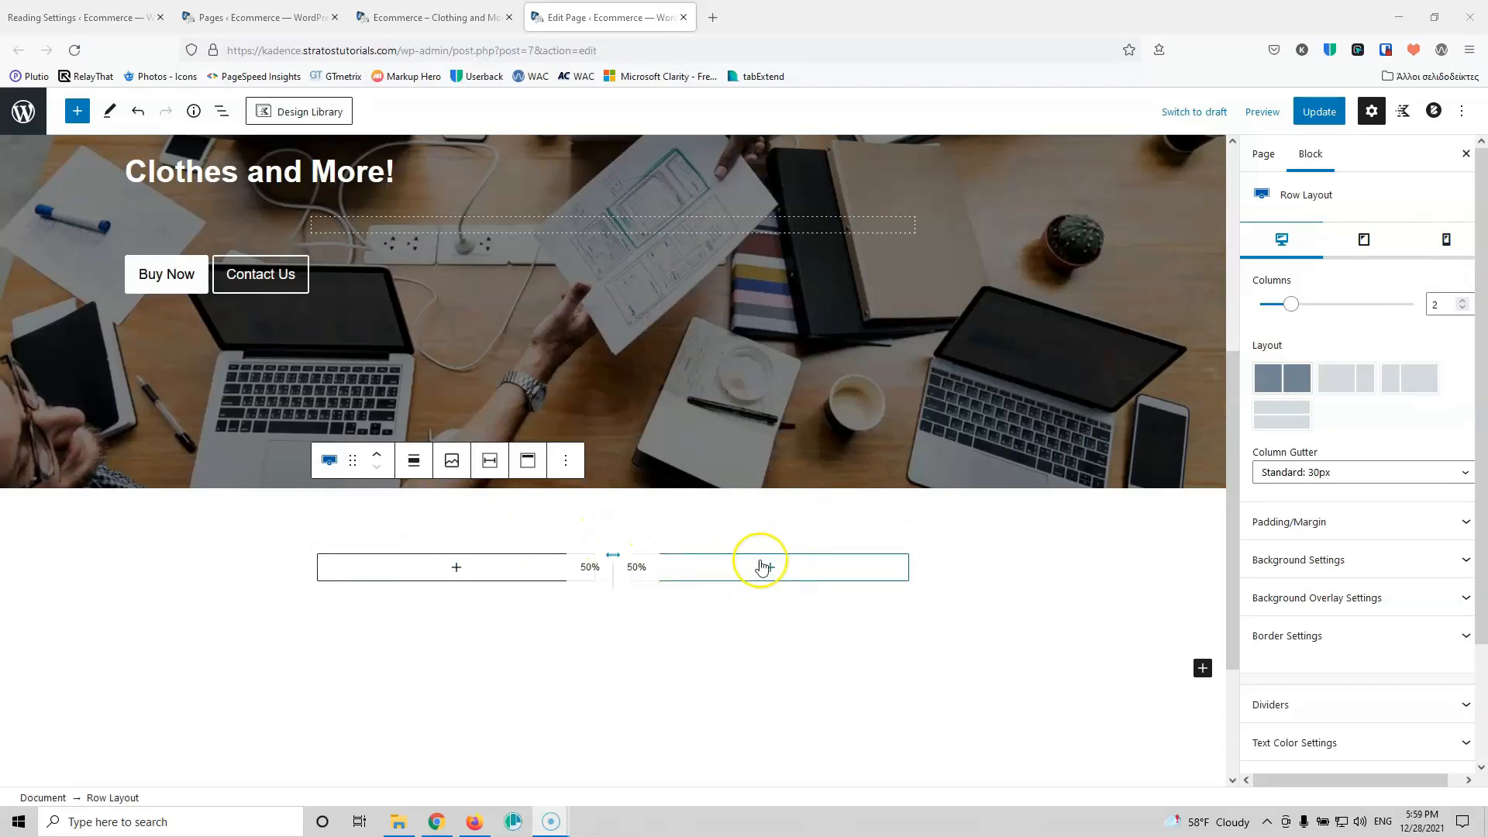
{"action": "left_click", "coordinate": [471, 574]}
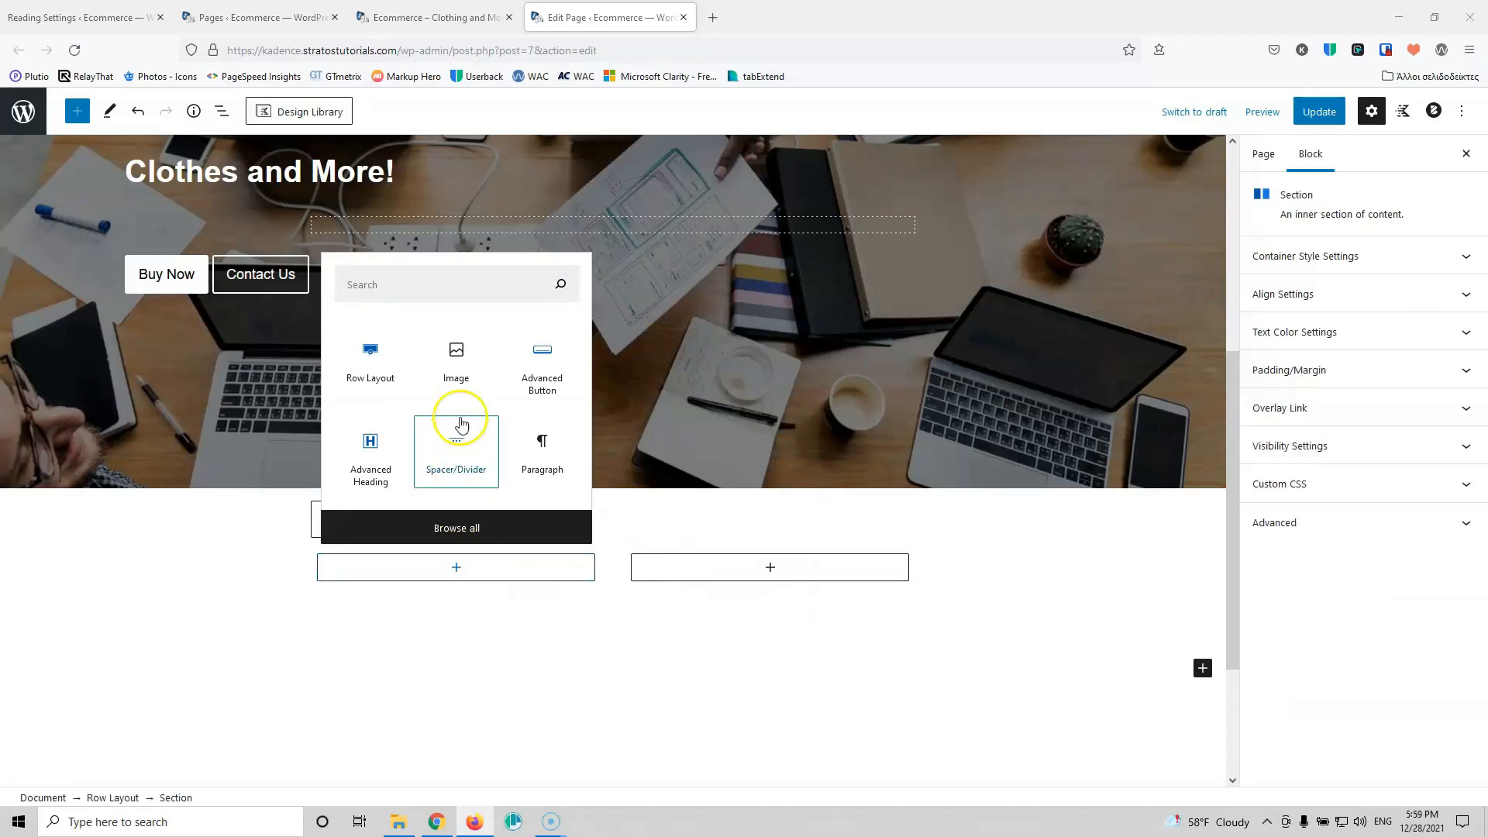
Step: Add an Image block to the left column using the hands-with-calculator photo from the Media Library
{"action": "left_click", "coordinate": [468, 357]}
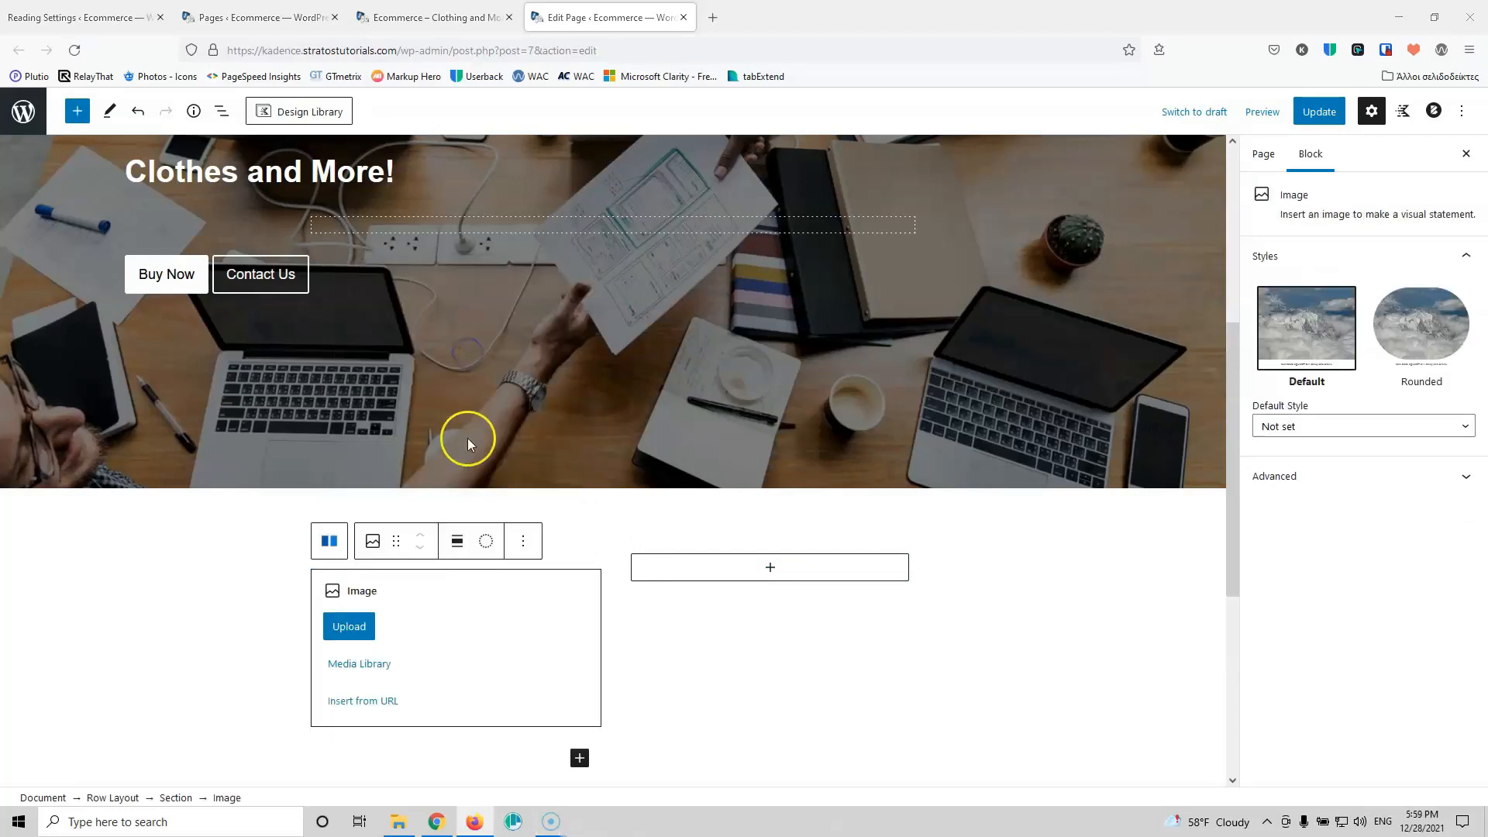
{"action": "left_click", "coordinate": [348, 664]}
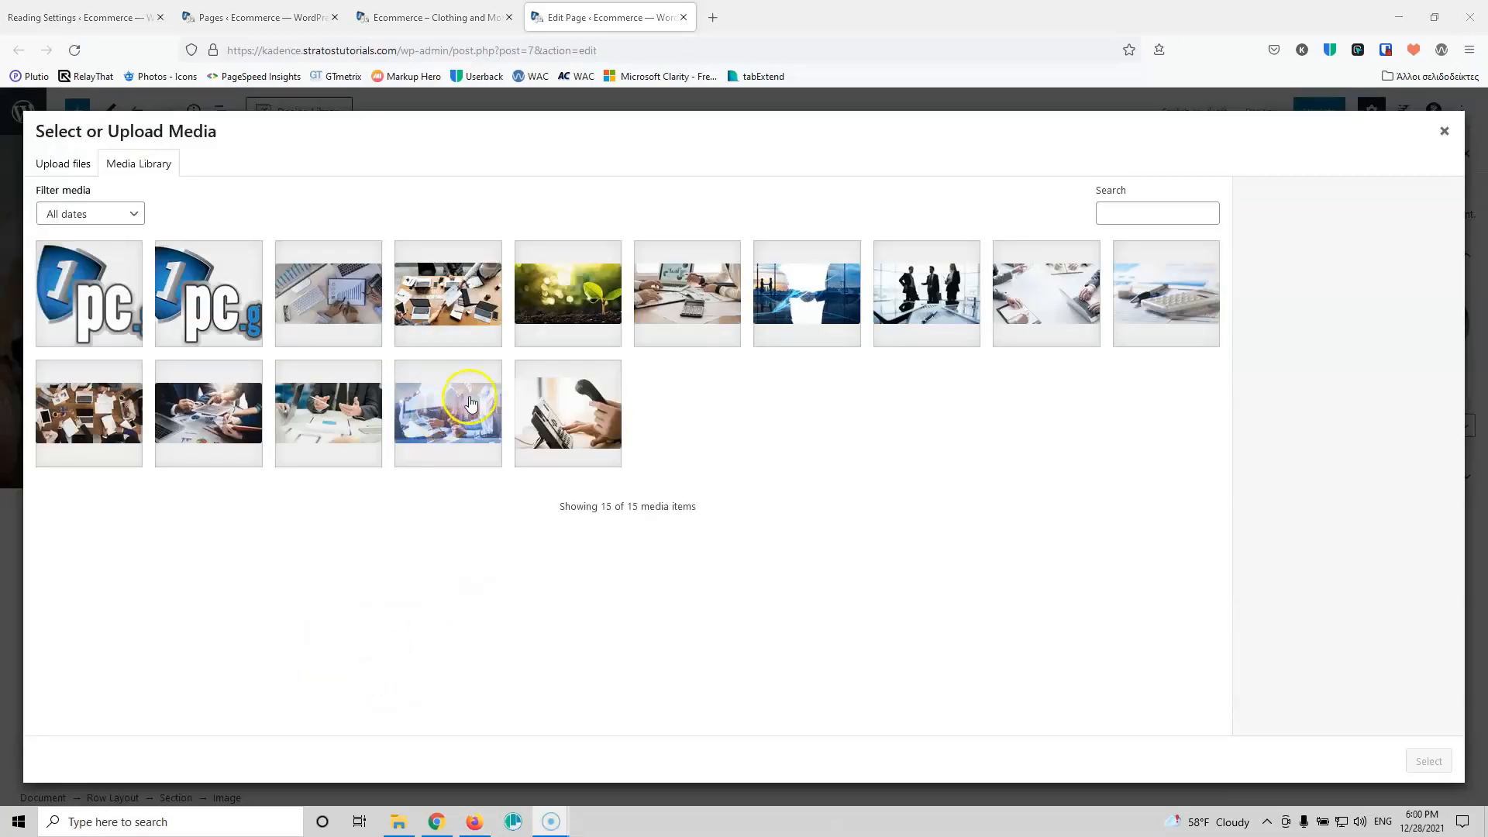
{"action": "left_click", "coordinate": [706, 294]}
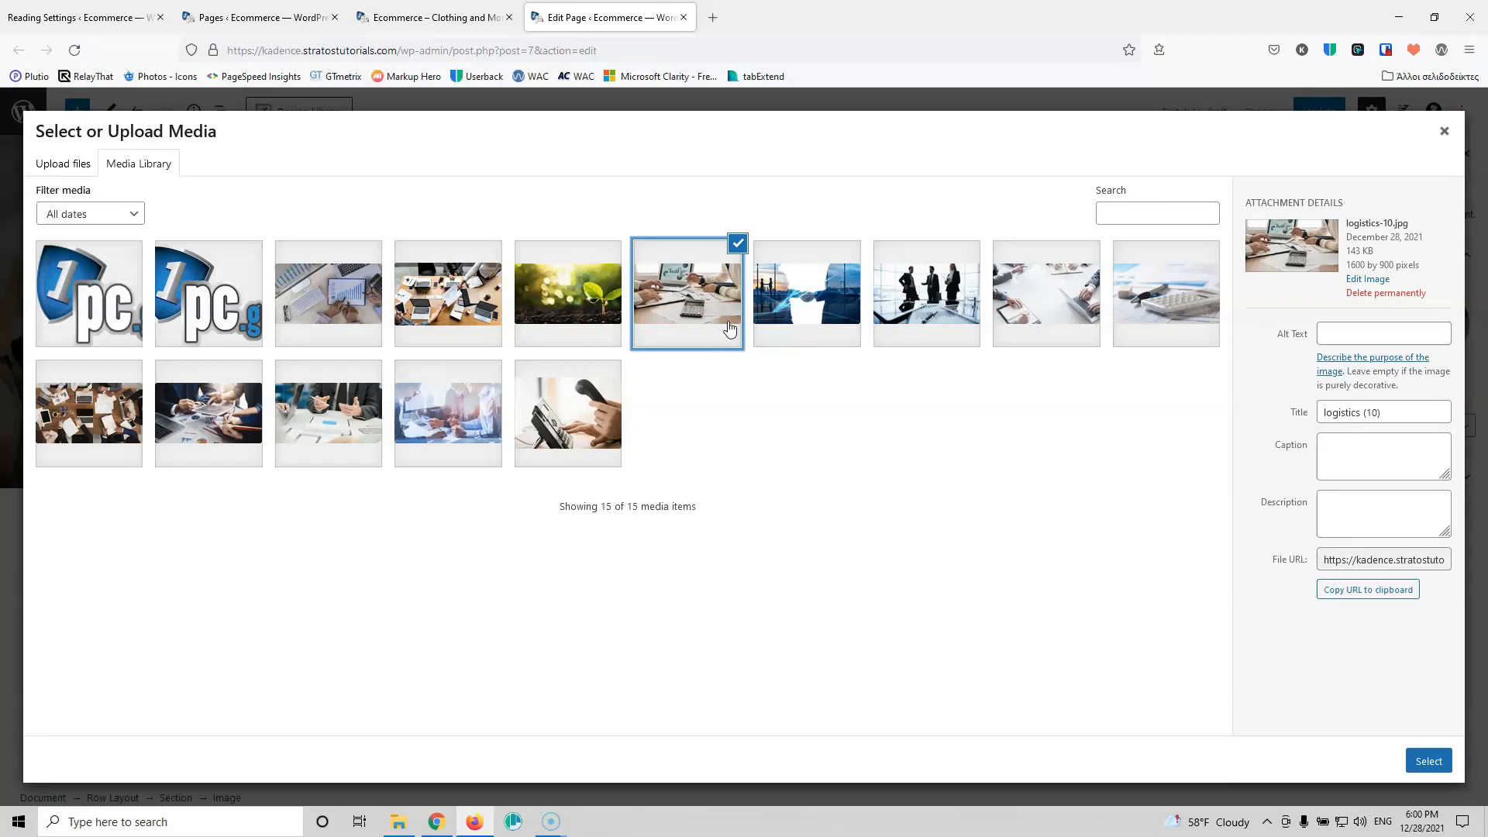
Step: Set the photo's title and alt text to 'about us' and place it in the column
{"action": "left_click_drag", "start_coordinate": [1395, 411], "coordinate": [1257, 426]}
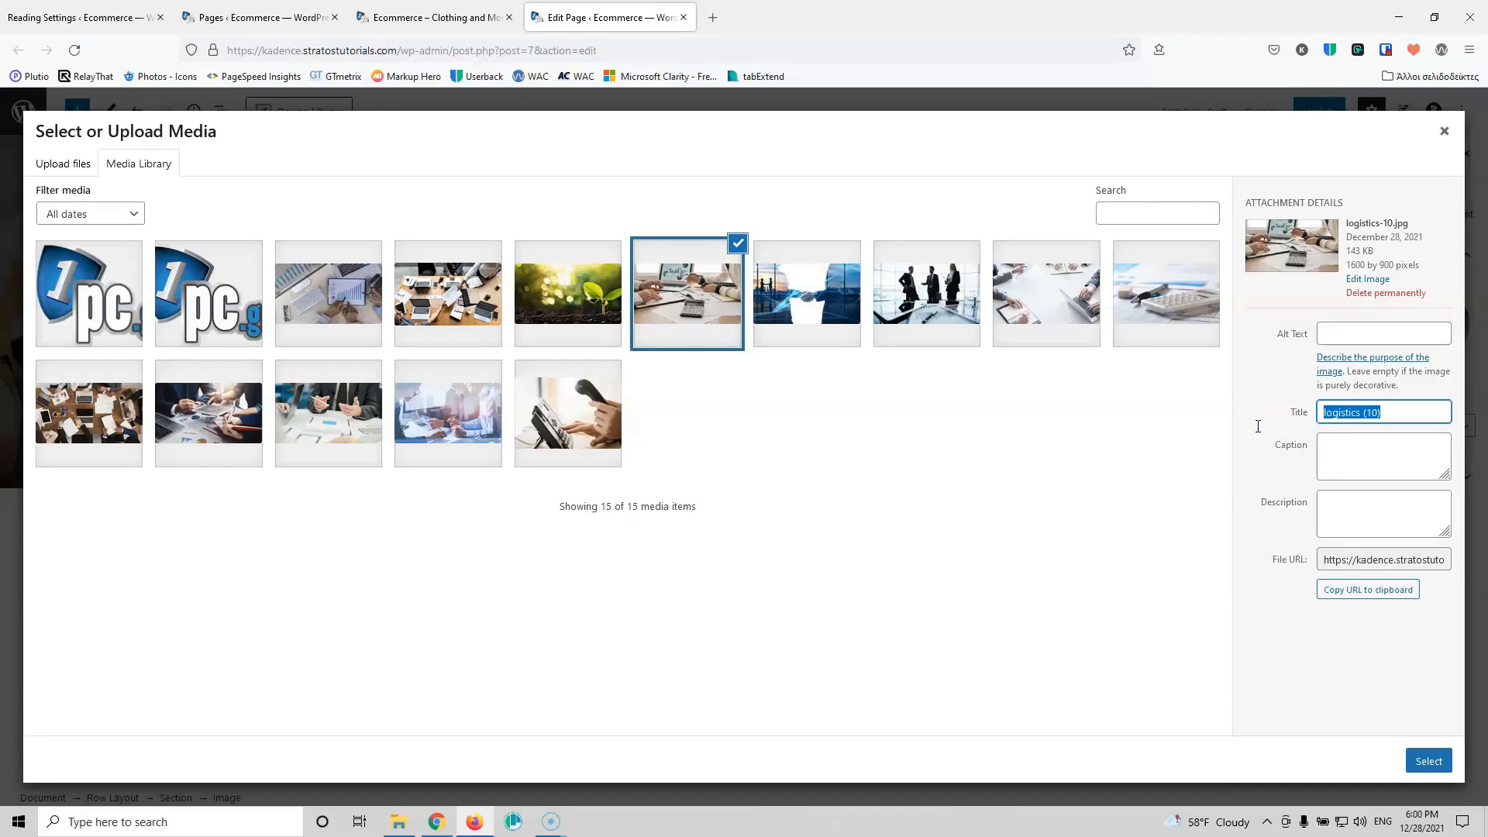
{"action": "type", "text": "accou"}
{"action": "key", "text": "BackSpace"}
{"action": "key", "text": "BackSpace"}
{"action": "key", "text": "BackSpace"}
{"action": "key", "text": "BackSpace"}
{"action": "key", "text": "BackSpace"}
{"action": "type", "text": "av"}
{"action": "key", "text": "BackSpace"}
{"action": "type", "text": "bout us"}
{"action": "left_click_drag", "start_coordinate": [1382, 415], "coordinate": [1305, 416]}
{"action": "key", "text": "ctrl+c"}
{"action": "left_click", "coordinate": [1374, 334]}
{"action": "key", "text": "ctrl+v"}
{"action": "left_click", "coordinate": [1437, 758]}
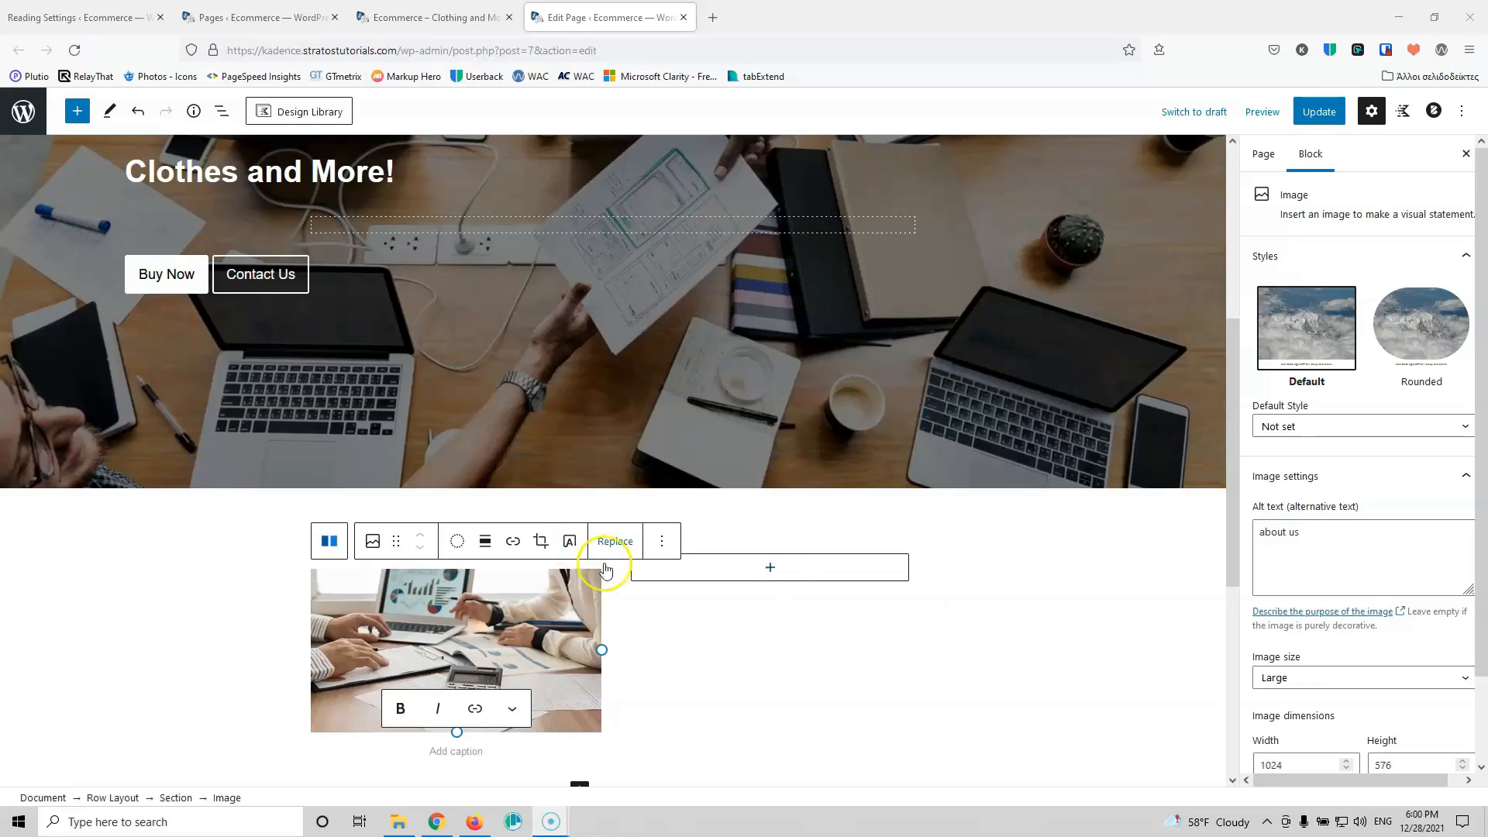
{"action": "left_click", "coordinate": [768, 571]}
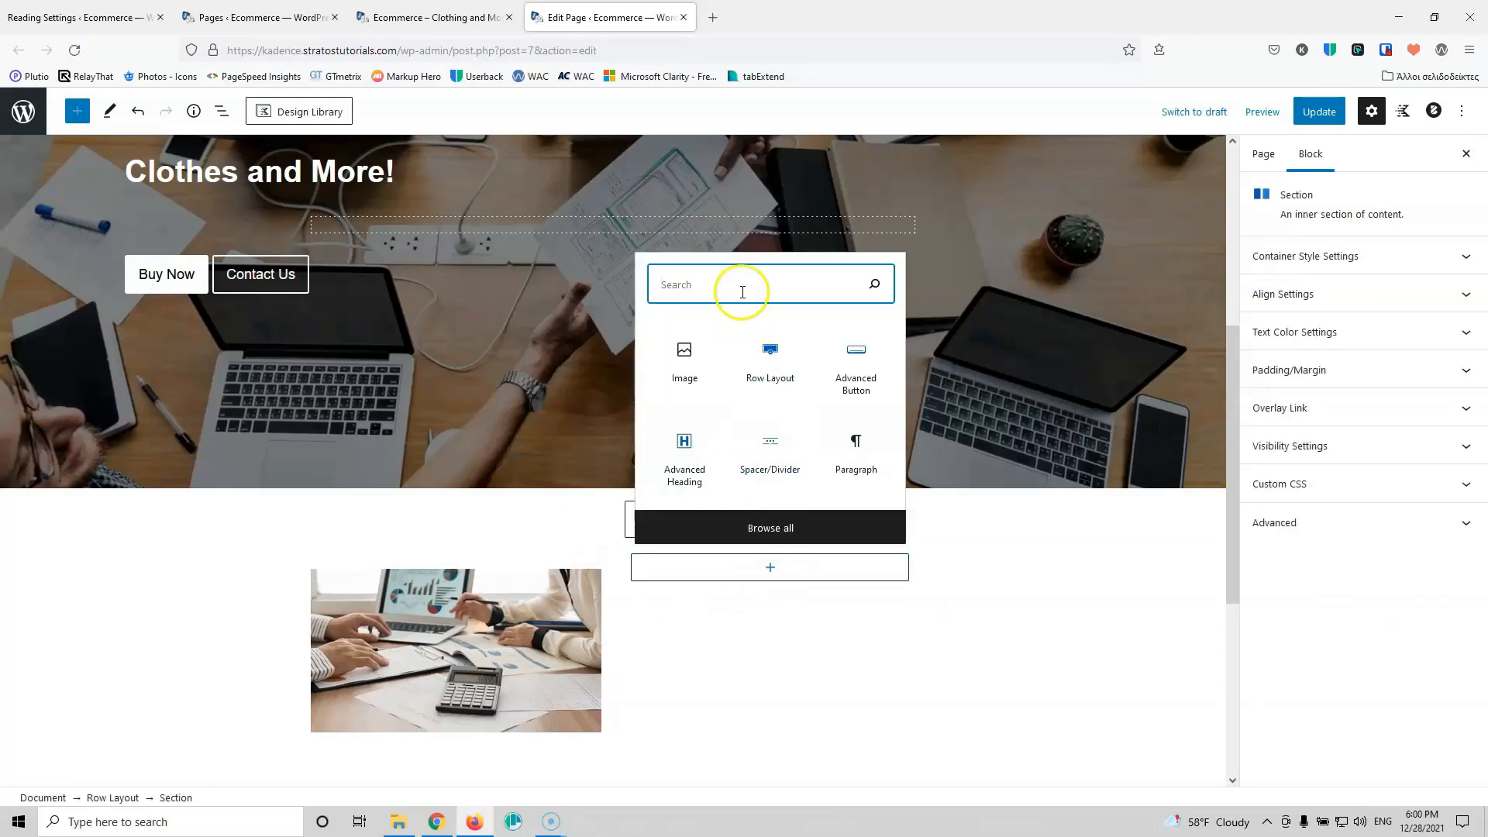
Step: Add a 'Who we are' Advanced Heading to the right column with an empty Paragraph below
{"action": "left_click", "coordinate": [684, 445]}
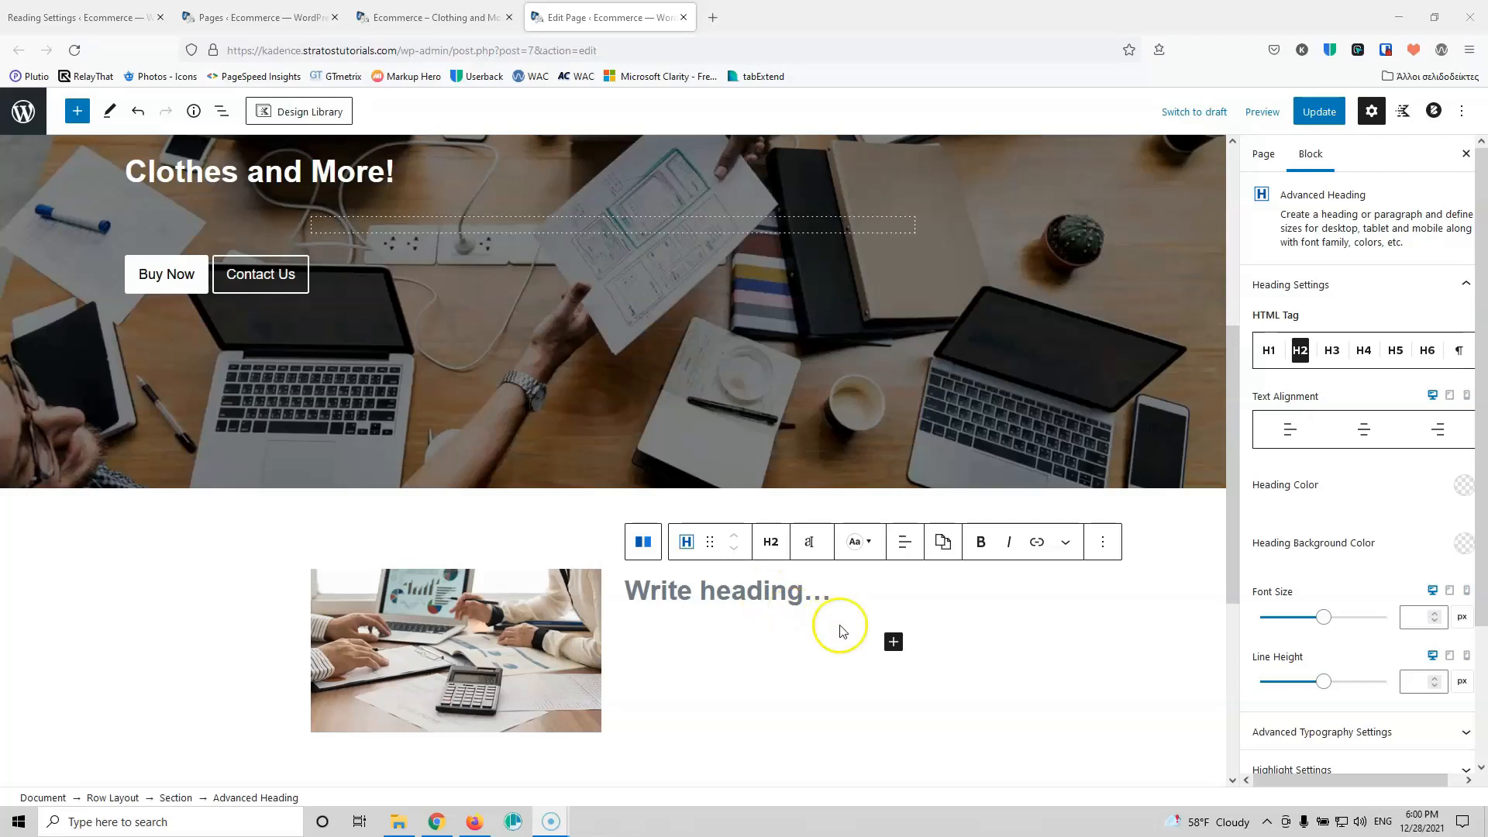
{"action": "scroll", "coordinate": [823, 597], "scroll_direction": "up", "scroll_amount": 2}
{"action": "type", "text": "Wh"}
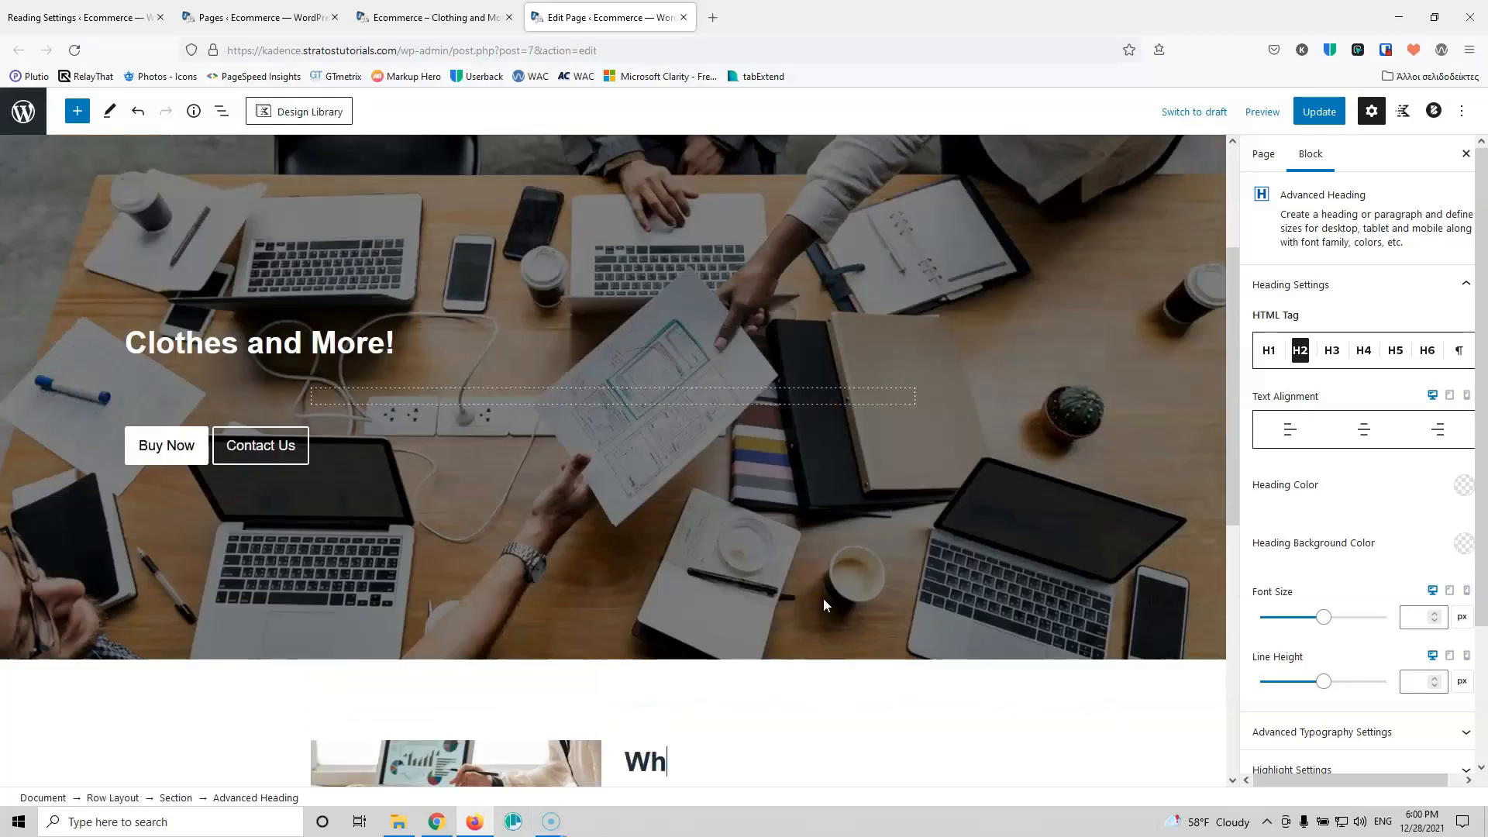
{"action": "type", "text": "o we are"}
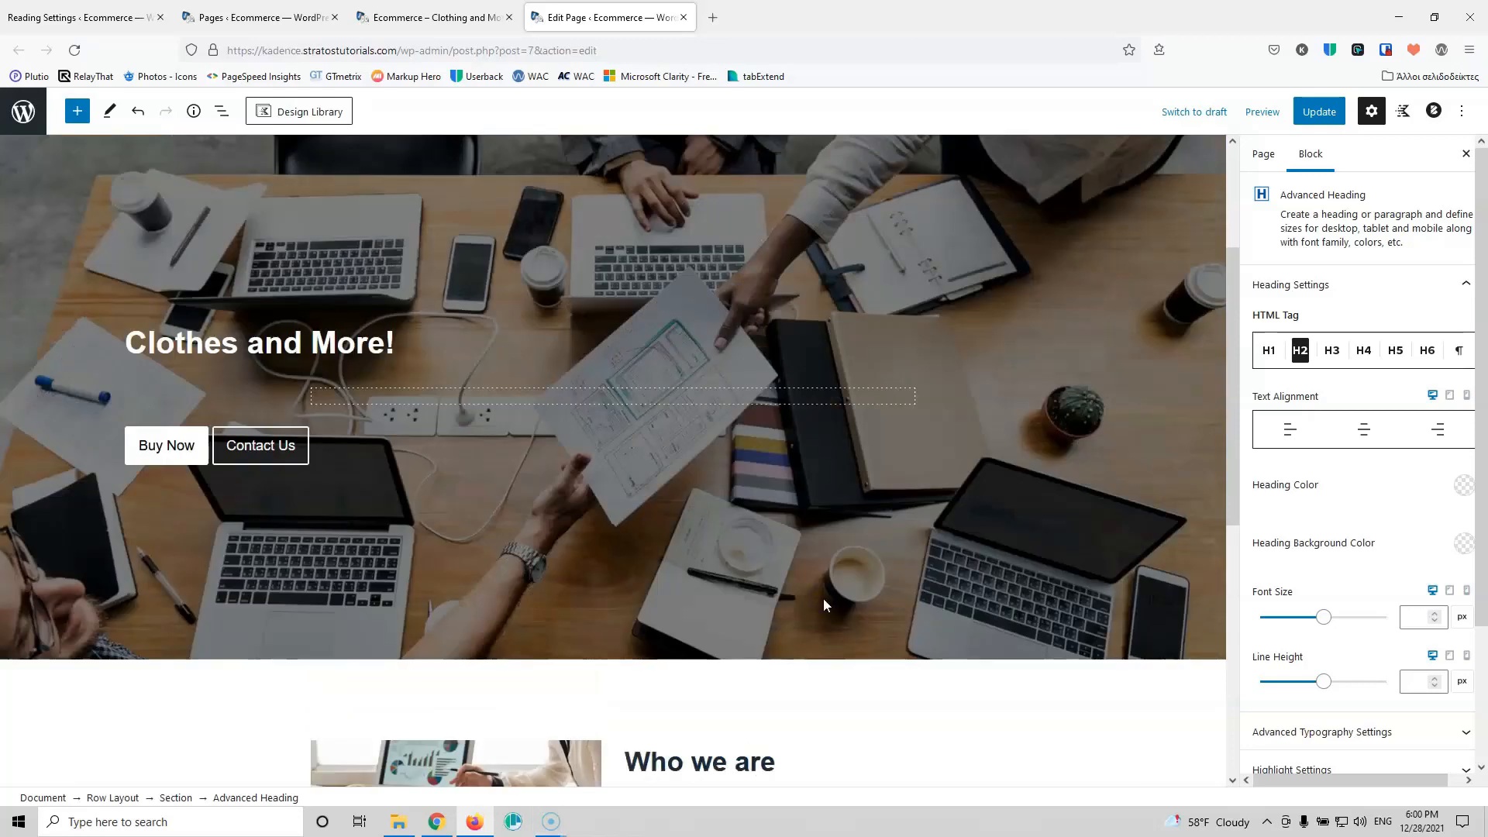
{"action": "scroll", "coordinate": [867, 513], "scroll_direction": "down", "scroll_amount": 3}
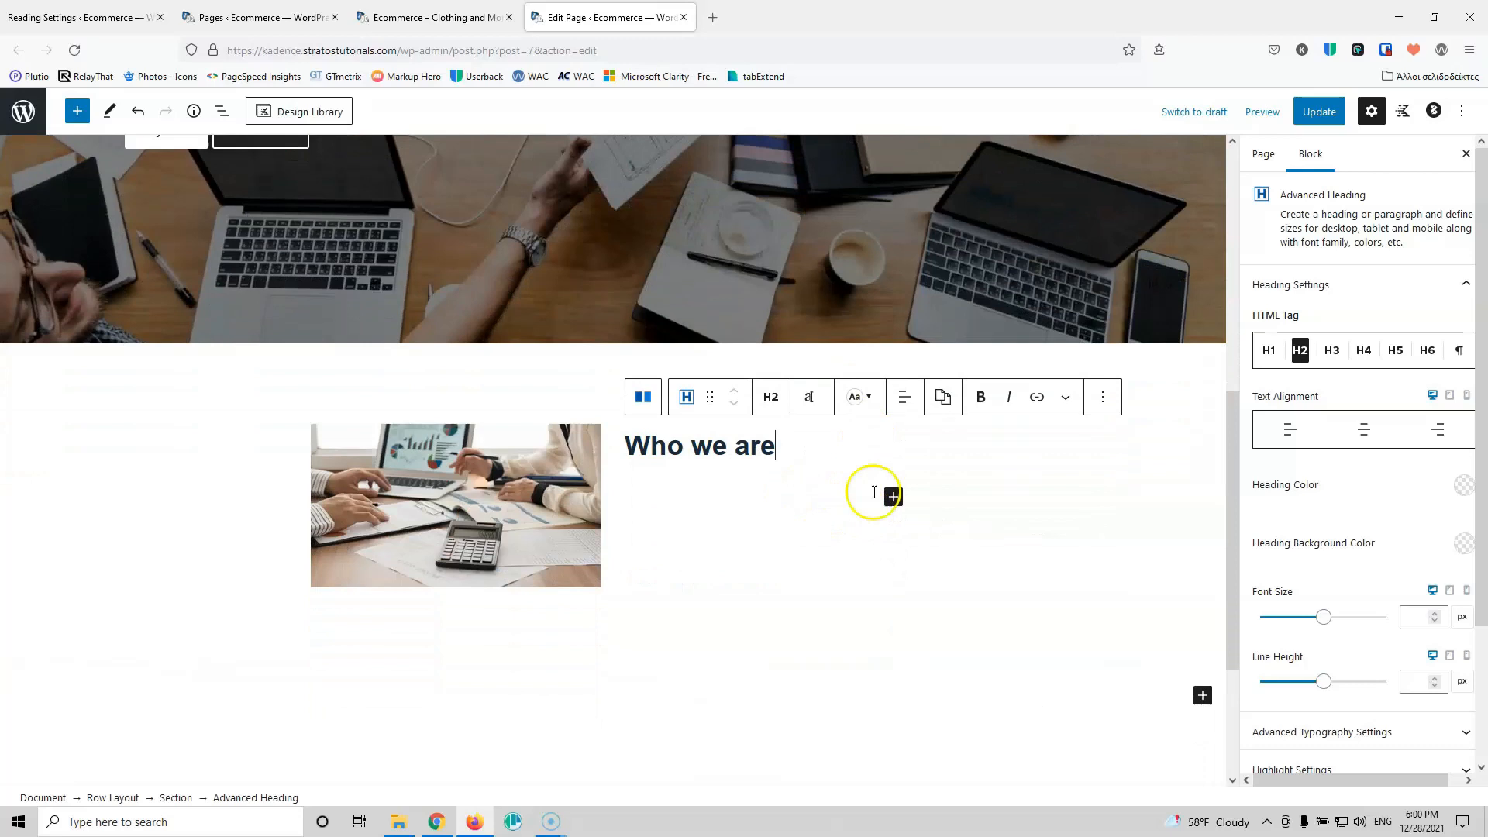
{"action": "left_click", "coordinate": [893, 496]}
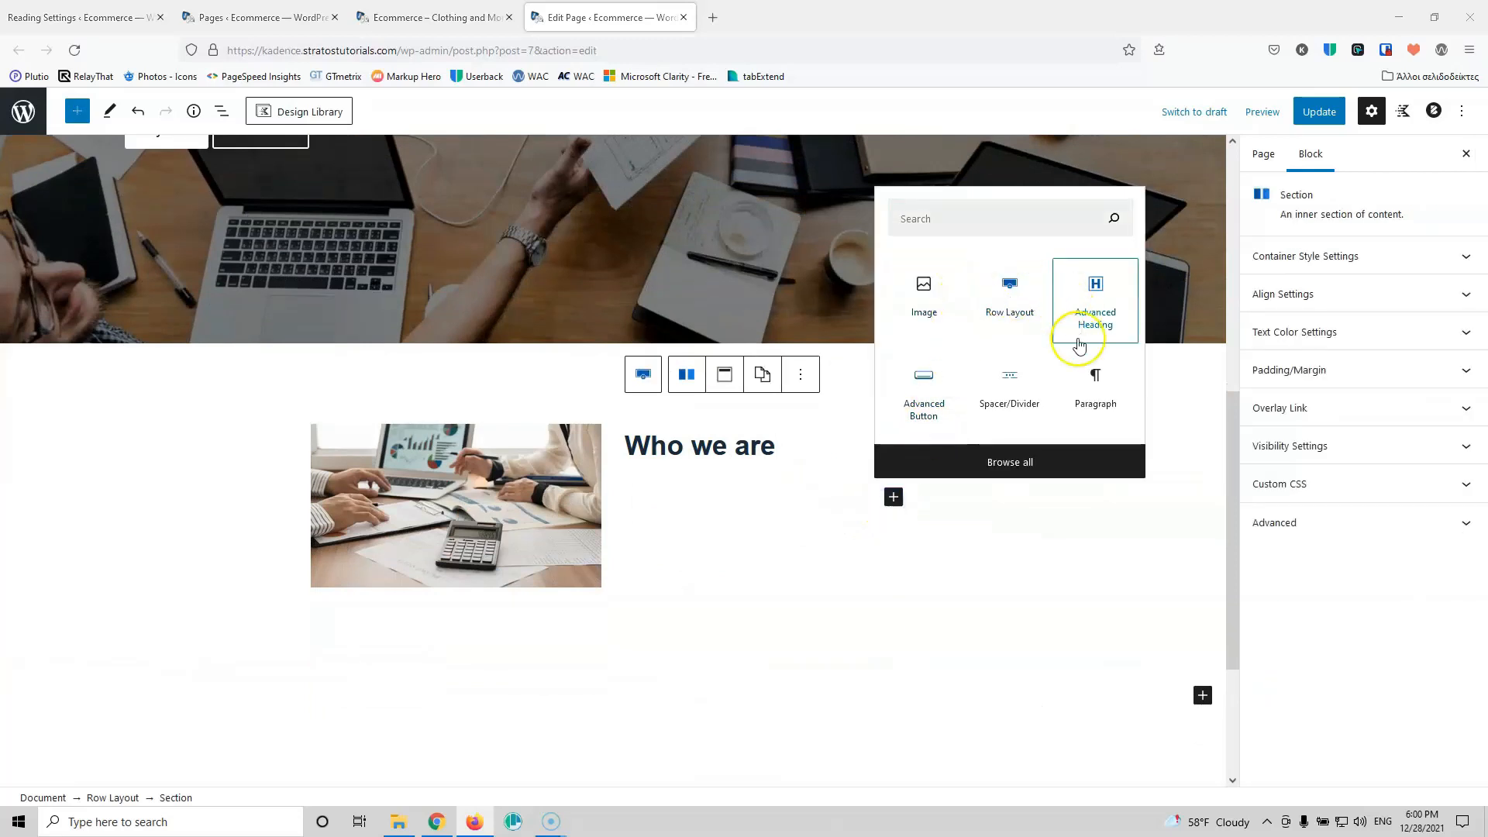
{"action": "left_click", "coordinate": [1095, 383]}
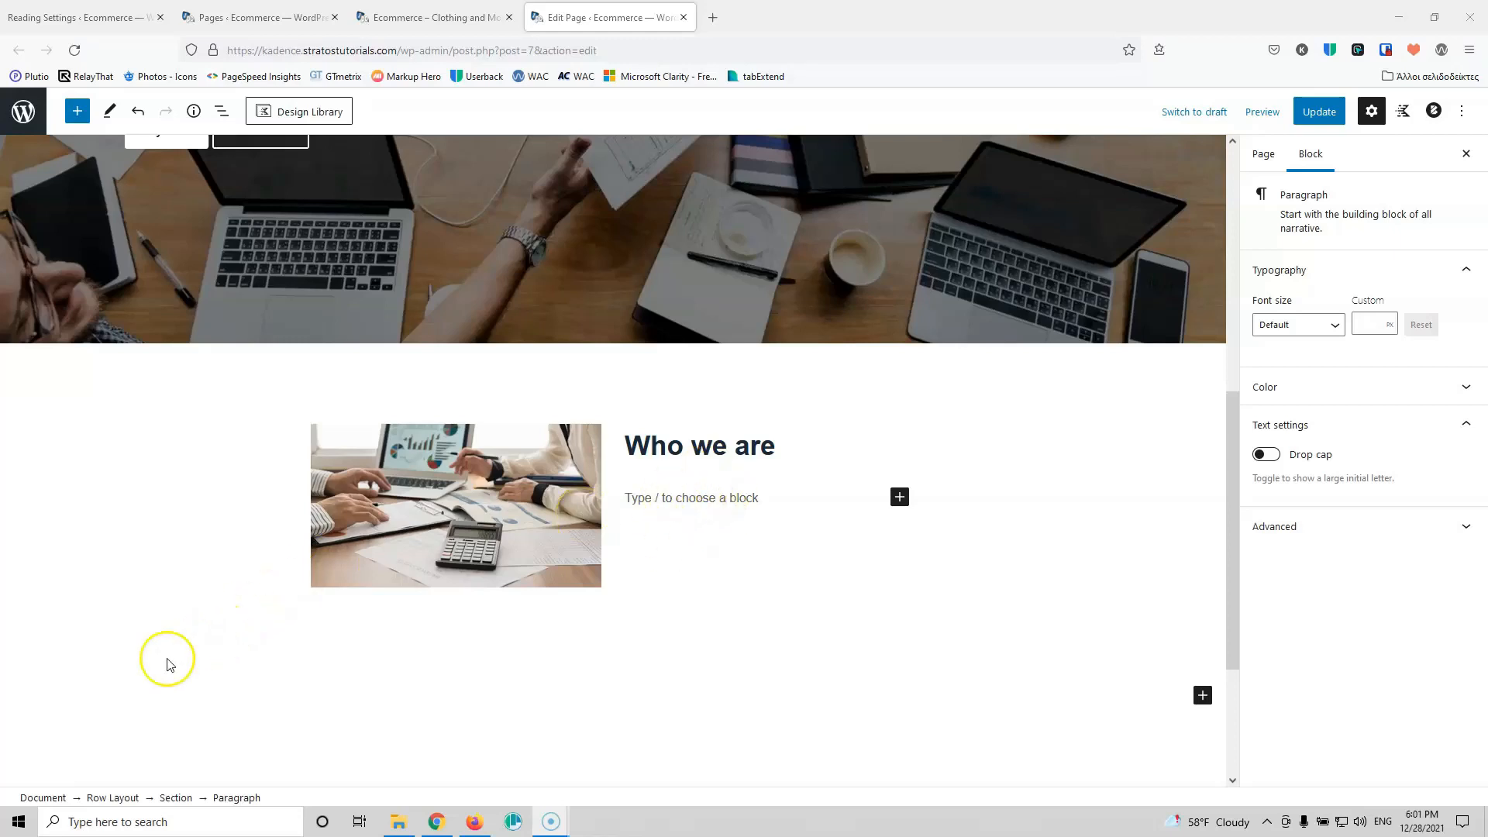
Step: Paste Lorem ipsum, cut it from 'Quisque' onwards, and split it into two paragraphs before 'Nullam'
{"action": "left_click", "coordinate": [36, 773]}
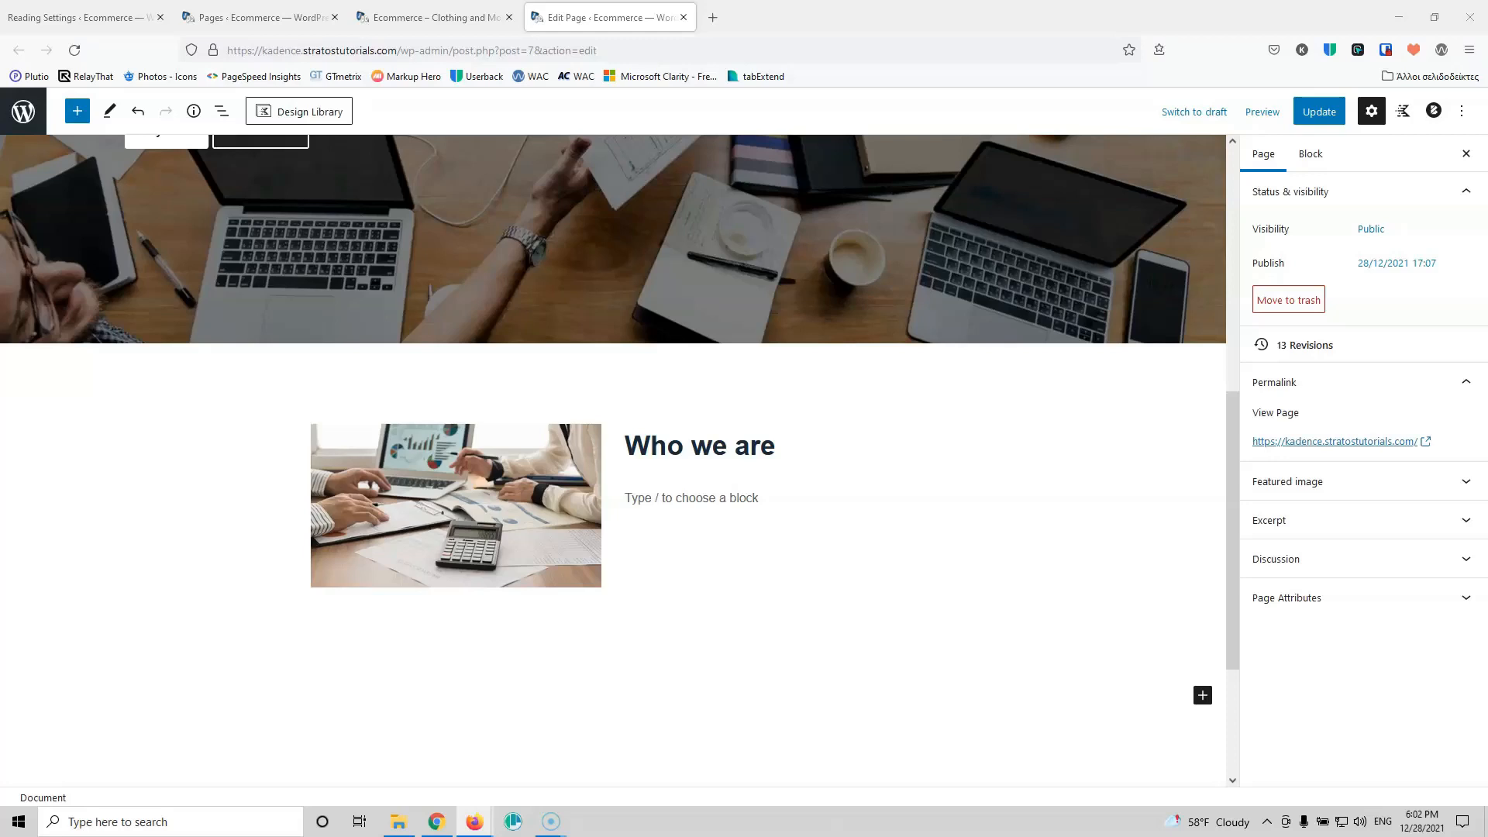
{"action": "left_click", "coordinate": [751, 502]}
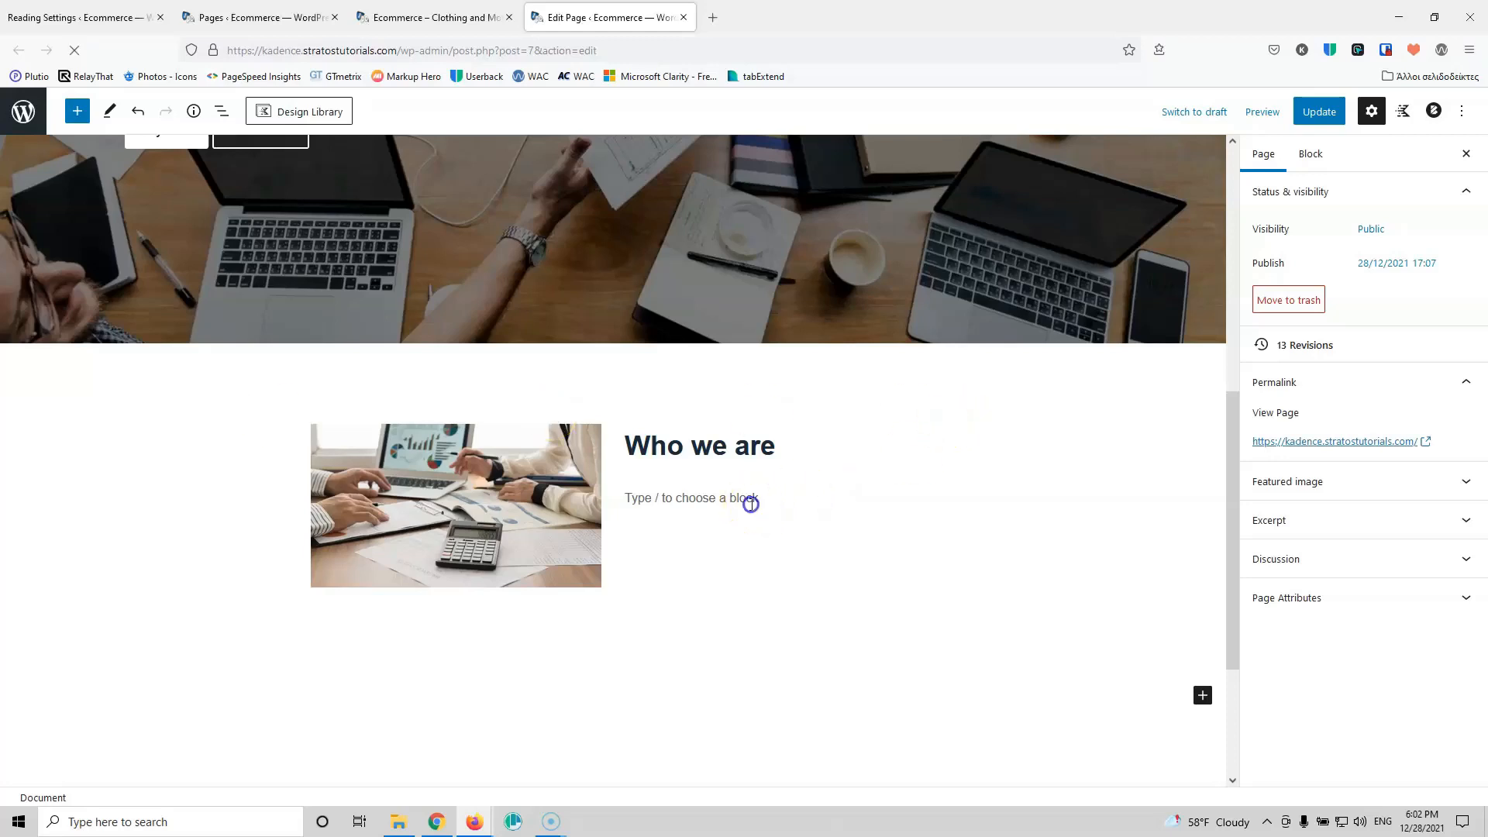
{"action": "key", "text": "ctrl+v"}
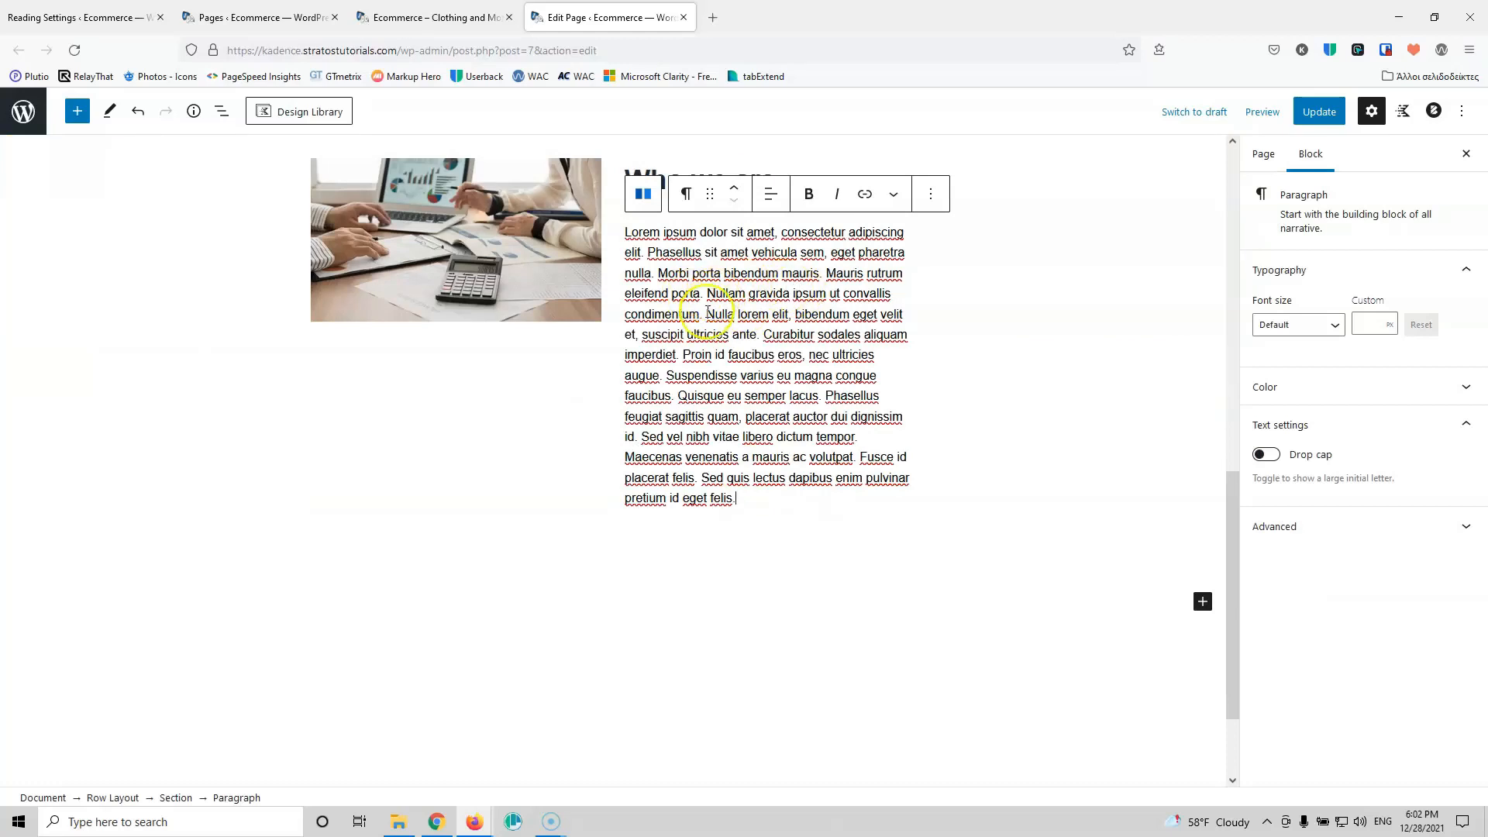
{"action": "left_click_drag", "start_coordinate": [679, 396], "coordinate": [747, 500]}
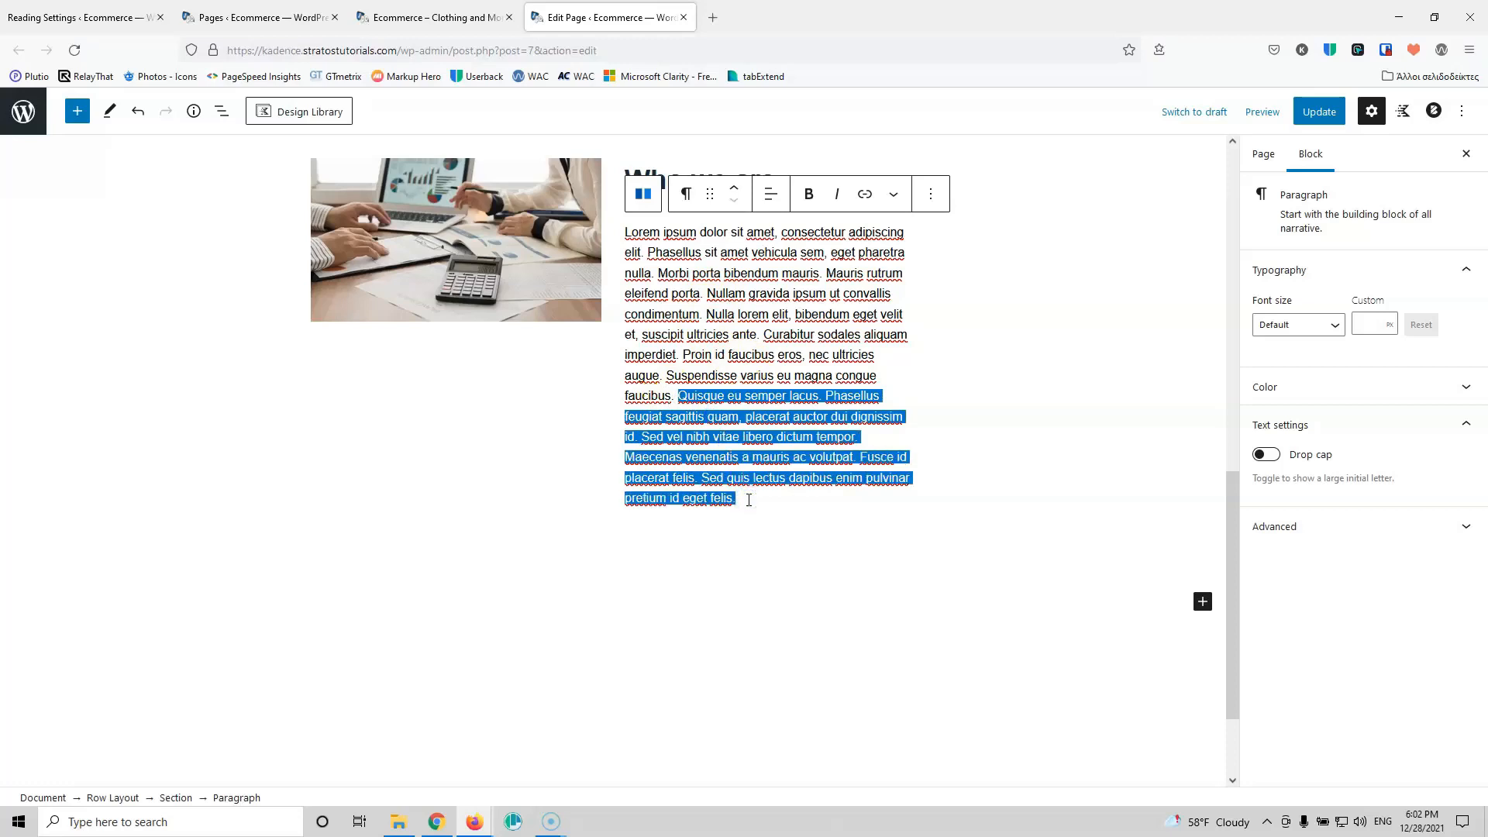
{"action": "key", "text": "Delete"}
{"action": "left_click", "coordinate": [722, 346]}
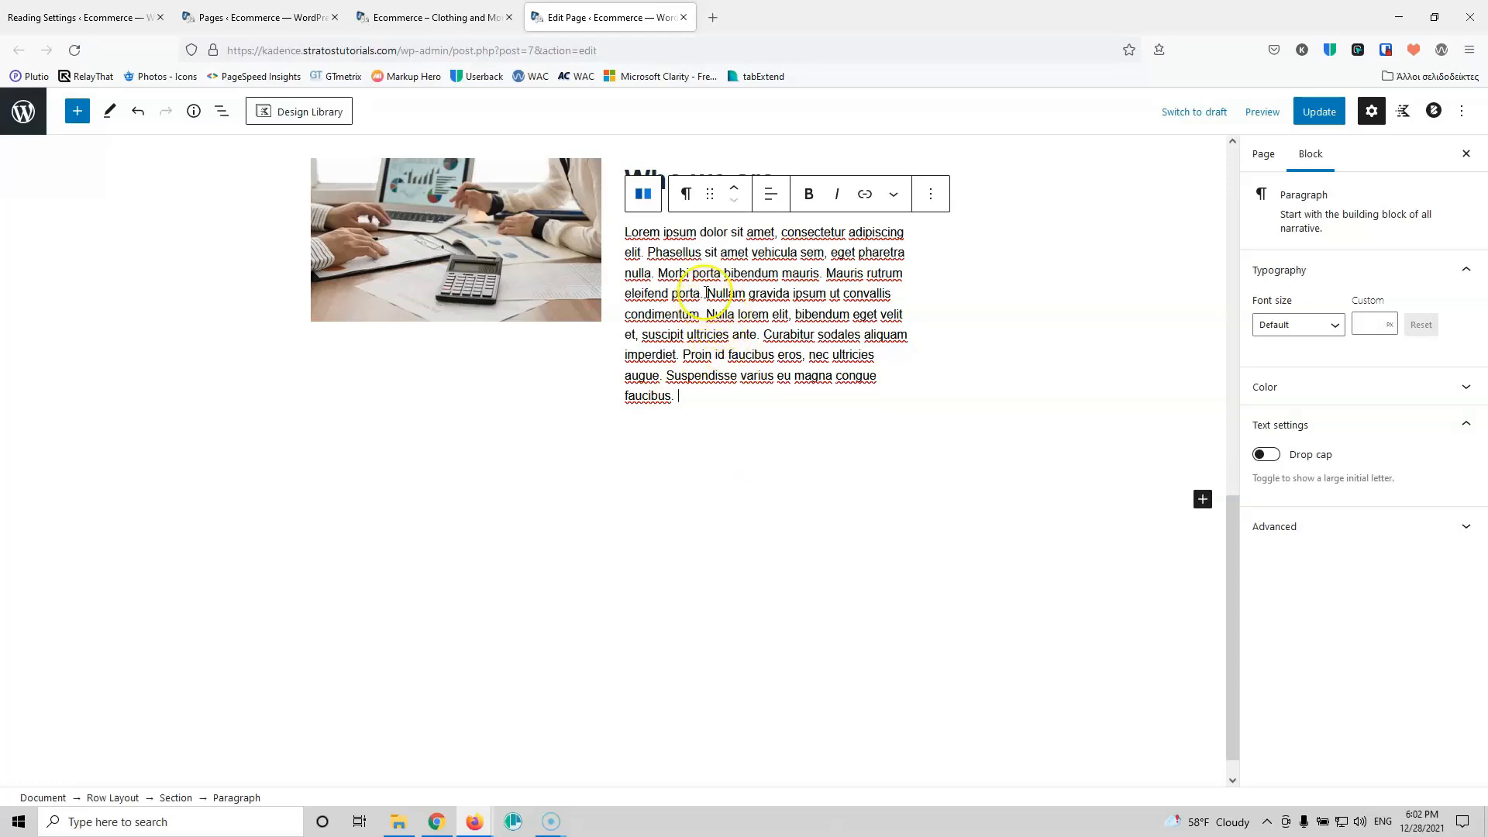
{"action": "key", "text": "Return"}
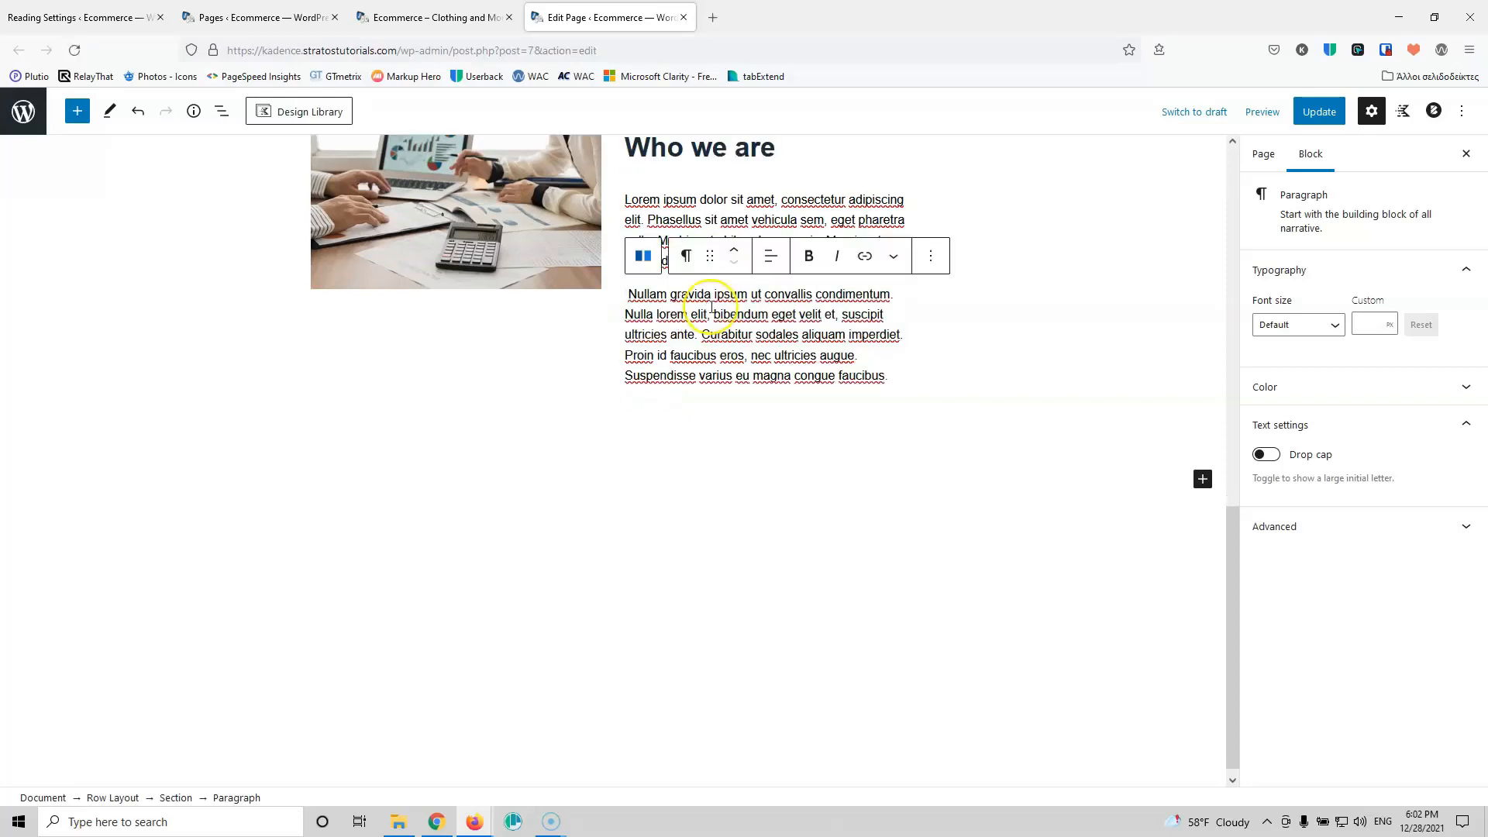
Step: Delete the second paragraph's last sentence and save the page
{"action": "scroll", "coordinate": [920, 416], "scroll_direction": "up", "scroll_amount": 3}
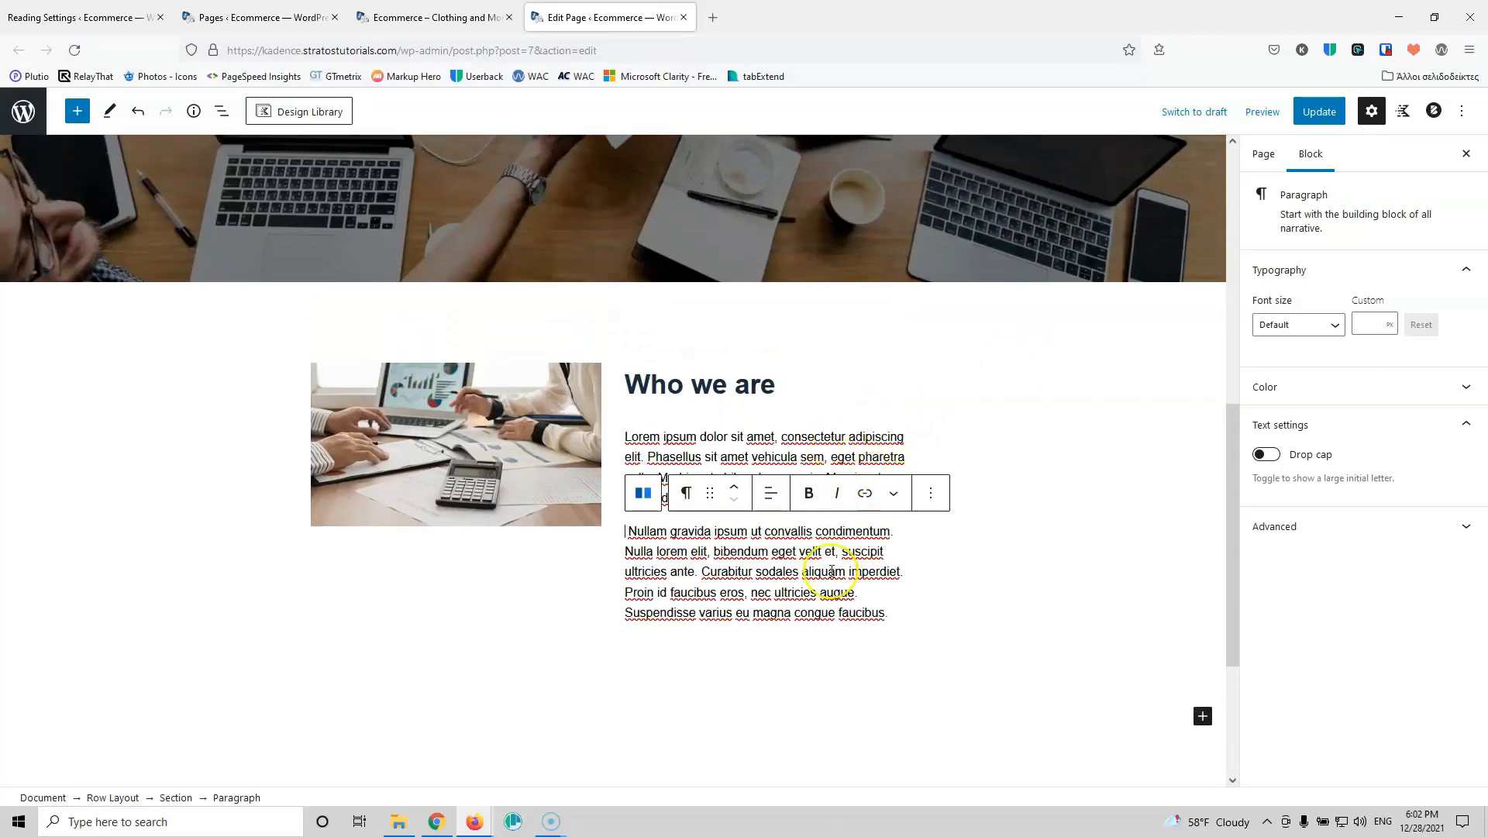
{"action": "left_click", "coordinate": [755, 606]}
{"action": "left_click_drag", "start_coordinate": [896, 608], "coordinate": [651, 615]}
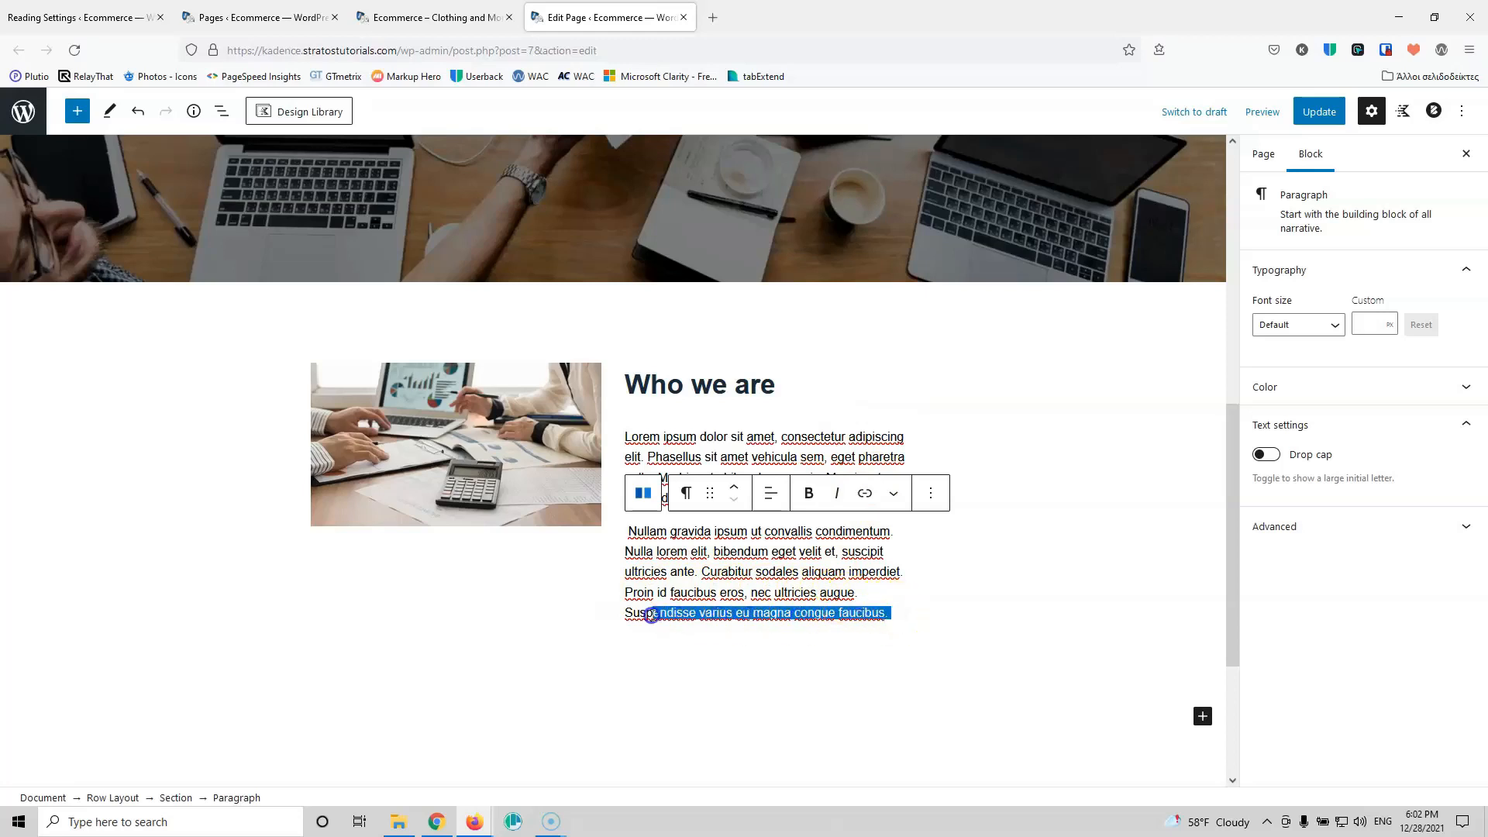
{"action": "key", "text": "BackSpace"}
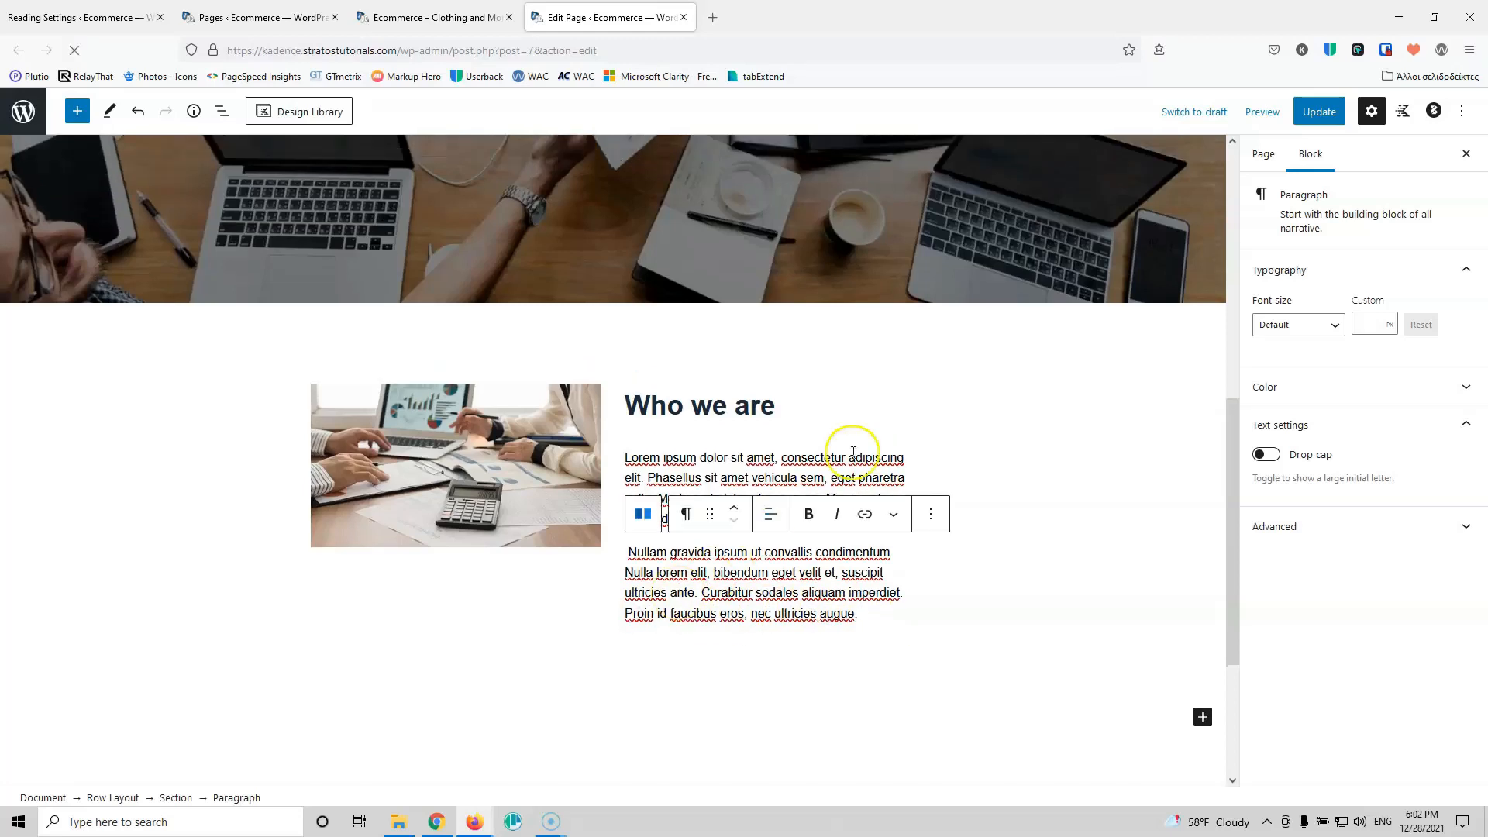
{"action": "left_click", "coordinate": [1315, 114]}
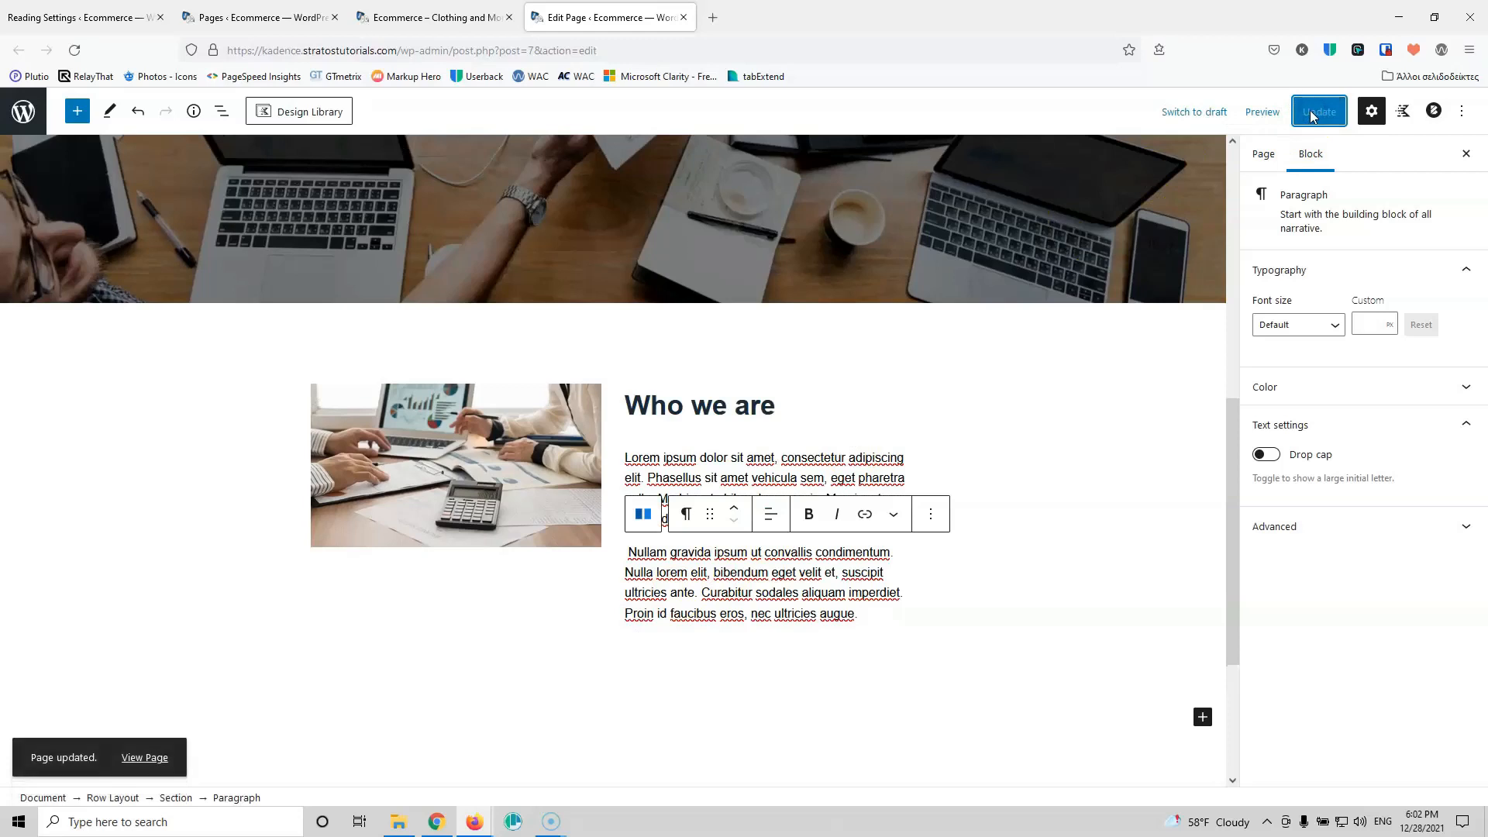
Step: Reload the live site to view the new 'Who we are' row
{"action": "left_click", "coordinate": [434, 17]}
{"action": "left_click", "coordinate": [74, 50]}
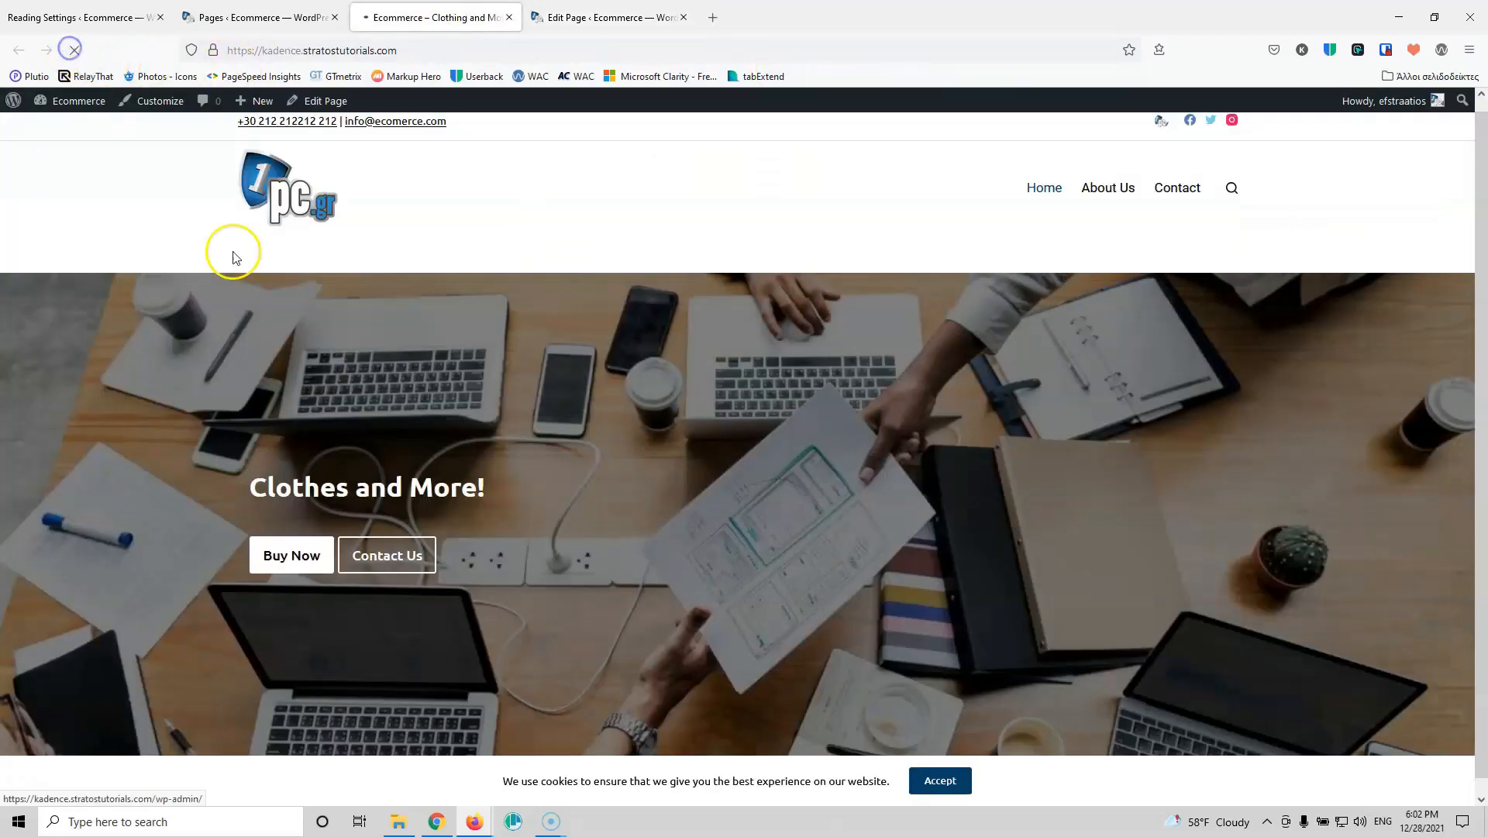
{"action": "scroll", "coordinate": [468, 468], "scroll_direction": "down", "scroll_amount": 5}
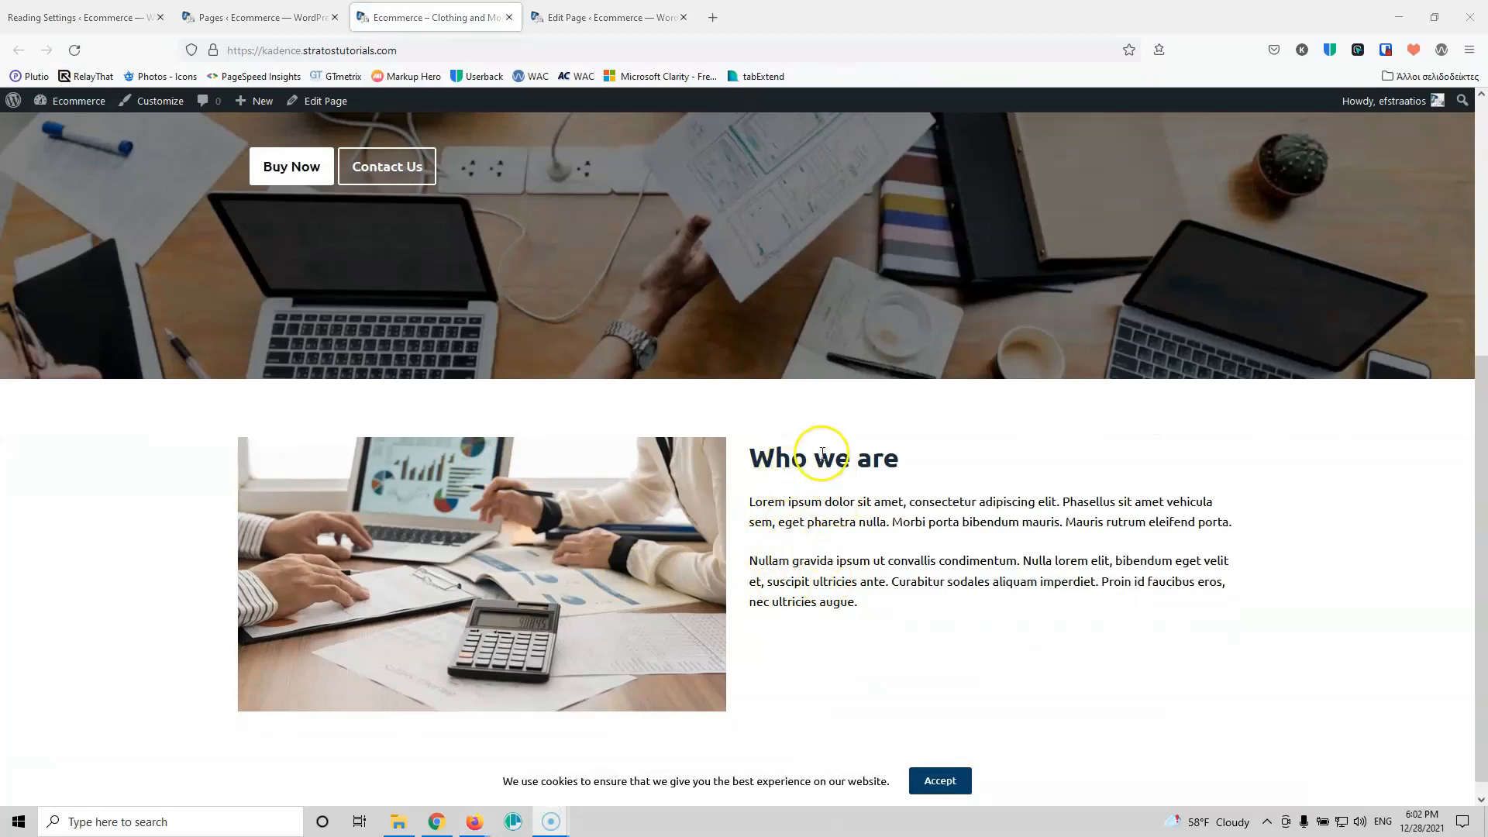
{"action": "left_click", "coordinate": [580, 17]}
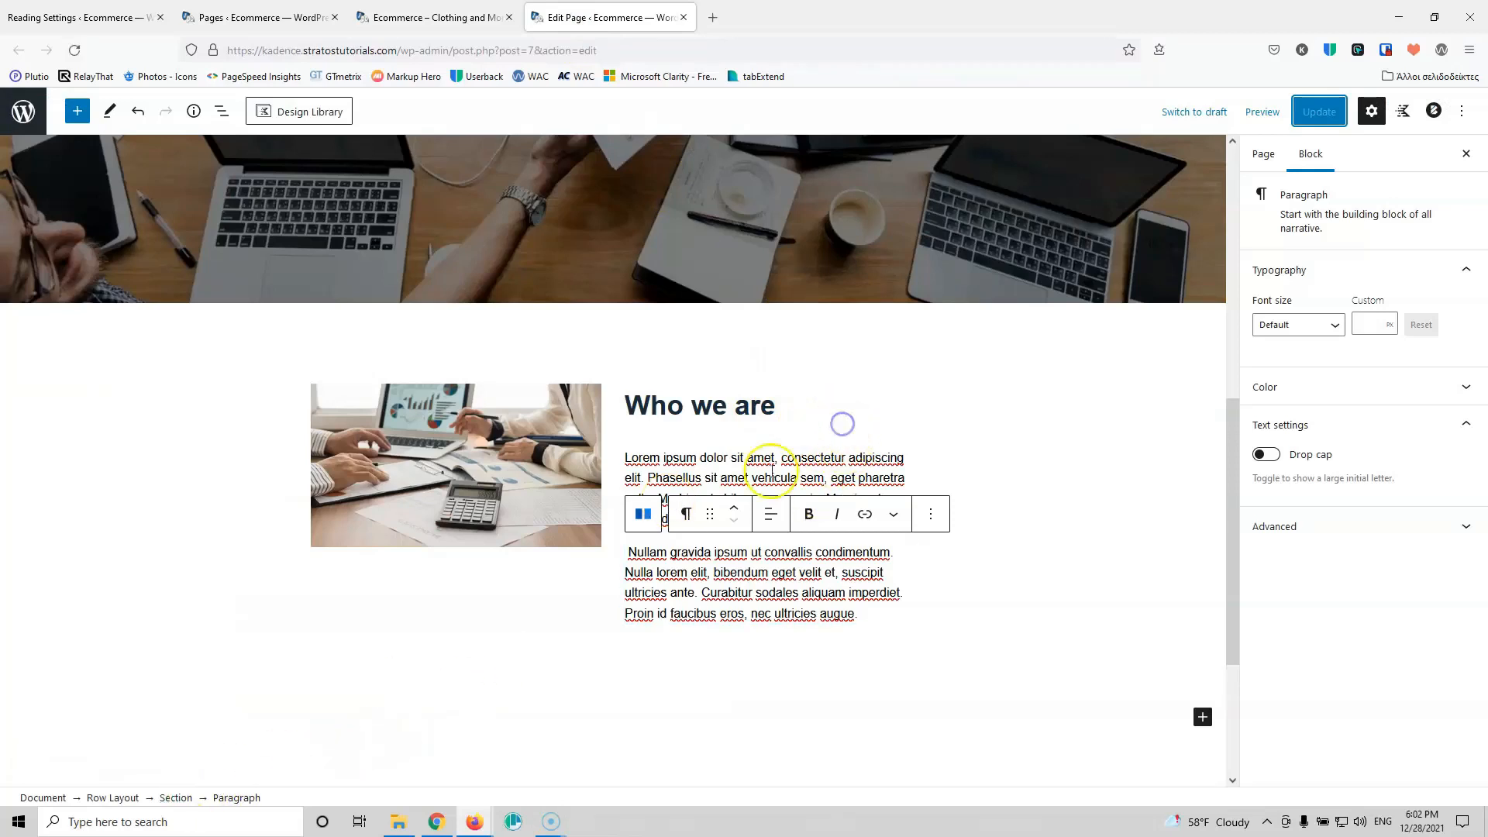
Step: Vertically centre the heading-and-text section beside the image, then save
{"action": "left_click", "coordinate": [842, 424]}
{"action": "left_click", "coordinate": [802, 488]}
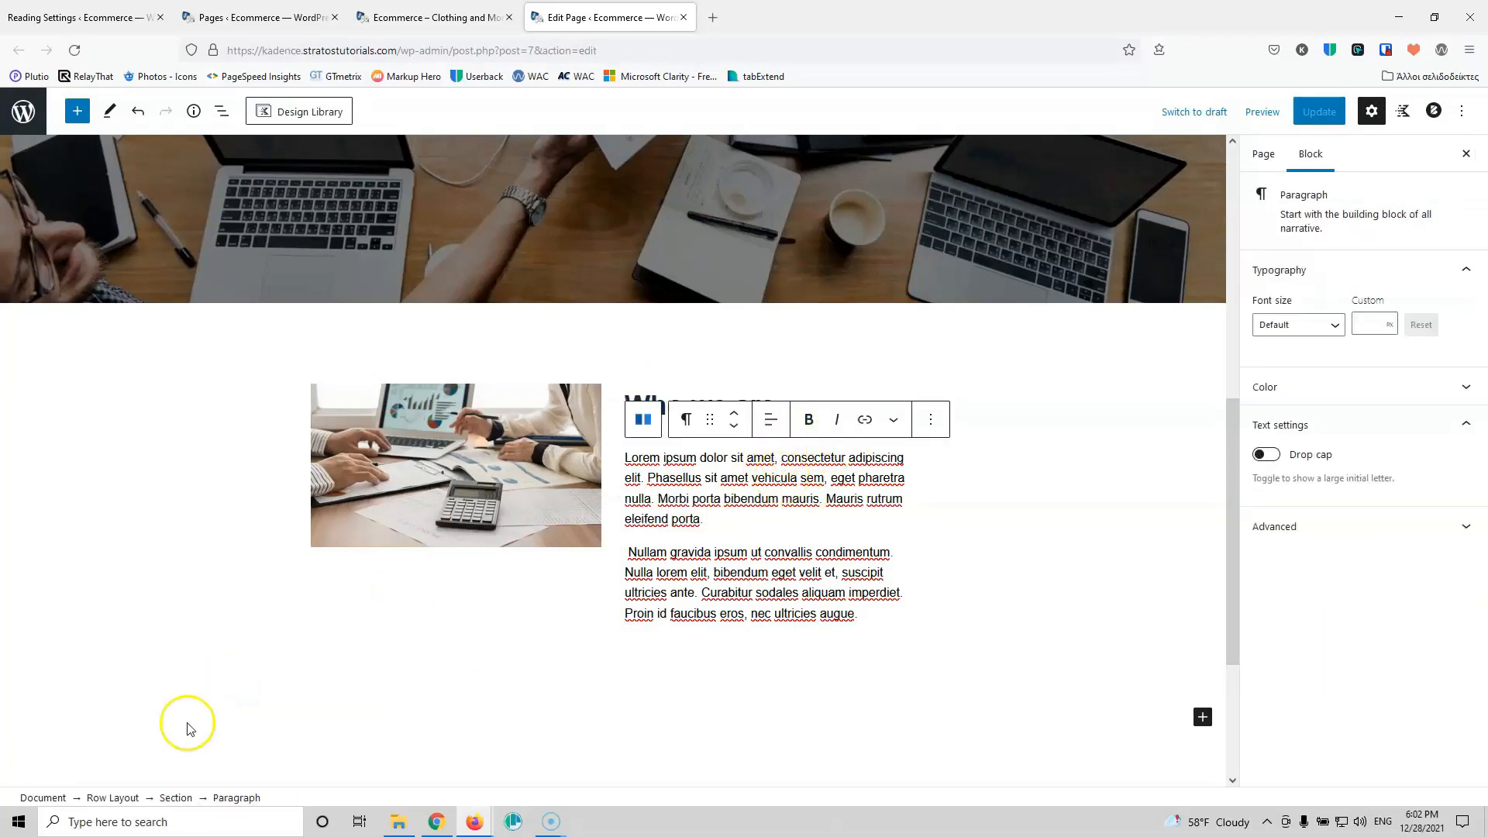
{"action": "left_click", "coordinate": [177, 799]}
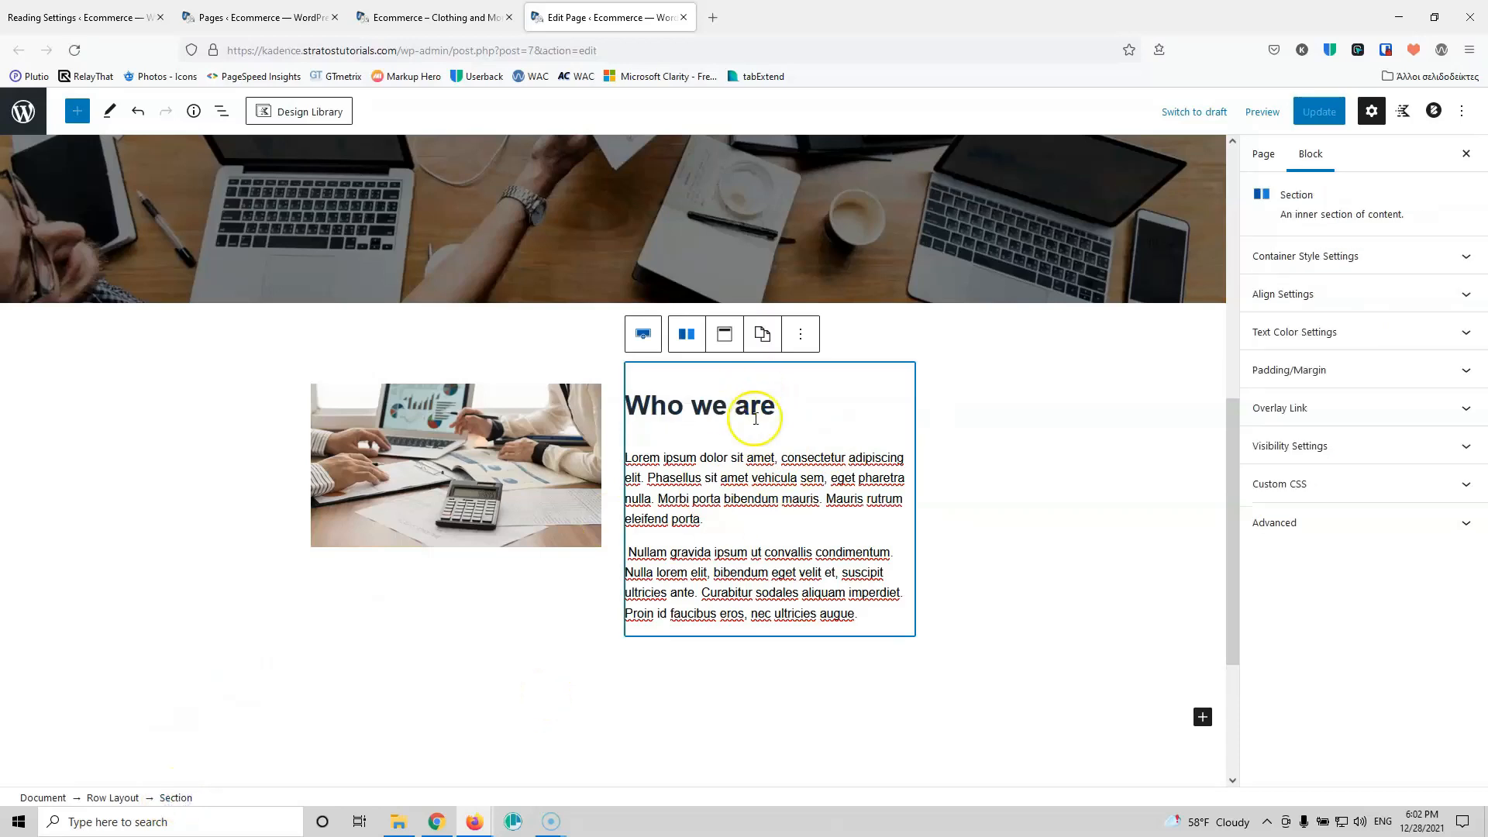
{"action": "left_click", "coordinate": [725, 337]}
{"action": "left_click", "coordinate": [795, 420]}
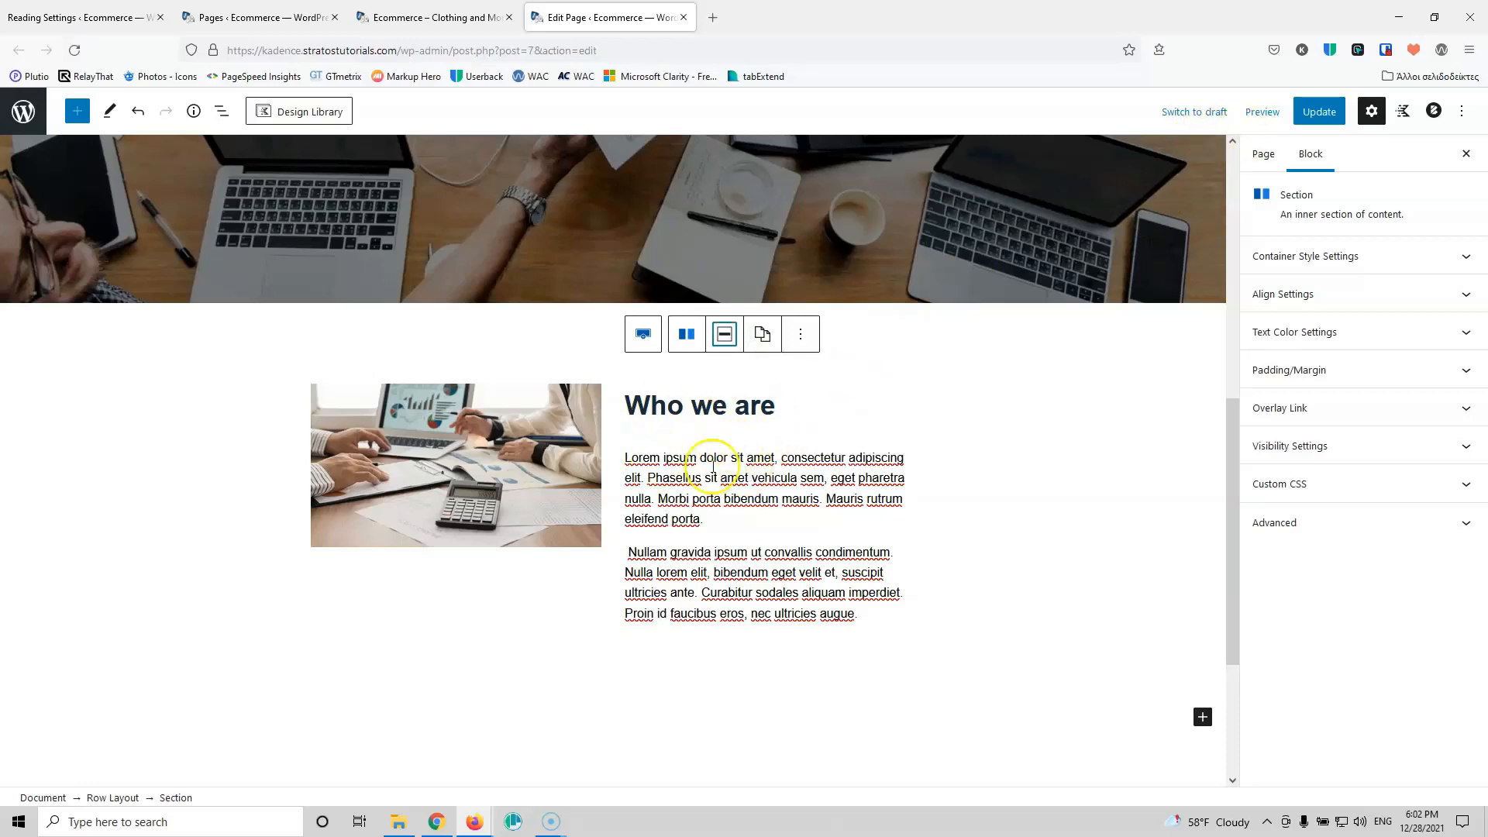
{"action": "left_click", "coordinate": [1316, 116]}
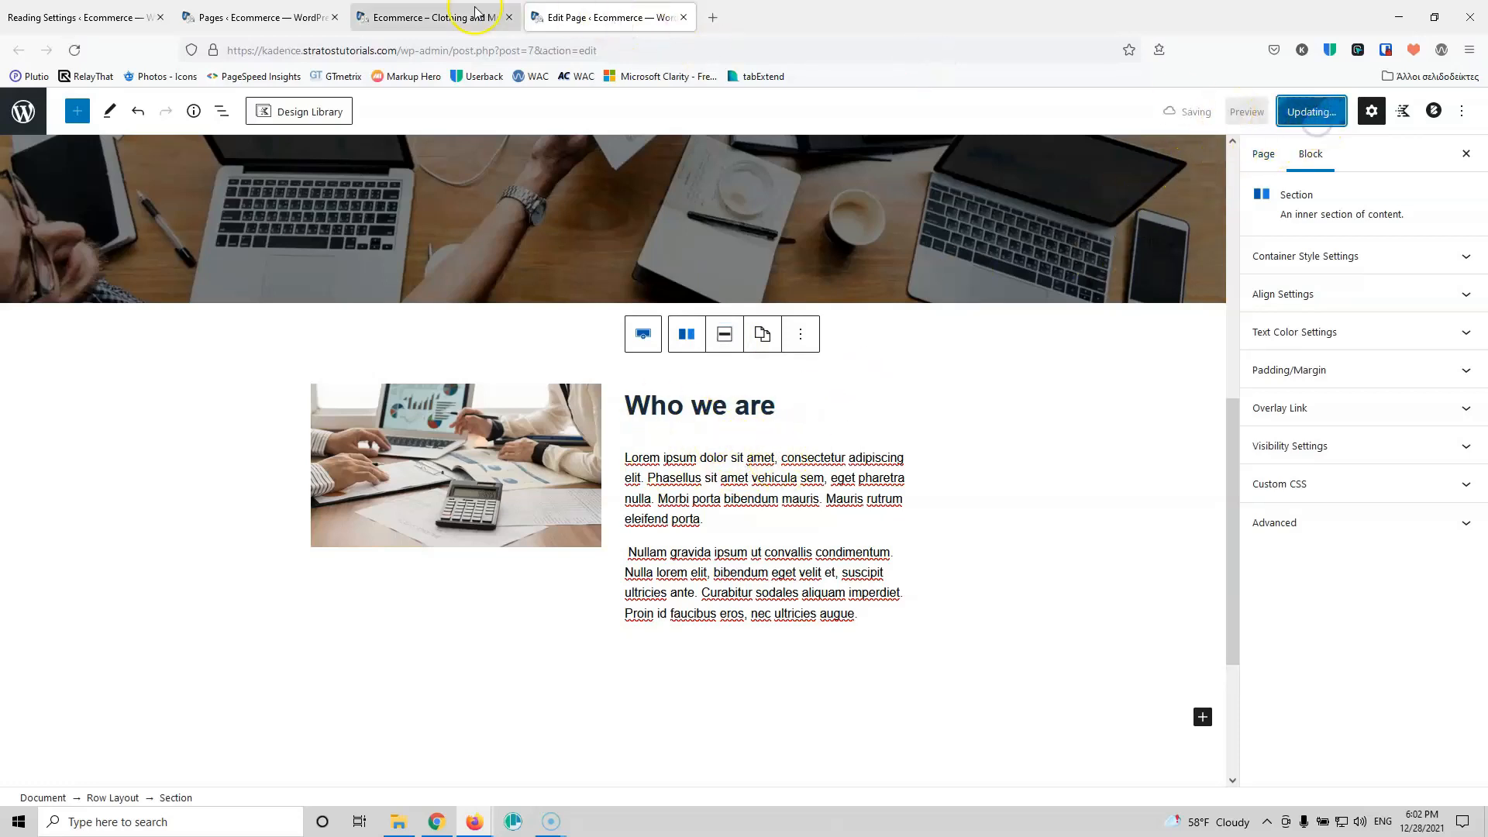
Step: Review the centred 'Who we are' row on the live page against the editor
{"action": "left_click", "coordinate": [438, 14]}
{"action": "left_click", "coordinate": [76, 52]}
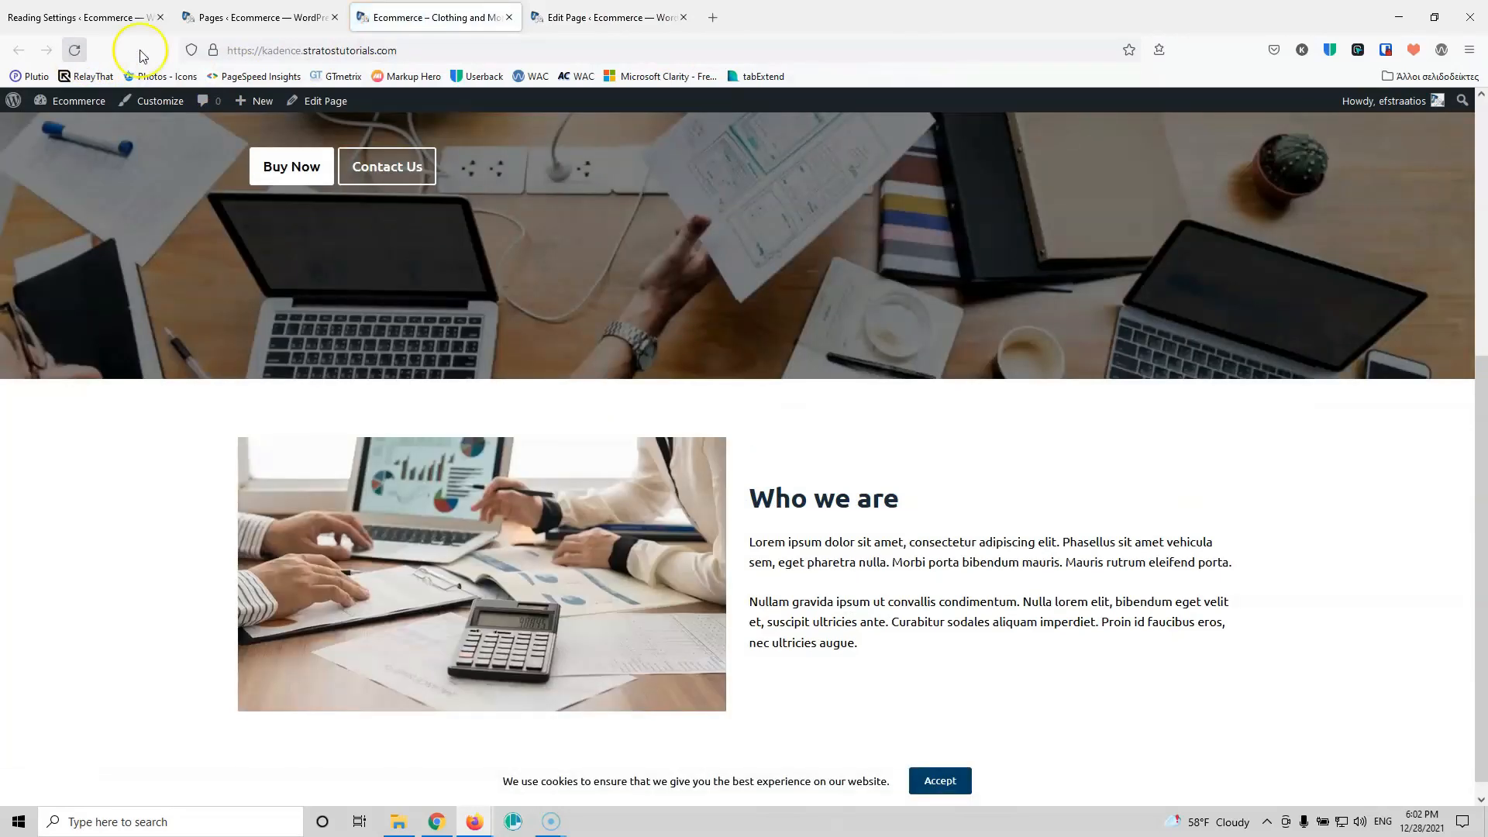
{"action": "left_click", "coordinate": [580, 14]}
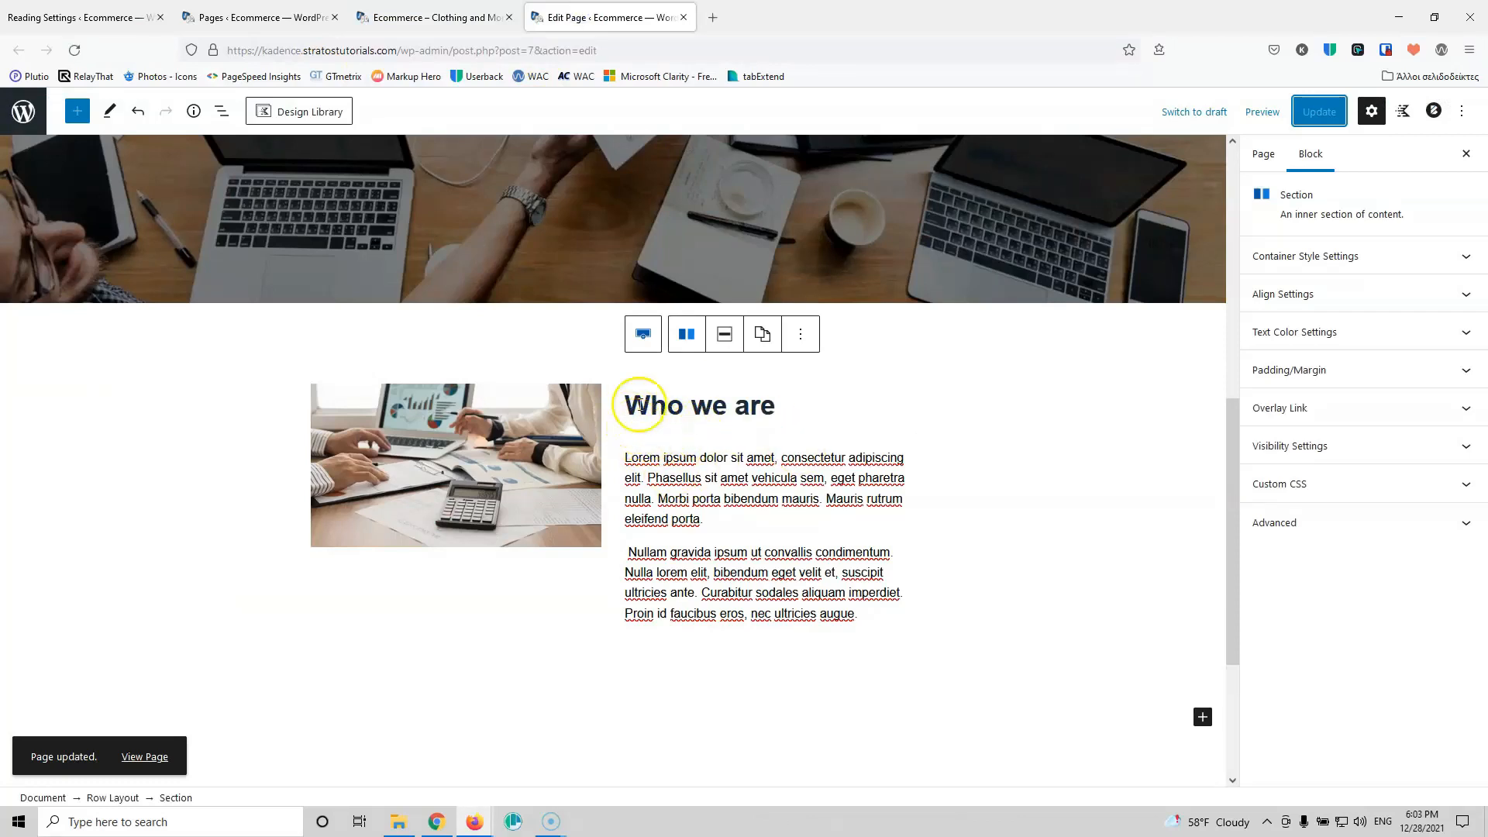
{"action": "left_click", "coordinate": [461, 17]}
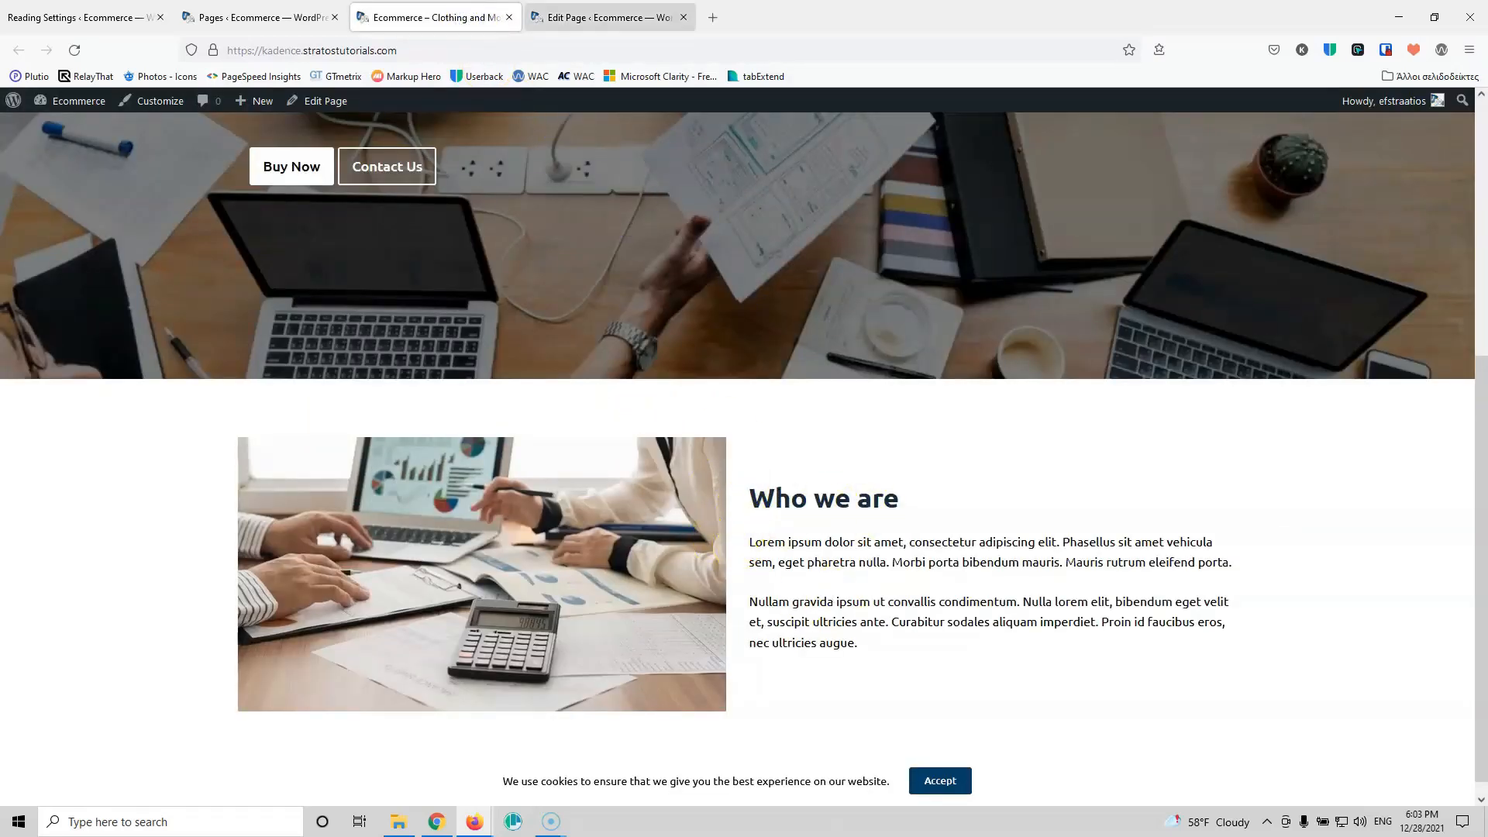
{"action": "left_click", "coordinate": [601, 26]}
{"action": "left_click", "coordinate": [397, 14]}
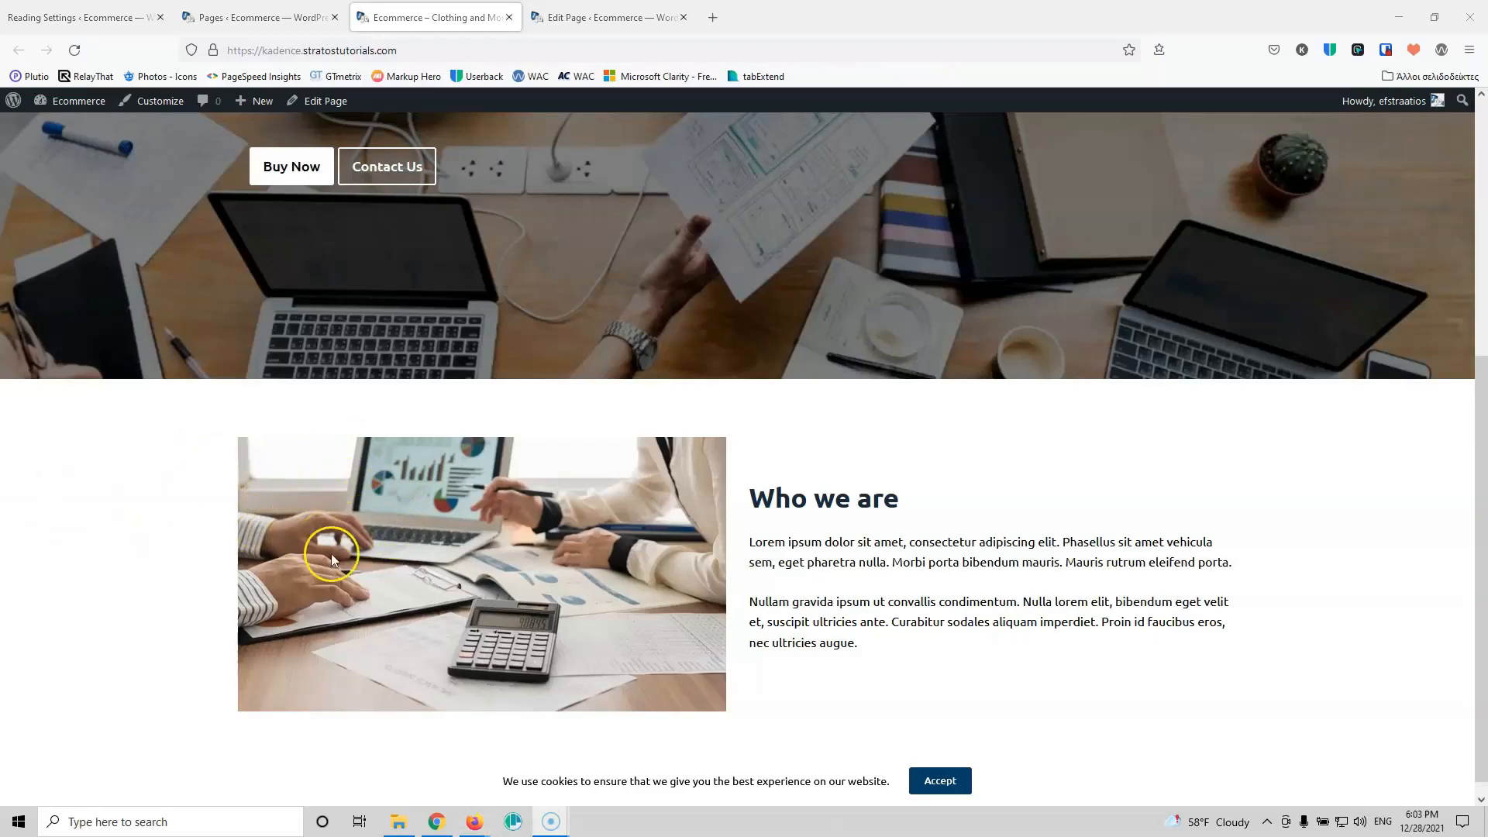
{"action": "scroll", "coordinate": [332, 553], "scroll_direction": "up", "scroll_amount": 5}
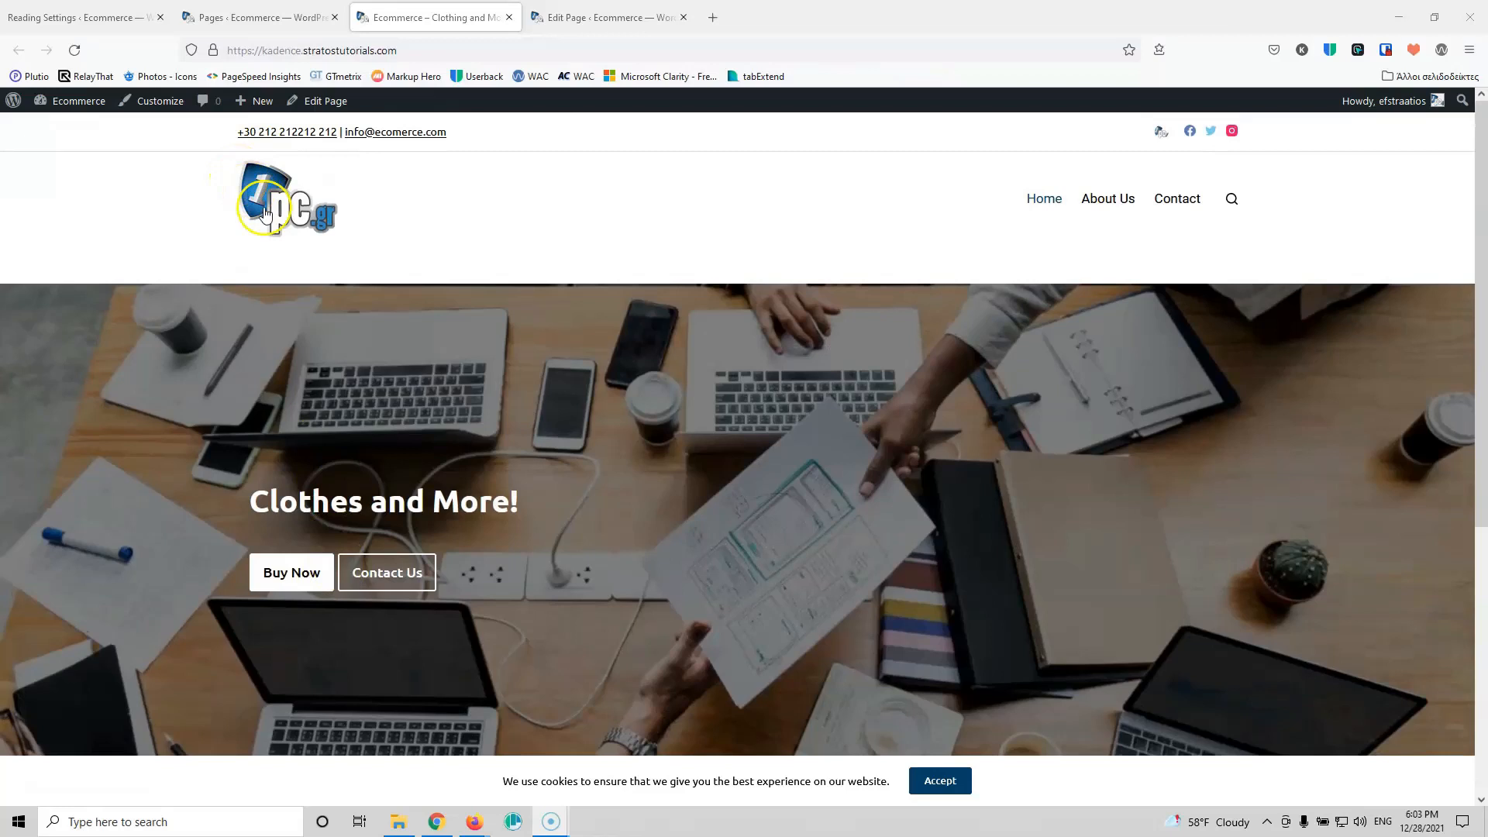
{"action": "scroll", "coordinate": [264, 213], "scroll_direction": "down", "scroll_amount": 5}
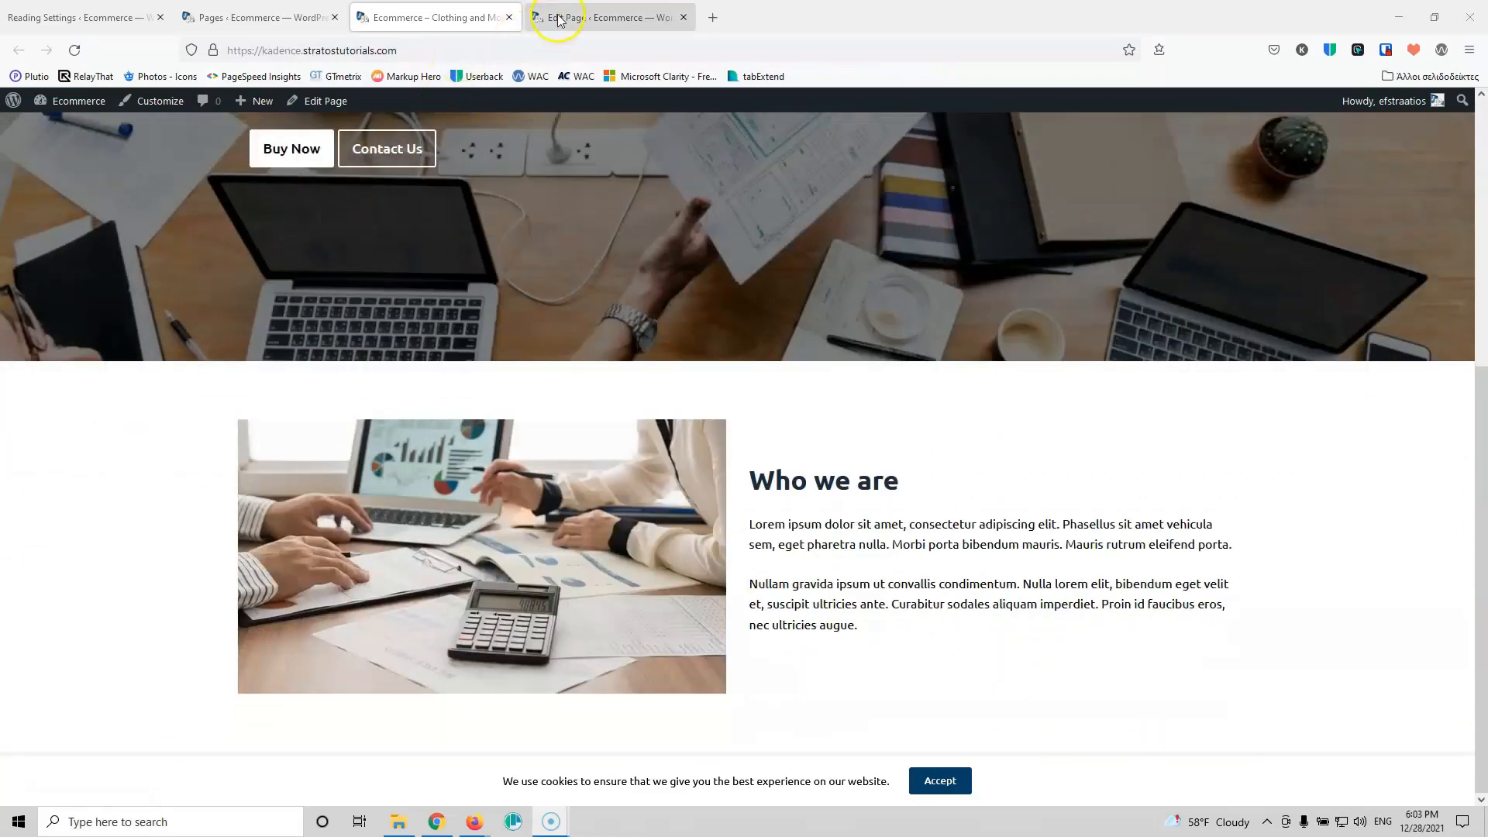
{"action": "left_click", "coordinate": [560, 19]}
Step: Turn off the row's Content Max Width Inherit, save, and check the live page
{"action": "left_click", "coordinate": [124, 799]}
{"action": "scroll", "coordinate": [1334, 591], "scroll_direction": "down", "scroll_amount": 3}
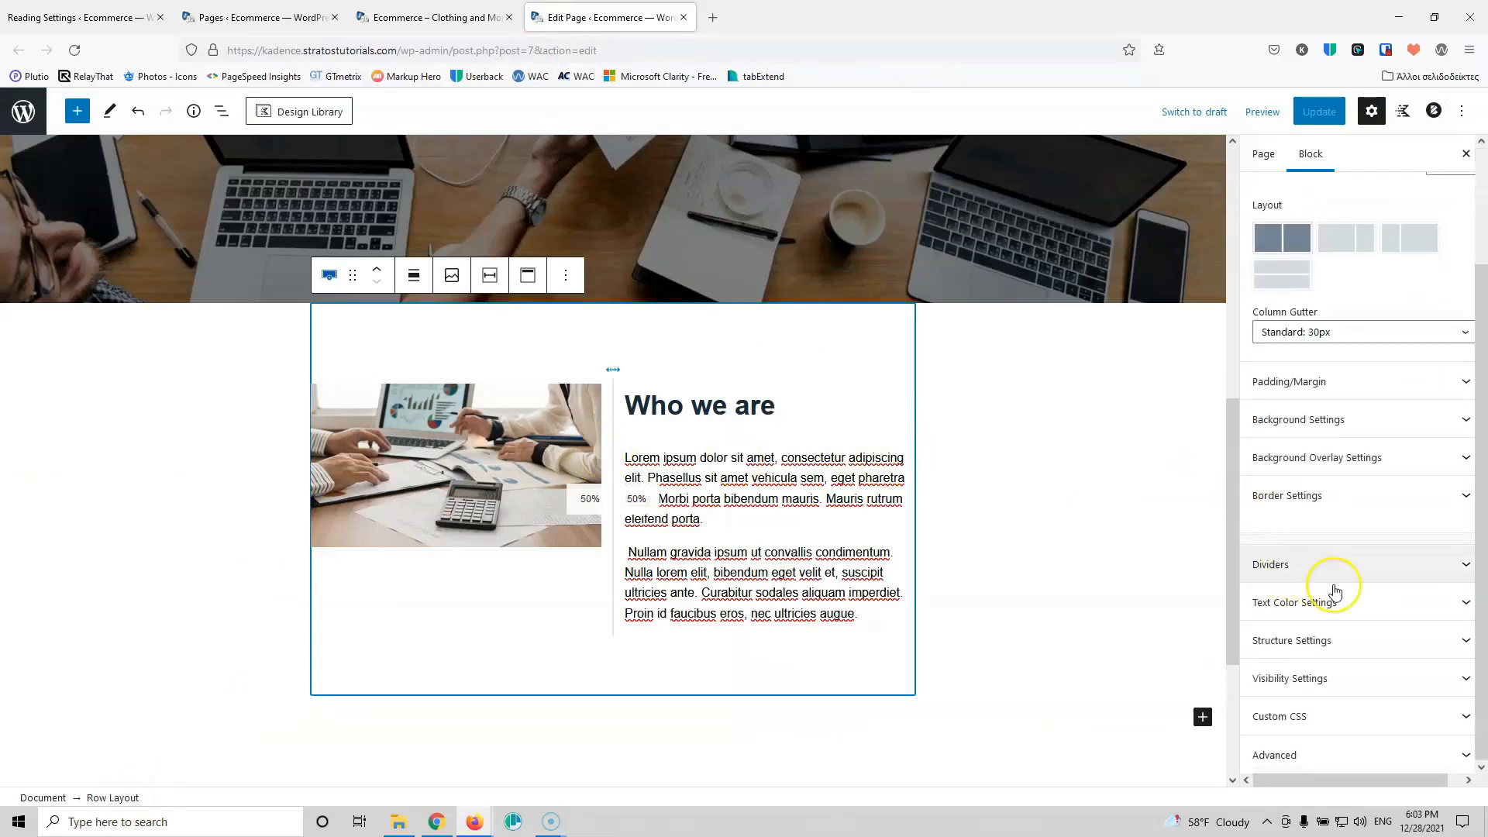
{"action": "left_click", "coordinate": [1335, 639]}
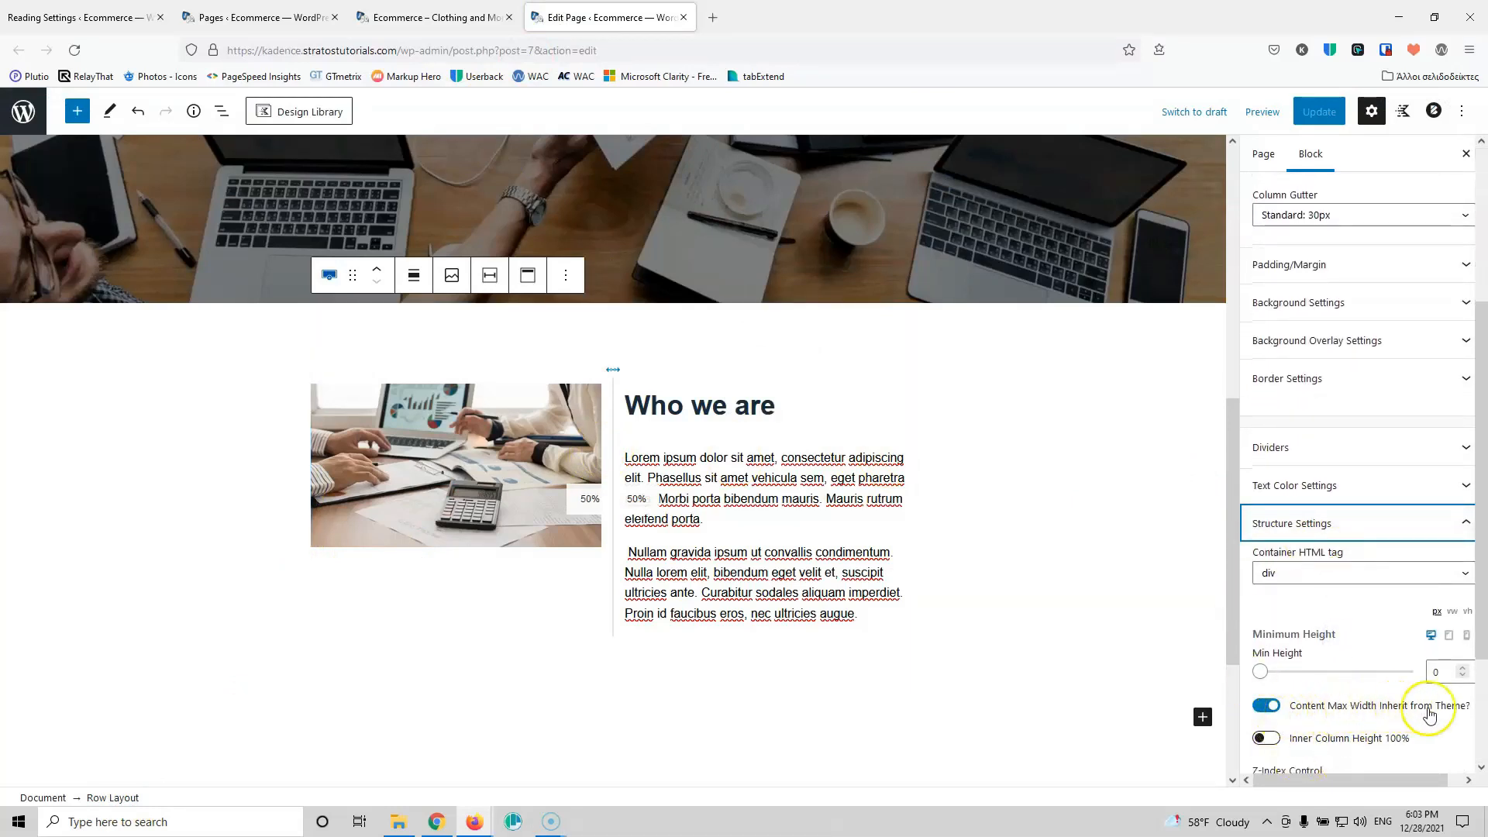
{"action": "left_click", "coordinate": [1263, 707]}
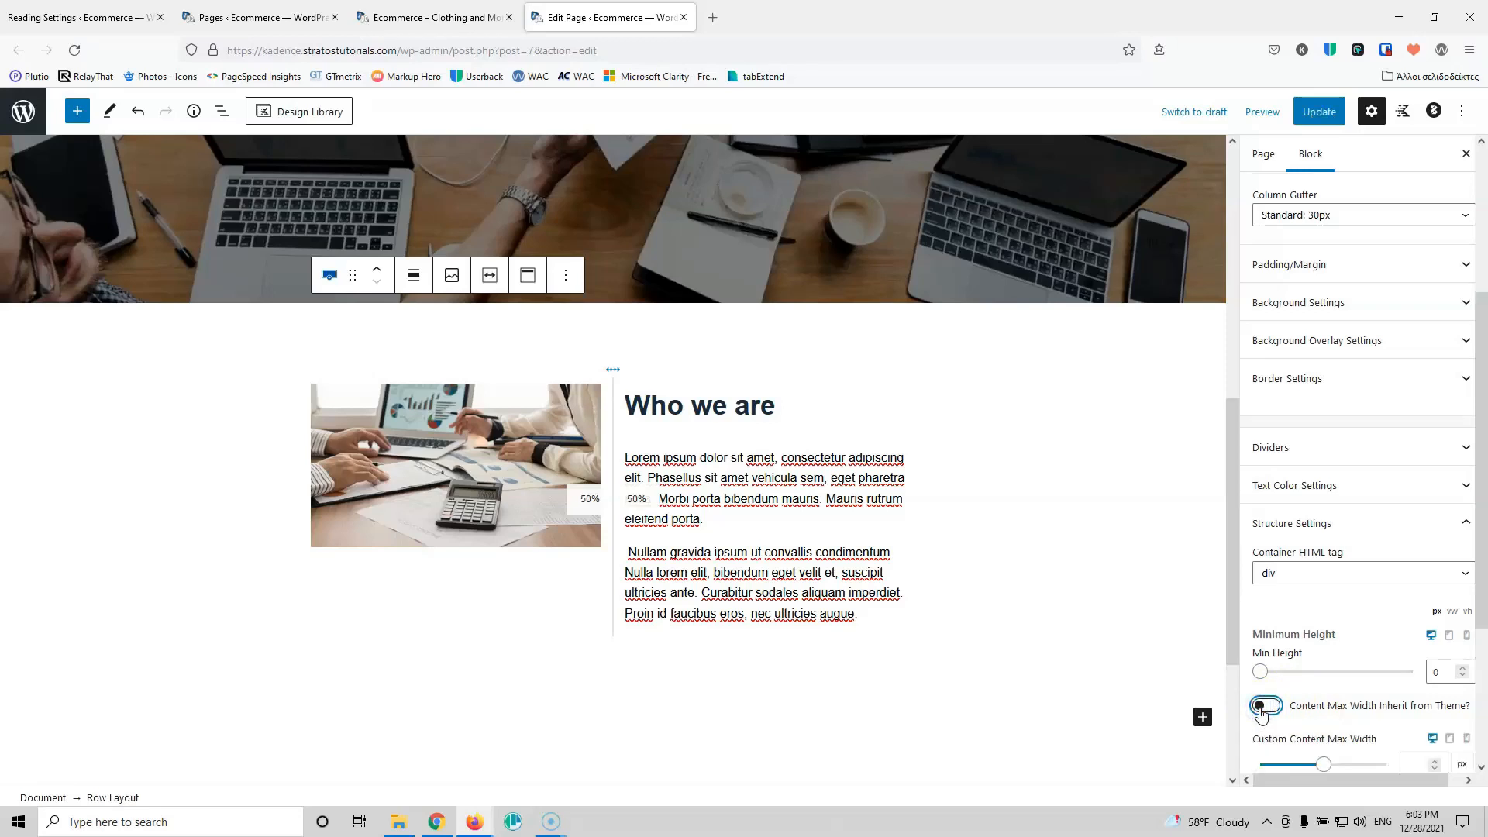
{"action": "left_click", "coordinate": [1319, 112]}
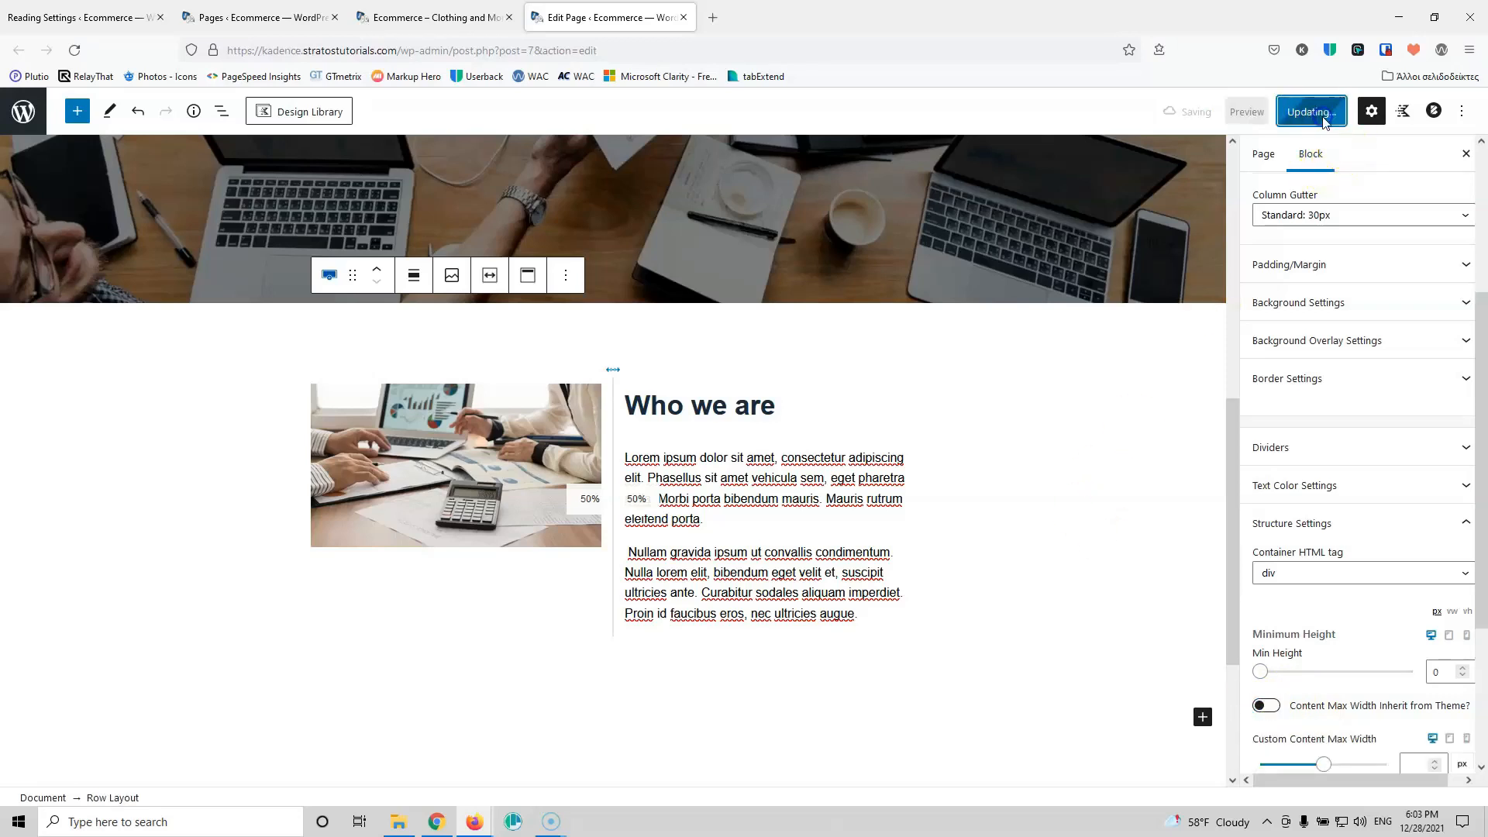
{"action": "left_click", "coordinate": [496, 17]}
{"action": "left_click", "coordinate": [74, 50]}
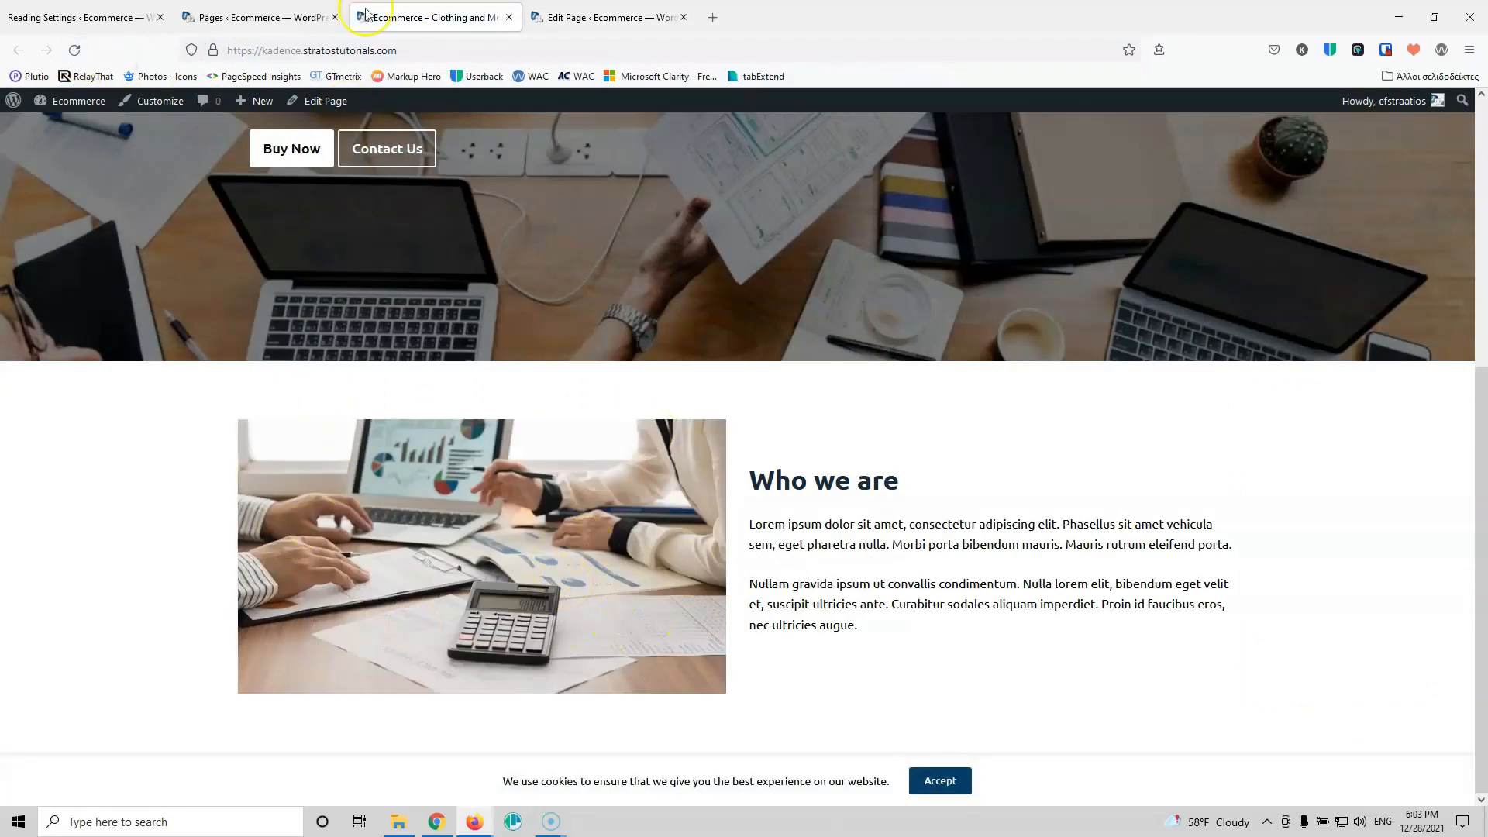
{"action": "left_click", "coordinate": [604, 17]}
Step: Set the row's alignment to Full width, save, and check it live
{"action": "scroll", "coordinate": [434, 398], "scroll_direction": "up", "scroll_amount": 4}
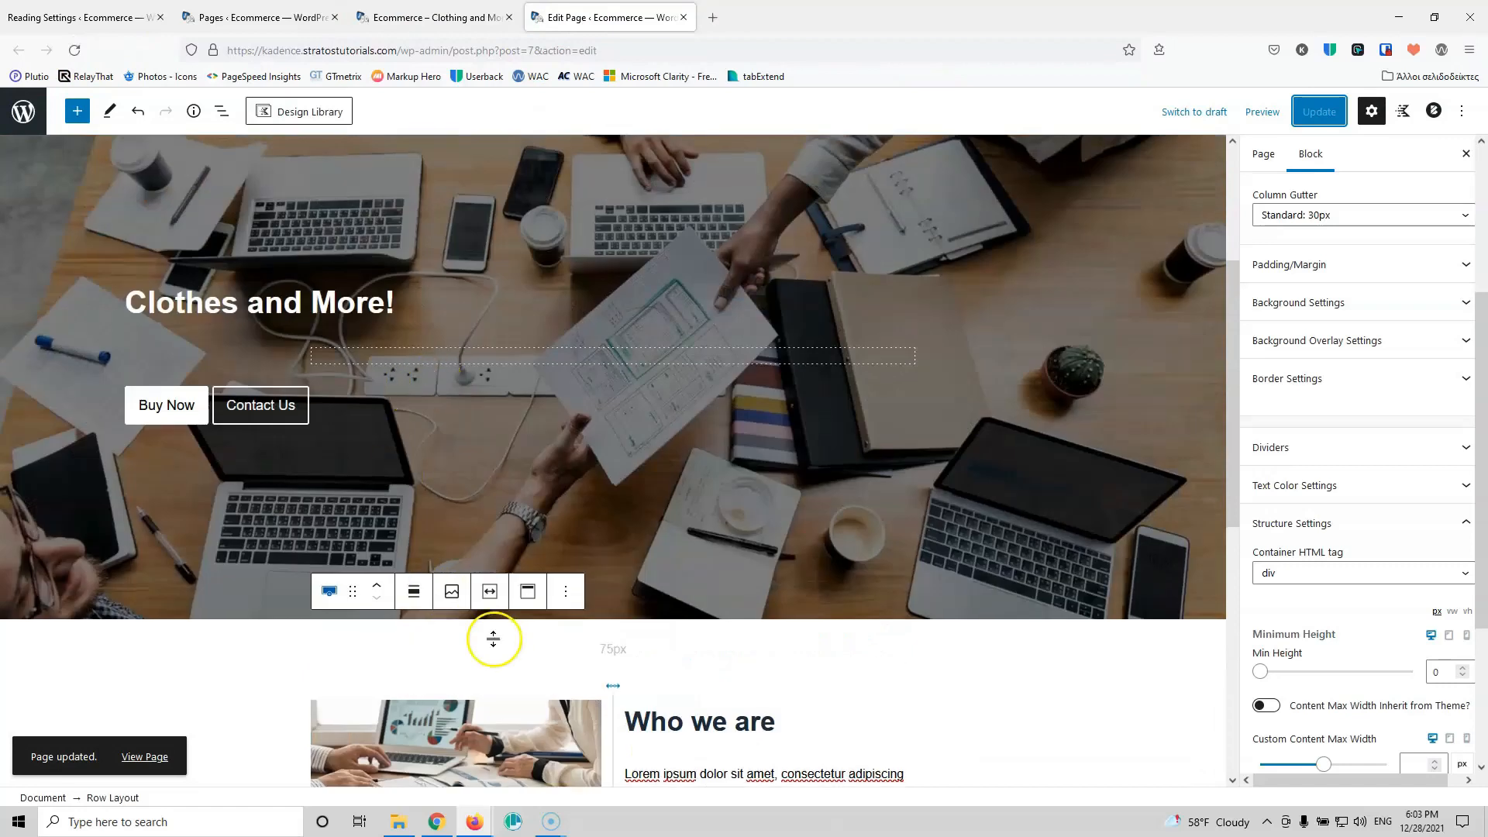
{"action": "left_click", "coordinate": [418, 592]}
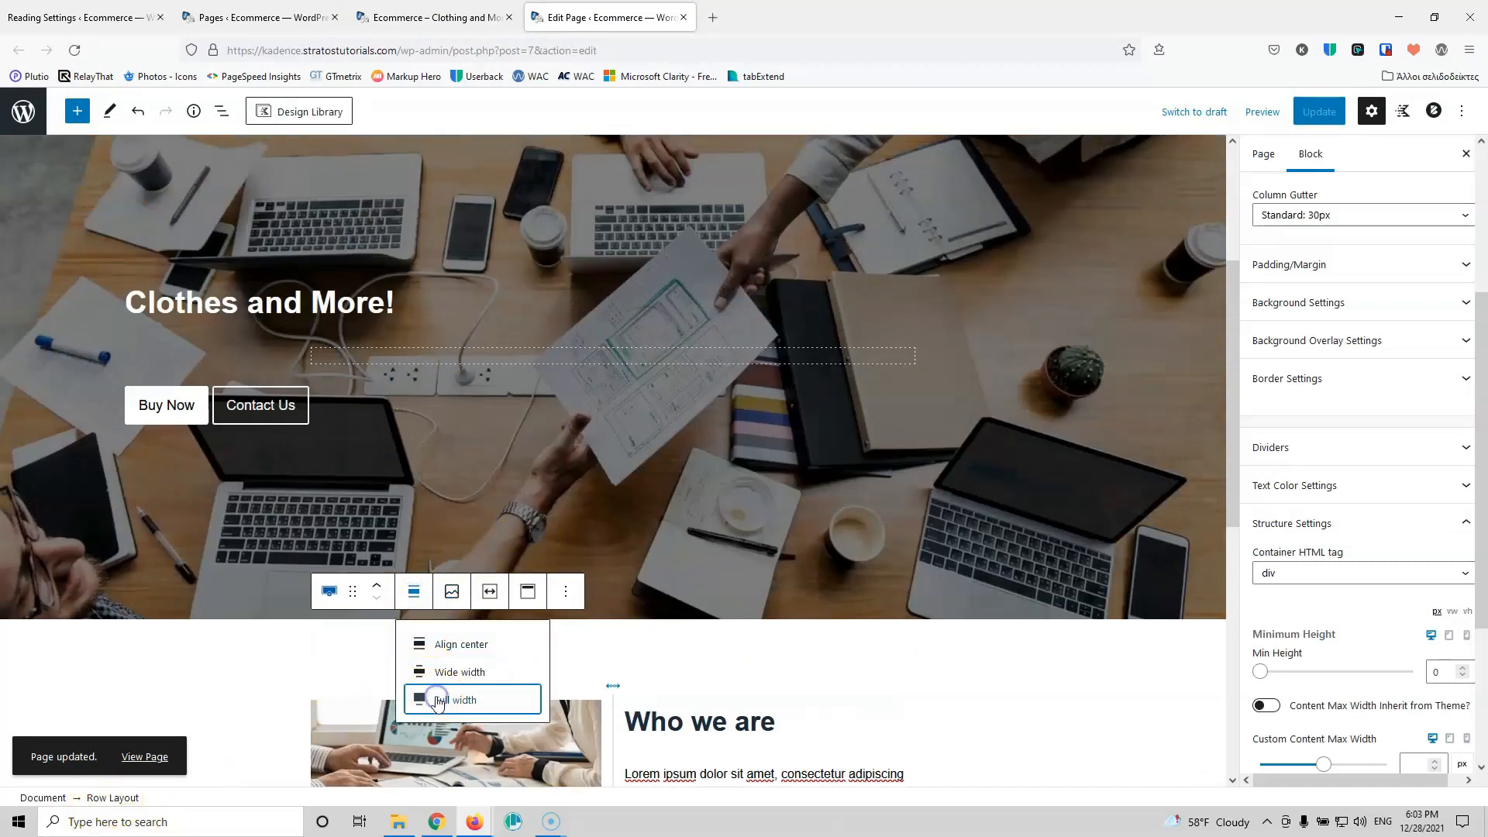
{"action": "left_click", "coordinate": [438, 700]}
{"action": "scroll", "coordinate": [473, 651], "scroll_direction": "down", "scroll_amount": 3}
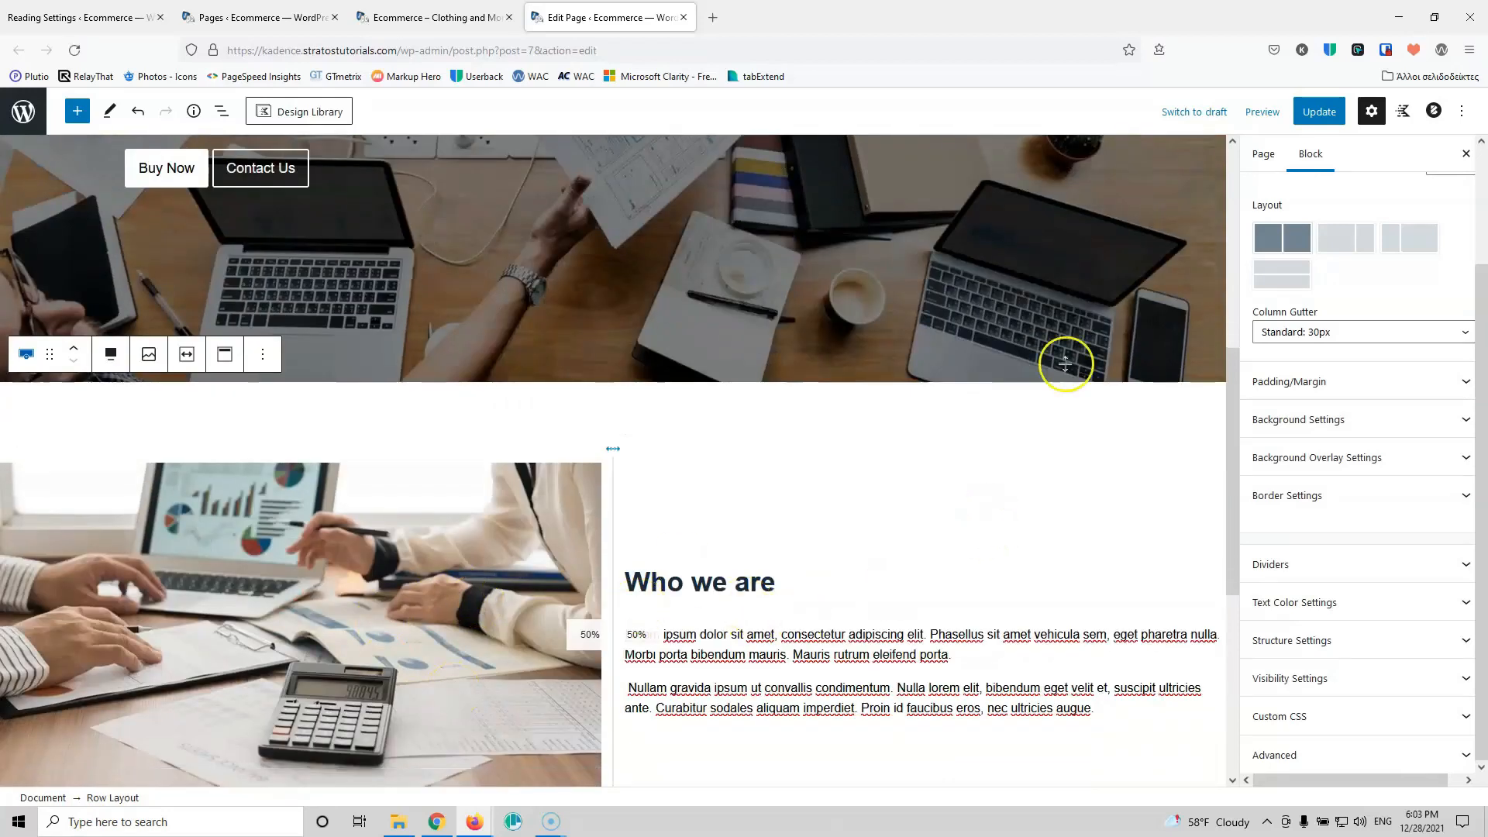
{"action": "left_click", "coordinate": [1319, 111]}
{"action": "left_click", "coordinate": [434, 17]}
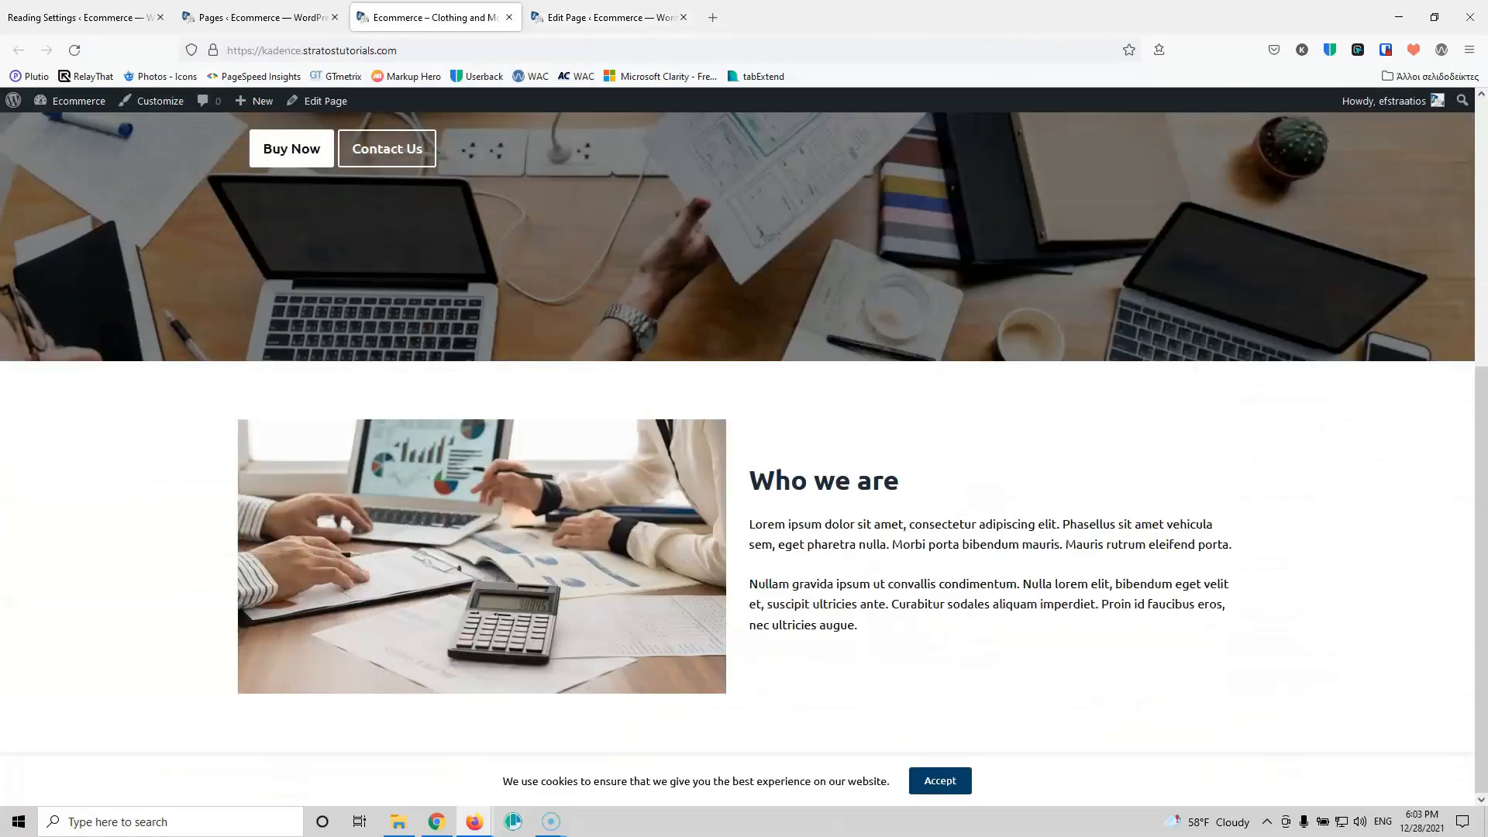
{"action": "left_click", "coordinate": [74, 49]}
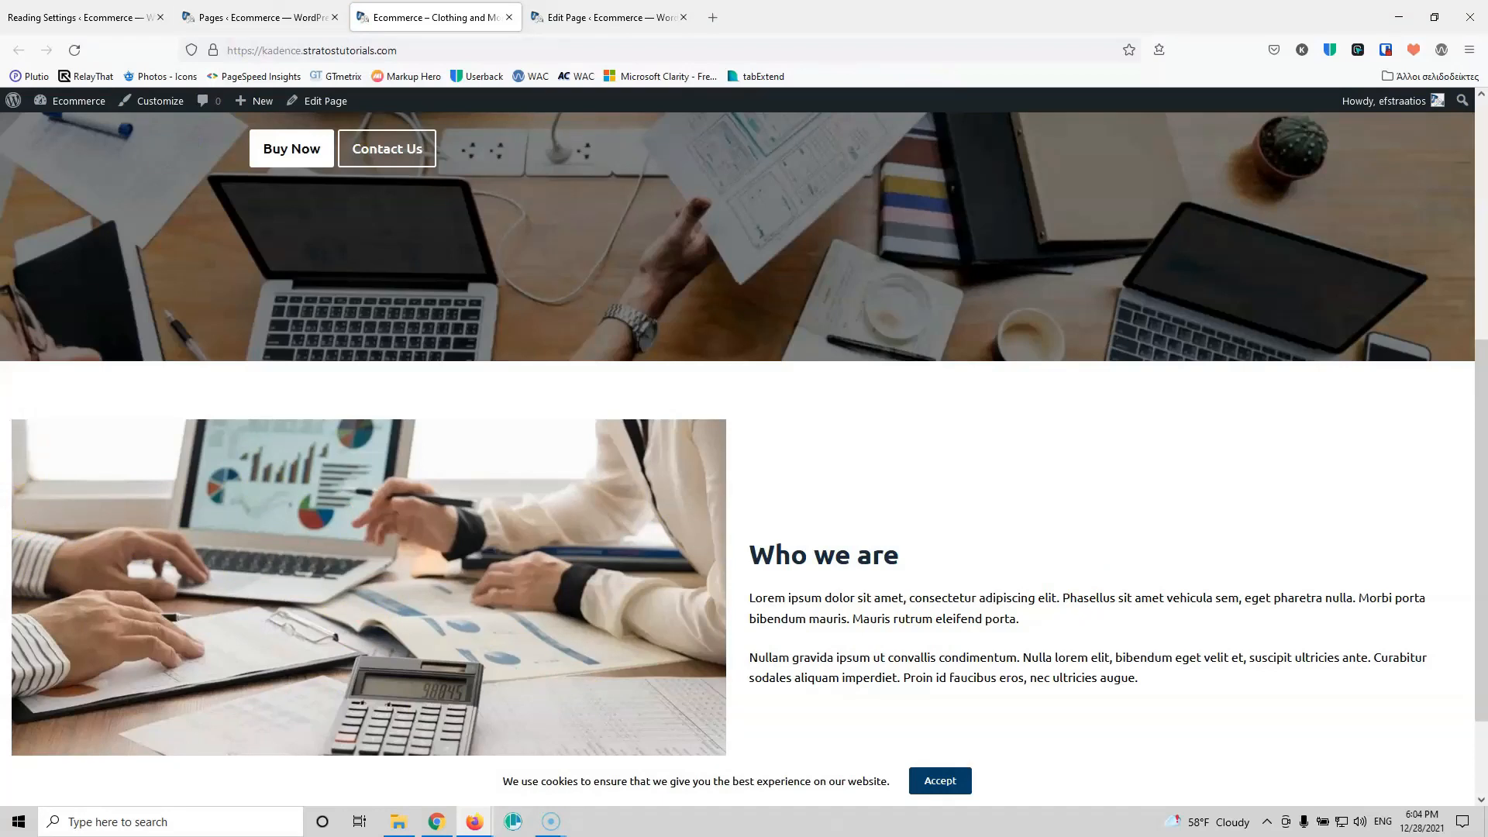
{"action": "left_click", "coordinate": [578, 12]}
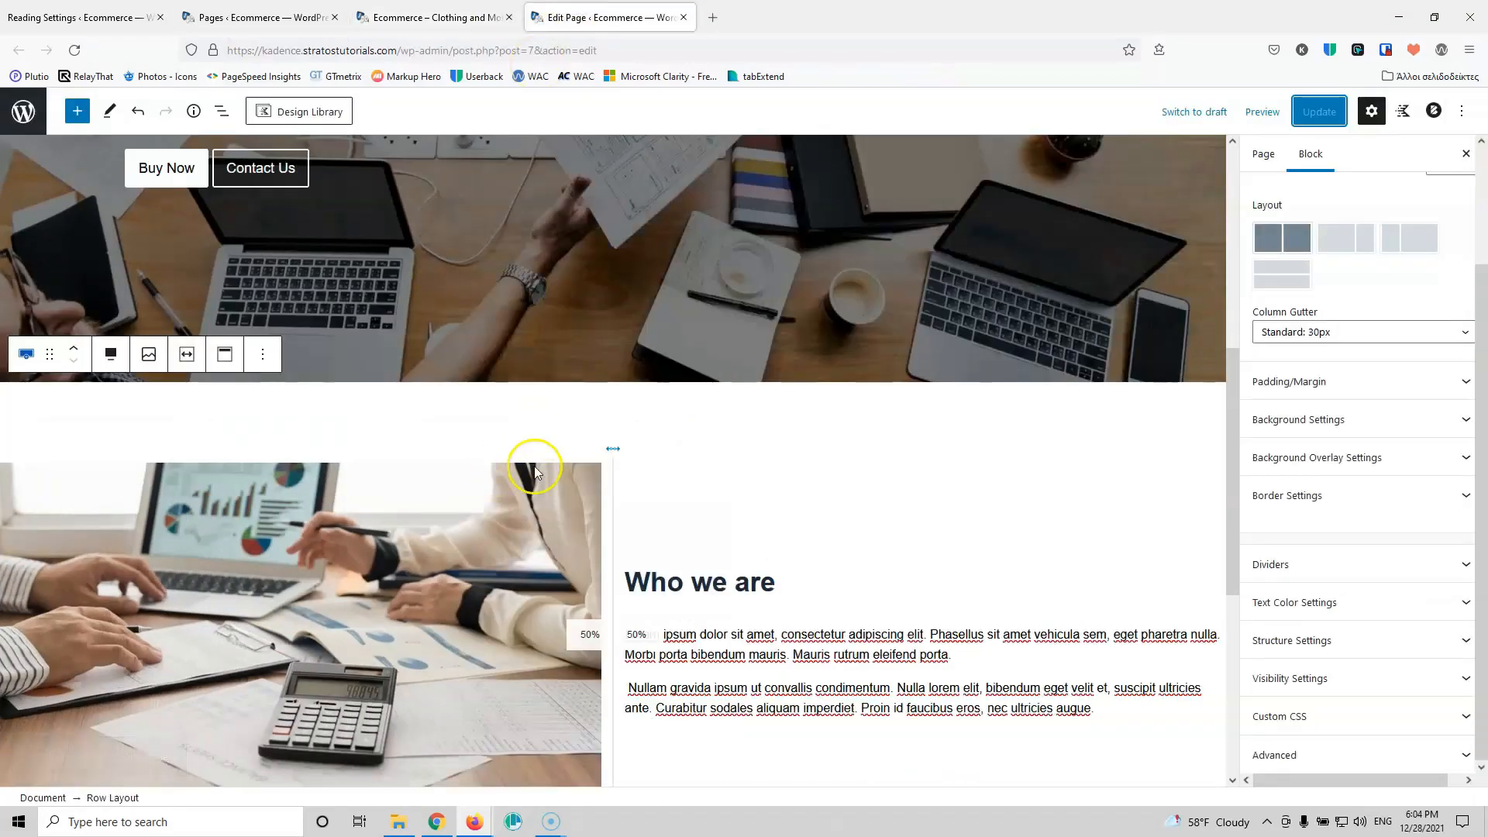
Step: Set the row's left padding to 0, save, and confirm the photo sits flush left
{"action": "left_click", "coordinate": [1343, 382]}
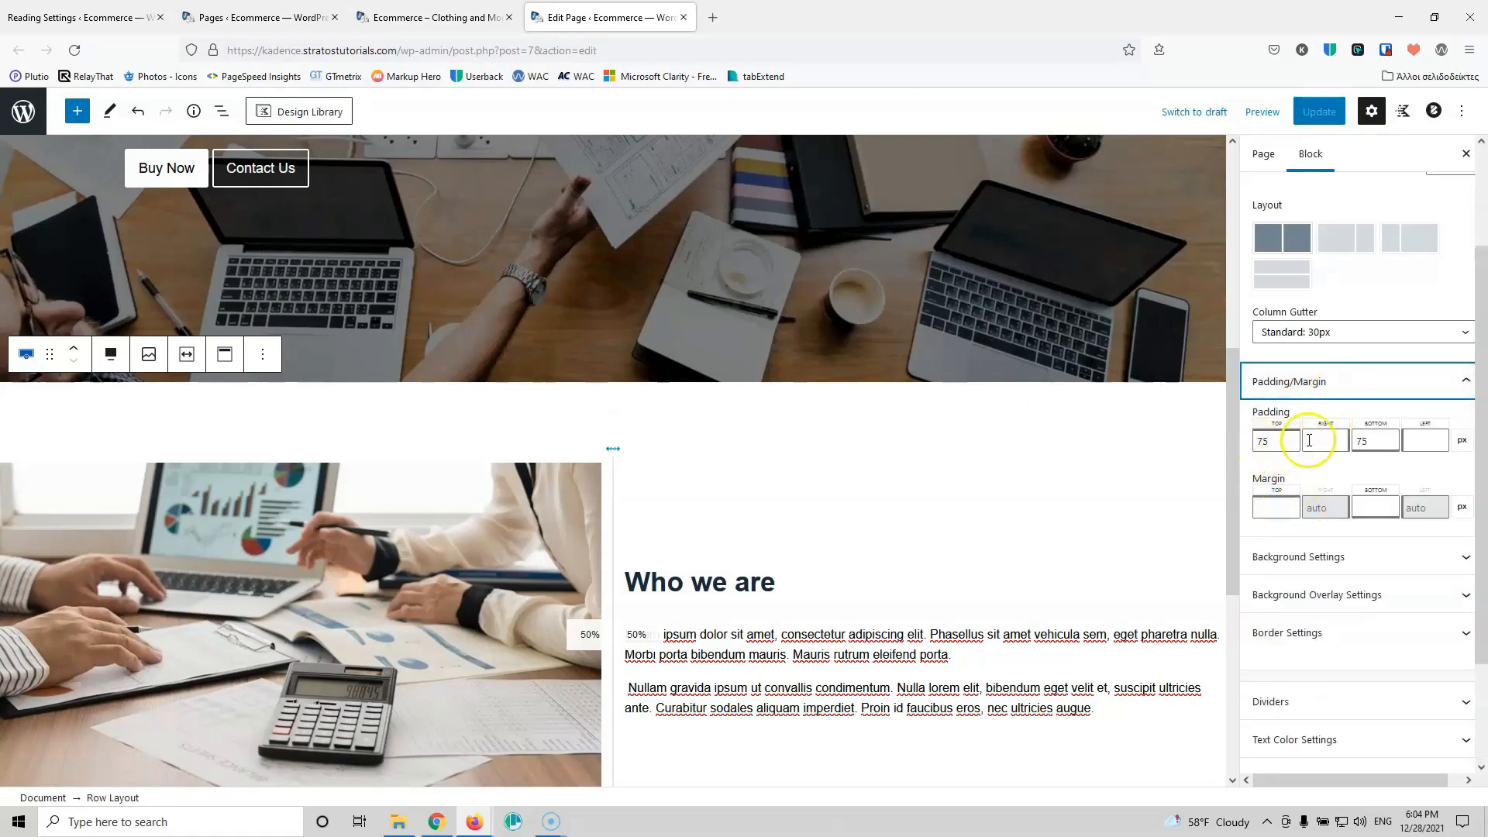
{"action": "left_click", "coordinate": [1417, 440]}
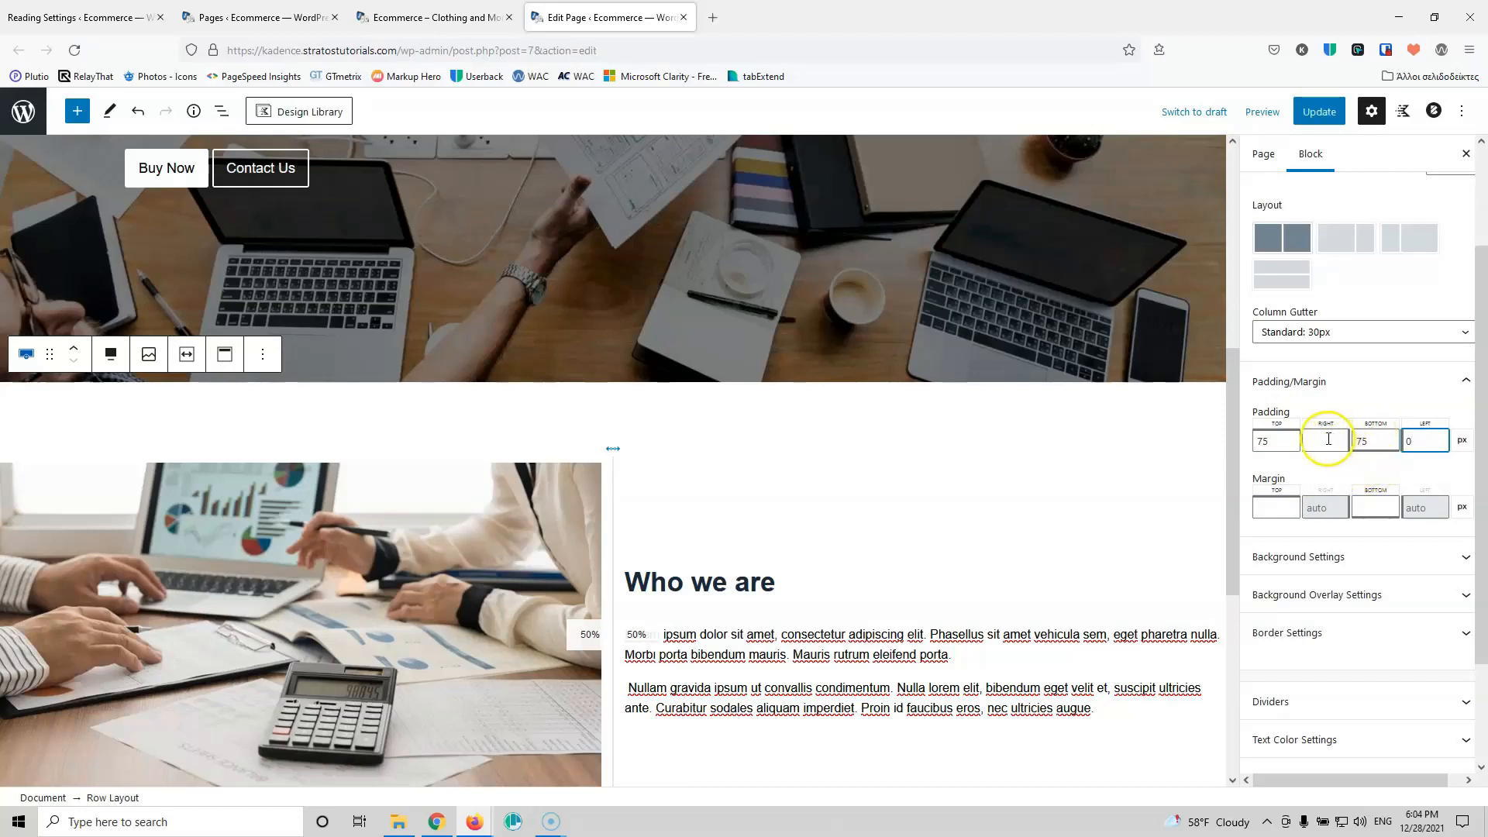
{"action": "left_click", "coordinate": [1319, 112]}
{"action": "left_click", "coordinate": [465, 17]}
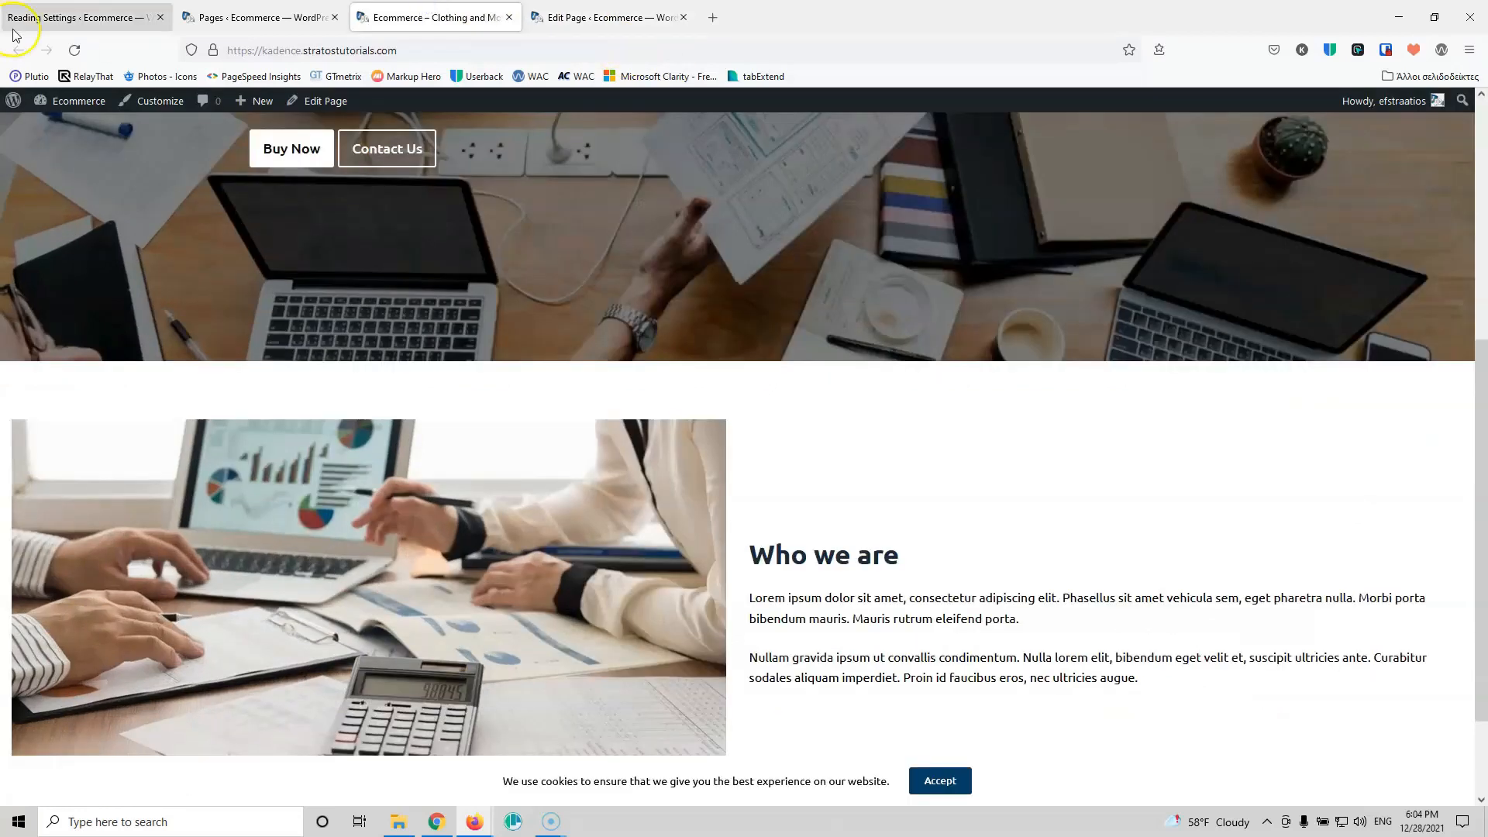
{"action": "left_click", "coordinate": [73, 51]}
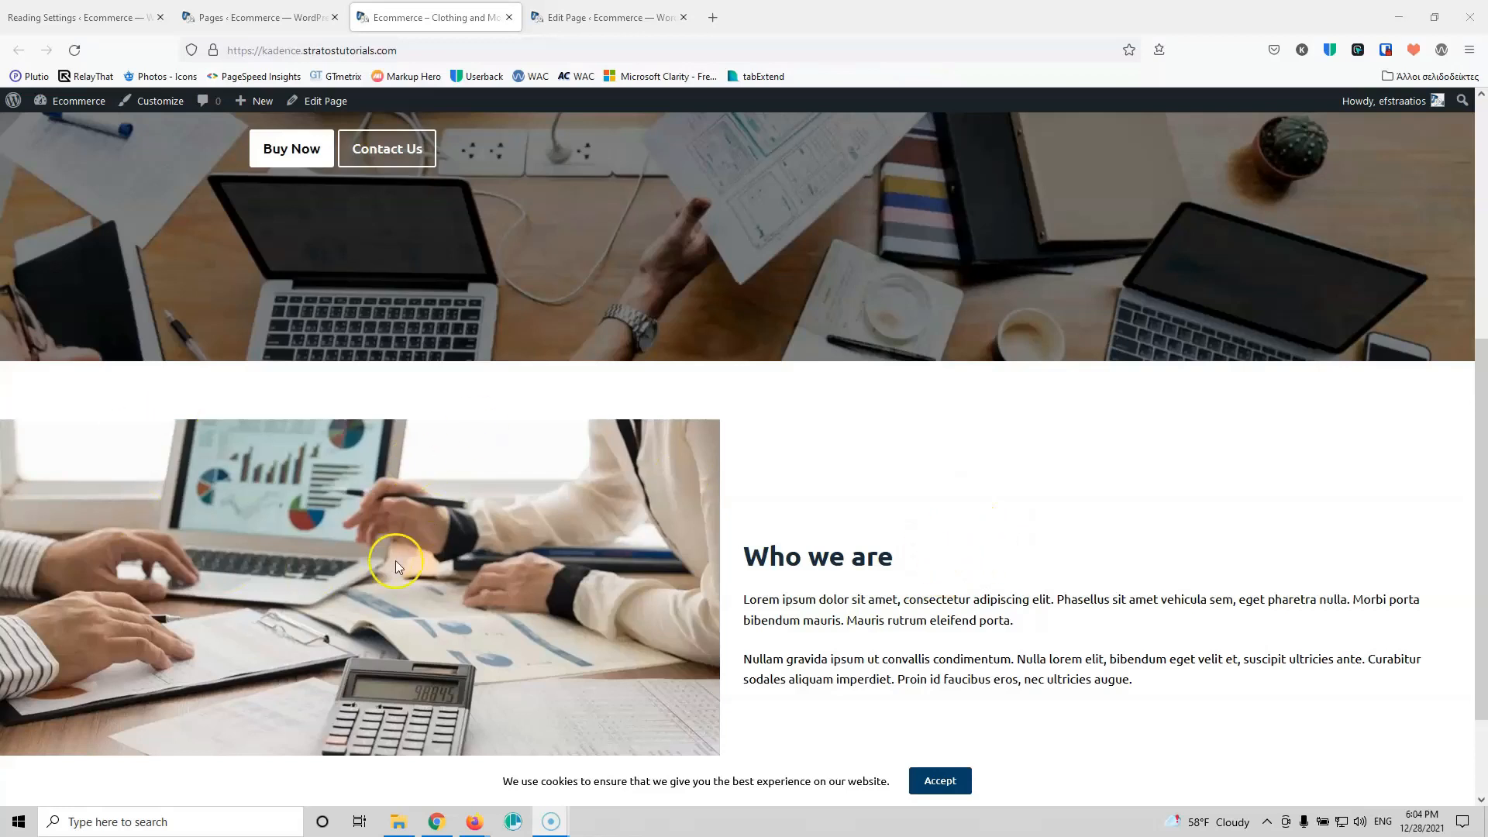
{"action": "scroll", "coordinate": [527, 596], "scroll_direction": "down", "scroll_amount": 2}
{"action": "scroll", "coordinate": [526, 597], "scroll_direction": "up", "scroll_amount": 1}
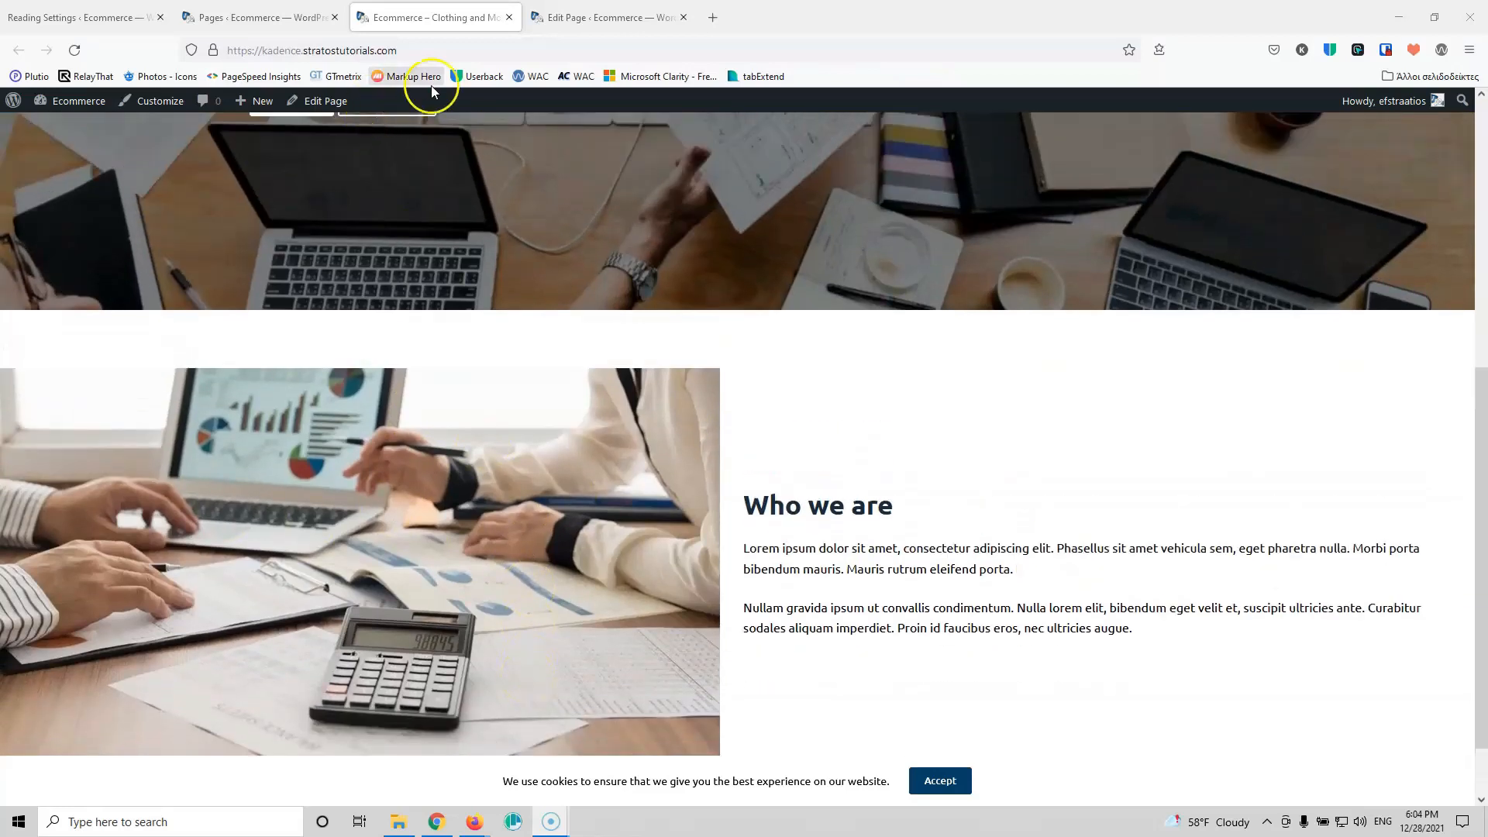
{"action": "left_click", "coordinate": [576, 19]}
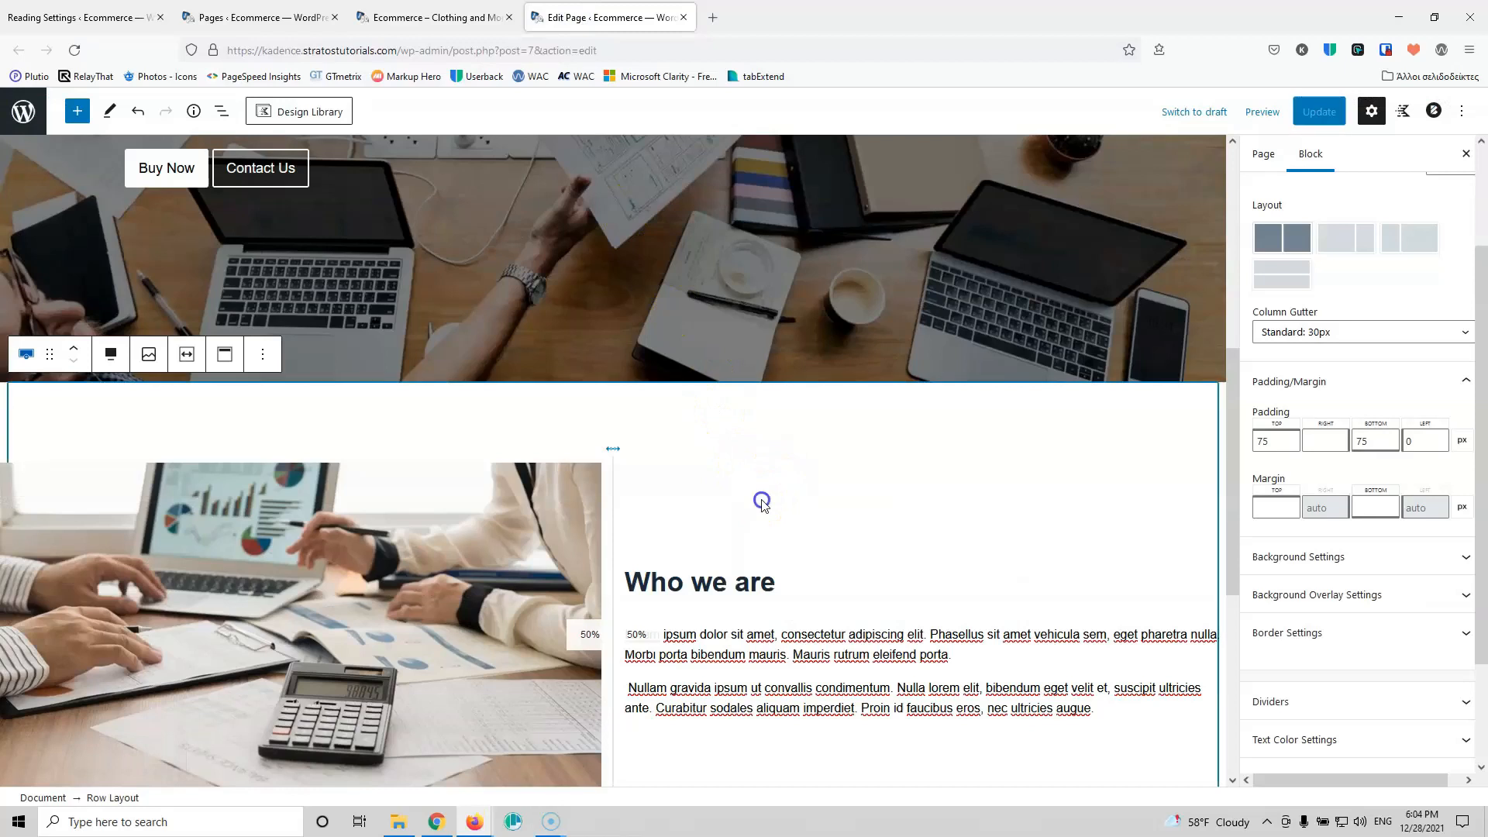
Step: Set the 'Who we are' section's right padding to 50, save, and view the live page
{"action": "left_click", "coordinate": [706, 574]}
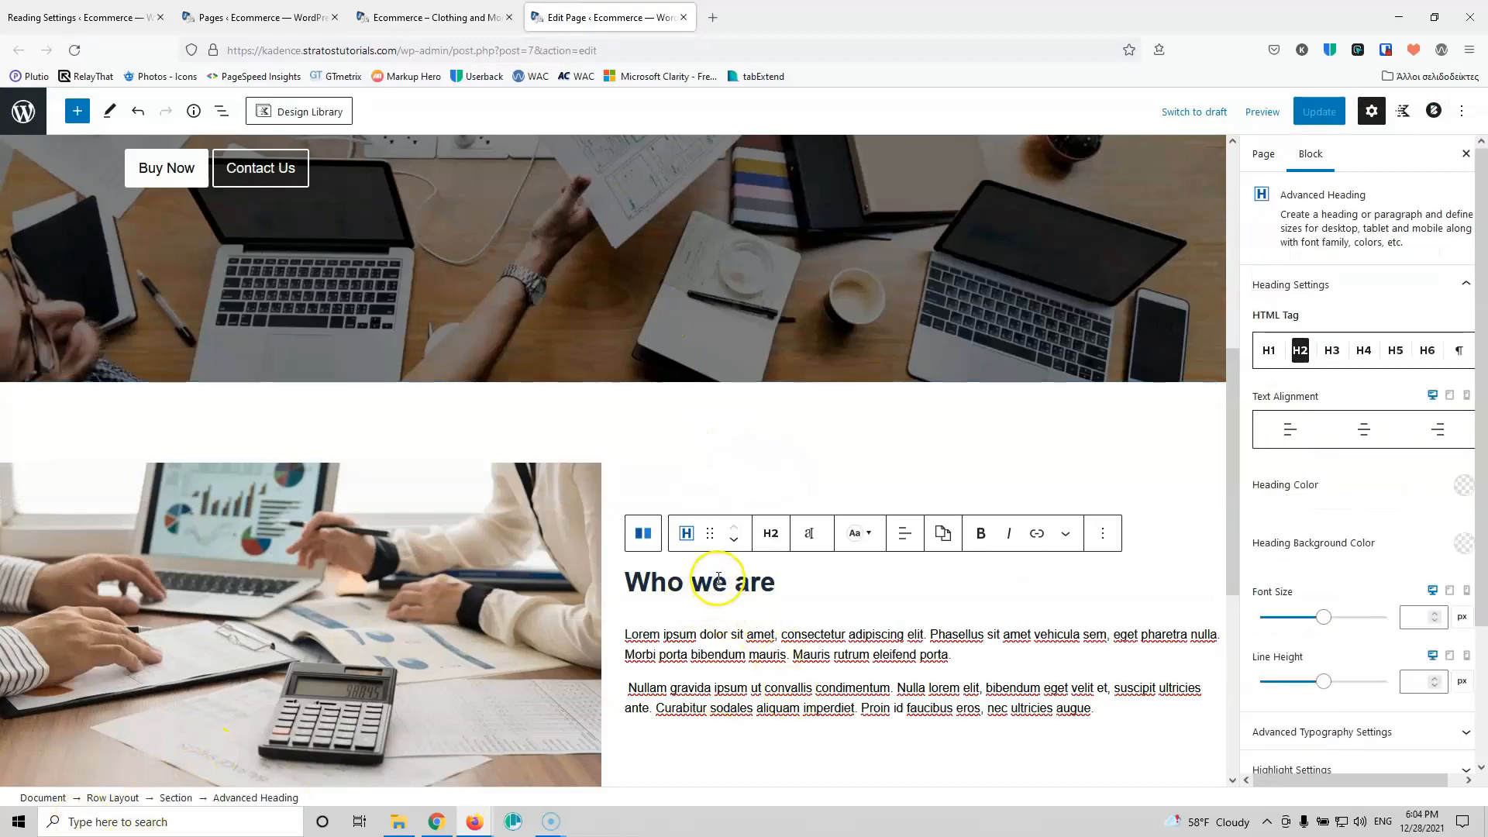
{"action": "left_click", "coordinate": [176, 798]}
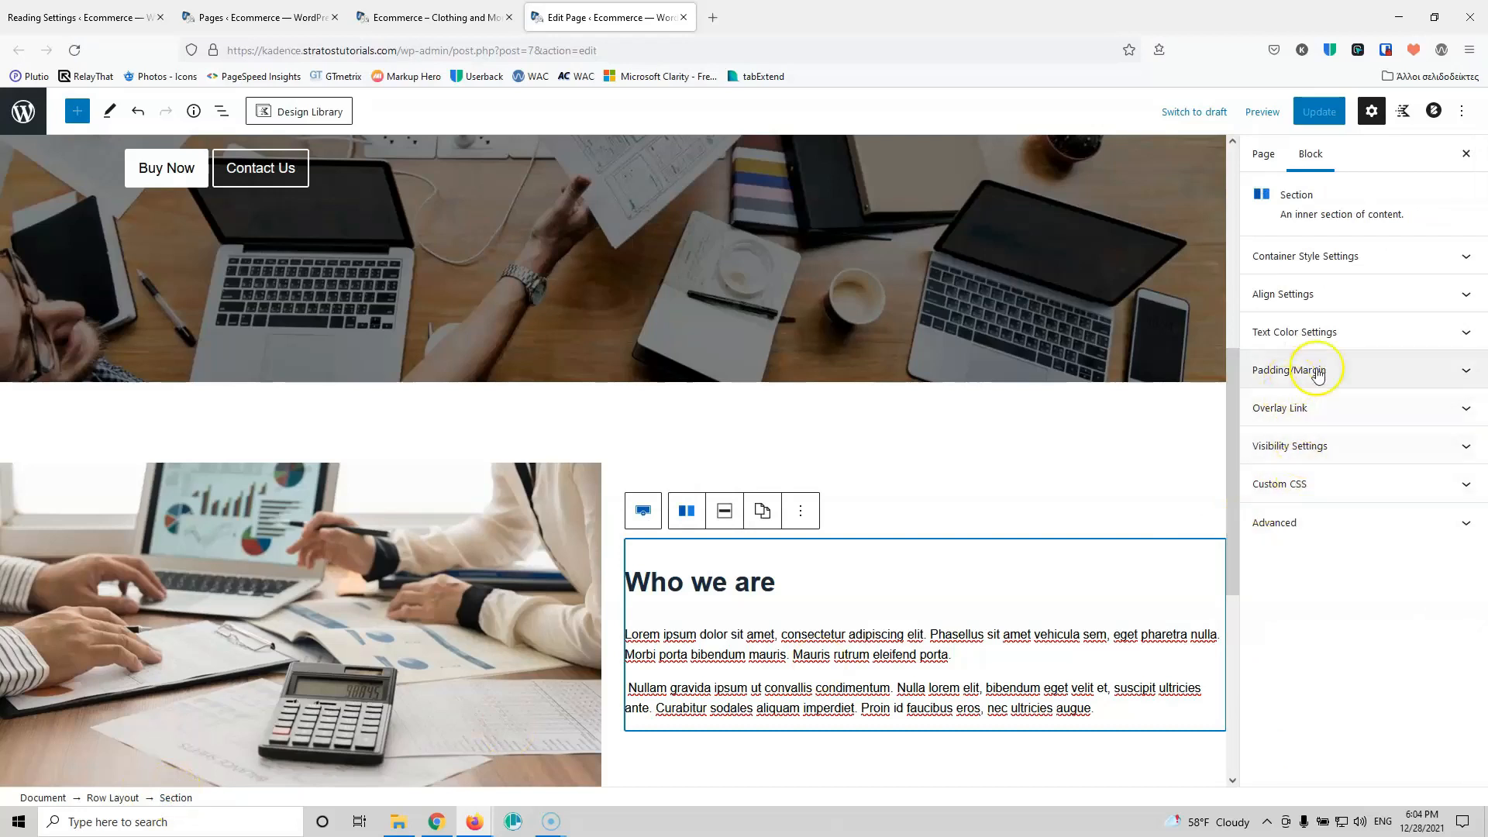
{"action": "left_click", "coordinate": [1343, 374]}
{"action": "left_click", "coordinate": [1275, 435]}
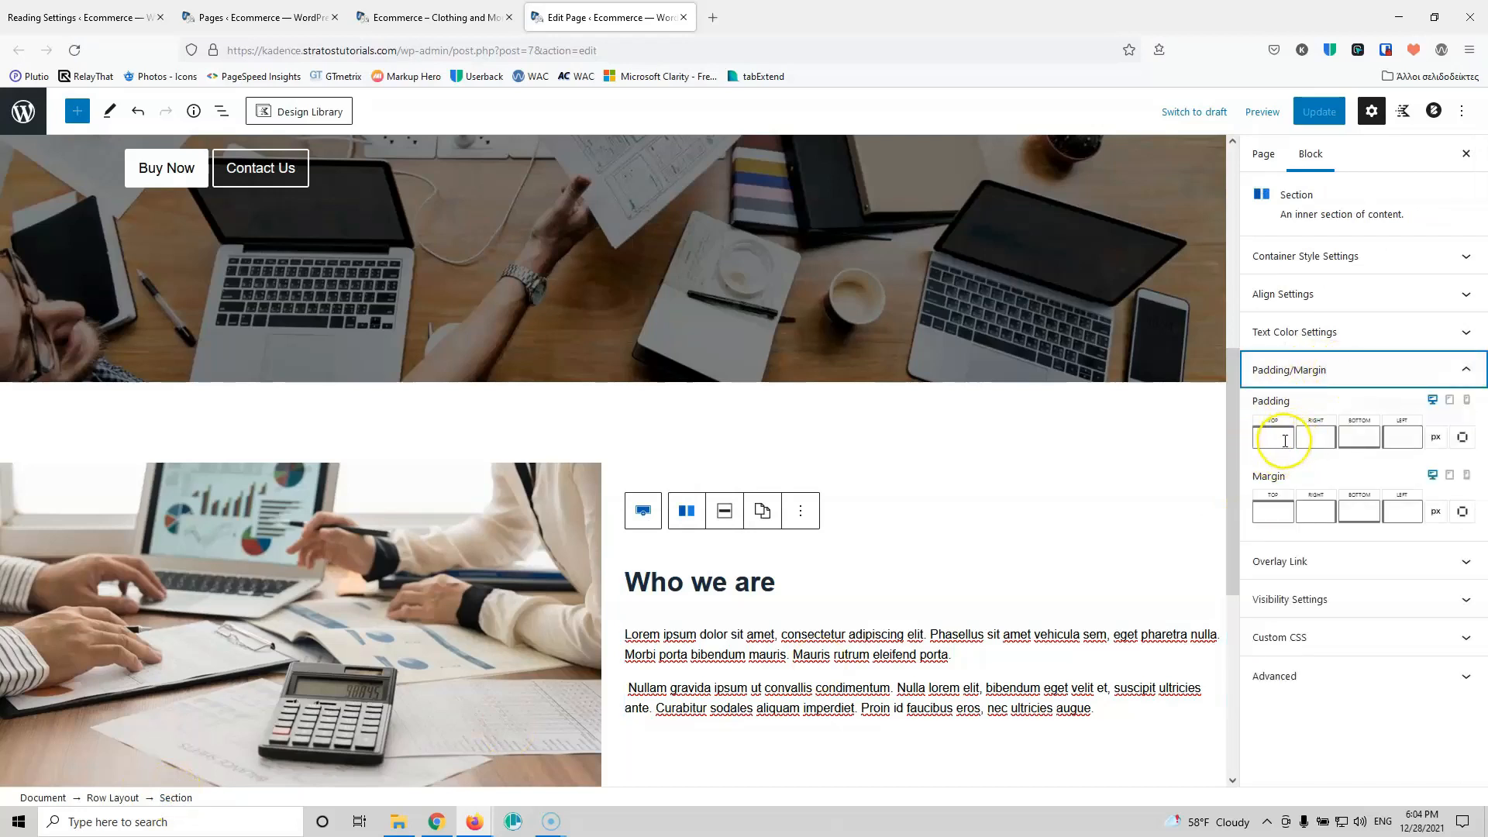
{"action": "left_click", "coordinate": [1314, 439]}
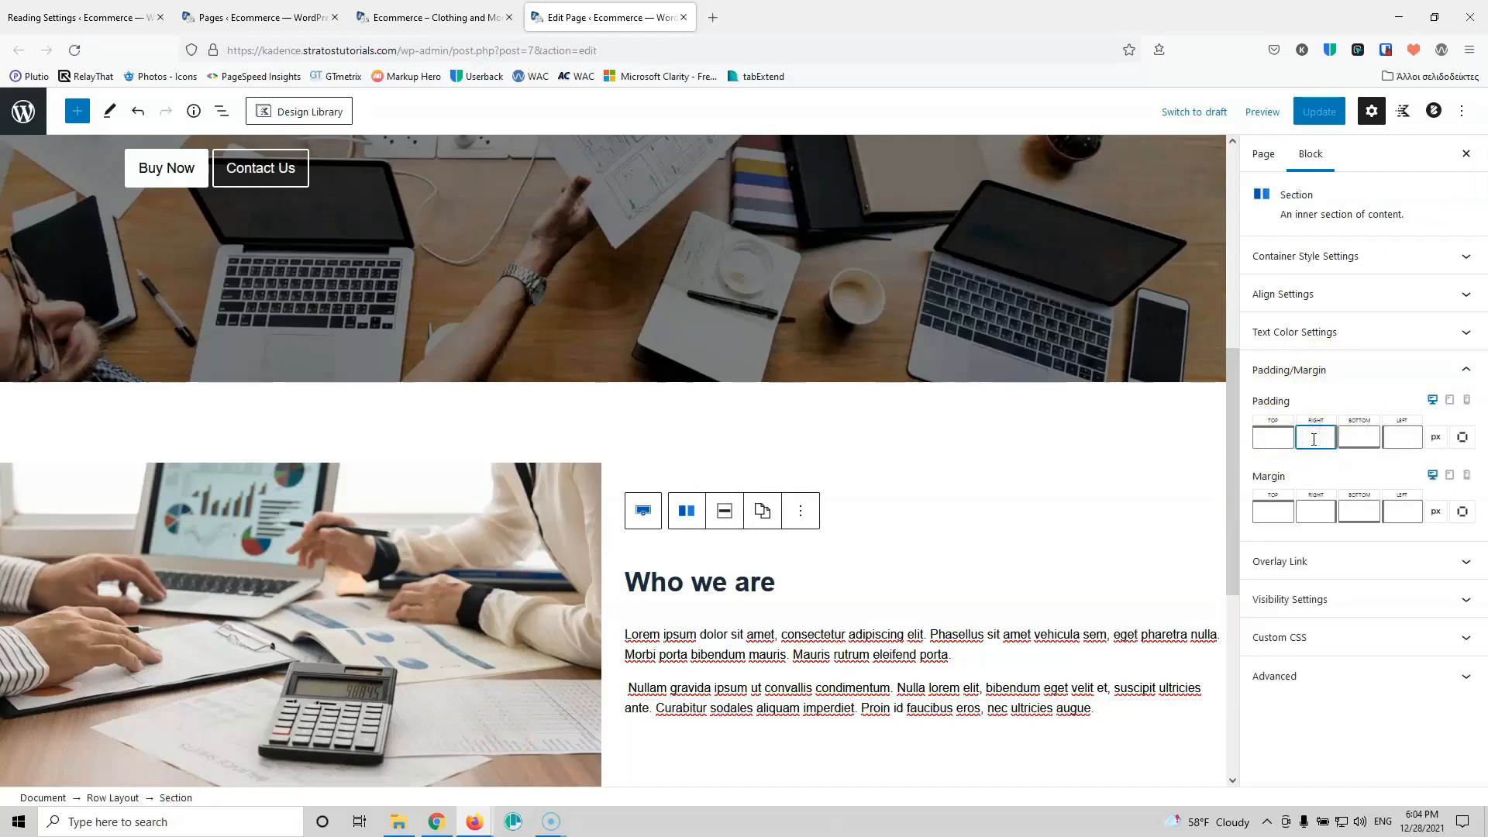
{"action": "type", "text": "50"}
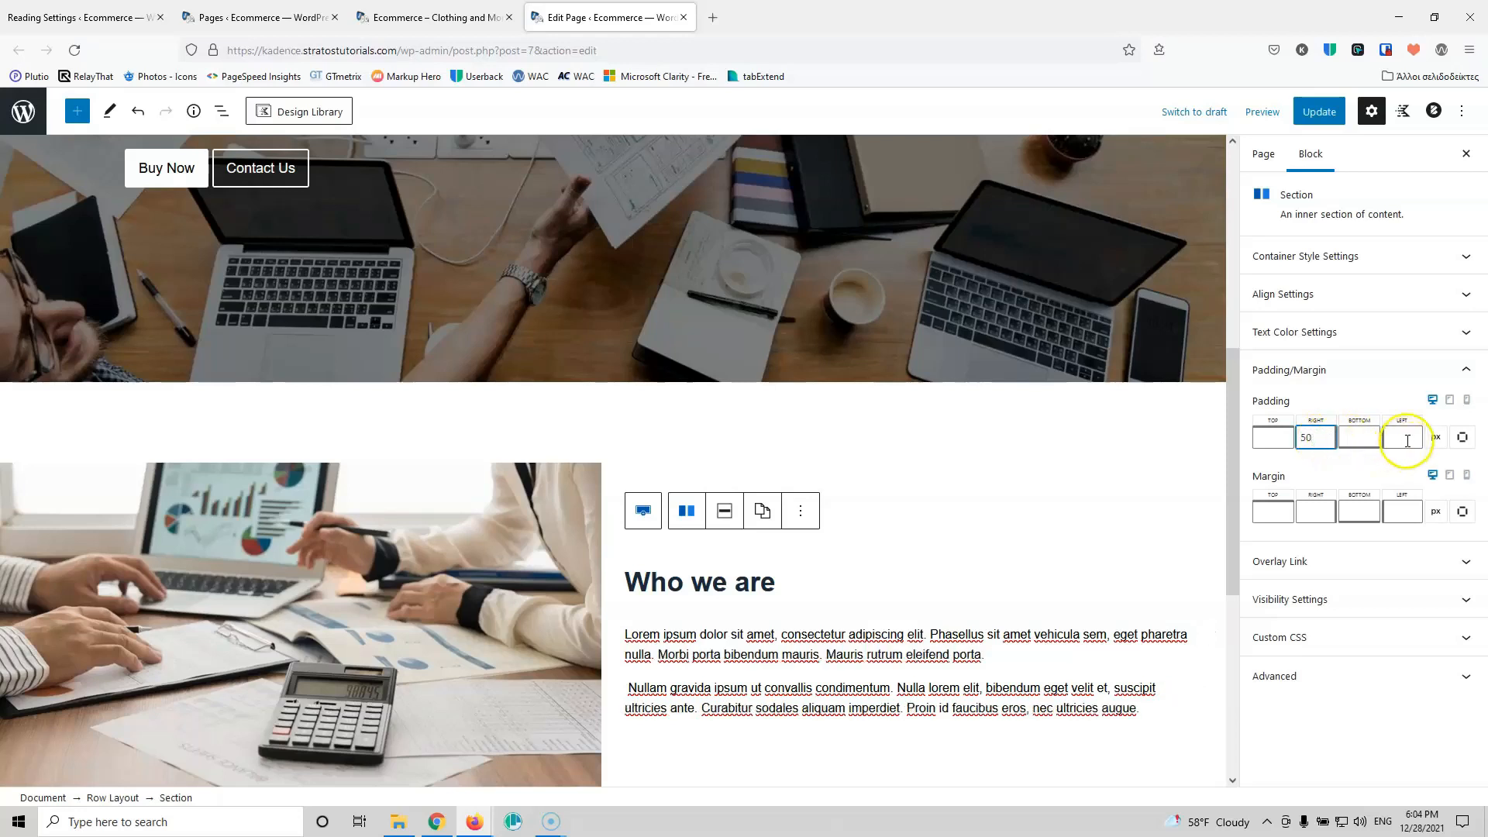
{"action": "left_click", "coordinate": [1319, 111]}
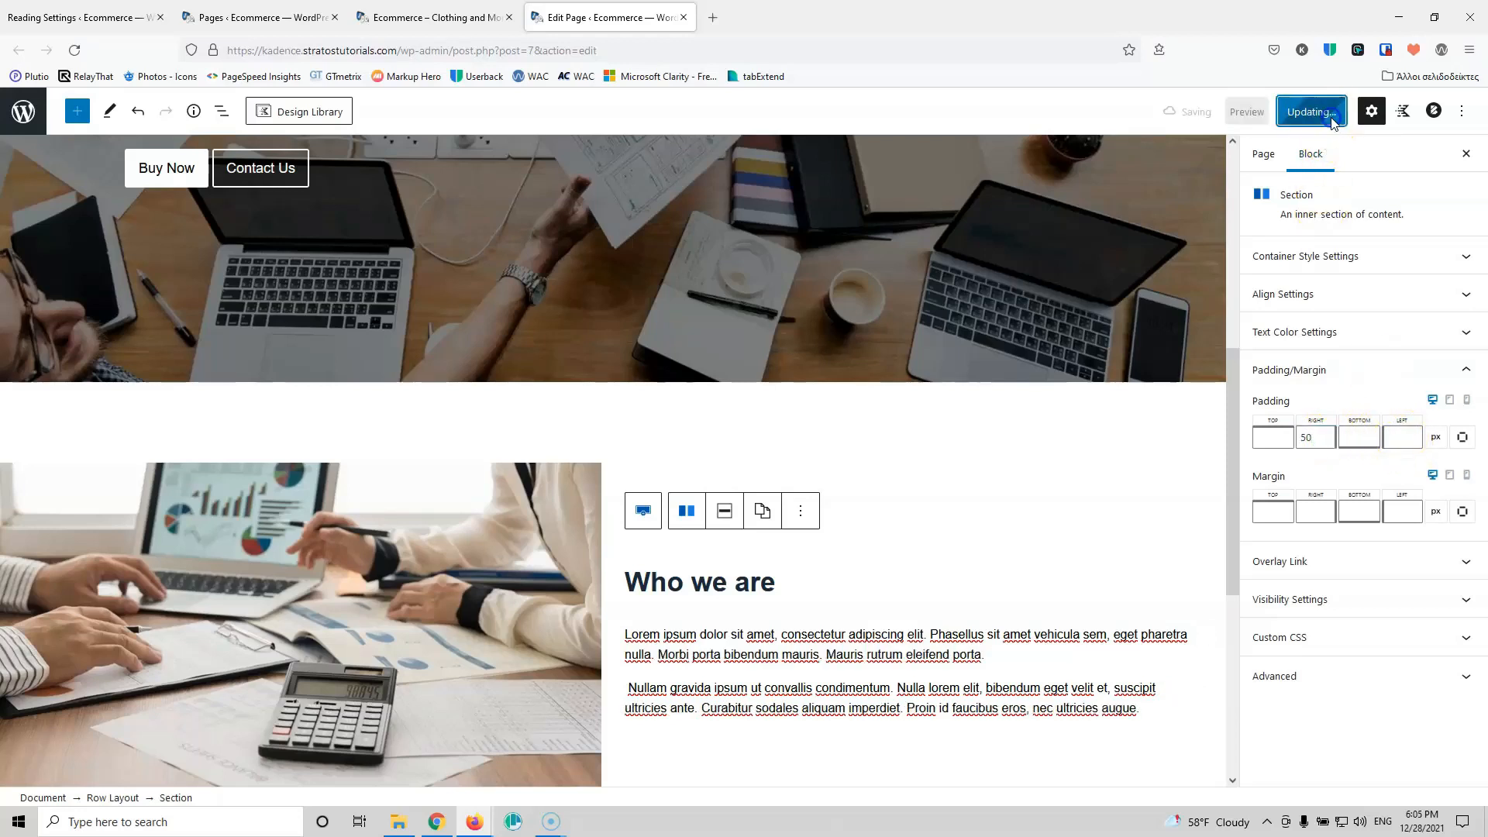
{"action": "left_click", "coordinate": [456, 12]}
{"action": "left_click", "coordinate": [74, 50]}
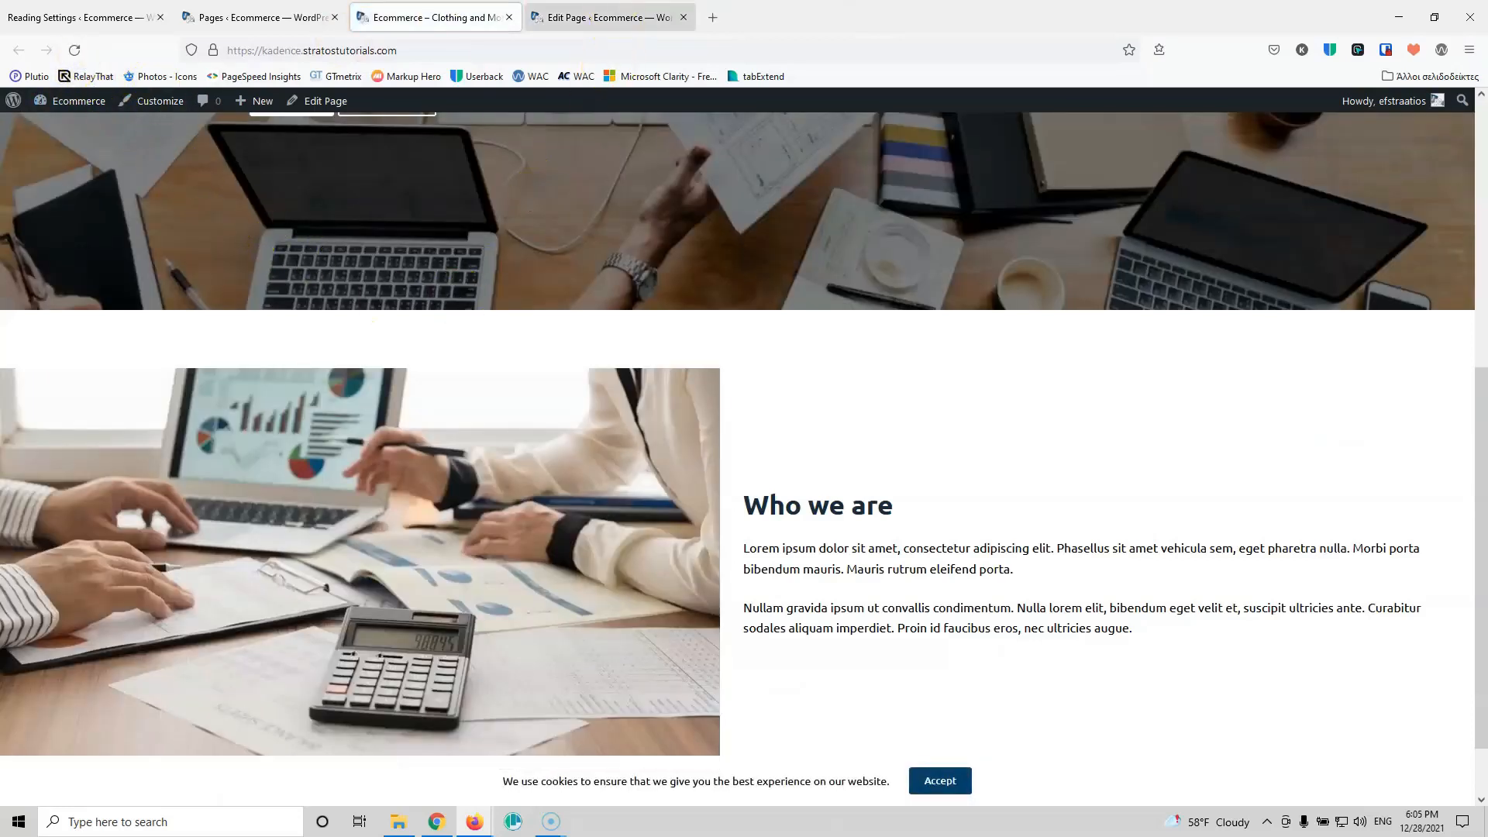
{"action": "left_click", "coordinate": [608, 17]}
Step: Change the section's right padding to 100, update, and recheck the text width live
{"action": "left_click_drag", "start_coordinate": [1322, 436], "coordinate": [1287, 436]}
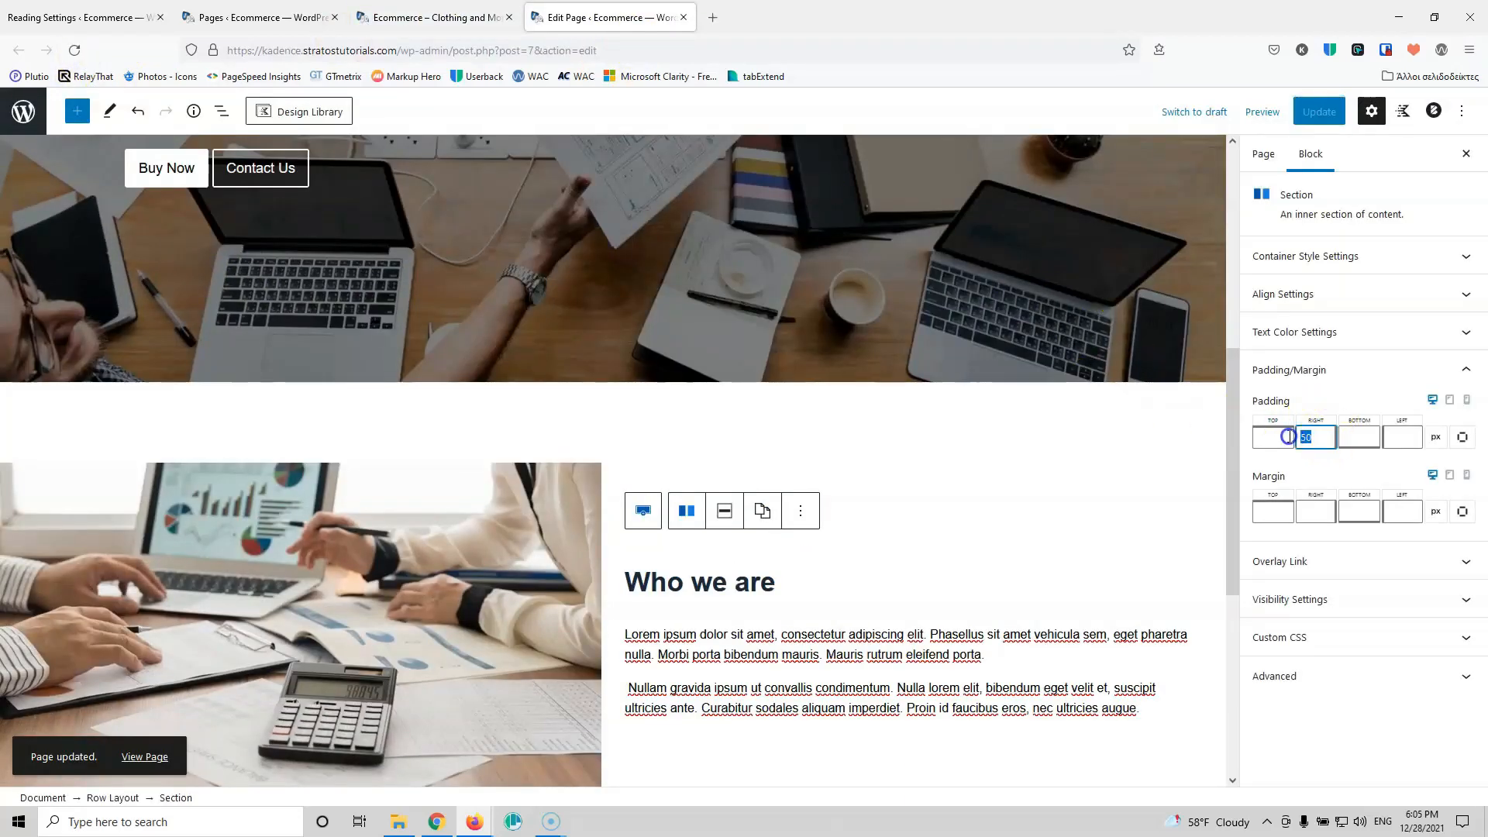
{"action": "type", "text": "100"}
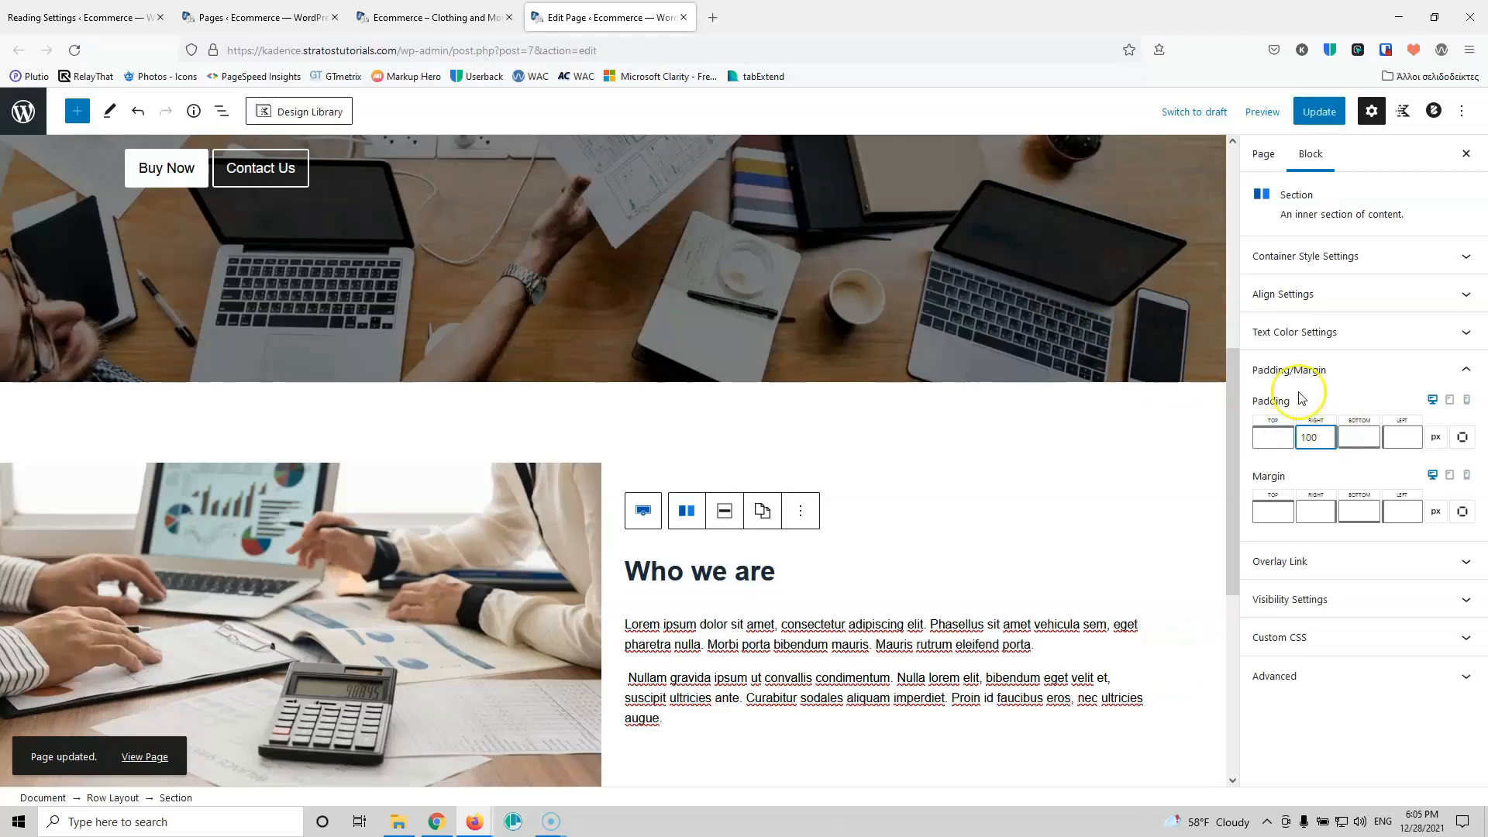
{"action": "left_click", "coordinate": [1331, 112]}
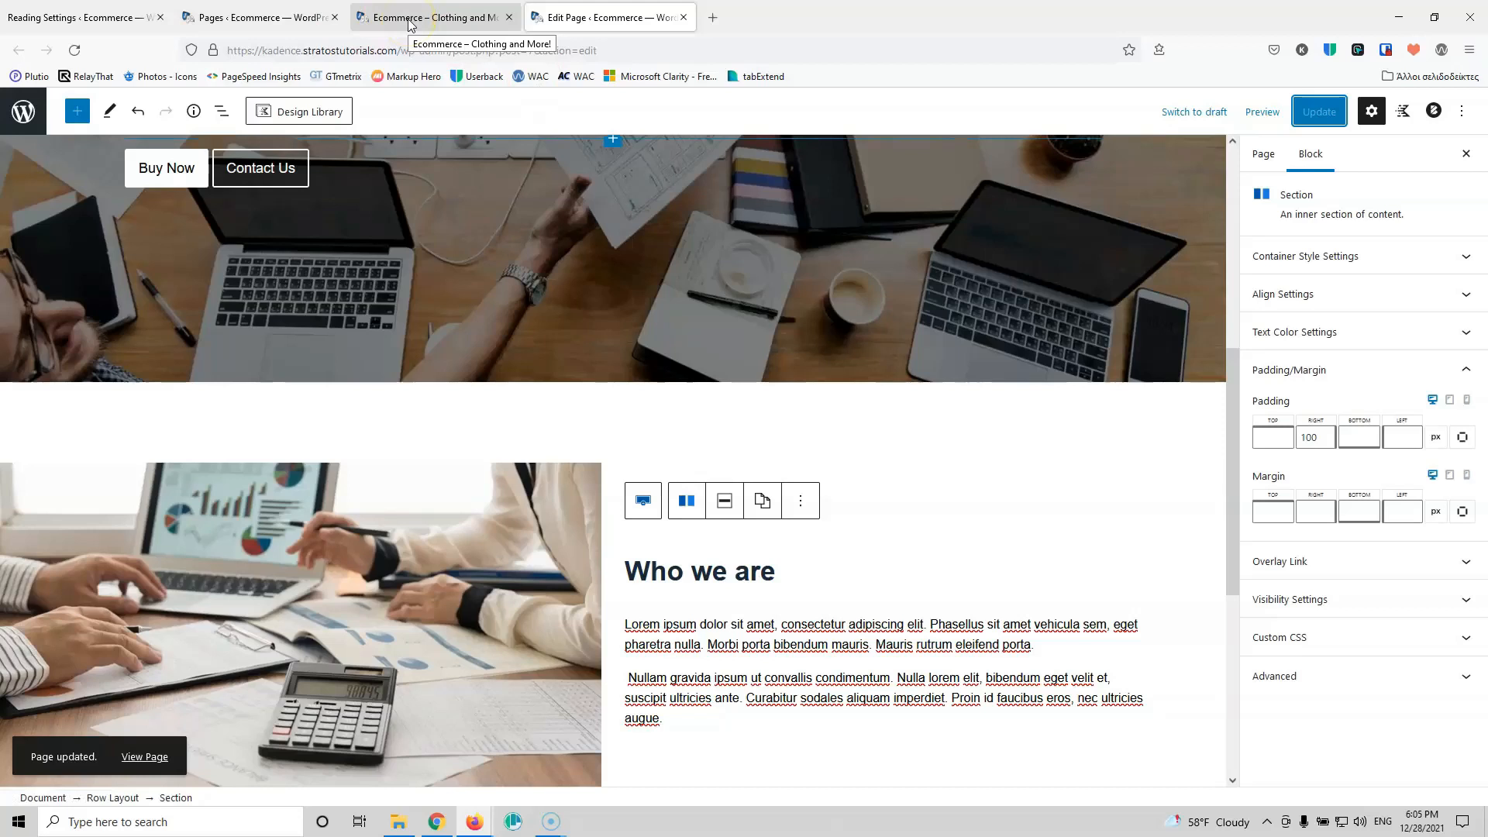
{"action": "left_click", "coordinate": [409, 17]}
{"action": "left_click", "coordinate": [68, 56]}
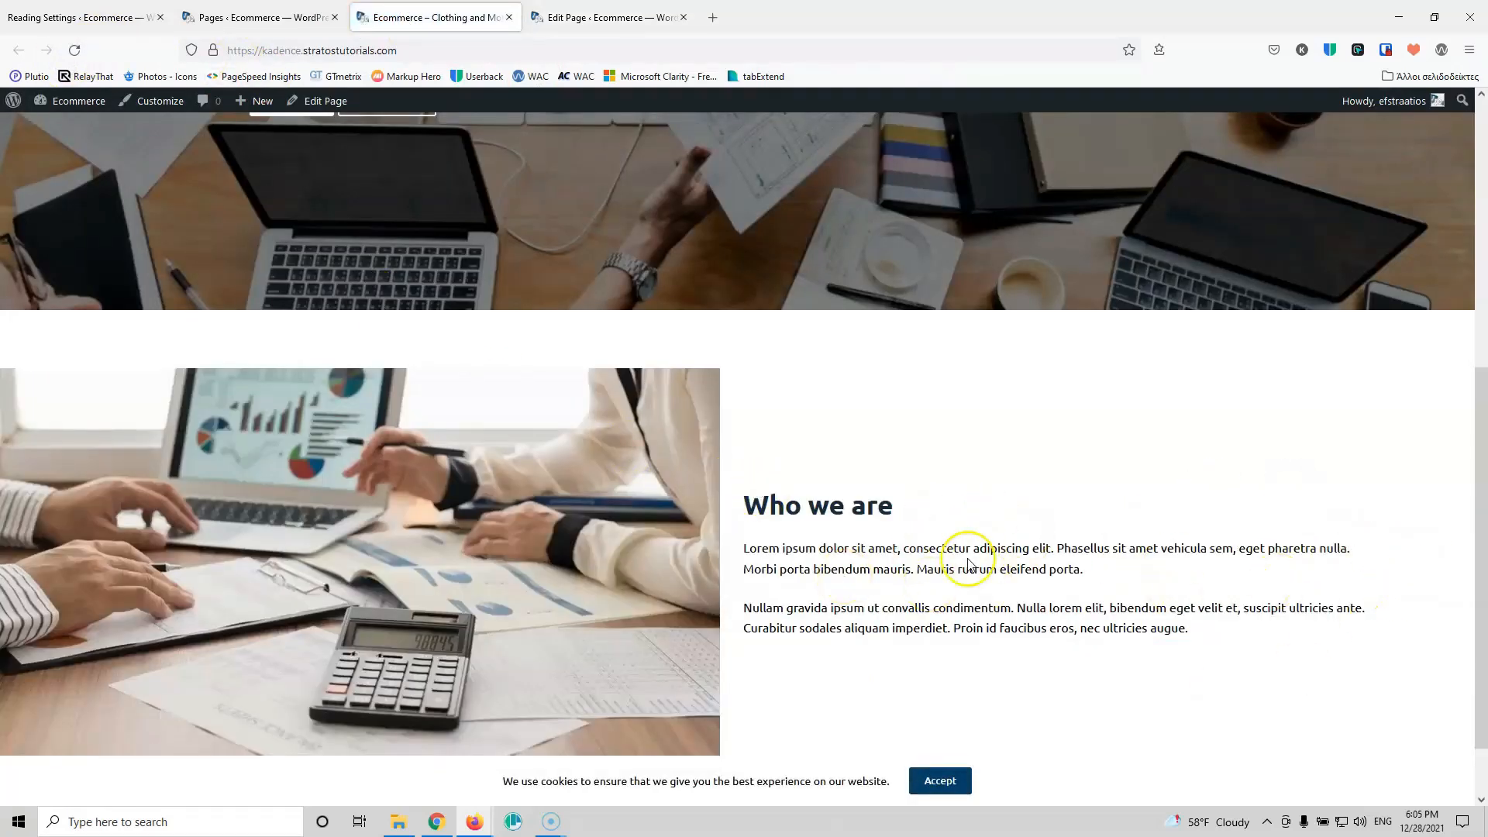
{"action": "left_click", "coordinate": [612, 17]}
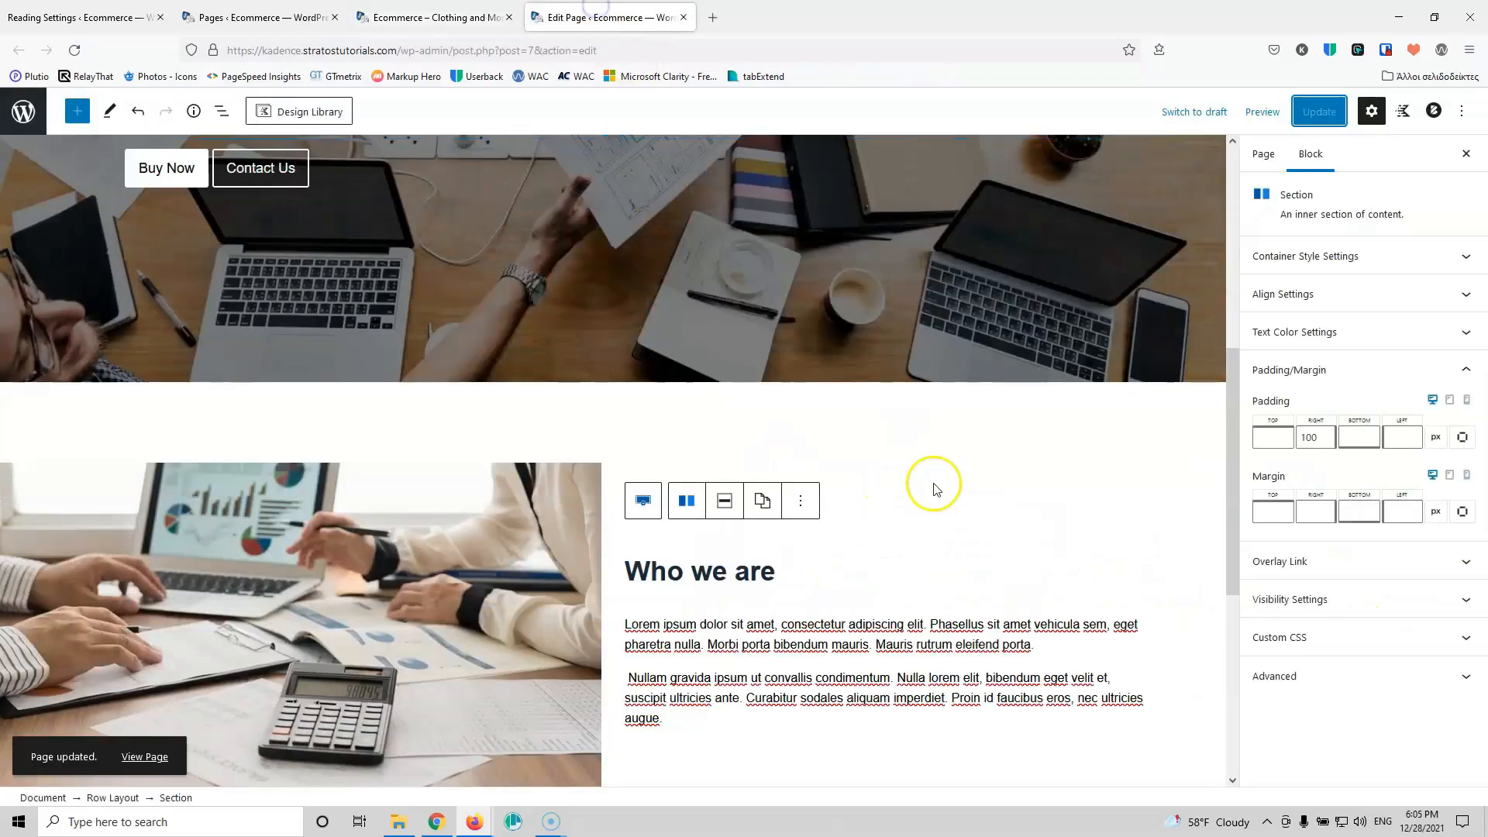
Step: Set the right padding to 200, update the page, and reload the live page to verify
{"action": "left_click", "coordinate": [1316, 439]}
{"action": "left_click_drag", "start_coordinate": [1316, 443], "coordinate": [1275, 436]}
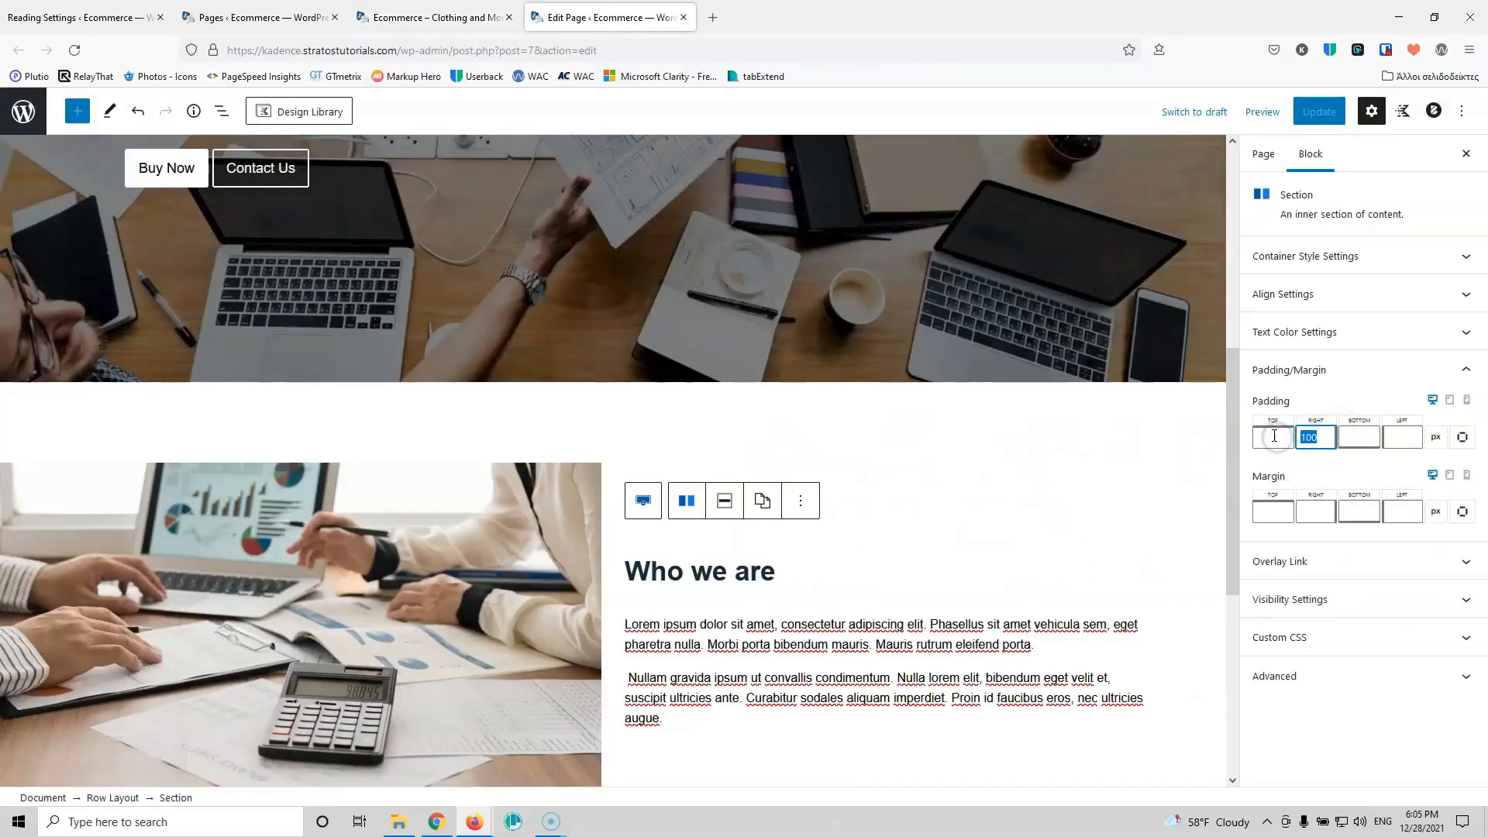
{"action": "type", "text": "200"}
{"action": "left_click", "coordinate": [1319, 111]}
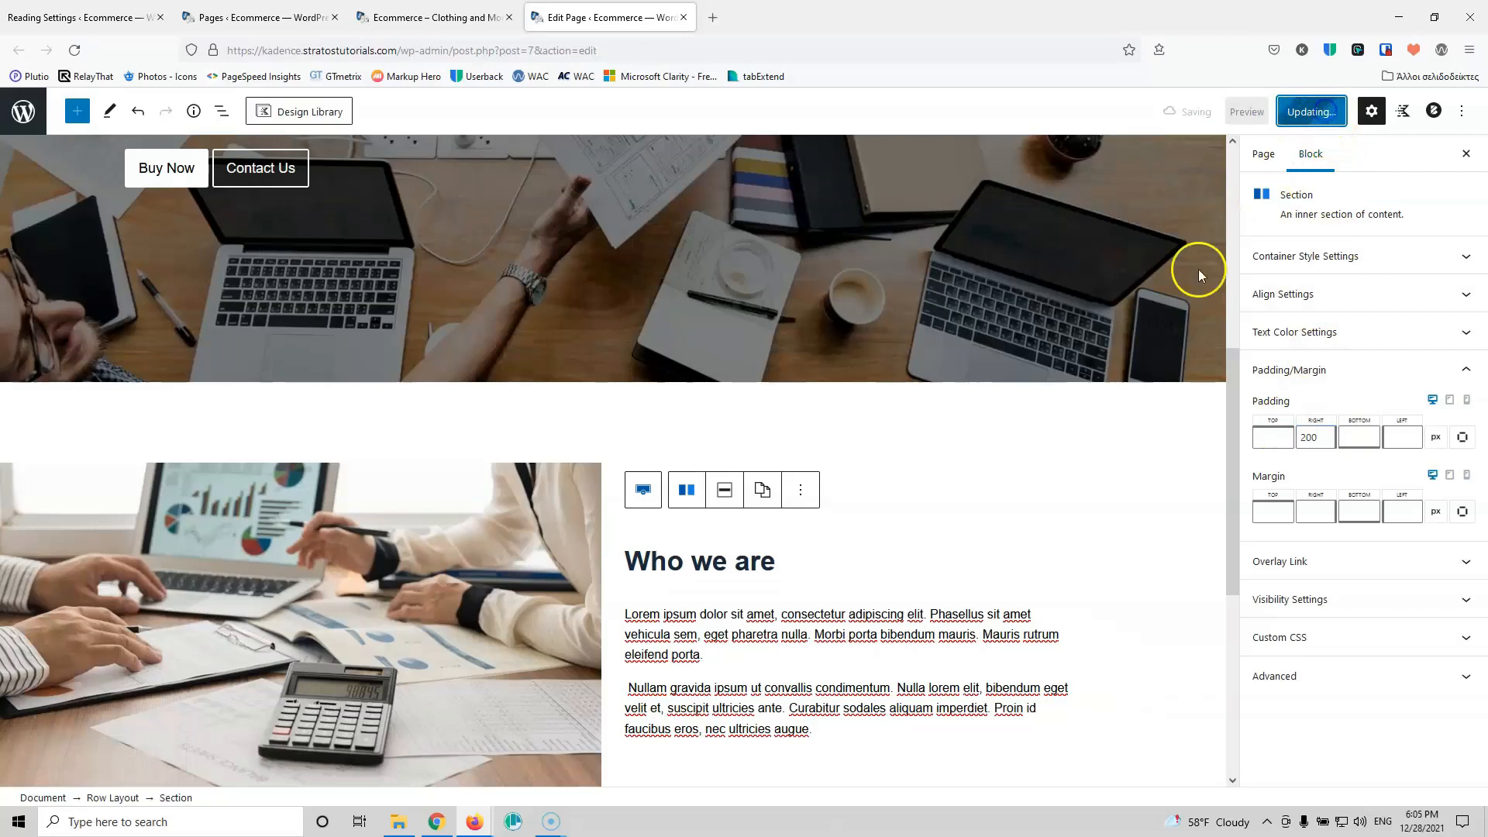
{"action": "left_click", "coordinate": [74, 50]}
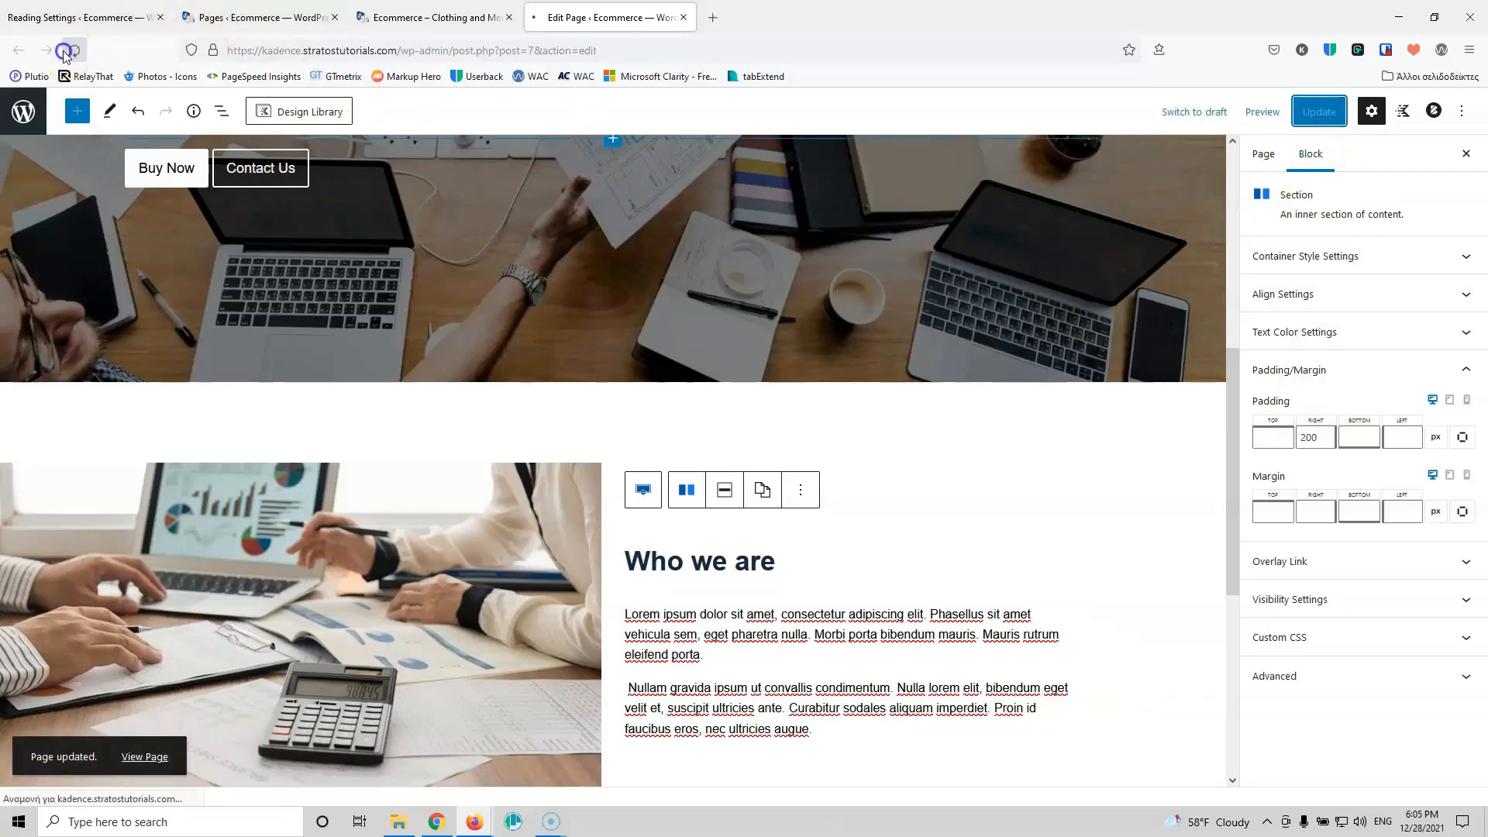
{"action": "left_click", "coordinate": [434, 17]}
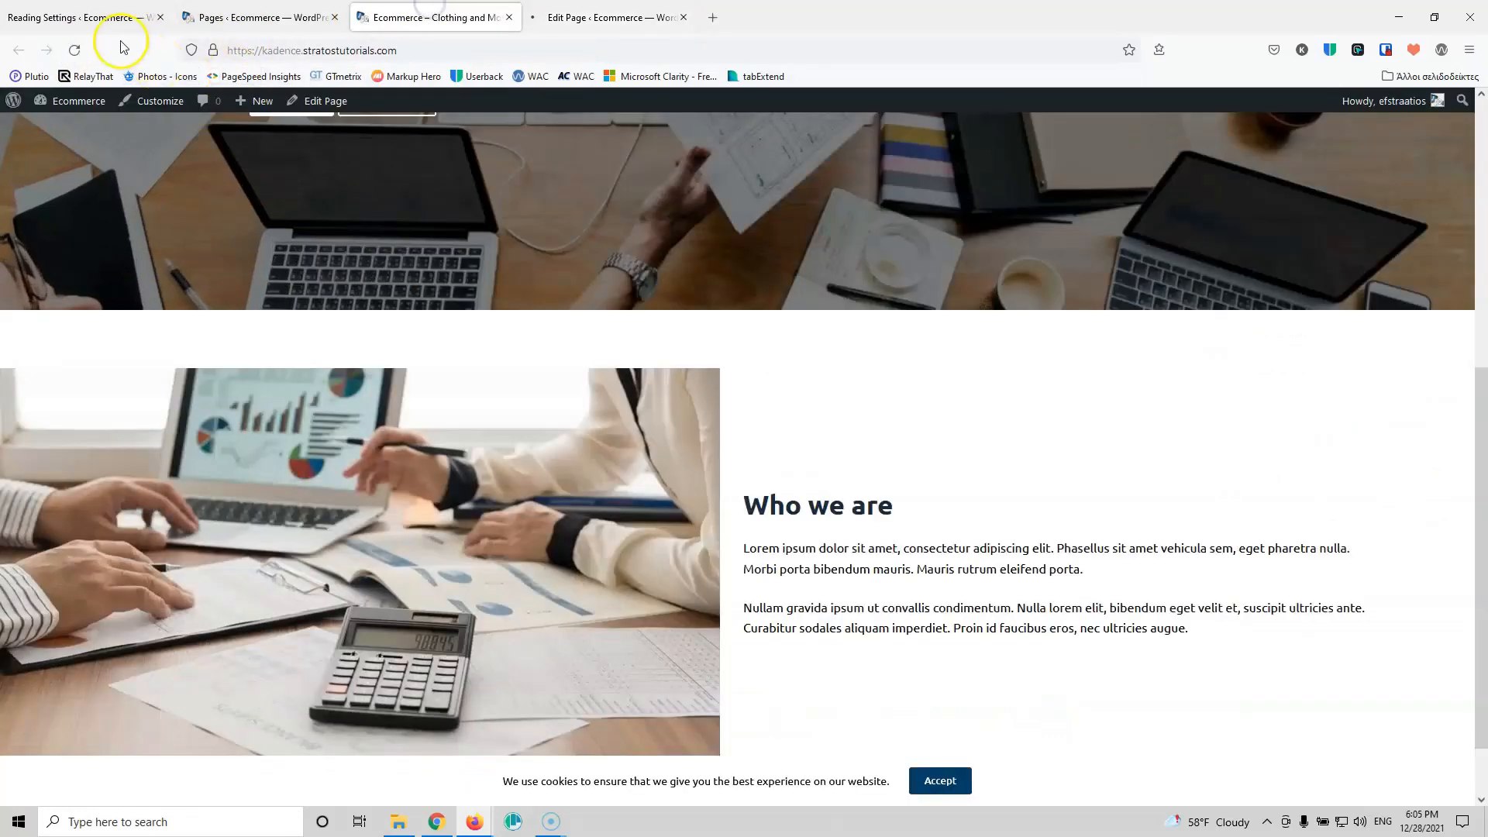
{"action": "left_click", "coordinate": [74, 50]}
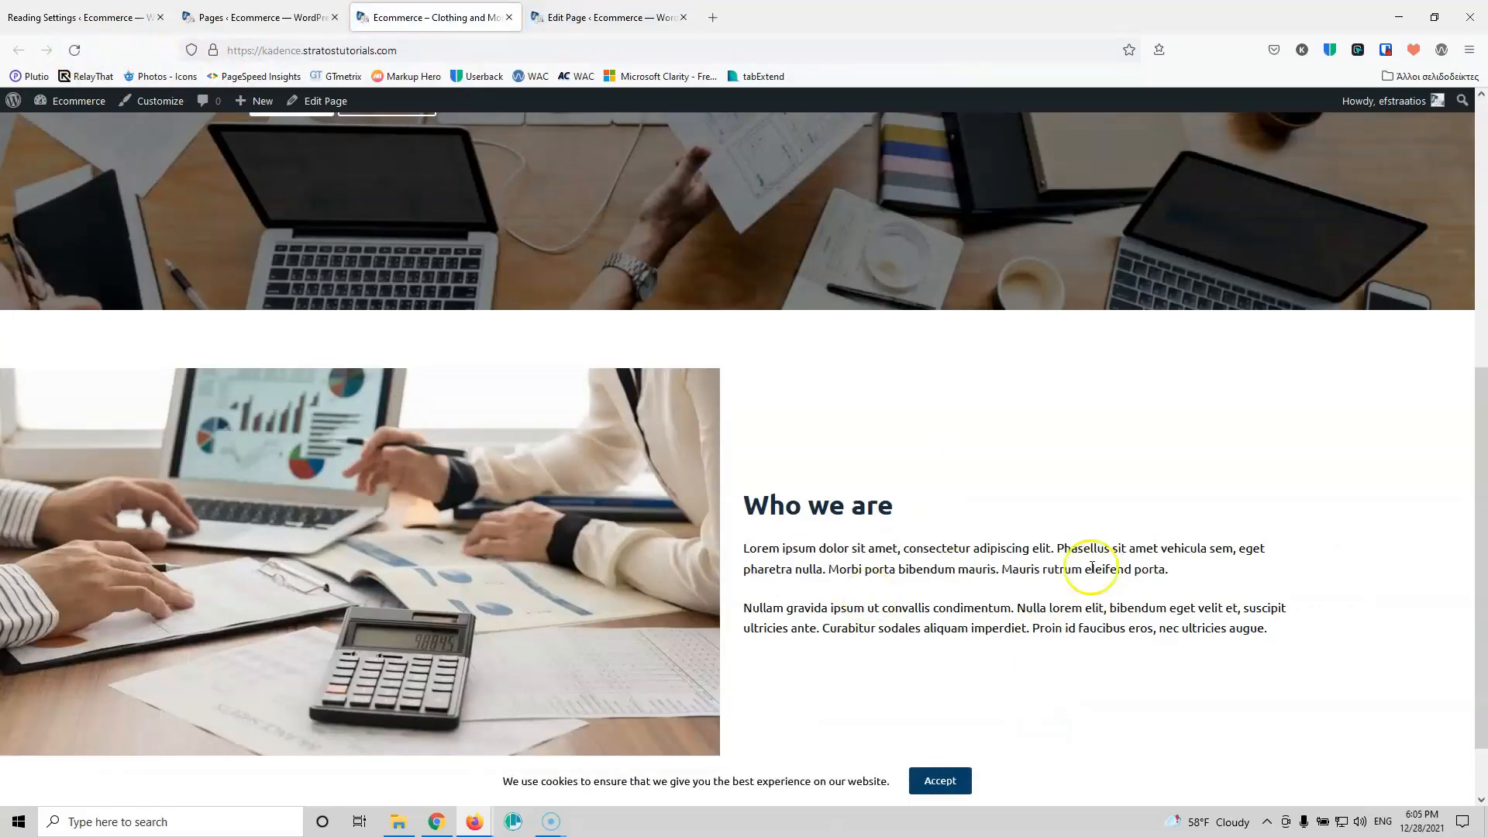
{"action": "left_click", "coordinate": [597, 17]}
Step: Reselect the 'Who we are' section and switch its padding settings to tablet
{"action": "scroll", "coordinate": [783, 522], "scroll_direction": "down", "scroll_amount": 9}
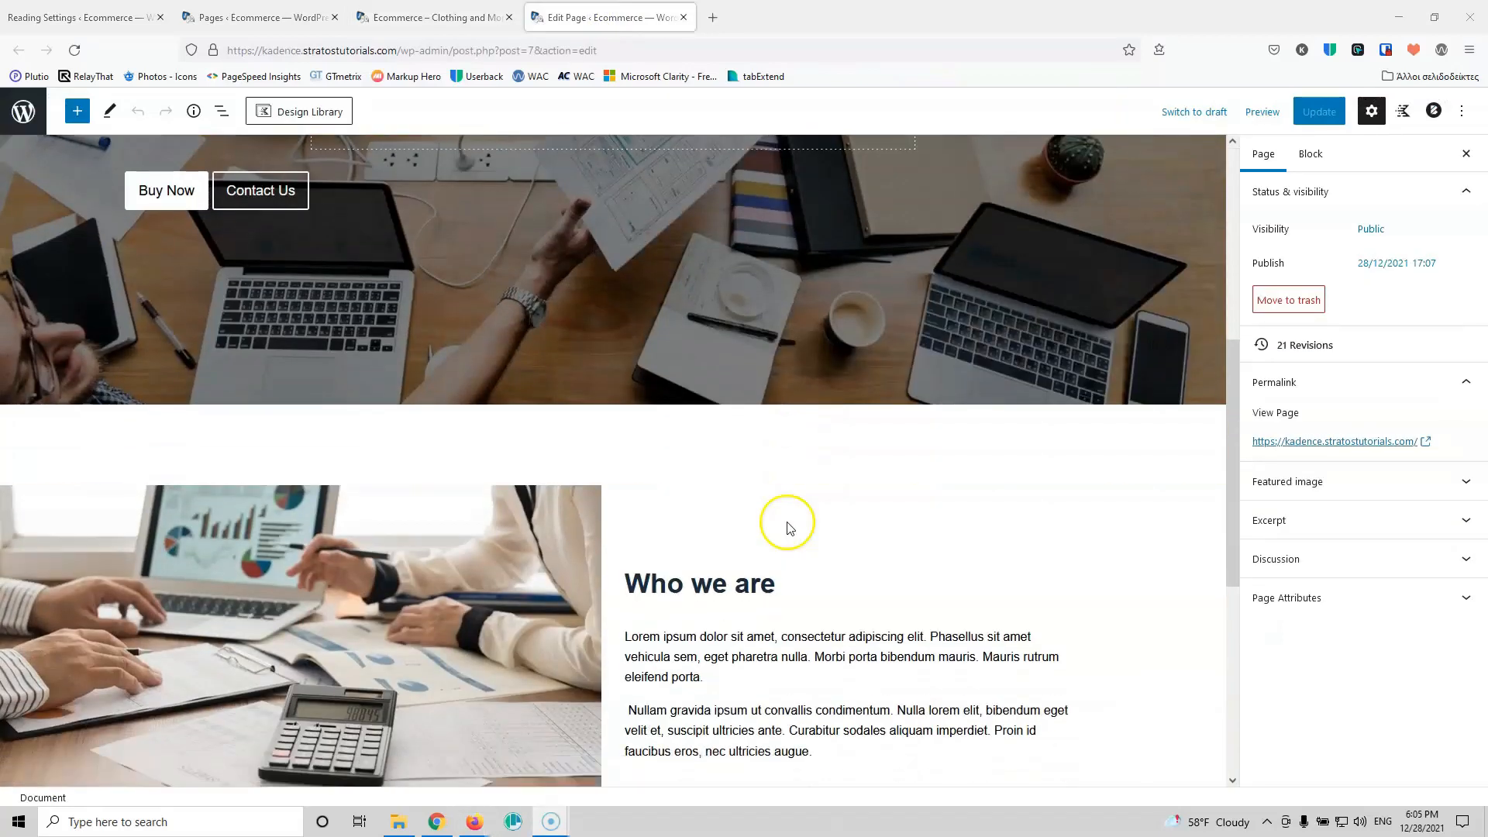
{"action": "left_click", "coordinate": [1104, 322]}
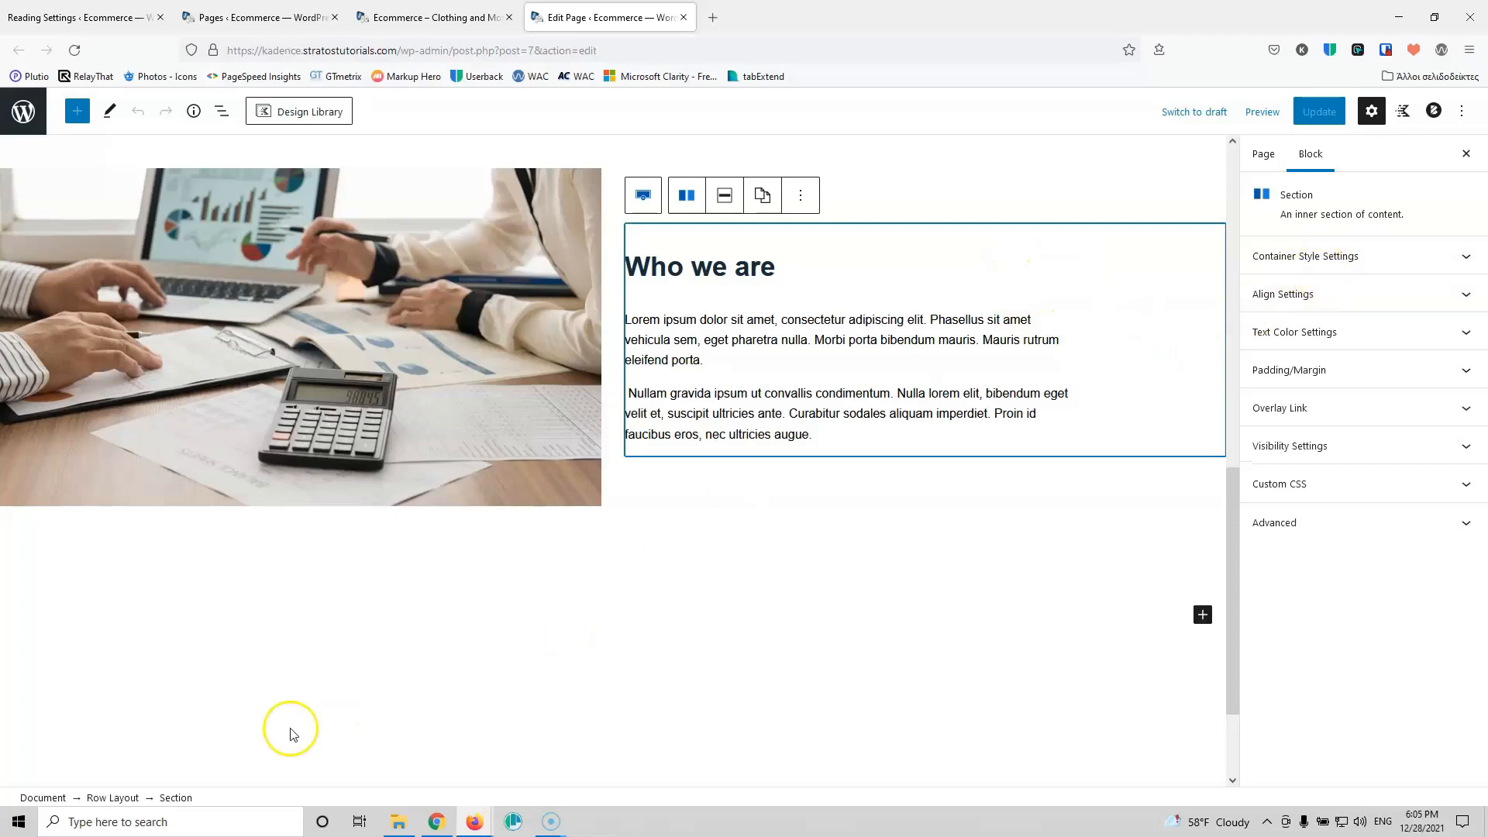
{"action": "left_click", "coordinate": [1349, 256]}
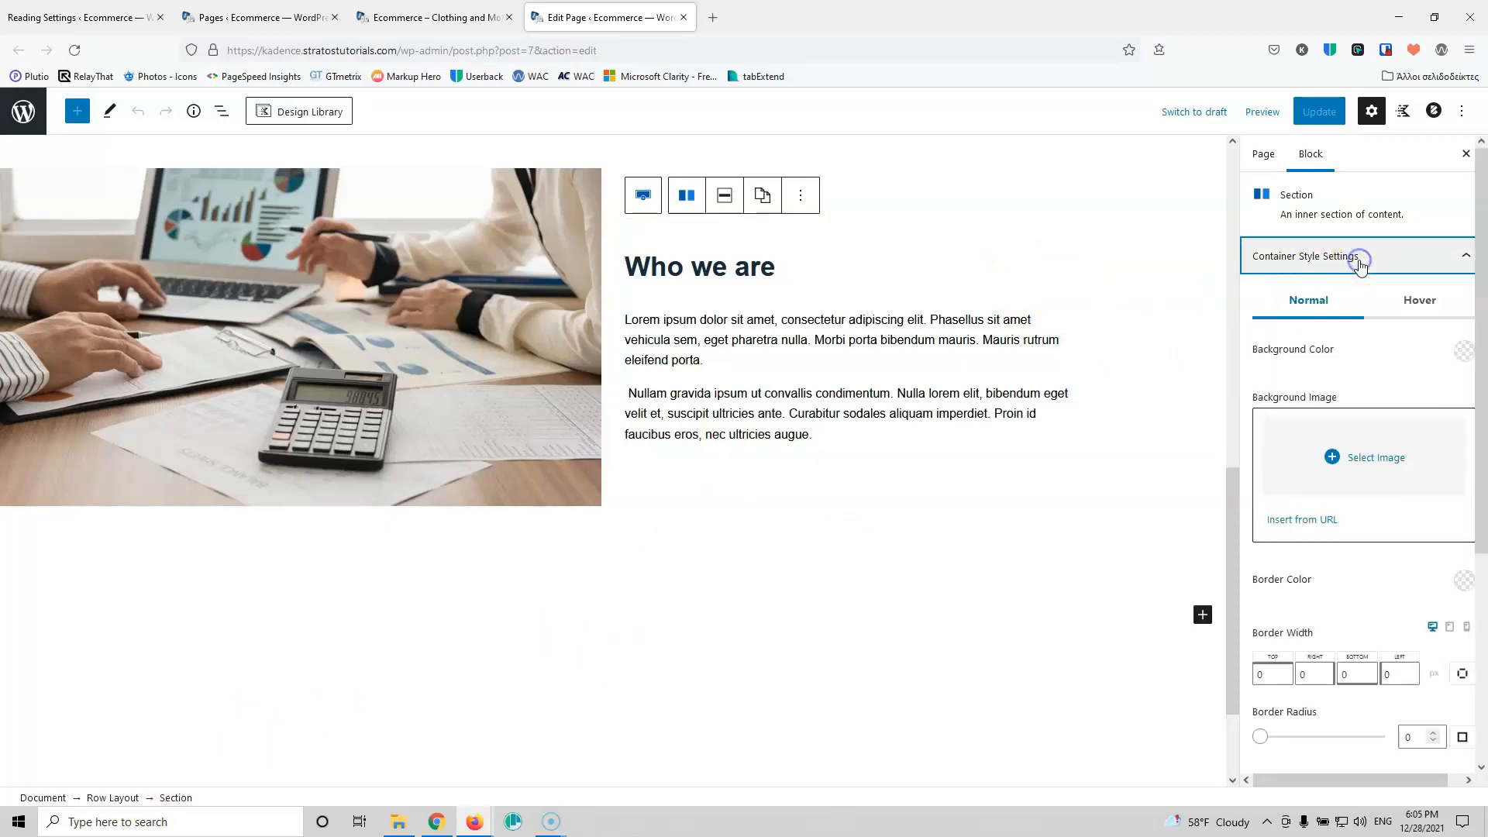
{"action": "left_click", "coordinate": [1318, 255]}
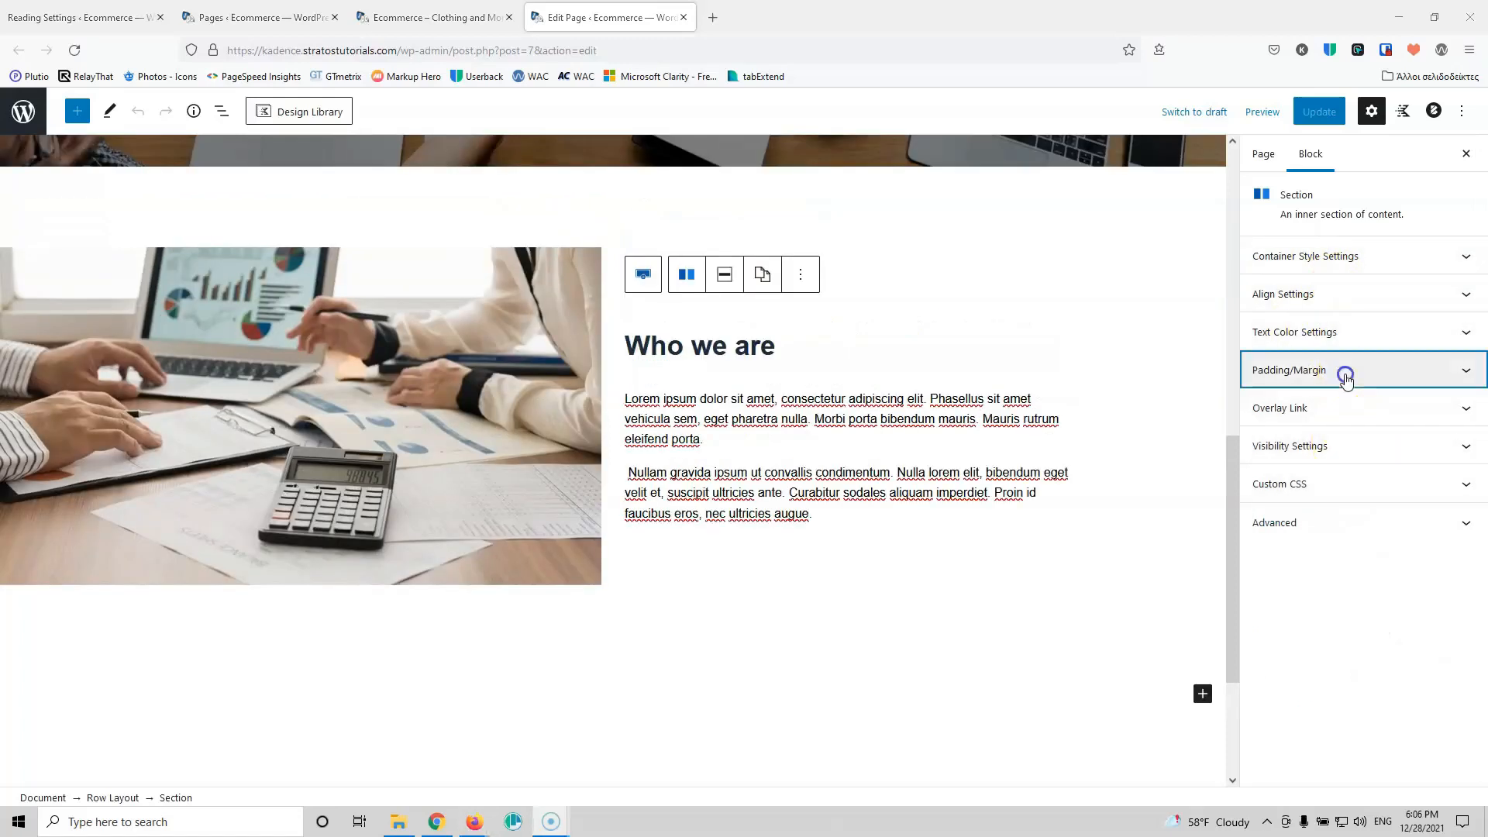
{"action": "left_click", "coordinate": [1345, 370]}
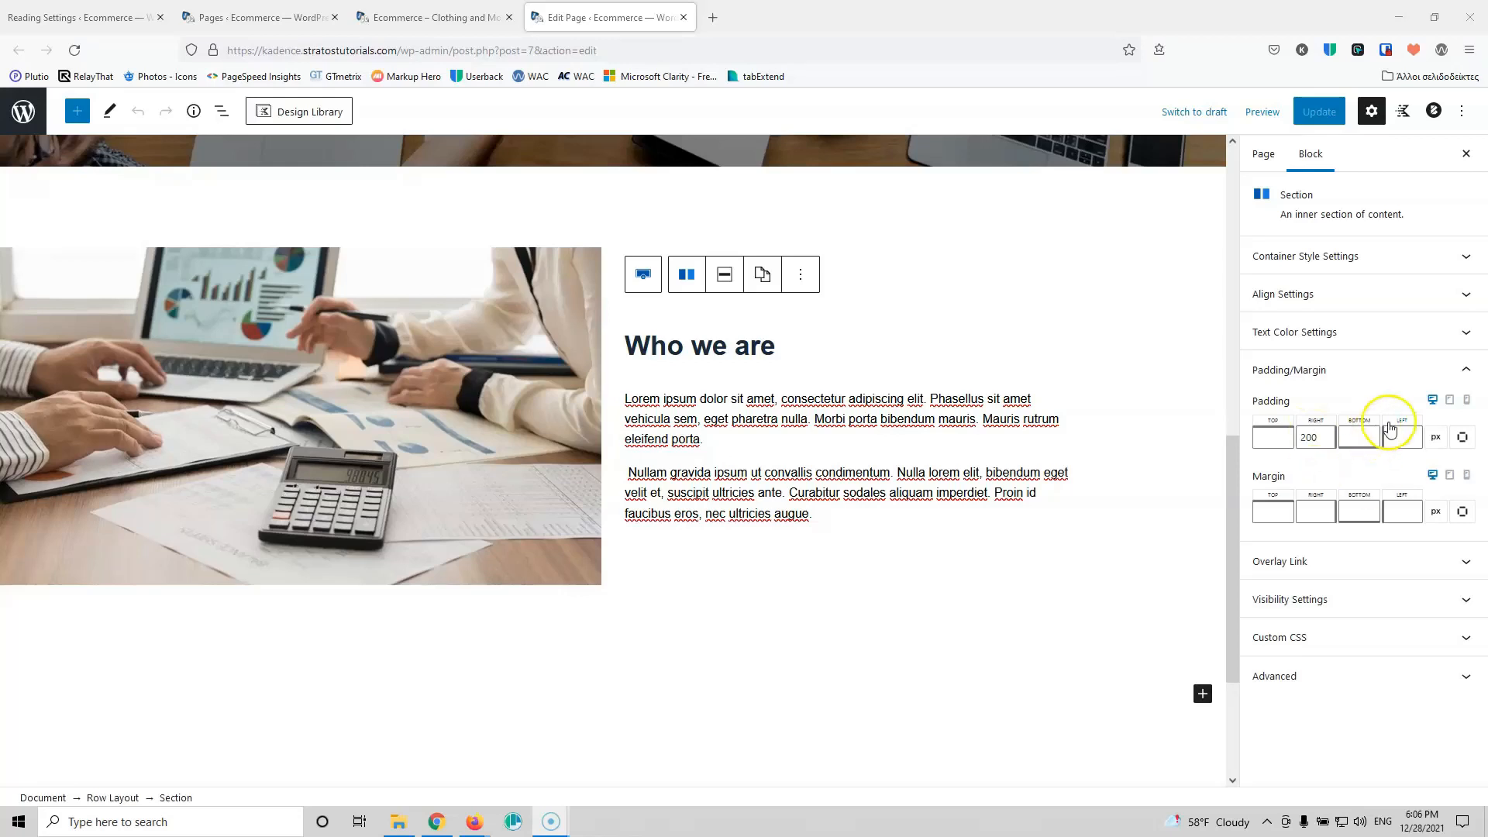
{"action": "left_click", "coordinate": [1449, 400]}
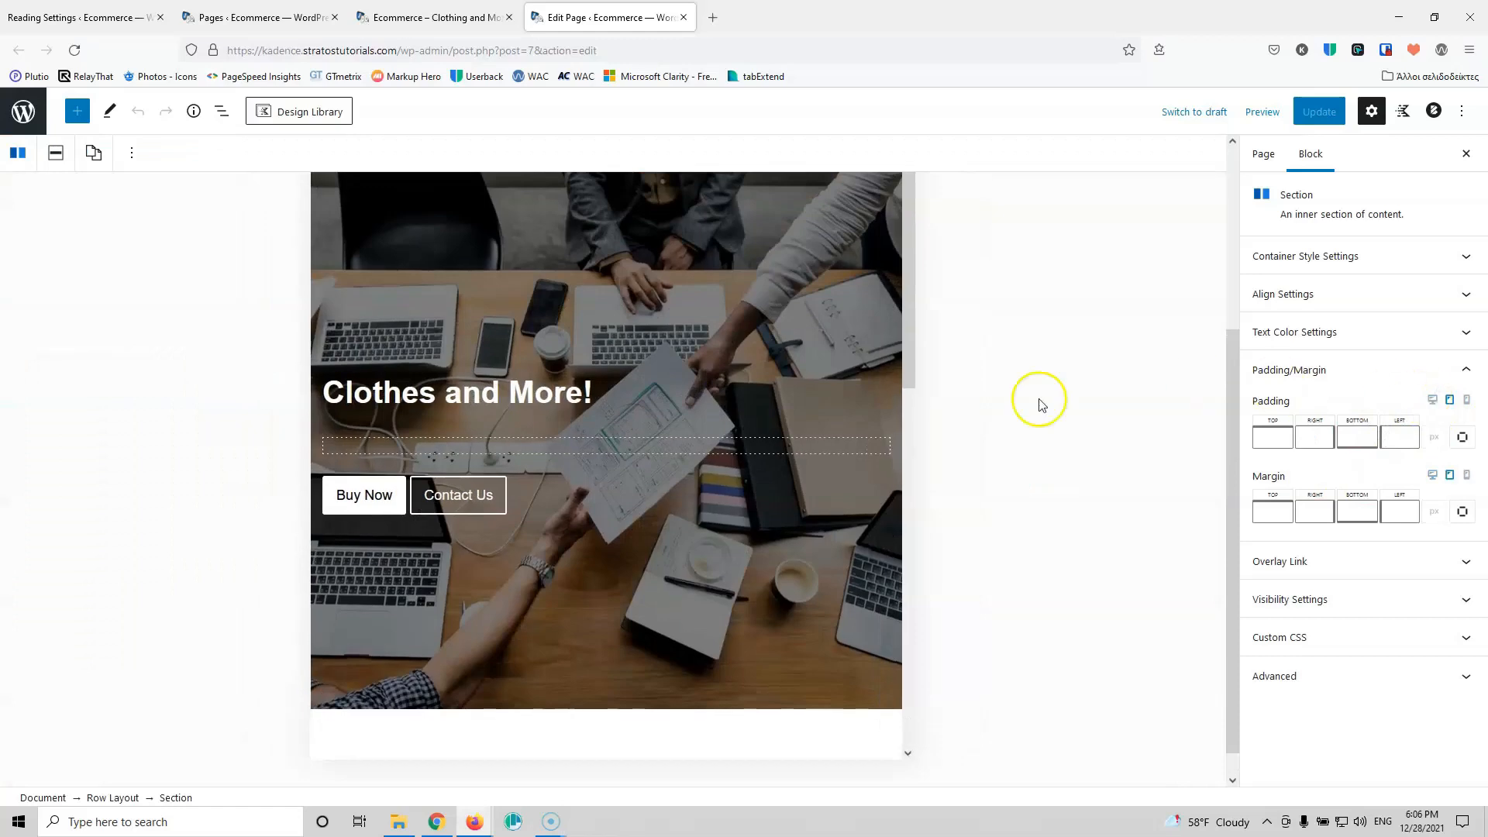
Step: Set the section's tablet right padding to 0 and update the page
{"action": "scroll", "coordinate": [516, 527], "scroll_direction": "down", "scroll_amount": 4}
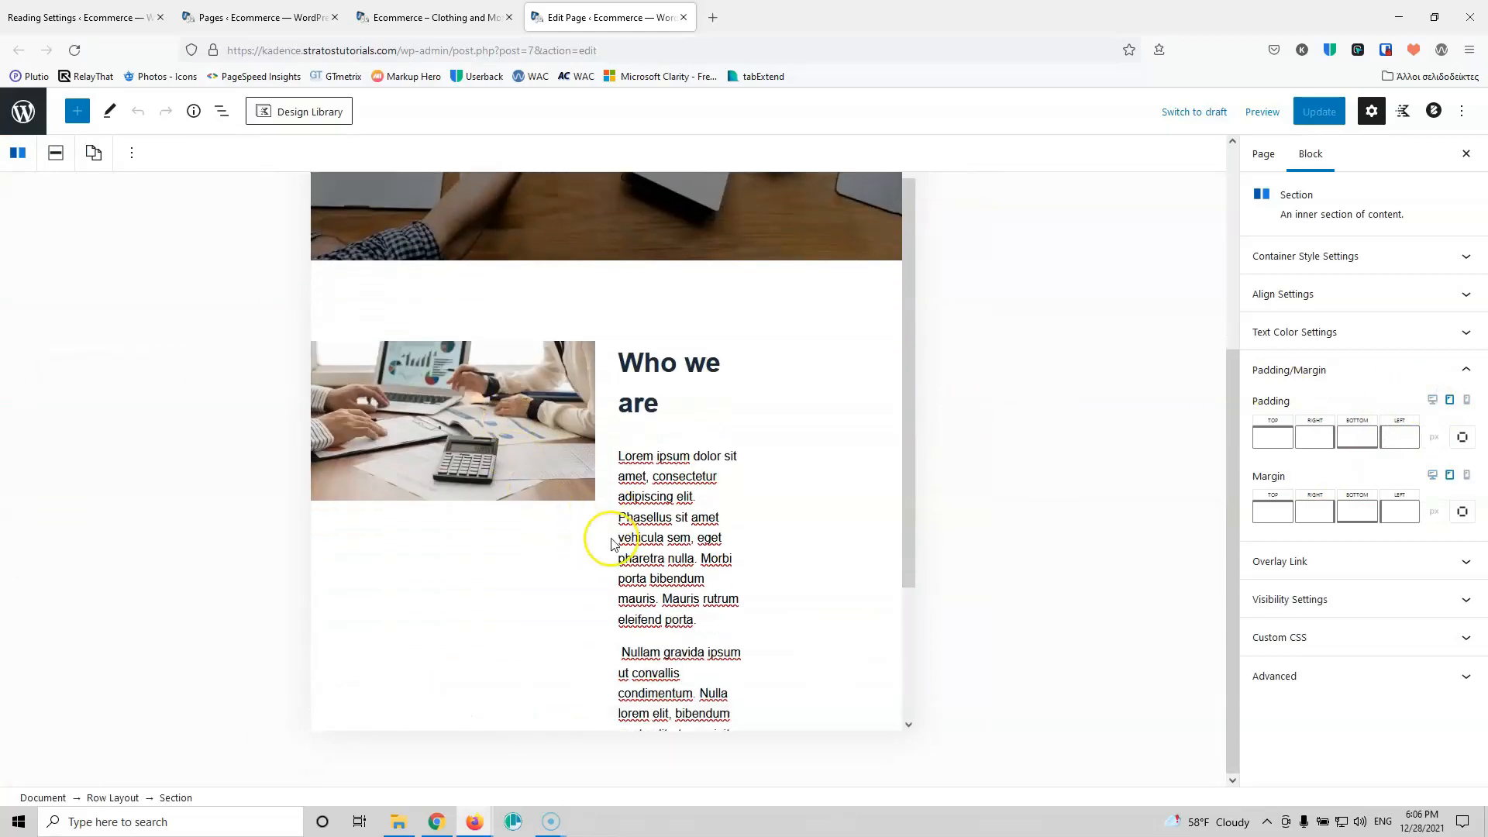
{"action": "scroll", "coordinate": [880, 452], "scroll_direction": "up", "scroll_amount": 4}
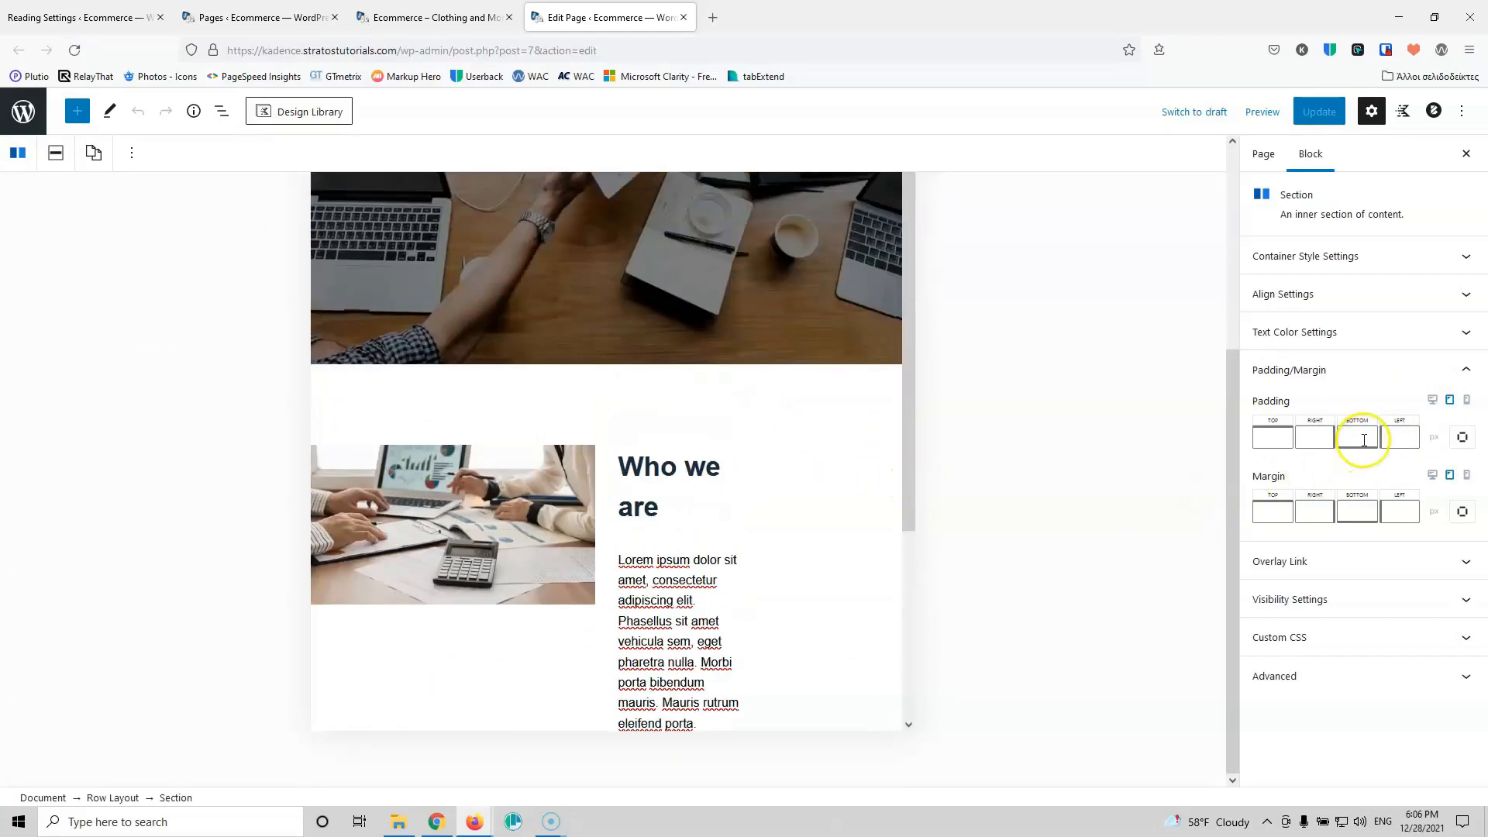
{"action": "left_click", "coordinate": [1311, 438]}
{"action": "type", "text": "0"}
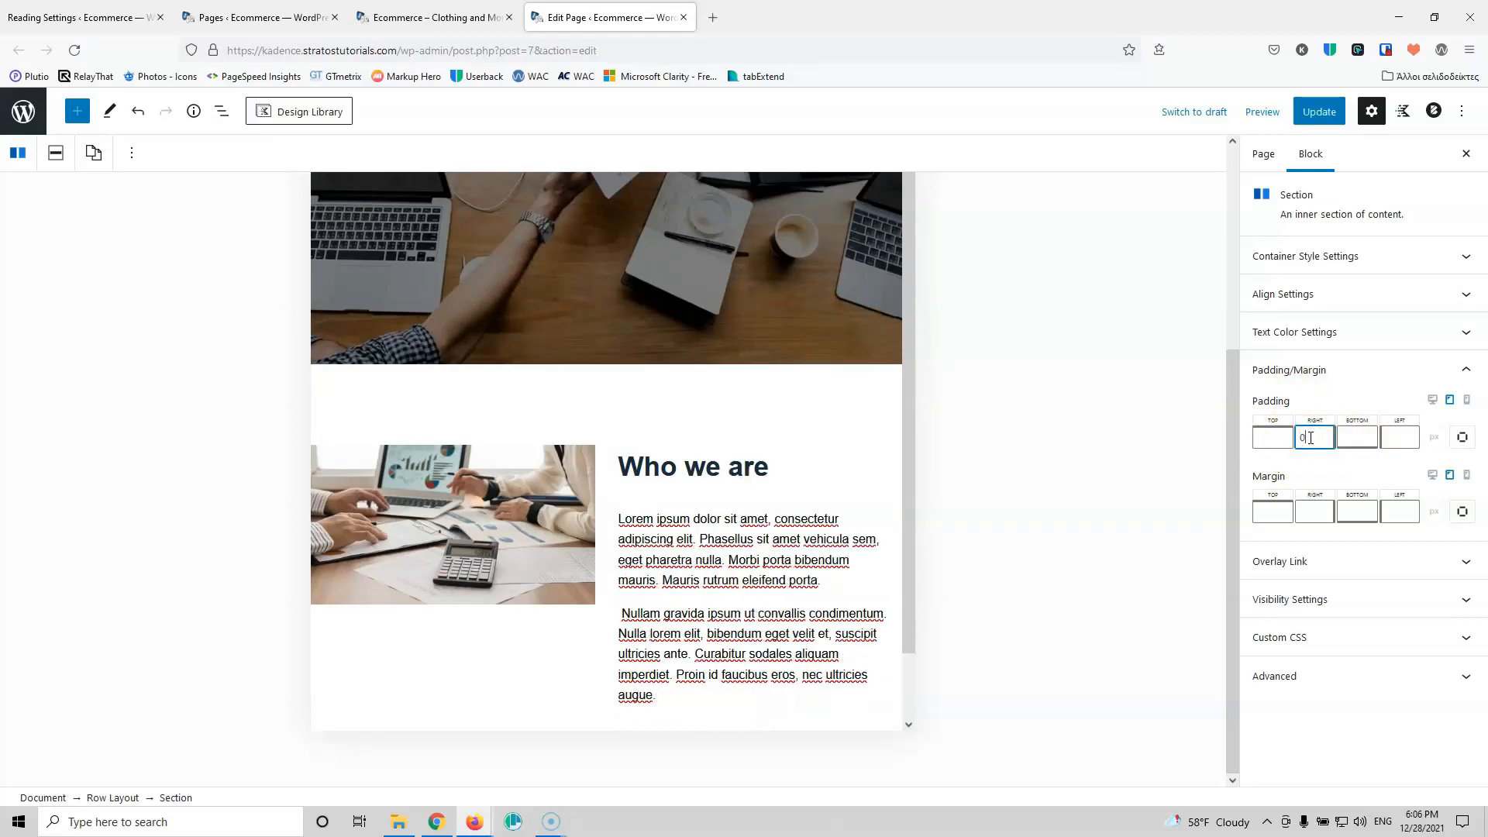
{"action": "left_click", "coordinate": [1318, 111]}
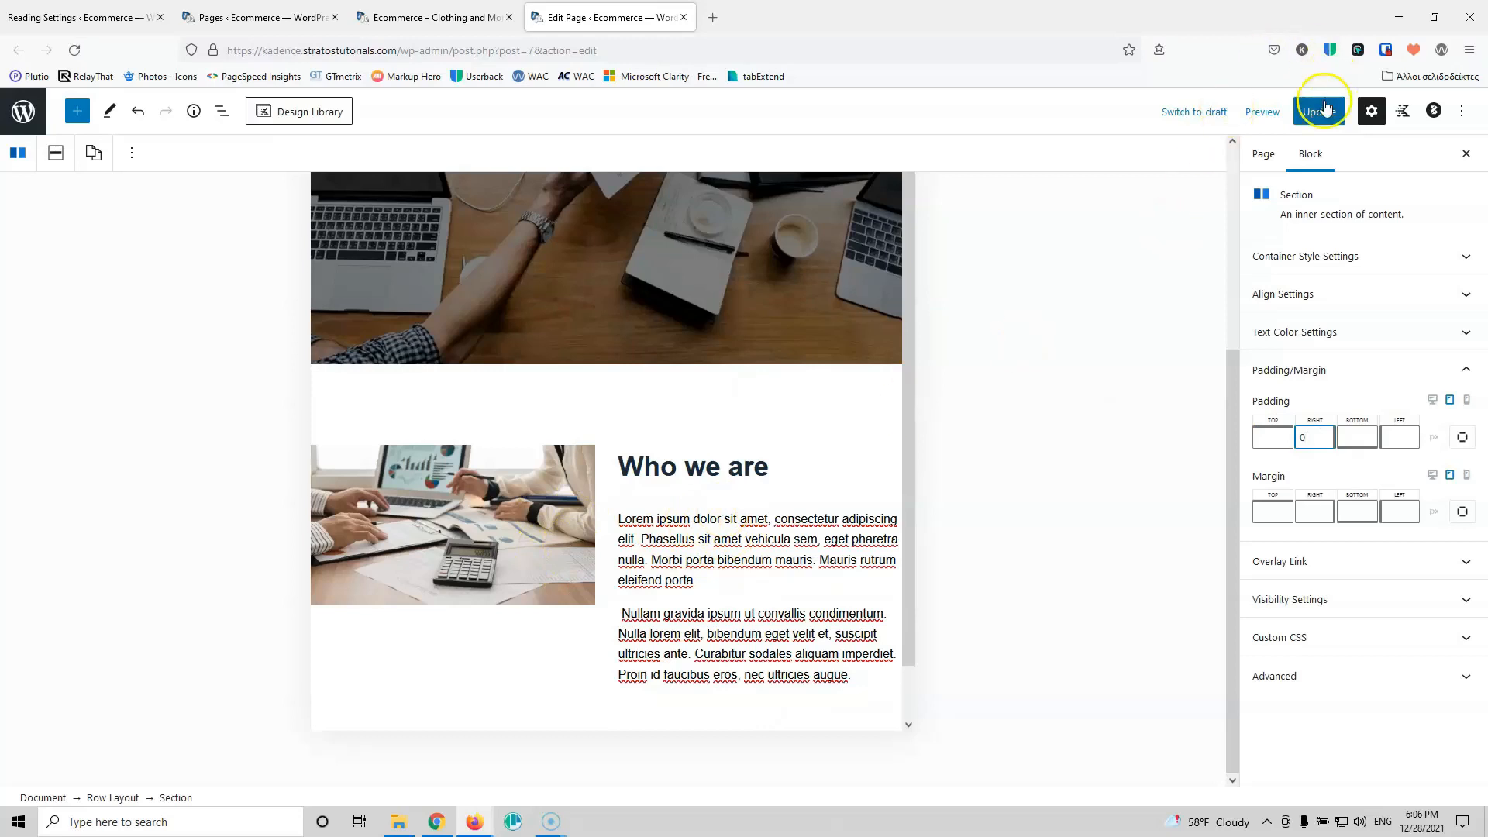
Step: Set mobile left and right padding to 10 px, update, and return to desktop settings
{"action": "left_click", "coordinate": [1467, 400]}
{"action": "scroll", "coordinate": [700, 500], "scroll_direction": "down", "scroll_amount": 6}
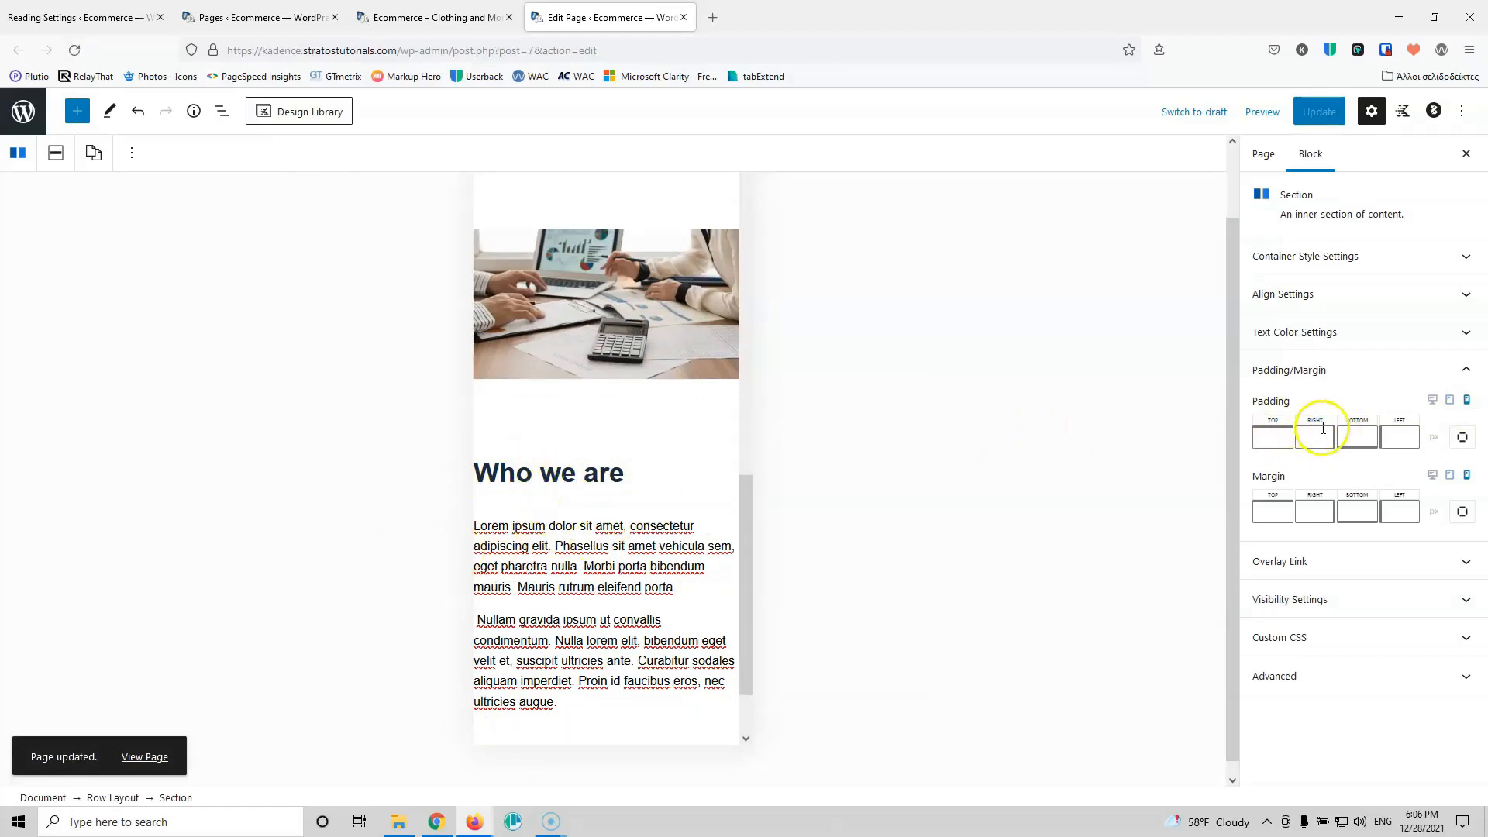
{"action": "left_click", "coordinate": [1395, 438]}
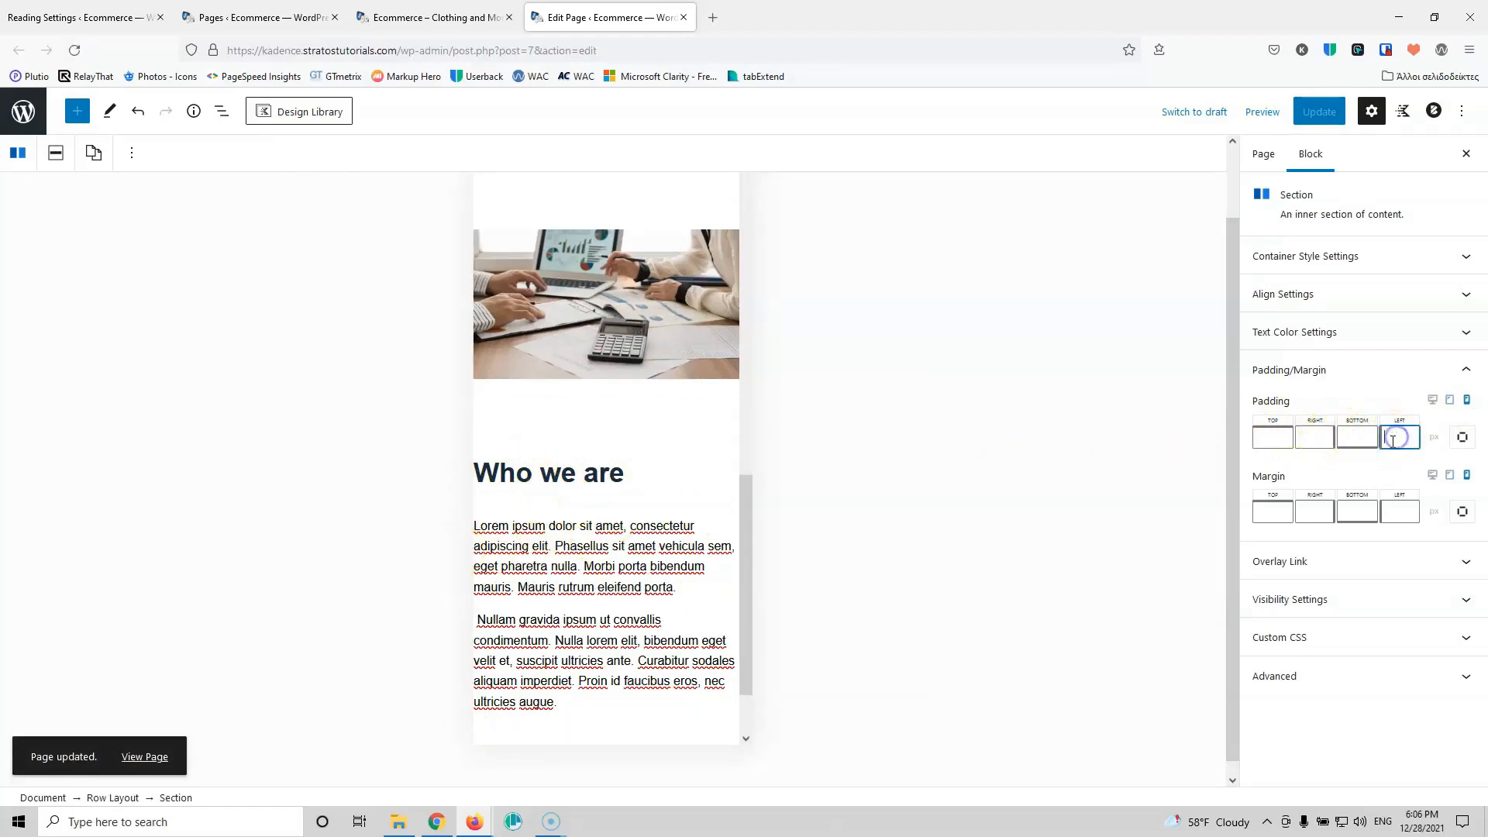
{"action": "type", "text": "10"}
{"action": "left_click", "coordinate": [1304, 438]}
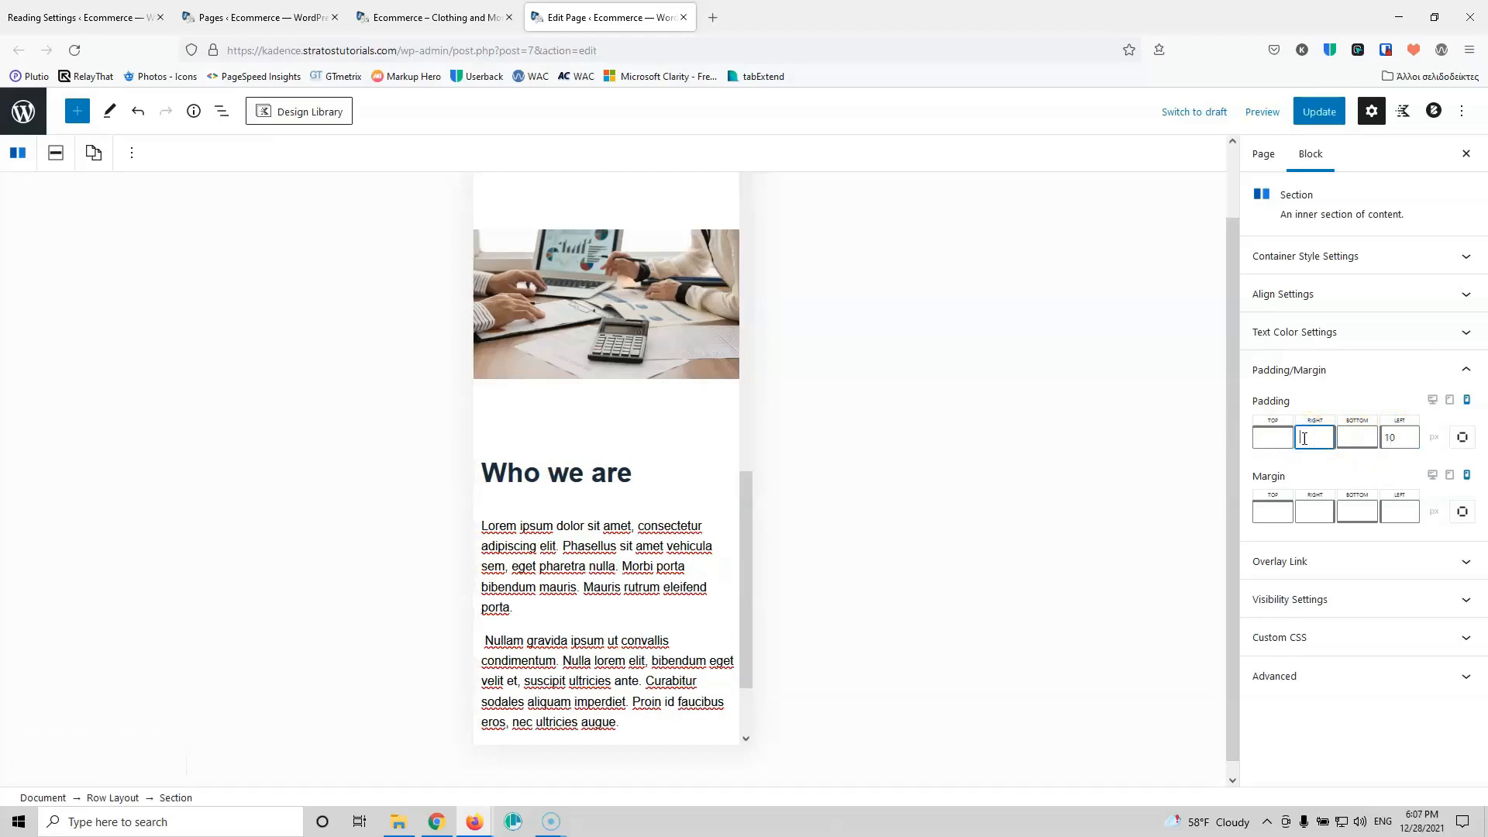
{"action": "type", "text": "10"}
{"action": "left_click", "coordinate": [1329, 110]}
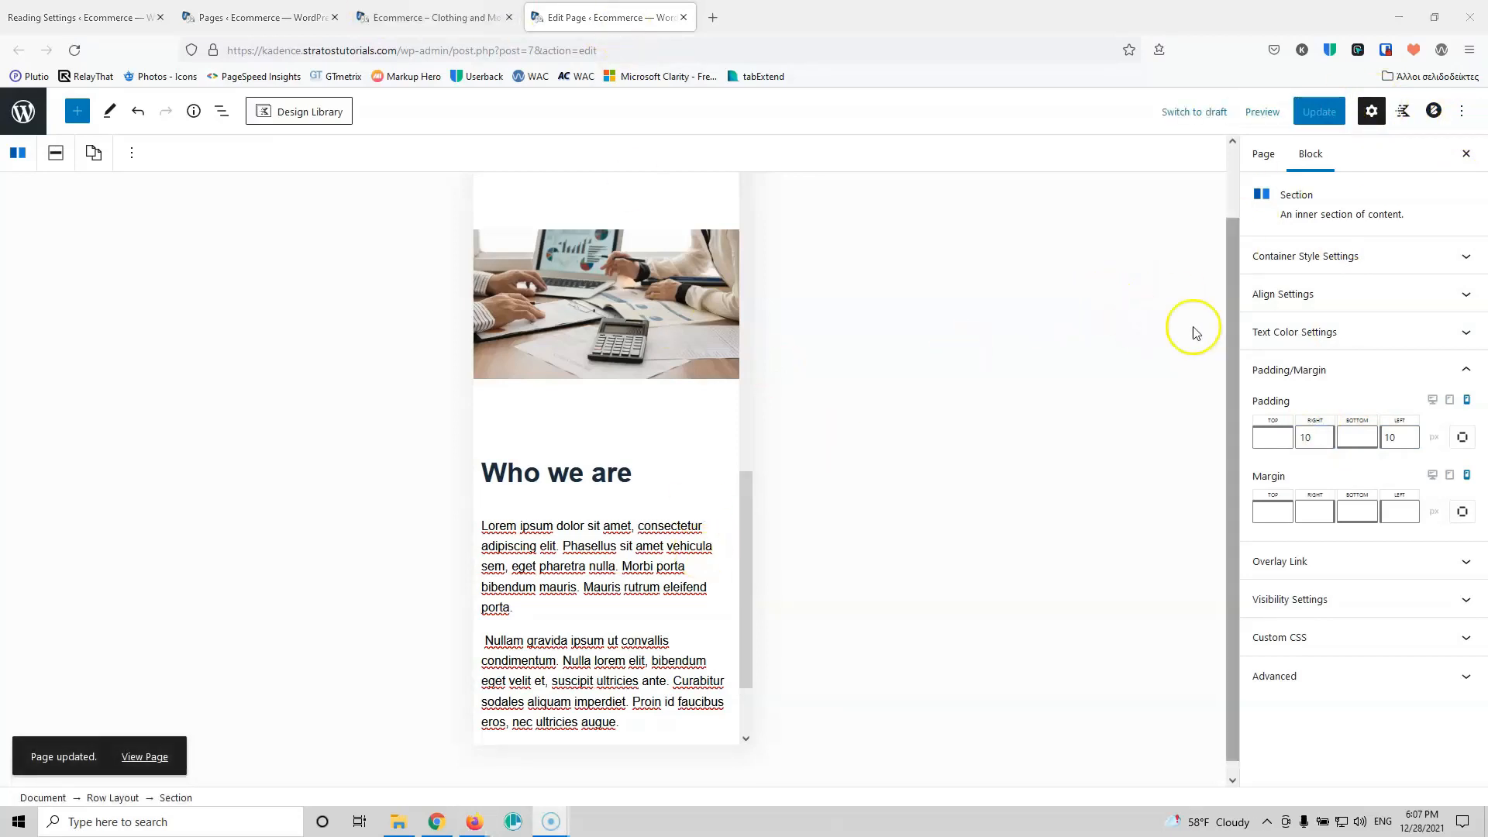
{"action": "left_click", "coordinate": [1430, 400]}
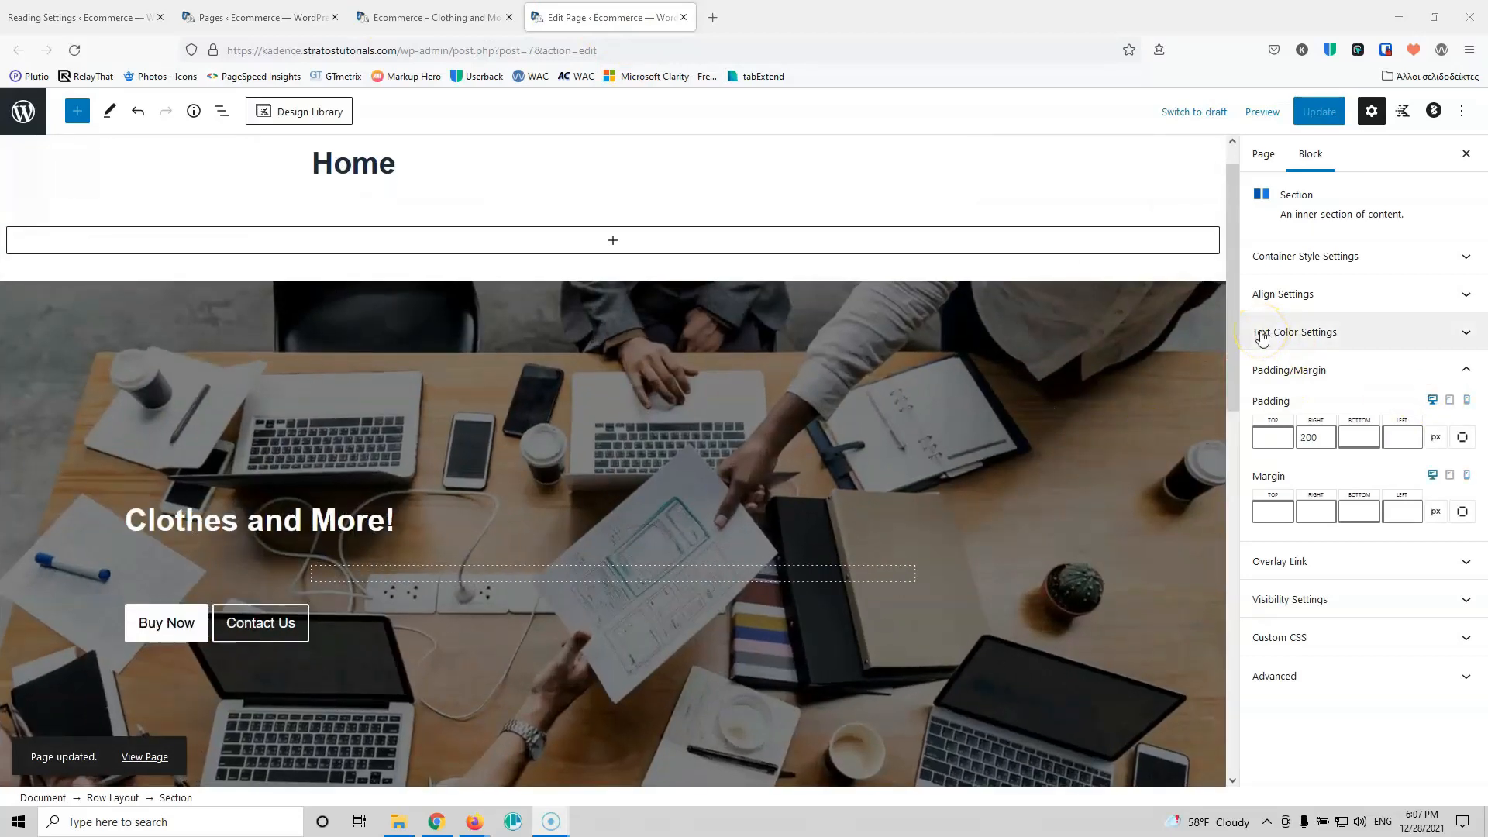
{"action": "scroll", "coordinate": [891, 521], "scroll_direction": "down", "scroll_amount": 8}
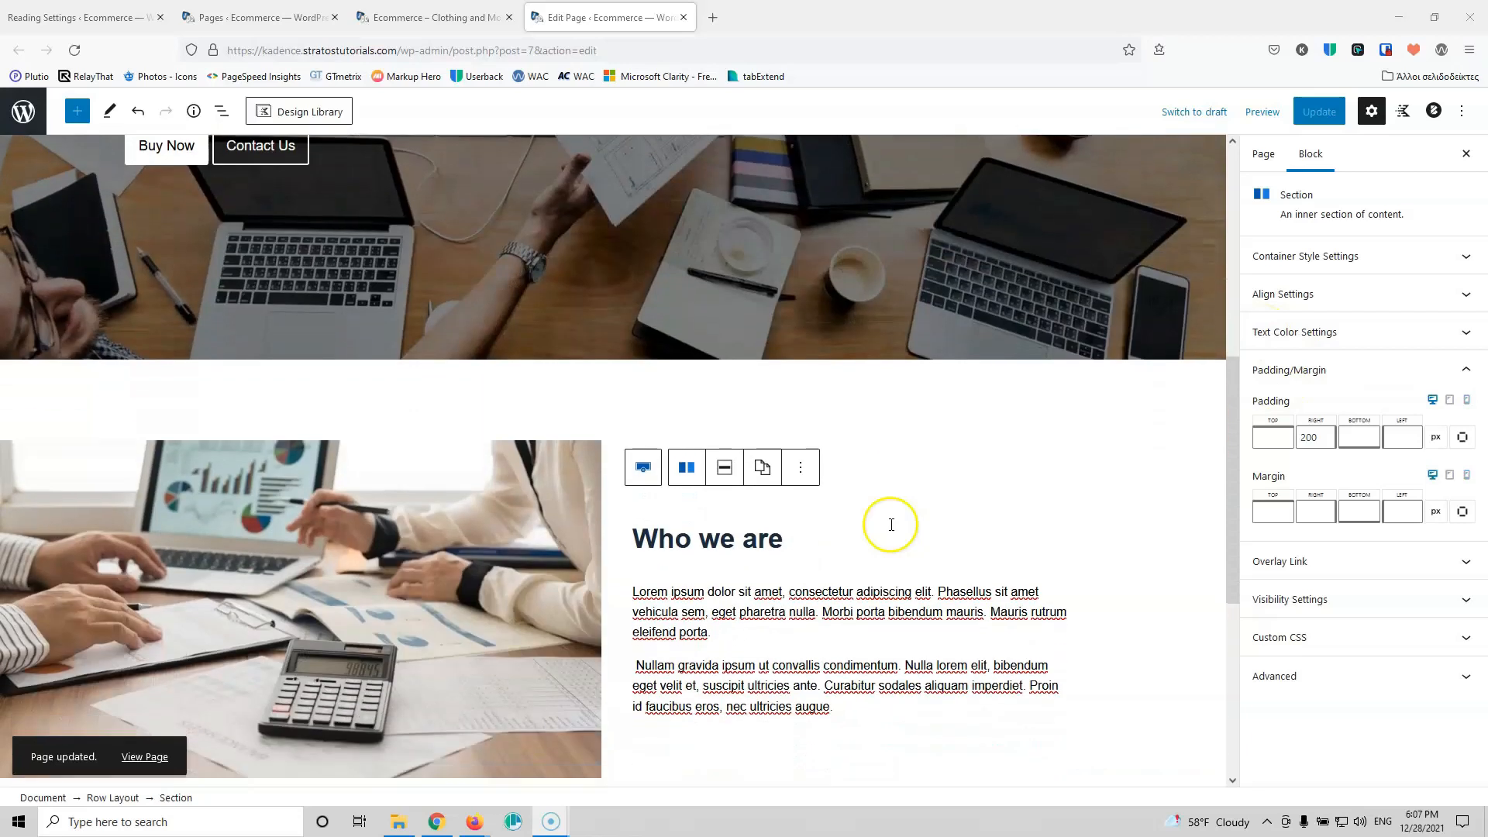
{"action": "scroll", "coordinate": [527, 712], "scroll_direction": "down", "scroll_amount": 2}
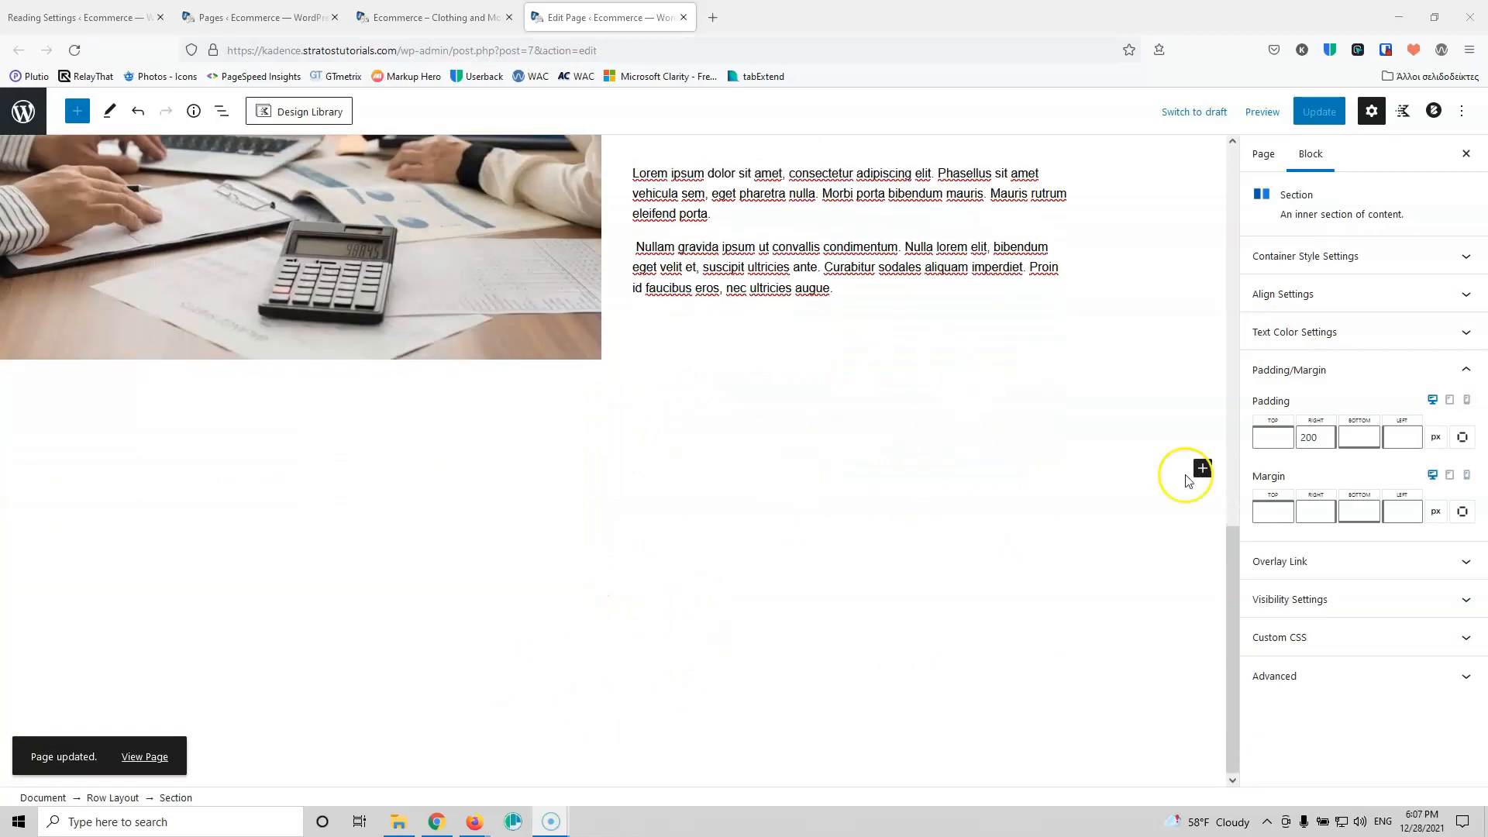
Step: Add a single-column row below 'Who we are' holding a centered 'Products' advanced heading
{"action": "left_click", "coordinate": [1201, 468]}
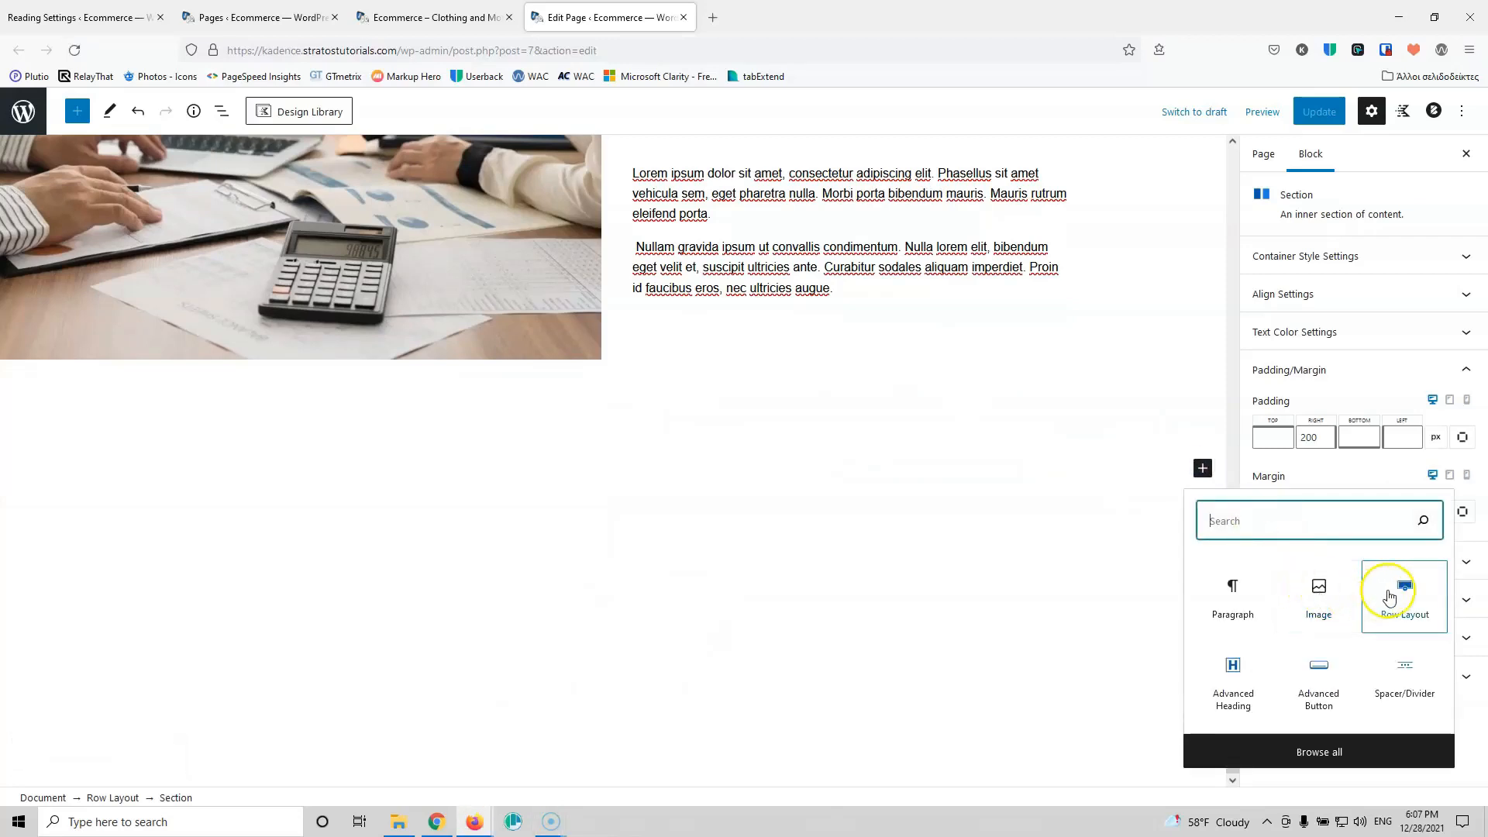
{"action": "left_click", "coordinate": [1390, 596]}
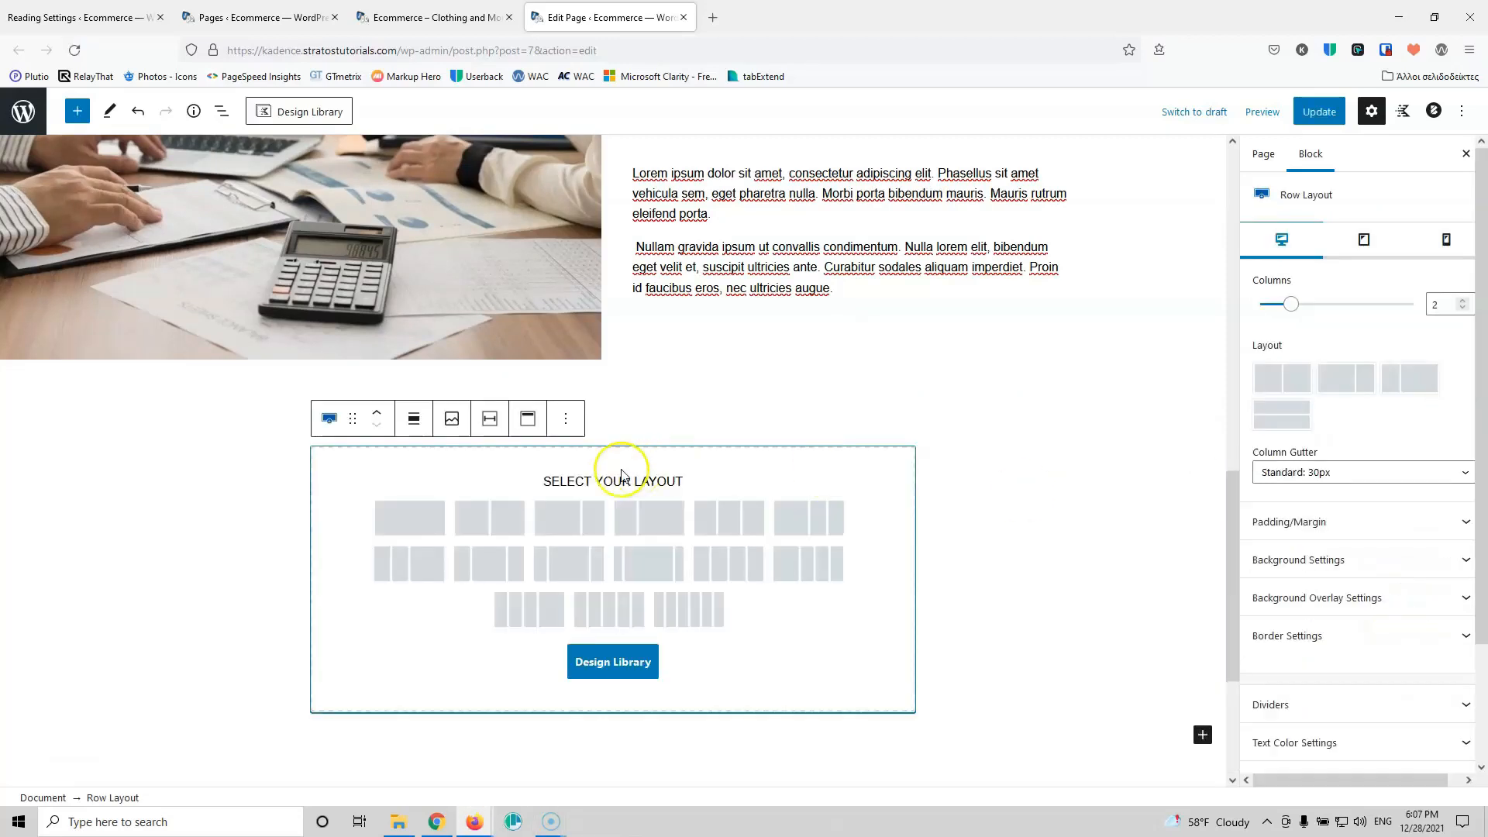
{"action": "left_click", "coordinate": [419, 526]}
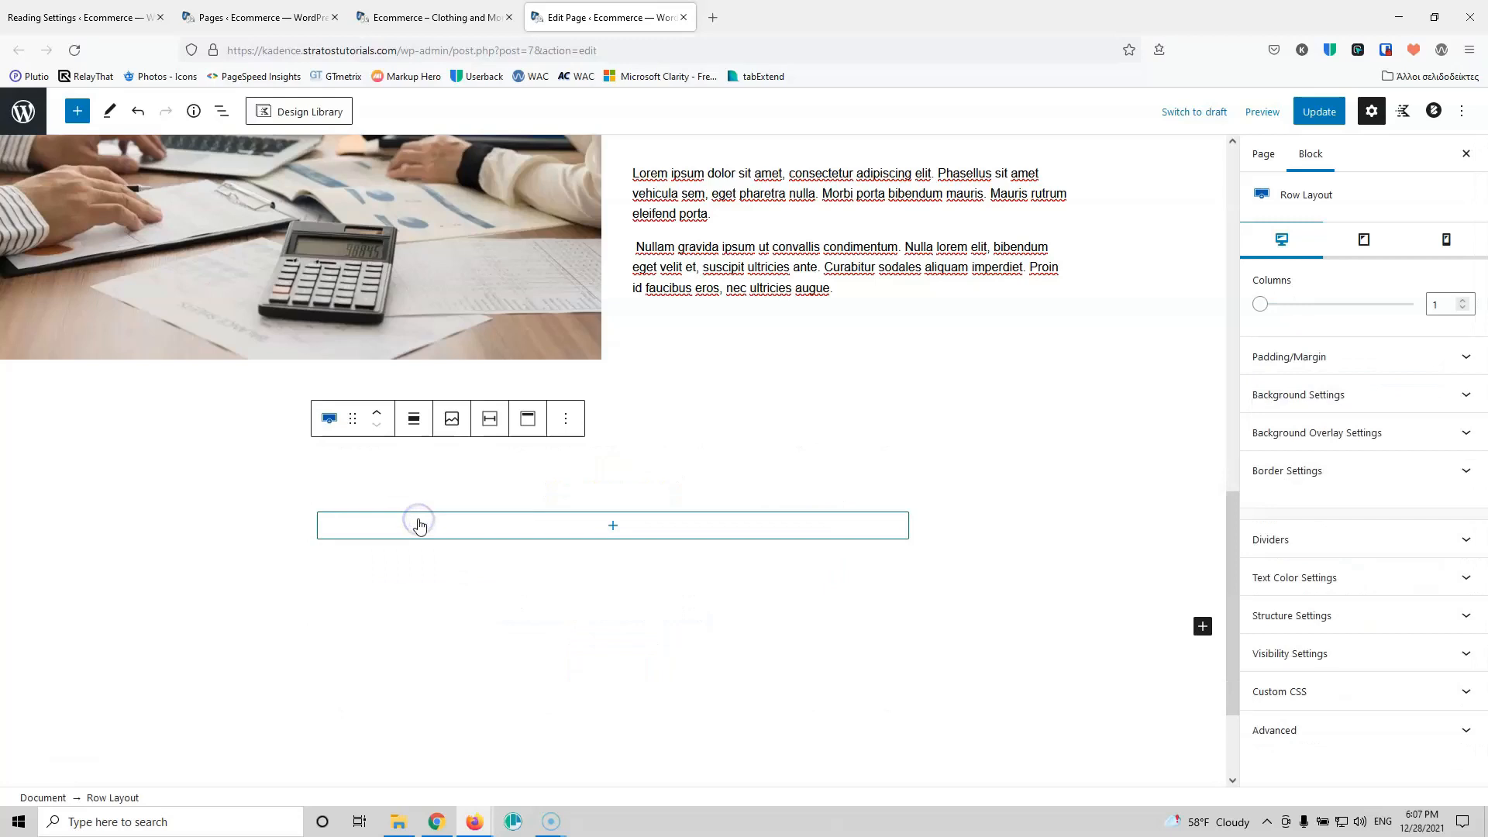
{"action": "left_click", "coordinate": [610, 530]}
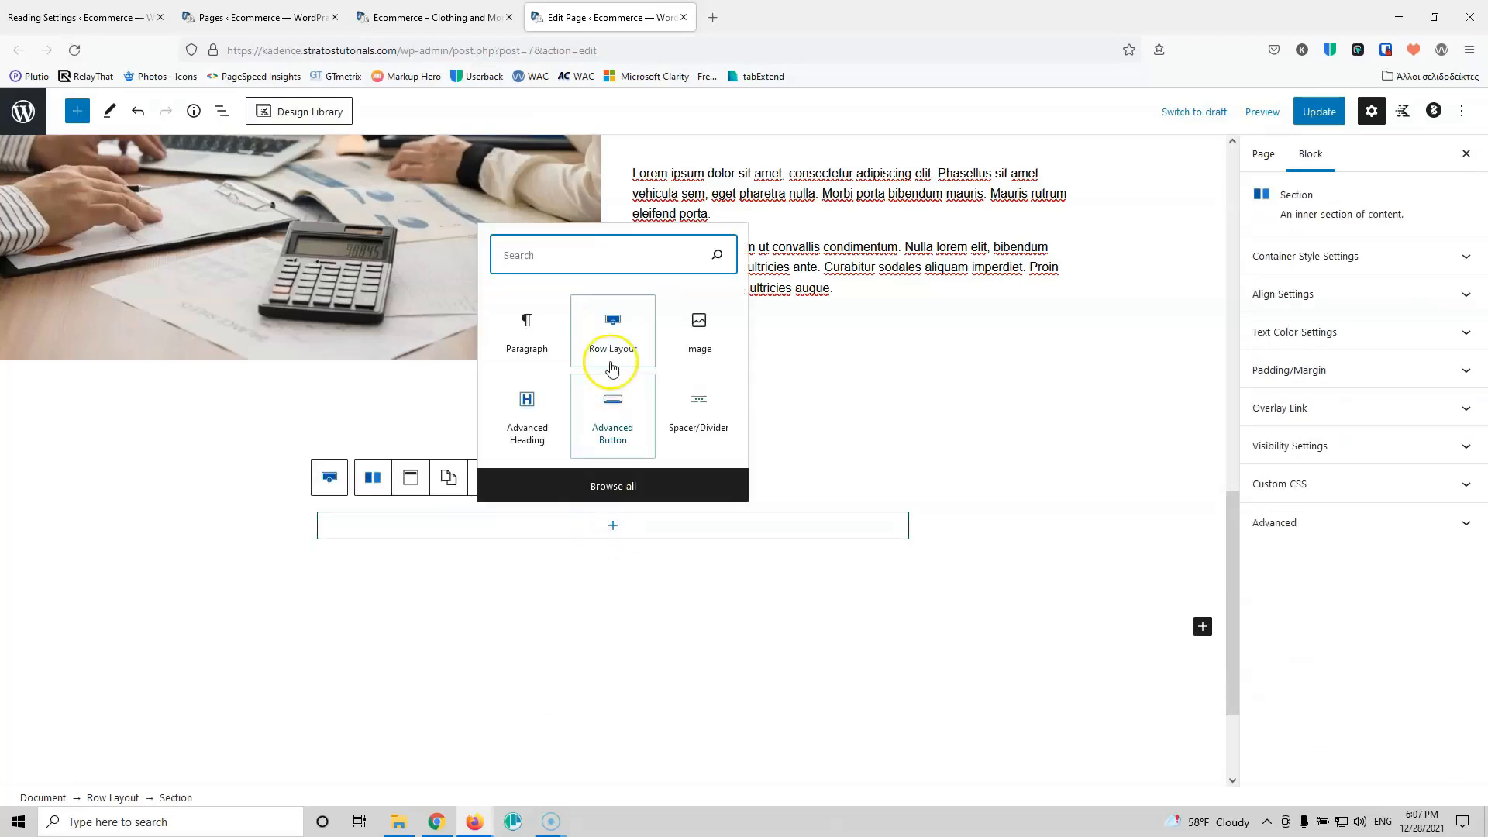
{"action": "left_click", "coordinate": [537, 409]}
{"action": "left_click", "coordinate": [478, 547]}
{"action": "scroll", "coordinate": [478, 546], "scroll_direction": "down", "scroll_amount": 2}
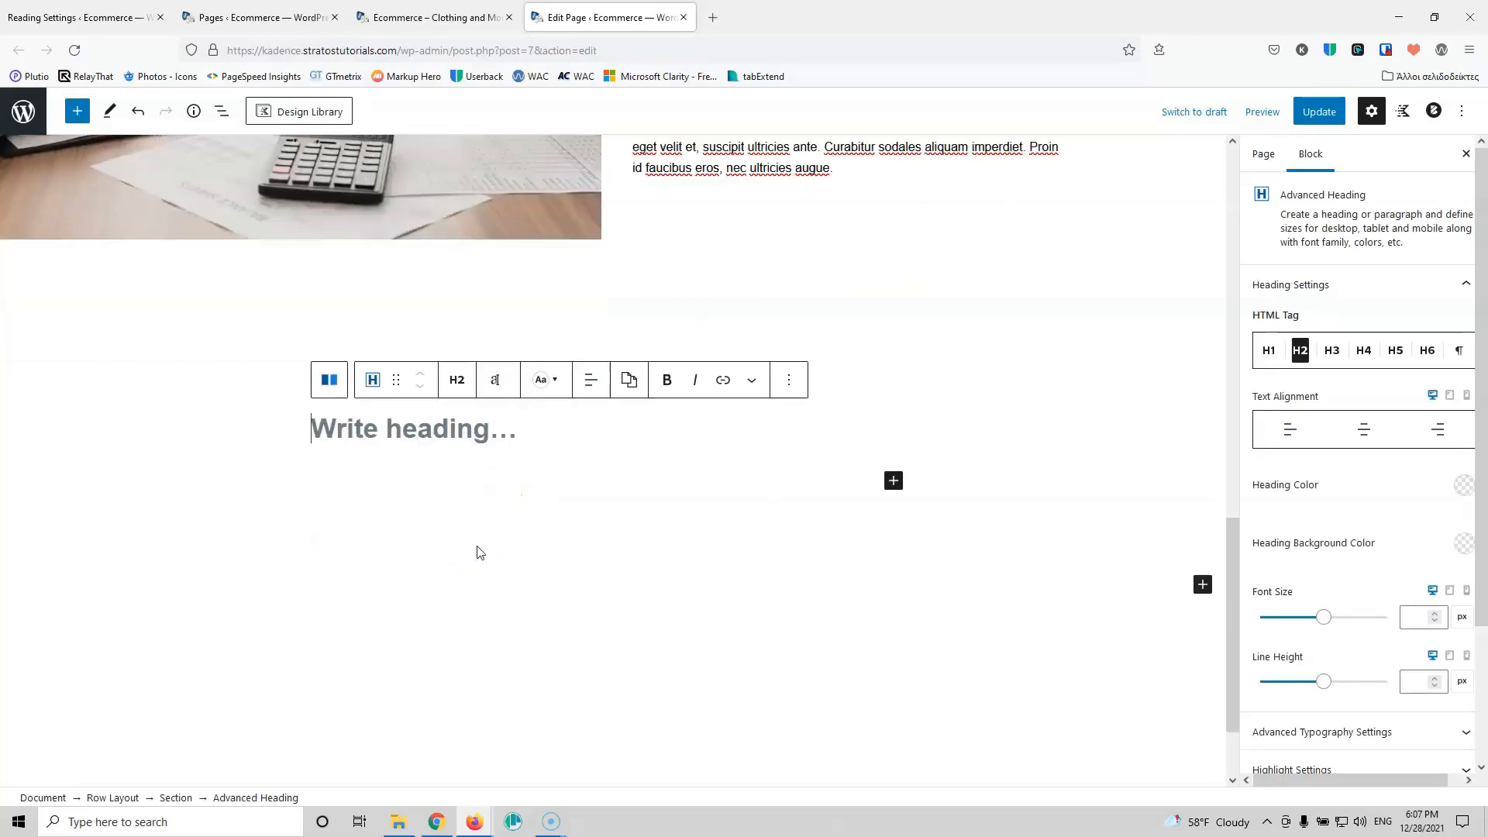
{"action": "type", "text": "Products"}
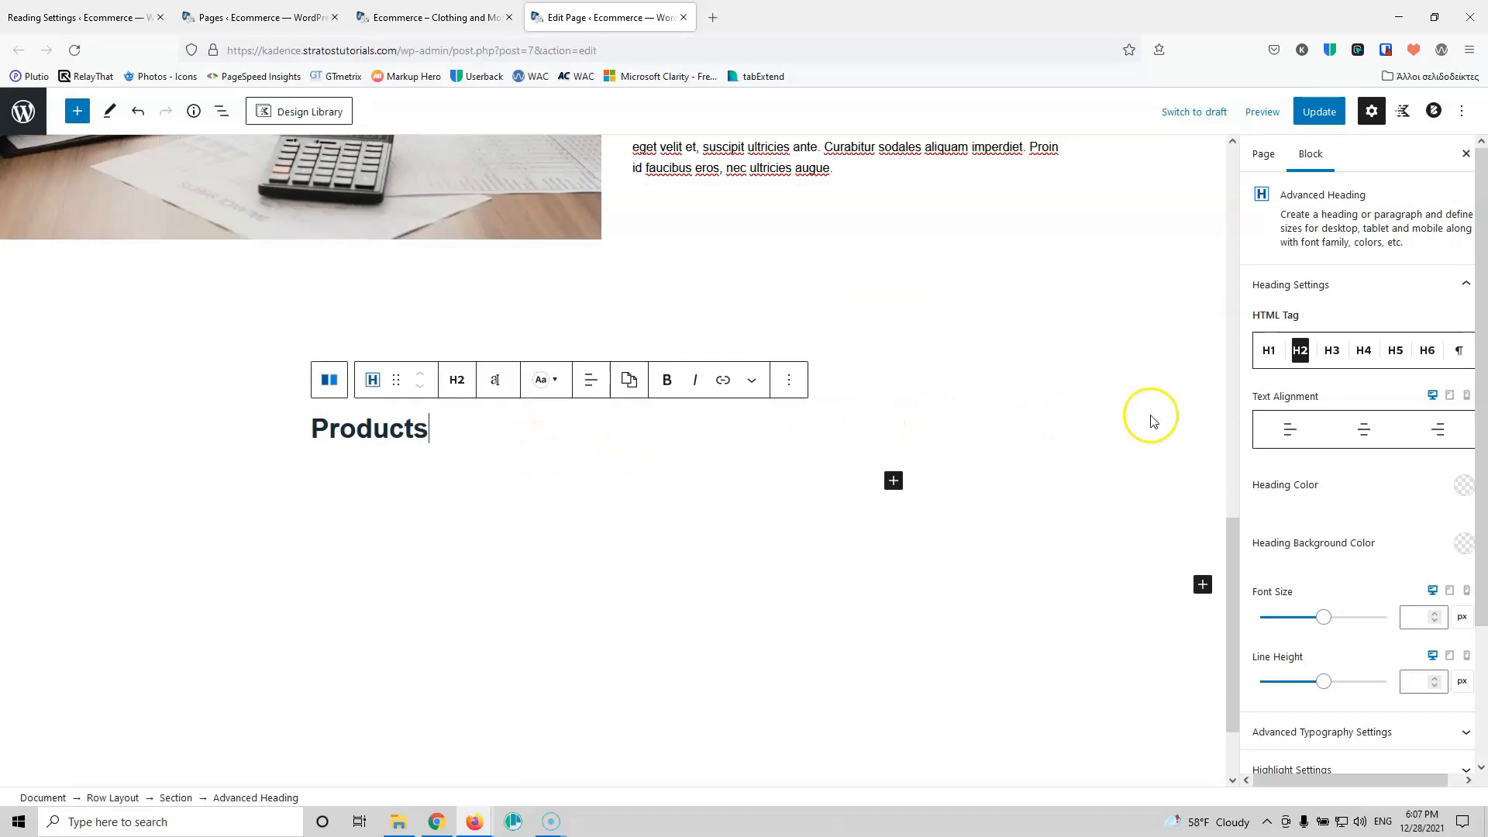
{"action": "left_click", "coordinate": [1368, 432]}
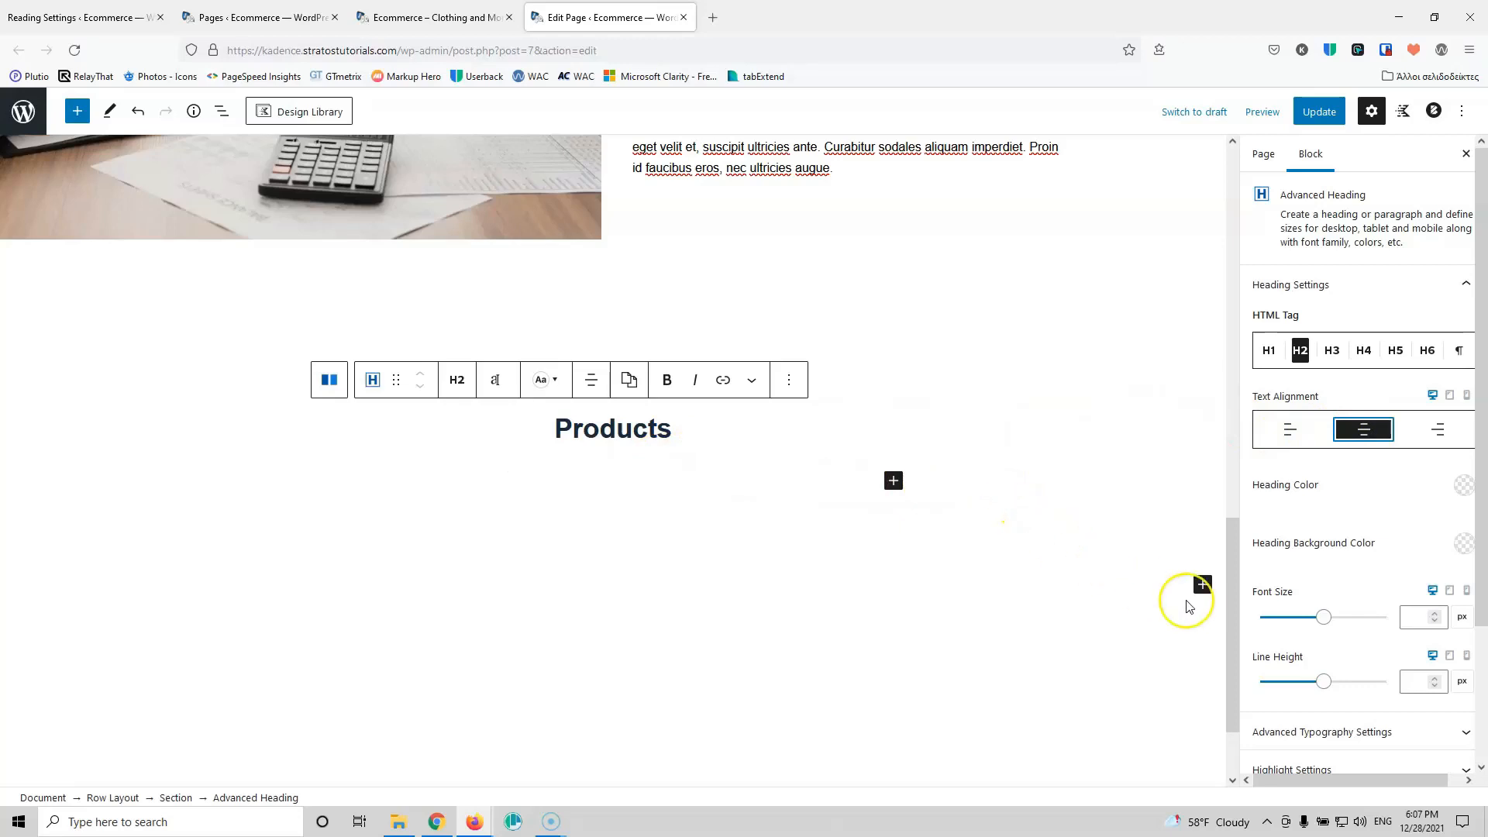
Step: Use the quick inserter below the Products heading to pick a row layout block
{"action": "left_click", "coordinate": [1202, 585]}
{"action": "left_click", "coordinate": [1263, 393]}
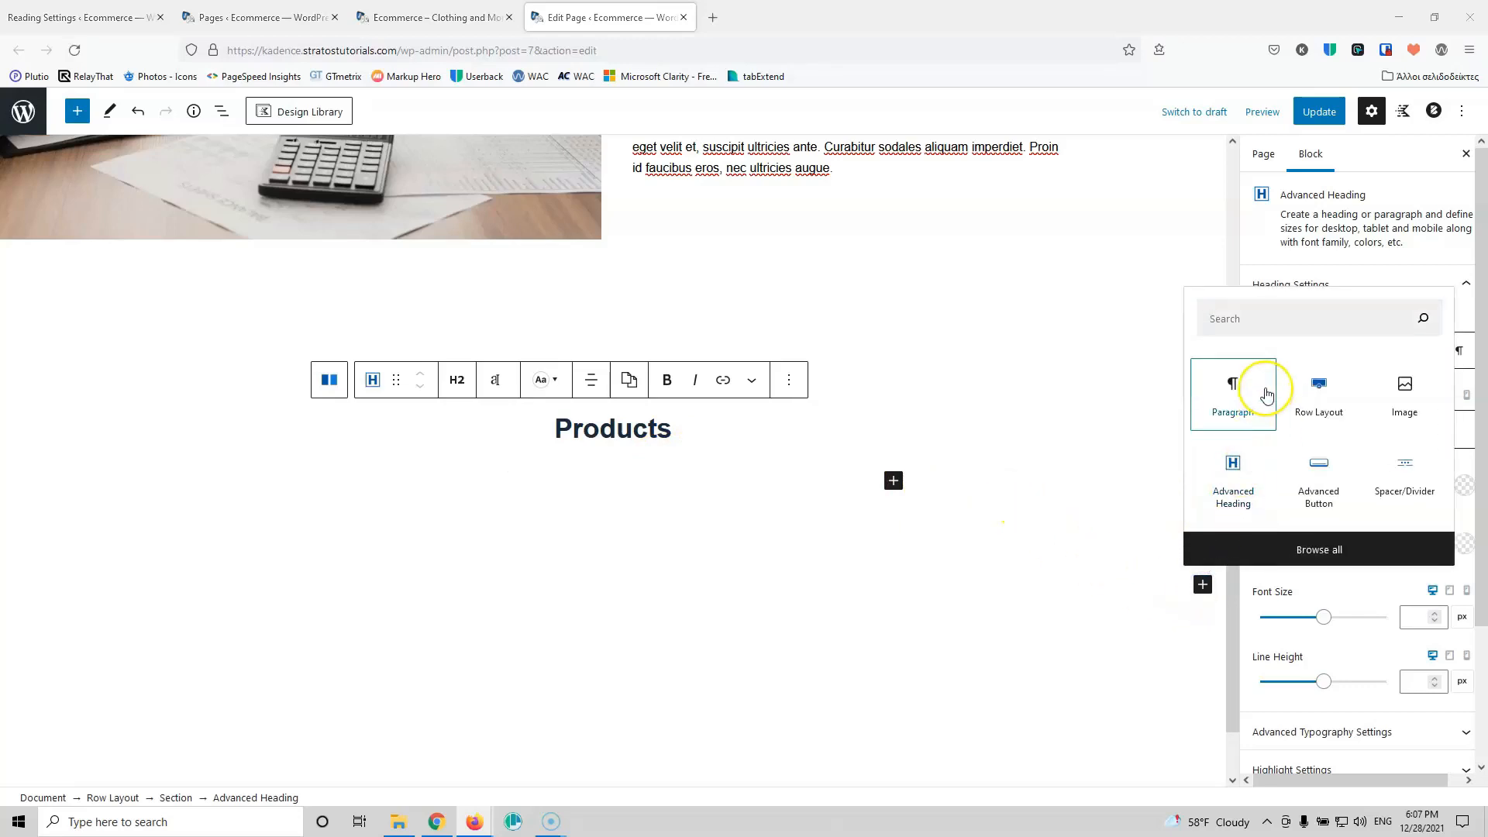
{"action": "left_click", "coordinate": [1293, 395]}
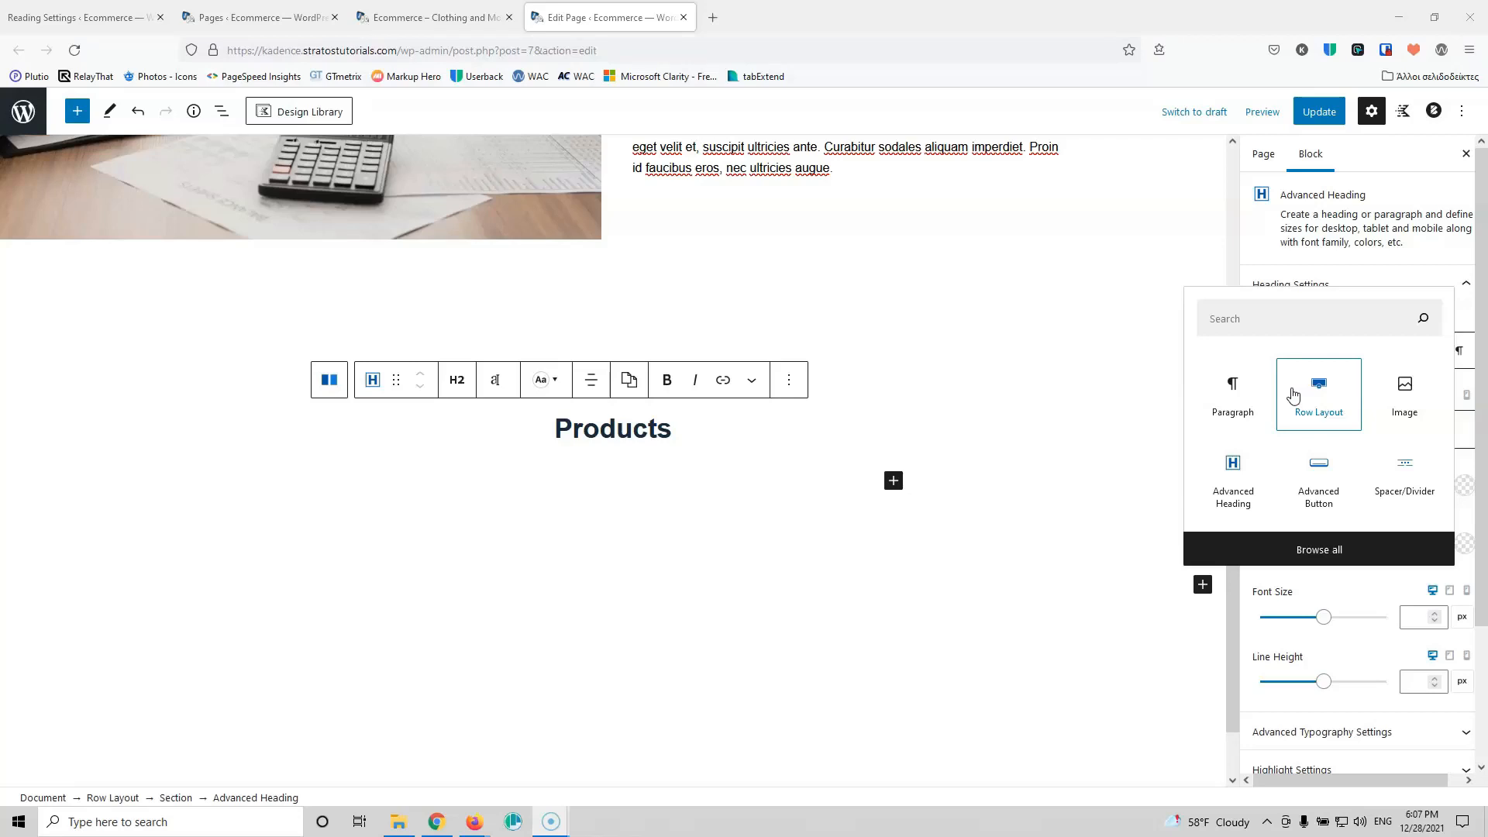
Step: Insert a single-section row with an advanced heading below the Products heading
{"action": "left_click", "coordinate": [1294, 395]}
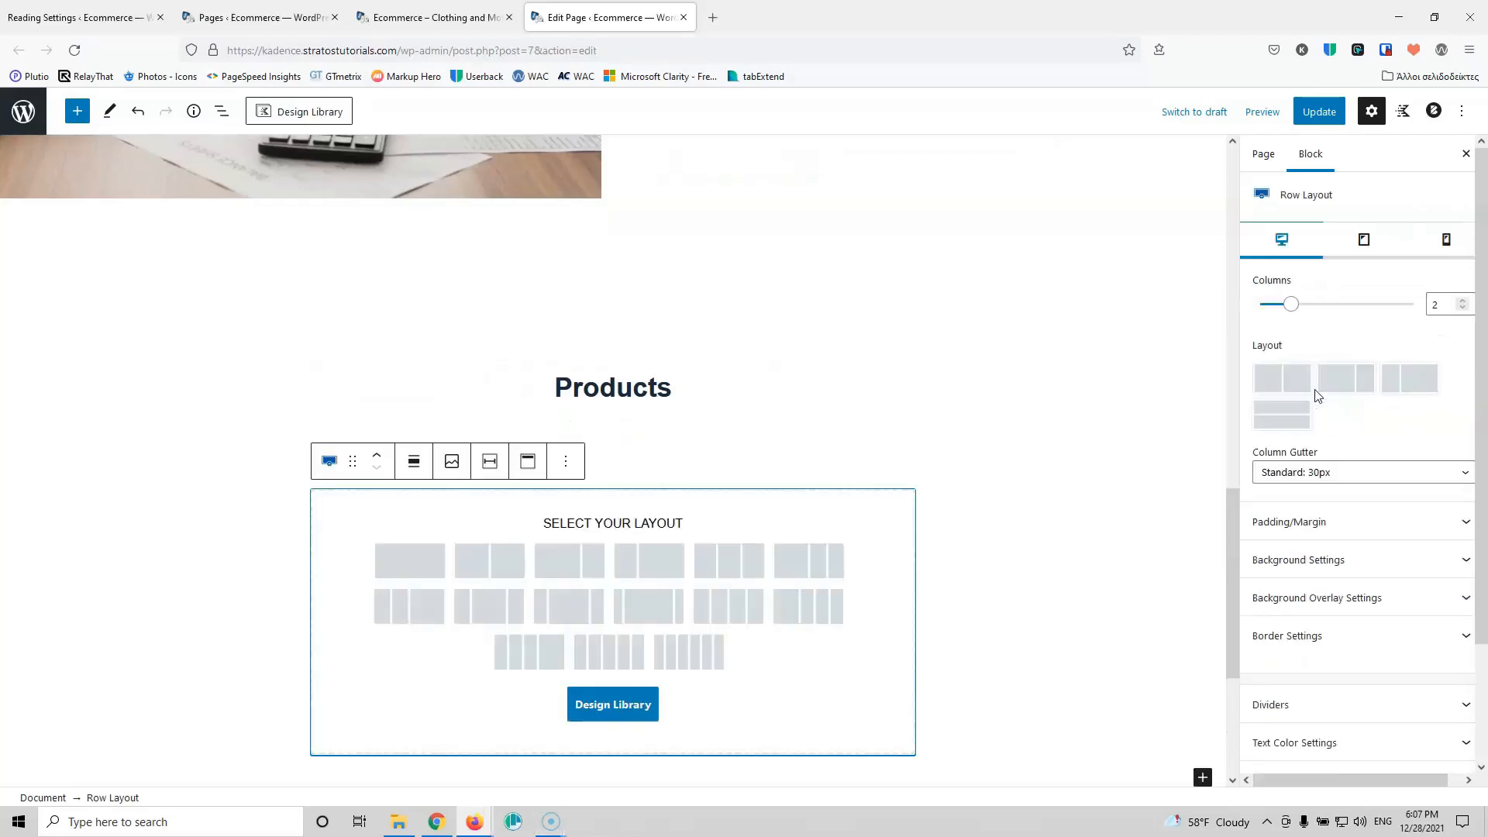
{"action": "left_click", "coordinate": [416, 559]}
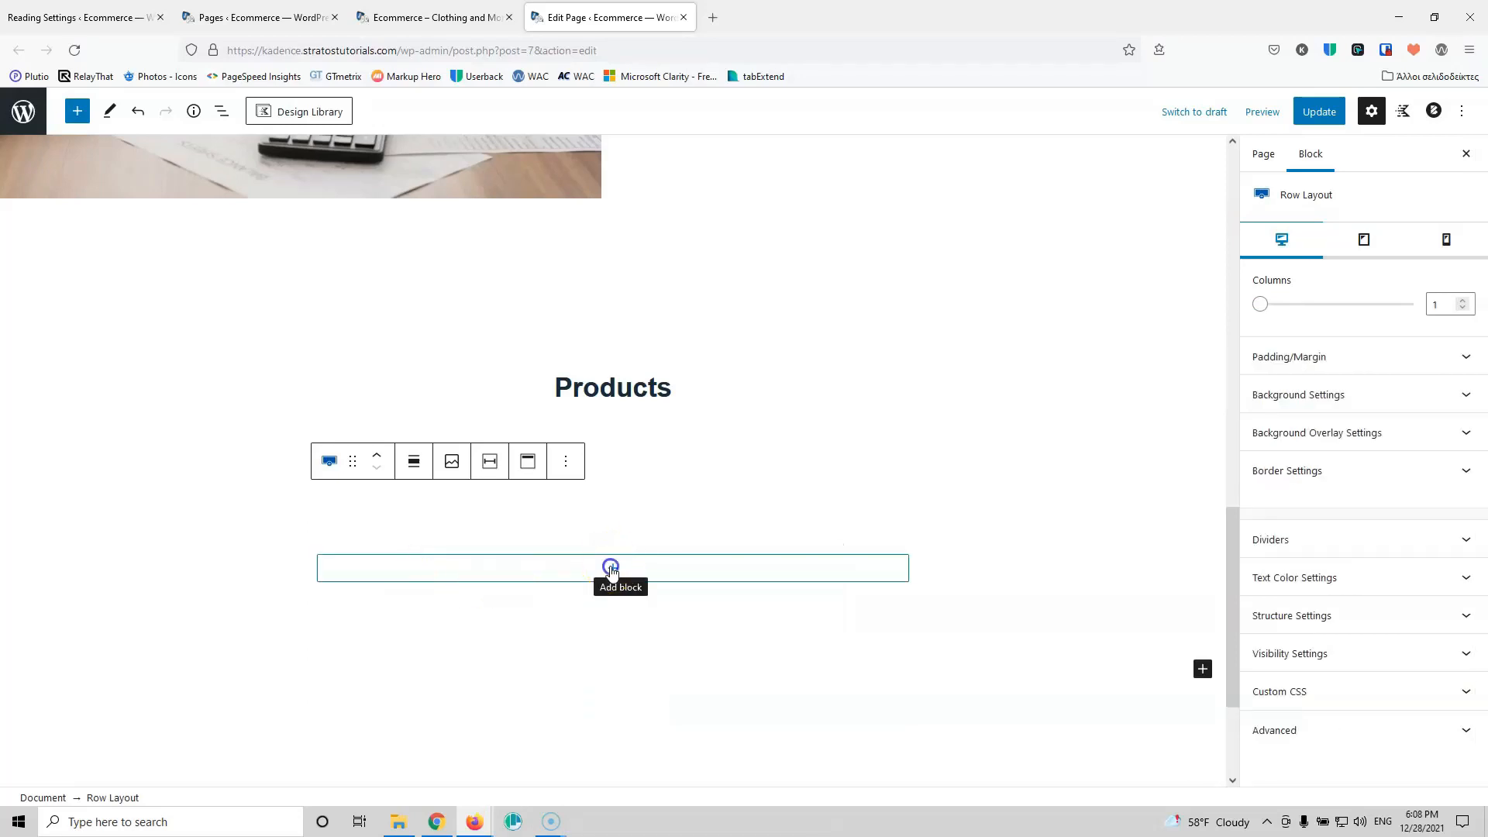
{"action": "left_click", "coordinate": [612, 571]}
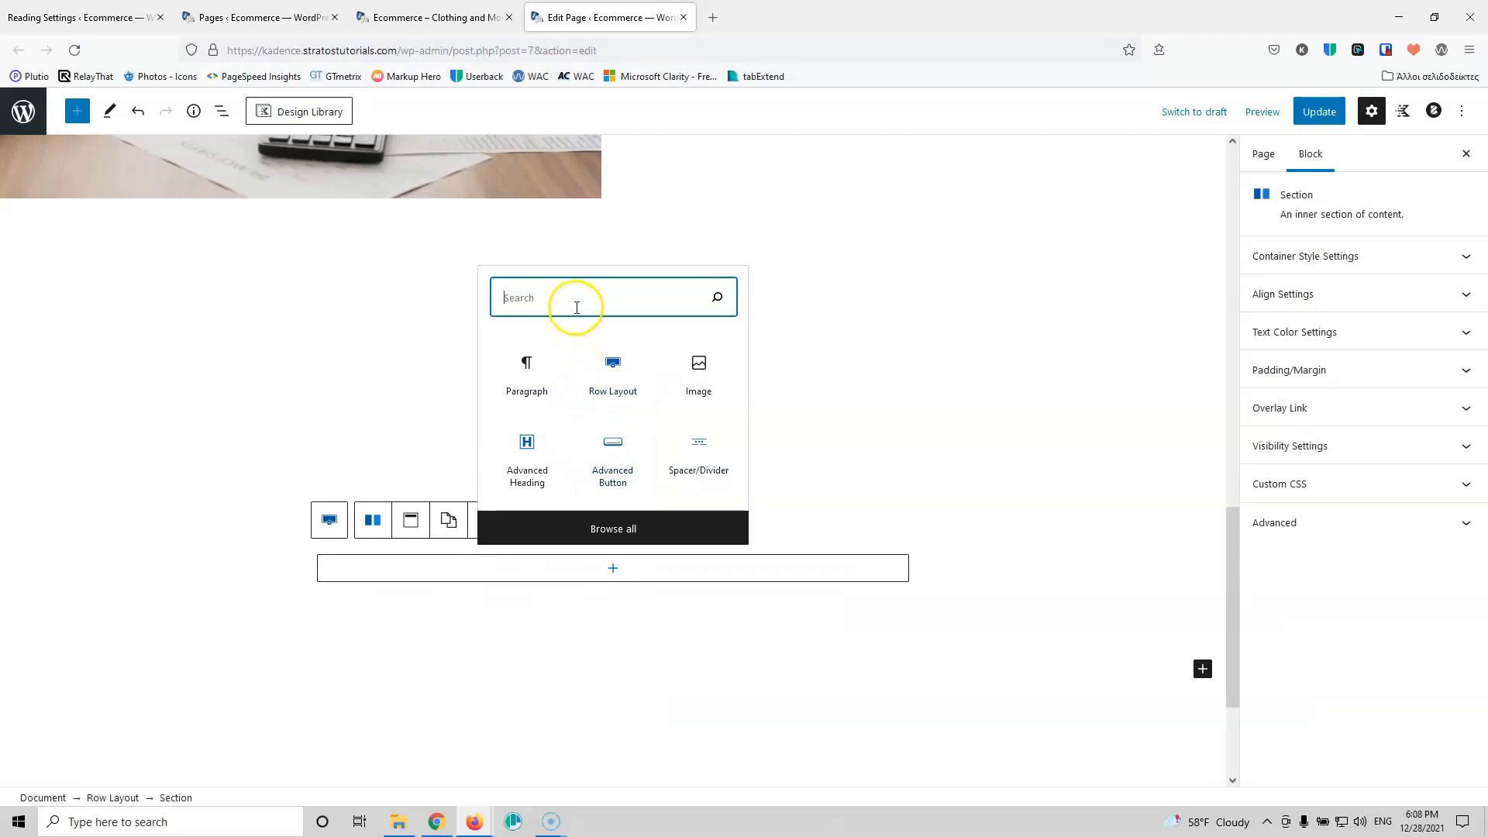
{"action": "left_click", "coordinate": [525, 460]}
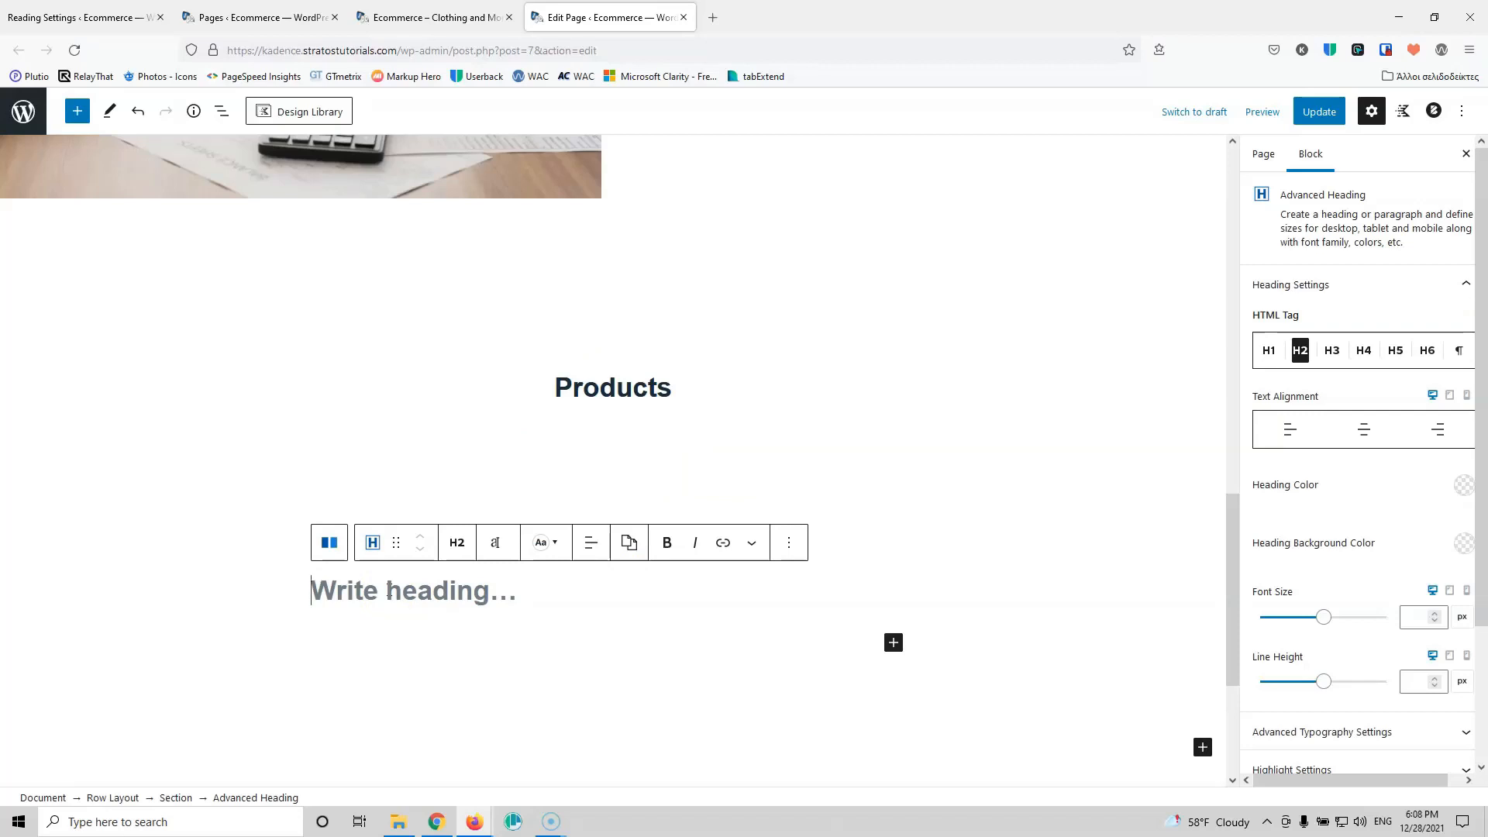
{"action": "scroll", "coordinate": [389, 589], "scroll_direction": "down", "scroll_amount": 2}
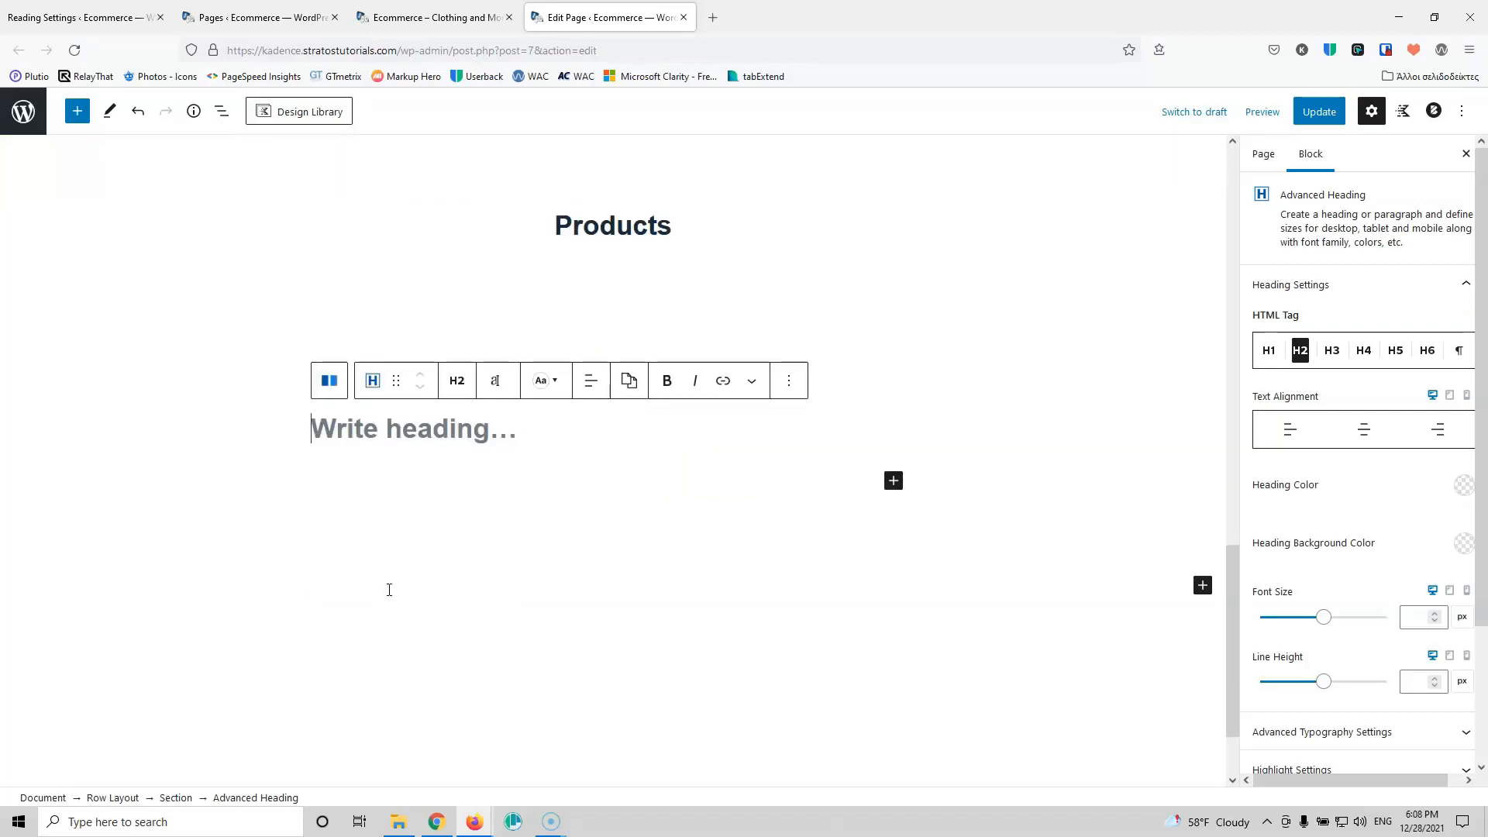
{"action": "type", "text": "P"}
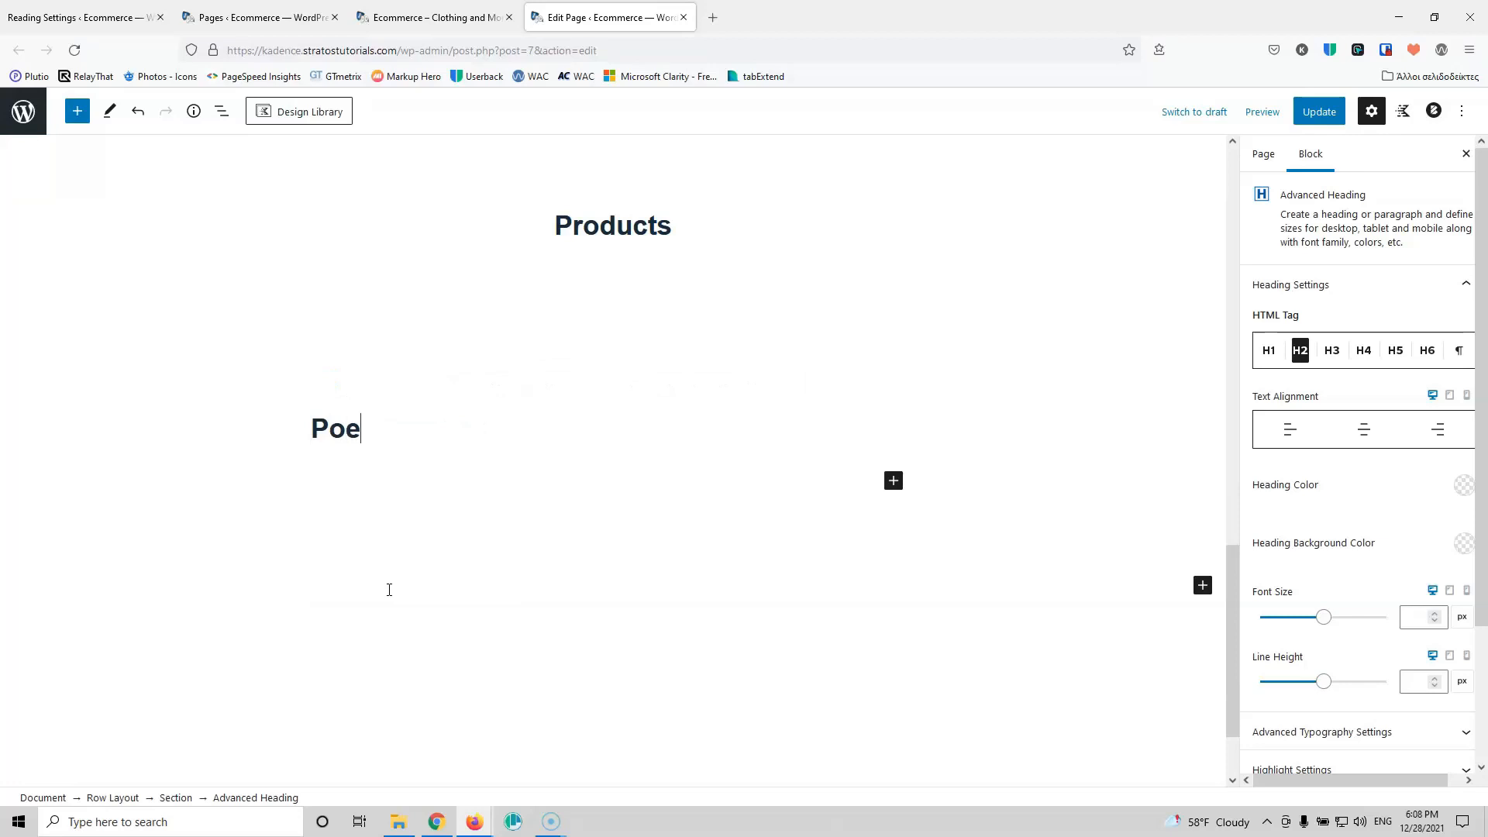
{"action": "left_click", "coordinate": [389, 589]}
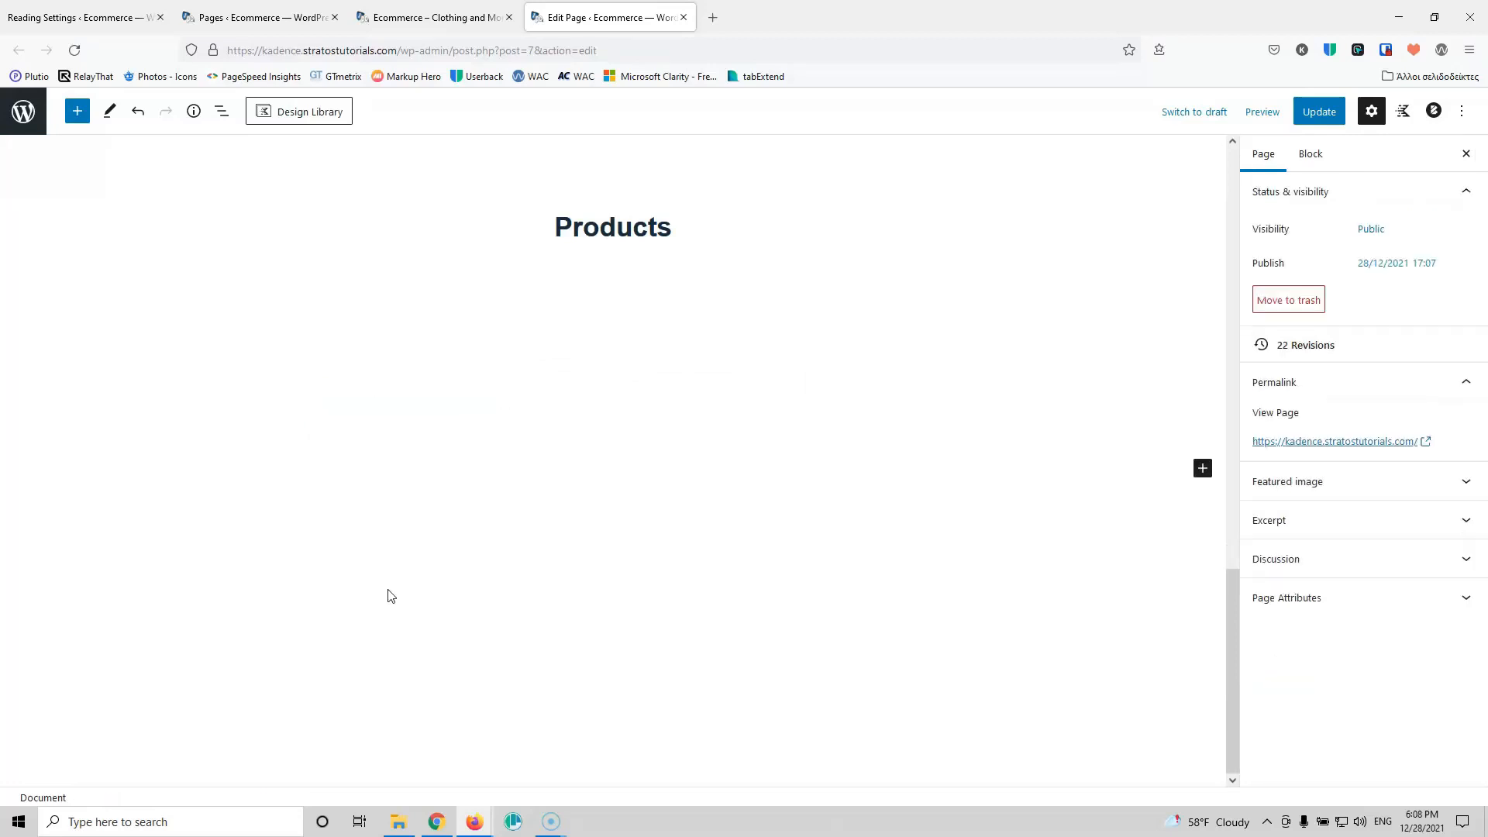
Step: Add an empty paragraph block below the Products heading
{"action": "left_click", "coordinate": [487, 520]}
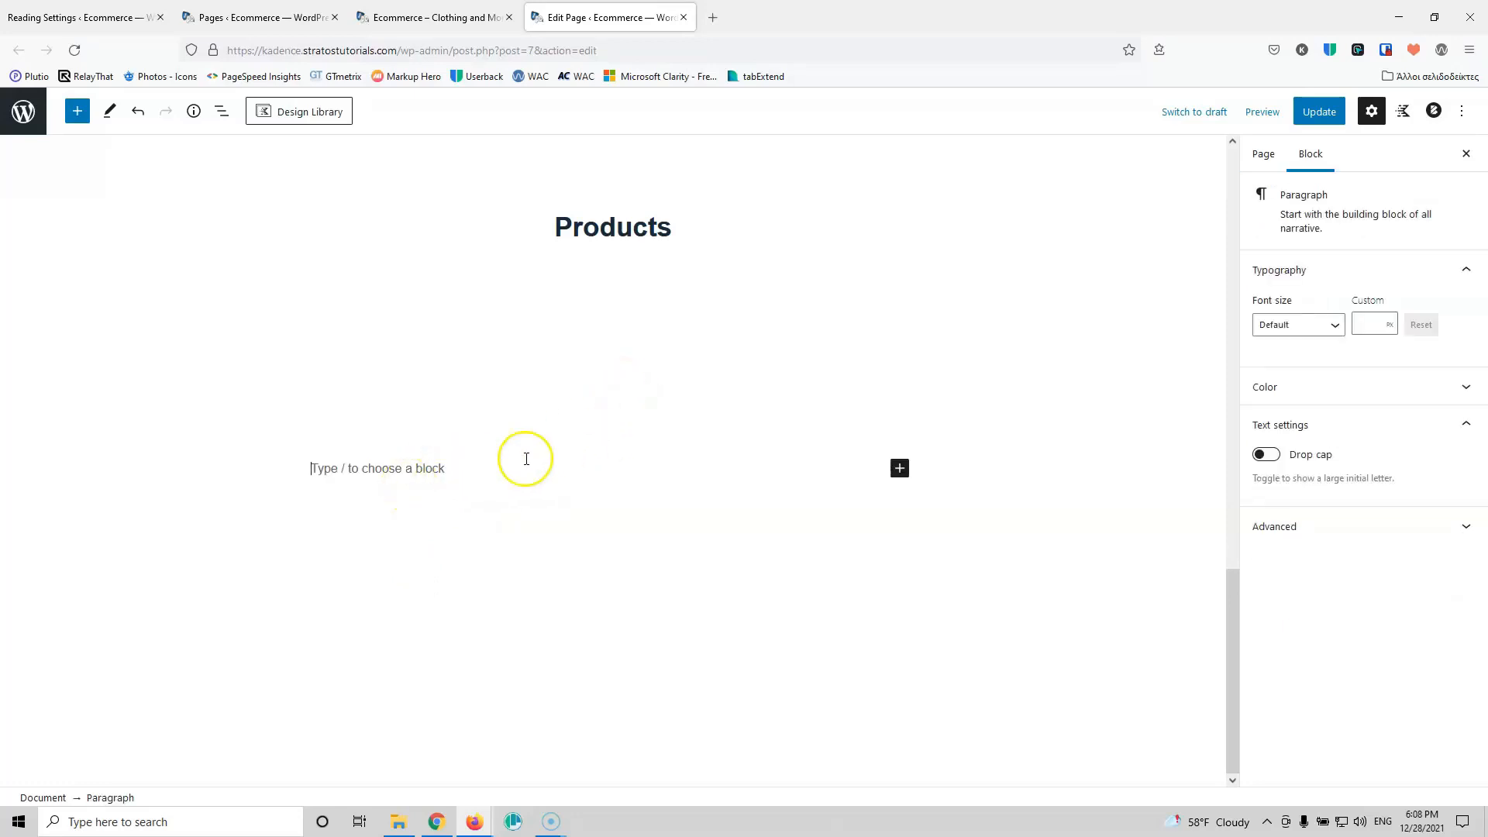
{"action": "left_click", "coordinate": [613, 458]}
{"action": "left_click", "coordinate": [708, 466]}
{"action": "left_click", "coordinate": [899, 468]}
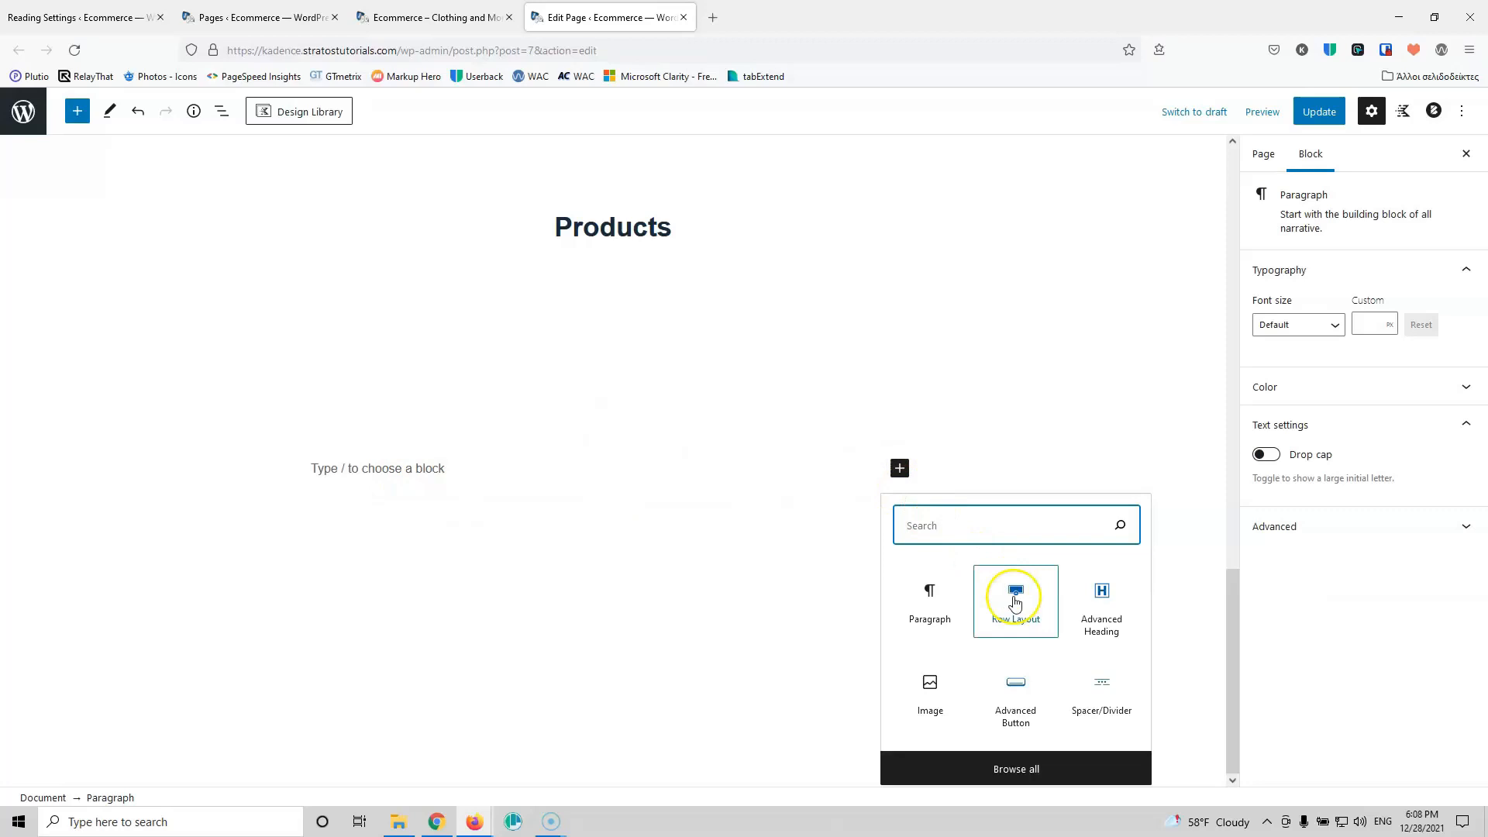
{"action": "left_click", "coordinate": [355, 471]}
{"action": "type", "text": "dsb"}
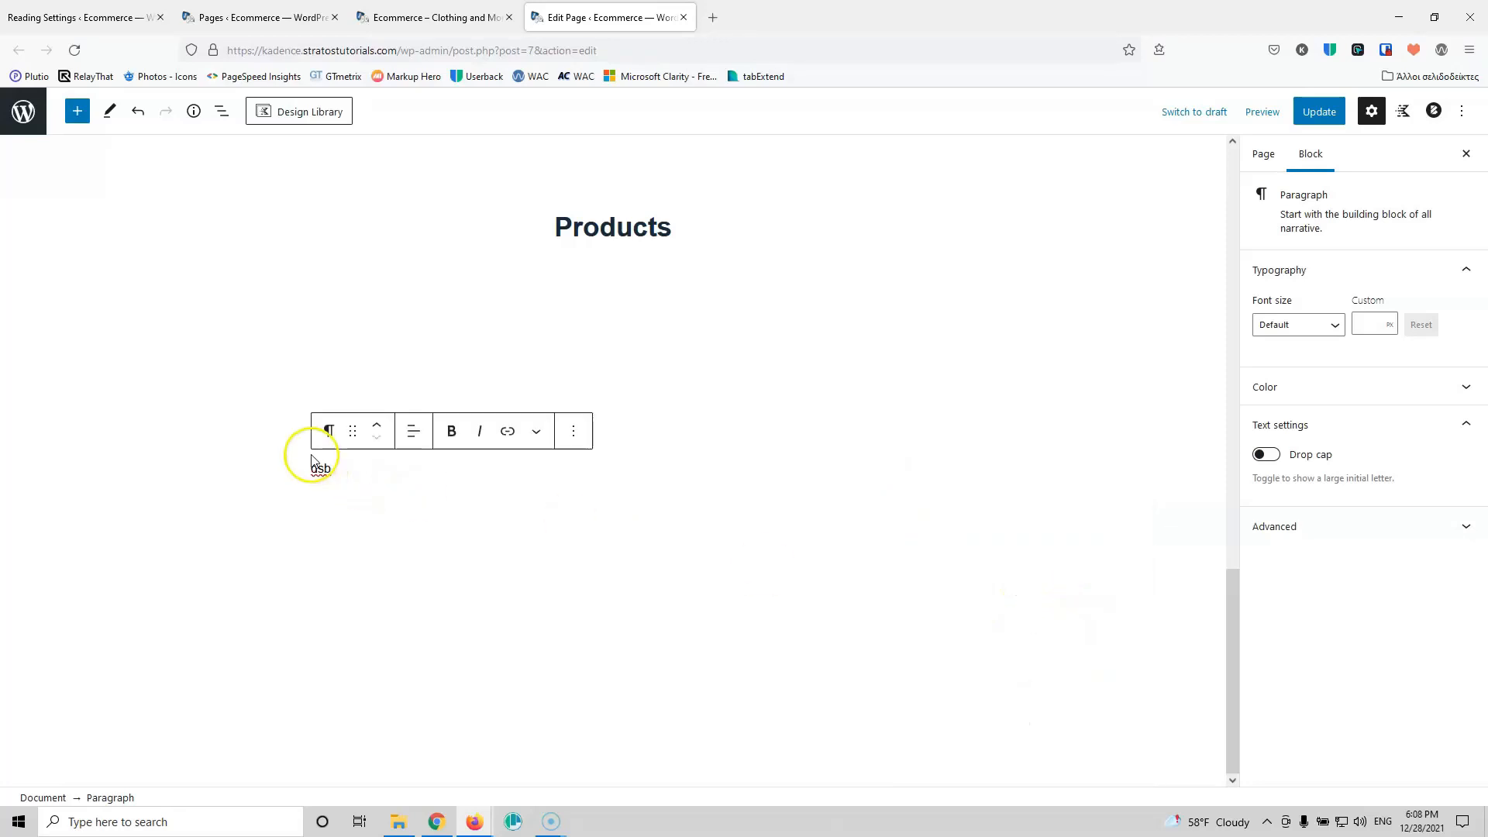
Step: Convert the paragraph to an advanced heading reading 'People Say About Us', centered
{"action": "left_click", "coordinate": [329, 431]}
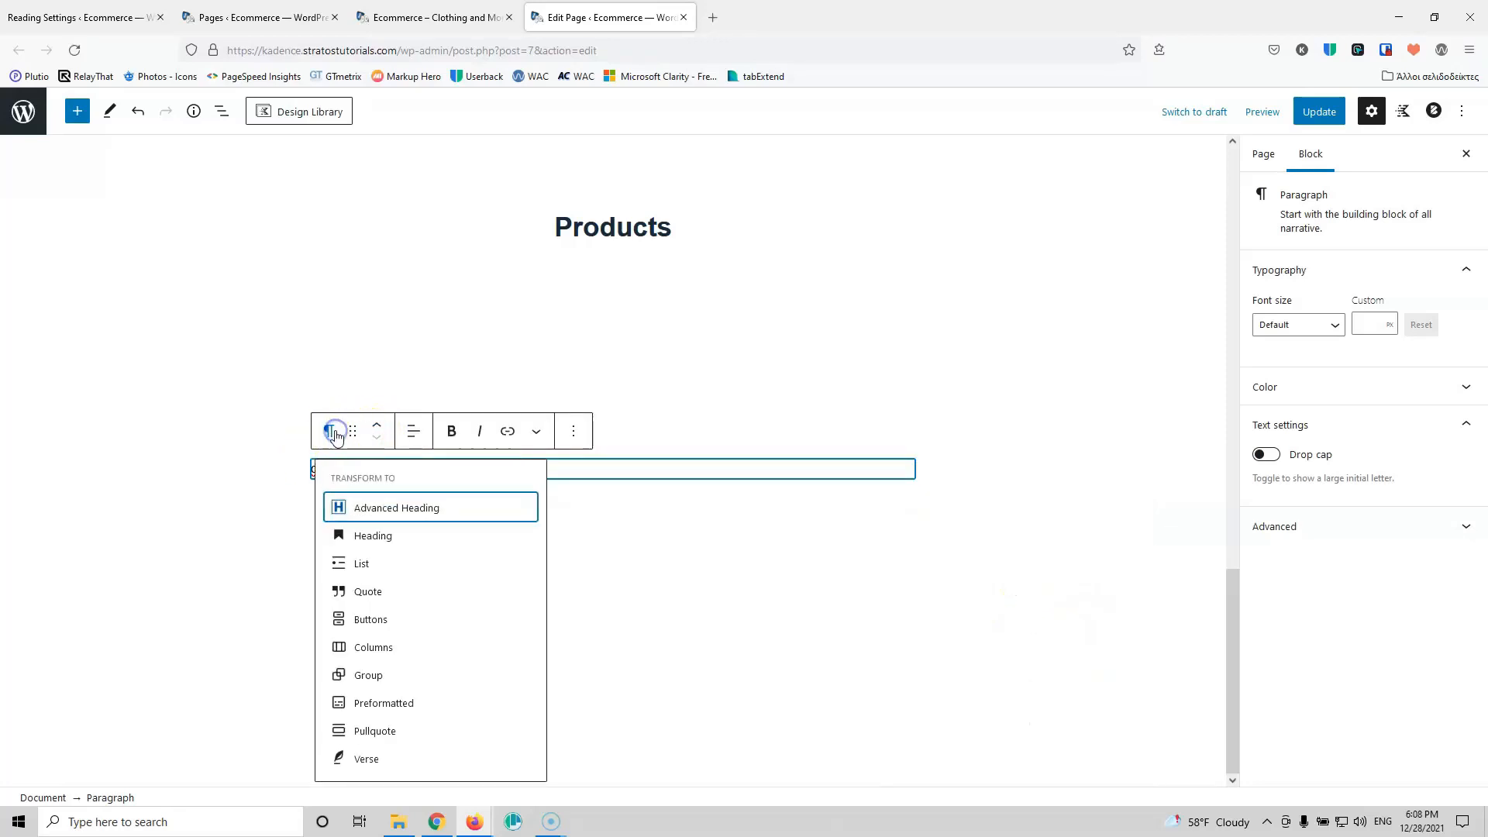
{"action": "left_click", "coordinate": [378, 508]}
{"action": "double_click", "coordinate": [335, 488]}
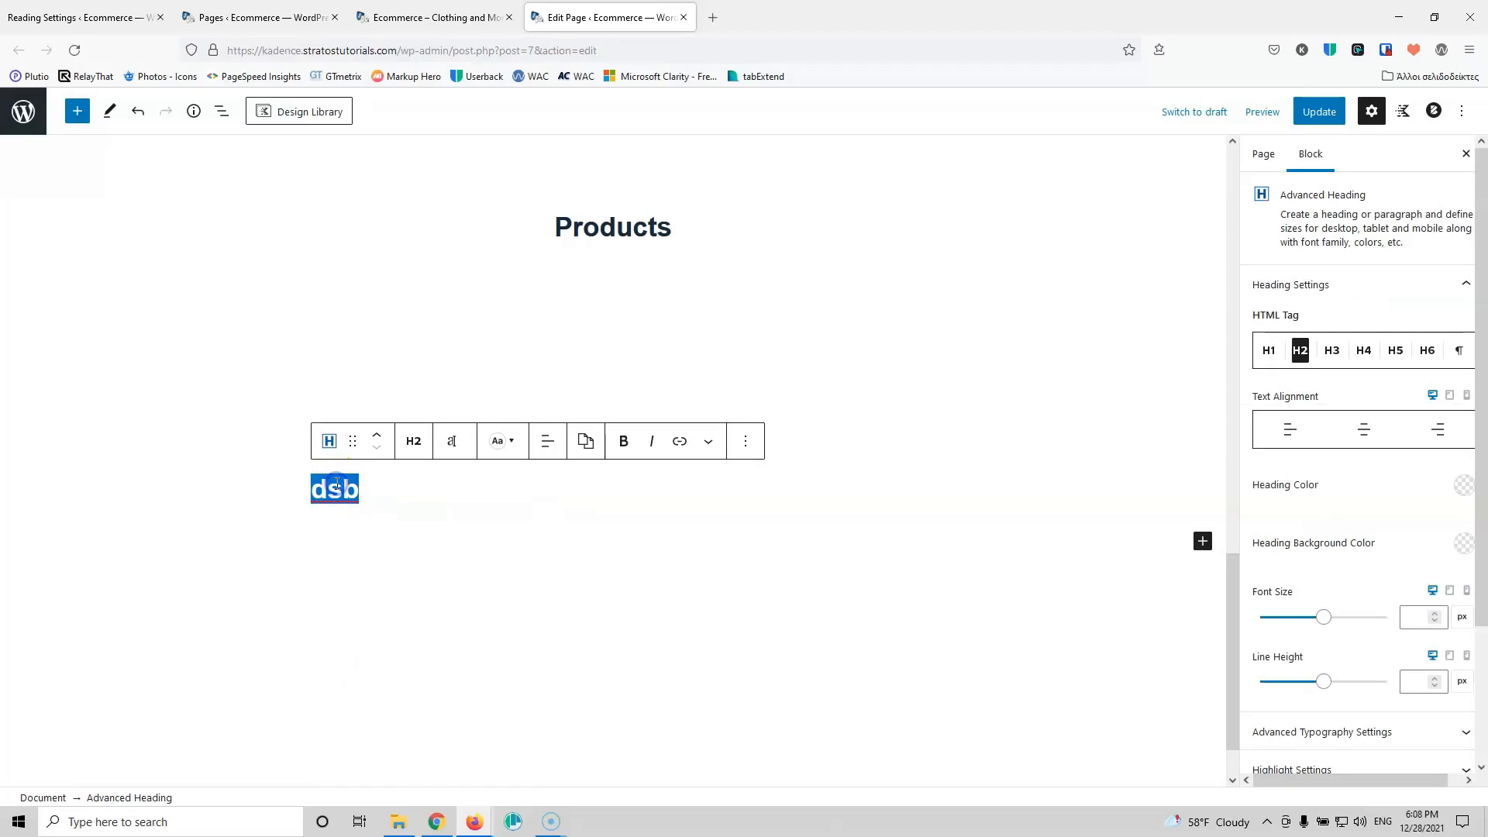
{"action": "type", "text": "People say about Us"}
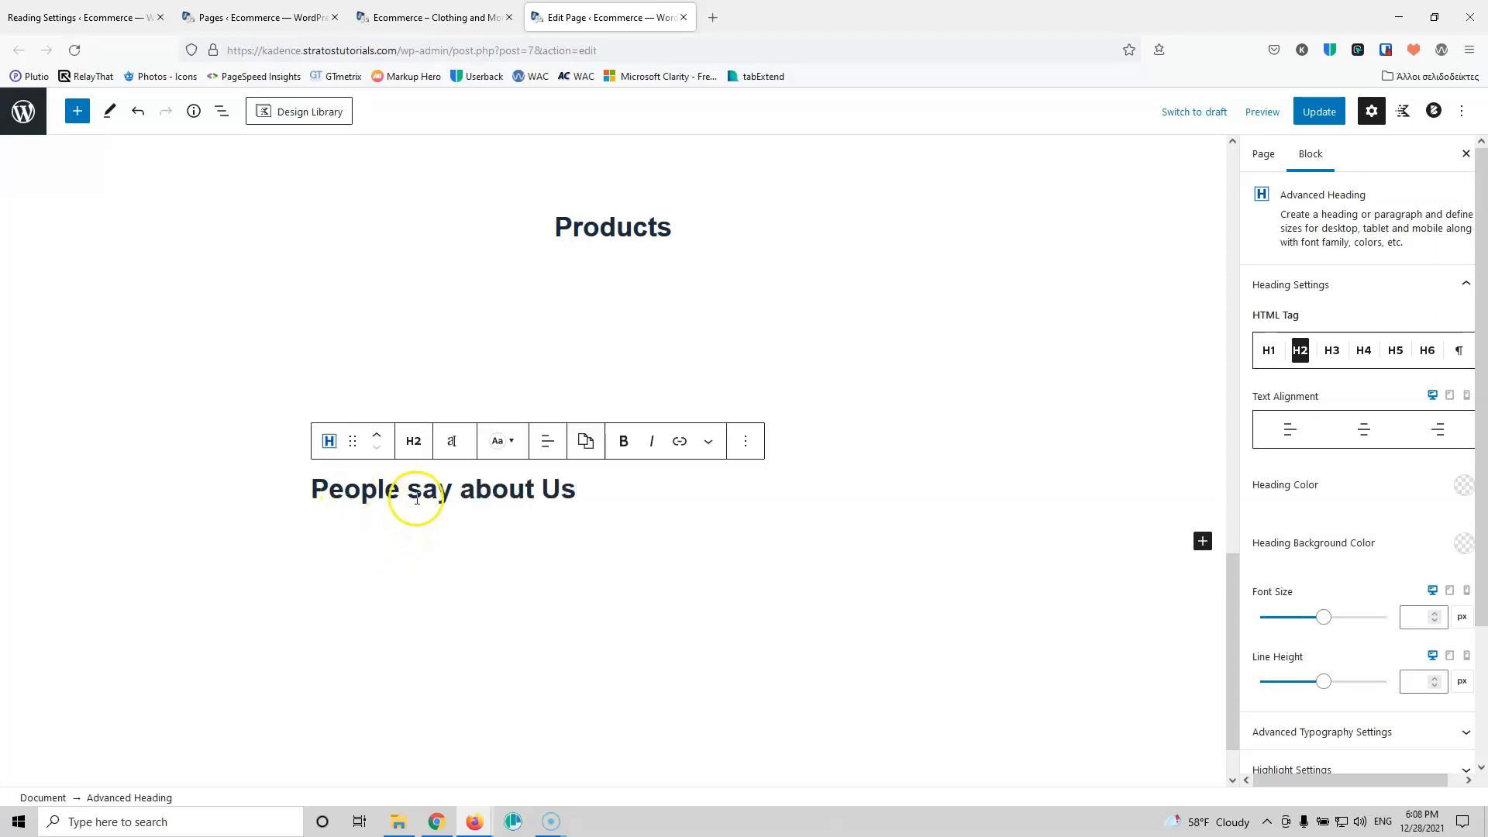
{"action": "type", "text": "Say "}
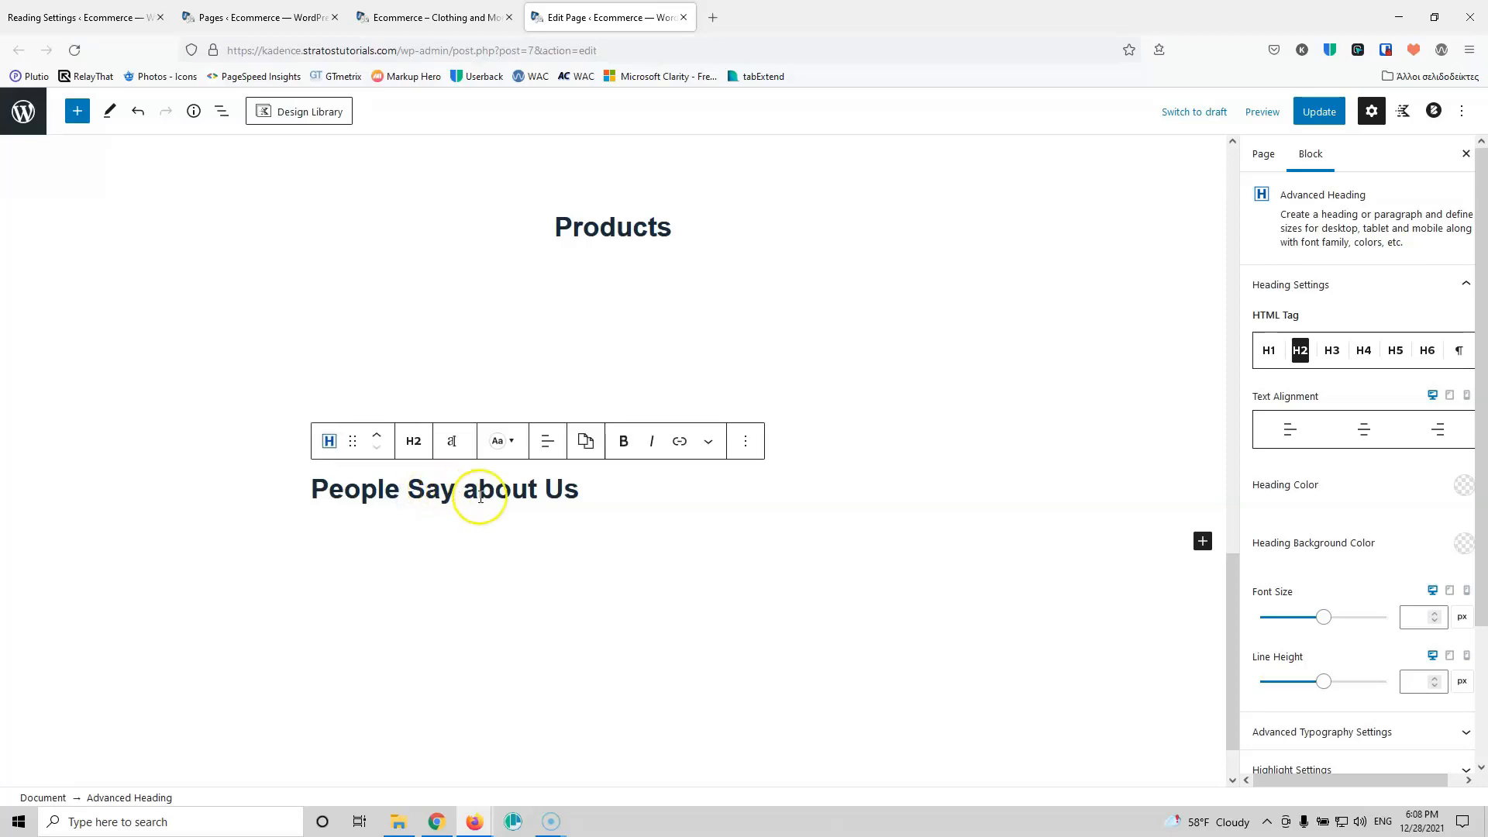
{"action": "type", "text": "A"}
{"action": "left_click", "coordinate": [668, 490]}
{"action": "left_click", "coordinate": [1363, 434]}
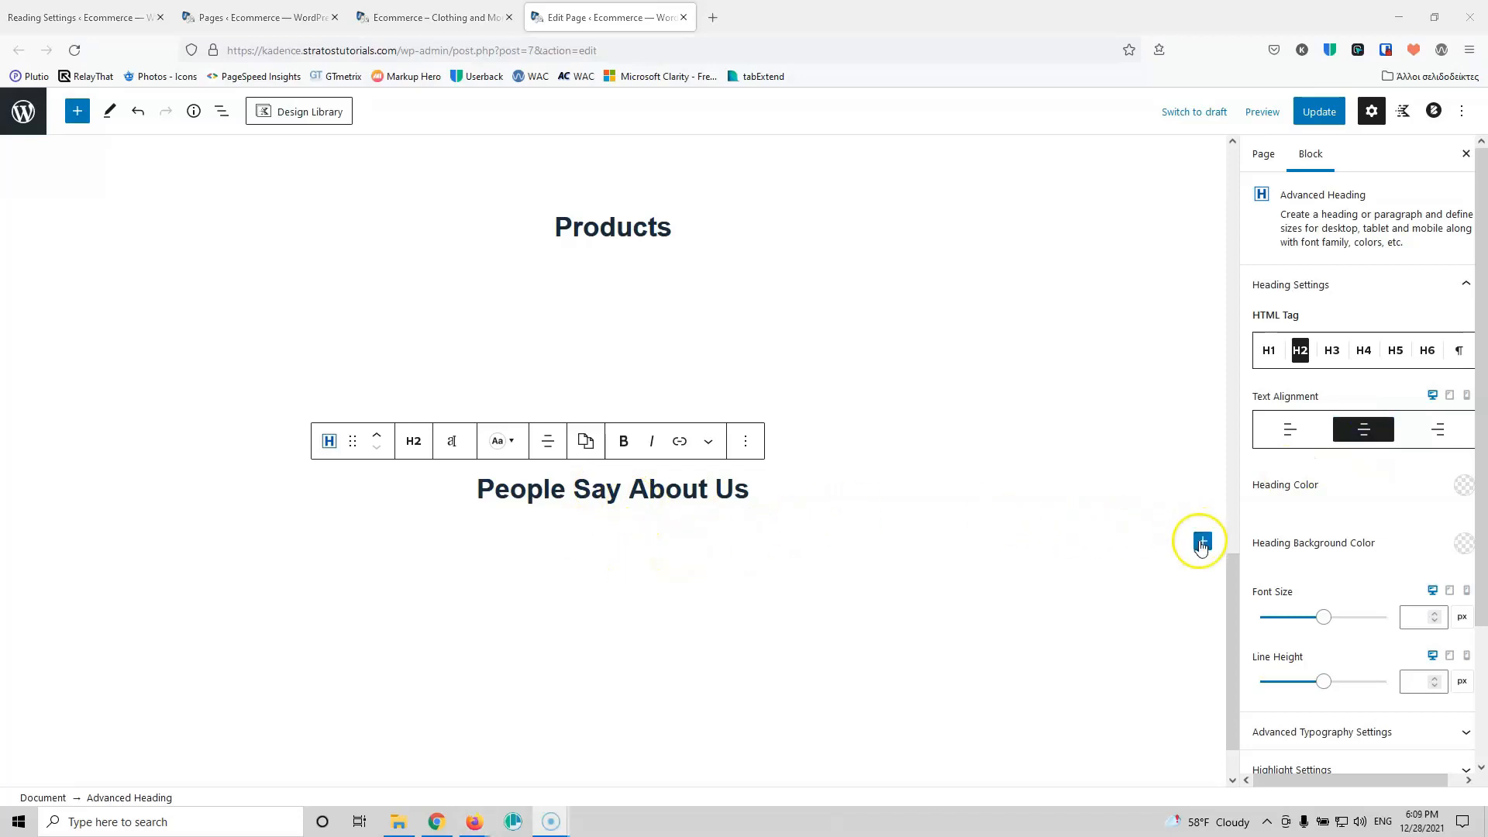
Step: Search 'test' and insert a Testimonials block, trying the plain and bordered bubble styles
{"action": "left_click", "coordinate": [1202, 541]}
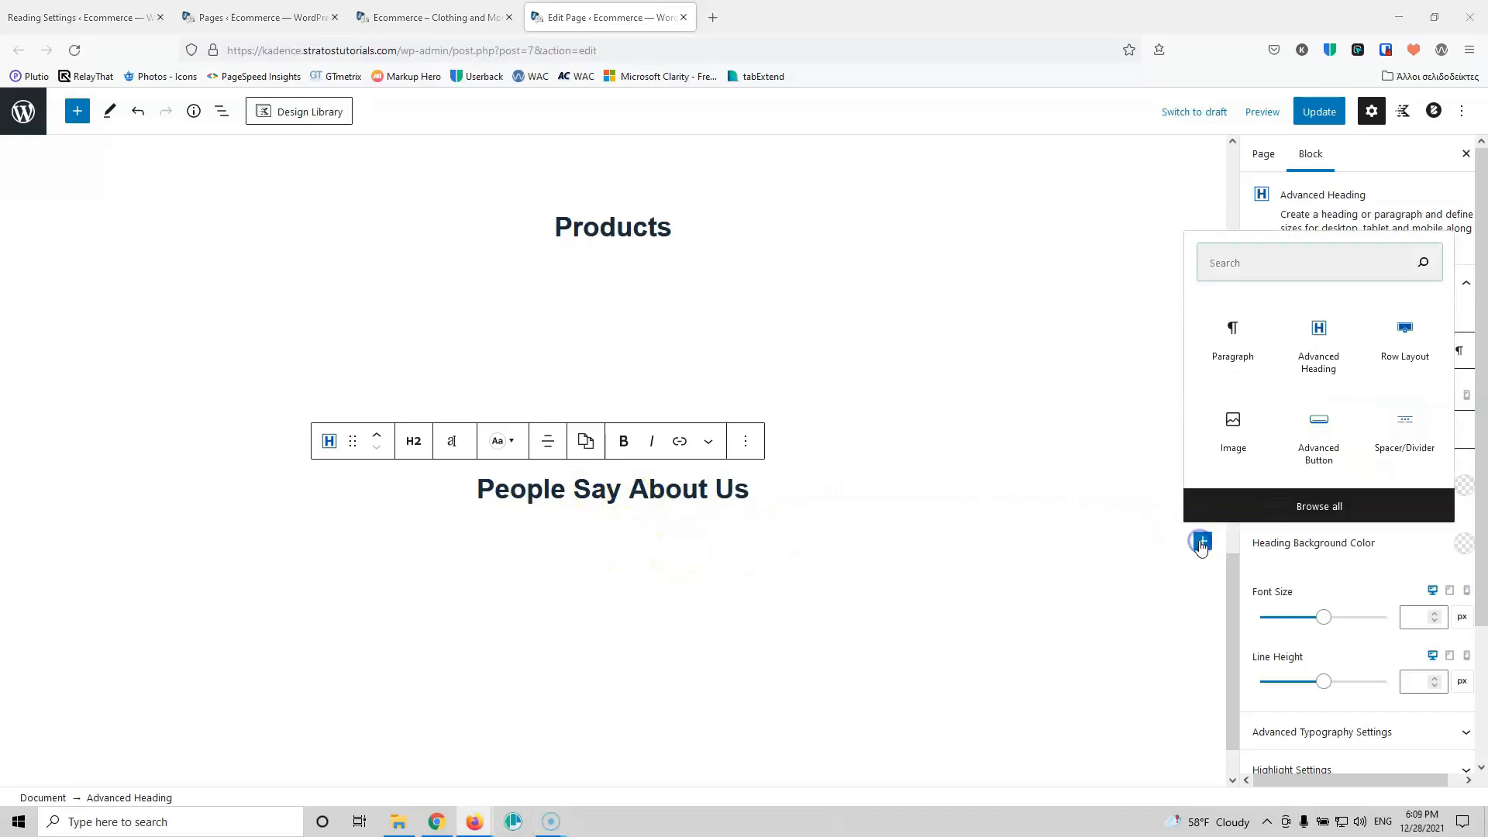
{"action": "left_click", "coordinate": [1322, 263]}
{"action": "type", "text": "test"}
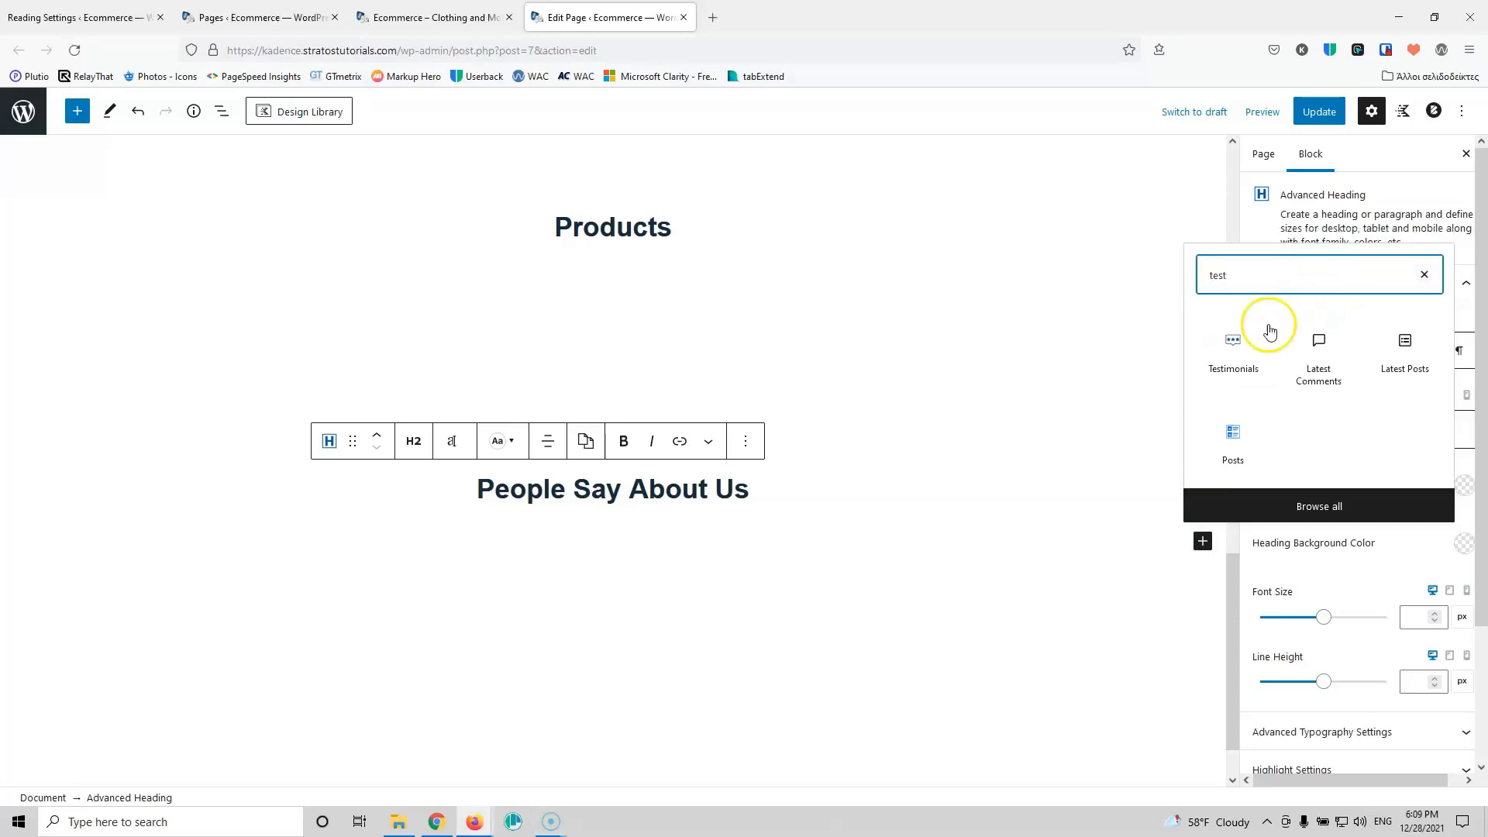
{"action": "left_click", "coordinate": [1232, 344]}
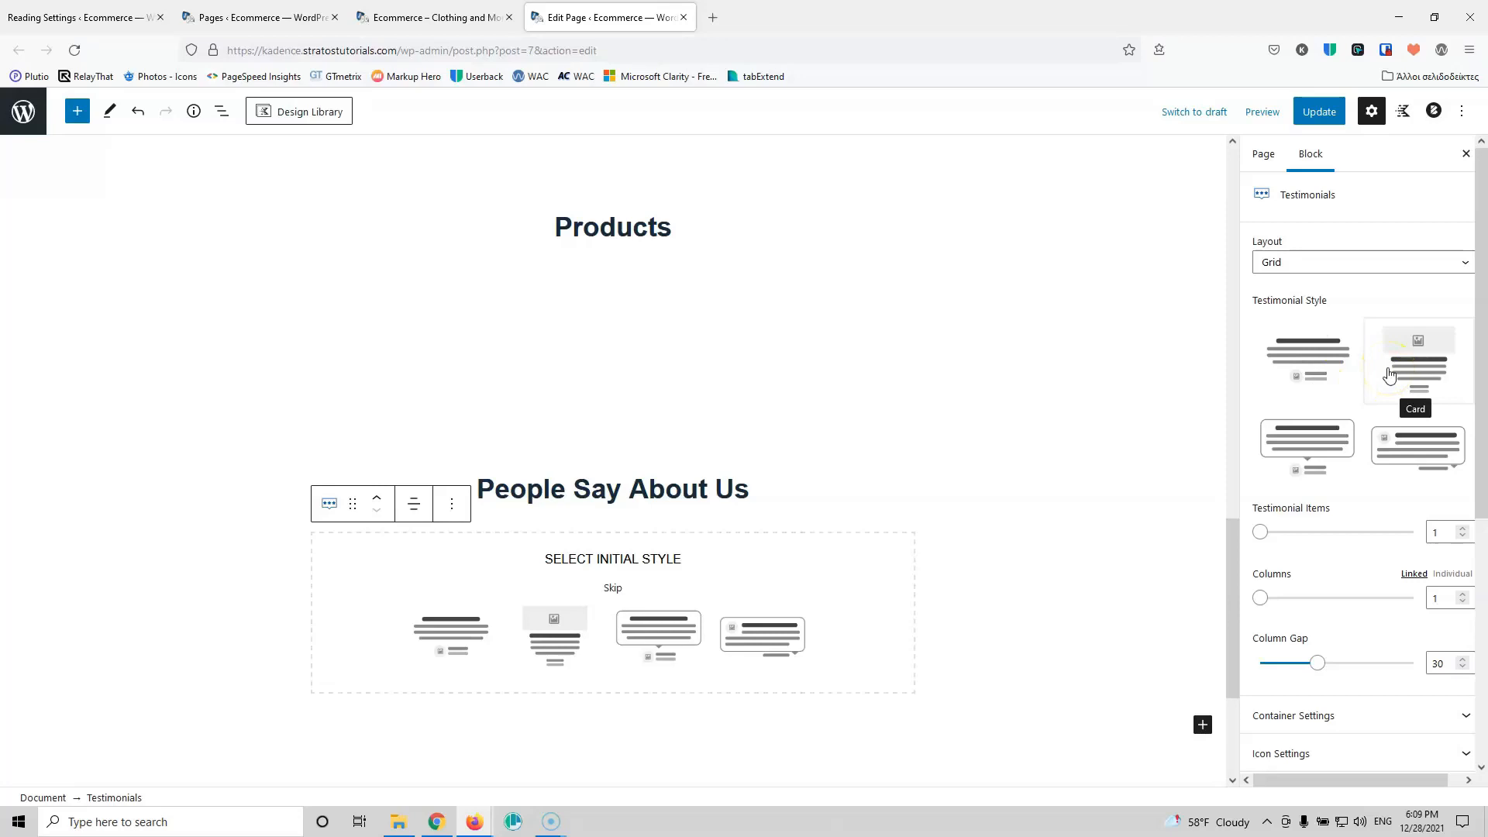
{"action": "left_click", "coordinate": [1363, 393]}
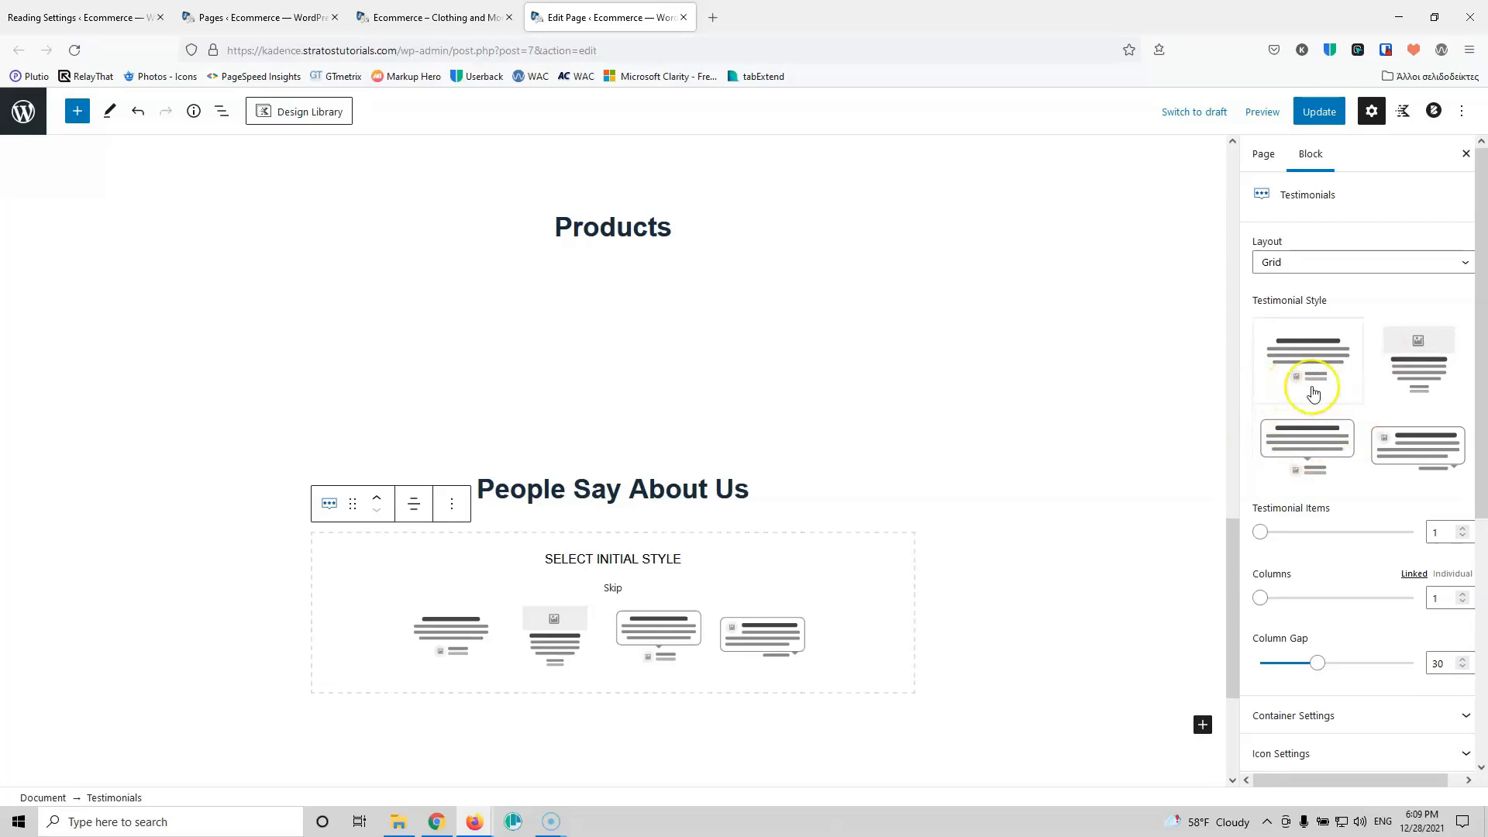
{"action": "left_click", "coordinate": [1310, 466]}
Step: Set the Testimonials block to 4 items in a 2-column grid
{"action": "left_click", "coordinate": [1463, 530]}
{"action": "left_click", "coordinate": [1463, 530]}
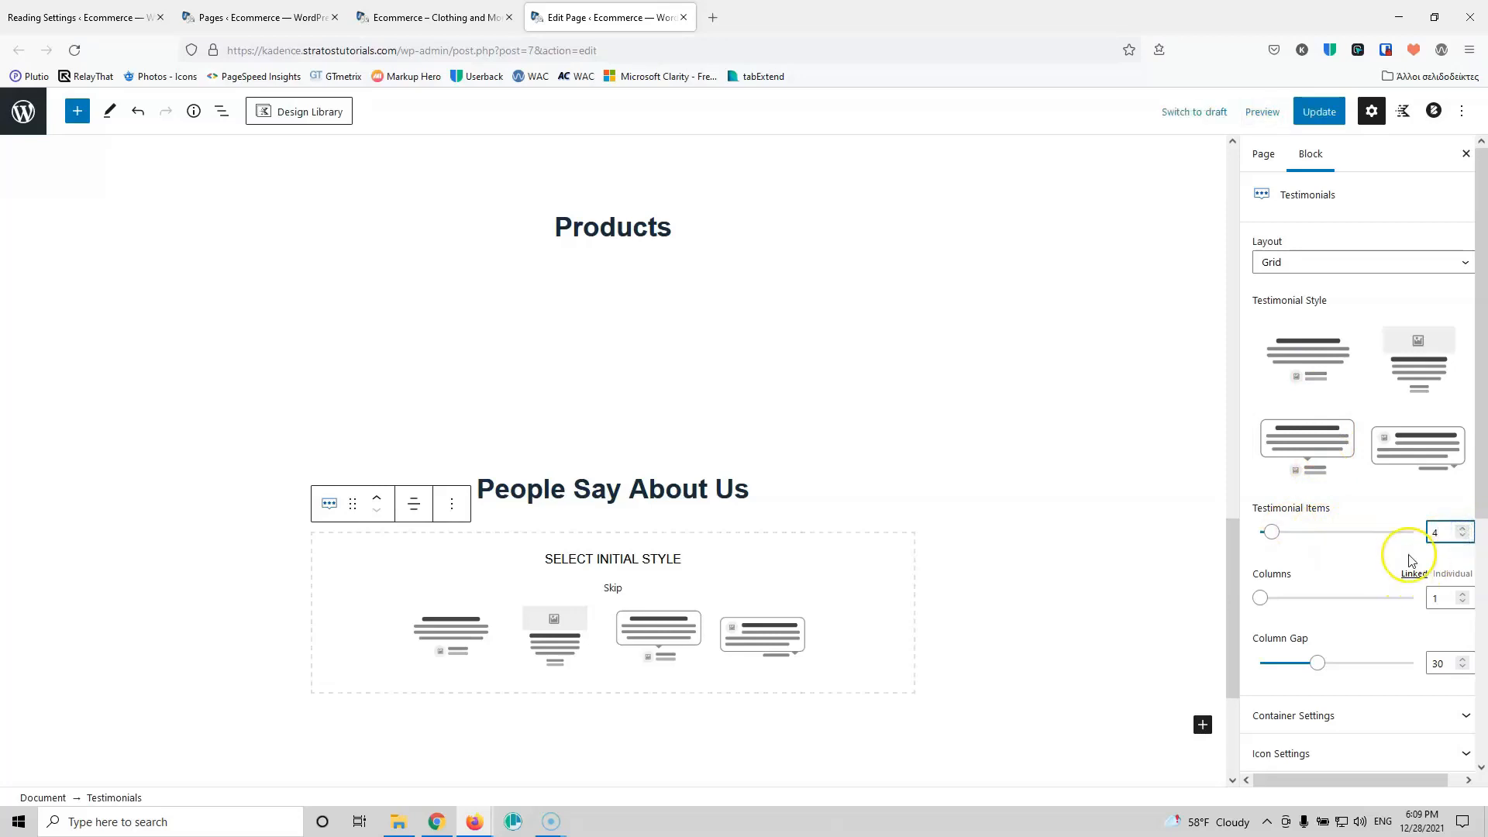
{"action": "scroll", "coordinate": [1441, 527], "scroll_direction": "down", "scroll_amount": 1}
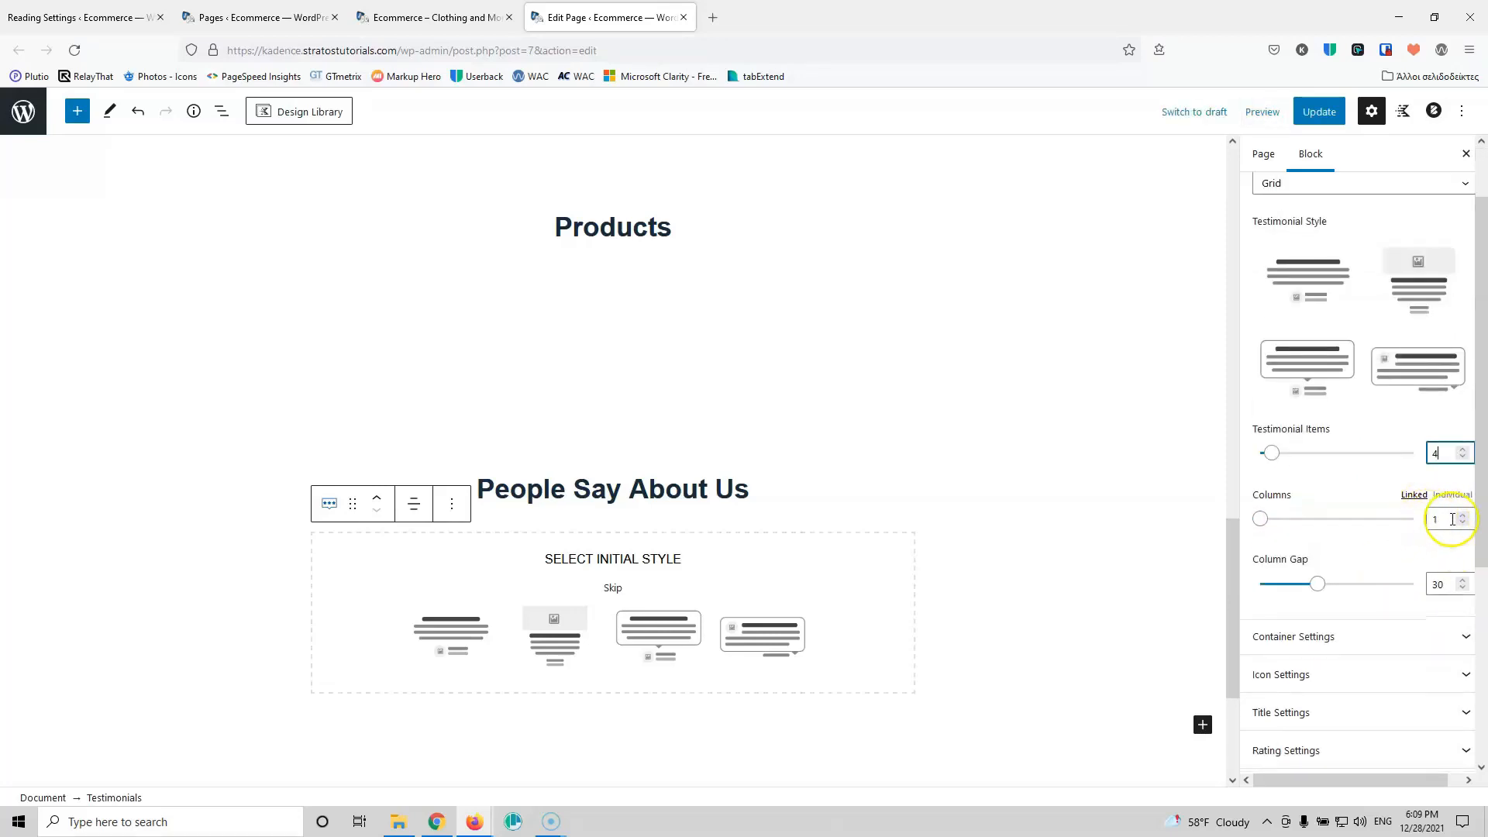
{"action": "left_click", "coordinate": [1465, 520]}
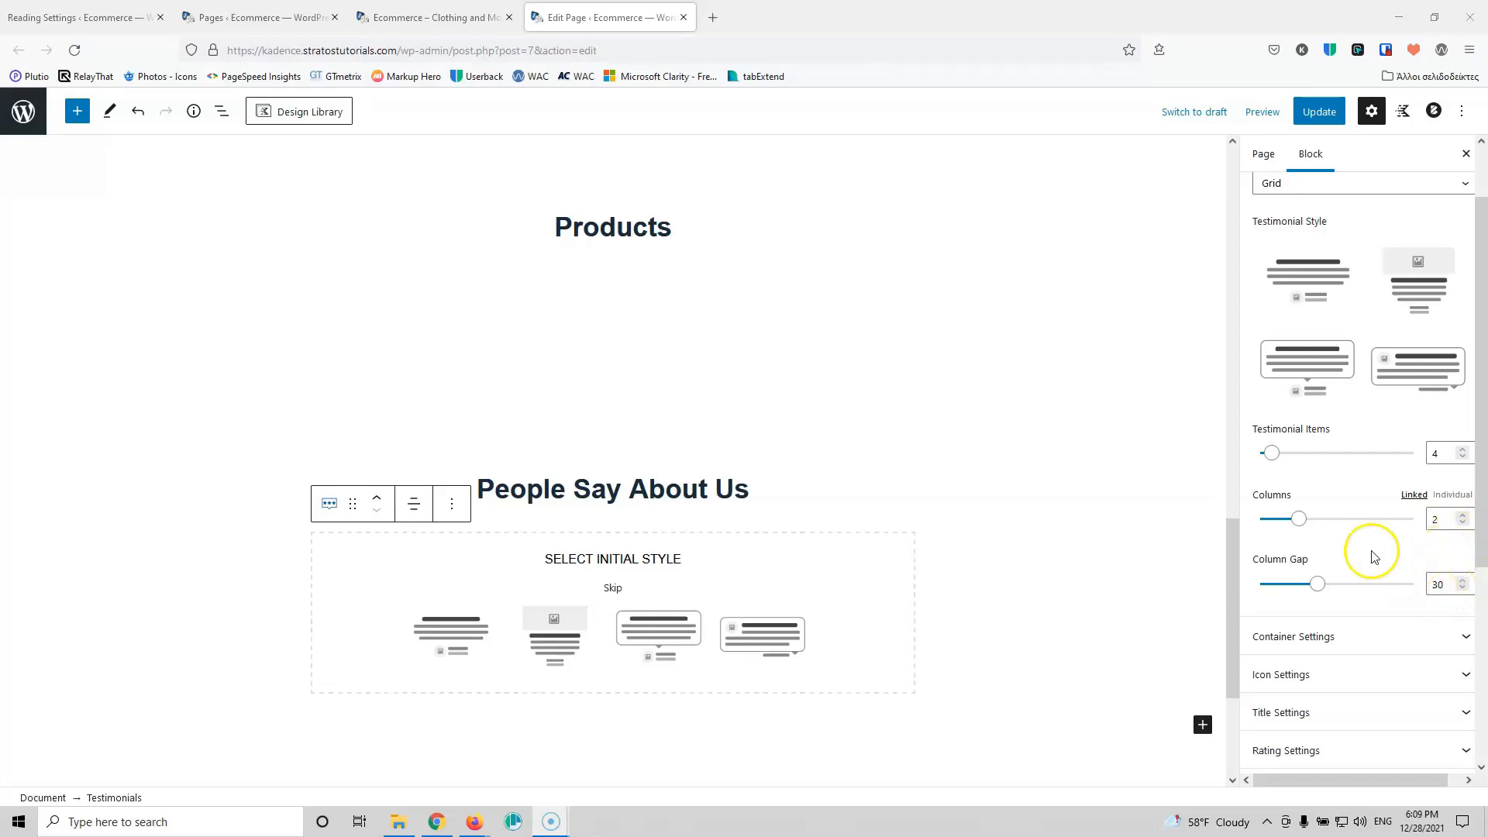
{"action": "scroll", "coordinate": [1364, 570], "scroll_direction": "down", "scroll_amount": 2}
{"action": "scroll", "coordinate": [1356, 472], "scroll_direction": "down", "scroll_amount": 1}
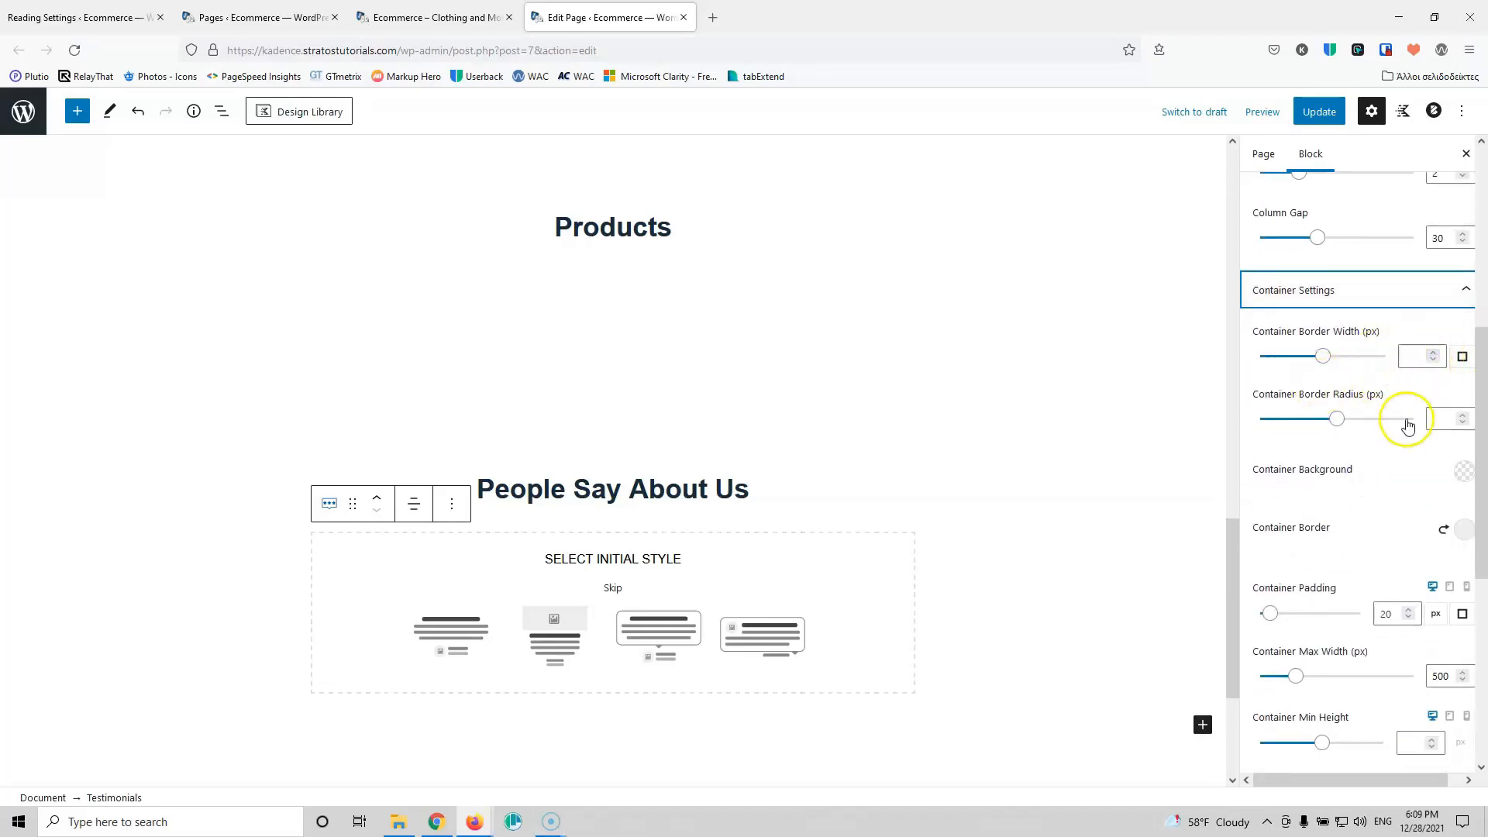
{"action": "scroll", "coordinate": [1402, 421], "scroll_direction": "down", "scroll_amount": 4}
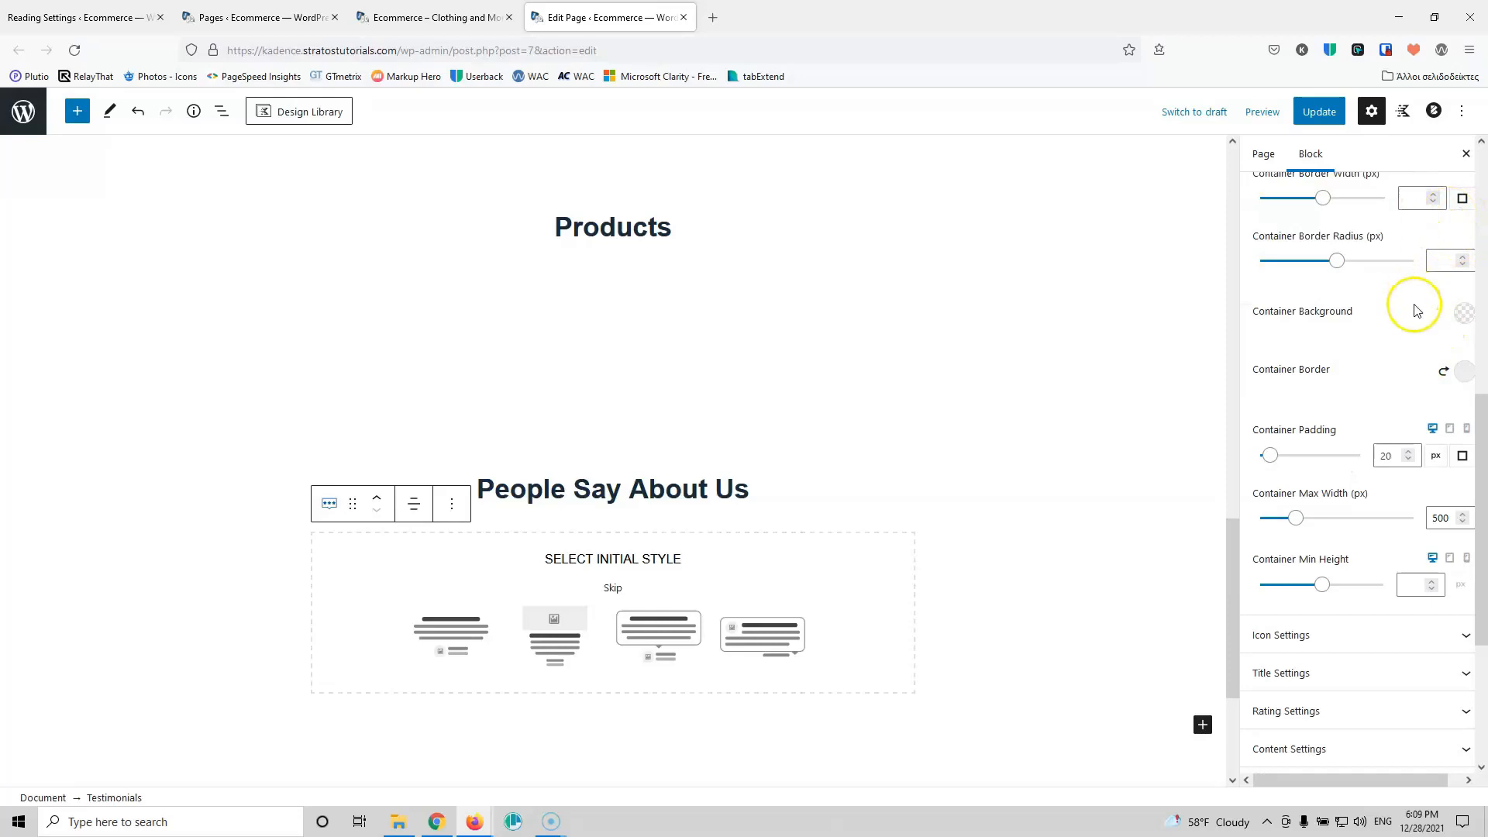
{"action": "scroll", "coordinate": [1387, 325], "scroll_direction": "down", "scroll_amount": 6}
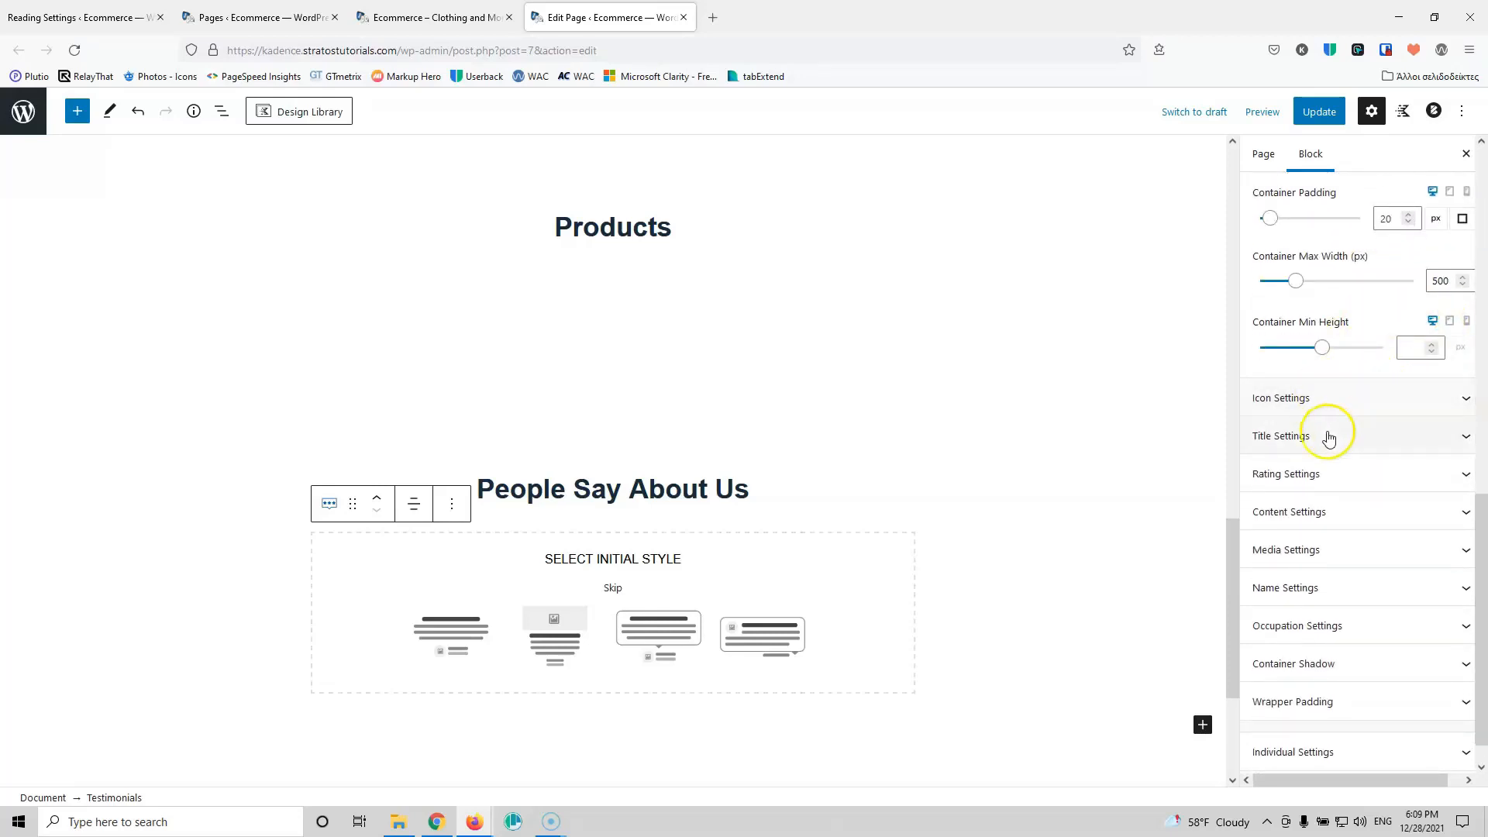
{"action": "scroll", "coordinate": [1382, 493], "scroll_direction": "down", "scroll_amount": 1}
{"action": "scroll", "coordinate": [1382, 492], "scroll_direction": "up", "scroll_amount": 15}
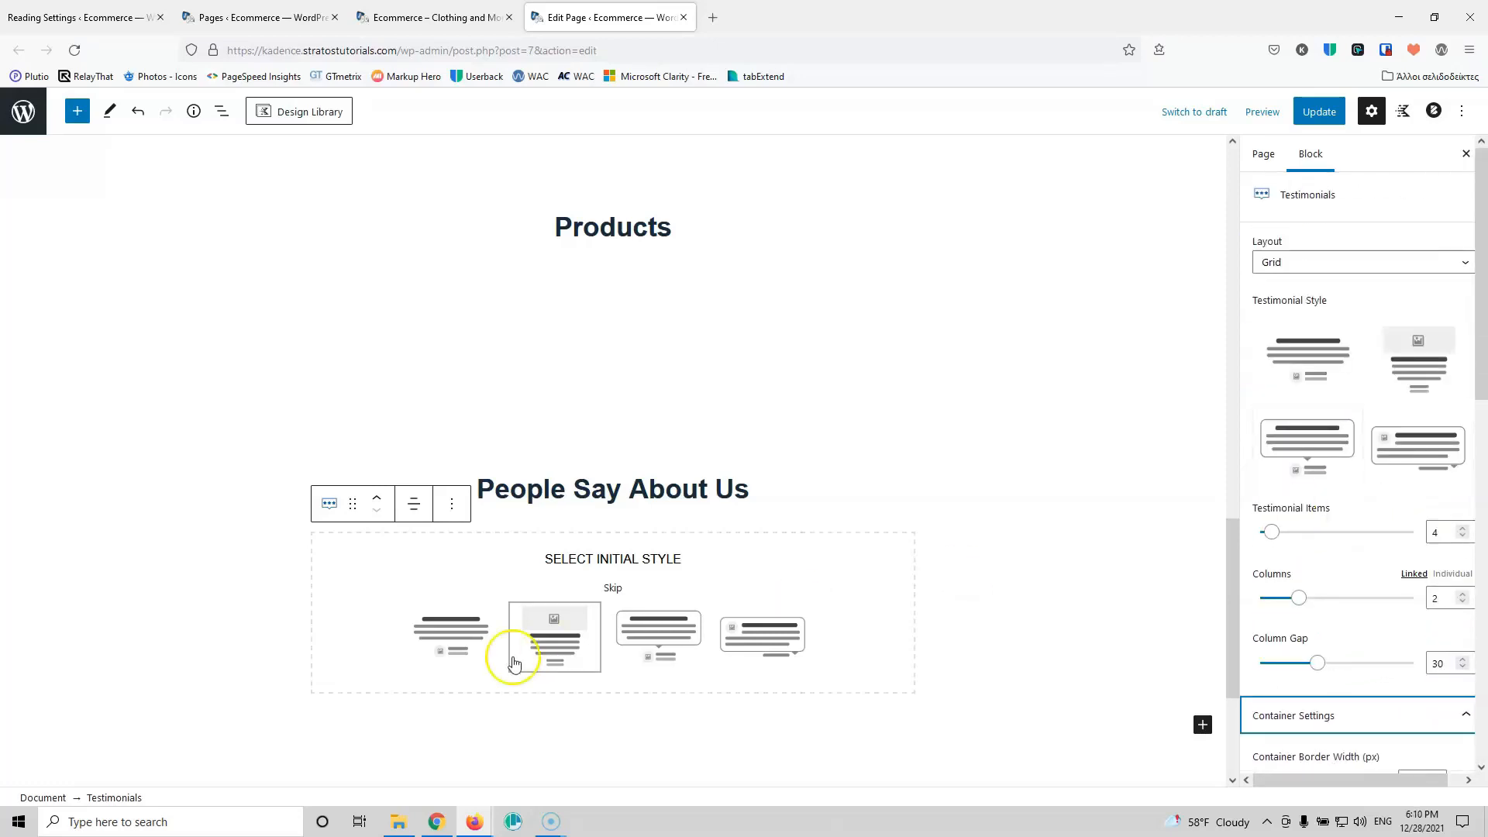
Step: Apply an initial Testimonials style and replace the first card's default title with 'Best Company'
{"action": "left_click", "coordinate": [464, 627]}
{"action": "scroll", "coordinate": [489, 616], "scroll_direction": "down", "scroll_amount": 1}
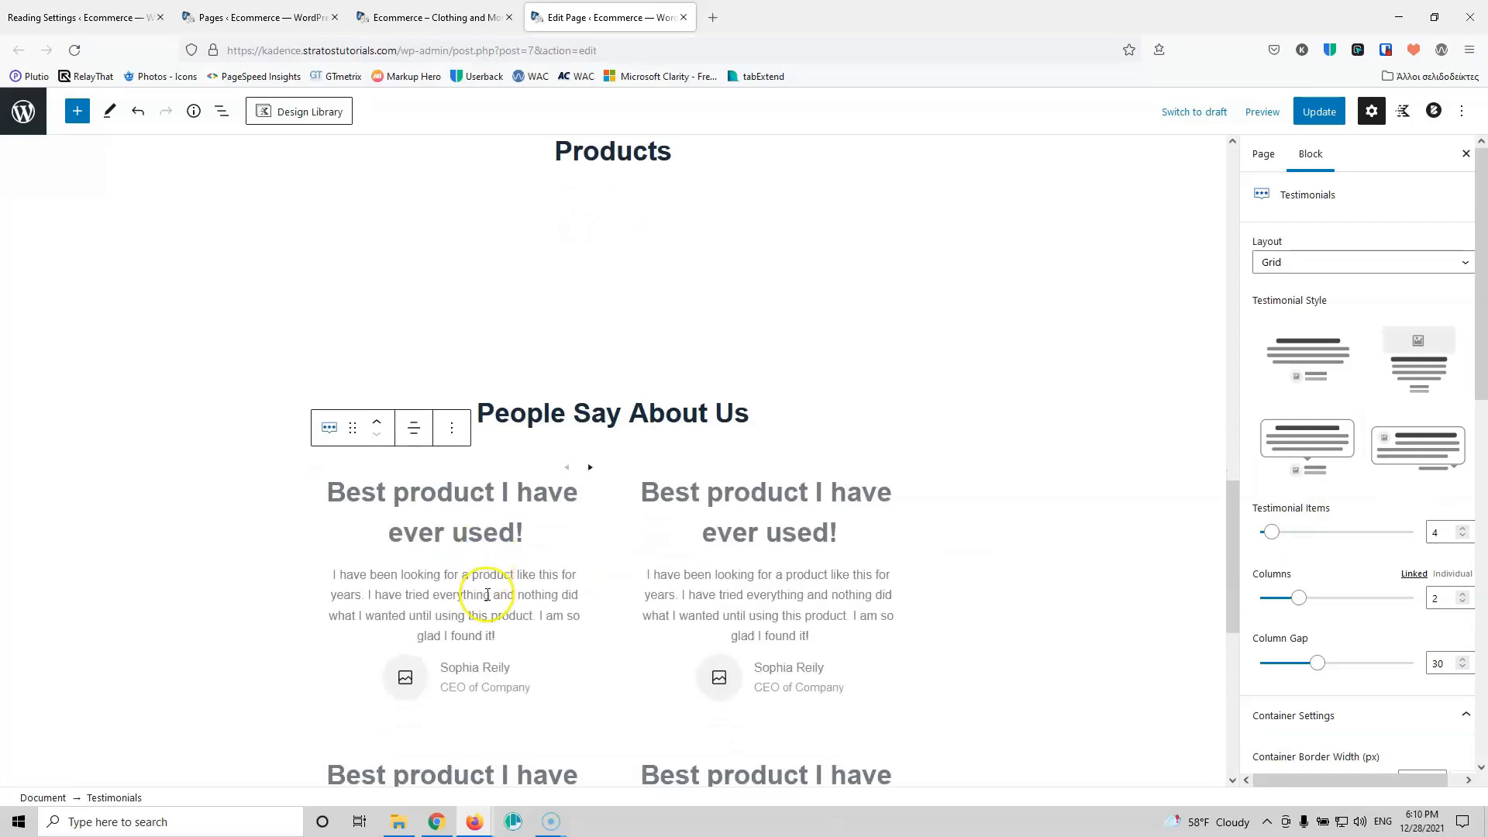
{"action": "left_click", "coordinate": [449, 500]}
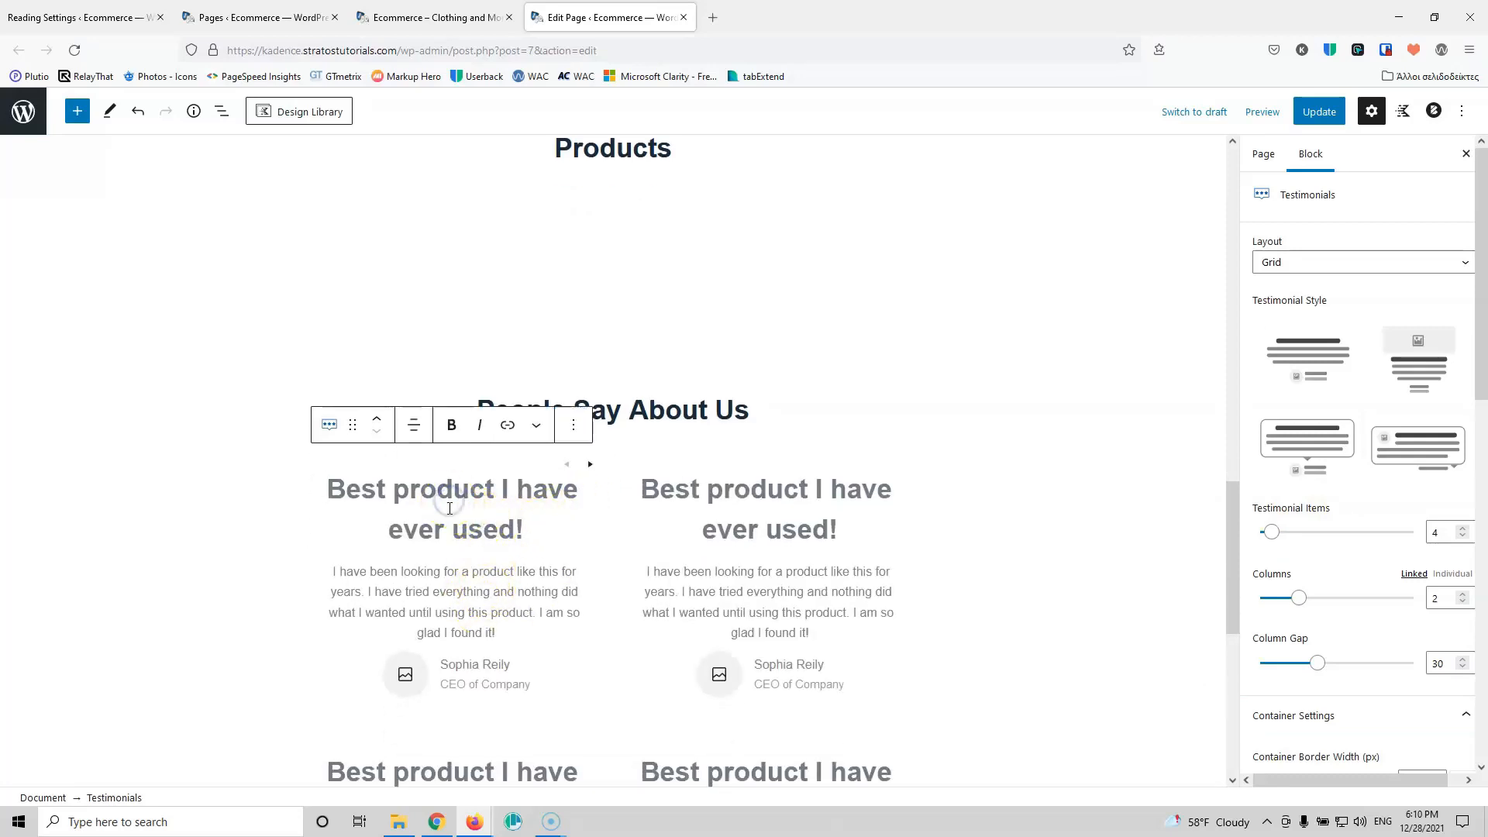
{"action": "left_click", "coordinate": [420, 493]}
{"action": "key", "text": "ctrl+a"}
{"action": "type", "text": "Best Coma"}
{"action": "key", "text": "BackSpace"}
{"action": "type", "text": "pany"}
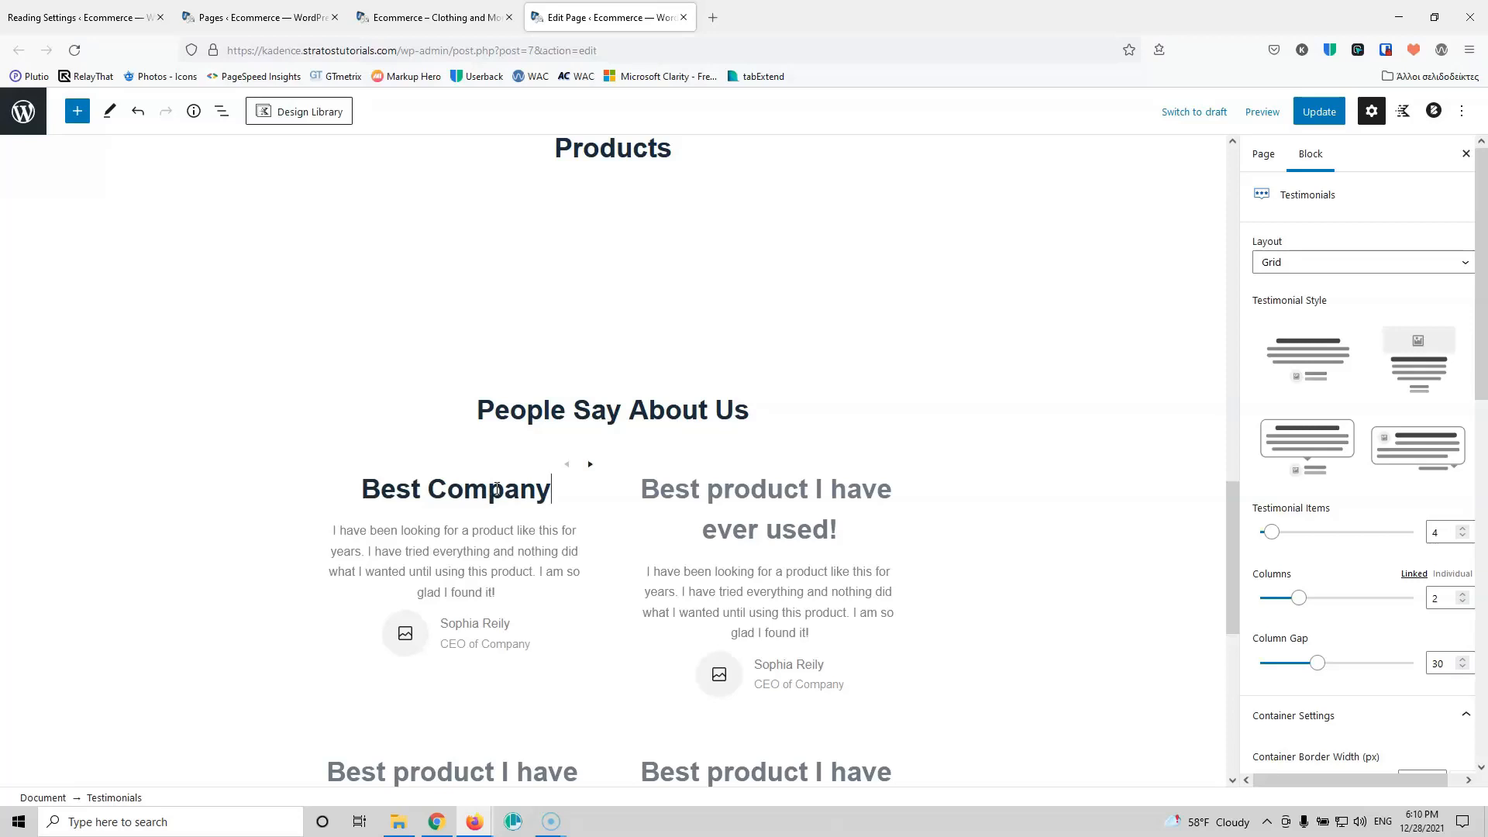
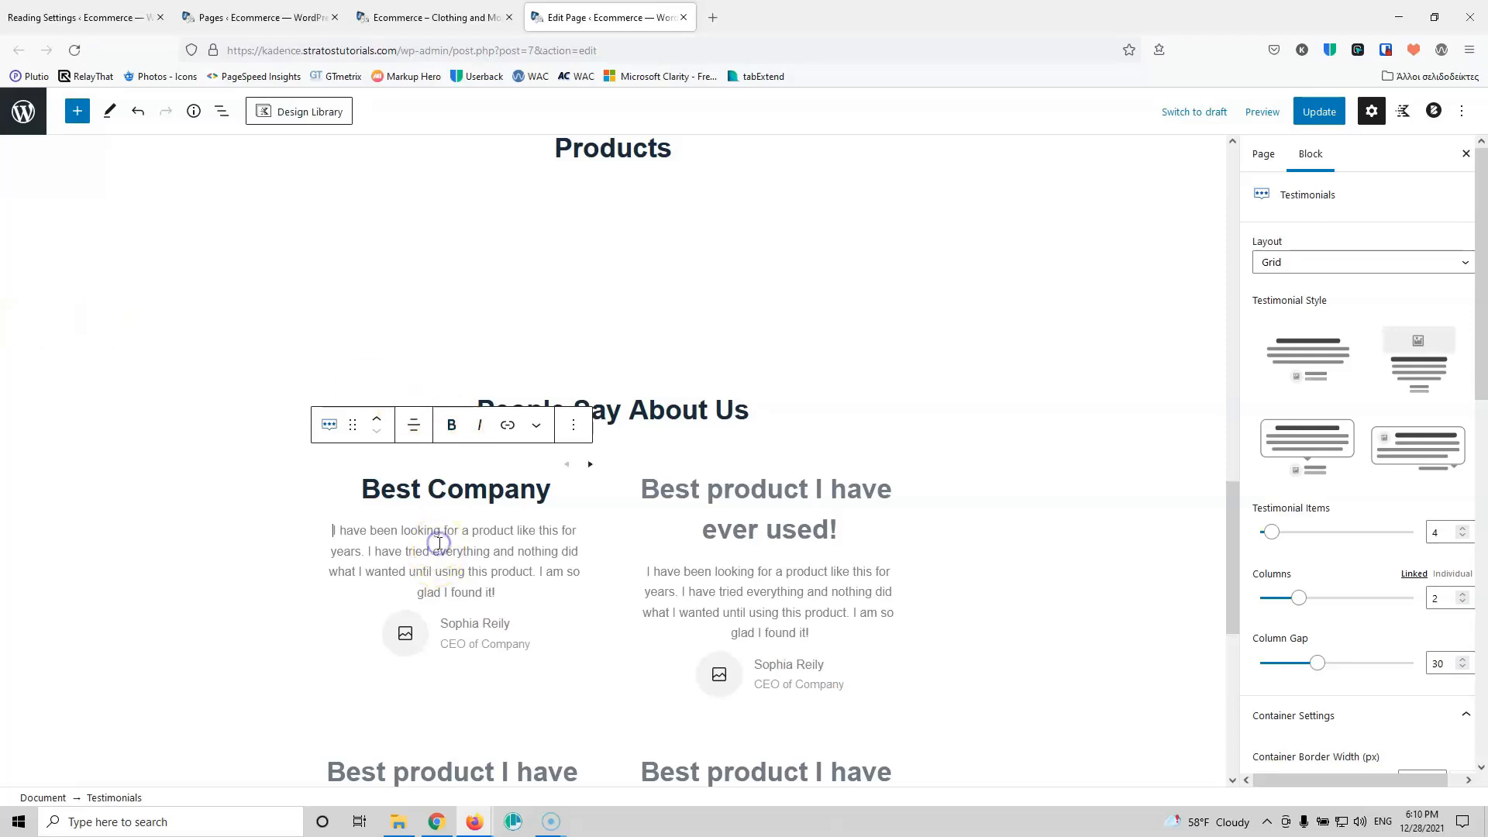
Step: Paste Lorem ipsum into the Best Company testimonial body and replace its reviewer name
{"action": "type", "text": "Lorem ipsum dolor sit amet, consectetur adipiscing elit. Phasellus sit amet vehicula sem, eget pharetra nulla. Morbi porta bibendum mauris. Mauris rutrum eleifend porta."}
{"action": "left_click", "coordinate": [470, 564]}
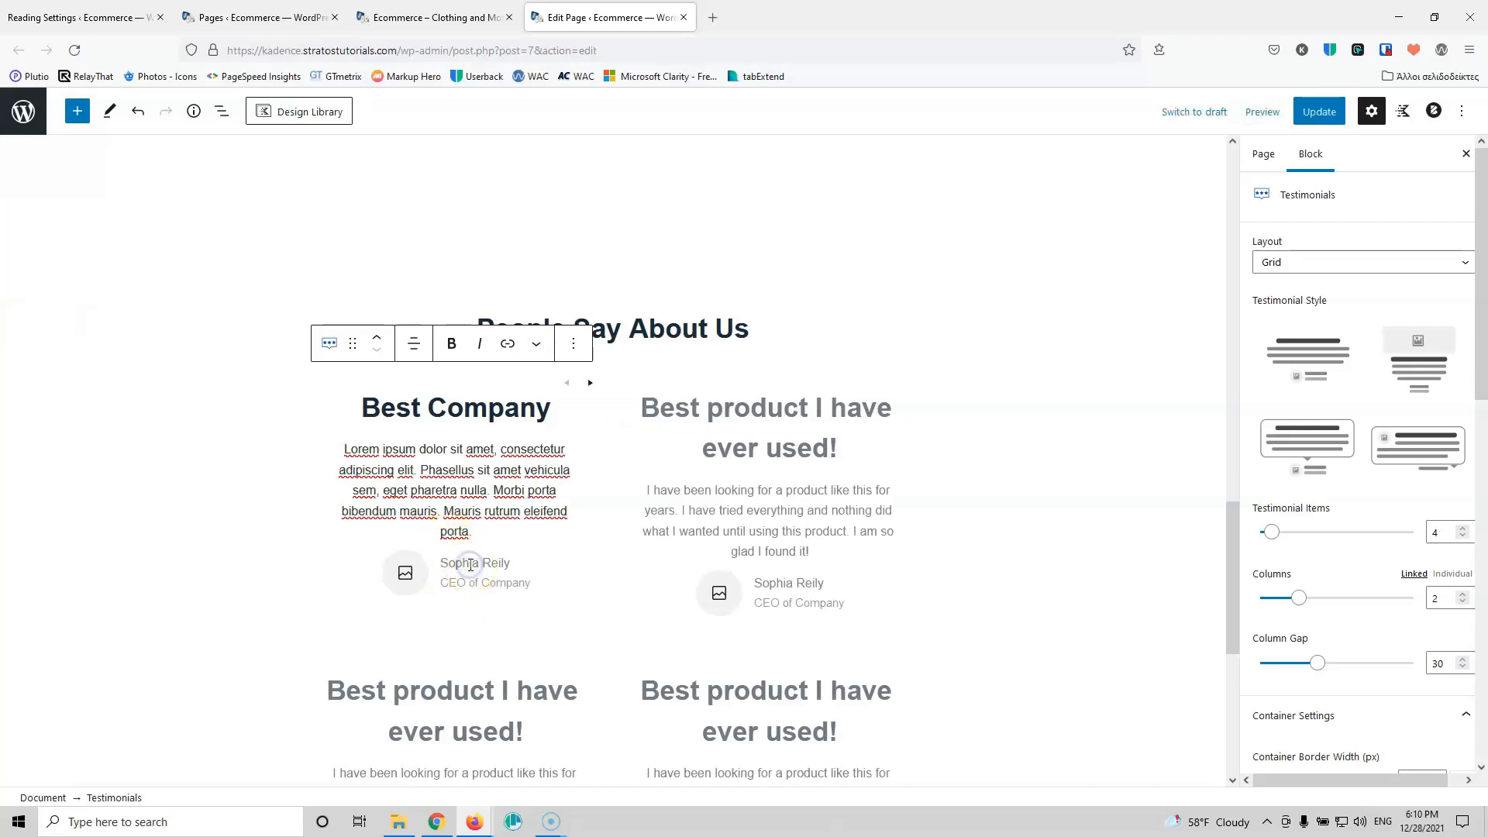
{"action": "type", "text": "Mar"}
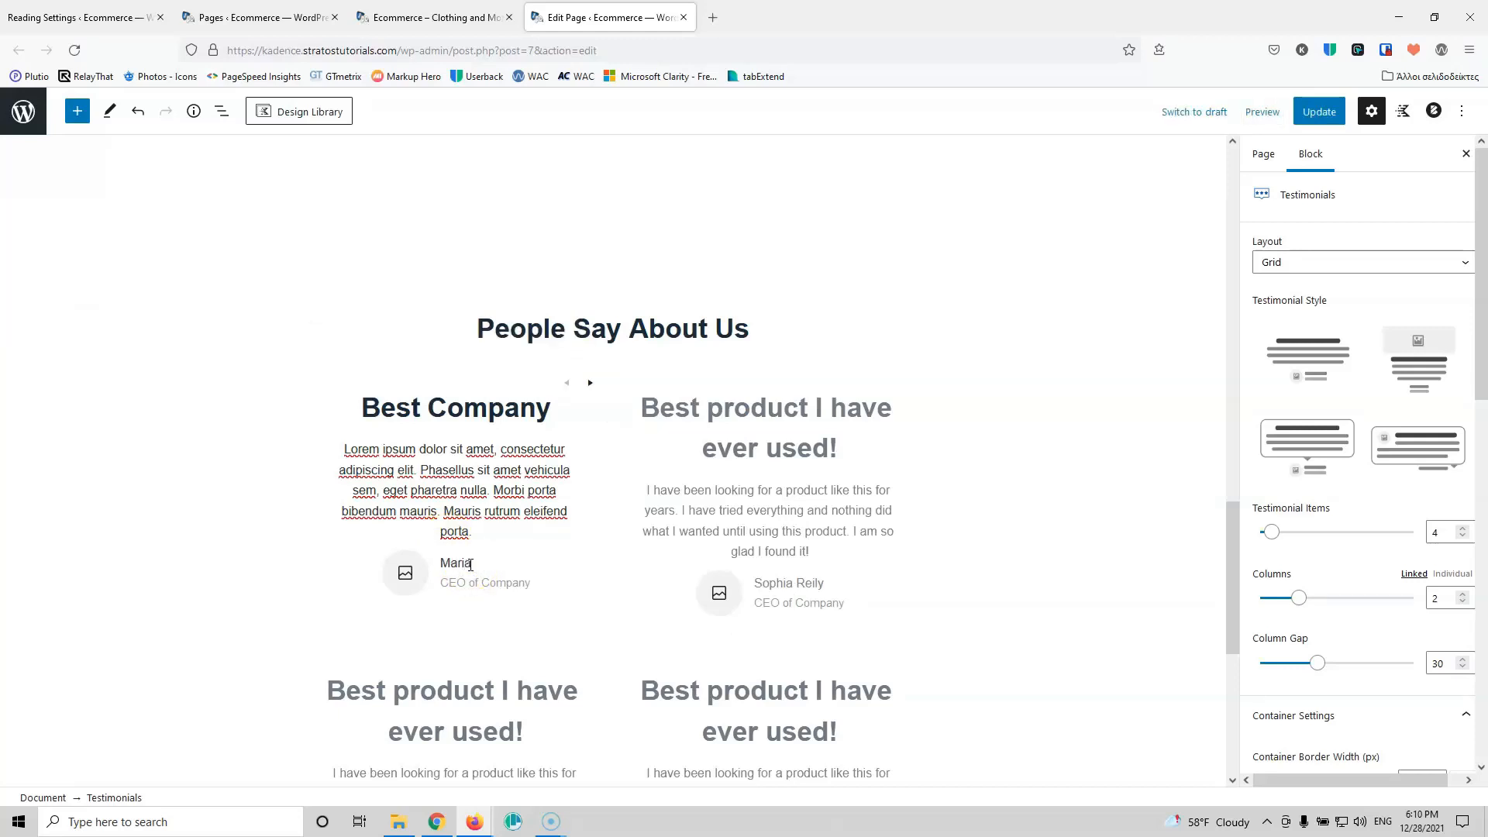
{"action": "type", "text": "ia"}
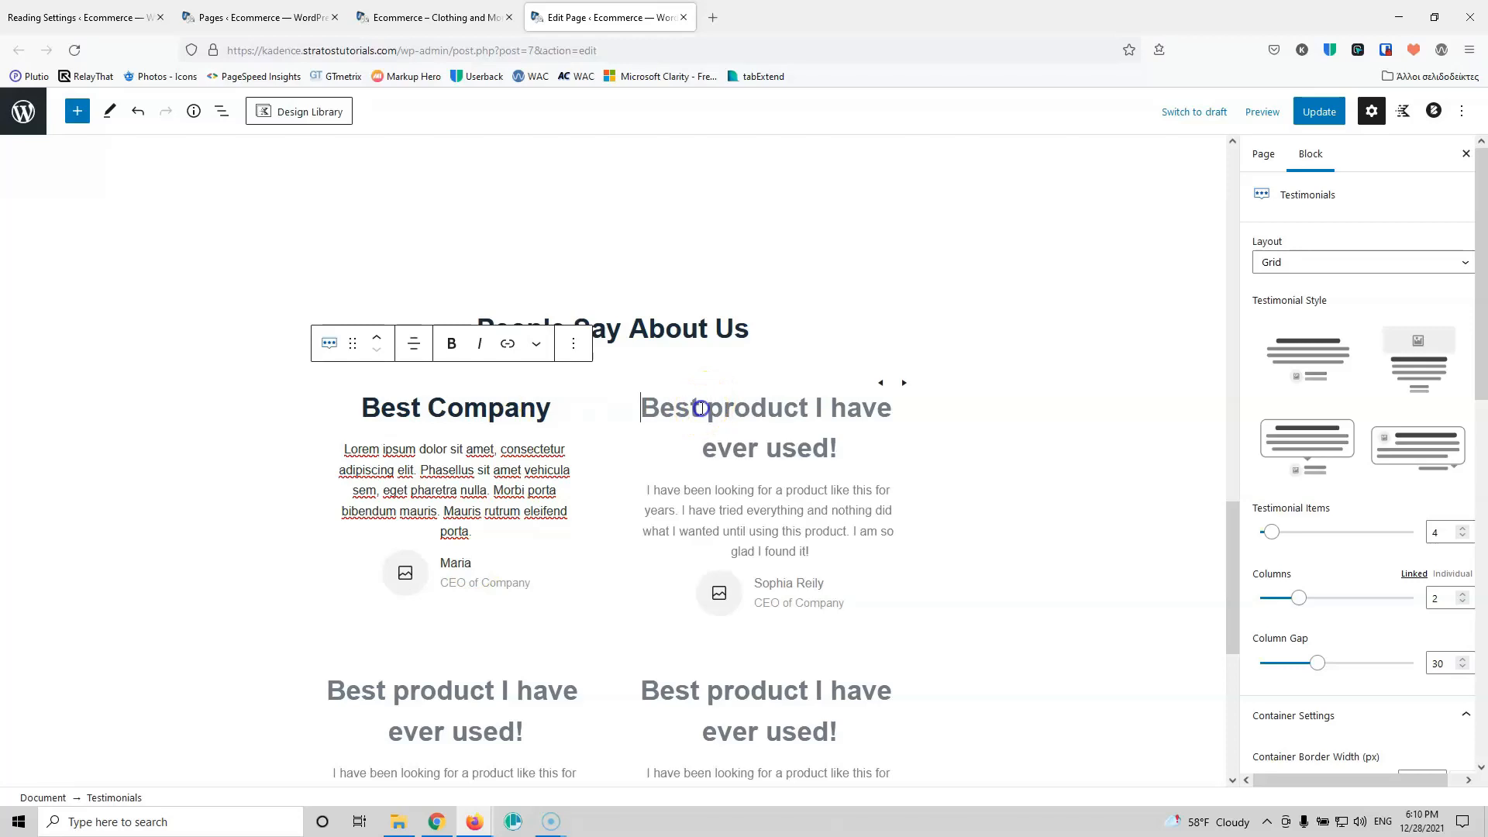
Step: Title the second testimonial 'Best Product', paste Lorem ipsum into its body, and replace its reviewer name
{"action": "type", "text": "Lorem ipsum dolor sit amet, consectetur adipiscing elit. Phasellus sit amet vehicula sem, eget pharetra nulla. Morbi porta bibendum mauris. Mauris rutrum eleifend porta."}
{"action": "scroll", "coordinate": [729, 499], "scroll_direction": "down", "scroll_amount": 1}
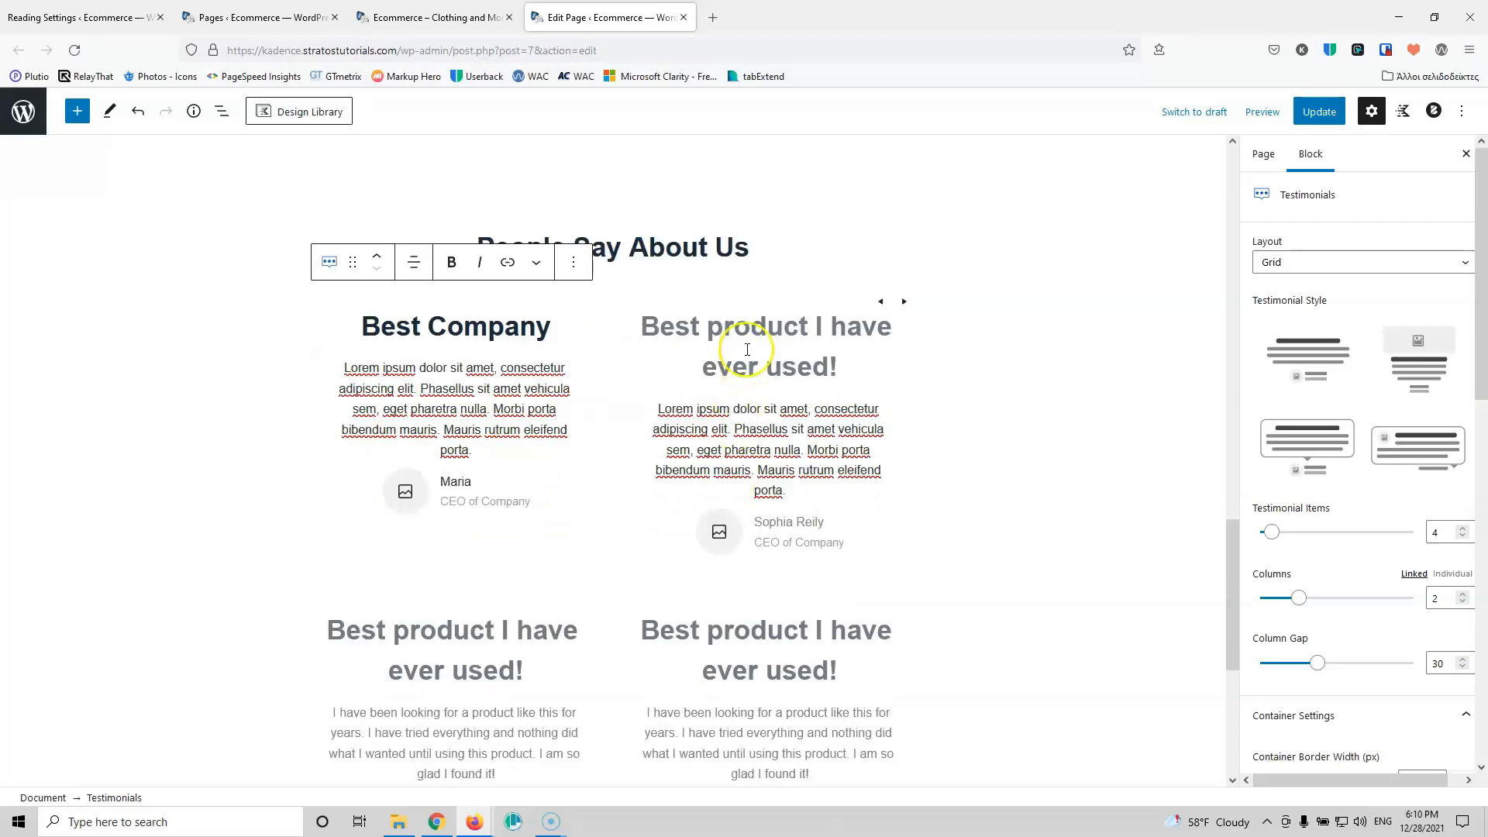
{"action": "type", "text": "Best Product"}
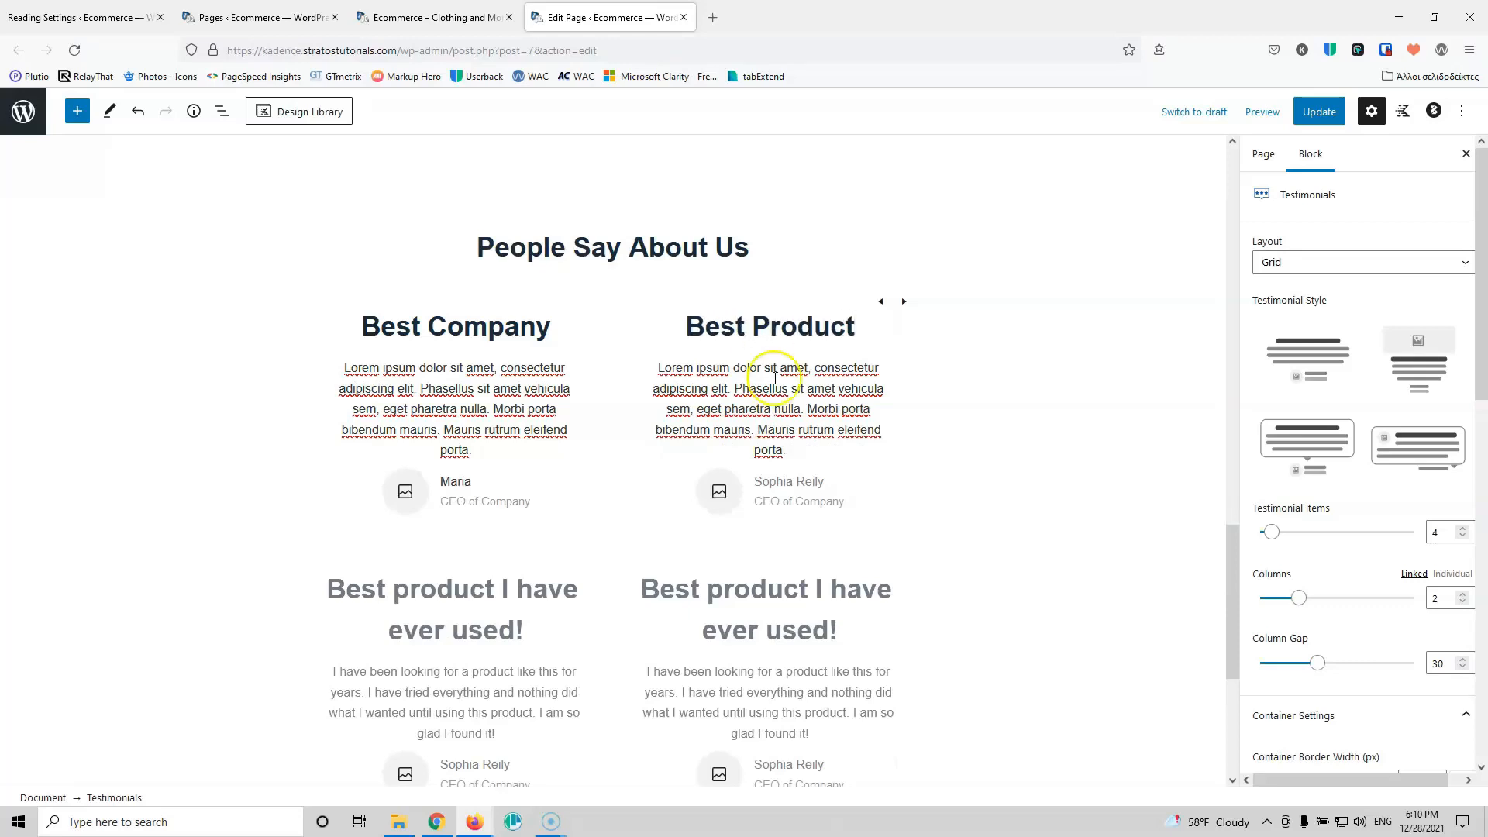
{"action": "left_click", "coordinate": [786, 481]}
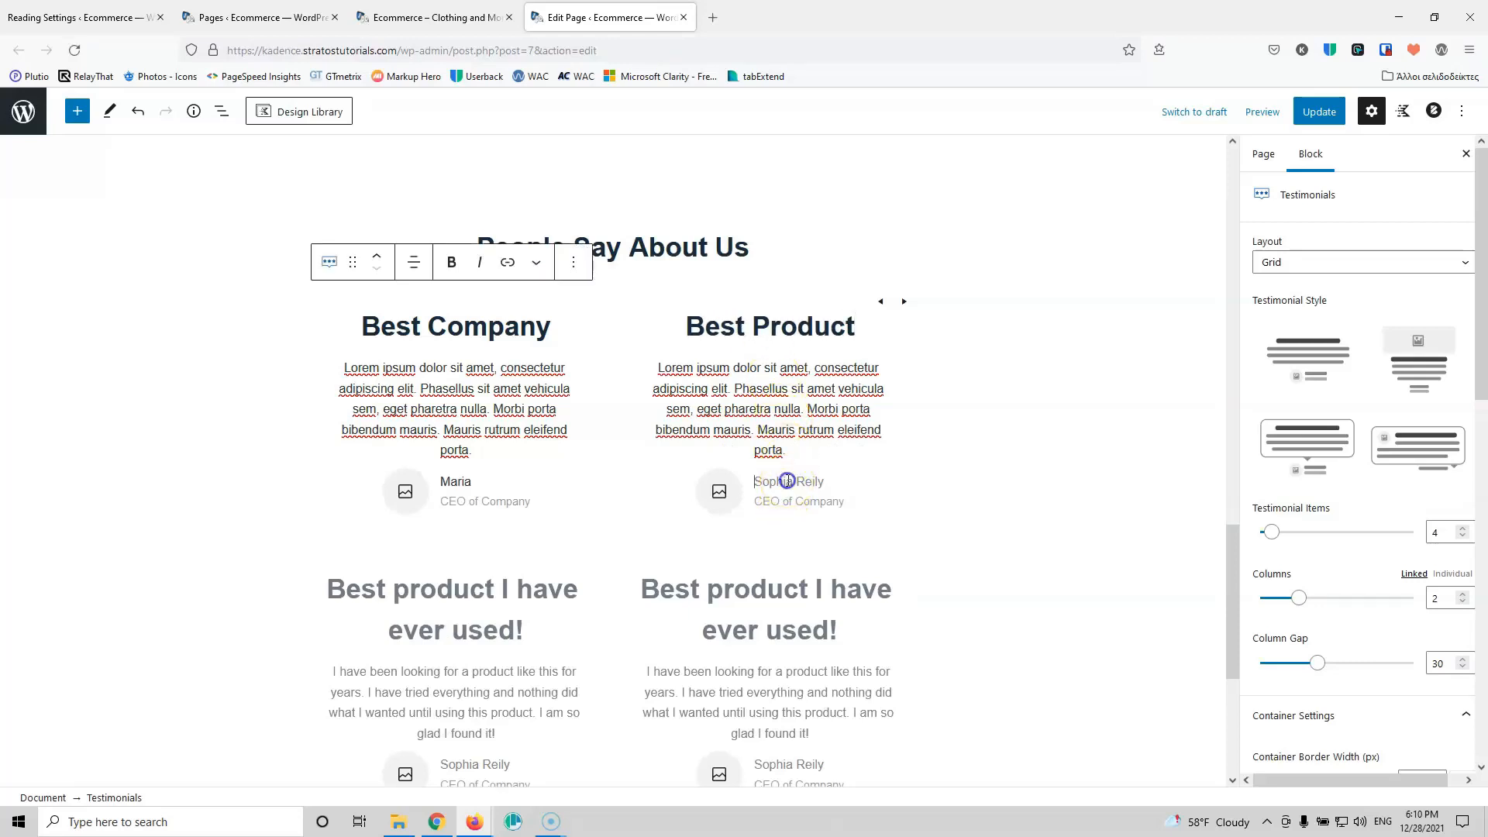
{"action": "type", "text": "Stelios"}
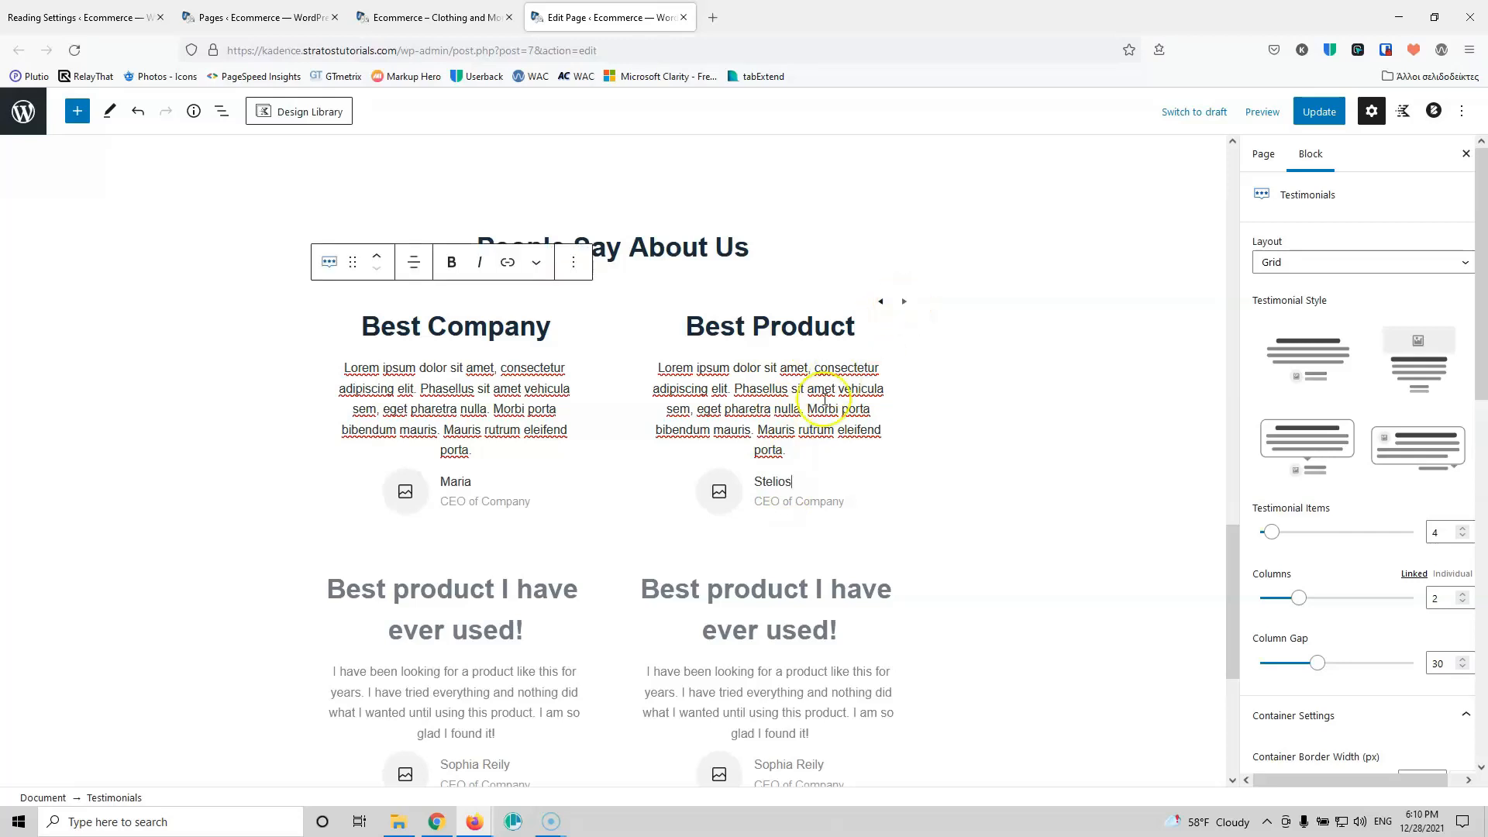
{"action": "left_click", "coordinate": [382, 604]}
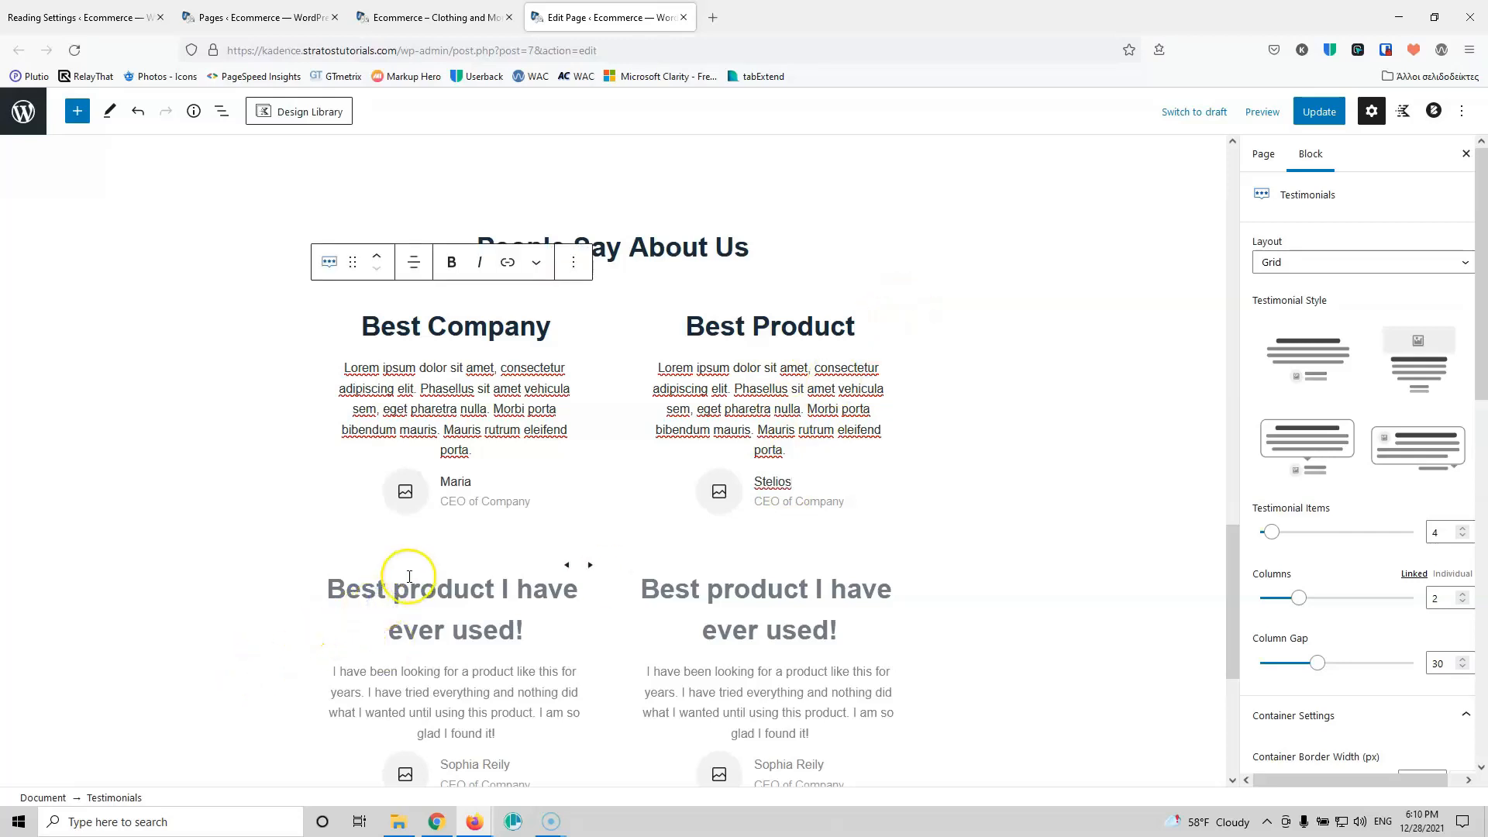
Step: Review the testimonial layout options and keep the grid layout
{"action": "scroll", "coordinate": [483, 495], "scroll_direction": "down", "scroll_amount": 2}
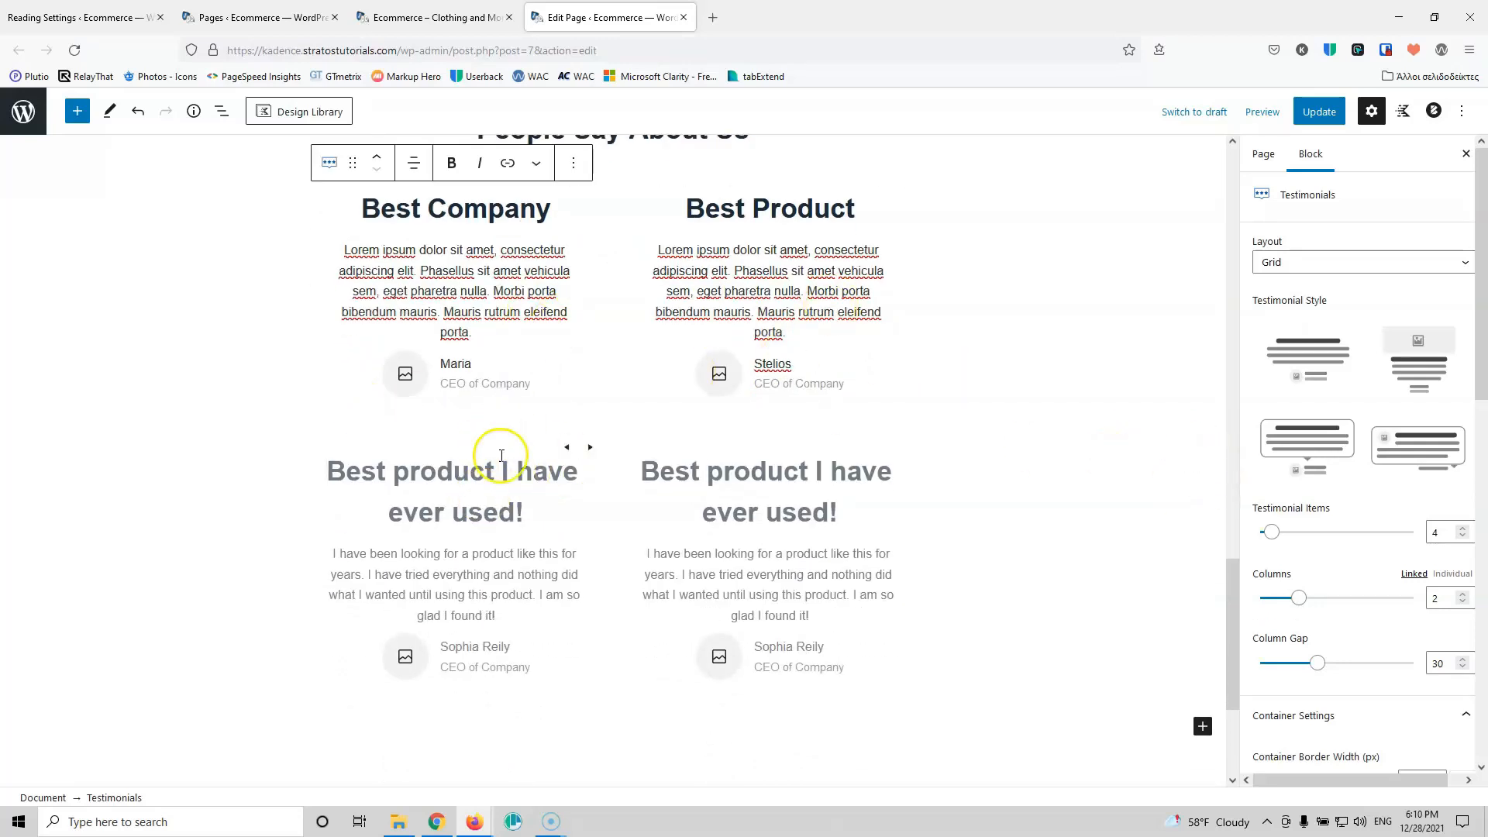
{"action": "scroll", "coordinate": [589, 391], "scroll_direction": "up", "scroll_amount": 1}
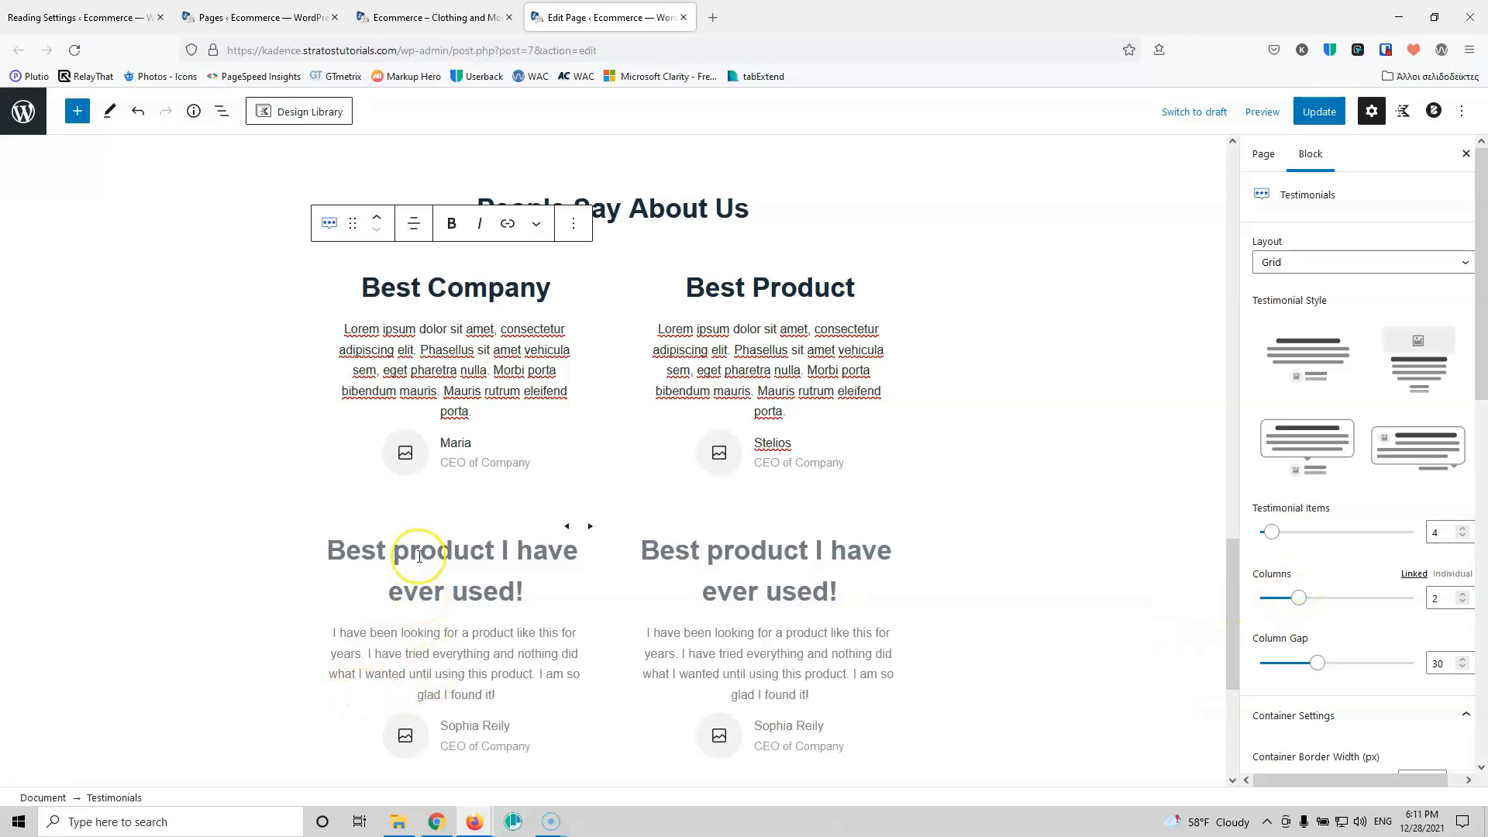
{"action": "left_click", "coordinate": [1326, 261]}
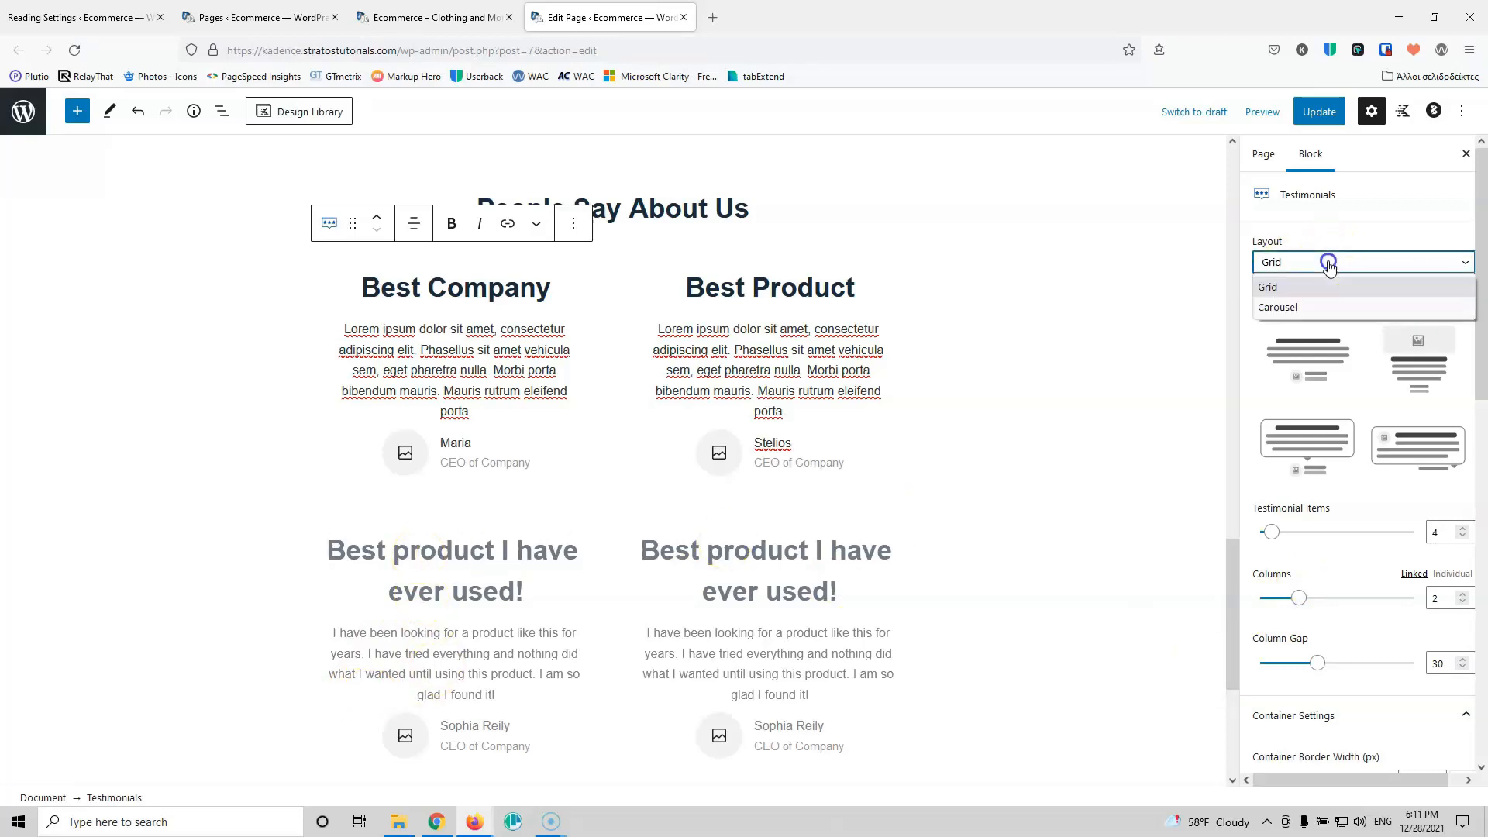
{"action": "left_click", "coordinate": [1322, 230]}
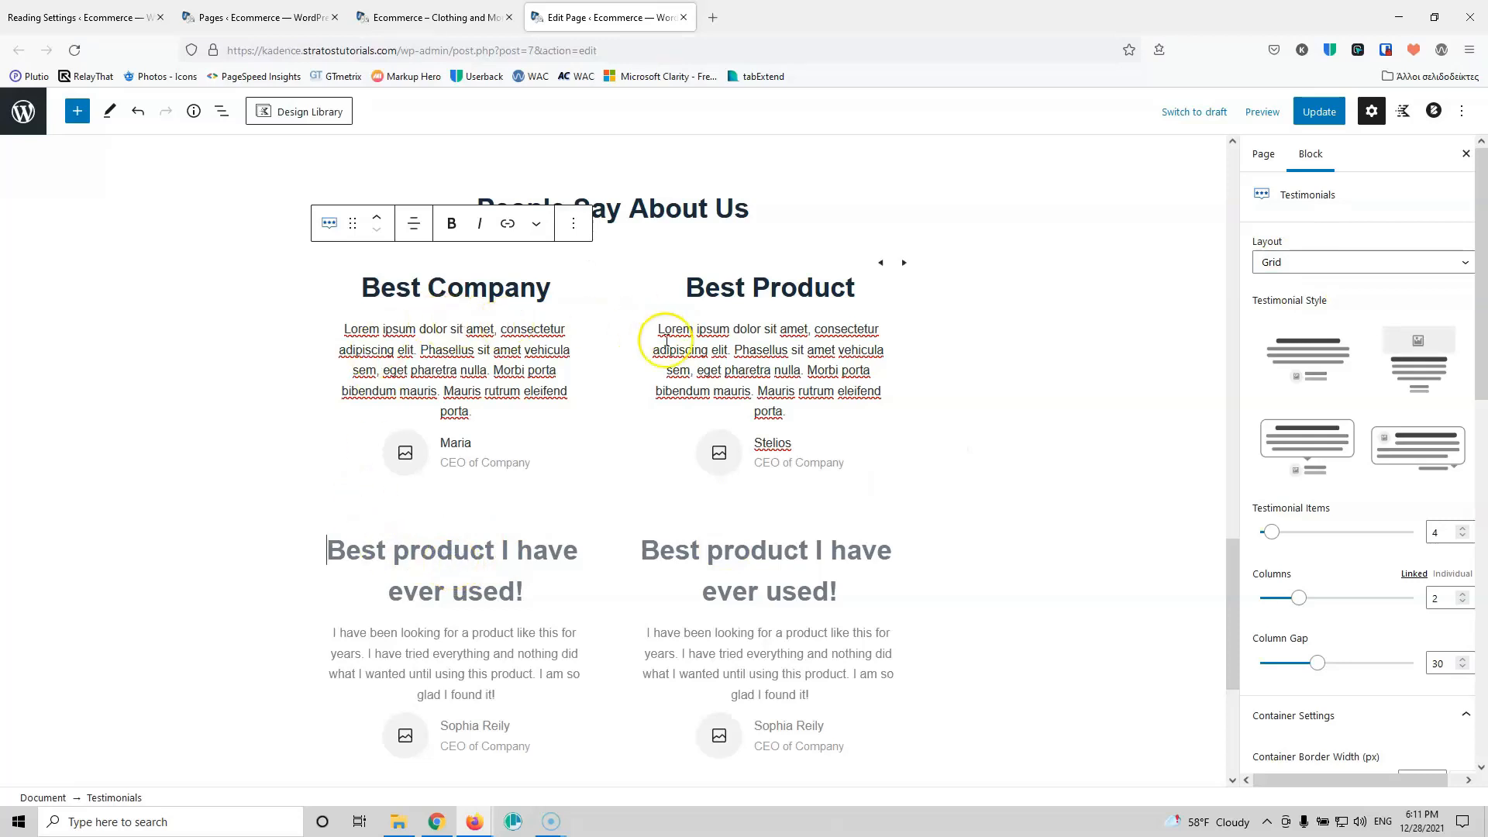
Step: Title the third testimonial 'Best Support', paste Lorem ipsum into its body, and replace its reviewer name
{"action": "triple_click", "coordinate": [473, 564]}
{"action": "type", "text": "Best Support"}
{"action": "left_click", "coordinate": [447, 587]}
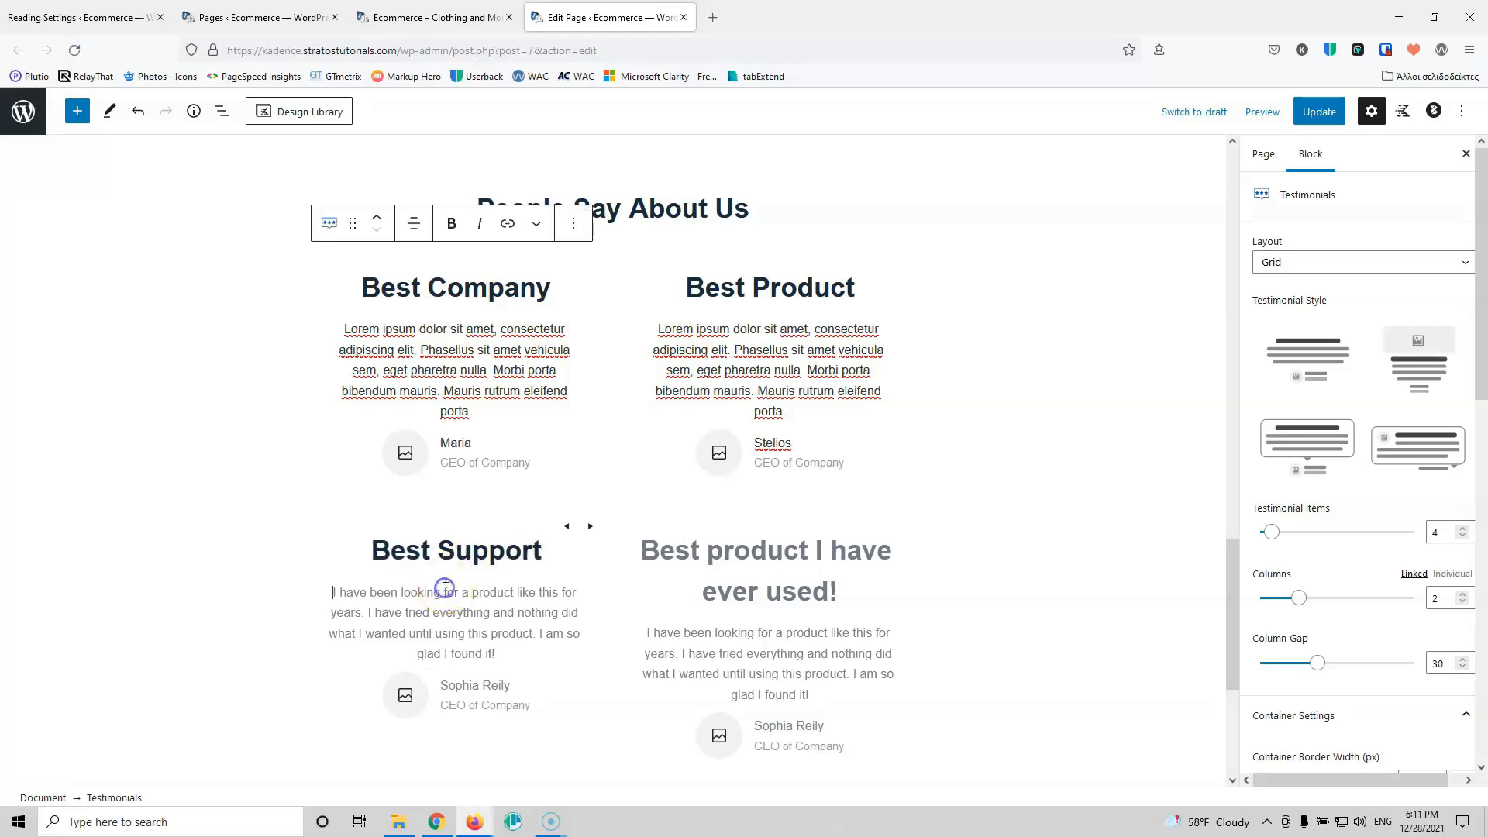
{"action": "type", "text": "Lorem ipsum dolor sit amet, consectetur adipiscing elit. Phasellus sit amet vehicula sem, eget pharetra nulla. Morbi porta bibendum mauris. Mauris rutrum eleifend porta."}
{"action": "left_click", "coordinate": [489, 626]}
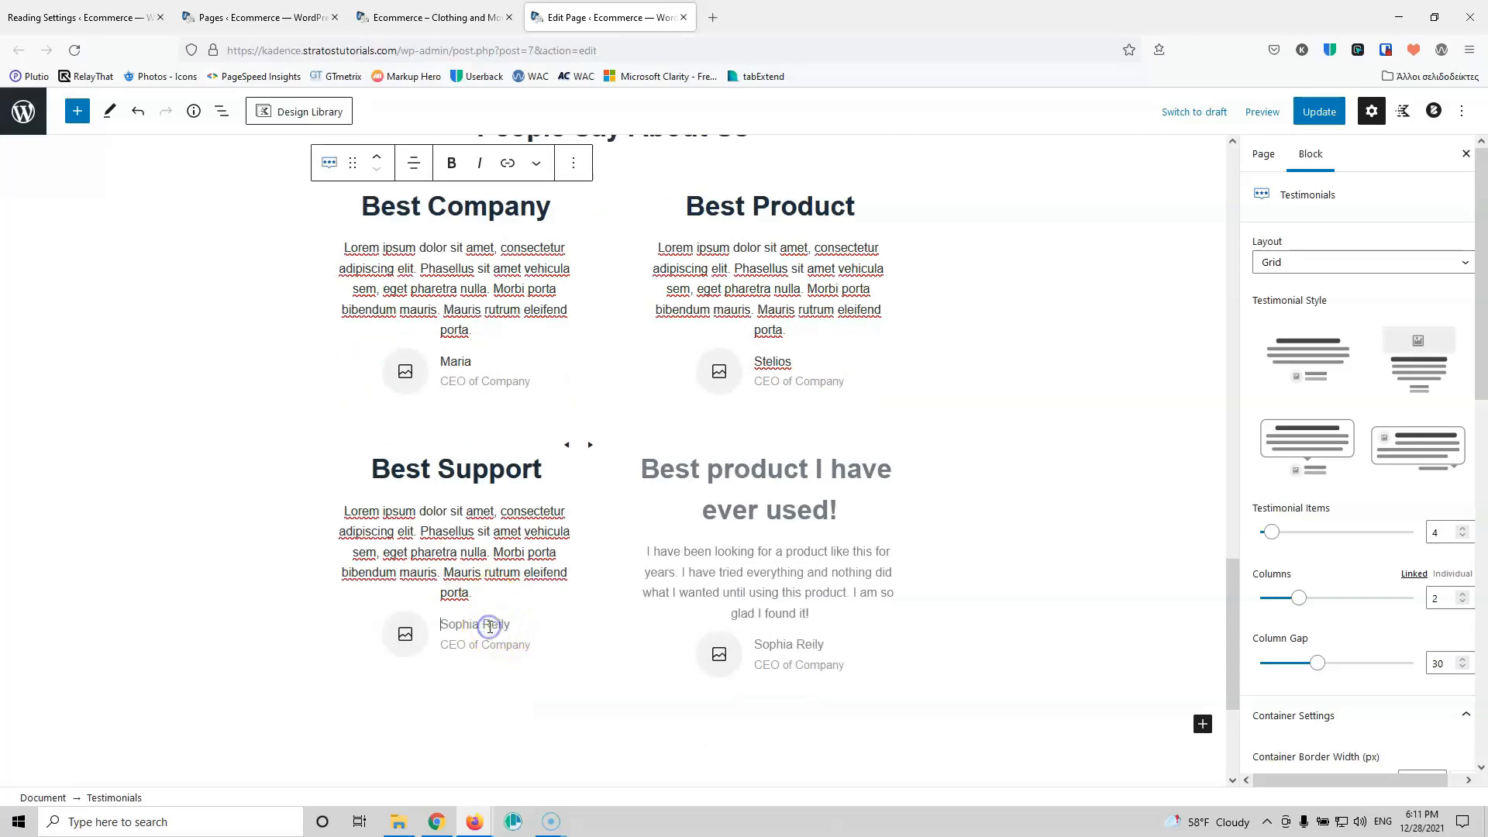
{"action": "type", "text": "Petros"}
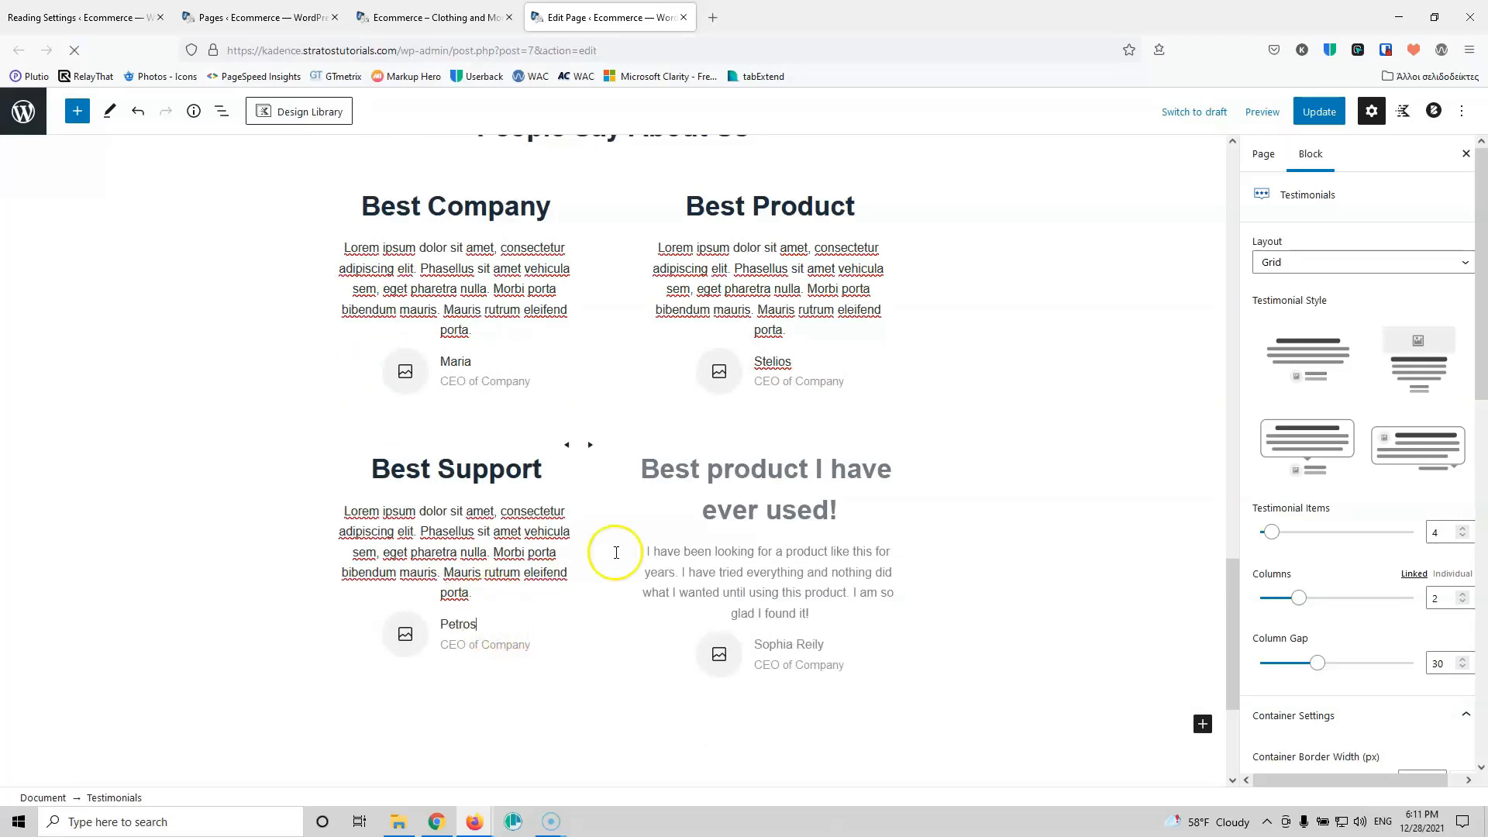
Step: Title the fourth testimonial 'Best ever', paste Lorem ipsum into its body, and replace its reviewer name
{"action": "left_click", "coordinate": [728, 467]}
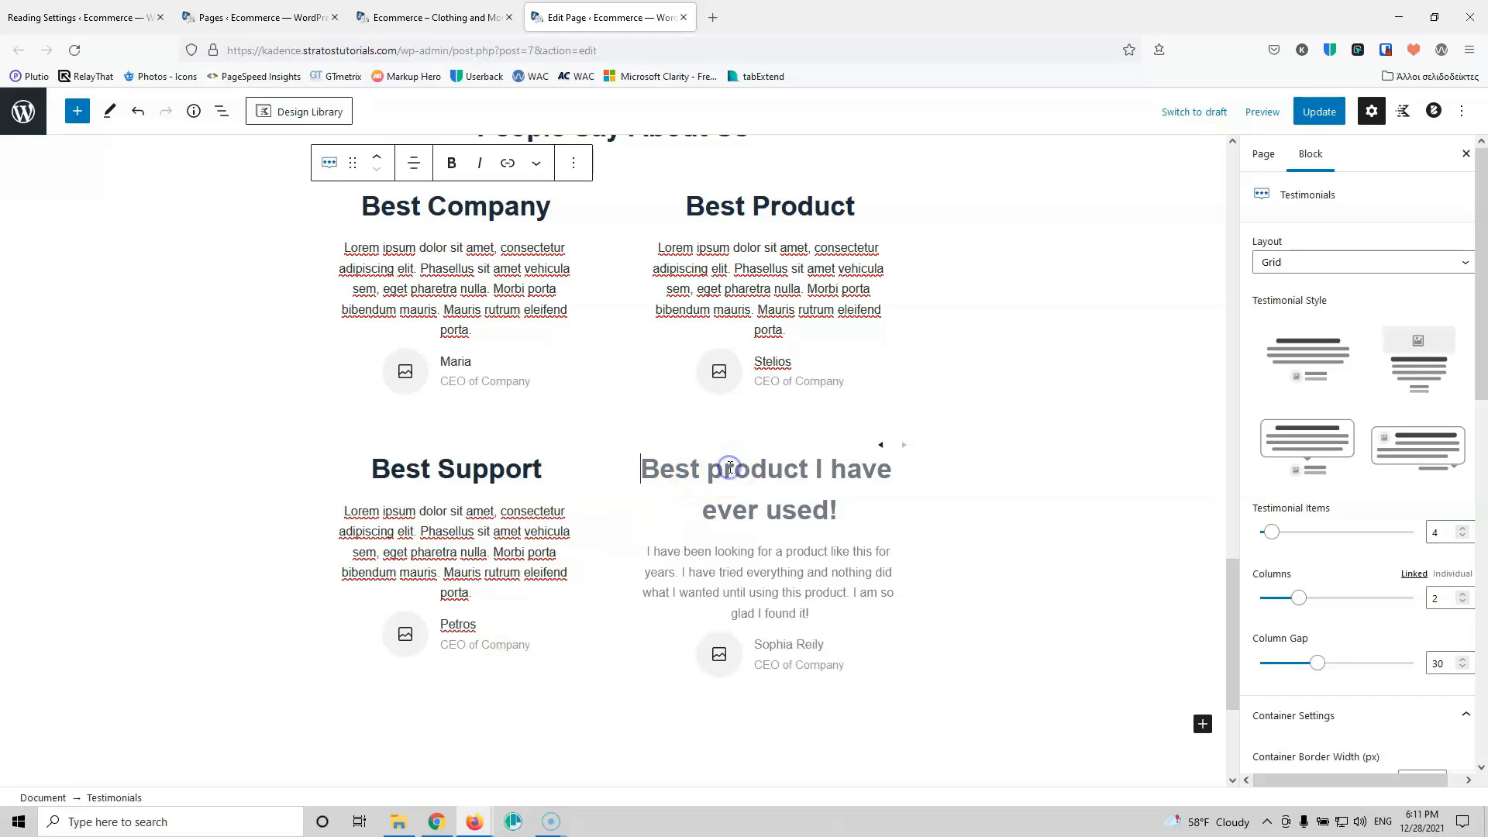
{"action": "type", "text": "Best ever"}
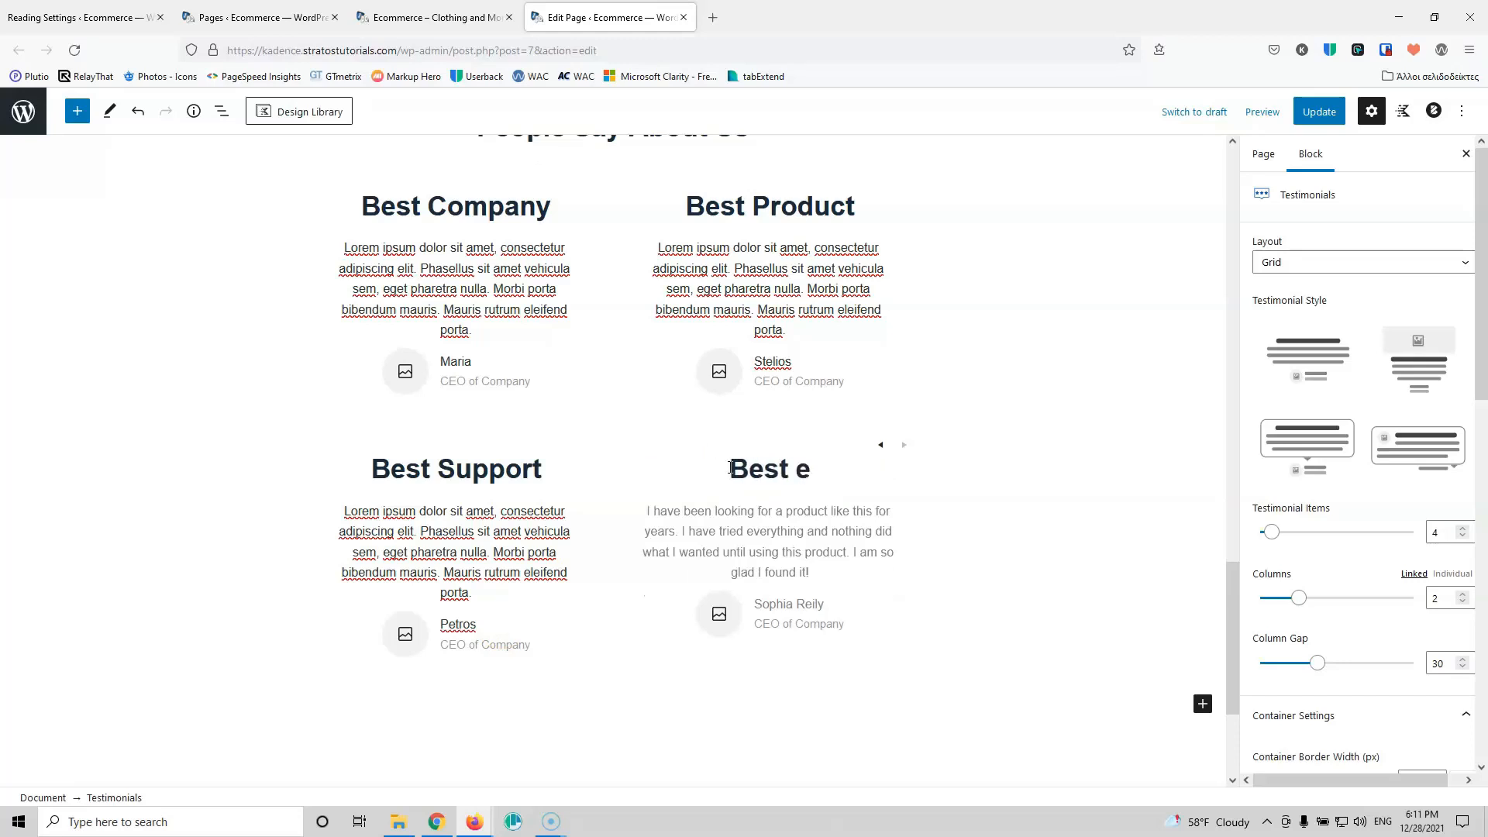
{"action": "left_click", "coordinate": [741, 513]}
{"action": "type", "text": "Lorem ipsum dolor sit amet, consectetur adipiscing elit. Phasellus sit amet vehicula sem, eget pharetra nulla. Morbi porta bibendum mauris. Mauris rutrum eleifend porta."}
{"action": "scroll", "coordinate": [773, 564], "scroll_direction": "down", "scroll_amount": 1}
{"action": "left_click", "coordinate": [779, 545]}
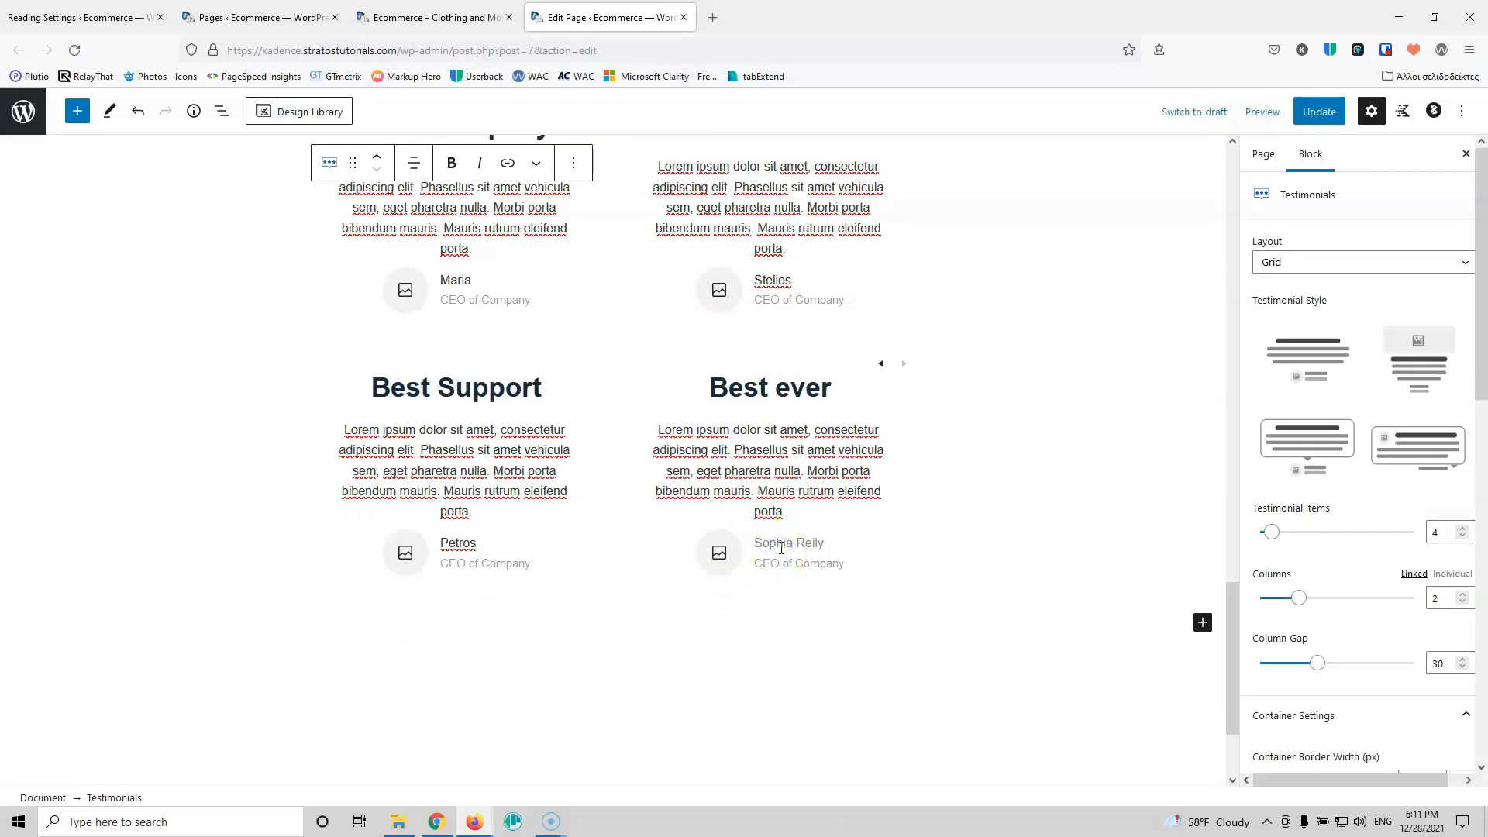
{"action": "type", "text": "Katerina"}
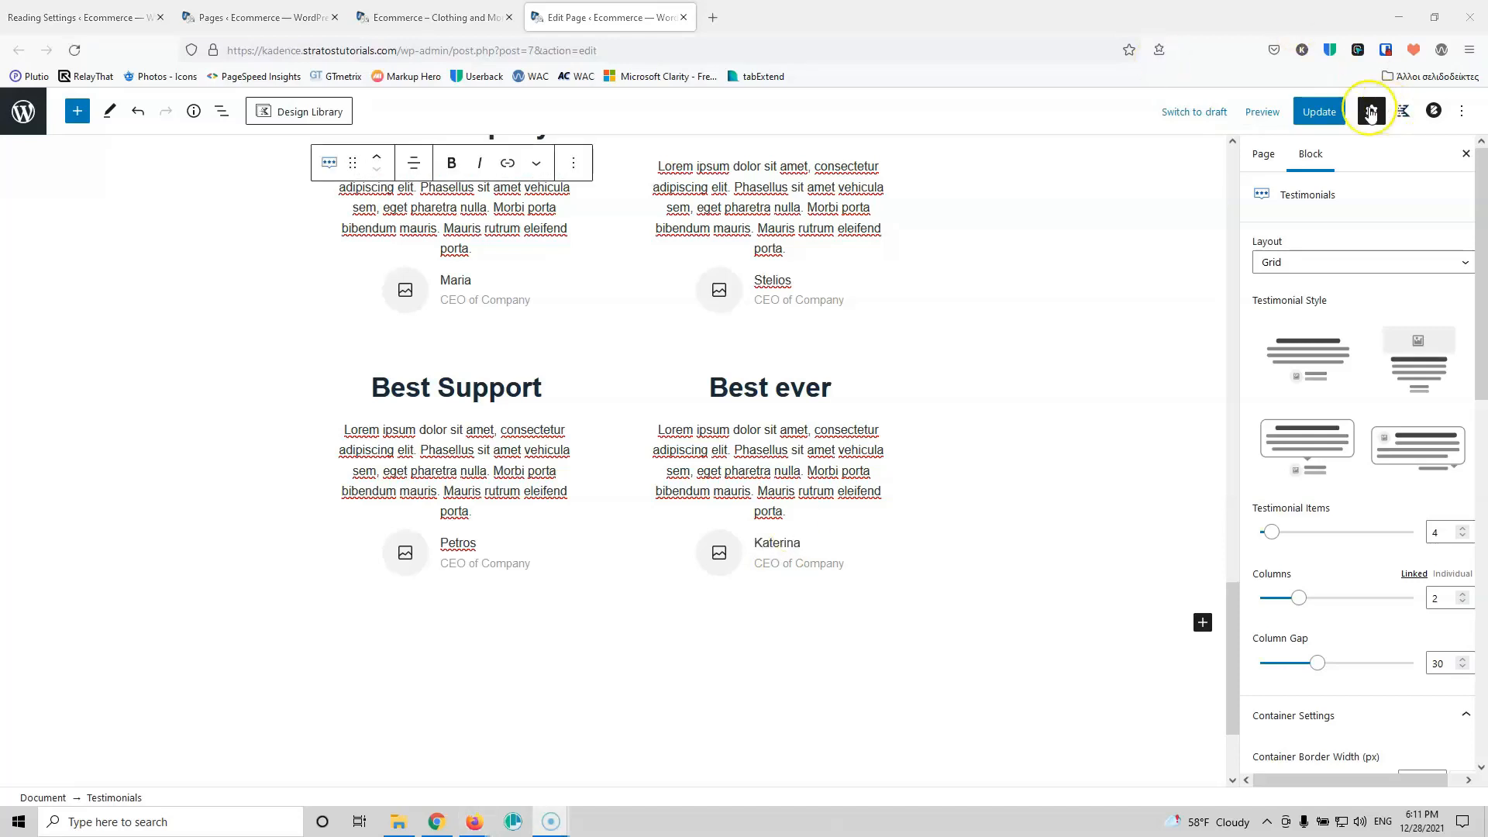
Step: Update the page and reload the live homepage to view the four testimonials
{"action": "left_click", "coordinate": [1318, 116]}
{"action": "left_click", "coordinate": [418, 17]}
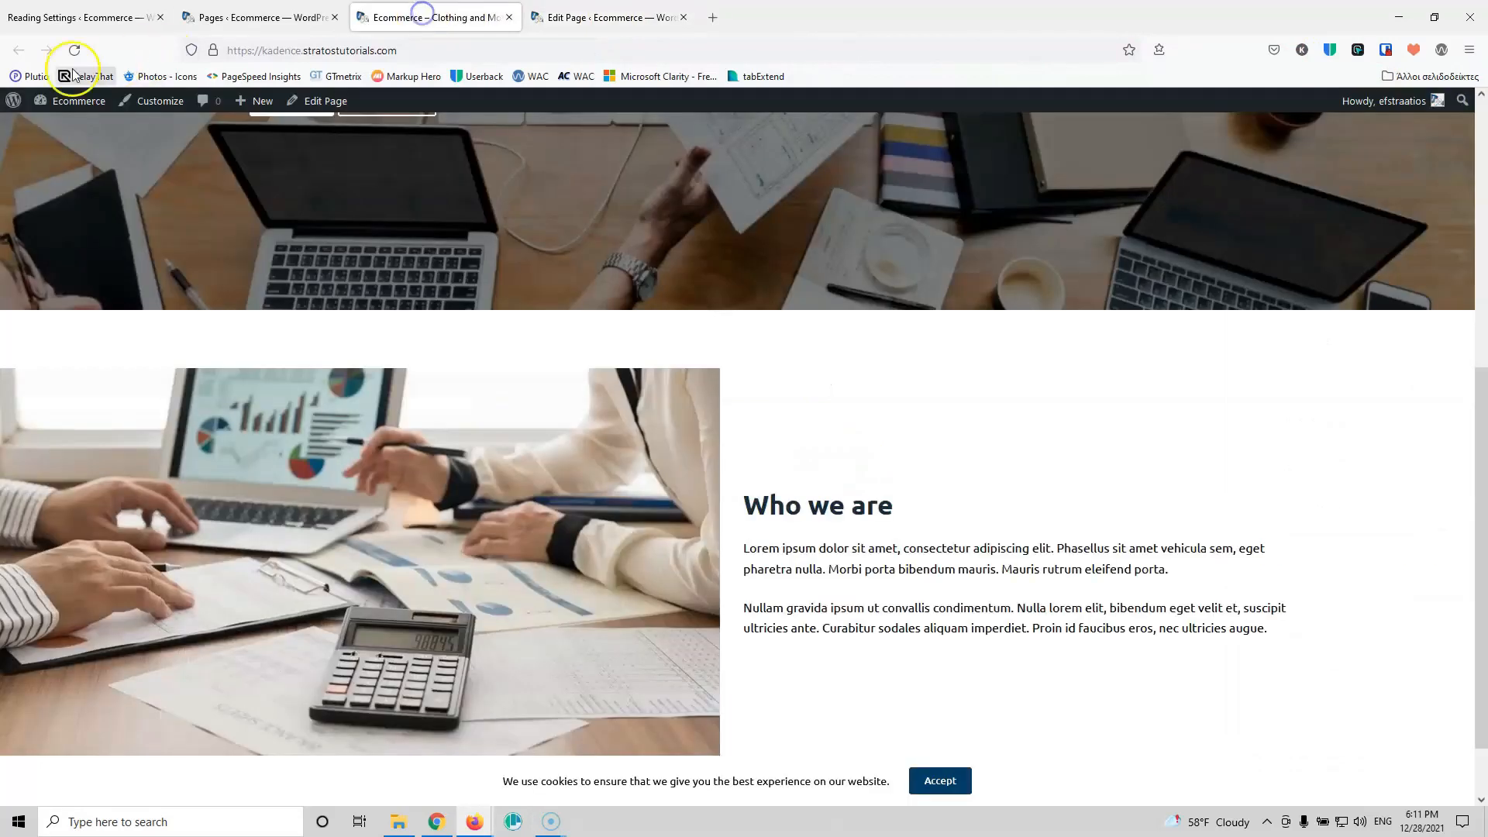
{"action": "left_click", "coordinate": [62, 57]}
{"action": "scroll", "coordinate": [366, 244], "scroll_direction": "down", "scroll_amount": 5}
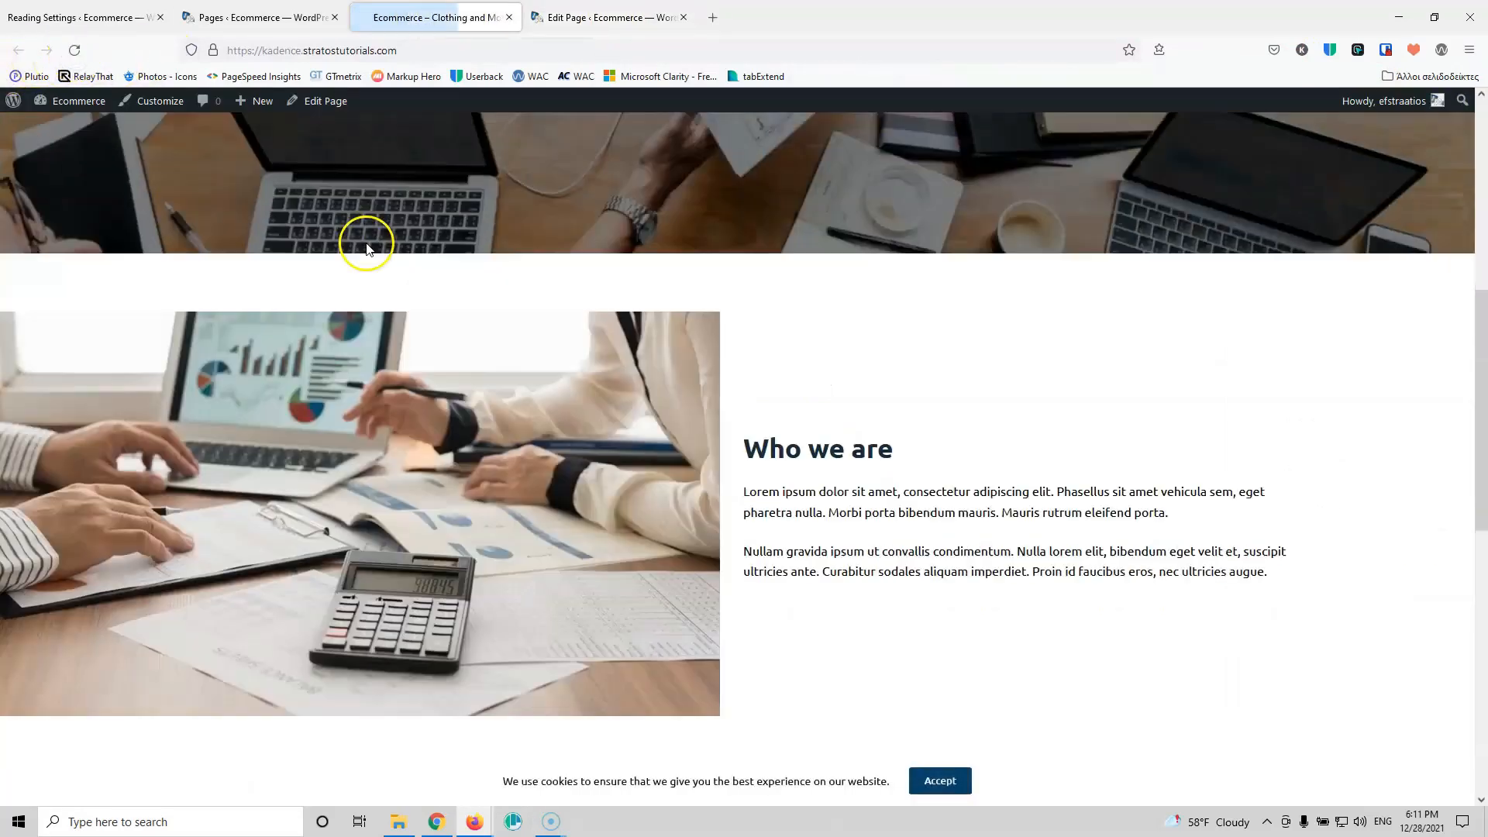
{"action": "scroll", "coordinate": [442, 262], "scroll_direction": "down", "scroll_amount": 5}
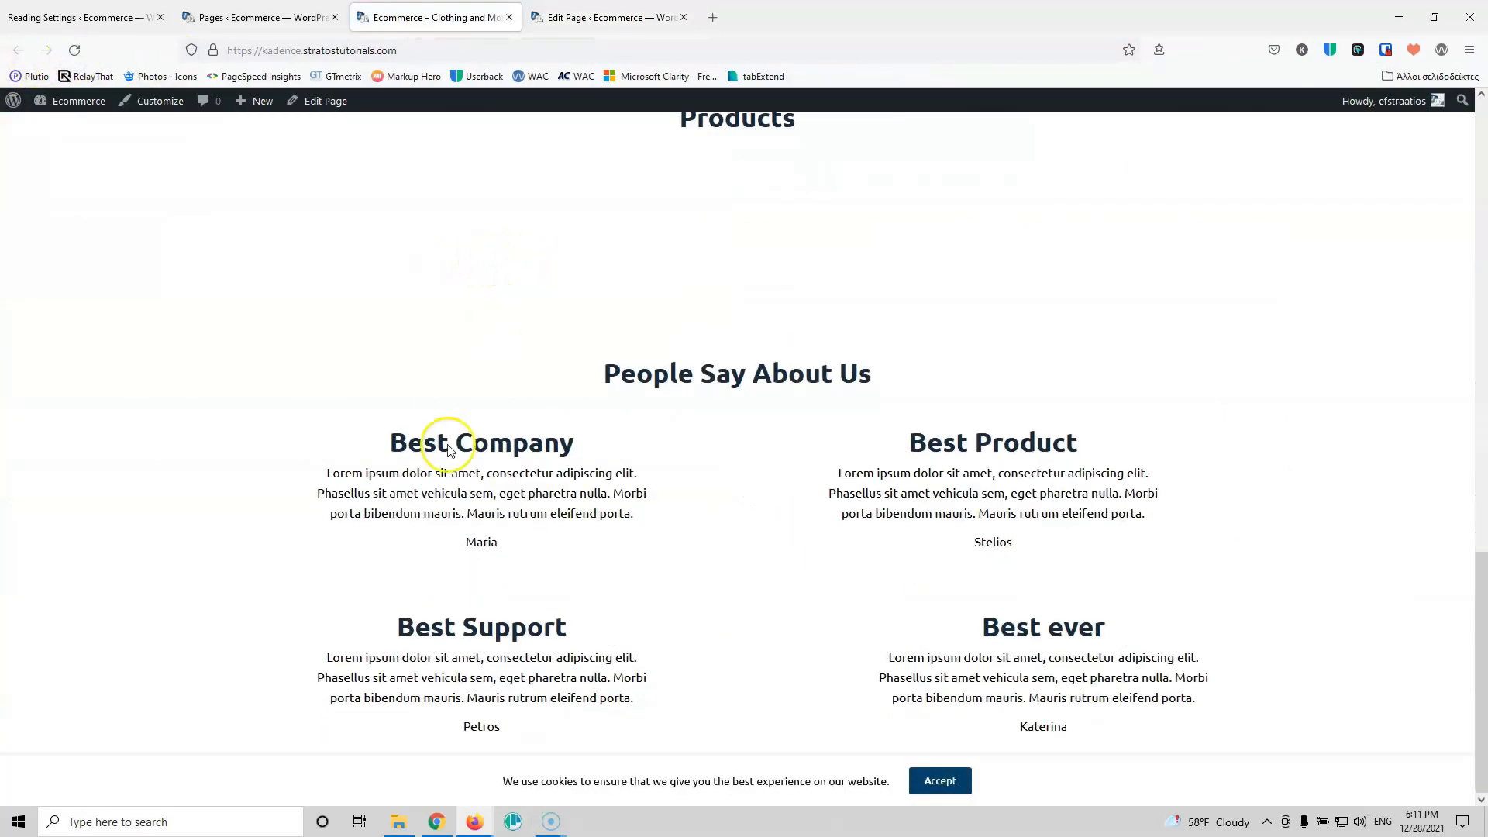
Step: Insert a Spacer/Divider block below the People Say About Us heading, then select the testimonials block
{"action": "left_click", "coordinate": [573, 17]}
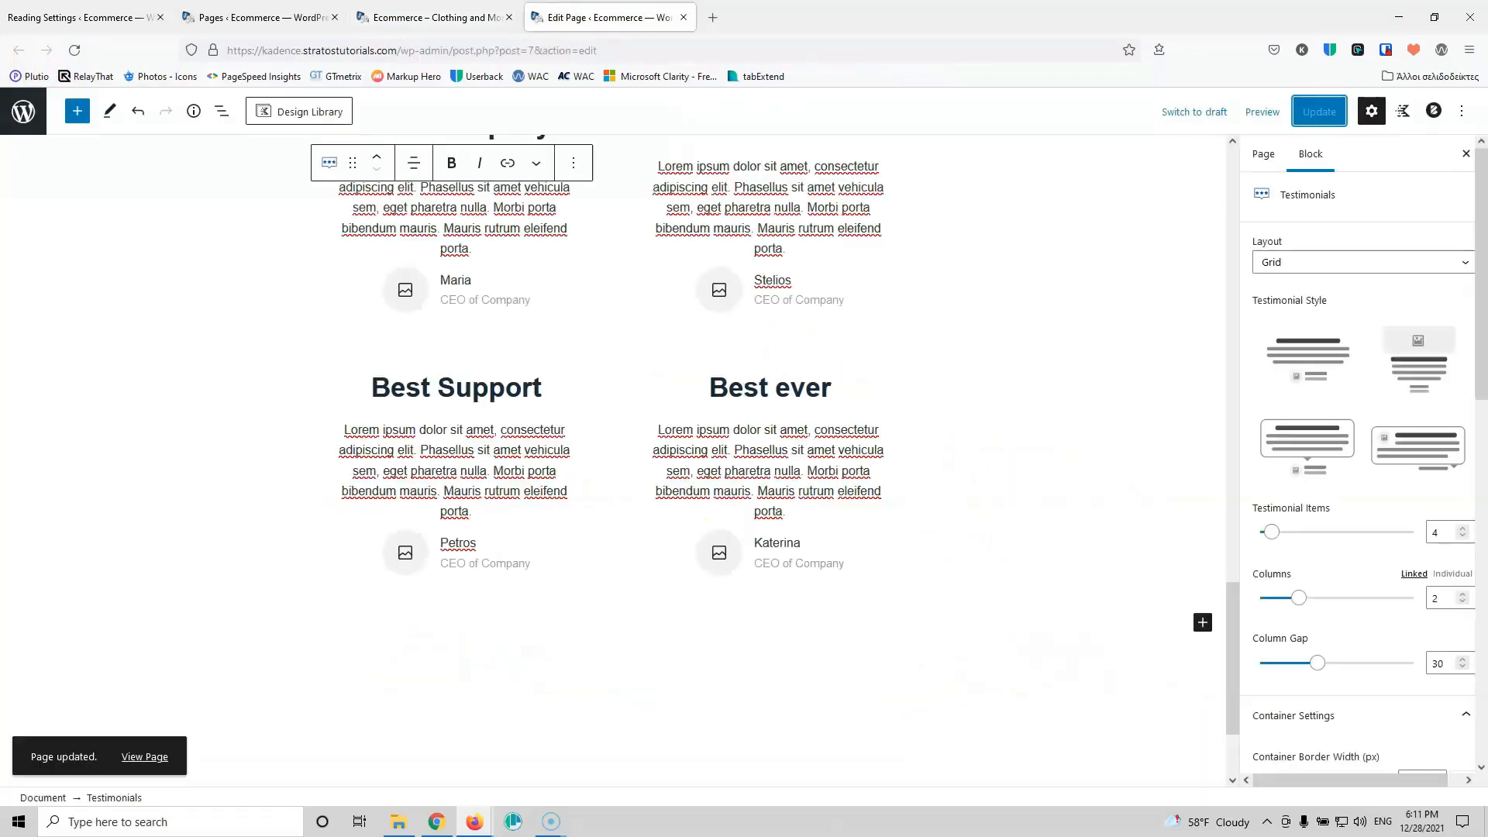
{"action": "scroll", "coordinate": [827, 267], "scroll_direction": "up", "scroll_amount": 5}
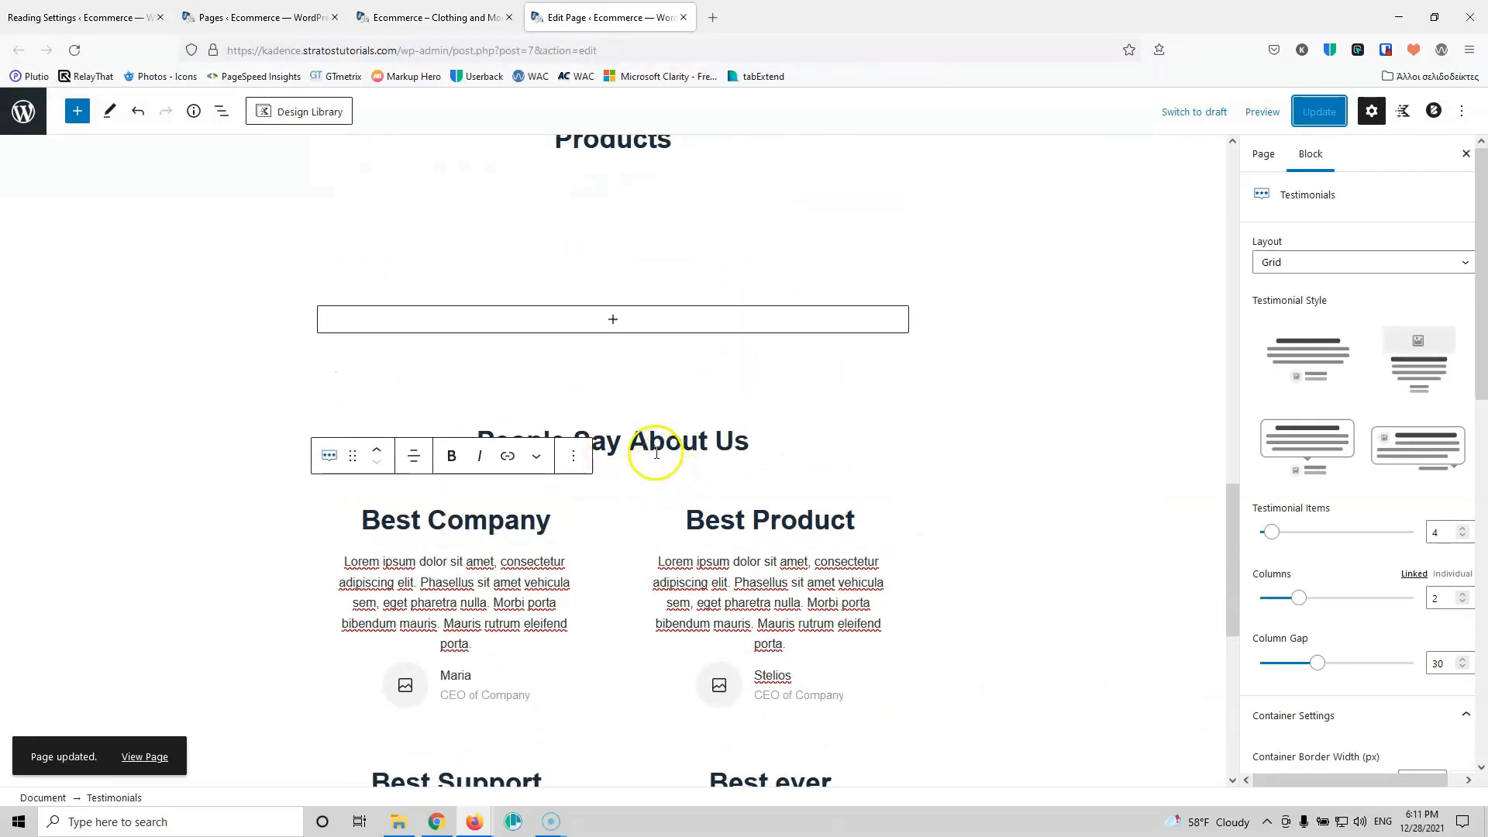
{"action": "left_click", "coordinate": [705, 475]}
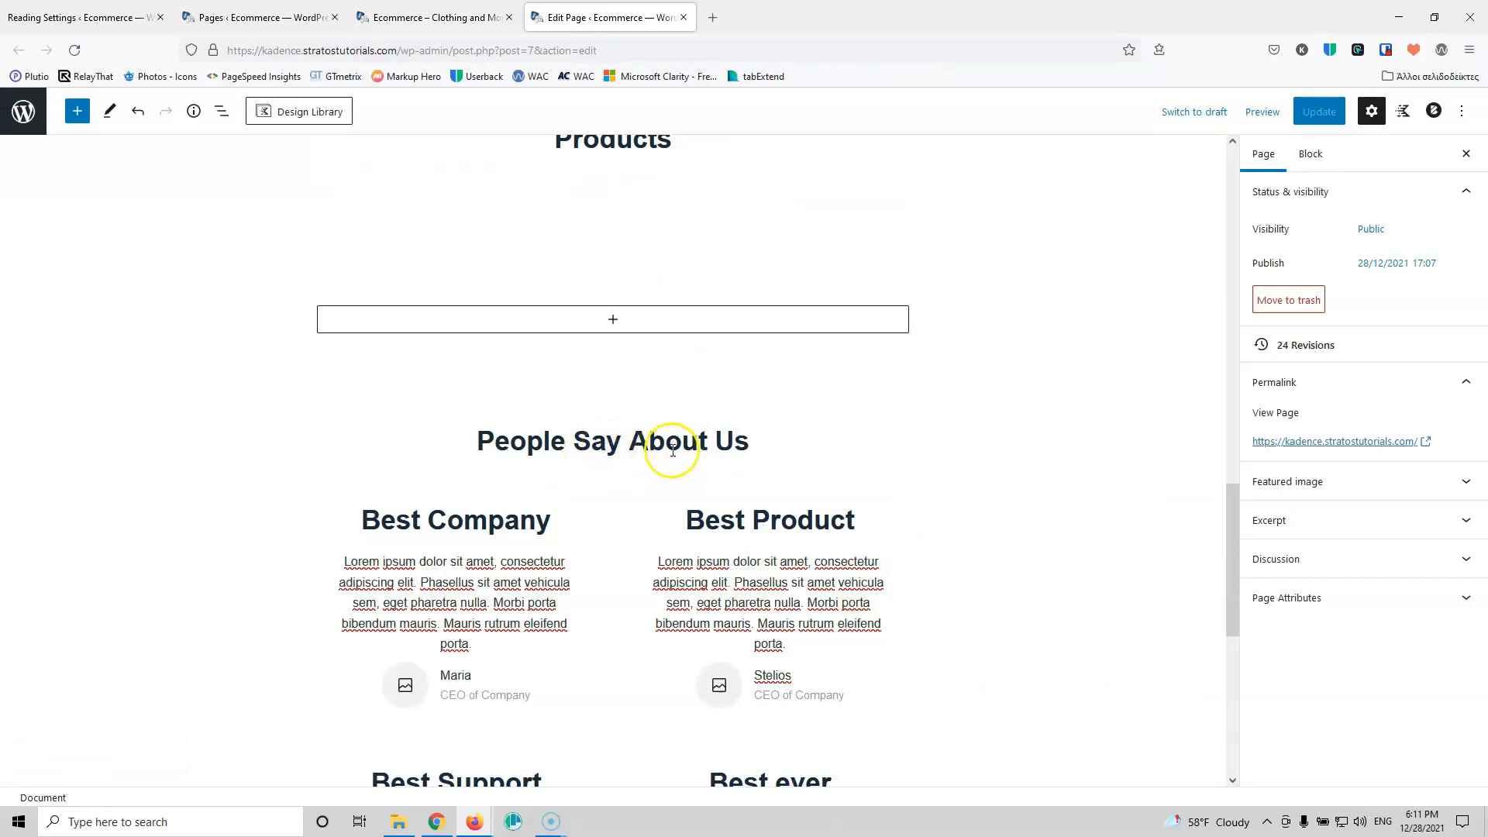
{"action": "left_click", "coordinate": [612, 474]}
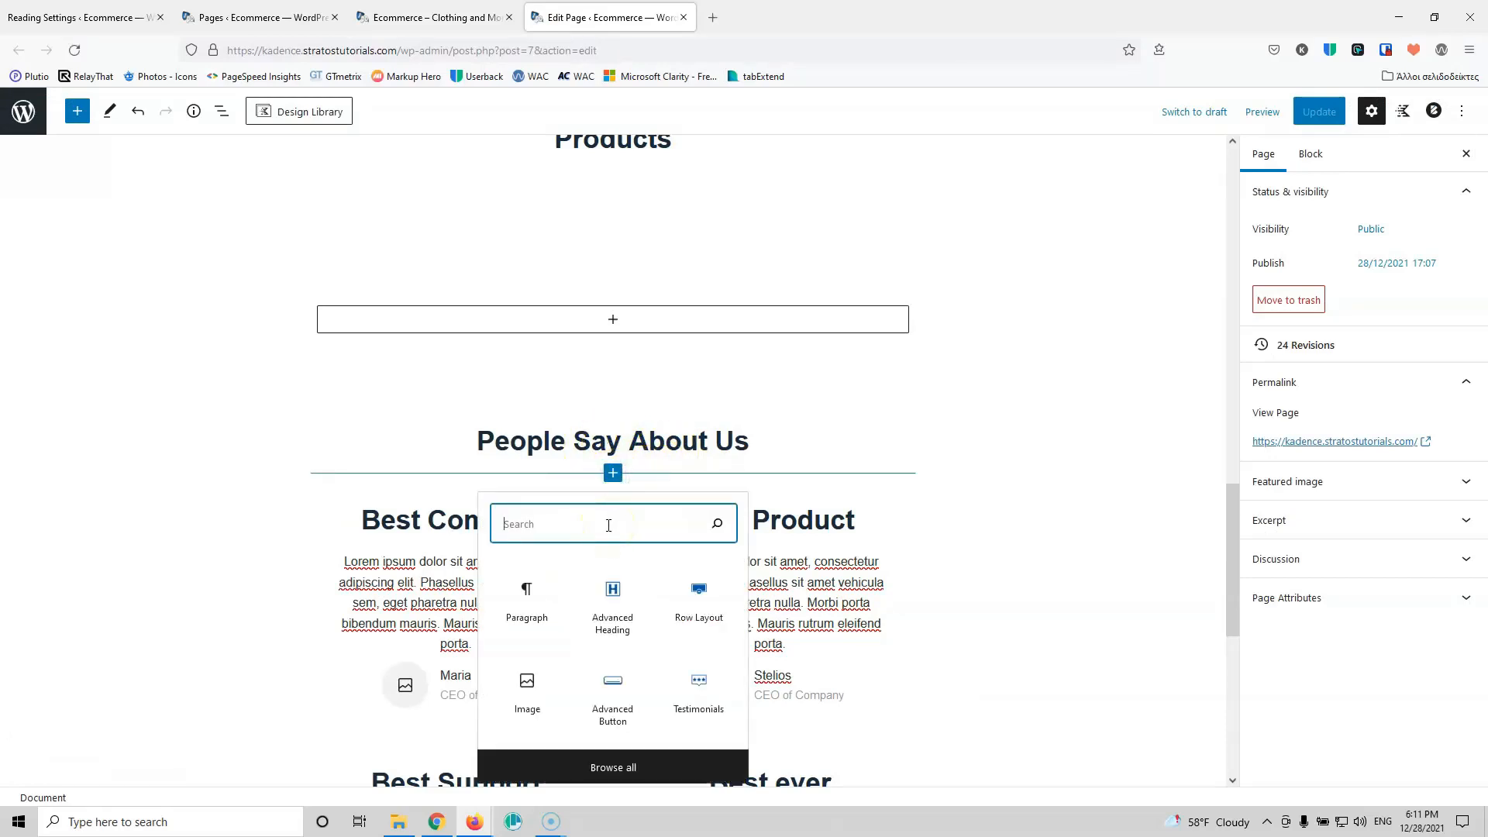
{"action": "type", "text": "s"}
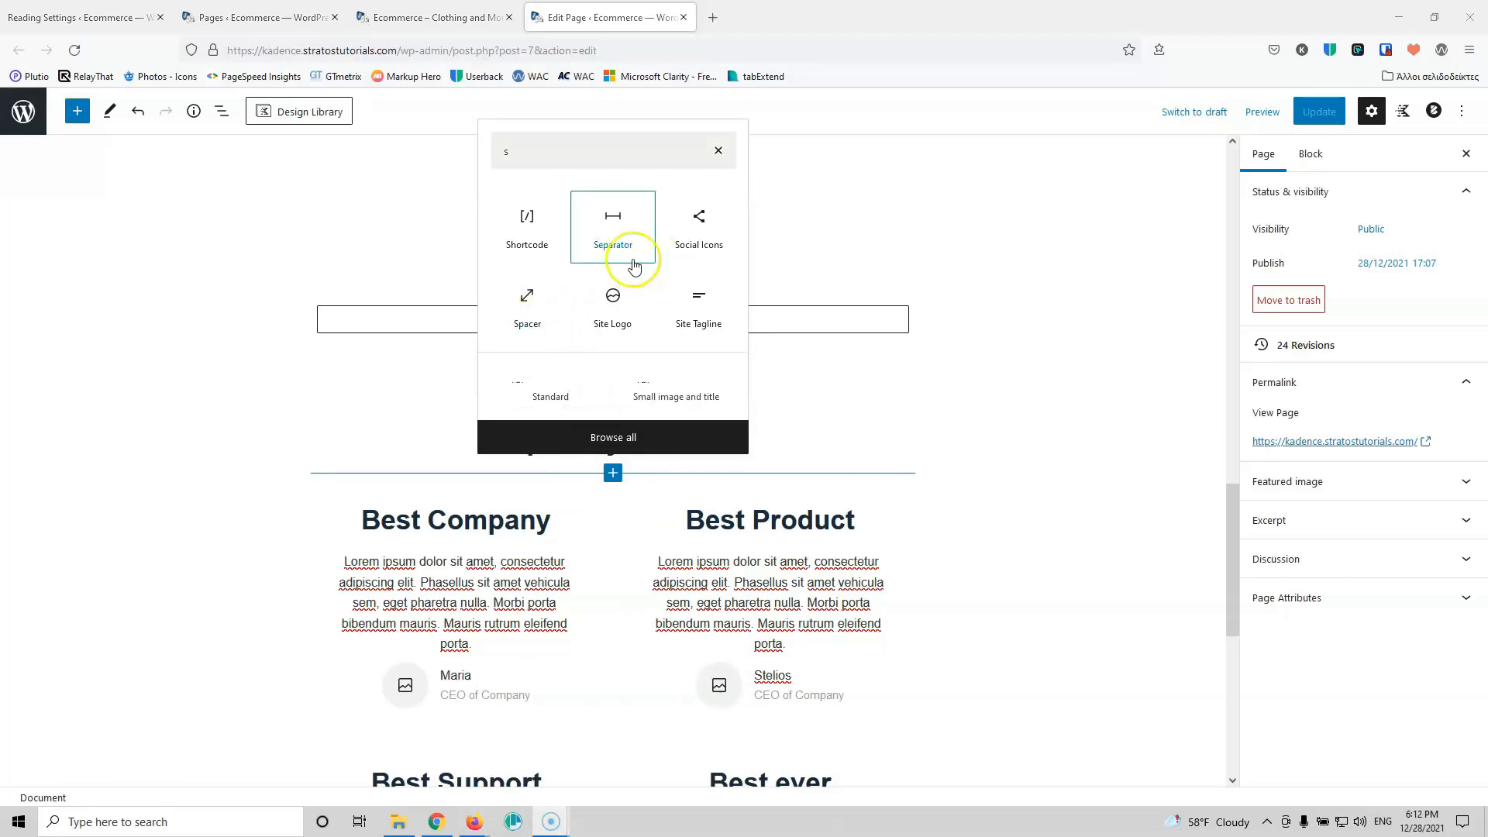
{"action": "left_click", "coordinate": [581, 149]}
{"action": "type", "text": "p"}
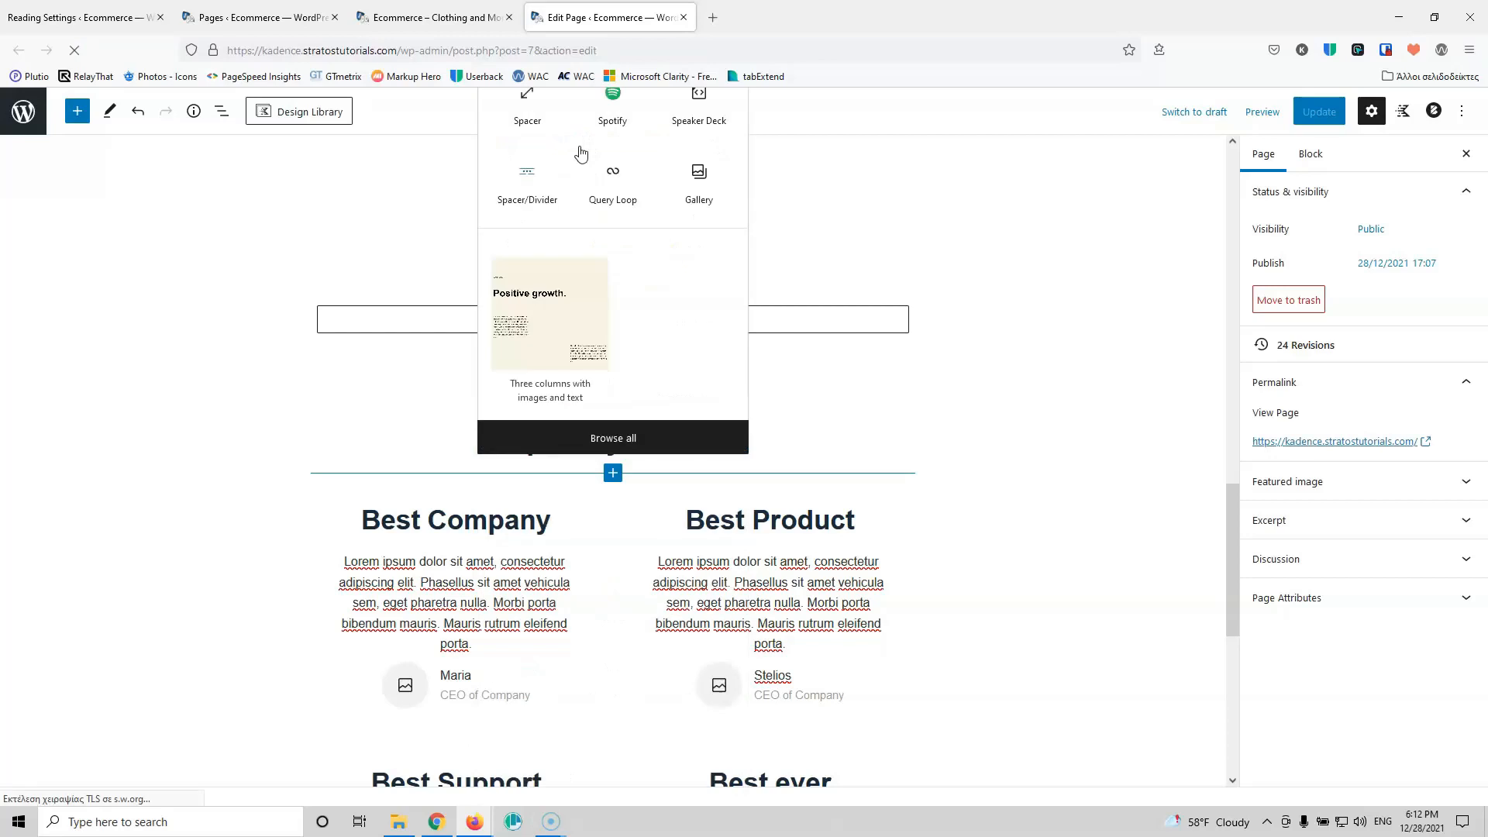
{"action": "type", "text": "a"}
{"action": "left_click", "coordinate": [605, 198]}
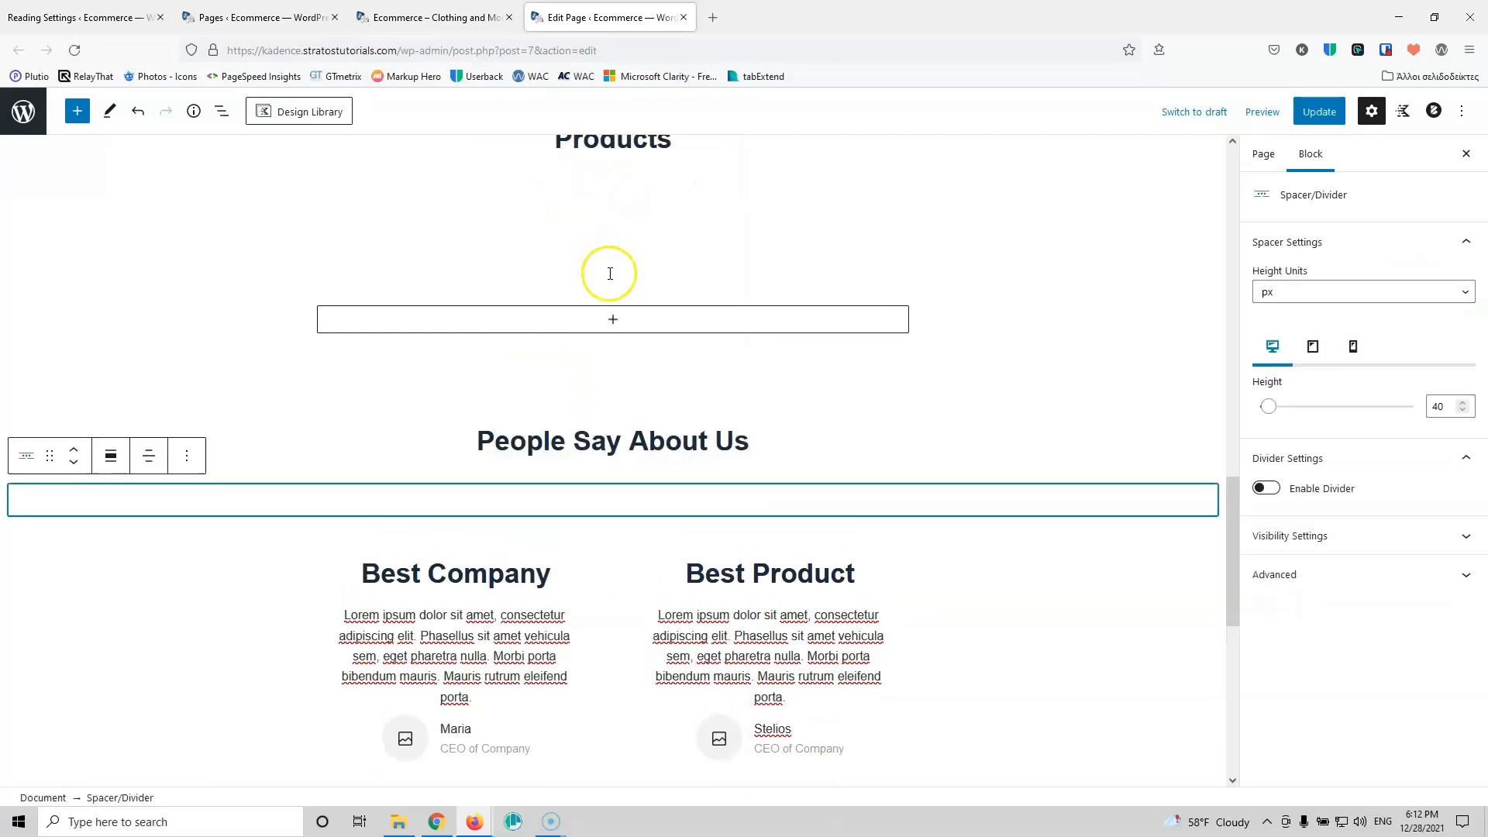
{"action": "scroll", "coordinate": [616, 548], "scroll_direction": "down", "scroll_amount": 2}
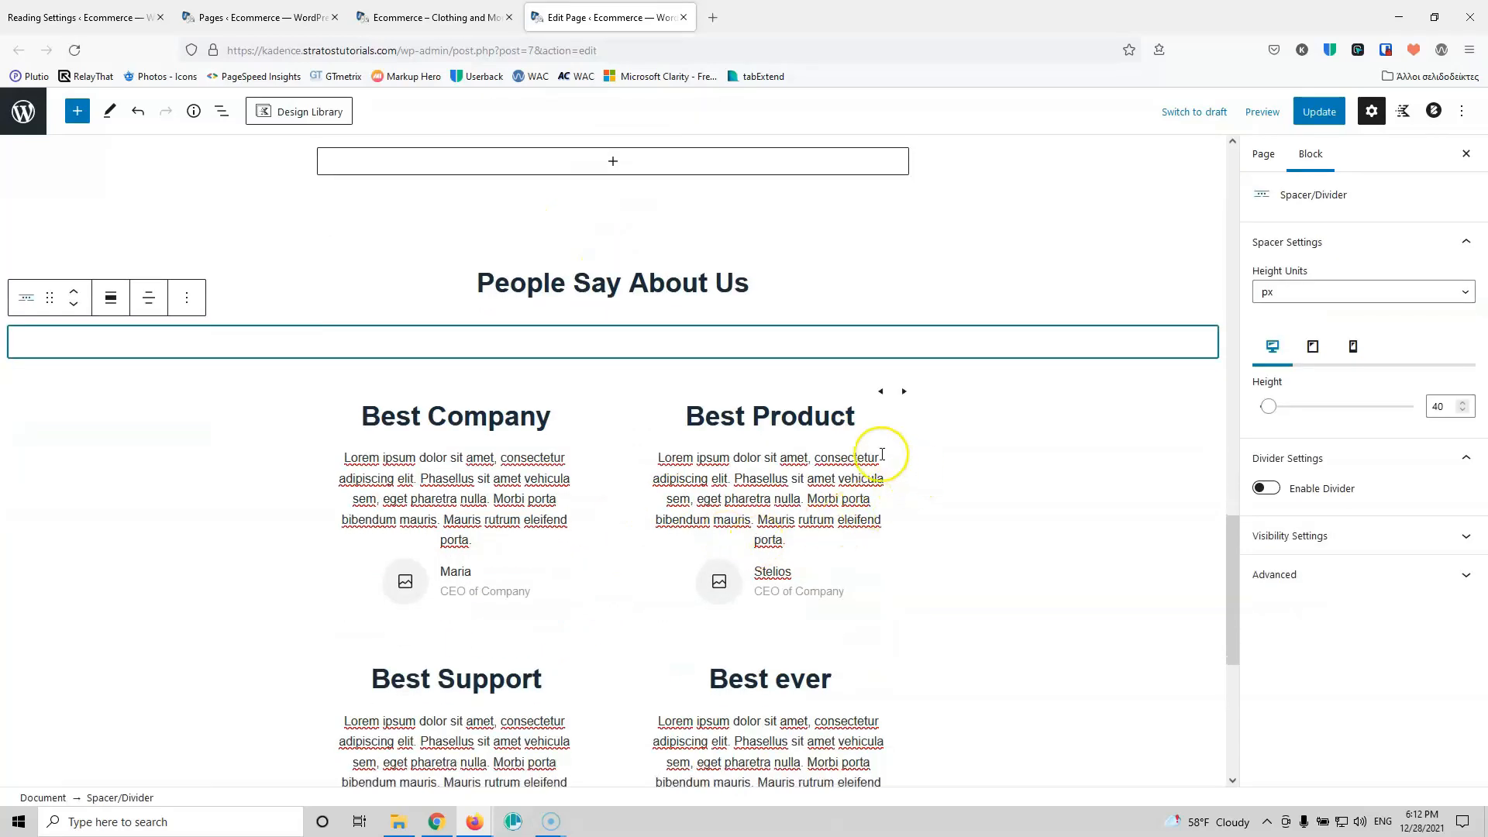
{"action": "left_click", "coordinate": [873, 447]}
Step: Switch the testimonials to Carousel layout with Auto Play on at 5000 speed
{"action": "left_click", "coordinate": [1295, 262]}
{"action": "left_click", "coordinate": [1296, 301]}
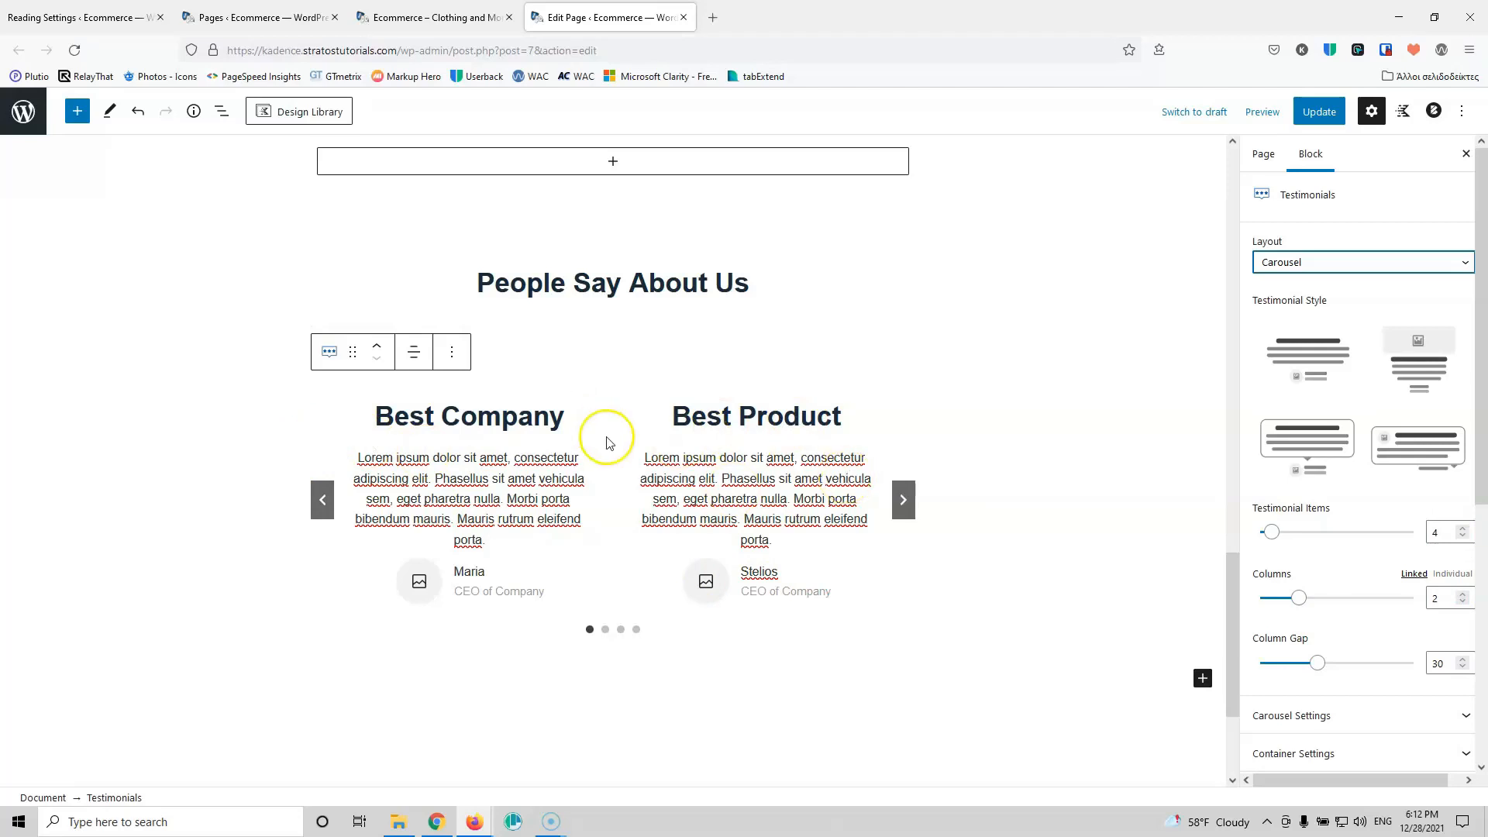
{"action": "scroll", "coordinate": [1391, 592], "scroll_direction": "down", "scroll_amount": 3}
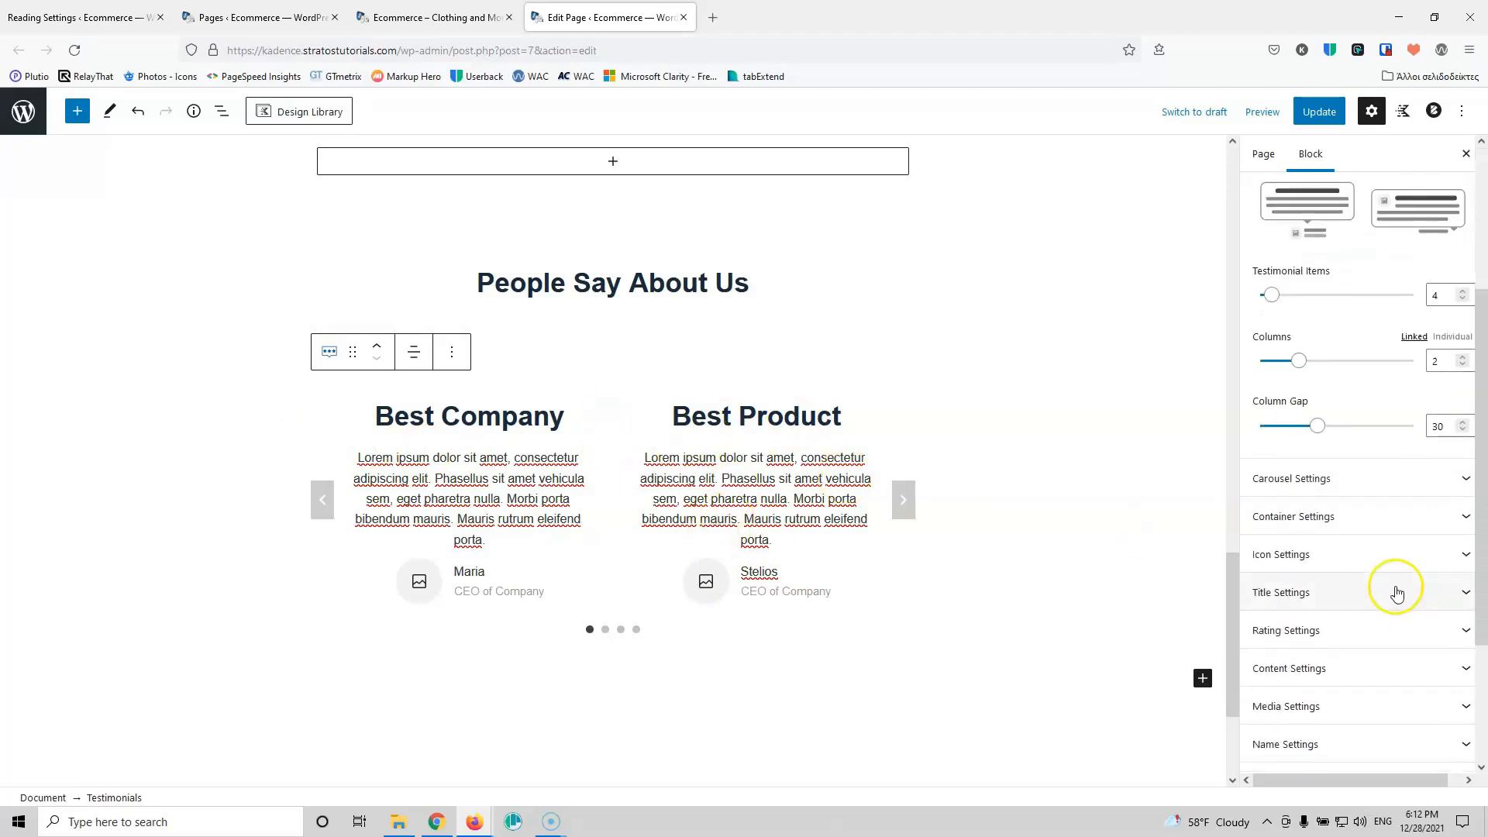
{"action": "left_click", "coordinate": [1382, 480]}
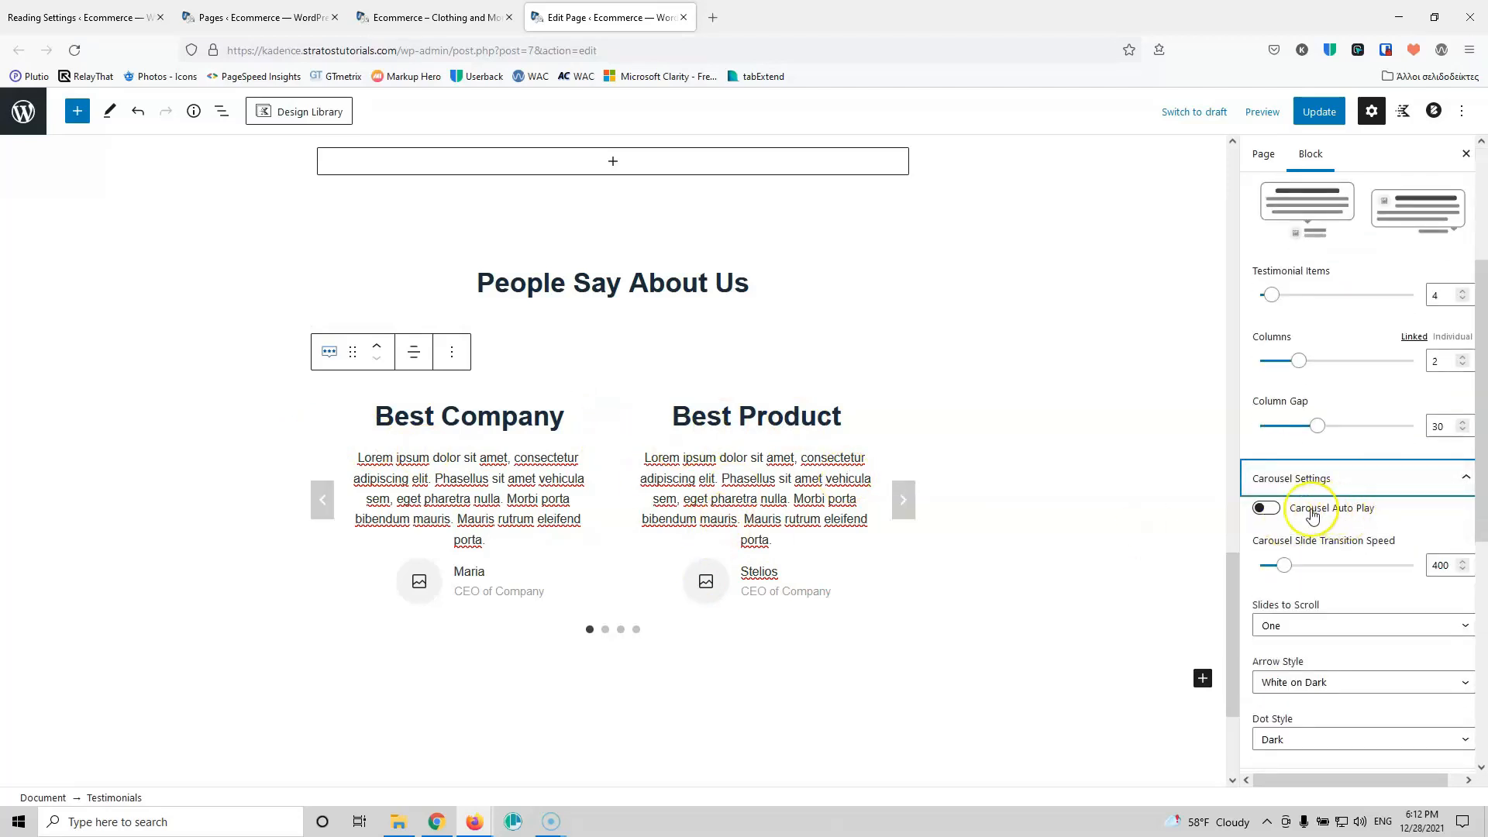
{"action": "left_click", "coordinate": [1272, 511]}
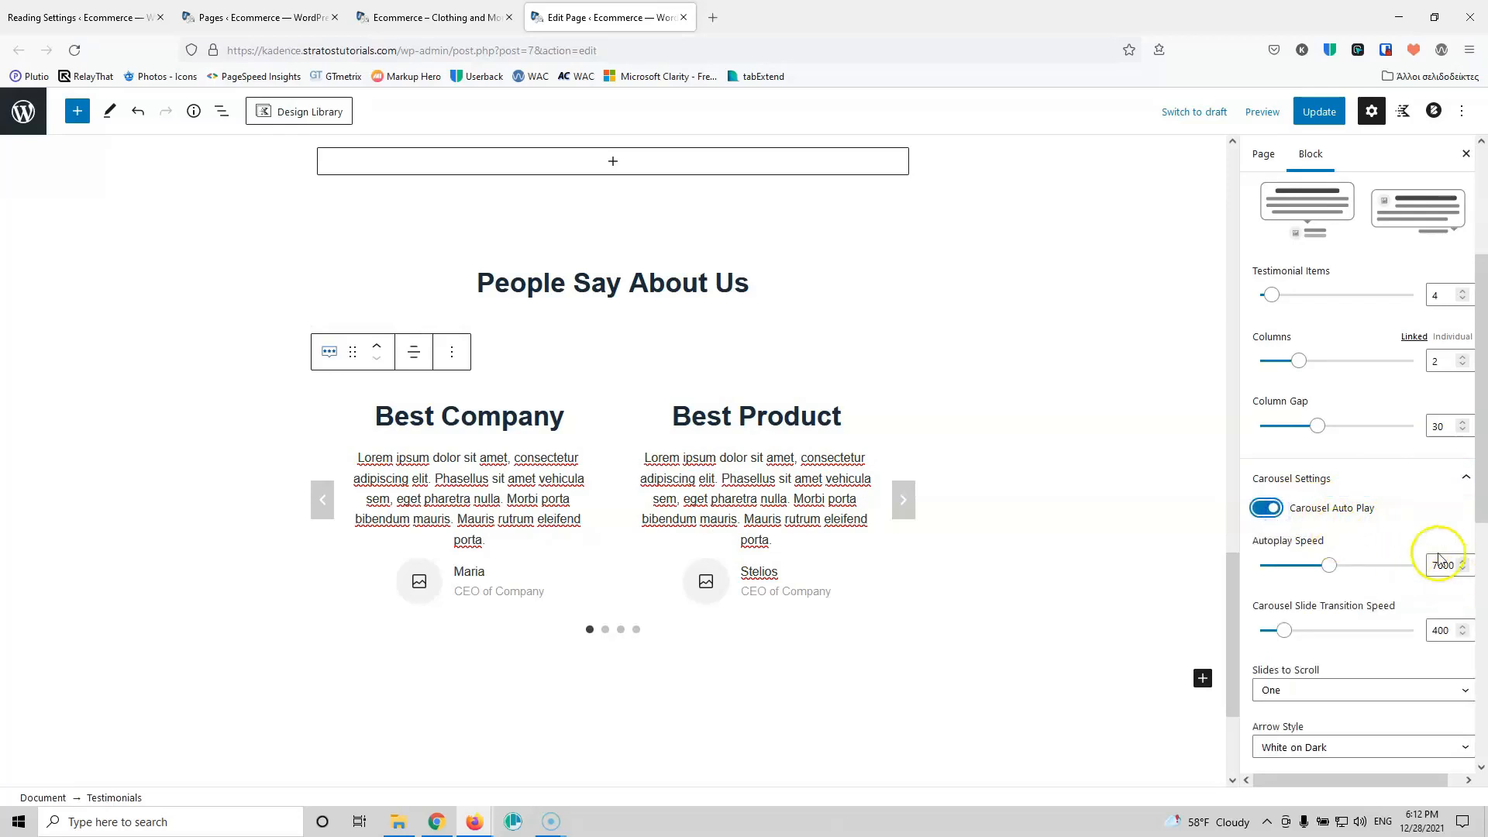
{"action": "left_click_drag", "start_coordinate": [1439, 569], "coordinate": [1424, 571]}
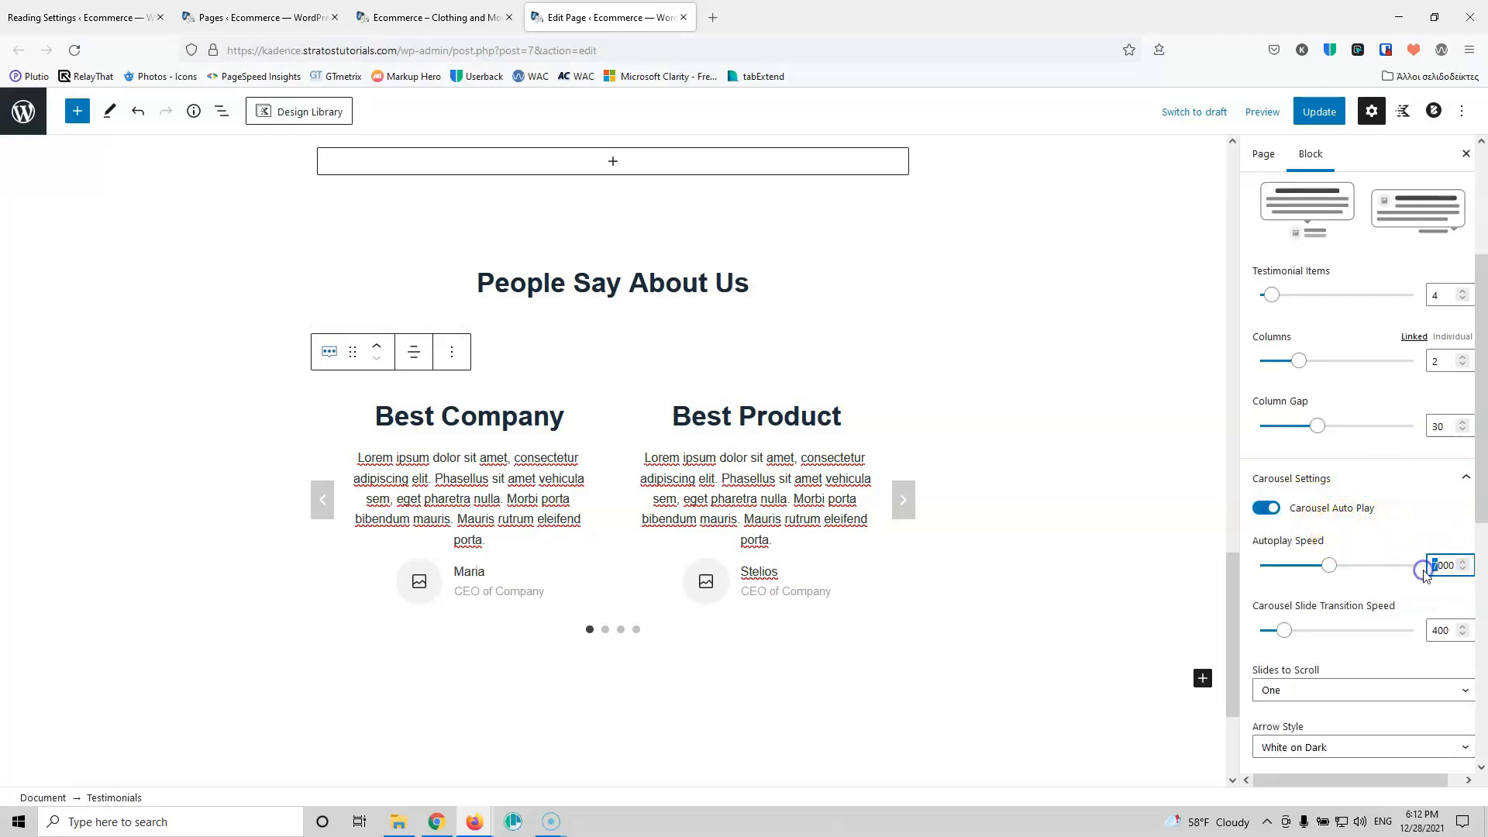
{"action": "left_click", "coordinate": [1454, 556]}
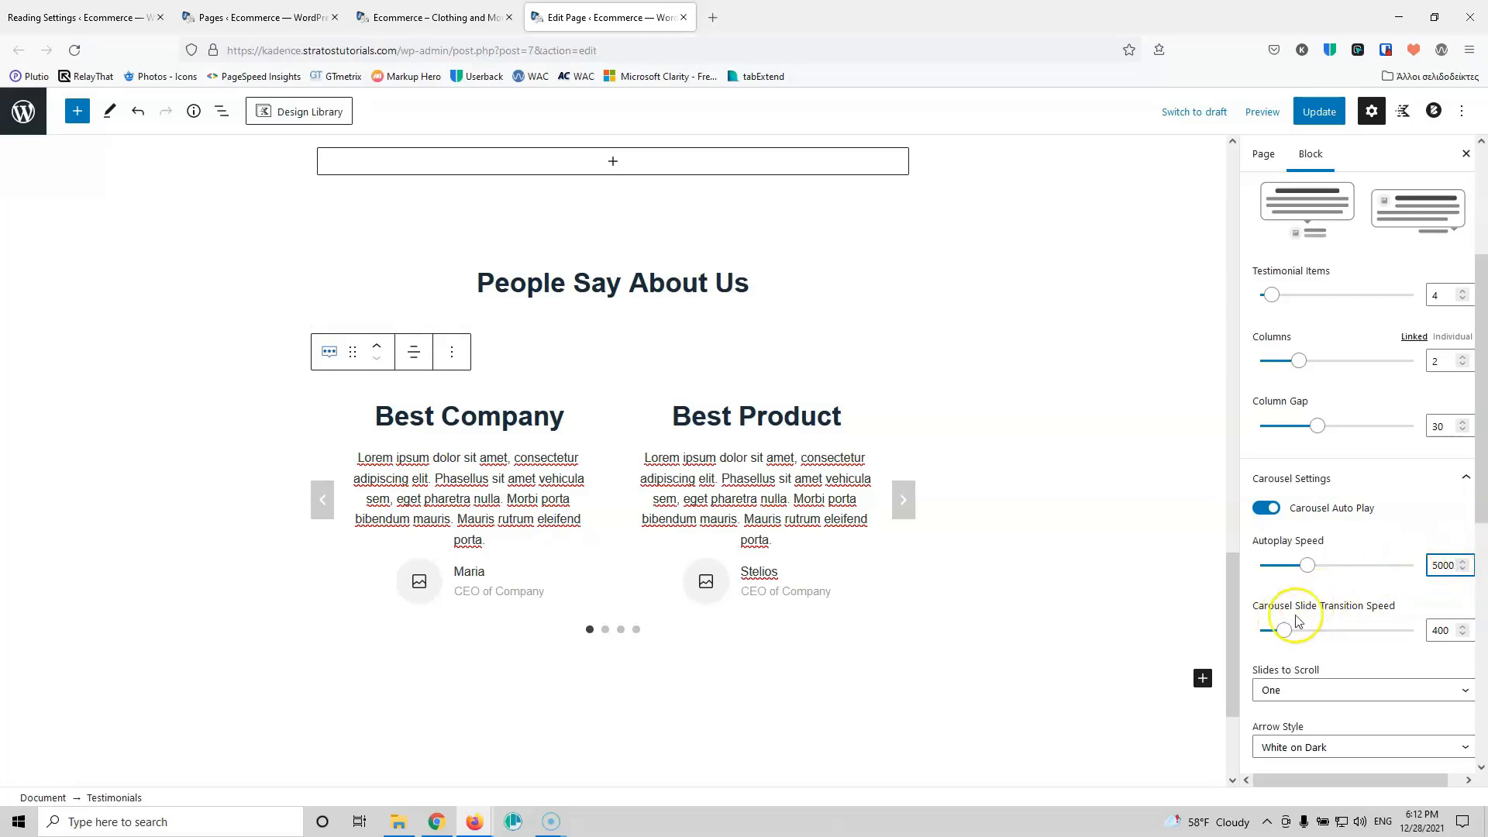
Step: Keep slides scrolling one at a time and set the carousel Arrow Style to None
{"action": "scroll", "coordinate": [1340, 550], "scroll_direction": "down", "scroll_amount": 3}
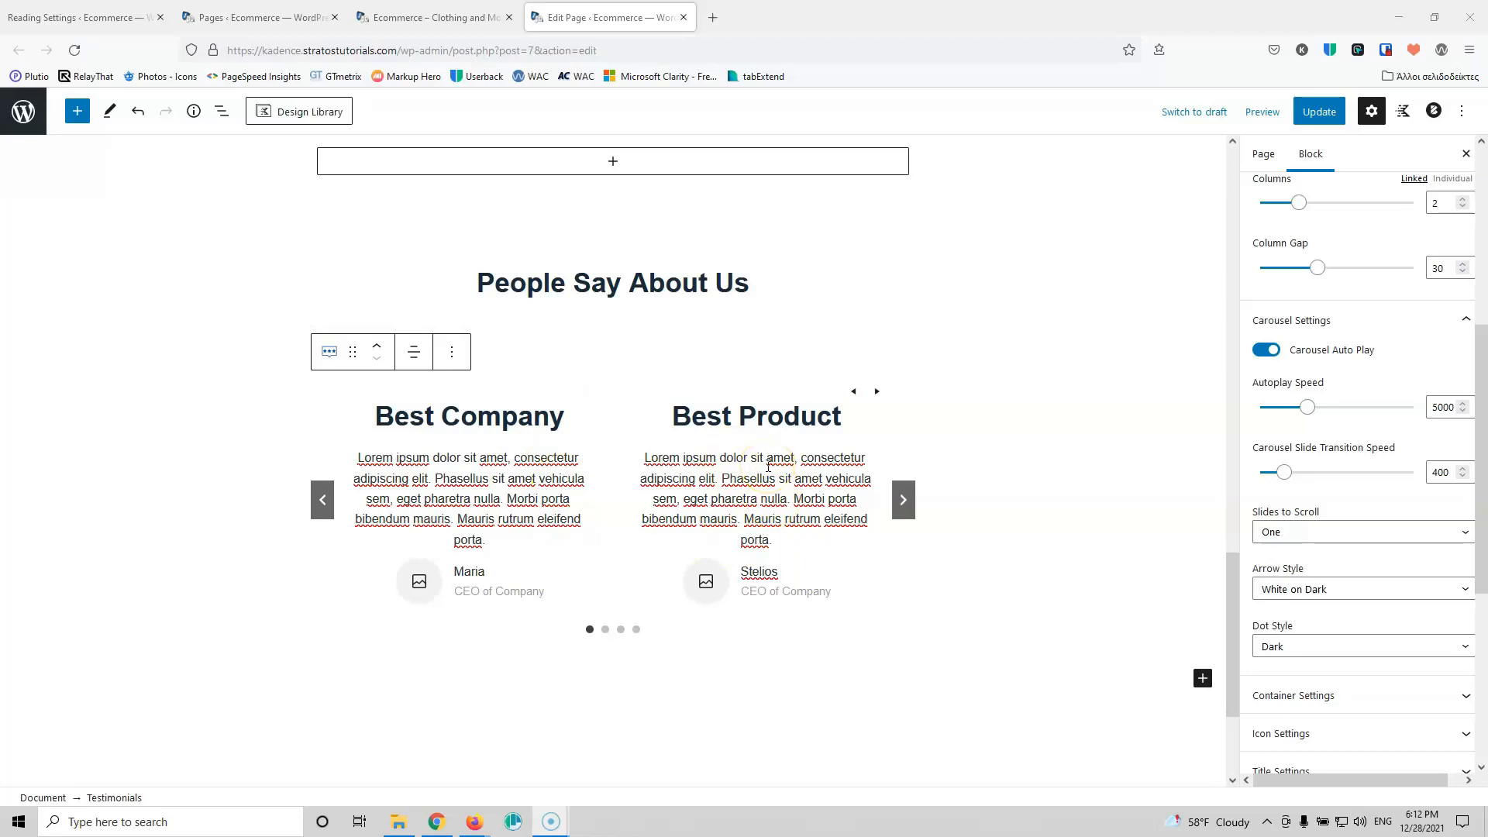
{"action": "left_click", "coordinate": [1348, 534]}
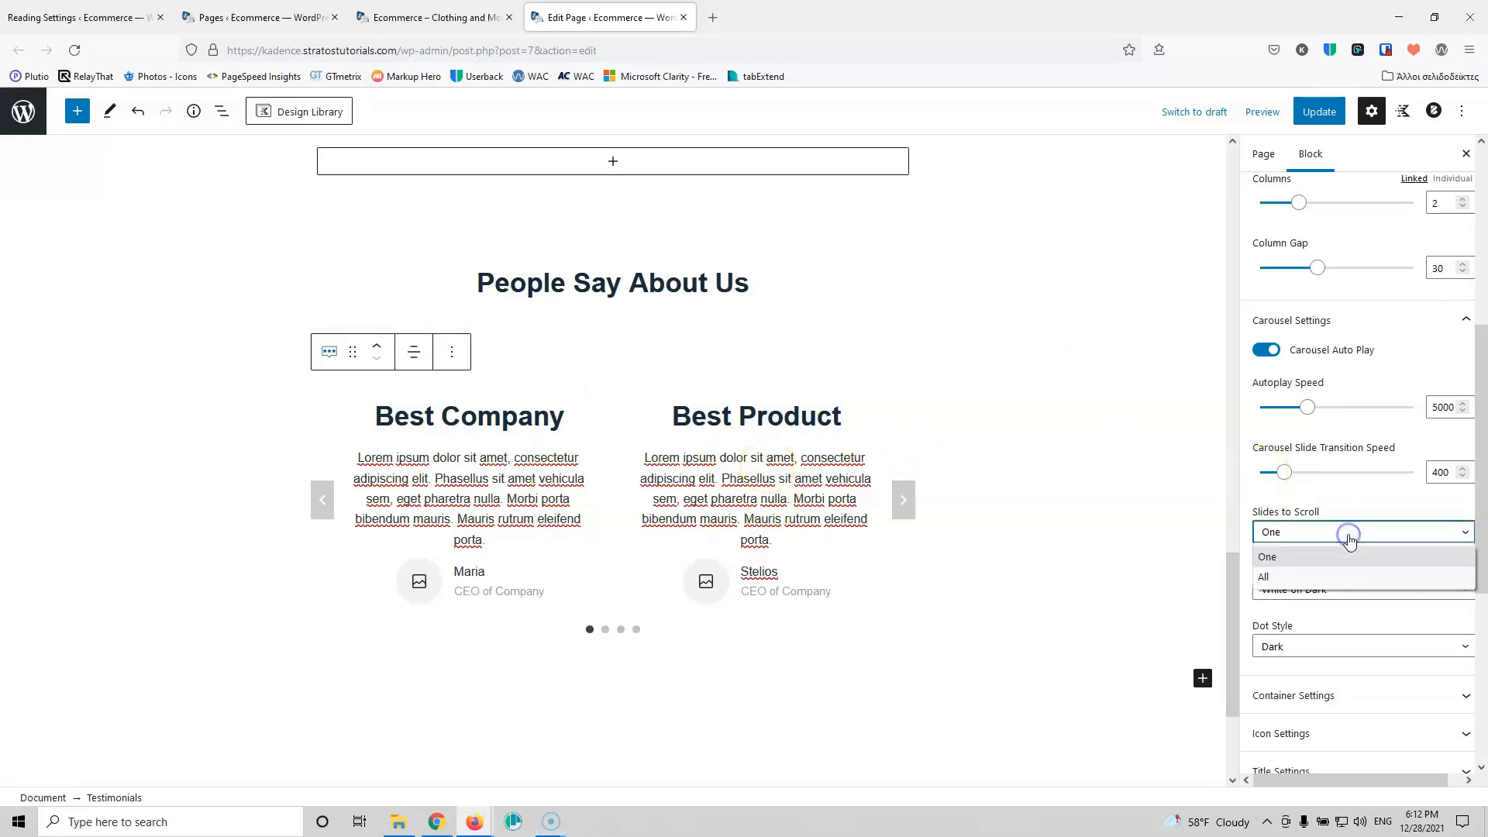
{"action": "left_click", "coordinate": [1319, 492]}
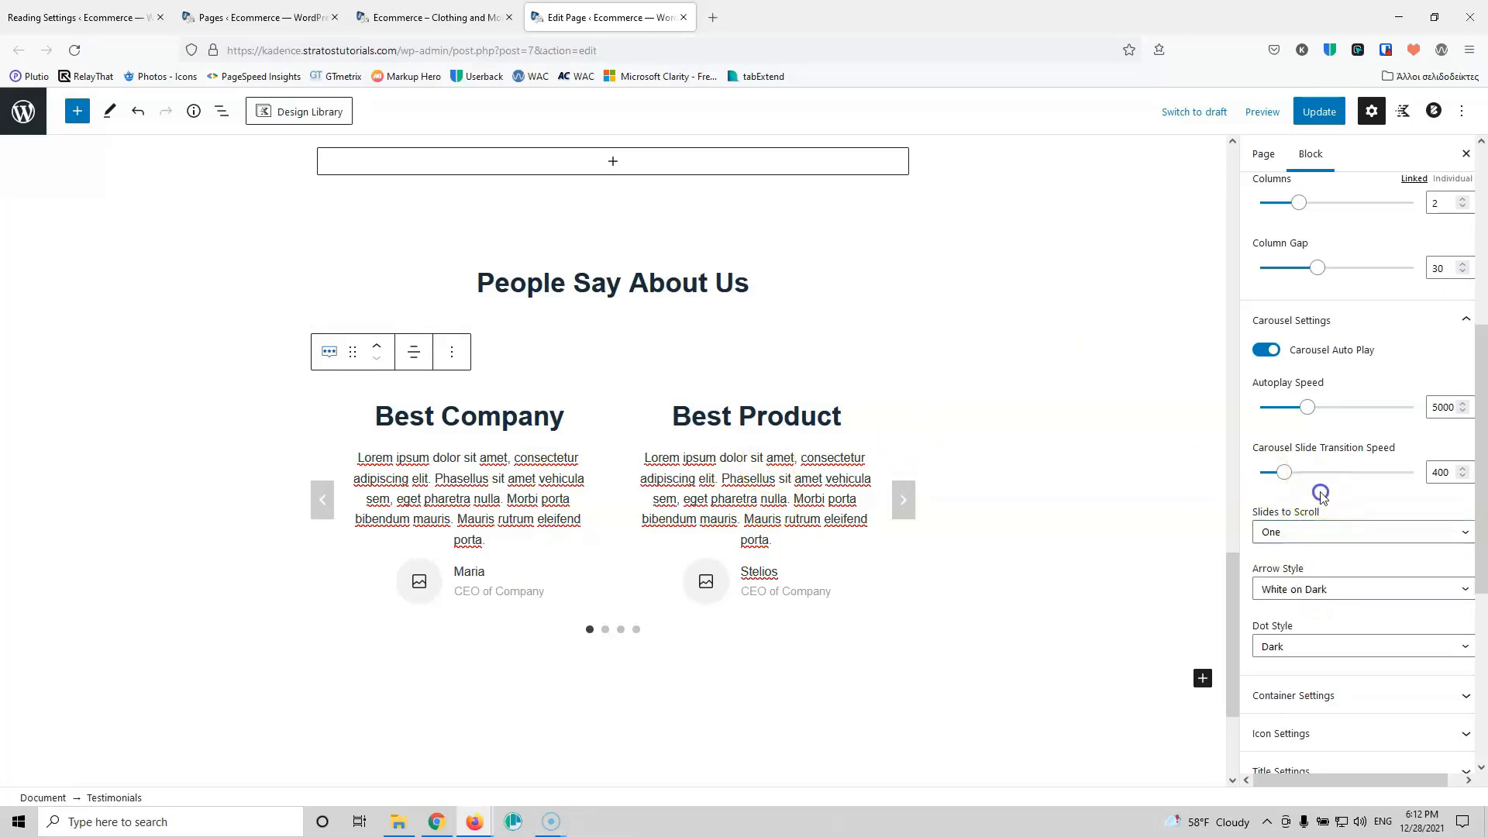
{"action": "left_click", "coordinate": [1322, 533]}
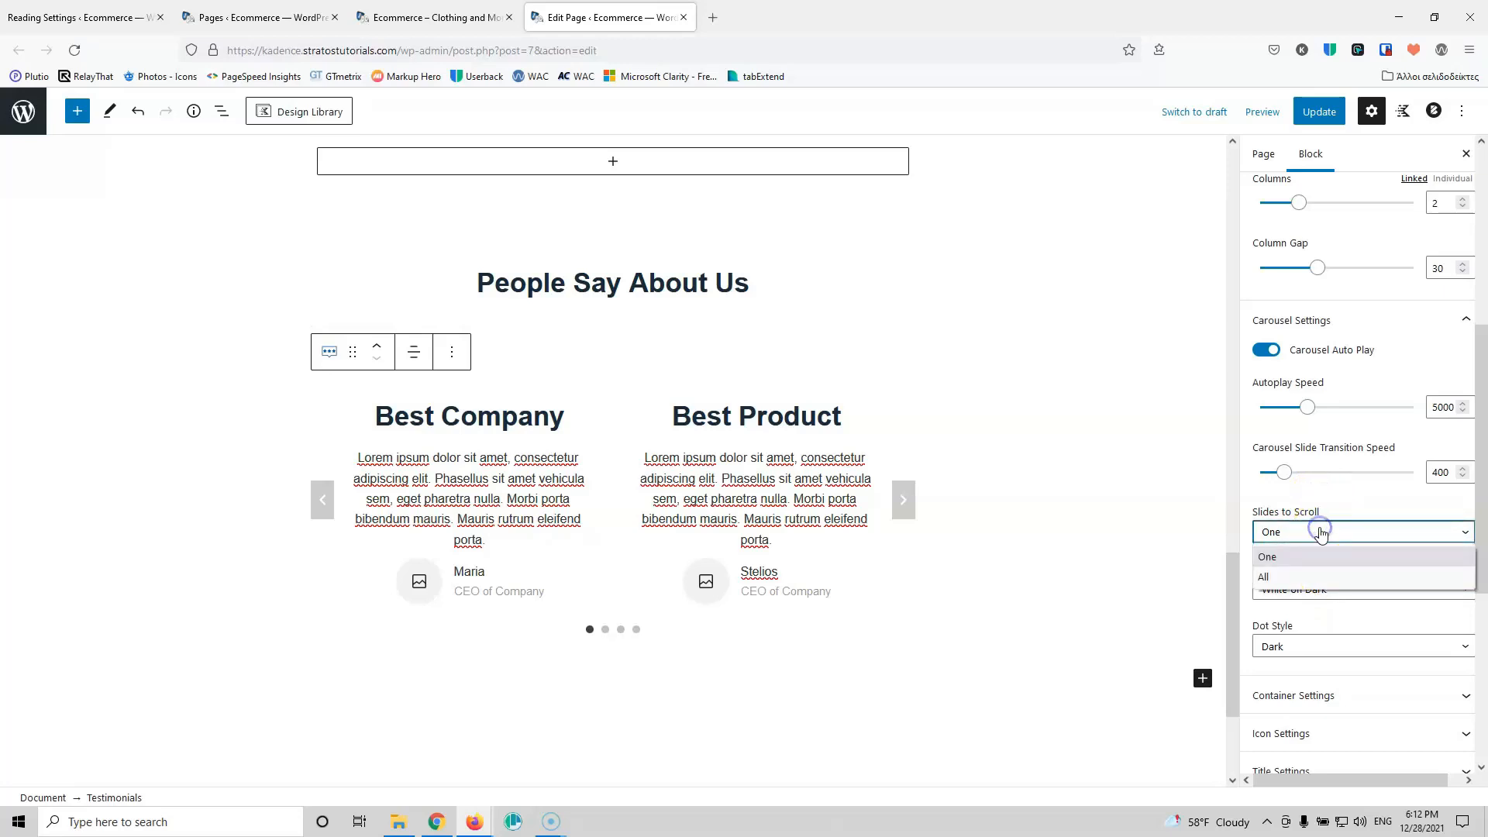
{"action": "left_click", "coordinate": [1363, 496]}
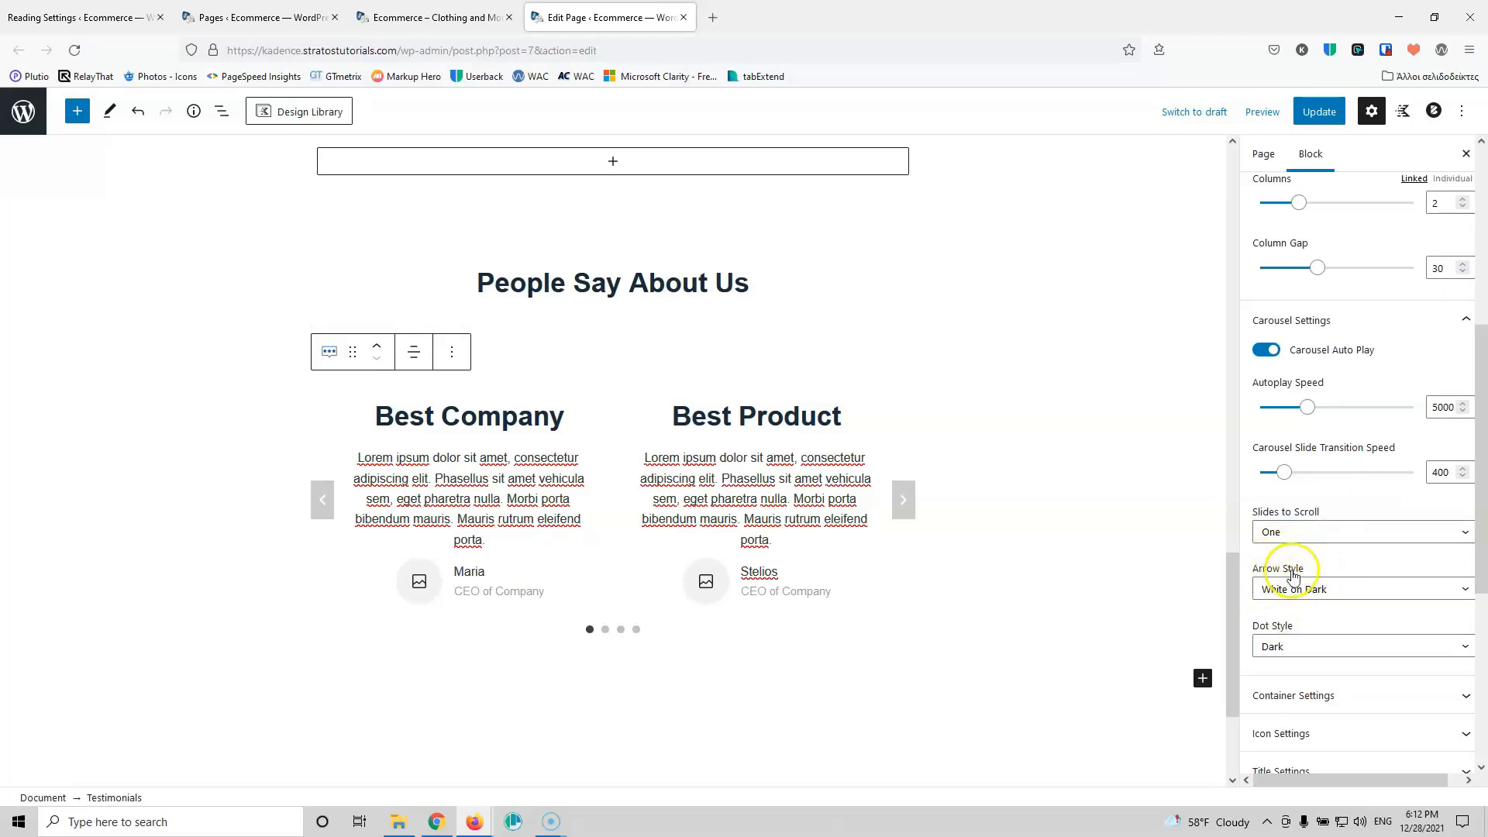
{"action": "left_click", "coordinate": [1339, 585]}
{"action": "left_click", "coordinate": [1315, 697]}
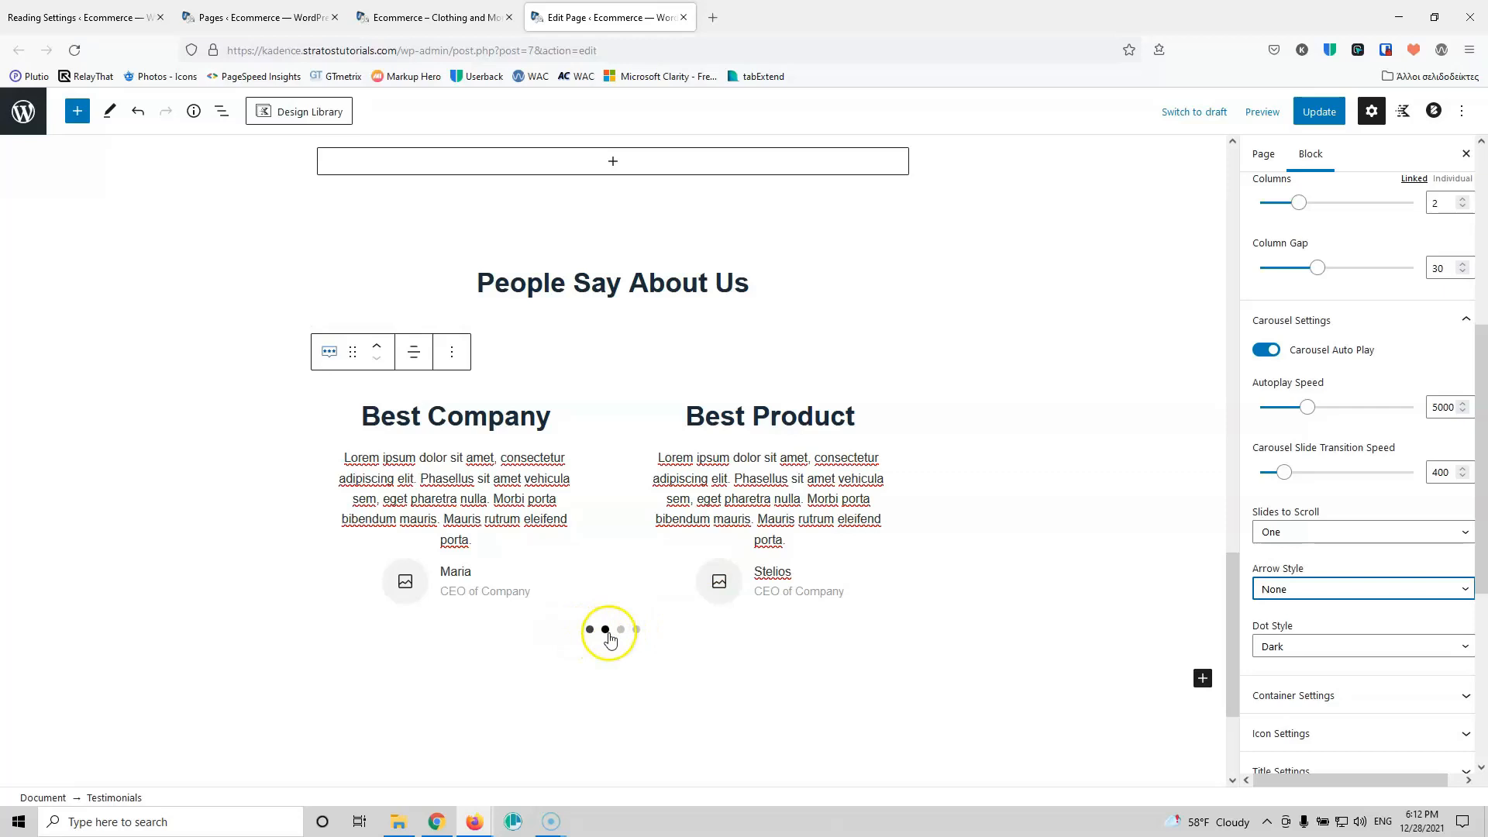
Step: Update the page to save the carousel settings
{"action": "scroll", "coordinate": [1340, 589], "scroll_direction": "down", "scroll_amount": 3}
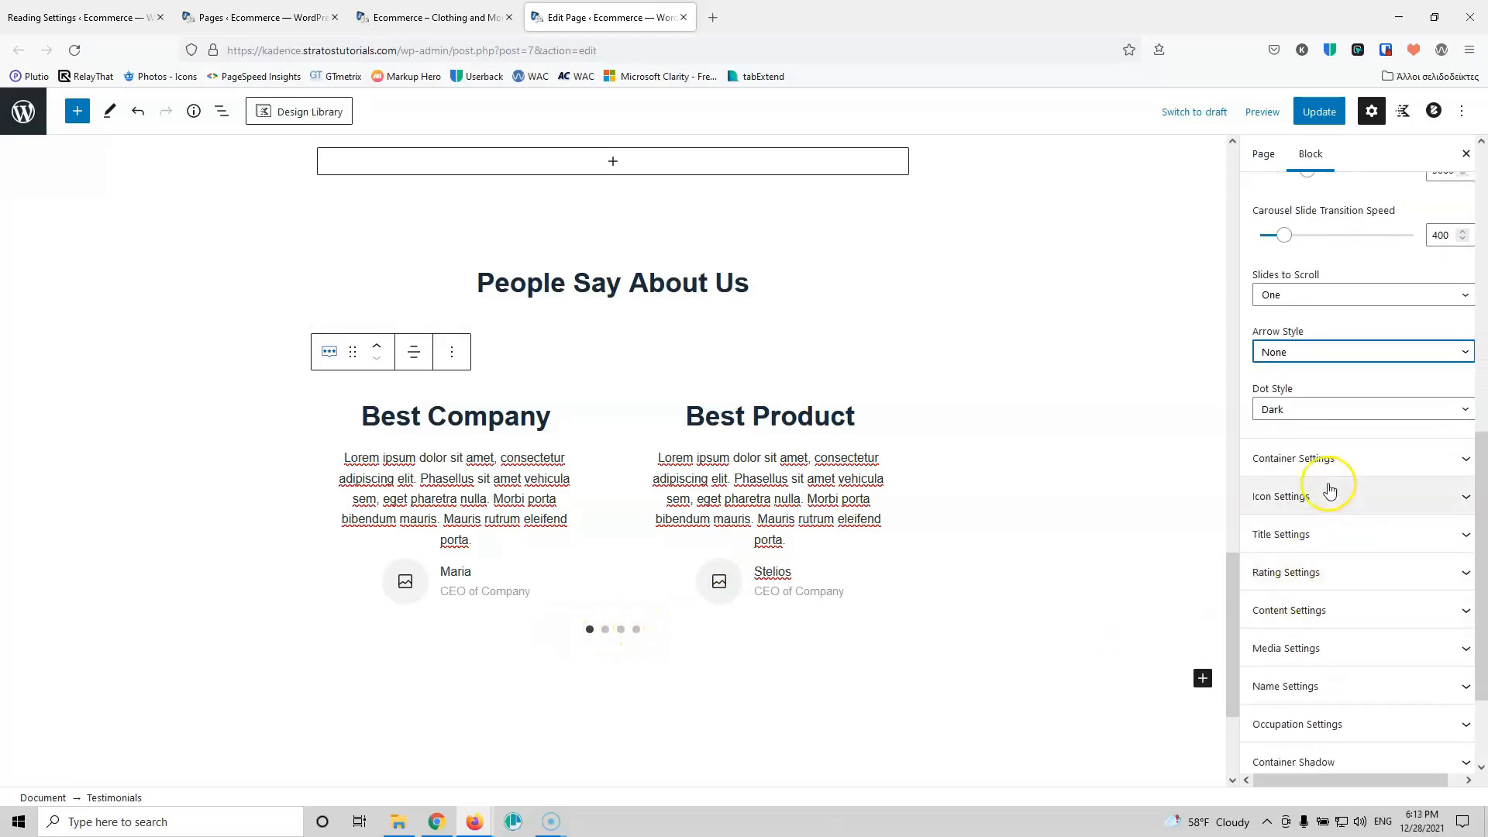
{"action": "scroll", "coordinate": [1310, 589], "scroll_direction": "down", "scroll_amount": 2}
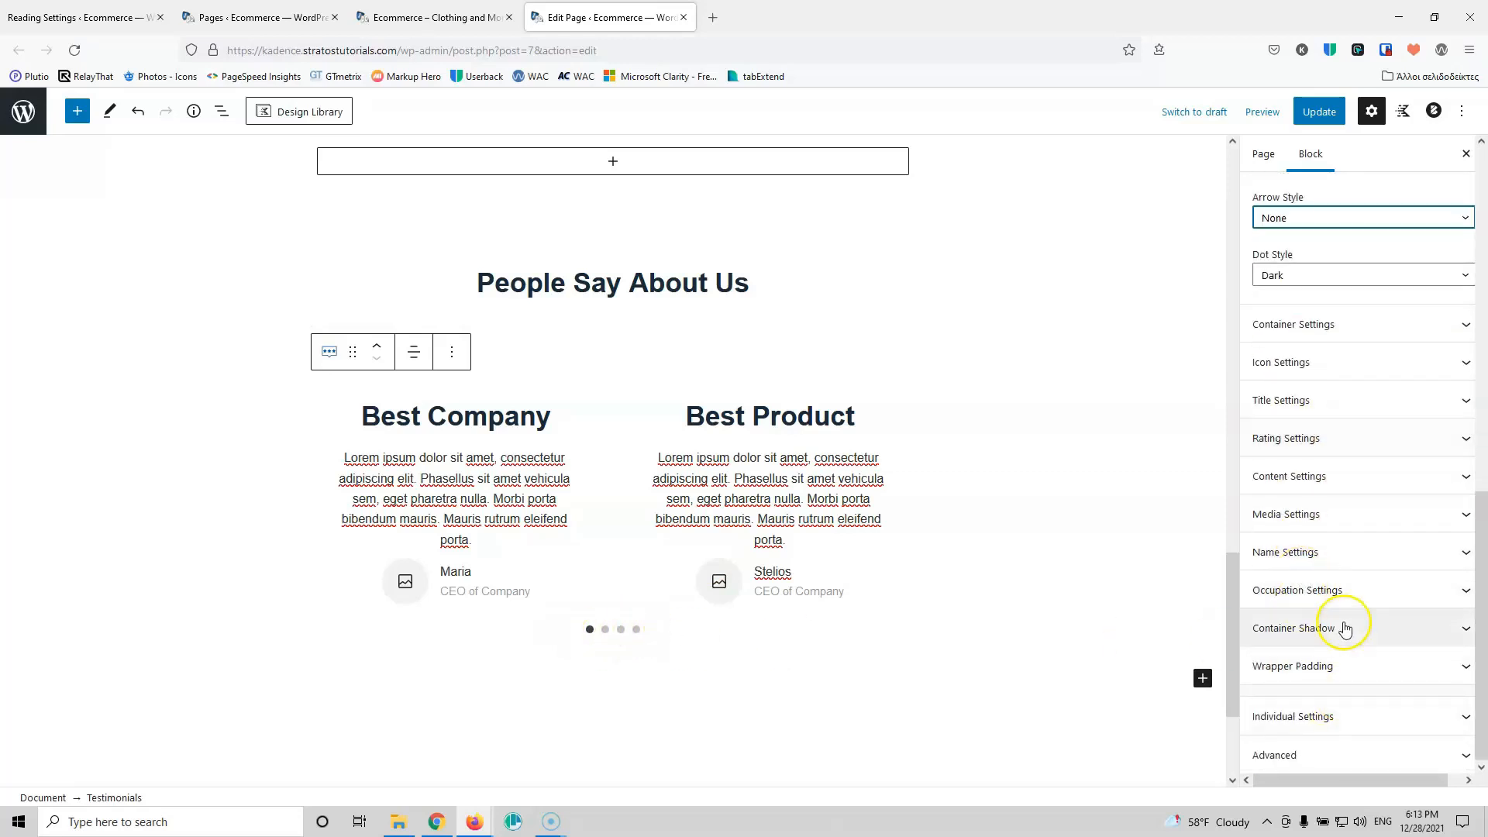
{"action": "scroll", "coordinate": [1341, 624], "scroll_direction": "up", "scroll_amount": 6}
{"action": "left_click", "coordinate": [1338, 119]}
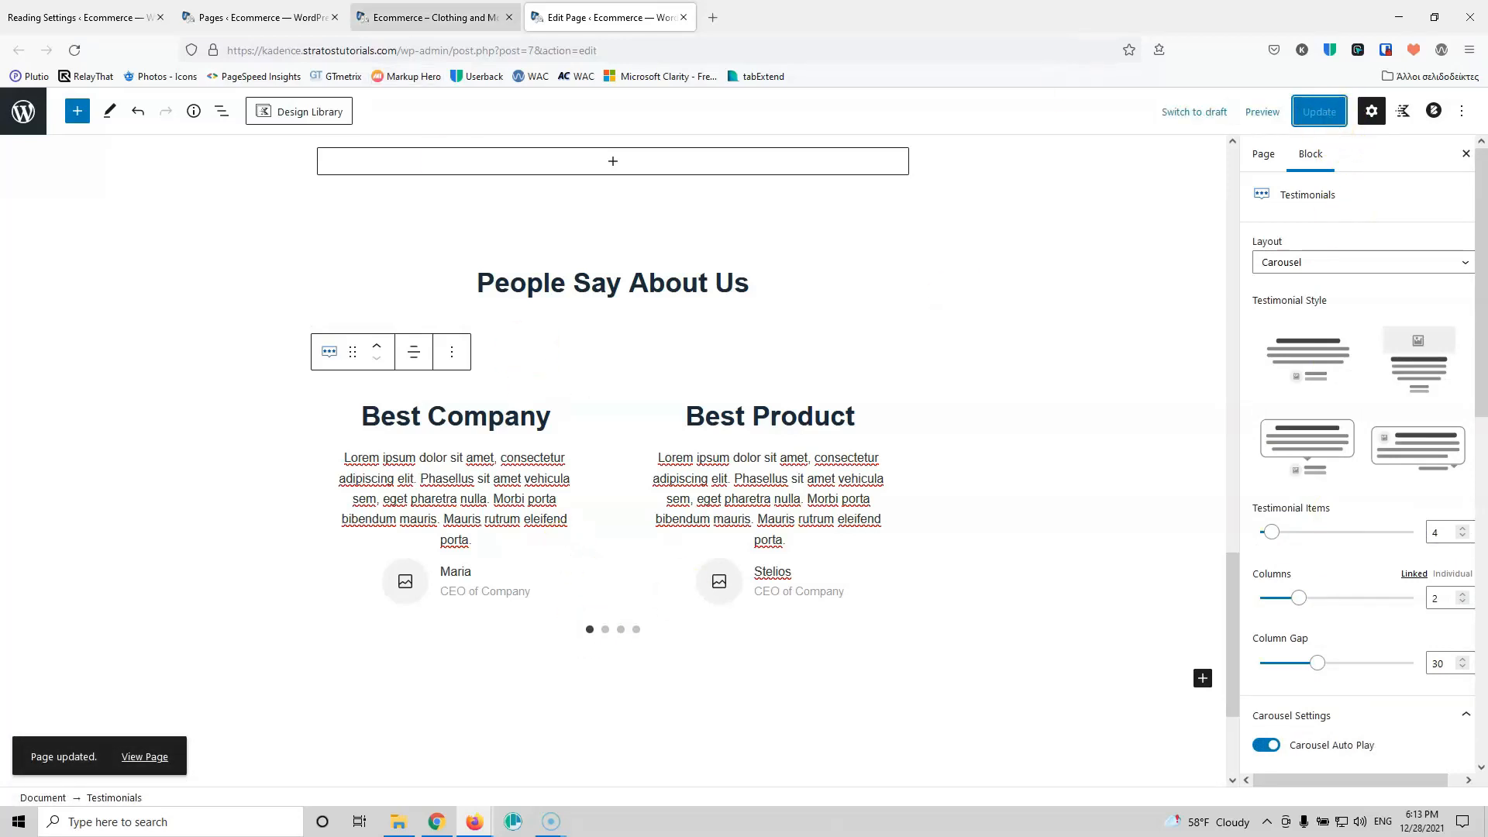
{"action": "left_click", "coordinate": [434, 17]}
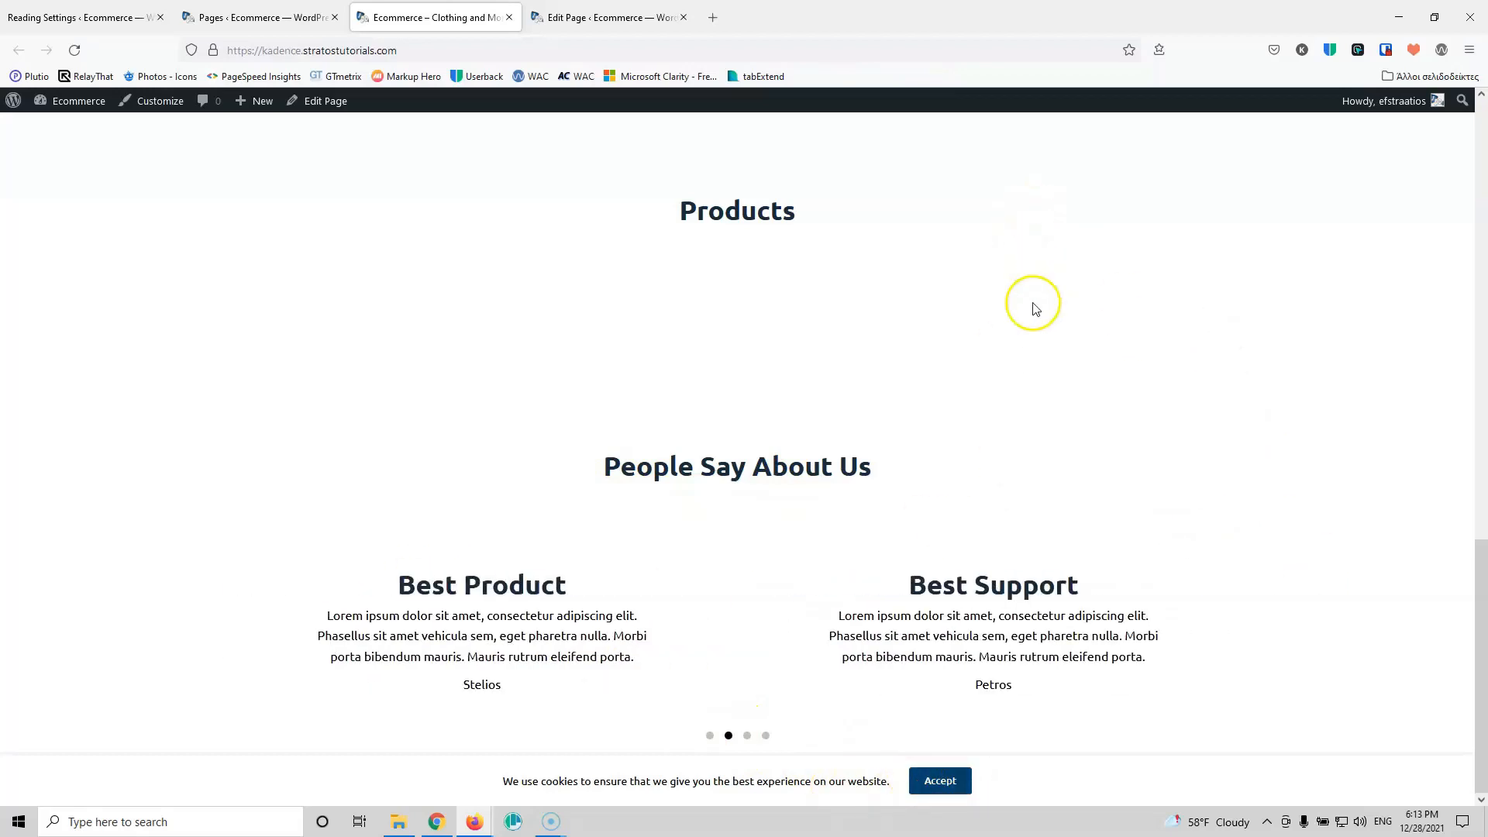
Step: Jump the live carousel to a later slide, then return to the page editor
{"action": "left_click", "coordinate": [748, 736]}
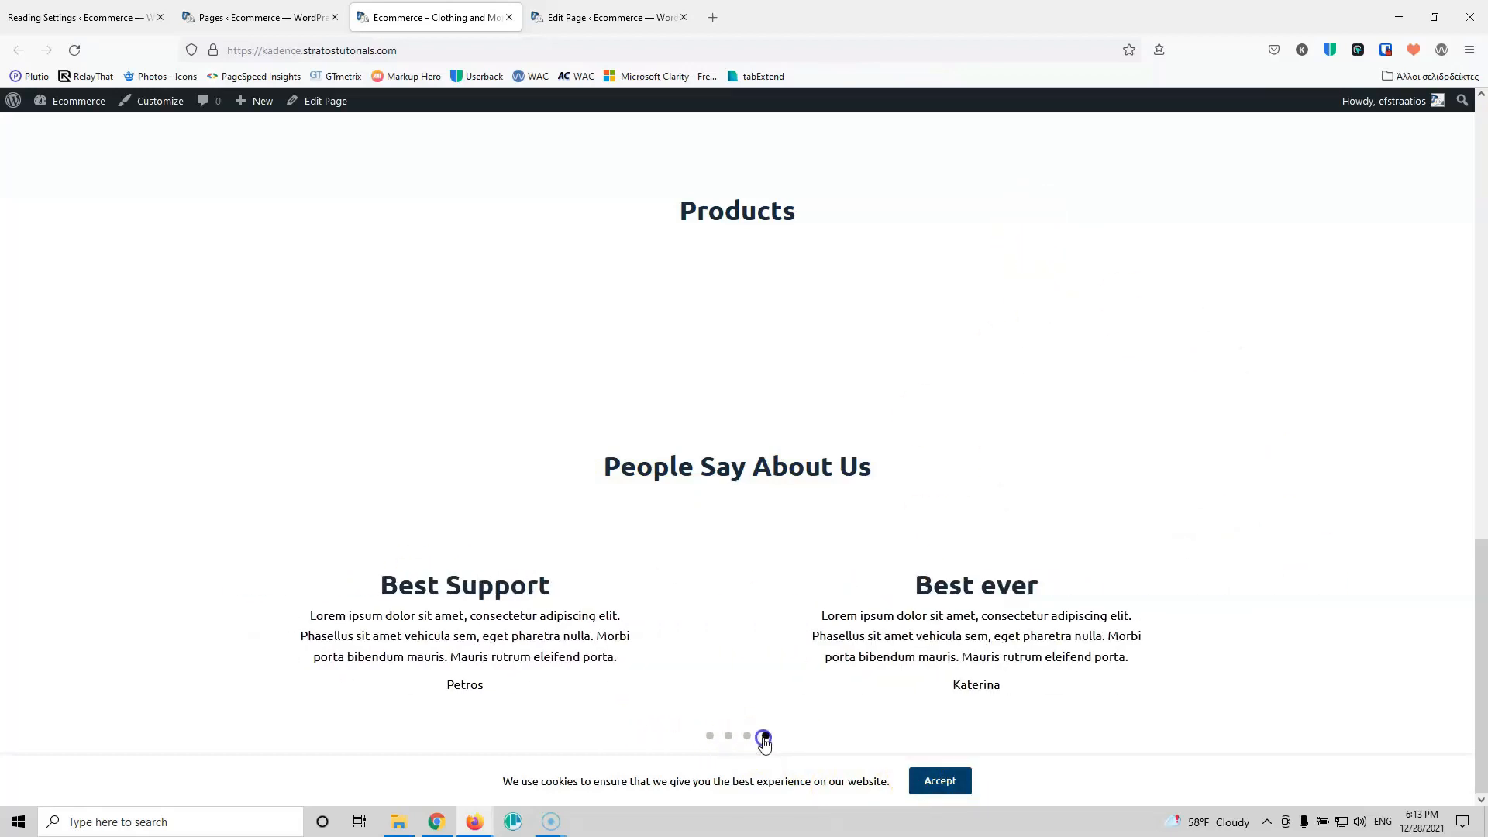
{"action": "left_click", "coordinate": [639, 30]}
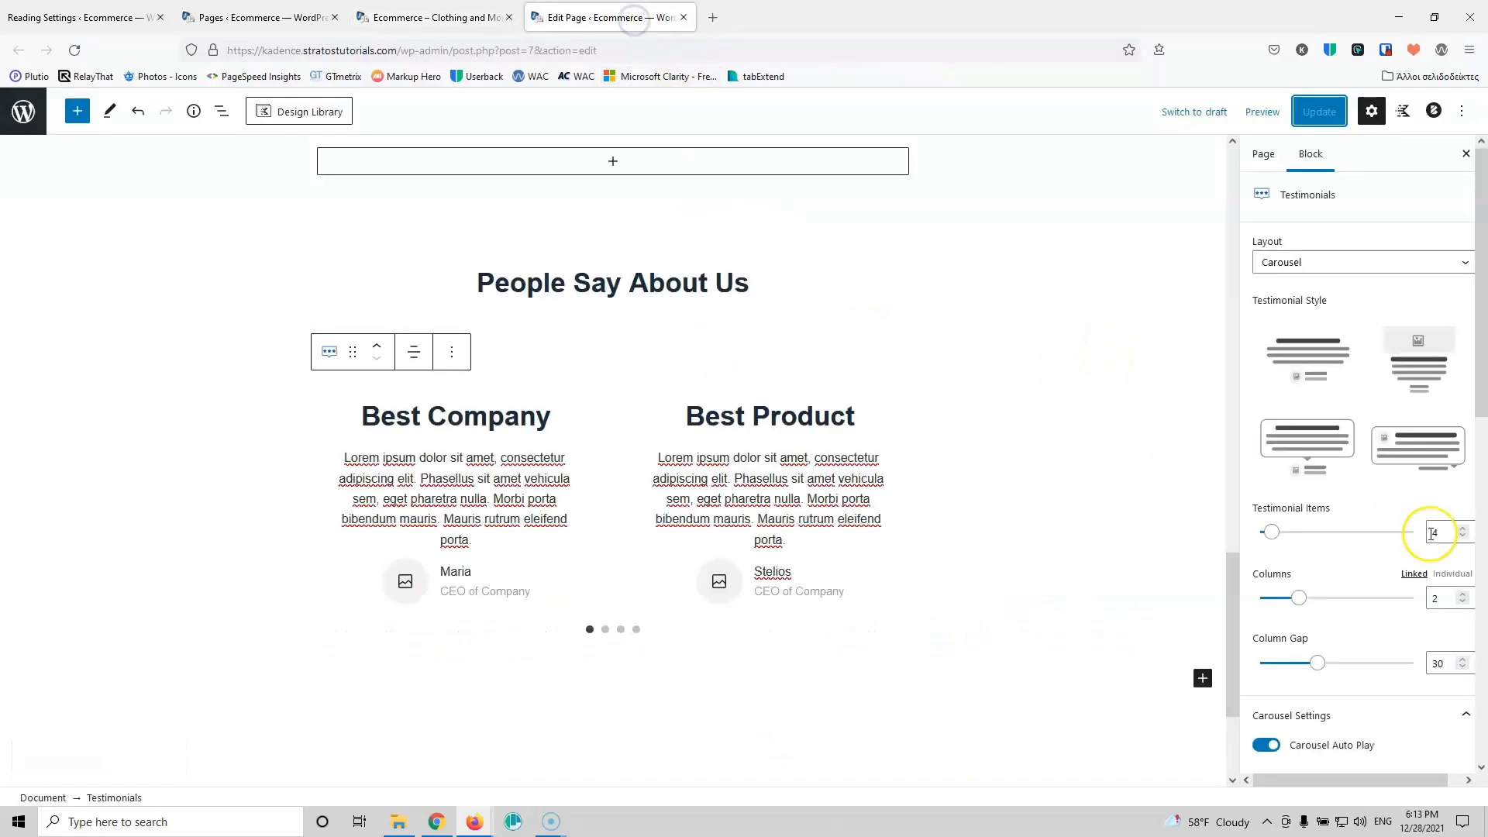
Step: Browse the Testimonials block settings, expand Container Settings, then go back to the live homepage
{"action": "scroll", "coordinate": [1434, 535], "scroll_direction": "down", "scroll_amount": 5}
{"action": "scroll", "coordinate": [1355, 601], "scroll_direction": "down", "scroll_amount": 4}
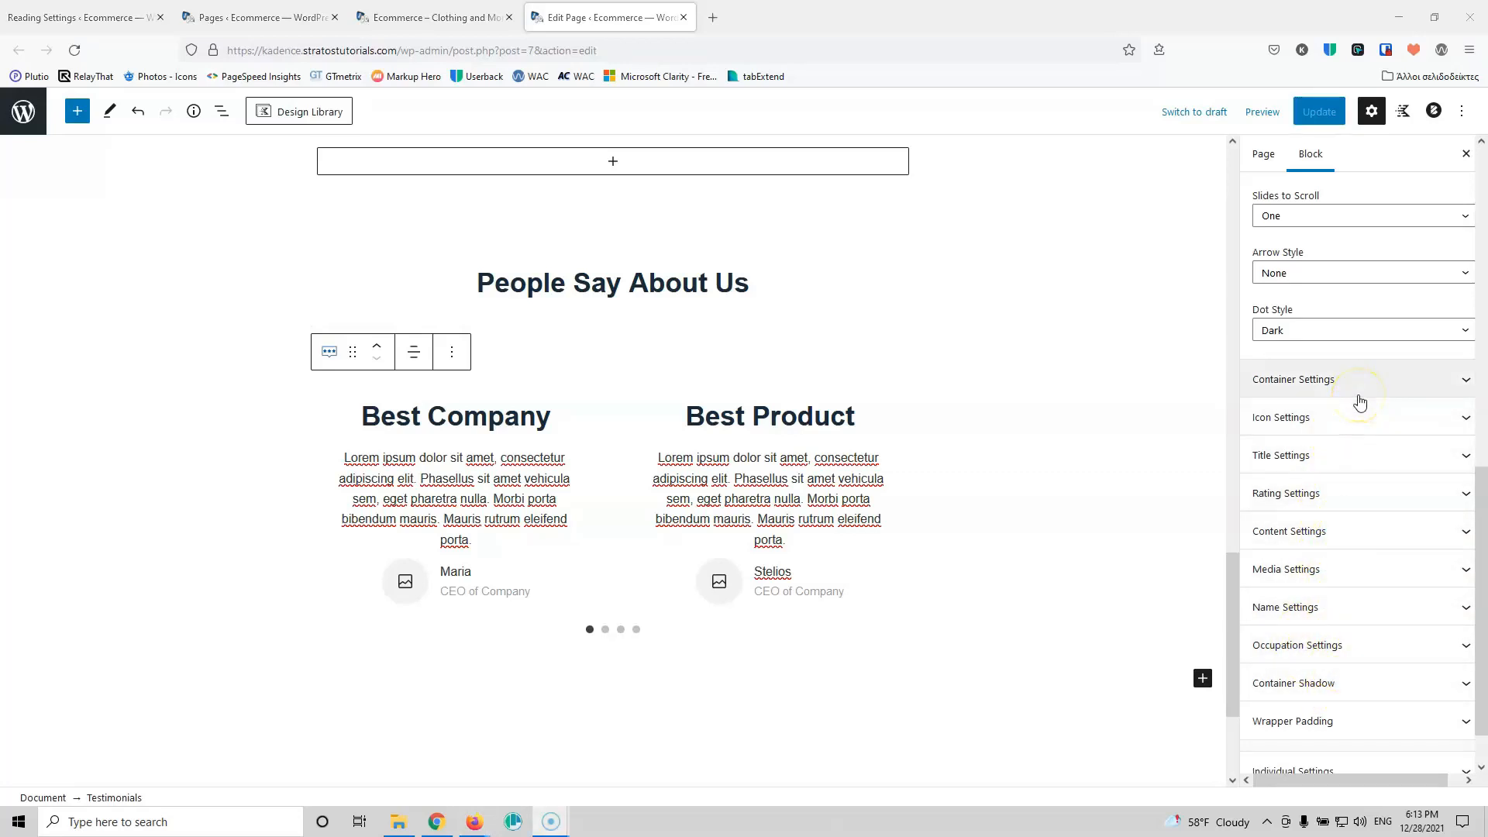
{"action": "scroll", "coordinate": [1360, 402], "scroll_direction": "up", "scroll_amount": 3}
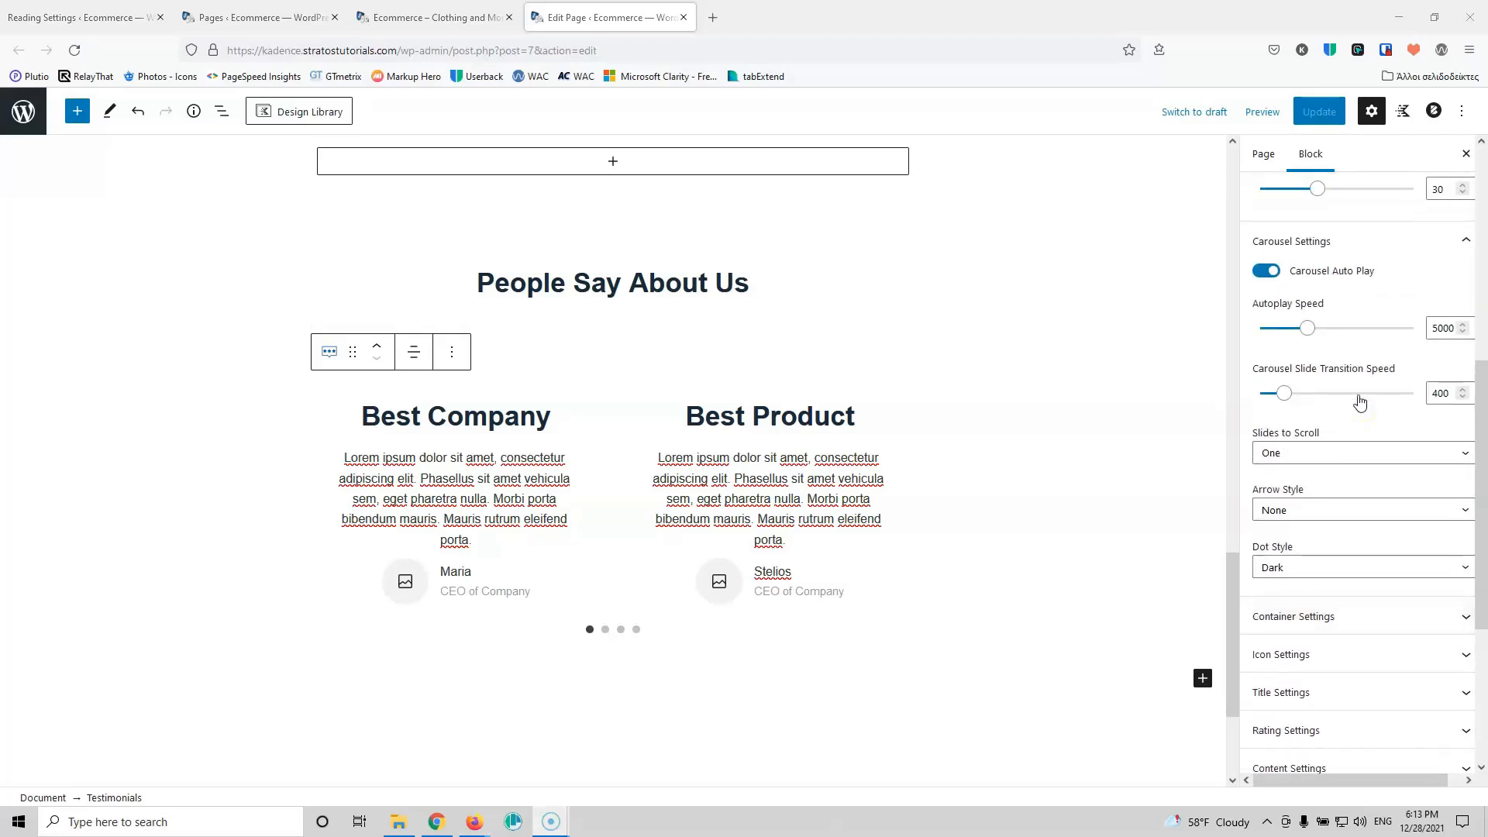
{"action": "scroll", "coordinate": [1360, 401], "scroll_direction": "up", "scroll_amount": 3}
{"action": "scroll", "coordinate": [1375, 456], "scroll_direction": "down", "scroll_amount": 1}
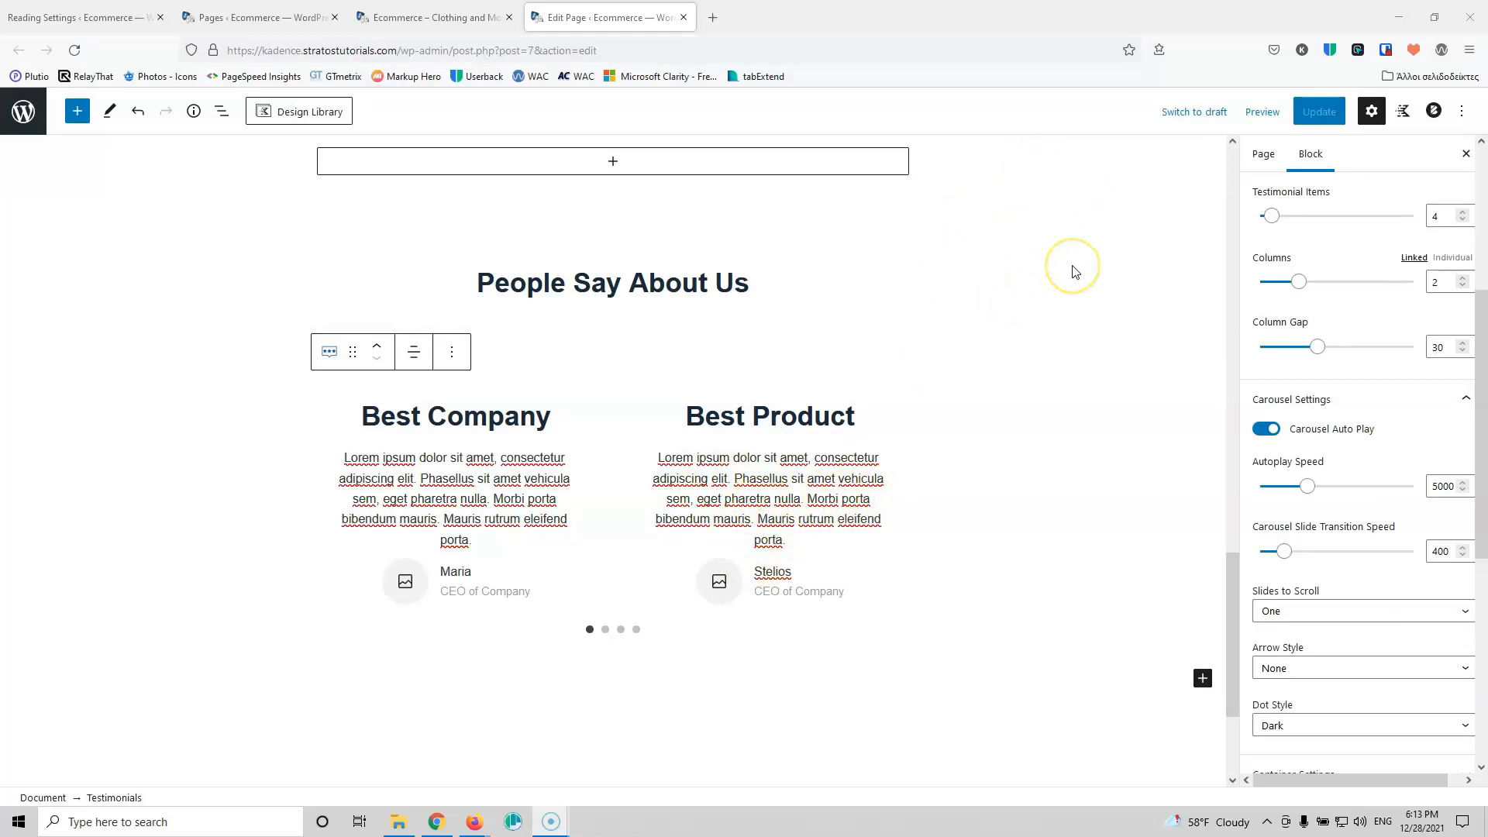
{"action": "scroll", "coordinate": [1380, 385], "scroll_direction": "up", "scroll_amount": 3}
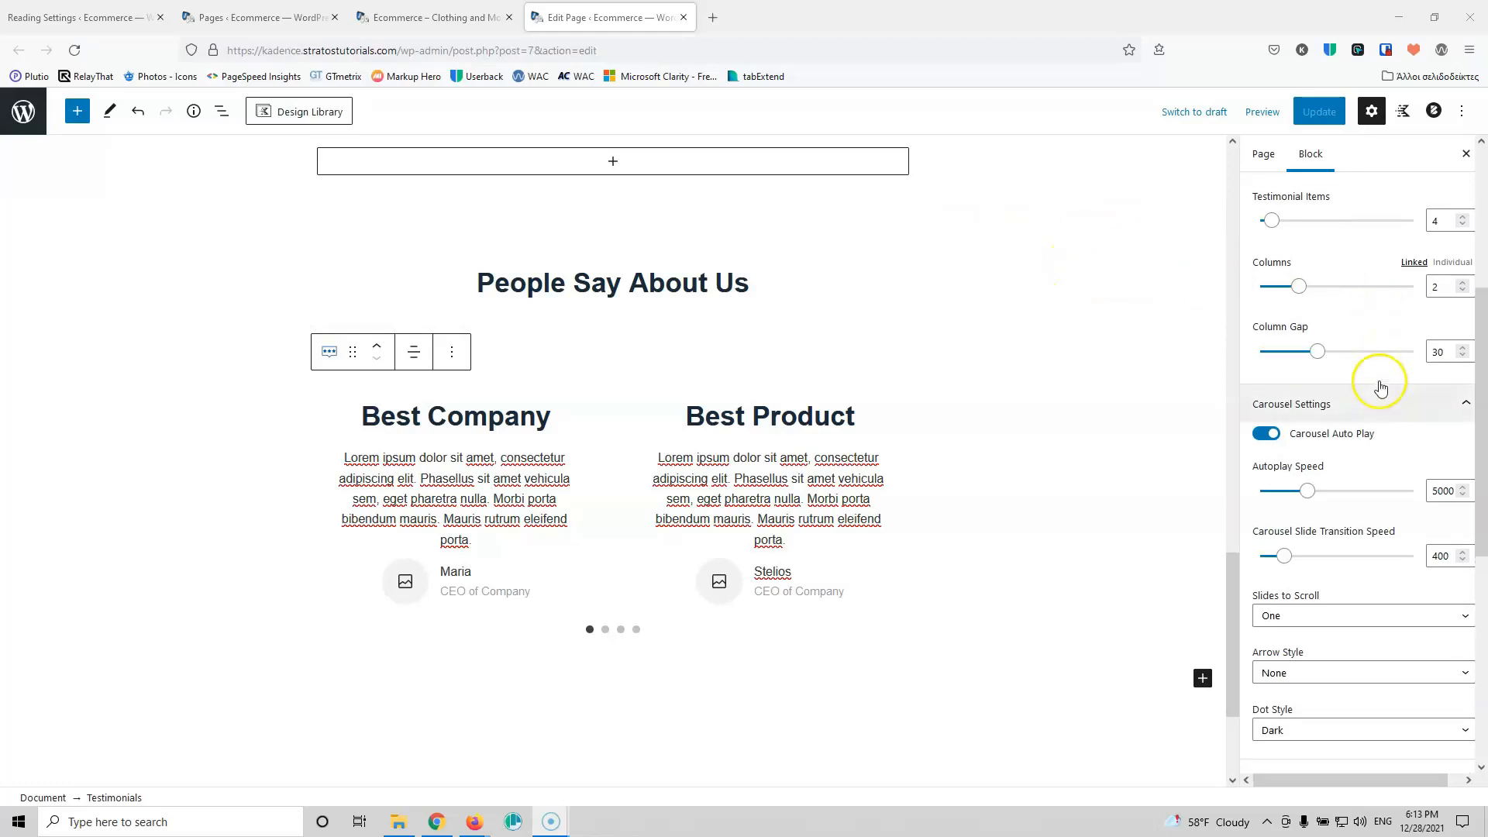
{"action": "scroll", "coordinate": [1372, 395], "scroll_direction": "down", "scroll_amount": 2}
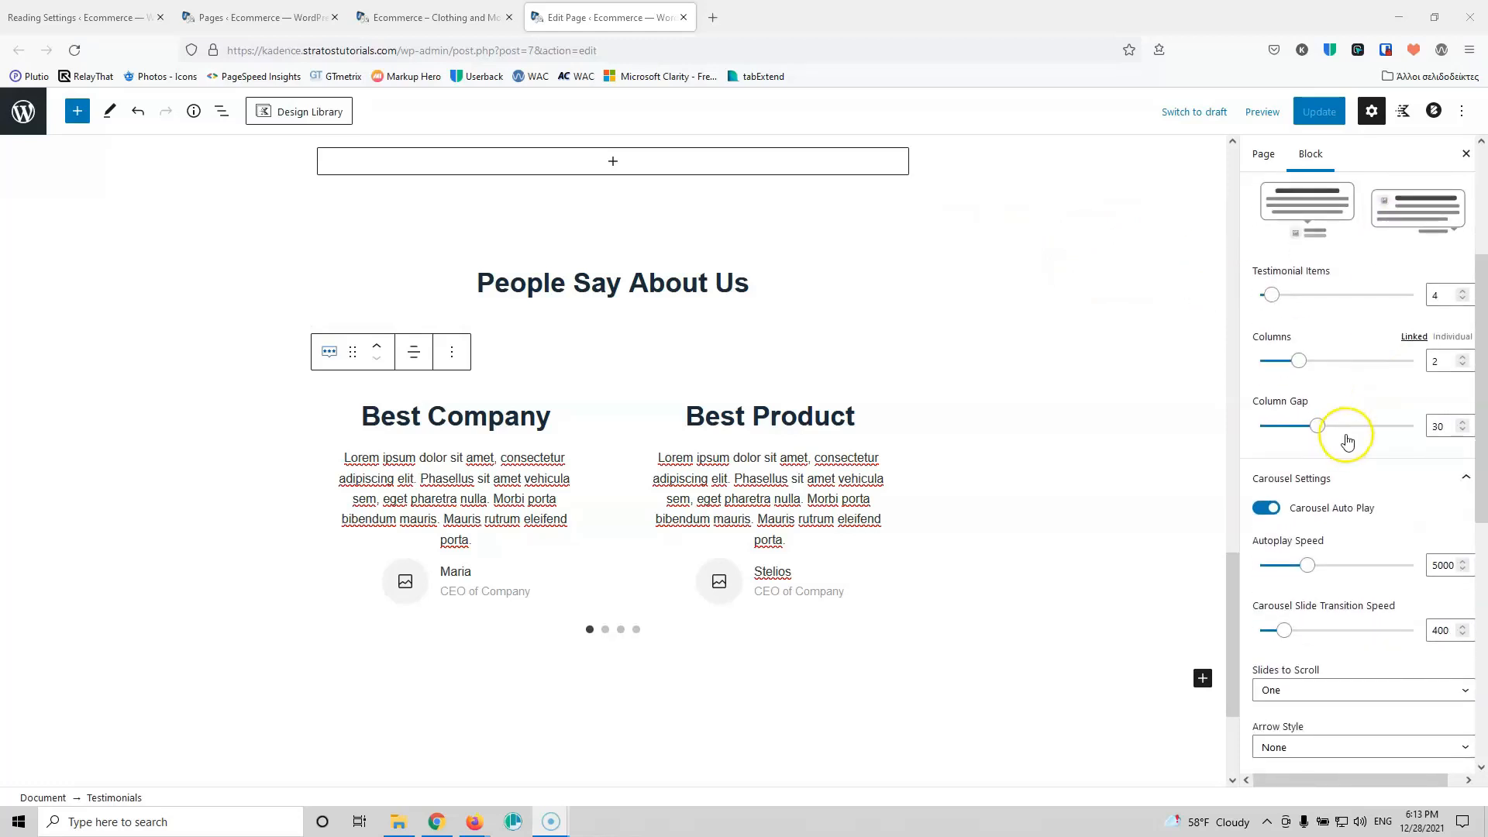
{"action": "scroll", "coordinate": [1348, 442], "scroll_direction": "down", "scroll_amount": 1}
{"action": "scroll", "coordinate": [1434, 543], "scroll_direction": "down", "scroll_amount": 1}
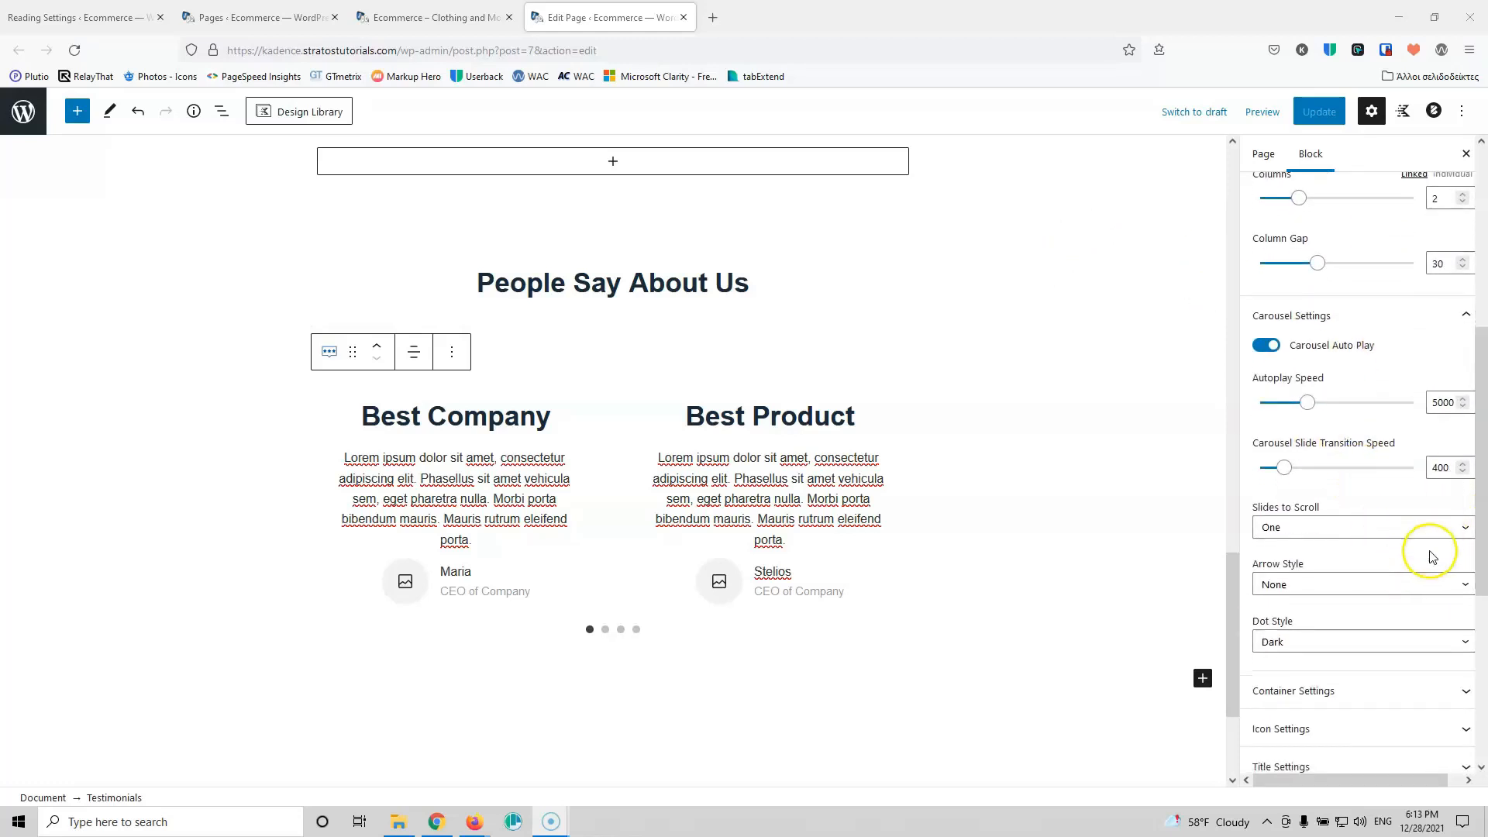
{"action": "scroll", "coordinate": [1432, 556], "scroll_direction": "down", "scroll_amount": 3}
{"action": "left_click", "coordinate": [1381, 459]}
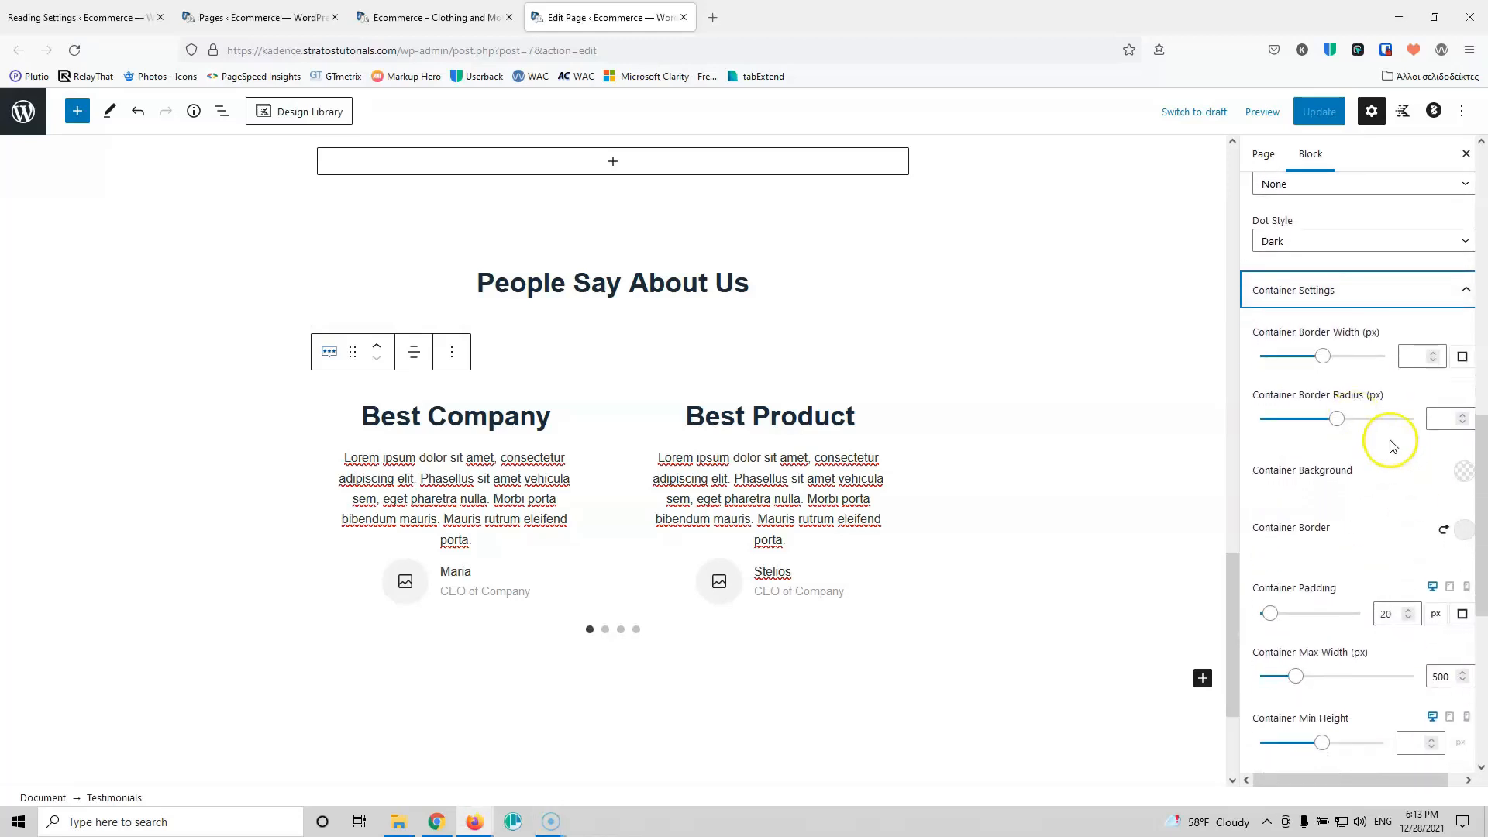
{"action": "scroll", "coordinate": [1392, 446], "scroll_direction": "down", "scroll_amount": 5}
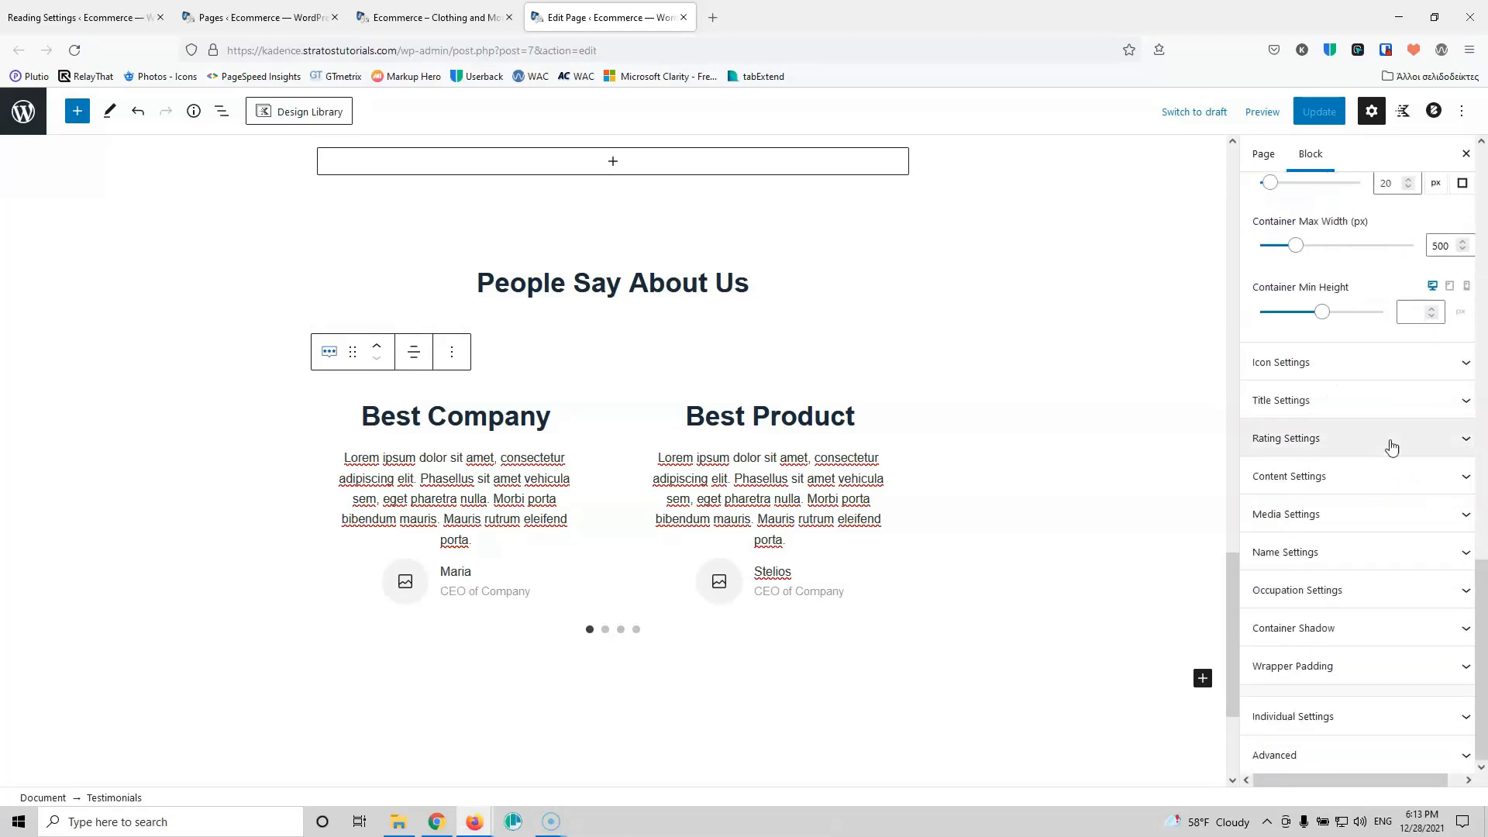
{"action": "scroll", "coordinate": [1392, 448], "scroll_direction": "up", "scroll_amount": 10}
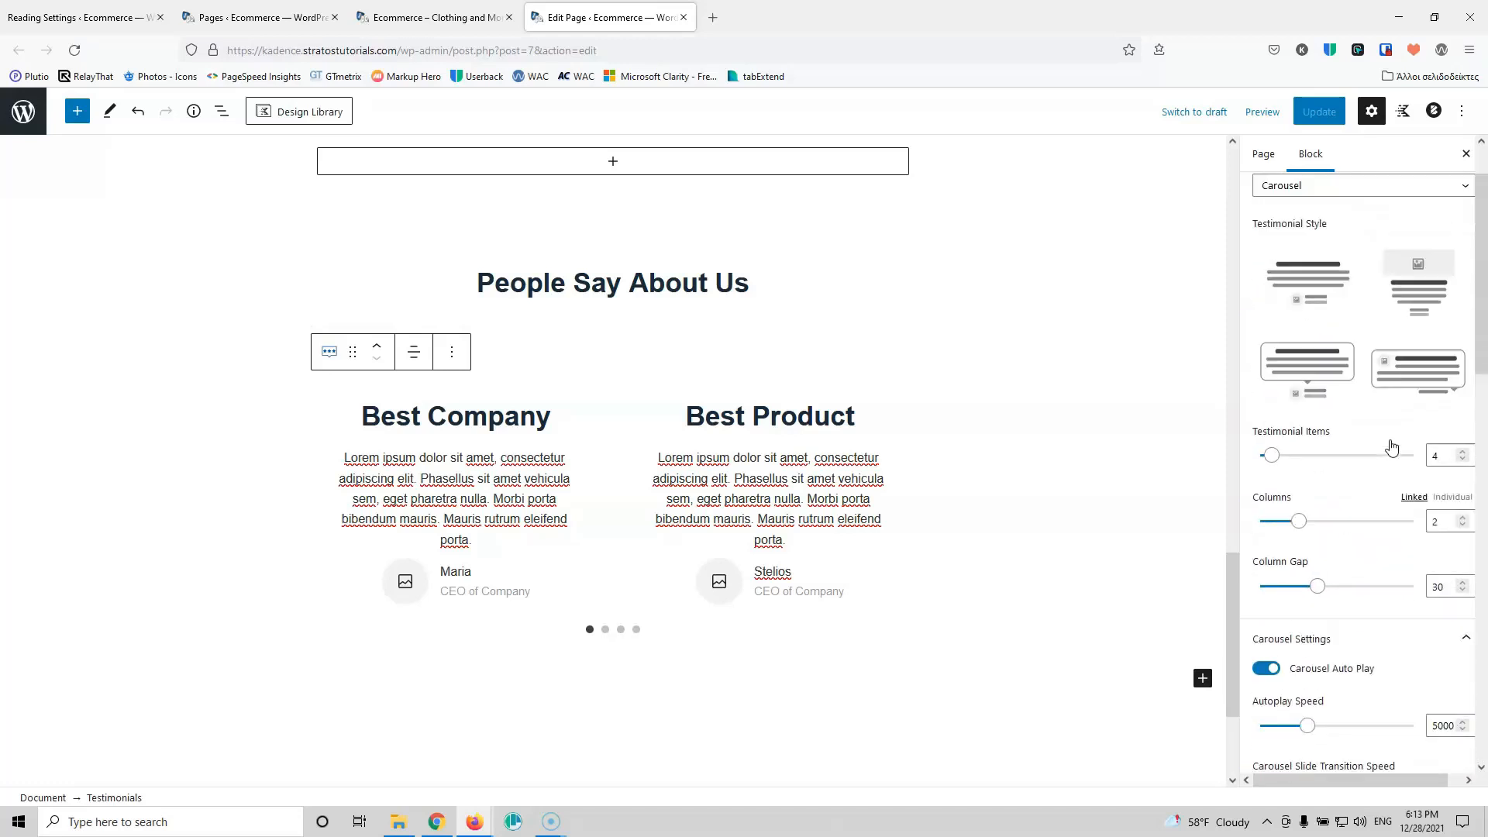
{"action": "left_click", "coordinate": [406, 25]}
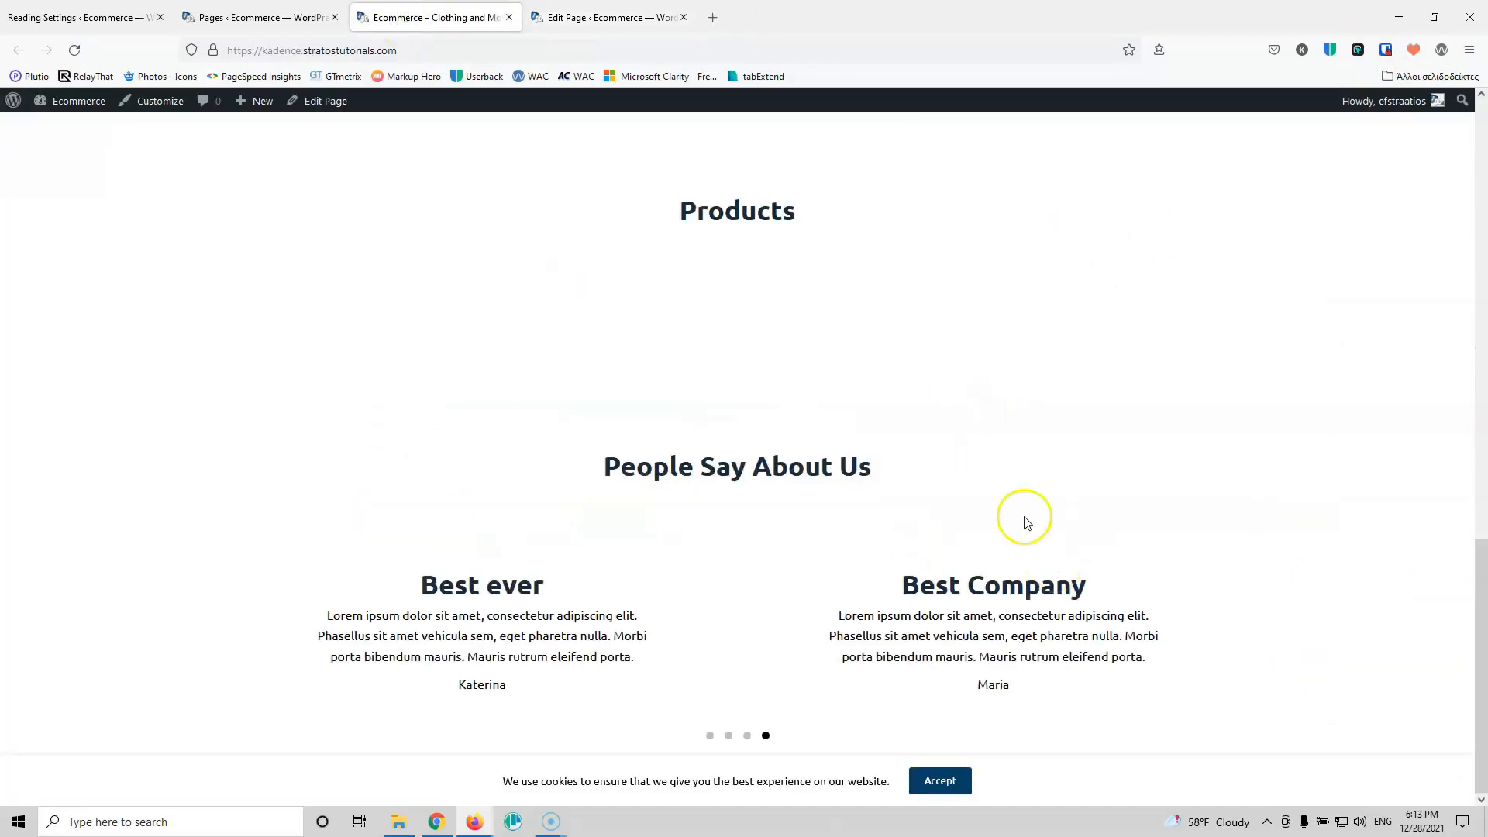
Step: Dismiss the cookie notice, close the home page editor, and open About Us for editing
{"action": "left_click", "coordinate": [940, 780]}
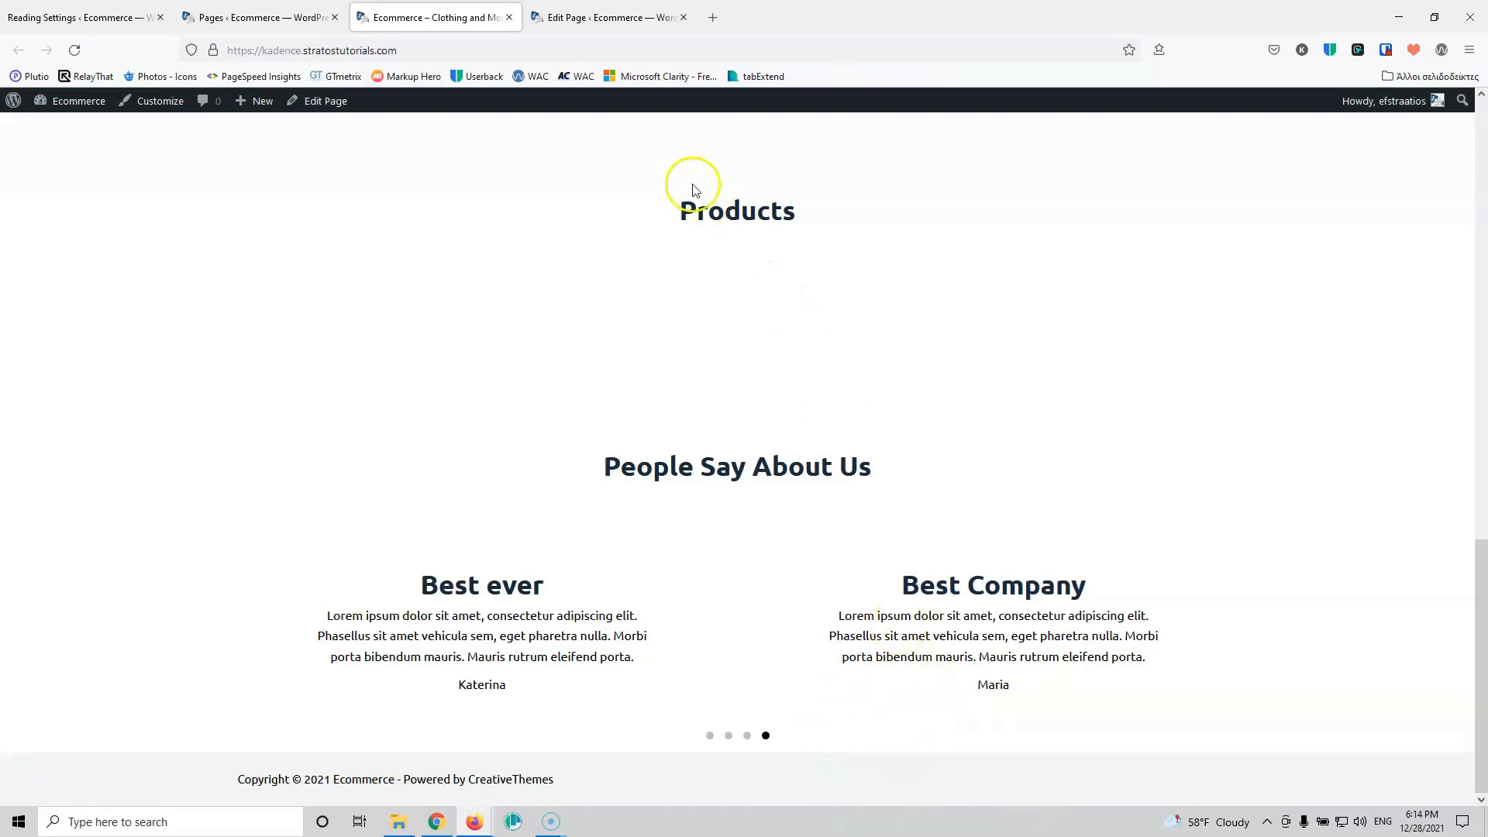
{"action": "left_click", "coordinate": [589, 17]}
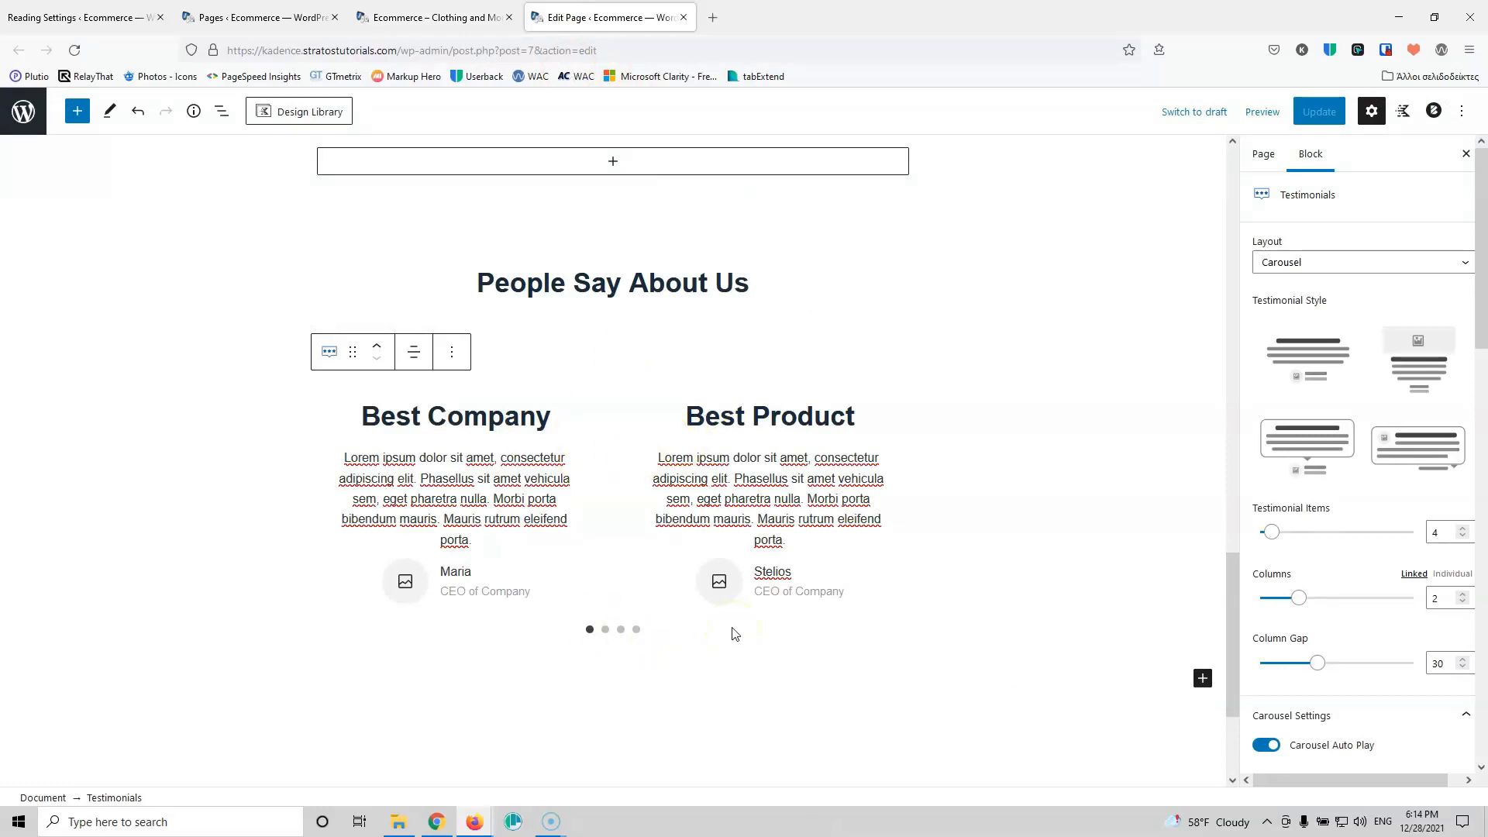
{"action": "left_click", "coordinate": [684, 17]}
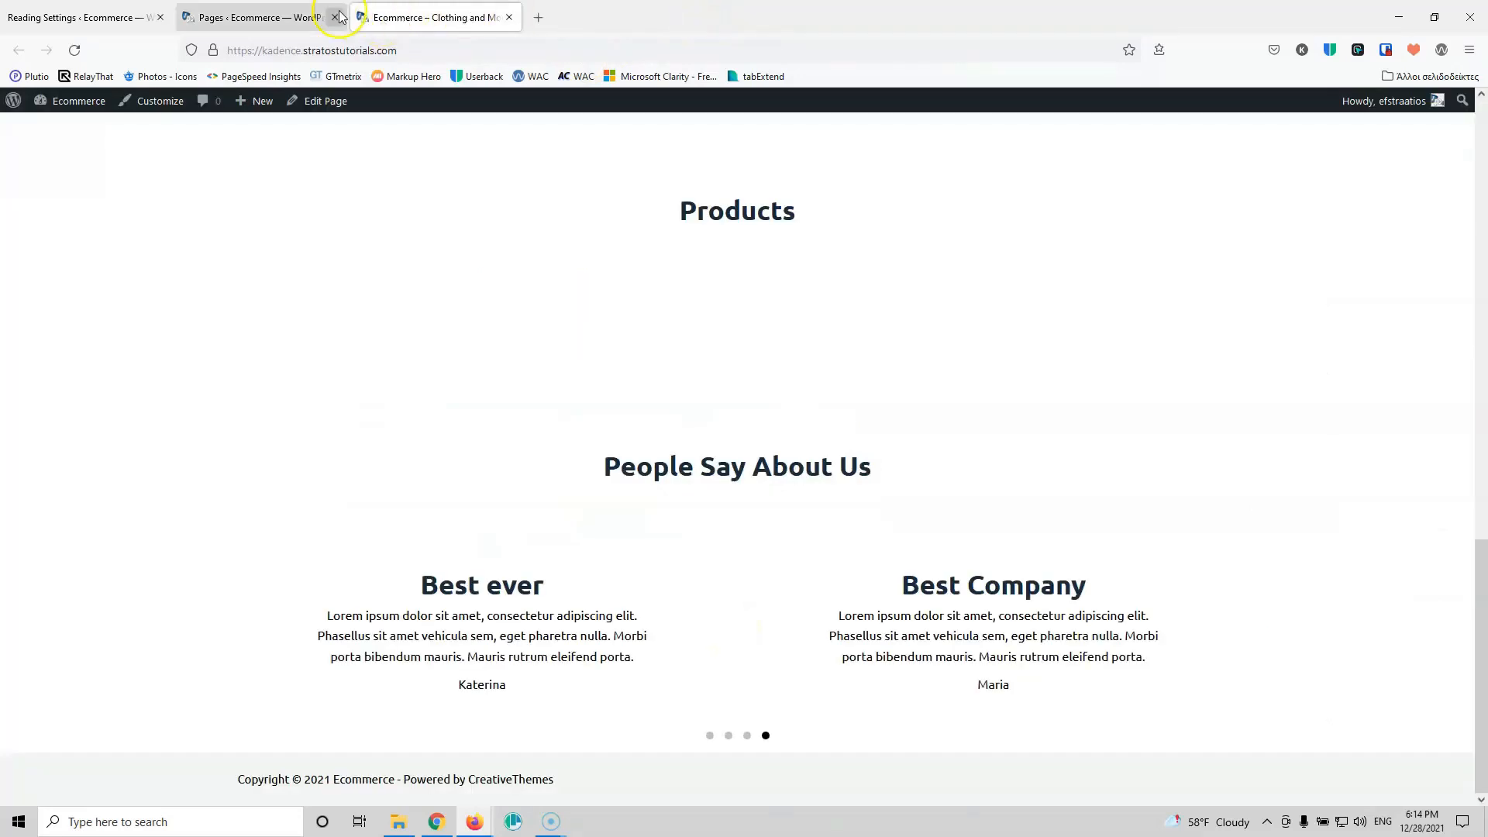
{"action": "left_click", "coordinate": [279, 17]}
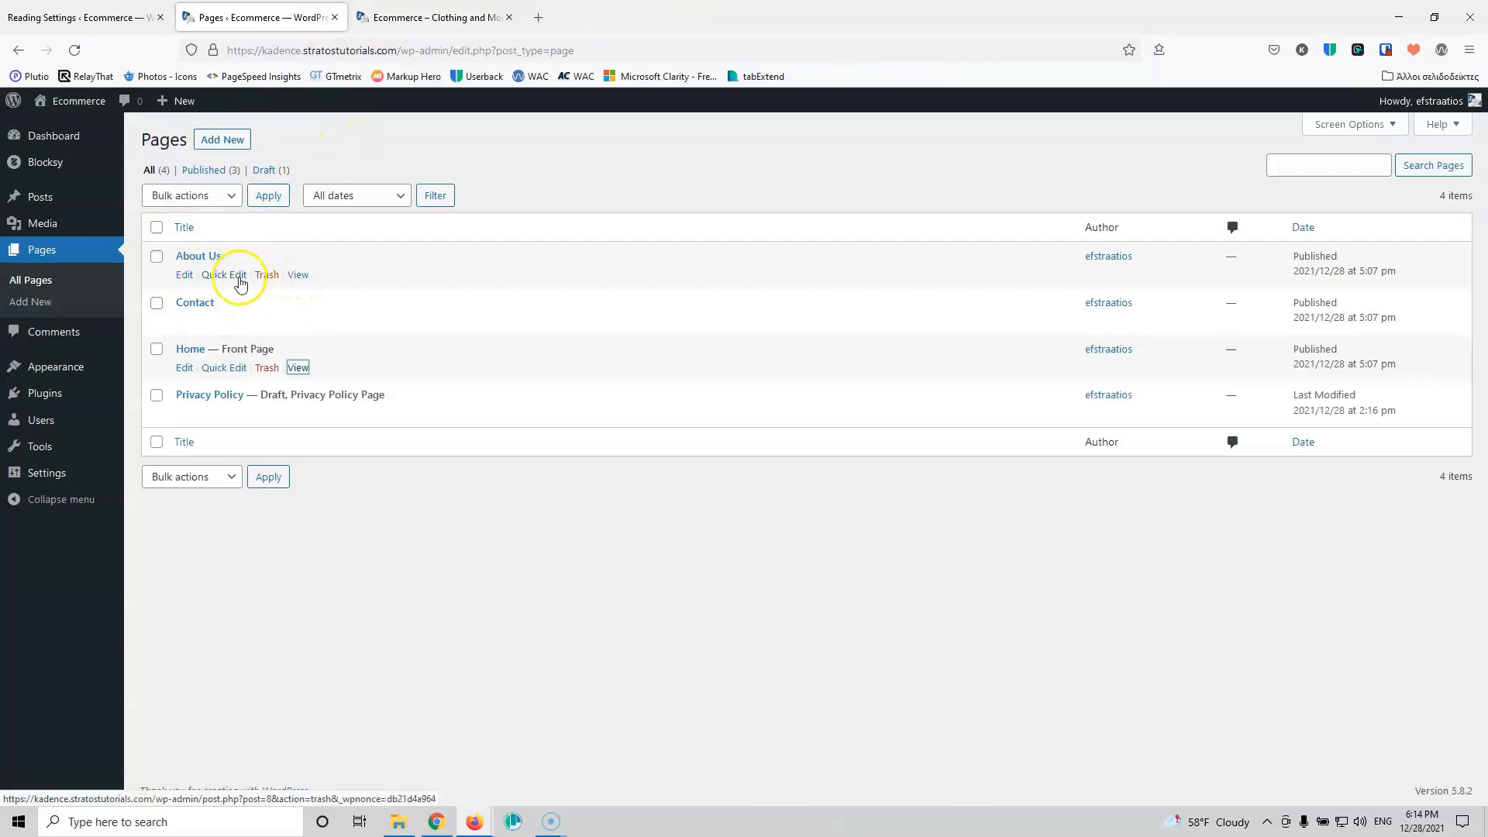
{"action": "left_click", "coordinate": [185, 274], "text": "ctrl"}
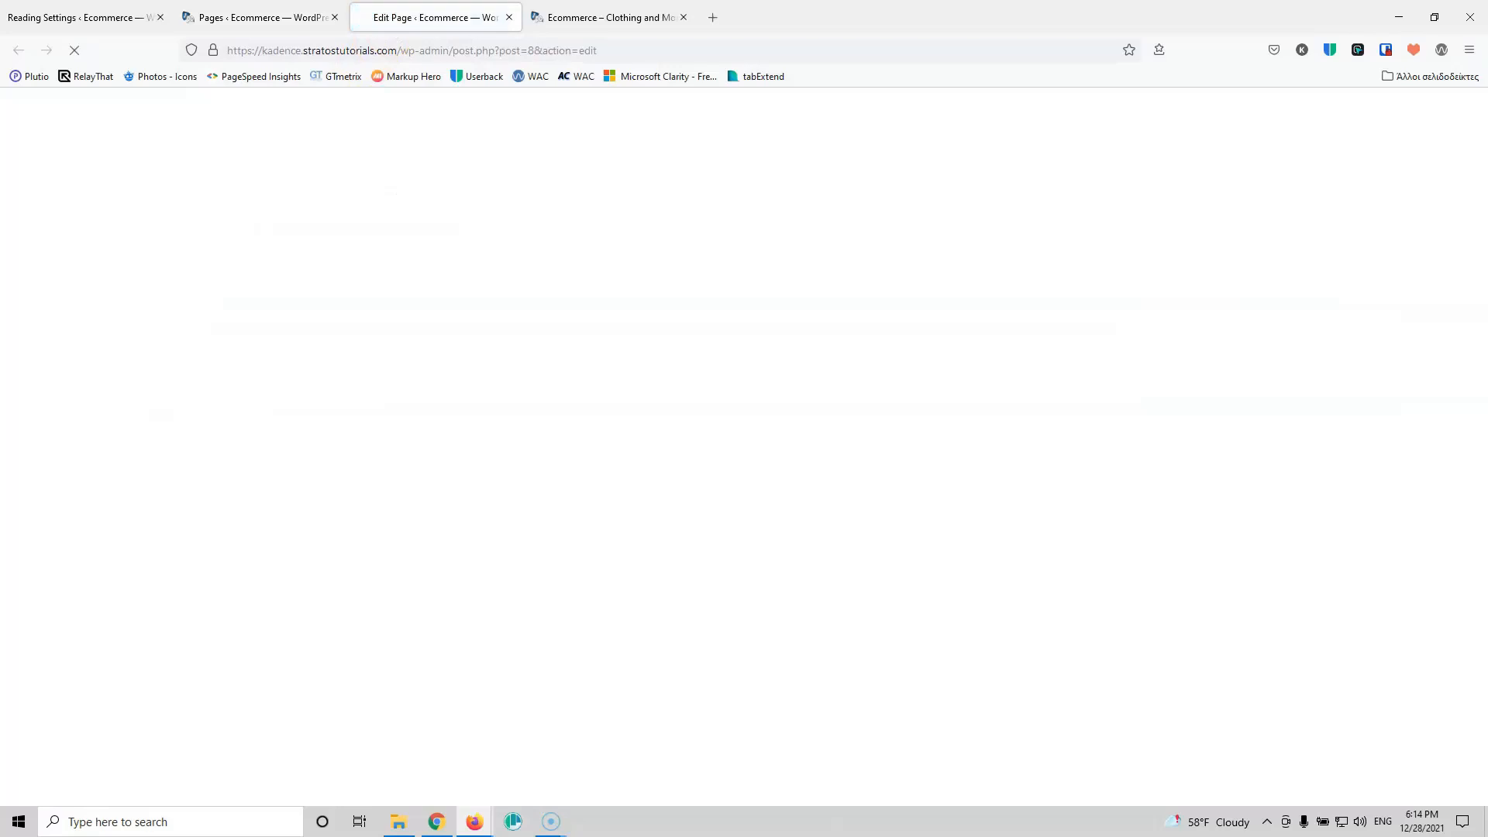
Step: Add a one-column Row Layout containing an Advanced Heading with About Us text
{"action": "left_click", "coordinate": [440, 264]}
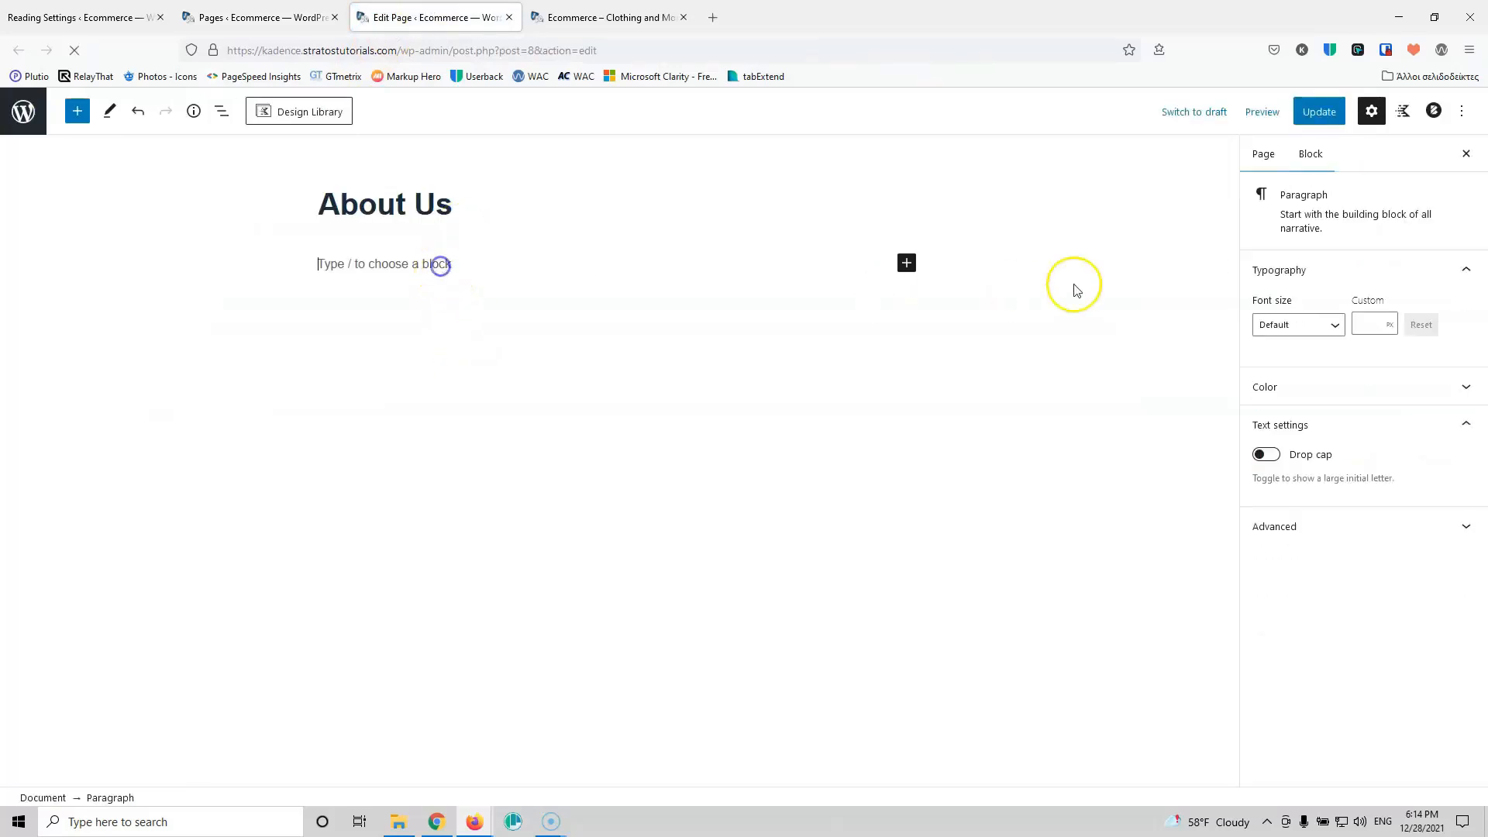
{"action": "left_click", "coordinate": [906, 264]}
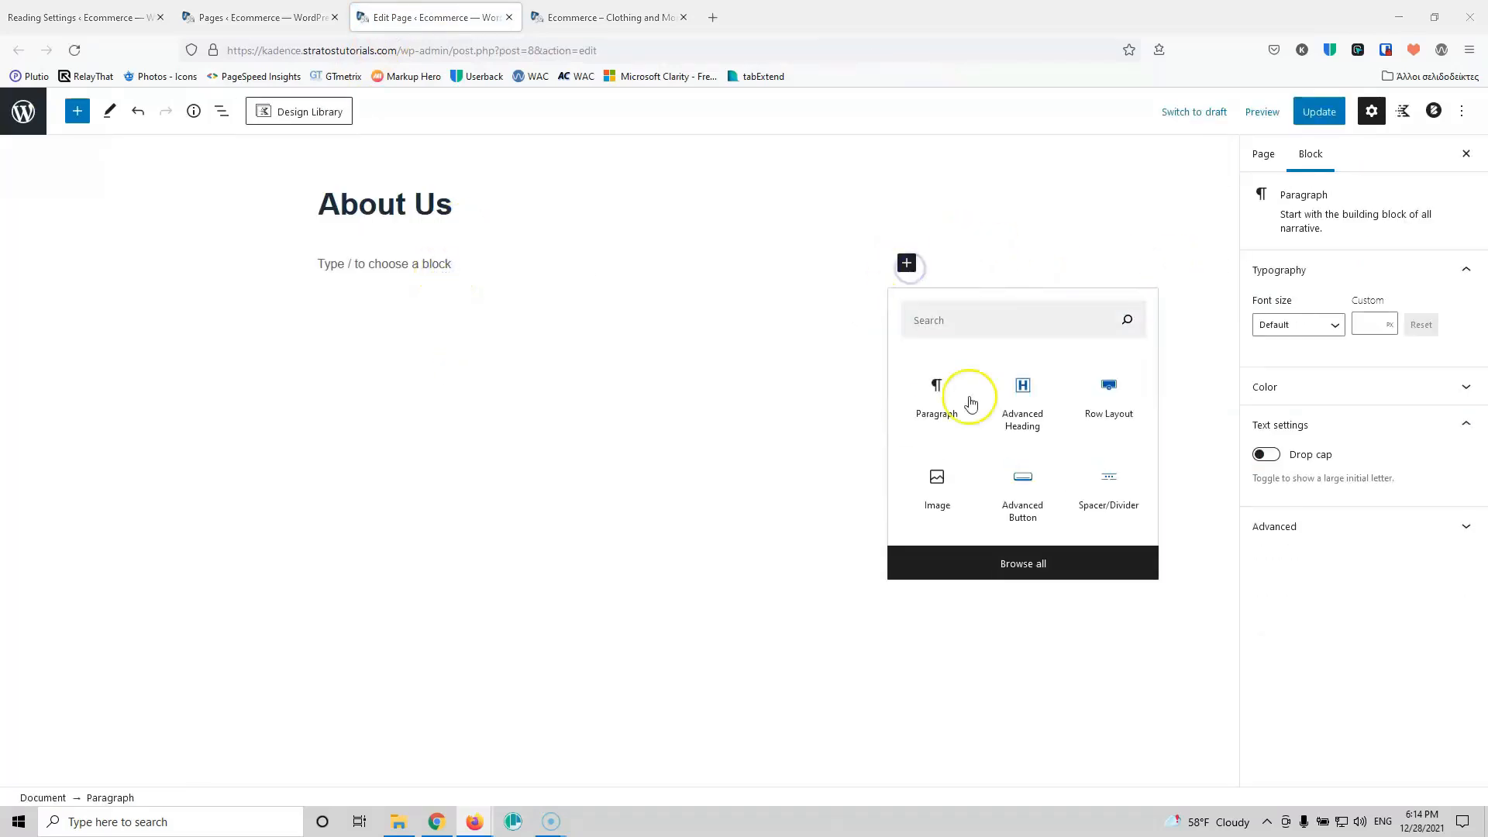
{"action": "left_click", "coordinate": [1103, 390]}
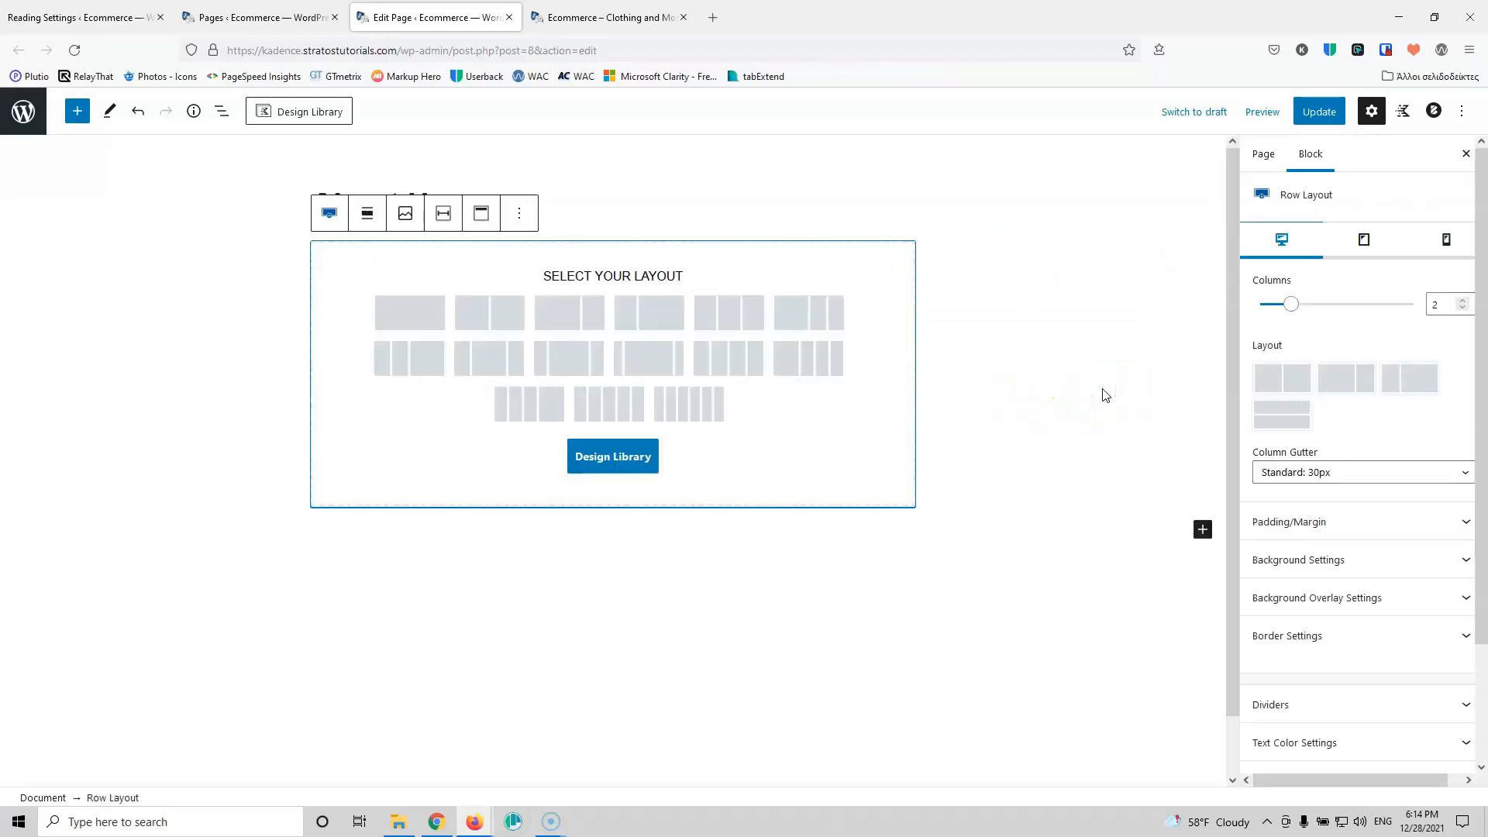
{"action": "left_click", "coordinate": [396, 314]}
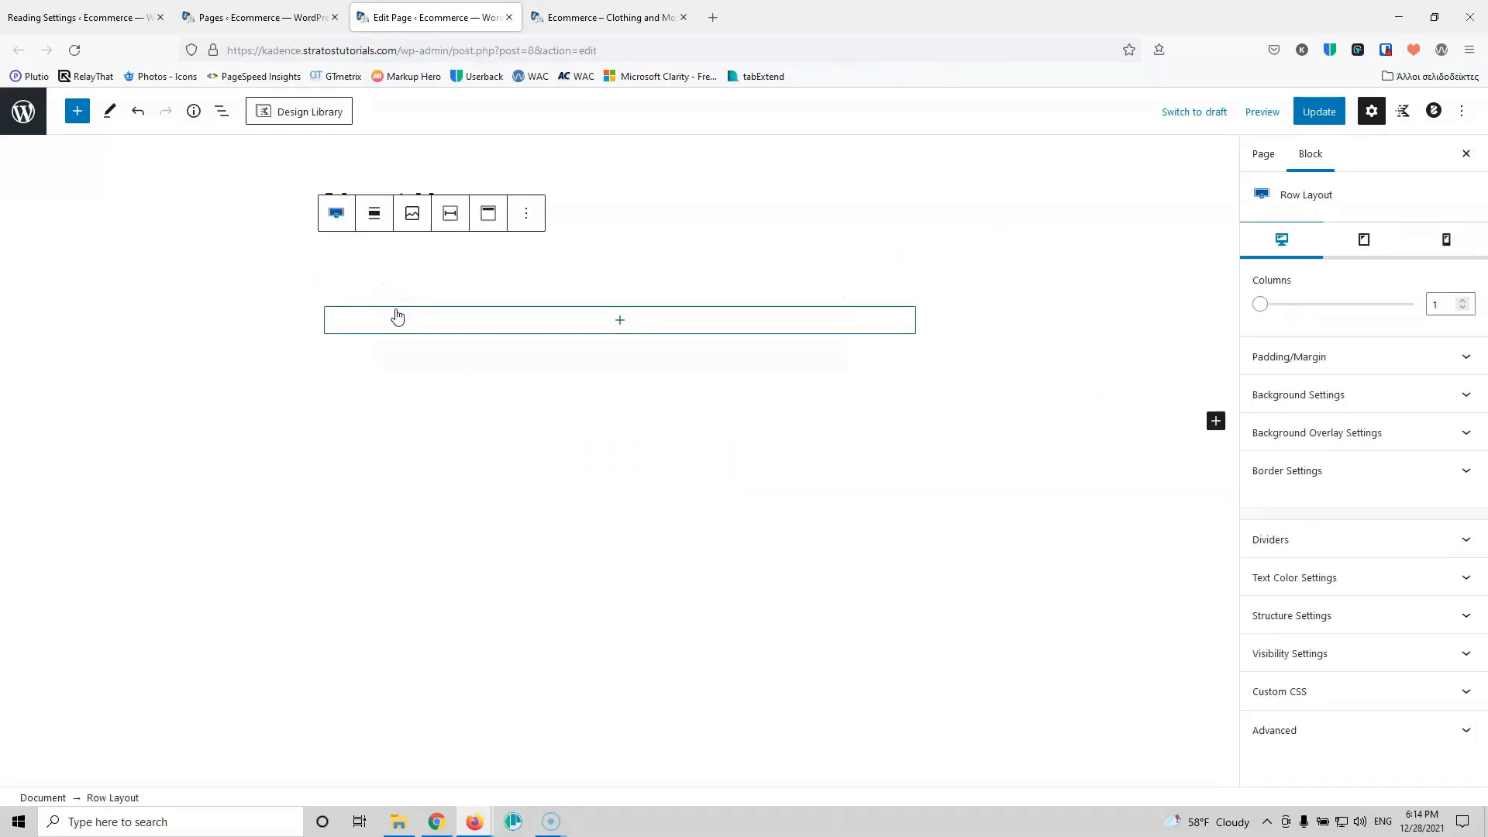
{"action": "left_click", "coordinate": [618, 321]}
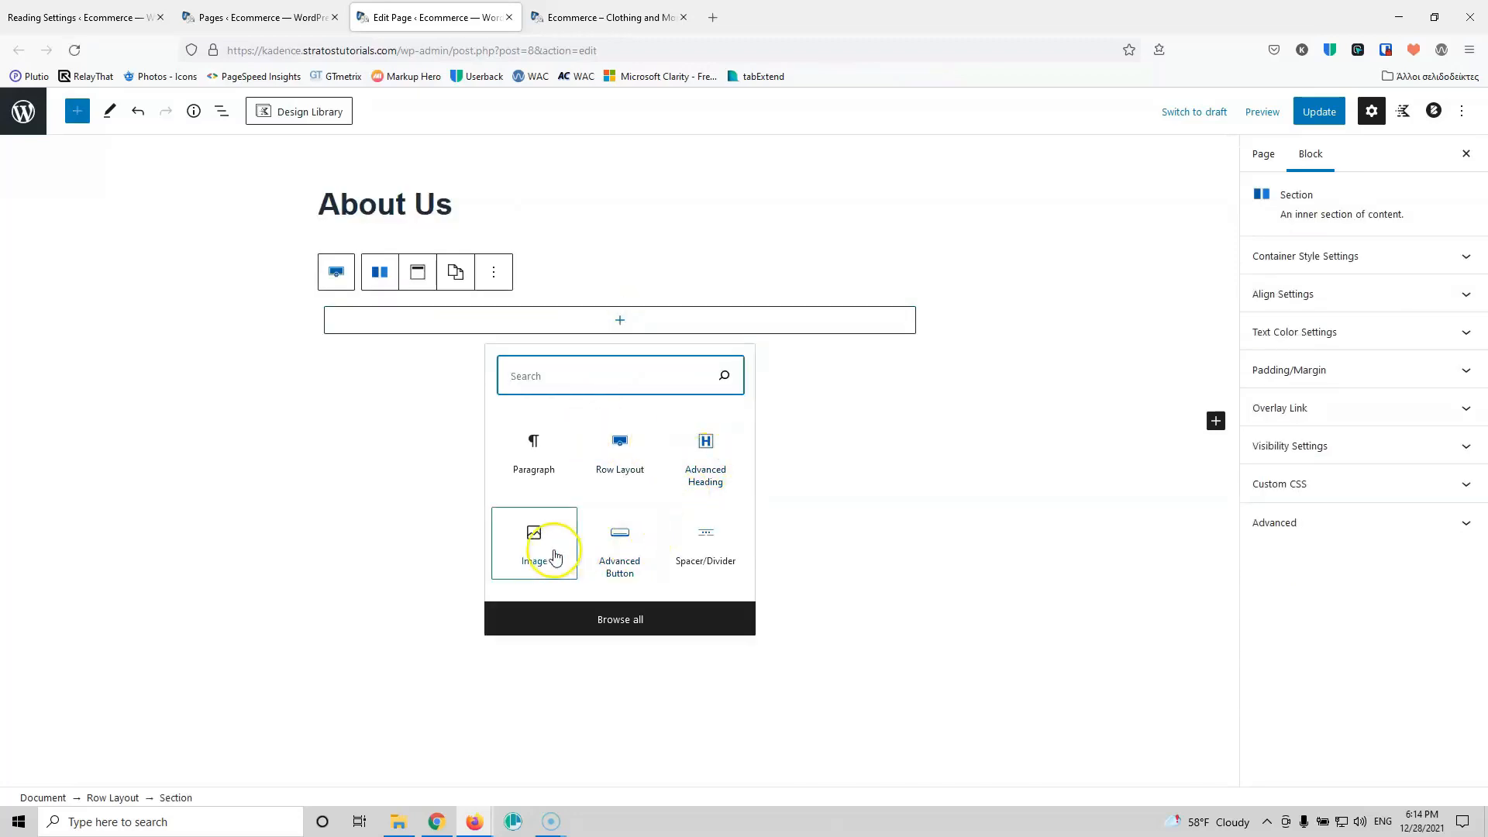
{"action": "left_click", "coordinate": [704, 453]}
{"action": "type", "text": "About Us"}
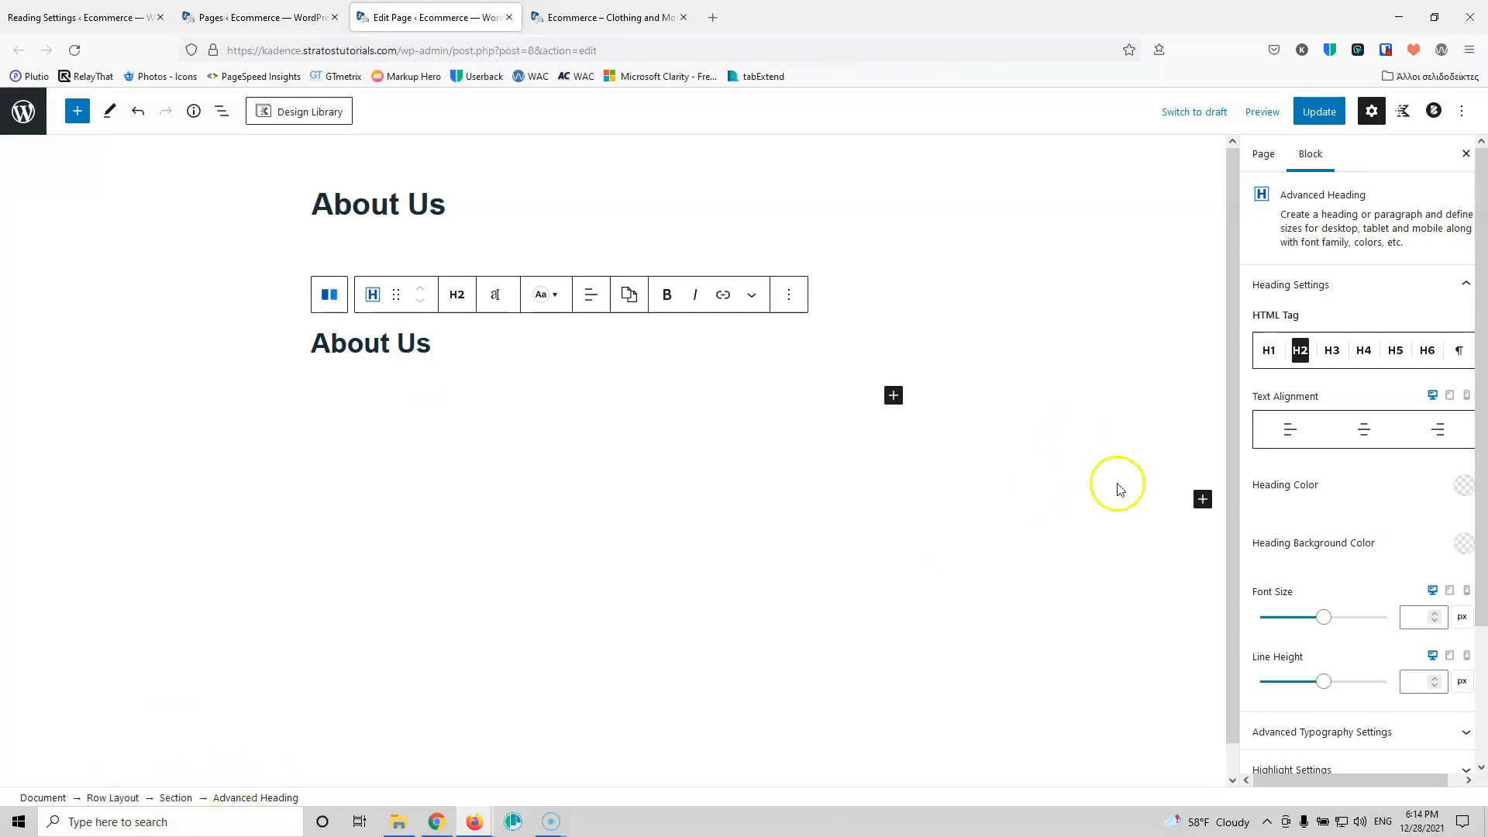
Step: Recolour the heading so it no longer shows on white, make it H1, and select the row
{"action": "left_click", "coordinate": [1460, 494]}
{"action": "left_click", "coordinate": [1429, 431]}
{"action": "left_click", "coordinate": [1387, 497]}
{"action": "left_click", "coordinate": [1266, 348]}
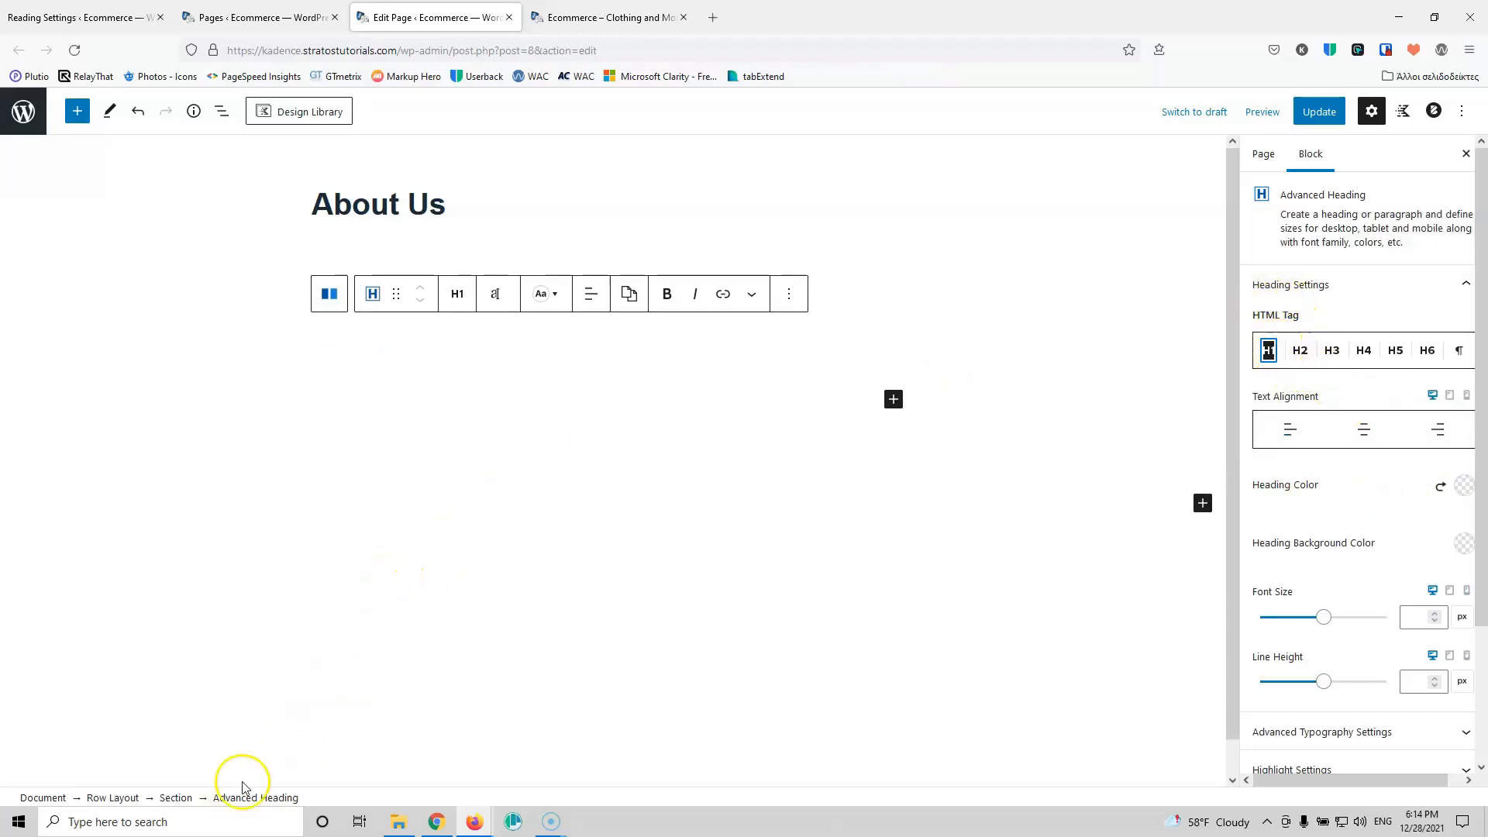
{"action": "left_click", "coordinate": [114, 798]}
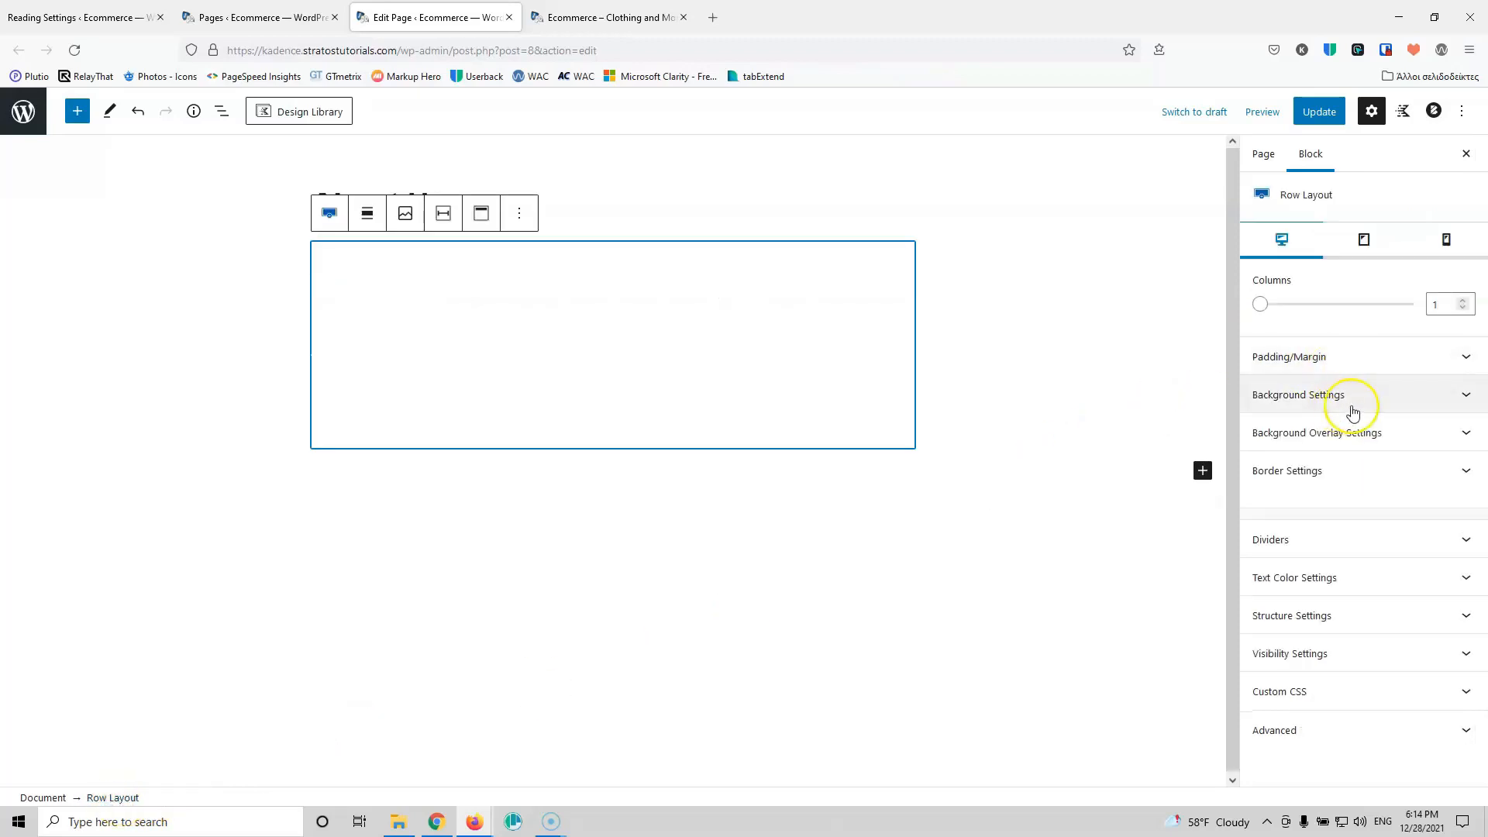
Step: Set logistics-9.jpg as the row background, retitling it 'about us' and adding alt text
{"action": "left_click", "coordinate": [1378, 397]}
{"action": "left_click", "coordinate": [1368, 580]}
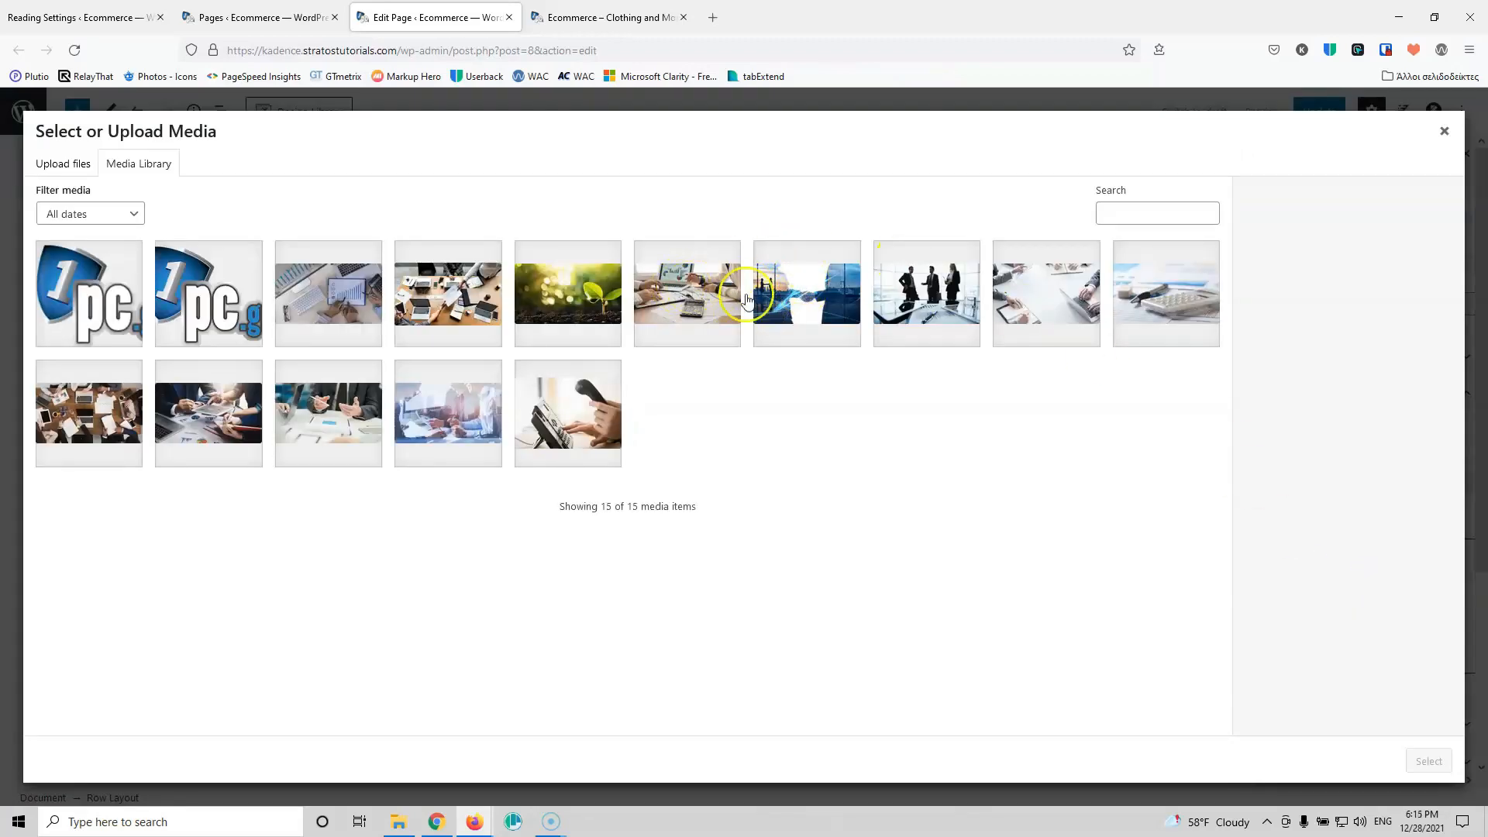
{"action": "left_click", "coordinate": [751, 299]}
{"action": "left_click_drag", "start_coordinate": [1432, 413], "coordinate": [1199, 419]}
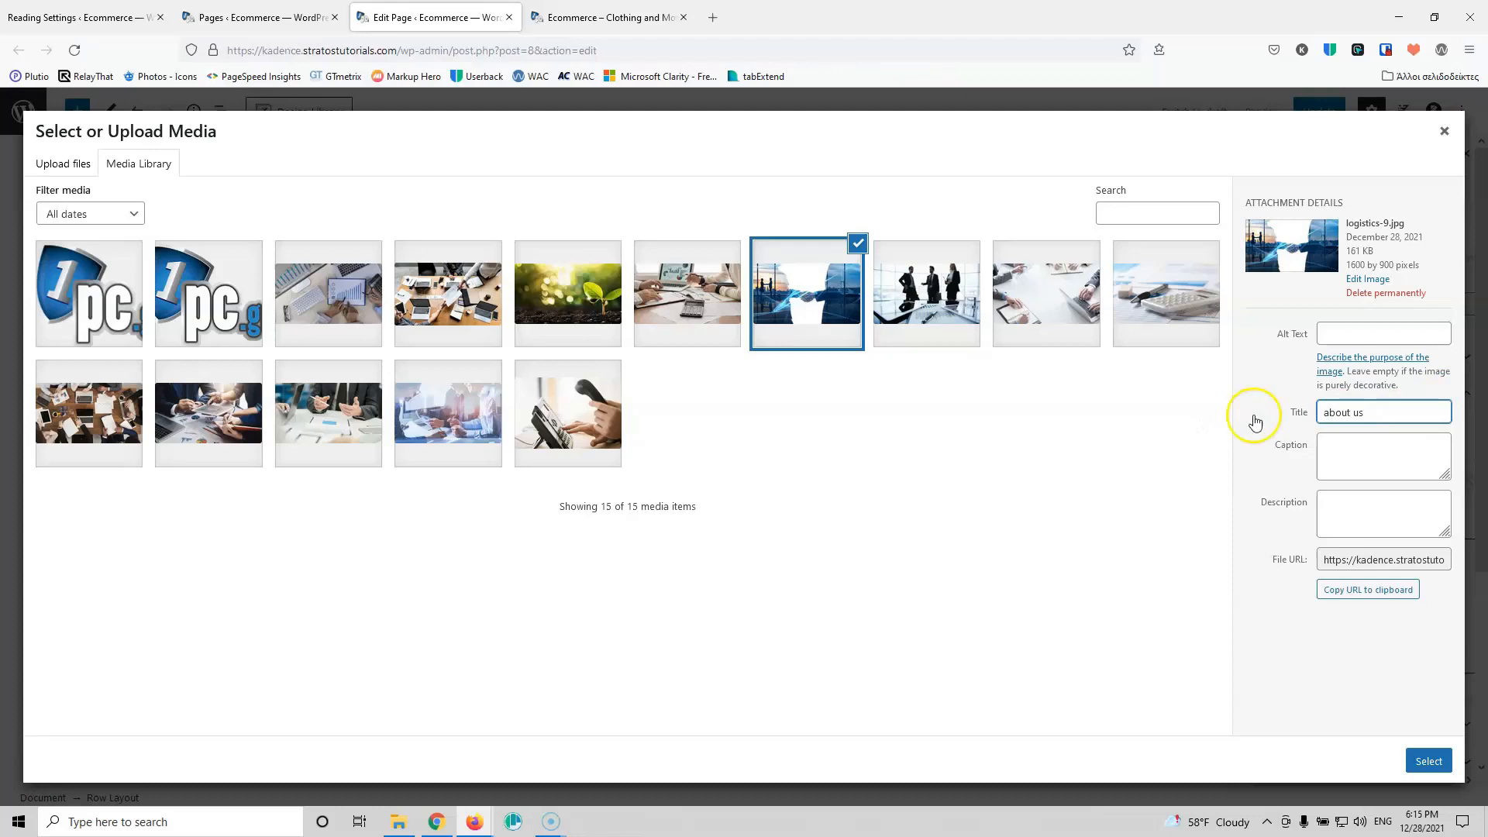
{"action": "left_click", "coordinate": [1426, 335]}
{"action": "type", "text": "about us"}
{"action": "left_click", "coordinate": [1429, 760]}
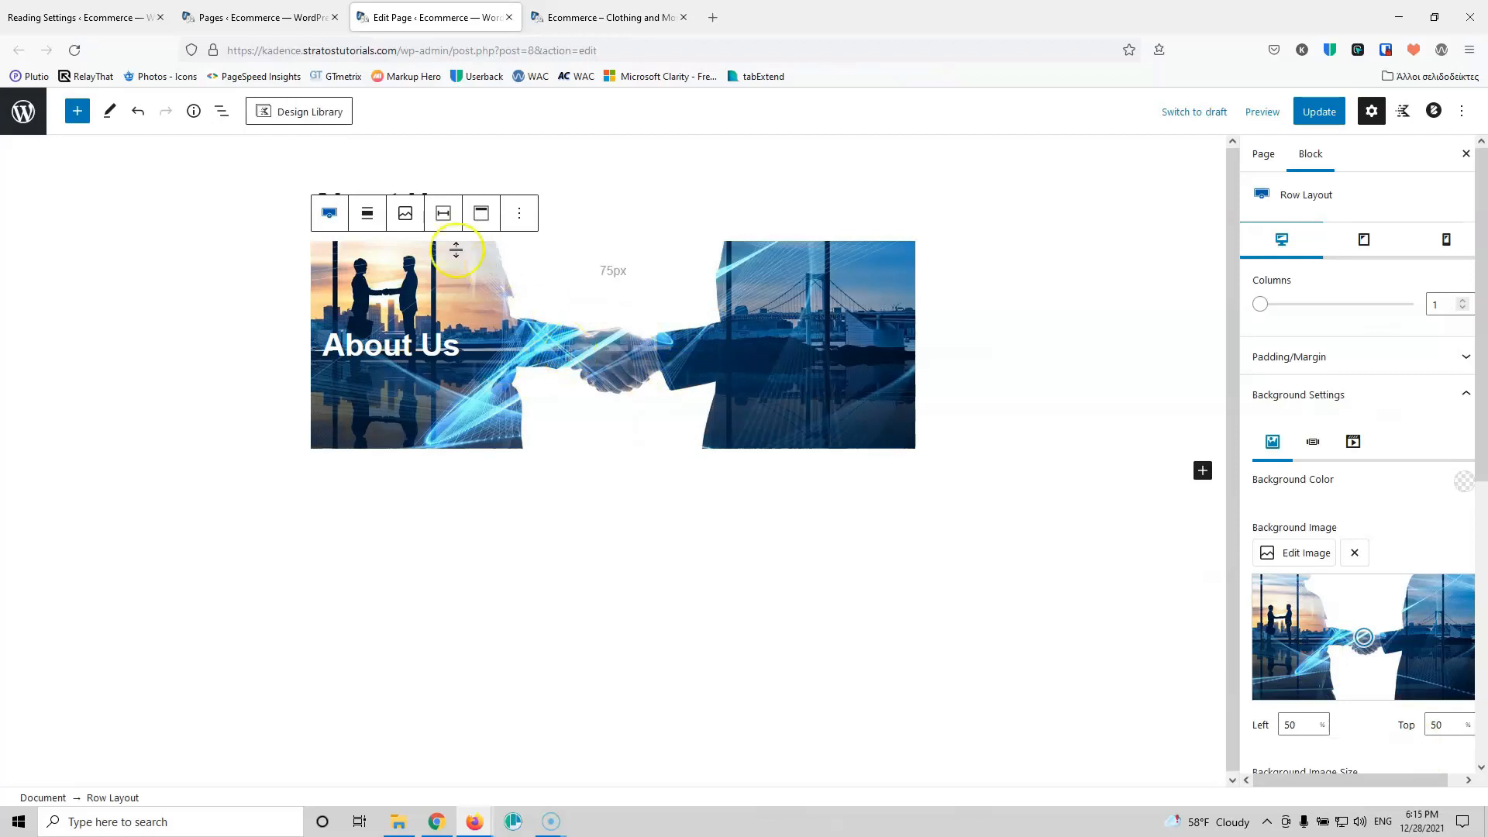
Step: Make the row full width with a dark navy overlay at 70 opacity, then update the page
{"action": "left_click", "coordinate": [368, 213]}
{"action": "left_click", "coordinate": [393, 320]}
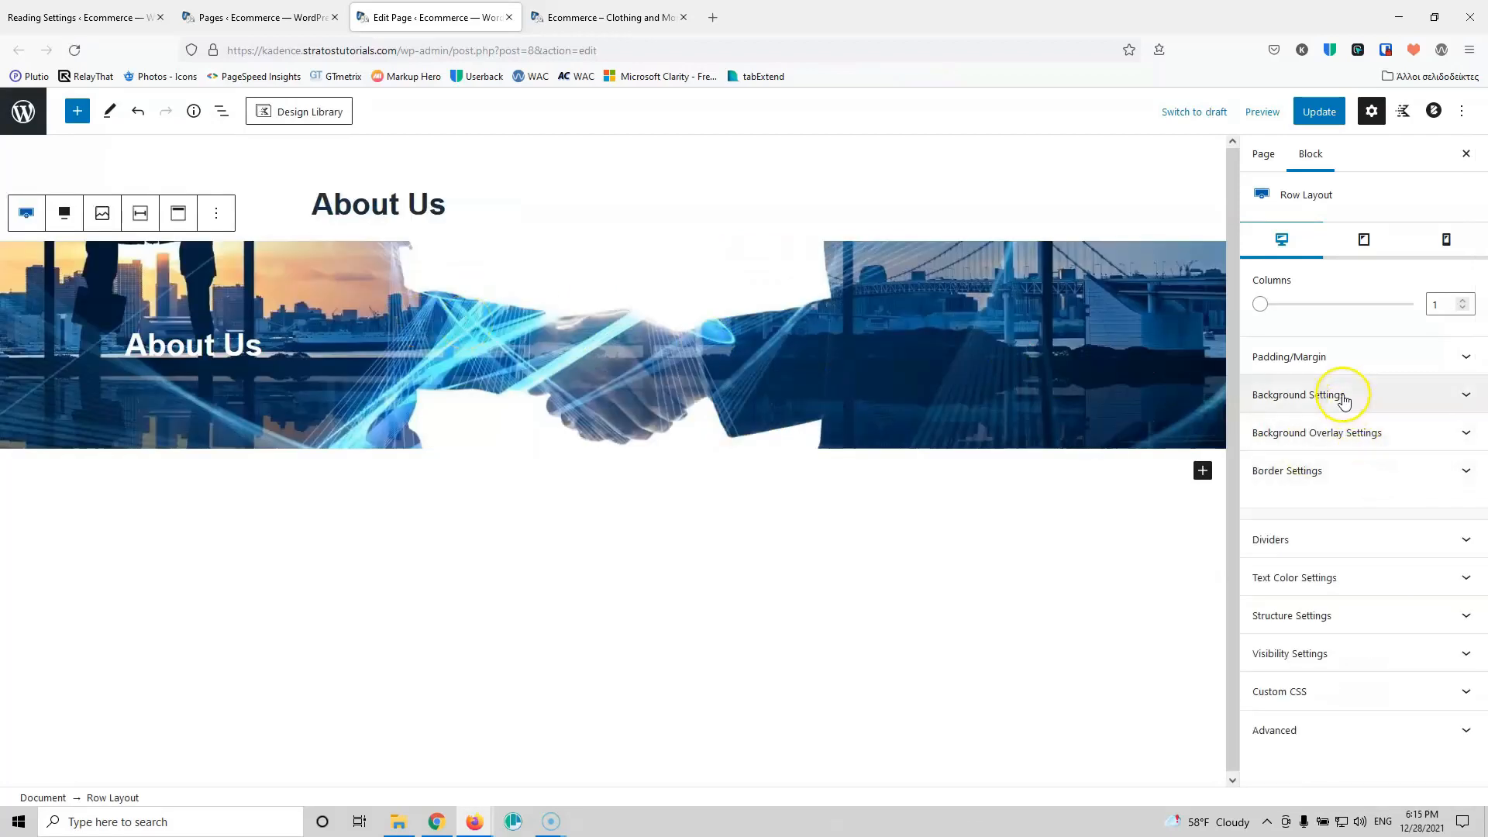
{"action": "left_click", "coordinate": [1353, 433]}
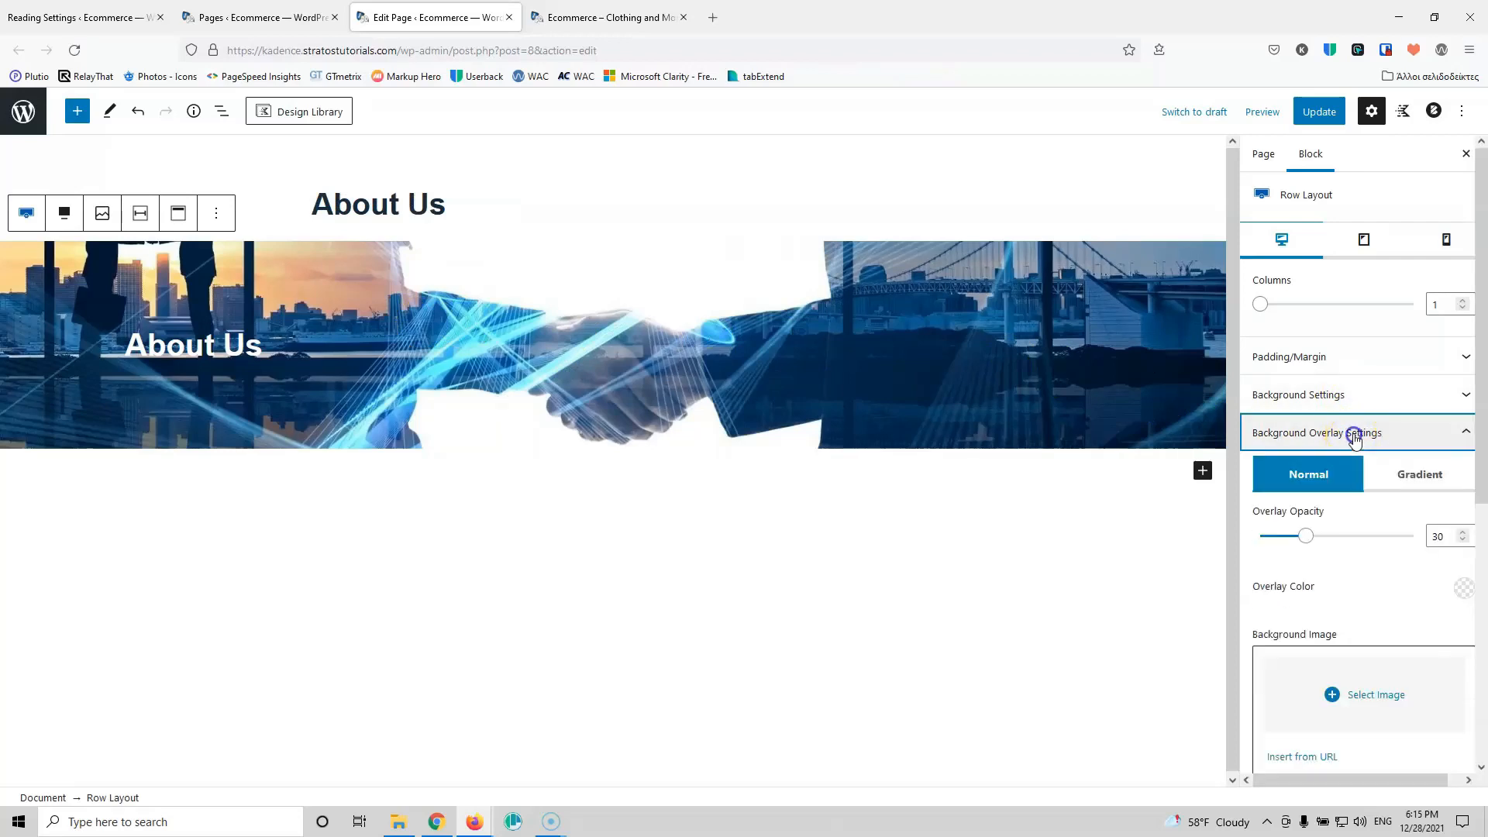
{"action": "left_click", "coordinate": [1434, 537]}
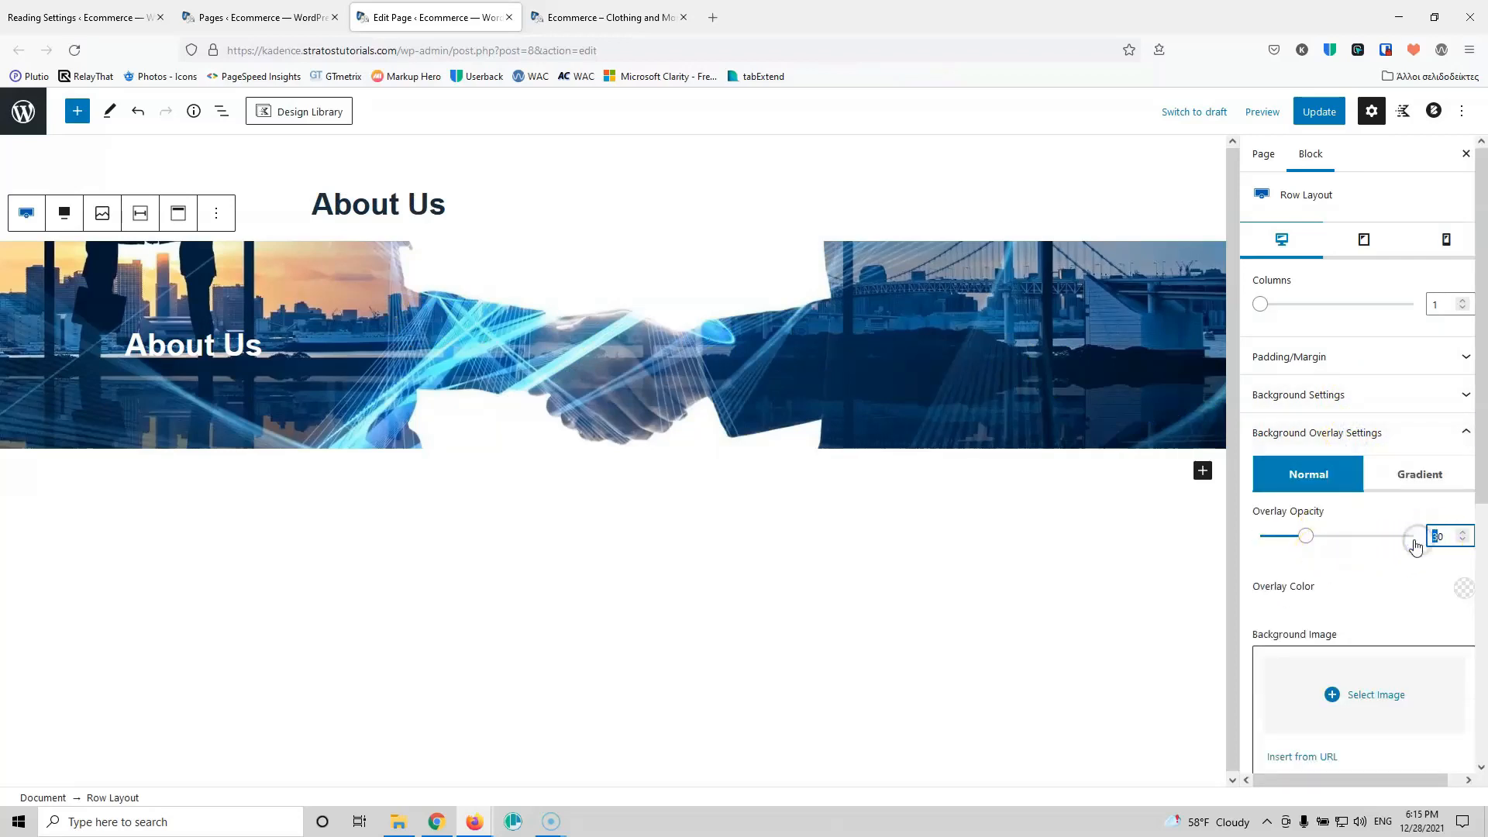
{"action": "left_click", "coordinate": [1463, 588]}
{"action": "left_click", "coordinate": [1330, 544]}
{"action": "left_click", "coordinate": [1379, 593]}
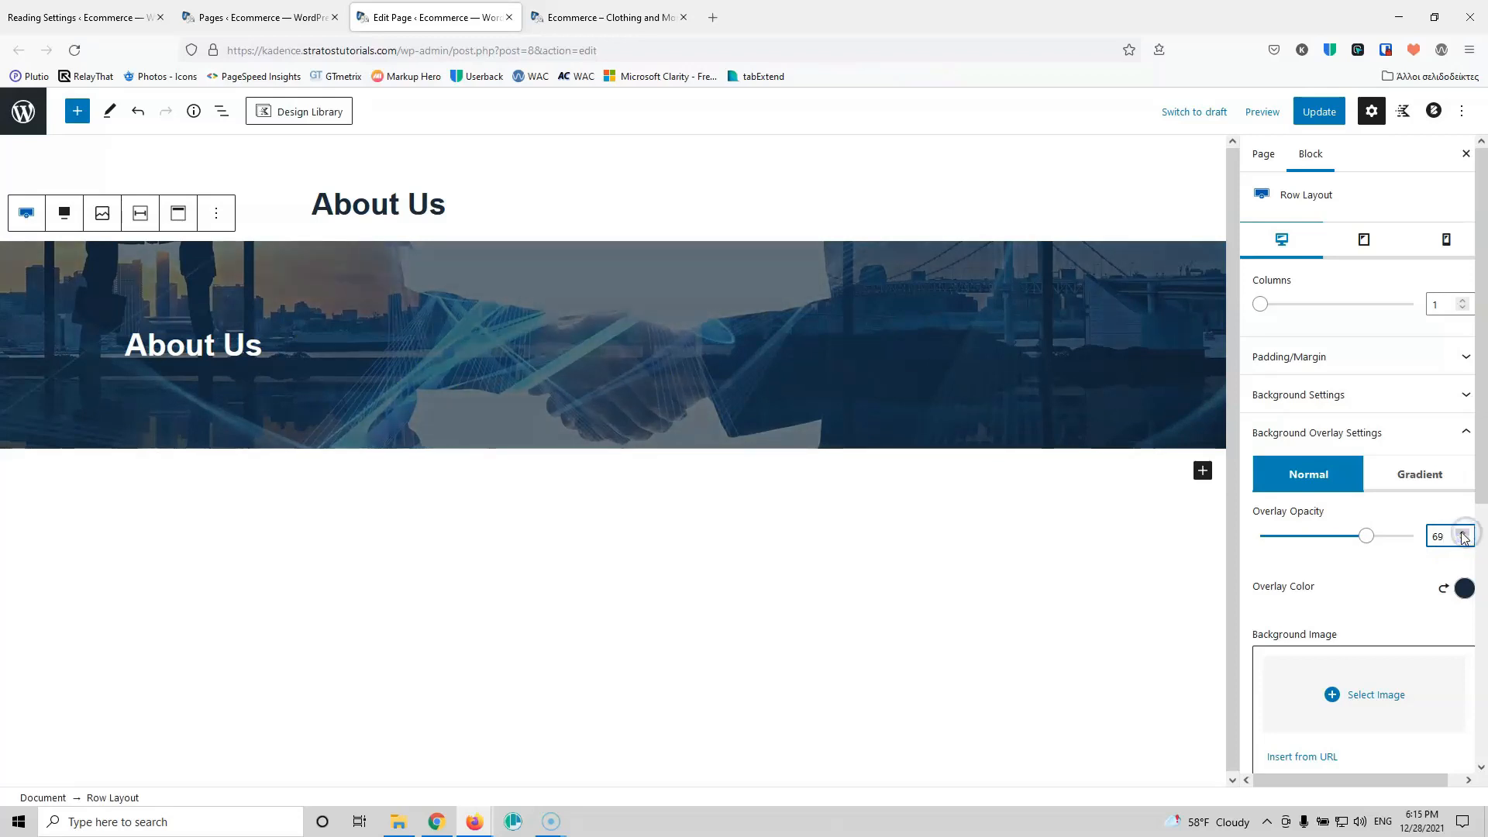
{"action": "left_click", "coordinate": [1318, 112]}
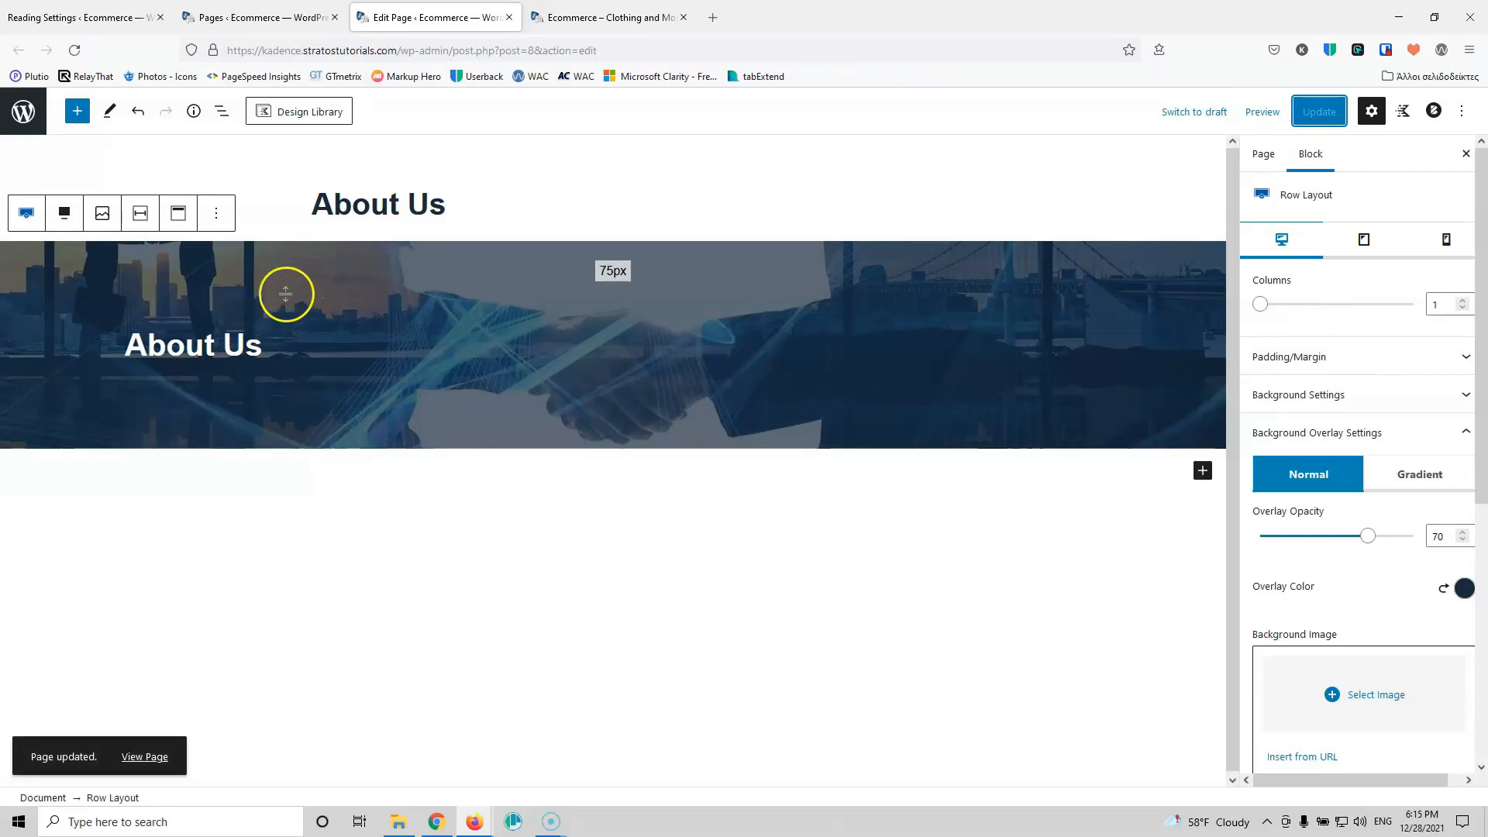
Step: View the tinted banner on the live About Us page, then open its Blocksy page settings
{"action": "left_click", "coordinate": [543, 15]}
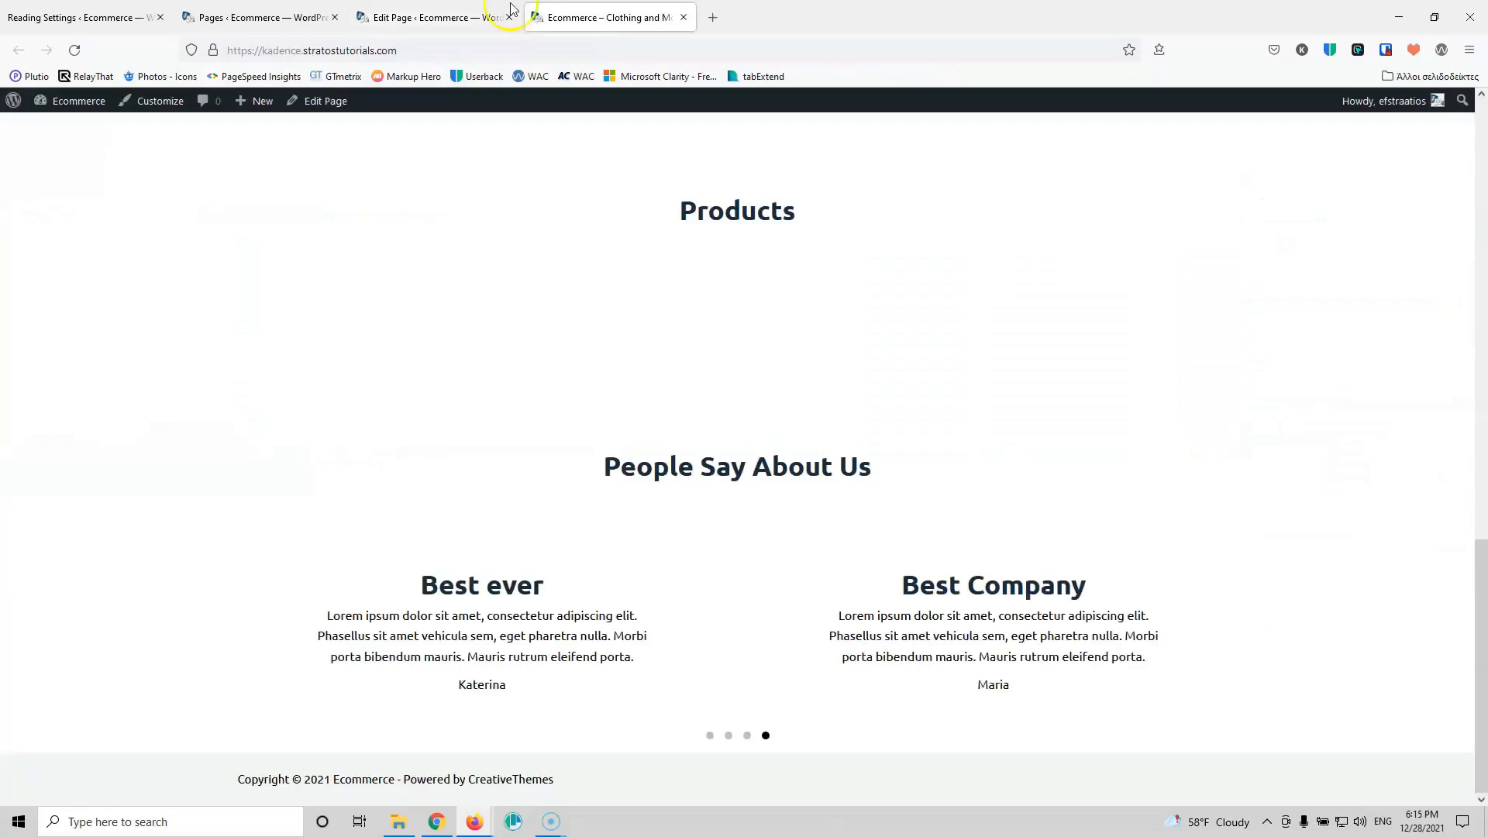
{"action": "left_click", "coordinate": [76, 50]}
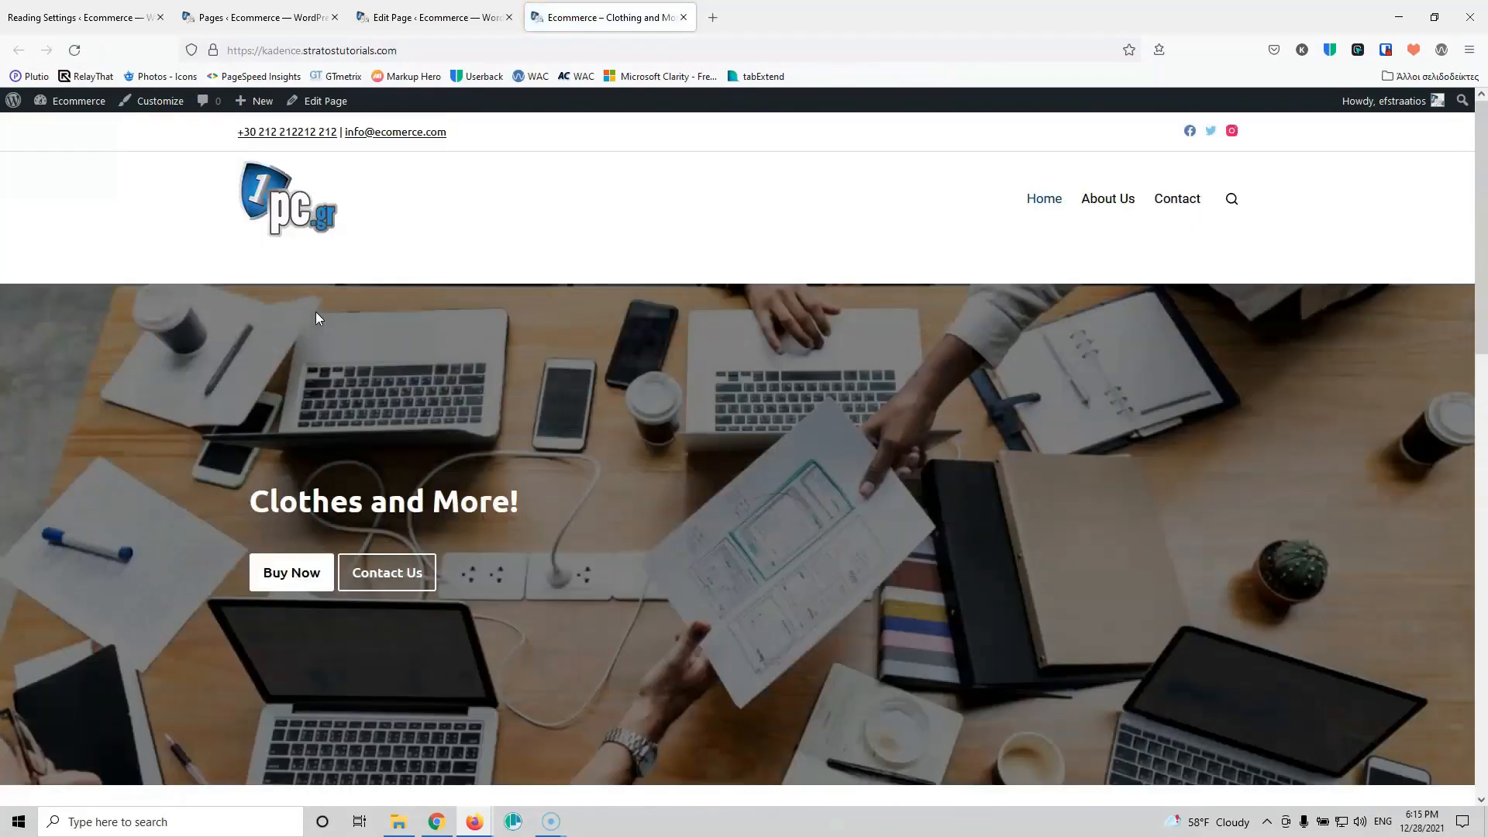
{"action": "left_click", "coordinate": [1115, 203]}
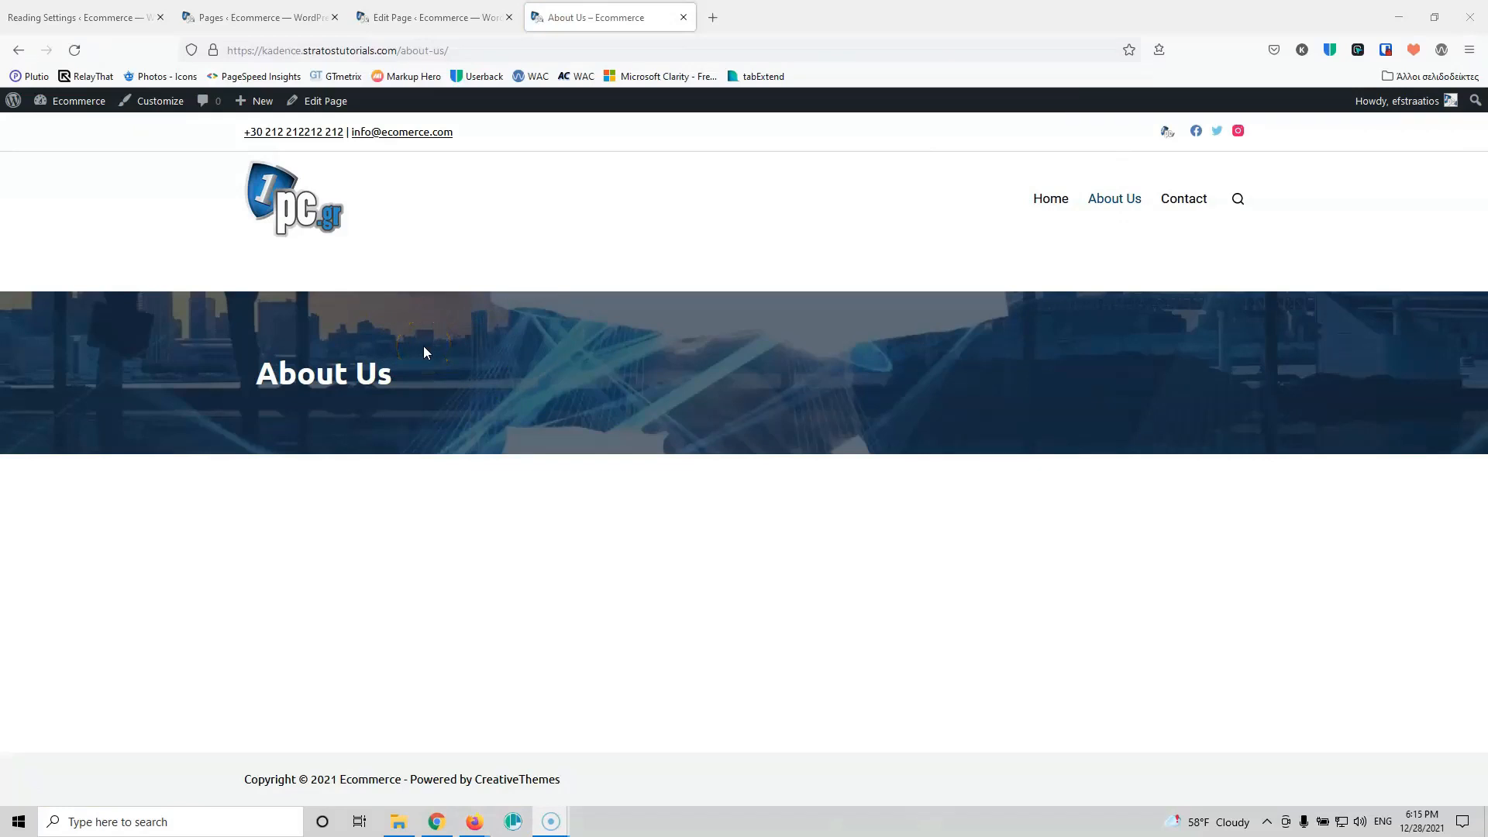
{"action": "left_click", "coordinate": [385, 370]}
{"action": "left_click", "coordinate": [408, 11]}
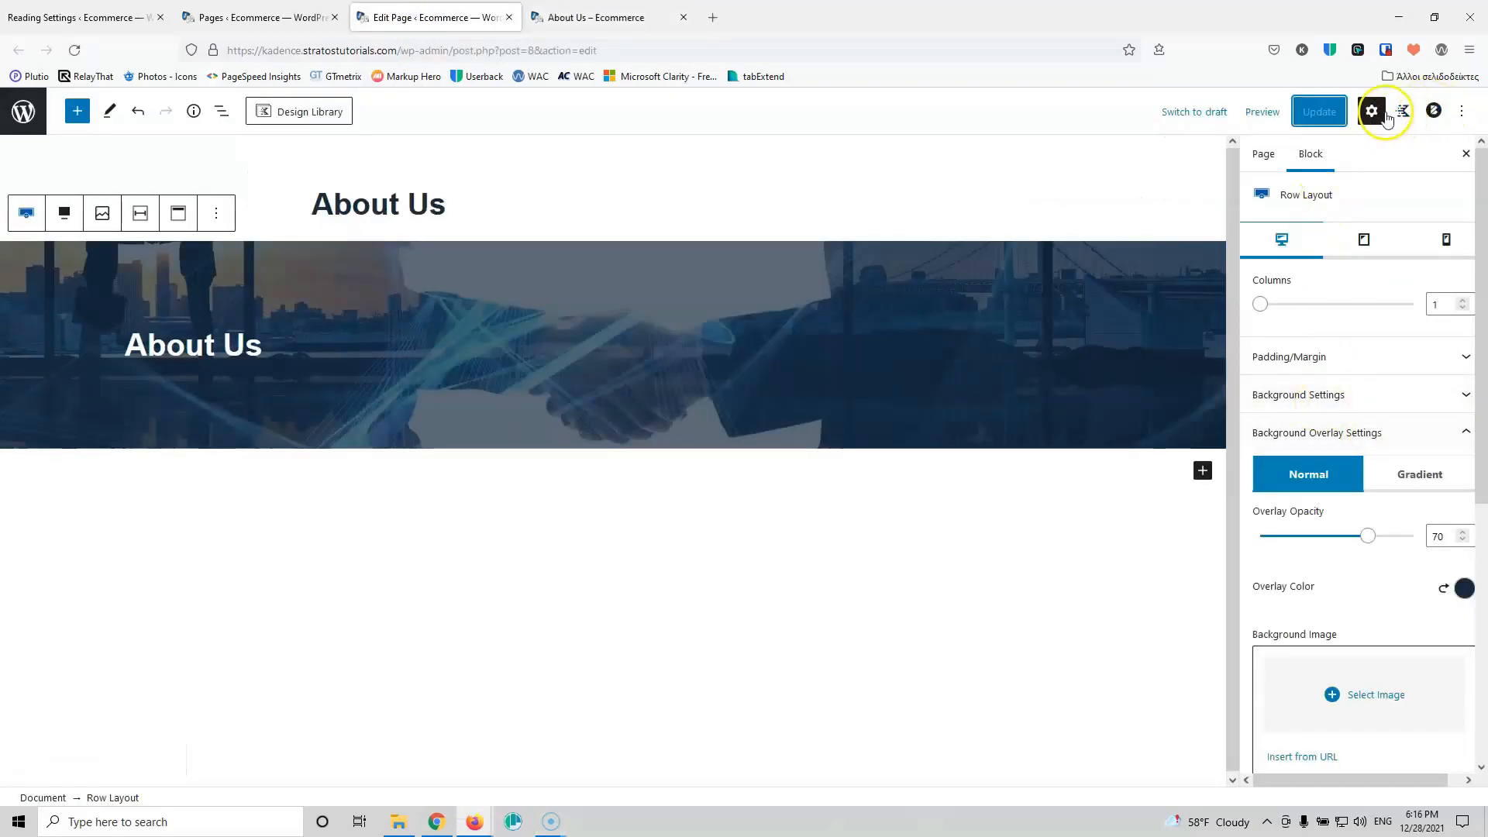
{"action": "left_click", "coordinate": [1433, 111]}
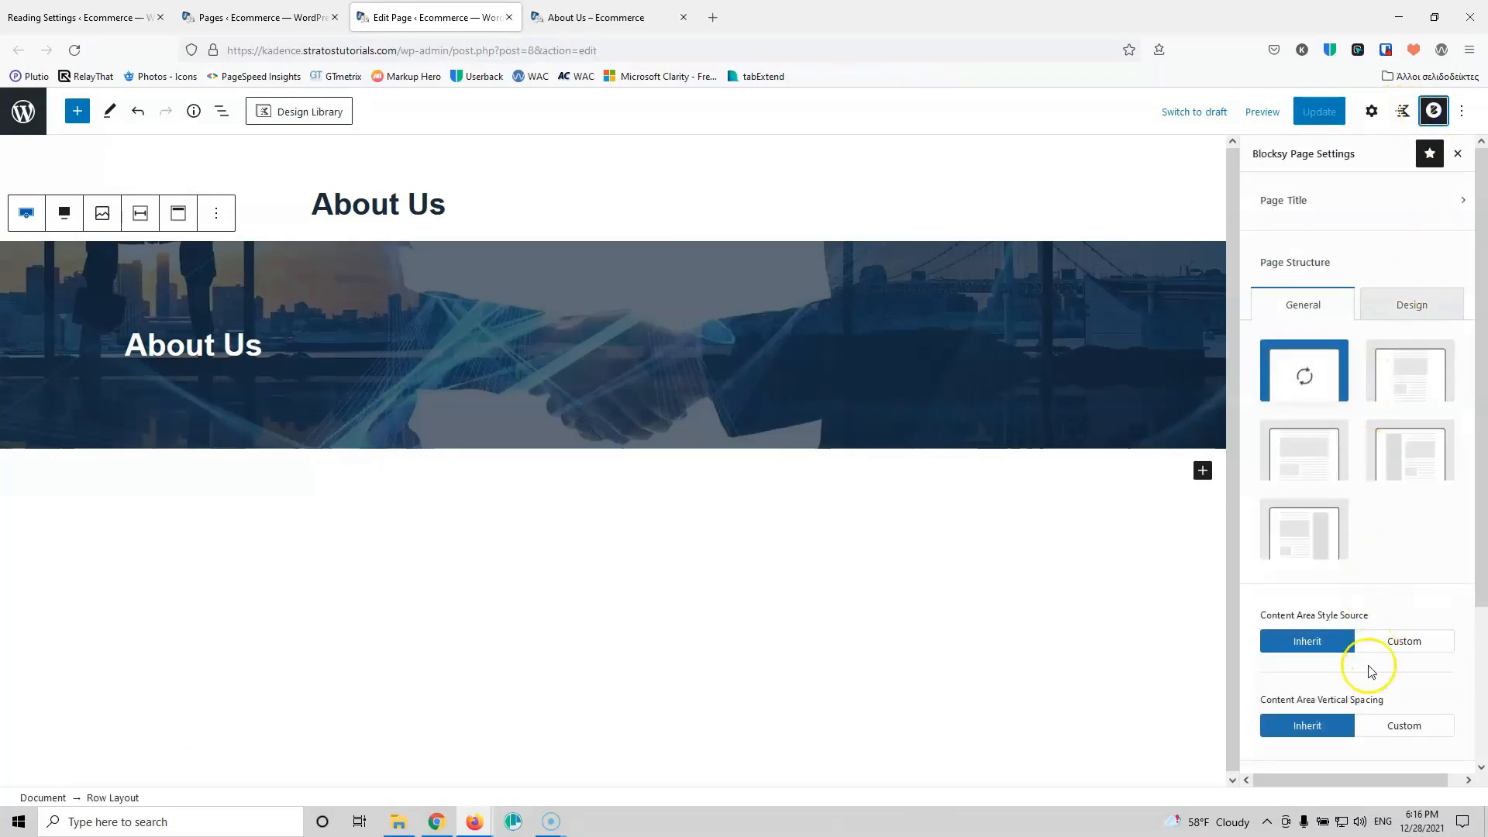
Step: Set the About Us content area vertical spacing to Custom, Disabled, and update the page
{"action": "left_click", "coordinate": [1399, 724]}
{"action": "scroll", "coordinate": [1374, 517], "scroll_direction": "down", "scroll_amount": 1}
{"action": "scroll", "coordinate": [1374, 518], "scroll_direction": "down", "scroll_amount": 3}
{"action": "left_click", "coordinate": [1431, 485]}
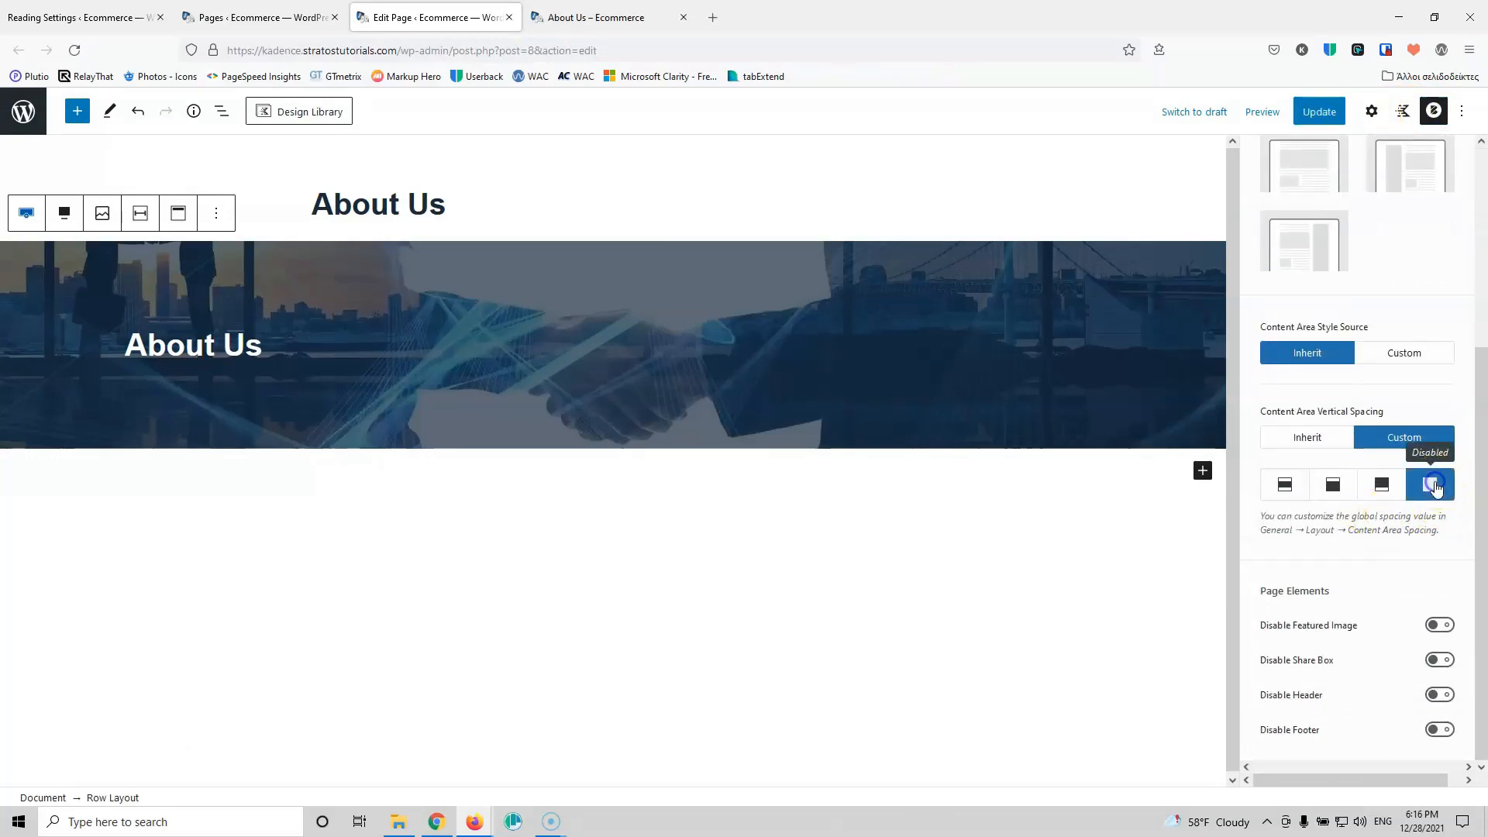
{"action": "left_click", "coordinate": [1310, 116]}
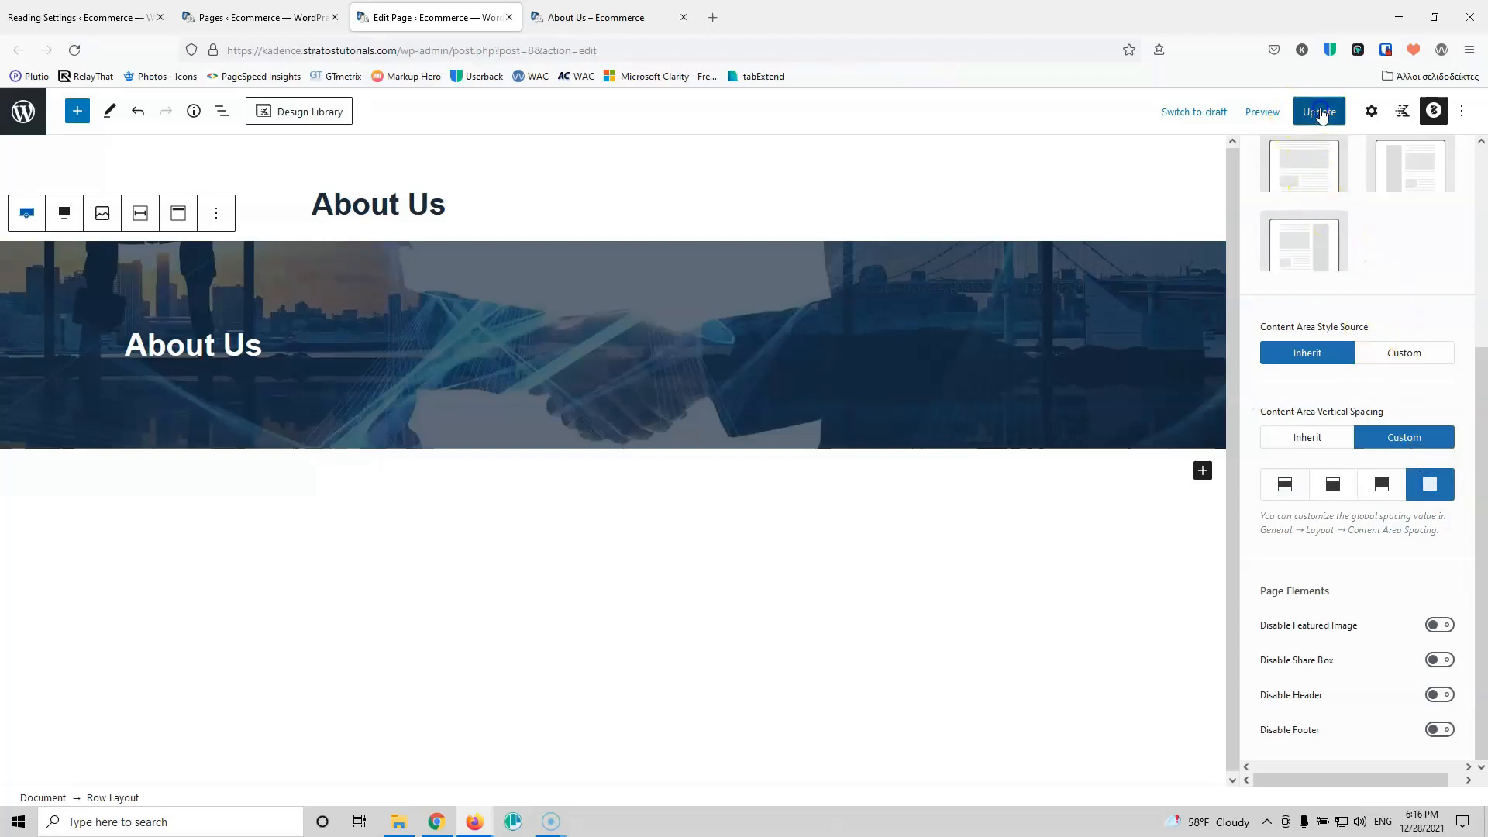
Step: Reload the live About Us page to check the banner sits flush under the header
{"action": "left_click", "coordinate": [604, 17]}
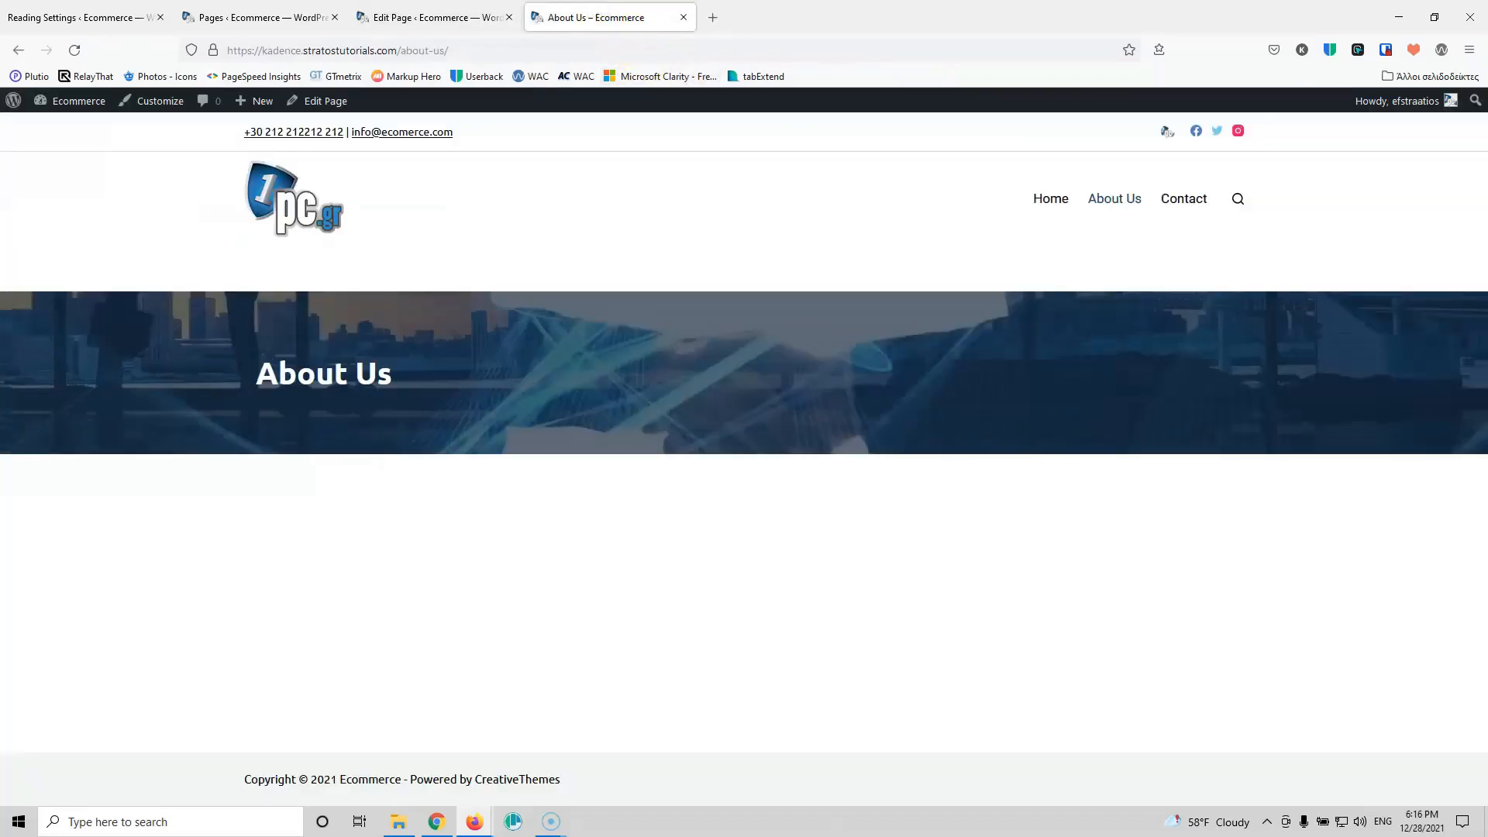
{"action": "left_click", "coordinate": [80, 48]}
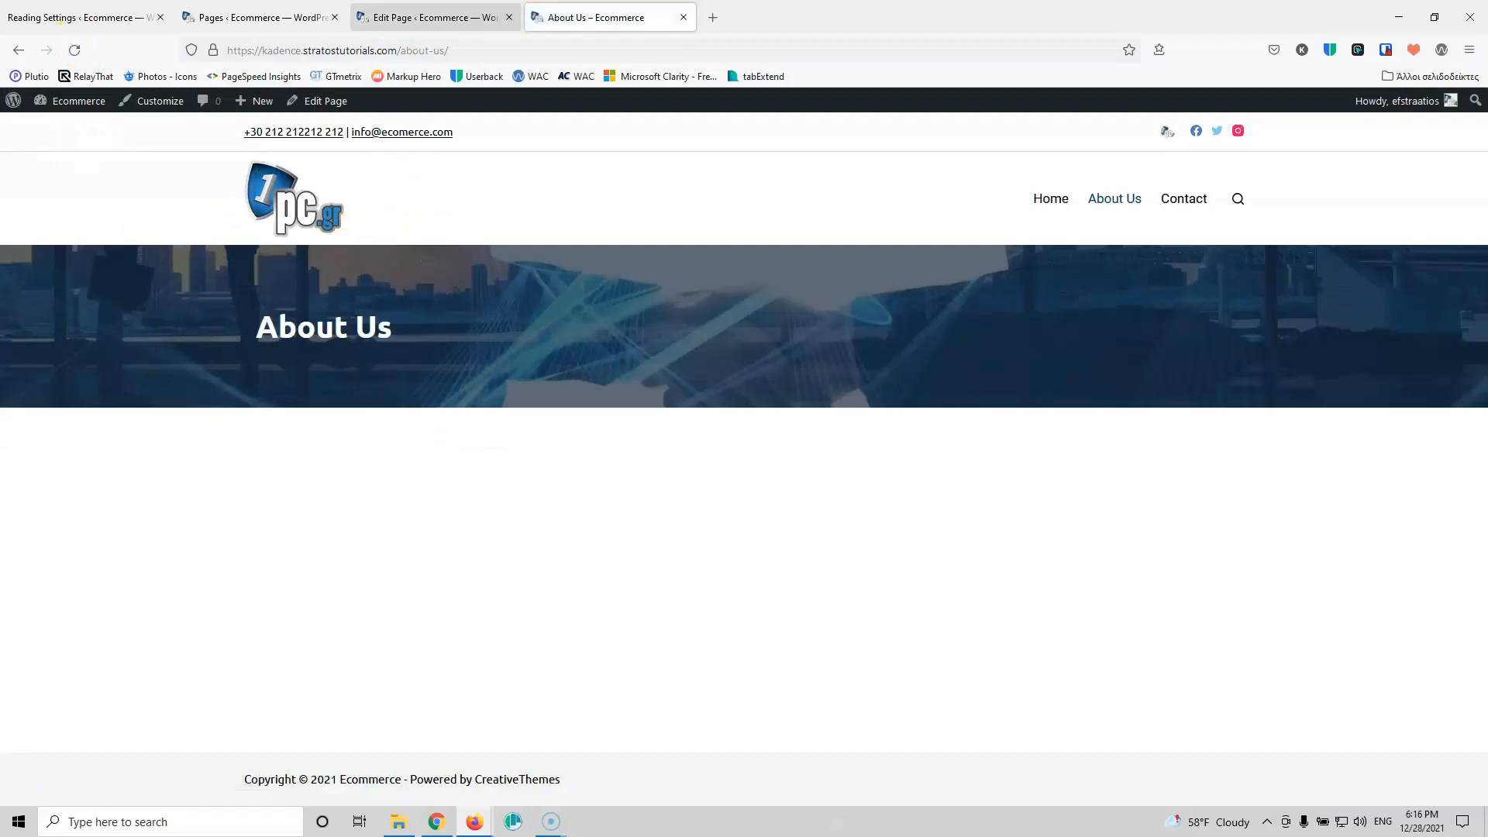
{"action": "left_click", "coordinate": [454, 19]}
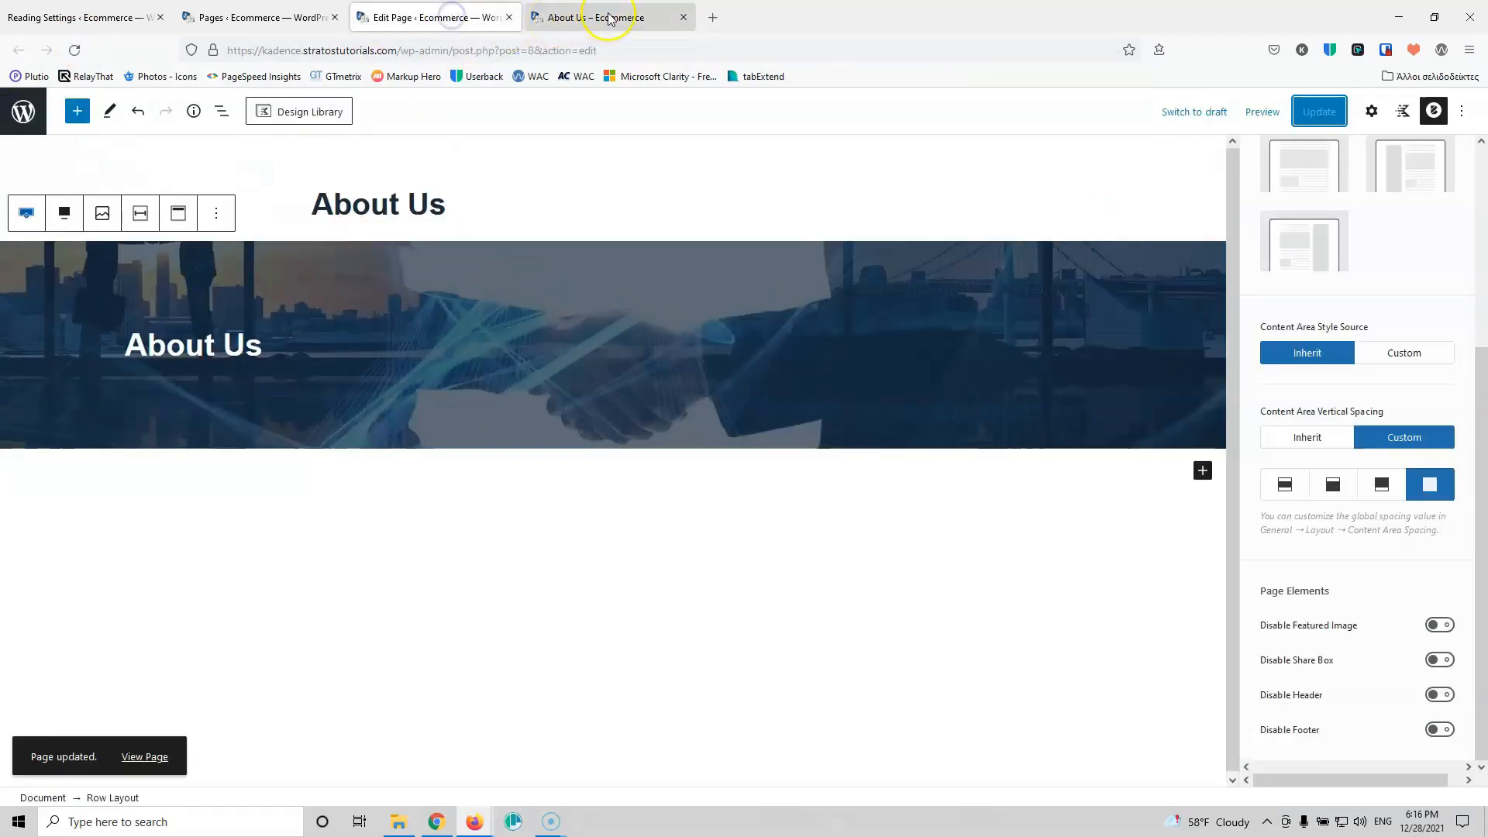
Step: Insert a Row Layout block below the banner and reduce it to a single column
{"action": "left_click", "coordinate": [1202, 470]}
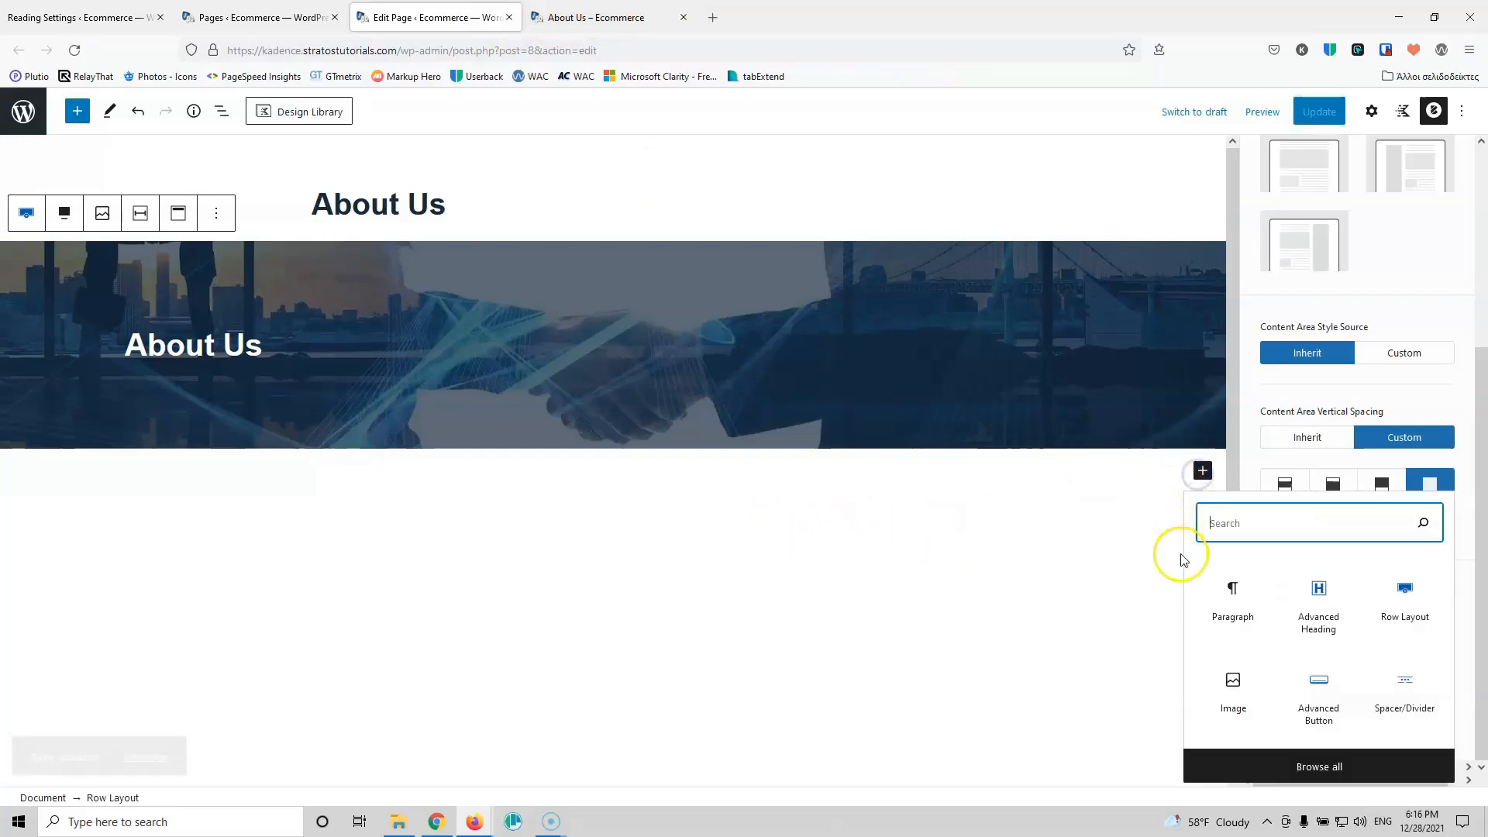
{"action": "left_click", "coordinate": [1403, 595]}
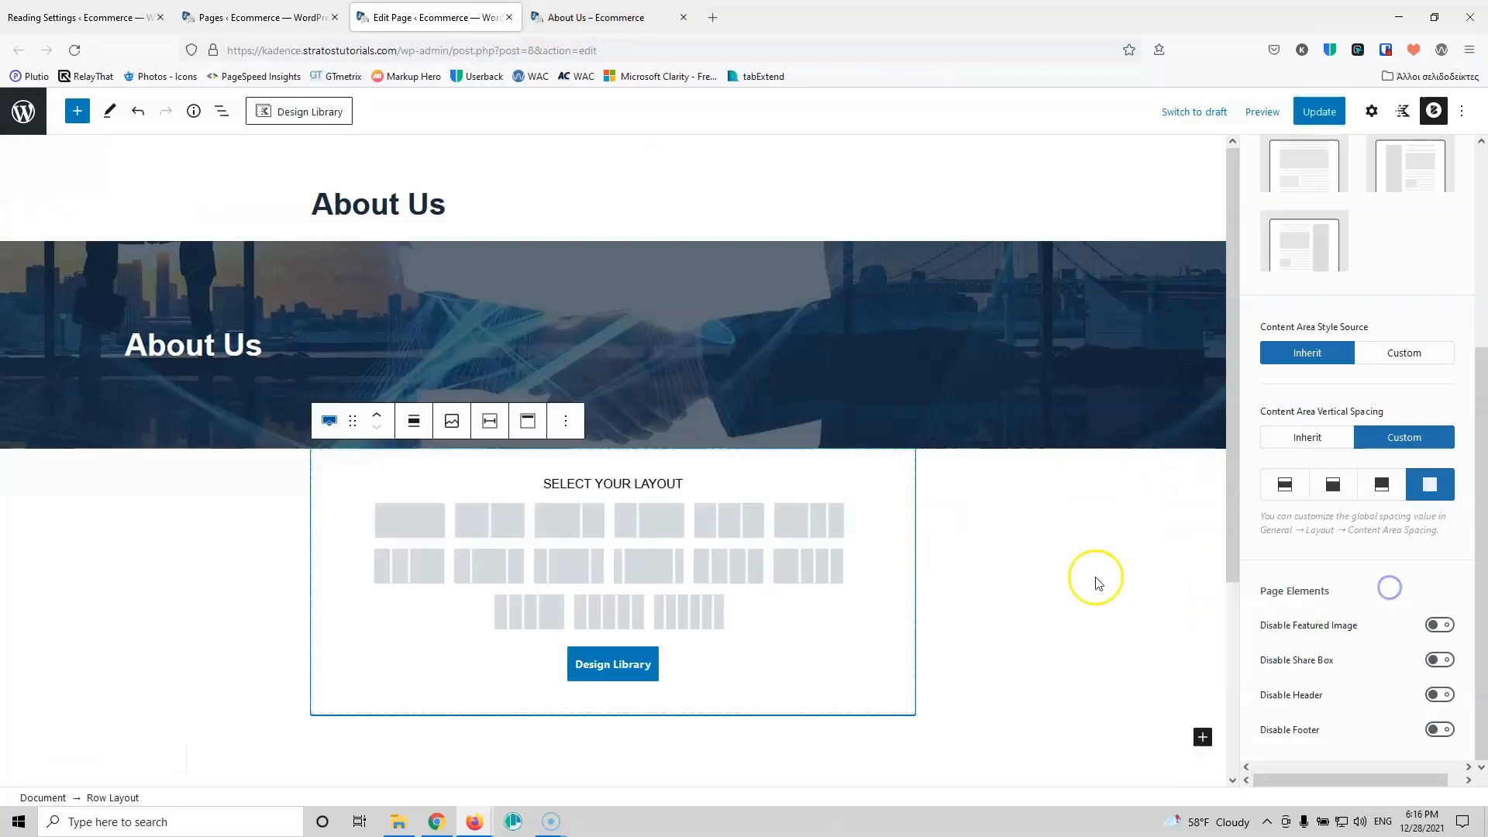
{"action": "left_click", "coordinate": [491, 520]}
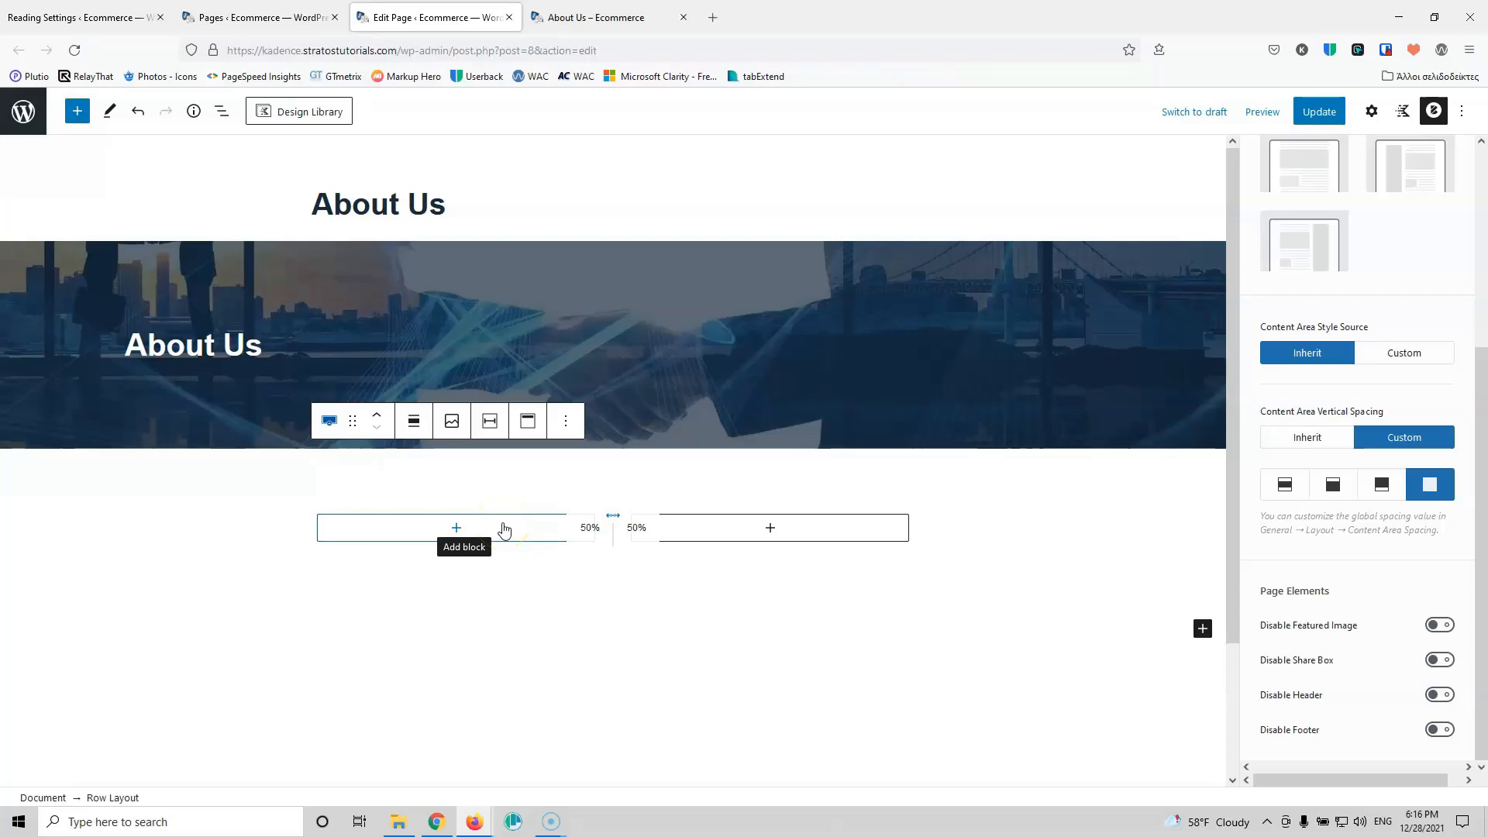
{"action": "left_click", "coordinate": [517, 500]}
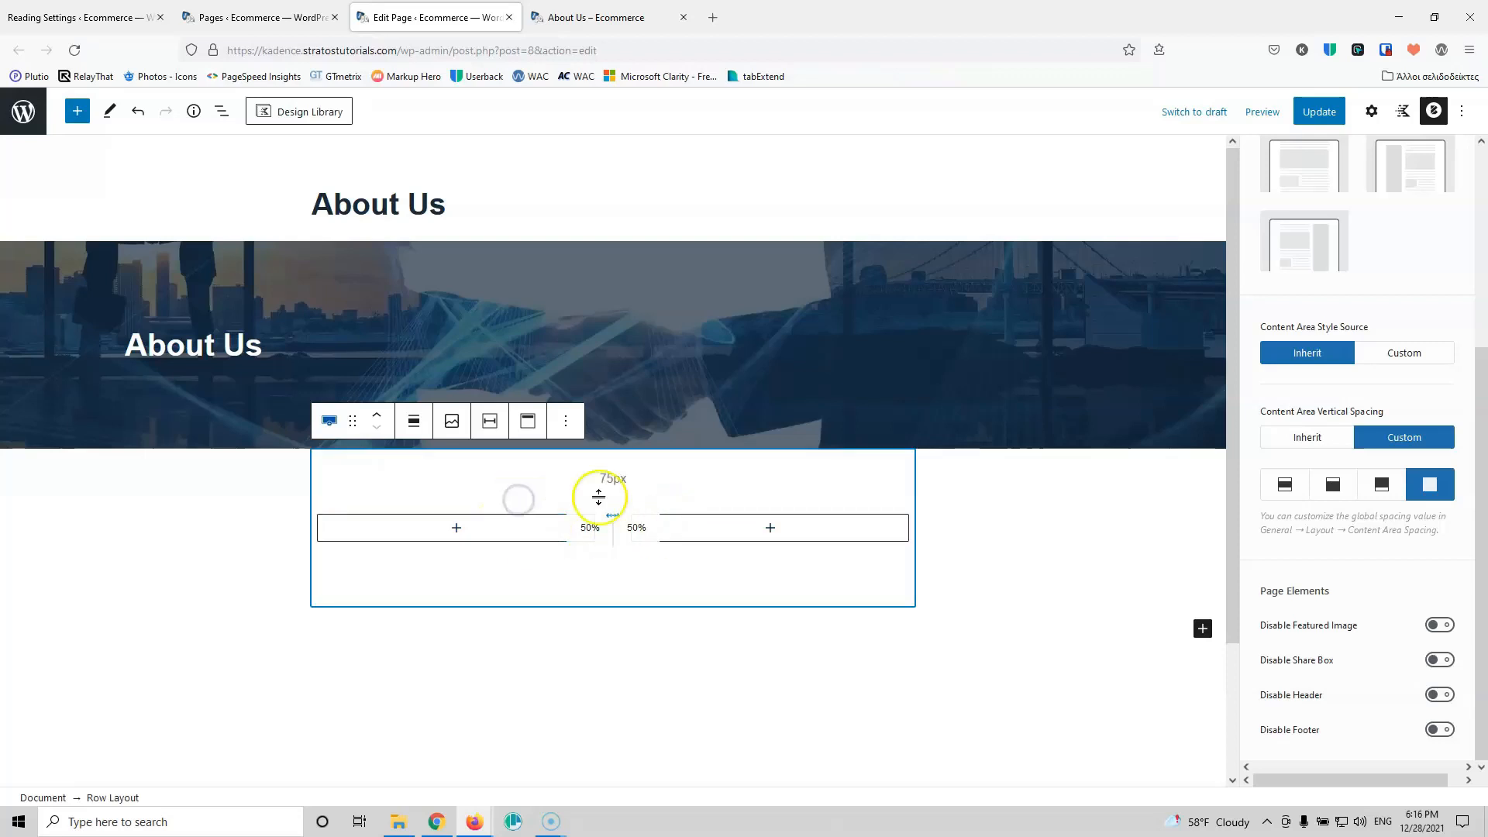
{"action": "scroll", "coordinate": [1368, 485], "scroll_direction": "up", "scroll_amount": 4}
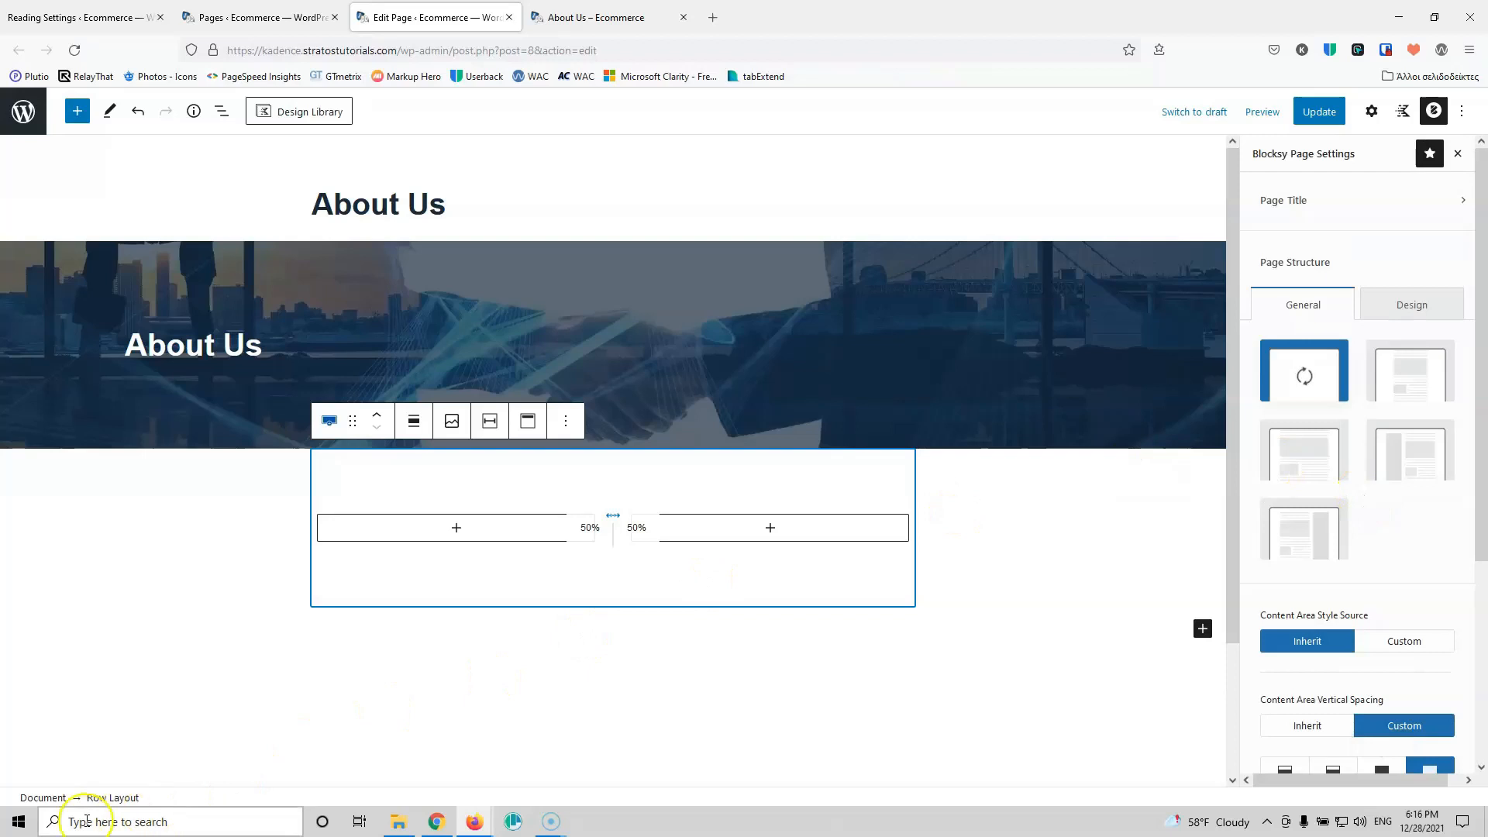
{"action": "left_click", "coordinate": [116, 798]}
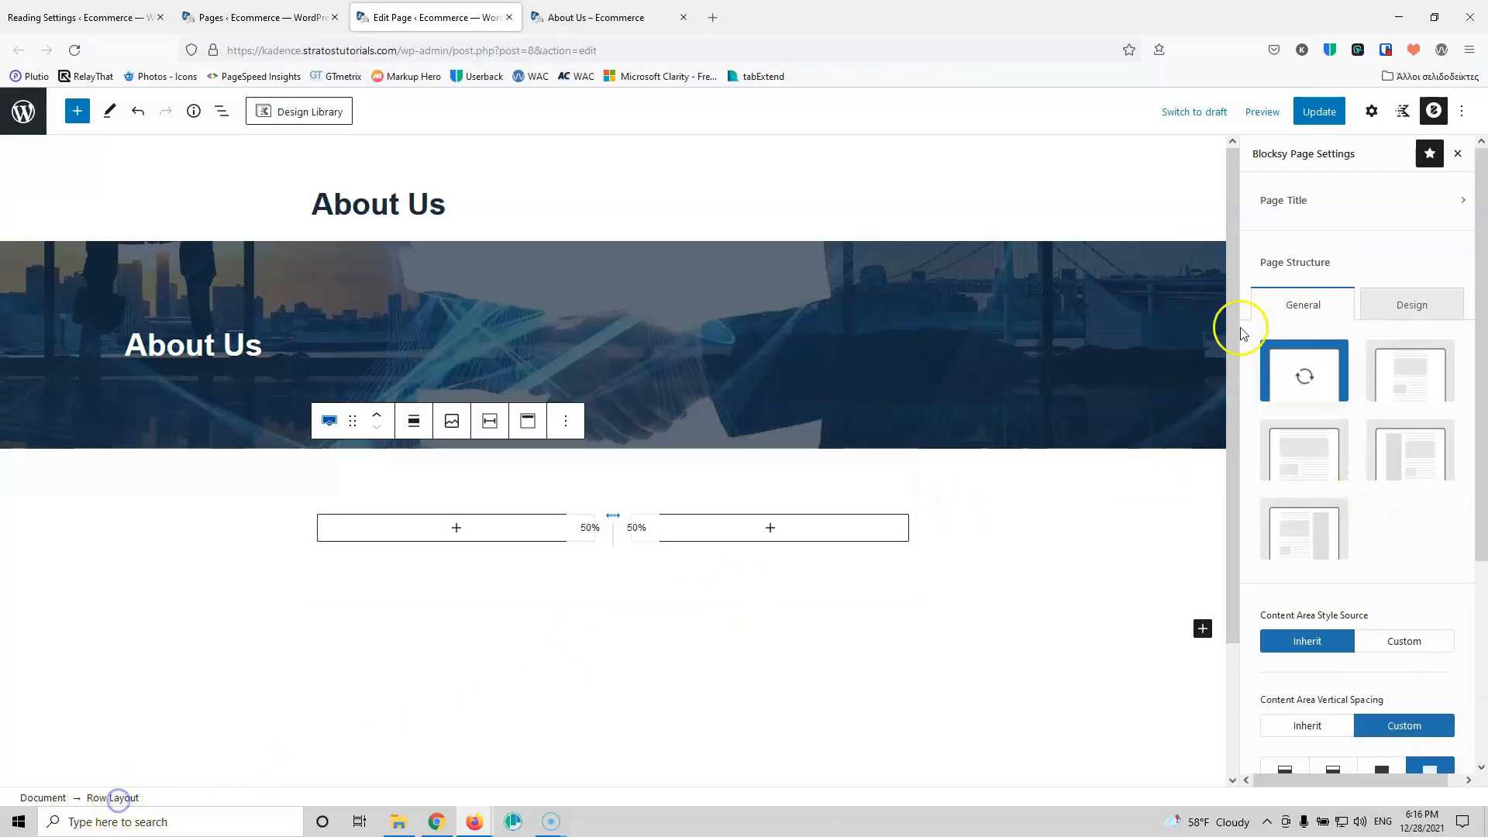
{"action": "left_click", "coordinate": [1372, 111]}
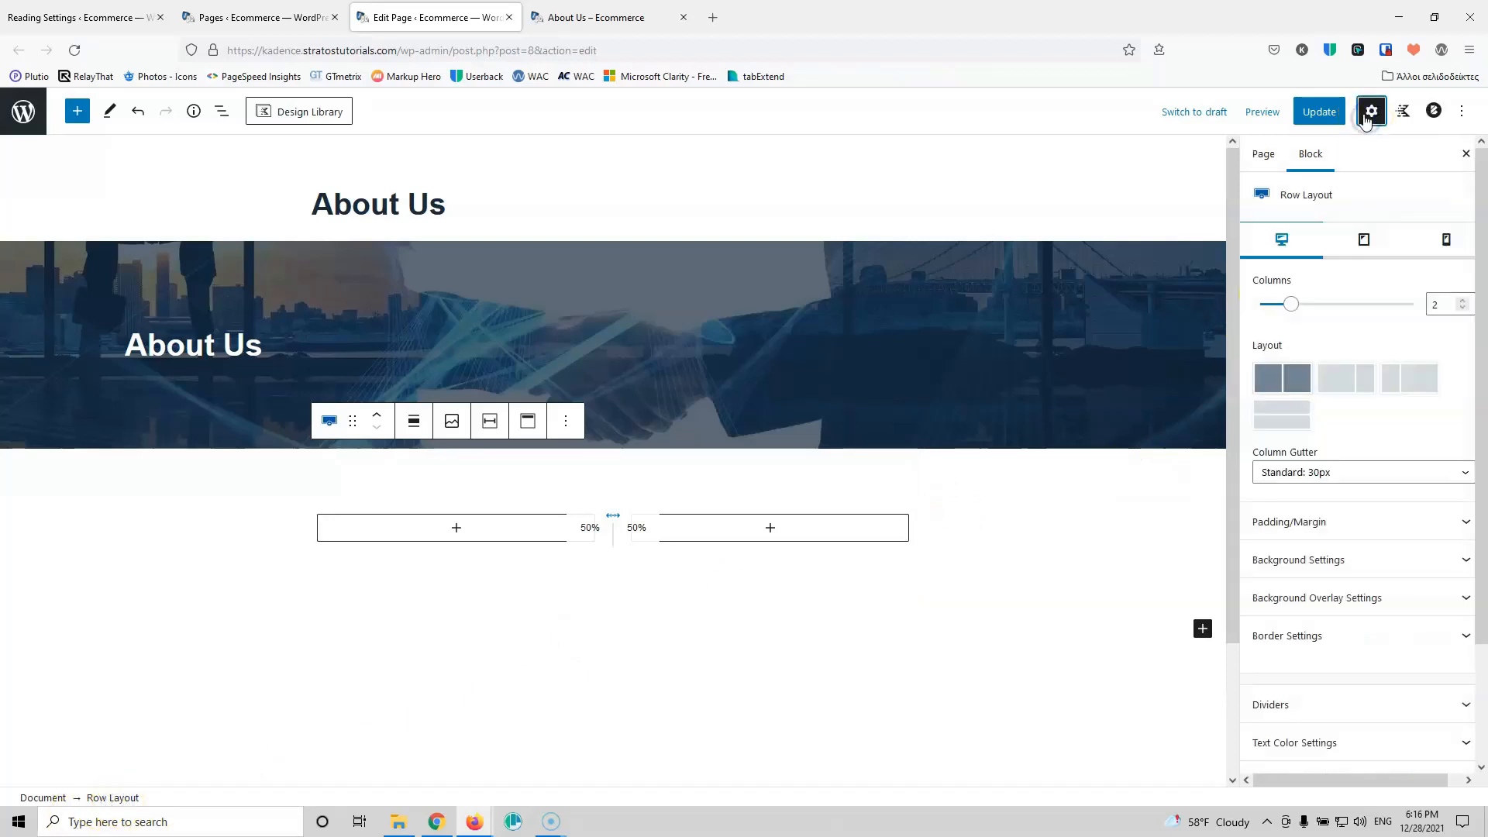
{"action": "left_click", "coordinate": [1462, 310]}
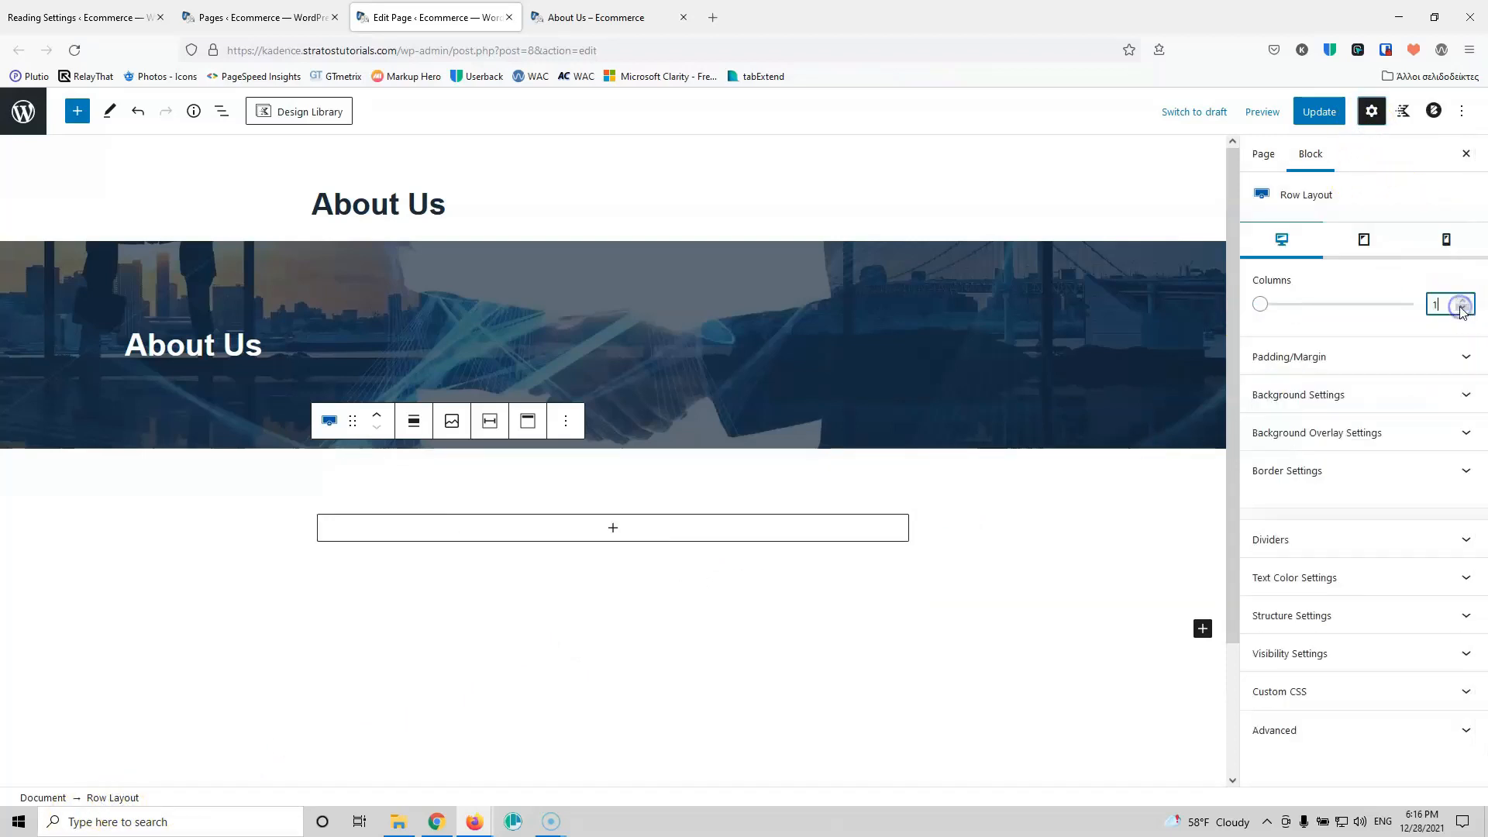
Step: Add a paragraph to the column, paste several lorem ipsum paragraphs, and update the page
{"action": "left_click", "coordinate": [642, 531]}
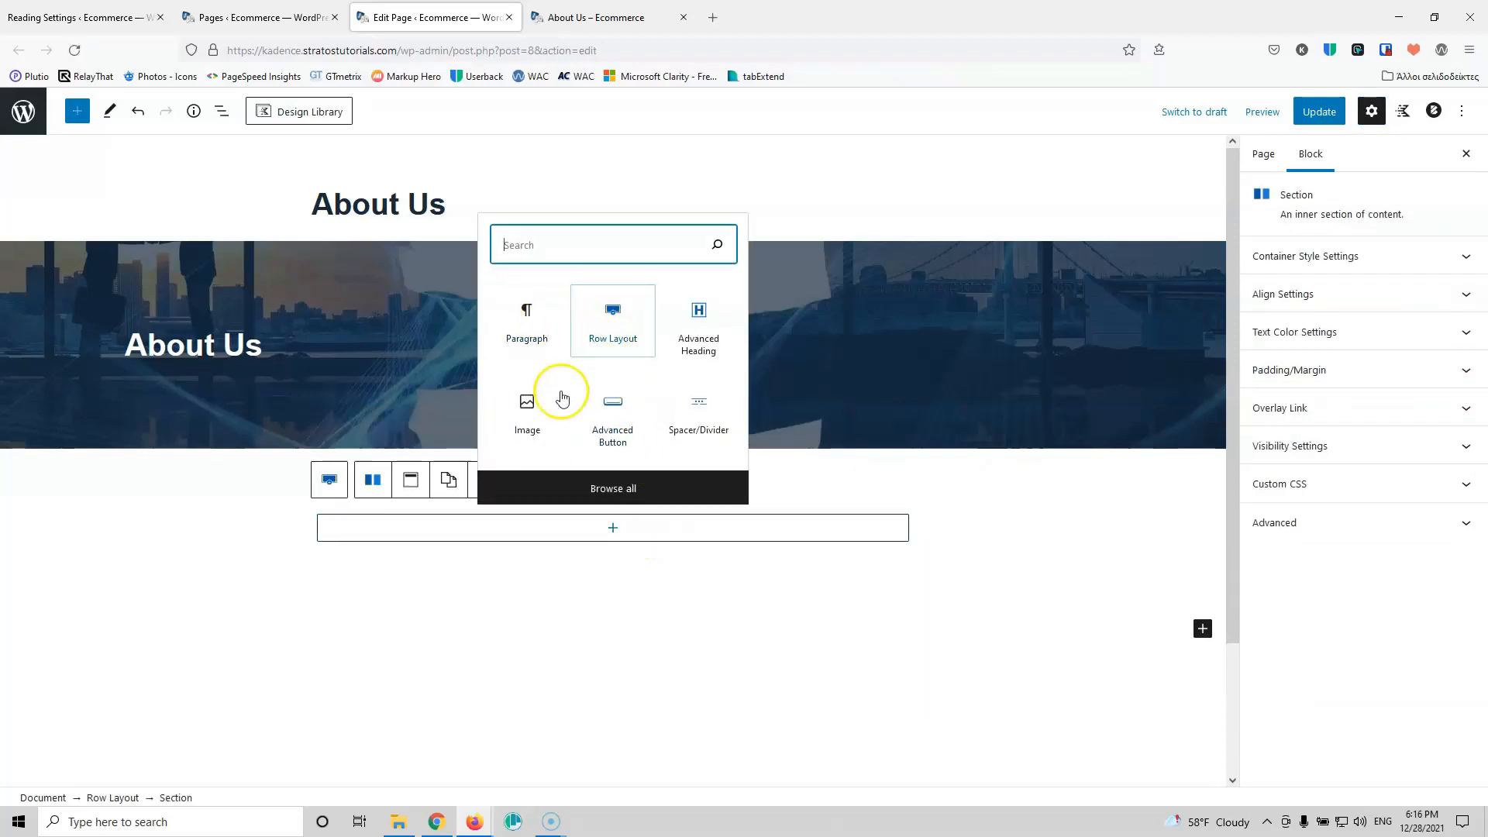
{"action": "left_click", "coordinate": [530, 333]}
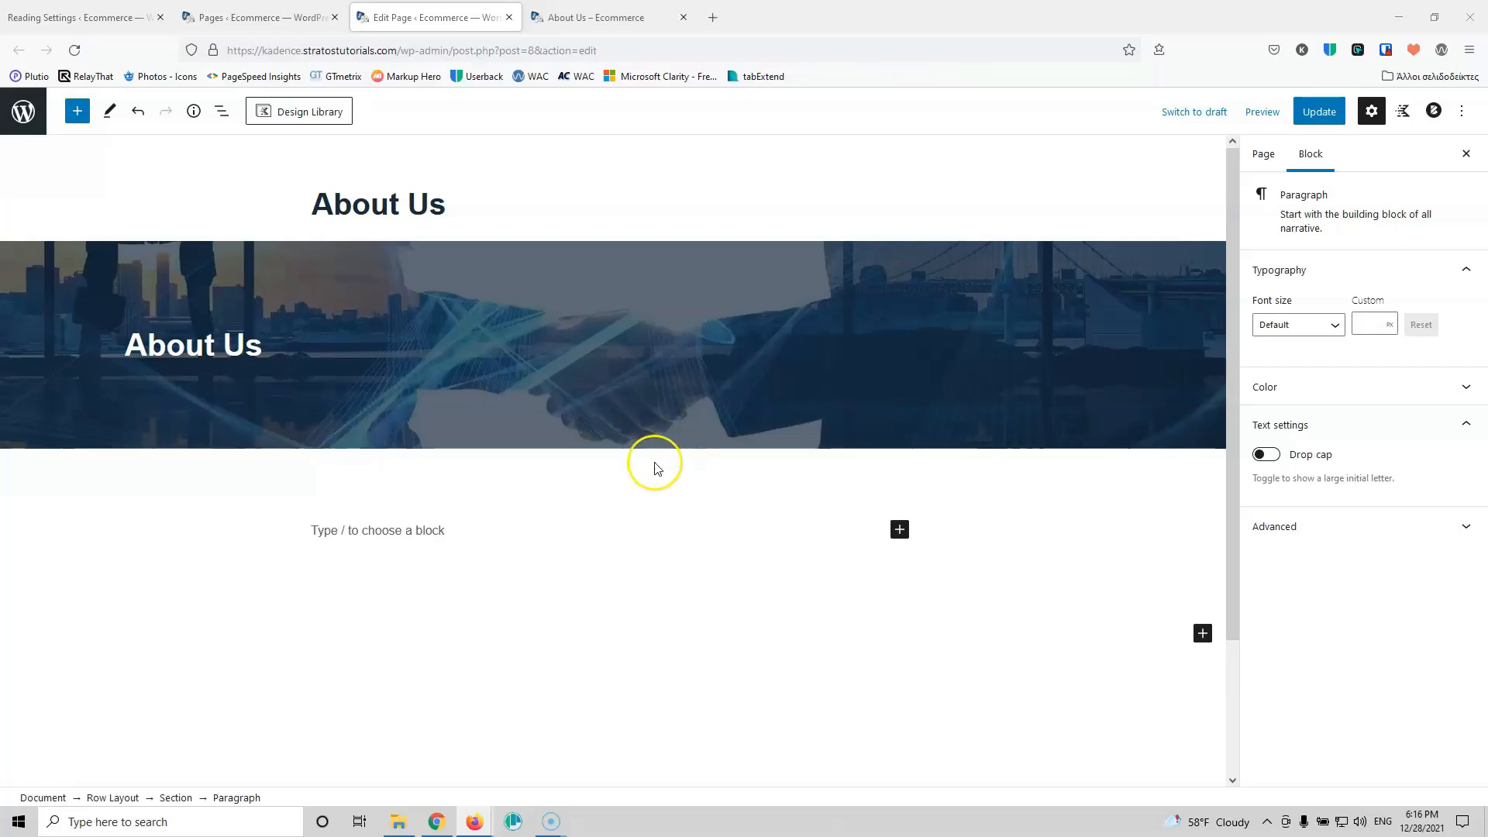
{"action": "left_click", "coordinate": [416, 530]}
{"action": "scroll", "coordinate": [417, 533], "scroll_direction": "down", "scroll_amount": 2}
{"action": "key", "text": "ctrl+v"}
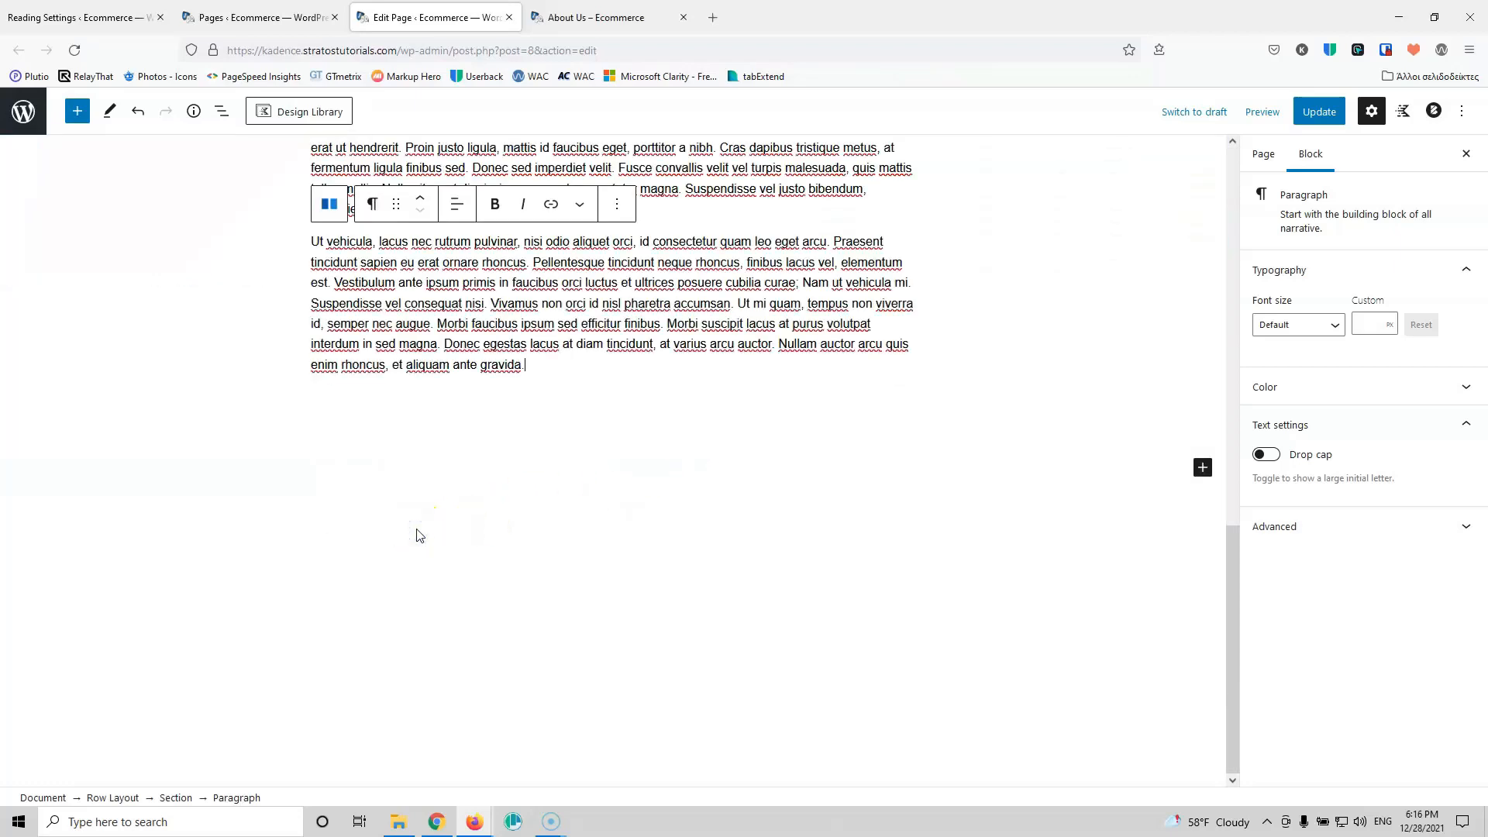
{"action": "scroll", "coordinate": [498, 425], "scroll_direction": "up", "scroll_amount": 4}
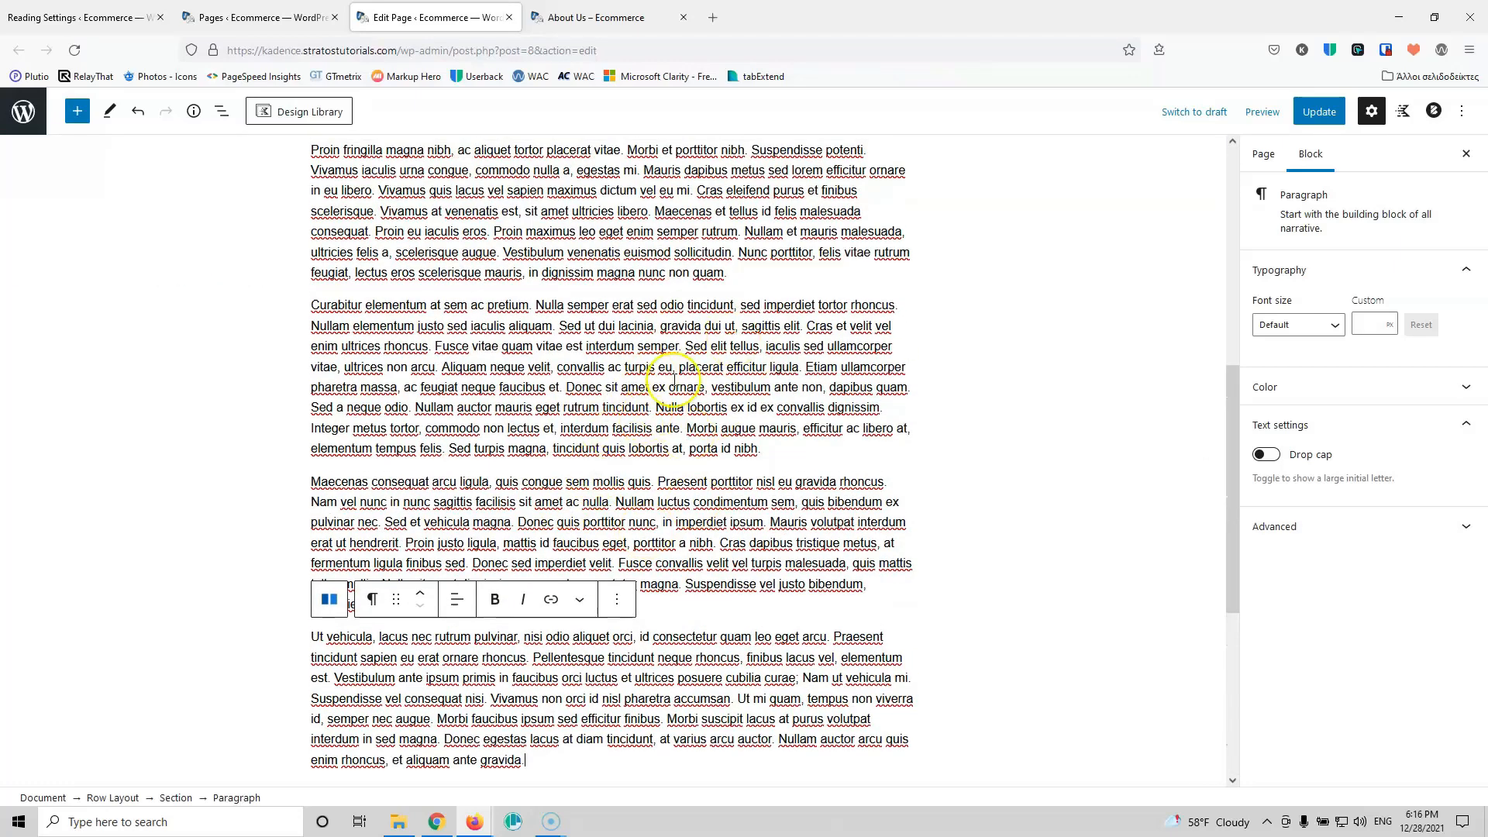
{"action": "scroll", "coordinate": [673, 379], "scroll_direction": "up", "scroll_amount": 3}
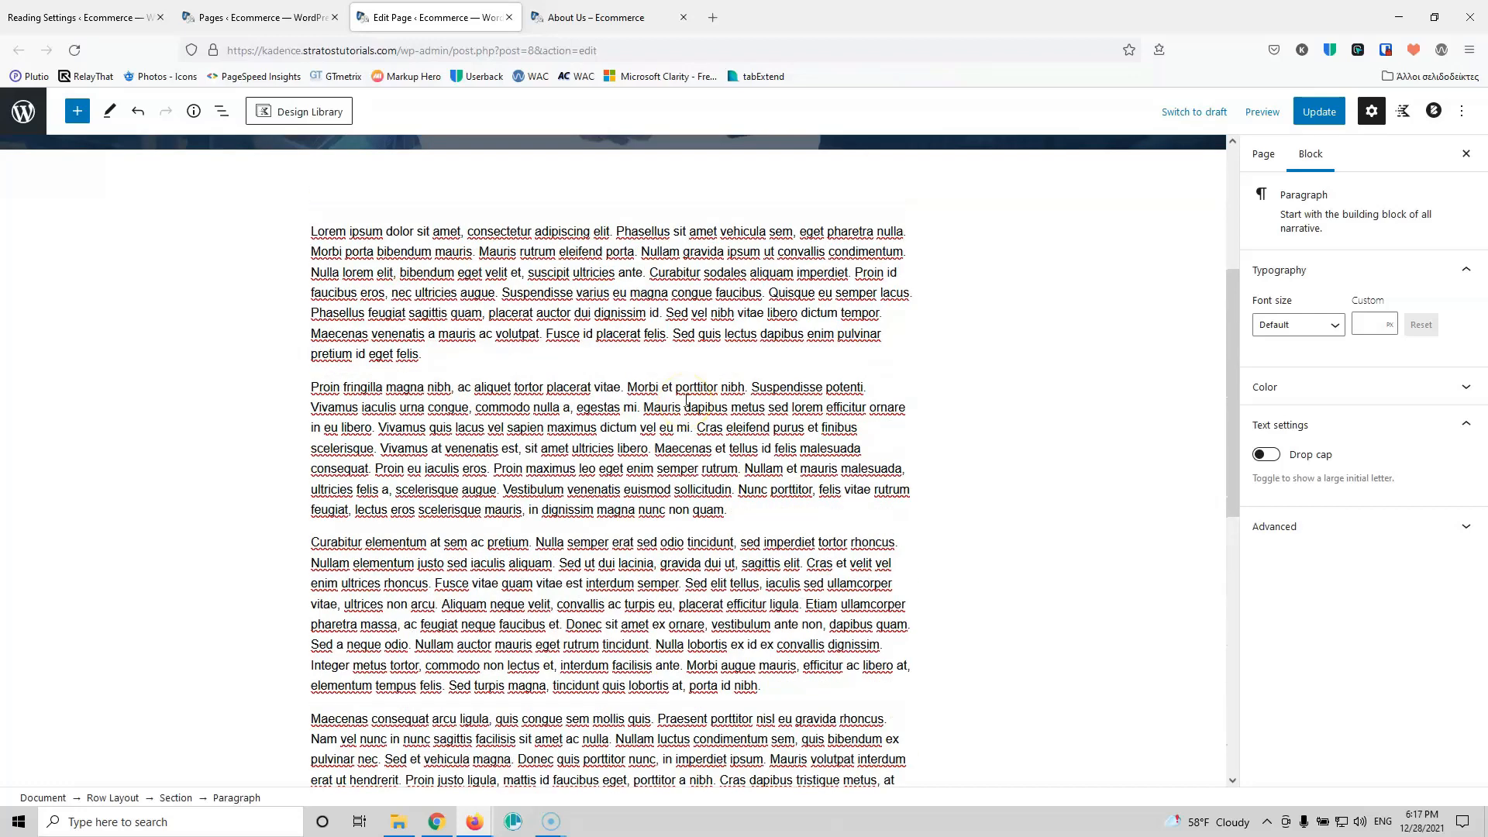
{"action": "scroll", "coordinate": [685, 400], "scroll_direction": "up", "scroll_amount": 3}
{"action": "scroll", "coordinate": [686, 403], "scroll_direction": "down", "scroll_amount": 15}
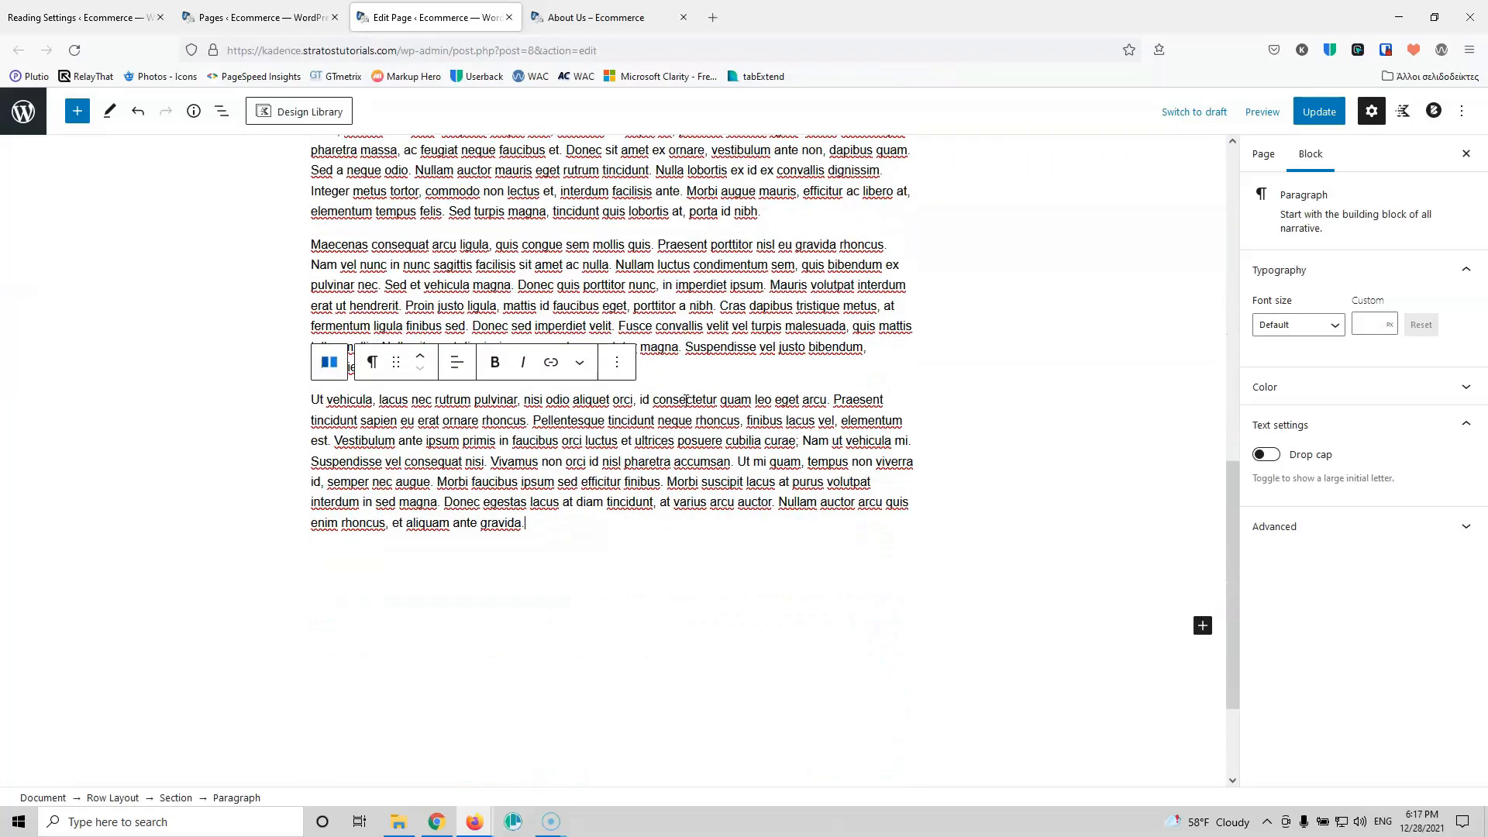
{"action": "scroll", "coordinate": [685, 400], "scroll_direction": "up", "scroll_amount": 15}
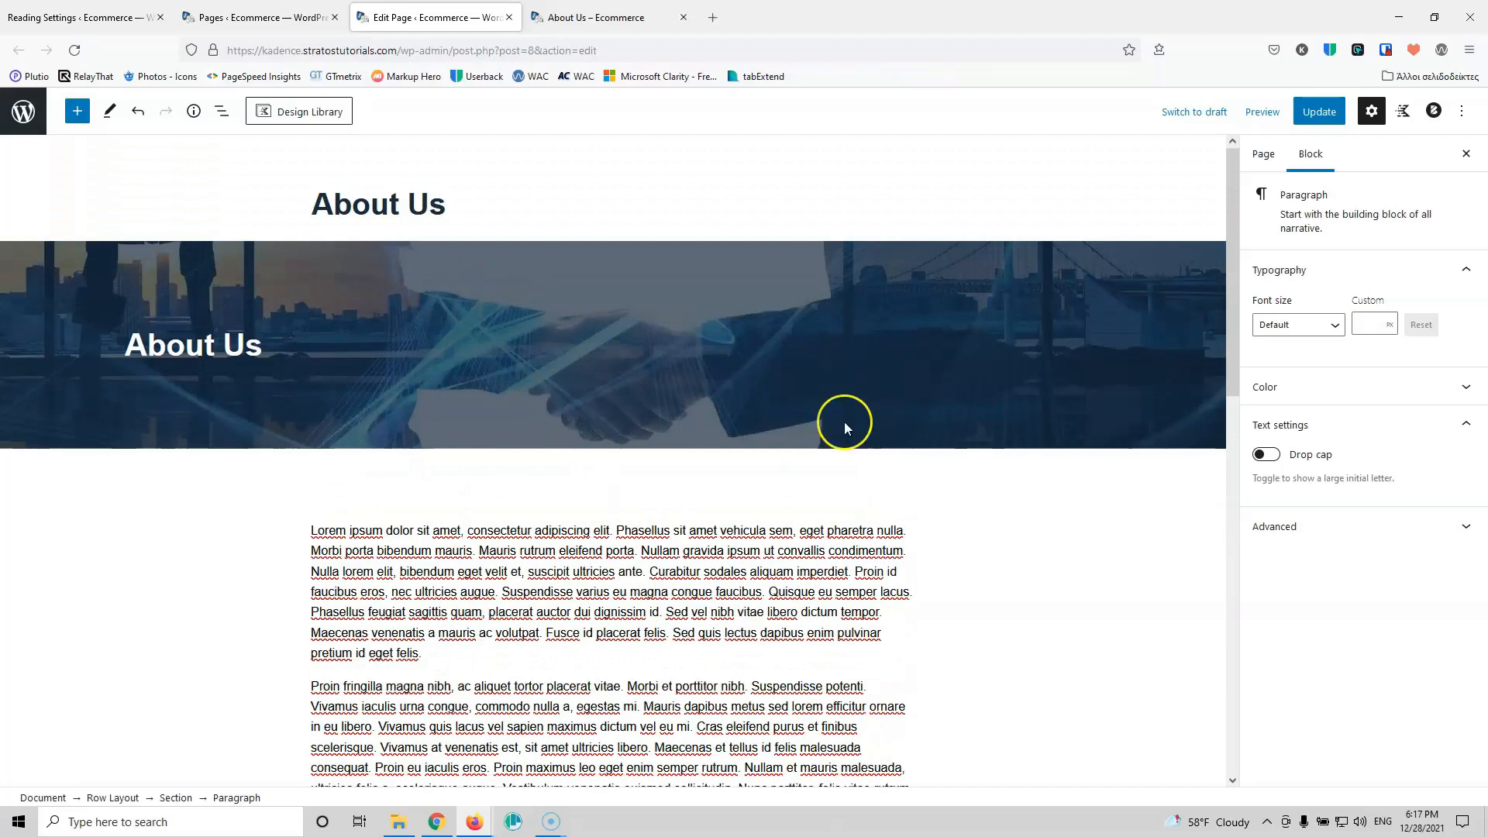
{"action": "scroll", "coordinate": [813, 434], "scroll_direction": "down", "scroll_amount": 4}
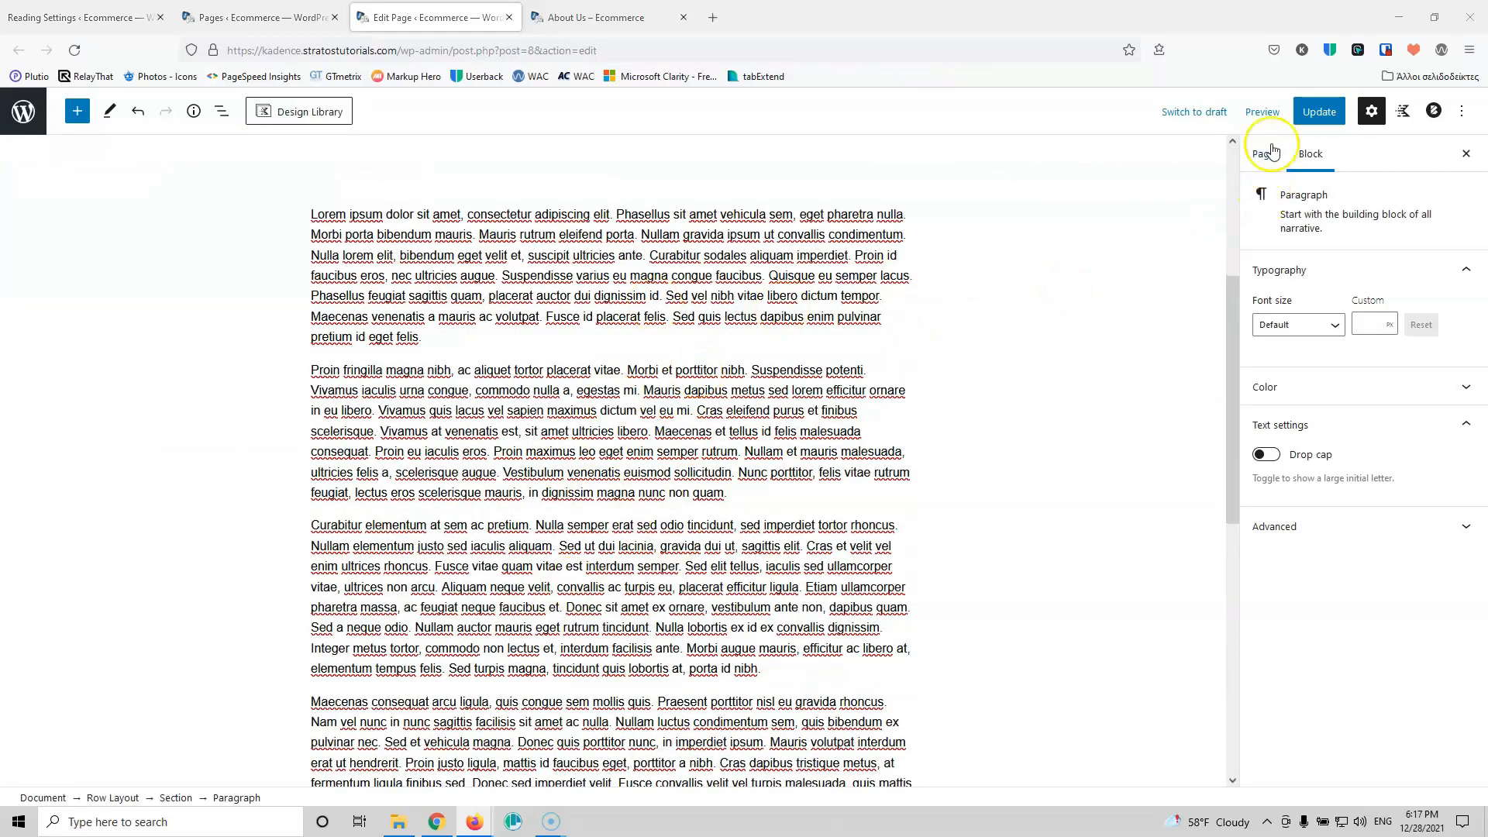
{"action": "left_click", "coordinate": [1317, 111]}
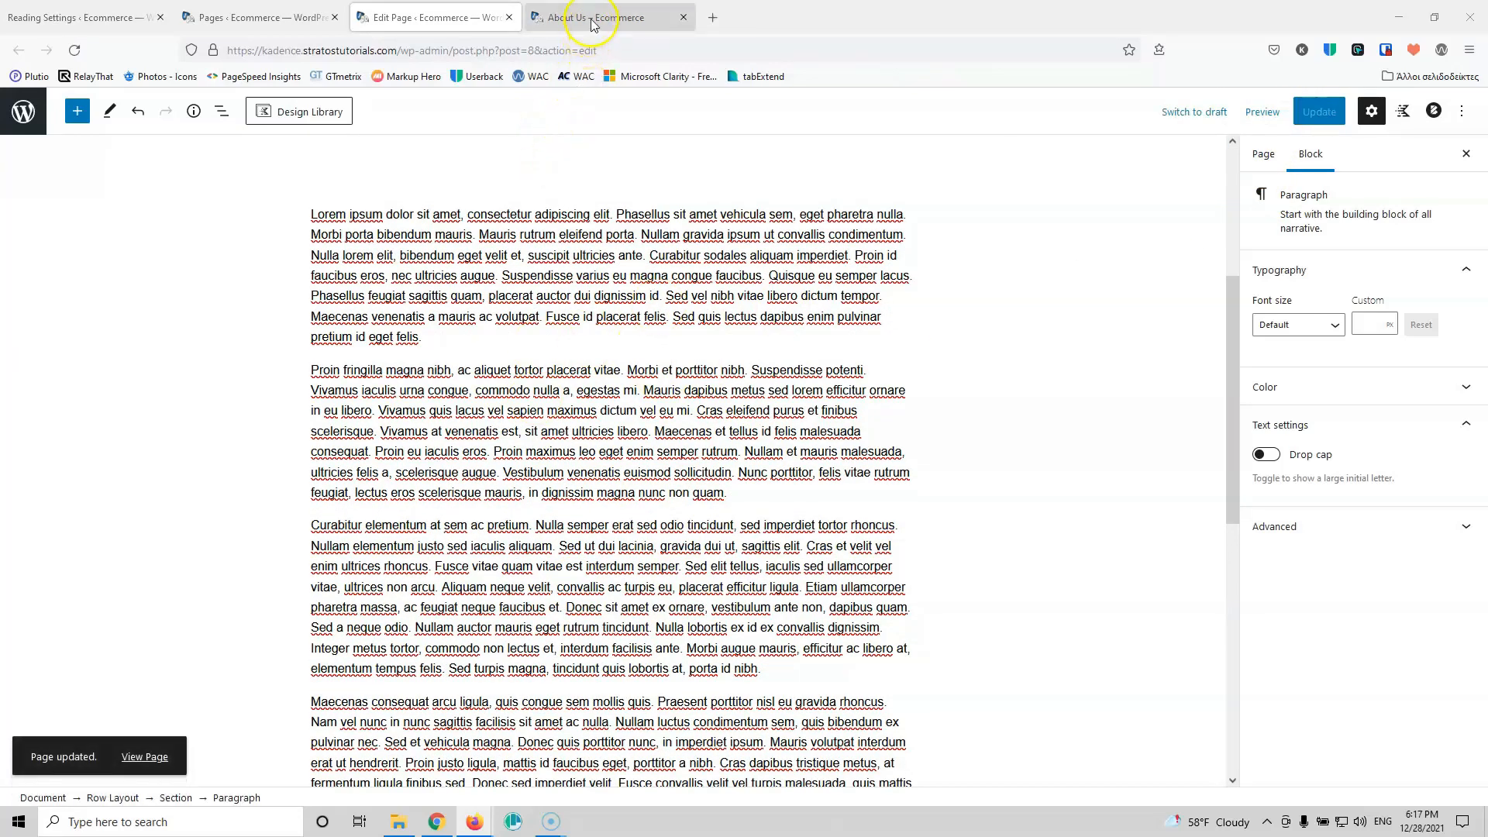
{"action": "left_click", "coordinate": [591, 17]}
{"action": "left_click", "coordinate": [75, 50]}
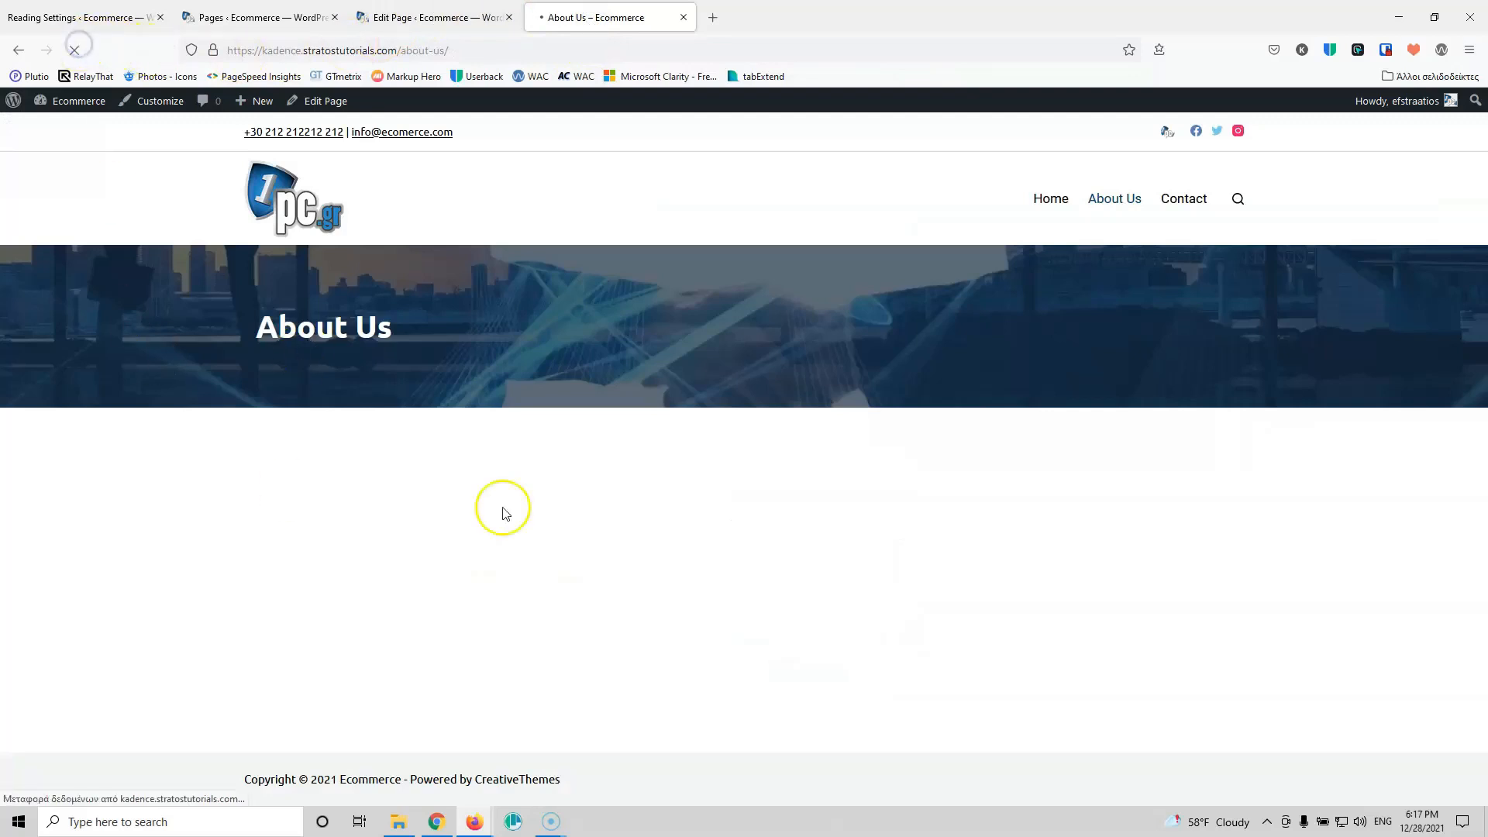
{"action": "scroll", "coordinate": [650, 540], "scroll_direction": "down", "scroll_amount": 5}
{"action": "scroll", "coordinate": [612, 500], "scroll_direction": "up", "scroll_amount": 4}
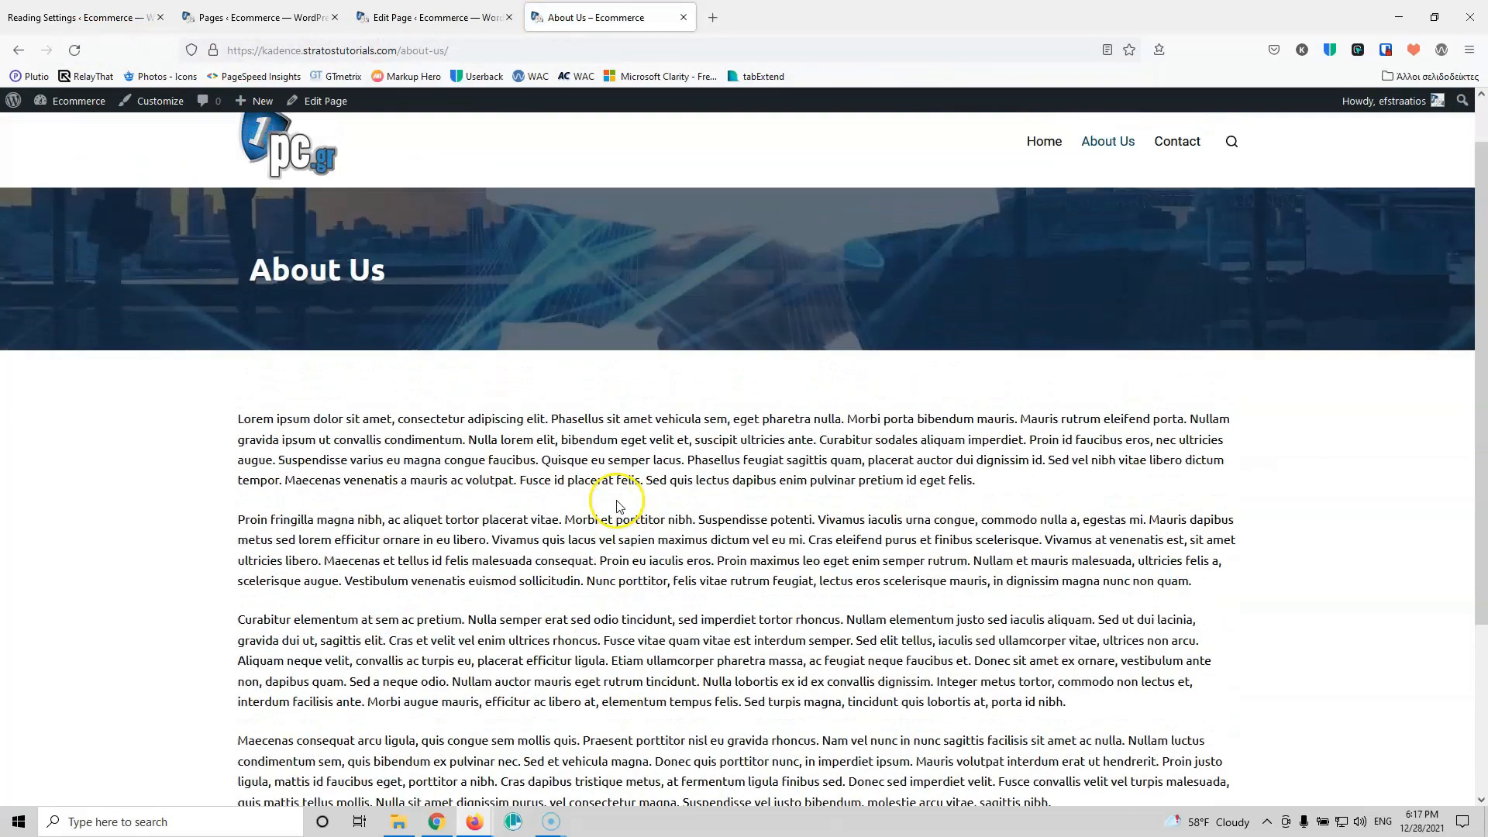
{"action": "scroll", "coordinate": [1080, 568], "scroll_direction": "down", "scroll_amount": 2}
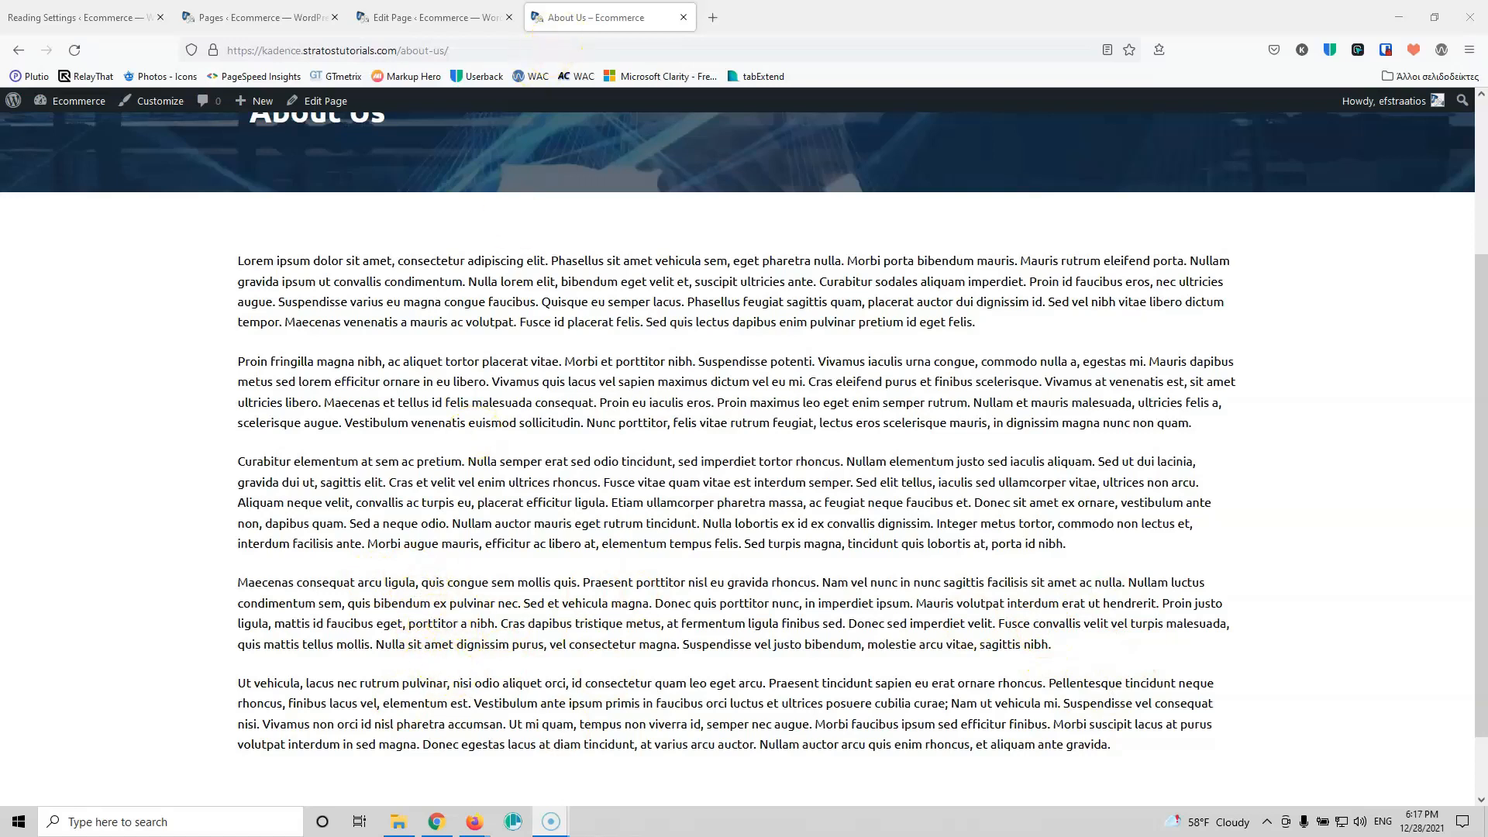
{"action": "left_click", "coordinate": [413, 17]}
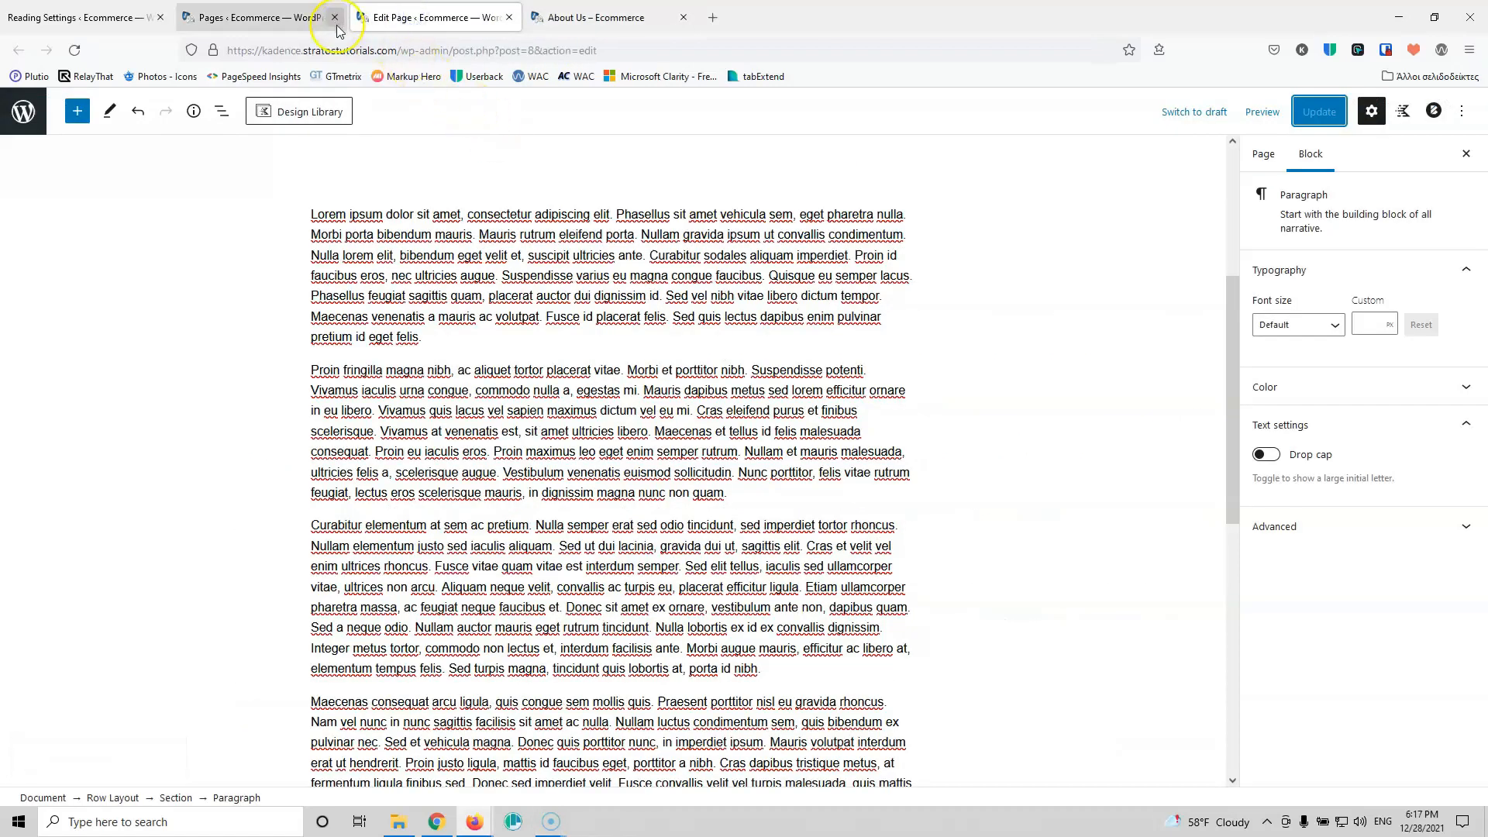
Step: Open the Contact page in the editor, closing the old About Us editor
{"action": "left_click", "coordinate": [279, 18]}
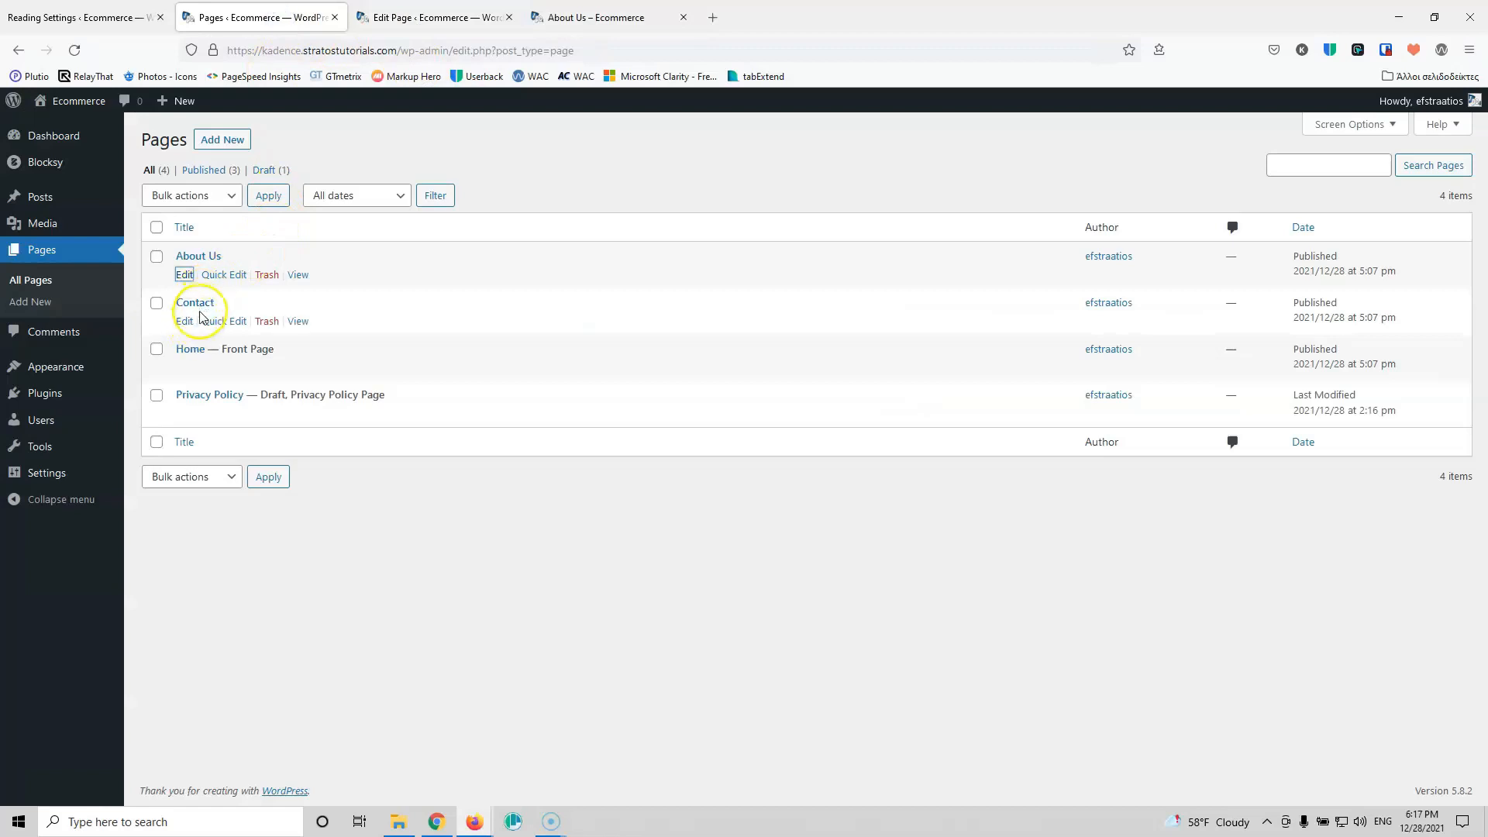
{"action": "left_click", "coordinate": [186, 322], "text": "ctrl"}
{"action": "left_click", "coordinate": [685, 17]}
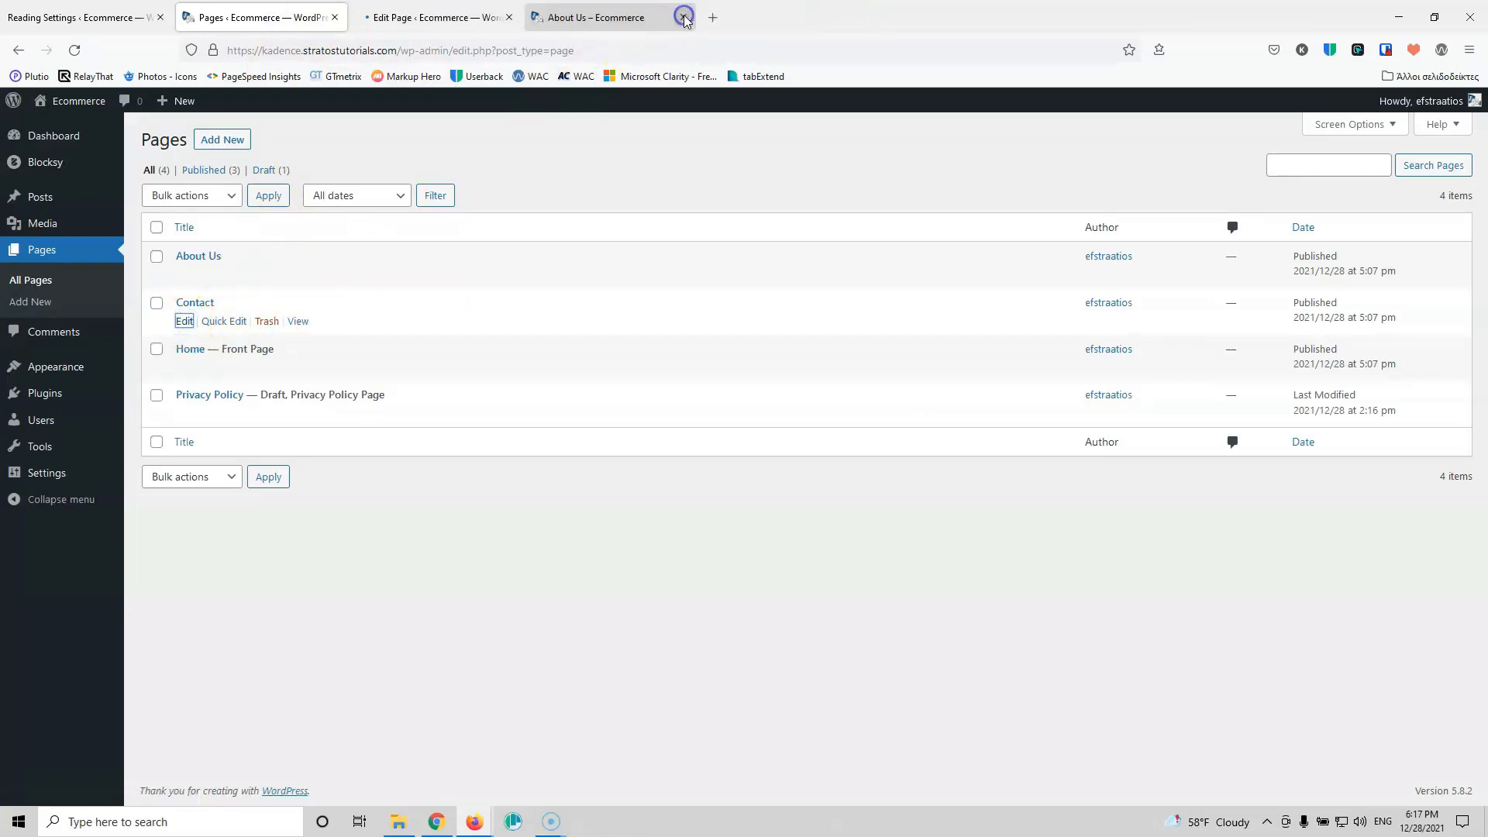
{"action": "left_click", "coordinate": [458, 17]}
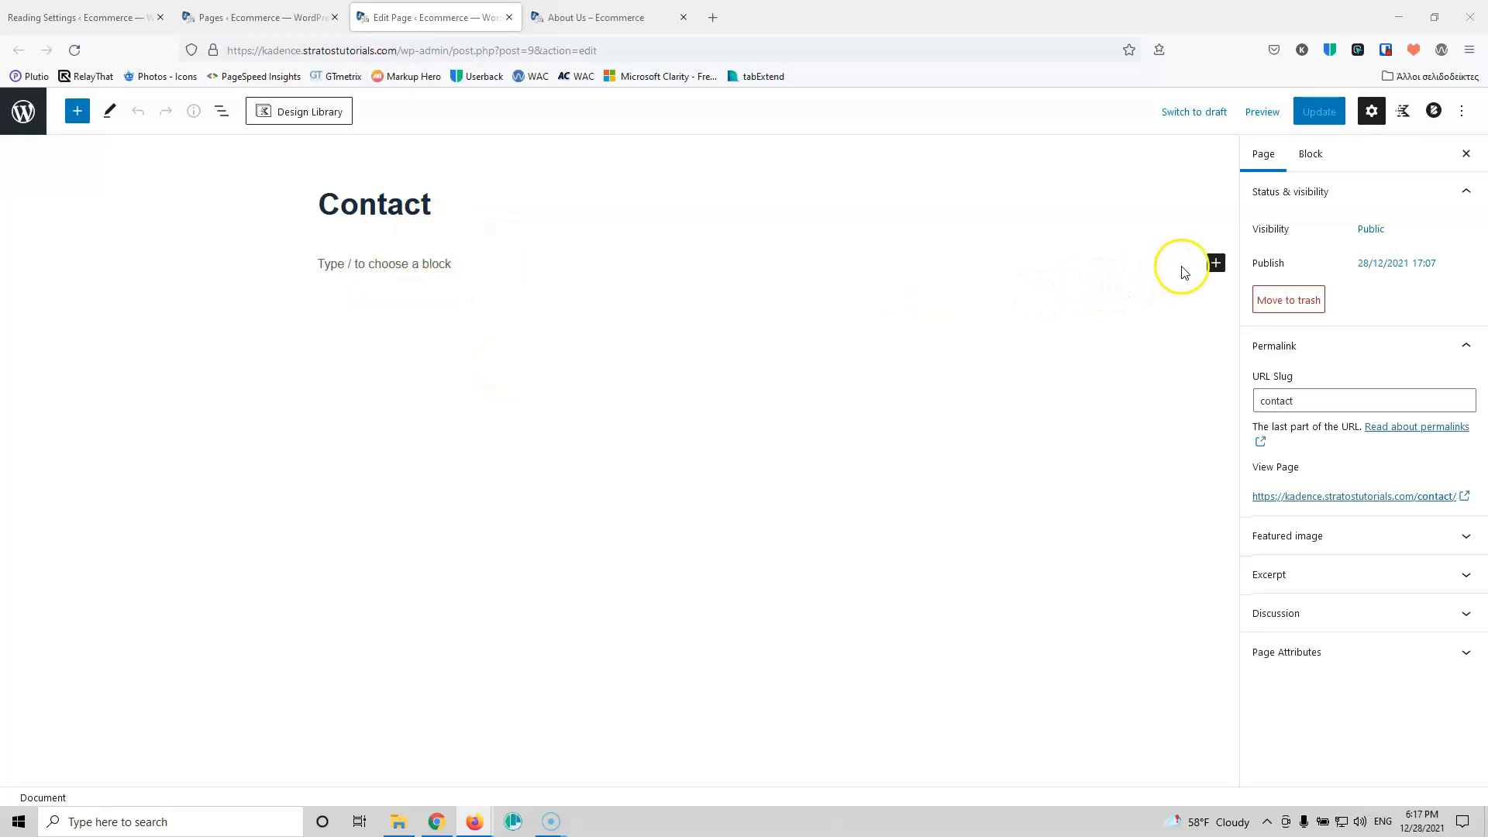
Step: Add a Row Layout block with Two: Equal 50/50 columns to the Contact page
{"action": "left_click", "coordinate": [1215, 264]}
{"action": "left_click", "coordinate": [1335, 388]}
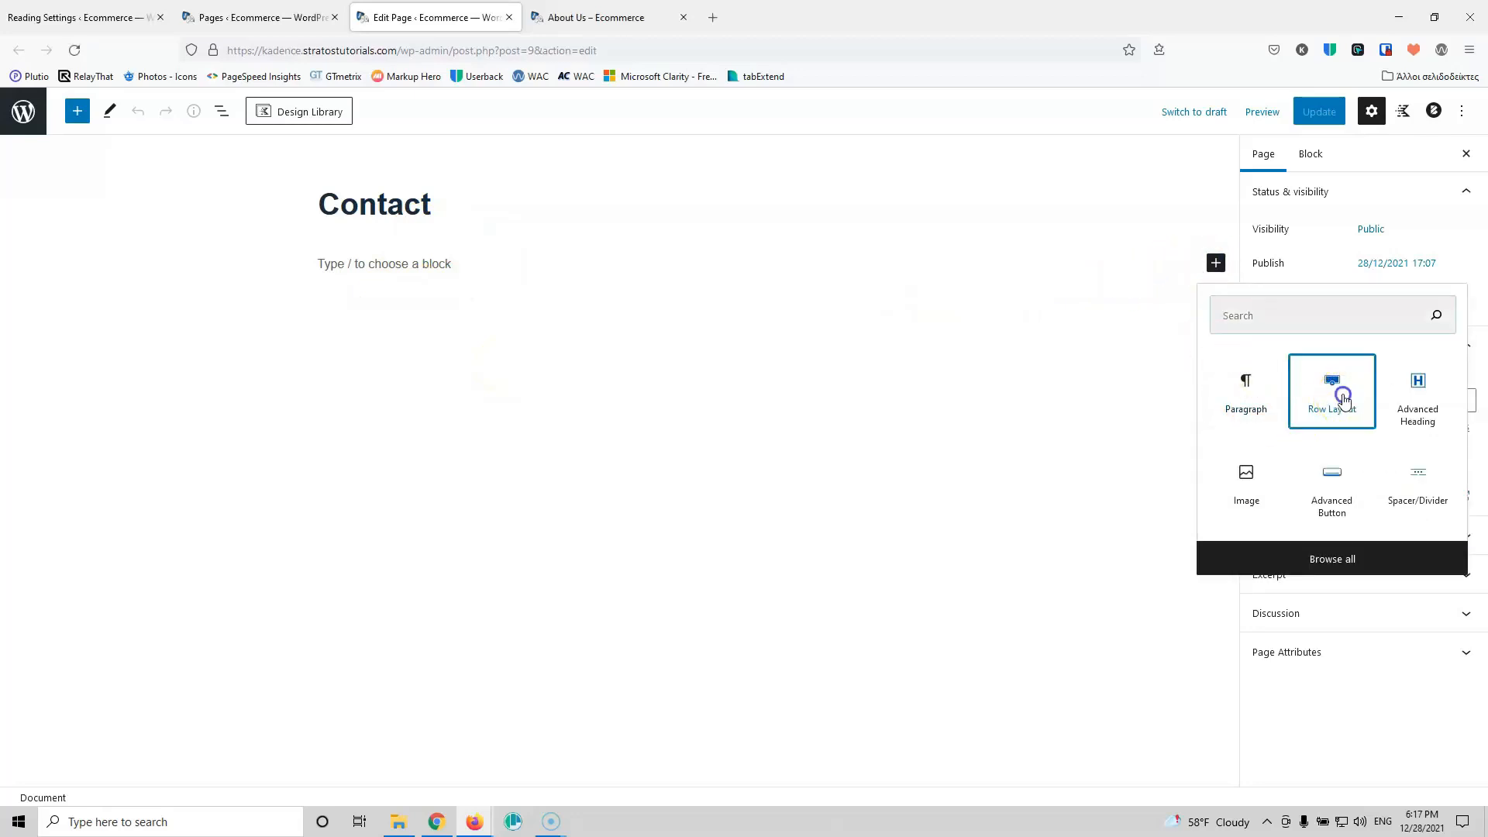
{"action": "left_click", "coordinate": [499, 315]}
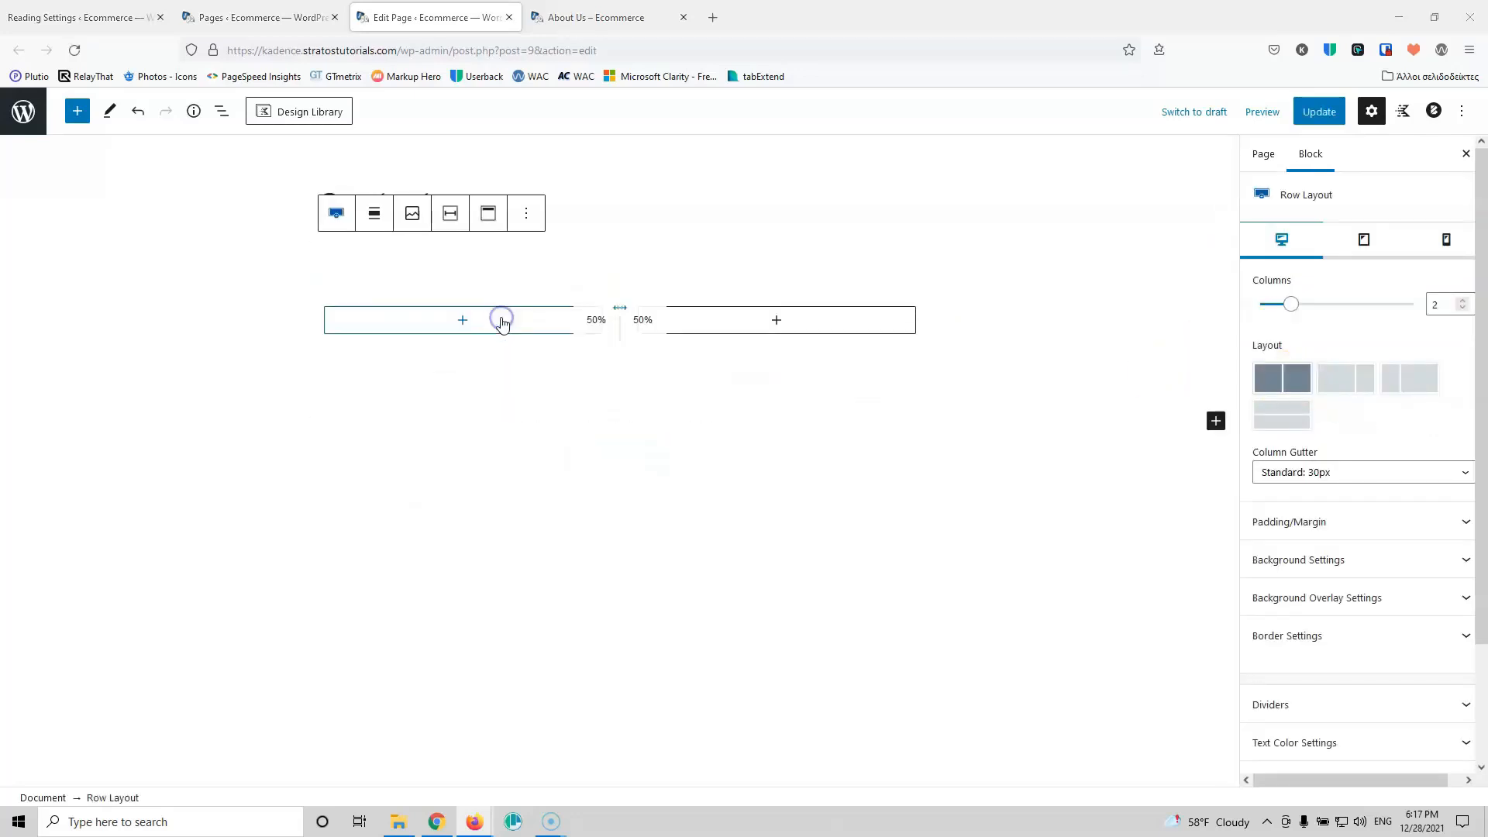
{"action": "left_click", "coordinate": [777, 319]}
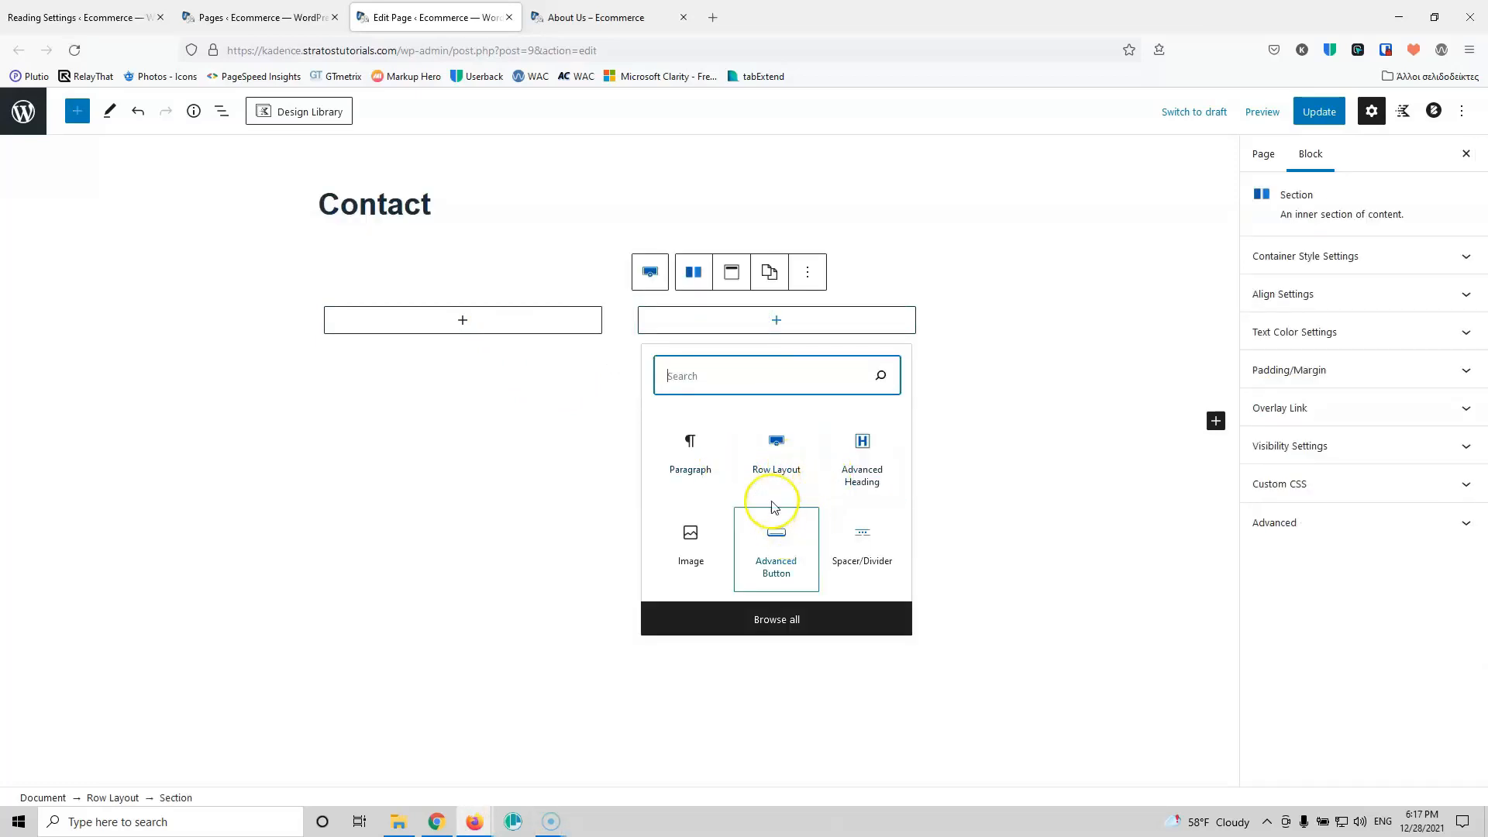
Step: Add an Advanced Heading reading 'Contact Us' in the right column, followed by an empty paragraph
{"action": "left_click", "coordinate": [862, 448]}
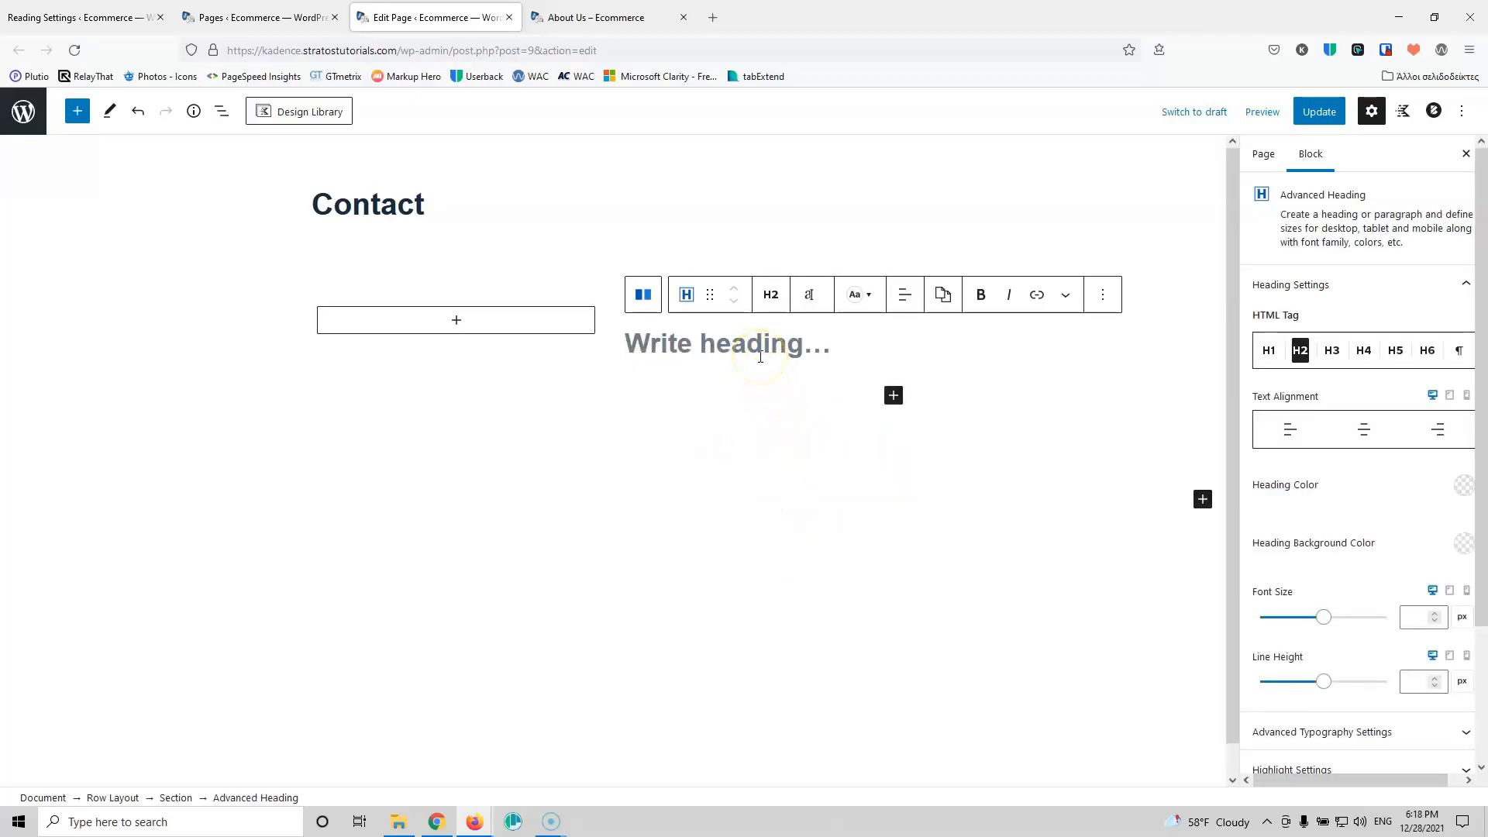
{"action": "type", "text": "Contact Us"}
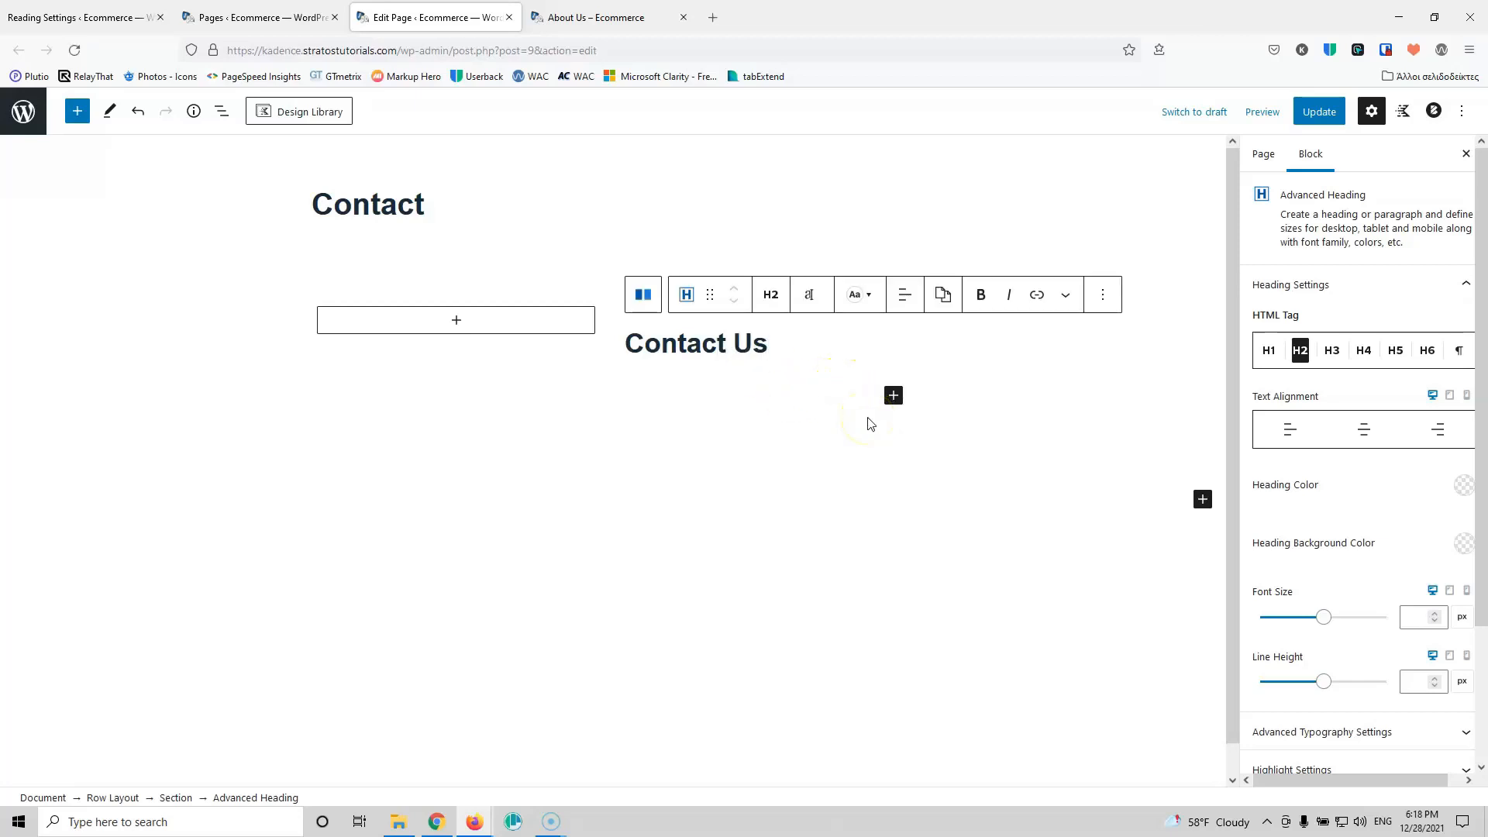
{"action": "left_click", "coordinate": [869, 423]}
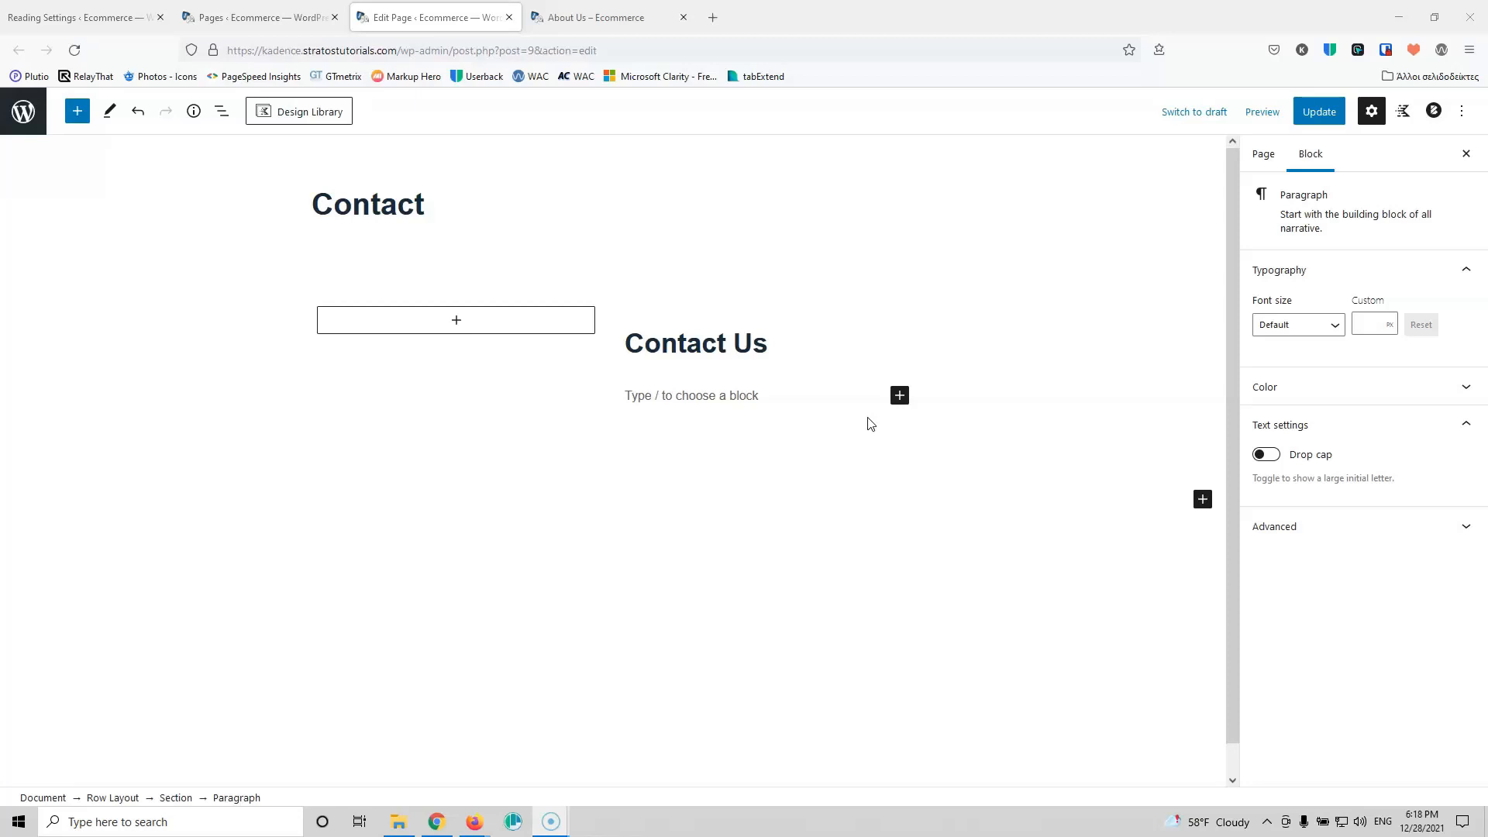
Step: Insert a Form block with Name, Email and Message fields under the Contact Us heading
{"action": "left_click", "coordinate": [899, 397]}
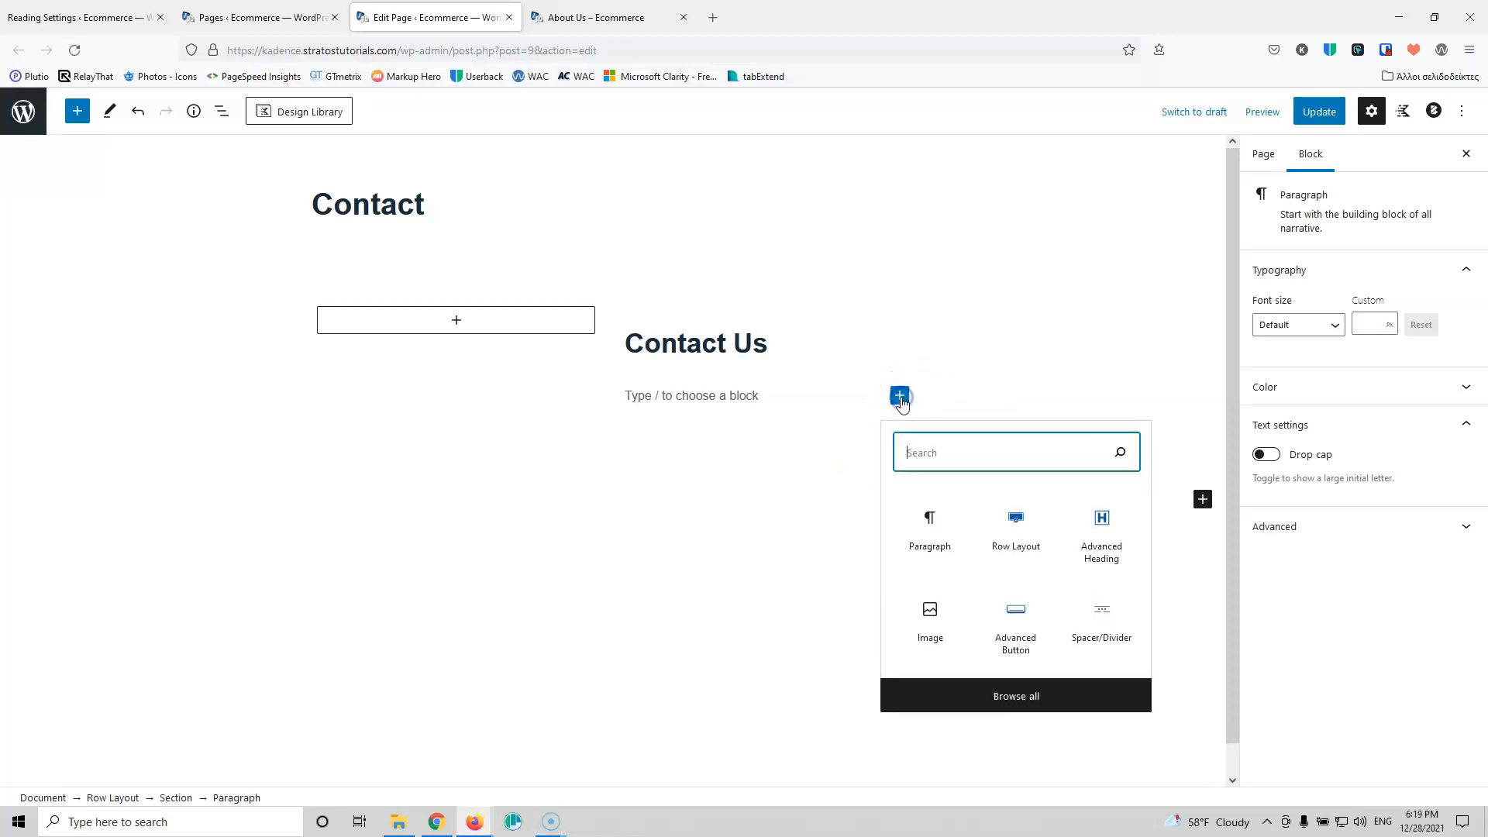
{"action": "type", "text": "form"}
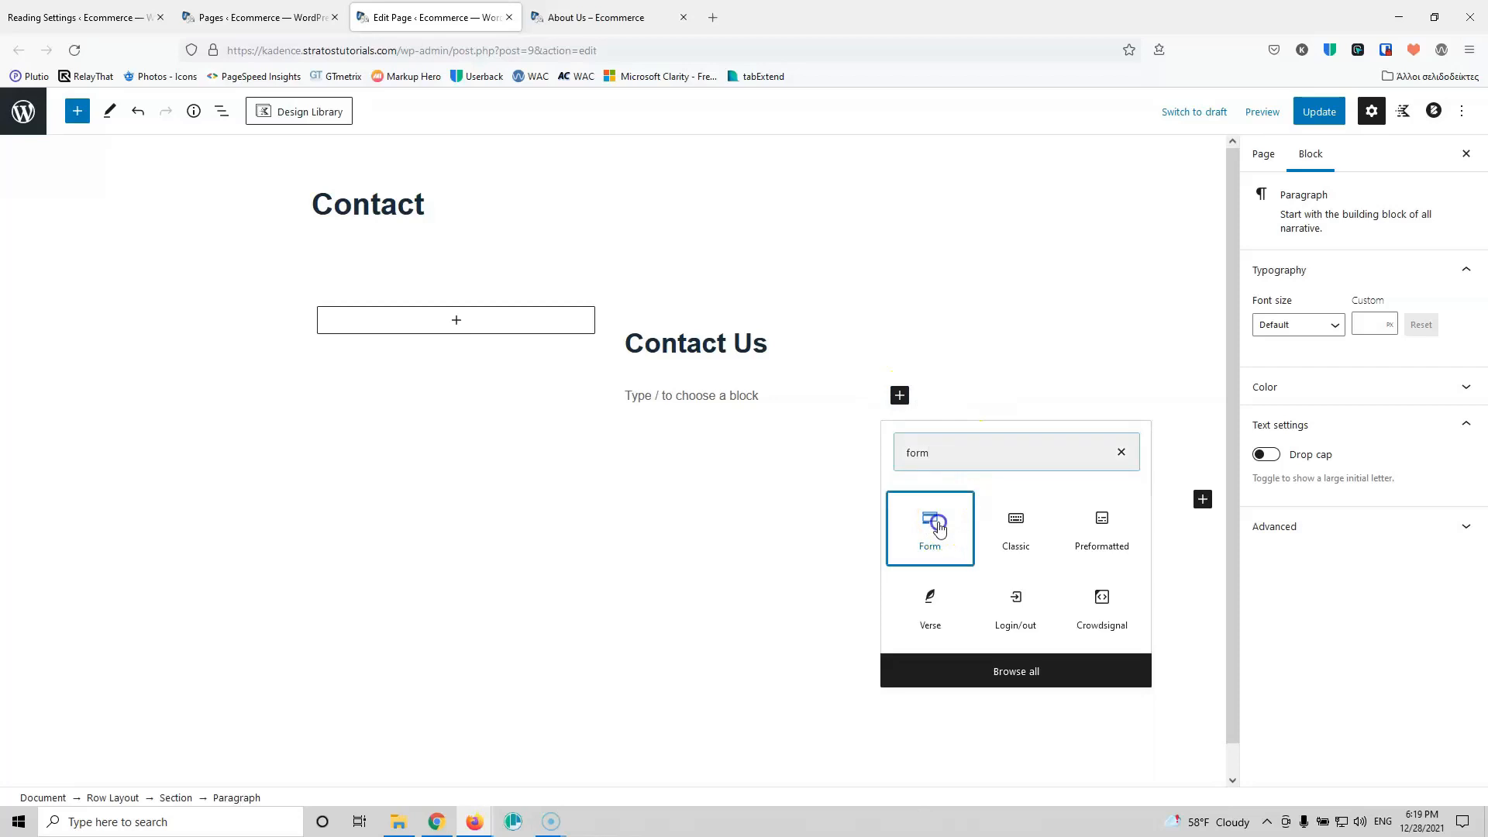
{"action": "left_click", "coordinate": [931, 521]}
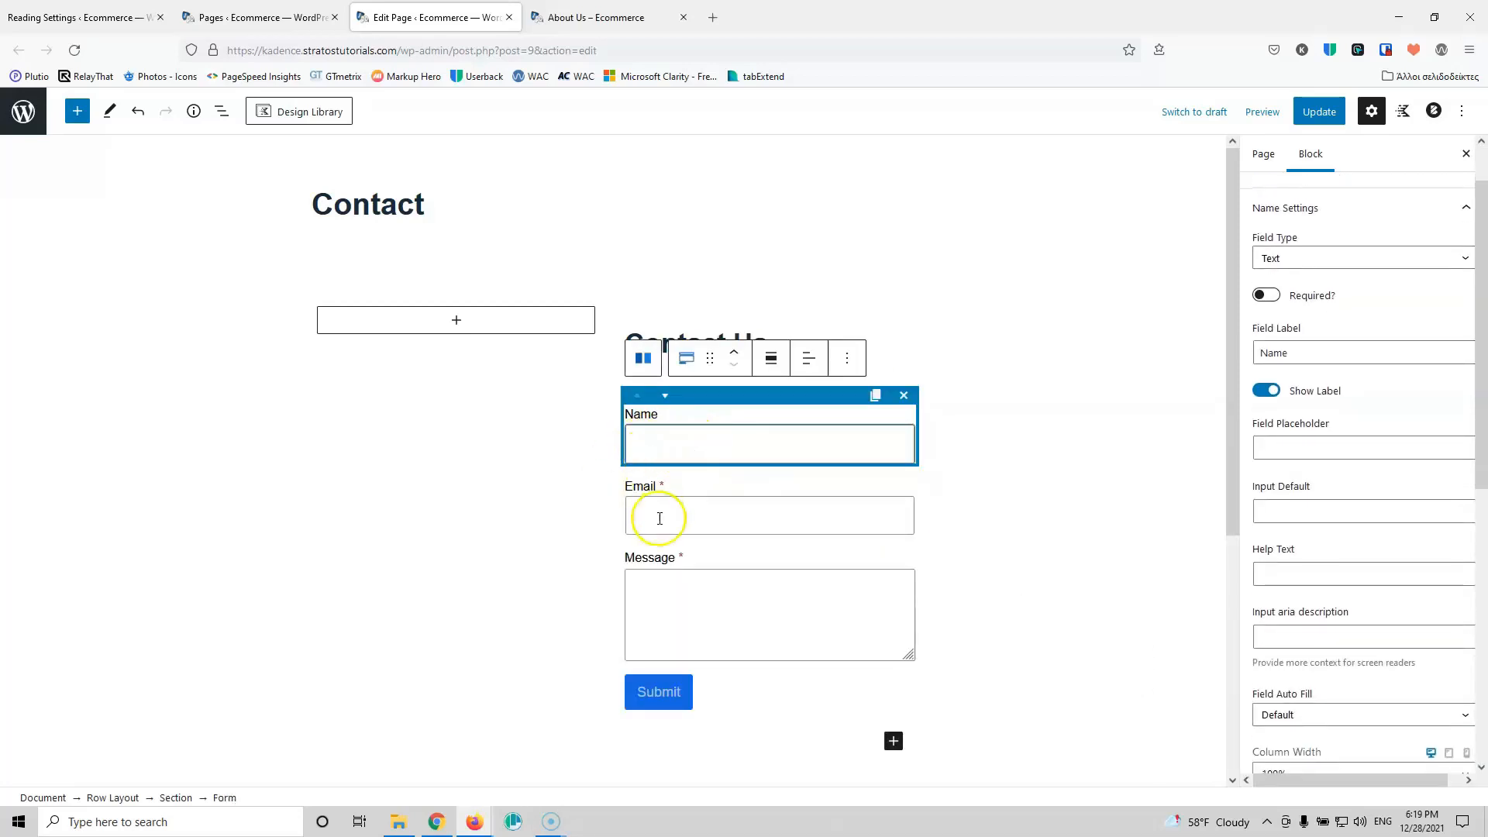
Step: Duplicate the form's Message field
{"action": "left_click", "coordinate": [644, 410]}
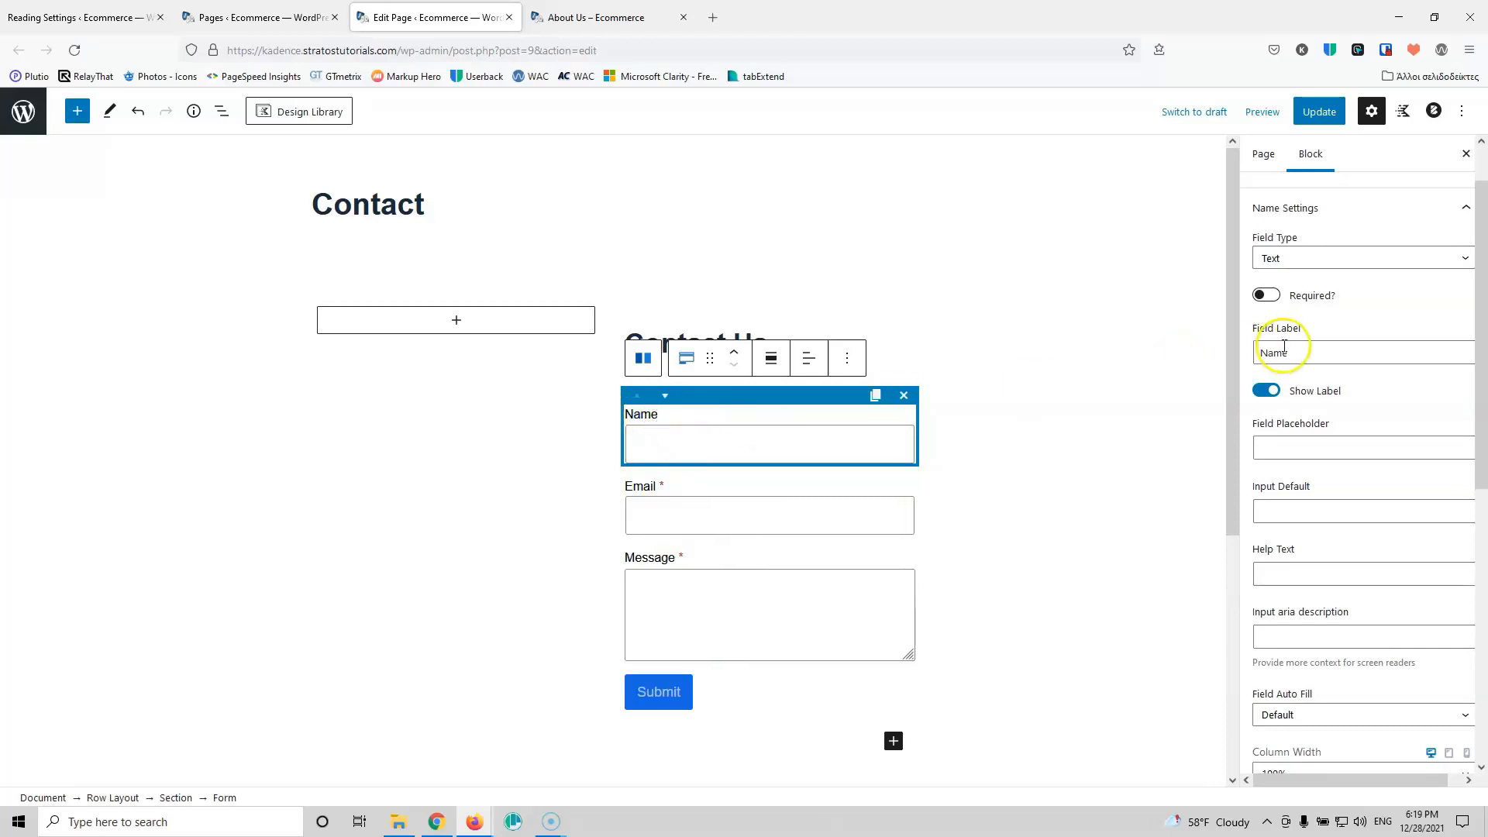
{"action": "left_click_drag", "start_coordinate": [1305, 351], "coordinate": [1245, 352]}
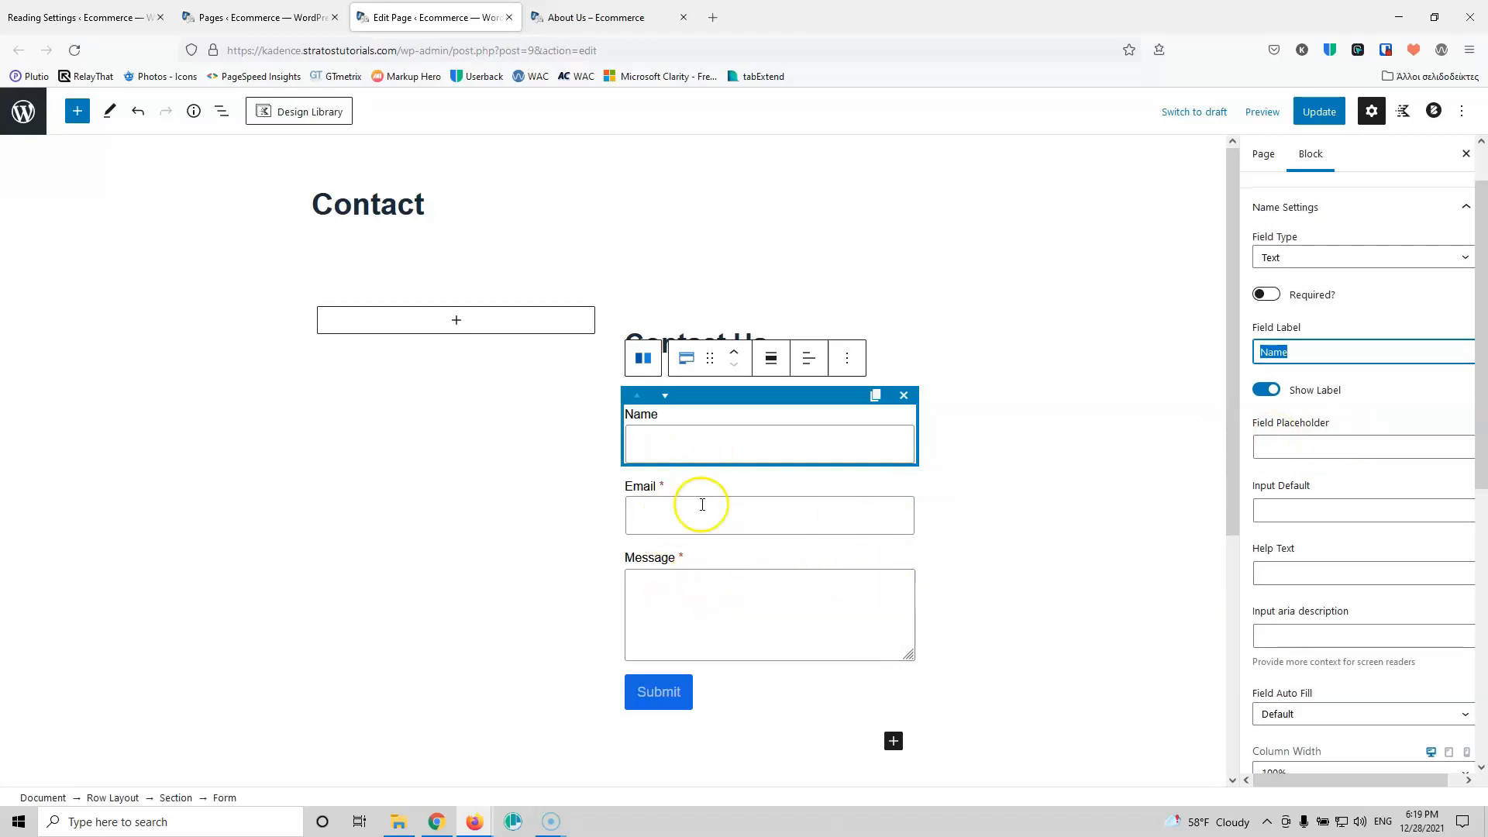
{"action": "left_click", "coordinate": [729, 587]}
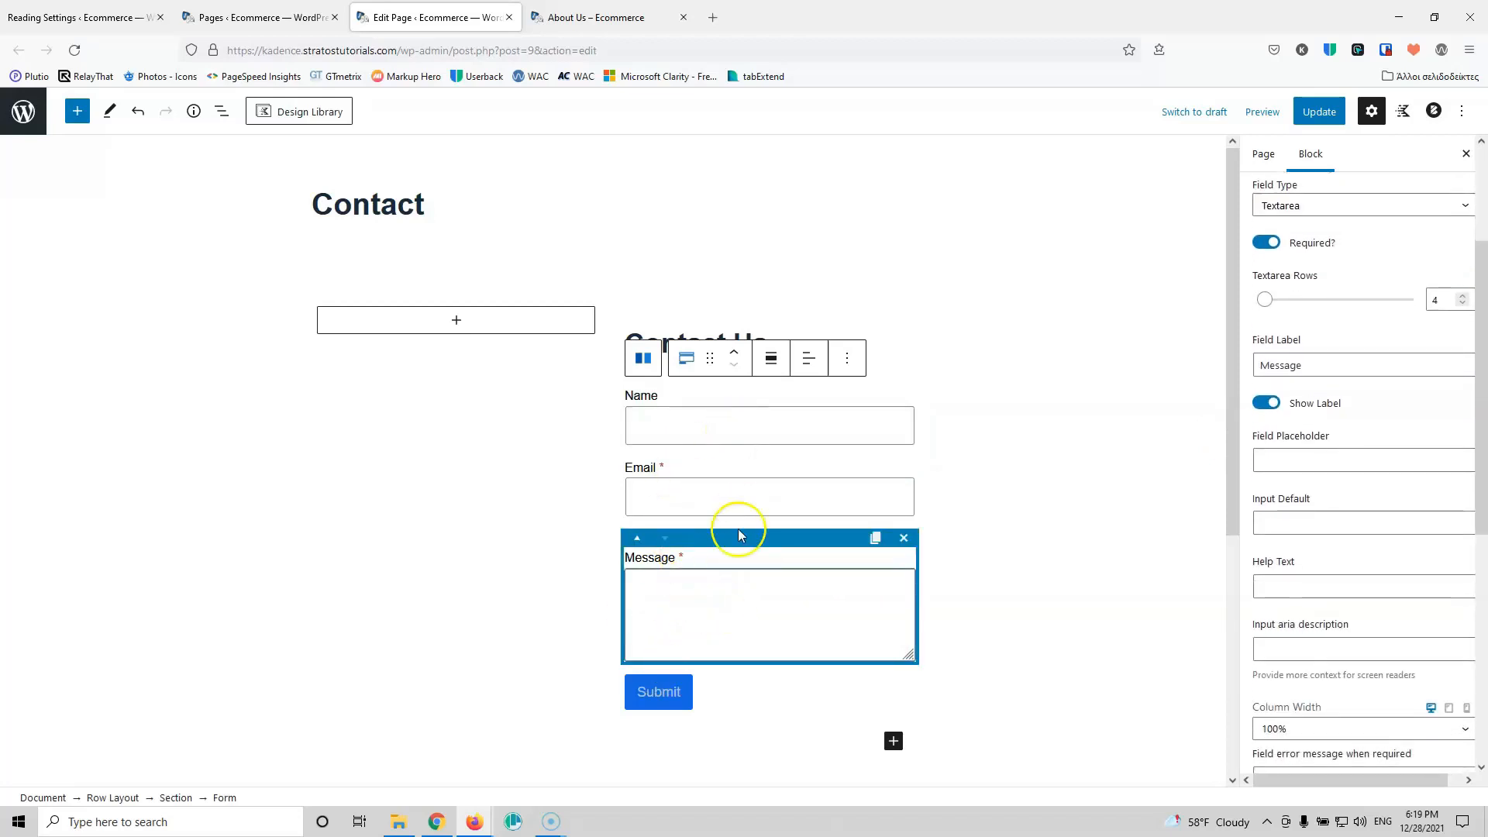
{"action": "left_click", "coordinate": [876, 539]}
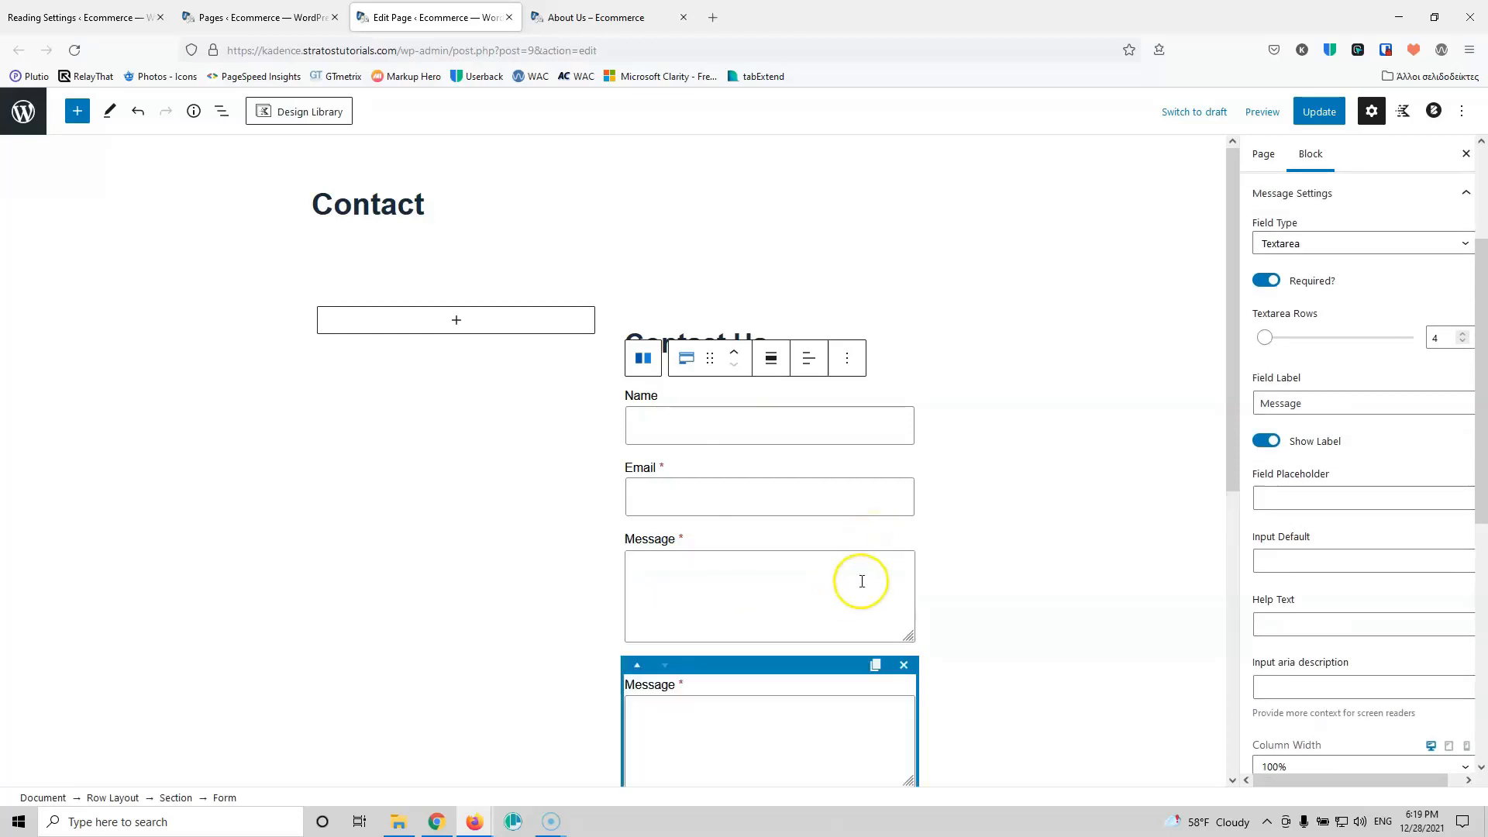
Step: Make the duplicate field an Accept checkbox labelled 'Accept Terms and Conditions' and relabel the button 'Send'
{"action": "scroll", "coordinate": [861, 581], "scroll_direction": "down", "scroll_amount": 3}
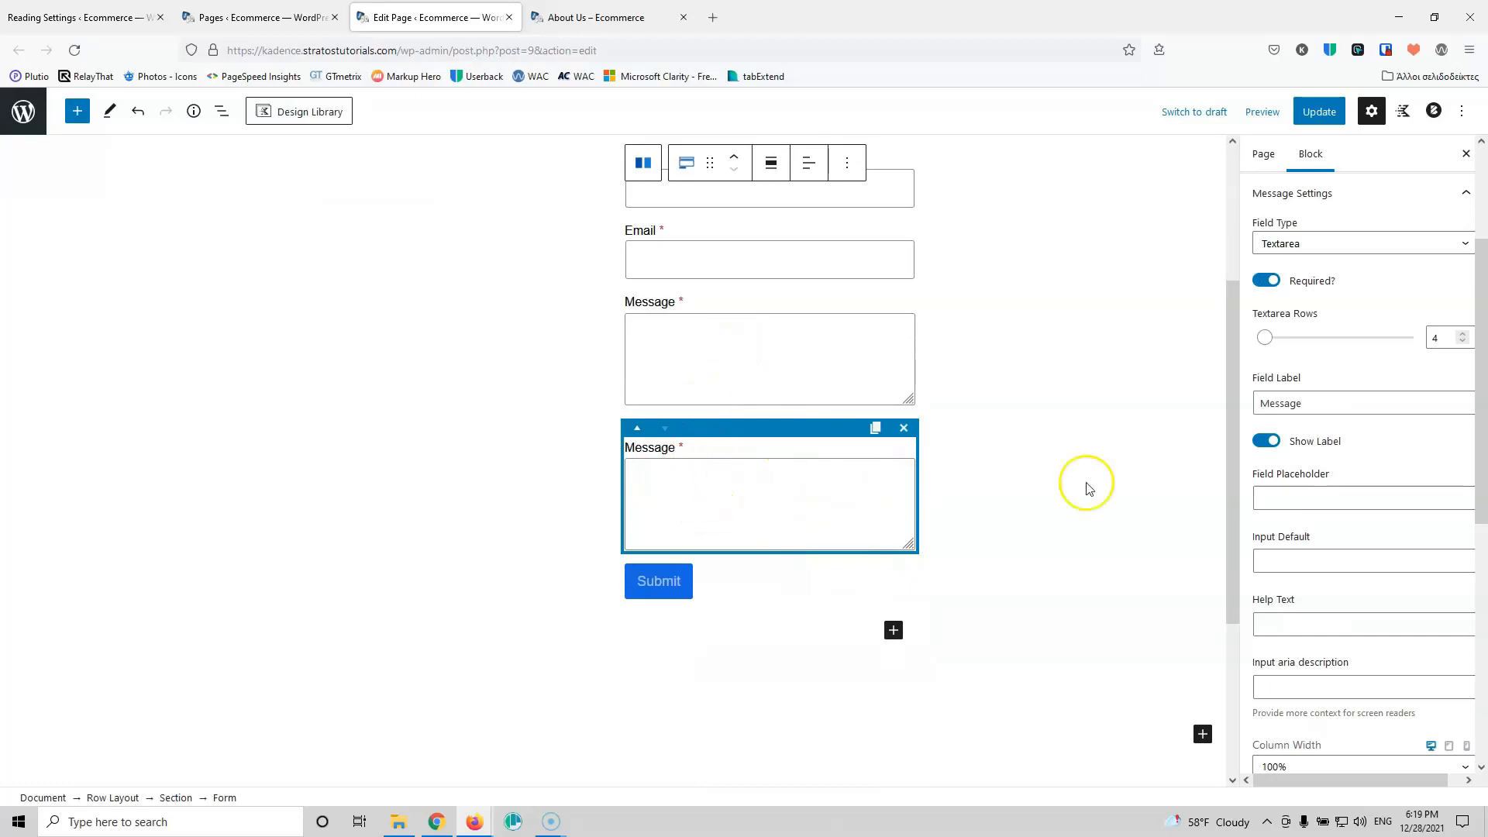
{"action": "scroll", "coordinate": [1379, 323], "scroll_direction": "up", "scroll_amount": 3}
{"action": "left_click", "coordinate": [1339, 433]}
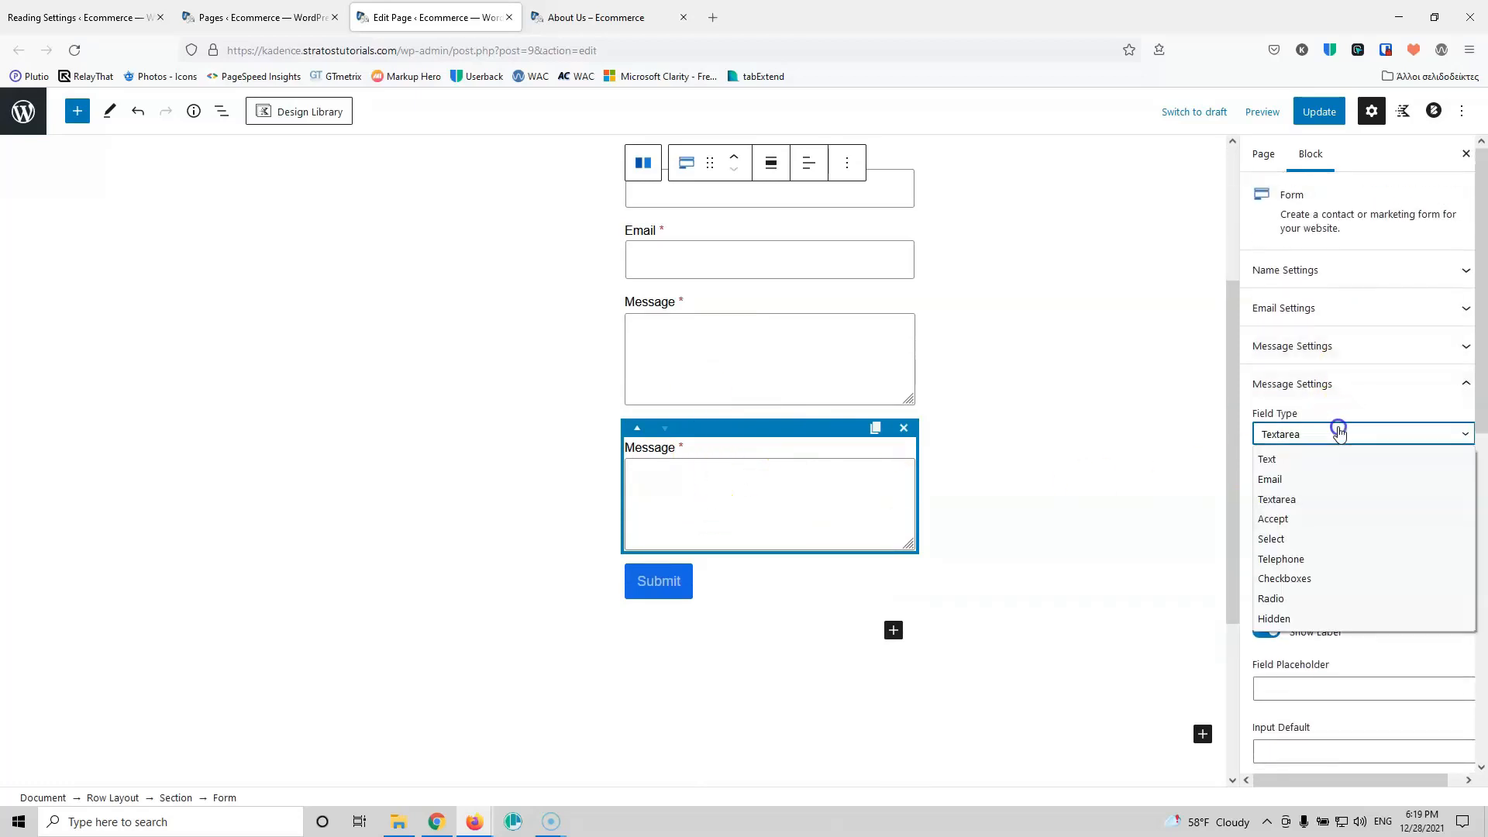
{"action": "left_click", "coordinate": [1317, 519]}
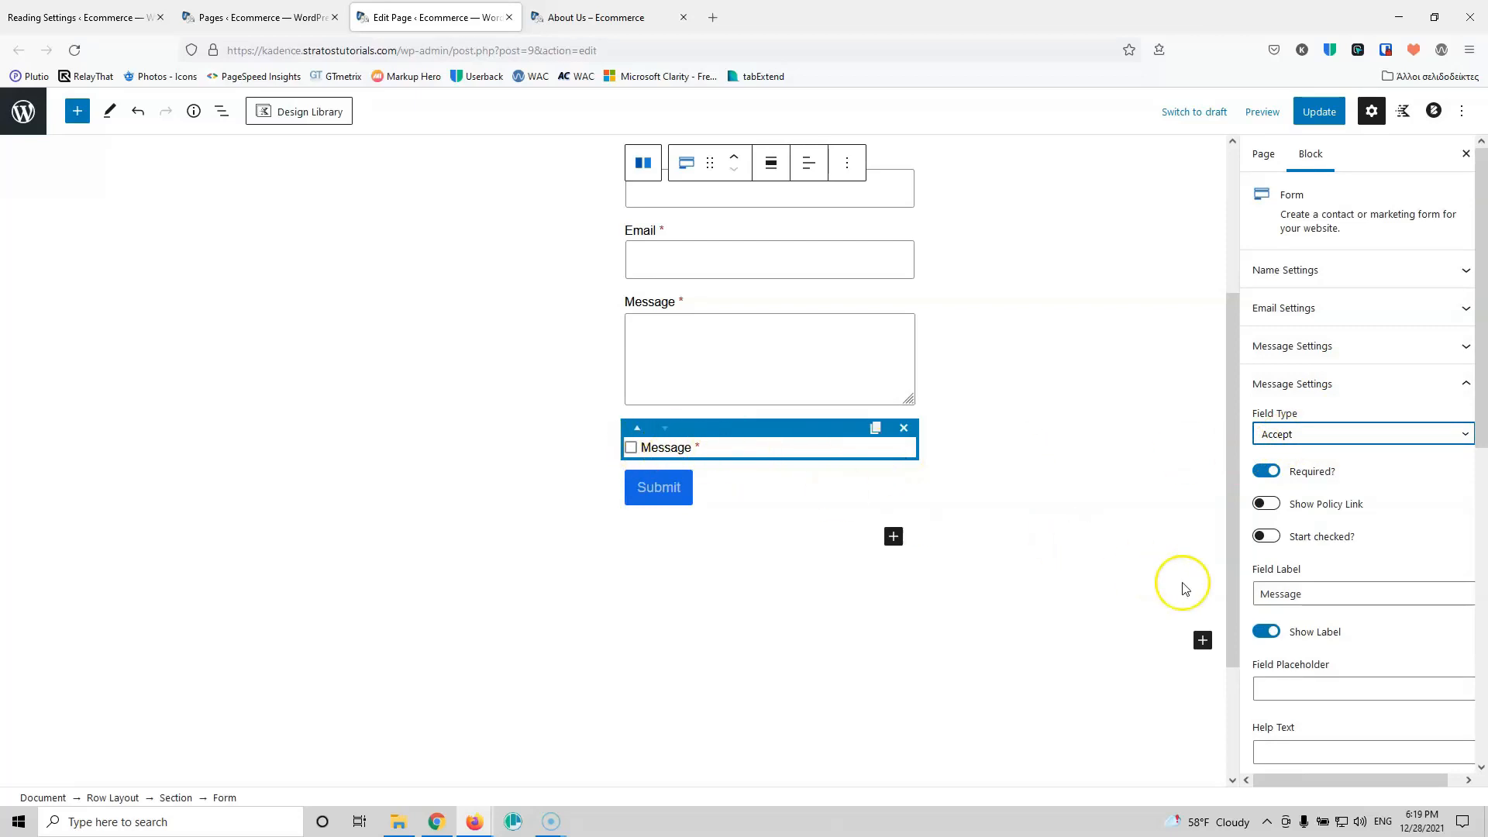
{"action": "left_click_drag", "start_coordinate": [1352, 593], "coordinate": [1221, 579]}
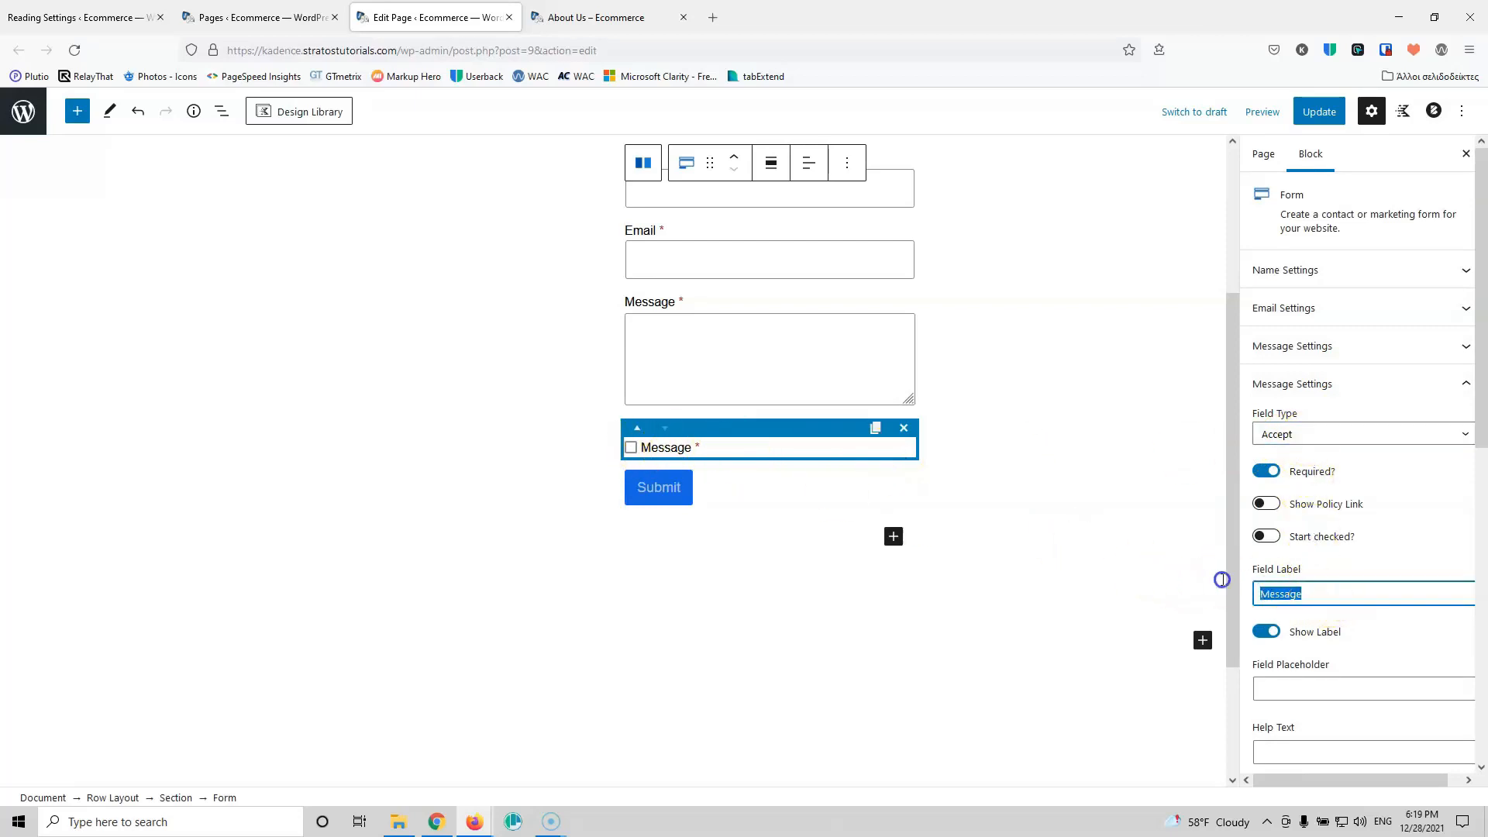
{"action": "type", "text": "Accept Terms"}
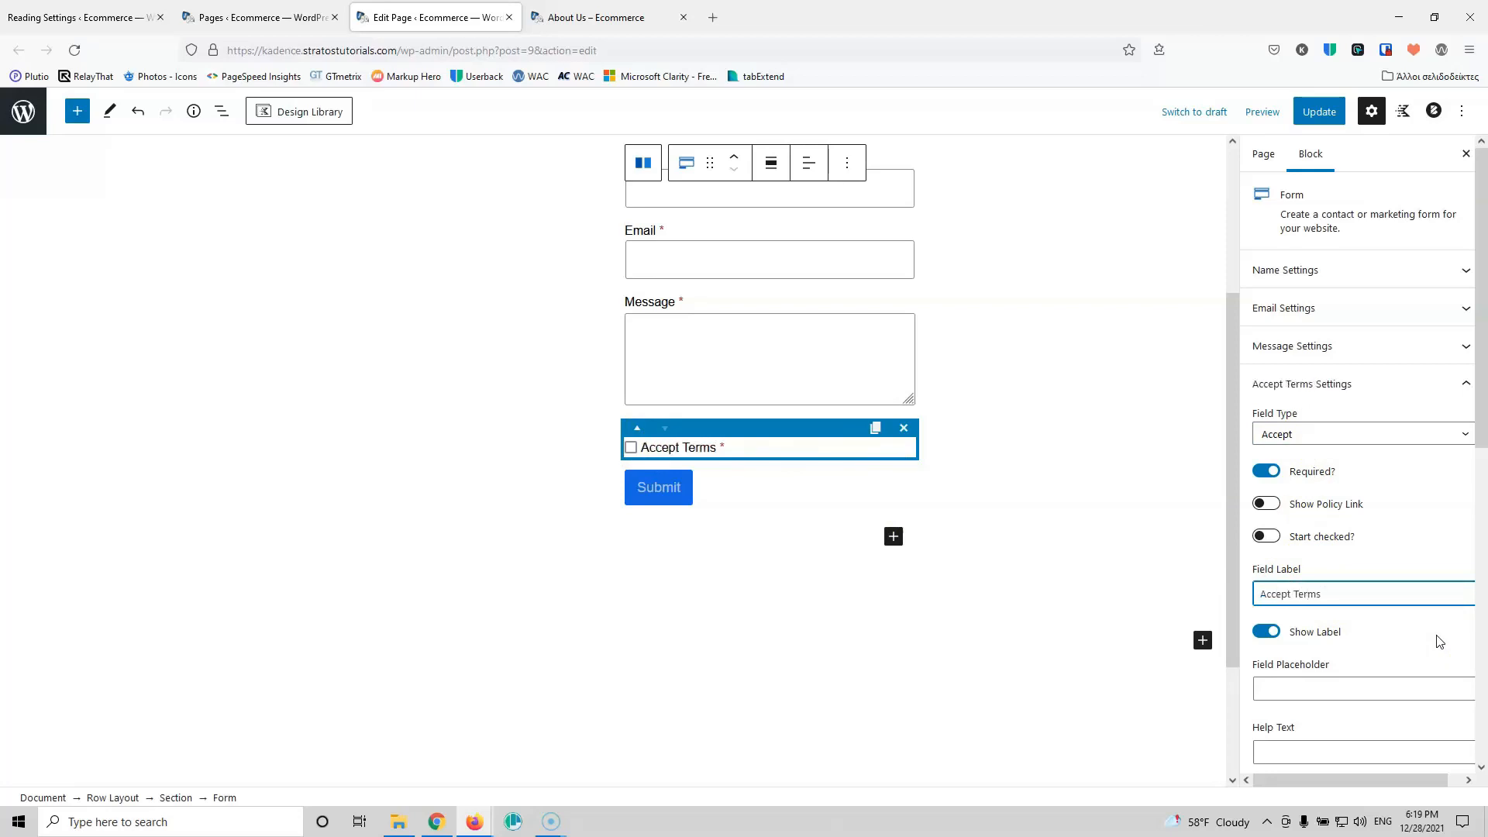
{"action": "type", "text": " Conditions"}
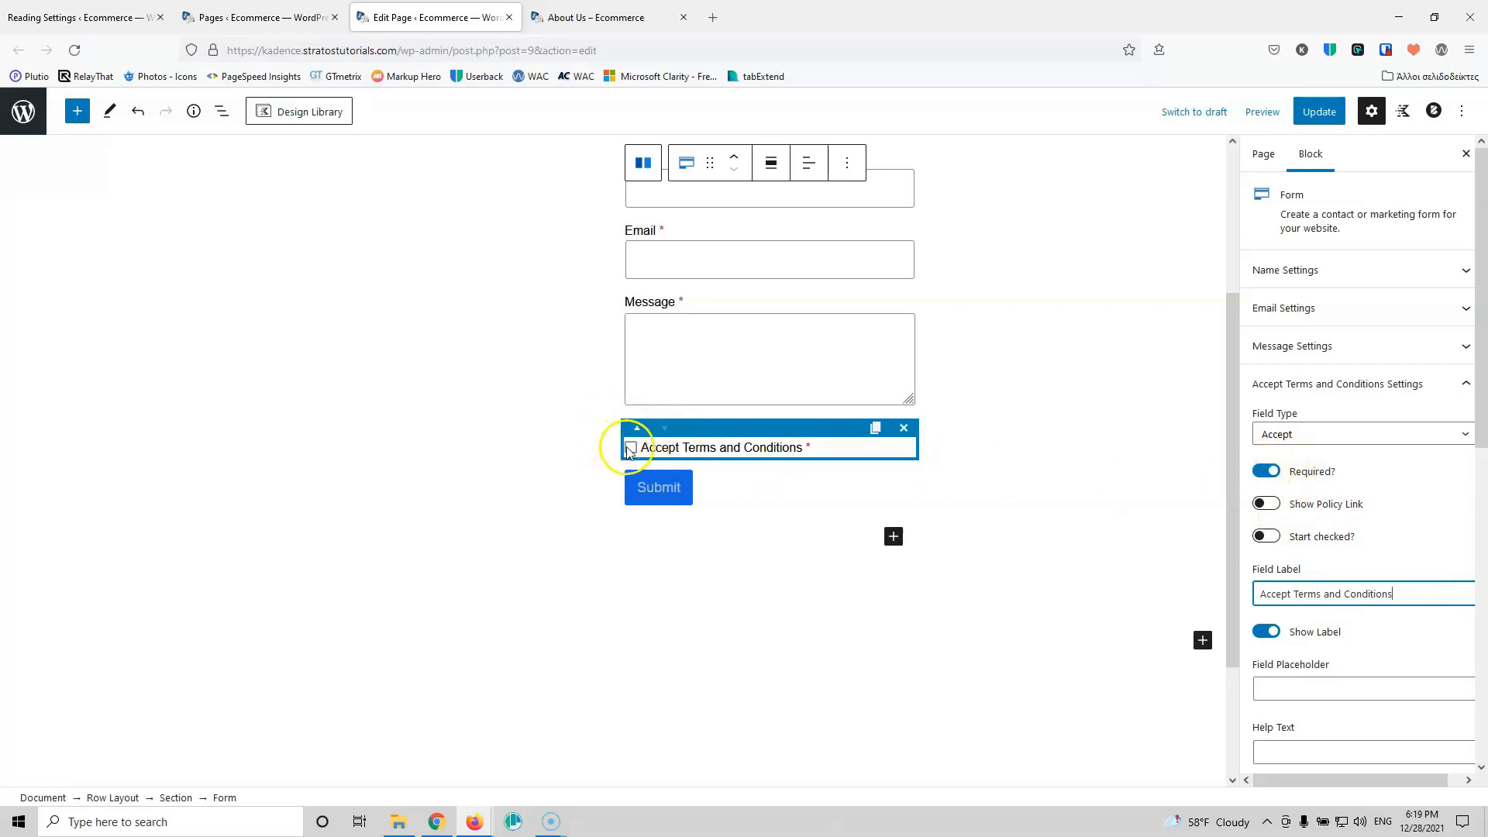
{"action": "left_click", "coordinate": [657, 489]}
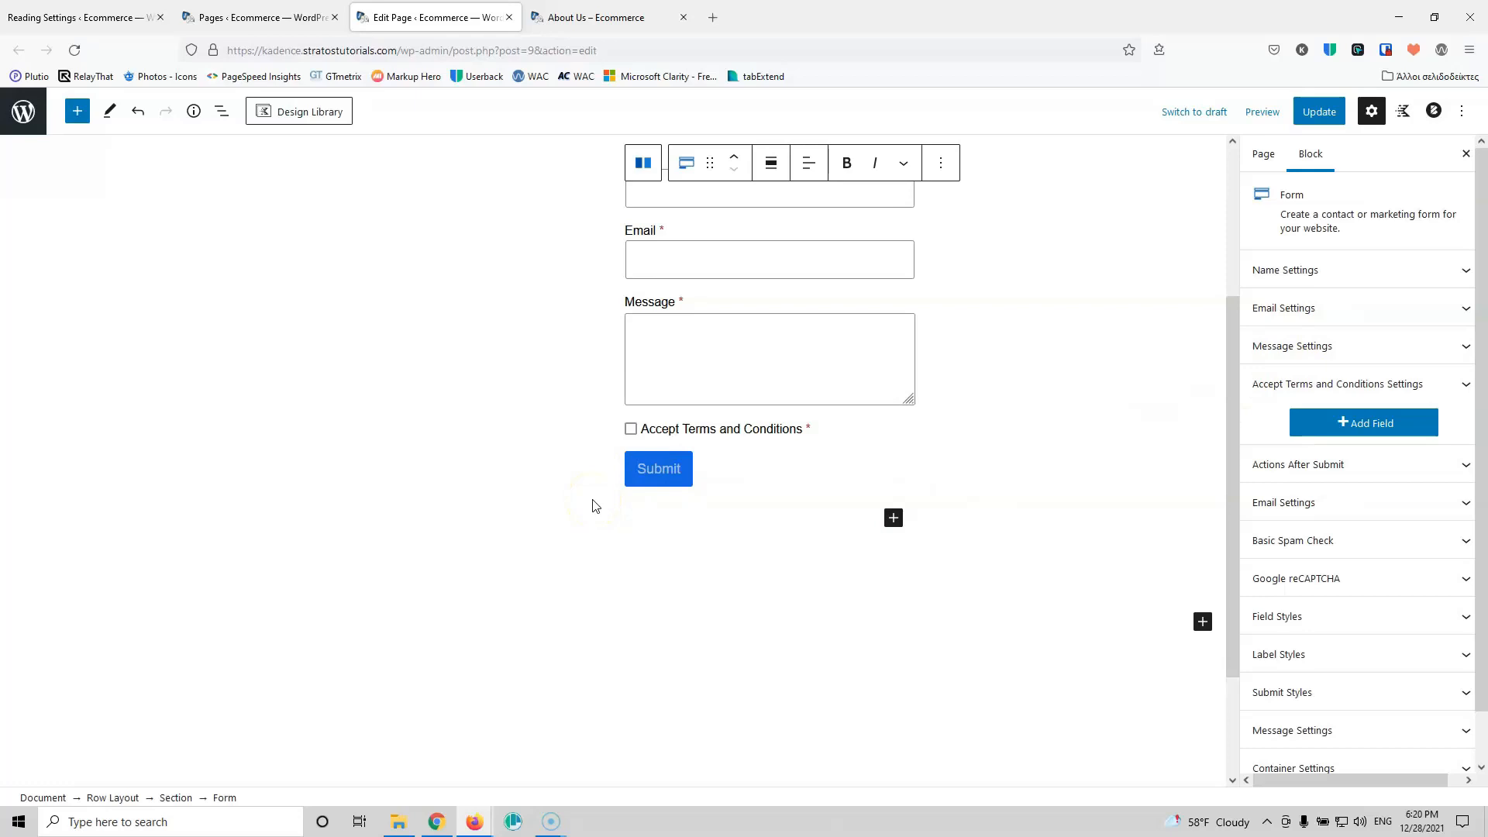
{"action": "type", "text": "Send"}
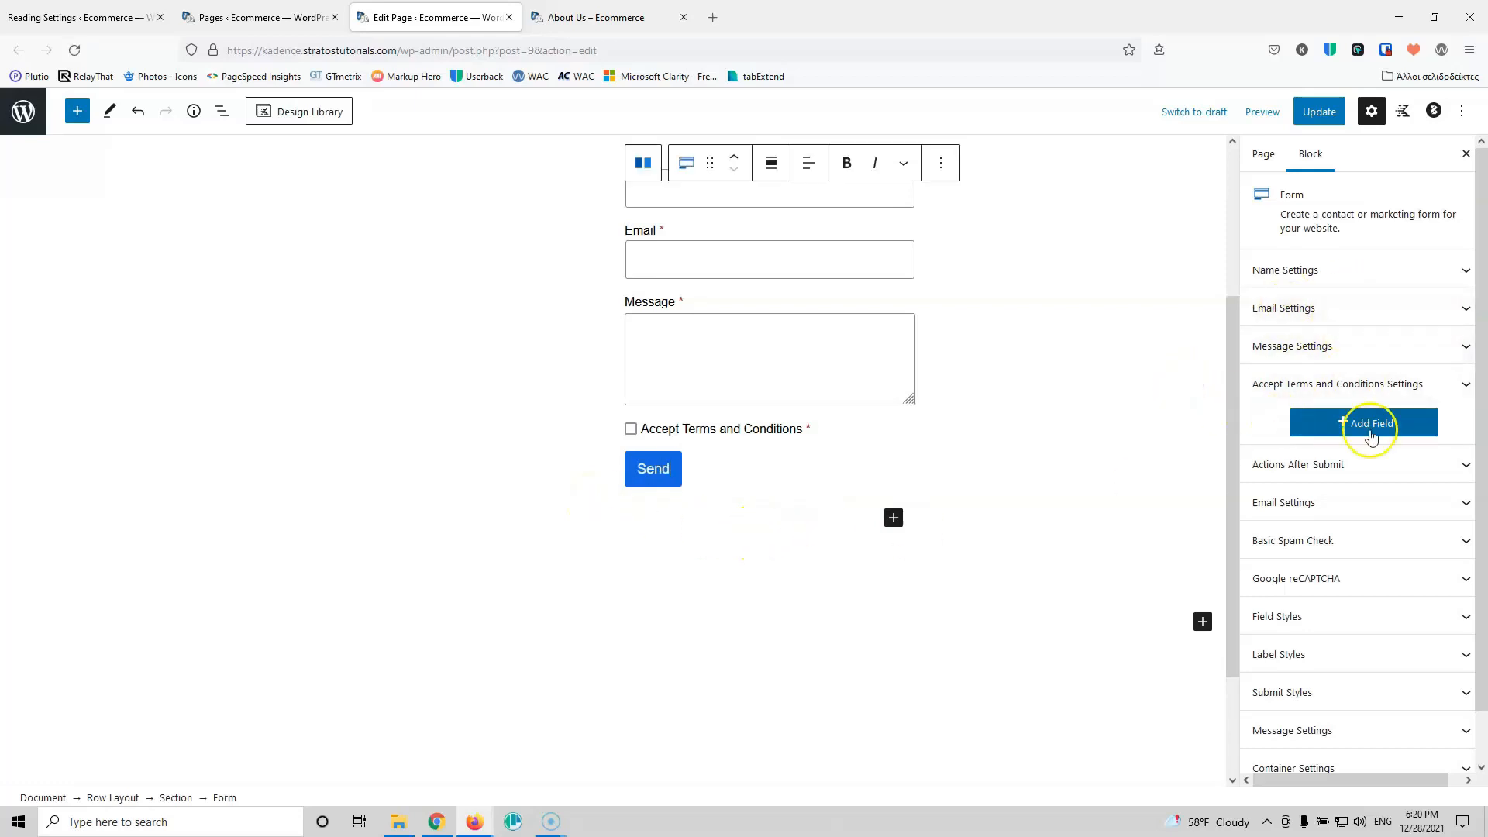
Step: Set the form's email recipient address and the subject 'Contact from Wccomerce'
{"action": "left_click", "coordinate": [1363, 463]}
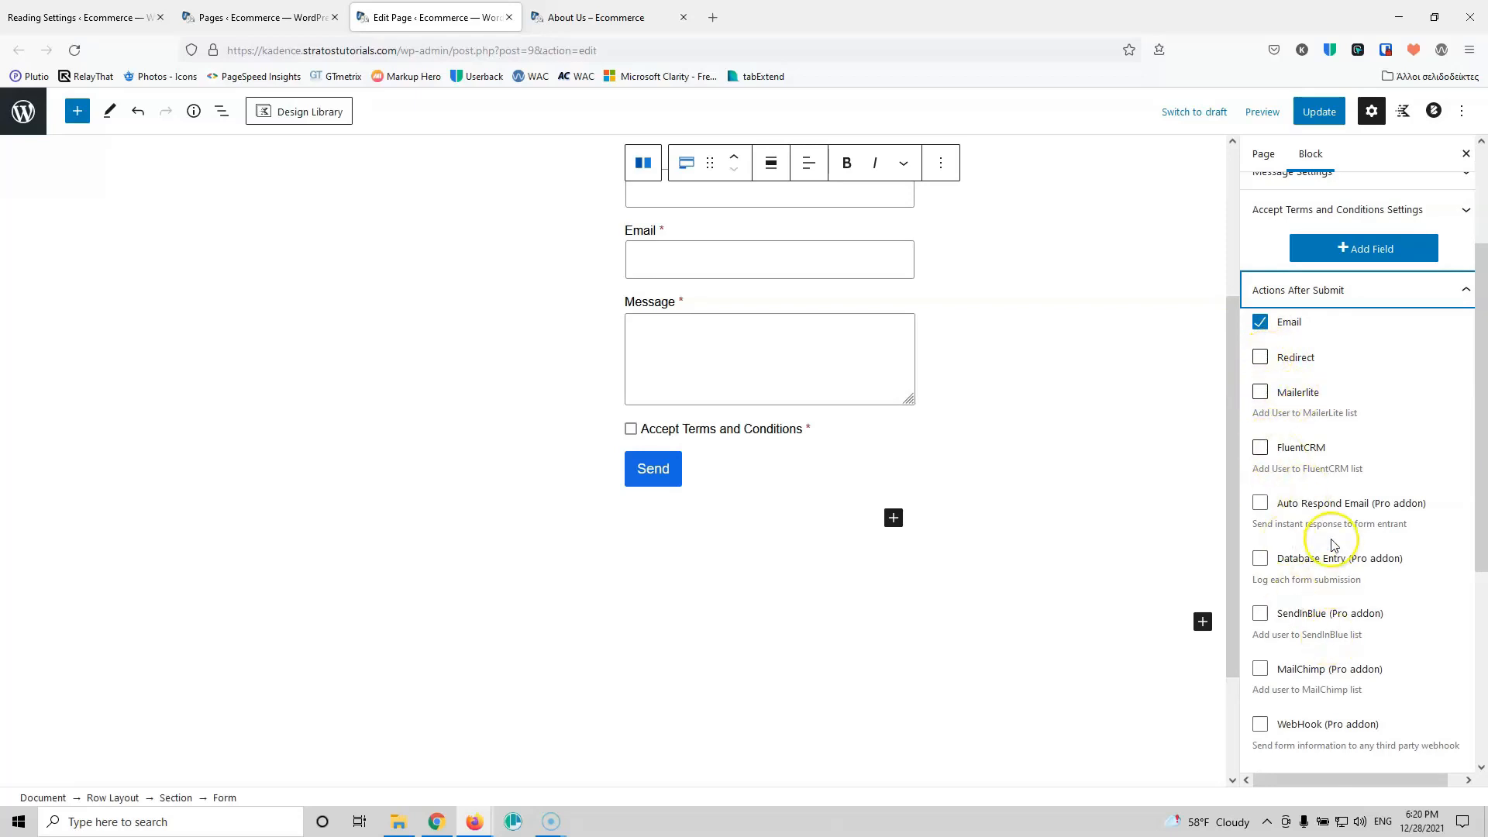
{"action": "scroll", "coordinate": [1333, 545], "scroll_direction": "down", "scroll_amount": 2}
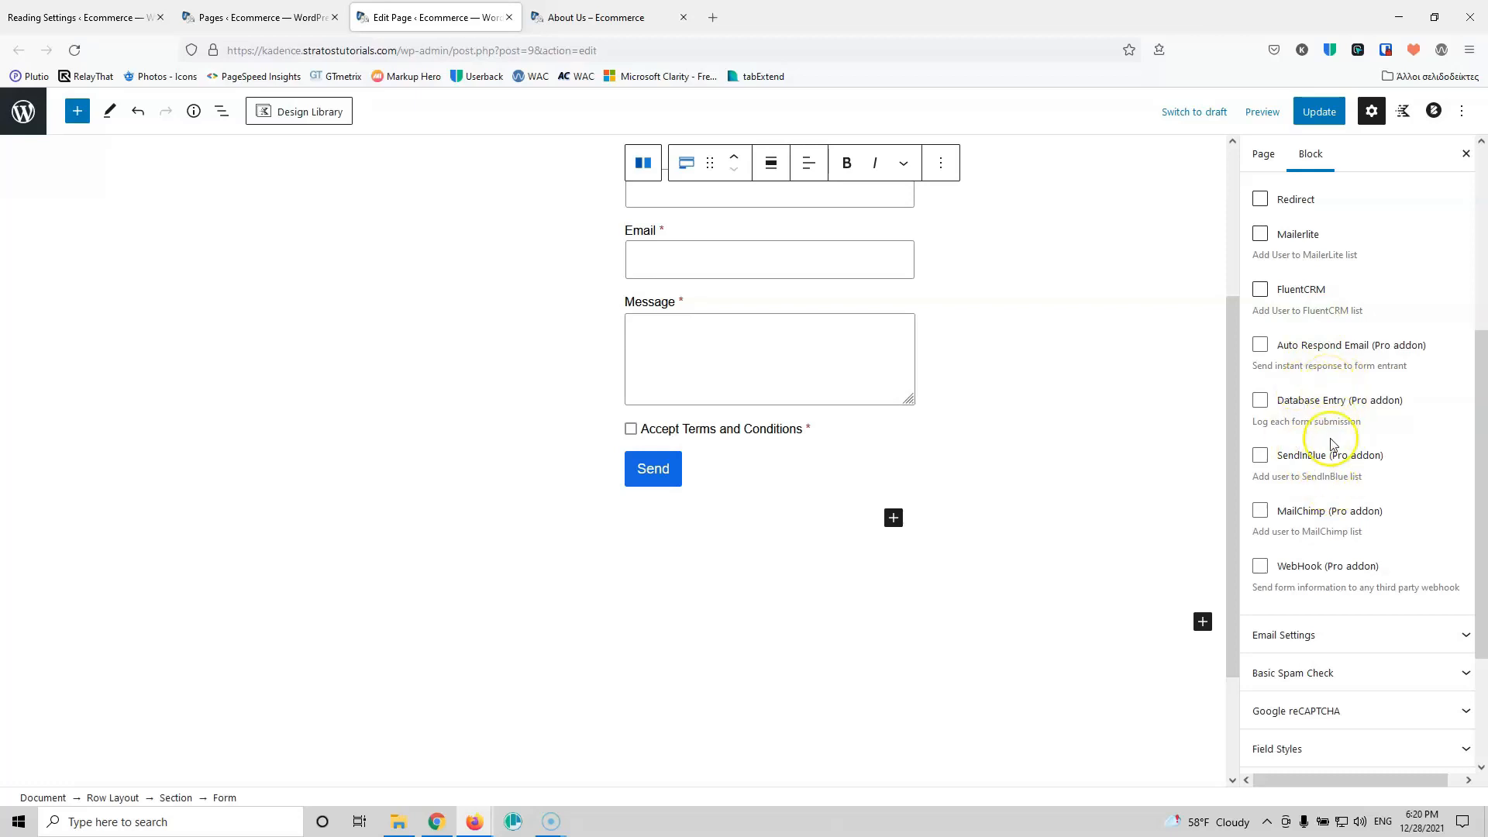
{"action": "scroll", "coordinate": [1324, 503], "scroll_direction": "down", "scroll_amount": 3}
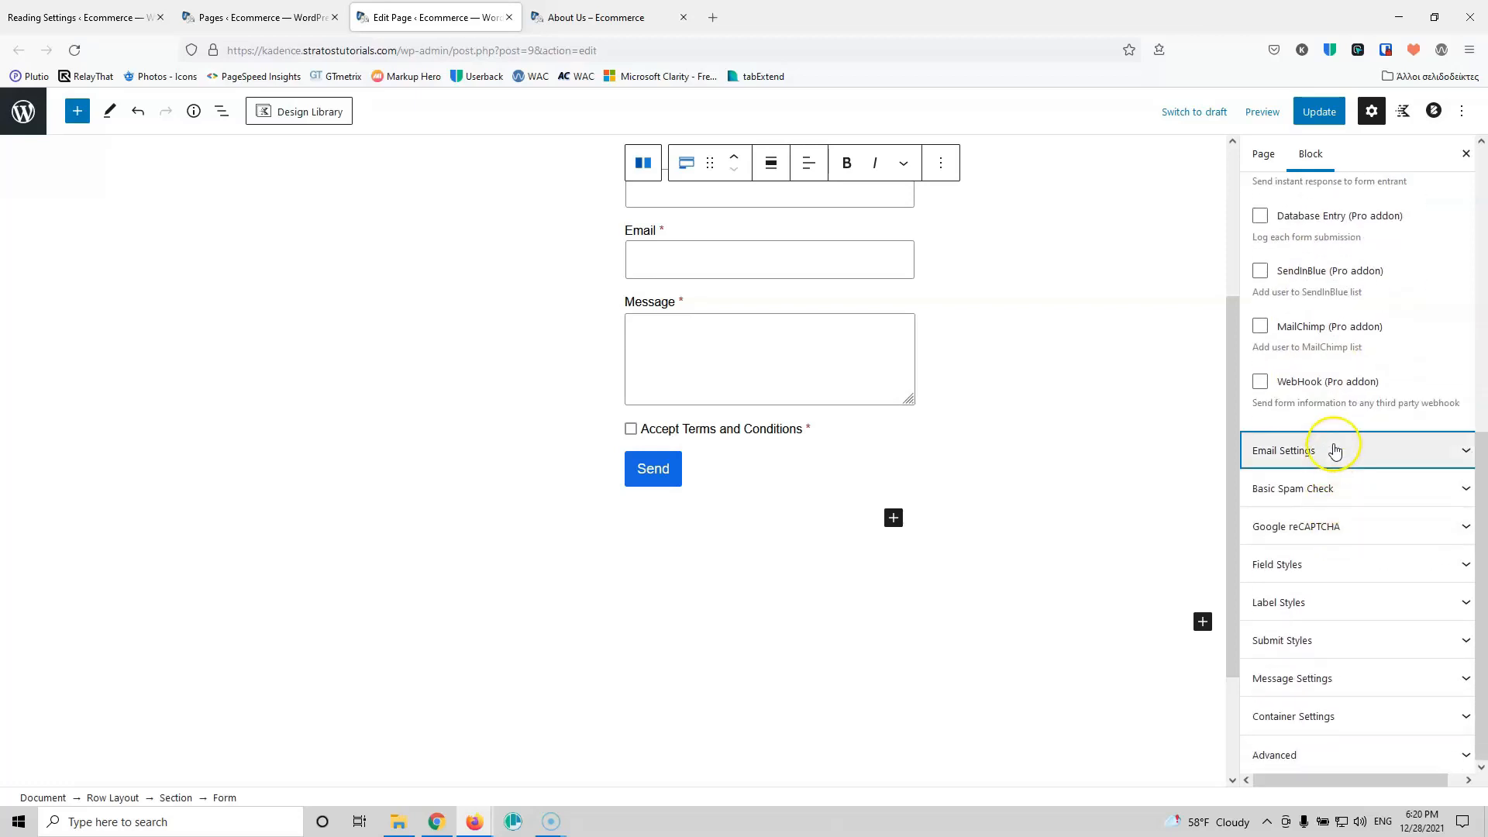
{"action": "left_click", "coordinate": [1334, 448]}
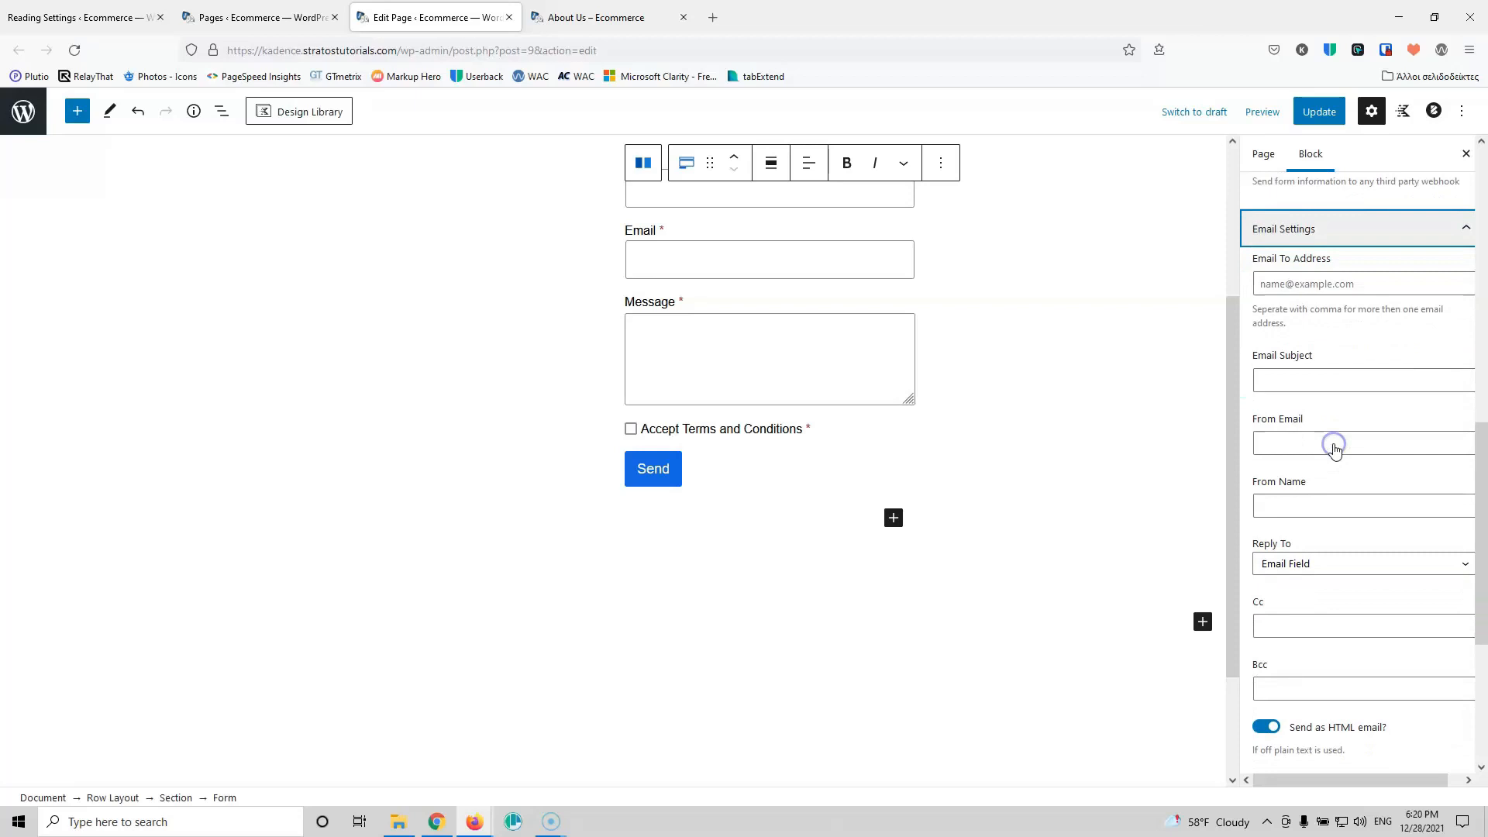
{"action": "left_click", "coordinate": [1315, 280]}
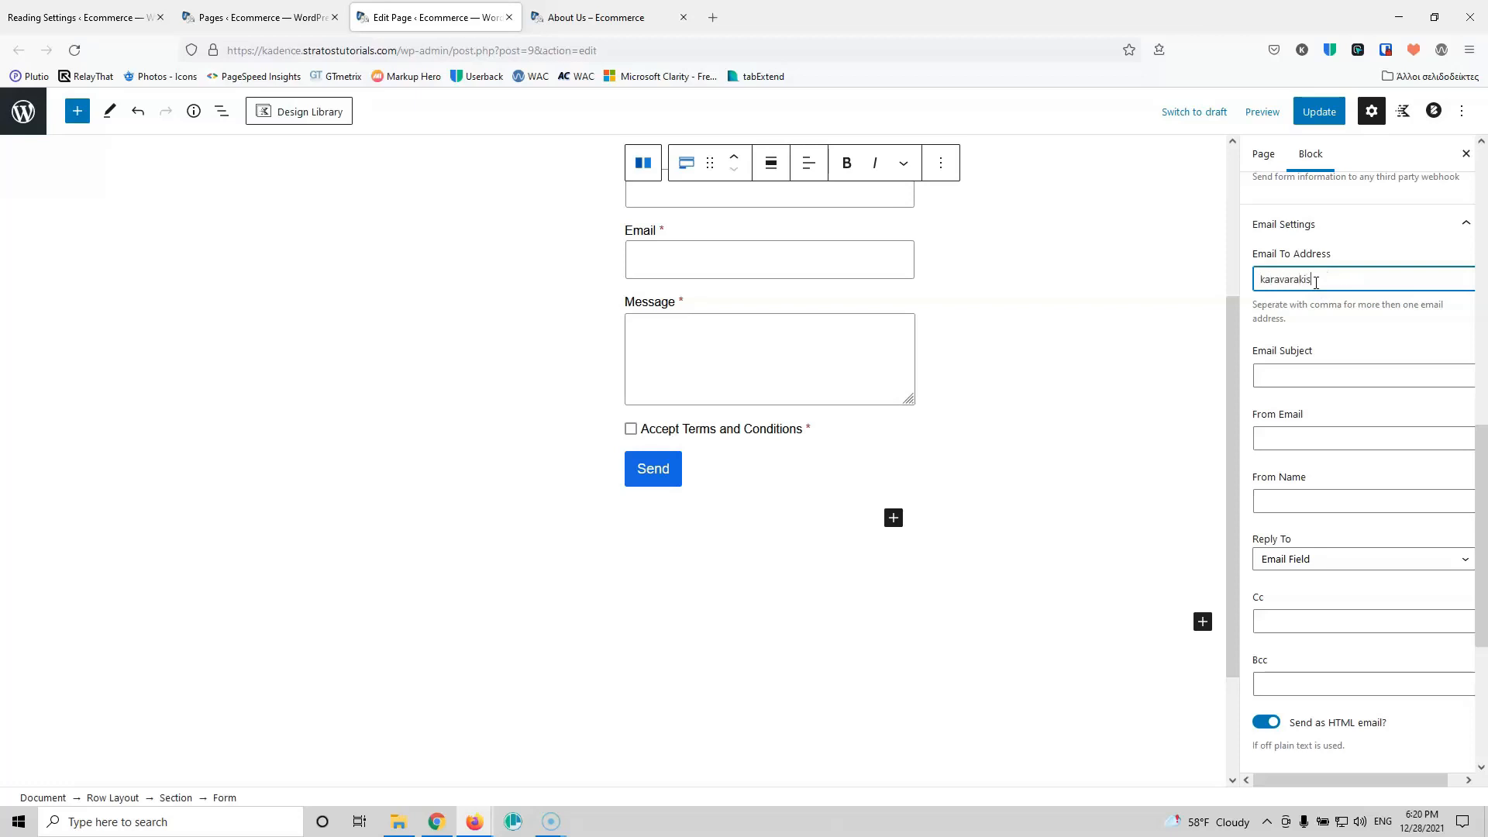
{"action": "type", "text": "om"}
{"action": "key", "text": "Tab"}
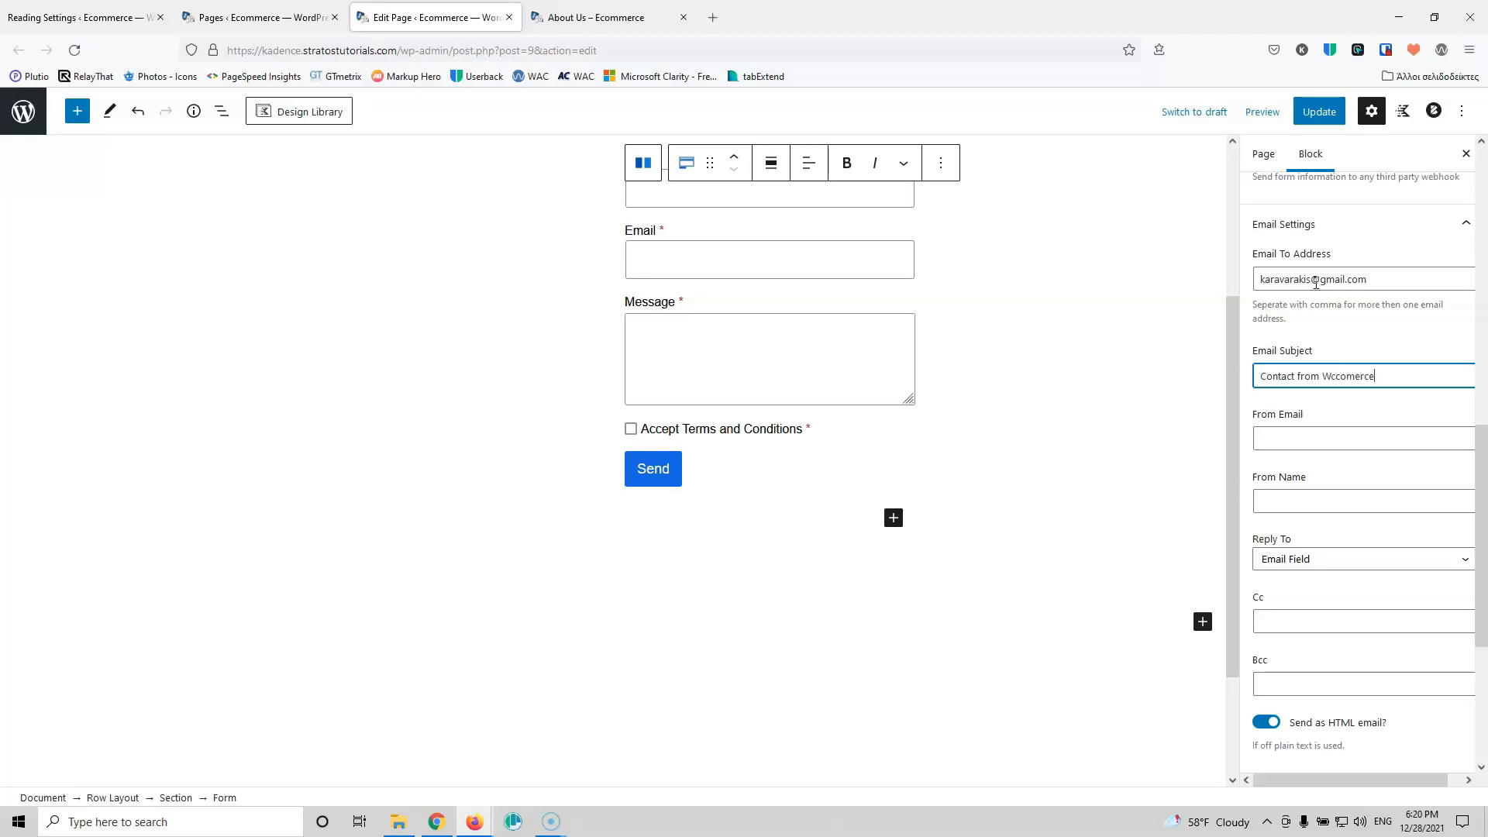
{"action": "key", "text": "Left"}
{"action": "key", "text": "Left"}
{"action": "key", "text": "Left"}
{"action": "key", "text": "alt+p"}
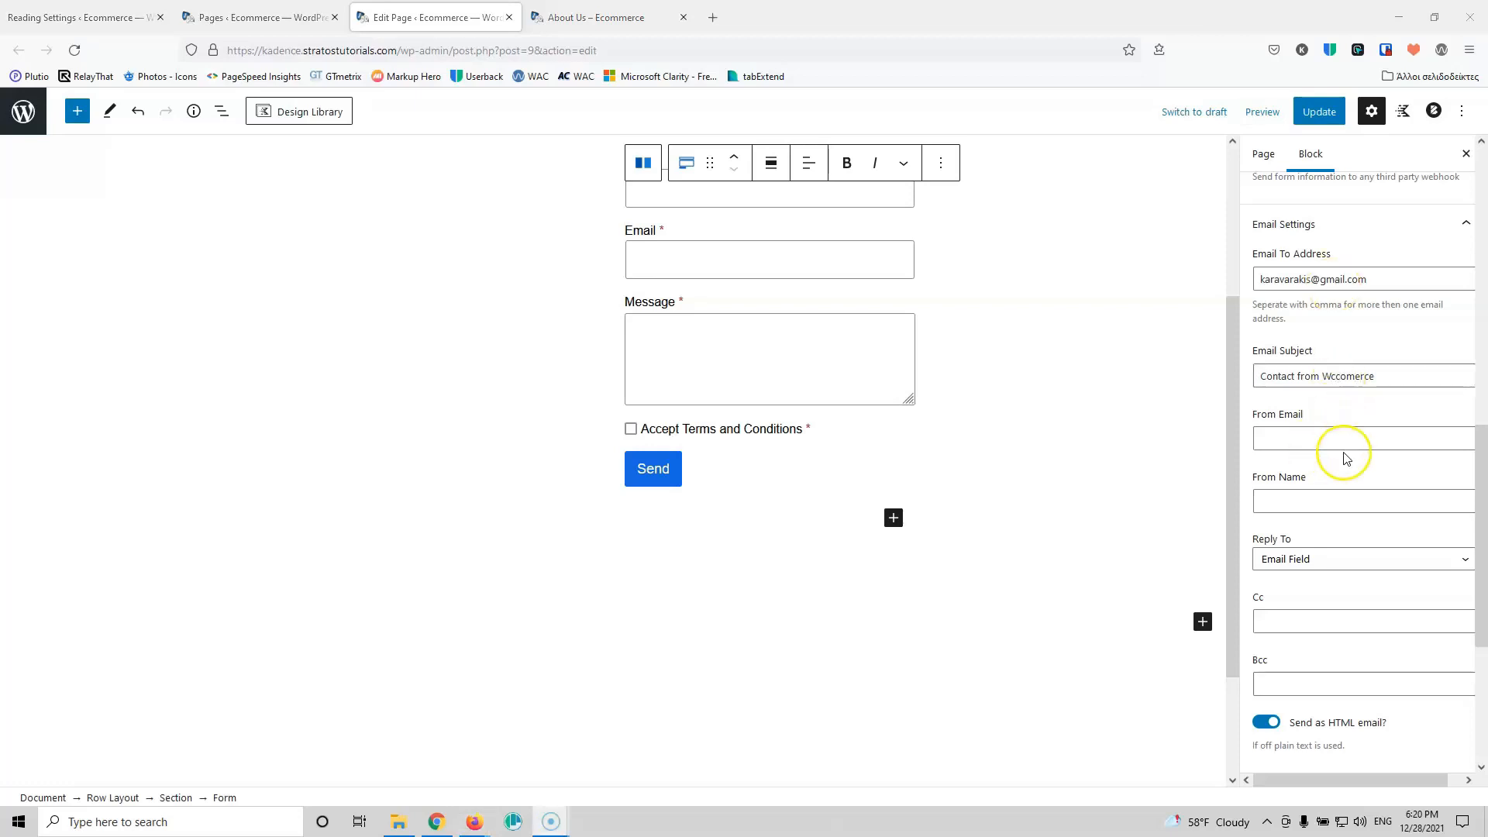
Step: Enter the sender email address, set From Name to 'eccommerce', and update the page
{"action": "left_click", "coordinate": [1368, 435]}
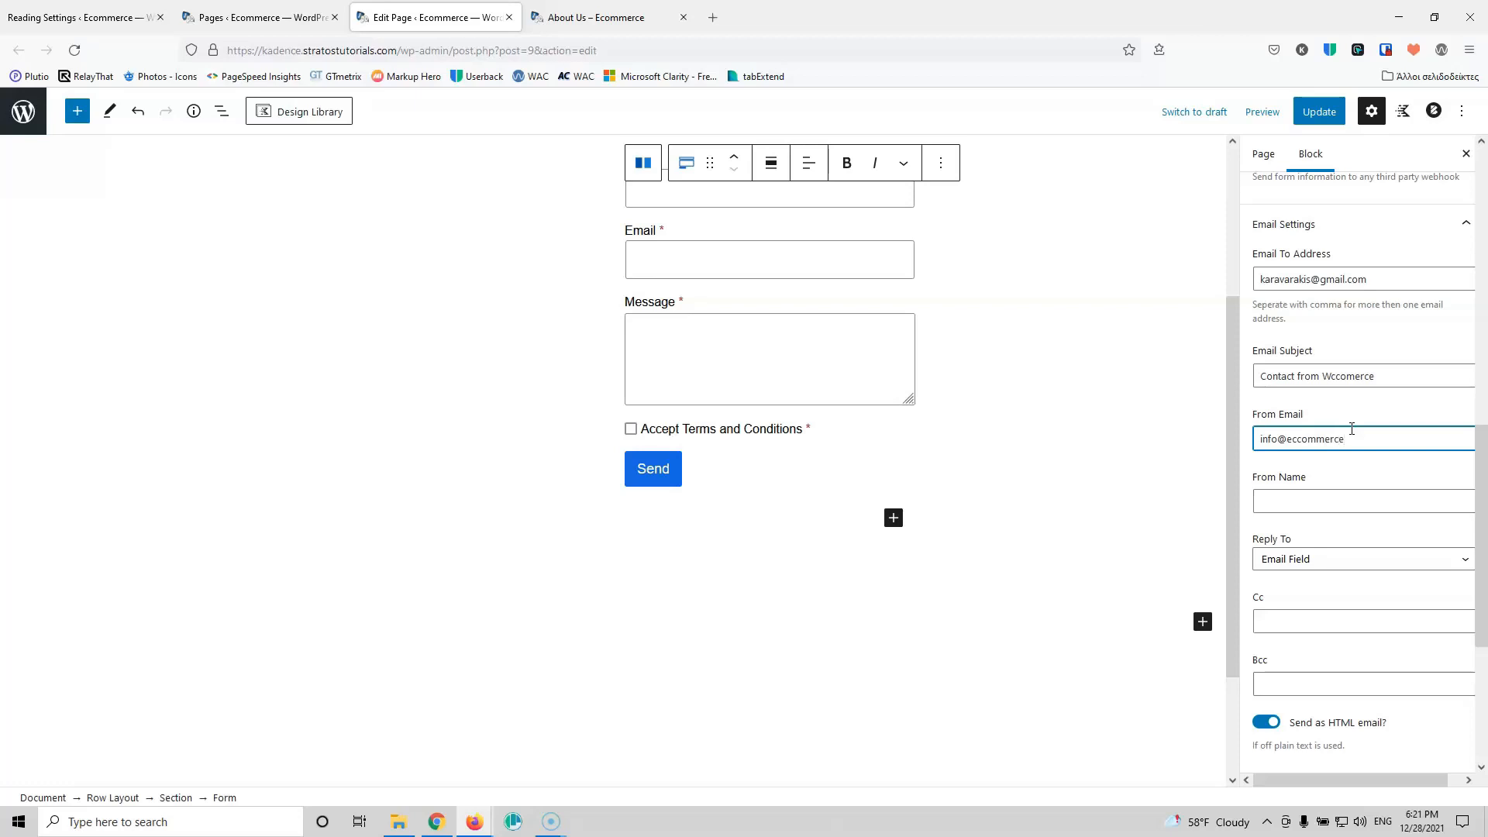
{"action": "left_click", "coordinate": [1351, 499]}
{"action": "left_click_drag", "start_coordinate": [1355, 439], "coordinate": [1300, 439]}
{"action": "key", "text": "ctrl+c"}
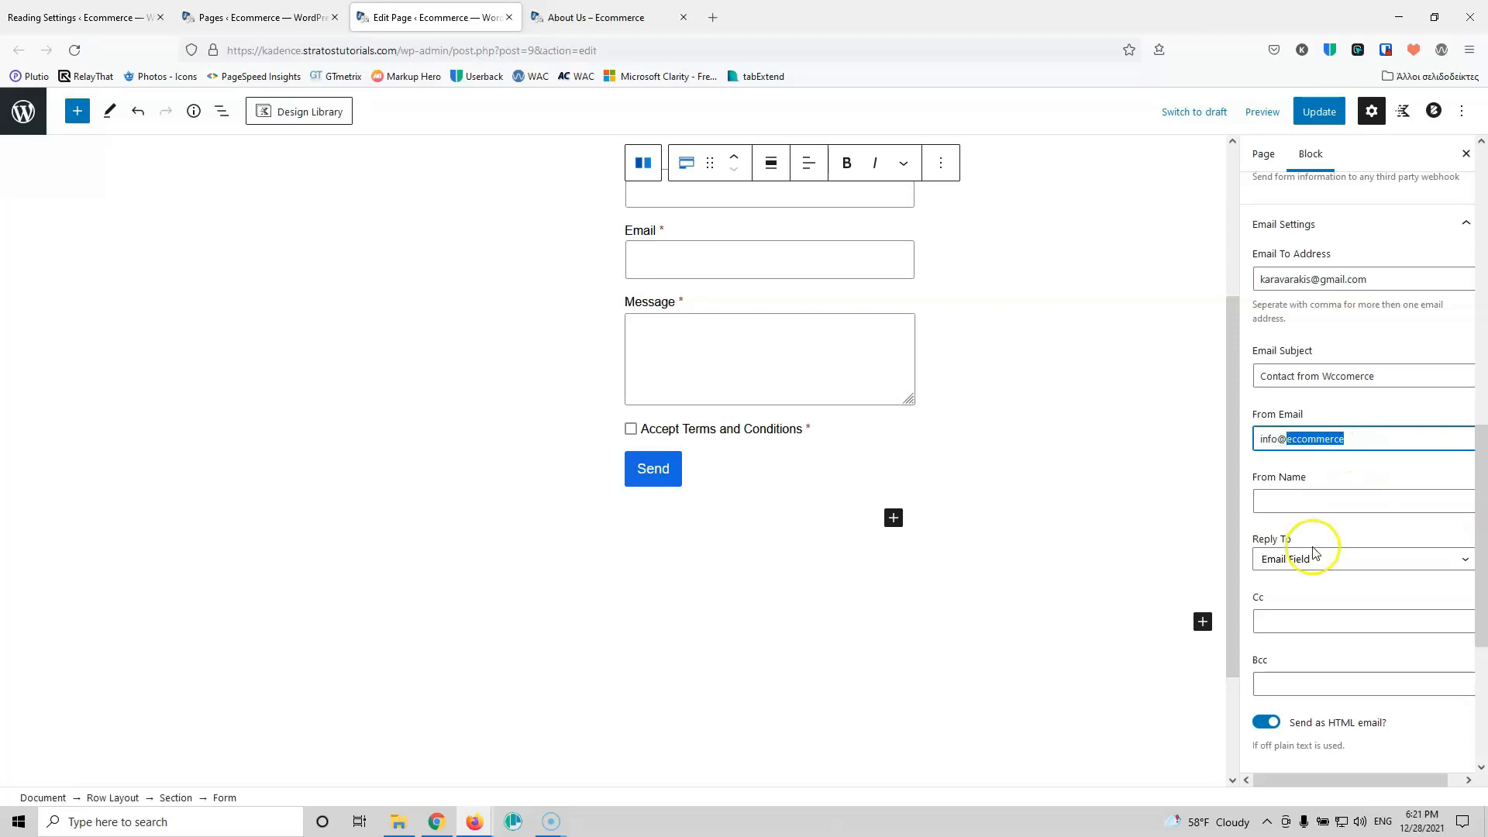
{"action": "left_click", "coordinate": [1317, 503]}
{"action": "key", "text": "ctrl+v"}
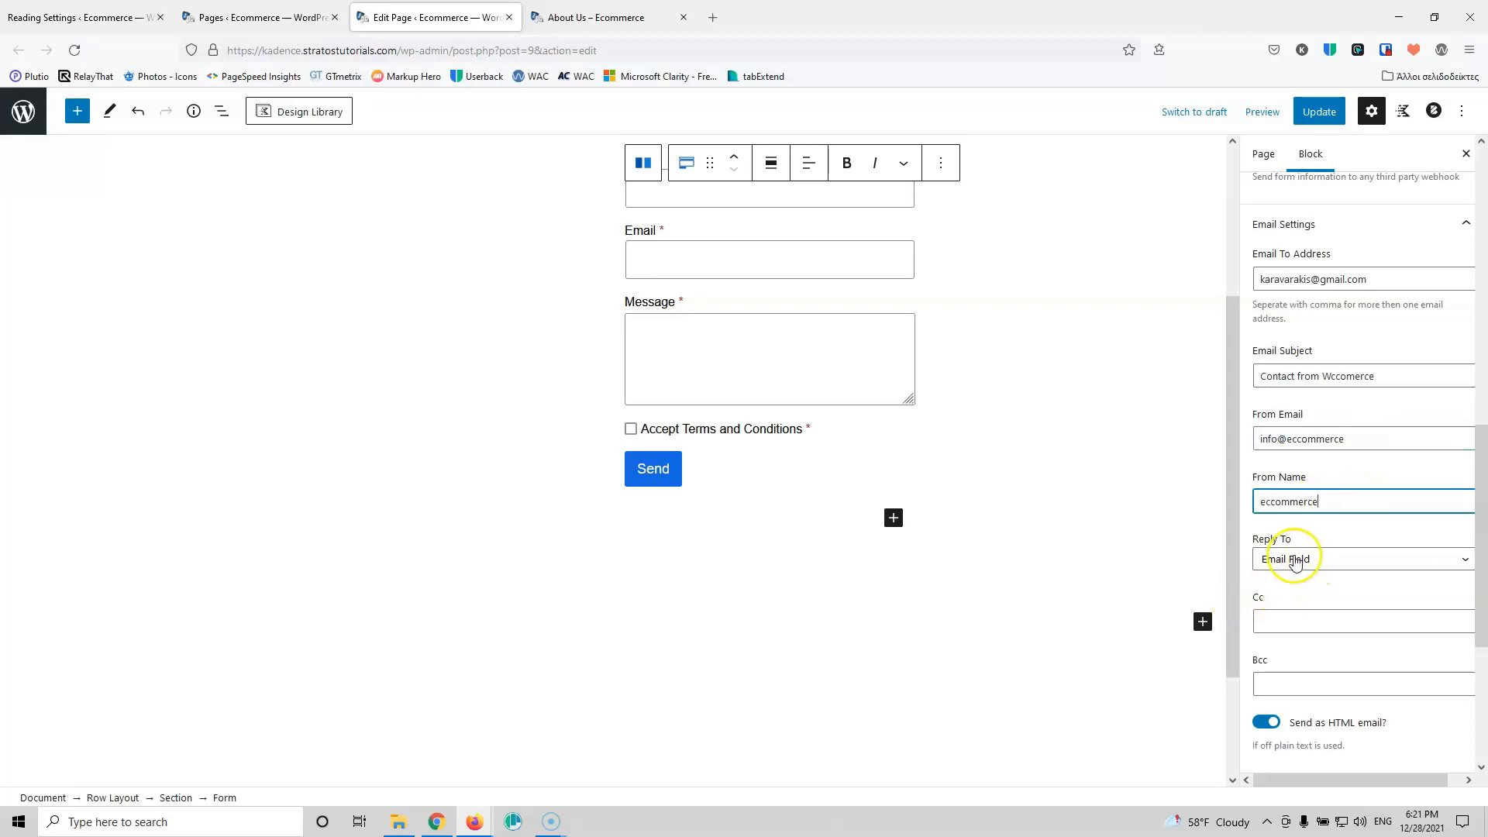
{"action": "scroll", "coordinate": [1333, 643], "scroll_direction": "down", "scroll_amount": 3}
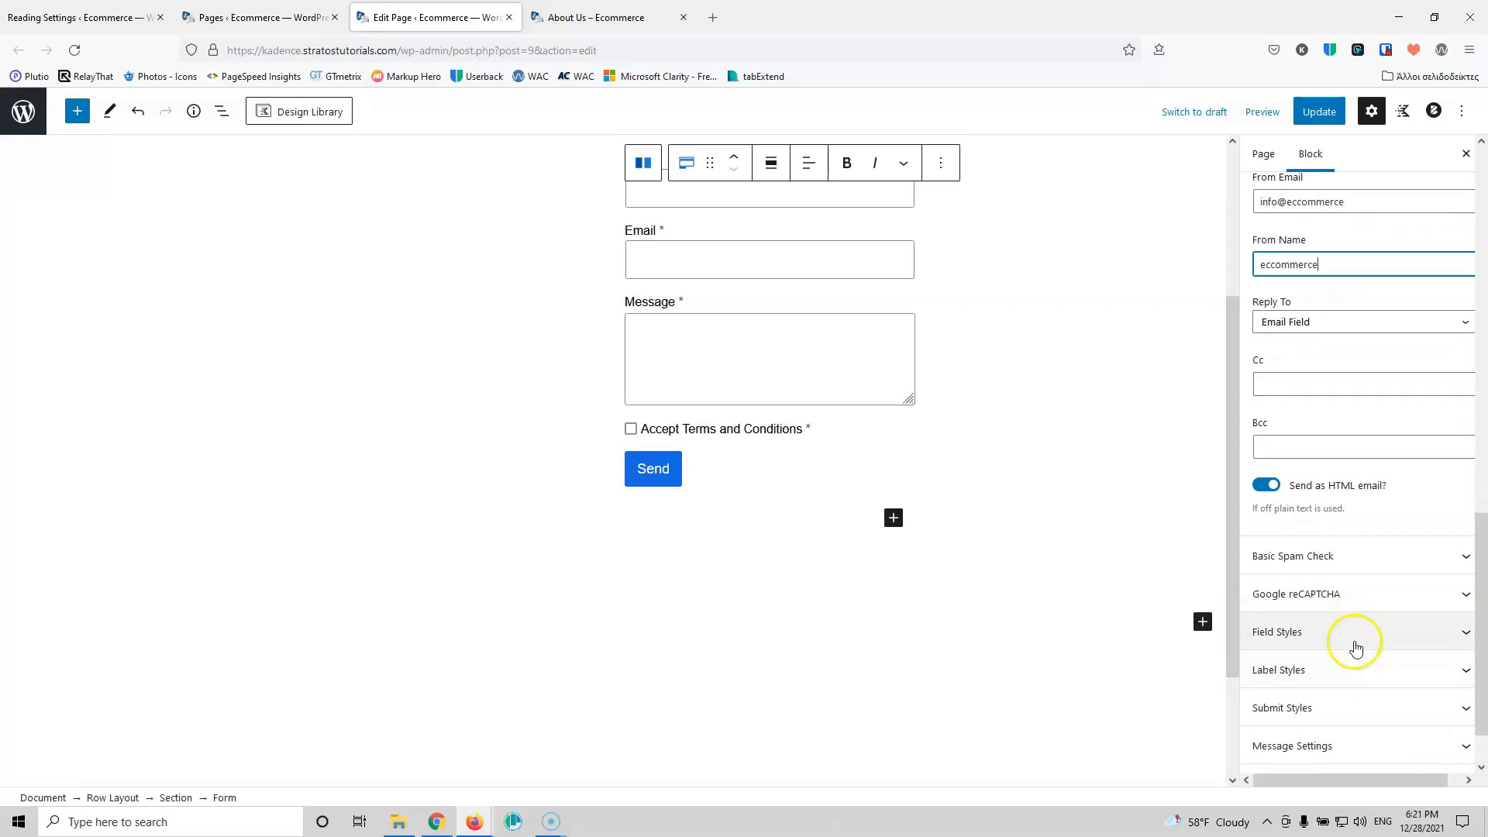
{"action": "scroll", "coordinate": [1333, 625], "scroll_direction": "down", "scroll_amount": 1}
{"action": "left_click", "coordinate": [1330, 116]}
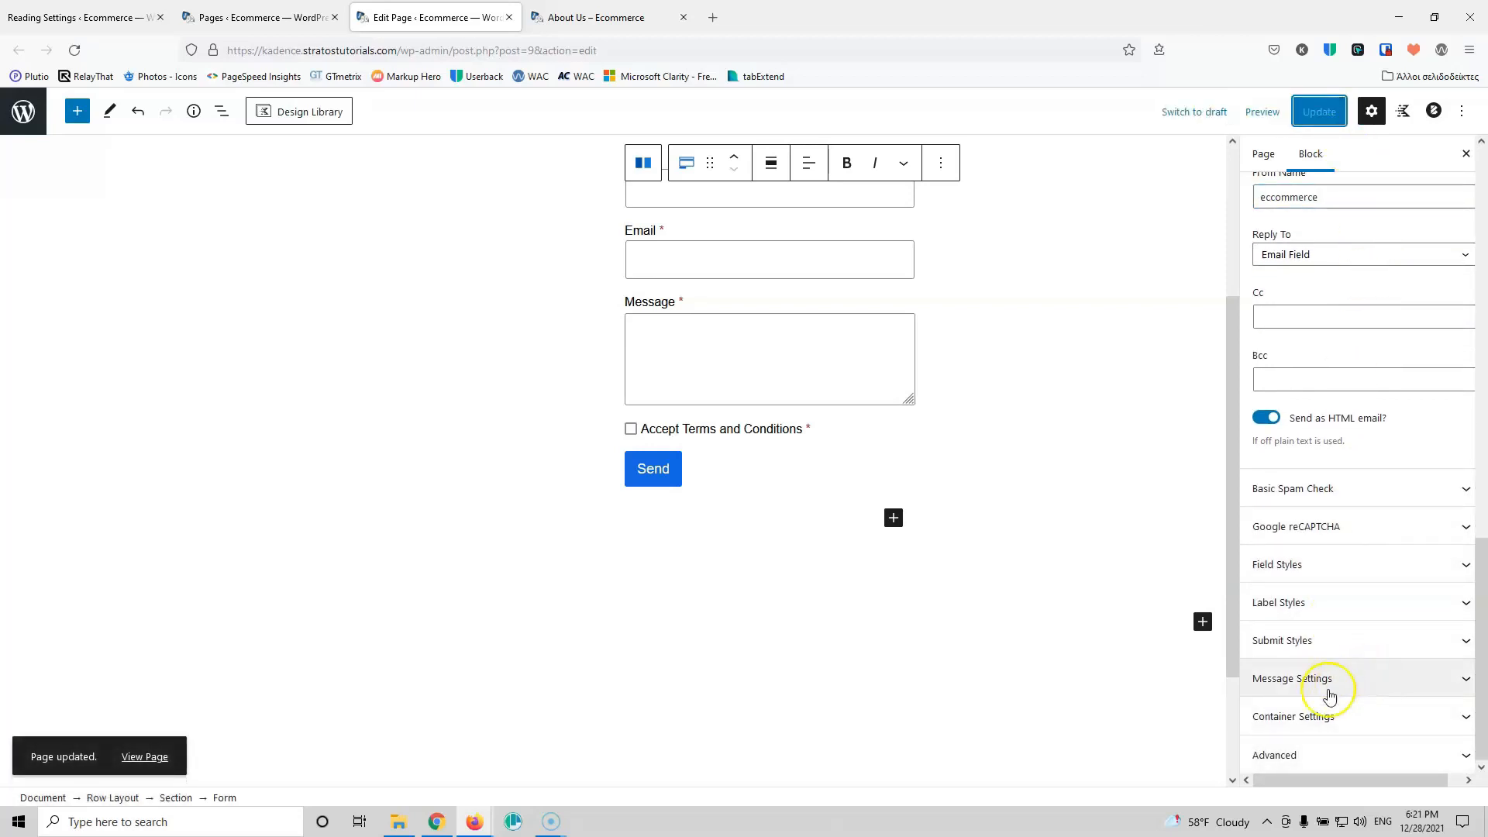
Step: Insert a Kadence Icon List block into the empty left column
{"action": "scroll", "coordinate": [1349, 682], "scroll_direction": "up", "scroll_amount": 9}
{"action": "scroll", "coordinate": [1333, 609], "scroll_direction": "up", "scroll_amount": 4}
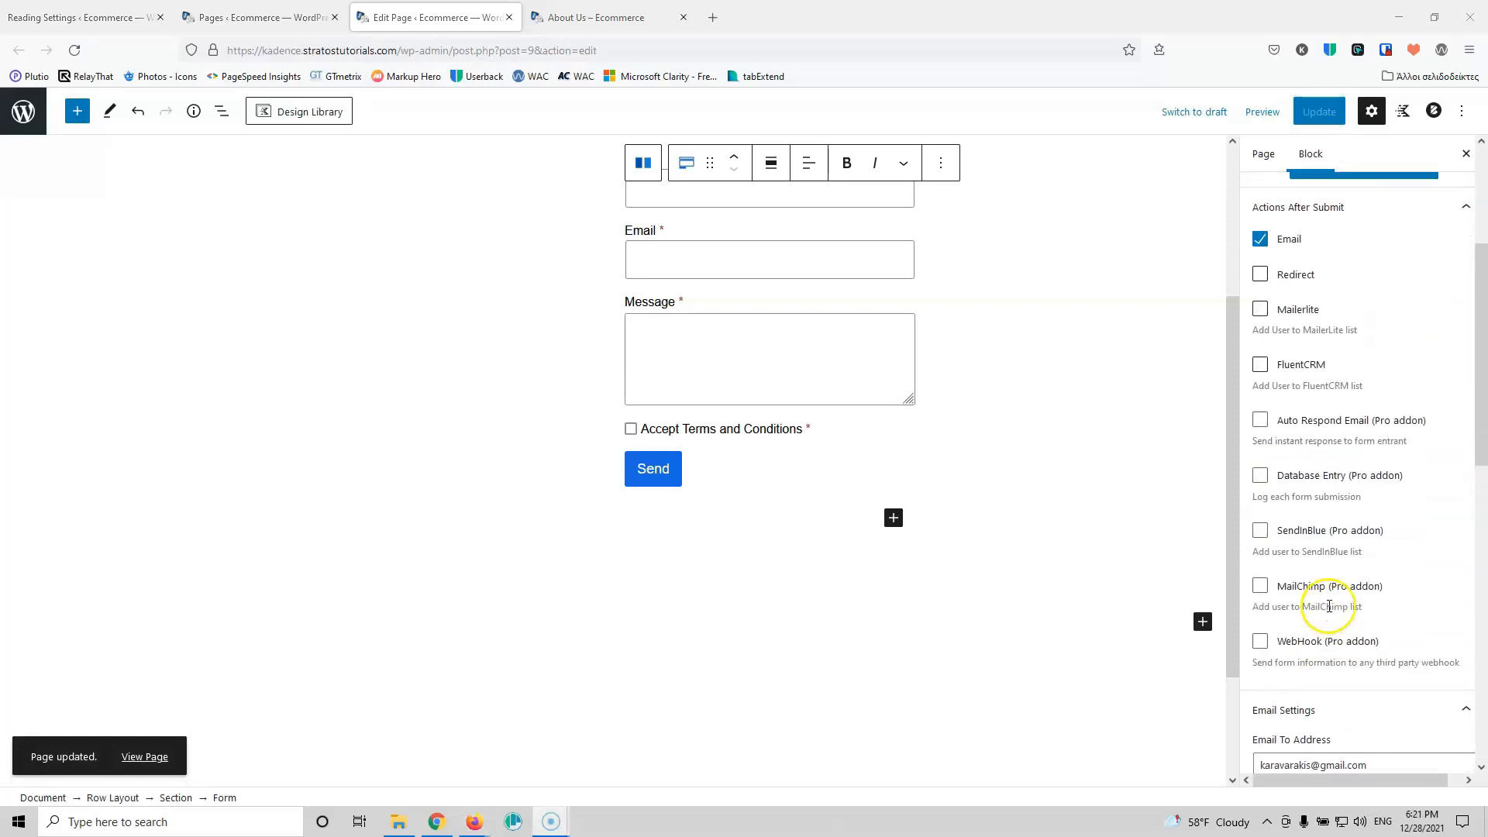
{"action": "scroll", "coordinate": [800, 419], "scroll_direction": "up", "scroll_amount": 3}
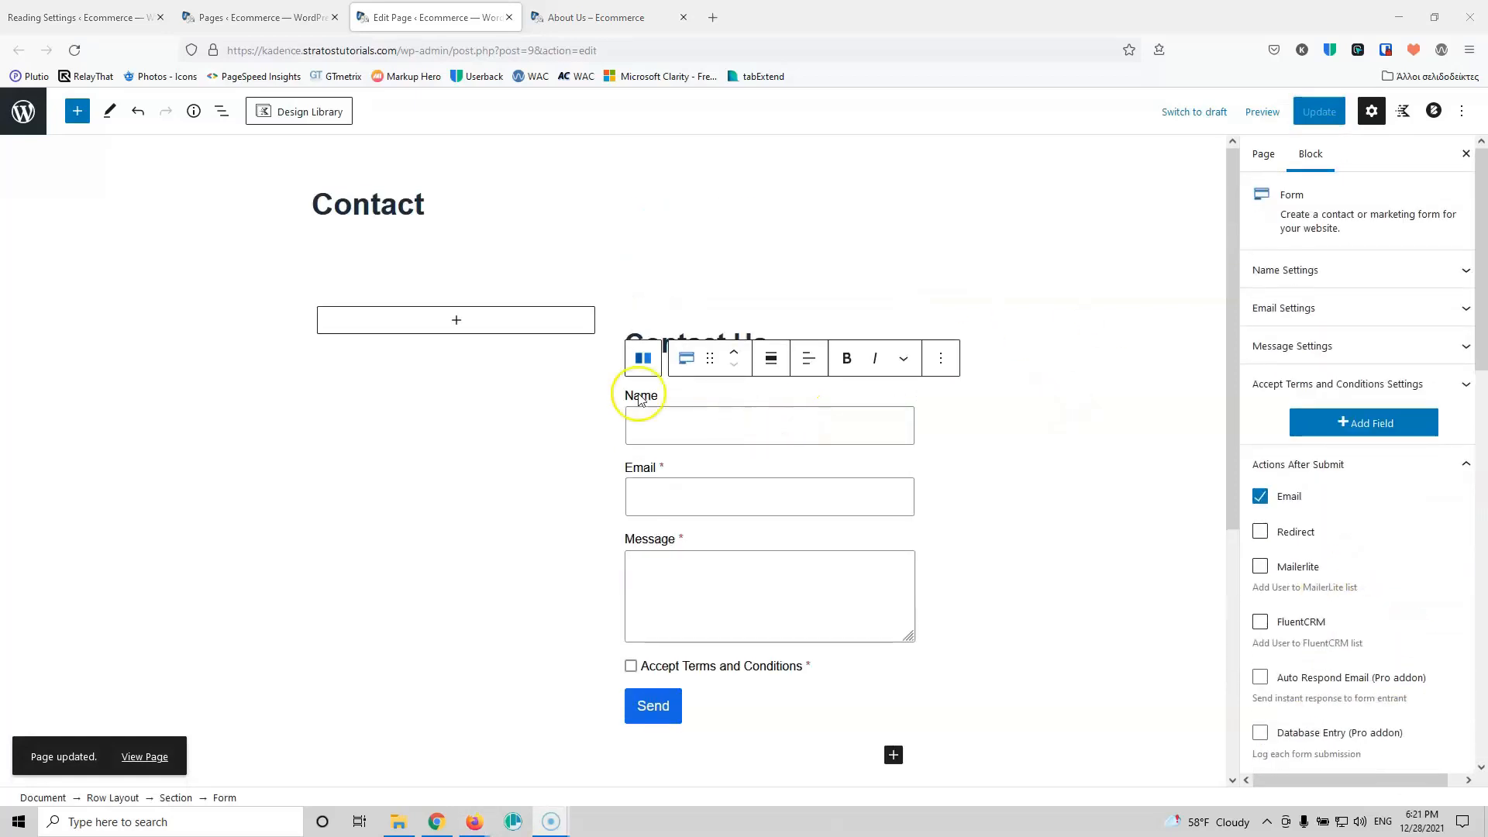
{"action": "left_click", "coordinate": [457, 326]}
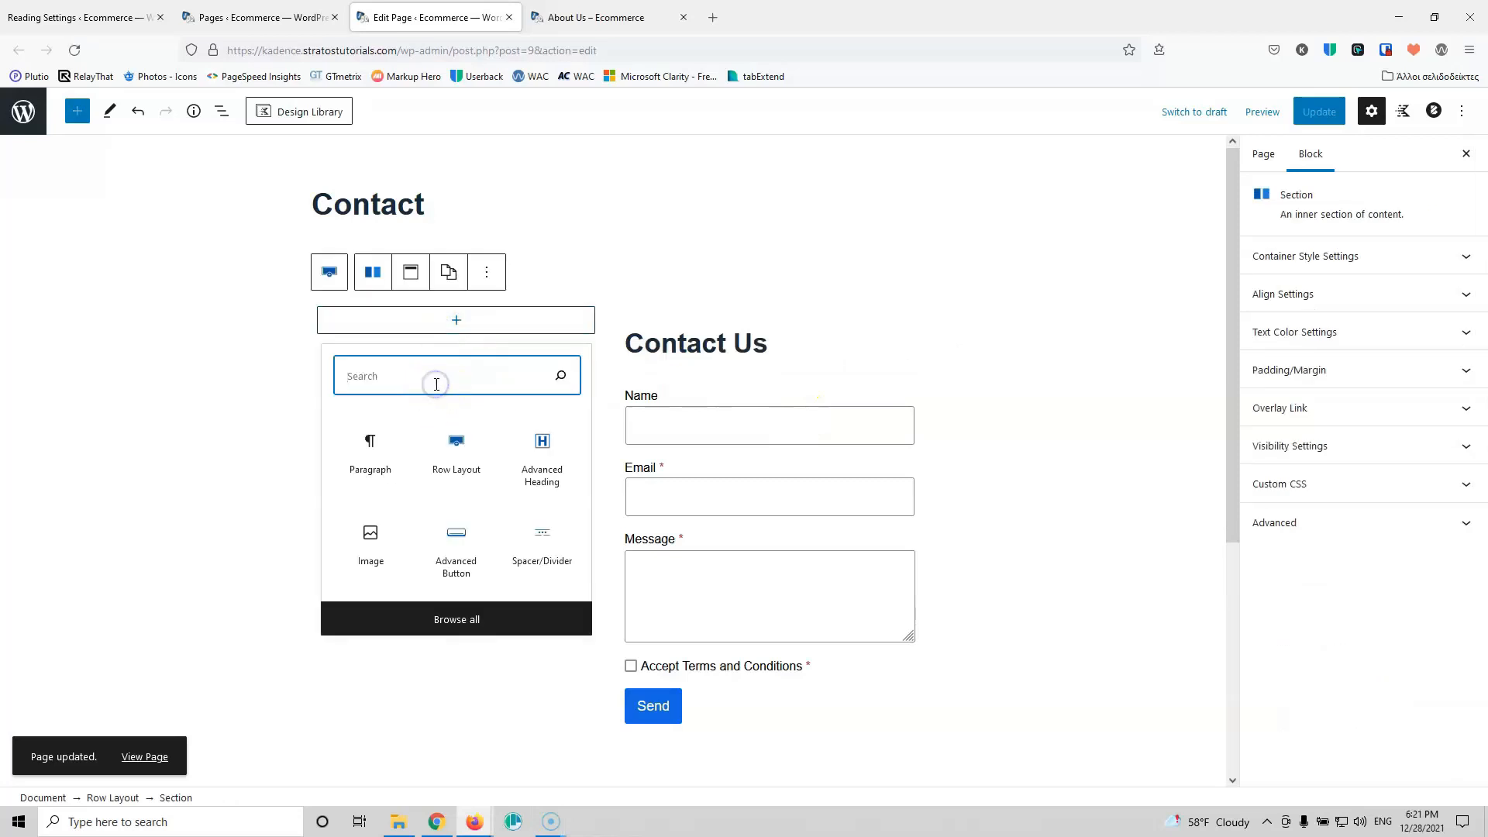
{"action": "type", "text": "list"}
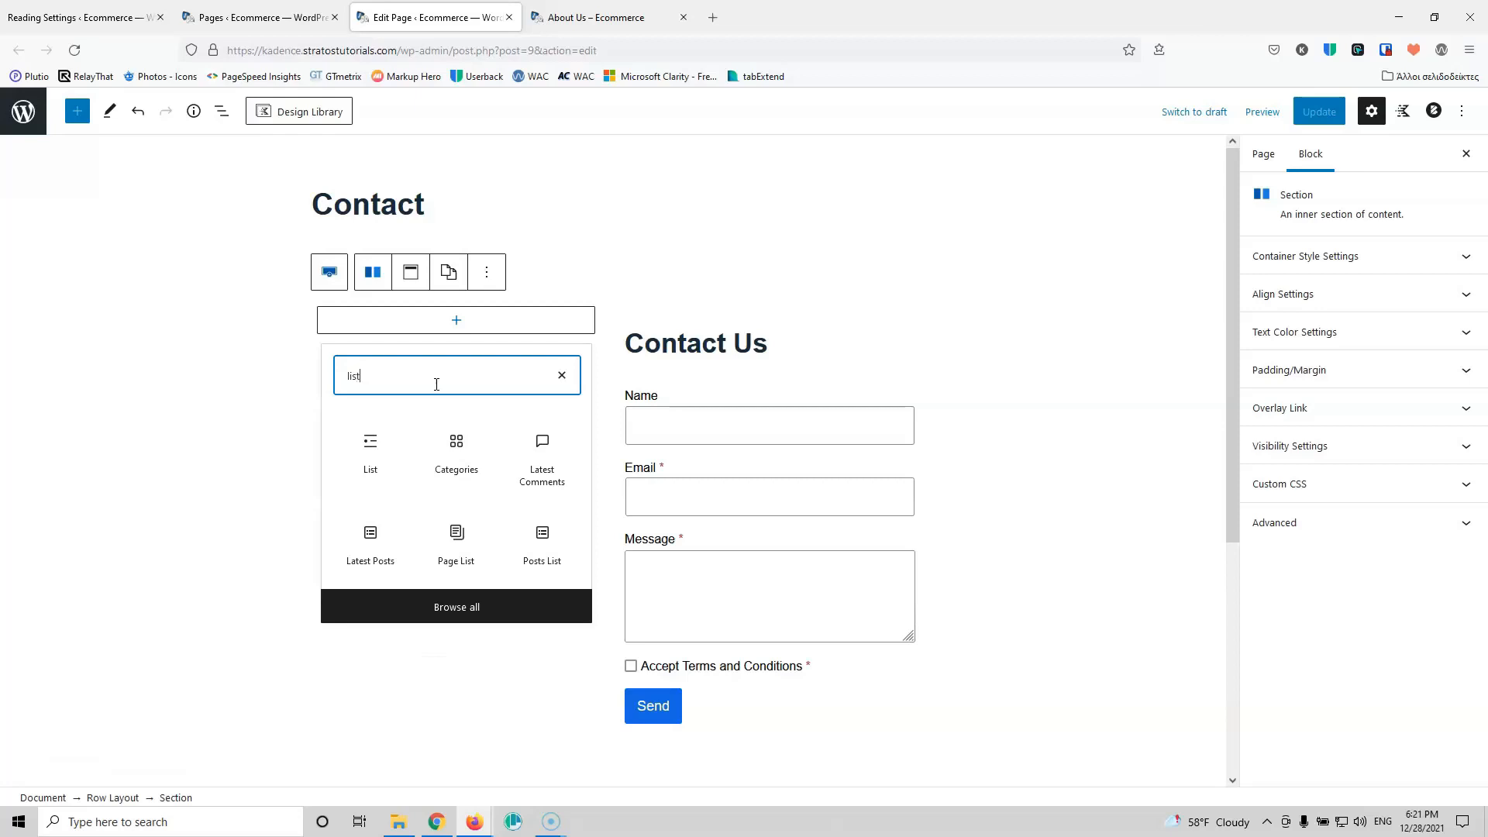
{"action": "left_click", "coordinate": [441, 607]}
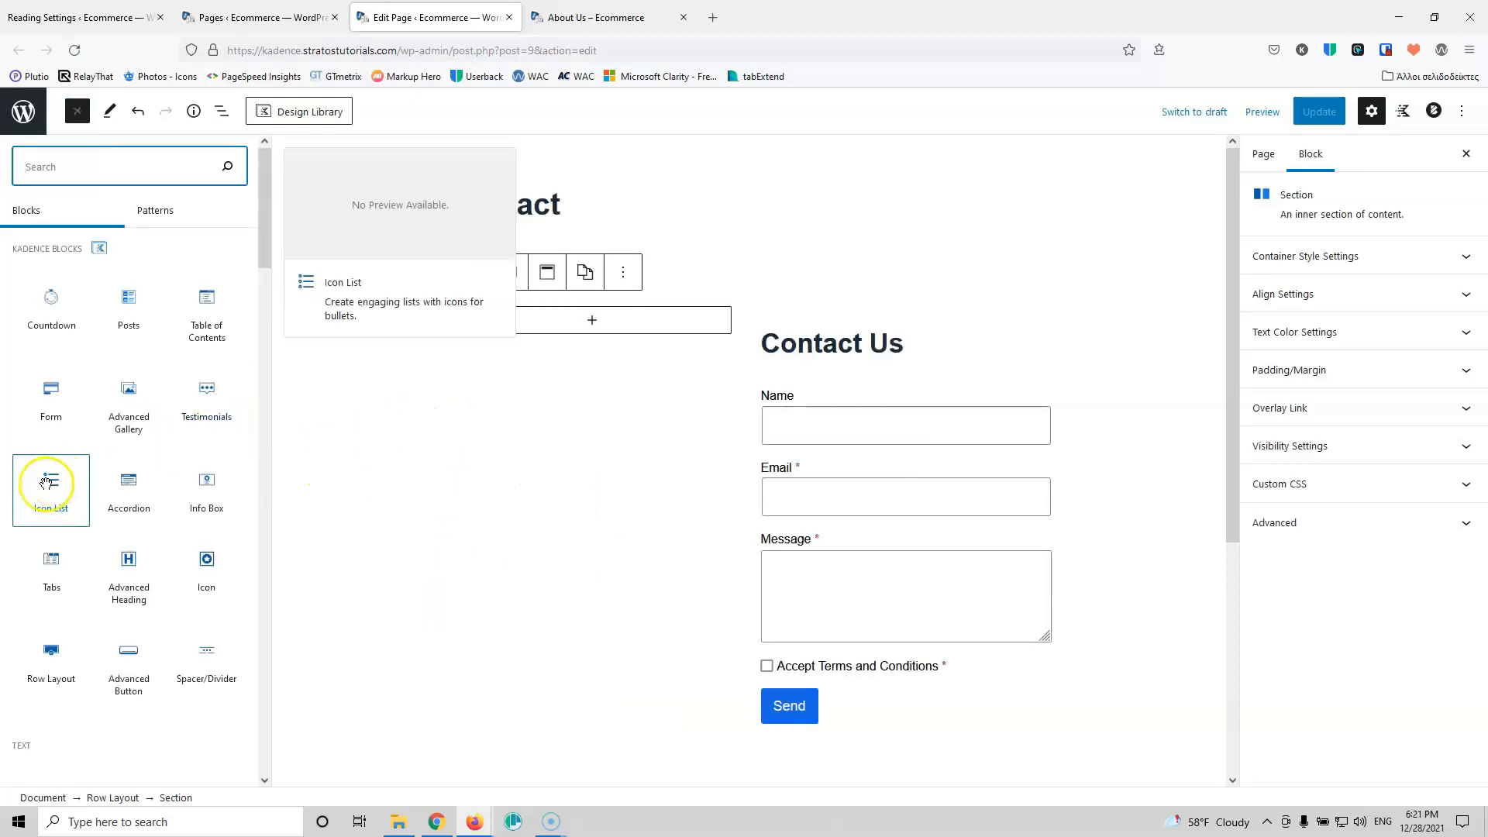
{"action": "left_click", "coordinate": [47, 482]}
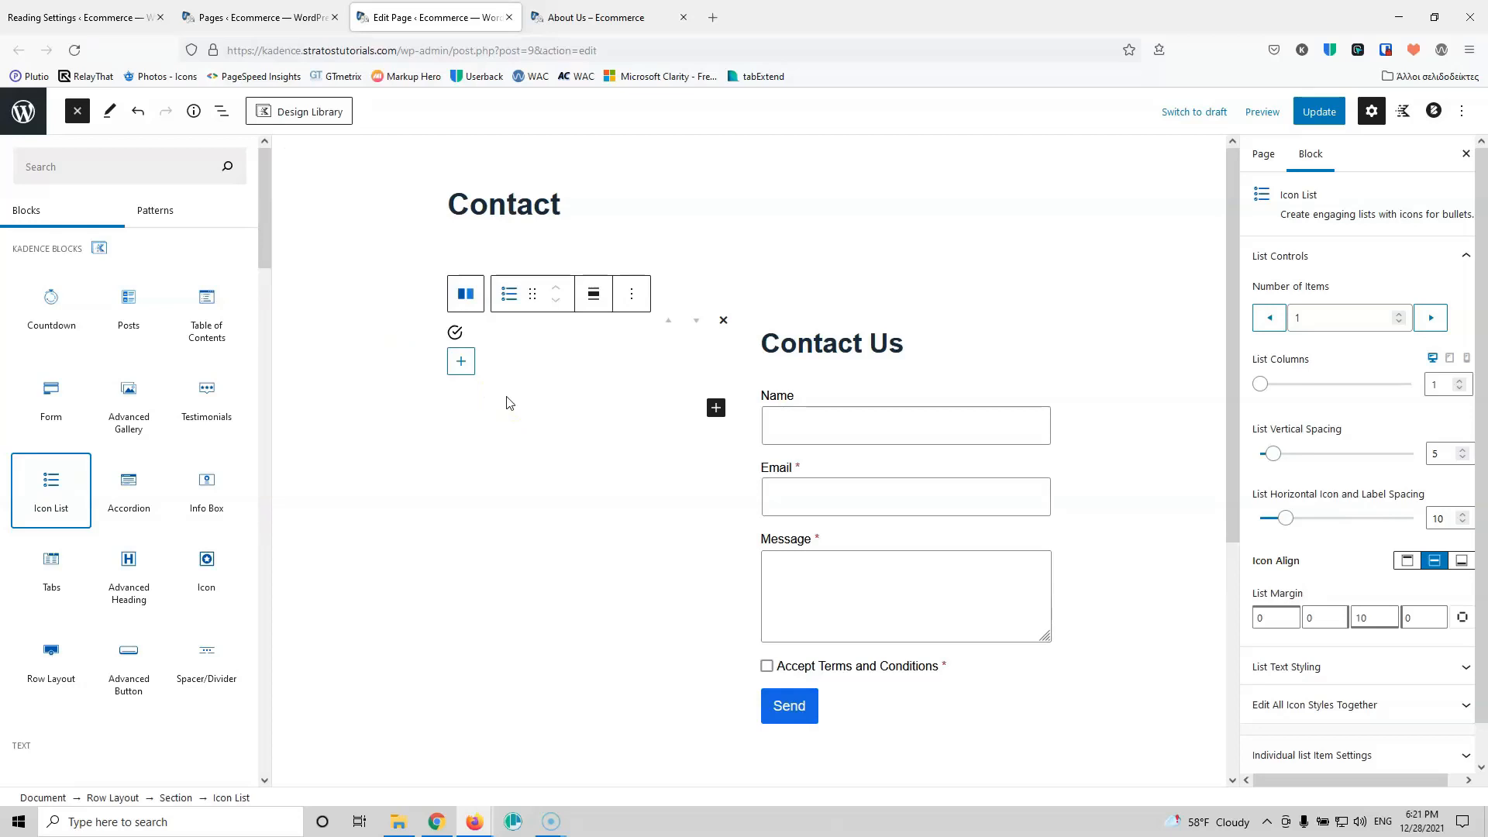
Step: Enter the street address, phone number and e-mail address as three icon list items
{"action": "left_click", "coordinate": [484, 339]}
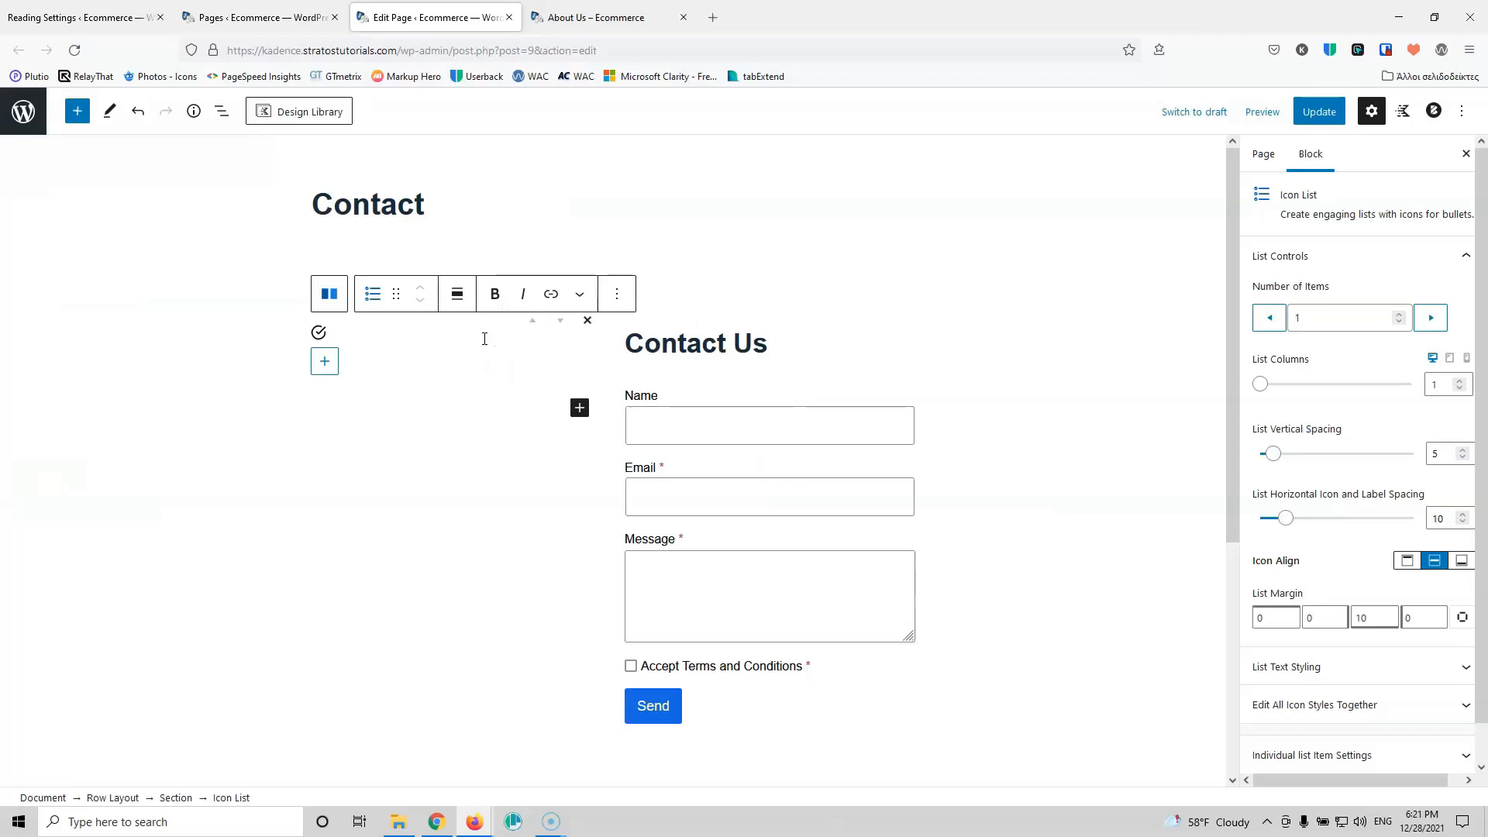
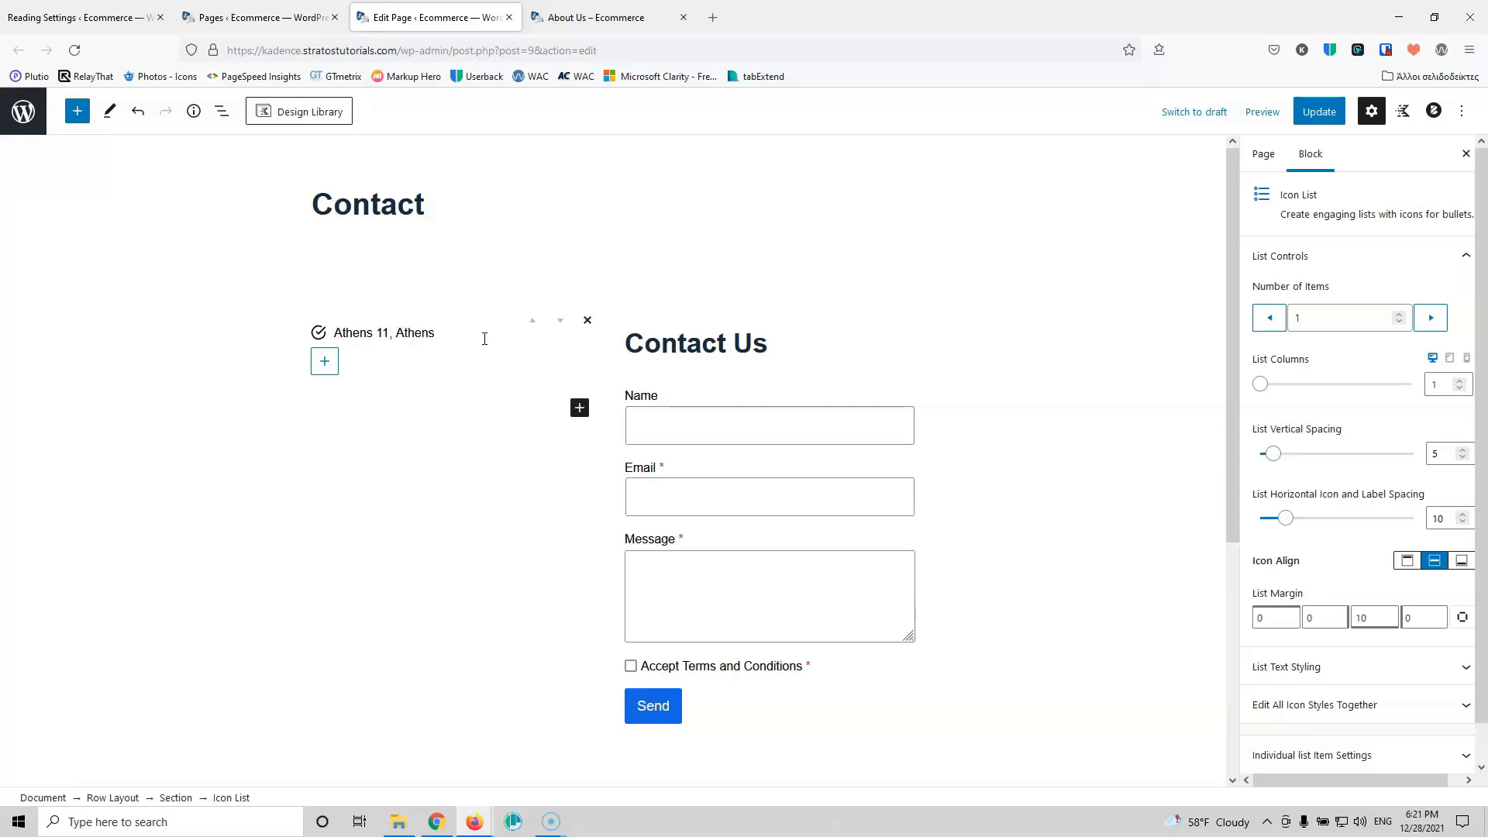
{"action": "left_click", "coordinate": [325, 361]}
{"action": "left_click", "coordinate": [337, 358]}
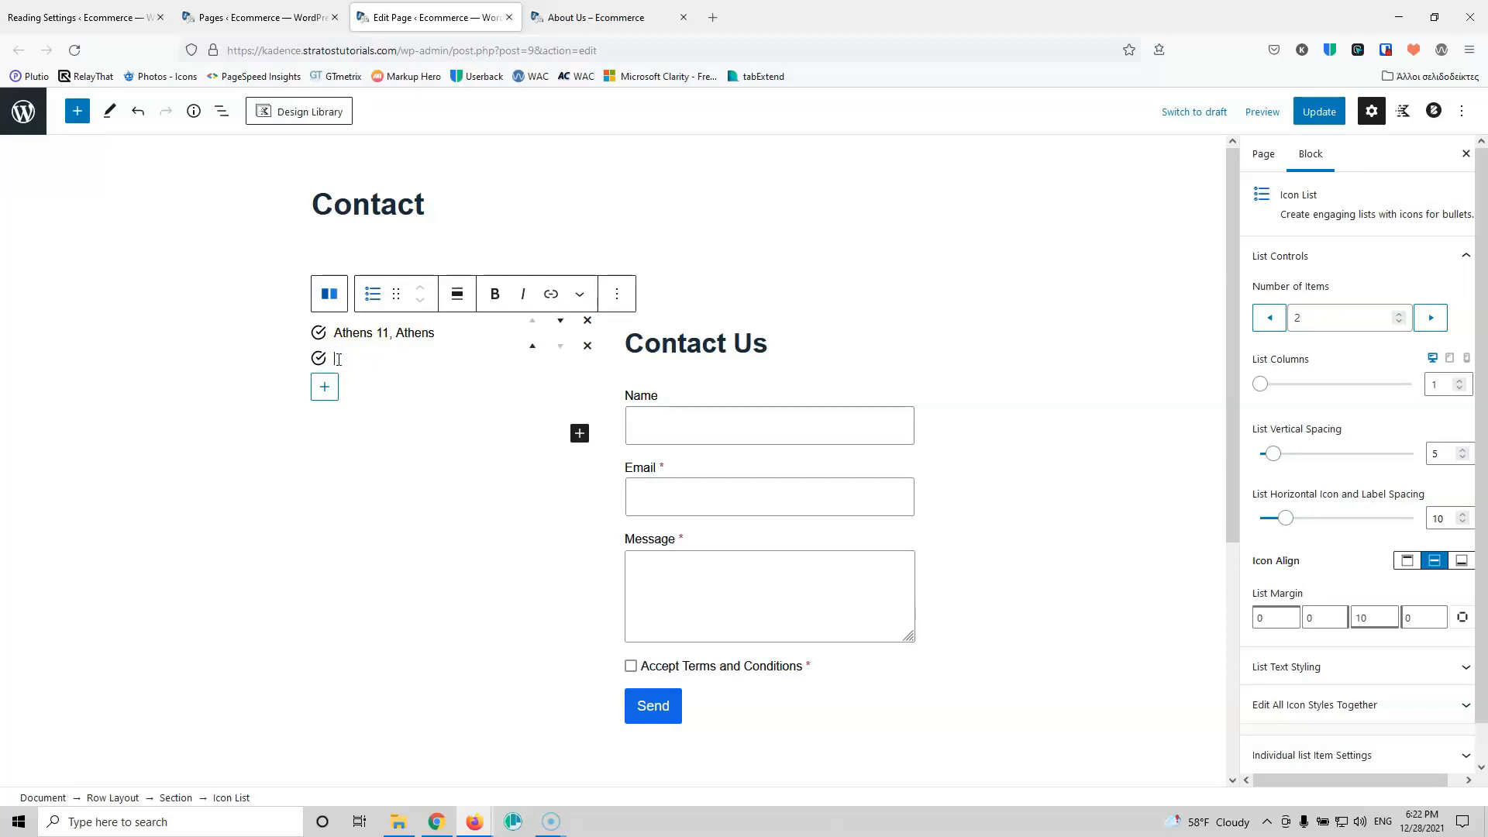
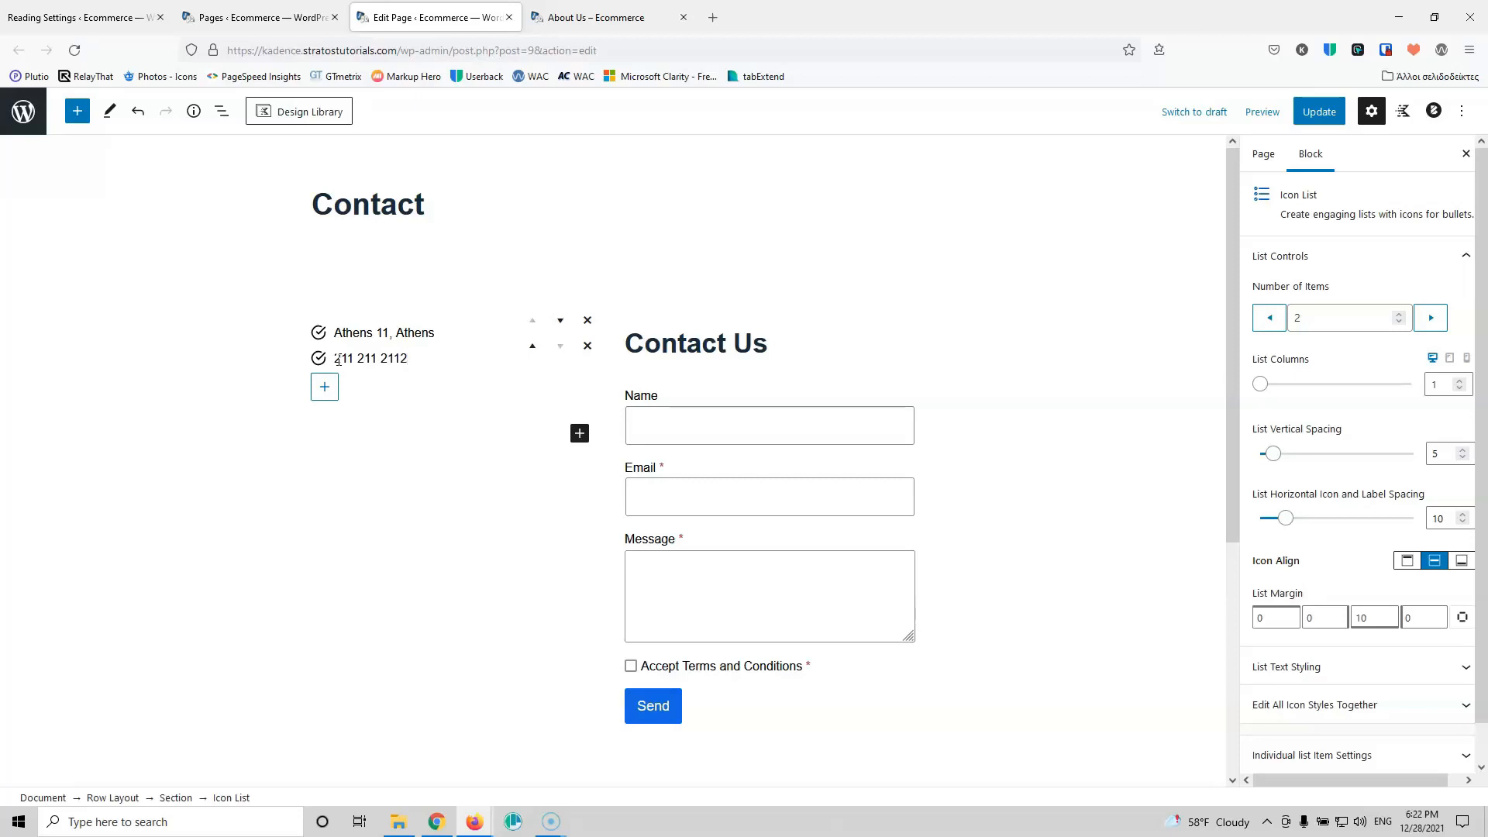
{"action": "left_click", "coordinate": [325, 387]}
{"action": "left_click", "coordinate": [358, 384]}
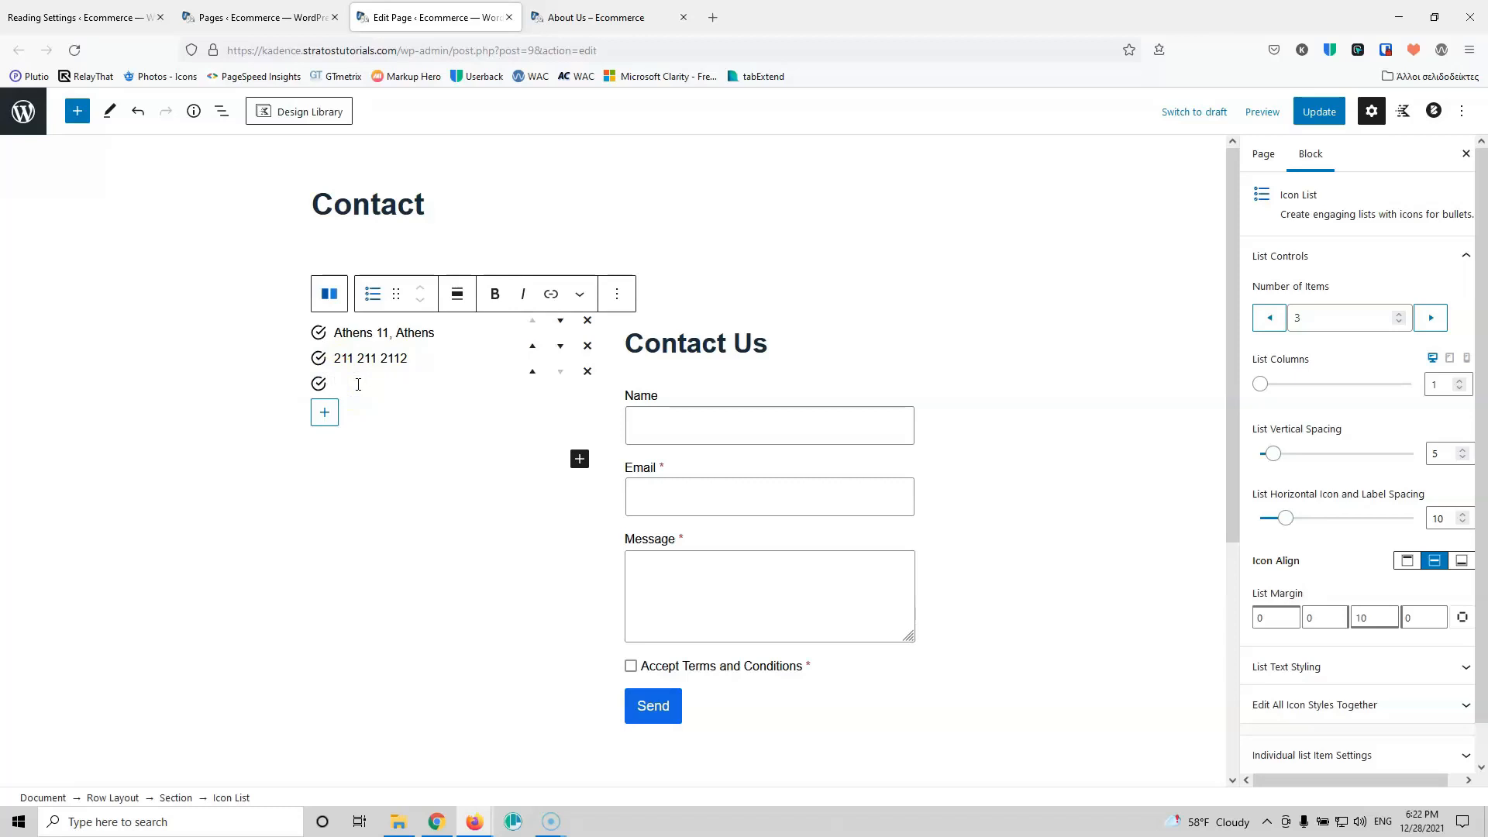
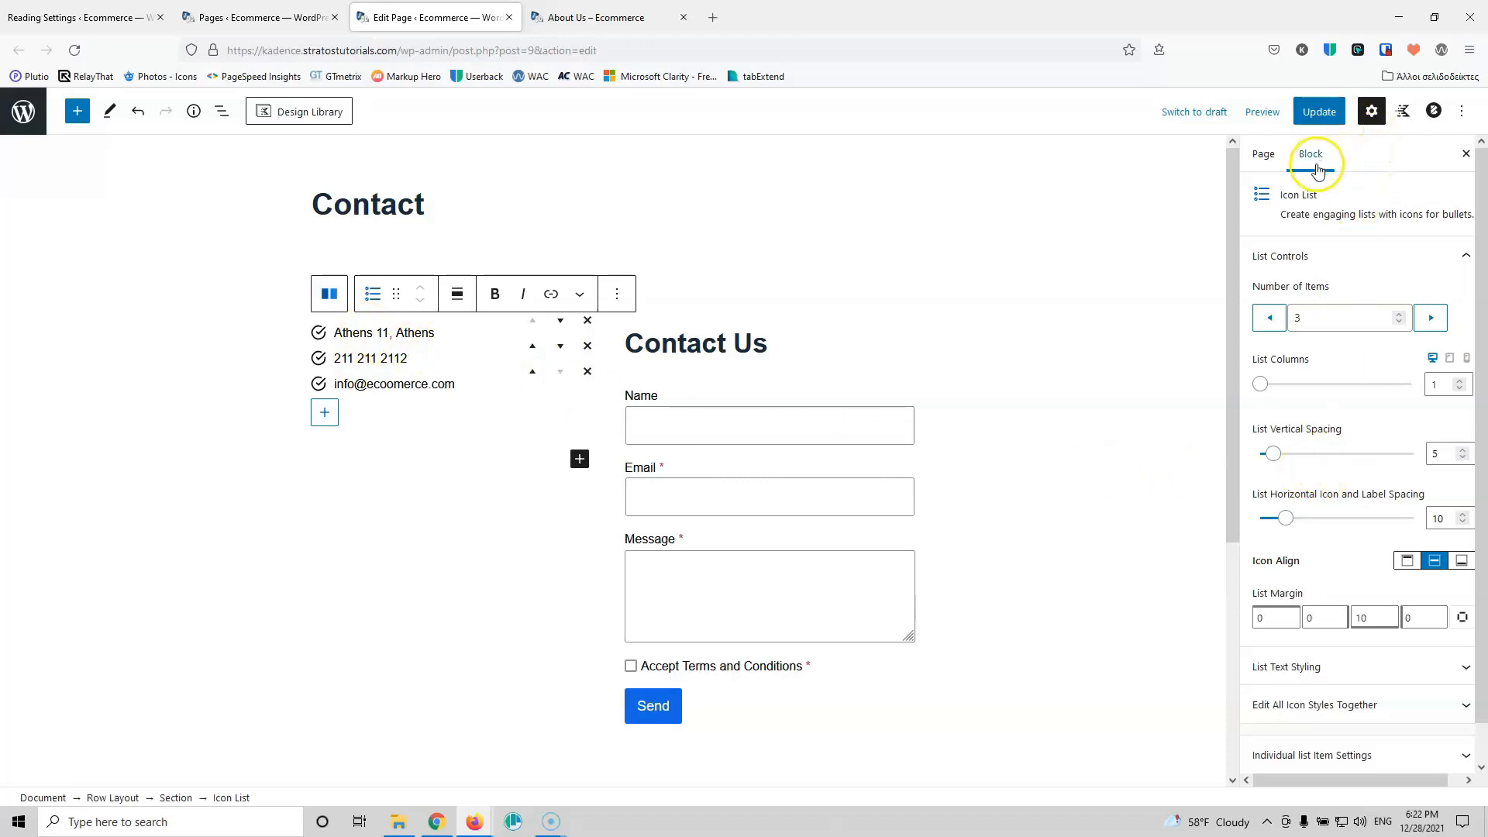
Step: Style all list icons as Stacked with a navy background and white icon colour
{"action": "scroll", "coordinate": [1361, 308], "scroll_direction": "down", "scroll_amount": 1}
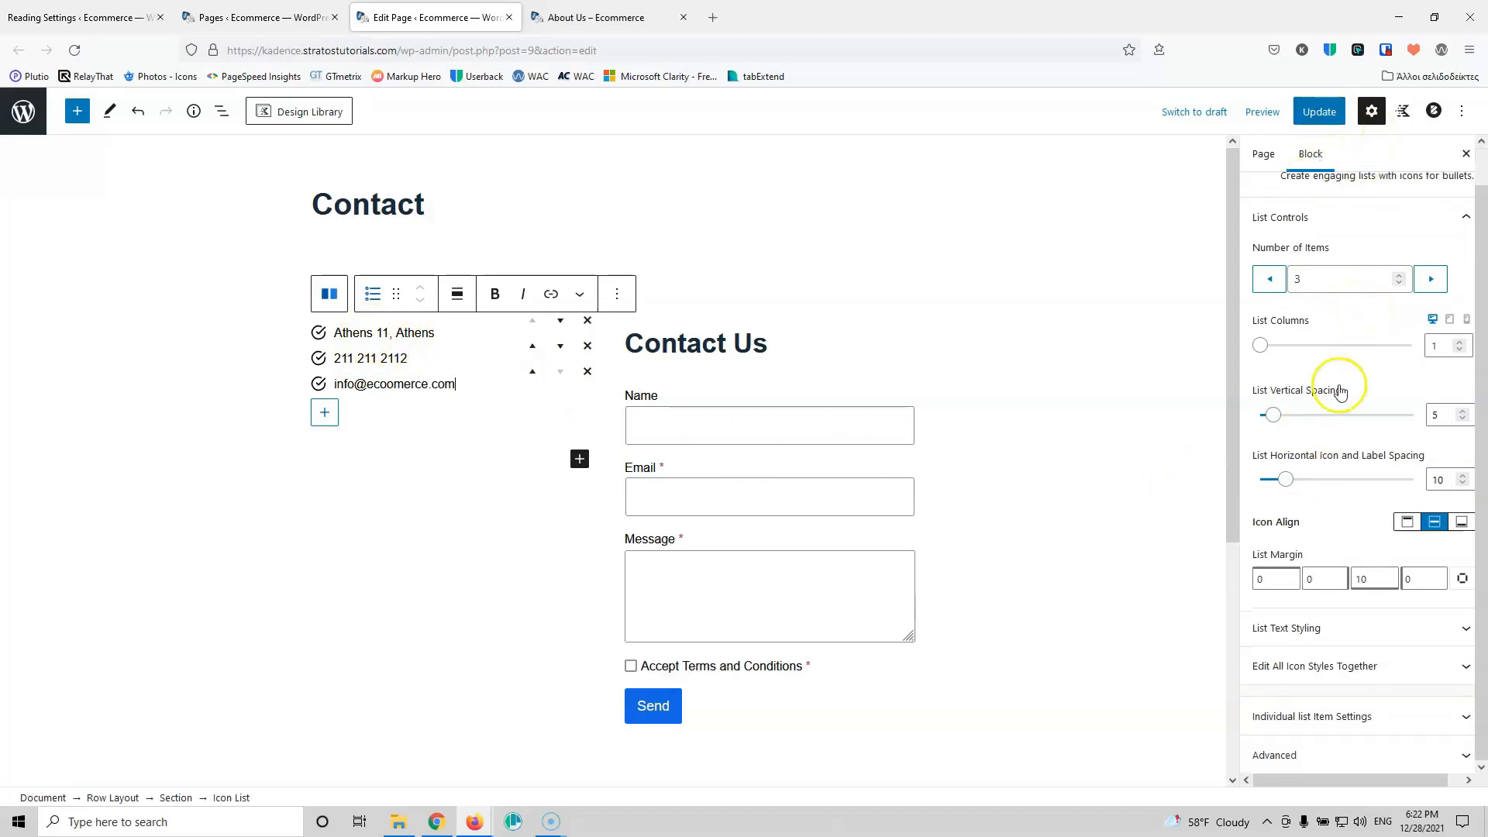
{"action": "left_click", "coordinate": [1335, 669]}
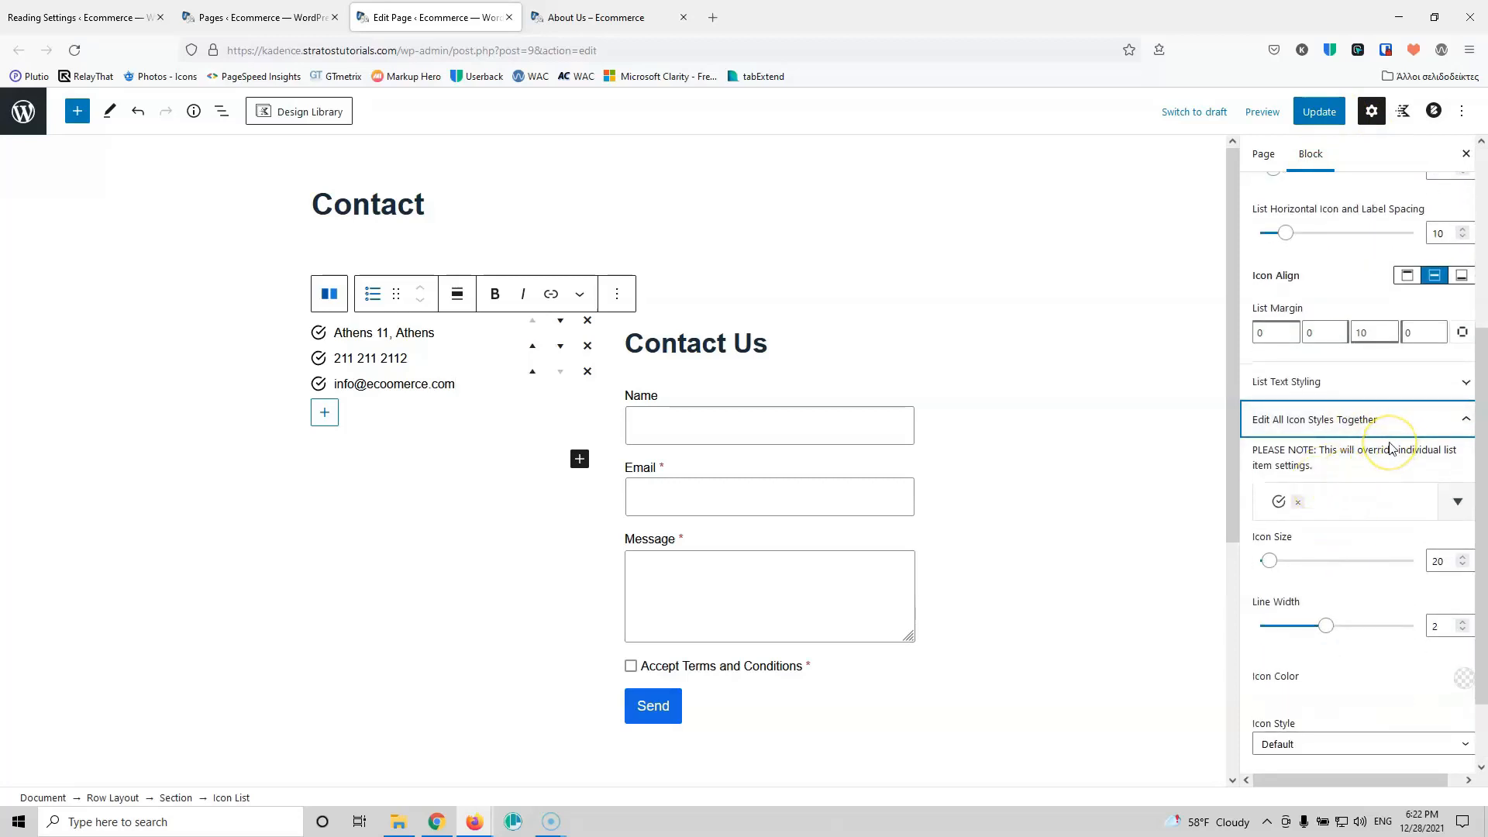
{"action": "scroll", "coordinate": [1390, 448], "scroll_direction": "down", "scroll_amount": 2}
{"action": "left_click", "coordinate": [1326, 654]}
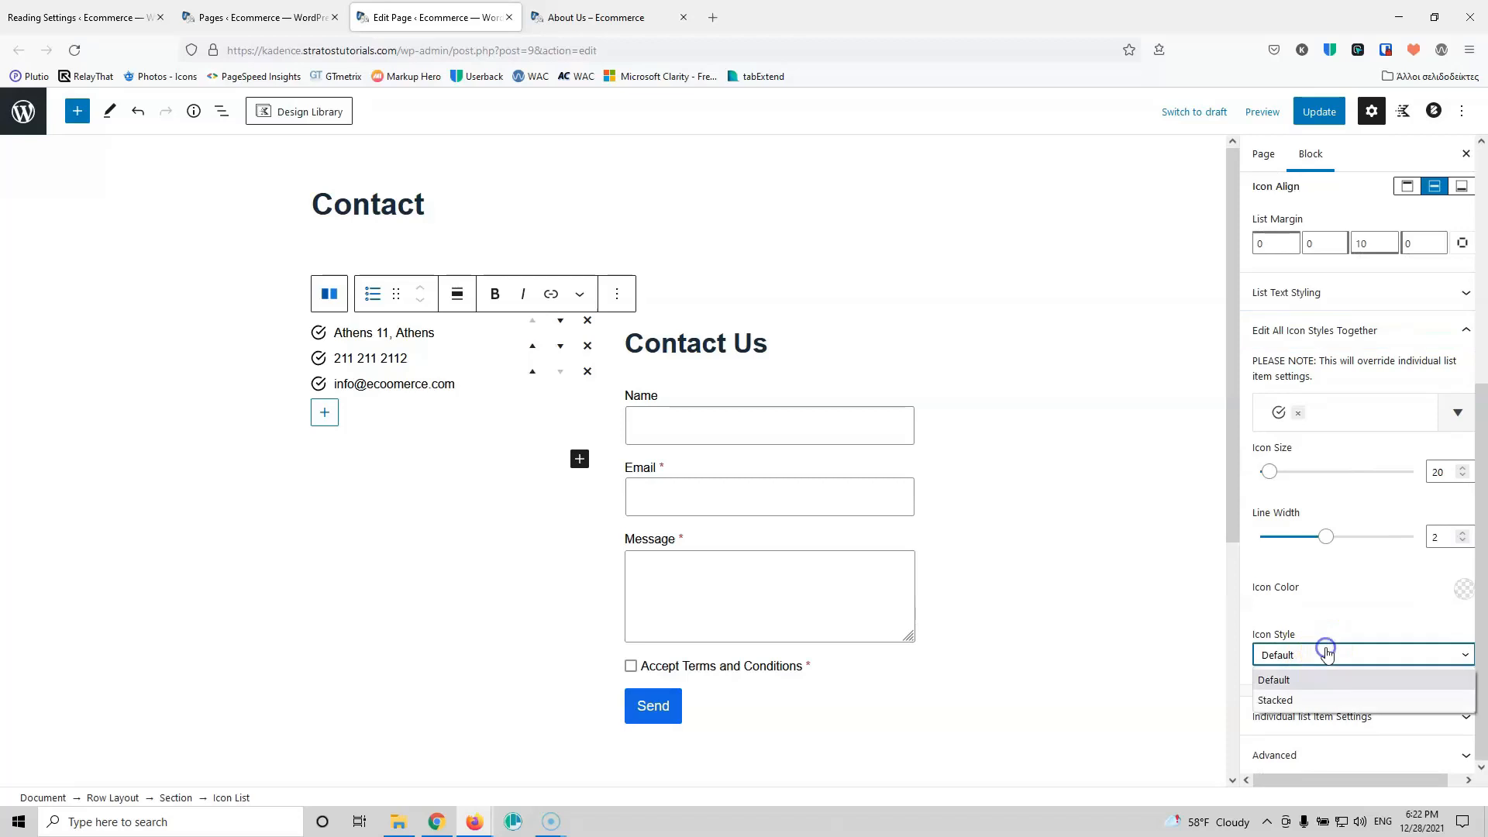
{"action": "left_click", "coordinate": [1318, 701]}
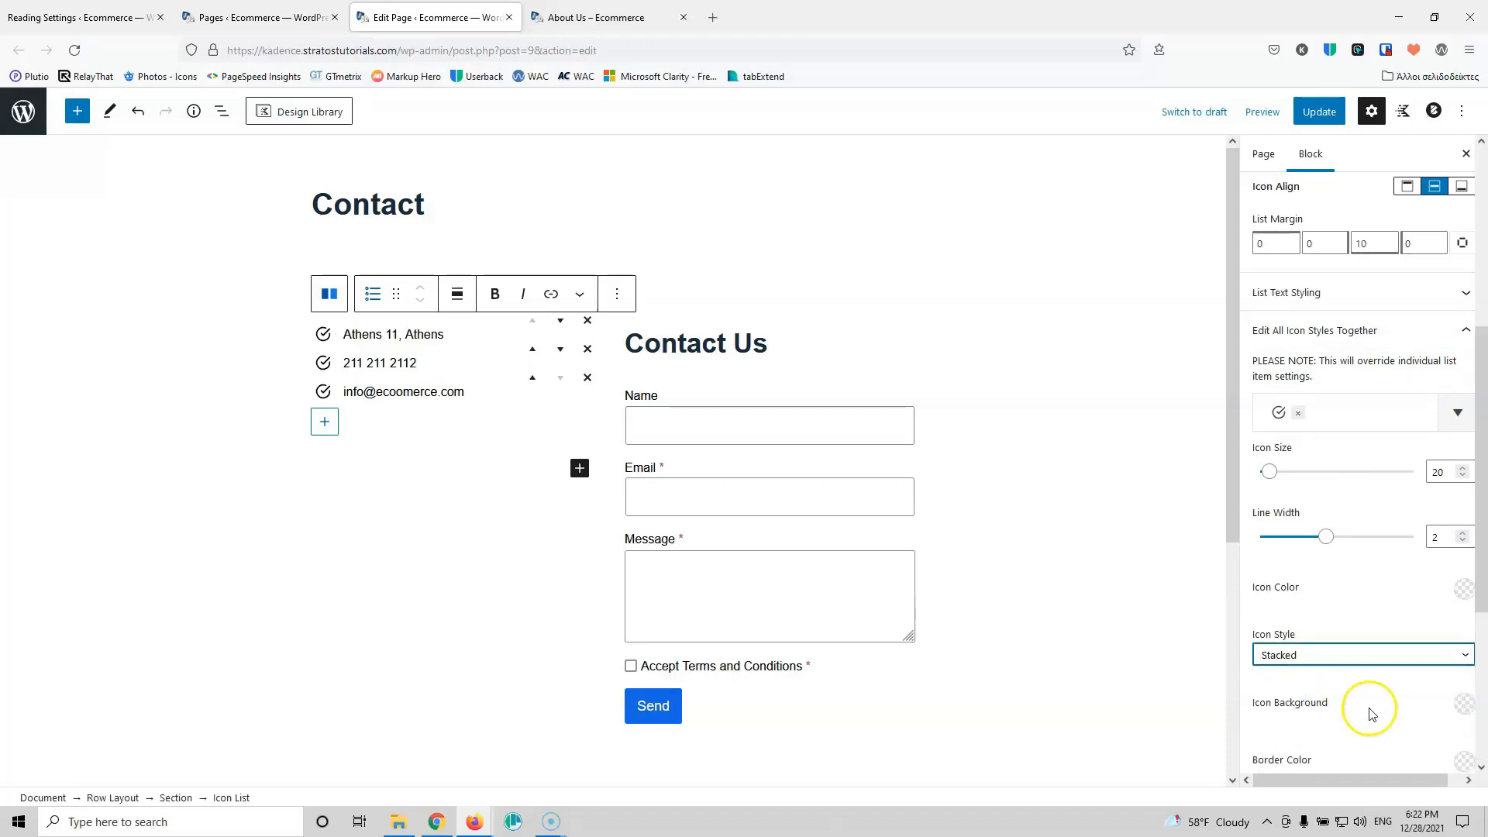
{"action": "scroll", "coordinate": [1417, 695], "scroll_direction": "down", "scroll_amount": 1}
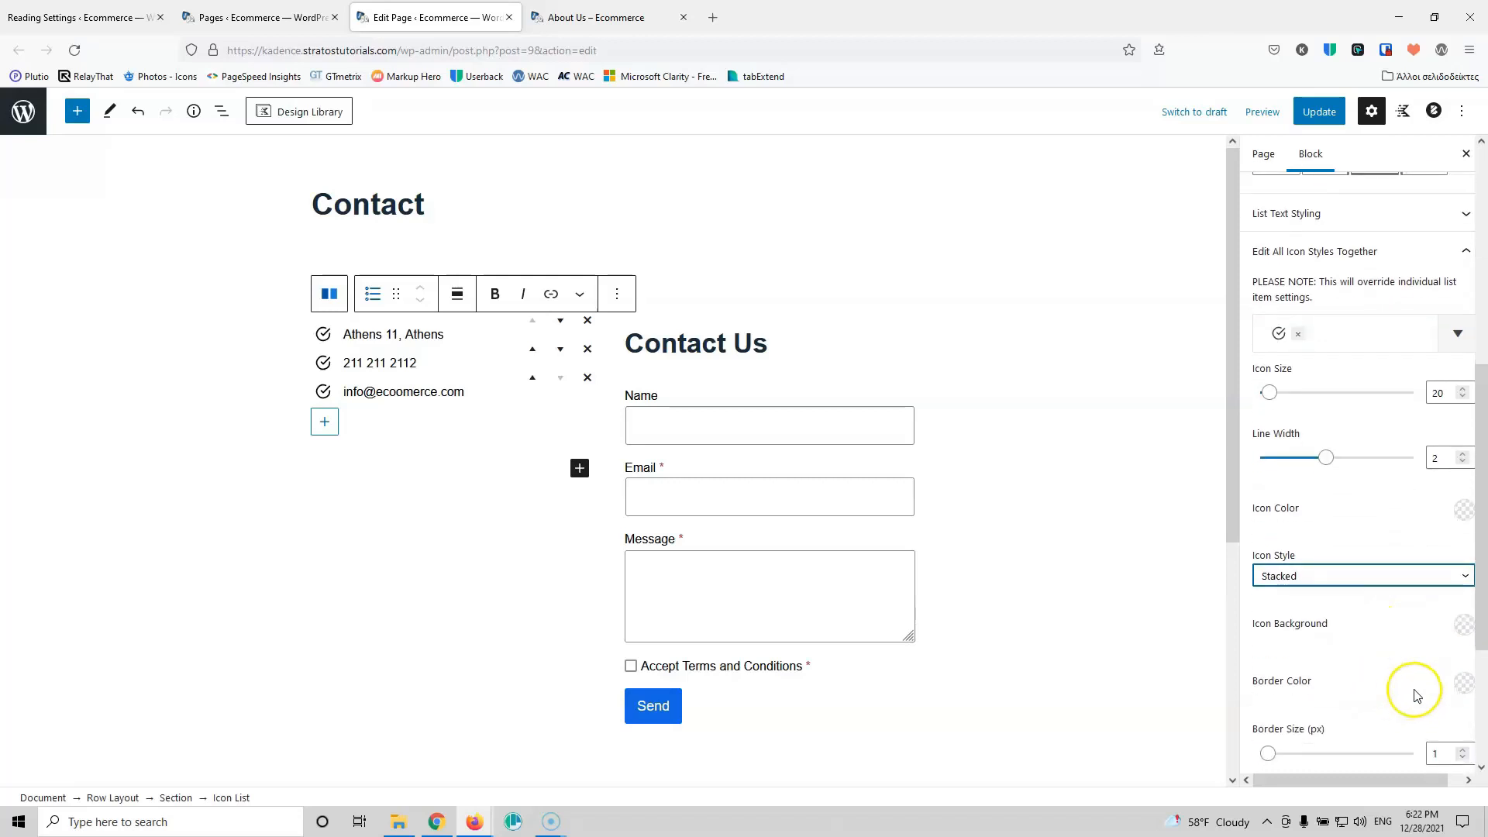
{"action": "left_click", "coordinate": [1461, 624]}
{"action": "left_click", "coordinate": [1255, 582]}
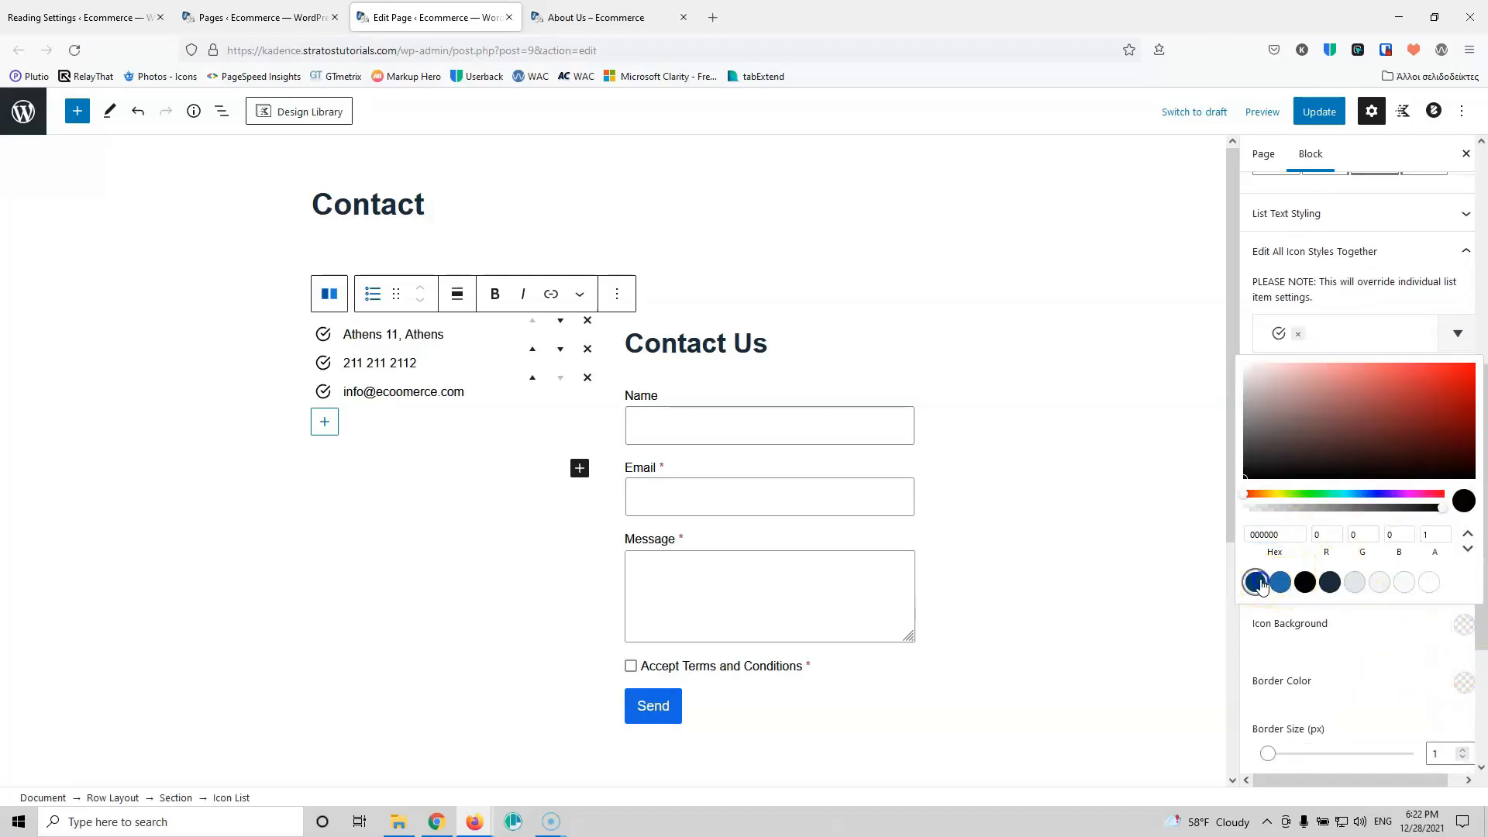
{"action": "left_click", "coordinate": [1366, 631]}
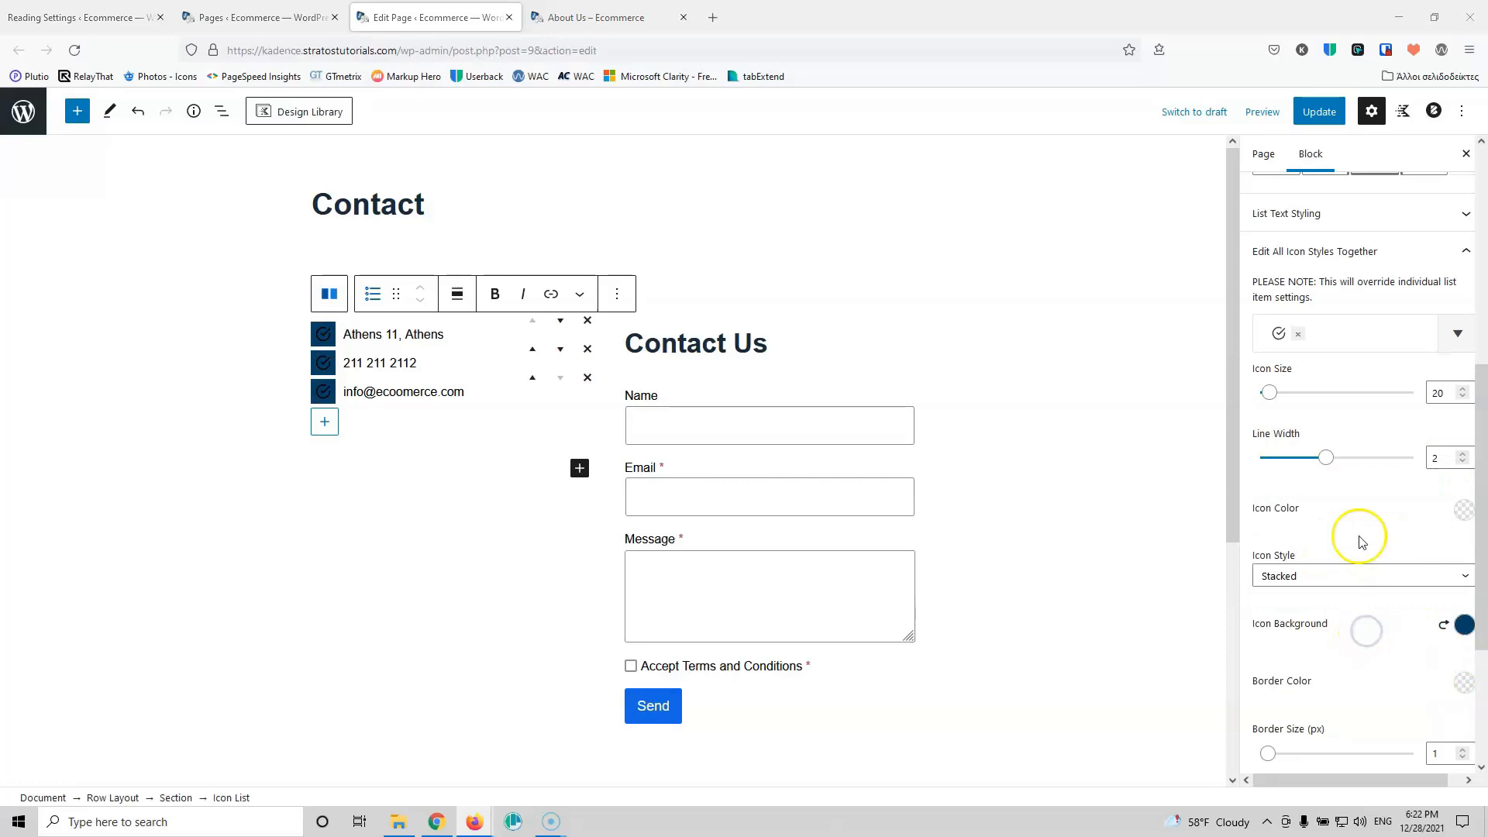
{"action": "left_click", "coordinate": [1463, 510]}
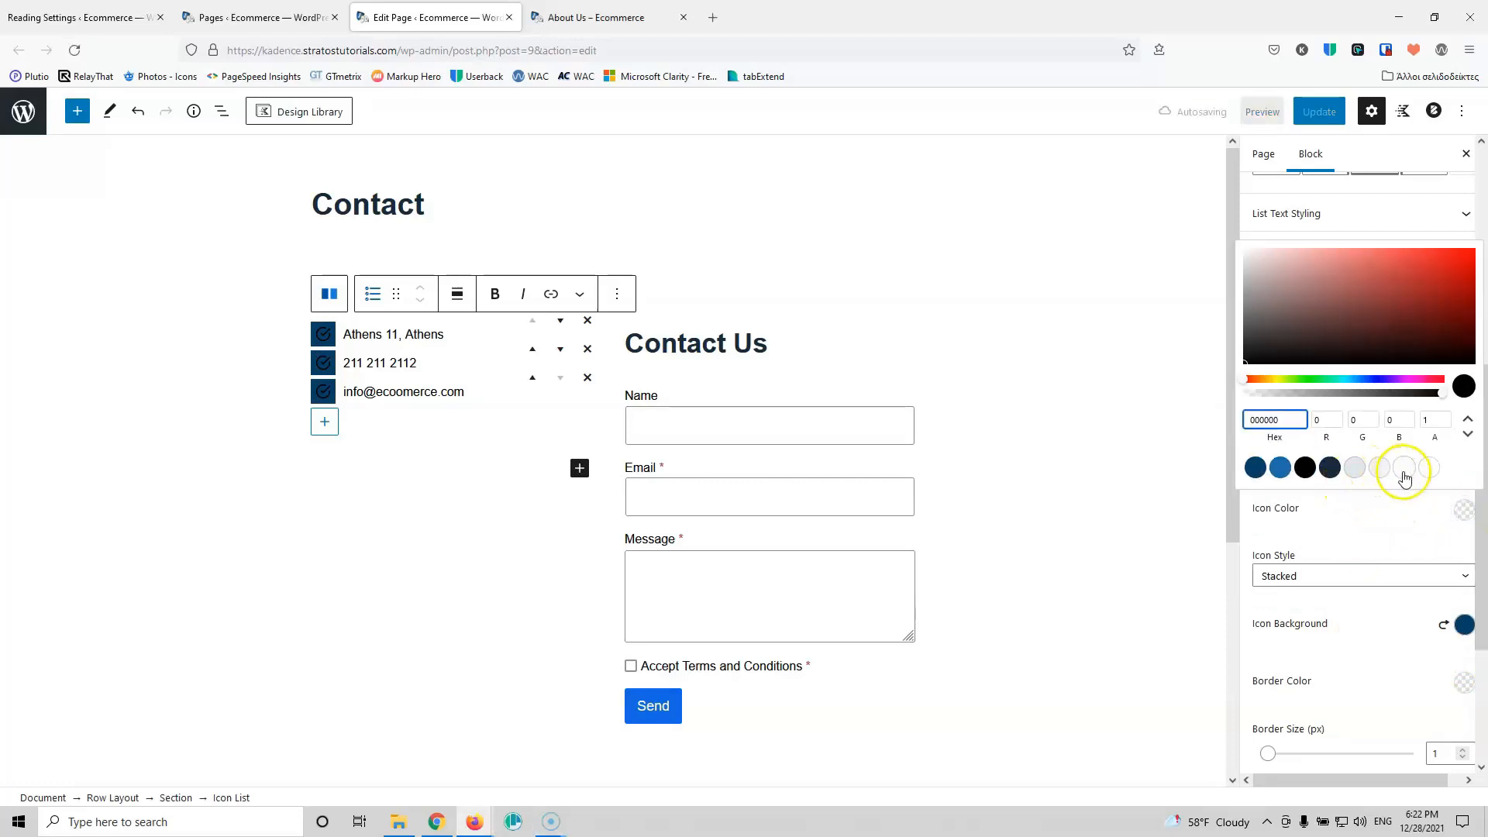
{"action": "left_click", "coordinate": [1429, 467]}
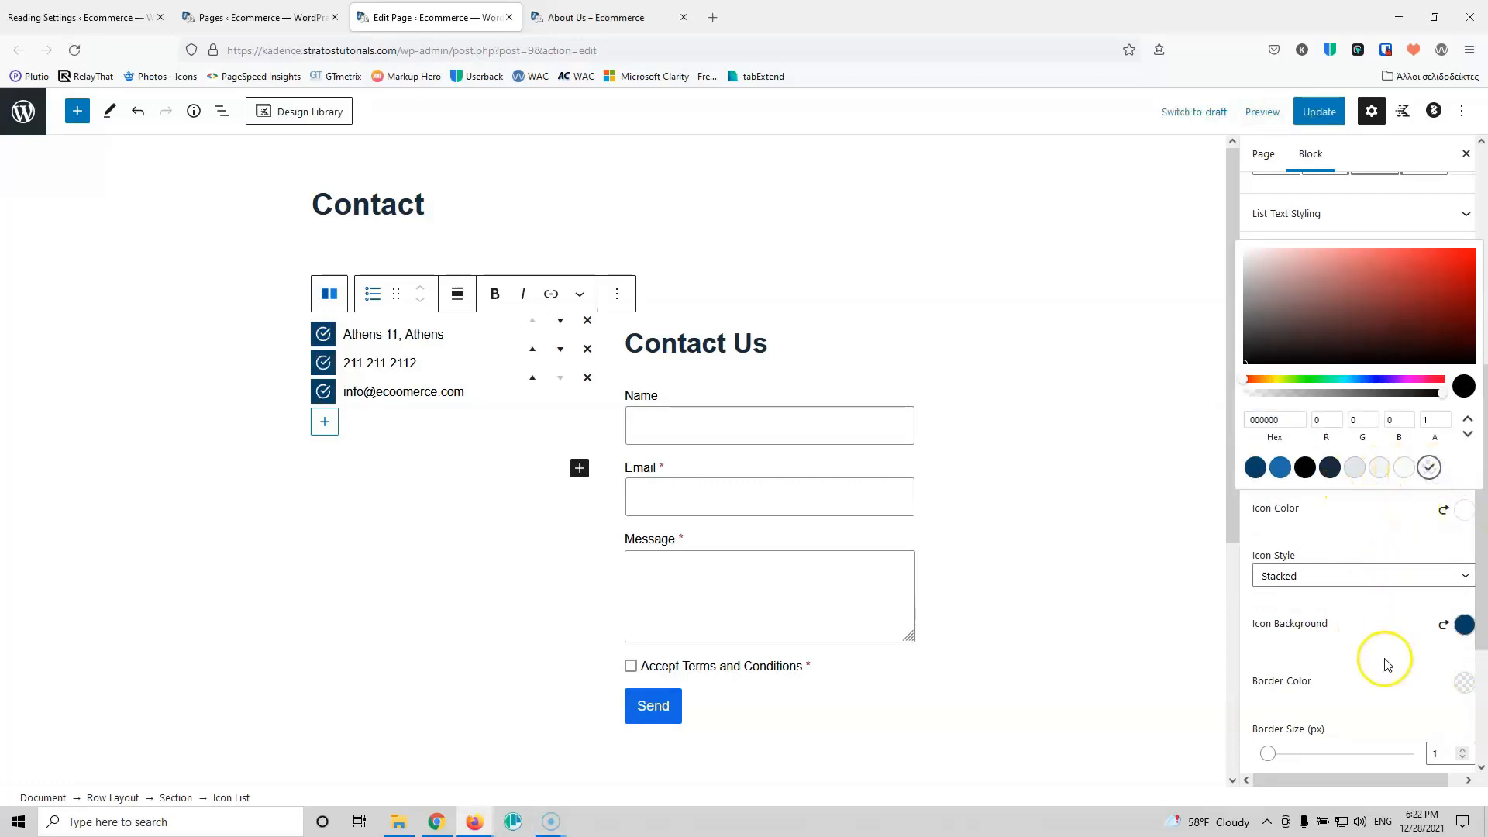
Step: Give the icons border radius 50 and padding 10 px, then update the page
{"action": "scroll", "coordinate": [1378, 658], "scroll_direction": "down", "scroll_amount": 2}
{"action": "scroll", "coordinate": [1298, 635], "scroll_direction": "down", "scroll_amount": 1}
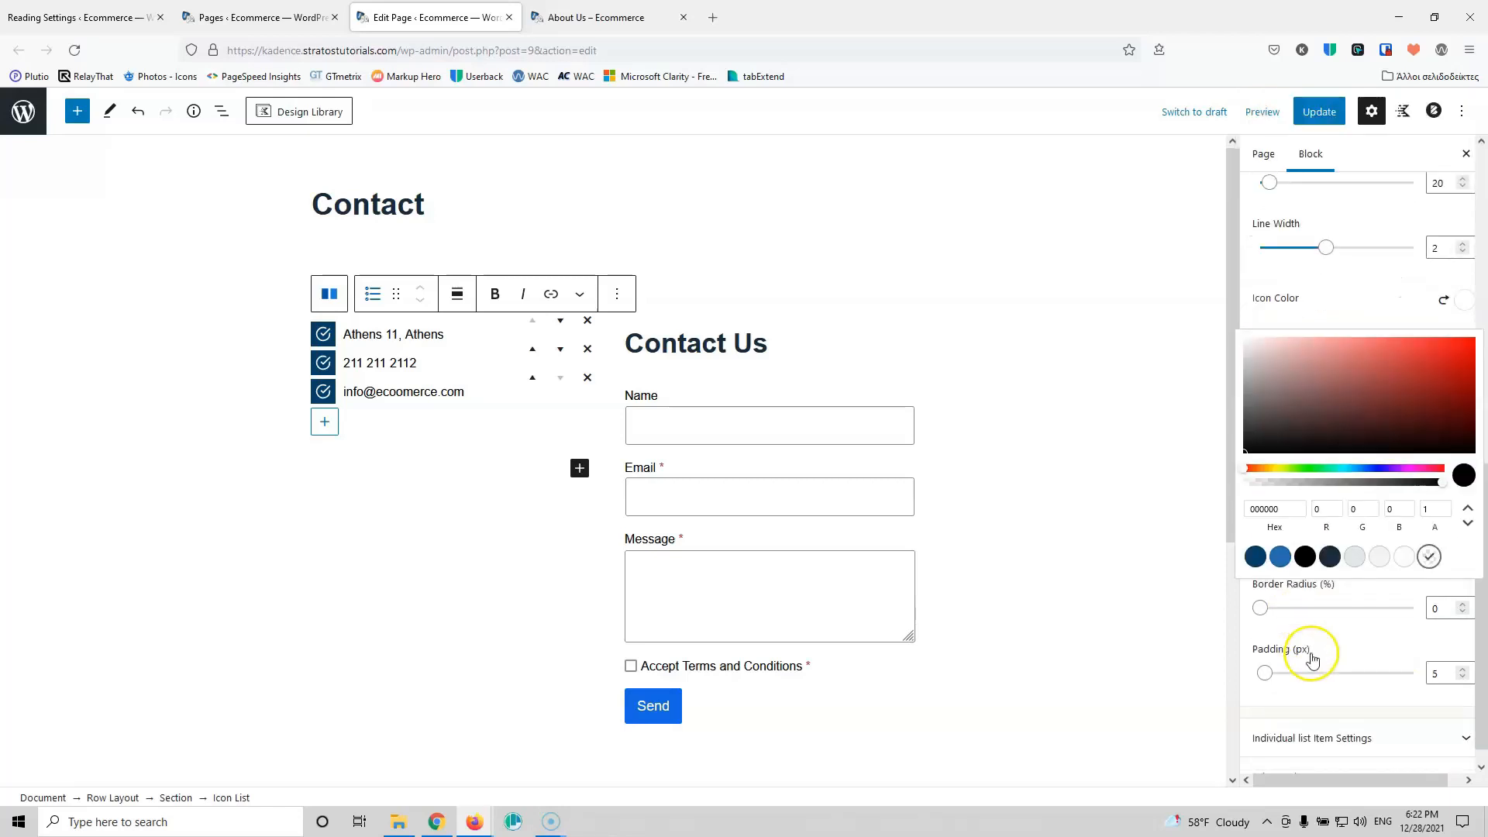
{"action": "left_click", "coordinate": [1449, 588]}
{"action": "double_click", "coordinate": [1435, 586]}
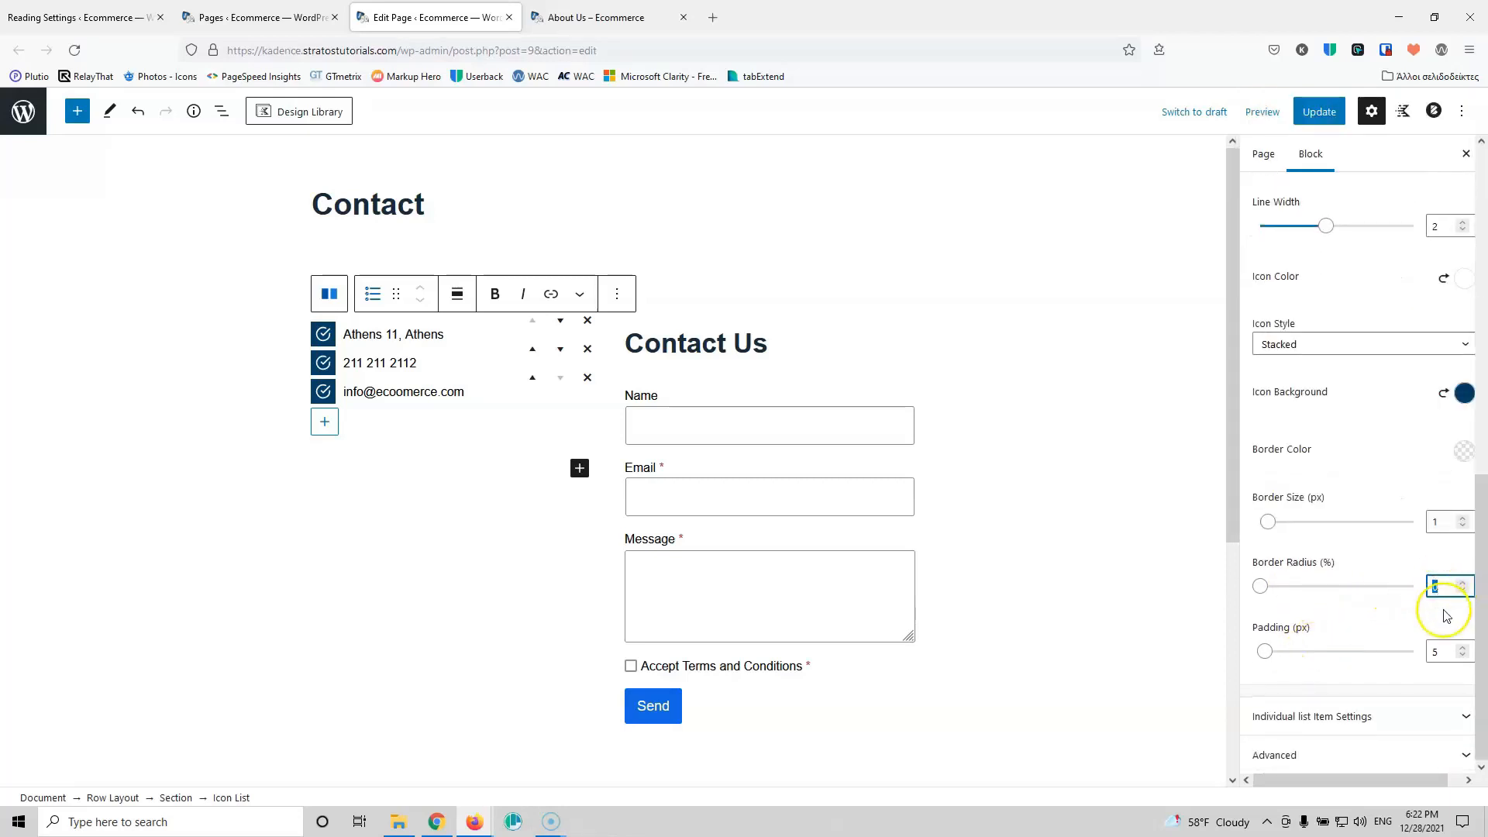
{"action": "type", "text": "50"}
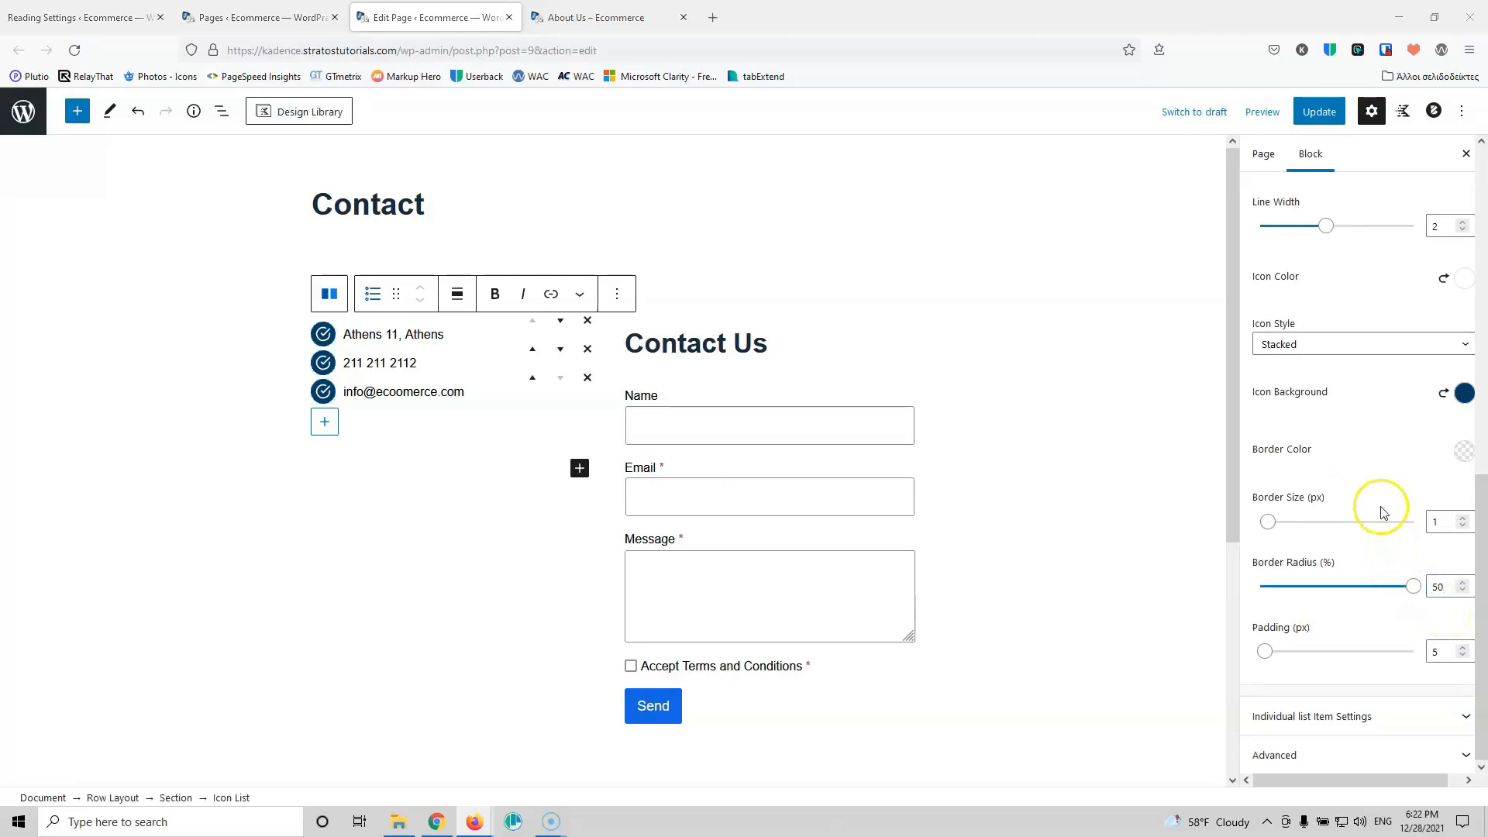
{"action": "left_click", "coordinate": [1462, 648]}
{"action": "left_click", "coordinate": [1462, 647]}
{"action": "left_click", "coordinate": [1462, 648]}
{"action": "left_click", "coordinate": [1463, 648]}
{"action": "left_click", "coordinate": [1462, 648]}
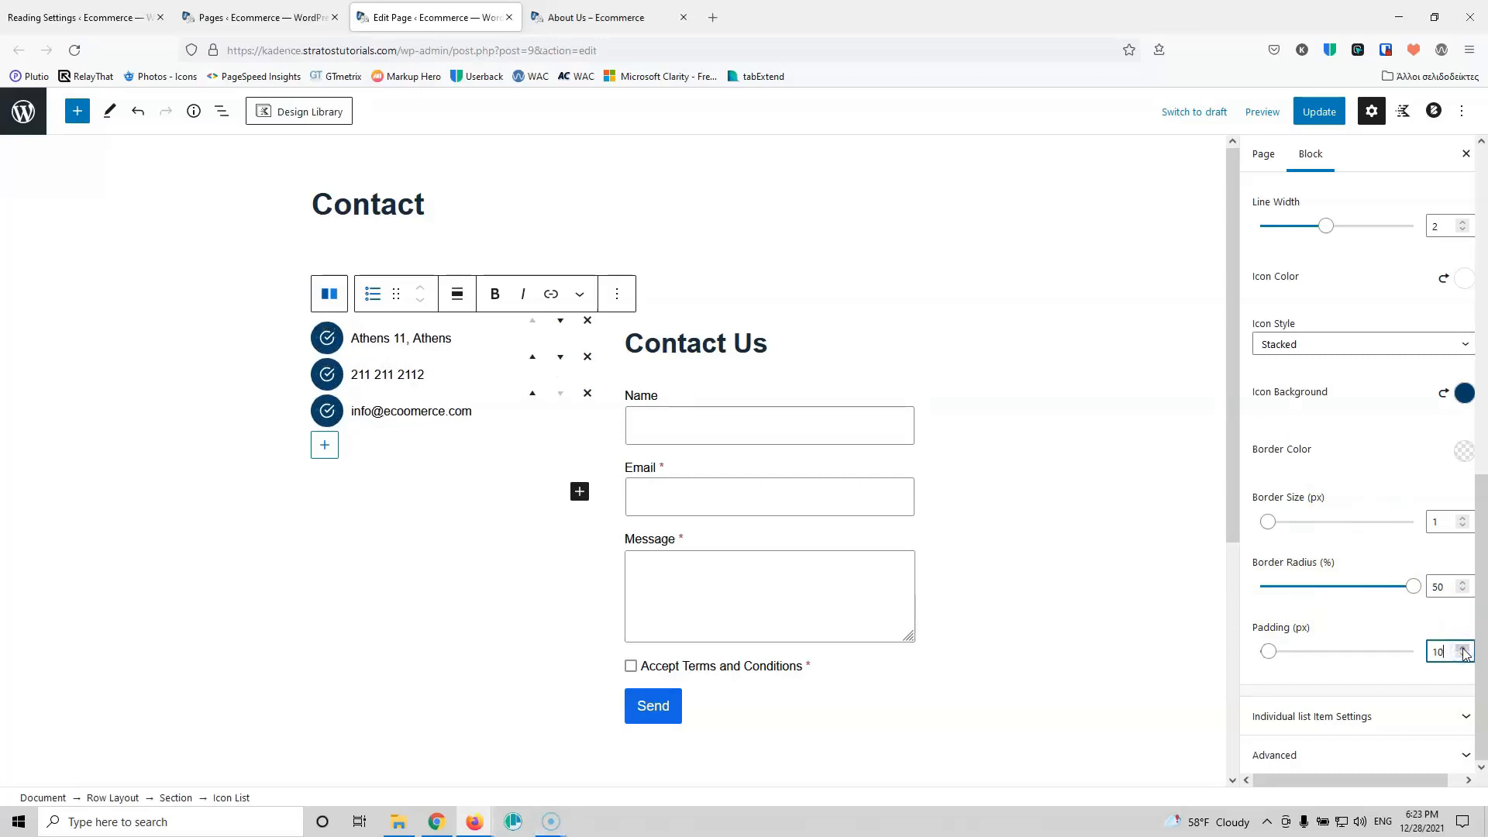
{"action": "left_click", "coordinate": [1318, 111]}
Step: View the live Contact page, then go back to editing it
{"action": "left_click", "coordinate": [626, 9]}
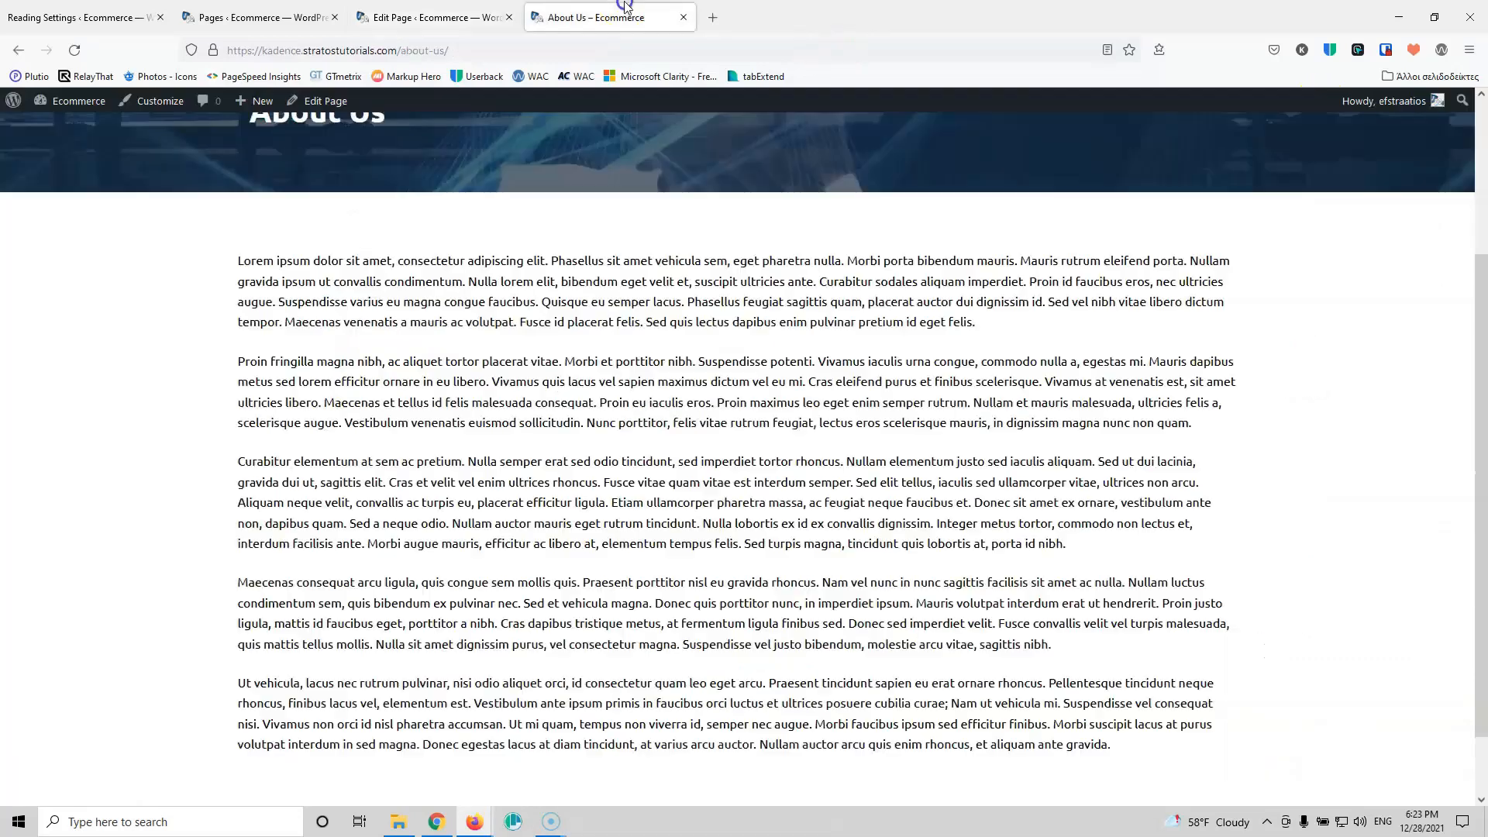
{"action": "scroll", "coordinate": [611, 333], "scroll_direction": "up", "scroll_amount": 3}
{"action": "left_click", "coordinate": [1154, 199]}
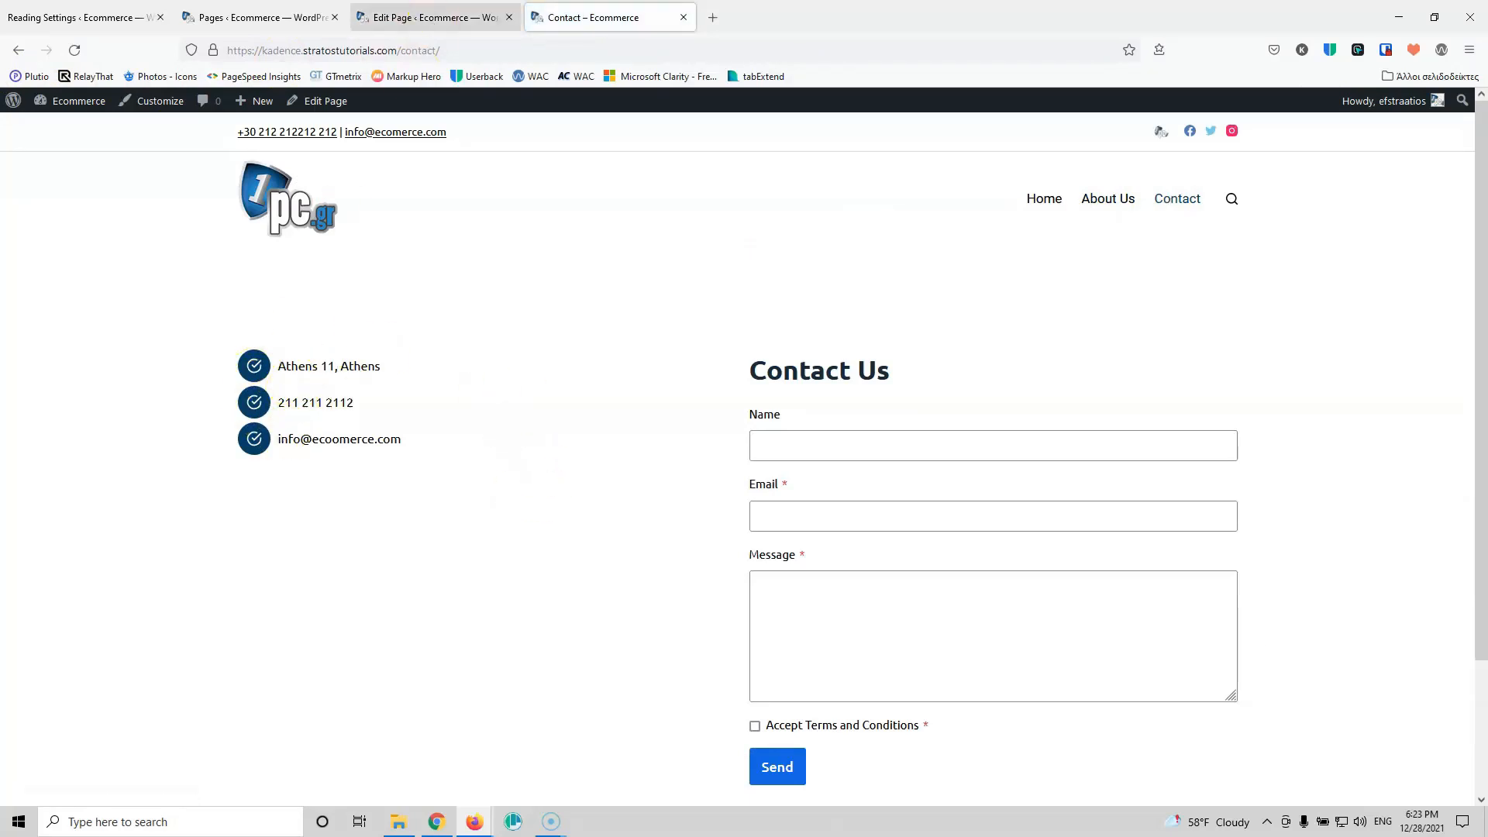
{"action": "left_click", "coordinate": [459, 19]}
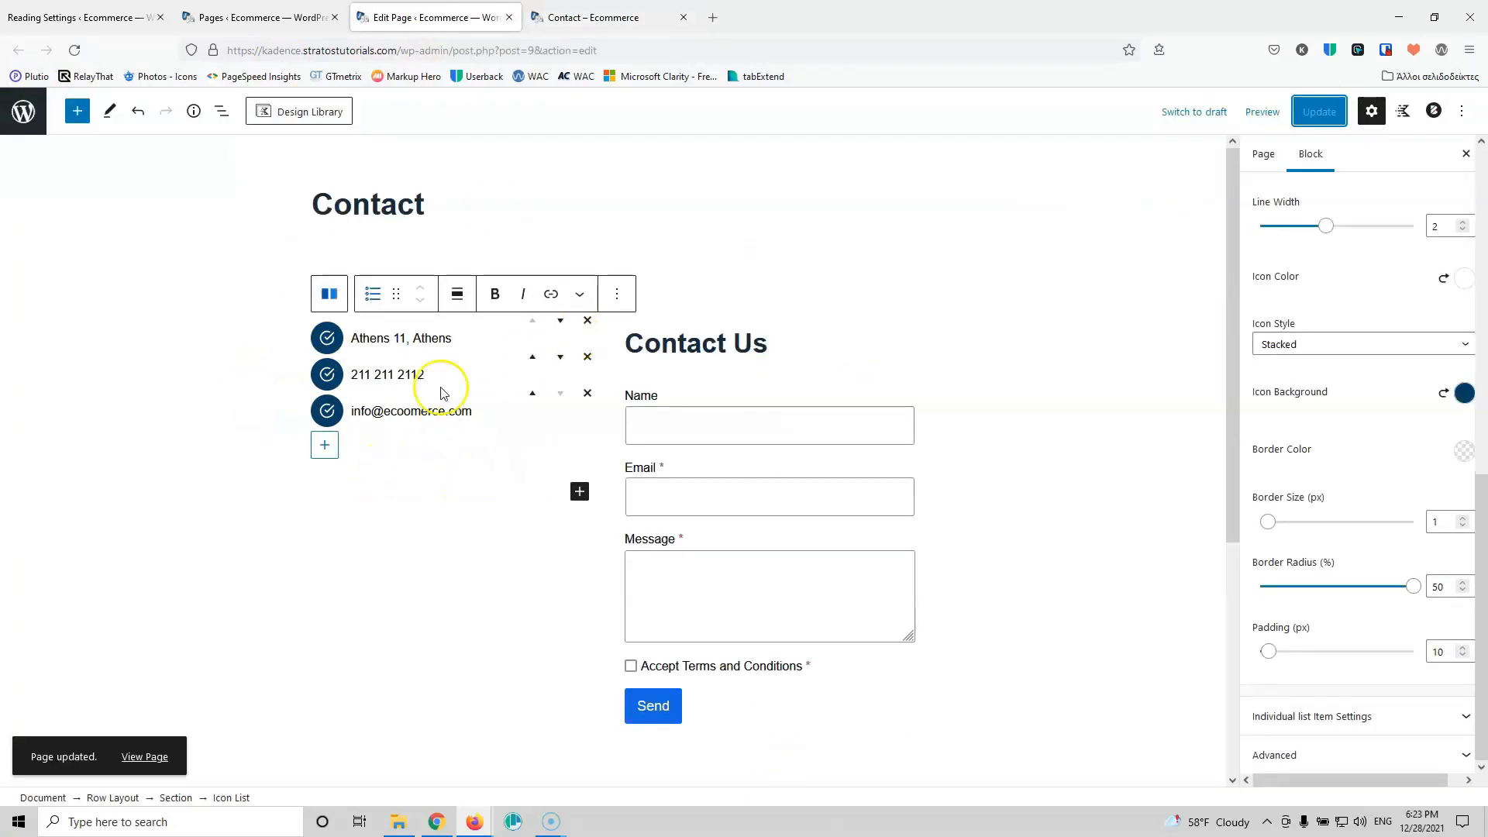
Step: Align the section's contact details column to the middle and update the page
{"action": "left_click", "coordinate": [172, 799]}
{"action": "left_click", "coordinate": [411, 272]}
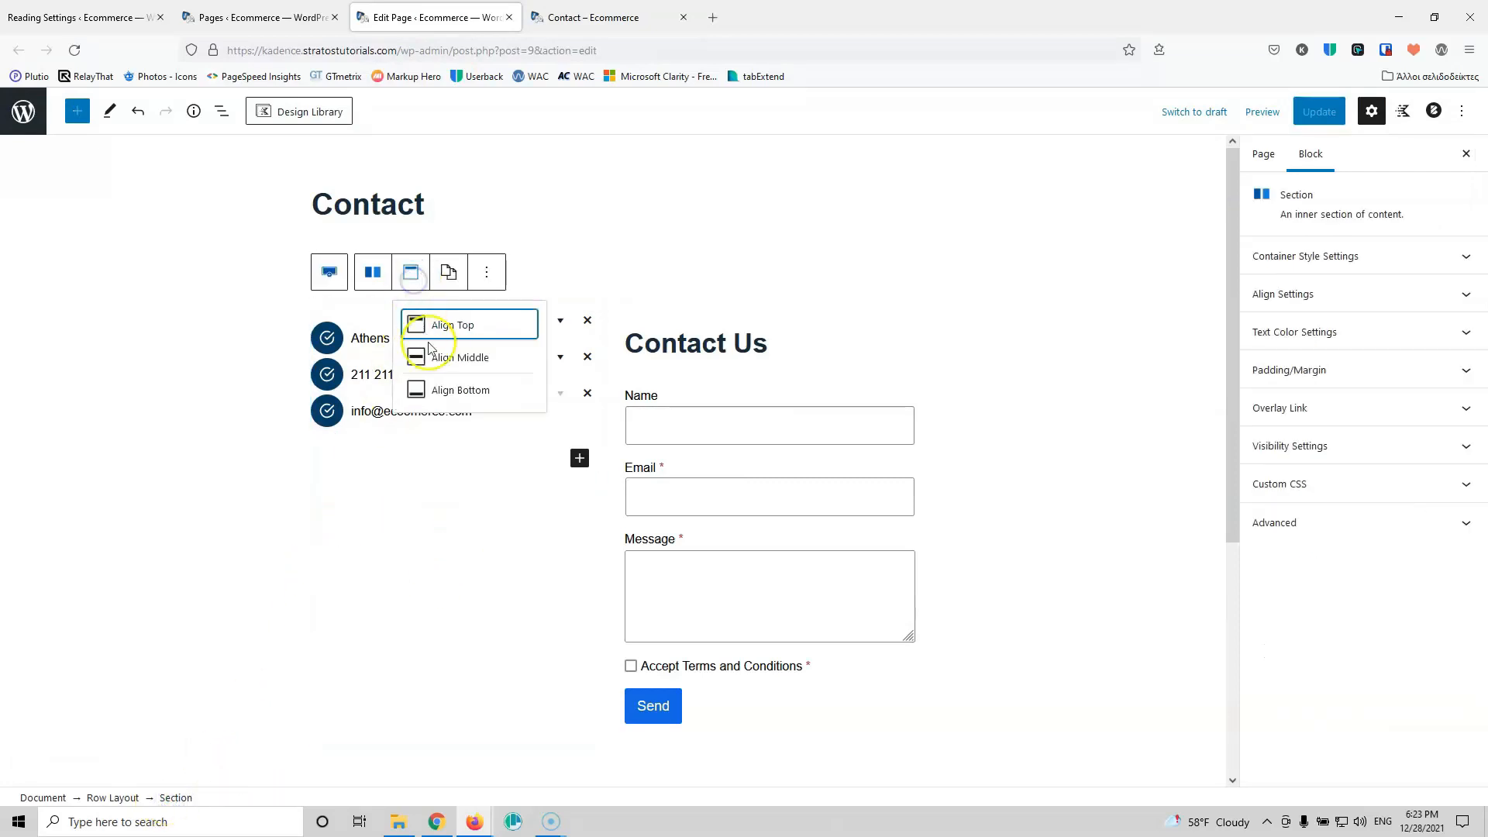
{"action": "left_click", "coordinate": [431, 353]}
{"action": "left_click", "coordinate": [1302, 116]}
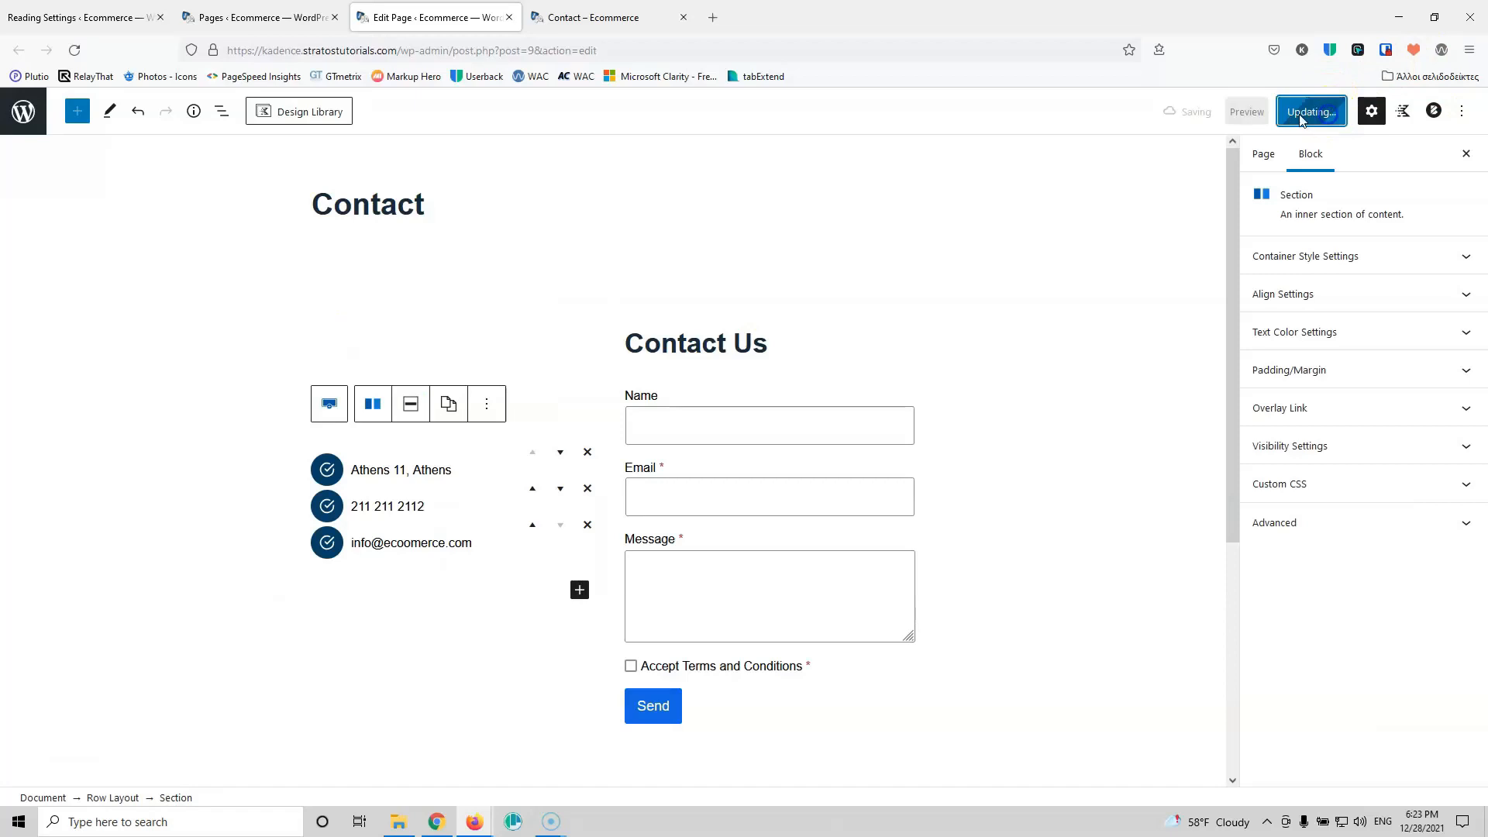
Step: Reload the live Contact page to confirm the centred details, then return to the editor
{"action": "left_click", "coordinate": [573, 19]}
{"action": "left_click", "coordinate": [72, 54]}
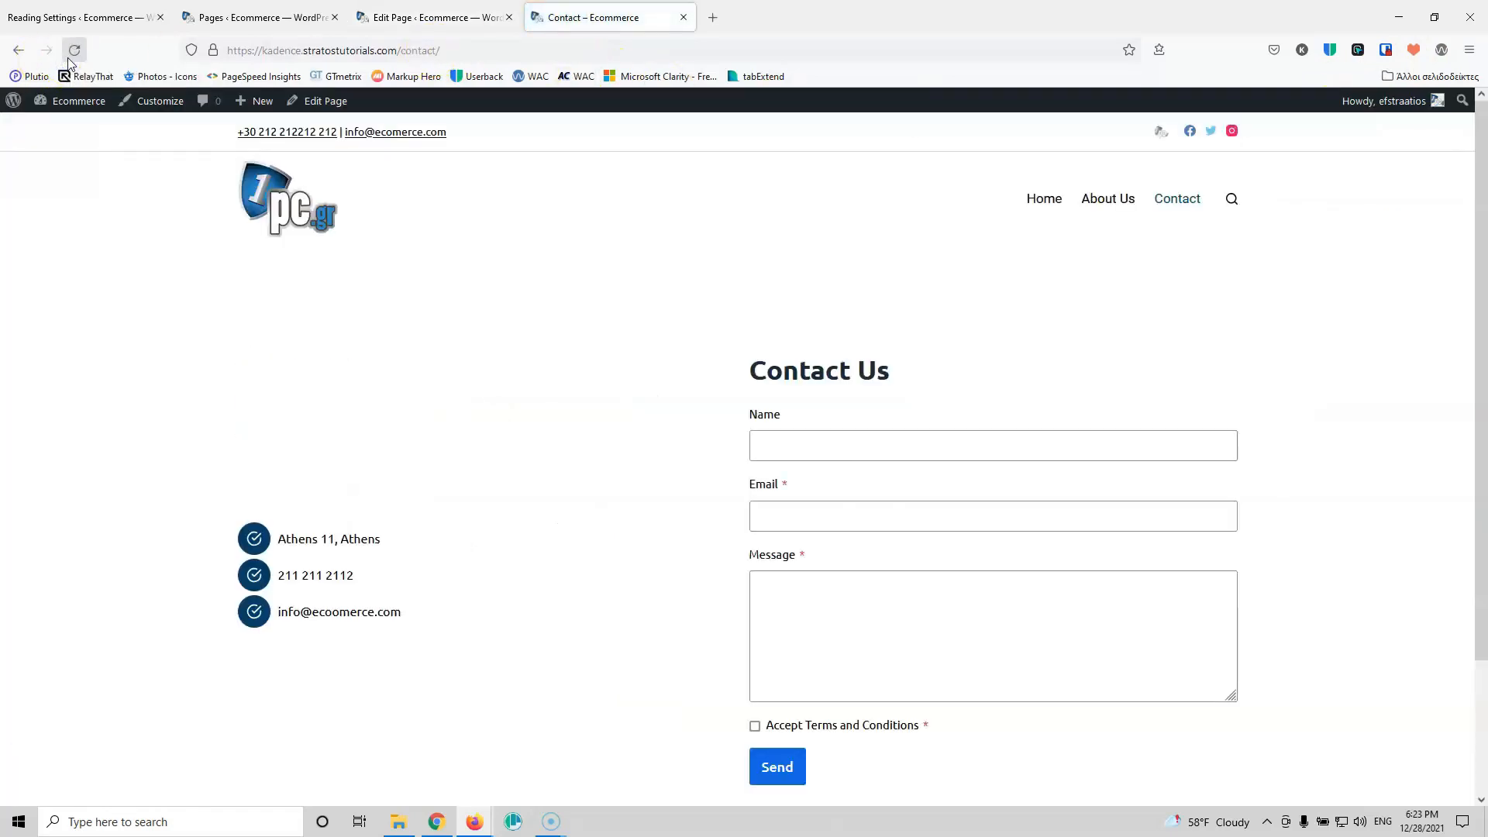
{"action": "left_click", "coordinate": [395, 17]}
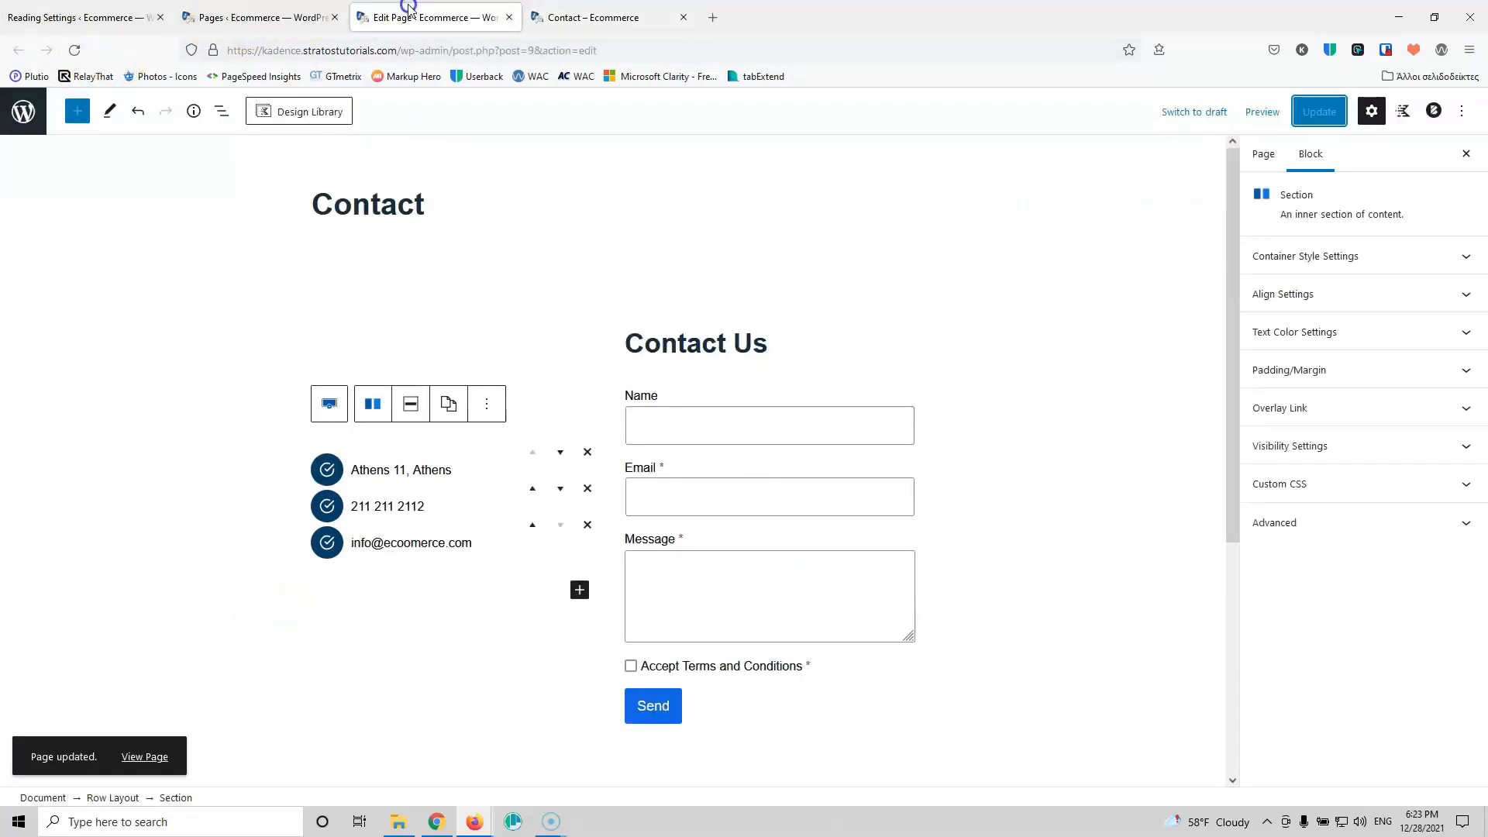
{"action": "left_click", "coordinate": [439, 465]}
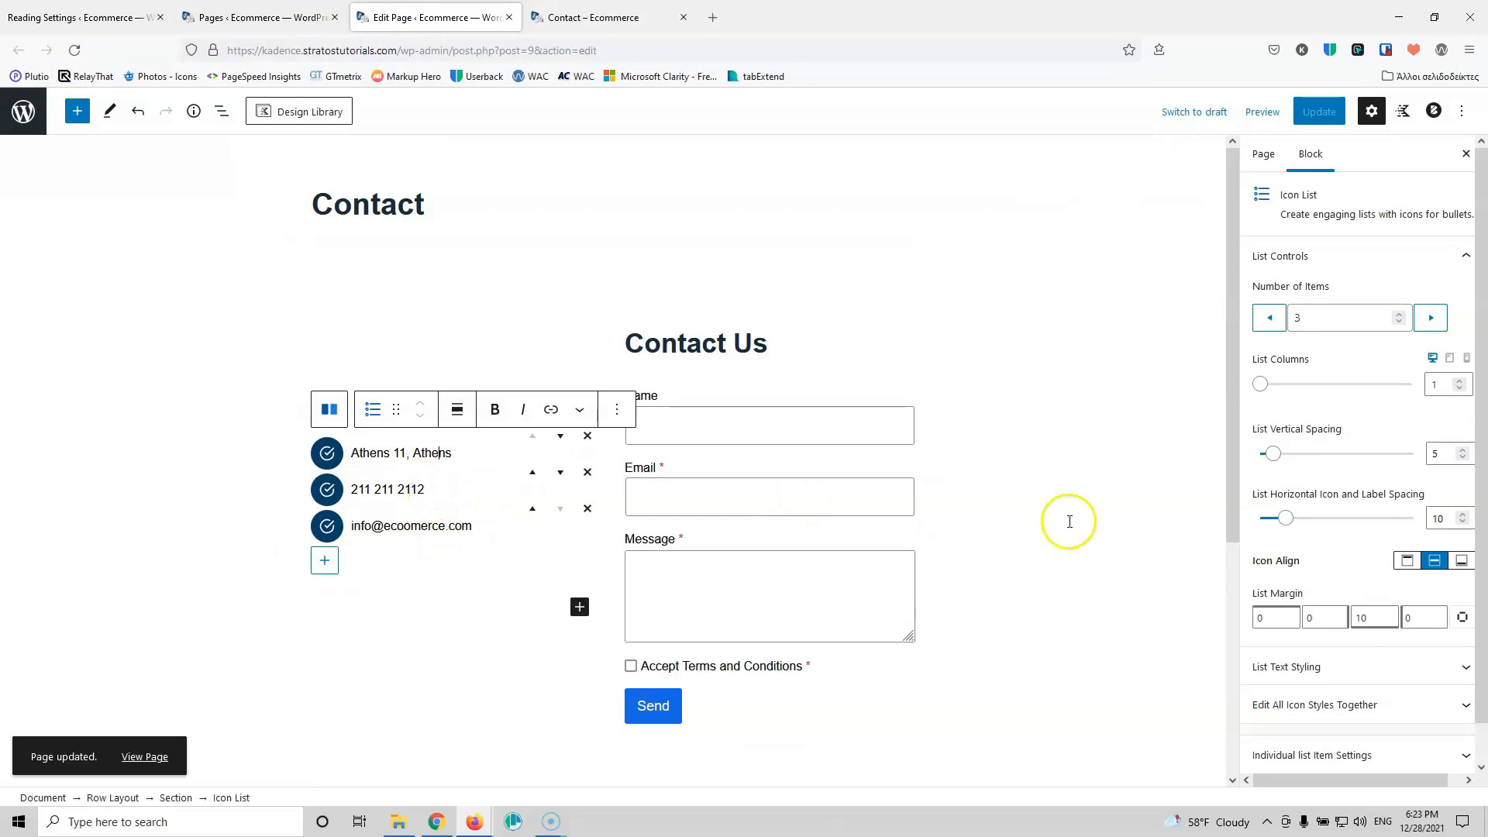
Step: Set the address item's icon to the map marker found by searching 'map'
{"action": "scroll", "coordinate": [1356, 566], "scroll_direction": "down", "scroll_amount": 1}
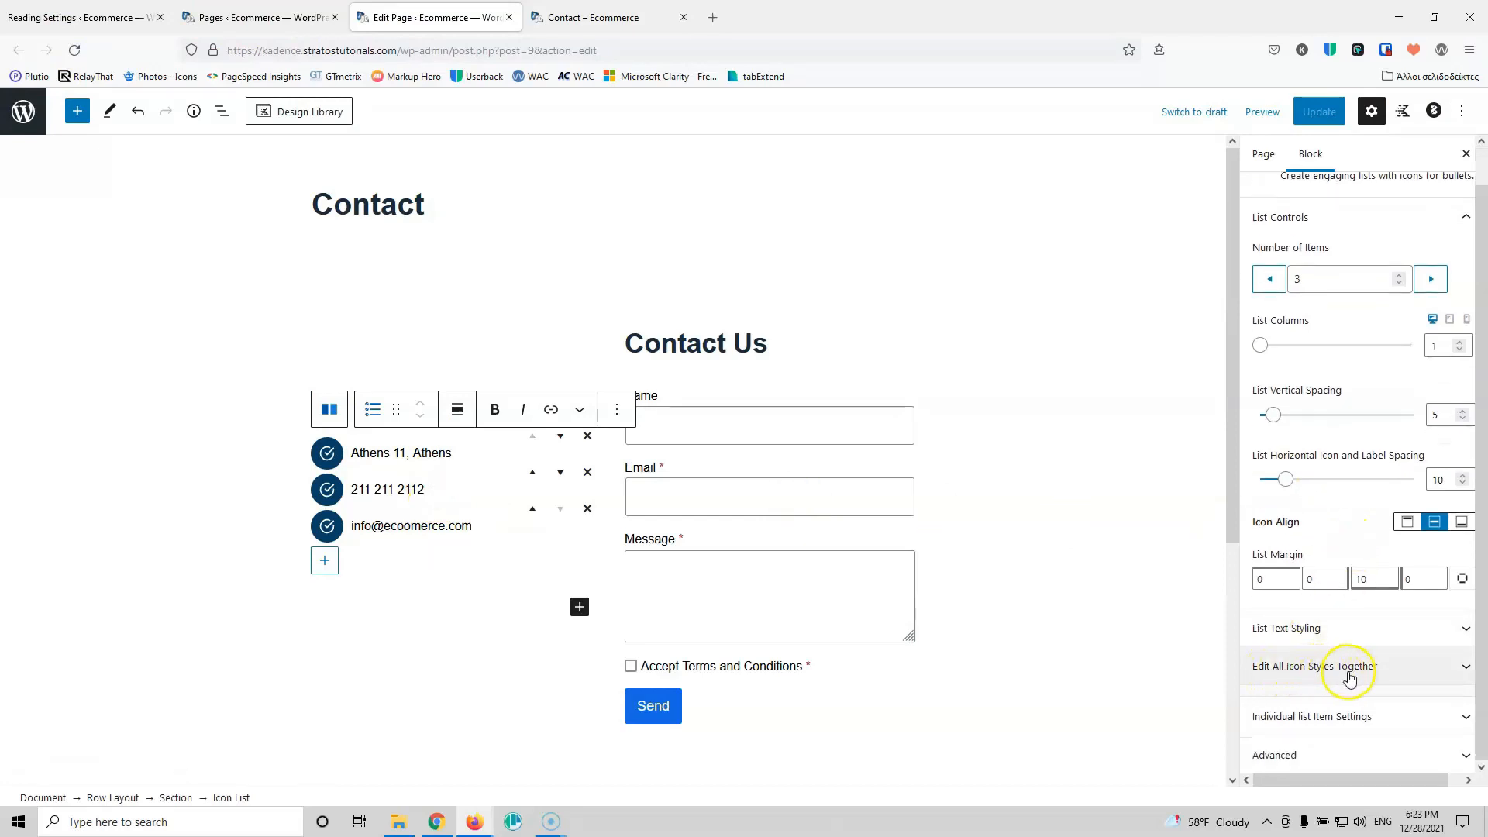
{"action": "left_click", "coordinate": [1345, 725]}
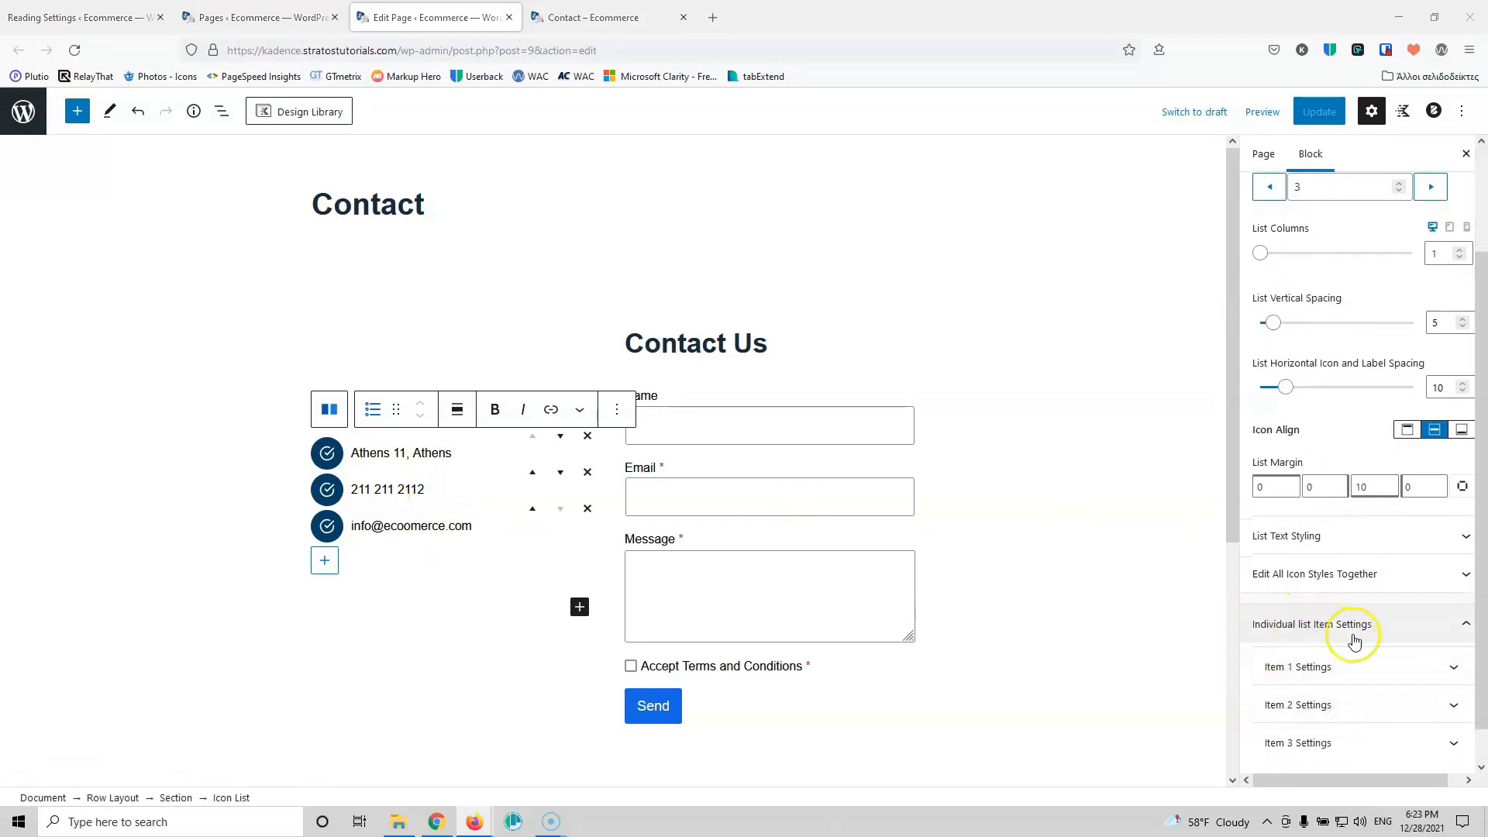
{"action": "left_click", "coordinate": [1360, 666]}
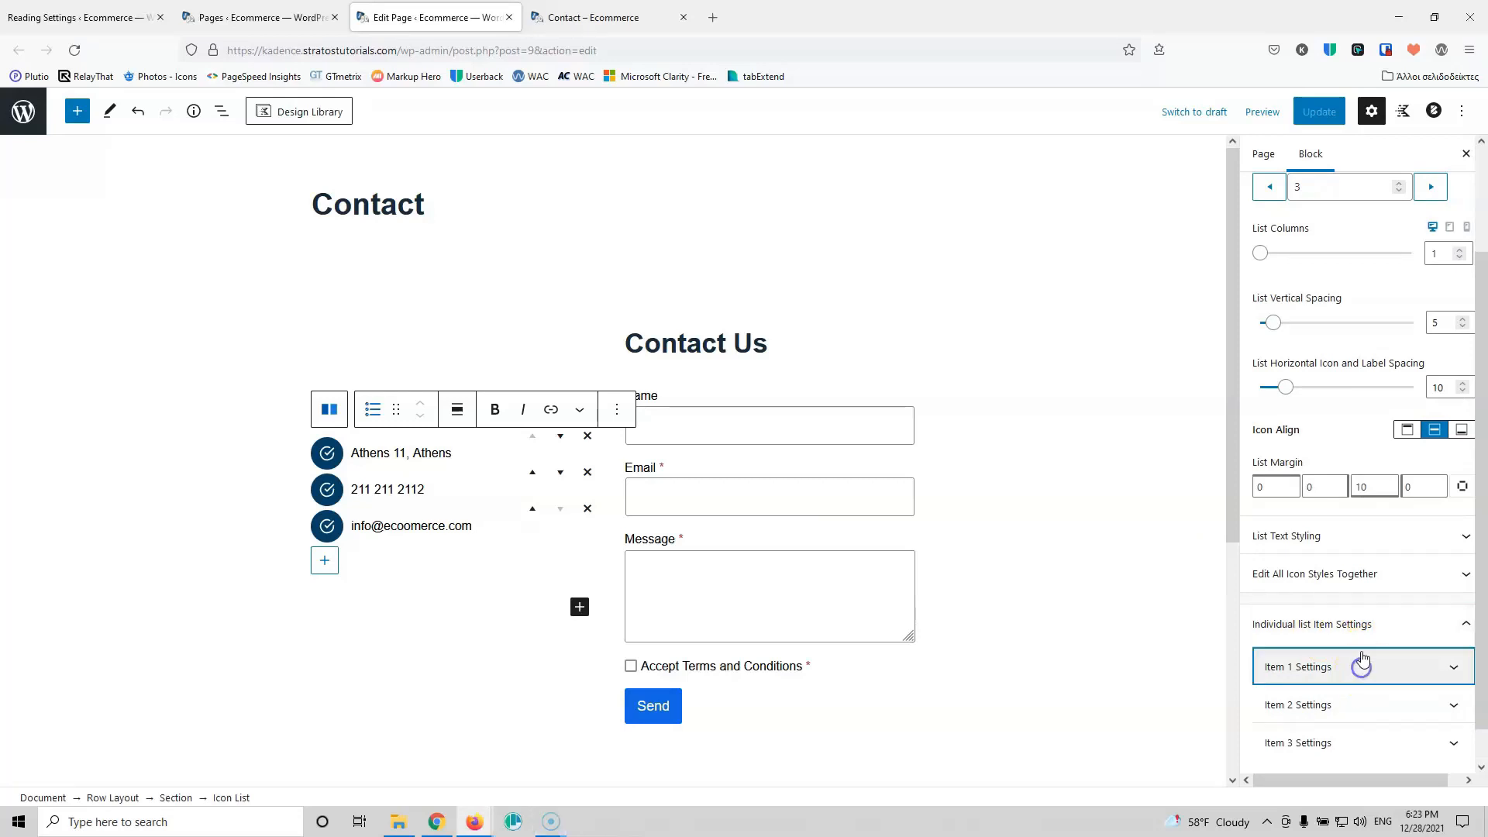
{"action": "left_click", "coordinate": [1342, 264]}
{"action": "left_click", "coordinate": [1274, 310]}
{"action": "type", "text": "map"}
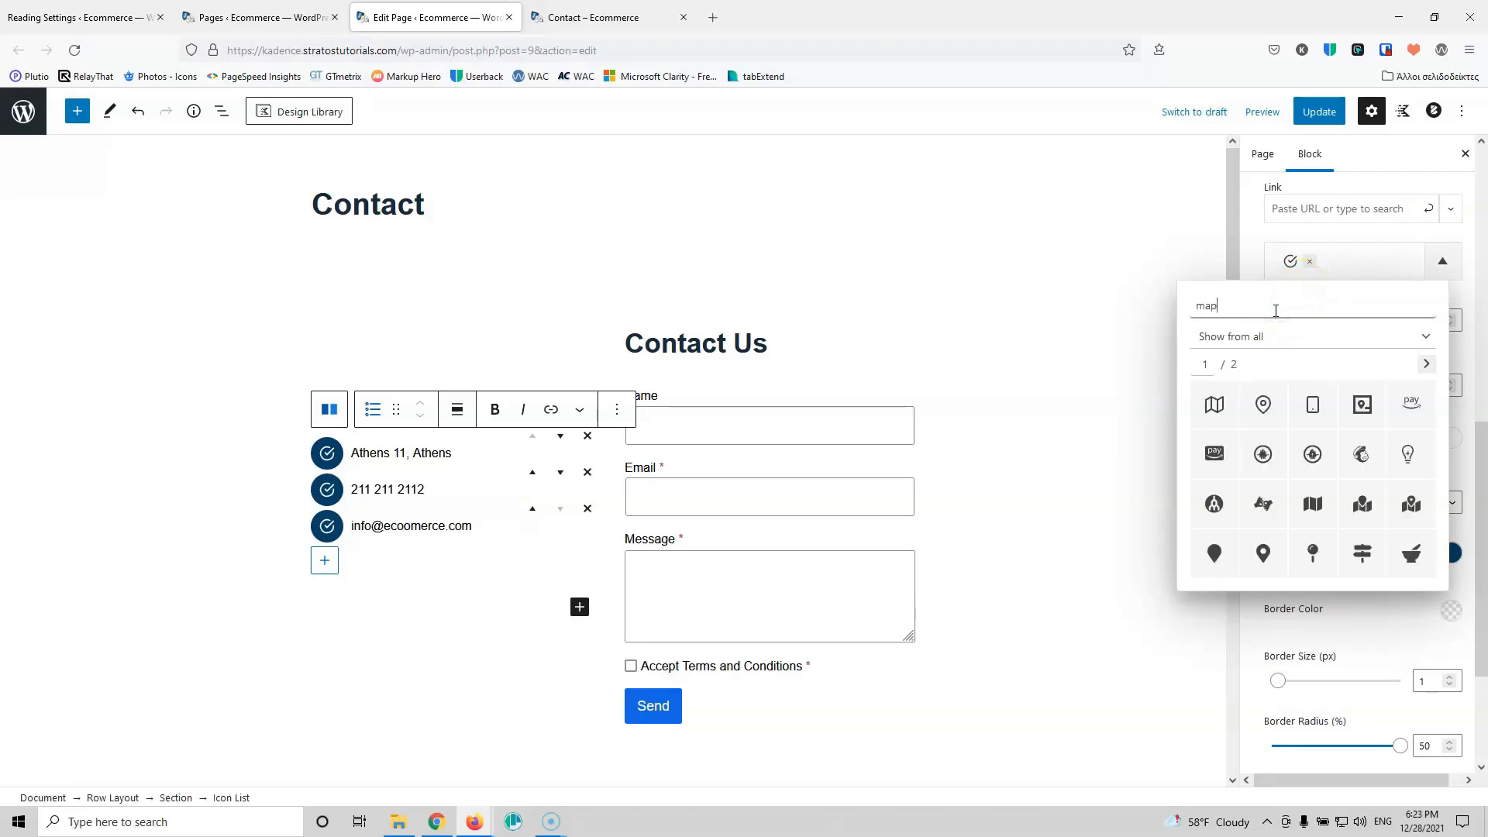
{"action": "left_click", "coordinate": [1266, 409]}
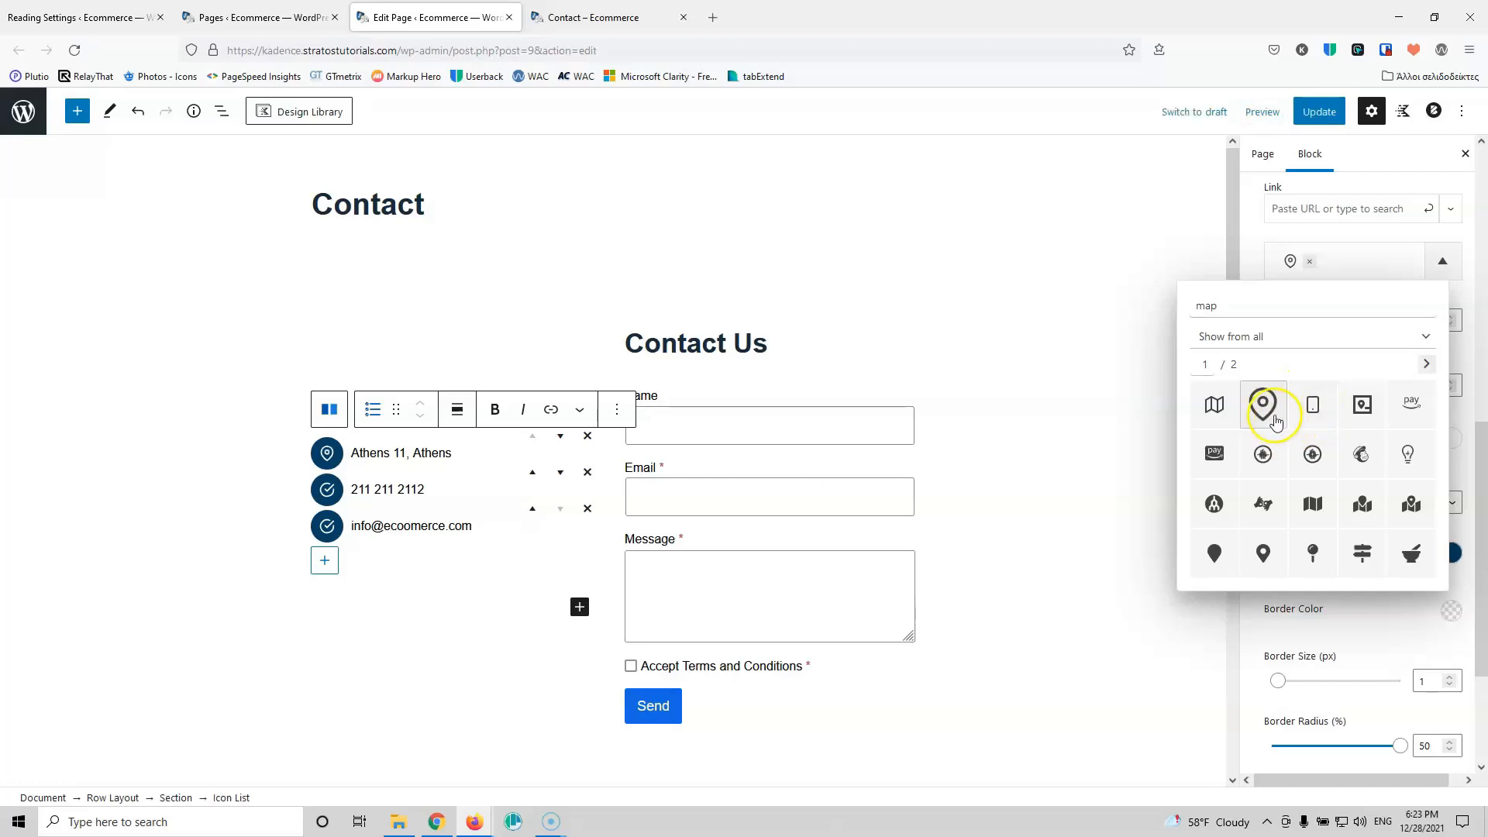
{"action": "left_click", "coordinate": [1255, 264]}
Step: Give the phone number item the phone icon, found by searching 'phone'
{"action": "scroll", "coordinate": [1315, 521], "scroll_direction": "down", "scroll_amount": 3}
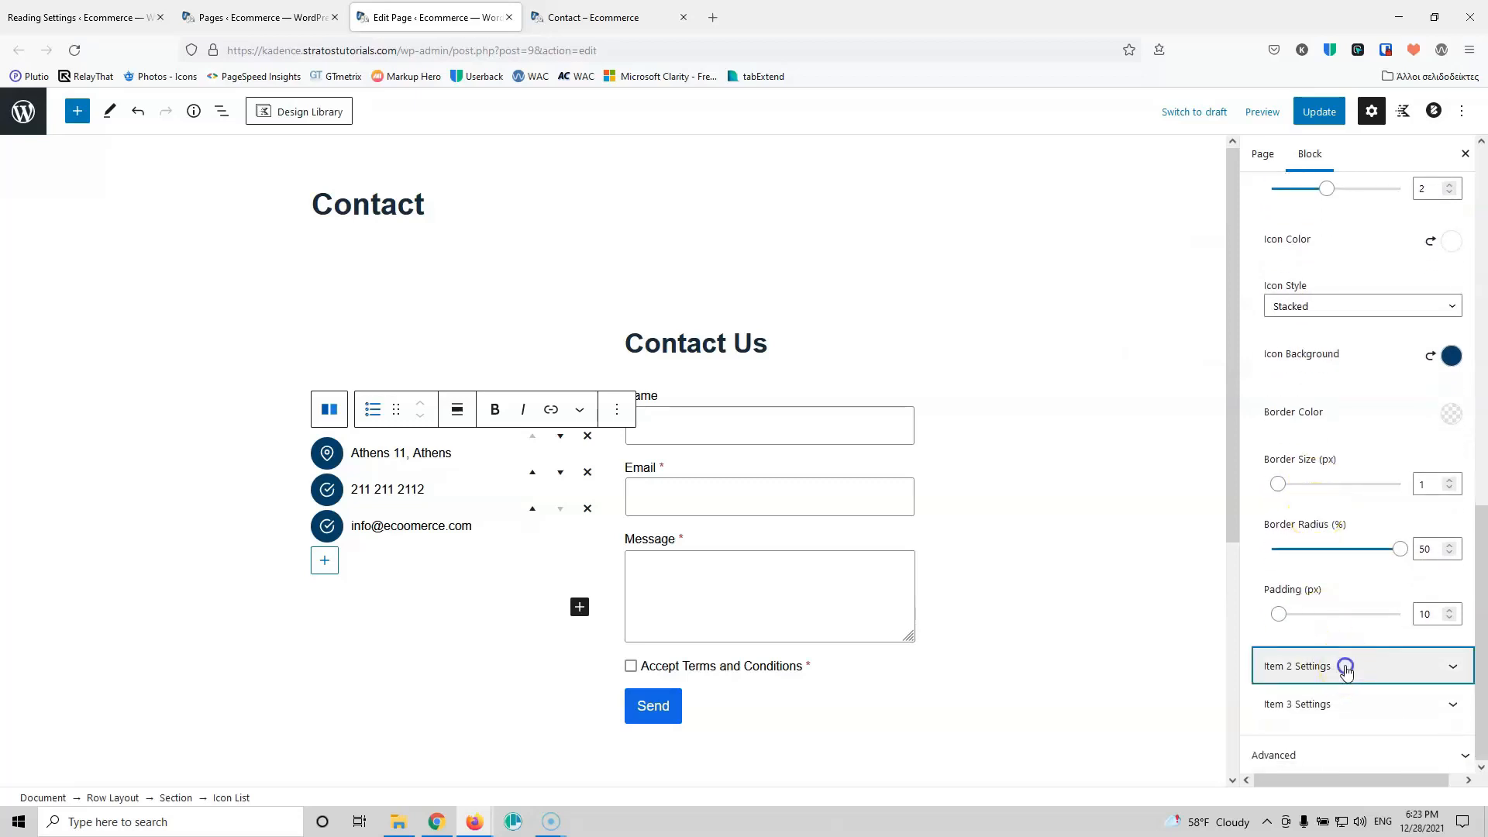
{"action": "left_click", "coordinate": [1345, 666]}
{"action": "left_click", "coordinate": [1372, 271]}
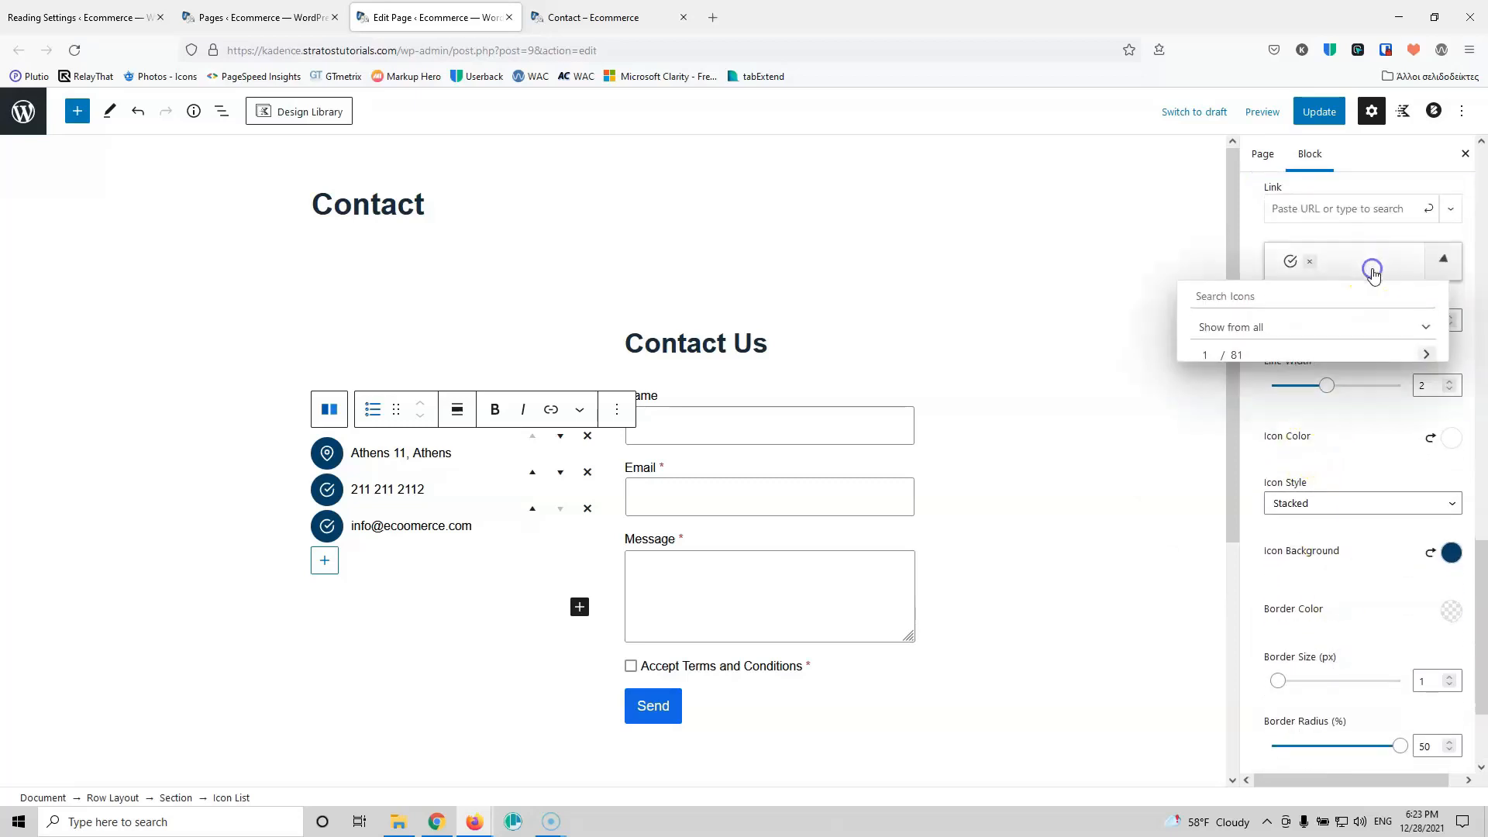
{"action": "type", "text": "ph"}
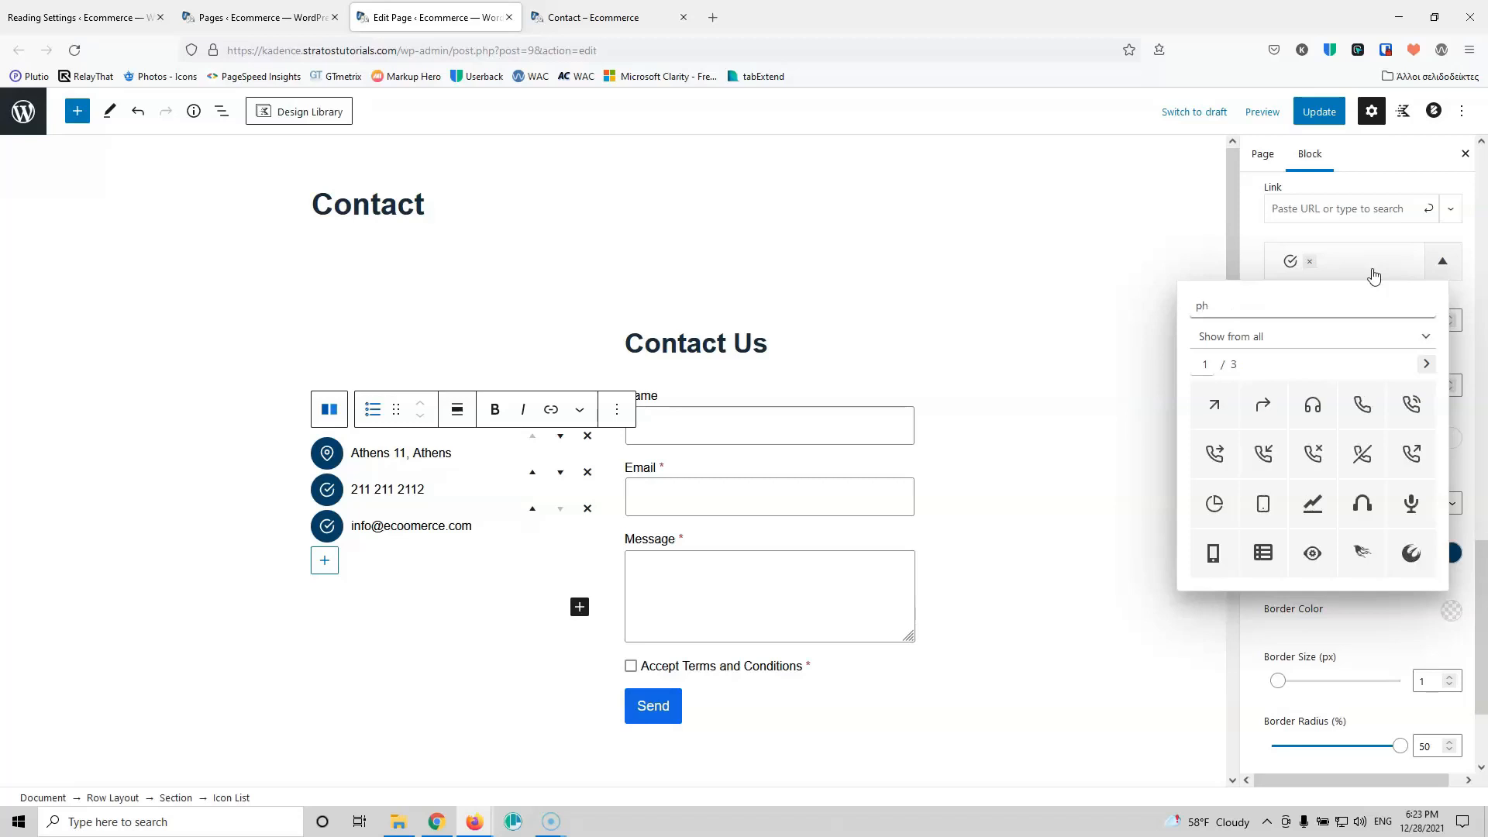
{"action": "type", "text": "one"}
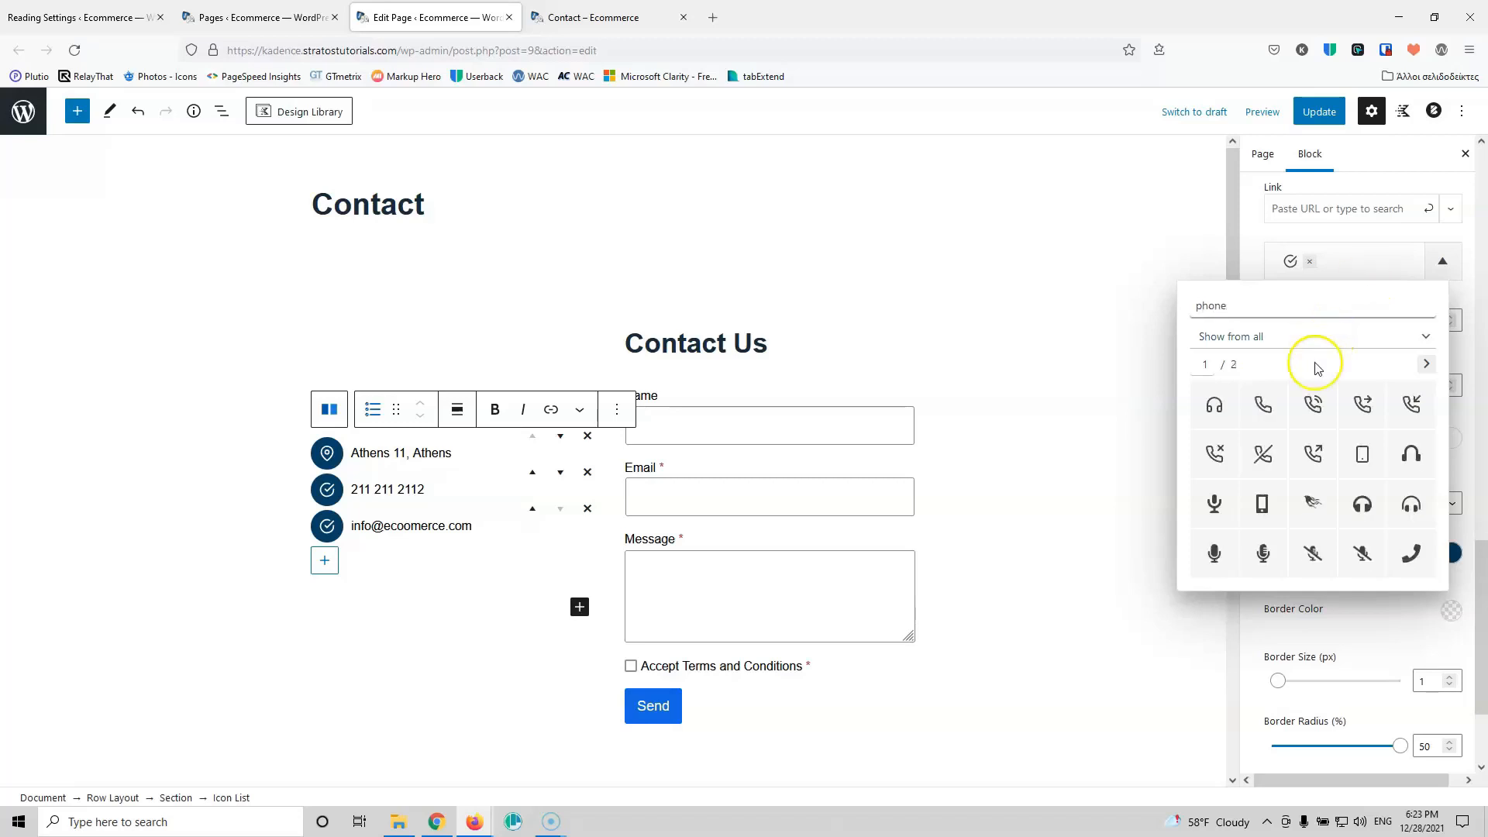
{"action": "left_click", "coordinate": [1261, 404]}
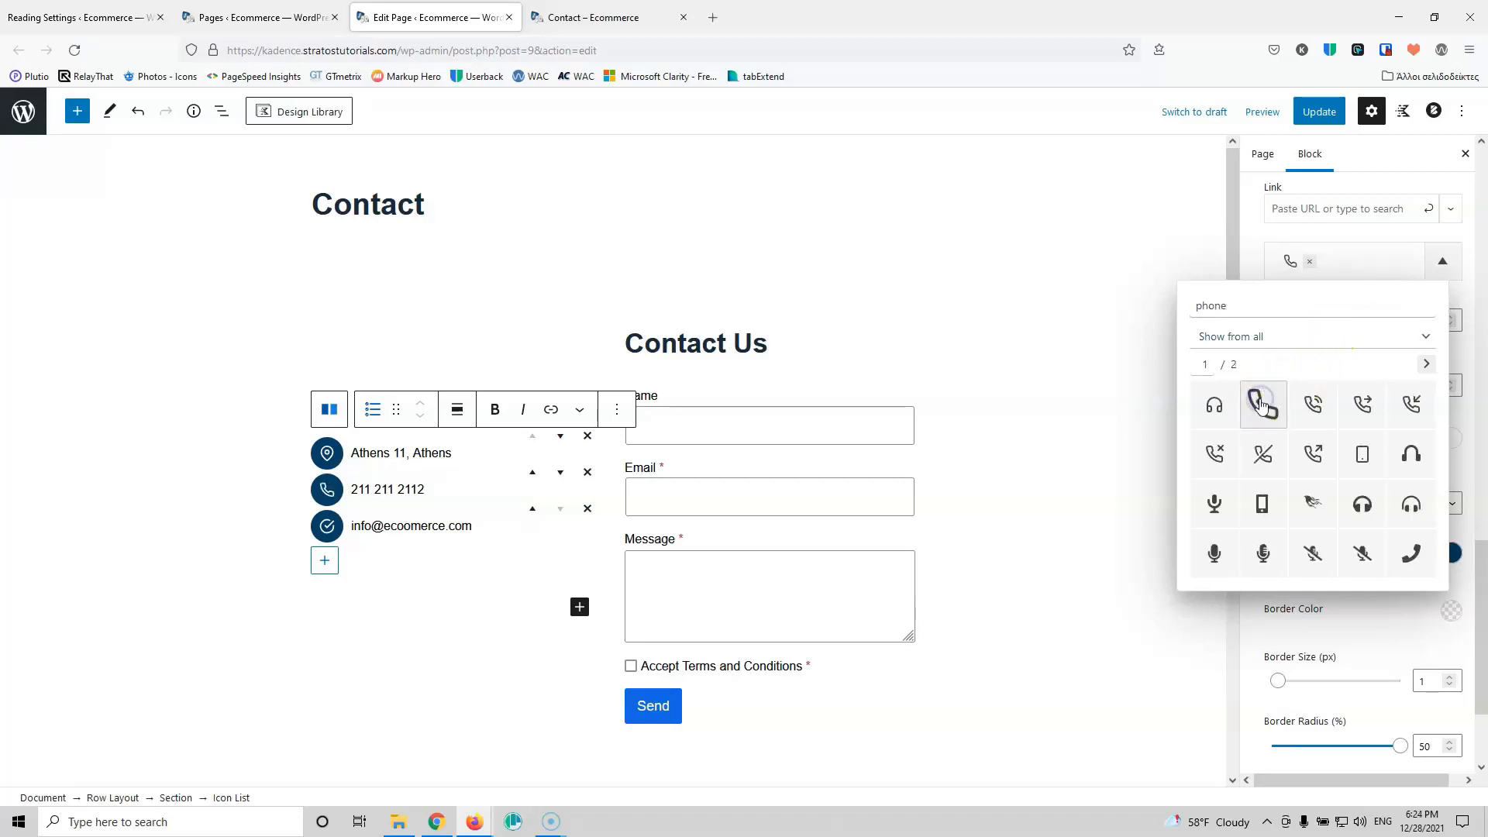
{"action": "left_click", "coordinate": [1250, 264]}
Step: Give the email item the envelope icon via search 'enve' and update the page
{"action": "scroll", "coordinate": [1300, 473], "scroll_direction": "down", "scroll_amount": 2}
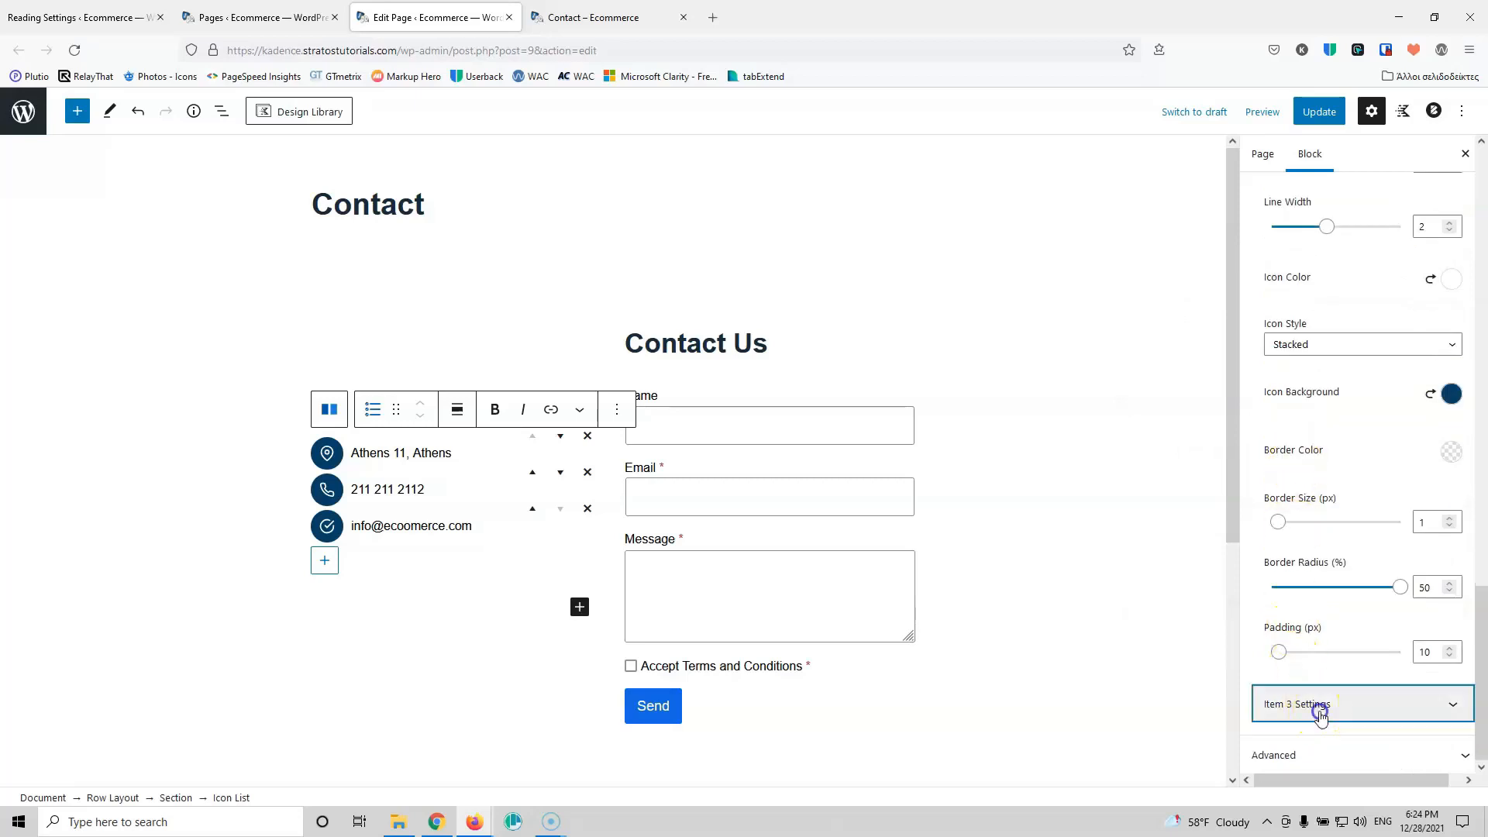
{"action": "left_click", "coordinate": [1315, 705]}
{"action": "left_click", "coordinate": [1336, 262]}
{"action": "type", "text": "enve"}
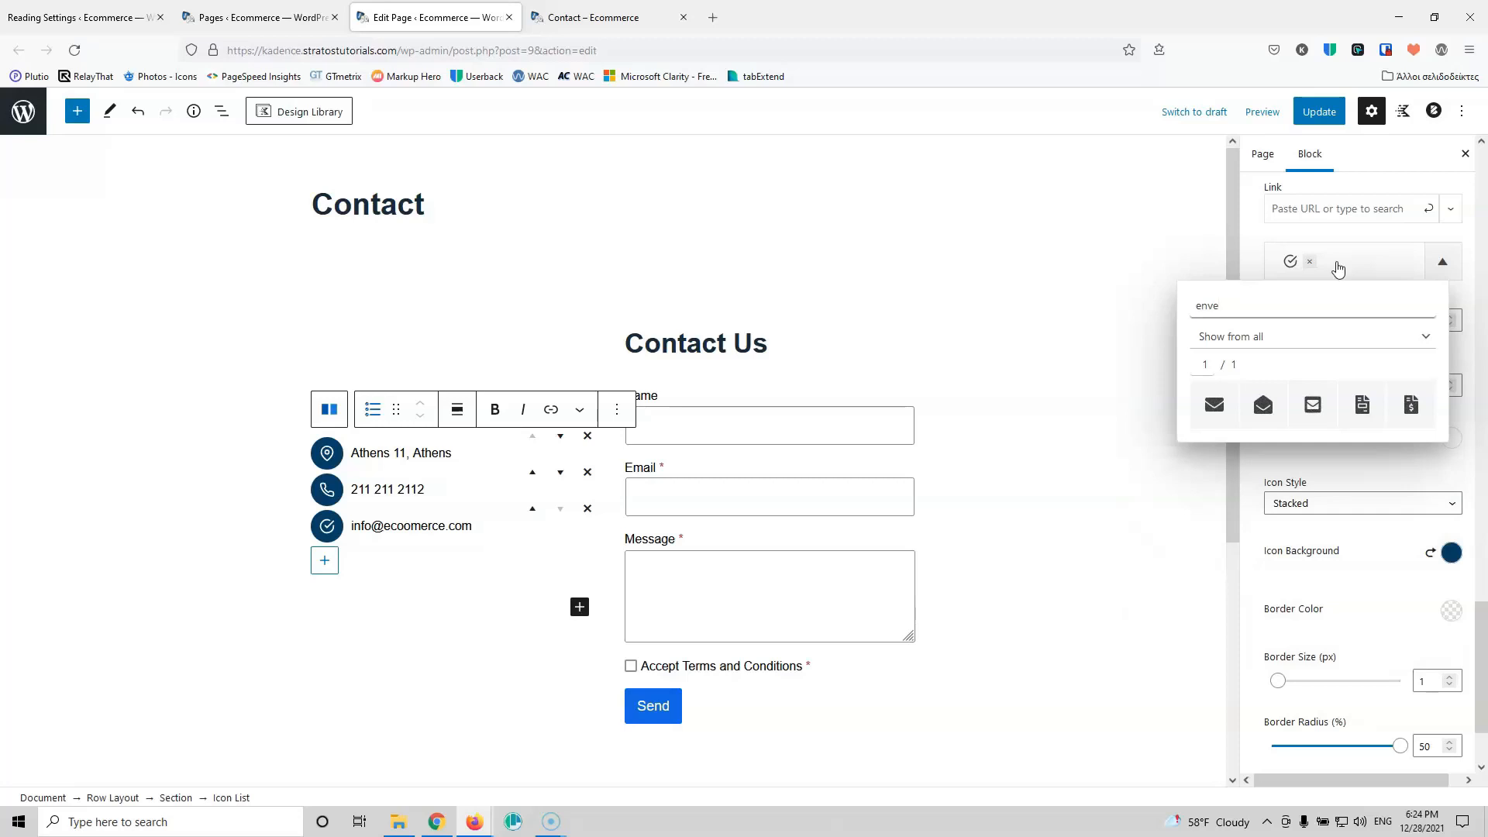
{"action": "left_click", "coordinate": [1213, 405]}
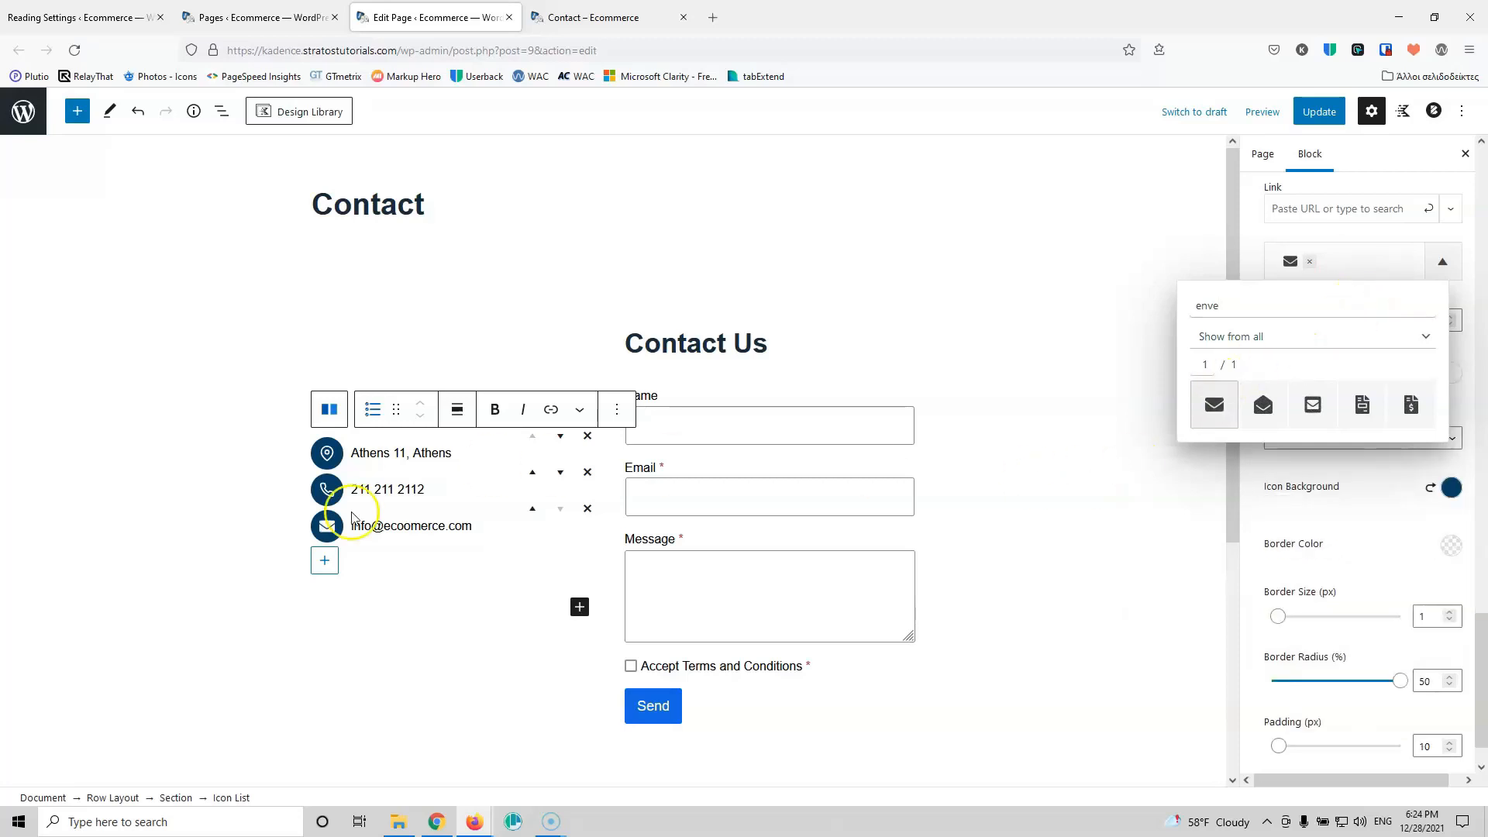
{"action": "left_click", "coordinate": [1319, 111]}
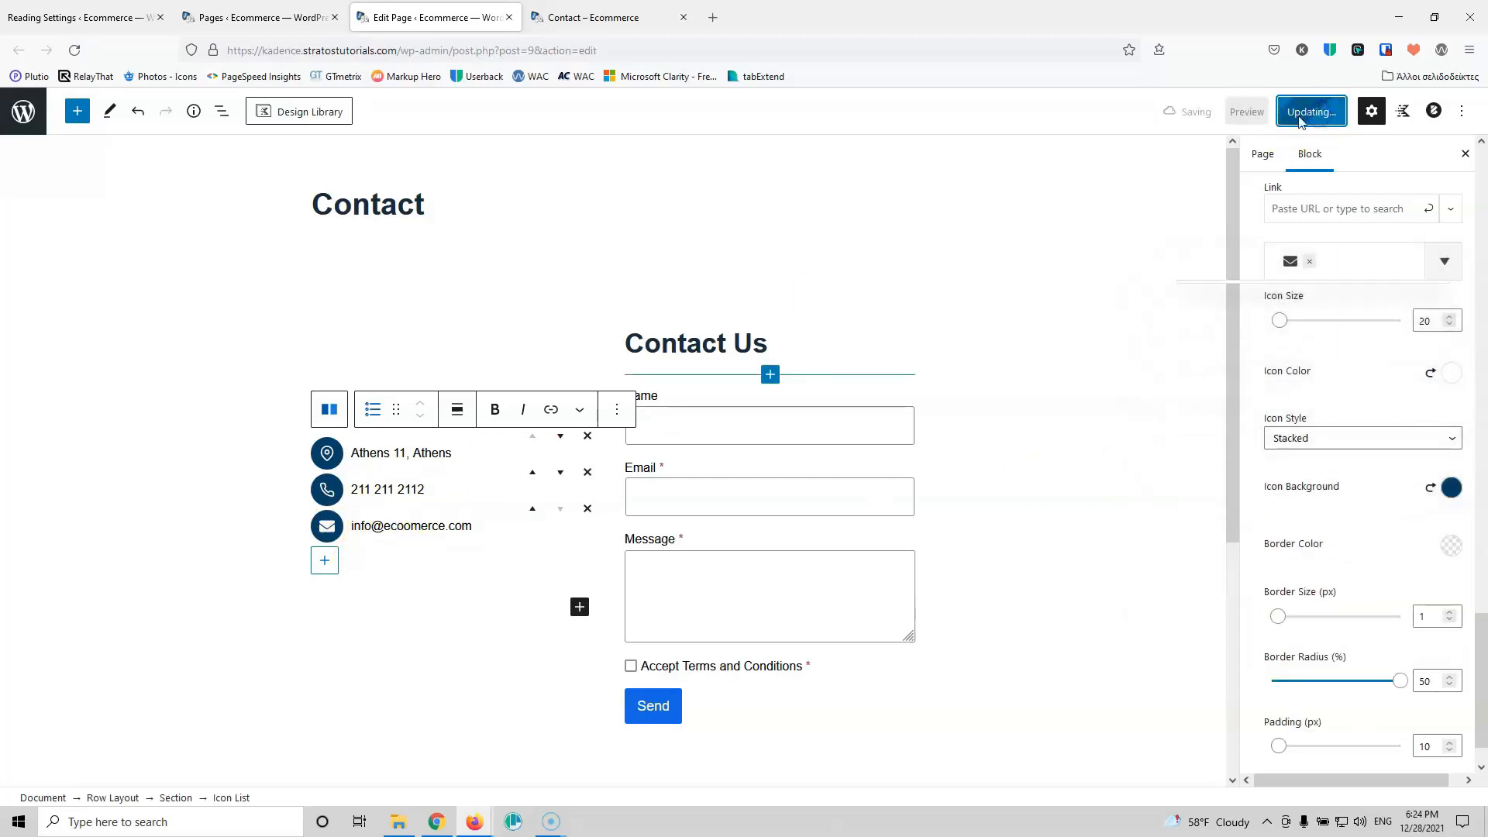
{"action": "left_click", "coordinate": [577, 612]}
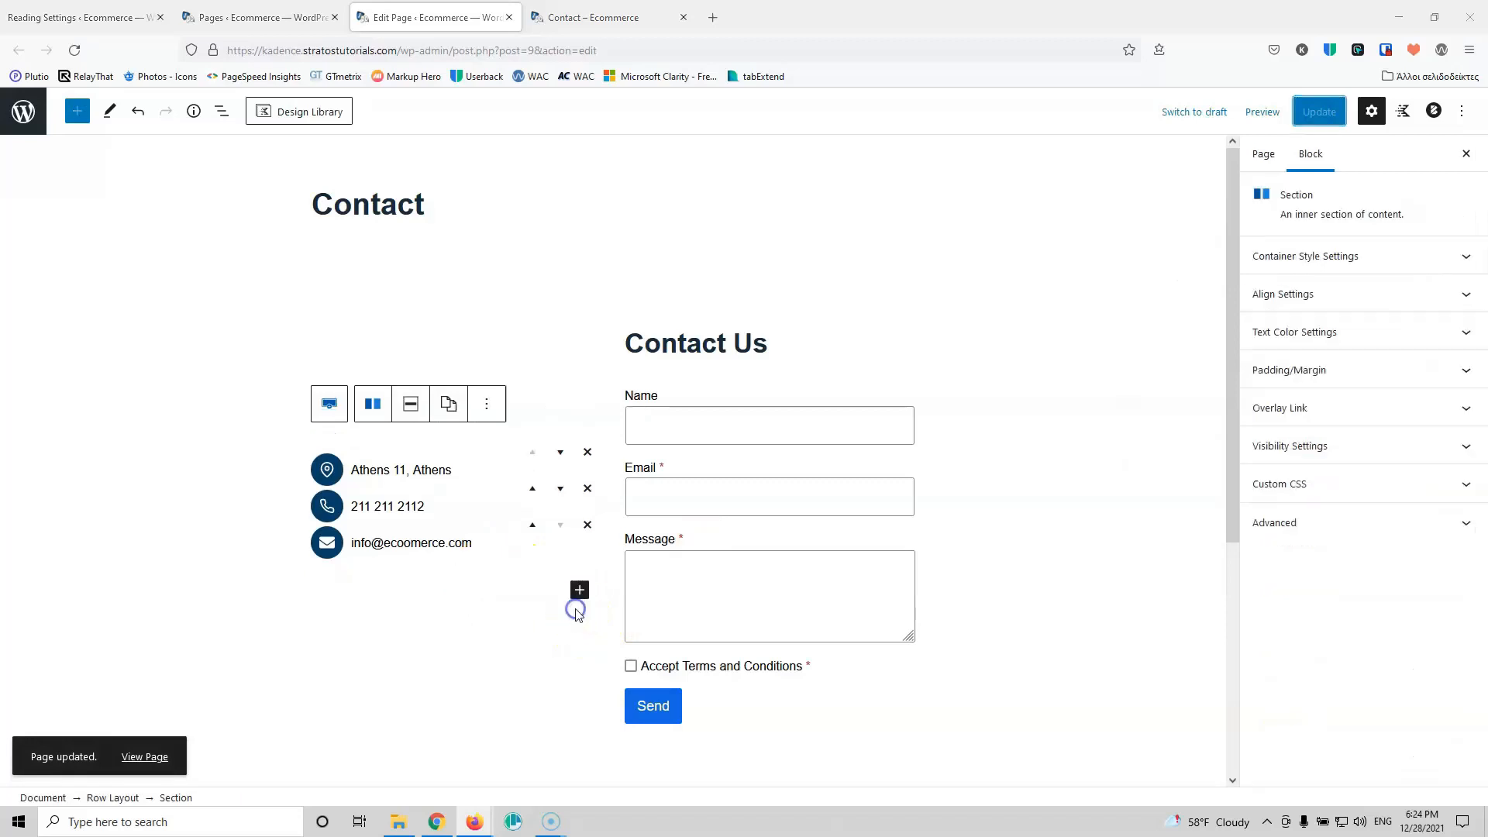
Step: Add an empty paragraph below the icon list and search the block inserter for 'icon'
{"action": "left_click", "coordinate": [580, 590]}
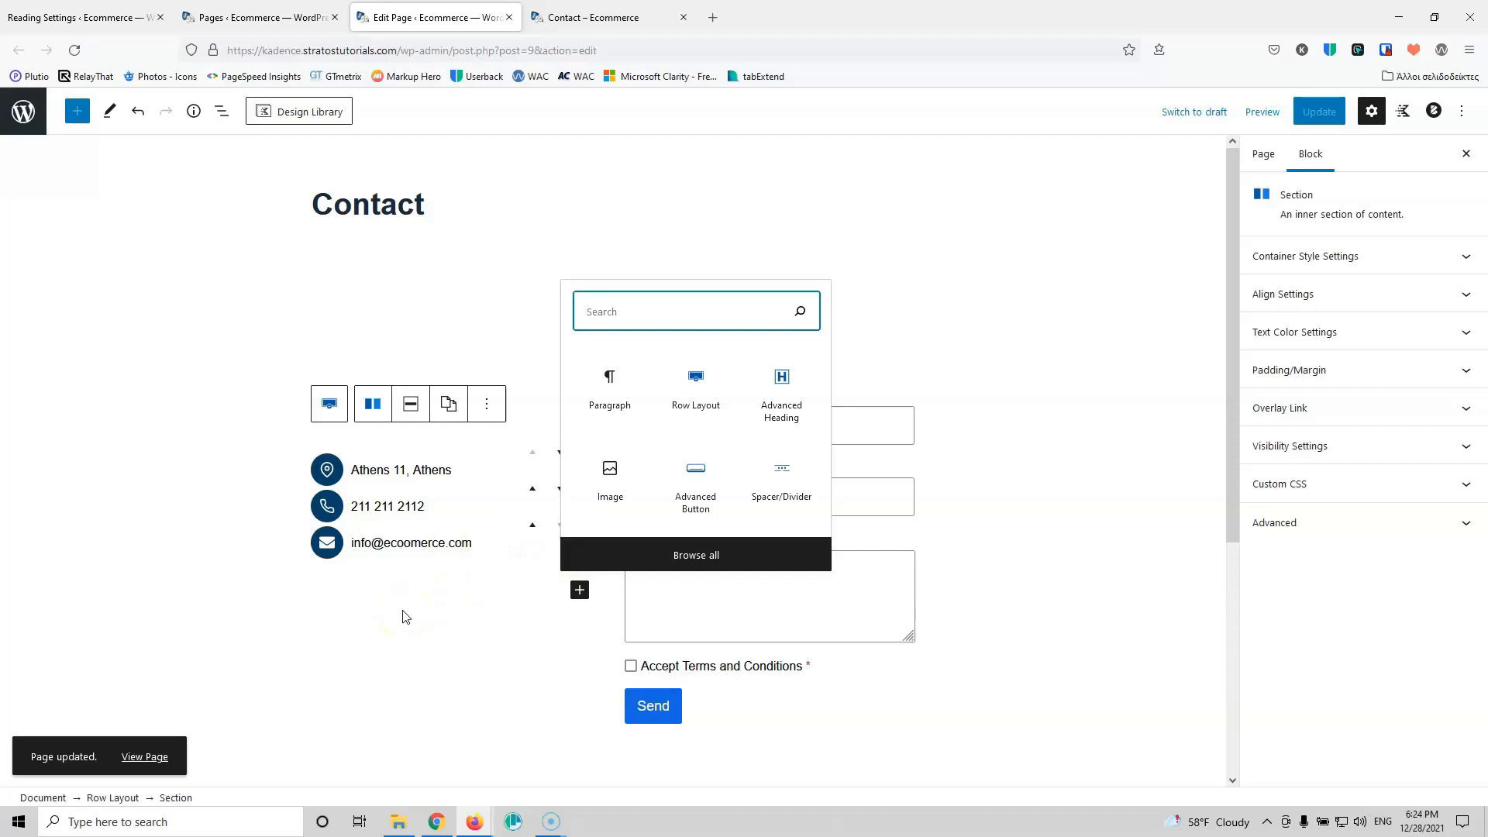
{"action": "left_click", "coordinate": [493, 514]}
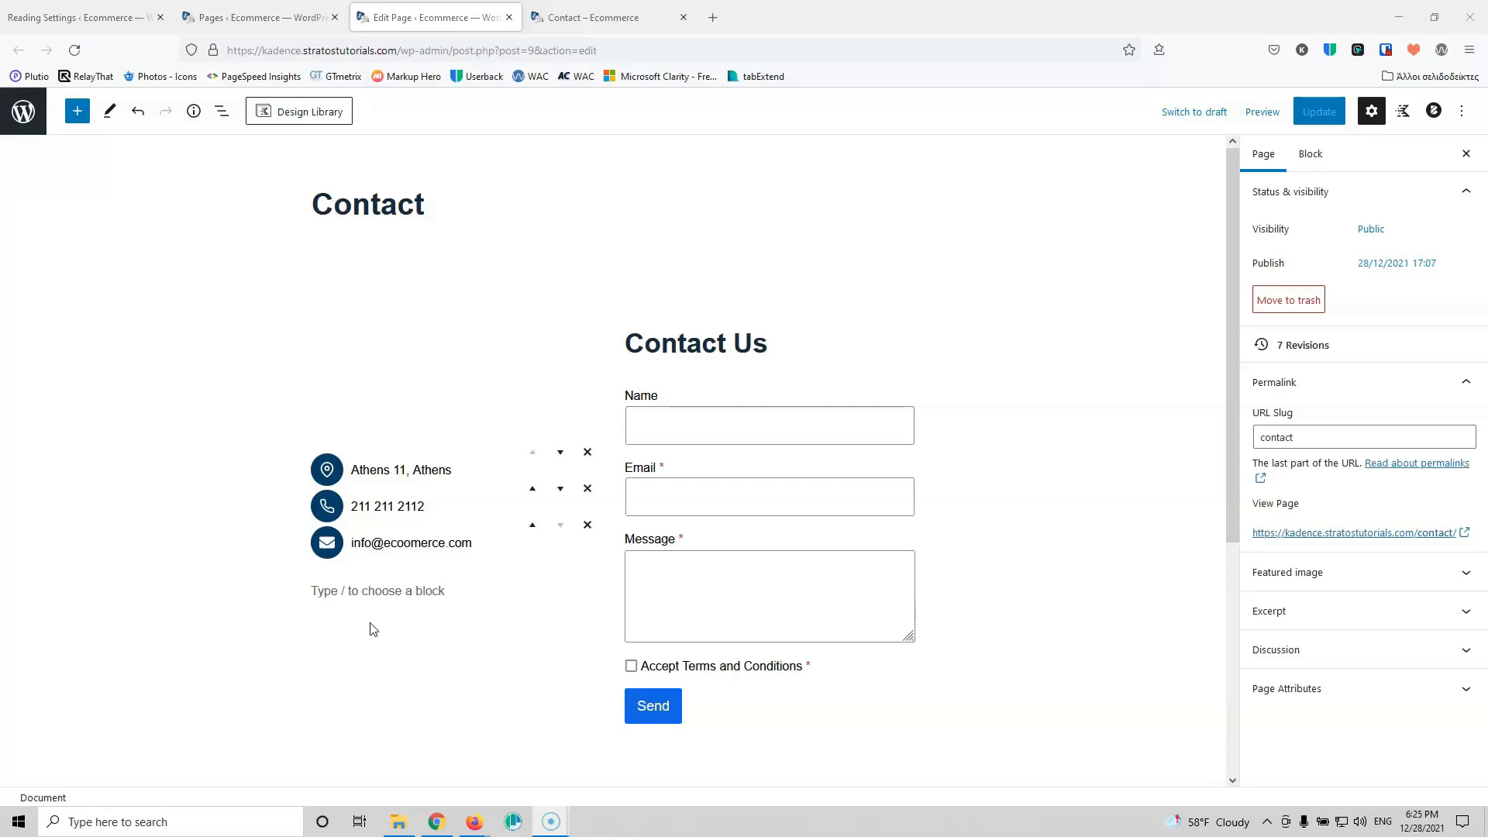
{"action": "left_click", "coordinate": [408, 588]}
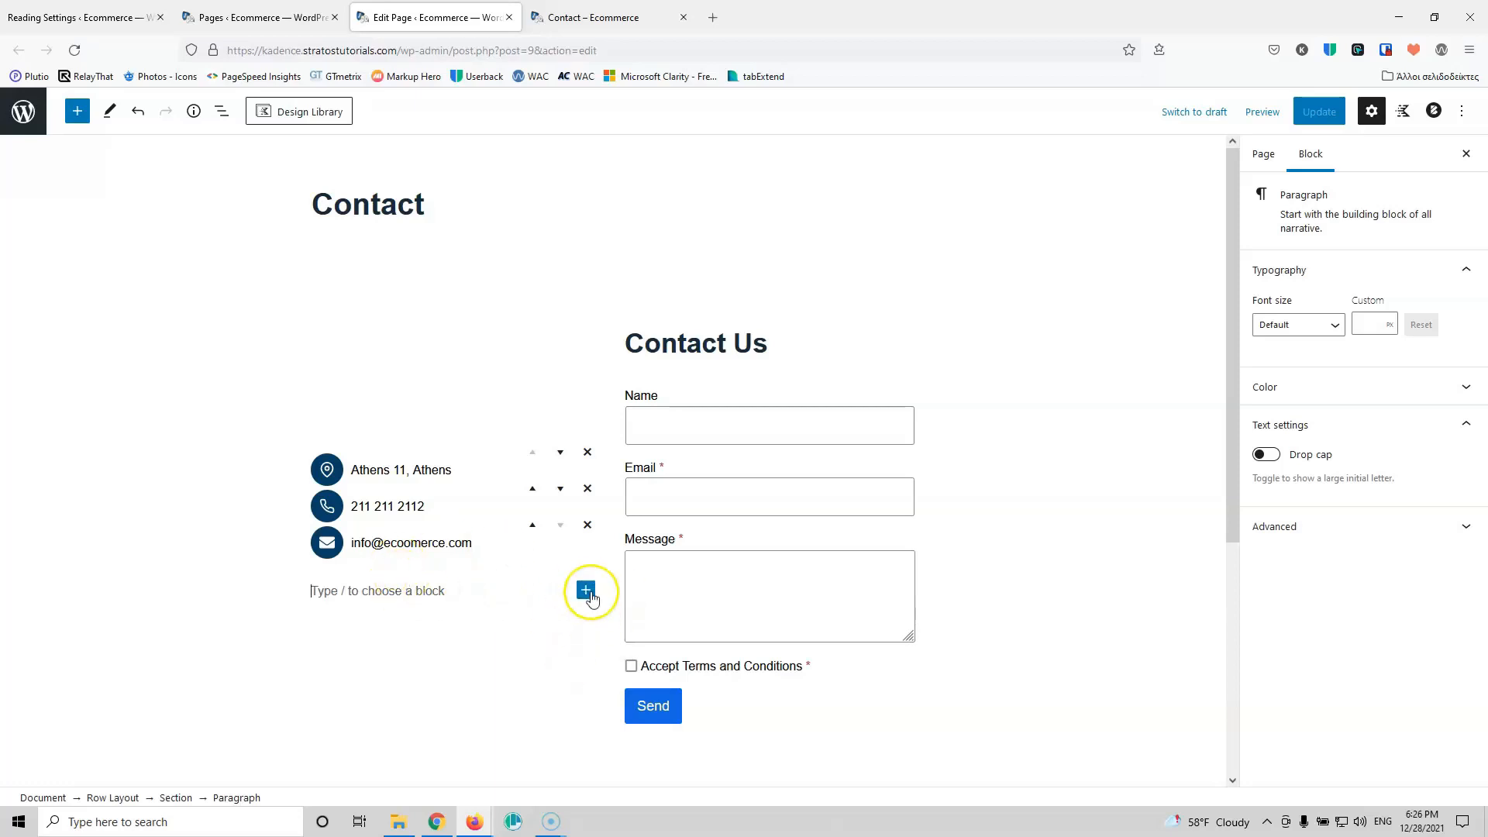
{"action": "left_click", "coordinate": [587, 591]}
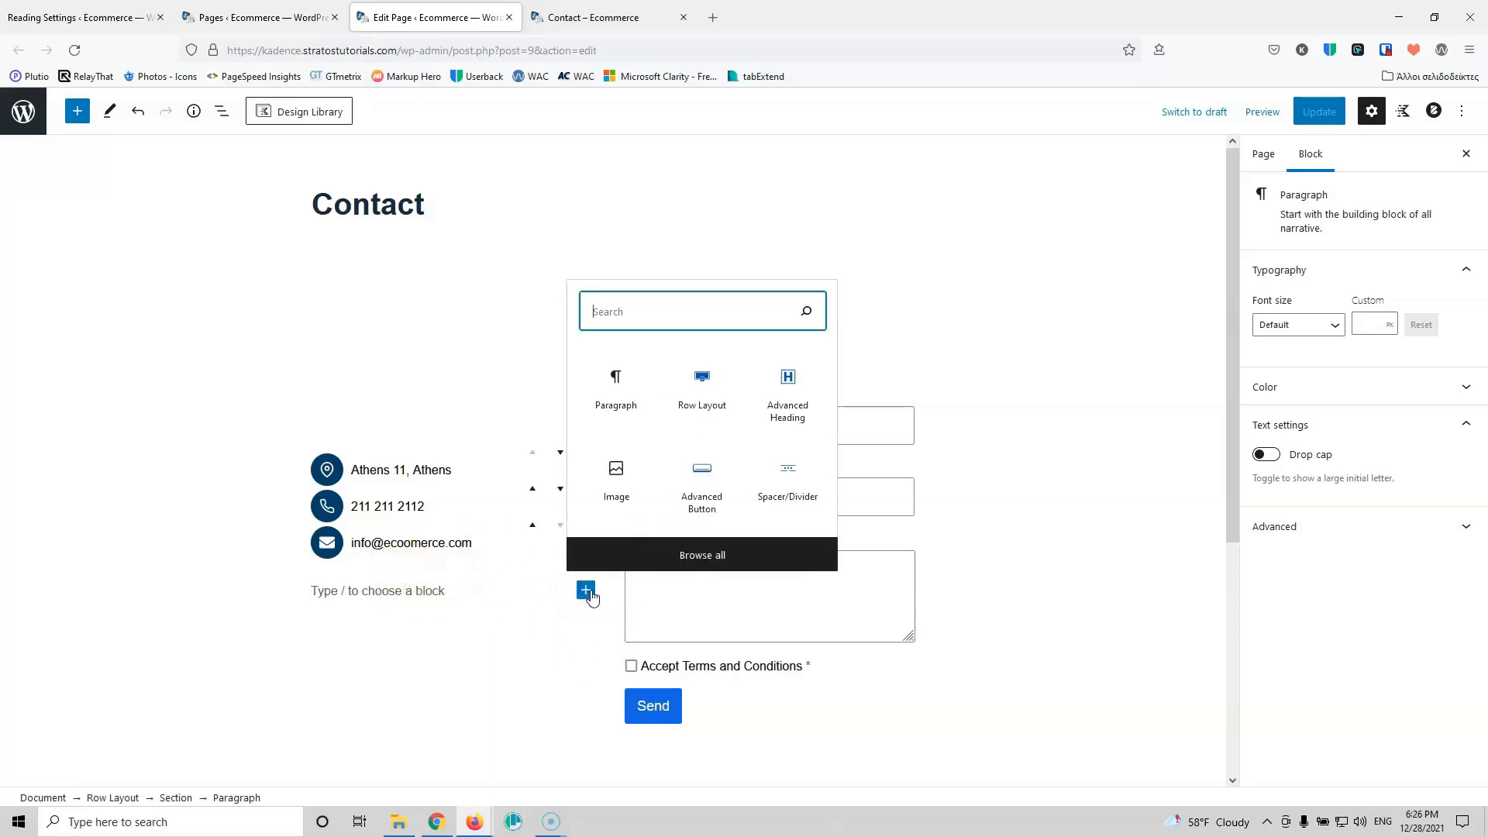
{"action": "type", "text": "icon"}
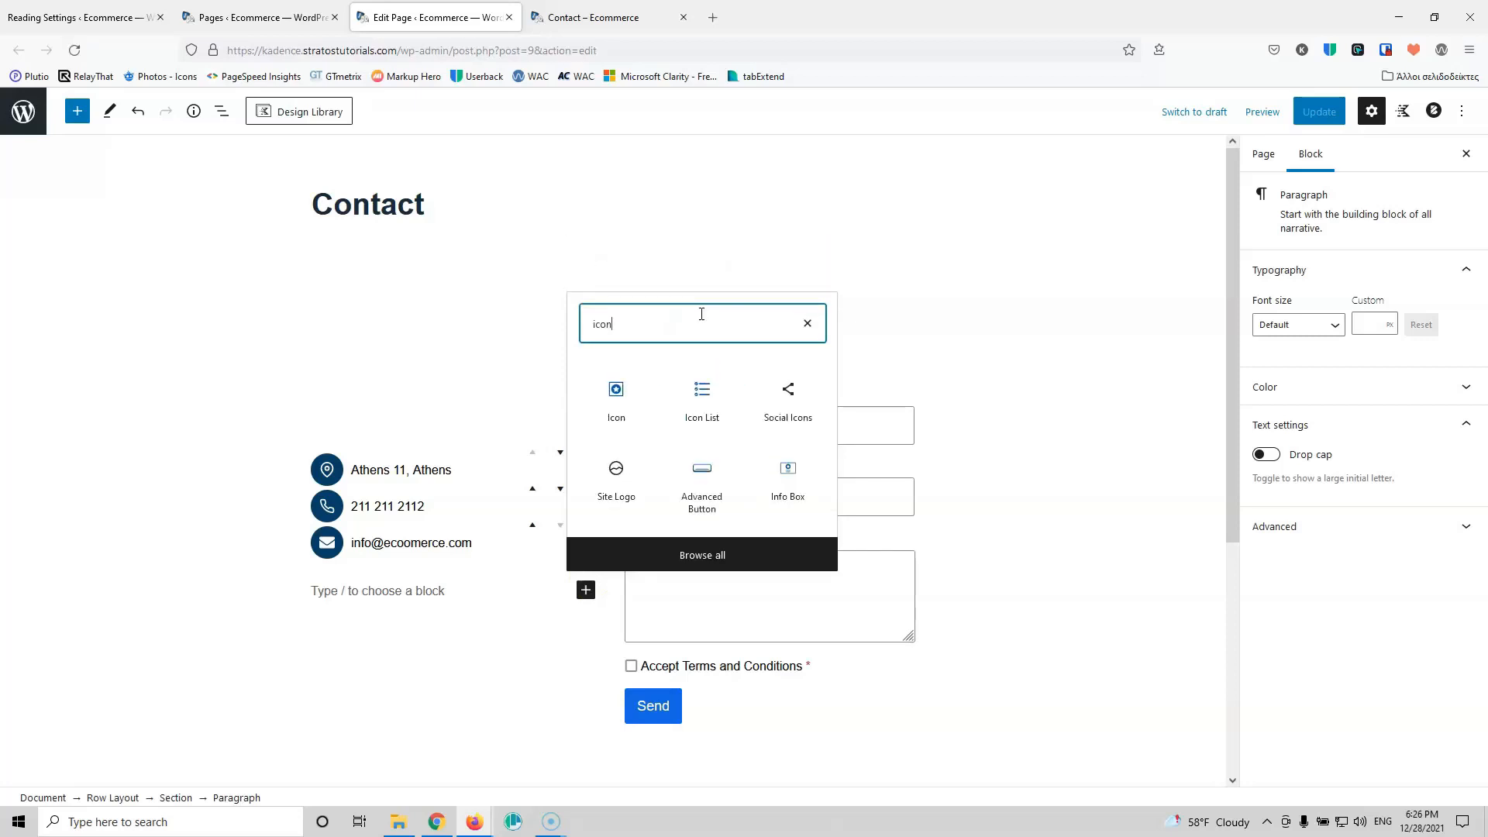
Step: Insert an Icon block under the contact details and set its icon to Facebook
{"action": "left_click", "coordinate": [612, 411]}
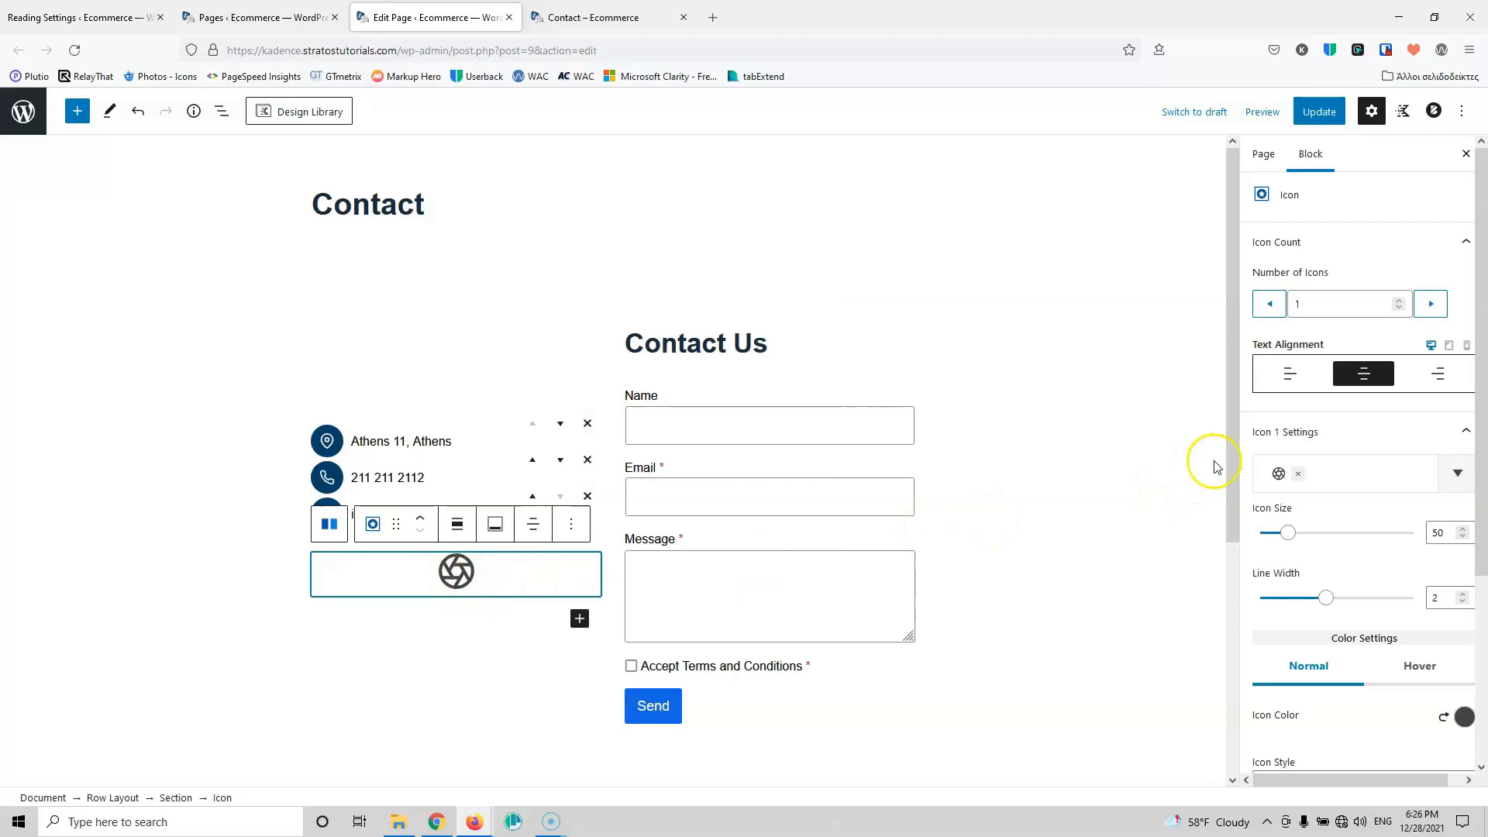
{"action": "left_click", "coordinate": [1345, 474]}
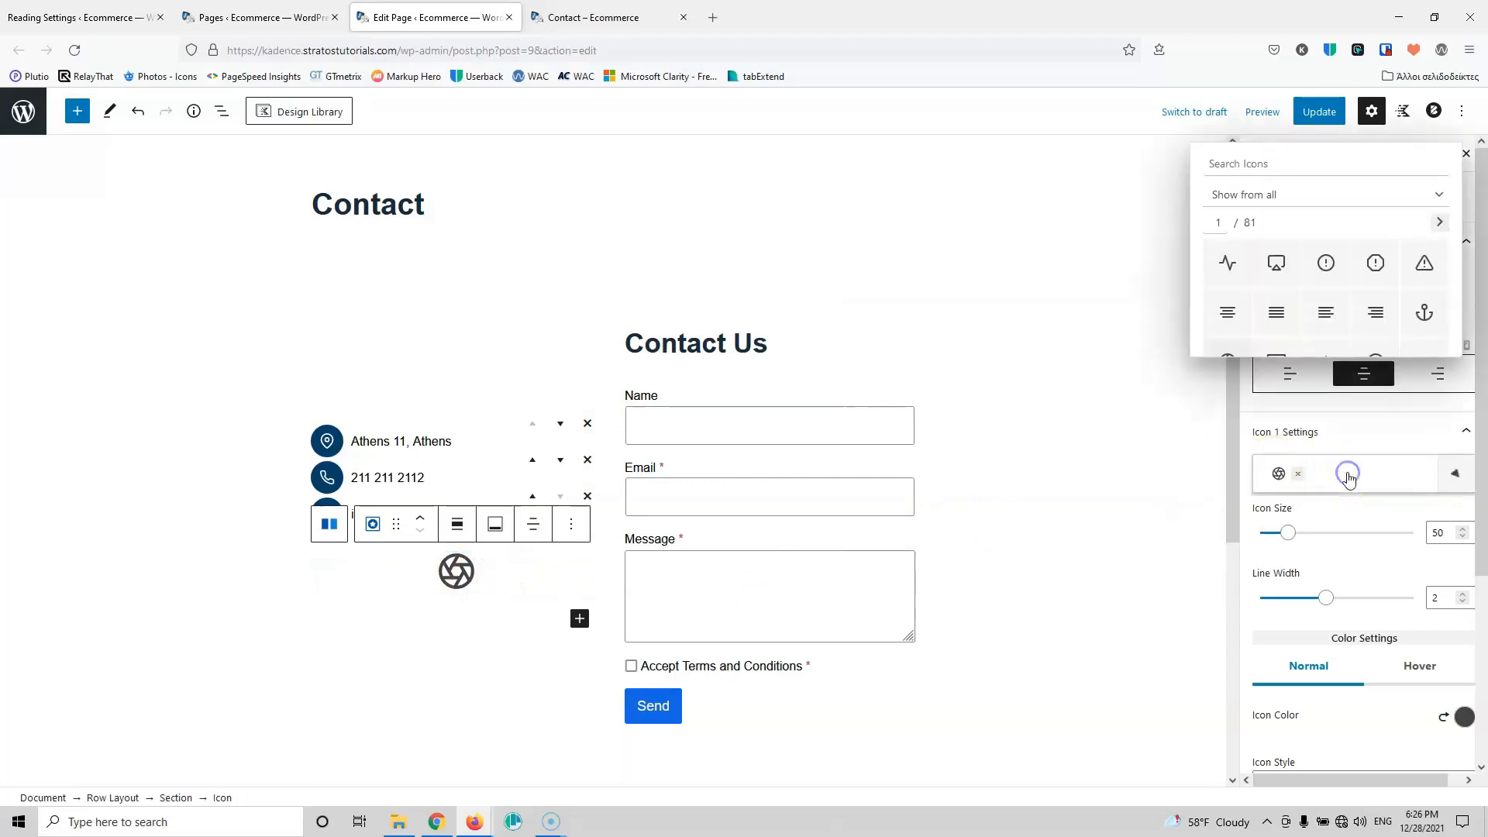
{"action": "left_click", "coordinate": [1292, 168]}
{"action": "type", "text": "face"}
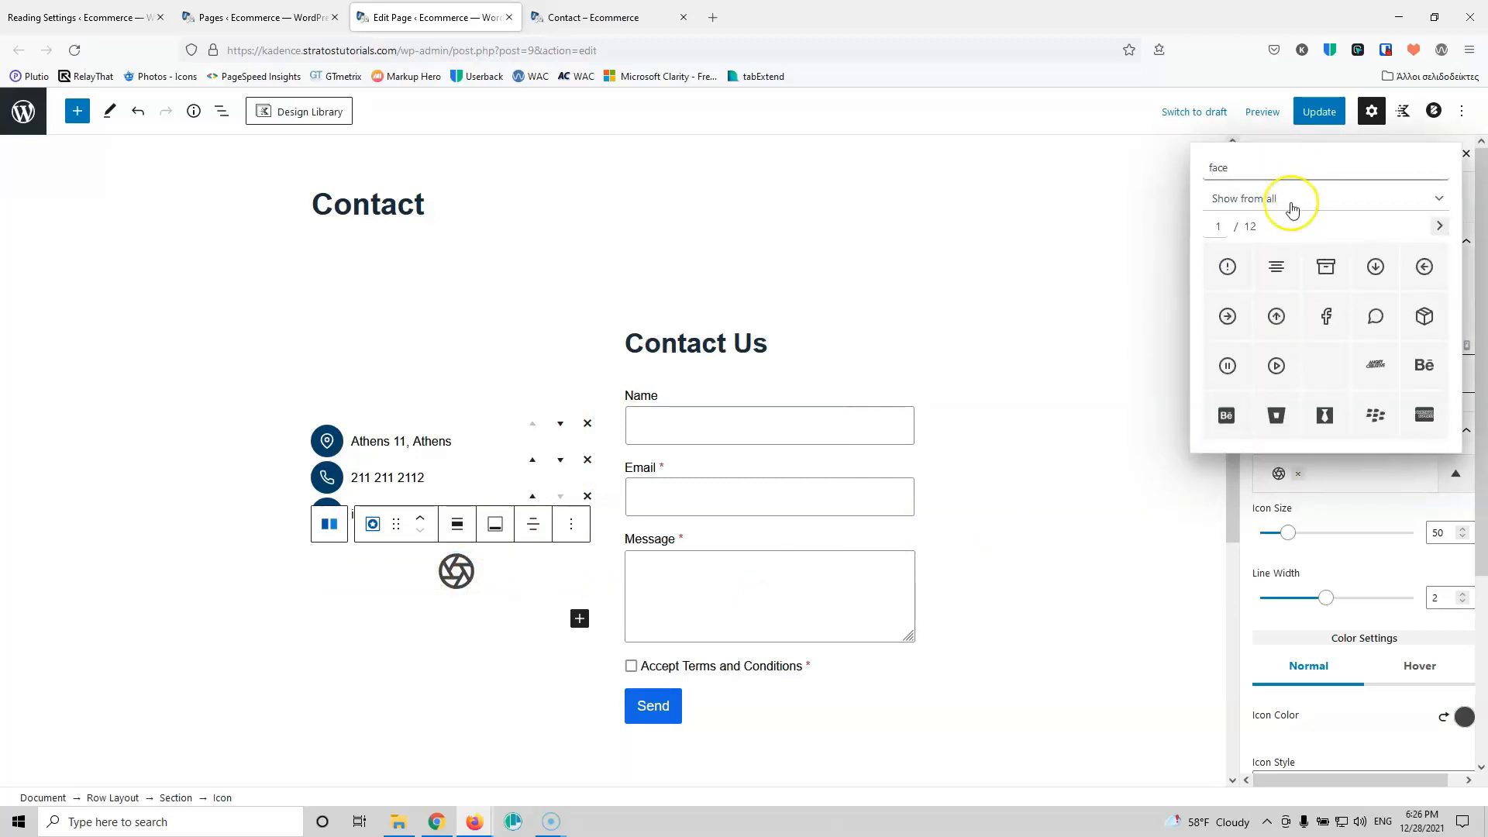
{"action": "type", "text": "b"}
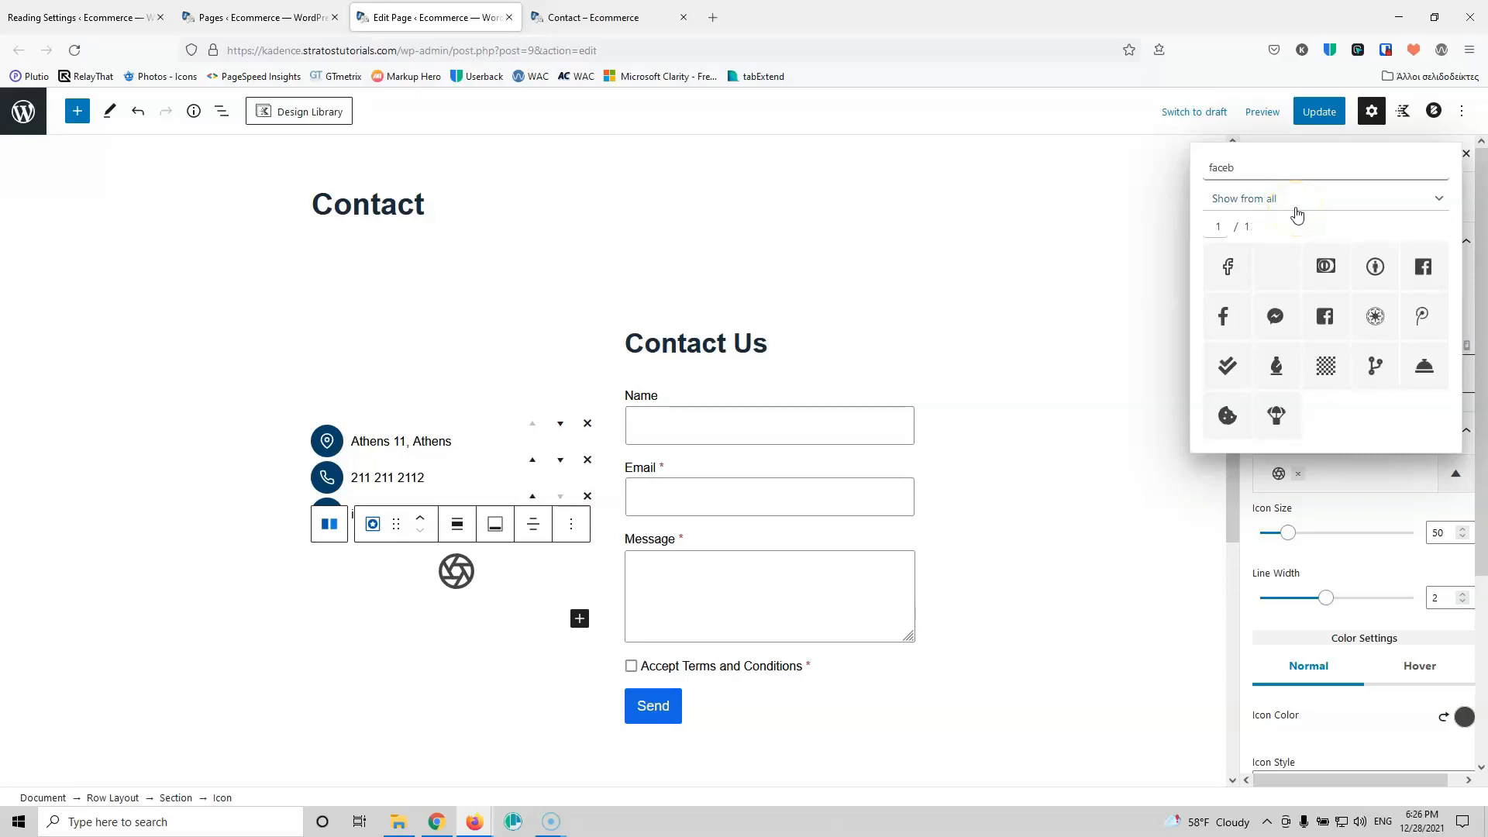
{"action": "left_click", "coordinate": [1227, 327]}
{"action": "left_click", "coordinate": [492, 568]}
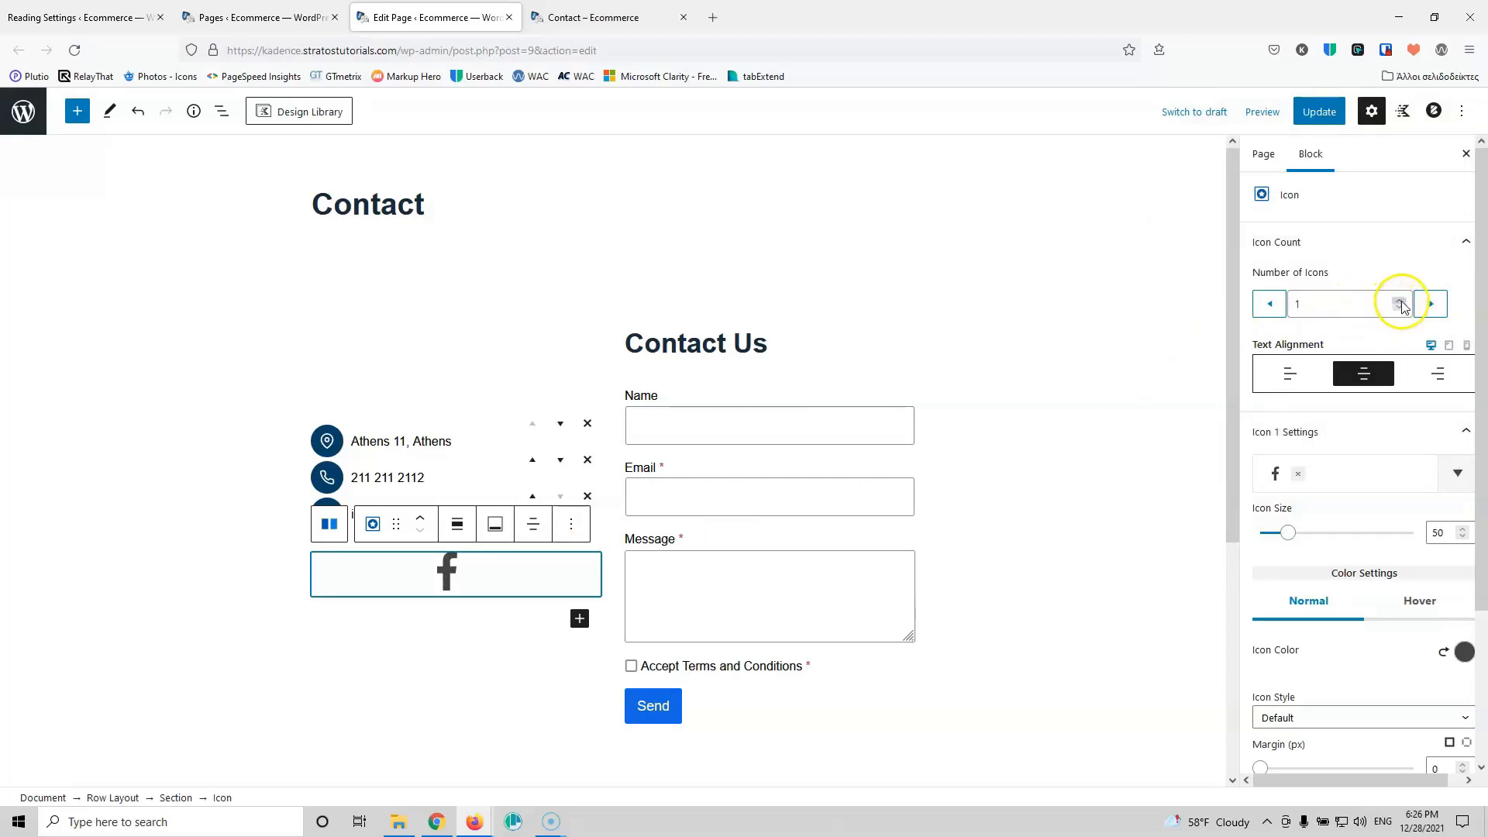
Step: Increase the block to three icons and make the second one Twitter
{"action": "left_click", "coordinate": [1400, 300]}
{"action": "left_click", "coordinate": [1400, 301]}
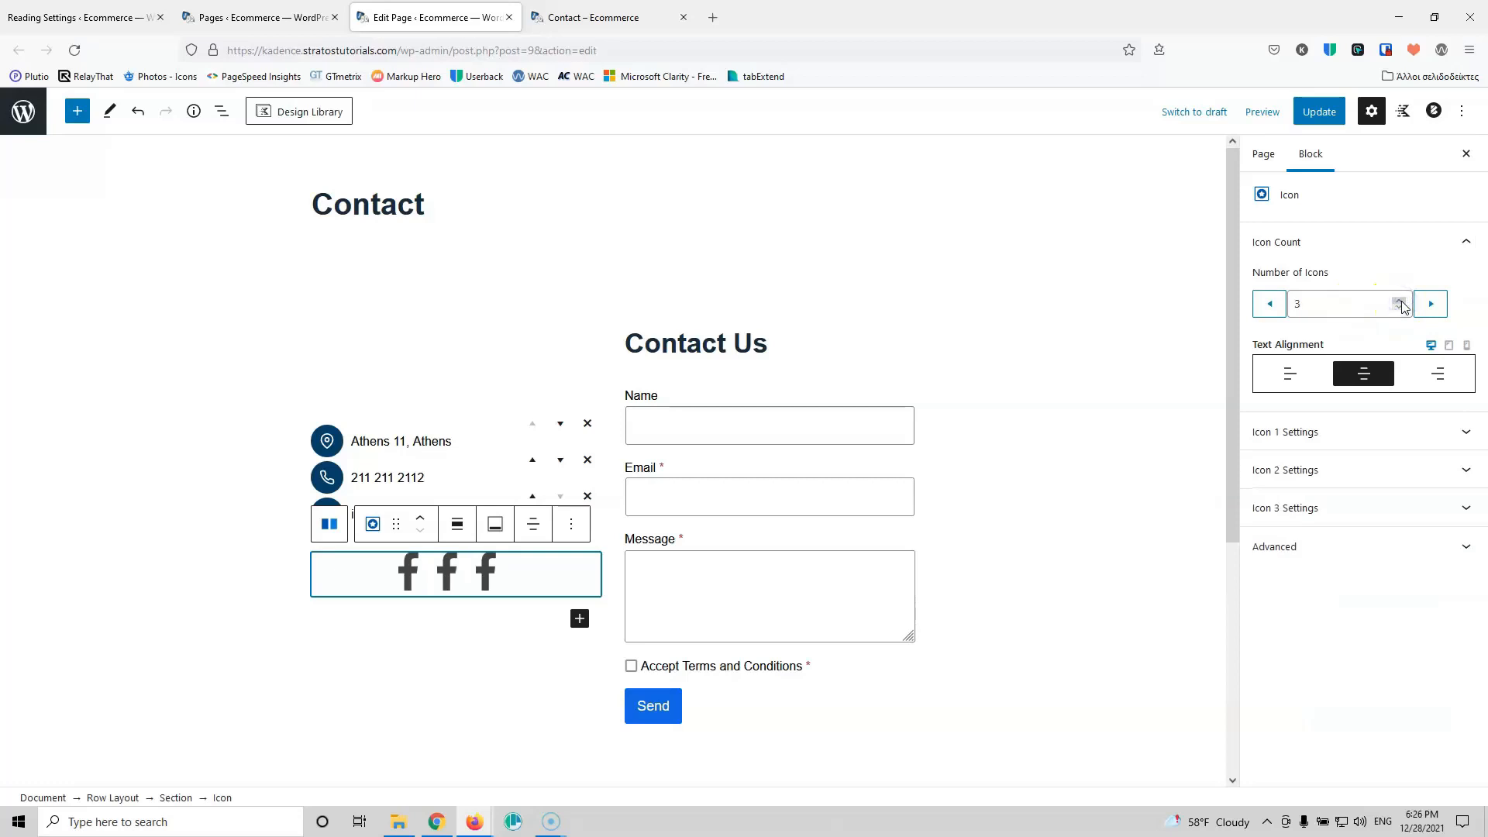
{"action": "left_click", "coordinate": [453, 581]}
{"action": "left_click", "coordinate": [1318, 468]}
{"action": "left_click", "coordinate": [1341, 422]}
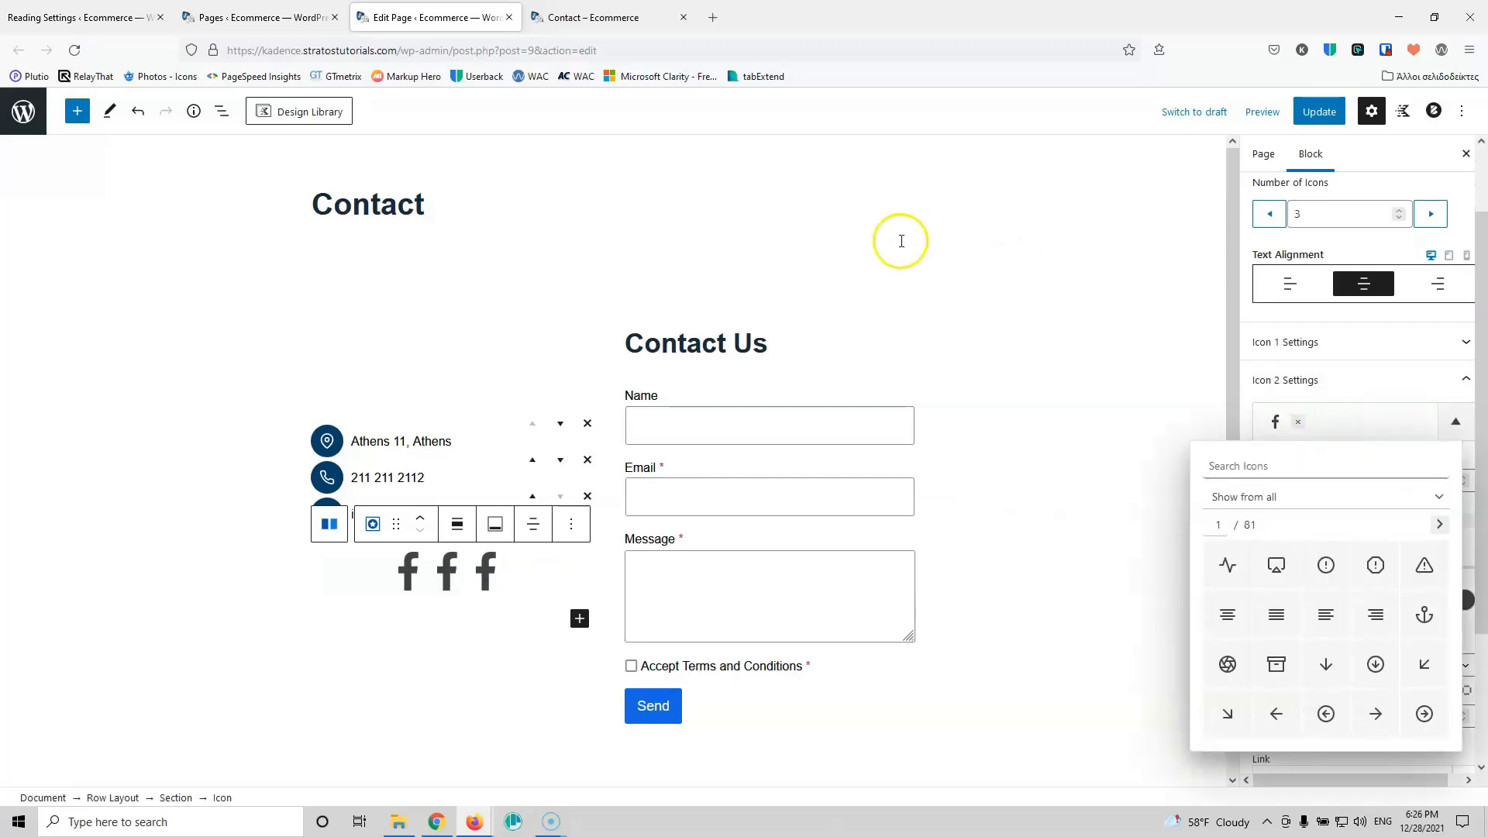
{"action": "left_click", "coordinate": [592, 11]}
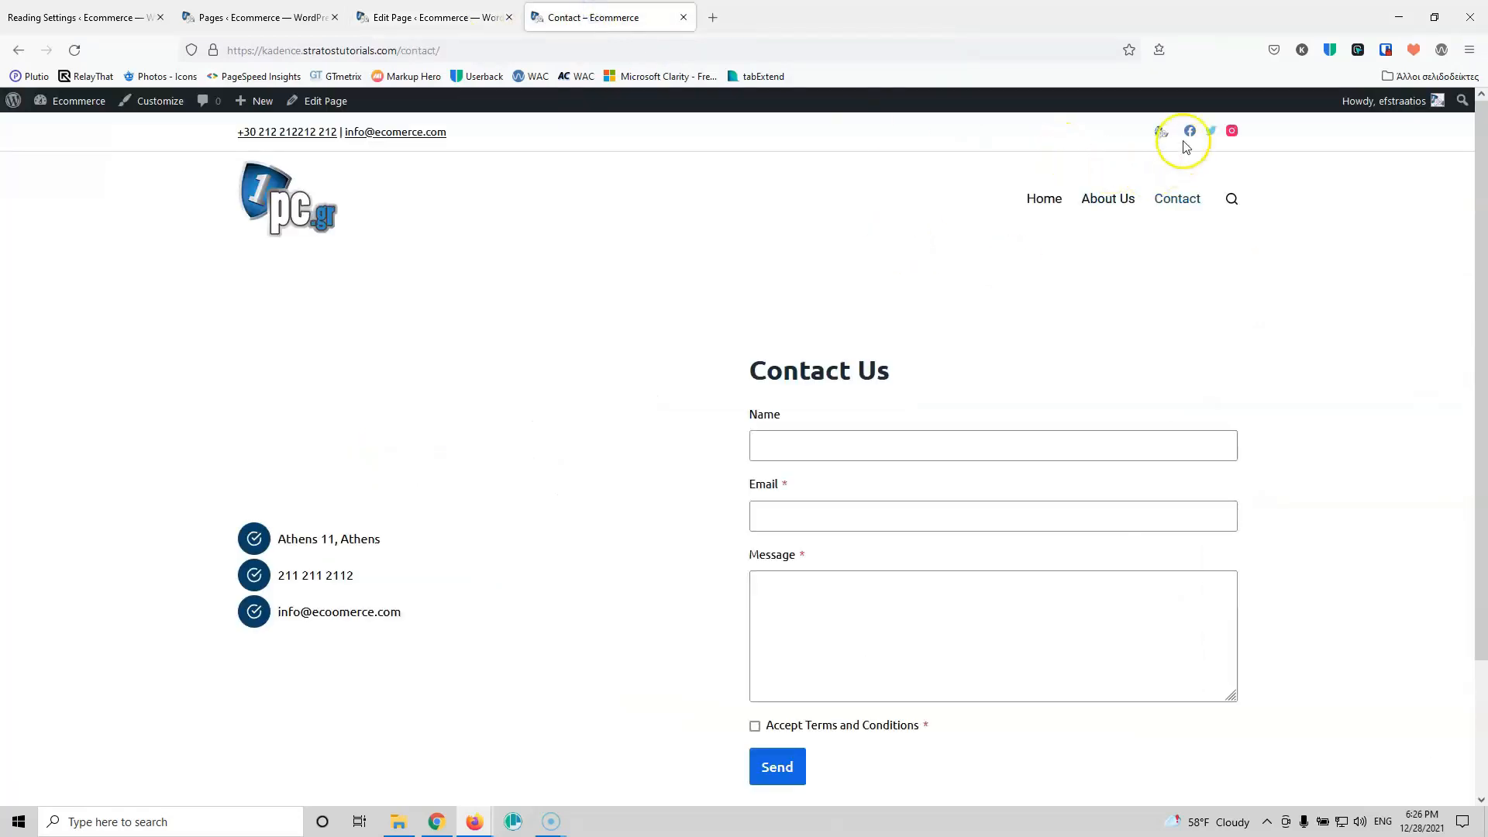
{"action": "left_click", "coordinate": [407, 13]}
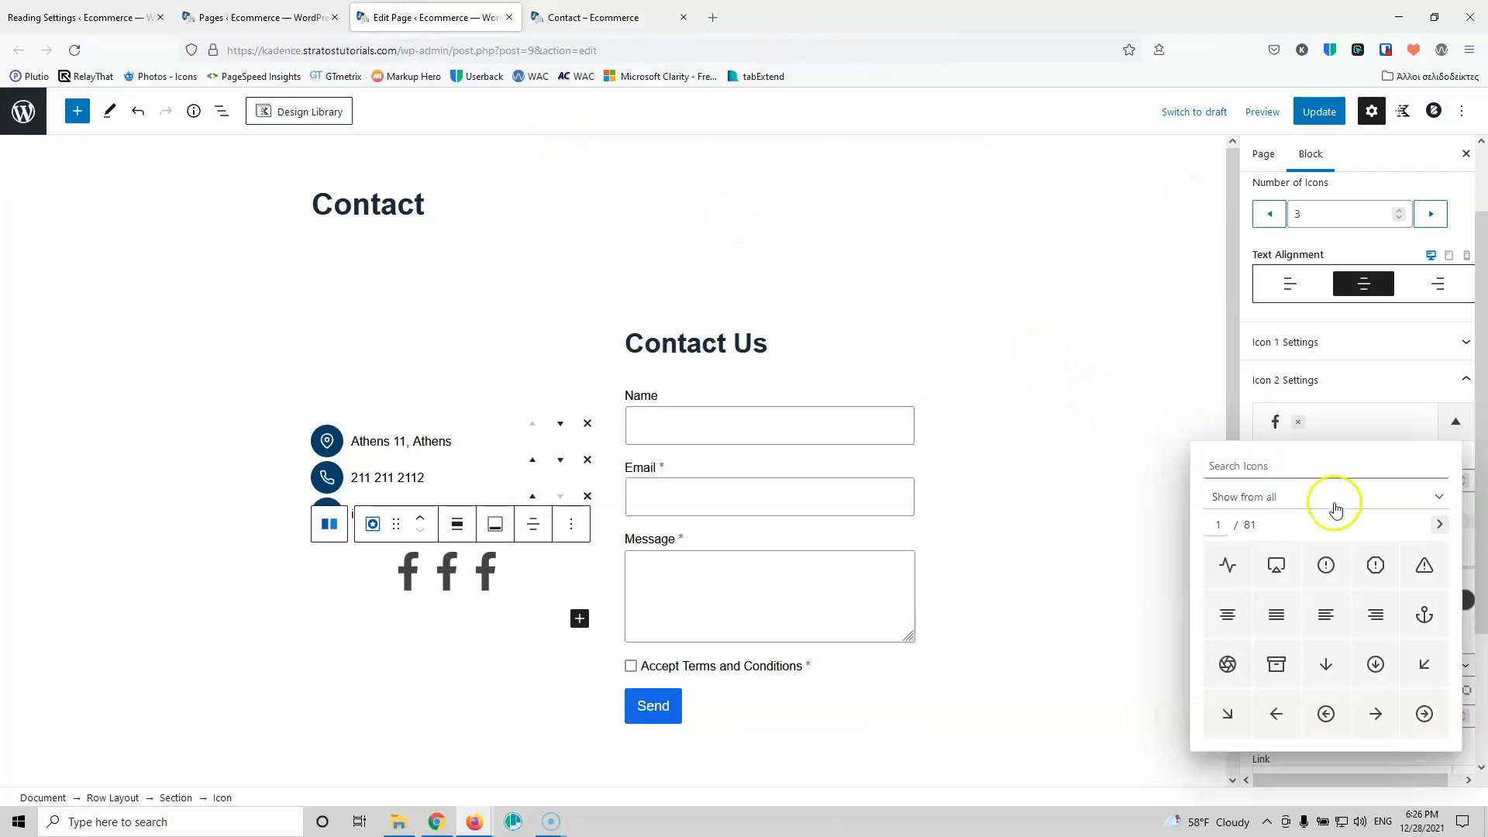
{"action": "left_click", "coordinate": [1294, 467]}
{"action": "type", "text": "twi"}
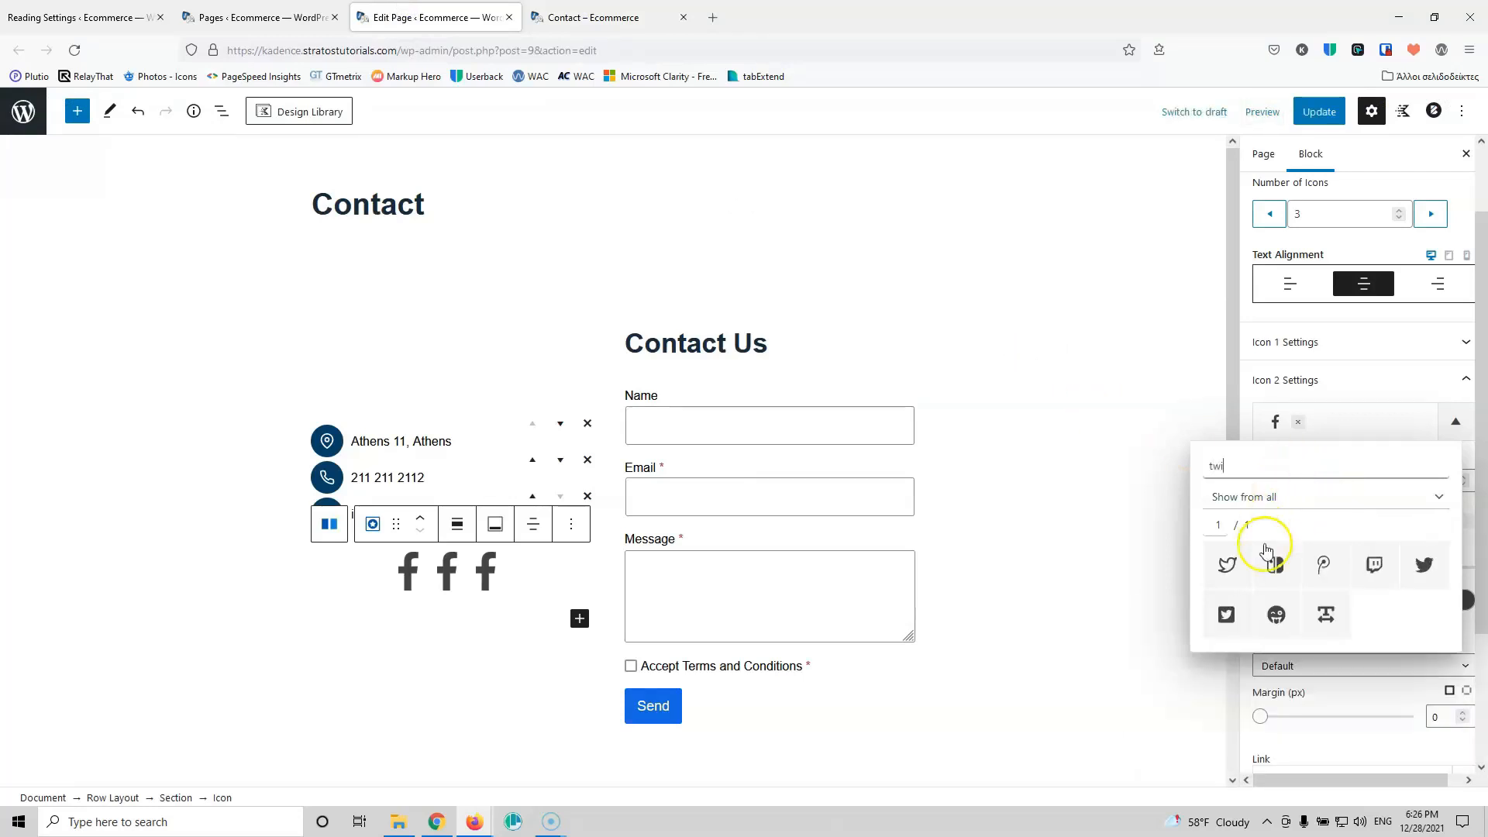
{"action": "left_click", "coordinate": [1226, 564]}
{"action": "left_click", "coordinate": [1242, 411]}
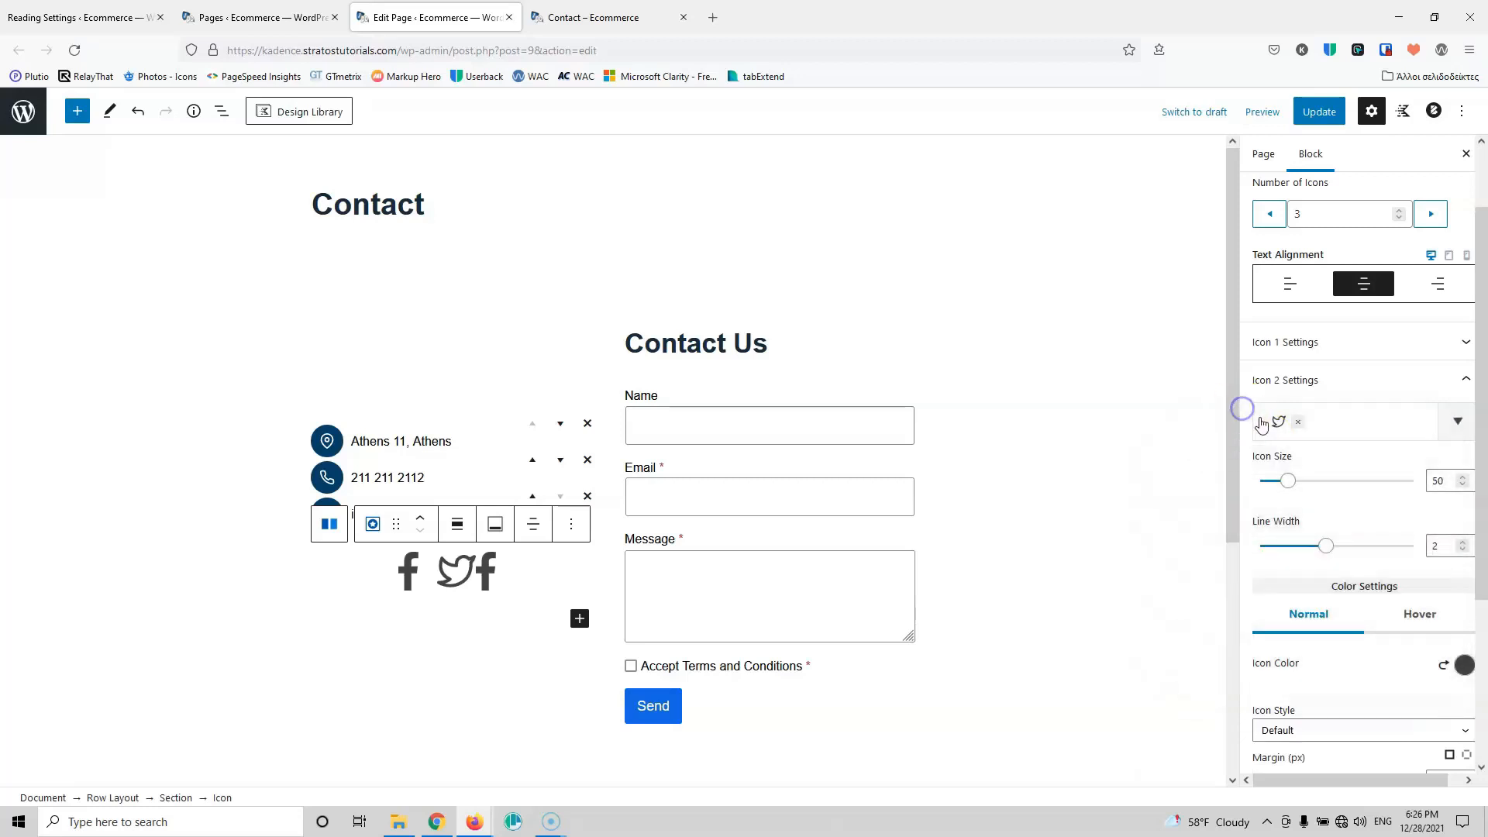
Step: Make the third icon Instagram via search 'inst' and collapse the icon settings panels
{"action": "scroll", "coordinate": [1322, 582], "scroll_direction": "down", "scroll_amount": 3}
{"action": "left_click", "coordinate": [601, 18]}
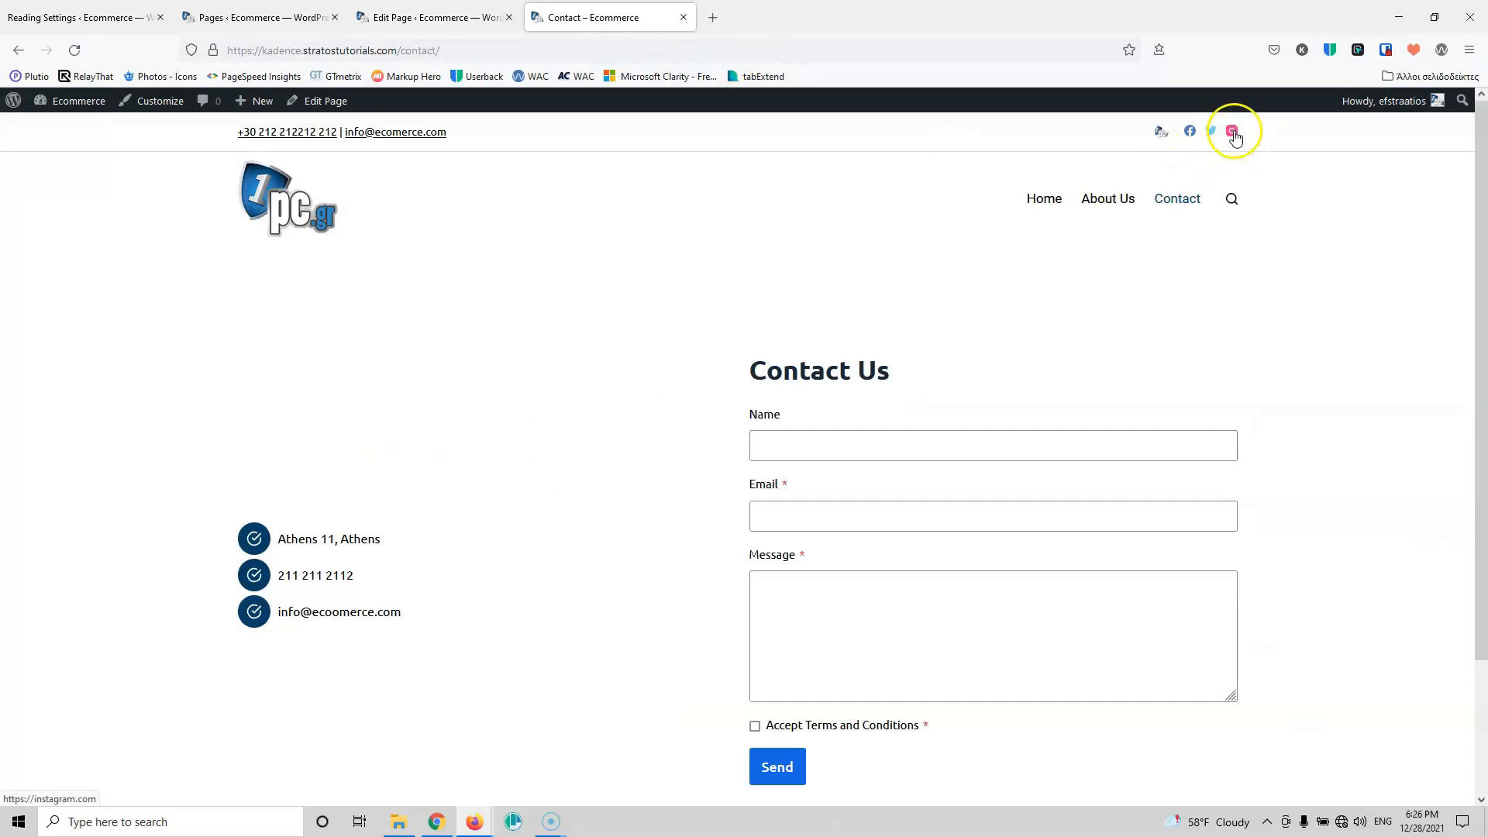
{"action": "left_click", "coordinate": [442, 17]}
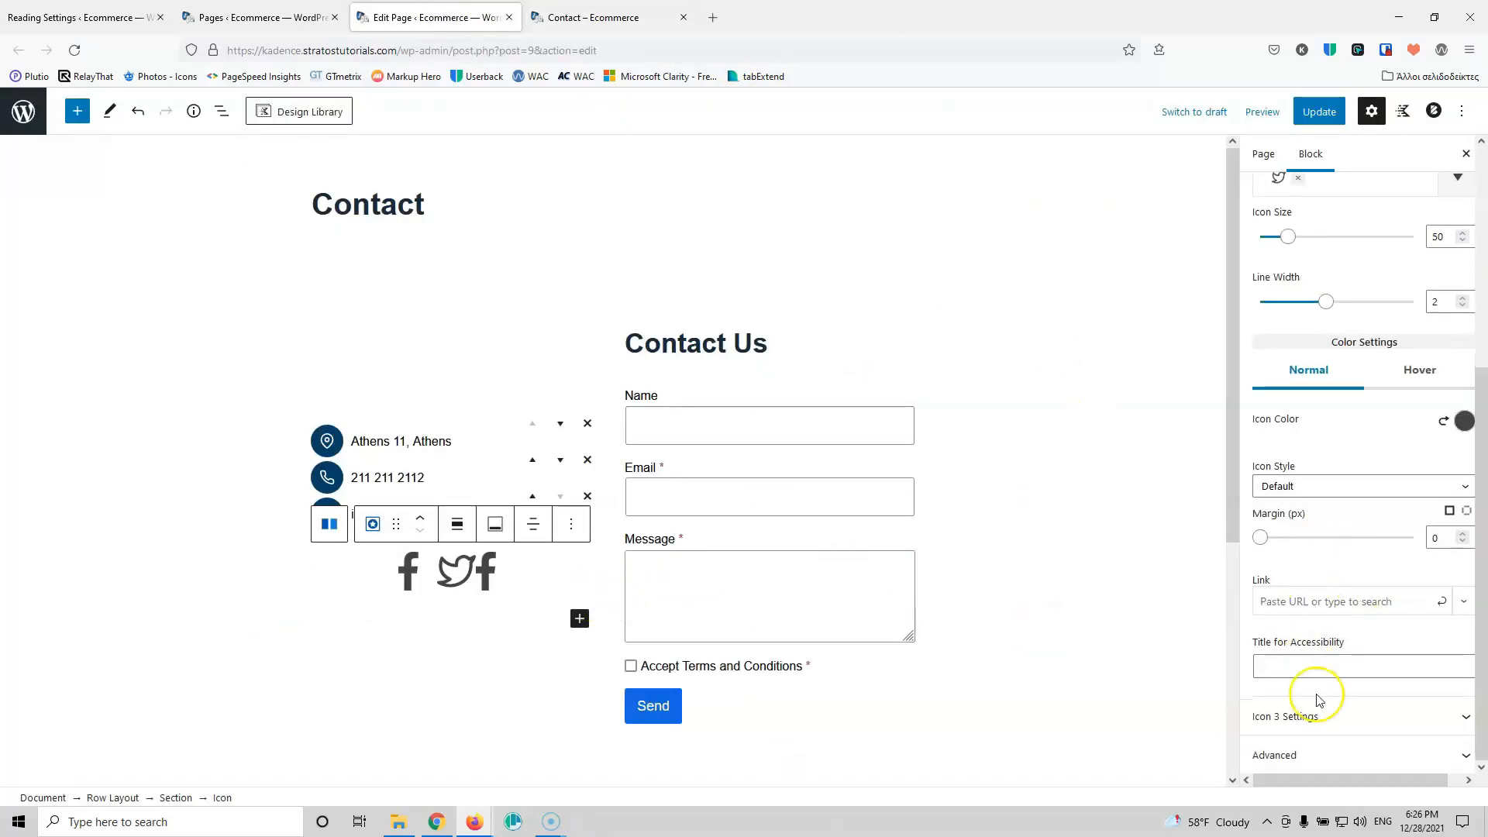
{"action": "left_click", "coordinate": [1328, 717]}
{"action": "scroll", "coordinate": [1325, 496], "scroll_direction": "down", "scroll_amount": 2}
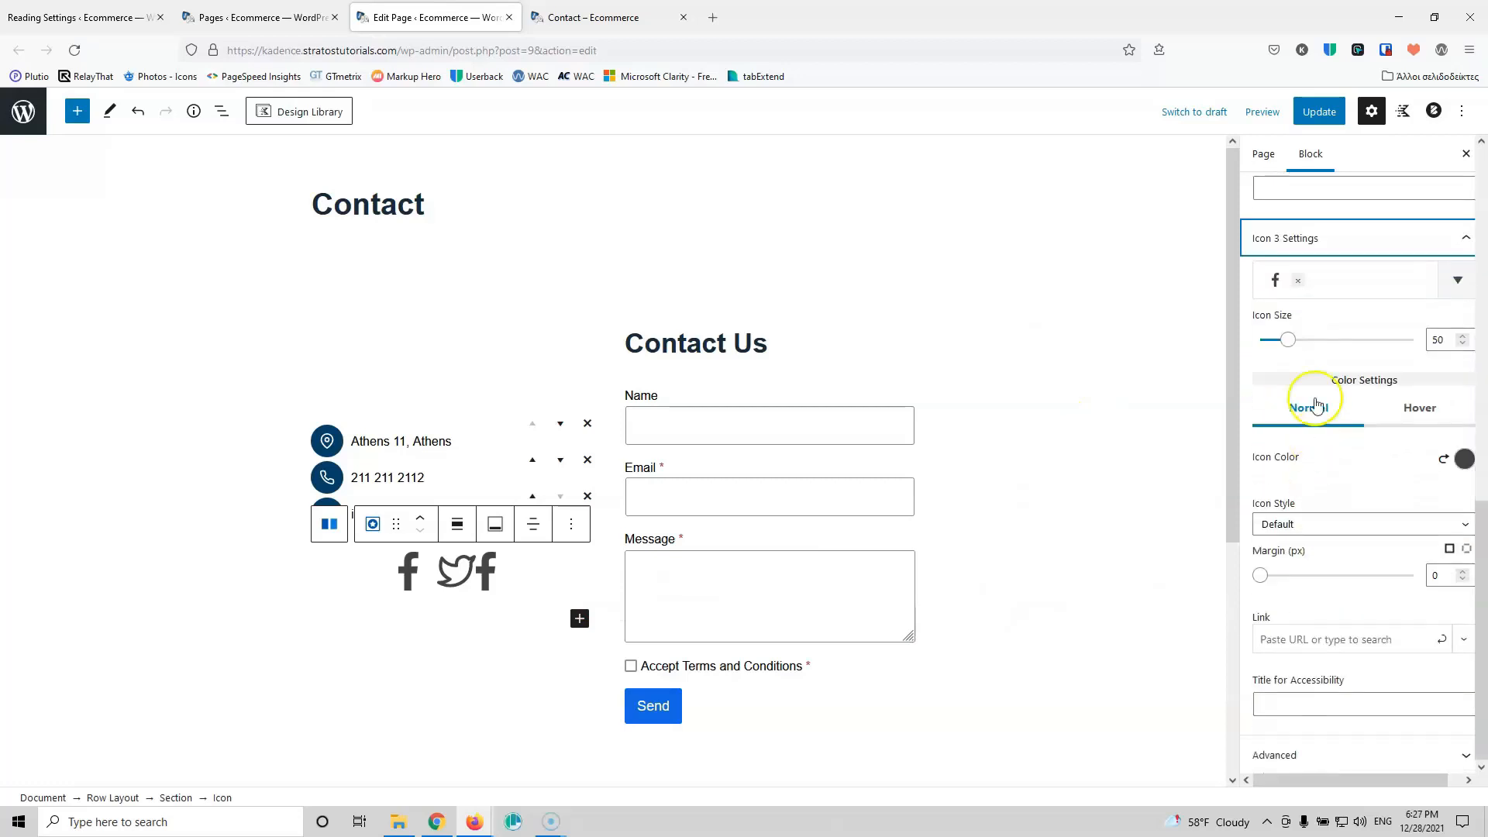
{"action": "left_click", "coordinate": [1320, 283]}
{"action": "type", "text": "in"}
{"action": "left_click", "coordinate": [1320, 288]}
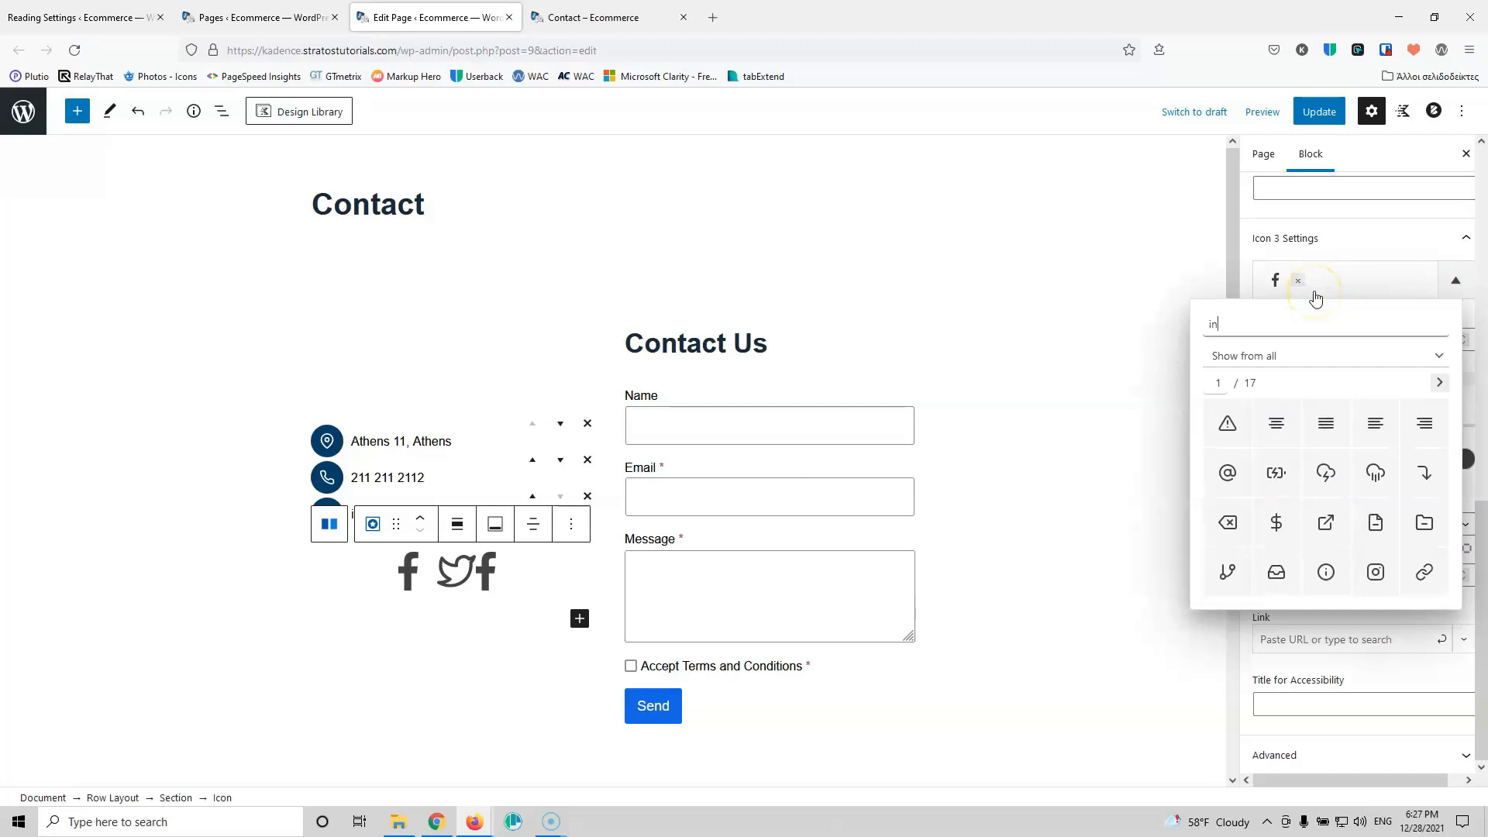
{"action": "type", "text": "st"}
{"action": "left_click", "coordinate": [1276, 423]}
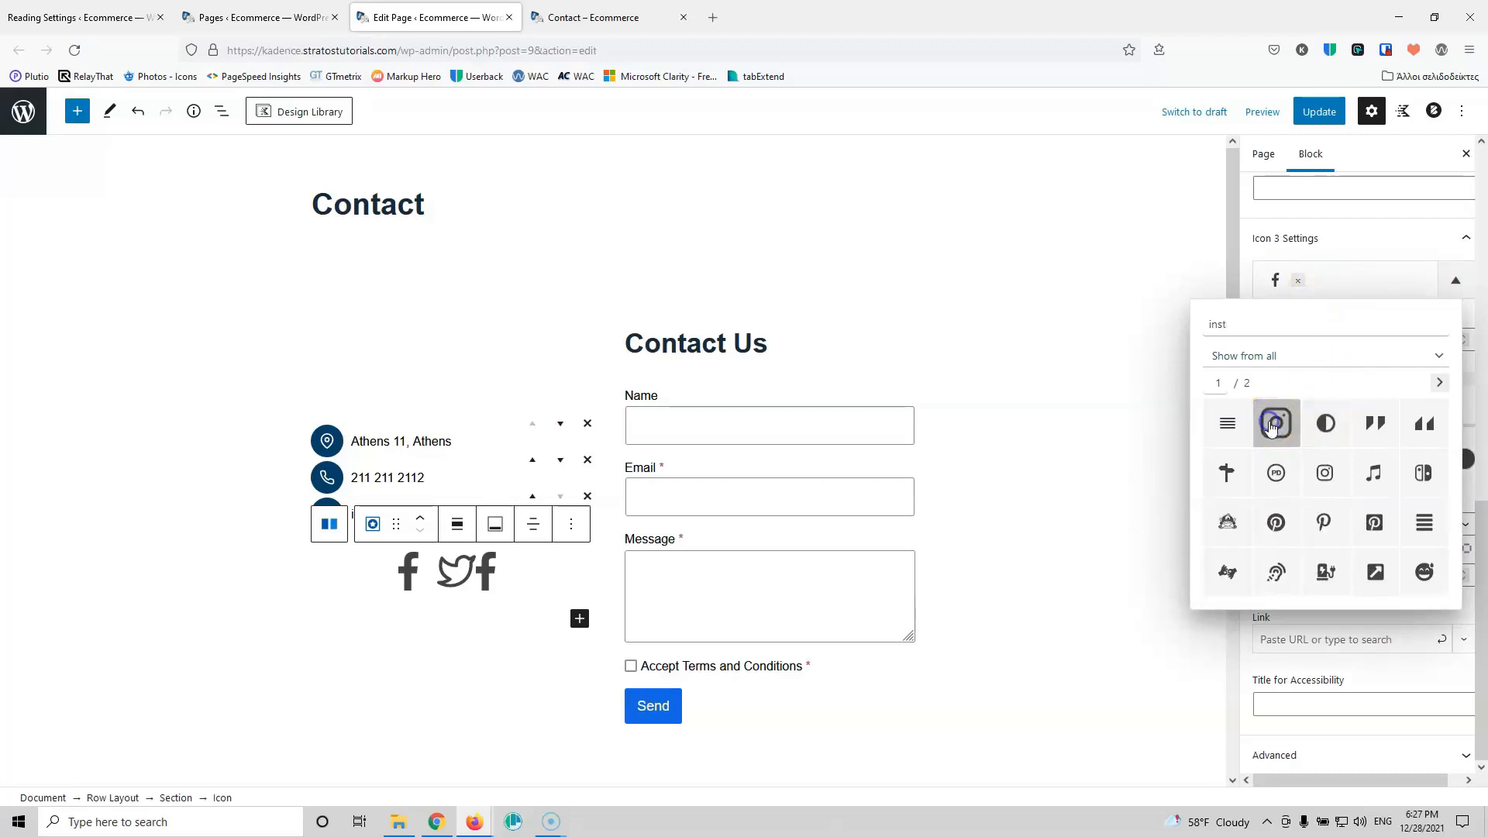
{"action": "left_click", "coordinate": [1246, 273]}
{"action": "scroll", "coordinate": [1388, 382], "scroll_direction": "up", "scroll_amount": 8}
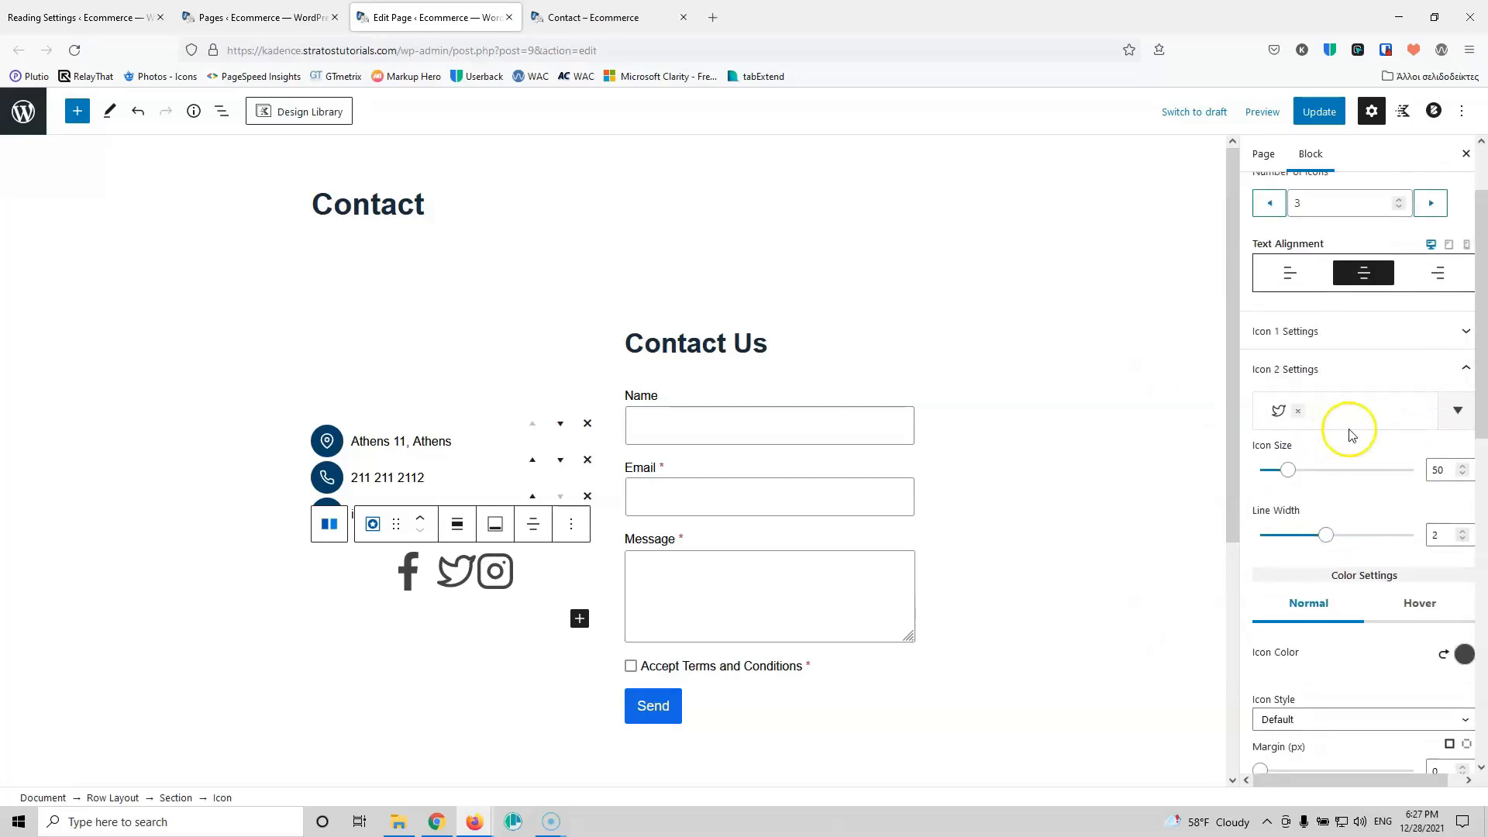
{"action": "scroll", "coordinate": [1352, 364], "scroll_direction": "up", "scroll_amount": 2}
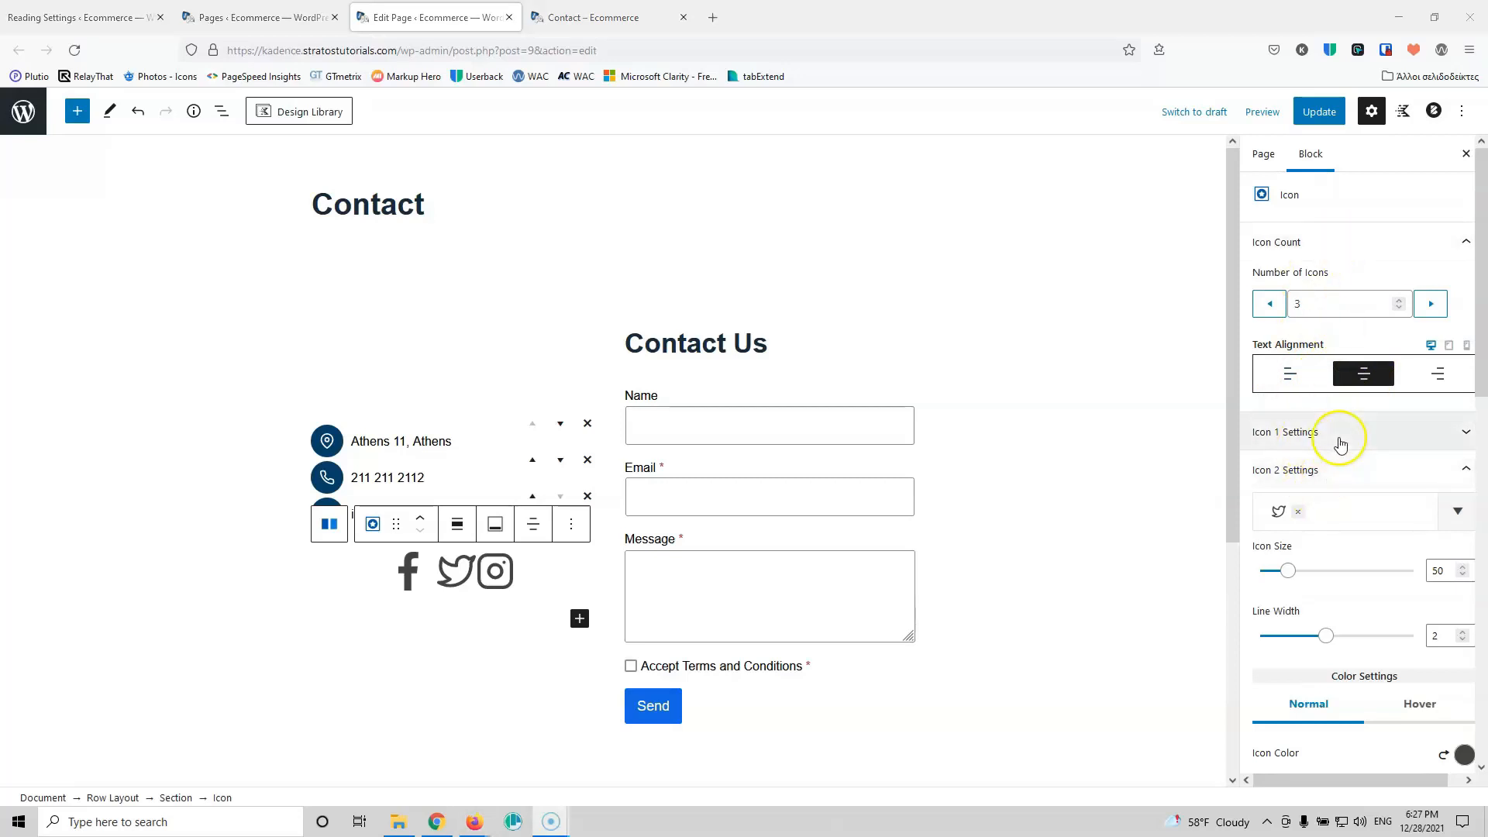
{"action": "left_click", "coordinate": [1459, 470]}
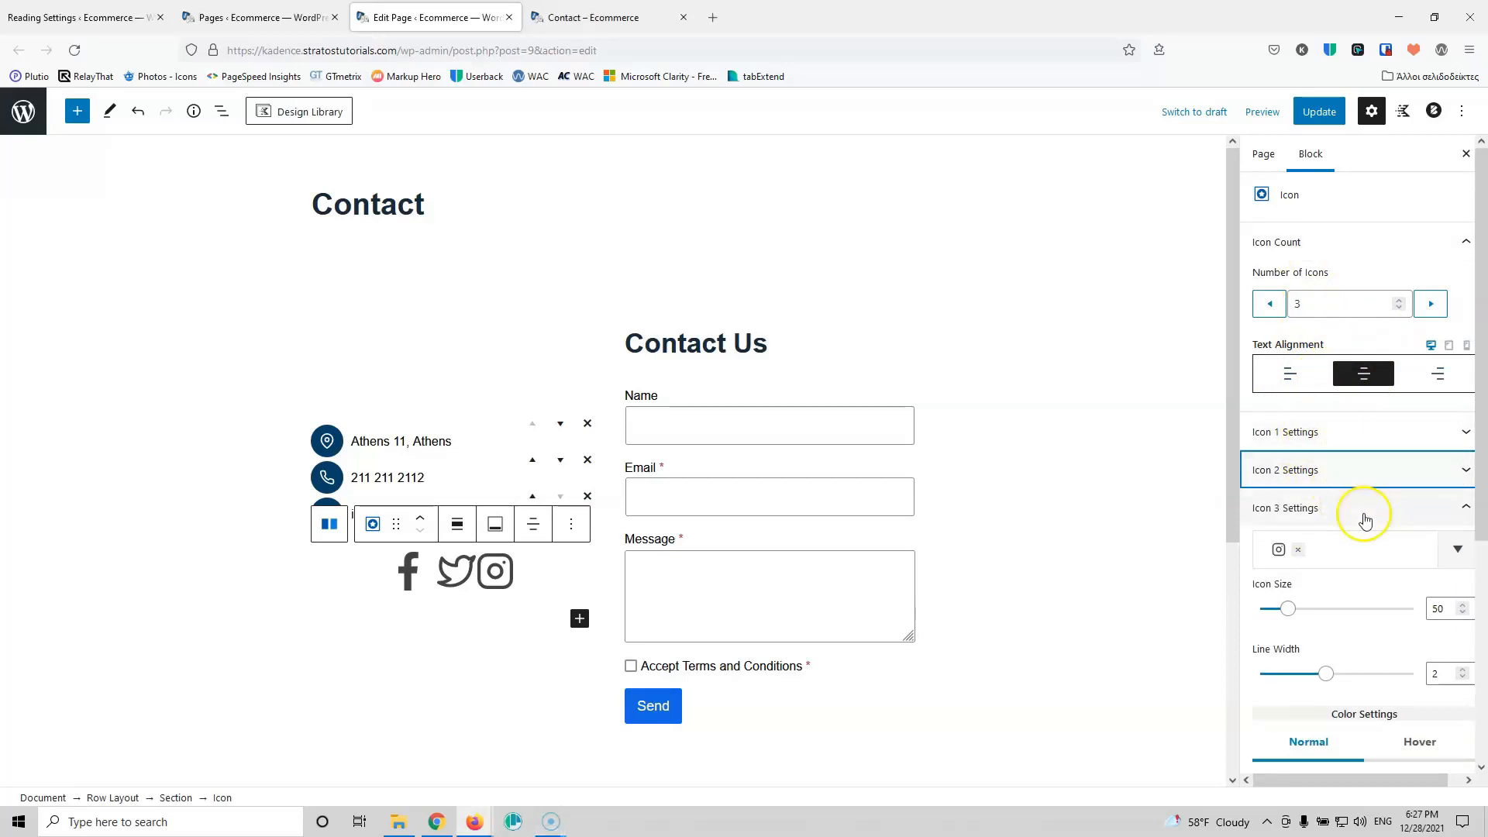
{"action": "left_click", "coordinate": [1462, 506]}
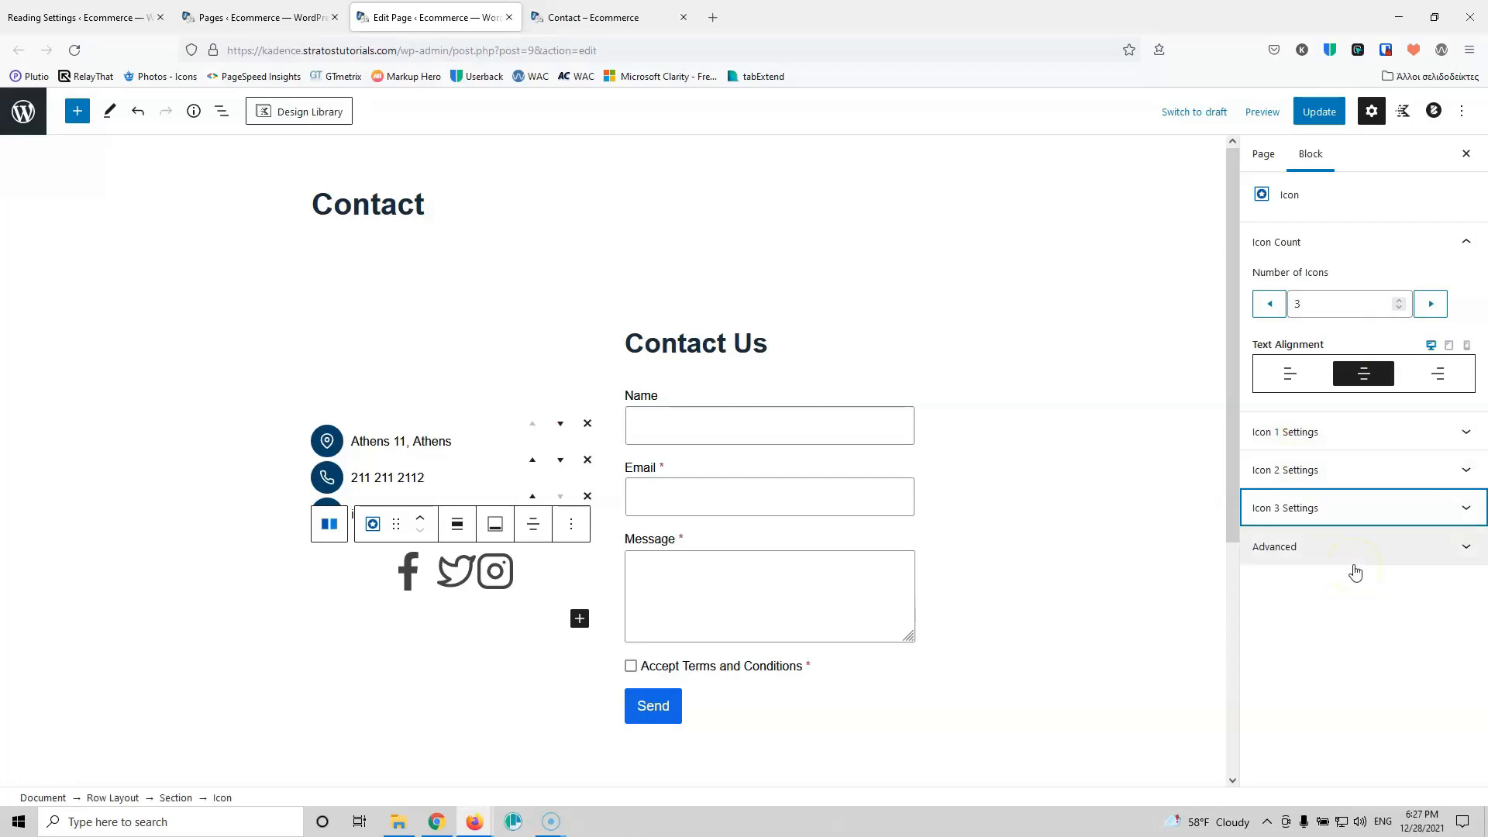
Step: Set the Facebook icon to size 30 with black normal and hover colours
{"action": "left_click", "coordinate": [1441, 438]}
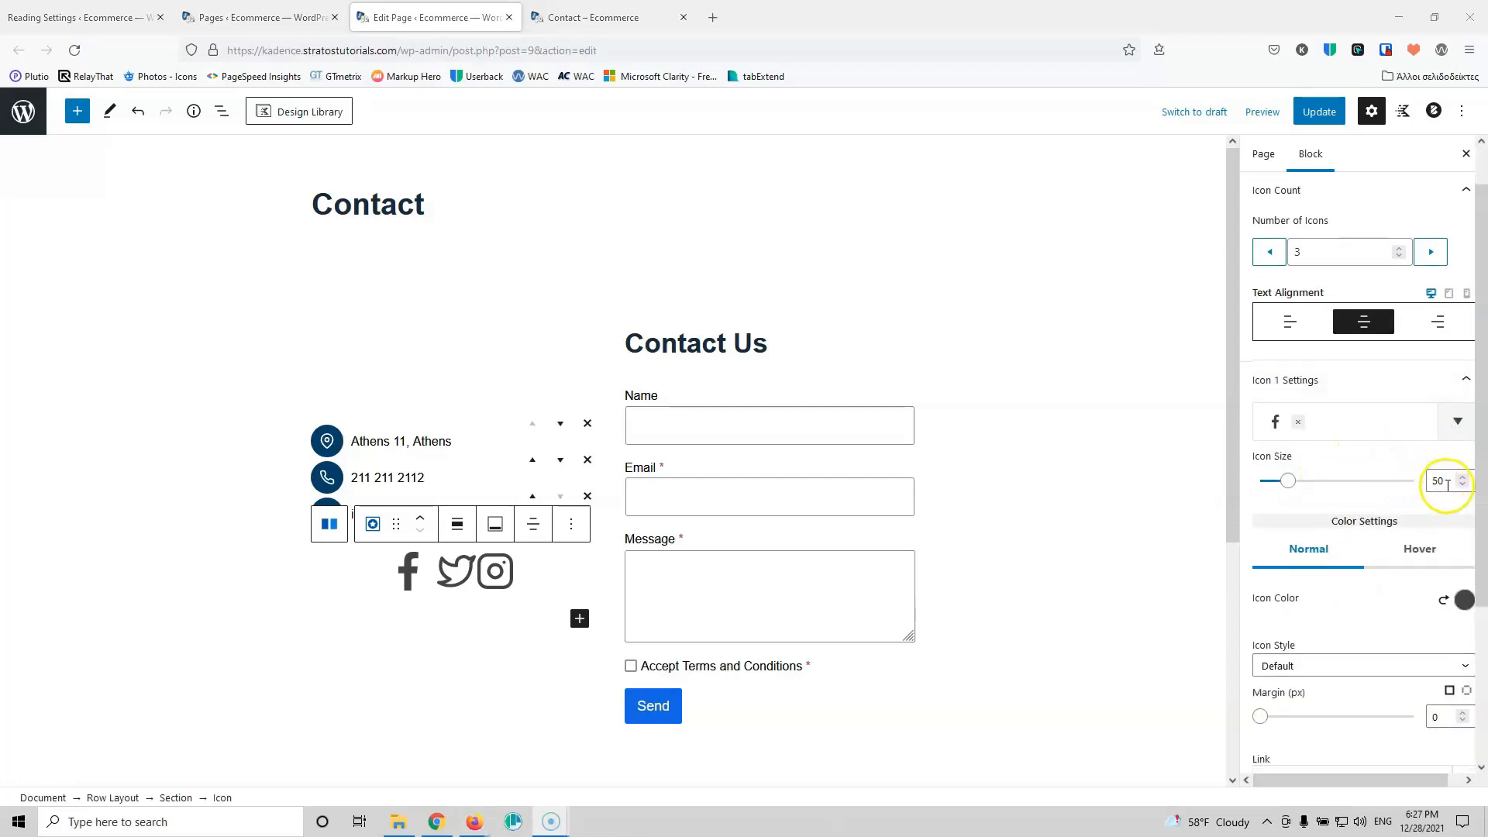
{"action": "left_click_drag", "start_coordinate": [1445, 481], "coordinate": [1421, 482]}
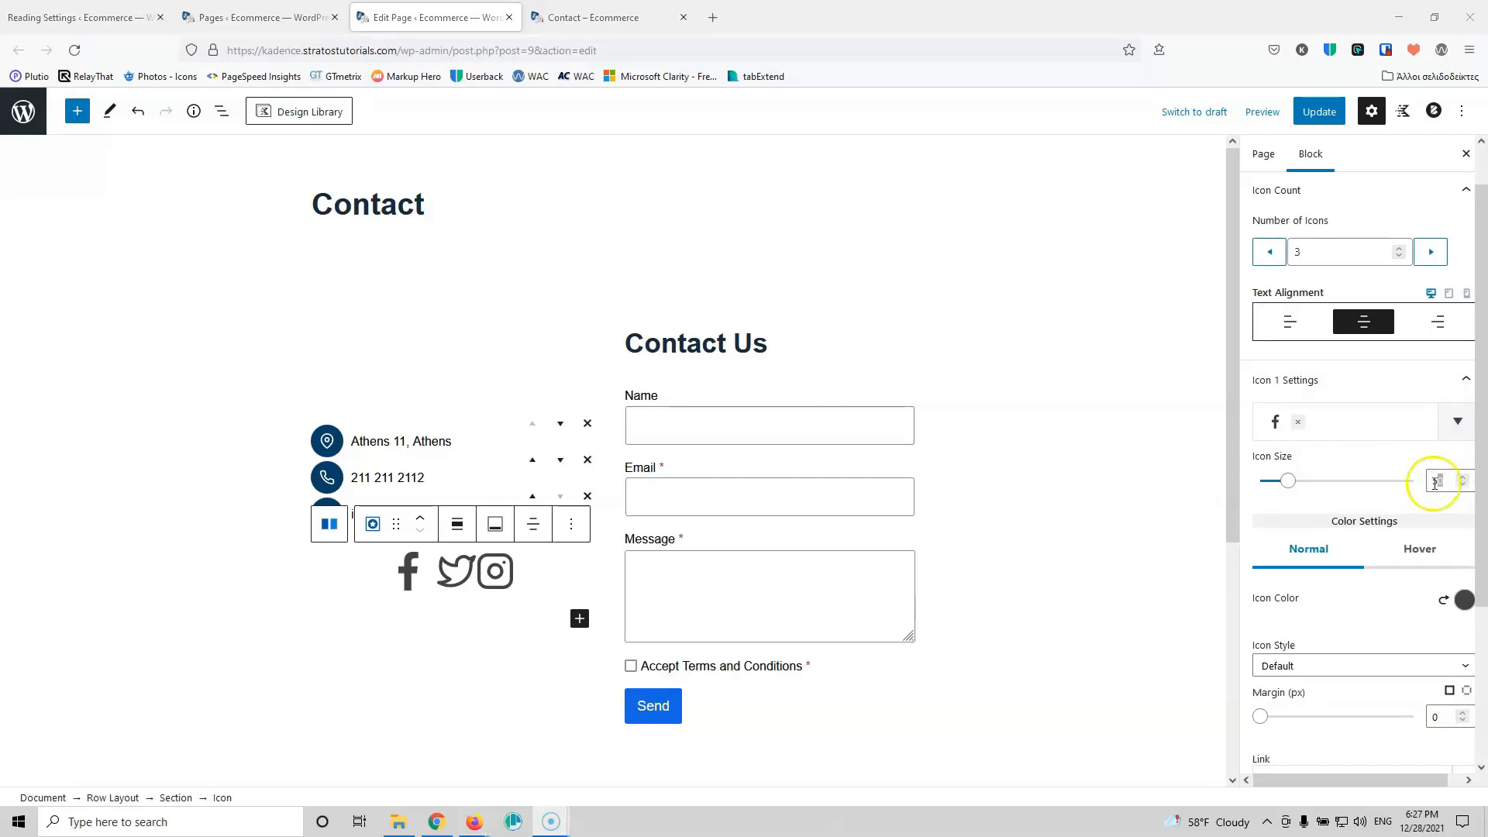
{"action": "left_click", "coordinate": [1437, 482]}
{"action": "type", "text": "20"}
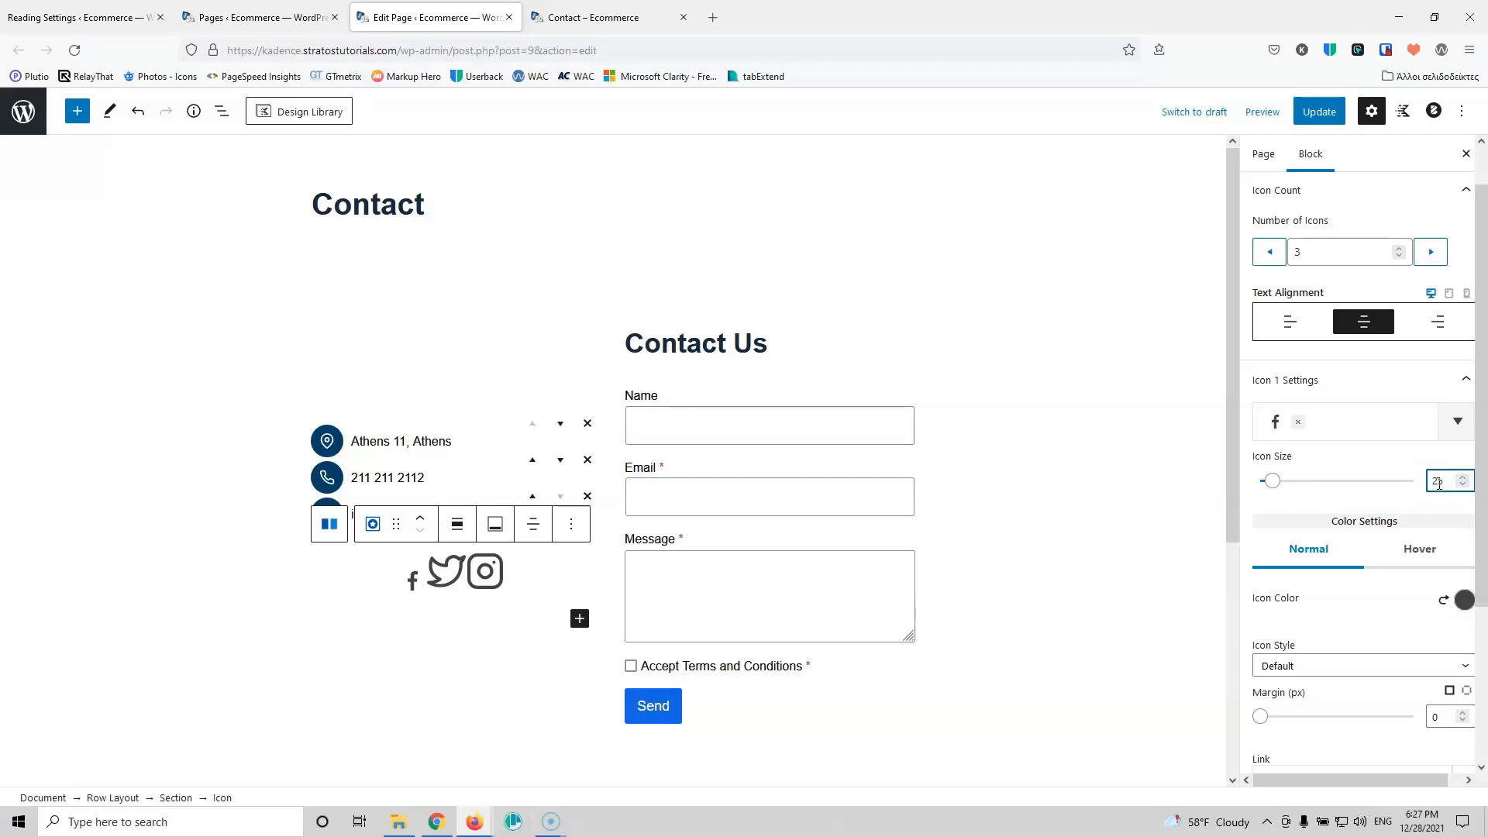
{"action": "key", "text": "Up"}
{"action": "key", "text": "Up"}
{"action": "key", "text": "Up"}
{"action": "key", "text": "Up"}
{"action": "key", "text": "Up"}
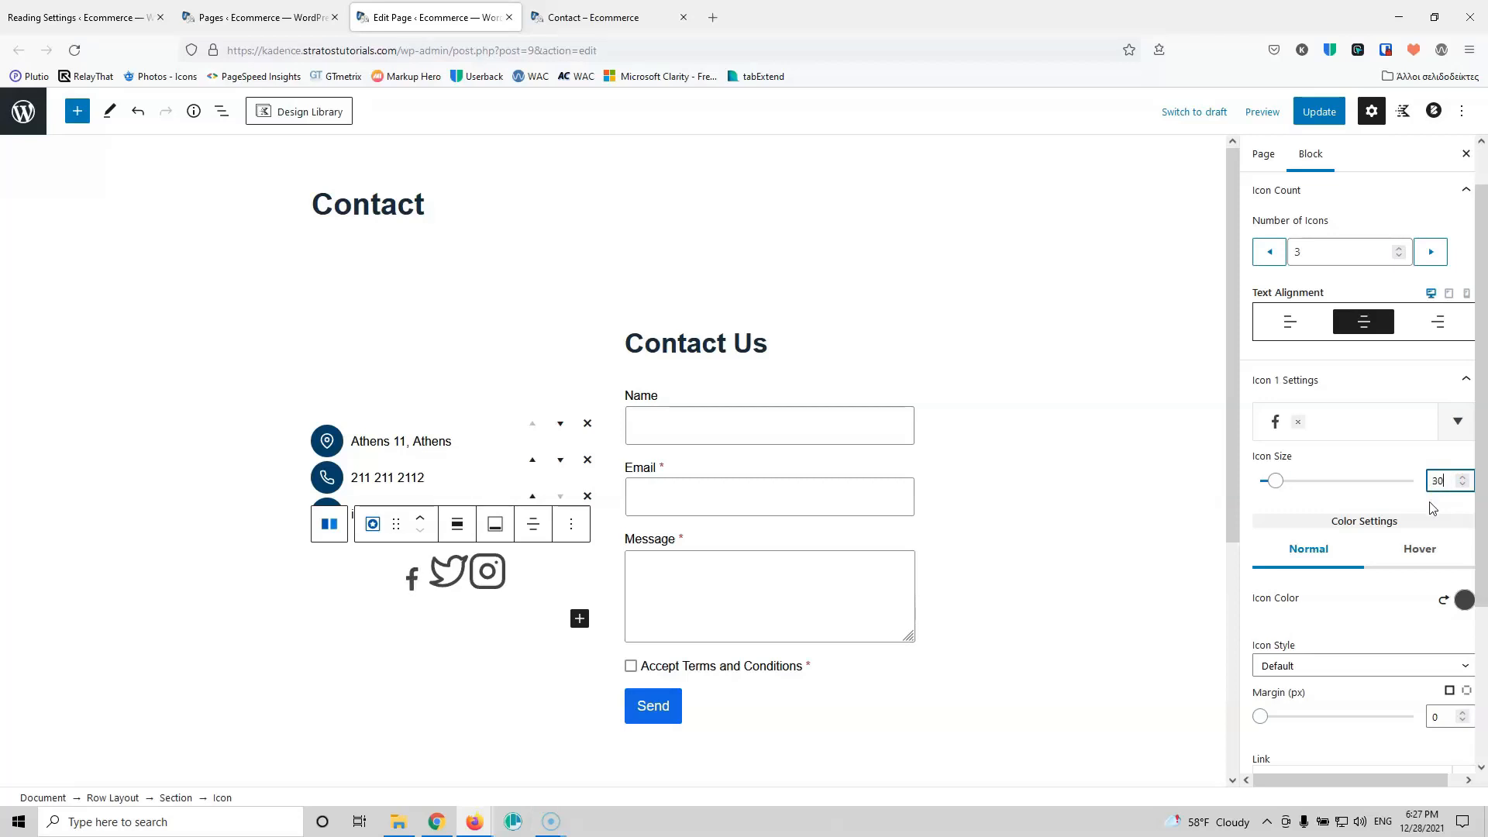
{"action": "left_click", "coordinate": [1464, 599]}
{"action": "left_click", "coordinate": [1305, 557]}
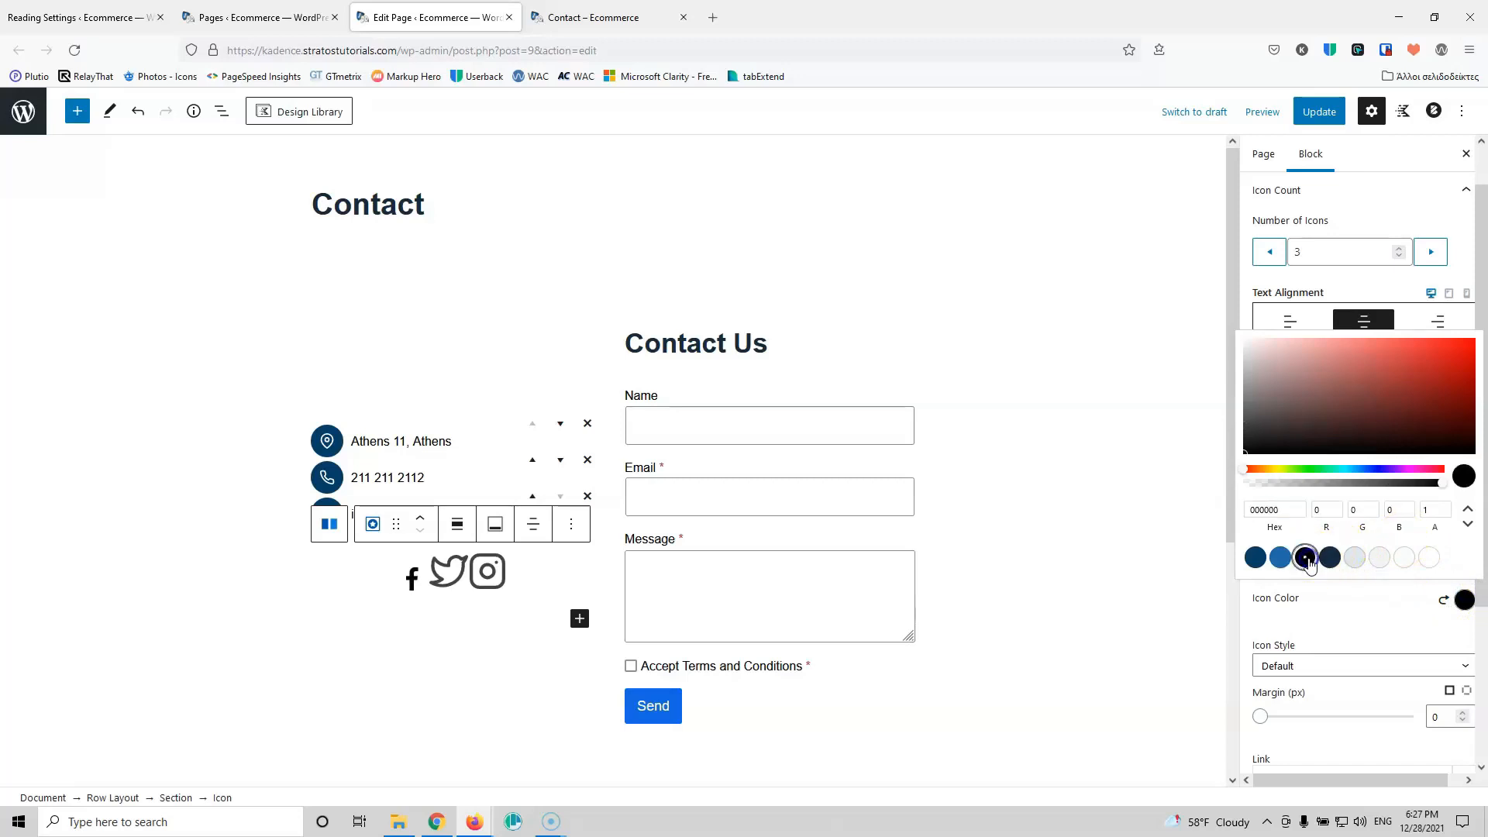
{"action": "left_click", "coordinate": [1359, 628]}
{"action": "scroll", "coordinate": [1366, 605], "scroll_direction": "down", "scroll_amount": 3}
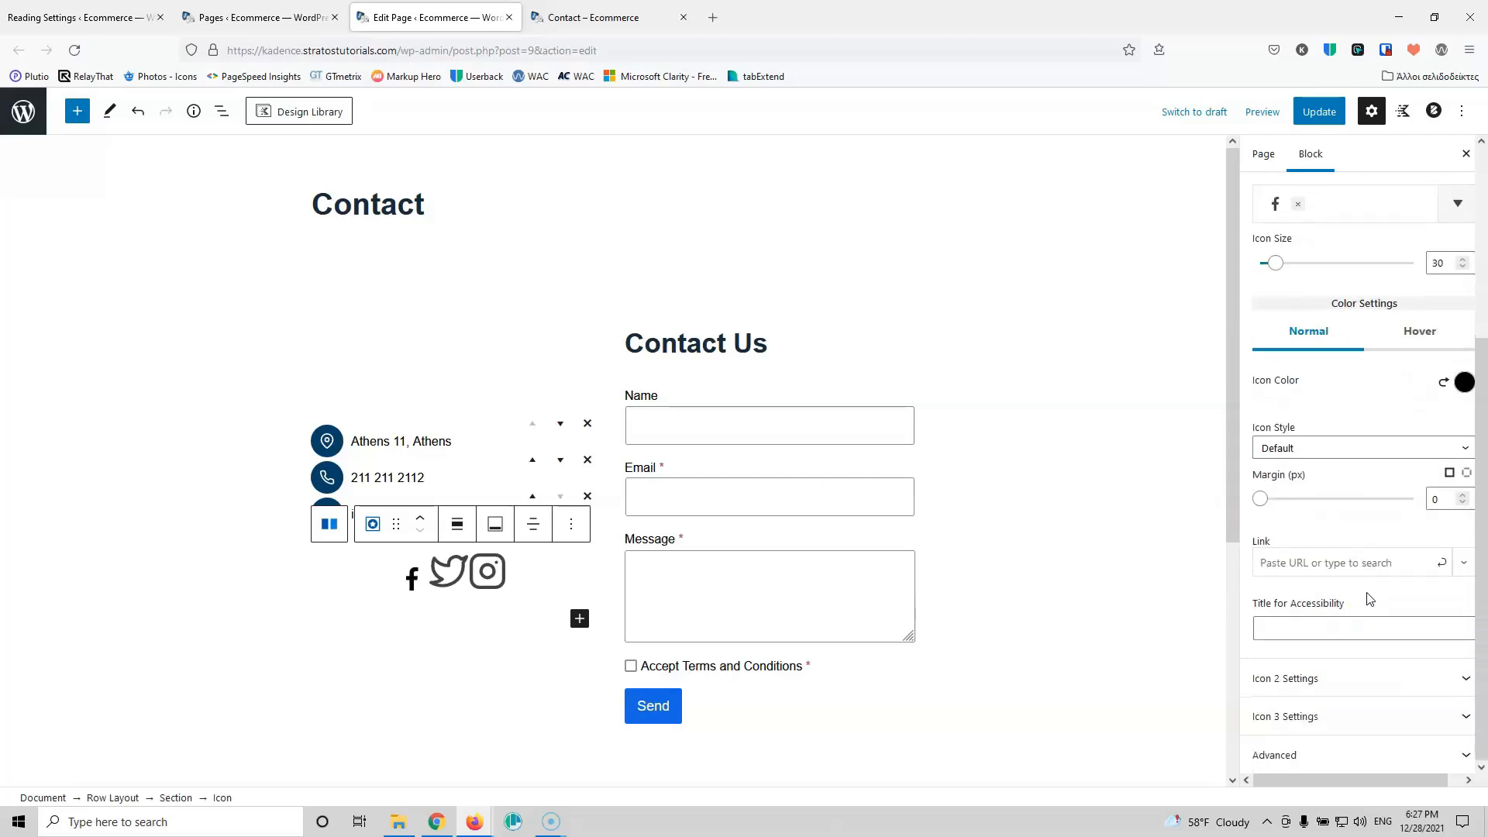
{"action": "left_click", "coordinate": [1419, 333]}
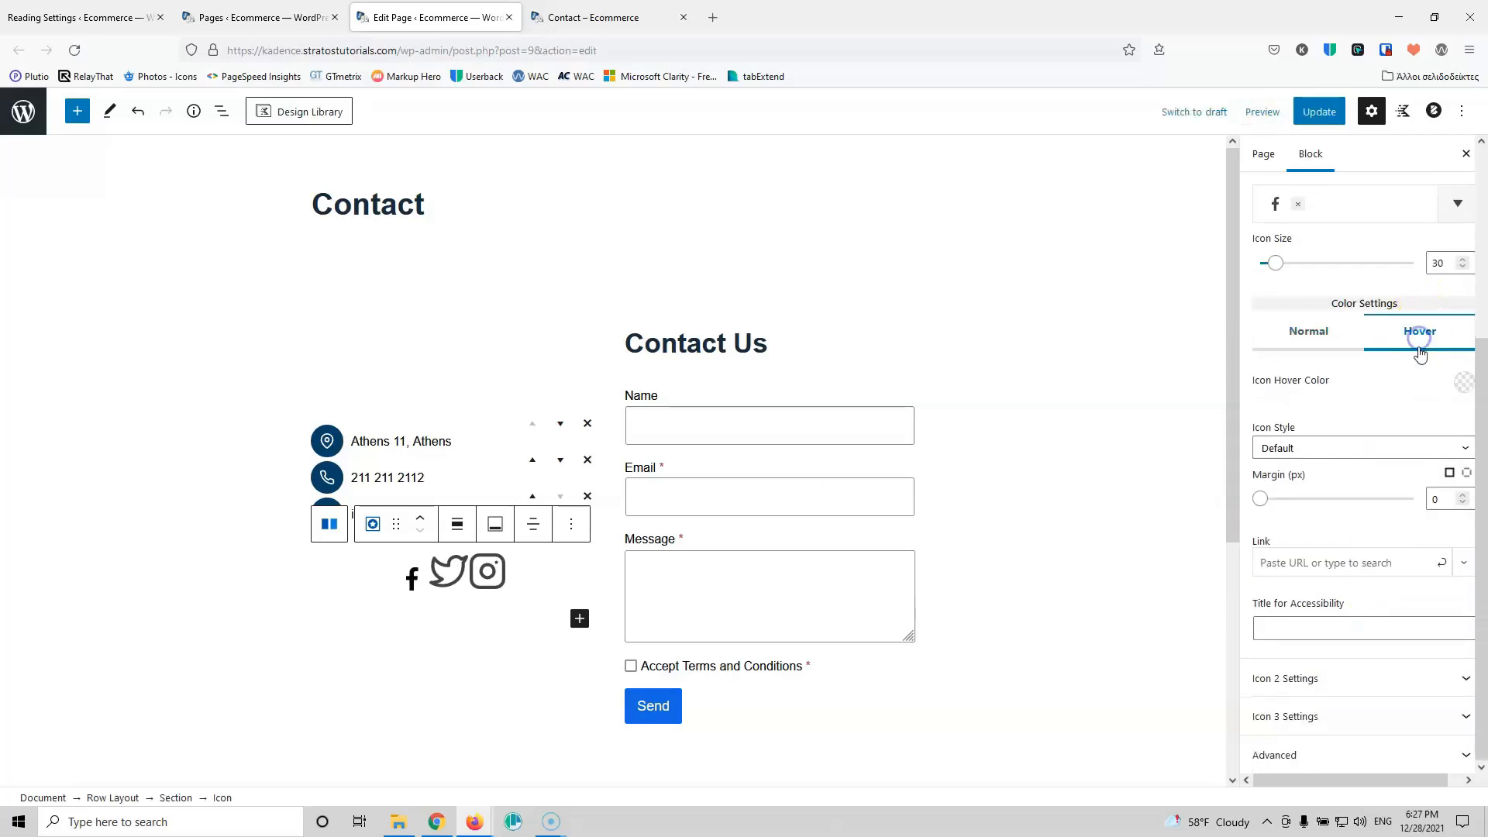
{"action": "left_click", "coordinate": [1463, 383]}
{"action": "left_click", "coordinate": [1307, 346]}
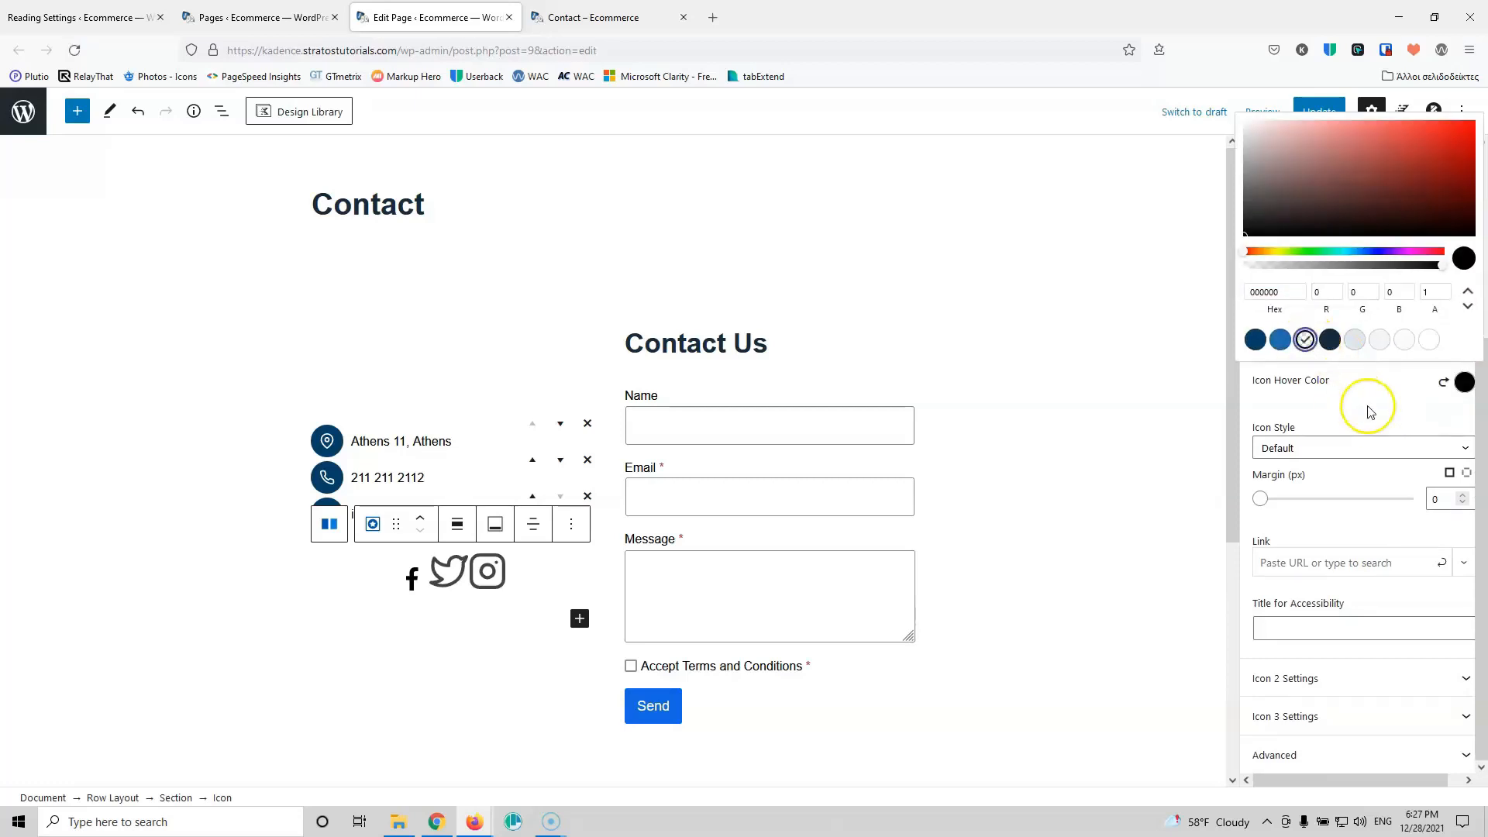
{"action": "left_click", "coordinate": [1365, 407]}
Step: Set the Twitter icon to size 30 and colour it black
{"action": "left_click", "coordinate": [1321, 680]}
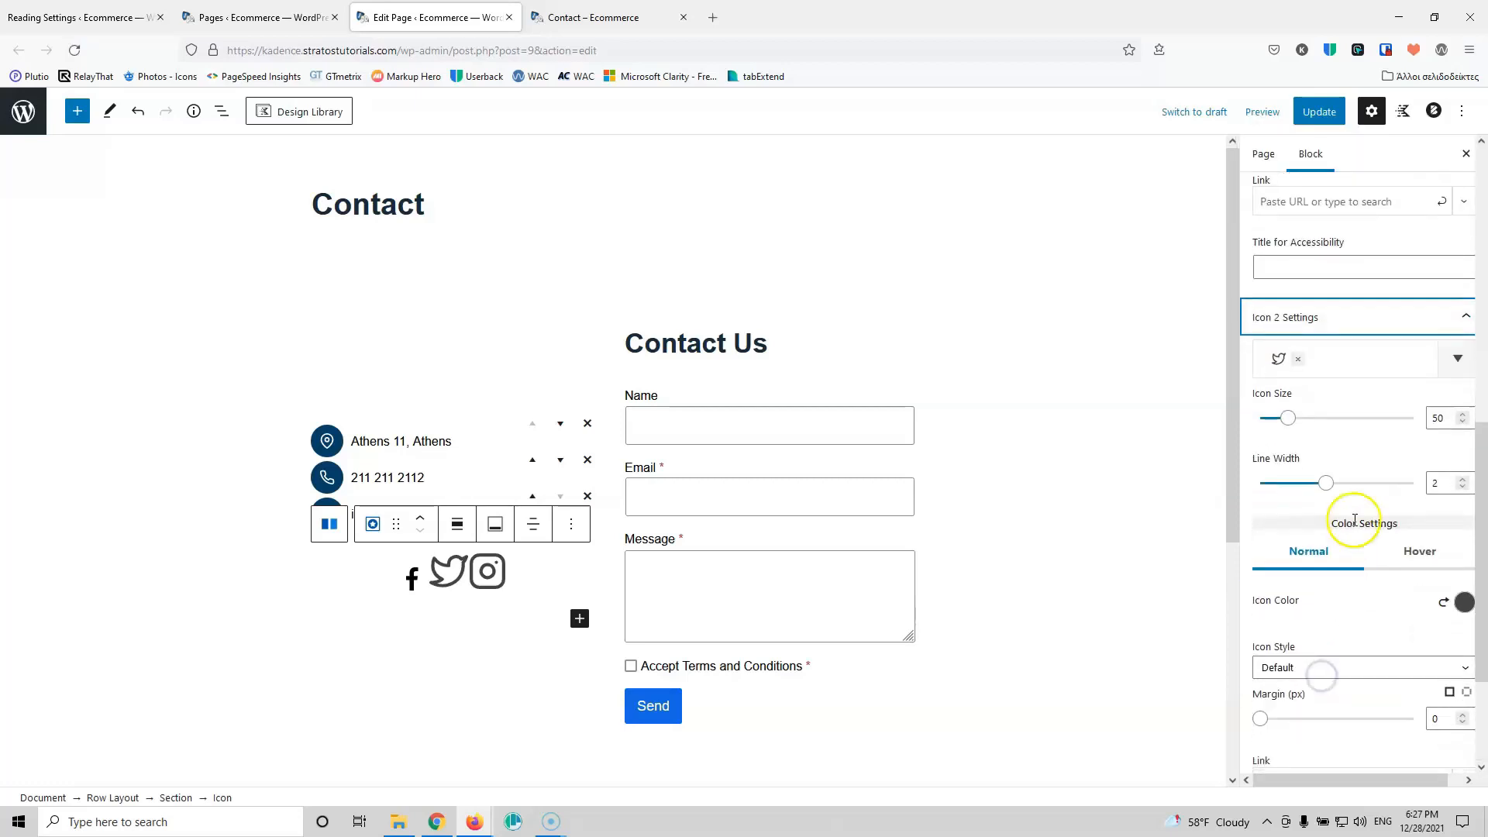
{"action": "double_click", "coordinate": [1437, 416]}
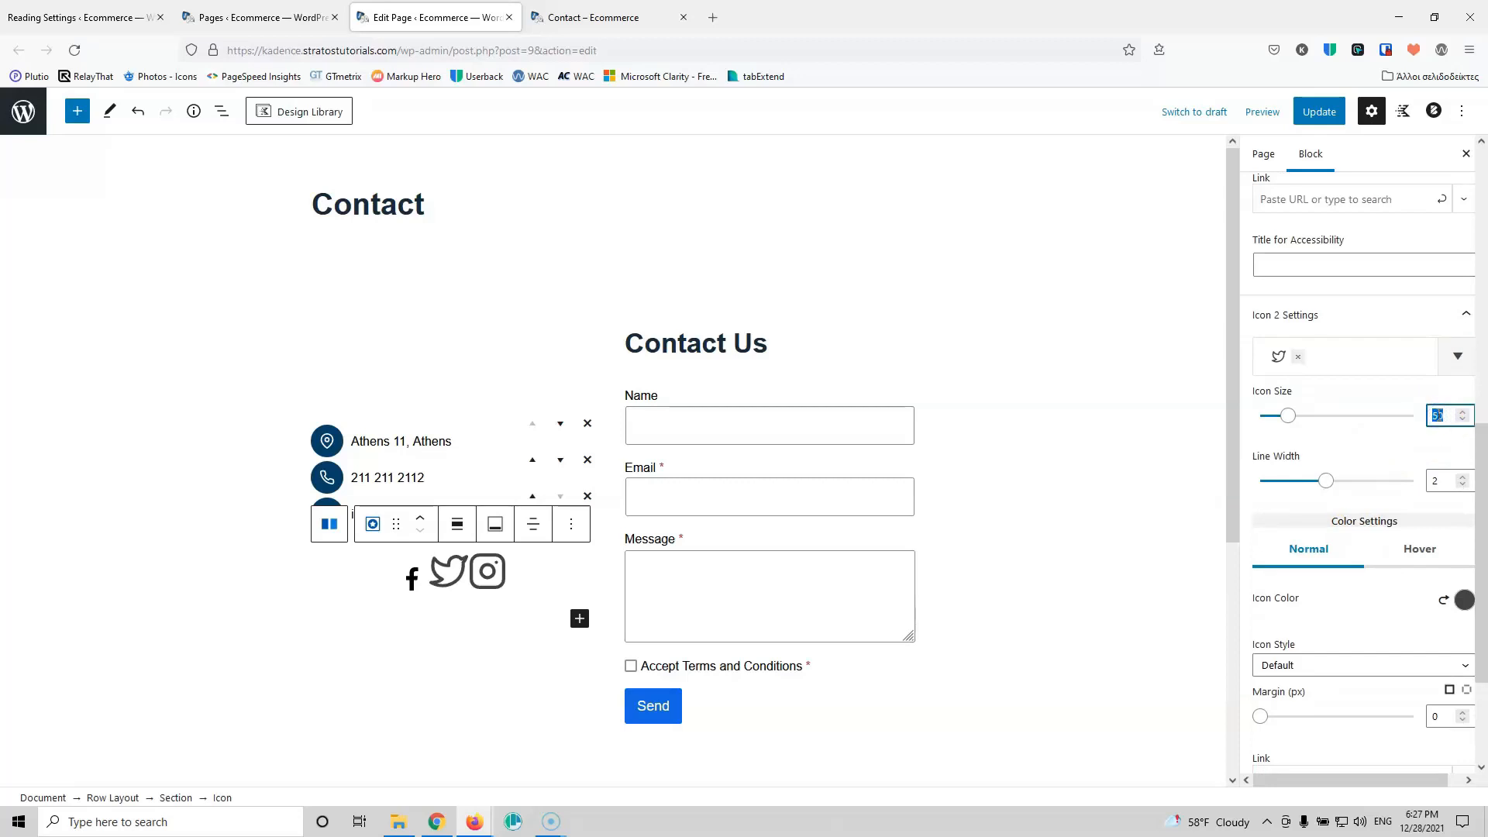
{"action": "type", "text": "25"}
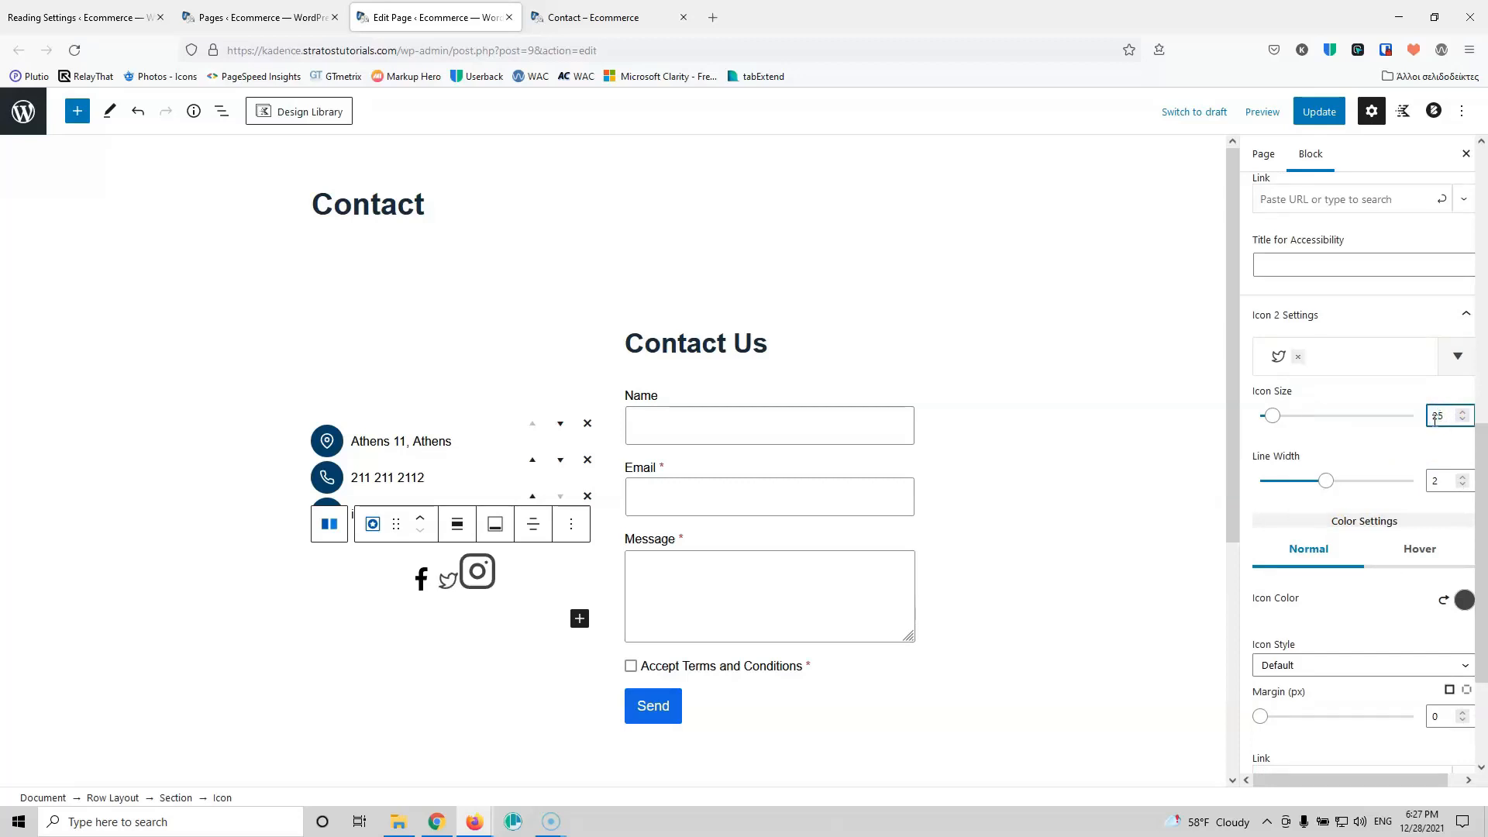
{"action": "double_click", "coordinate": [1438, 416]}
{"action": "type", "text": "30"}
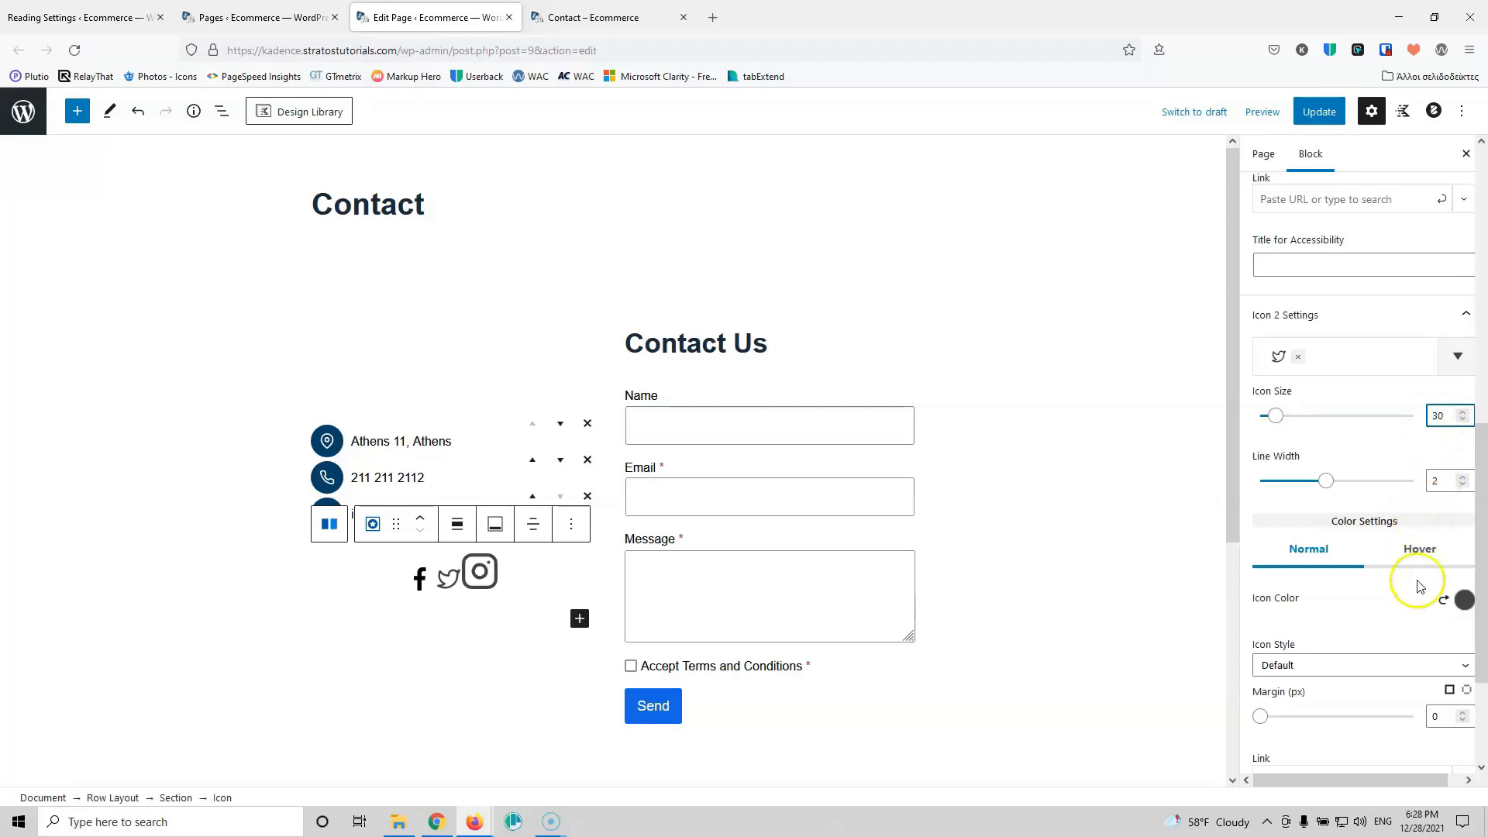
{"action": "left_click", "coordinate": [1464, 599]}
{"action": "left_click", "coordinate": [1305, 558]}
{"action": "left_click", "coordinate": [1349, 619]}
Step: Set the Instagram icon to size 30 and colour it black
{"action": "scroll", "coordinate": [1352, 622], "scroll_direction": "down", "scroll_amount": 2}
{"action": "scroll", "coordinate": [1352, 622], "scroll_direction": "down", "scroll_amount": 1}
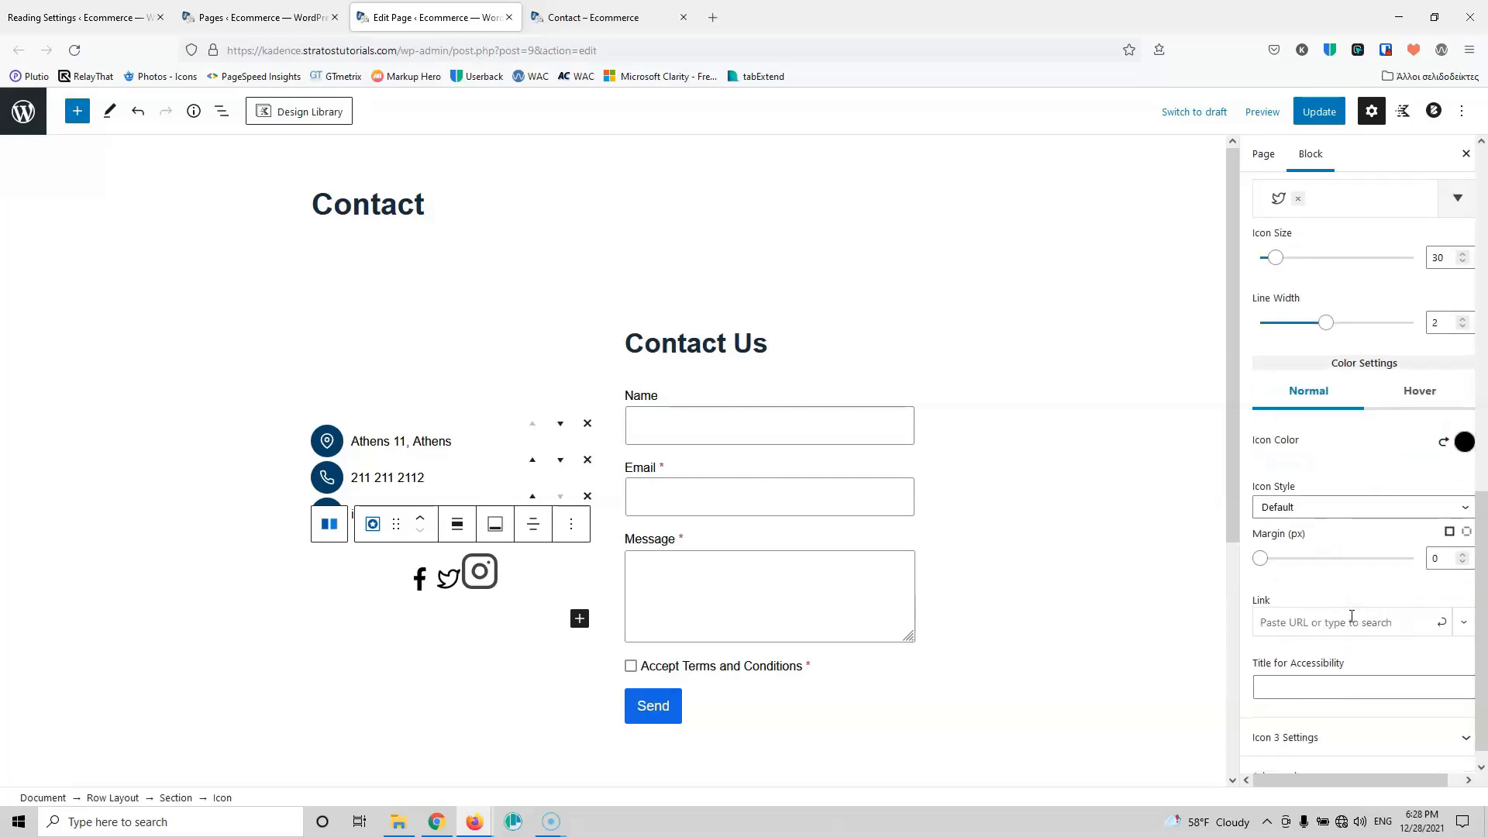
{"action": "left_click", "coordinate": [1323, 714]}
{"action": "double_click", "coordinate": [1438, 416]}
{"action": "type", "text": "30"}
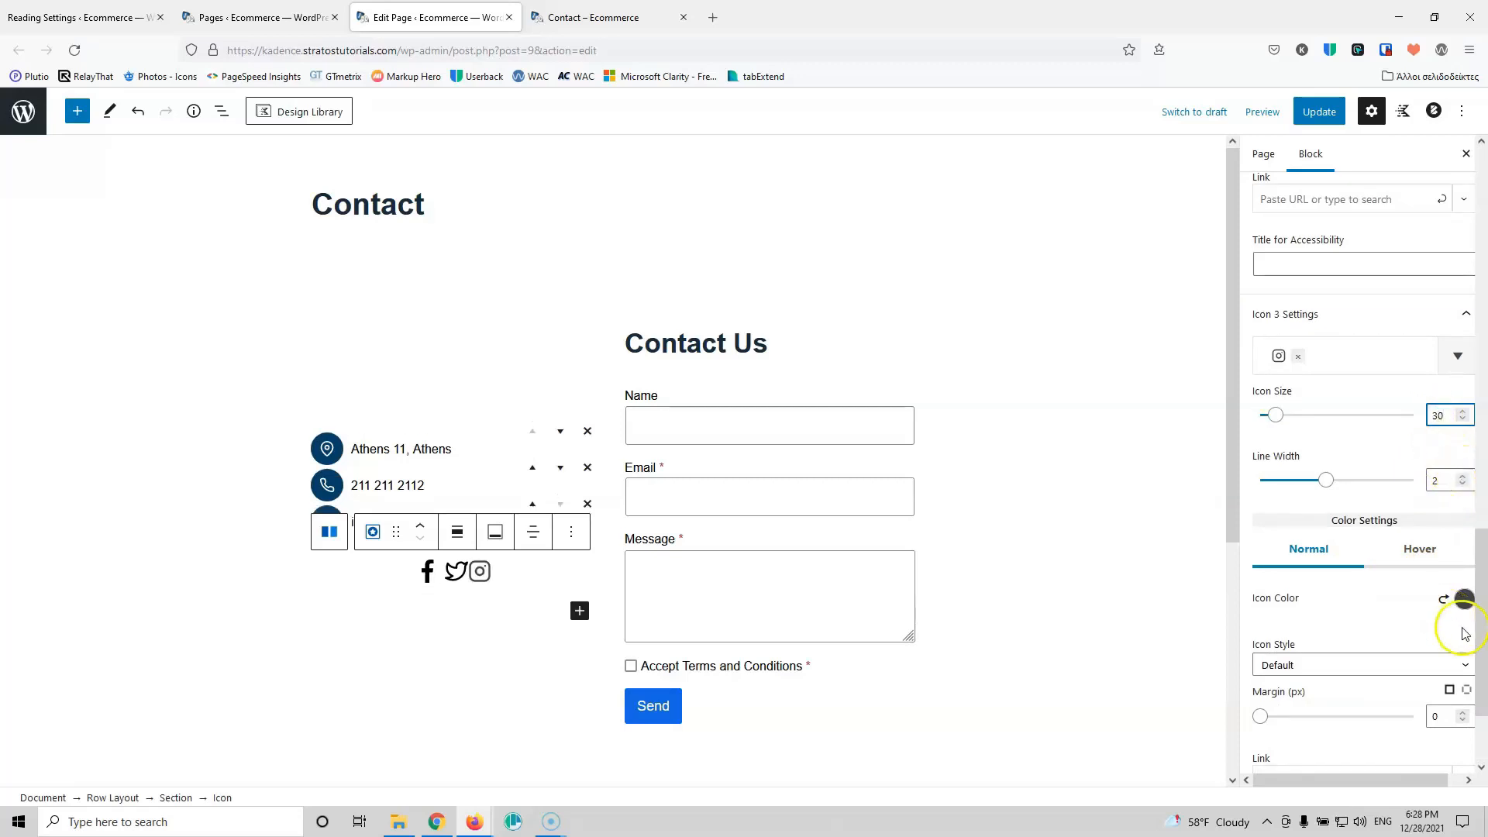
{"action": "left_click", "coordinate": [1462, 599]}
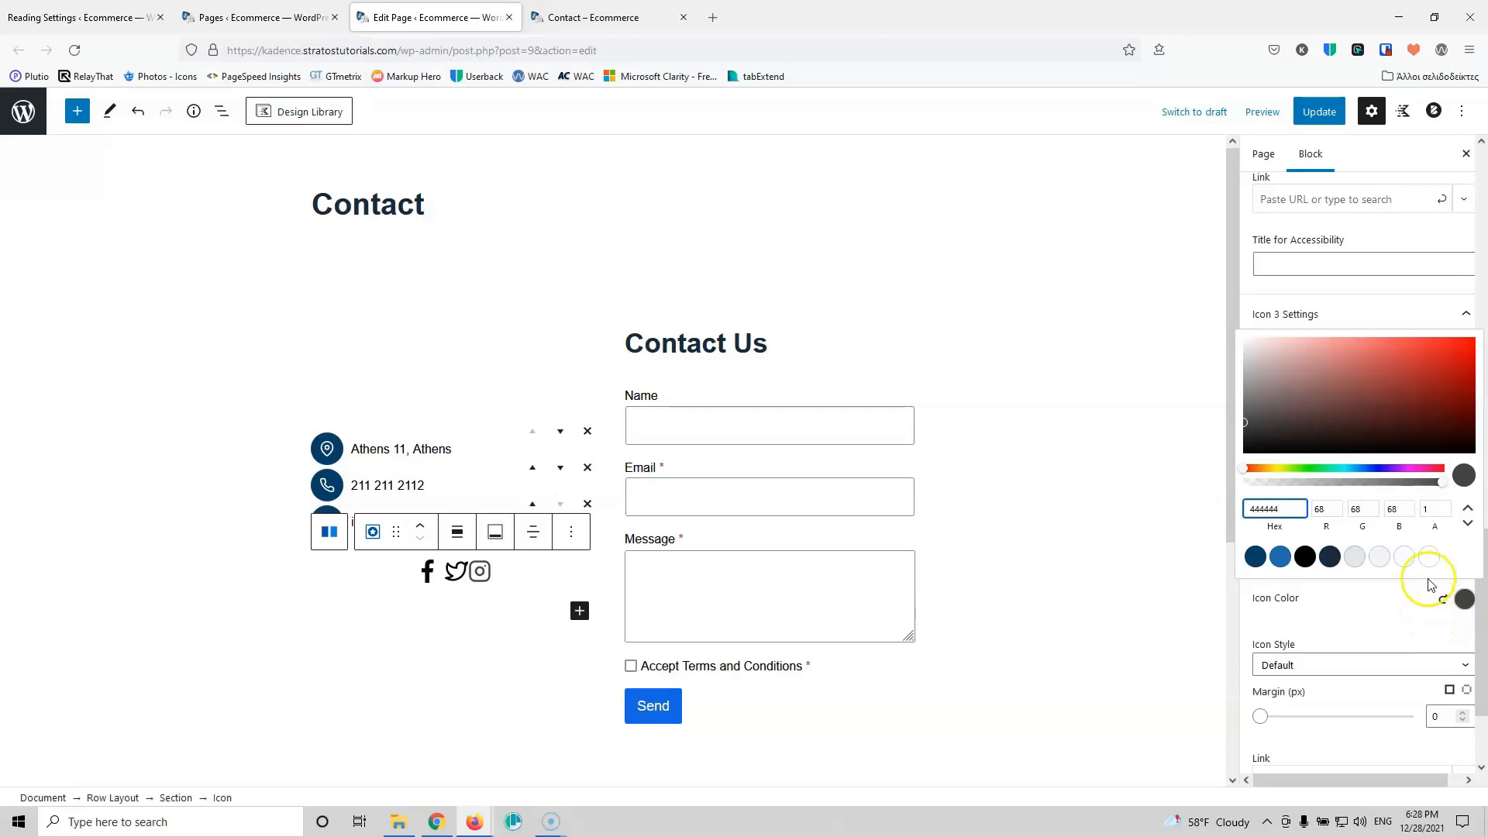
{"action": "left_click", "coordinate": [1305, 556]}
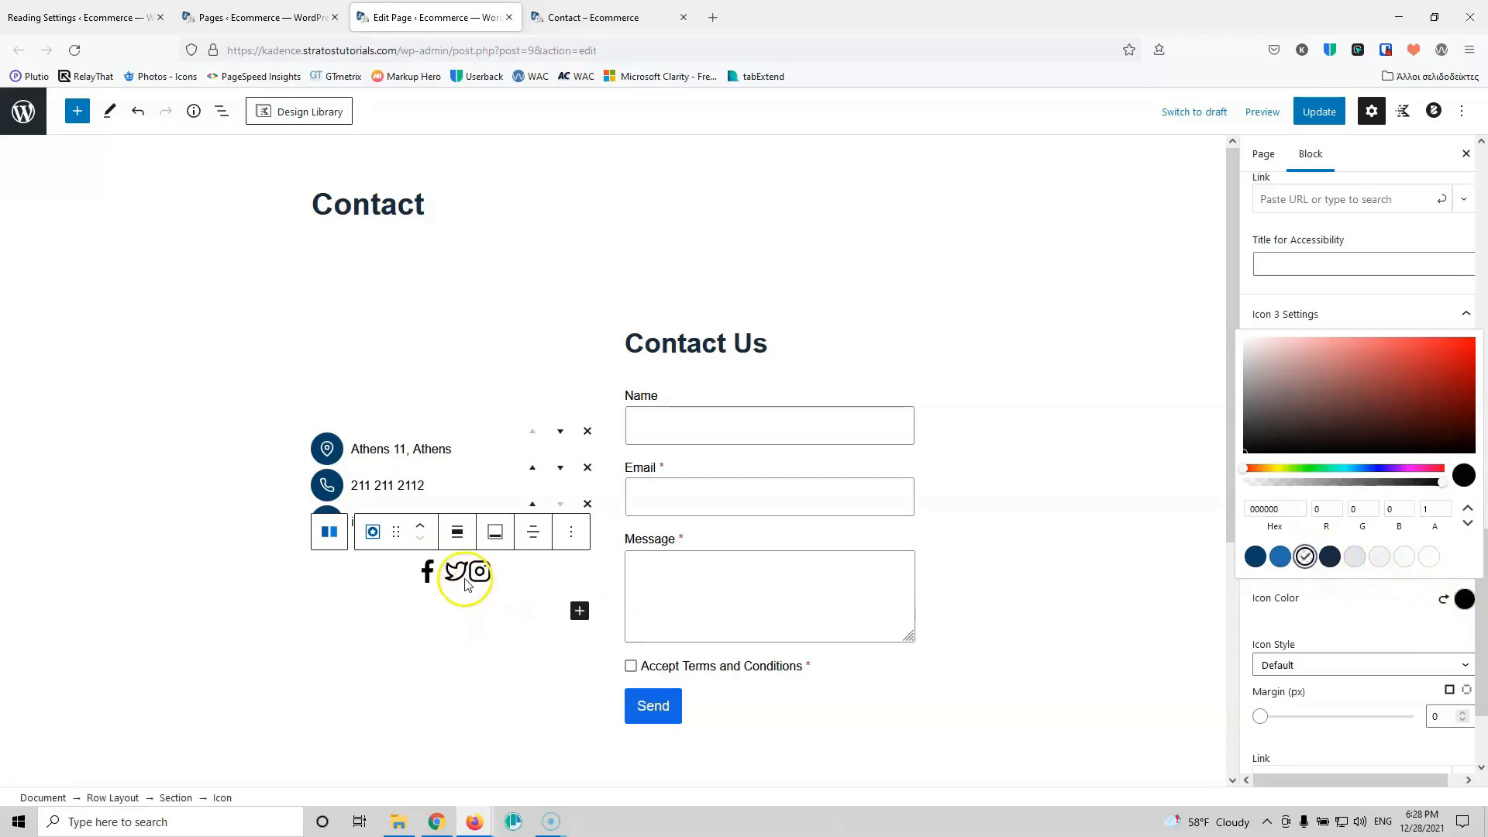
{"action": "left_click", "coordinate": [1281, 616]}
Step: Reset the Twitter icon's margin to 0, switch to per-side margins, and give one side 5
{"action": "scroll", "coordinate": [1293, 544], "scroll_direction": "up", "scroll_amount": 1}
{"action": "scroll", "coordinate": [1293, 544], "scroll_direction": "up", "scroll_amount": 8}
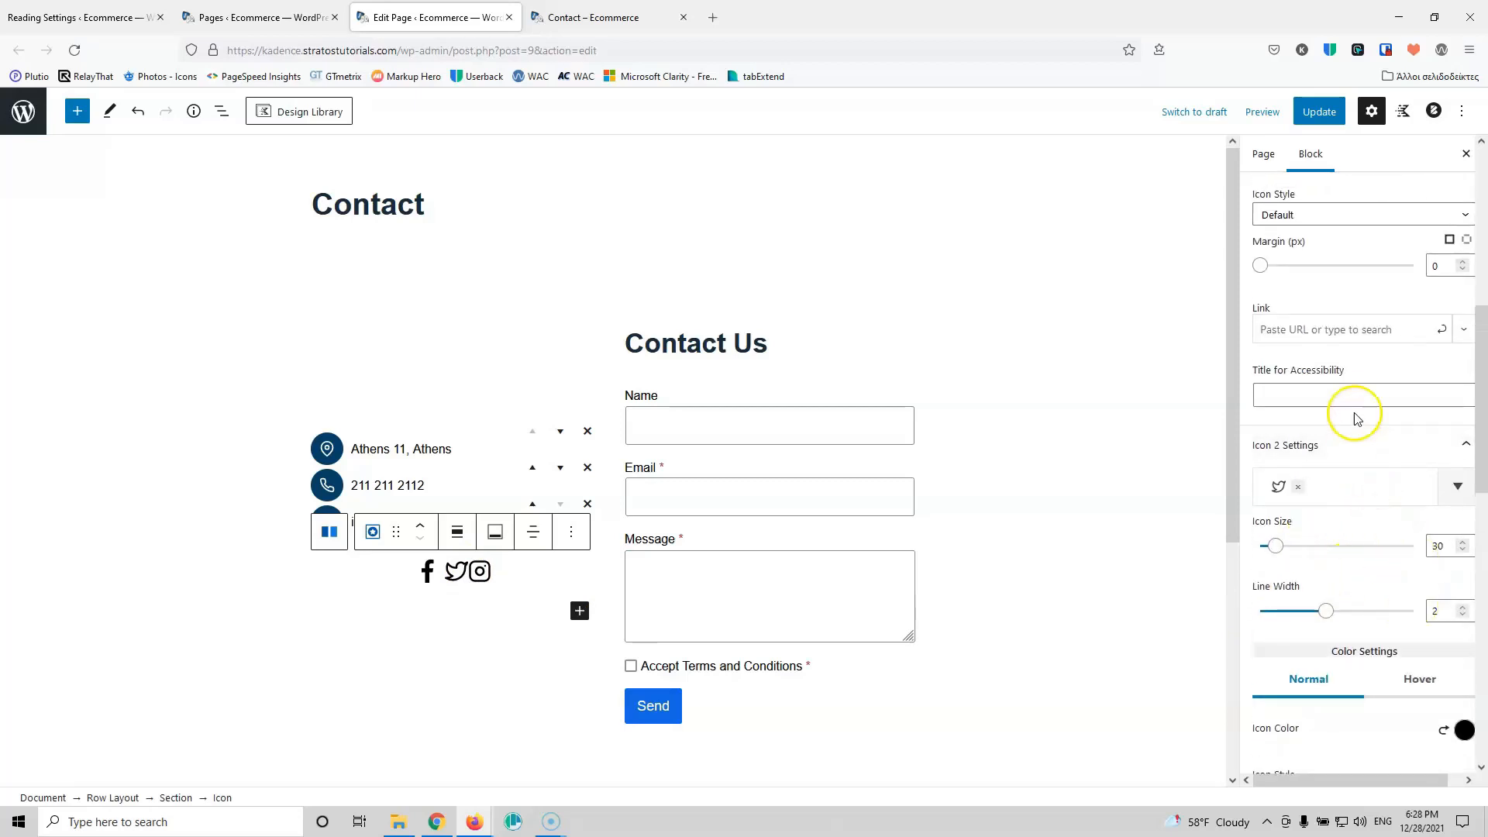
{"action": "scroll", "coordinate": [1418, 464], "scroll_direction": "up", "scroll_amount": 2}
{"action": "scroll", "coordinate": [1393, 504], "scroll_direction": "down", "scroll_amount": 5}
{"action": "scroll", "coordinate": [1395, 504], "scroll_direction": "down", "scroll_amount": 2}
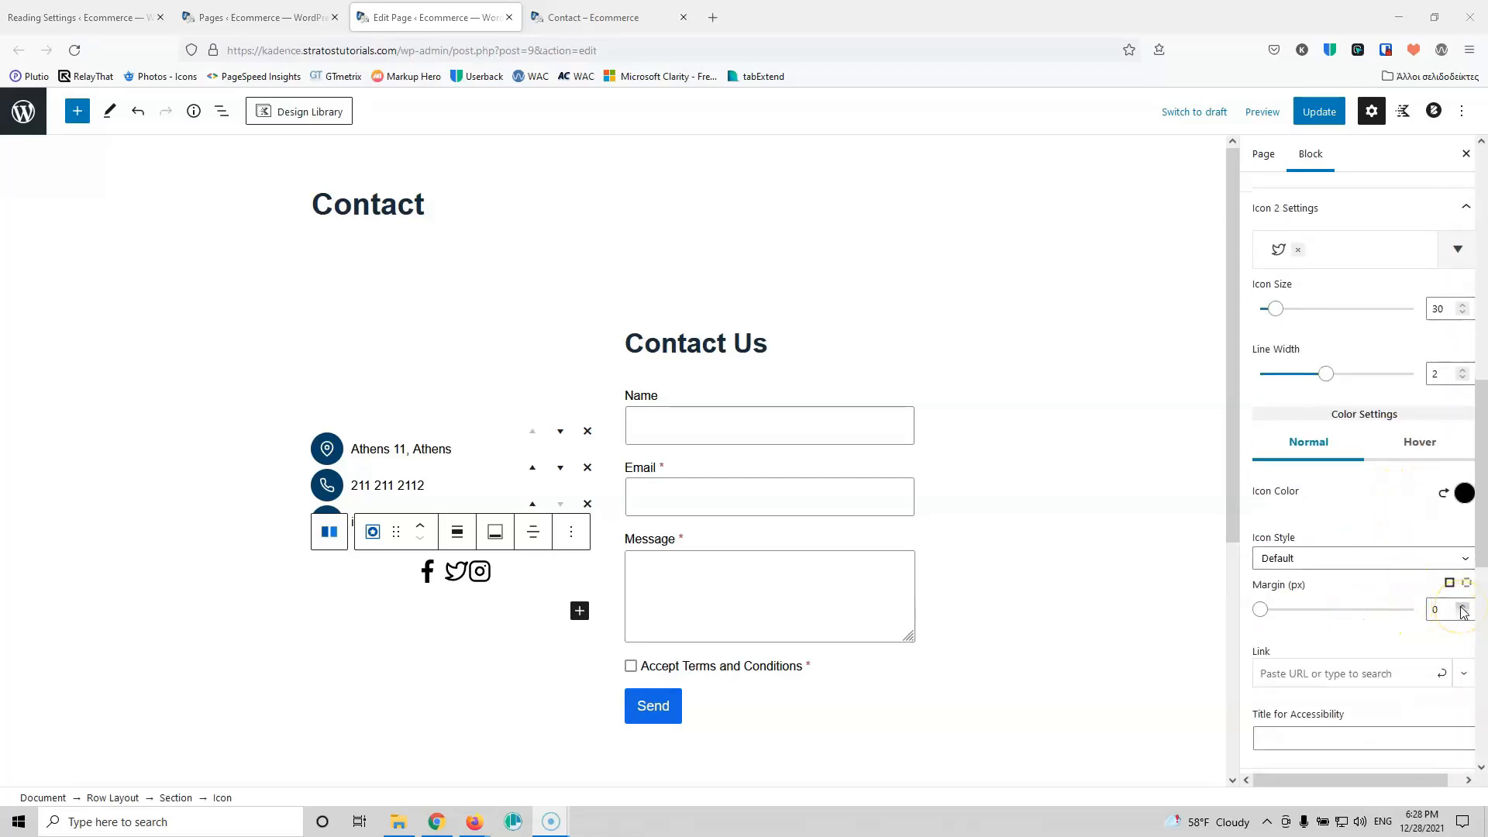
{"action": "left_click", "coordinate": [1461, 608]}
{"action": "left_click", "coordinate": [1461, 609]}
{"action": "left_click", "coordinate": [1462, 609]}
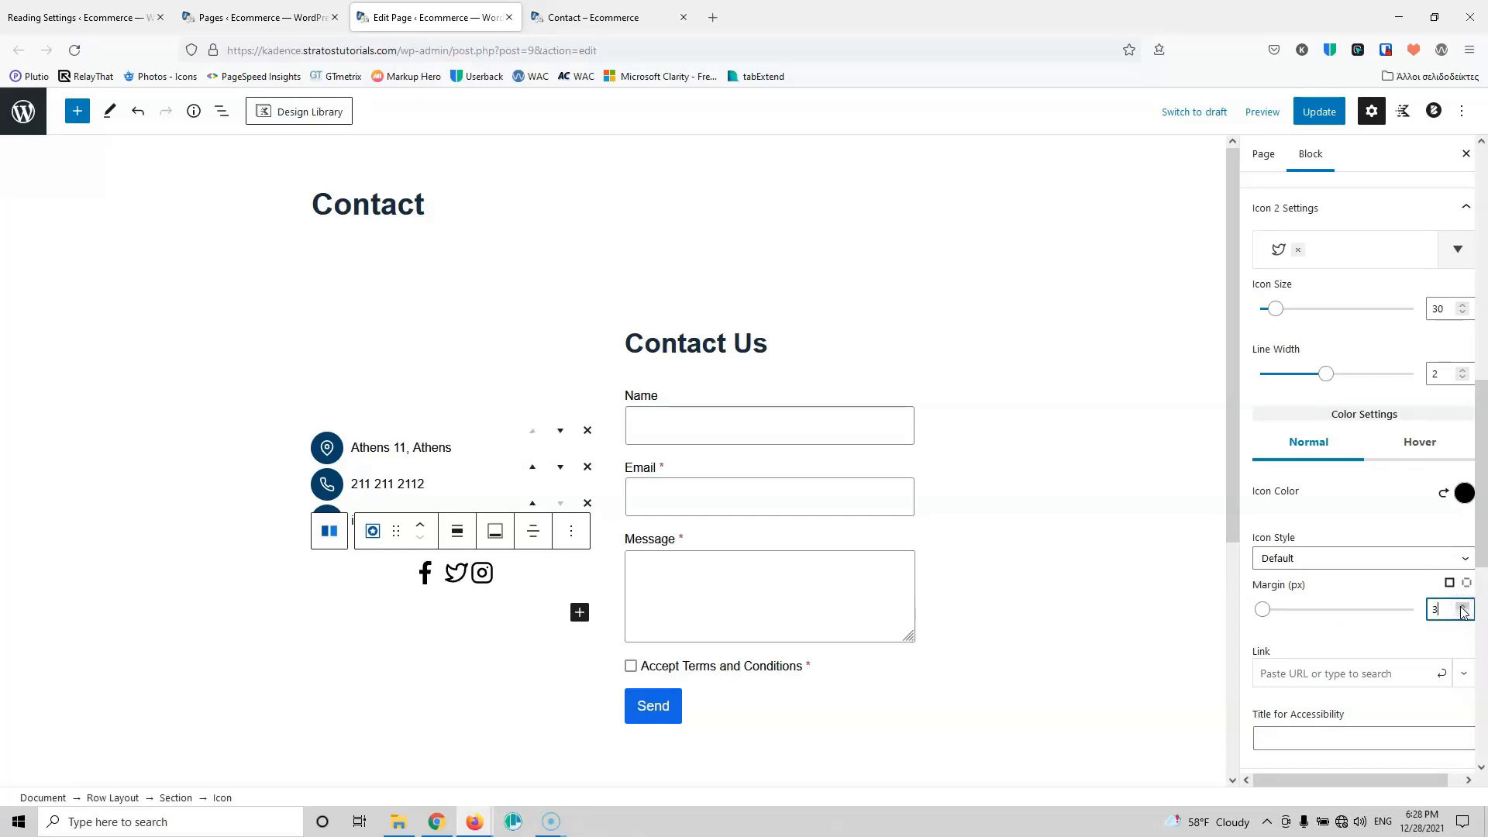
{"action": "left_click", "coordinate": [1462, 609]}
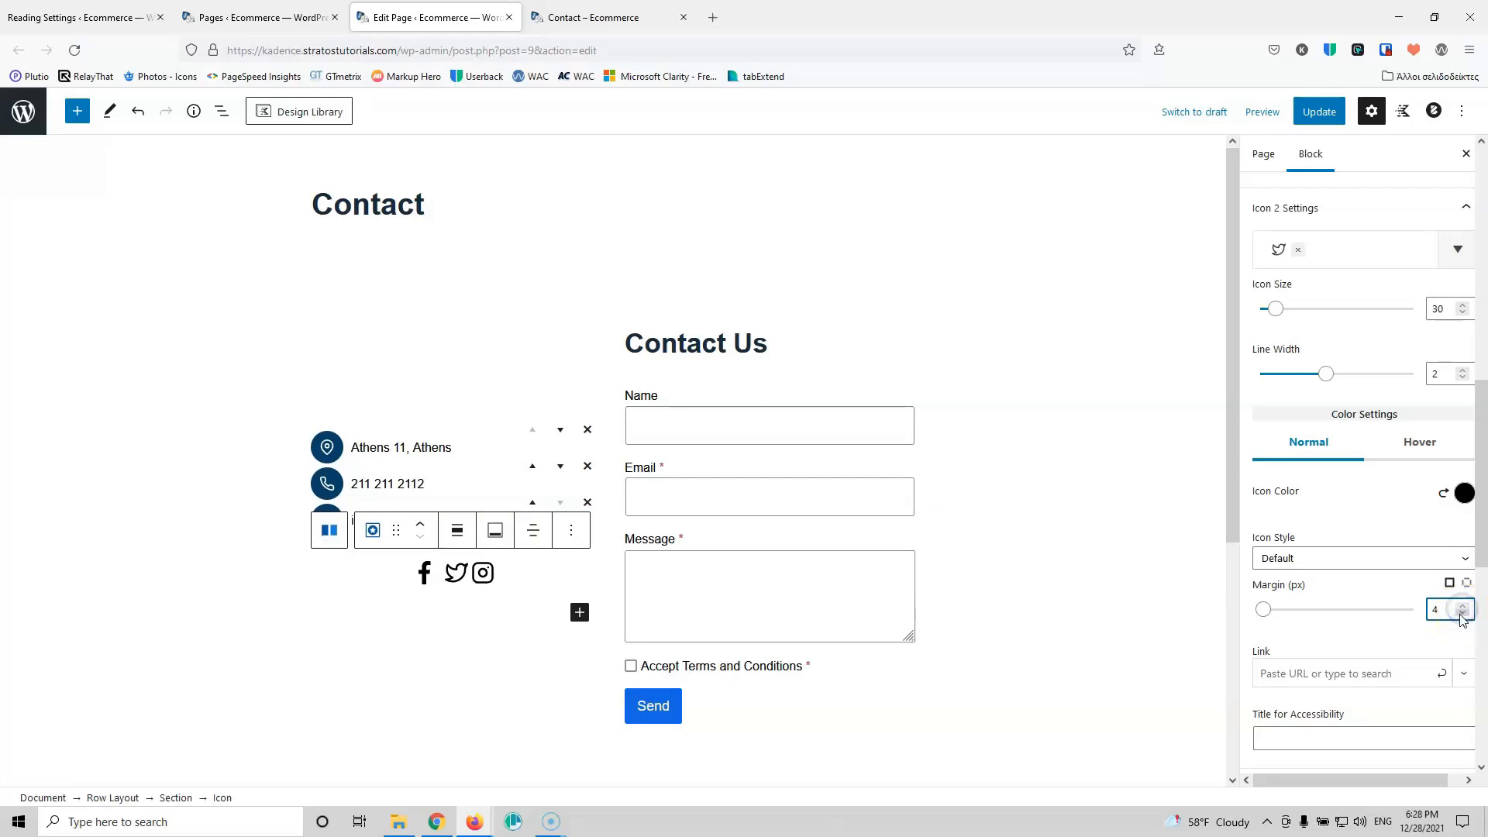
{"action": "left_click", "coordinate": [1462, 614]}
{"action": "left_click", "coordinate": [1462, 614]}
{"action": "left_click", "coordinate": [1462, 614]}
{"action": "left_click", "coordinate": [1462, 613]}
{"action": "left_click", "coordinate": [1467, 585]}
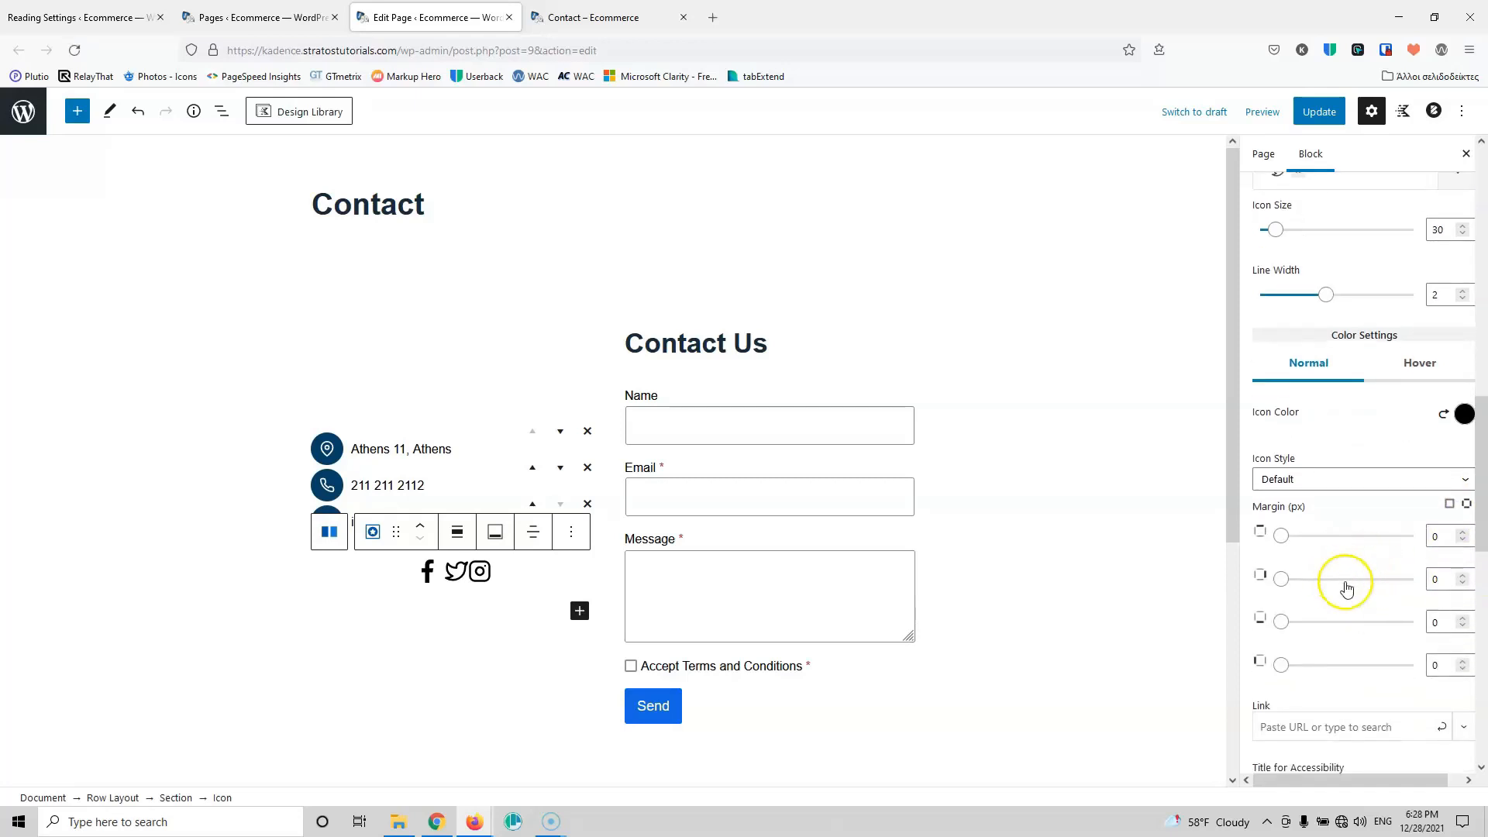
{"action": "double_click", "coordinate": [1463, 578]}
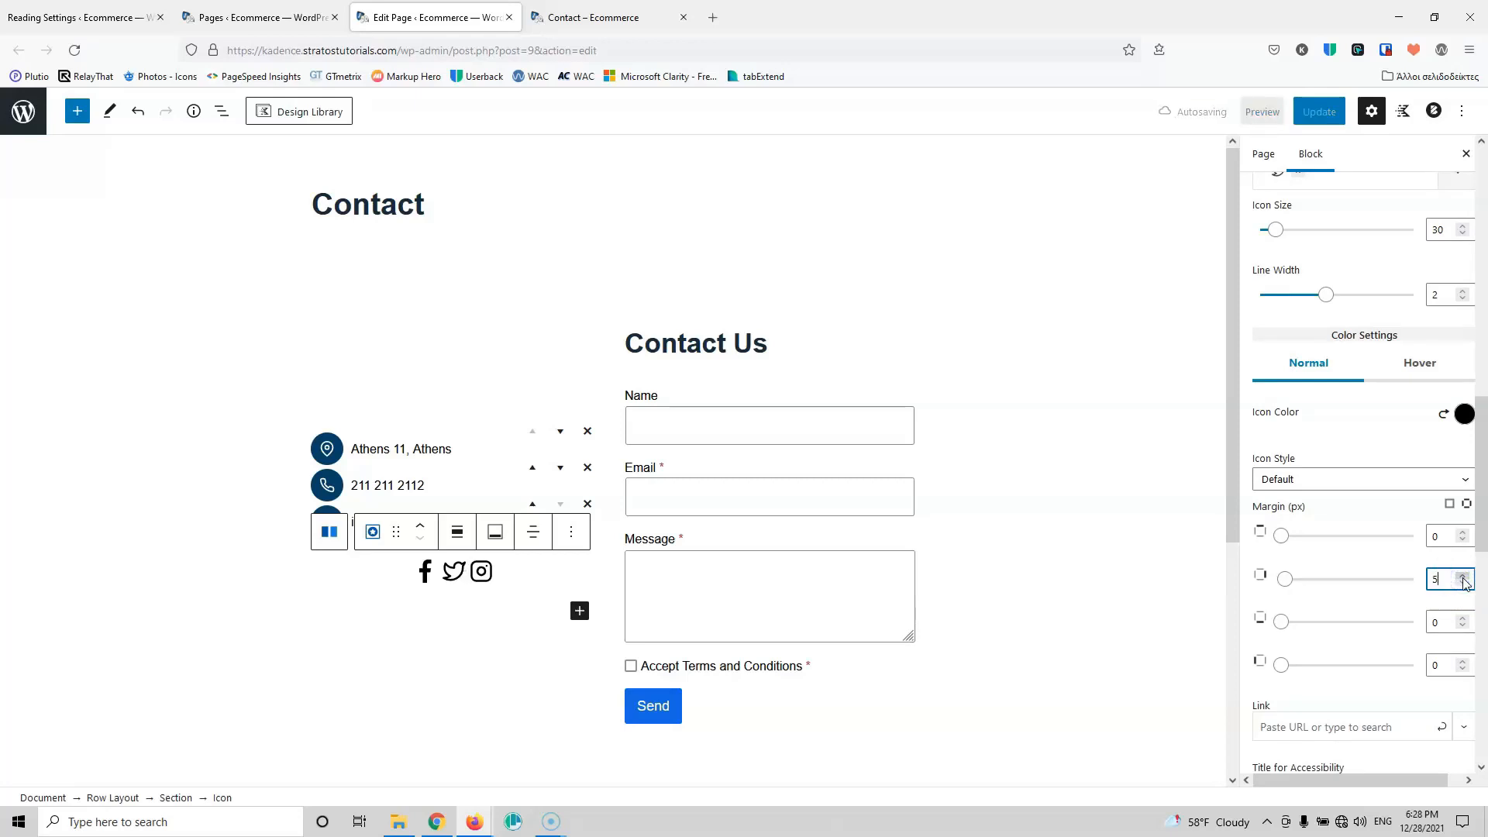
Step: Update the page and add an empty block below the social icons
{"action": "left_click", "coordinate": [1327, 115]}
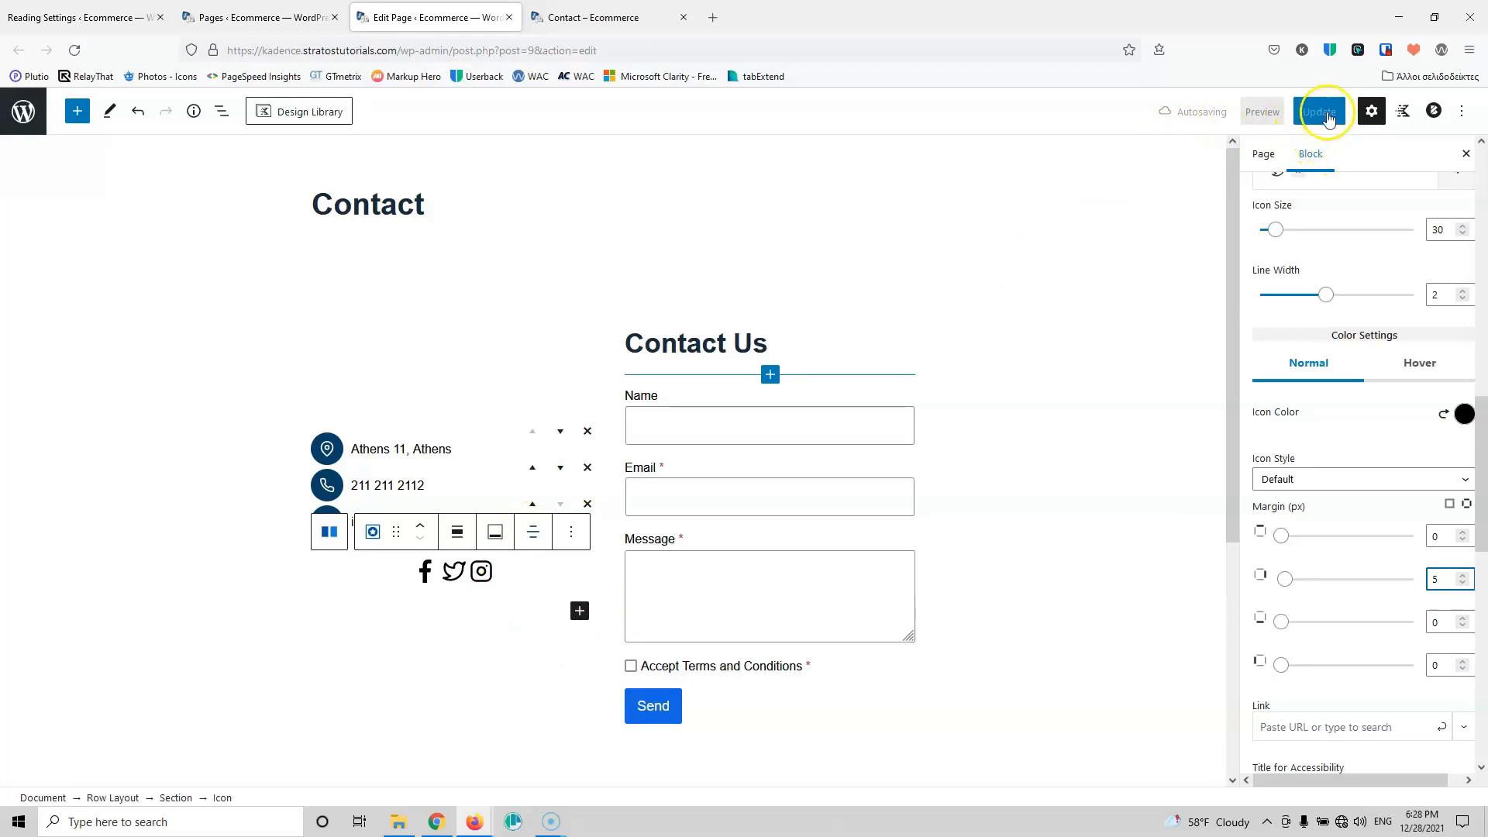
{"action": "left_click", "coordinate": [498, 611]}
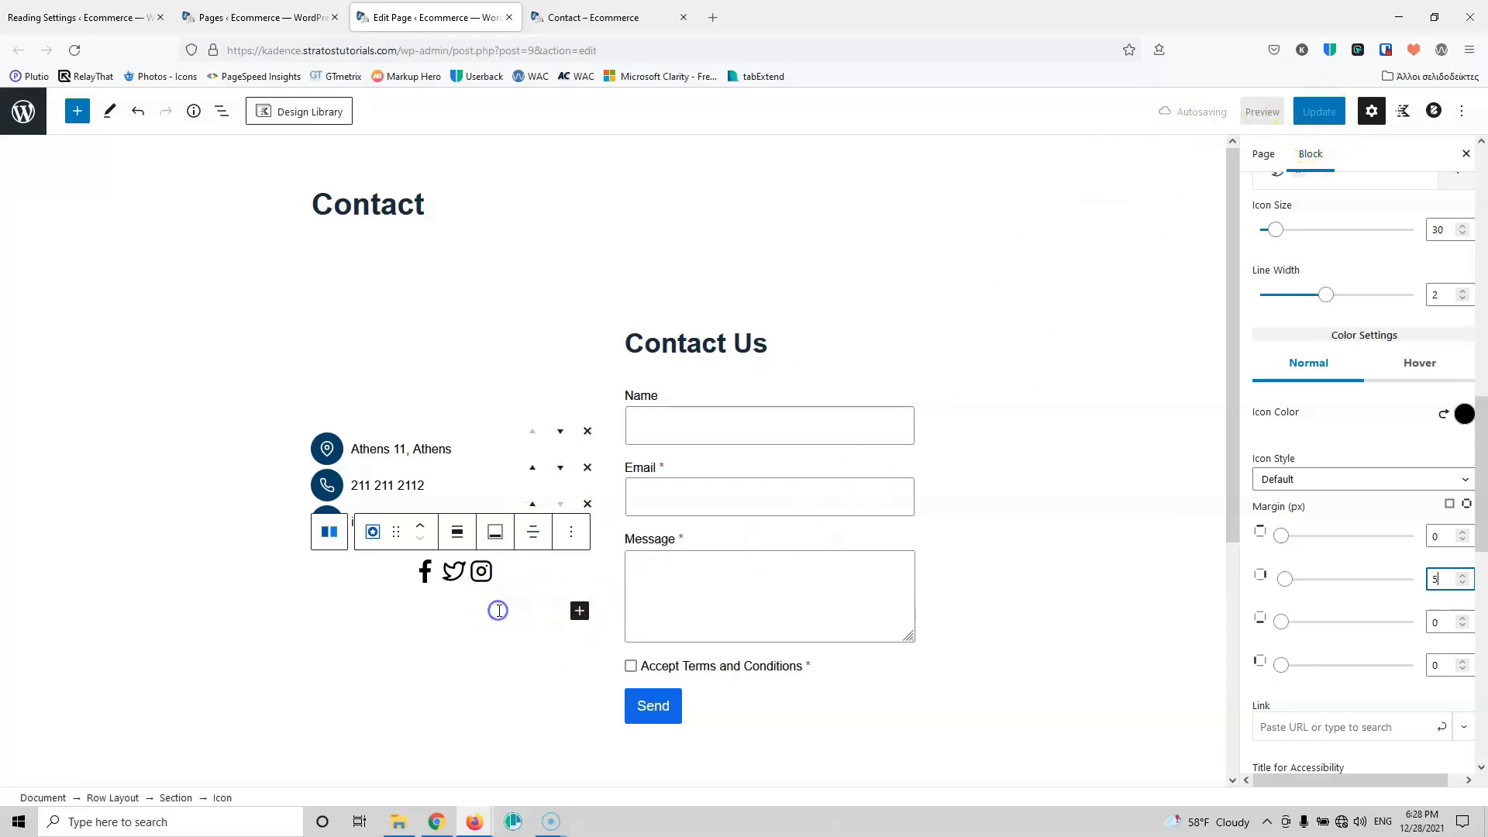
{"action": "left_click", "coordinate": [451, 483]}
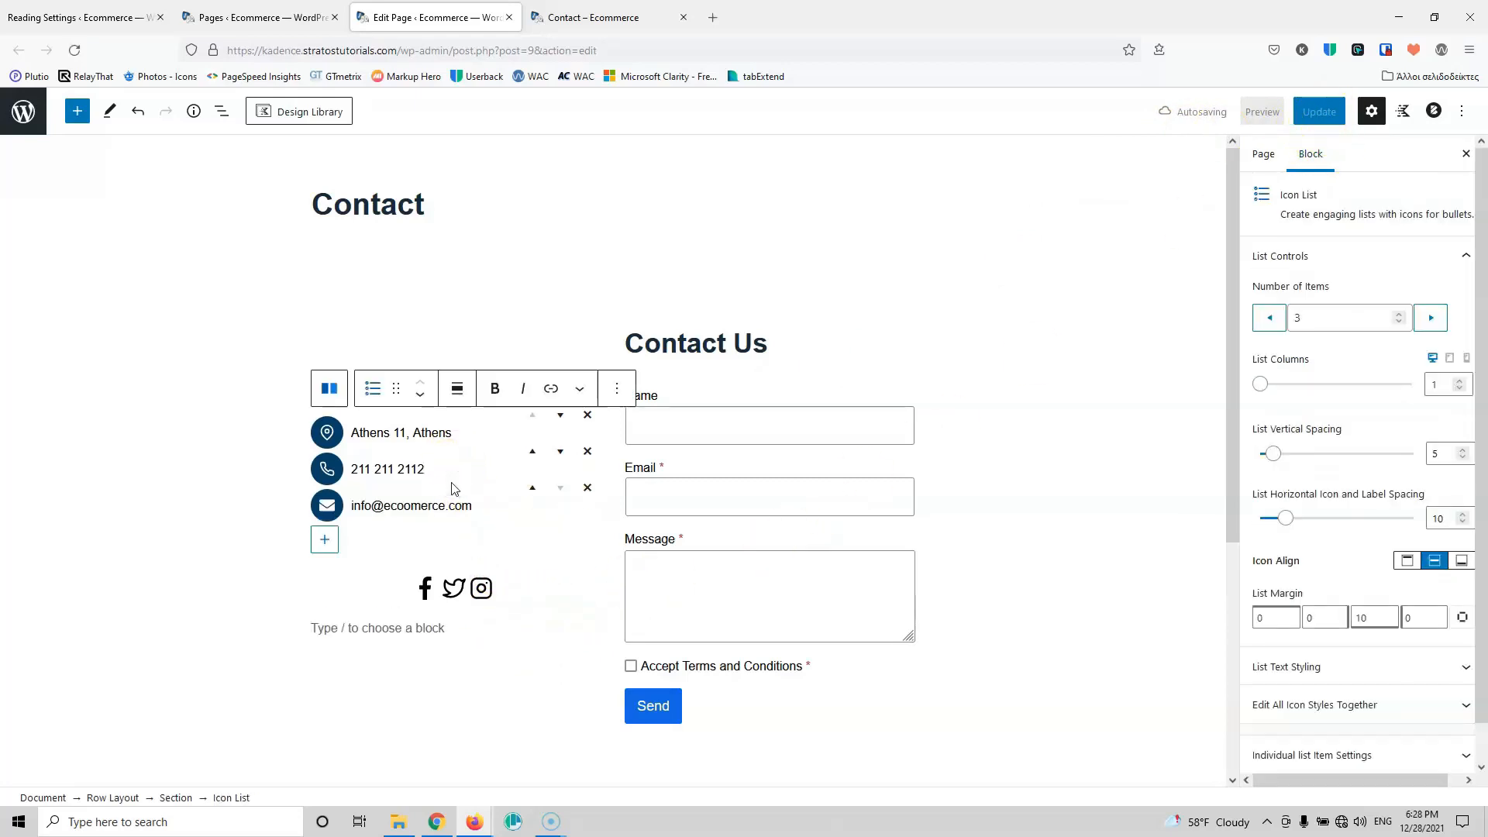
Step: Reload the live Contact page to view the spaced social icons, then return to the editor
{"action": "left_click", "coordinate": [602, 16]}
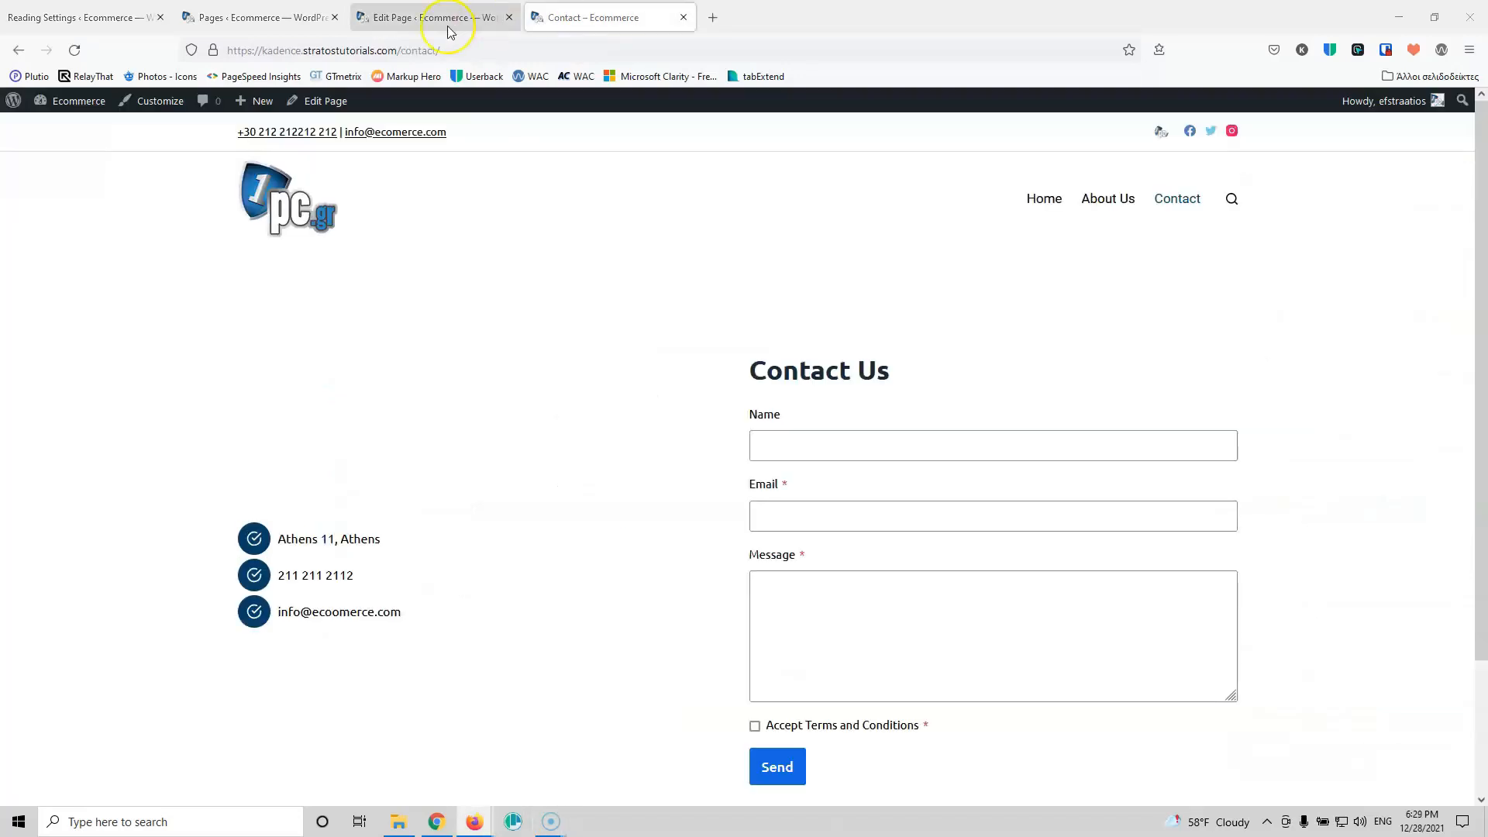
{"action": "left_click", "coordinate": [73, 49]}
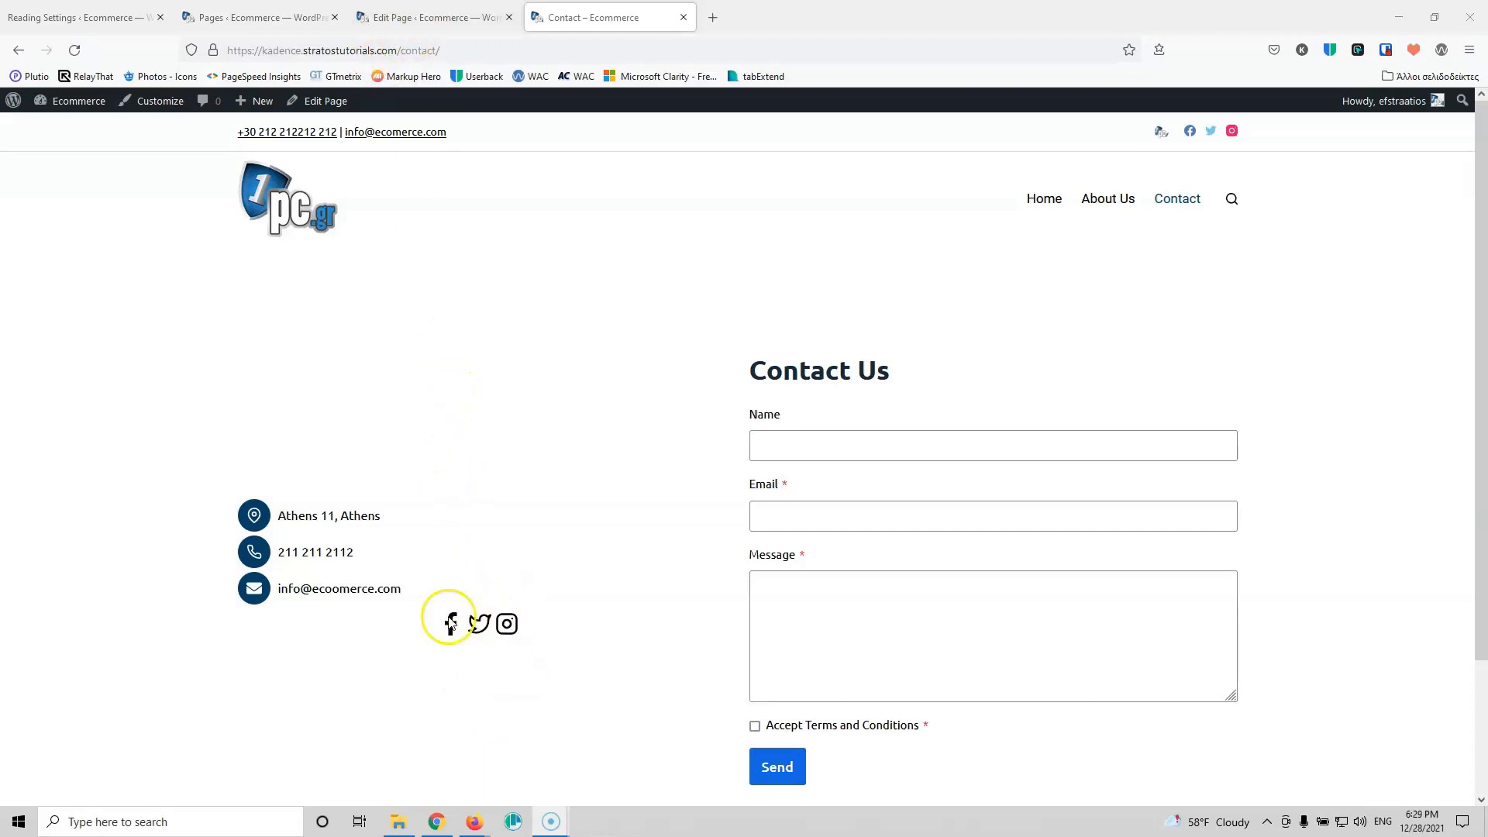
{"action": "left_click", "coordinate": [457, 13]}
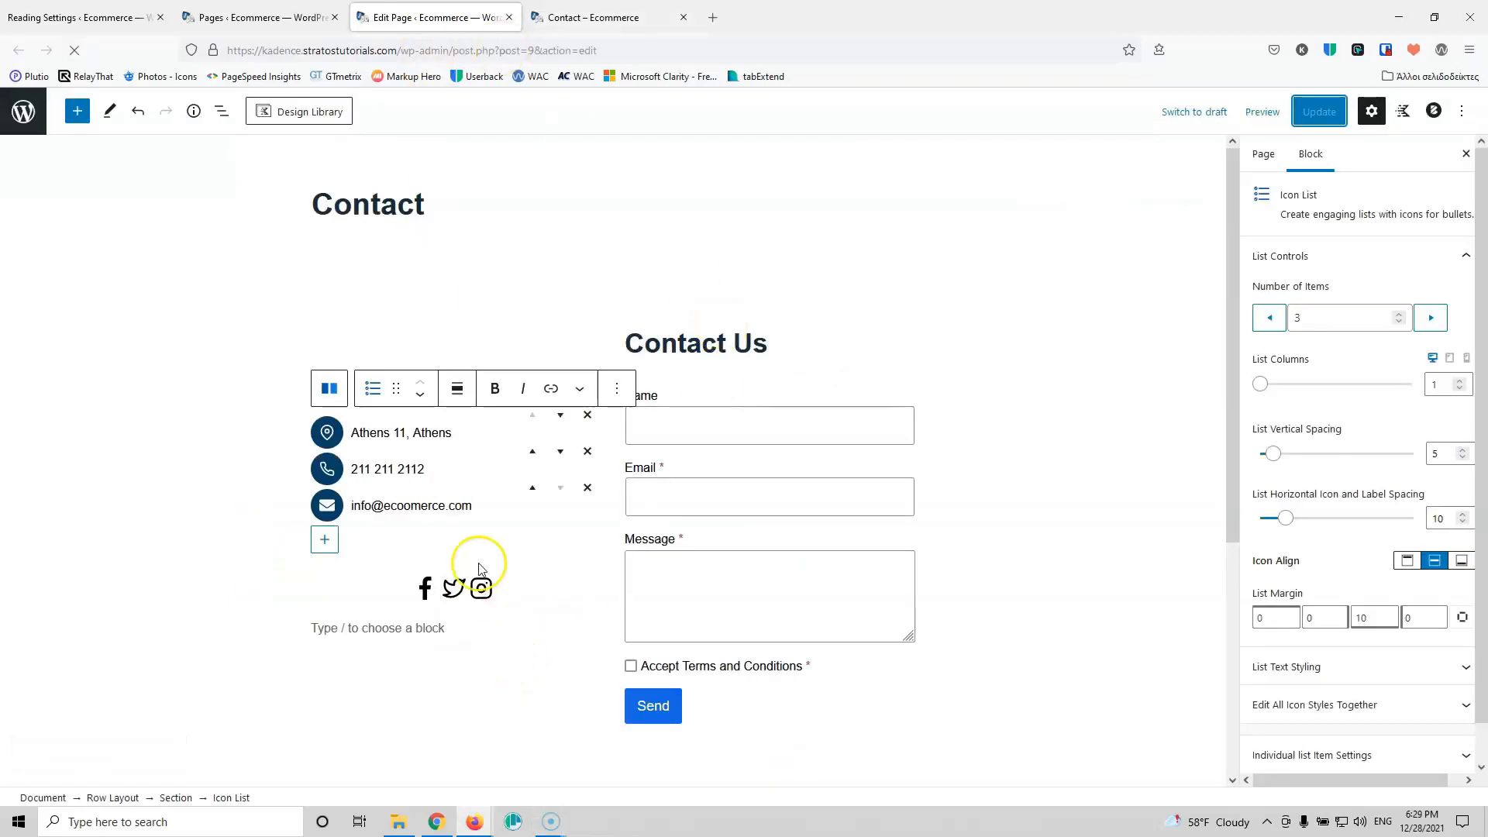
Step: Insert a 20 px Spacer/Divider below the contact details list and update the page
{"action": "left_click", "coordinate": [388, 549]}
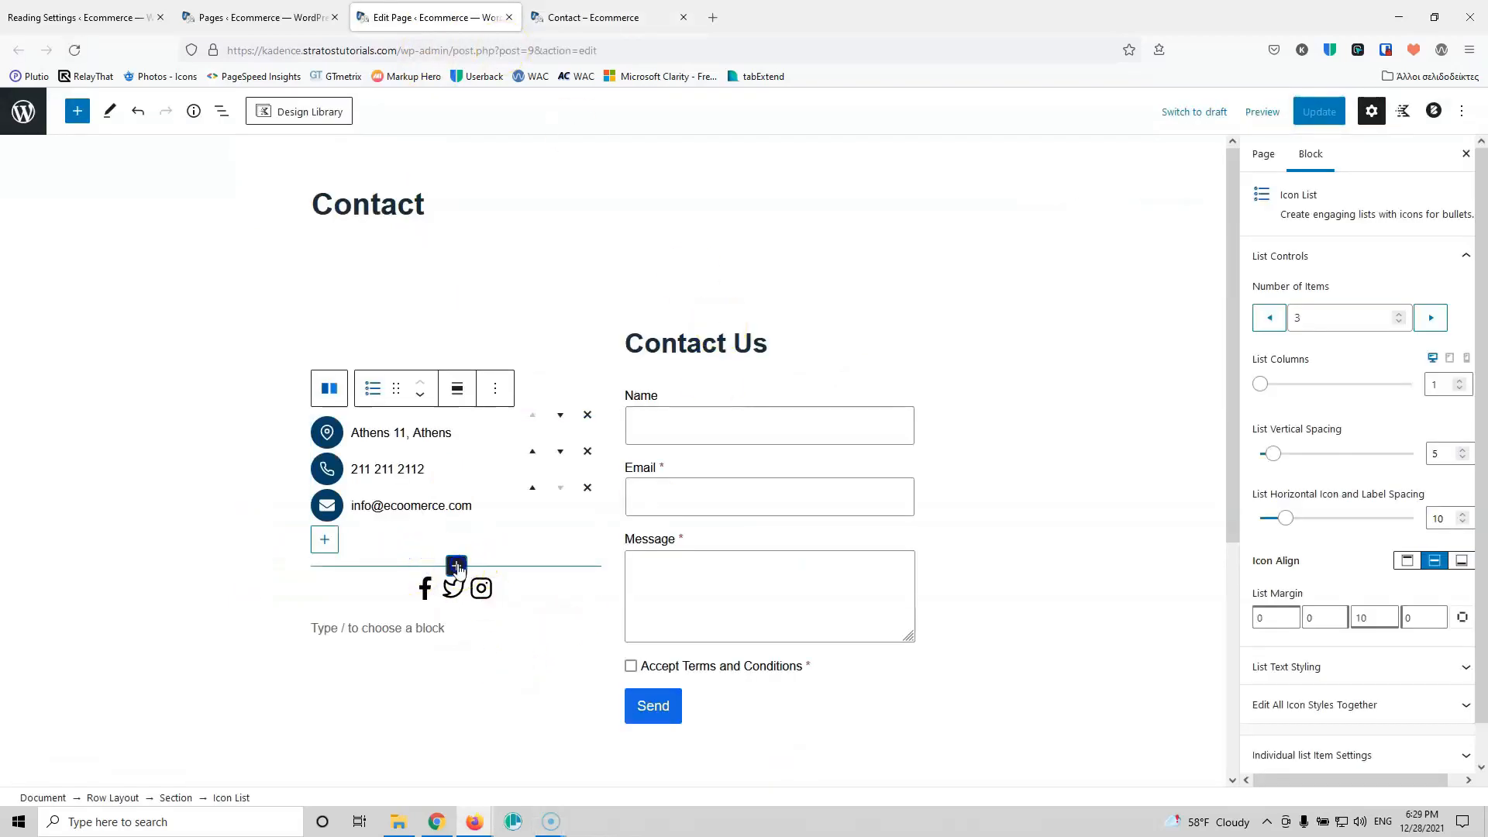
{"action": "left_click", "coordinate": [456, 566]}
{"action": "type", "text": "spa"}
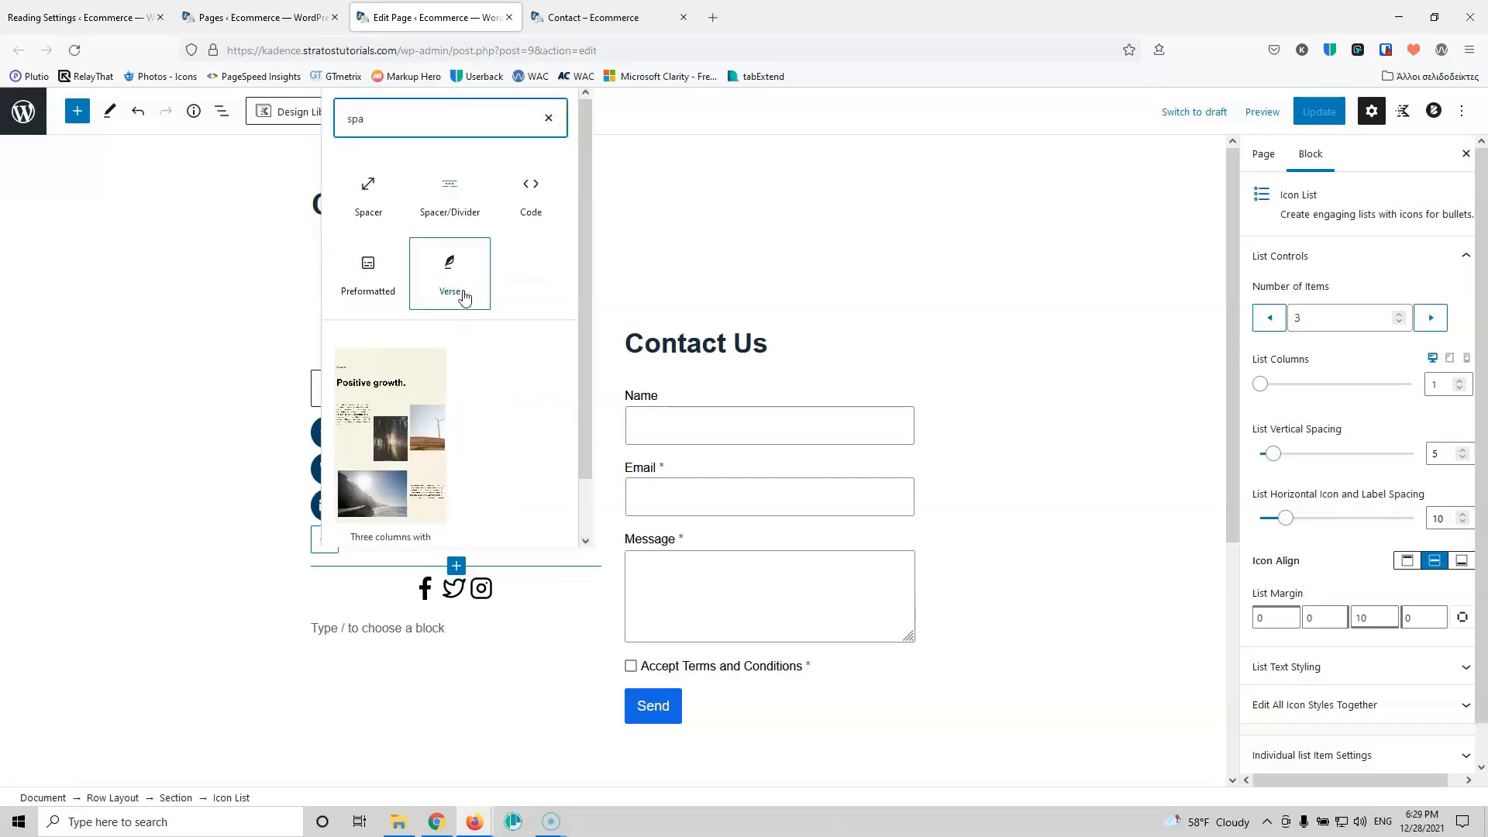
{"action": "left_click", "coordinate": [473, 200]}
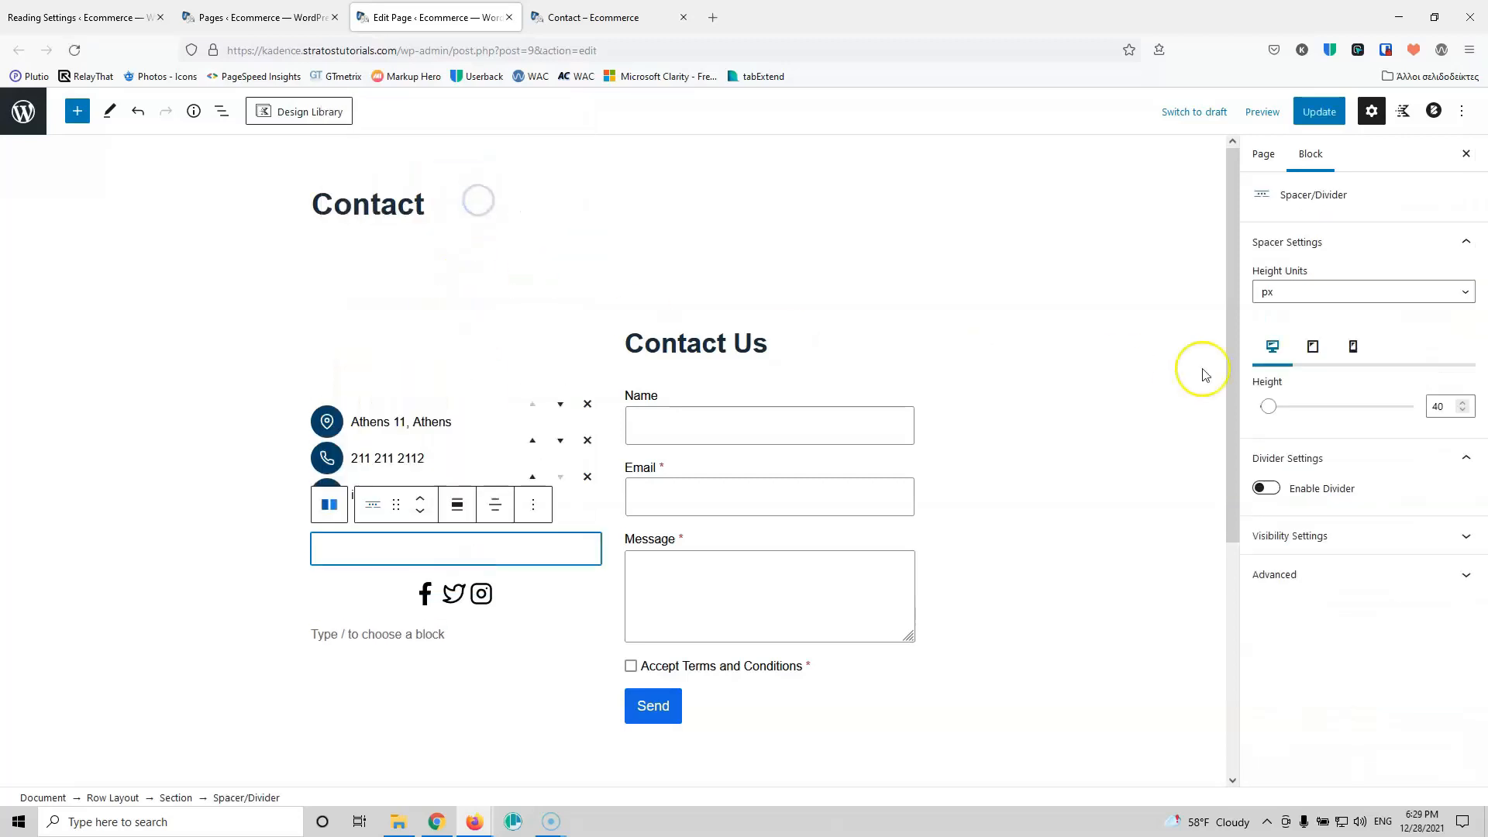
{"action": "left_click", "coordinate": [1437, 407]}
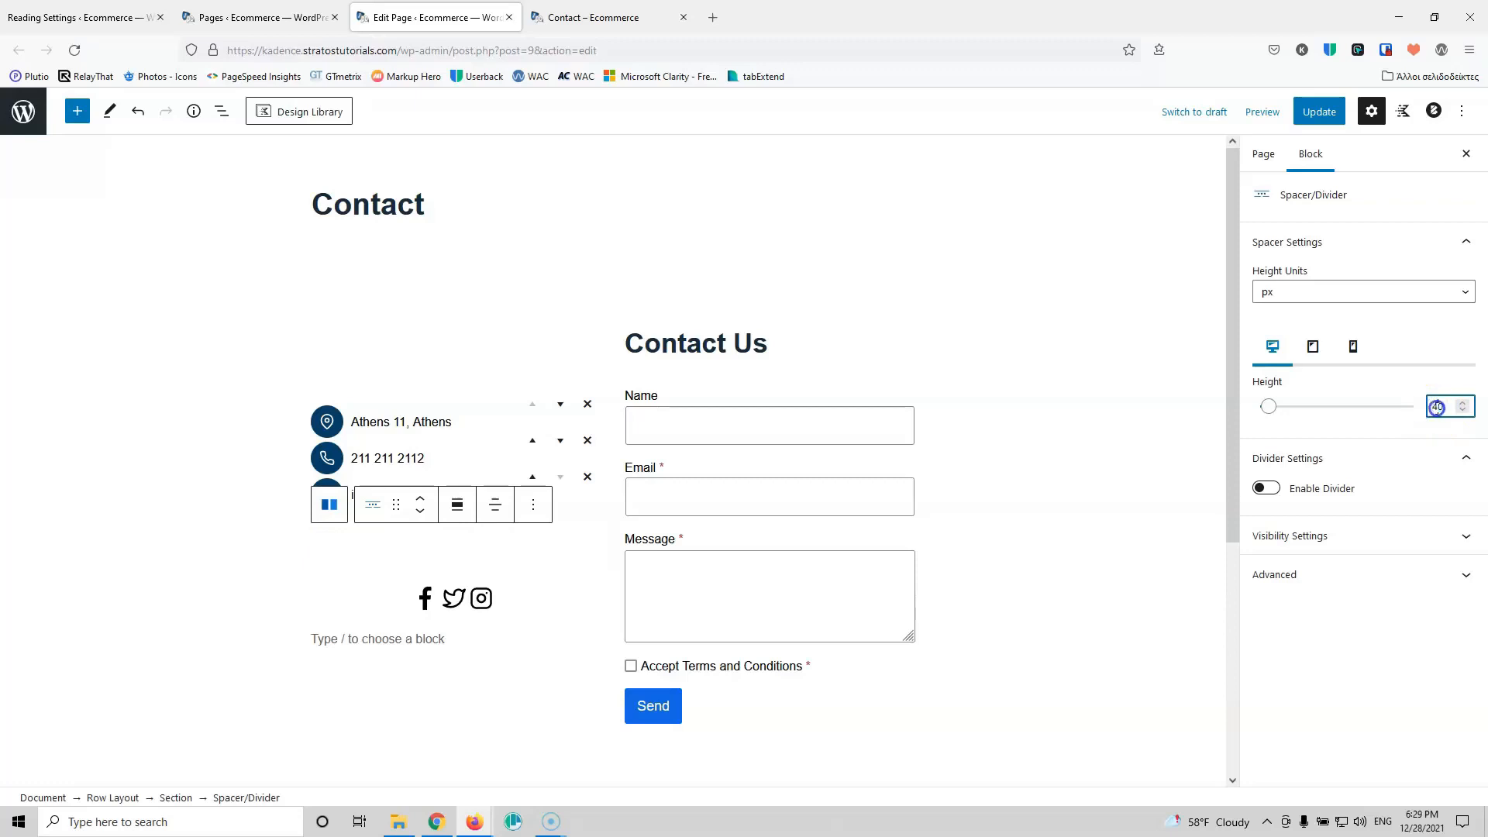
{"action": "type", "text": "20"}
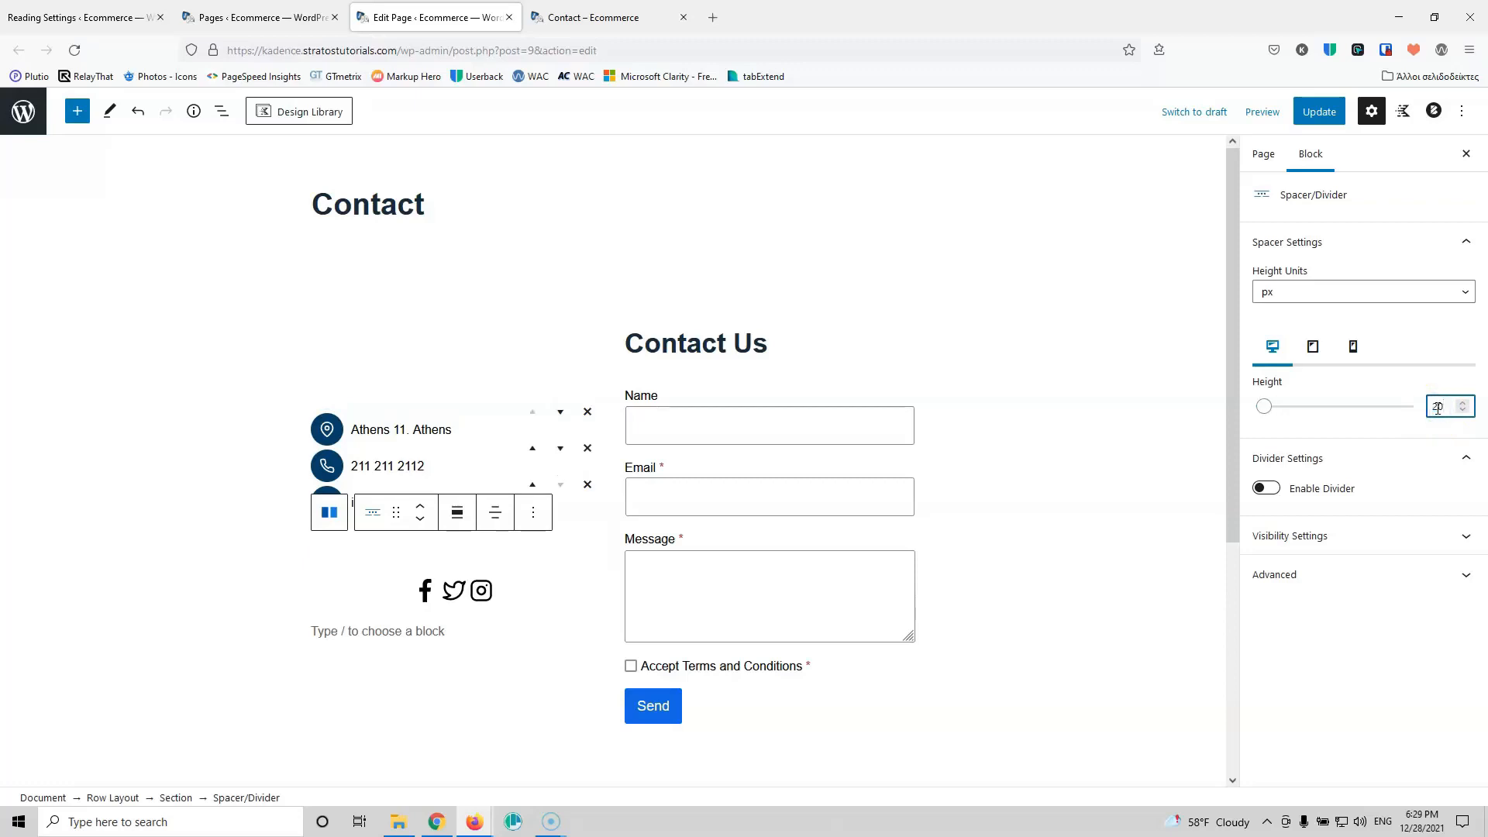
{"action": "left_click", "coordinate": [1319, 112]}
Step: Reload the live Contact page to check the spacer, then return to the editor
{"action": "left_click", "coordinate": [578, 23]}
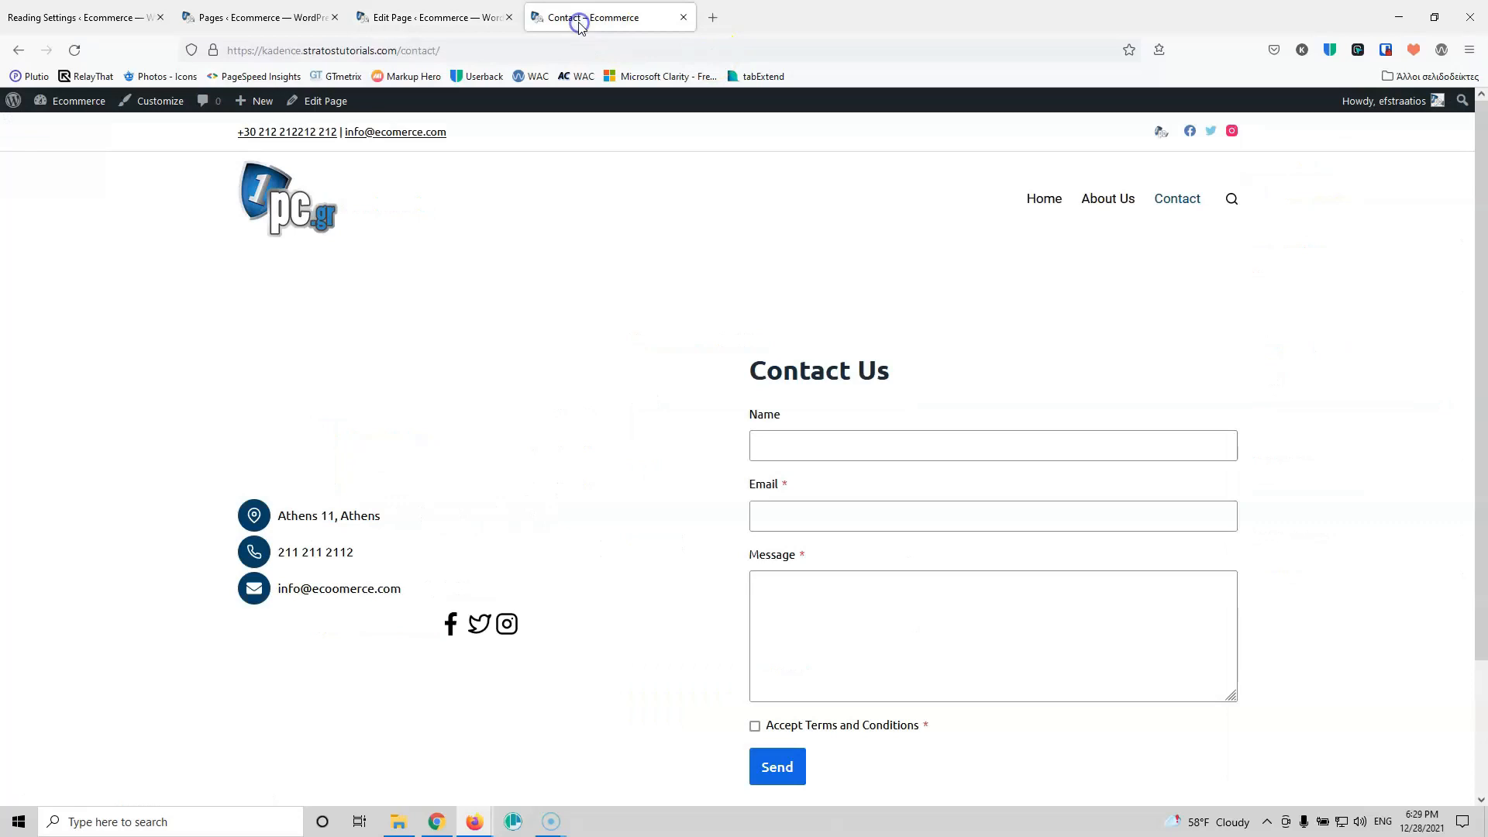
{"action": "left_click", "coordinate": [75, 50]}
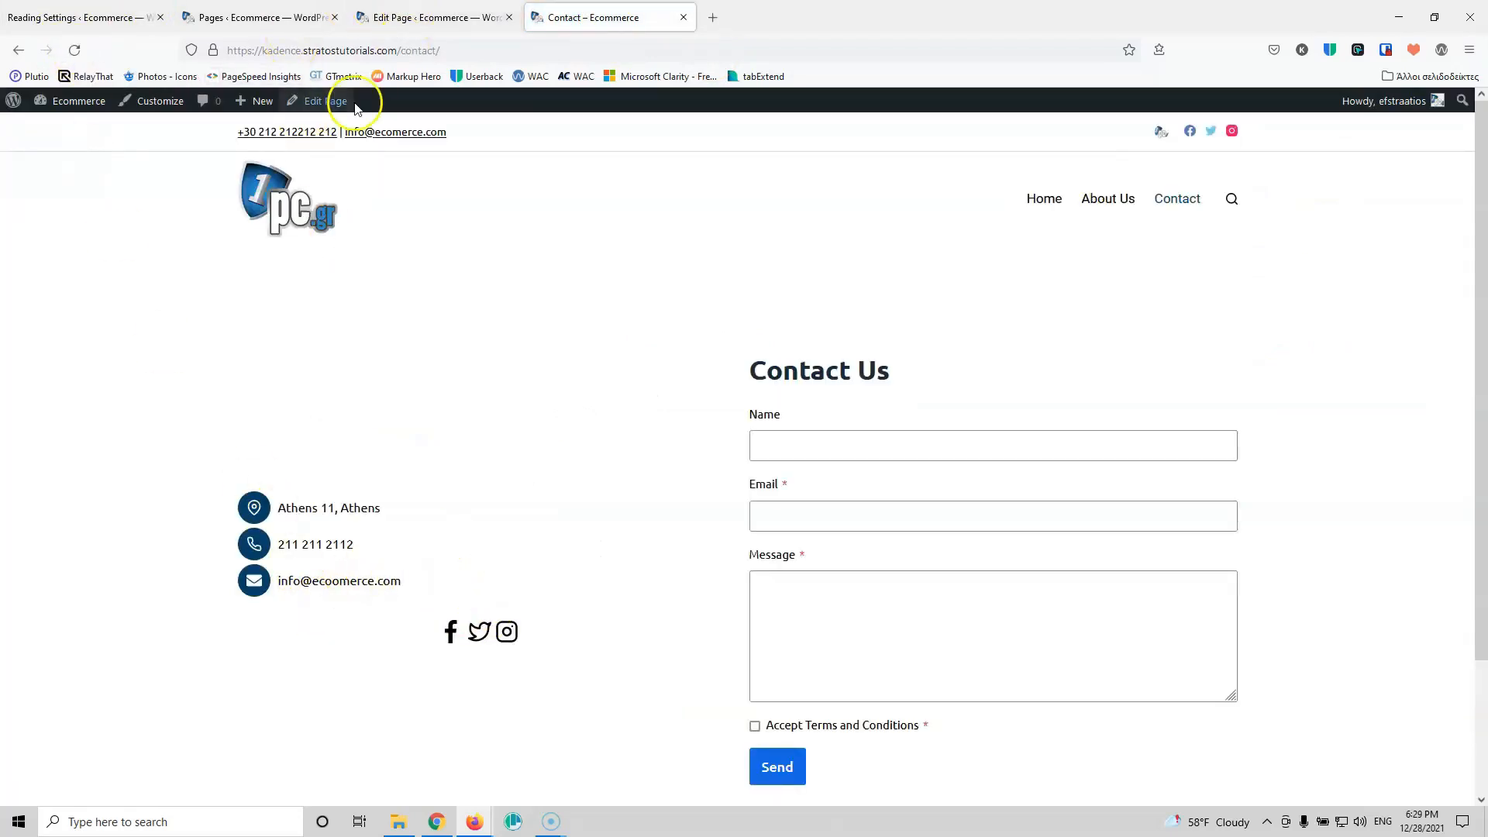
{"action": "left_click", "coordinate": [75, 51]}
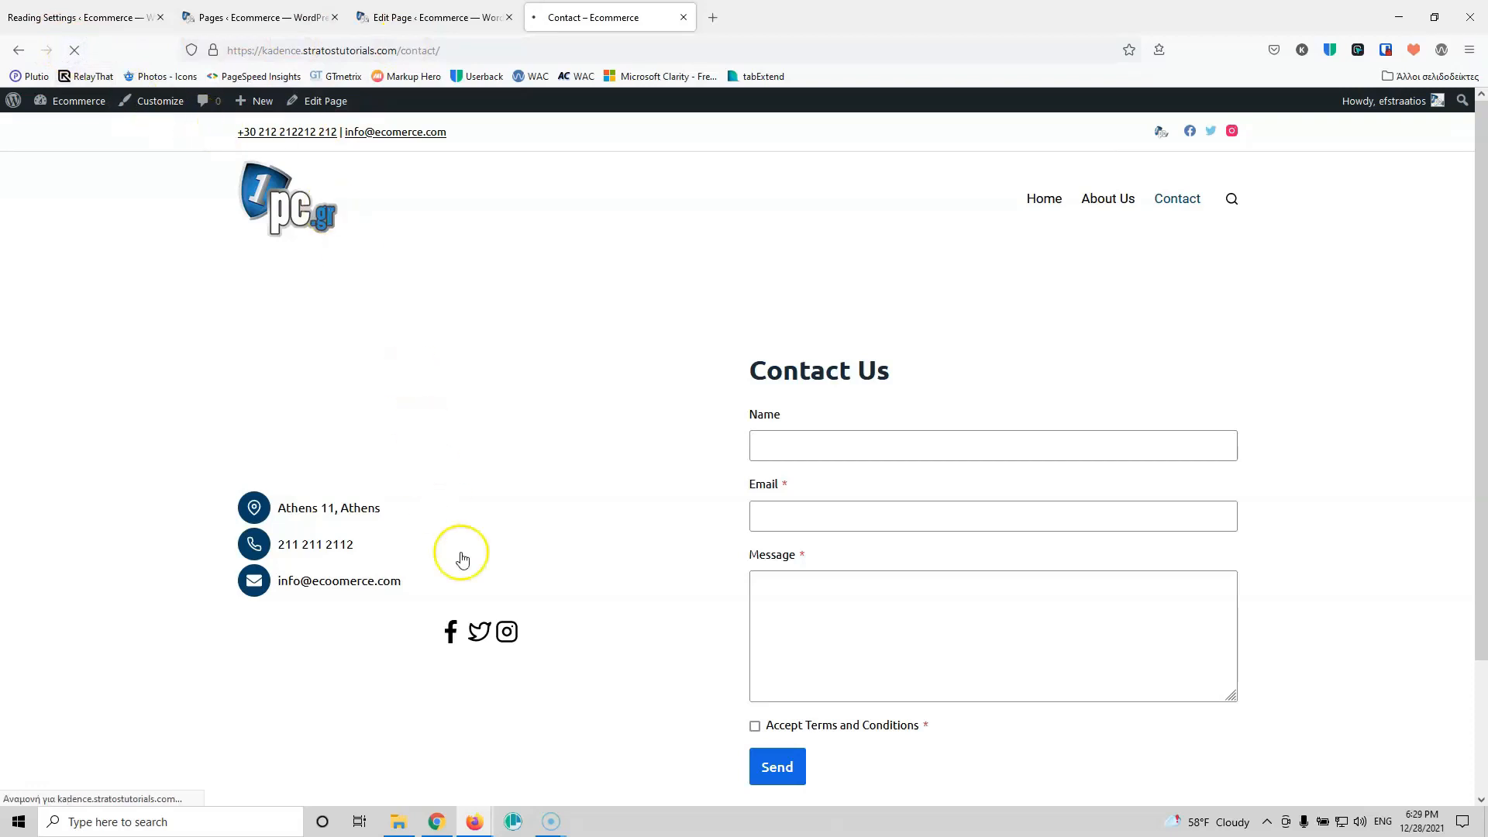
{"action": "left_click", "coordinate": [460, 17]}
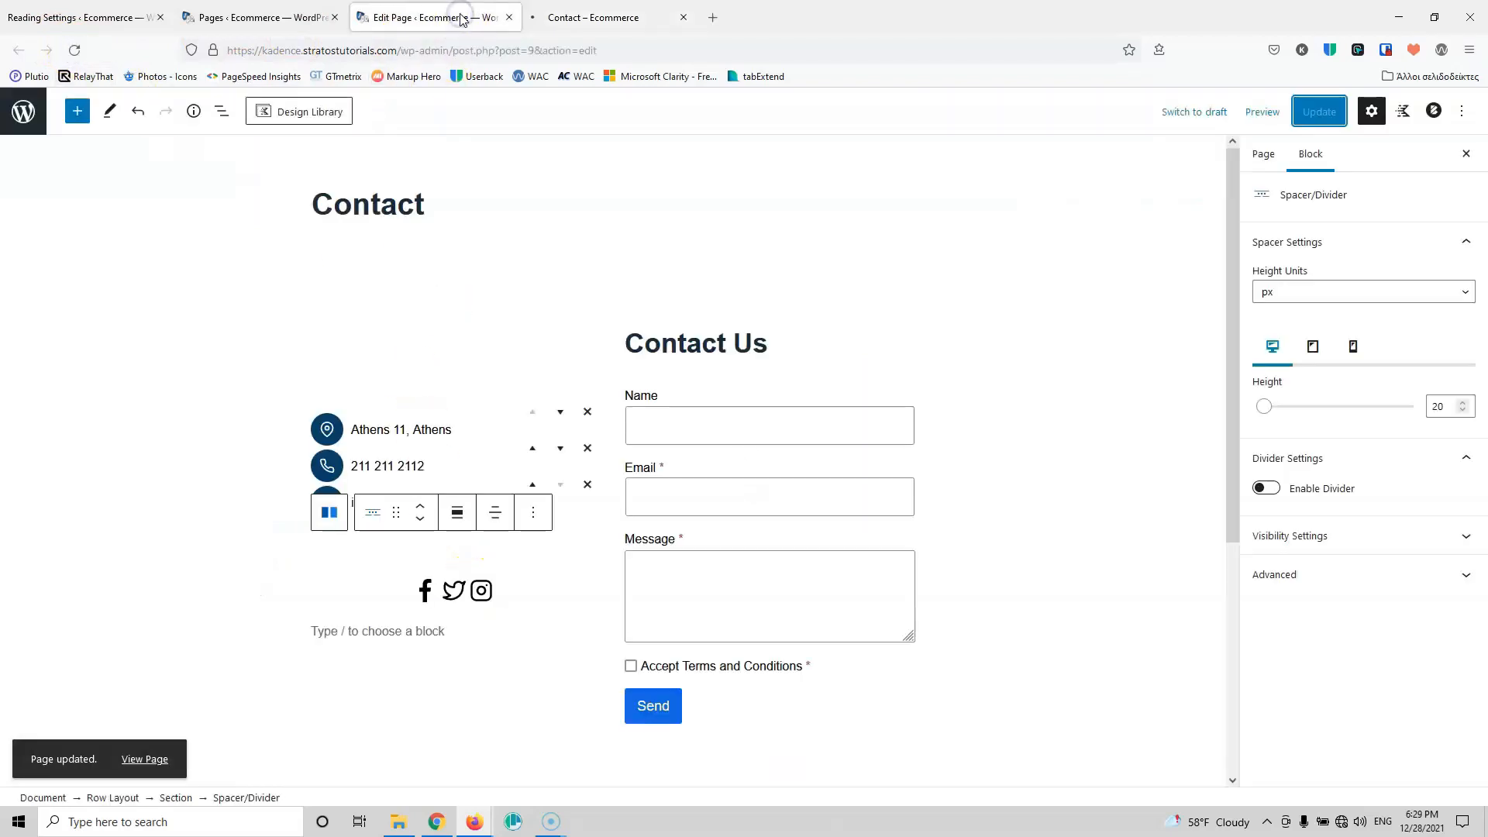
Step: Left-align the social icons block and save the page, retrying after the failed save
{"action": "left_click", "coordinate": [397, 583]}
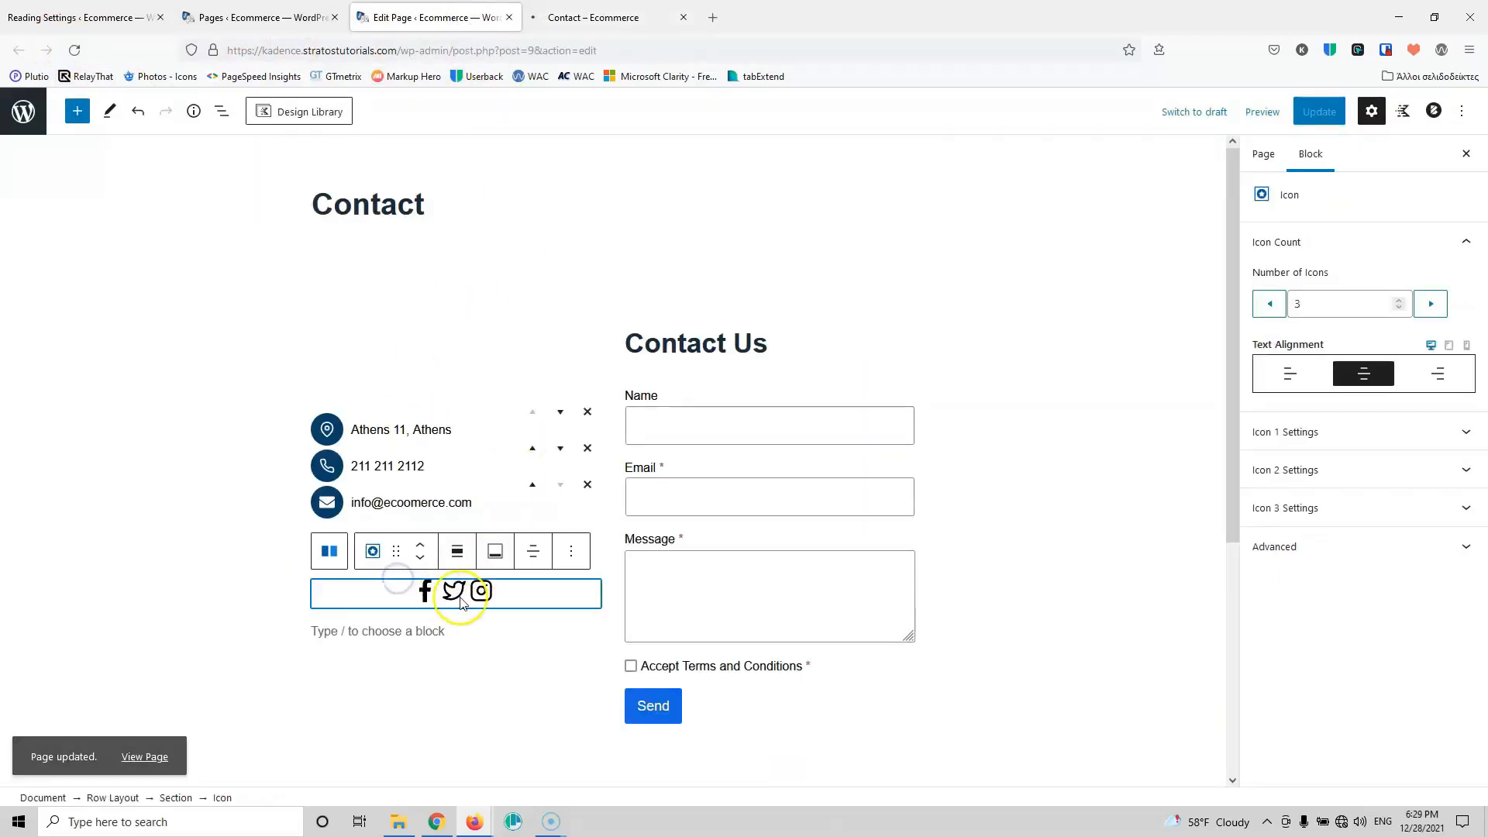
{"action": "left_click", "coordinate": [1287, 379]}
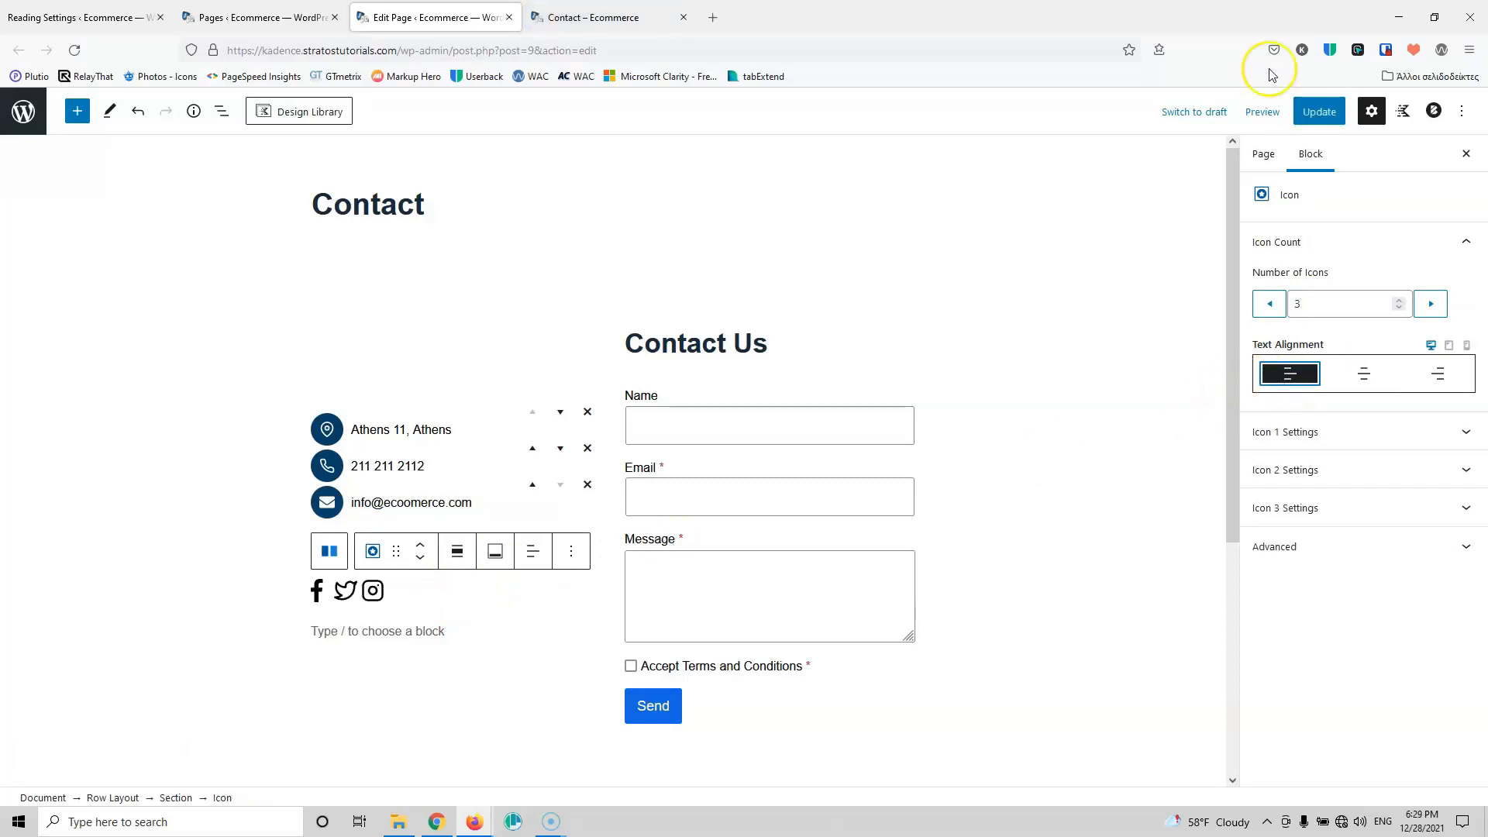
{"action": "left_click", "coordinate": [1318, 110]}
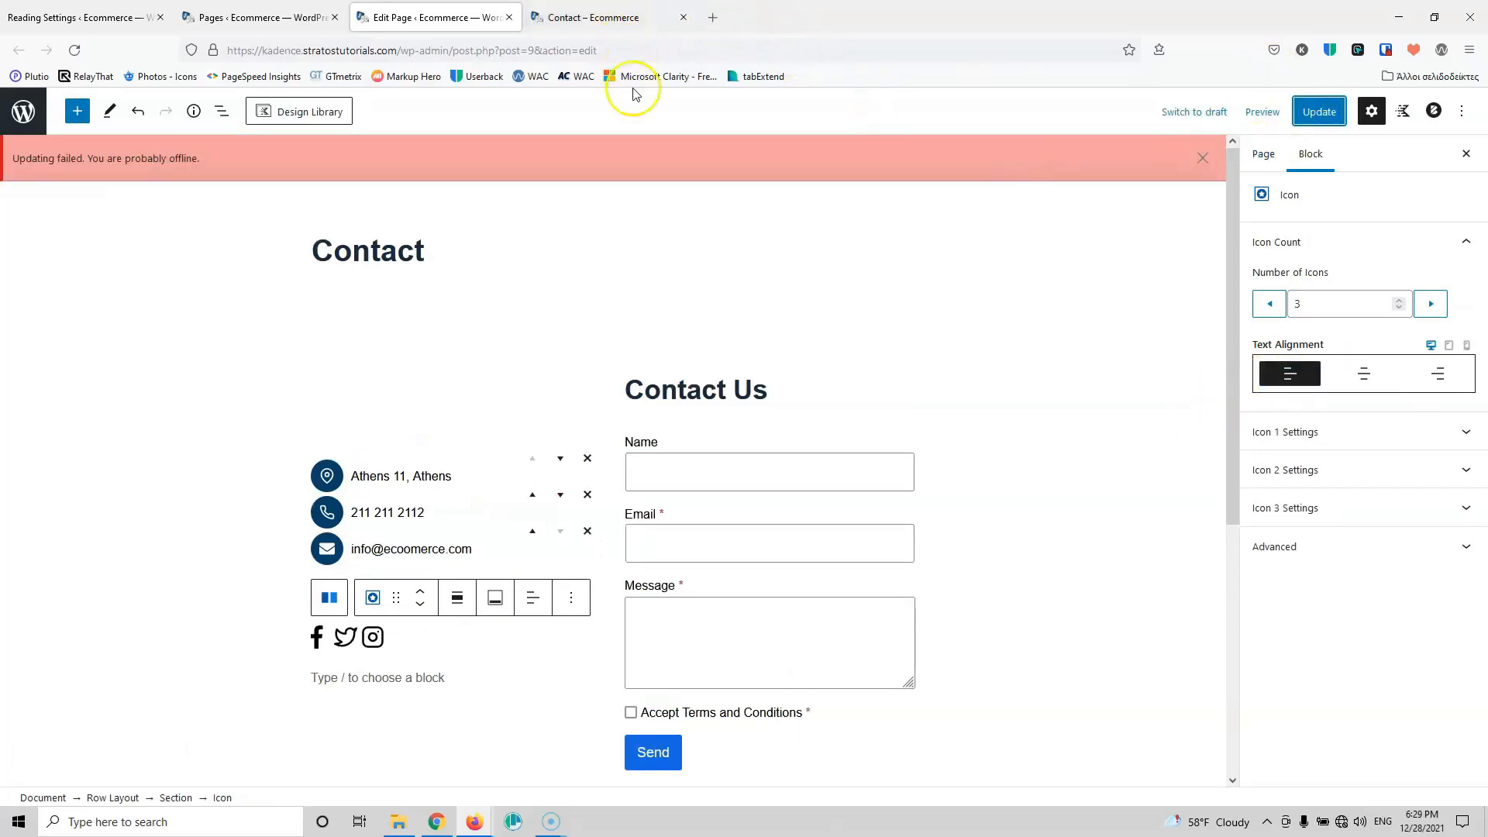
{"action": "left_click", "coordinate": [1320, 114]}
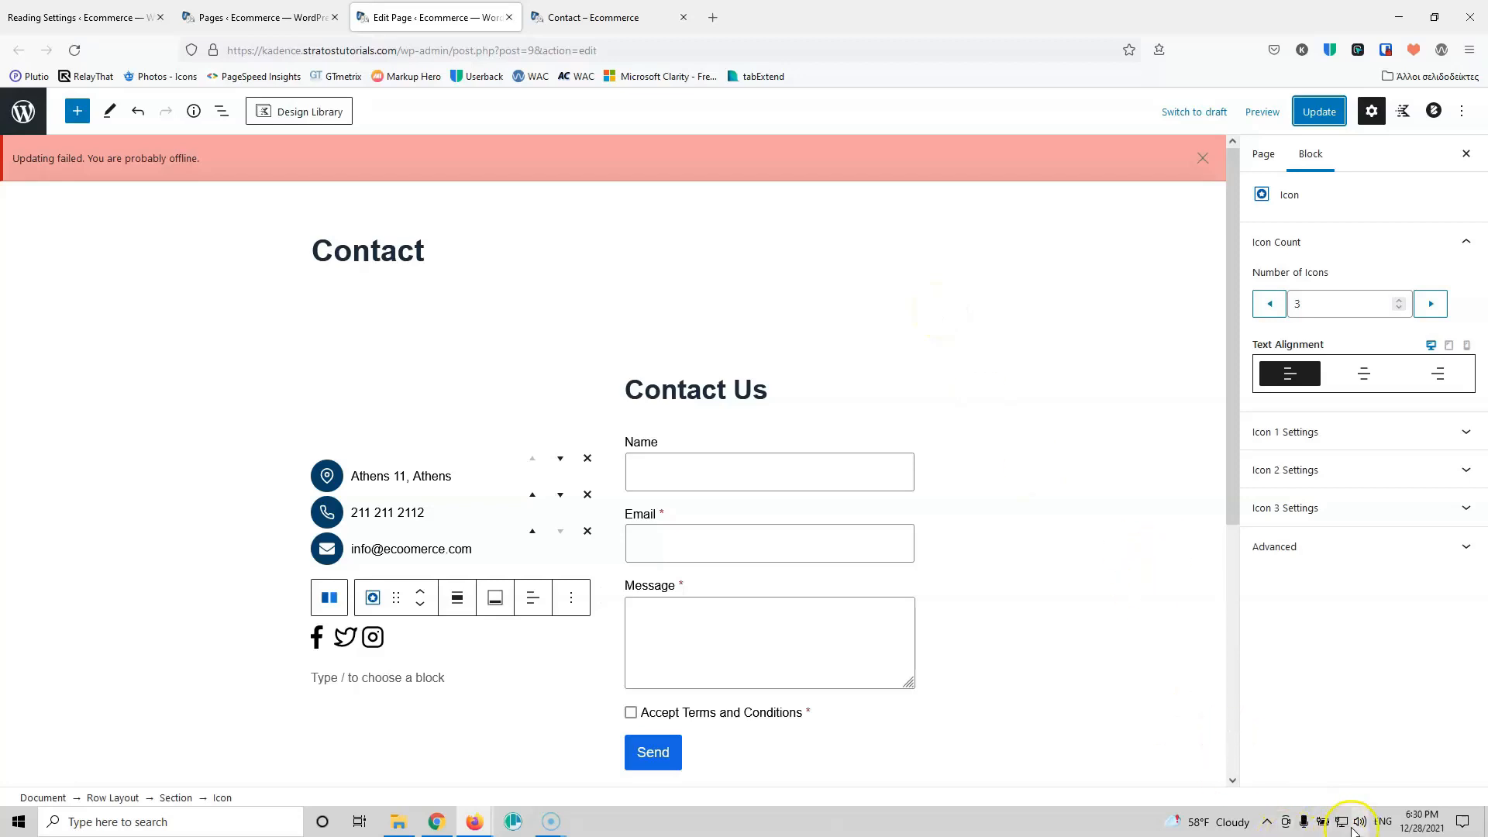
{"action": "left_click", "coordinate": [1322, 113]}
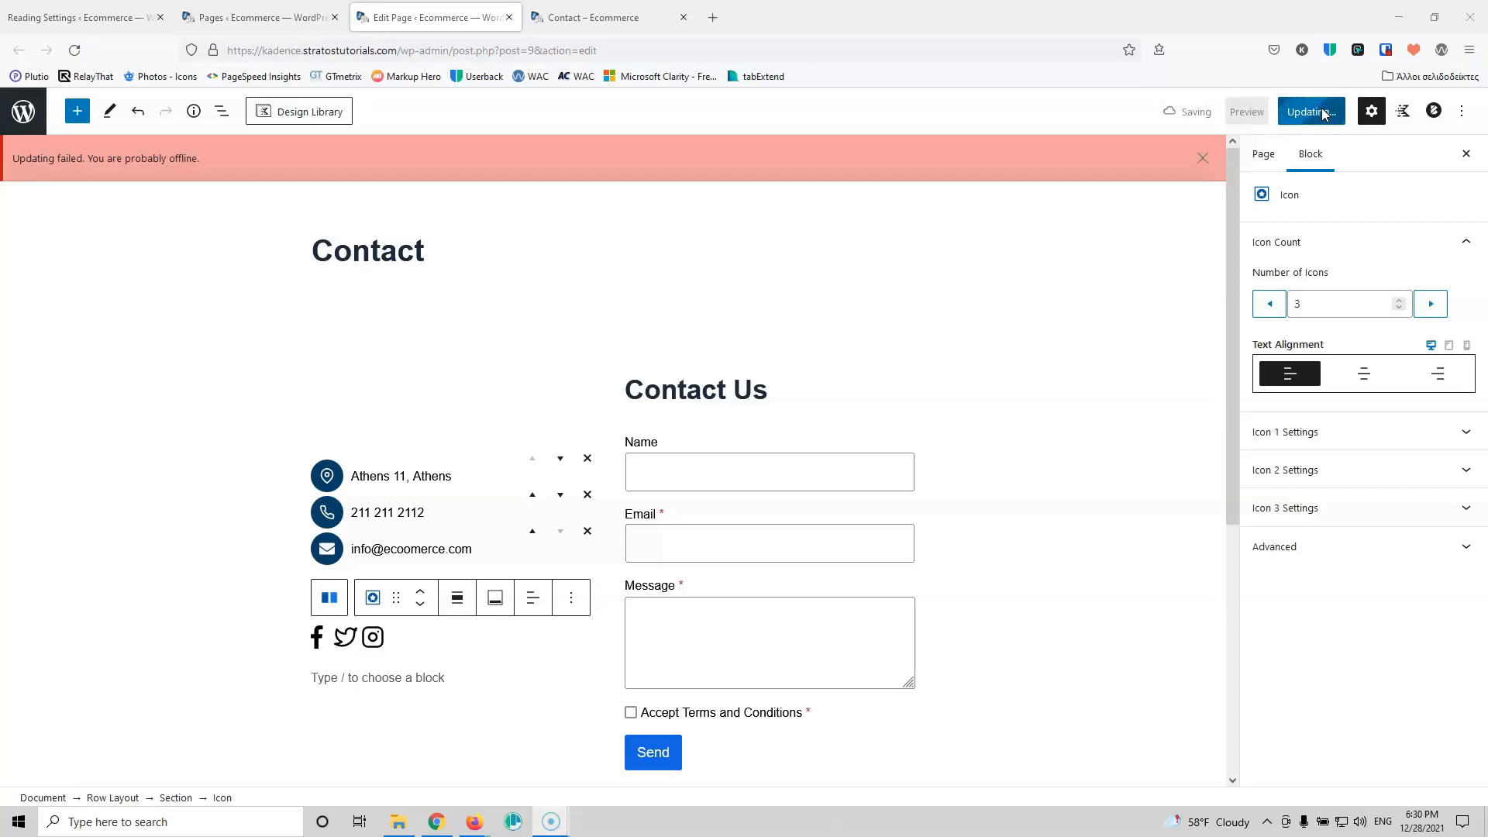
Step: Re-save the page and reload the live Contact page to confirm left-aligned icons
{"action": "left_click", "coordinate": [564, 11]}
{"action": "left_click", "coordinate": [75, 51]}
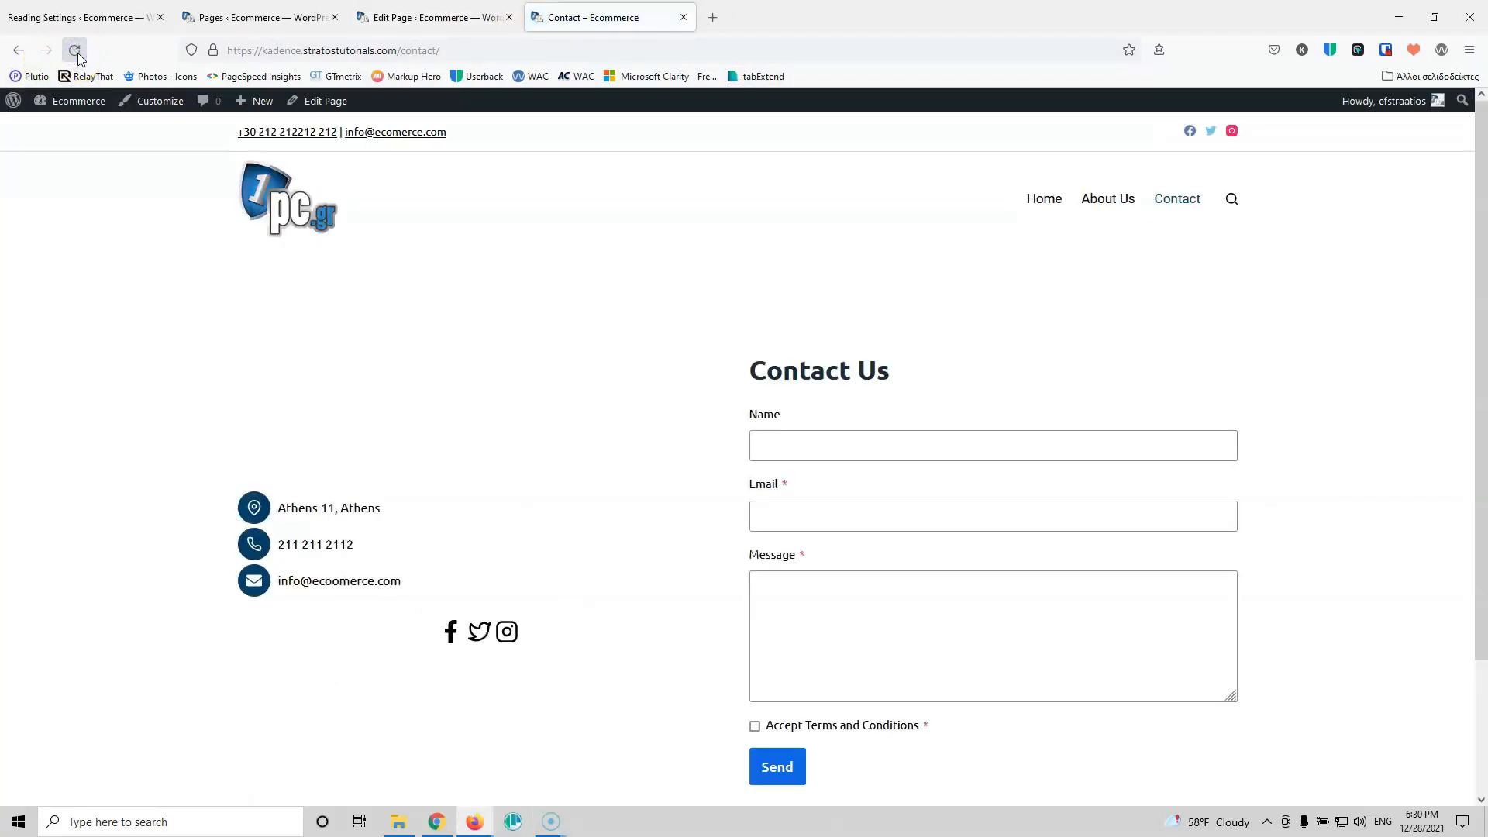
{"action": "left_click", "coordinate": [71, 53]}
{"action": "left_click", "coordinate": [415, 16]}
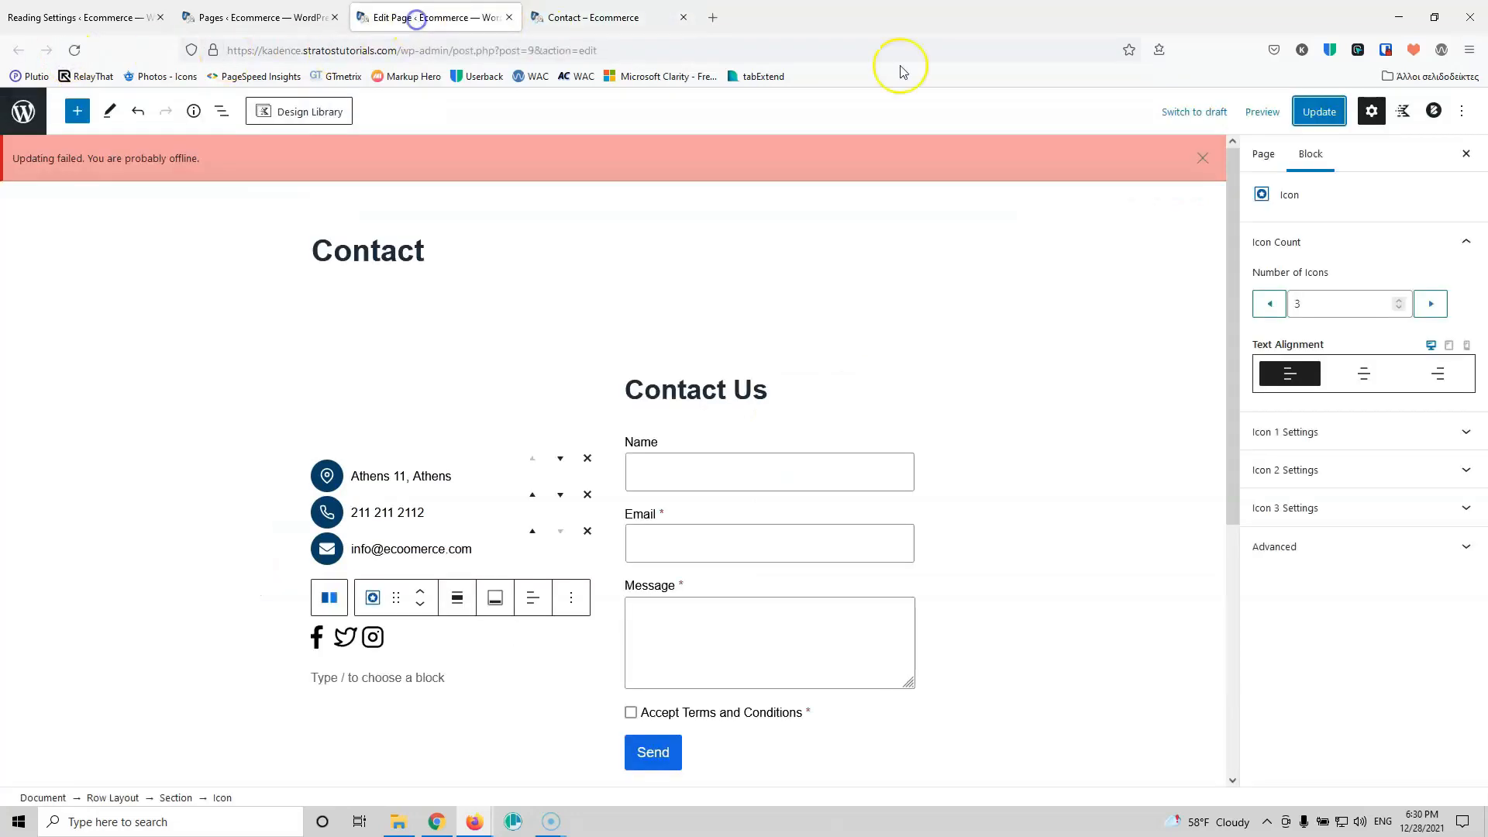
{"action": "left_click", "coordinate": [1289, 111]}
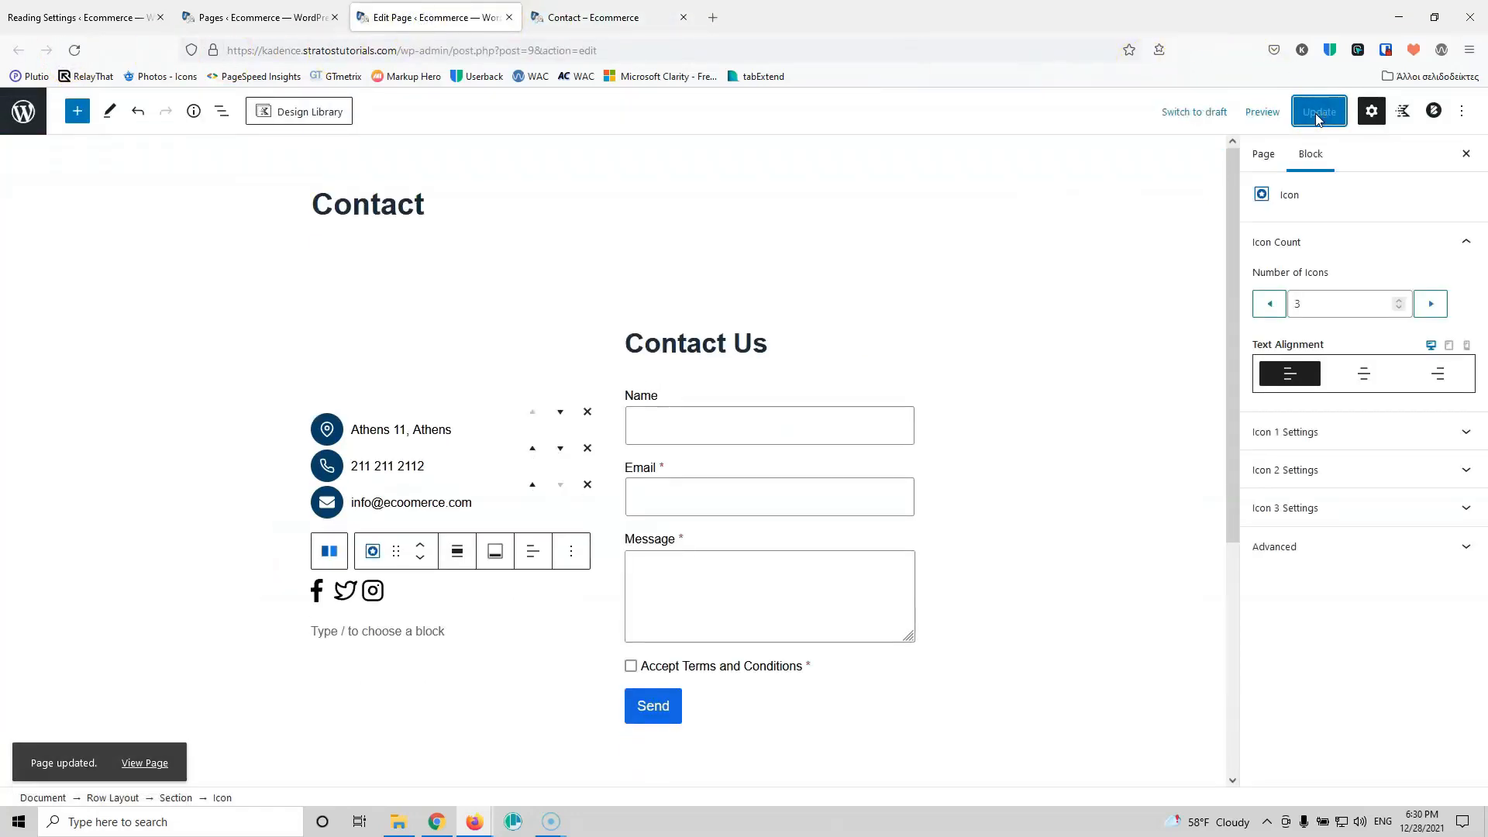
{"action": "left_click", "coordinate": [607, 15]}
{"action": "left_click", "coordinate": [74, 49]}
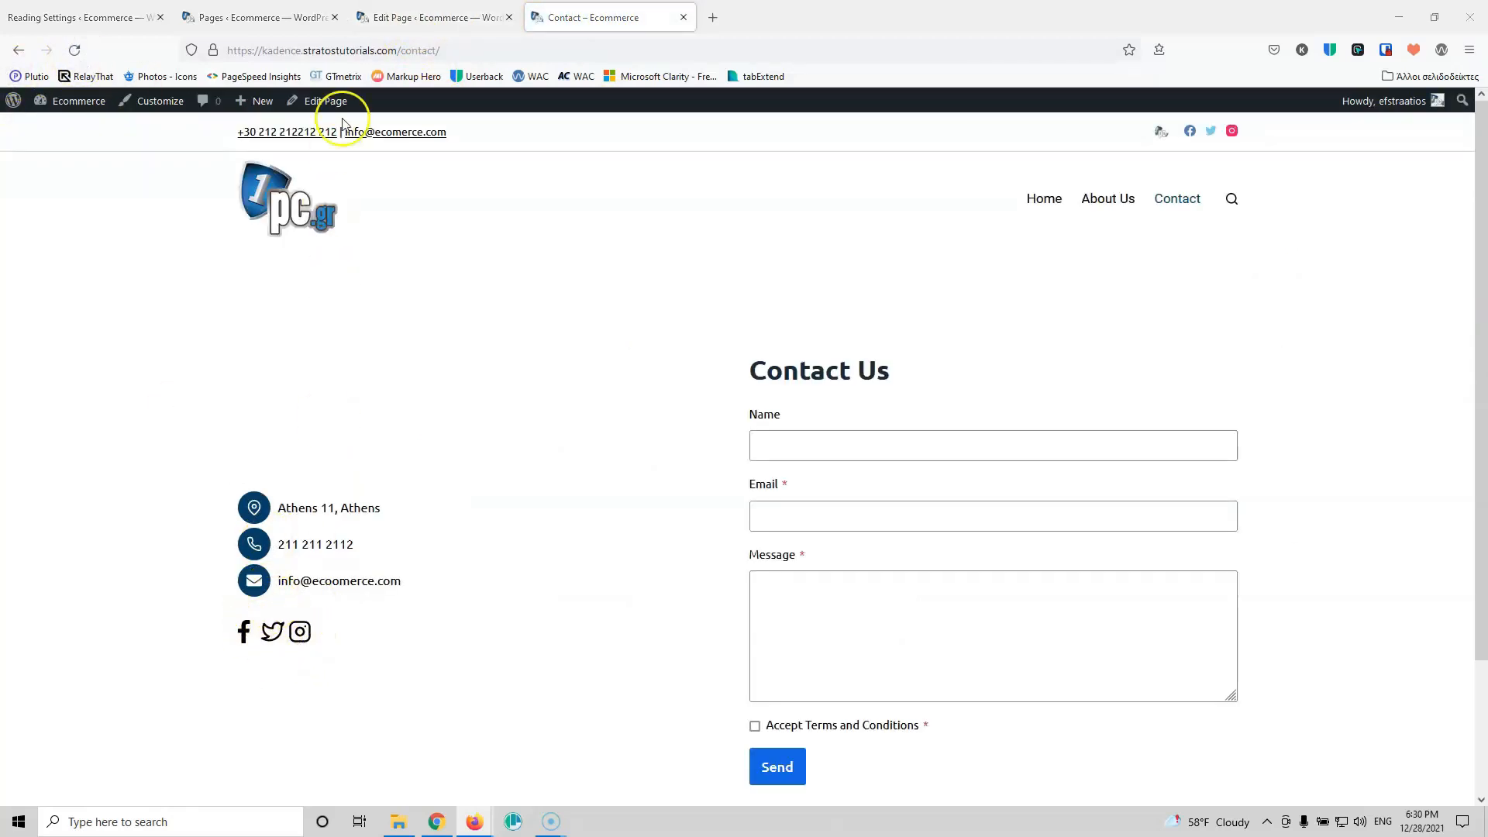
{"action": "left_click", "coordinate": [434, 20]}
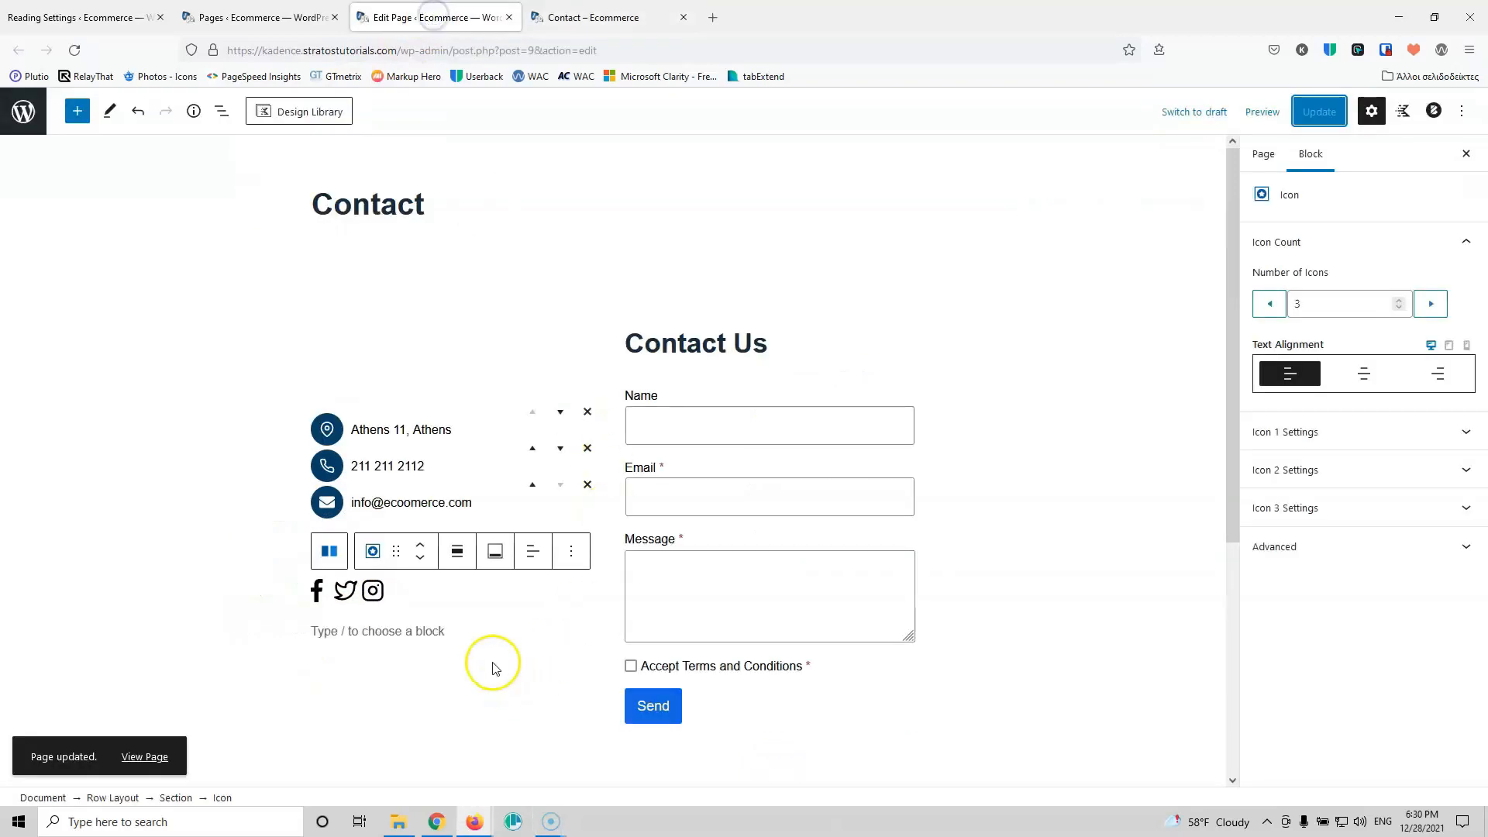
Step: Centre the social icons, set the spacer height to 40 px, and save the page
{"action": "left_click", "coordinate": [1358, 377]}
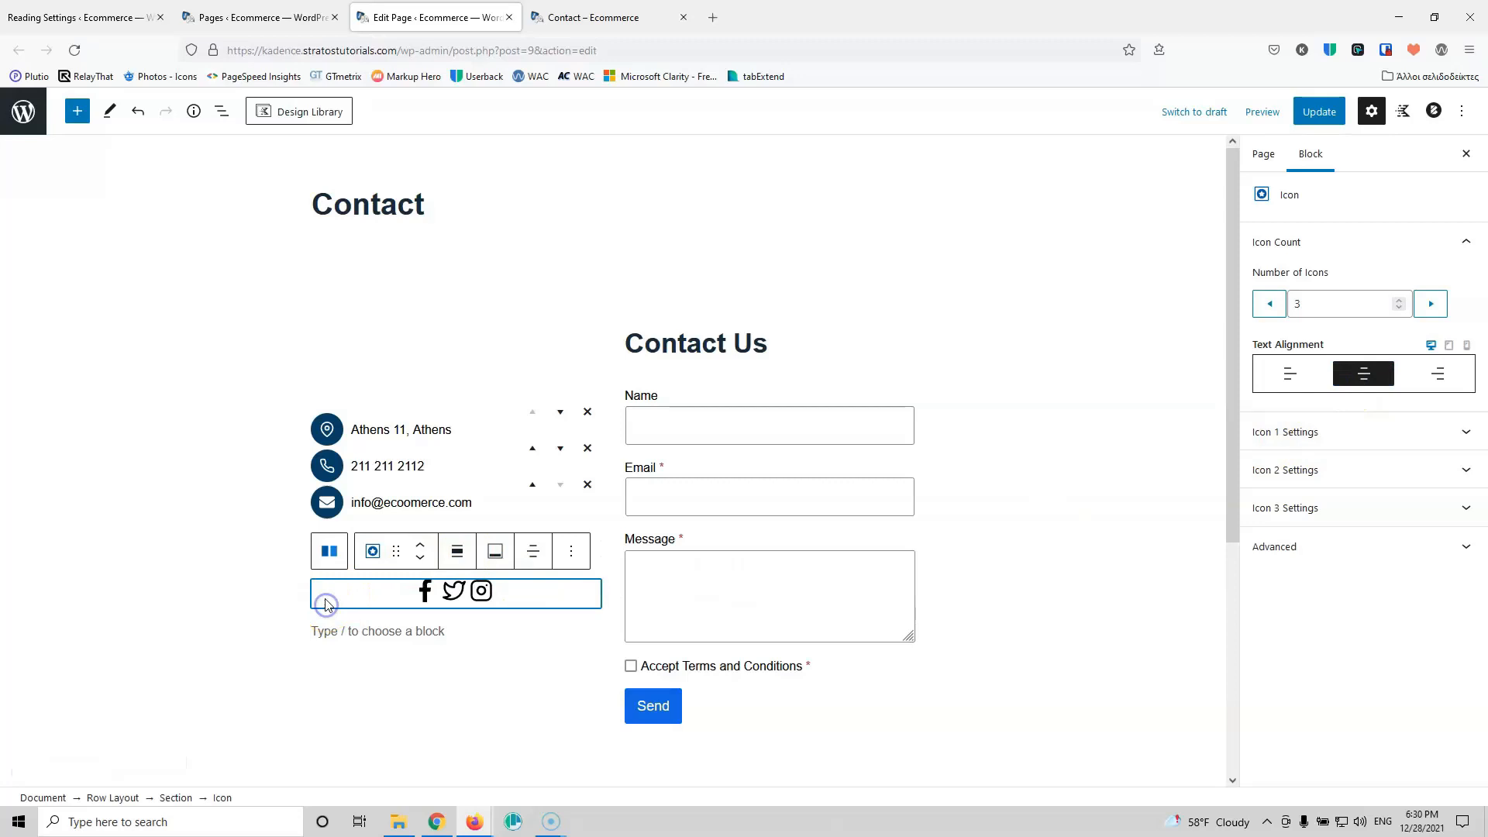
{"action": "left_click", "coordinate": [292, 556]}
{"action": "left_click", "coordinate": [410, 550]}
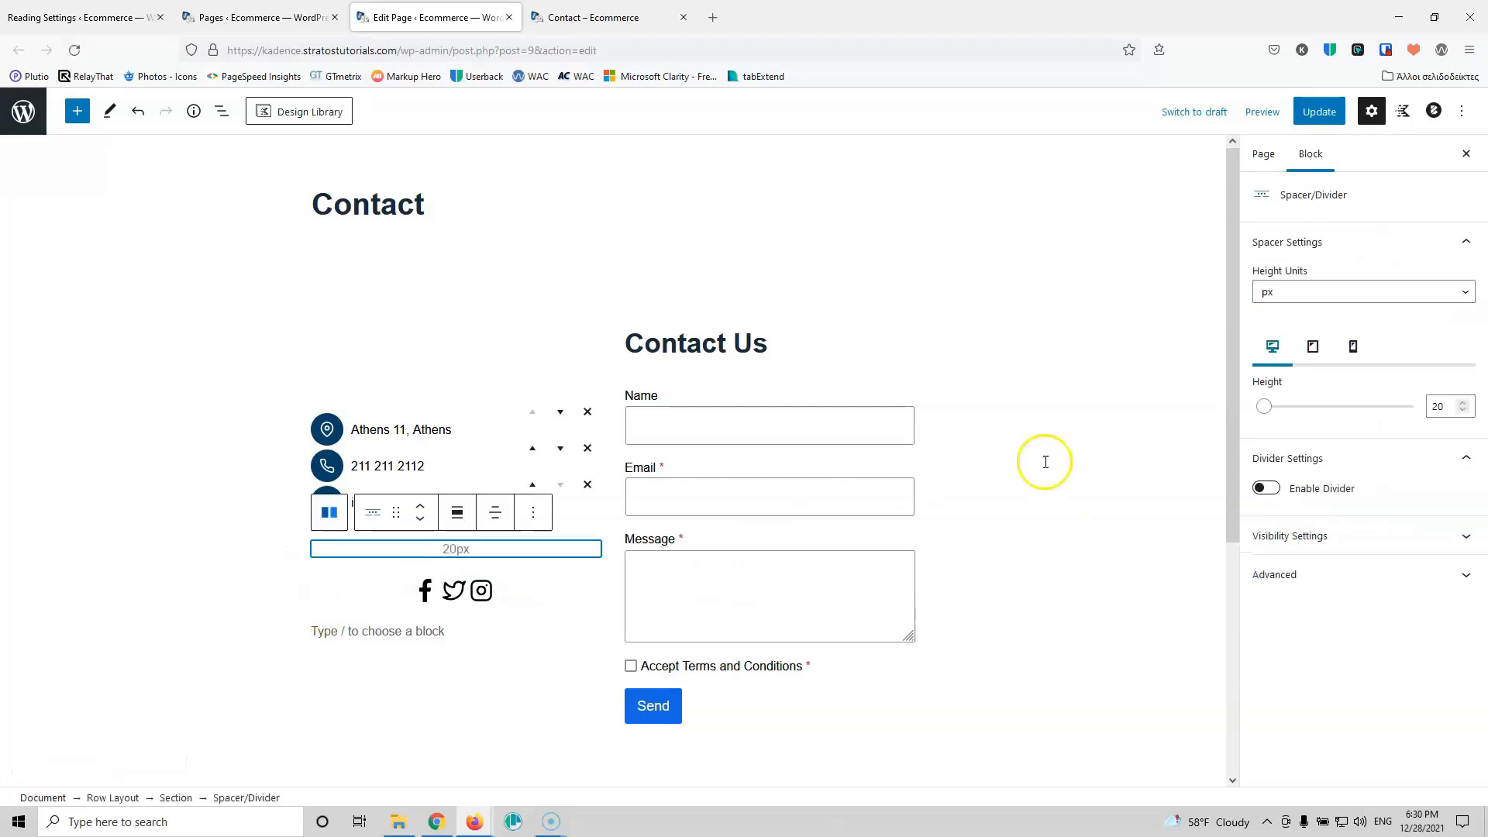
{"action": "left_click_drag", "start_coordinate": [1439, 402], "coordinate": [1429, 403]}
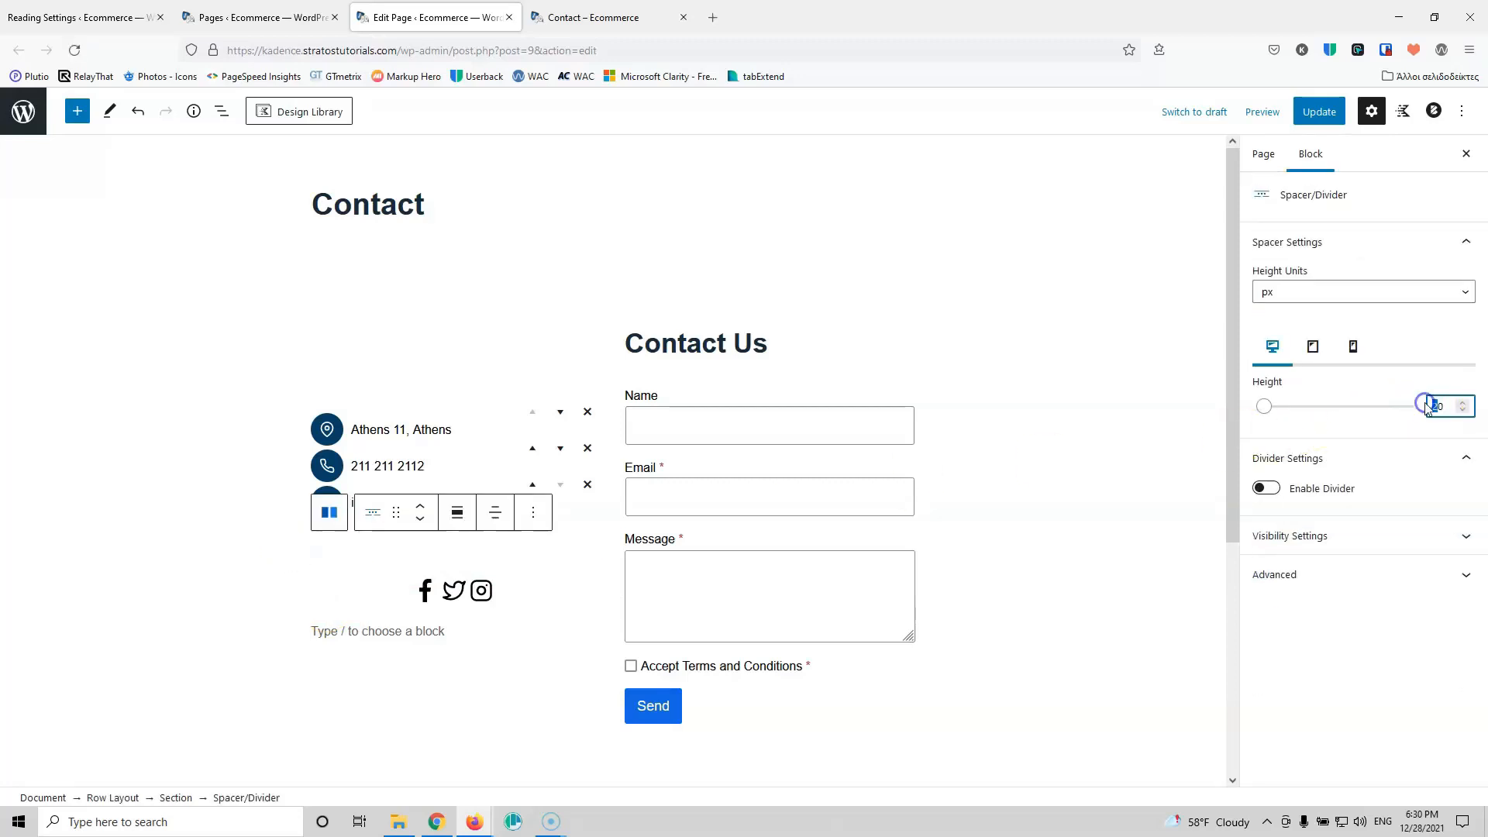
{"action": "type", "text": "4"}
{"action": "left_click", "coordinate": [1319, 112]}
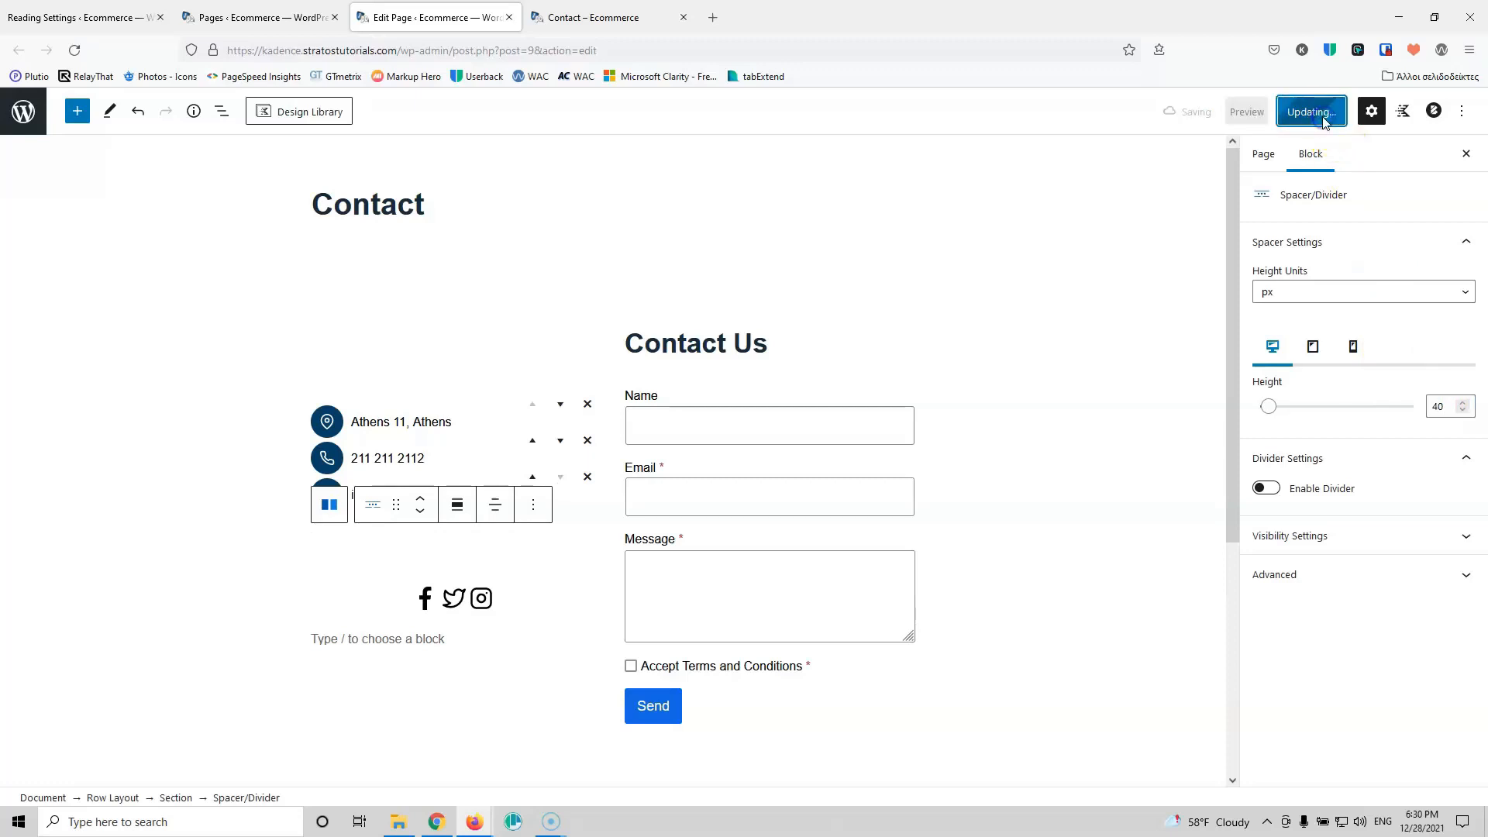
Step: Reload the live Contact page to check the changes, then return to the editor
{"action": "left_click", "coordinate": [597, 18]}
{"action": "left_click", "coordinate": [74, 50]}
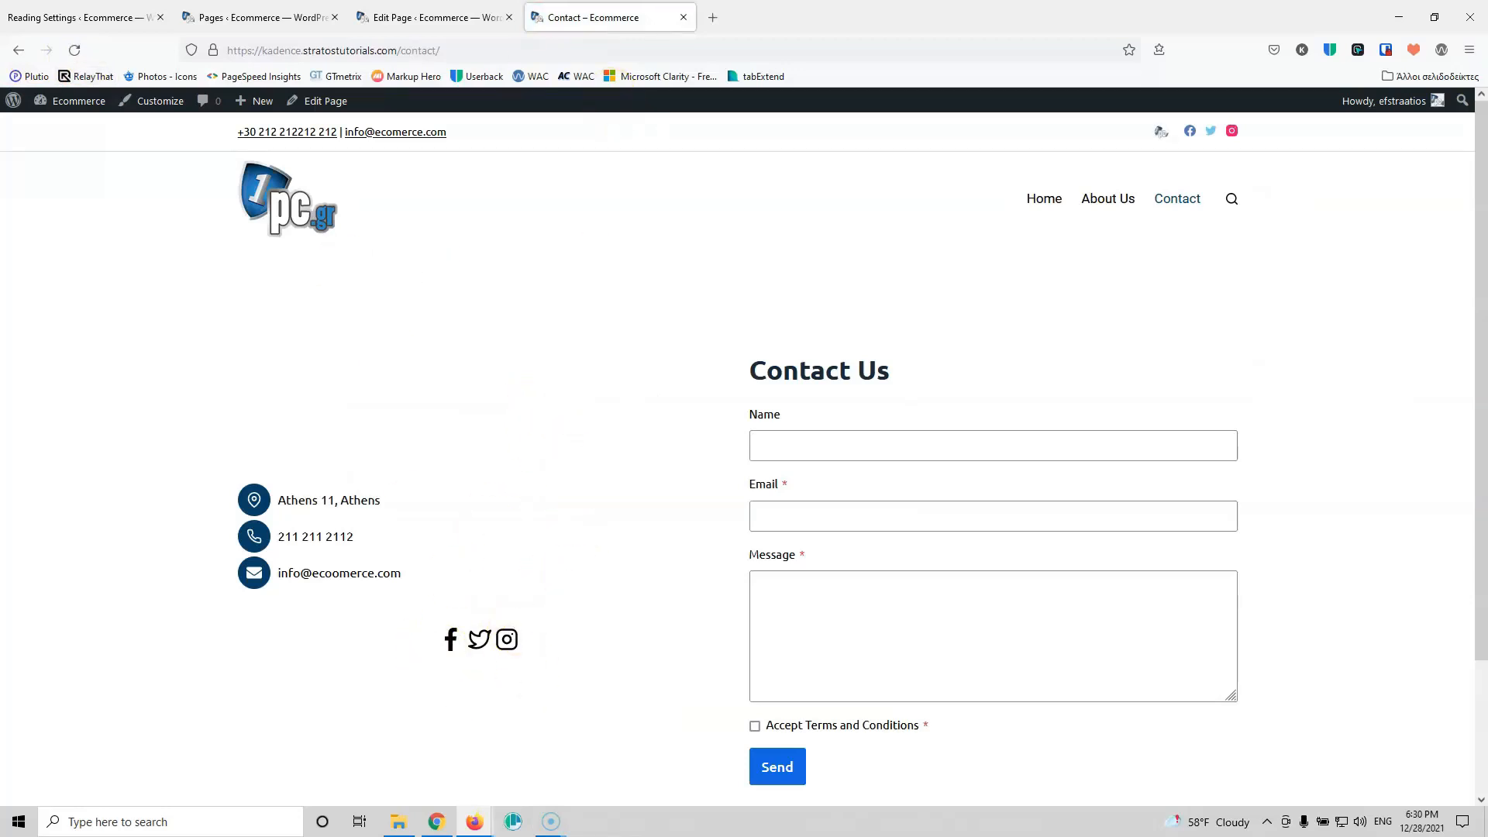
{"action": "left_click", "coordinate": [436, 17]}
Step: Add a single-column Row Layout block below the contact content
{"action": "scroll", "coordinate": [682, 532], "scroll_direction": "down", "scroll_amount": 4}
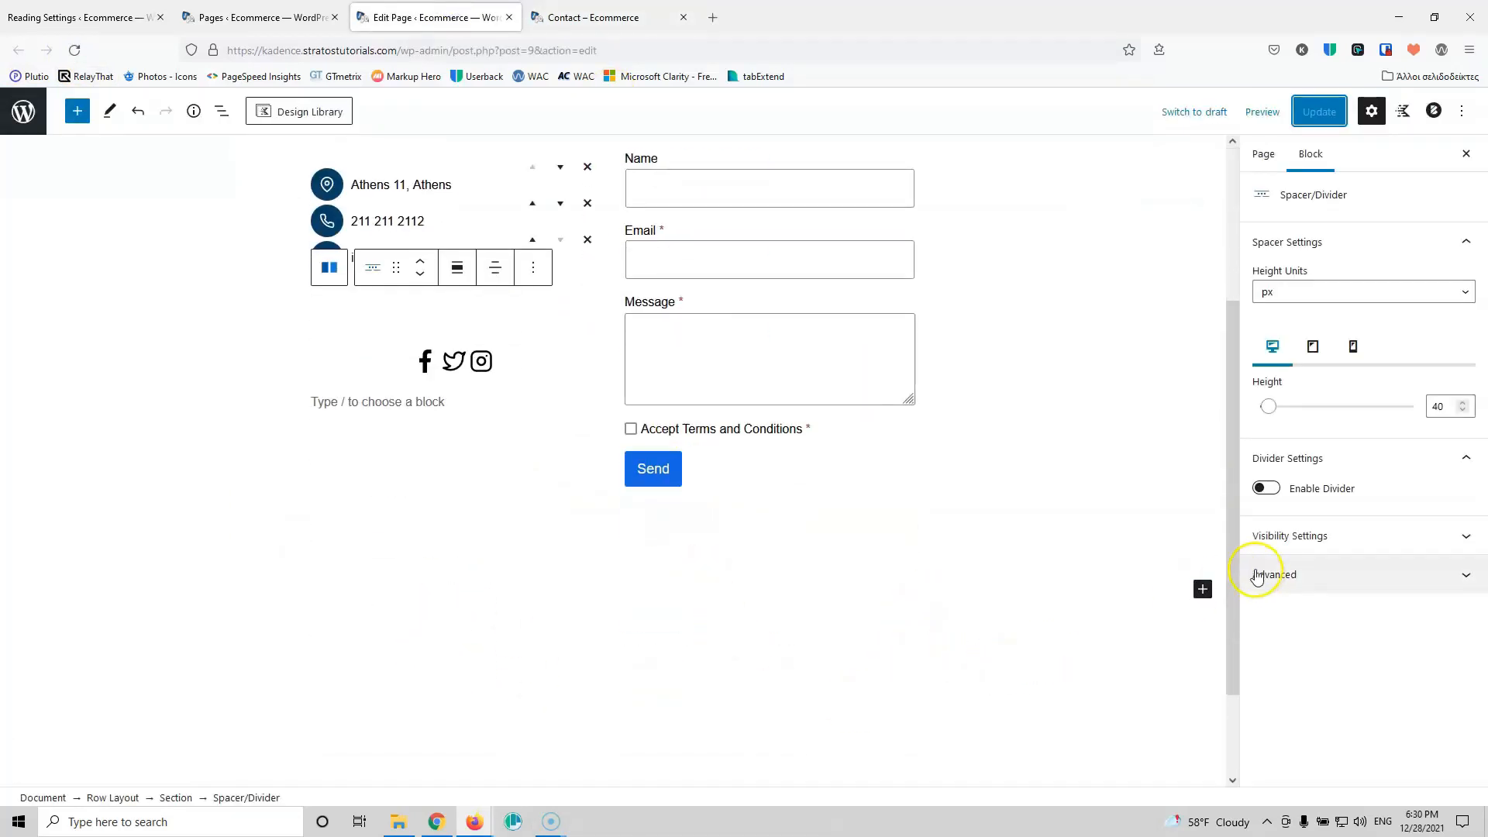
{"action": "left_click", "coordinate": [1203, 589]}
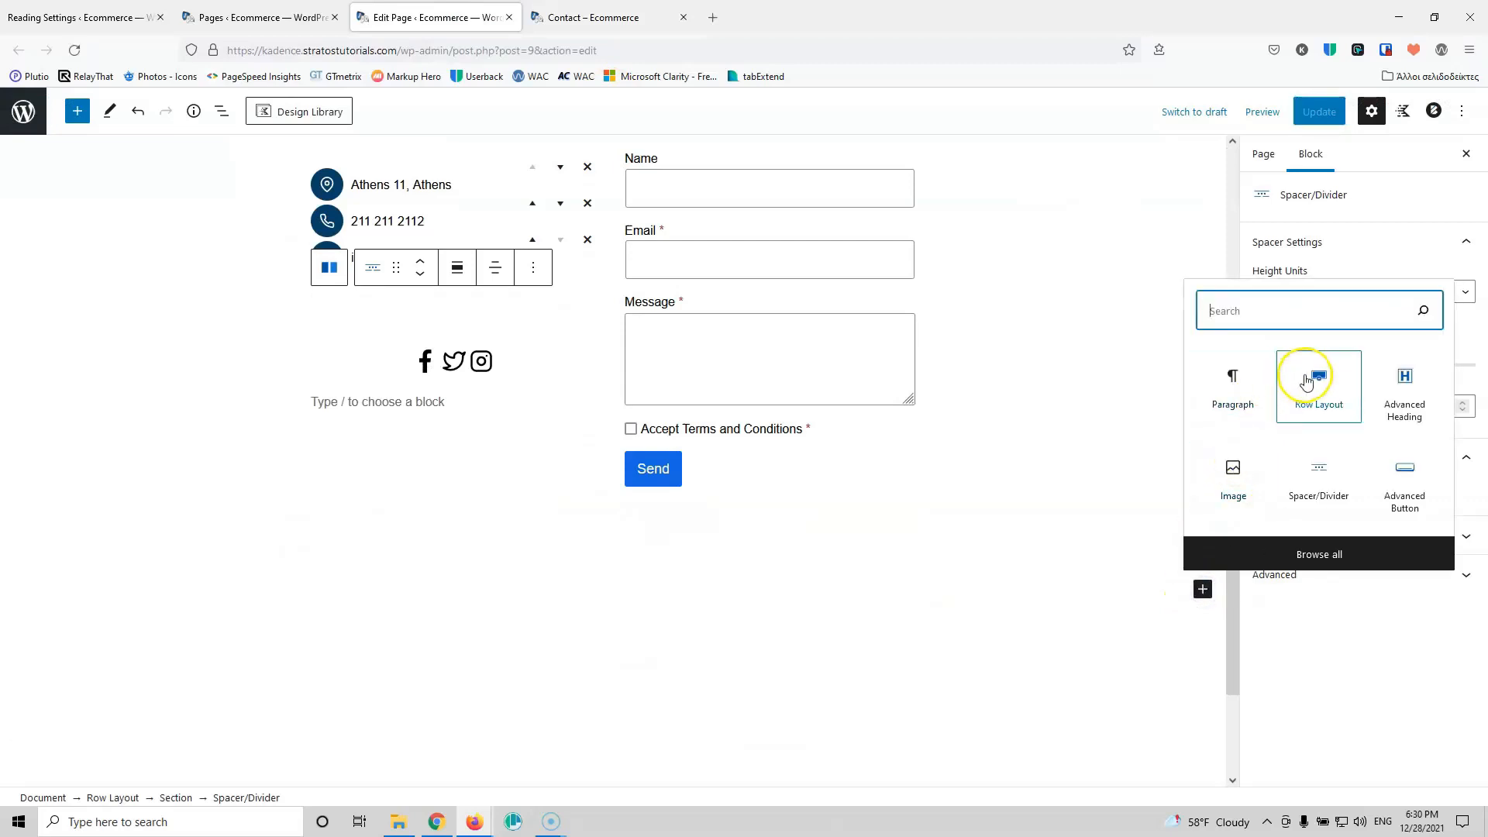
{"action": "left_click", "coordinate": [1316, 381]}
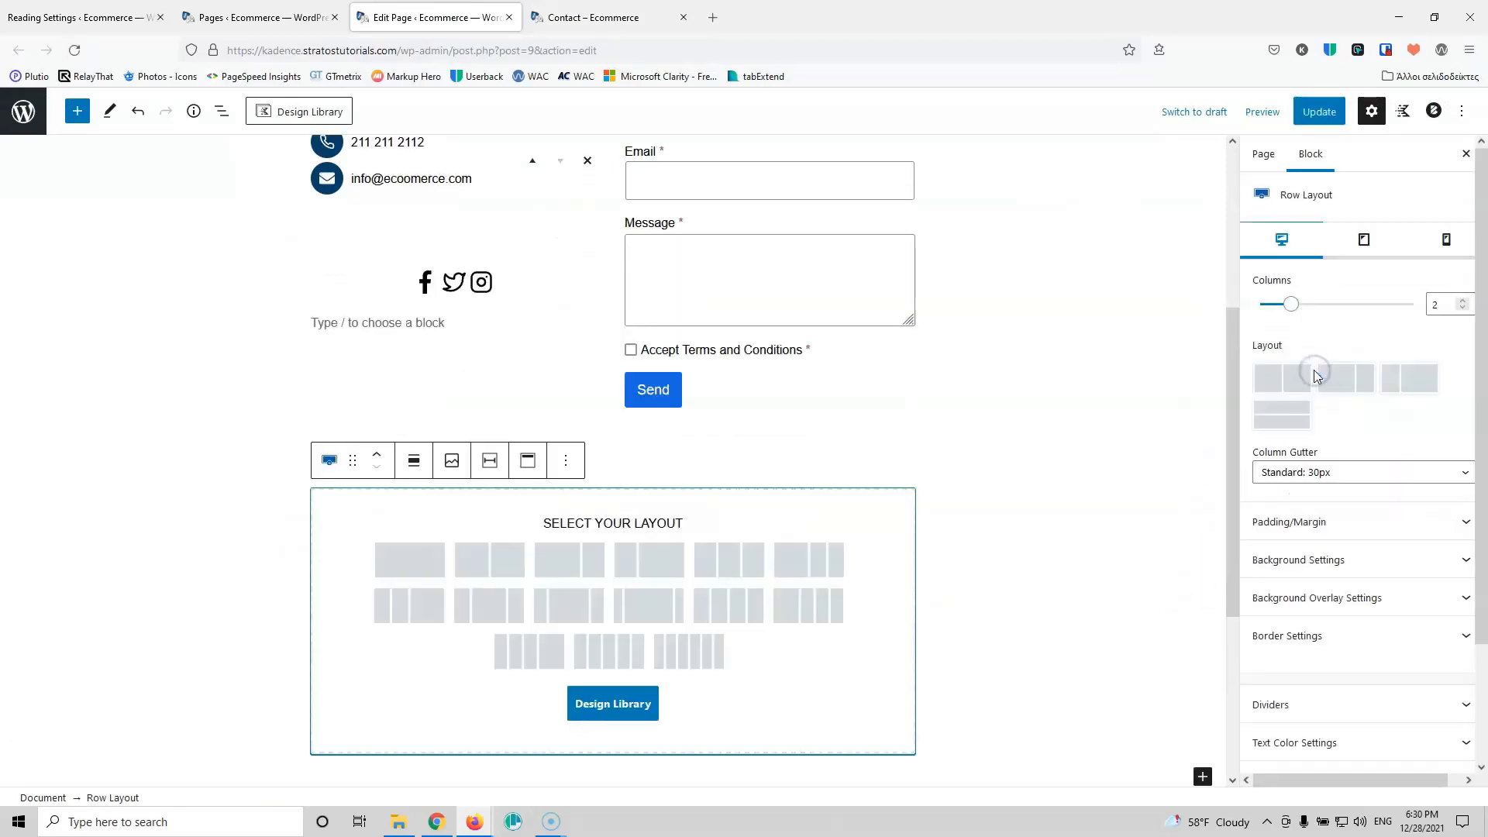
{"action": "left_click", "coordinate": [393, 562]}
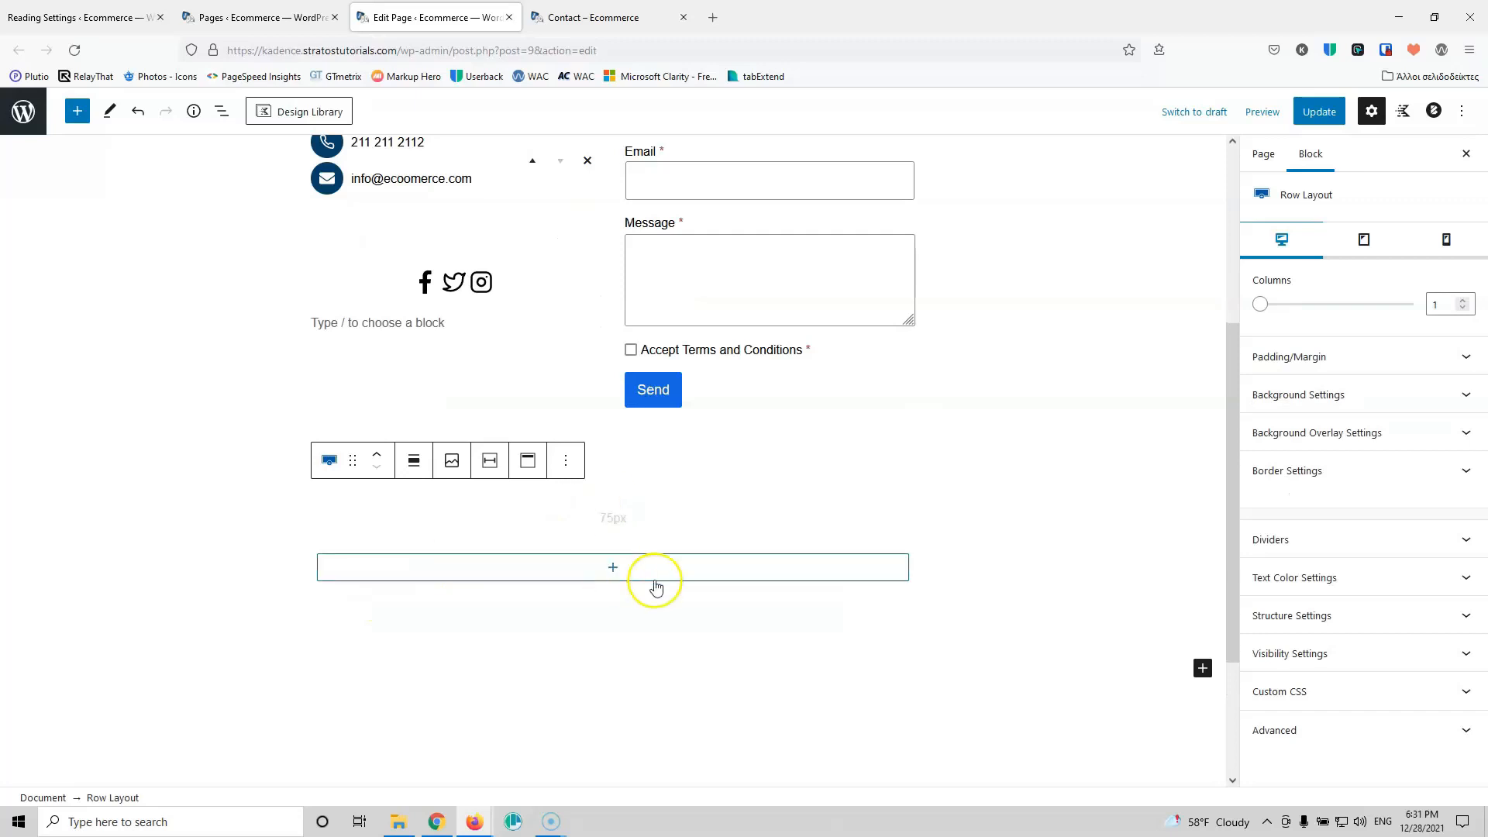
Step: Insert an empty Custom HTML block into the new row, found by searching 'htm'
{"action": "left_click", "coordinate": [613, 571]}
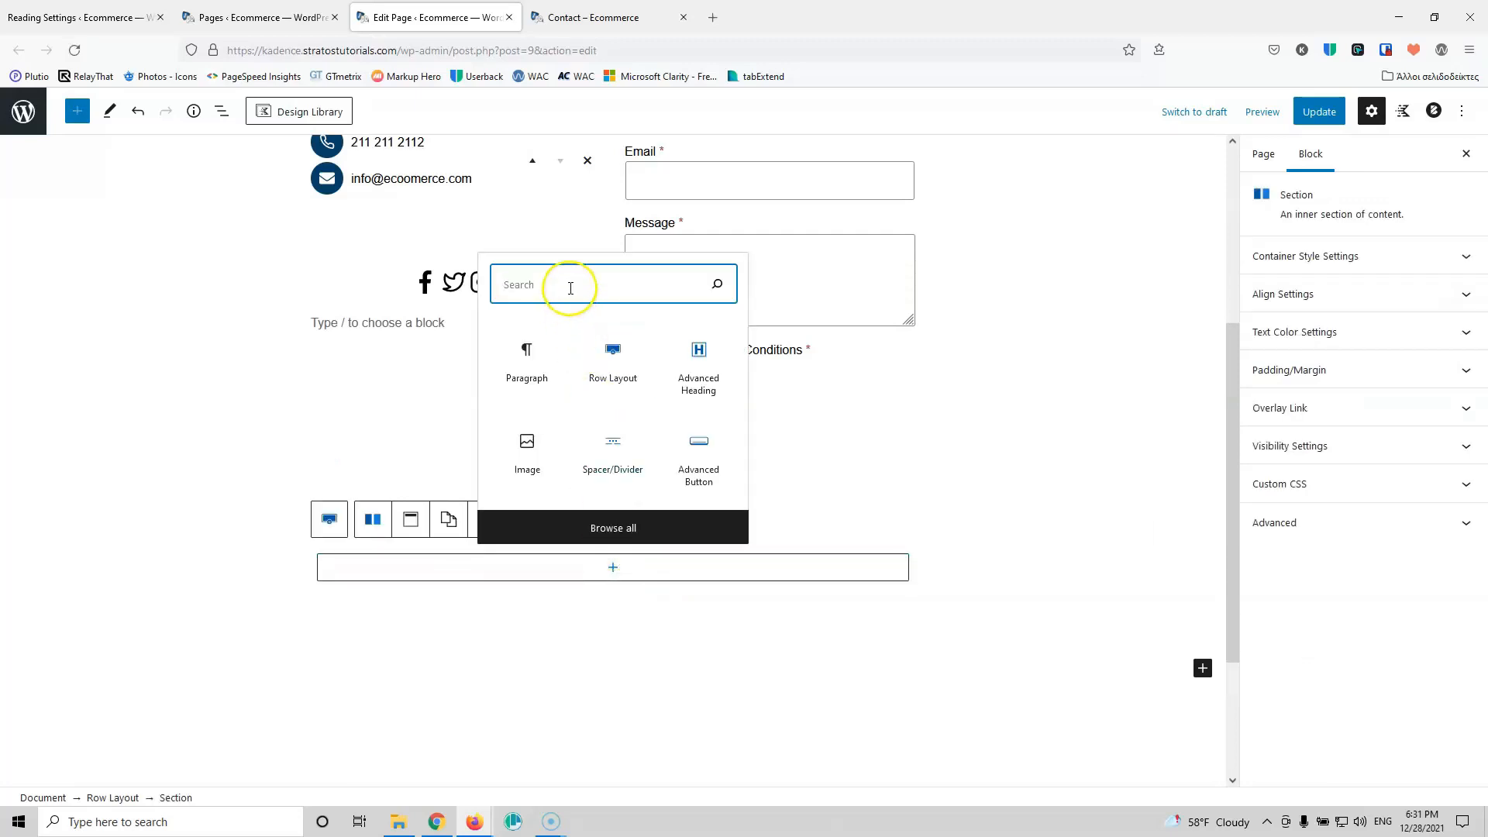
{"action": "type", "text": "htm"}
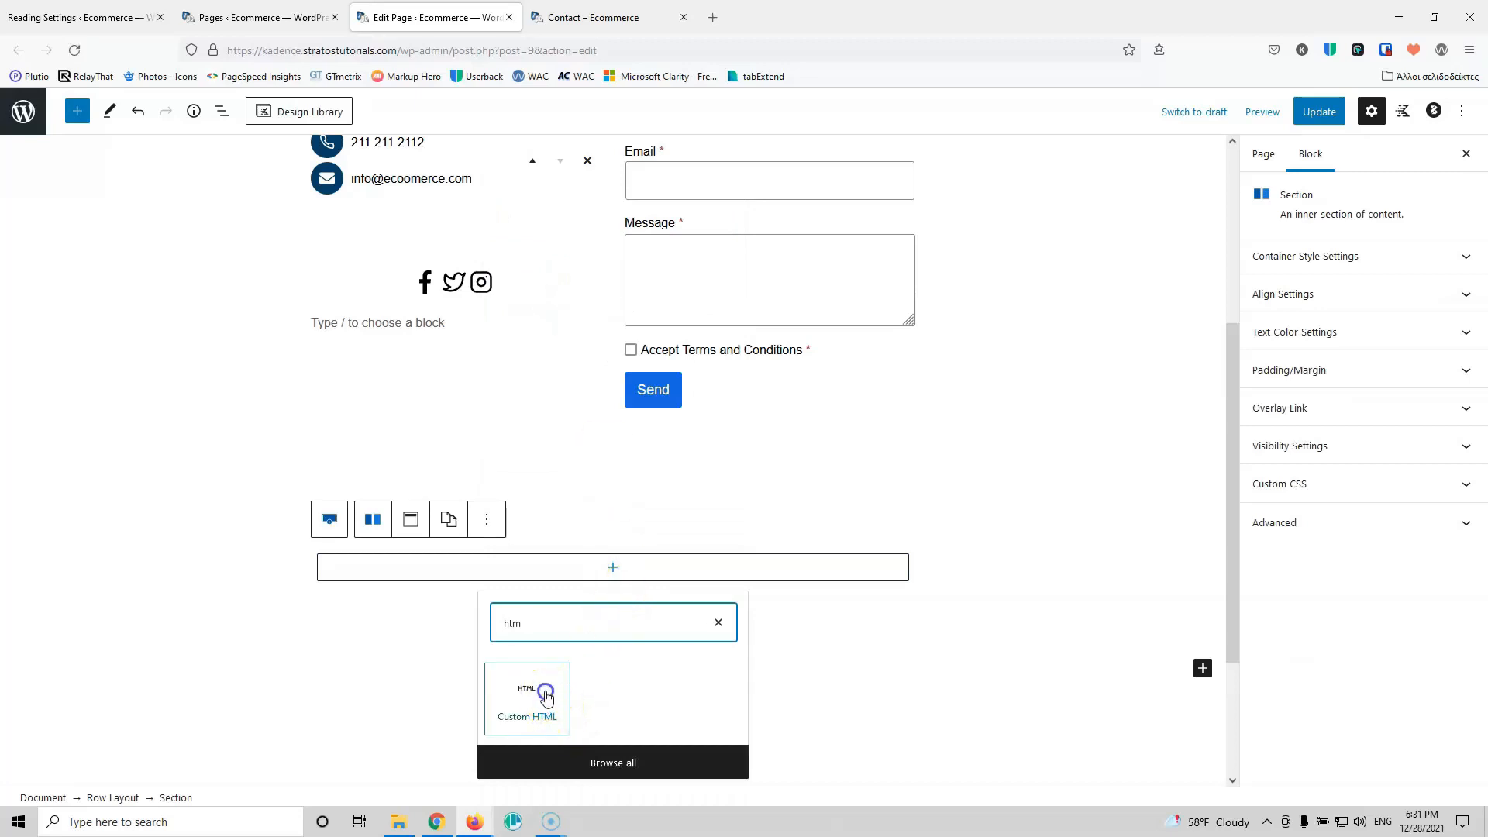
{"action": "left_click", "coordinate": [546, 697]}
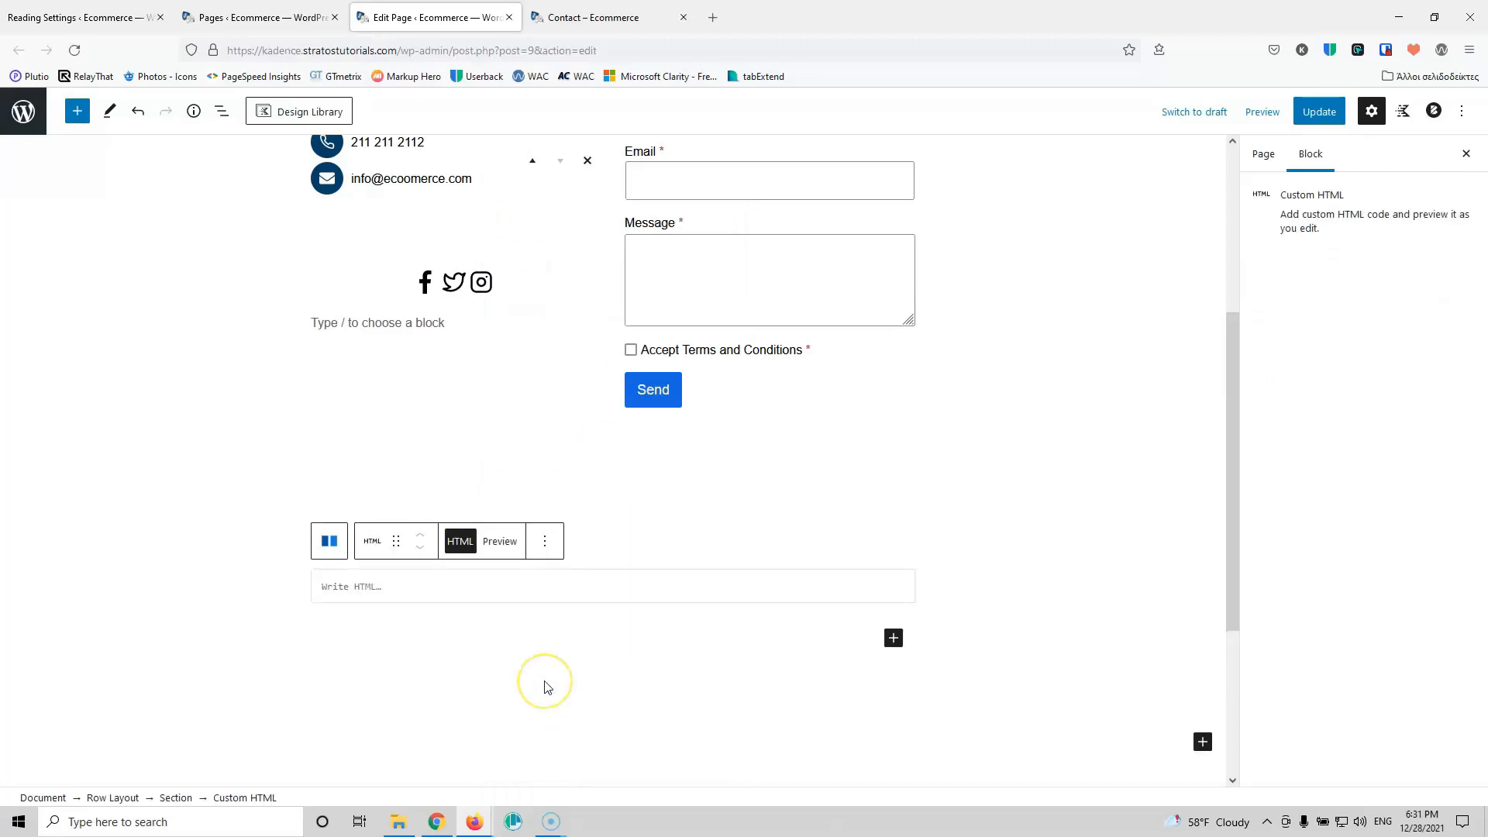
{"action": "left_click", "coordinate": [564, 600]}
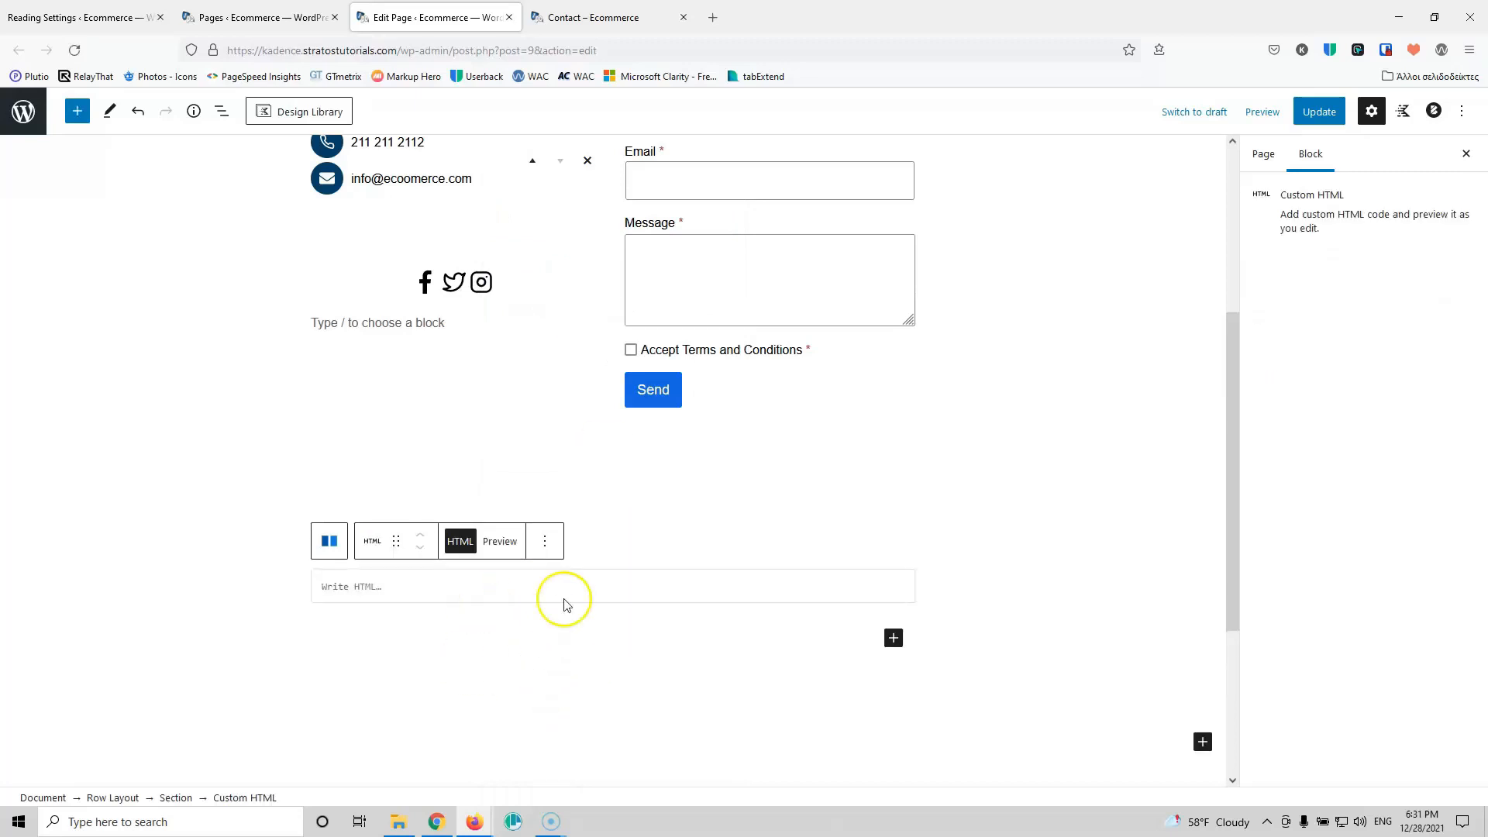
Step: Search 'google map' in a new tab and open the Google Maps result
{"action": "left_click", "coordinate": [710, 16]}
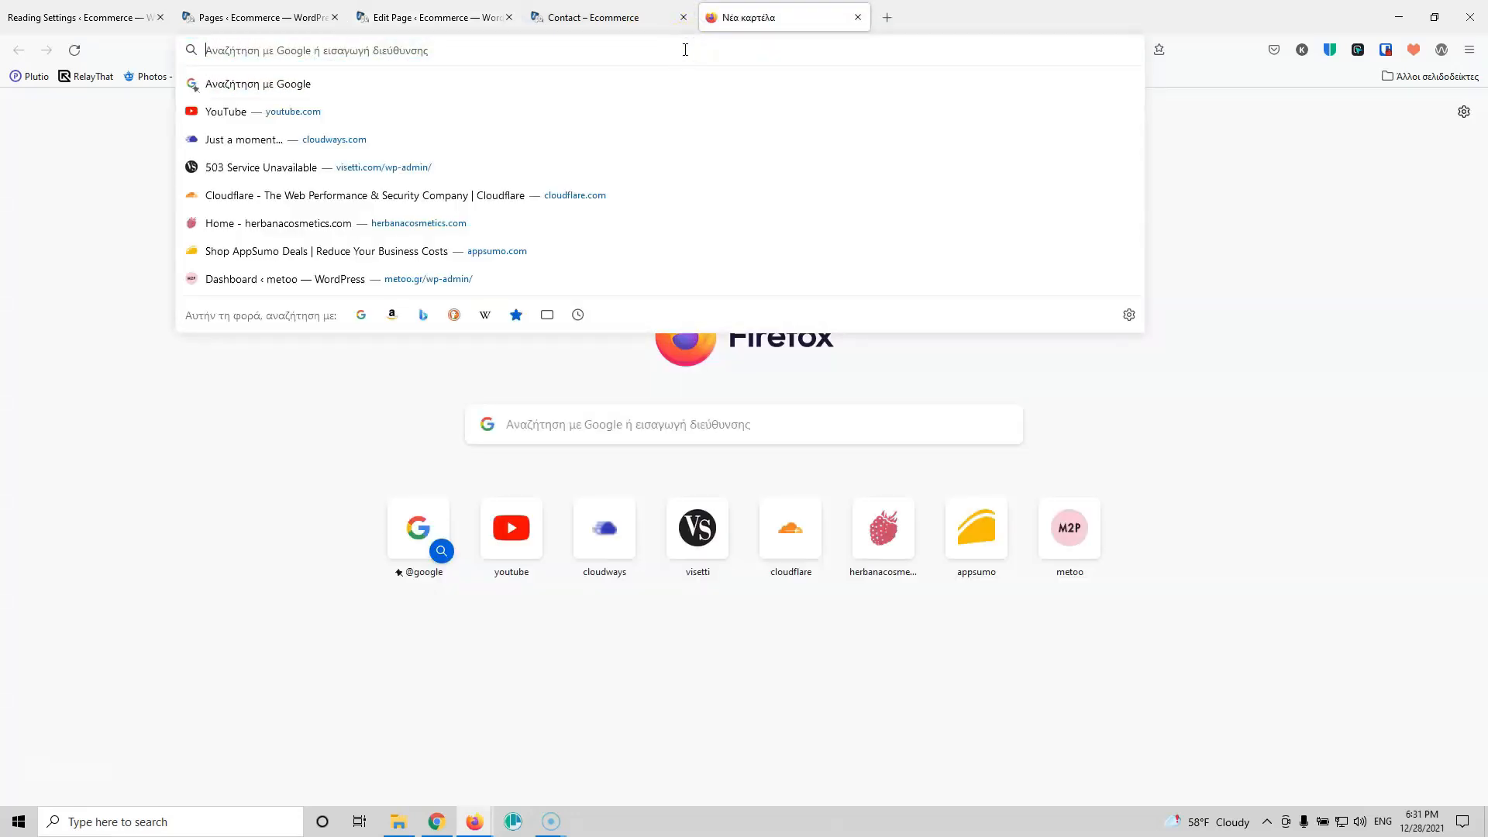
{"action": "type", "text": "google ma"}
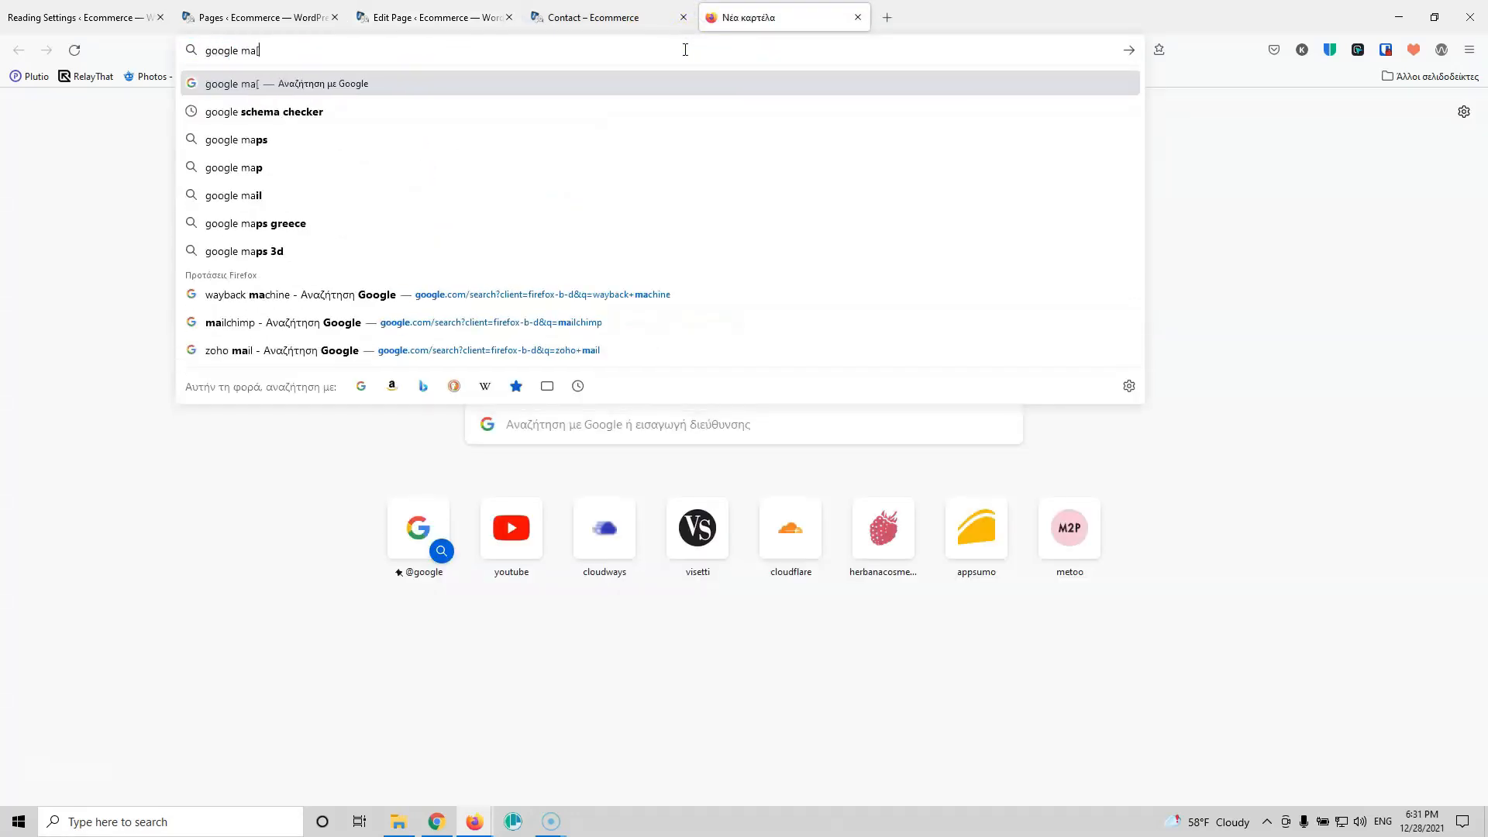
{"action": "type", "text": "["}
{"action": "key", "text": "BackSpace"}
{"action": "type", "text": "p"}
{"action": "key", "text": "Return"}
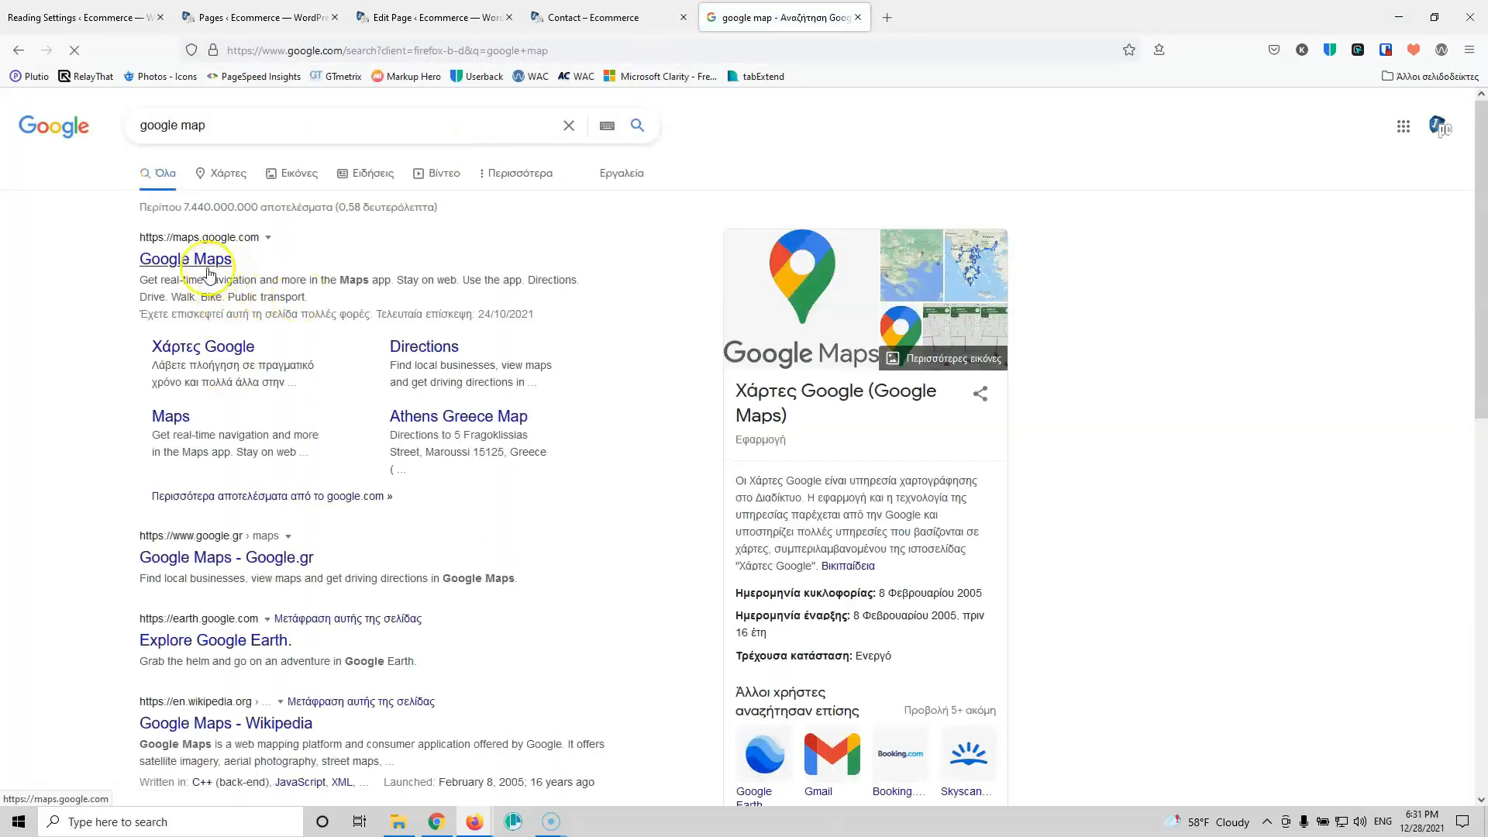
{"action": "left_click", "coordinate": [198, 262]}
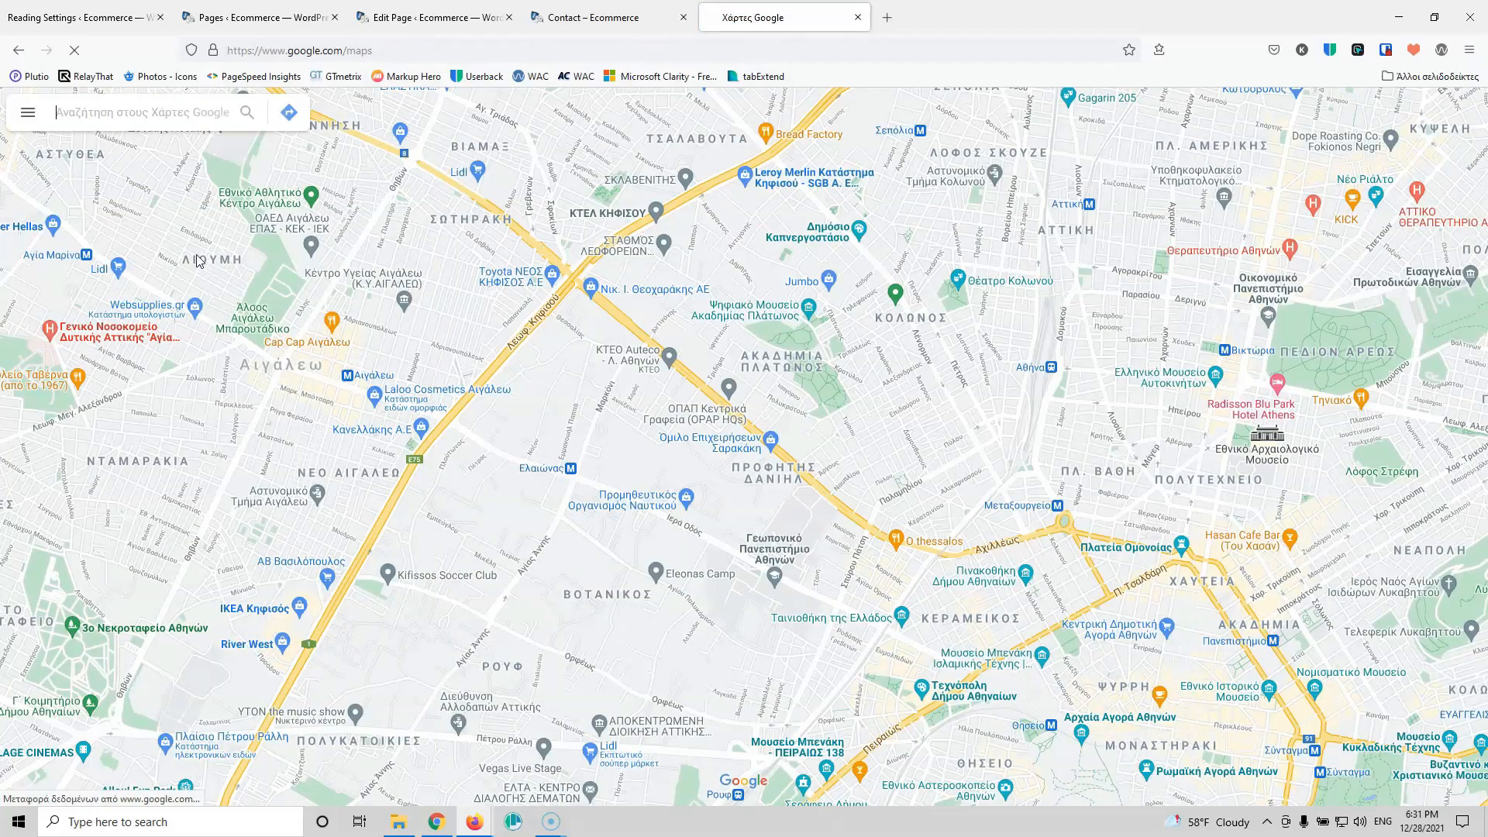
Step: Search Google Maps for the Athens street address, fix the typo, and pick its suggestion
{"action": "left_click", "coordinate": [129, 108]}
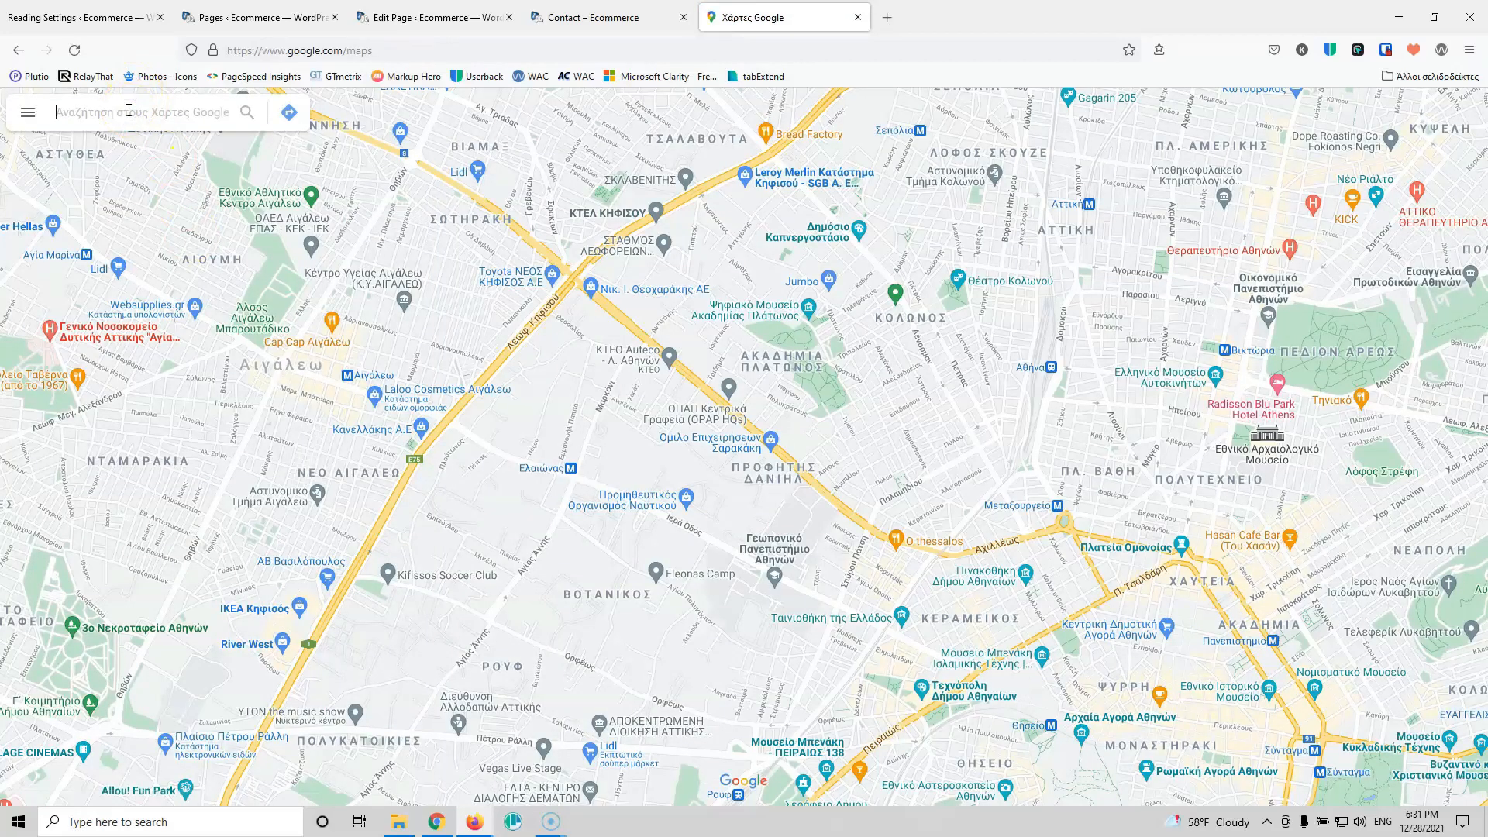
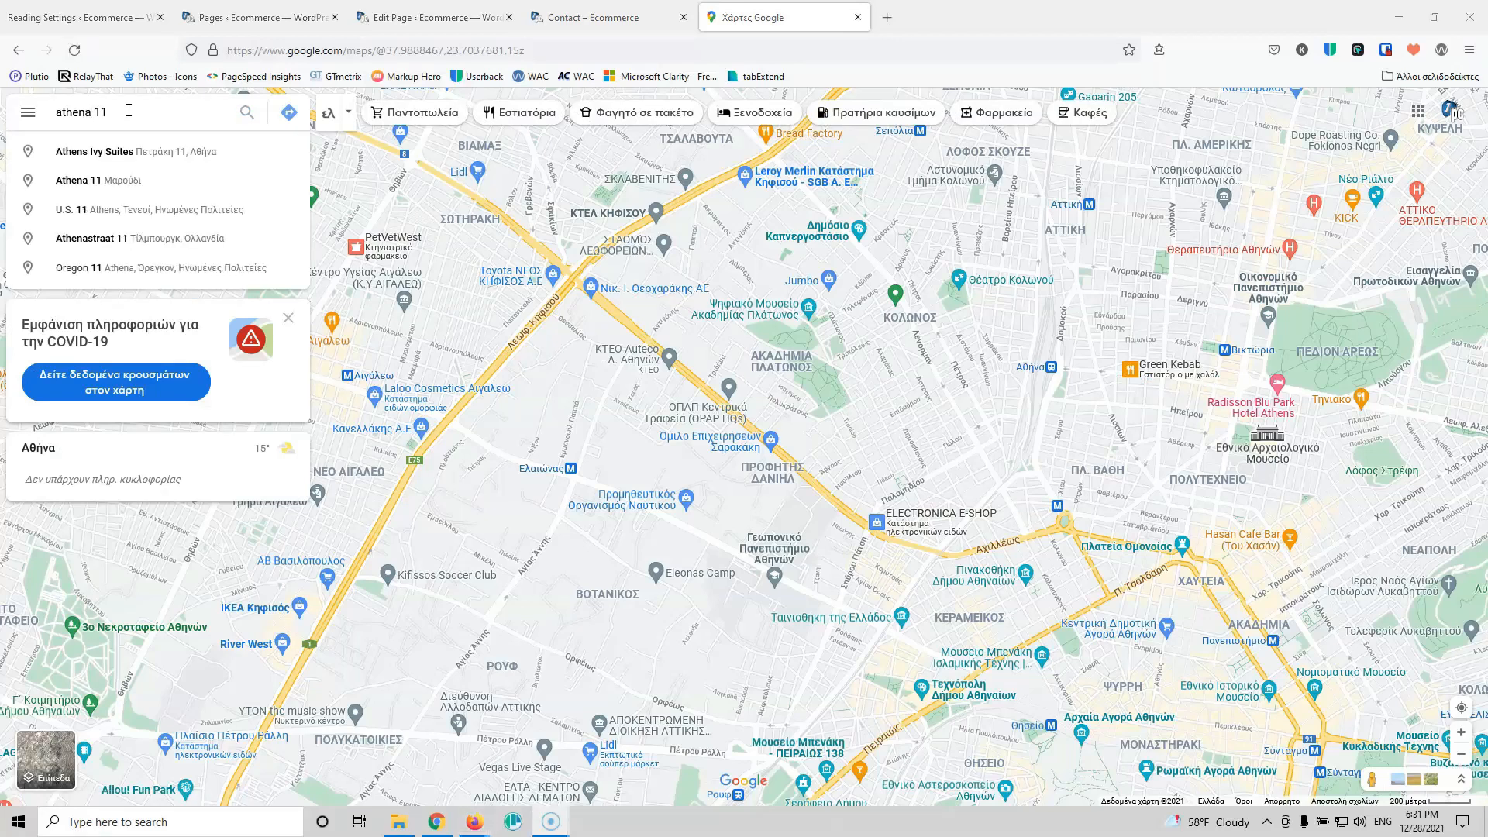
{"action": "left_click", "coordinate": [128, 110]}
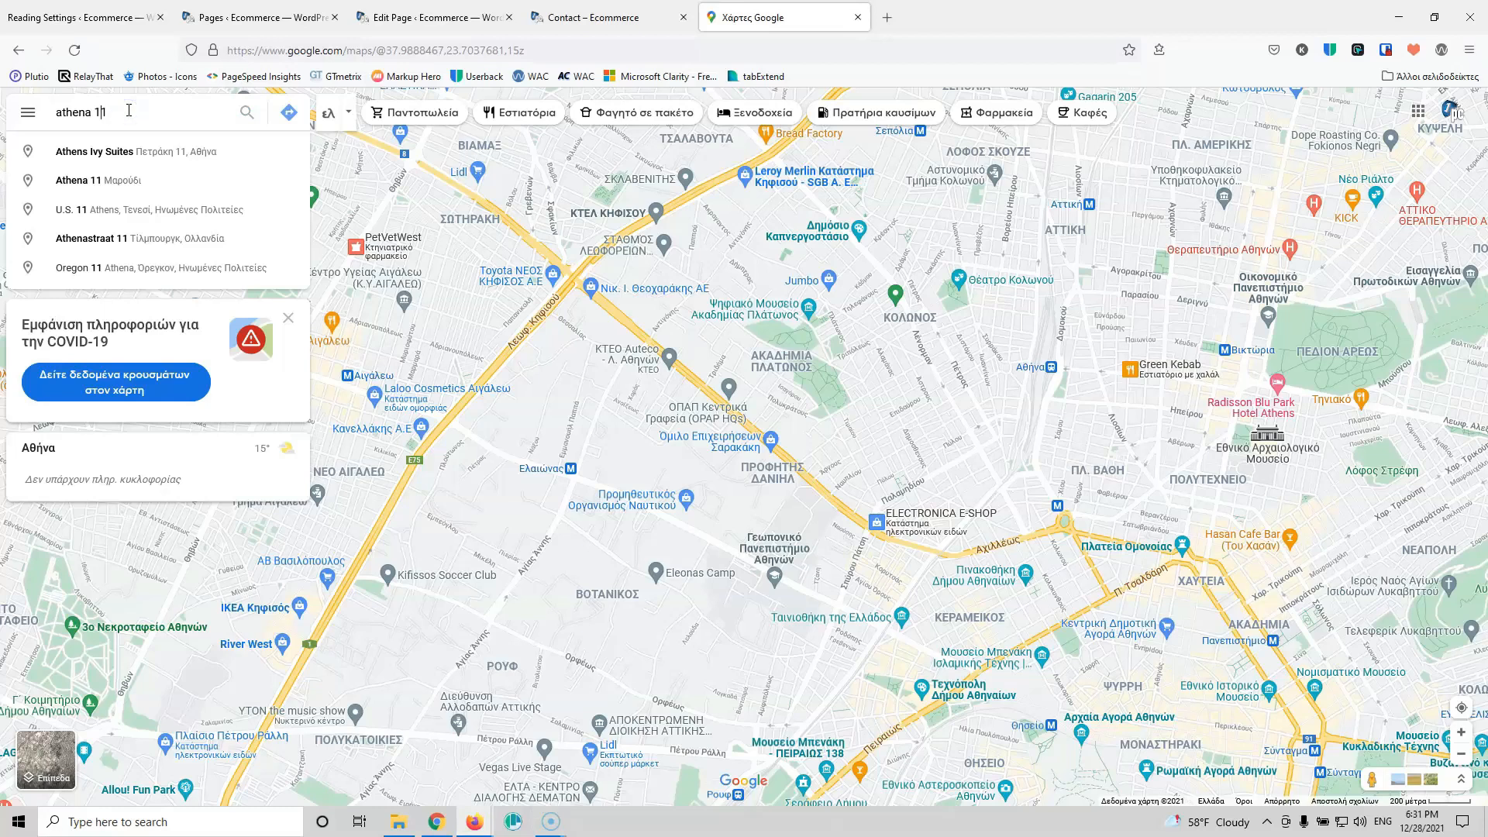
{"action": "key", "text": "BackSpace"}
{"action": "key", "text": "BackSpace"}
{"action": "key", "text": "BackSpace"}
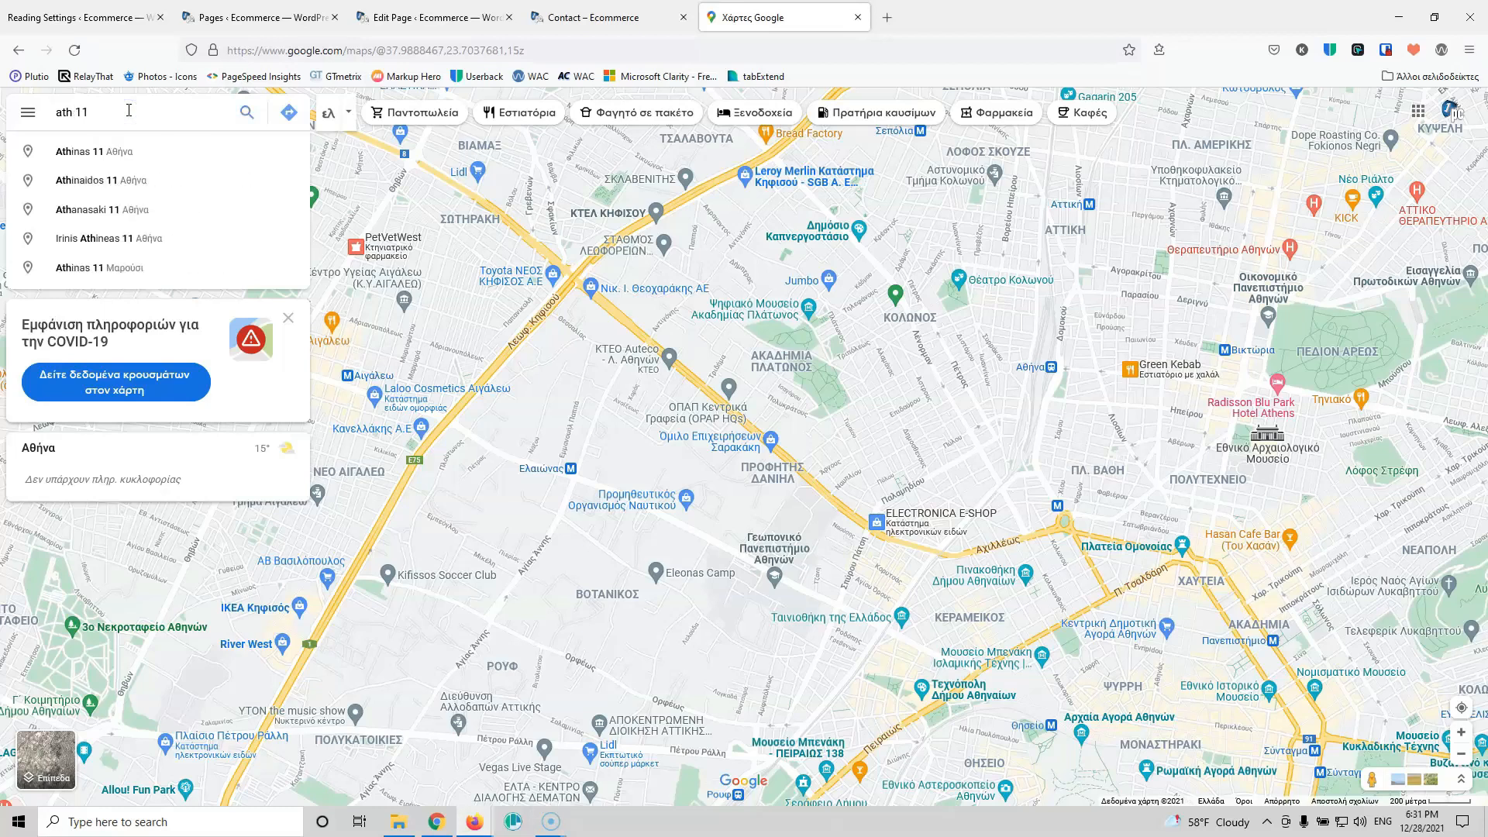
{"action": "type", "text": "inas"}
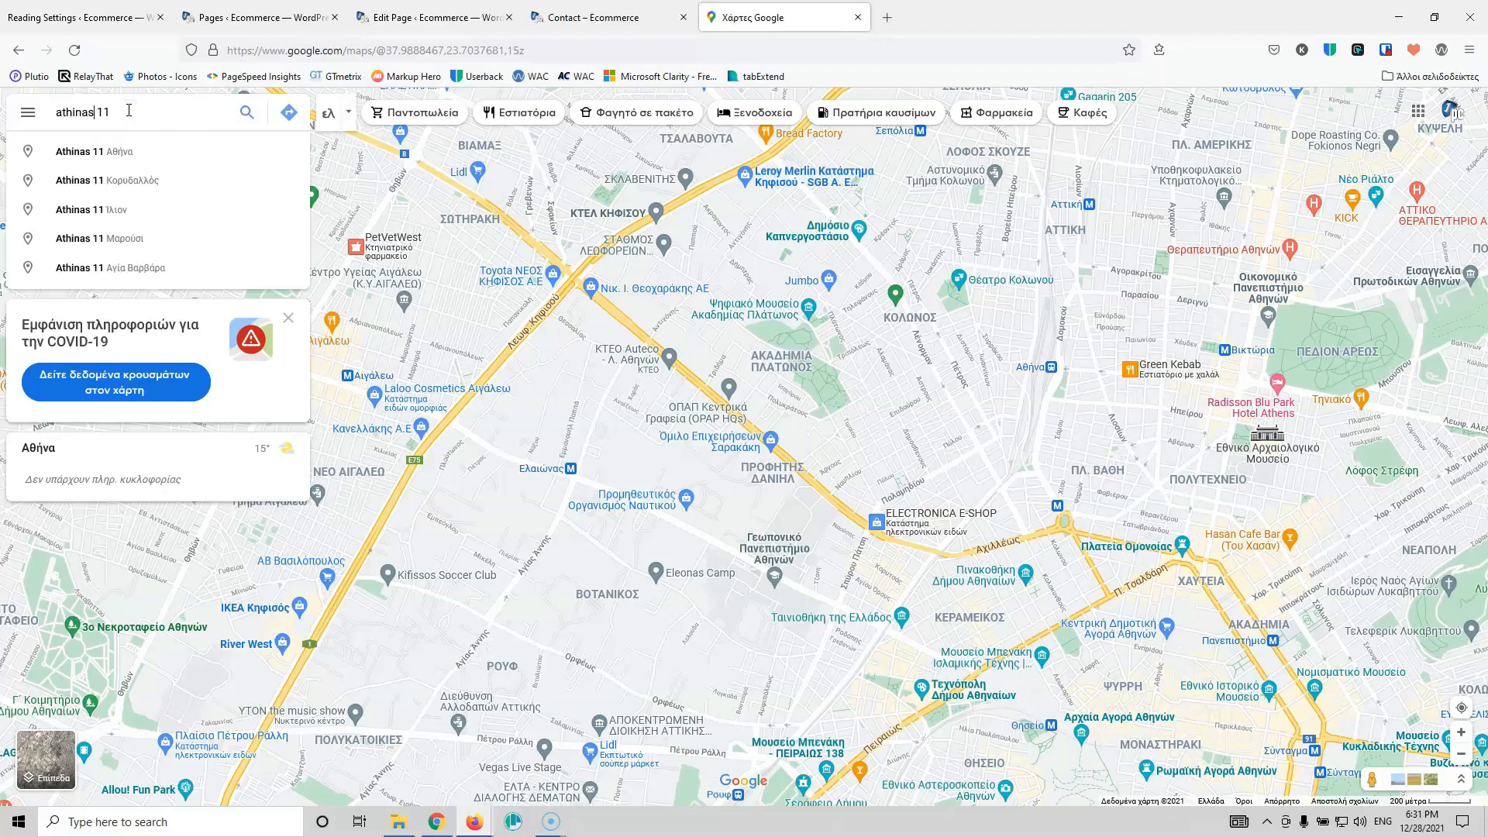
{"action": "left_click", "coordinate": [158, 151]}
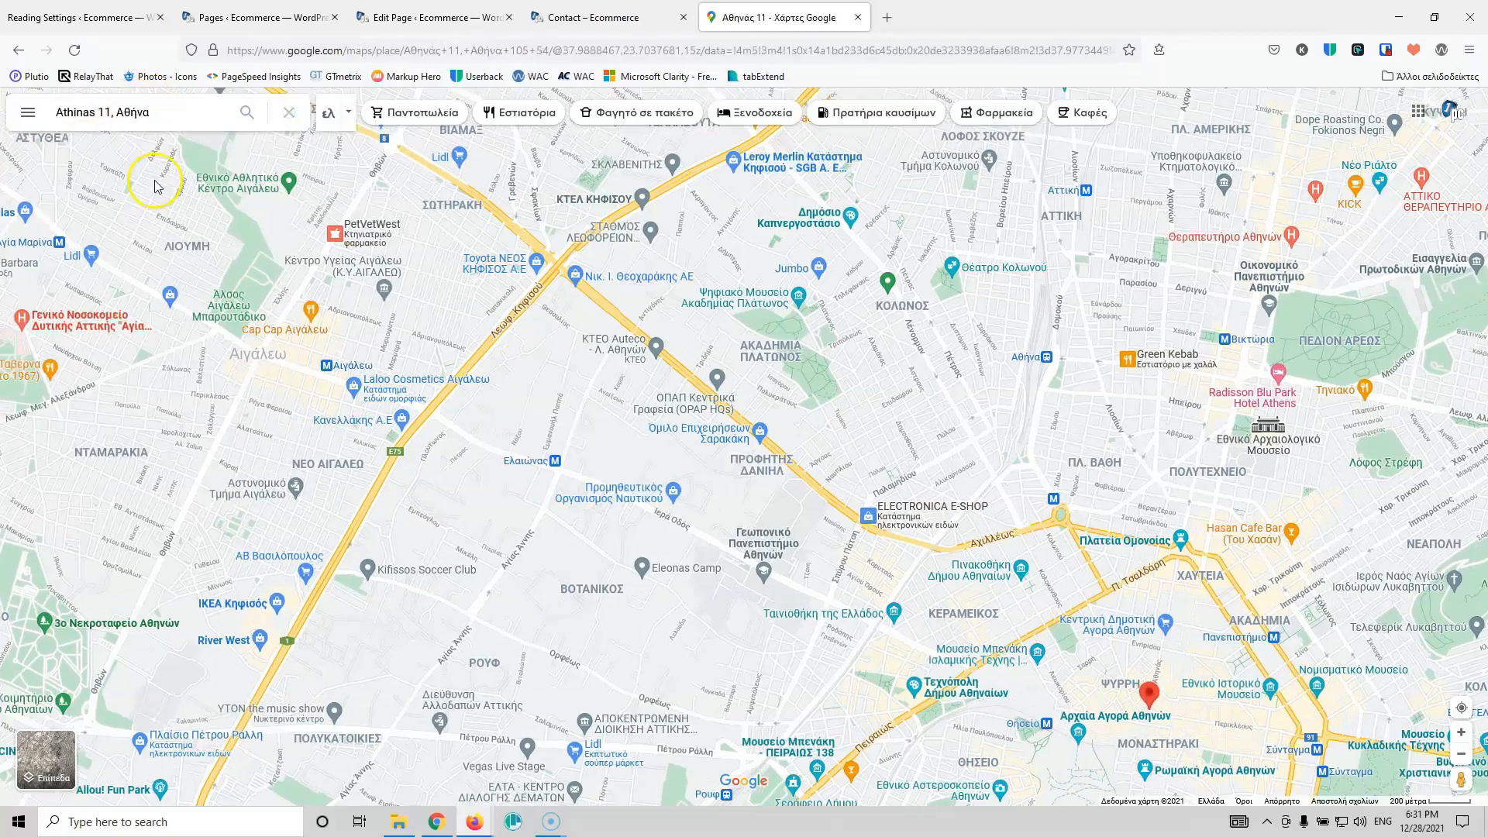
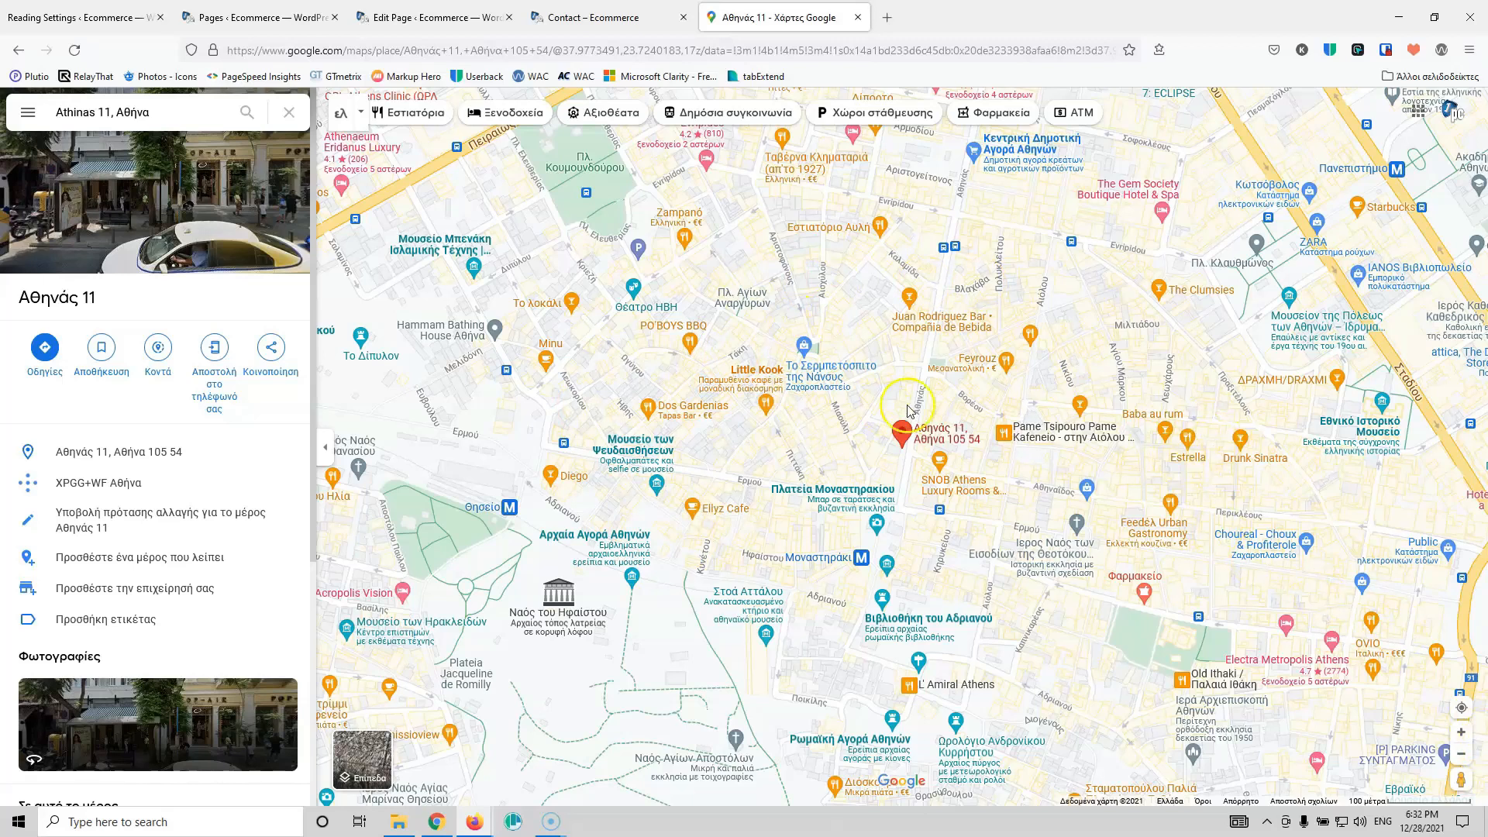
{"action": "left_click", "coordinate": [1460, 753]}
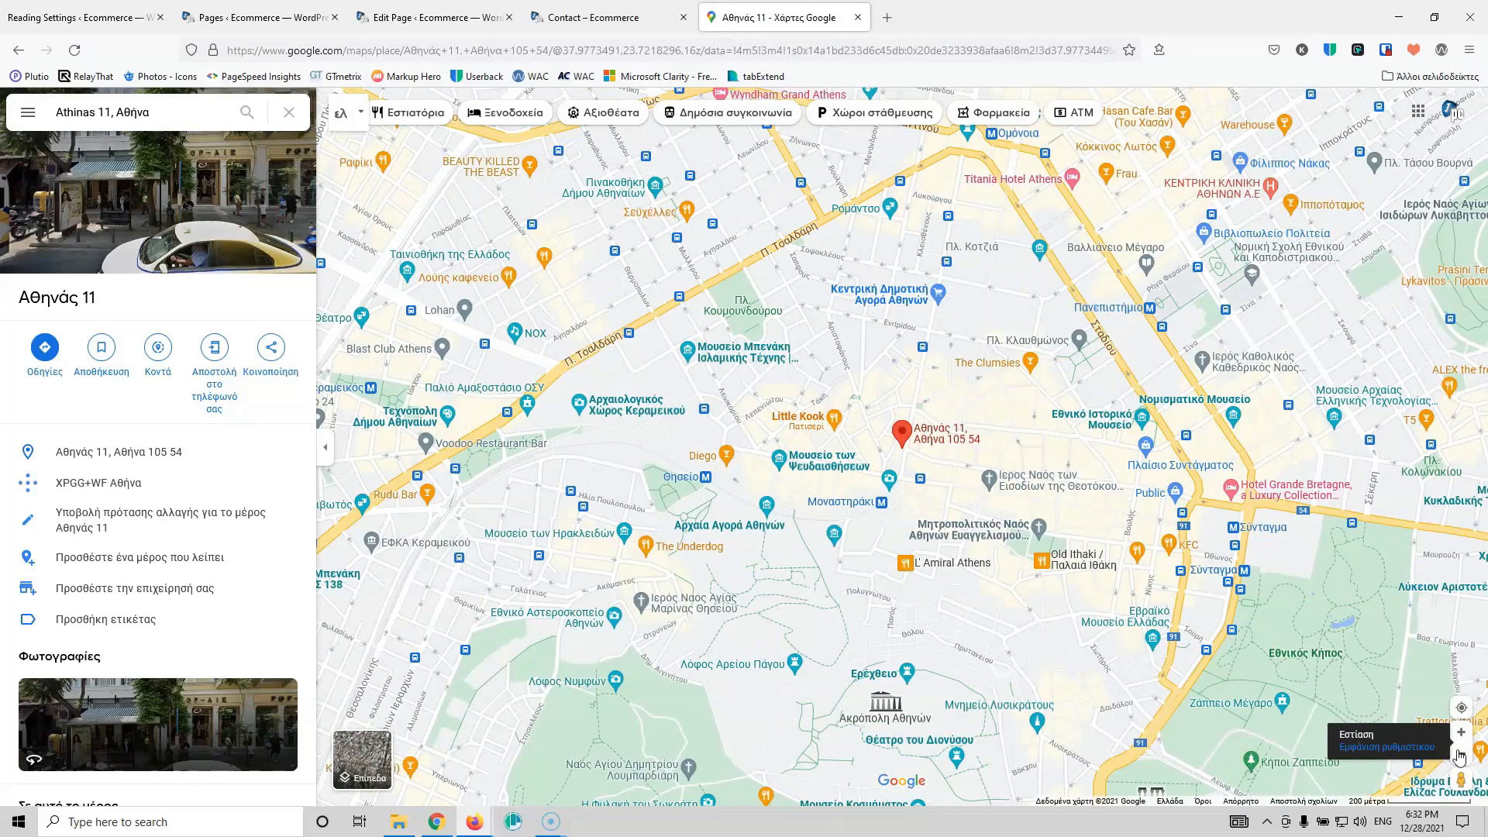
{"action": "left_click", "coordinate": [1459, 753]}
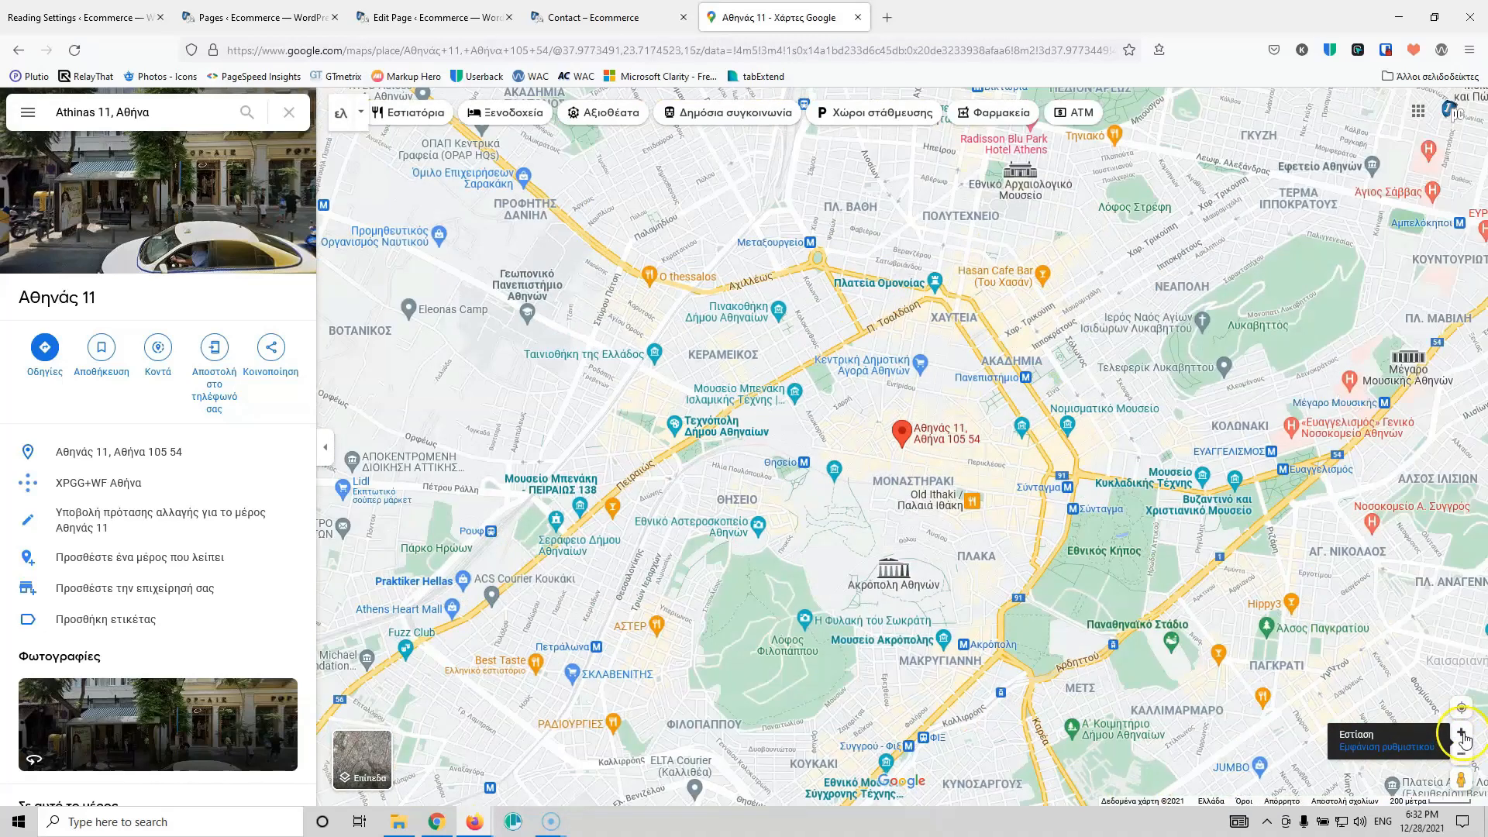
{"action": "left_click", "coordinate": [1461, 734]}
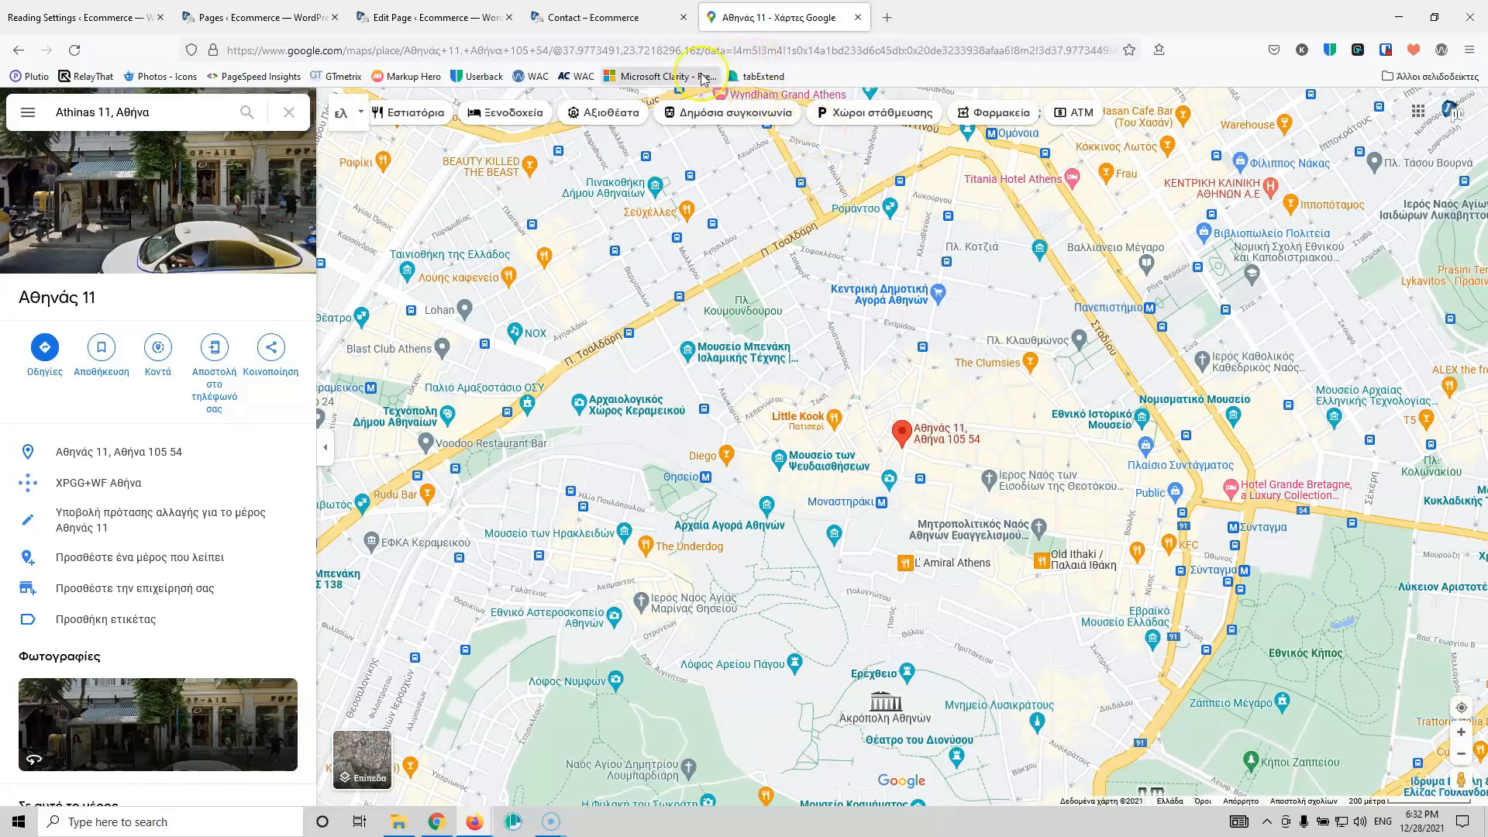
{"action": "left_click", "coordinate": [268, 352]}
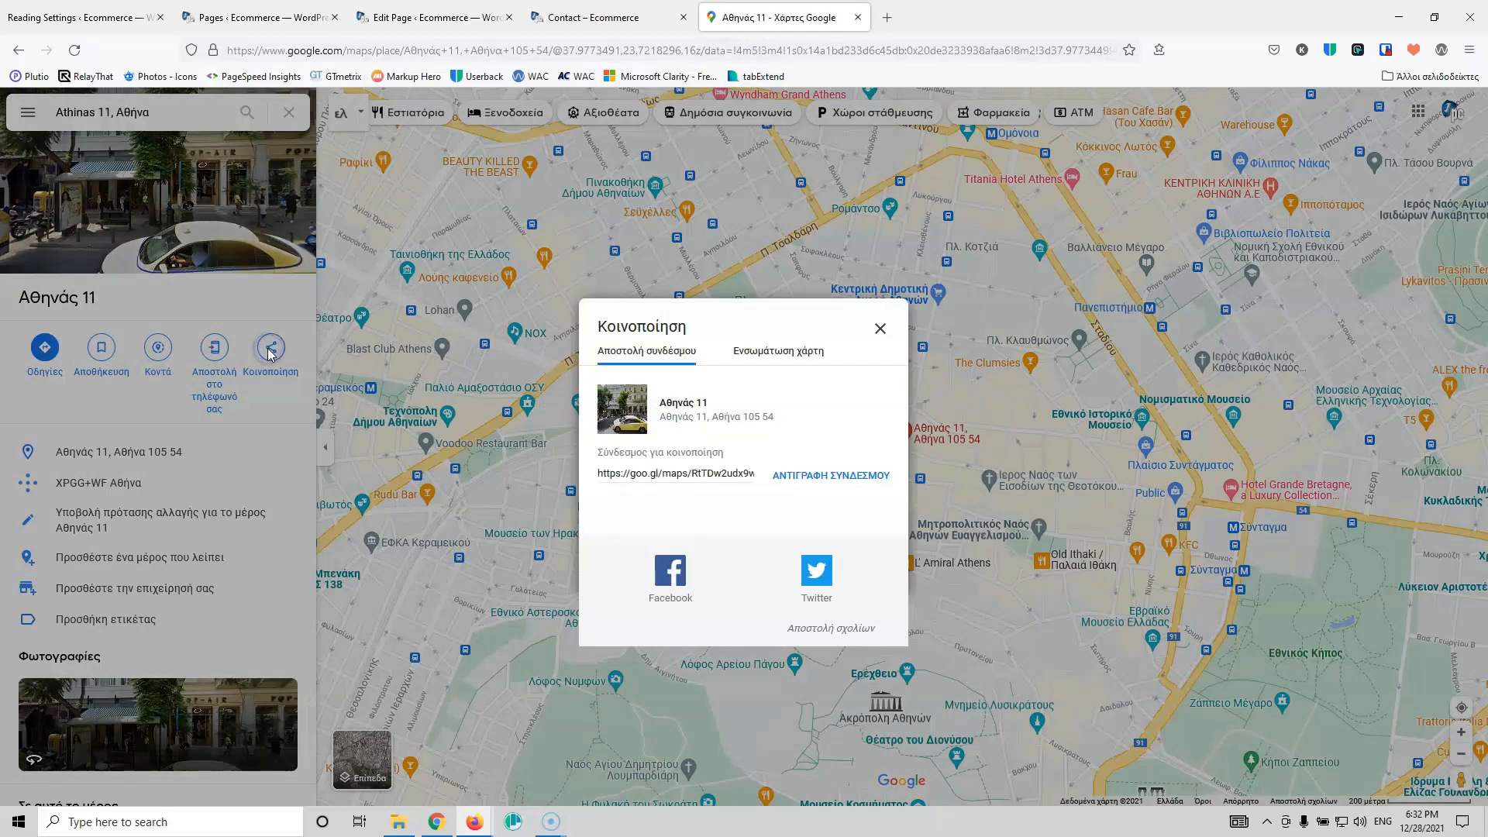
{"action": "left_click", "coordinate": [786, 361]}
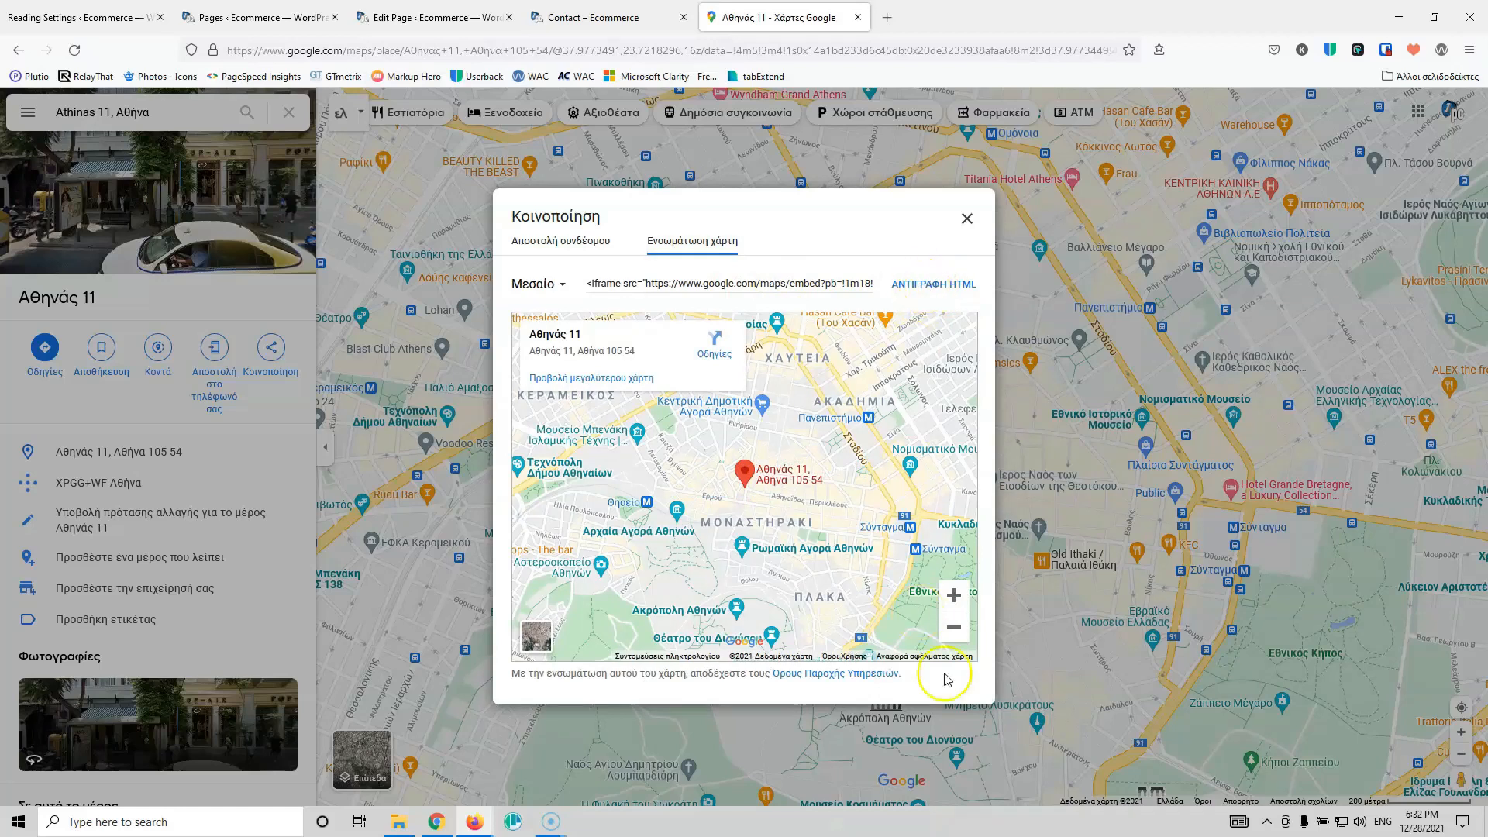
{"action": "left_click", "coordinate": [955, 594]}
{"action": "left_click", "coordinate": [956, 621]}
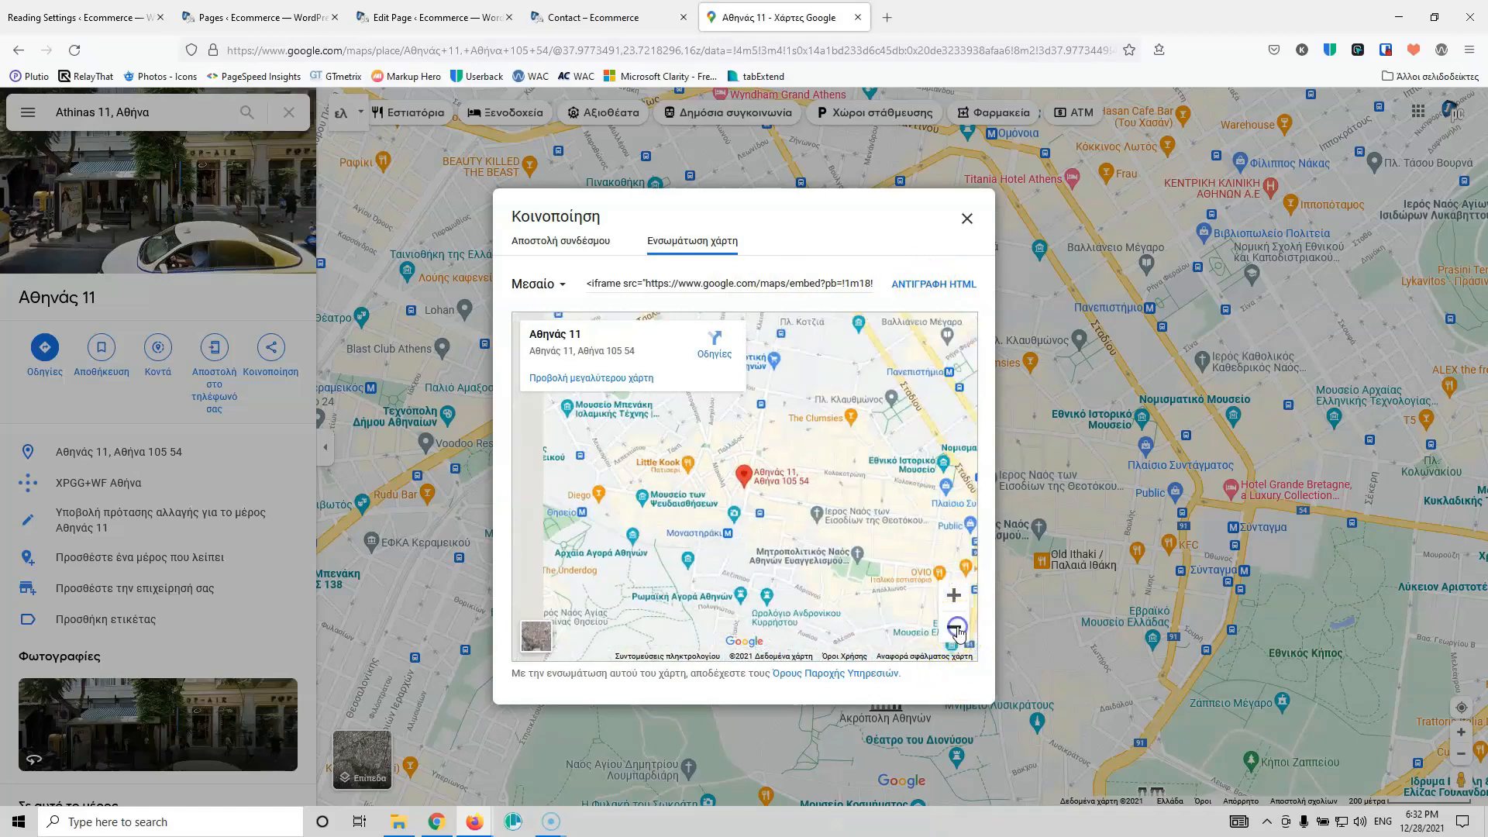
{"action": "left_click", "coordinate": [933, 287]}
{"action": "left_click", "coordinate": [629, 16]}
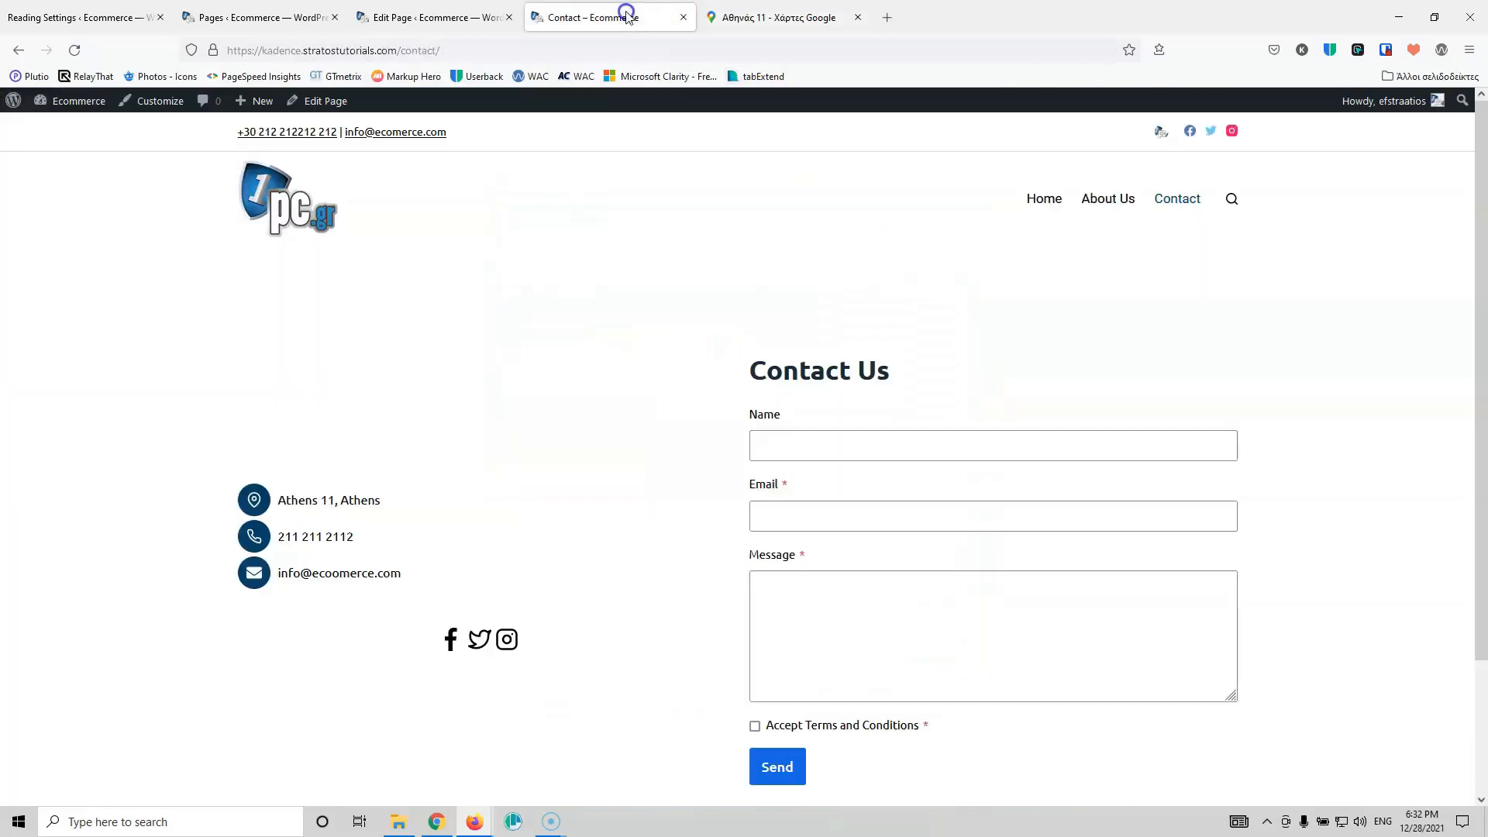
Step: Paste the map embed code into the empty Custom HTML block and update the page
{"action": "left_click", "coordinate": [448, 11]}
{"action": "left_click", "coordinate": [477, 589]}
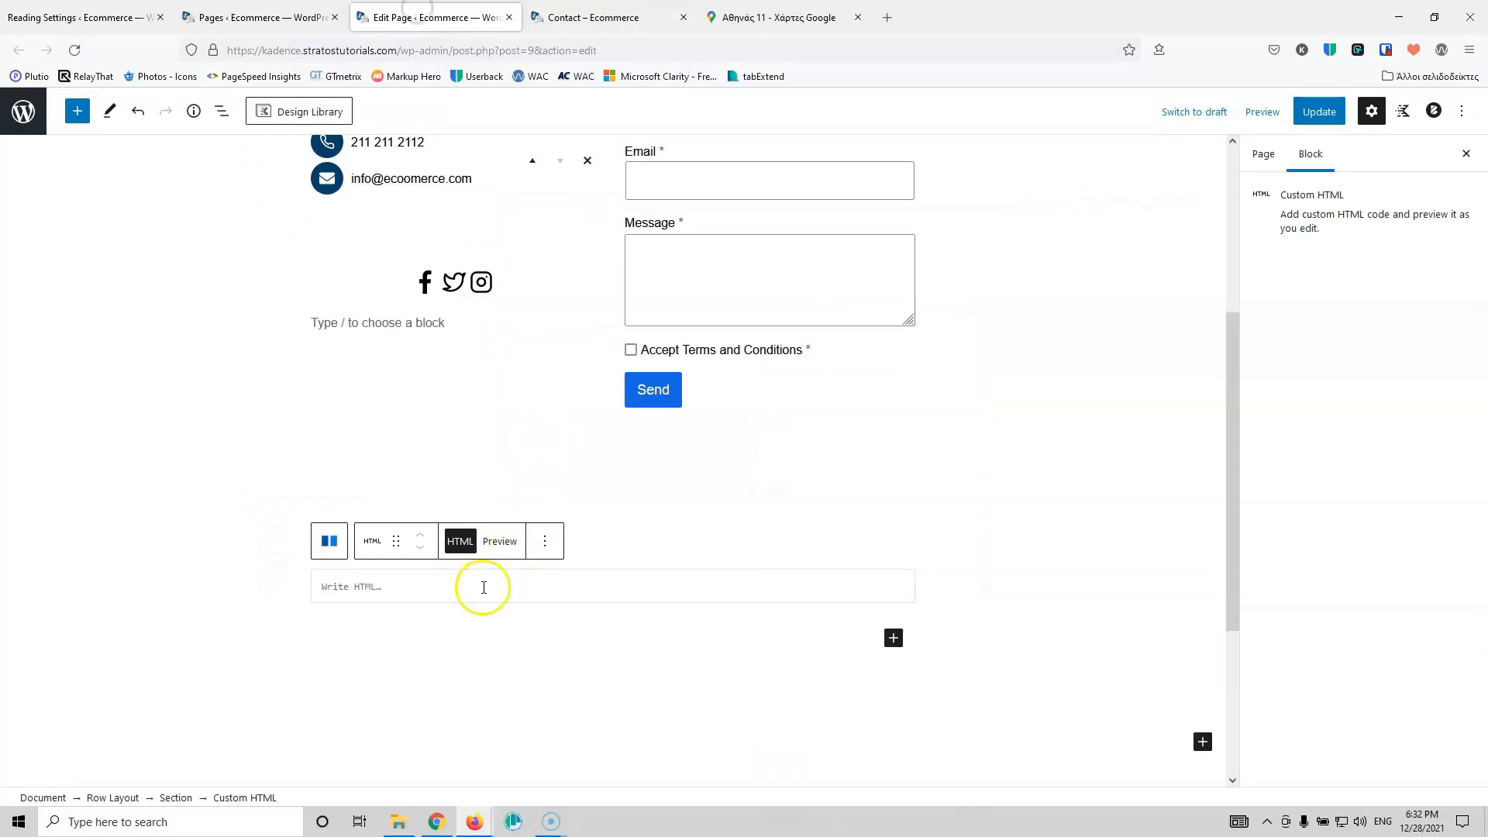
{"action": "key", "text": "ctrl+v"}
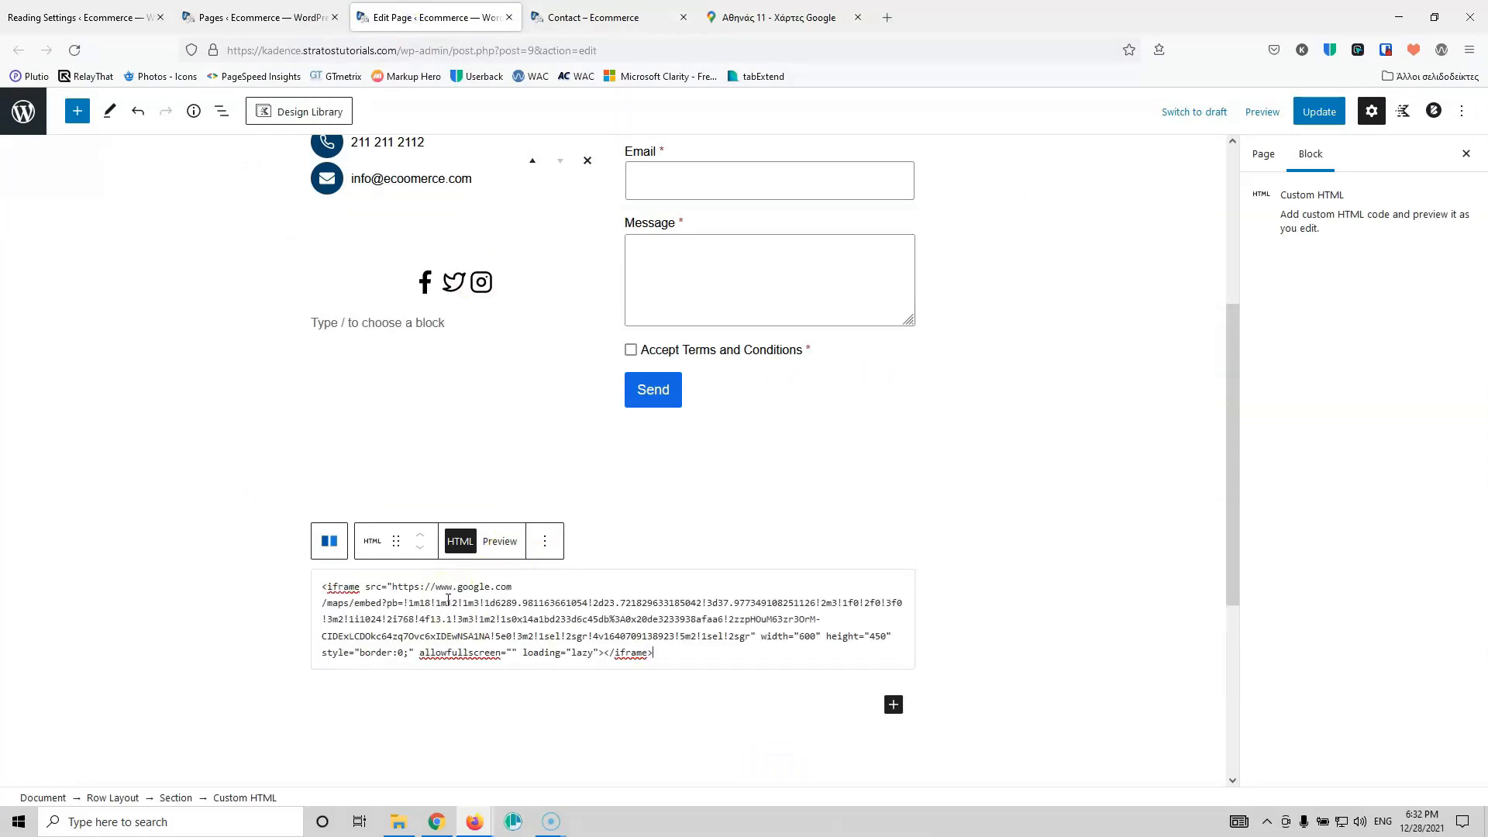
{"action": "left_click", "coordinate": [1318, 111]}
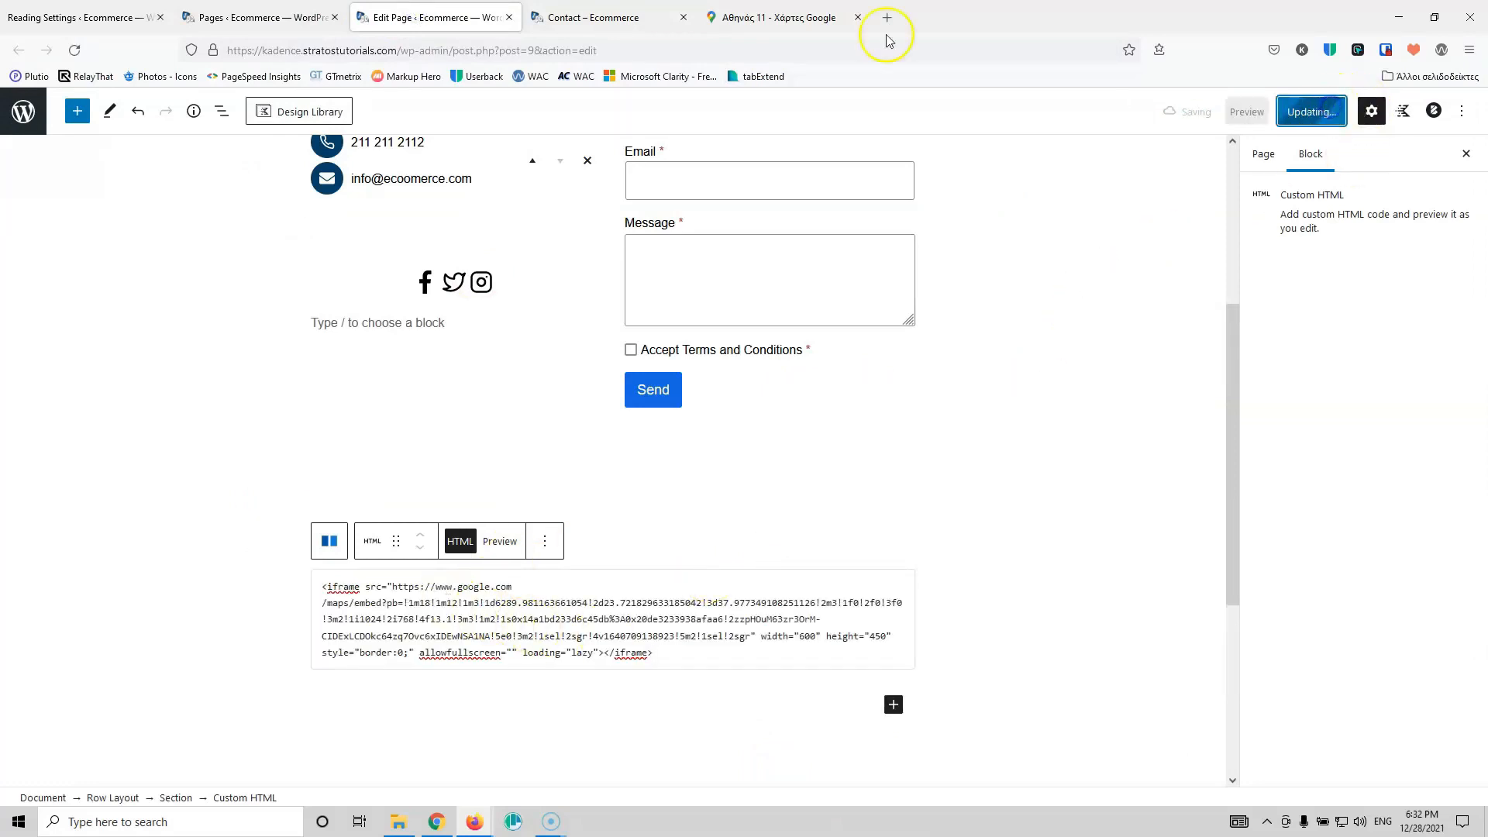
Step: Close the Maps tab and reload the live Contact page, scrolling down to the embedded map
{"action": "left_click", "coordinate": [854, 17]}
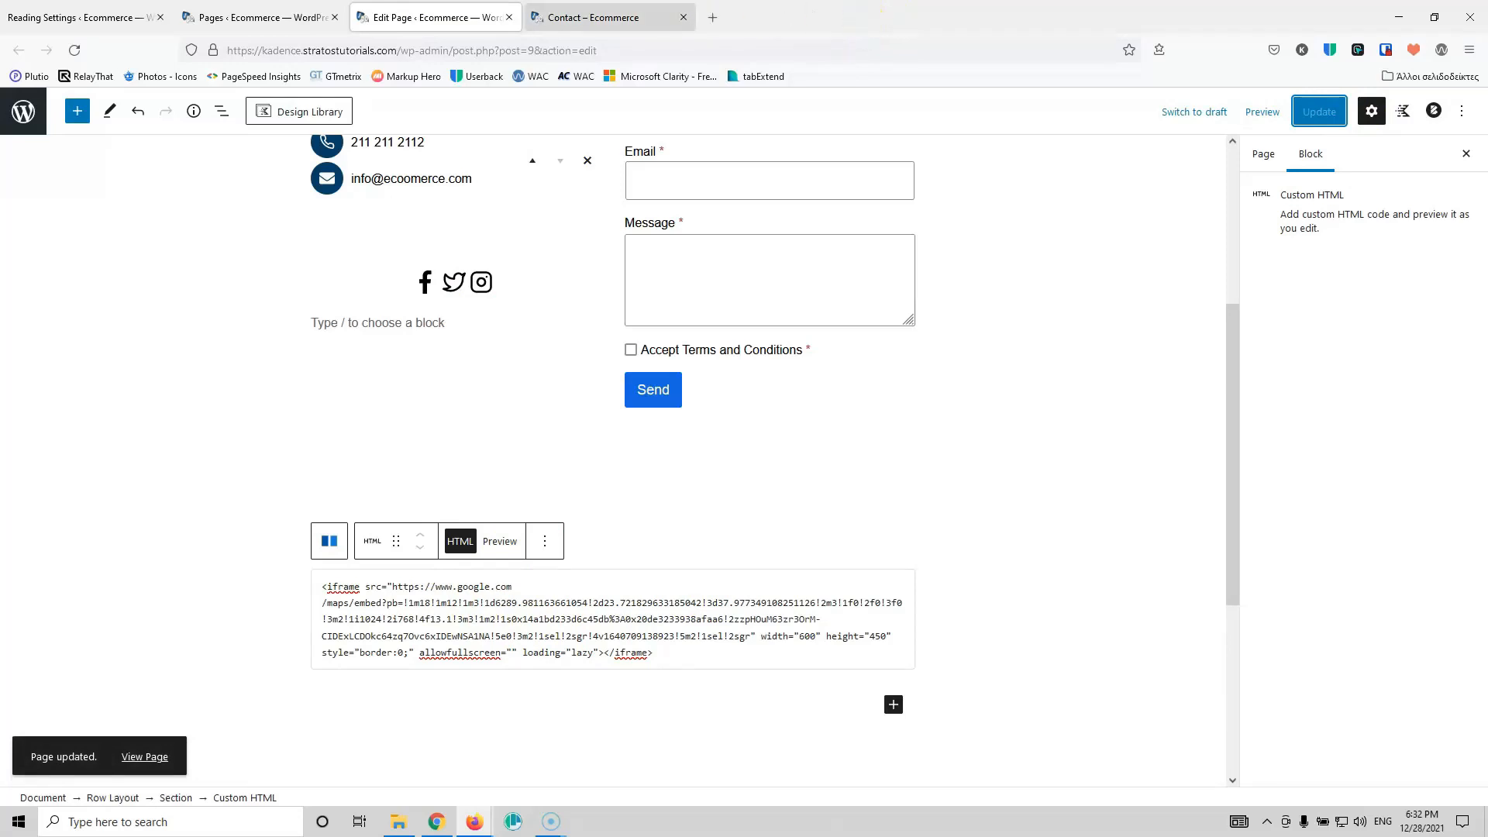
{"action": "left_click", "coordinate": [616, 17]}
{"action": "left_click", "coordinate": [75, 49]}
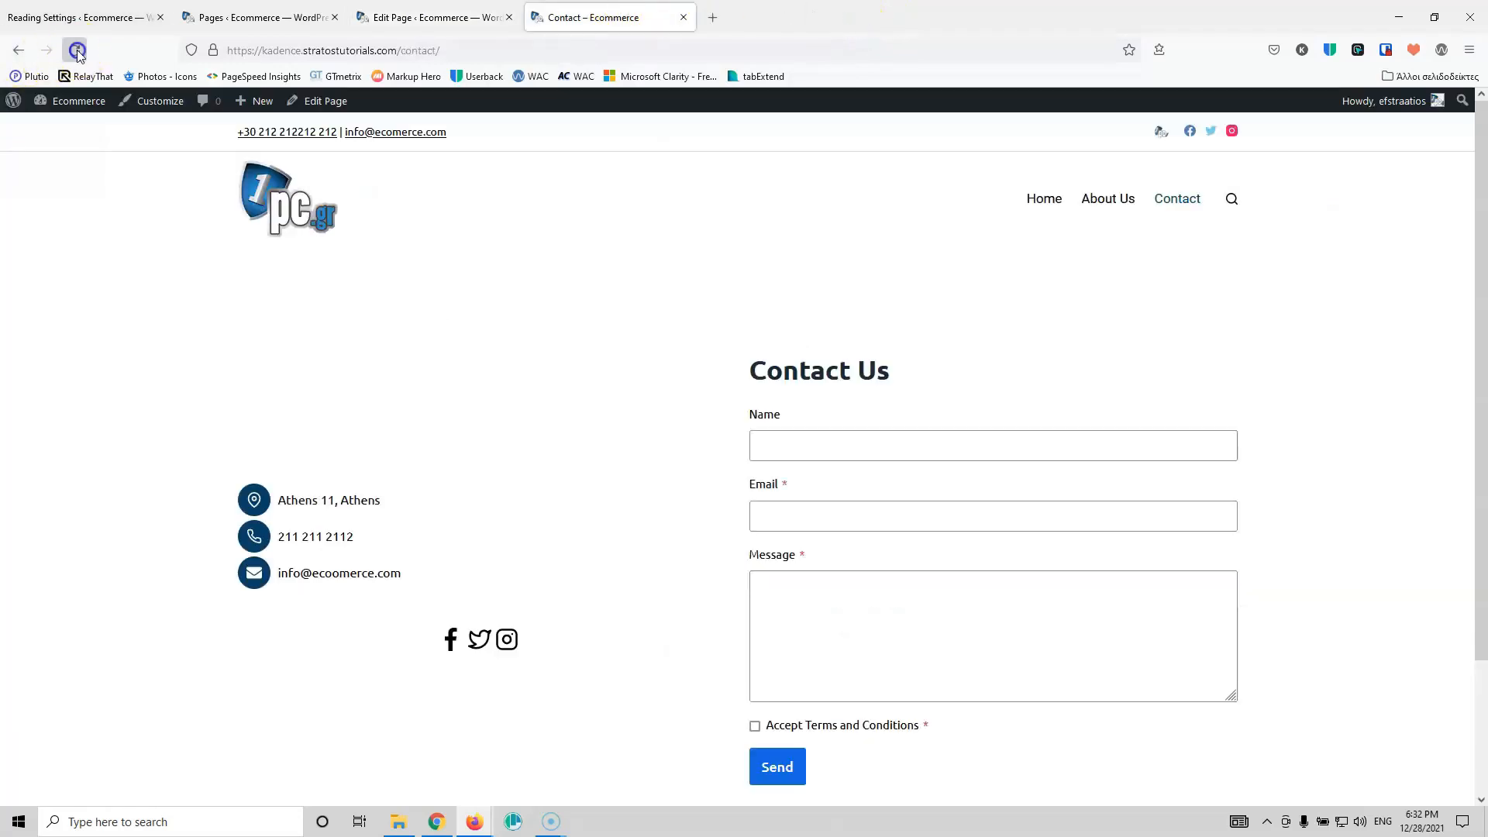
{"action": "scroll", "coordinate": [469, 434], "scroll_direction": "down", "scroll_amount": 4}
{"action": "scroll", "coordinate": [469, 436], "scroll_direction": "down", "scroll_amount": 5}
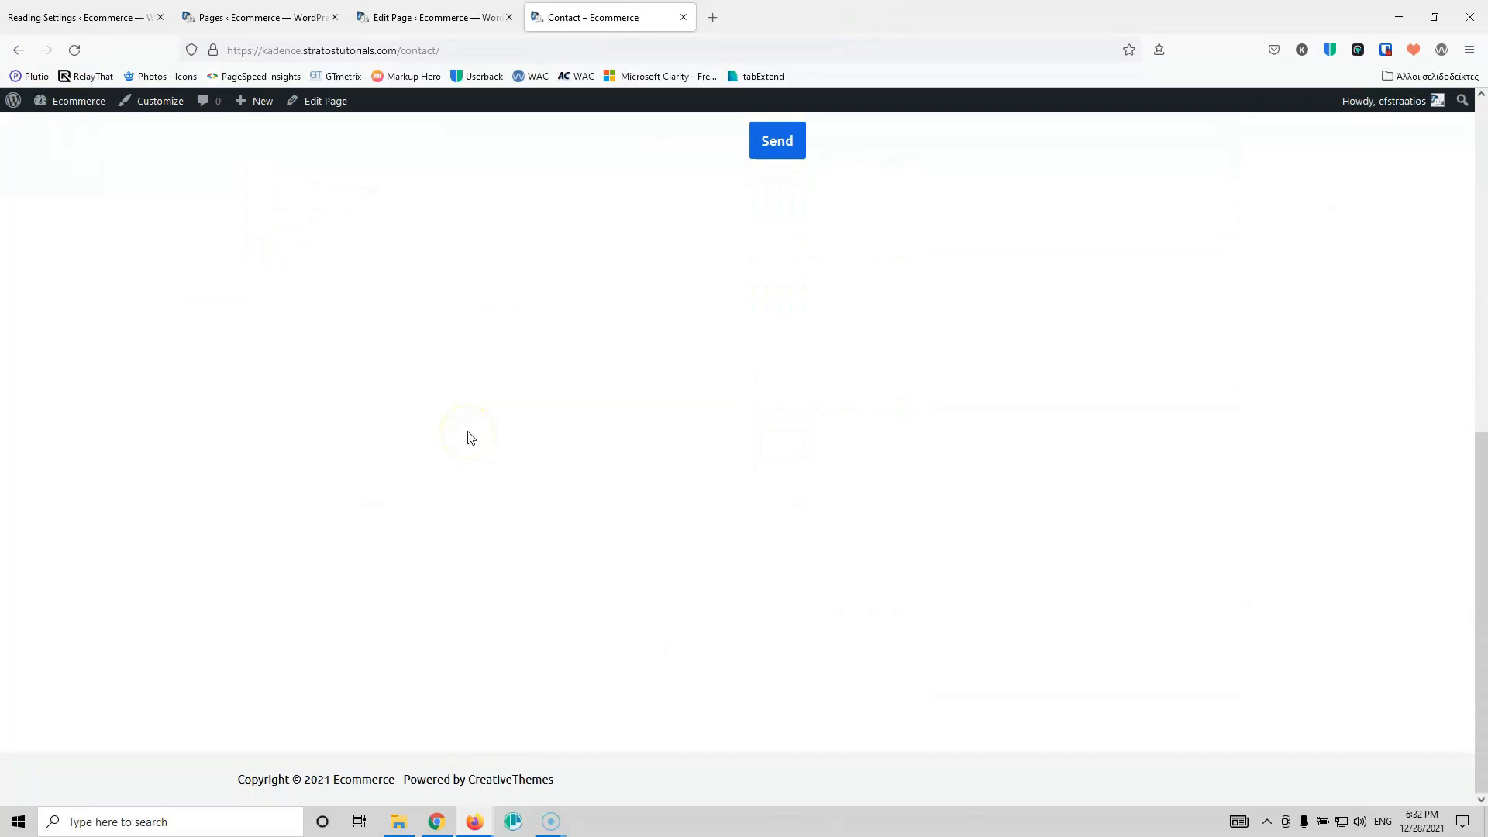
{"action": "scroll", "coordinate": [535, 412], "scroll_direction": "down", "scroll_amount": 2}
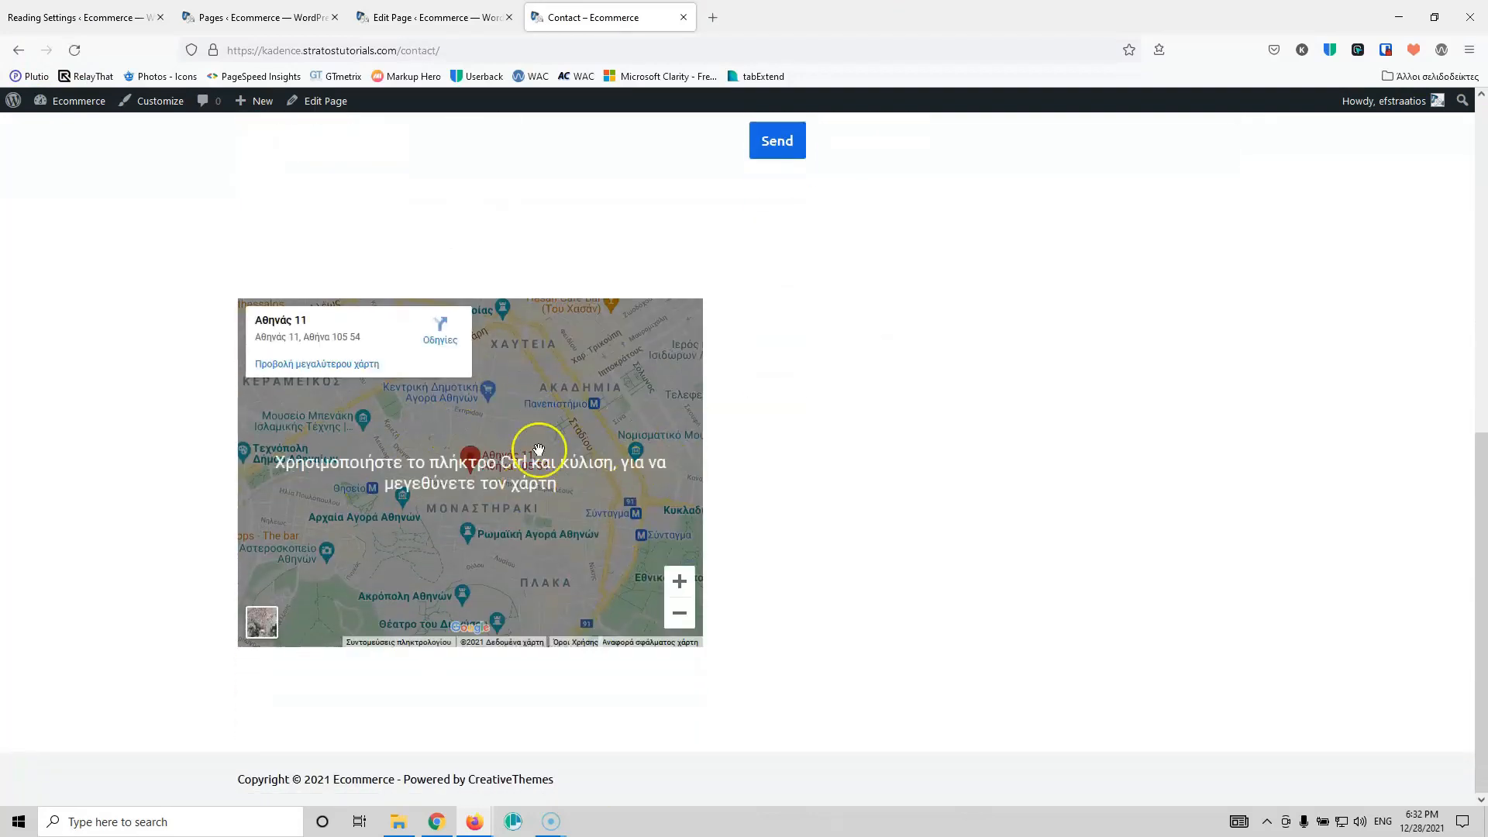
Step: Change the map iframe to width 100% and height 600, update, and reload the live Contact page
{"action": "key", "text": "ctrl+shift+Tab"}
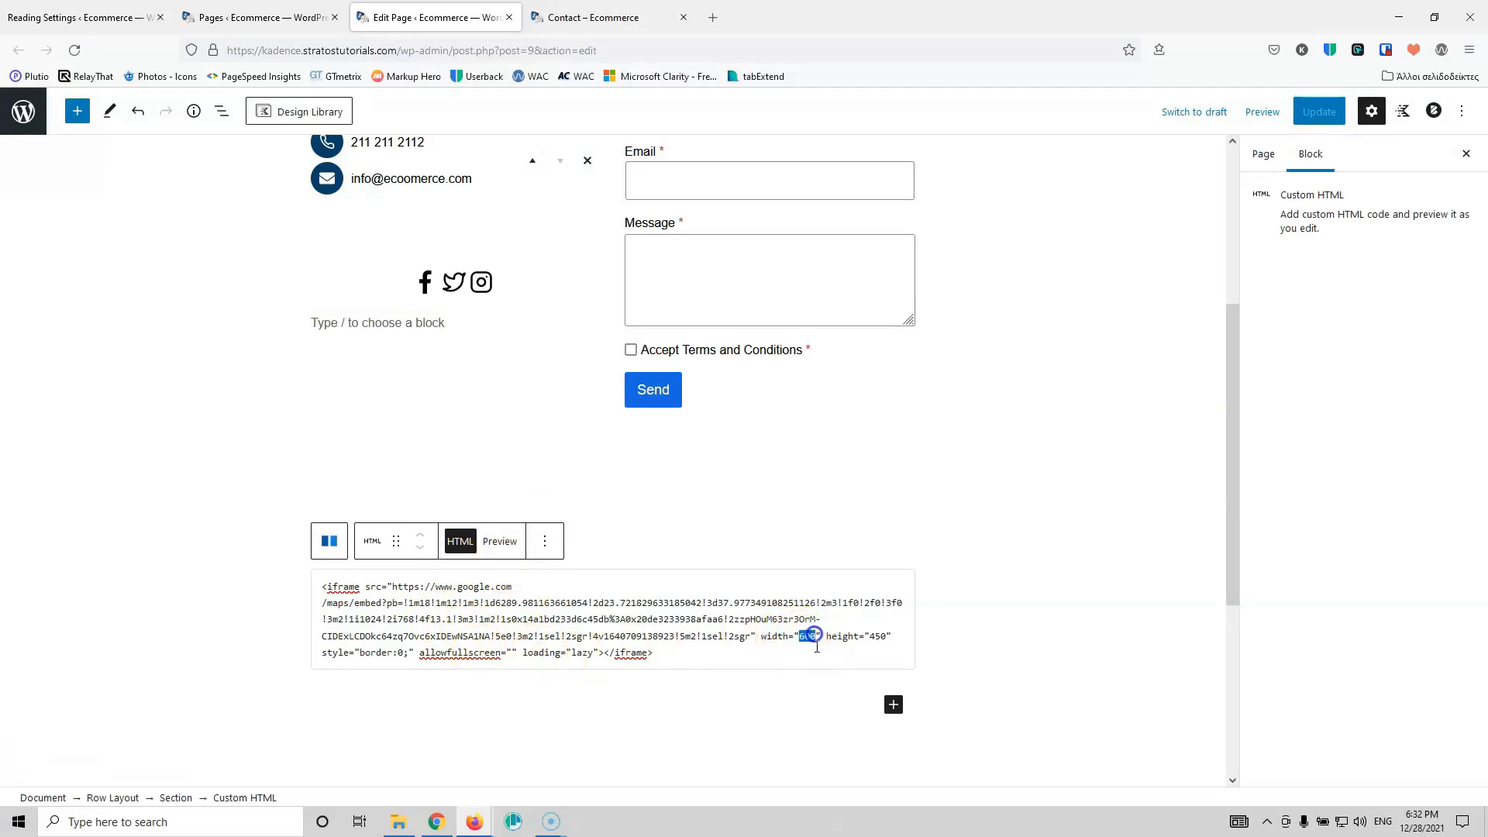
{"action": "type", "text": "100"}
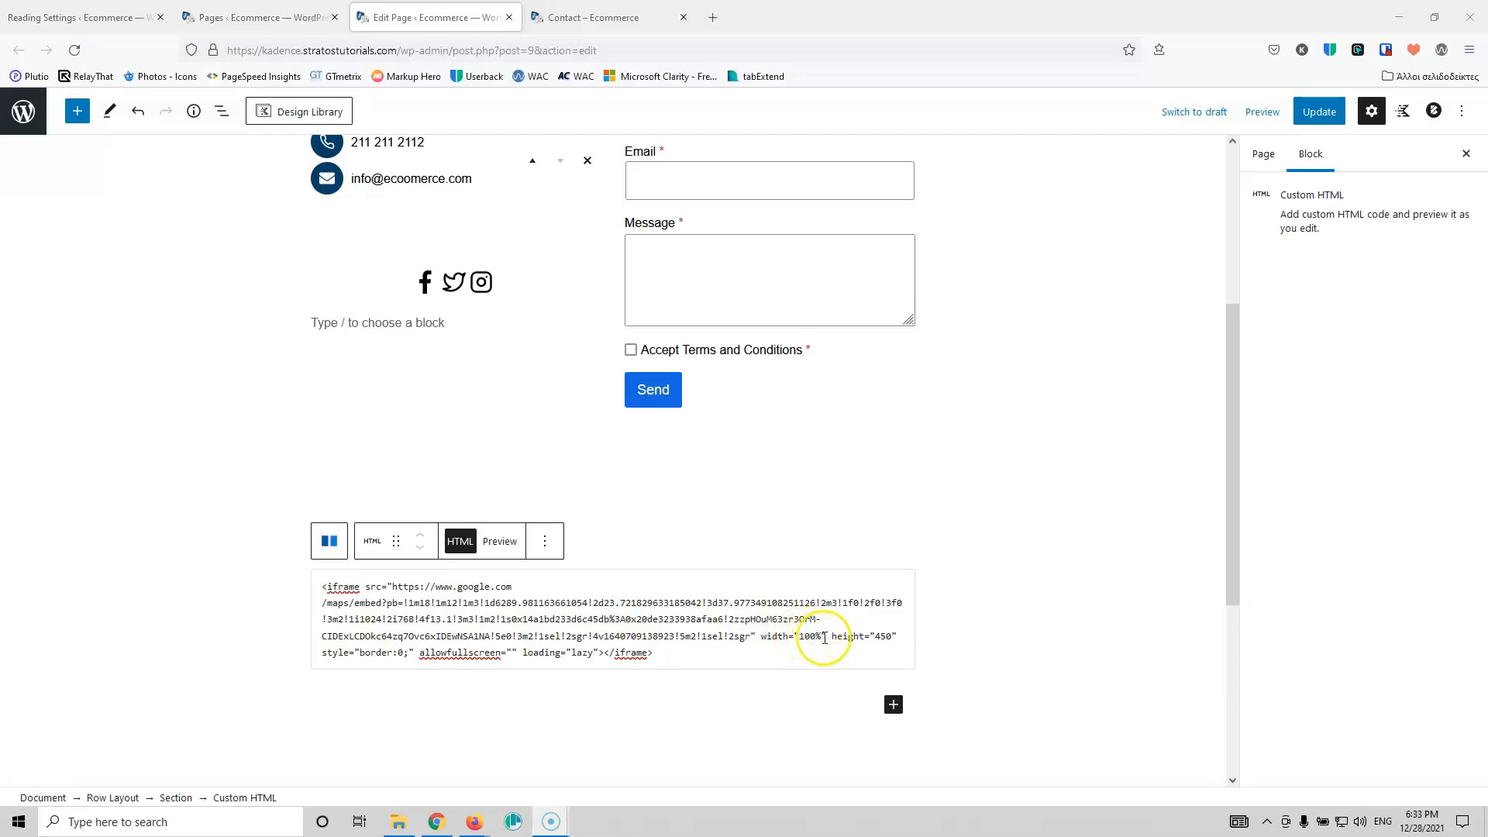
{"action": "left_click", "coordinate": [879, 635]}
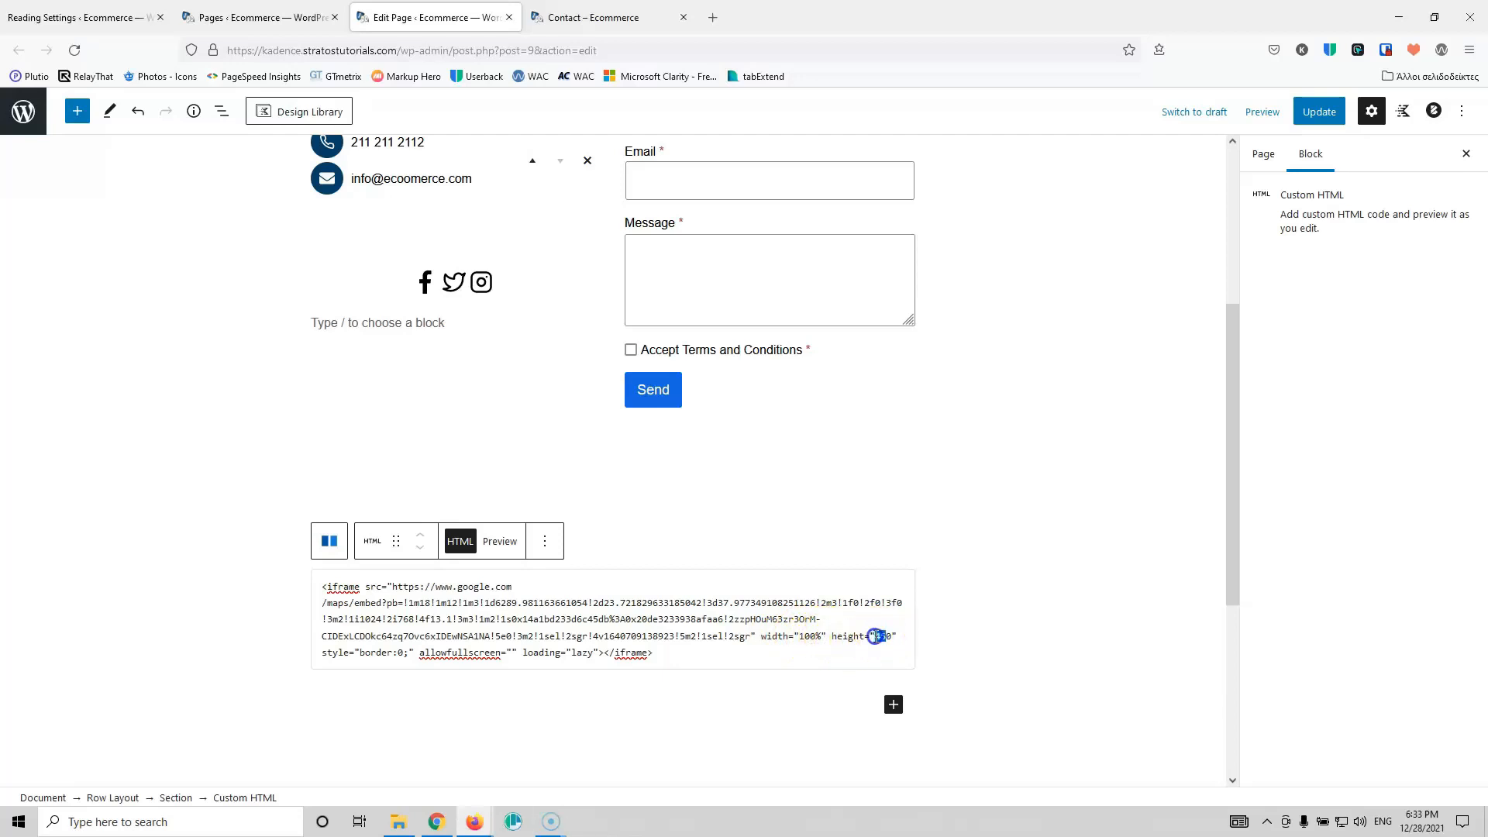
{"action": "type", "text": "60"}
{"action": "left_click", "coordinate": [1318, 112]}
{"action": "left_click", "coordinate": [593, 17]}
{"action": "left_click", "coordinate": [75, 49]}
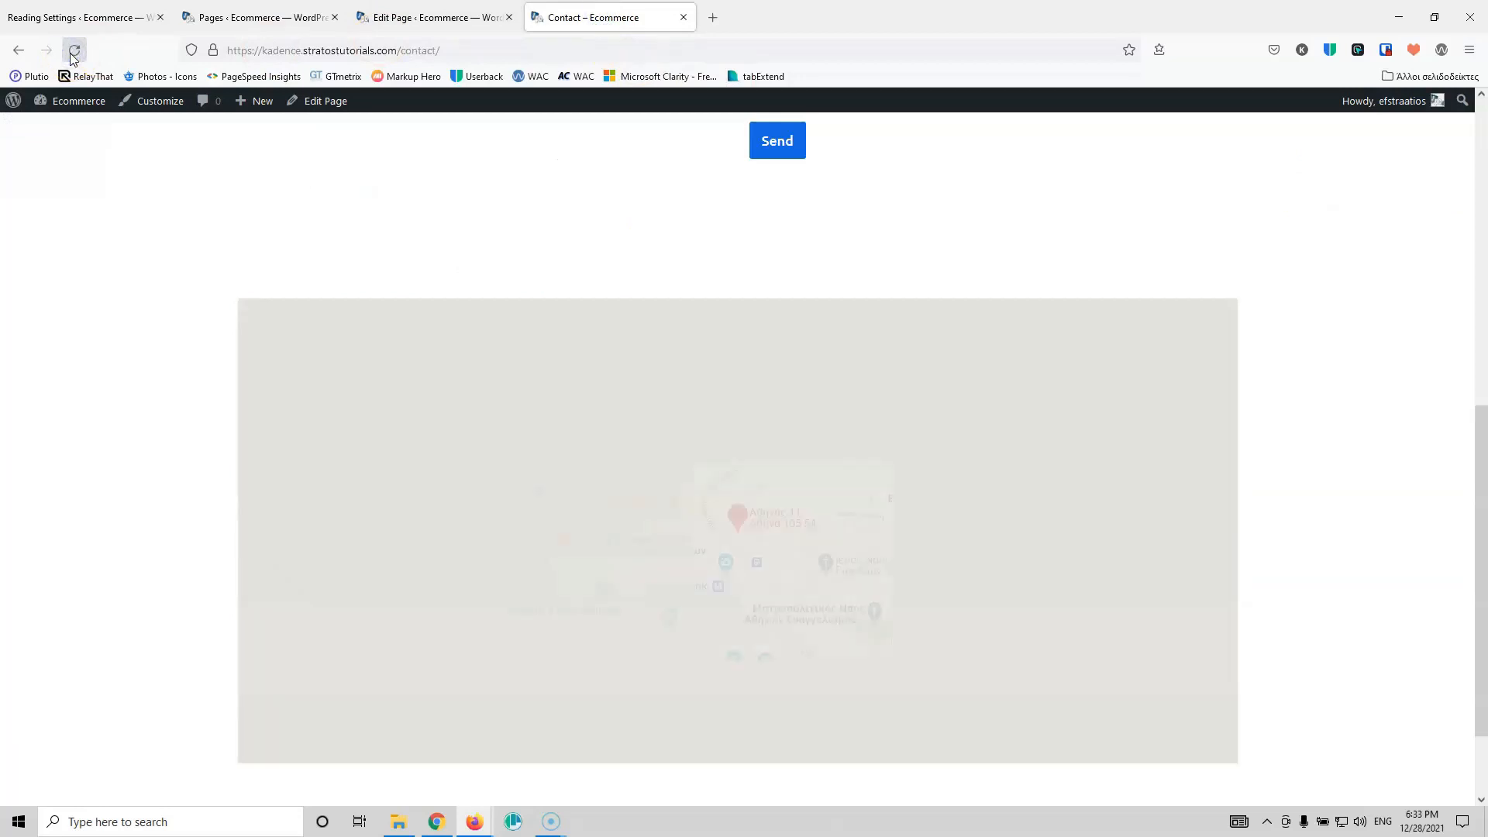
Step: Set the map's Row Layout top and bottom padding to 0 and update the page
{"action": "scroll", "coordinate": [917, 515], "scroll_direction": "up", "scroll_amount": 3}
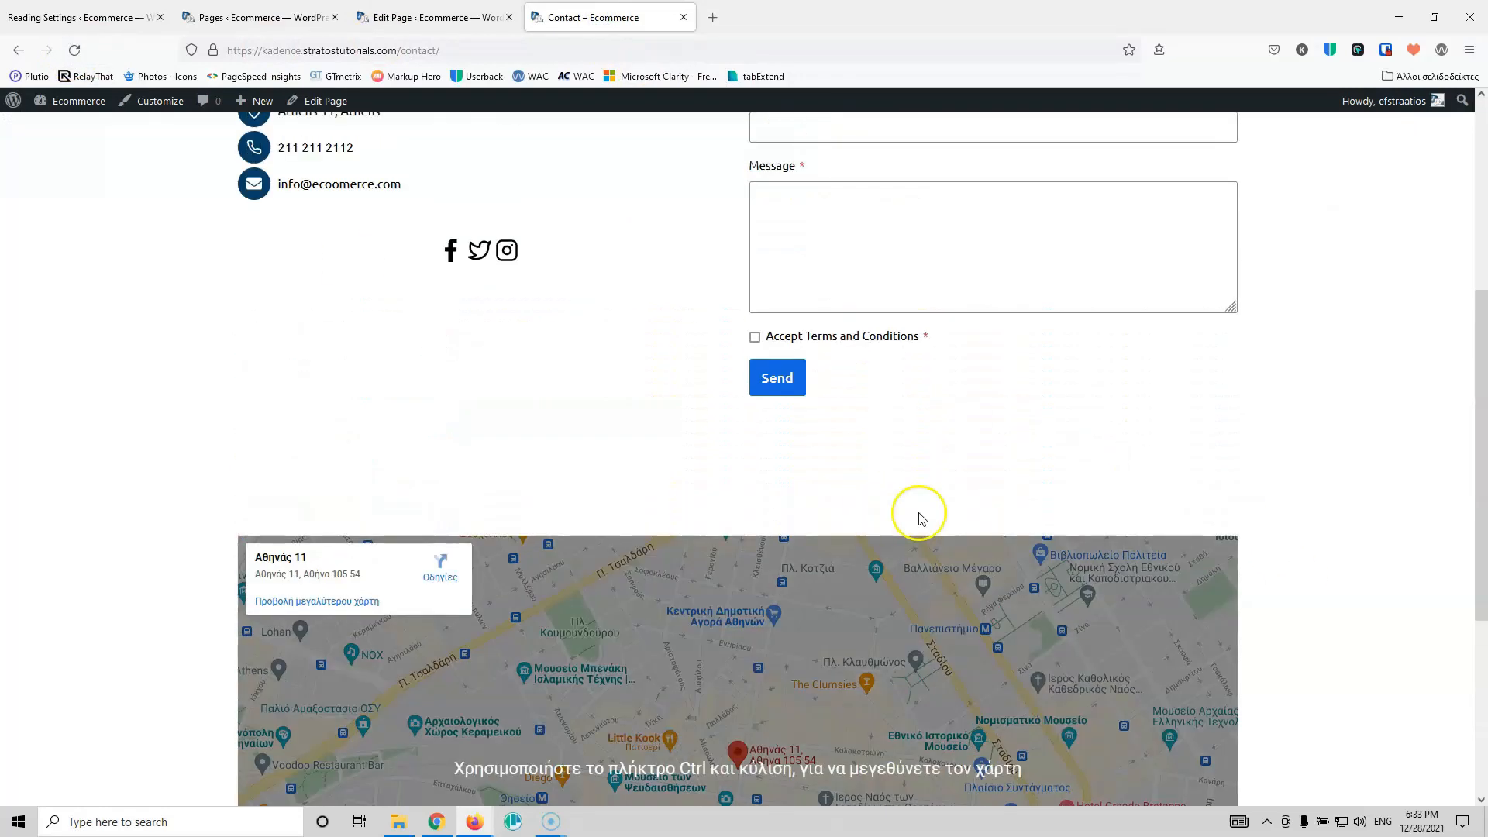
{"action": "left_click", "coordinate": [445, 17]}
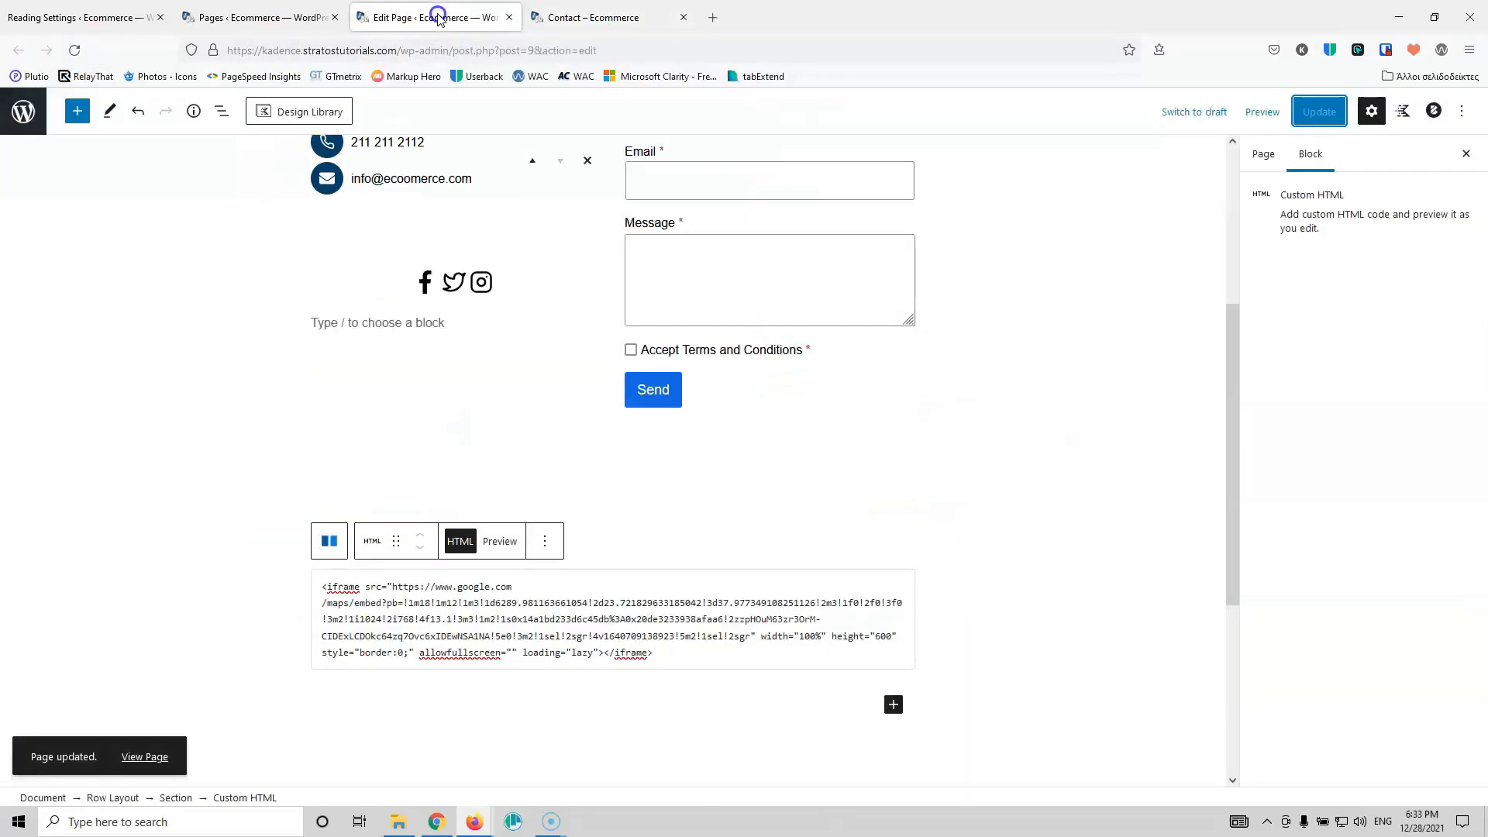
{"action": "left_click", "coordinate": [748, 543]}
{"action": "left_click", "coordinate": [127, 799]}
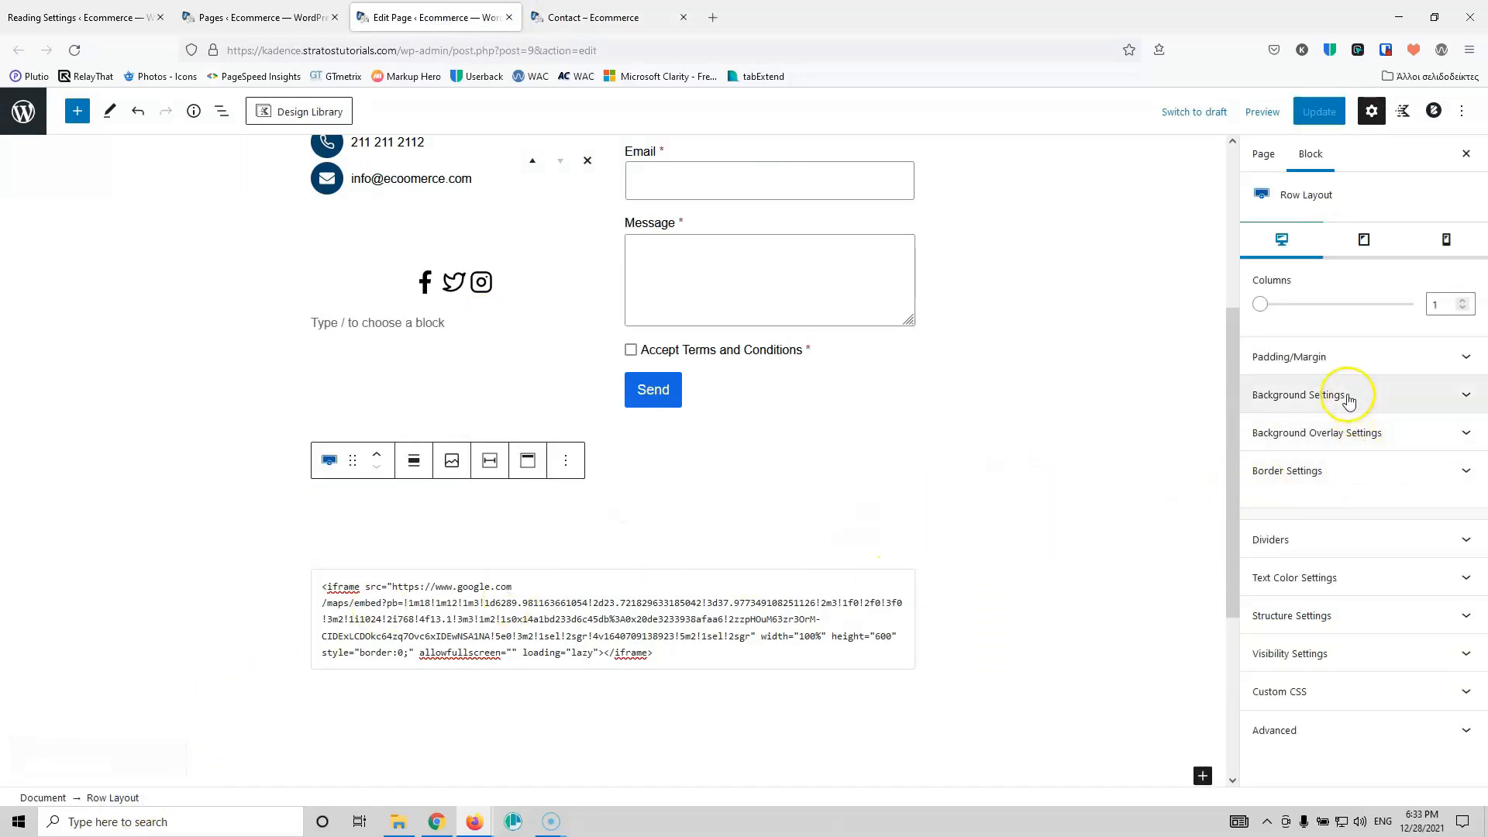
{"action": "left_click", "coordinate": [1350, 364]}
{"action": "left_click", "coordinate": [1289, 418]}
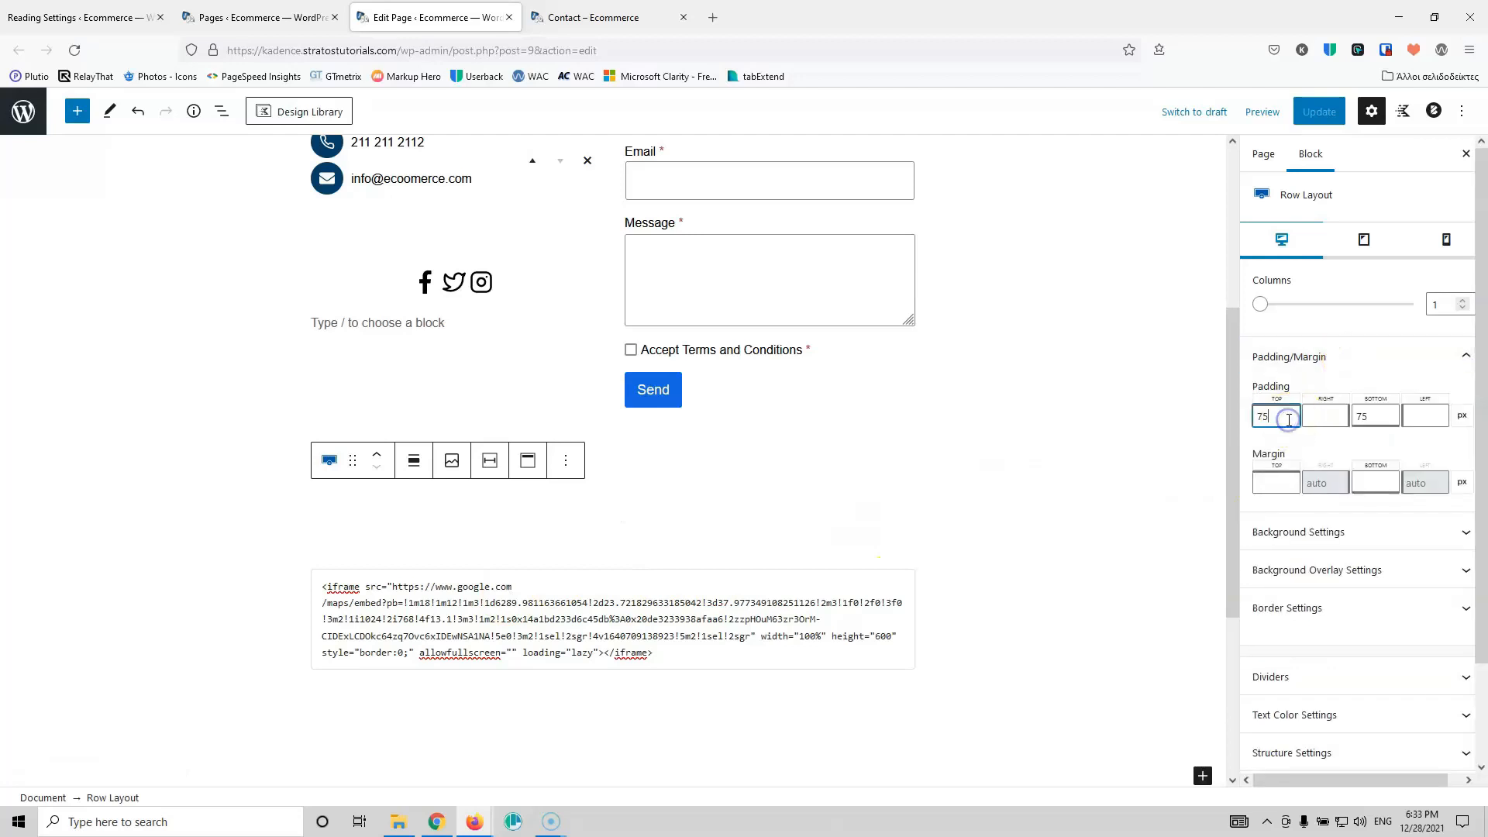
{"action": "type", "text": "0"}
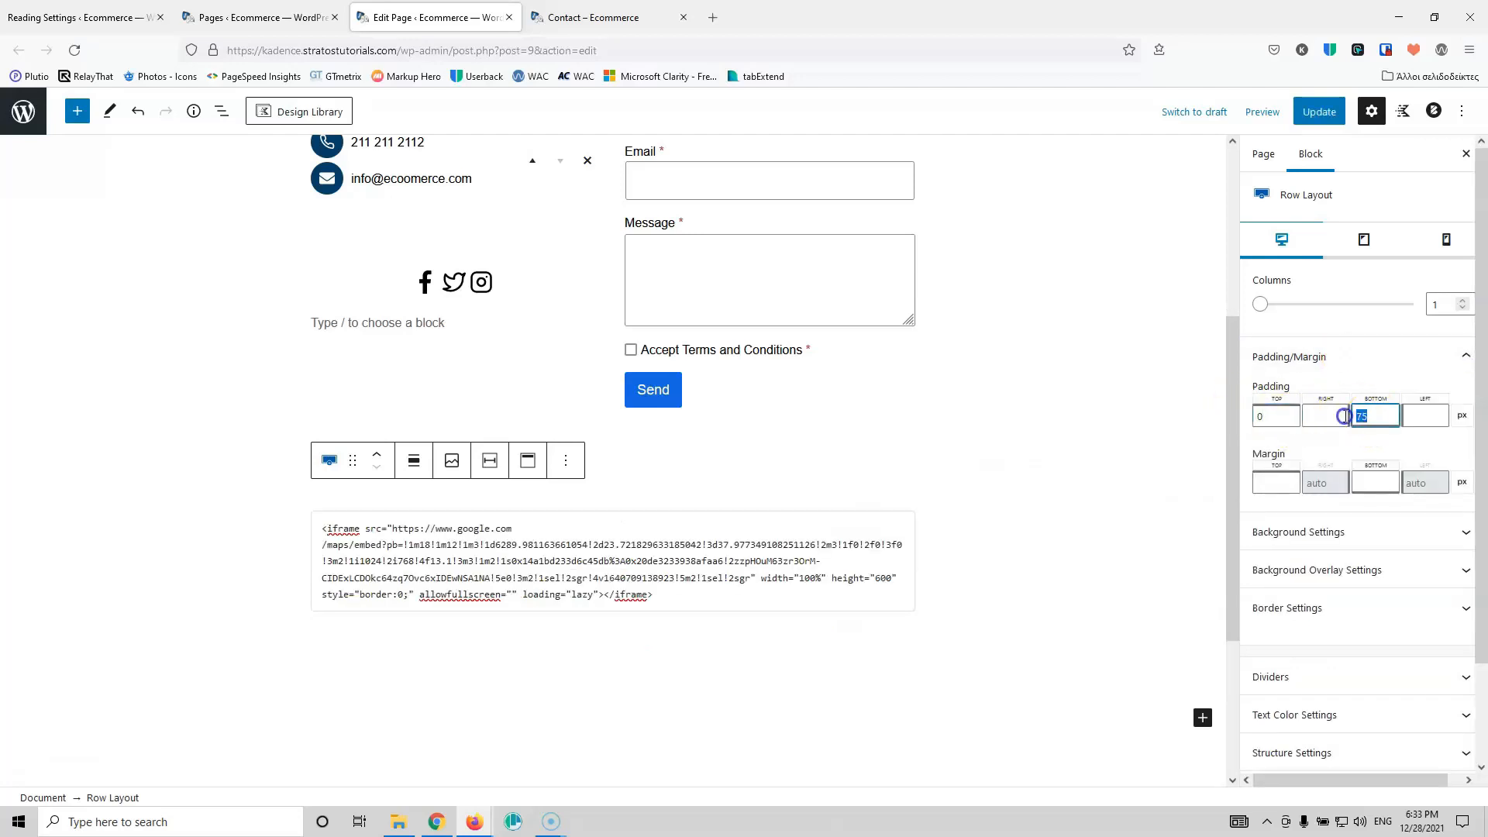
{"action": "type", "text": "0"}
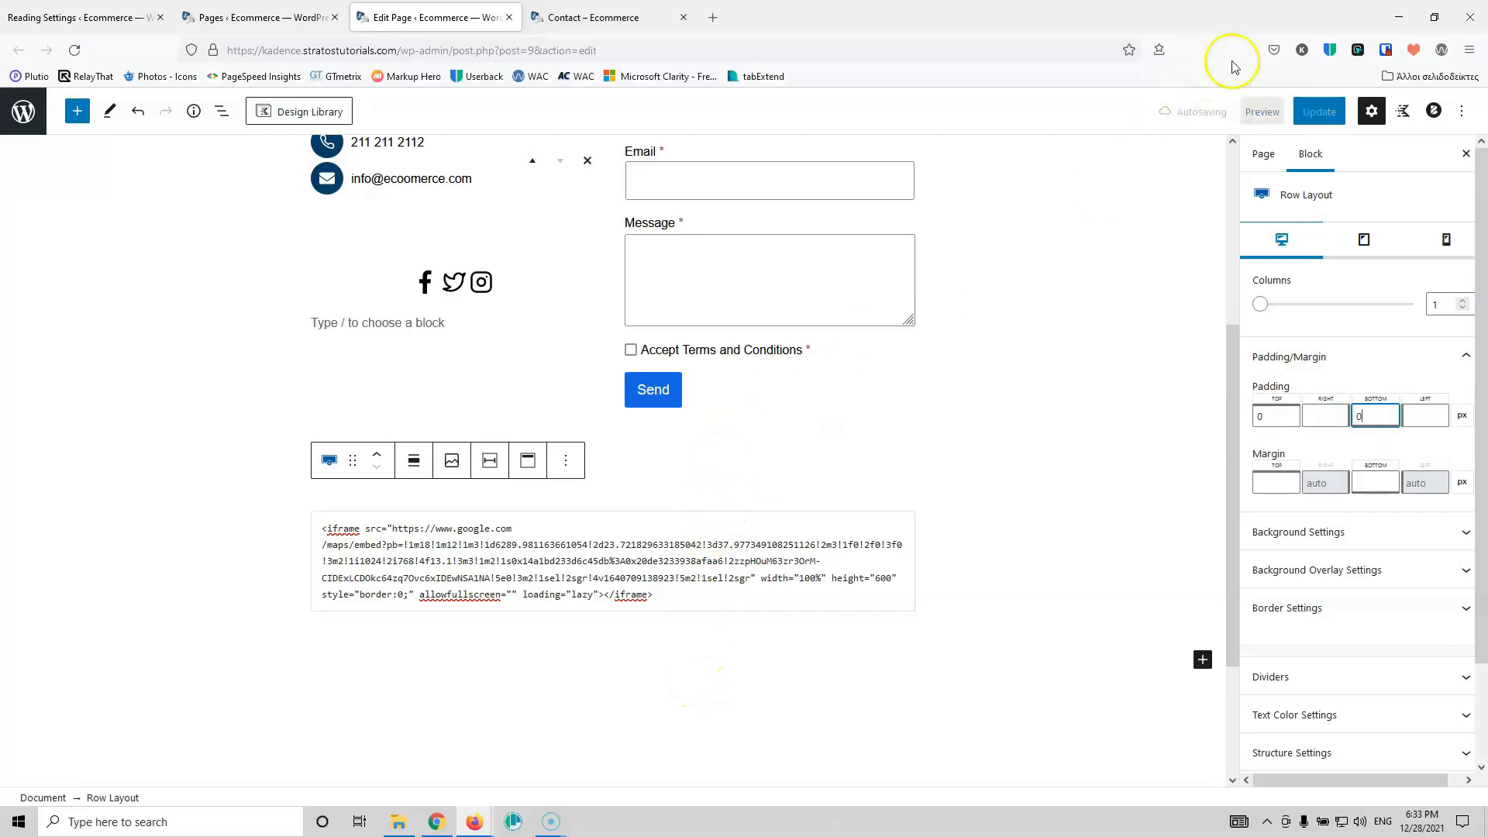
{"action": "left_click", "coordinate": [1317, 111]}
Step: Reload the live Contact page and scroll to check the reduced spacing around the map
{"action": "left_click", "coordinate": [560, 12]}
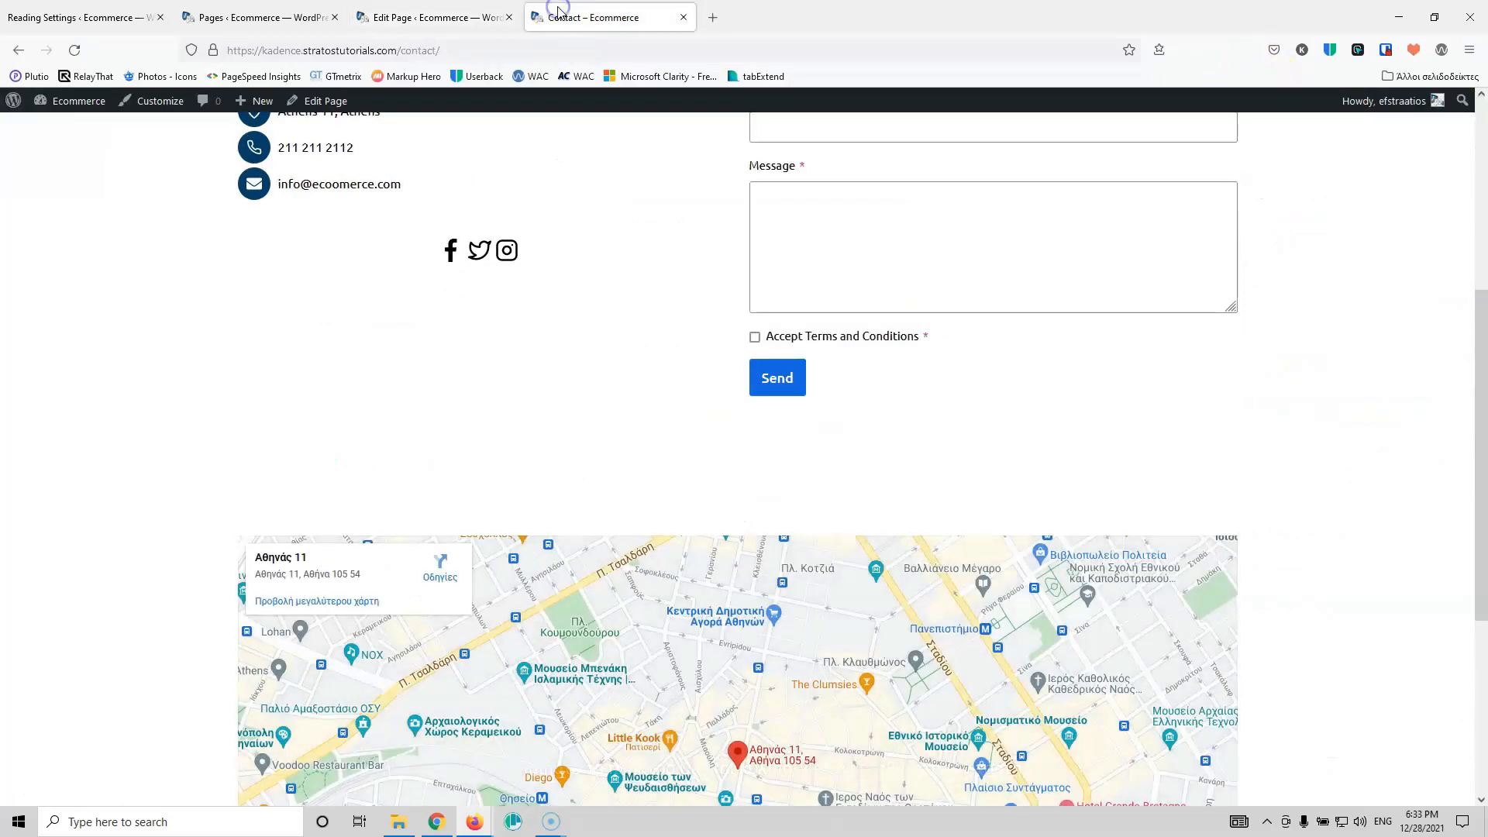
{"action": "left_click", "coordinate": [74, 49]}
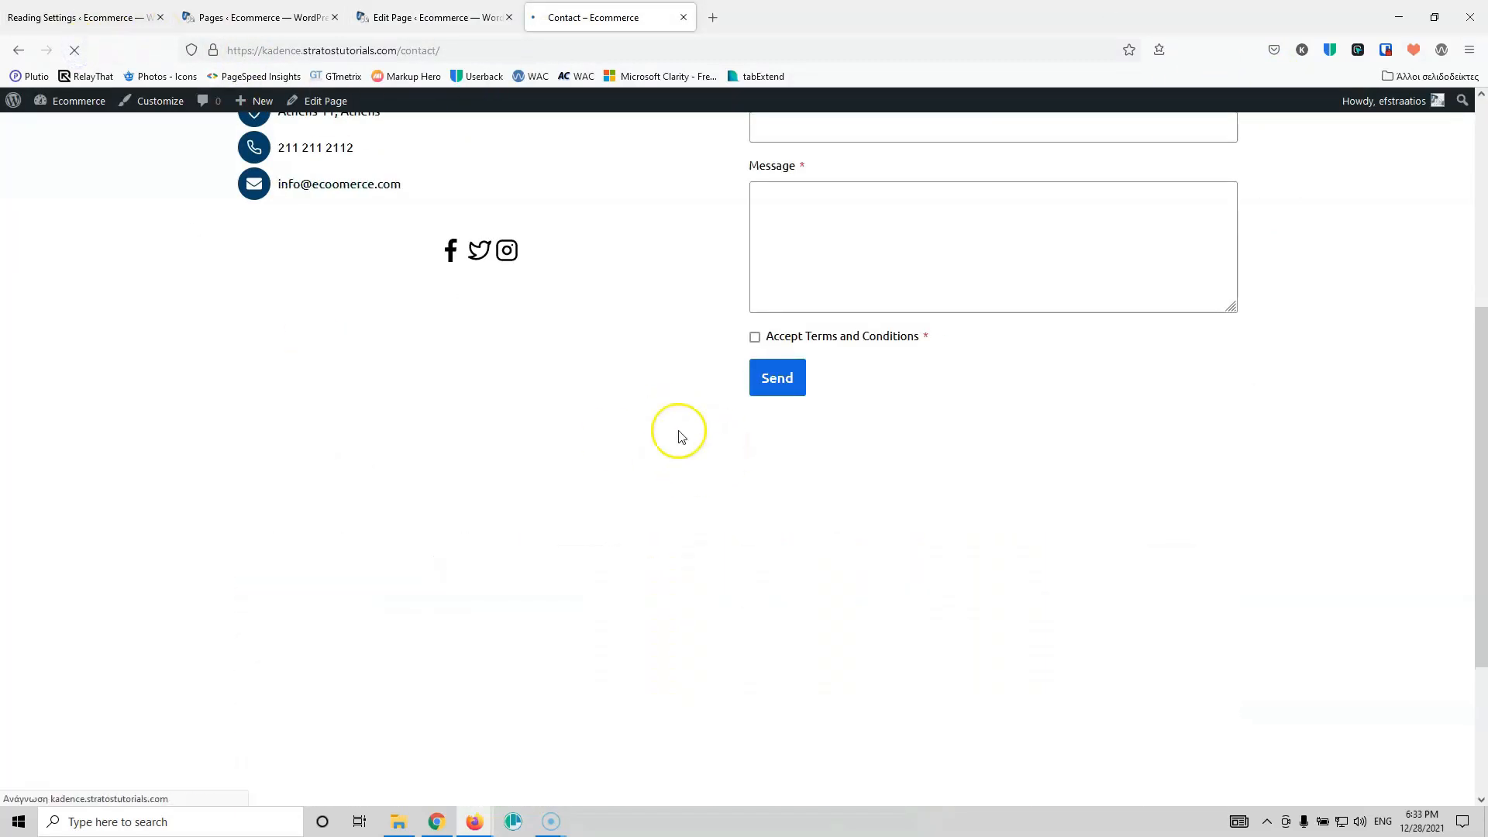
{"action": "scroll", "coordinate": [1006, 482], "scroll_direction": "down", "scroll_amount": 2}
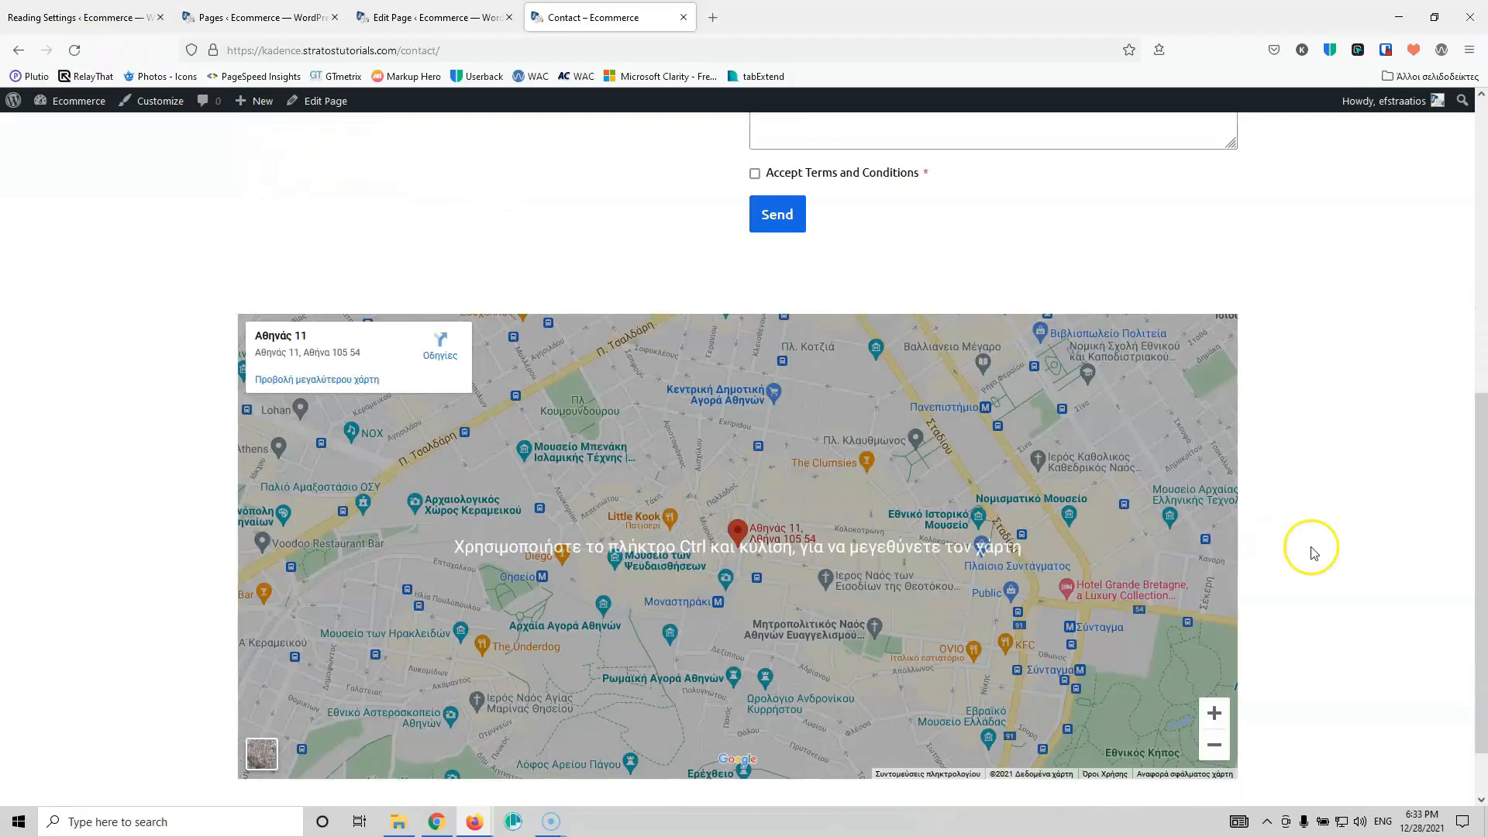
{"action": "scroll", "coordinate": [1311, 553], "scroll_direction": "down", "scroll_amount": 1}
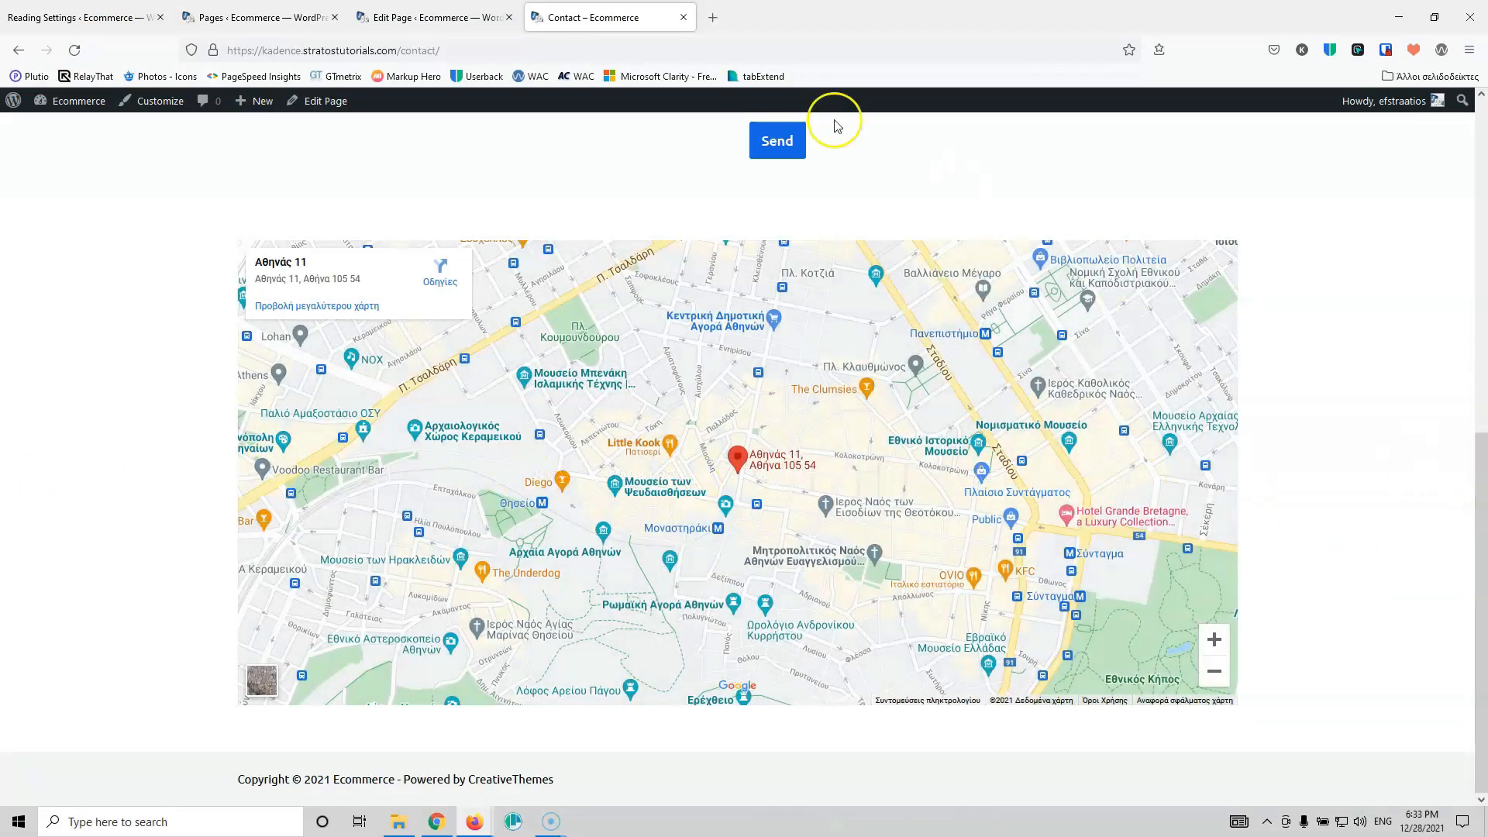
{"action": "left_click", "coordinate": [461, 17]}
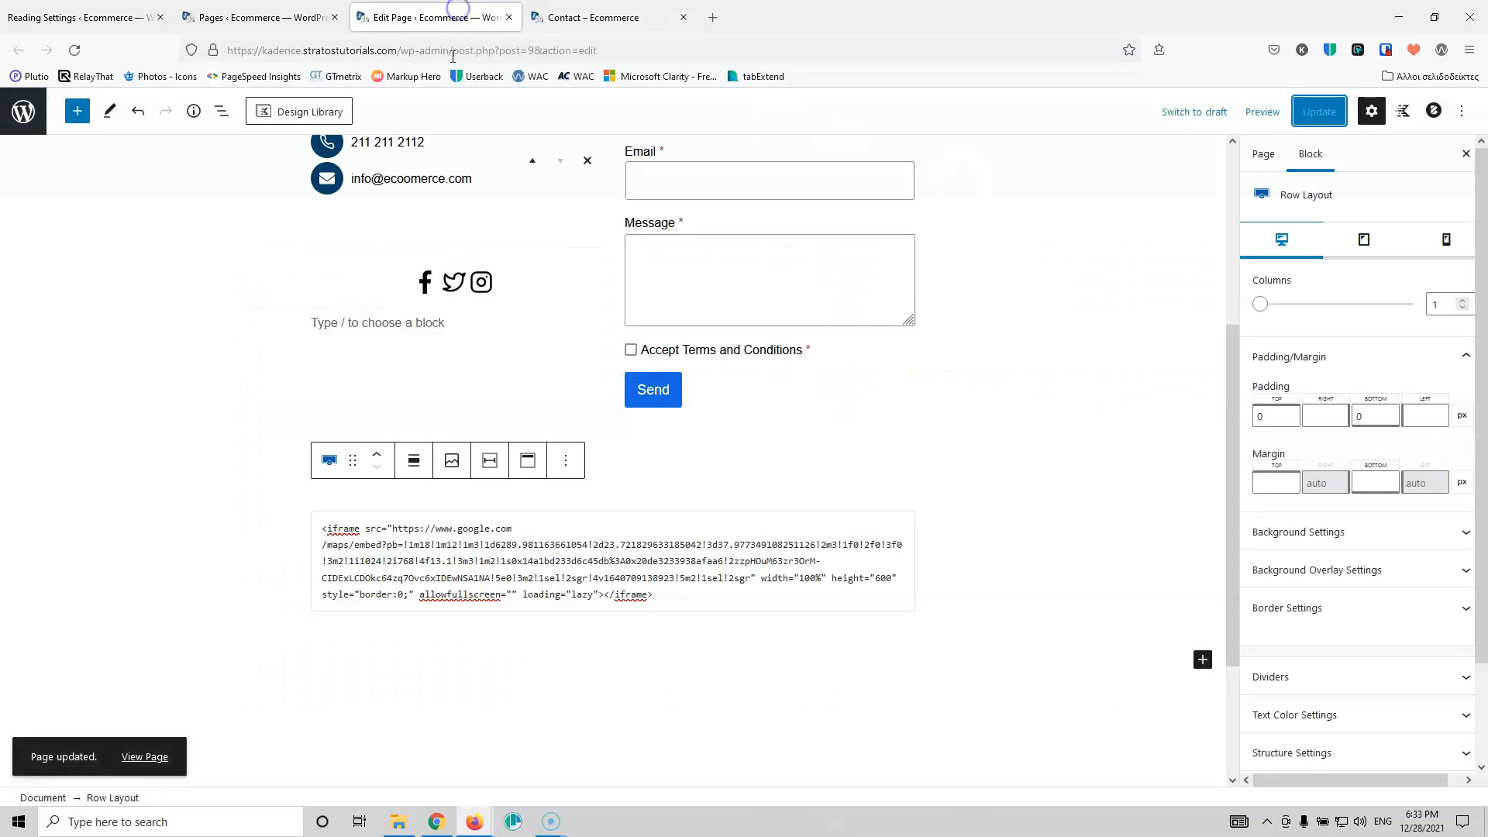
Step: Set the map's Row Layout alignment to full width and update the page
{"action": "left_click", "coordinate": [646, 495]}
{"action": "left_click", "coordinate": [116, 797]}
{"action": "left_click", "coordinate": [414, 464]}
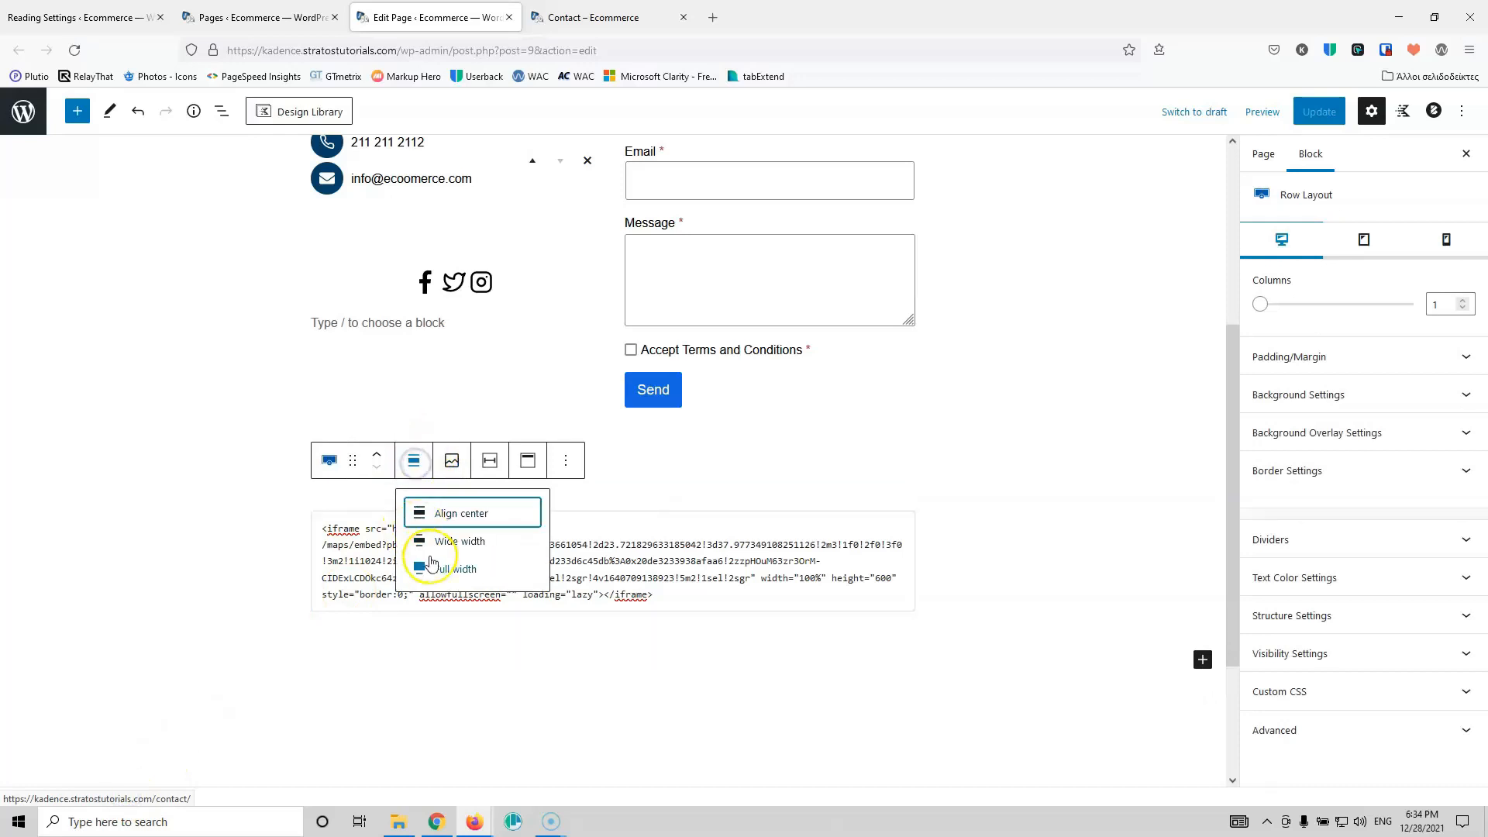
{"action": "left_click", "coordinate": [437, 568]}
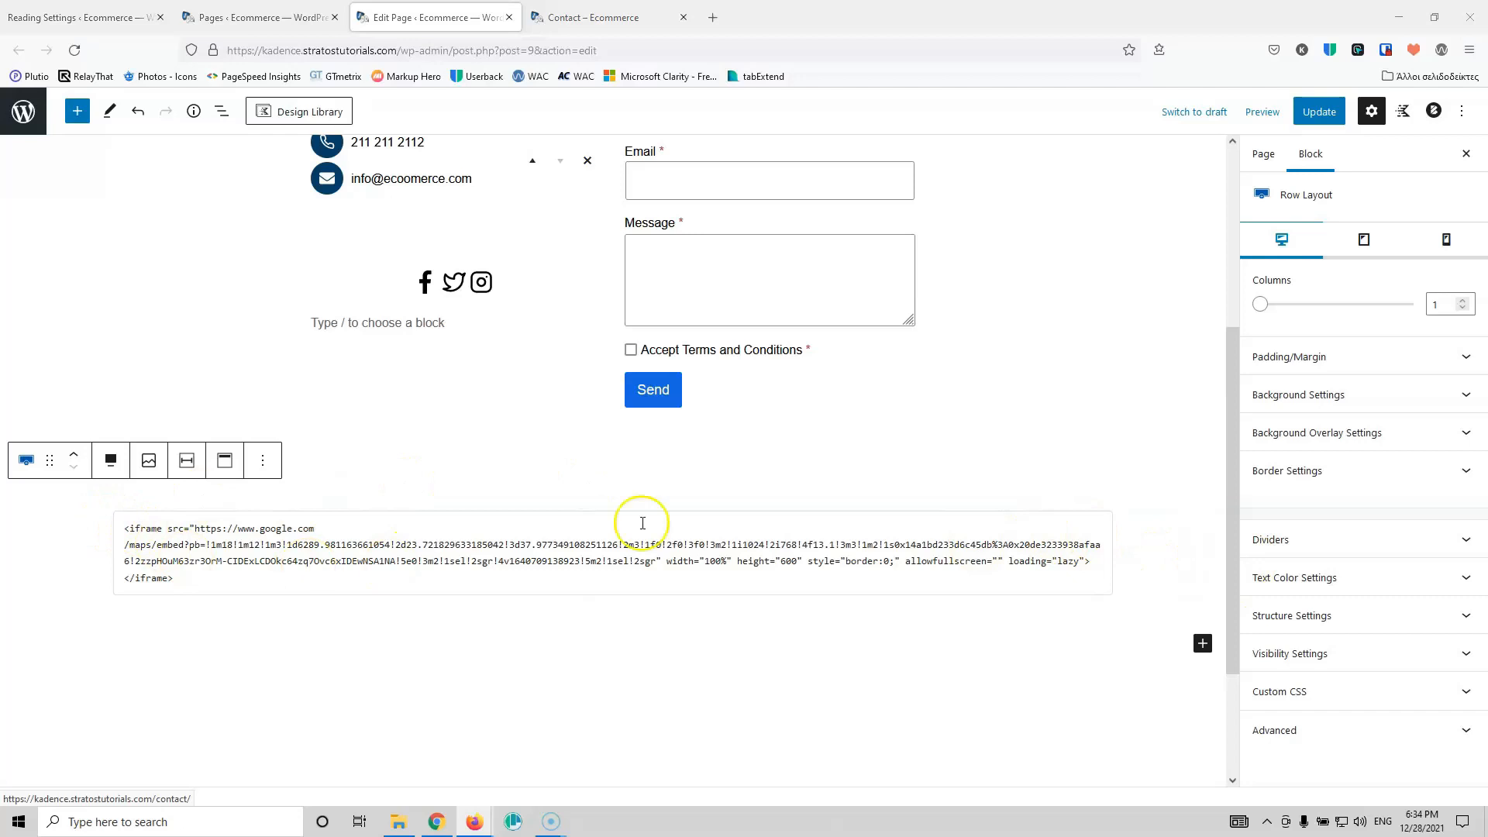
{"action": "left_click", "coordinate": [1315, 117]}
Step: Check the full-width row on the reloaded live Contact page, then reselect the map's HTML block
{"action": "left_click", "coordinate": [624, 18]}
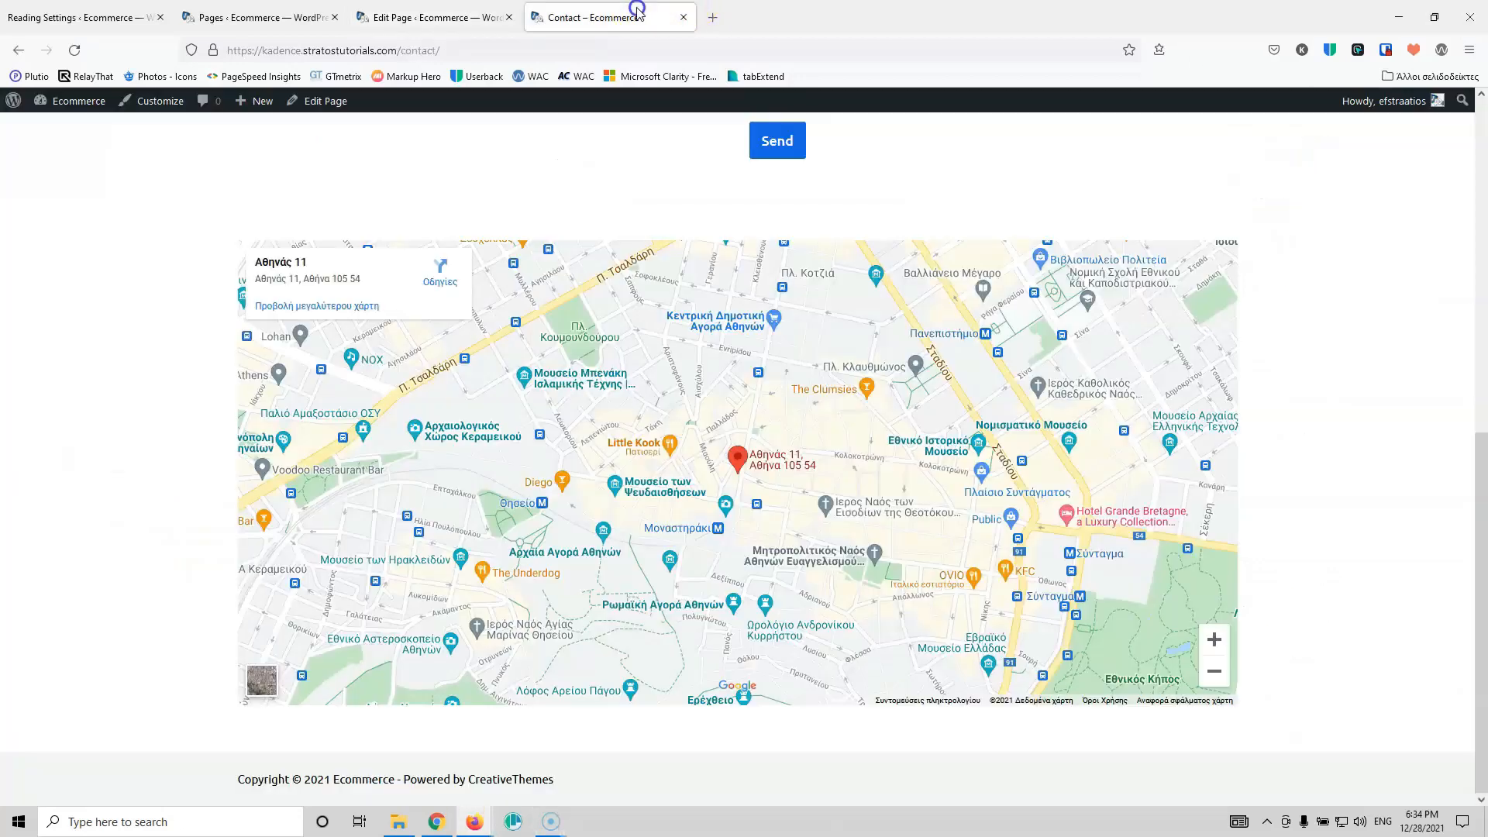
{"action": "left_click", "coordinate": [74, 50]}
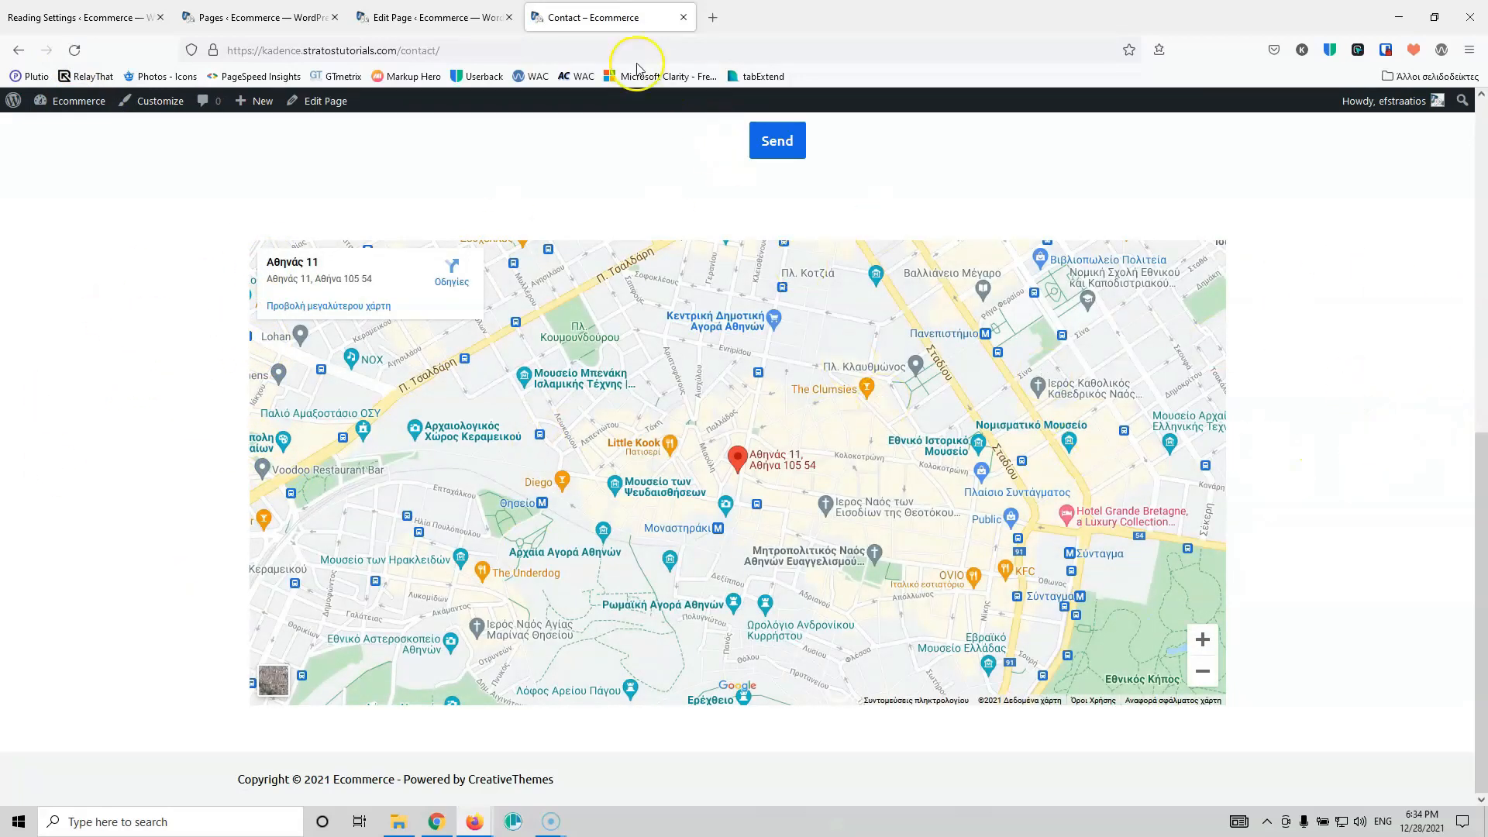
{"action": "left_click", "coordinate": [434, 17]}
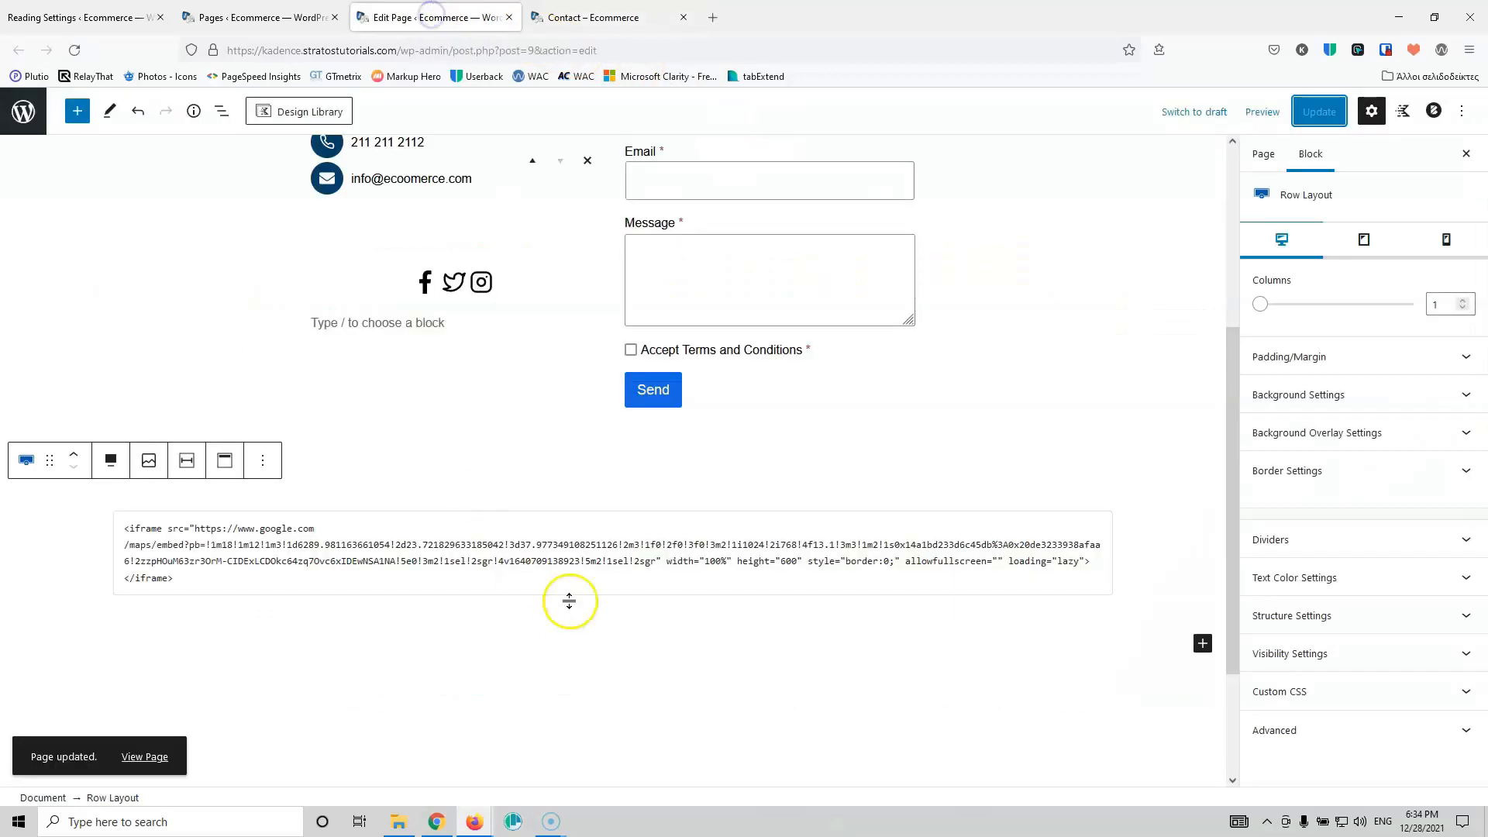
{"action": "left_click", "coordinate": [522, 526]}
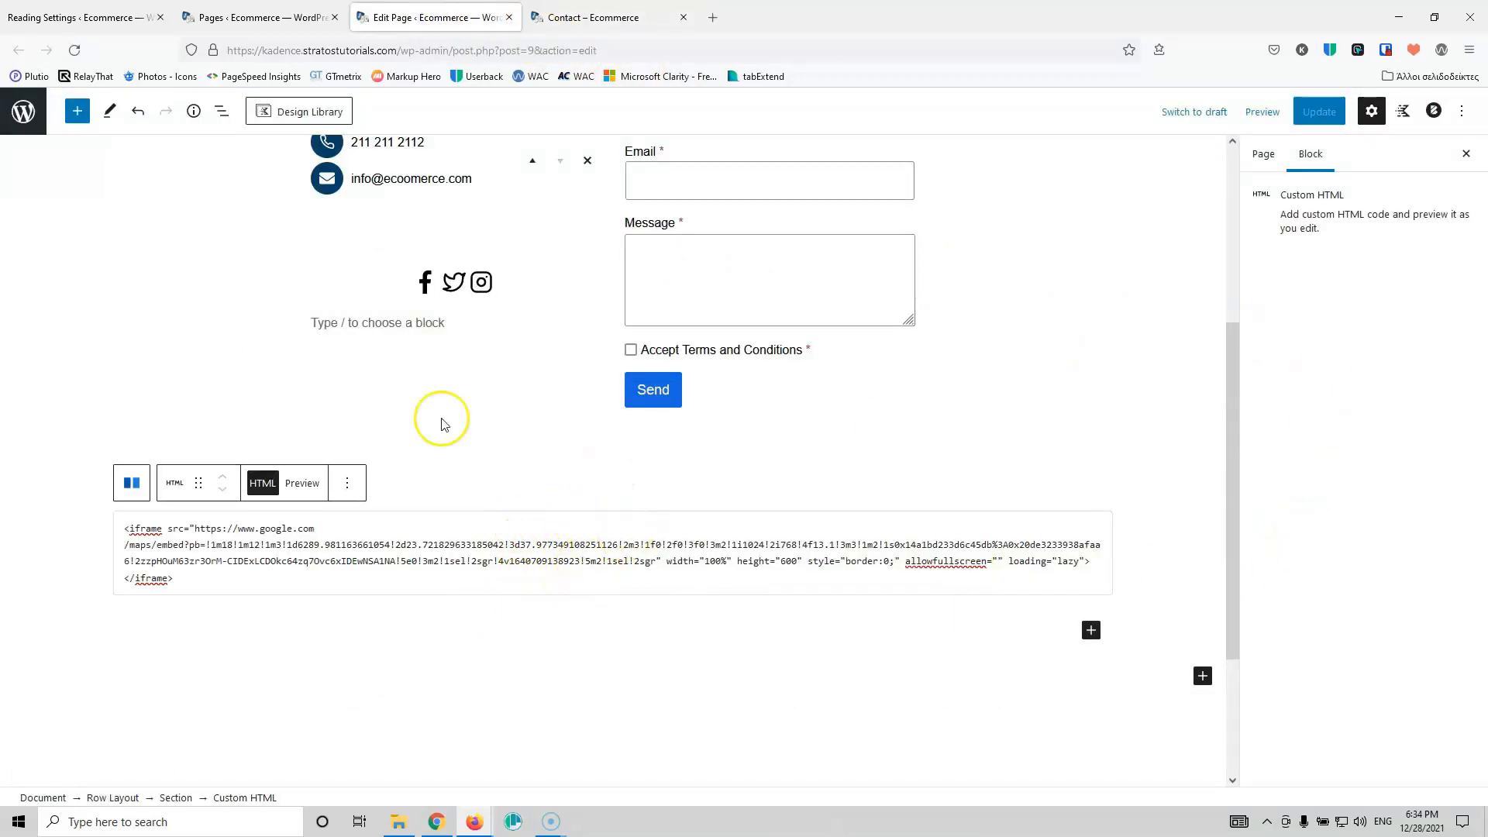
Step: Turn off the map row's inherited Content Max Width in Structure Settings and update the page
{"action": "left_click", "coordinate": [388, 519]}
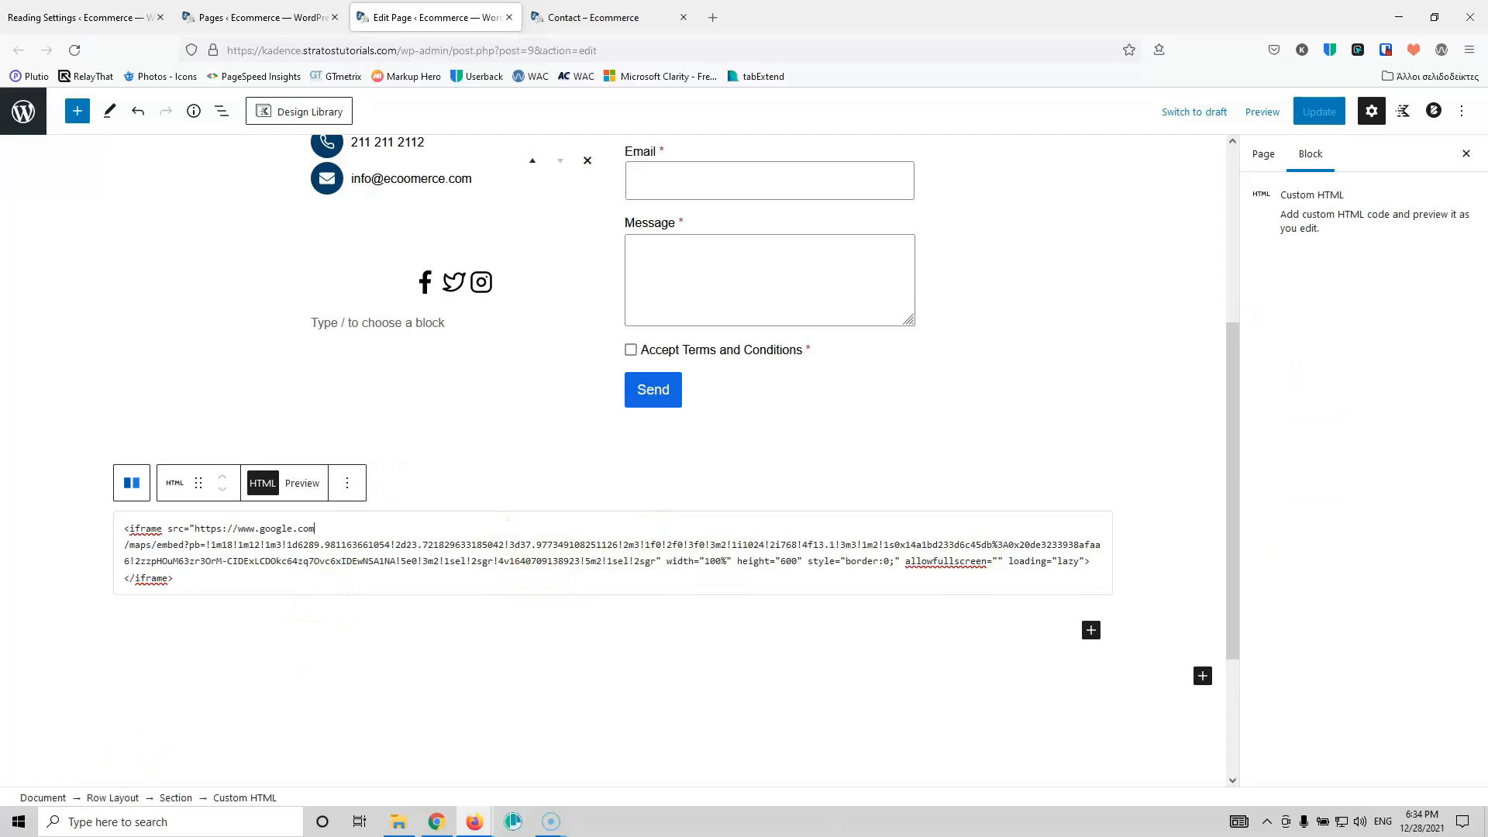
{"action": "left_click", "coordinate": [109, 799]}
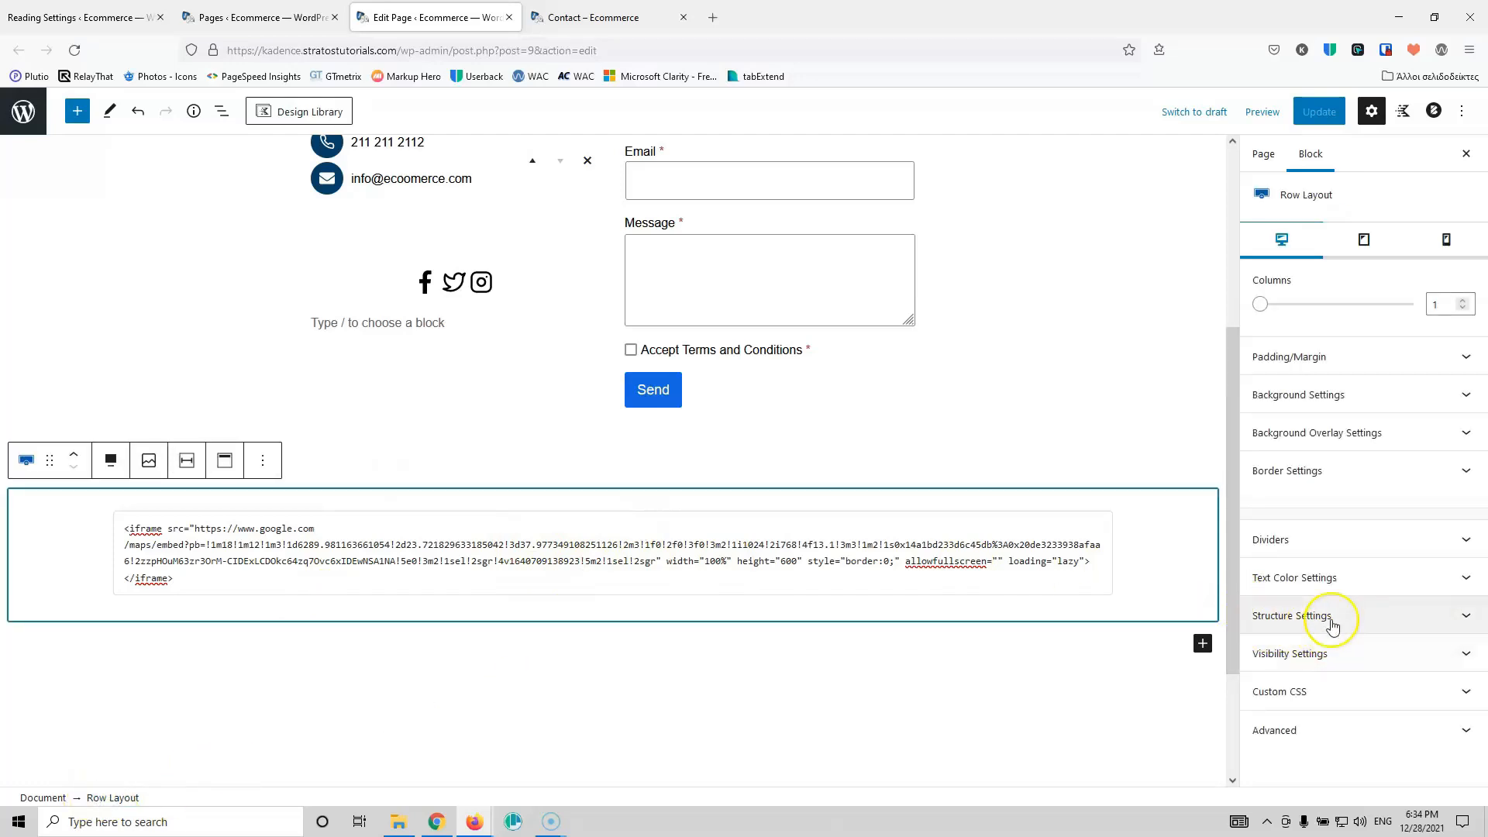
{"action": "left_click", "coordinate": [1331, 619]}
{"action": "left_click", "coordinate": [1263, 707]}
{"action": "left_click", "coordinate": [1315, 116]}
Step: Reload the live Contact page to check the wider map row
{"action": "left_click", "coordinate": [597, 17]}
{"action": "mouse_move", "coordinate": [89, 101]}
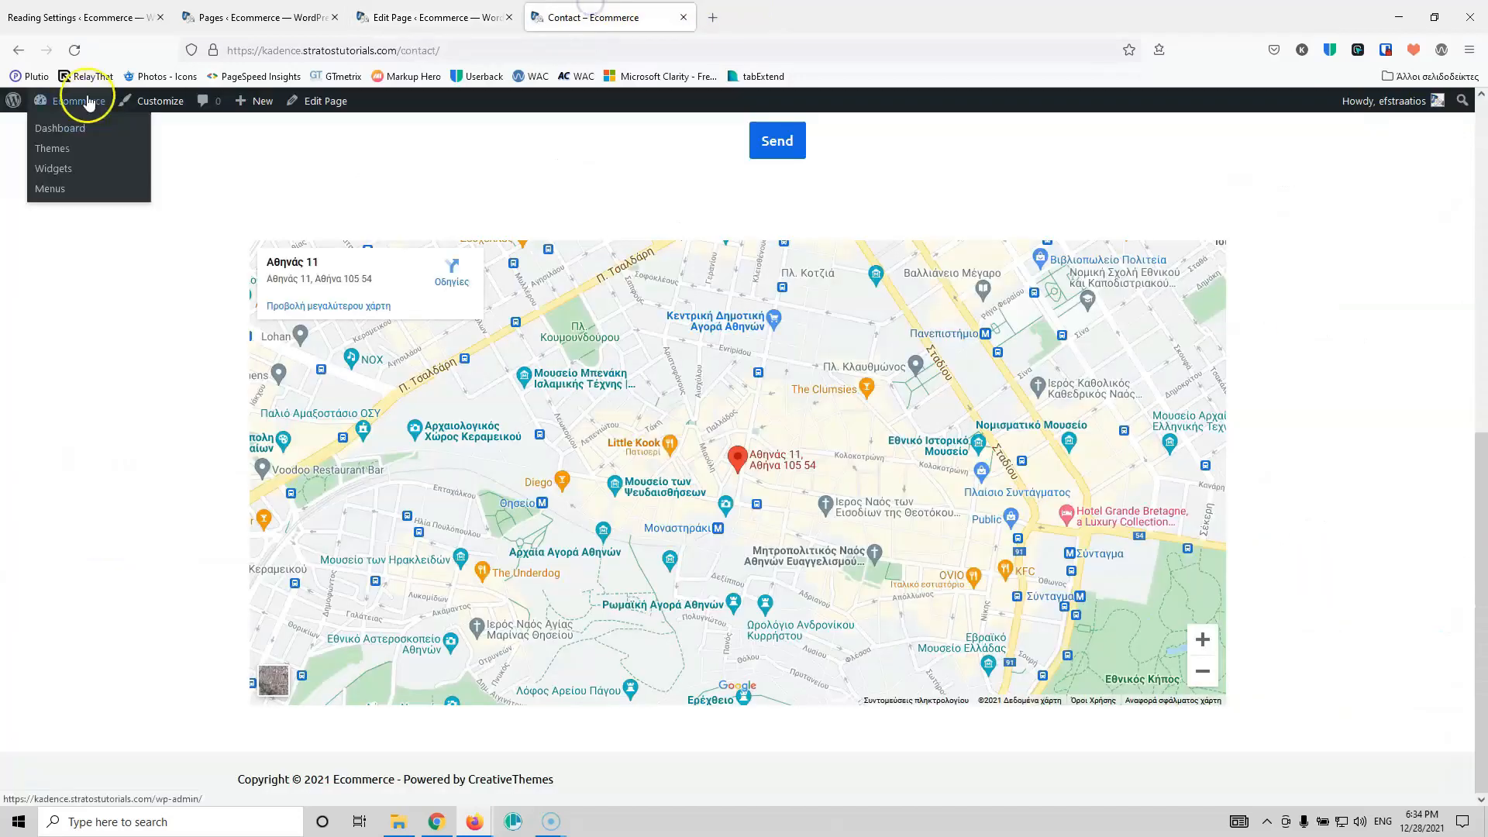
{"action": "left_click", "coordinate": [75, 49]}
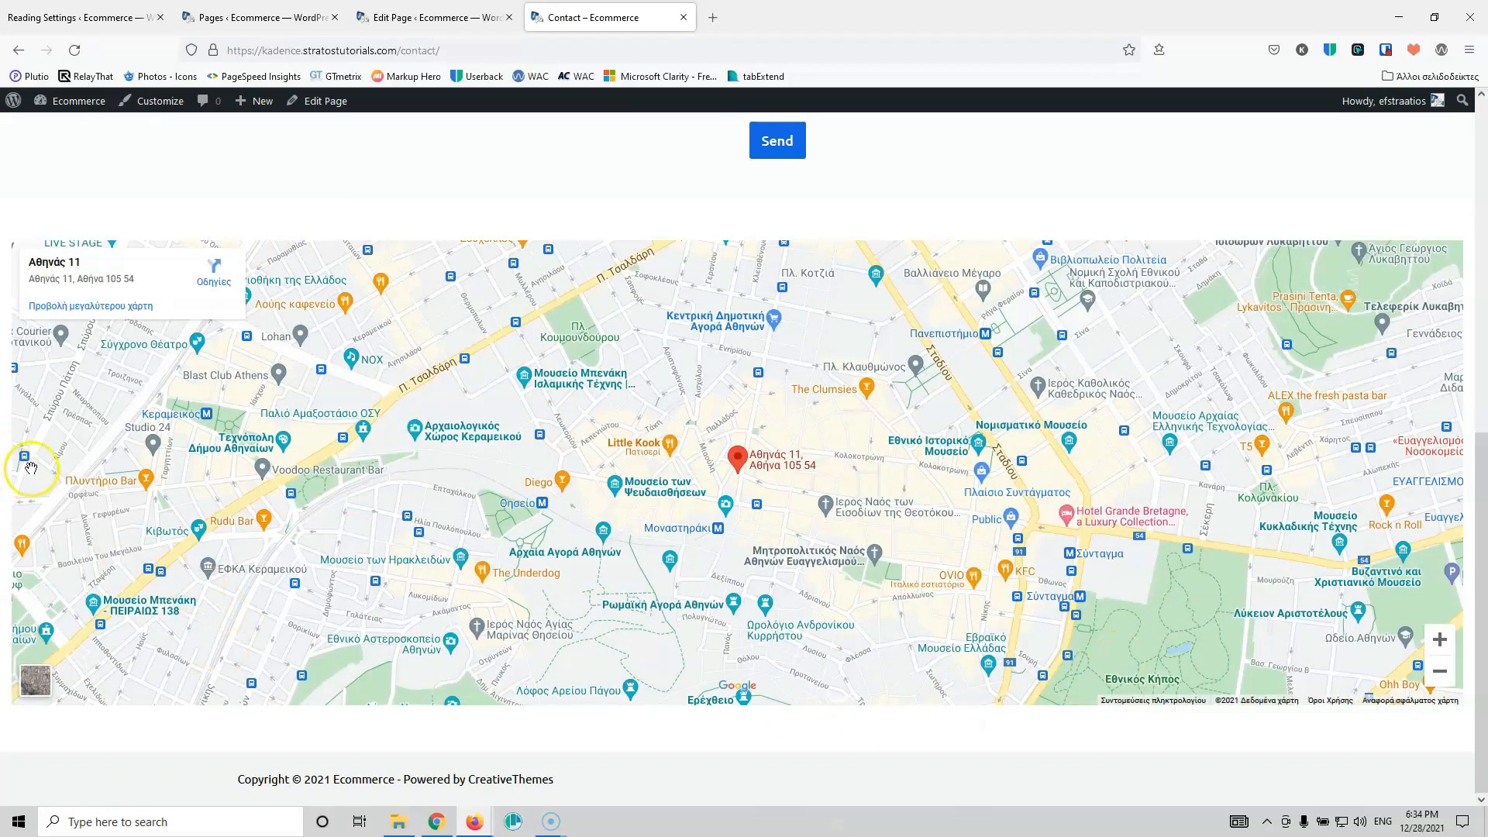
{"action": "left_click", "coordinate": [432, 17]}
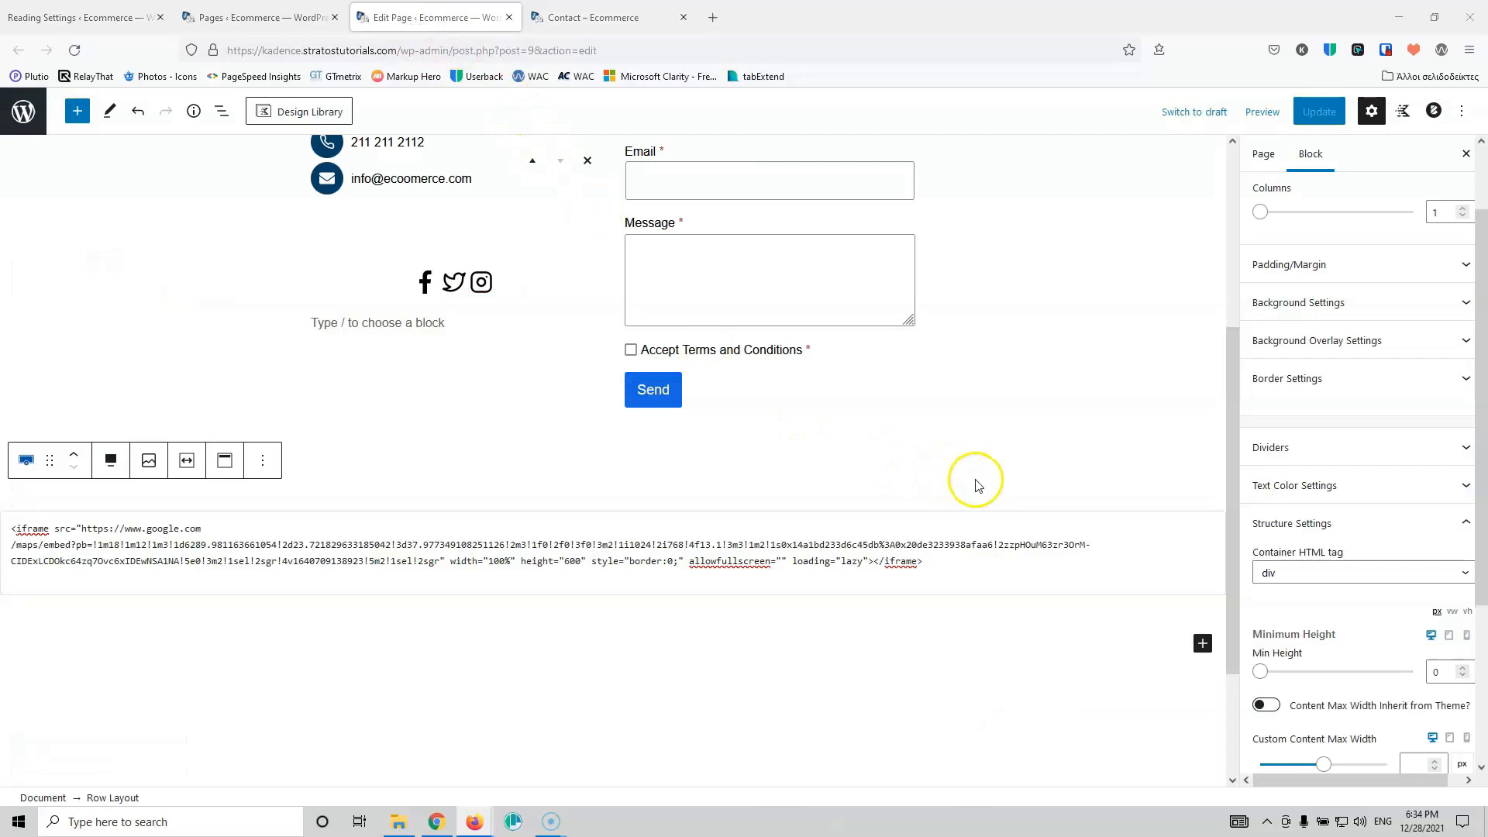
Step: Set the map row's right and left padding to 0 and update the page
{"action": "scroll", "coordinate": [1364, 411], "scroll_direction": "up", "scroll_amount": 2}
{"action": "left_click", "coordinate": [1368, 360]}
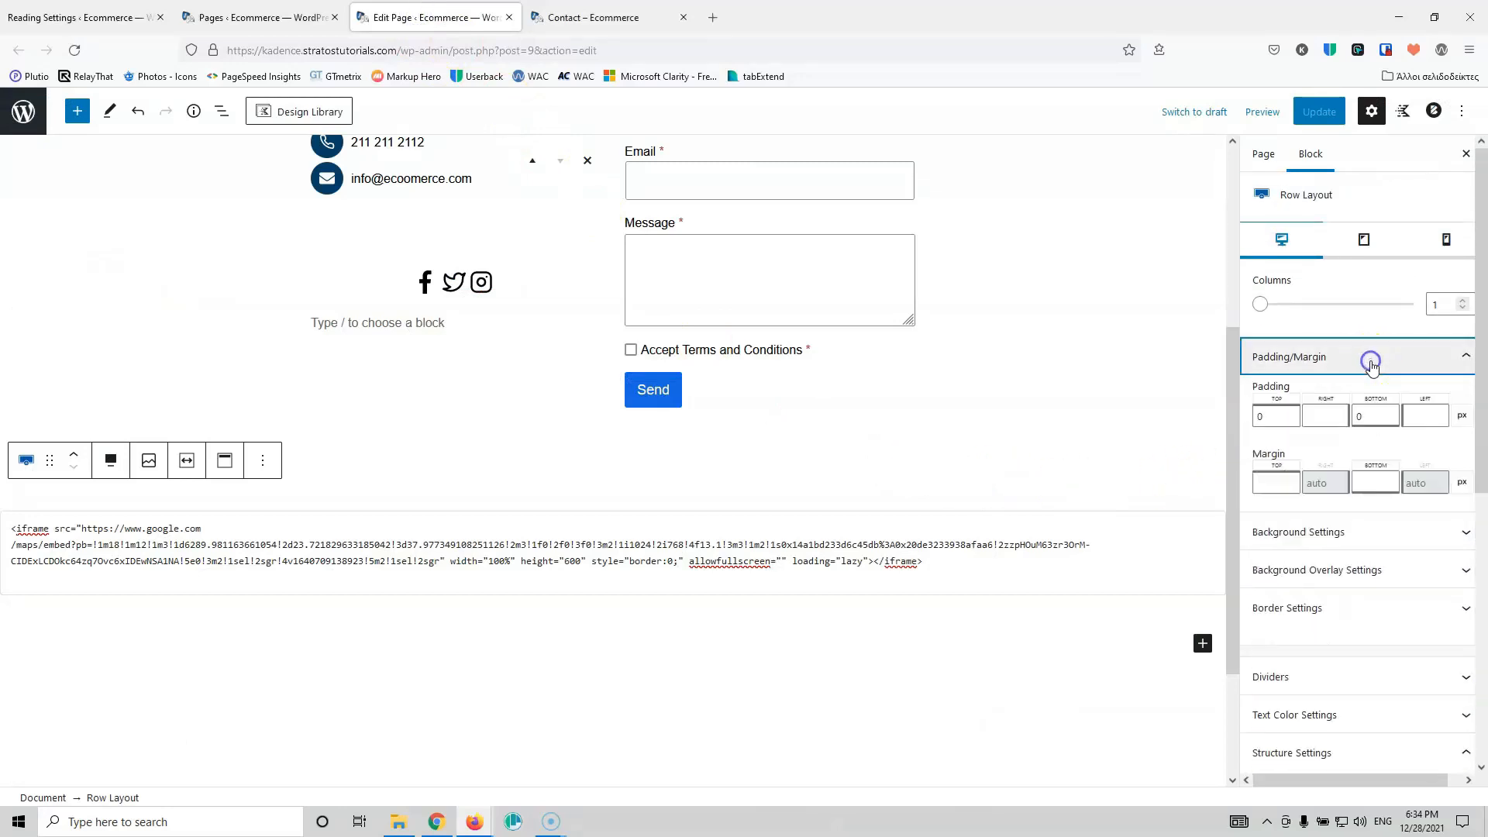
{"action": "left_click", "coordinate": [1328, 414]}
{"action": "type", "text": "0"}
{"action": "left_click", "coordinate": [1415, 419]}
{"action": "type", "text": "0"}
{"action": "left_click", "coordinate": [1319, 112]}
Step: Reload the live Contact page and compare the edge-to-edge map against the editor
{"action": "left_click", "coordinate": [573, 17]}
{"action": "left_click", "coordinate": [73, 52]}
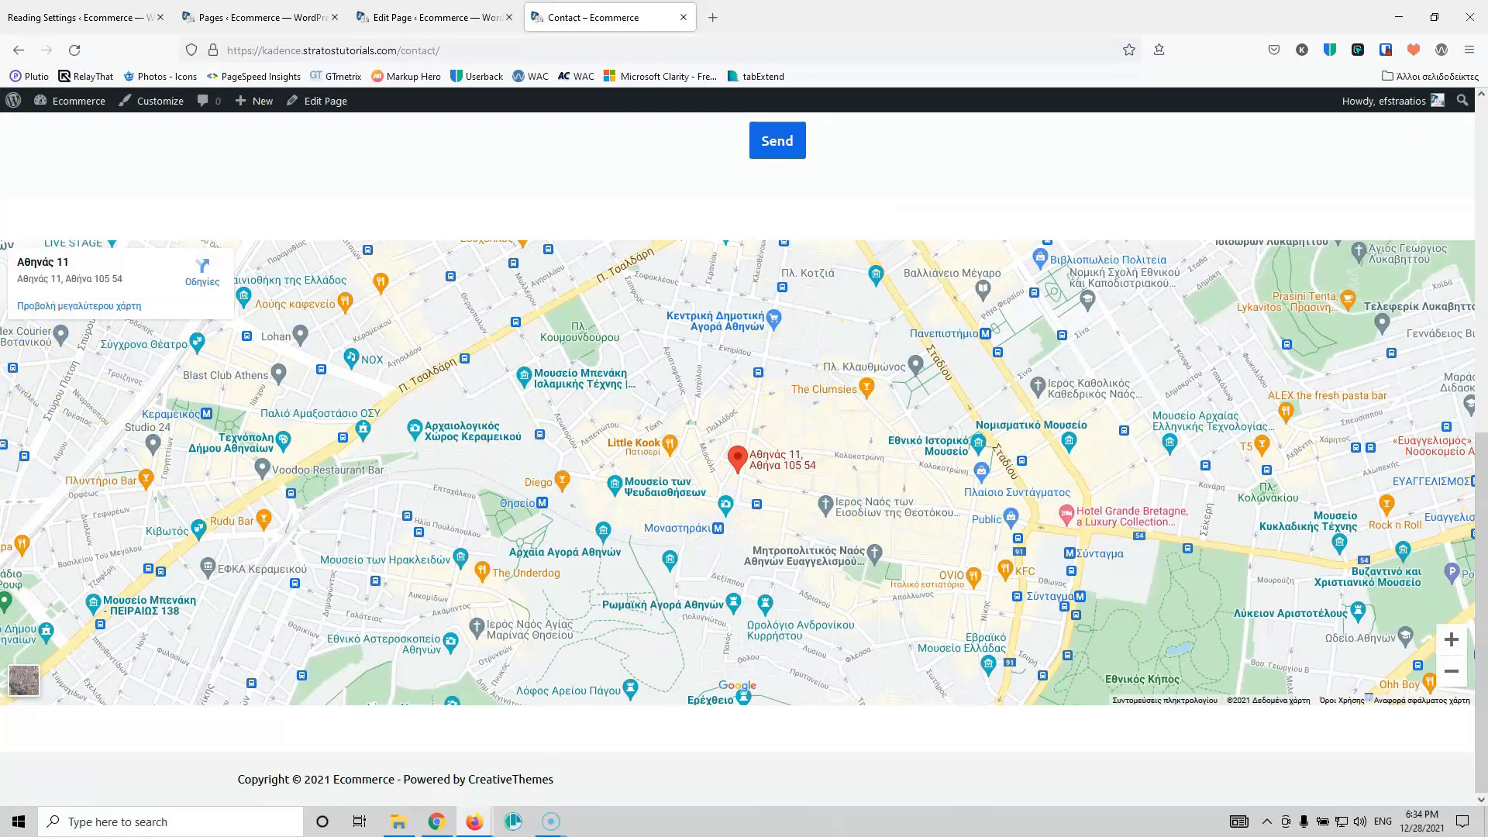
{"action": "scroll", "coordinate": [1432, 469], "scroll_direction": "up", "scroll_amount": 8}
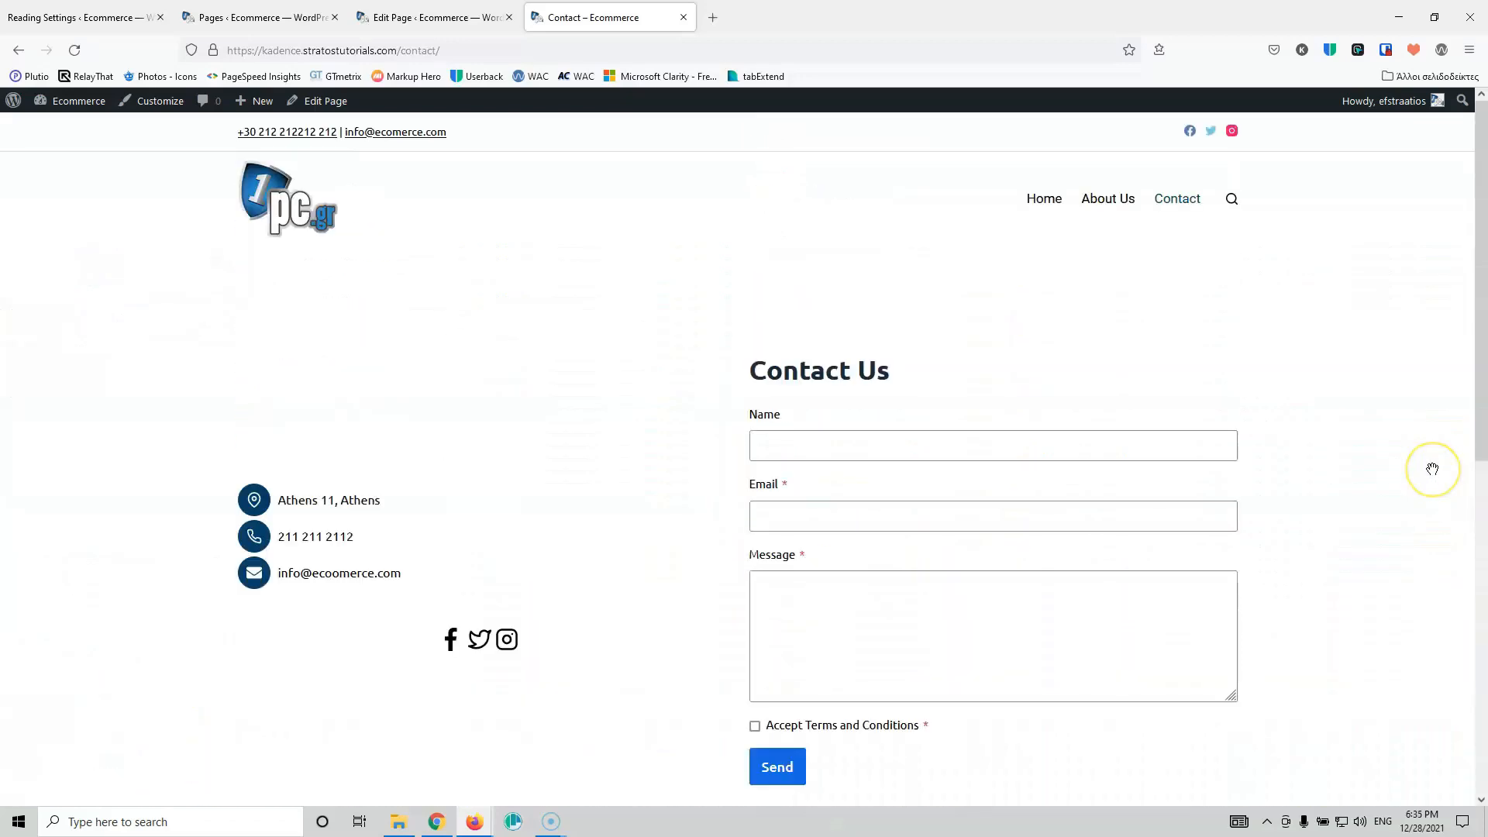
{"action": "scroll", "coordinate": [770, 403], "scroll_direction": "down", "scroll_amount": 8}
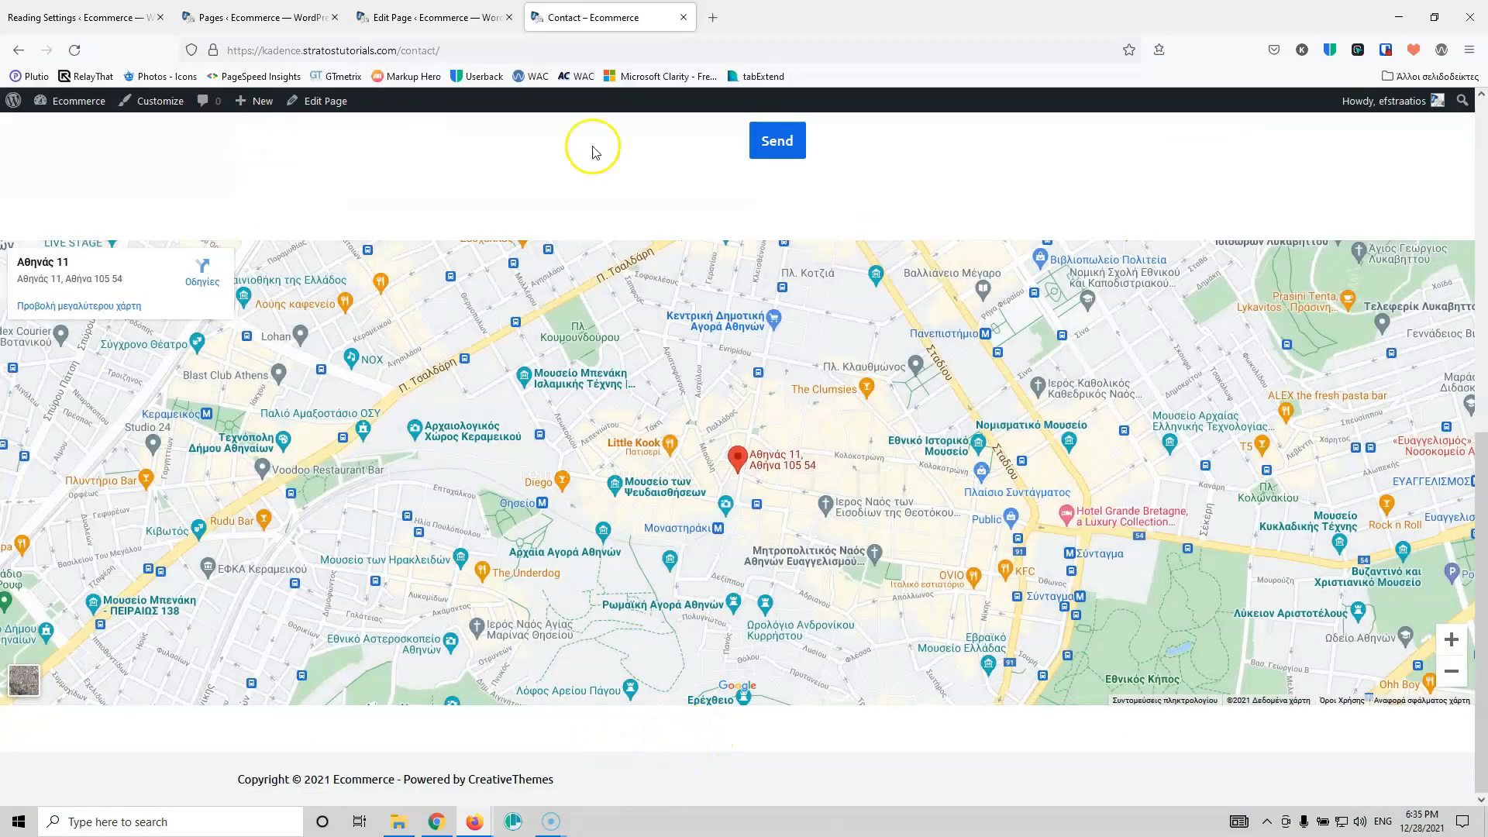
{"action": "left_click", "coordinate": [447, 11]}
{"action": "scroll", "coordinate": [1186, 372], "scroll_direction": "up", "scroll_amount": 4}
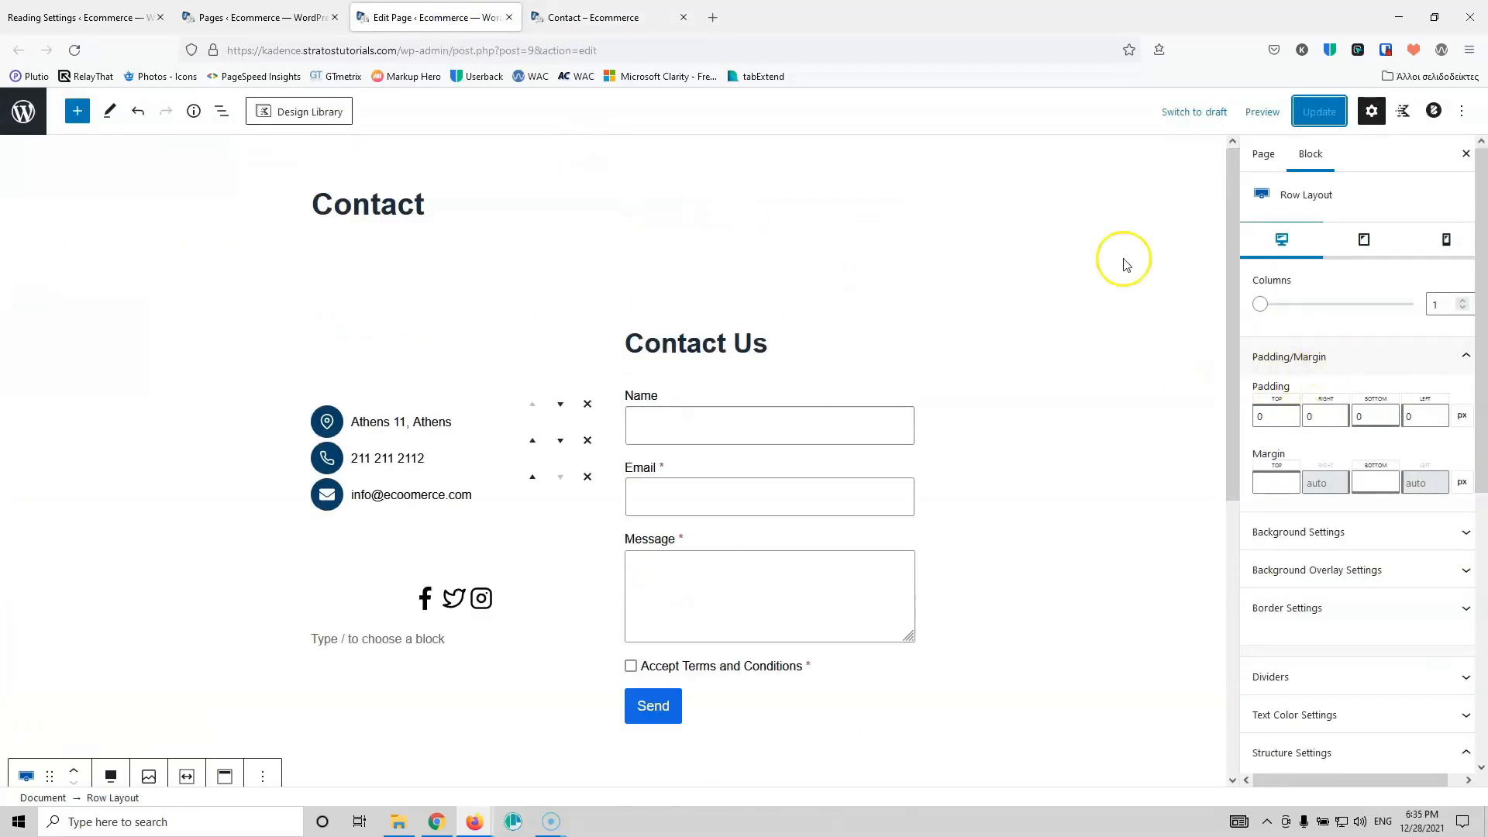
{"action": "left_click", "coordinate": [592, 18]}
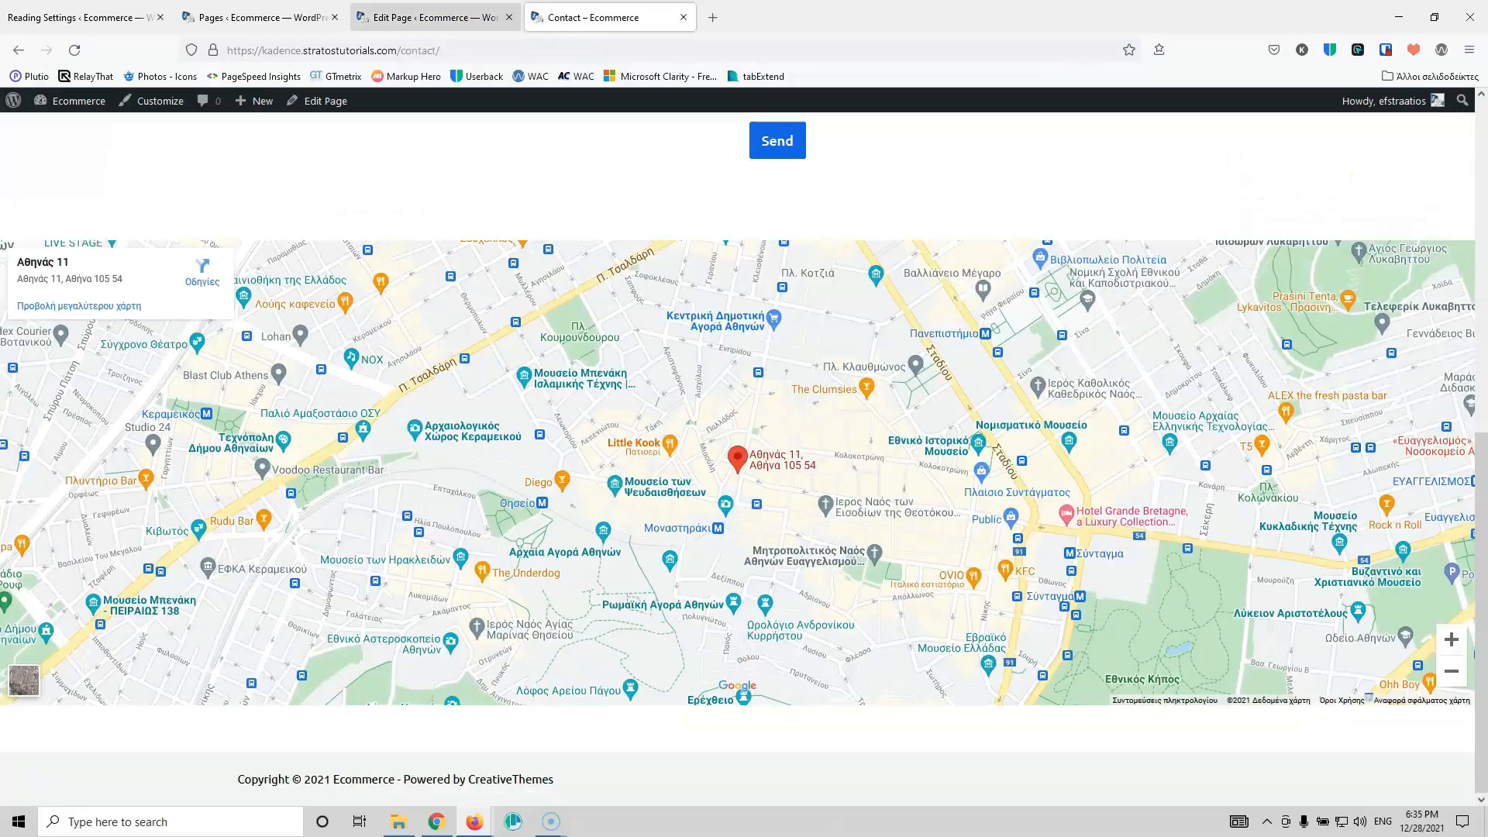
{"action": "left_click", "coordinate": [416, 8]}
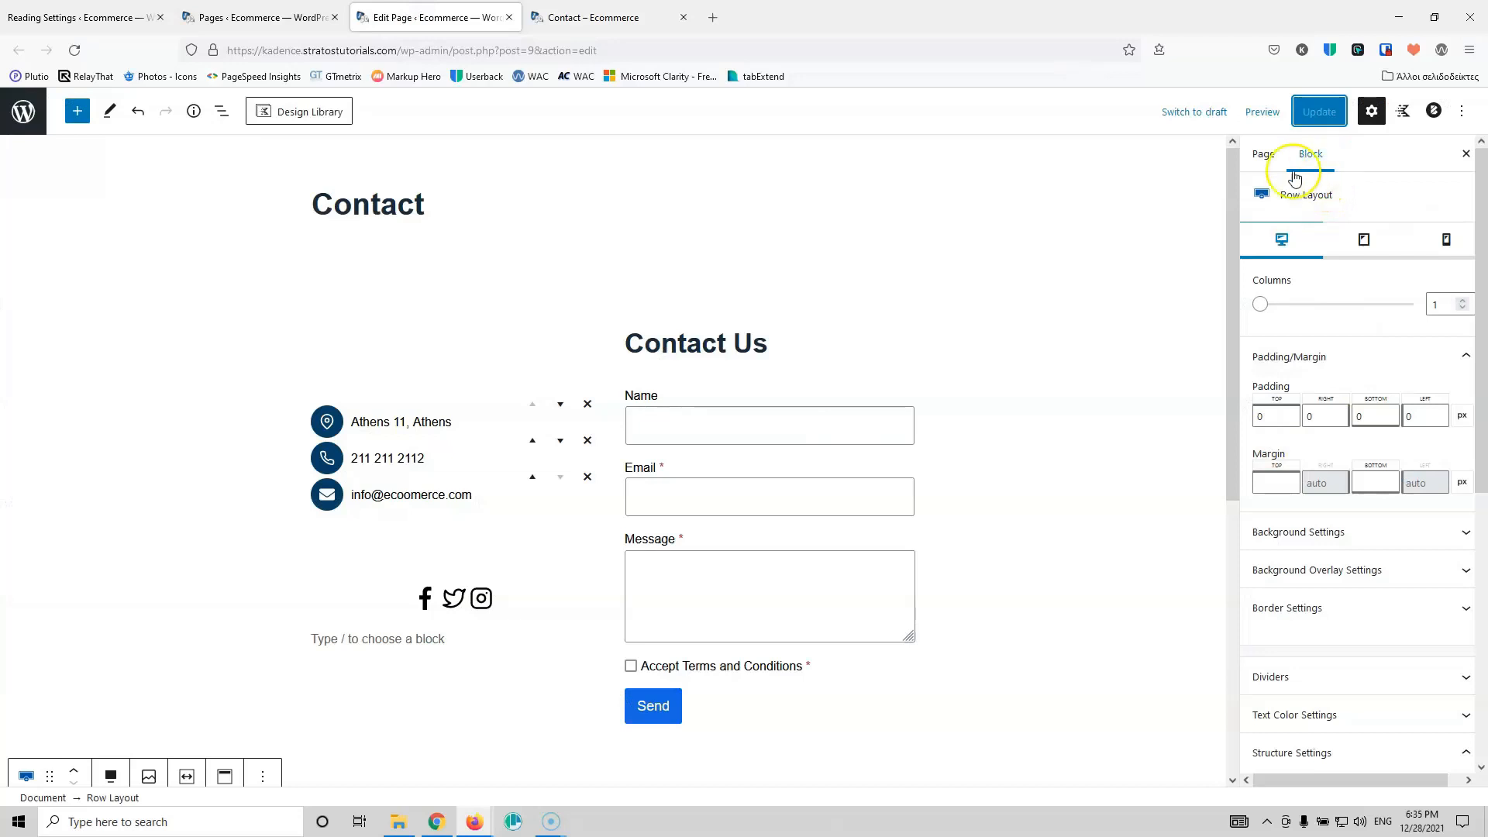
{"action": "left_click", "coordinate": [1432, 111]}
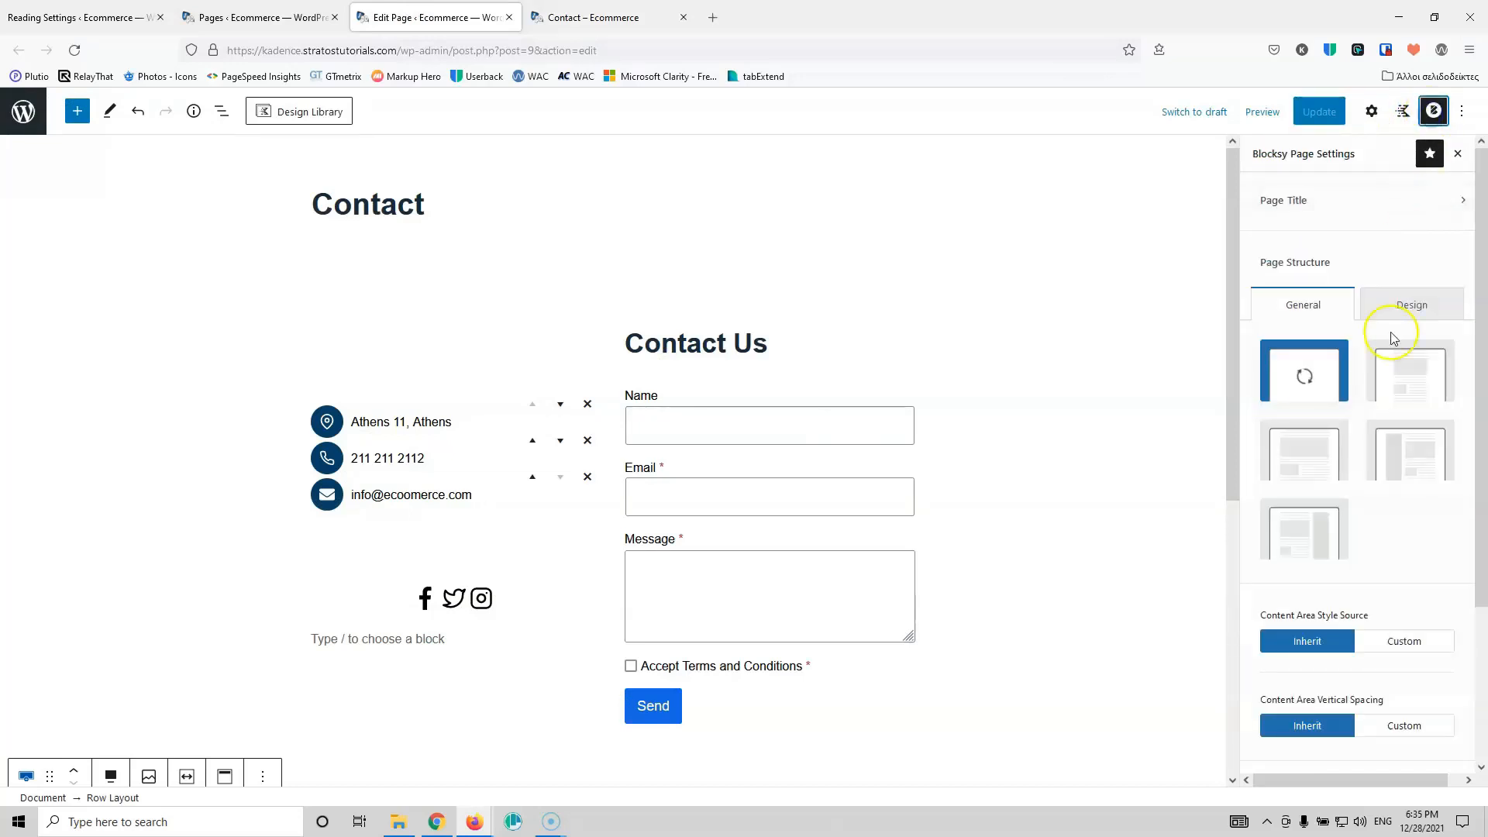
Step: Set Content Area Vertical Spacing to Custom with no spacing and update the page
{"action": "scroll", "coordinate": [1405, 500], "scroll_direction": "down", "scroll_amount": 2}
{"action": "left_click", "coordinate": [1403, 570]}
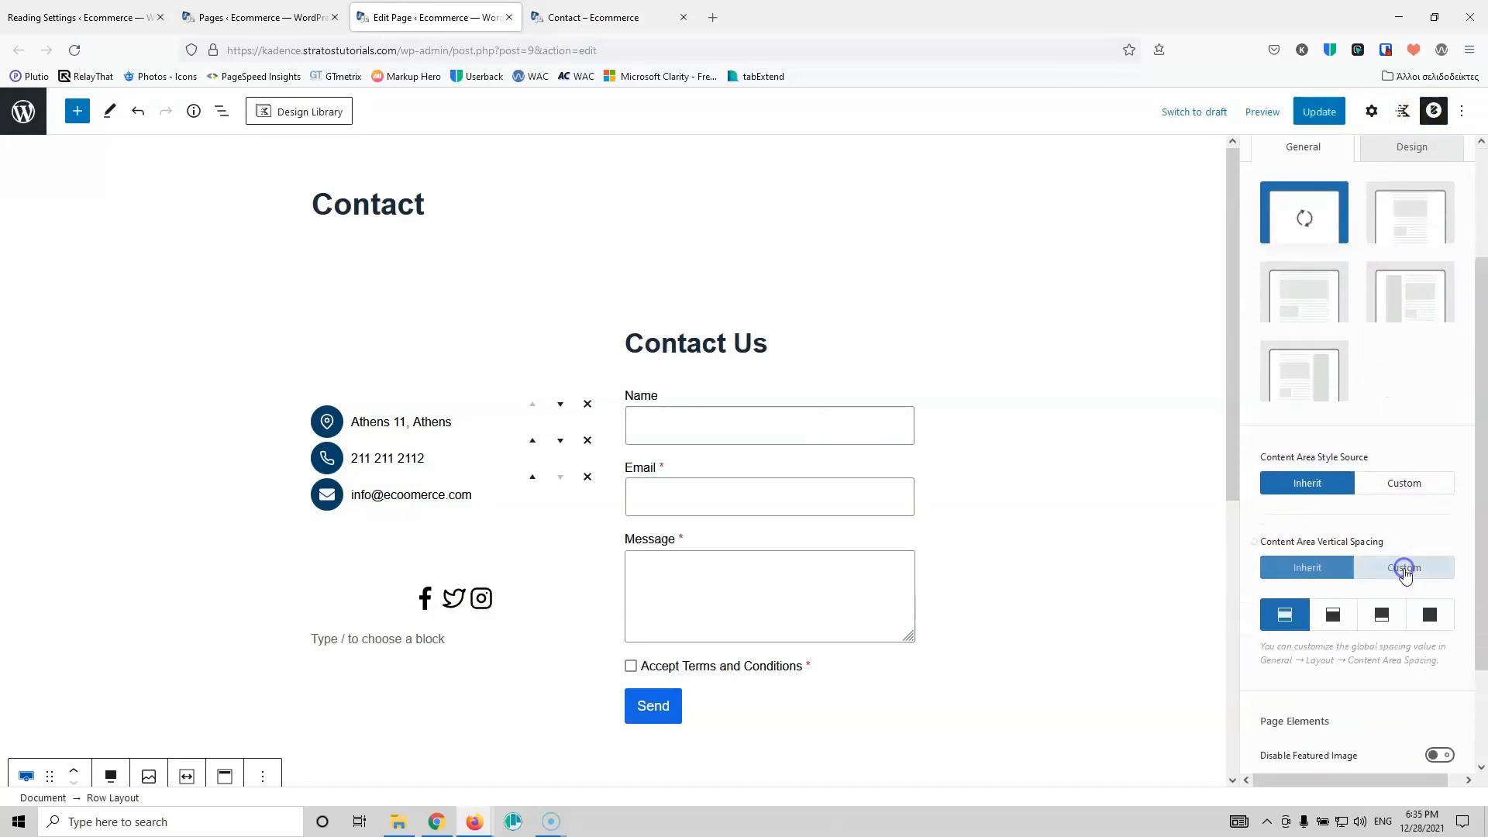
{"action": "left_click", "coordinate": [1429, 614]}
{"action": "left_click", "coordinate": [1337, 112]}
Step: Confirm the removed spacing on the live Contact page, then select the Contact Us heading's settings
{"action": "left_click", "coordinate": [605, 17]}
{"action": "left_click", "coordinate": [85, 53]}
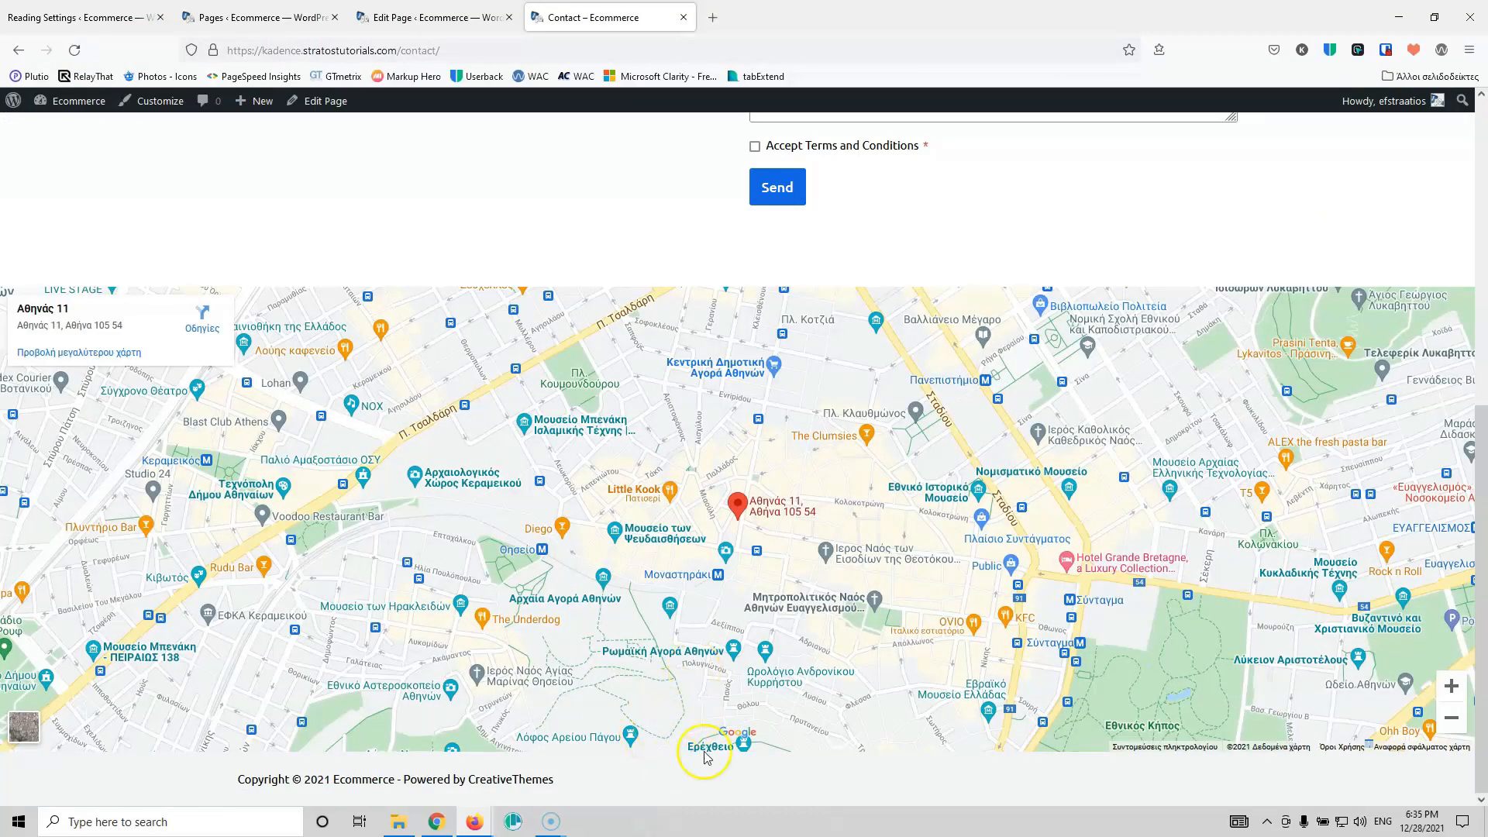
{"action": "scroll", "coordinate": [764, 654], "scroll_direction": "up", "scroll_amount": 7}
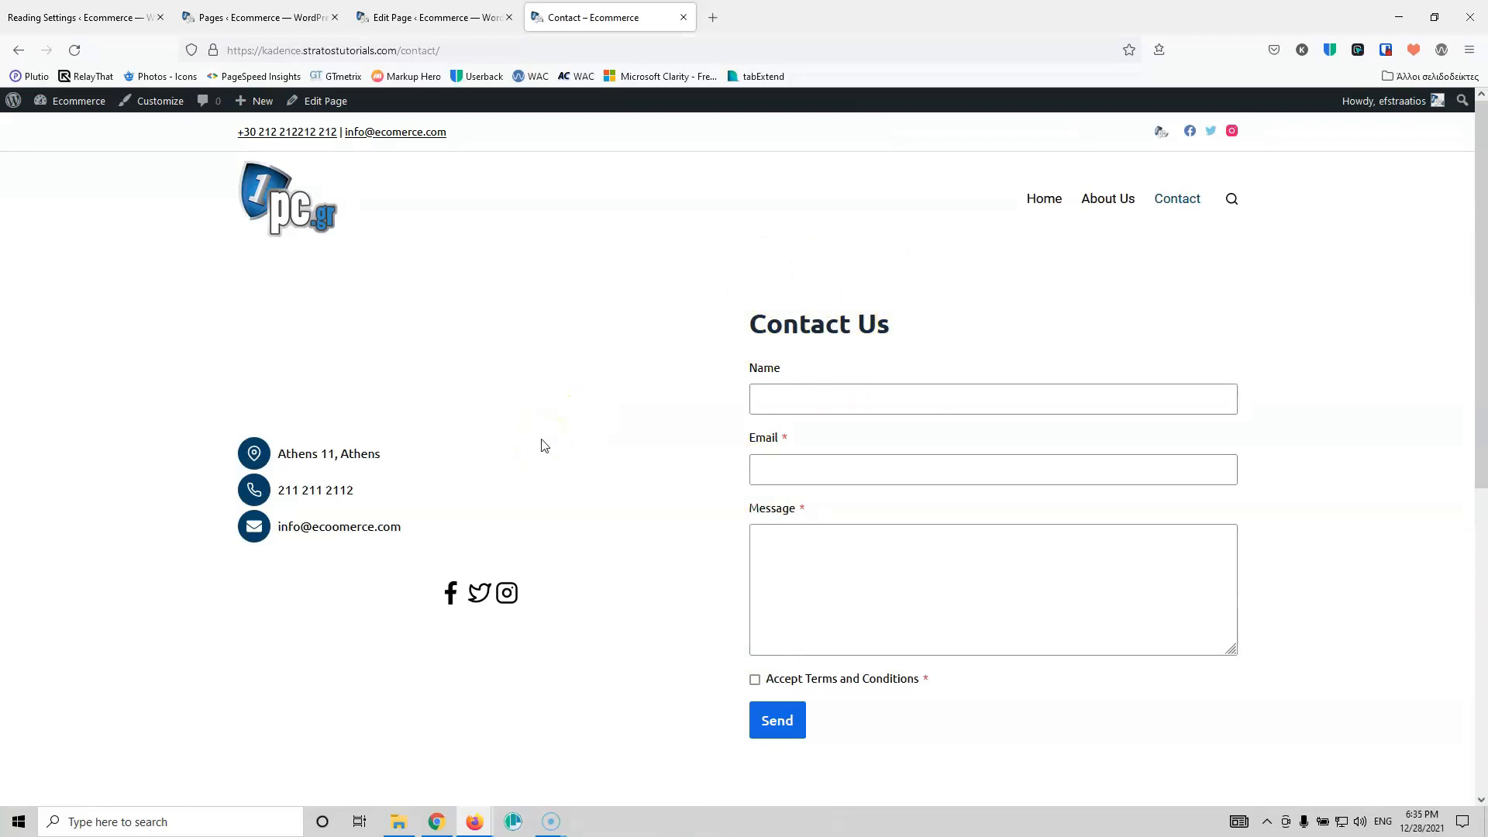
{"action": "left_click", "coordinate": [430, 17]}
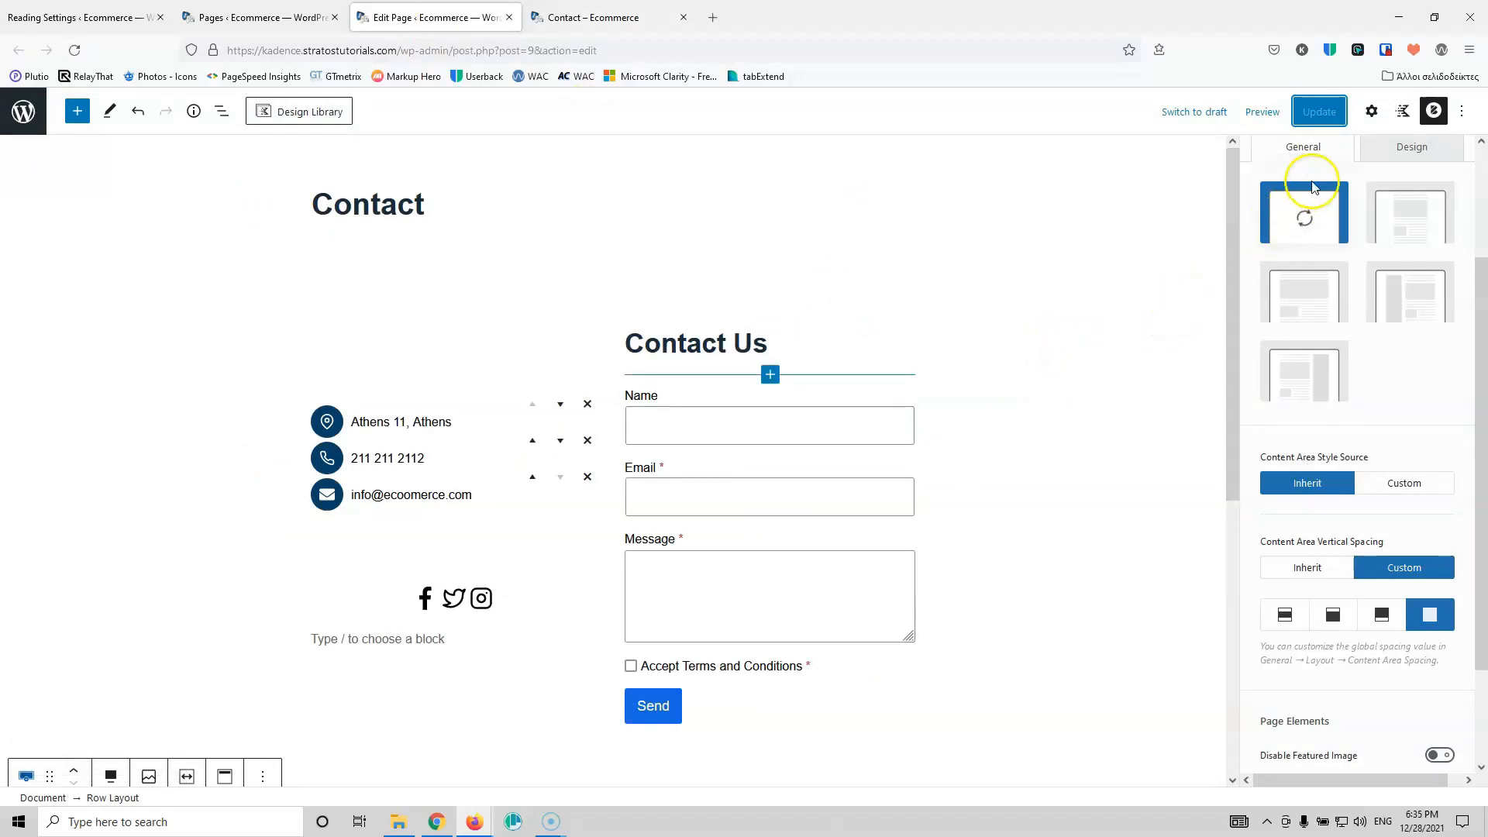
{"action": "left_click", "coordinate": [485, 377]}
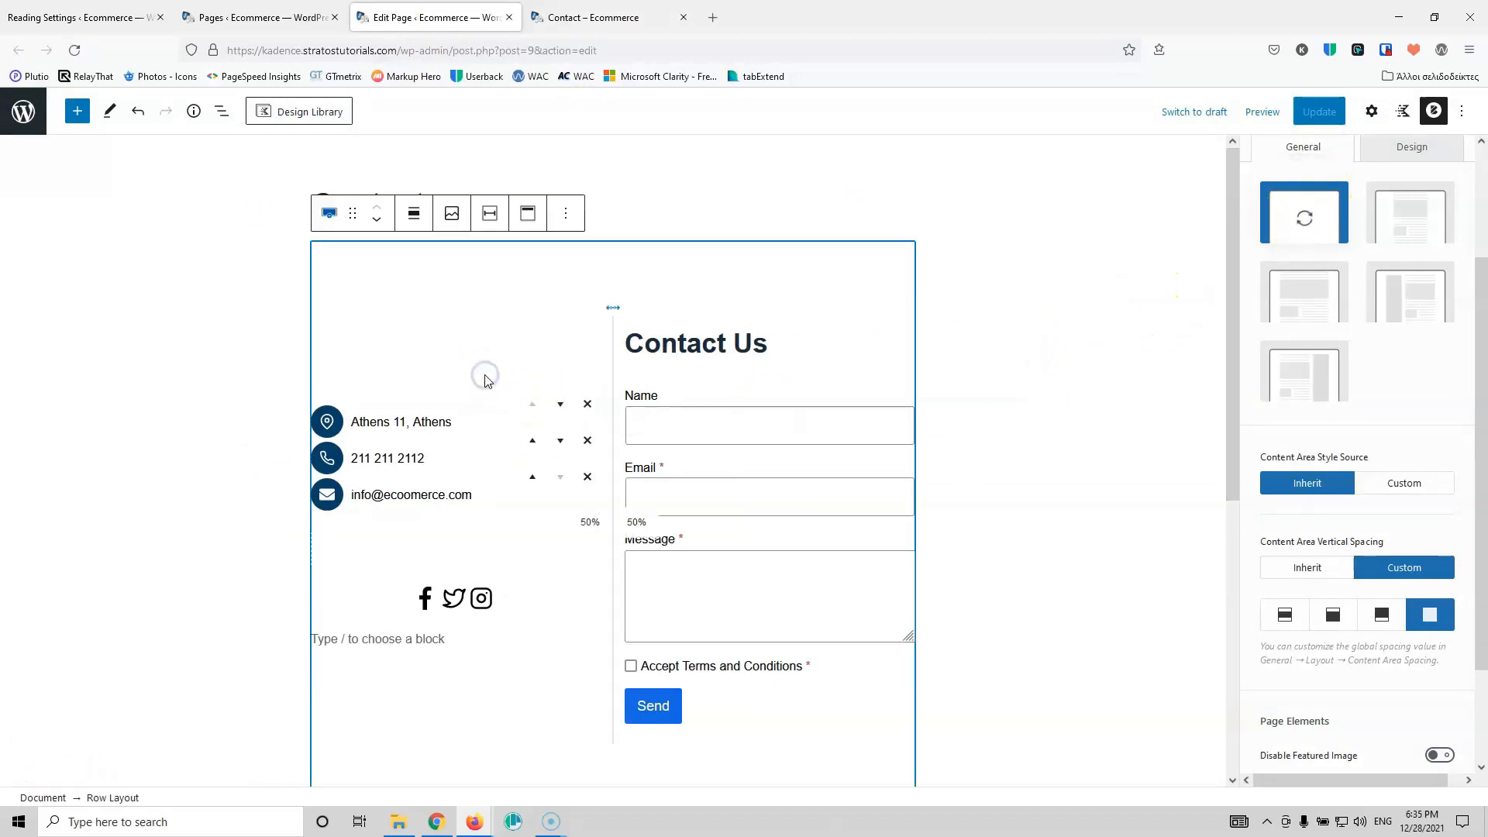
{"action": "left_click", "coordinate": [274, 310]}
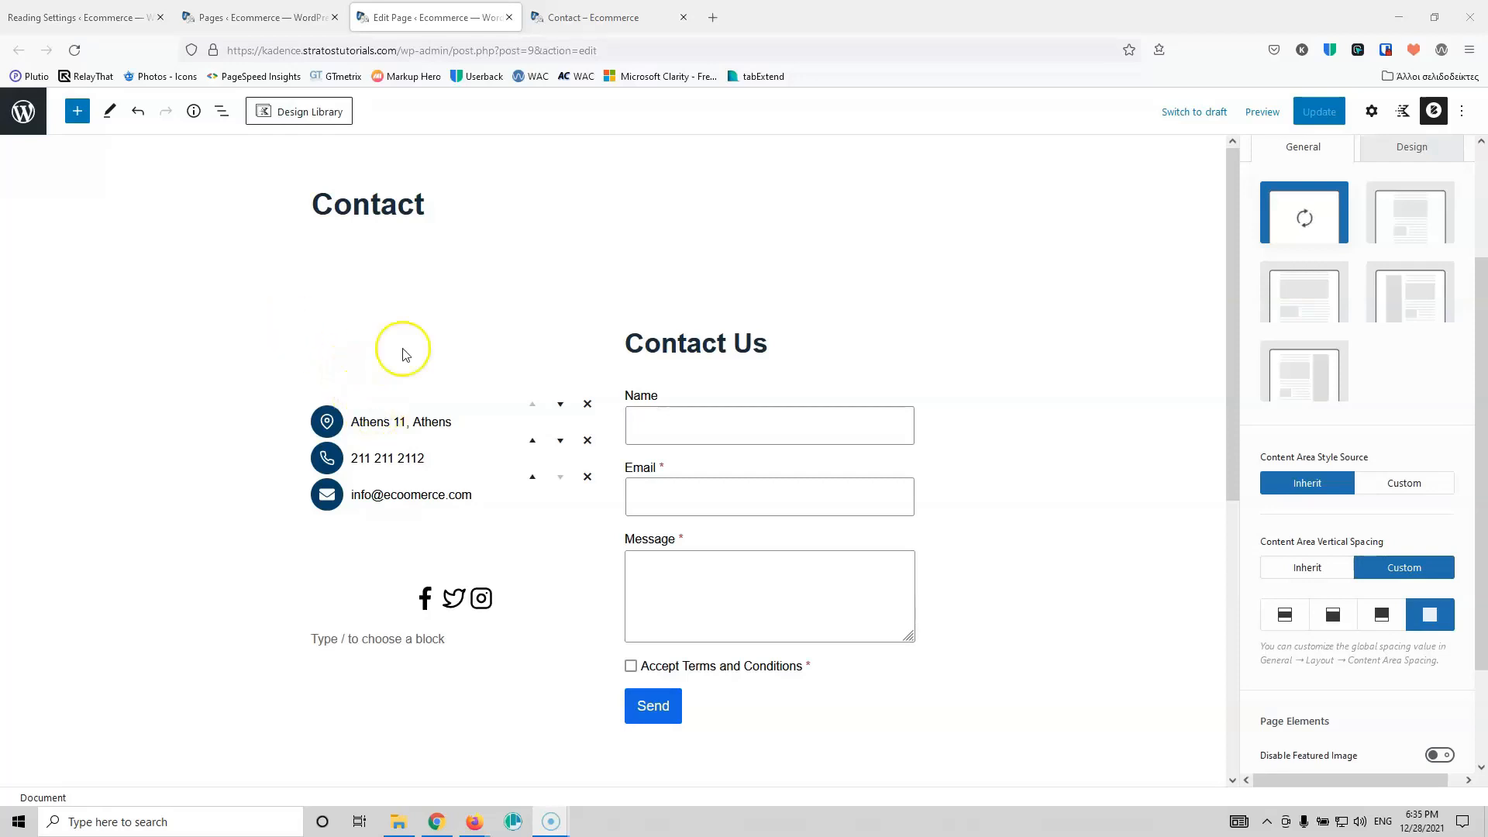
{"action": "left_click", "coordinate": [911, 342]}
{"action": "left_click", "coordinate": [1366, 116]}
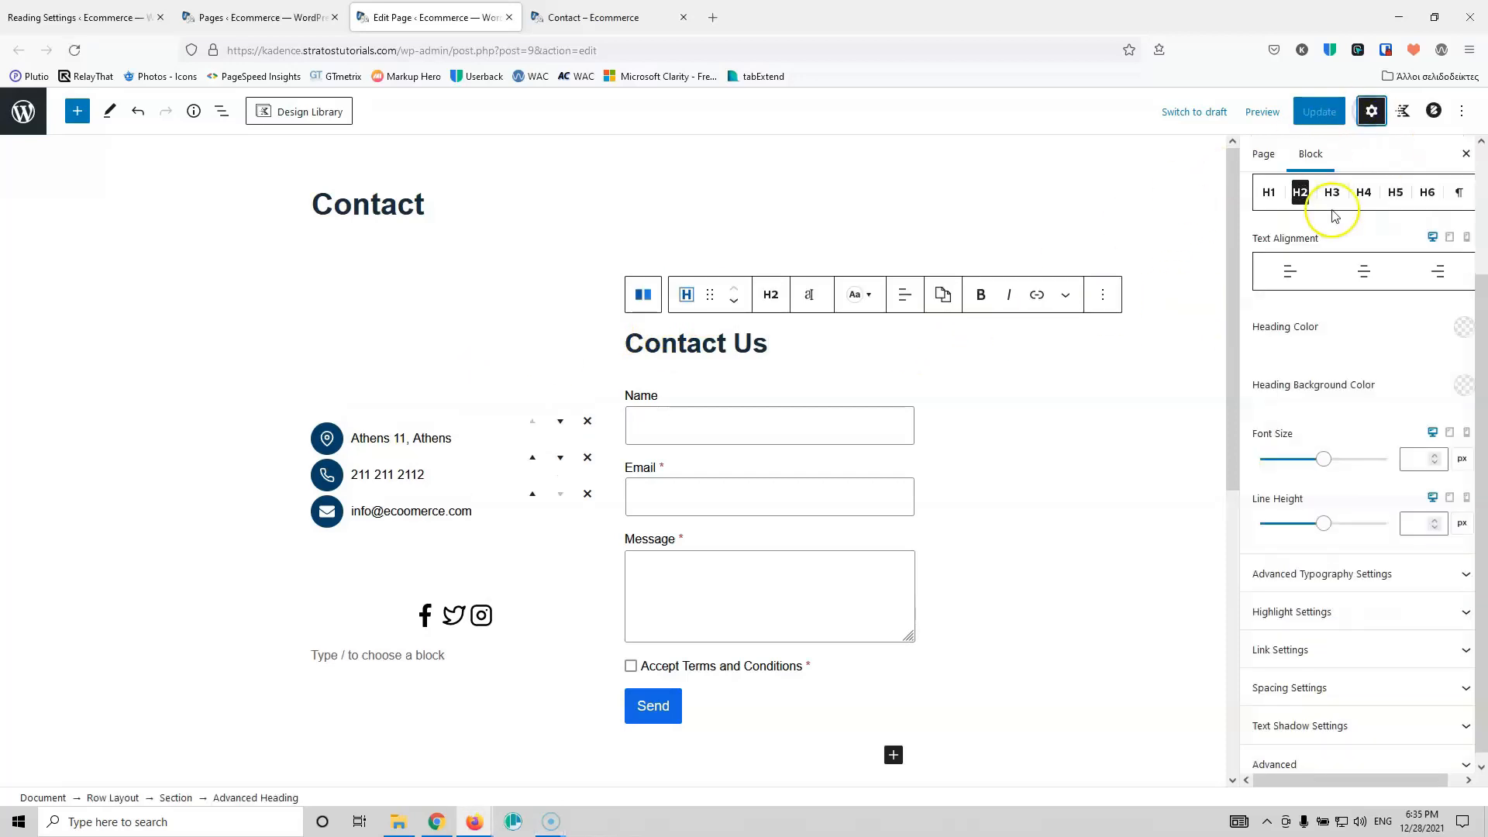
Step: Preview the Contact page at Tablet width and scroll through it
{"action": "left_click", "coordinate": [1260, 113]}
{"action": "left_click", "coordinate": [1231, 194]}
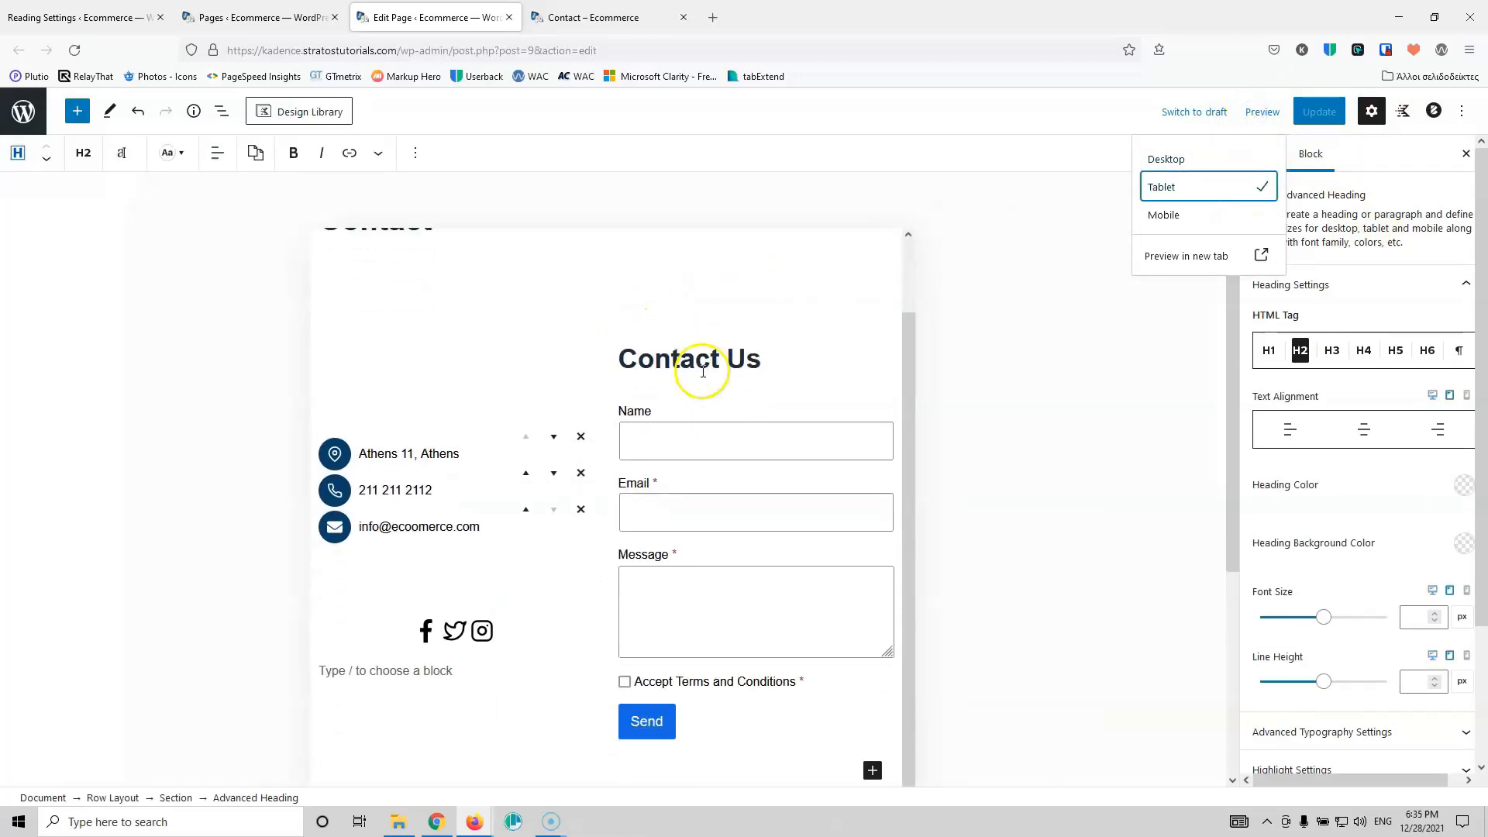
{"action": "scroll", "coordinate": [597, 529], "scroll_direction": "down", "scroll_amount": 3}
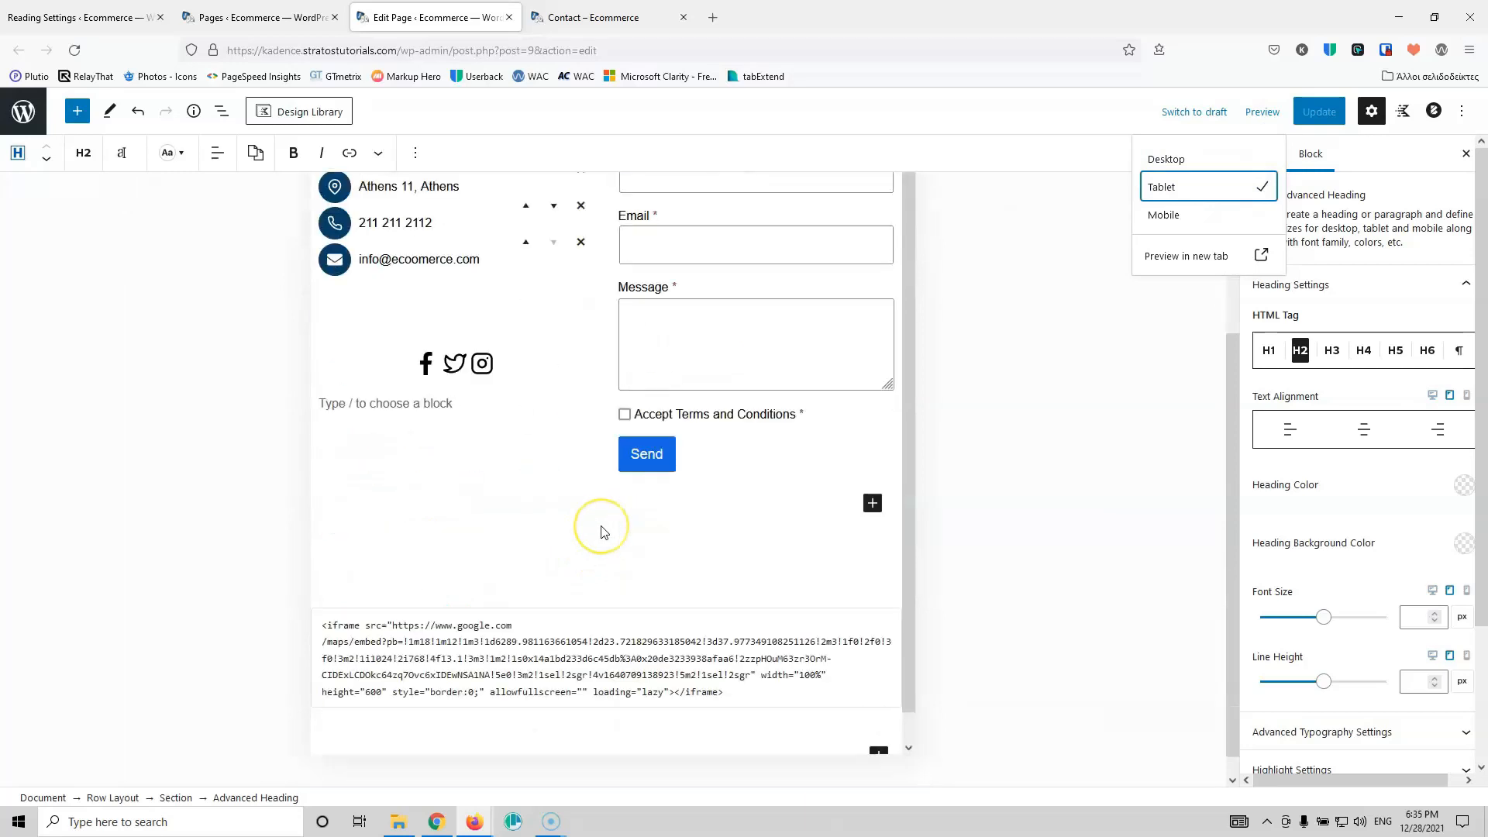
{"action": "scroll", "coordinate": [651, 496], "scroll_direction": "up", "scroll_amount": 1}
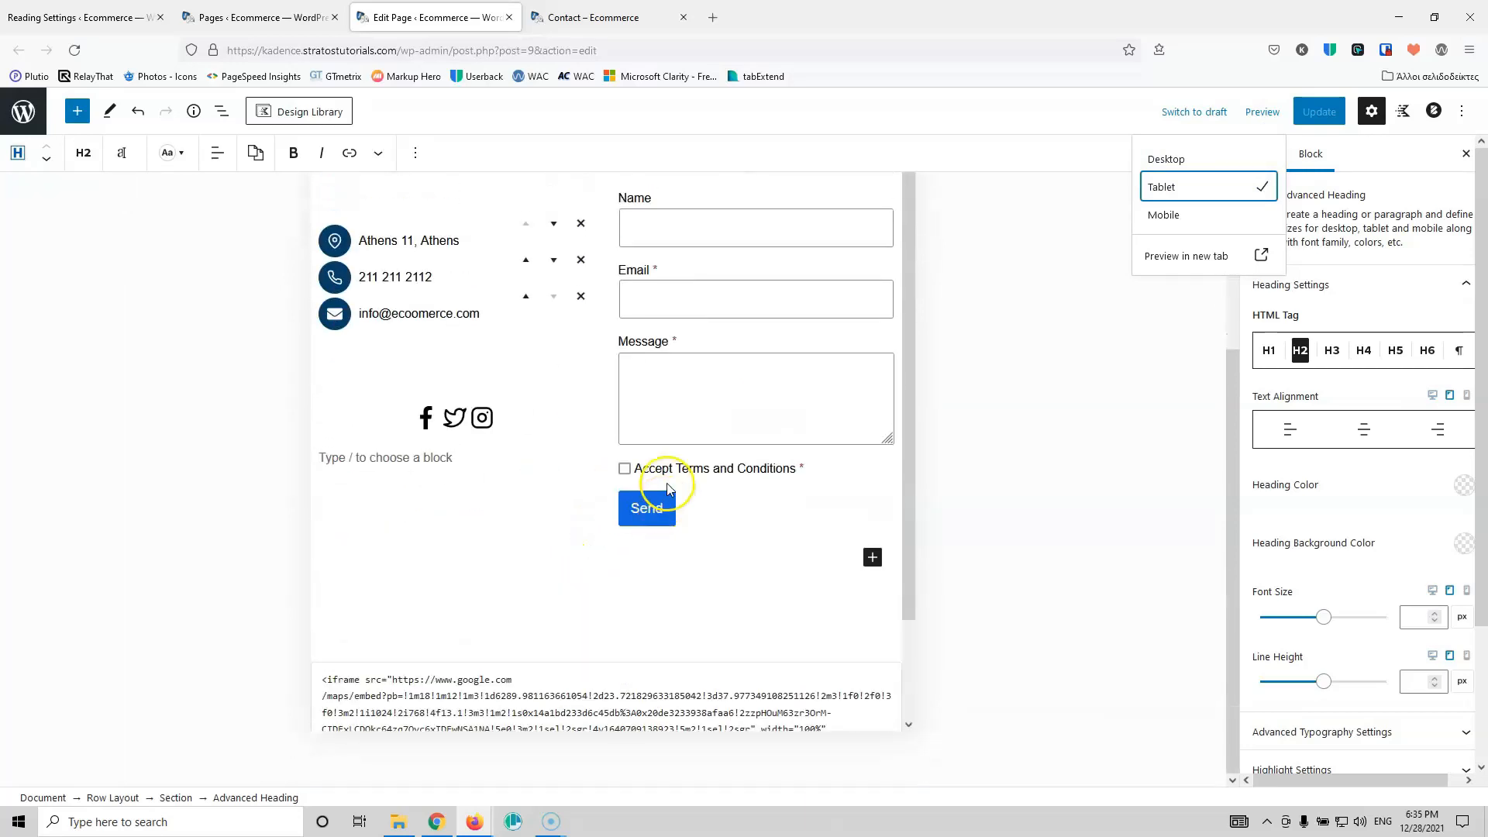
{"action": "scroll", "coordinate": [667, 487], "scroll_direction": "up", "scroll_amount": 4}
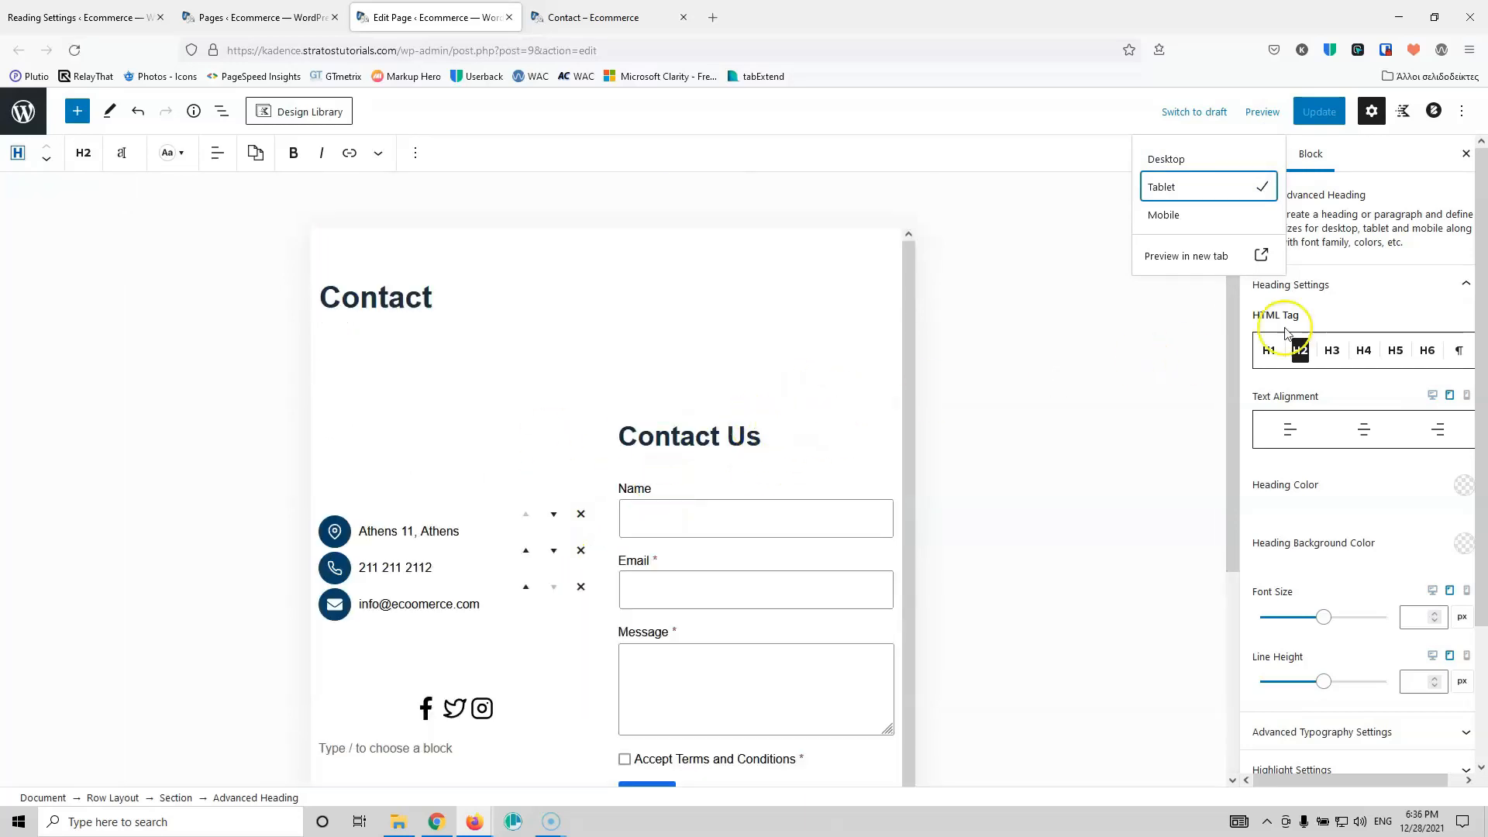
Step: Preview the page at Mobile width, scroll through it, and select the contact details and form row
{"action": "left_click", "coordinate": [1213, 215]}
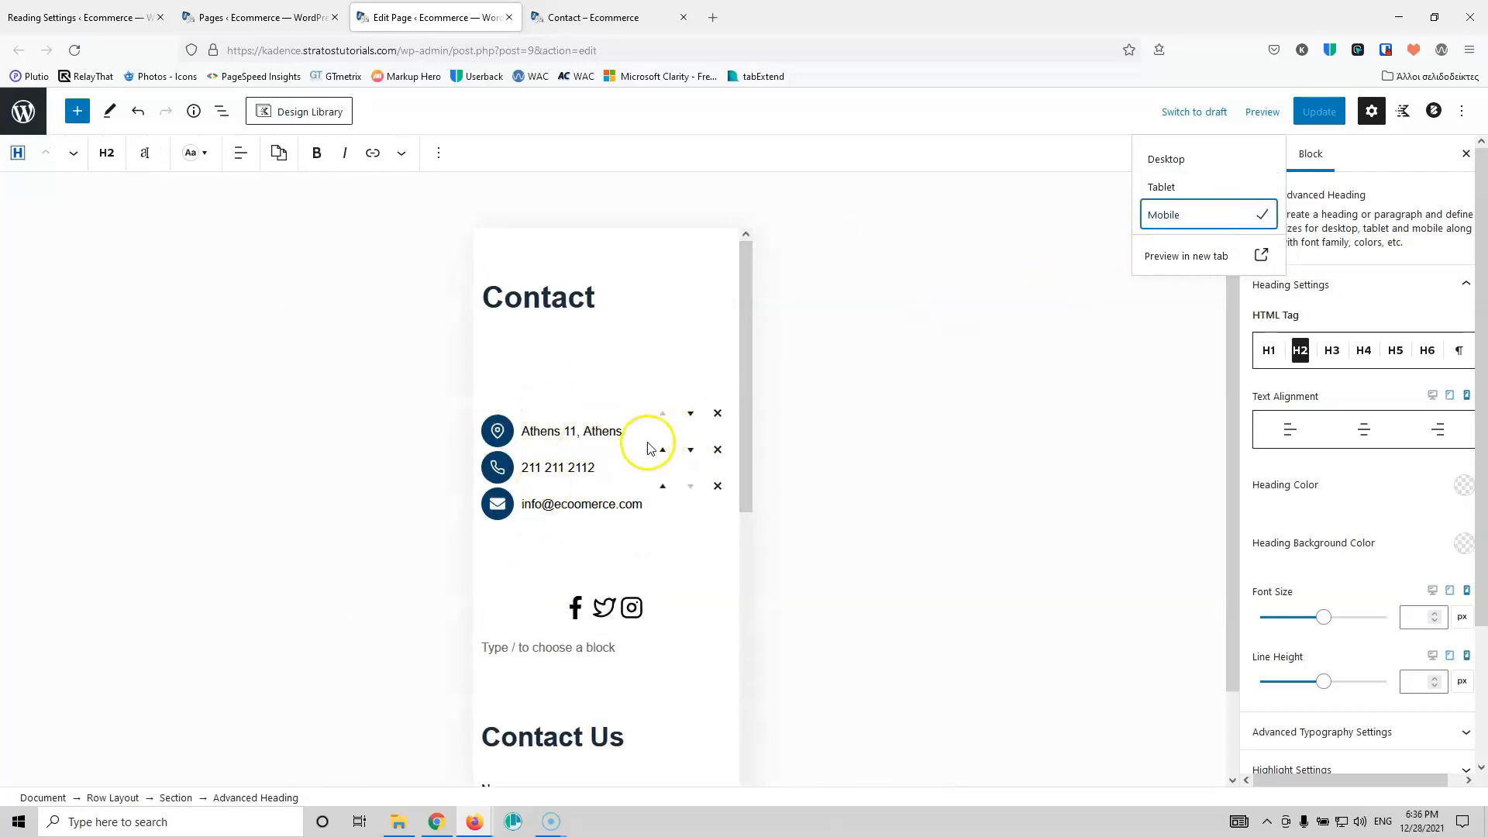
{"action": "scroll", "coordinate": [662, 404], "scroll_direction": "down", "scroll_amount": 3}
{"action": "scroll", "coordinate": [674, 399], "scroll_direction": "down", "scroll_amount": 2}
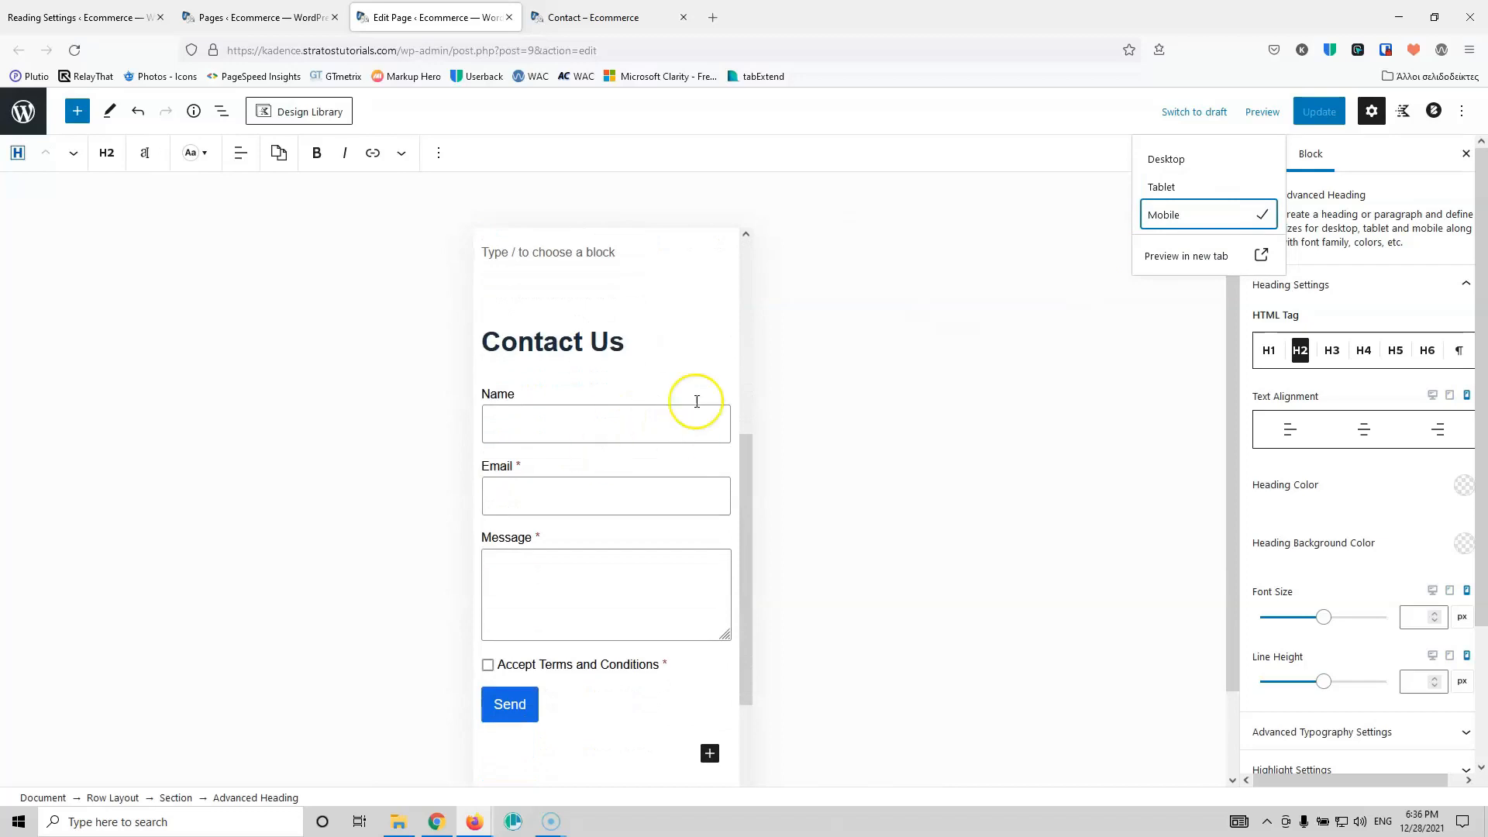
{"action": "scroll", "coordinate": [691, 365], "scroll_direction": "down", "scroll_amount": 1}
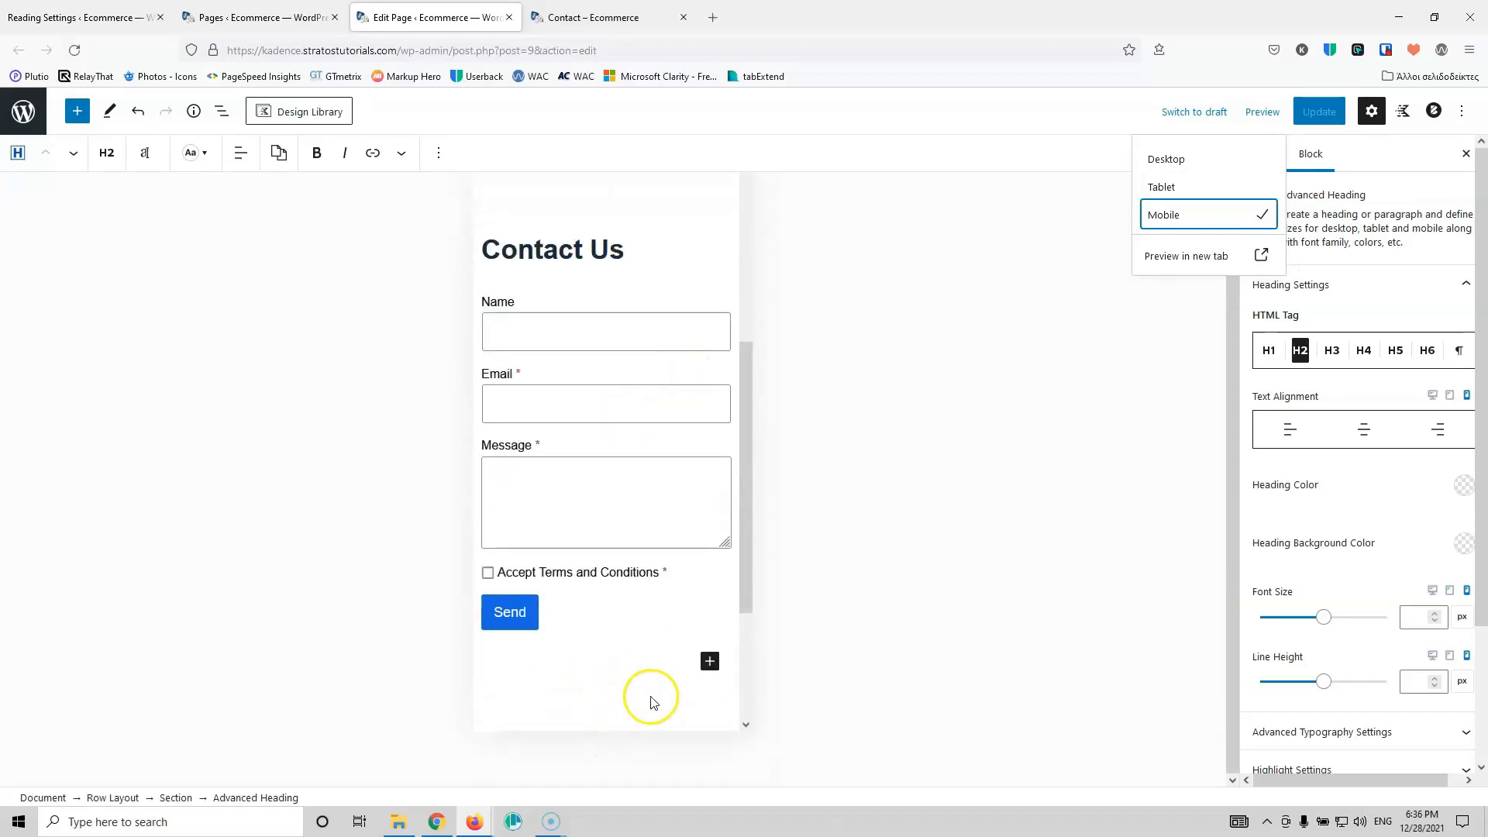
{"action": "scroll", "coordinate": [647, 697], "scroll_direction": "down", "scroll_amount": 3}
{"action": "scroll", "coordinate": [635, 599], "scroll_direction": "up", "scroll_amount": 1}
{"action": "scroll", "coordinate": [634, 598], "scroll_direction": "up", "scroll_amount": 10}
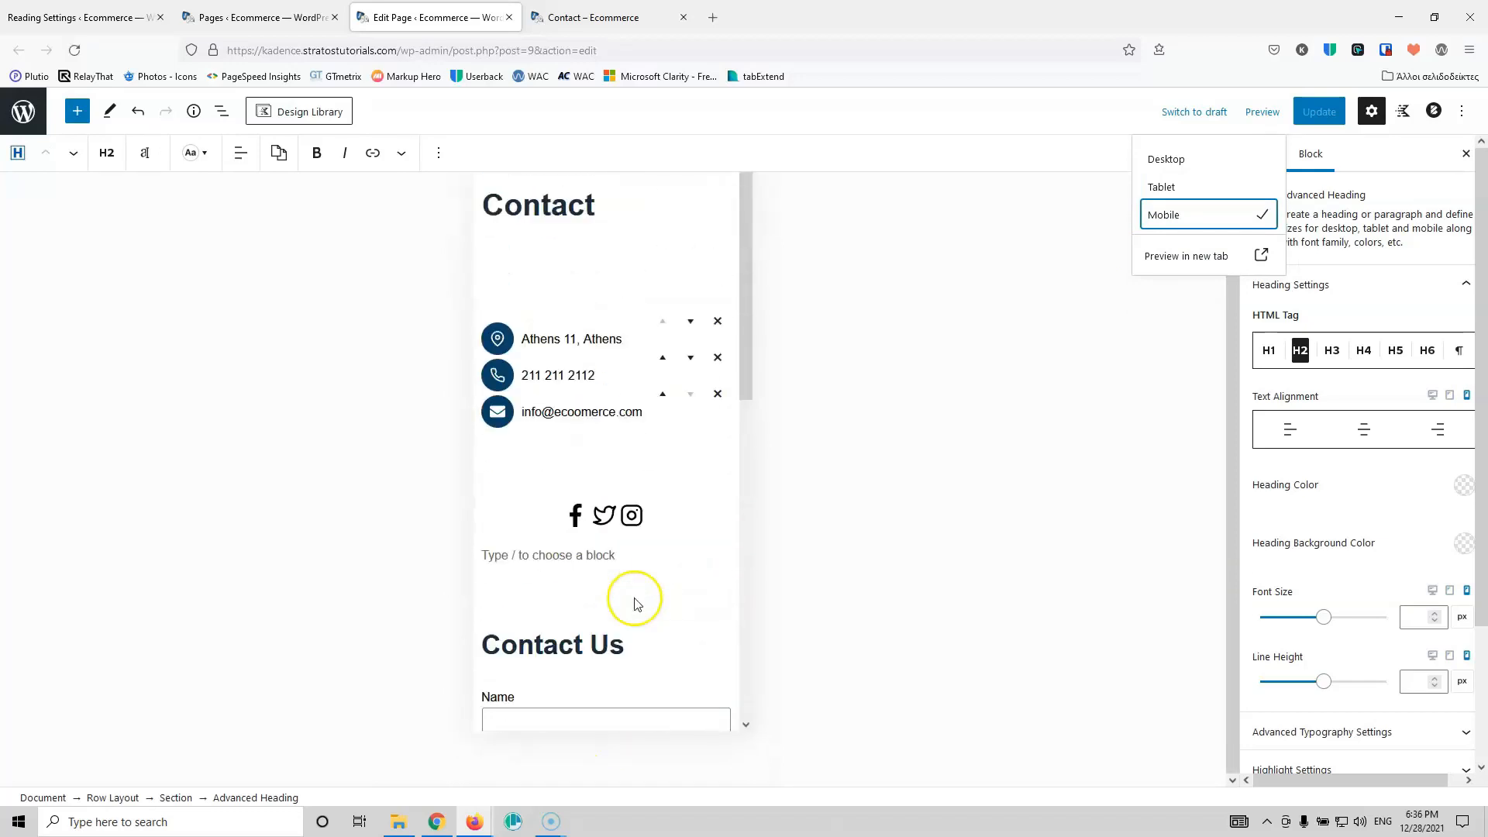
{"action": "left_click", "coordinate": [612, 288]}
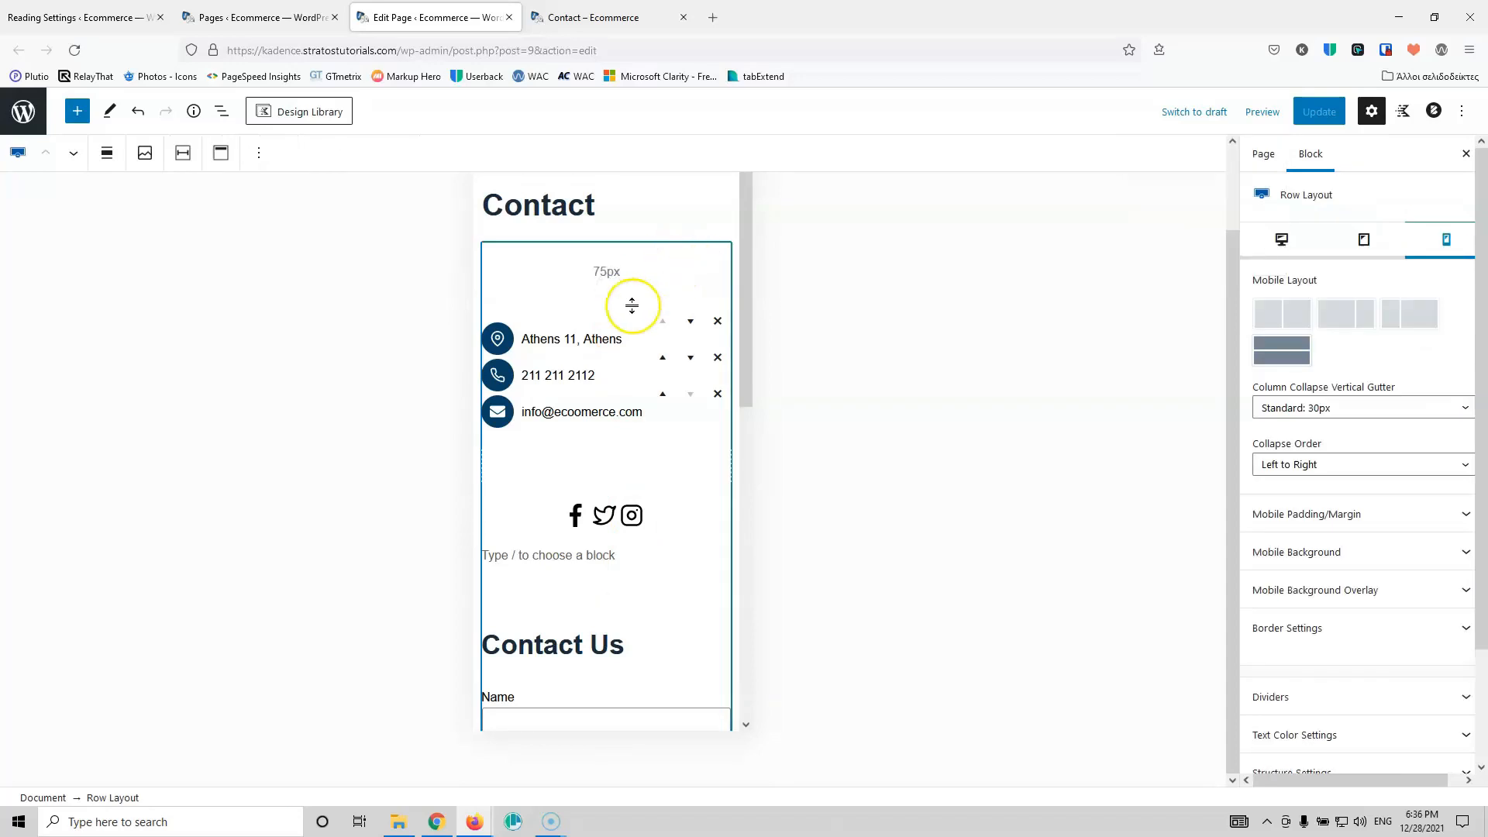
Step: Set the row's Mobile Collapse Order to Right to Left so the form comes first
{"action": "left_click", "coordinate": [117, 797]}
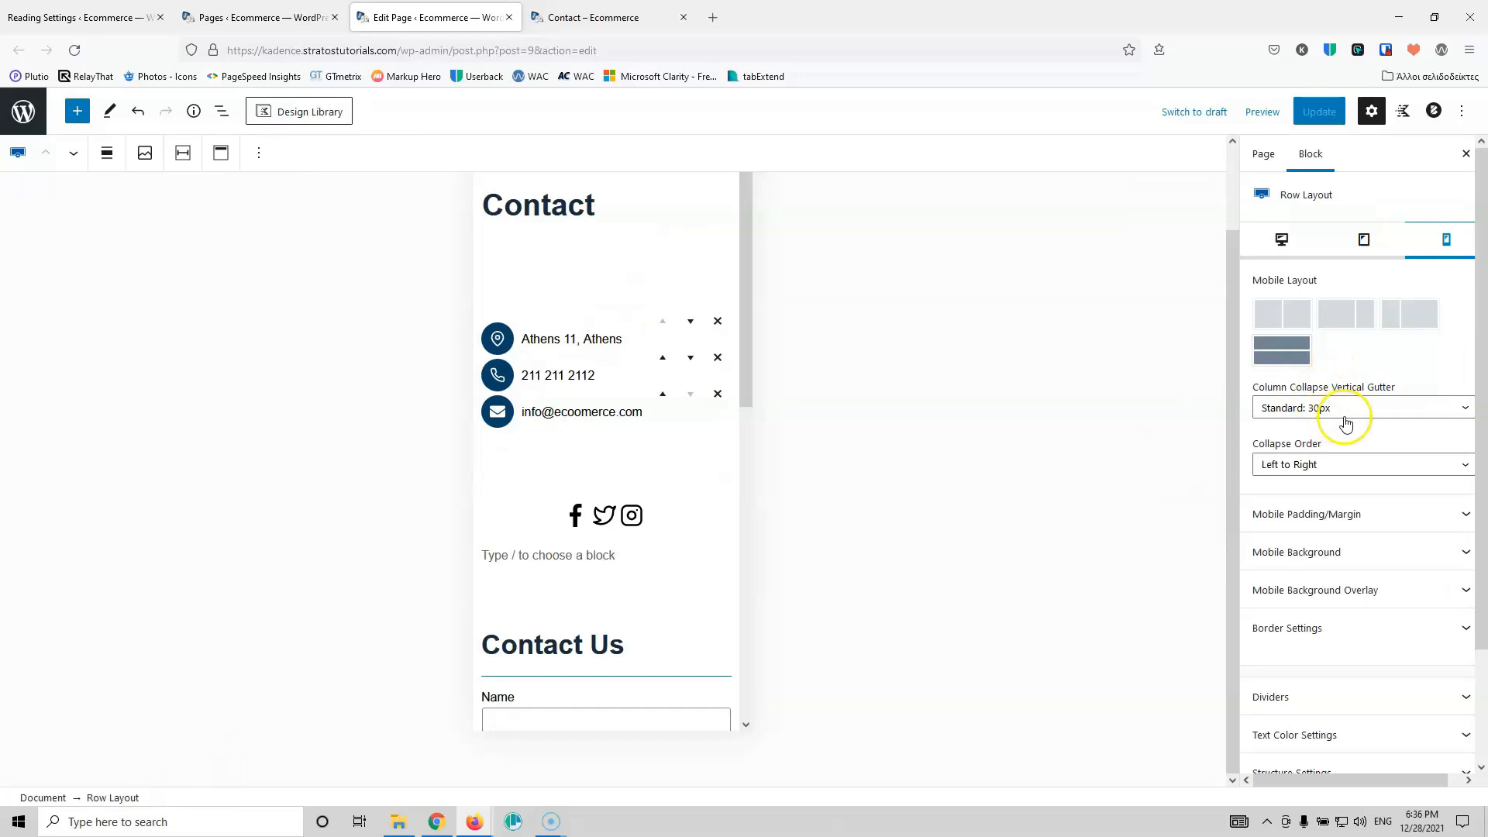
{"action": "left_click", "coordinate": [1352, 464]}
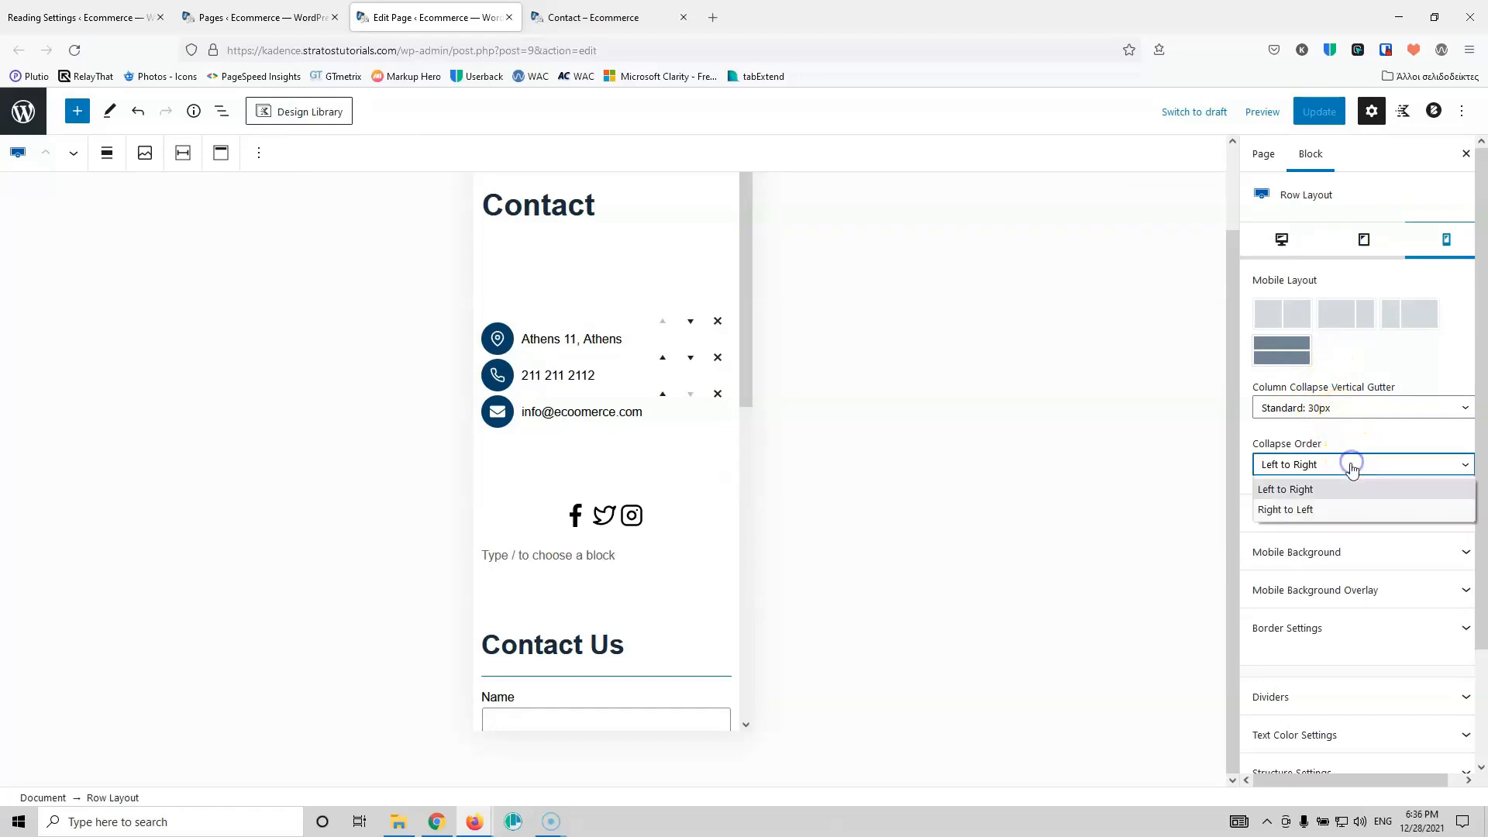
{"action": "left_click", "coordinate": [1328, 507]}
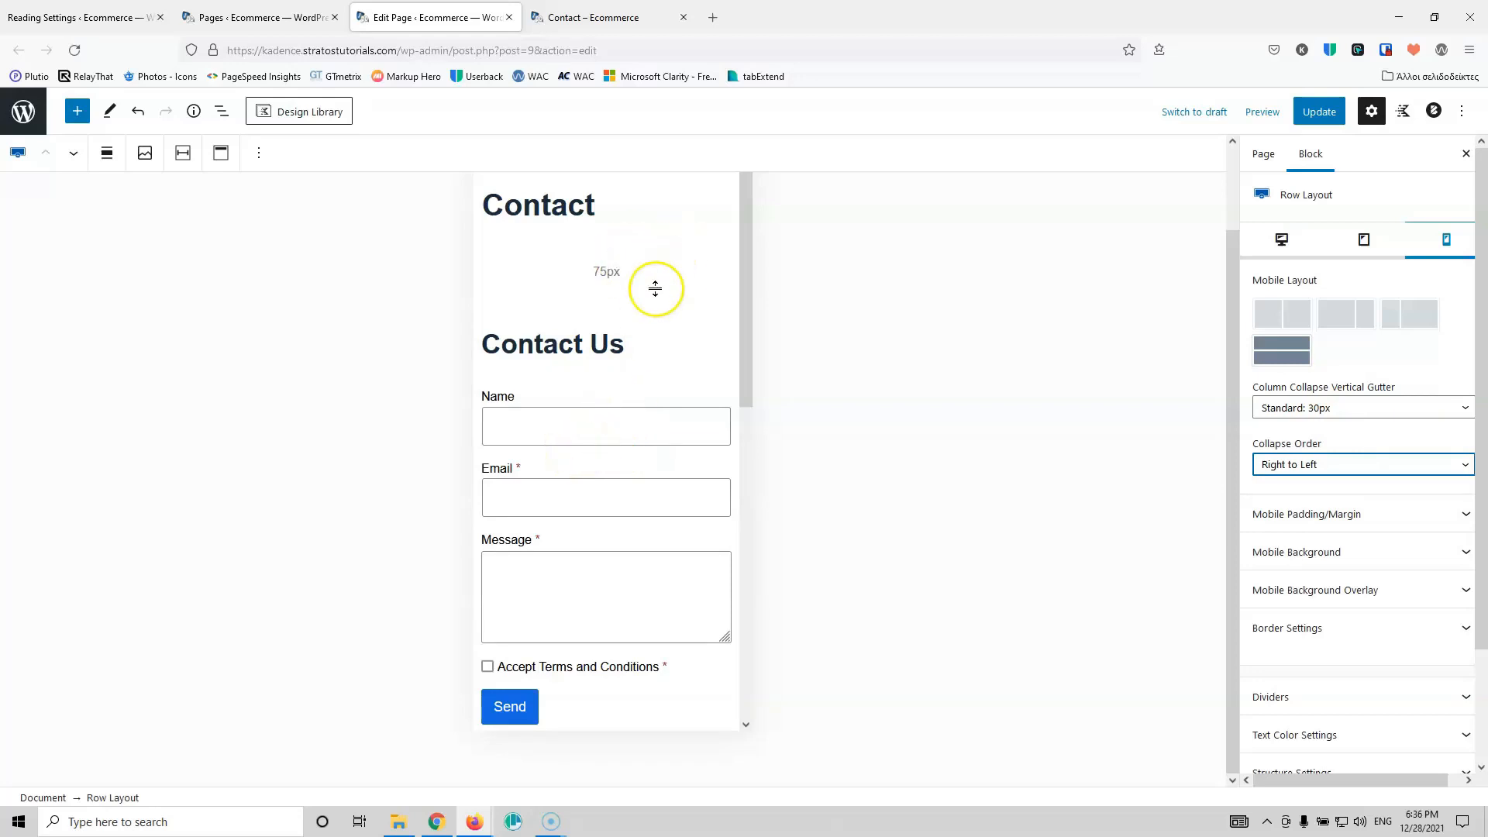
Step: Give the form column 10 px top and bottom mobile padding, update the page, and close the editor
{"action": "left_click", "coordinate": [655, 283]}
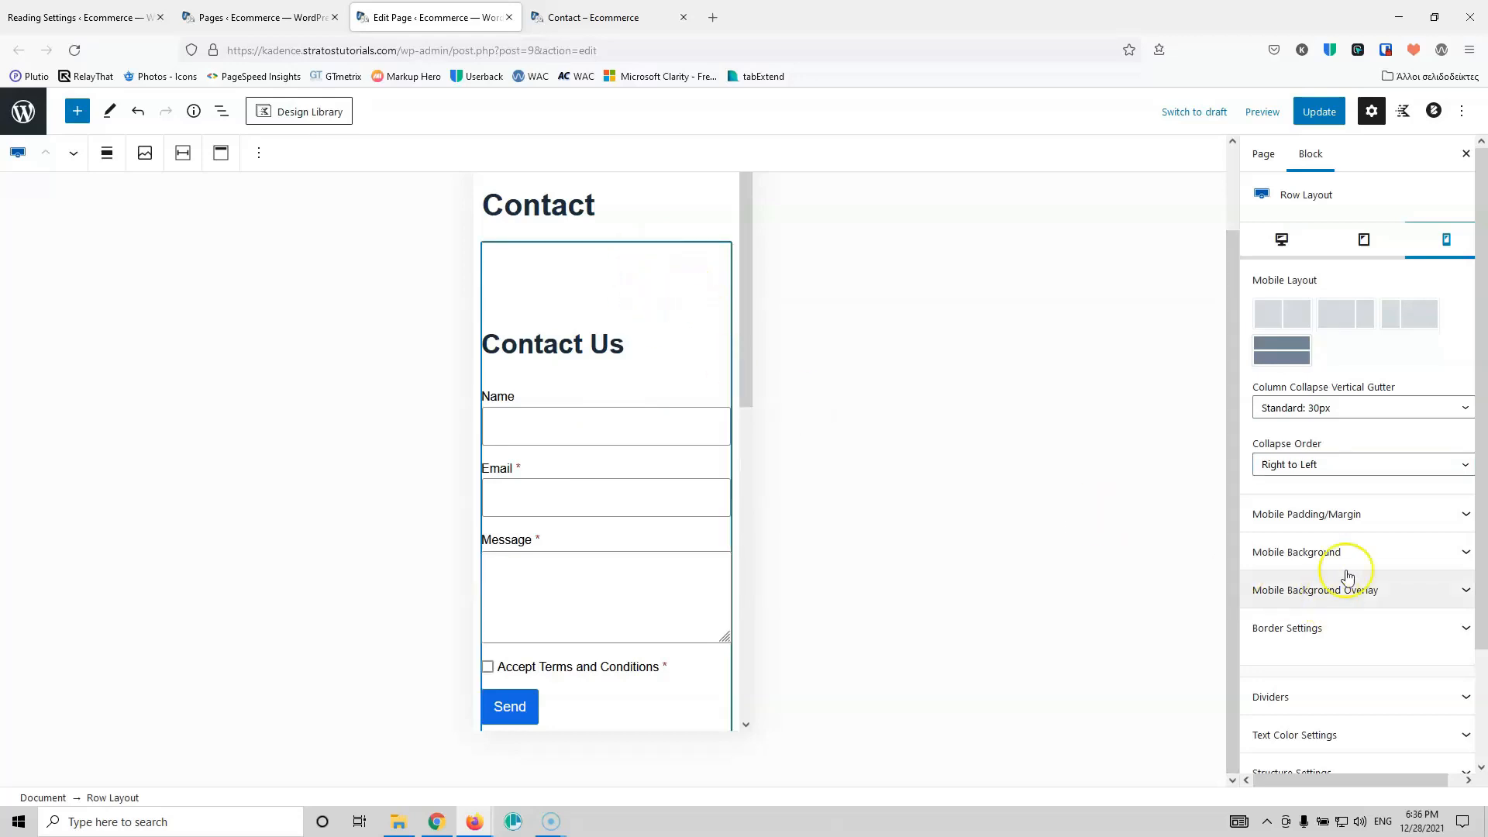
{"action": "left_click", "coordinate": [1367, 527]}
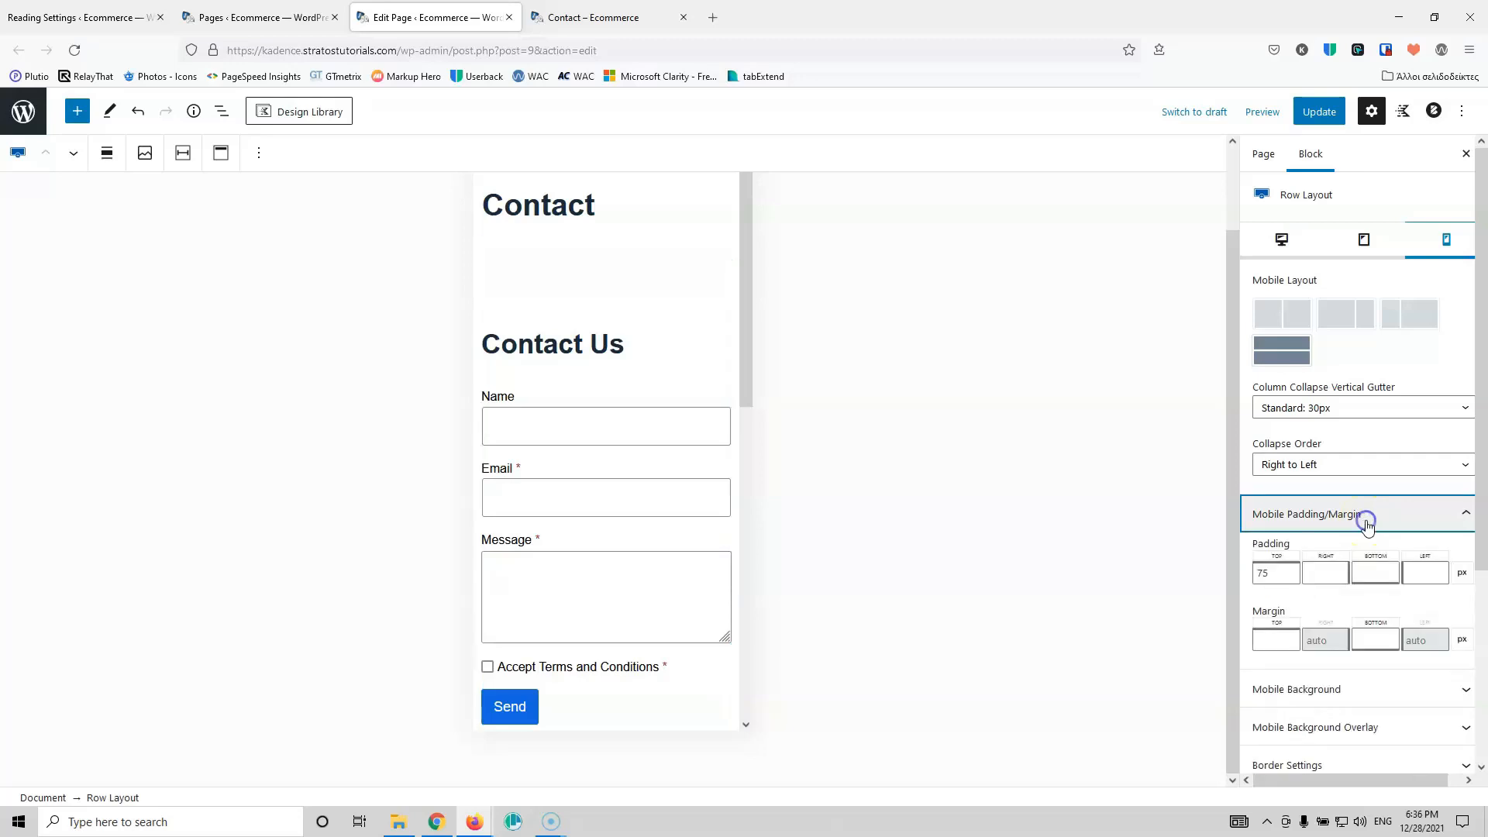
{"action": "double_click", "coordinate": [1253, 572]}
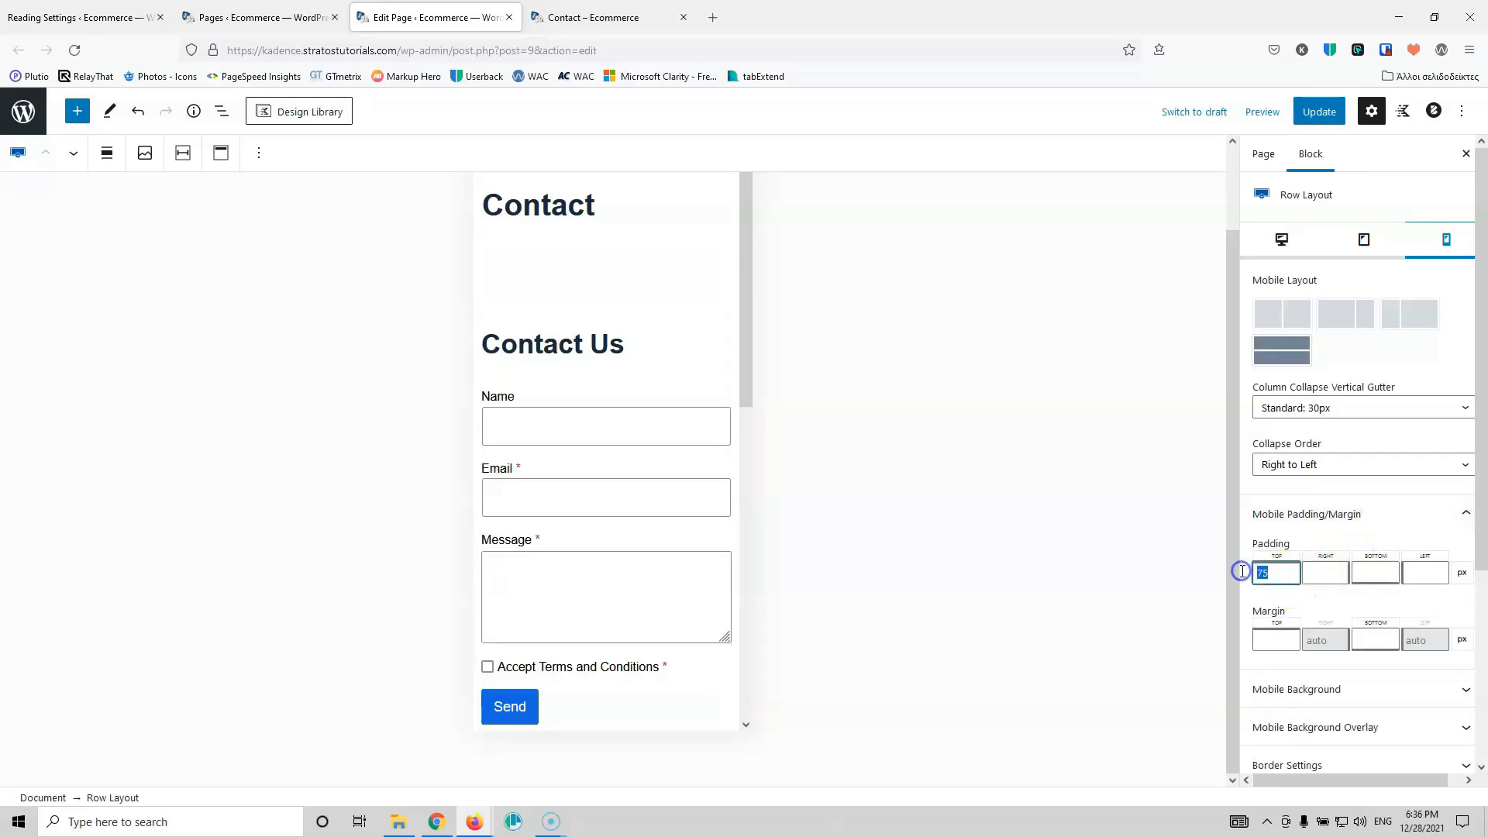
{"action": "type", "text": "10"}
{"action": "left_click", "coordinate": [1363, 571]}
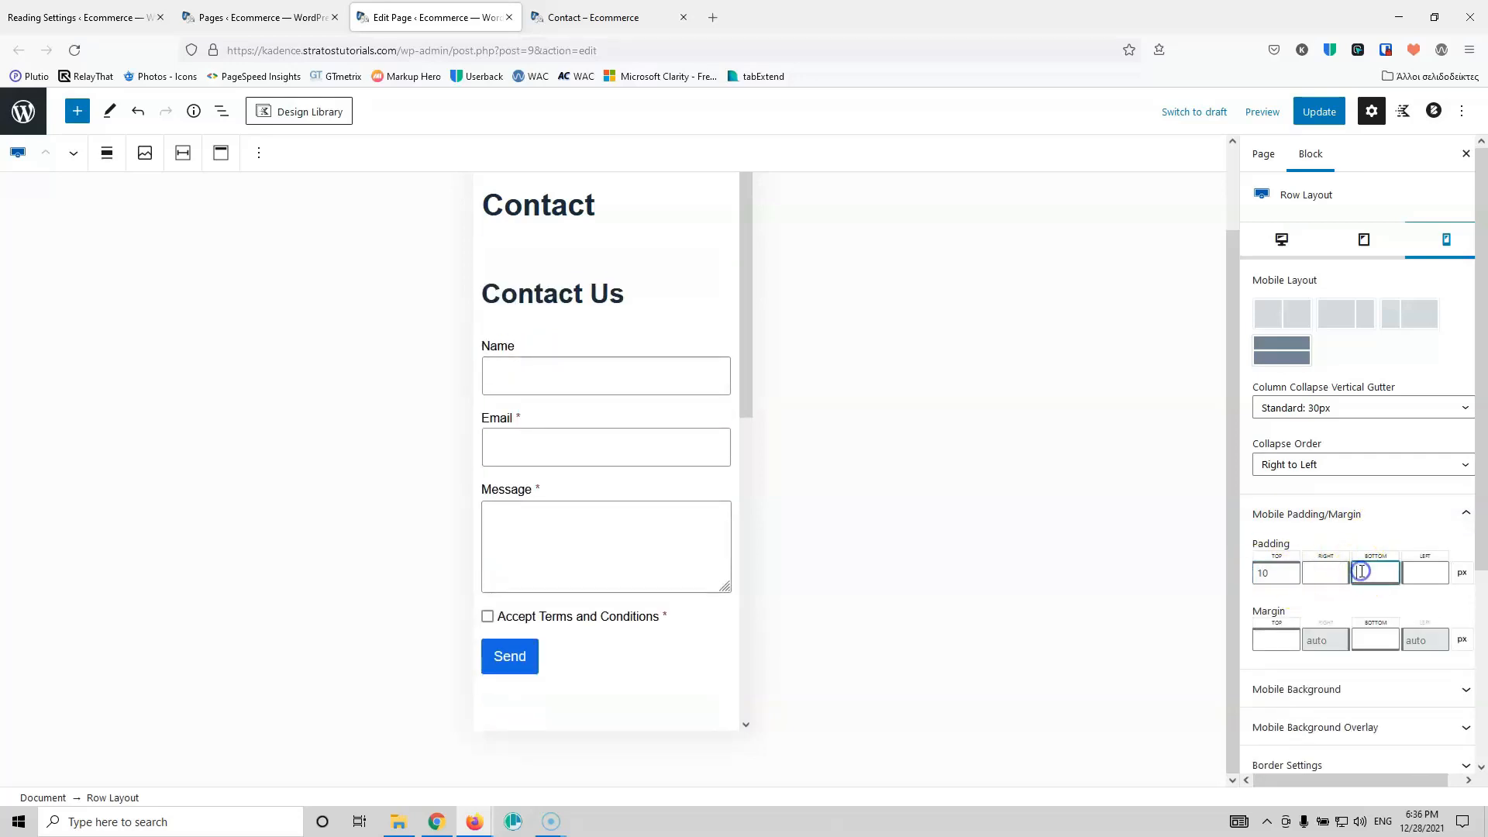
{"action": "scroll", "coordinate": [581, 505], "scroll_direction": "down", "scroll_amount": 6}
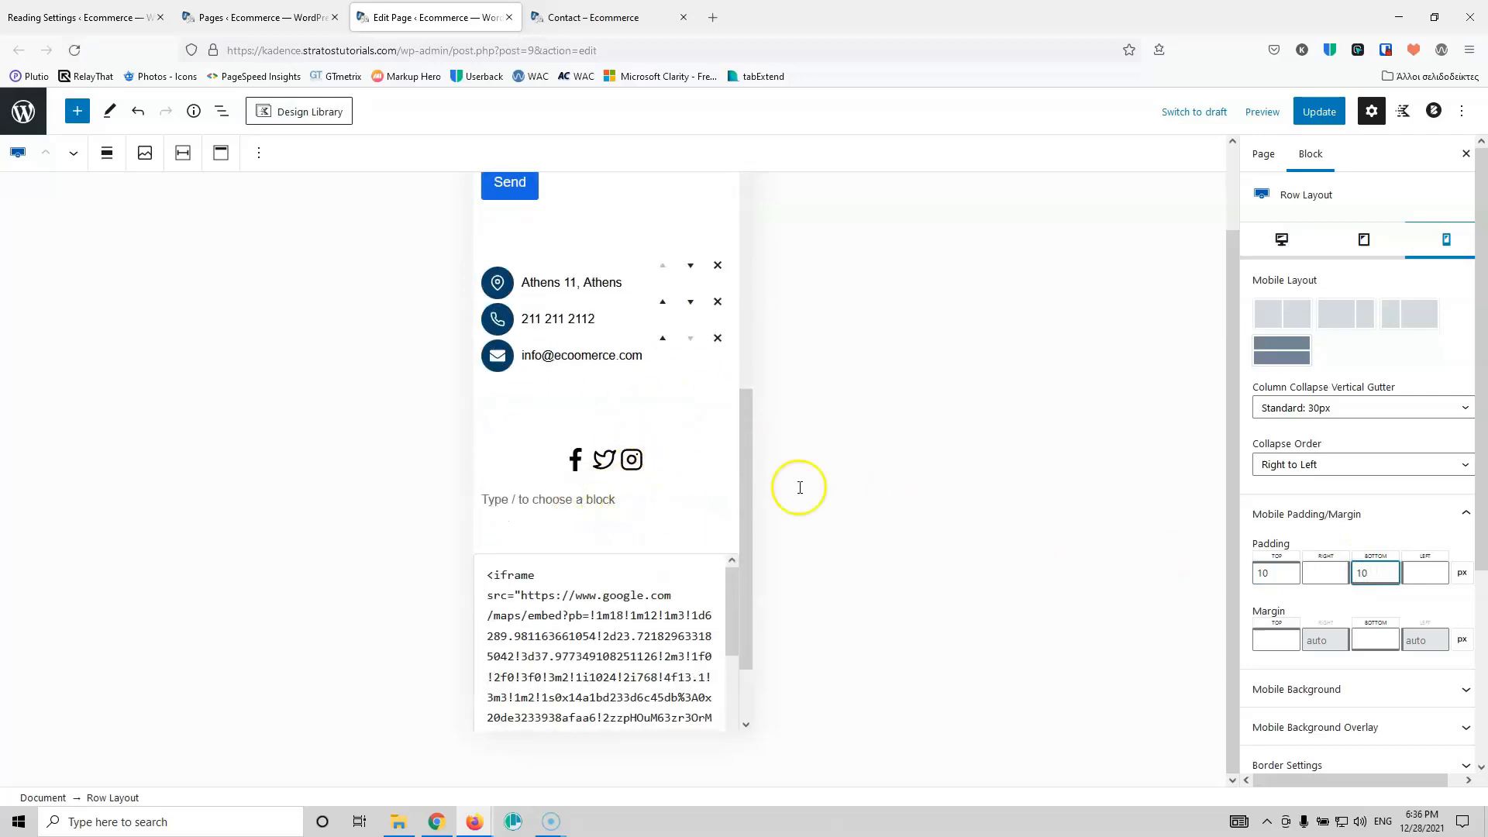
{"action": "left_click", "coordinate": [1319, 112]}
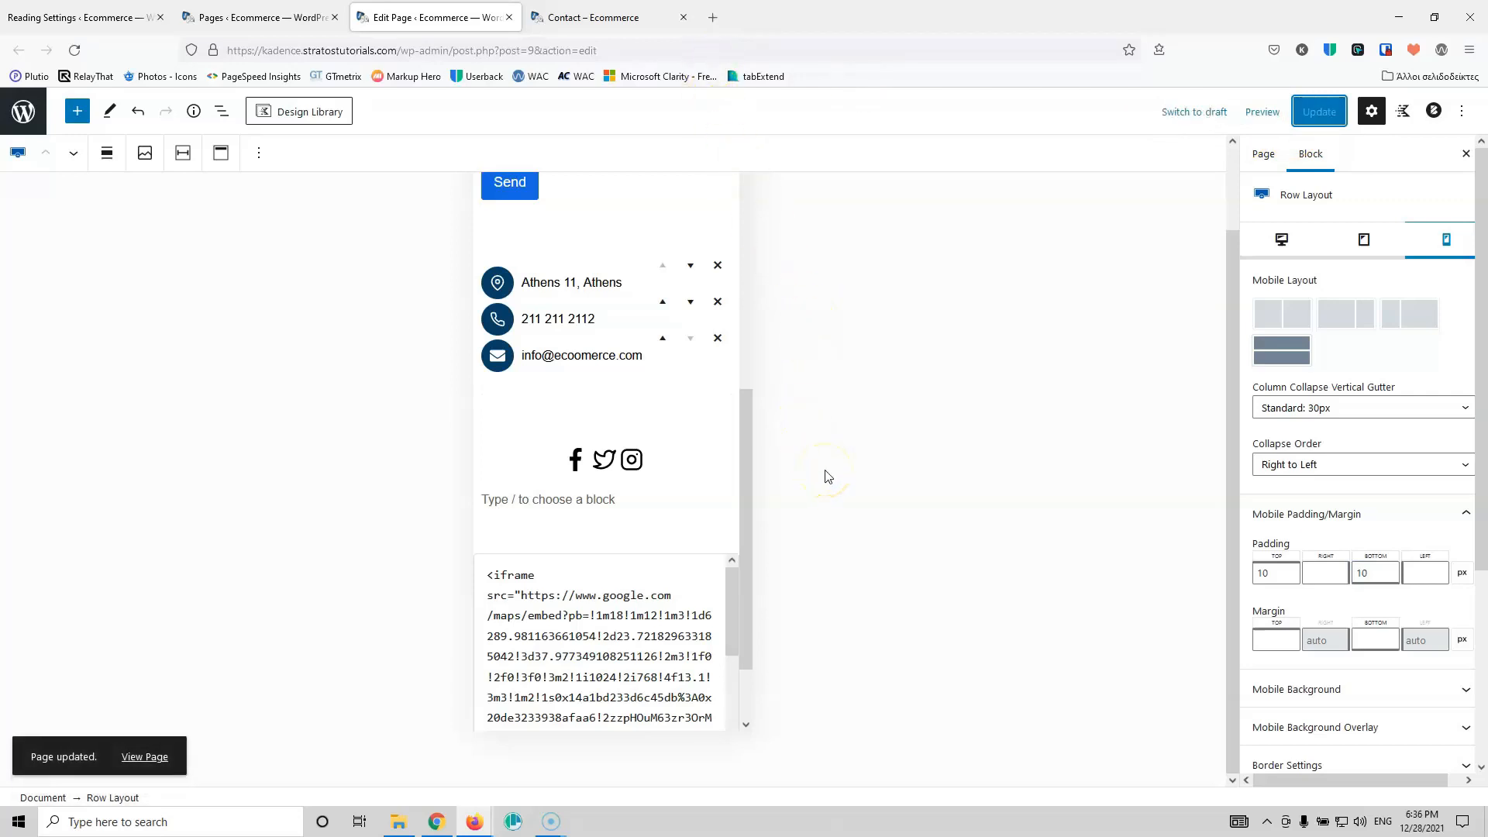
{"action": "key", "text": "F10"}
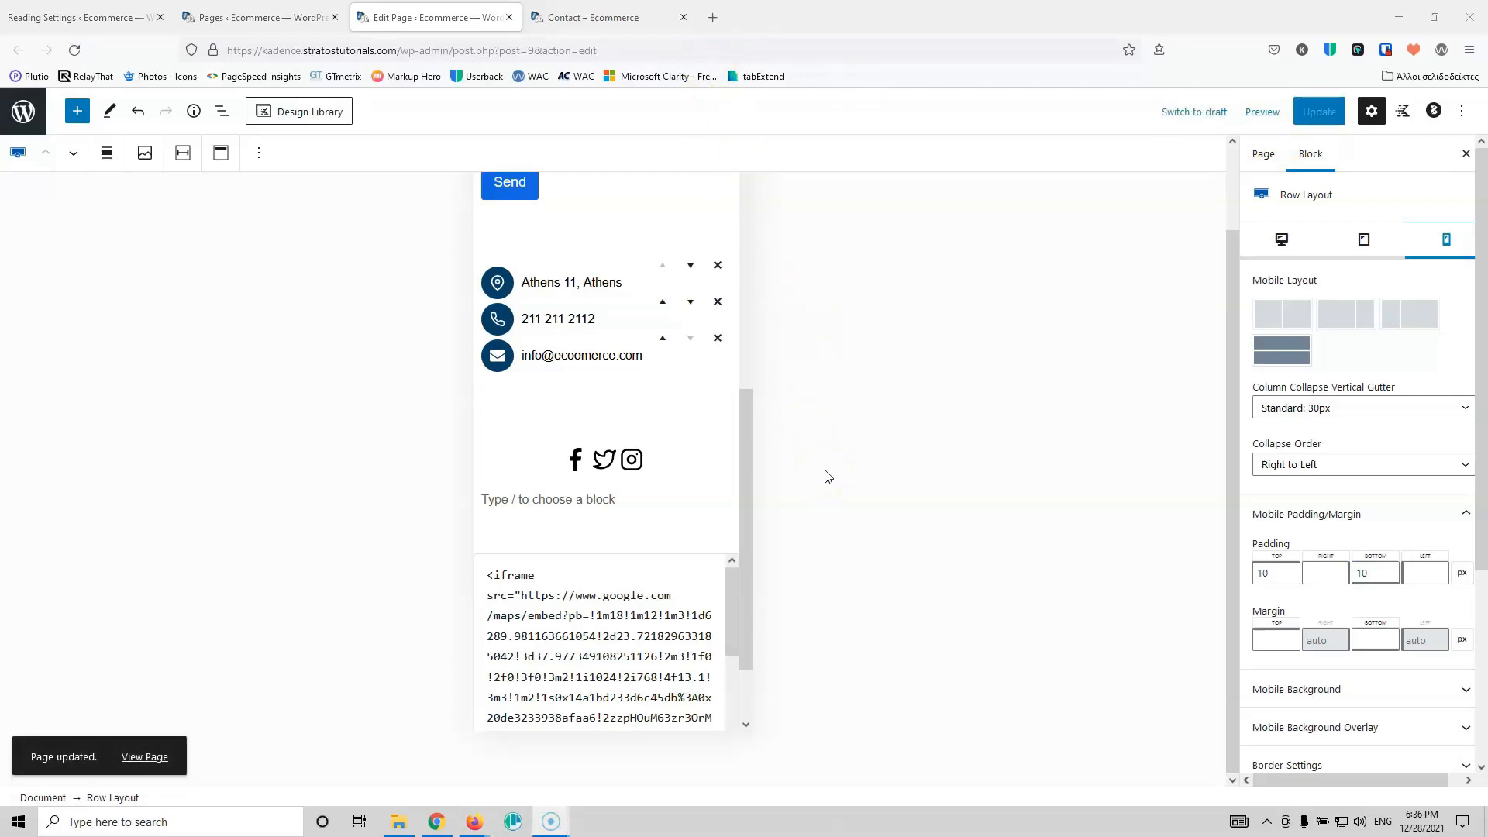
{"action": "left_click", "coordinate": [509, 17]}
Step: Go to Plugins > Add New and search for 'woo'
{"action": "left_click", "coordinate": [262, 19]}
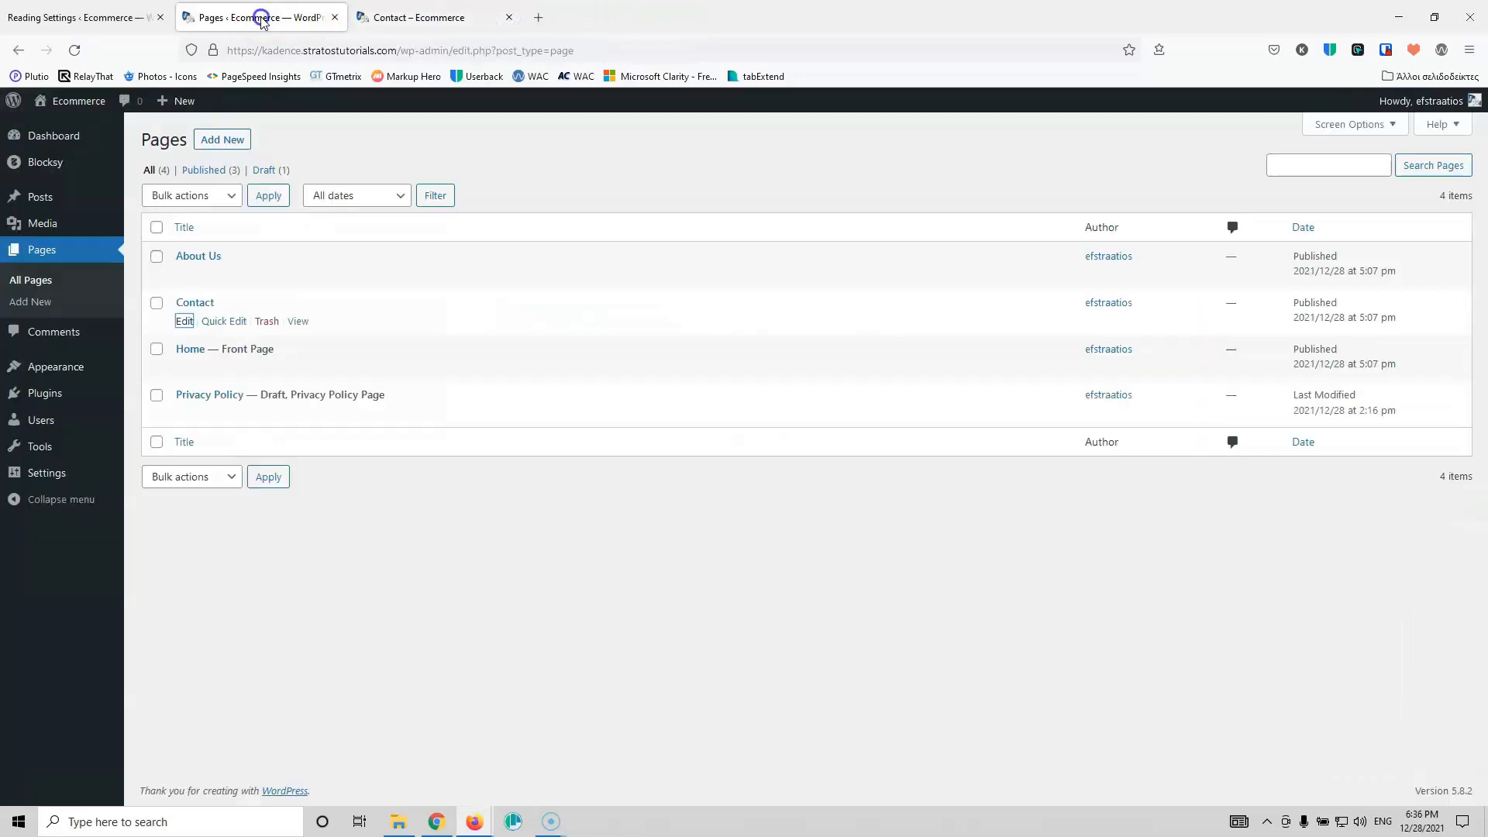
{"action": "mouse_move", "coordinate": [46, 393]}
{"action": "left_click", "coordinate": [166, 420]}
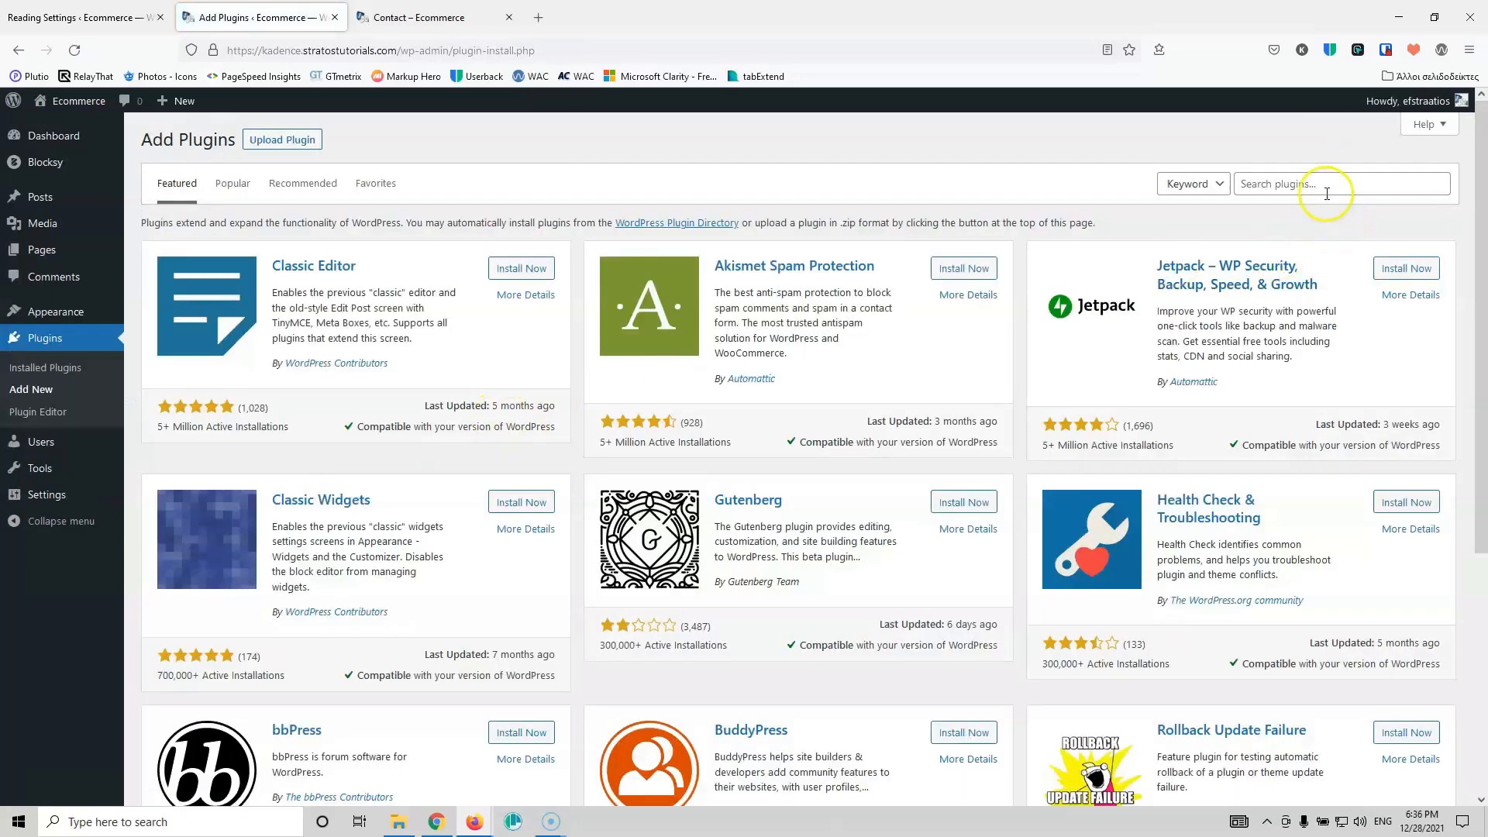
{"action": "left_click", "coordinate": [1323, 181]}
{"action": "type", "text": "wooc"}
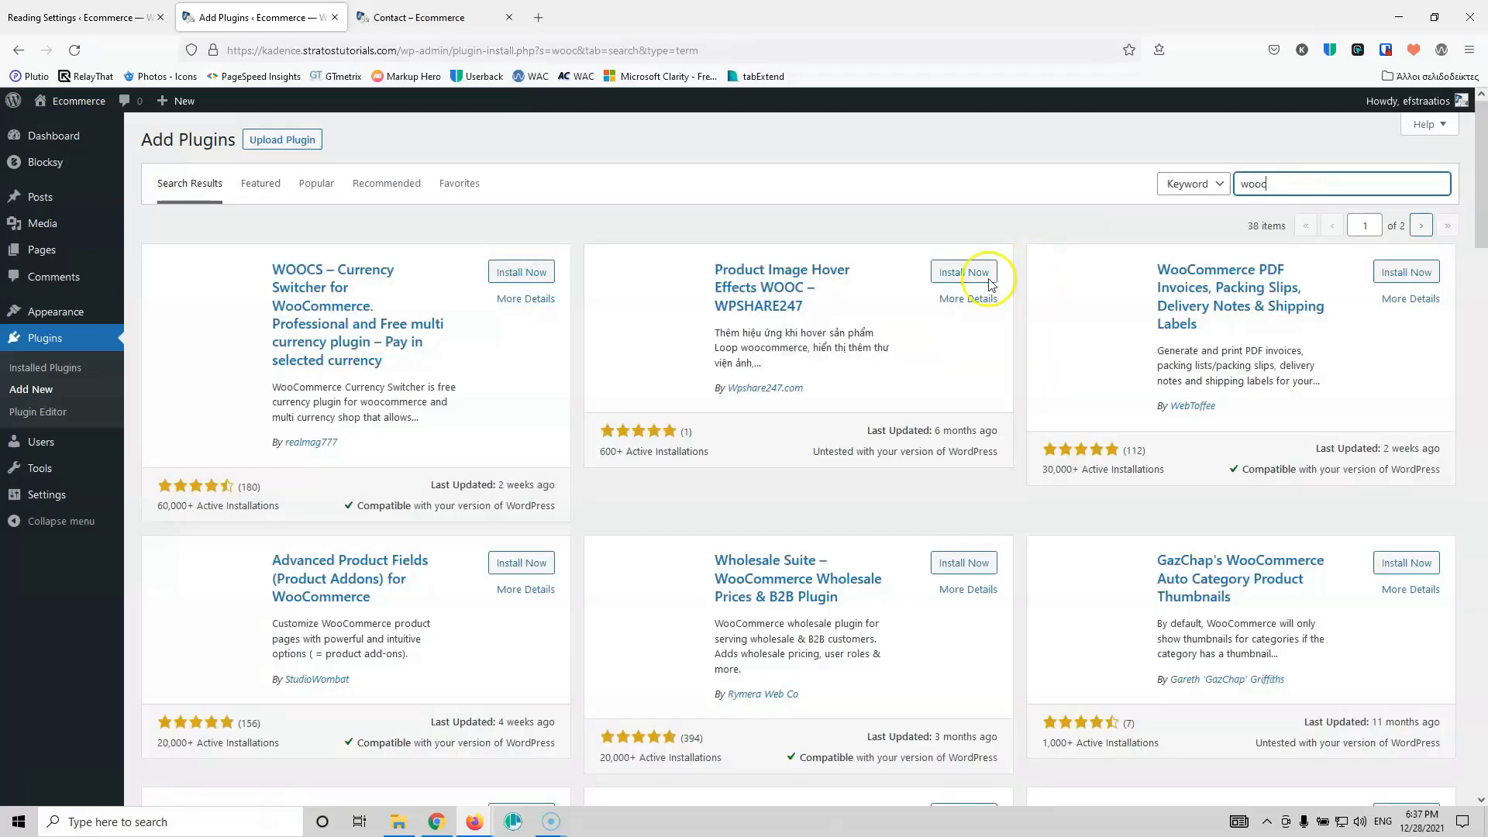
{"action": "scroll", "coordinate": [806, 444], "scroll_direction": "down", "scroll_amount": 3}
{"action": "scroll", "coordinate": [806, 426], "scroll_direction": "up", "scroll_amount": 3}
Step: Browse the Featured, Recommended and Popular plugin tabs, then install WooCommerce
{"action": "left_click", "coordinate": [270, 172]}
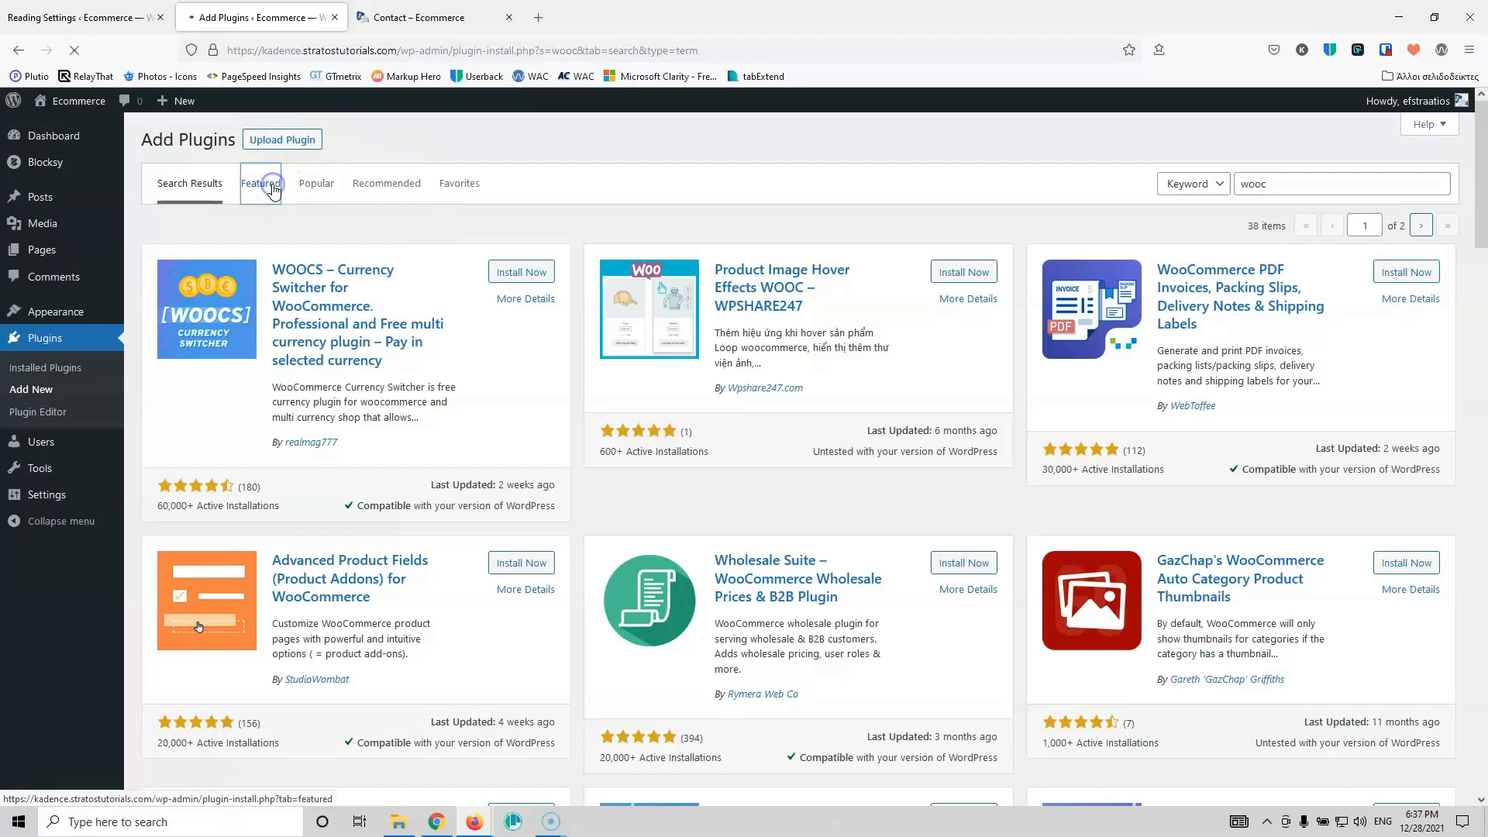
{"action": "left_click", "coordinate": [323, 181]}
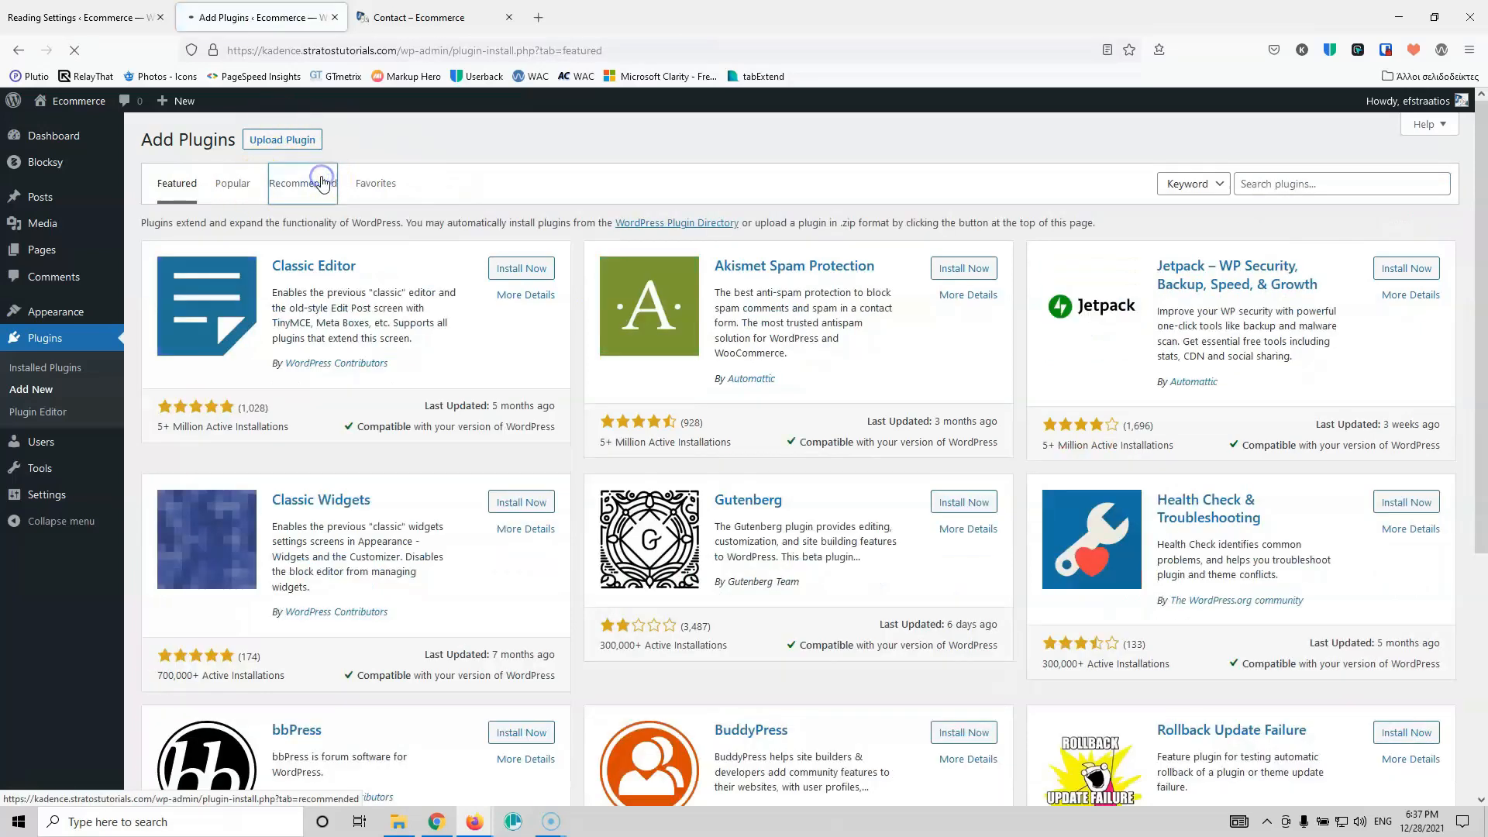
{"action": "left_click", "coordinate": [241, 190]}
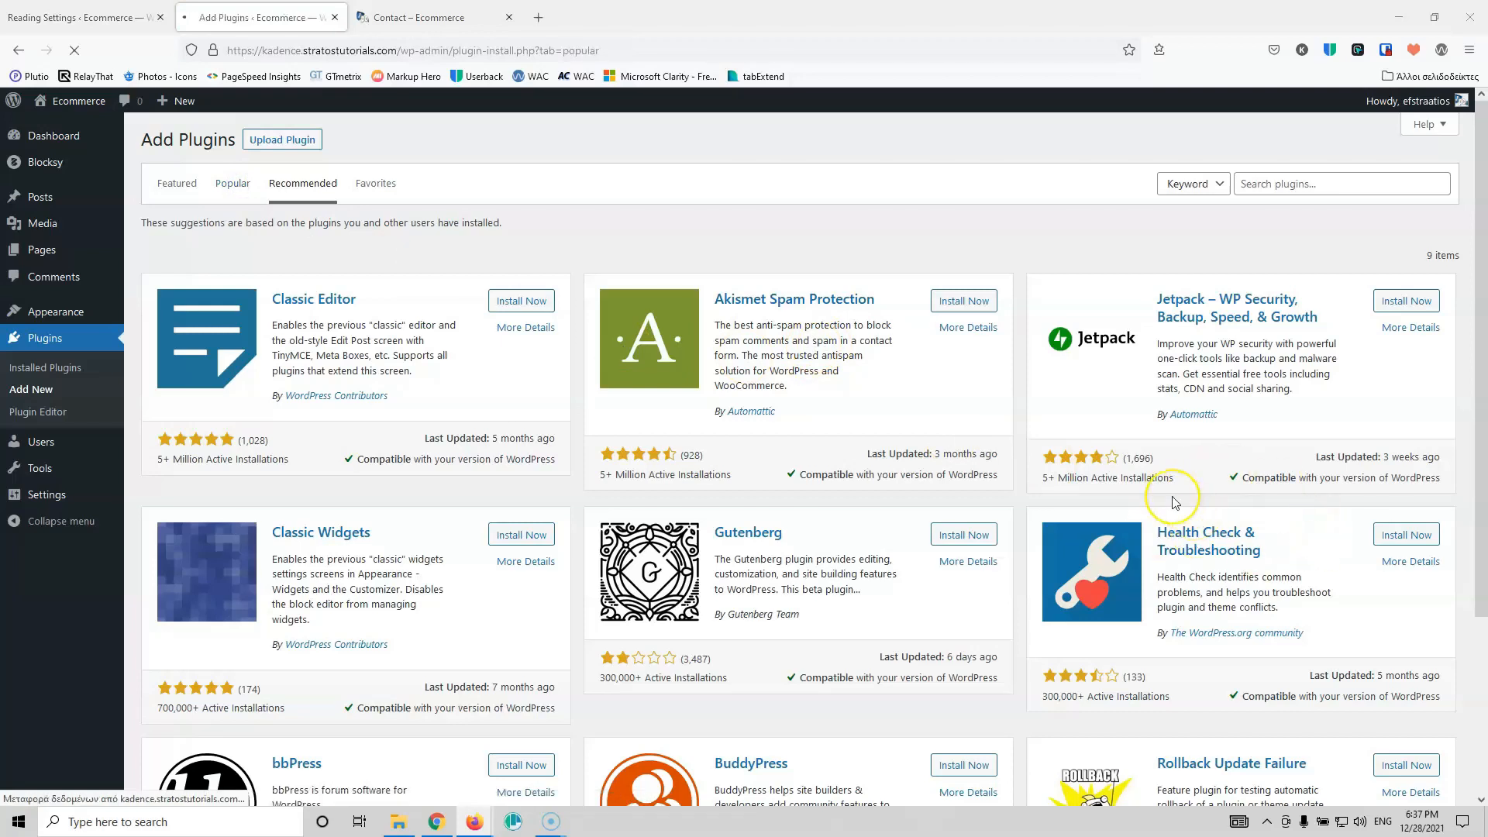
{"action": "left_click", "coordinate": [1394, 491]}
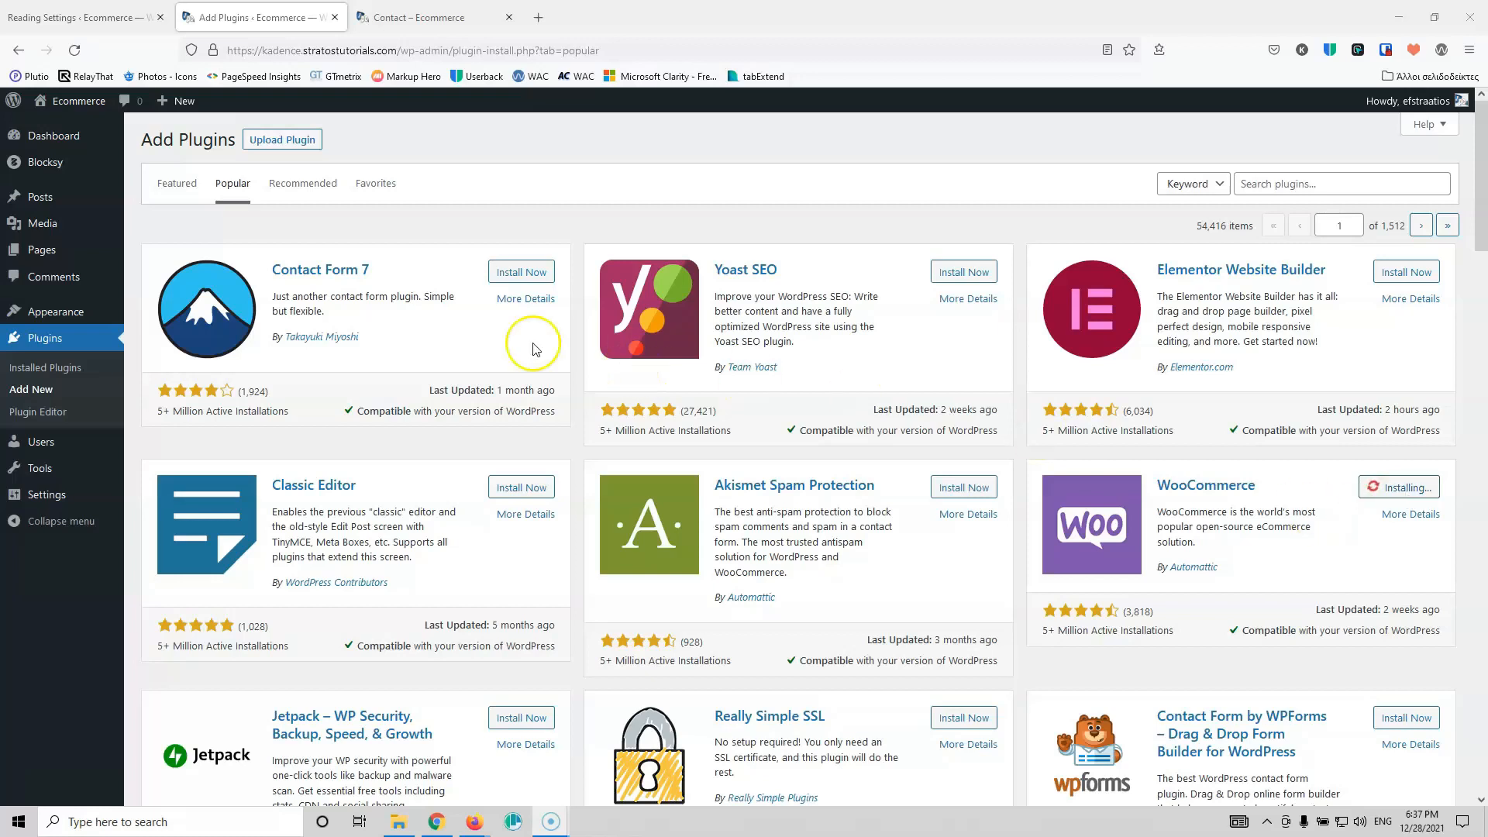
Step: Activate WooCommerce and reload the Pages list to show its new Cart, Checkout, My account and Shop pages
{"action": "mouse_move", "coordinate": [58, 248]}
{"action": "middle_click", "coordinate": [149, 254]}
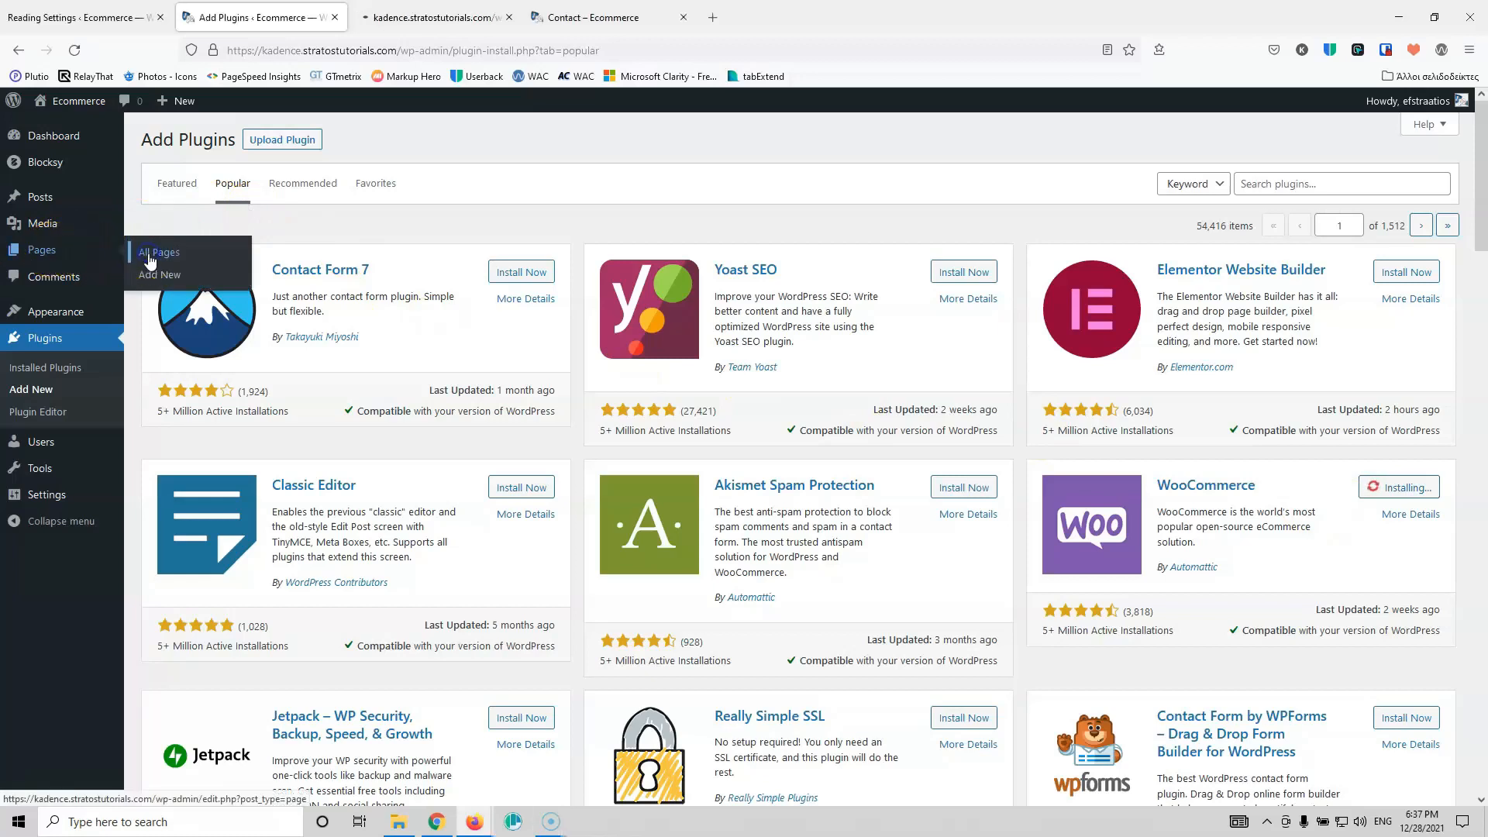
{"action": "left_click", "coordinate": [434, 17]}
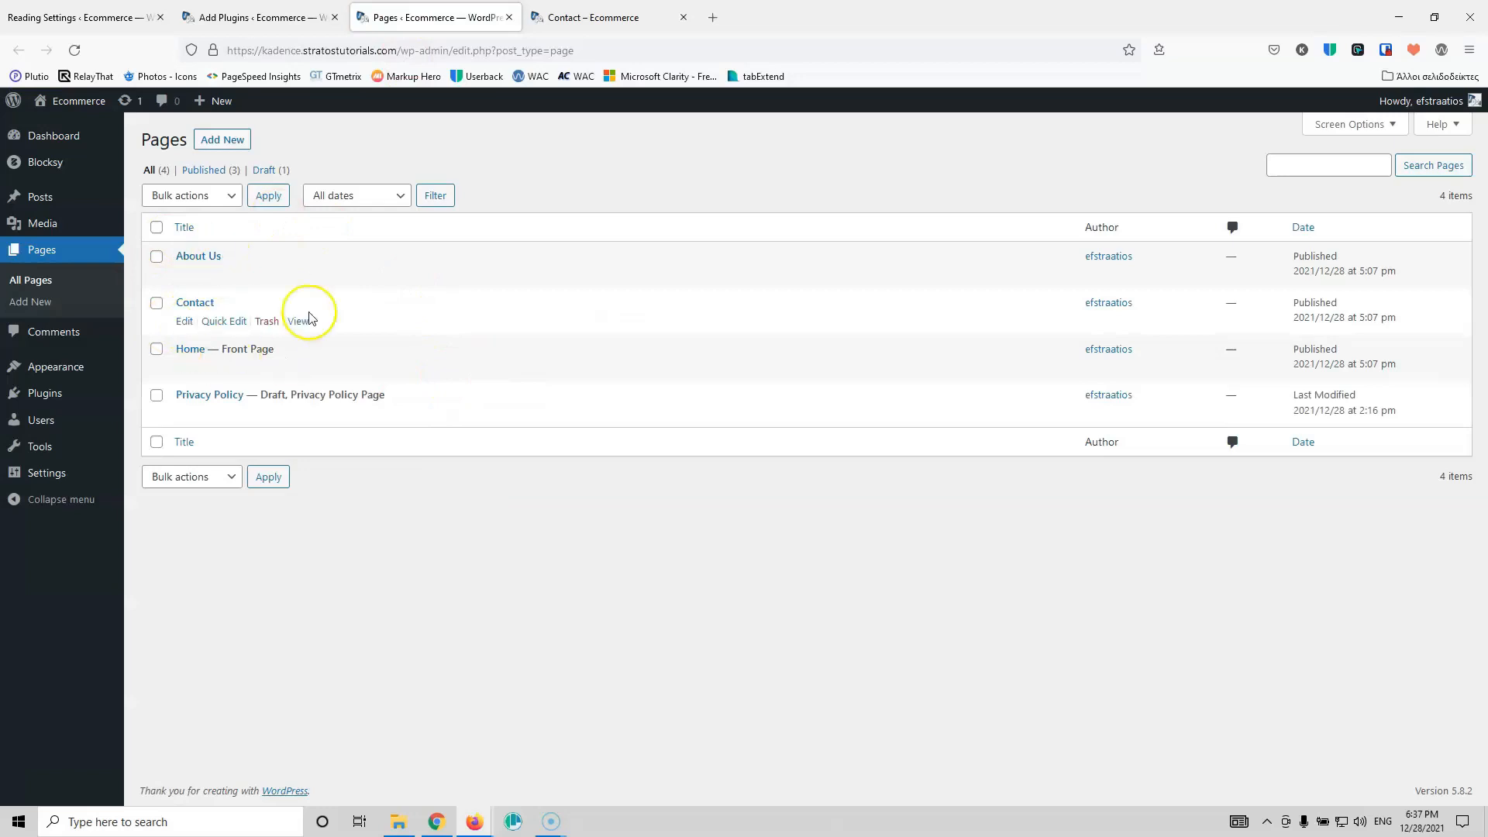
{"action": "left_click", "coordinate": [263, 17]}
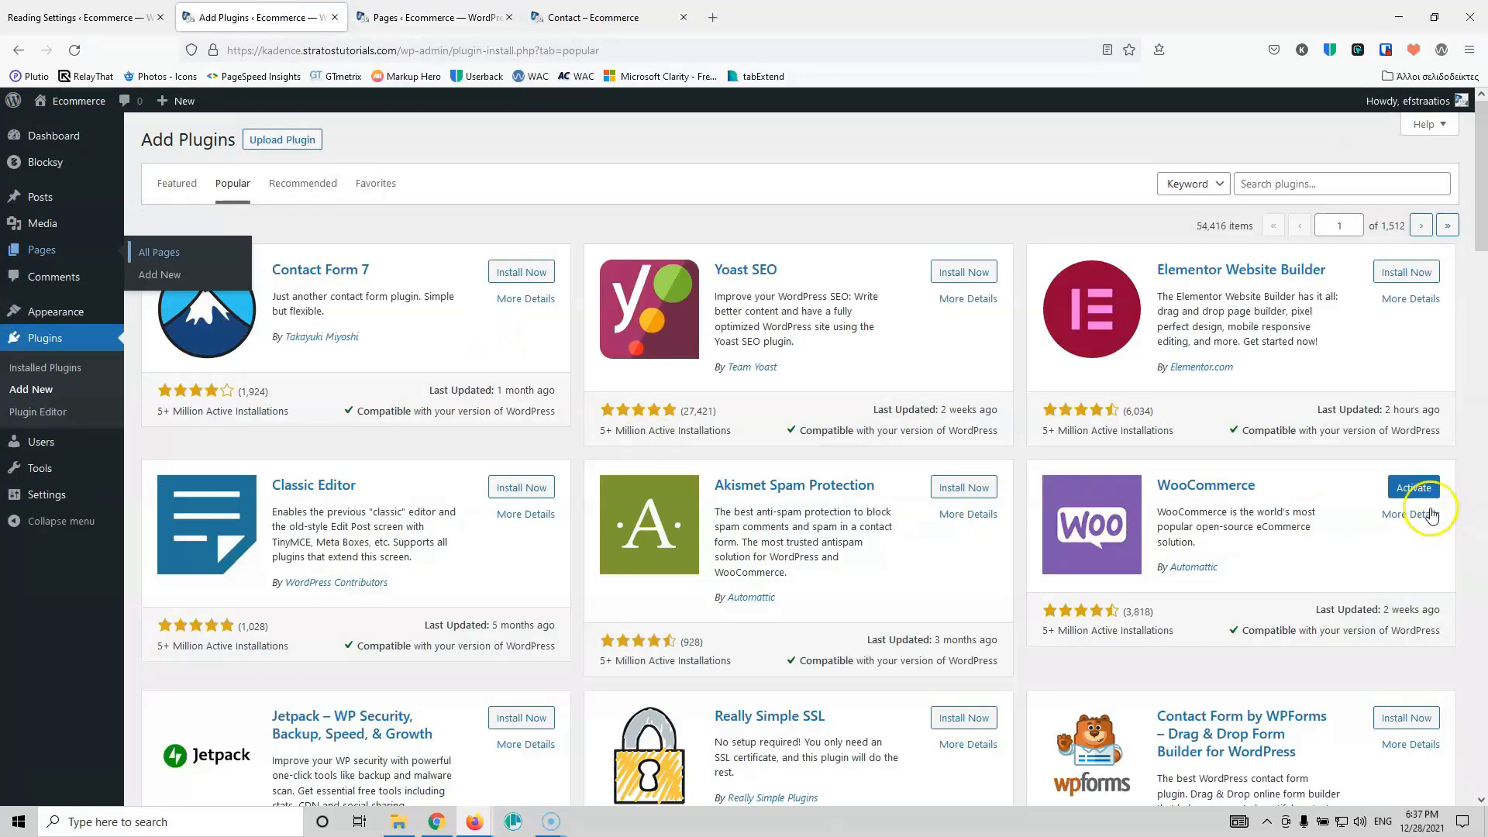
{"action": "left_click", "coordinate": [1424, 496]}
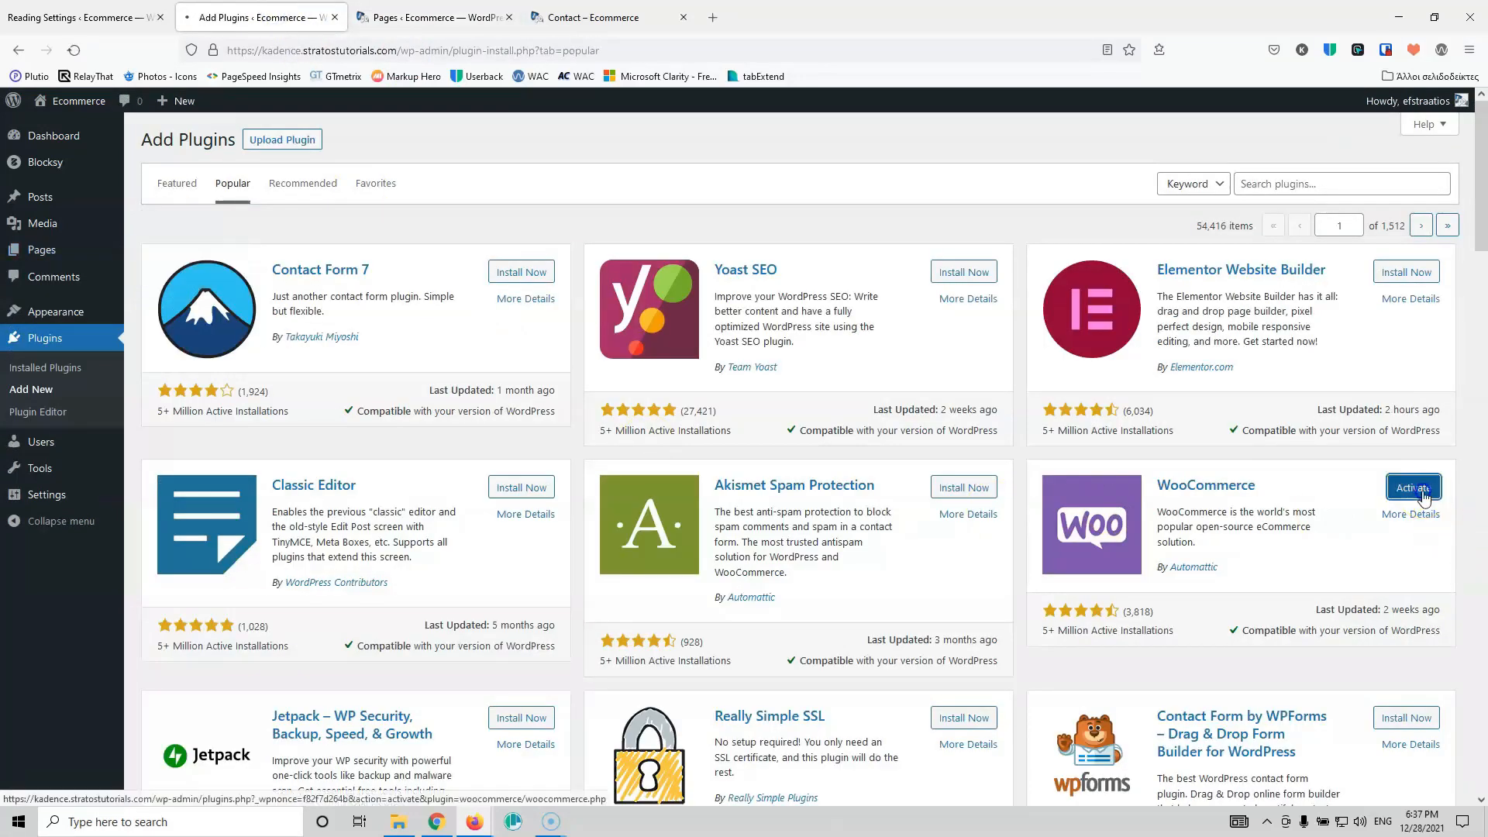
{"action": "left_click", "coordinate": [417, 12]}
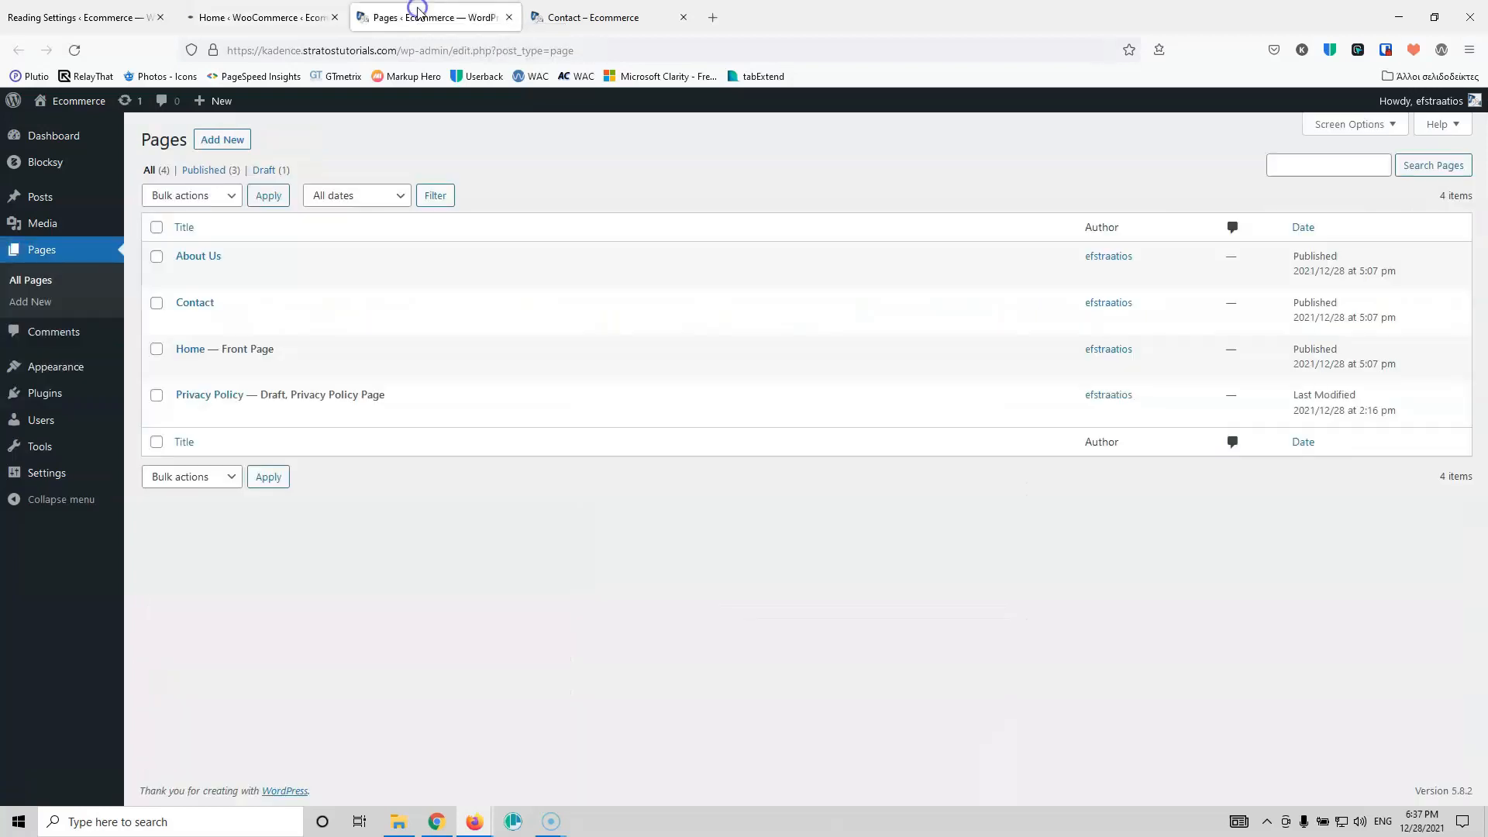
{"action": "left_click", "coordinate": [74, 49]}
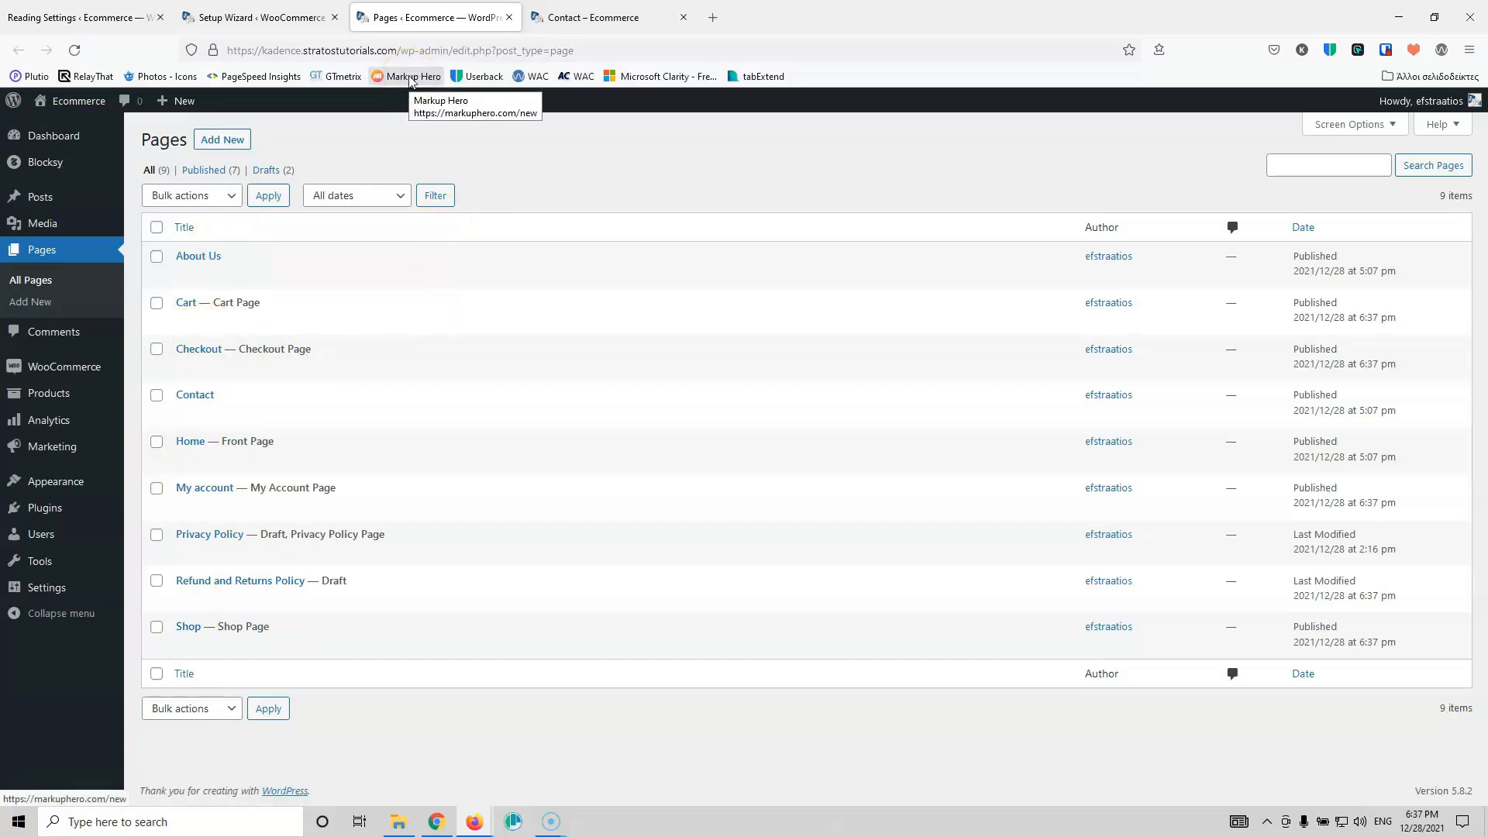
Step: Fill in the store details with Greece — Attica as location, a city and post code, declining the newsletter
{"action": "left_click", "coordinate": [252, 17]}
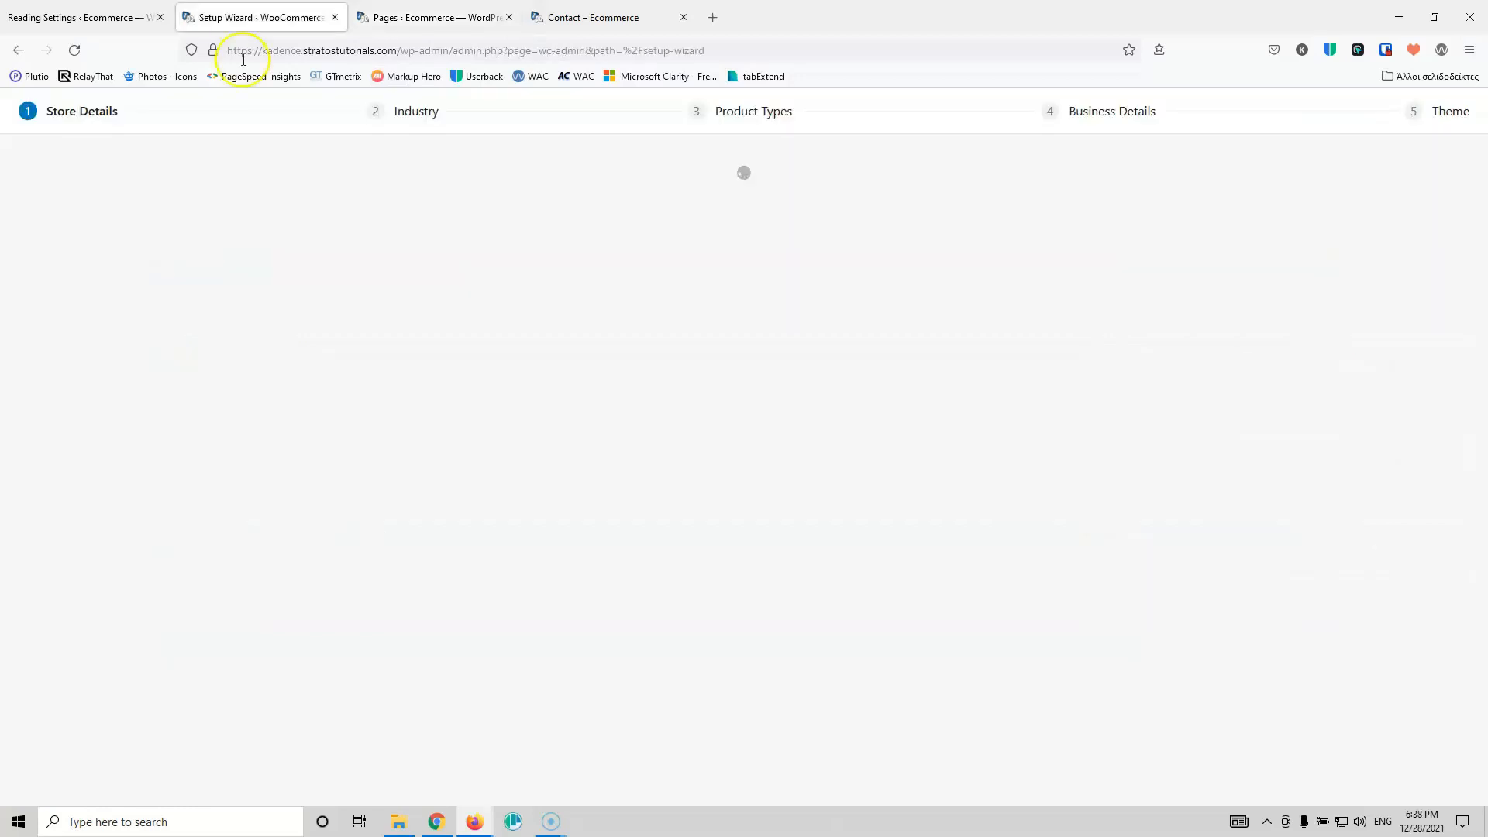
{"action": "left_click", "coordinate": [683, 282]}
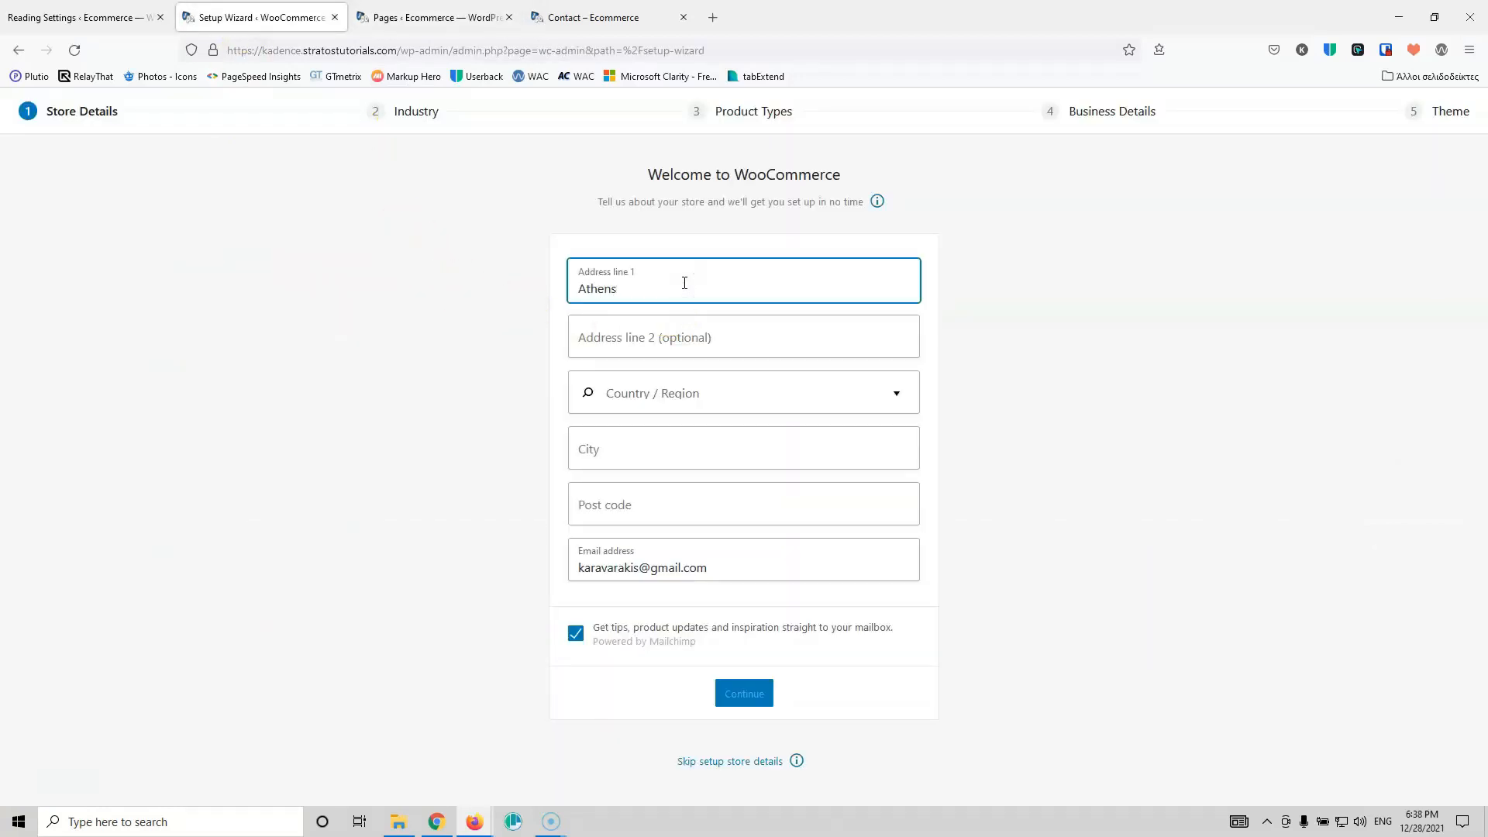
{"action": "key", "text": "Tab"}
{"action": "key", "text": "Tab"}
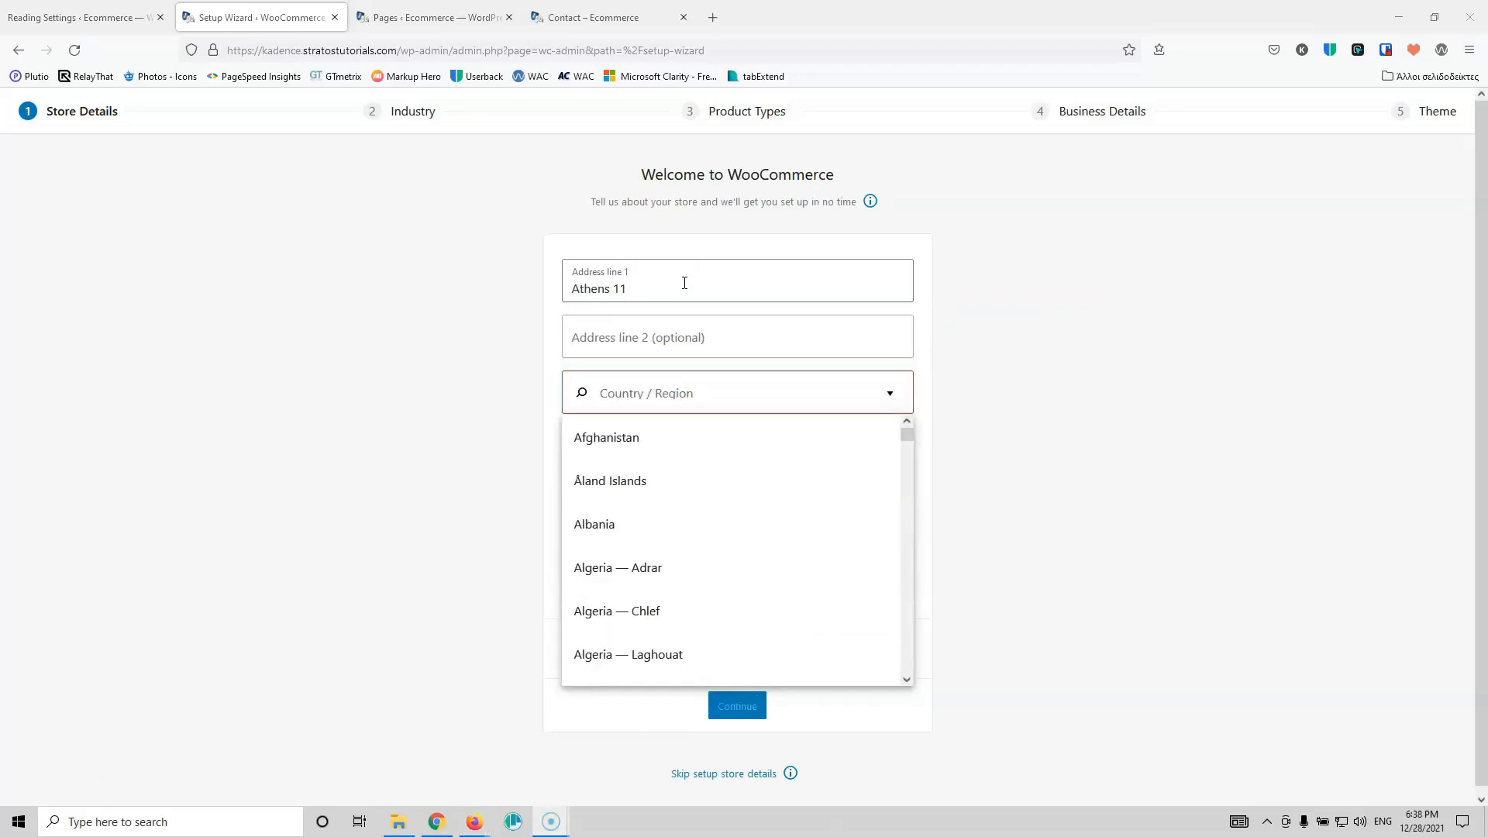
{"action": "left_click", "coordinate": [775, 394]}
{"action": "type", "text": "gree"}
{"action": "left_click", "coordinate": [682, 441]}
{"action": "left_click", "coordinate": [639, 447]}
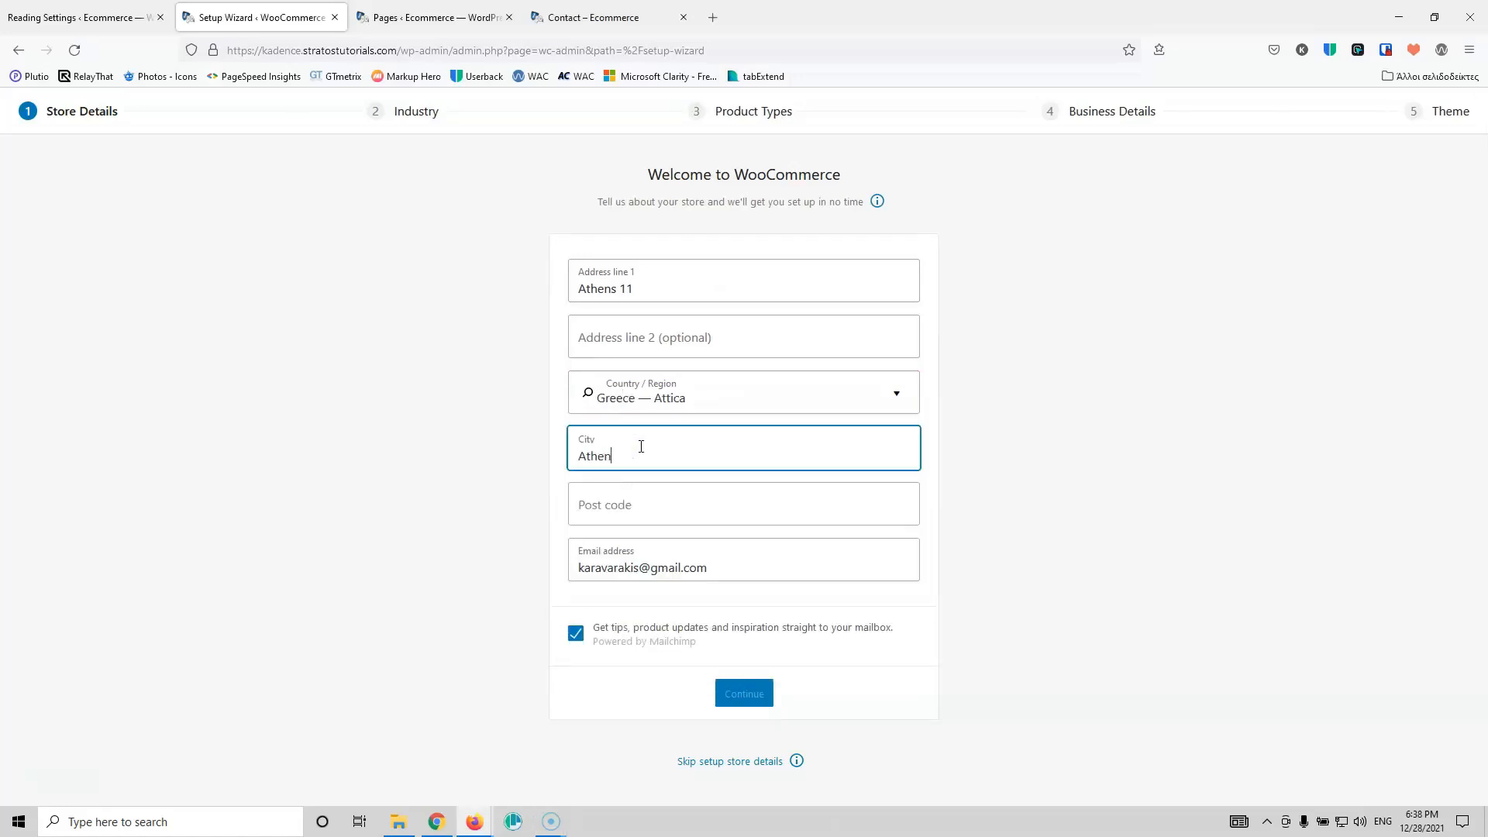
{"action": "left_click", "coordinate": [641, 500]}
{"action": "type", "text": "111111"}
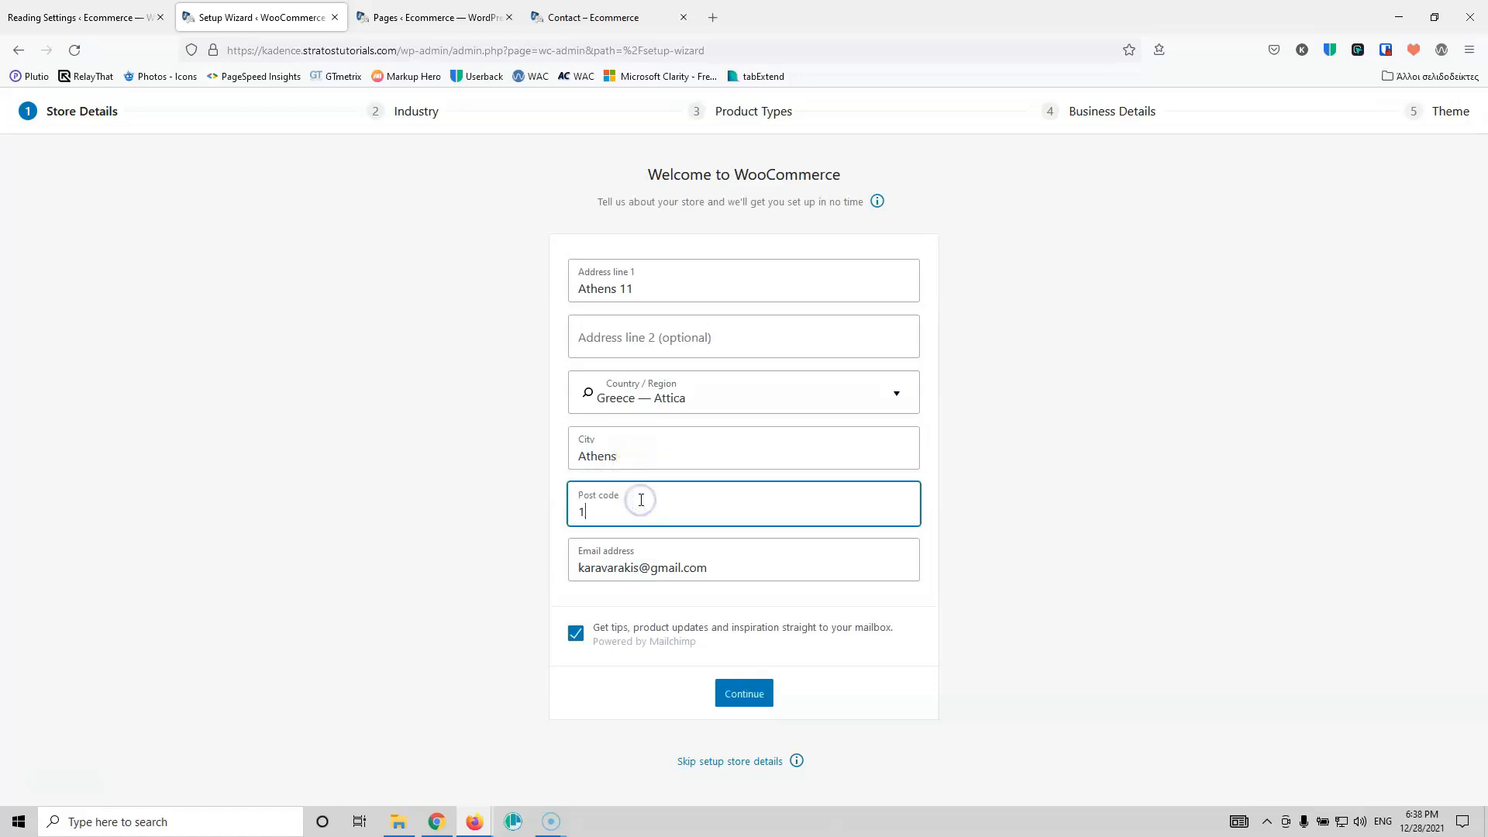
{"action": "left_click", "coordinate": [579, 634]}
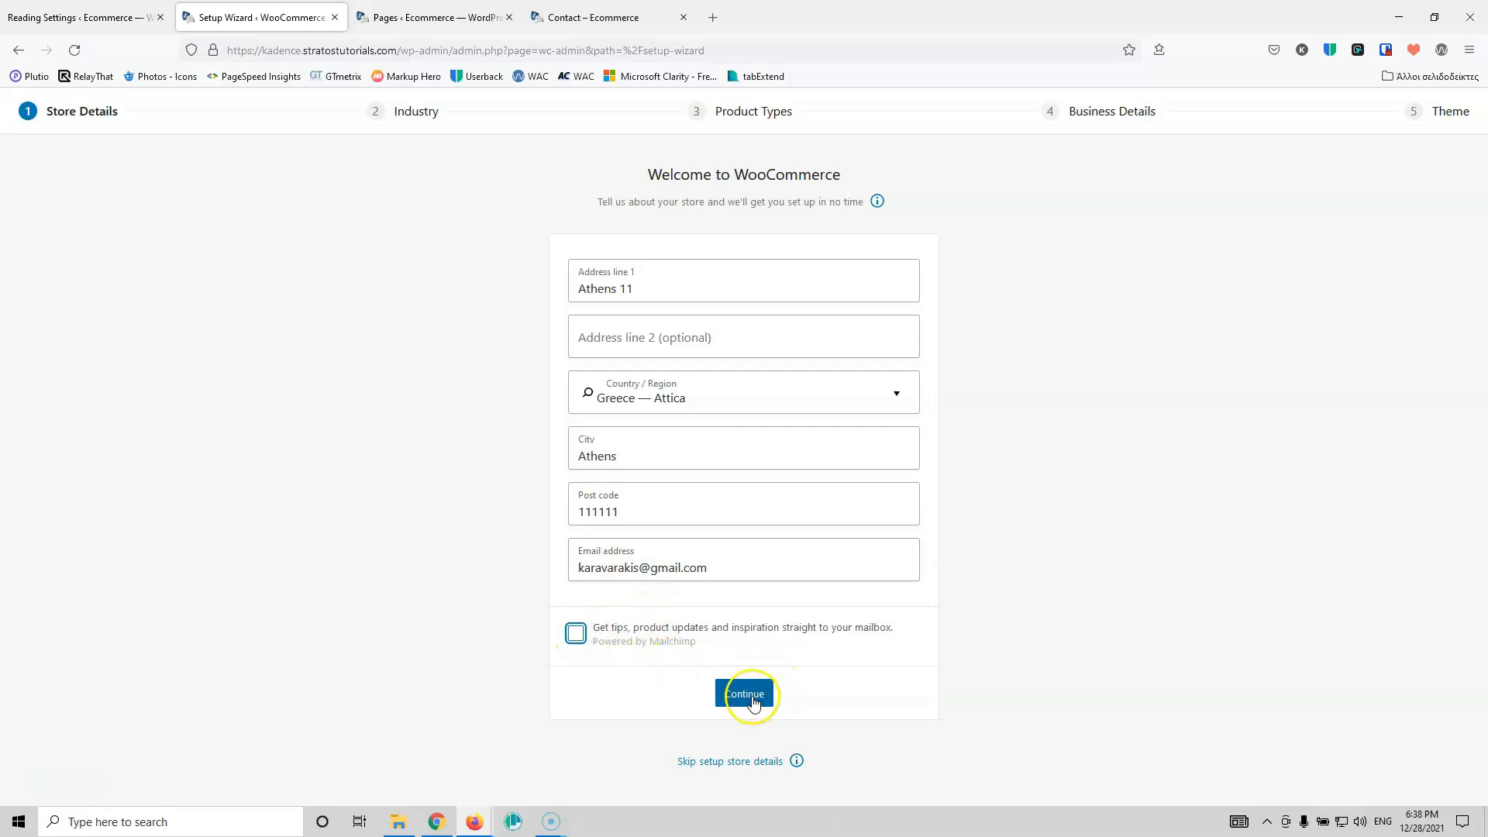
{"action": "left_click", "coordinate": [738, 695]}
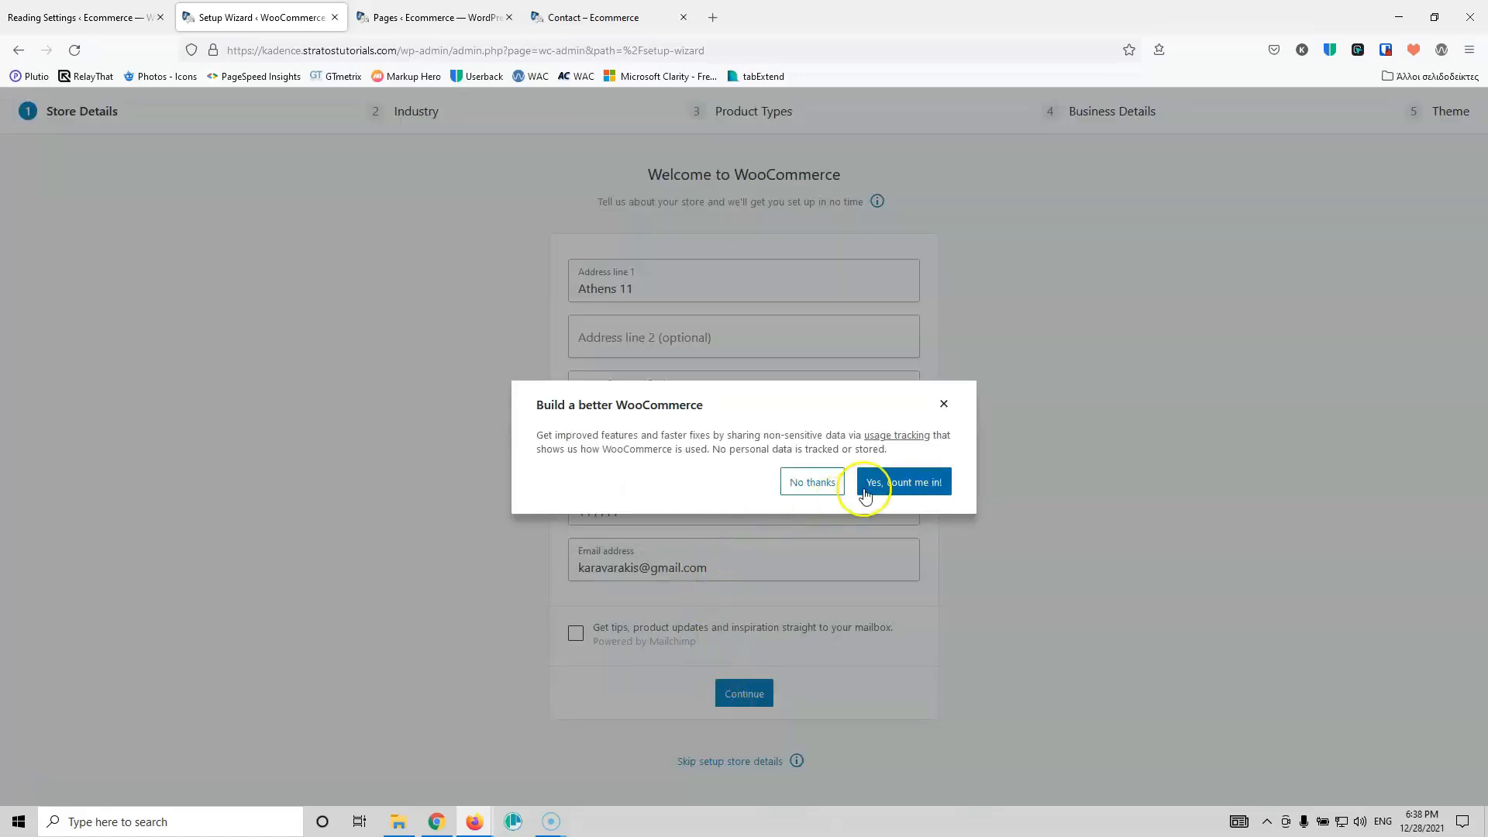
Step: Decline usage tracking, choose Fashion and apparel as the industry, and select physical products only
{"action": "left_click", "coordinate": [814, 482]}
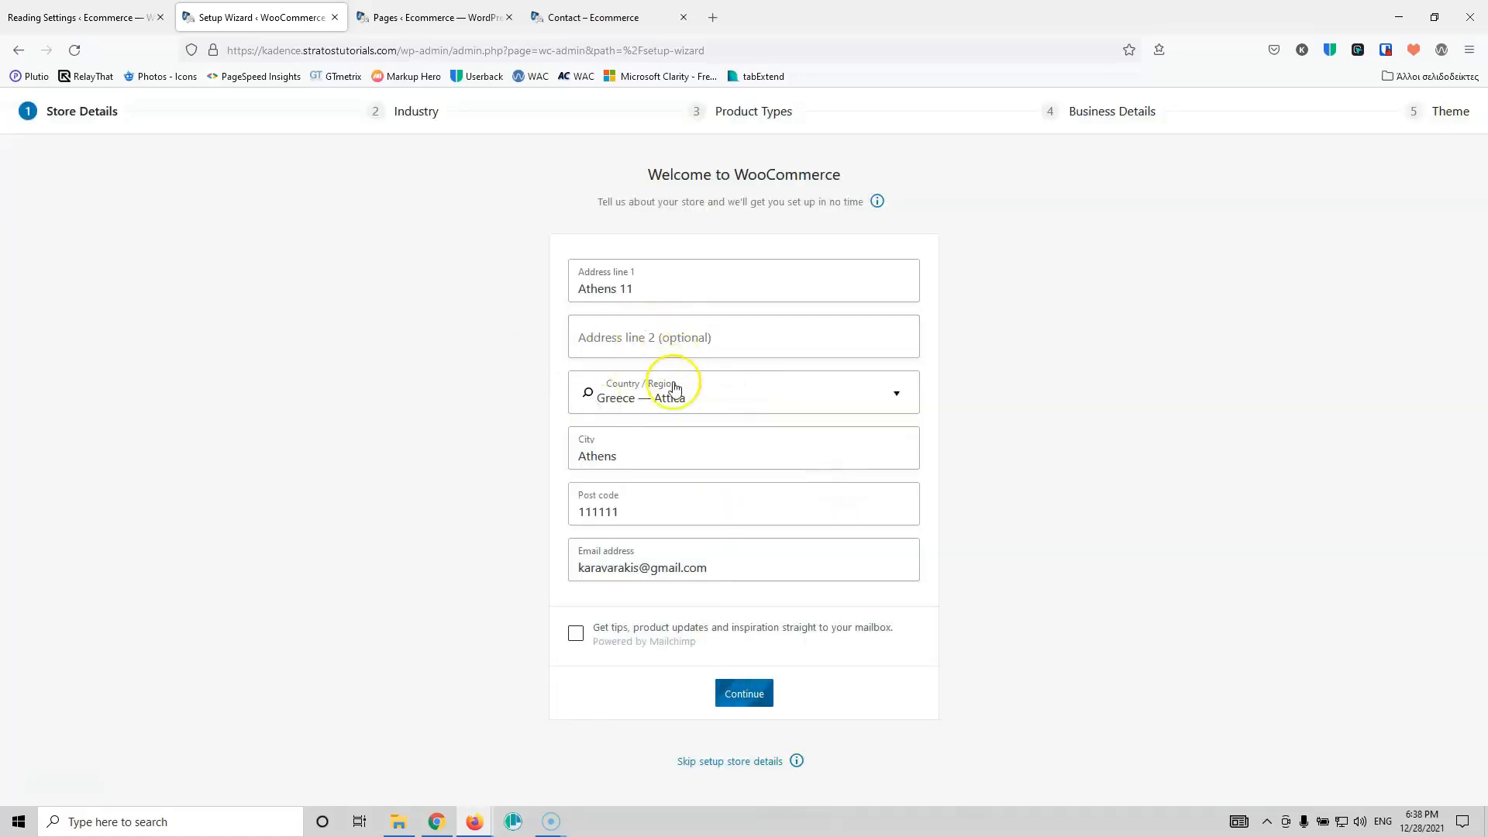
{"action": "left_click", "coordinate": [575, 246]}
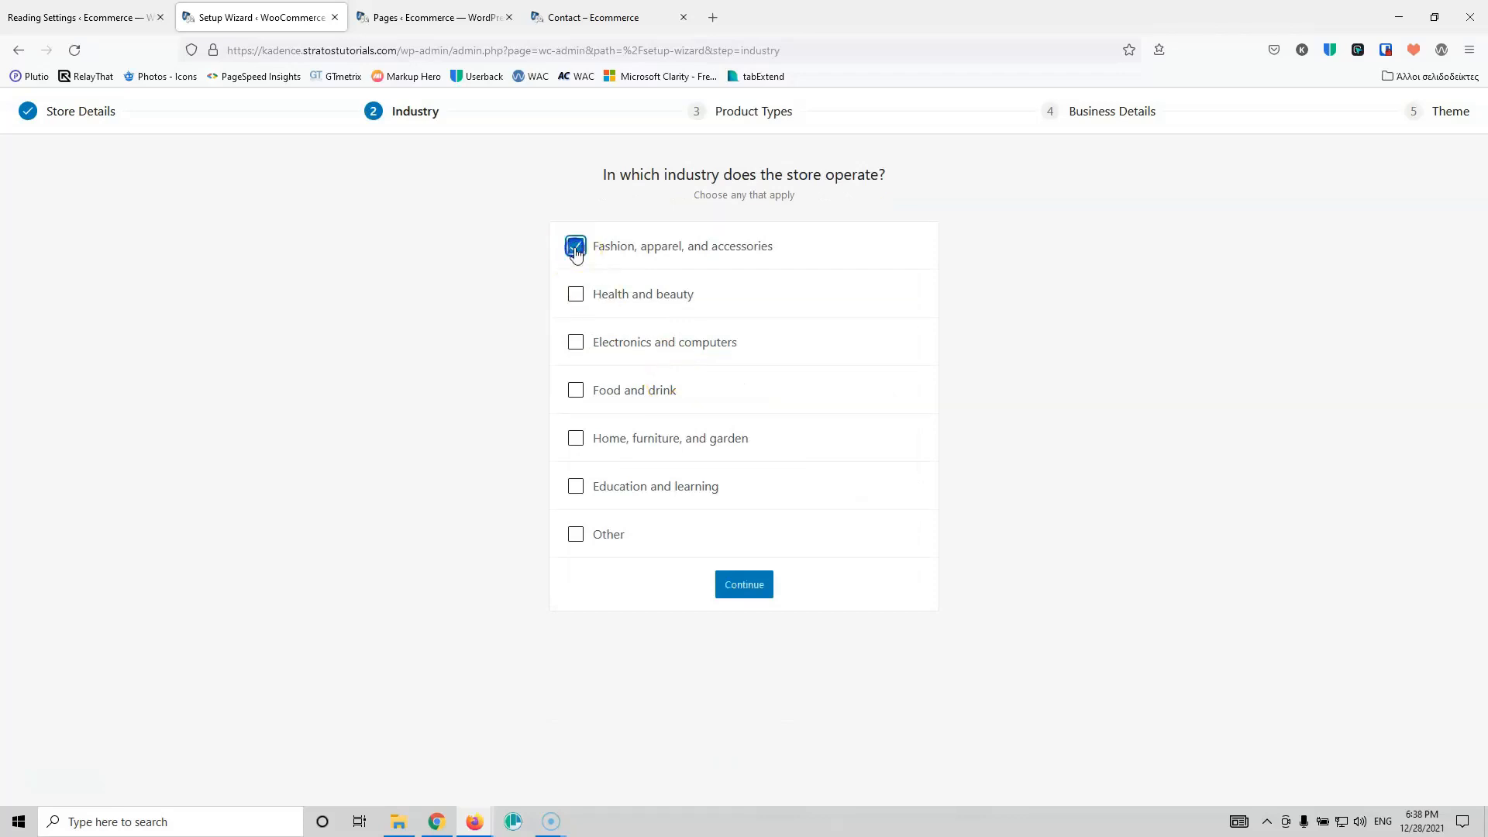
{"action": "left_click", "coordinate": [748, 592]}
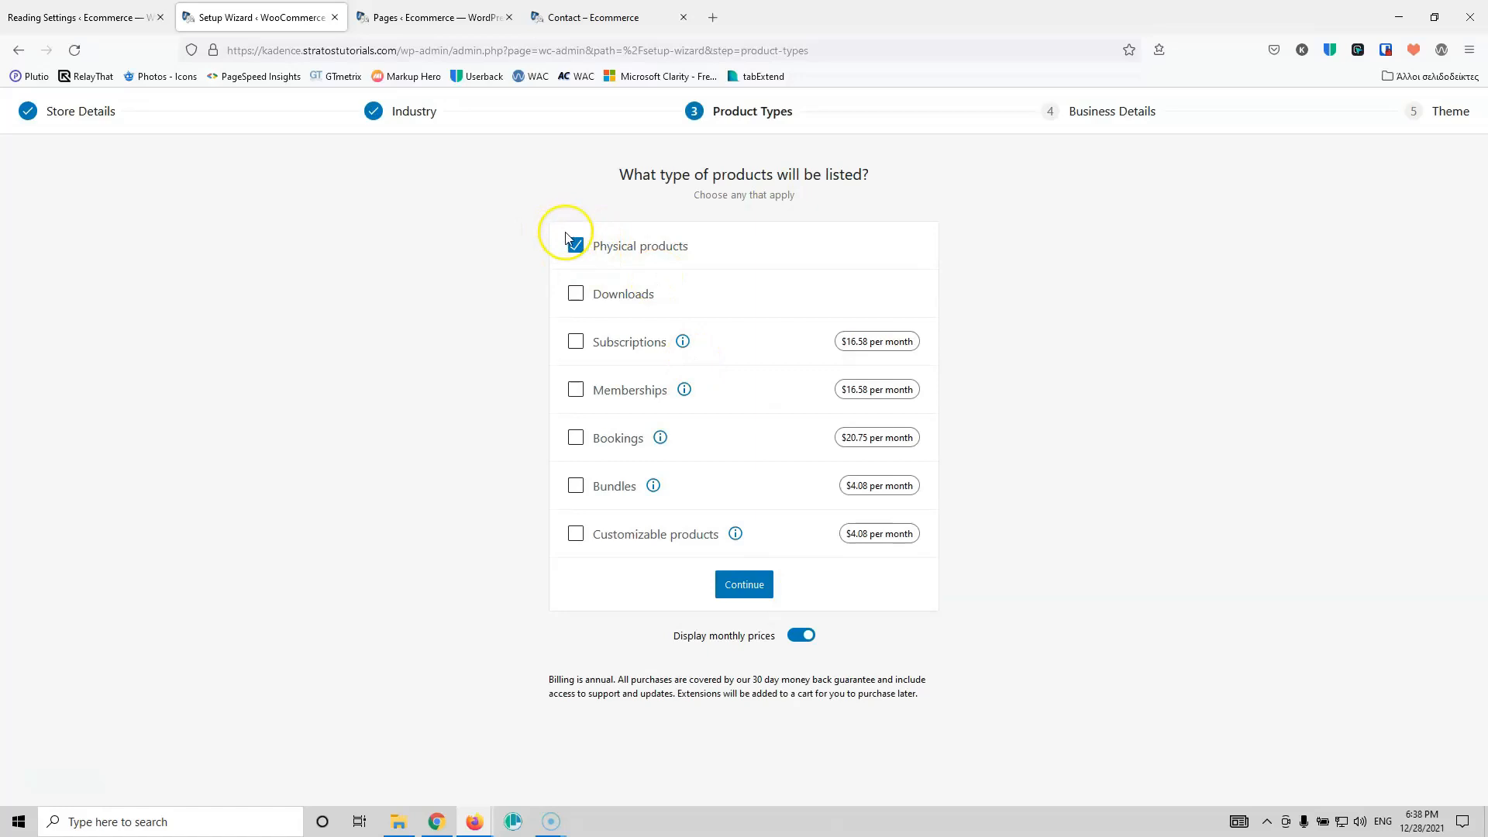
{"action": "left_click", "coordinate": [744, 588]}
Step: Set the business details to 1 - 10 products and No to selling elsewhere
{"action": "left_click", "coordinate": [758, 338]}
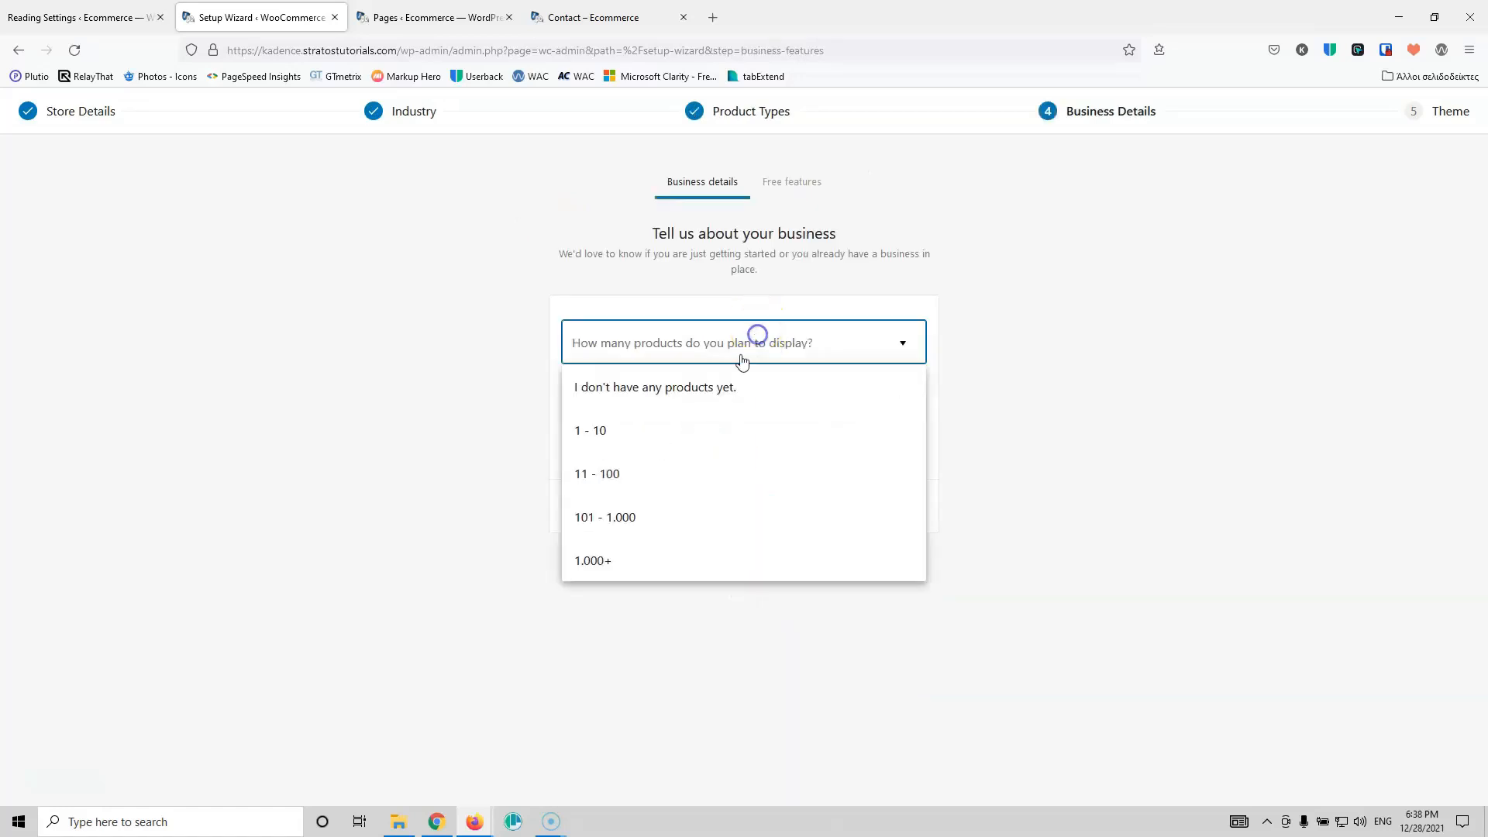
{"action": "left_click", "coordinate": [641, 419]}
{"action": "left_click", "coordinate": [682, 401]}
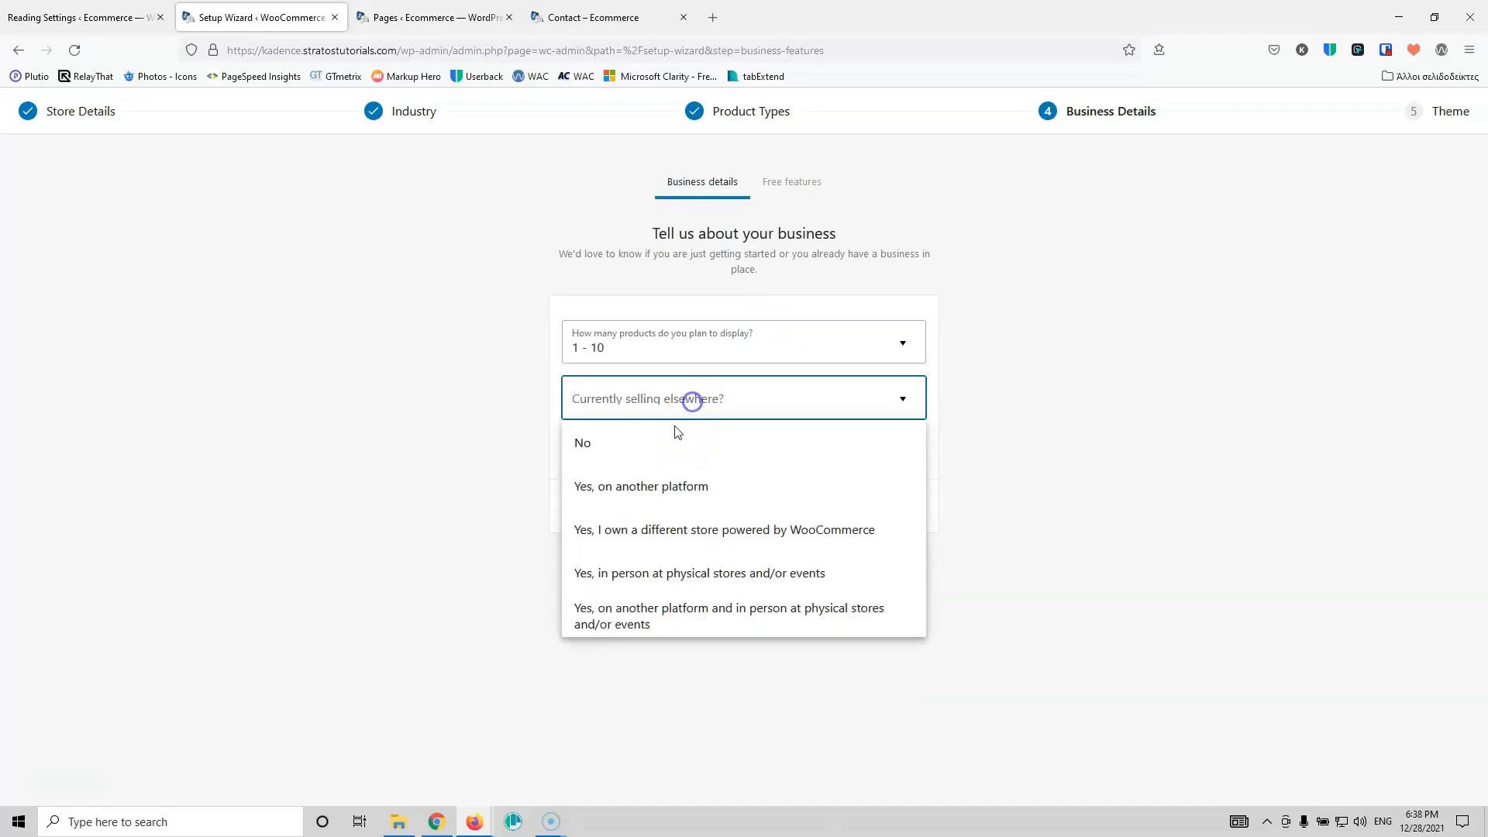
{"action": "left_click", "coordinate": [635, 441]}
{"action": "left_click", "coordinate": [758, 527]}
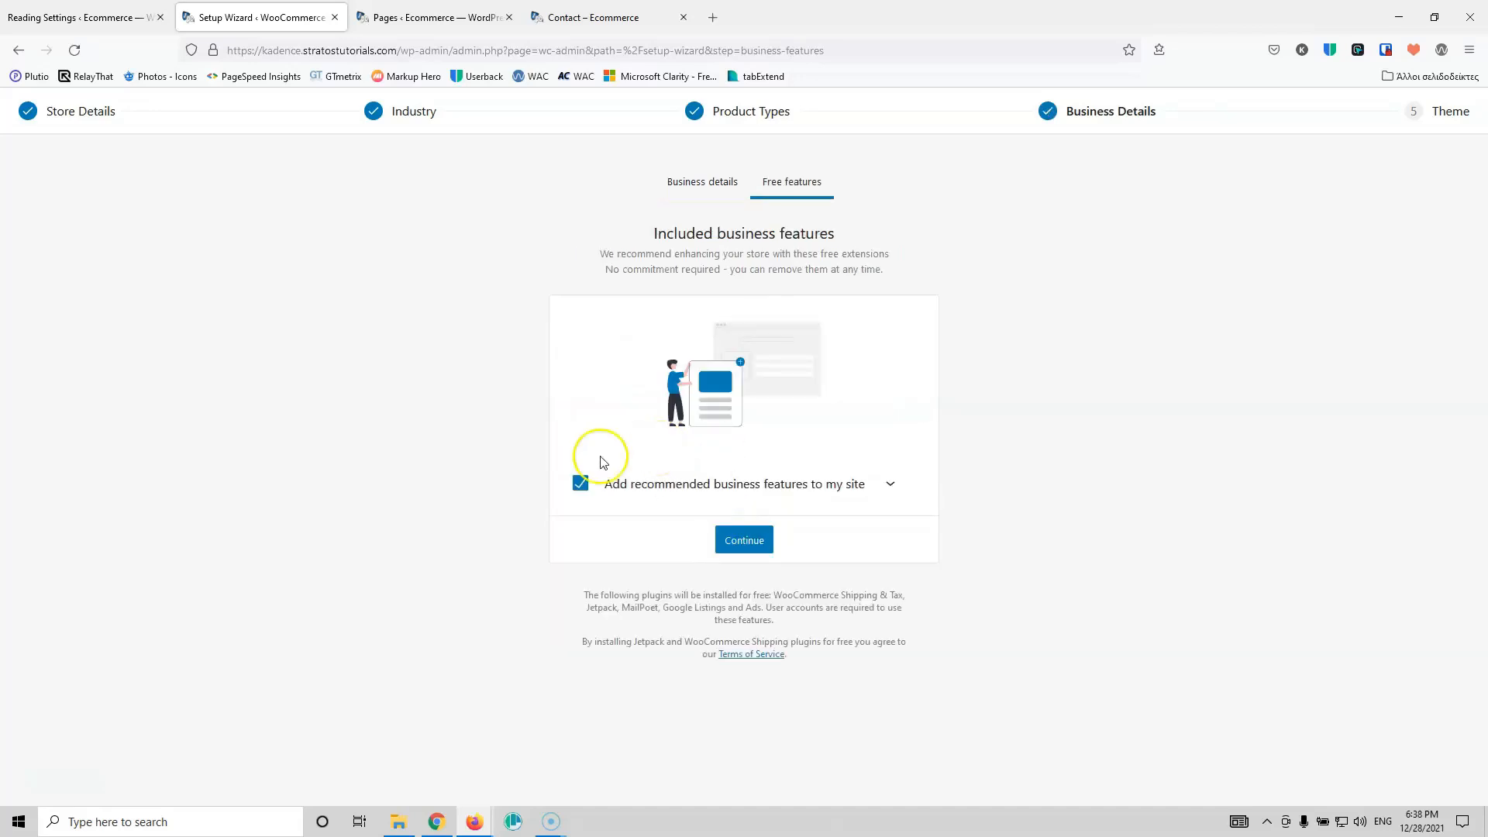
Step: Skip all recommended free features and keep the active Blocksy theme to finish setup
{"action": "left_click", "coordinate": [576, 485]}
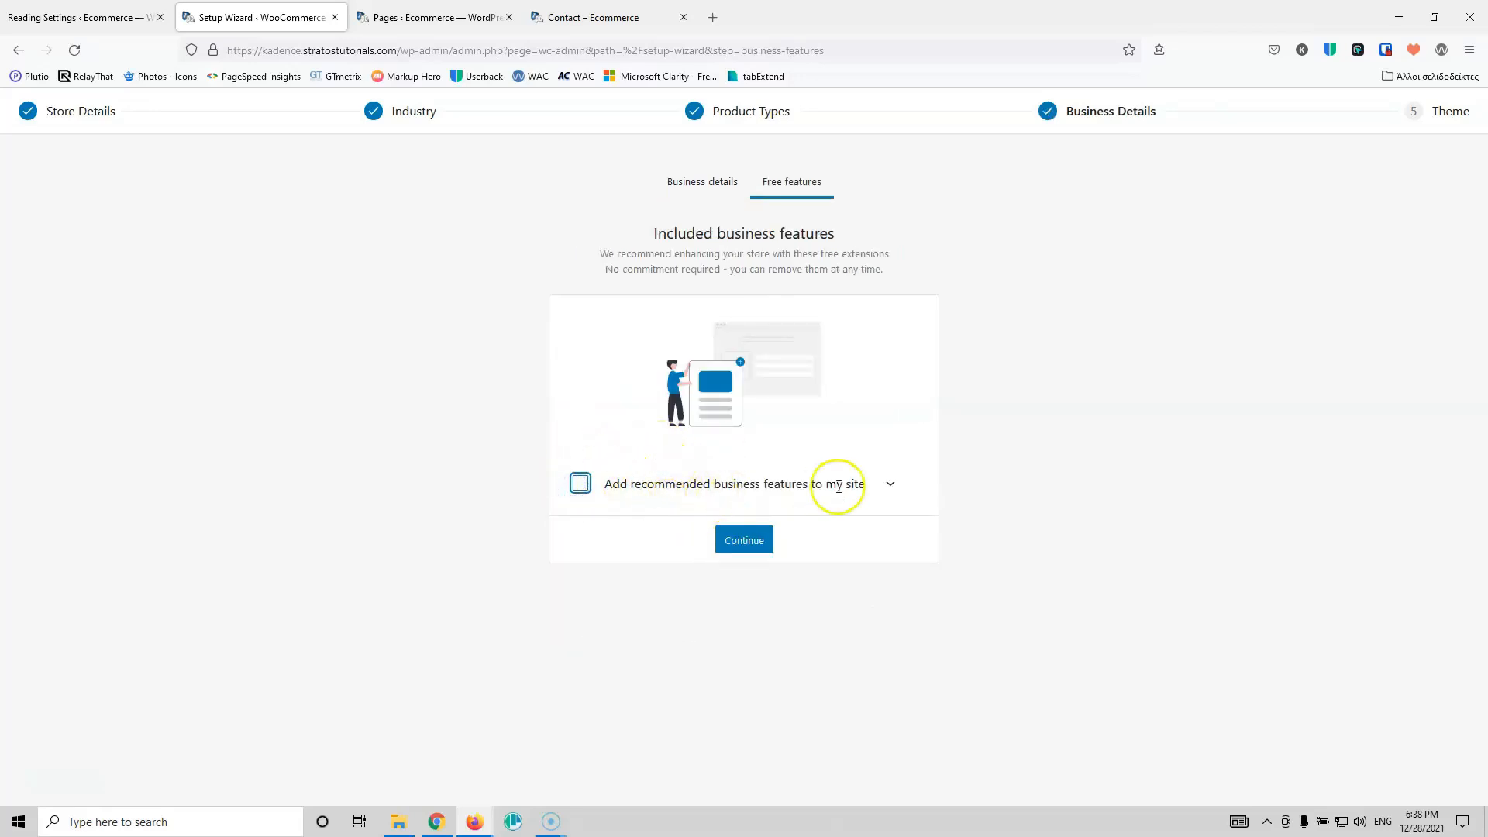
{"action": "left_click", "coordinate": [890, 486]}
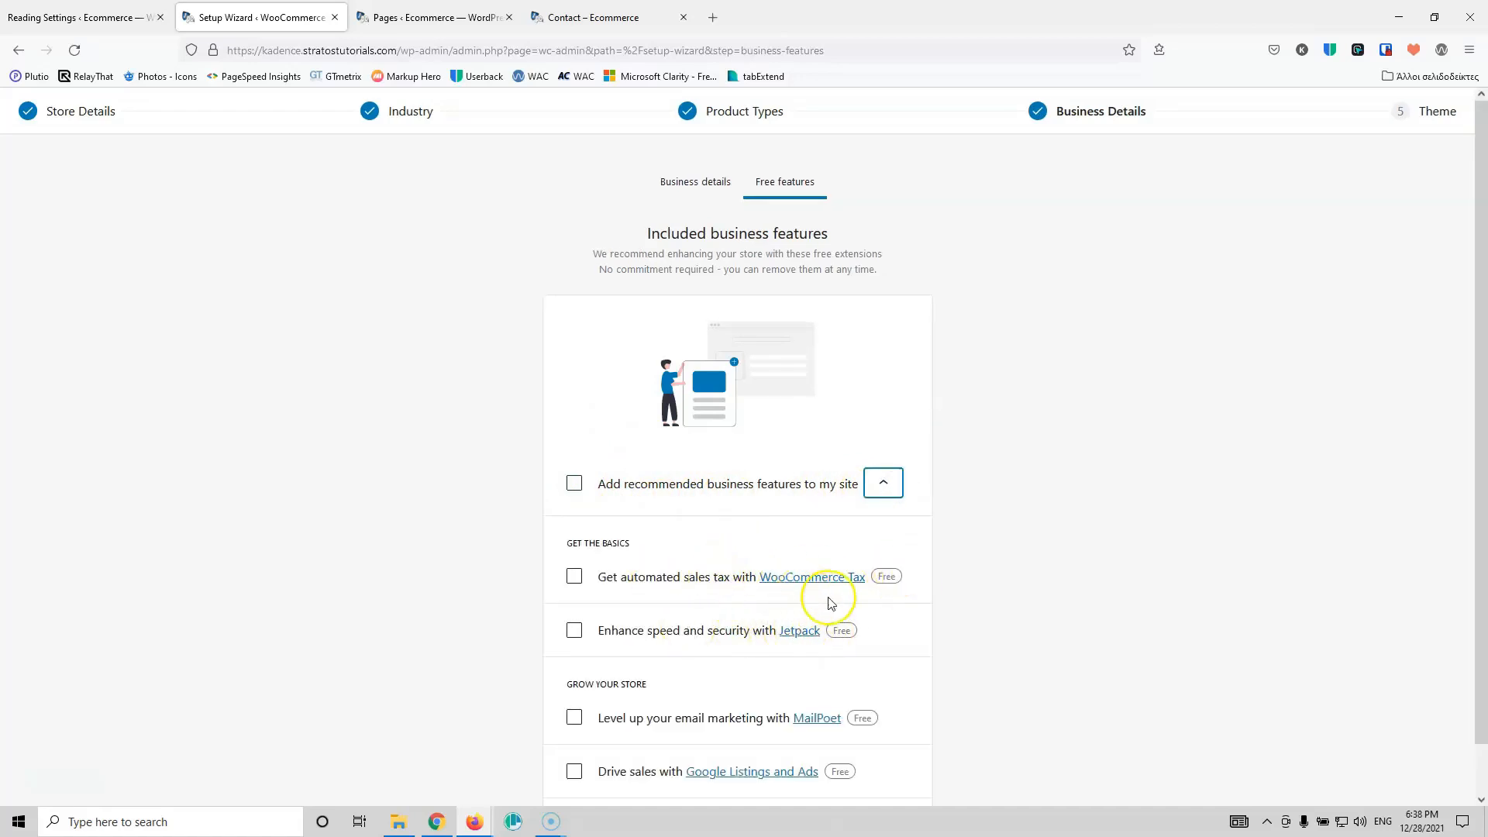
{"action": "scroll", "coordinate": [830, 602], "scroll_direction": "down", "scroll_amount": 1}
{"action": "left_click", "coordinate": [756, 772]}
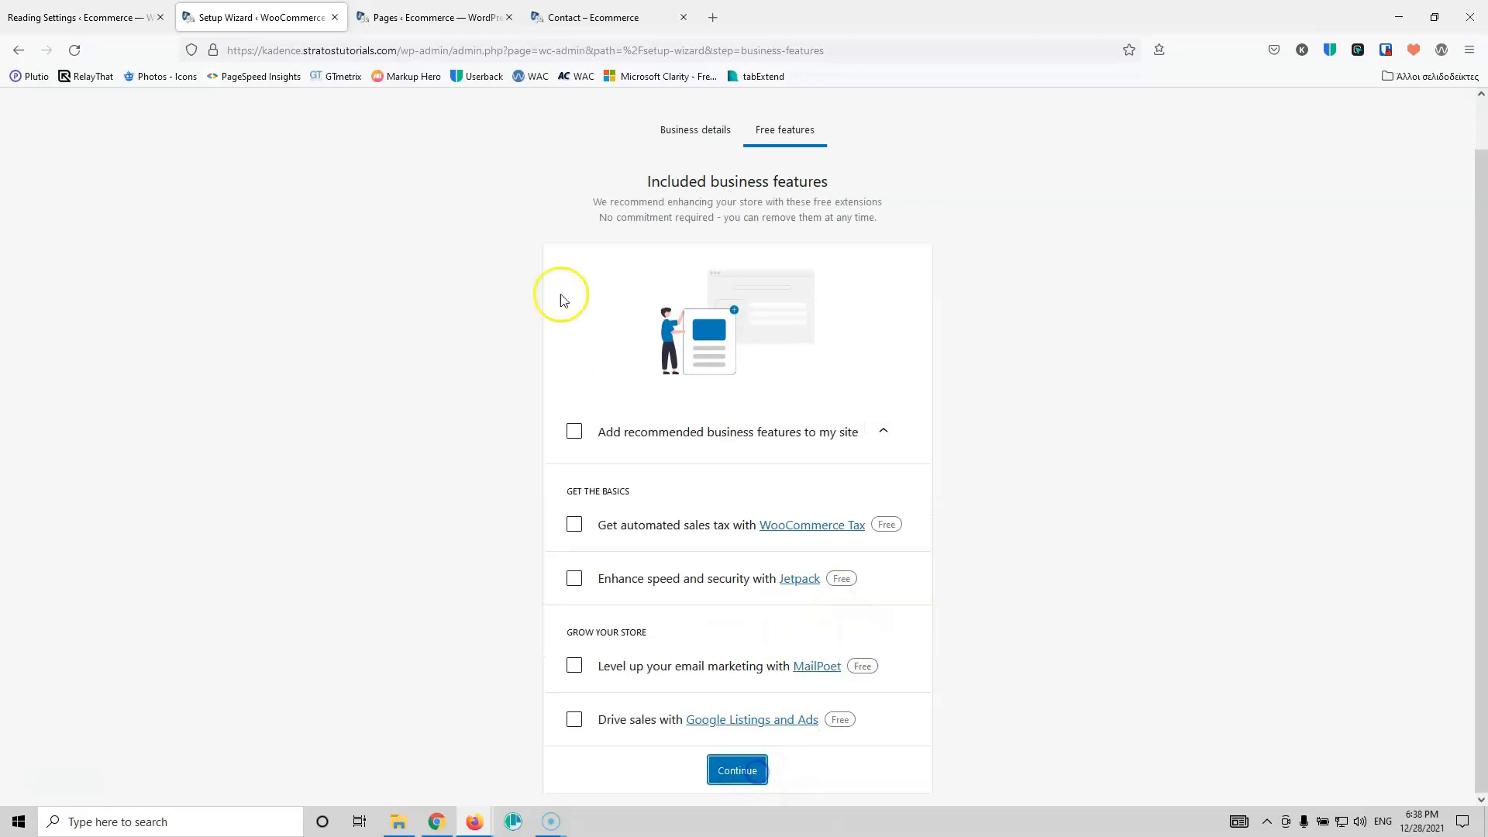
{"action": "left_click", "coordinate": [532, 612]}
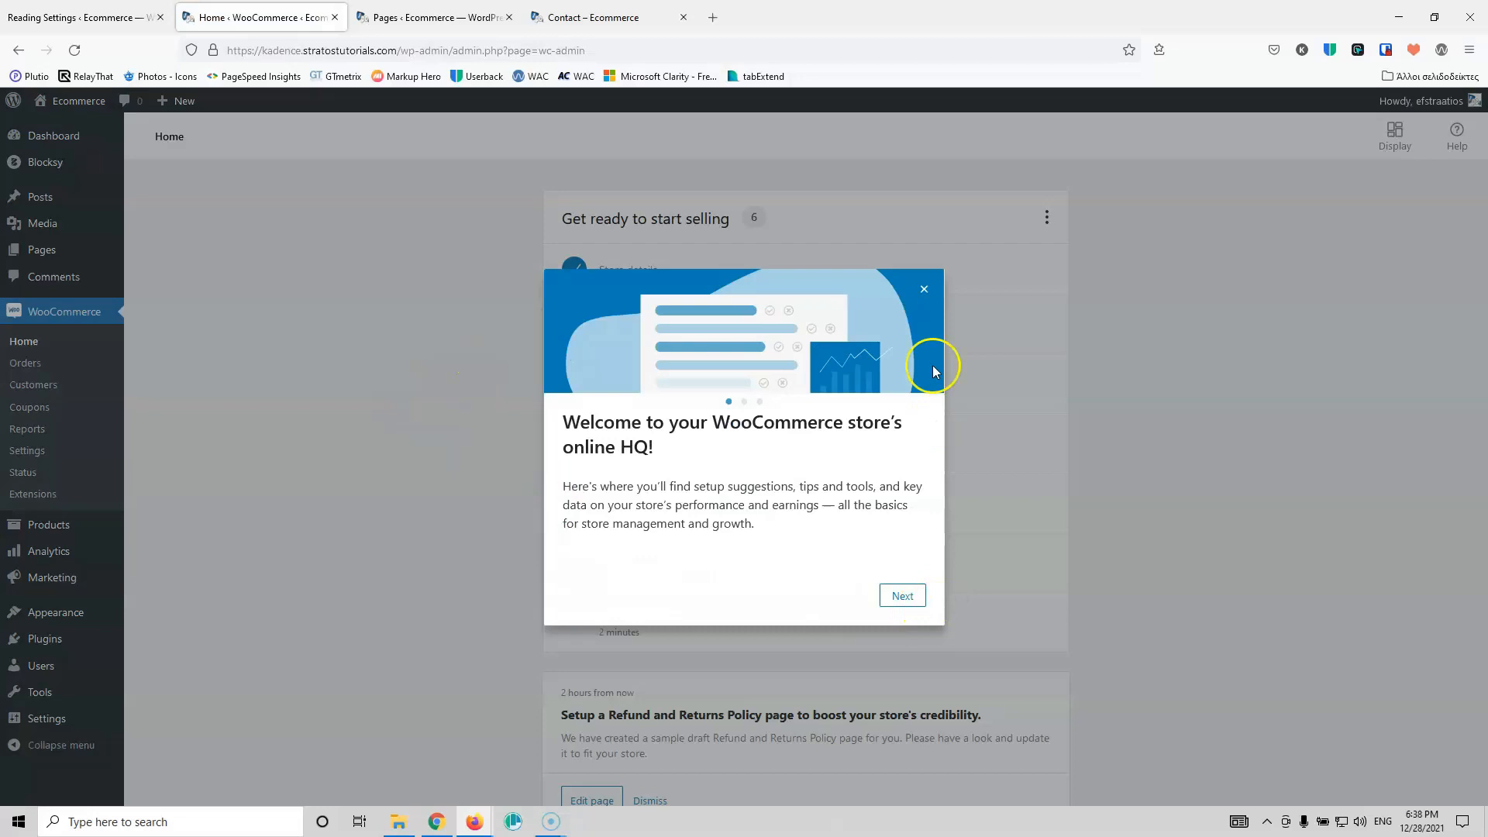
Step: Dismiss the welcome message and review General settings: Euro (€), right with space, 2 decimals
{"action": "left_click", "coordinate": [922, 290]}
{"action": "mouse_move", "coordinate": [94, 697]}
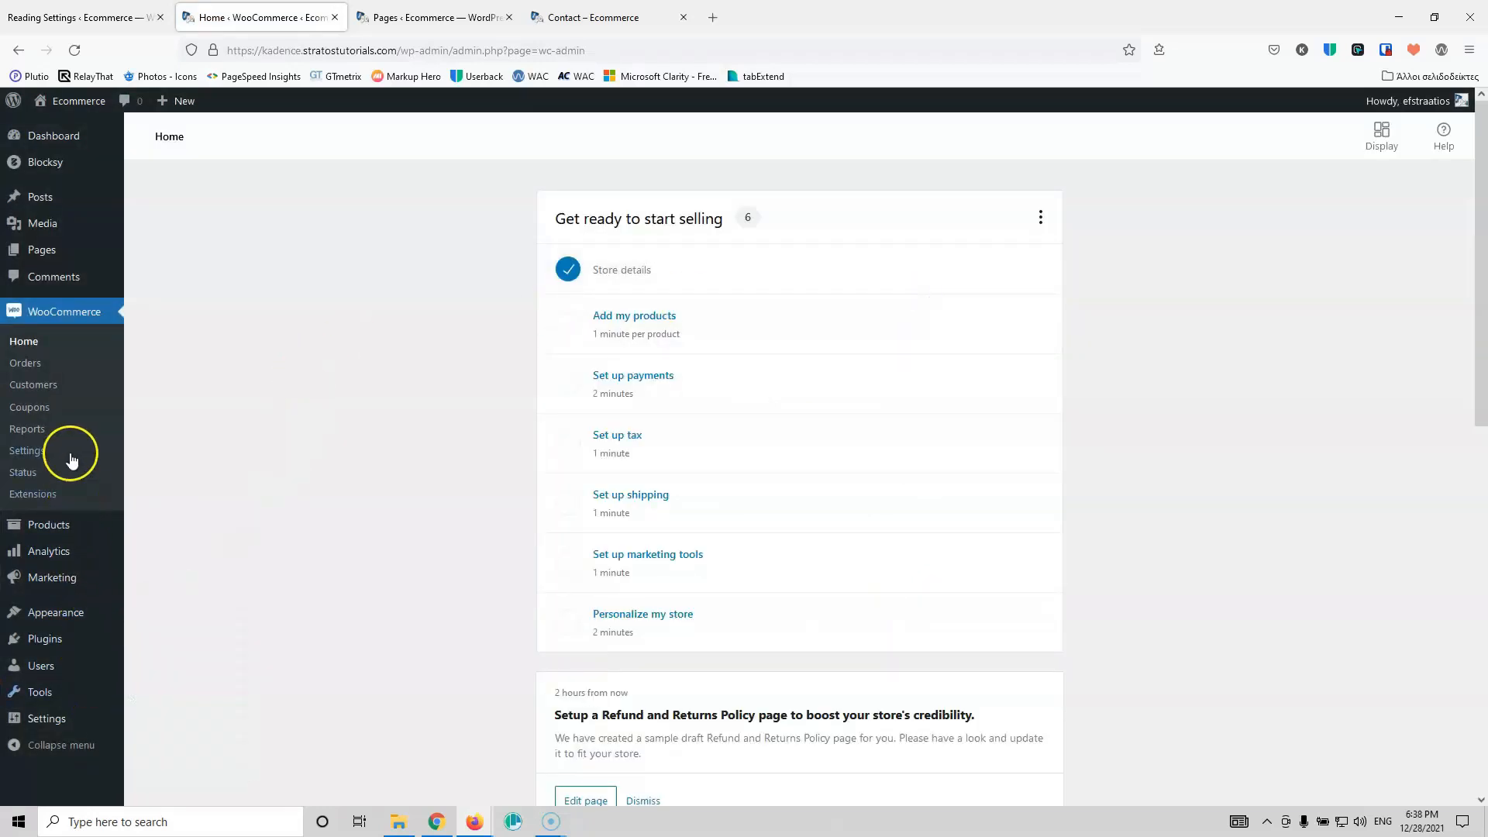
{"action": "left_click", "coordinate": [28, 452]}
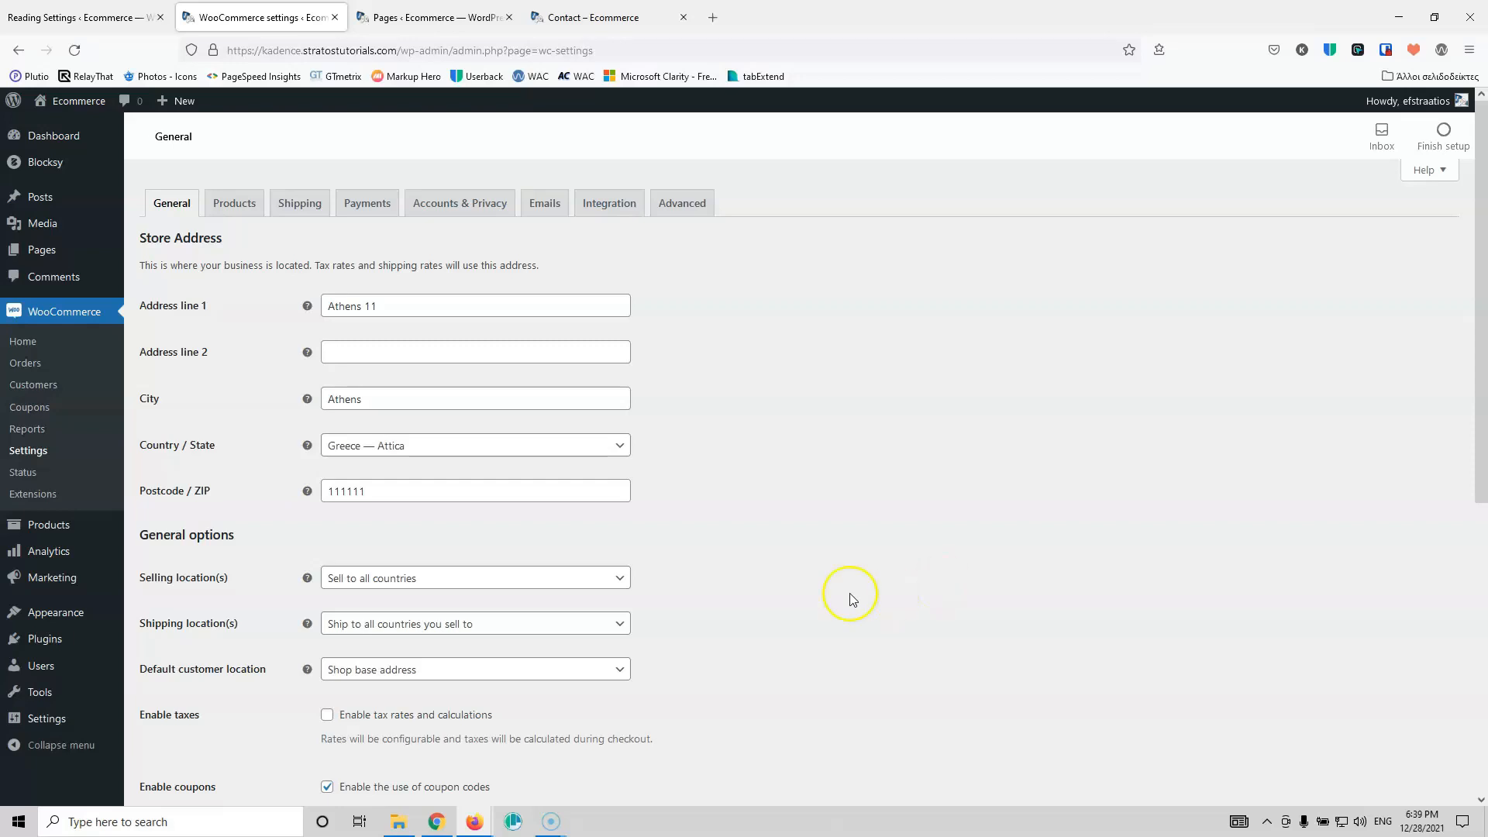
{"action": "scroll", "coordinate": [739, 541], "scroll_direction": "down", "scroll_amount": 3}
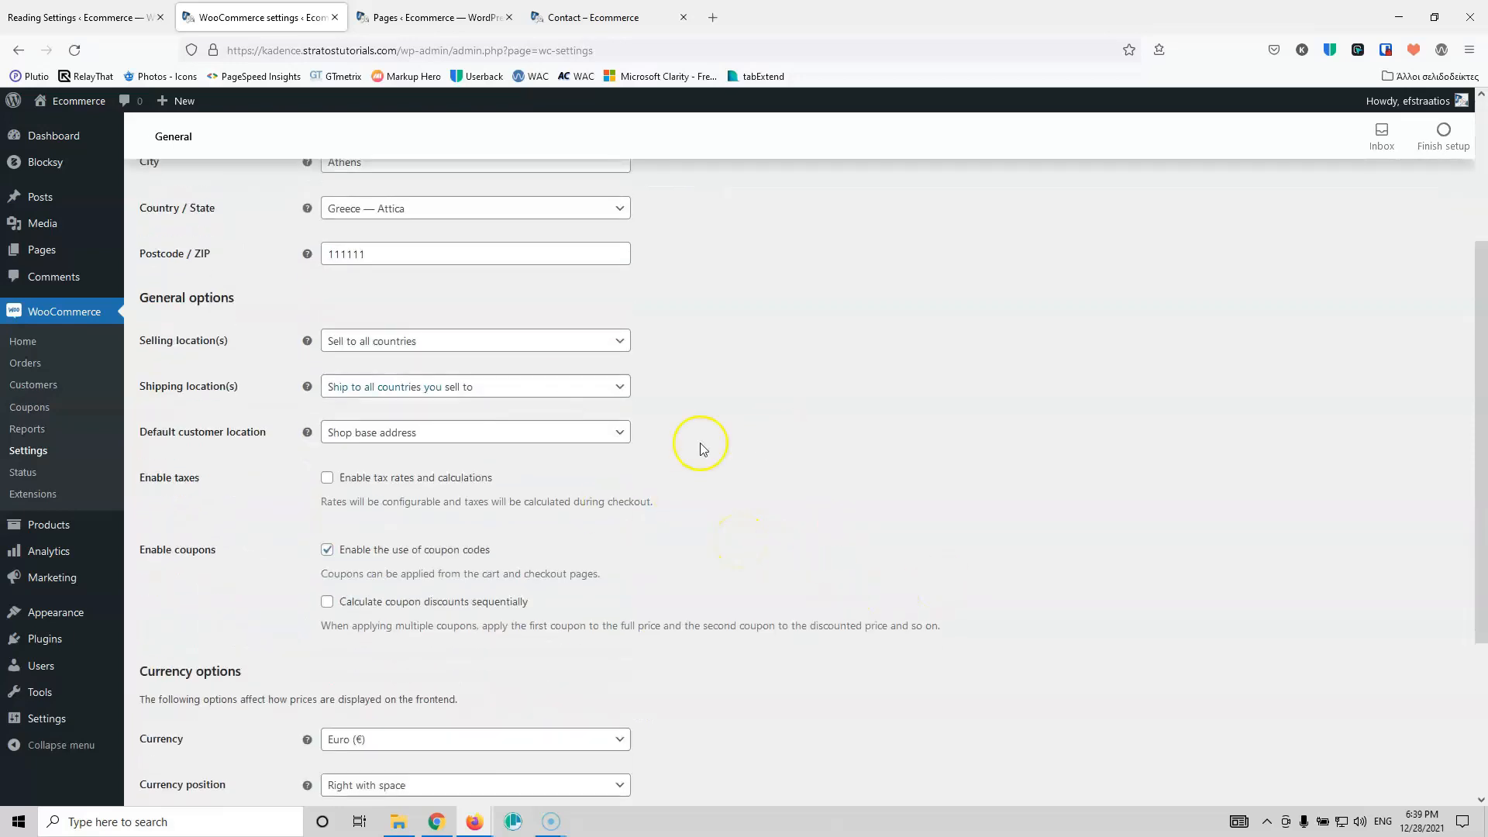
{"action": "scroll", "coordinate": [568, 434], "scroll_direction": "down", "scroll_amount": 3}
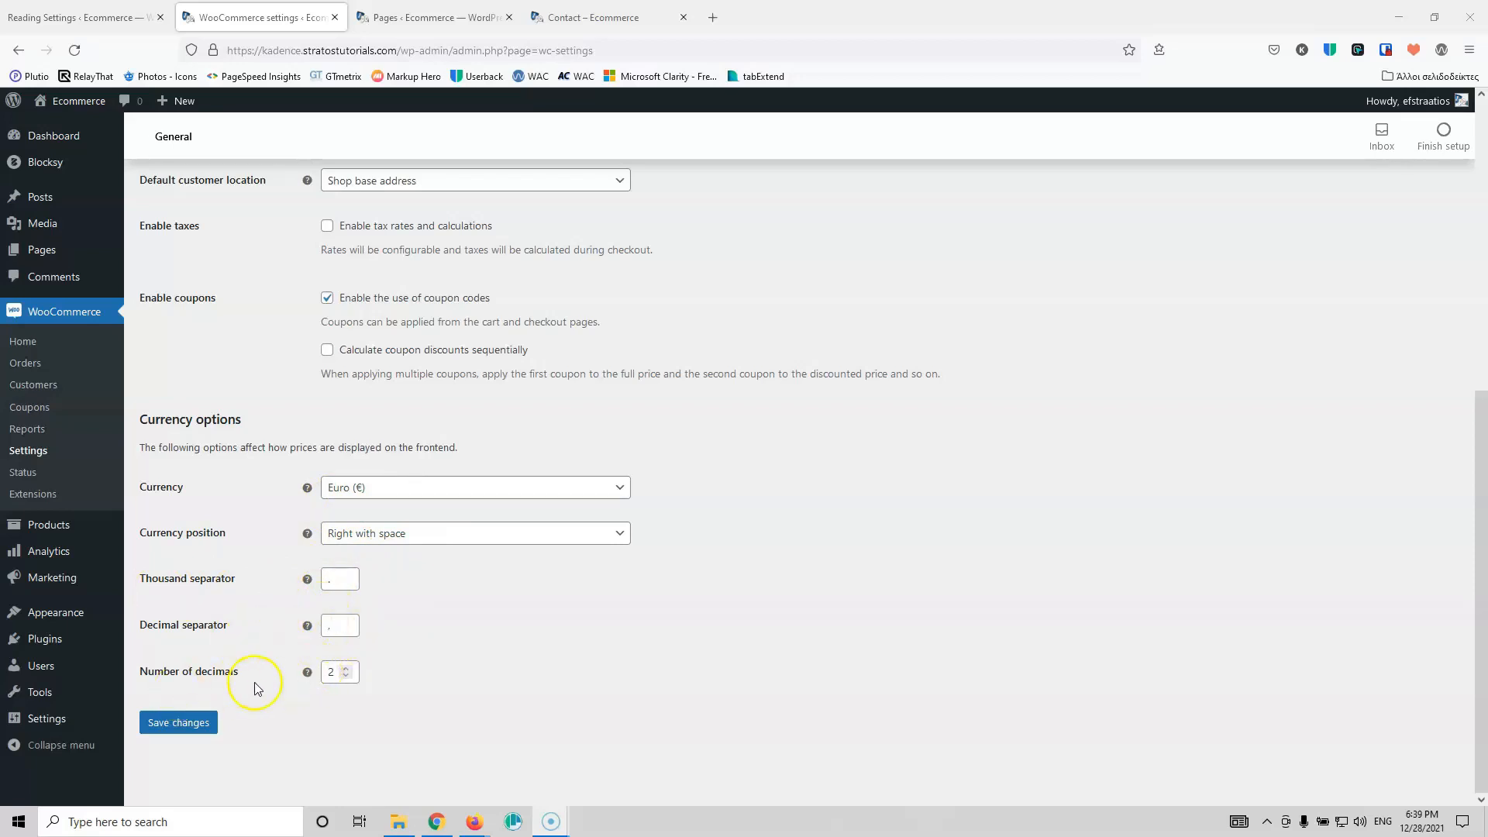
{"action": "scroll", "coordinate": [351, 655], "scroll_direction": "up", "scroll_amount": 6}
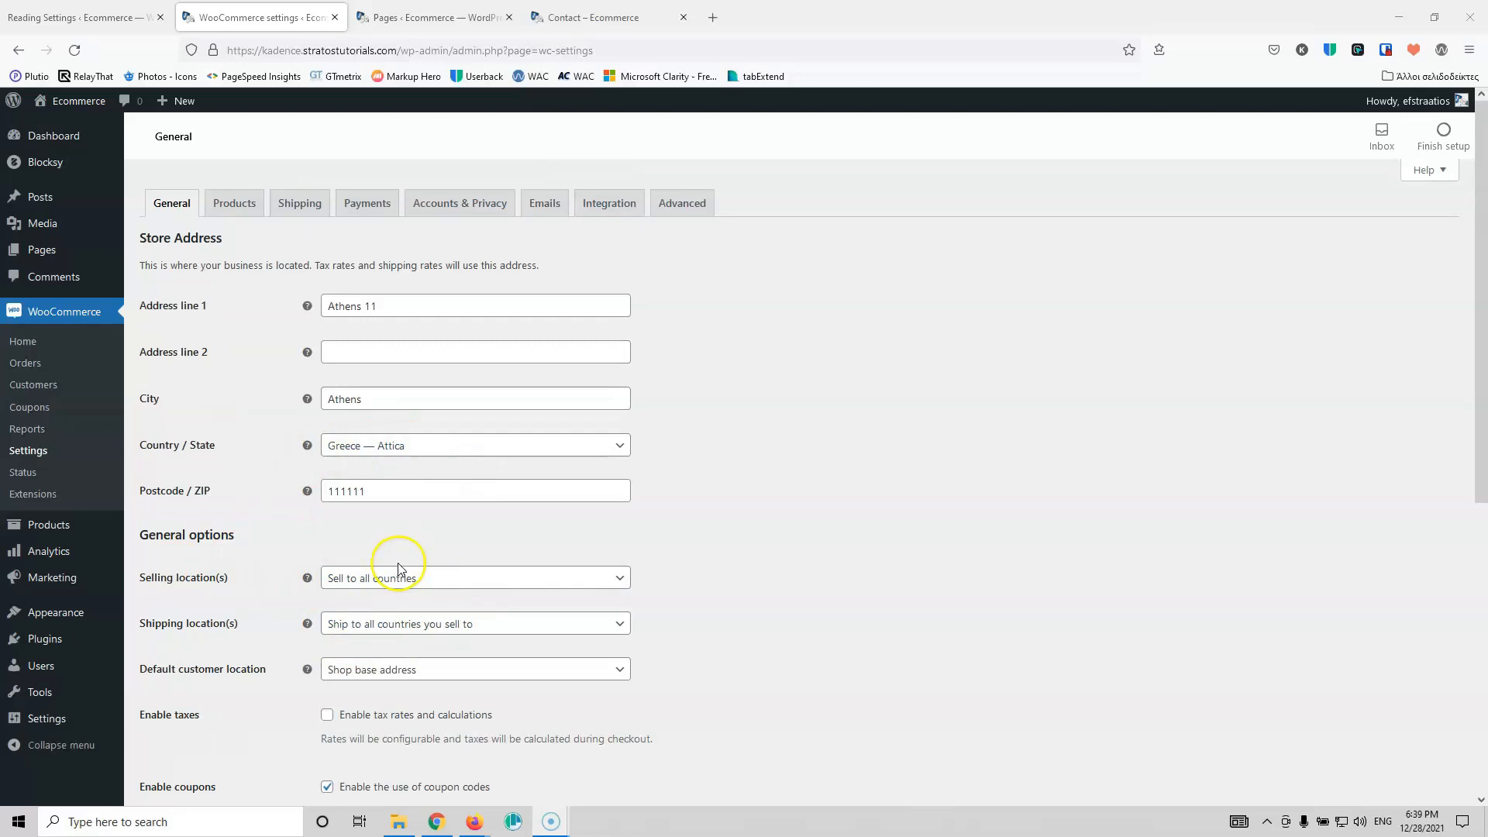
{"action": "left_click", "coordinate": [231, 207]}
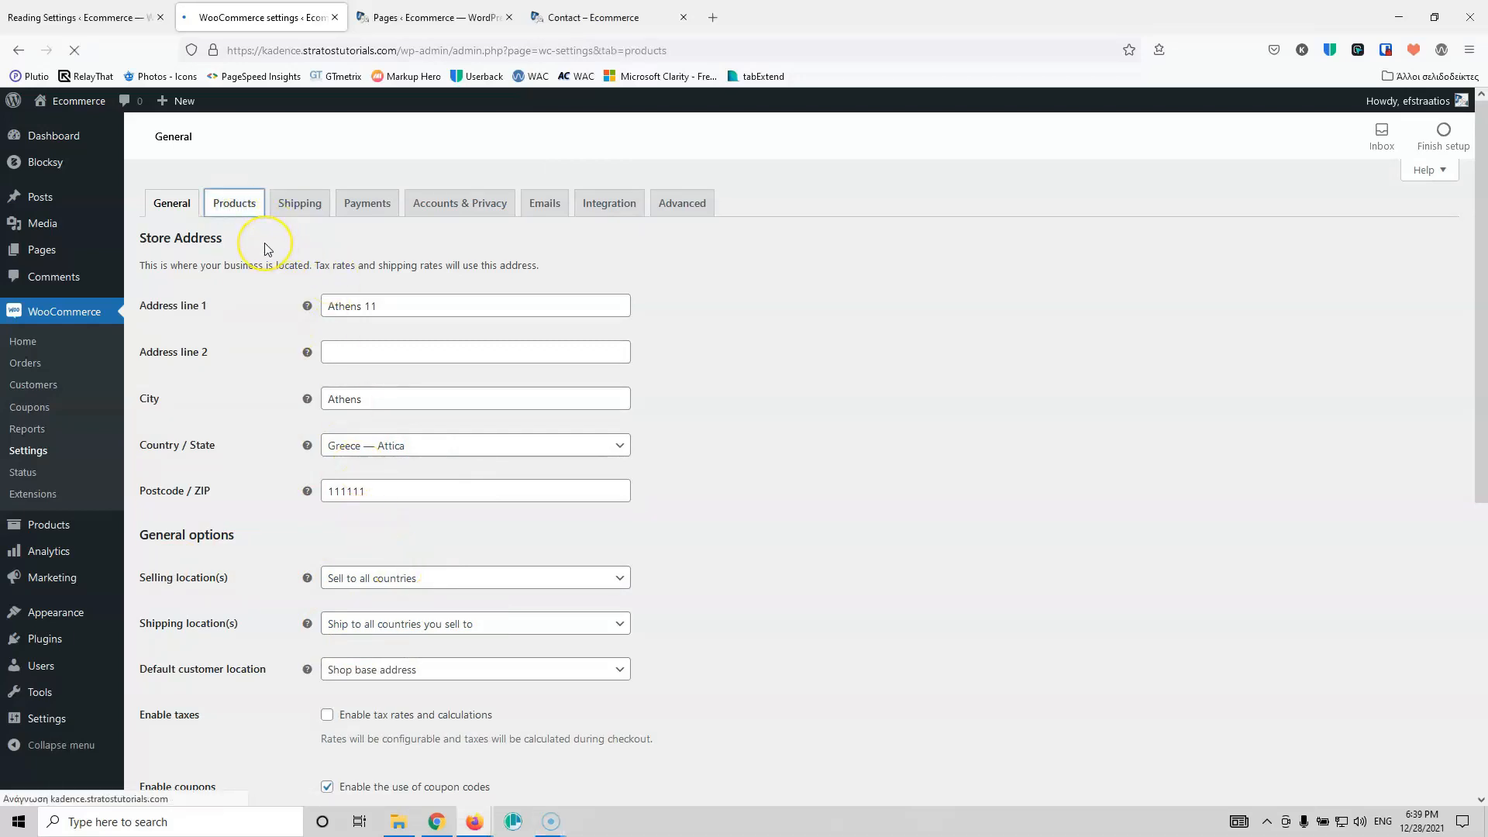
Step: Disable product reviews and save the WooCommerce Products settings
{"action": "scroll", "coordinate": [242, 418], "scroll_direction": "down", "scroll_amount": 3}
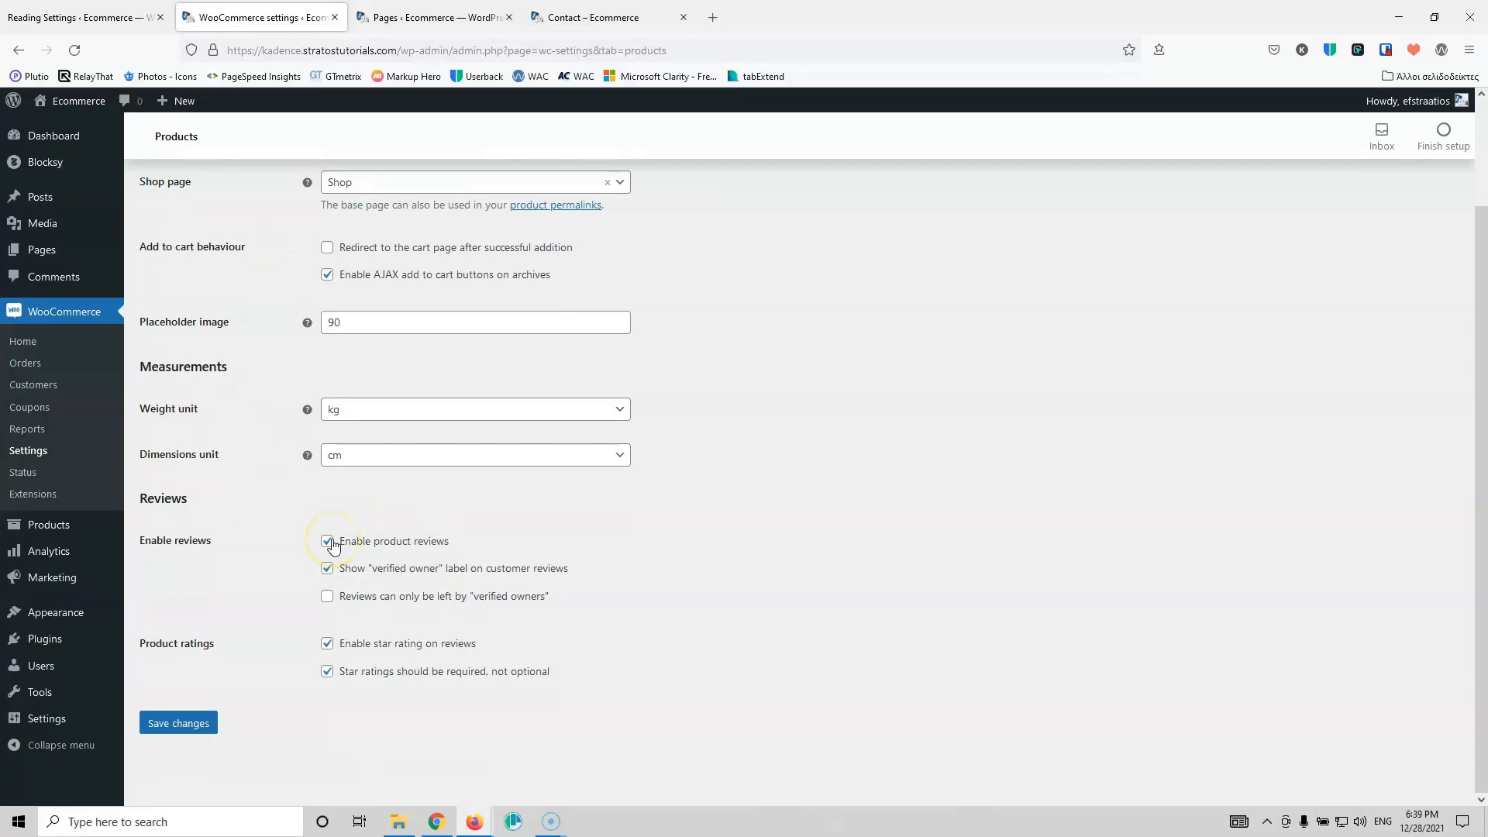
{"action": "left_click", "coordinate": [331, 544]}
{"action": "left_click", "coordinate": [160, 717]}
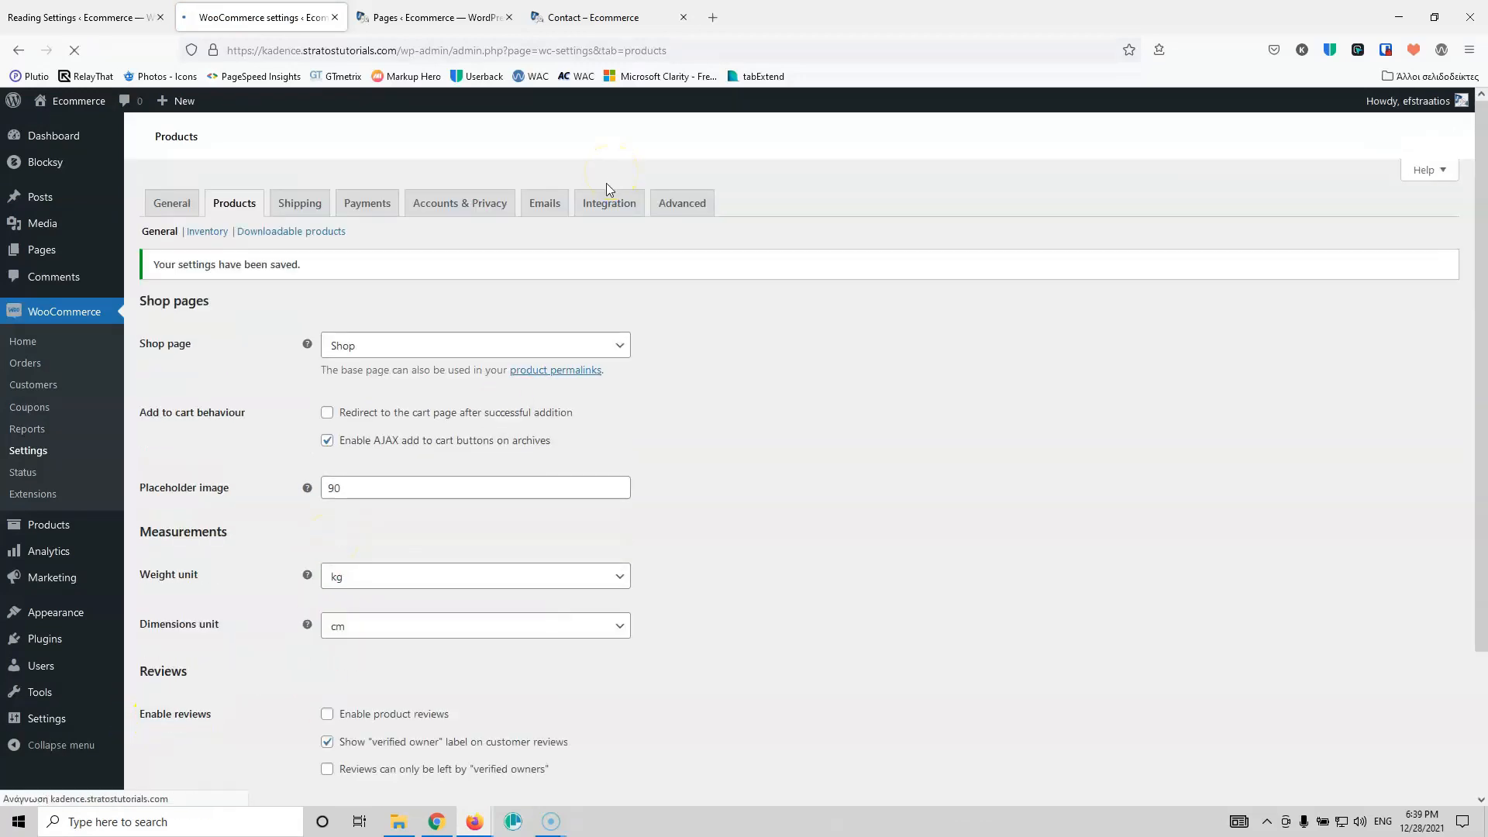
Step: Disable stock management in the Inventory settings, save, and view the All Products list
{"action": "left_click", "coordinate": [203, 232]}
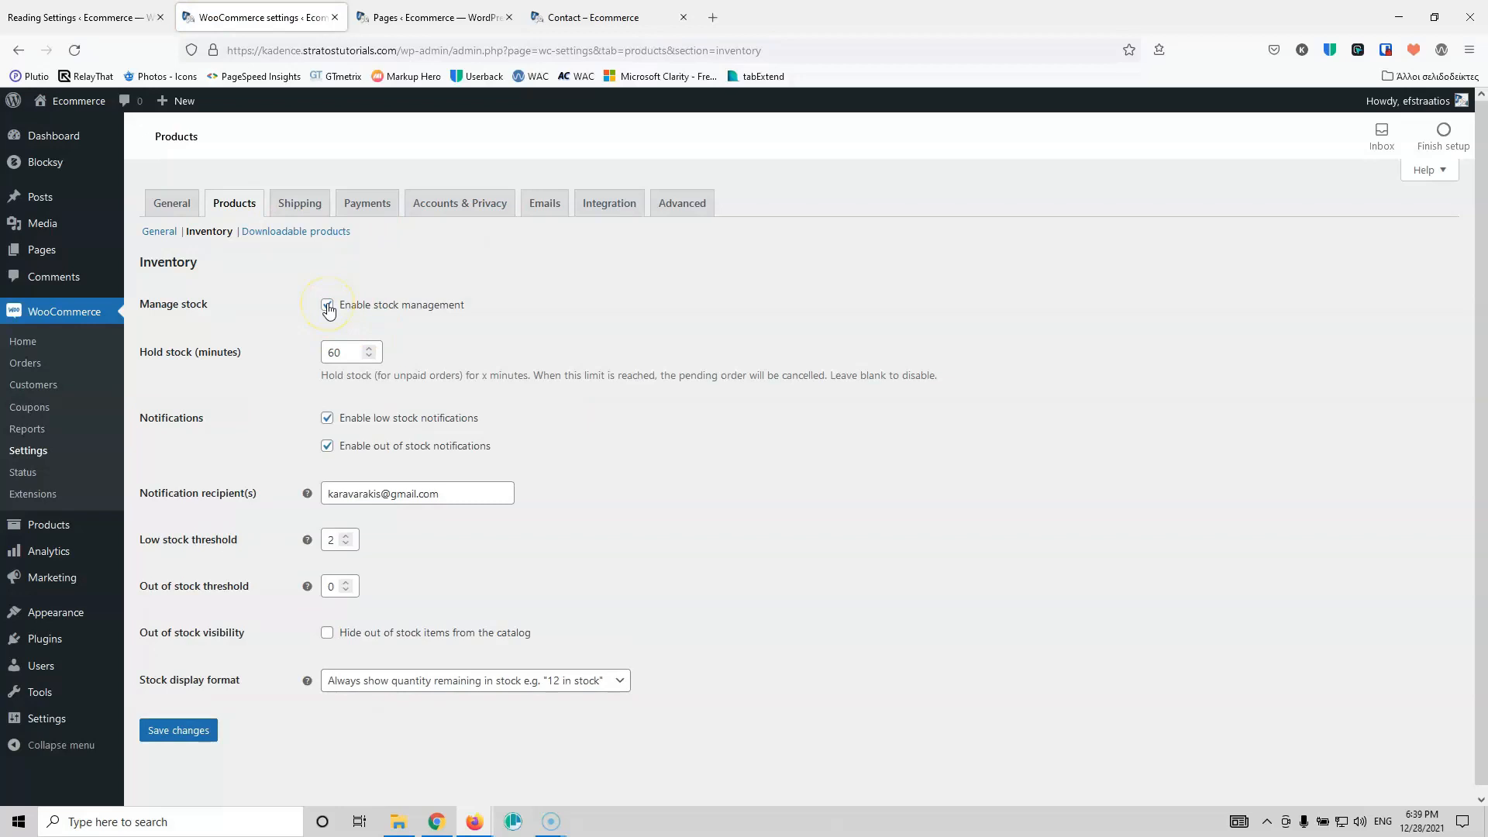
{"action": "left_click", "coordinate": [327, 306]}
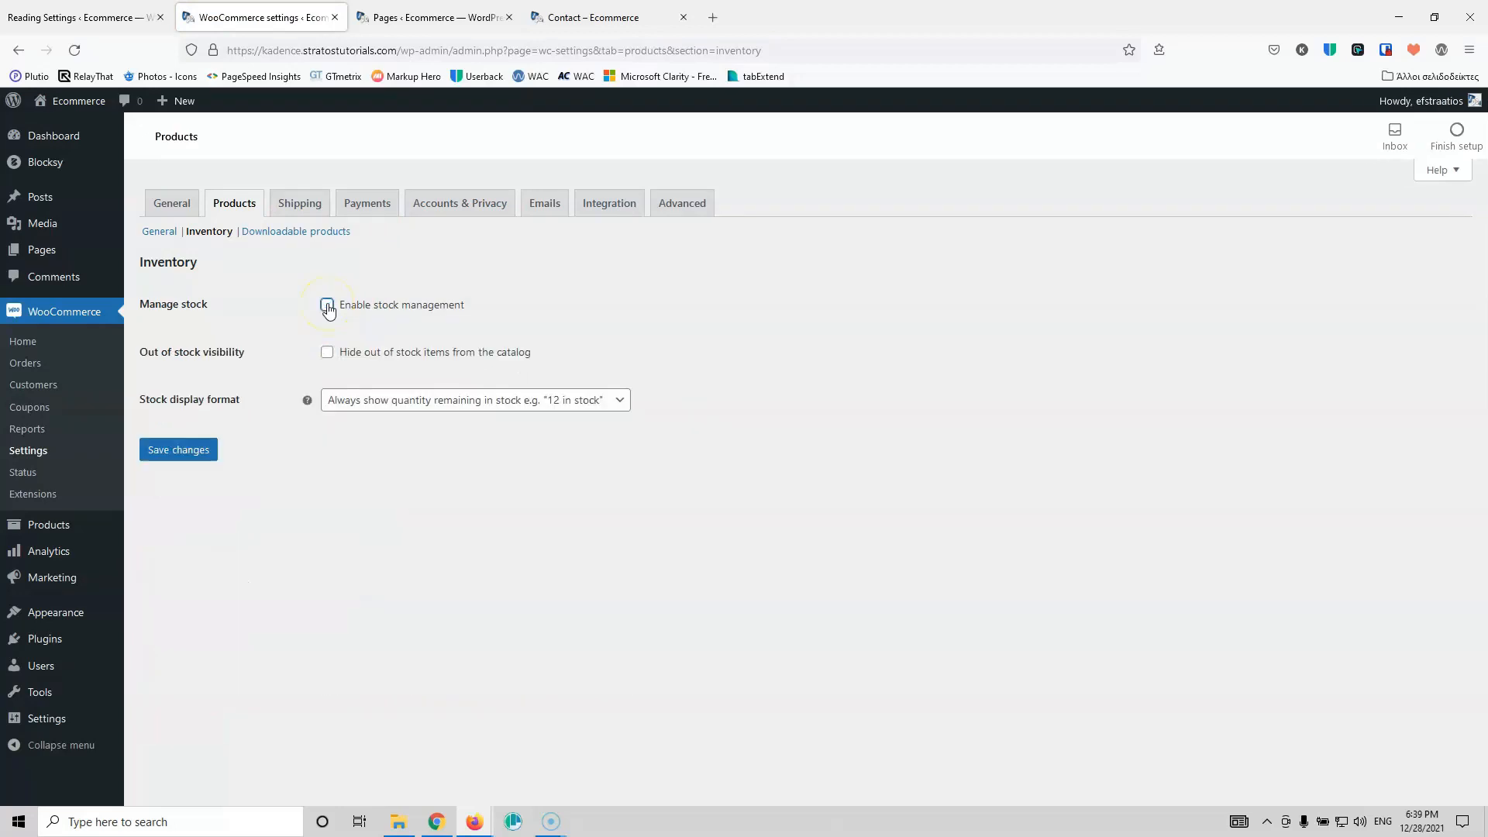
{"action": "left_click", "coordinate": [198, 458]}
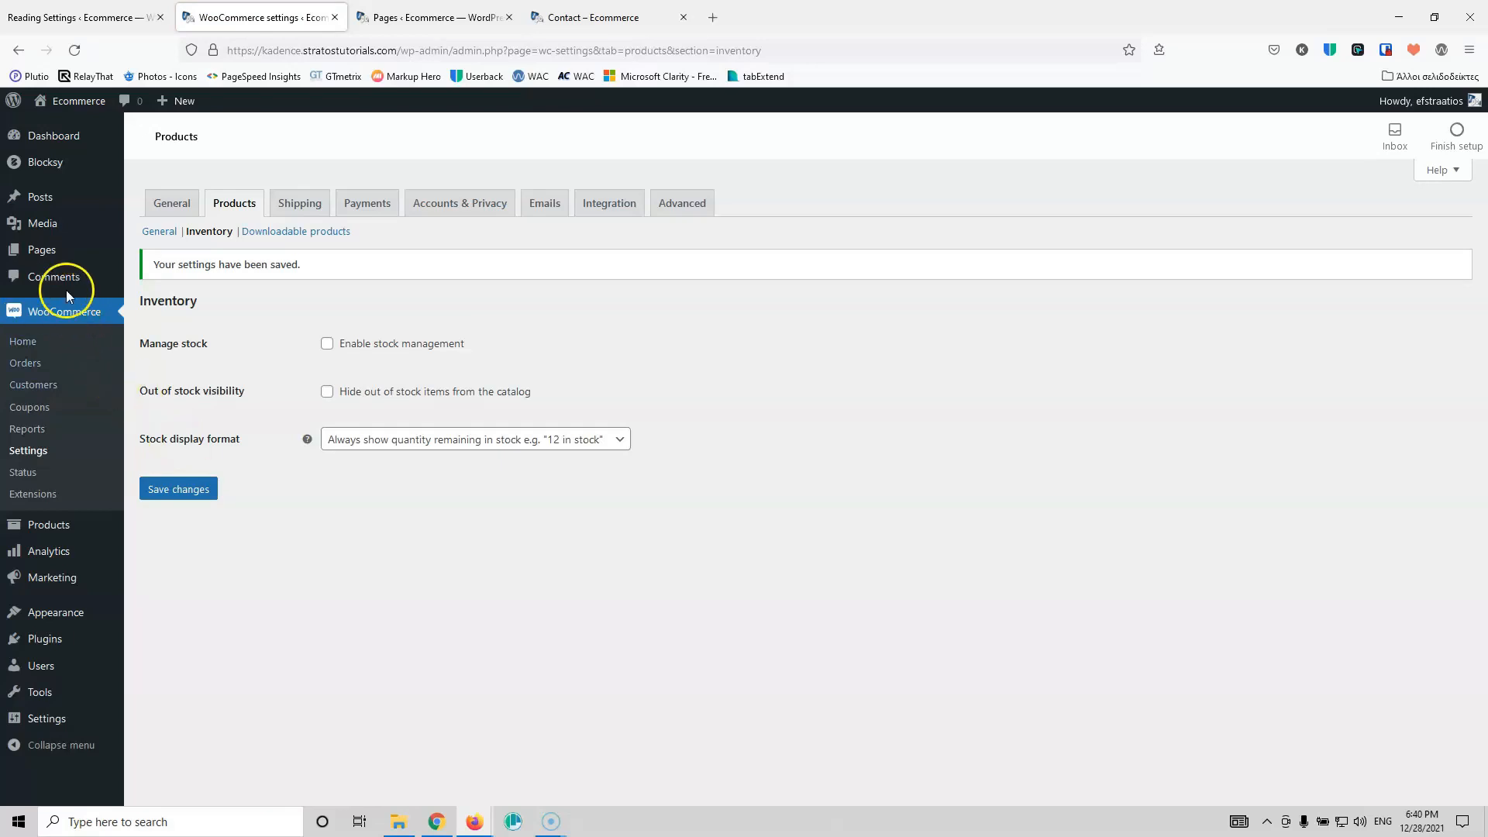
{"action": "left_click", "coordinate": [158, 530]}
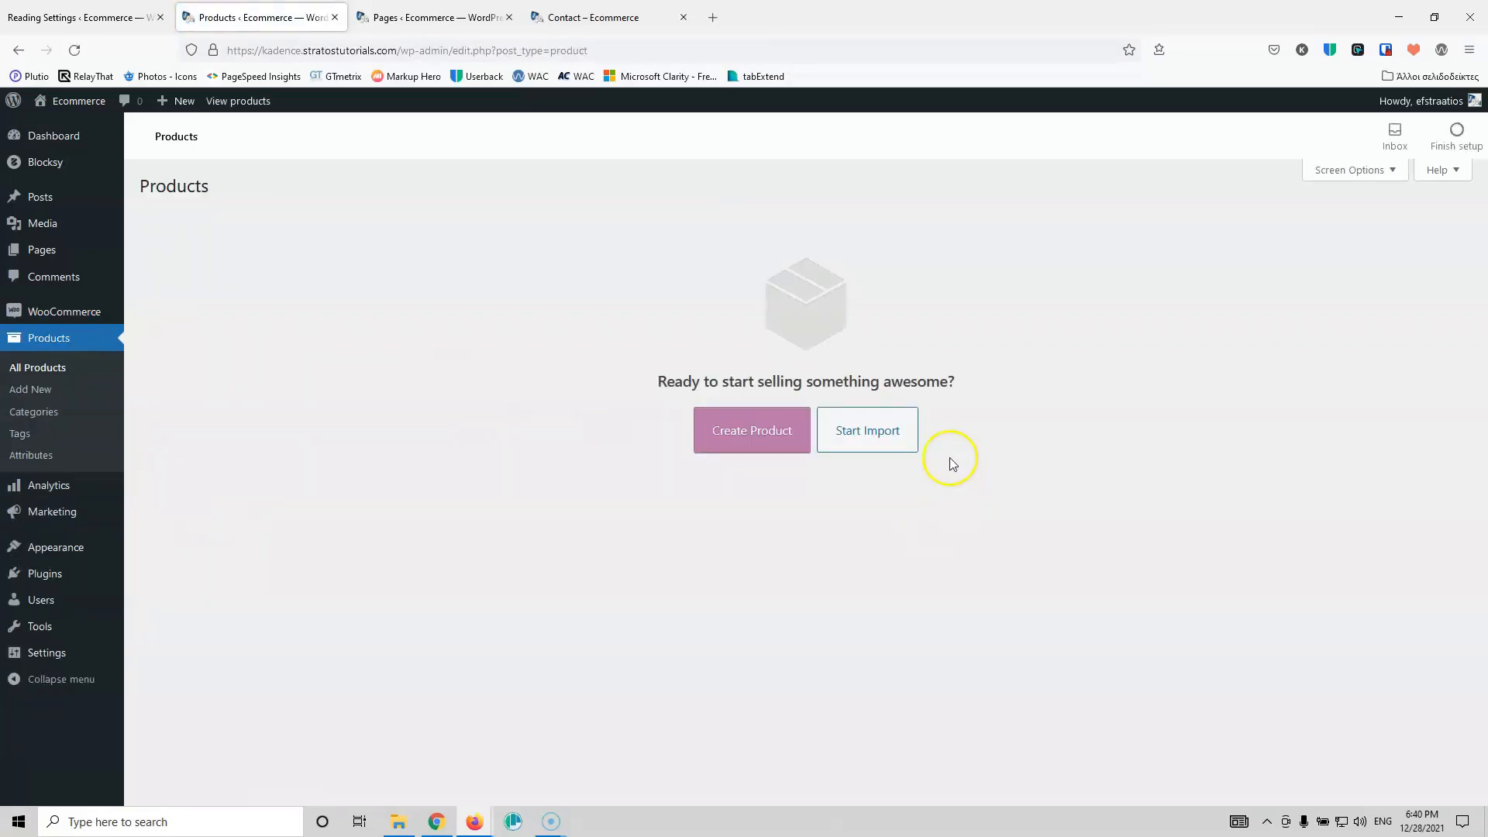
Step: Start the product importer and attach sample_products.csv as the CSV file to upload
{"action": "left_click", "coordinate": [891, 442]}
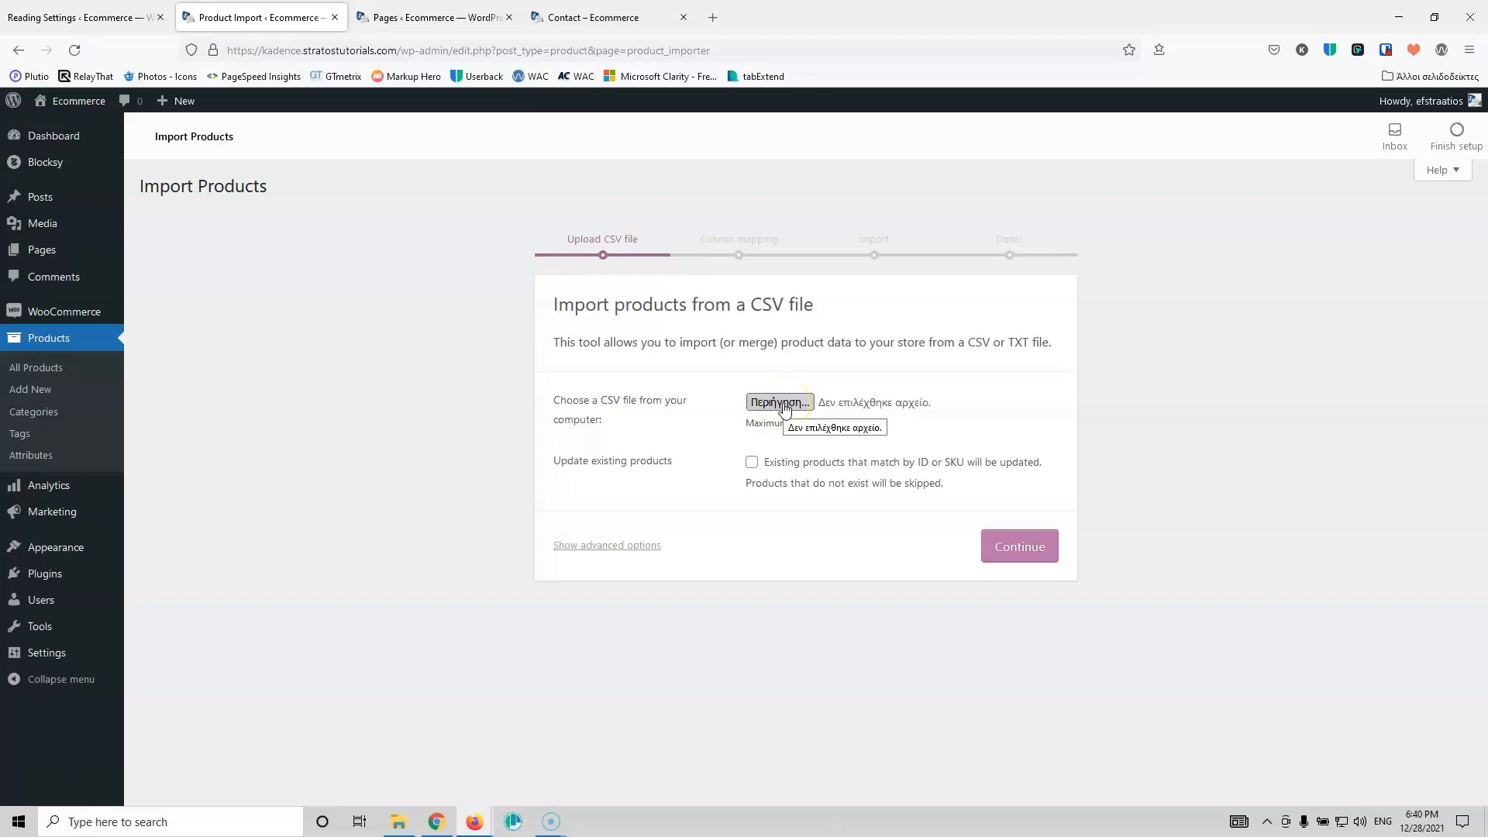
{"action": "key", "text": "alt+p"}
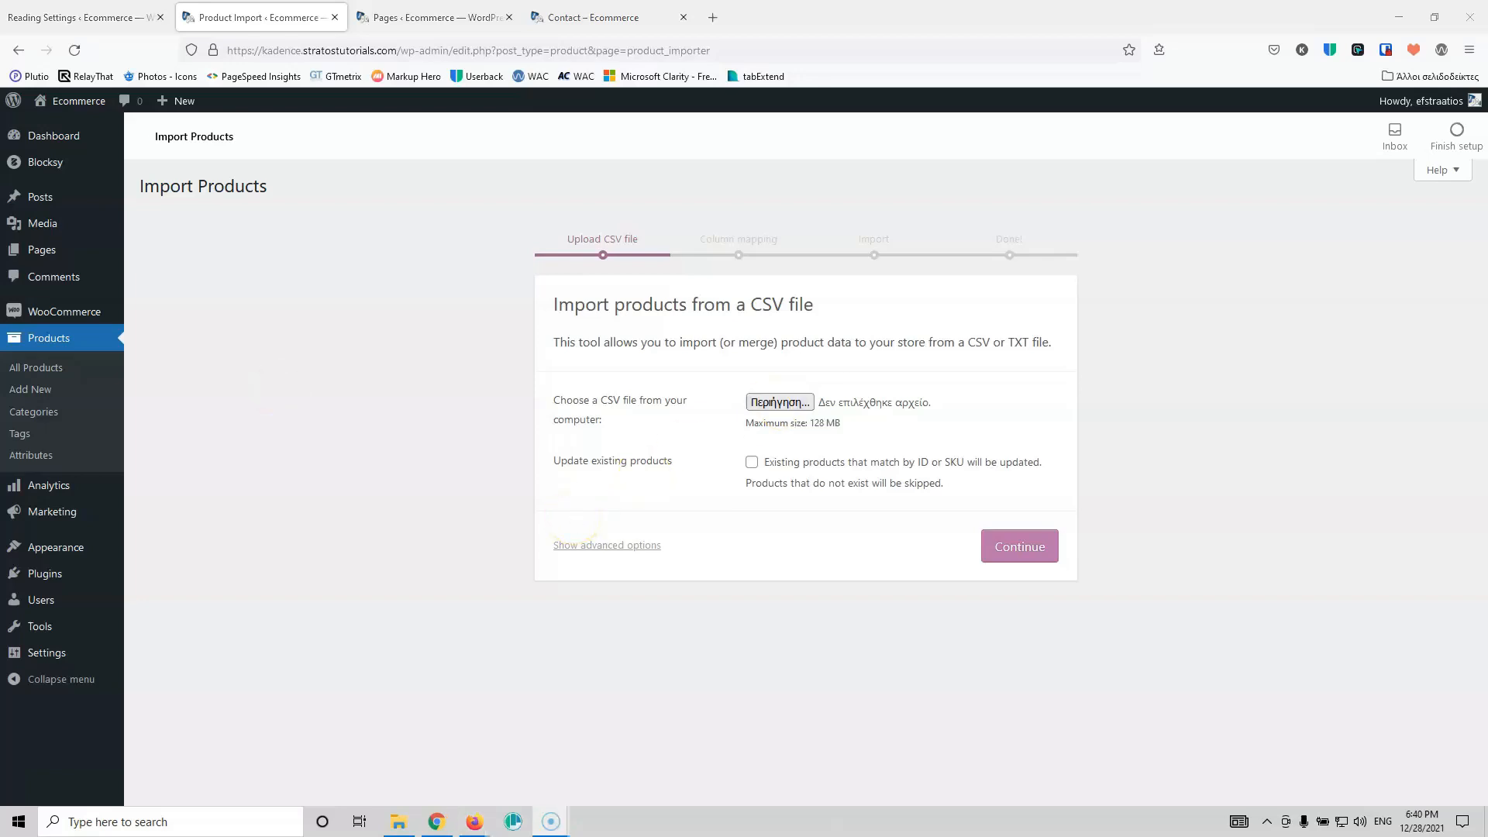
{"action": "left_click_drag", "start_coordinate": [426, 190], "coordinate": [803, 404]}
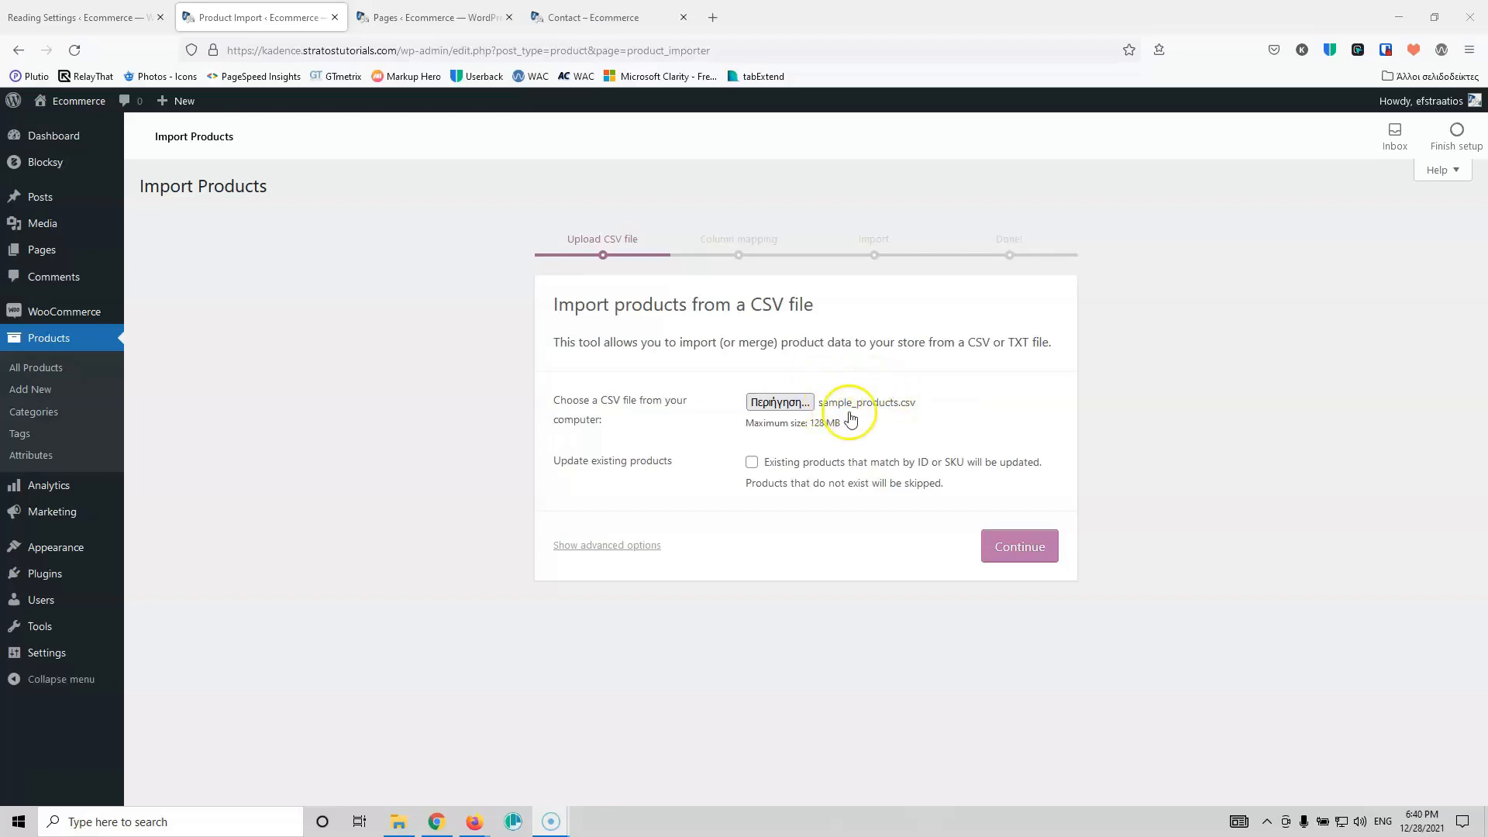
Step: In a new tab, search Google for WordPress plugins and open the WordPress.org plugins result
{"action": "left_click", "coordinate": [712, 17]}
{"action": "left_click", "coordinate": [748, 57]}
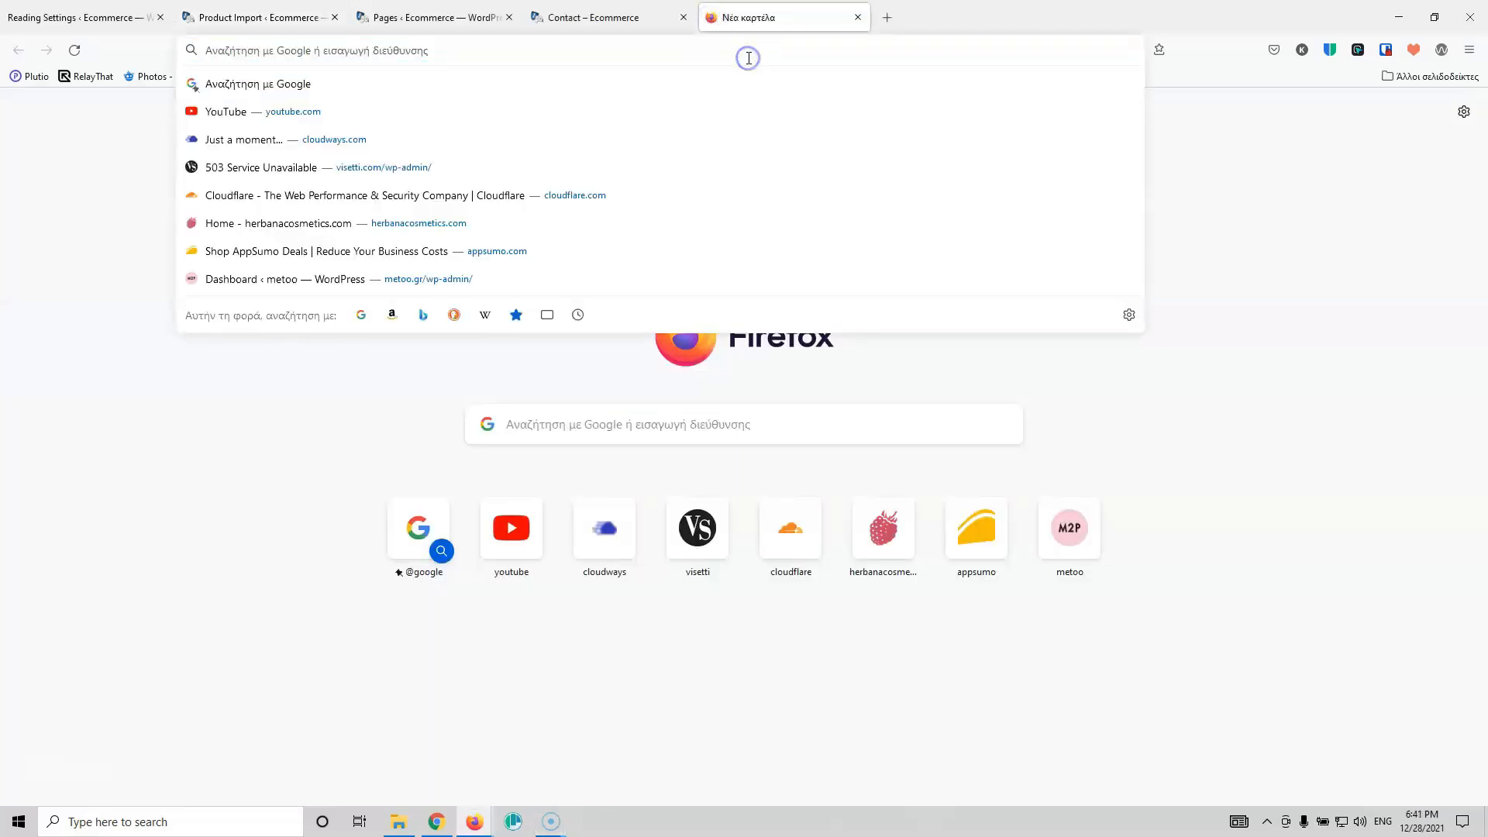
{"action": "type", "text": "google.com"}
{"action": "key", "text": "Return"}
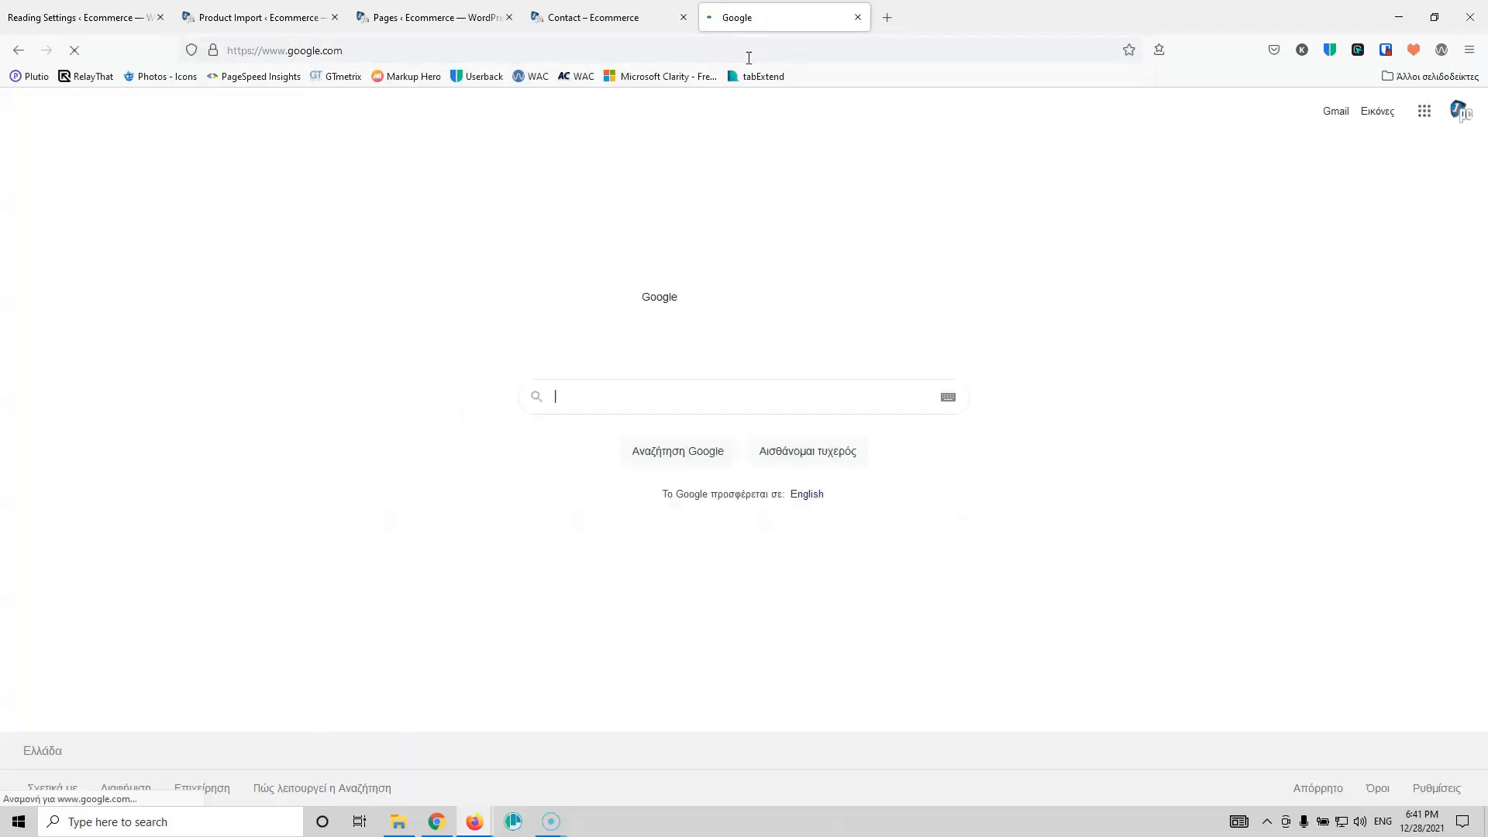
{"action": "left_click", "coordinate": [619, 399]}
{"action": "type", "text": "w"}
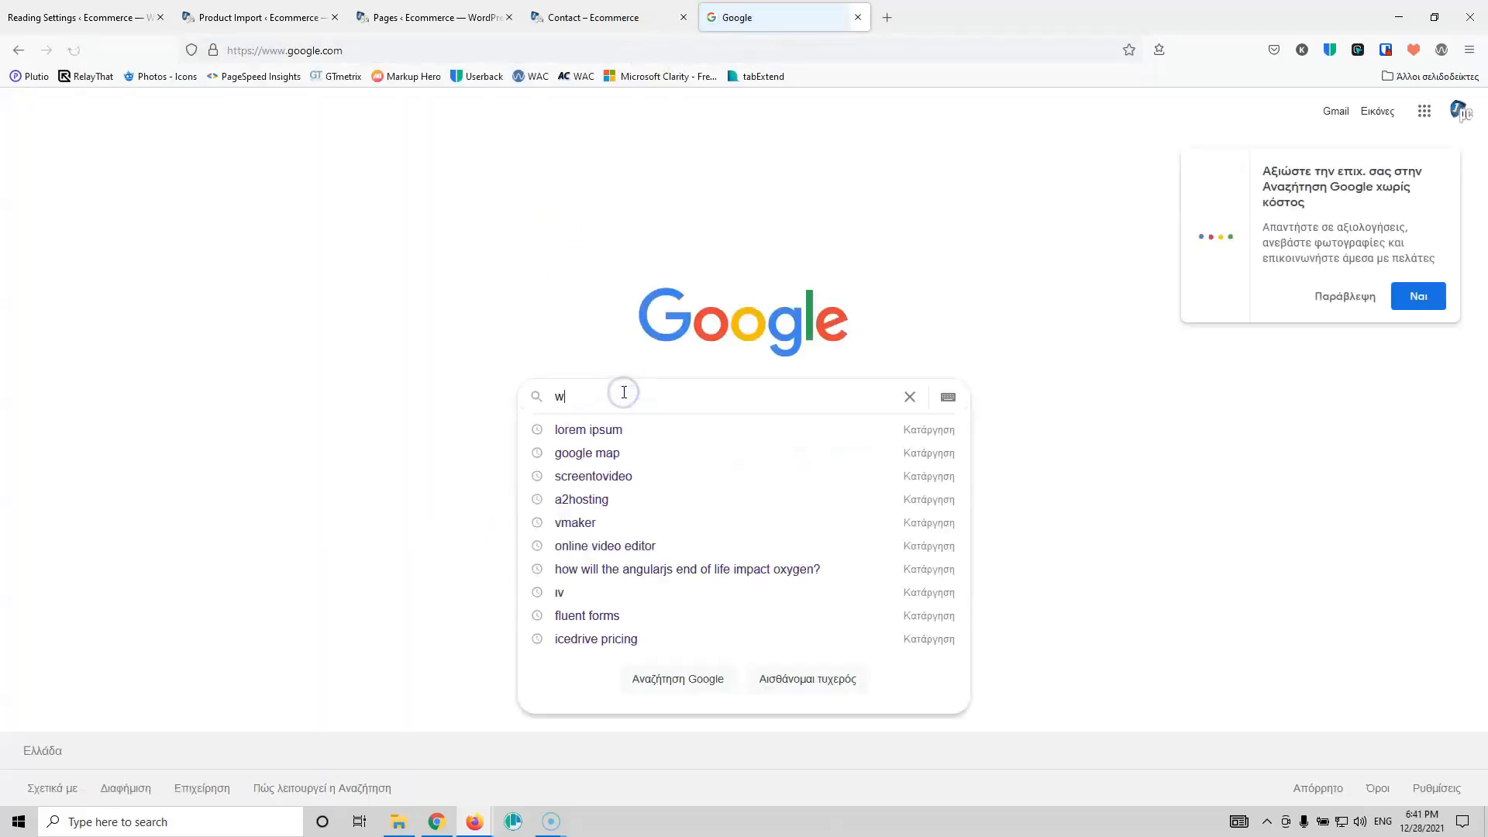
{"action": "type", "text": "ordpress p"}
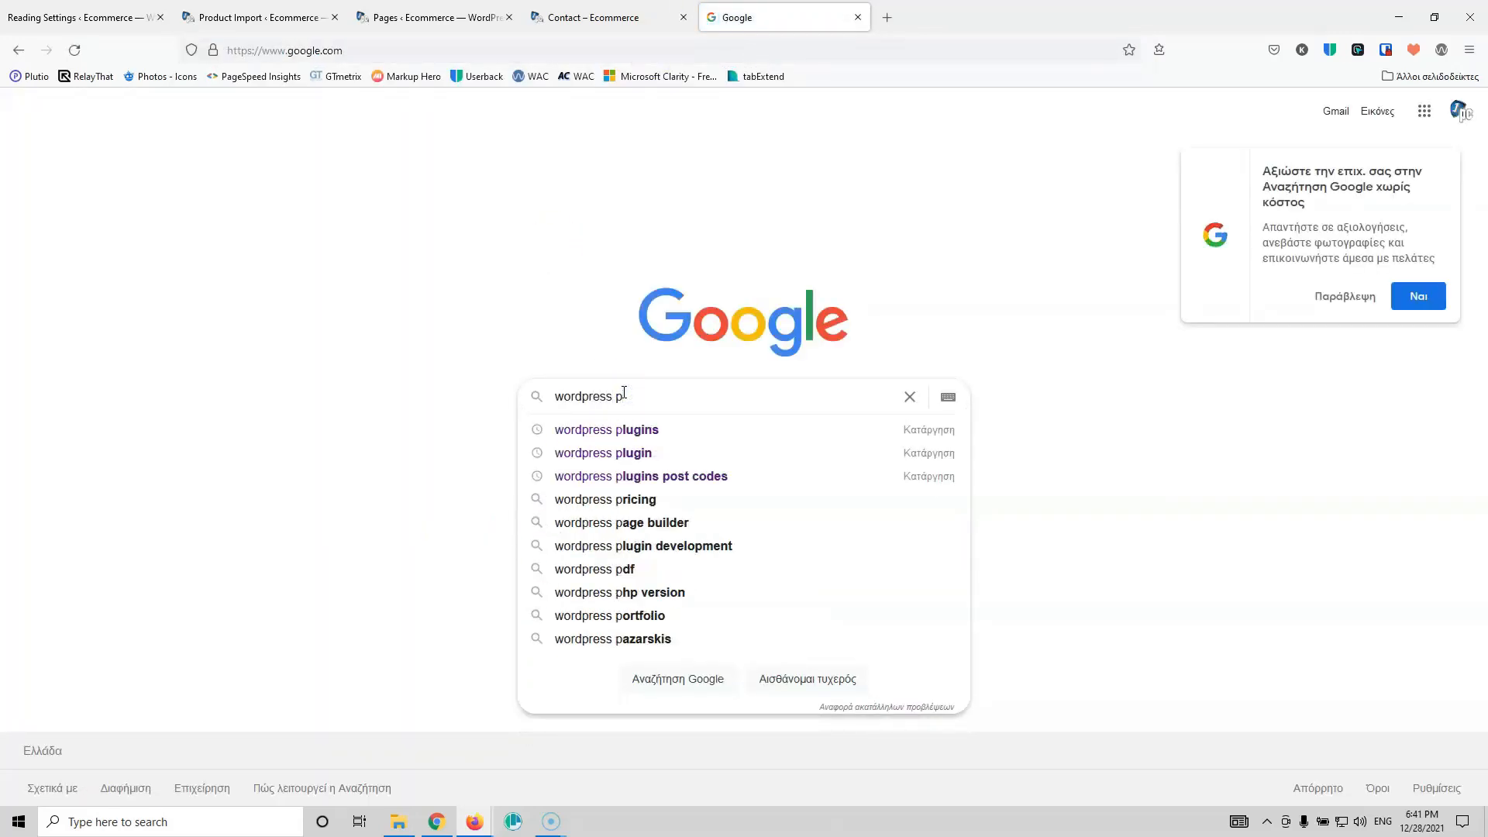
{"action": "type", "text": "lgi"}
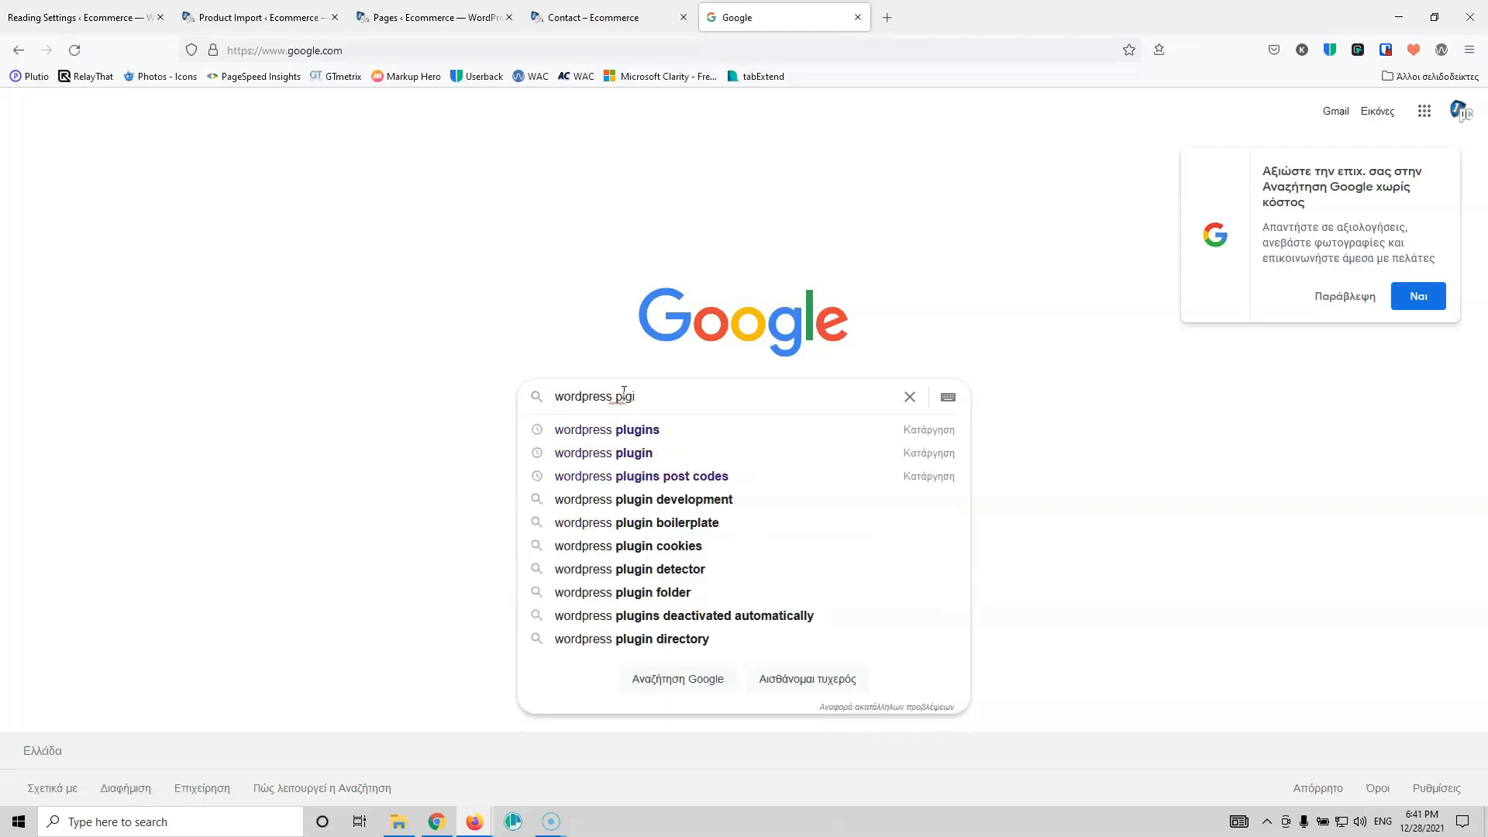
{"action": "key", "text": "Down"}
{"action": "key", "text": "Return"}
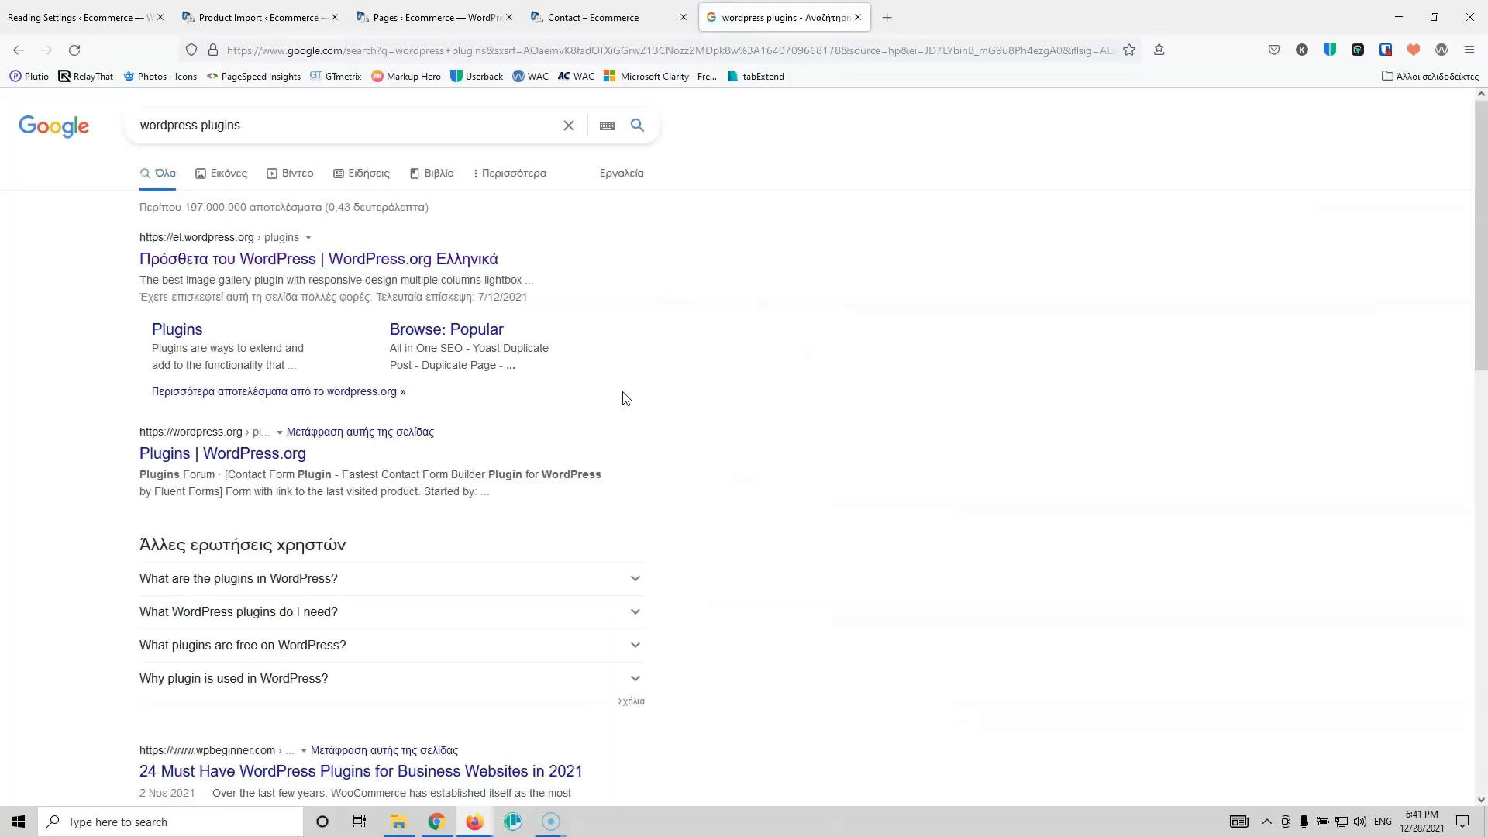
{"action": "left_click", "coordinate": [232, 247]}
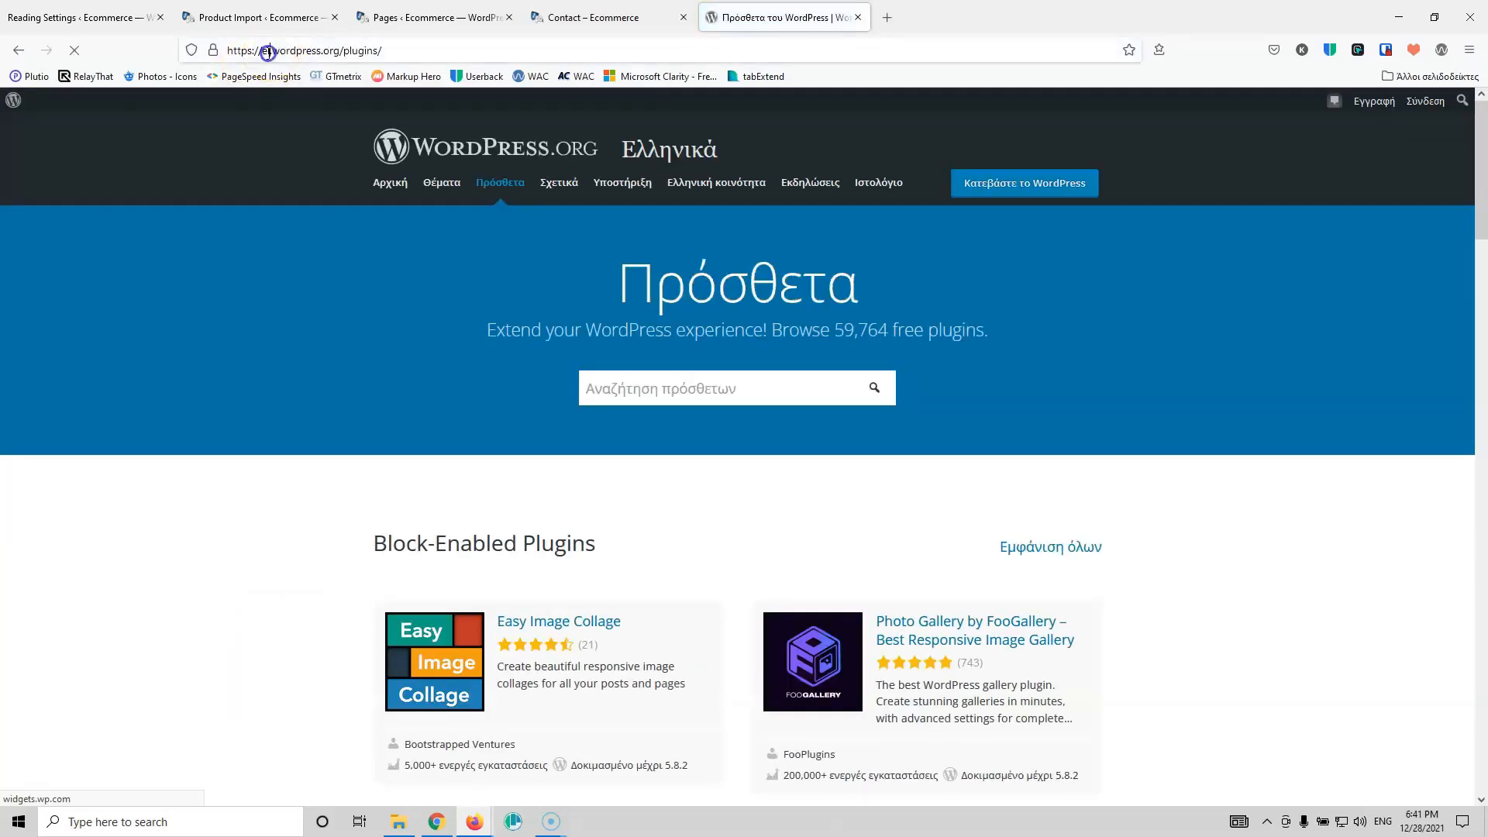
Step: Switch to the English plugin directory, search 'woocommerce' and open the WooCommerce plugin page
{"action": "left_click", "coordinate": [261, 51]}
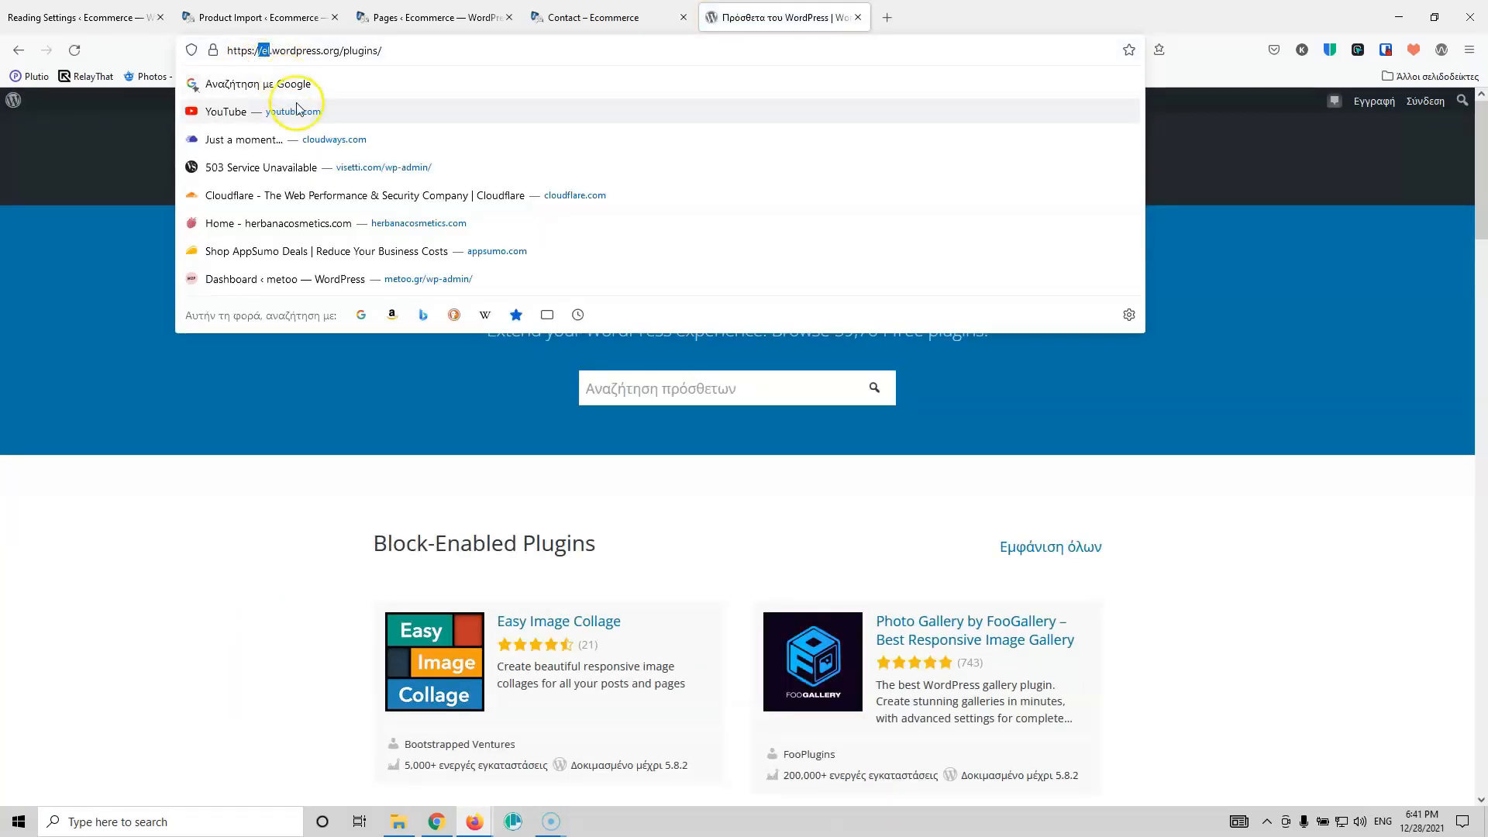
{"action": "key", "text": "BackSpace"}
{"action": "key", "text": "BackSpace"}
{"action": "key", "text": "BackSpace"}
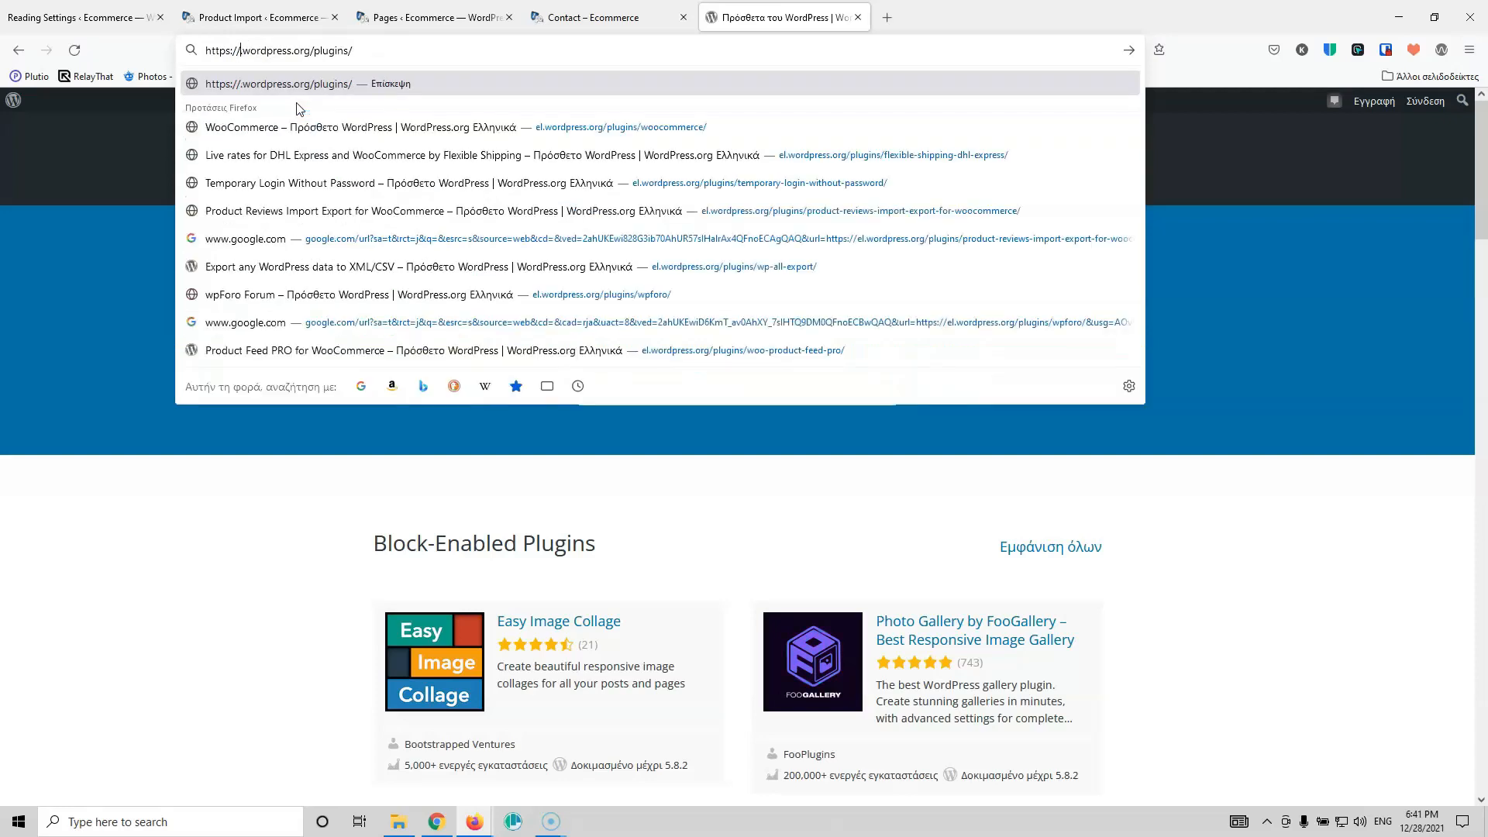
{"action": "key", "text": "Return"}
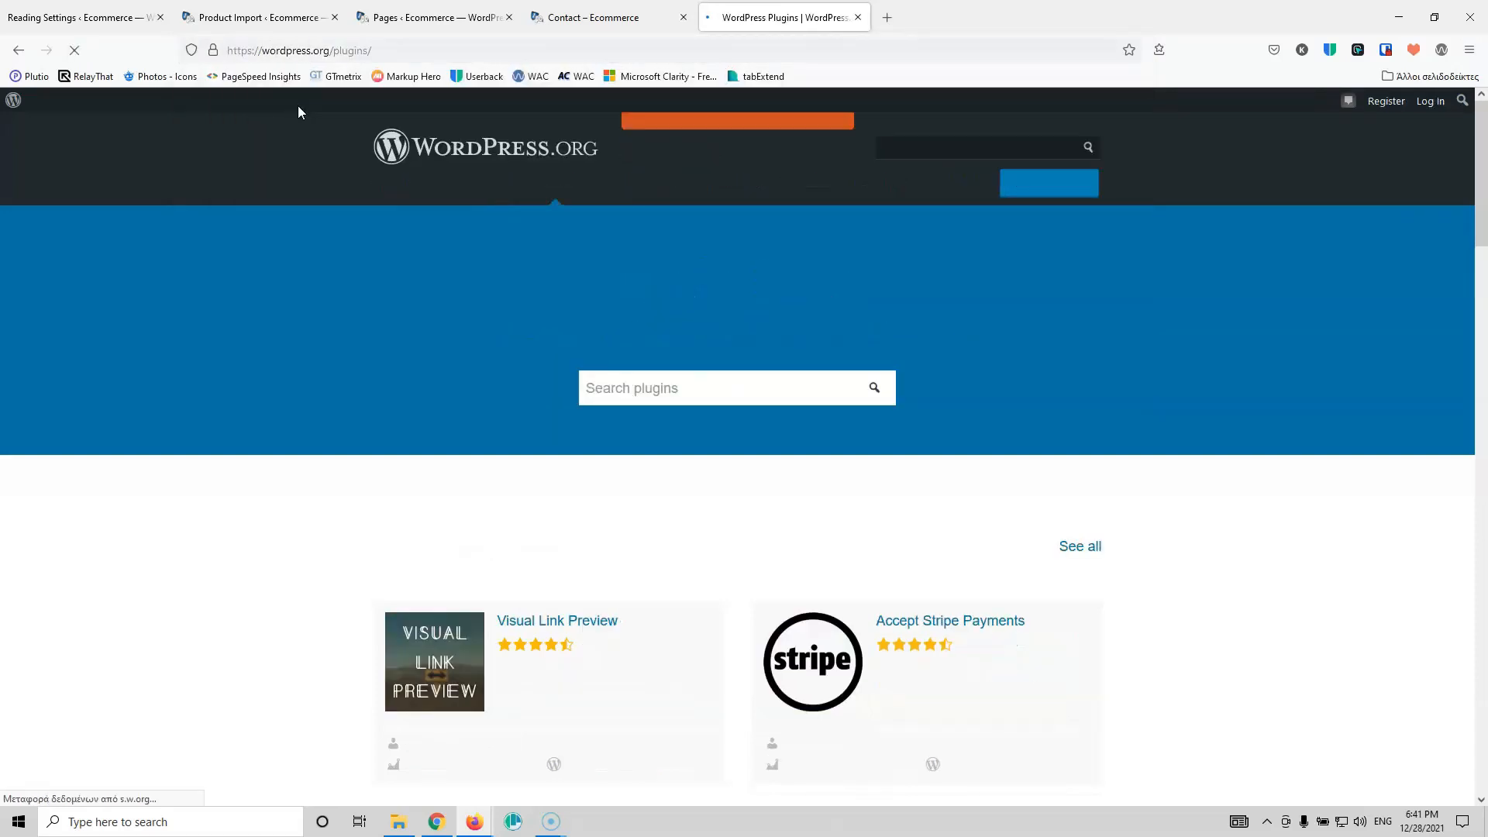
{"action": "left_click", "coordinate": [717, 391]}
{"action": "type", "text": "woocmm"}
{"action": "key", "text": "BackSpace"}
{"action": "type", "text": "ommerce"}
{"action": "key", "text": "Return"}
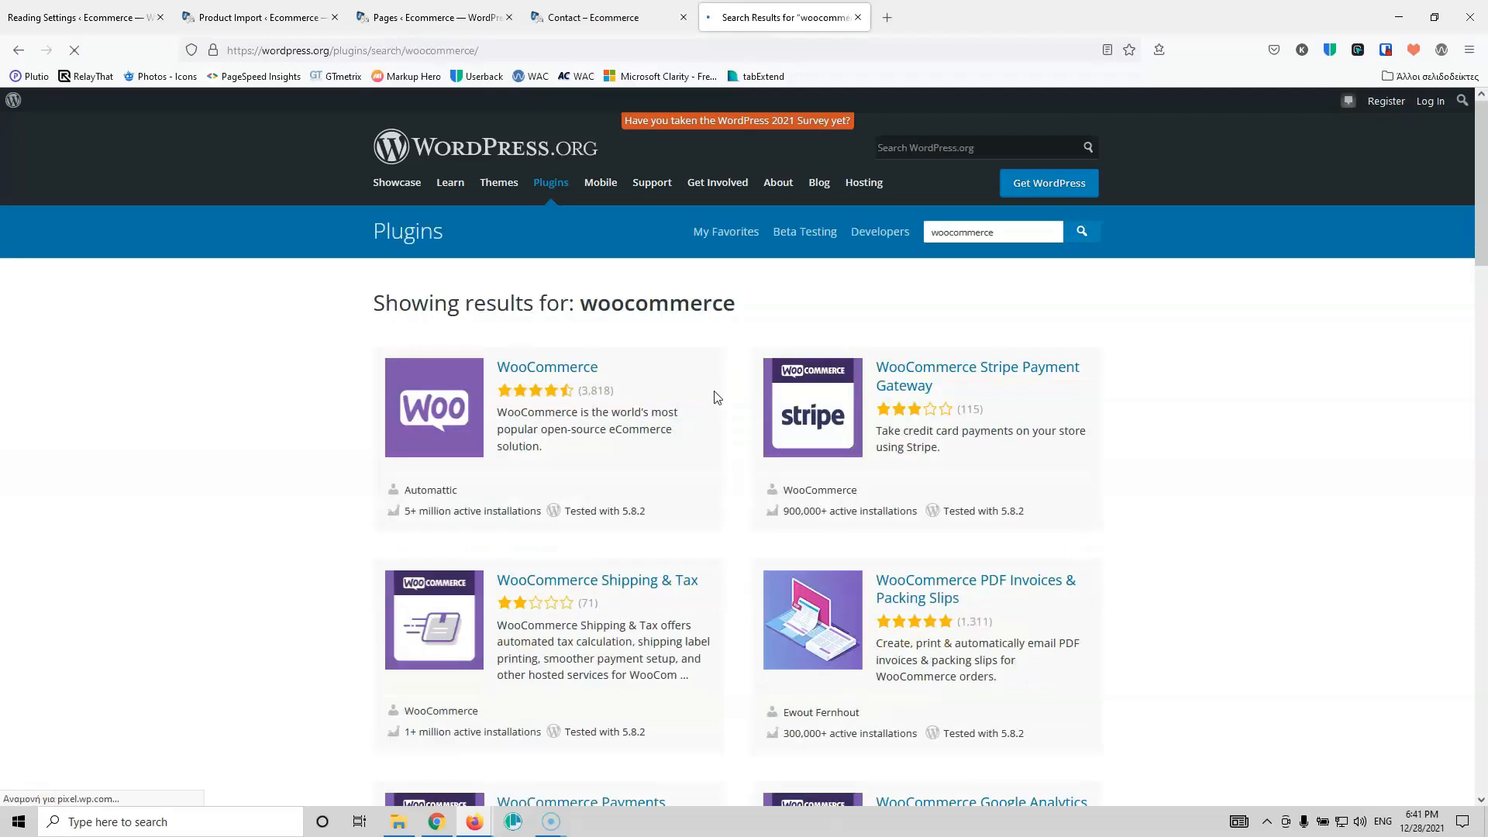
{"action": "left_click", "coordinate": [585, 368]}
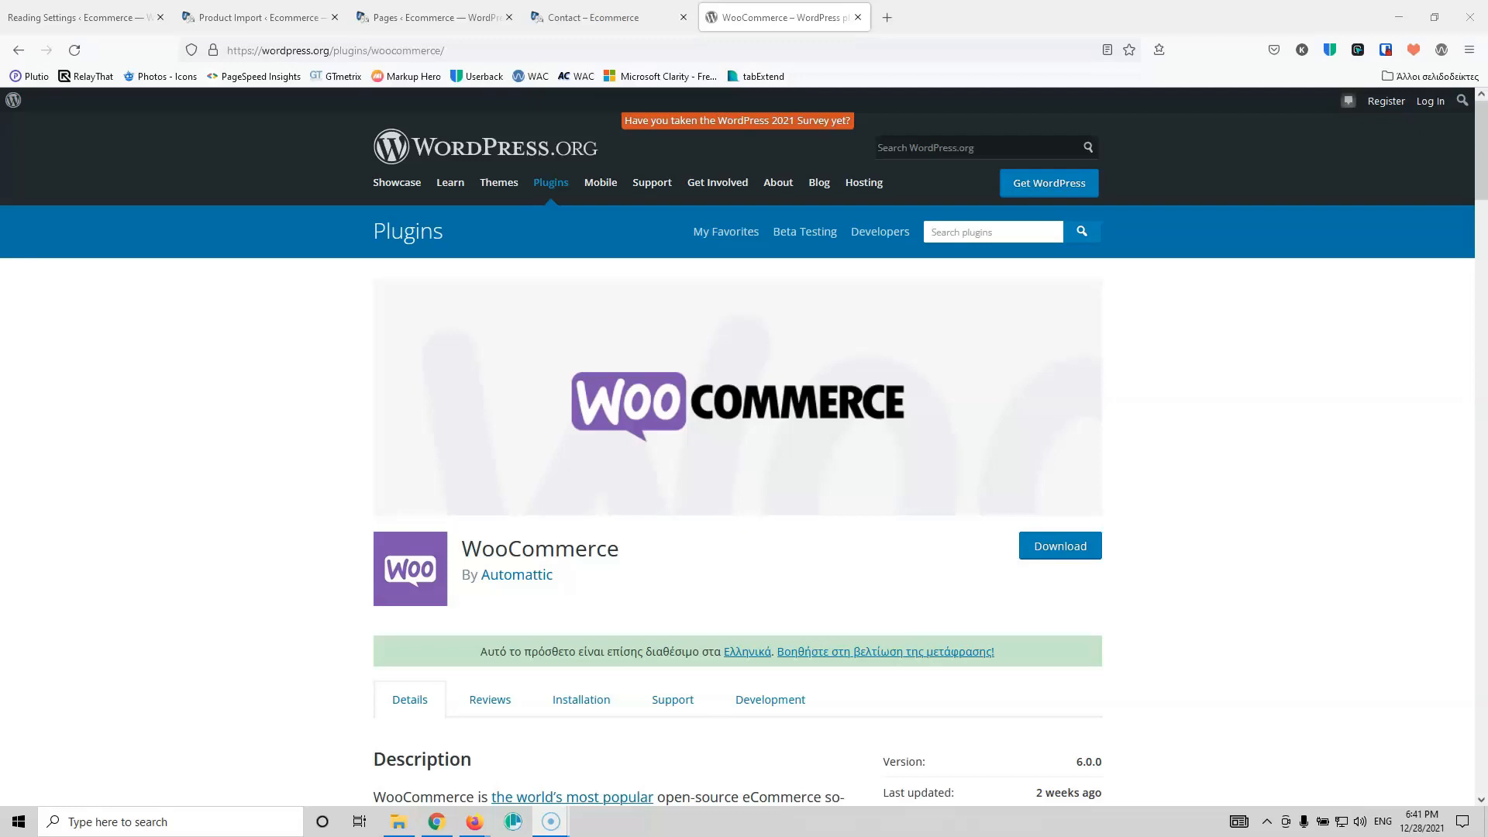
{"action": "left_click", "coordinate": [476, 17]}
Step: Upload sample_products.csv, run the importer for its 25 products, and view the imported products
{"action": "left_click", "coordinate": [612, 15]}
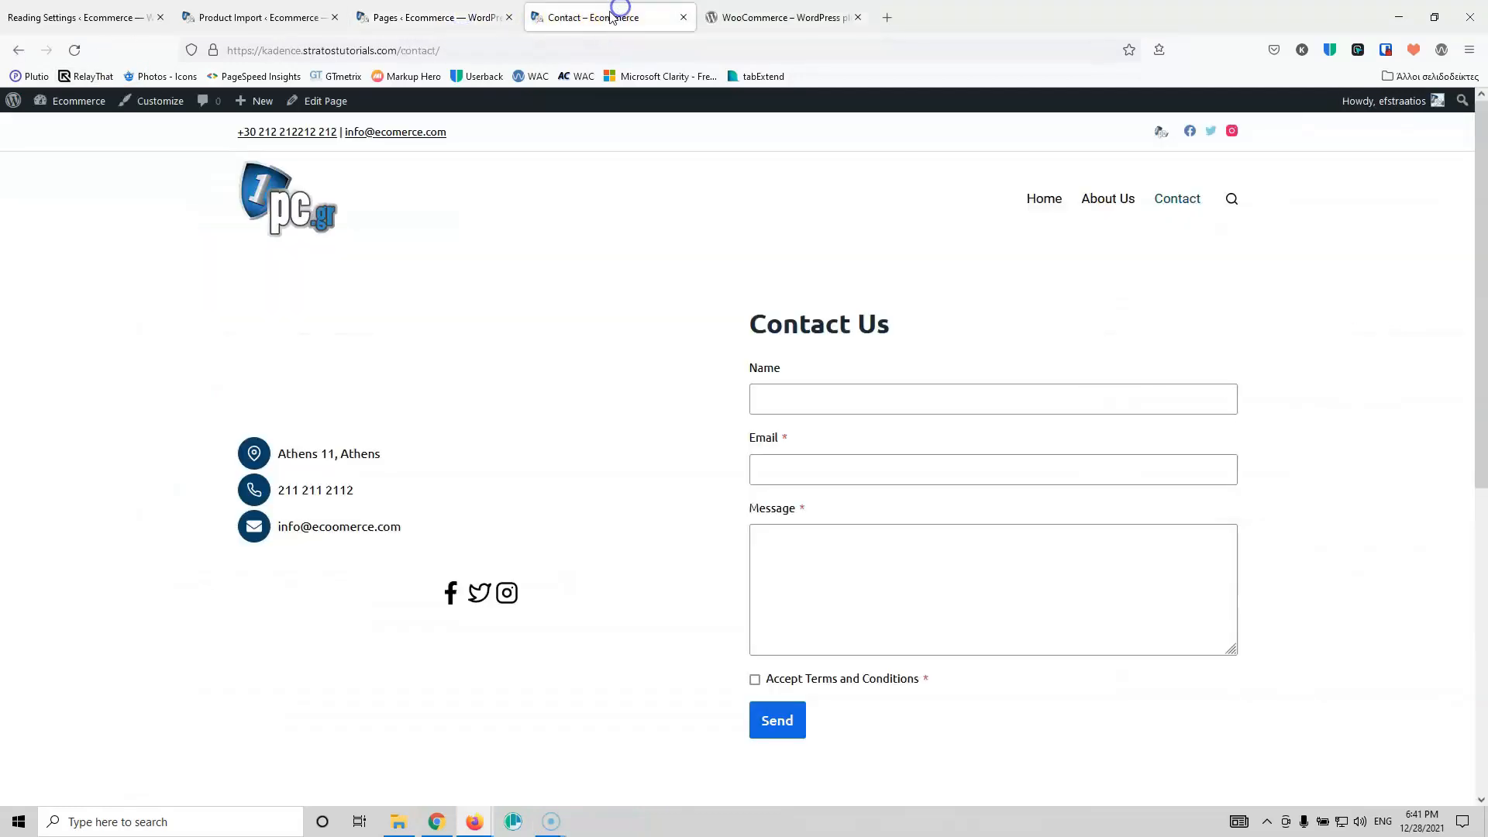
{"action": "left_click", "coordinate": [248, 17]}
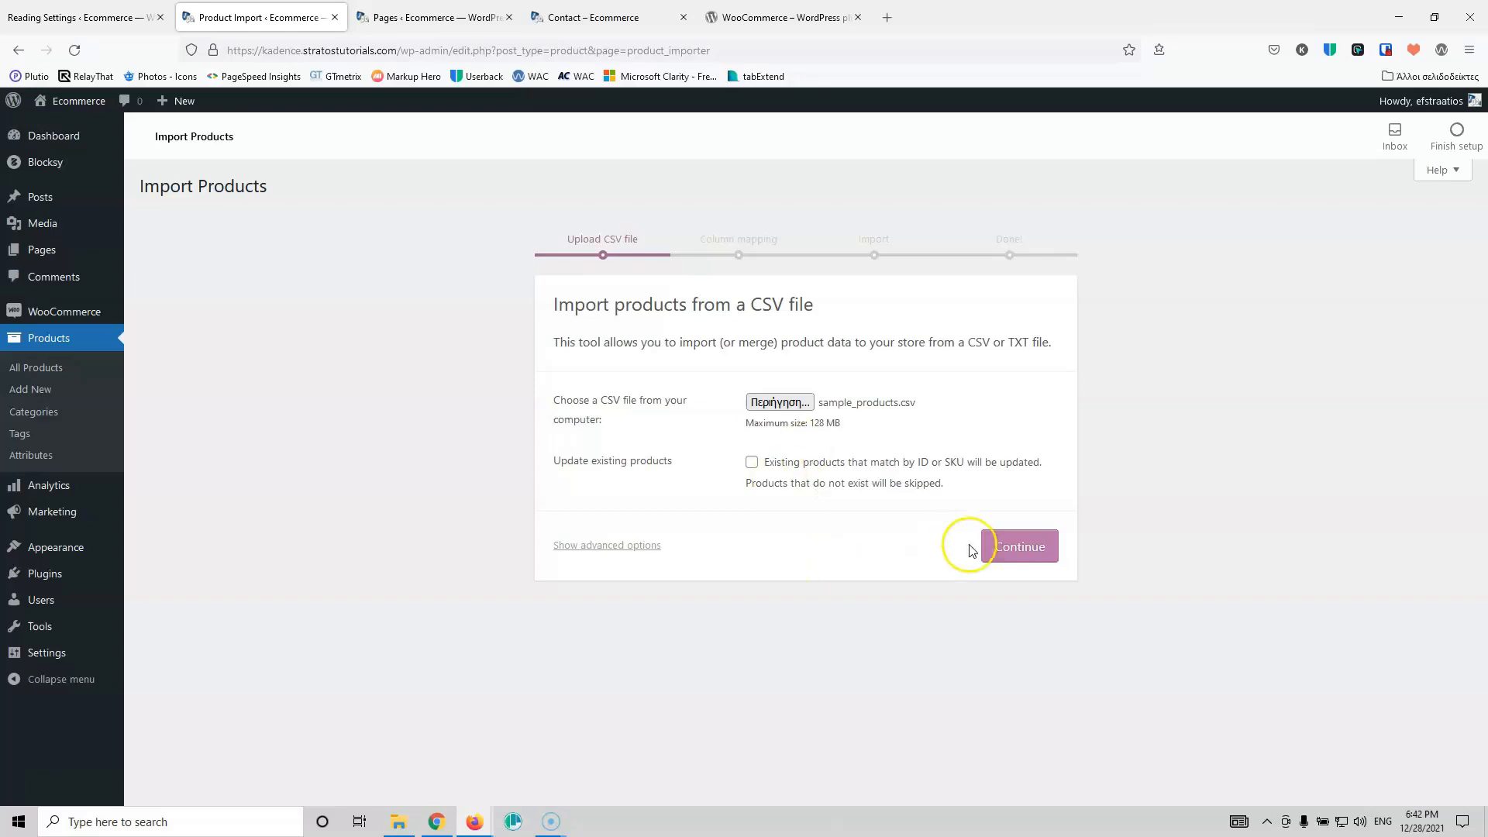
{"action": "left_click", "coordinate": [1010, 546]}
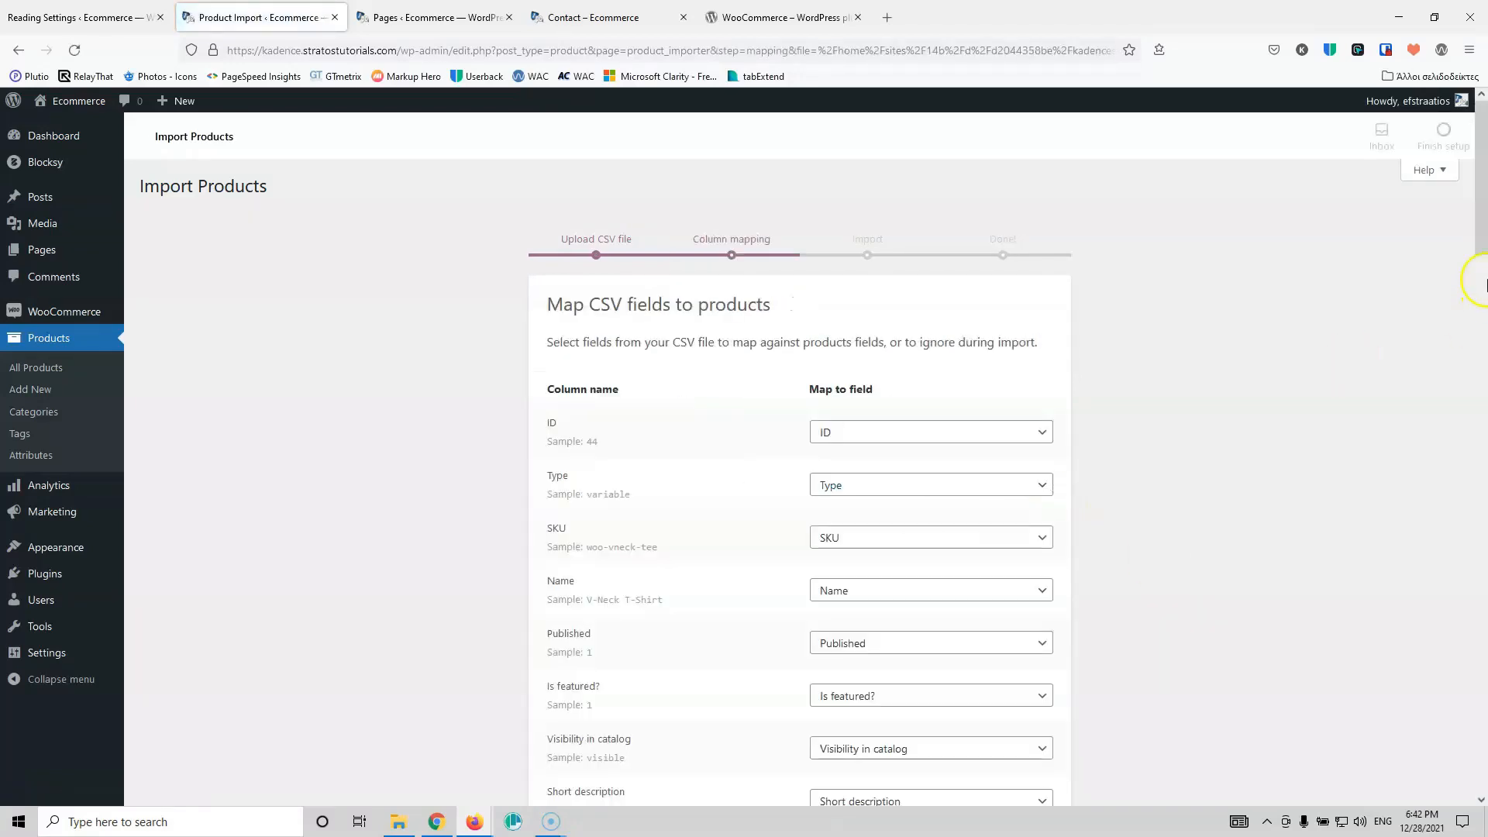
{"action": "left_click_drag", "start_coordinate": [1480, 194], "coordinate": [1481, 773]}
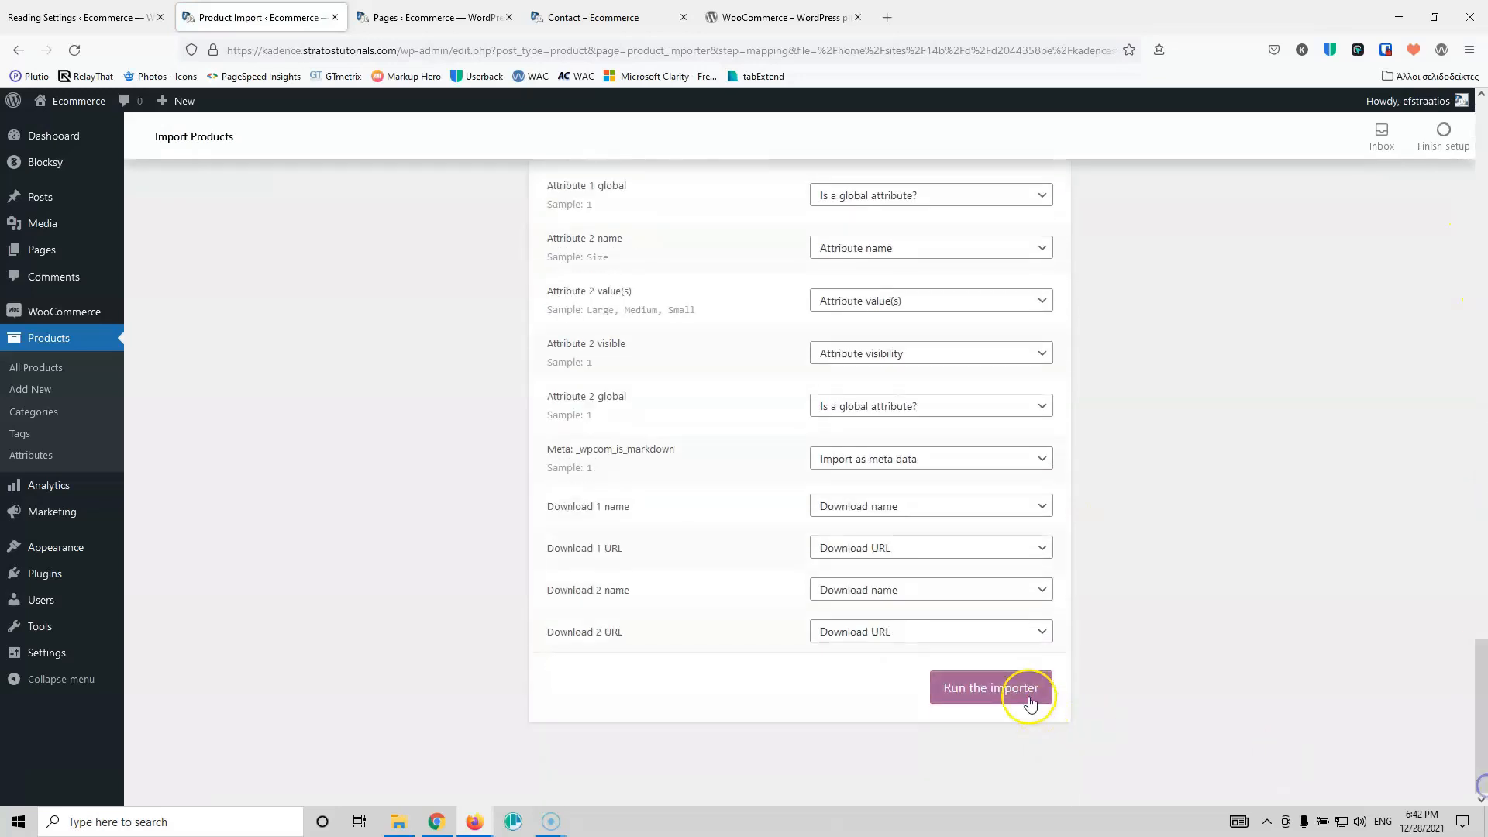
{"action": "left_click", "coordinate": [1007, 688]}
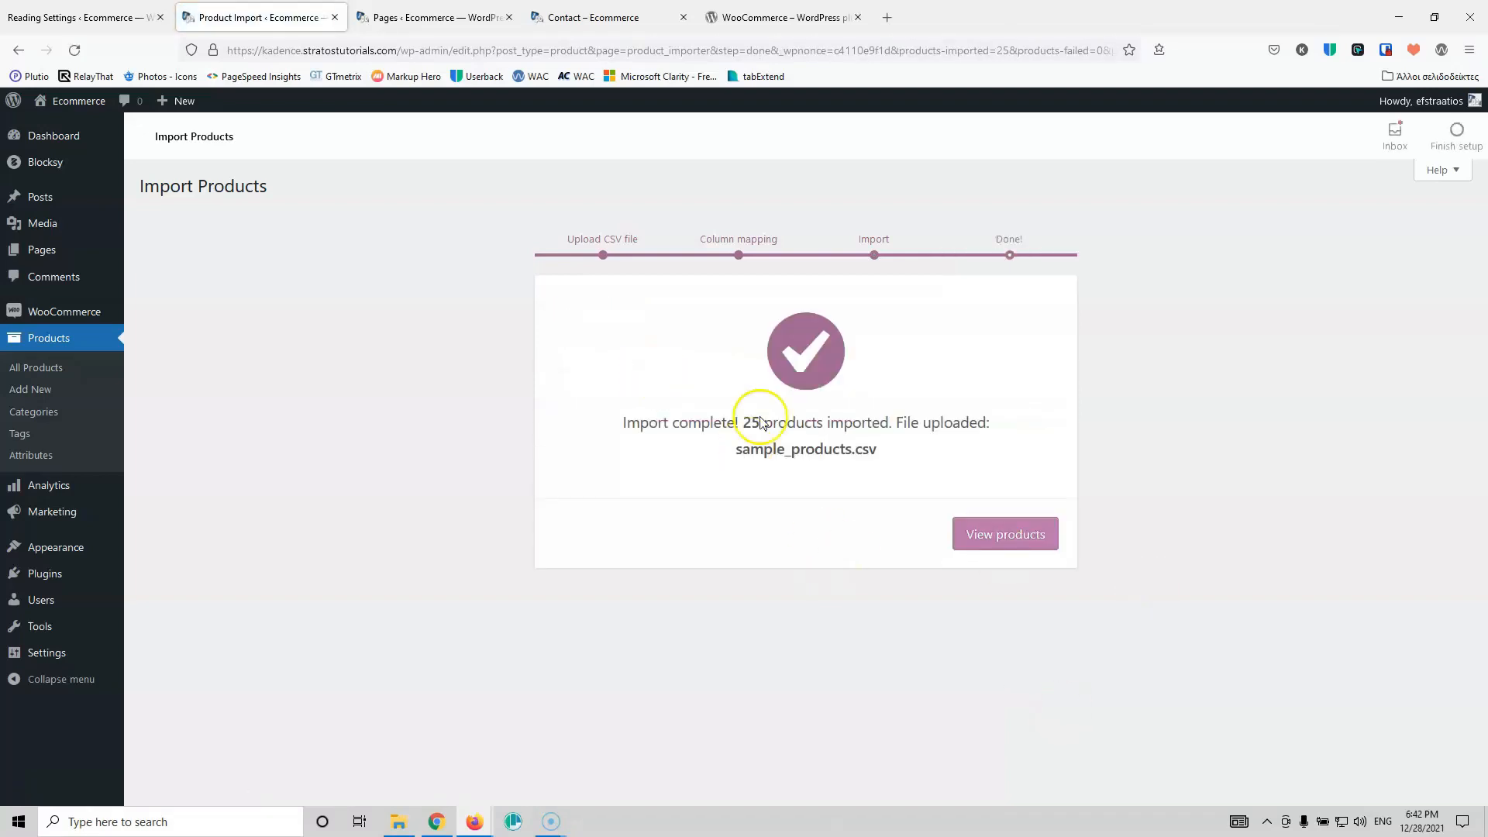
{"action": "left_click", "coordinate": [1012, 532]}
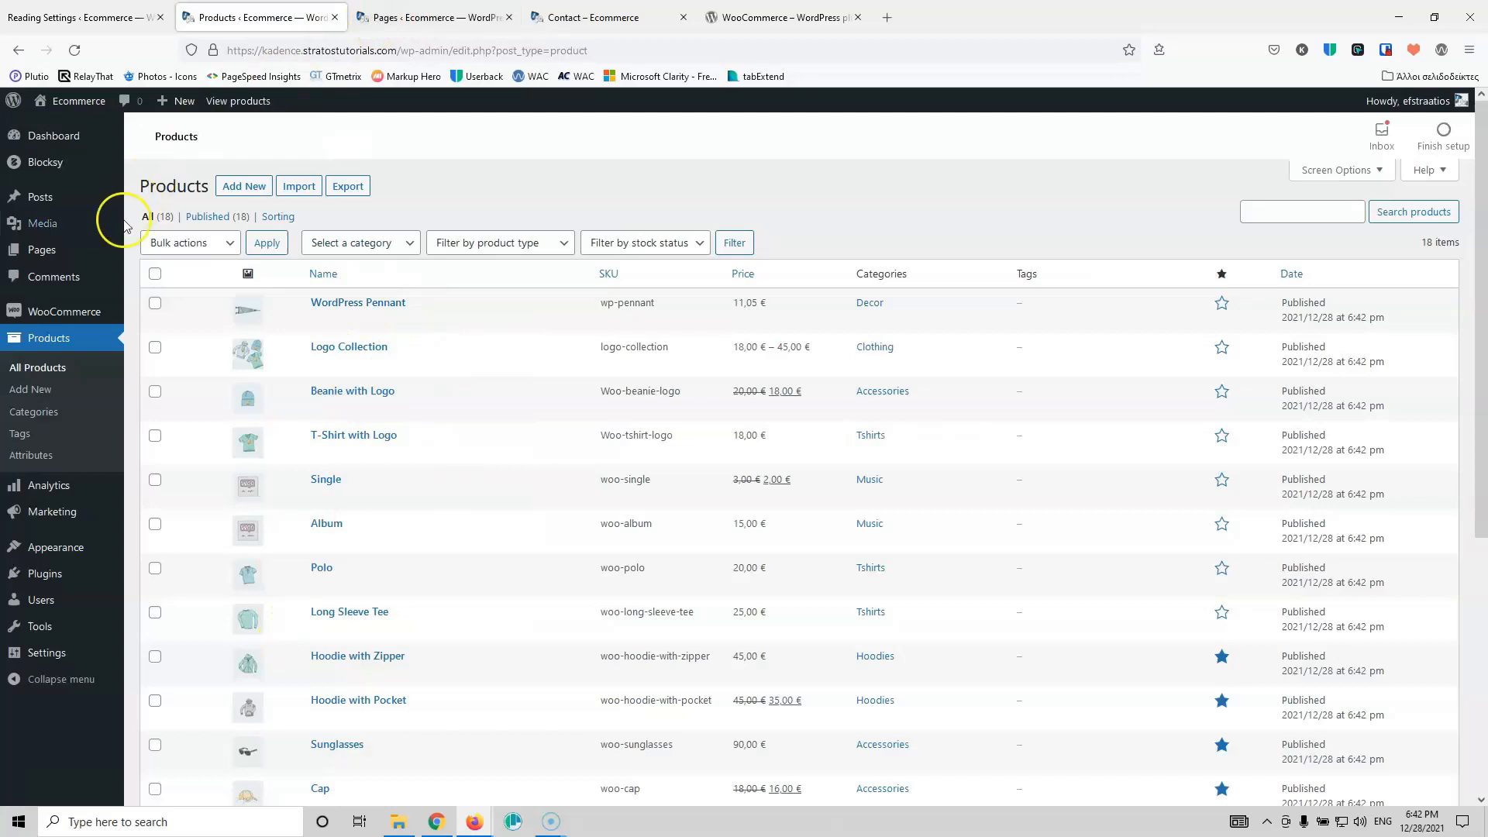
Step: Add the Shop page to the Main menu between Home and About Us and save it
{"action": "mouse_move", "coordinate": [60, 551]}
{"action": "left_click", "coordinate": [153, 616]}
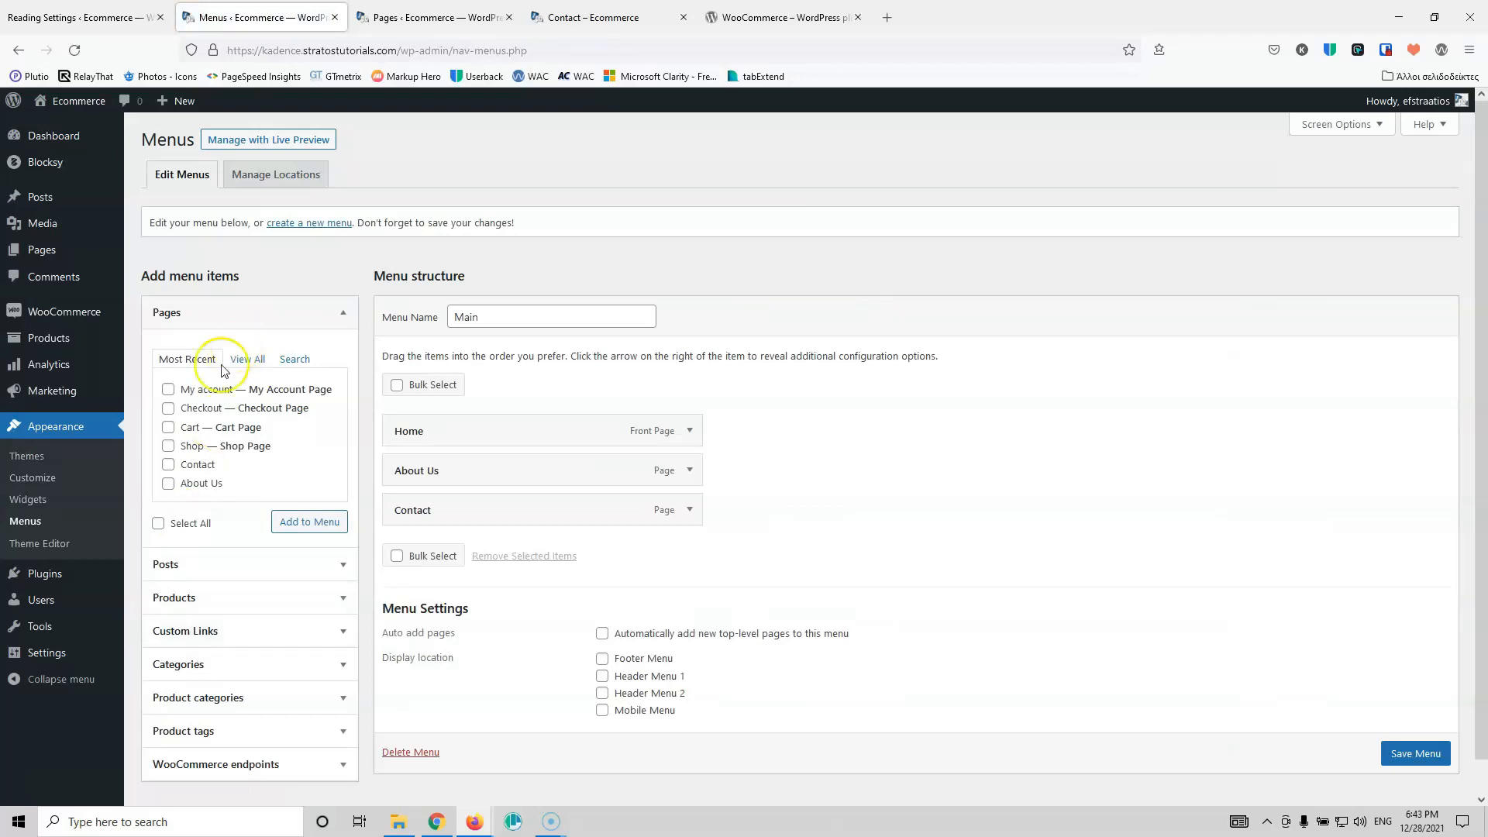
{"action": "left_click", "coordinate": [168, 446]}
{"action": "left_click", "coordinate": [307, 522]}
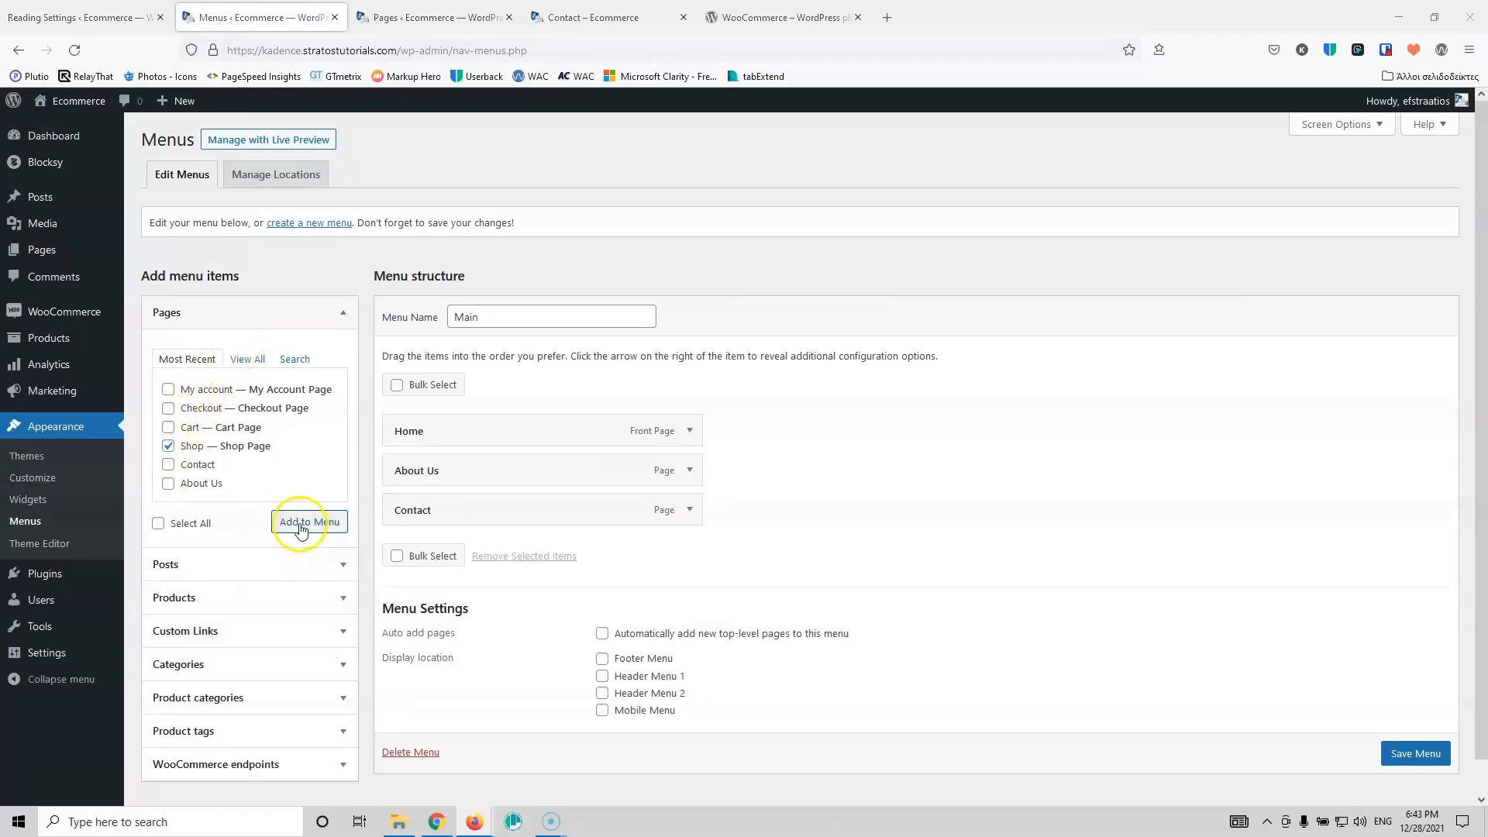
{"action": "left_click_drag", "start_coordinate": [471, 558], "coordinate": [473, 478]}
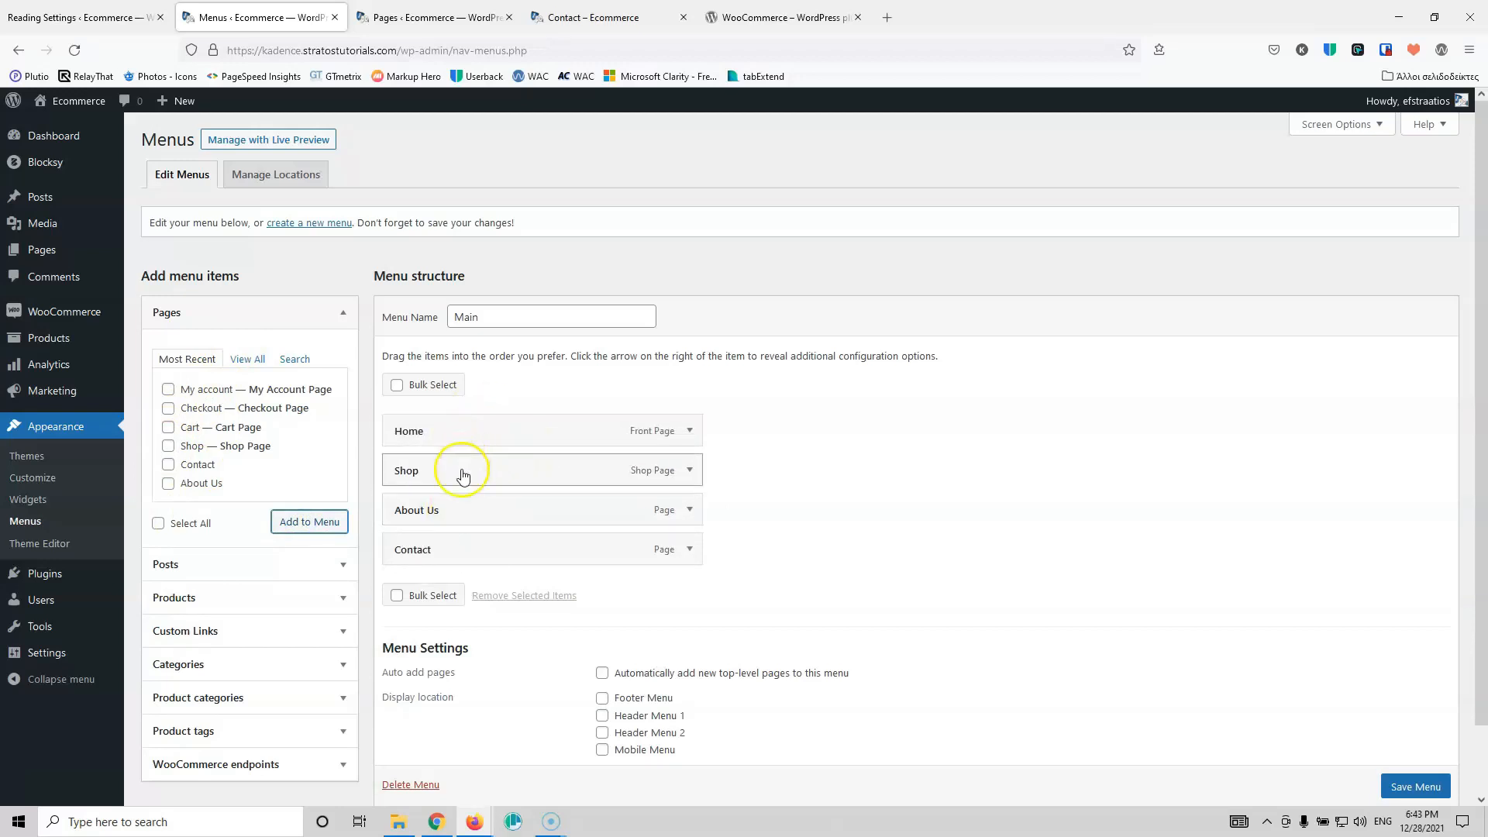
{"action": "left_click", "coordinate": [1411, 784]}
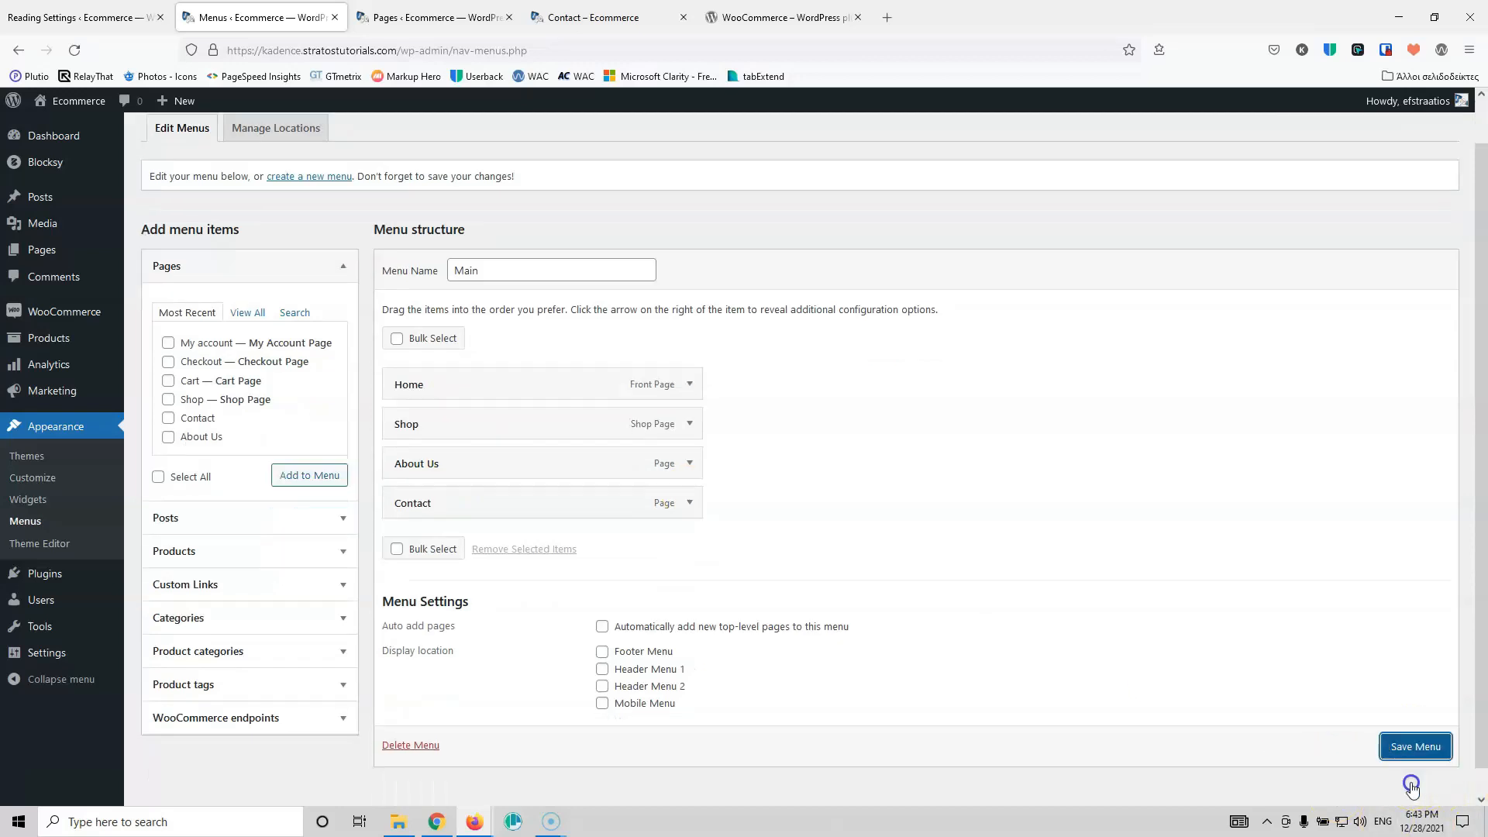
{"action": "left_click", "coordinate": [1394, 748]}
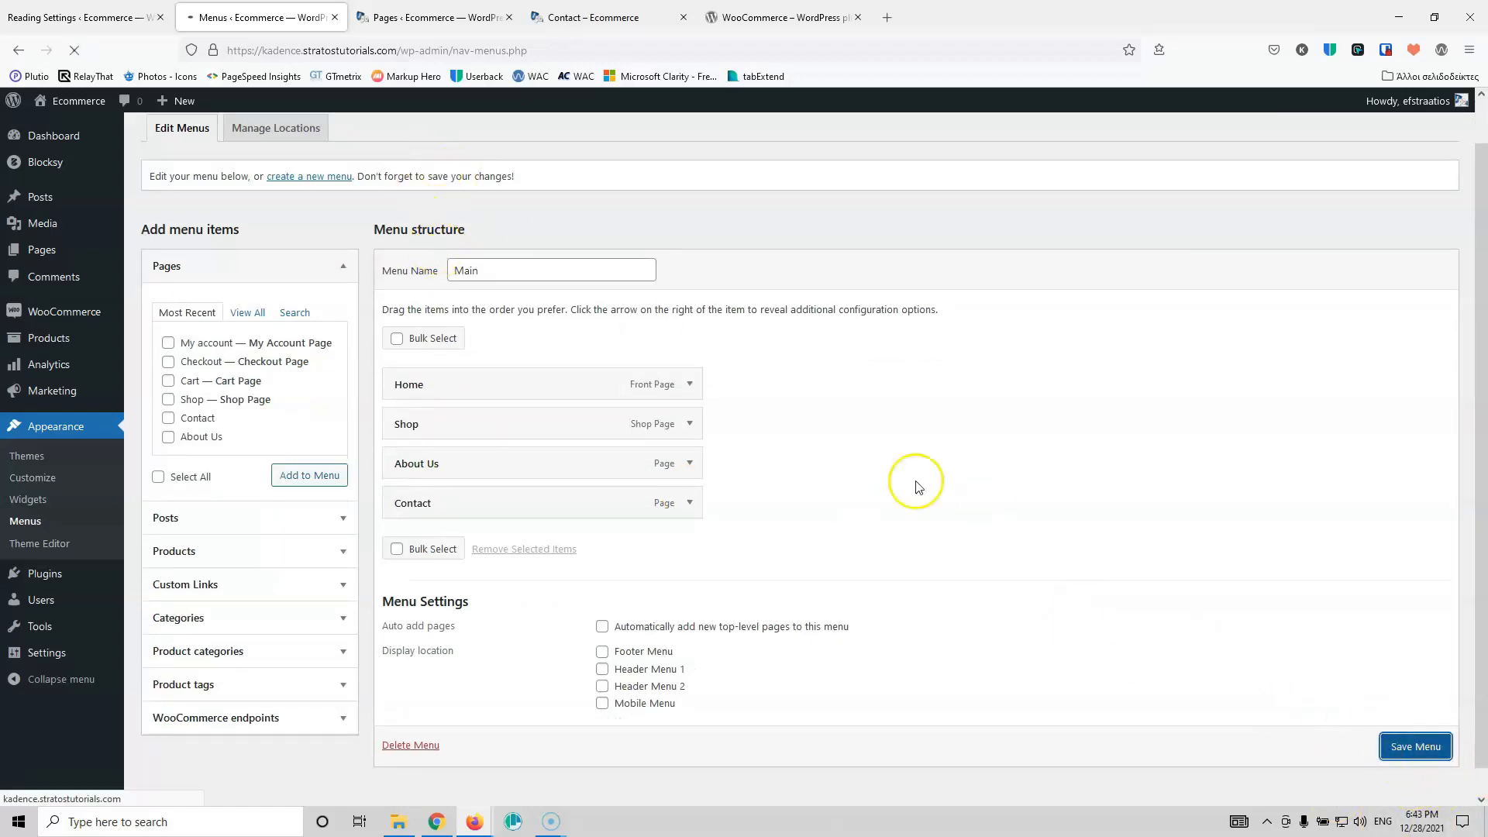
Step: Reload the live Contact page to show the updated menu
{"action": "left_click", "coordinate": [434, 17]}
{"action": "left_click", "coordinate": [605, 18]}
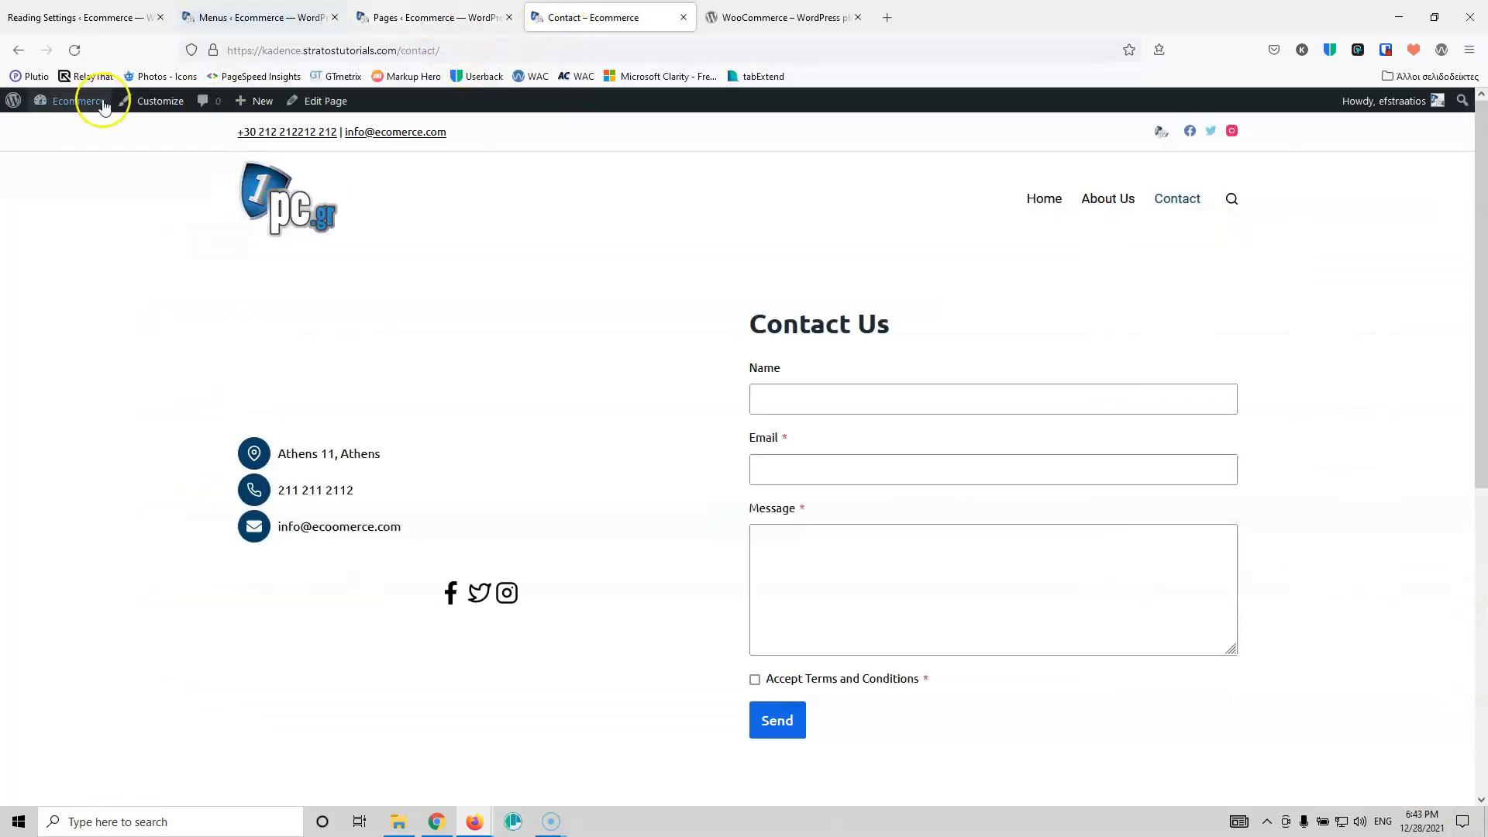
{"action": "left_click", "coordinate": [74, 50]}
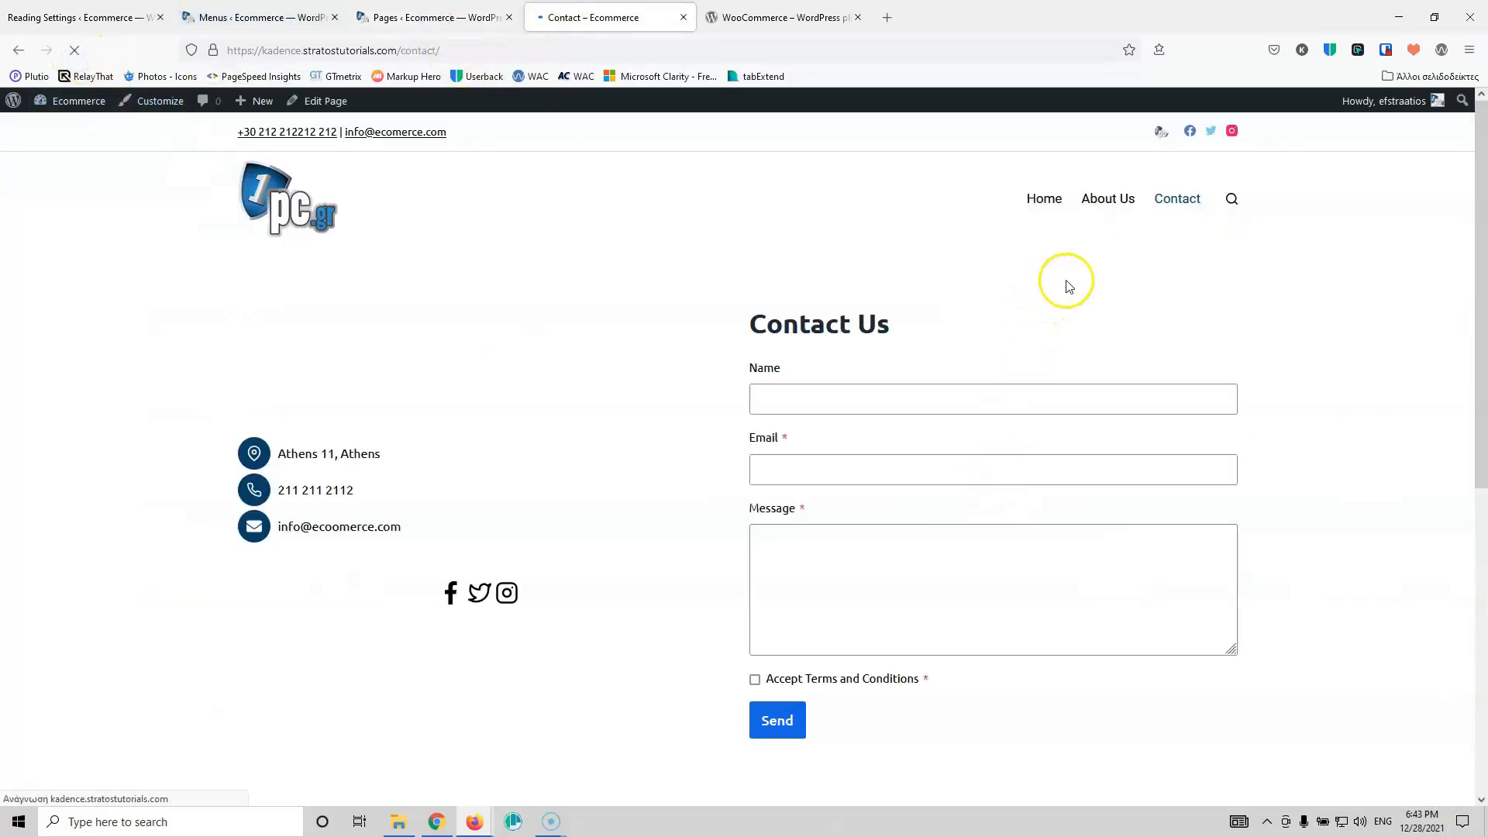
Step: View the Shop page's 17 products, open the Customizer in a background tab, close the plugin directory tab
{"action": "left_click", "coordinate": [1045, 201]}
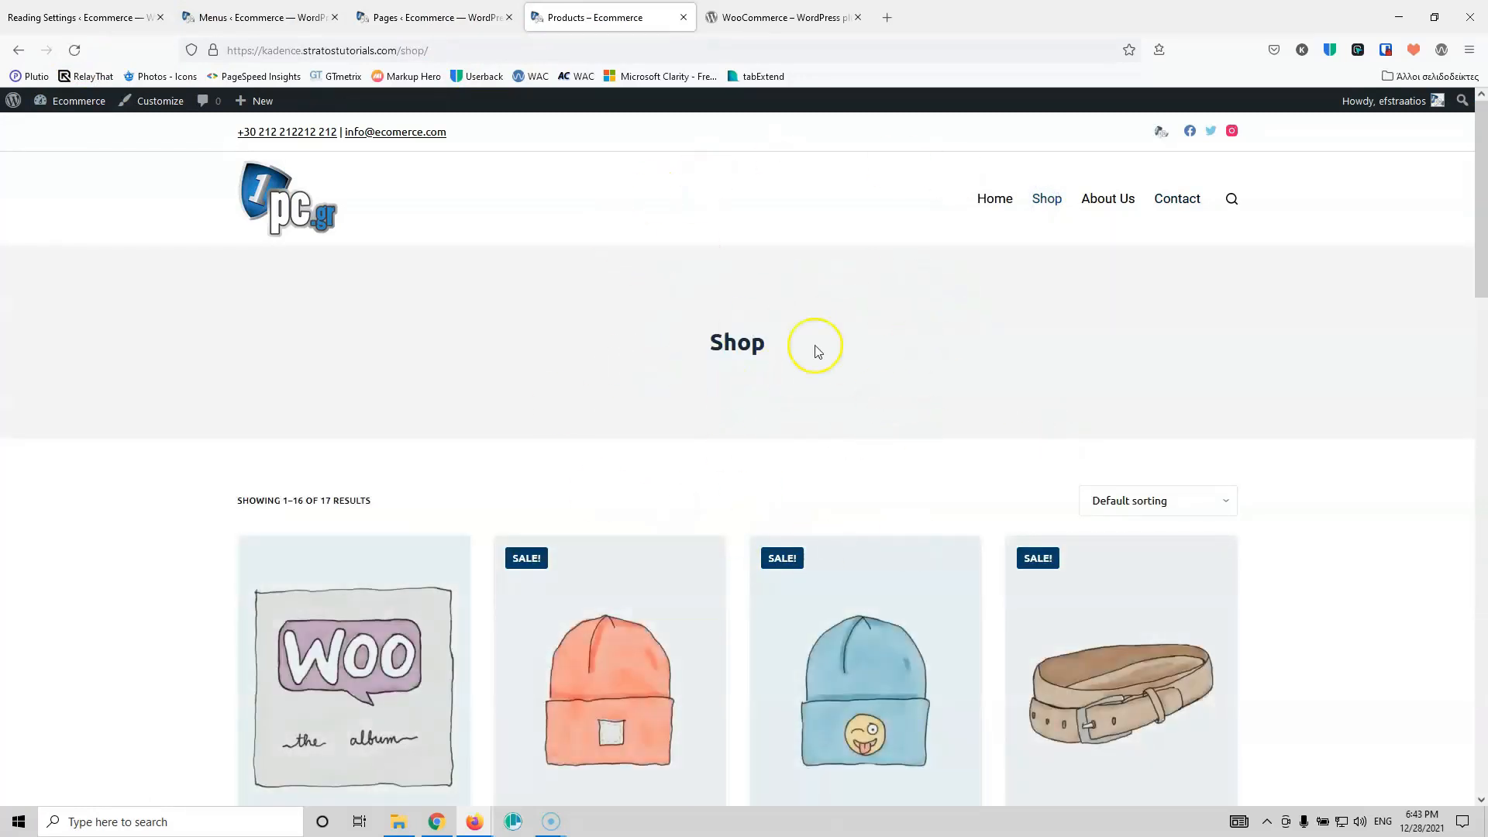
{"action": "scroll", "coordinate": [548, 465], "scroll_direction": "down", "scroll_amount": 10}
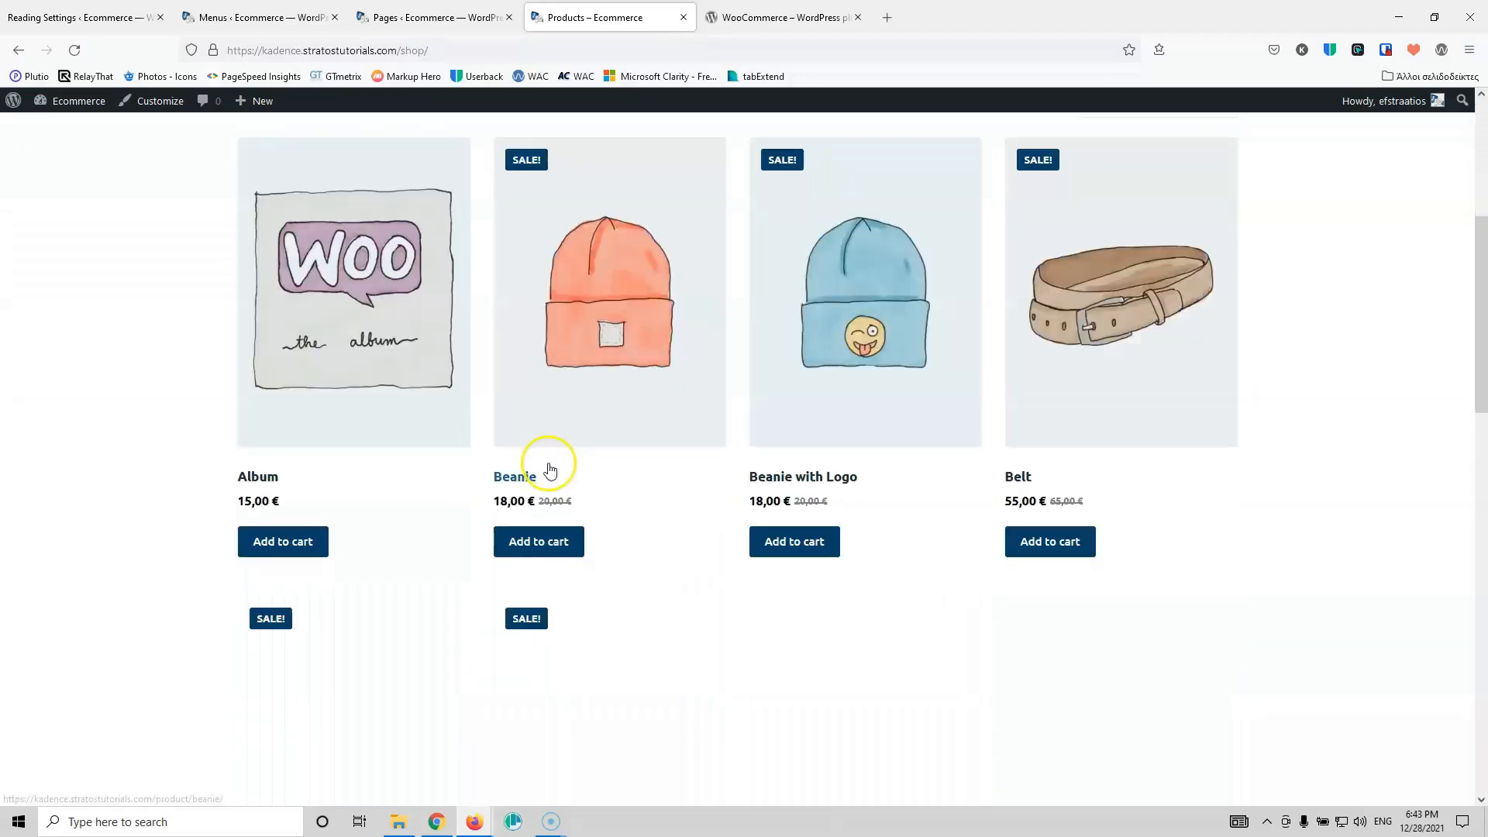
{"action": "scroll", "coordinate": [550, 469], "scroll_direction": "up", "scroll_amount": 10}
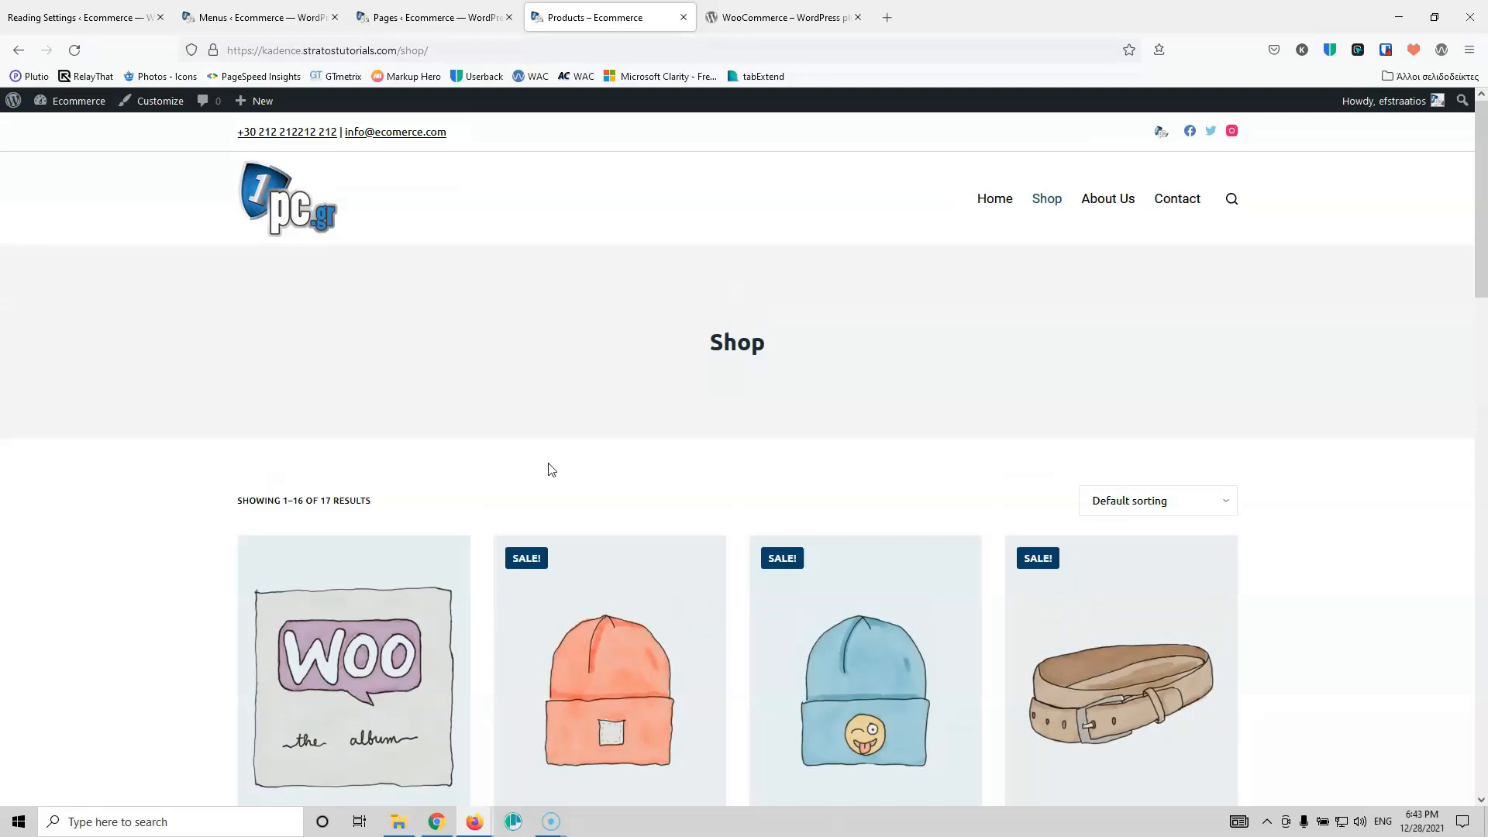
{"action": "middle_click", "coordinate": [163, 105]}
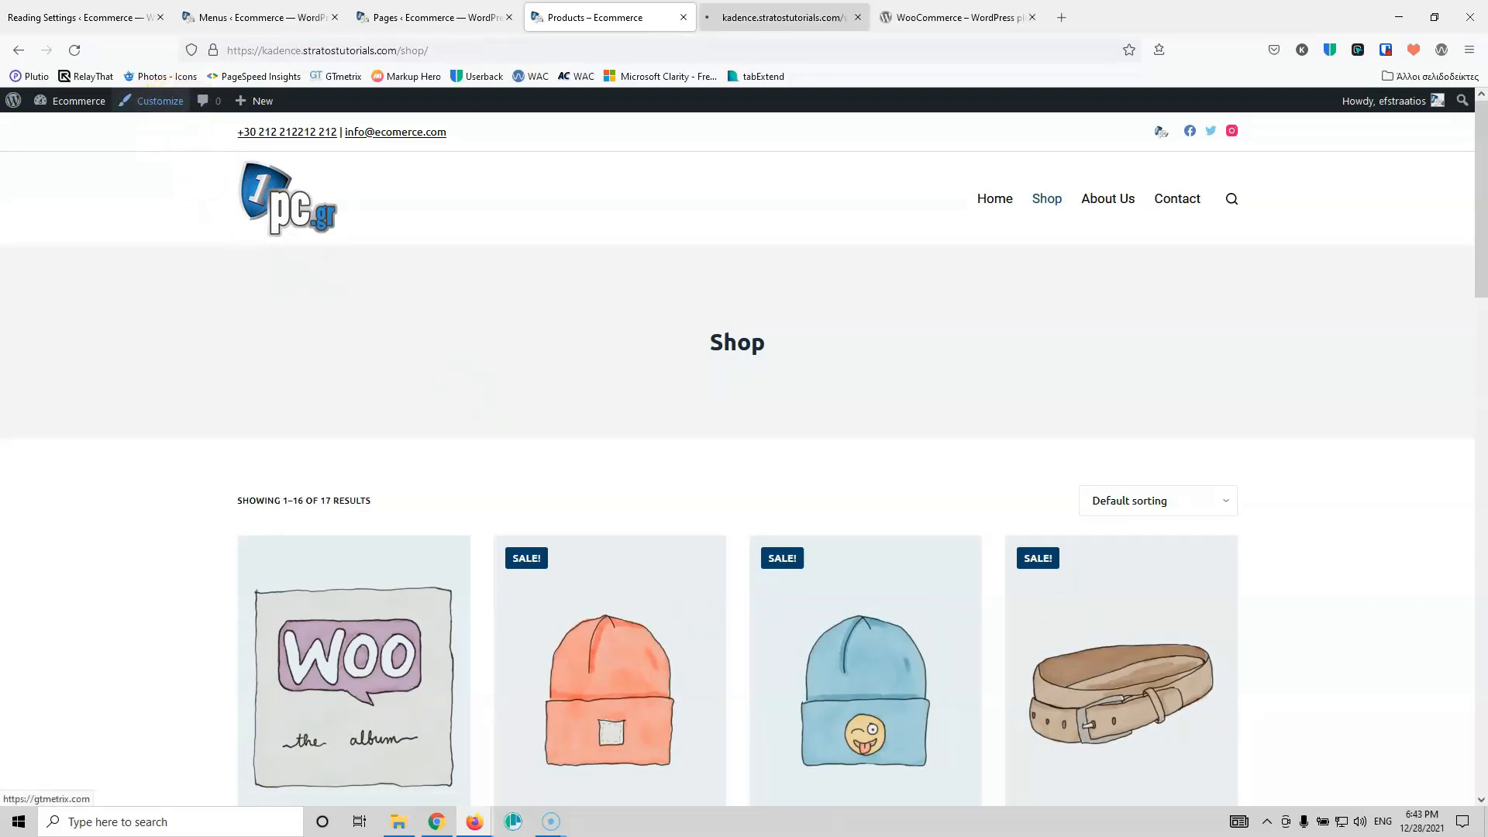
{"action": "left_click", "coordinate": [1033, 18]}
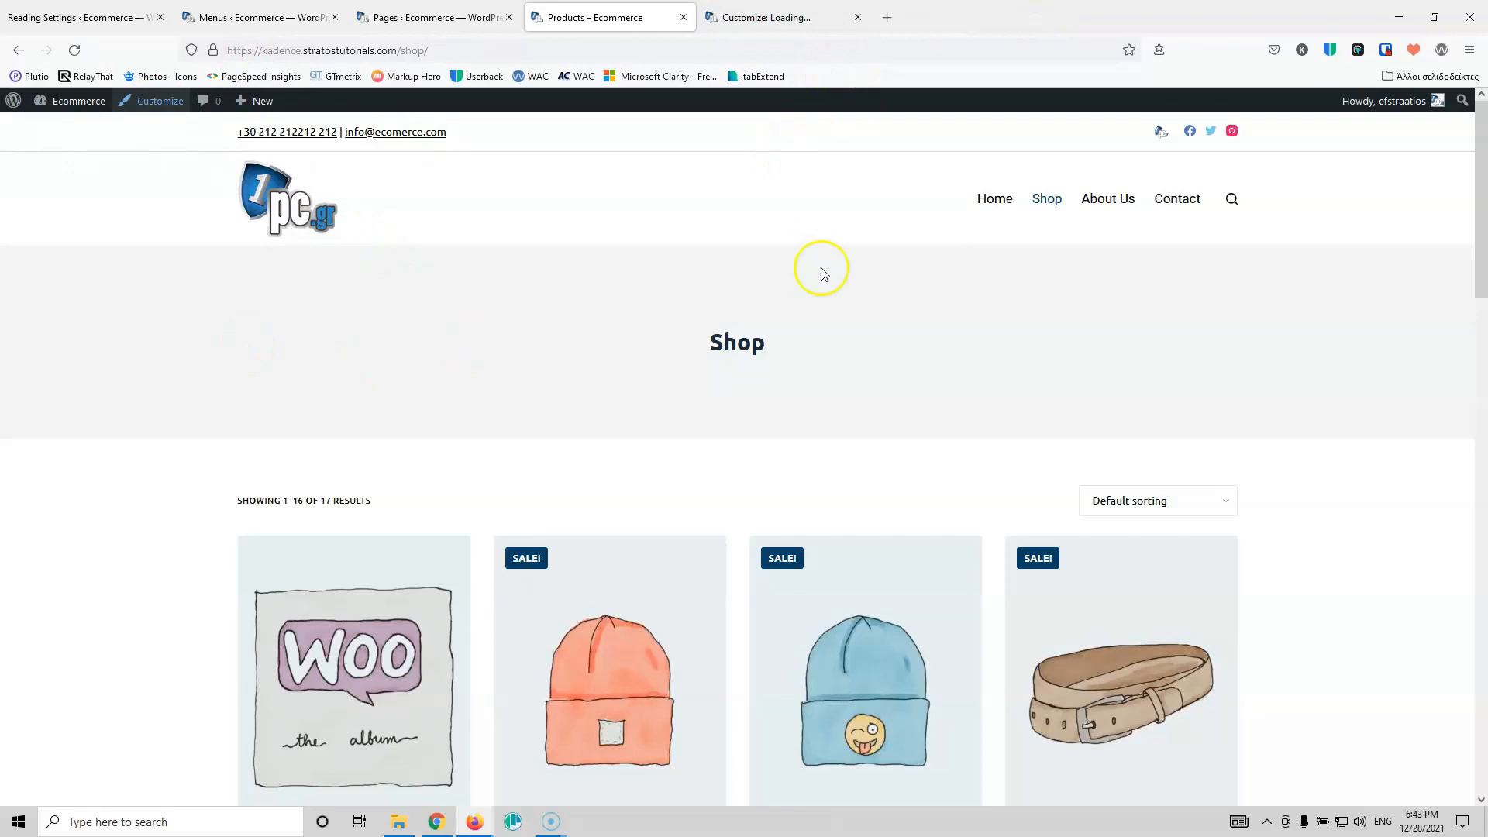
{"action": "left_click", "coordinate": [740, 19]}
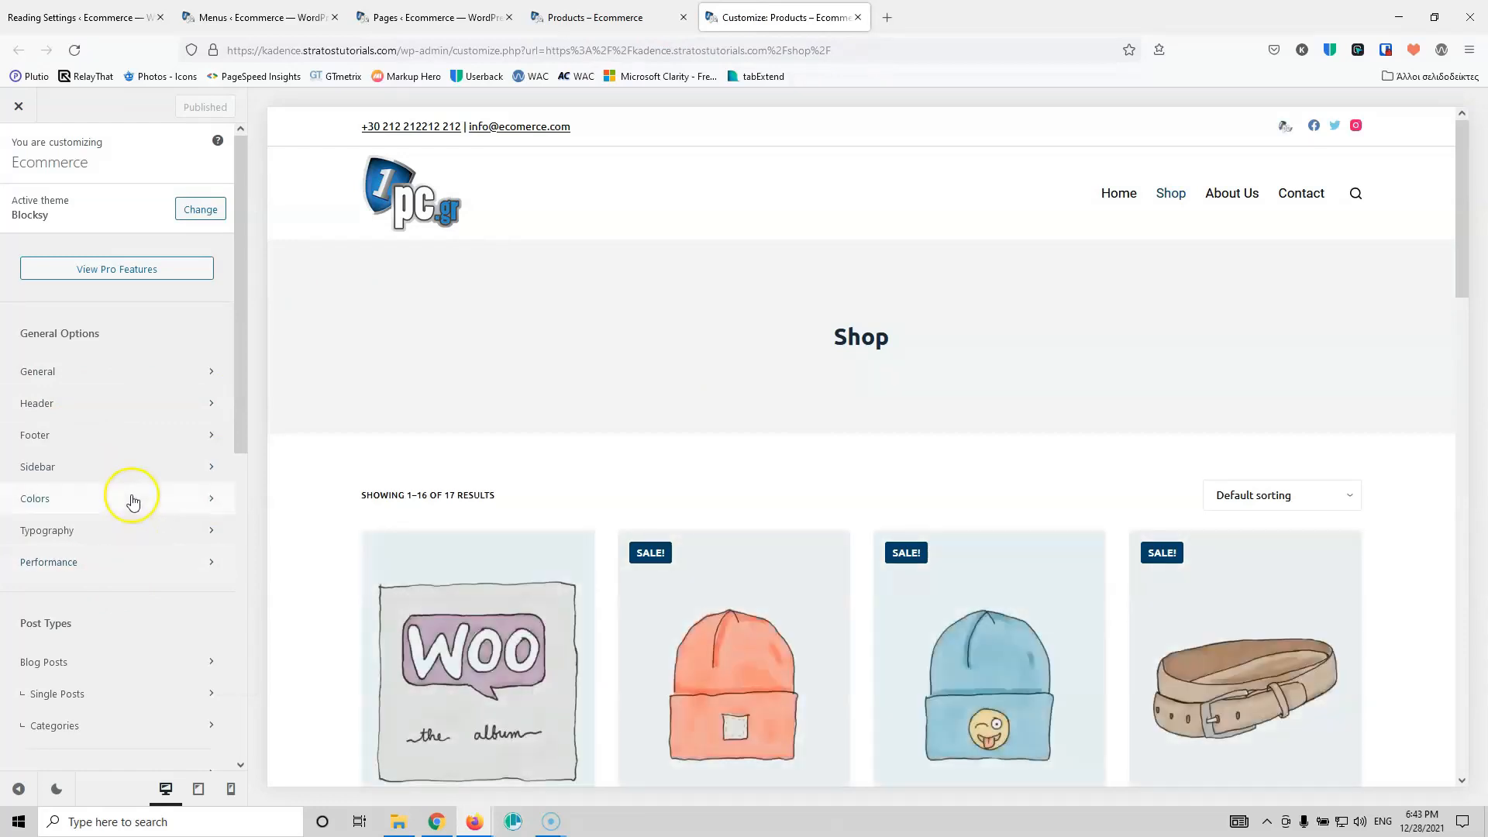
{"action": "left_click_drag", "start_coordinate": [243, 391], "coordinate": [262, 613]}
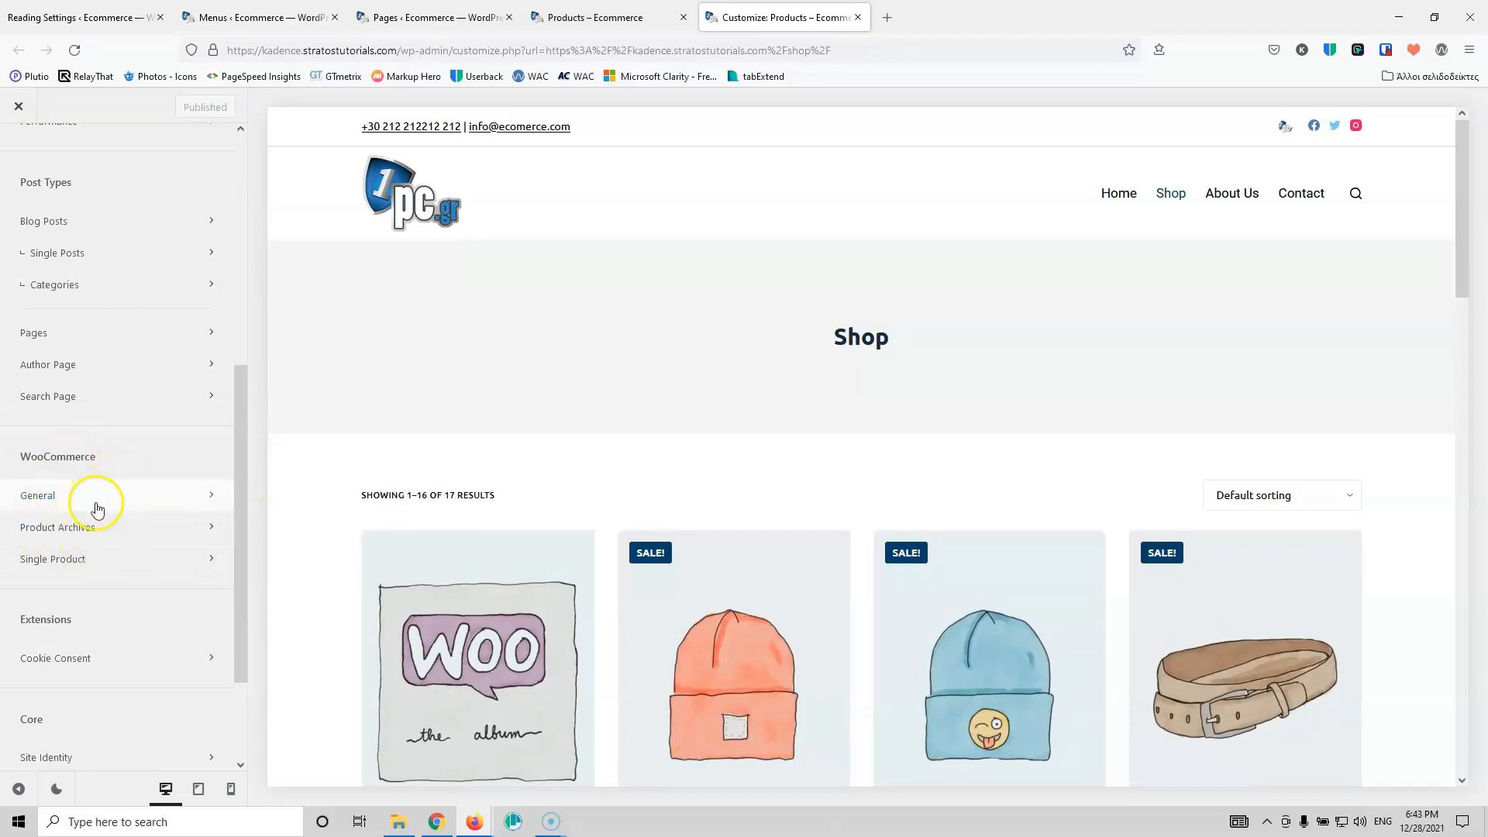
{"action": "left_click", "coordinate": [90, 529]}
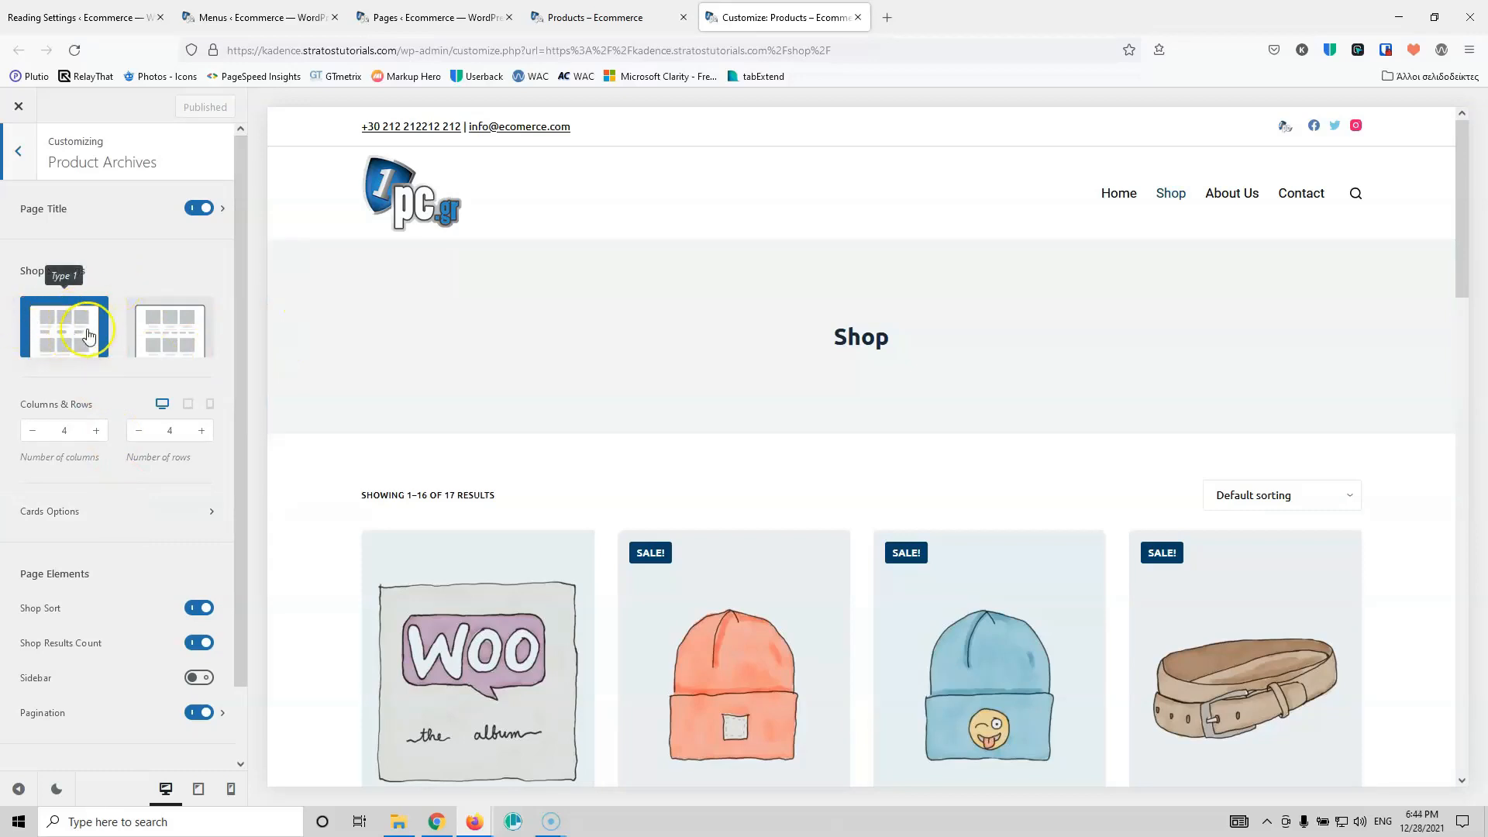
{"action": "scroll", "coordinate": [667, 382], "scroll_direction": "down", "scroll_amount": 3}
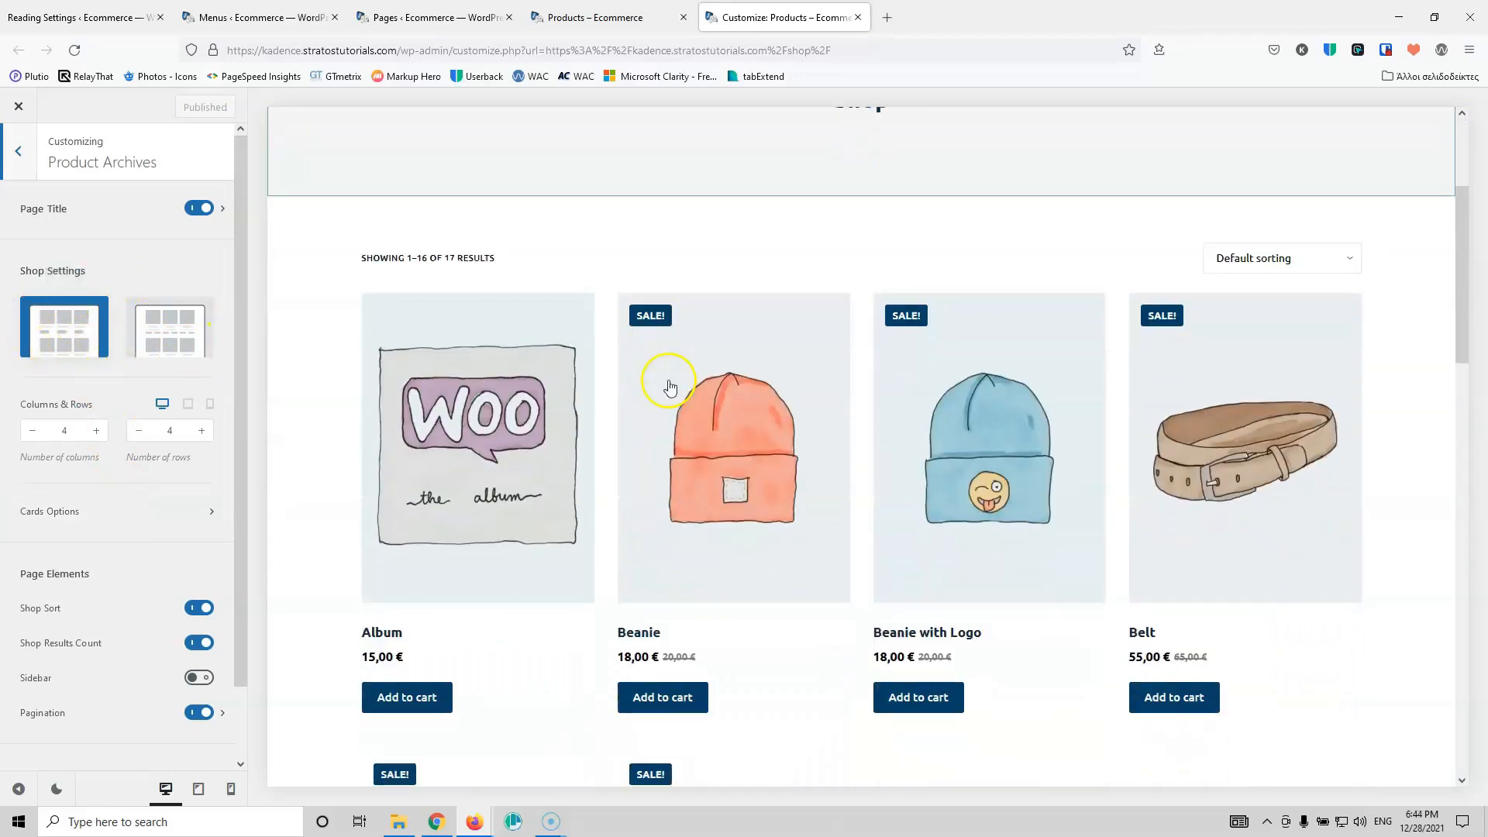
{"action": "left_click", "coordinate": [173, 330]}
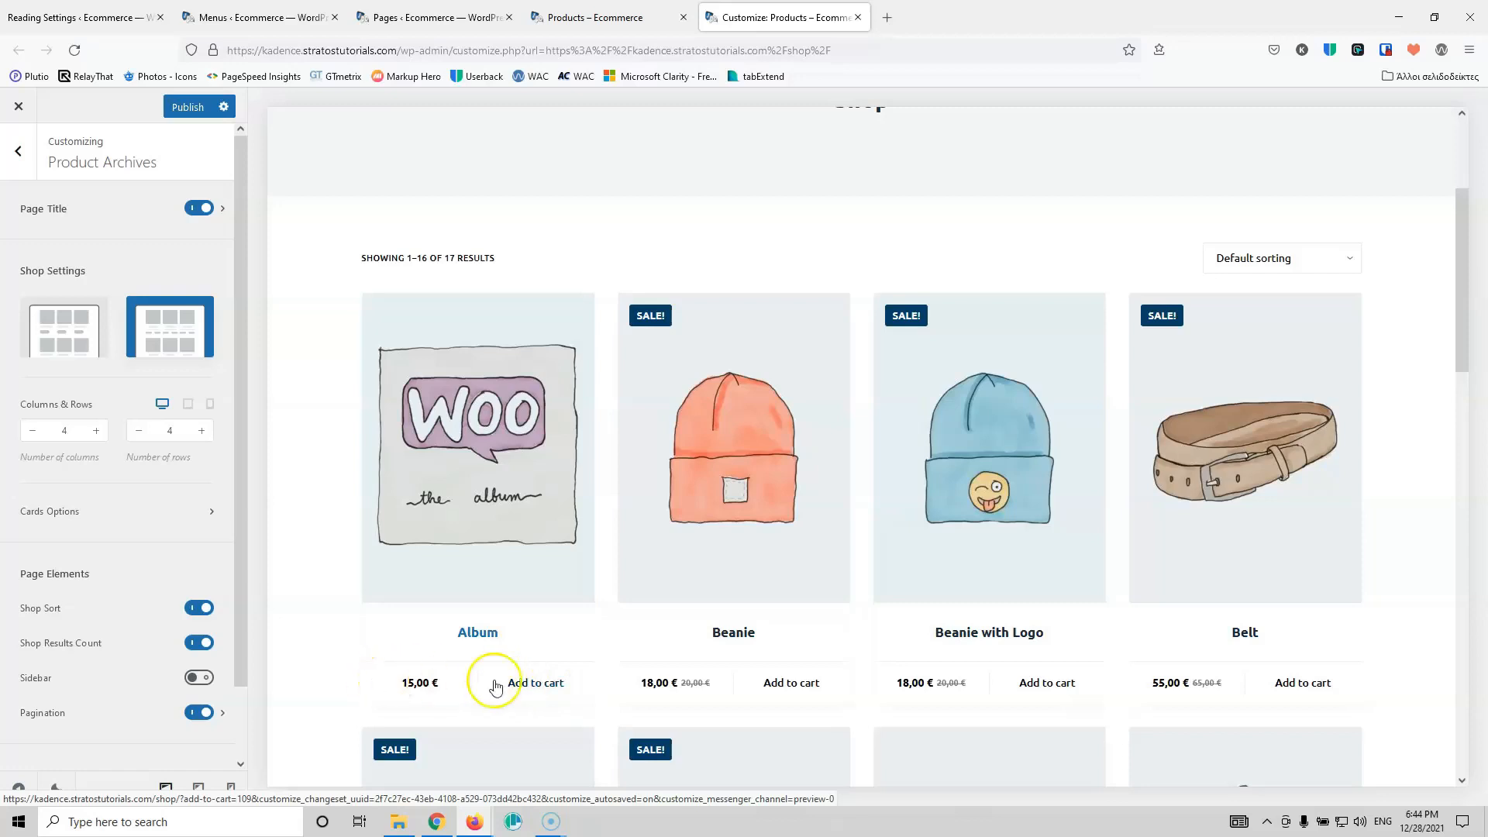
{"action": "left_click", "coordinate": [75, 331]}
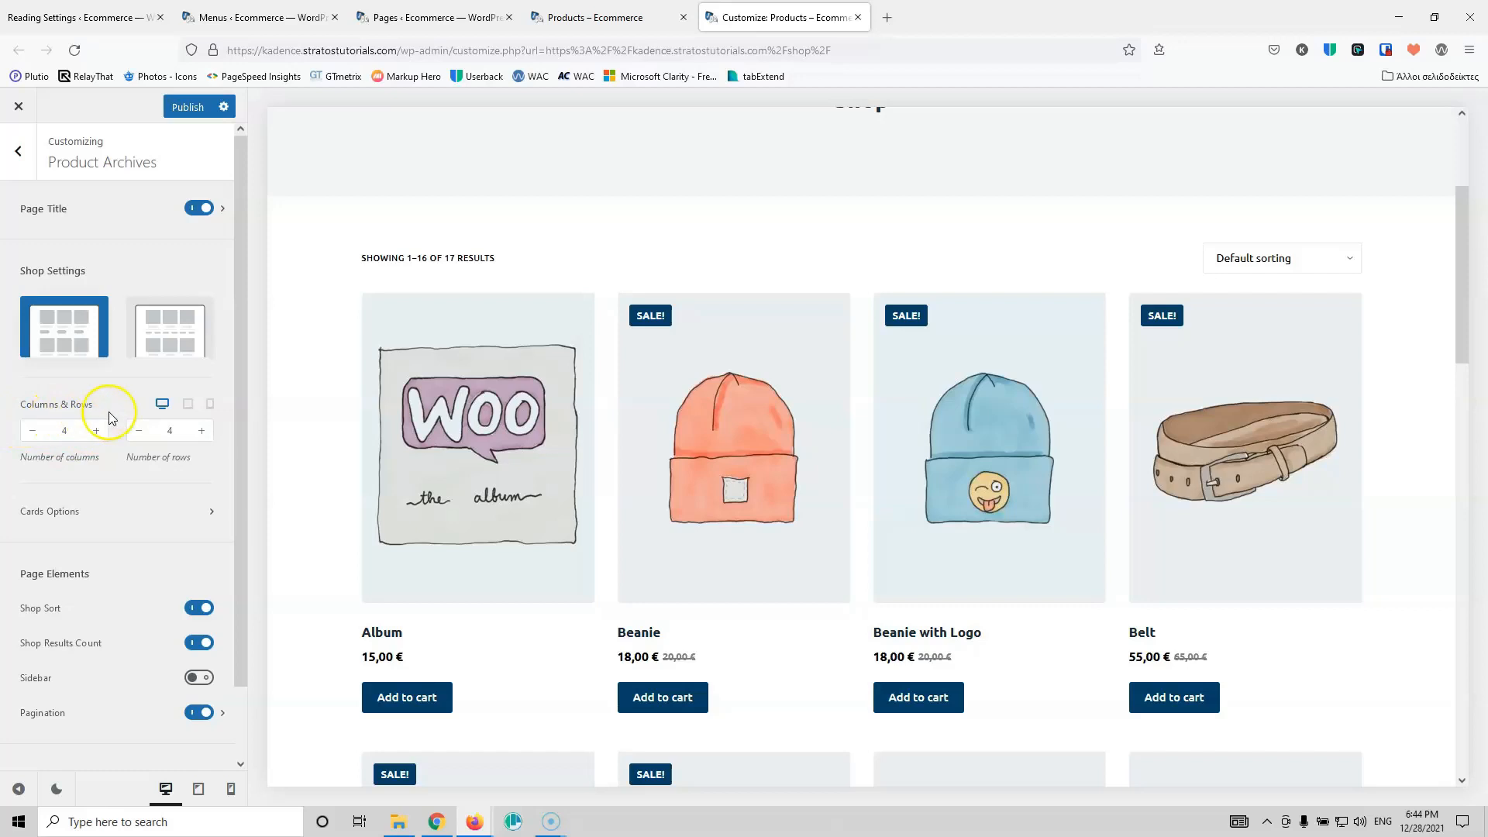
{"action": "scroll", "coordinate": [880, 375], "scroll_direction": "down", "scroll_amount": 10}
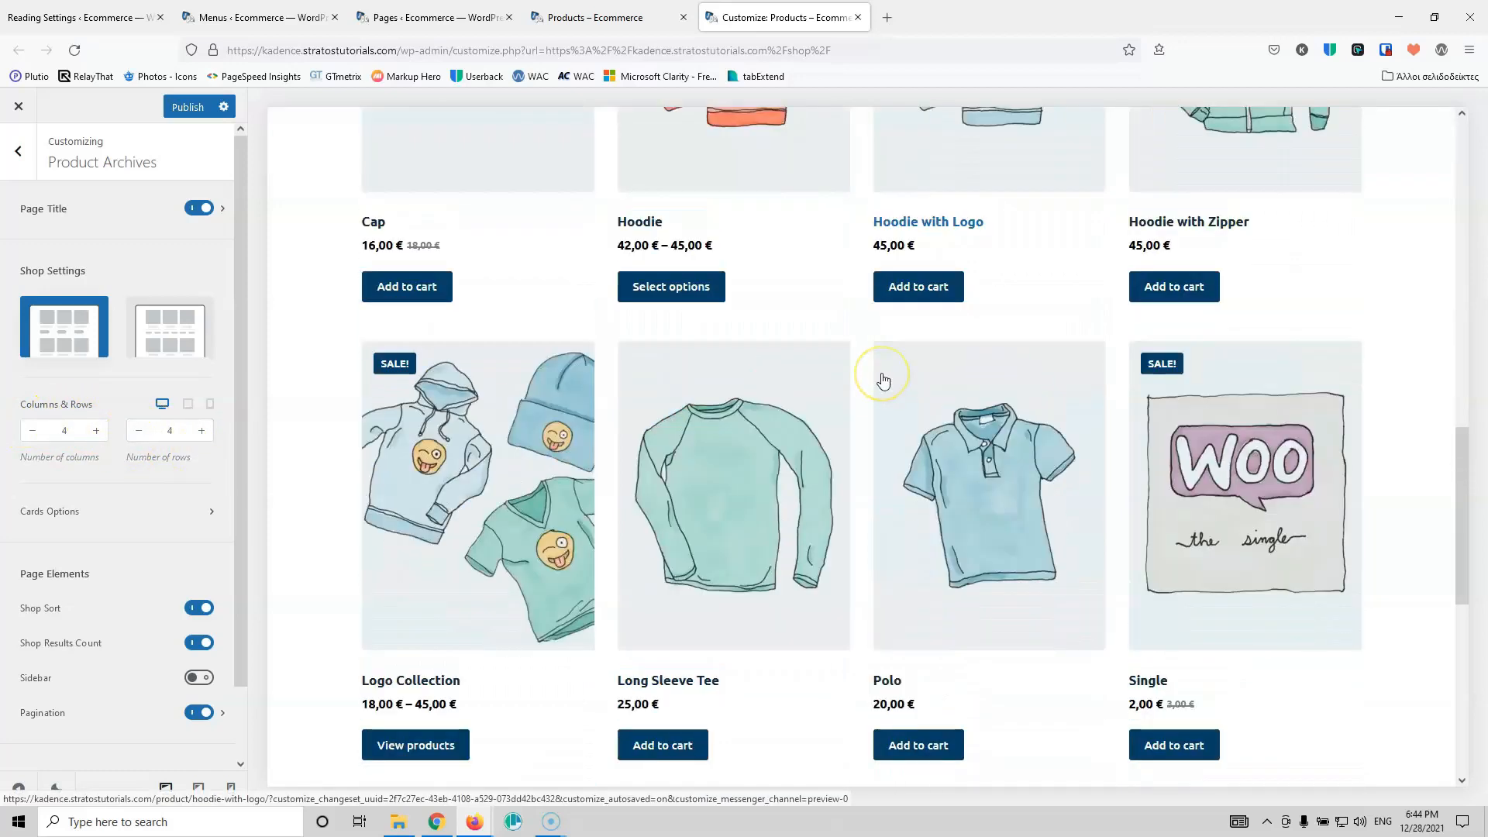
{"action": "scroll", "coordinate": [883, 379], "scroll_direction": "down", "scroll_amount": 8}
{"action": "scroll", "coordinate": [884, 376], "scroll_direction": "up", "scroll_amount": 15}
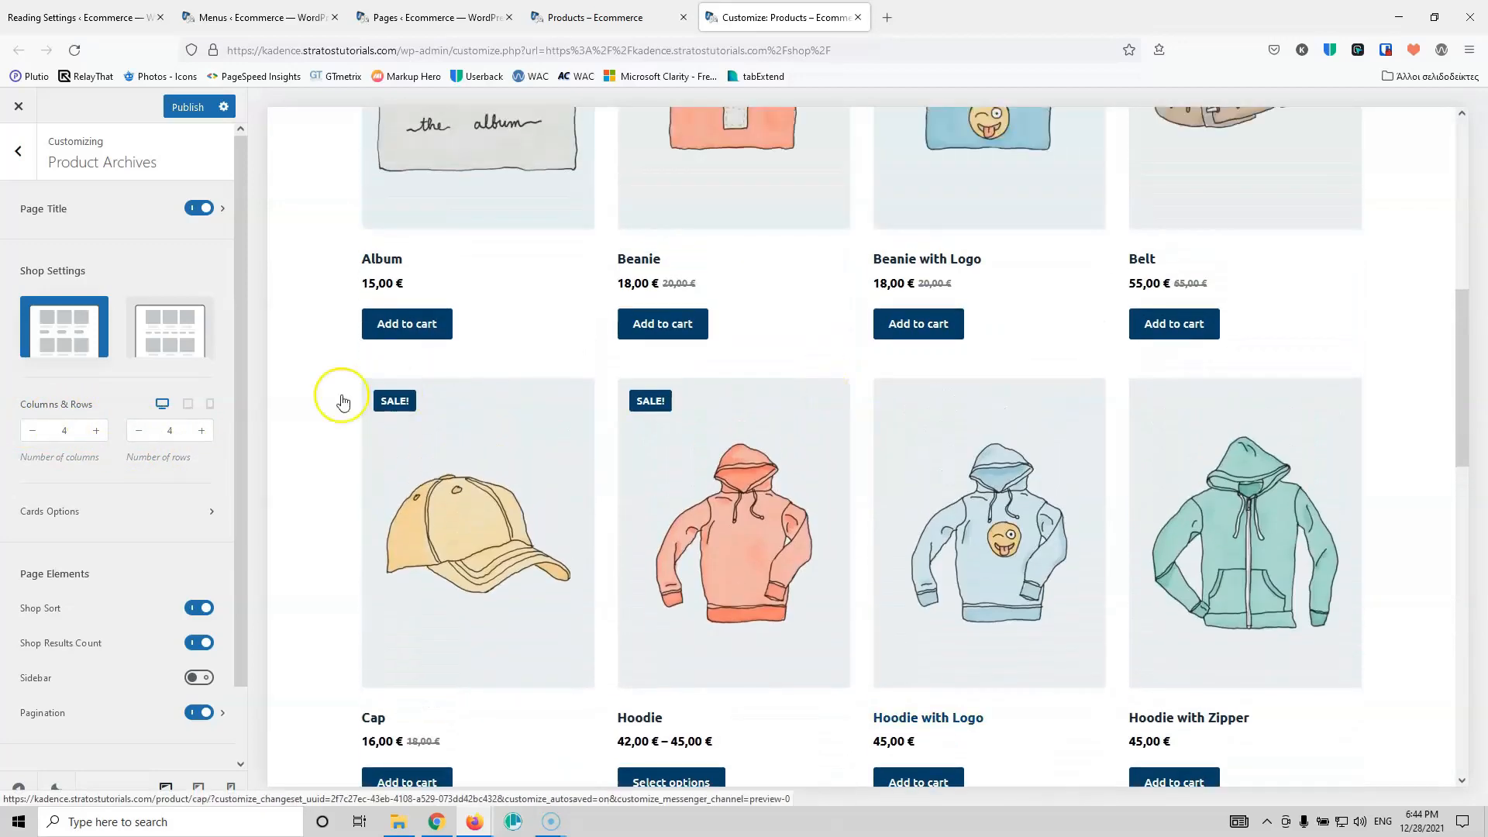
{"action": "scroll", "coordinate": [503, 345], "scroll_direction": "up", "scroll_amount": 7}
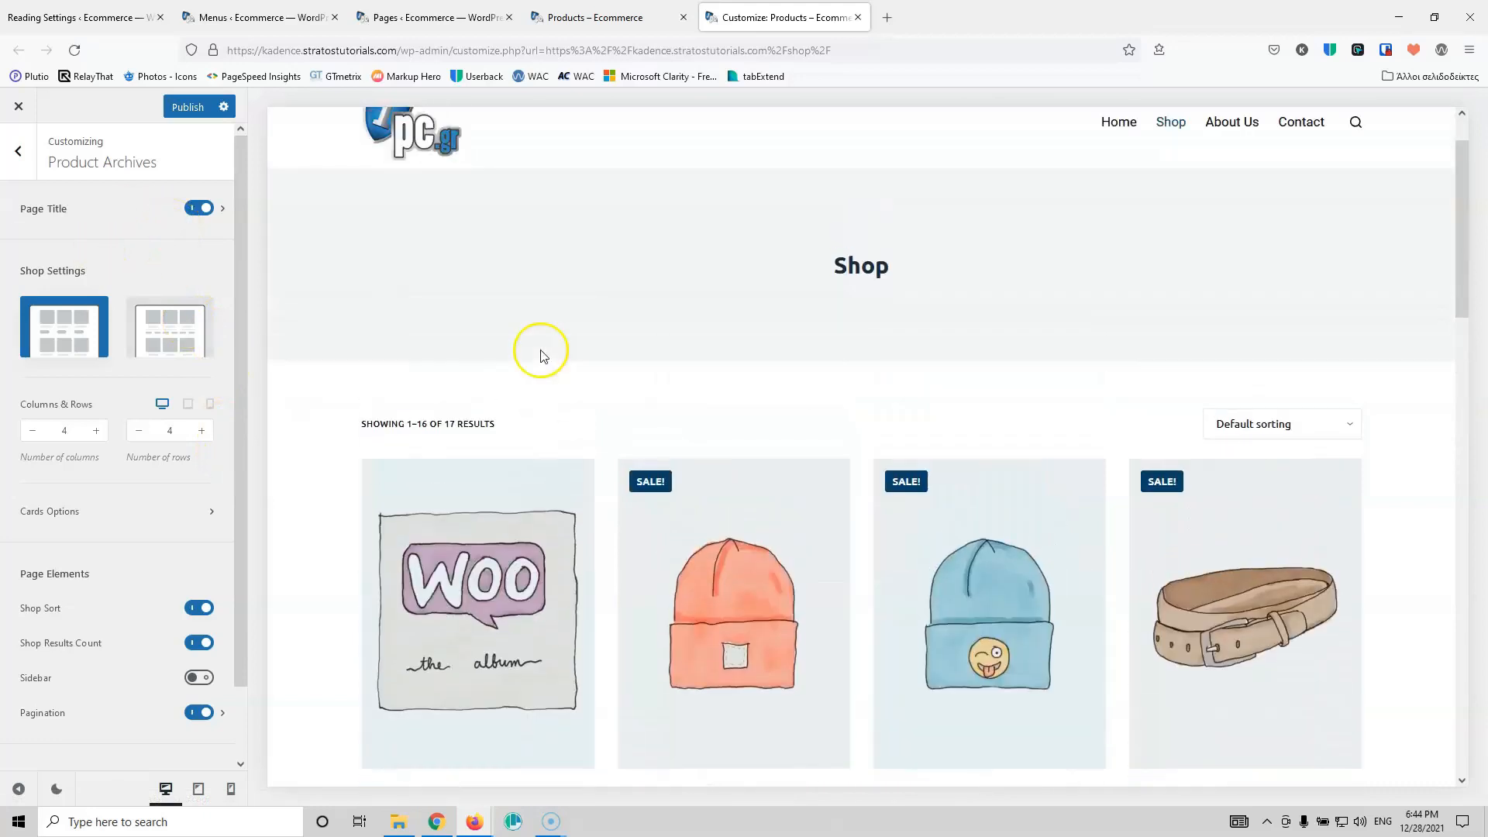
{"action": "scroll", "coordinate": [541, 356], "scroll_direction": "up", "scroll_amount": 2}
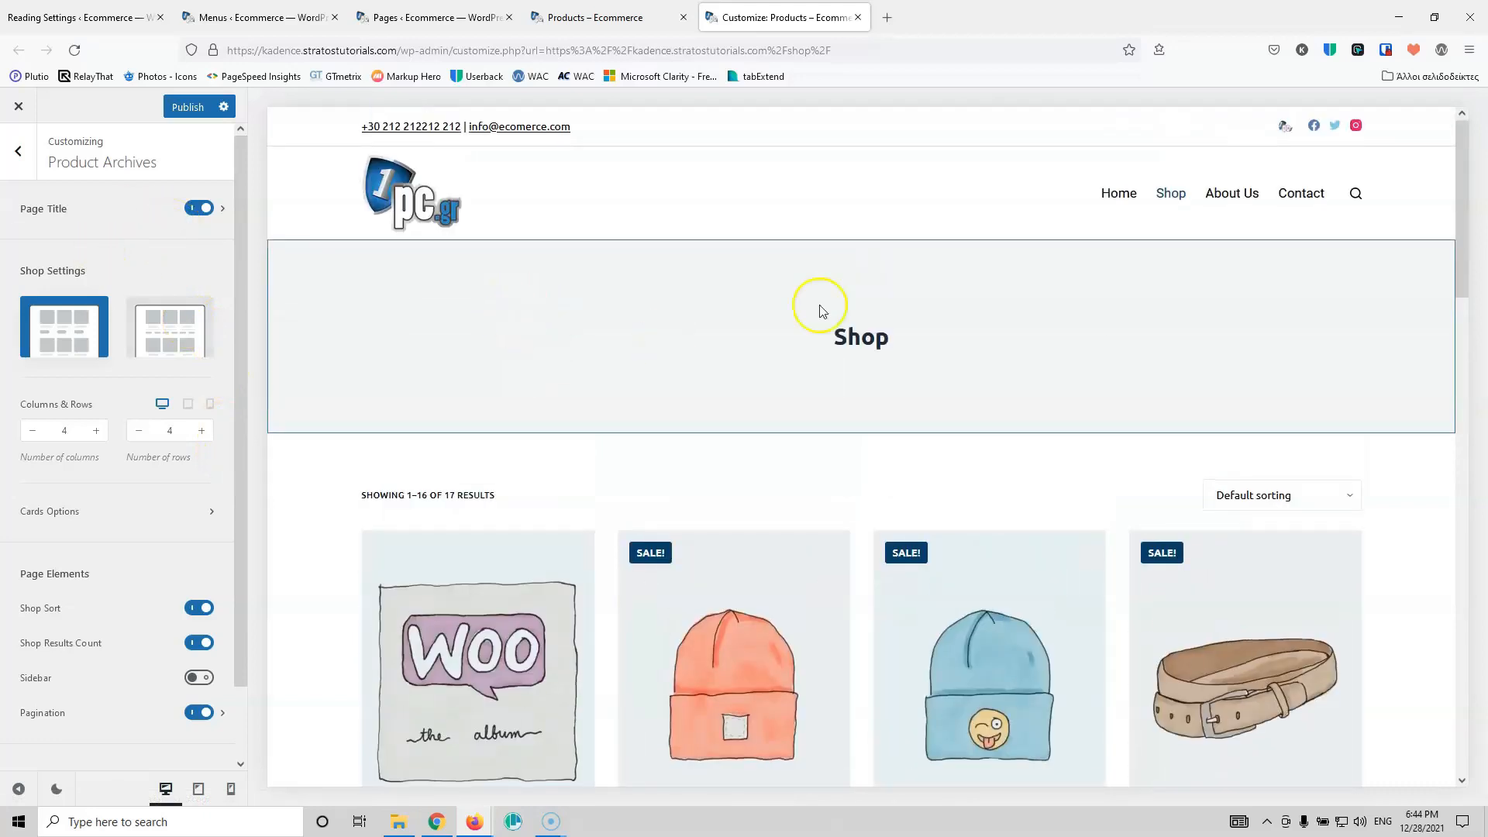
{"action": "left_click", "coordinate": [198, 208]}
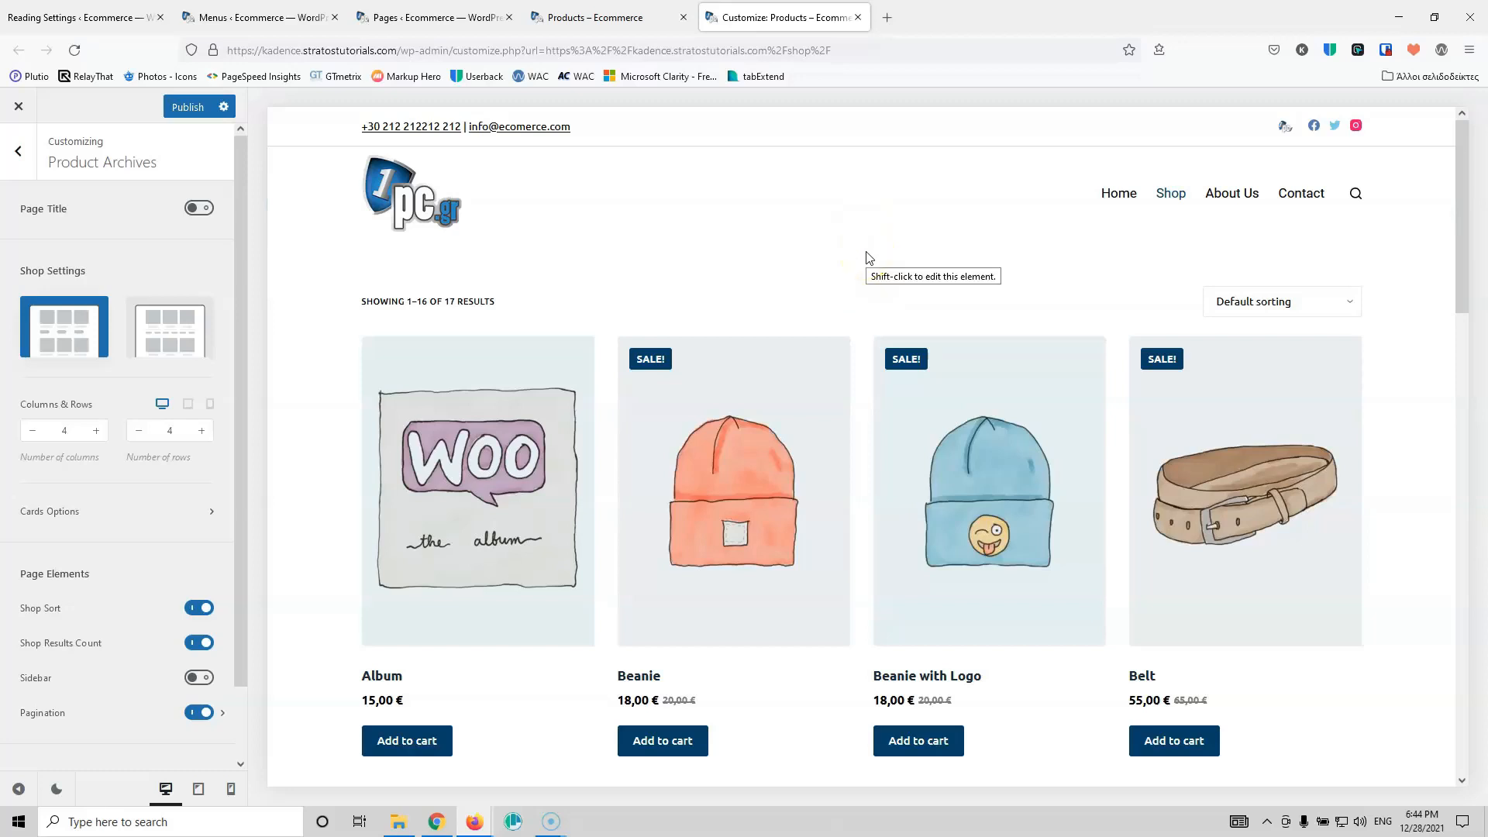
{"action": "left_click", "coordinate": [849, 241]}
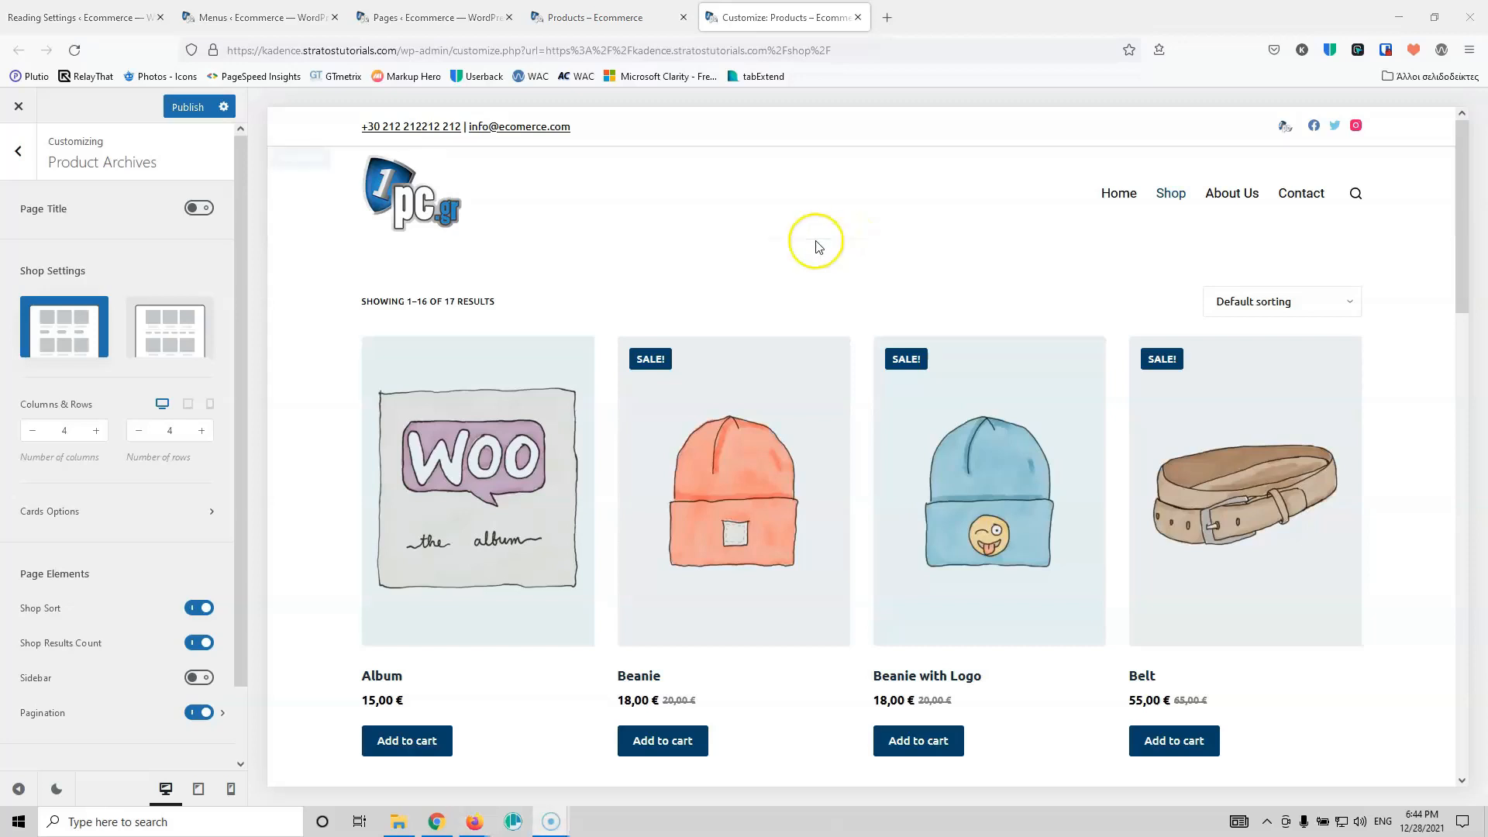
{"action": "scroll", "coordinate": [153, 519], "scroll_direction": "down", "scroll_amount": 2}
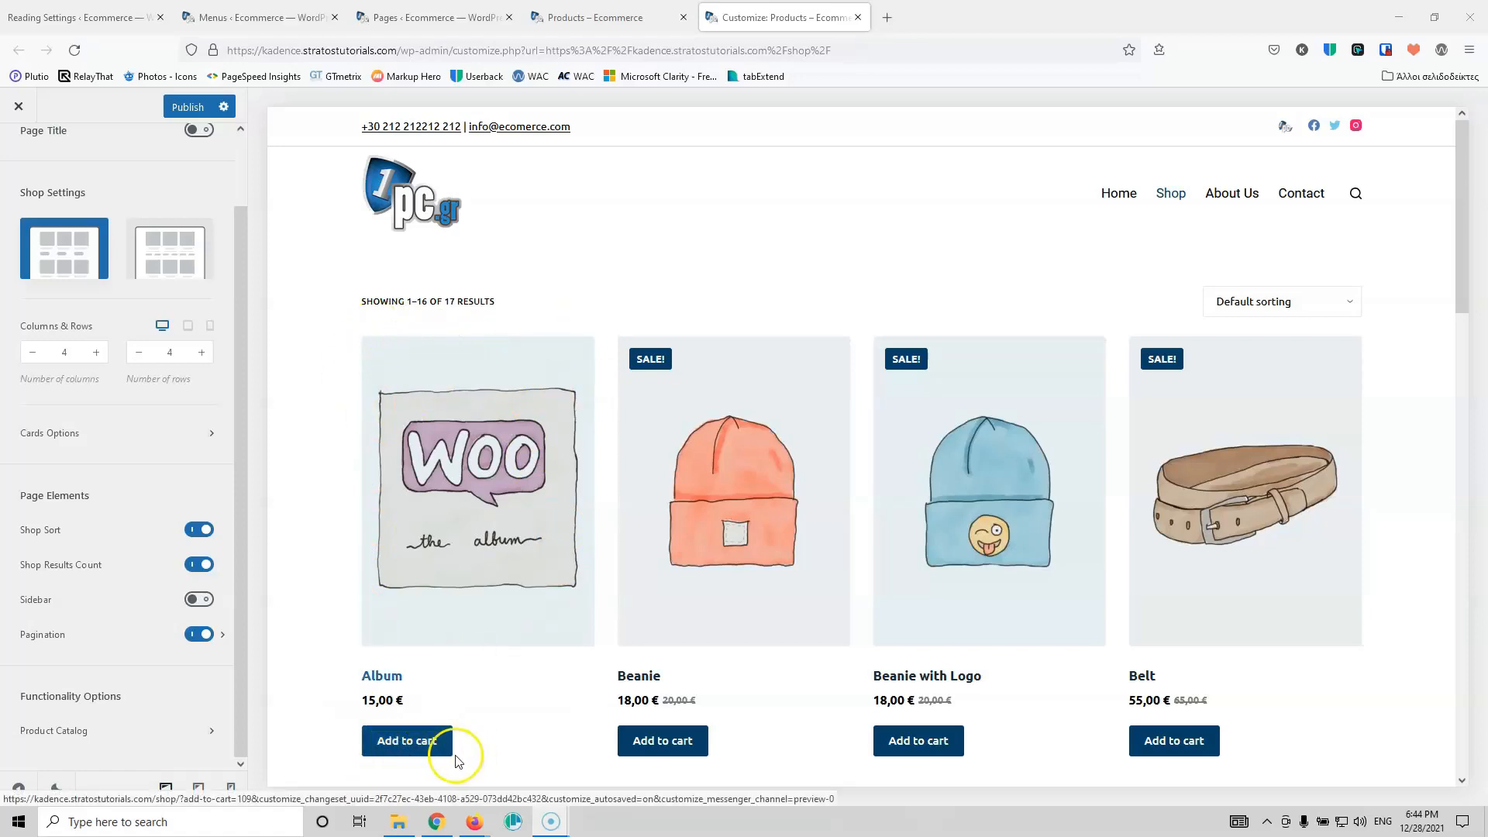
Step: In Cards Options, check the card image's 3/4 ratio and 300 width setting
{"action": "left_click", "coordinate": [118, 433]}
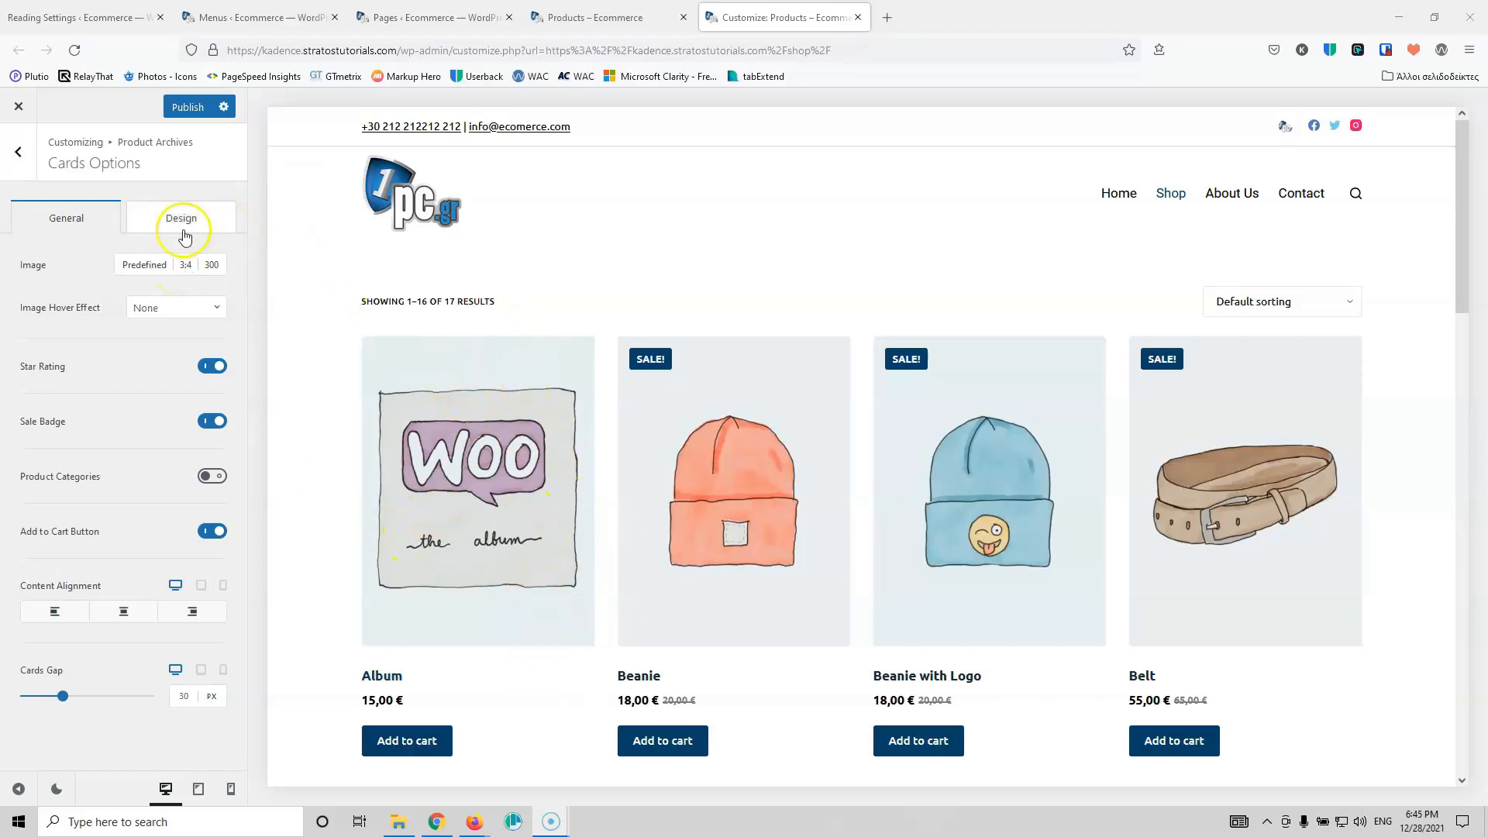
{"action": "left_click", "coordinate": [187, 265]}
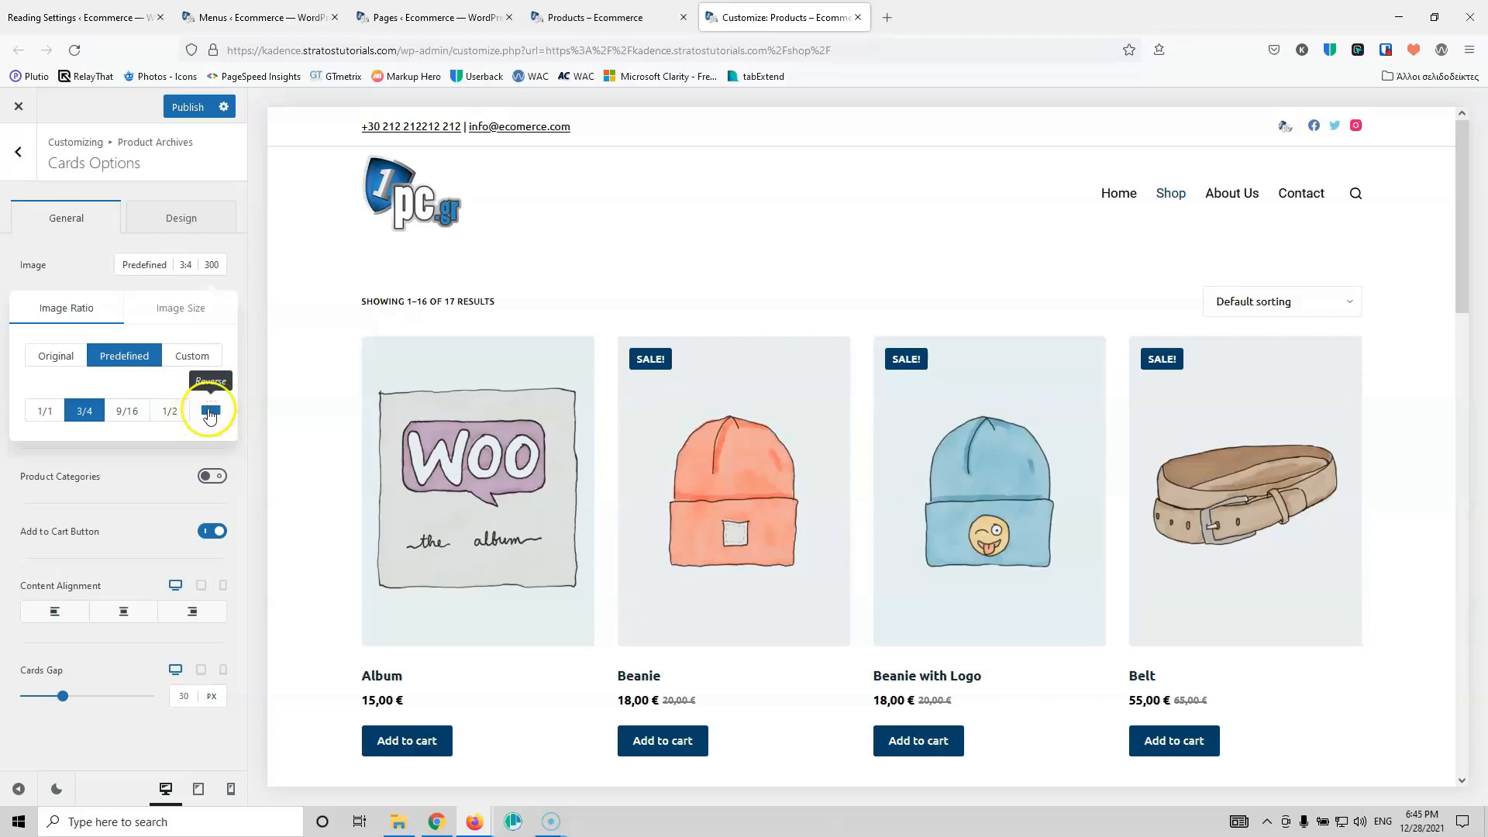
{"action": "left_click", "coordinate": [181, 314]}
{"action": "left_click", "coordinate": [159, 354]}
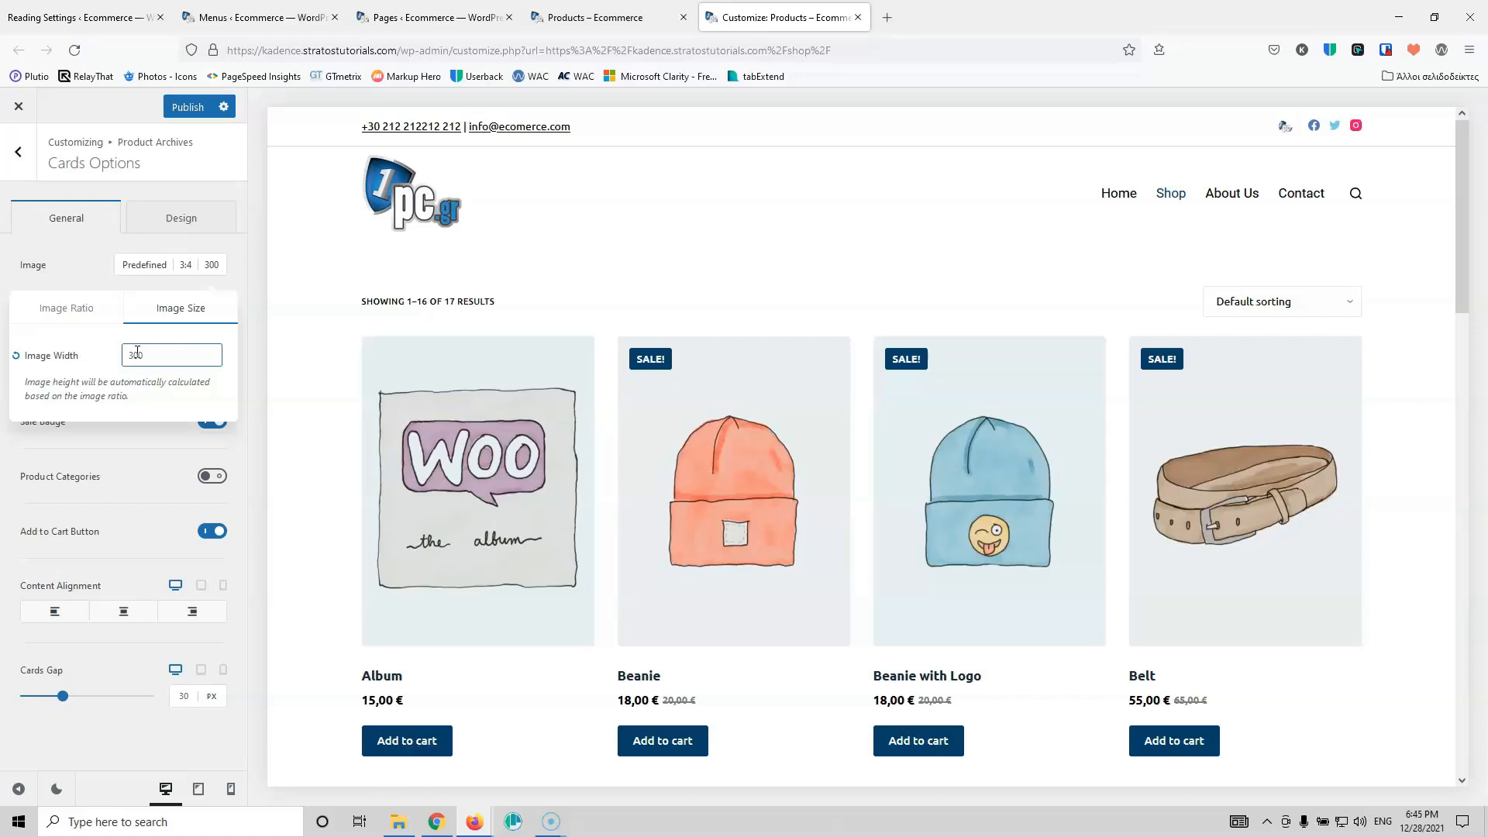
{"action": "left_click_drag", "start_coordinate": [134, 358], "coordinate": [125, 361]}
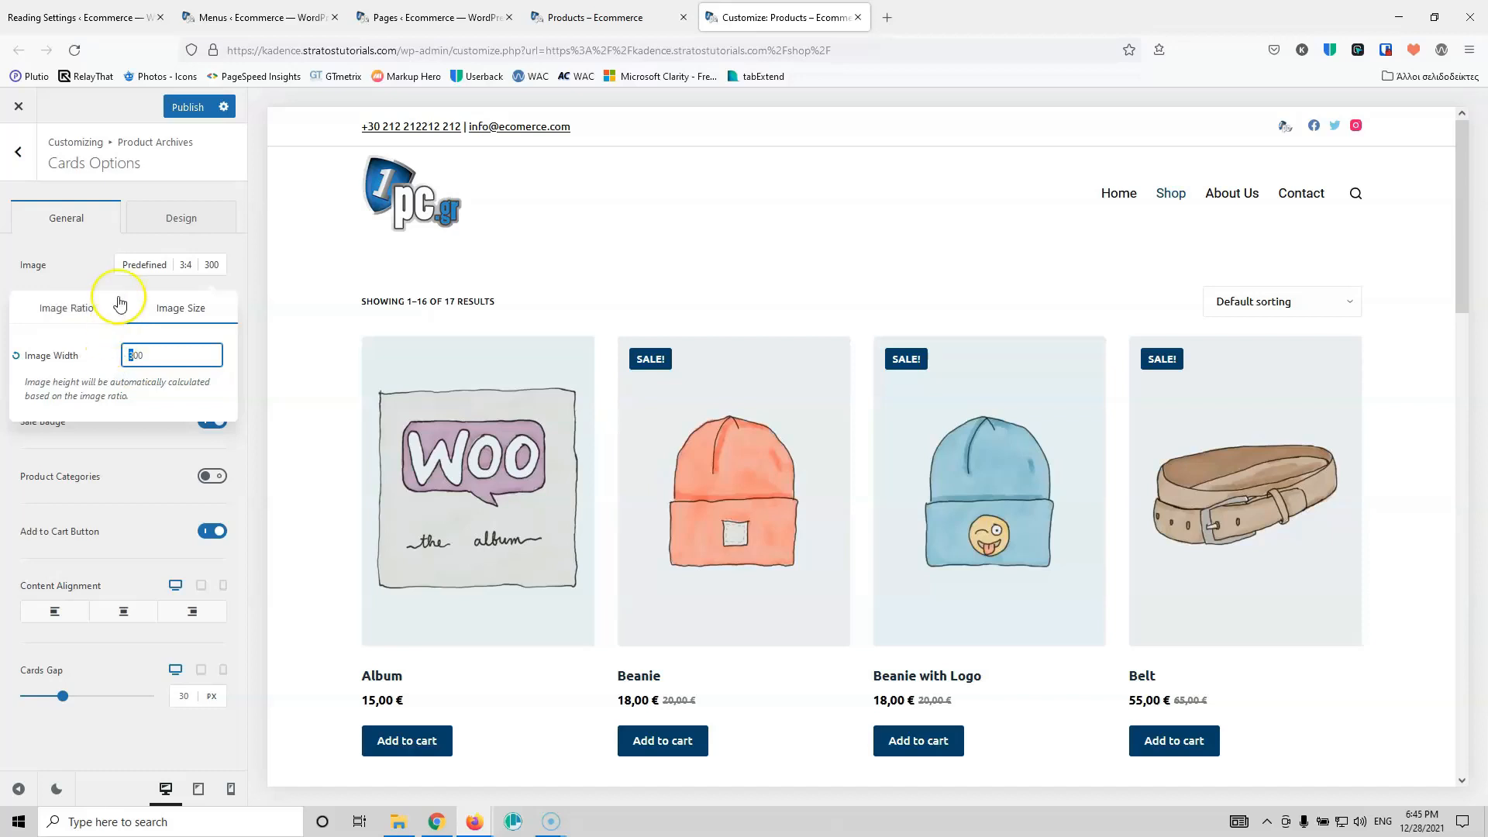
{"action": "left_click", "coordinate": [116, 271]}
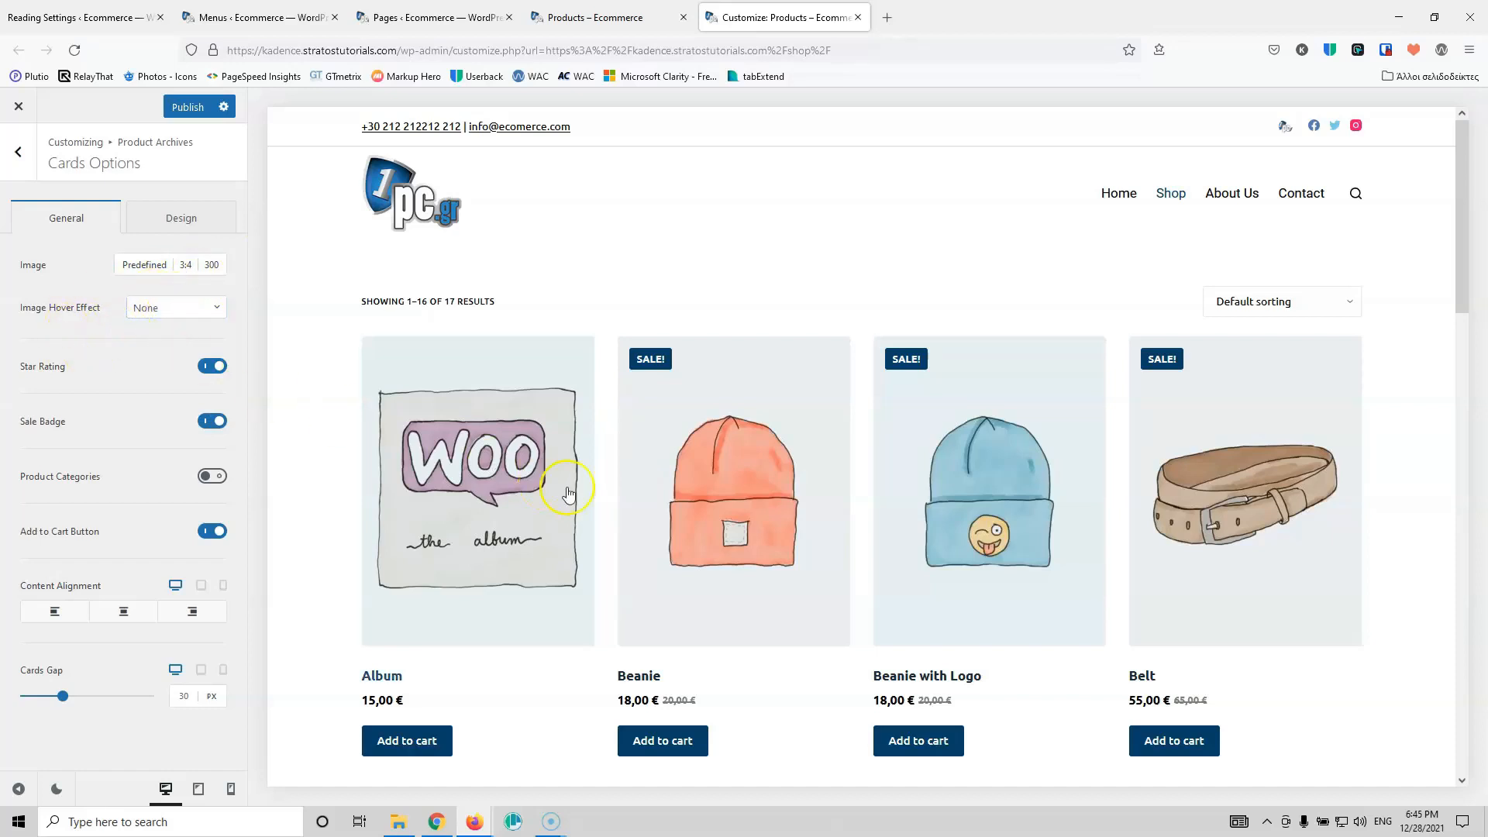
Step: Try the Swap Images hover effect on card images, then set it back to None
{"action": "left_click", "coordinate": [164, 305]}
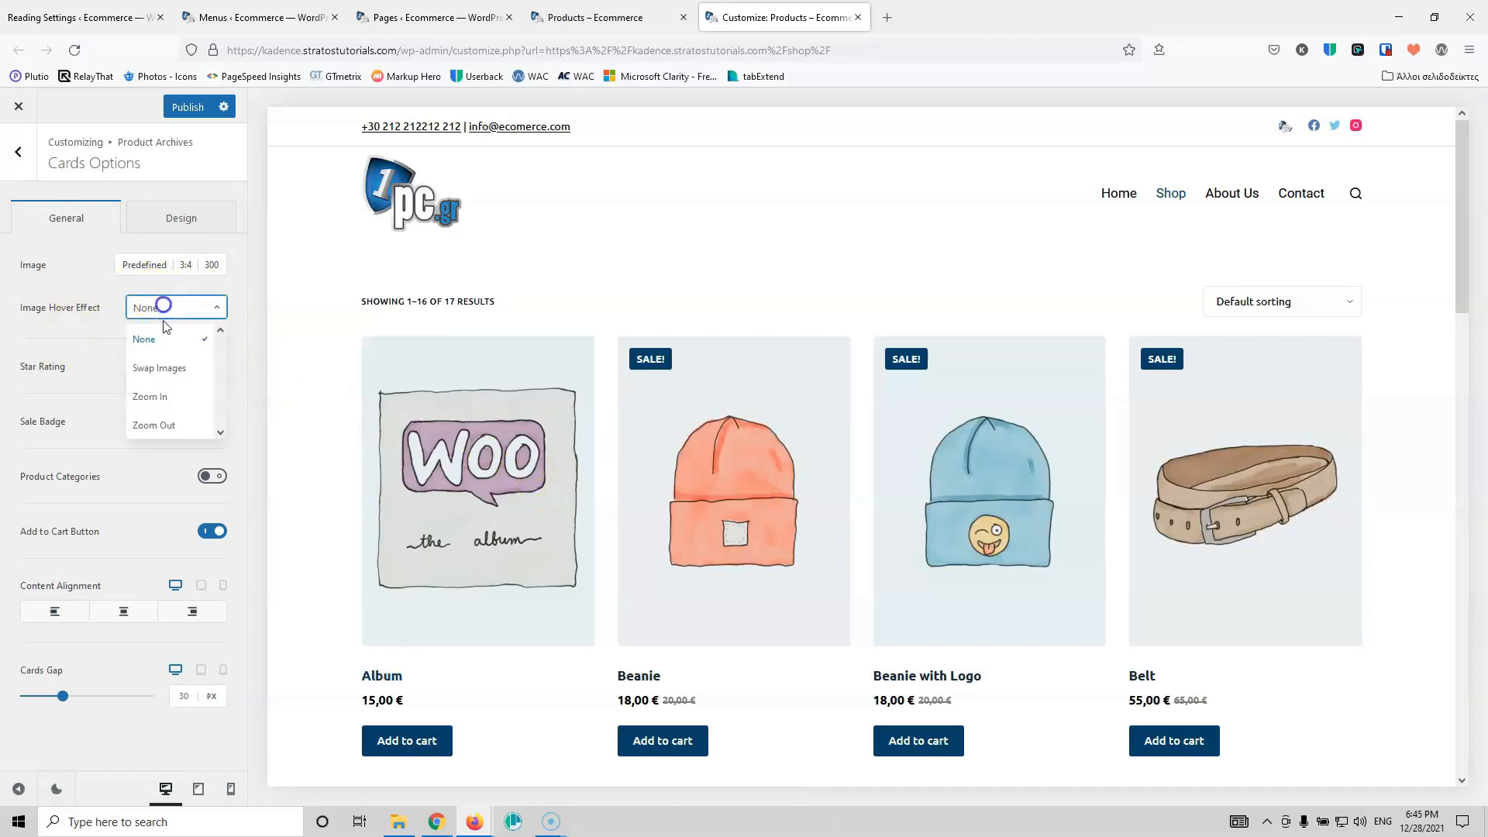
{"action": "left_click", "coordinate": [176, 369]}
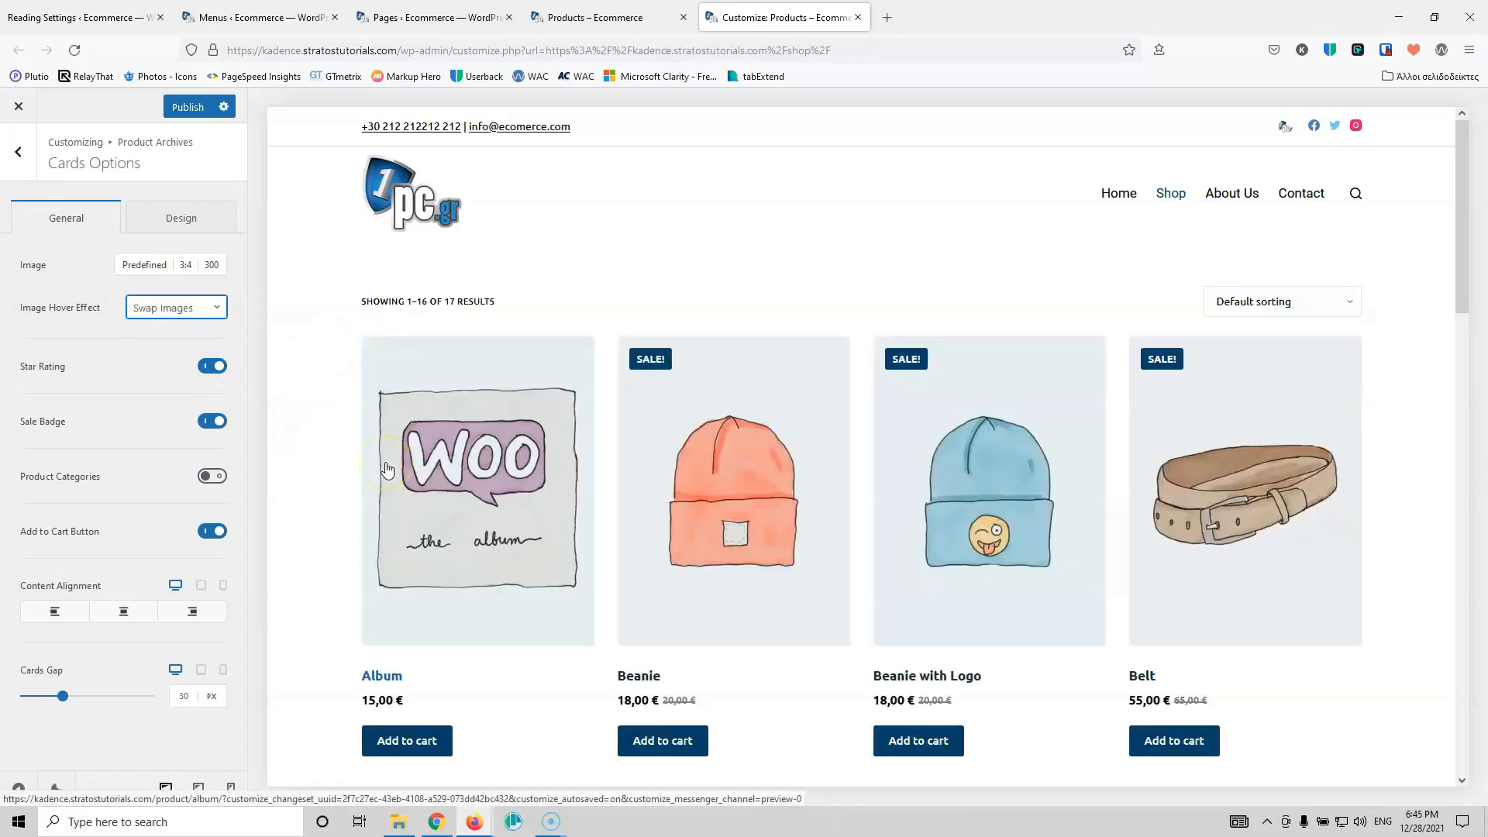
{"action": "scroll", "coordinate": [1188, 486], "scroll_direction": "down", "scroll_amount": 5}
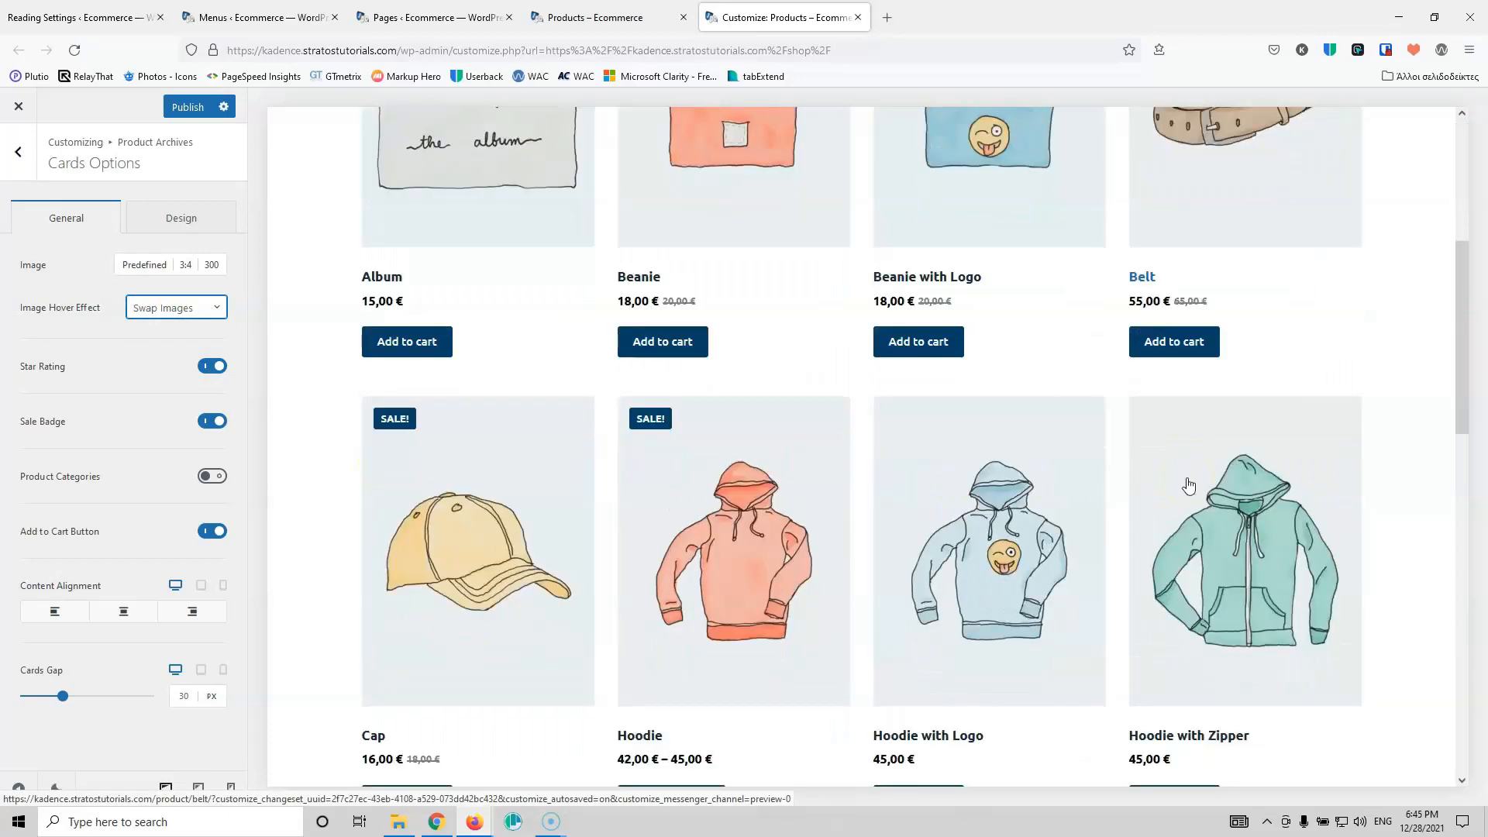
{"action": "scroll", "coordinate": [560, 538], "scroll_direction": "down", "scroll_amount": 3}
{"action": "scroll", "coordinate": [560, 538], "scroll_direction": "down", "scroll_amount": 1}
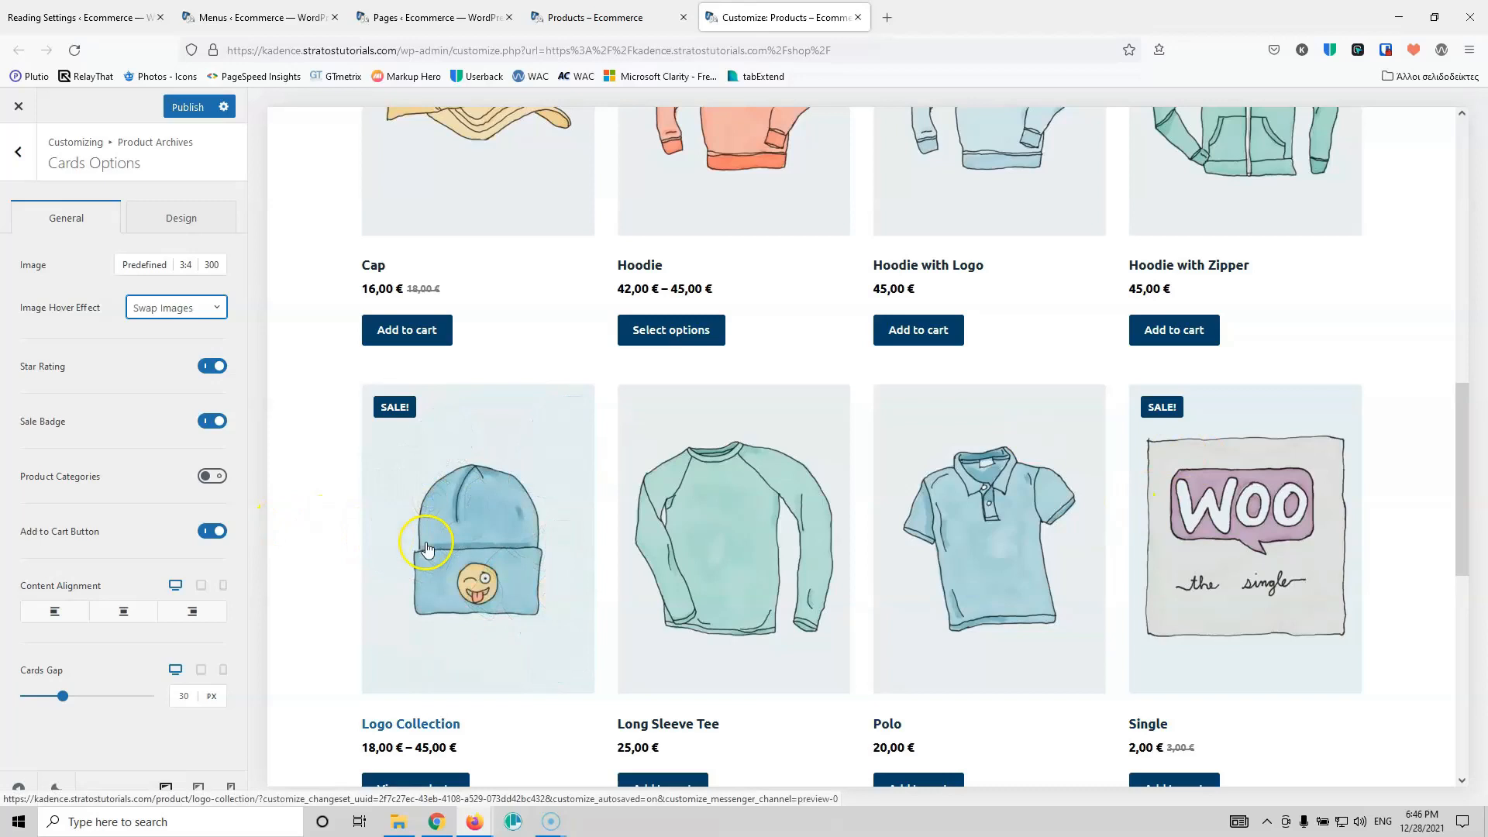
{"action": "scroll", "coordinate": [388, 554], "scroll_direction": "up", "scroll_amount": 5}
{"action": "left_click", "coordinate": [201, 310]}
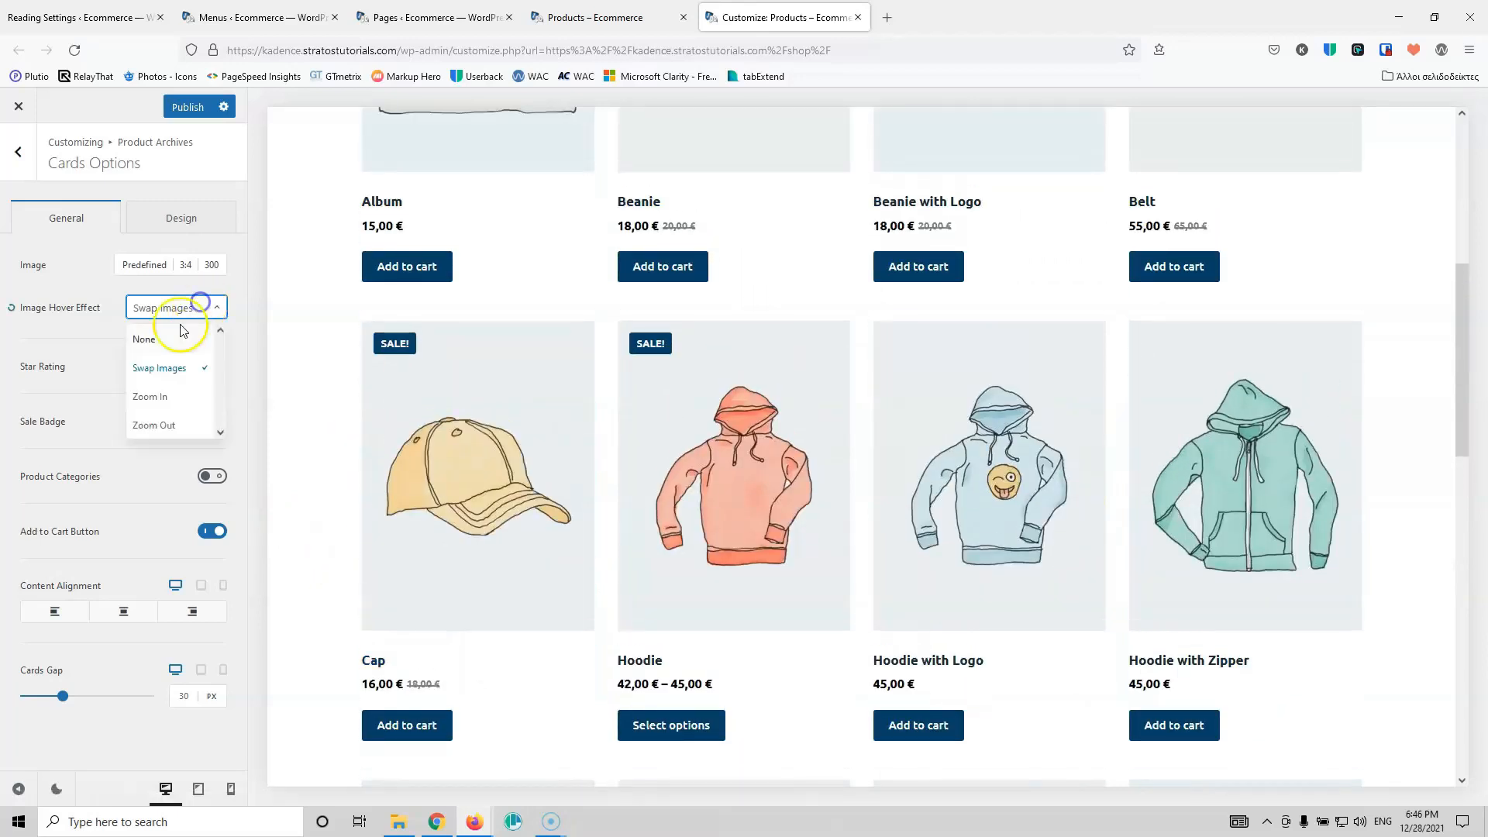
{"action": "left_click", "coordinate": [167, 338]}
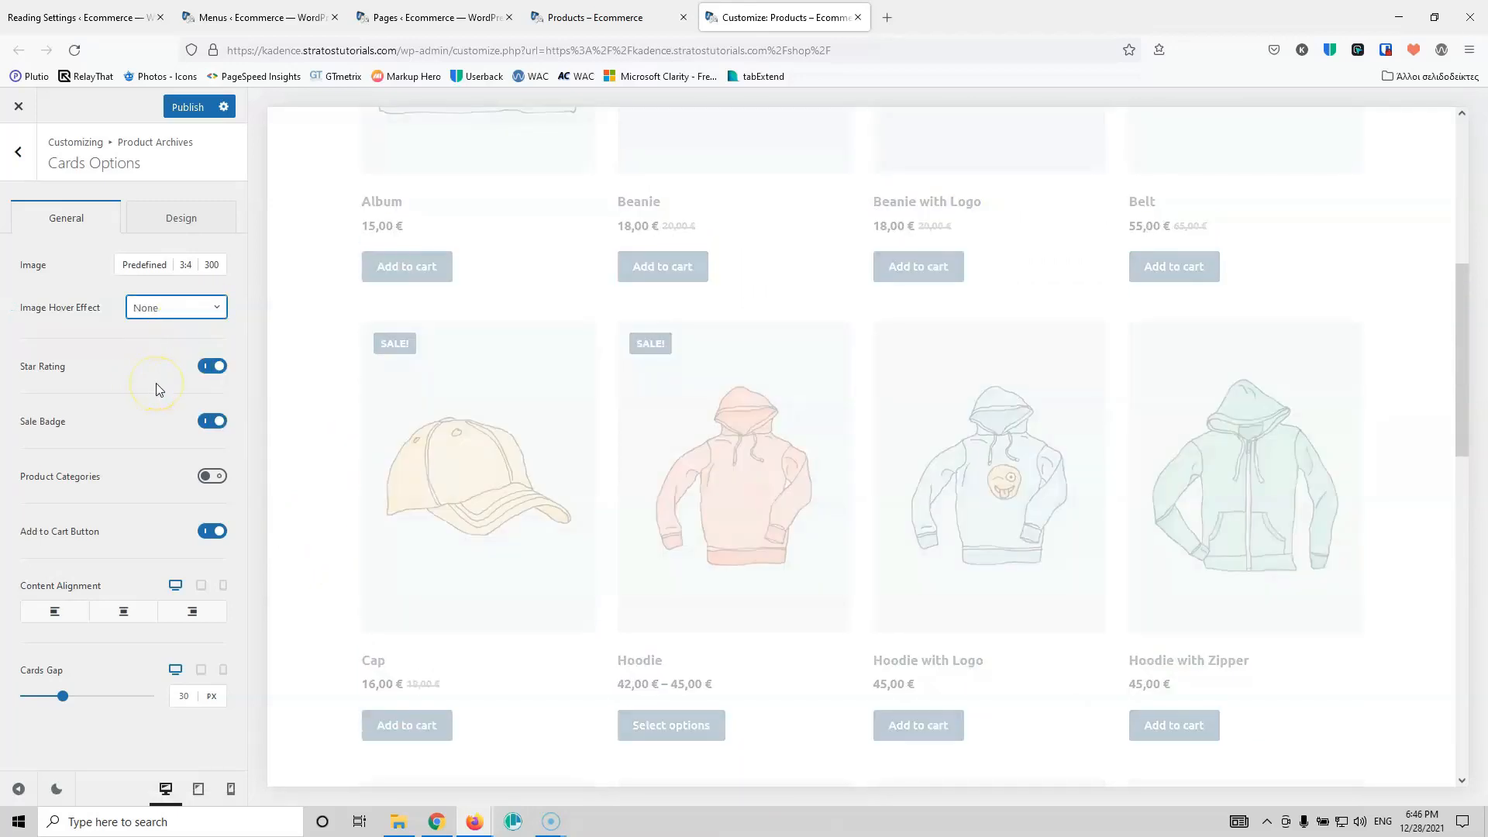
Step: Turn off star ratings on product cards and centre the card content alignment
{"action": "left_click", "coordinate": [209, 368]}
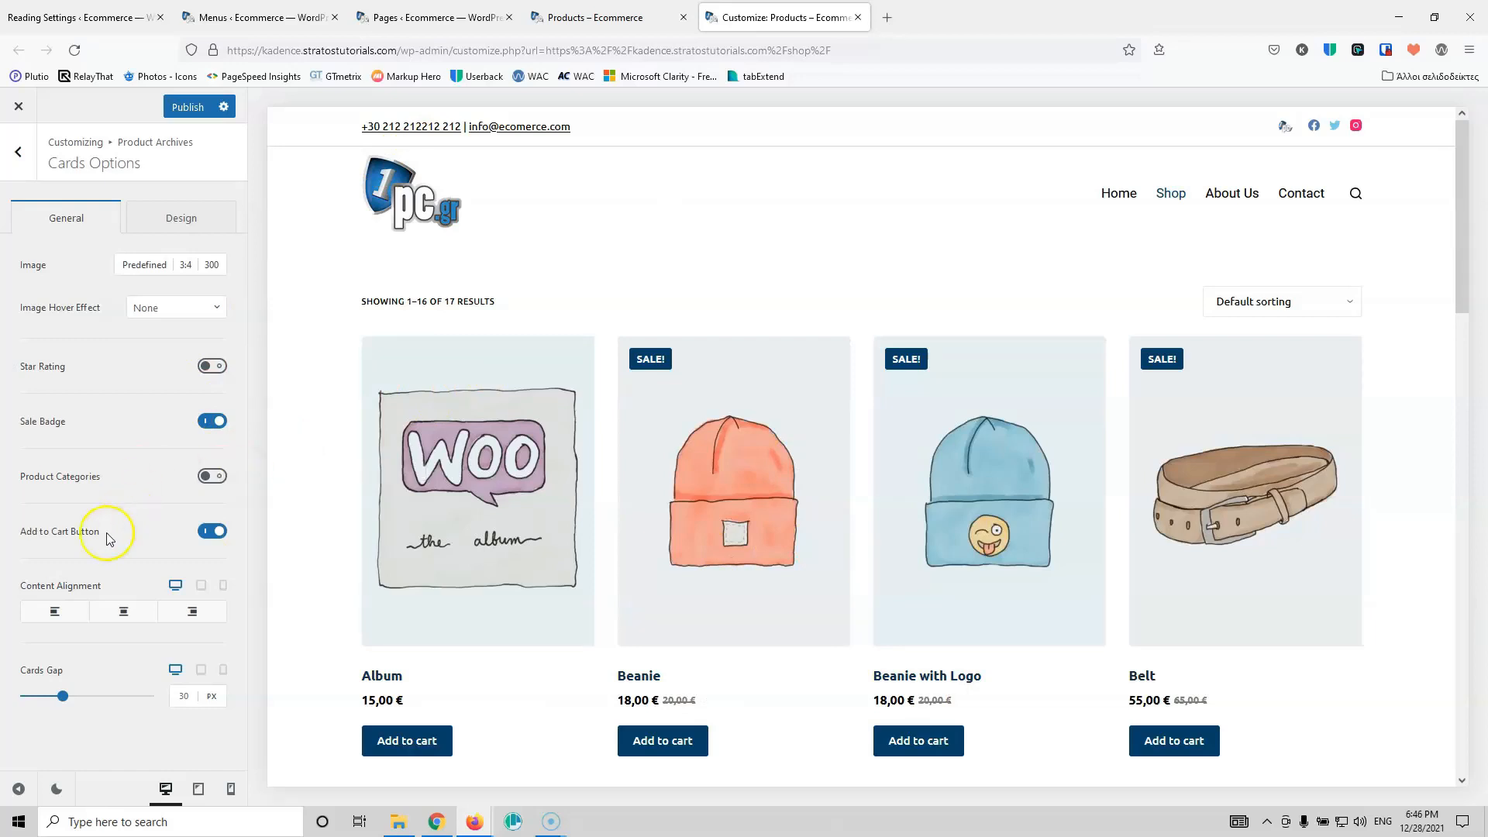
{"action": "scroll", "coordinate": [301, 629], "scroll_direction": "down", "scroll_amount": 3}
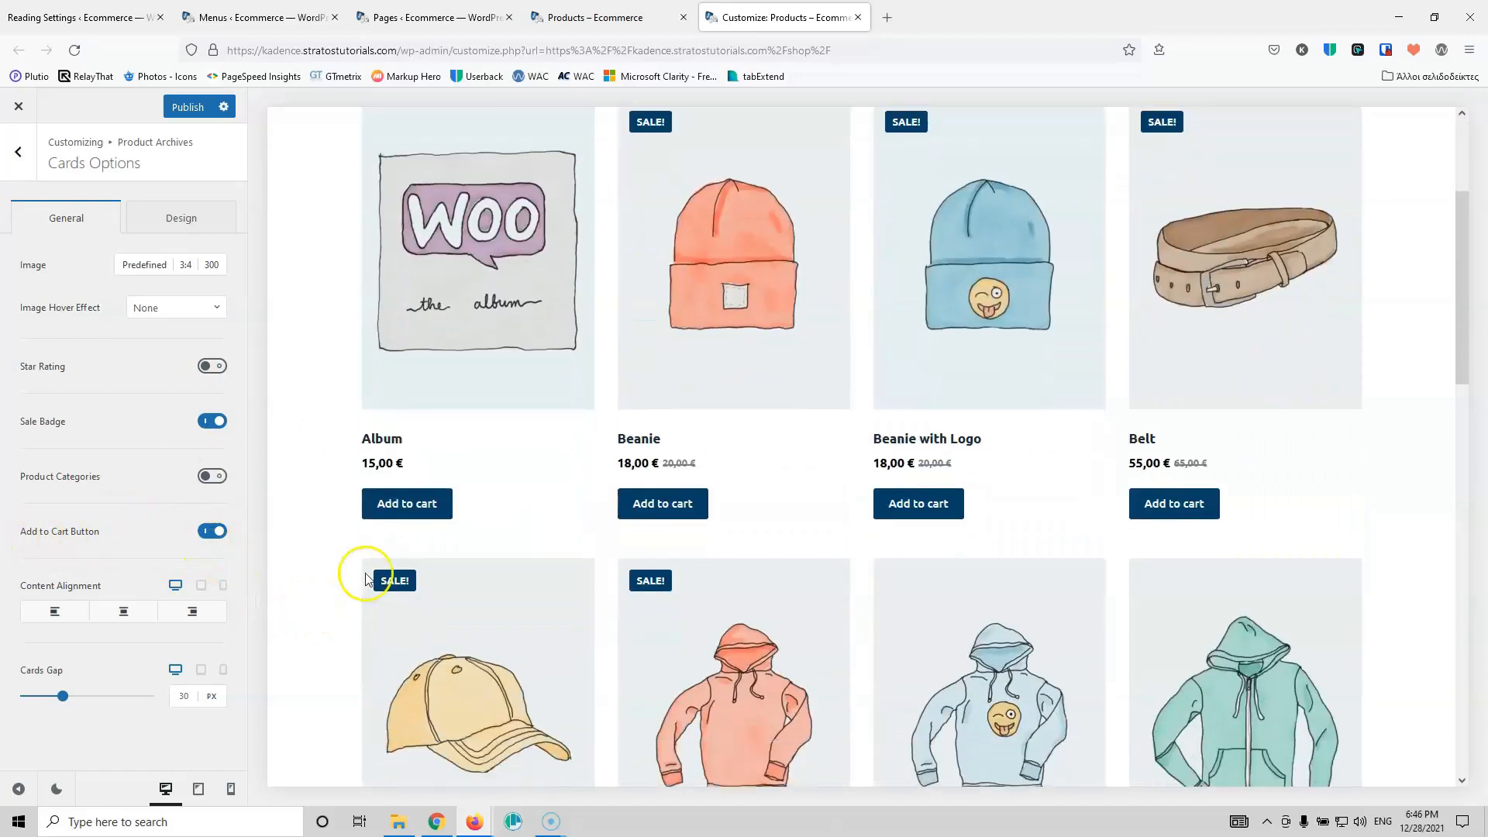
{"action": "left_click", "coordinate": [93, 613]}
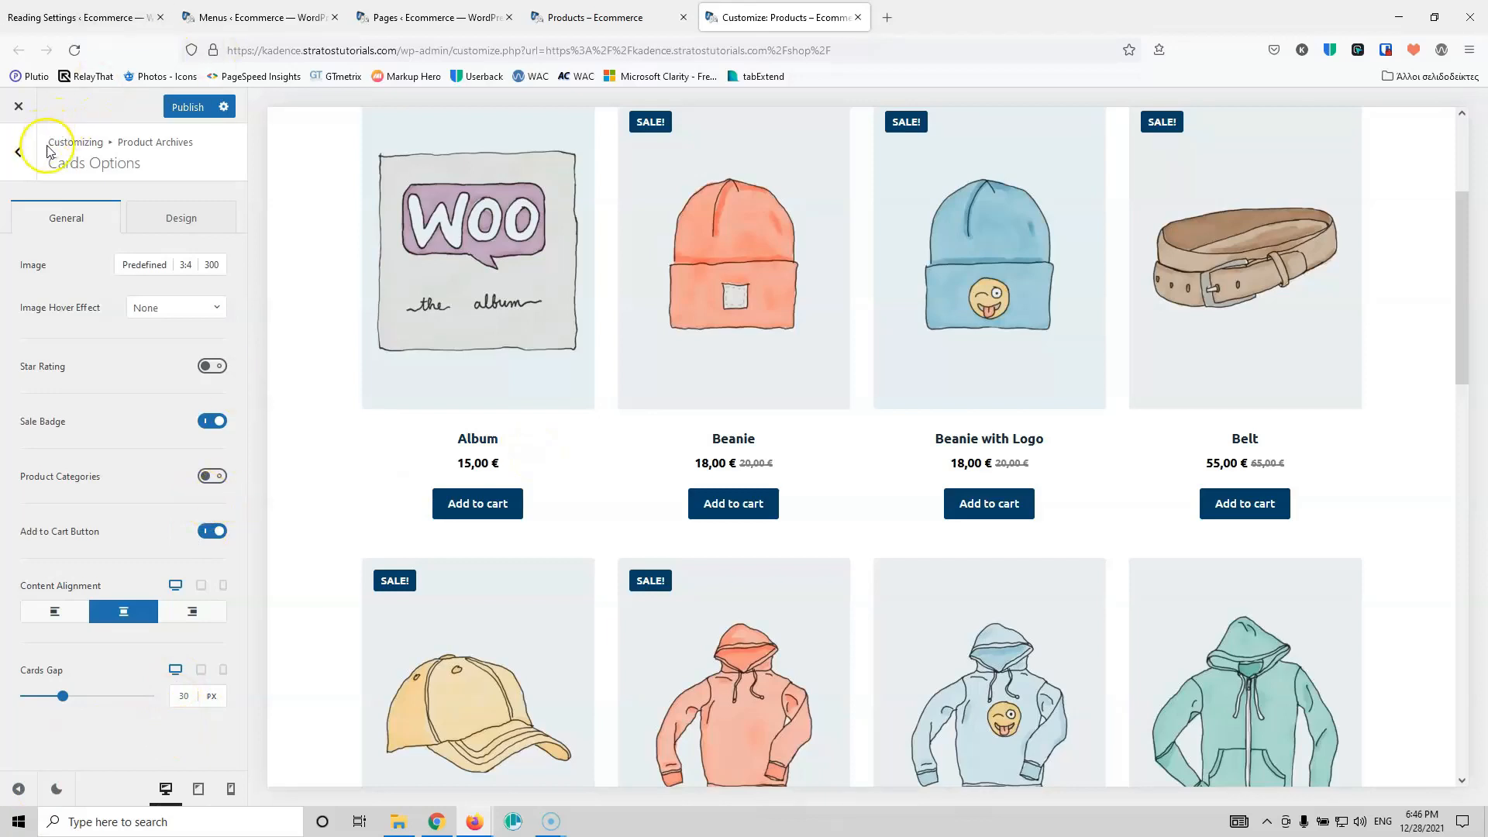
Step: In the card Design settings, set the product title font weight to Medium 500
{"action": "left_click", "coordinate": [155, 223]}
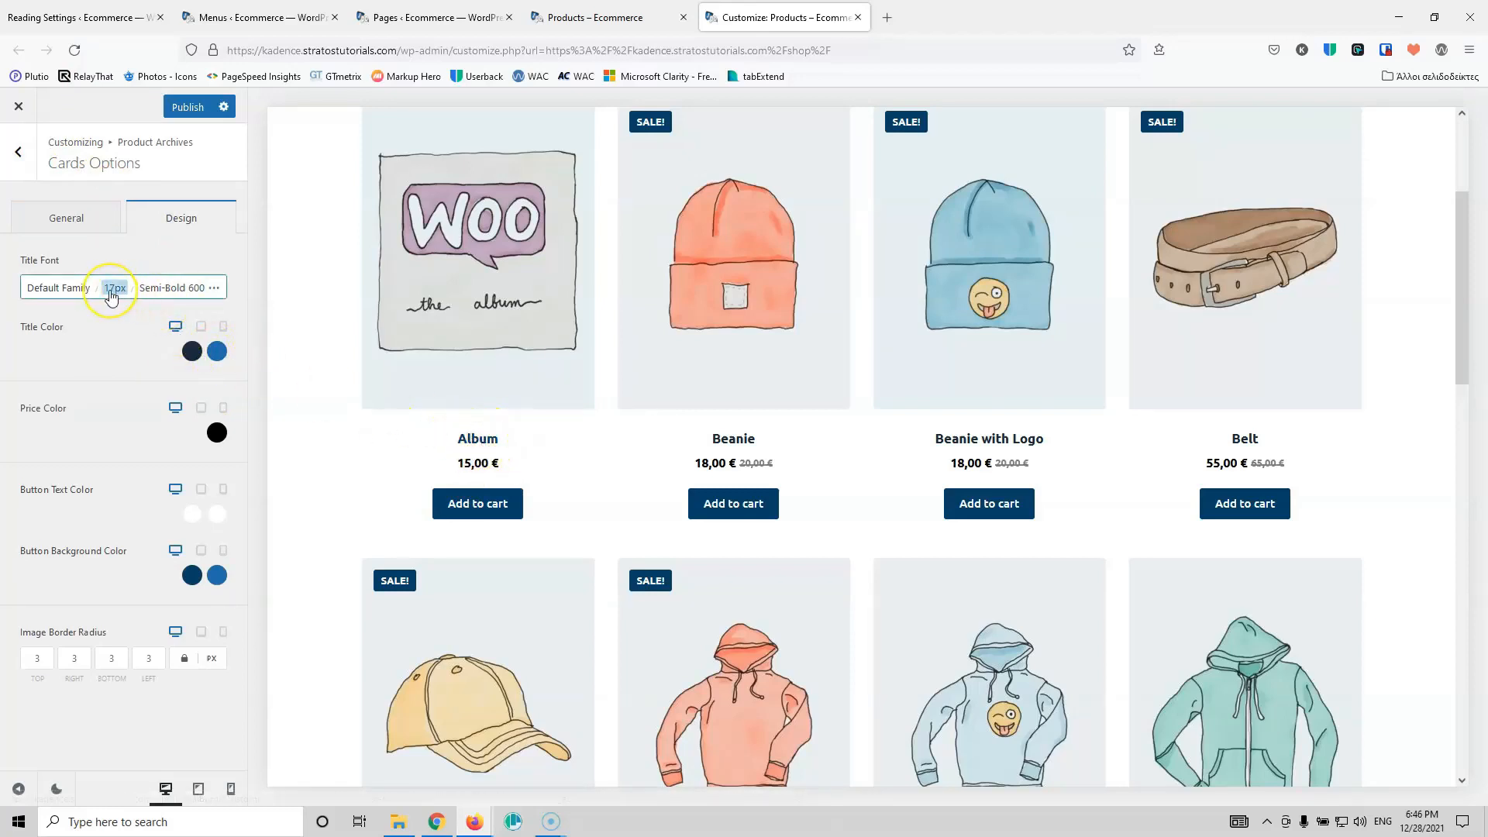
{"action": "left_click", "coordinate": [172, 289]}
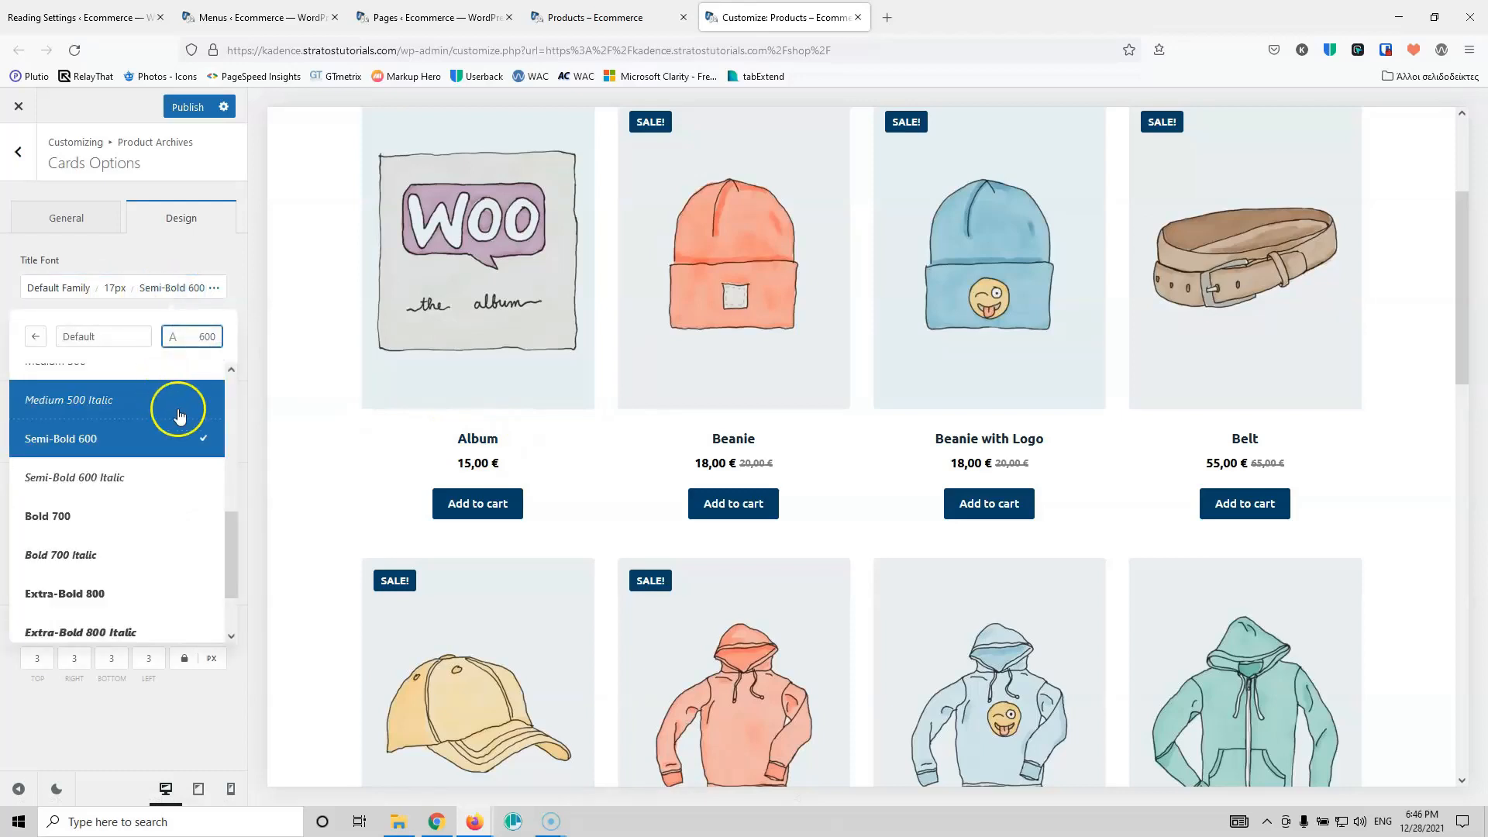
{"action": "scroll", "coordinate": [161, 419], "scroll_direction": "up", "scroll_amount": 1}
{"action": "scroll", "coordinate": [161, 418], "scroll_direction": "up", "scroll_amount": 3}
{"action": "left_click", "coordinate": [124, 518]}
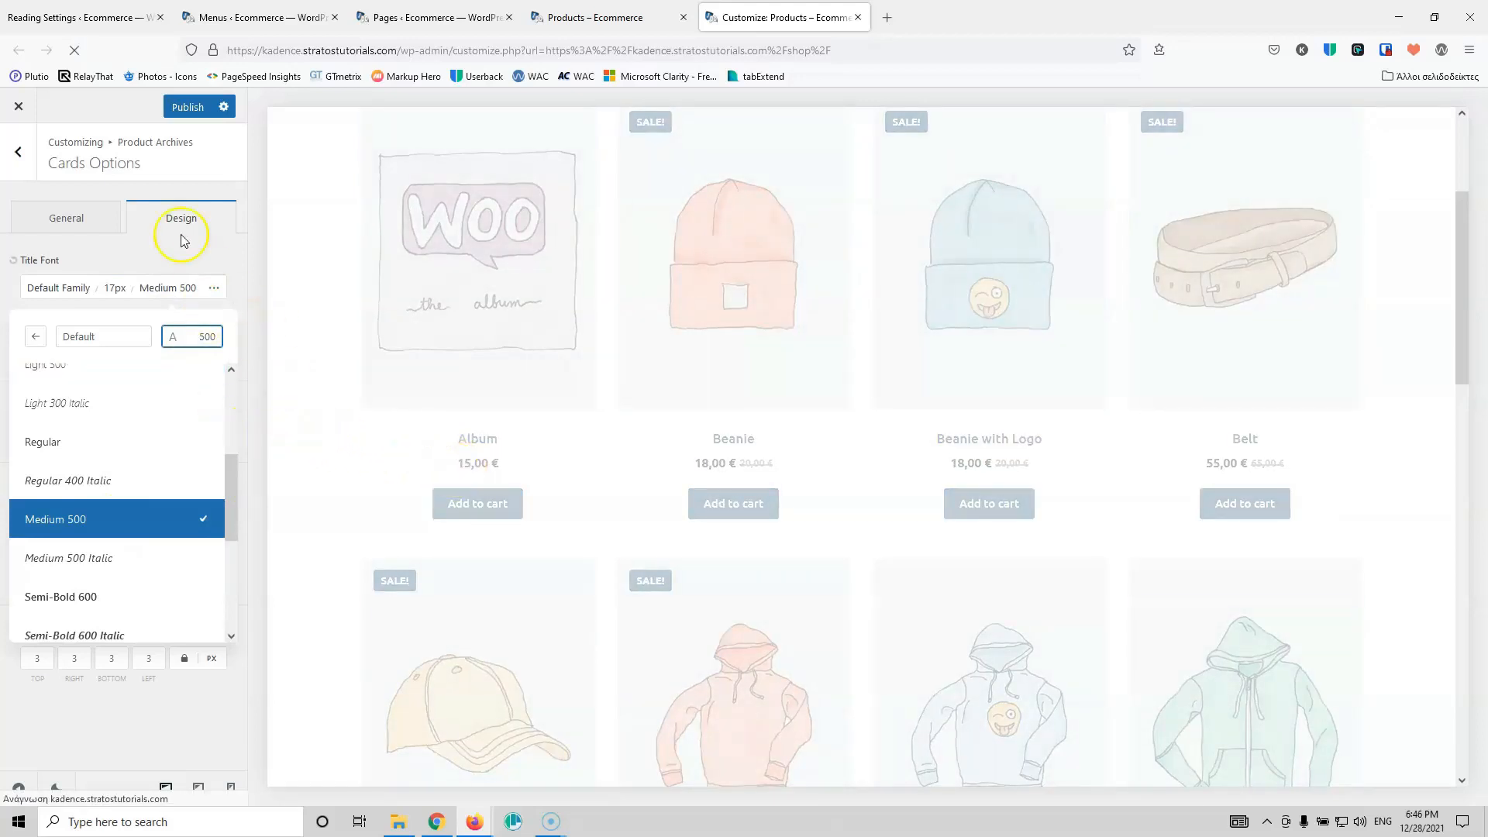
{"action": "left_click", "coordinate": [364, 240]}
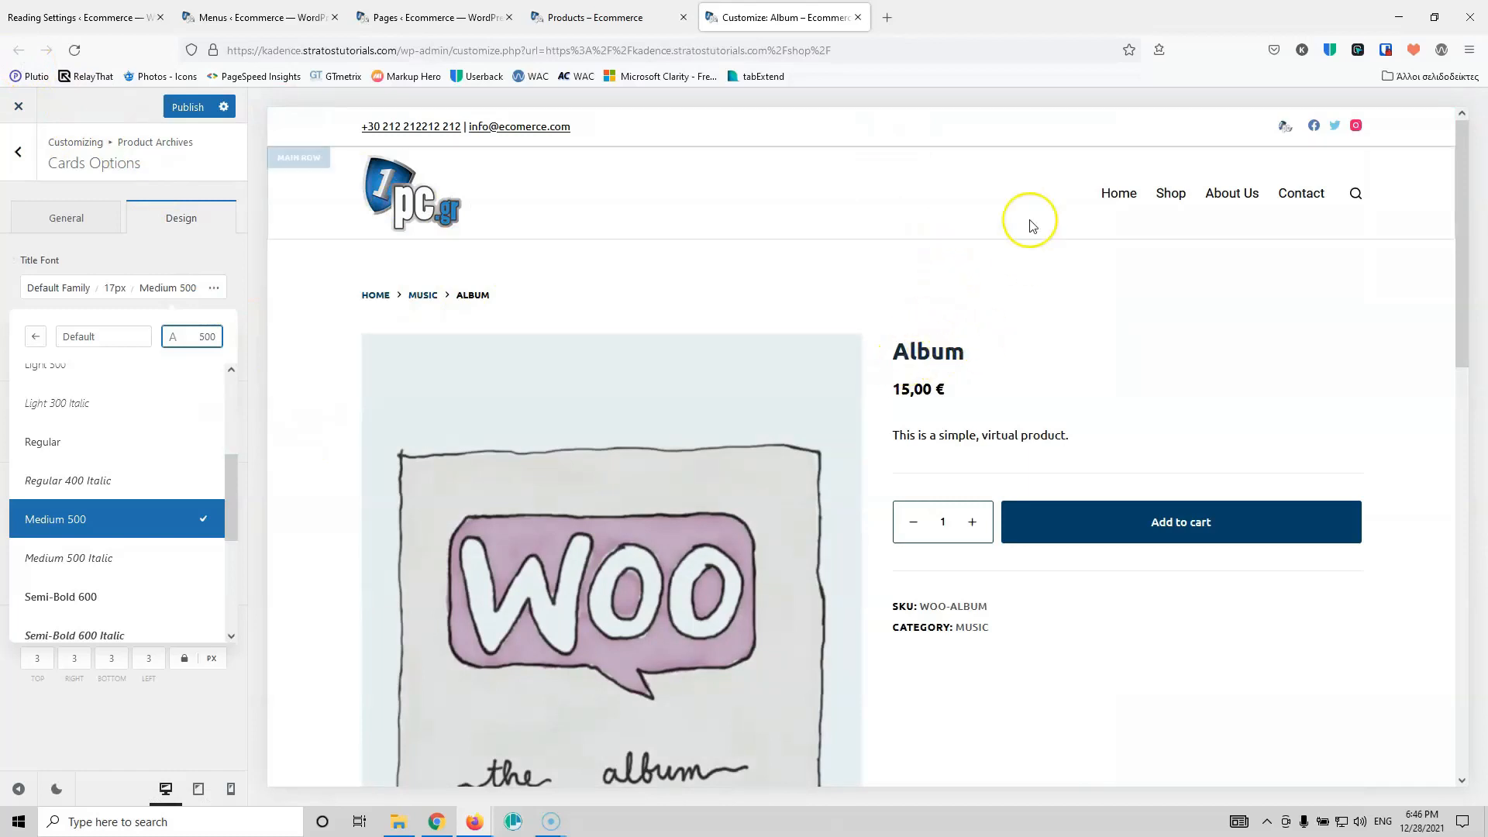
{"action": "left_click", "coordinate": [1161, 194]}
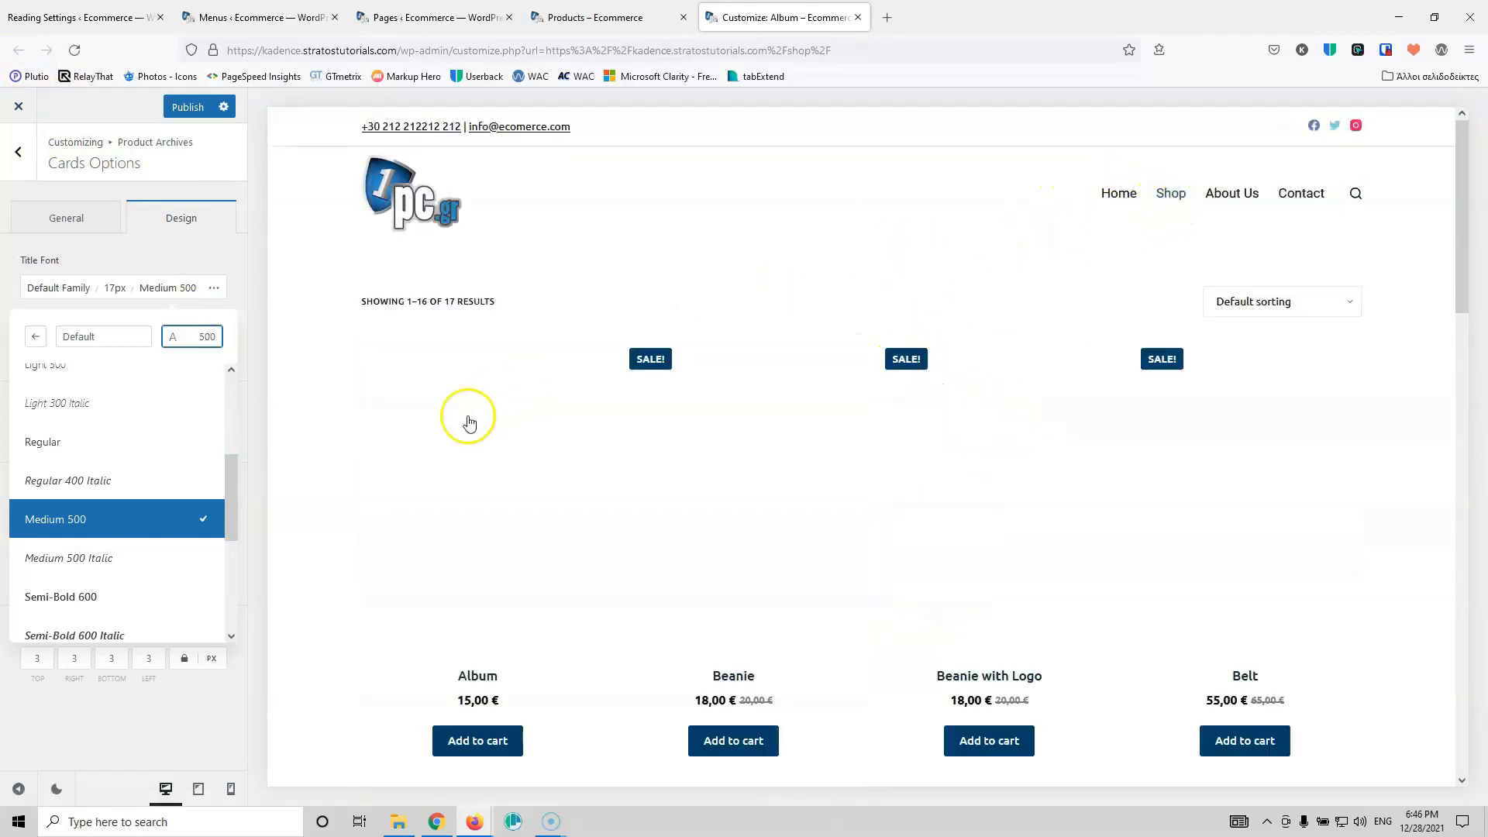
{"action": "scroll", "coordinate": [326, 465], "scroll_direction": "down", "scroll_amount": 6}
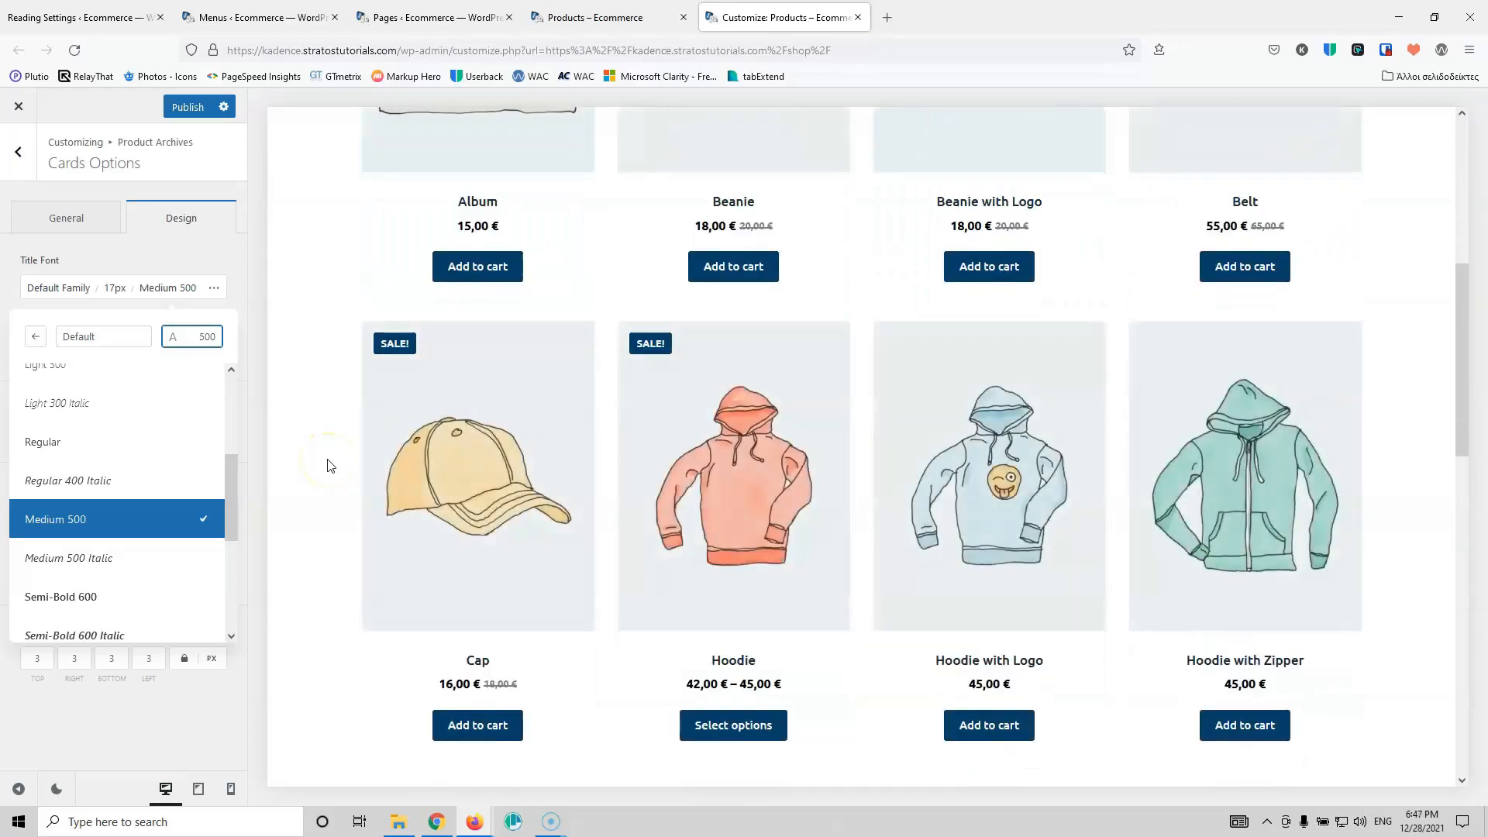
{"action": "scroll", "coordinate": [124, 388], "scroll_direction": "up", "scroll_amount": 3}
{"action": "left_click", "coordinate": [156, 256]}
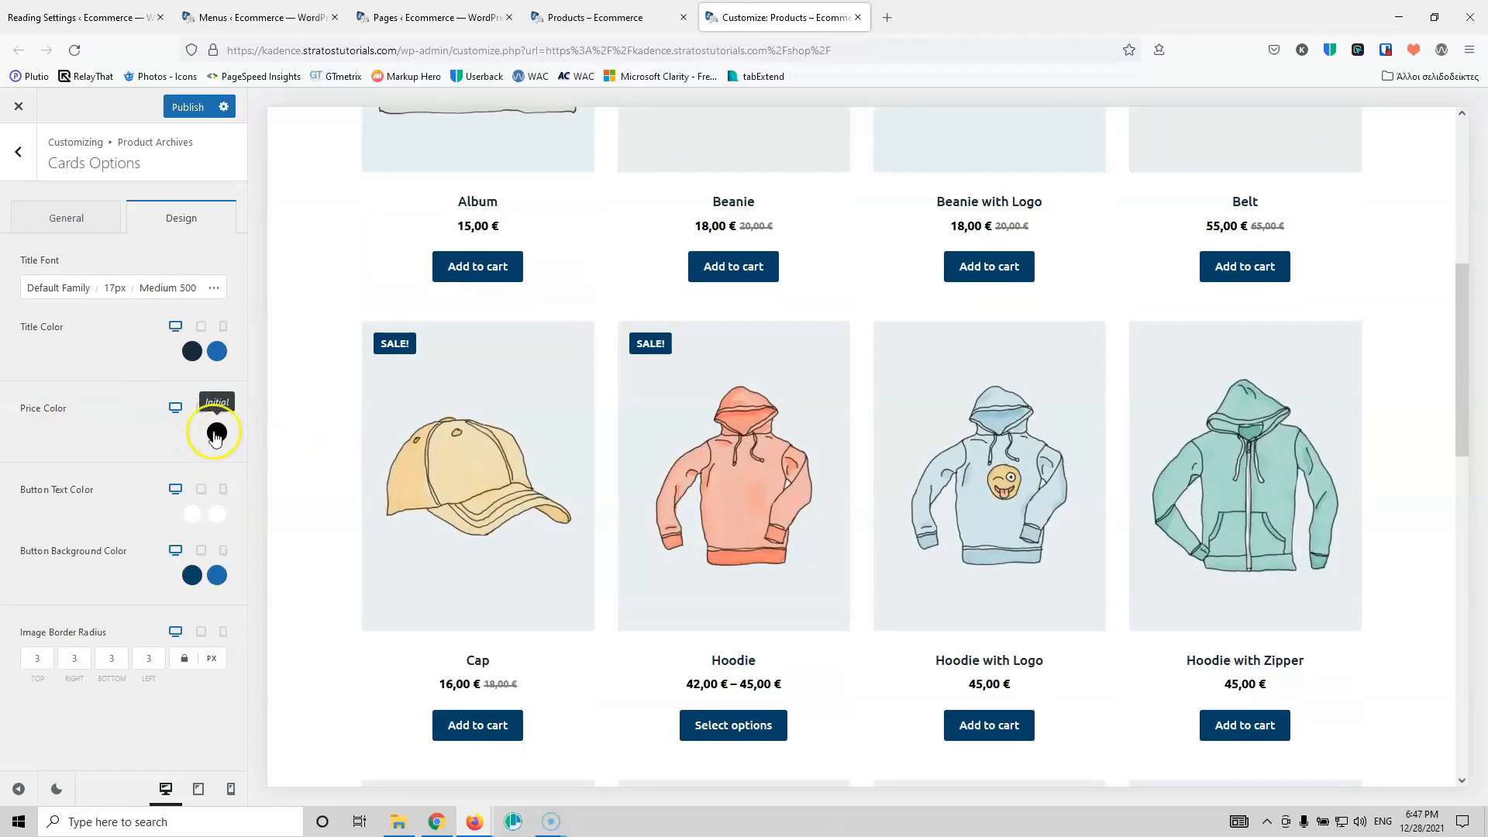
Step: Set the card price colour to palette Color 2 (#226db1)
{"action": "left_click", "coordinate": [216, 435]}
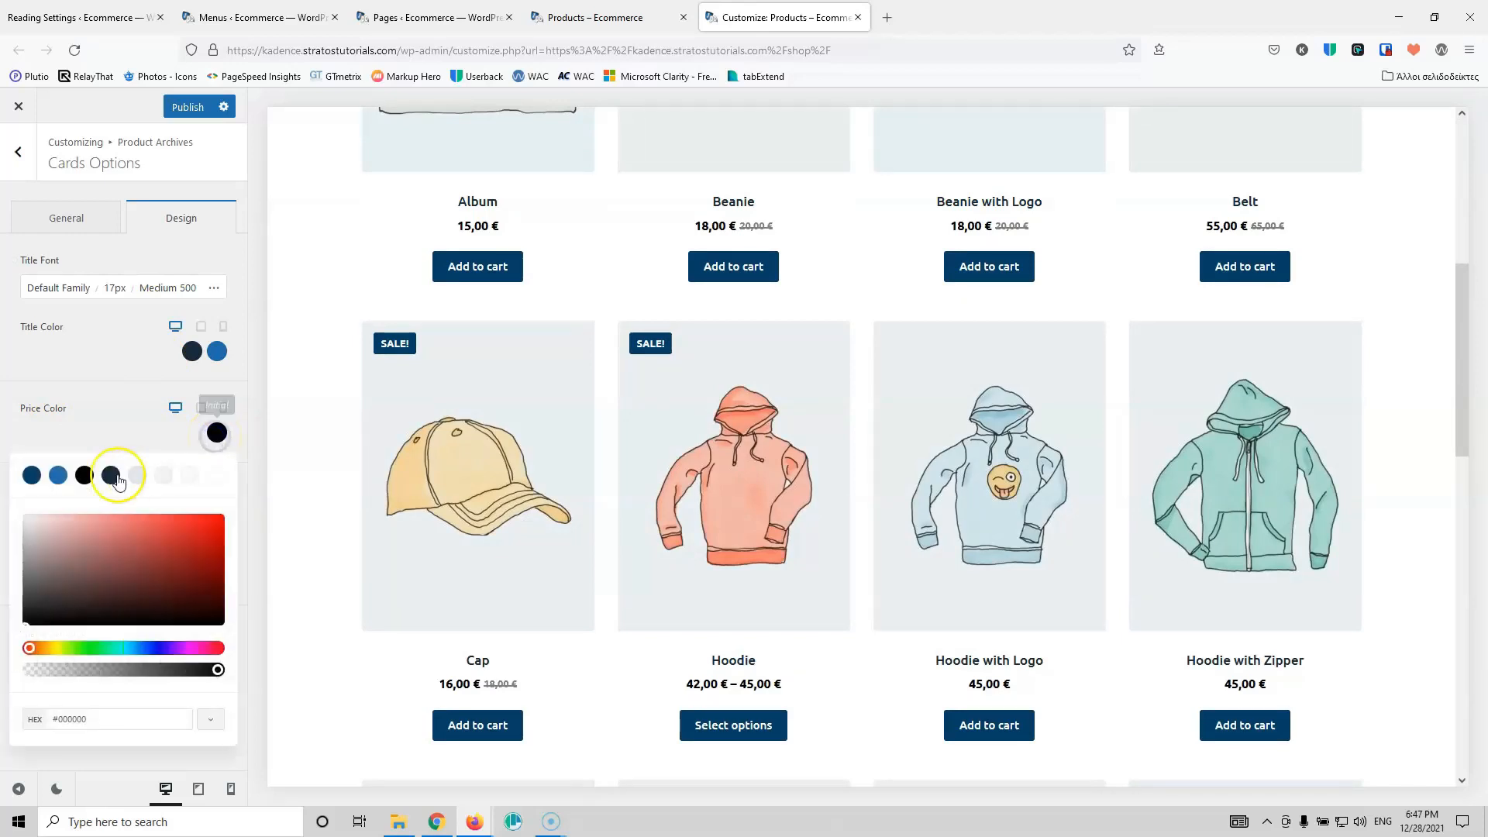
{"action": "left_click", "coordinate": [58, 476]}
{"action": "left_click", "coordinate": [121, 405]}
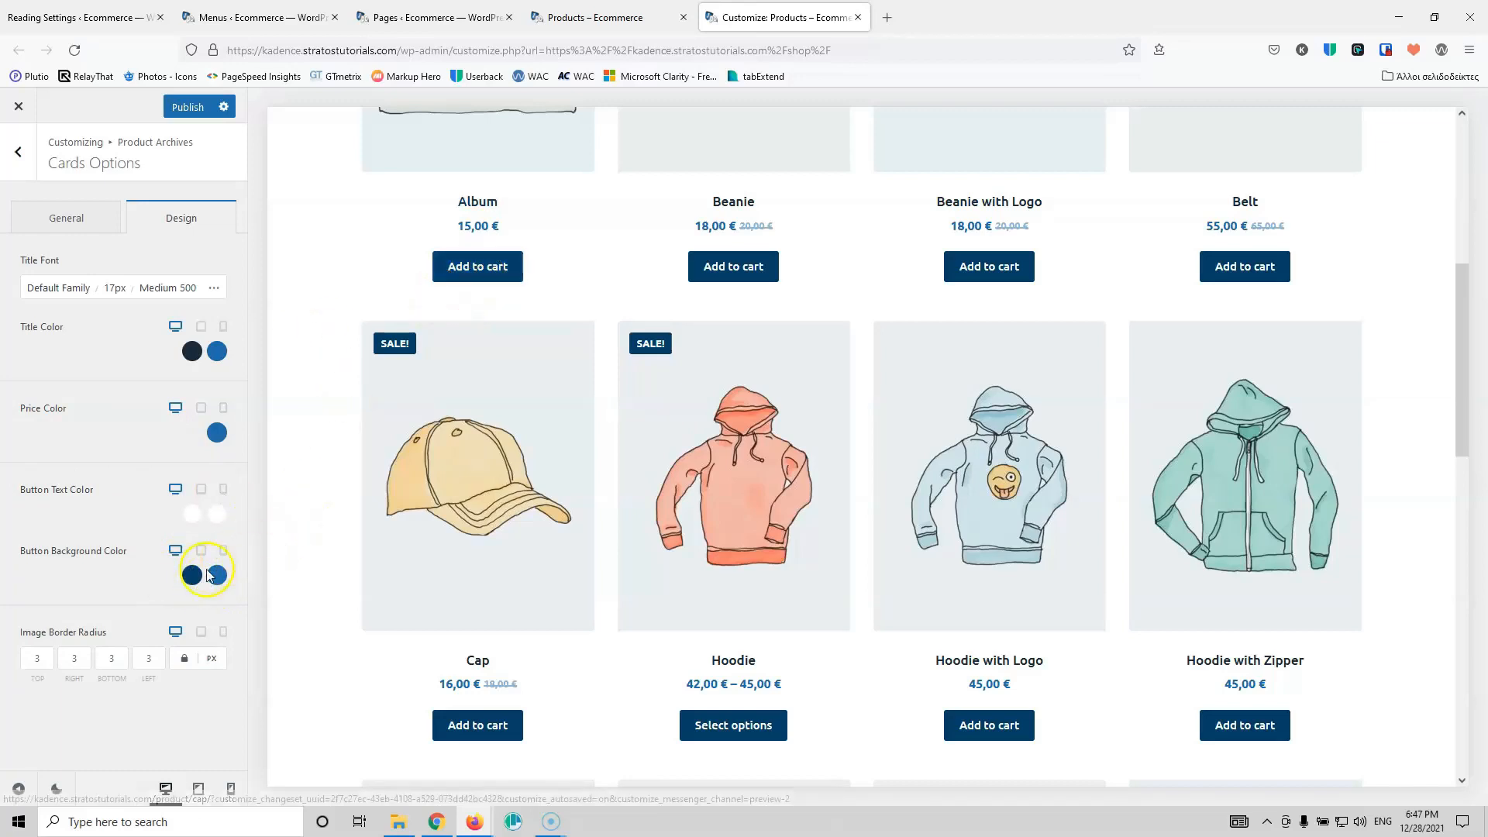
{"action": "left_click", "coordinate": [19, 152]}
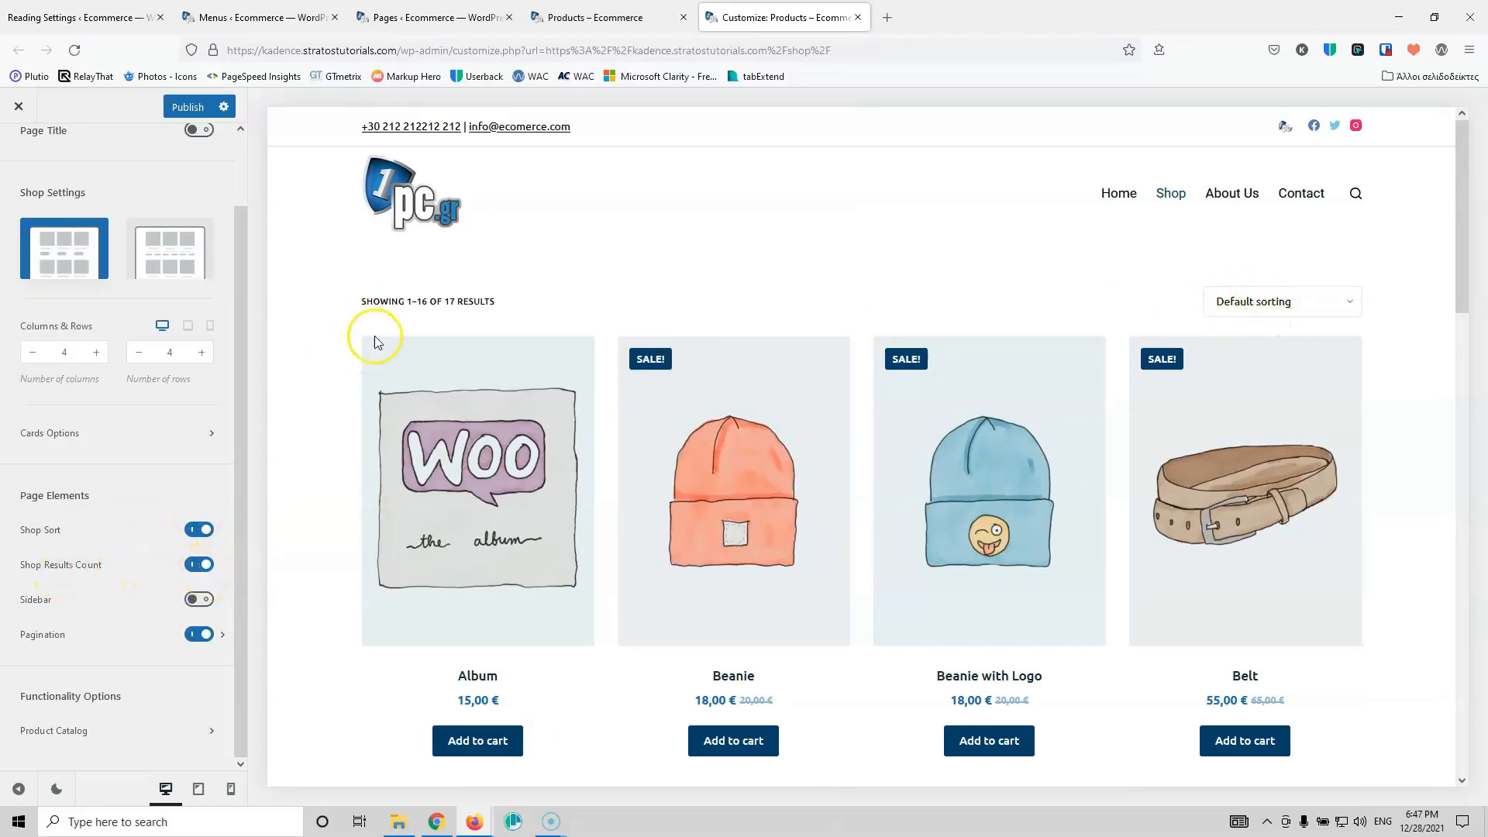
{"action": "left_click_drag", "start_coordinate": [456, 301], "coordinate": [366, 302]}
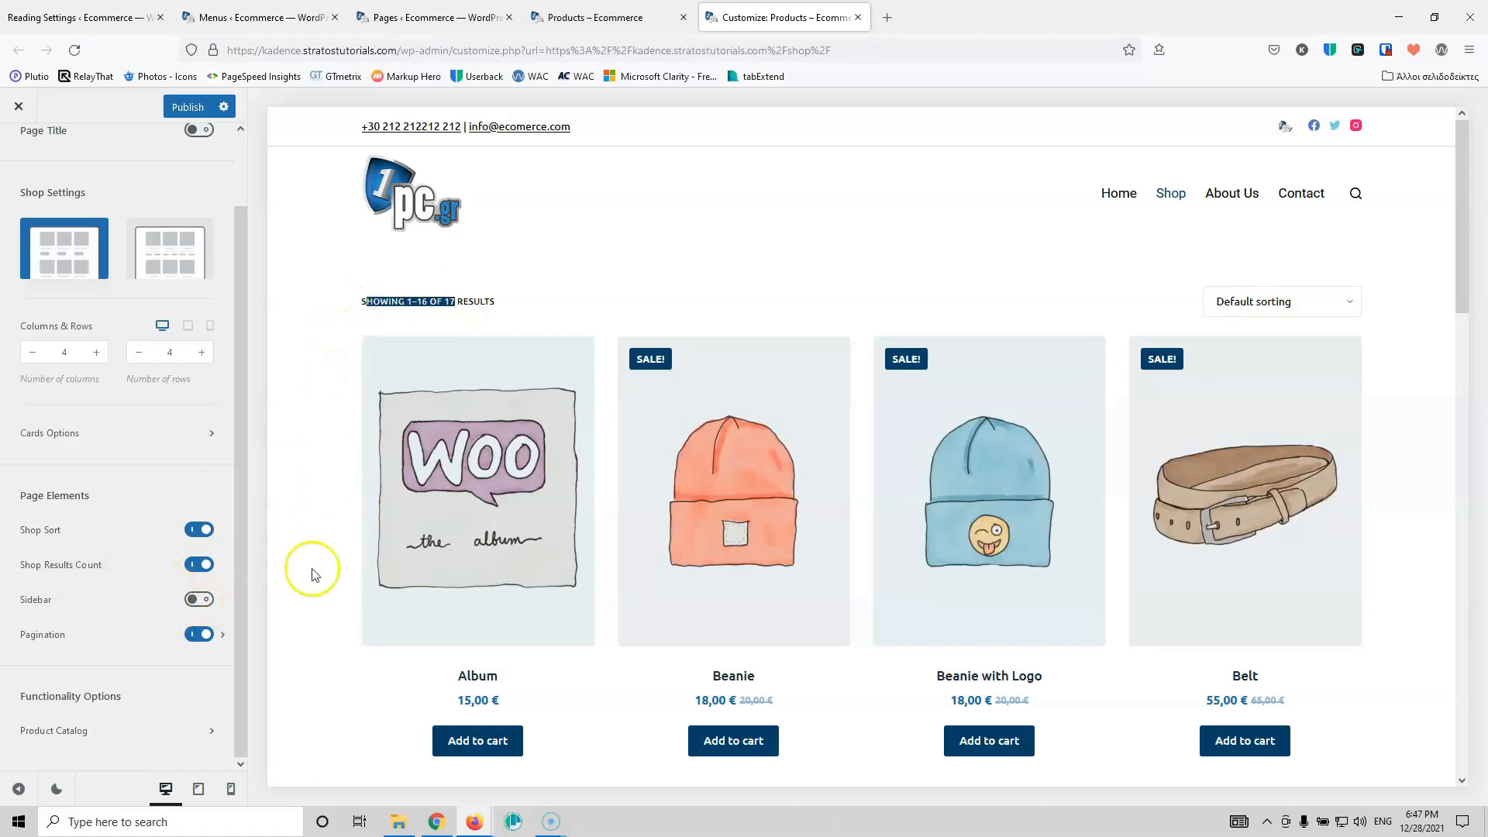
{"action": "left_click", "coordinate": [199, 601]}
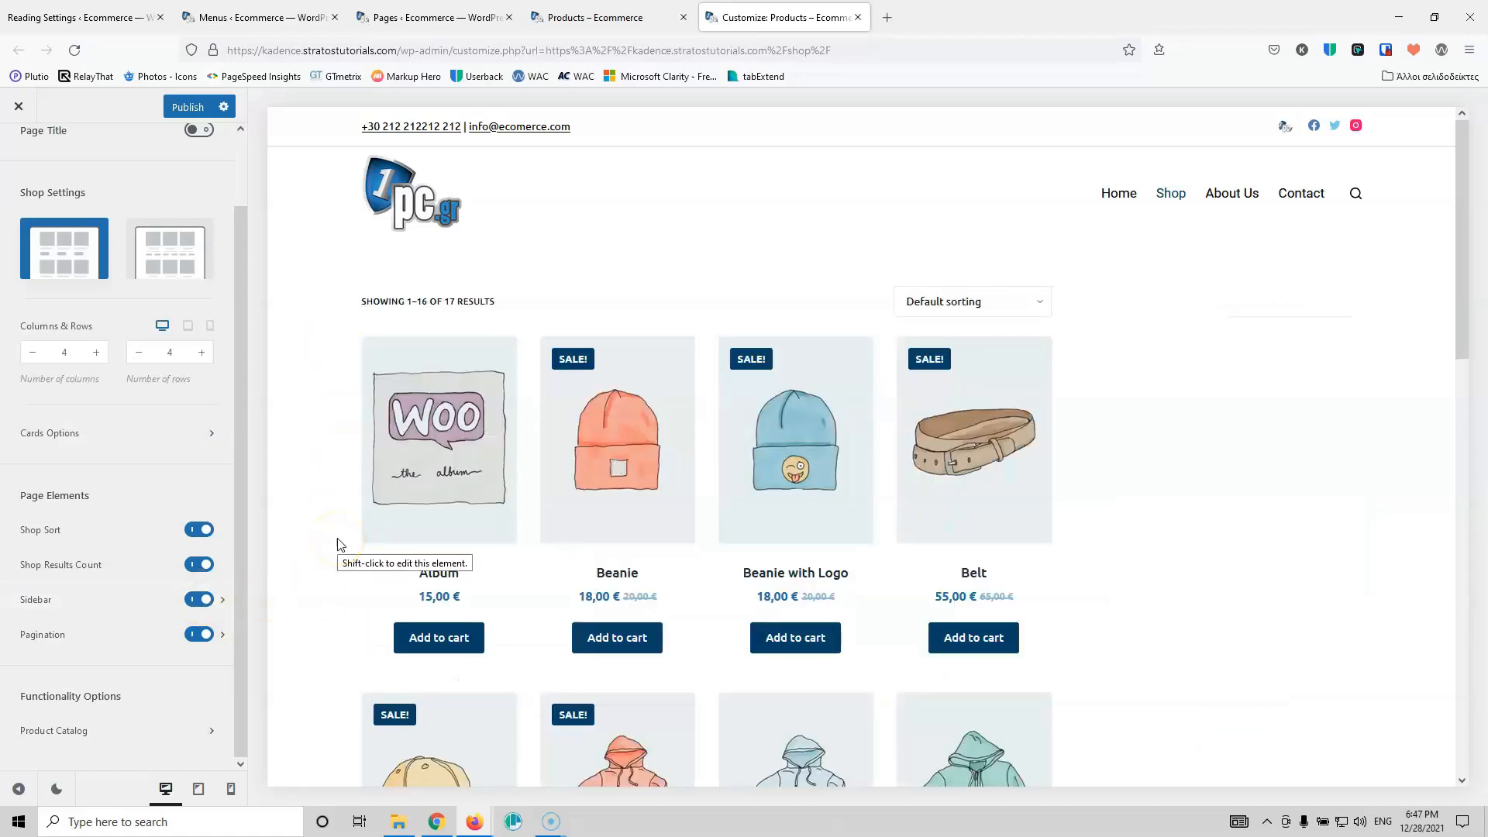
{"action": "left_click", "coordinate": [92, 607]}
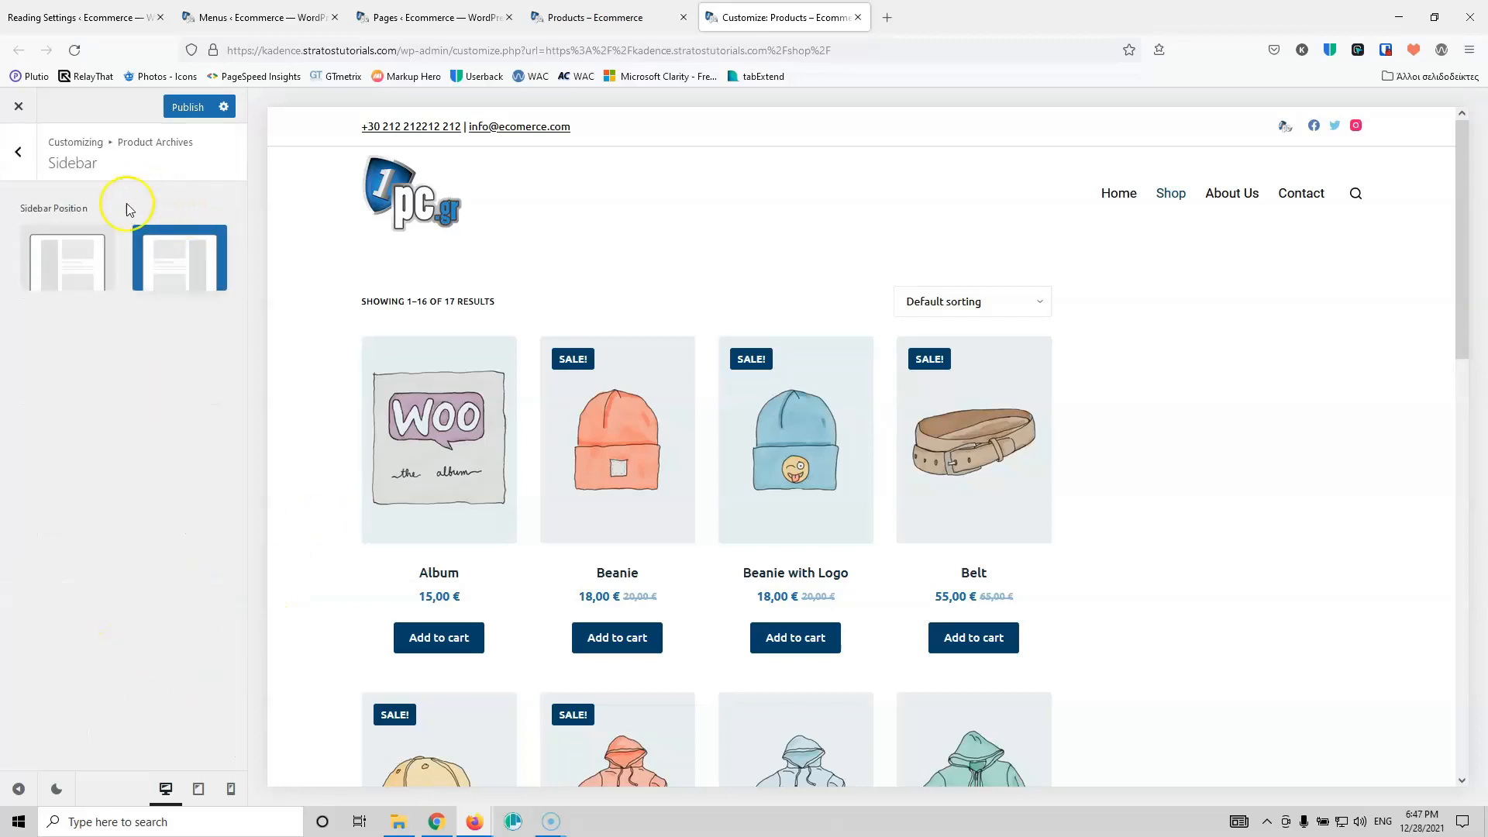
{"action": "left_click", "coordinate": [67, 260]}
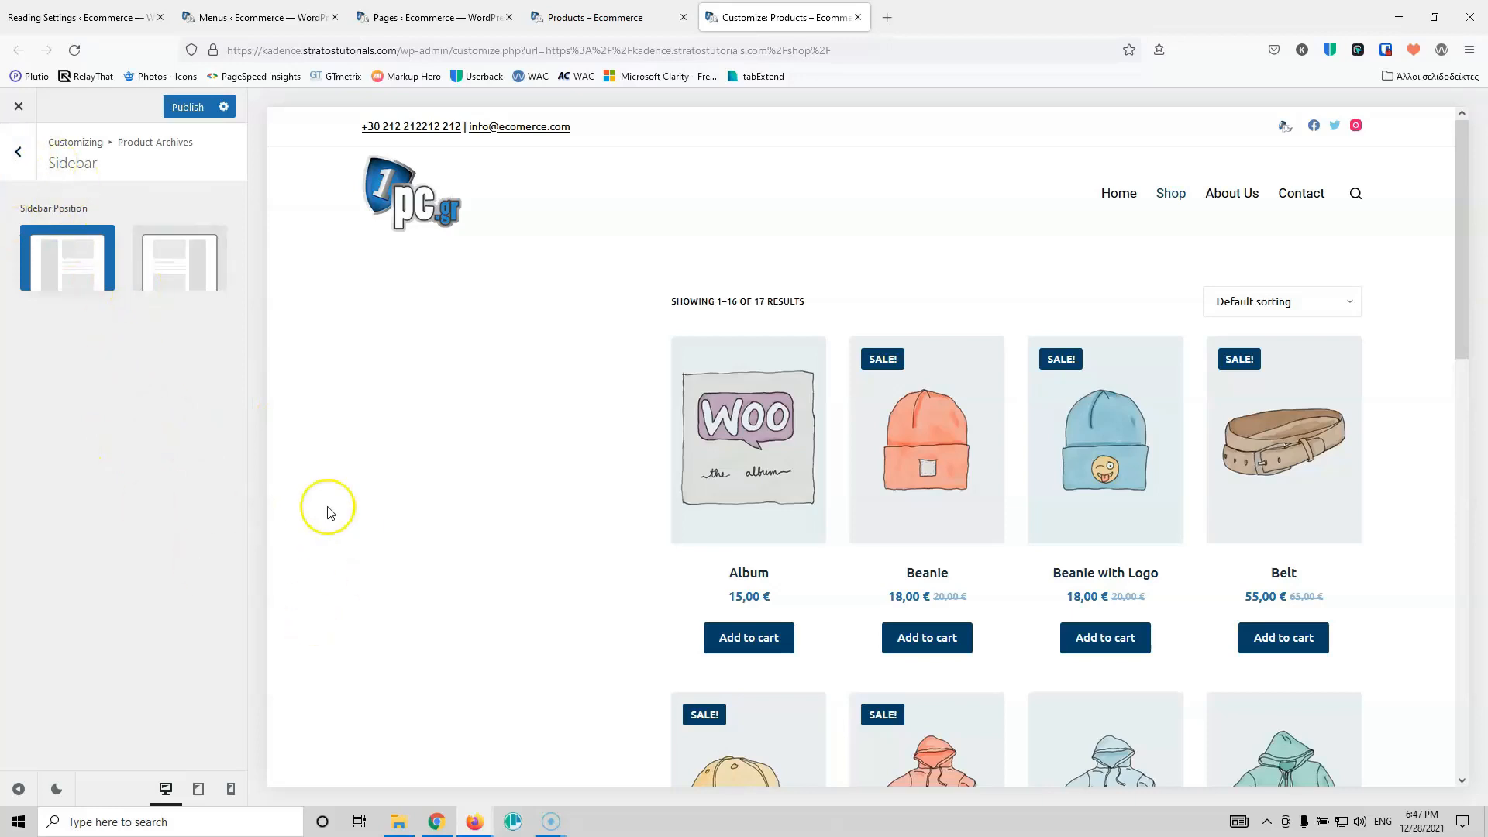
{"action": "left_click", "coordinate": [14, 177]}
{"action": "scroll", "coordinate": [391, 543], "scroll_direction": "down", "scroll_amount": 4}
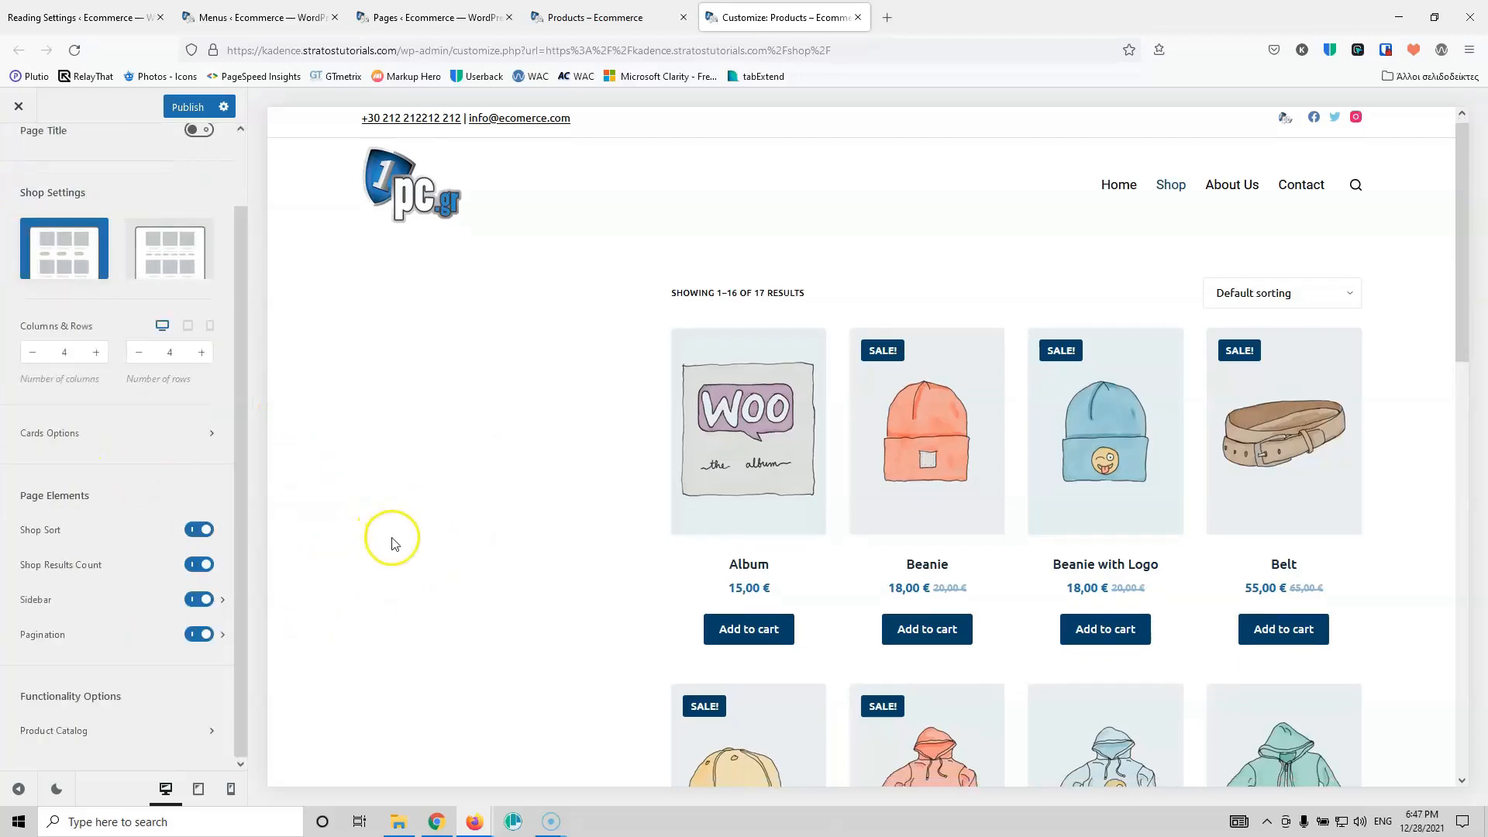
{"action": "scroll", "coordinate": [392, 543], "scroll_direction": "up", "scroll_amount": 3}
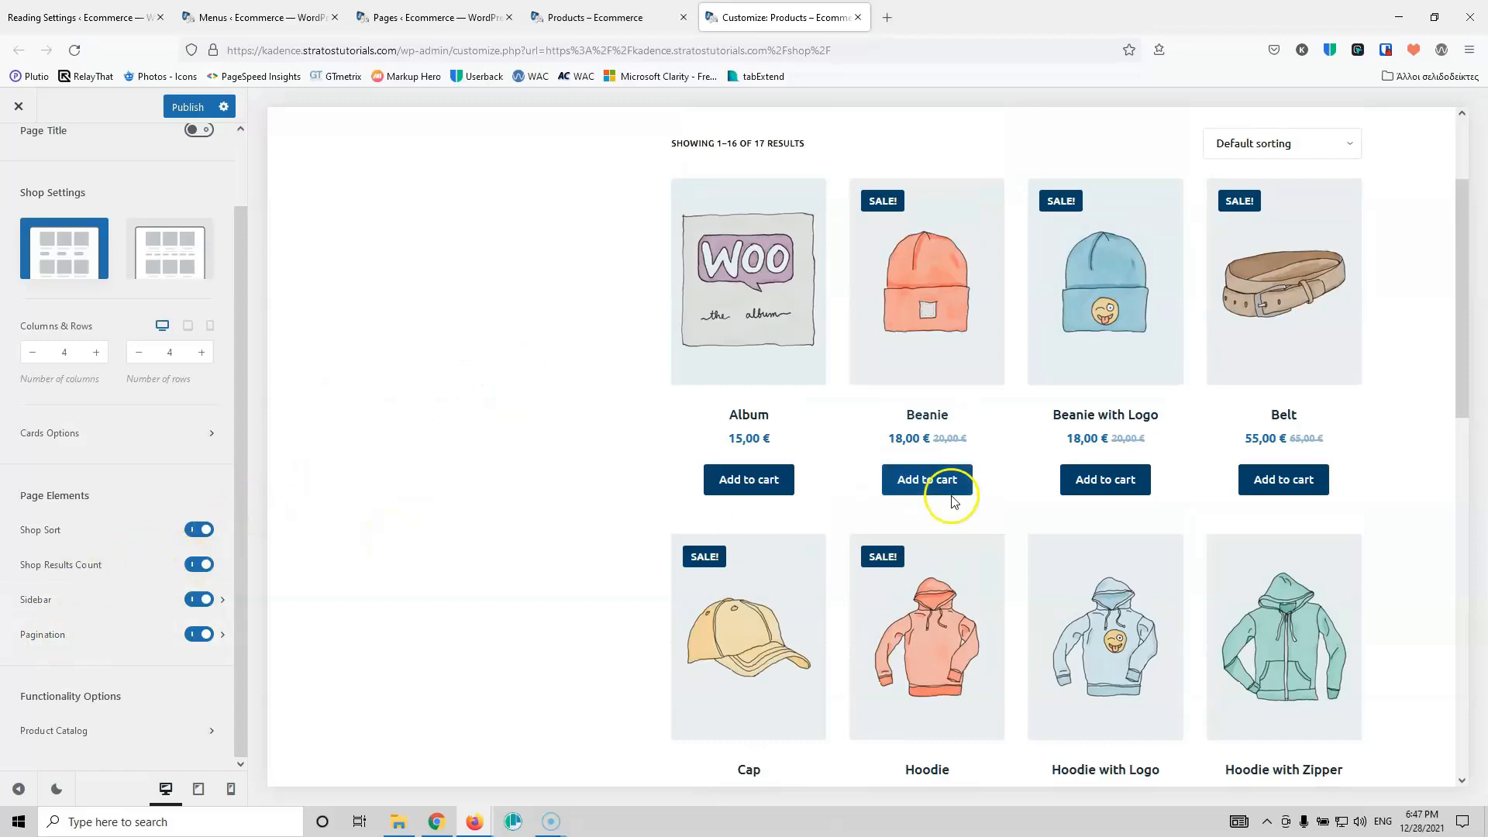
{"action": "scroll", "coordinate": [927, 489], "scroll_direction": "down", "scroll_amount": 12}
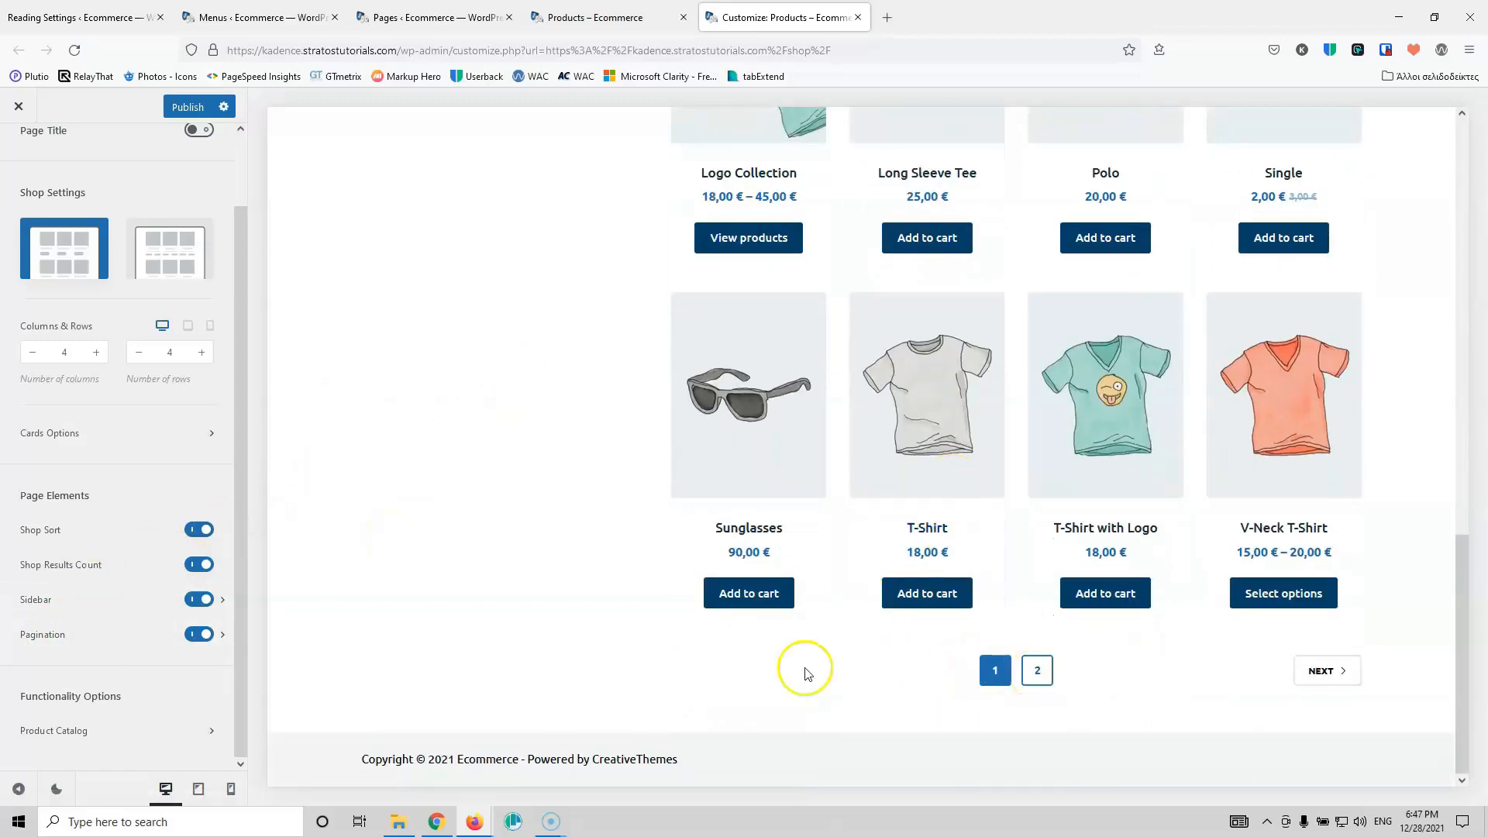
{"action": "left_click", "coordinate": [81, 637]}
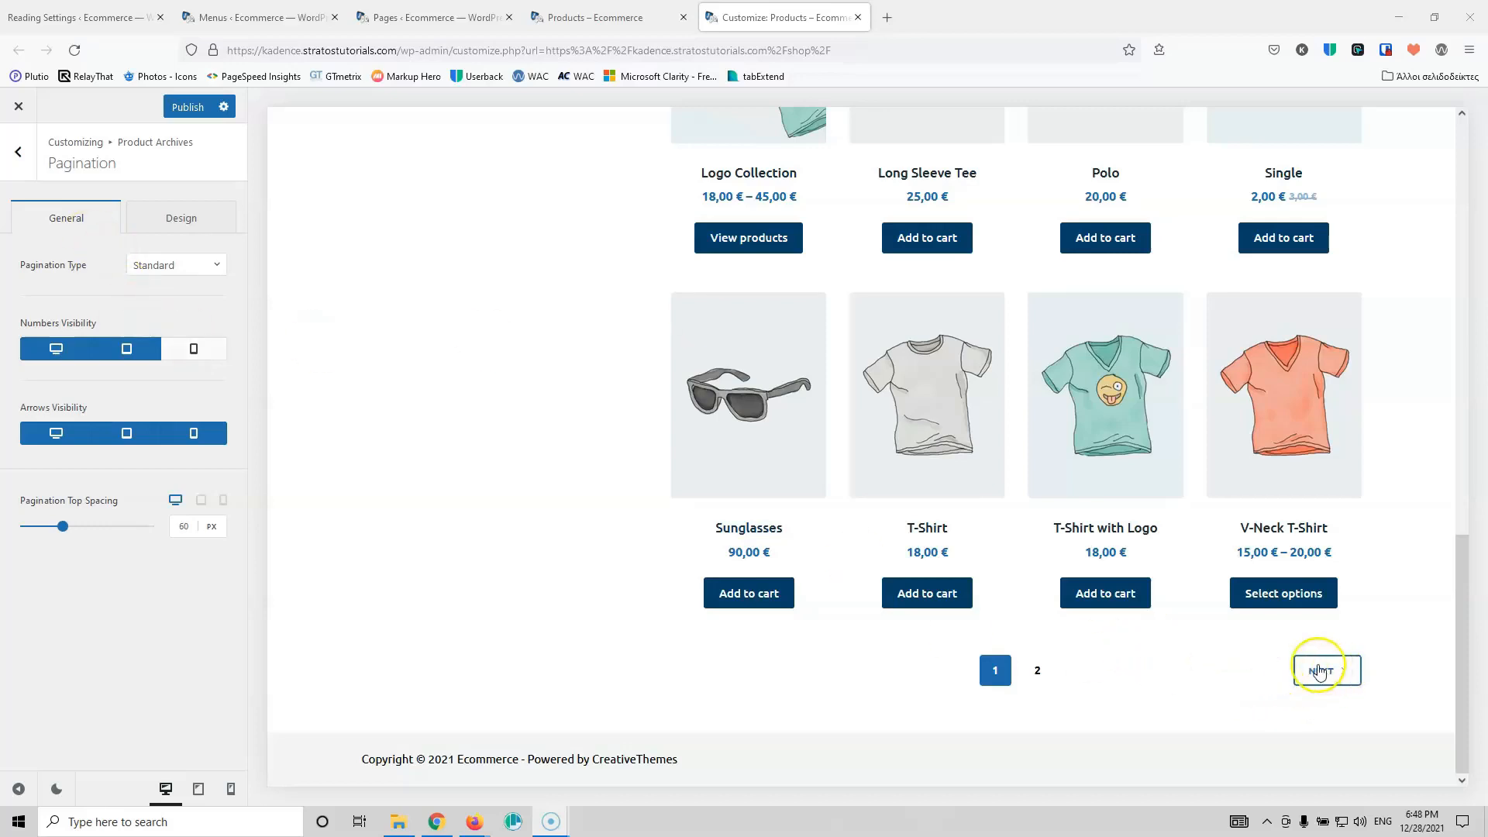
{"action": "left_click", "coordinate": [21, 152]}
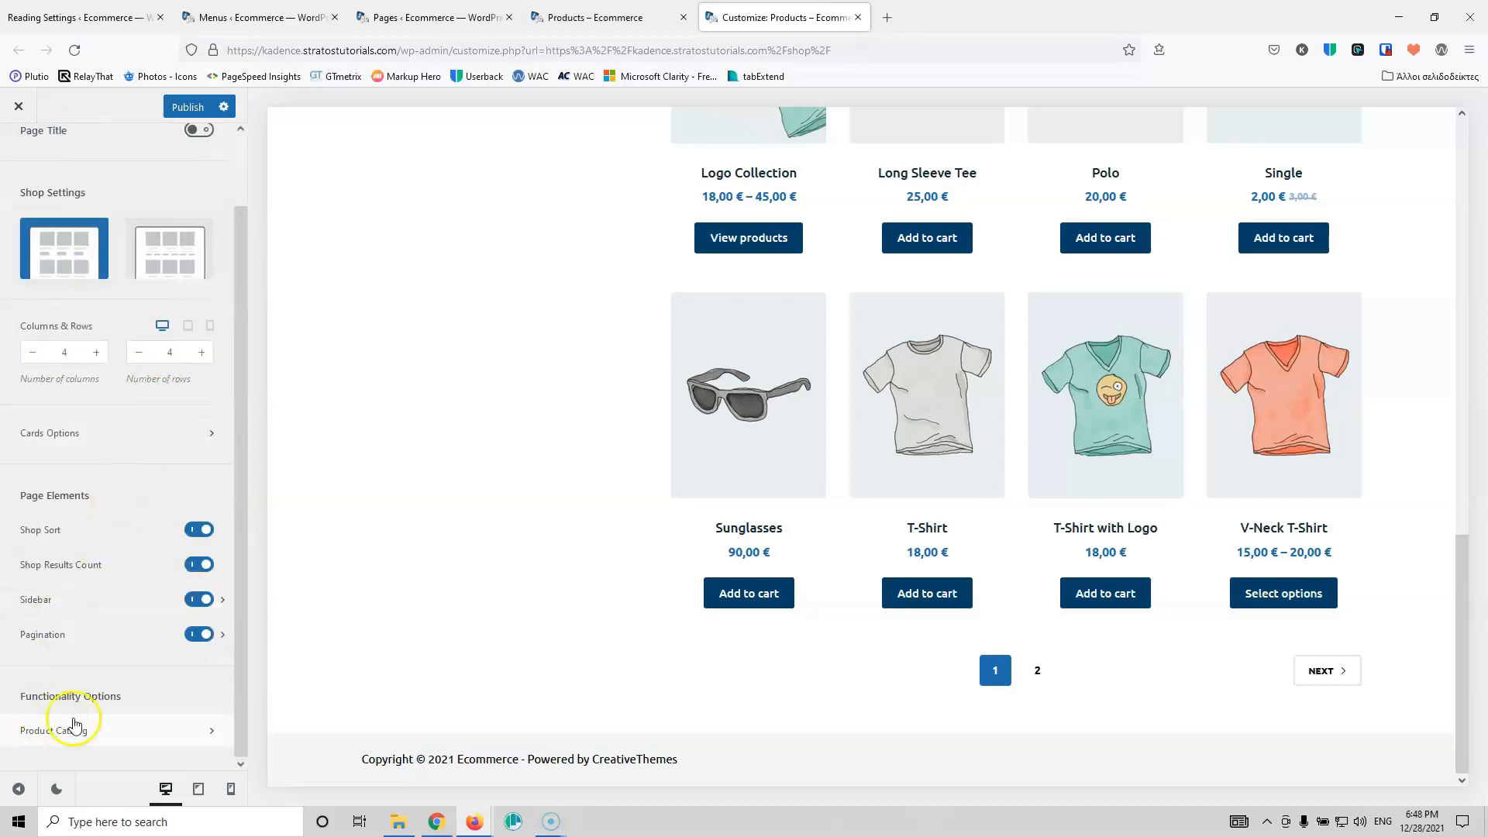
{"action": "left_click", "coordinate": [137, 739]}
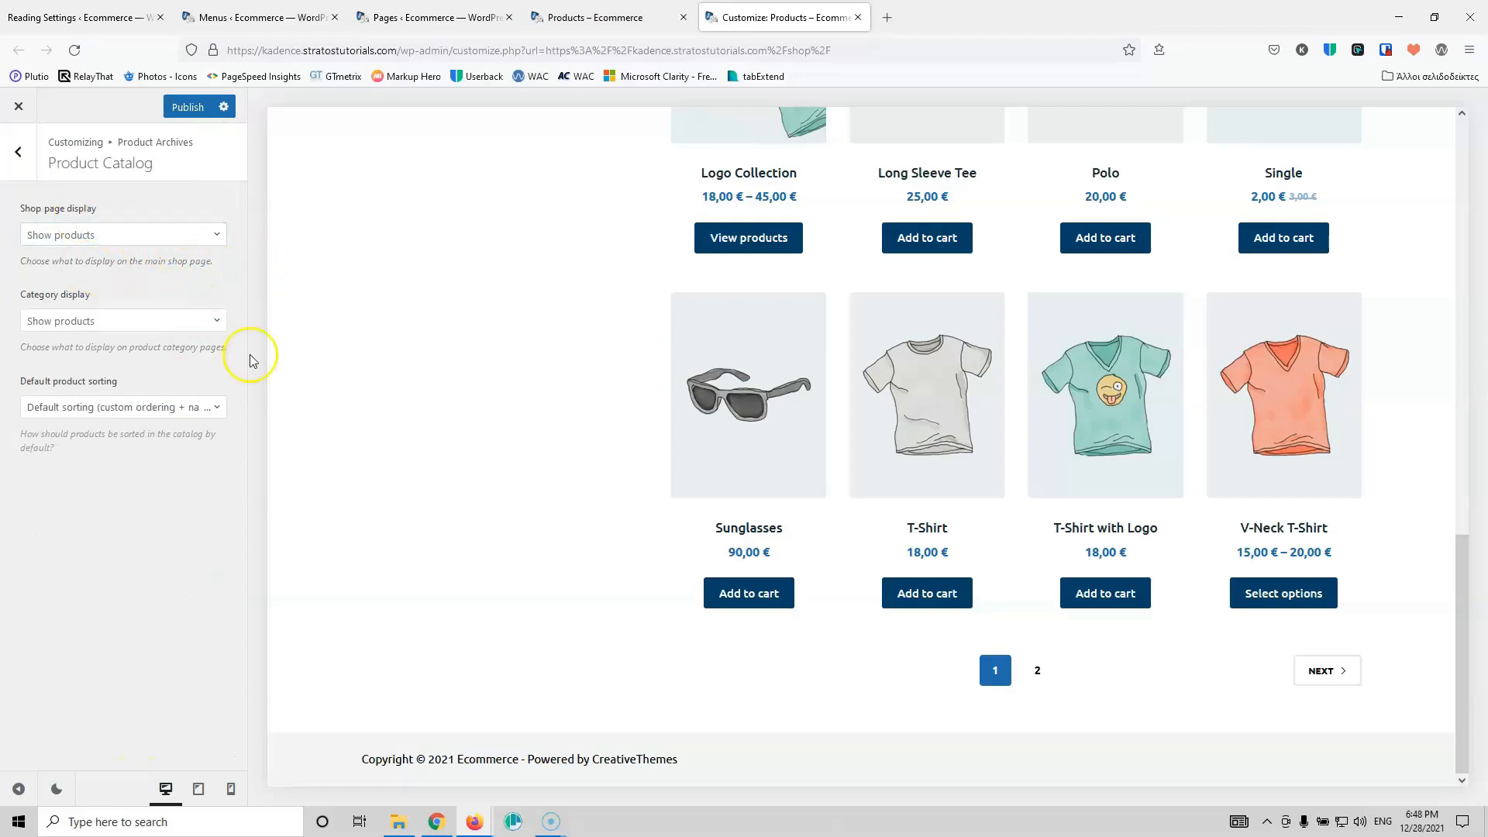
{"action": "scroll", "coordinate": [767, 355], "scroll_direction": "up", "scroll_amount": 15}
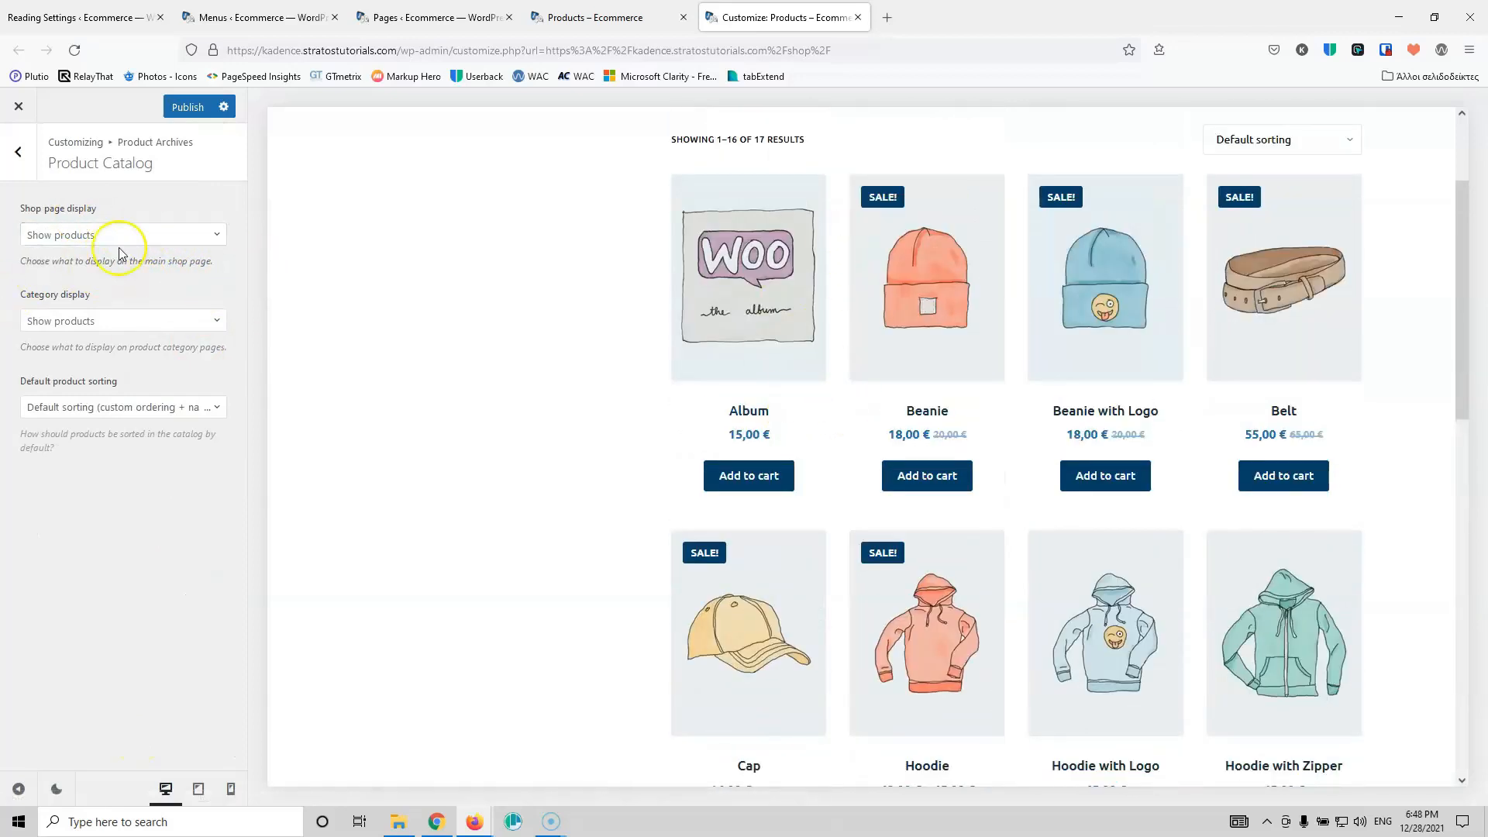
{"action": "scroll", "coordinate": [1029, 322], "scroll_direction": "up", "scroll_amount": 3}
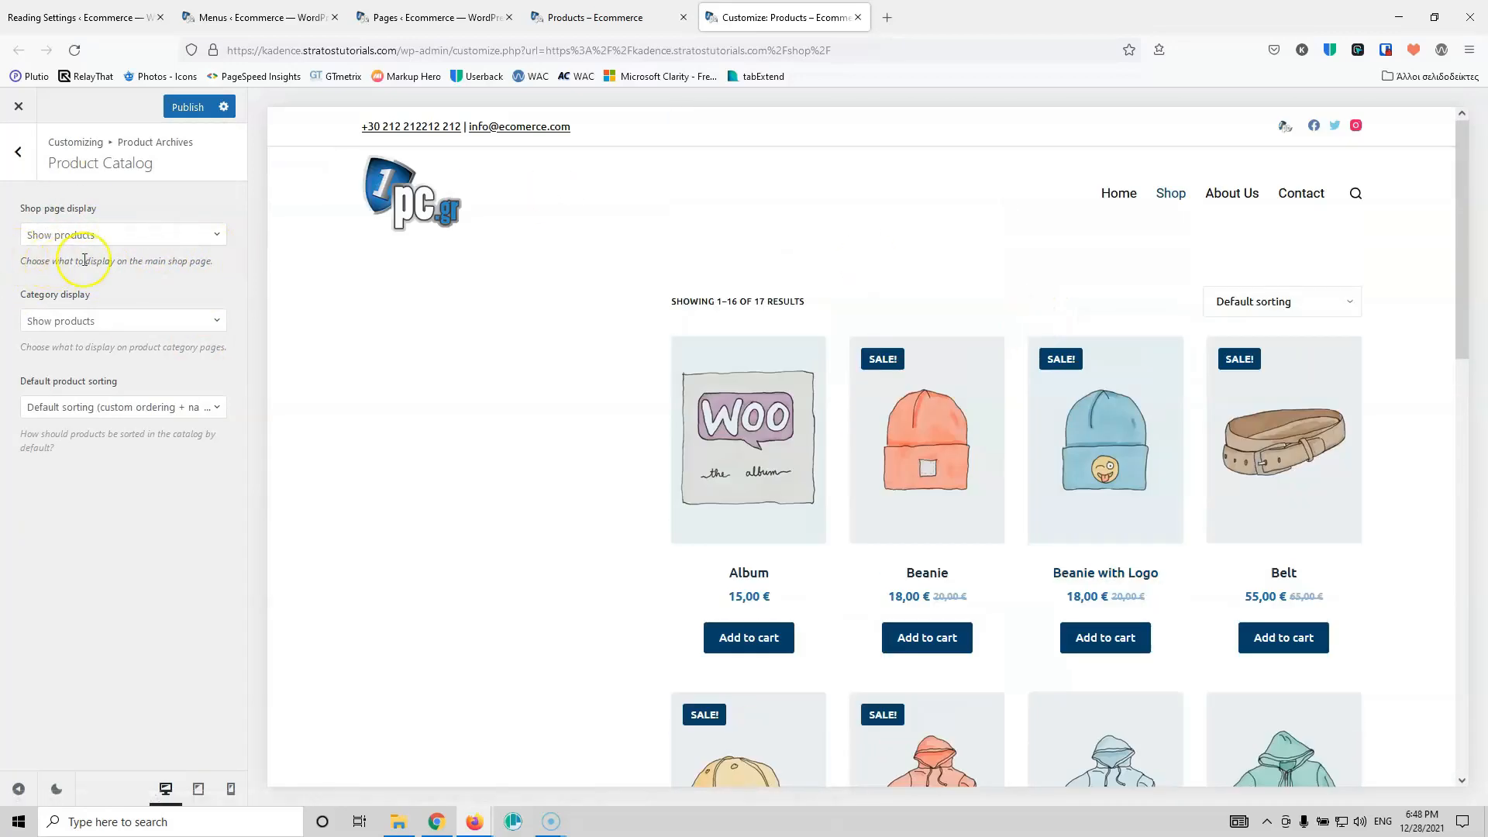
{"action": "left_click", "coordinate": [131, 241]}
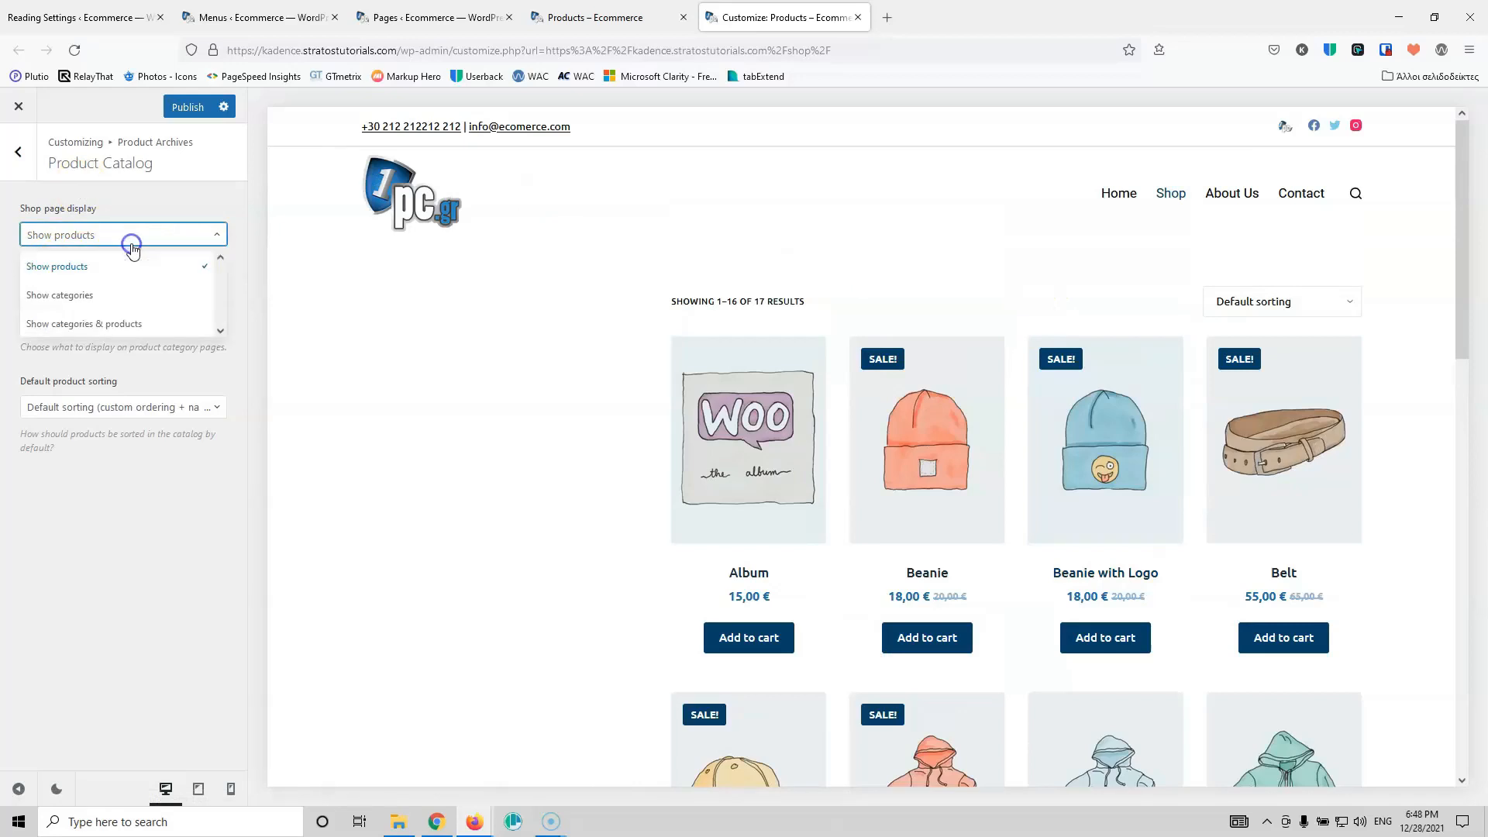
{"action": "left_click", "coordinate": [132, 294]}
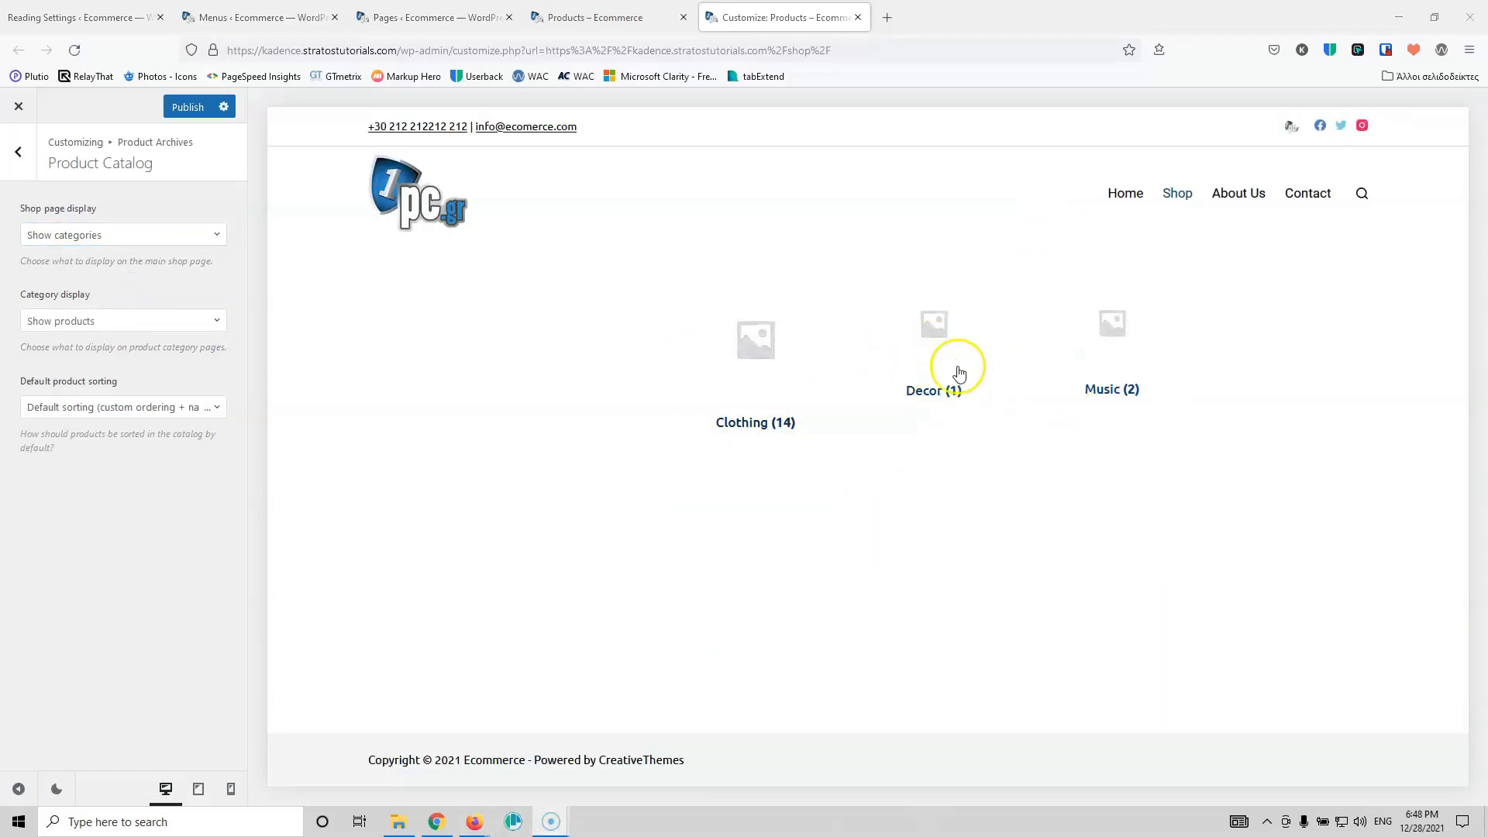
{"action": "left_click", "coordinate": [136, 237]}
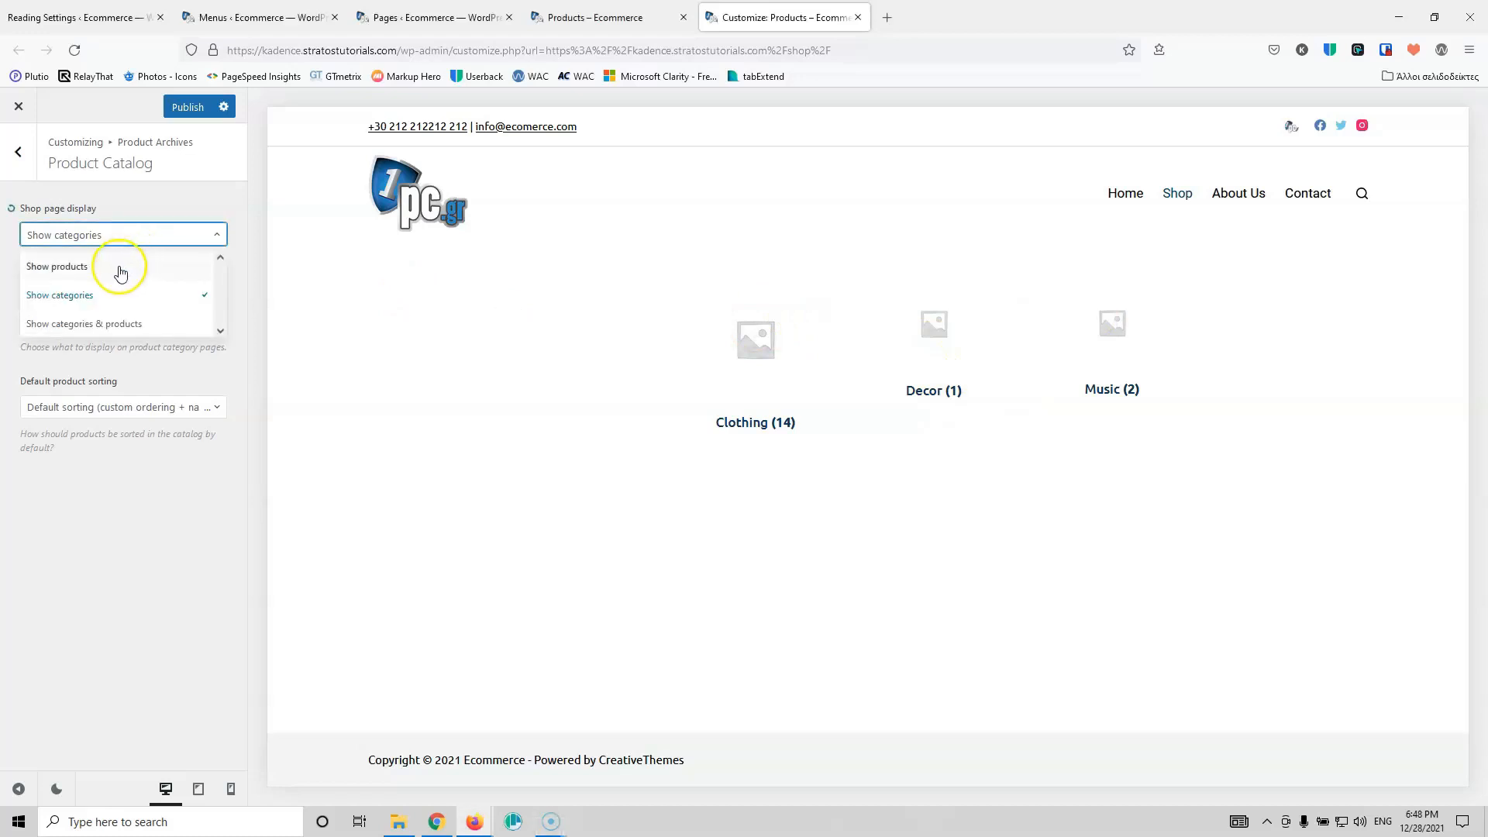
{"action": "left_click", "coordinate": [119, 268]}
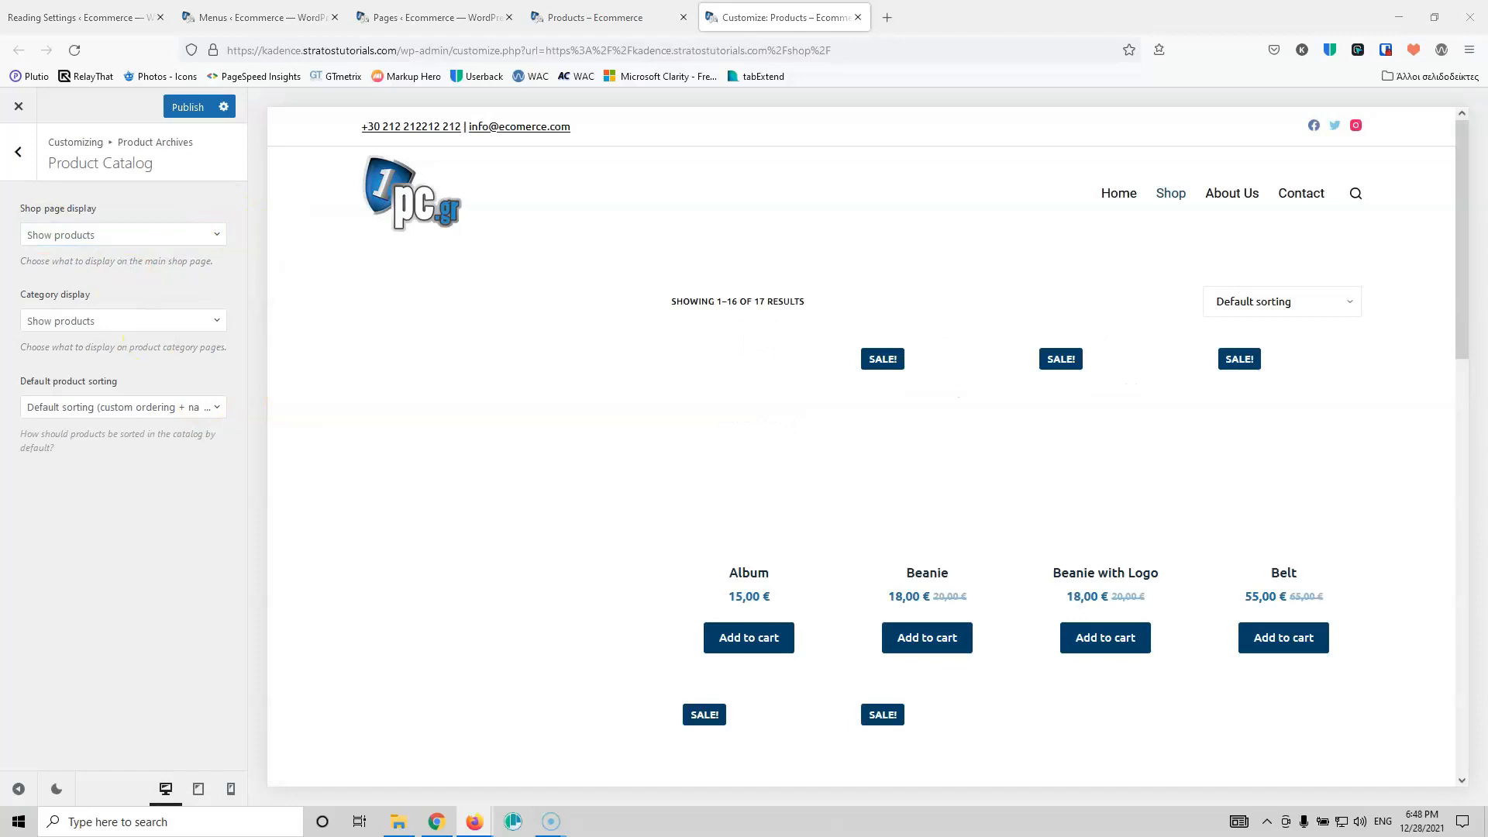
{"action": "left_click", "coordinate": [16, 155]}
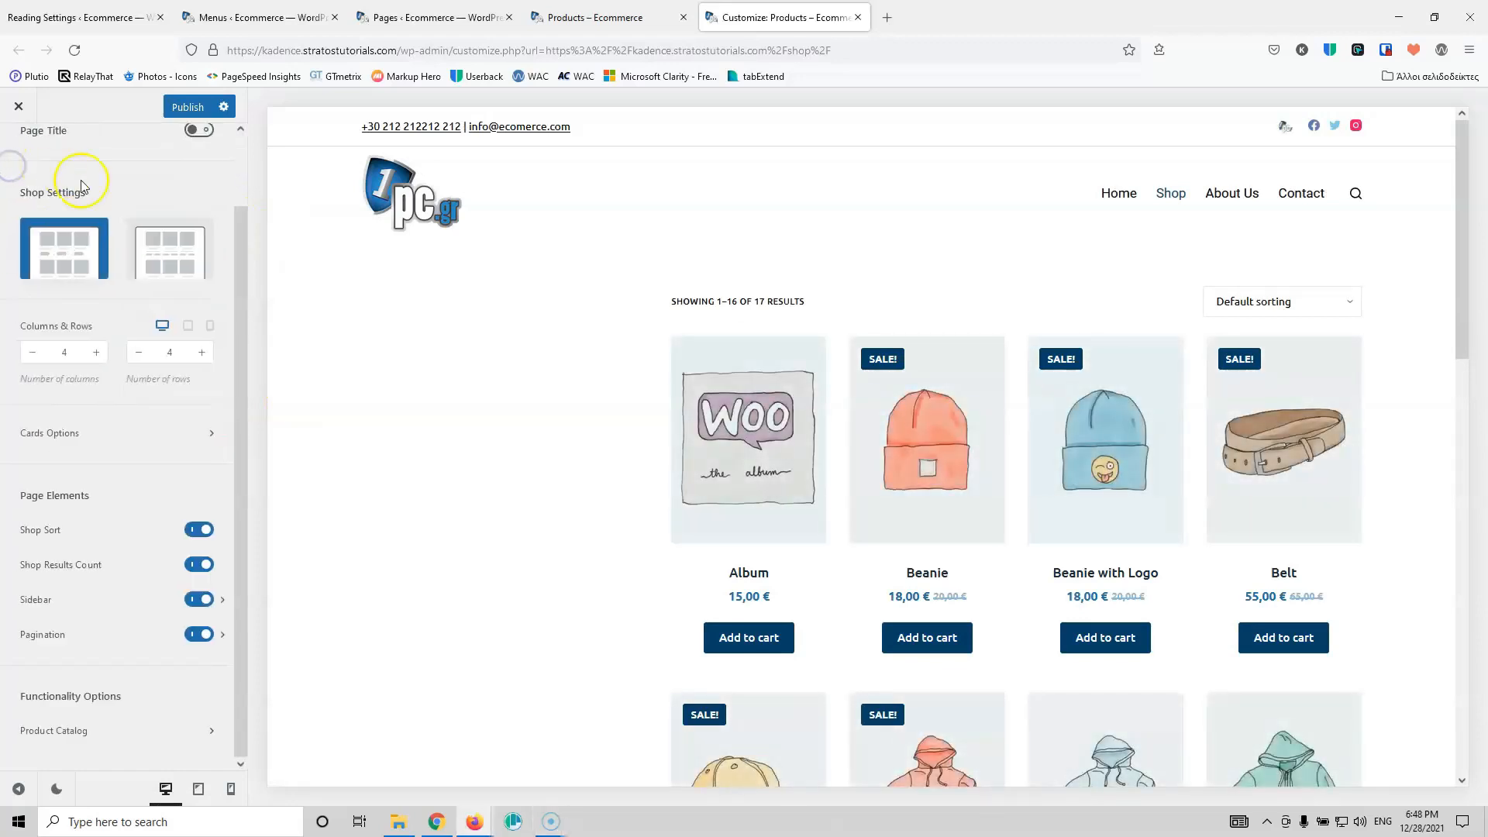
Step: In the Sidebar settings, reduce the sidebar width to 15 %
{"action": "scroll", "coordinate": [82, 185], "scroll_direction": "up", "scroll_amount": 1}
{"action": "left_click", "coordinate": [20, 161]}
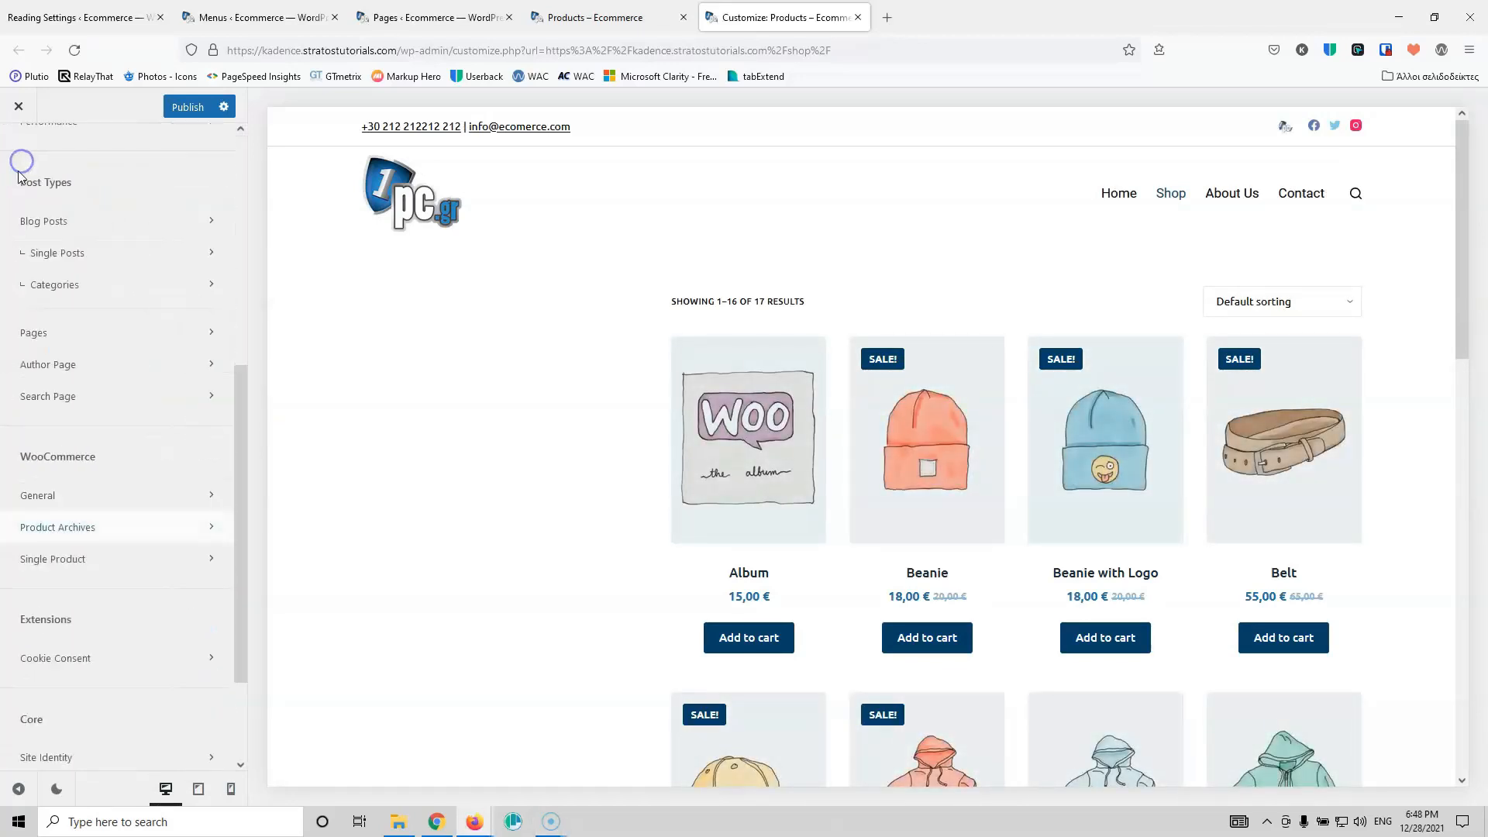
{"action": "scroll", "coordinate": [47, 264], "scroll_direction": "up", "scroll_amount": 6}
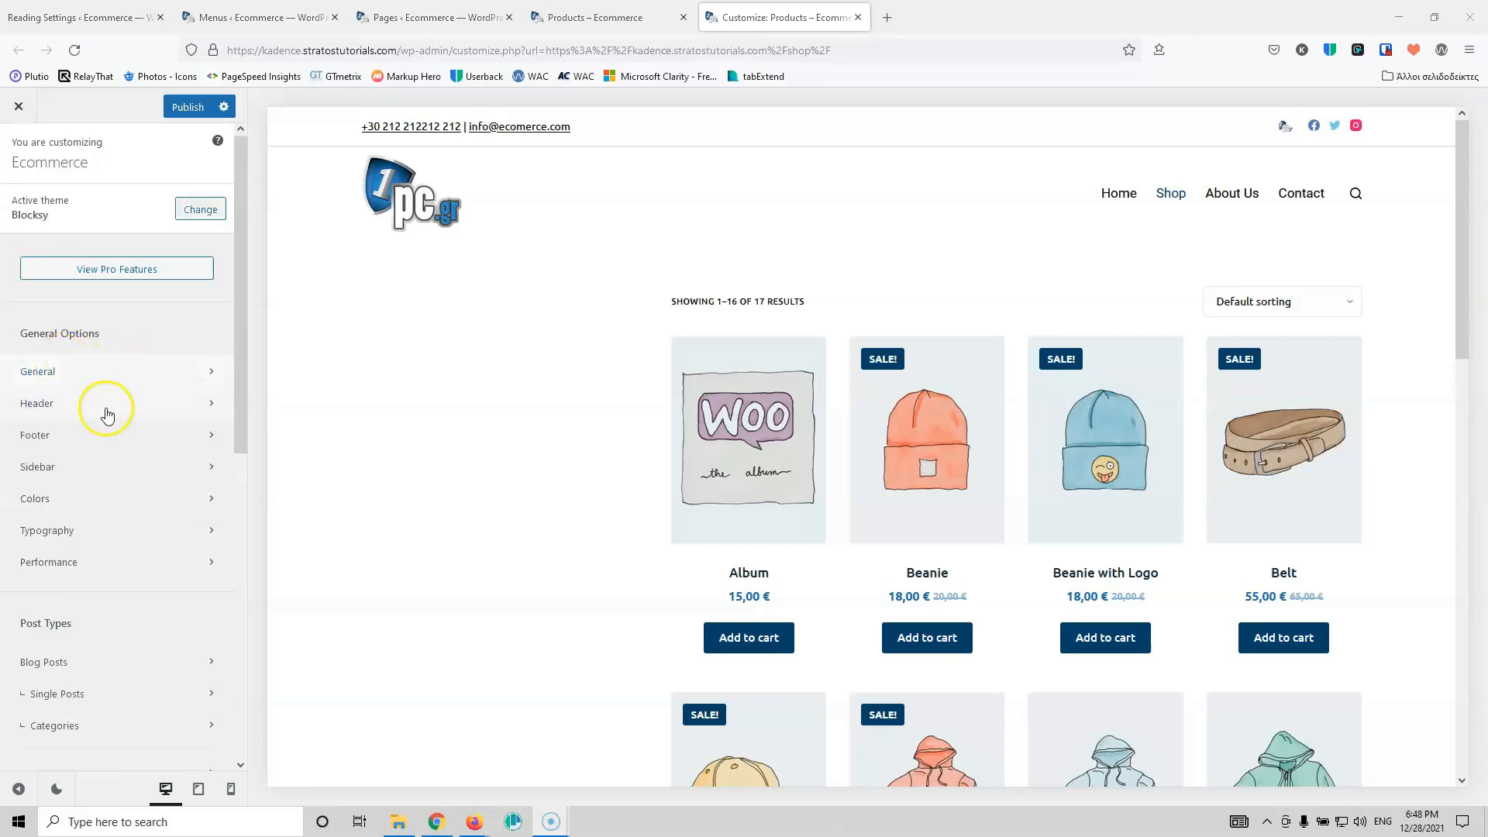
{"action": "left_click", "coordinate": [96, 468]}
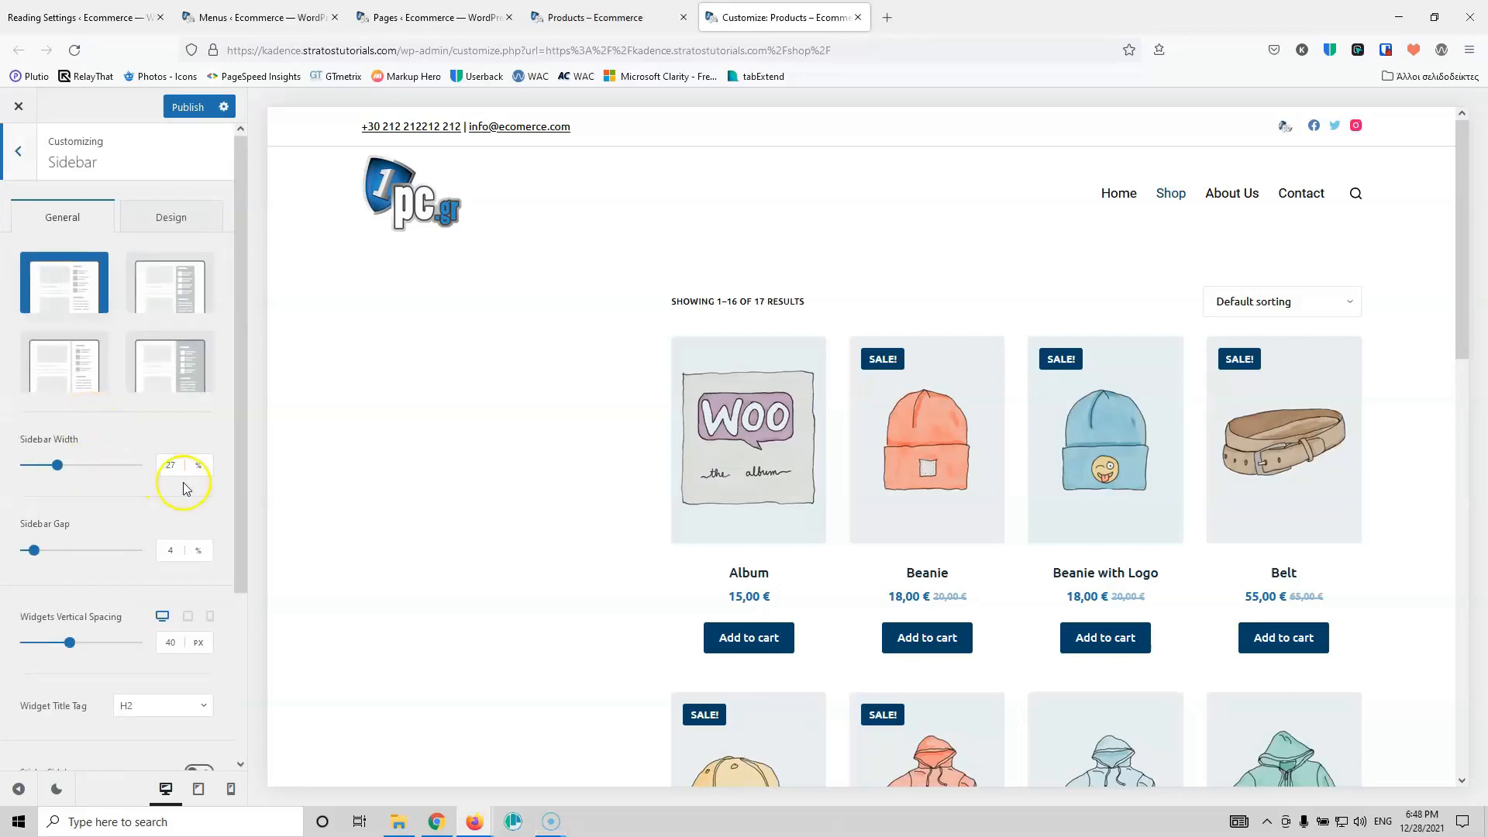
{"action": "left_click", "coordinate": [171, 468]}
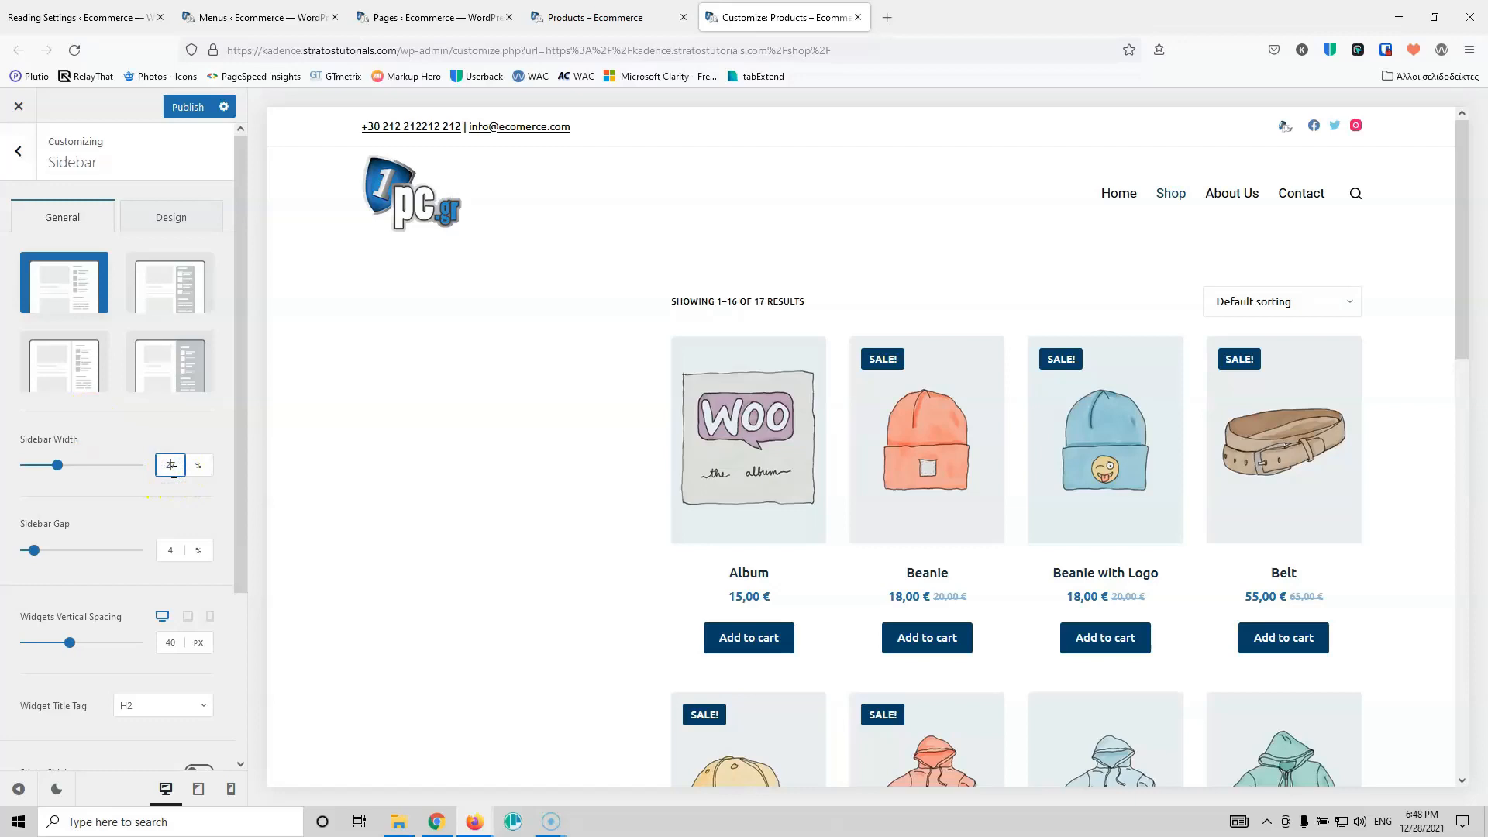
{"action": "key", "text": "Down"}
{"action": "key", "text": "Down"}
{"action": "key", "text": "Down"}
{"action": "key", "text": "Down"}
{"action": "key", "text": "Down"}
{"action": "key", "text": "Down"}
{"action": "key", "text": "Down"}
{"action": "key", "text": "Down"}
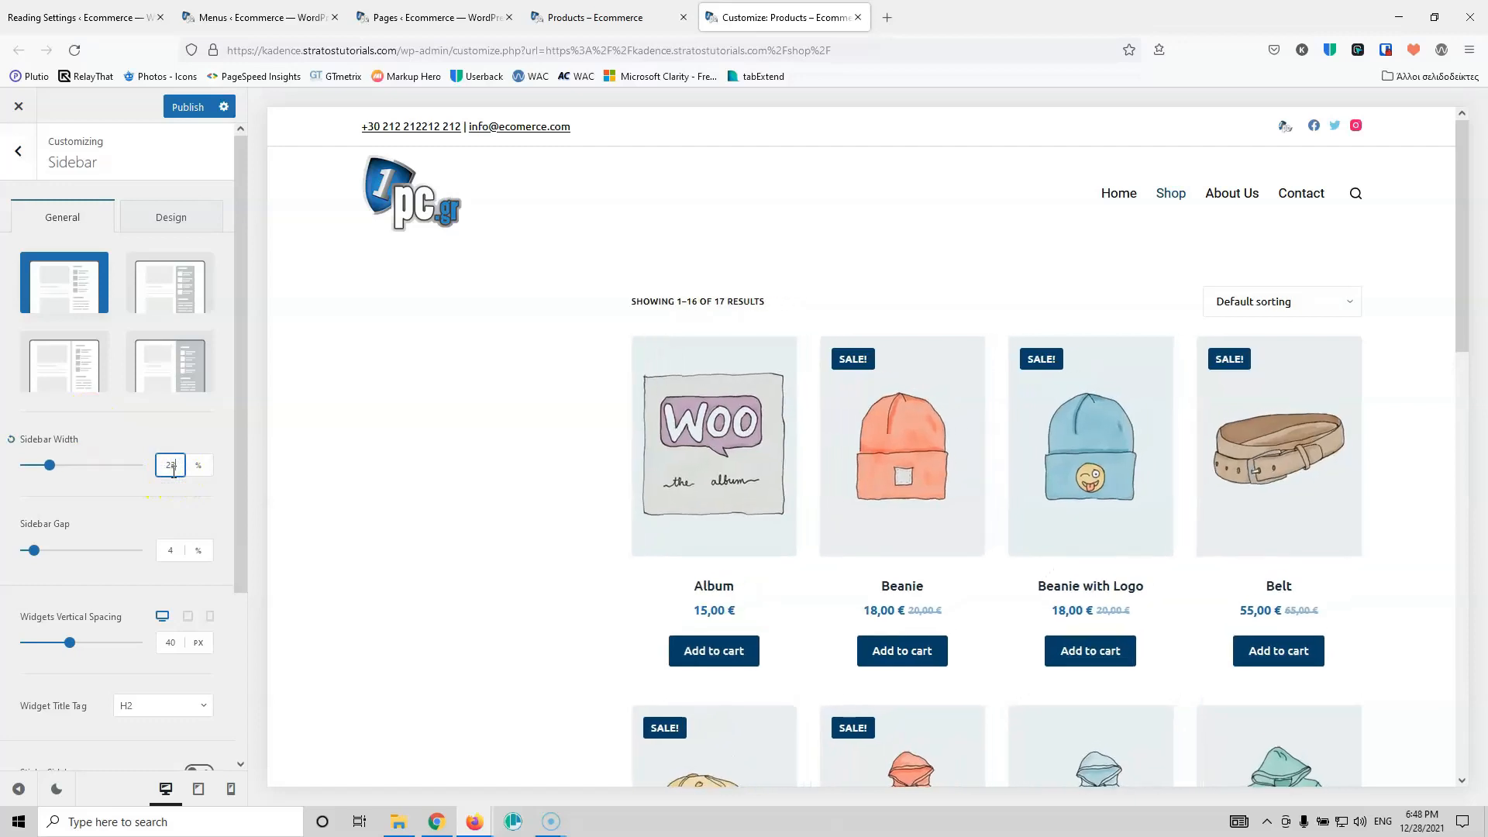
{"action": "key", "text": "Down"}
{"action": "key", "text": "Down"}
{"action": "key", "text": "Down"}
{"action": "key", "text": "Down"}
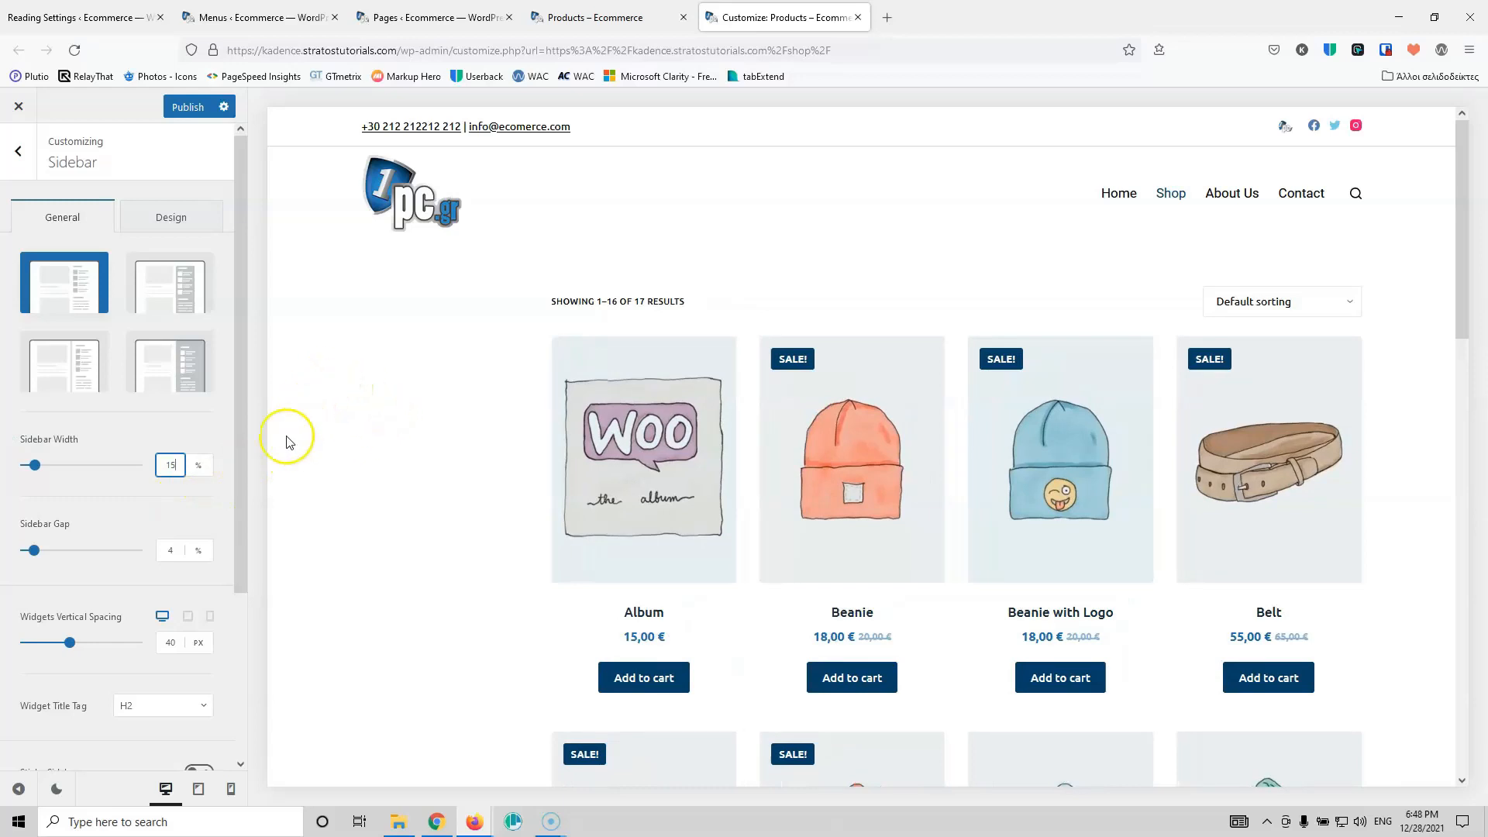
Step: Show the sidebar on tablet and mobile, with mobile position Top, checking each preview width
{"action": "scroll", "coordinate": [99, 572], "scroll_direction": "down", "scroll_amount": 3}
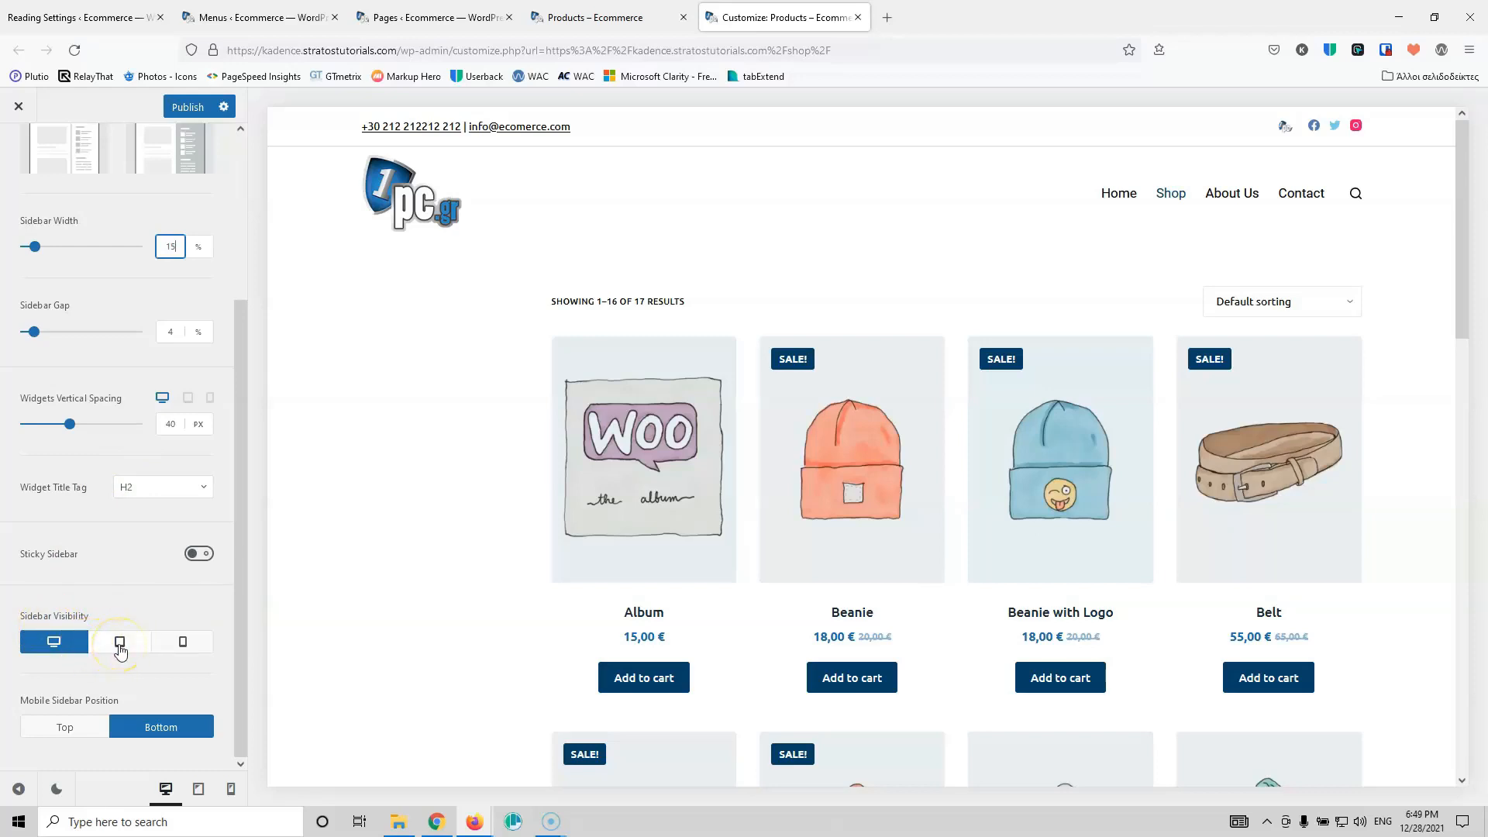
{"action": "left_click", "coordinate": [120, 644]}
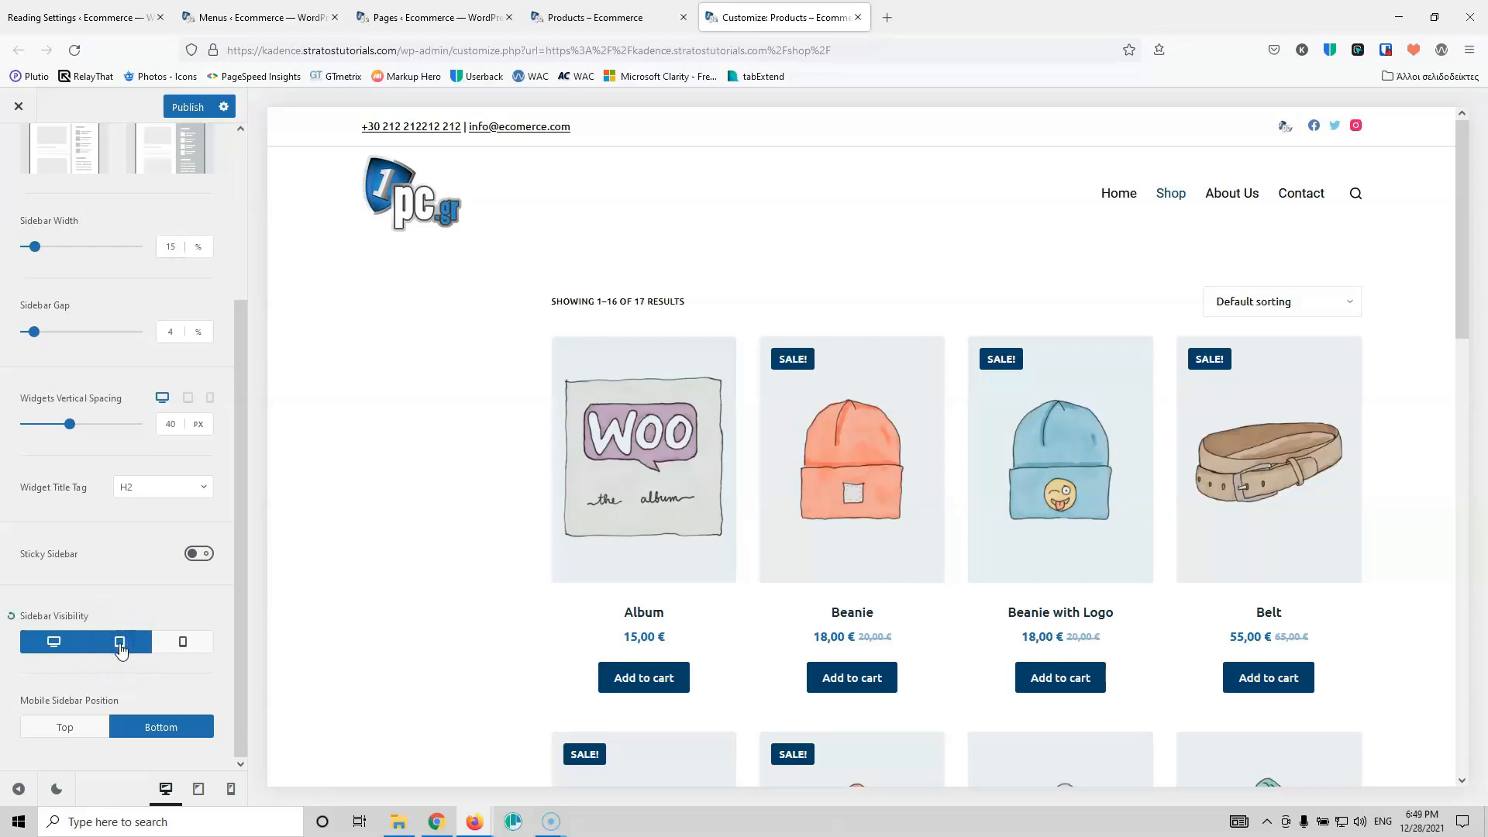
{"action": "left_click", "coordinate": [198, 641]}
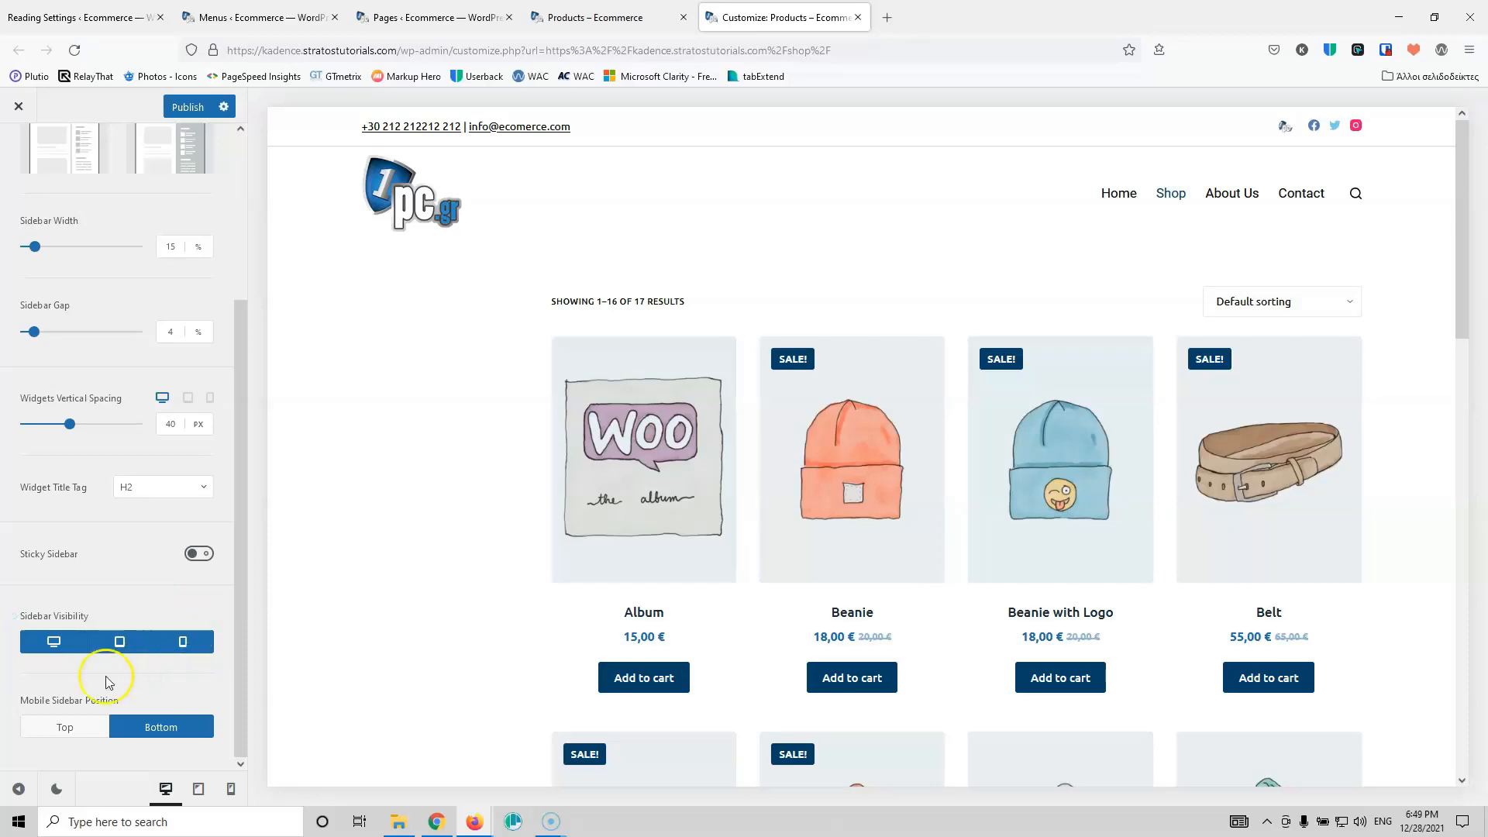
{"action": "left_click", "coordinate": [198, 790]}
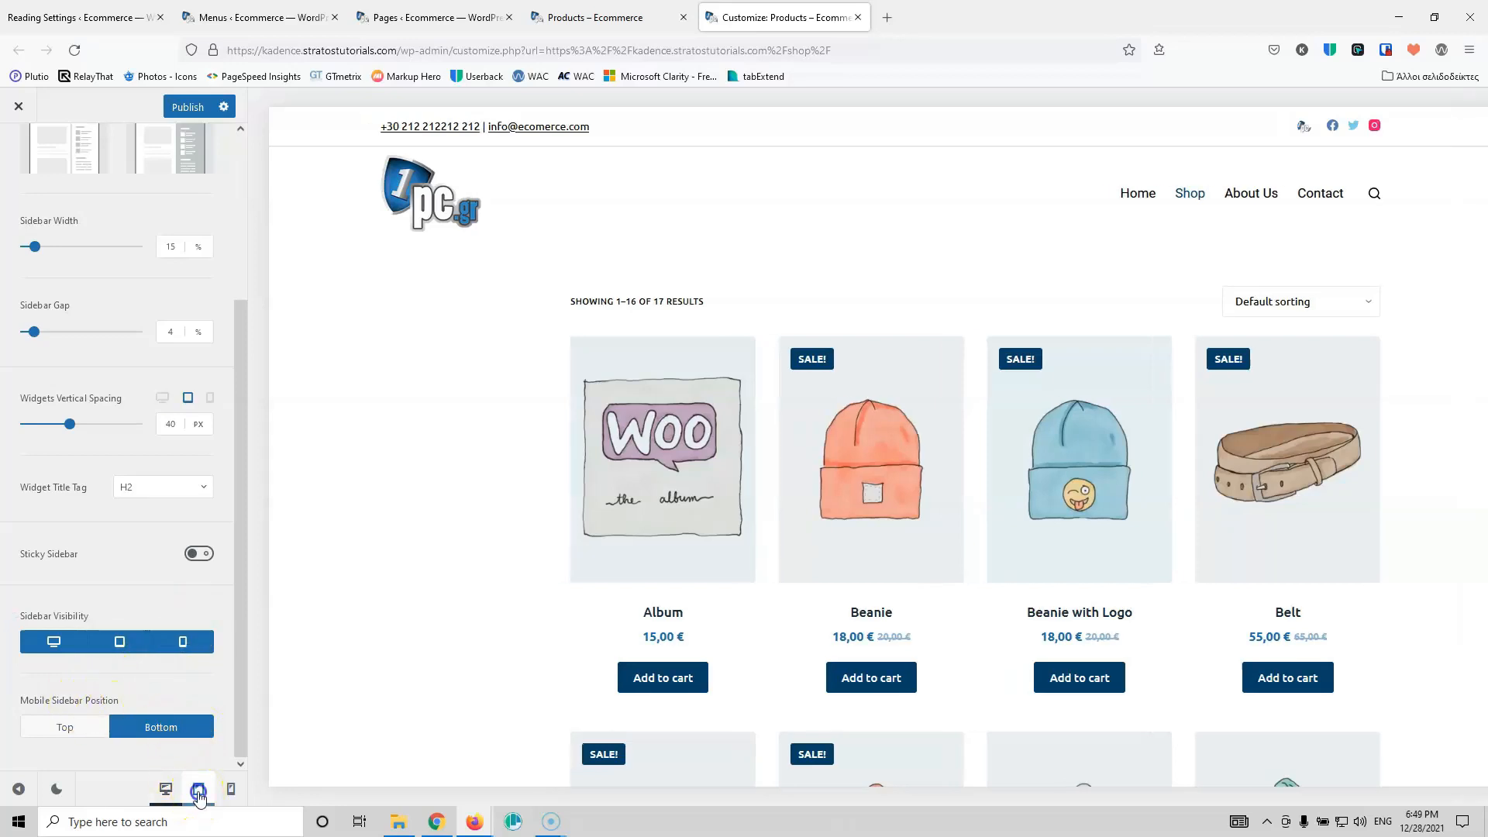
{"action": "scroll", "coordinate": [723, 491], "scroll_direction": "down", "scroll_amount": 20}
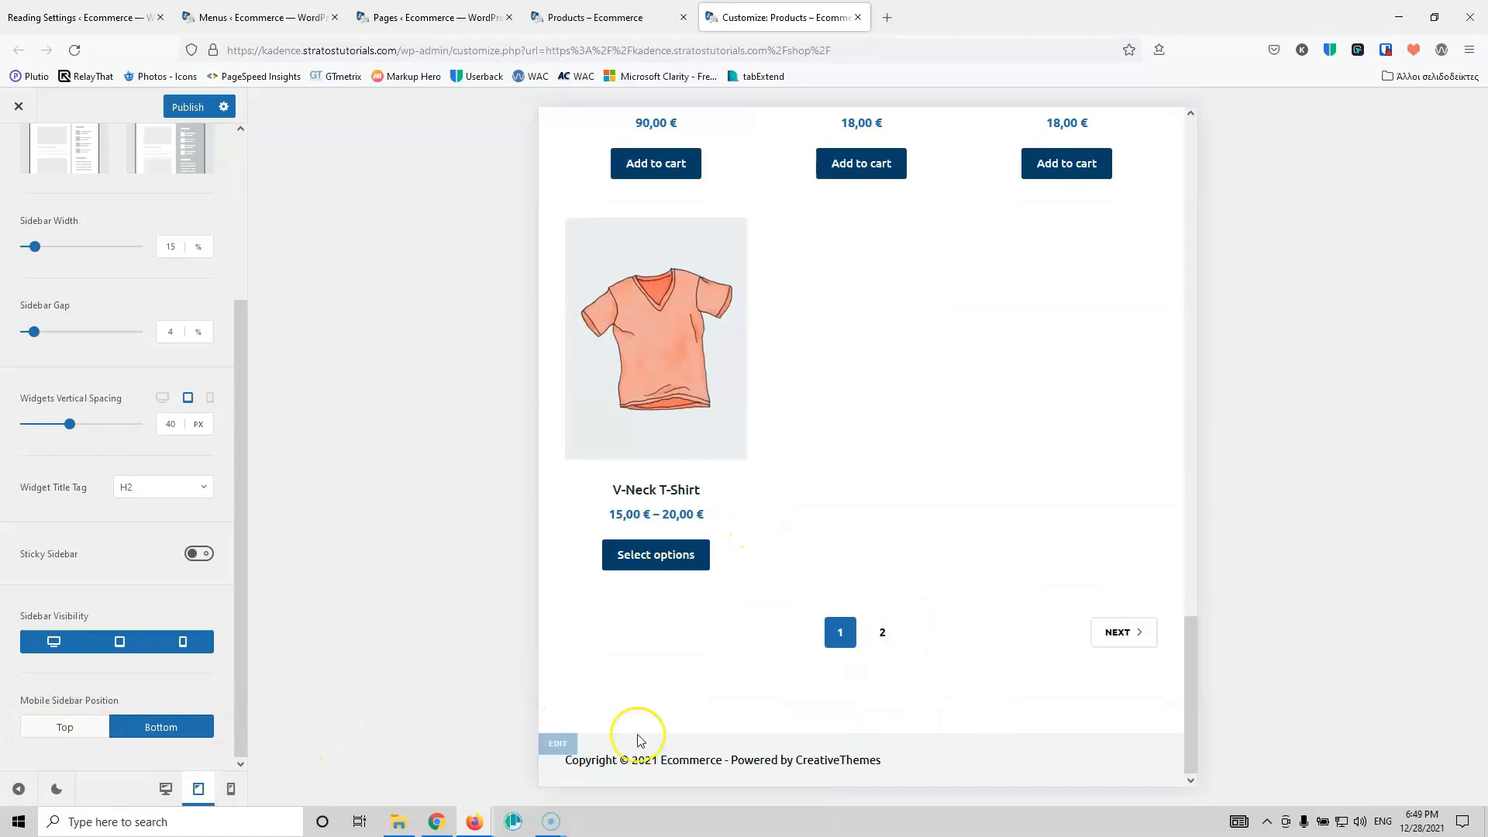
{"action": "left_click", "coordinate": [66, 729]}
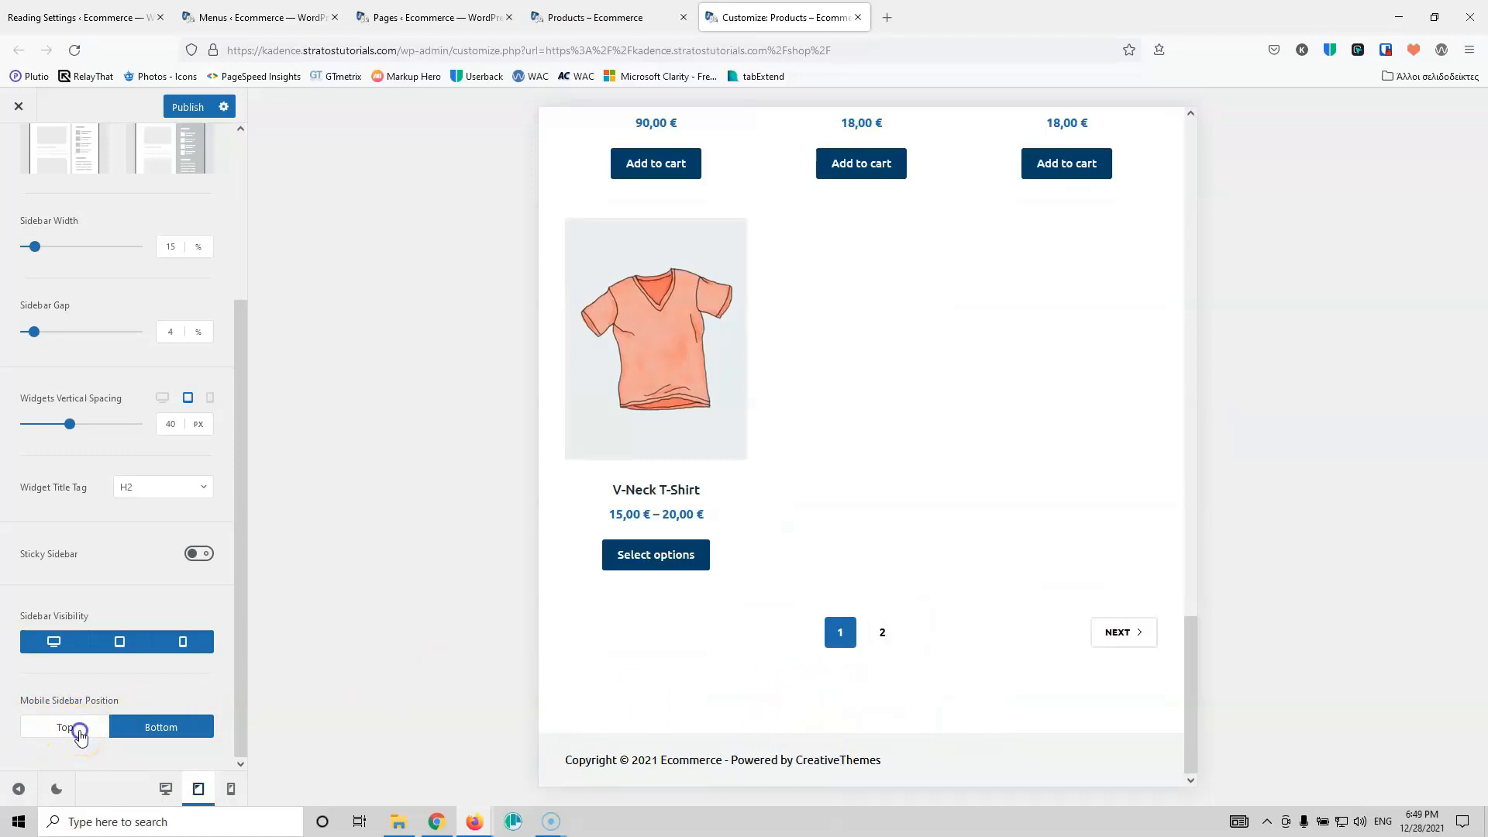
{"action": "left_click", "coordinate": [232, 790]}
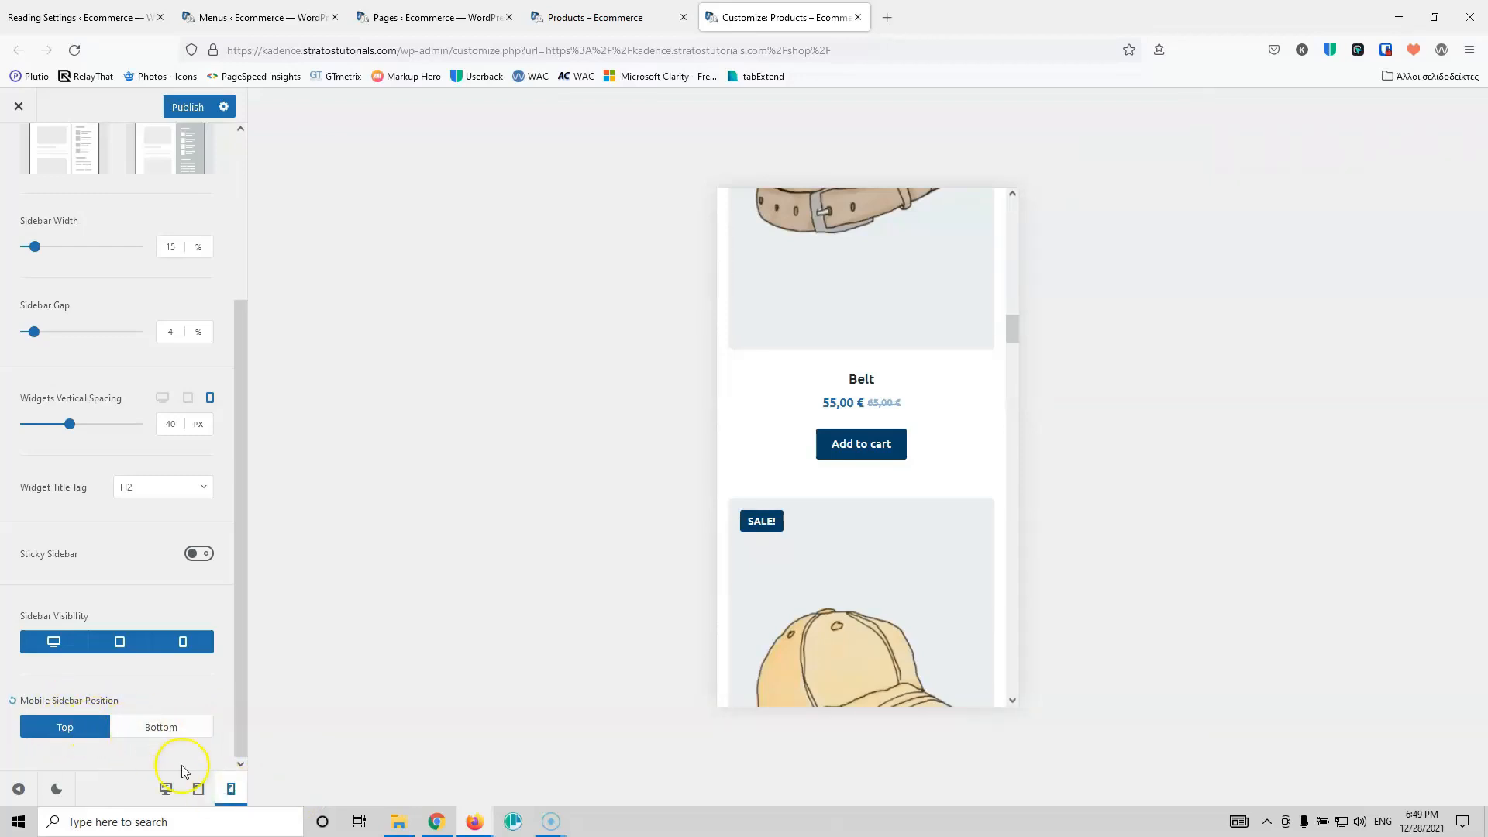
{"action": "left_click", "coordinate": [166, 788]}
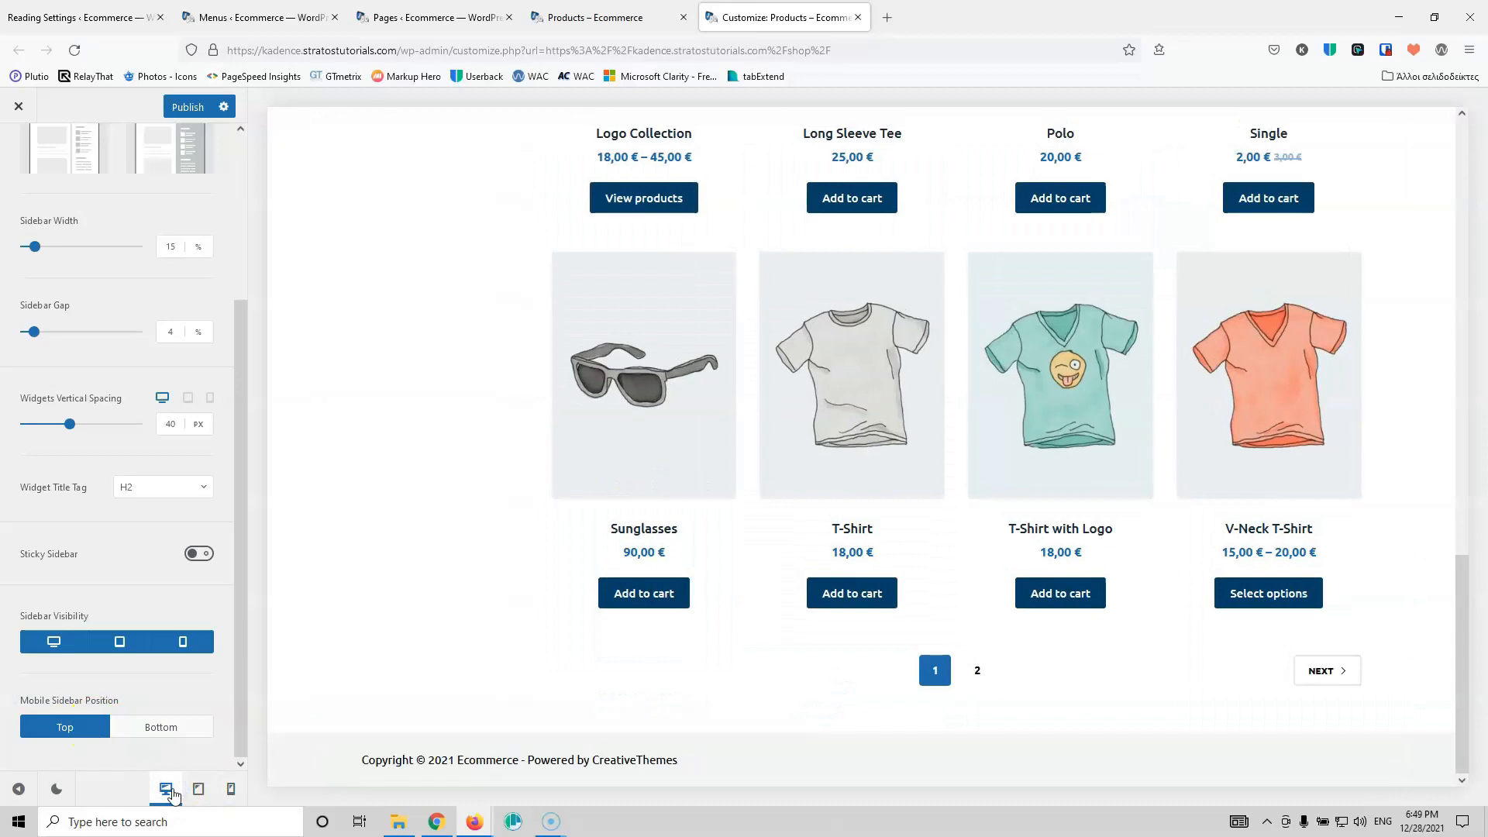
{"action": "scroll", "coordinate": [432, 481], "scroll_direction": "up", "scroll_amount": 15}
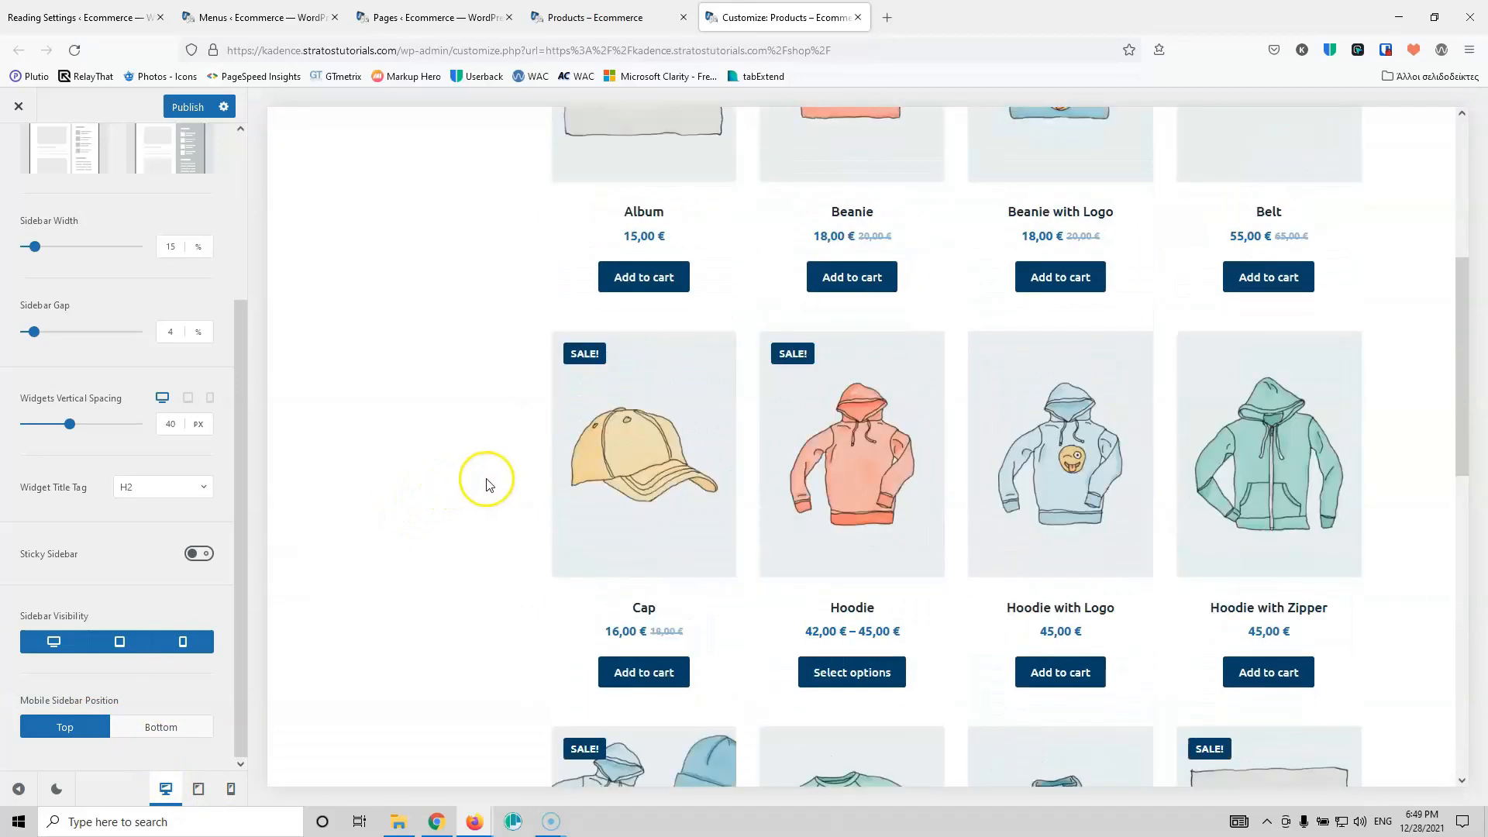
Step: Publish the Customizer changes and open the Album product in the preview
{"action": "left_click", "coordinate": [184, 109]}
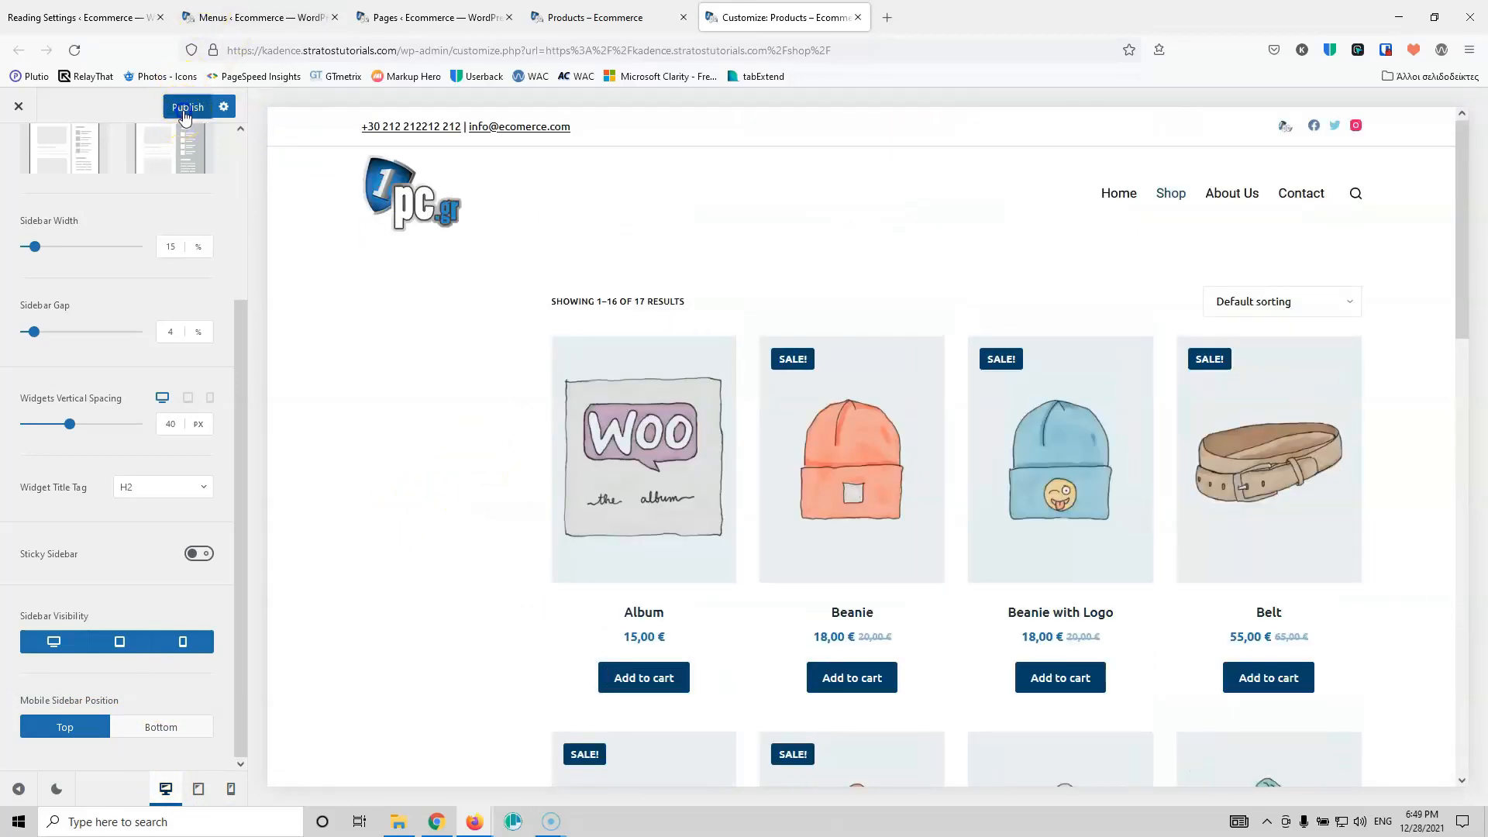
{"action": "left_click", "coordinate": [160, 331]}
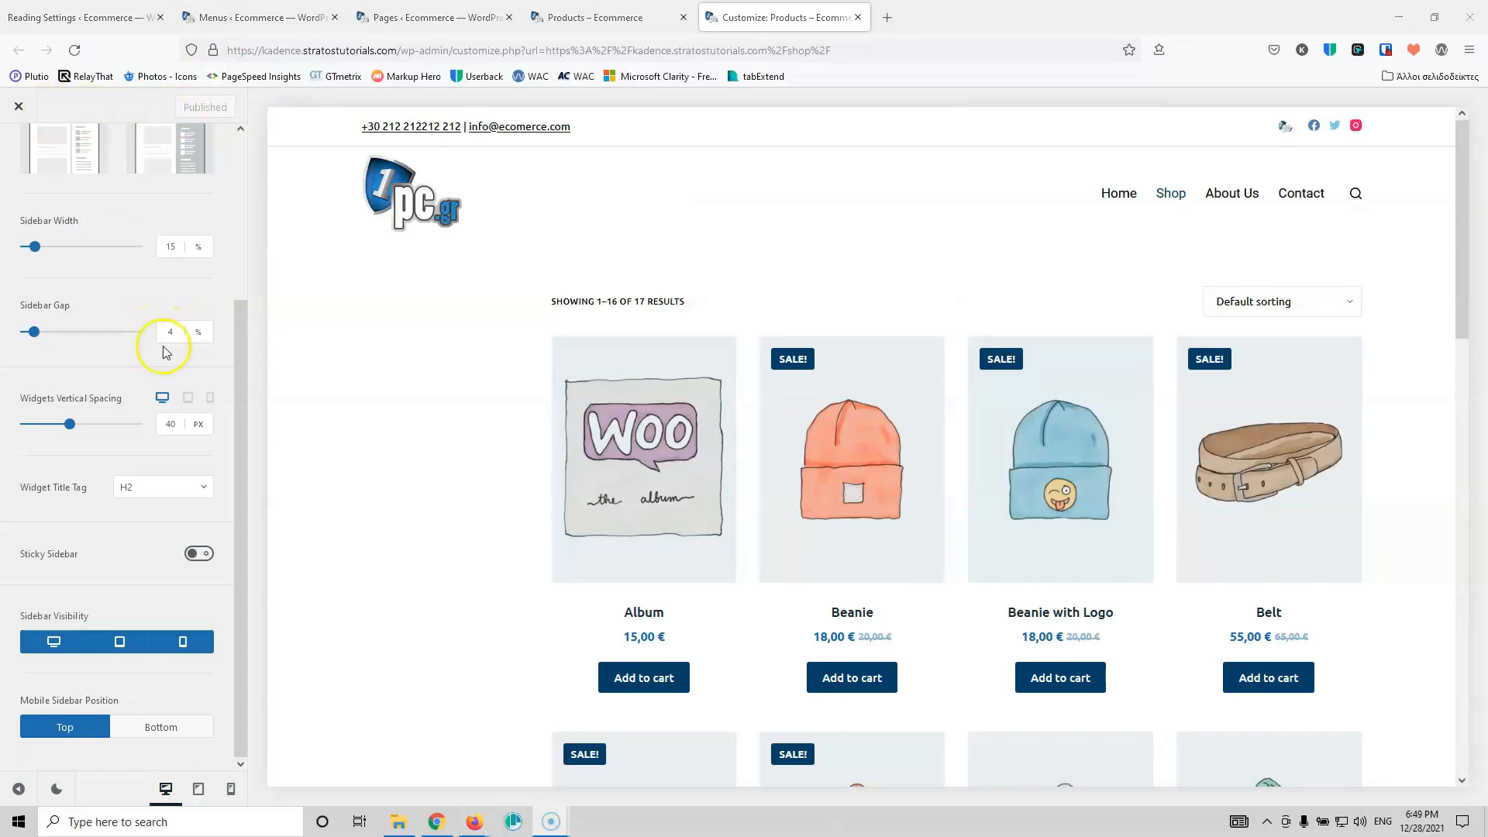
{"action": "scroll", "coordinate": [166, 333], "scroll_direction": "up", "scroll_amount": 3}
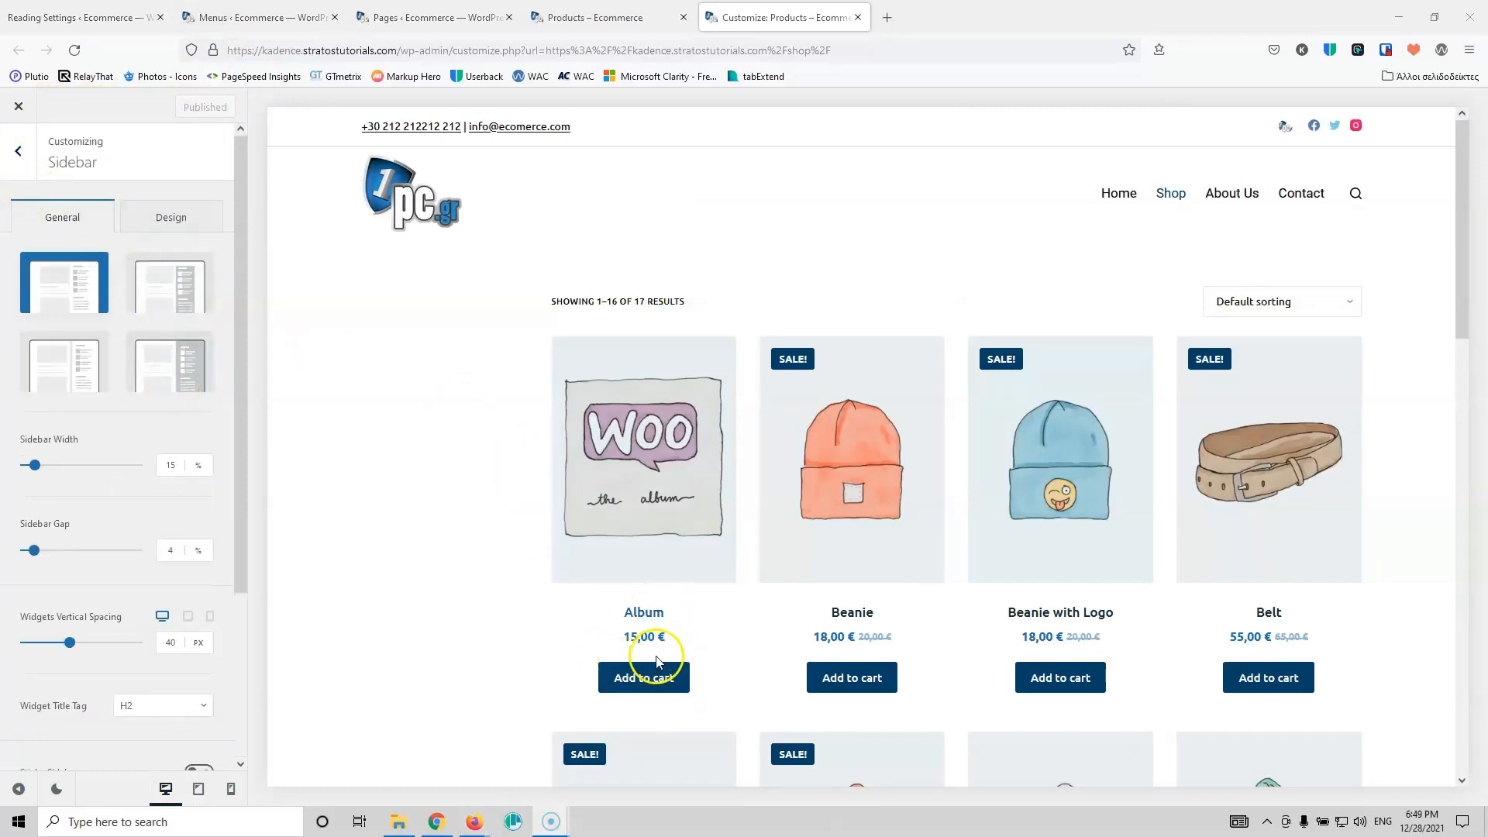
{"action": "left_click", "coordinate": [643, 503]}
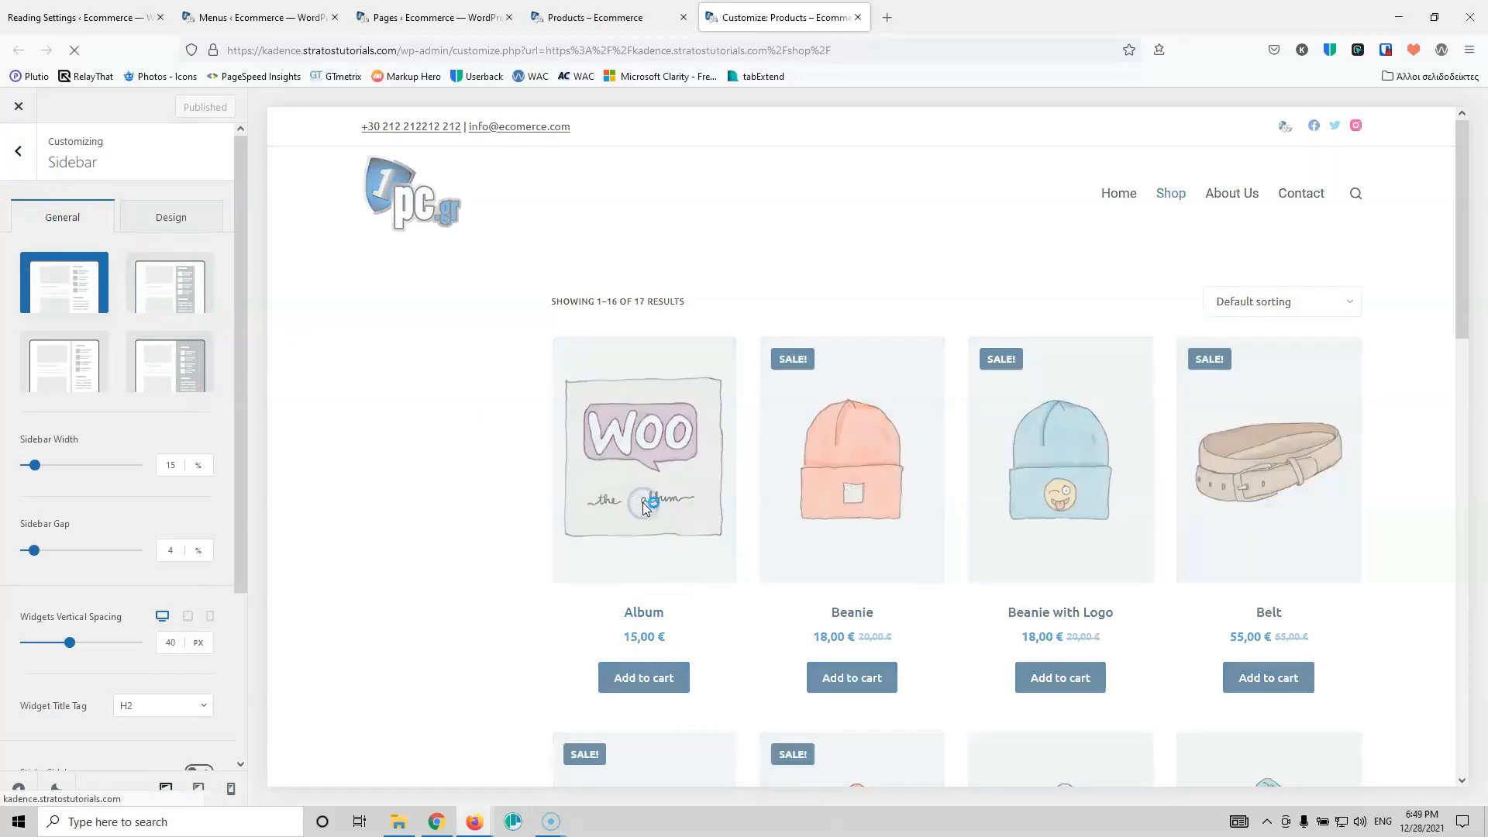
Step: Open the WooCommerce Single Product settings, then switch to the live Shop page tab
{"action": "left_click", "coordinate": [19, 151]}
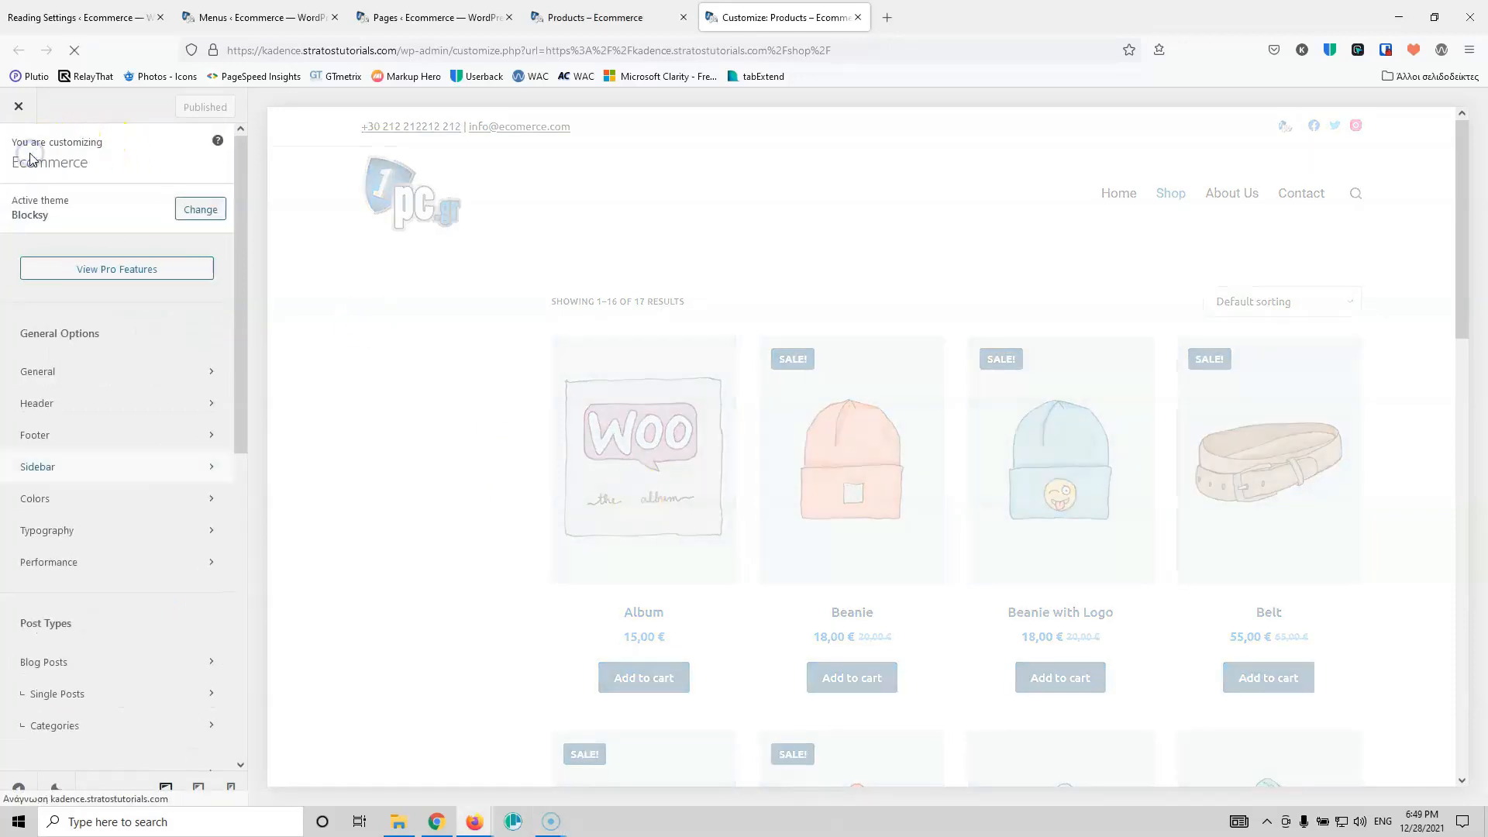
{"action": "scroll", "coordinate": [124, 539], "scroll_direction": "down", "scroll_amount": 6}
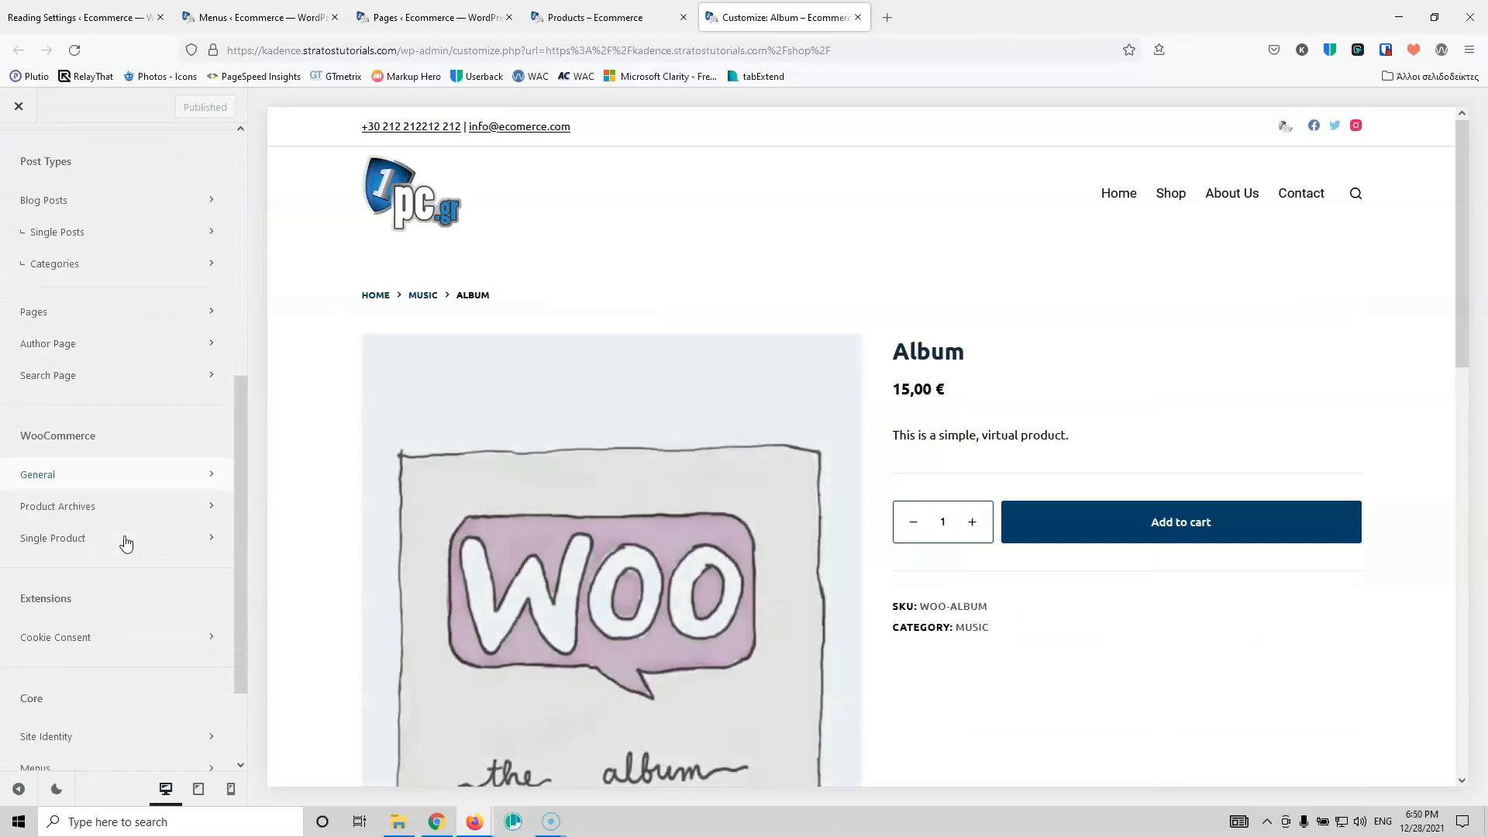
{"action": "left_click", "coordinate": [92, 527]}
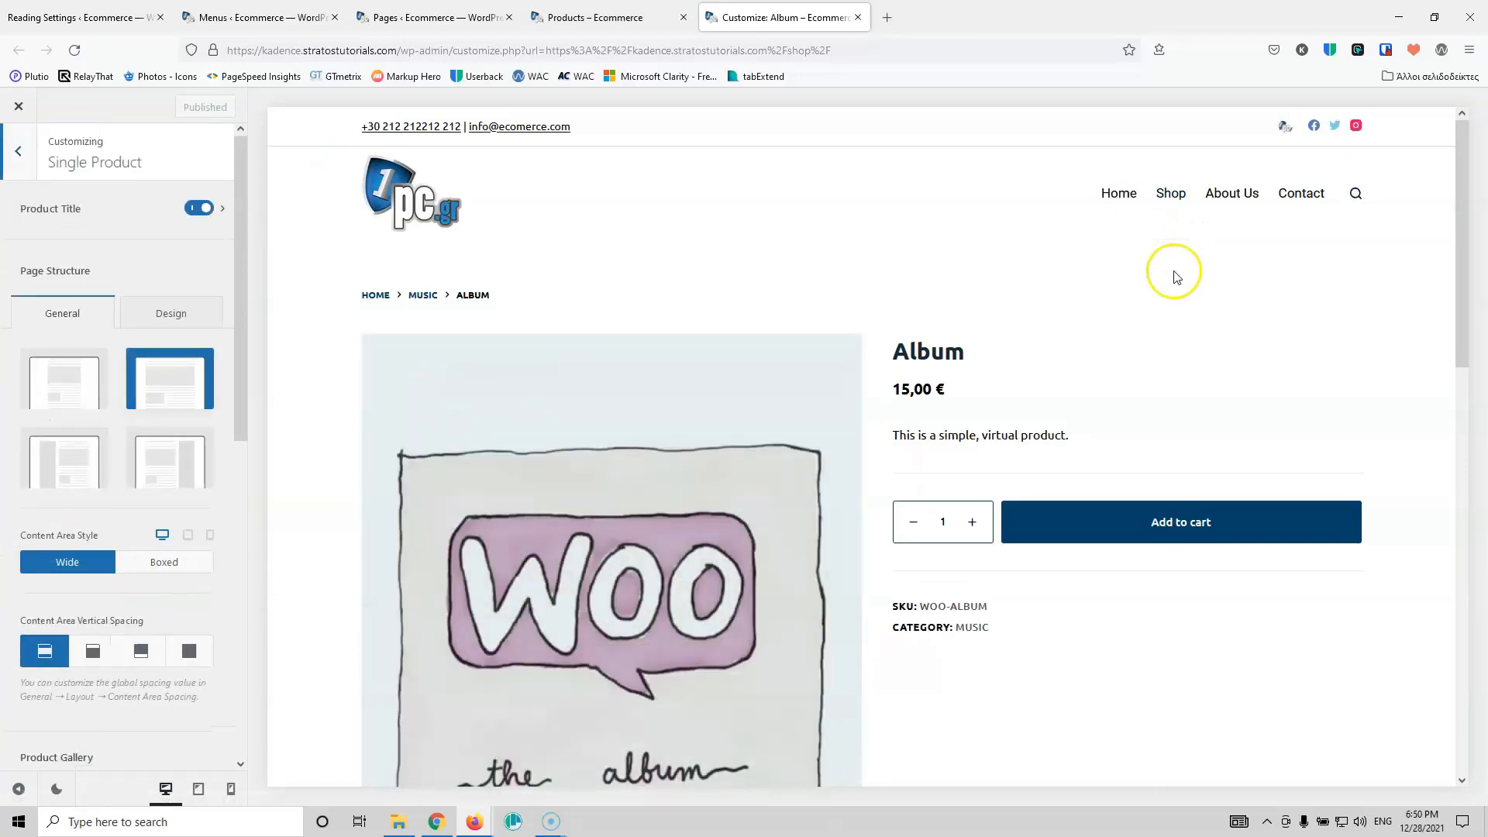
{"action": "left_click", "coordinate": [574, 17]}
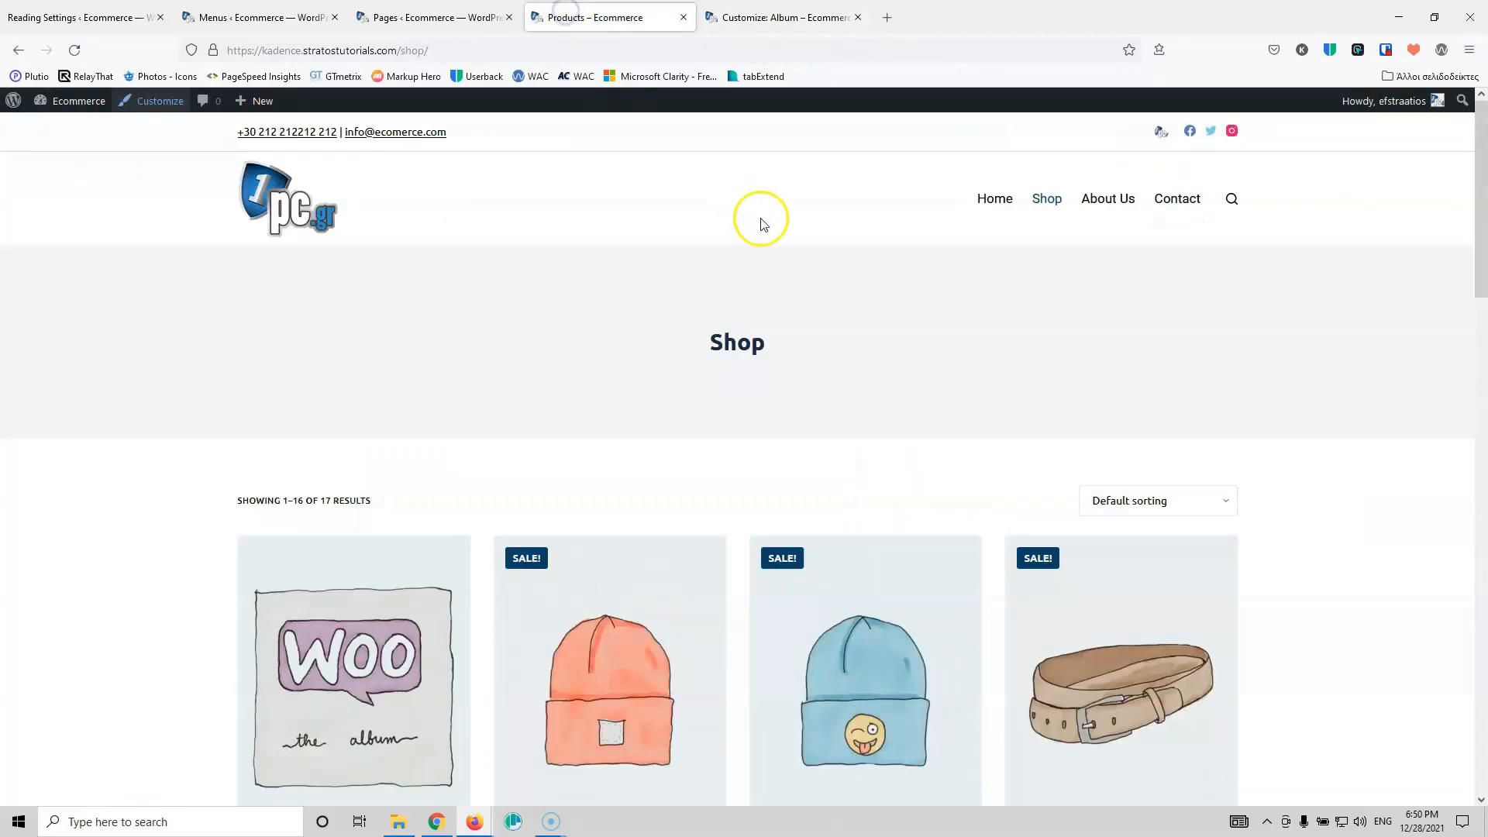
Step: Reload the live Shop page, browse the Album product page, and return to the Customize: Album tab
{"action": "left_click", "coordinate": [75, 50]}
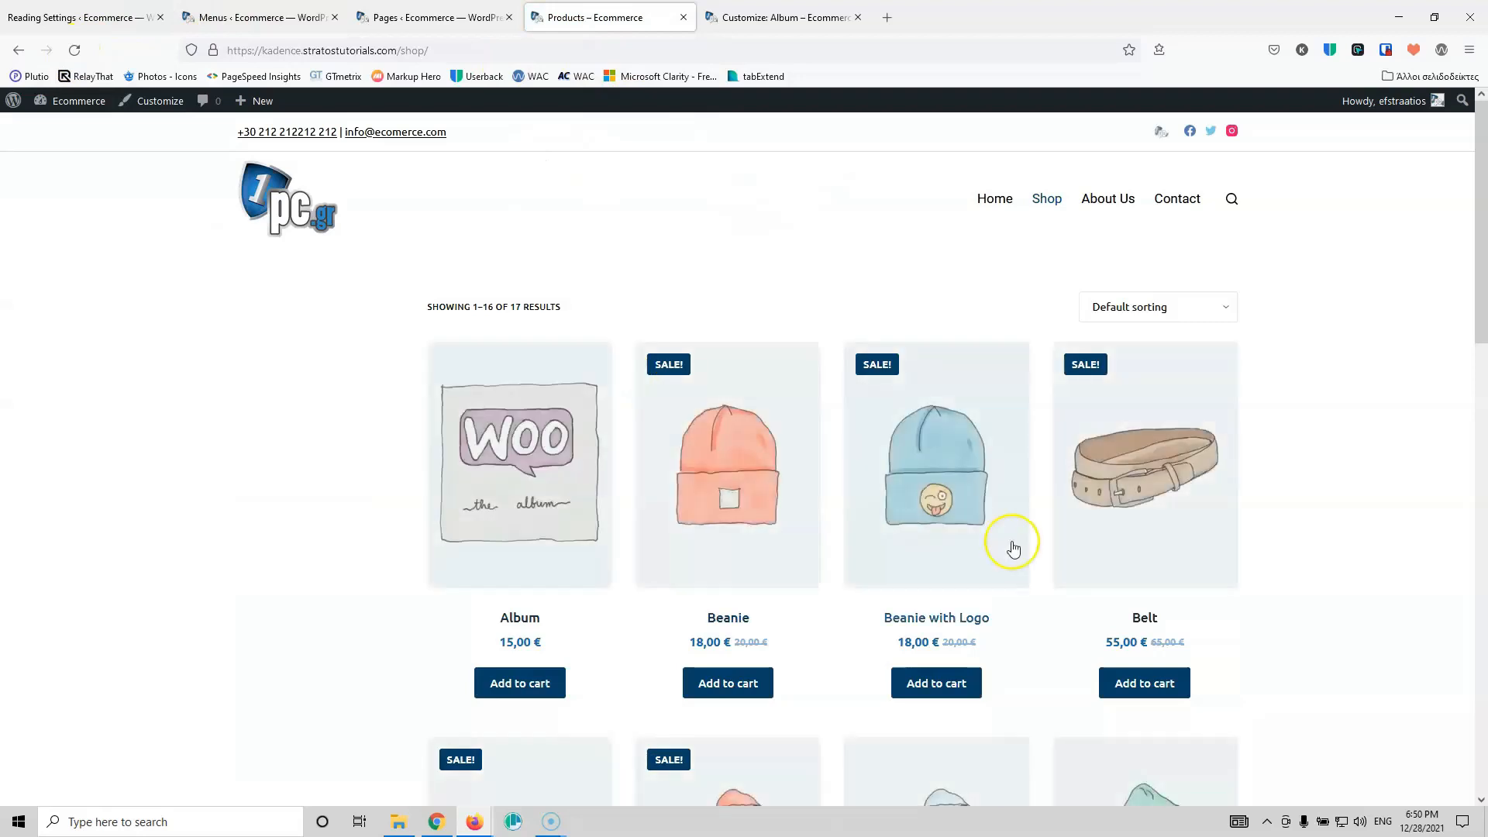
{"action": "scroll", "coordinate": [987, 535], "scroll_direction": "down", "scroll_amount": 10}
{"action": "scroll", "coordinate": [982, 541], "scroll_direction": "up", "scroll_amount": 10}
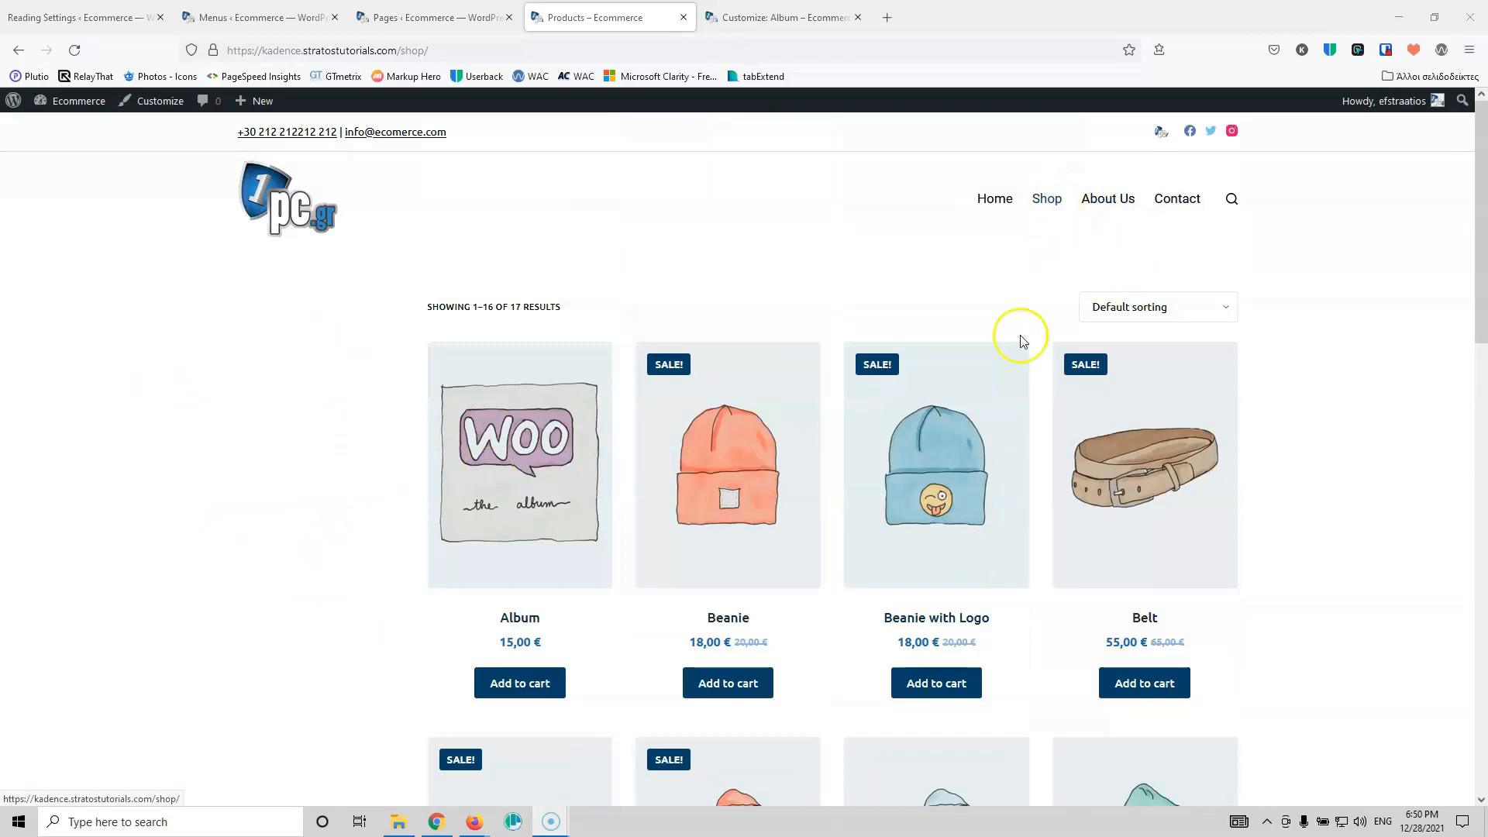
{"action": "left_click", "coordinate": [551, 463]}
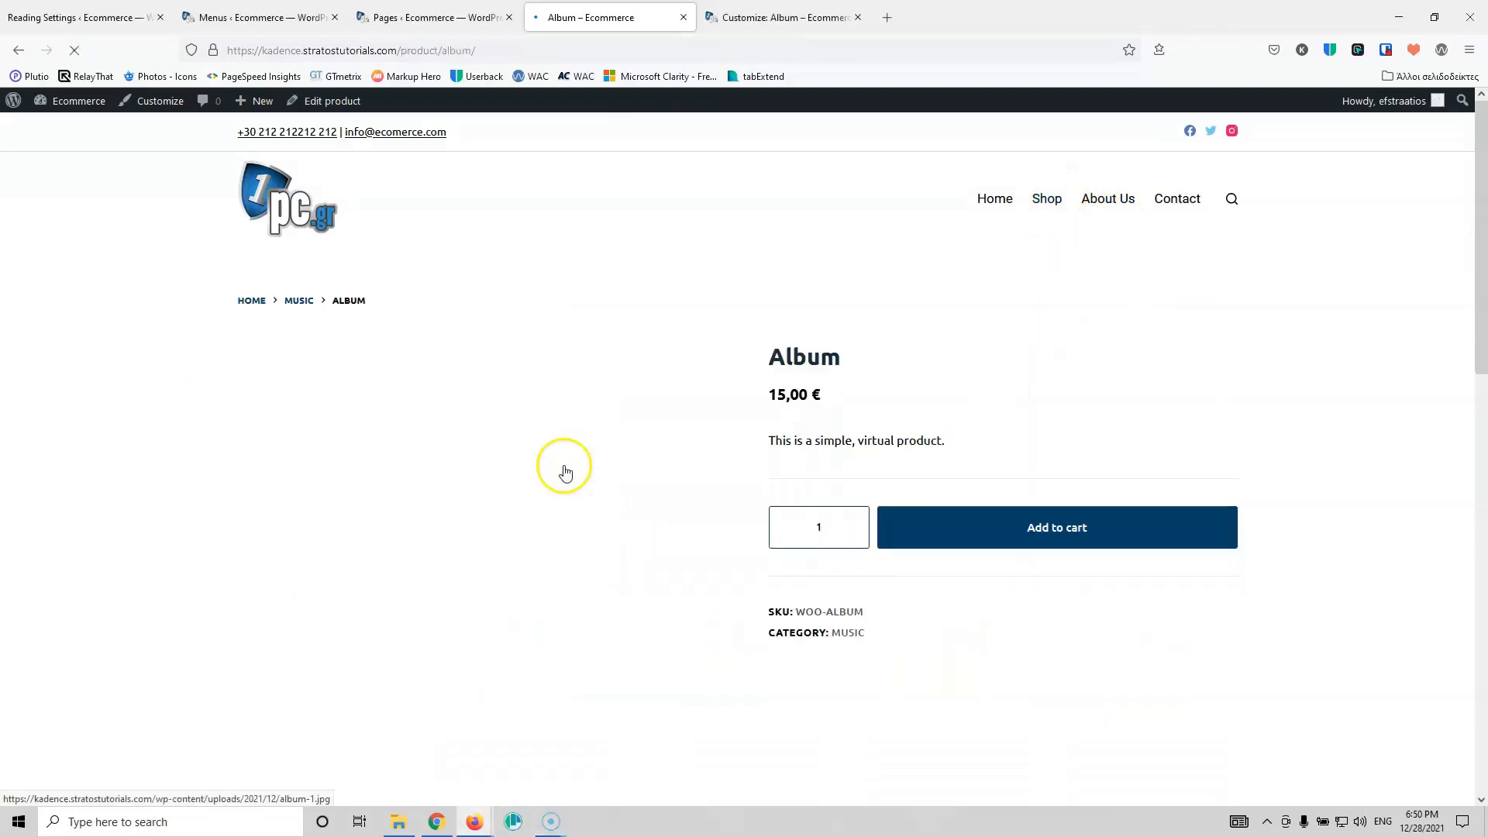
{"action": "scroll", "coordinate": [853, 667], "scroll_direction": "down", "scroll_amount": 7}
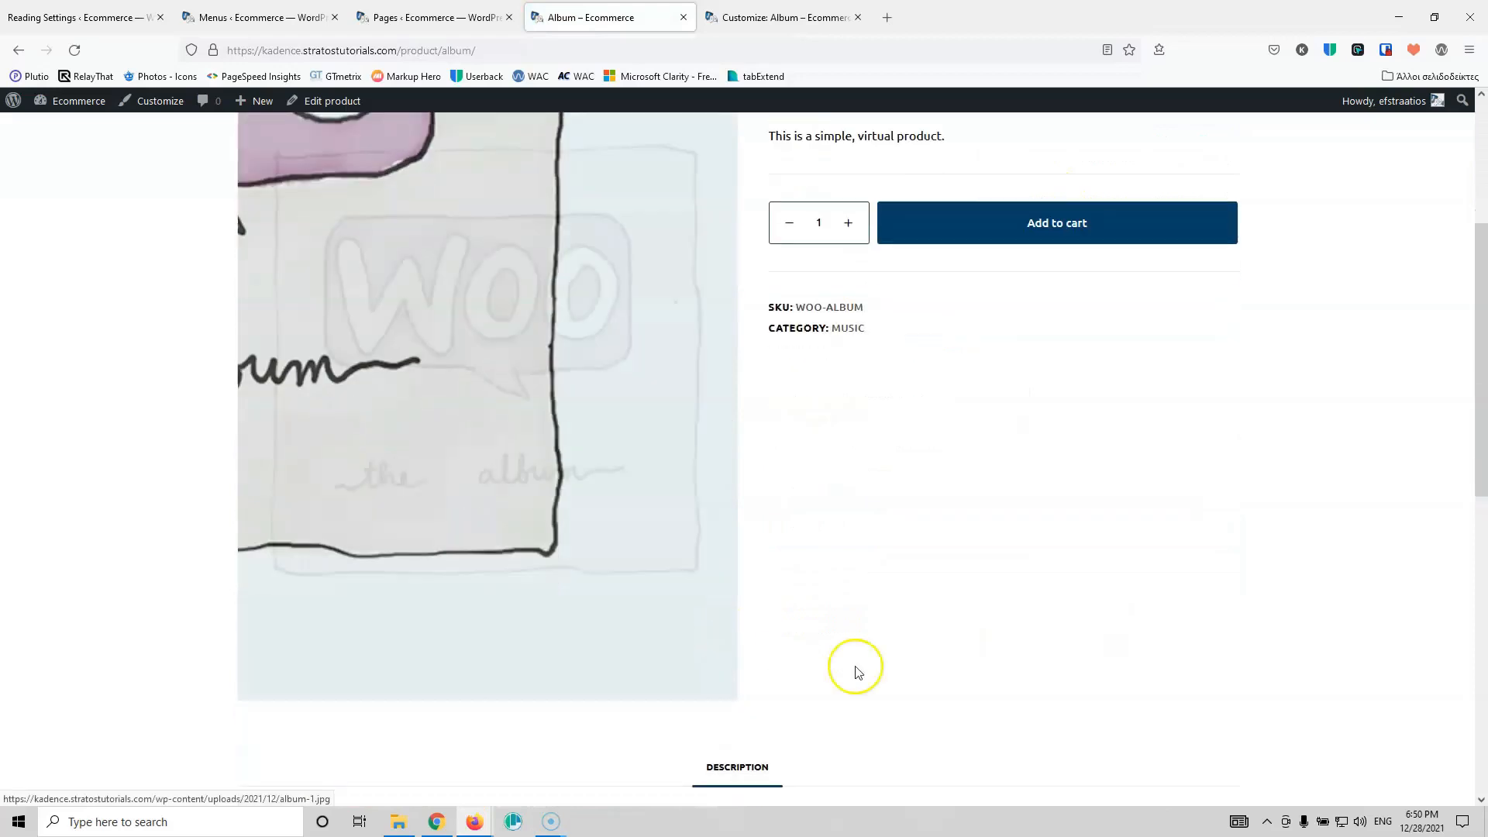
{"action": "scroll", "coordinate": [972, 655], "scroll_direction": "up", "scroll_amount": 5}
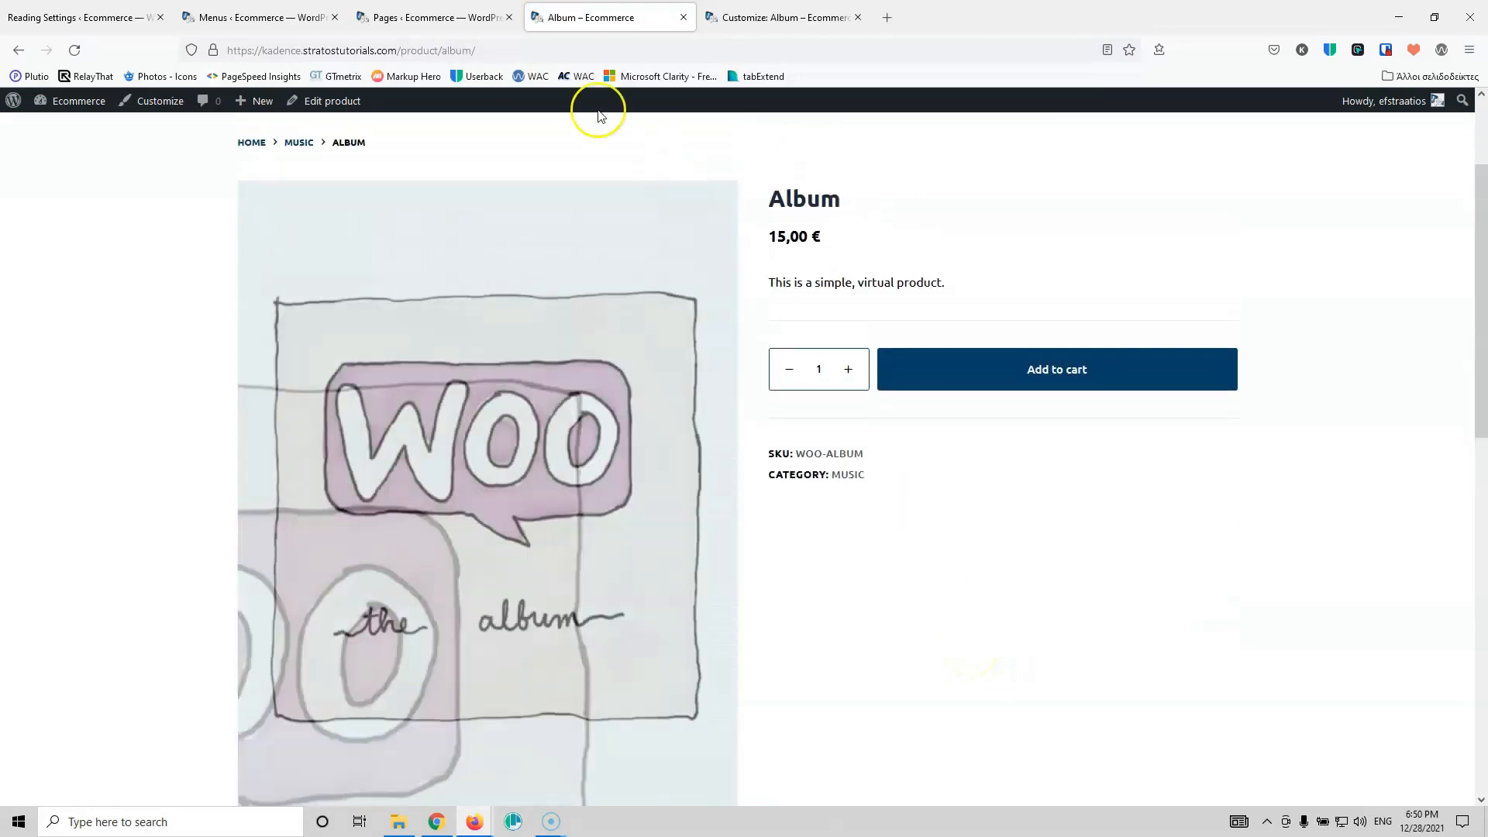
{"action": "left_click", "coordinate": [793, 18]}
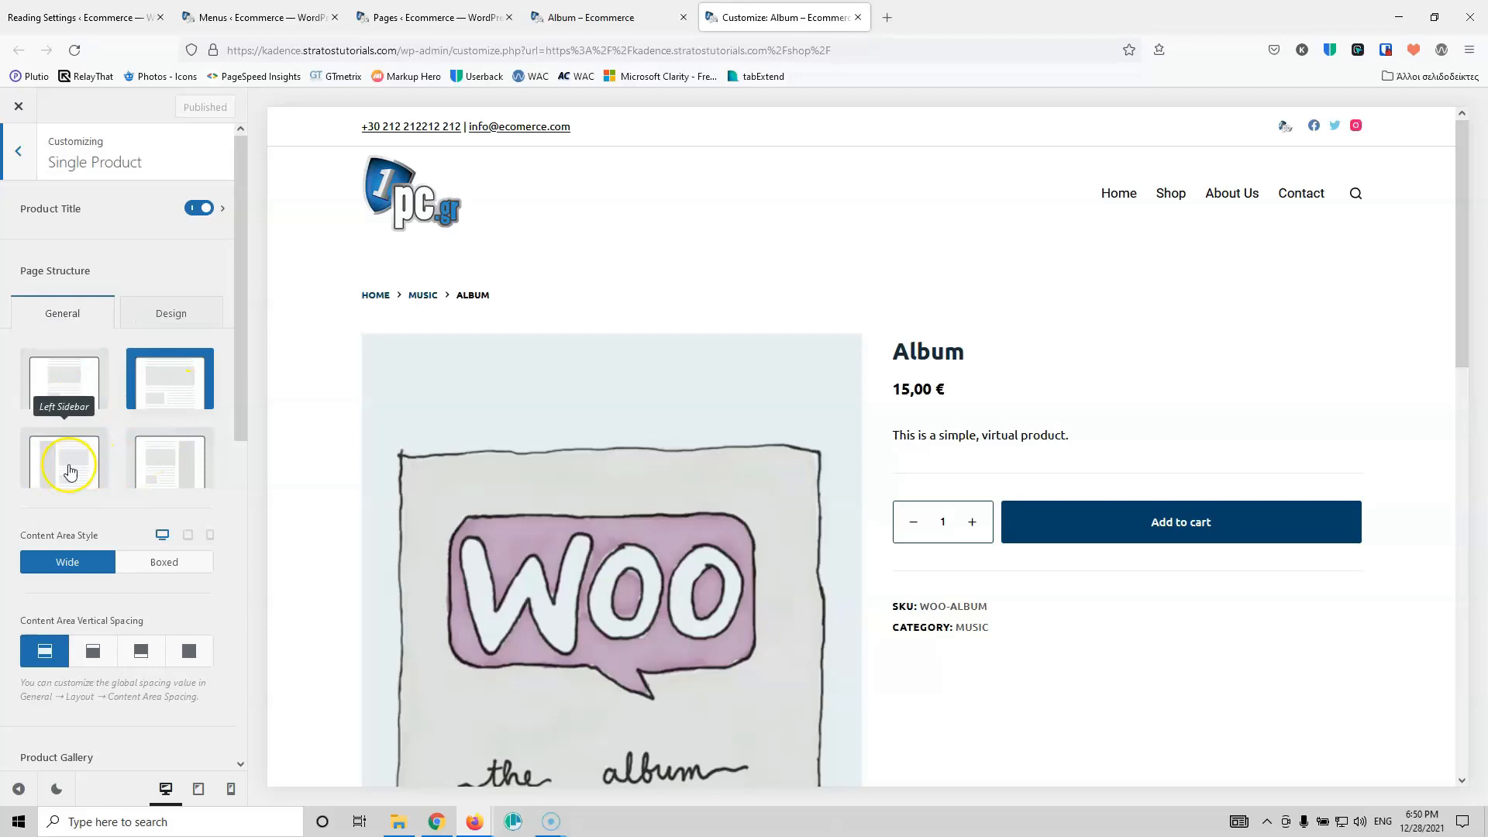
{"action": "scroll", "coordinate": [158, 460], "scroll_direction": "down", "scroll_amount": 2}
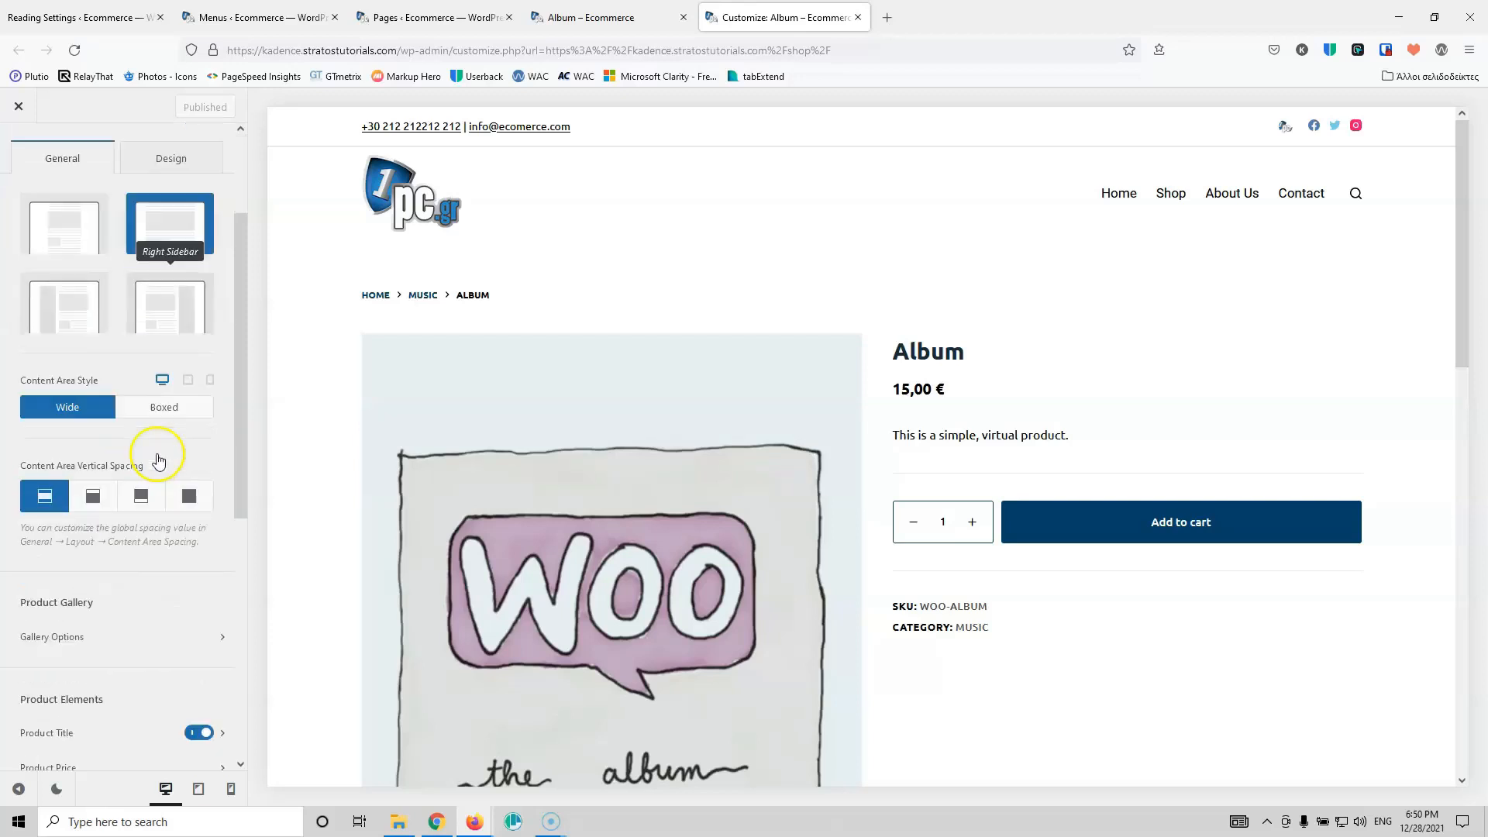
{"action": "scroll", "coordinate": [158, 459], "scroll_direction": "down", "scroll_amount": 1}
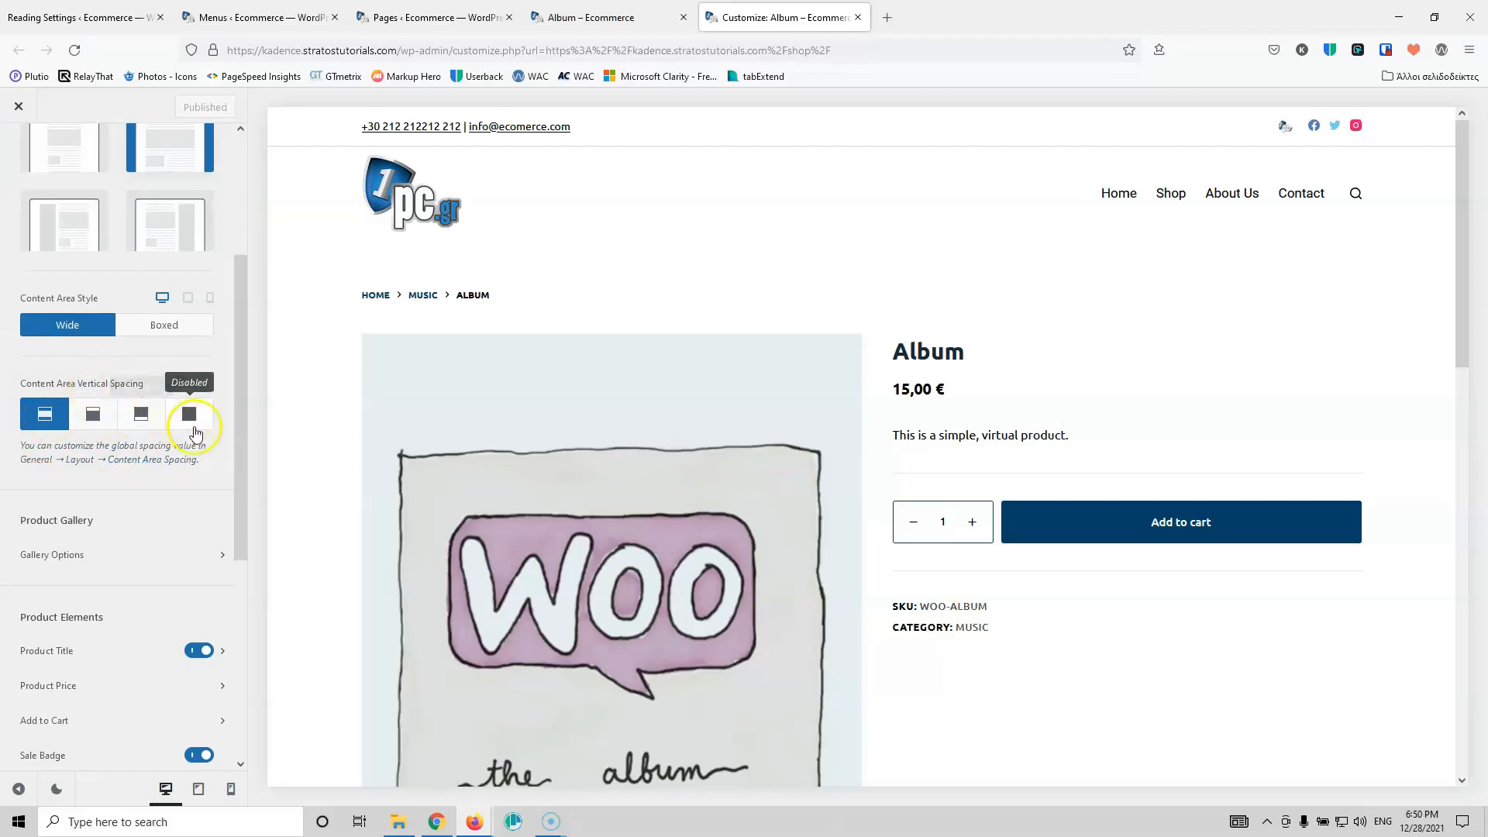
{"action": "scroll", "coordinate": [199, 465], "scroll_direction": "down", "scroll_amount": 2}
{"action": "scroll", "coordinate": [208, 493], "scroll_direction": "down", "scroll_amount": 1}
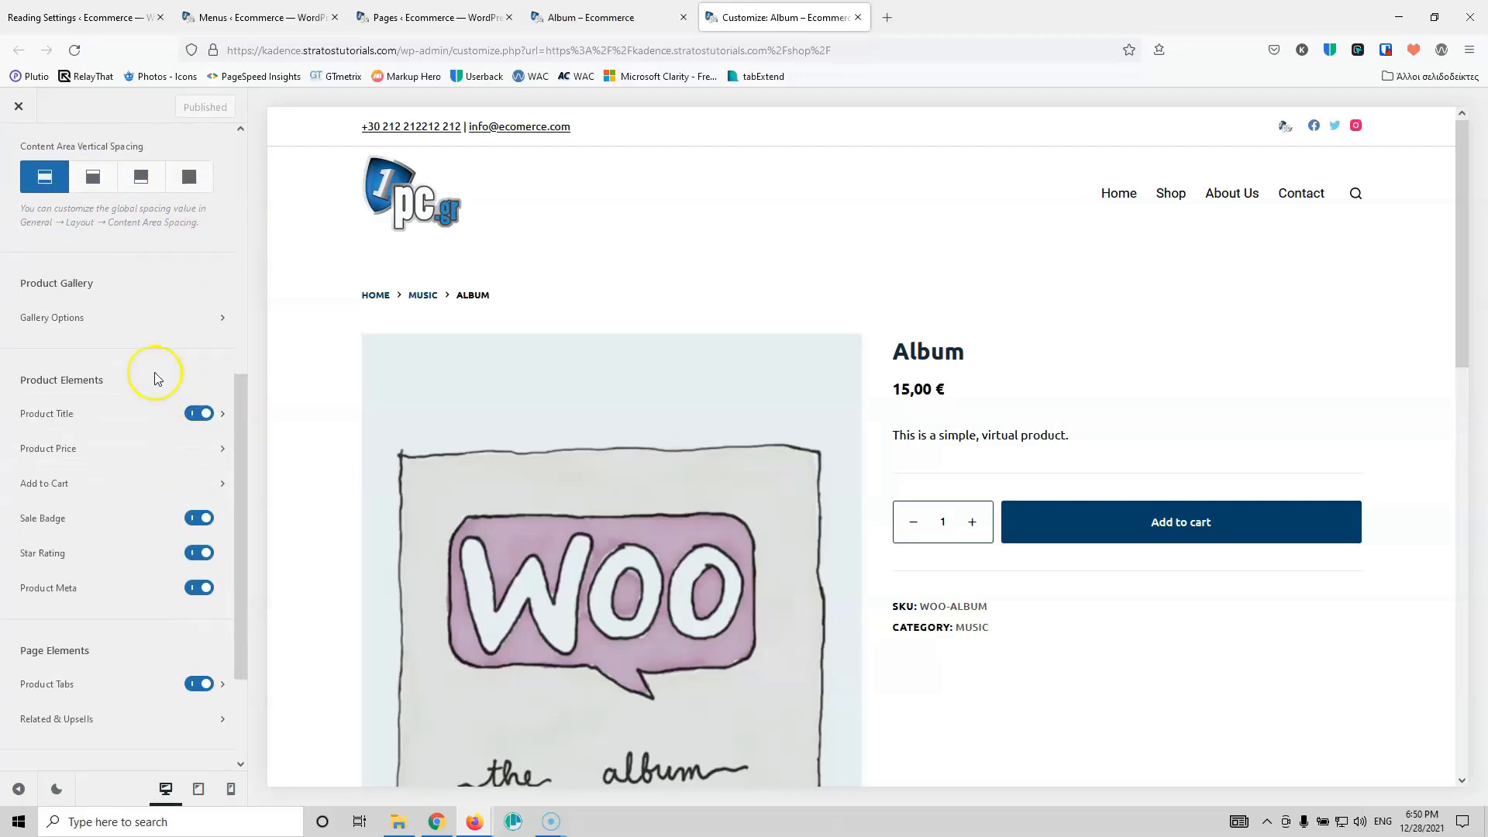
{"action": "scroll", "coordinate": [539, 432], "scroll_direction": "down", "scroll_amount": 6}
{"action": "scroll", "coordinate": [540, 432], "scroll_direction": "up", "scroll_amount": 5}
{"action": "scroll", "coordinate": [539, 432], "scroll_direction": "up", "scroll_amount": 1}
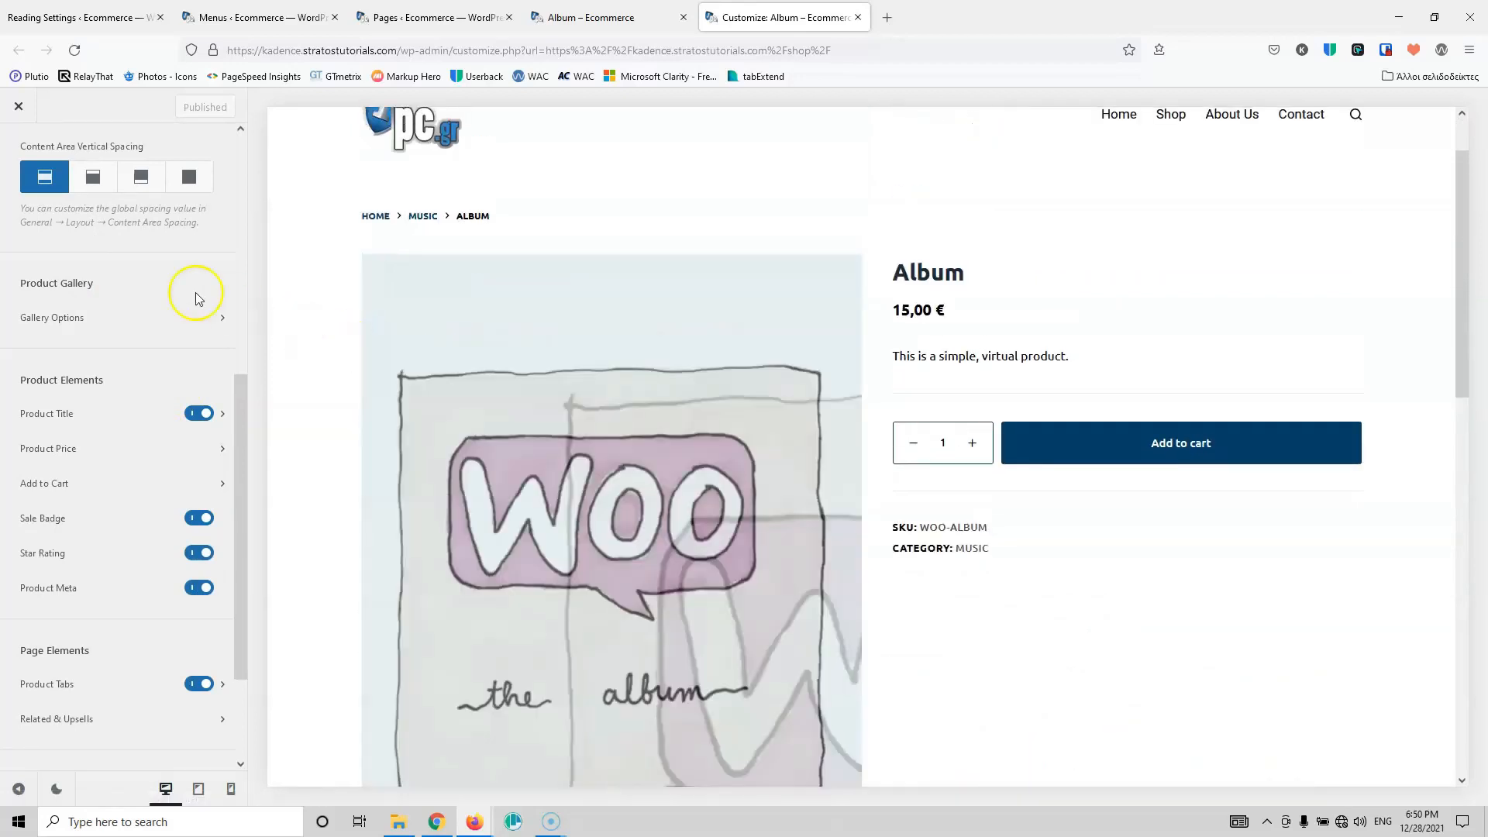
{"action": "left_click", "coordinate": [96, 318]}
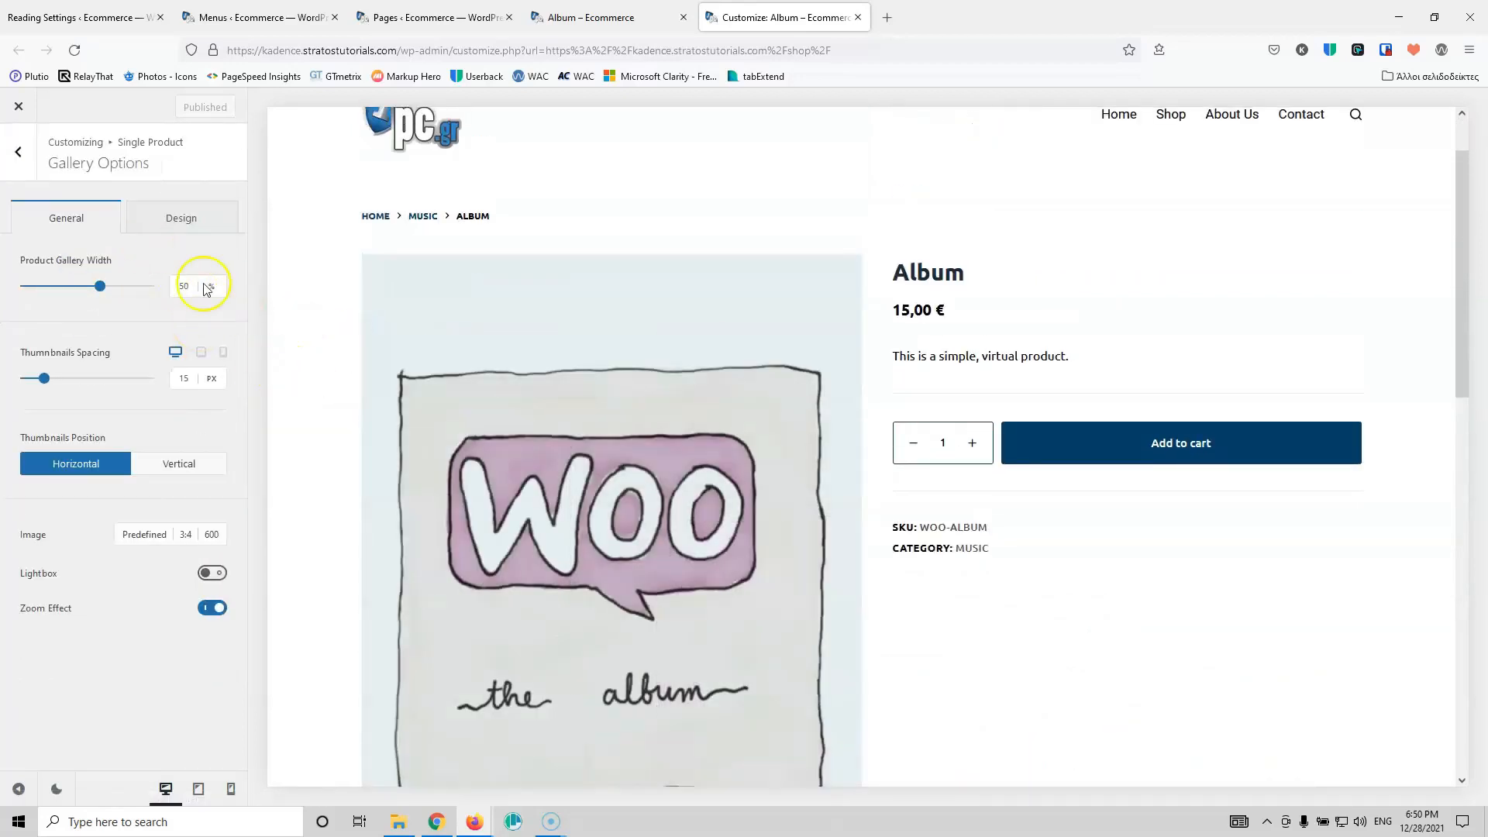
{"action": "left_click", "coordinate": [178, 276]}
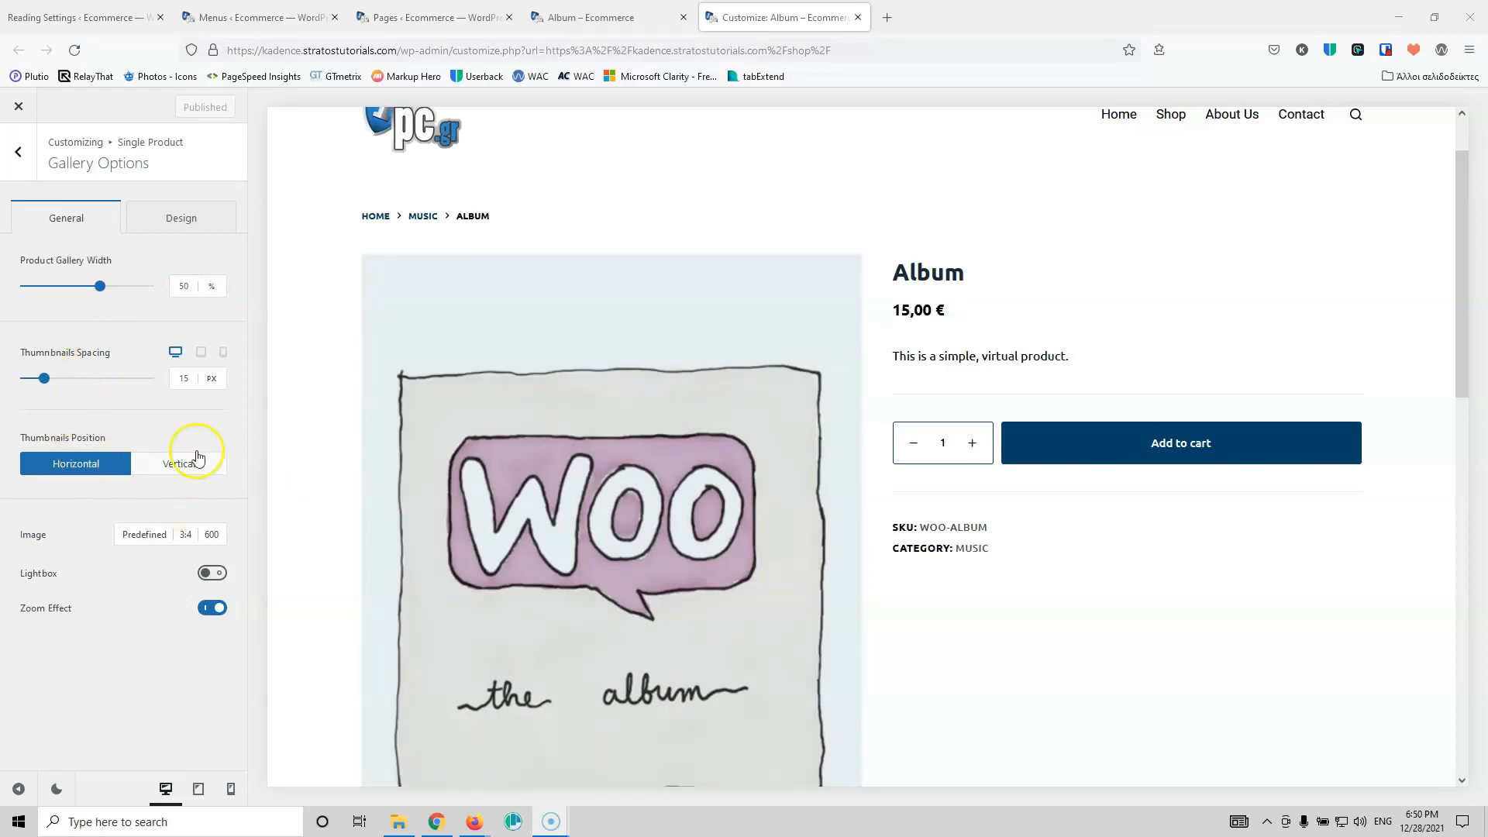
{"action": "scroll", "coordinate": [305, 511], "scroll_direction": "down", "scroll_amount": 5}
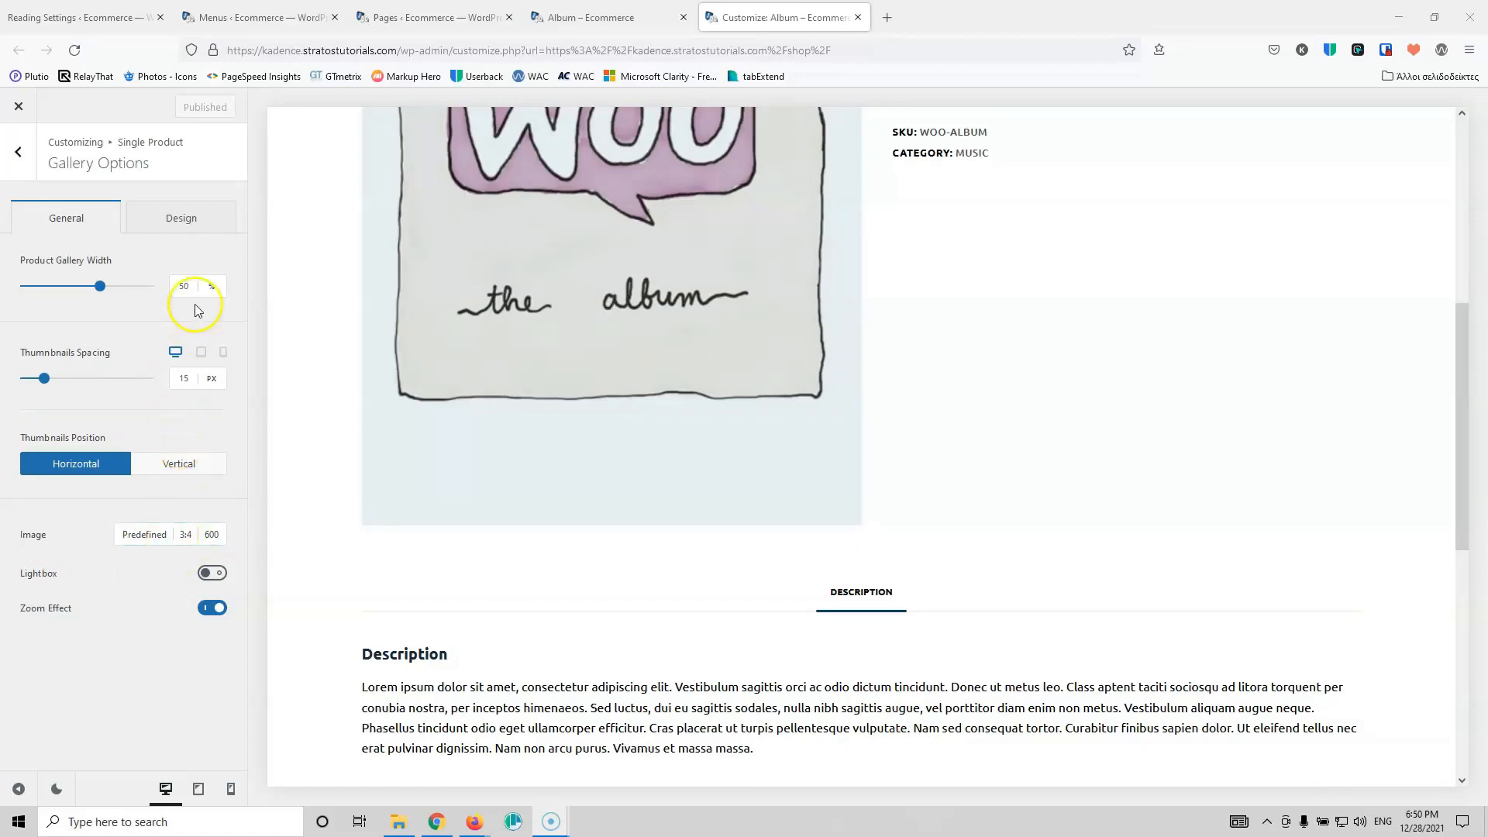
{"action": "left_click", "coordinate": [18, 152]}
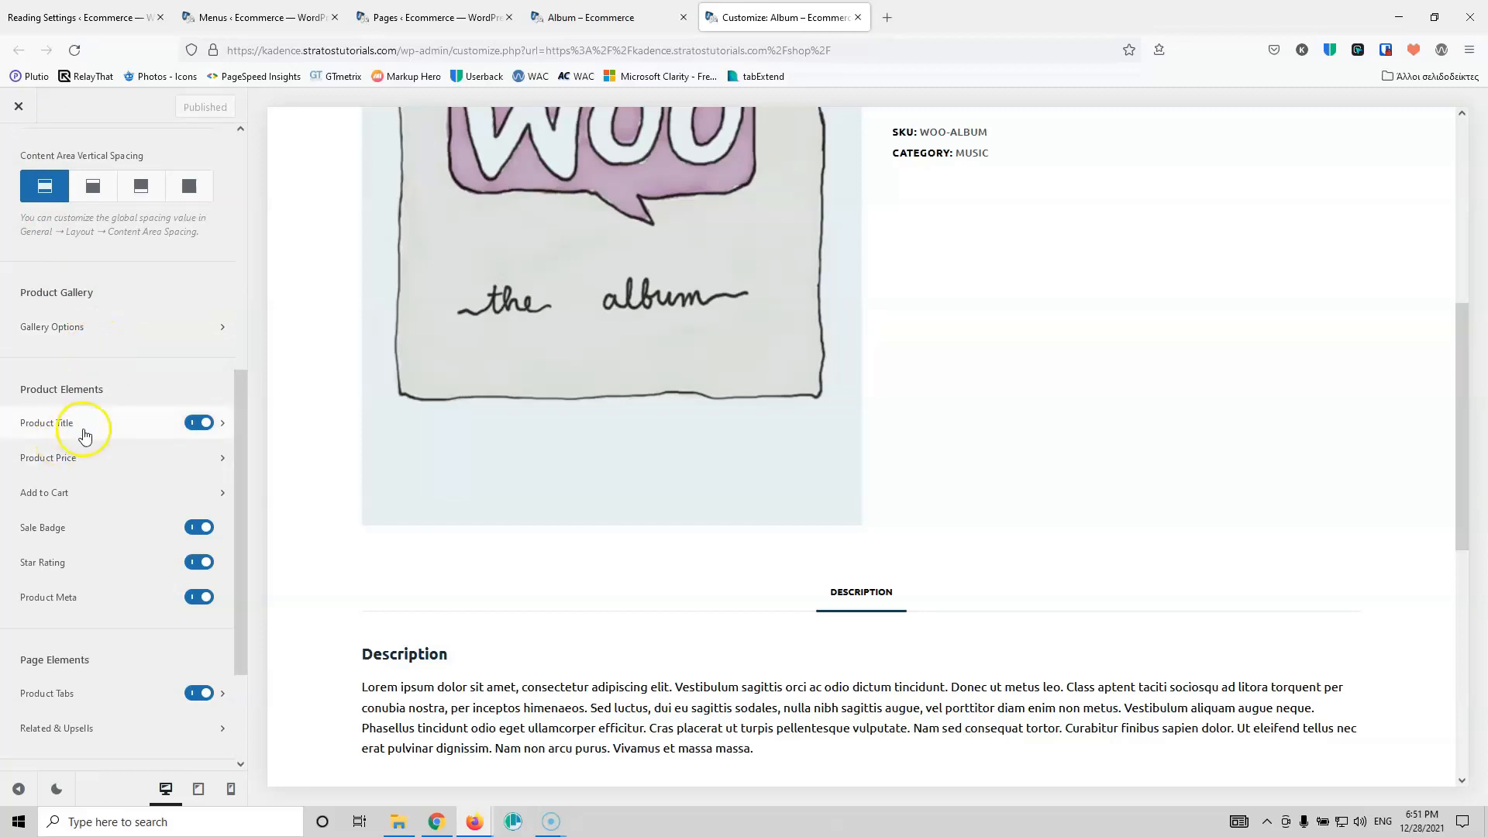
{"action": "scroll", "coordinate": [1185, 521], "scroll_direction": "up", "scroll_amount": 5}
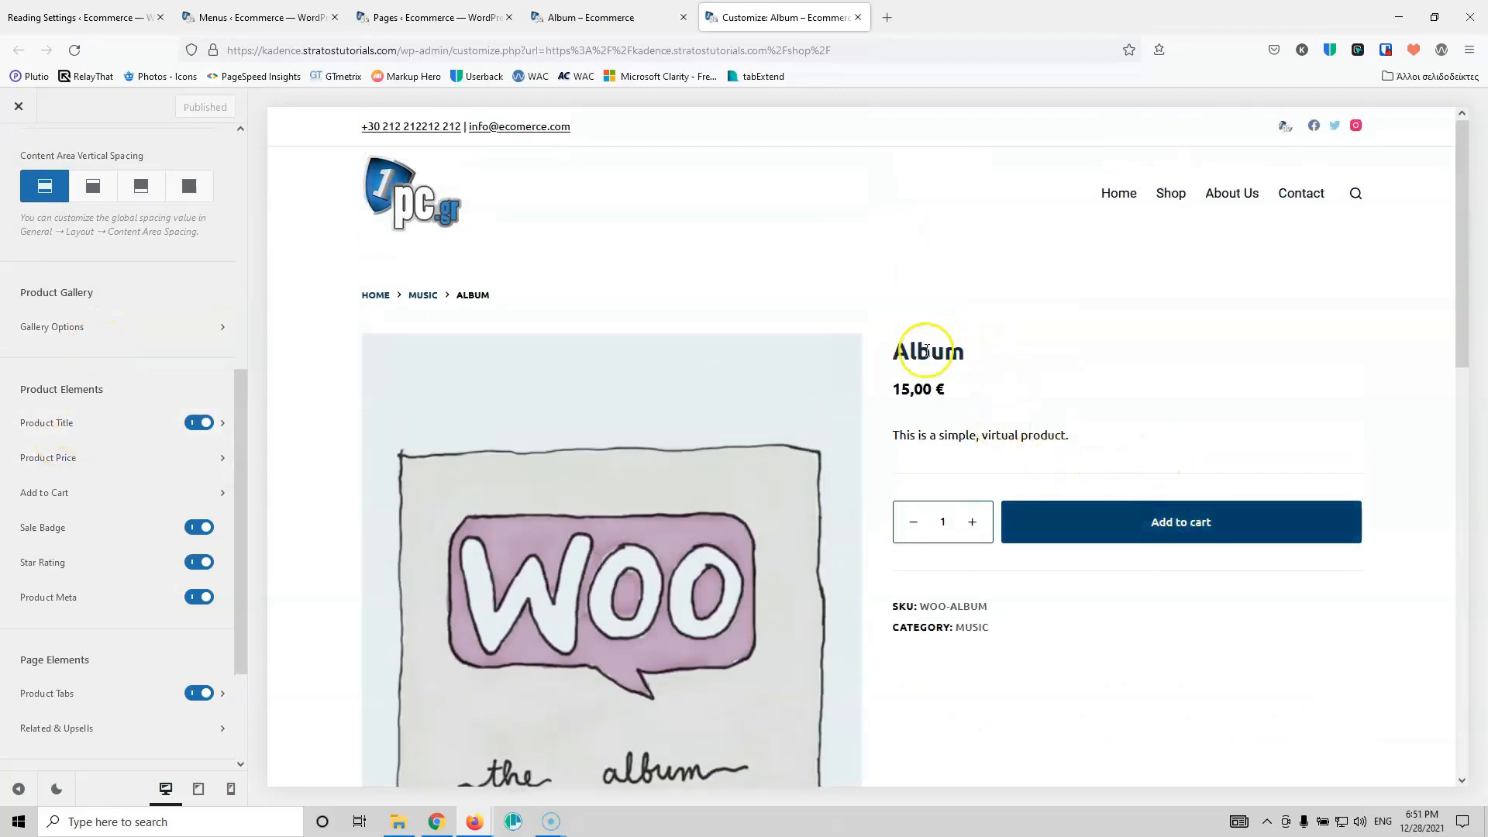
{"action": "left_click", "coordinate": [78, 422]}
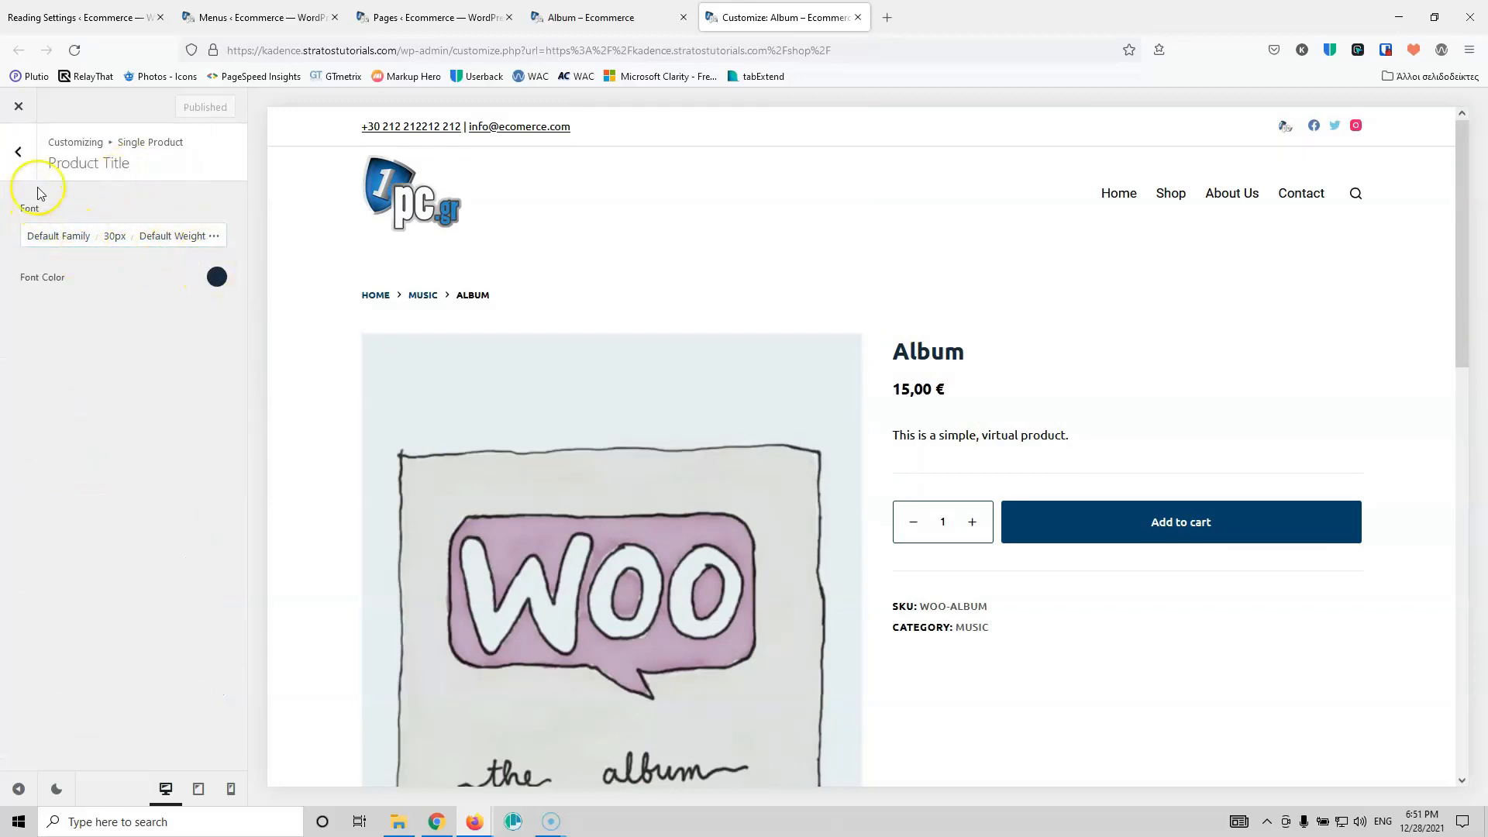
{"action": "left_click", "coordinate": [19, 152]}
{"action": "left_click", "coordinate": [77, 468]}
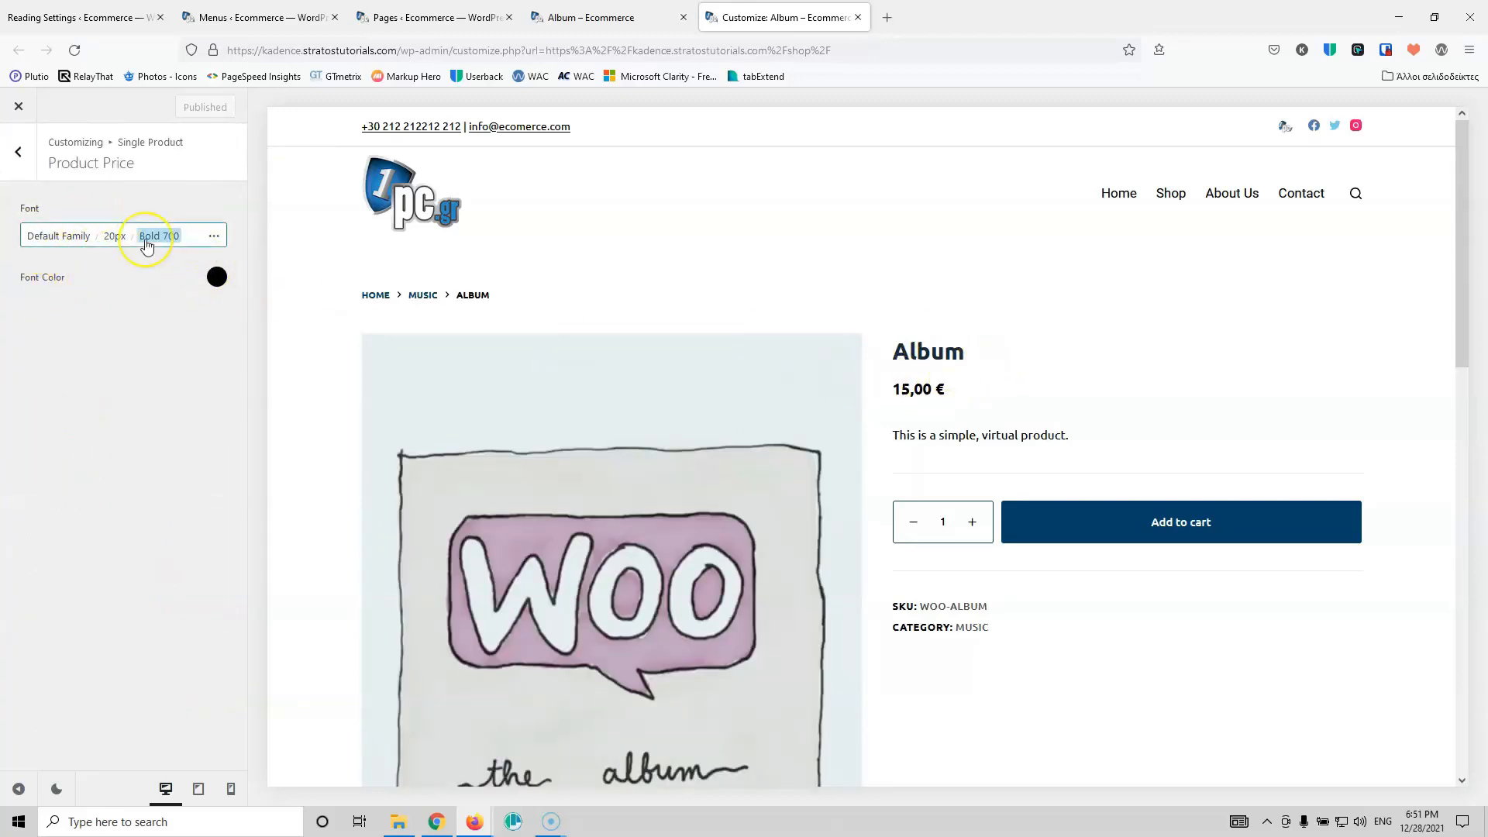
{"action": "left_click", "coordinate": [25, 165]}
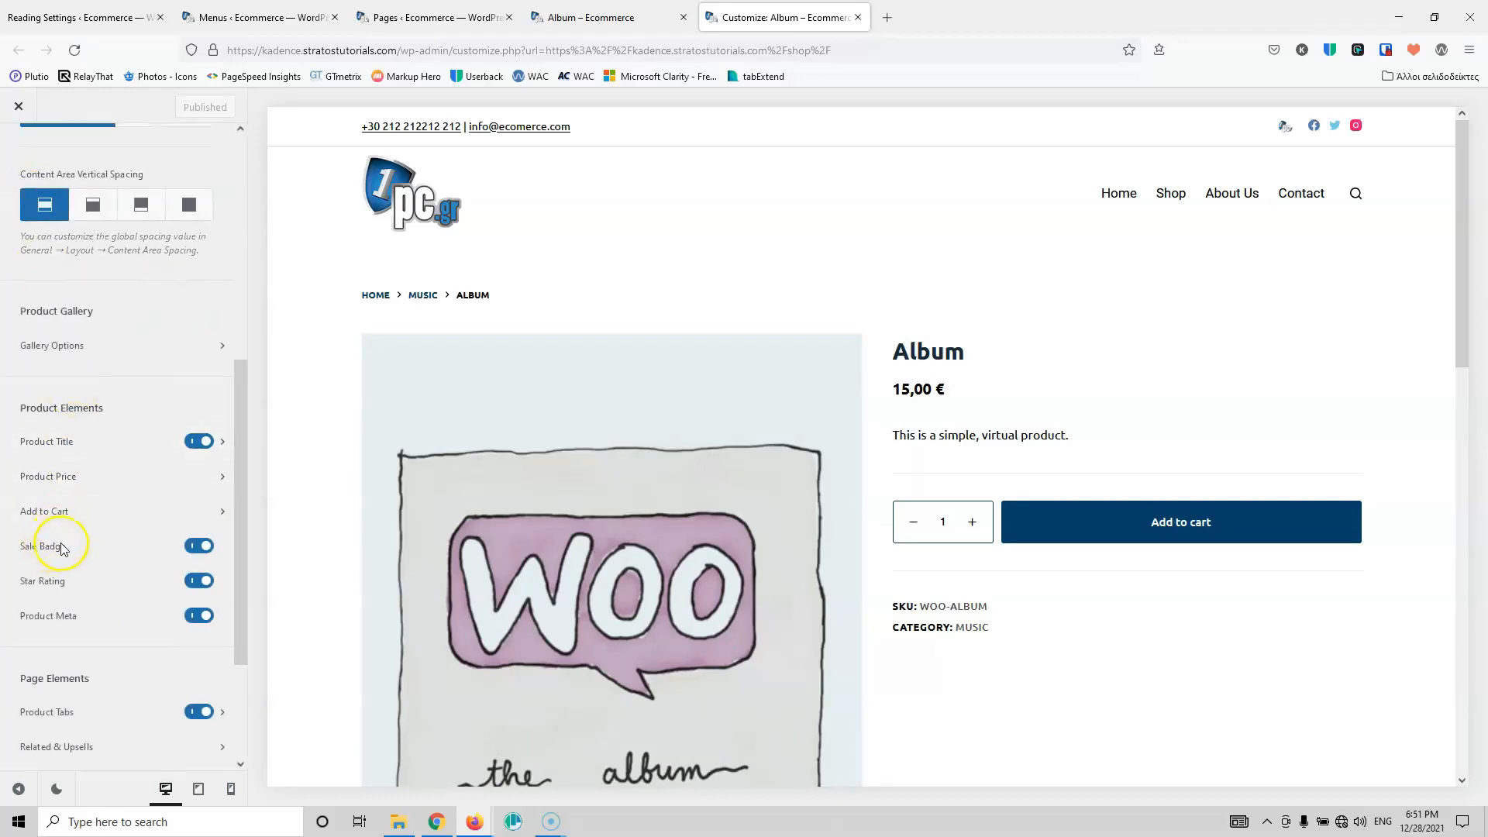
{"action": "scroll", "coordinate": [97, 547], "scroll_direction": "down", "scroll_amount": 2}
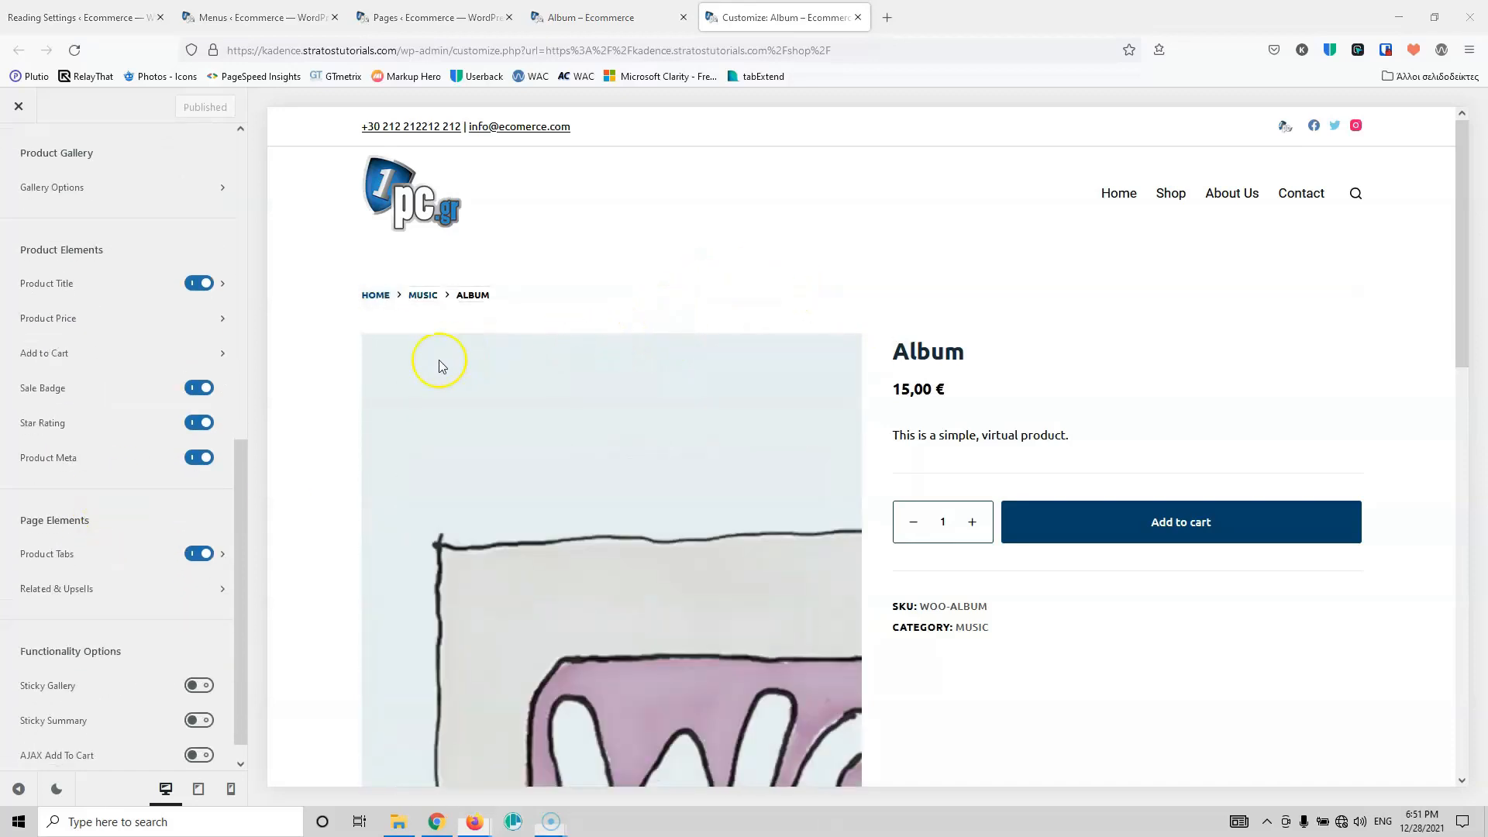
{"action": "left_click", "coordinate": [67, 352]}
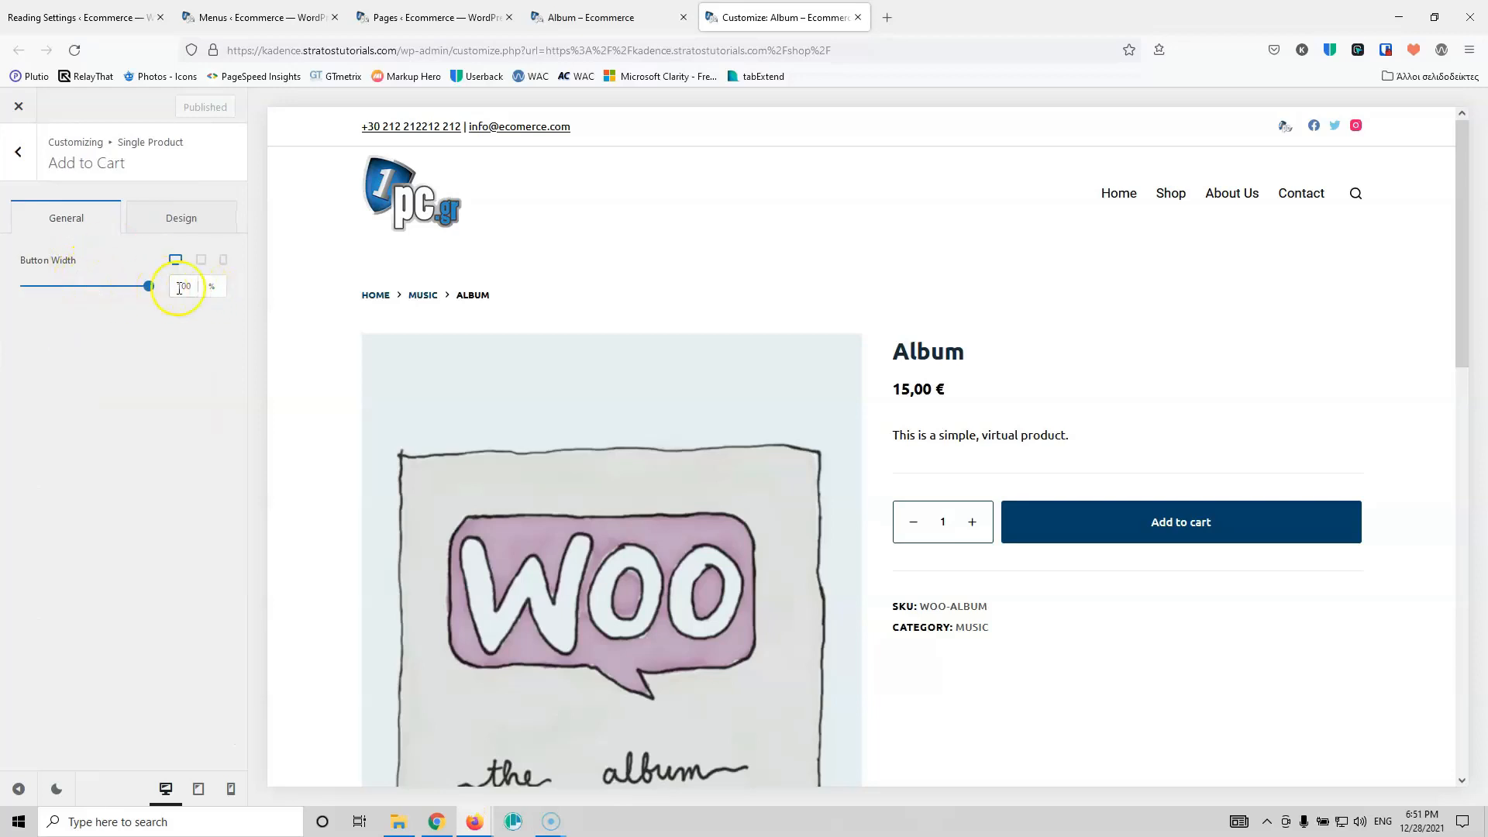
{"action": "left_click", "coordinate": [185, 209]}
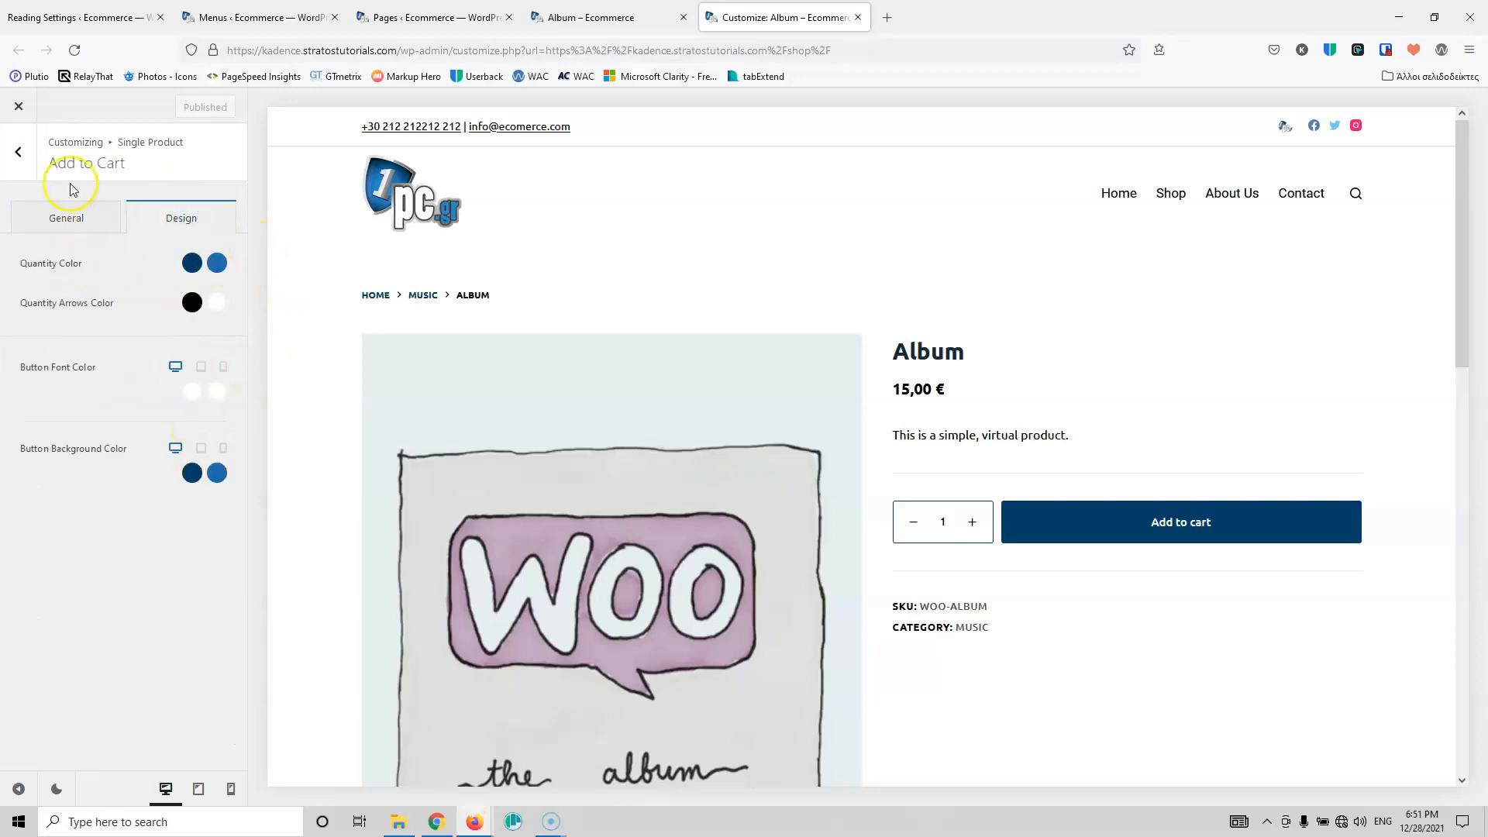
{"action": "left_click", "coordinate": [39, 156]}
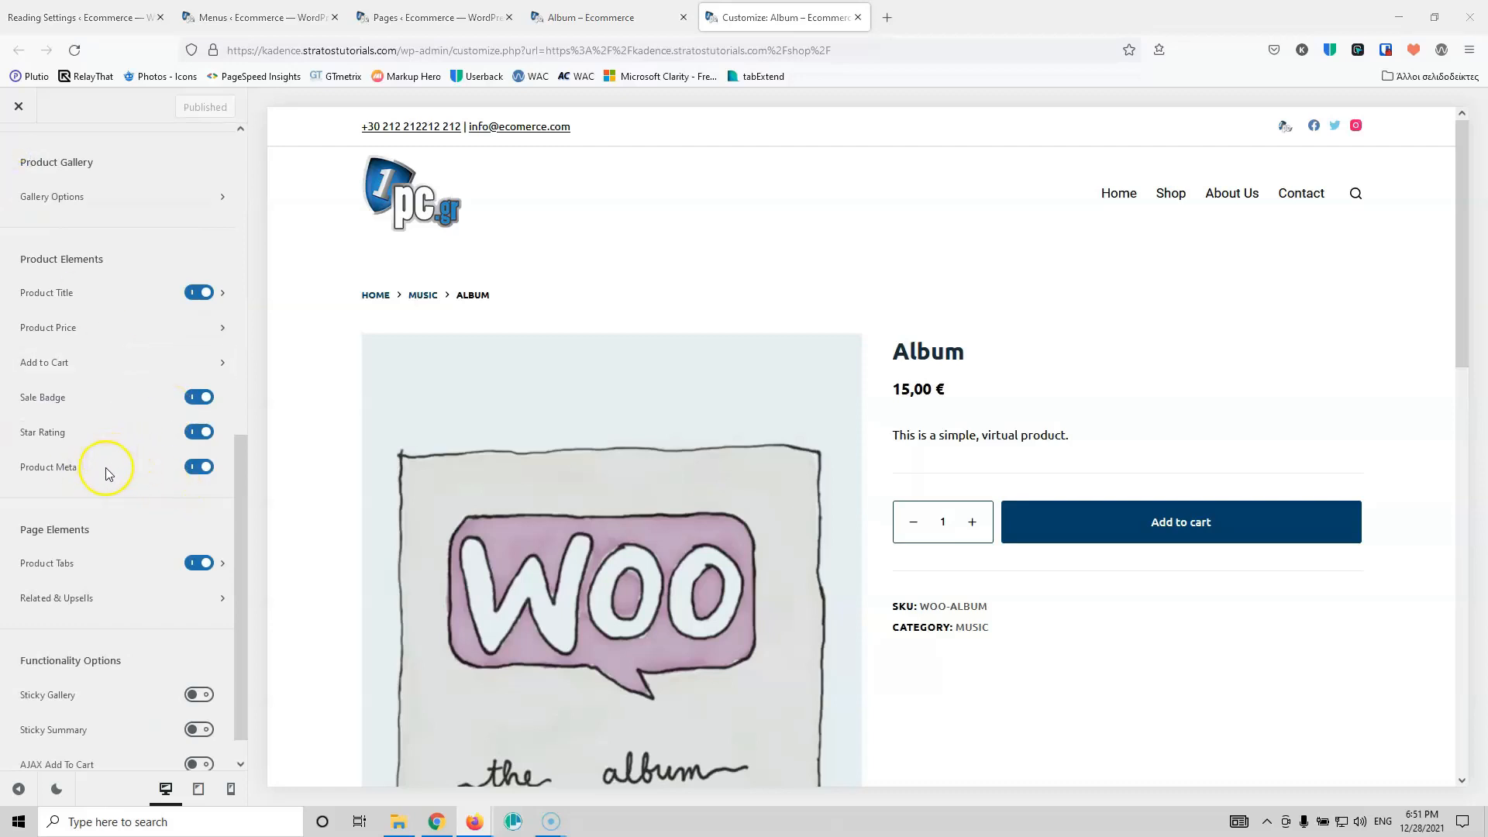
Step: Hide the star rating on single product pages
{"action": "left_click", "coordinate": [197, 434]}
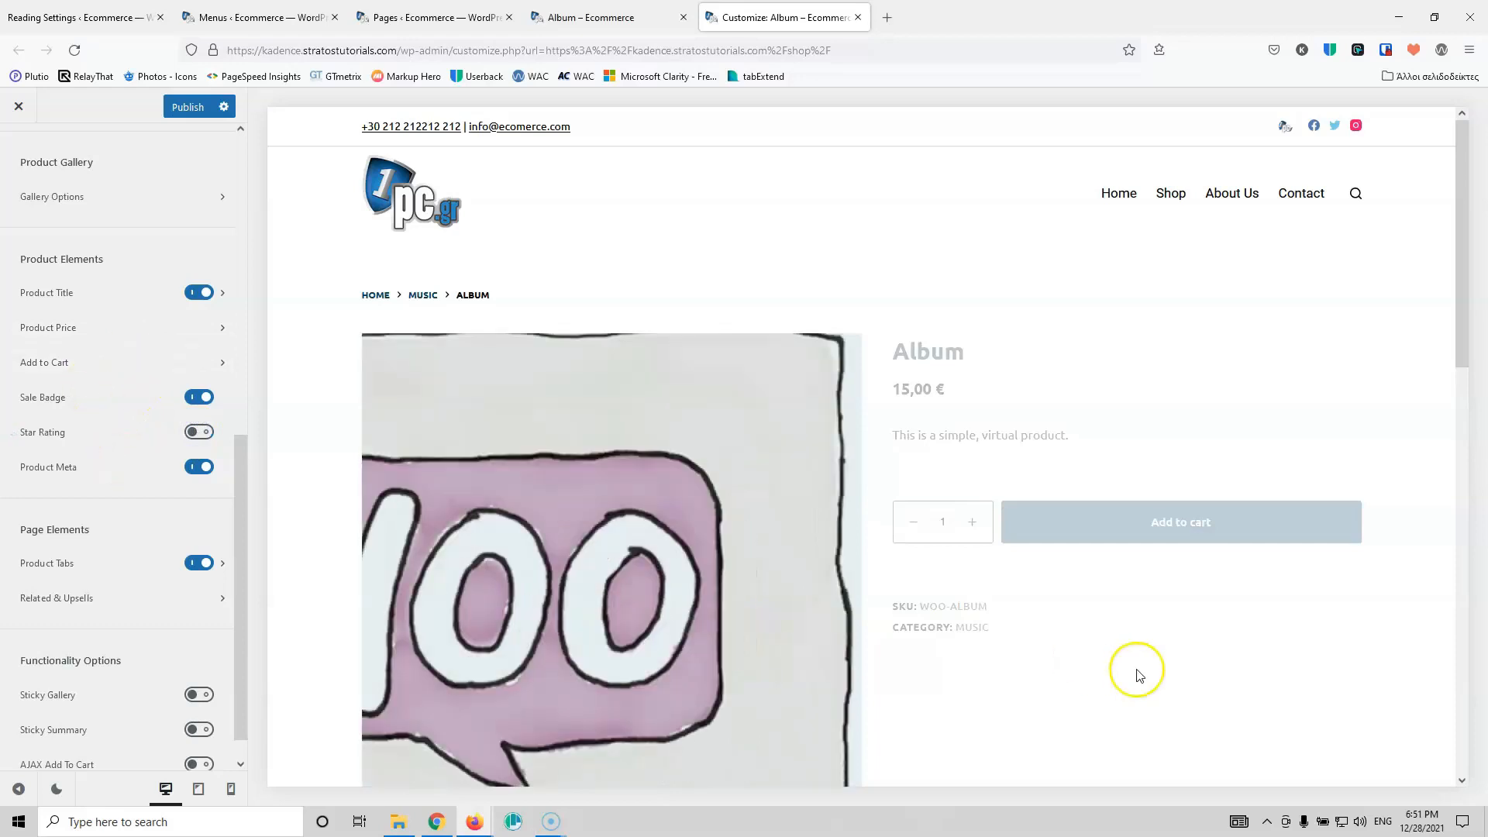
{"action": "scroll", "coordinate": [1085, 543], "scroll_direction": "down", "scroll_amount": 4}
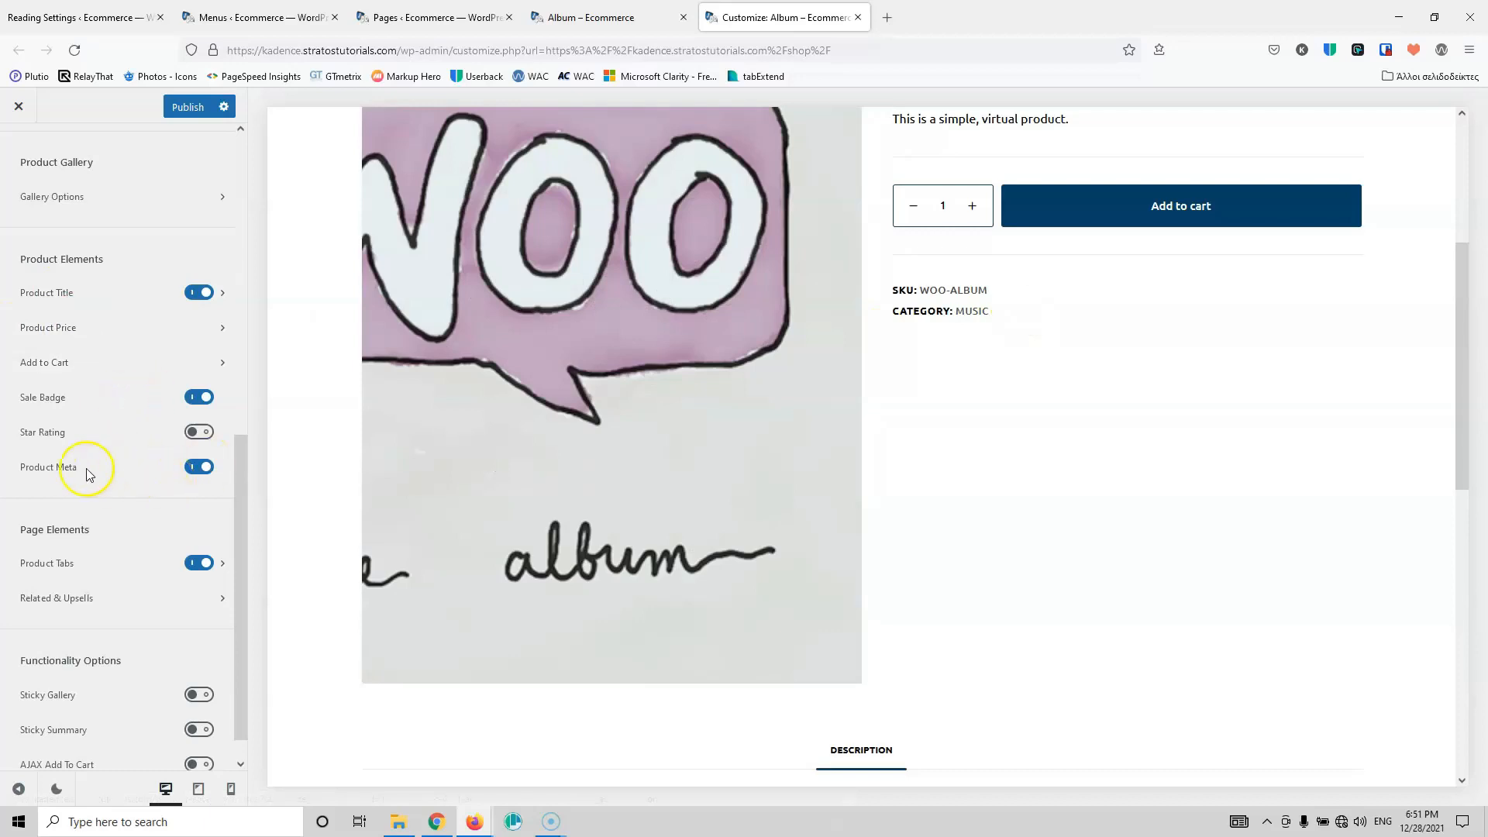
{"action": "scroll", "coordinate": [81, 480], "scroll_direction": "down", "scroll_amount": 1}
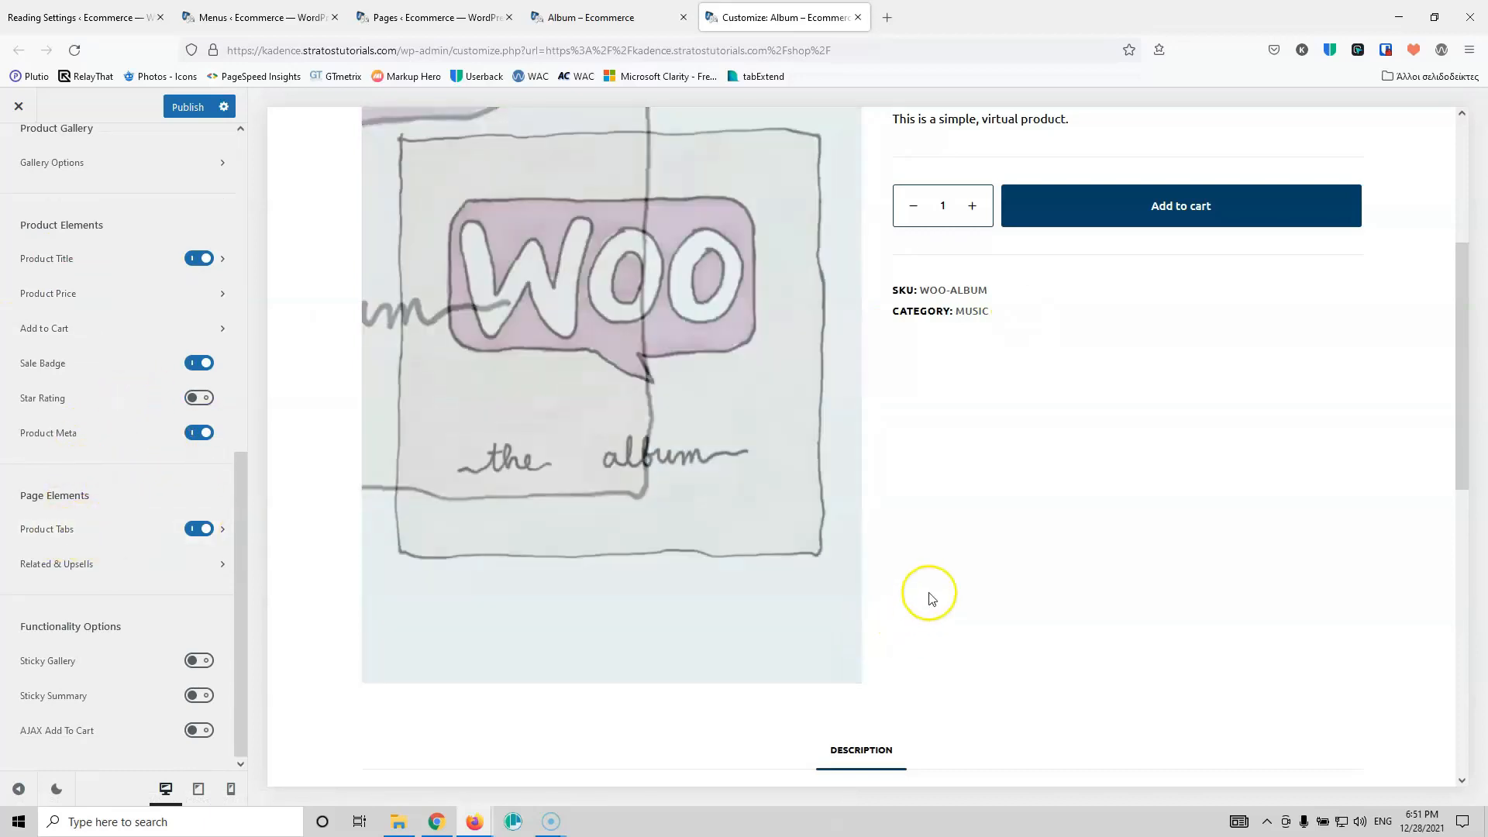
{"action": "scroll", "coordinate": [930, 597], "scroll_direction": "down", "scroll_amount": 3}
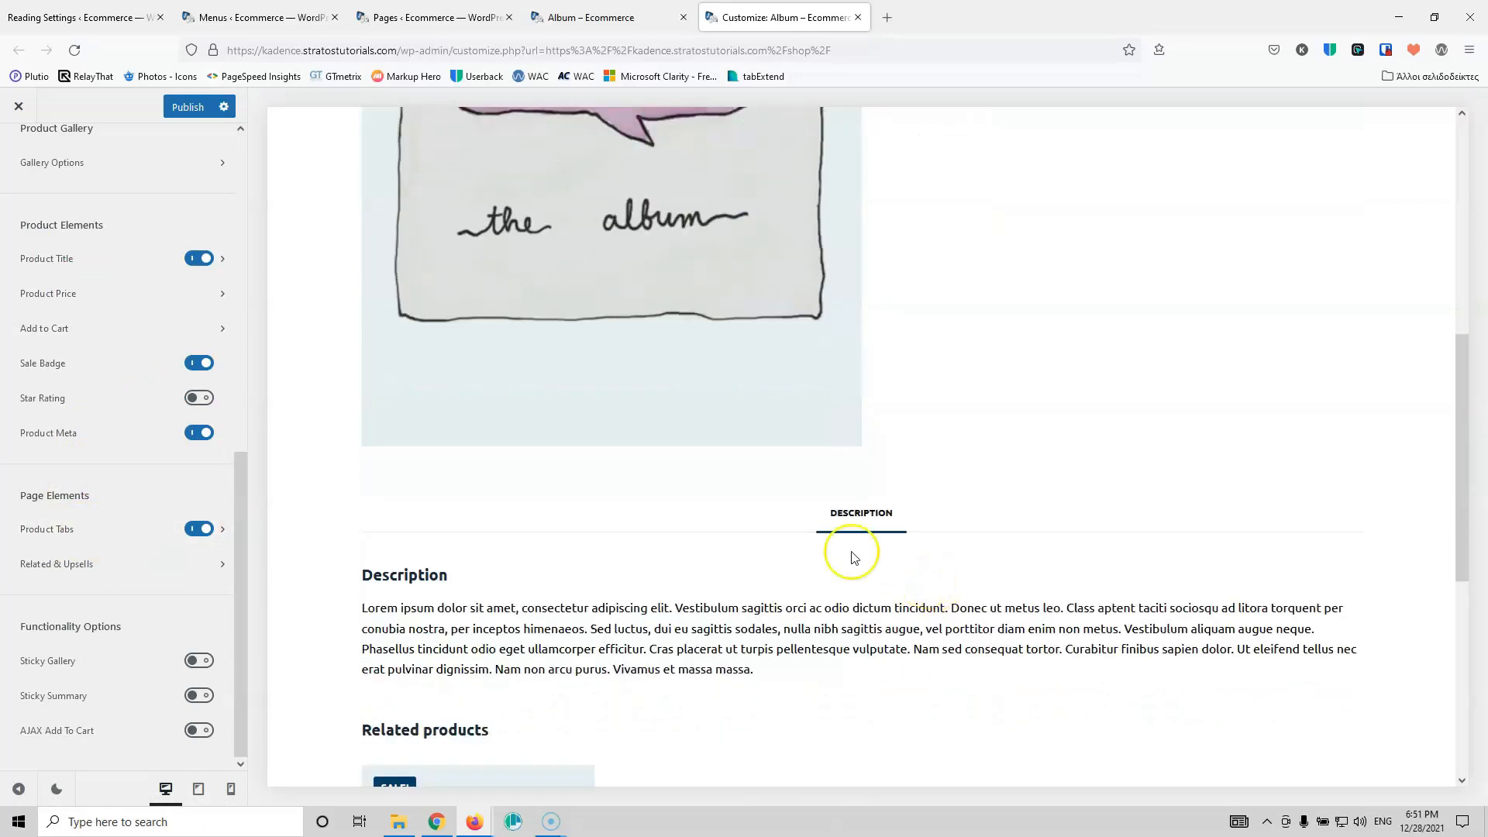
Step: Left-align the product tabs, keep the Type 1 style, and review their 12px Semi-Bold 600 design
{"action": "left_click", "coordinate": [105, 536]}
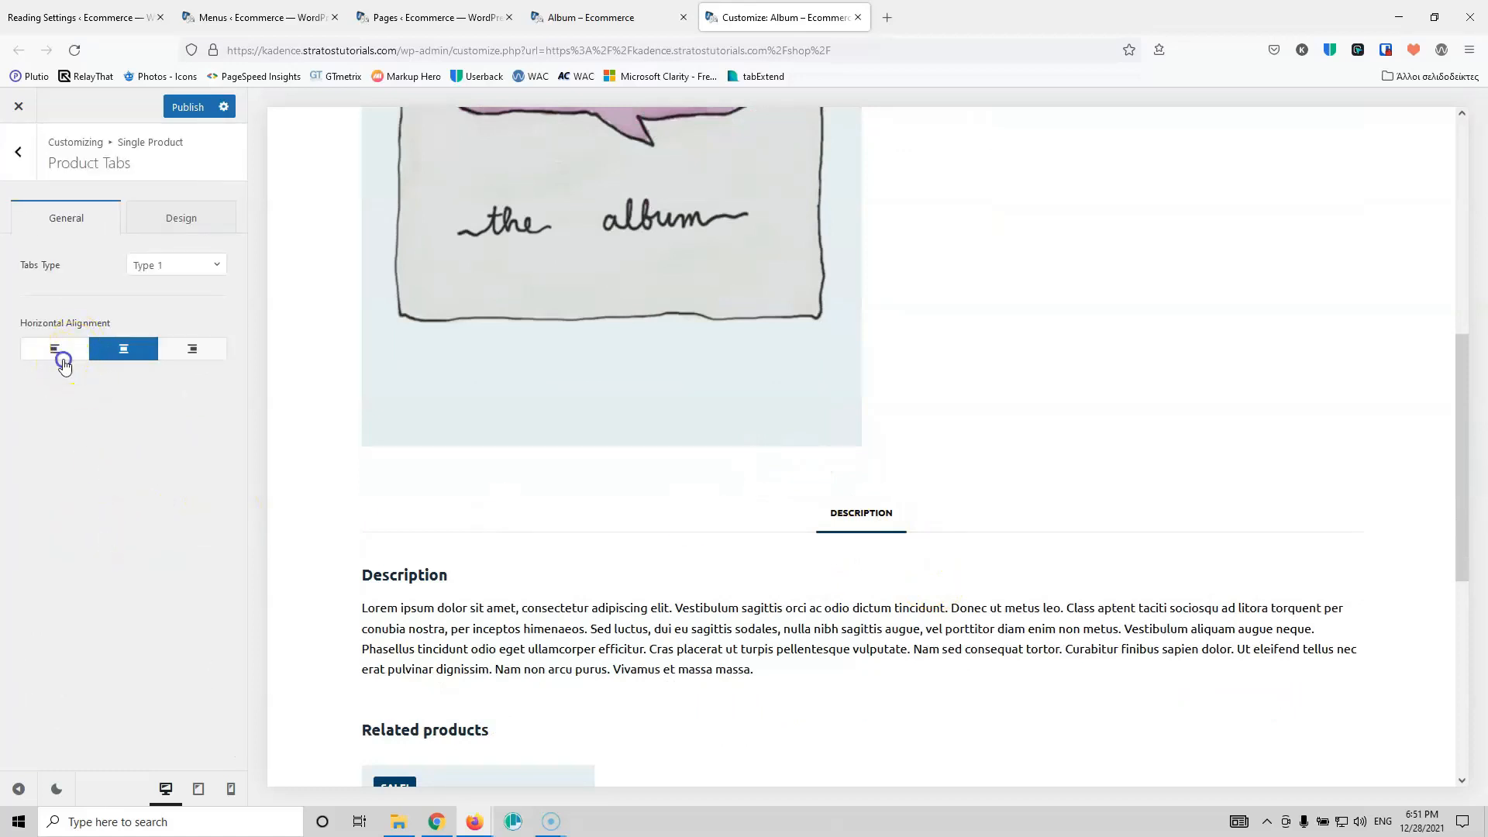
{"action": "left_click", "coordinate": [64, 365]}
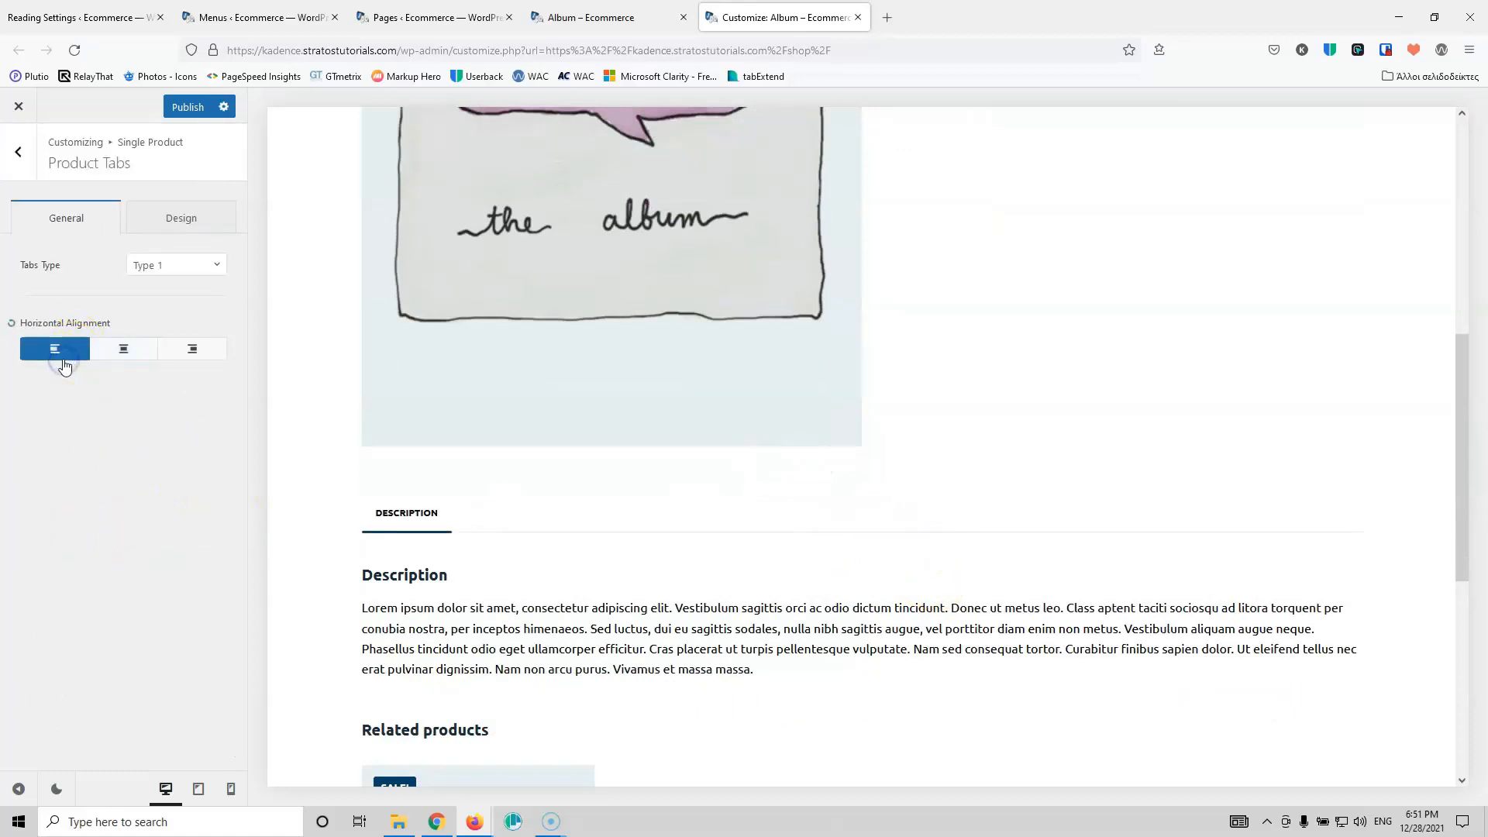
{"action": "left_click", "coordinate": [169, 266]}
{"action": "left_click", "coordinate": [158, 317]}
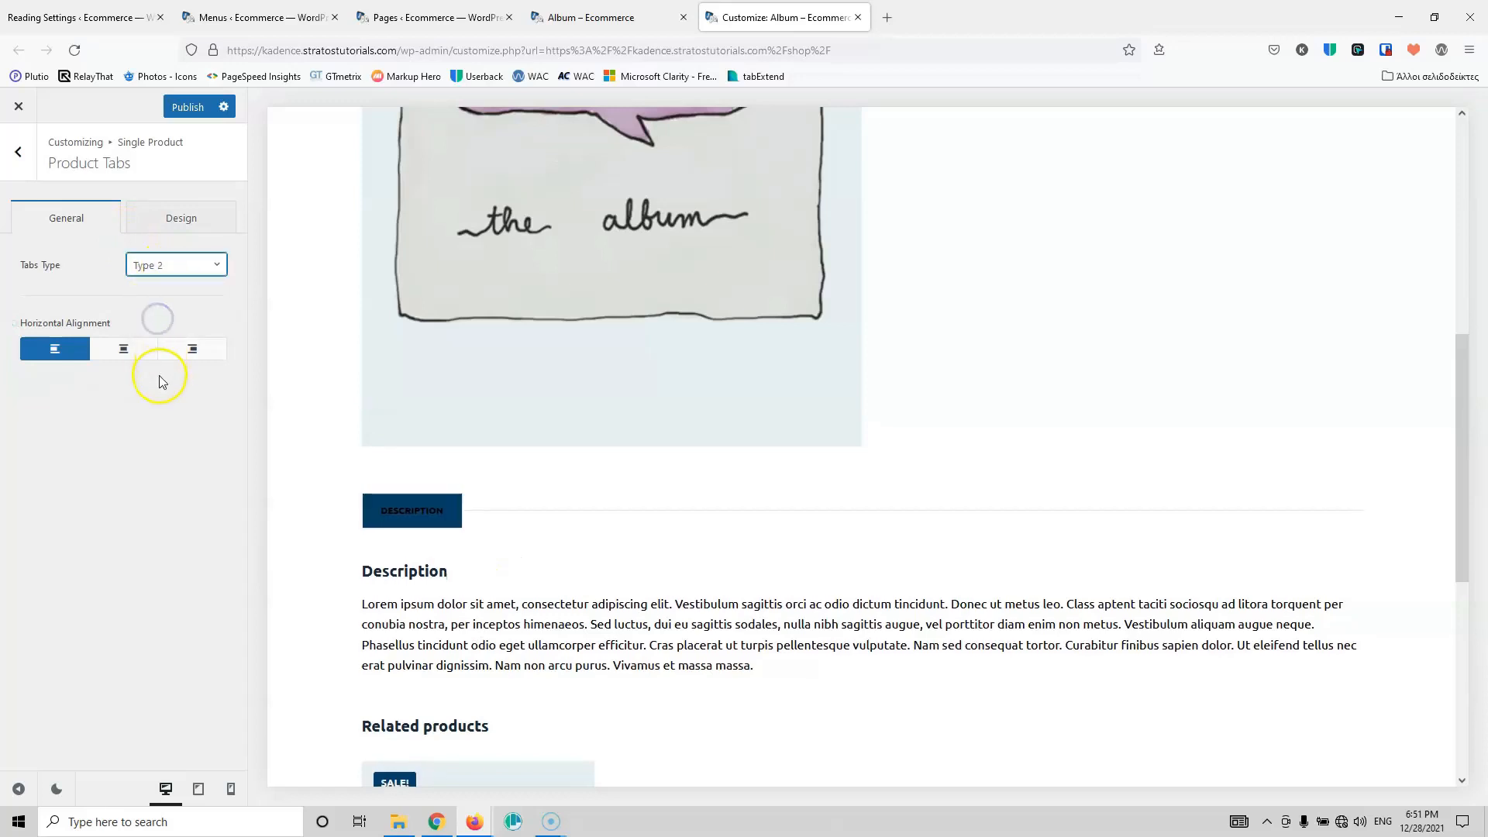
{"action": "left_click", "coordinate": [172, 268]}
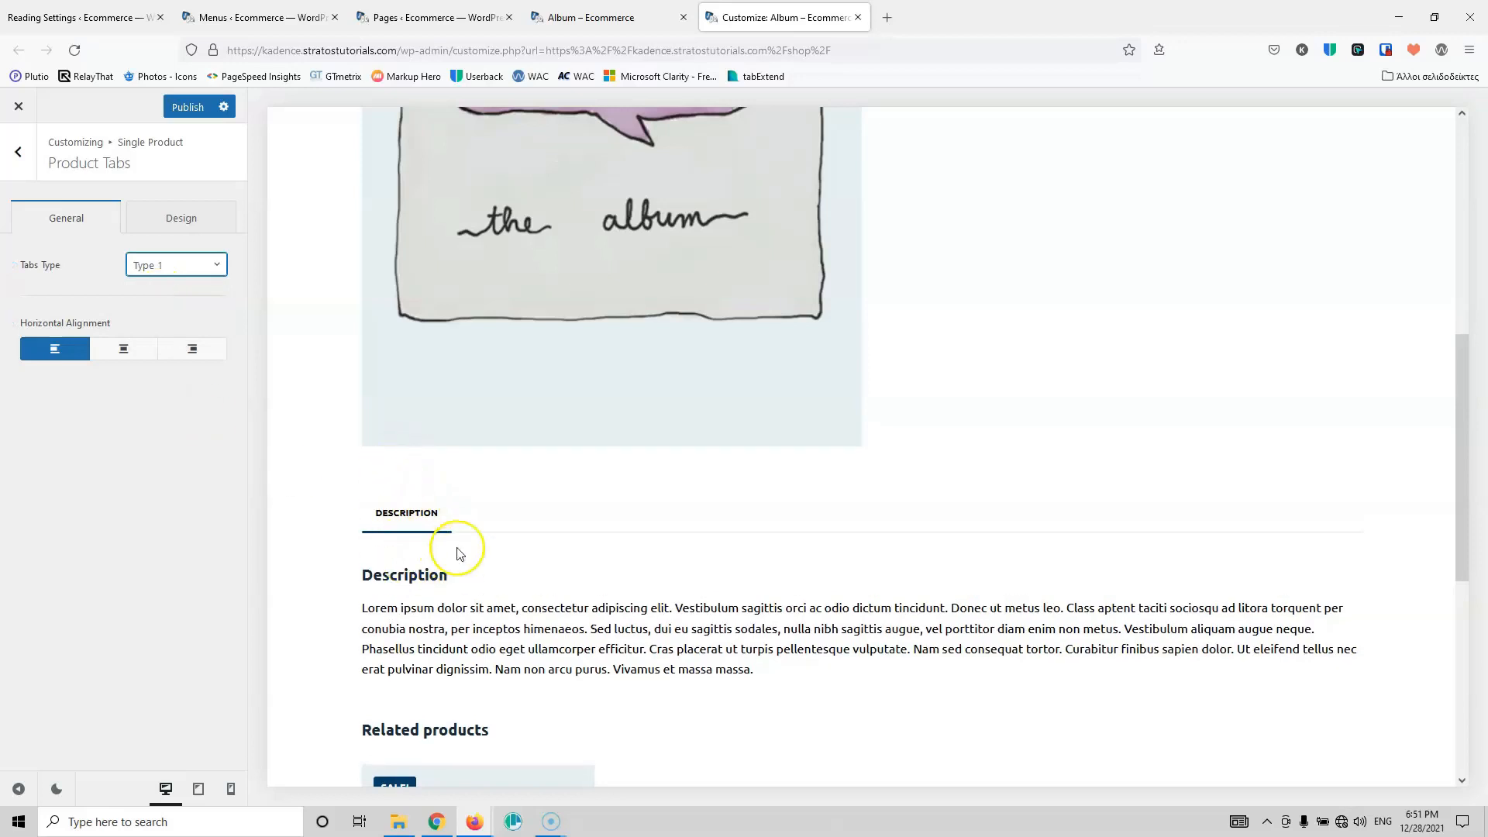
{"action": "left_click", "coordinate": [193, 223]}
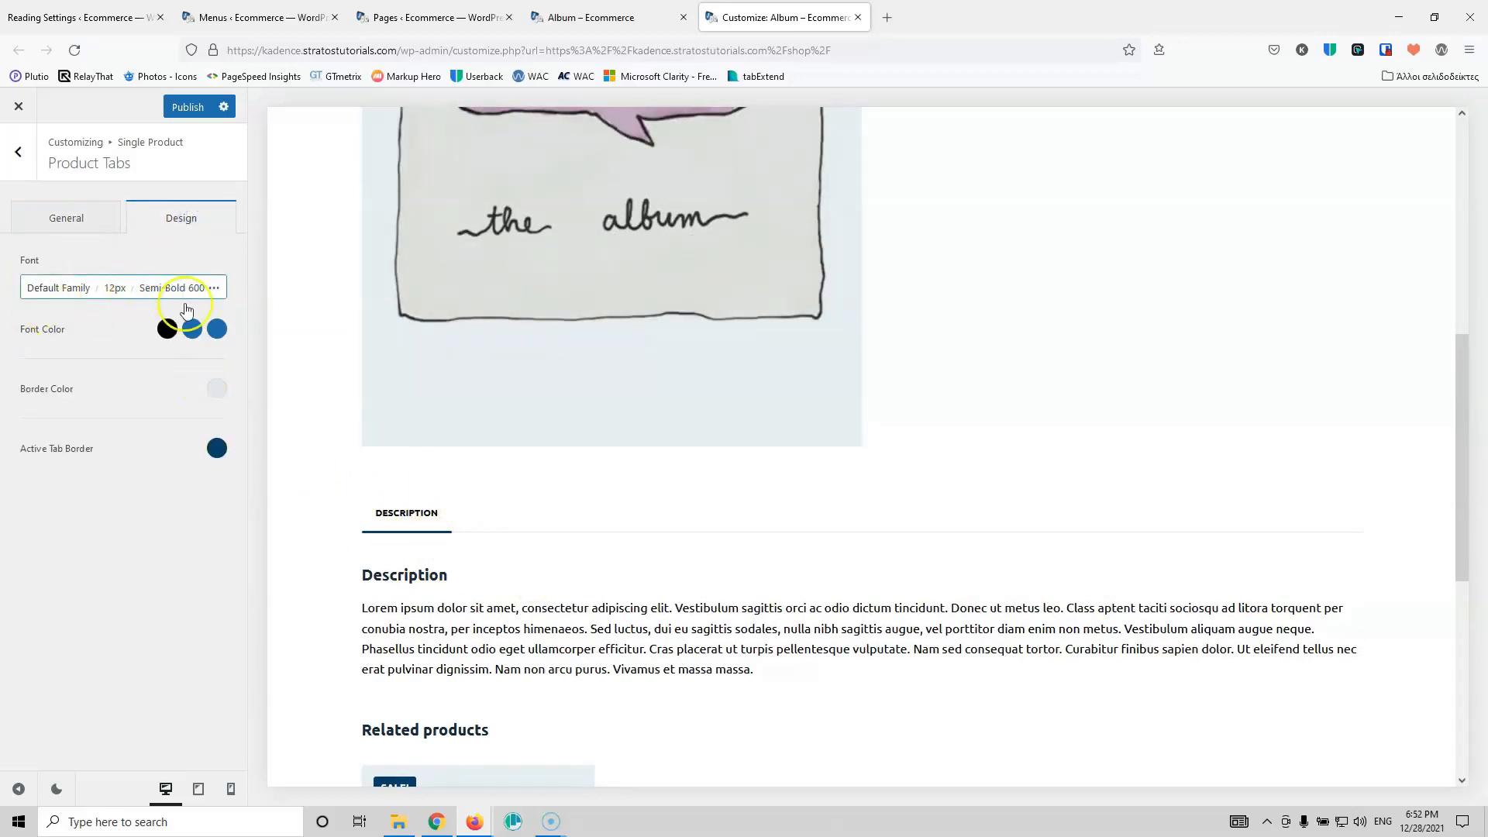
{"action": "left_click", "coordinate": [26, 171]}
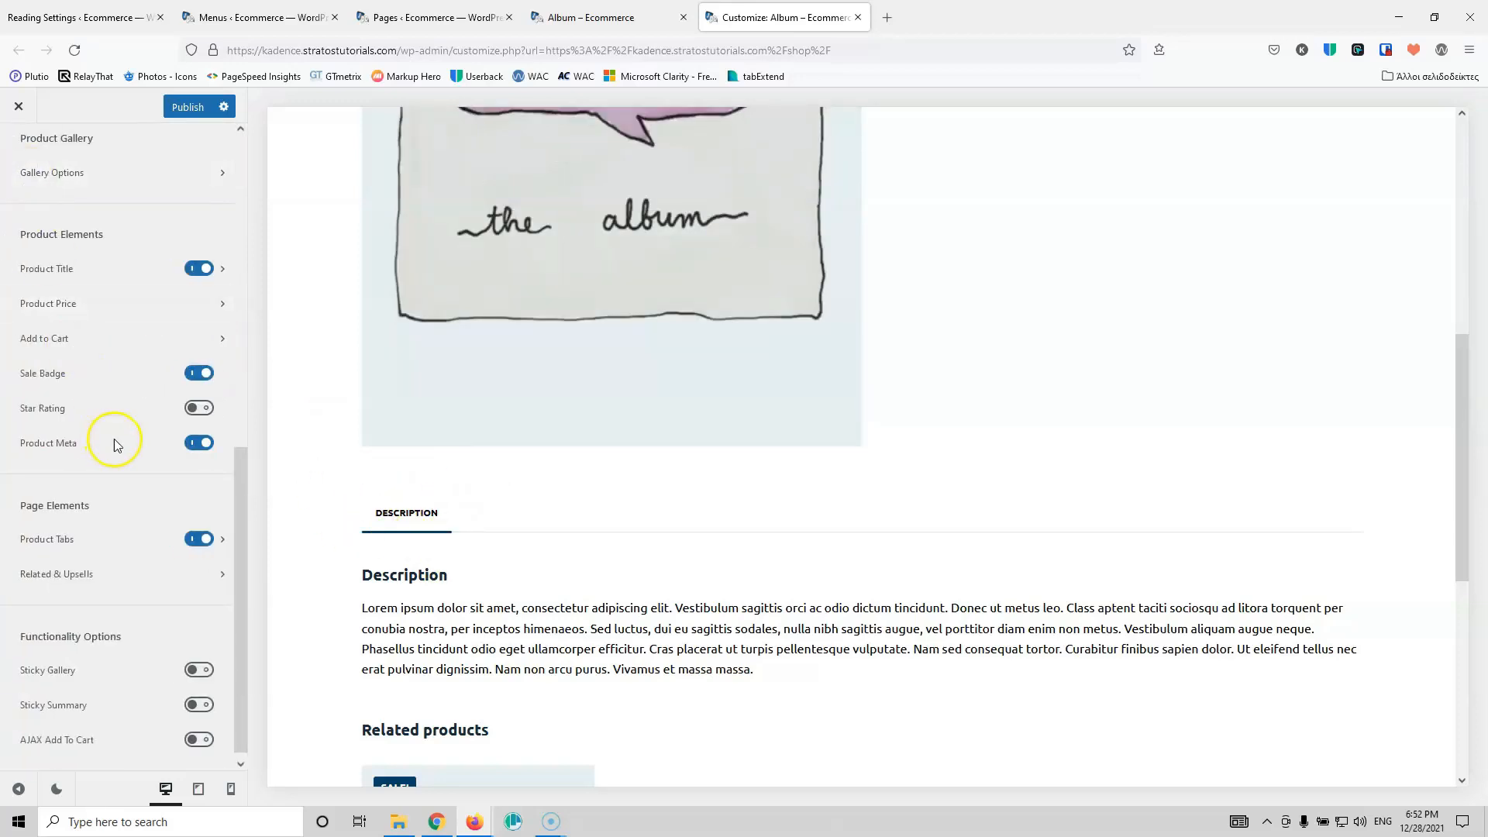
Step: Review Related & Upsells, then go over the Single Product options with AJAX Add To Cart enabled
{"action": "scroll", "coordinate": [479, 534], "scroll_direction": "down", "scroll_amount": 5}
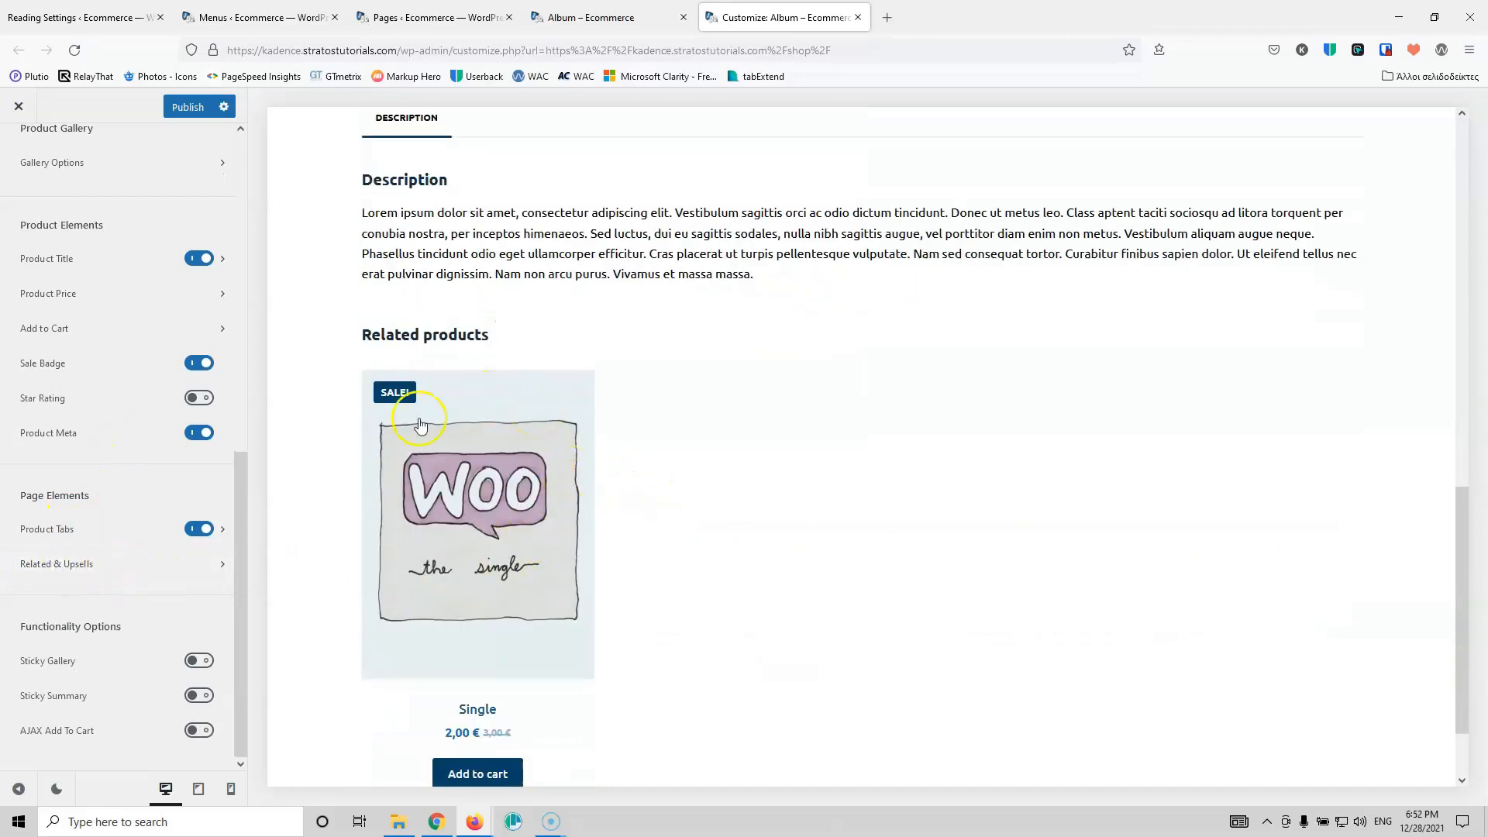
{"action": "left_click", "coordinate": [134, 574]}
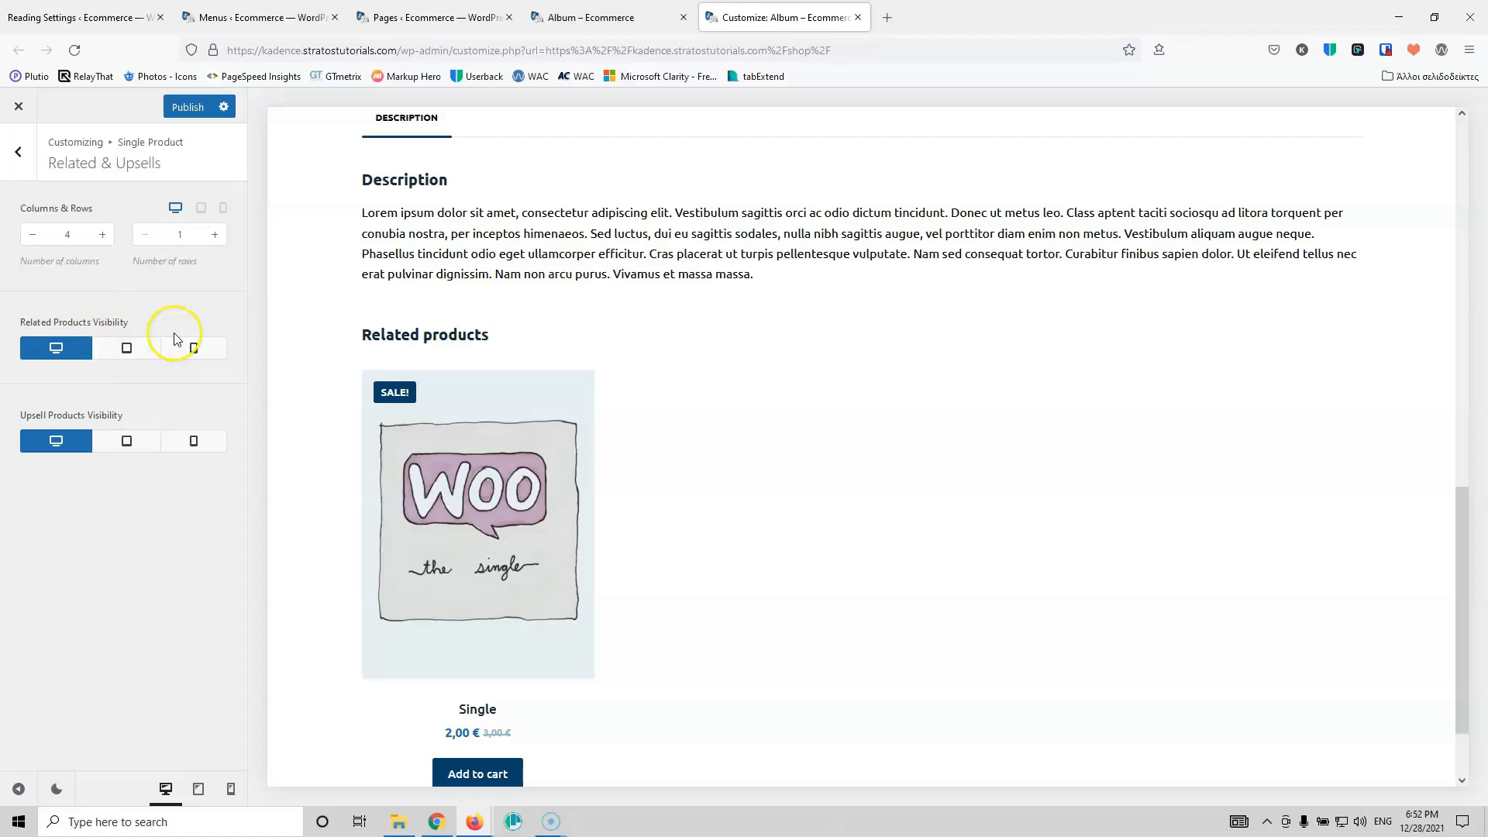
{"action": "left_click", "coordinate": [21, 158]}
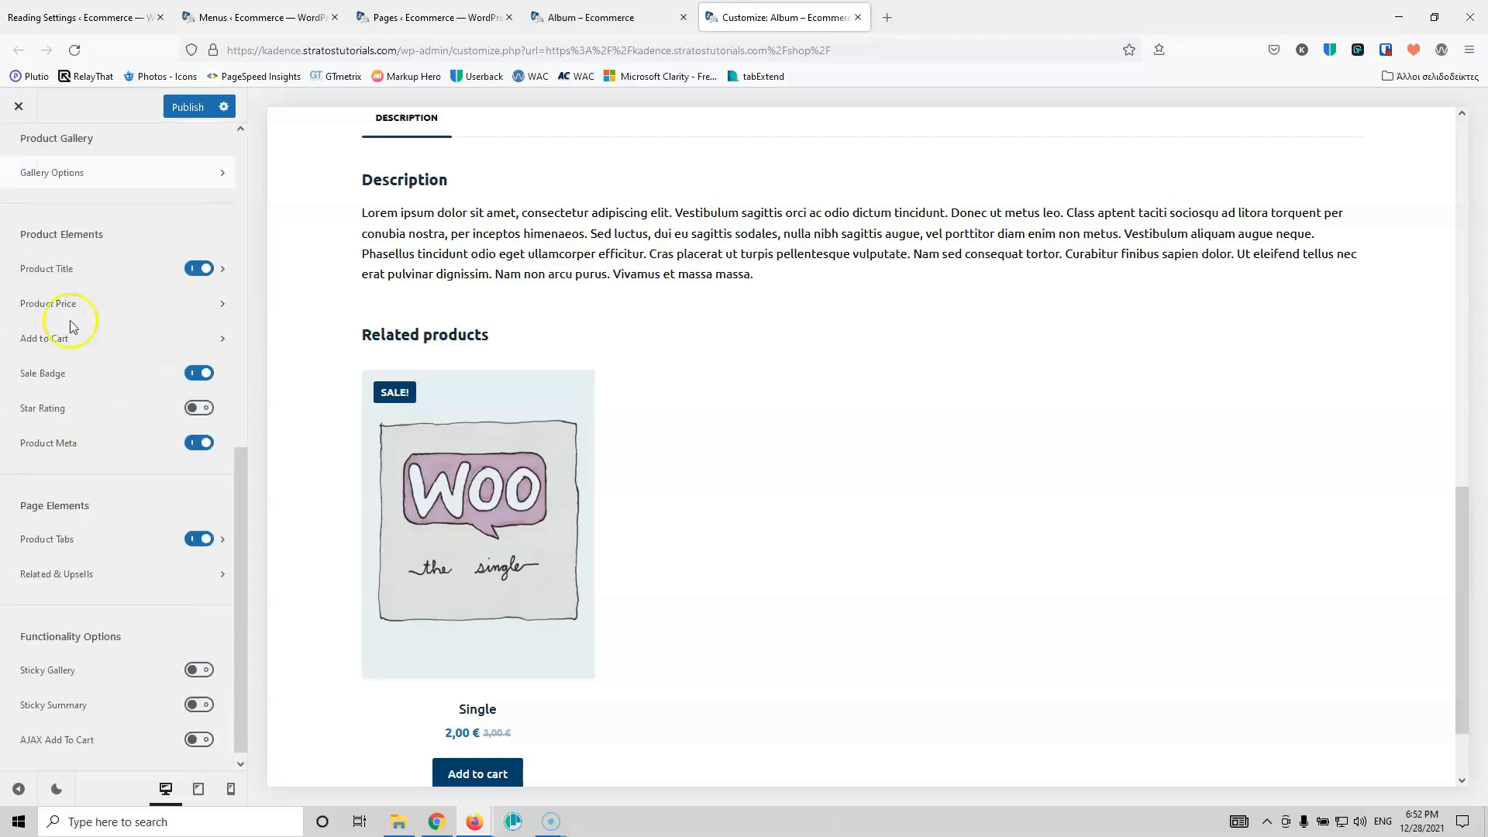
{"action": "scroll", "coordinate": [132, 614], "scroll_direction": "down", "scroll_amount": 1}
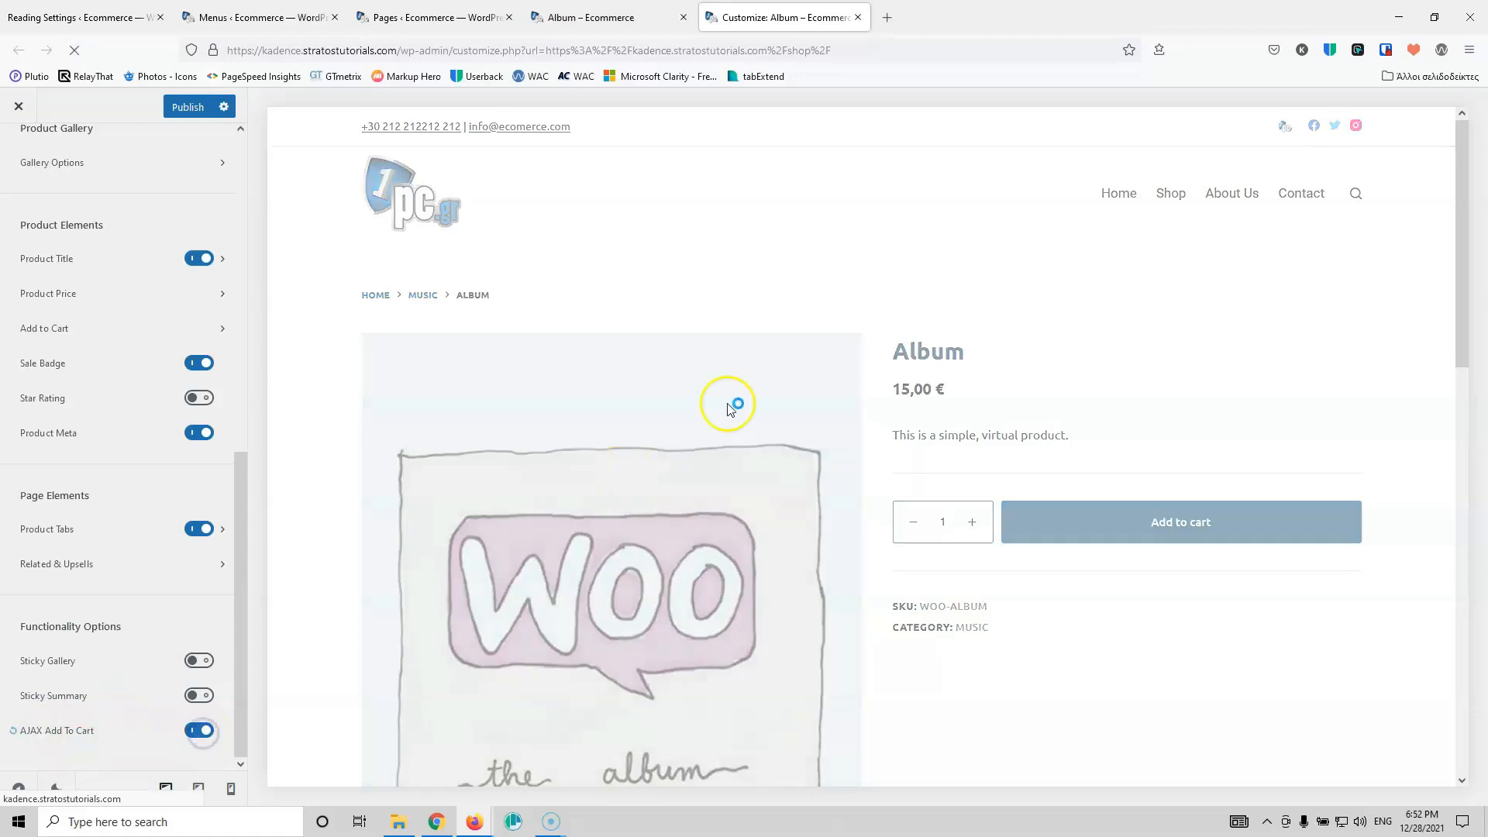
{"action": "scroll", "coordinate": [790, 362], "scroll_direction": "down", "scroll_amount": 8}
{"action": "scroll", "coordinate": [790, 362], "scroll_direction": "up", "scroll_amount": 5}
{"action": "scroll", "coordinate": [789, 364], "scroll_direction": "up", "scroll_amount": 4}
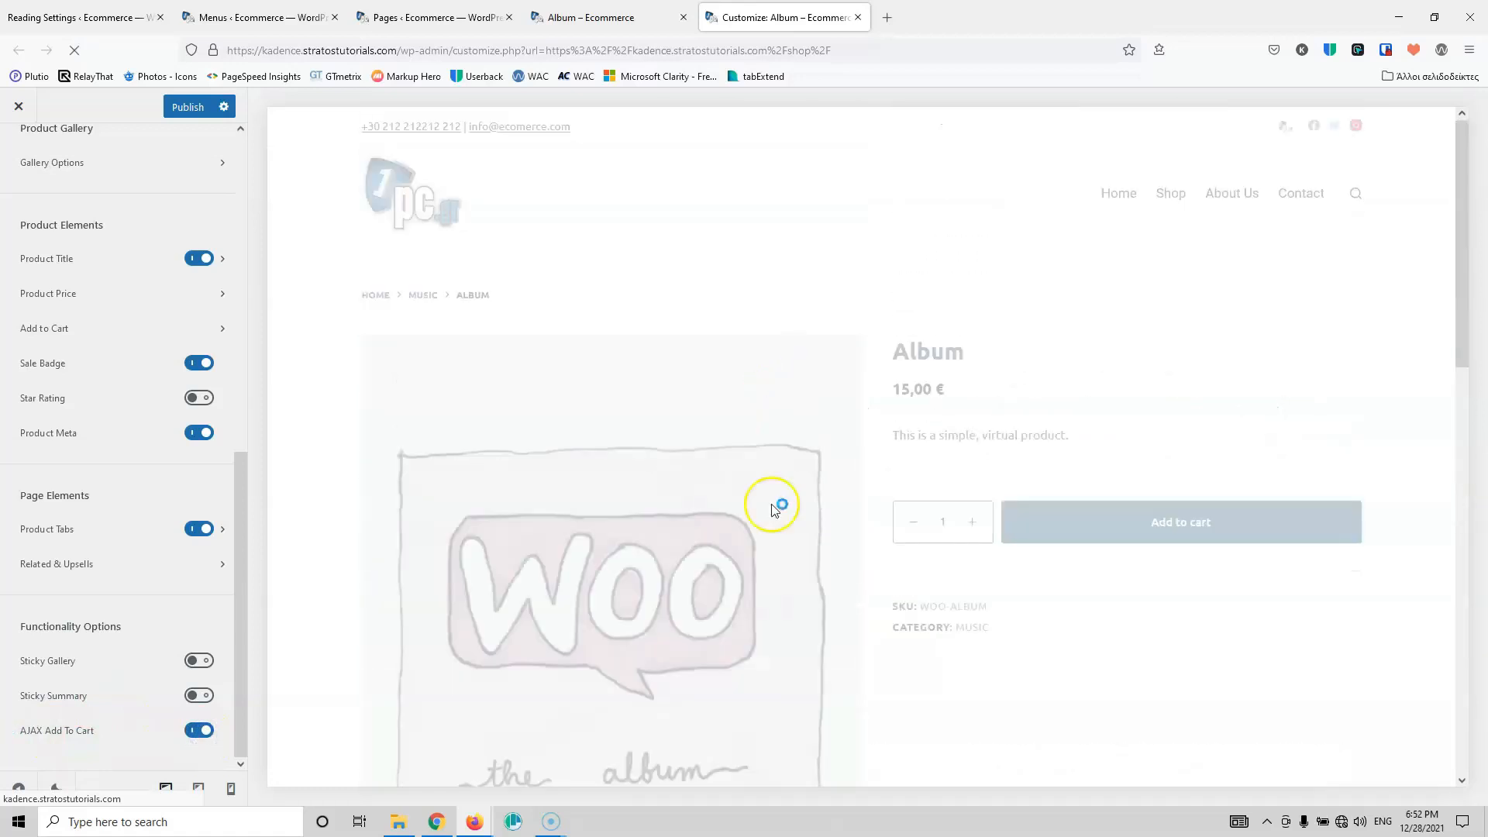
{"action": "scroll", "coordinate": [1119, 583], "scroll_direction": "down", "scroll_amount": 10}
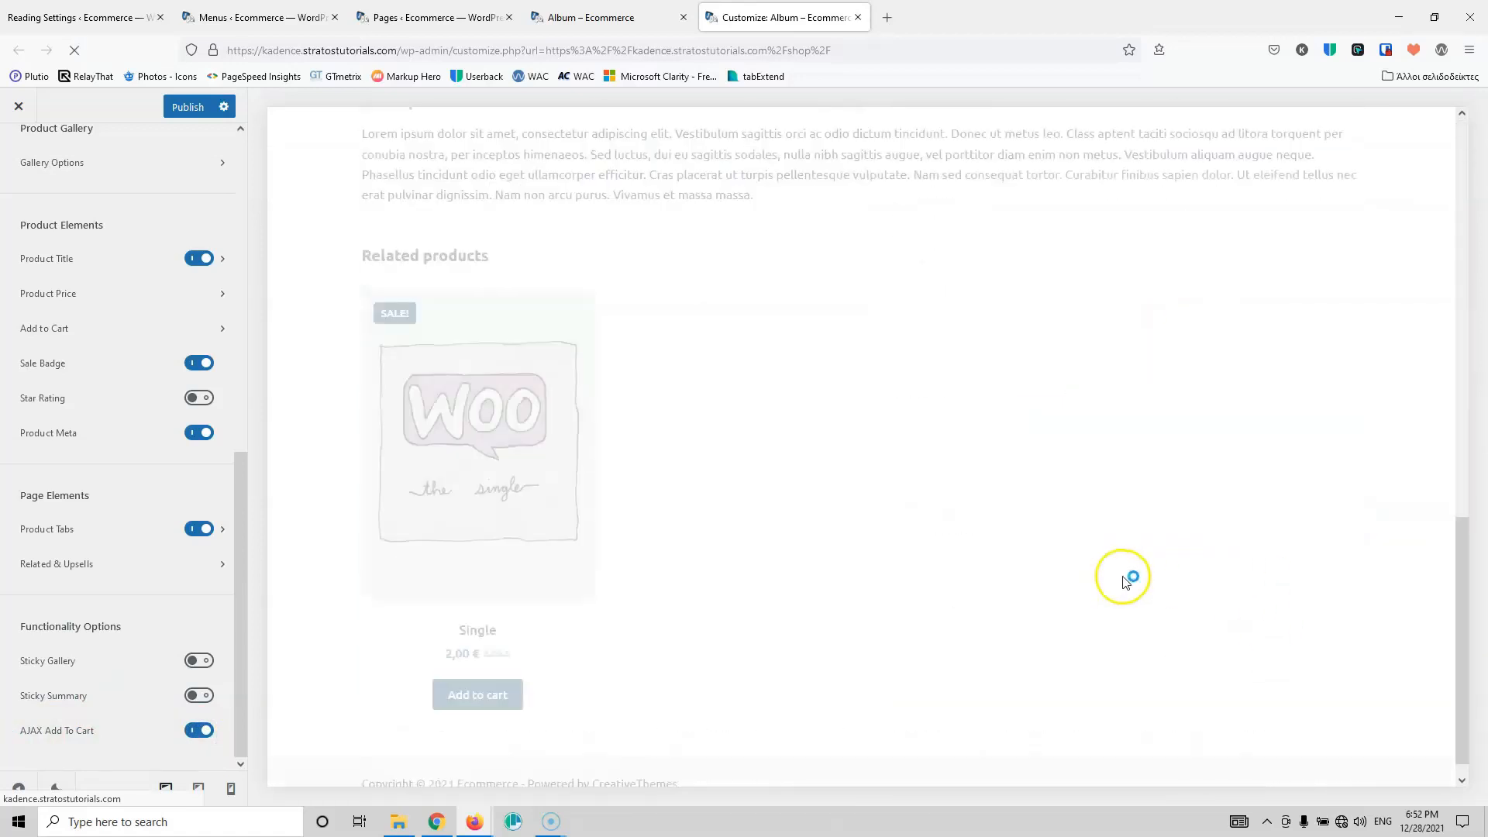
{"action": "scroll", "coordinate": [1178, 415], "scroll_direction": "up", "scroll_amount": 10}
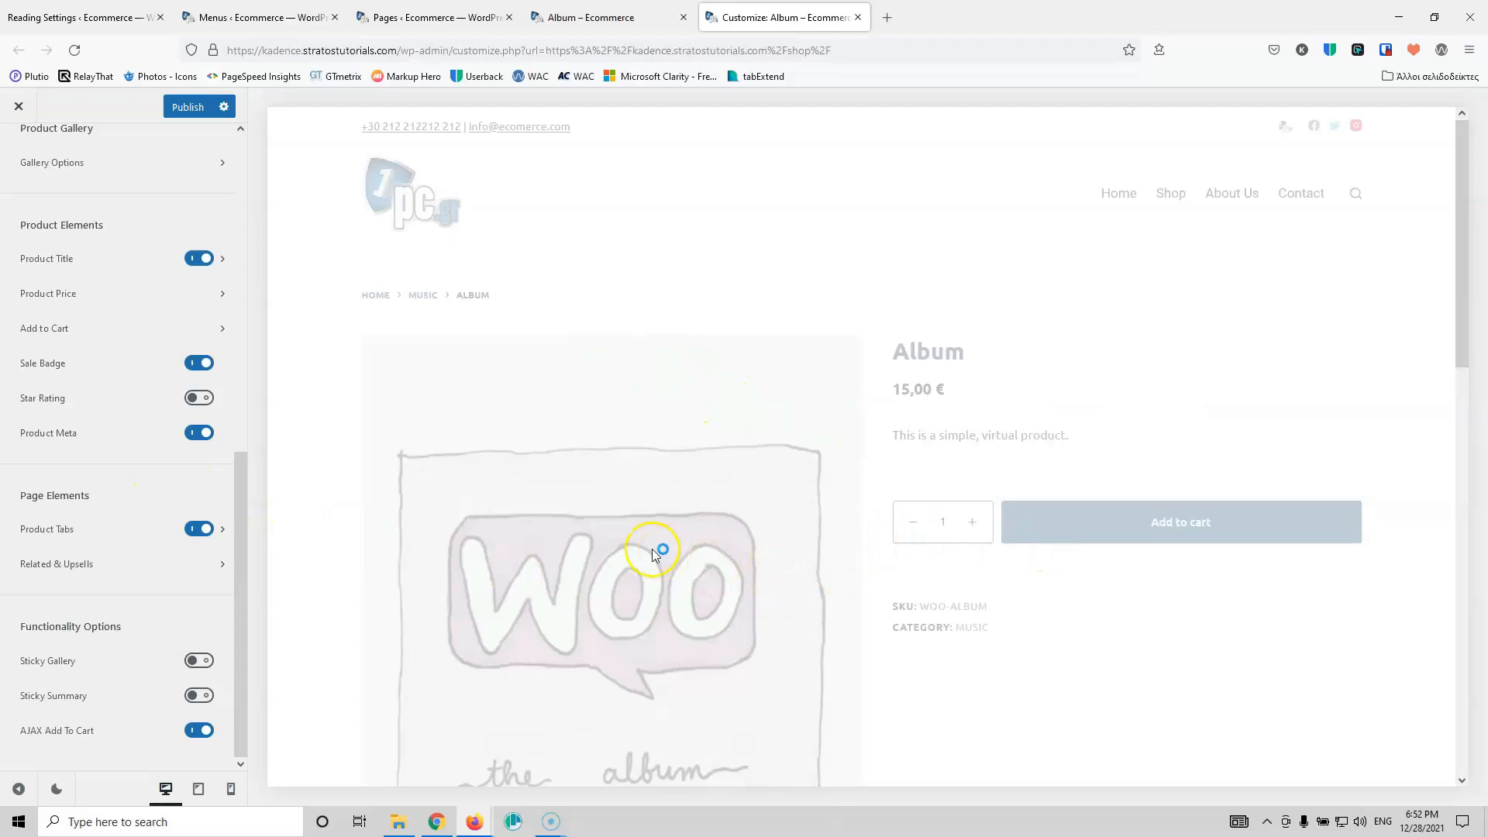
{"action": "scroll", "coordinate": [31, 233], "scroll_direction": "up", "scroll_amount": 8}
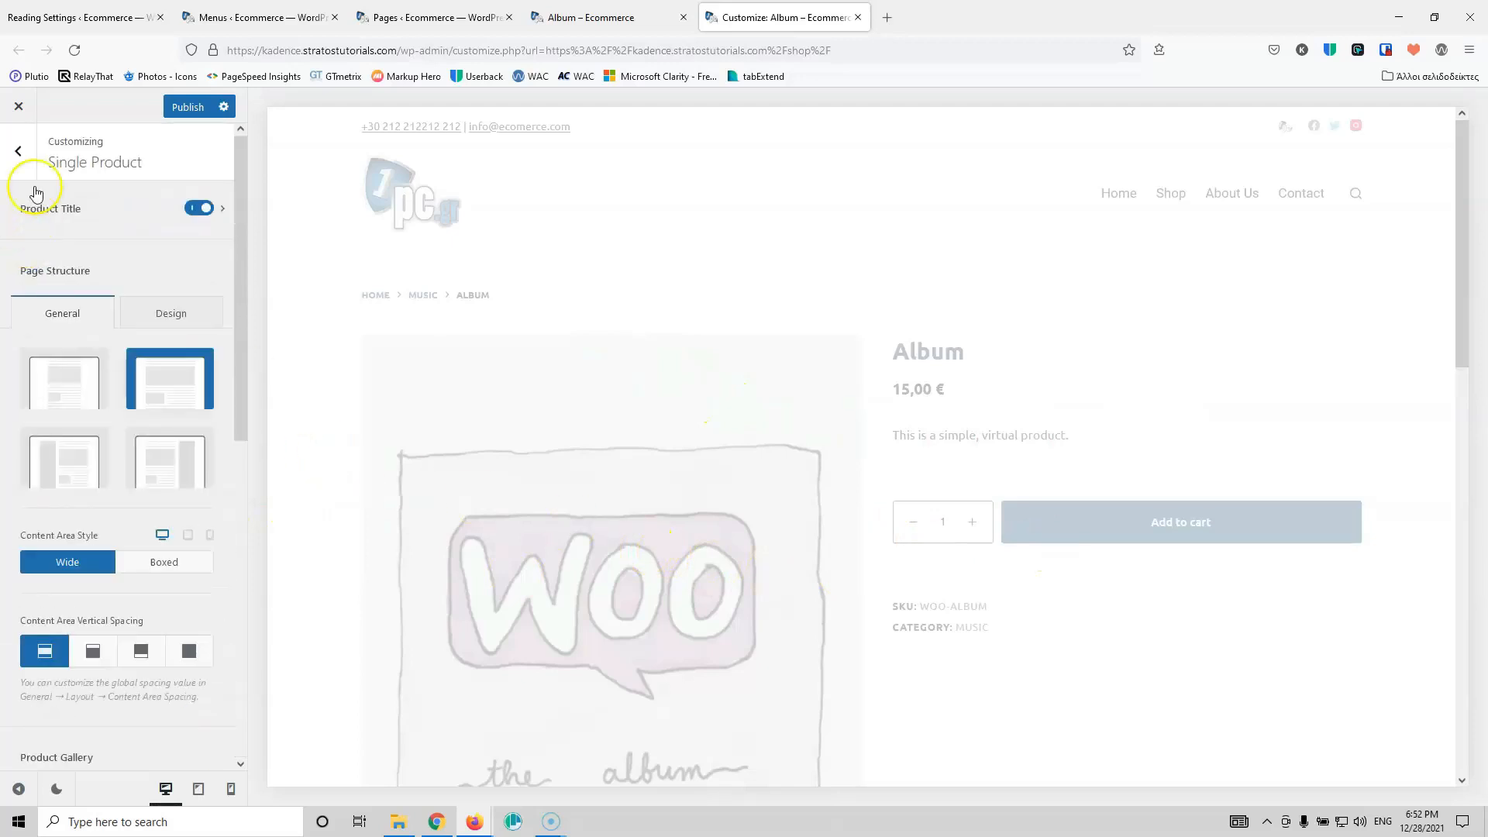
Step: In WooCommerce General, review the Messages and Star Rating colour settings
{"action": "left_click", "coordinate": [25, 152]}
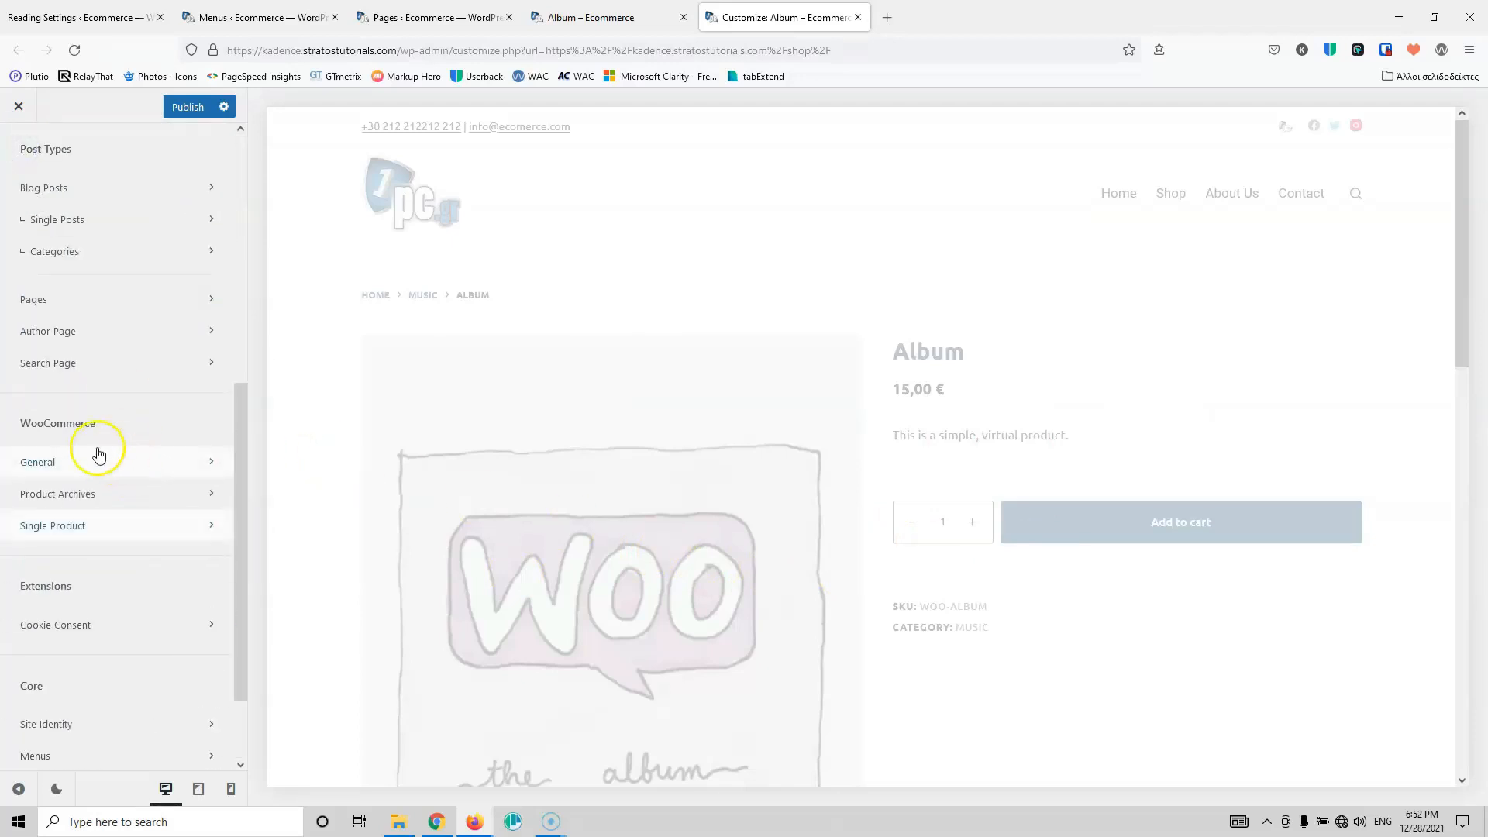
{"action": "left_click", "coordinate": [90, 461]}
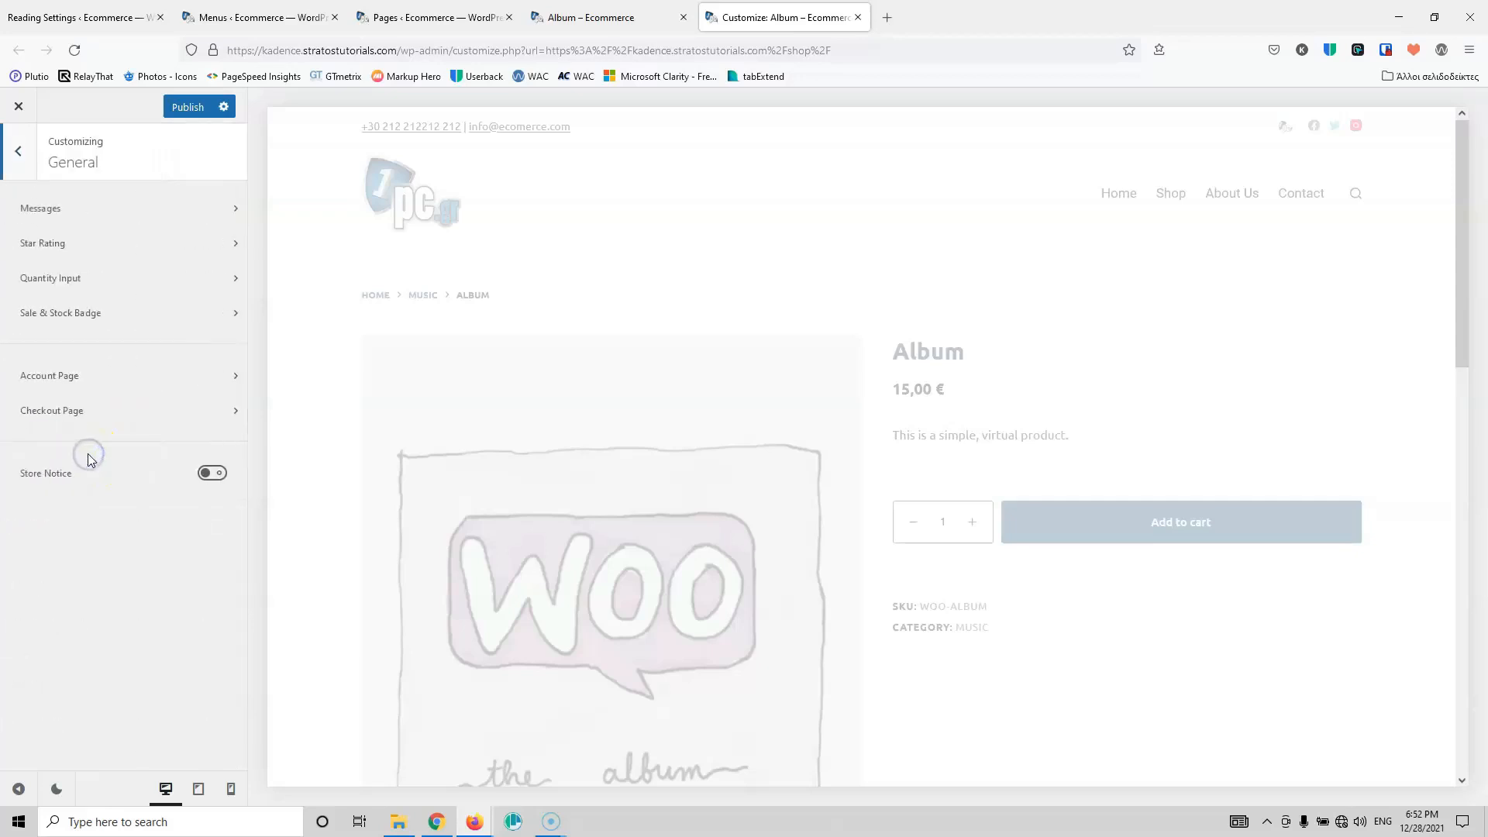
{"action": "left_click", "coordinate": [90, 270]}
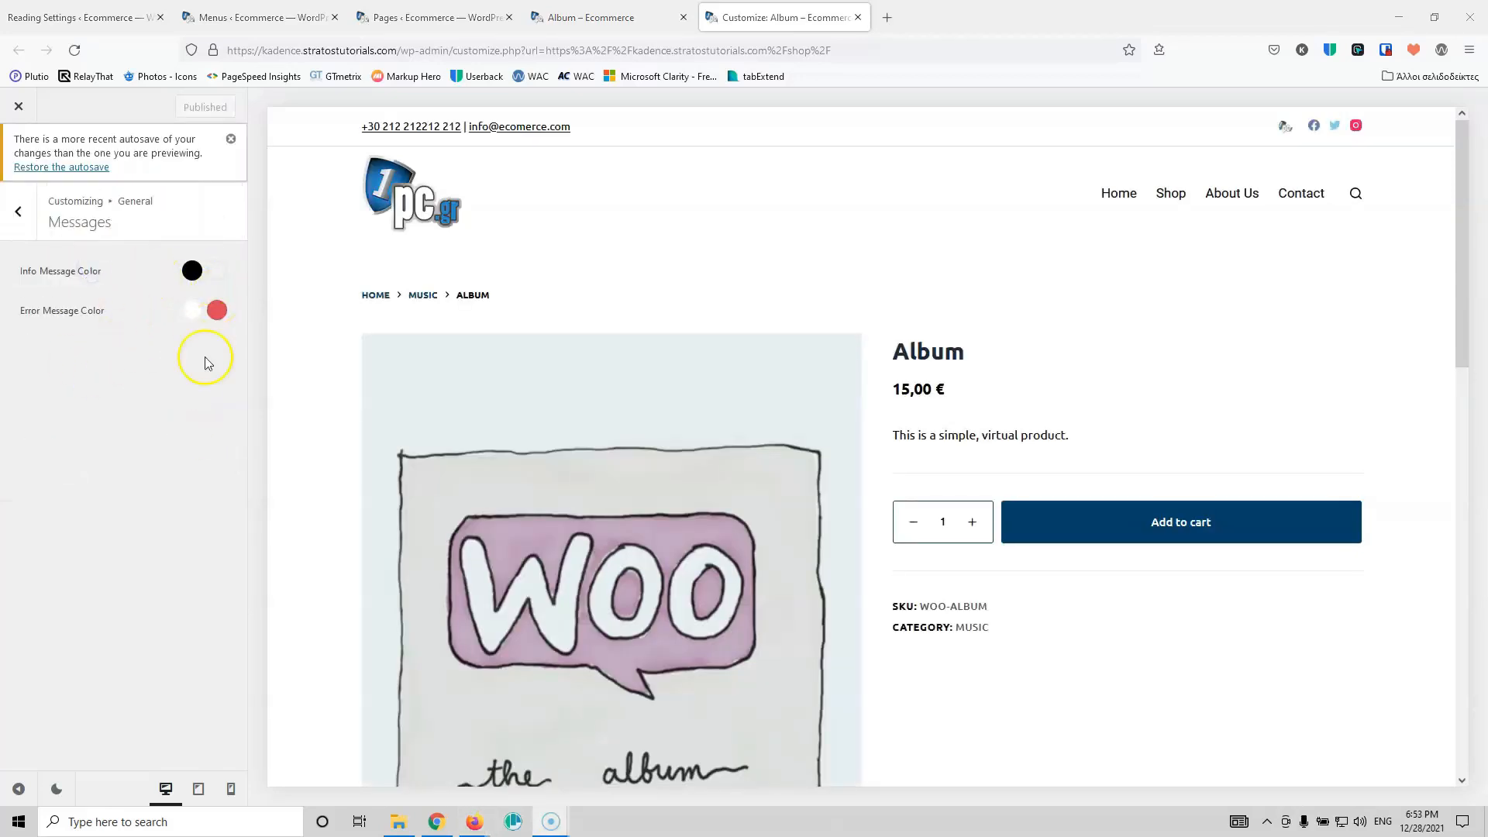
{"action": "scroll", "coordinate": [991, 655], "scroll_direction": "down", "scroll_amount": 3}
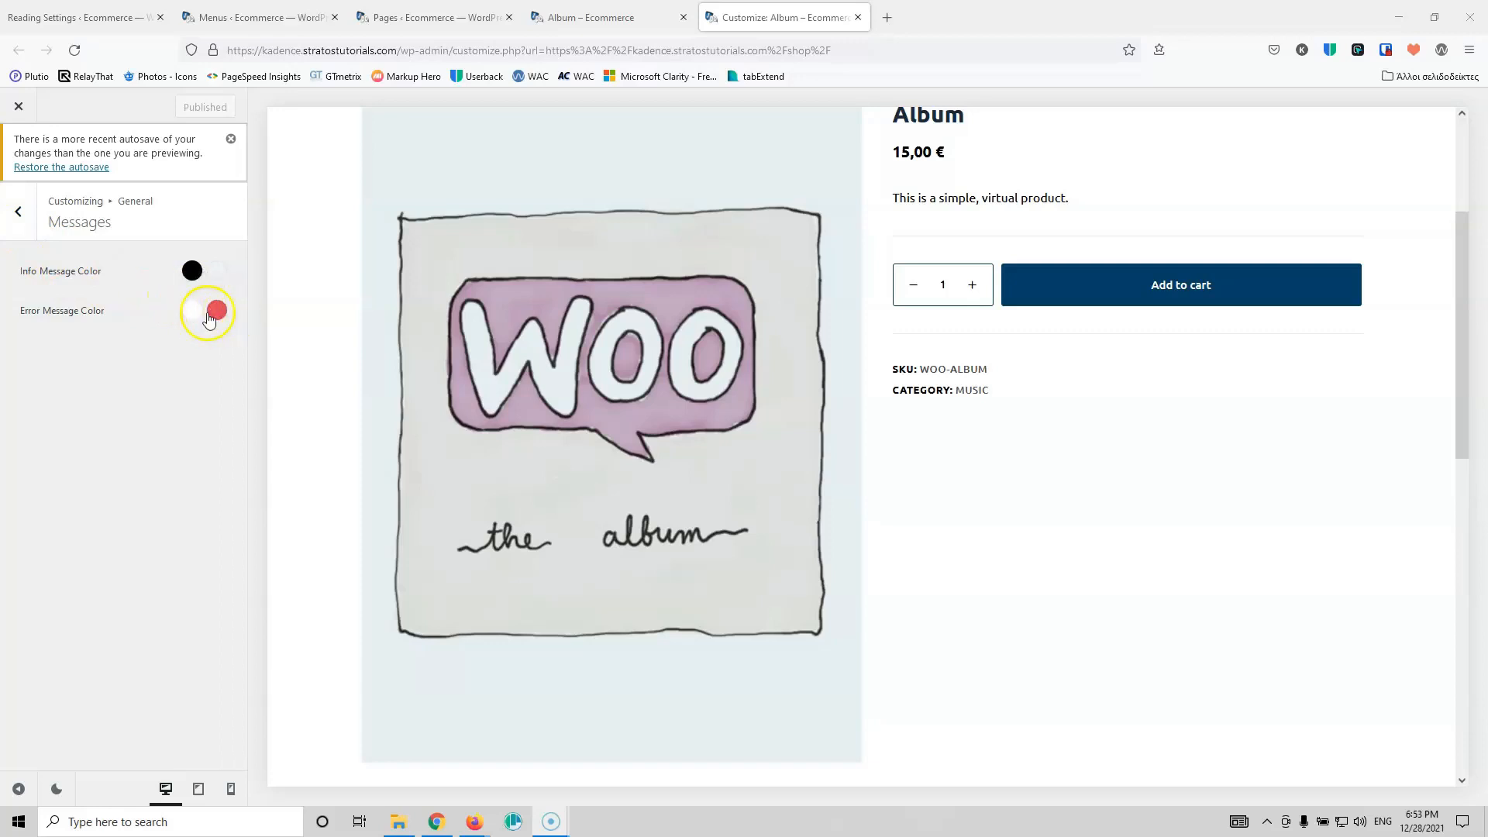
{"action": "left_click", "coordinate": [23, 236]}
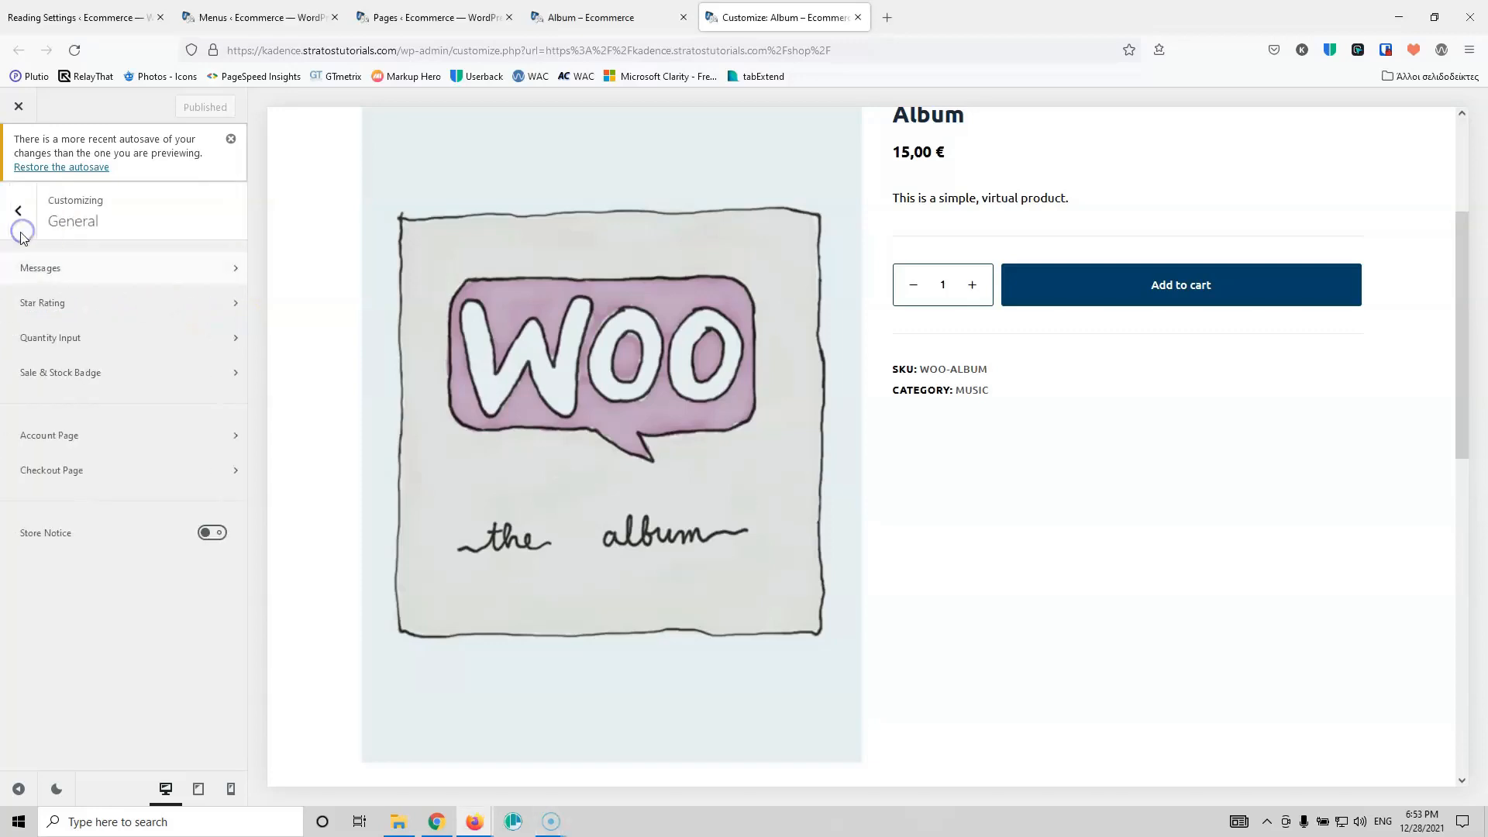
{"action": "left_click", "coordinate": [130, 299]}
{"action": "scroll", "coordinate": [551, 495], "scroll_direction": "up", "scroll_amount": 3}
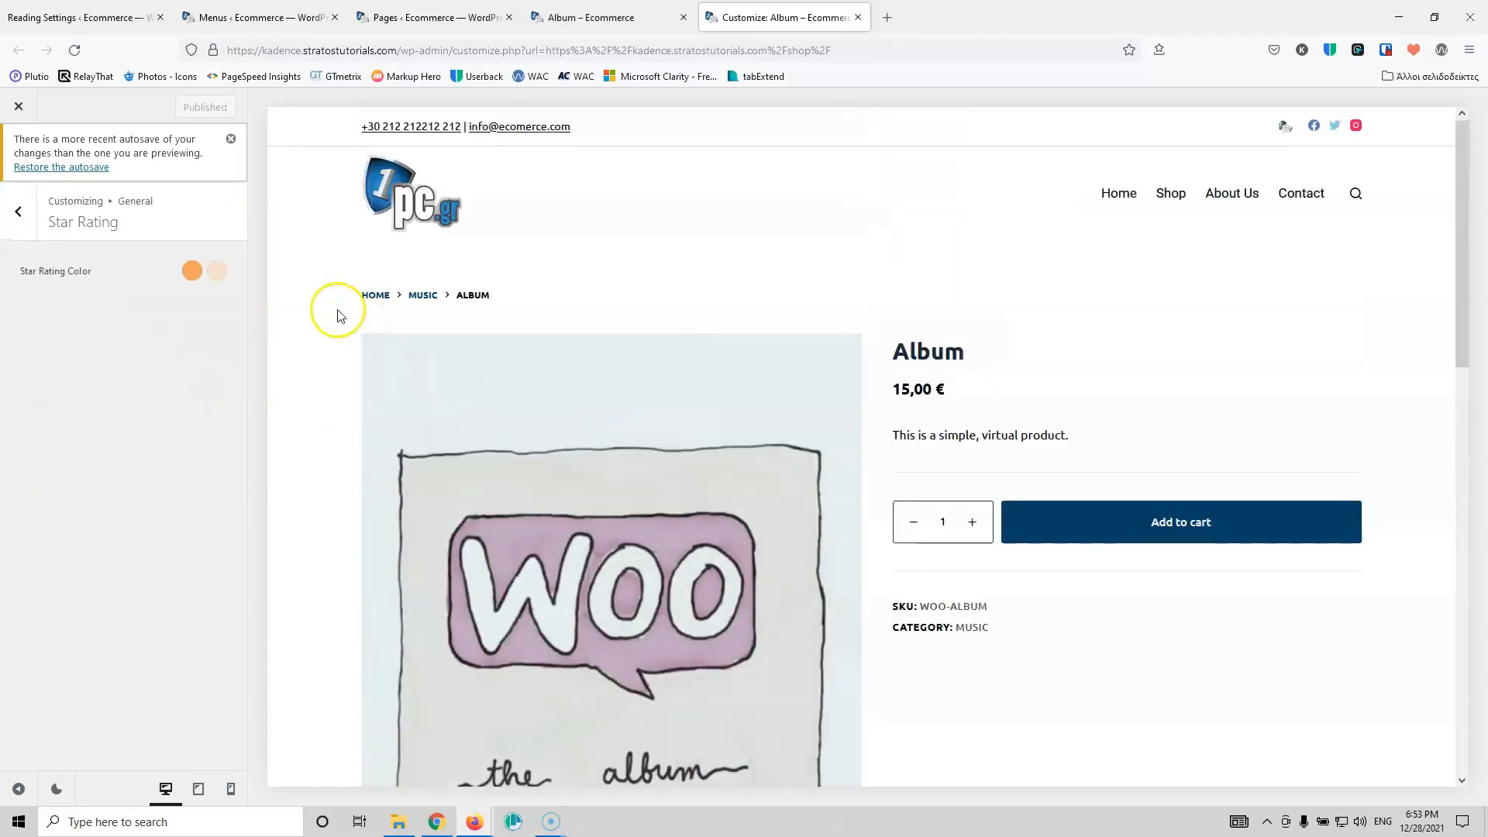
{"action": "left_click", "coordinate": [19, 213]}
Step: Try the Type 1 quantity input style, then keep Type 2 with minus and plus buttons
{"action": "left_click", "coordinate": [88, 350]}
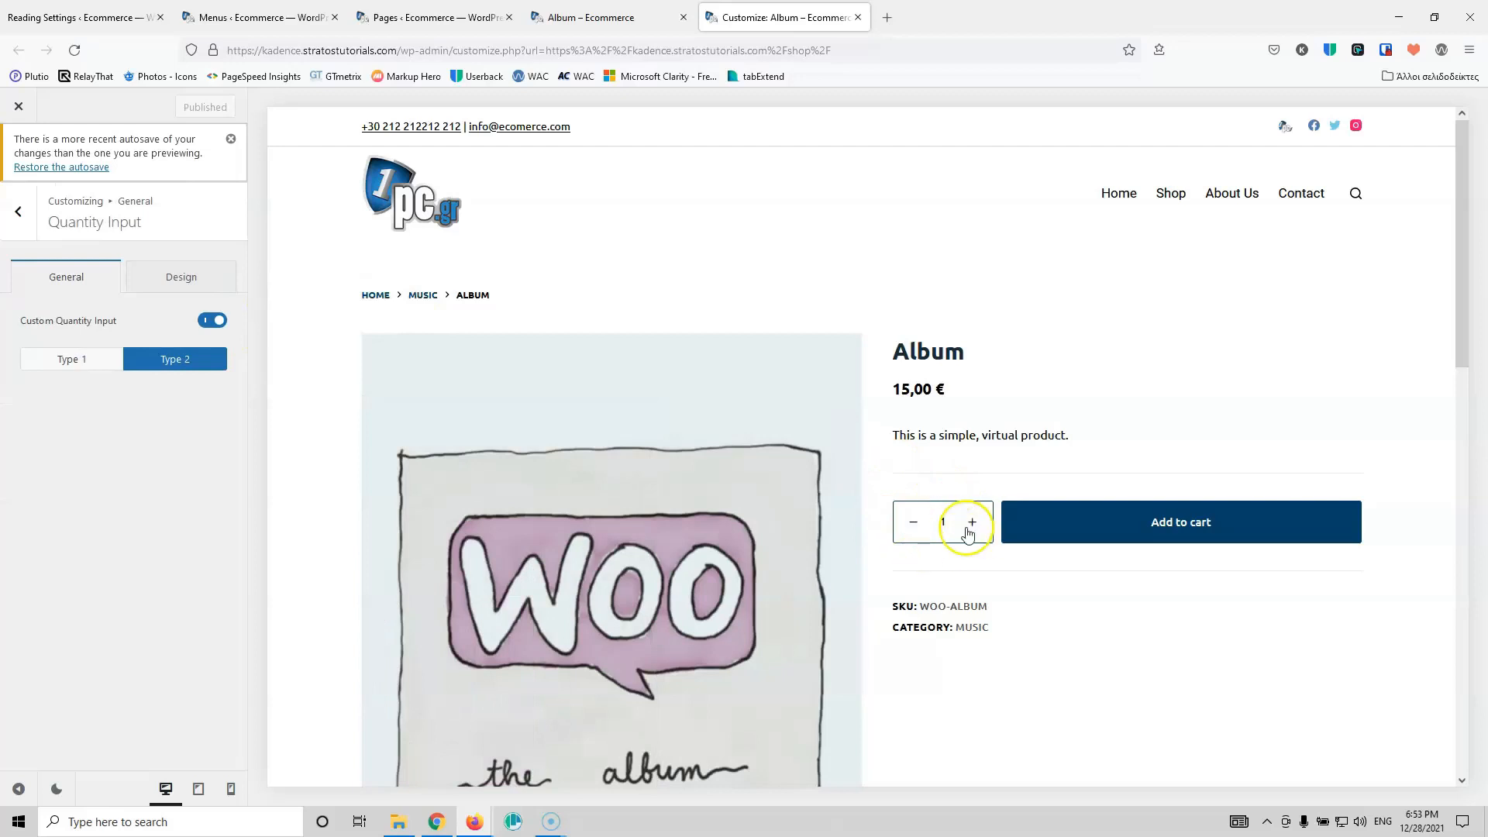
{"action": "left_click", "coordinate": [69, 360]}
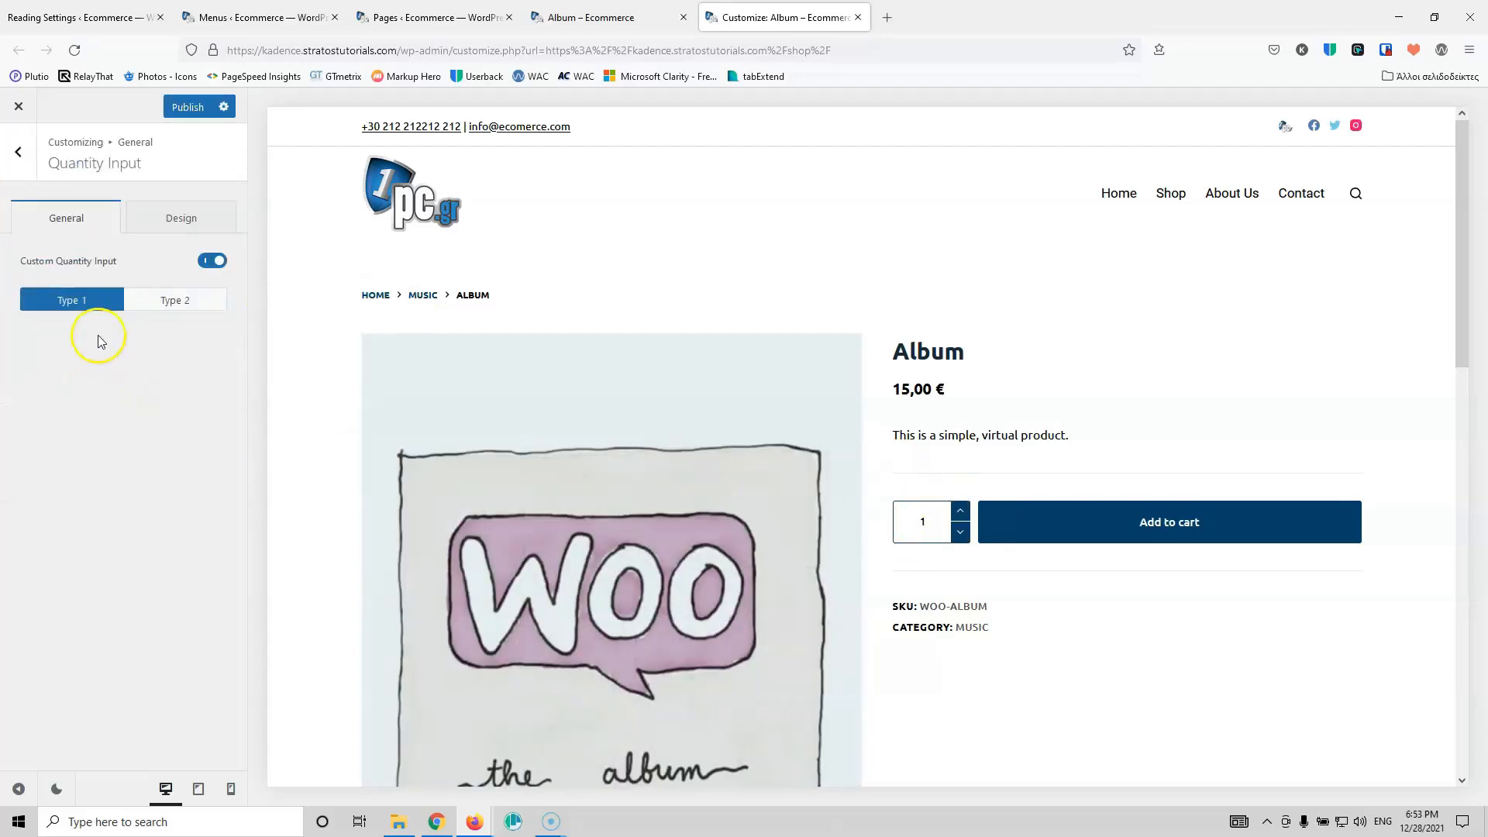
{"action": "left_click", "coordinate": [189, 302]}
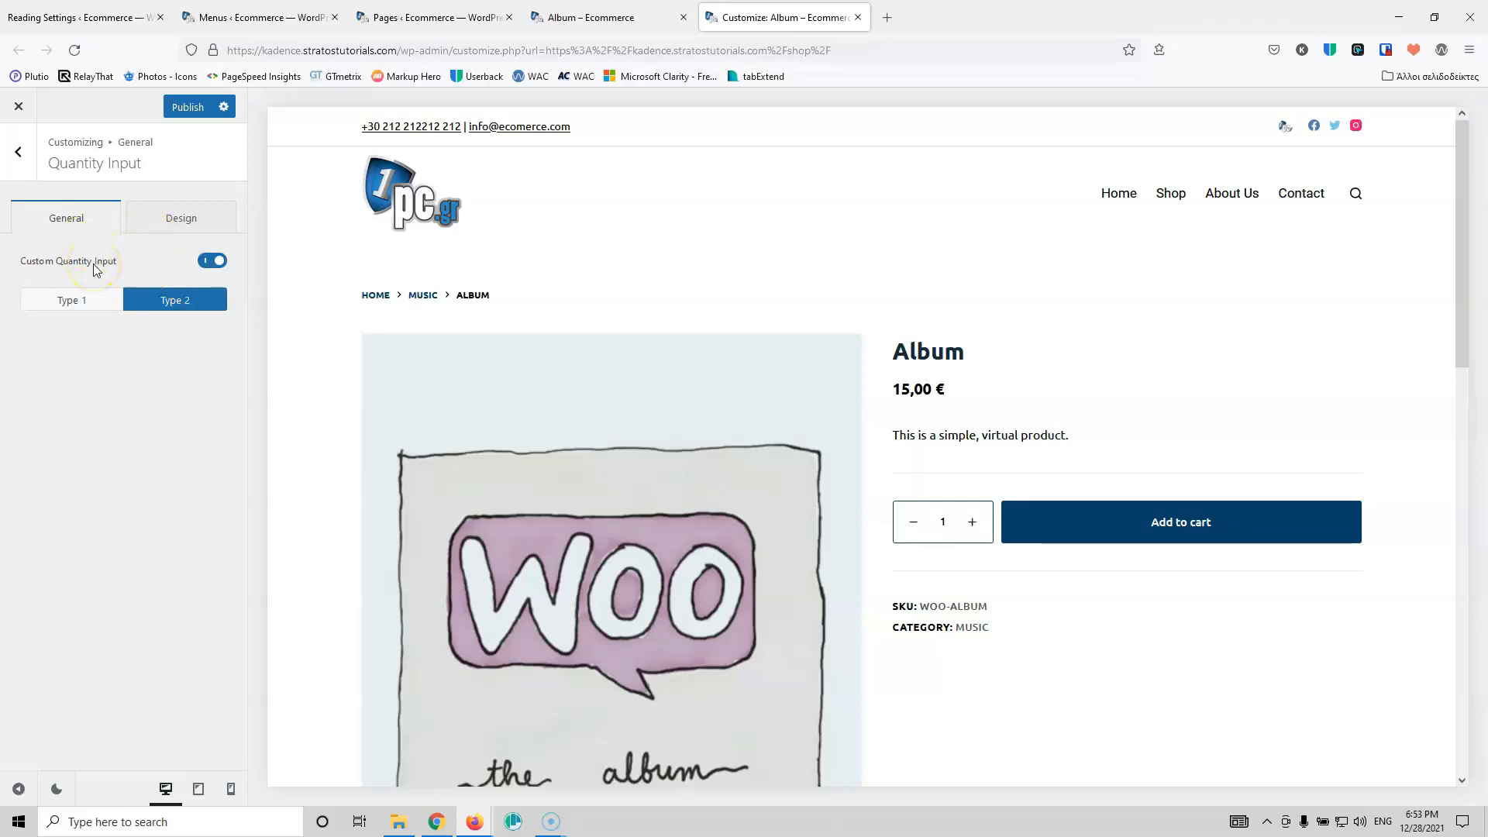
{"action": "left_click", "coordinate": [77, 222]}
{"action": "left_click", "coordinate": [22, 152]}
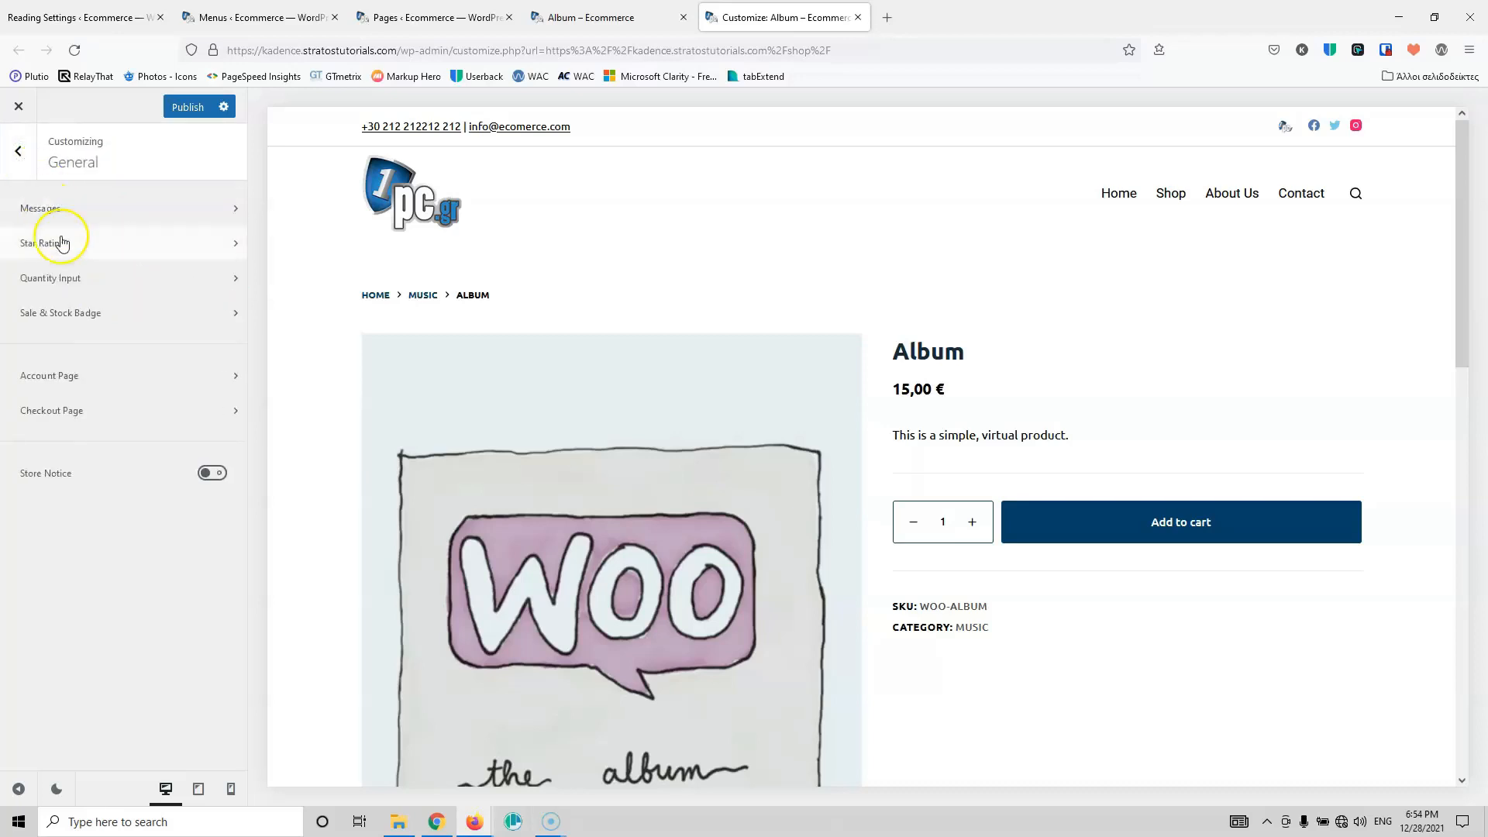
Step: Set the Sale Badge Value to Custom showing -[value]% and check the OUT OF STOCK badge text
{"action": "left_click", "coordinate": [109, 315]}
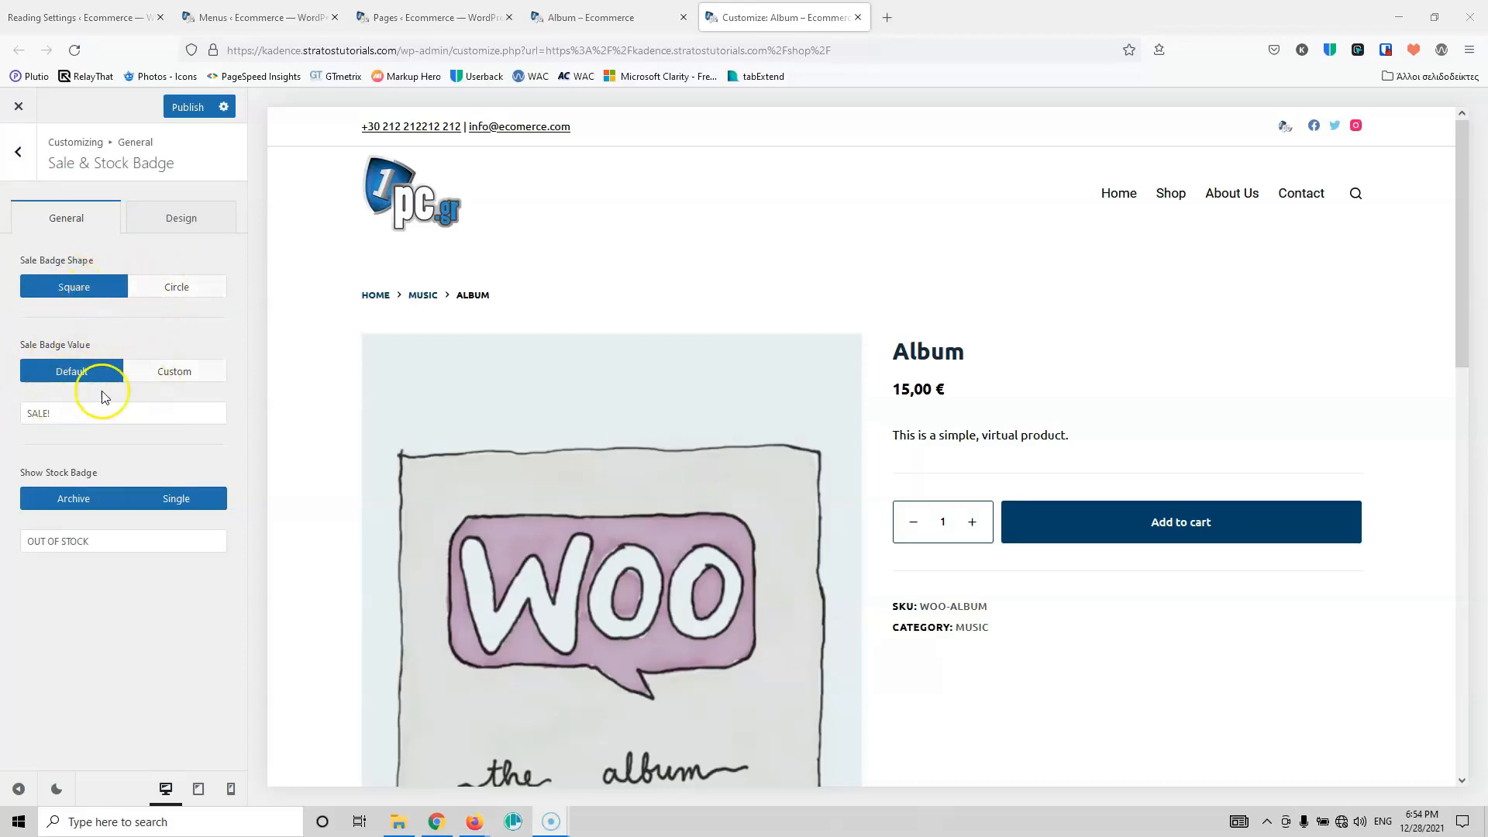
{"action": "left_click", "coordinate": [200, 371]}
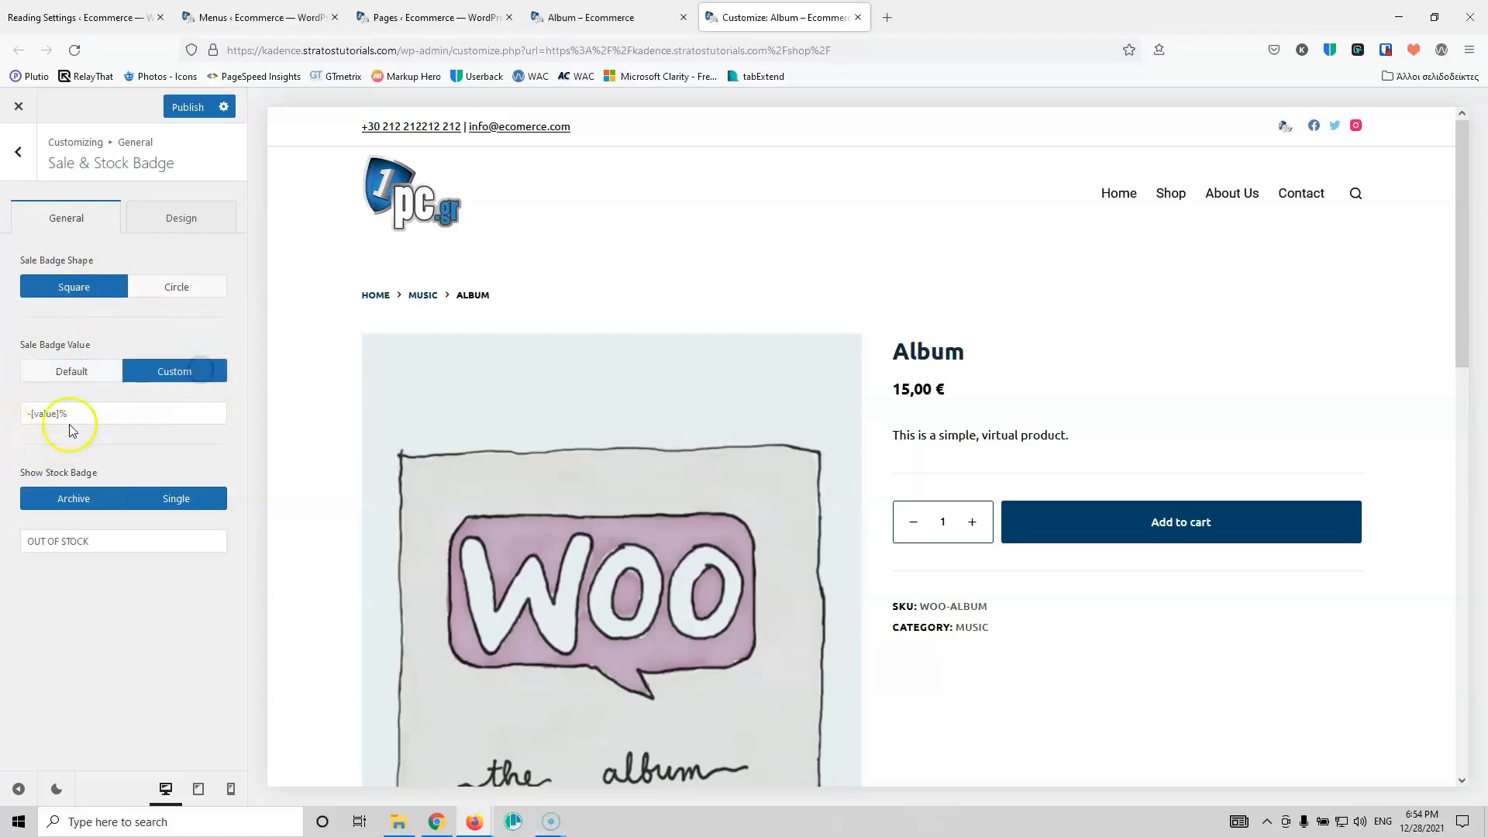
{"action": "left_click", "coordinate": [42, 414]}
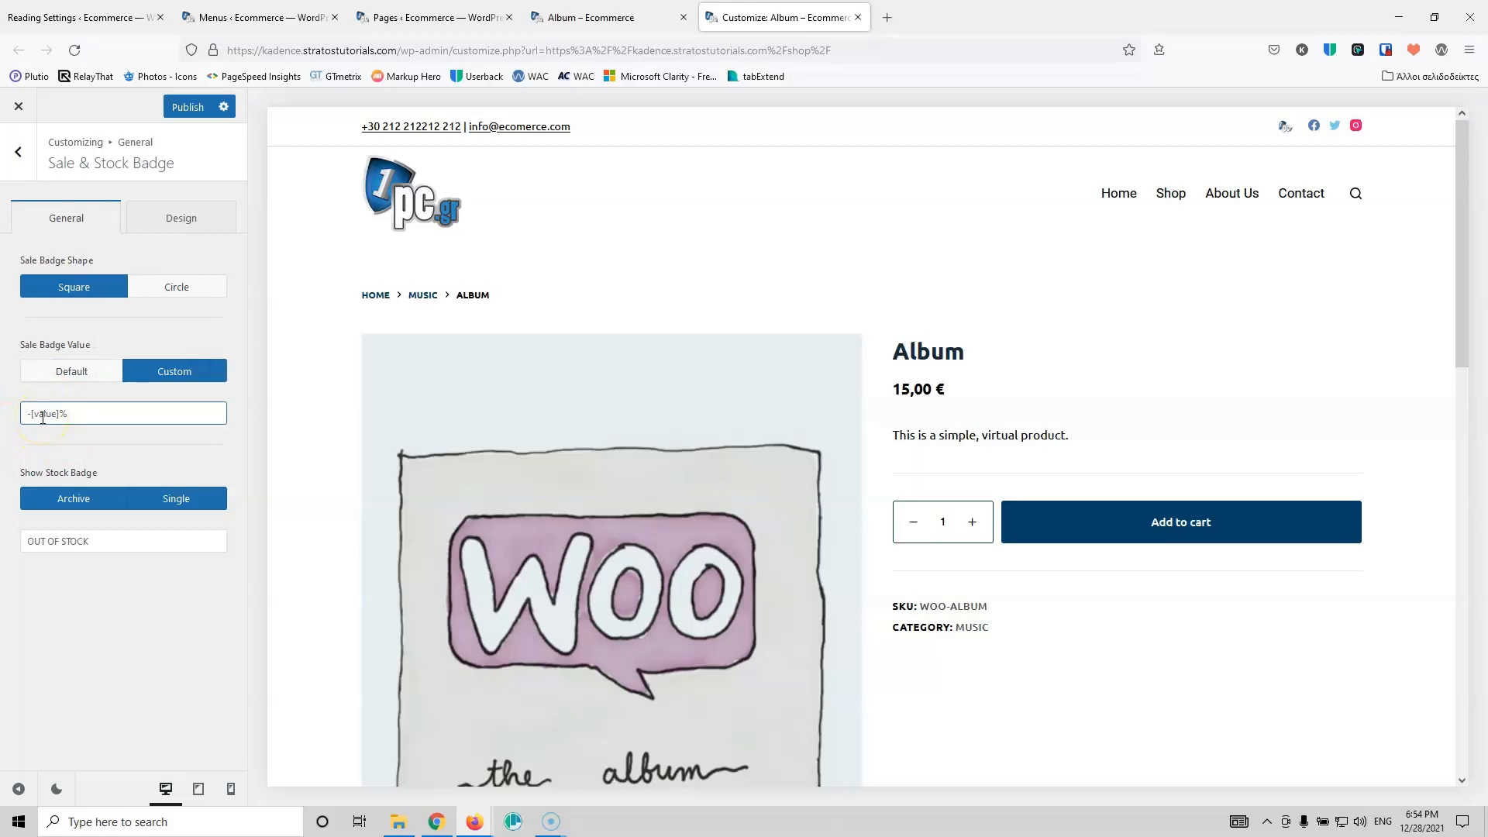
{"action": "left_click", "coordinate": [4, 455]}
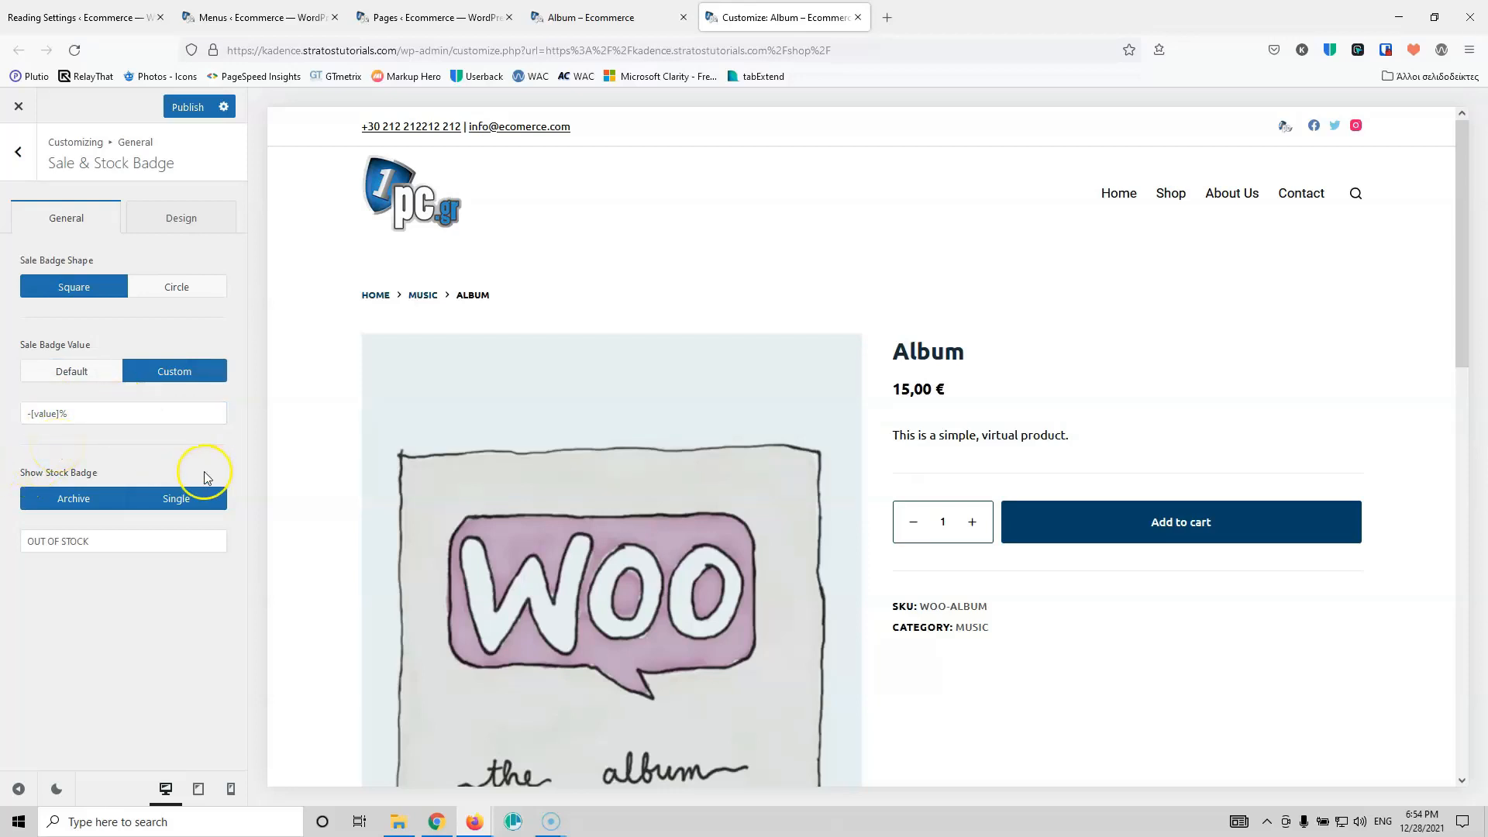
{"action": "left_click", "coordinate": [99, 550]}
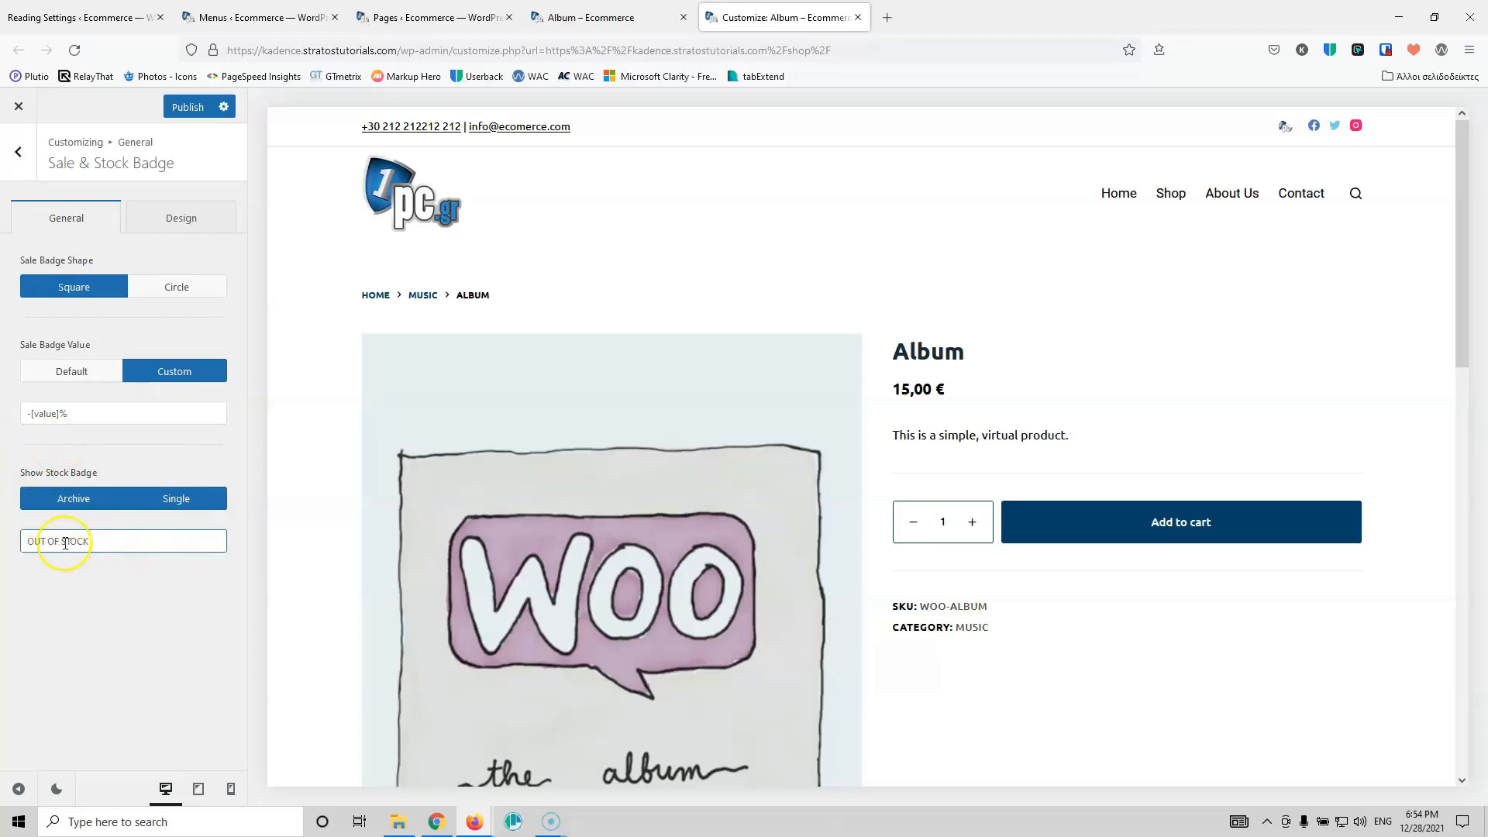
{"action": "left_click", "coordinate": [17, 152]}
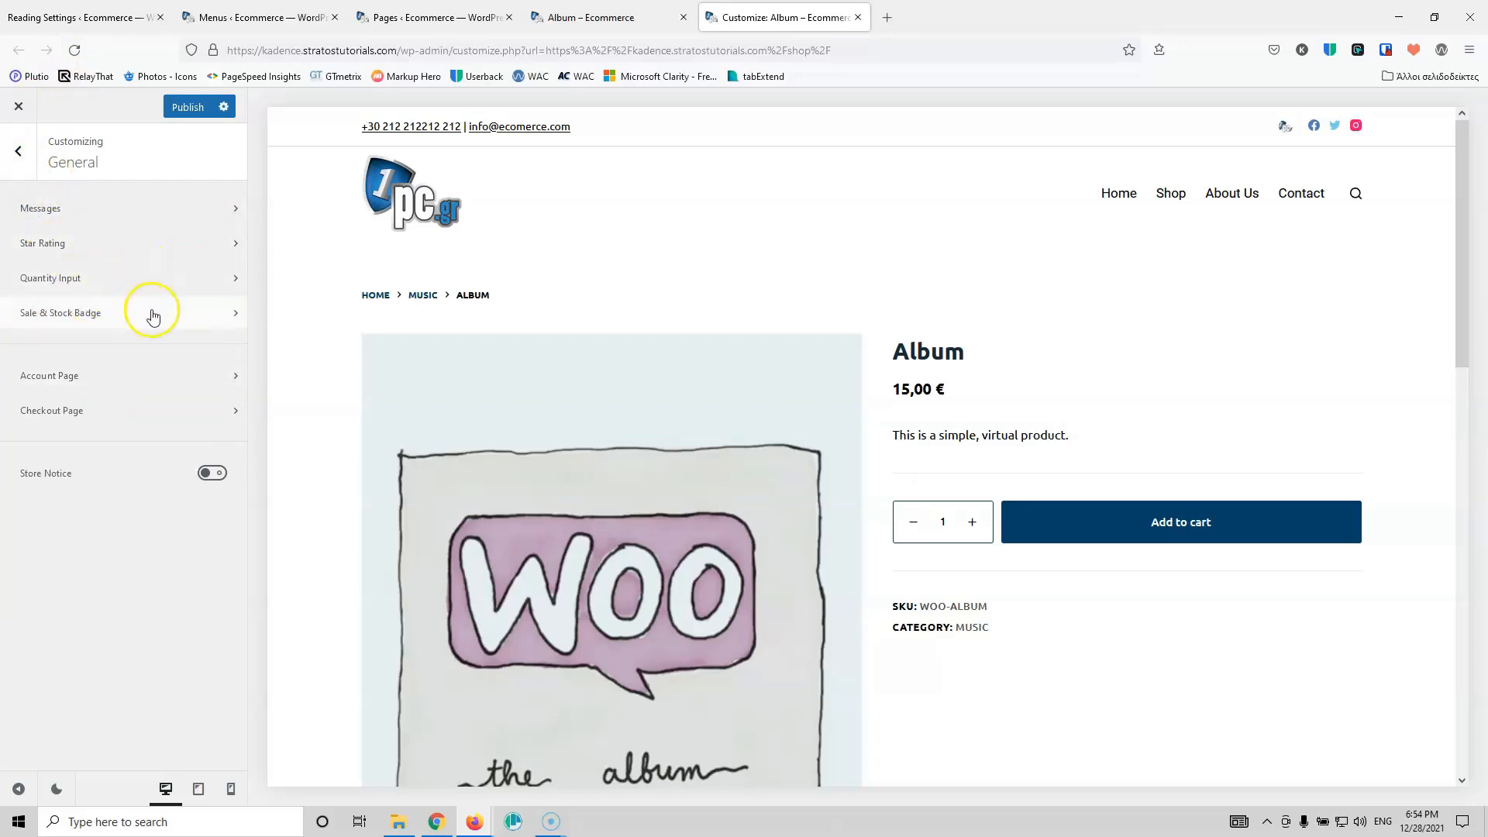
Step: Keep Company Name optional, hide Address Line 2 at checkout, then add Album to the cart on its live page
{"action": "left_click", "coordinate": [85, 424]}
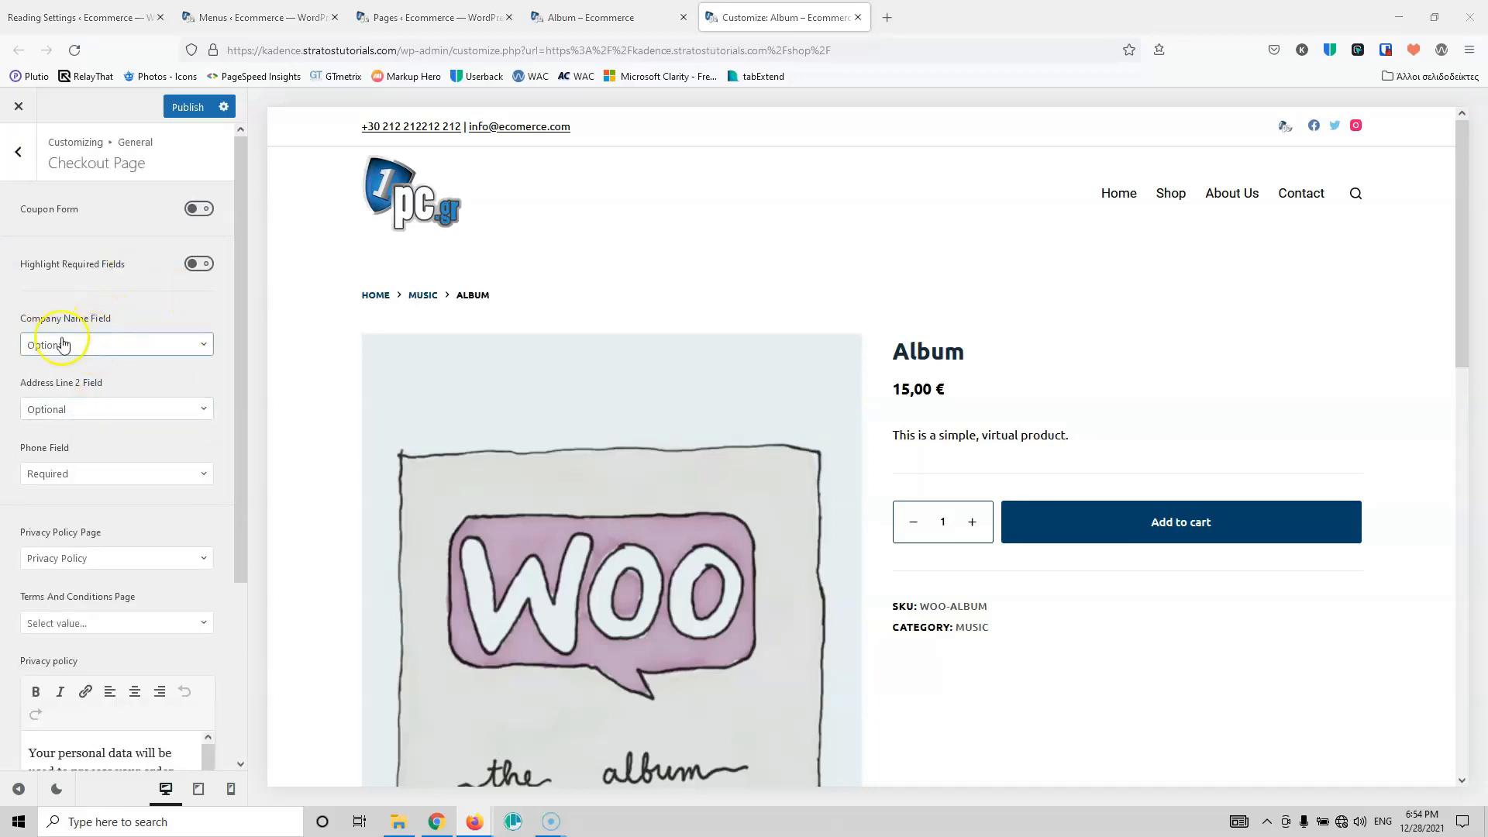
{"action": "left_click", "coordinate": [112, 349]}
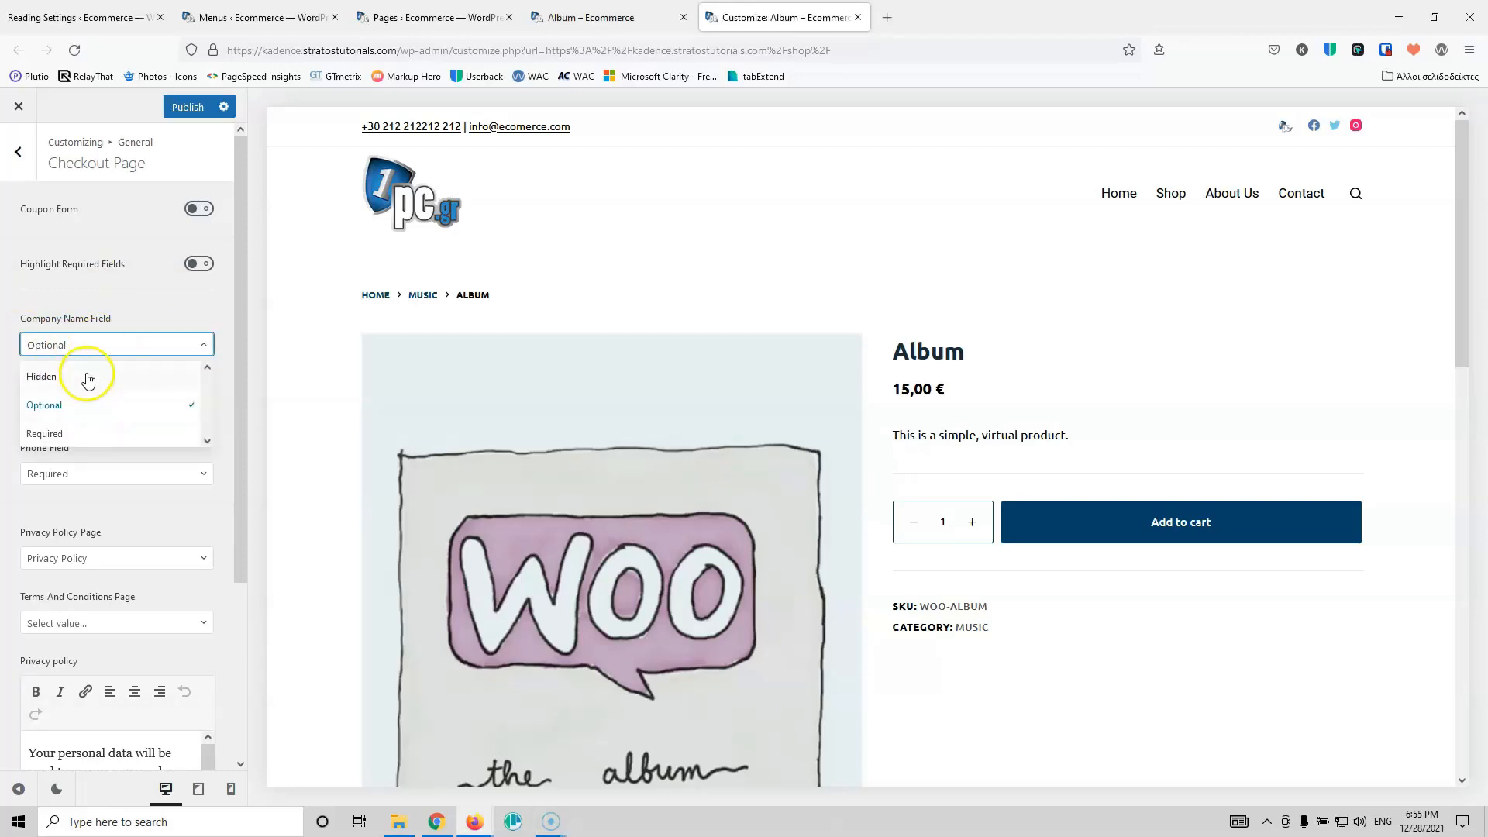
{"action": "left_click", "coordinate": [116, 317]}
{"action": "left_click", "coordinate": [93, 408]}
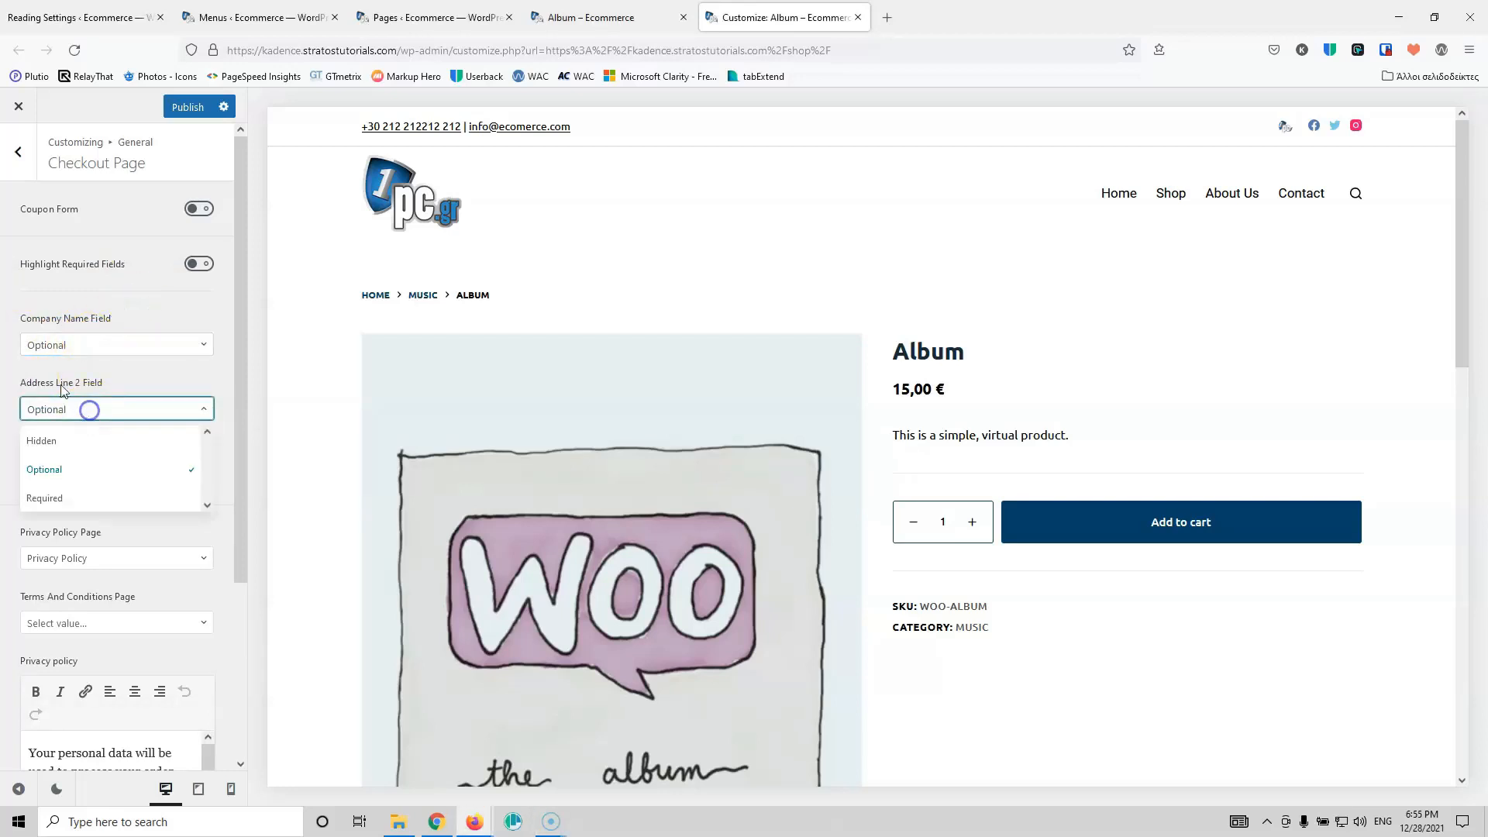
{"action": "left_click", "coordinate": [81, 442]}
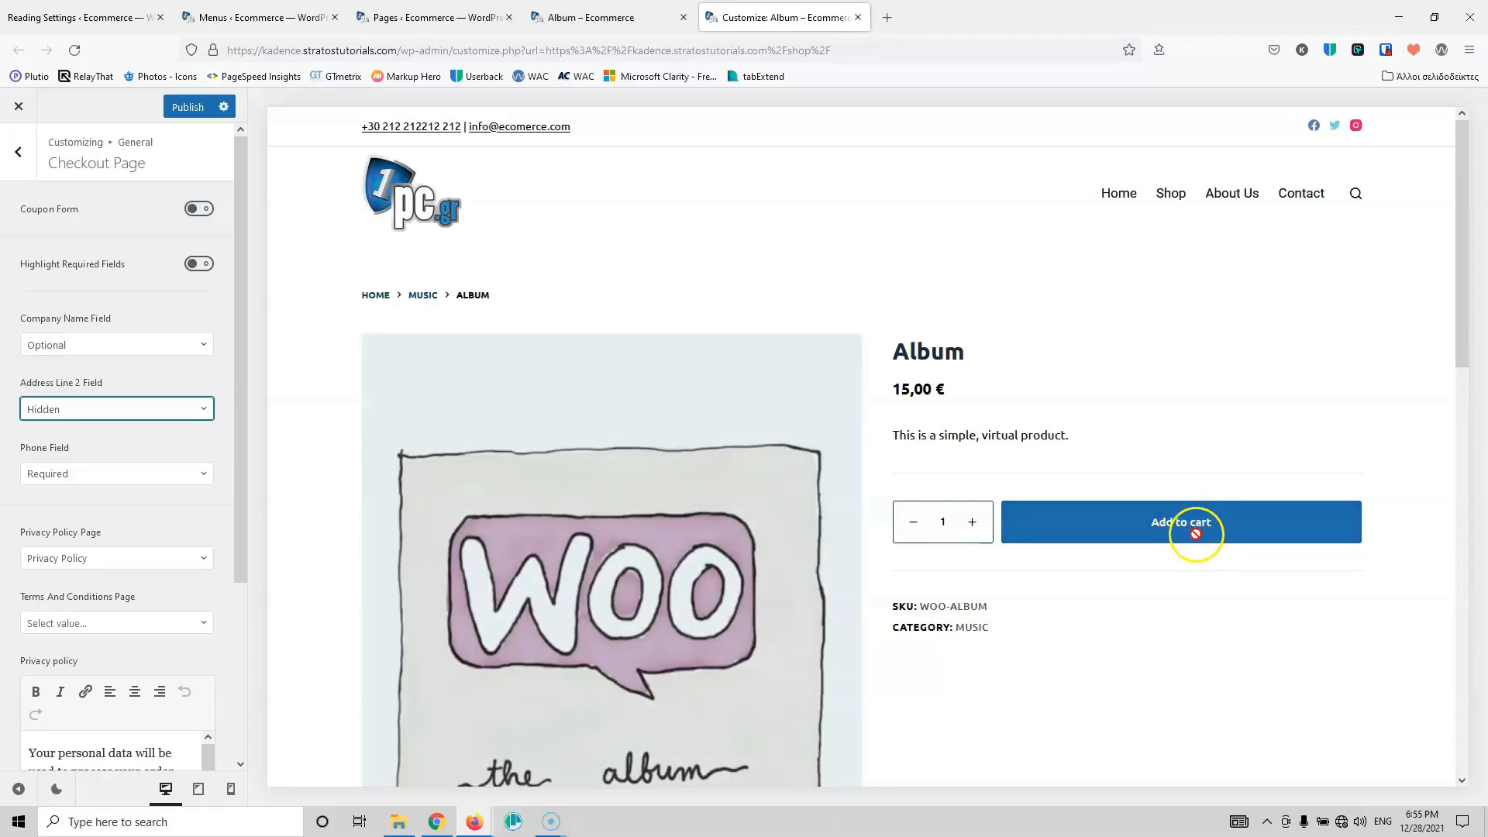
{"action": "left_click", "coordinate": [612, 25]}
{"action": "left_click", "coordinate": [1020, 369]}
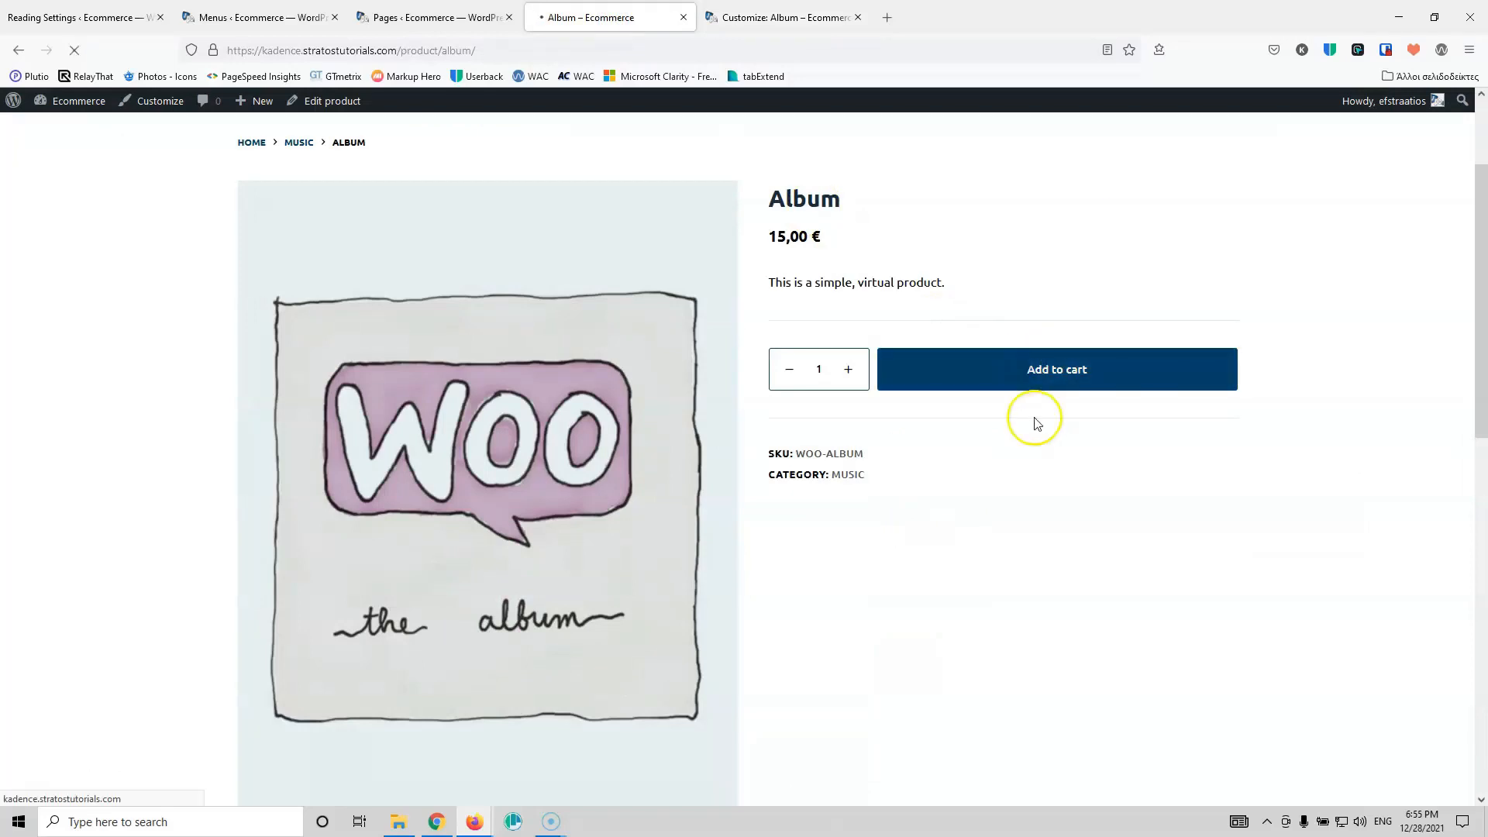
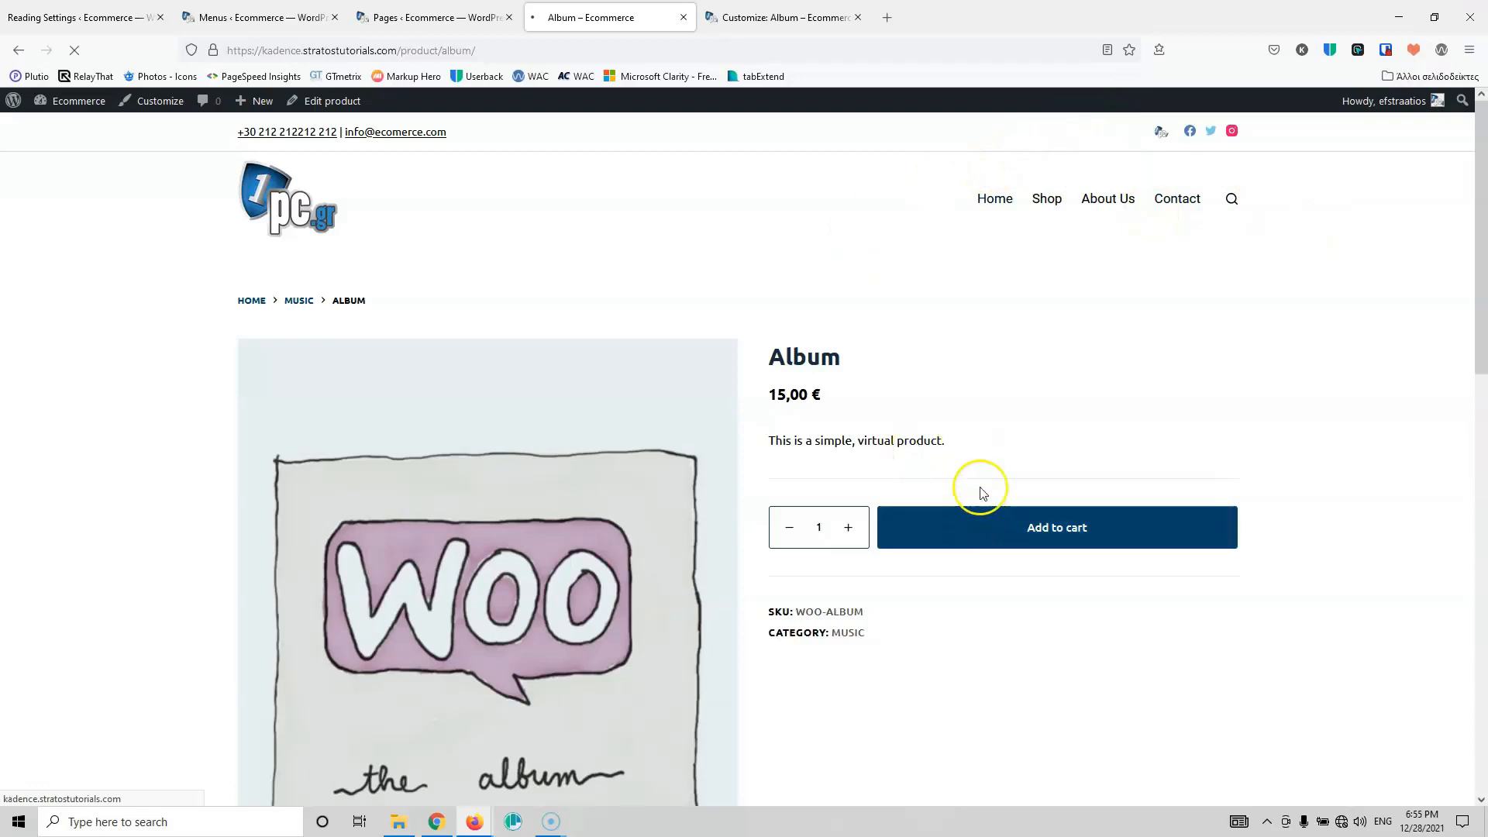
Step: Switch to the Customizer tab and back out of Checkout Page to the root section list
{"action": "left_click", "coordinate": [786, 7]}
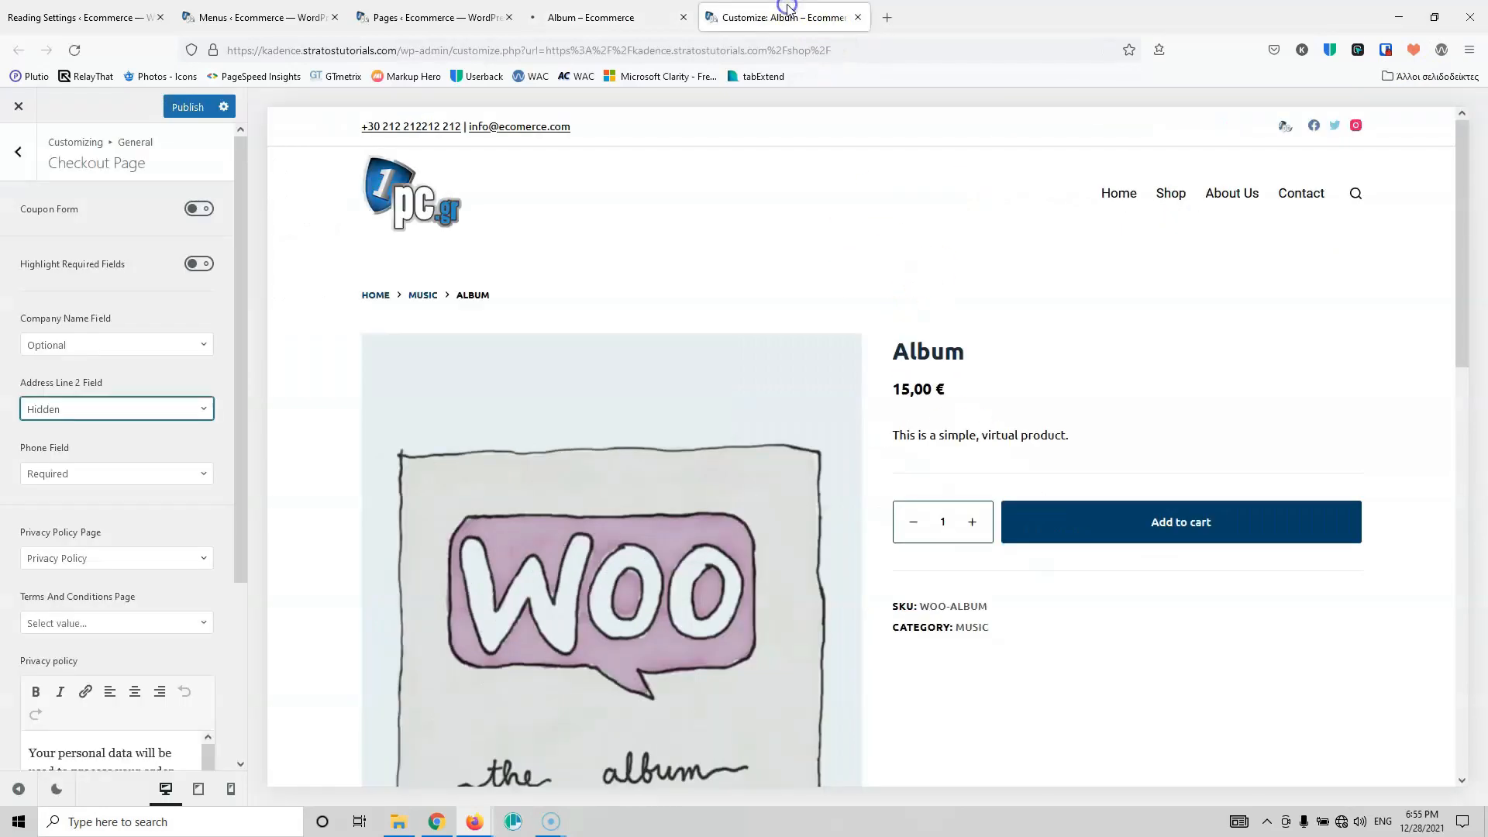
{"action": "left_click", "coordinate": [19, 151]}
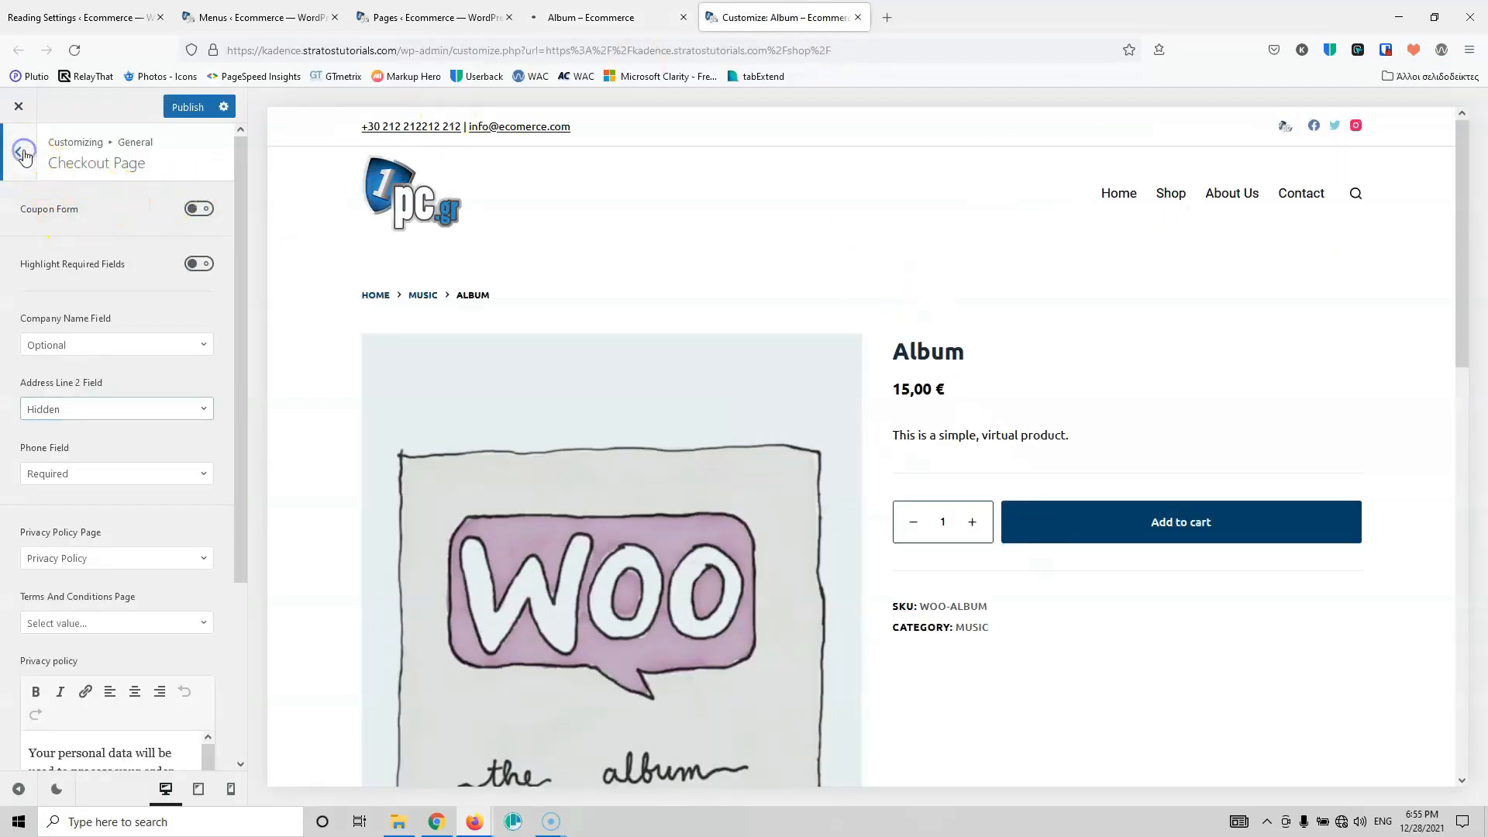
{"action": "left_click", "coordinate": [19, 151]}
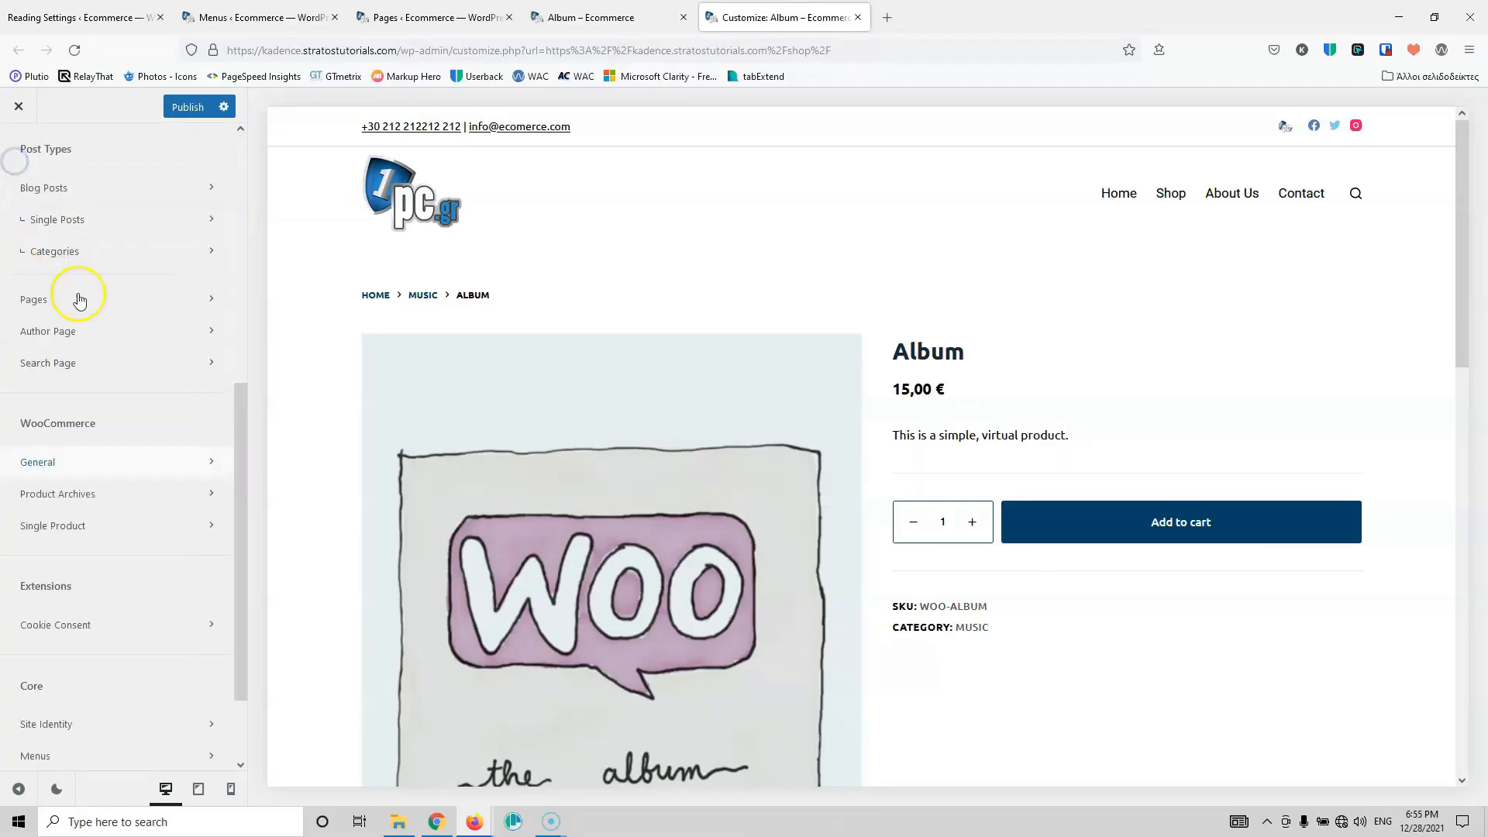
{"action": "scroll", "coordinate": [105, 384], "scroll_direction": "up", "scroll_amount": 5}
Step: Drag a Cart element into the header's main row after Search and open its settings
{"action": "left_click", "coordinate": [92, 391]}
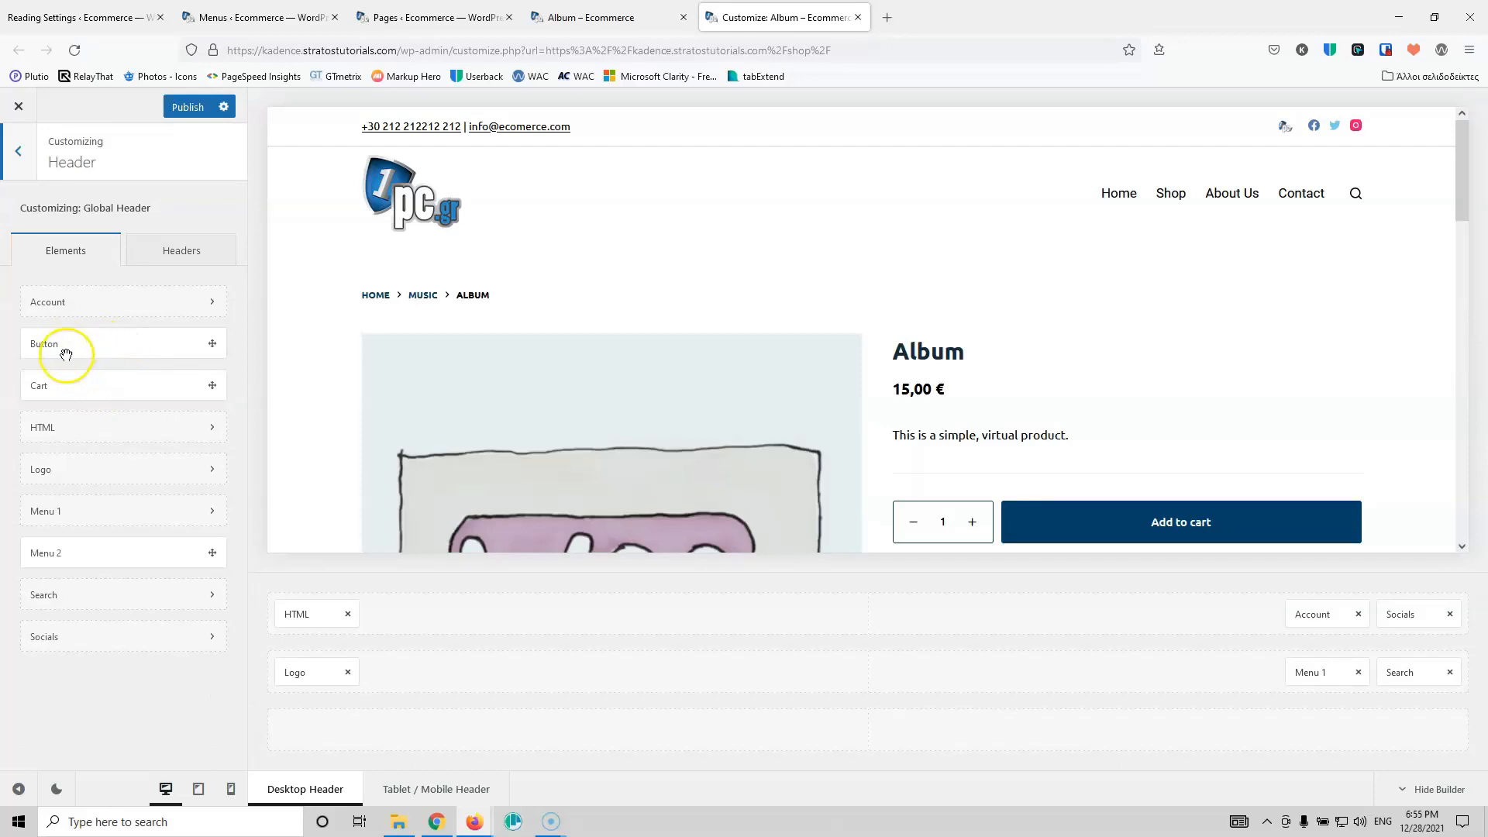
{"action": "left_click_drag", "start_coordinate": [80, 390], "coordinate": [1399, 677]}
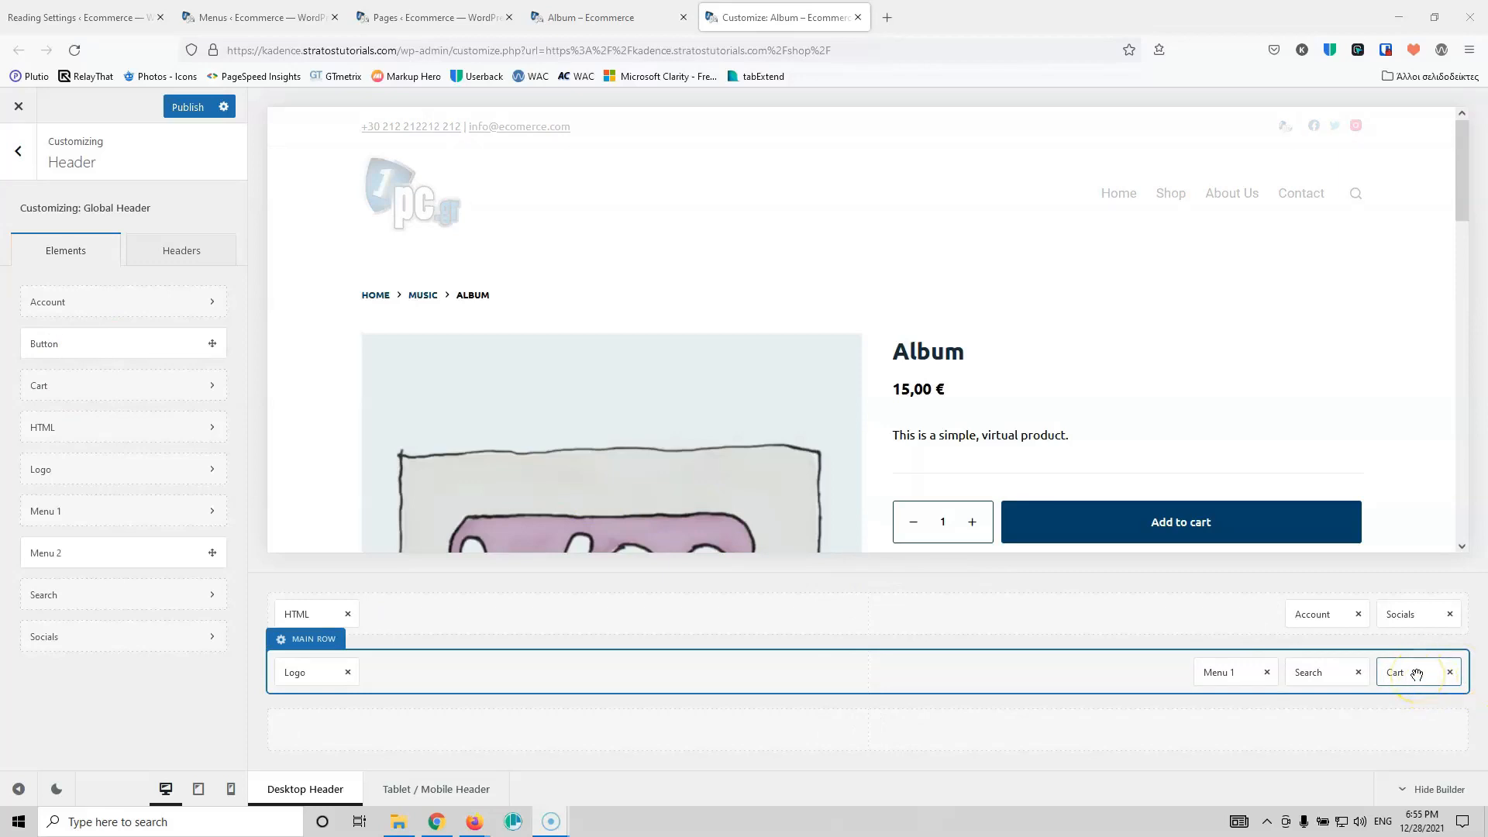
{"action": "mouse_move", "coordinate": [1350, 207]}
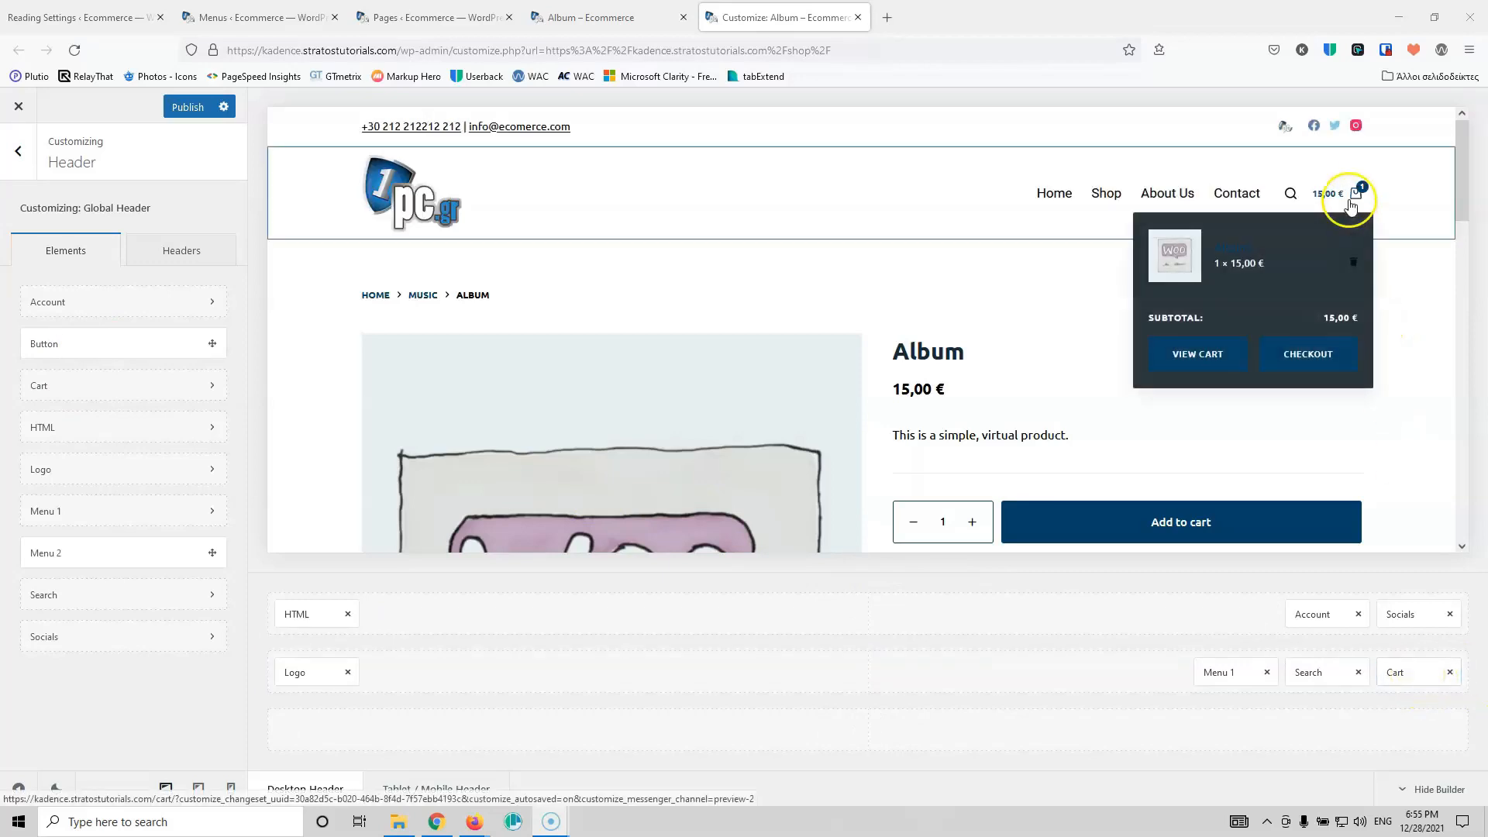
{"action": "left_click", "coordinate": [1399, 674]}
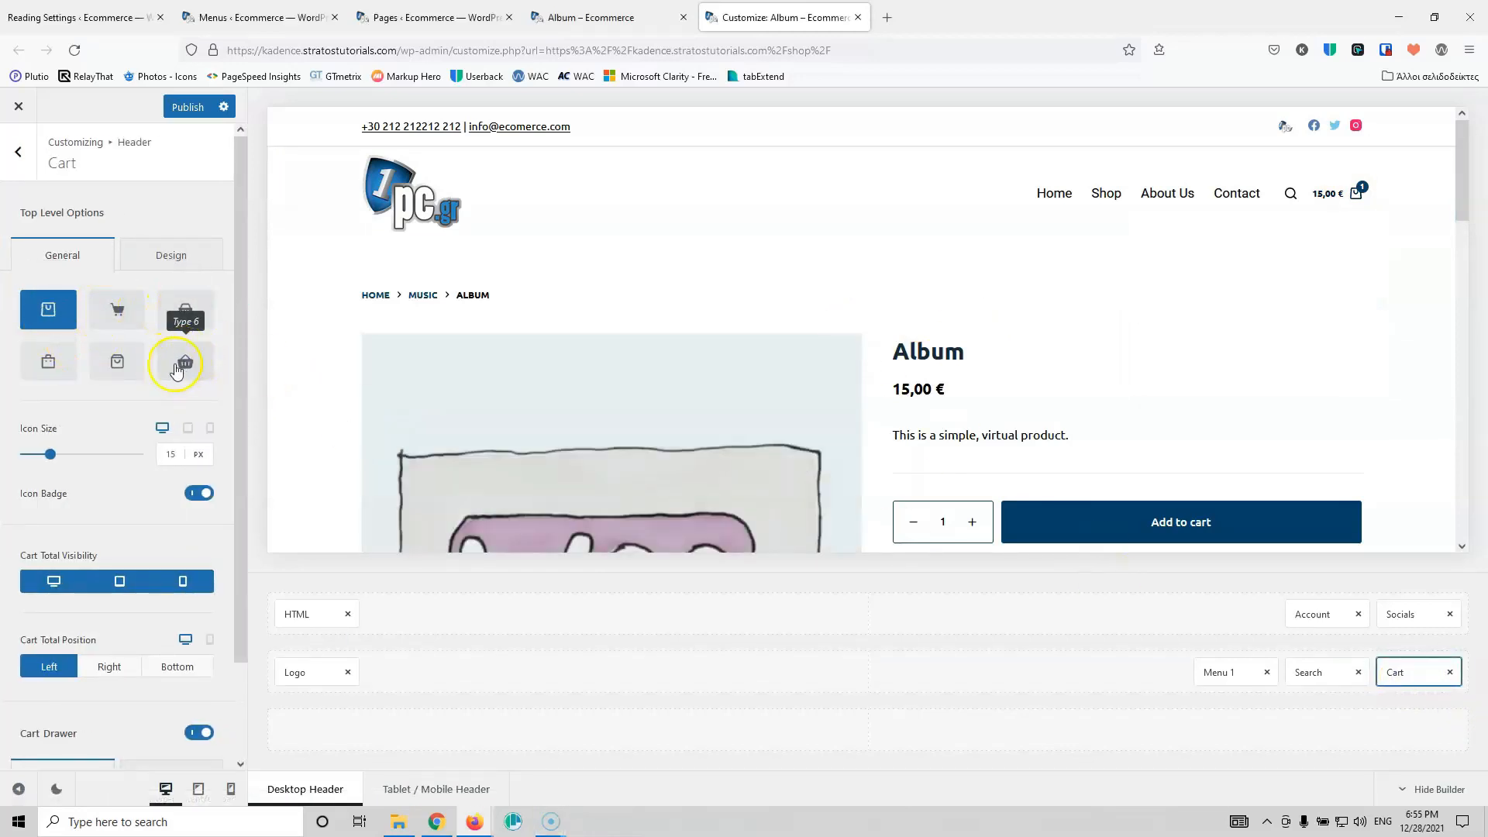
Step: Switch the header cart to the Type 6 basket icon and raise its size to 25 px
{"action": "left_click", "coordinate": [176, 366]}
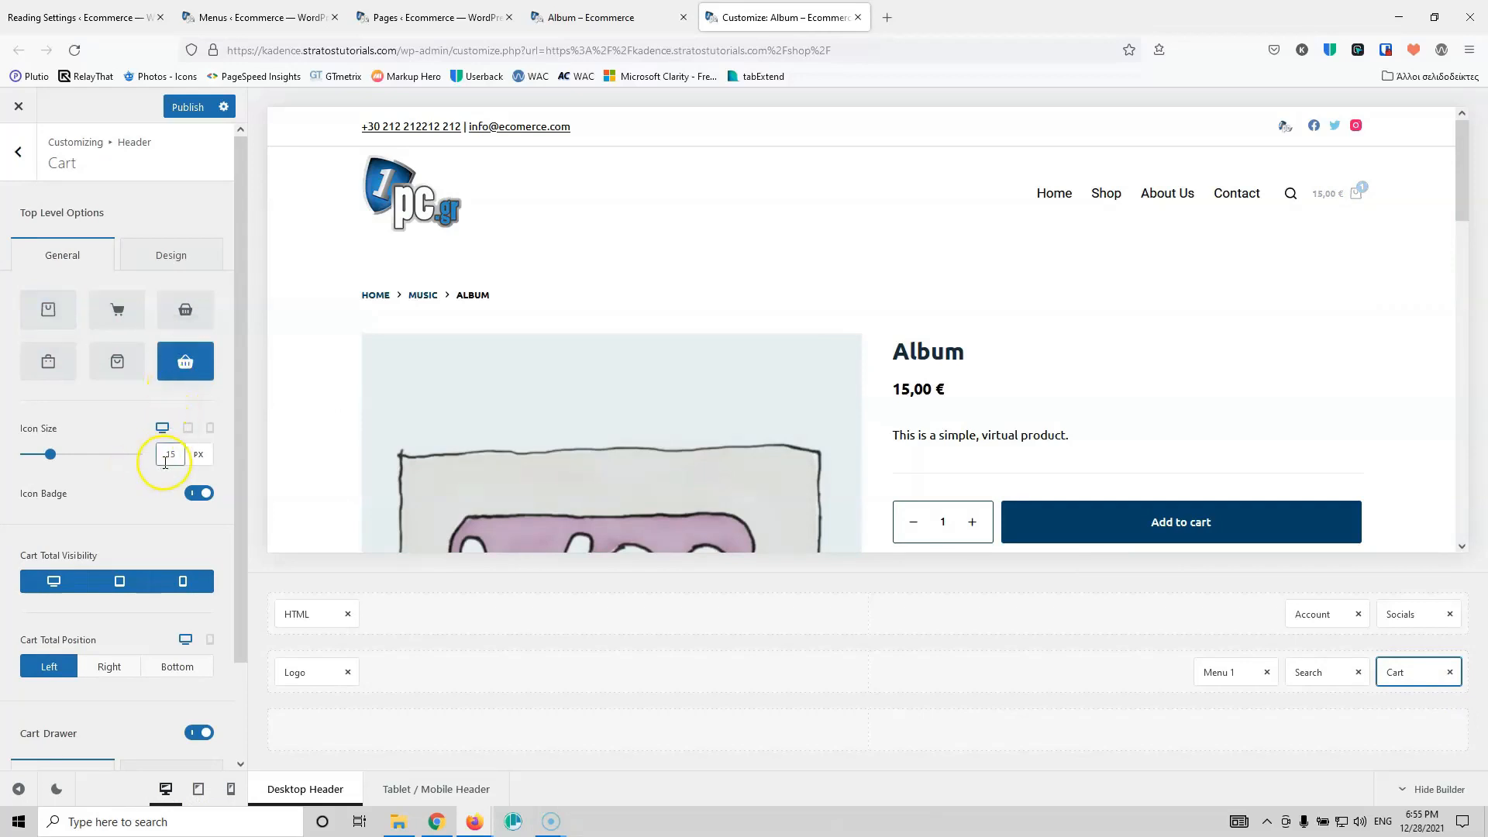
{"action": "scroll", "coordinate": [172, 454], "scroll_direction": "up", "scroll_amount": 5}
{"action": "key", "text": "Up"}
{"action": "key", "text": "Up"}
{"action": "key", "text": "Up"}
{"action": "key", "text": "Up"}
{"action": "key", "text": "Up"}
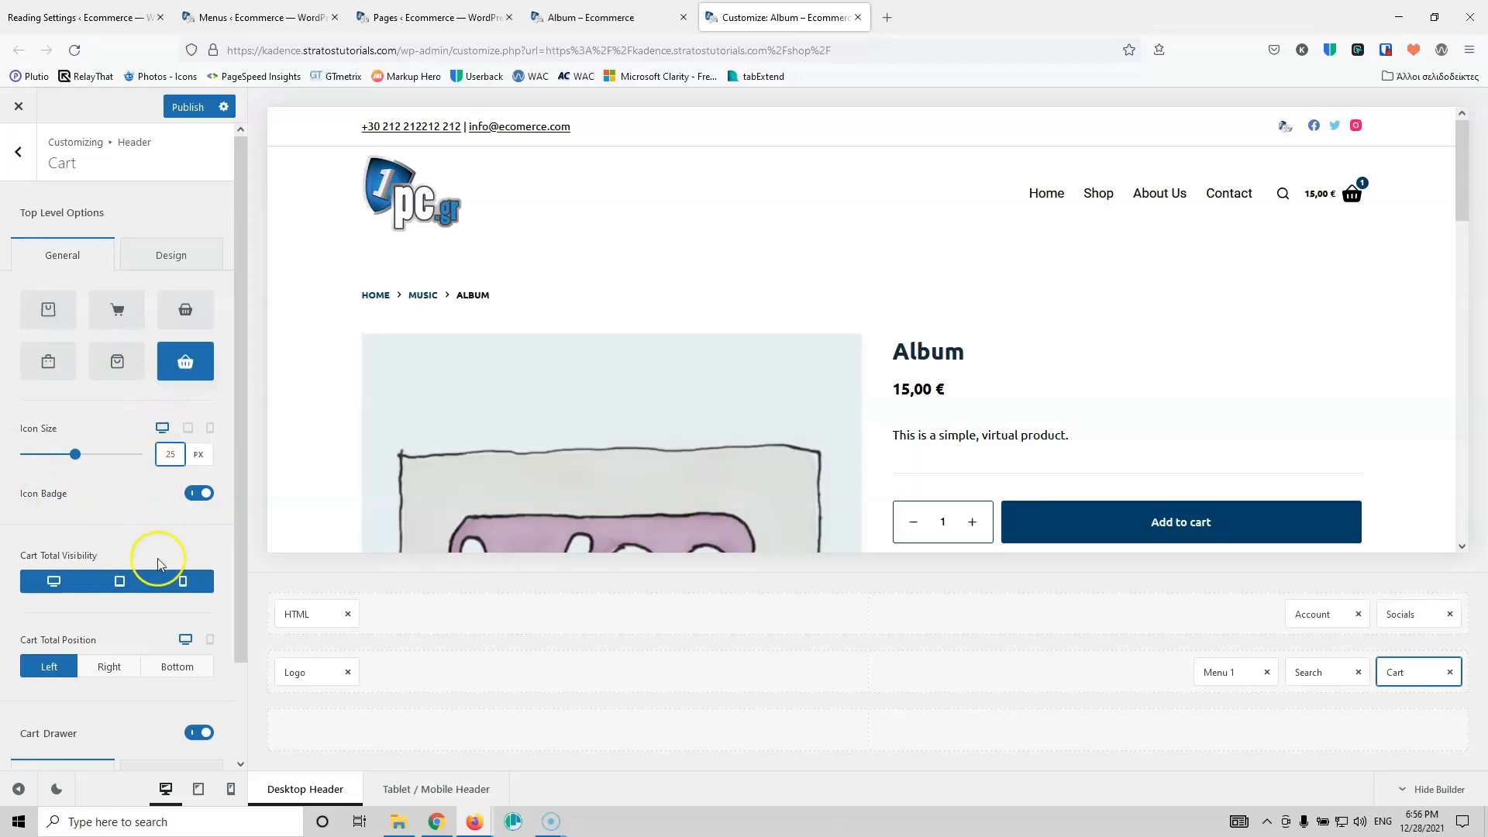
{"action": "scroll", "coordinate": [157, 563], "scroll_direction": "down", "scroll_amount": 2}
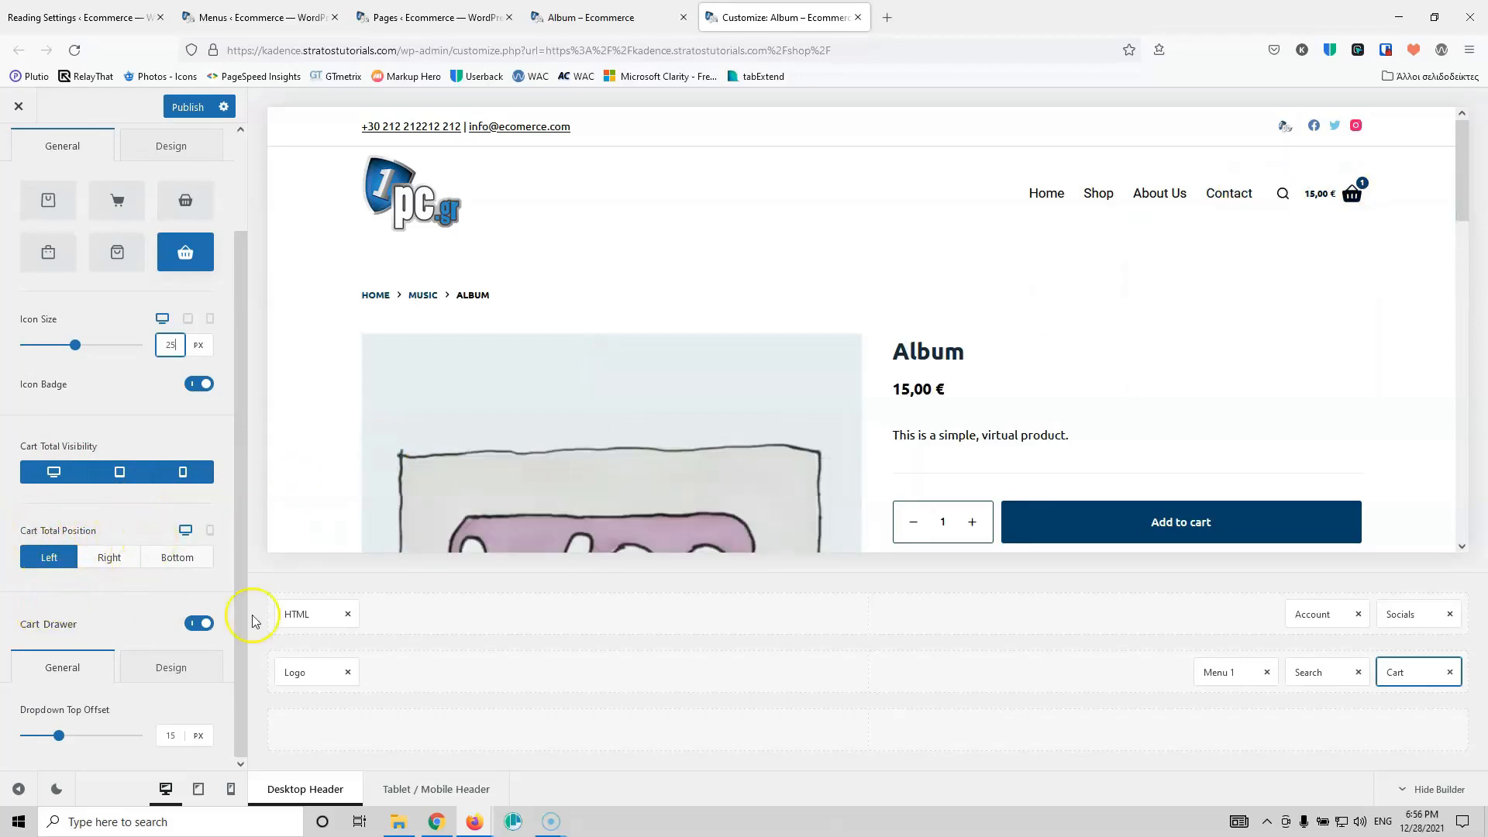
{"action": "mouse_move", "coordinate": [1352, 194]}
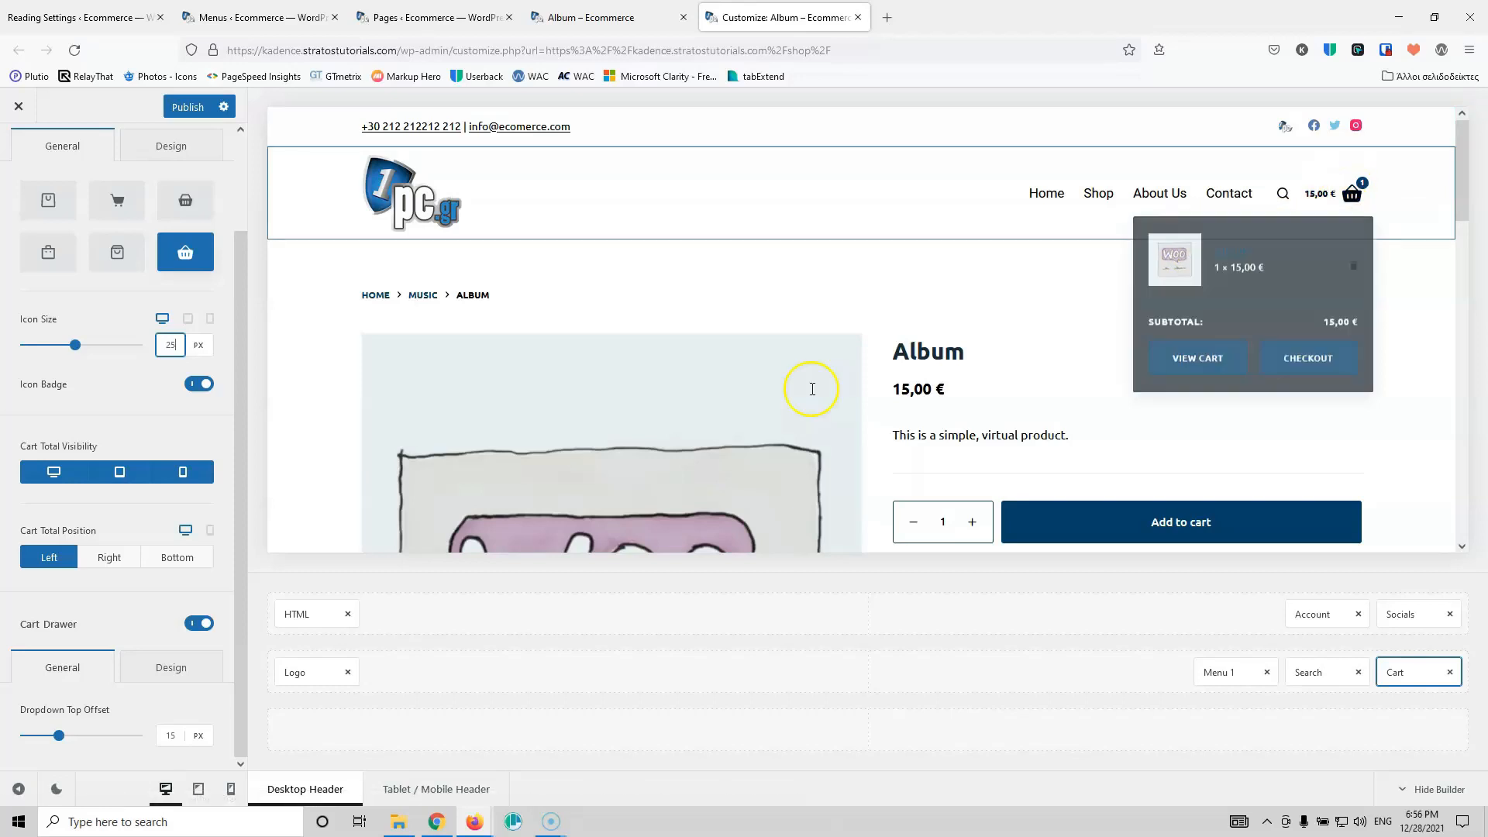
Step: Set the cart drawer's background colour to near-white #fafbfc
{"action": "left_click", "coordinate": [165, 669]}
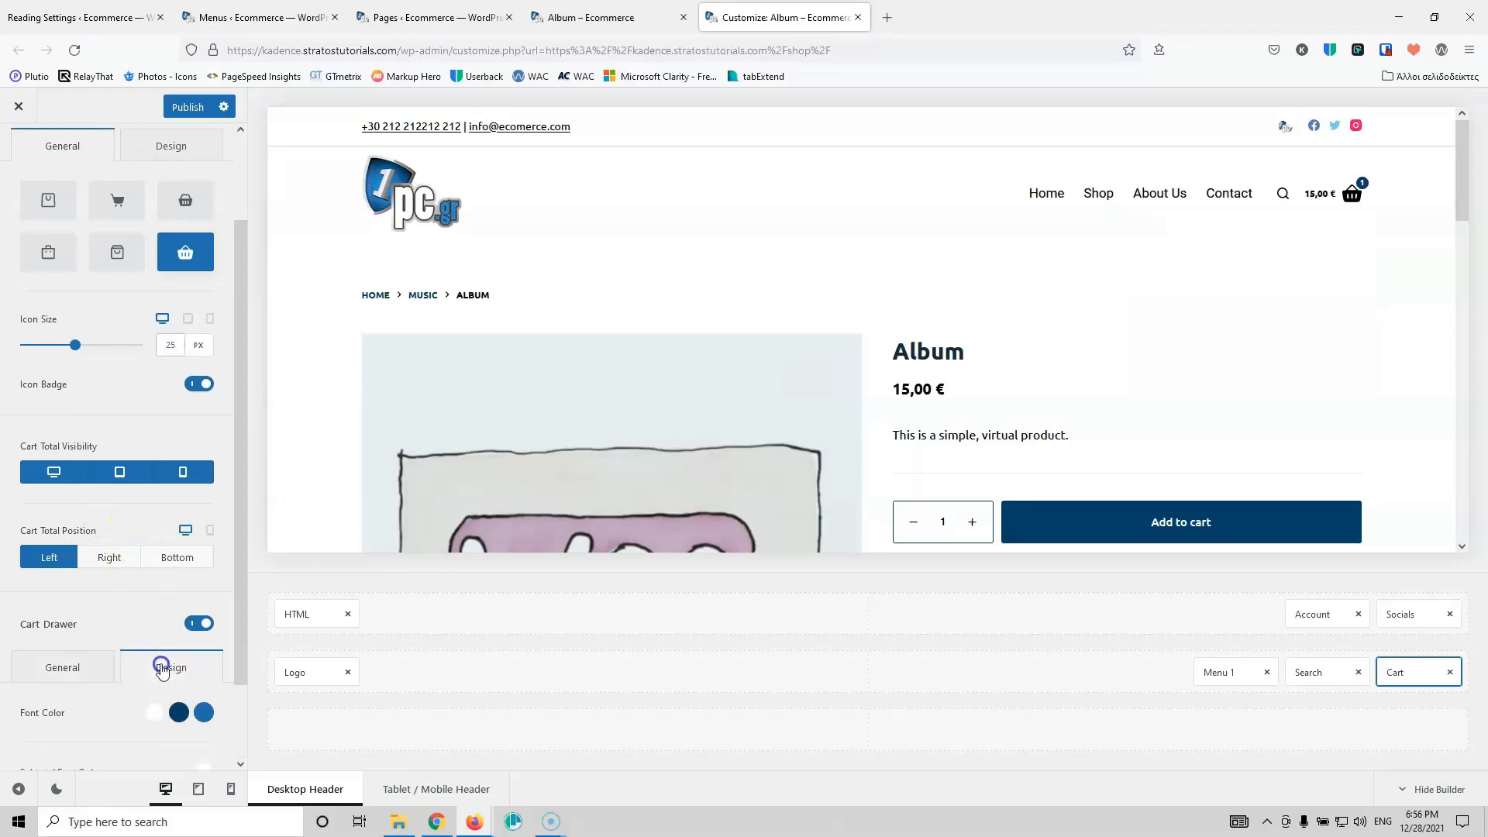
{"action": "scroll", "coordinate": [163, 612], "scroll_direction": "down", "scroll_amount": 2}
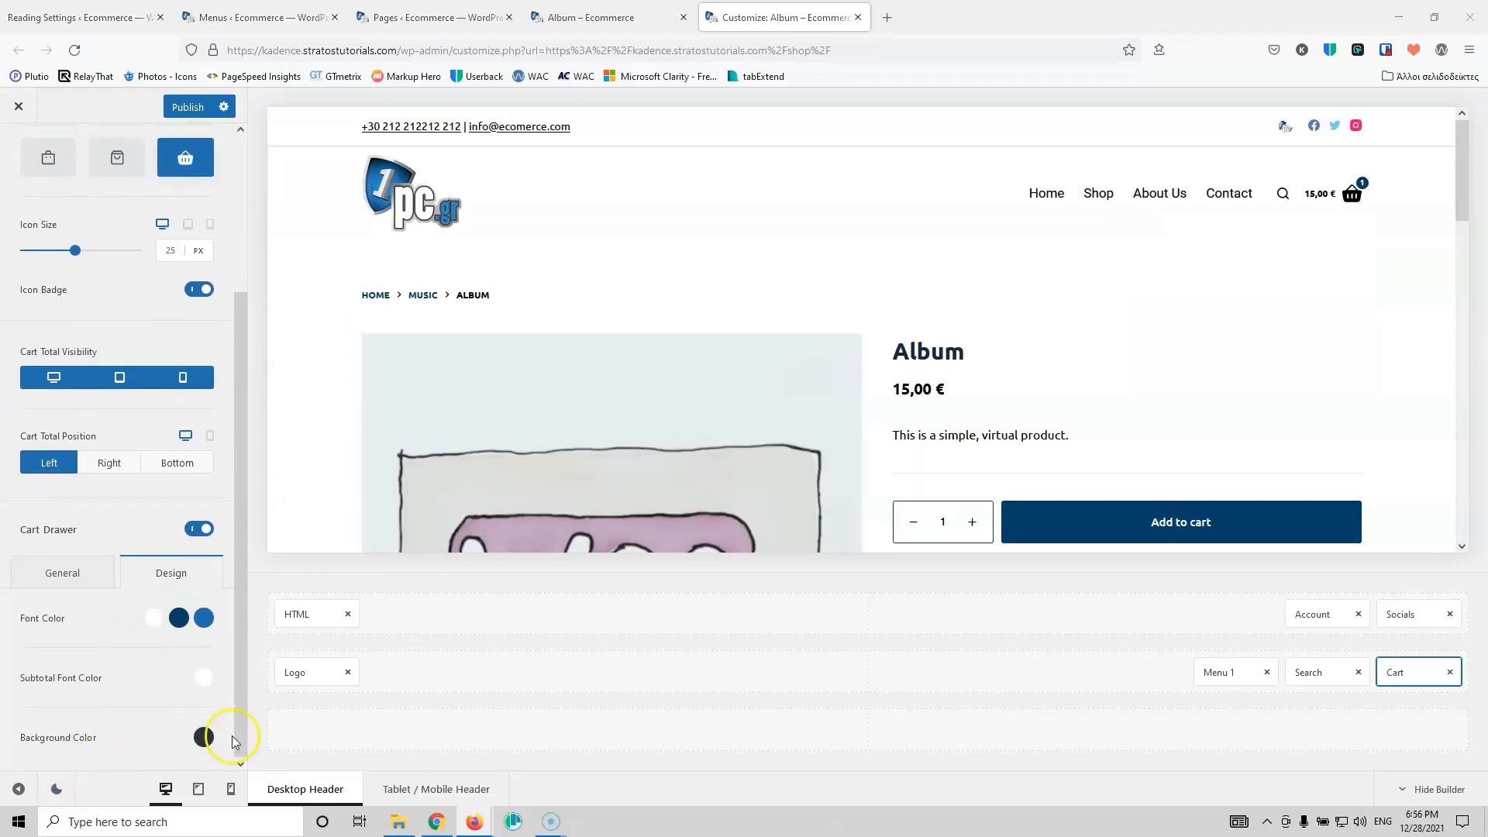
{"action": "left_click", "coordinate": [204, 737]}
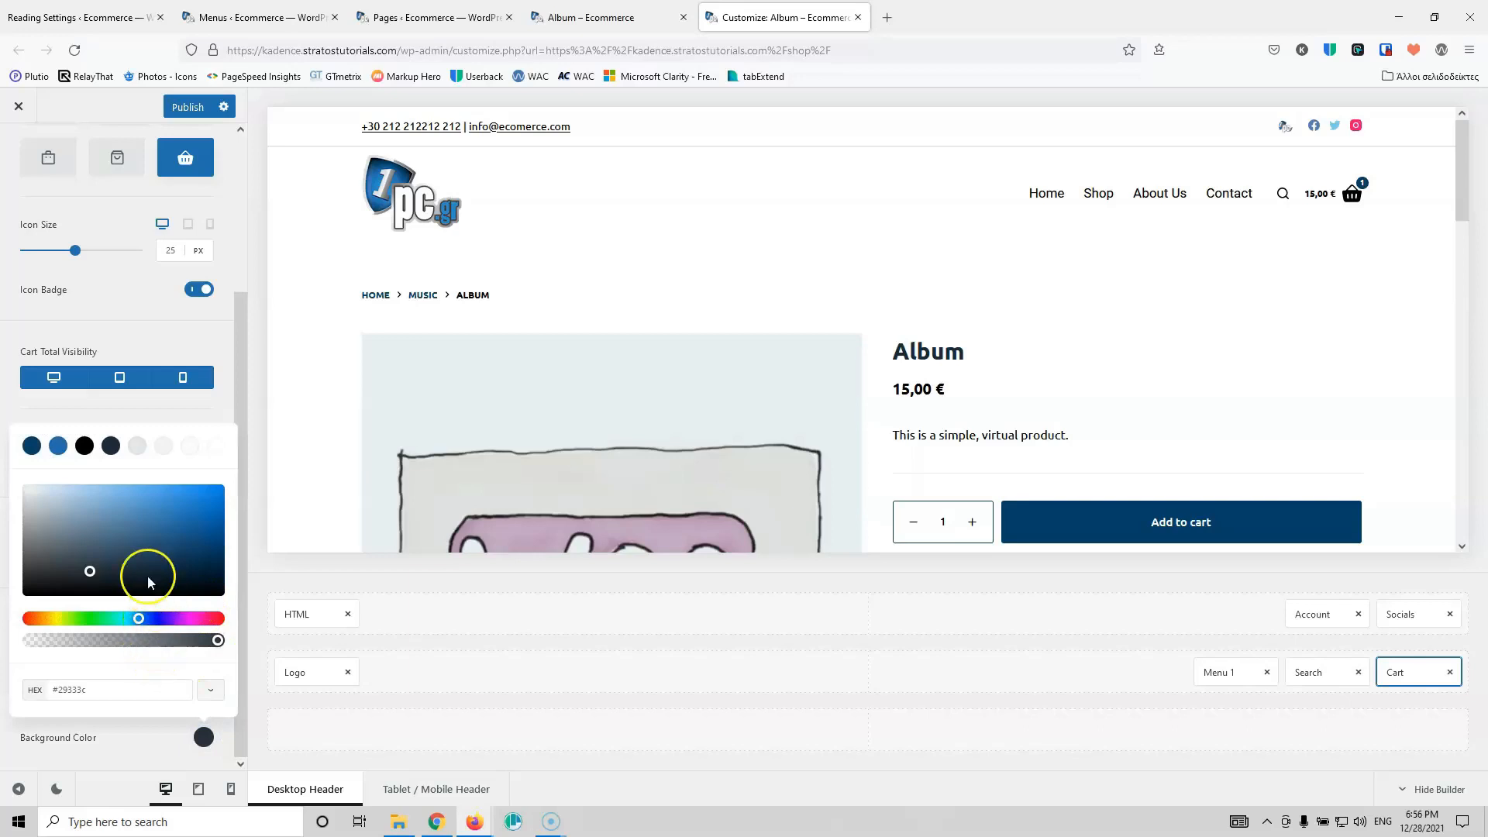
{"action": "left_click", "coordinate": [195, 445]}
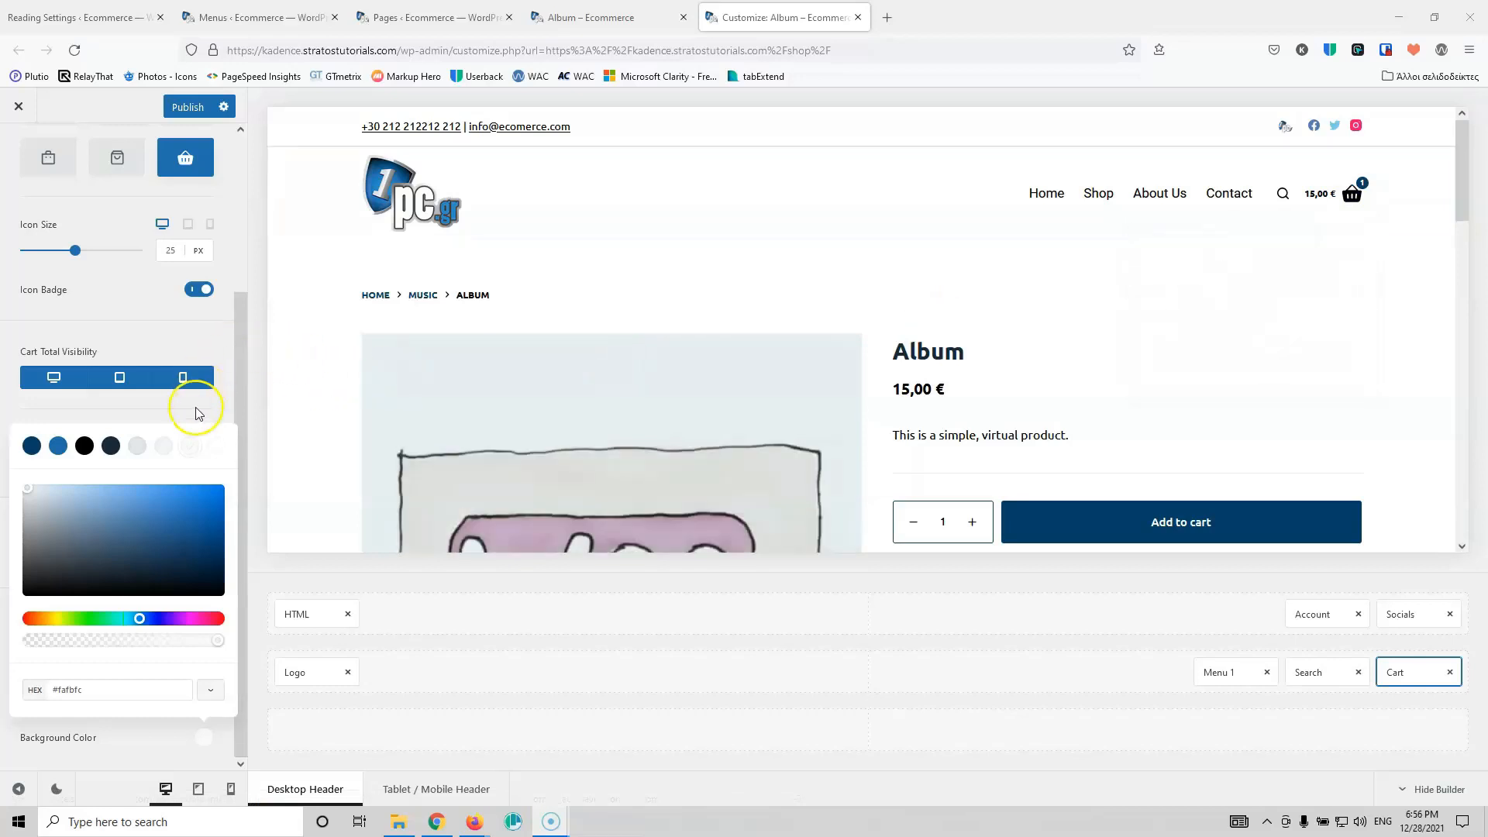
{"action": "left_click", "coordinate": [225, 404]}
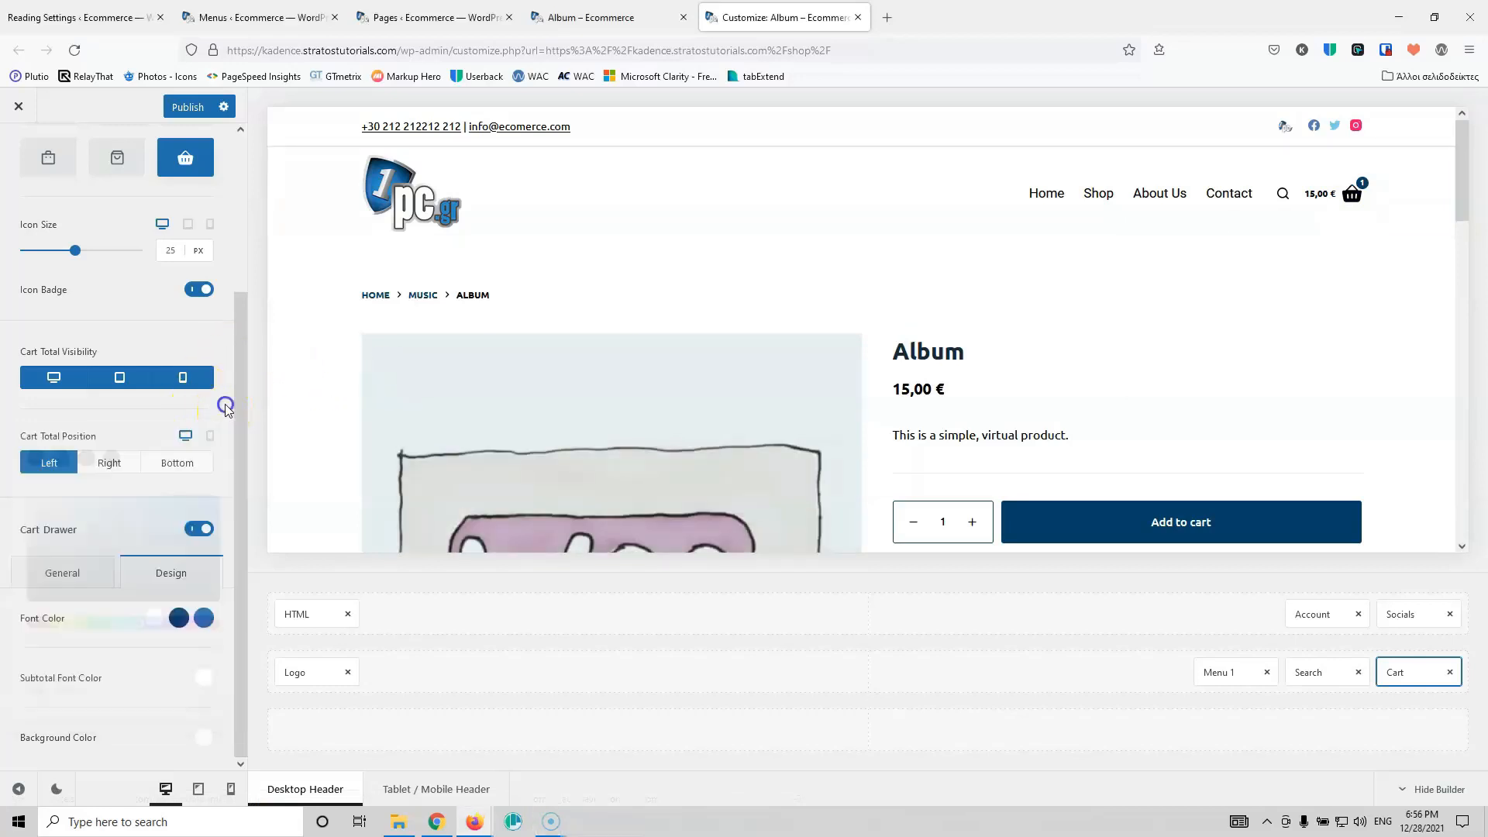
Step: Make the drawer font colour and subtotal font colour black
{"action": "left_click", "coordinate": [147, 622]}
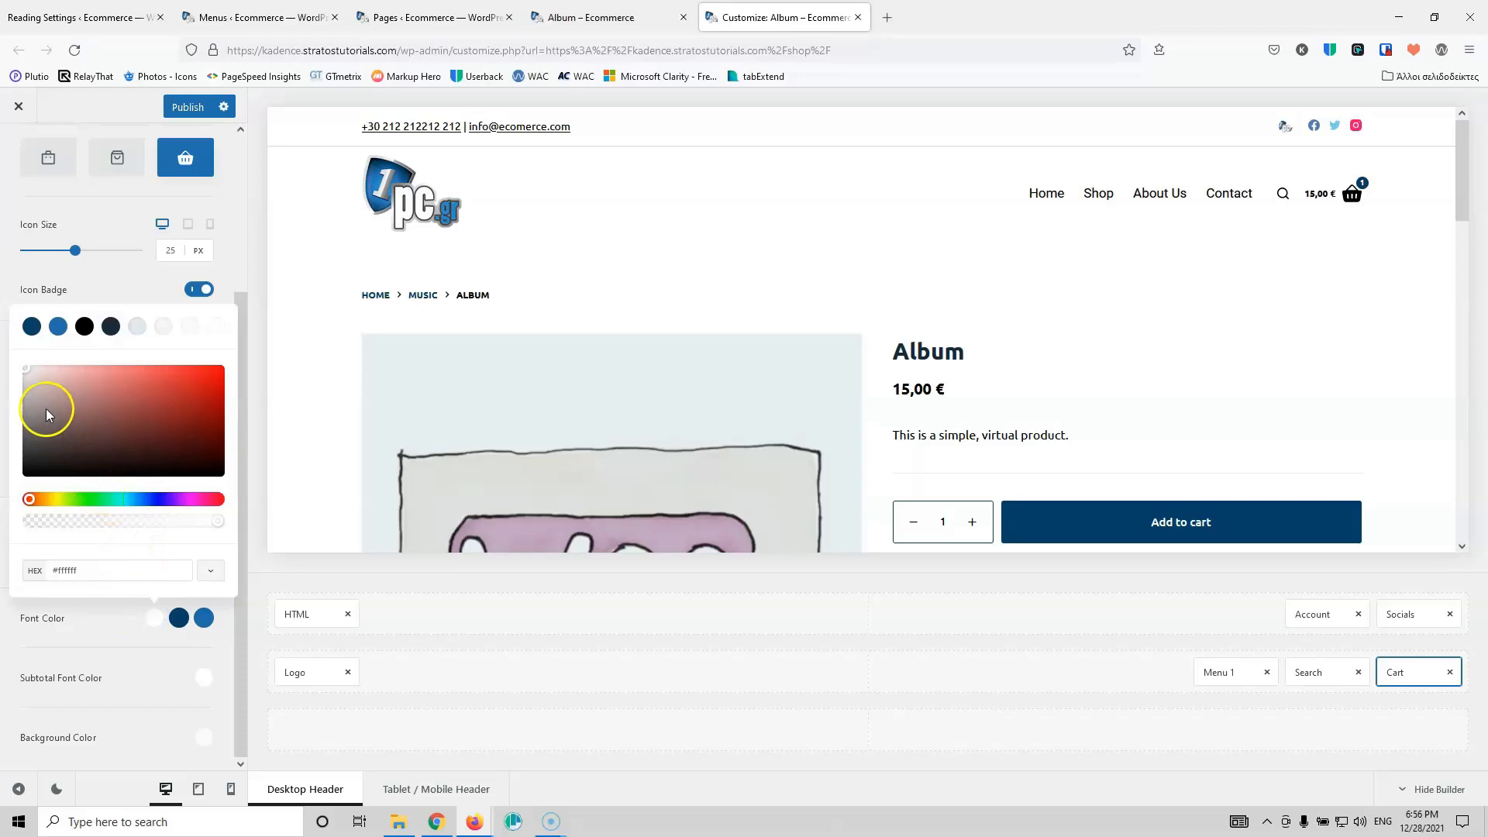
{"action": "left_click", "coordinate": [85, 326]}
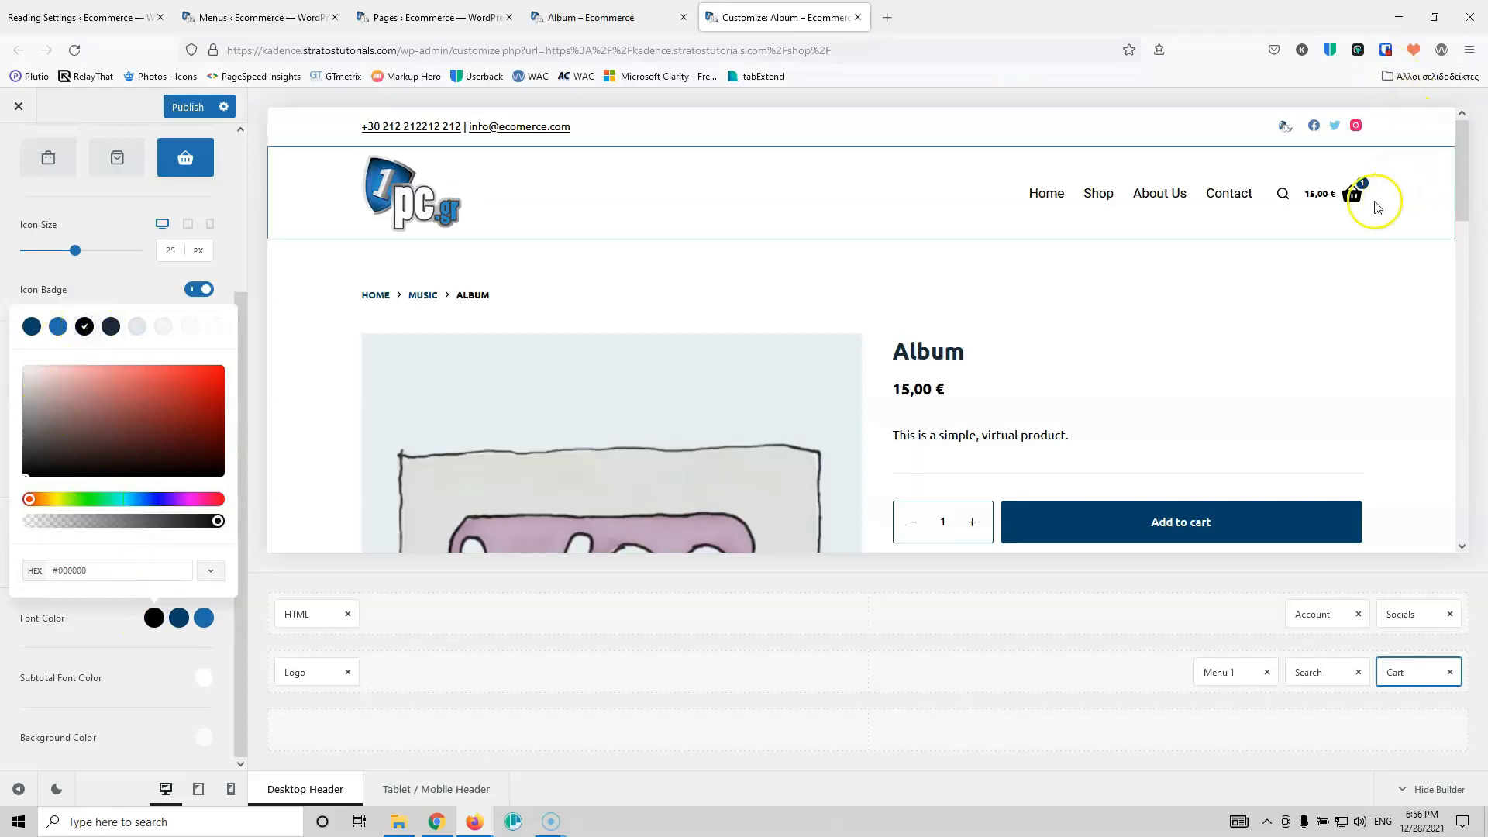
{"action": "mouse_move", "coordinate": [1345, 209]}
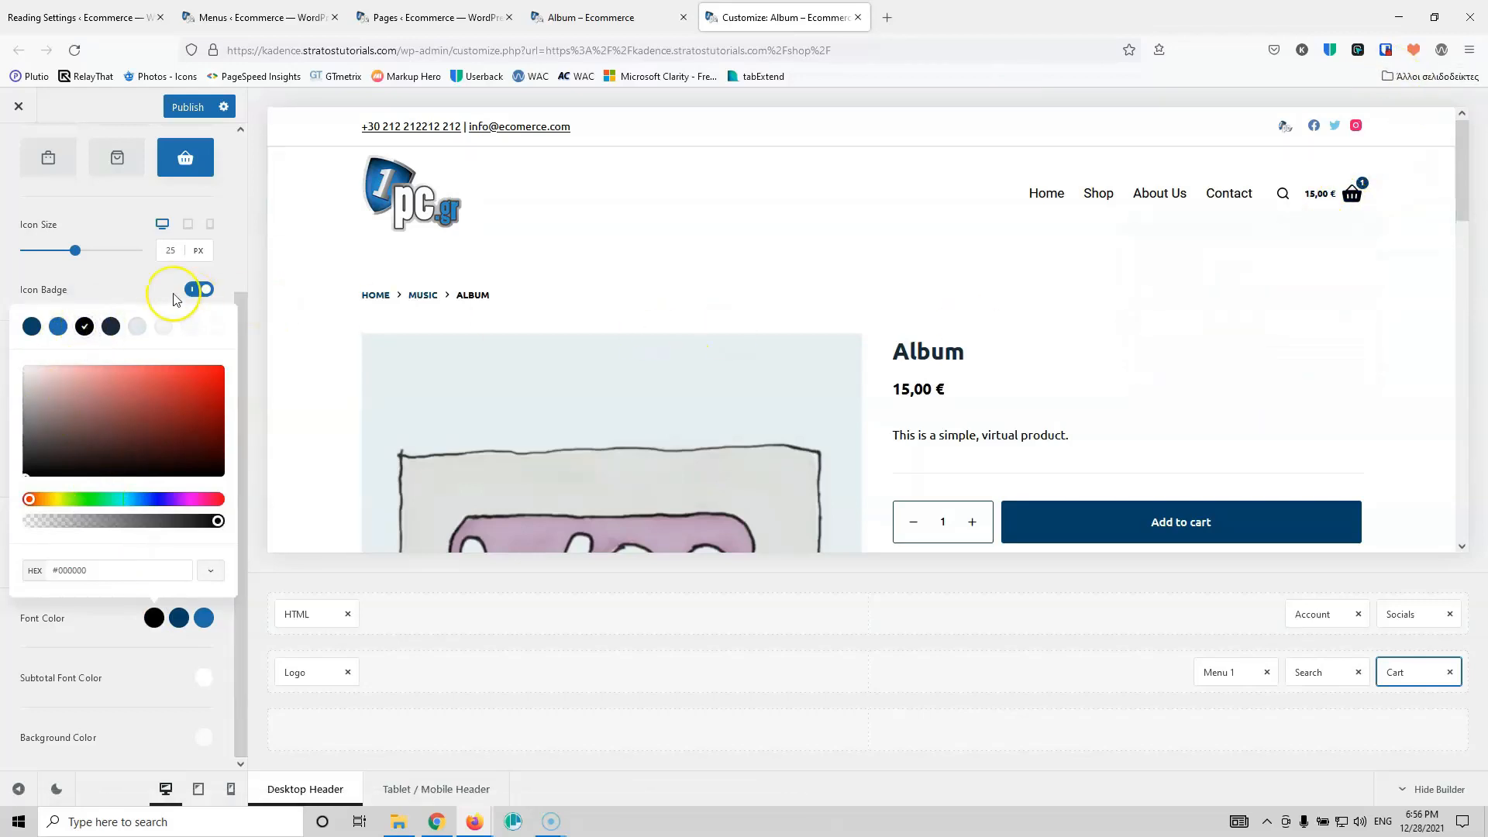
{"action": "left_click", "coordinate": [82, 505]}
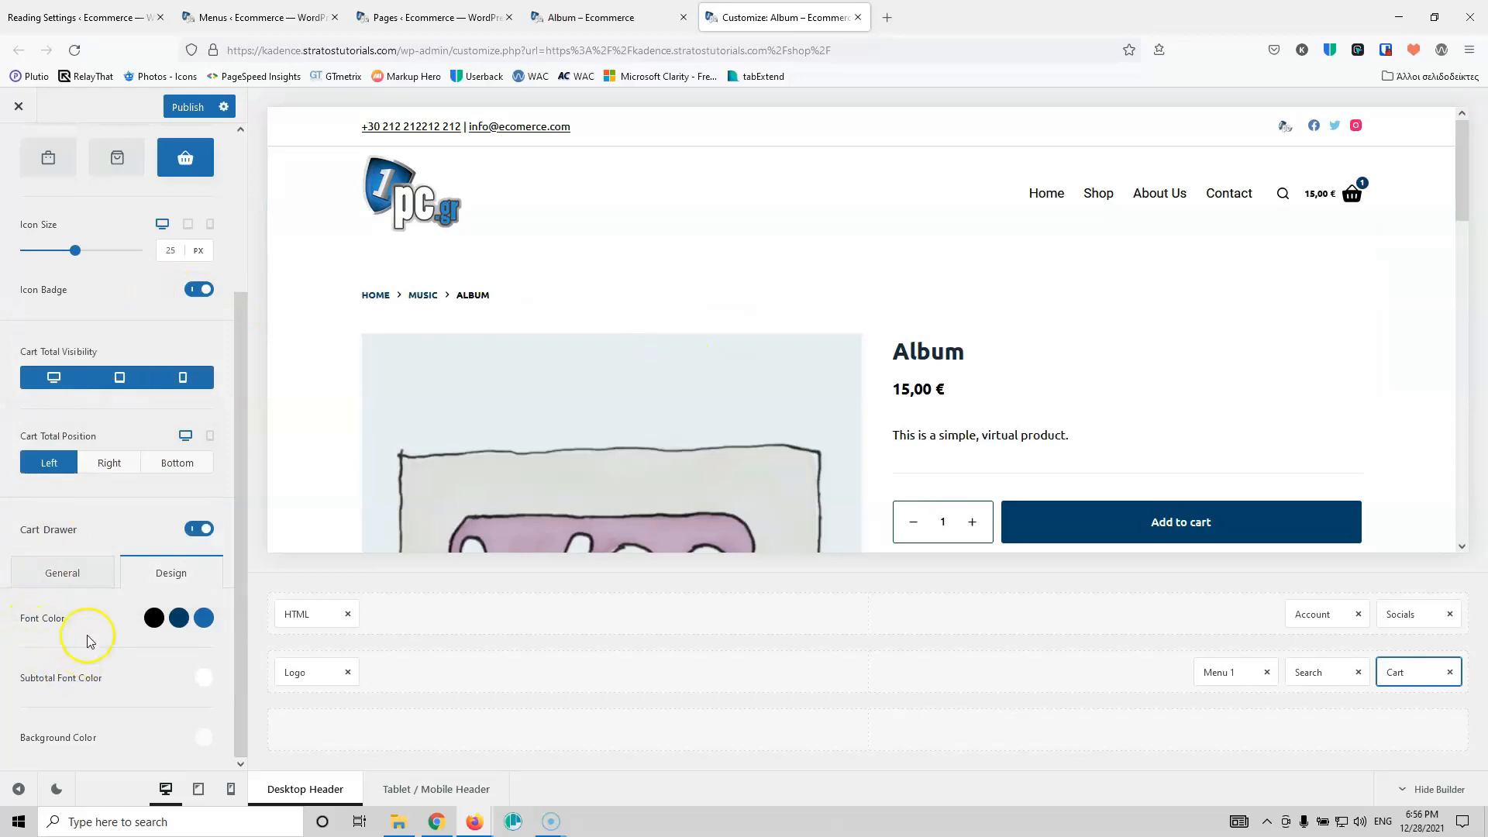
{"action": "left_click", "coordinate": [204, 678]}
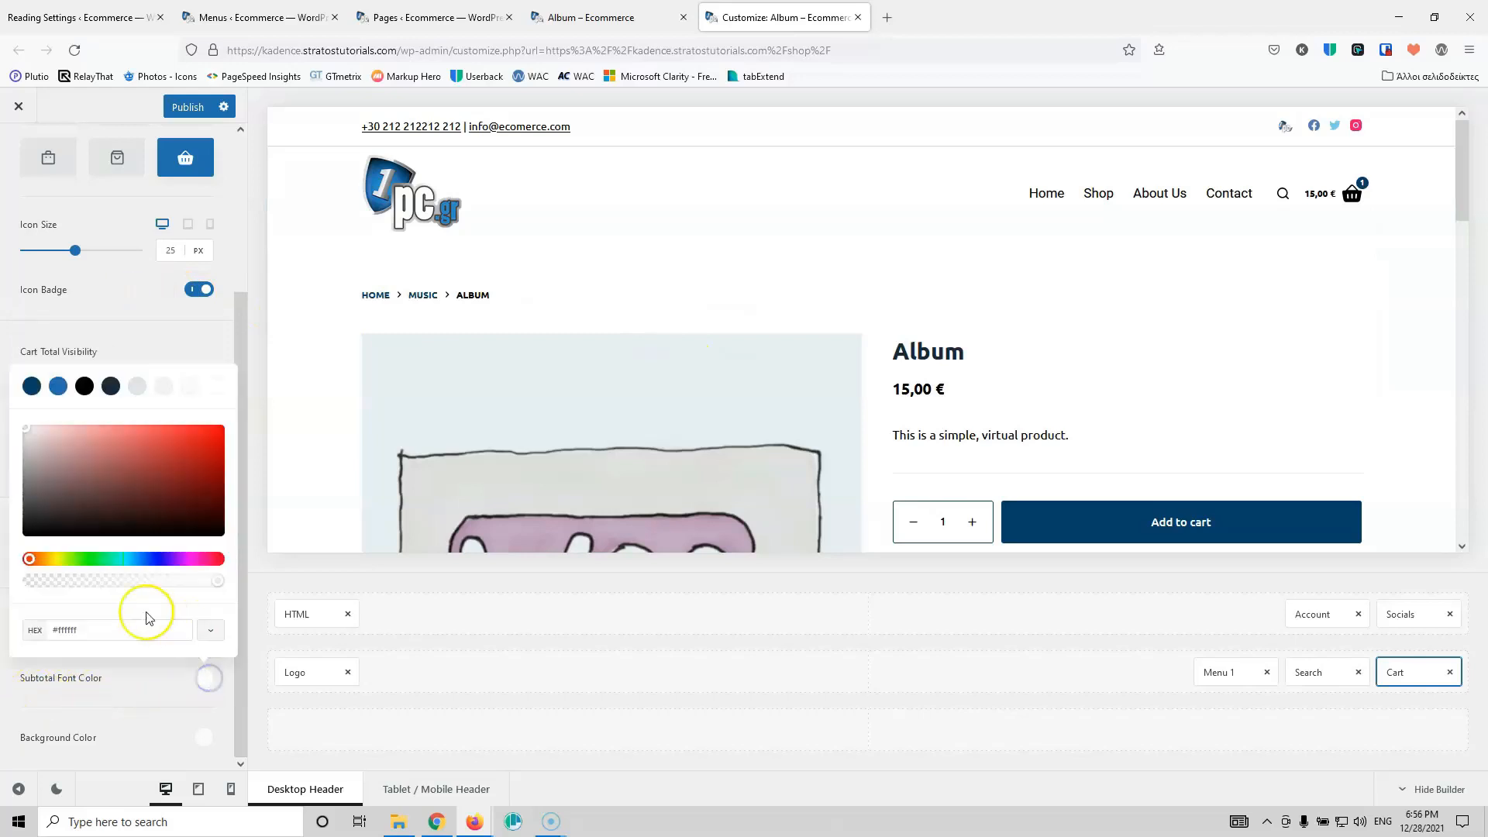
{"action": "left_click", "coordinate": [93, 389]}
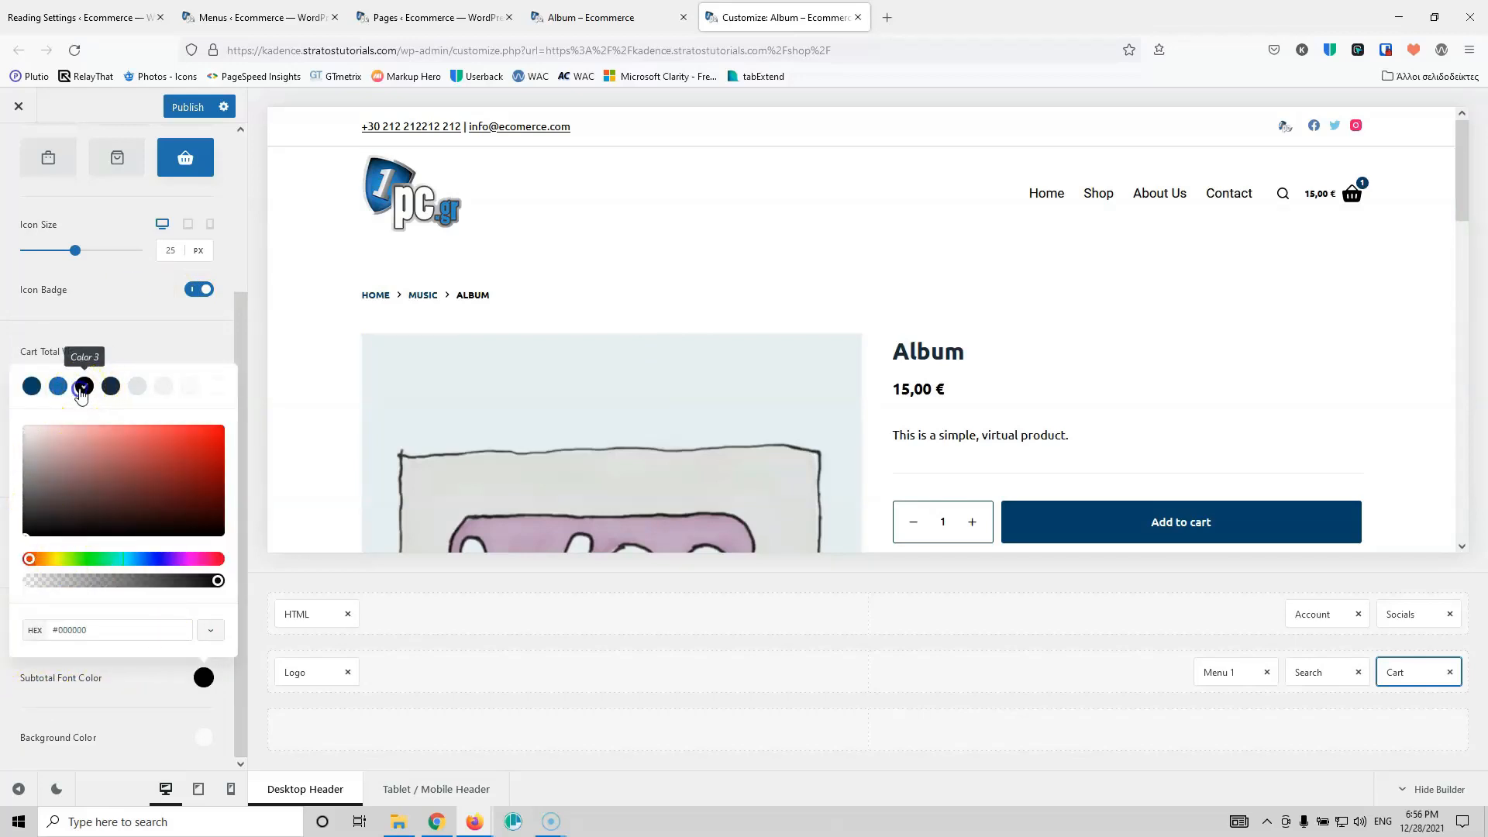
{"action": "left_click", "coordinate": [146, 329]}
{"action": "mouse_move", "coordinate": [1364, 190]}
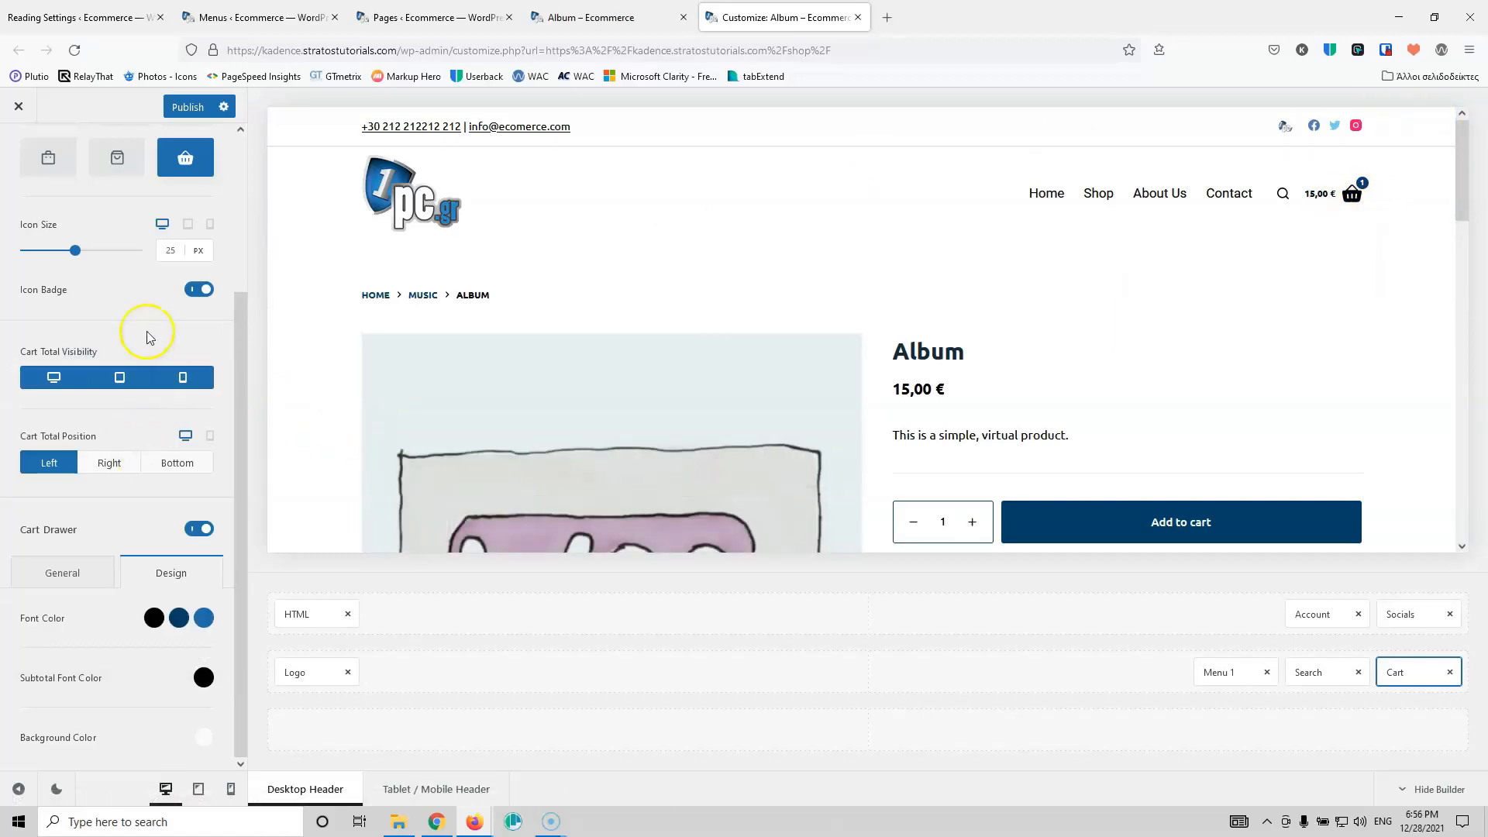
{"action": "scroll", "coordinate": [150, 333], "scroll_direction": "up", "scroll_amount": 3}
{"action": "left_click", "coordinate": [167, 265]}
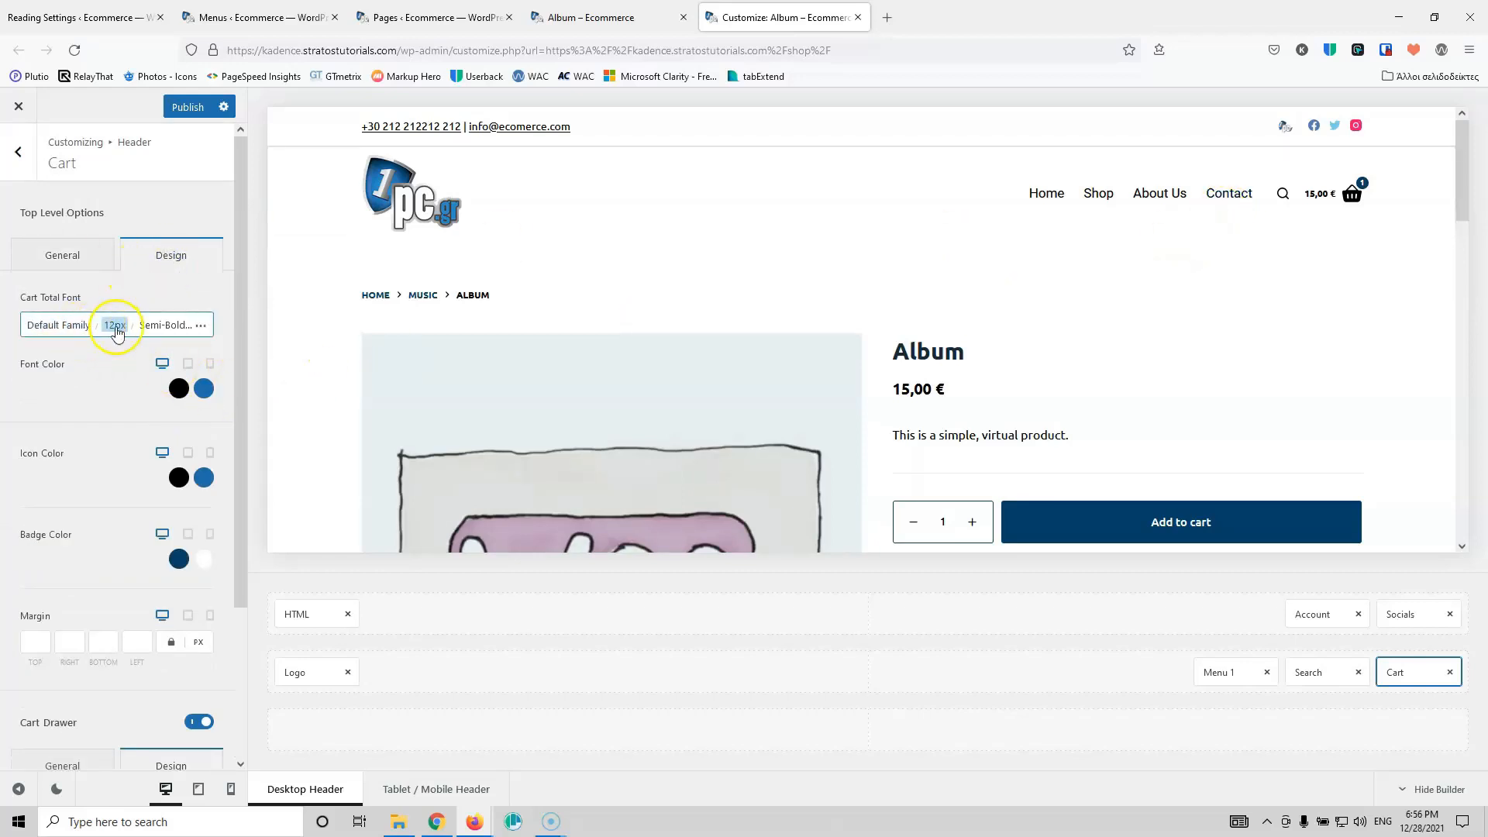
Step: Set the cart total font to 15 px with Medium 500 weight
{"action": "left_click", "coordinate": [110, 331]}
{"action": "key", "text": "Up"}
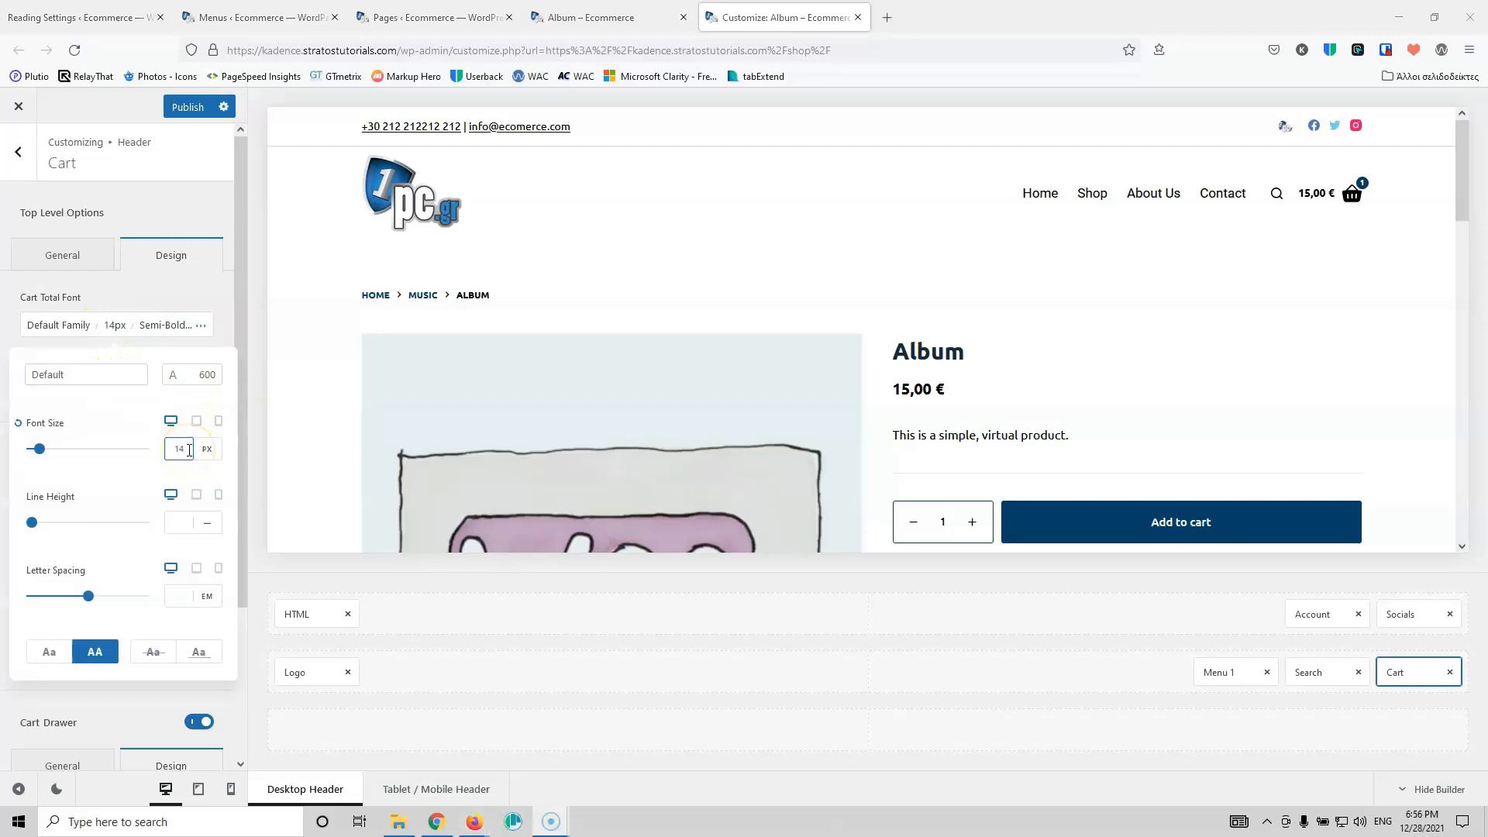
{"action": "left_click", "coordinate": [182, 453]}
{"action": "key", "text": "Up"}
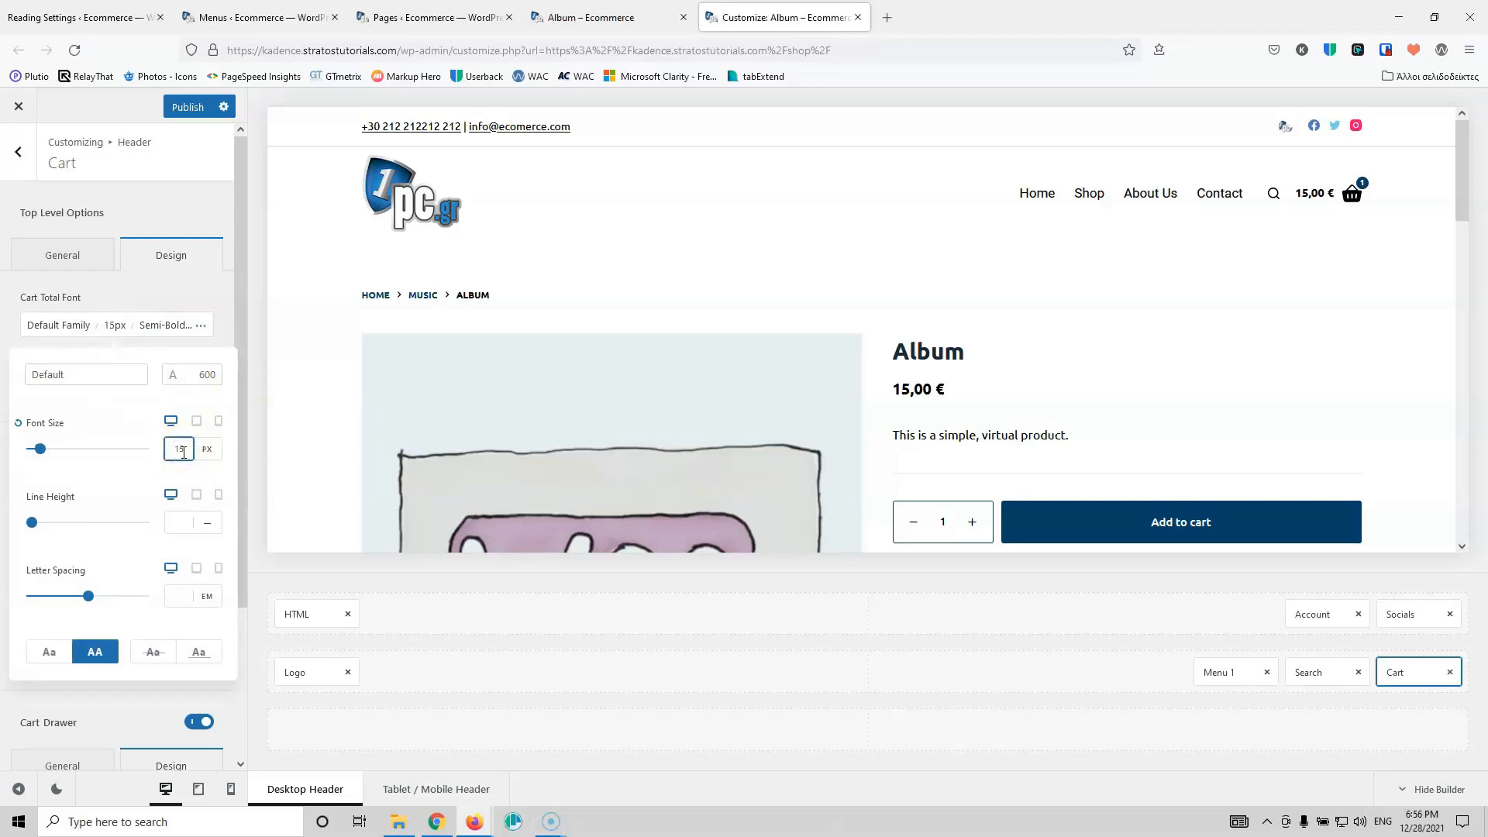
{"action": "left_click", "coordinate": [207, 376]}
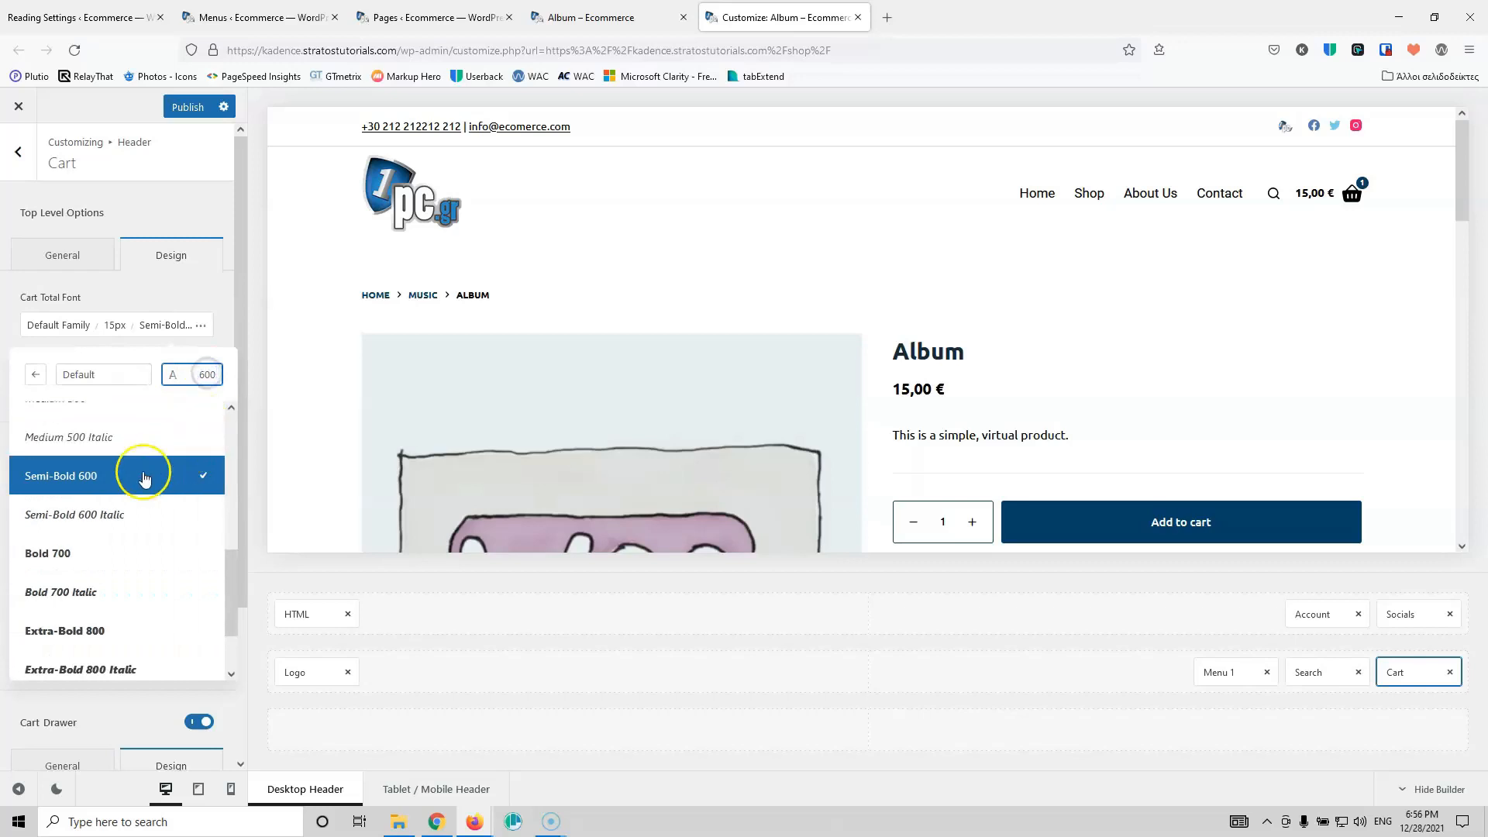
{"action": "scroll", "coordinate": [147, 476], "scroll_direction": "up", "scroll_amount": 3}
{"action": "left_click", "coordinate": [127, 568]}
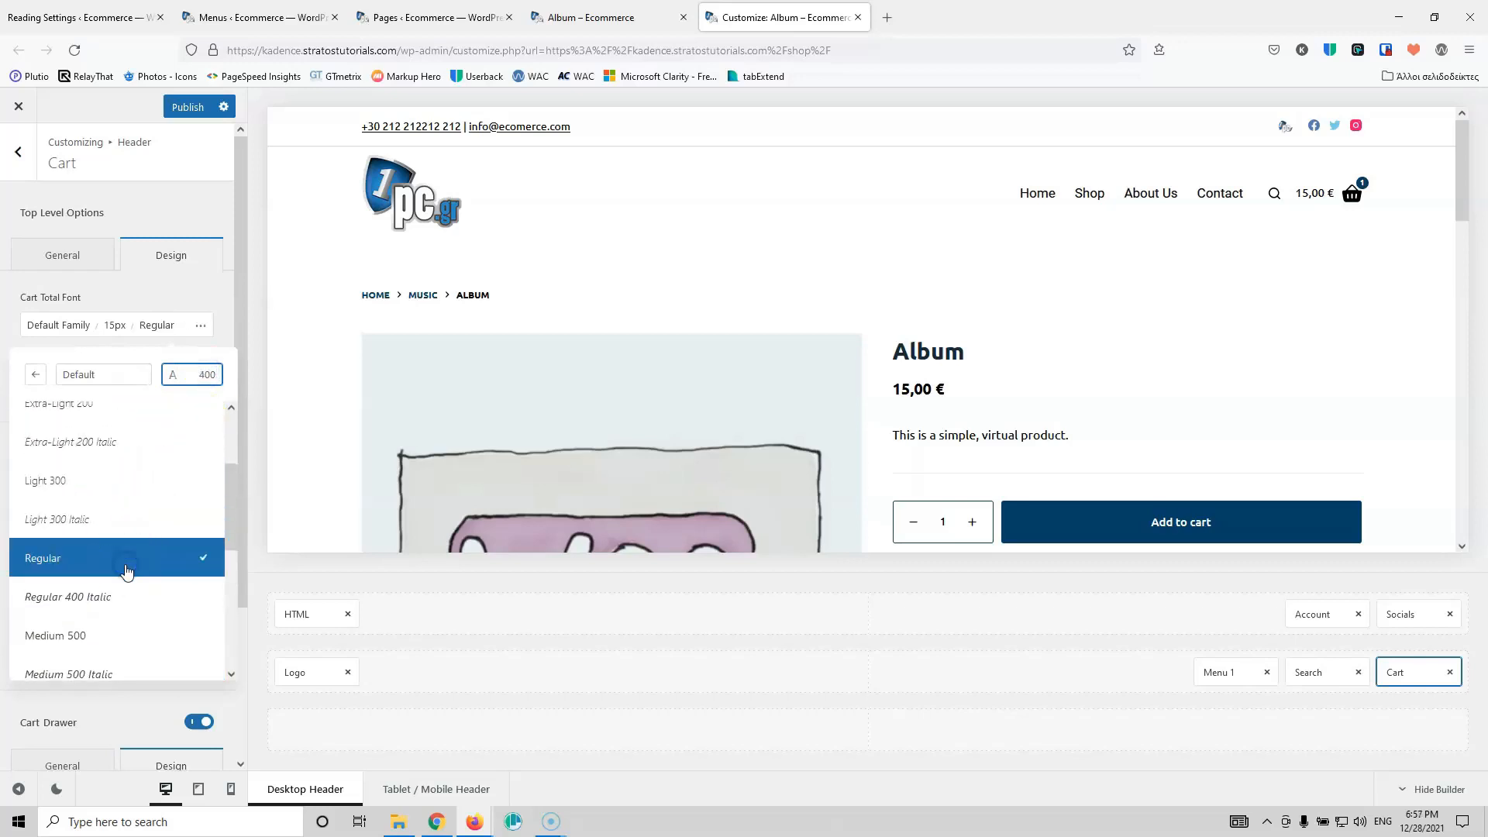
{"action": "left_click", "coordinate": [123, 635]}
{"action": "left_click", "coordinate": [186, 288]}
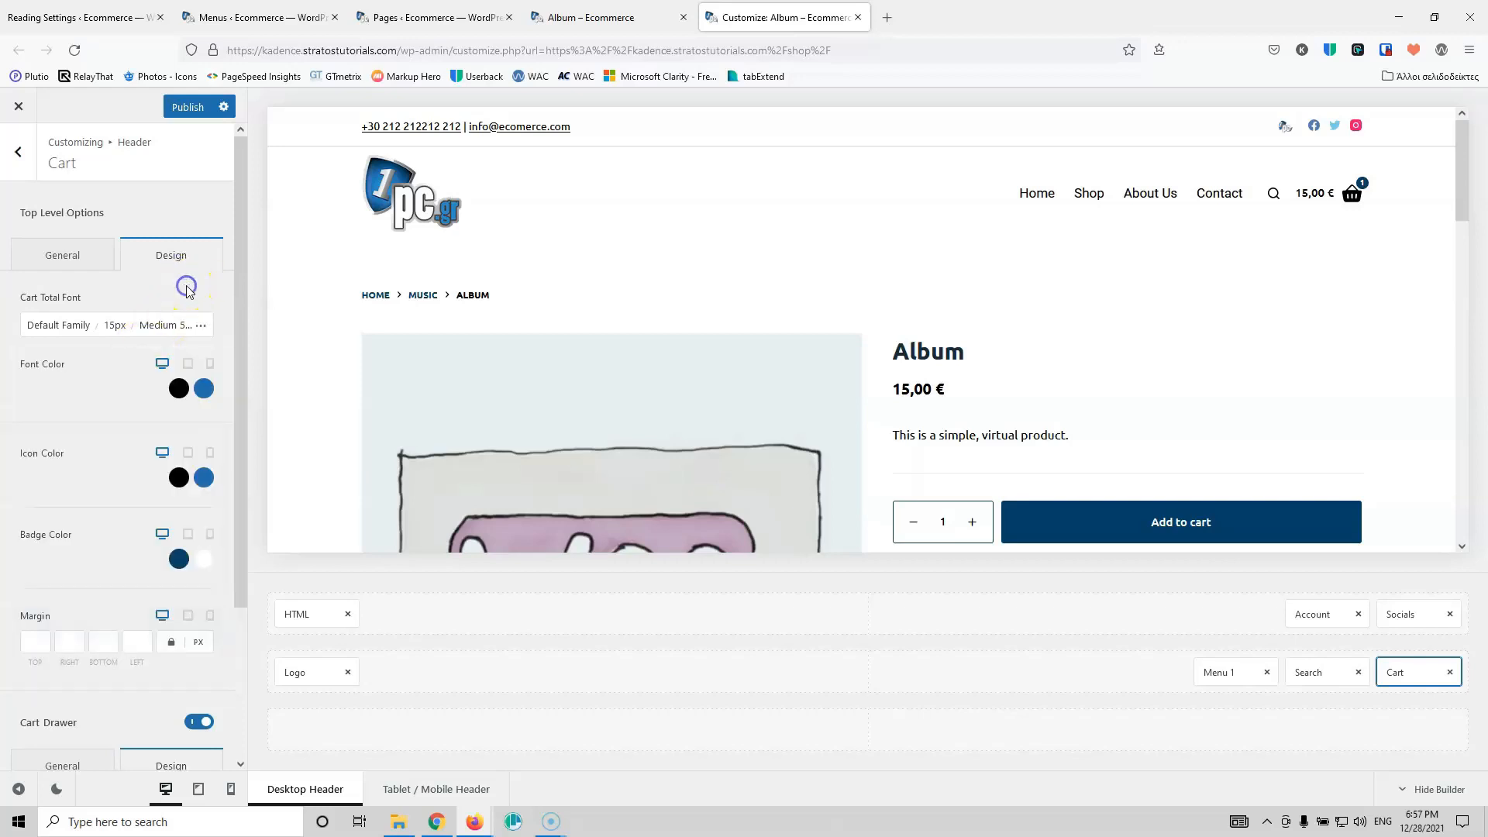
Step: Publish the Customizer changes and go to Checkout from the mini-cart preview
{"action": "left_click", "coordinate": [187, 107]}
{"action": "mouse_move", "coordinate": [1354, 193]}
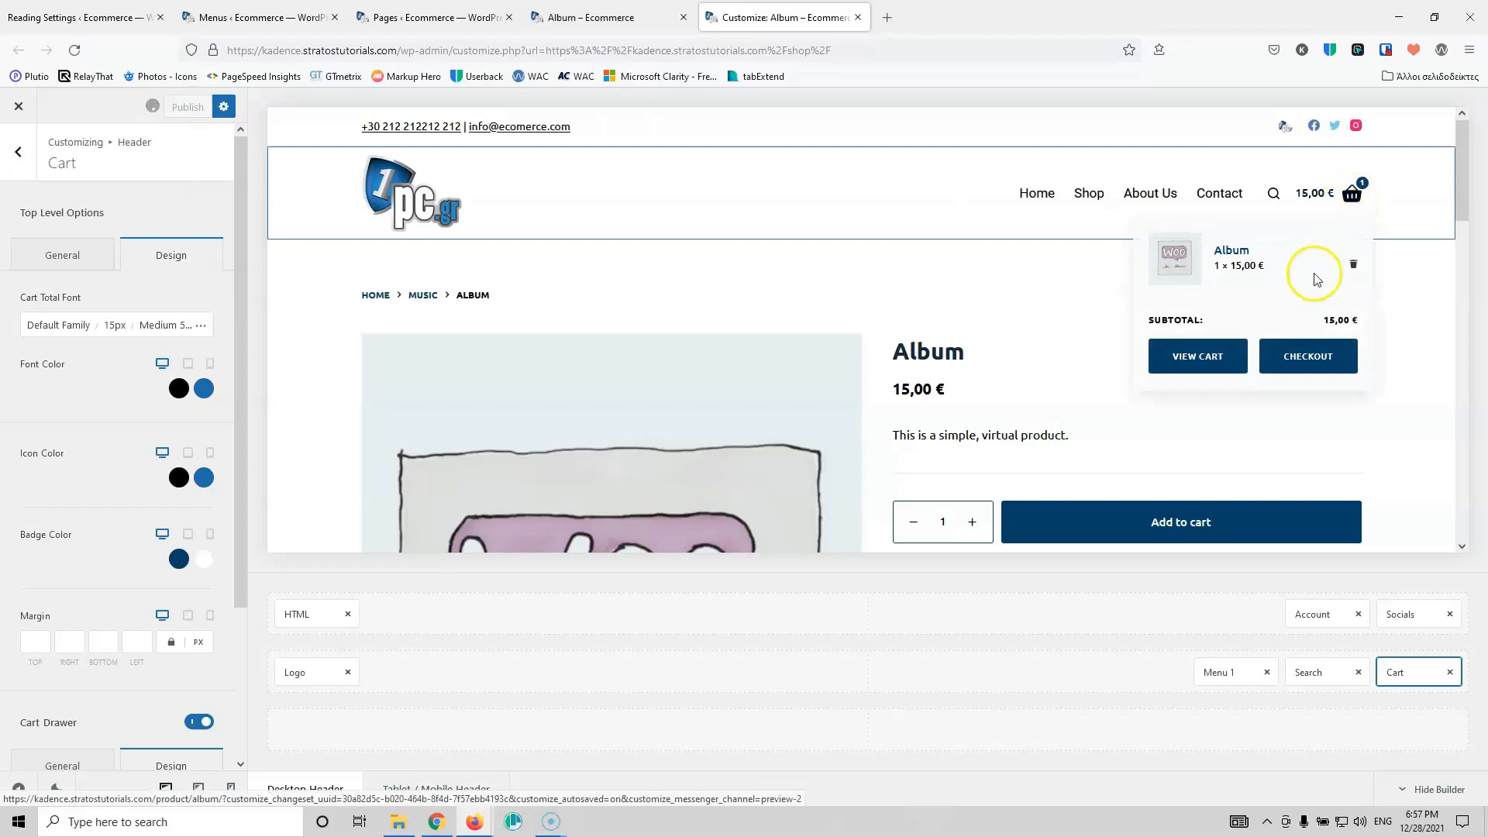
{"action": "left_click", "coordinate": [1303, 358]}
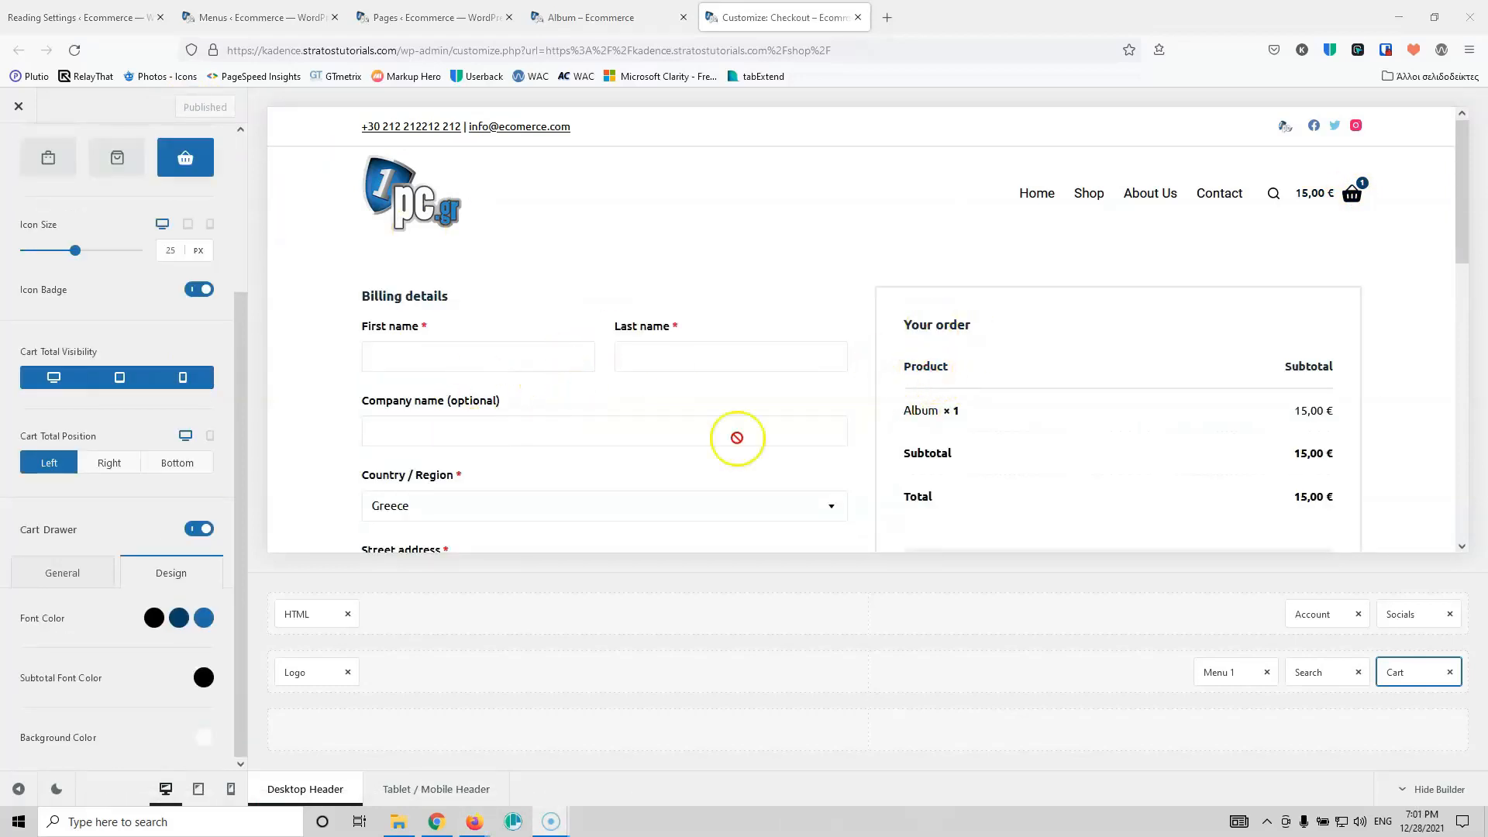
Step: Back out of the cart settings to the Customizer root and scroll down to the WooCommerce sections
{"action": "left_click", "coordinate": [293, 352]}
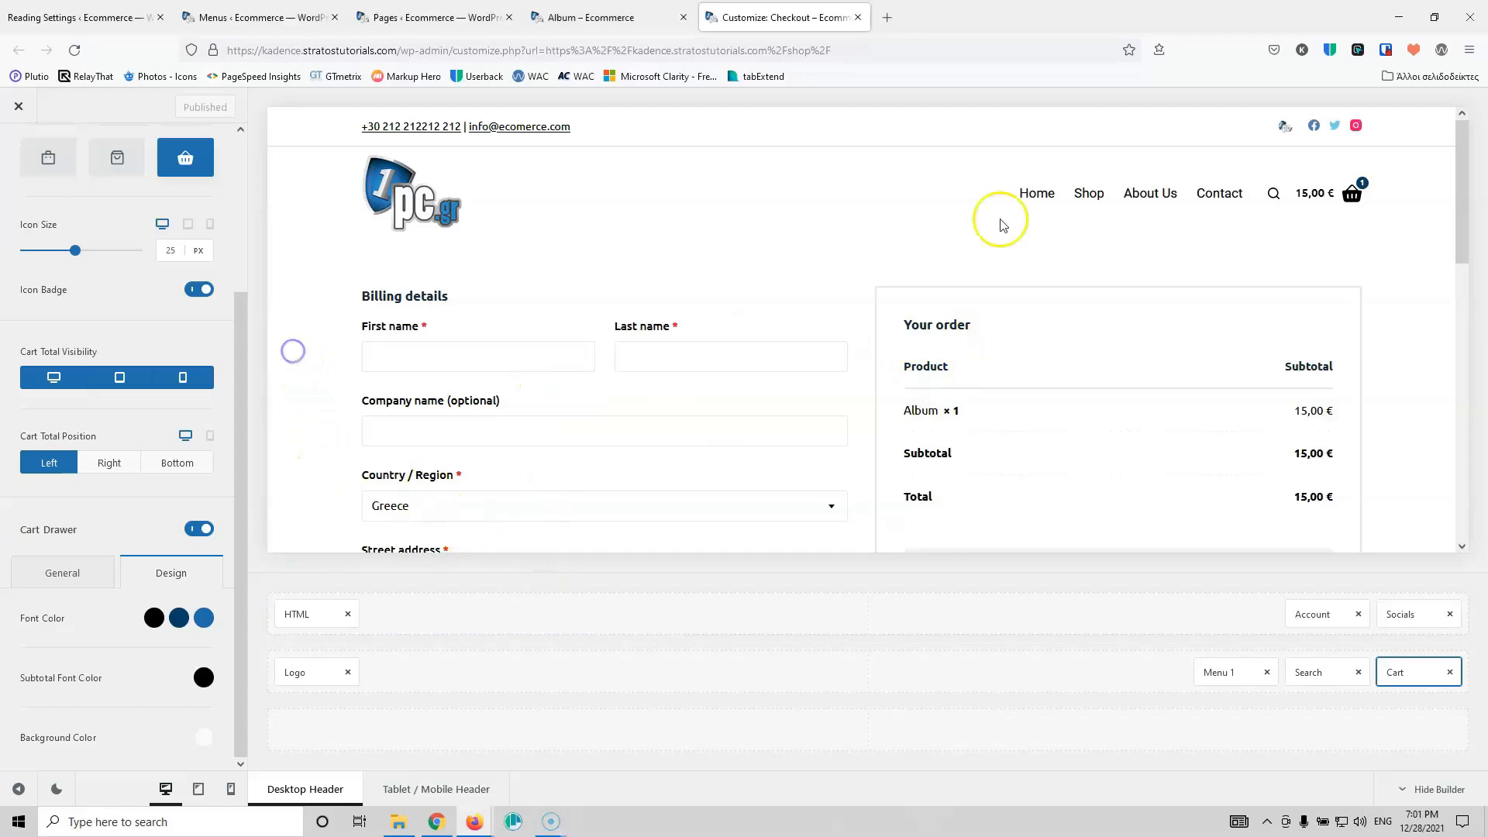
{"action": "scroll", "coordinate": [31, 275], "scroll_direction": "up", "scroll_amount": 3}
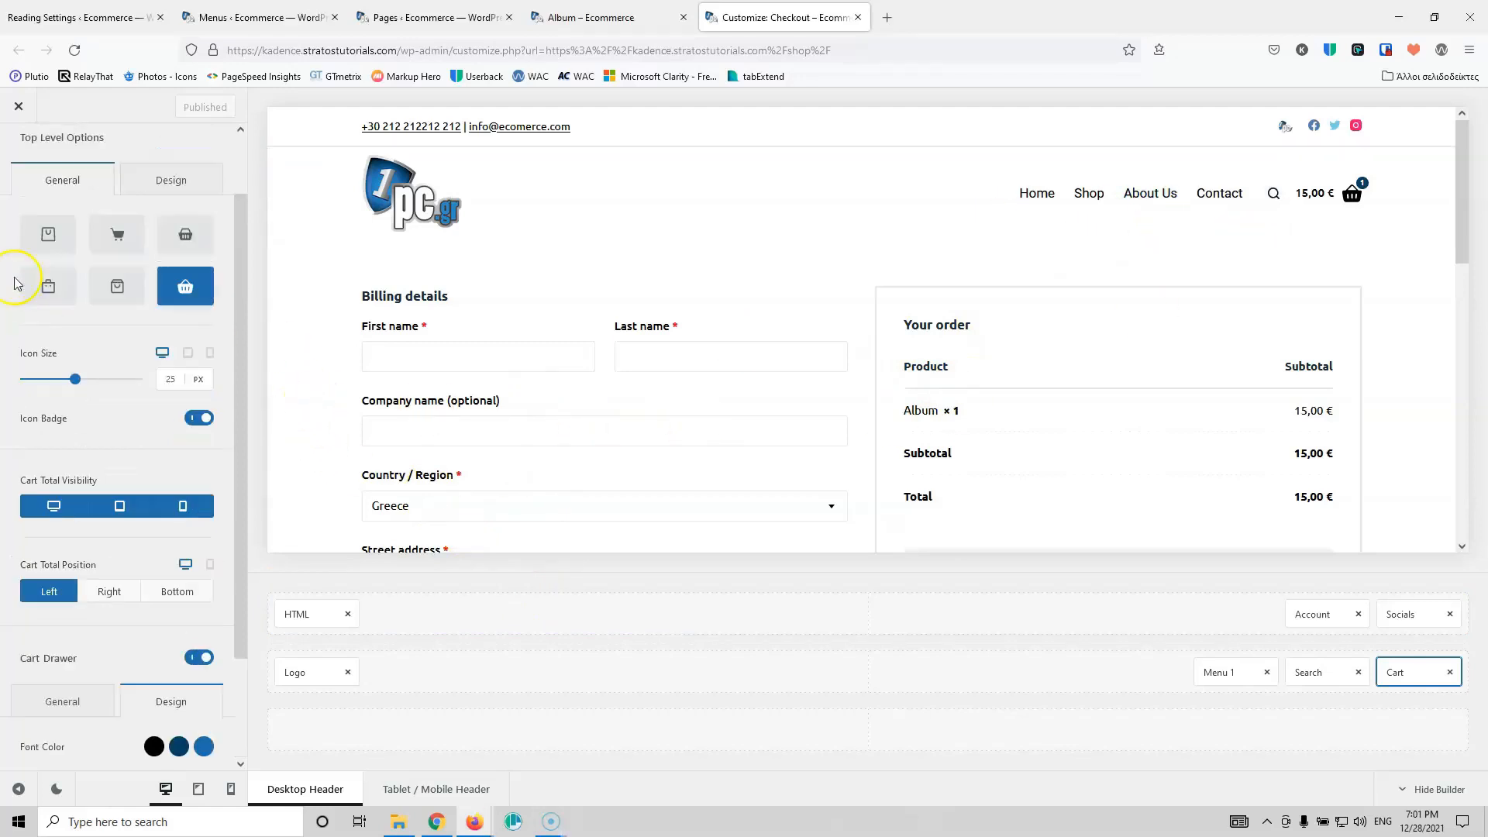
{"action": "left_click", "coordinate": [14, 155]}
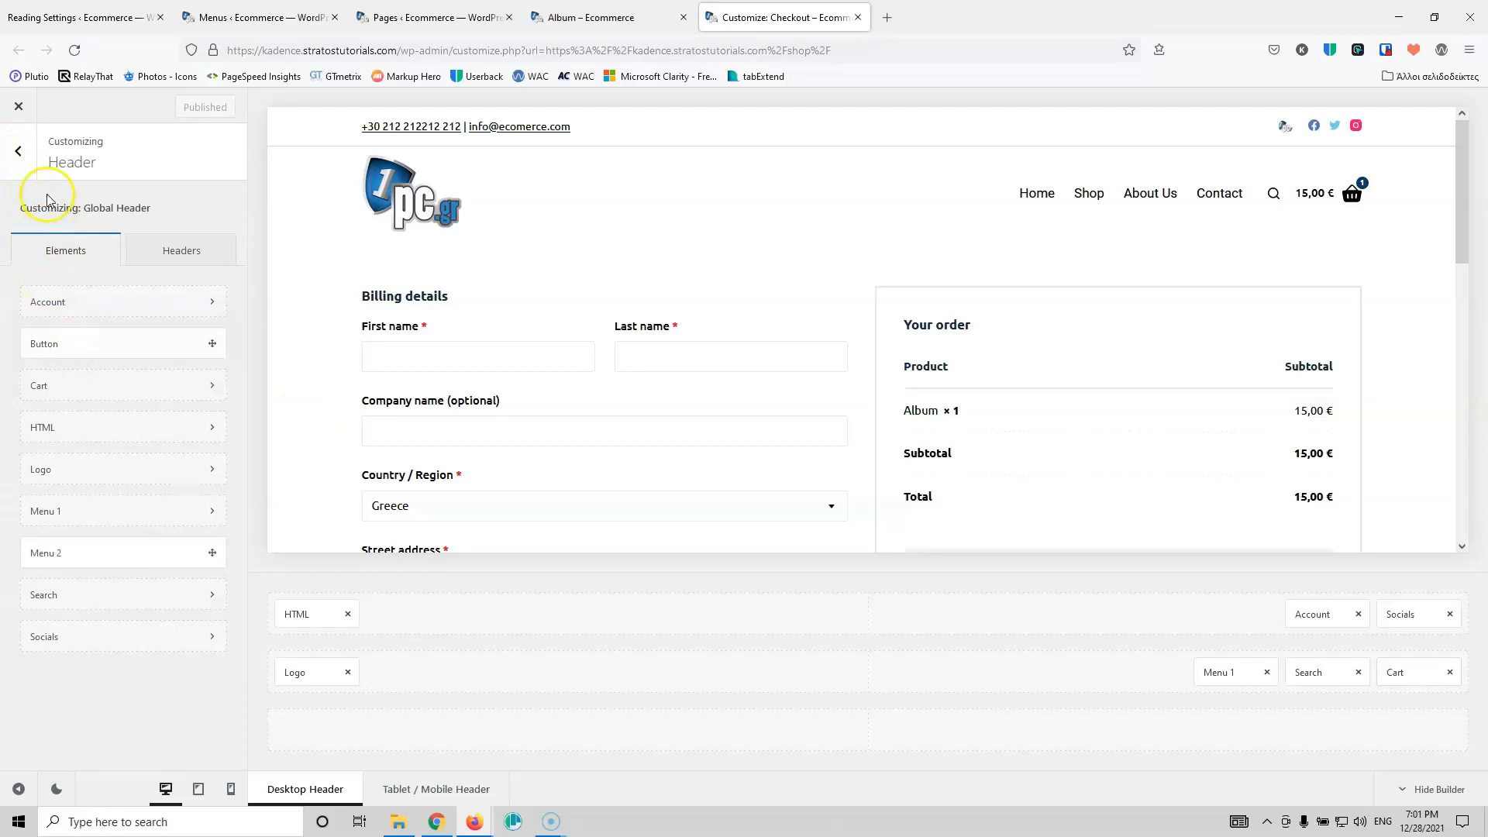
{"action": "left_click", "coordinate": [15, 152]}
{"action": "scroll", "coordinate": [93, 480], "scroll_direction": "down", "scroll_amount": 10}
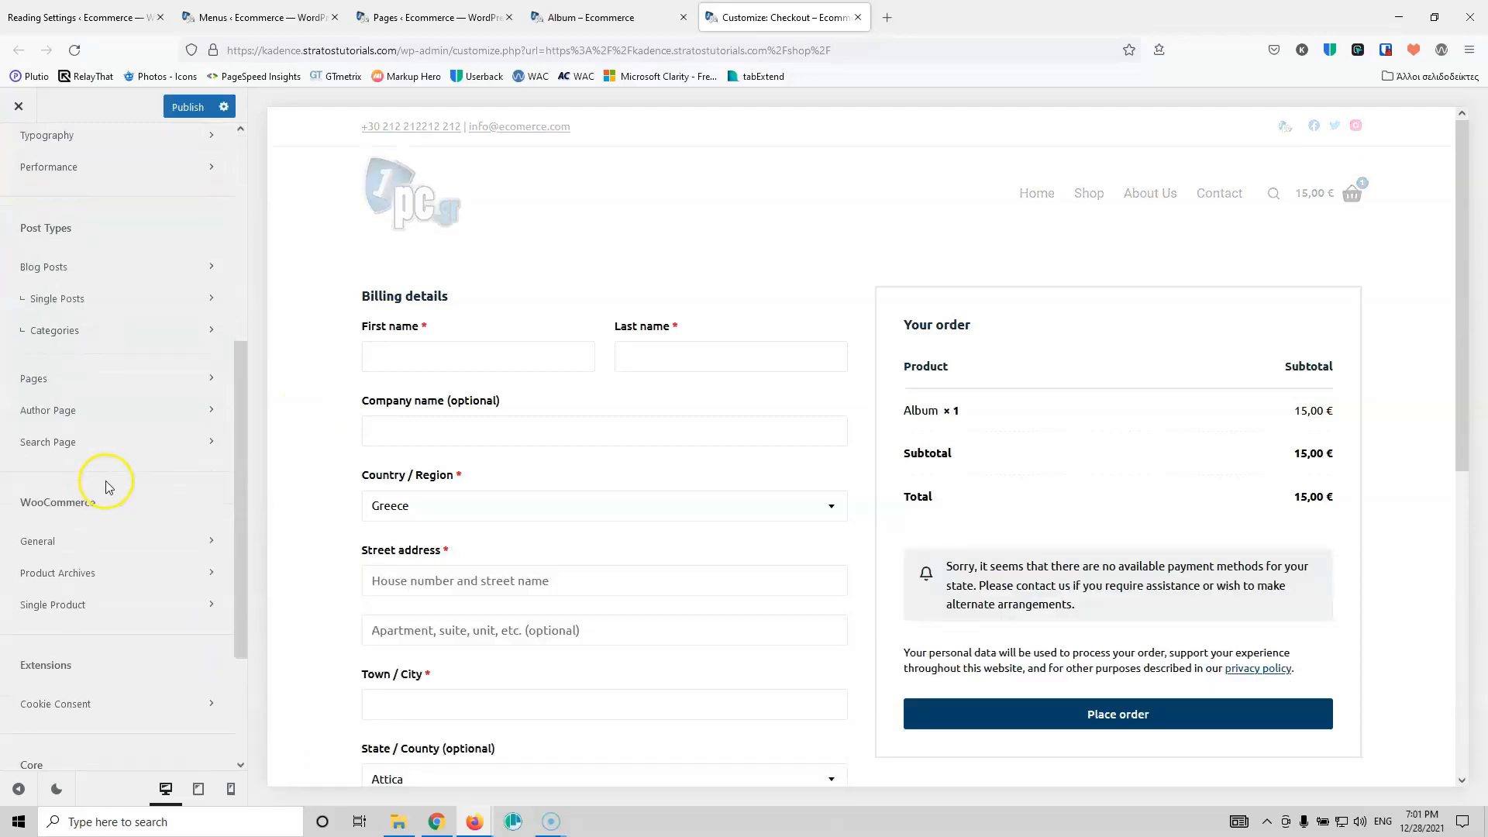
Step: In Checkout Page settings, keep Company Name optional and set the Phone field to Hidden
{"action": "left_click", "coordinate": [111, 384]}
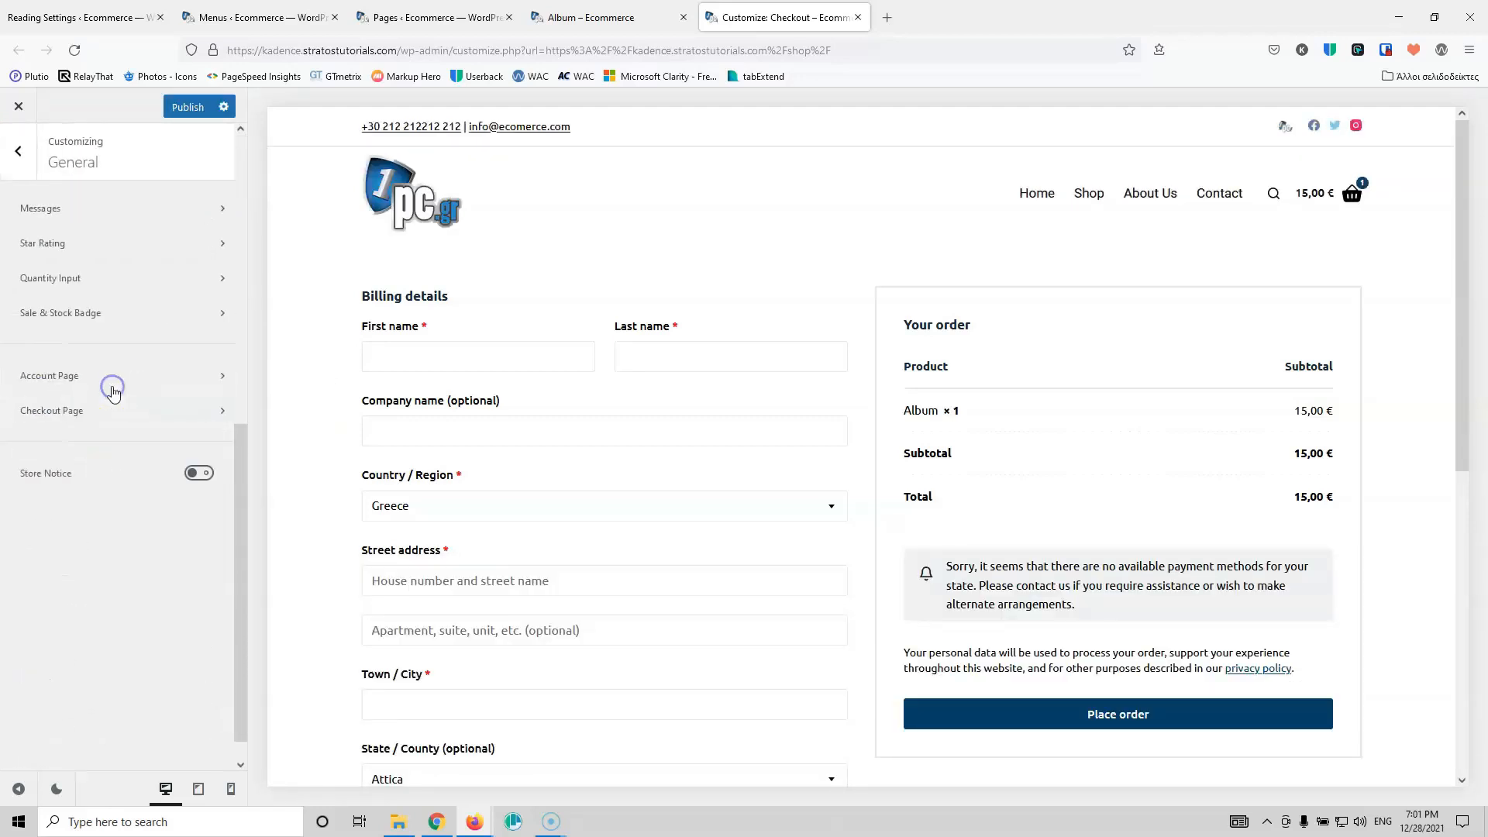
{"action": "left_click", "coordinate": [93, 410]}
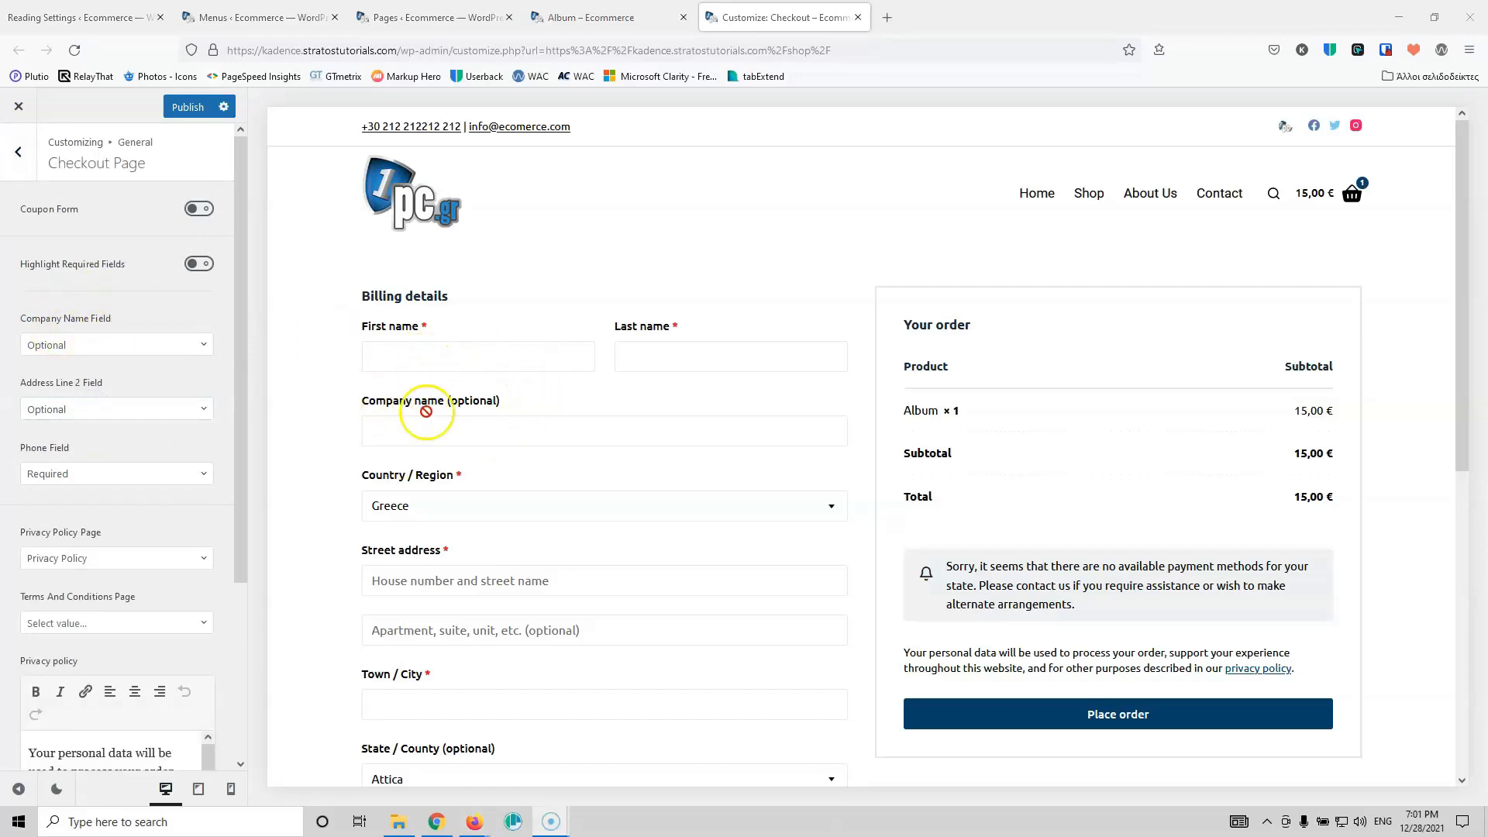
{"action": "left_click", "coordinate": [104, 355]}
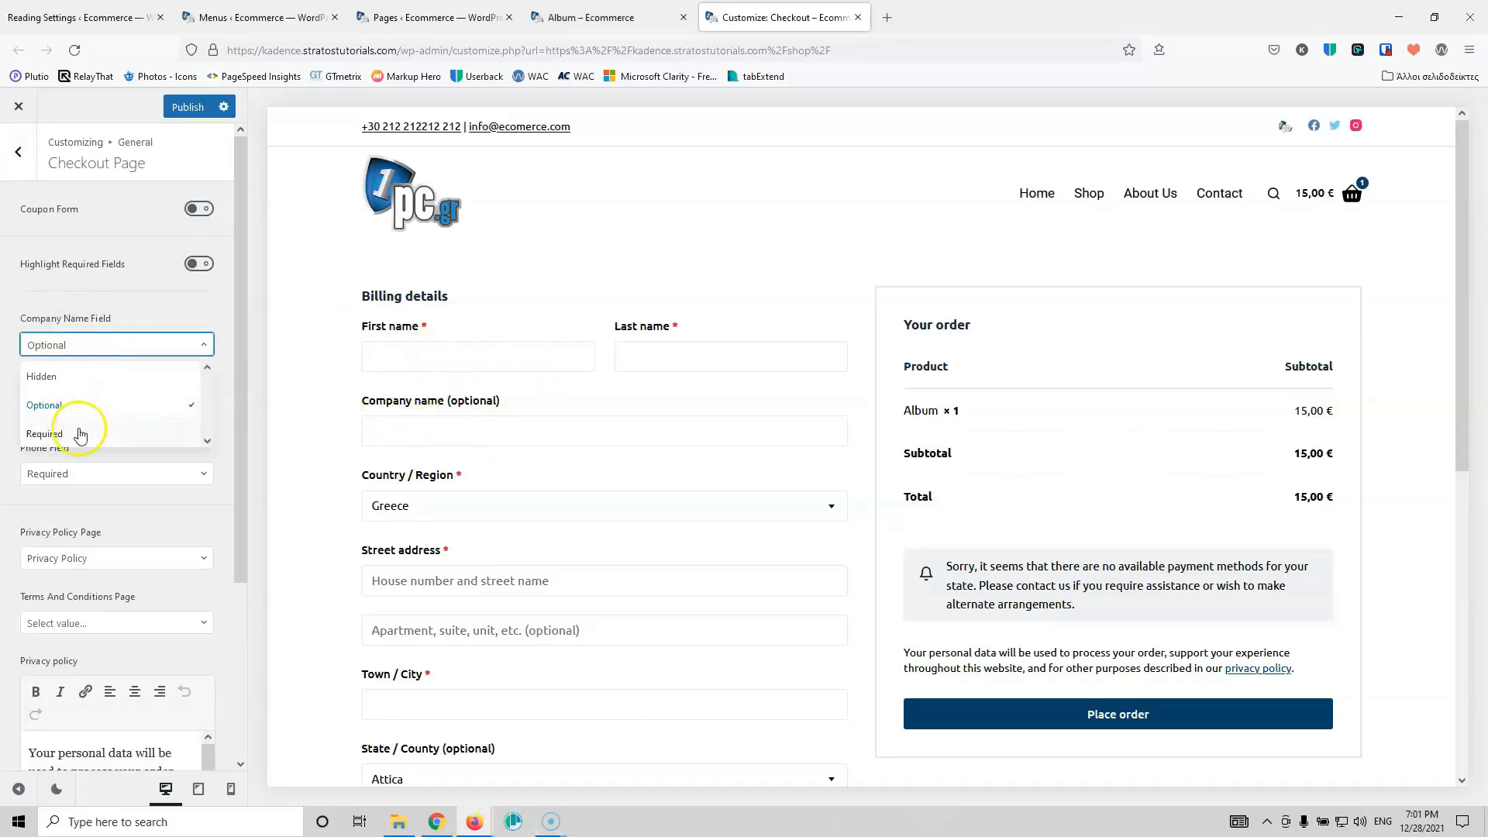
{"action": "left_click", "coordinate": [152, 311]}
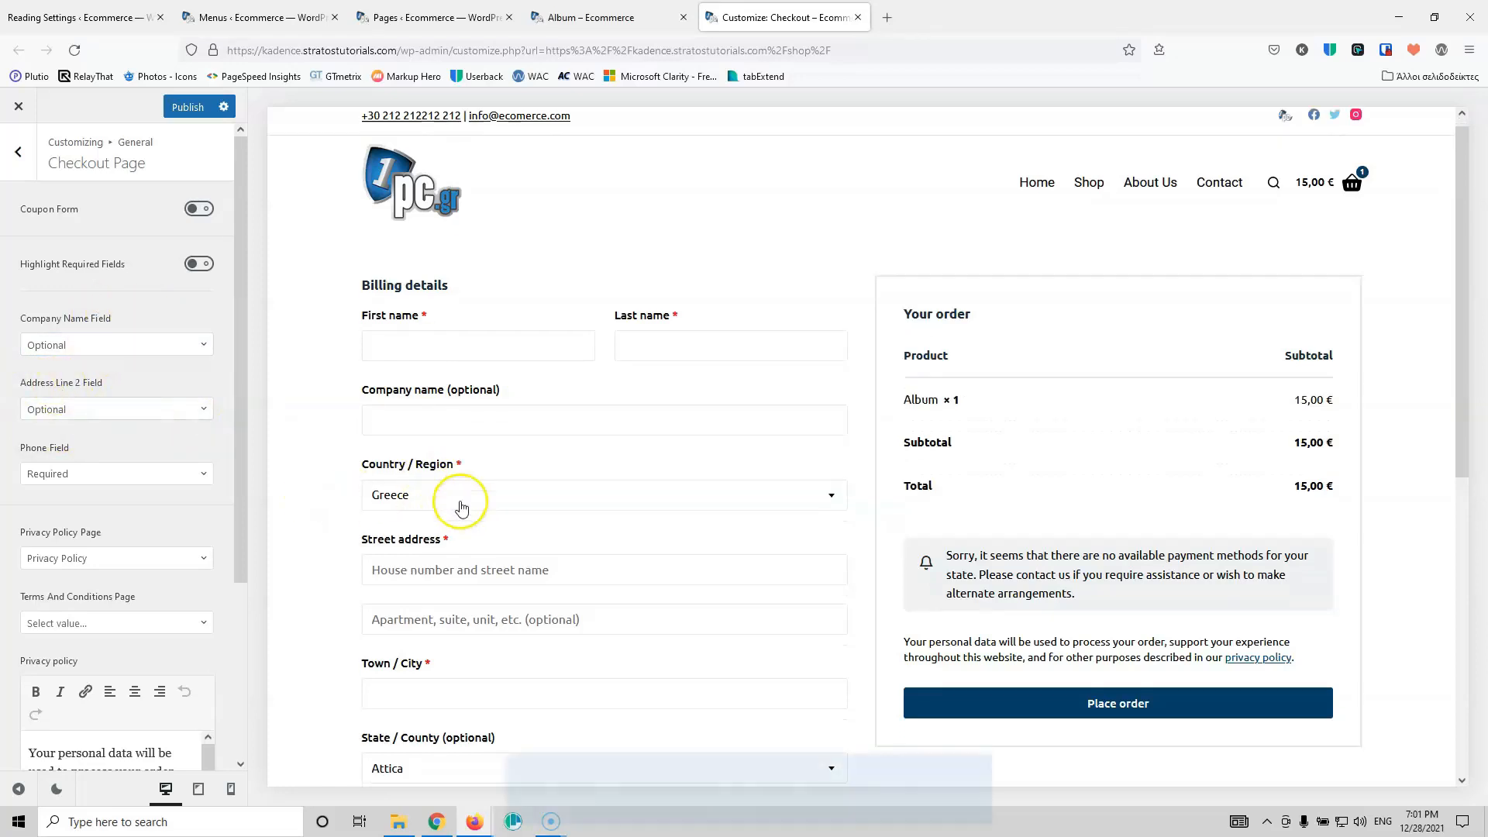
{"action": "scroll", "coordinate": [457, 495], "scroll_direction": "down", "scroll_amount": 2}
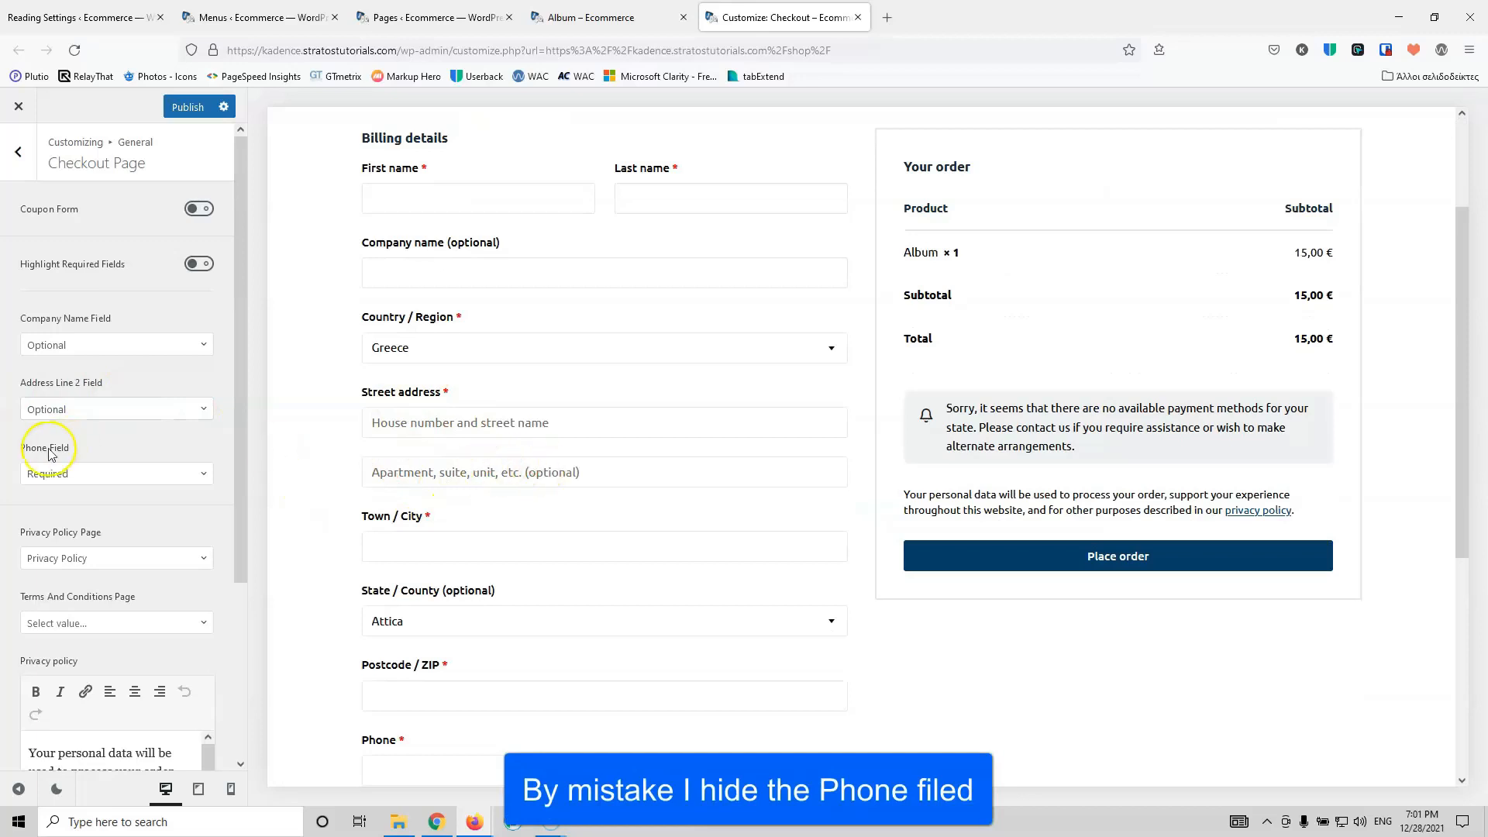
{"action": "left_click", "coordinate": [92, 474]}
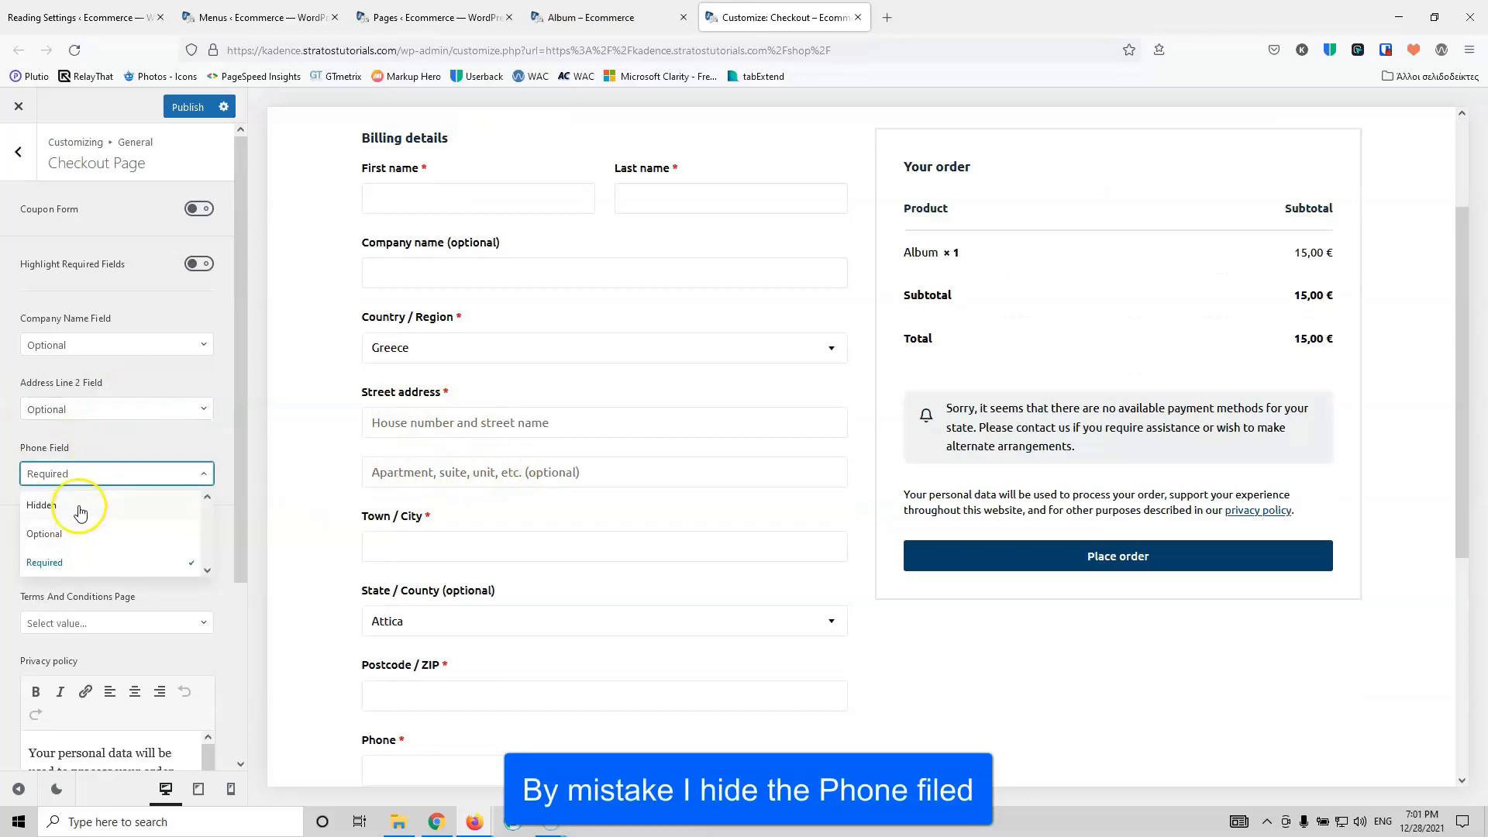
{"action": "left_click", "coordinate": [77, 506]}
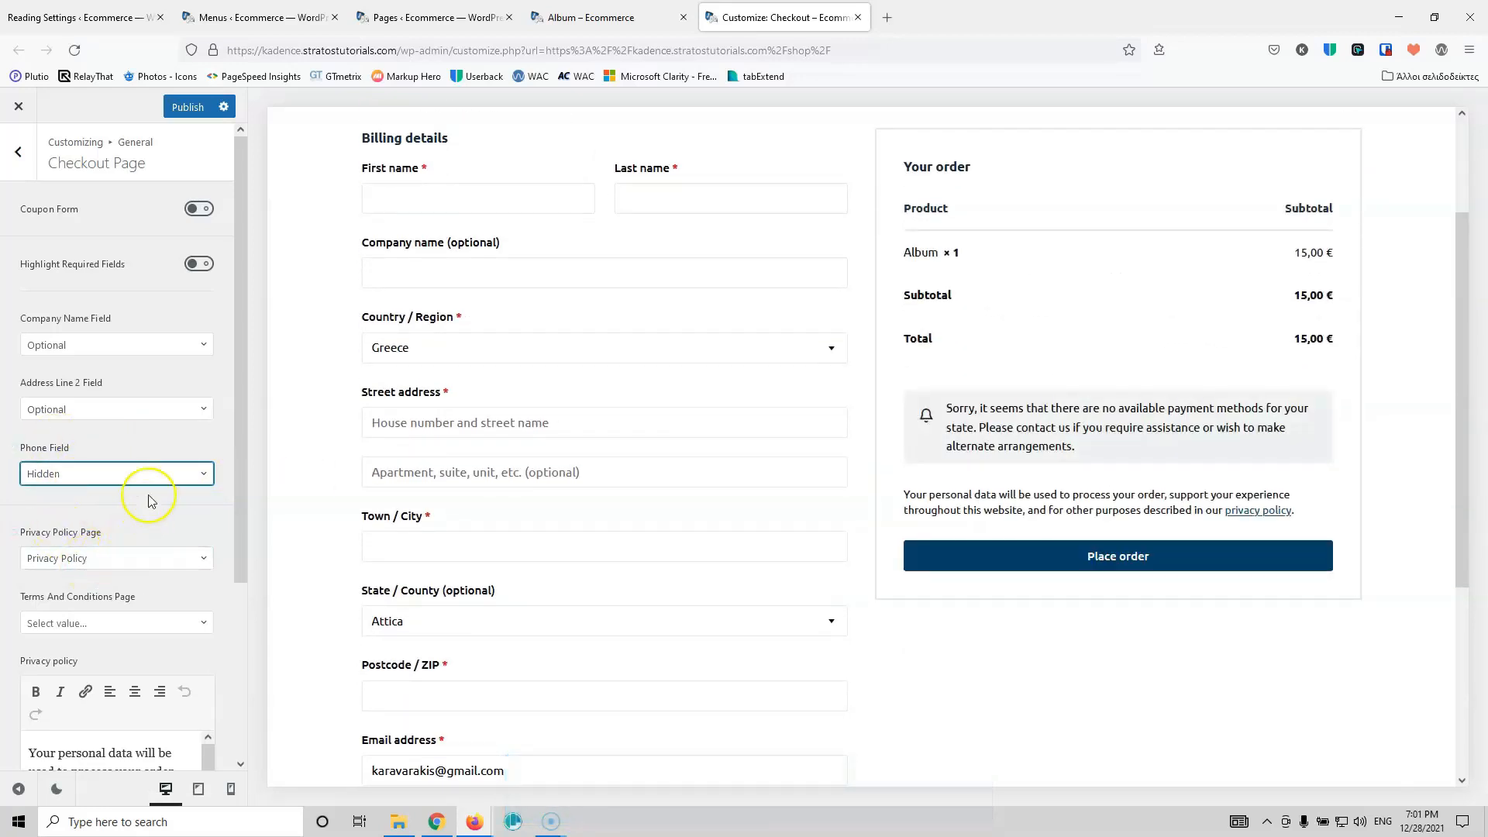
Step: Use Privacy Policy as the Terms and Conditions page and publish
{"action": "scroll", "coordinate": [148, 496], "scroll_direction": "down", "scroll_amount": 2}
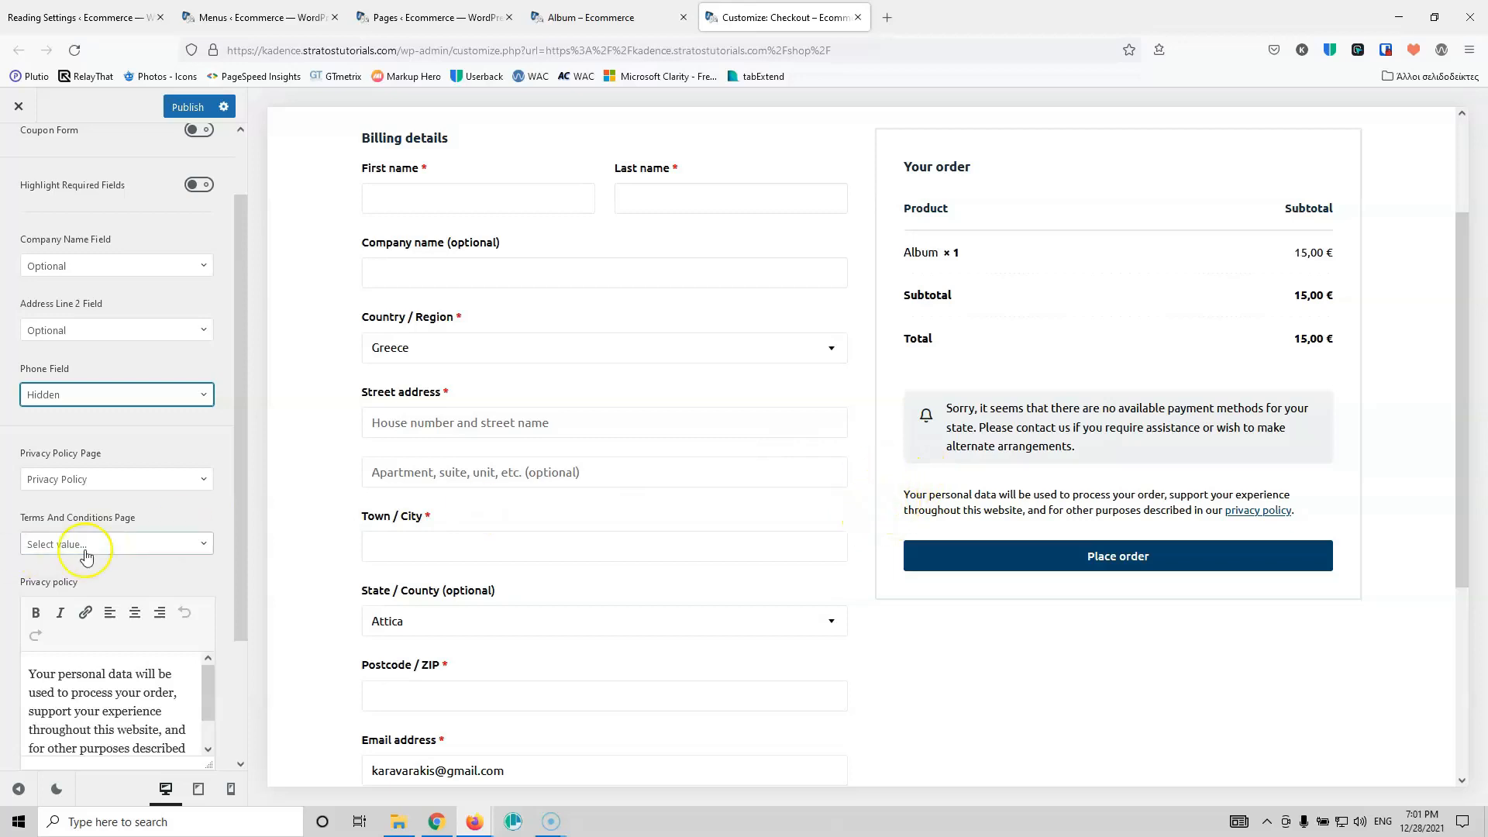
{"action": "left_click", "coordinate": [131, 546]}
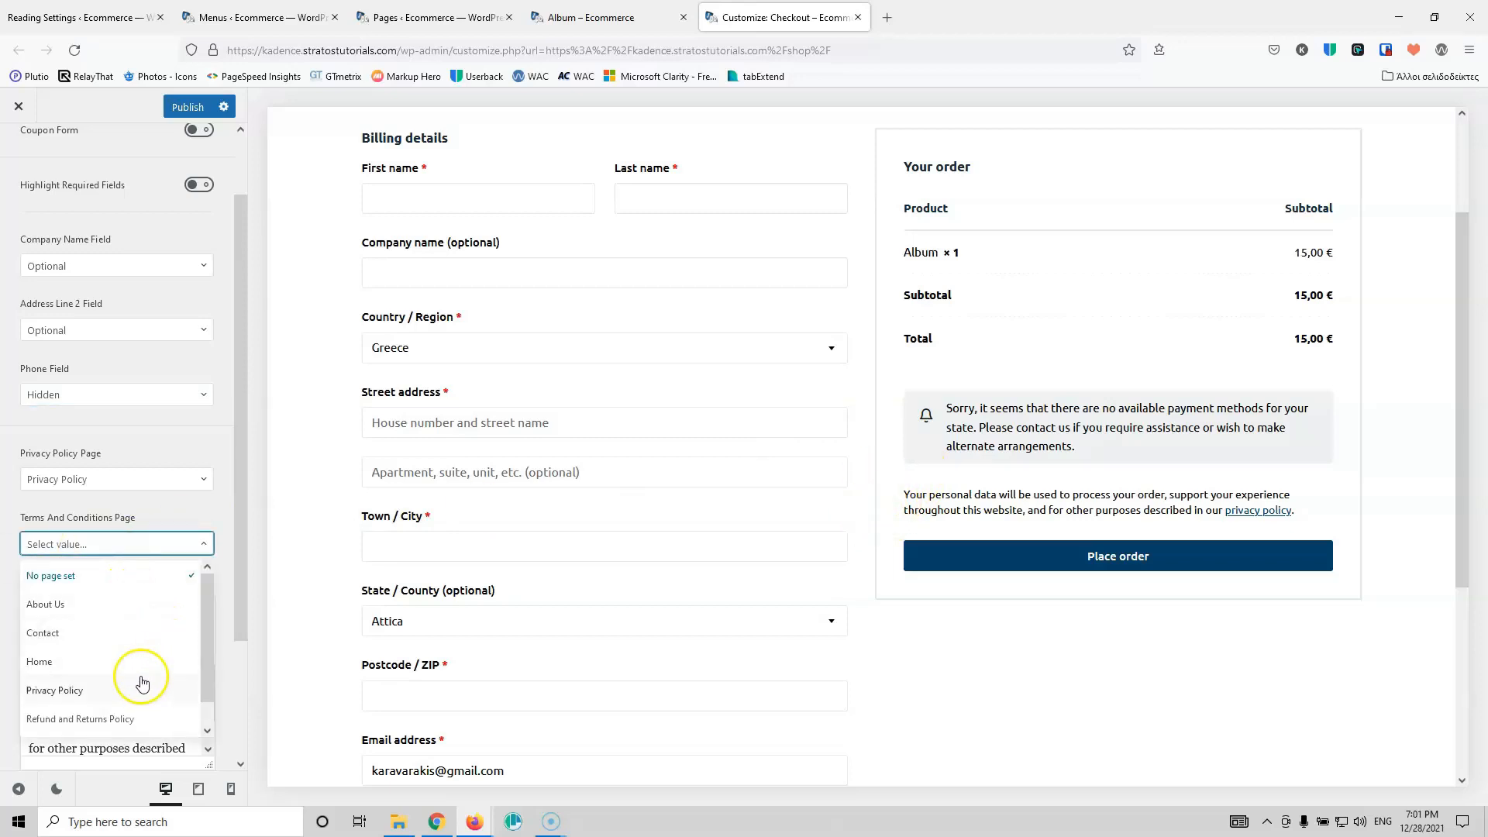
{"action": "left_click", "coordinate": [80, 698]}
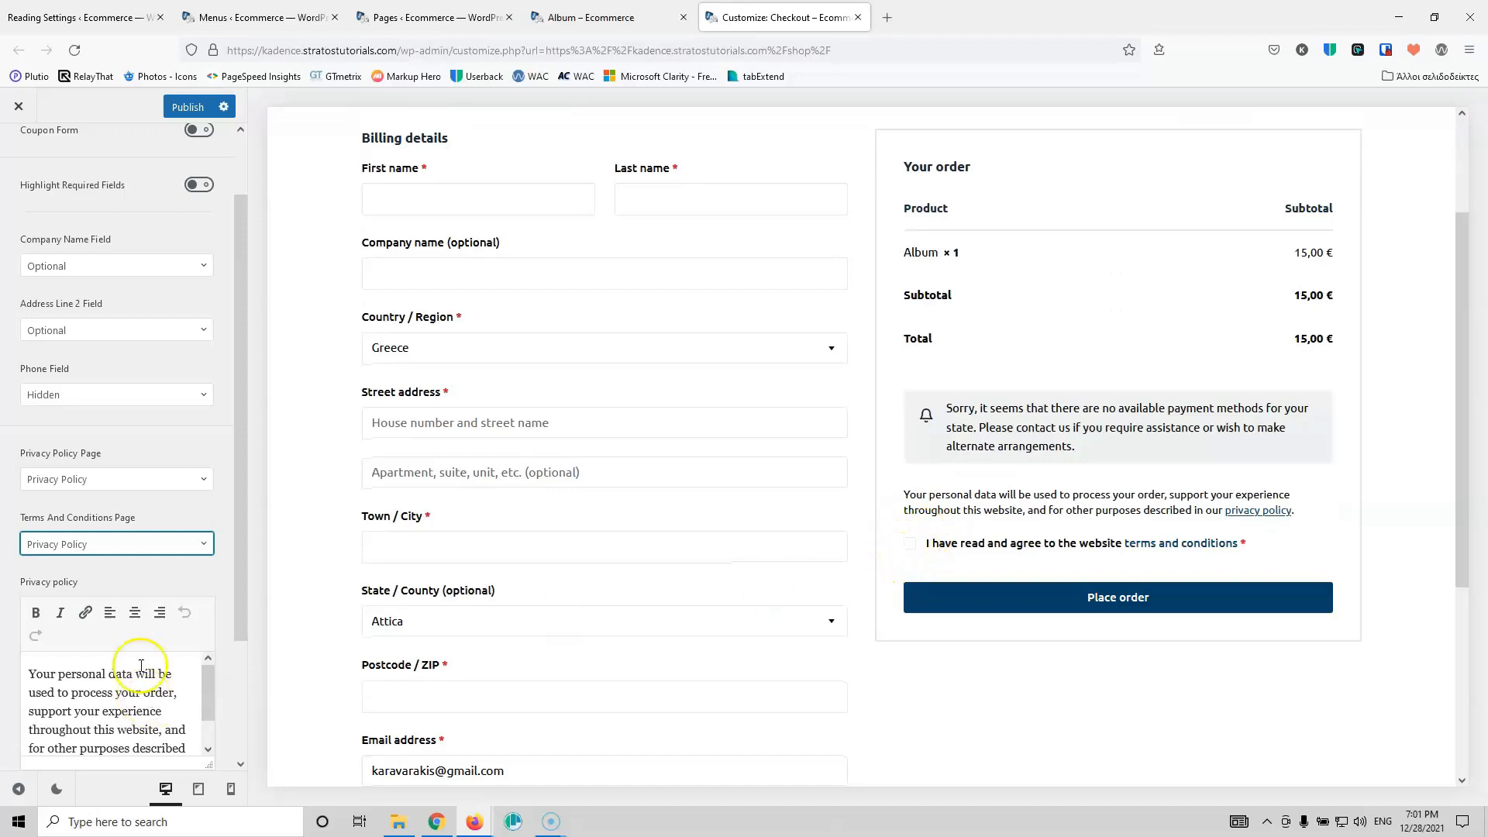
{"action": "scroll", "coordinate": [141, 665], "scroll_direction": "down", "scroll_amount": 2}
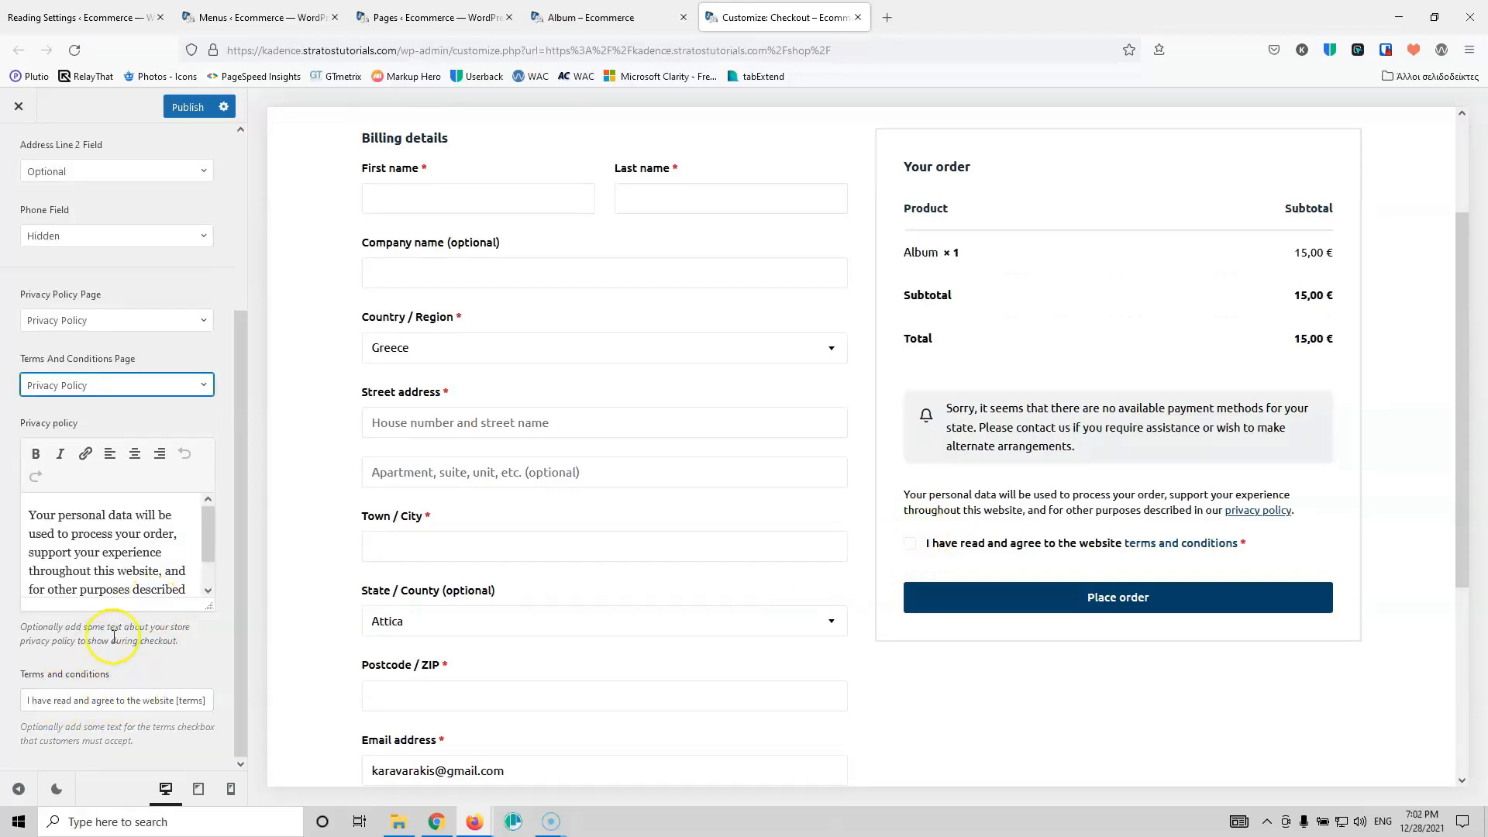
{"action": "scroll", "coordinate": [114, 635], "scroll_direction": "up", "scroll_amount": 3}
{"action": "left_click", "coordinate": [184, 108]}
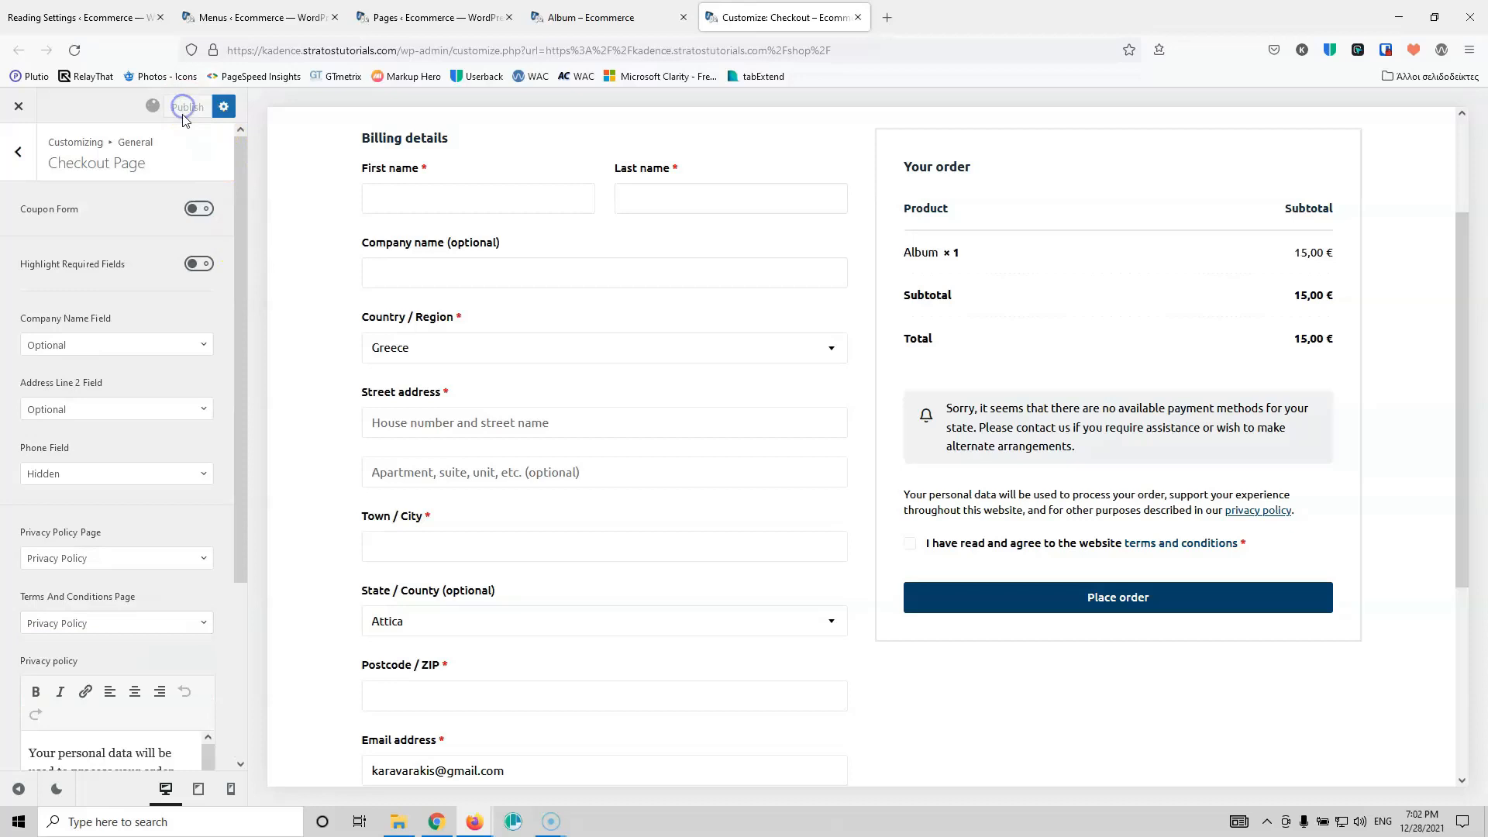
Step: Enable the coupon form and required-field highlighting, publish, and return to General
{"action": "left_click", "coordinate": [199, 210]}
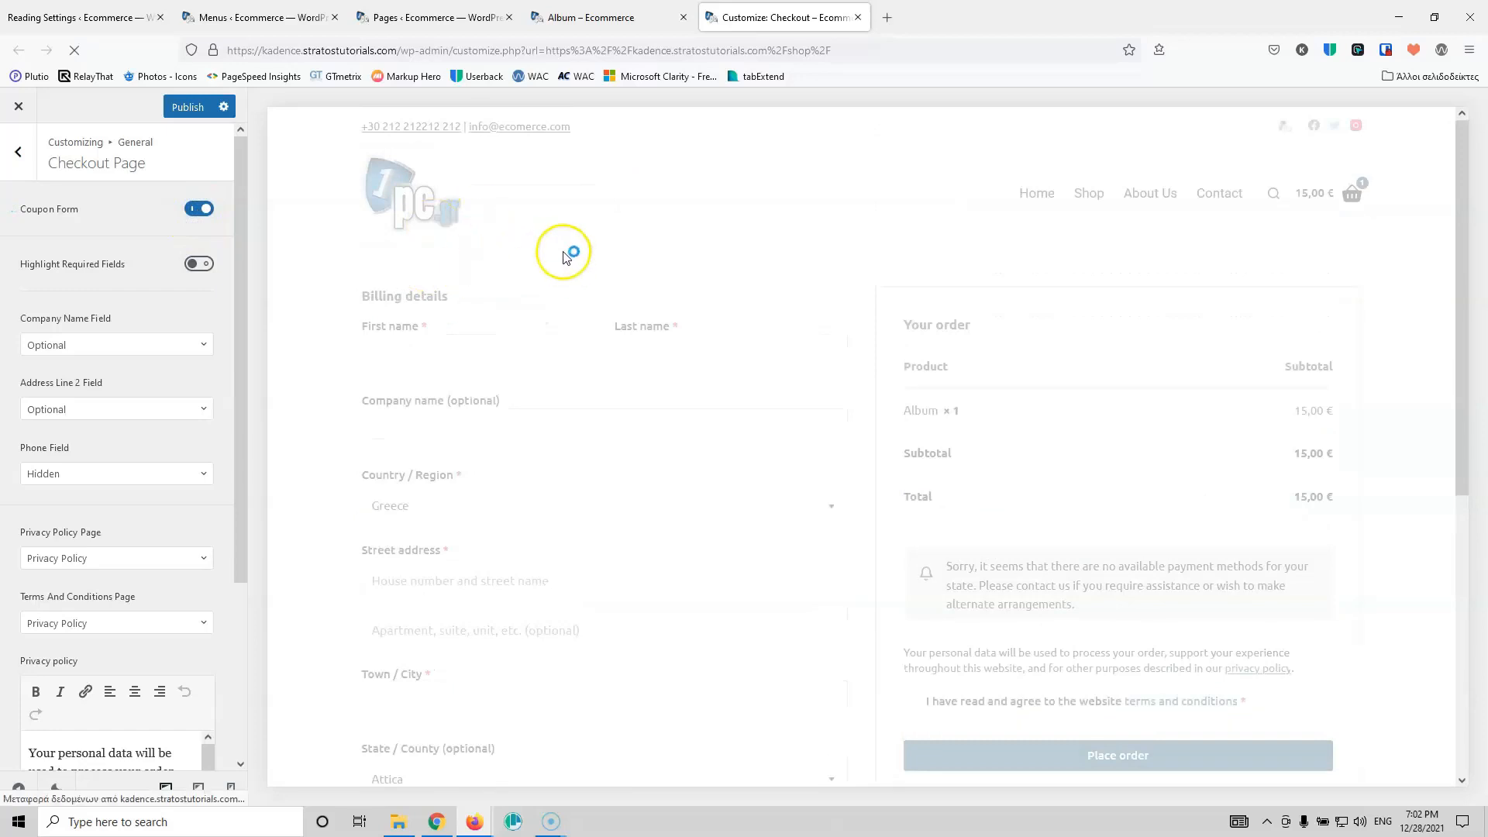
{"action": "left_click", "coordinate": [197, 264]}
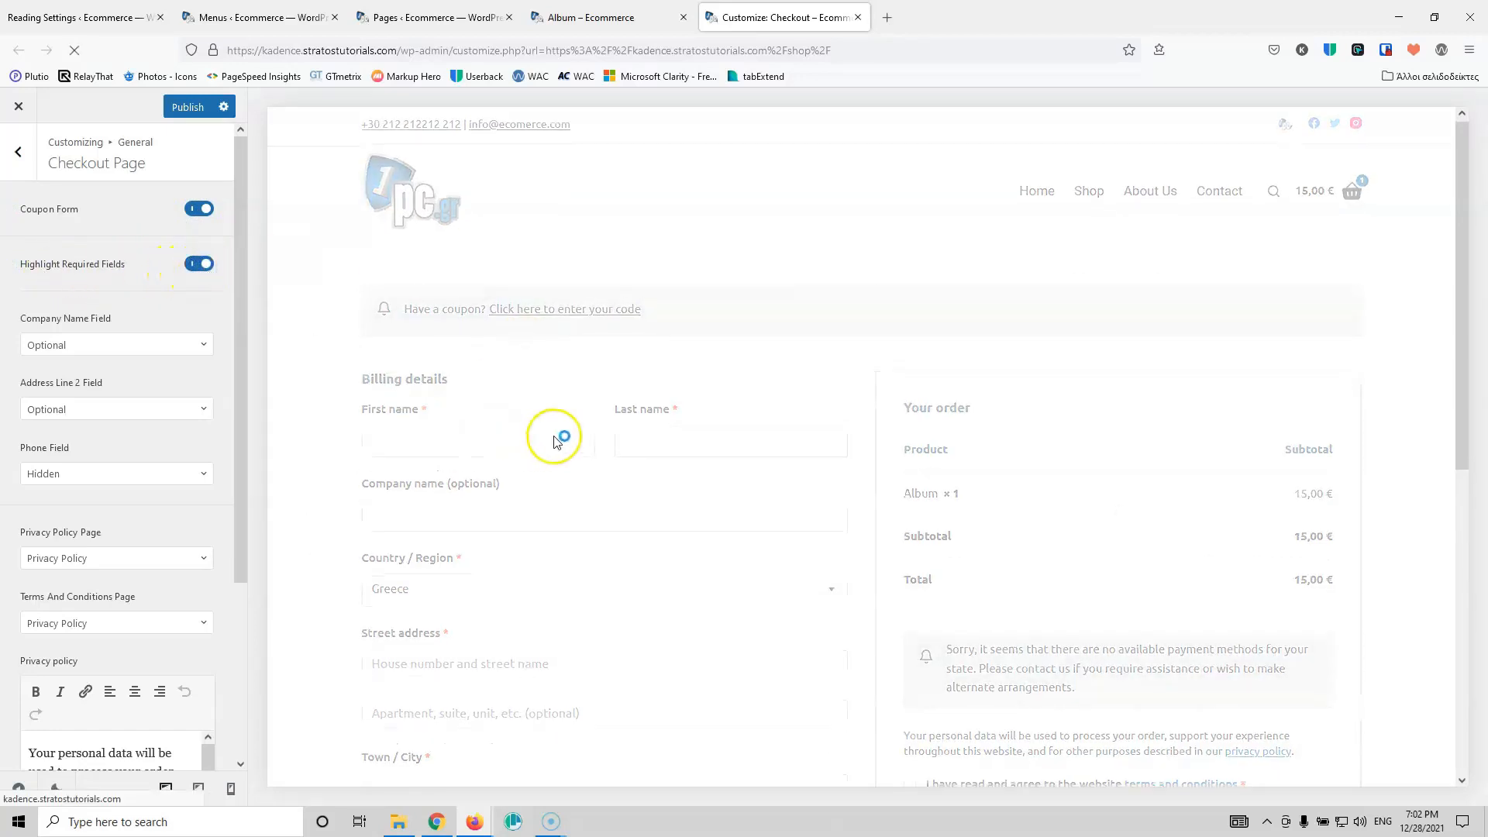
{"action": "scroll", "coordinate": [555, 439], "scroll_direction": "down", "scroll_amount": 5}
{"action": "scroll", "coordinate": [588, 434], "scroll_direction": "up", "scroll_amount": 4}
{"action": "scroll", "coordinate": [548, 424], "scroll_direction": "down", "scroll_amount": 4}
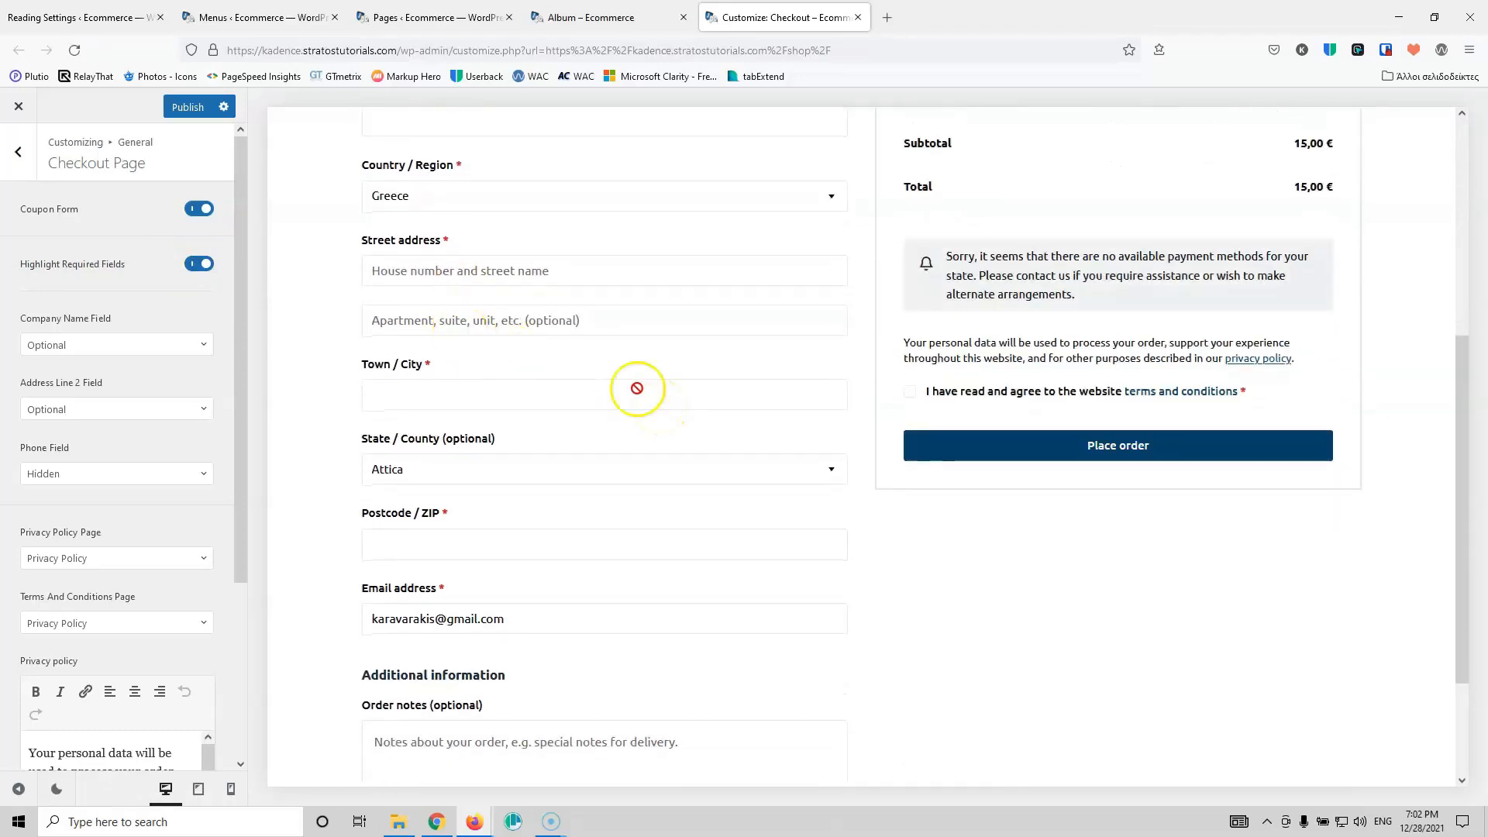
{"action": "left_click", "coordinate": [189, 107]}
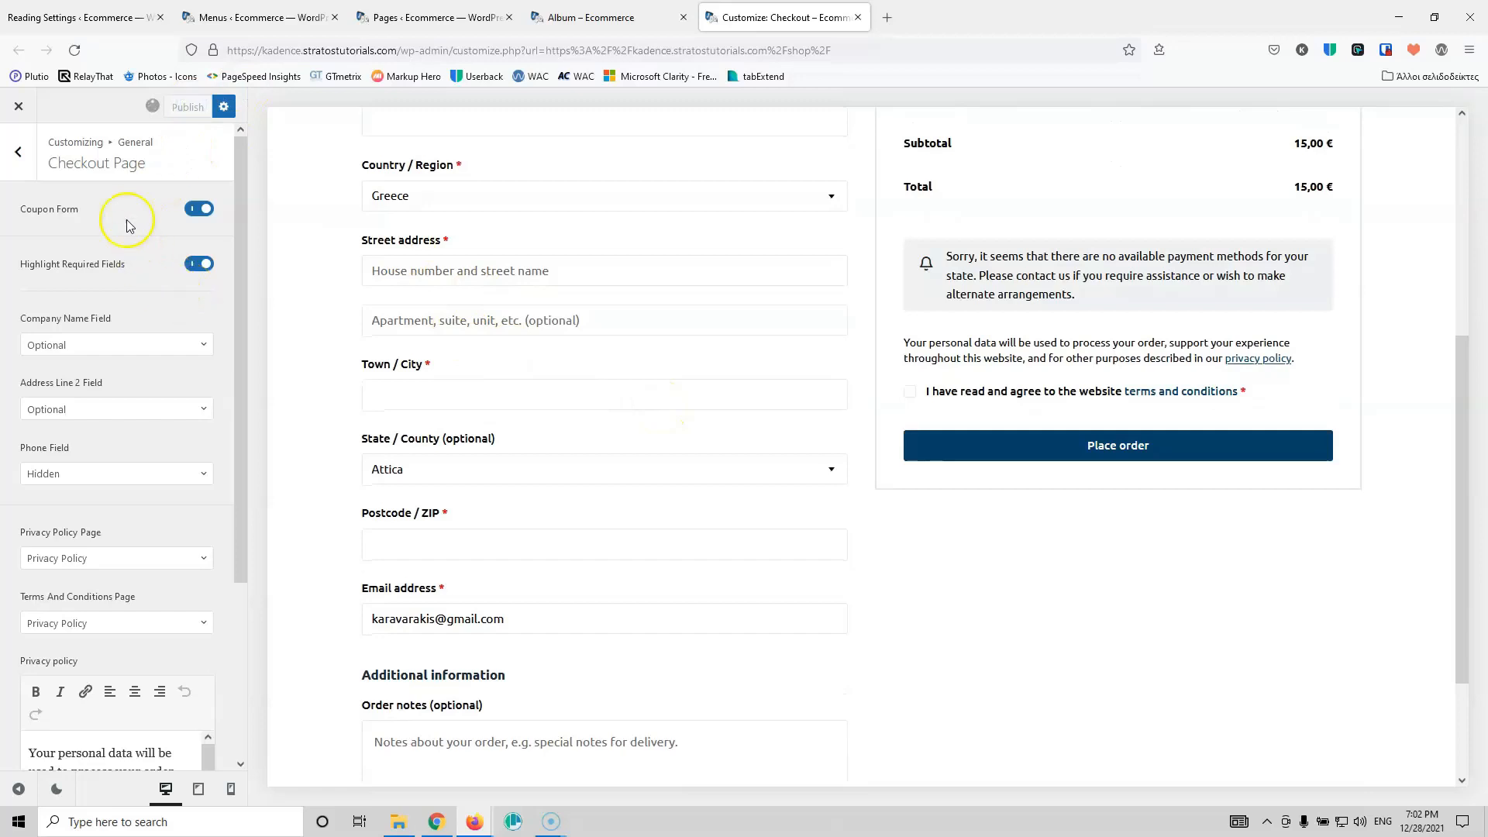
{"action": "left_click", "coordinate": [18, 152]}
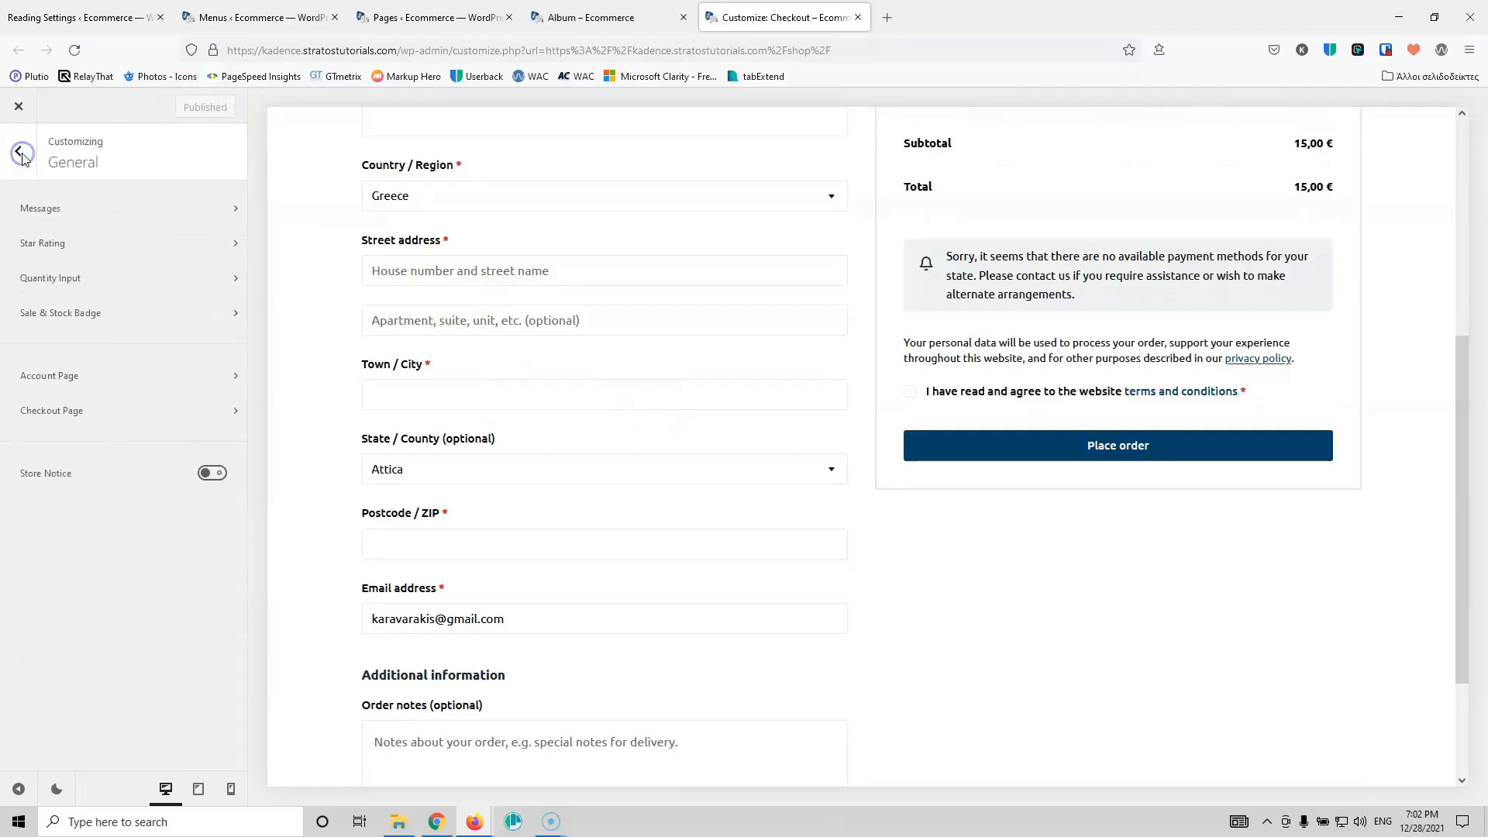
Step: Glance at the Account Page settings, then move over to the Header builder
{"action": "left_click", "coordinate": [134, 382]}
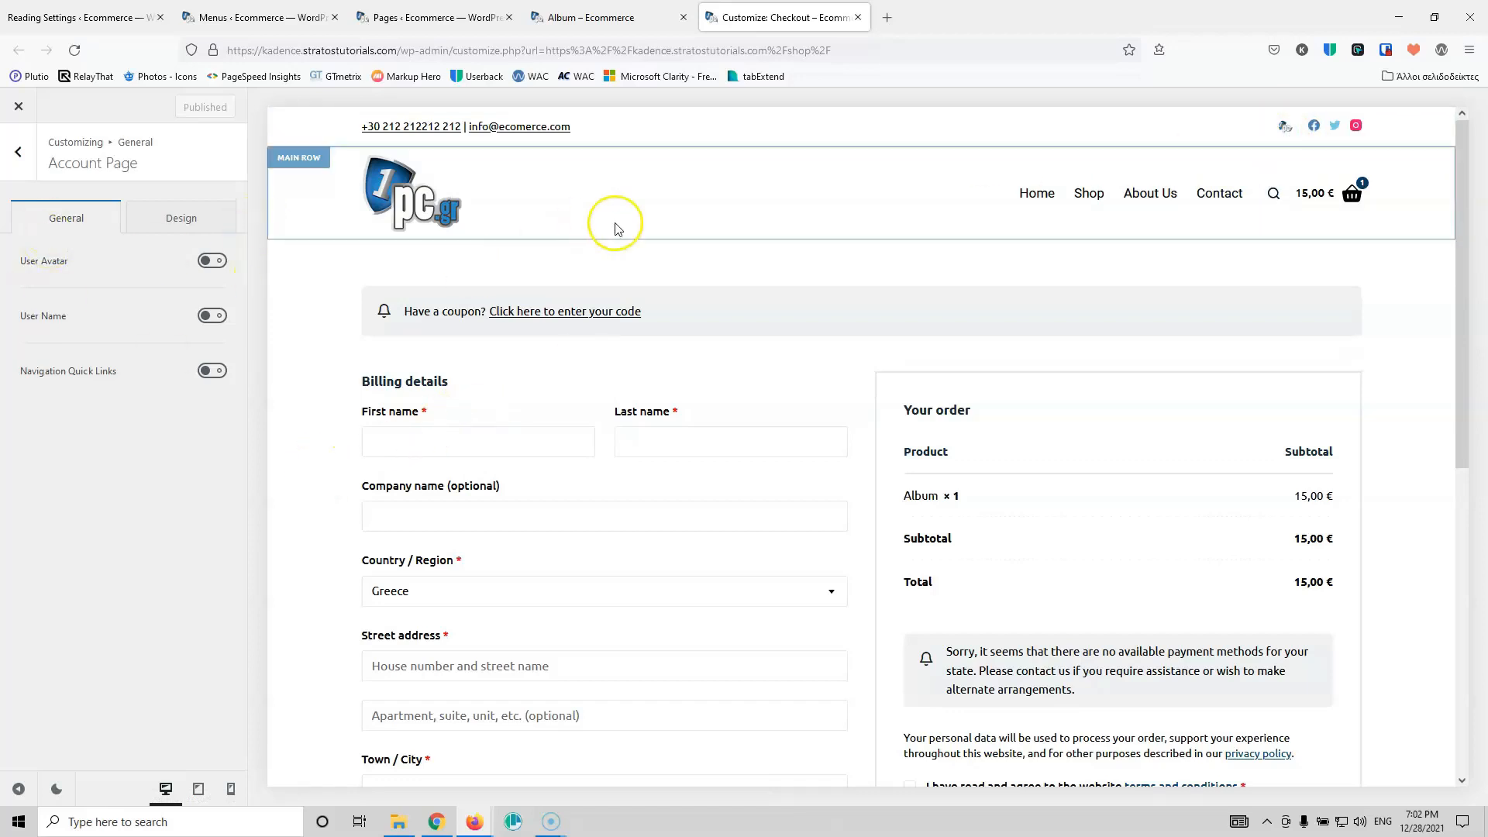
{"action": "left_click", "coordinate": [58, 155]}
{"action": "left_click", "coordinate": [16, 150]}
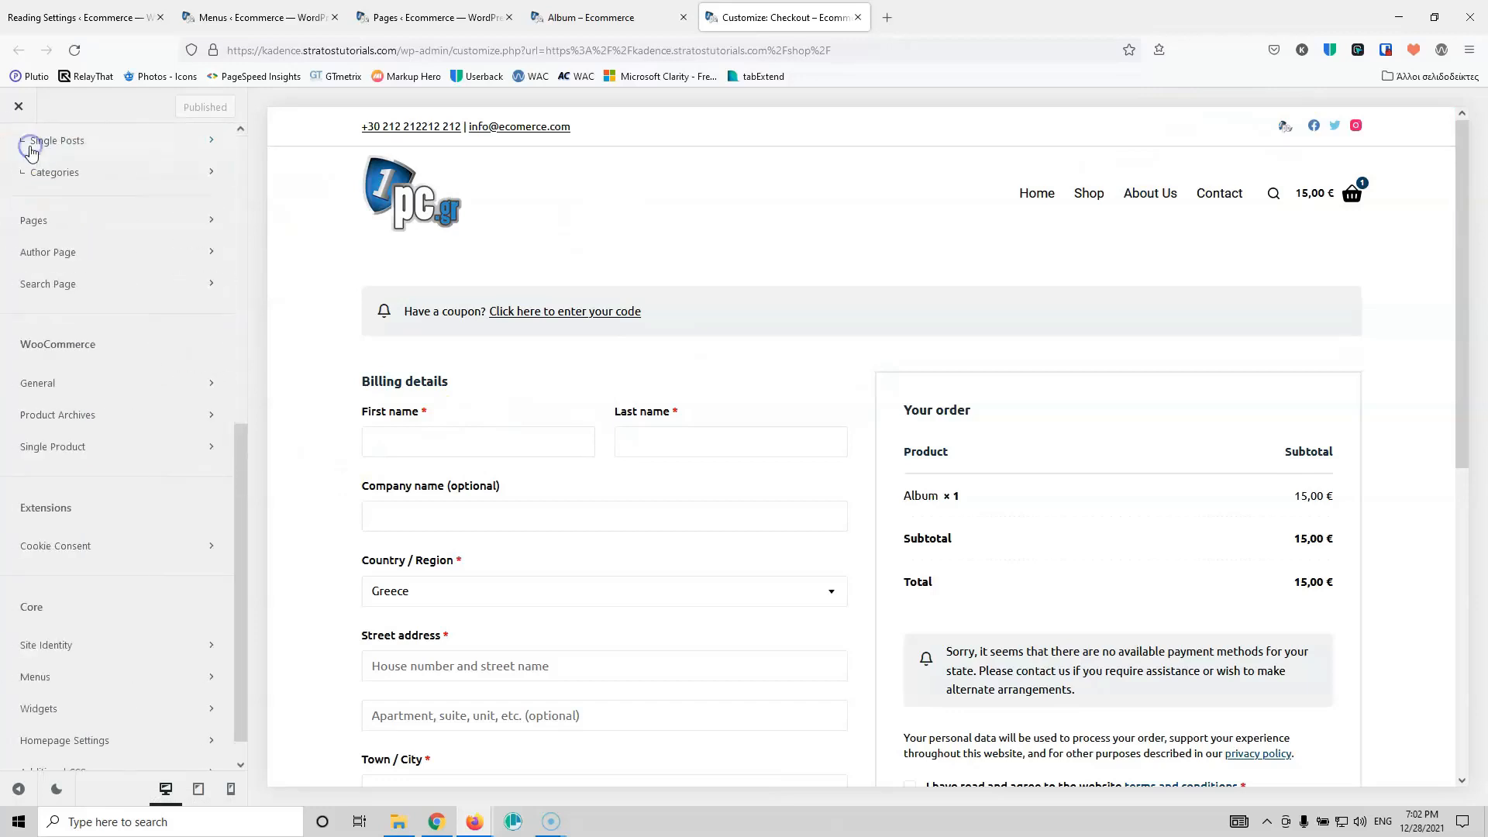
{"action": "scroll", "coordinate": [93, 339], "scroll_direction": "up", "scroll_amount": 7}
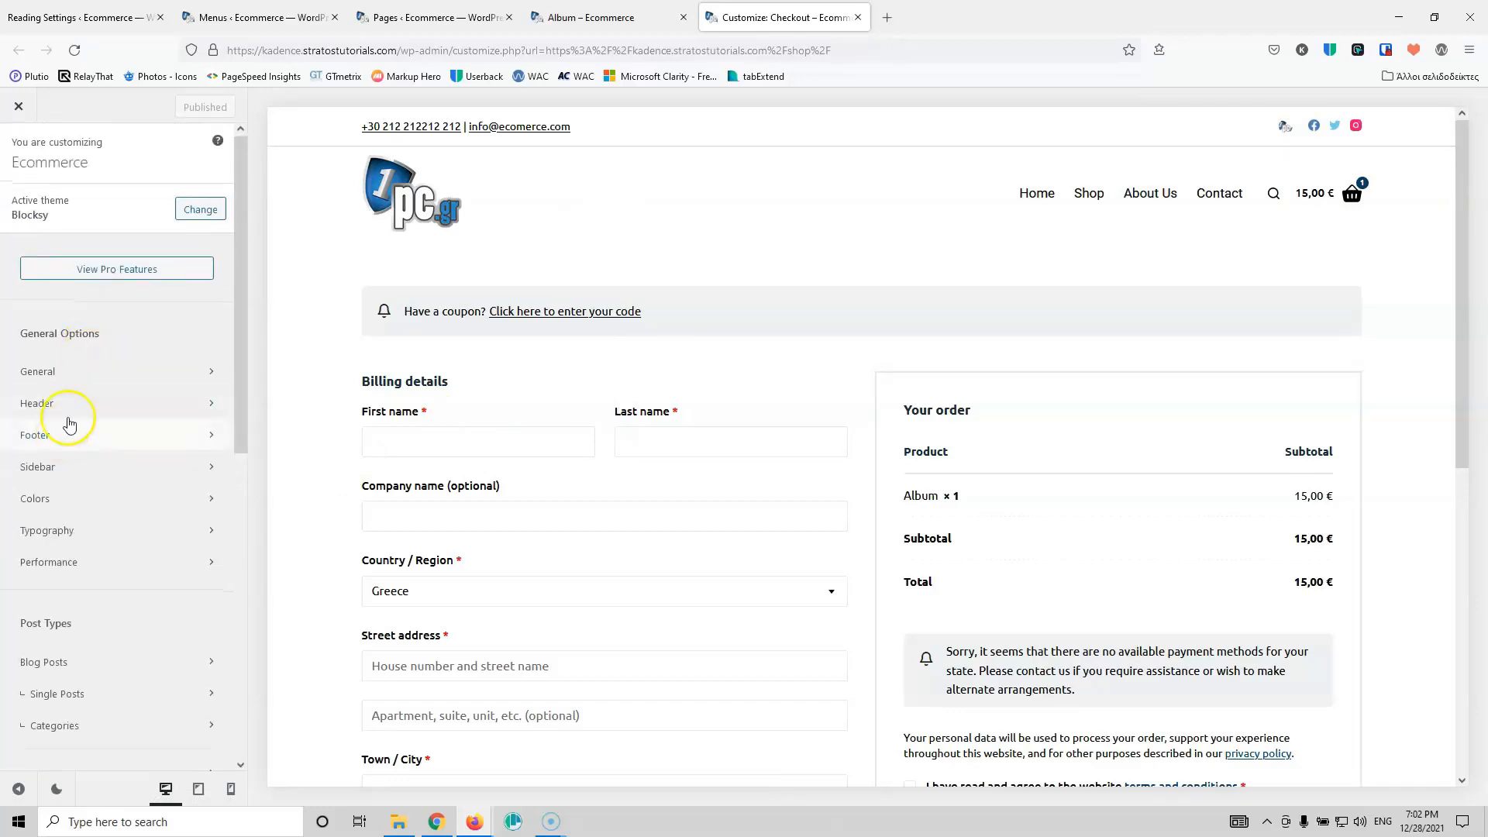
{"action": "left_click", "coordinate": [68, 405]}
Step: Set the header Account element's action to WooCommerce Account and publish
{"action": "left_click", "coordinate": [1327, 616]}
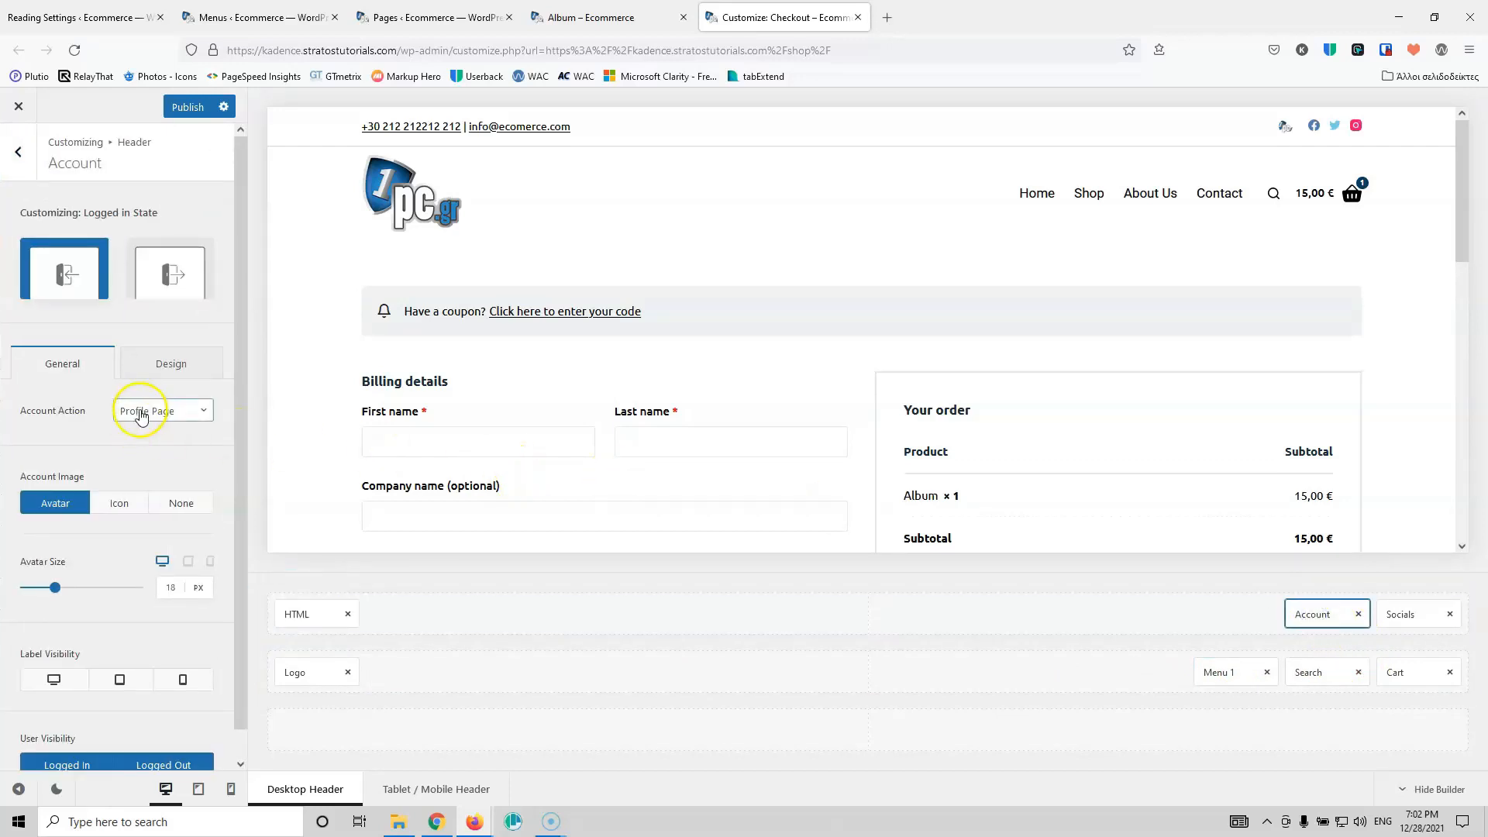
{"action": "left_click", "coordinate": [140, 414]}
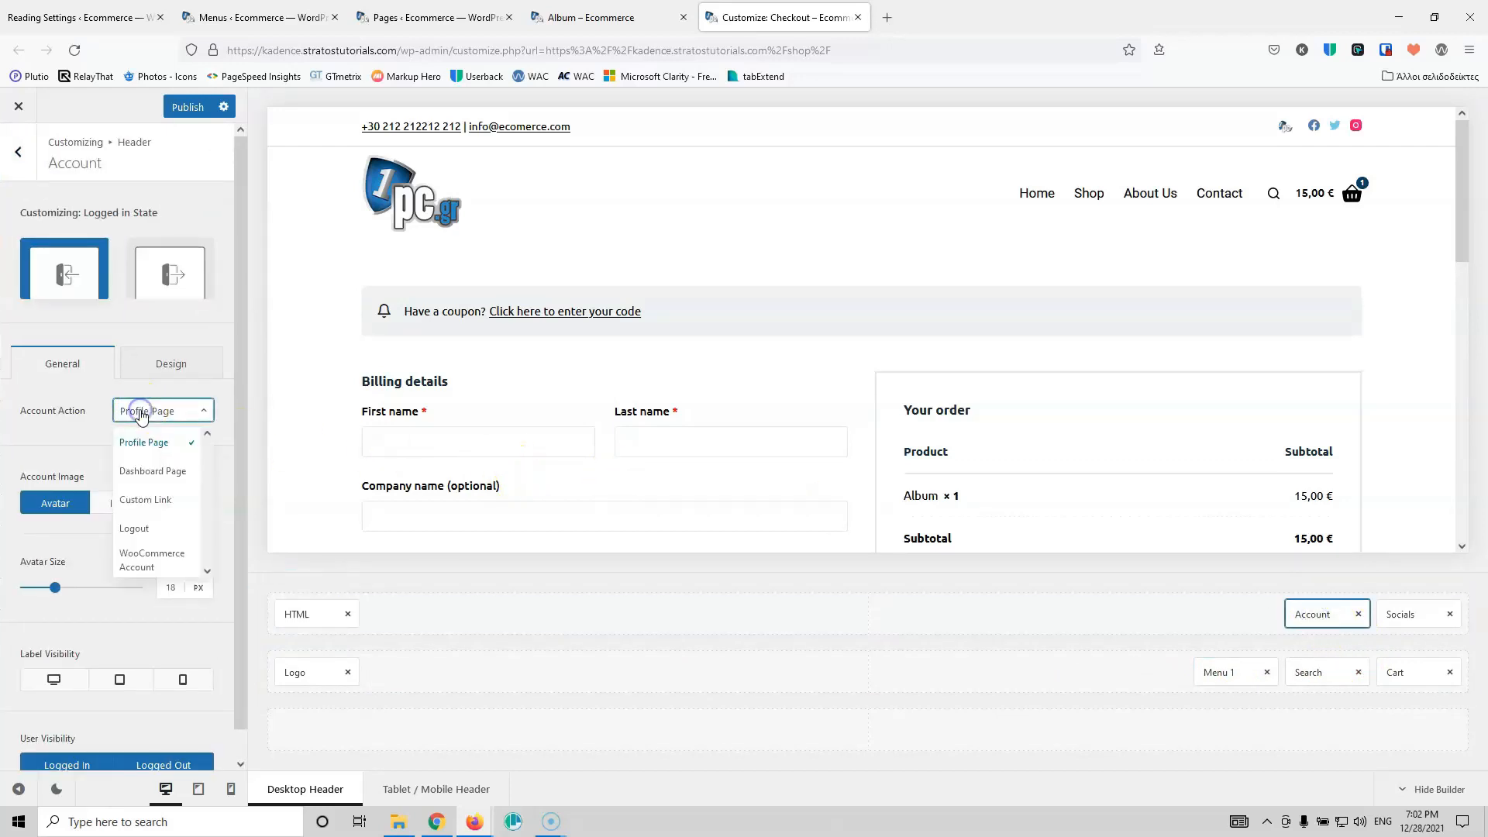
{"action": "left_click", "coordinate": [145, 564]}
{"action": "left_click", "coordinate": [190, 108]}
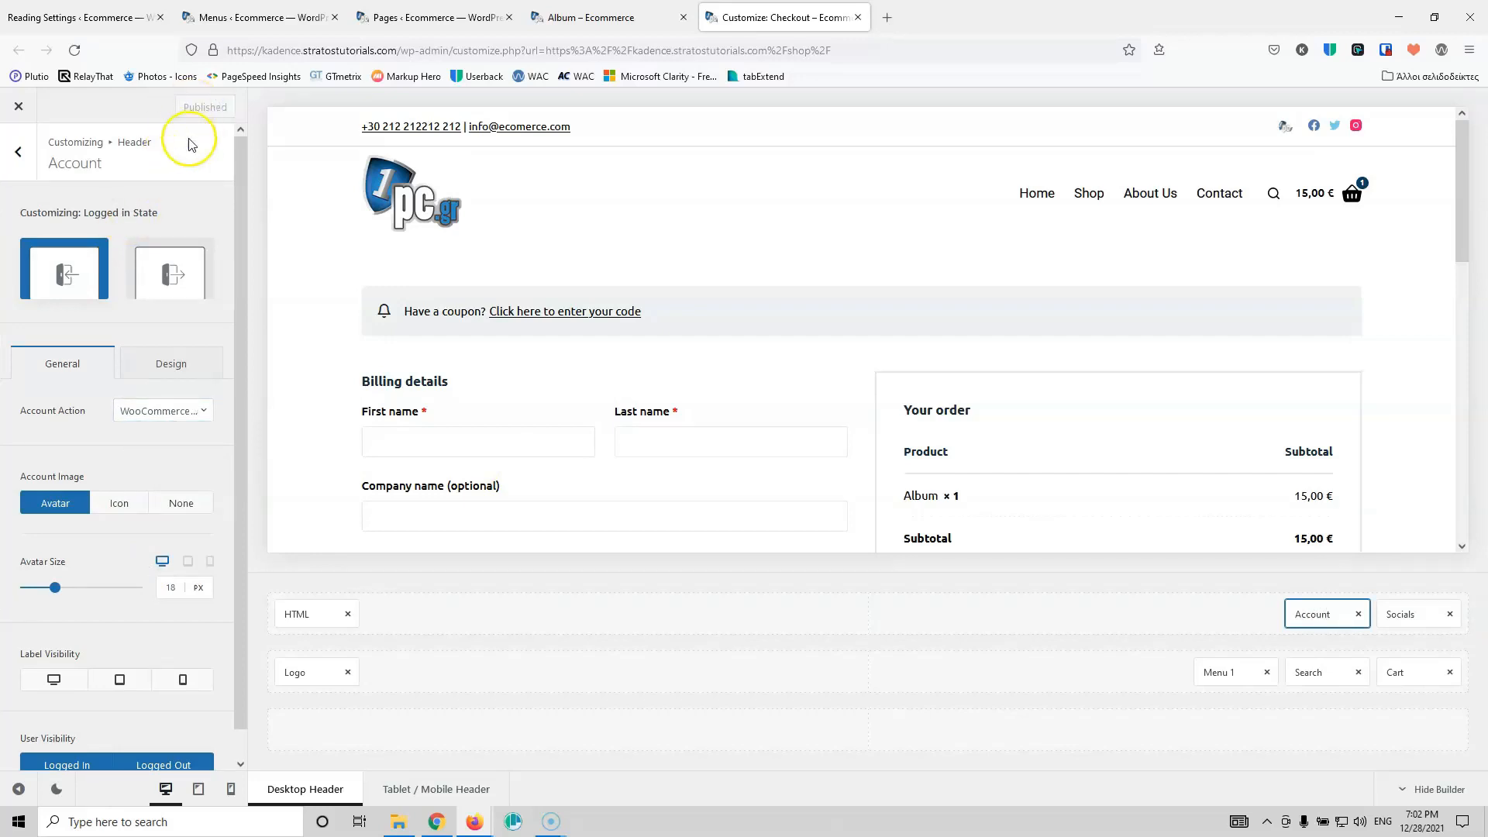
Step: Load the My account page in the preview and return to the Customizer root
{"action": "left_click", "coordinate": [20, 159]}
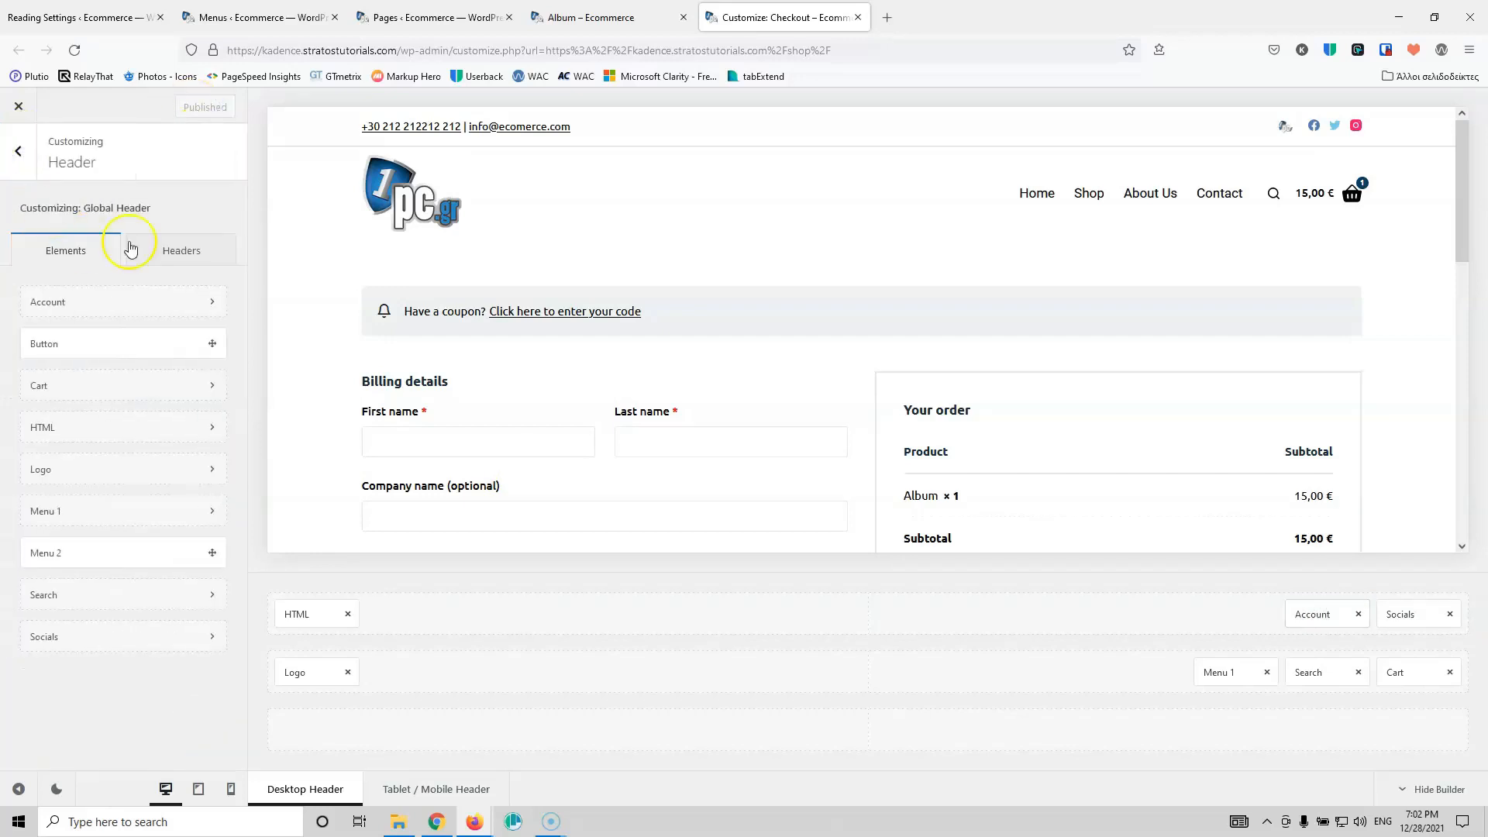
{"action": "left_click", "coordinate": [1286, 132]}
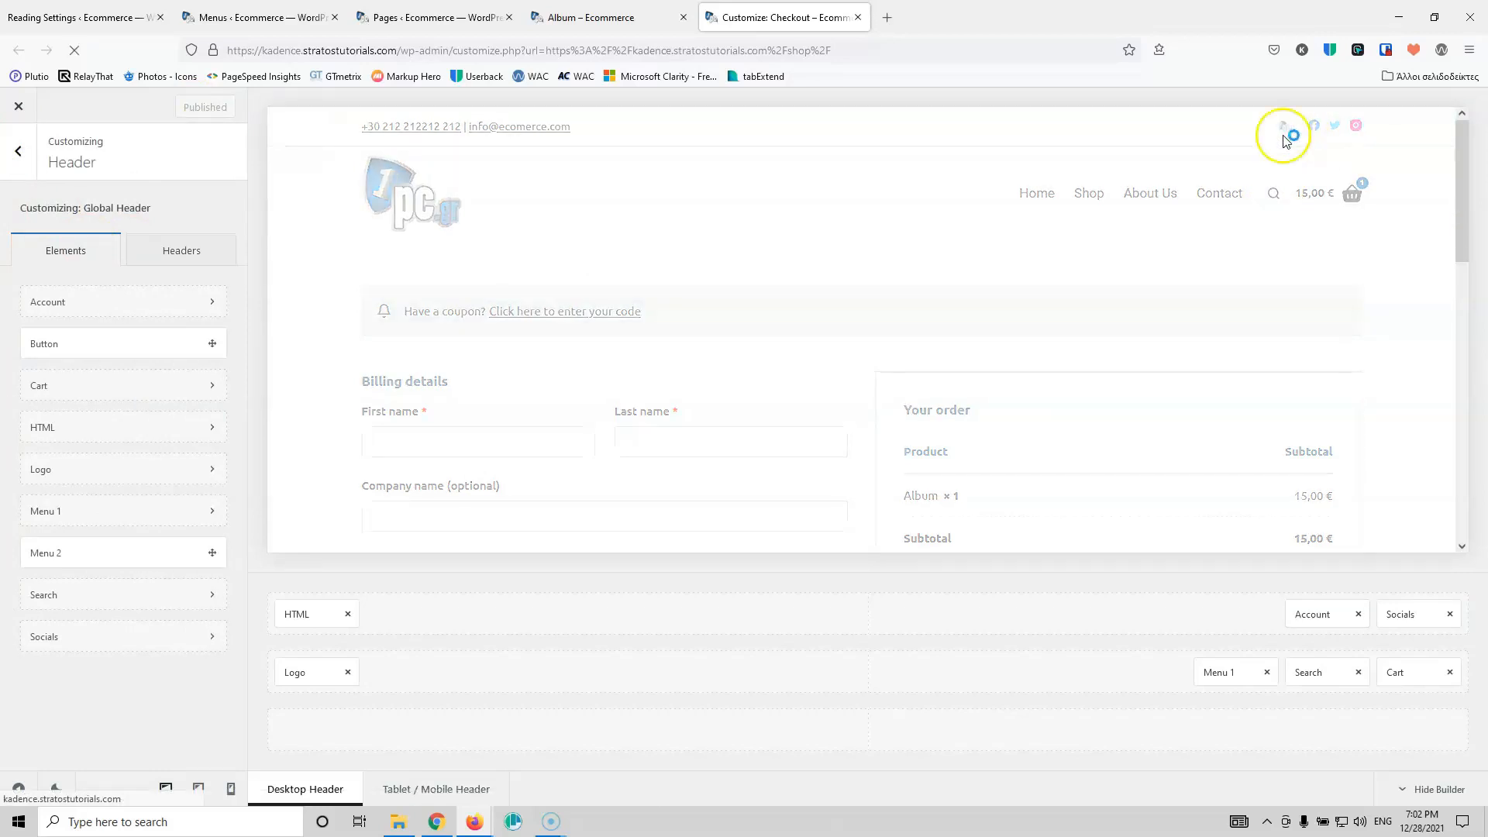
{"action": "left_click", "coordinate": [18, 152]}
{"action": "scroll", "coordinate": [86, 486], "scroll_direction": "down", "scroll_amount": 2}
{"action": "scroll", "coordinate": [89, 488], "scroll_direction": "down", "scroll_amount": 2}
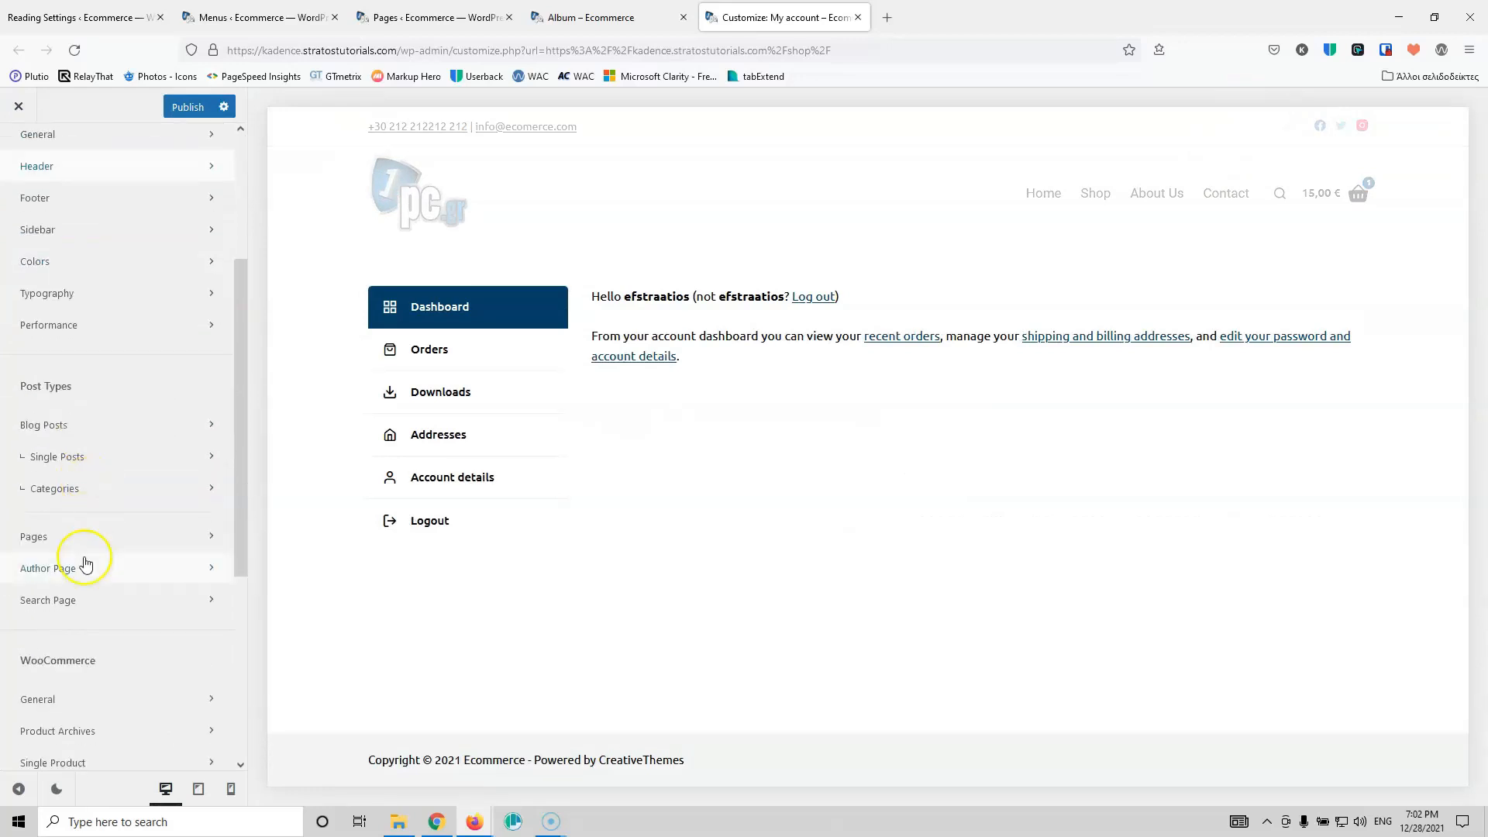
{"action": "scroll", "coordinate": [116, 574], "scroll_direction": "down", "scroll_amount": 2}
Step: Turn on the account page avatar and set its size to 43
{"action": "left_click", "coordinate": [80, 465]}
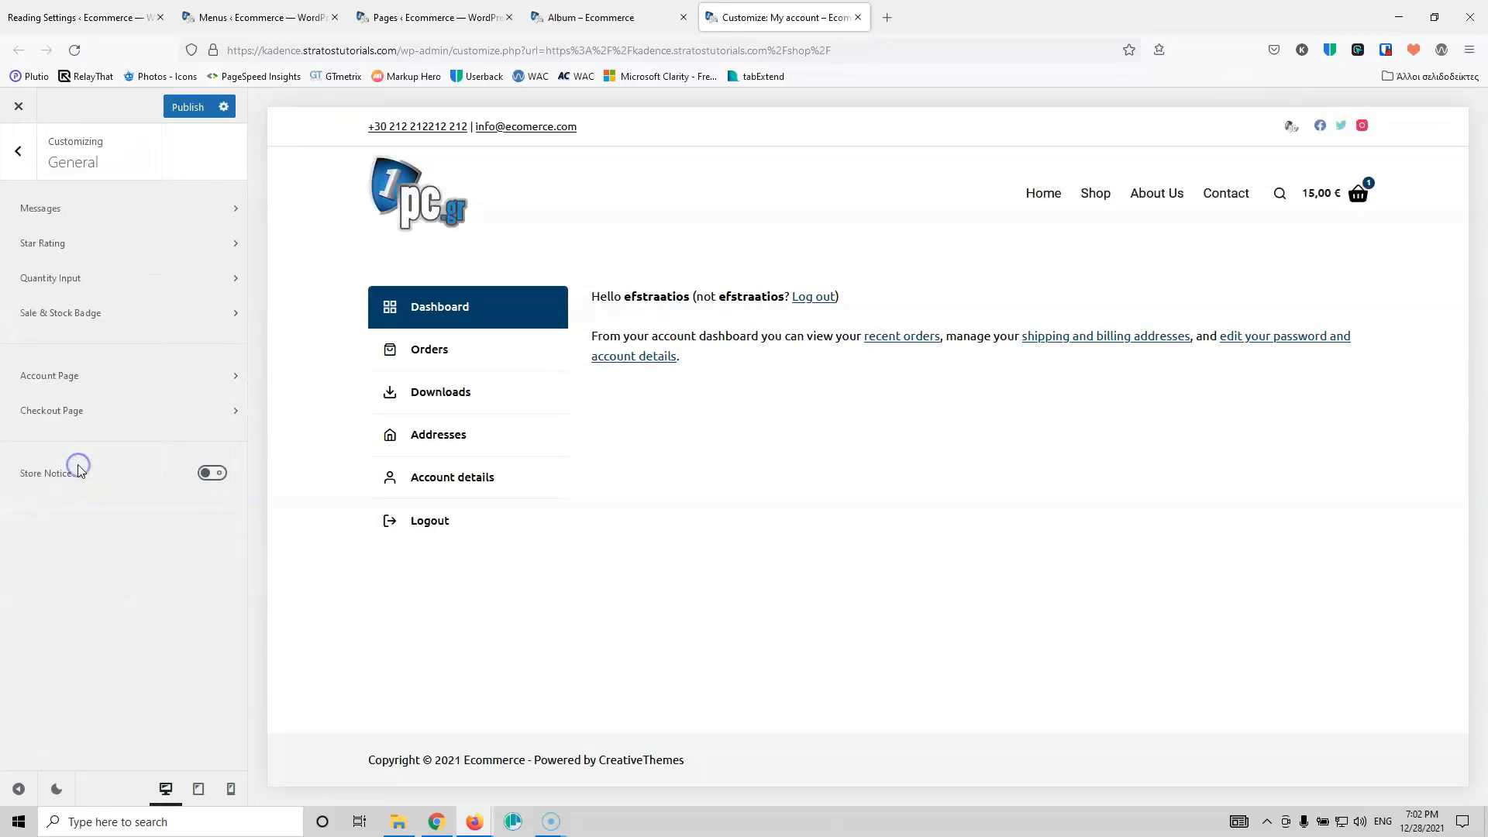
{"action": "left_click", "coordinate": [107, 384]}
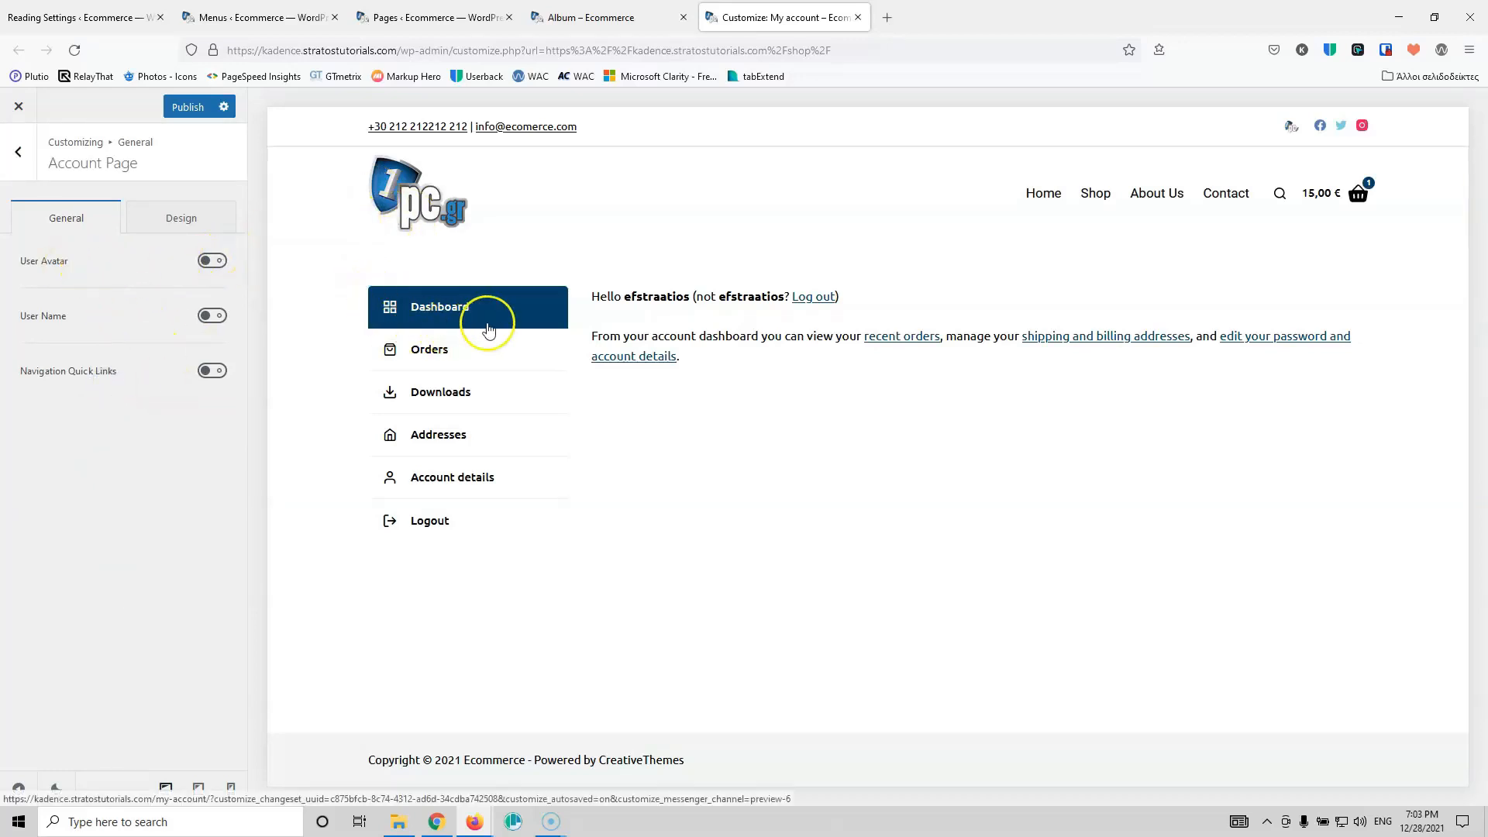
{"action": "left_click", "coordinate": [210, 261]}
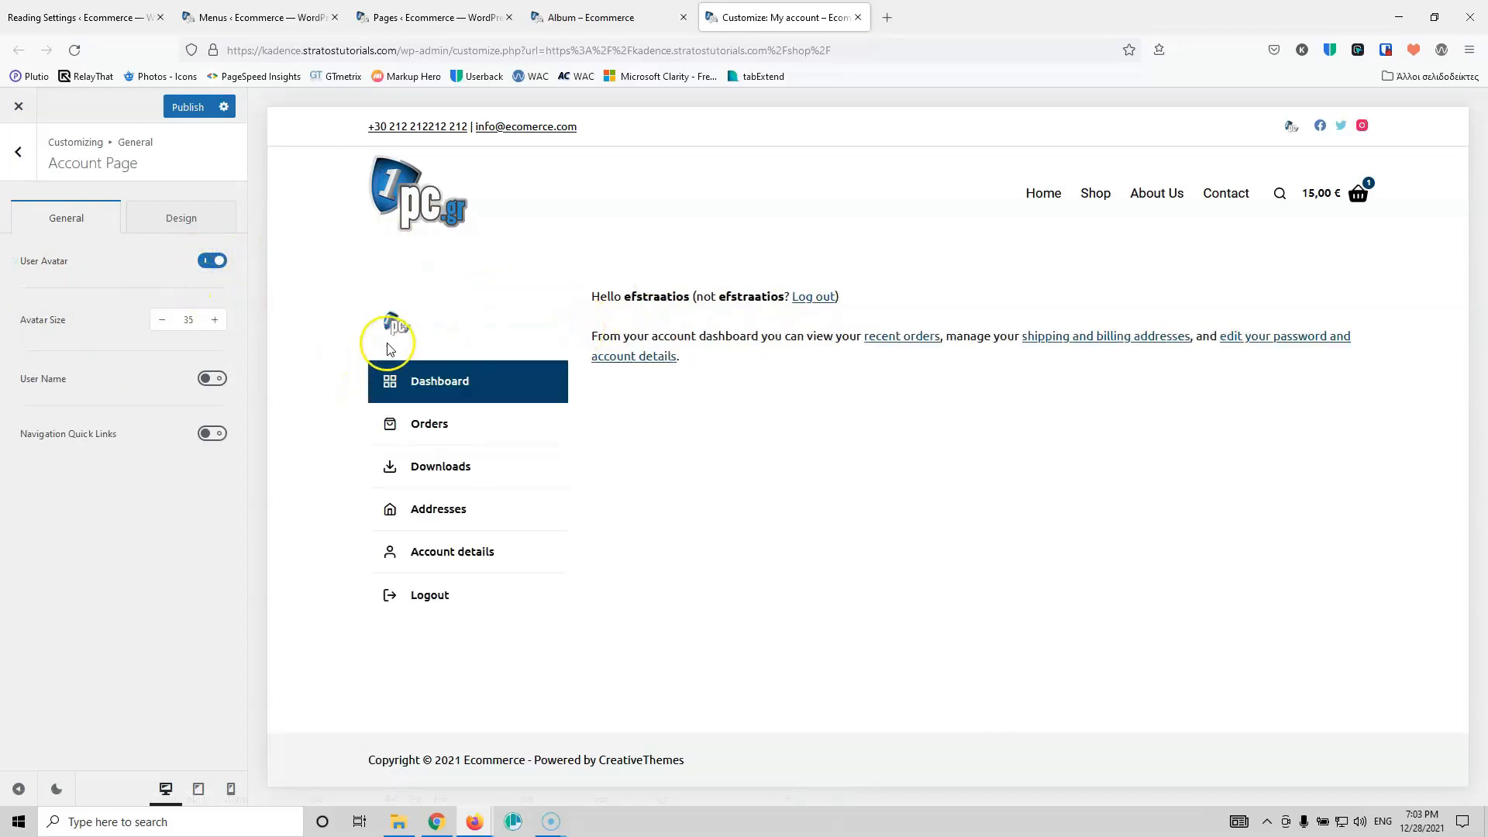
{"action": "left_click", "coordinate": [216, 319]}
{"action": "left_click", "coordinate": [217, 317]}
{"action": "left_click", "coordinate": [217, 318]}
{"action": "left_click", "coordinate": [217, 318]}
{"action": "left_click", "coordinate": [217, 318]}
{"action": "left_click", "coordinate": [217, 318]}
{"action": "left_click", "coordinate": [217, 317]}
{"action": "left_click", "coordinate": [217, 318]}
{"action": "left_click", "coordinate": [217, 318]}
{"action": "left_click", "coordinate": [162, 320]}
{"action": "left_click", "coordinate": [162, 320]}
{"action": "left_click", "coordinate": [162, 320]}
Step: Show the user name and navigation quick links, publish, and return to the Pages list
{"action": "left_click", "coordinate": [212, 378]}
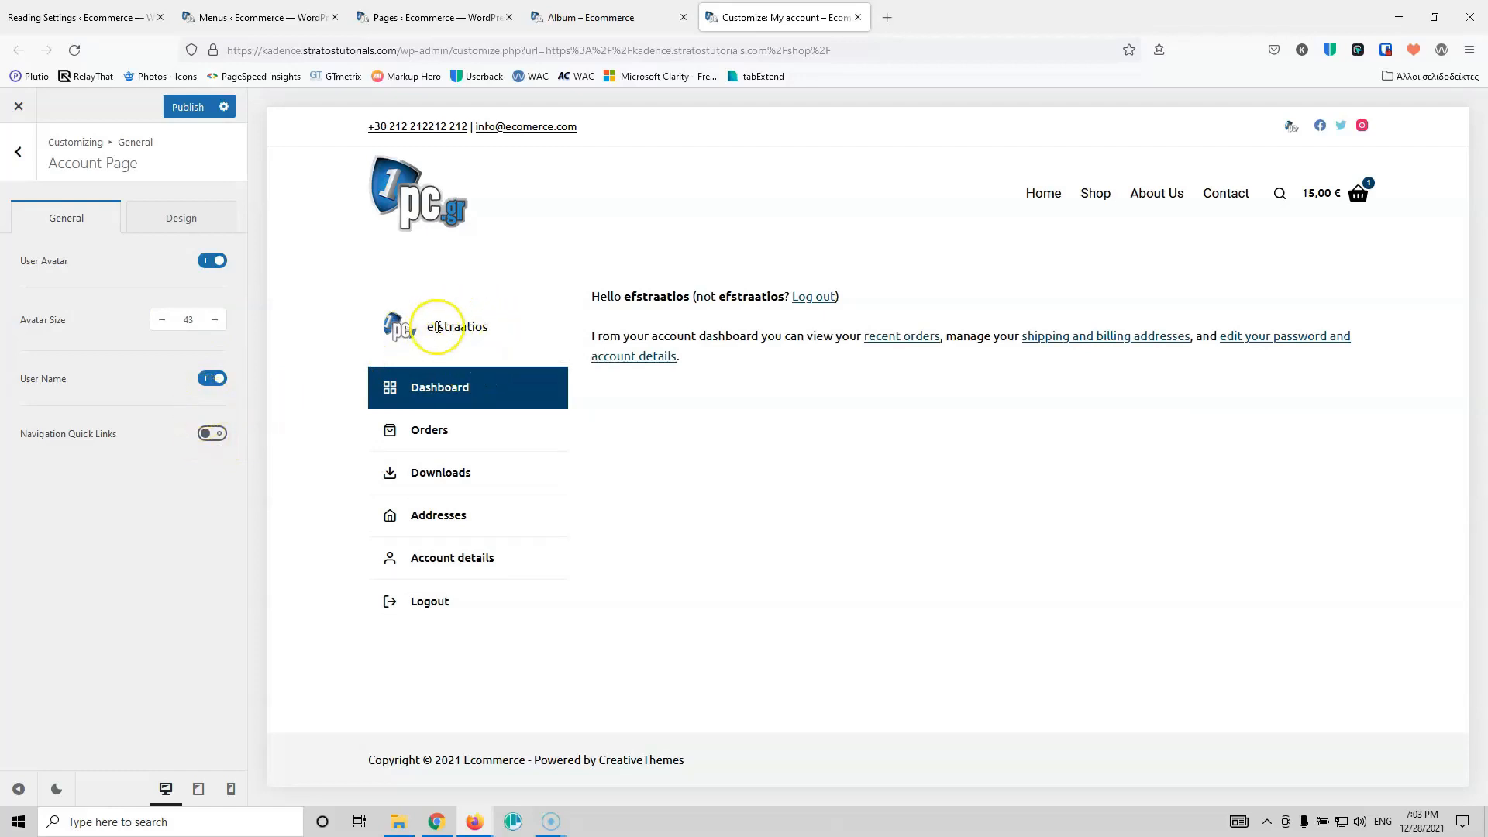
{"action": "left_click", "coordinate": [214, 433]}
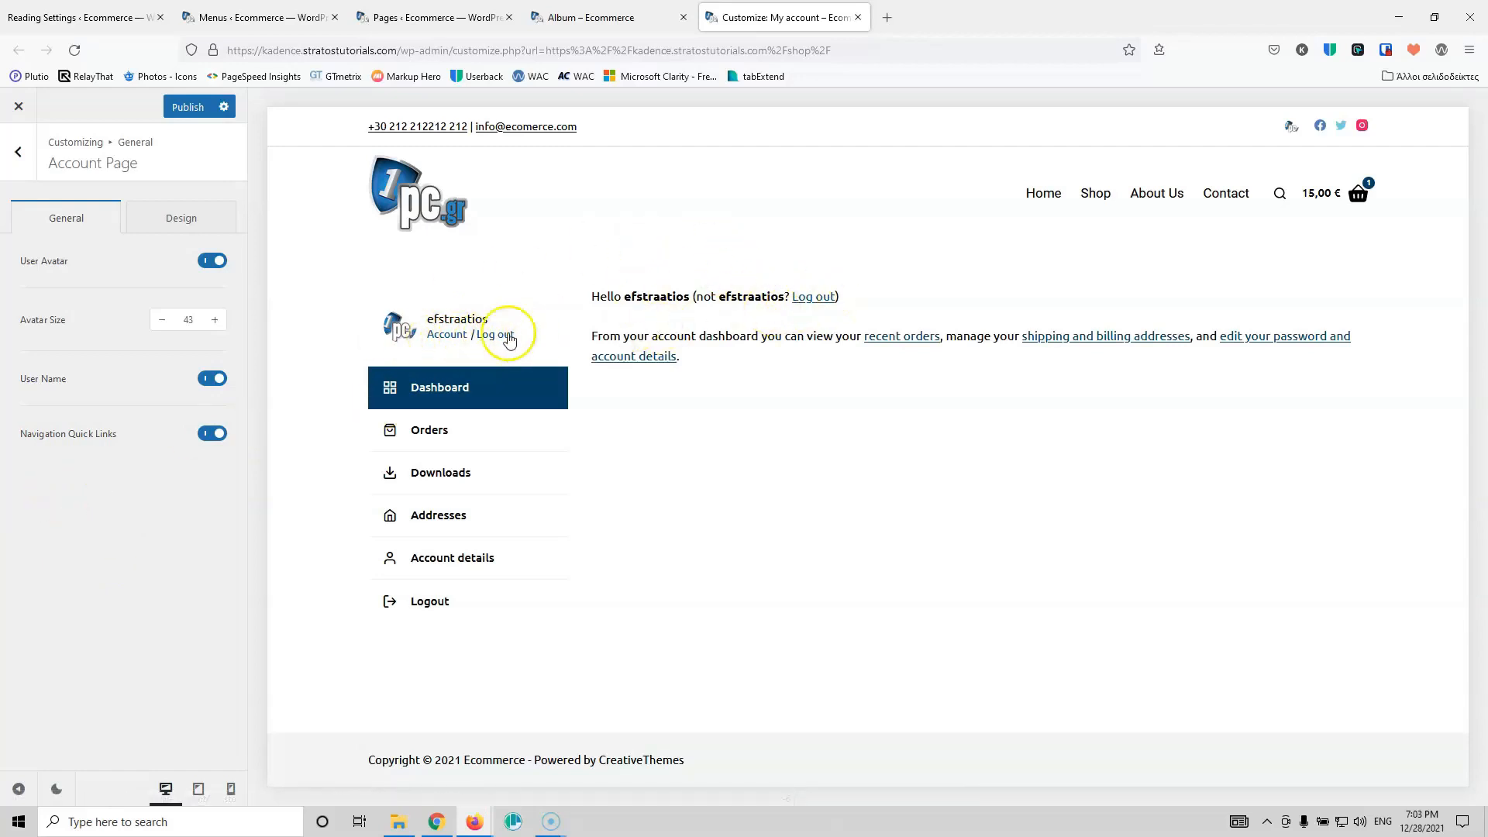
{"action": "left_click", "coordinate": [187, 217]}
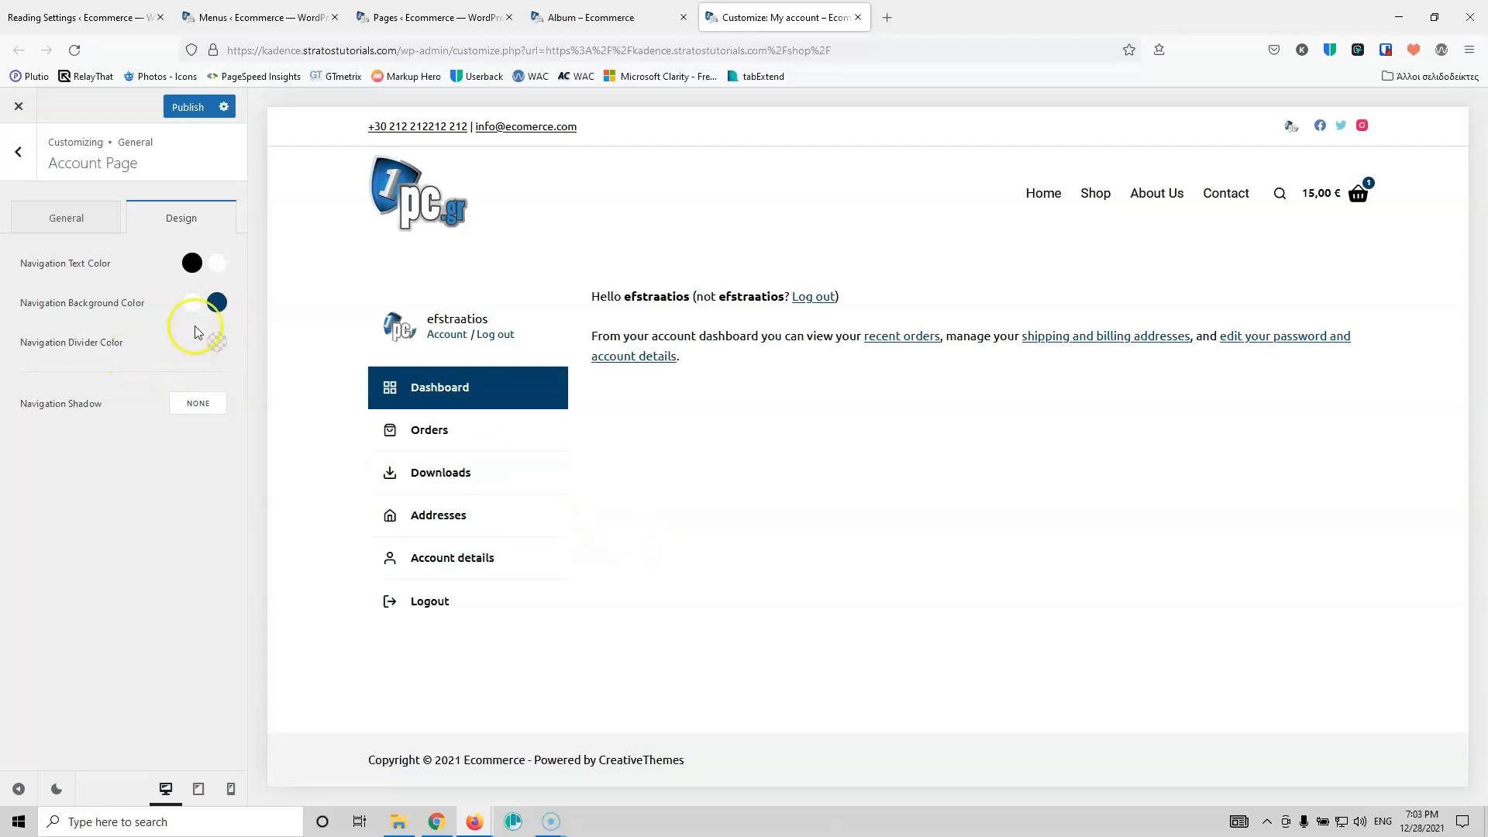
{"action": "left_click", "coordinate": [186, 109]}
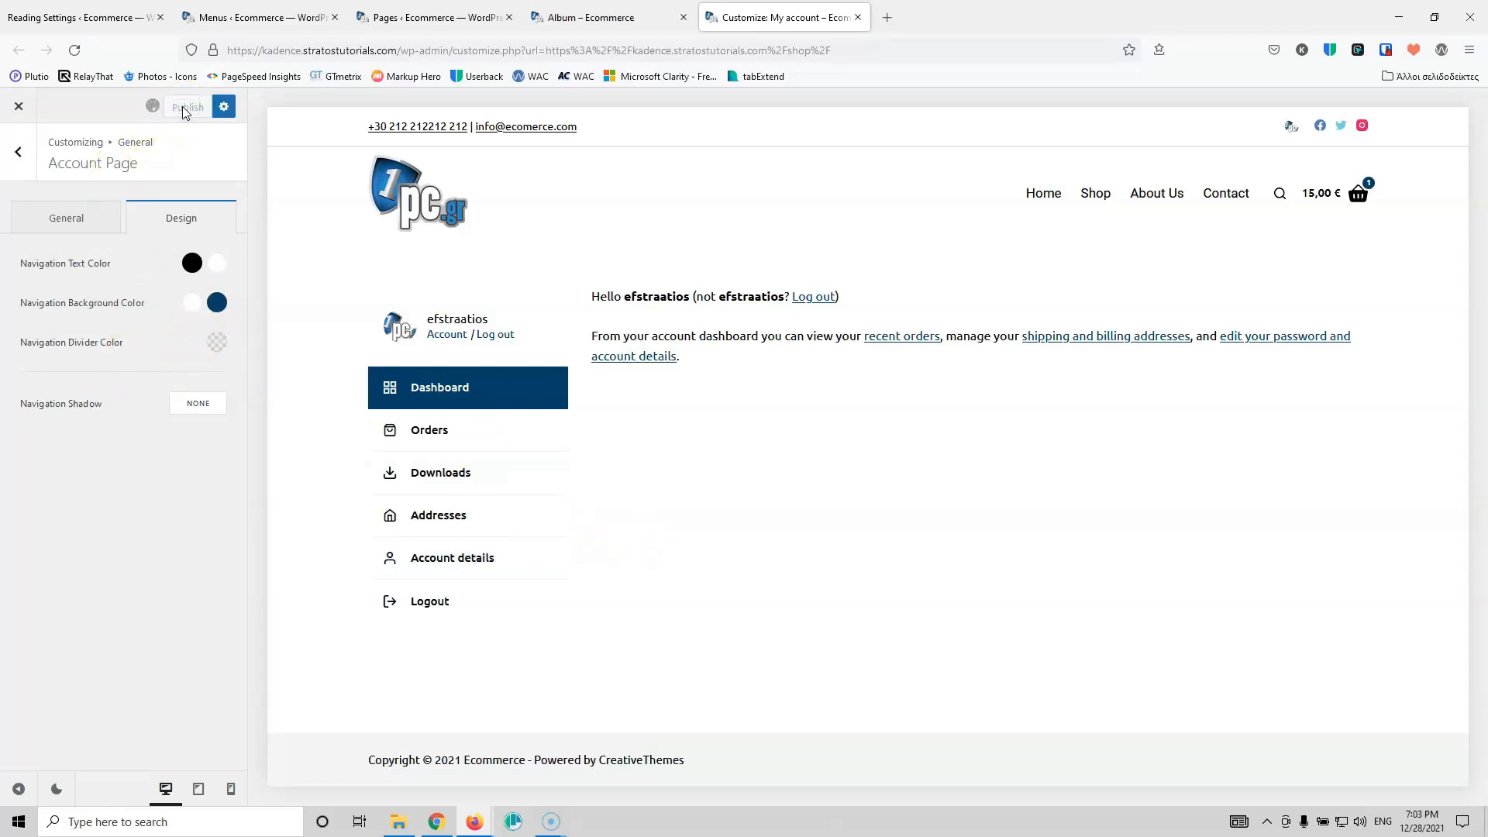
{"action": "left_click", "coordinate": [577, 17]}
{"action": "left_click", "coordinate": [405, 16]}
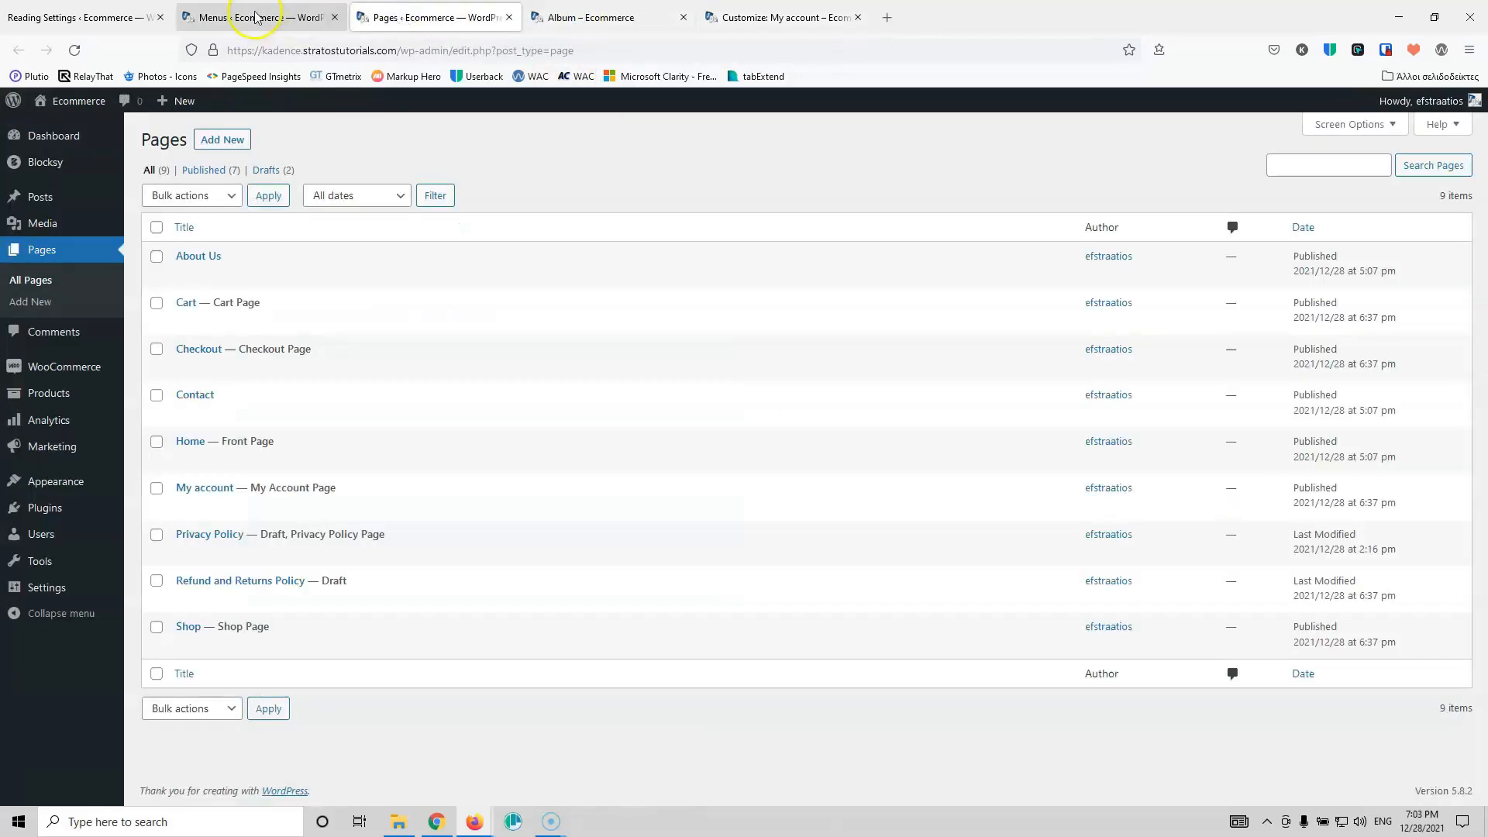
Step: Search plugins for 'woobewo', then install and activate Product Filter by WooBeWoo
{"action": "mouse_move", "coordinate": [42, 509]}
{"action": "left_click", "coordinate": [160, 532]}
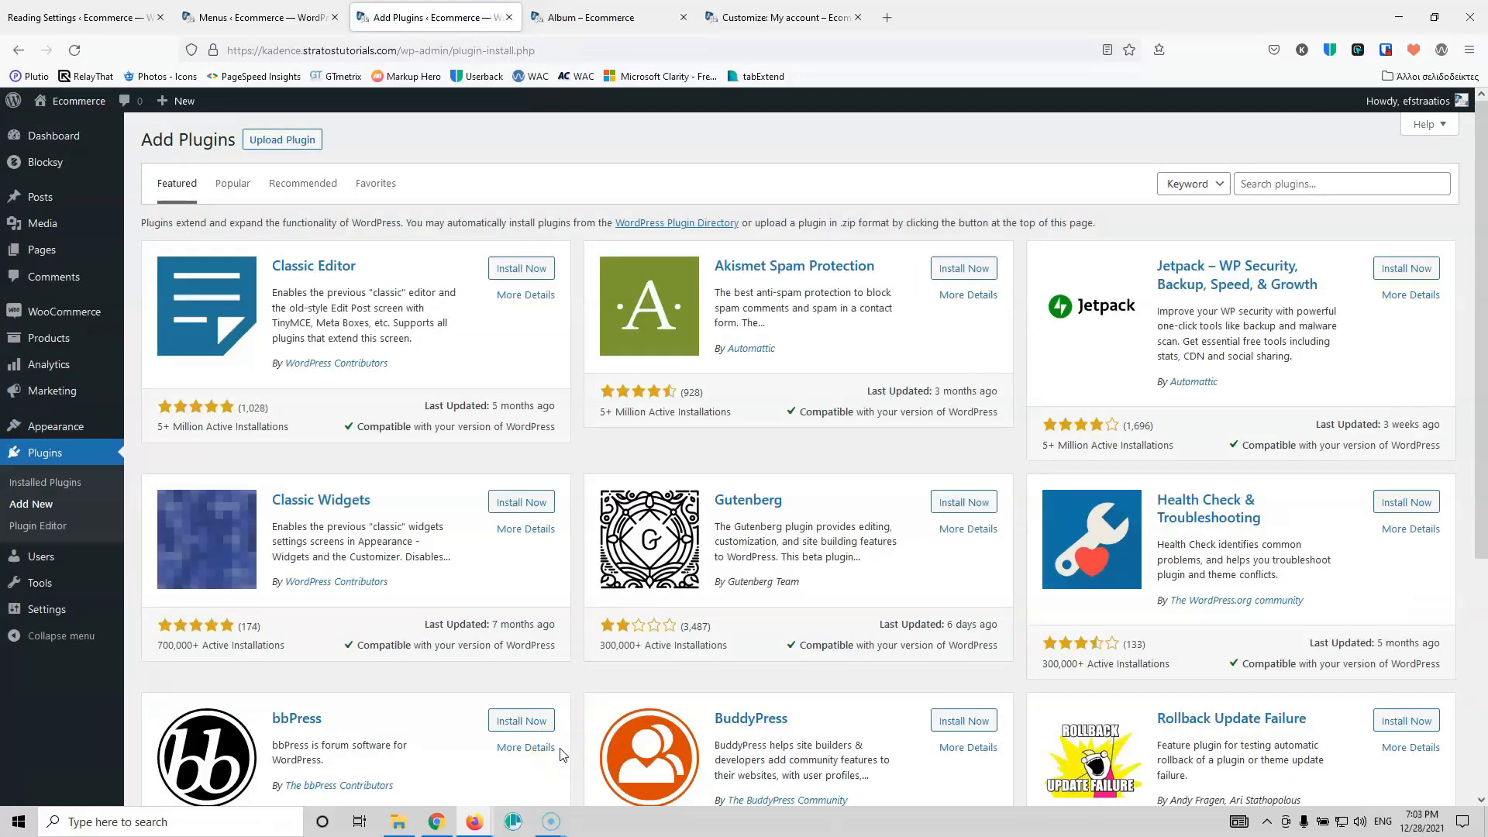
{"action": "left_click", "coordinate": [1307, 188]}
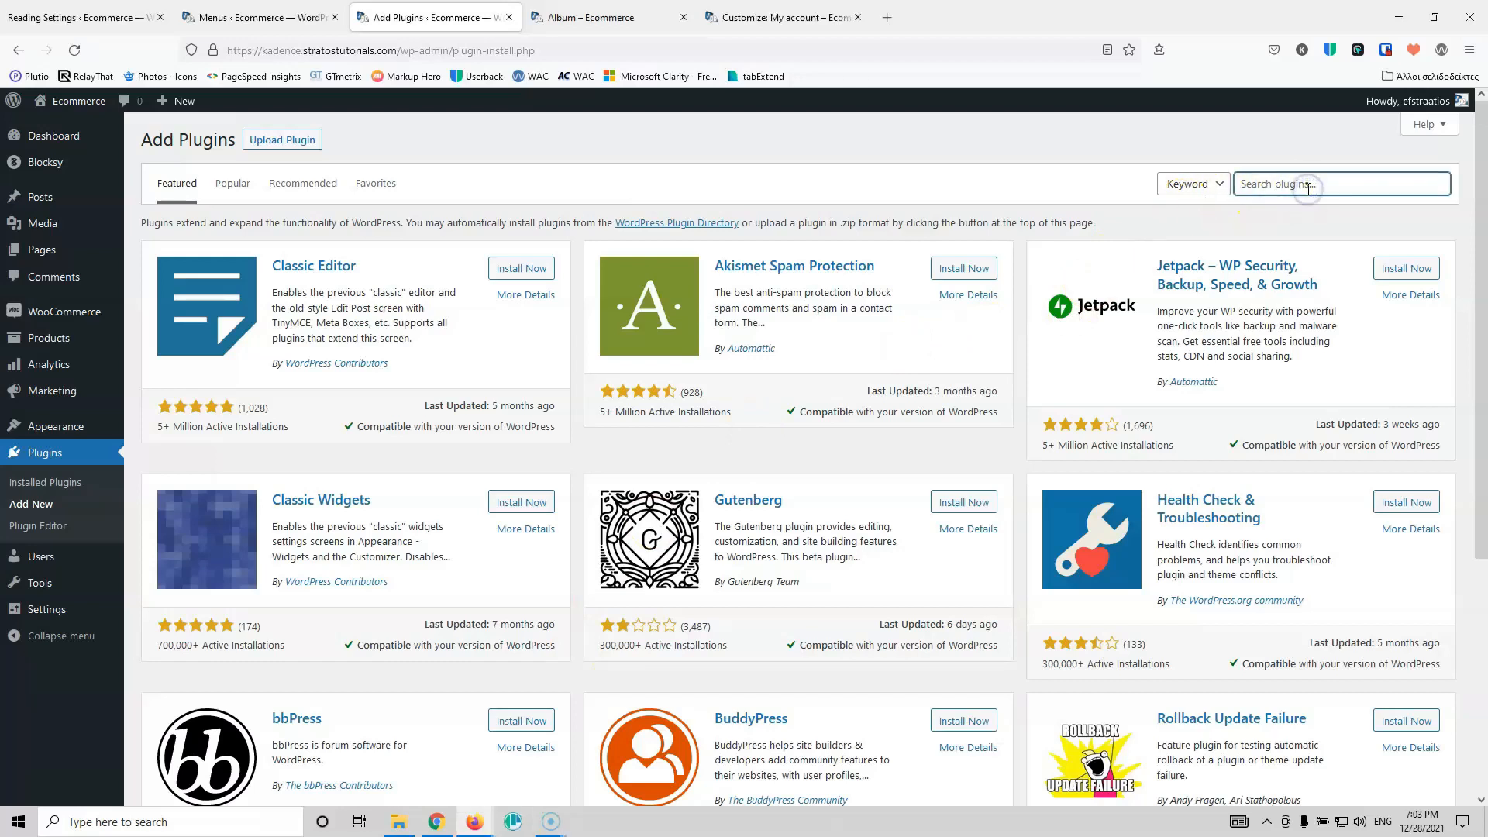
{"action": "type", "text": "woo"}
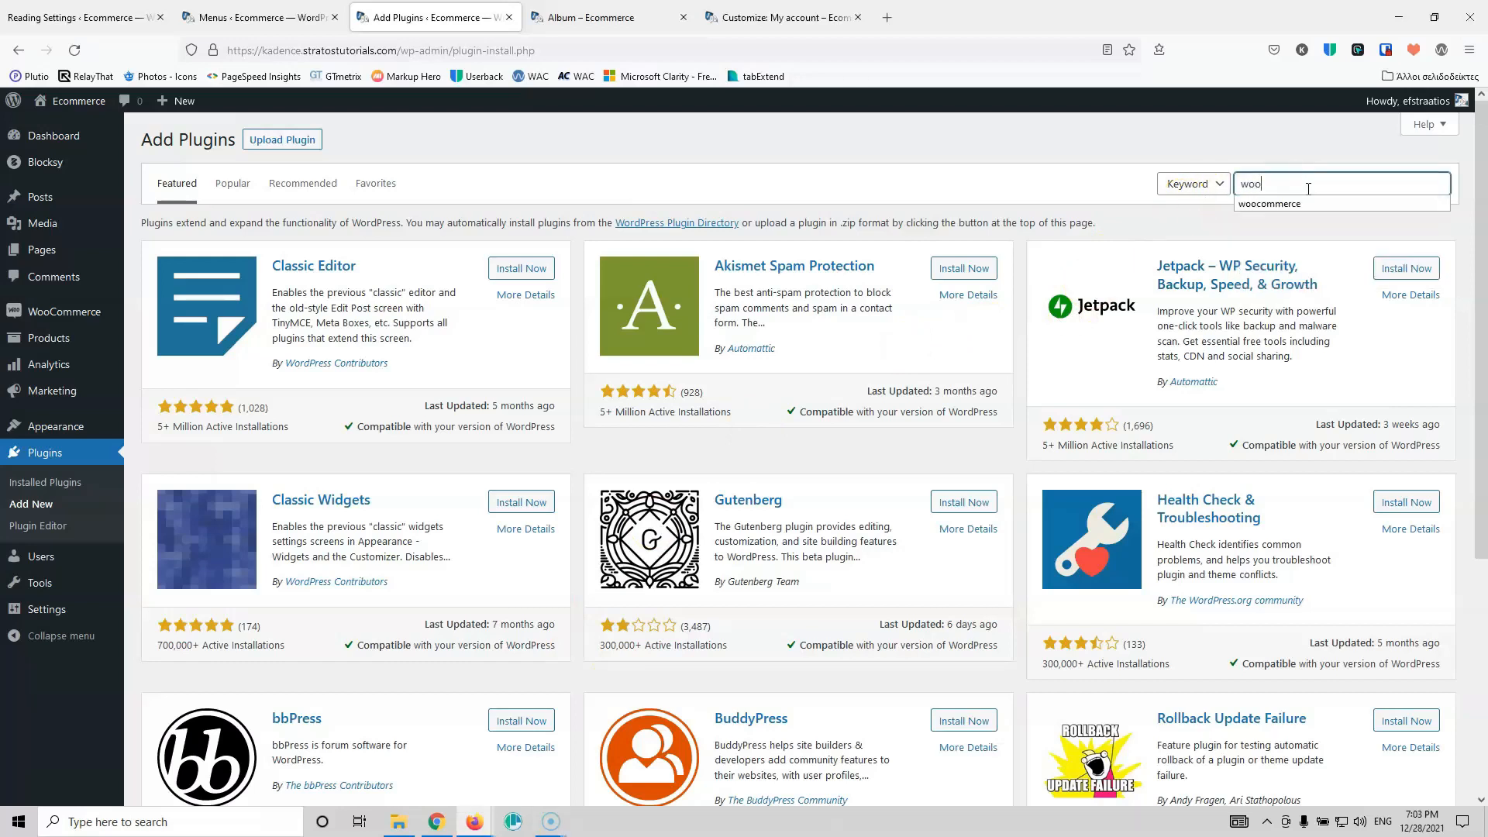
{"action": "type", "text": "be"}
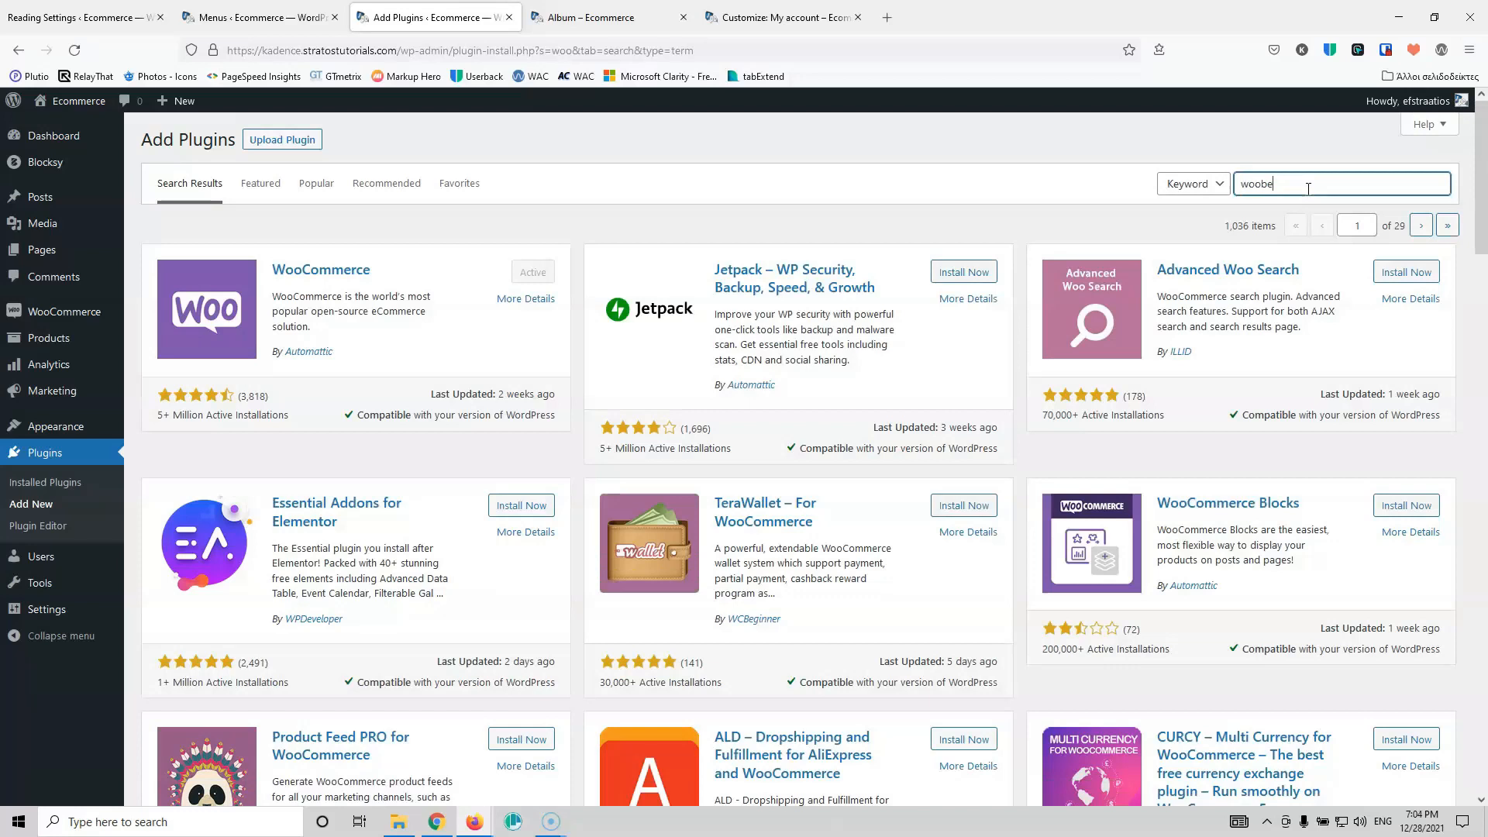
{"action": "type", "text": "woo"}
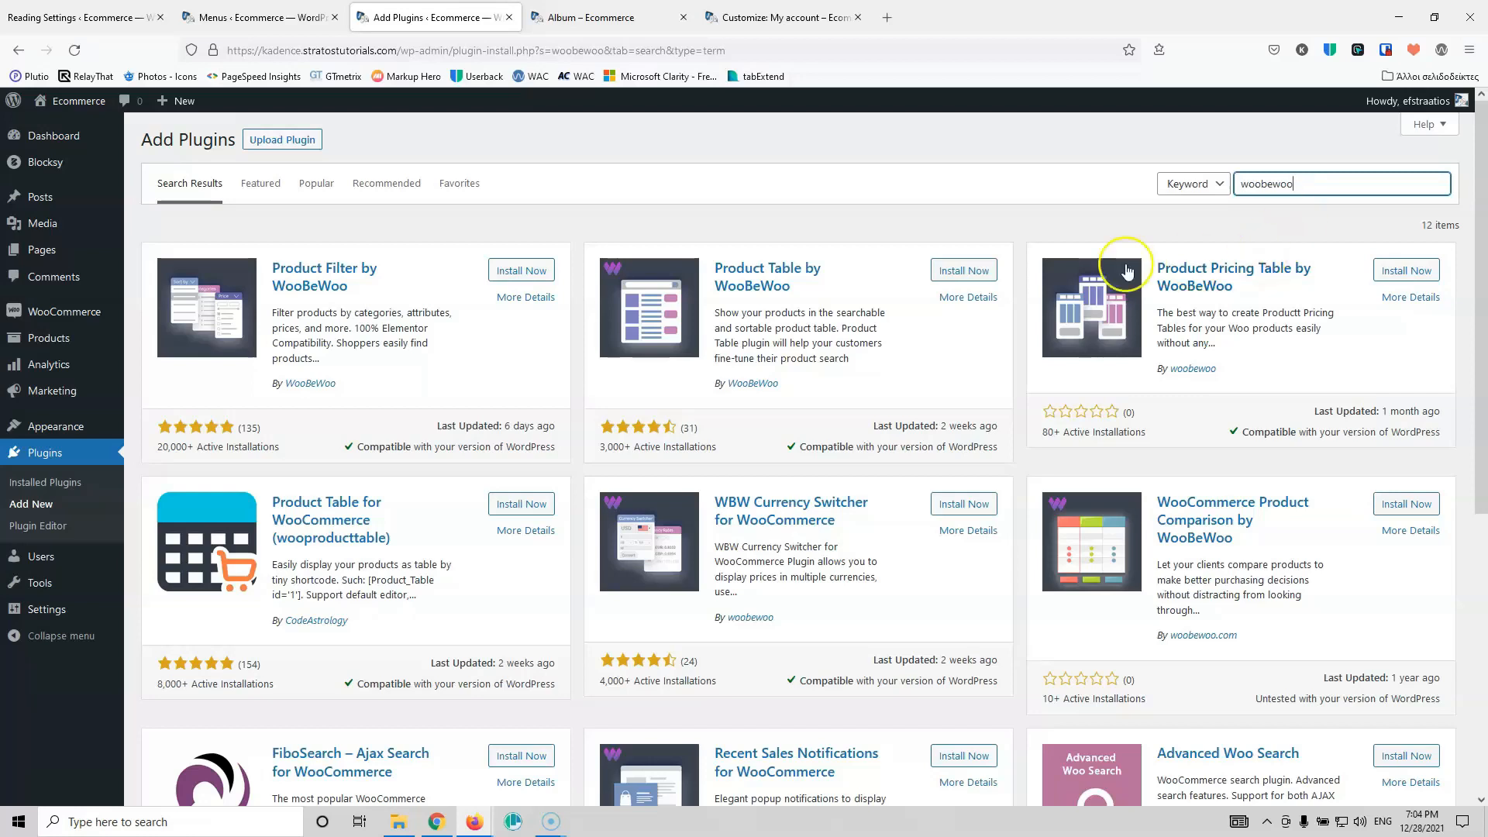
{"action": "left_click", "coordinate": [542, 272]}
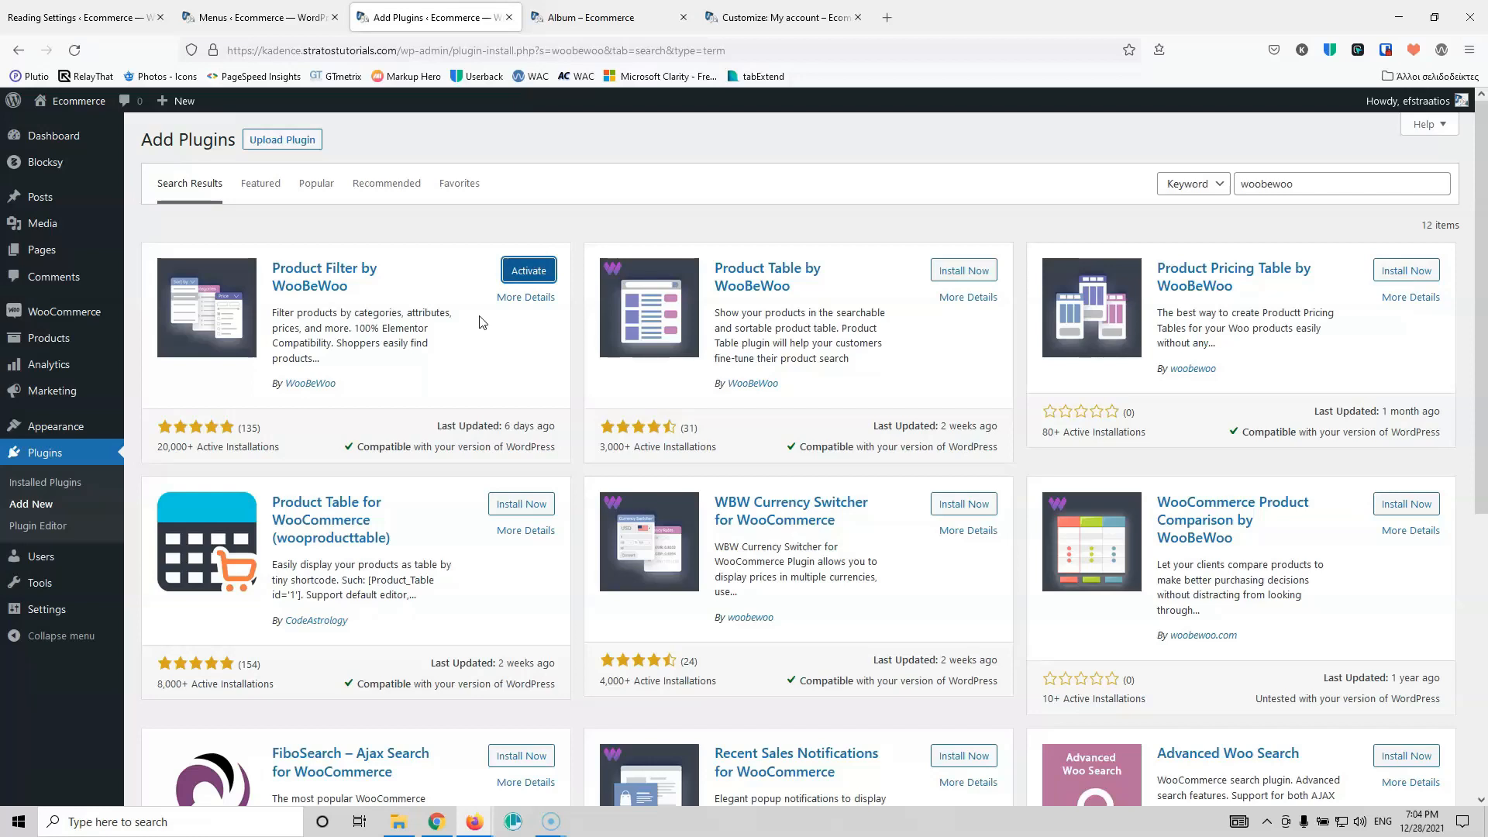
{"action": "left_click", "coordinate": [528, 273]}
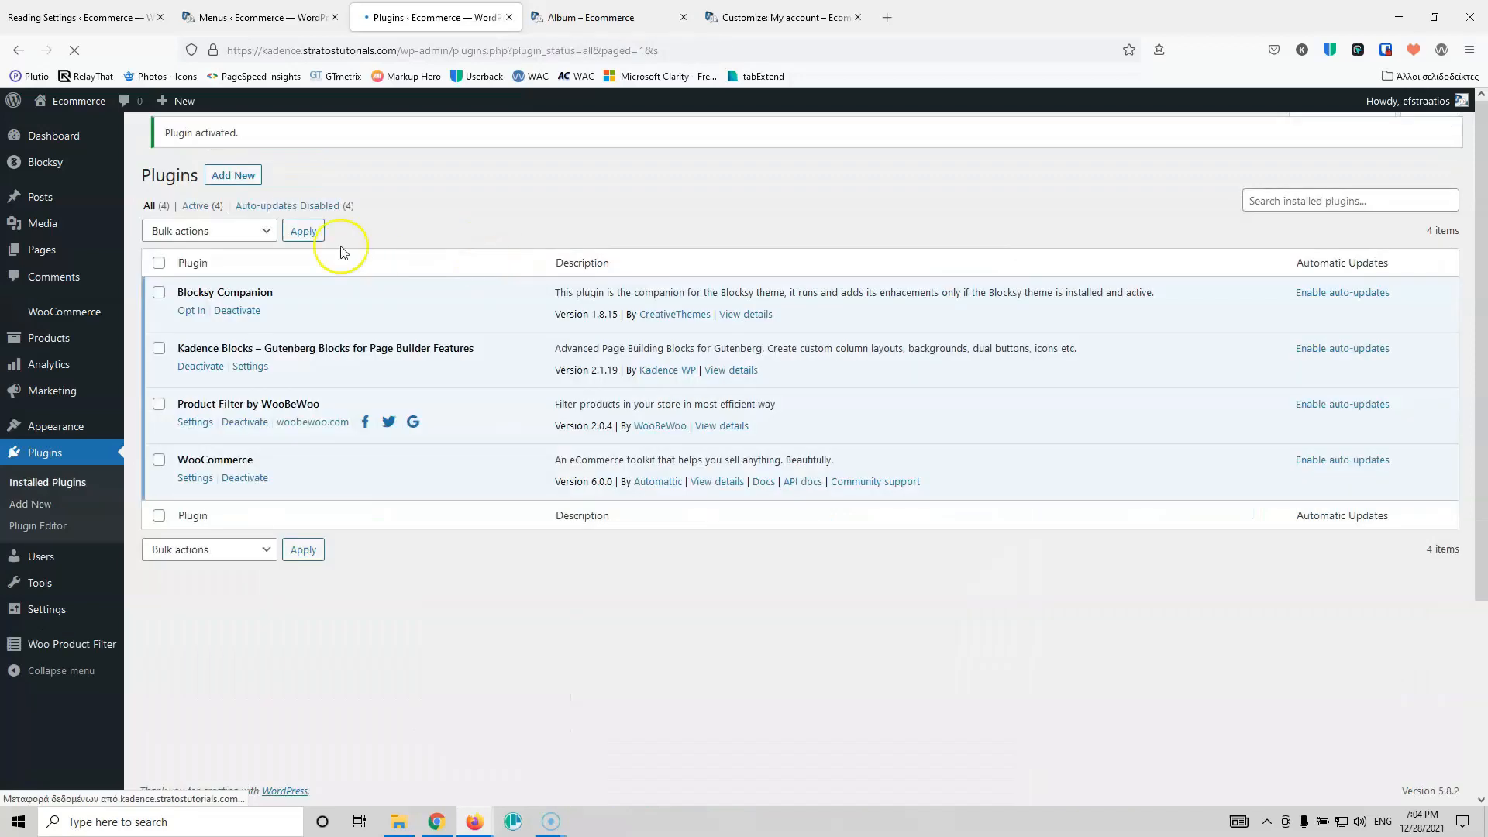
Step: Check the existing product attributes in a new tab, then return to the plugins list
{"action": "mouse_move", "coordinate": [82, 322]}
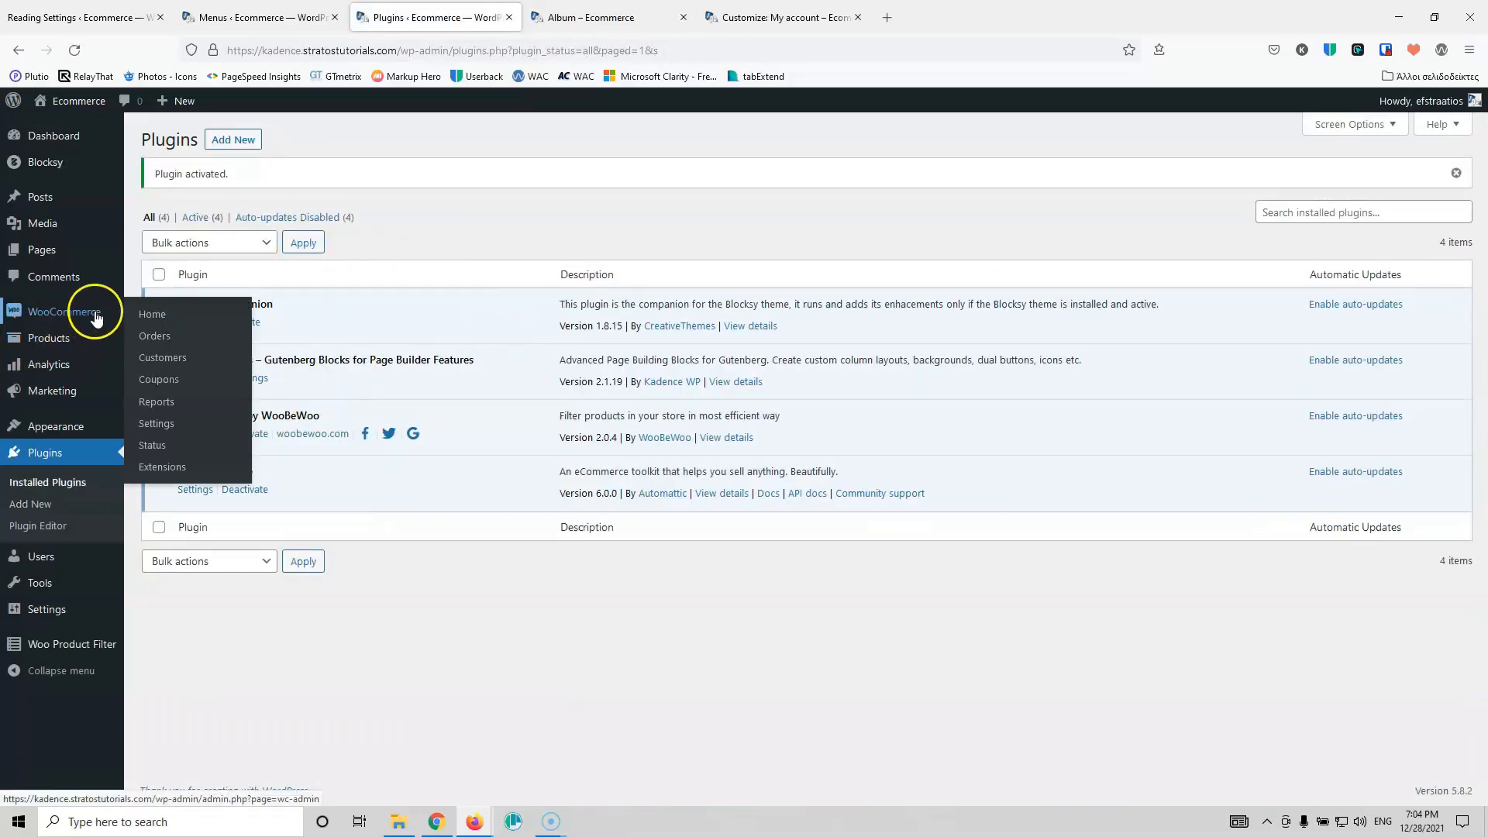
{"action": "mouse_move", "coordinate": [120, 338]}
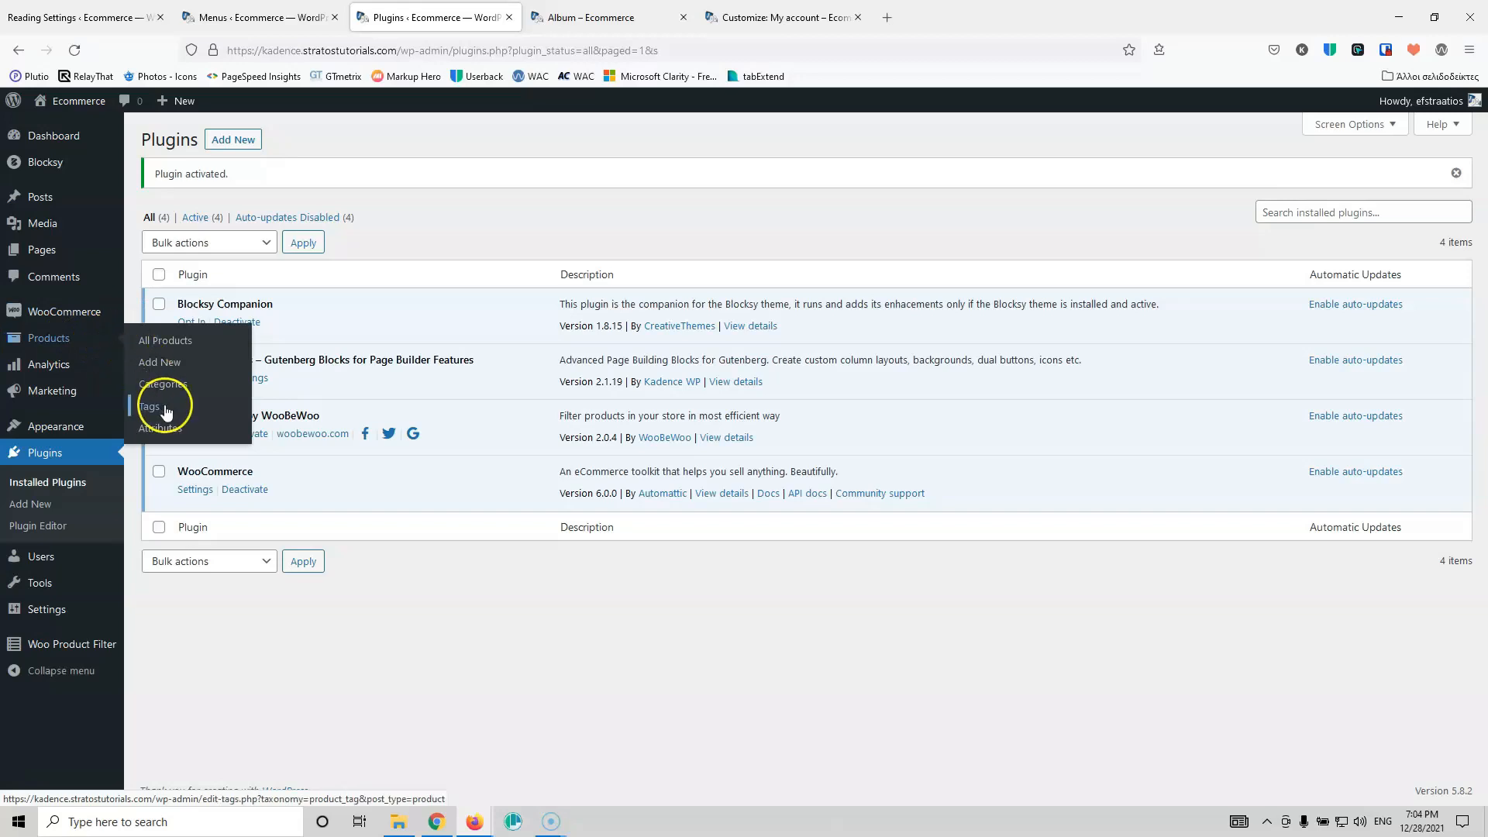
{"action": "middle_click", "coordinate": [168, 430]}
{"action": "left_click", "coordinate": [576, 17]}
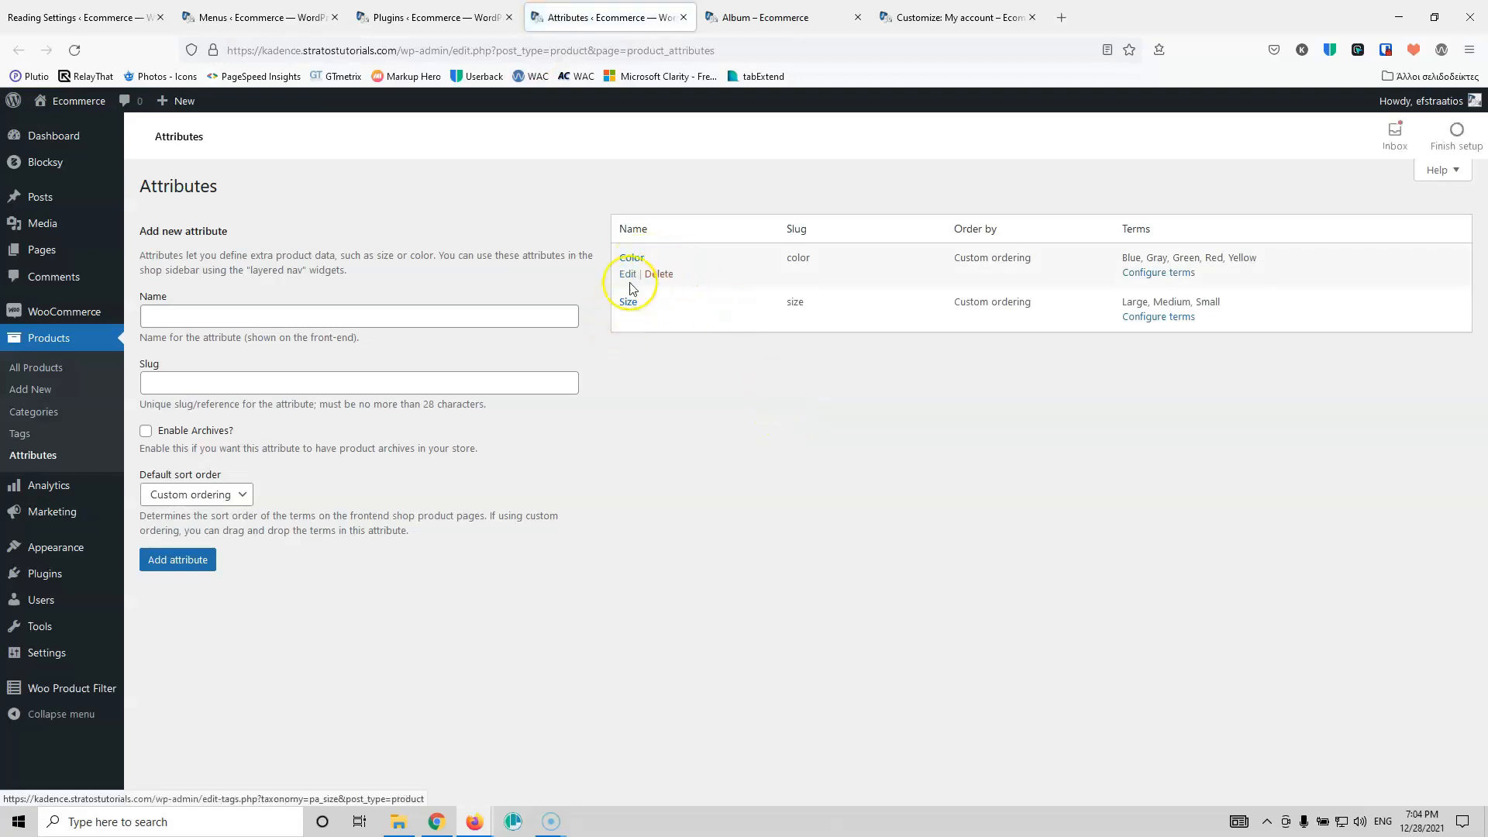
{"action": "left_click", "coordinate": [465, 17]}
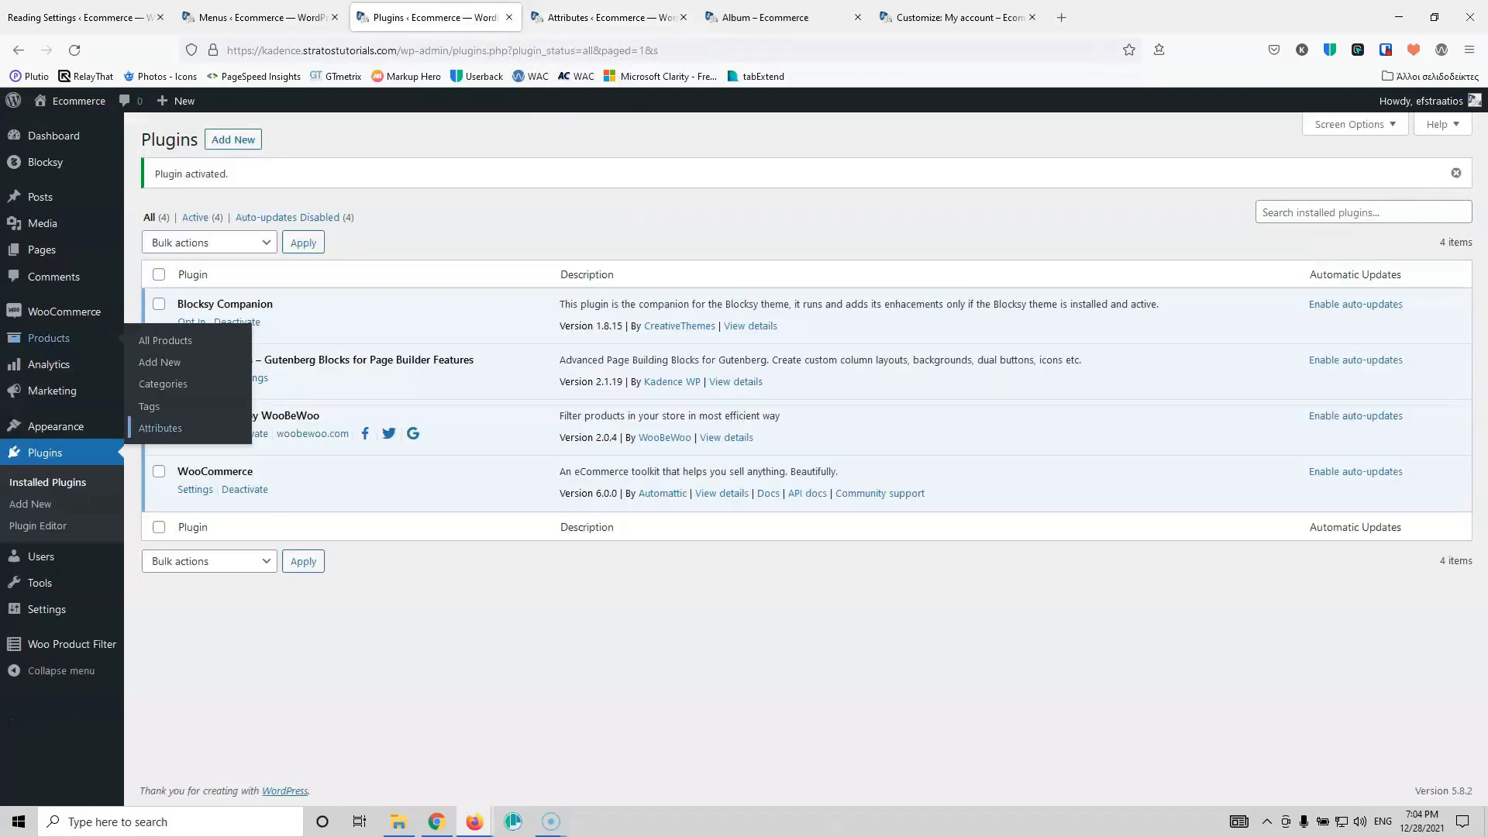
Step: Open the Woo Product Filter settings and start adding a new filter
{"action": "mouse_move", "coordinate": [54, 650]}
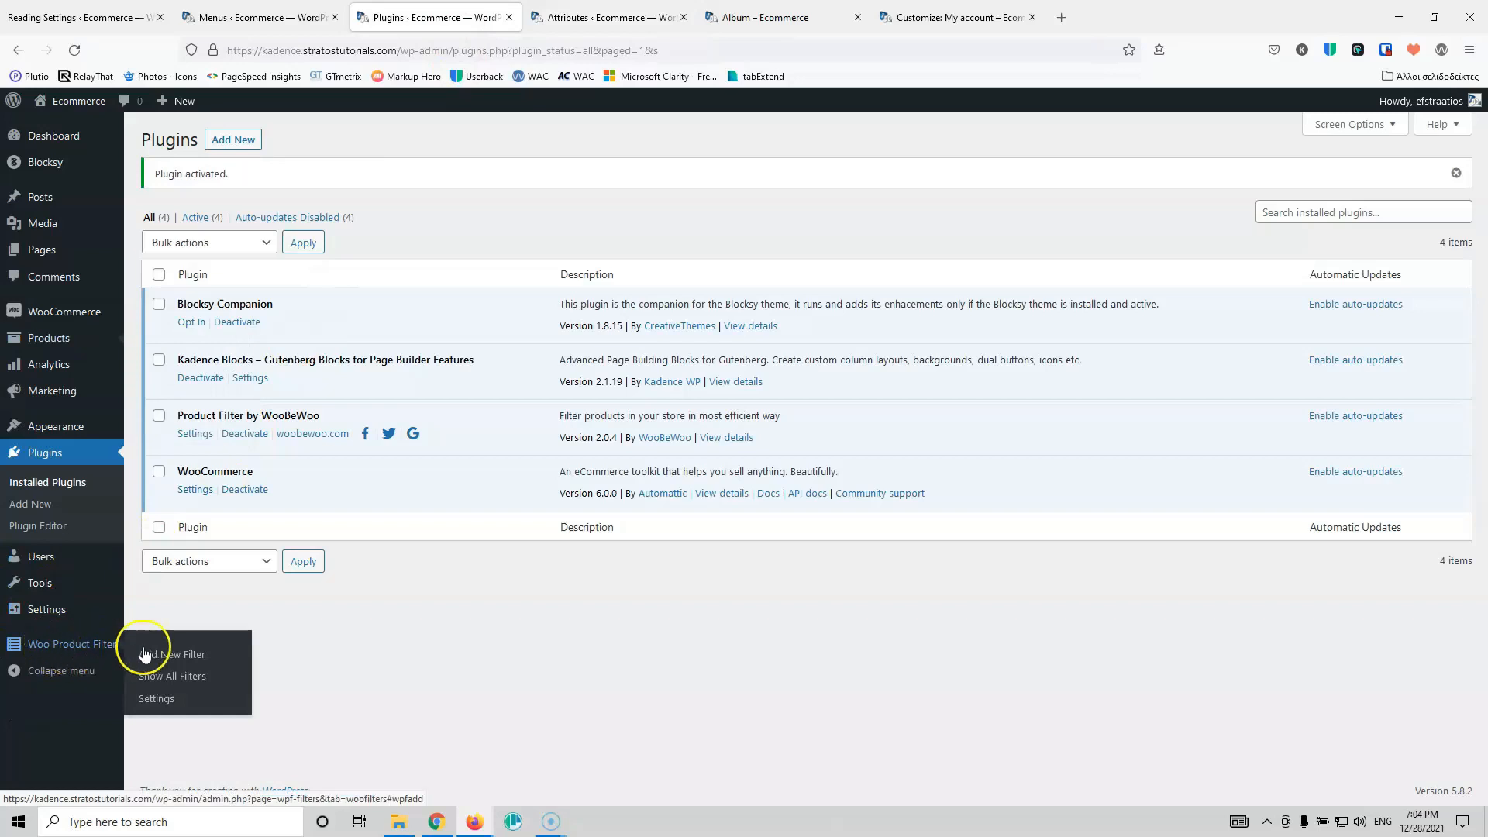
{"action": "left_click", "coordinate": [168, 699]}
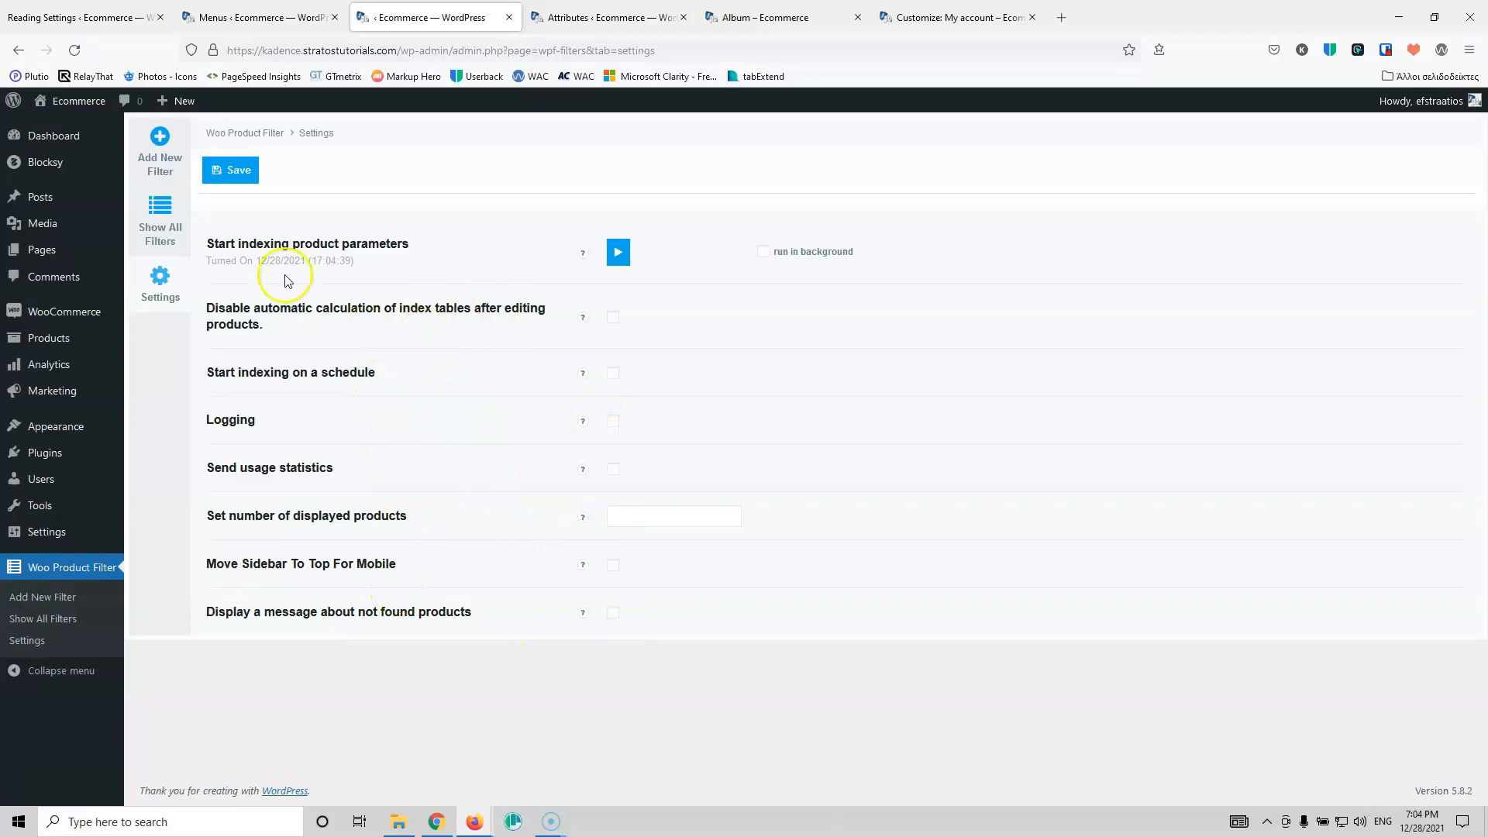
{"action": "left_click", "coordinate": [161, 145]}
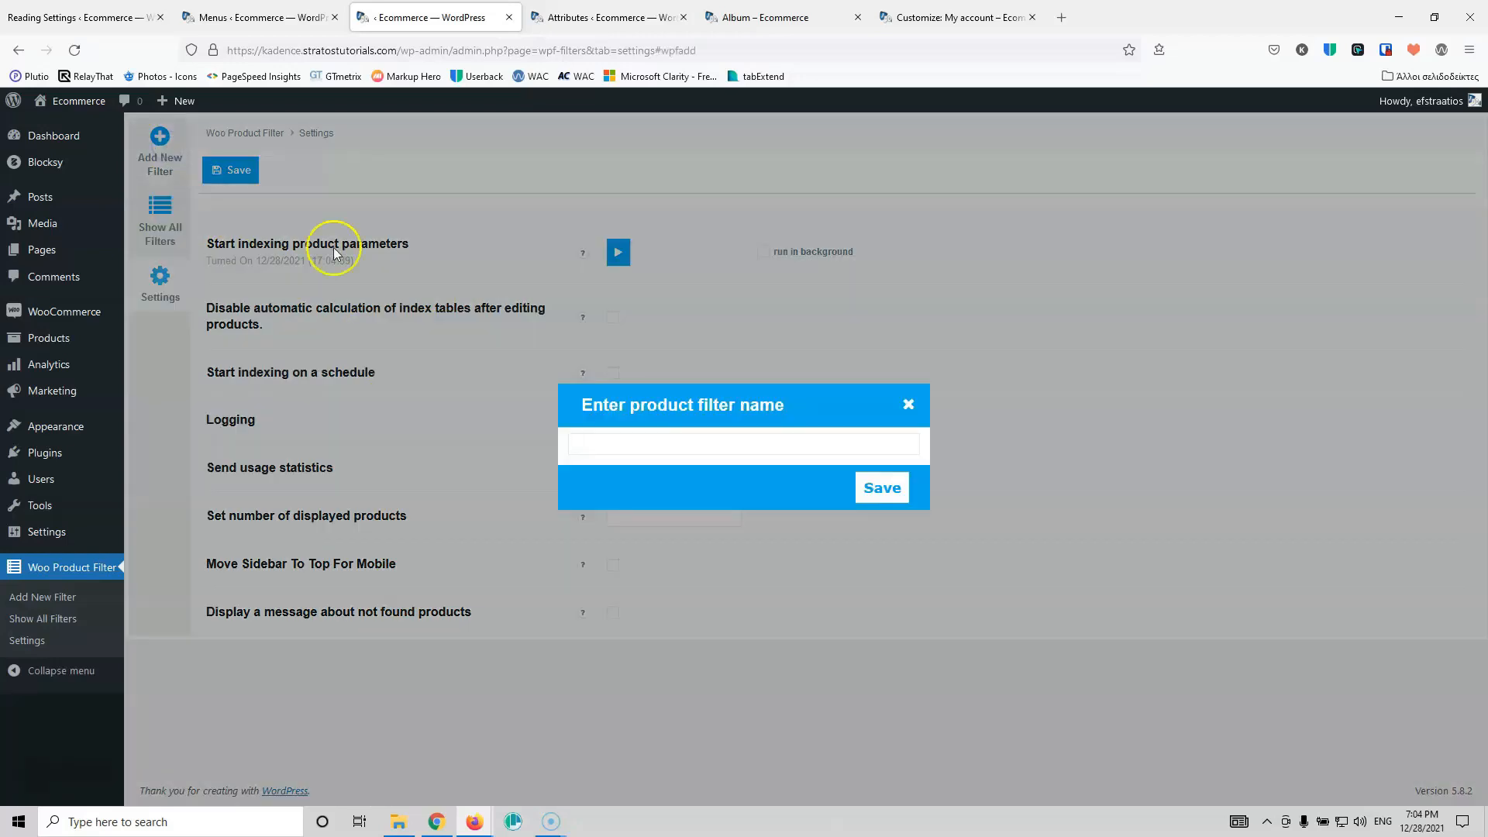
{"action": "left_click", "coordinate": [647, 446]}
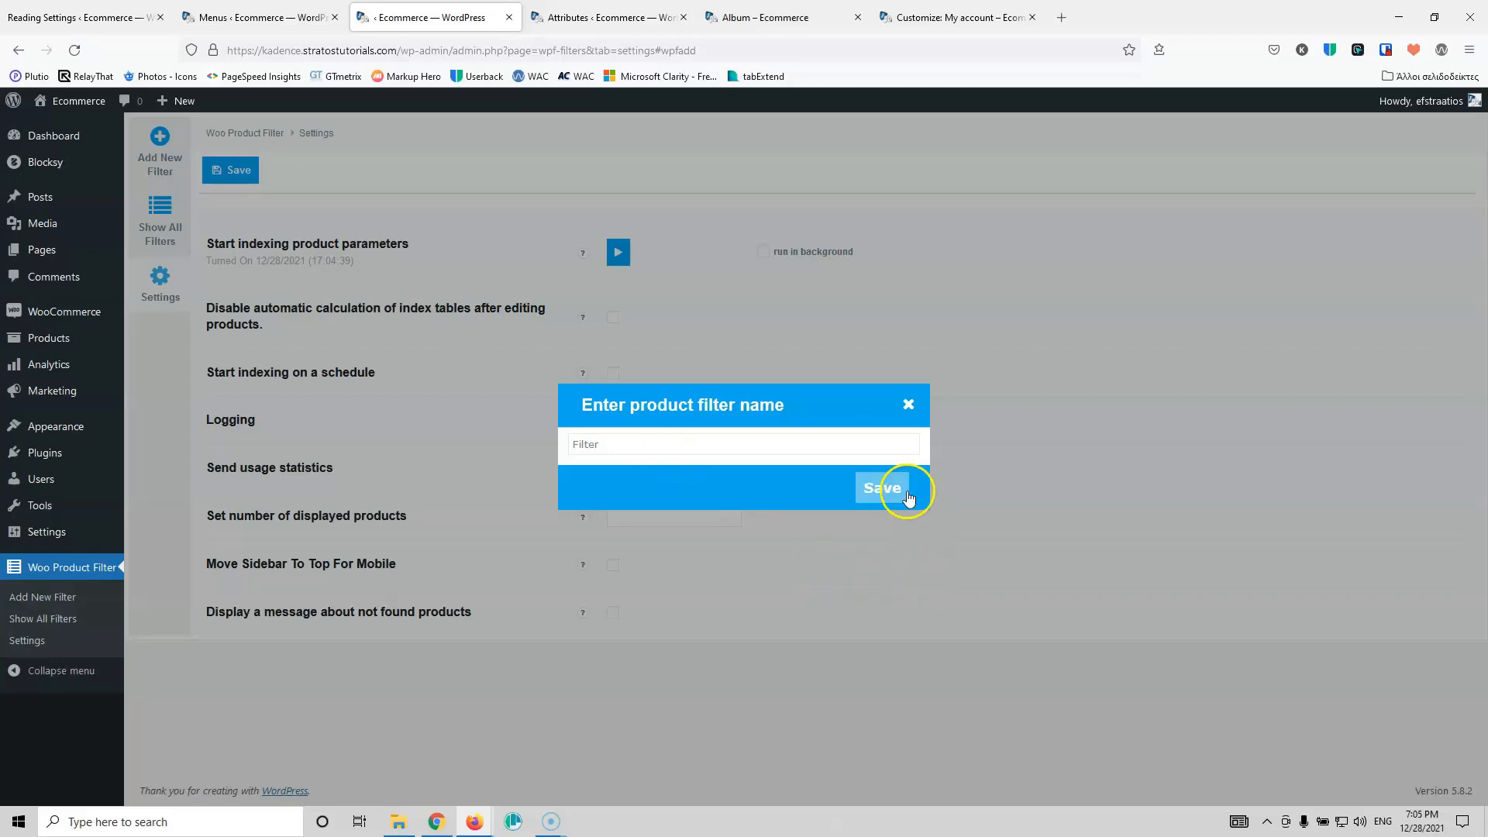
Step: Save the new product filter as Filter and add a Price filter to it
{"action": "left_click", "coordinate": [883, 488]}
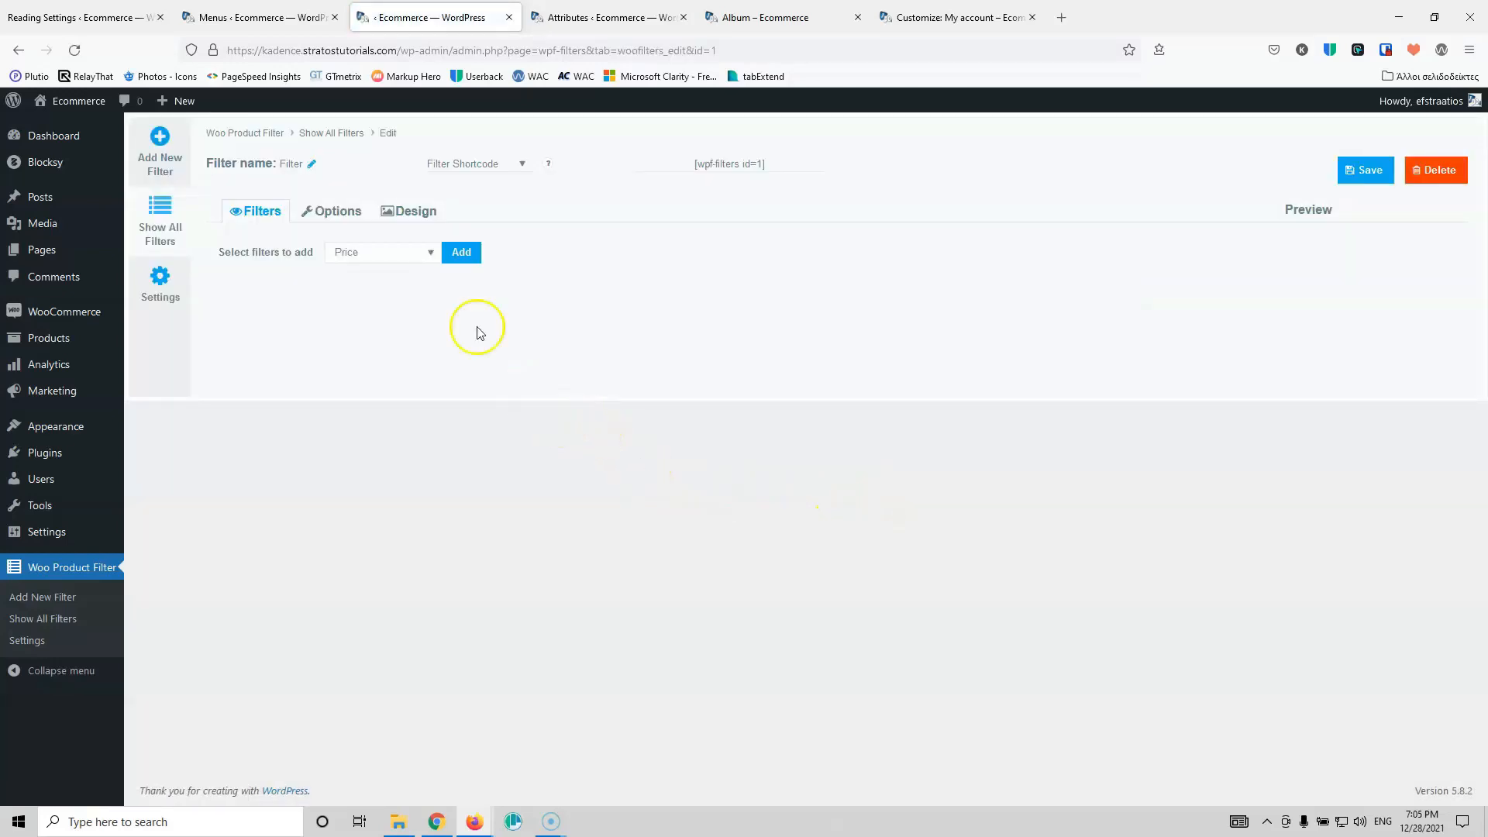
{"action": "left_click", "coordinate": [462, 251]}
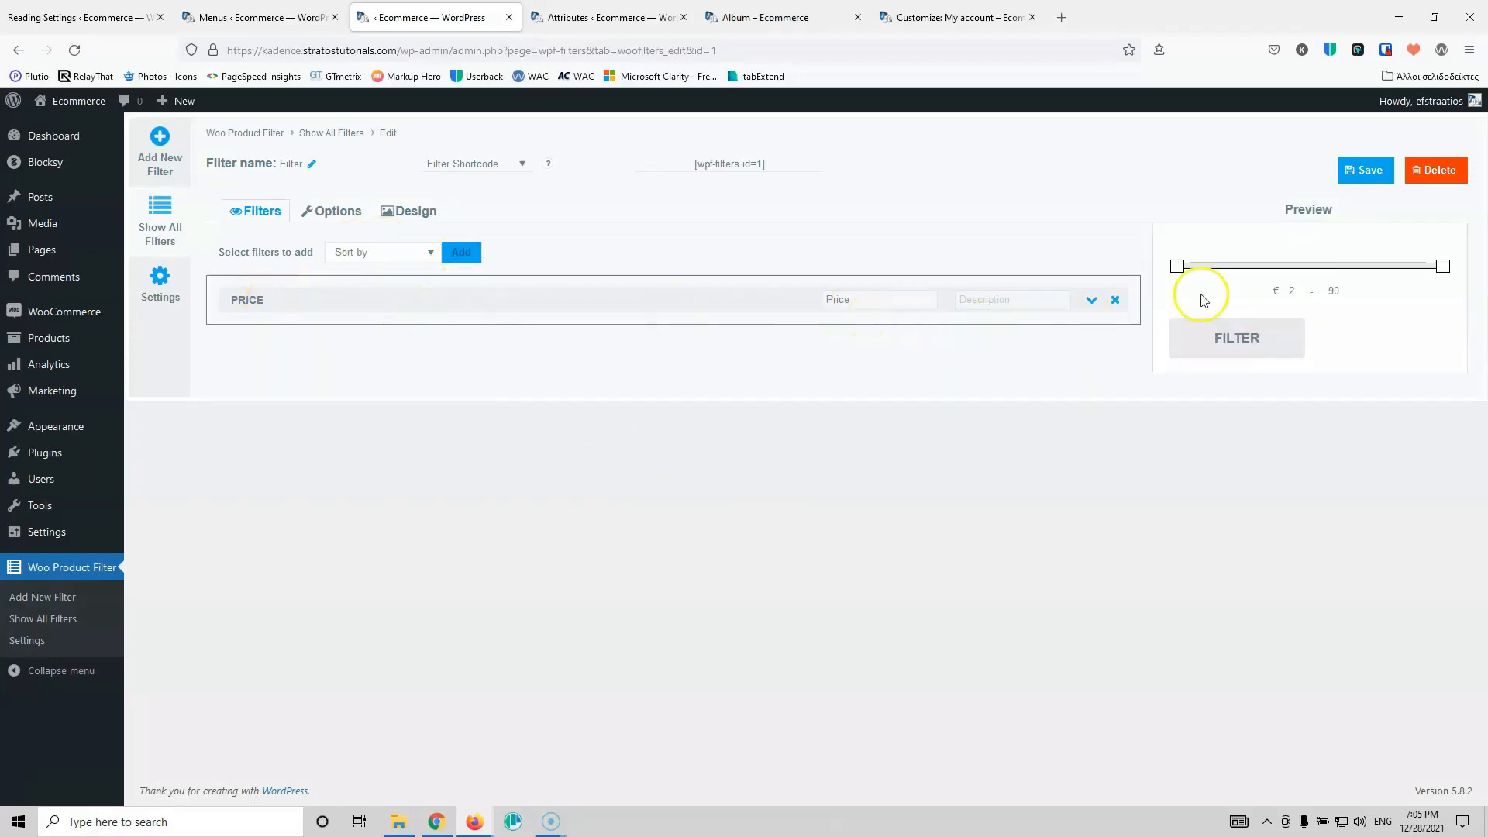
{"action": "left_click", "coordinate": [1087, 301]}
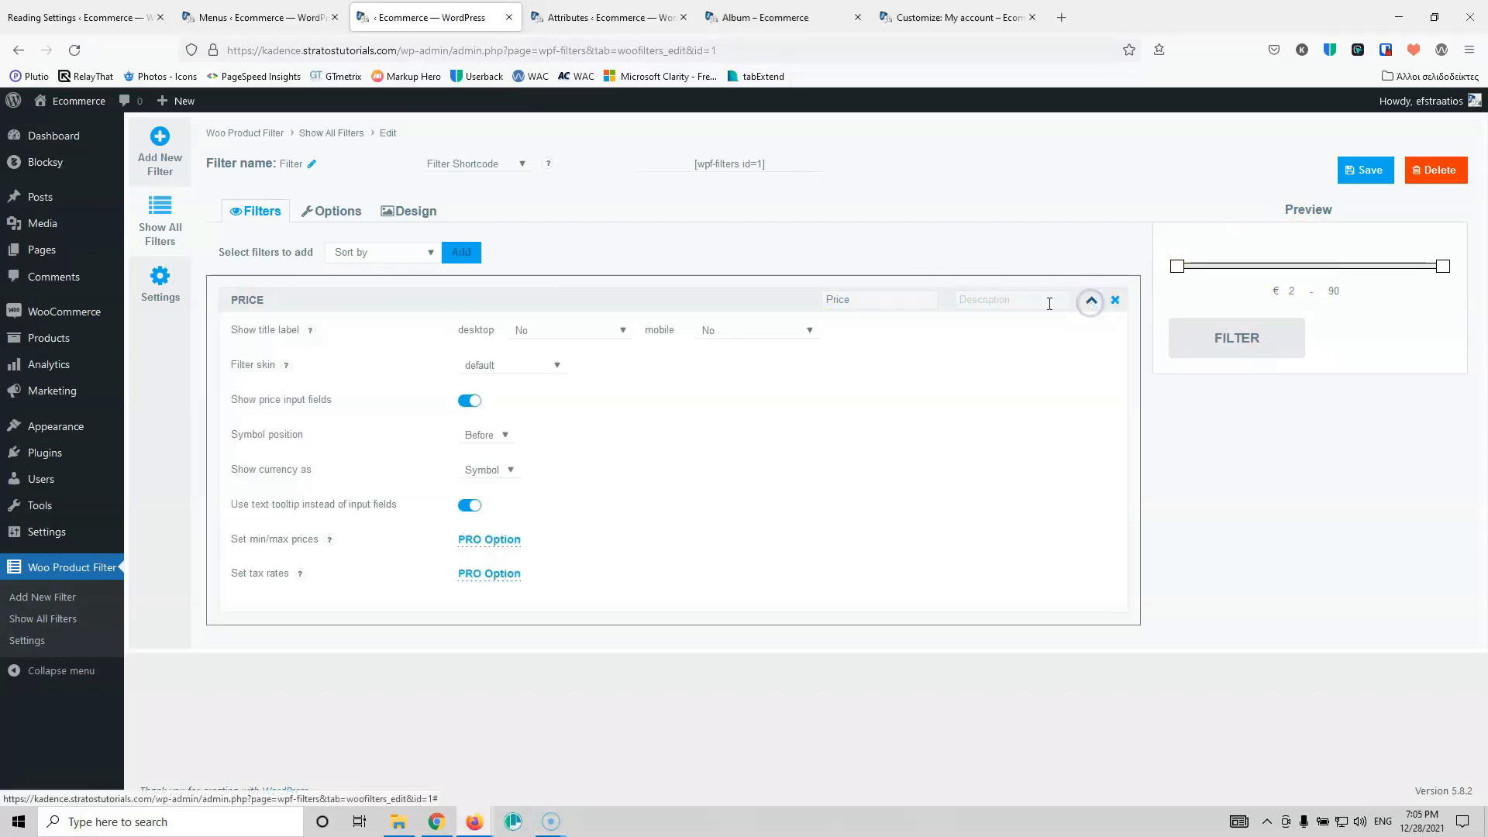
Step: Give the Price filter the description Price and pick Attribute as the next filter type
{"action": "left_click", "coordinate": [531, 336]}
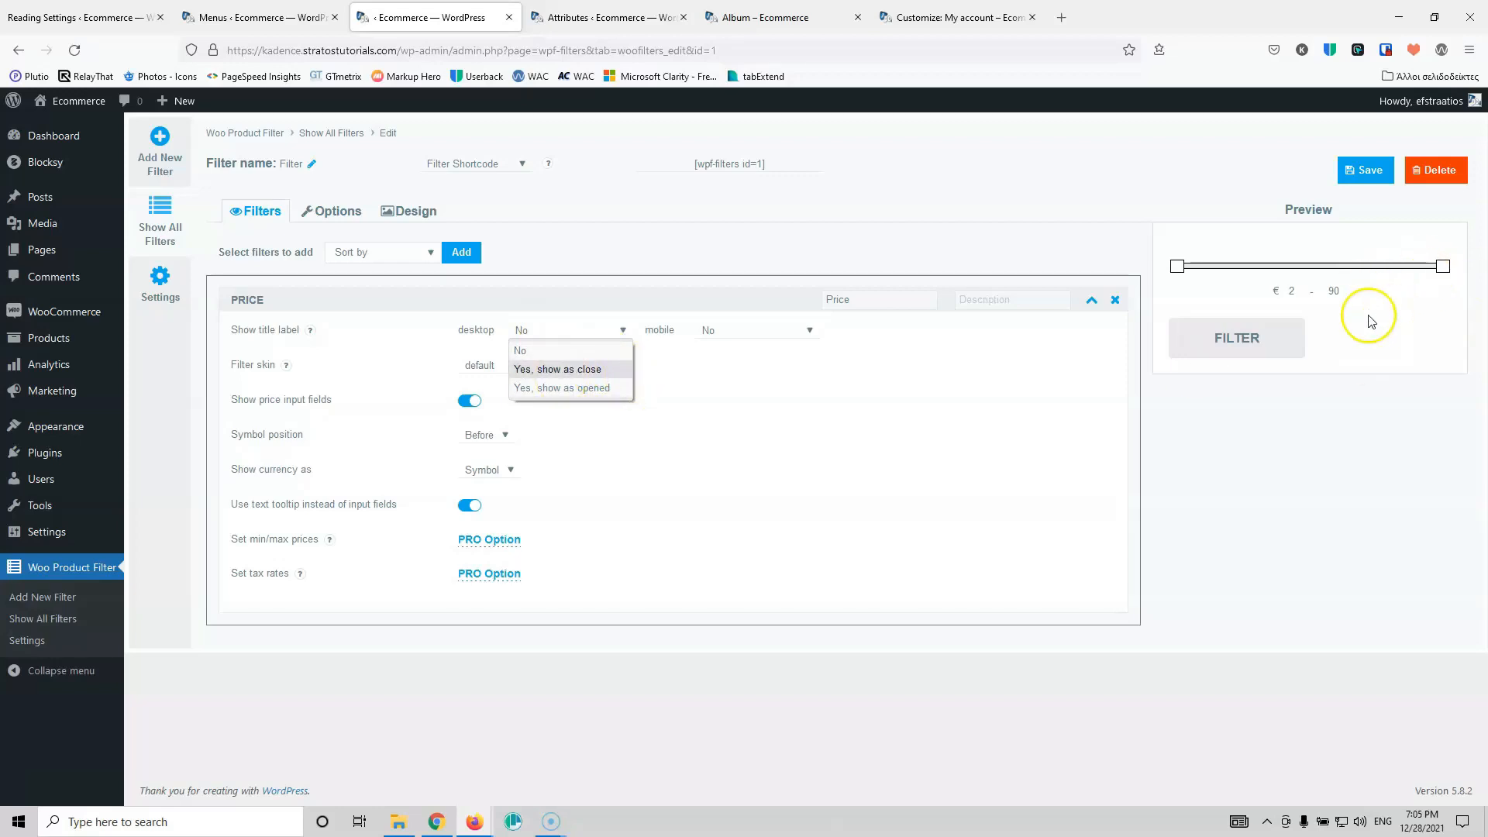
{"action": "left_click", "coordinate": [946, 418]}
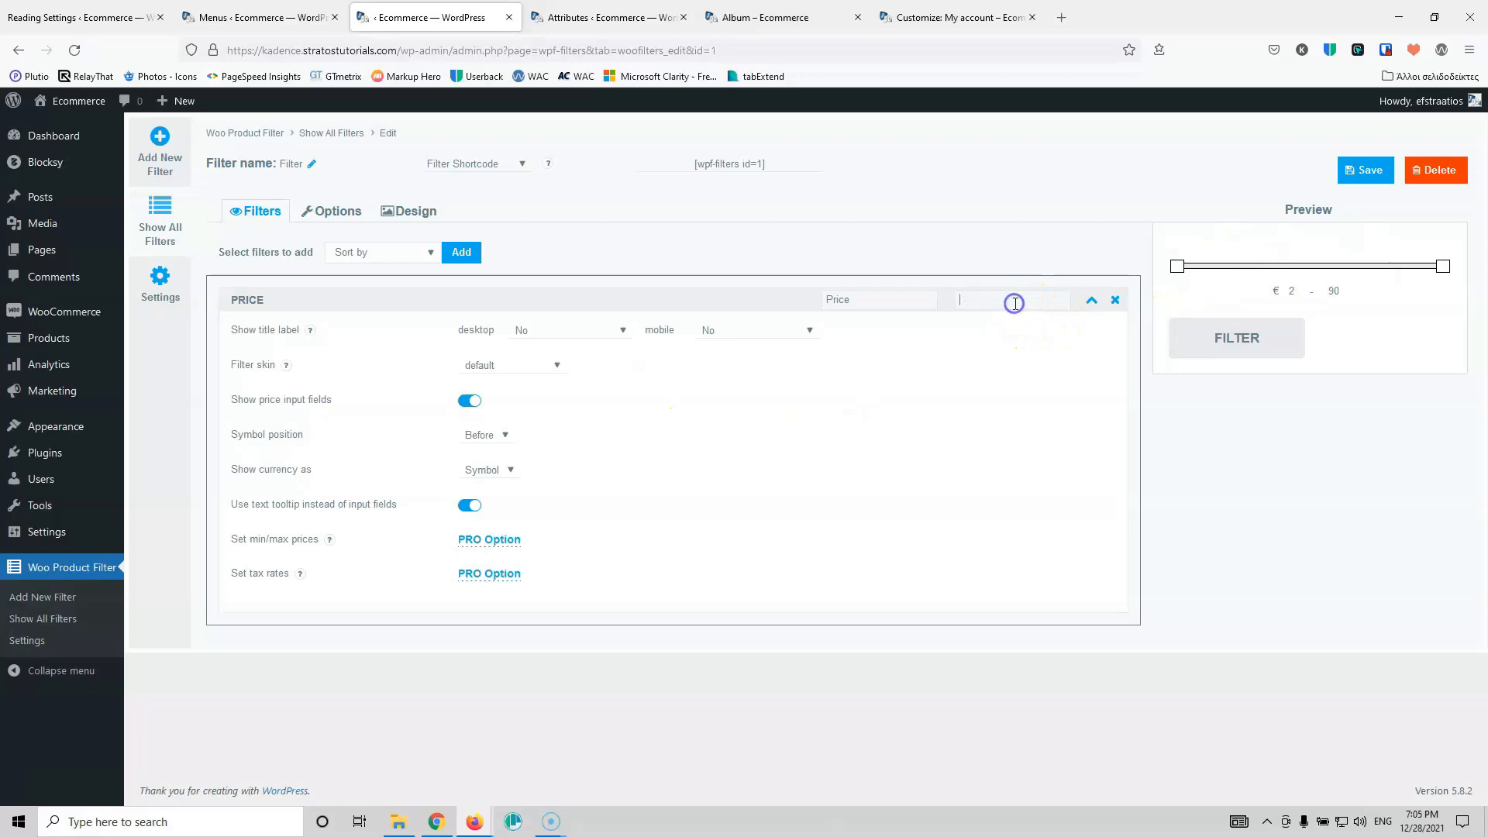
{"action": "type", "text": "Price"}
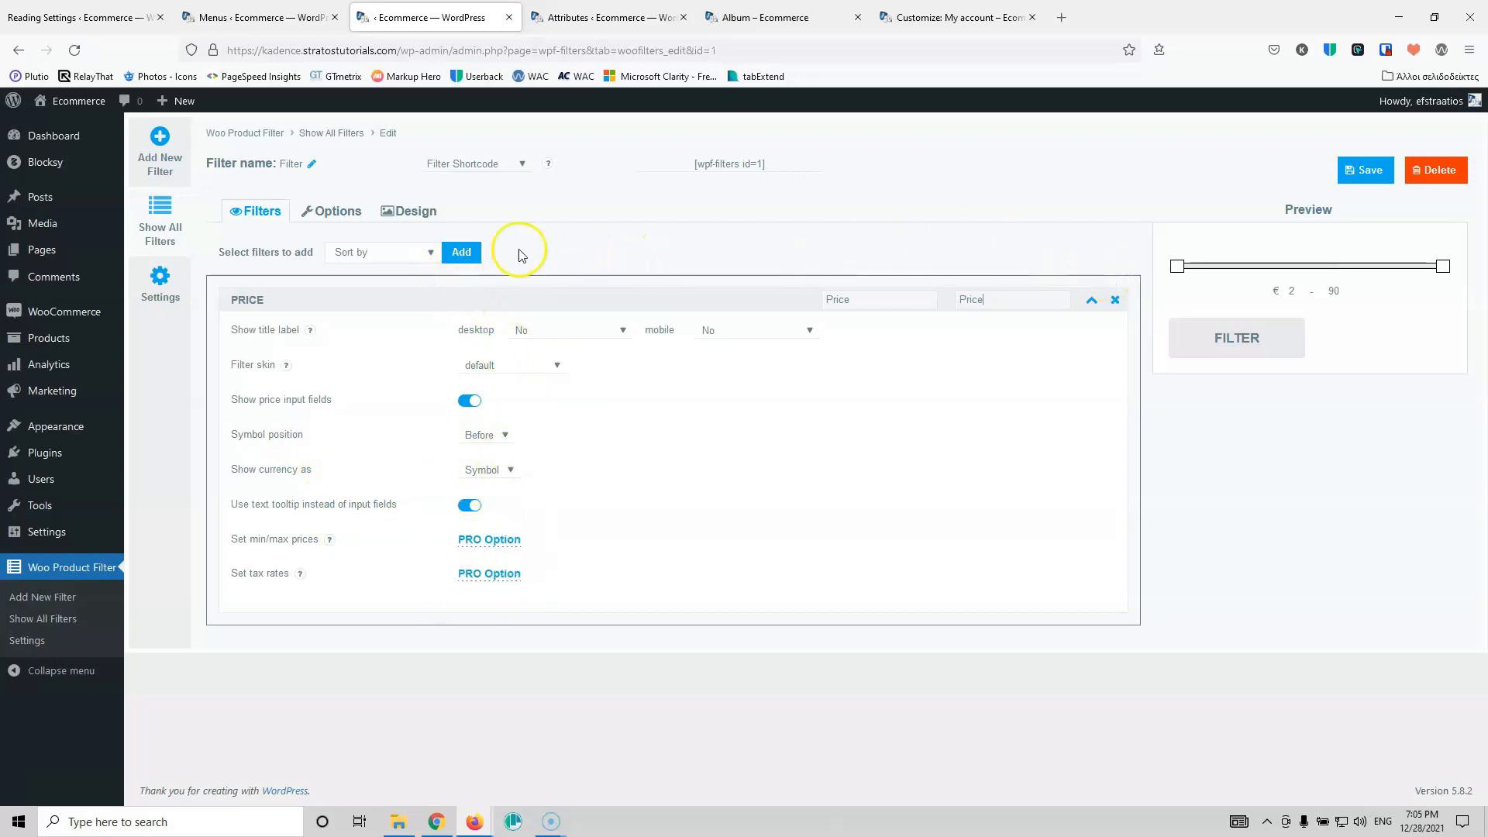
{"action": "left_click", "coordinate": [408, 253]}
{"action": "left_click", "coordinate": [375, 366]}
Step: Add an Attribute filter that uses Color, displayed as a checkbox list
{"action": "left_click", "coordinate": [455, 262]}
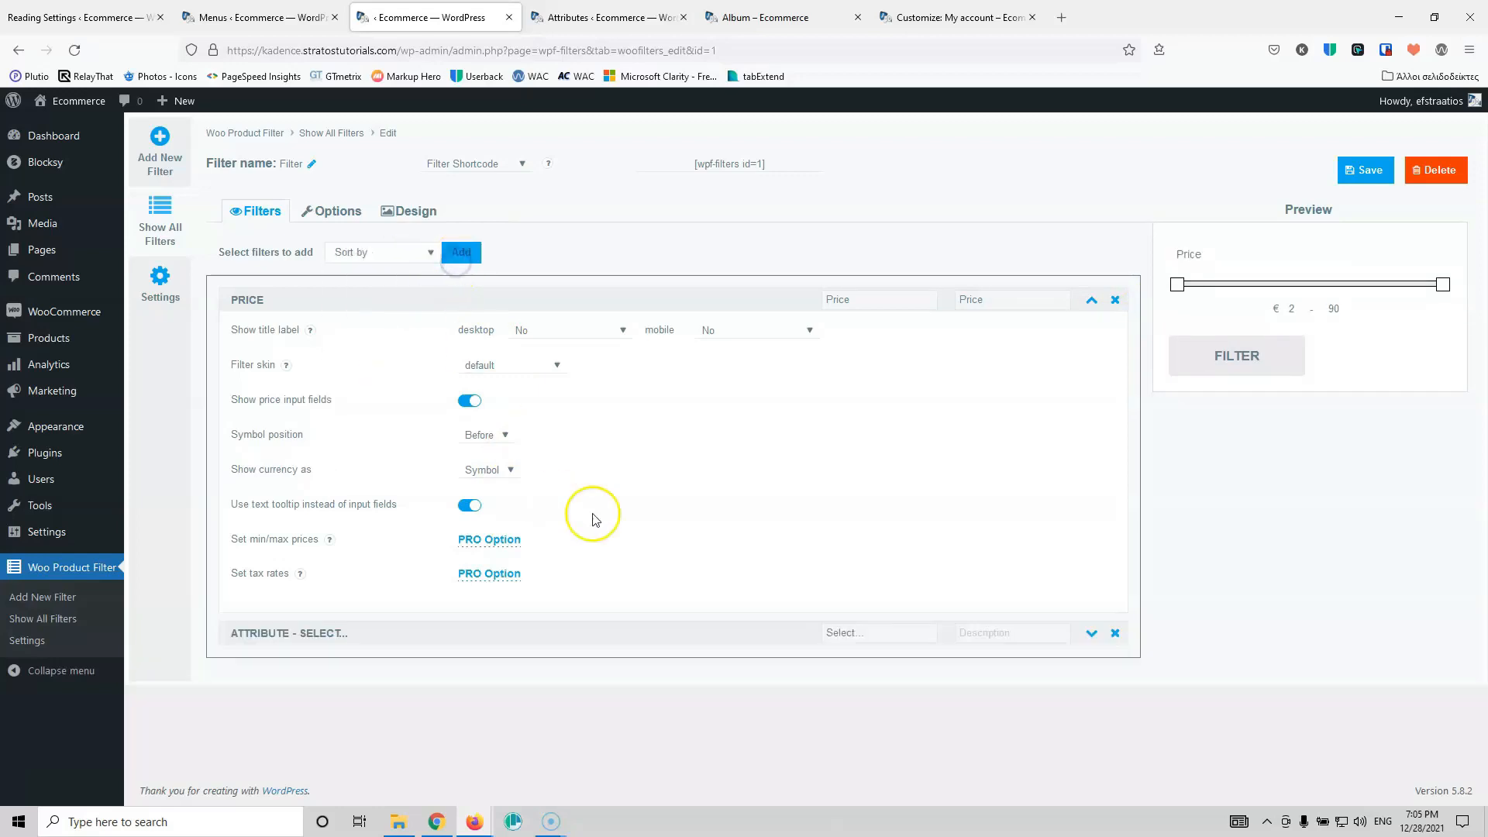
{"action": "left_click", "coordinate": [1091, 300]}
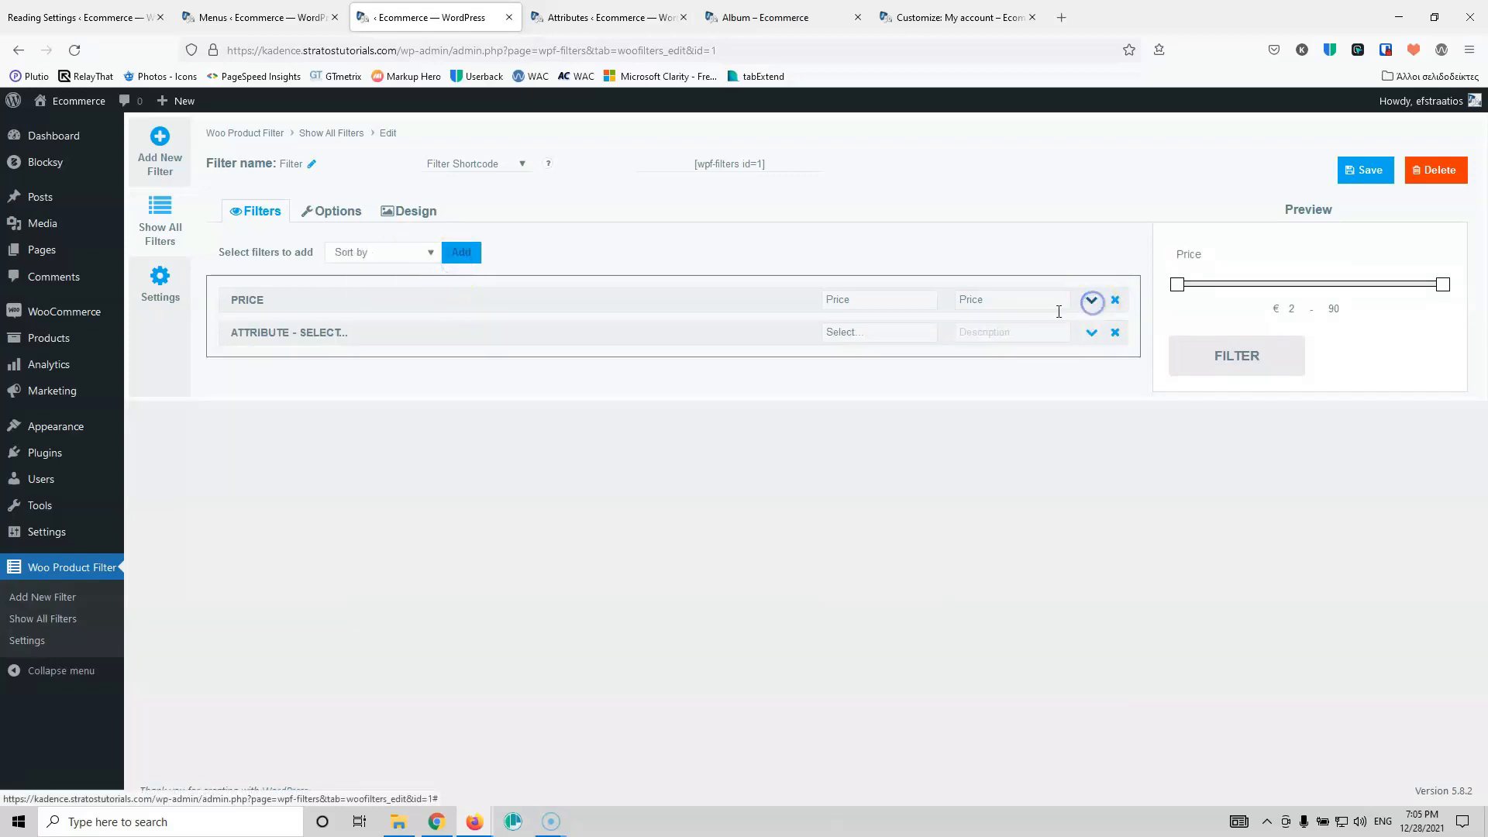
{"action": "left_click", "coordinate": [895, 338]}
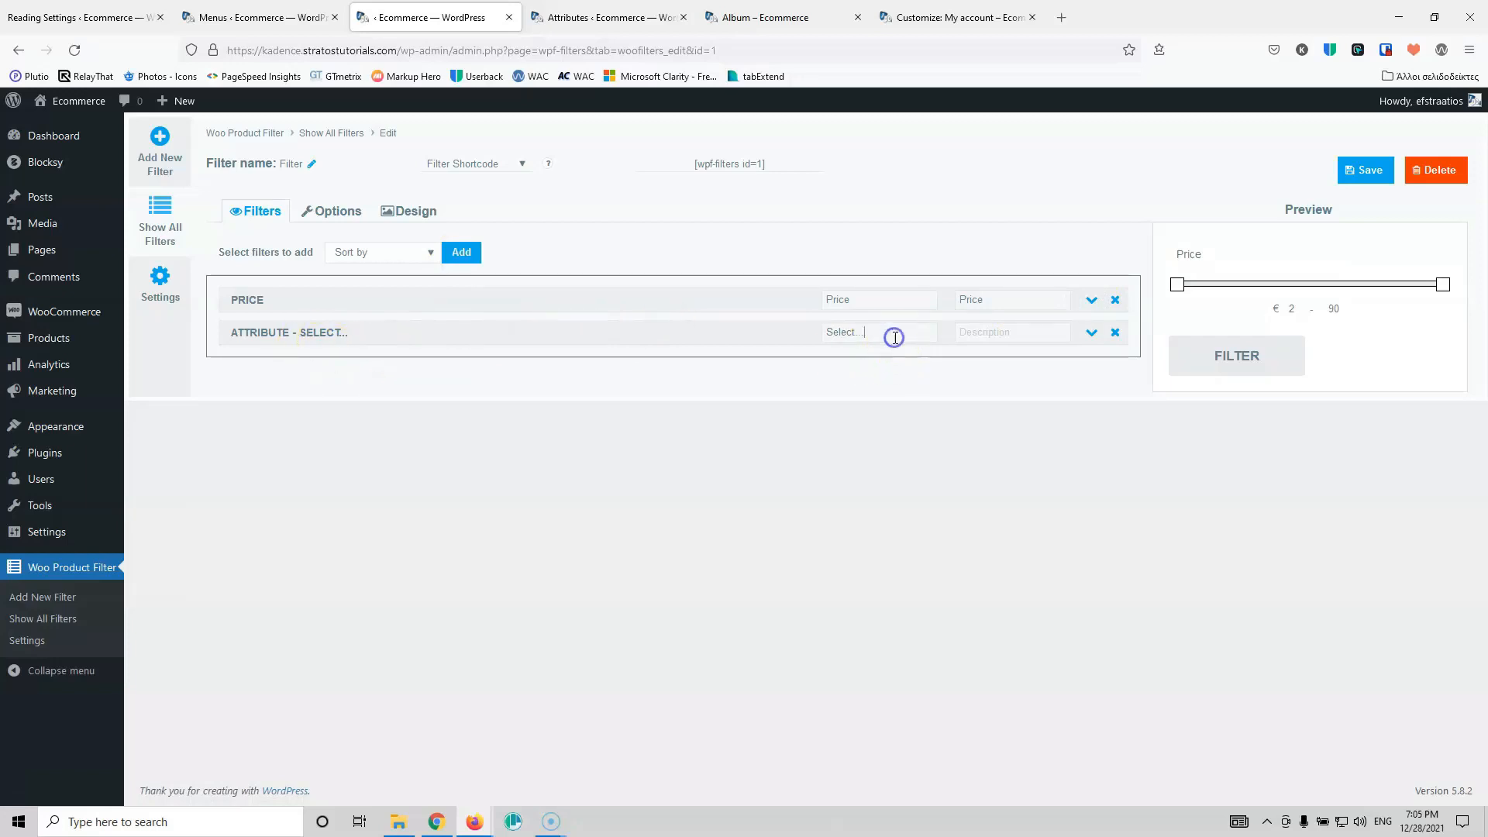
{"action": "left_click", "coordinate": [1091, 332]}
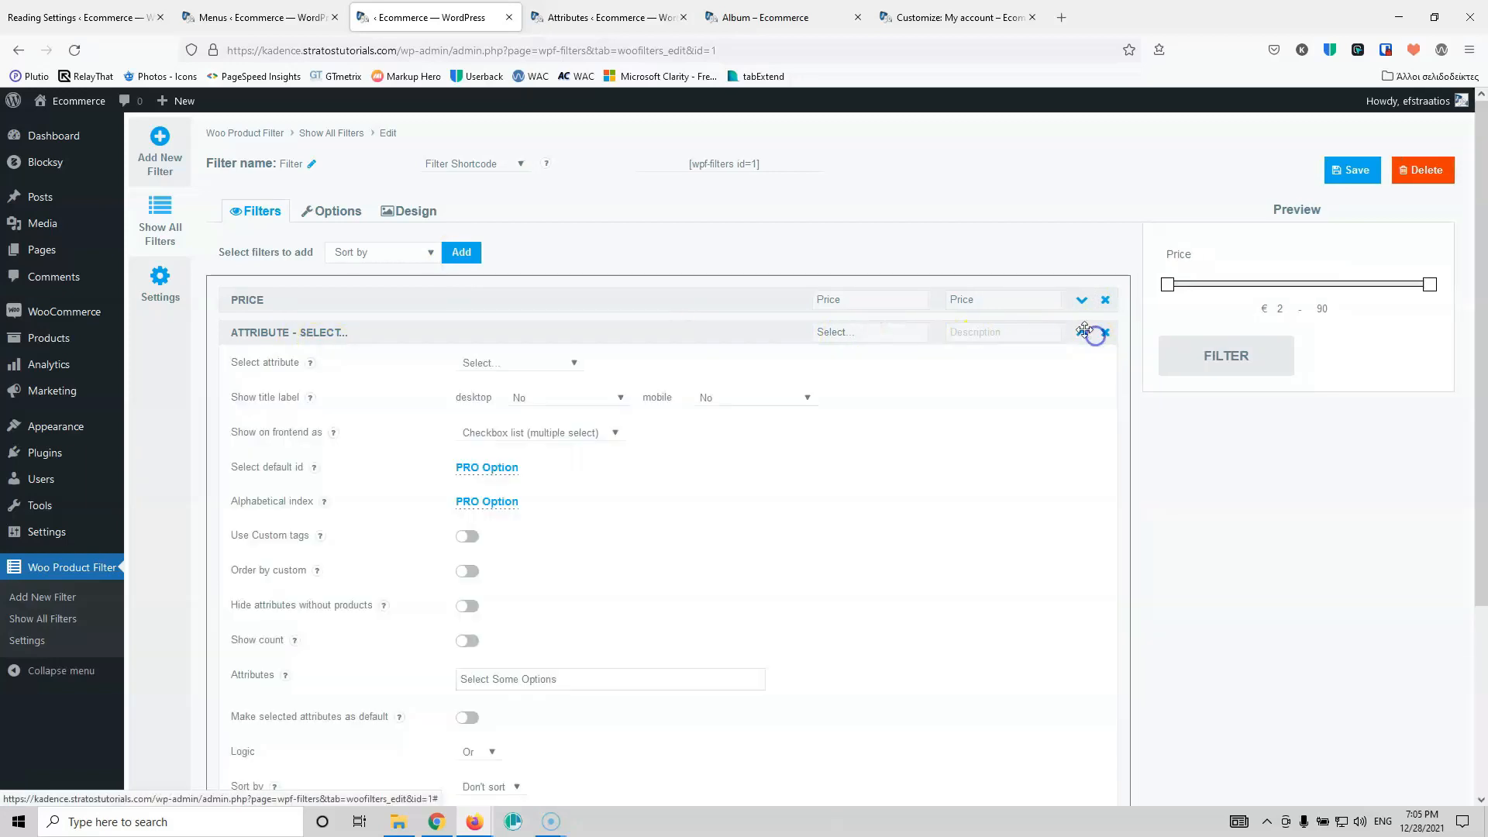
{"action": "left_click", "coordinate": [500, 372]}
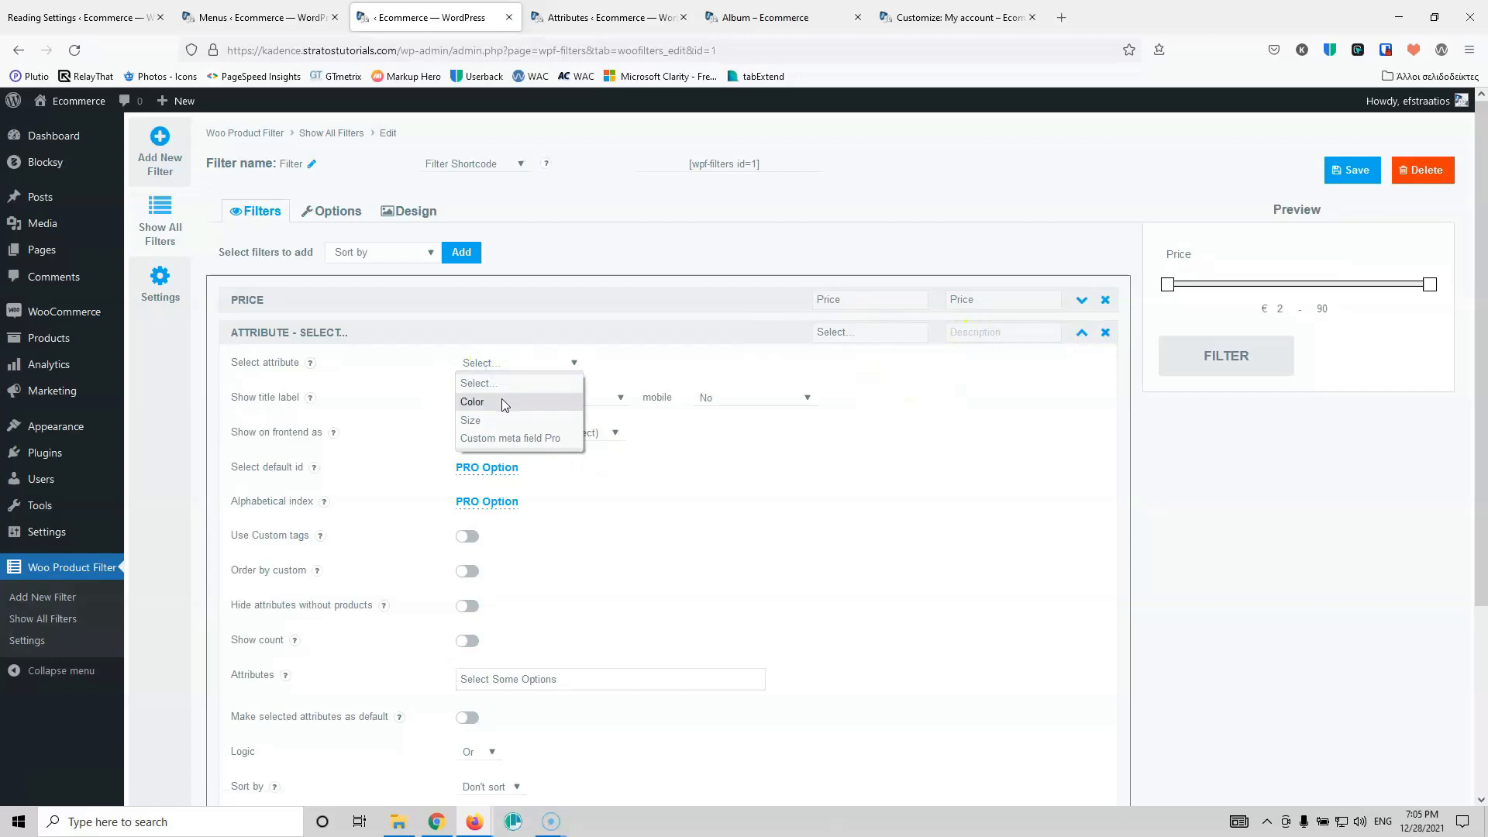
{"action": "left_click", "coordinate": [502, 402]}
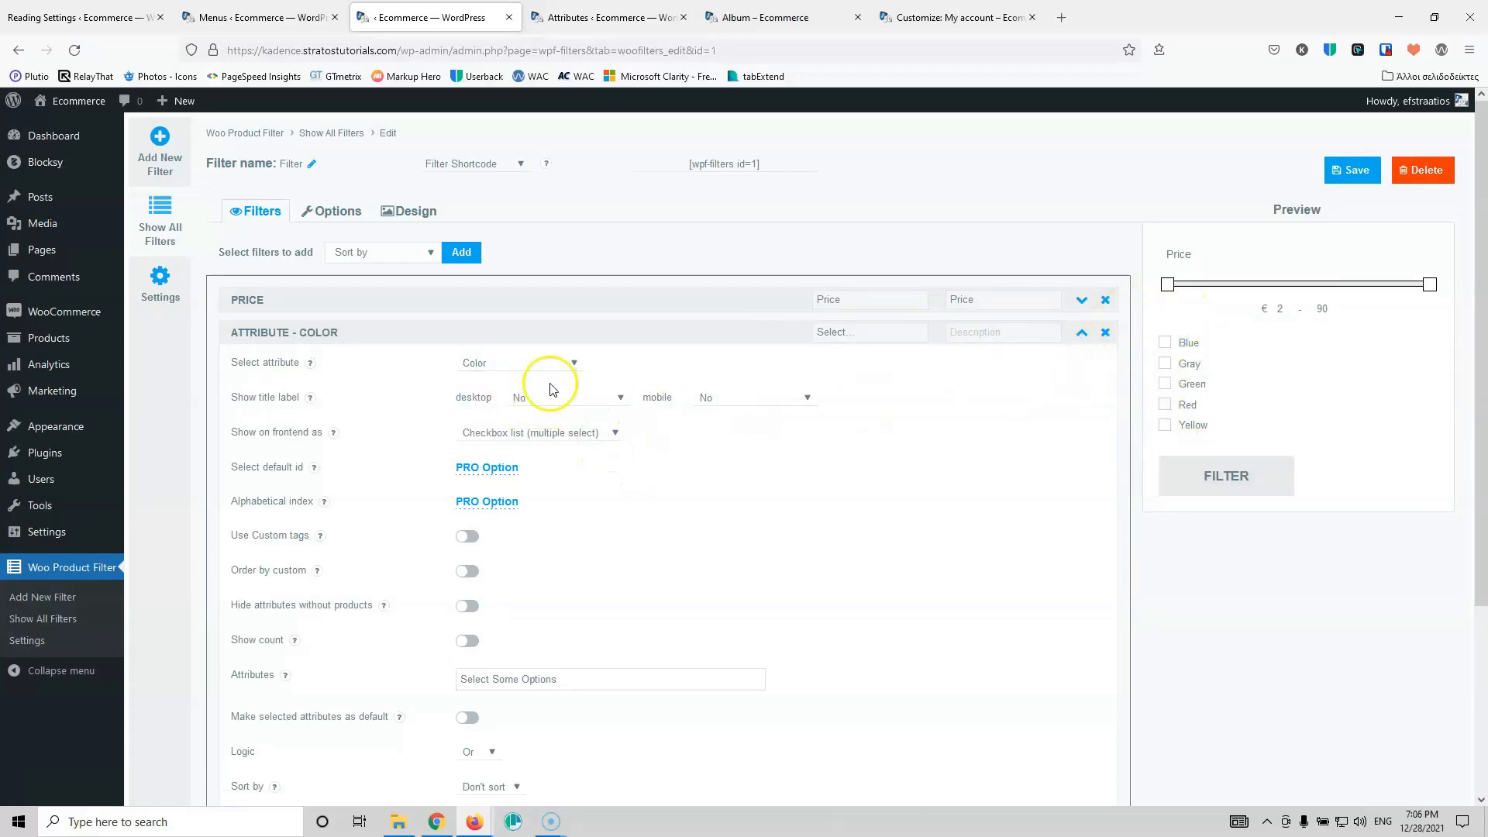
{"action": "left_click", "coordinate": [595, 434]}
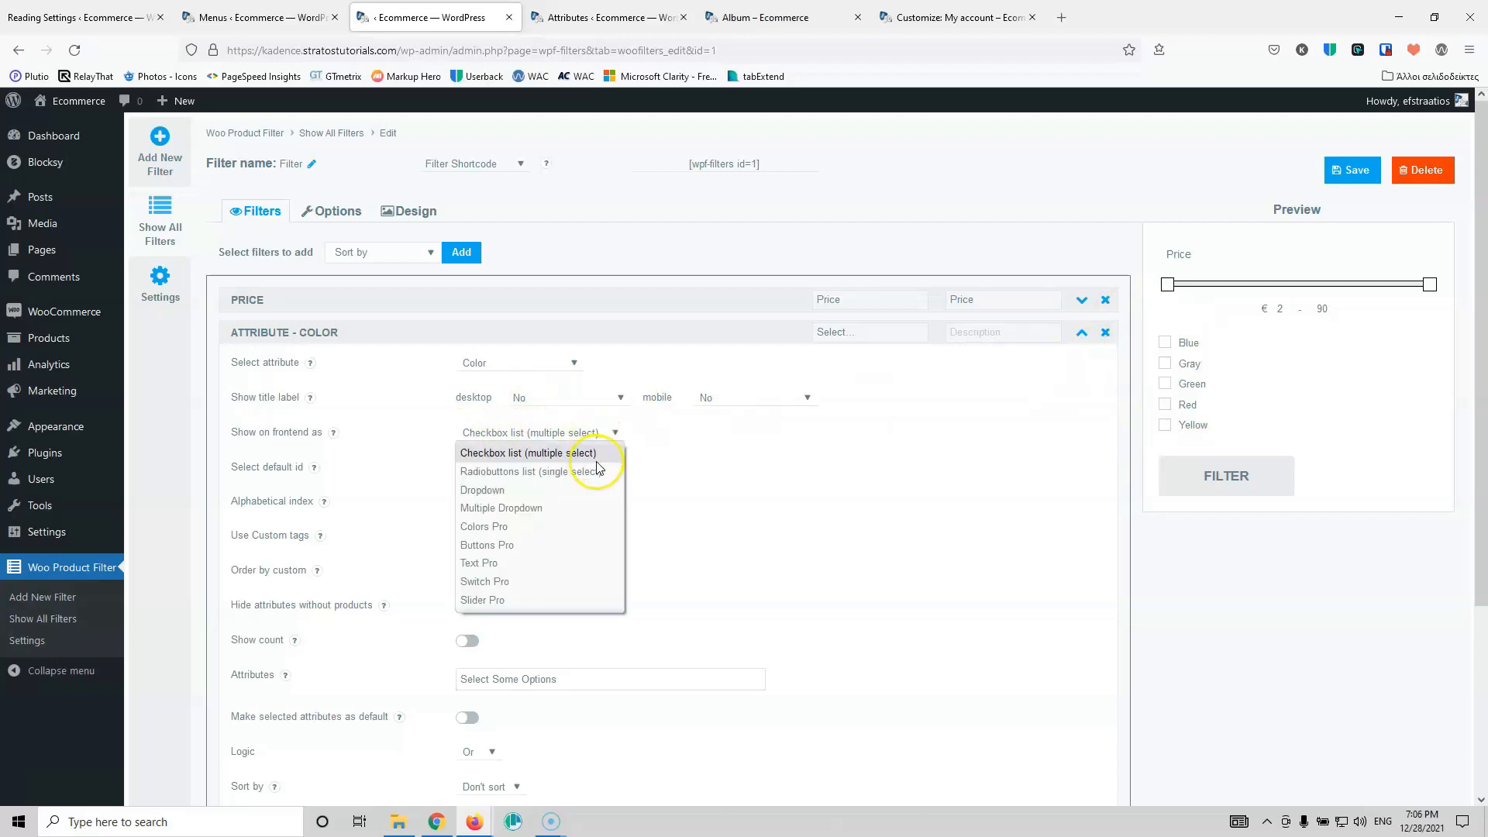
{"action": "left_click", "coordinate": [690, 456]}
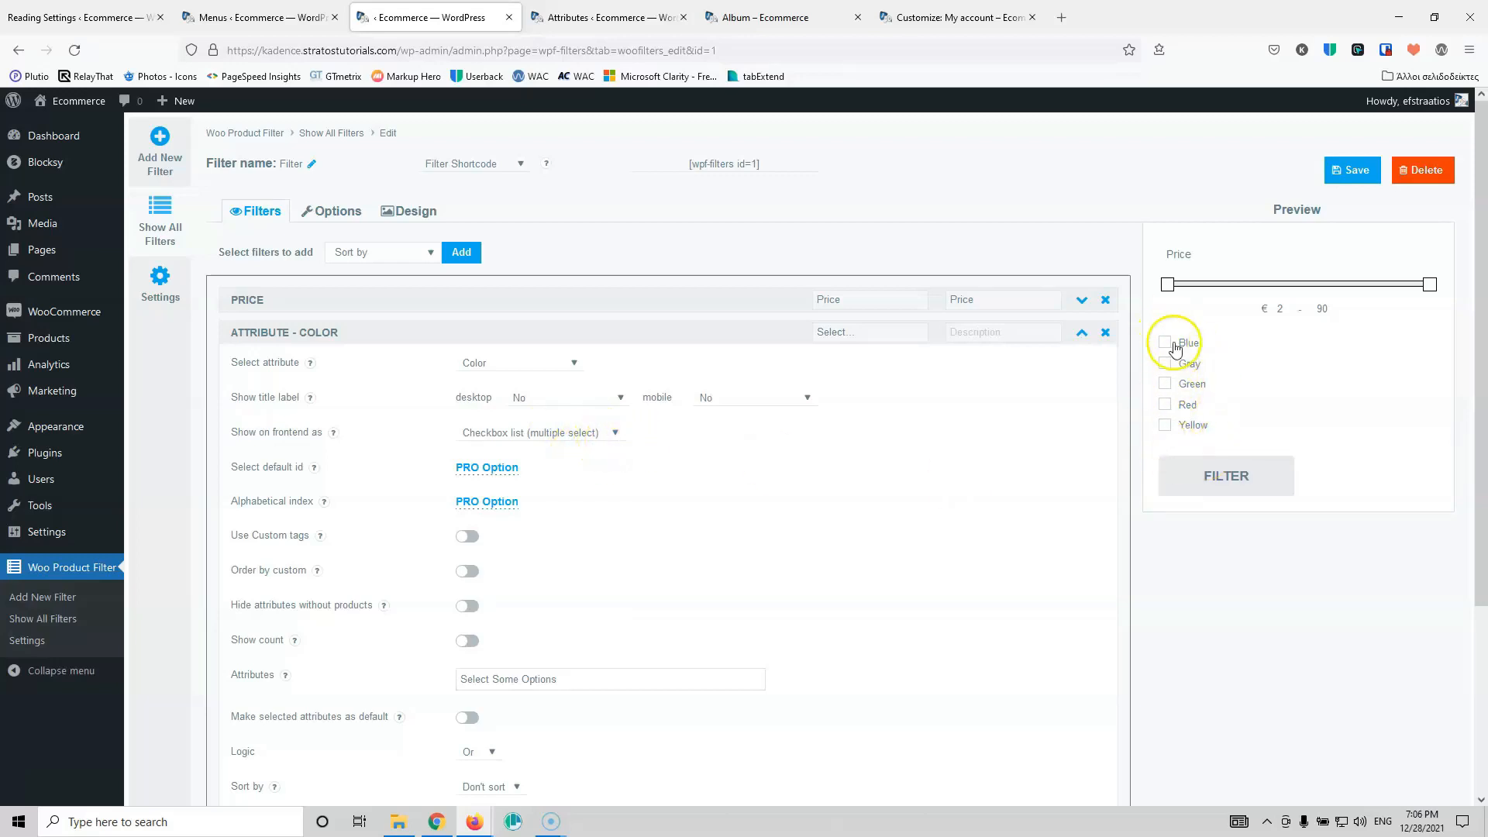
Step: Title the Color attribute filter Color and collapse its settings
{"action": "mouse_move", "coordinate": [320, 536]}
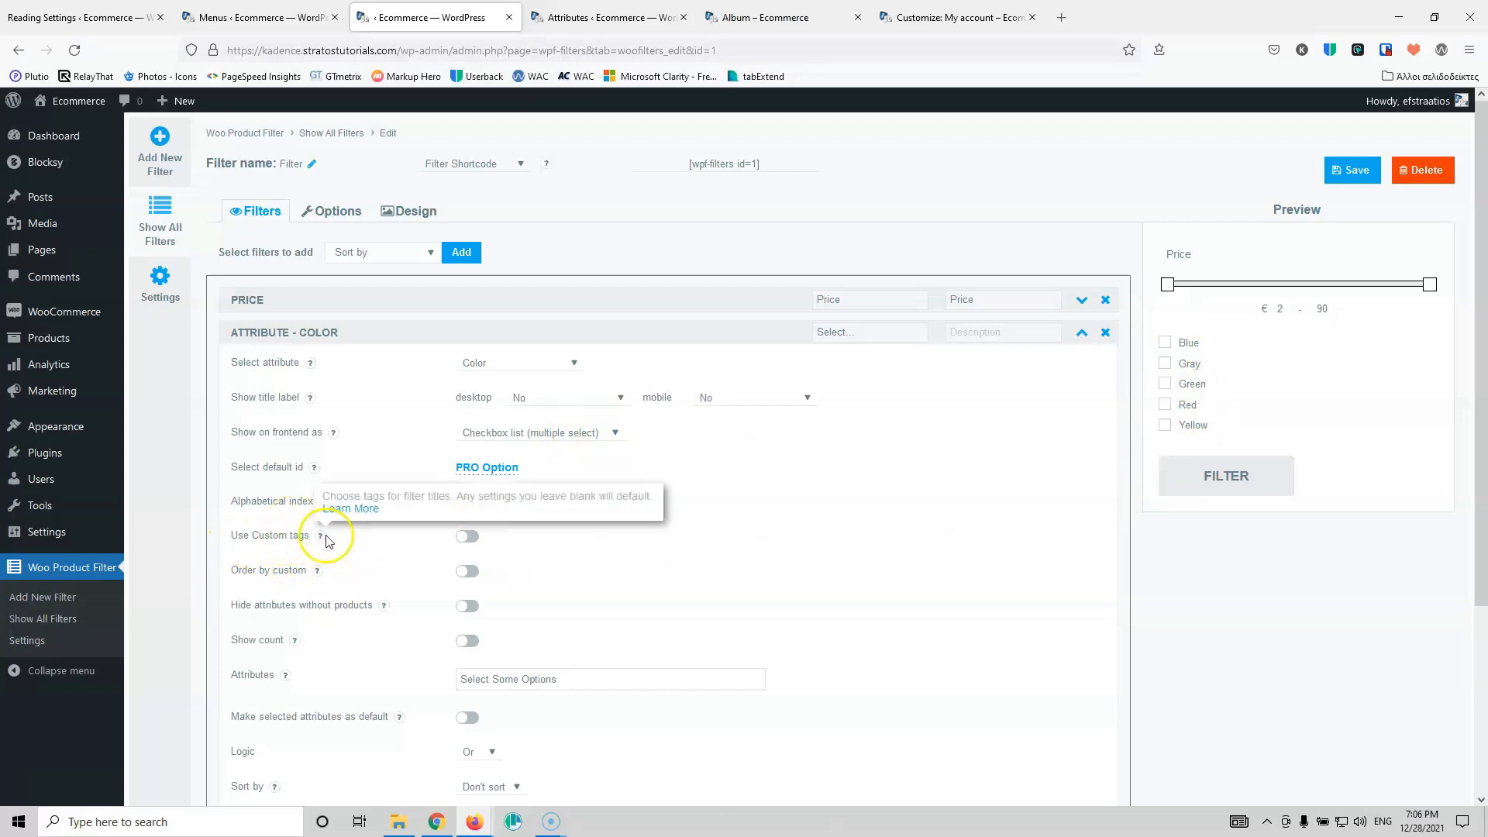
{"action": "scroll", "coordinate": [465, 542], "scroll_direction": "down", "scroll_amount": 3}
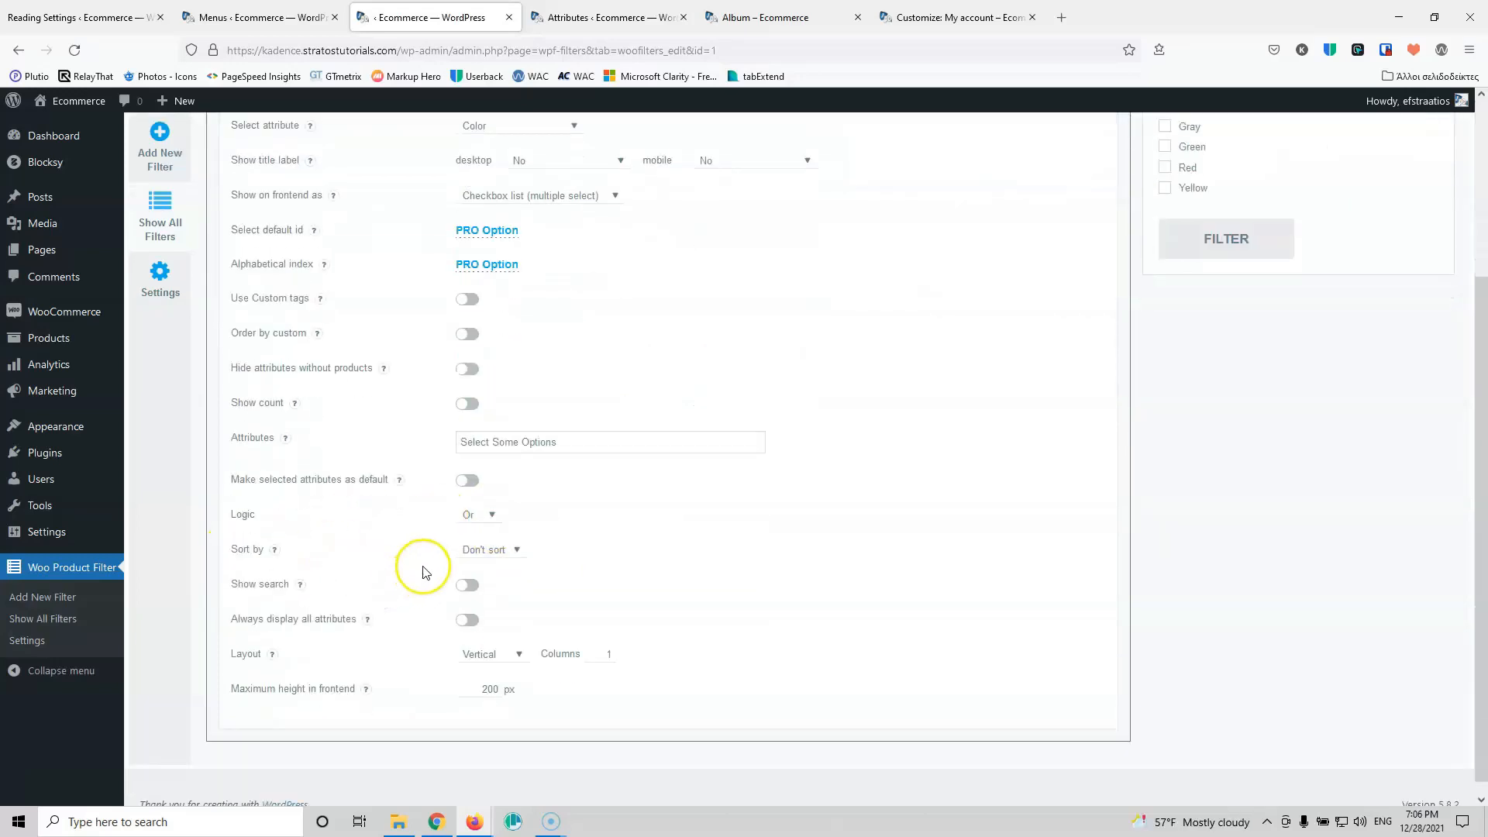
{"action": "scroll", "coordinate": [647, 438], "scroll_direction": "up", "scroll_amount": 3}
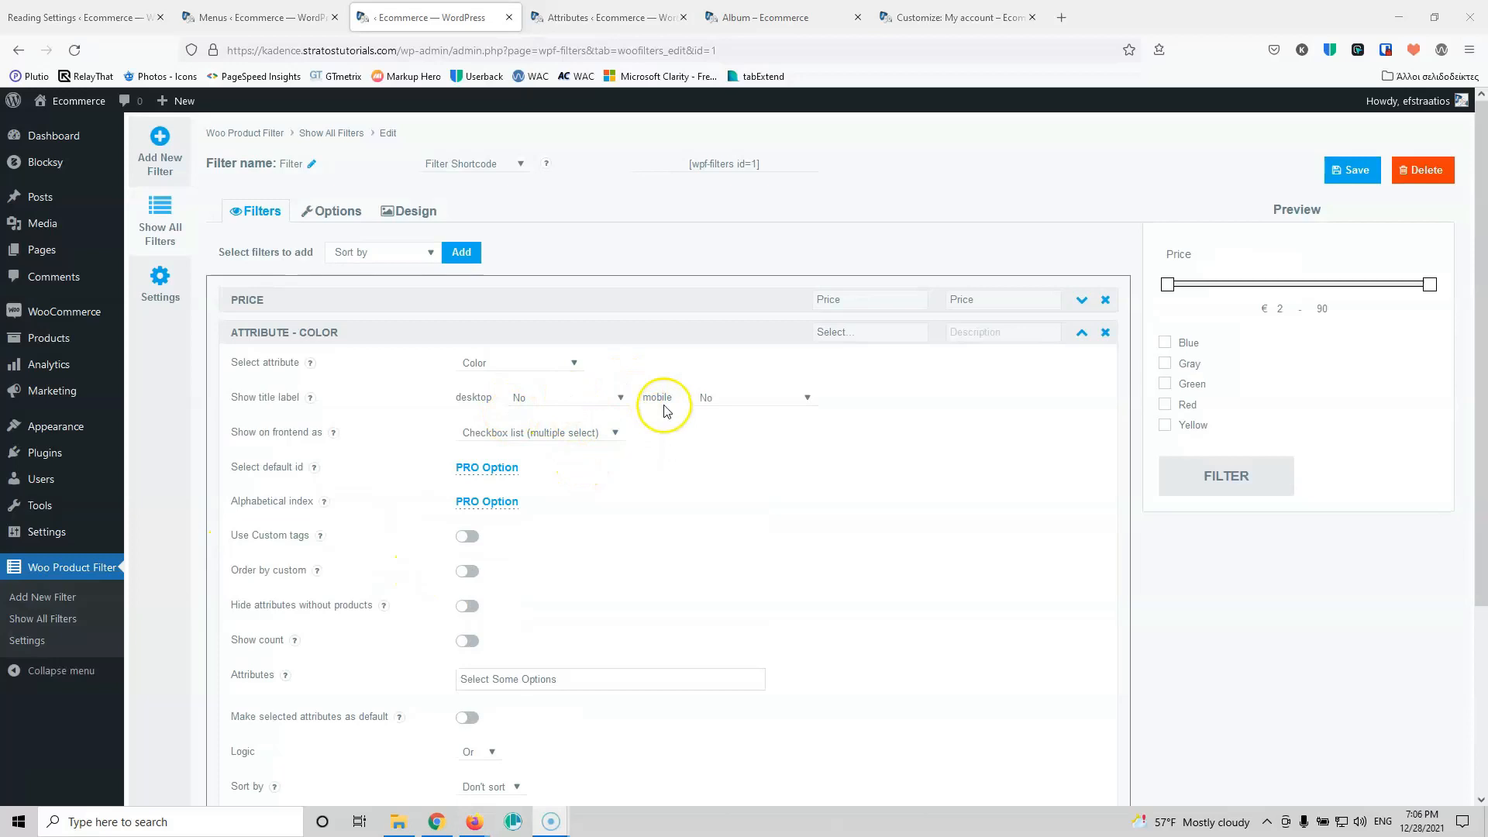
{"action": "left_click", "coordinate": [852, 335]}
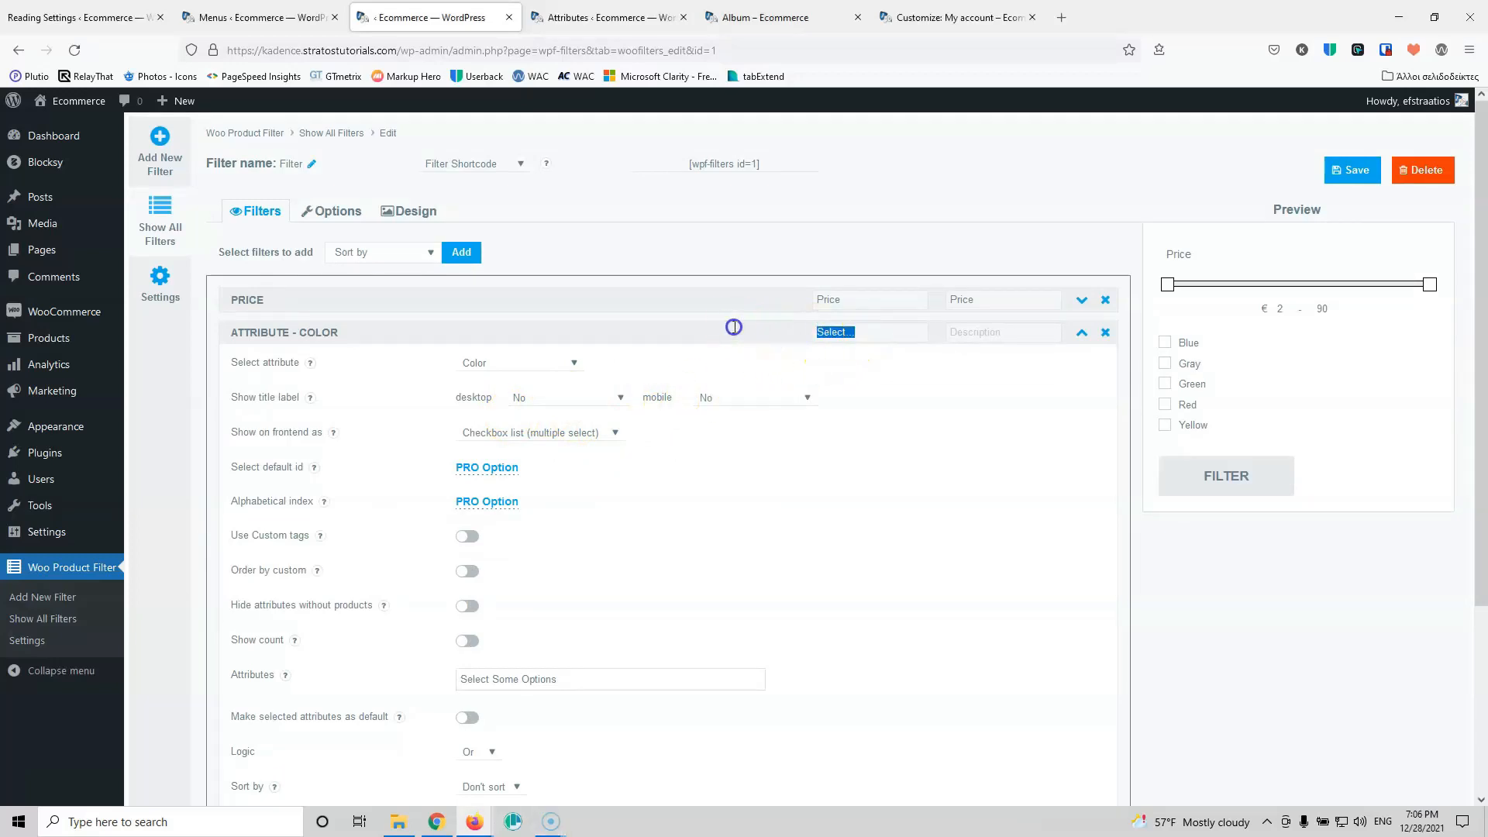
{"action": "type", "text": "Color"}
{"action": "left_click", "coordinate": [1081, 334]}
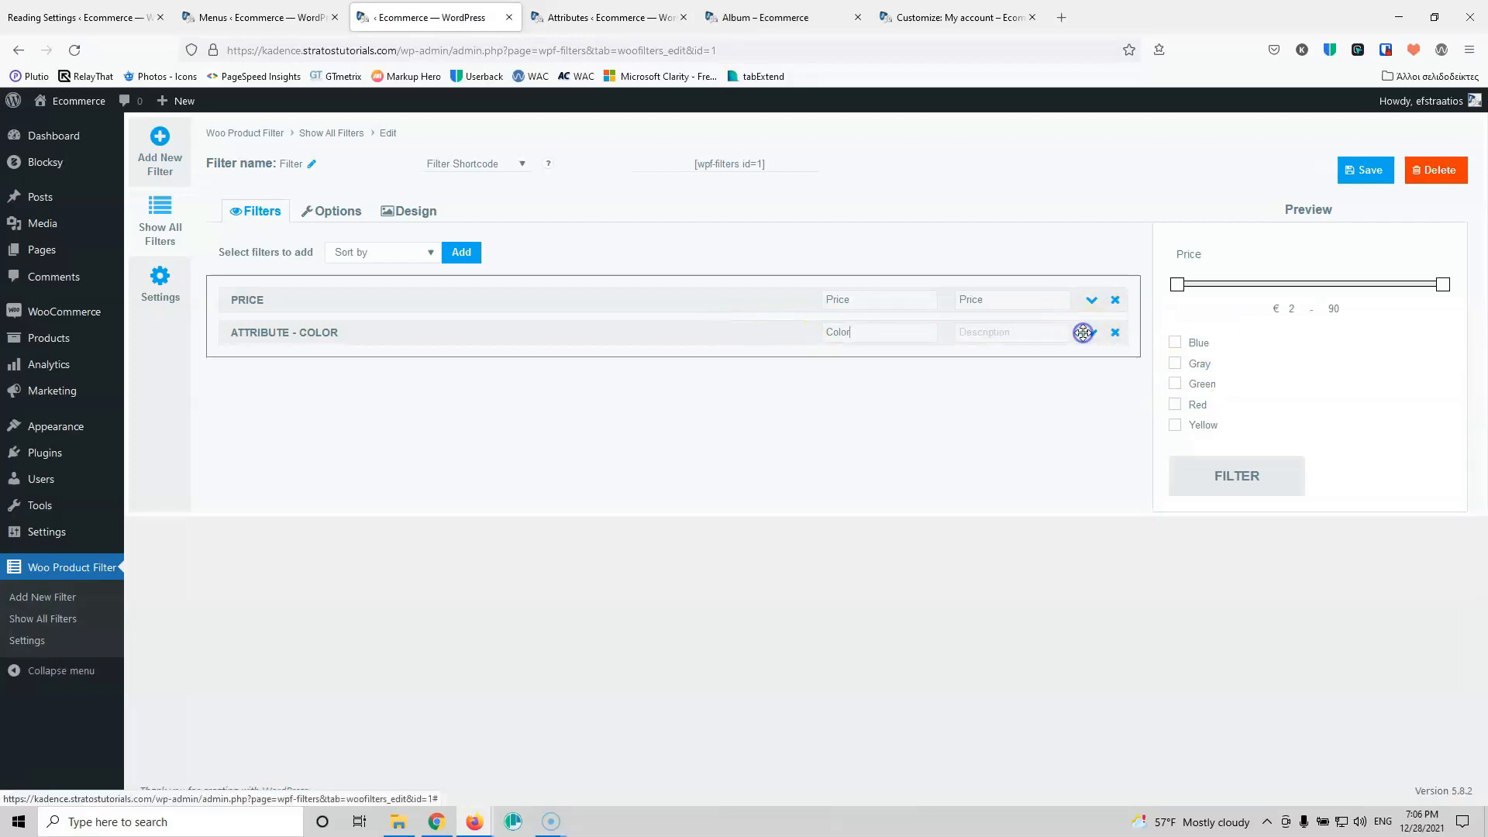
{"action": "left_click", "coordinate": [378, 260]}
Step: Add another Attribute filter using Size, shown on the frontend as a Dropdown
{"action": "left_click", "coordinate": [382, 366]}
{"action": "left_click", "coordinate": [455, 260]}
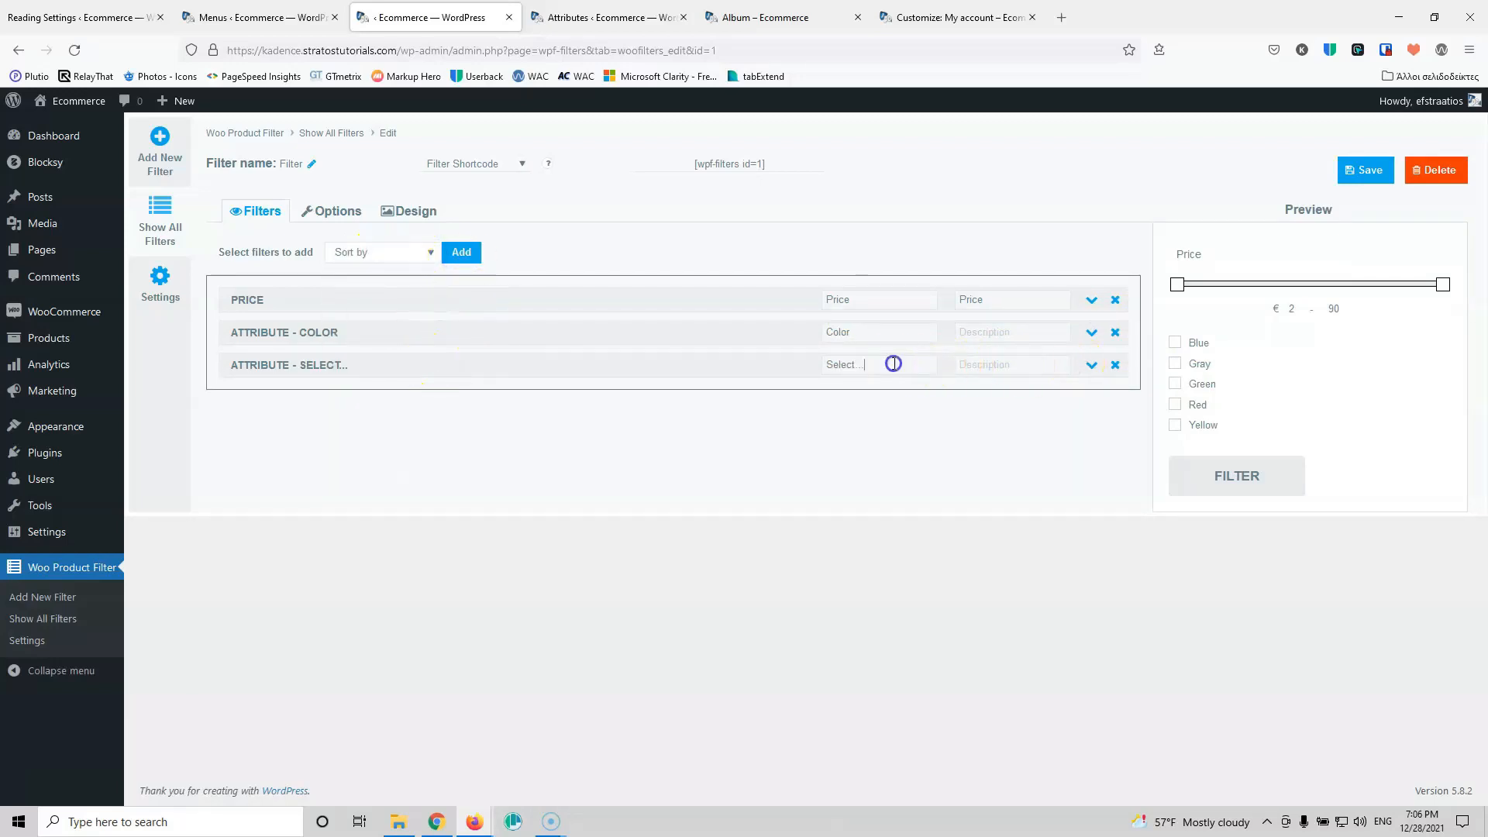
{"action": "left_click", "coordinate": [1086, 366]}
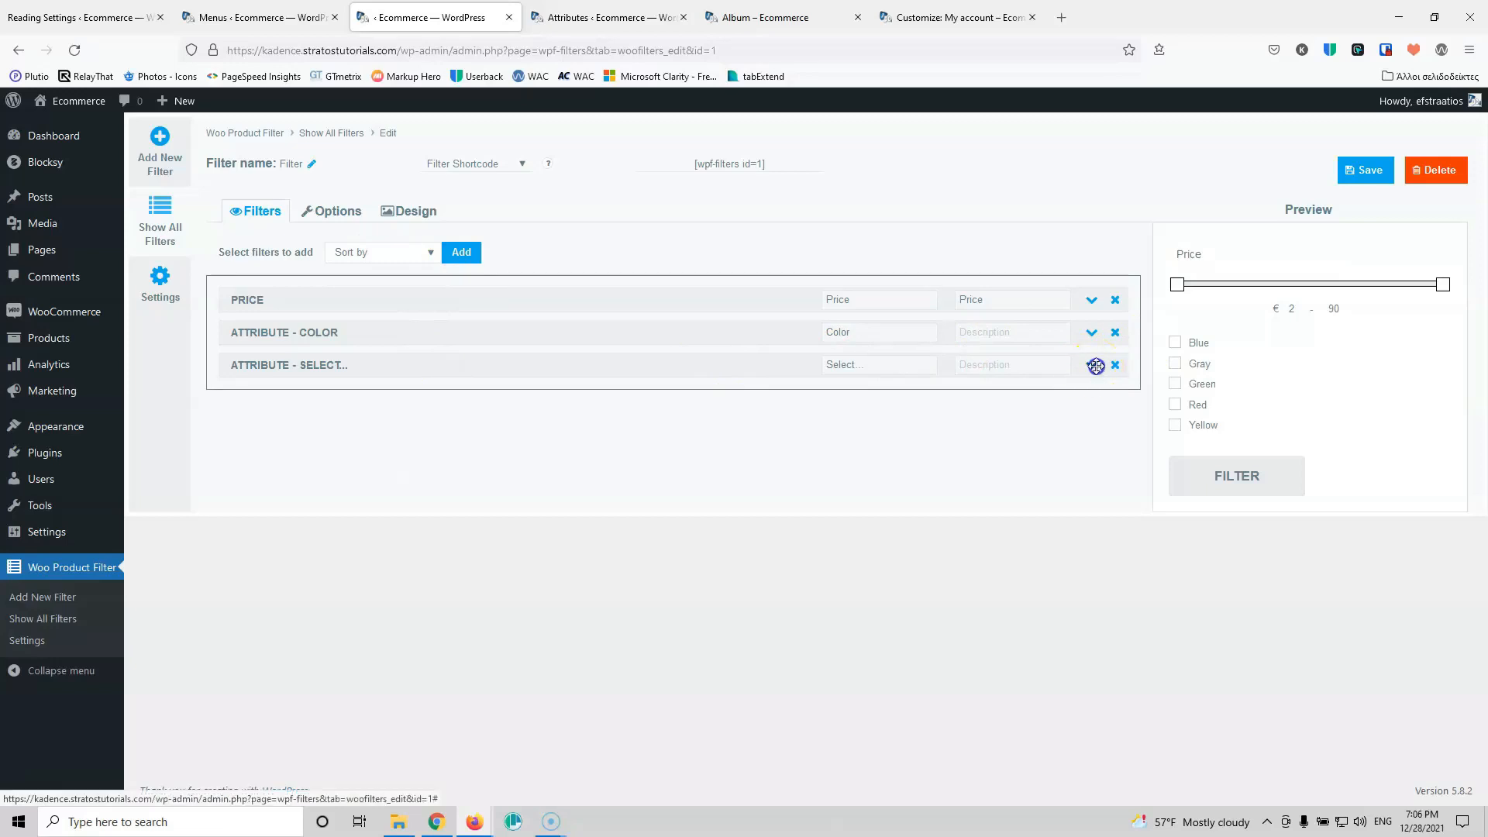
{"action": "left_click", "coordinate": [481, 397]}
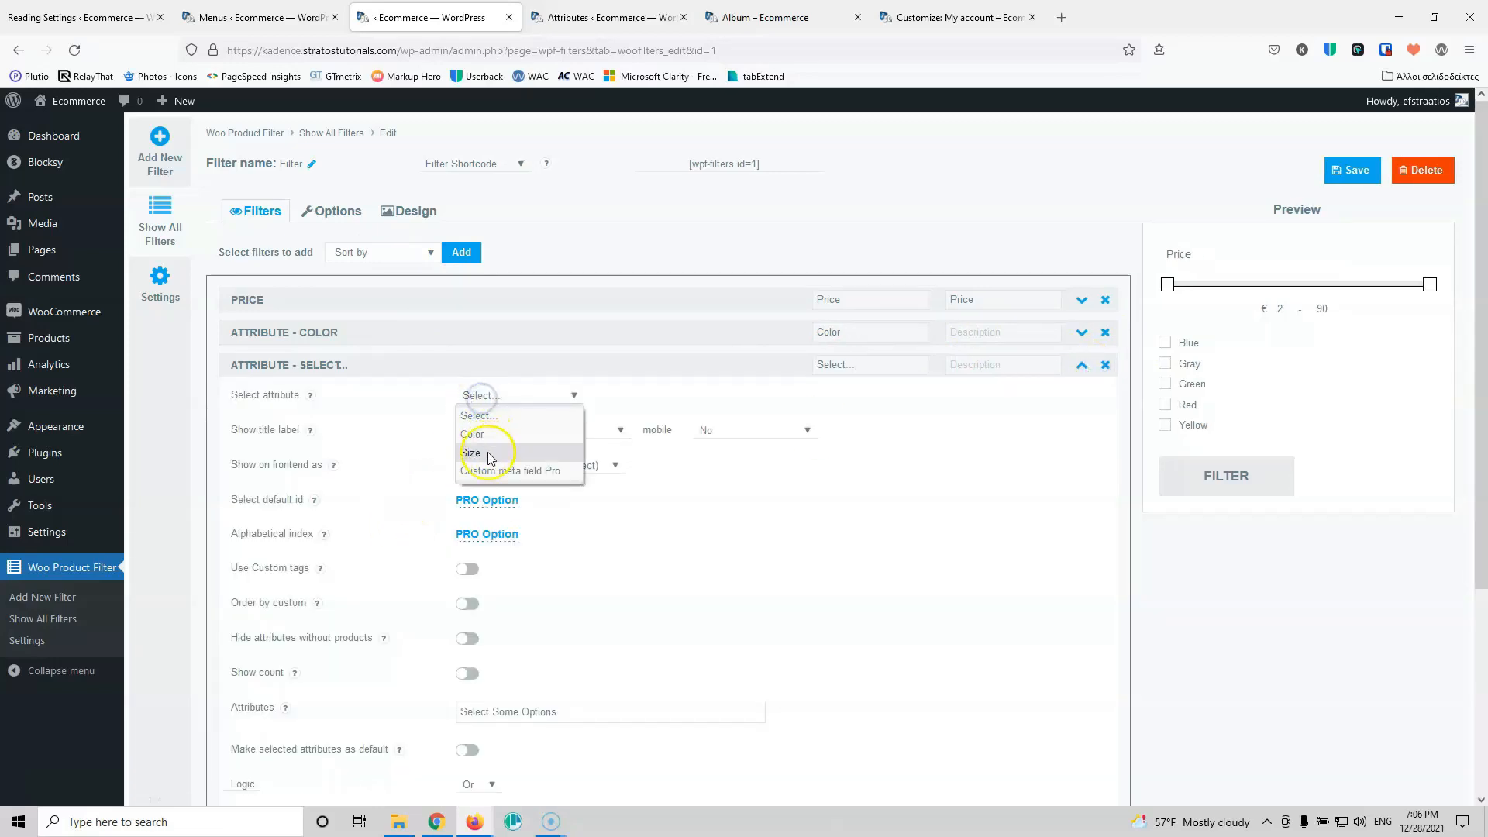
{"action": "left_click", "coordinate": [470, 453]}
{"action": "left_click", "coordinate": [518, 474]}
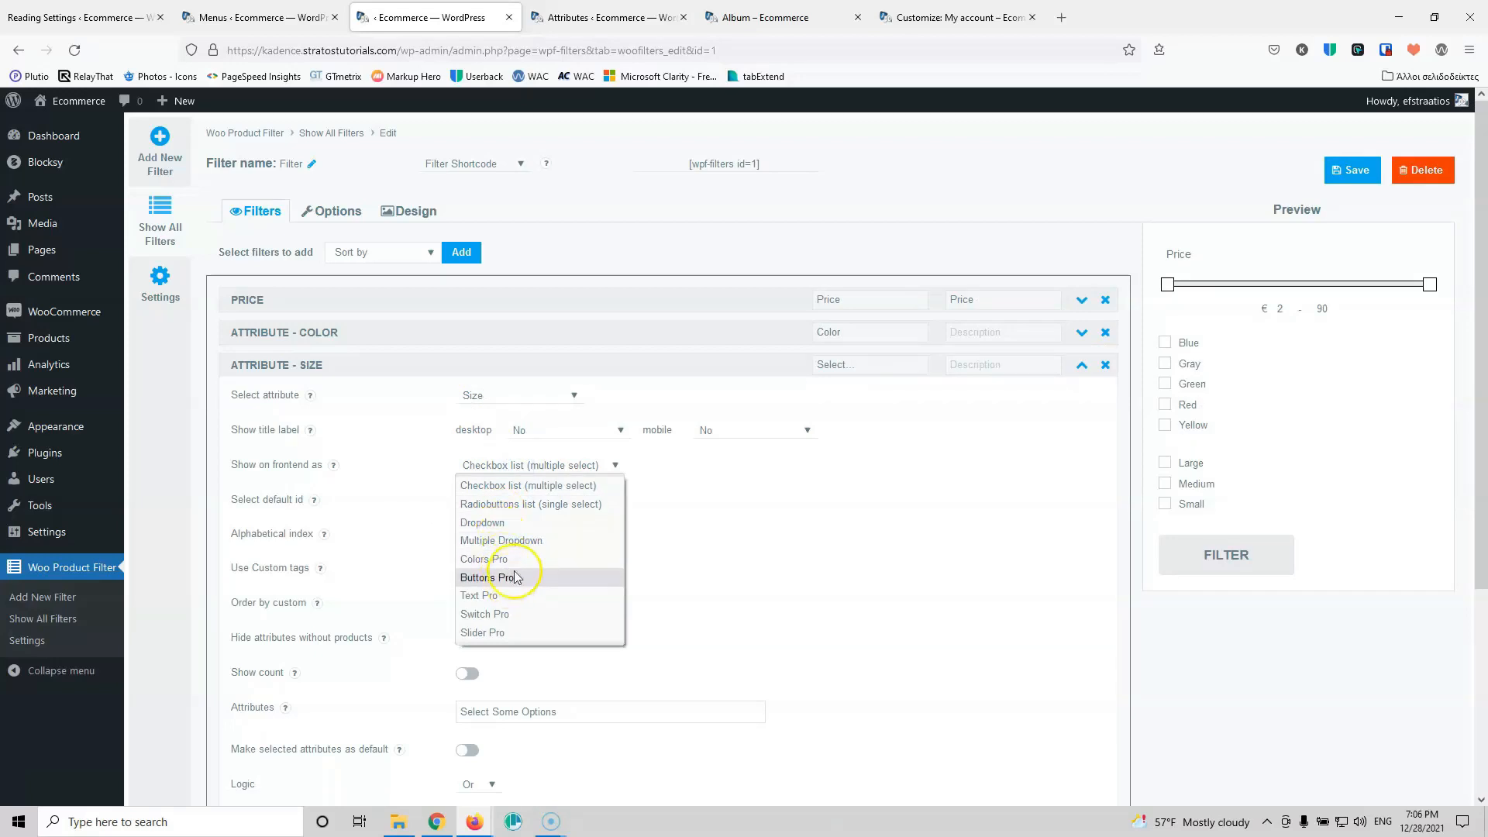
{"action": "left_click", "coordinate": [508, 522]}
{"action": "left_click", "coordinate": [1241, 469]}
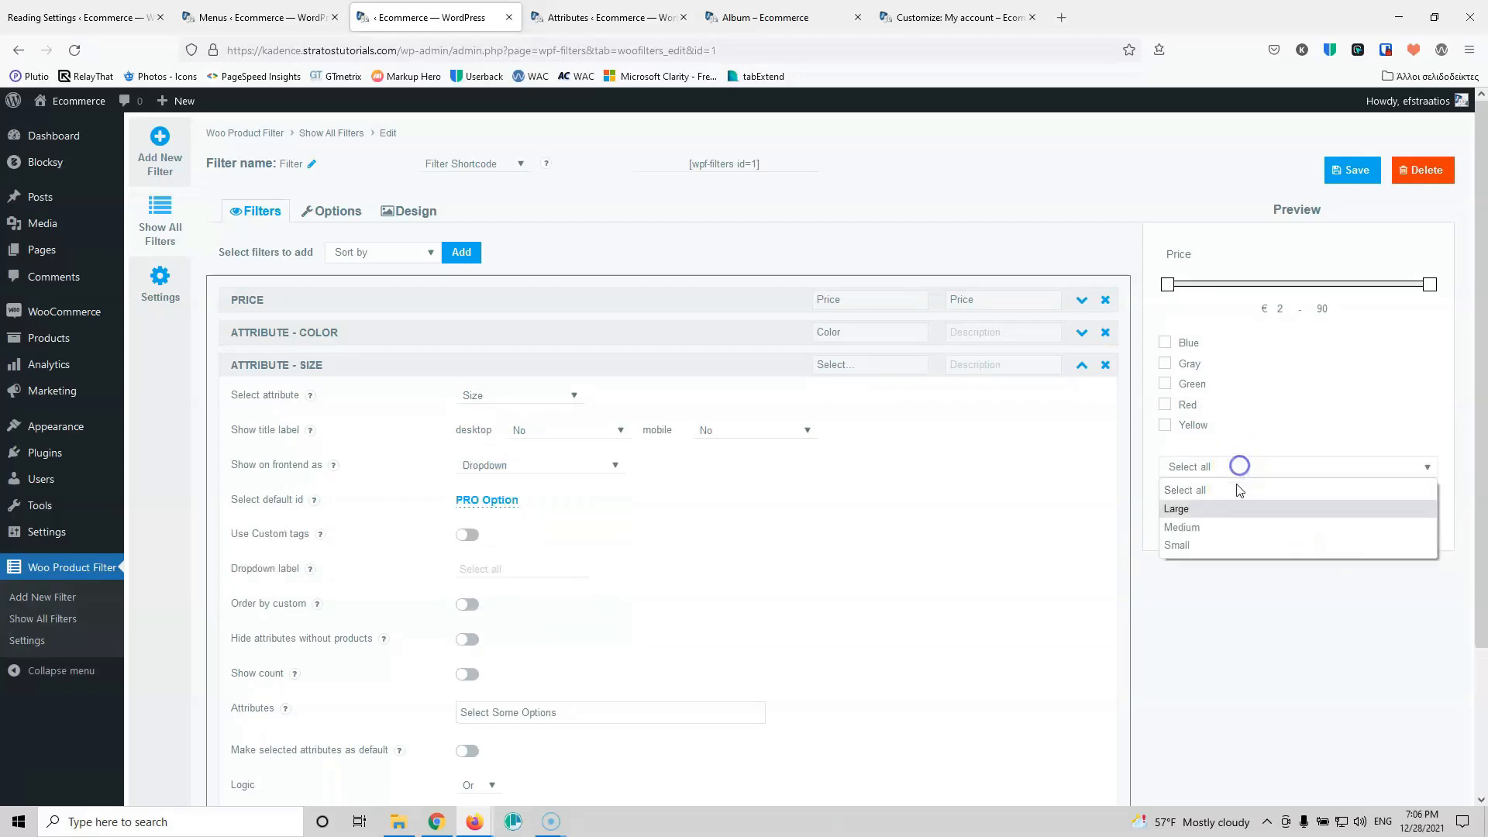
{"action": "left_click", "coordinate": [738, 497]}
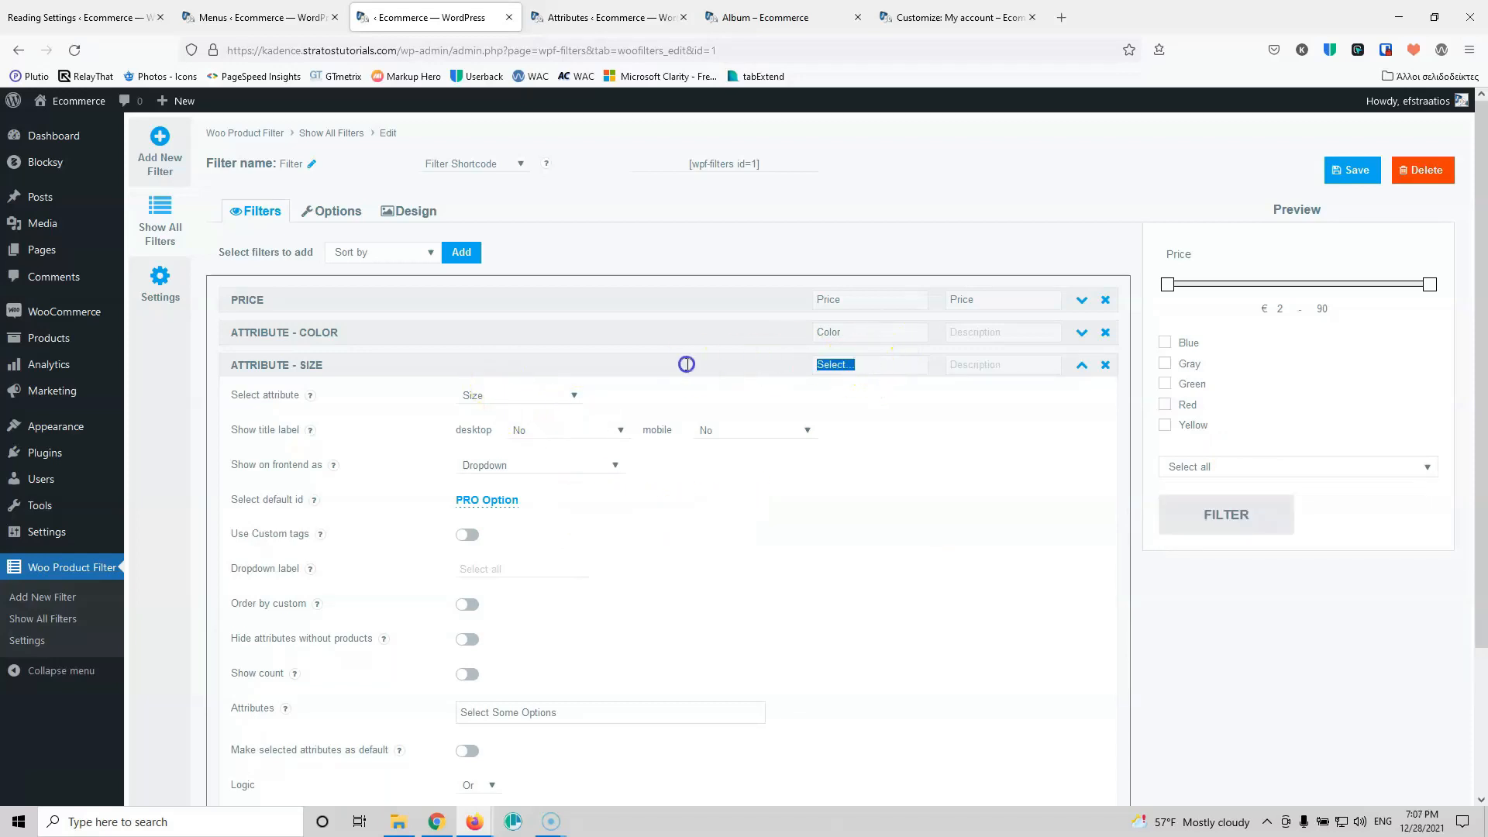
Step: Title the Size filter Size and show its title opened on desktop and mobile
{"action": "type", "text": "Size"}
{"action": "left_click", "coordinate": [533, 430]}
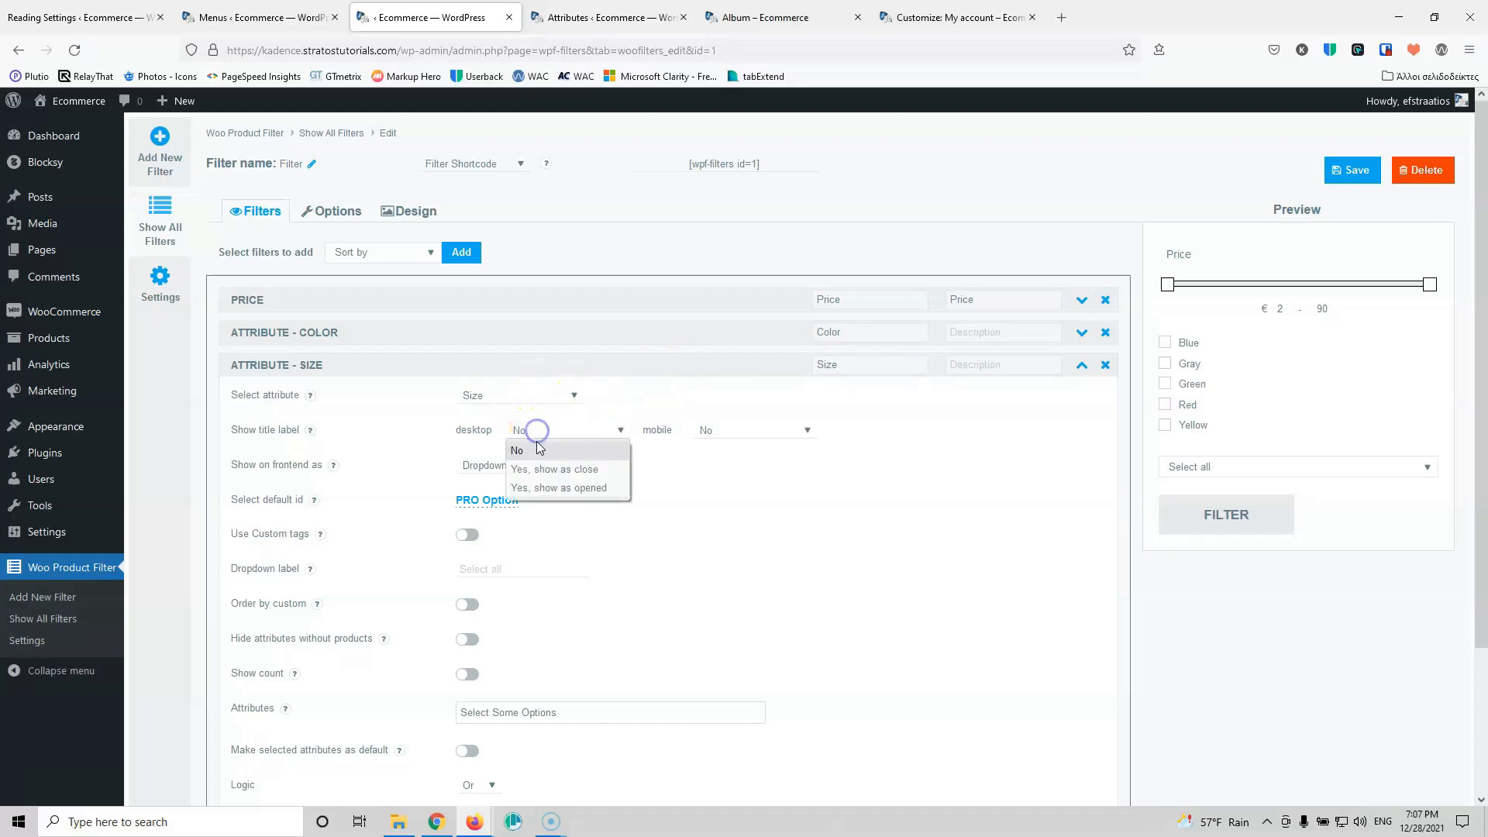
{"action": "left_click", "coordinate": [600, 470]}
{"action": "left_click", "coordinate": [584, 433]}
{"action": "left_click", "coordinate": [578, 488]}
{"action": "left_click", "coordinate": [750, 430]}
{"action": "left_click", "coordinate": [738, 488]}
Step: Try out the Size dropdown in the filter preview
{"action": "left_click", "coordinate": [1163, 465]}
{"action": "left_click", "coordinate": [1271, 486]}
{"action": "left_click", "coordinate": [1263, 561]}
{"action": "left_click", "coordinate": [1244, 484]}
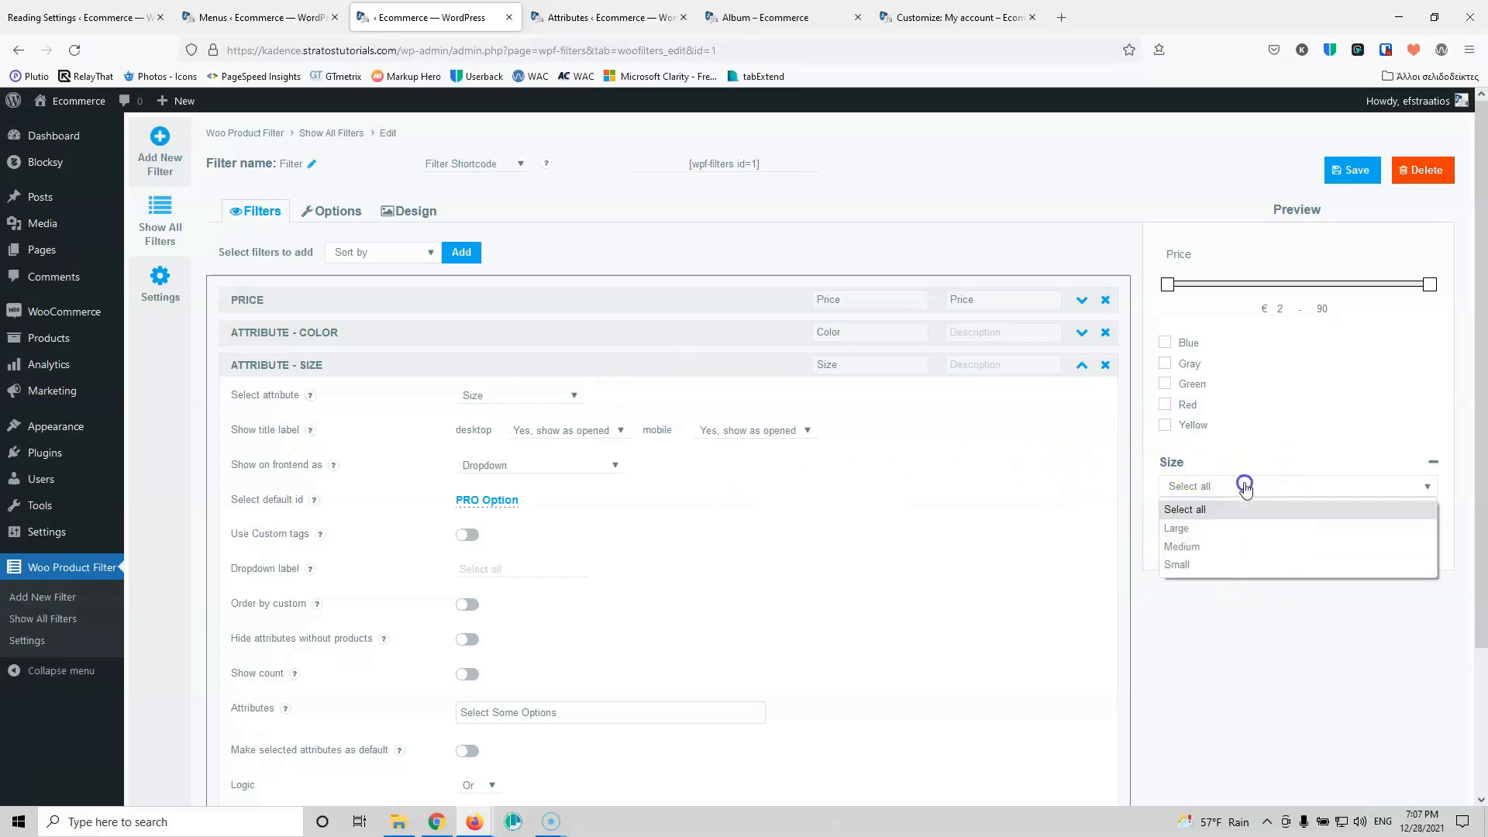
{"action": "left_click", "coordinate": [1244, 458]}
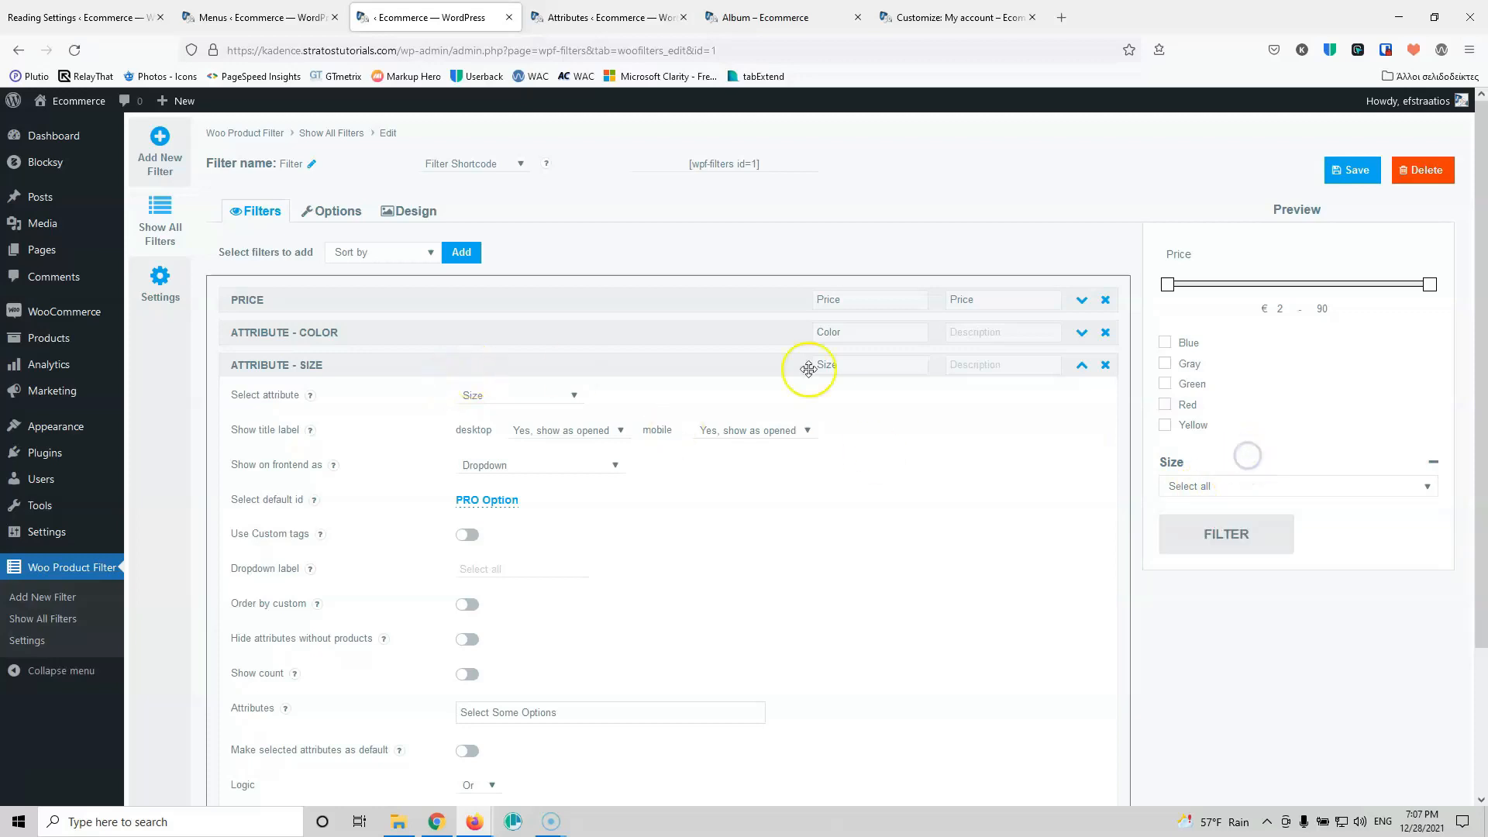
Step: Show the Color filter's title label opened on desktop and mobile
{"action": "left_click", "coordinate": [1082, 333]}
{"action": "left_click", "coordinate": [532, 399]}
{"action": "left_click", "coordinate": [569, 456]}
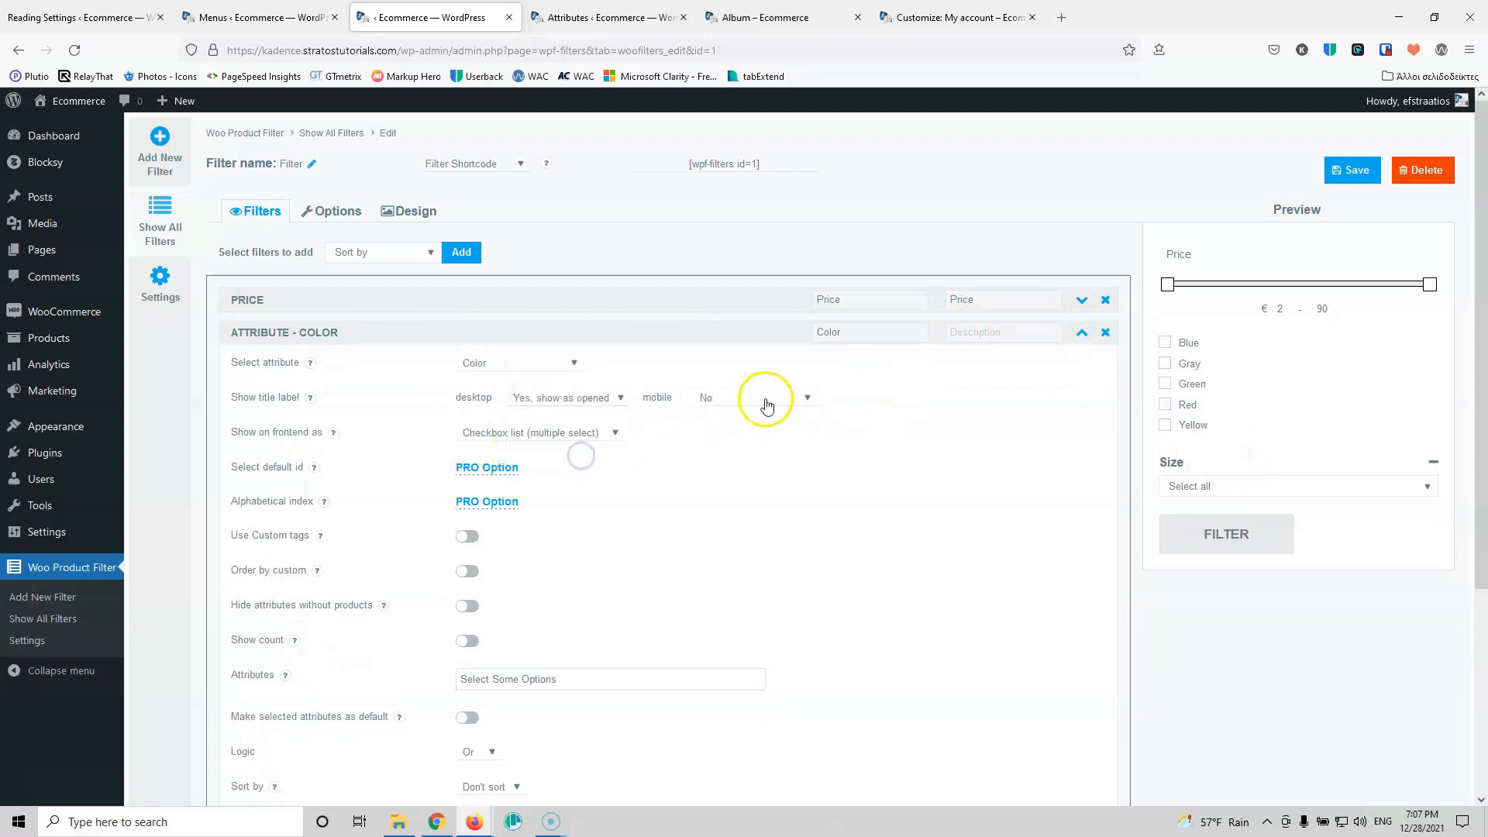
{"action": "left_click", "coordinate": [764, 398]}
{"action": "left_click", "coordinate": [773, 455]}
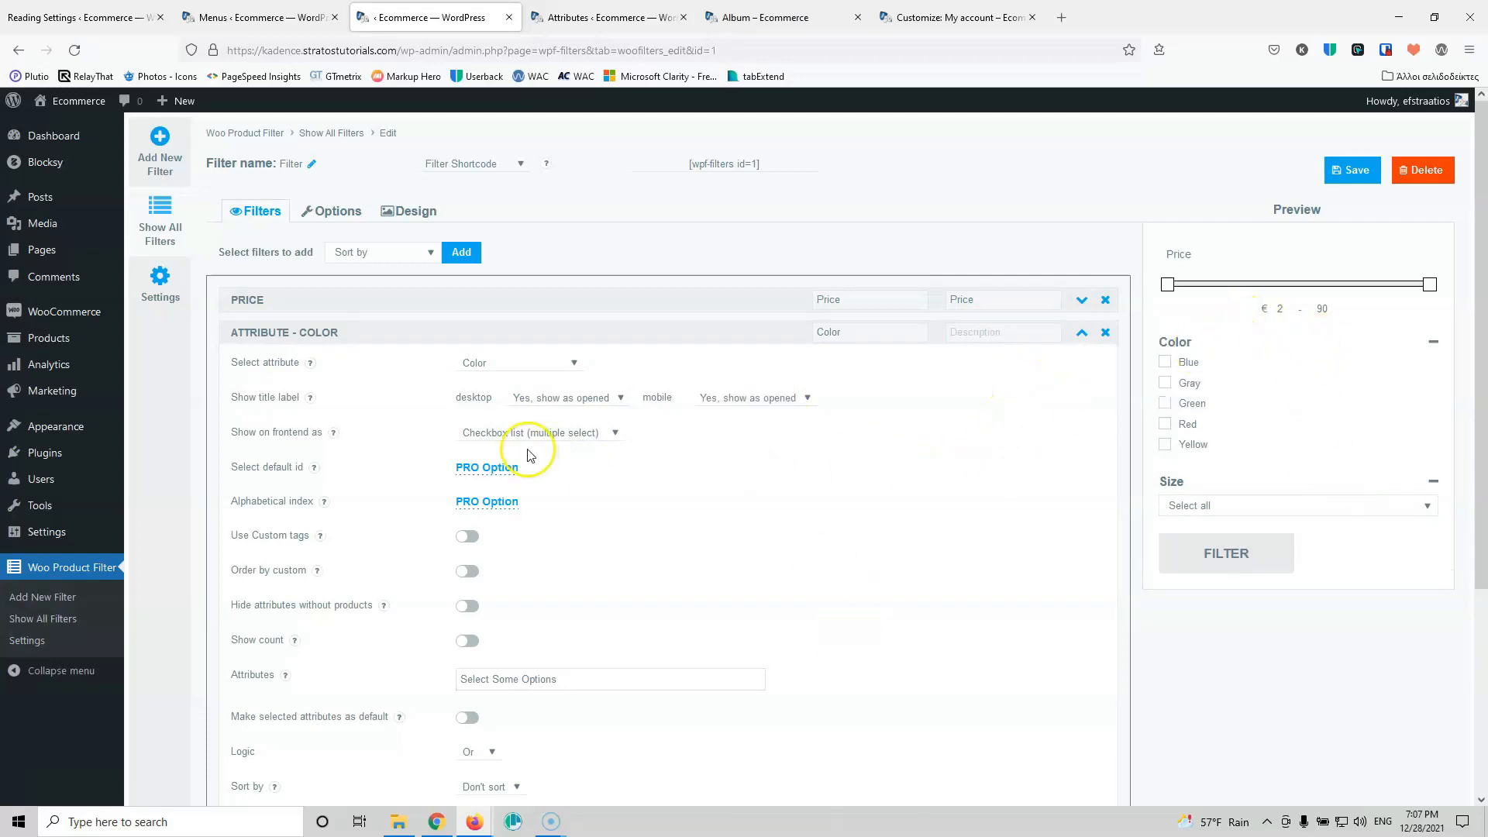
{"action": "scroll", "coordinate": [488, 504], "scroll_direction": "down", "scroll_amount": 3}
{"action": "scroll", "coordinate": [489, 509], "scroll_direction": "up", "scroll_amount": 3}
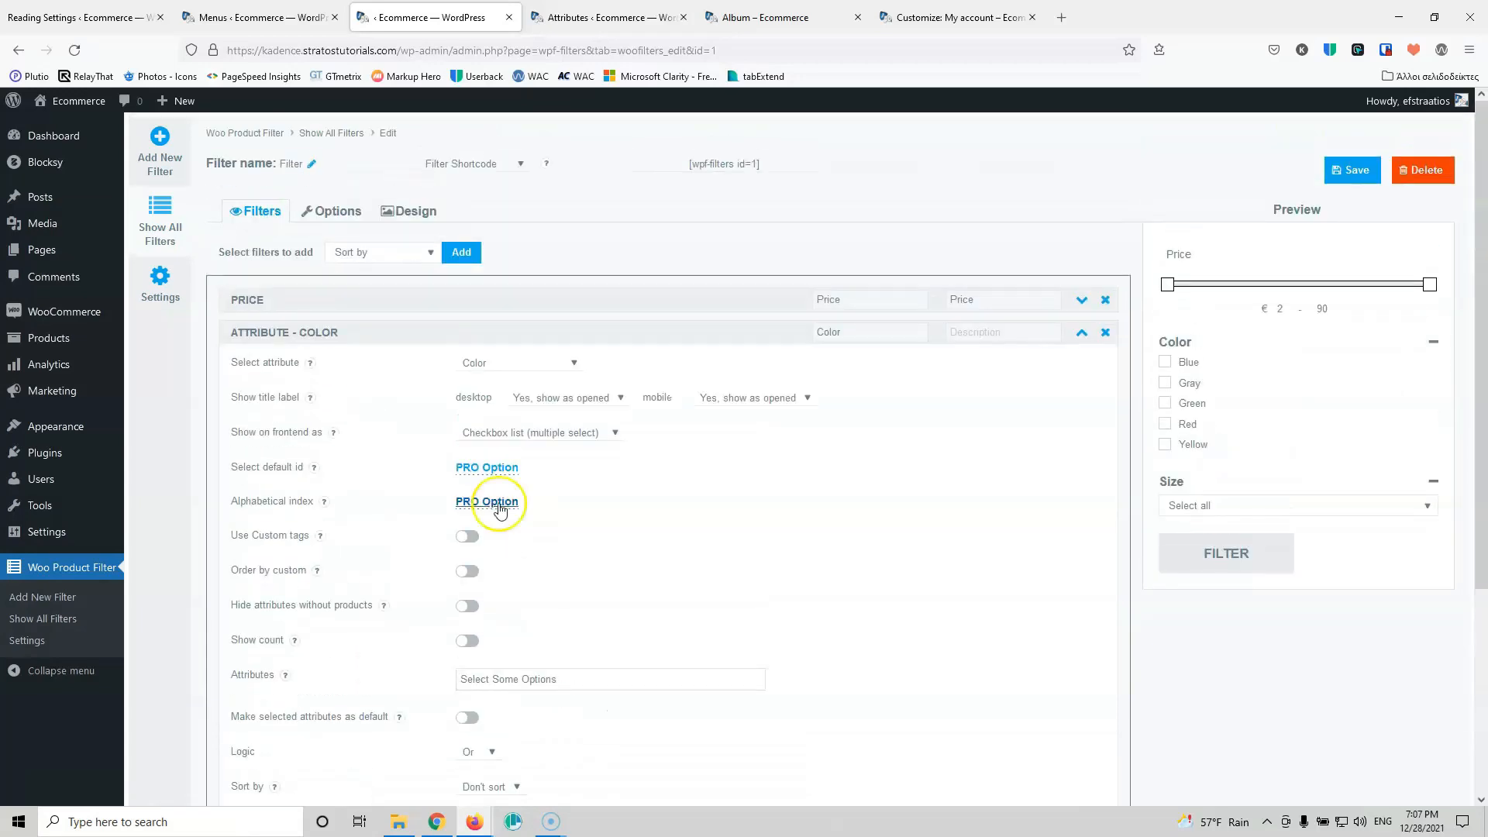
Step: Set Filter Activation Type to Auto Filtering under Options > Buttons, save, and return to Filters
{"action": "left_click", "coordinate": [331, 212]}
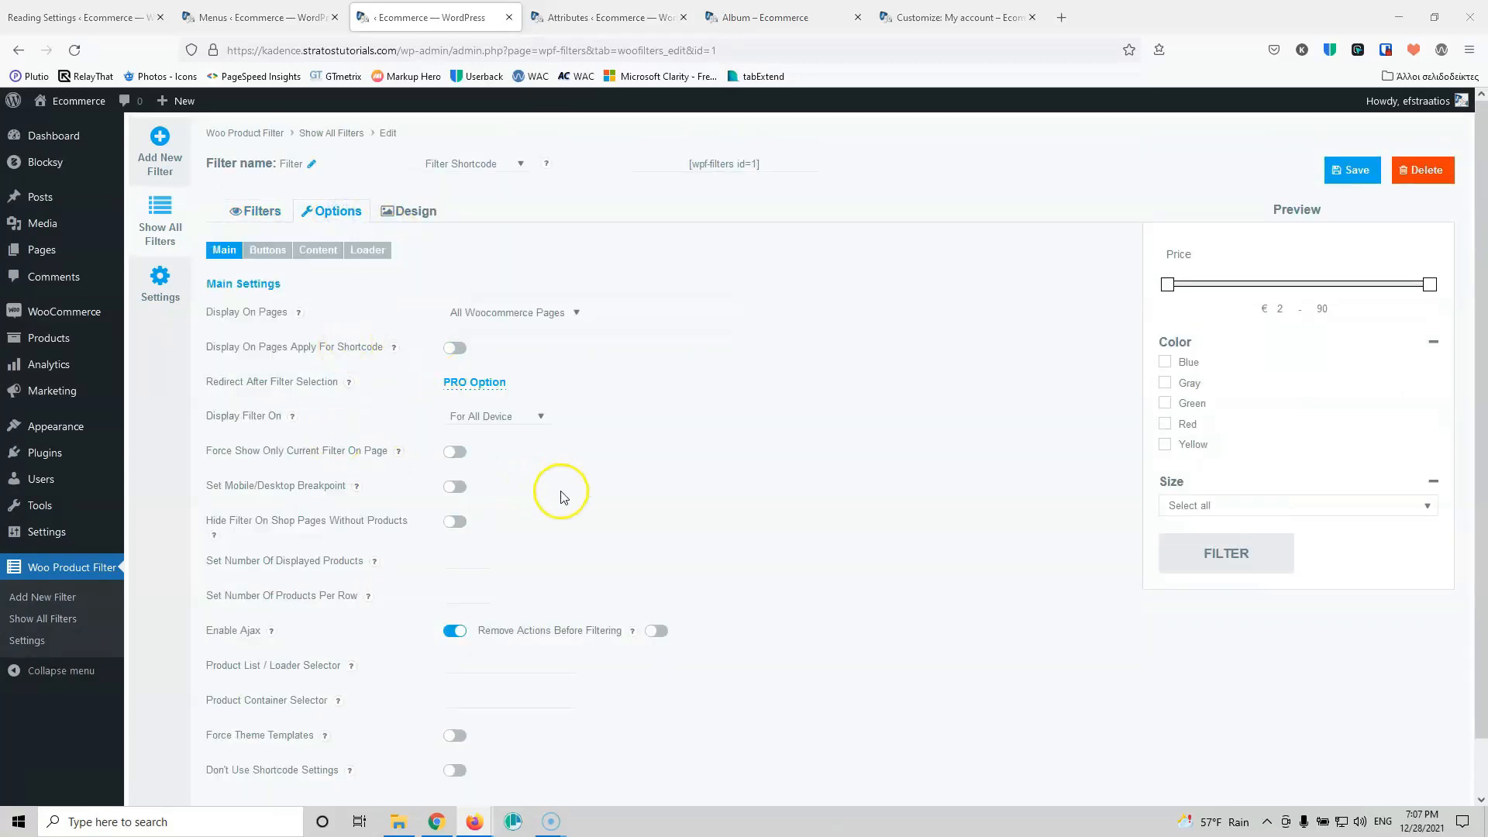
{"action": "scroll", "coordinate": [512, 563], "scroll_direction": "down", "scroll_amount": 1}
{"action": "scroll", "coordinate": [520, 563], "scroll_direction": "up", "scroll_amount": 1}
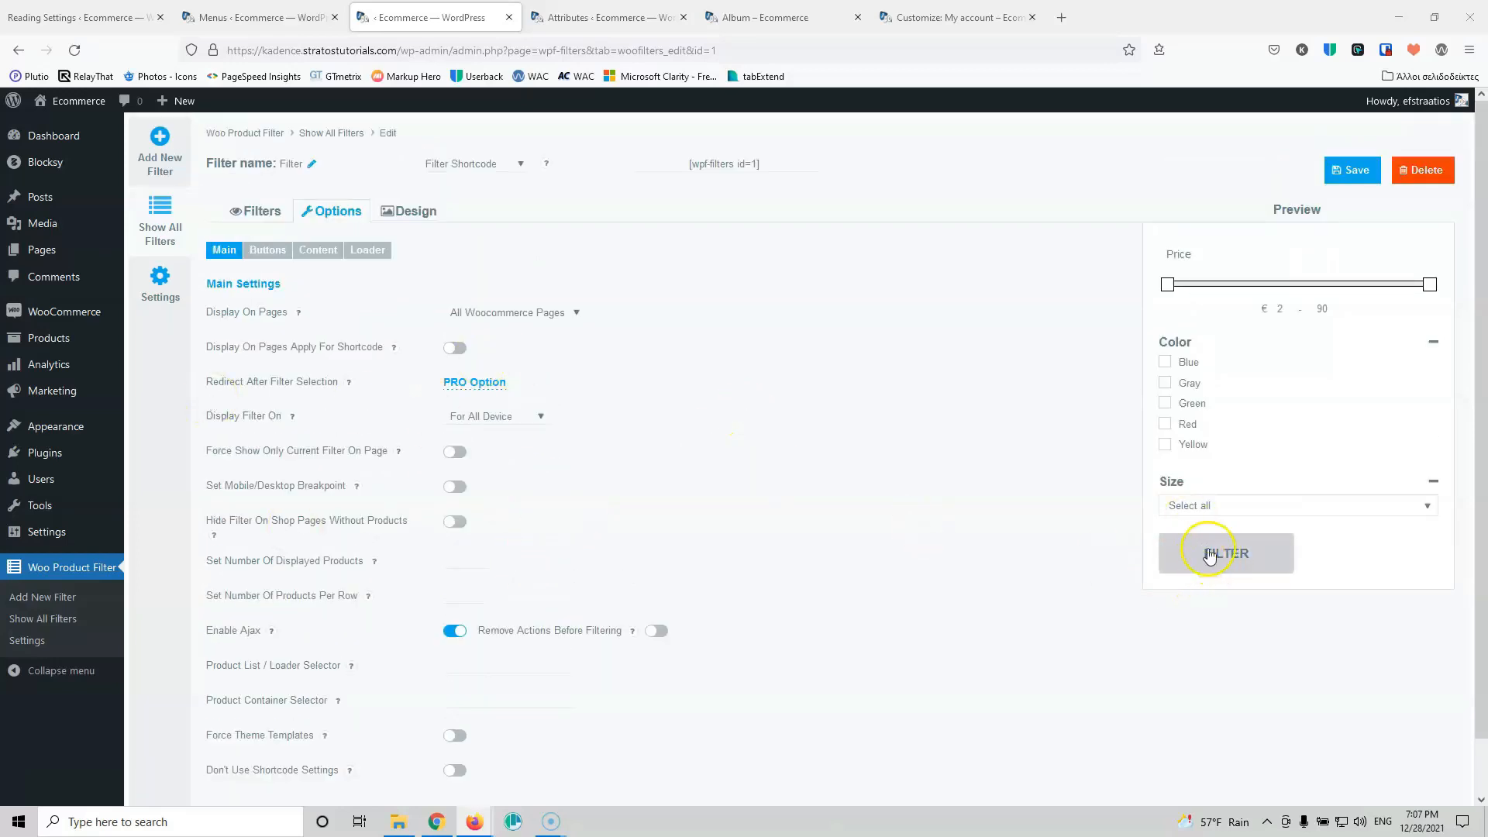
{"action": "left_click", "coordinate": [261, 256]}
{"action": "left_click", "coordinate": [514, 311]}
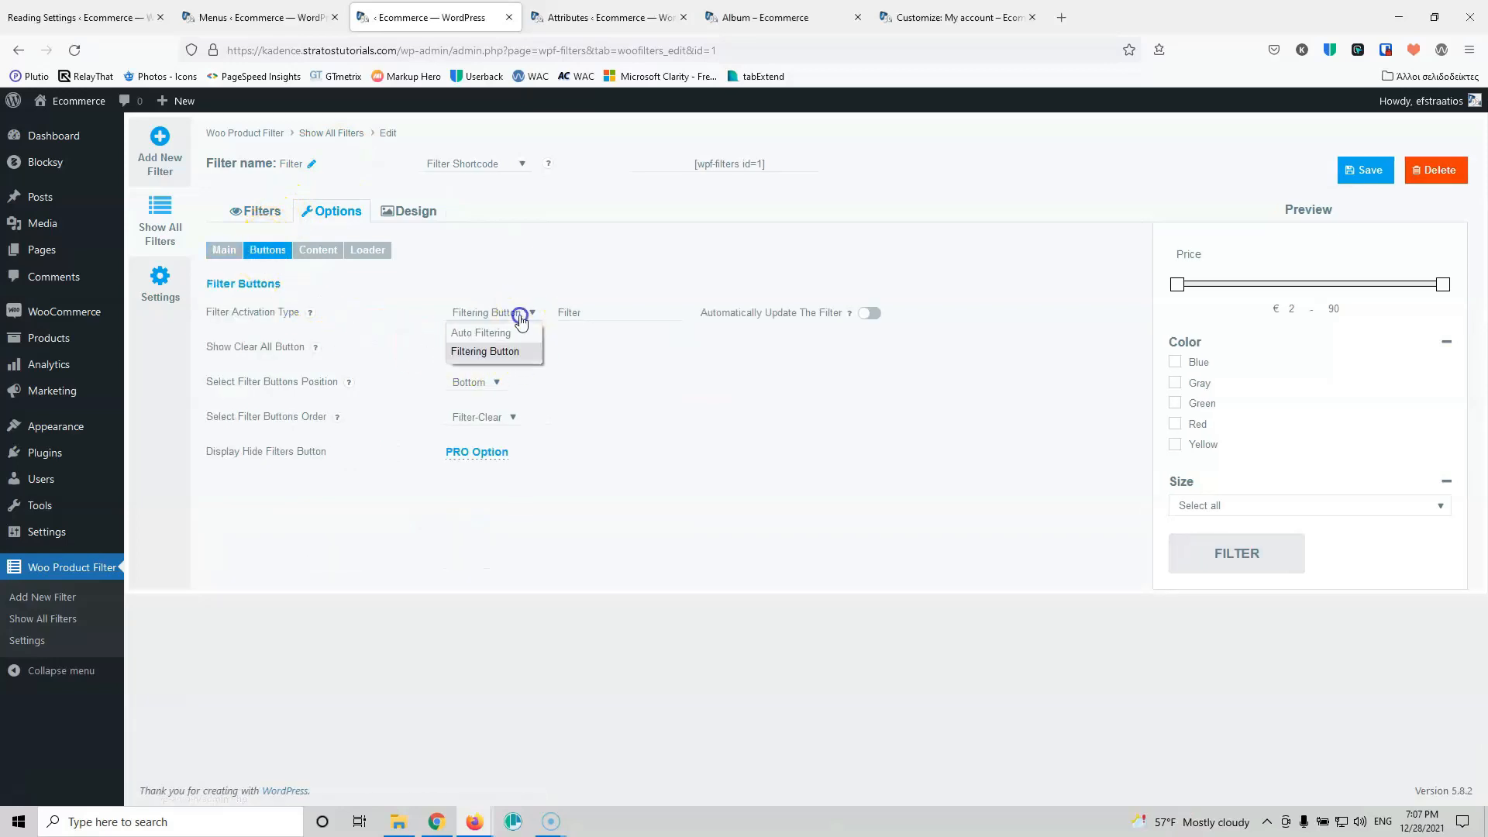
{"action": "left_click", "coordinate": [491, 337]}
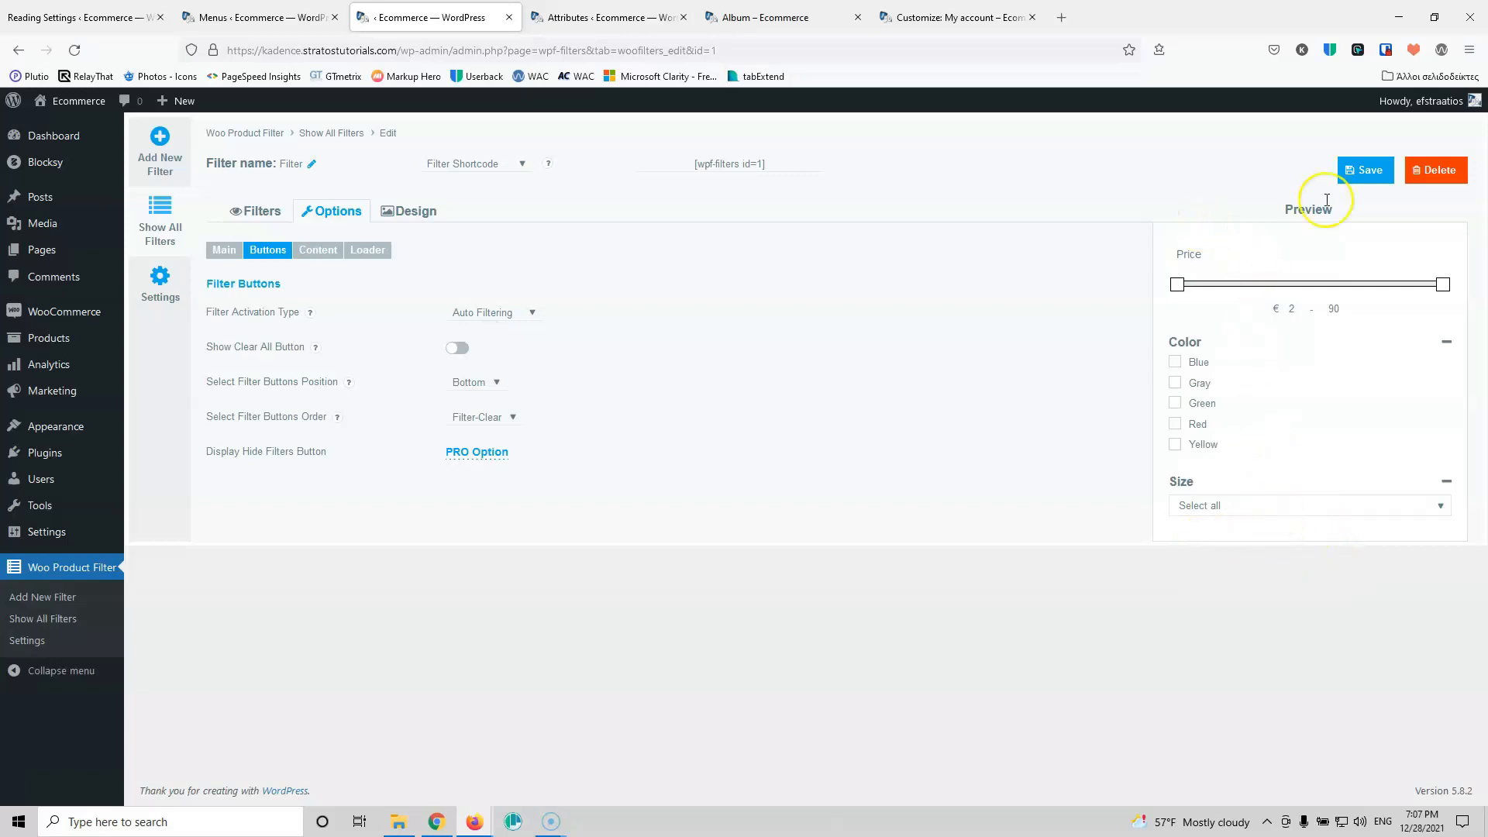
{"action": "left_click", "coordinate": [1360, 171]}
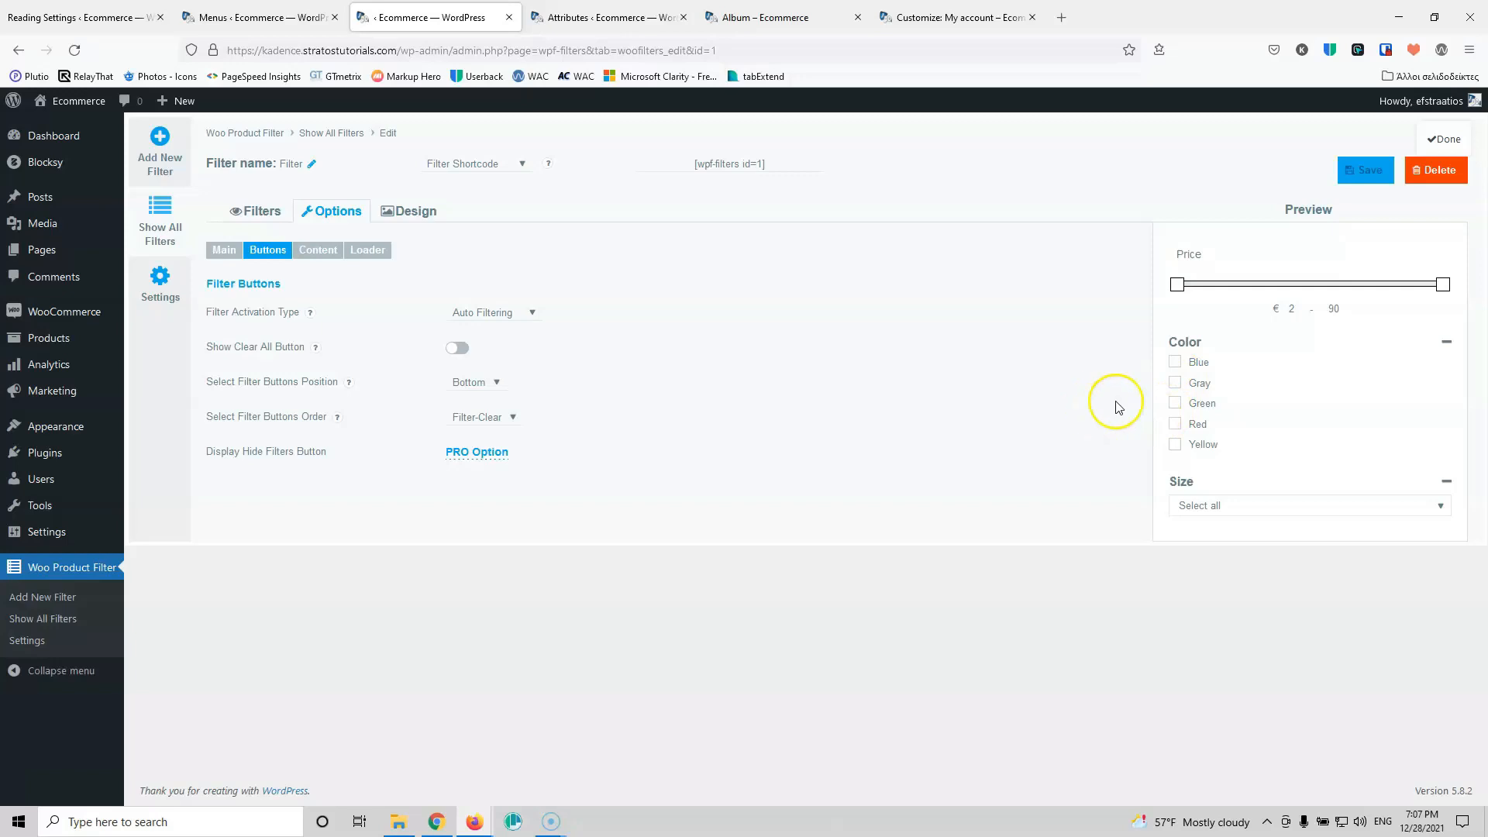
{"action": "left_click", "coordinate": [257, 210]}
Step: Add a Product categories filter displayed as a multiple-select checkbox list
{"action": "left_click", "coordinate": [1082, 335]}
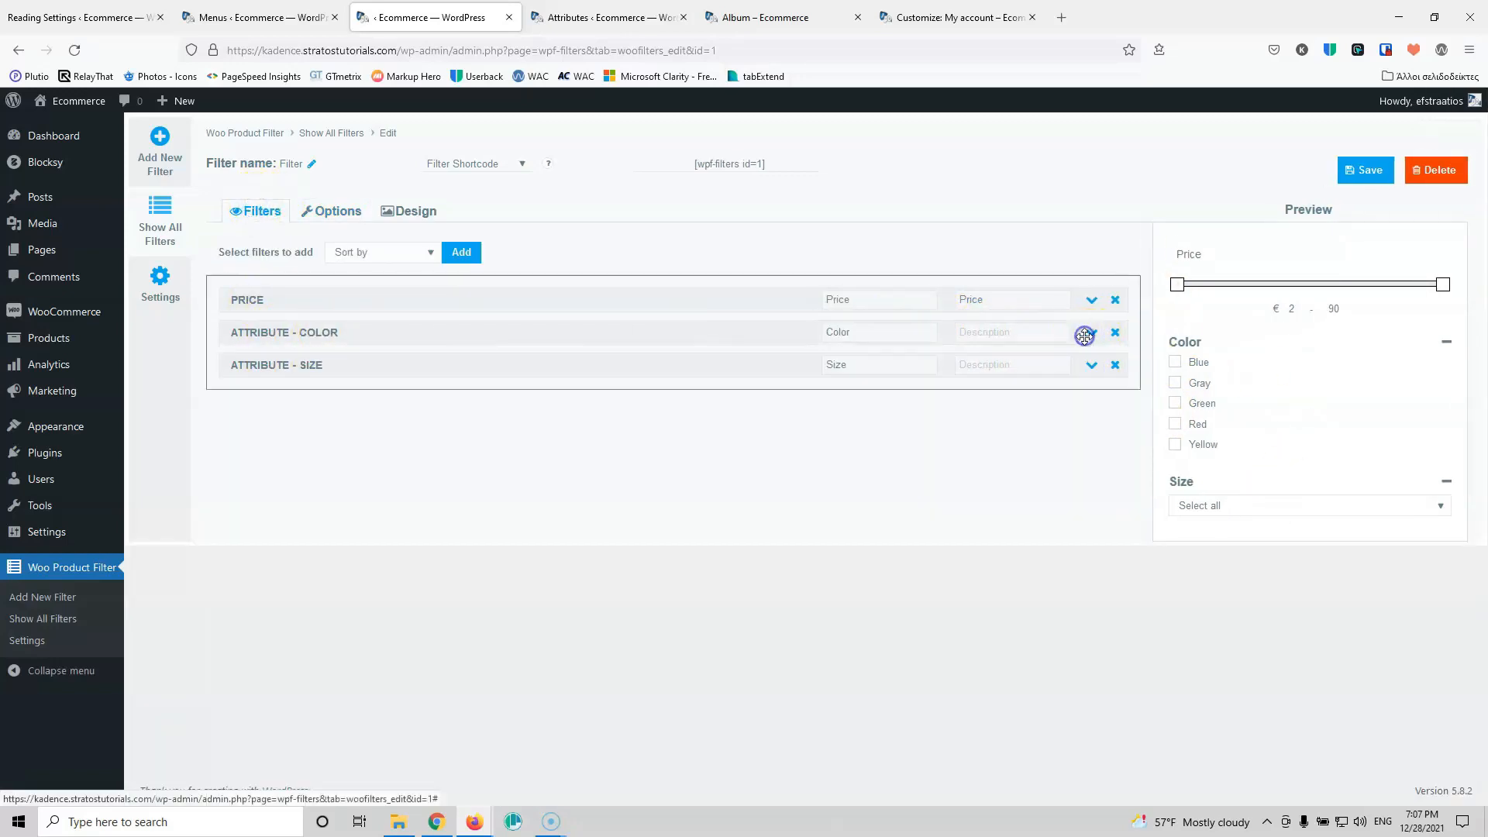
{"action": "left_click", "coordinate": [412, 253]}
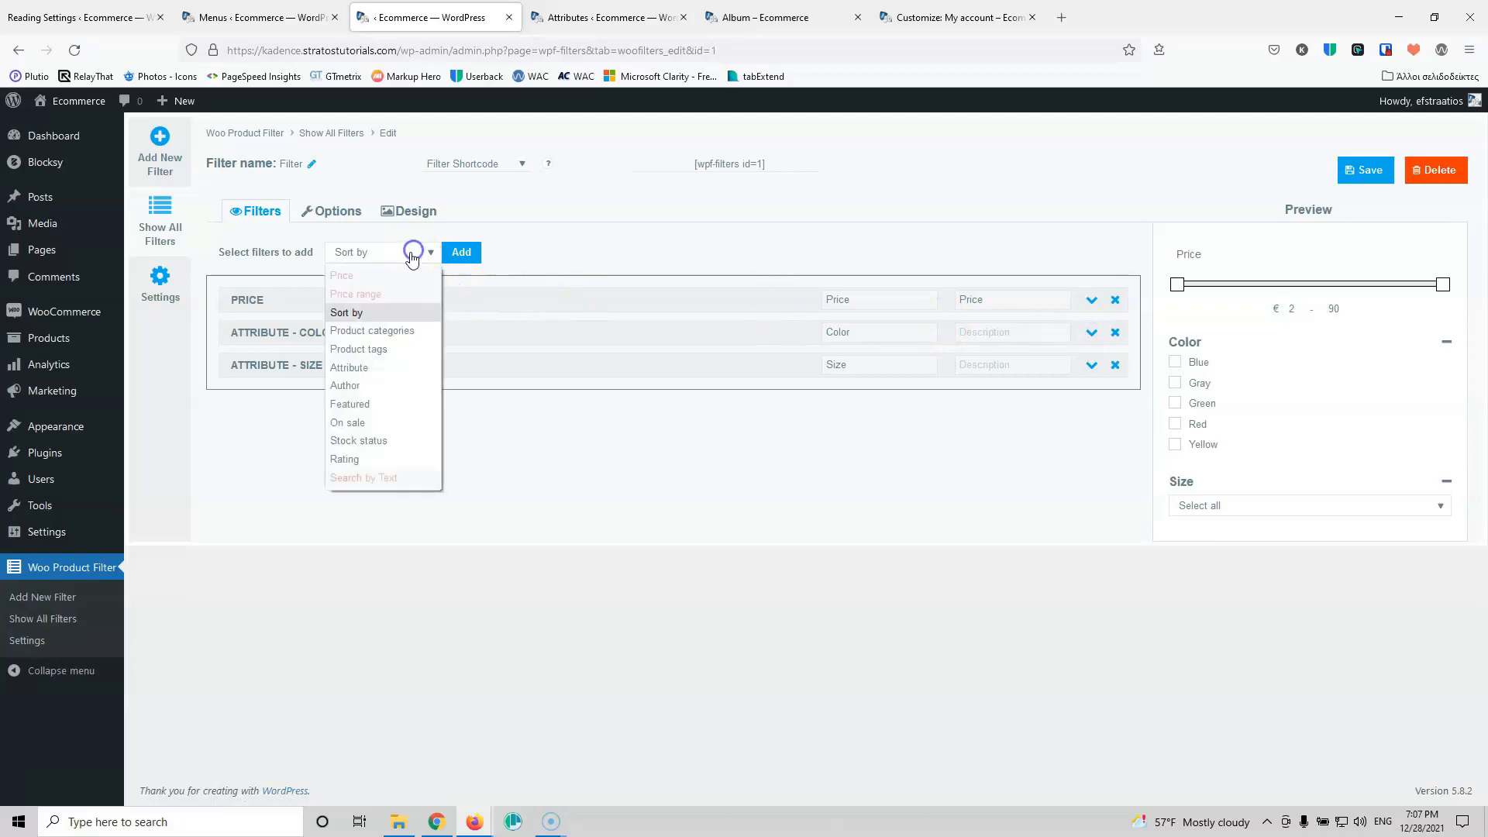
{"action": "left_click", "coordinate": [380, 331]}
{"action": "left_click", "coordinate": [457, 254]}
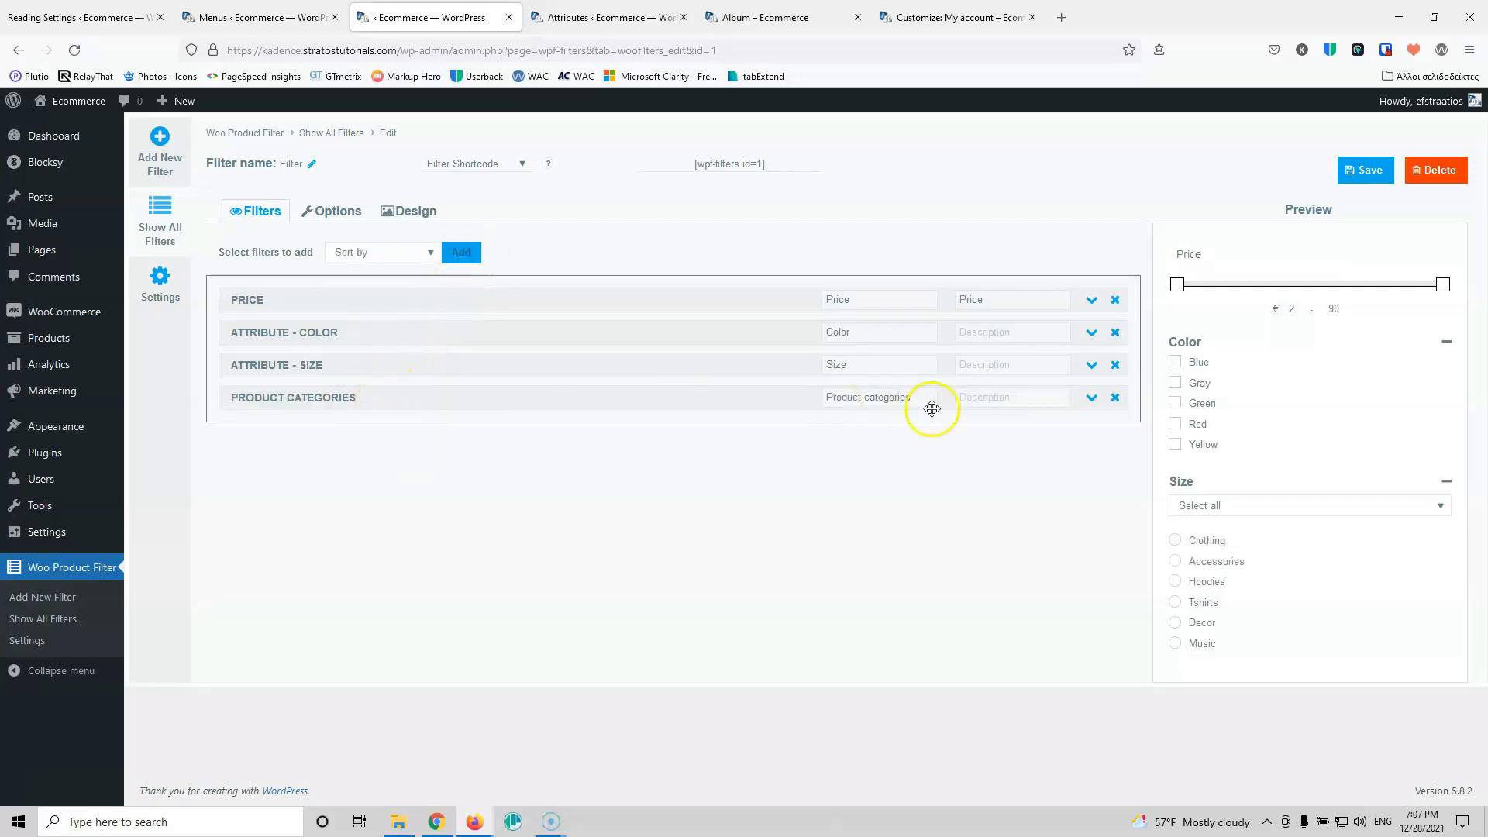
{"action": "left_click", "coordinate": [1077, 398]}
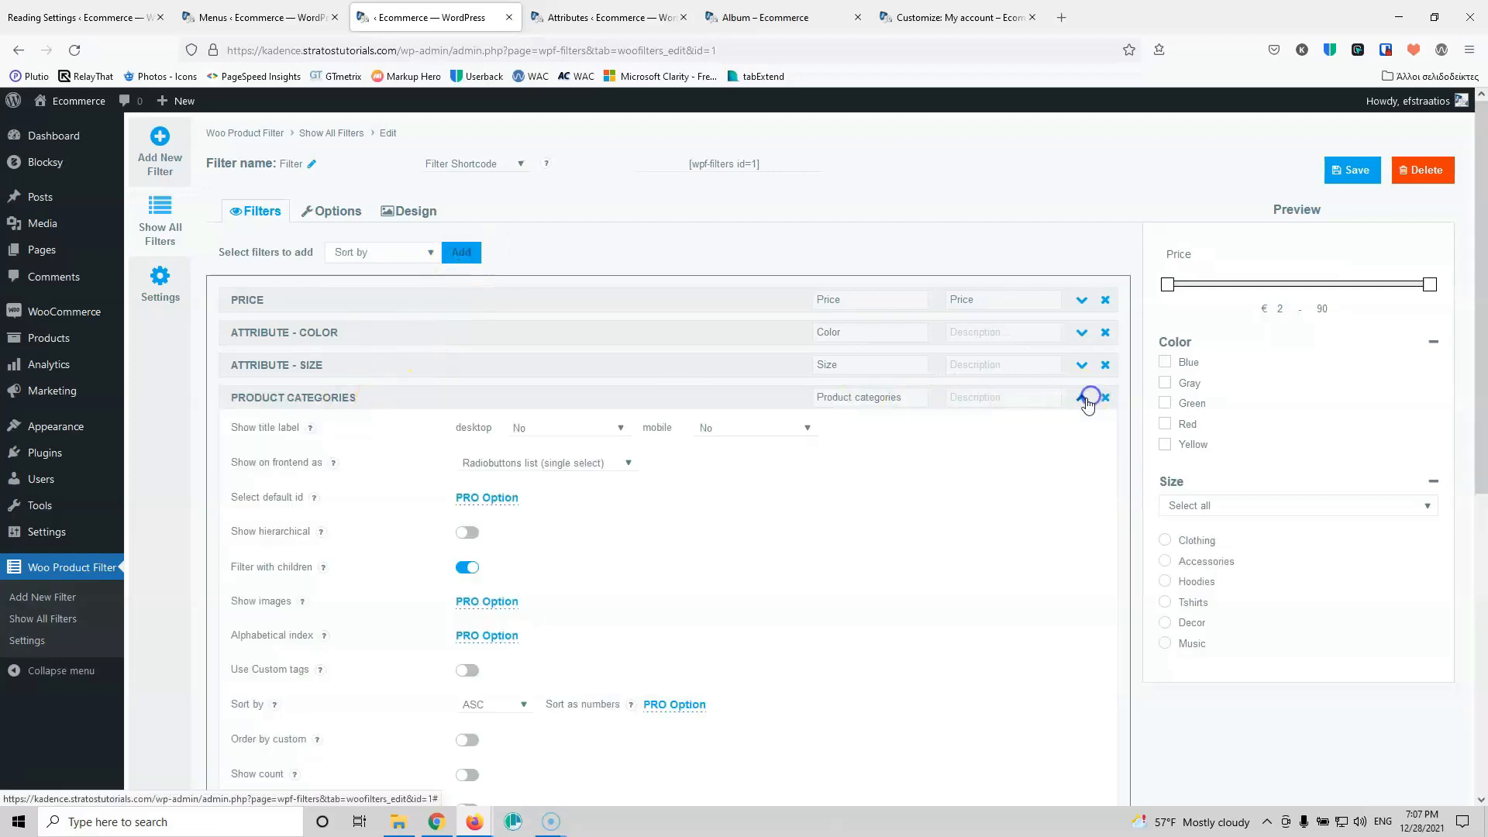
{"action": "left_click", "coordinate": [526, 464]}
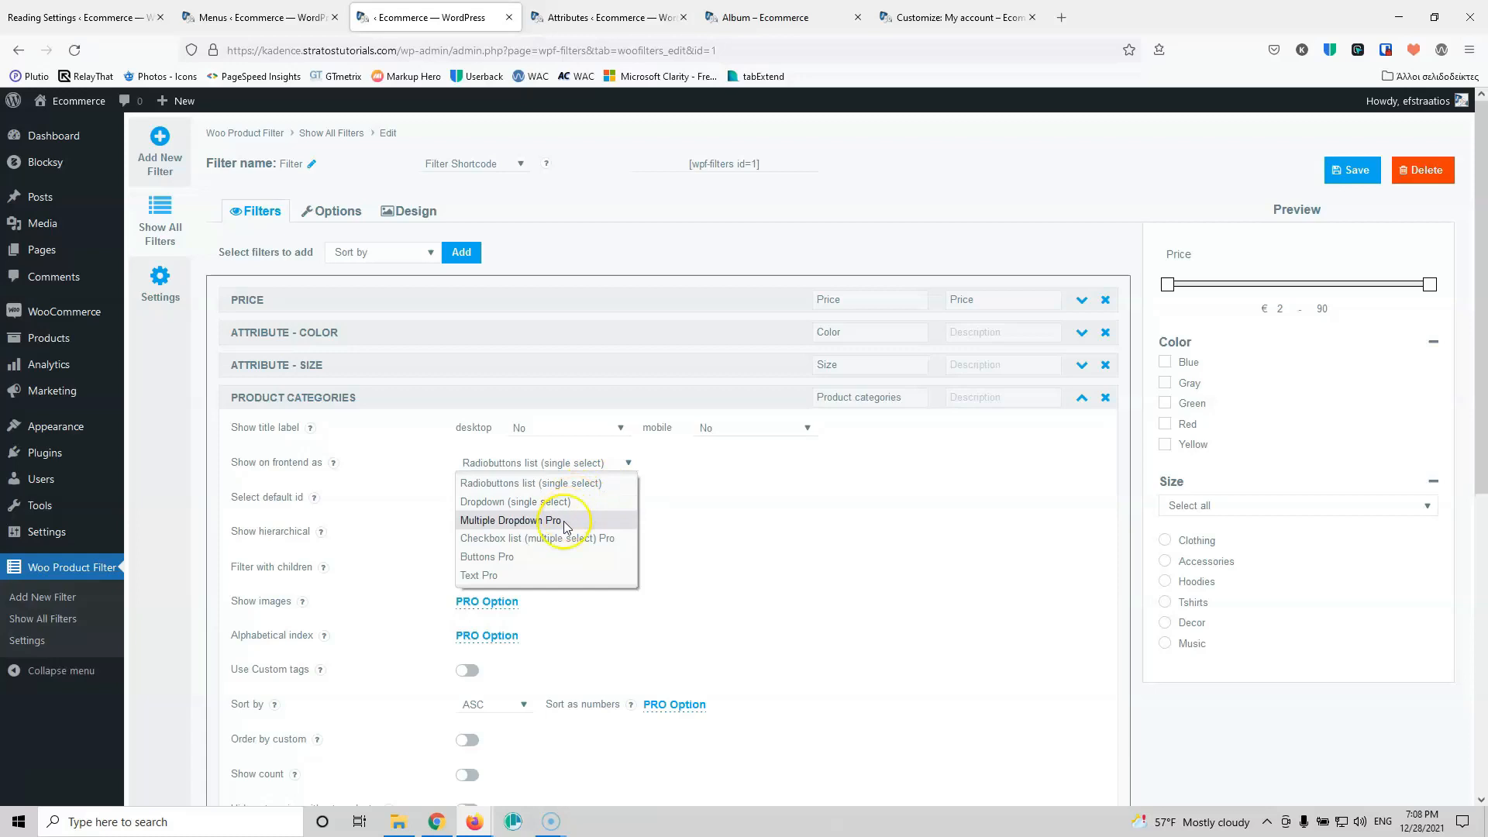
{"action": "left_click", "coordinate": [561, 541]}
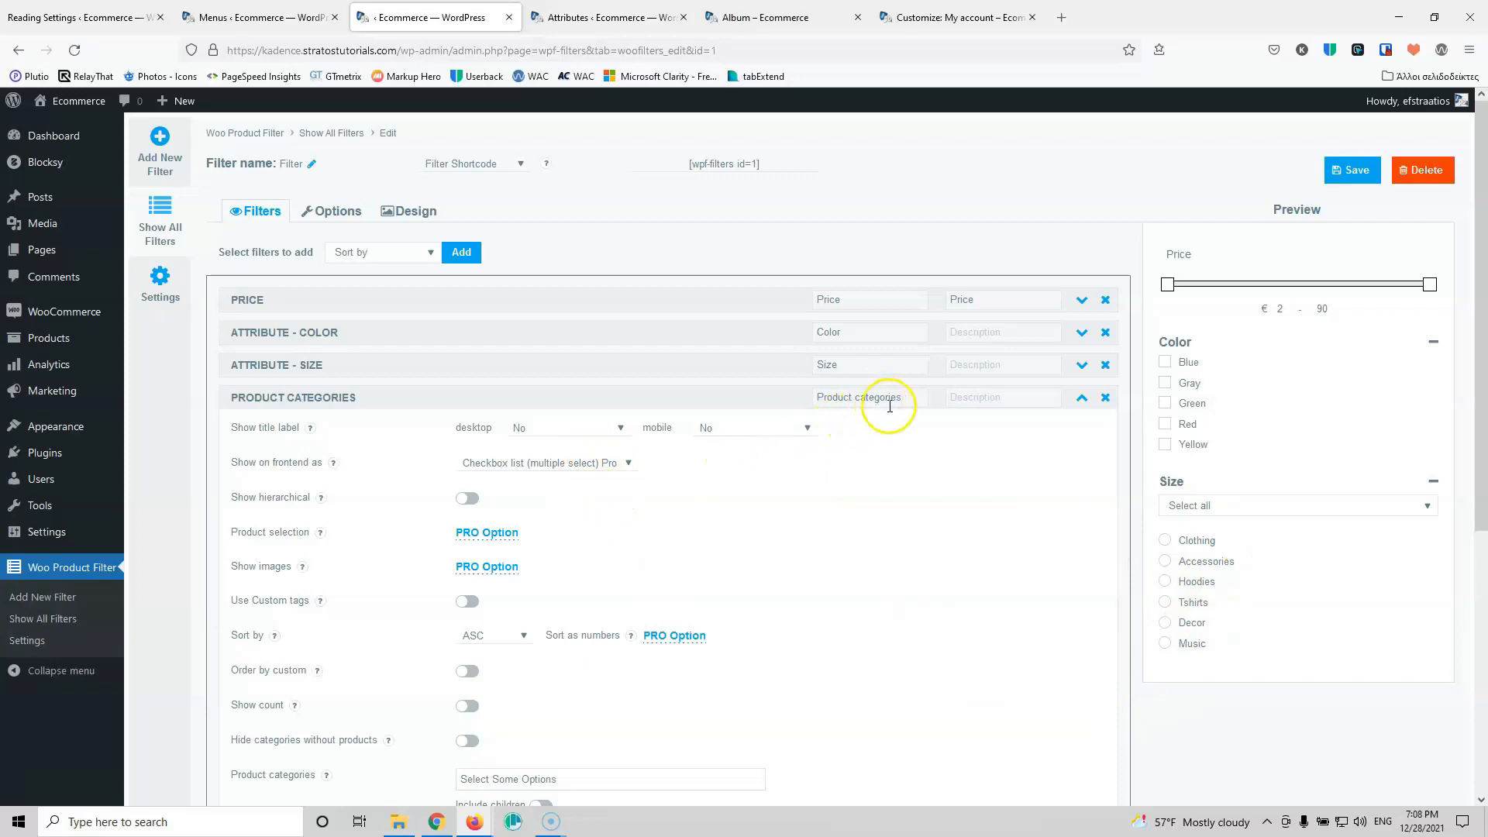
Step: Title the categories filter Category, shown opened on desktop and mobile
{"action": "left_click_drag", "start_coordinate": [902, 398], "coordinate": [675, 396]}
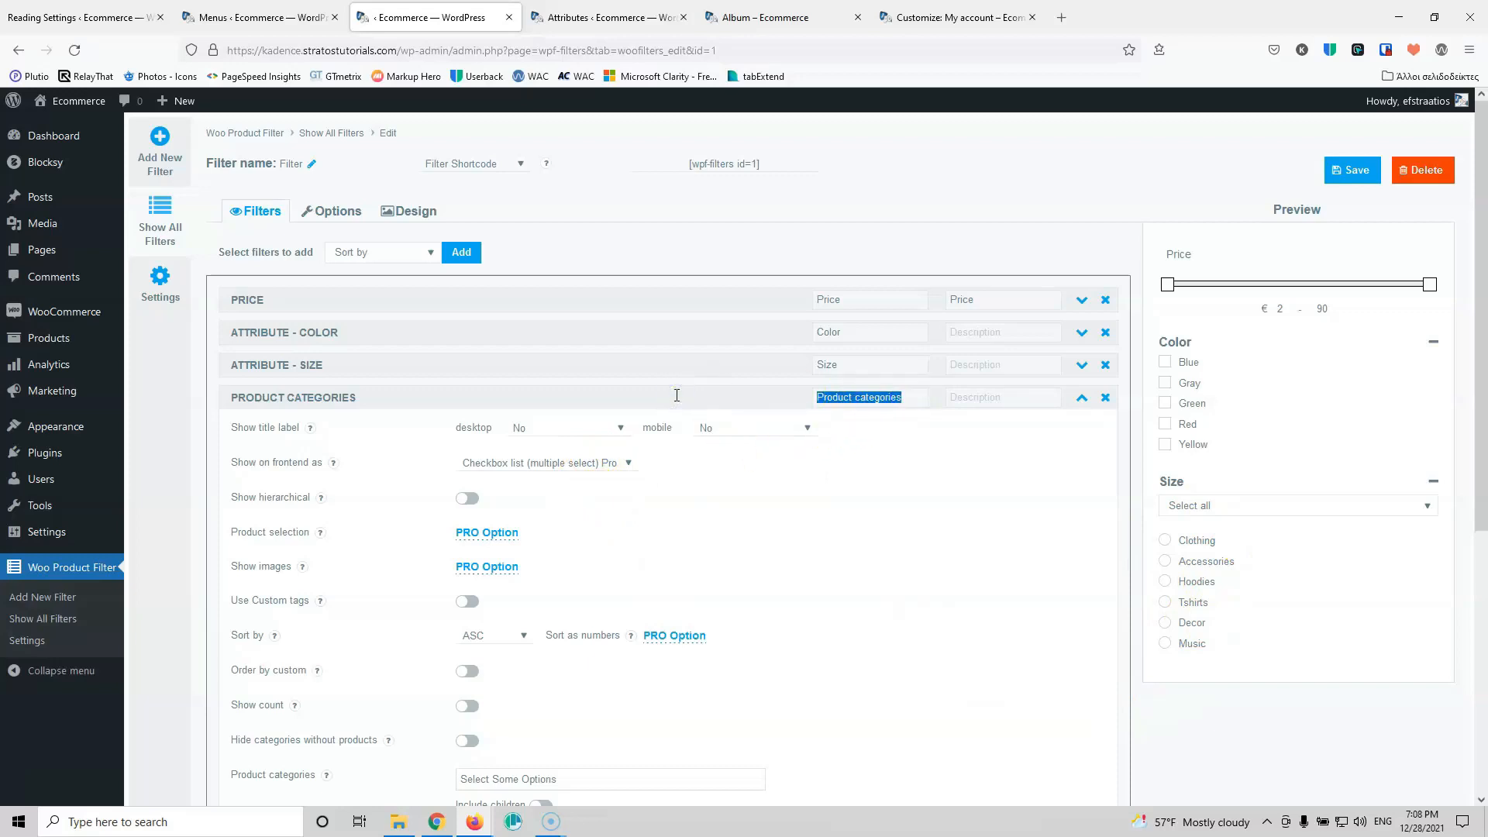
{"action": "type", "text": "Categor"}
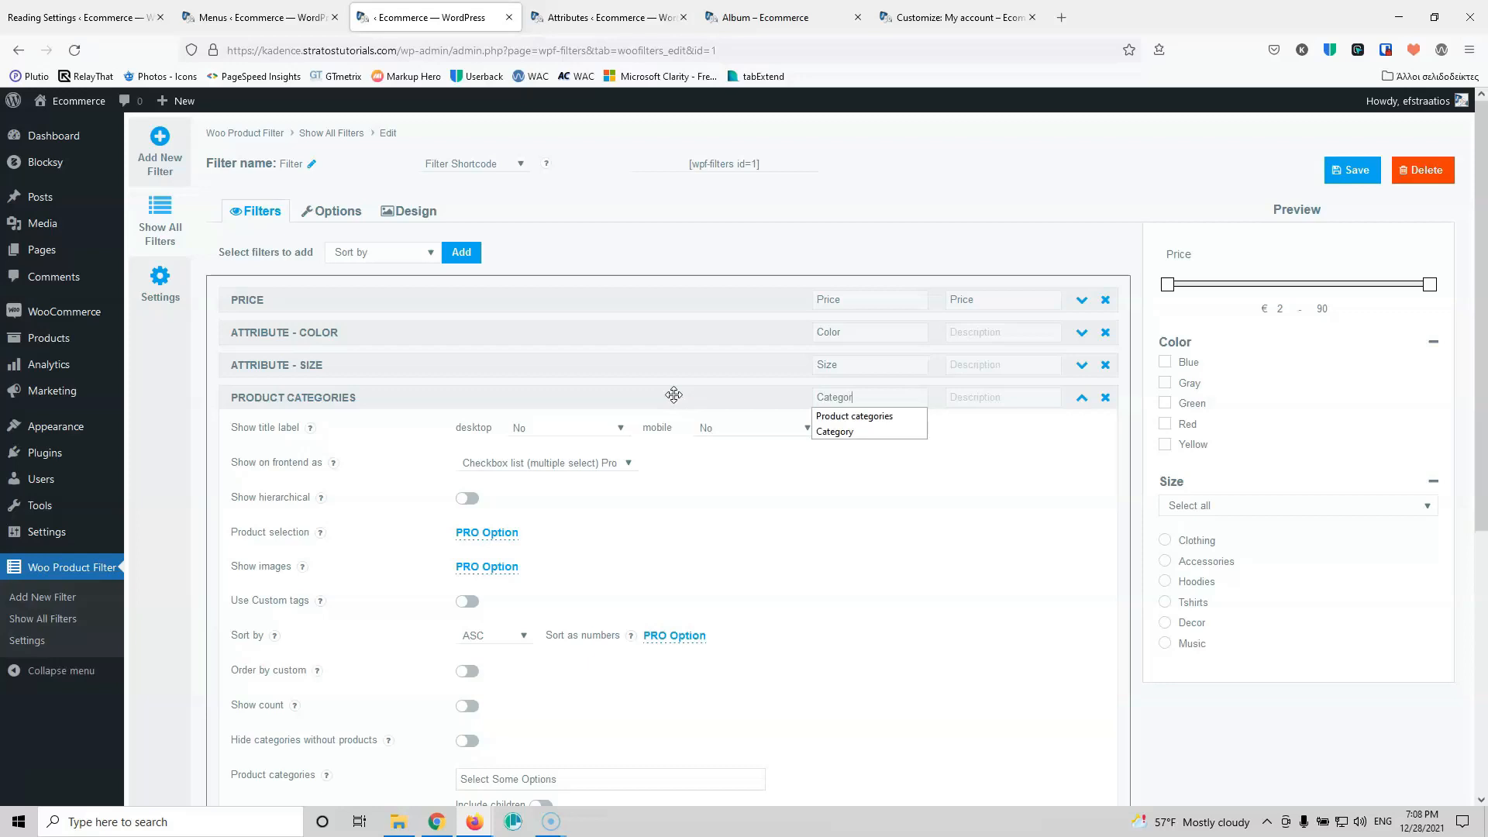
{"action": "type", "text": "y"}
{"action": "left_click", "coordinate": [835, 418]}
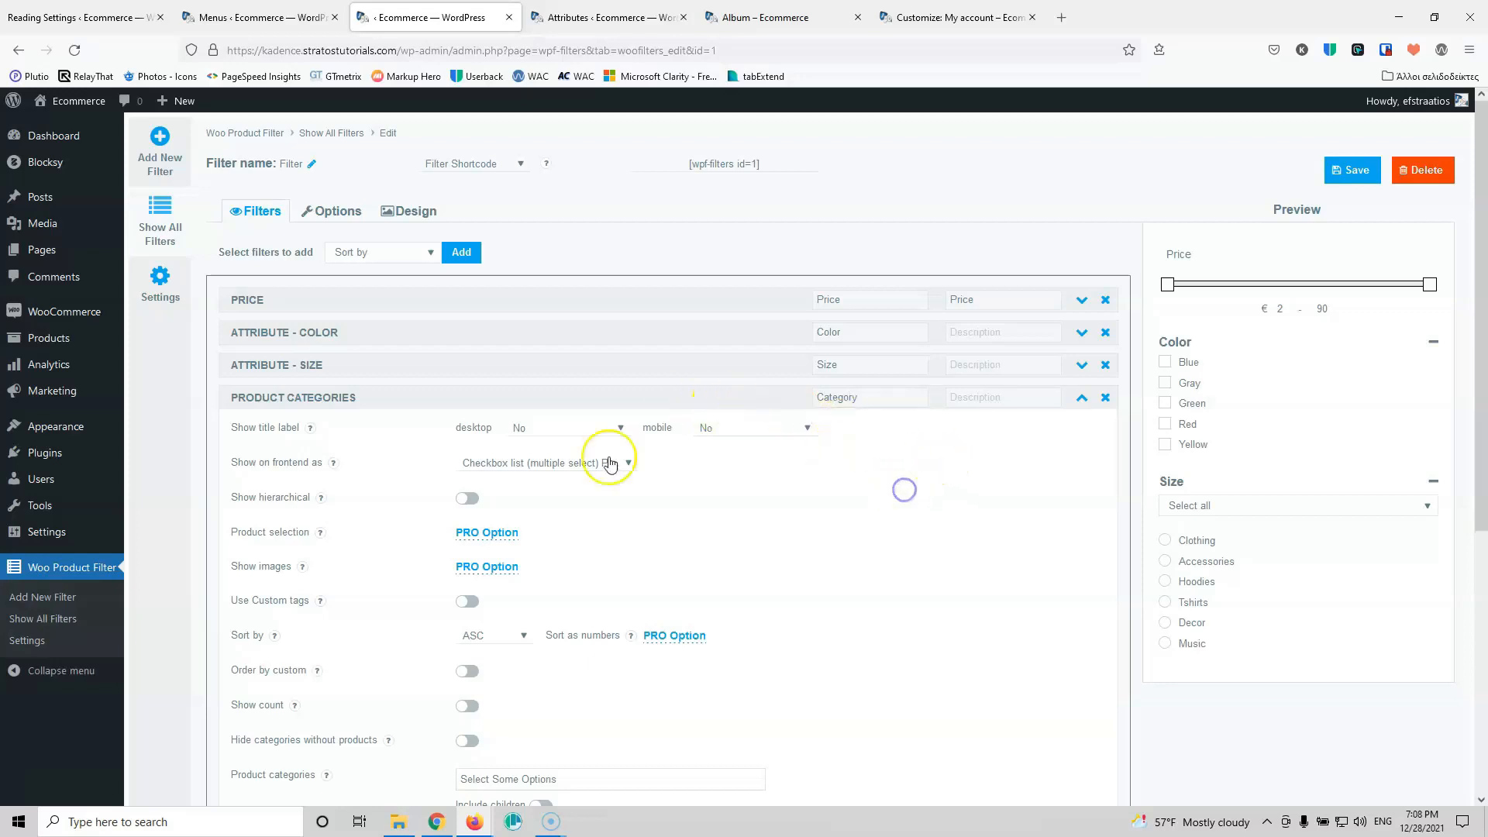
{"action": "left_click", "coordinate": [563, 422]}
{"action": "left_click", "coordinate": [582, 486]}
{"action": "left_click", "coordinate": [754, 427]}
{"action": "left_click", "coordinate": [744, 487]}
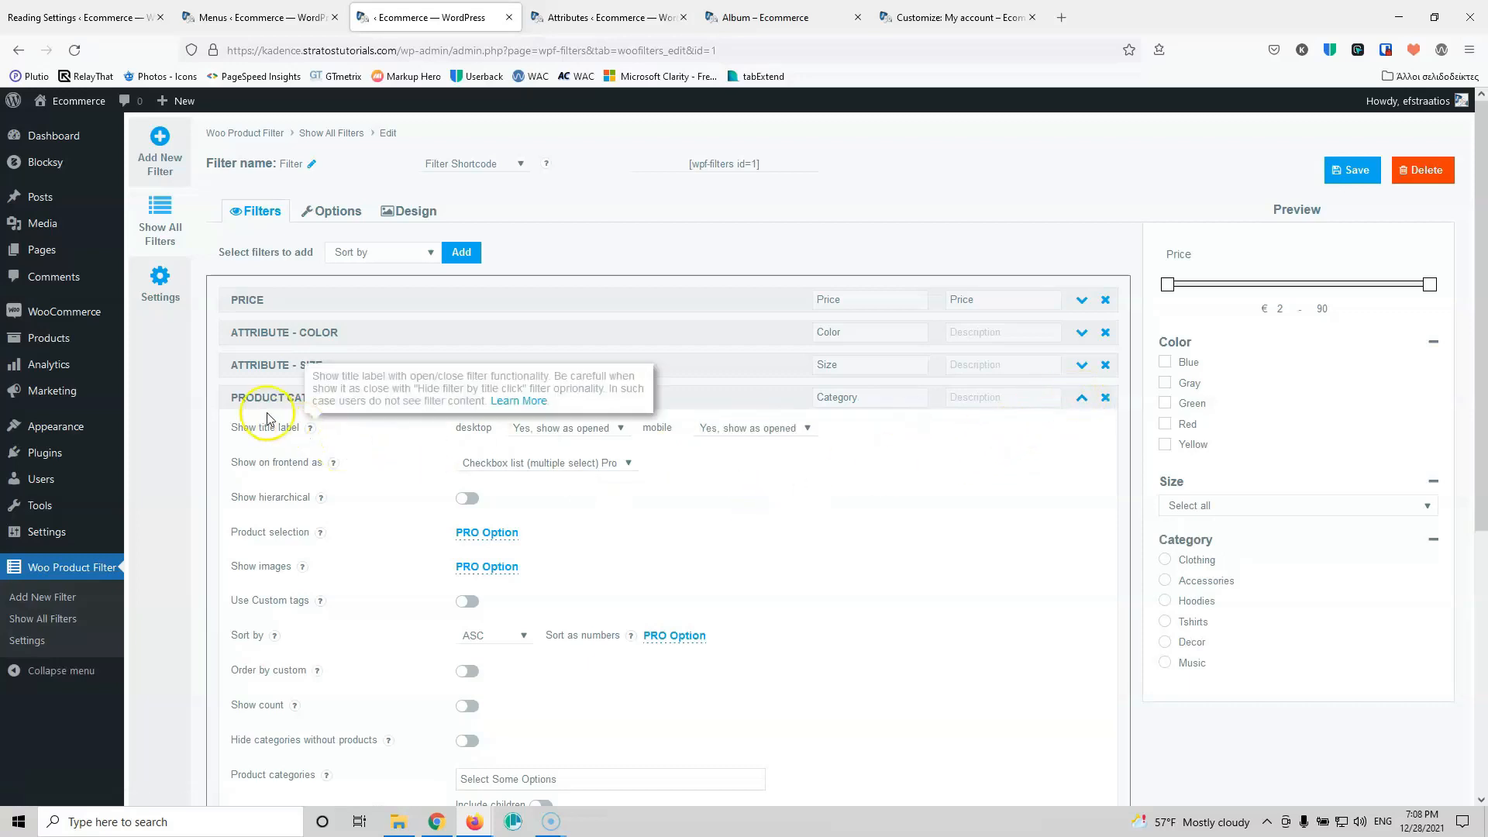
Step: Move the Product Categories filter directly under Price and save the filter
{"action": "left_click_drag", "start_coordinate": [231, 395], "coordinate": [239, 328]}
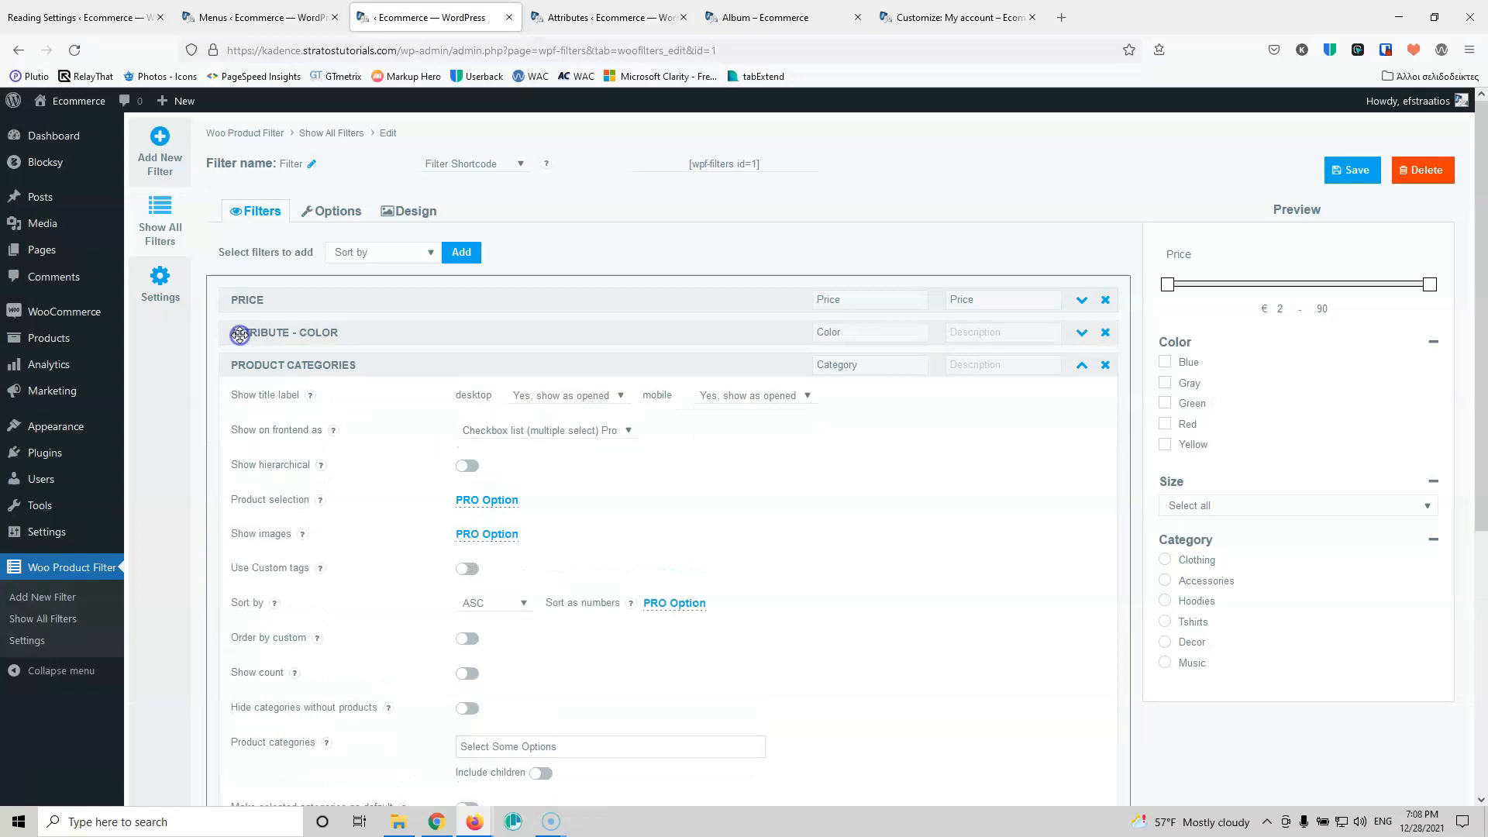
{"action": "left_click", "coordinate": [1083, 370]}
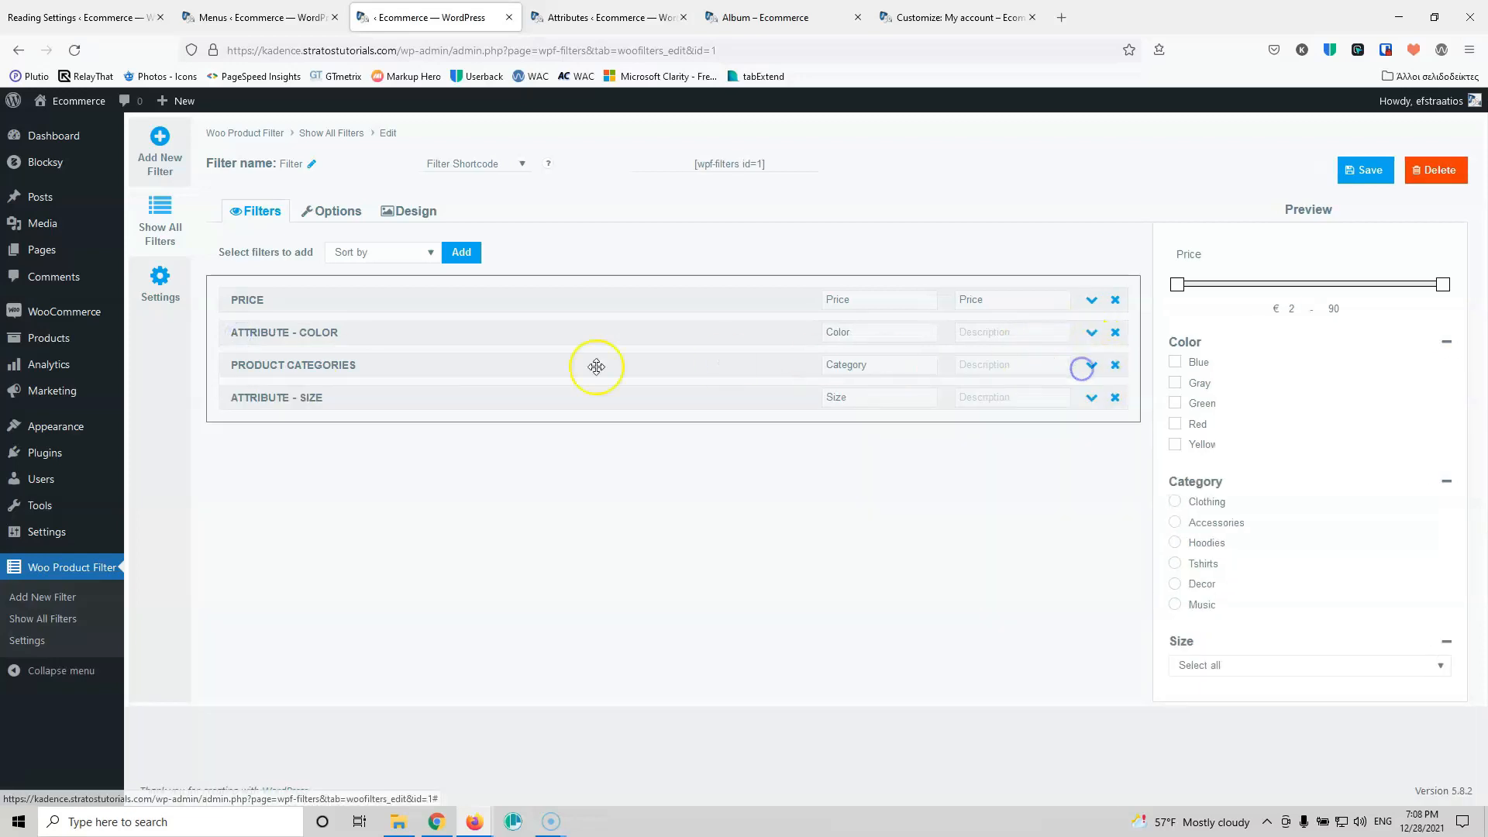
{"action": "left_click_drag", "start_coordinate": [245, 365], "coordinate": [242, 331]}
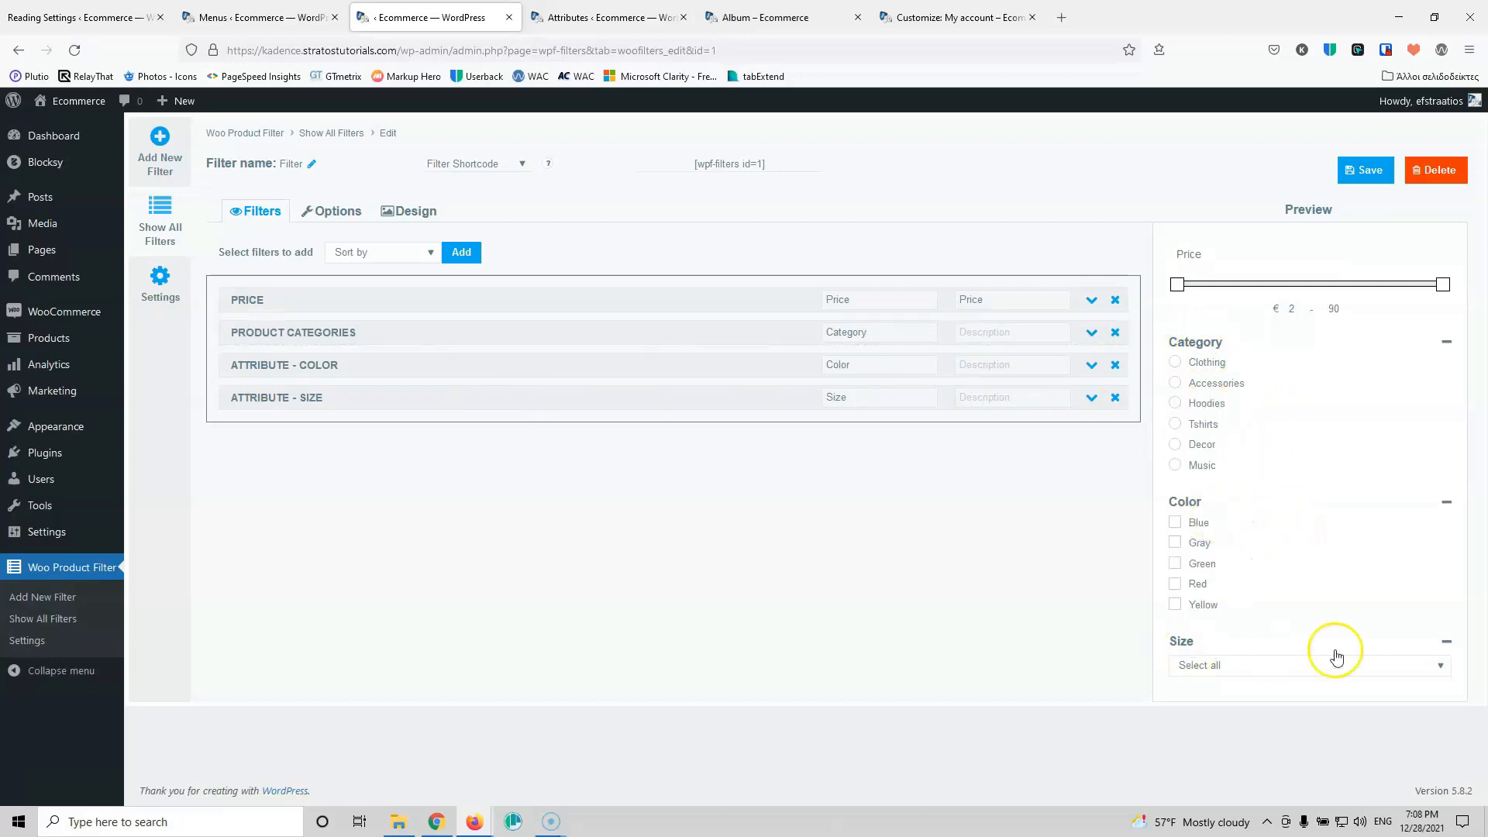
{"action": "left_click", "coordinate": [1360, 171]}
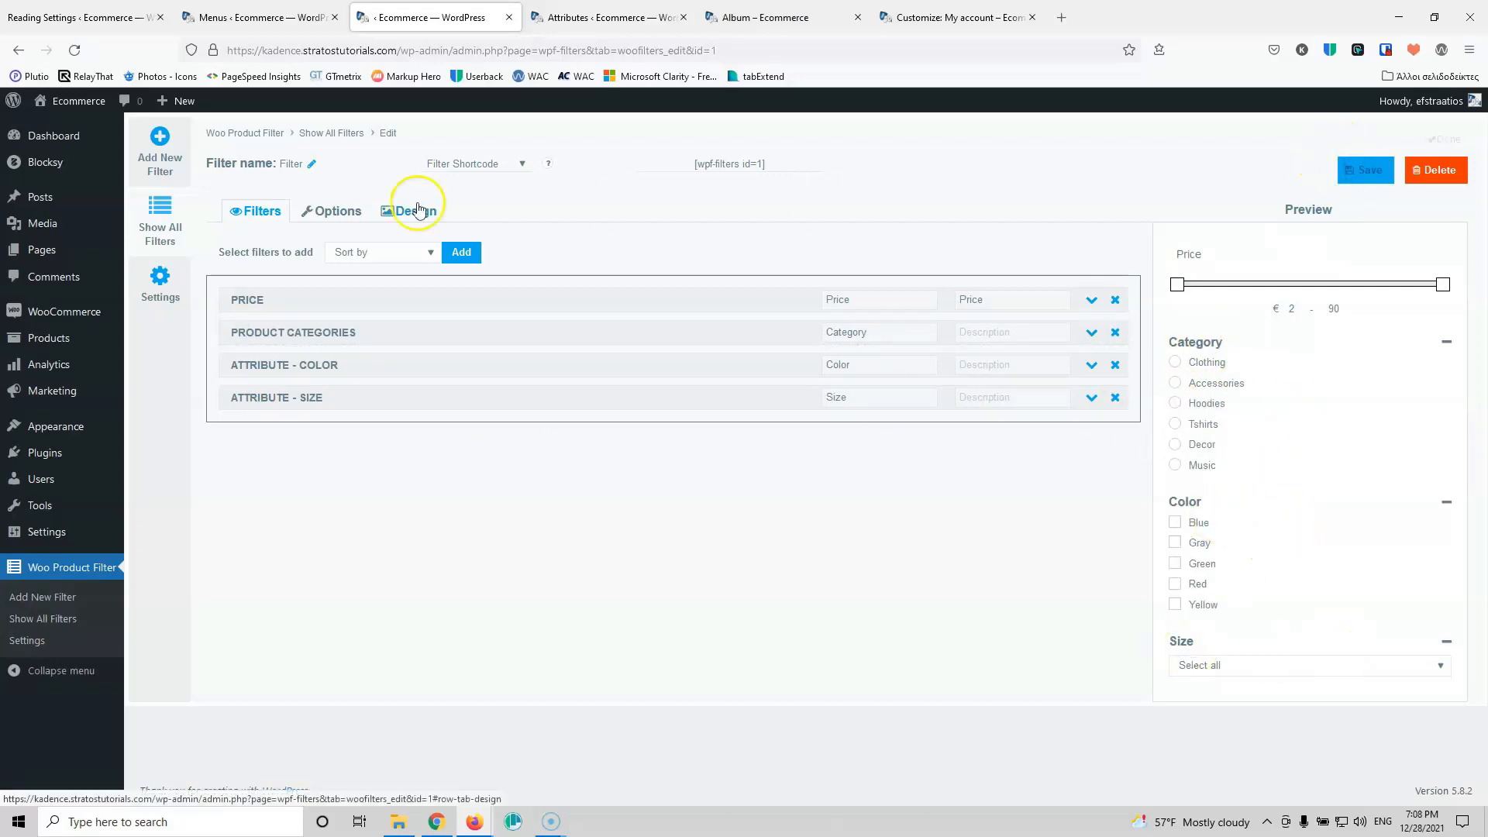
{"action": "left_click", "coordinate": [249, 17]}
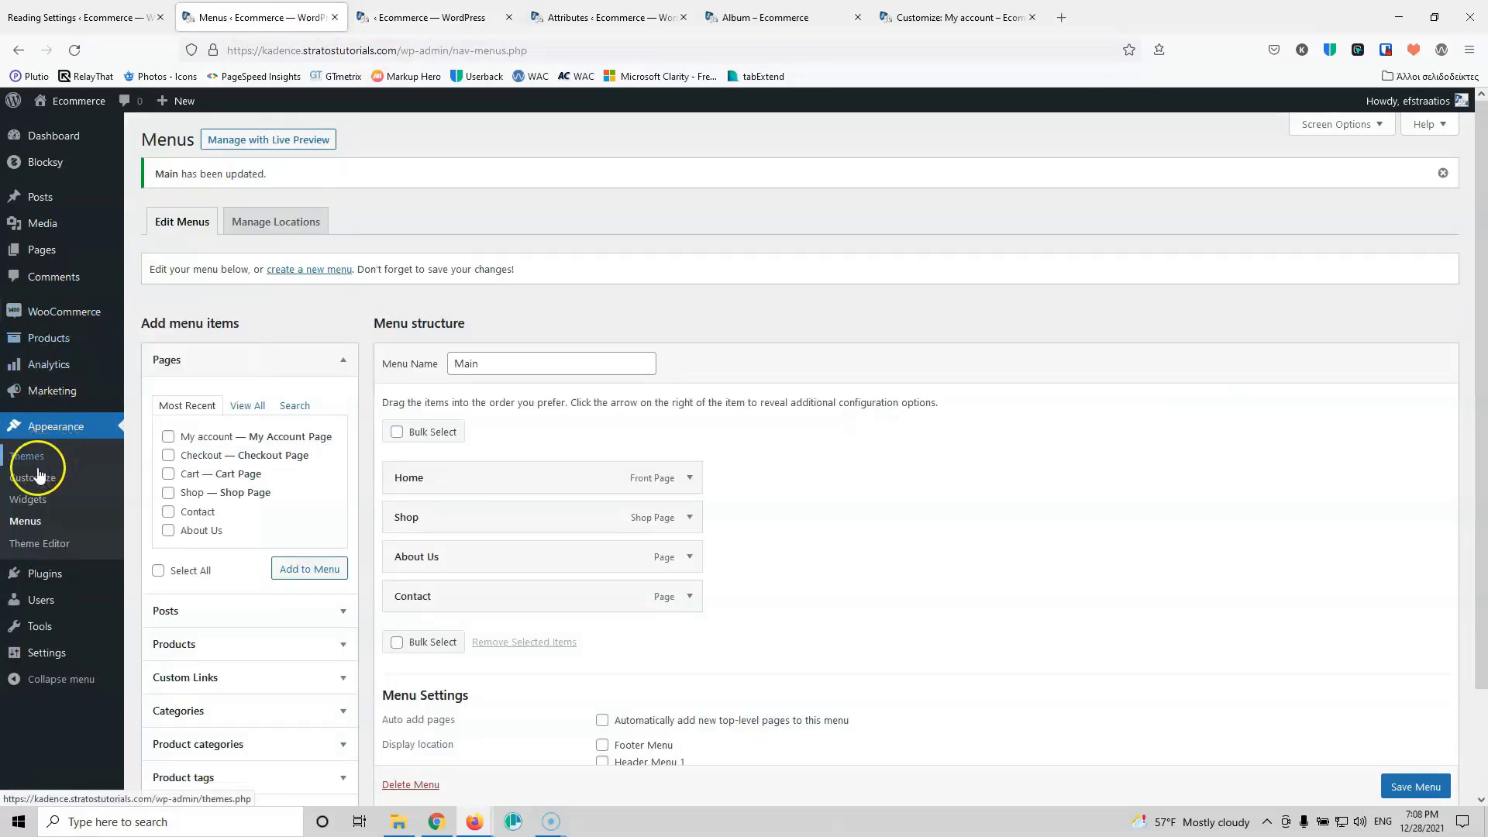
Step: Open Appearance > Widgets and expand the WooCommerce Sidebar area
{"action": "left_click", "coordinate": [34, 506]}
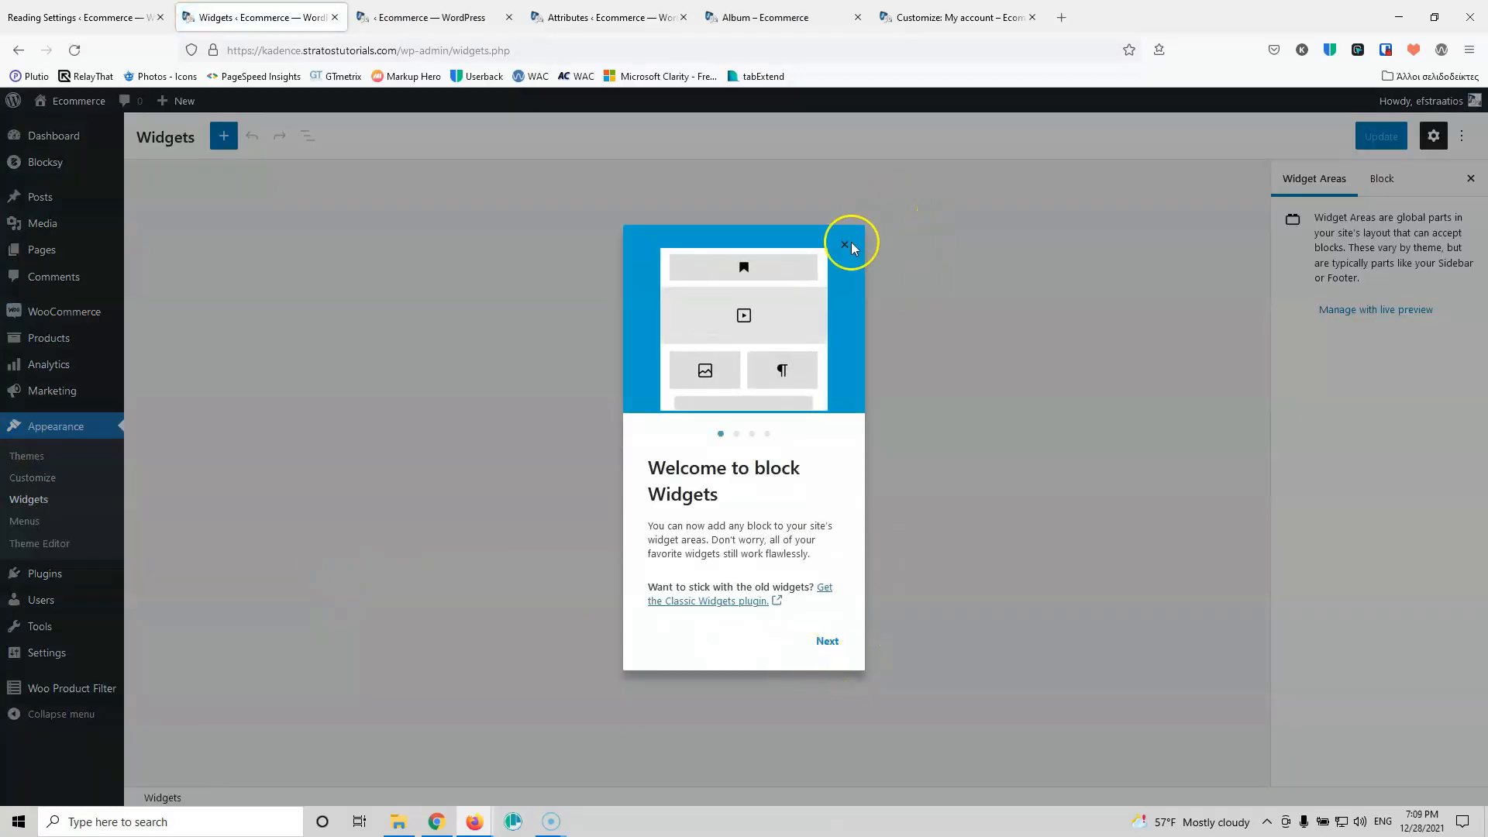
{"action": "left_click", "coordinate": [845, 245]}
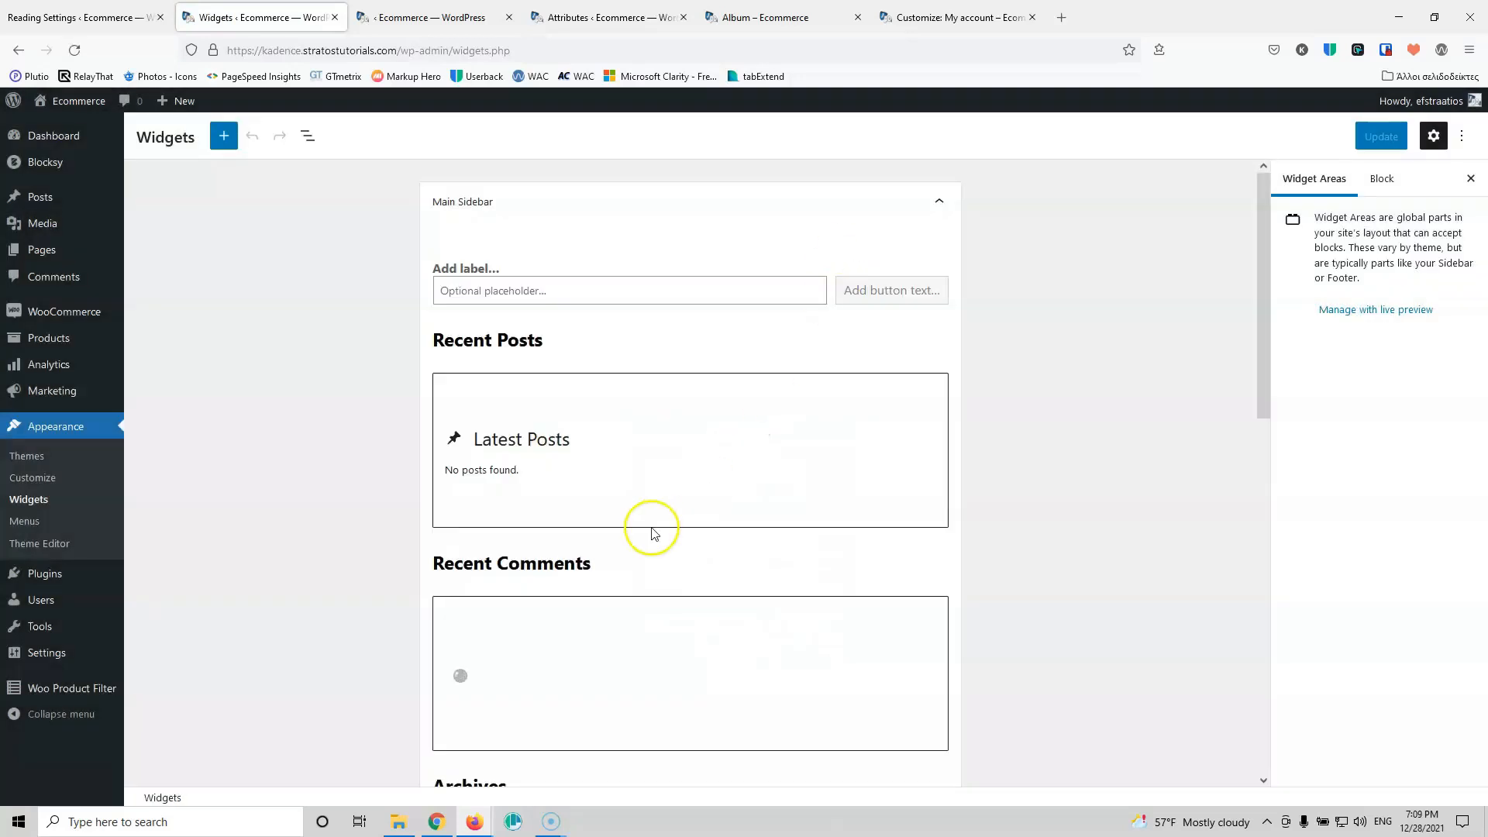
{"action": "scroll", "coordinate": [648, 455], "scroll_direction": "down", "scroll_amount": 5}
{"action": "scroll", "coordinate": [648, 455], "scroll_direction": "down", "scroll_amount": 3}
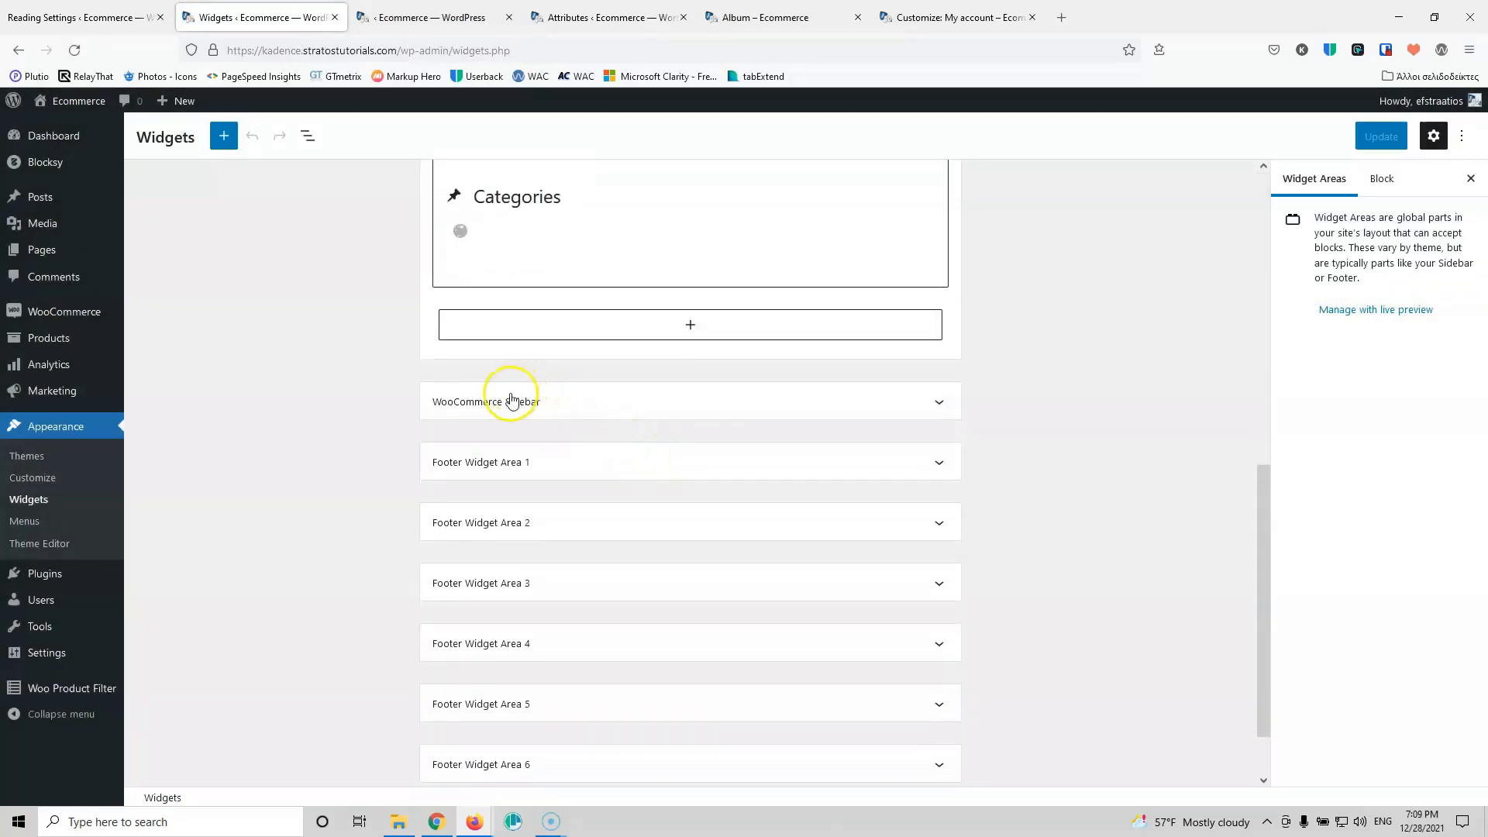
{"action": "left_click", "coordinate": [601, 326]}
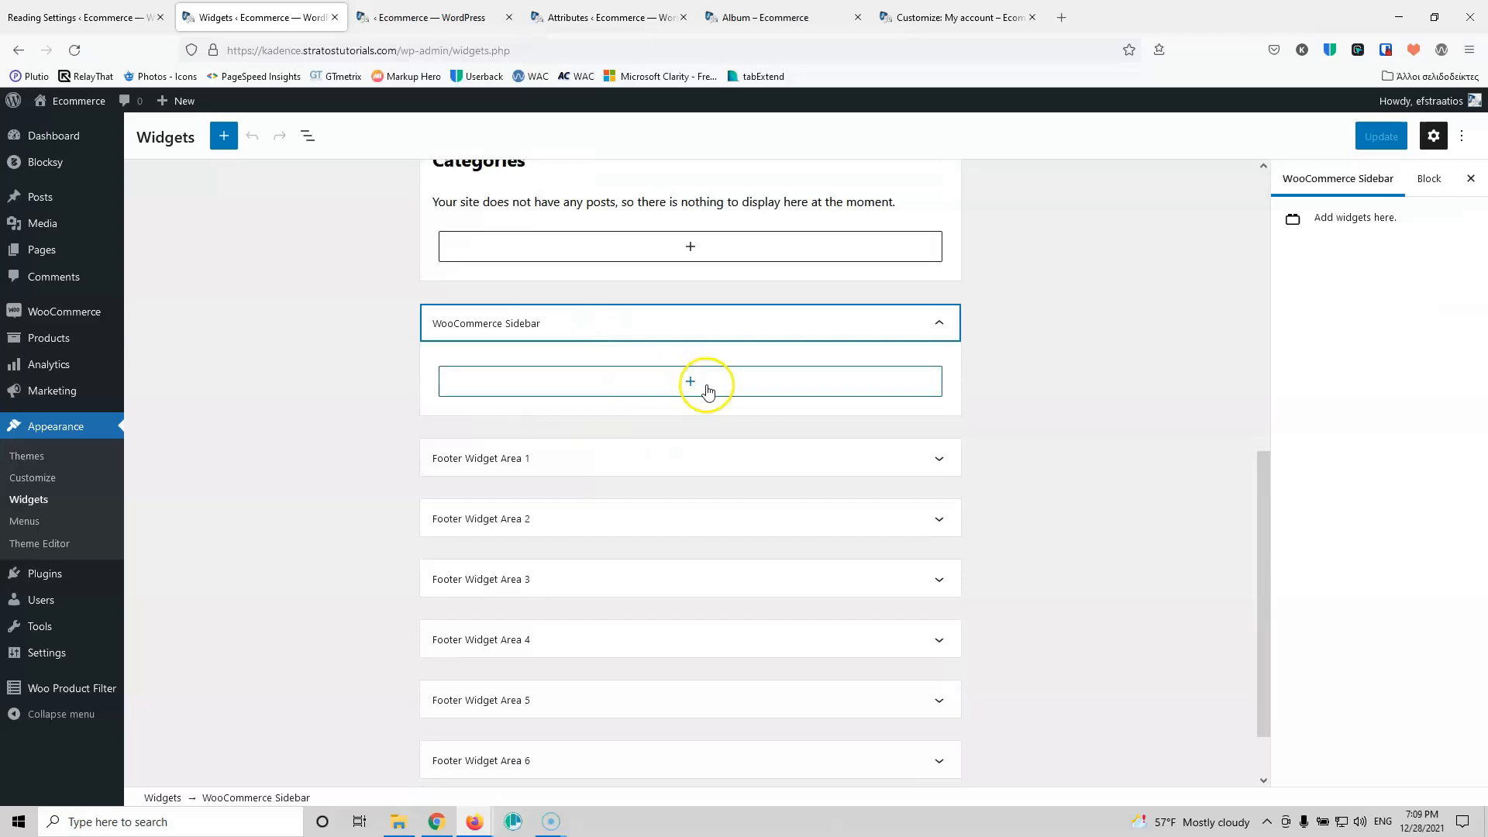
Step: Insert a Woo Product Filter block set to Filter in the sidebar and update
{"action": "left_click", "coordinate": [697, 381]}
{"action": "type", "text": "wolo"}
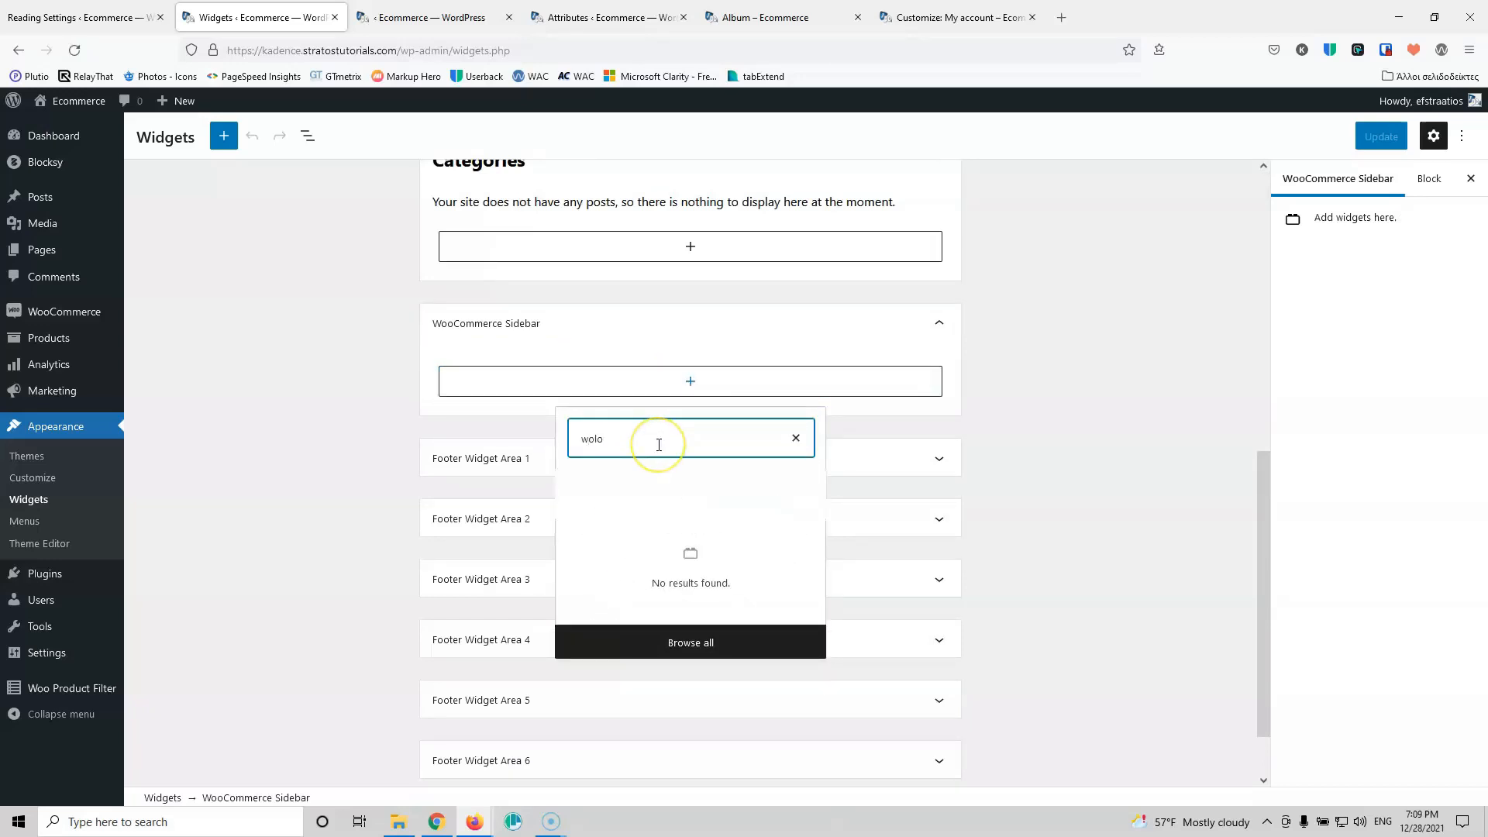
{"action": "key", "text": "BackSpace"}
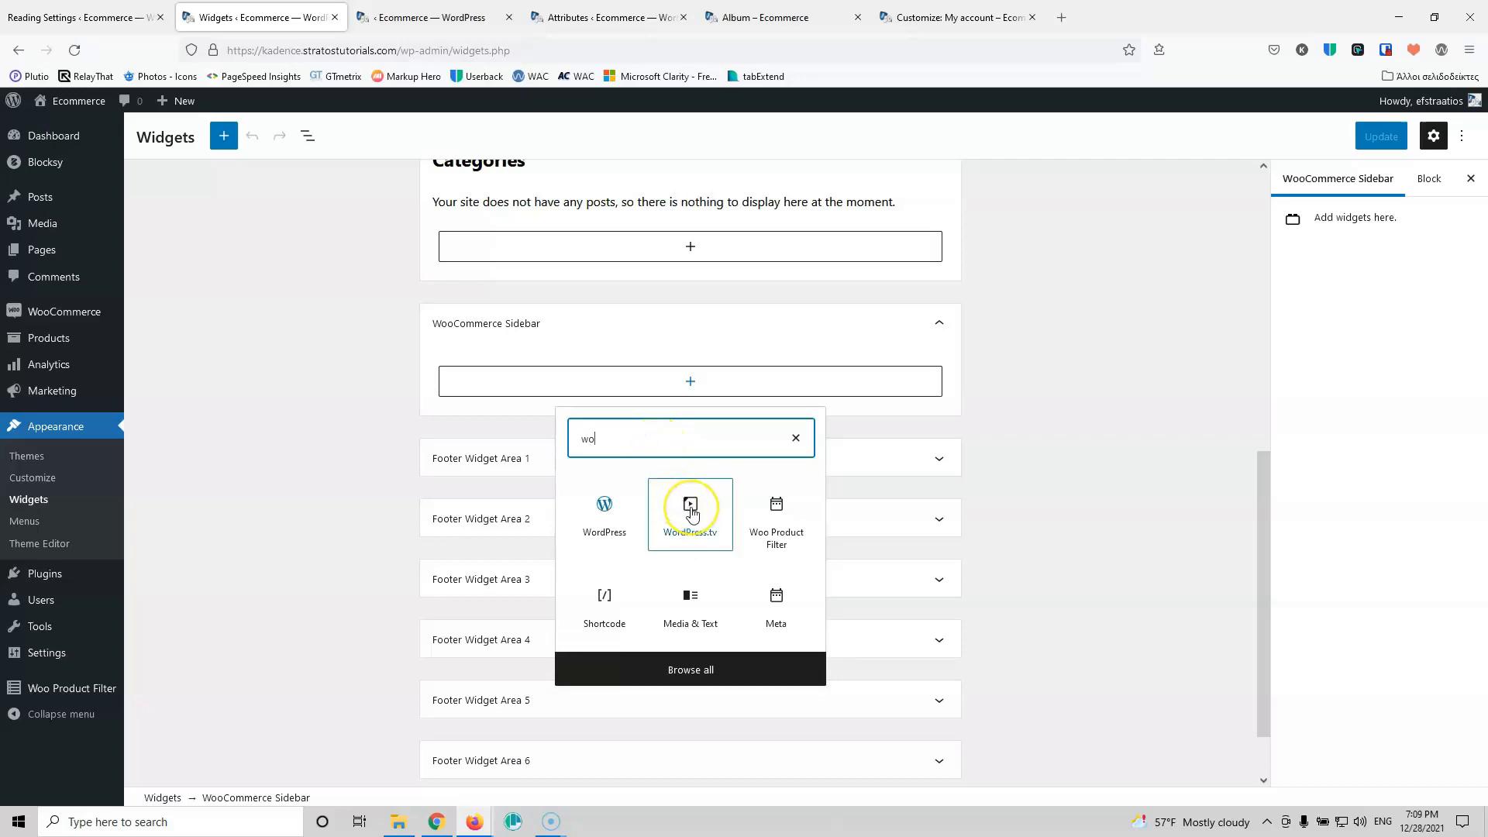
{"action": "type", "text": "o"}
{"action": "left_click", "coordinate": [599, 515]}
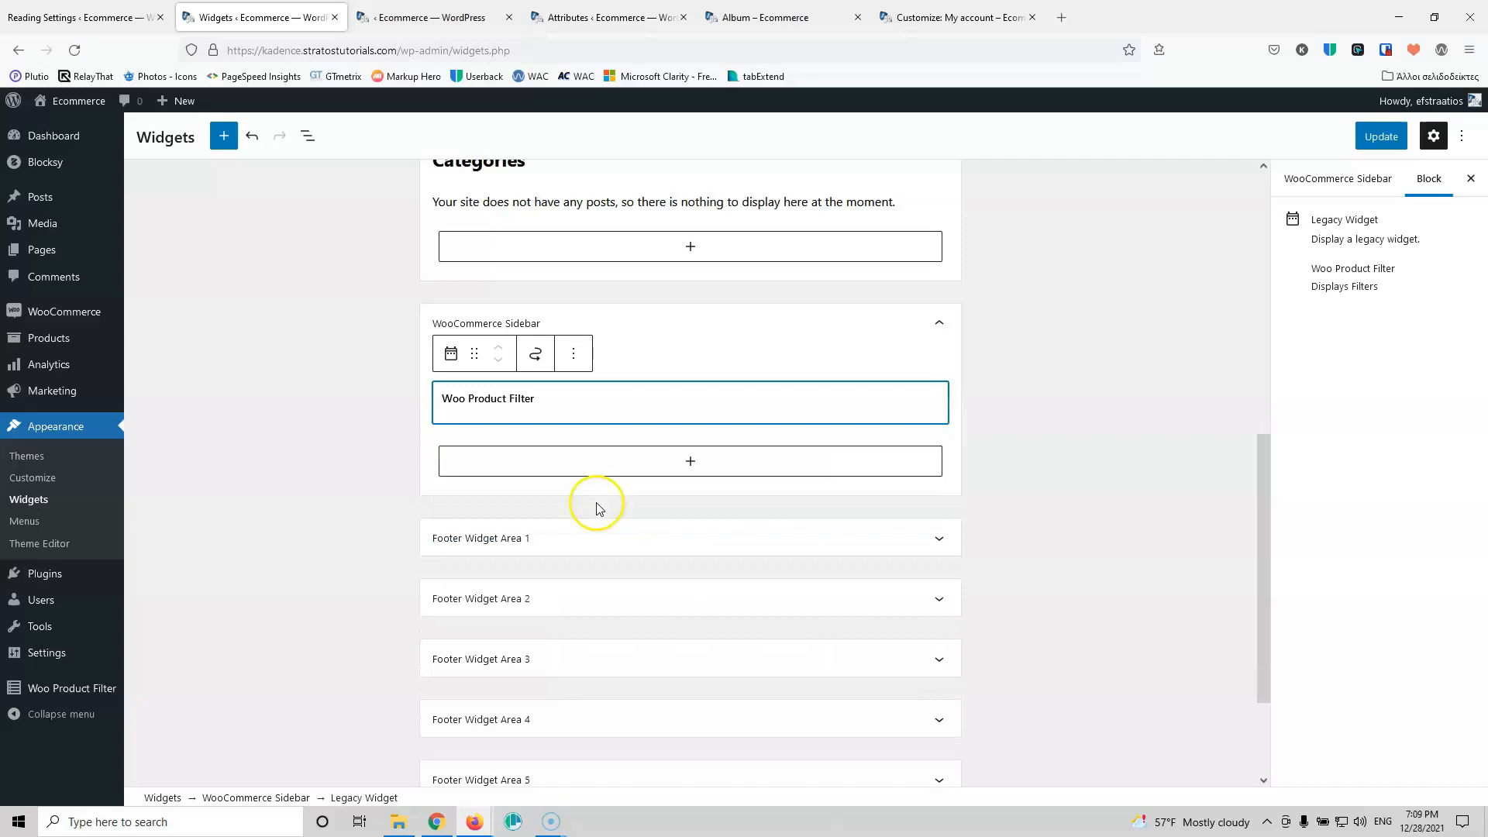
{"action": "left_click", "coordinate": [568, 448]}
{"action": "left_click", "coordinate": [481, 497]}
{"action": "left_click", "coordinate": [1383, 138]}
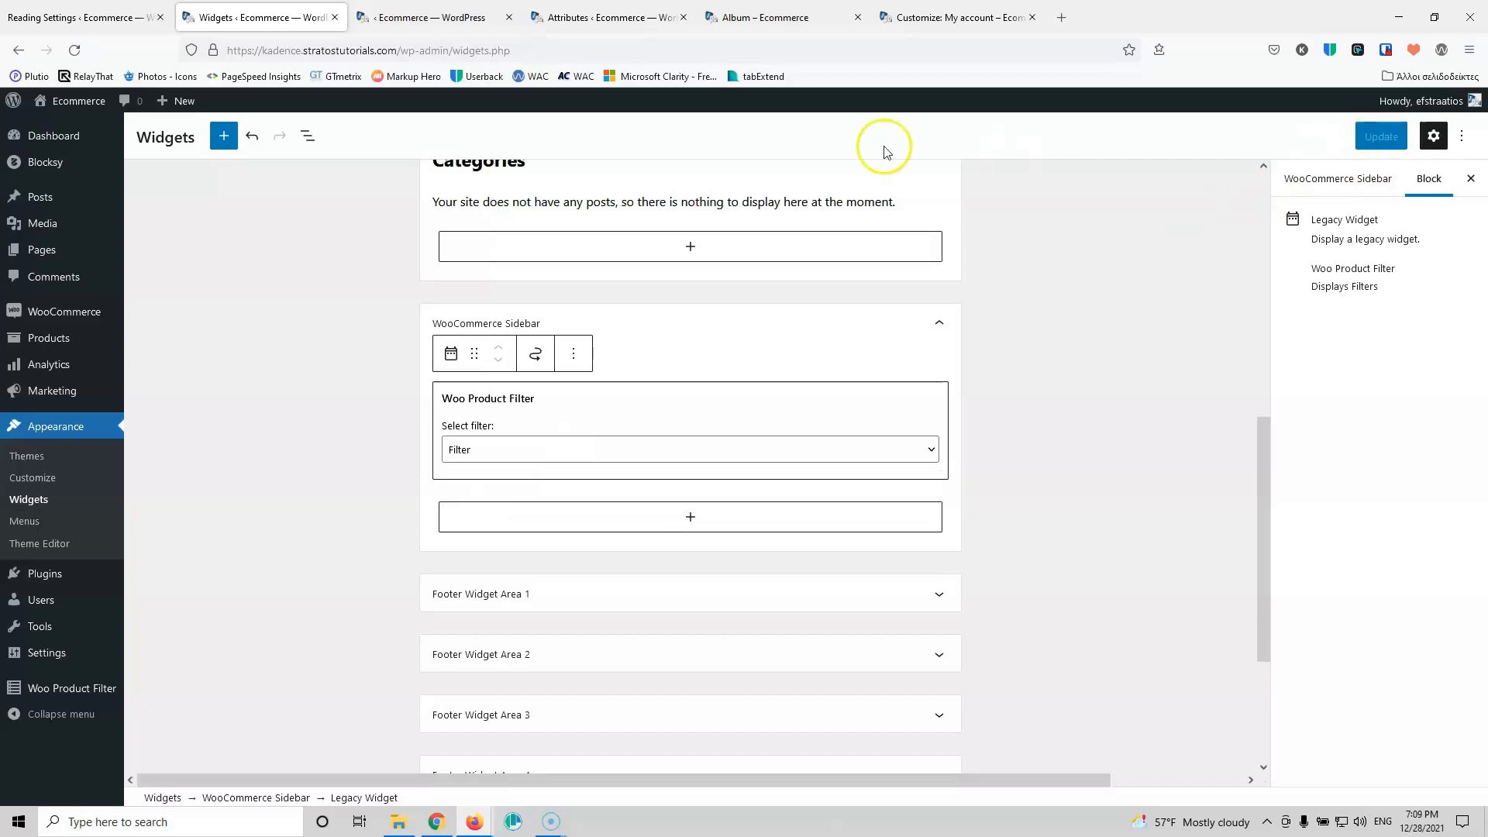
{"action": "left_click", "coordinate": [432, 17]}
{"action": "left_click", "coordinate": [598, 18]}
Step: On the Shop page, tick Hoodies then Accessories in the Category filter
{"action": "left_click", "coordinate": [729, 17]}
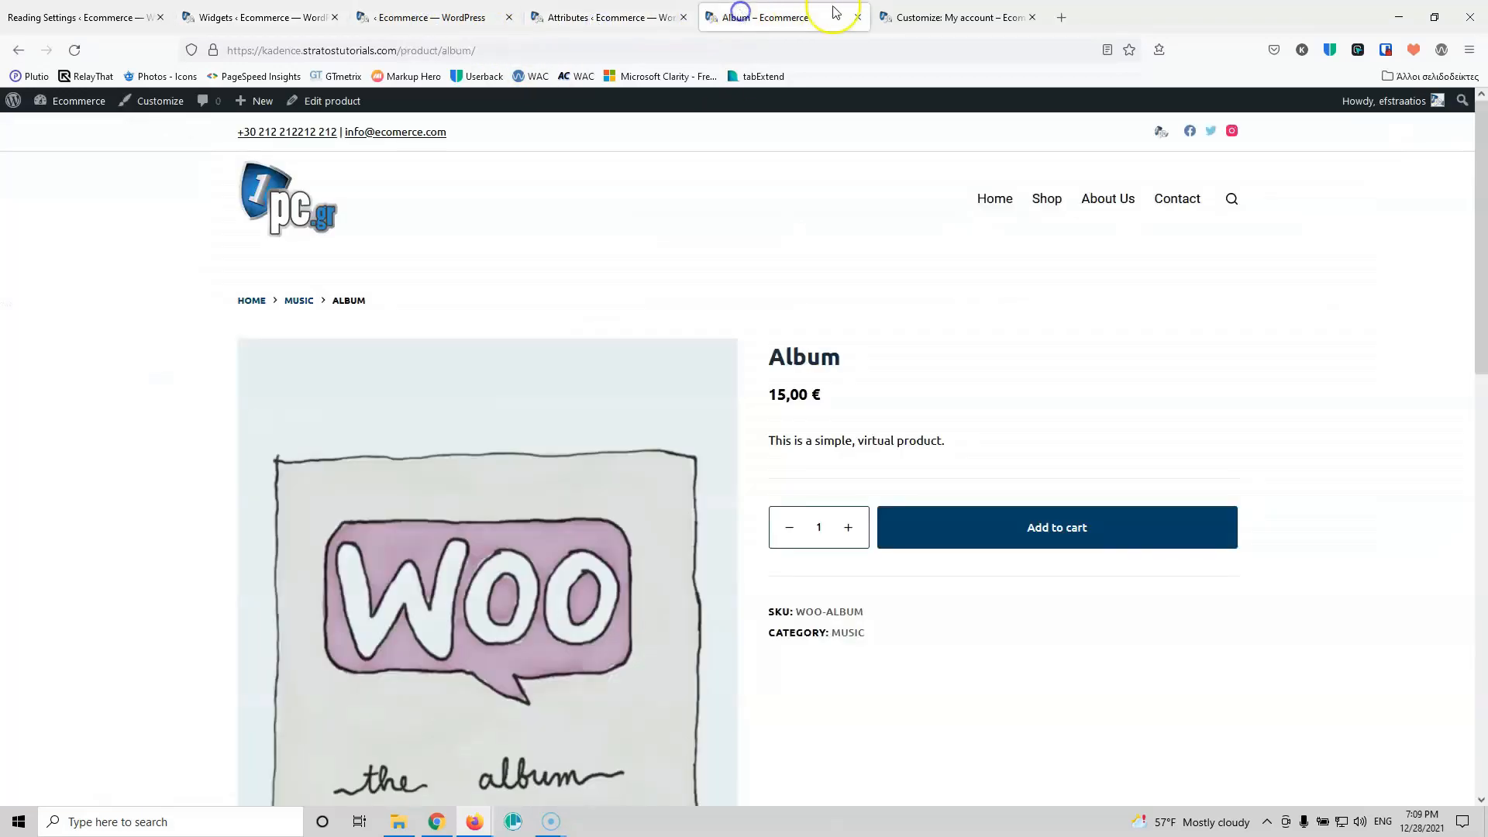
{"action": "left_click", "coordinate": [1056, 210]}
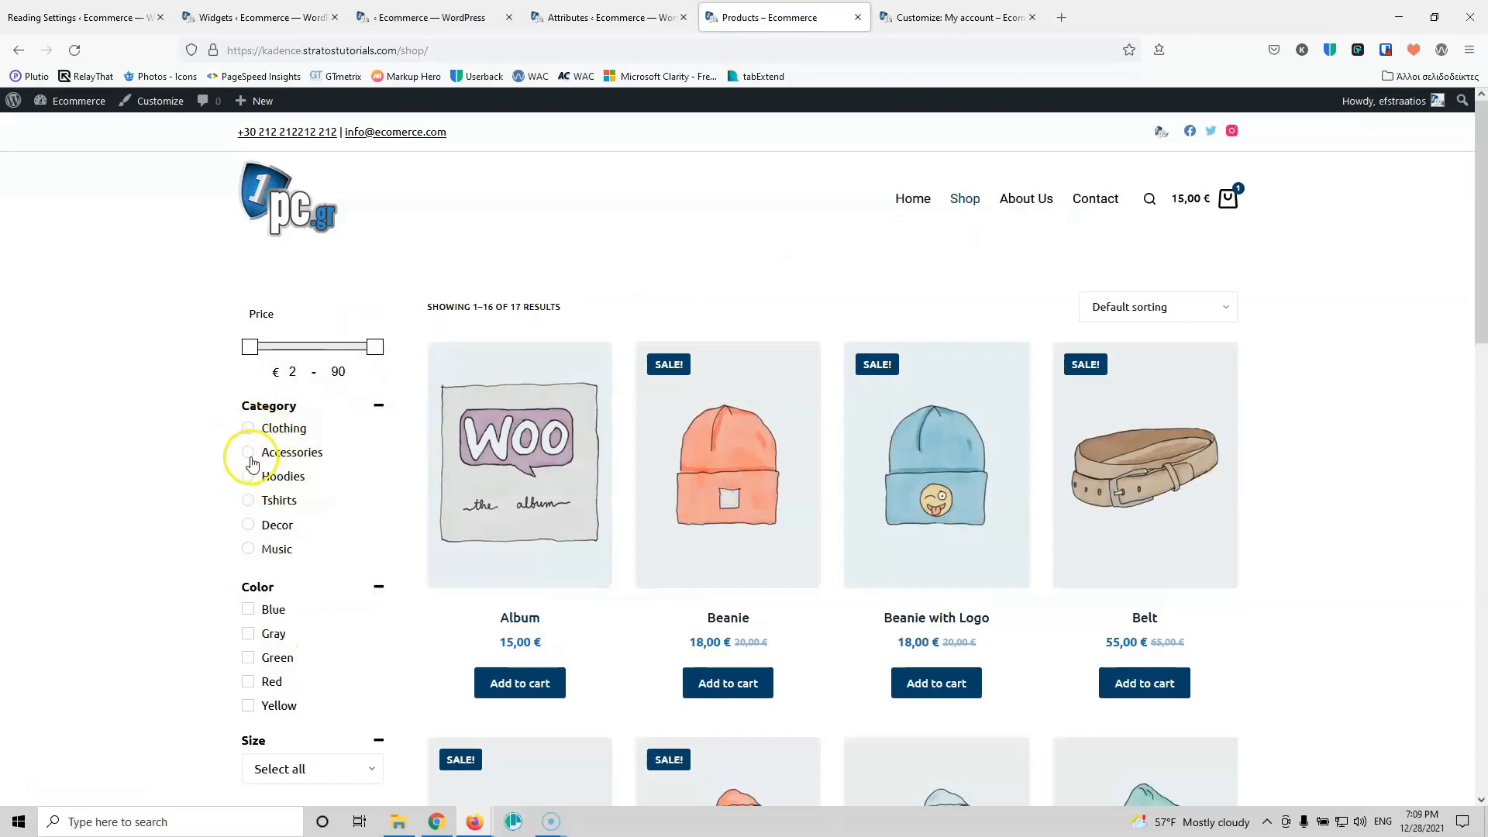
{"action": "left_click", "coordinate": [248, 475]}
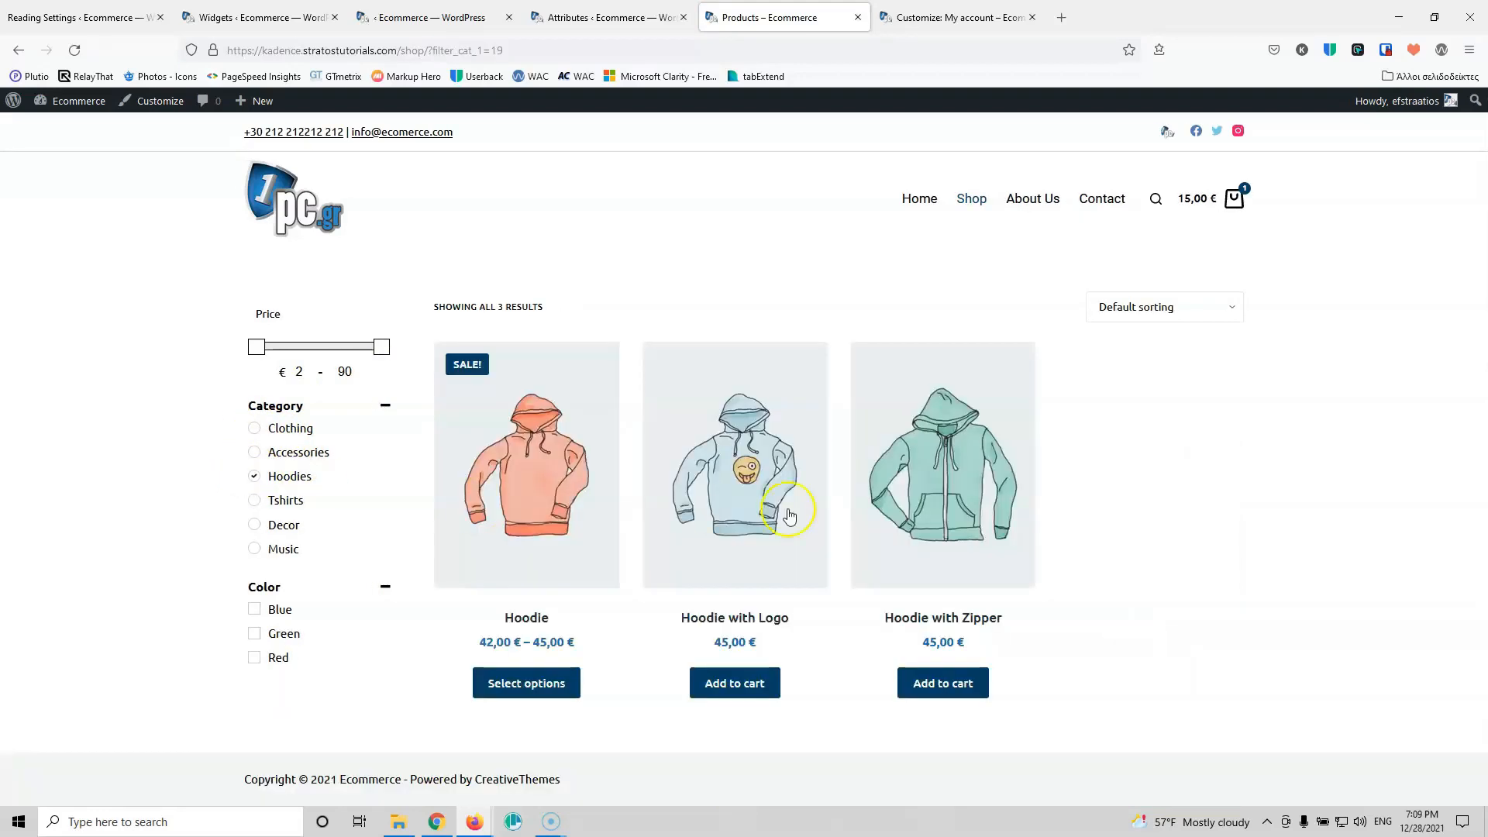
{"action": "left_click", "coordinate": [254, 453]}
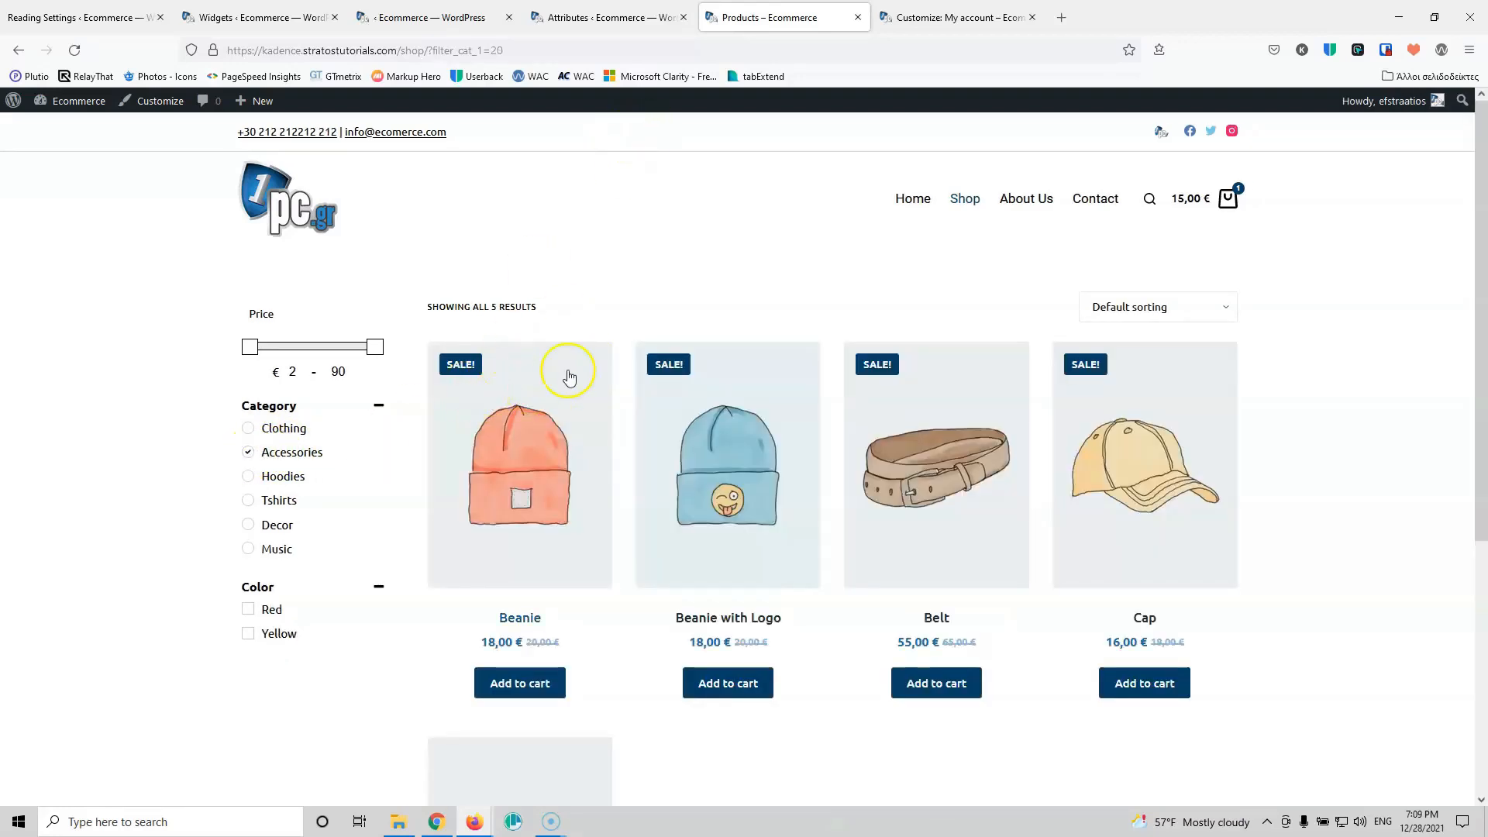
Step: Review the filter's Design tab: General, Buttons, Titles and Blocks styling
{"action": "left_click", "coordinate": [587, 23]}
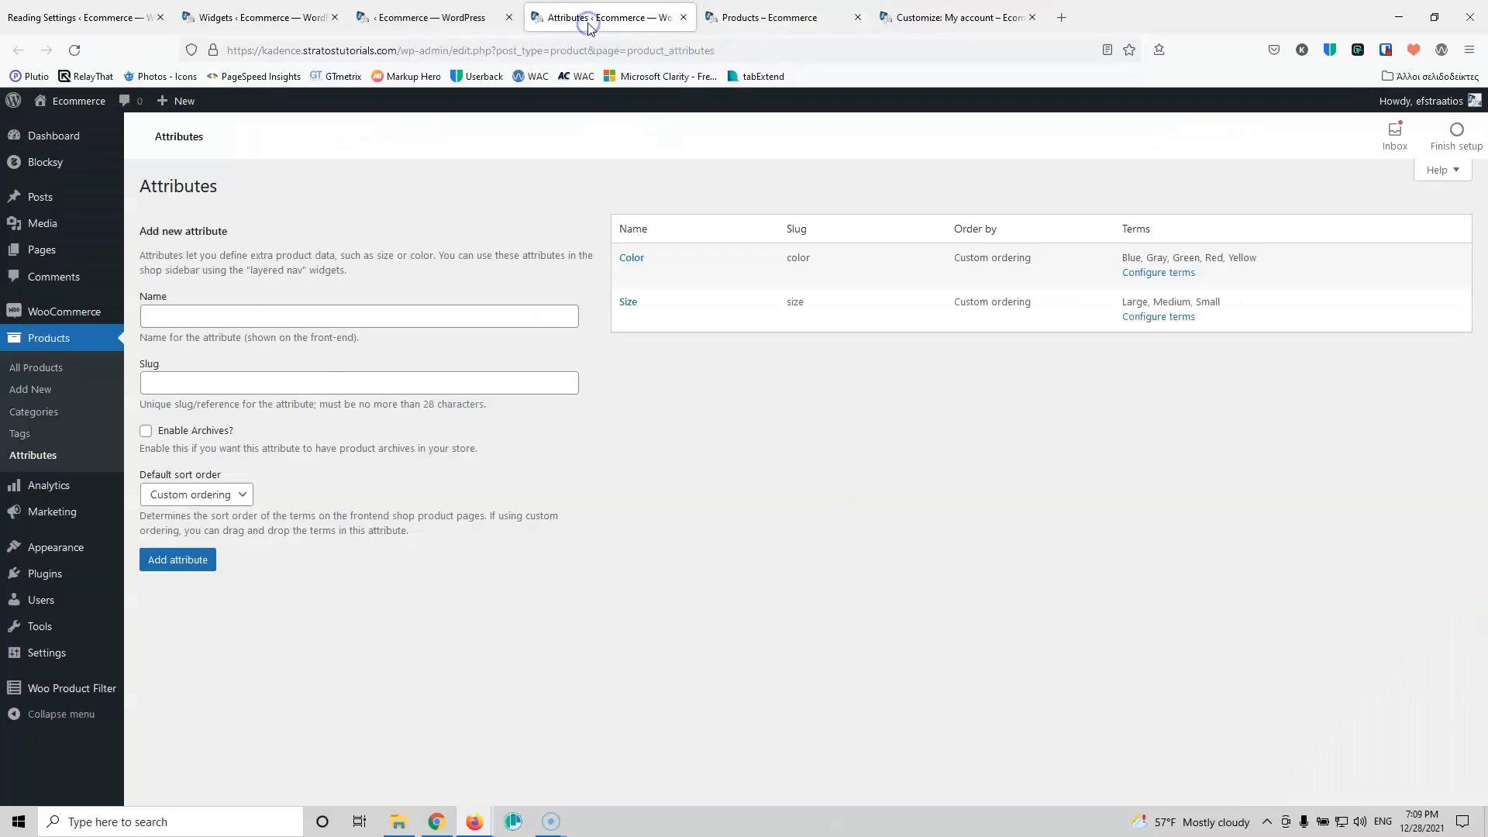
{"action": "left_click", "coordinate": [426, 17]}
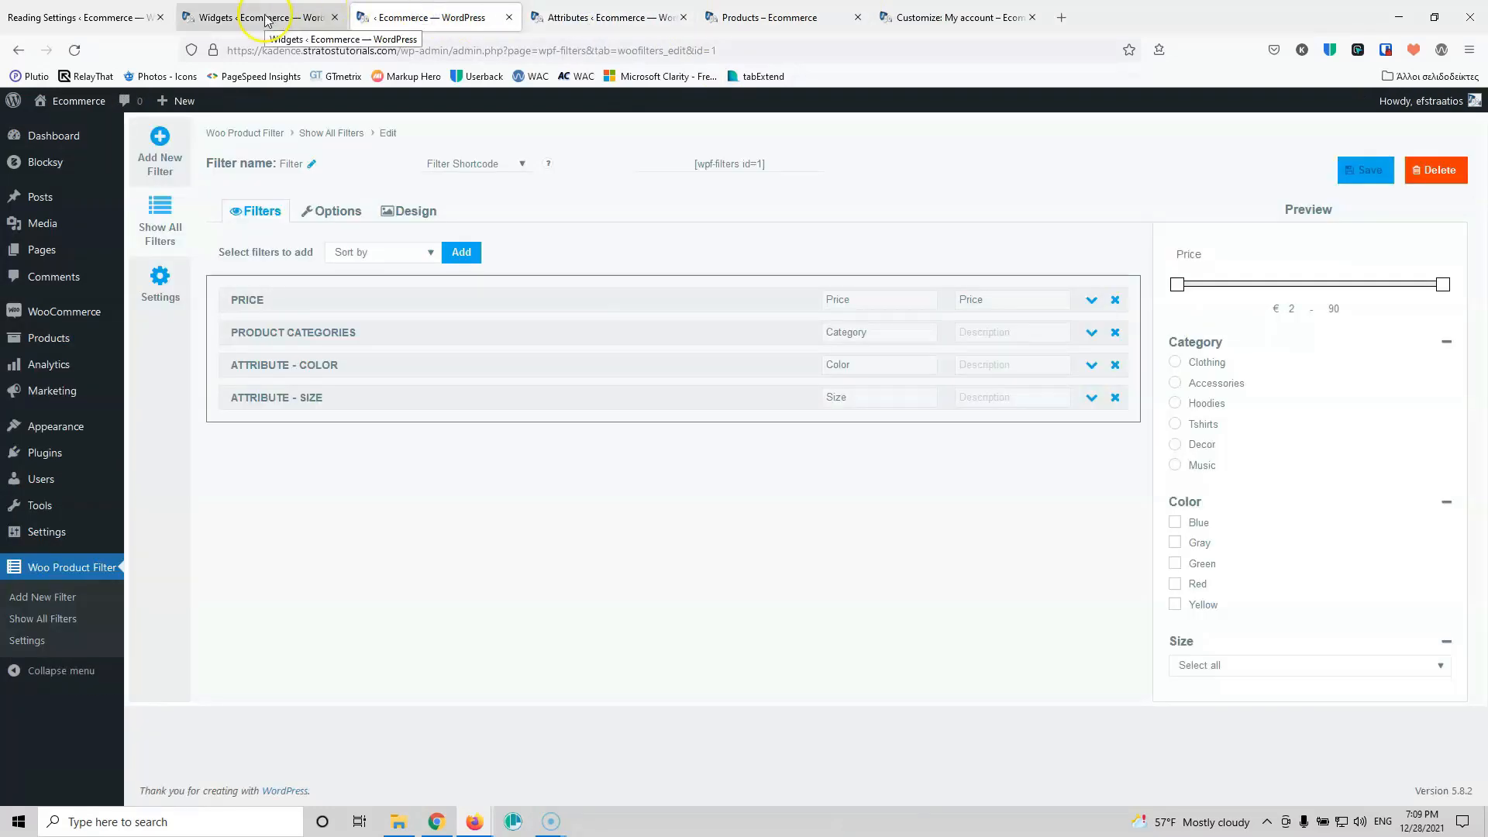
{"action": "left_click", "coordinate": [411, 213]}
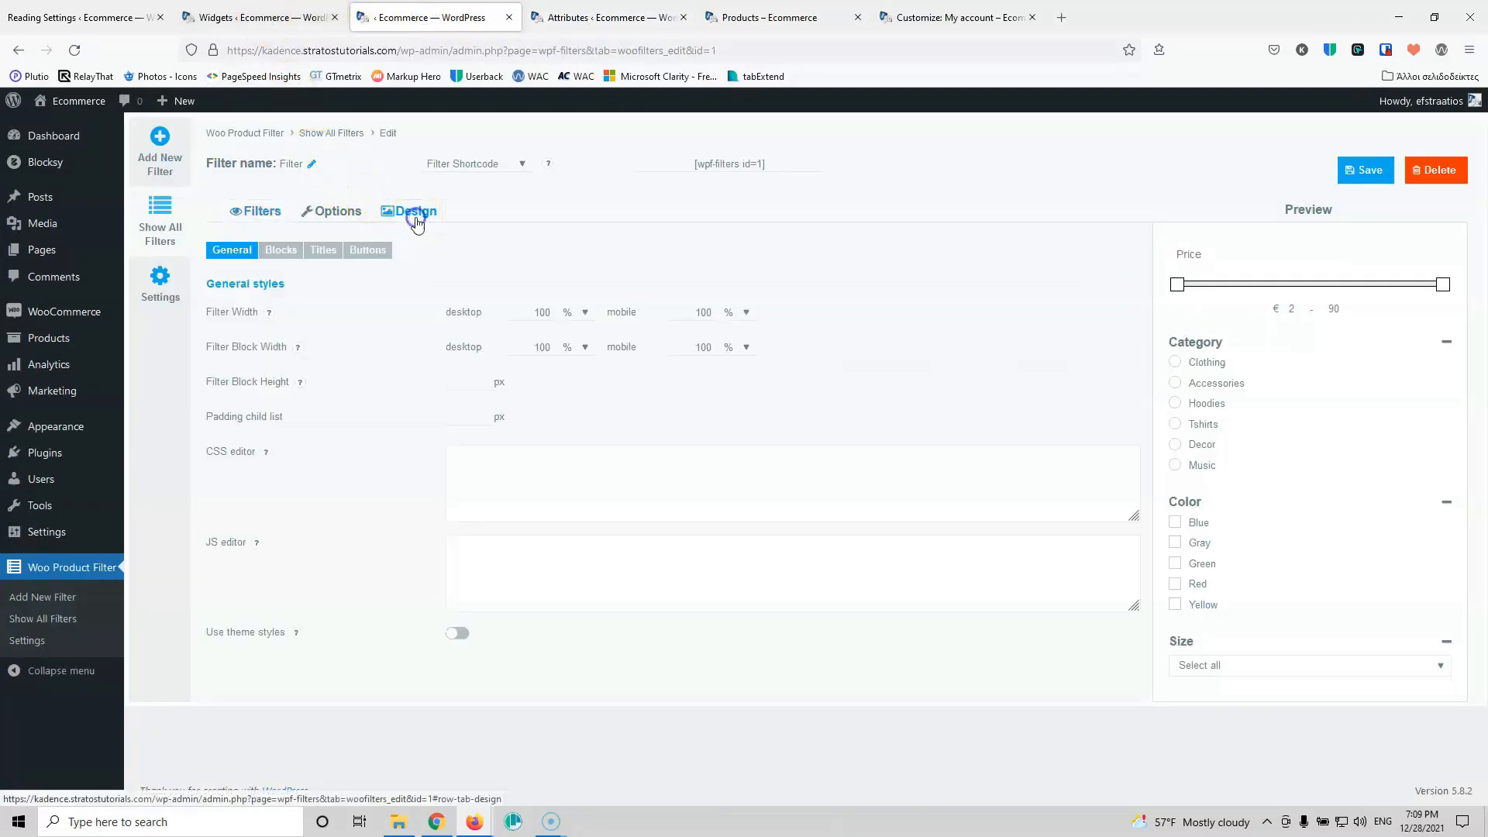
{"action": "left_click", "coordinate": [357, 257]}
{"action": "left_click", "coordinate": [324, 256]}
{"action": "left_click", "coordinate": [290, 258]}
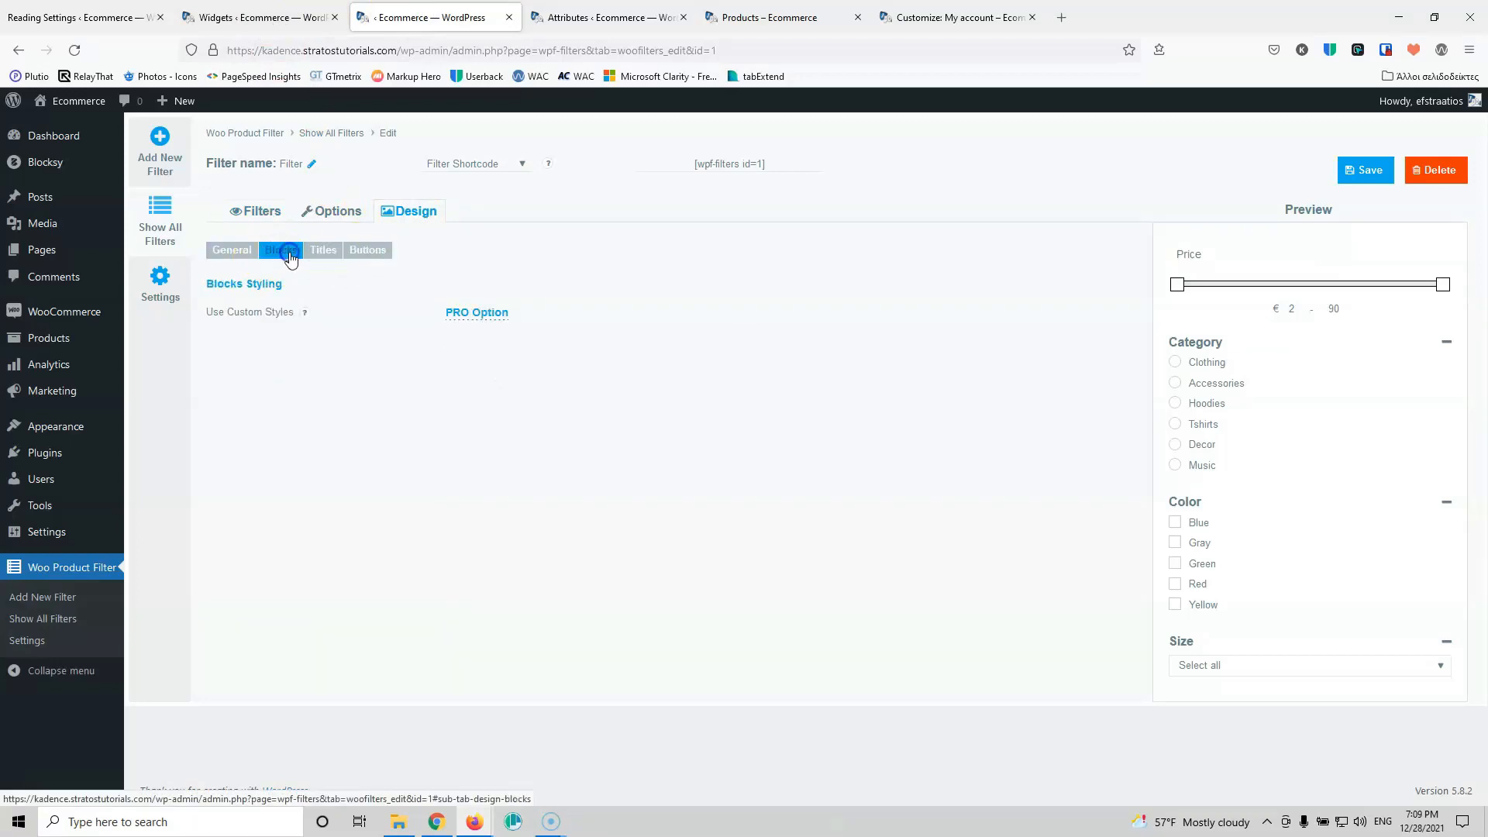
{"action": "left_click", "coordinate": [232, 255]}
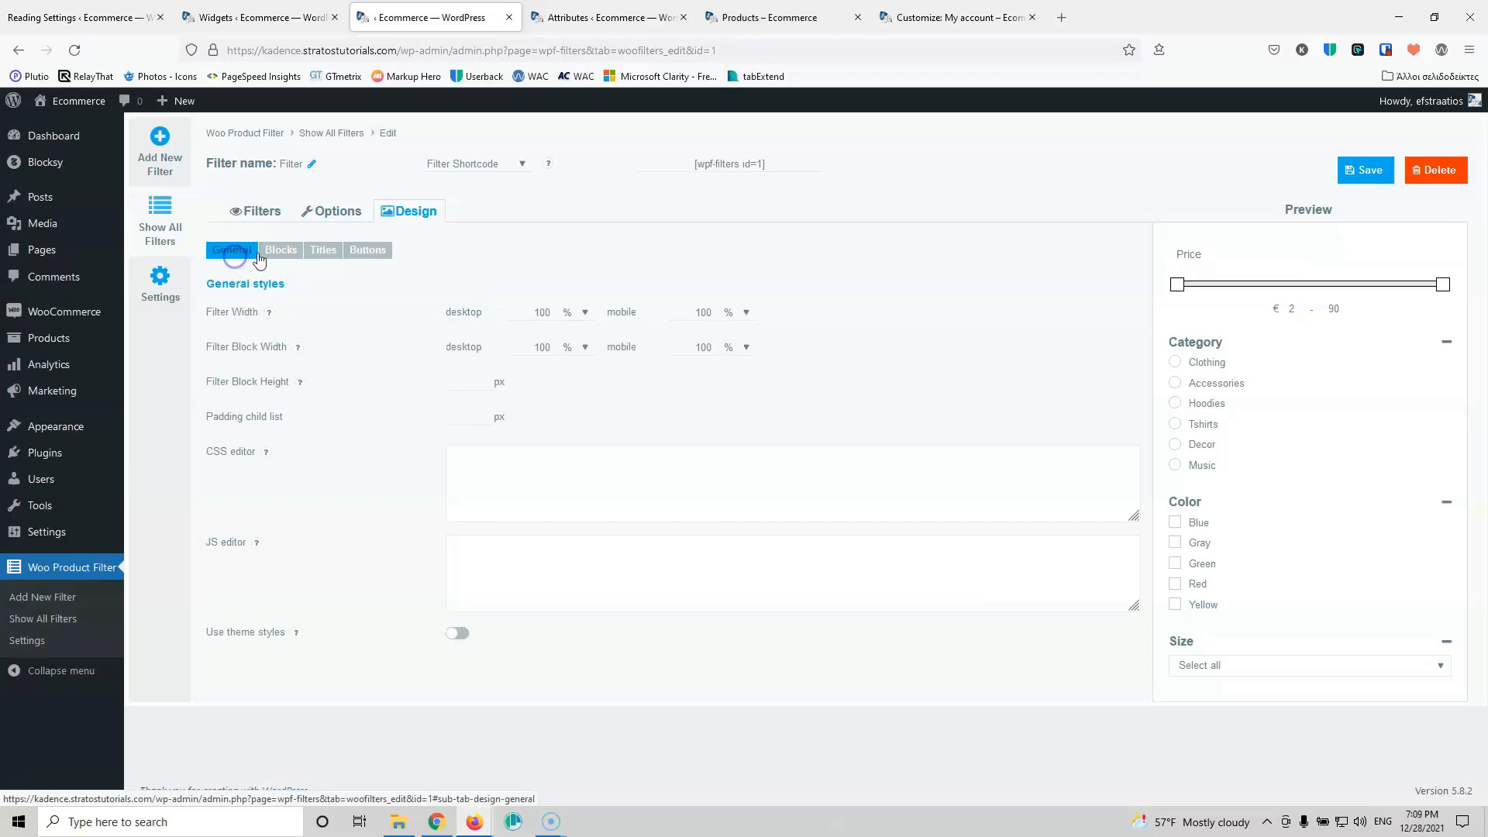
Step: Look at Options > Loader and its icon choices, then go back to the shop page
{"action": "left_click", "coordinate": [330, 211]}
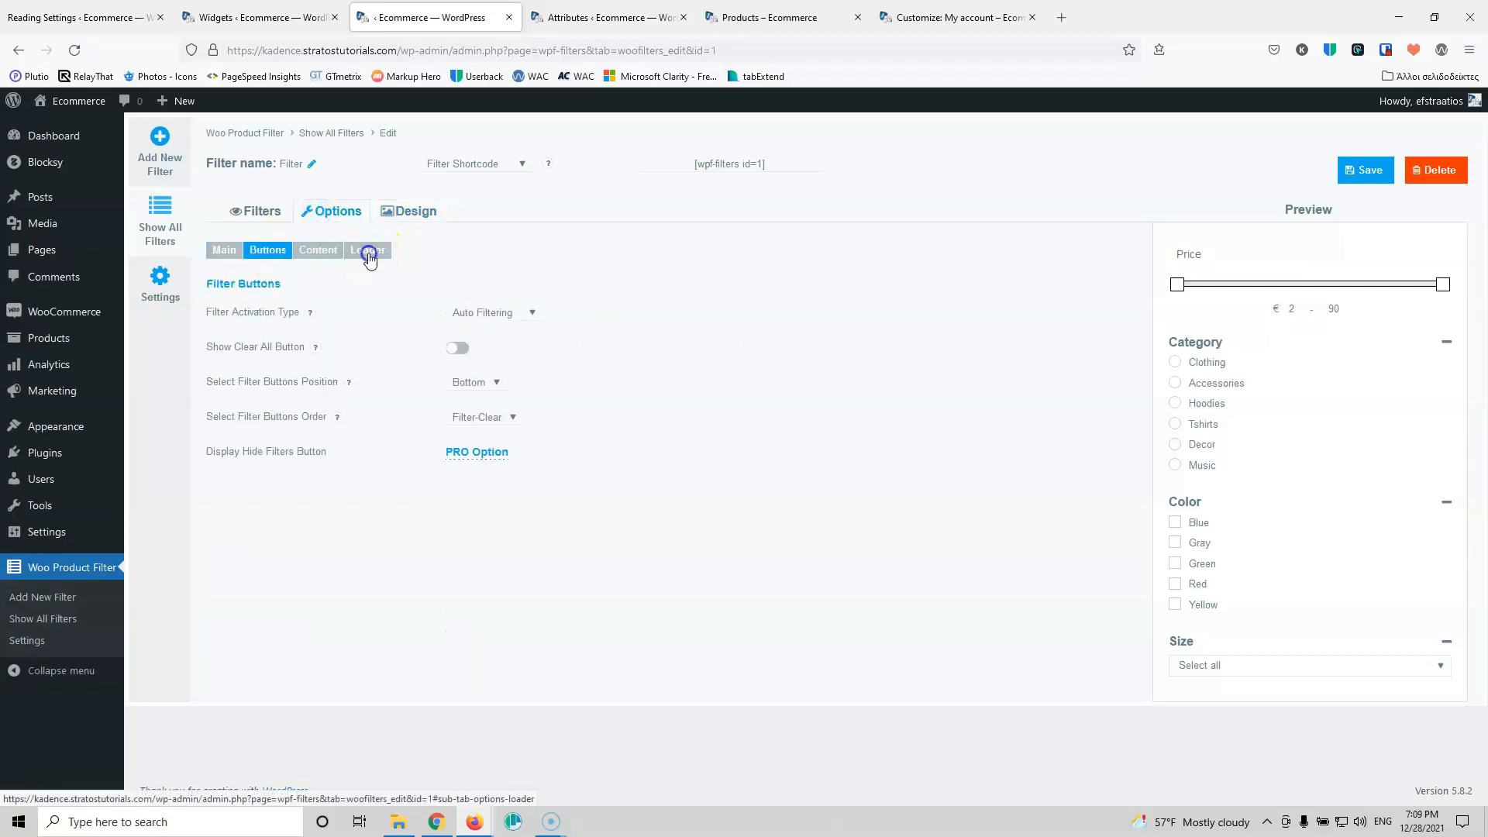
{"action": "left_click", "coordinate": [367, 250]}
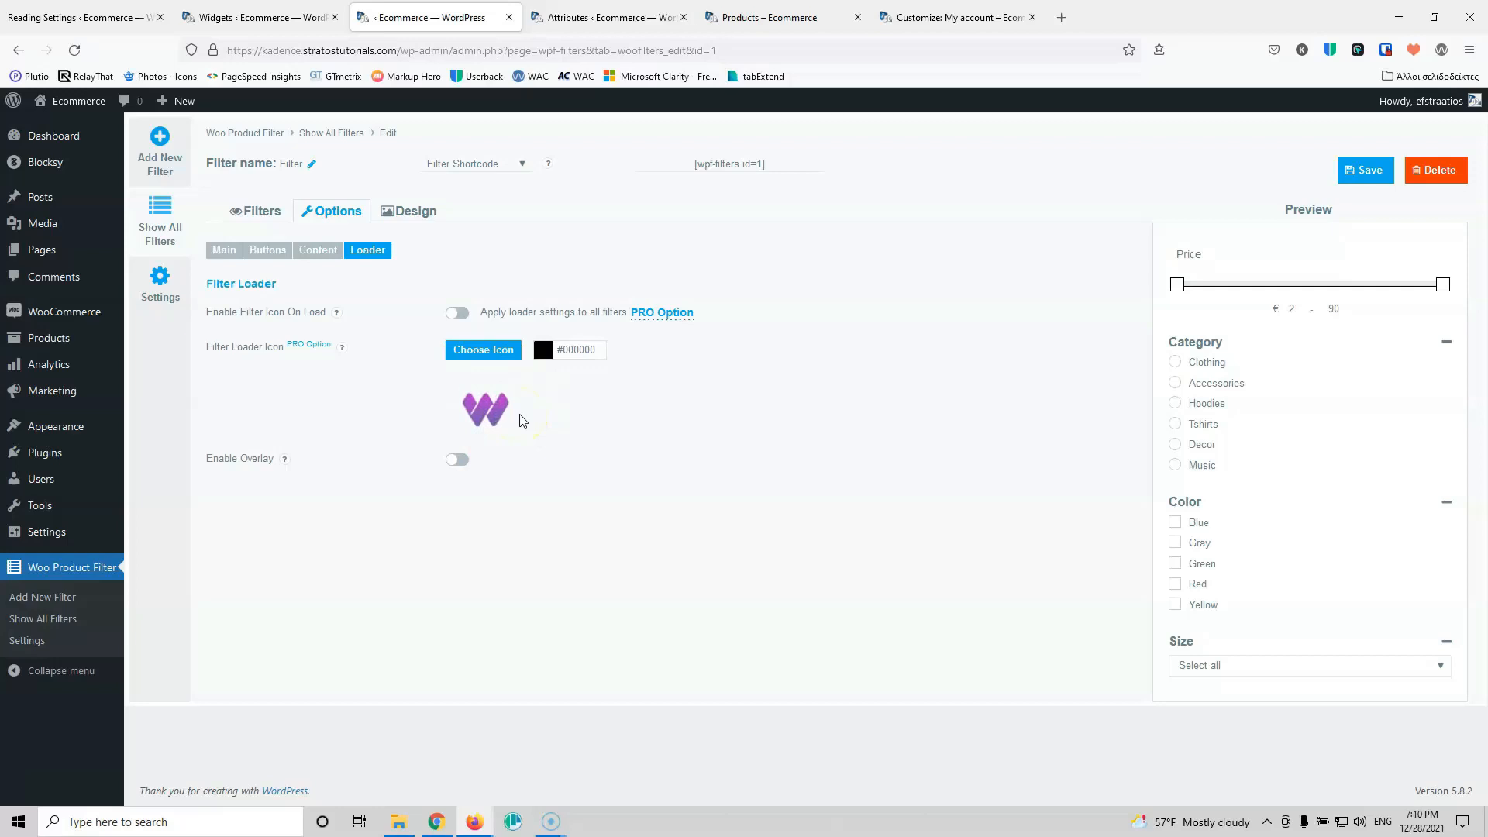
{"action": "left_click", "coordinate": [489, 354]}
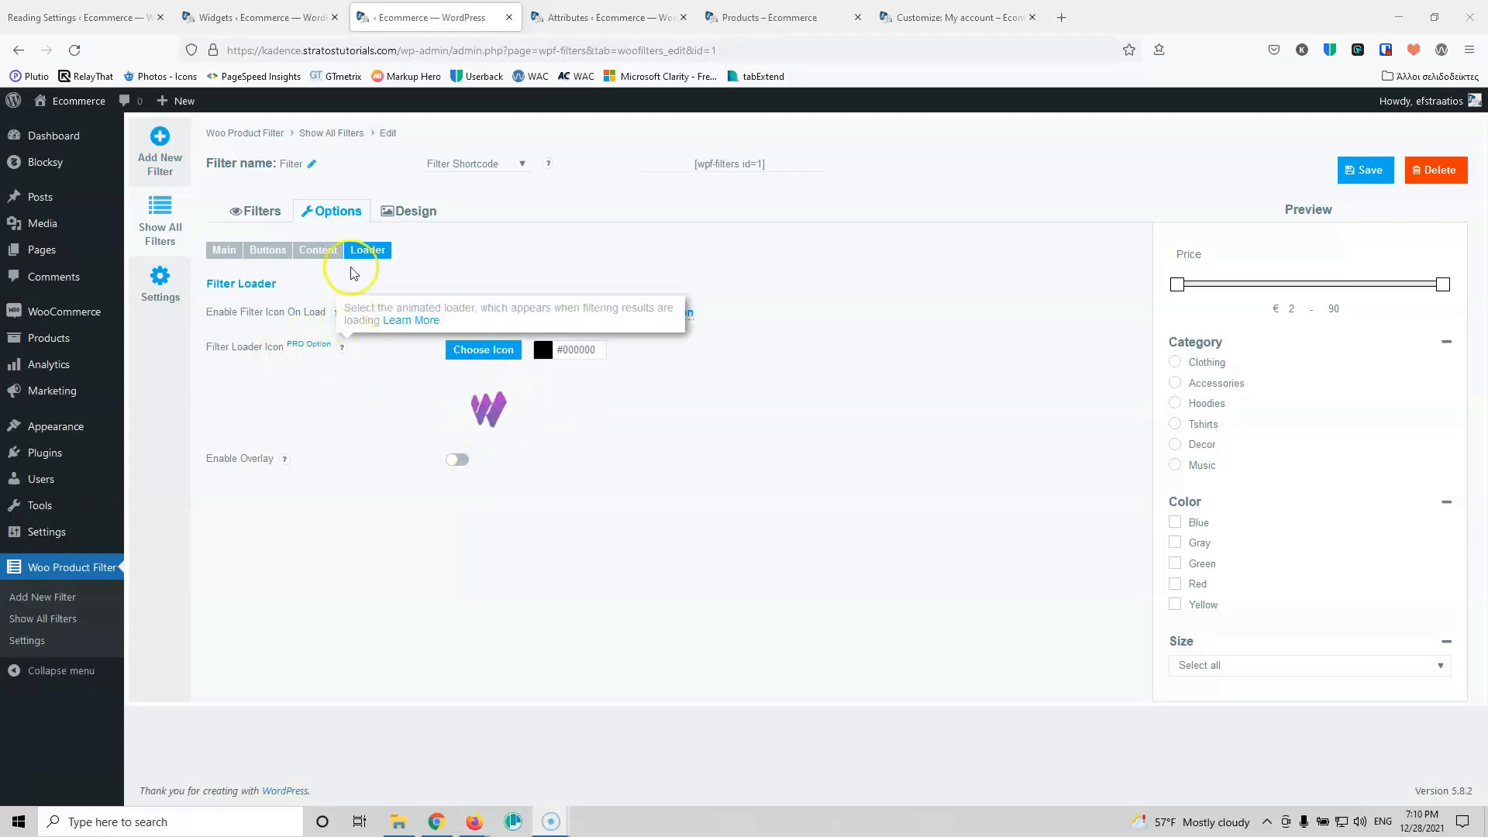
{"action": "left_click", "coordinate": [400, 224]}
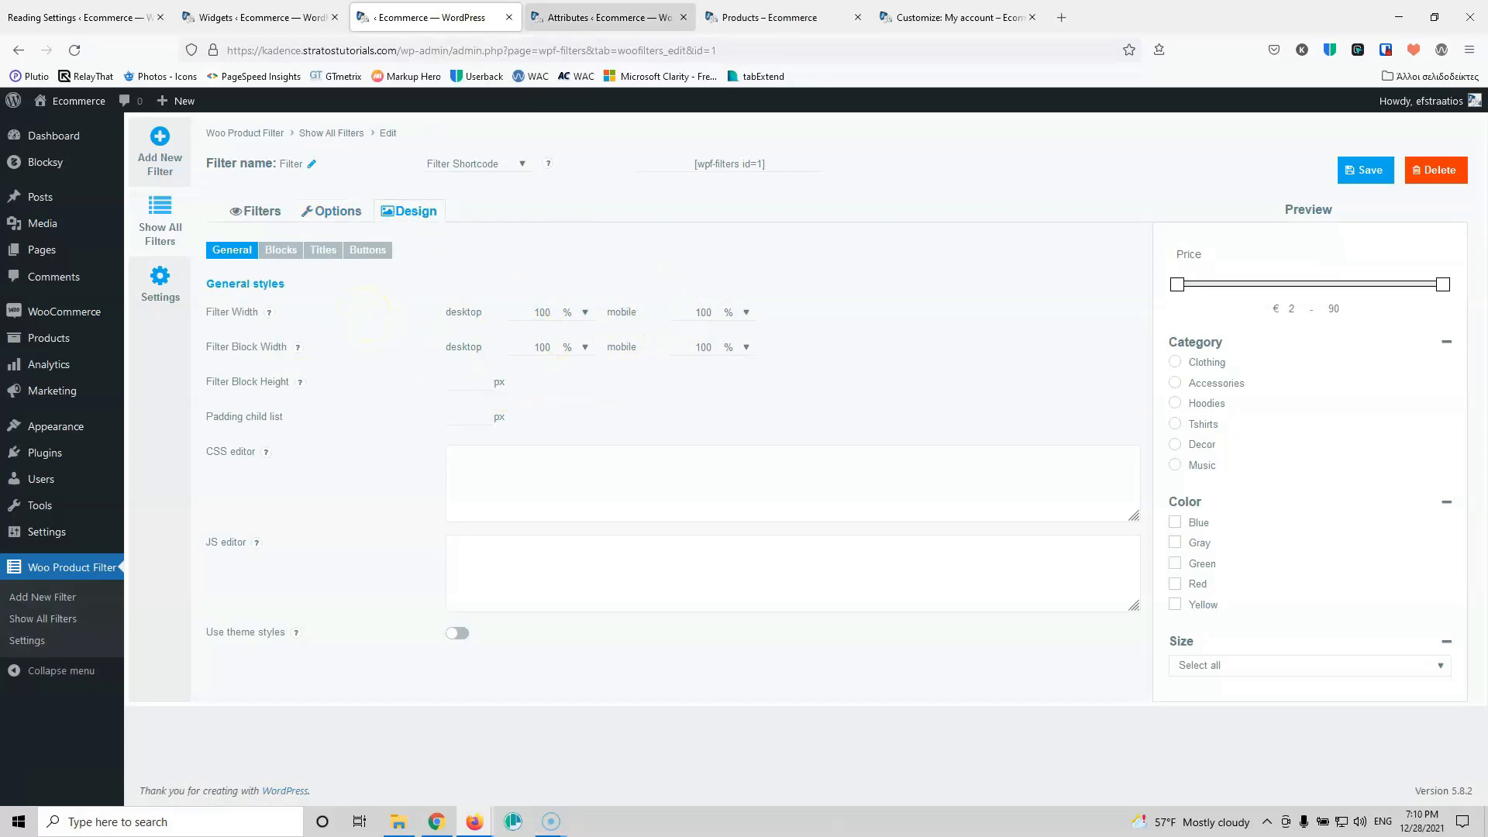
{"action": "left_click", "coordinate": [621, 19]}
{"action": "left_click", "coordinate": [757, 17]}
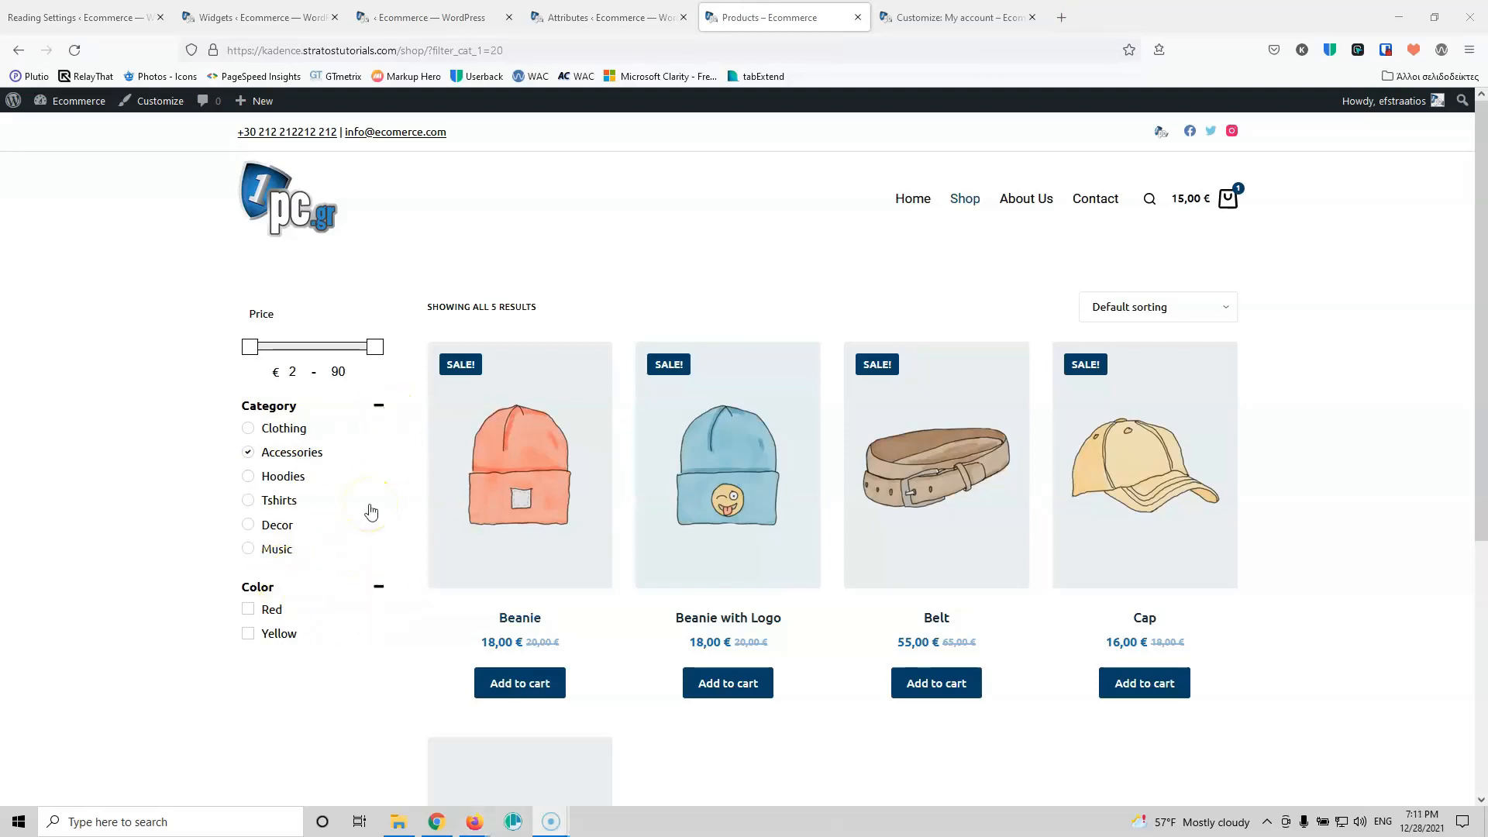
Step: Open the Beanie product, then bring up the My account customizer
{"action": "left_click", "coordinate": [410, 428]}
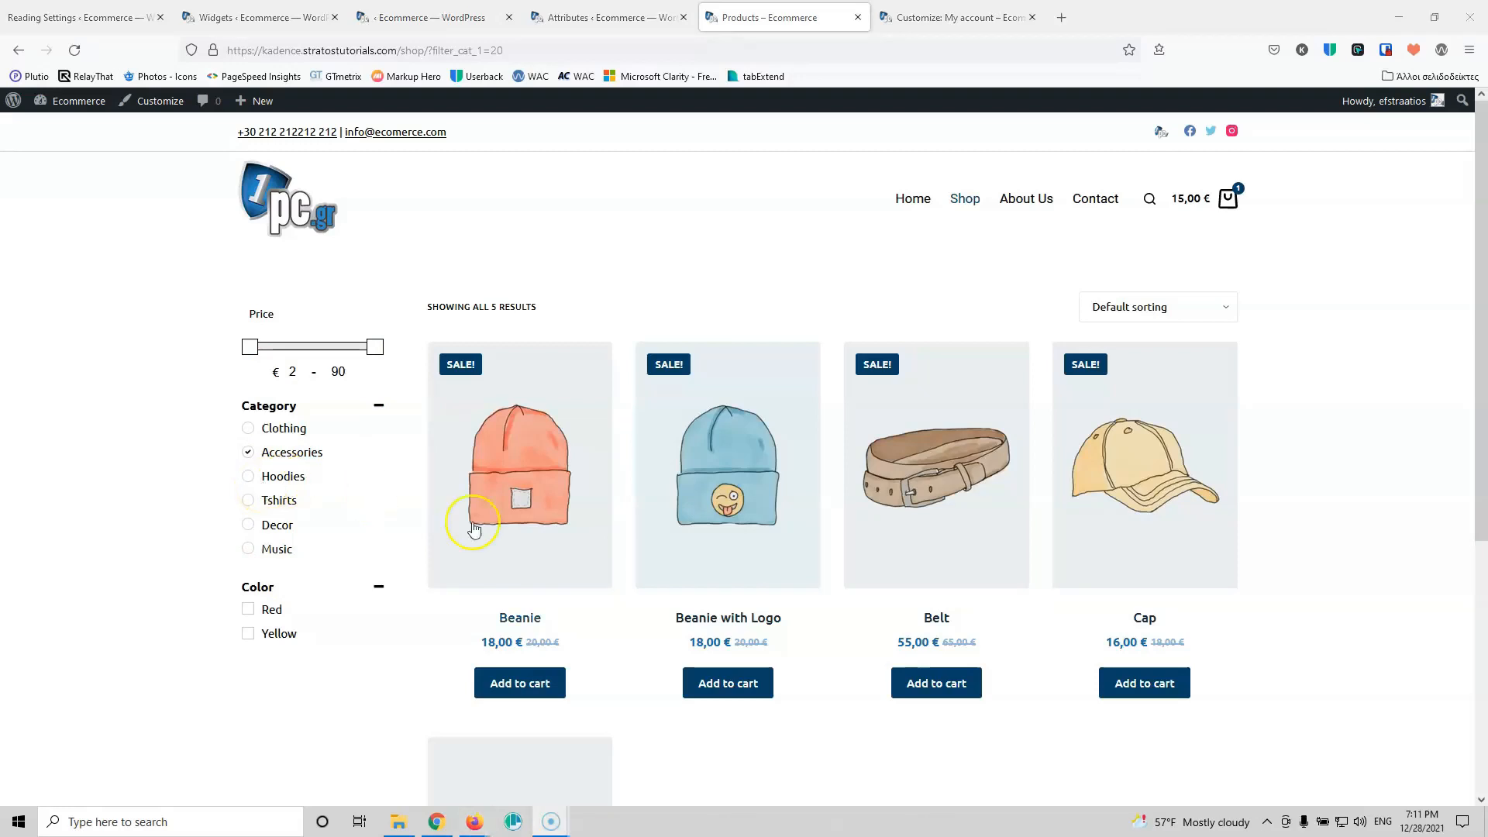
{"action": "left_click", "coordinate": [586, 505]}
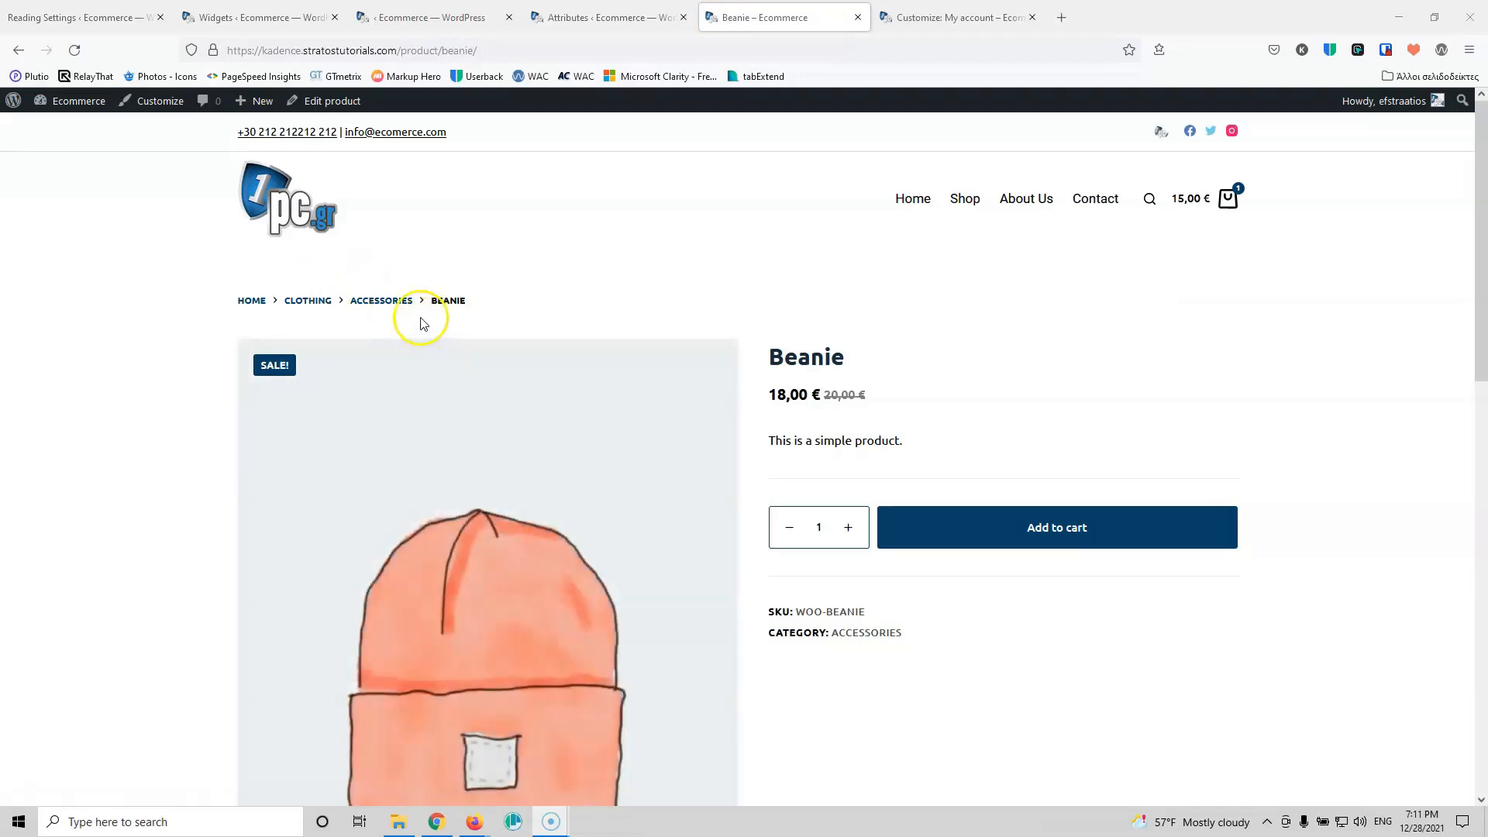
{"action": "left_click", "coordinate": [601, 17]}
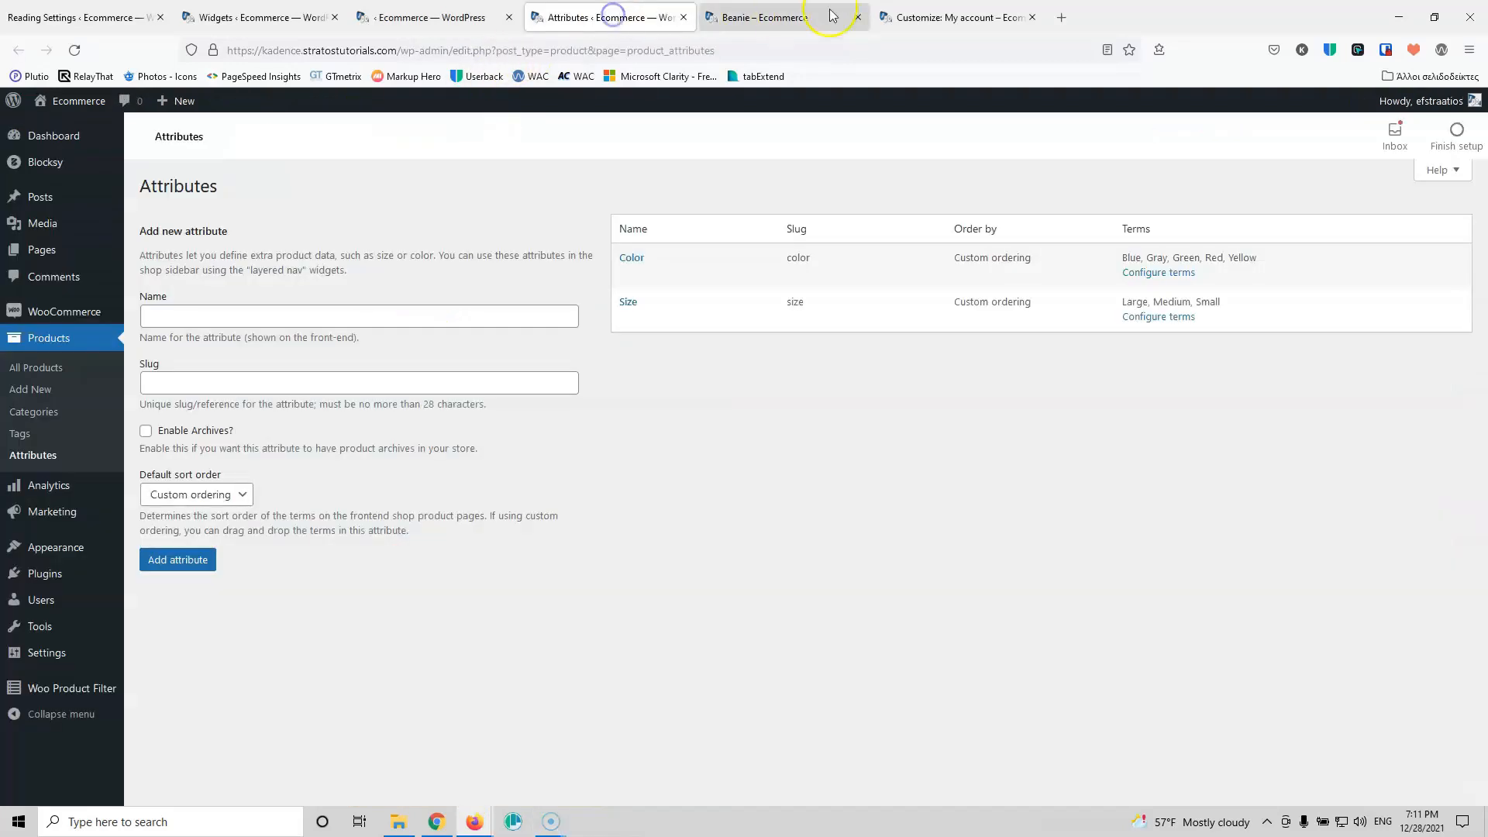
{"action": "left_click", "coordinate": [906, 17]}
Step: In General > Breadcrumbs, use a Home Item Icon and turn off the current page title
{"action": "left_click", "coordinate": [16, 159]}
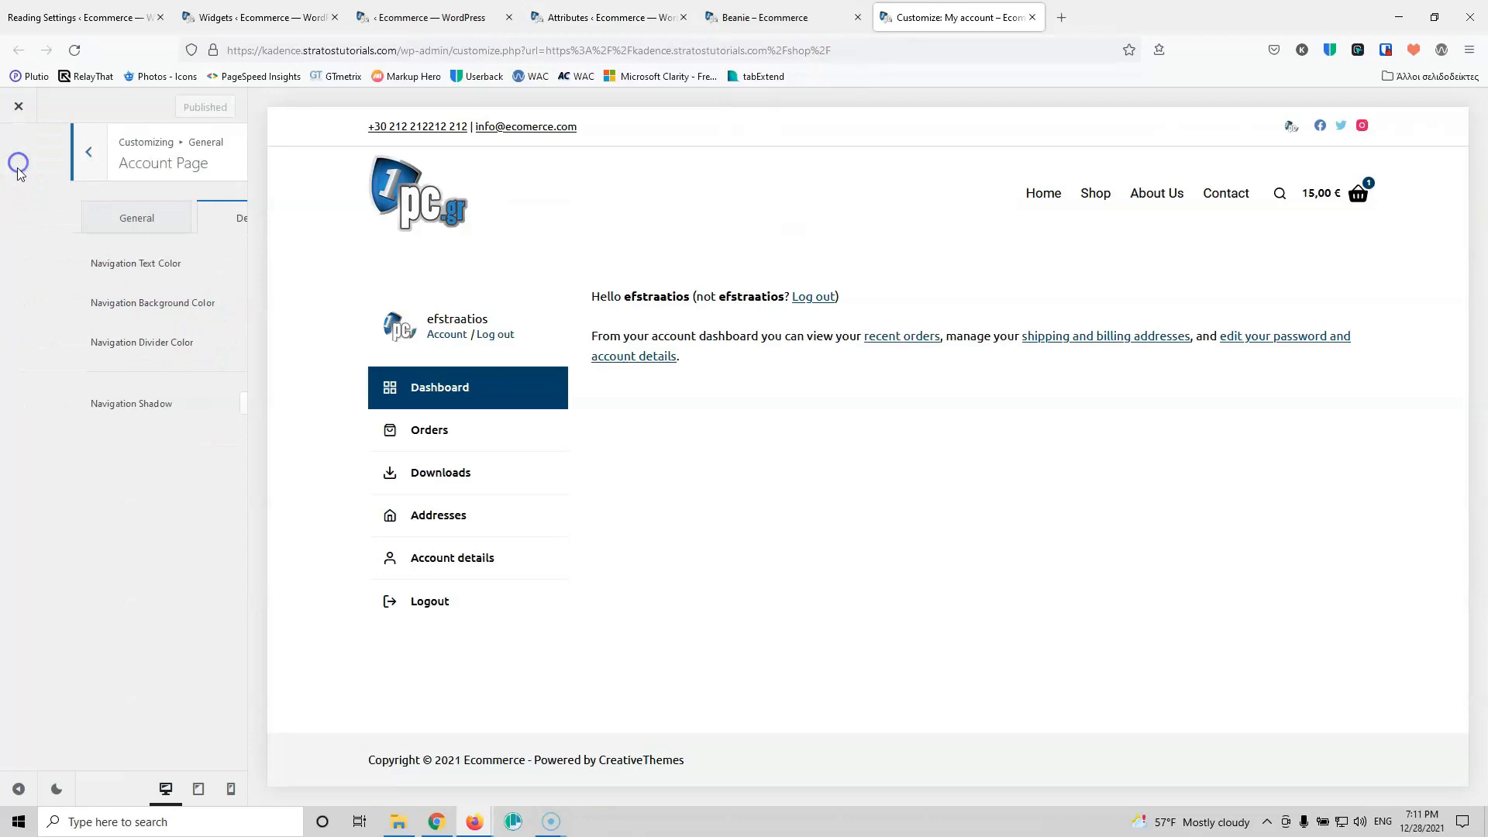
{"action": "left_click", "coordinate": [13, 155]}
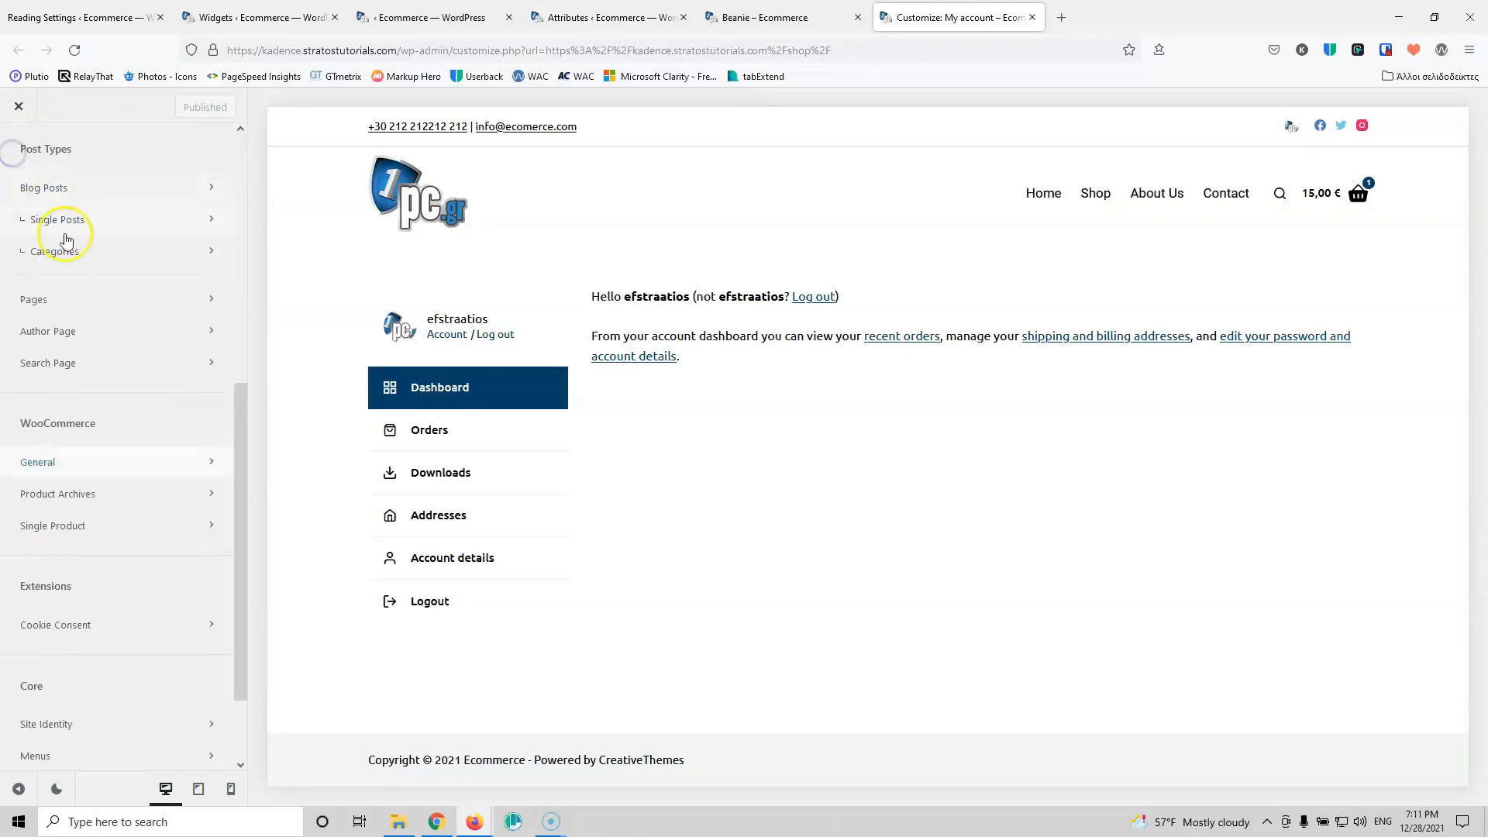
{"action": "left_click", "coordinate": [82, 382]}
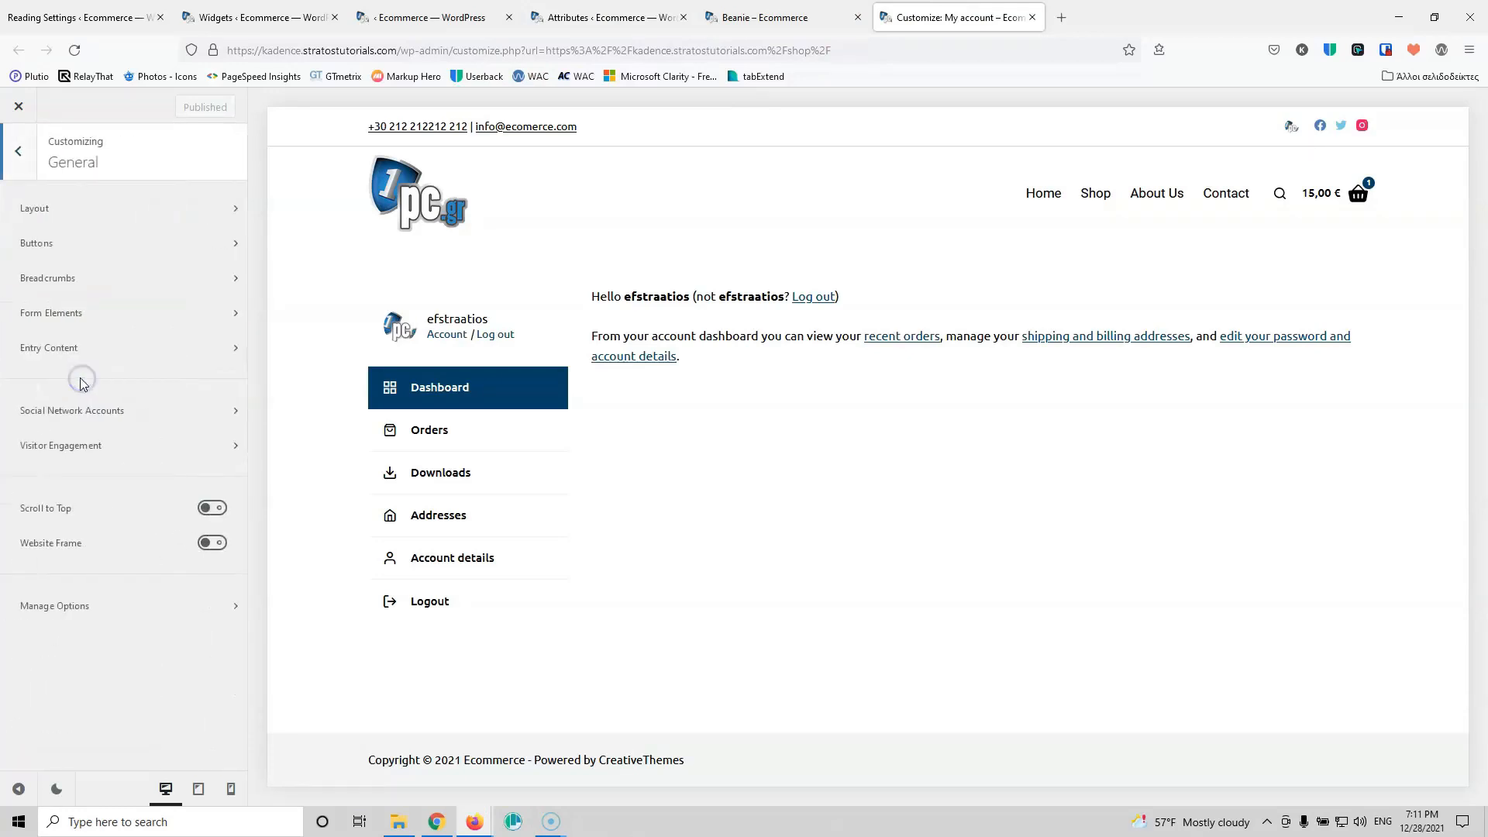
{"action": "left_click", "coordinate": [81, 277]}
{"action": "left_click", "coordinate": [1095, 195]}
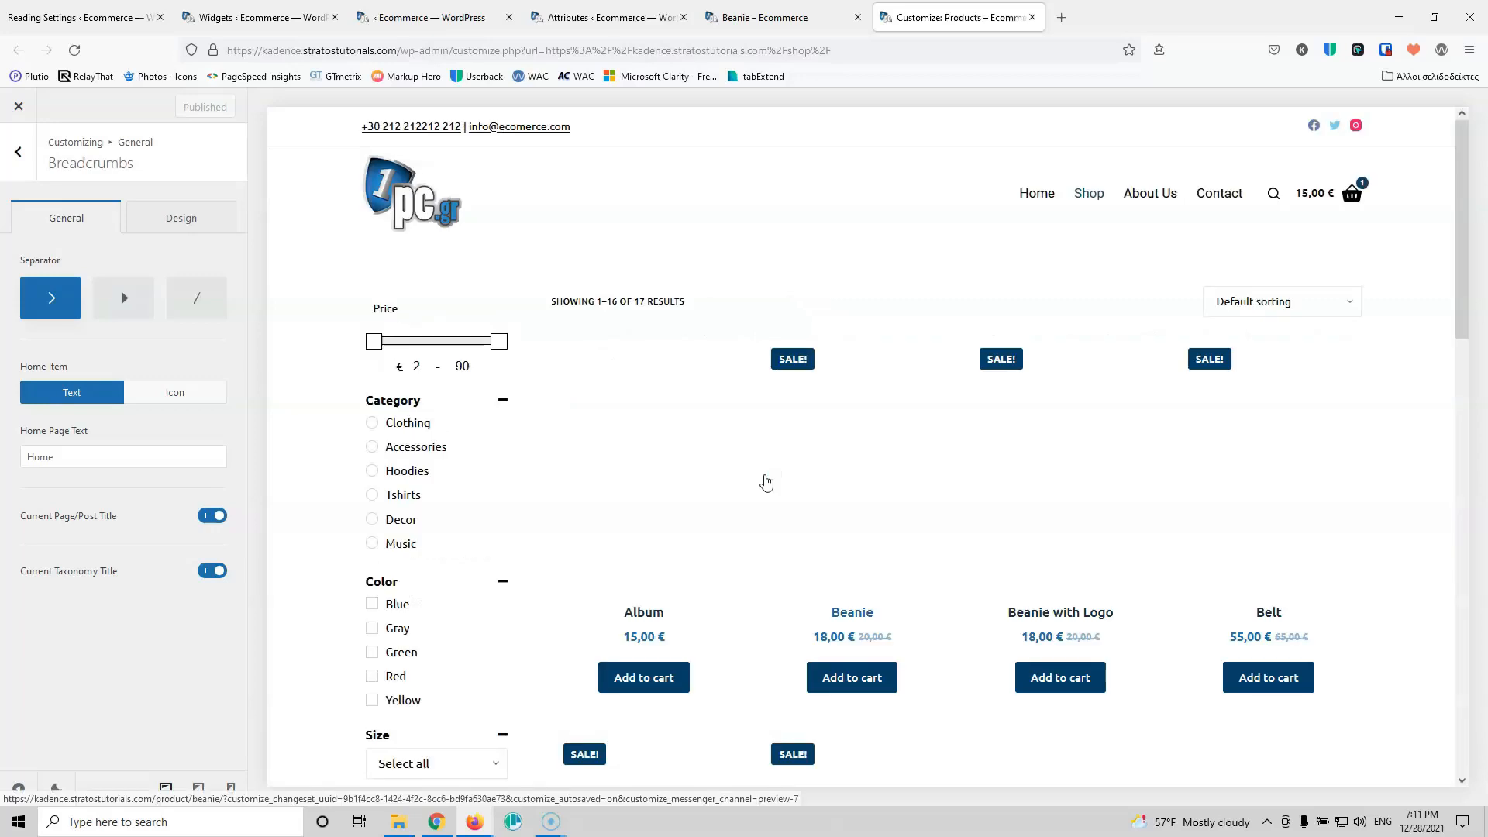
{"action": "left_click", "coordinate": [642, 502]}
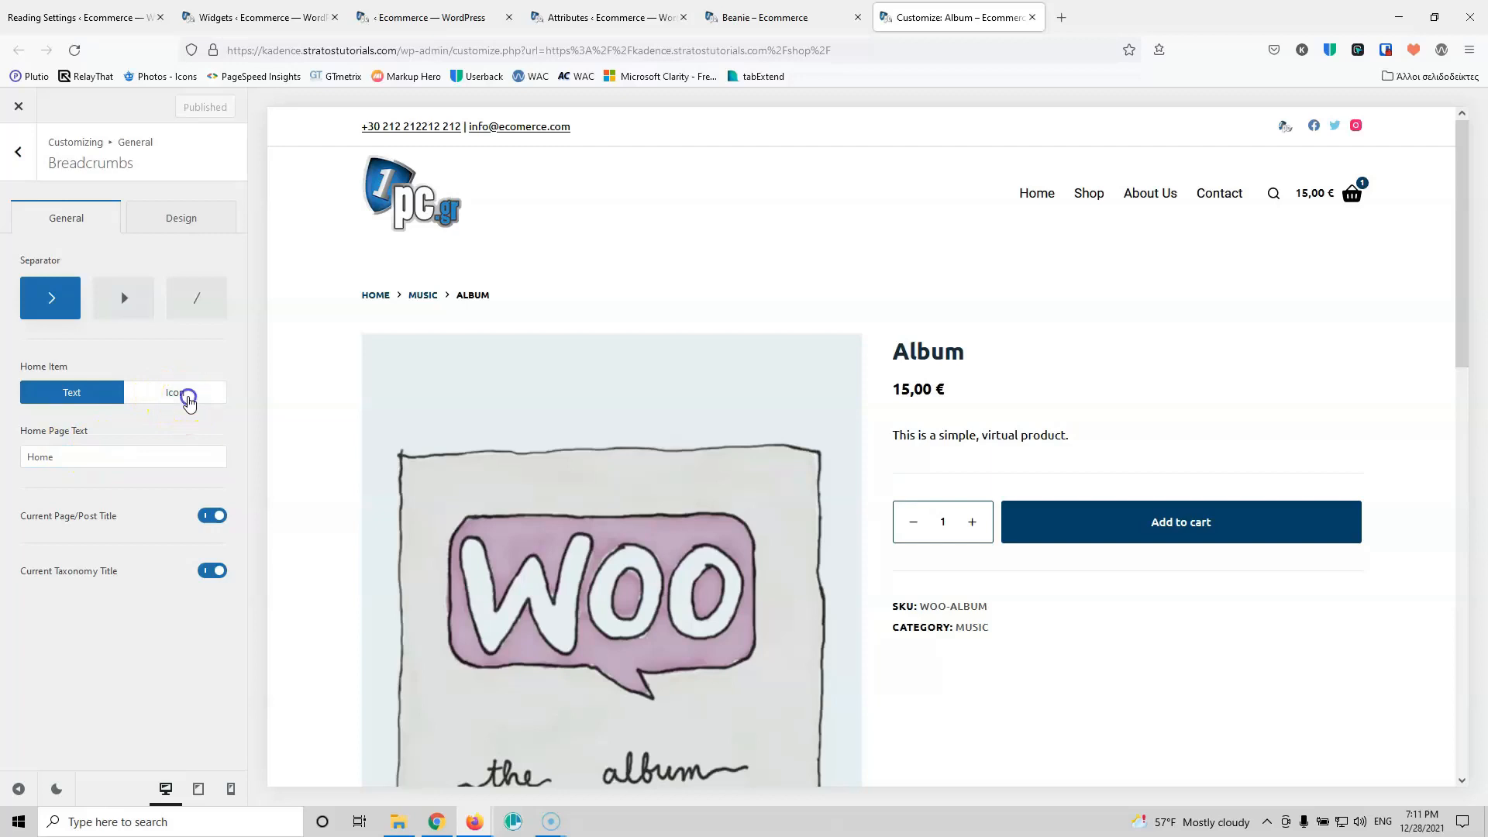
{"action": "left_click", "coordinate": [189, 401]}
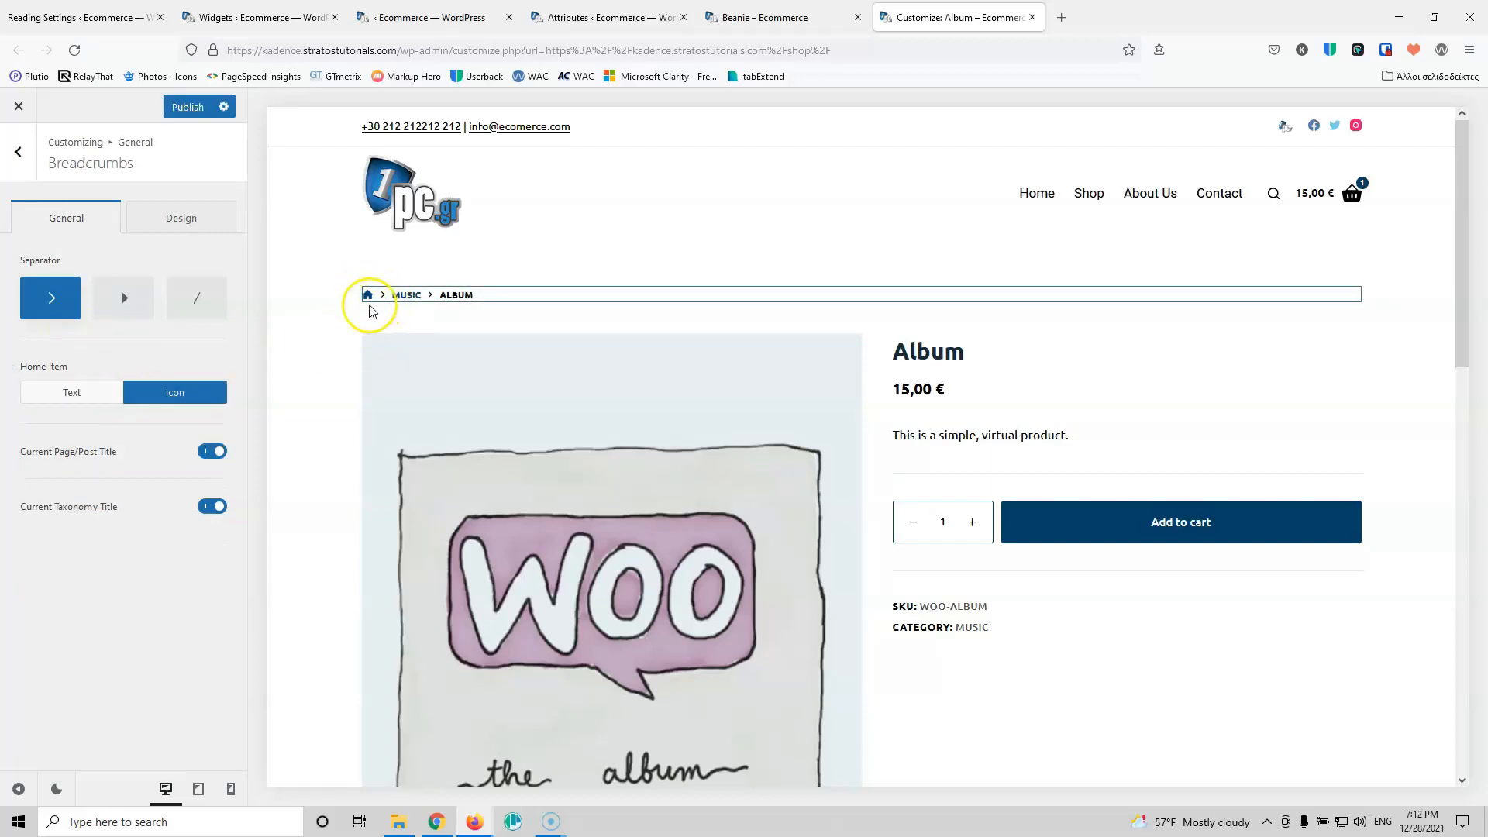
{"action": "left_click", "coordinate": [224, 452]}
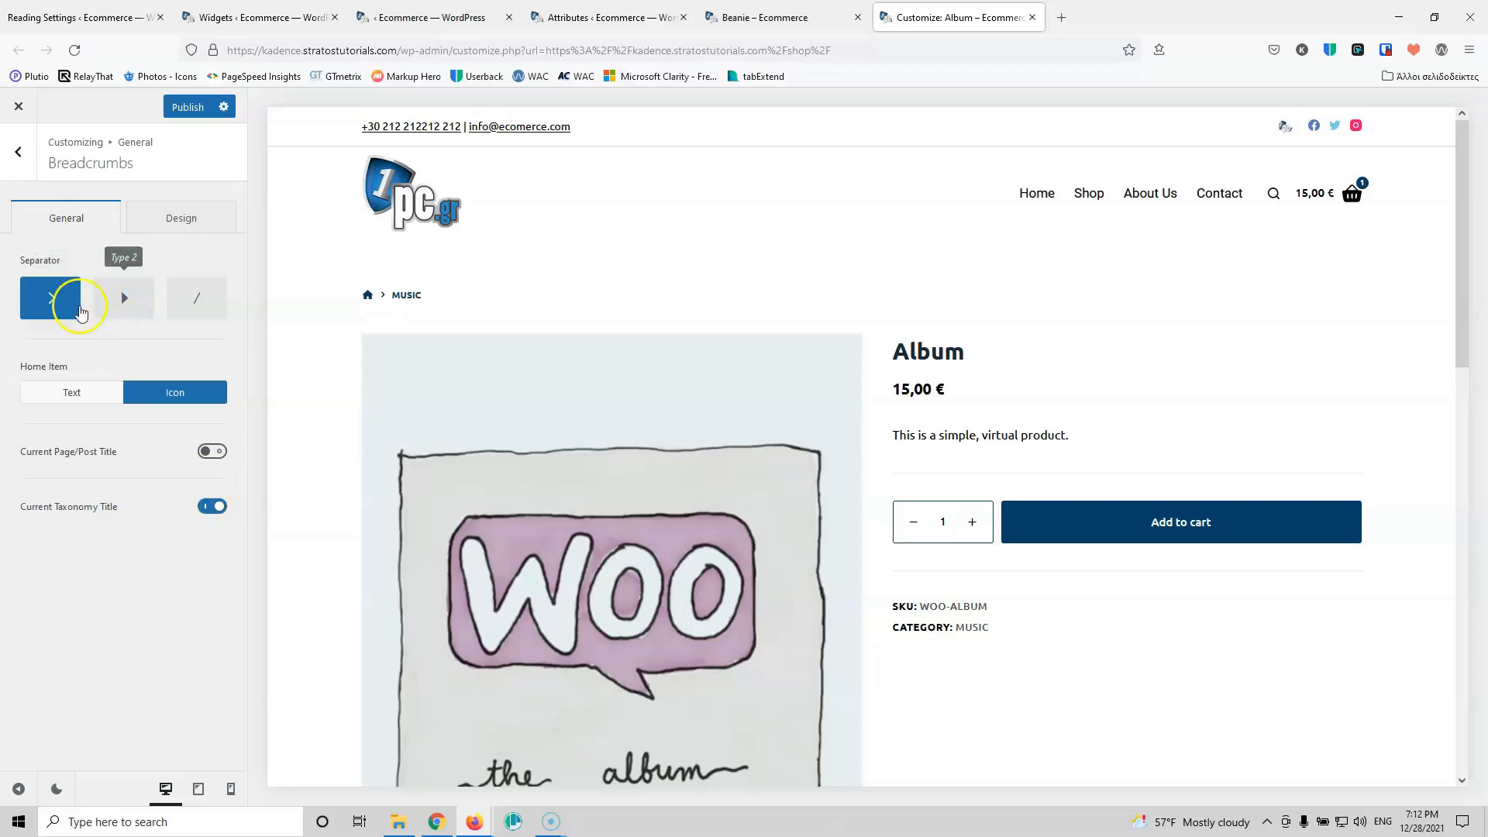
Step: Give breadcrumbs Regular weight, Aa capitalization and 13px size, then publish
{"action": "left_click", "coordinate": [201, 222]}
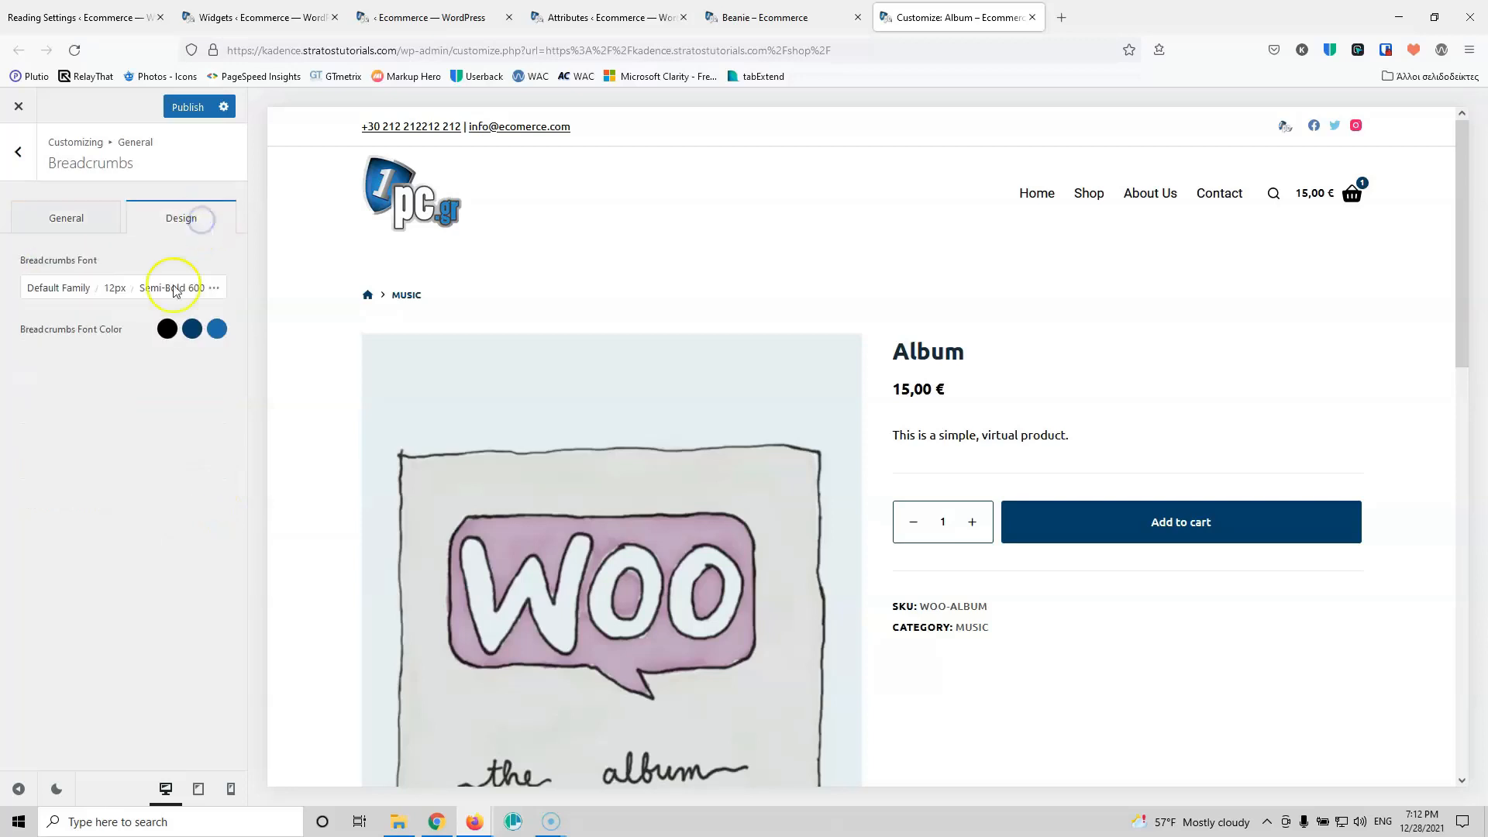
{"action": "left_click", "coordinate": [174, 288]}
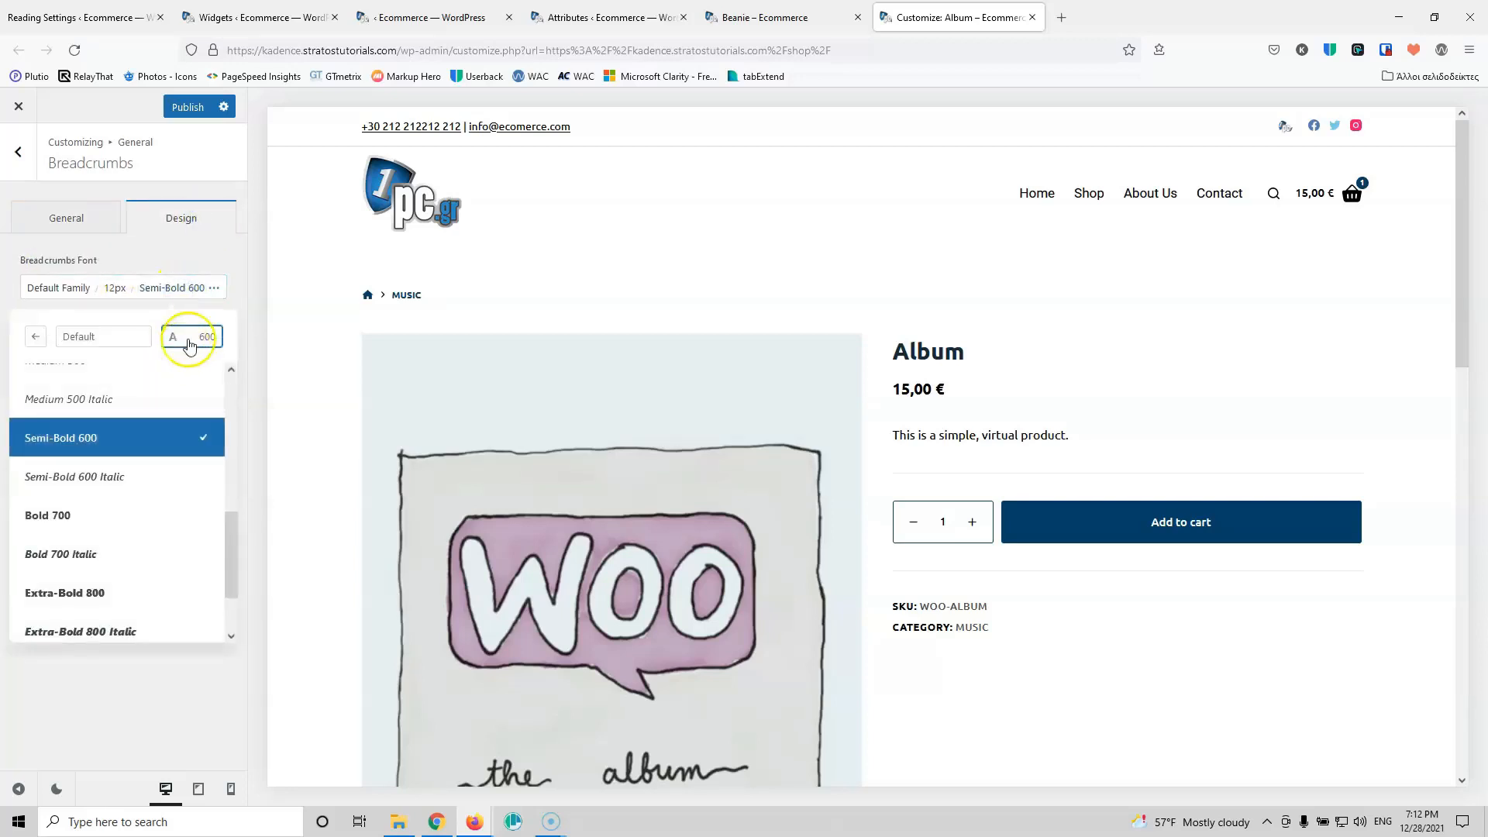
{"action": "scroll", "coordinate": [156, 448], "scroll_direction": "up", "scroll_amount": 5}
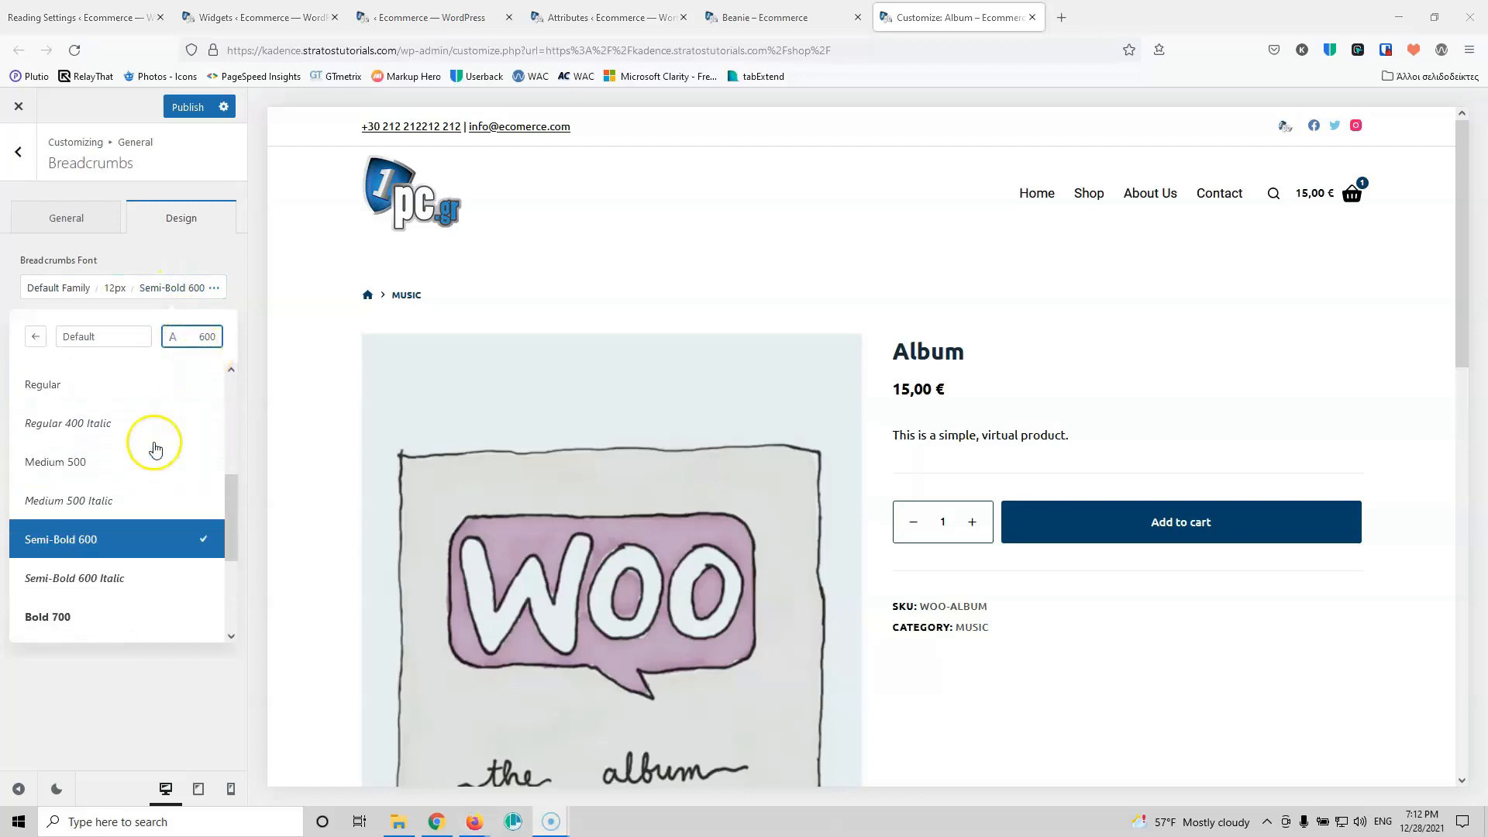
{"action": "left_click", "coordinate": [109, 526]}
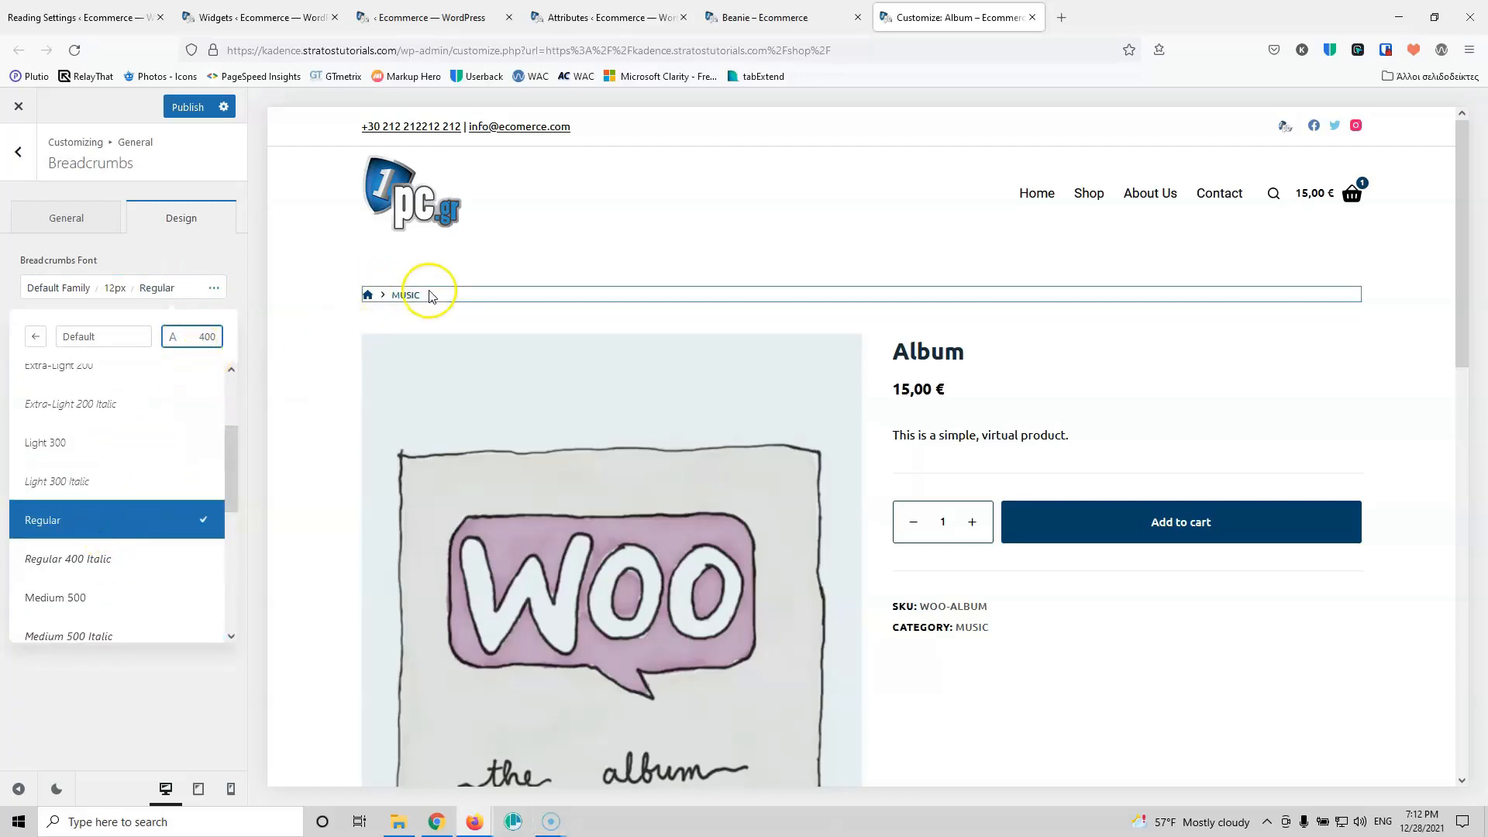
{"action": "left_click", "coordinate": [181, 246]}
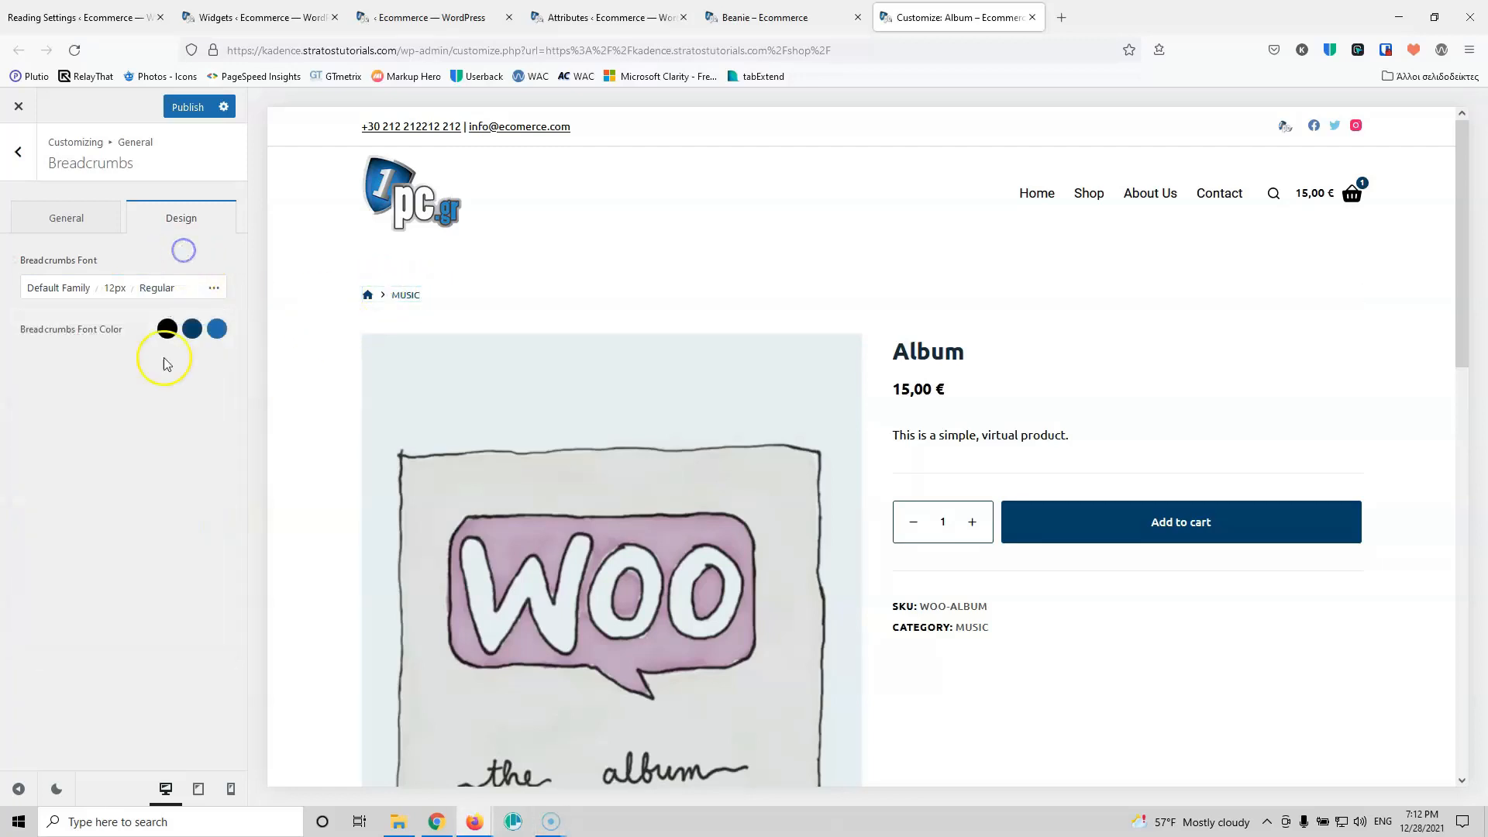
{"action": "left_click", "coordinate": [217, 292]}
{"action": "left_click", "coordinate": [49, 614]}
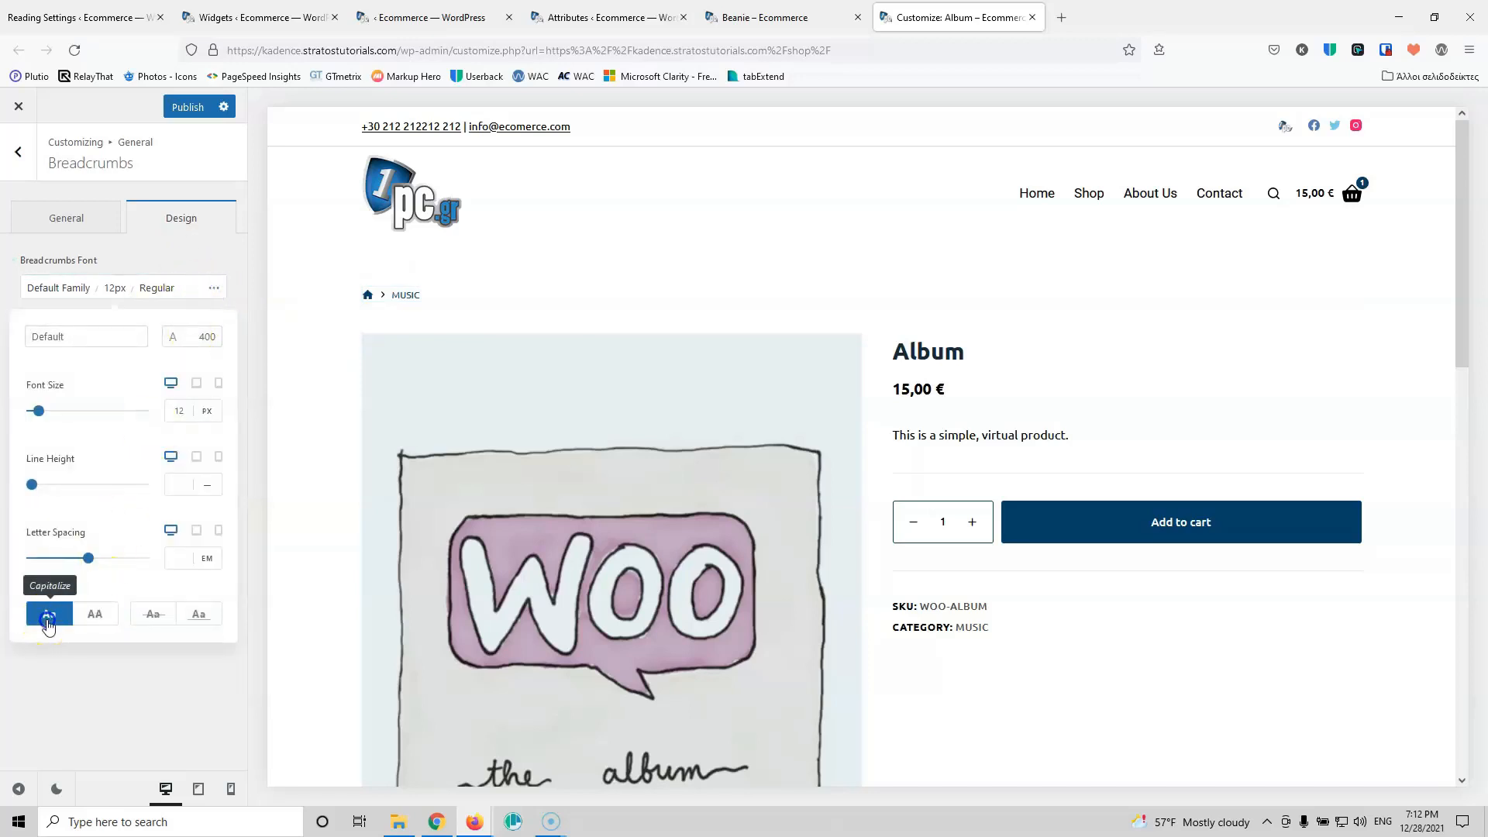
{"action": "left_click", "coordinate": [216, 246]}
{"action": "left_click", "coordinate": [110, 287]}
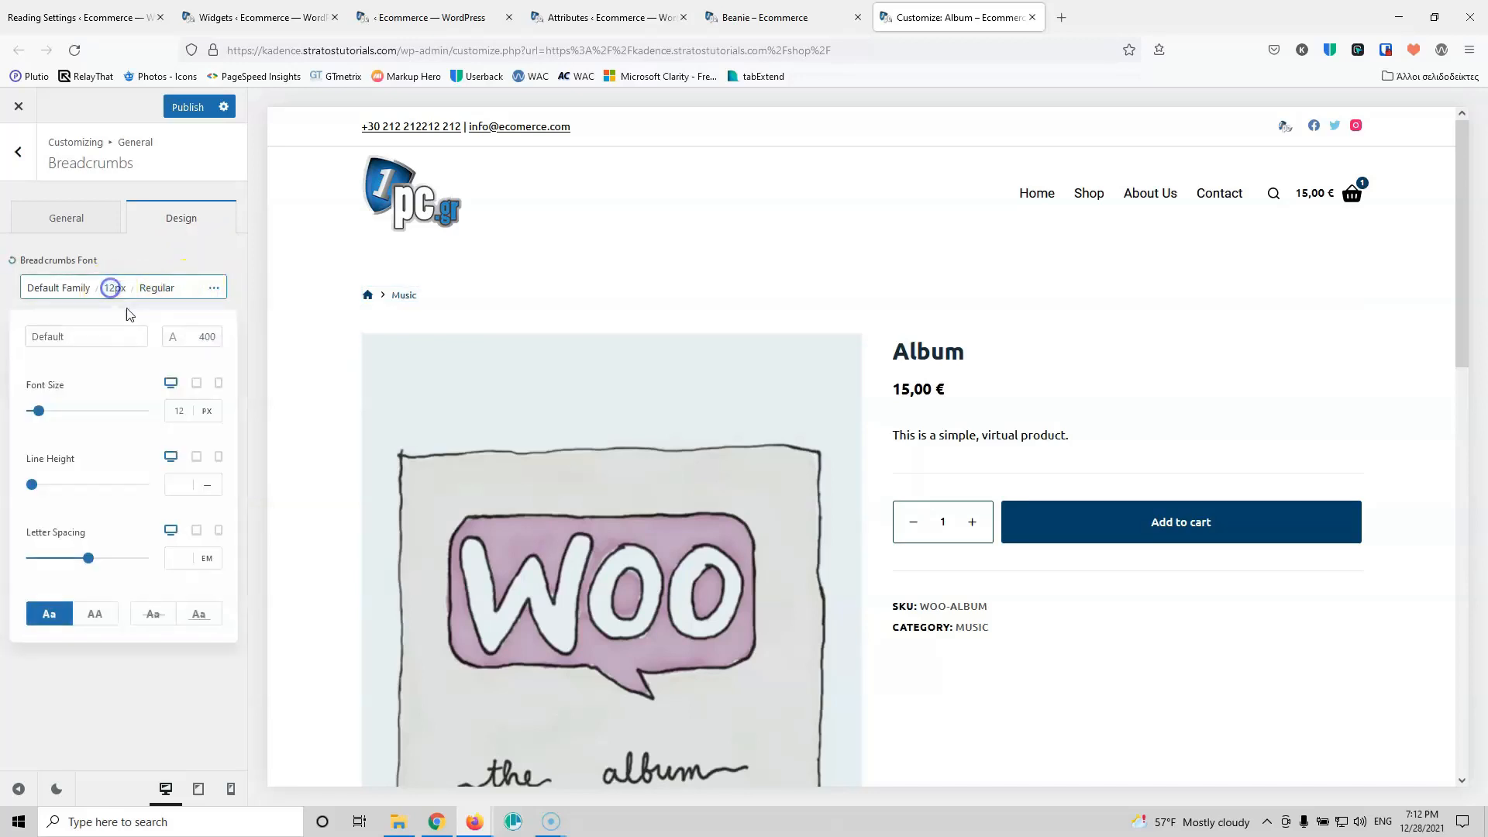
{"action": "left_click", "coordinate": [192, 408]}
{"action": "key", "text": "Up"}
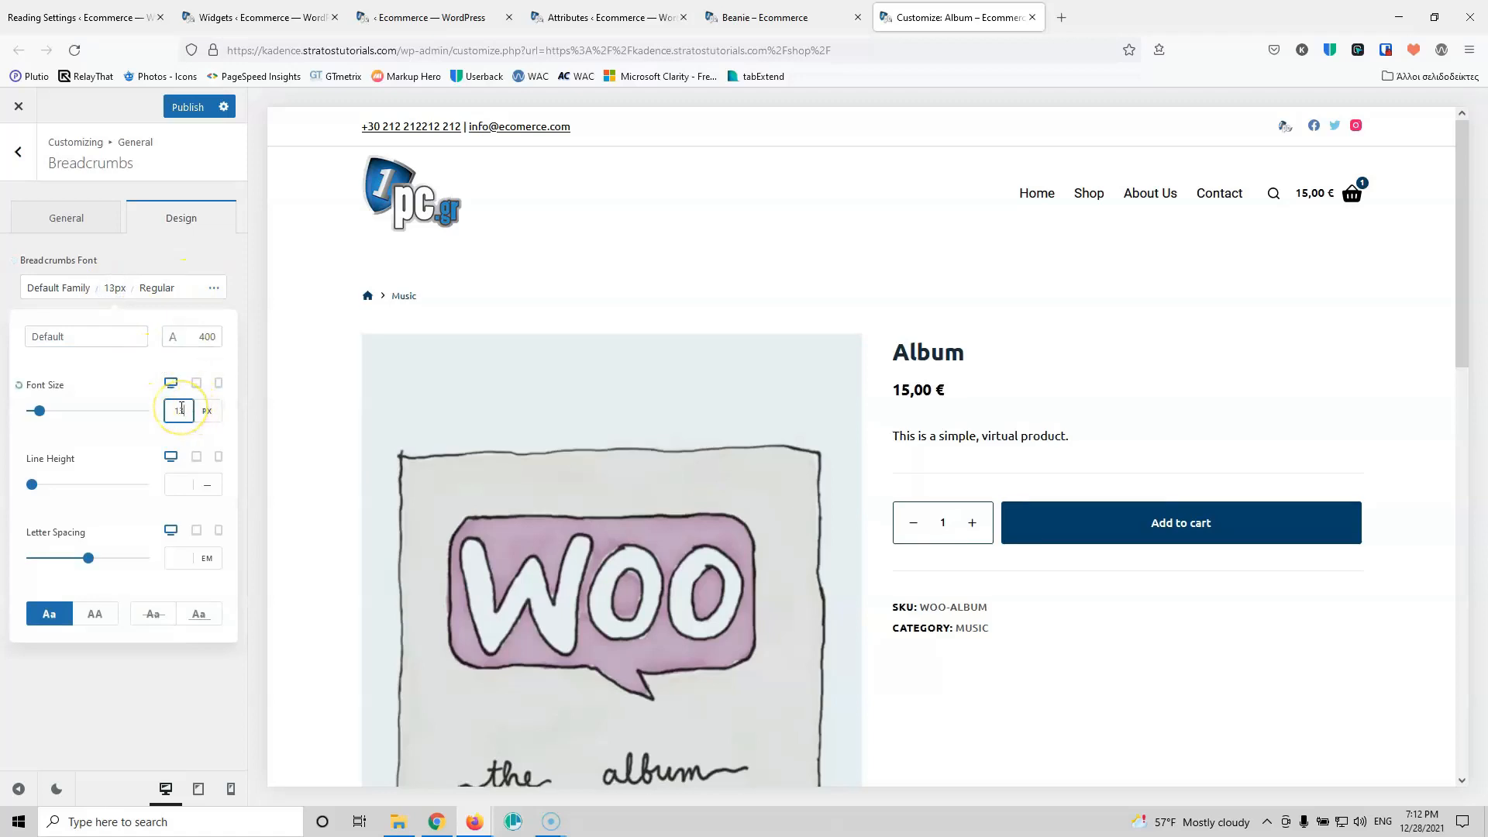
{"action": "left_click", "coordinate": [186, 106]}
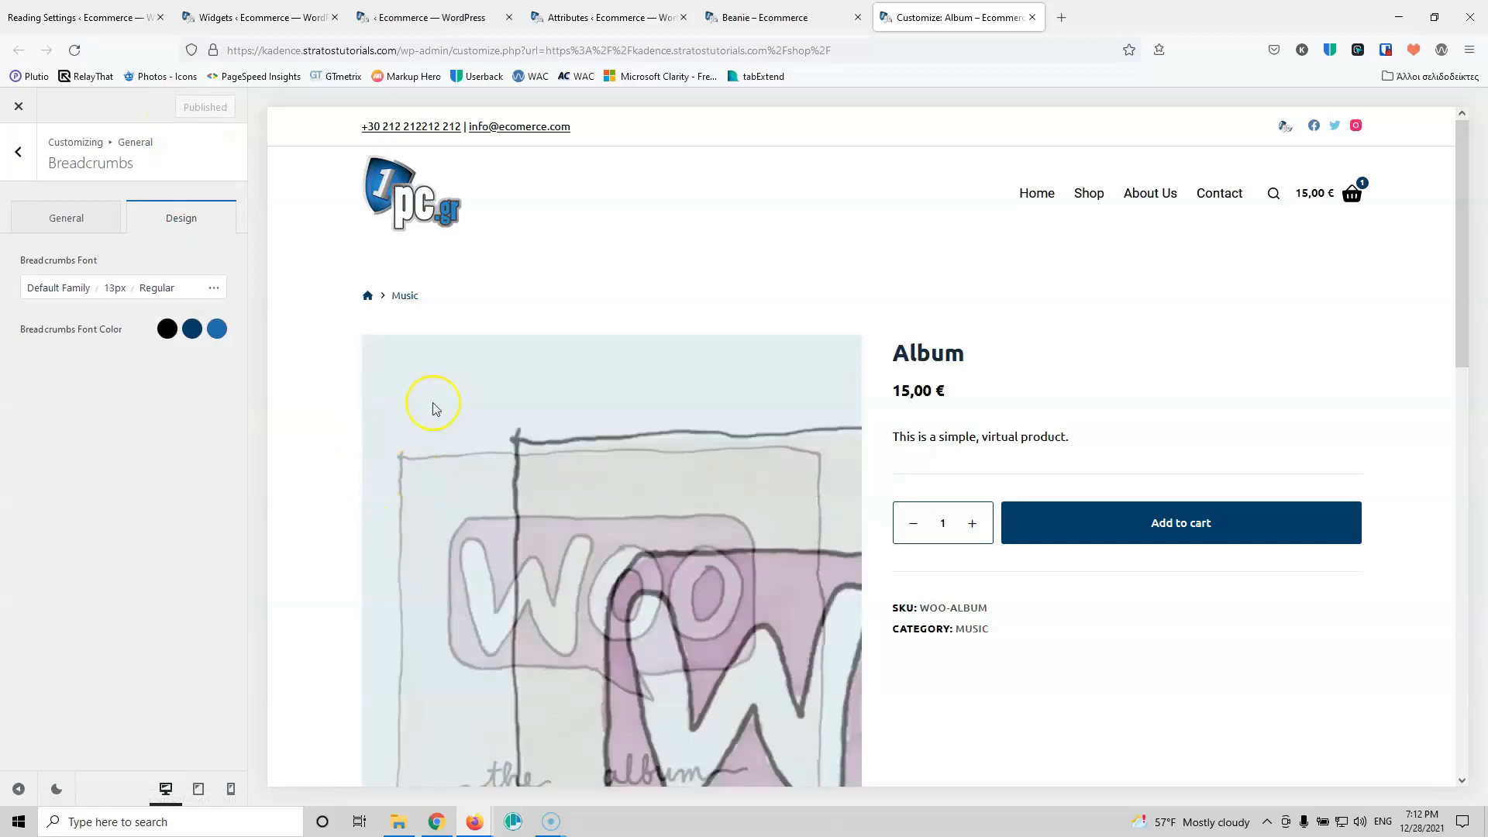
Step: Title the new product Test 1 with description Test, regular price 20 and sale price 18
{"action": "left_click", "coordinate": [248, 17]}
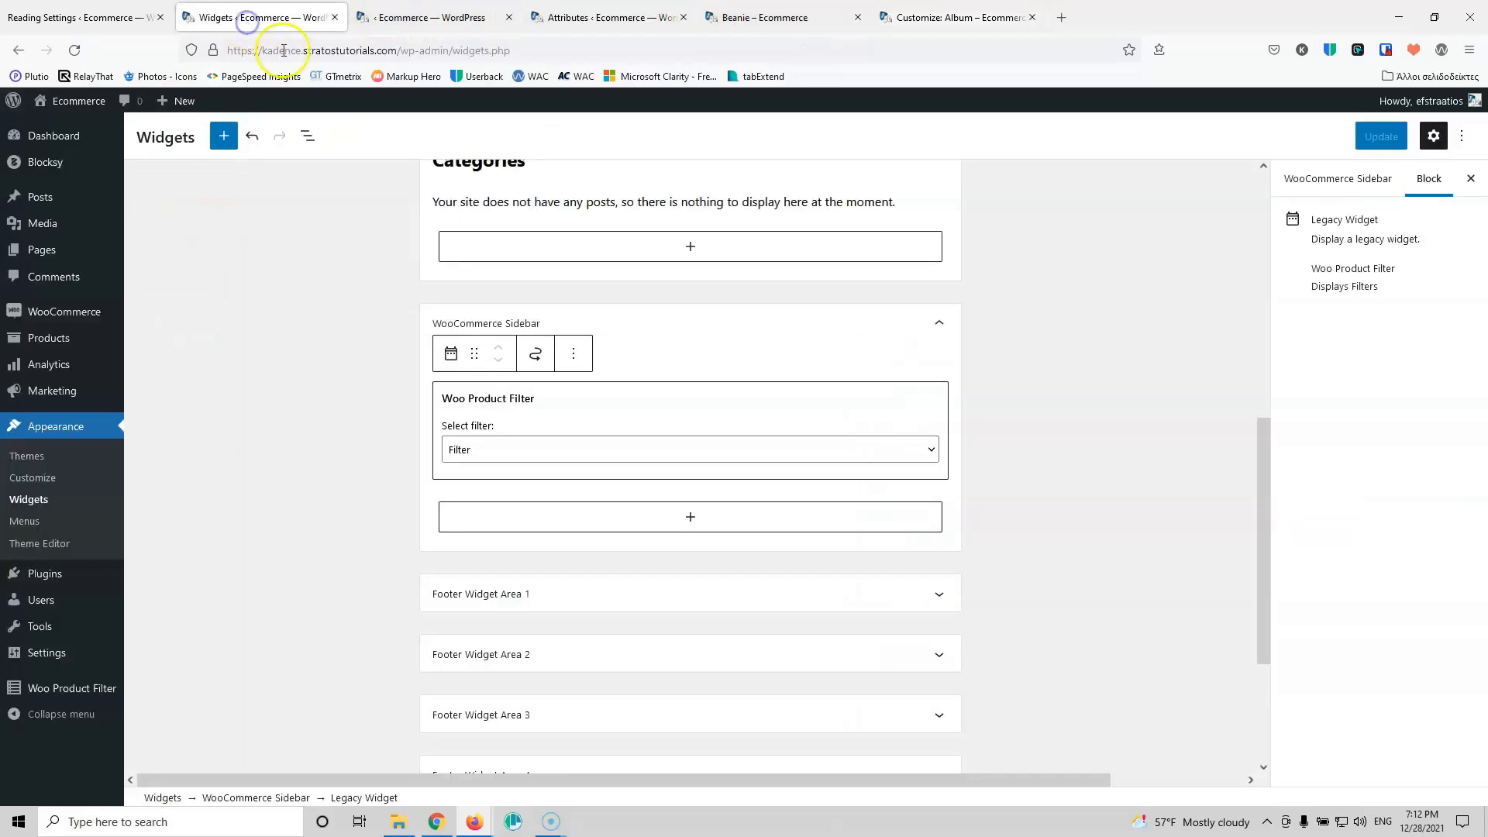
{"action": "mouse_move", "coordinate": [49, 336]}
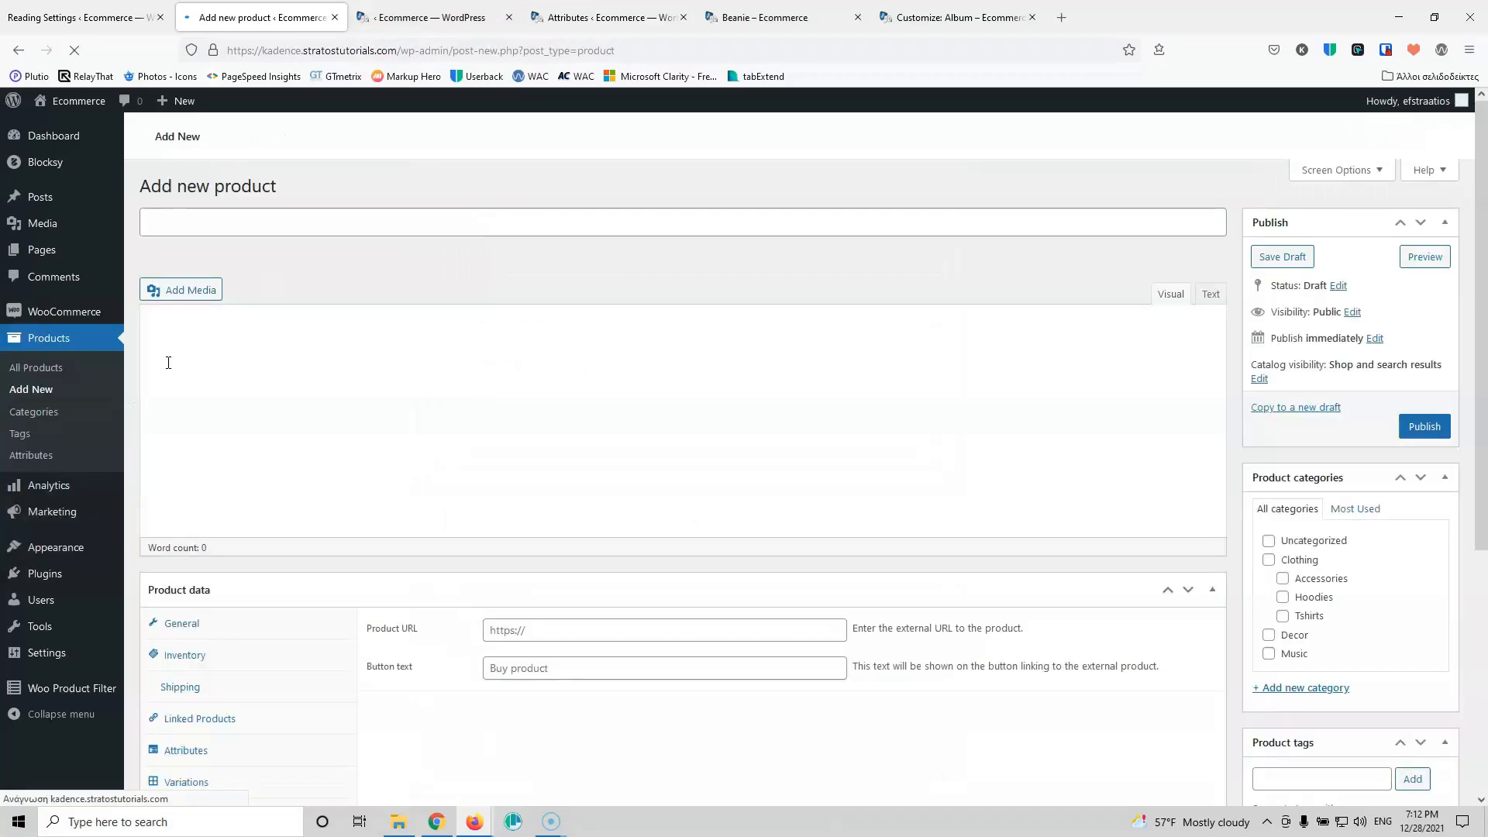
{"action": "type", "text": "est 1"}
{"action": "left_click", "coordinate": [243, 346]}
{"action": "type", "text": "Te"}
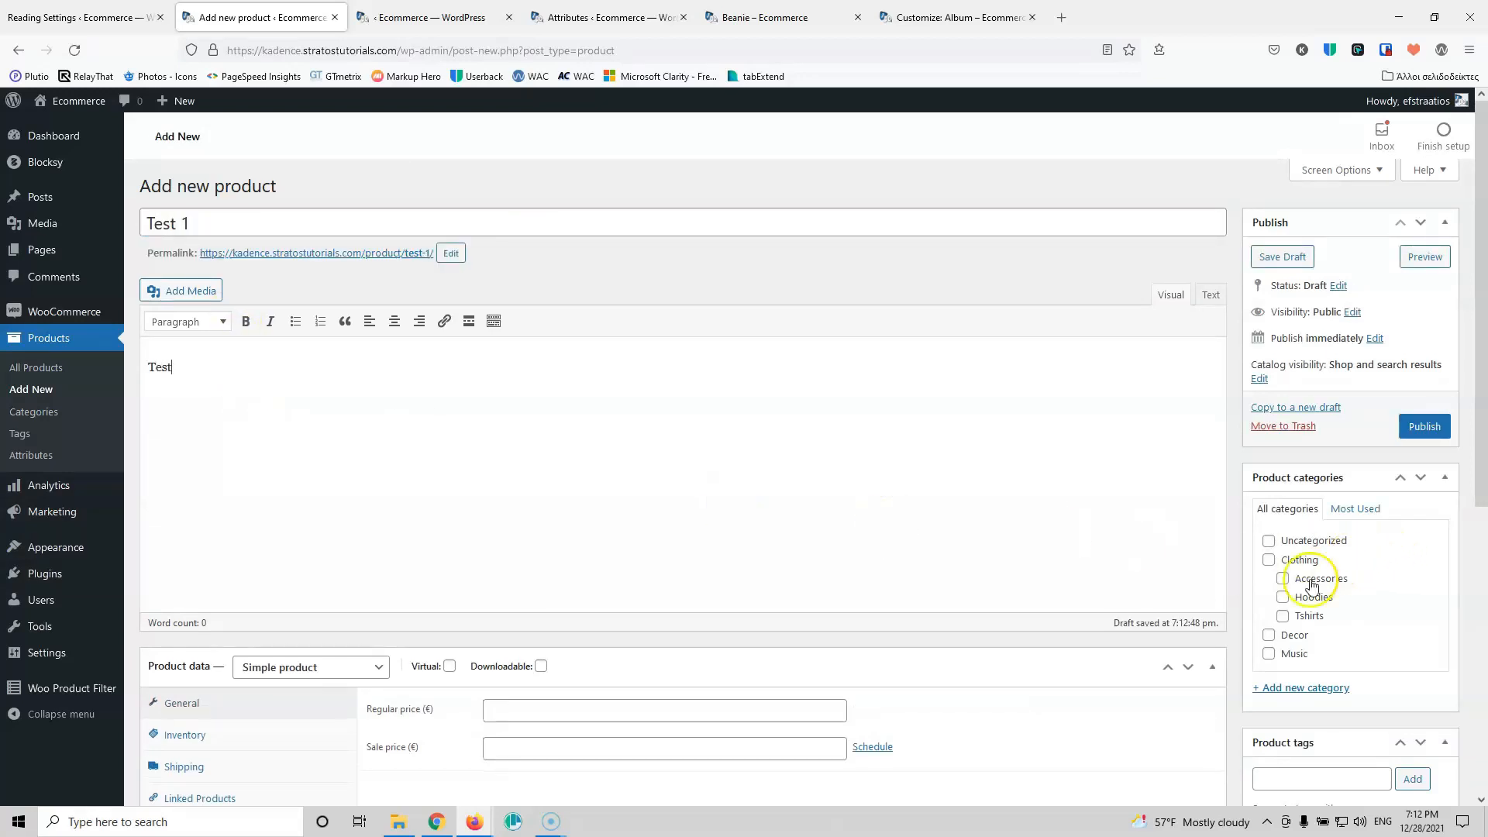
{"action": "scroll", "coordinate": [568, 485], "scroll_direction": "down", "scroll_amount": 3}
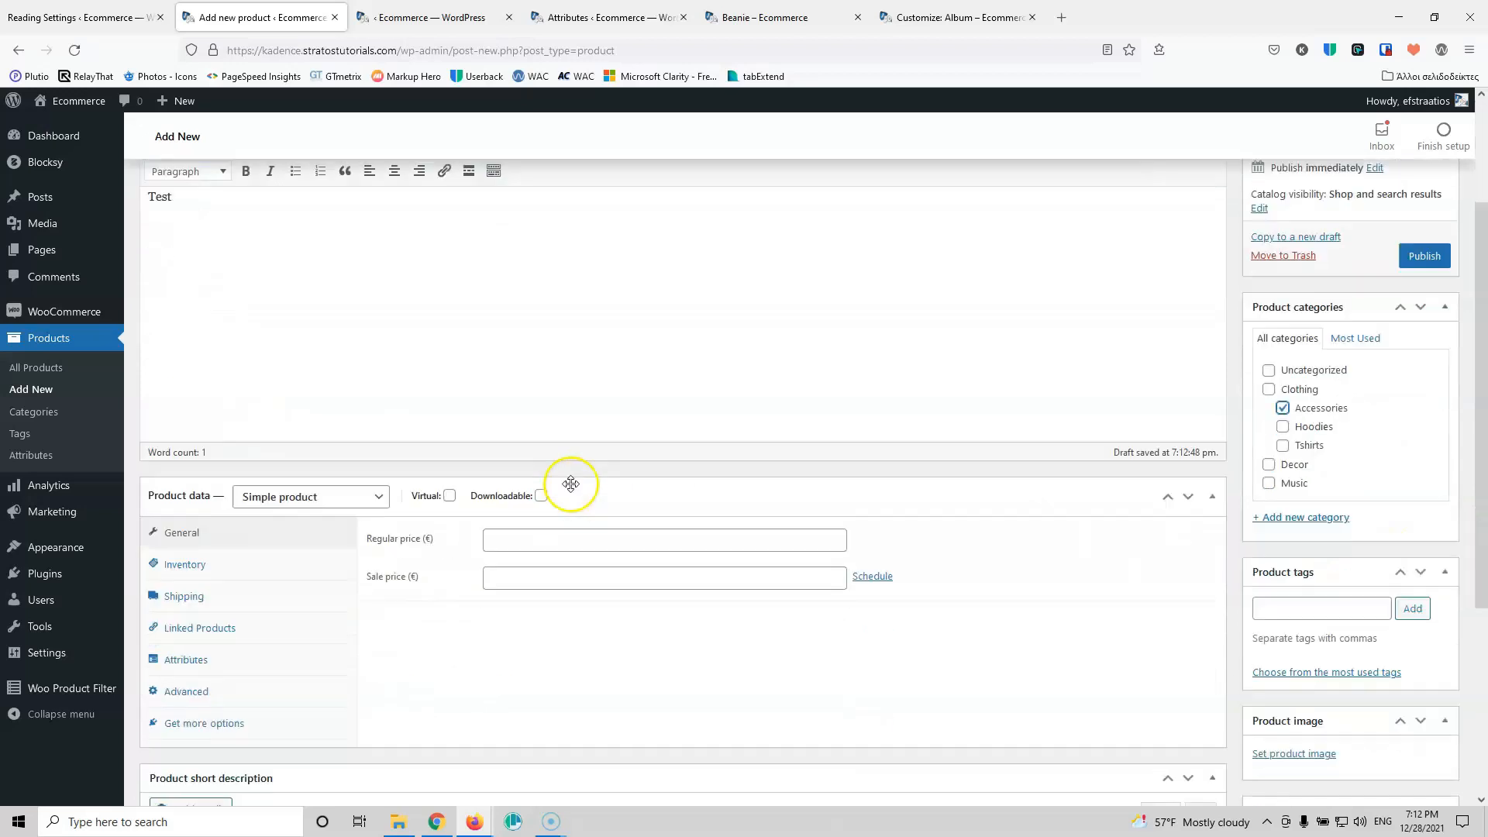
{"action": "left_click", "coordinate": [556, 472]}
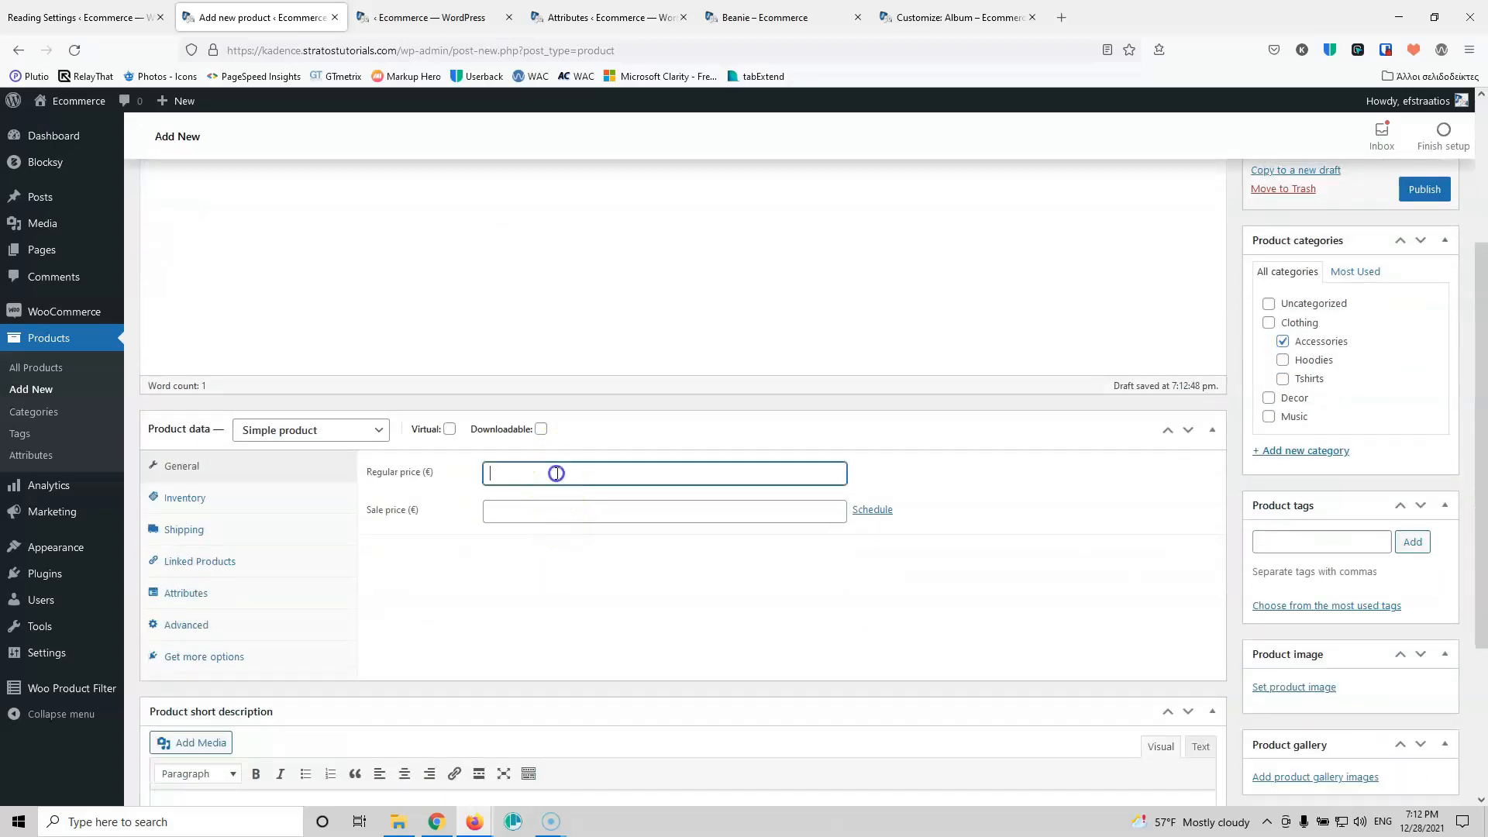
{"action": "left_click", "coordinate": [547, 515]}
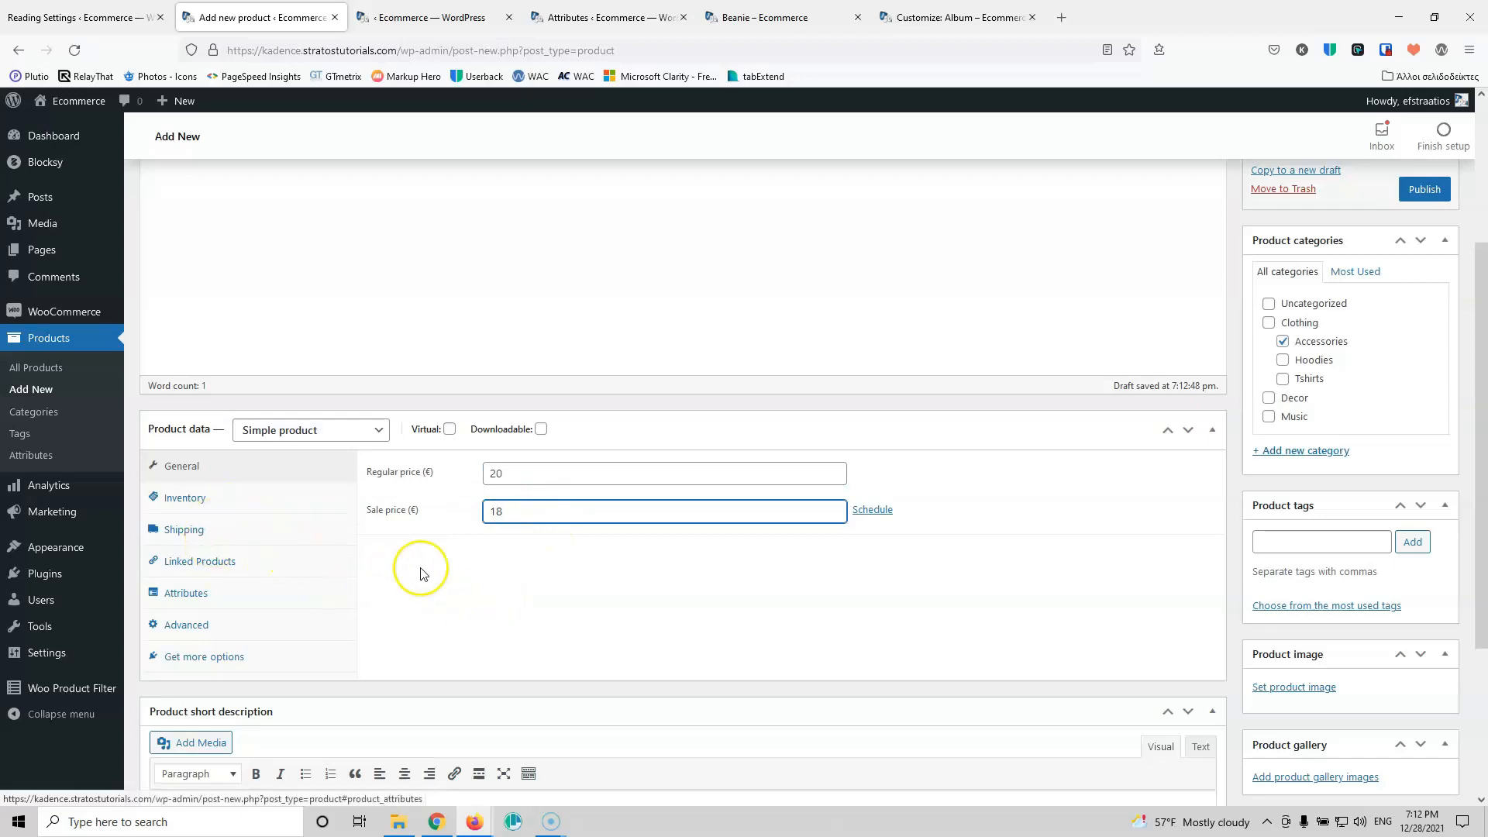
Step: Set the T-shirt picture as the product image and publish the product
{"action": "scroll", "coordinate": [1280, 566], "scroll_direction": "down", "scroll_amount": 3}
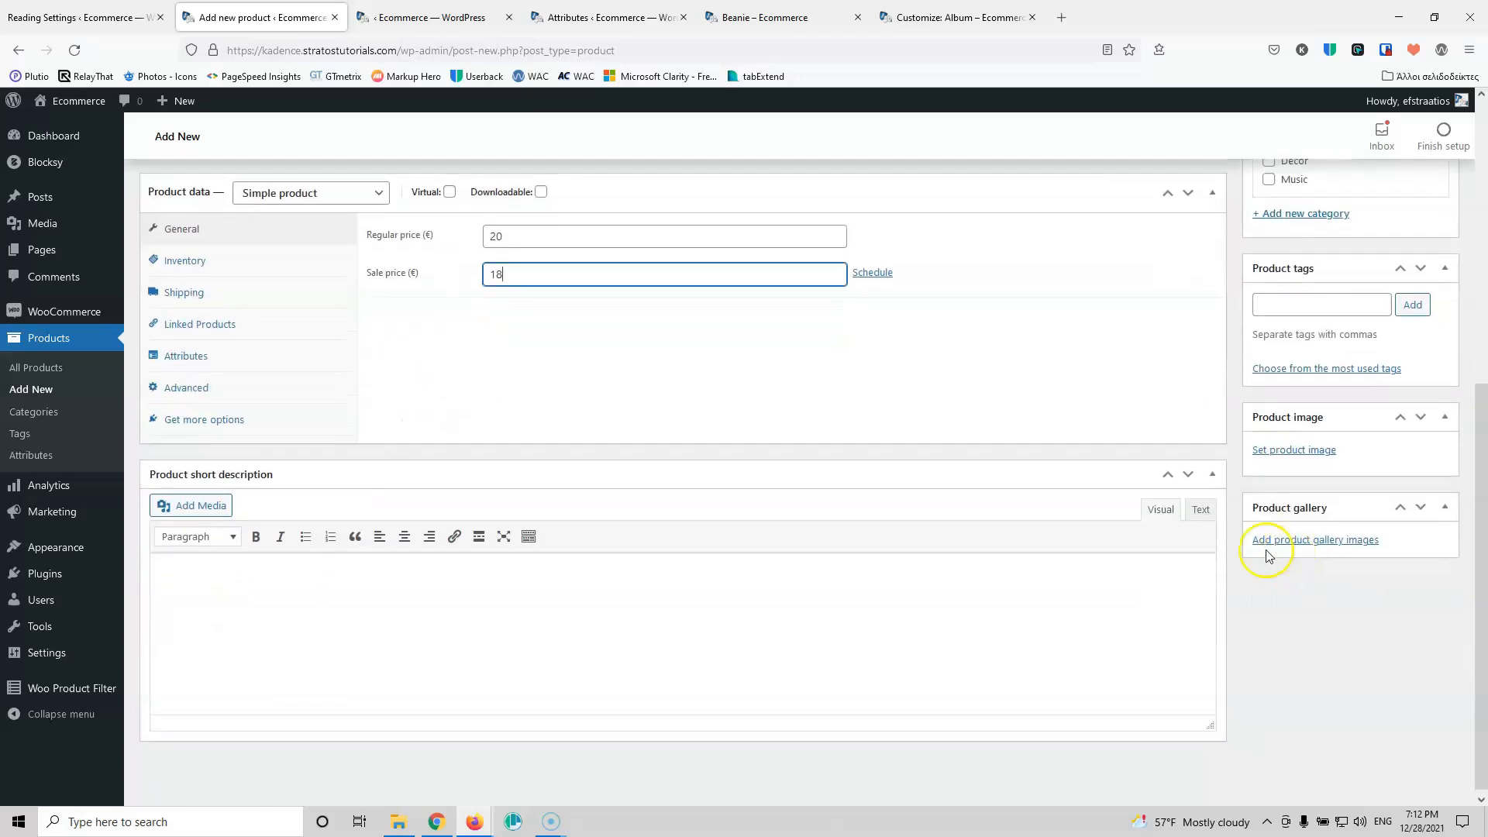
{"action": "left_click", "coordinate": [1307, 453]}
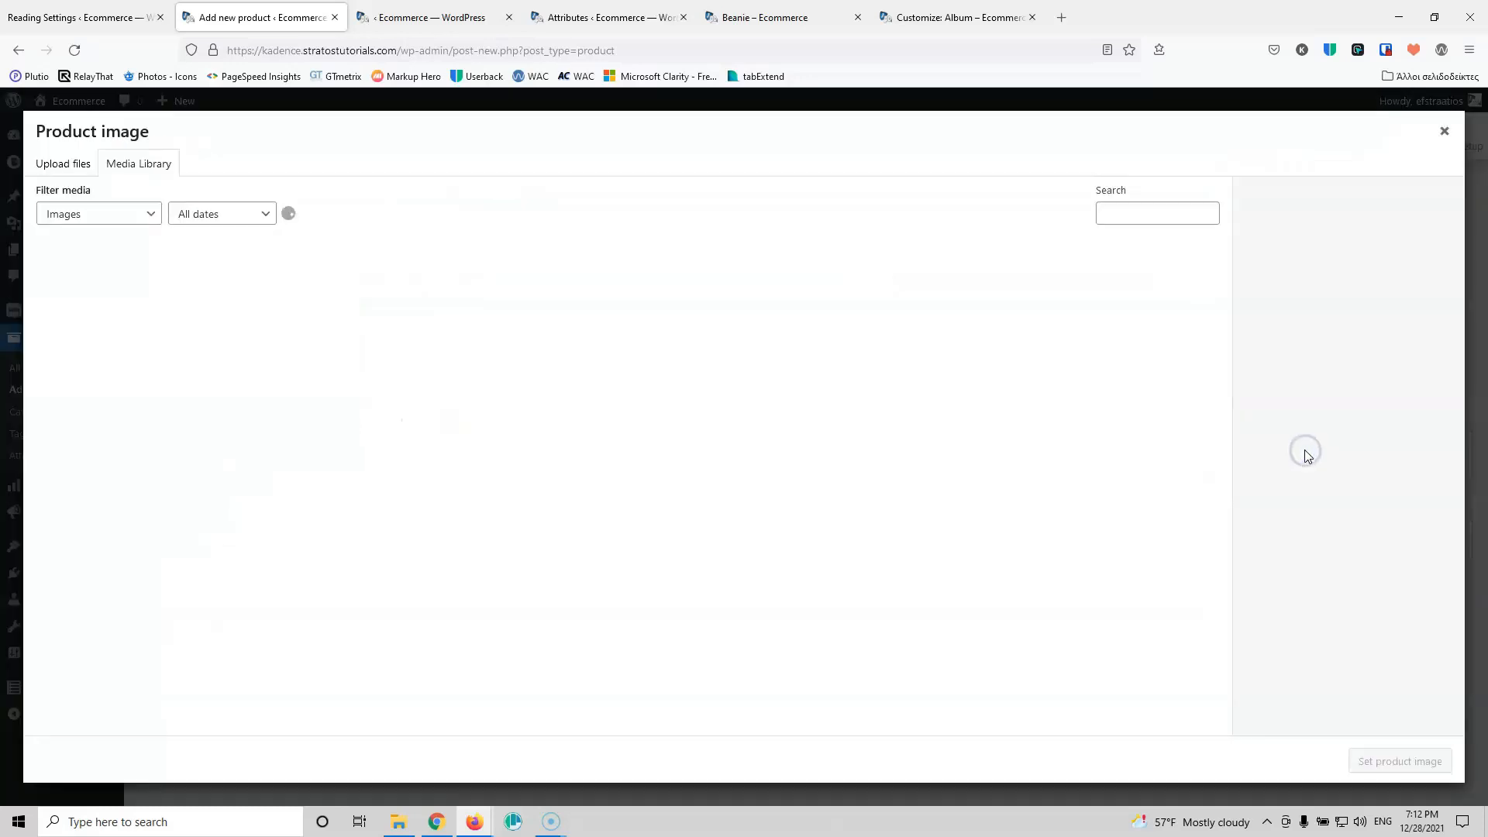
{"action": "left_click", "coordinate": [459, 288]}
{"action": "left_click", "coordinate": [1444, 748]}
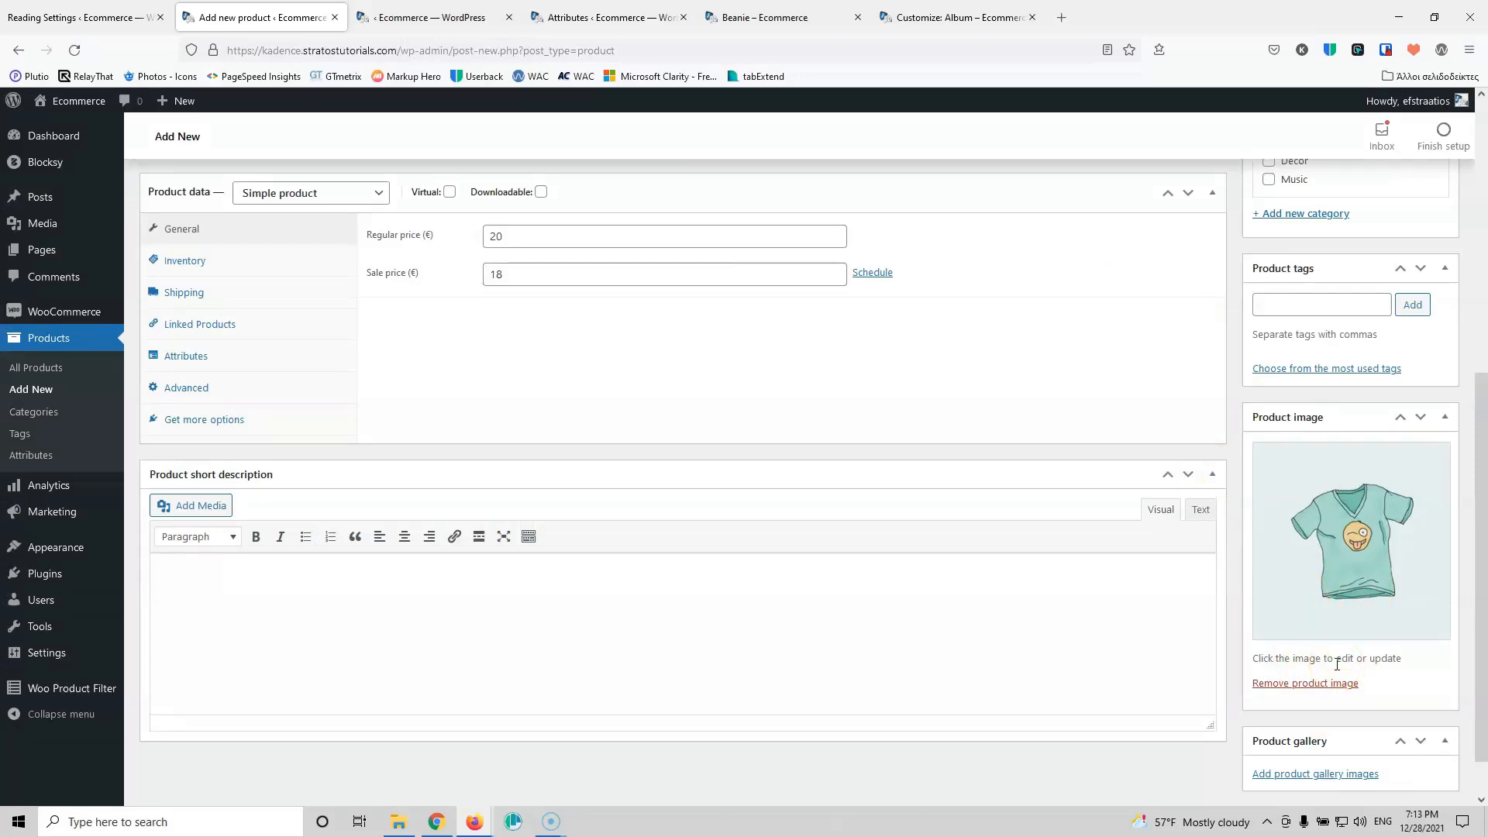
{"action": "scroll", "coordinate": [1019, 491], "scroll_direction": "up", "scroll_amount": 6}
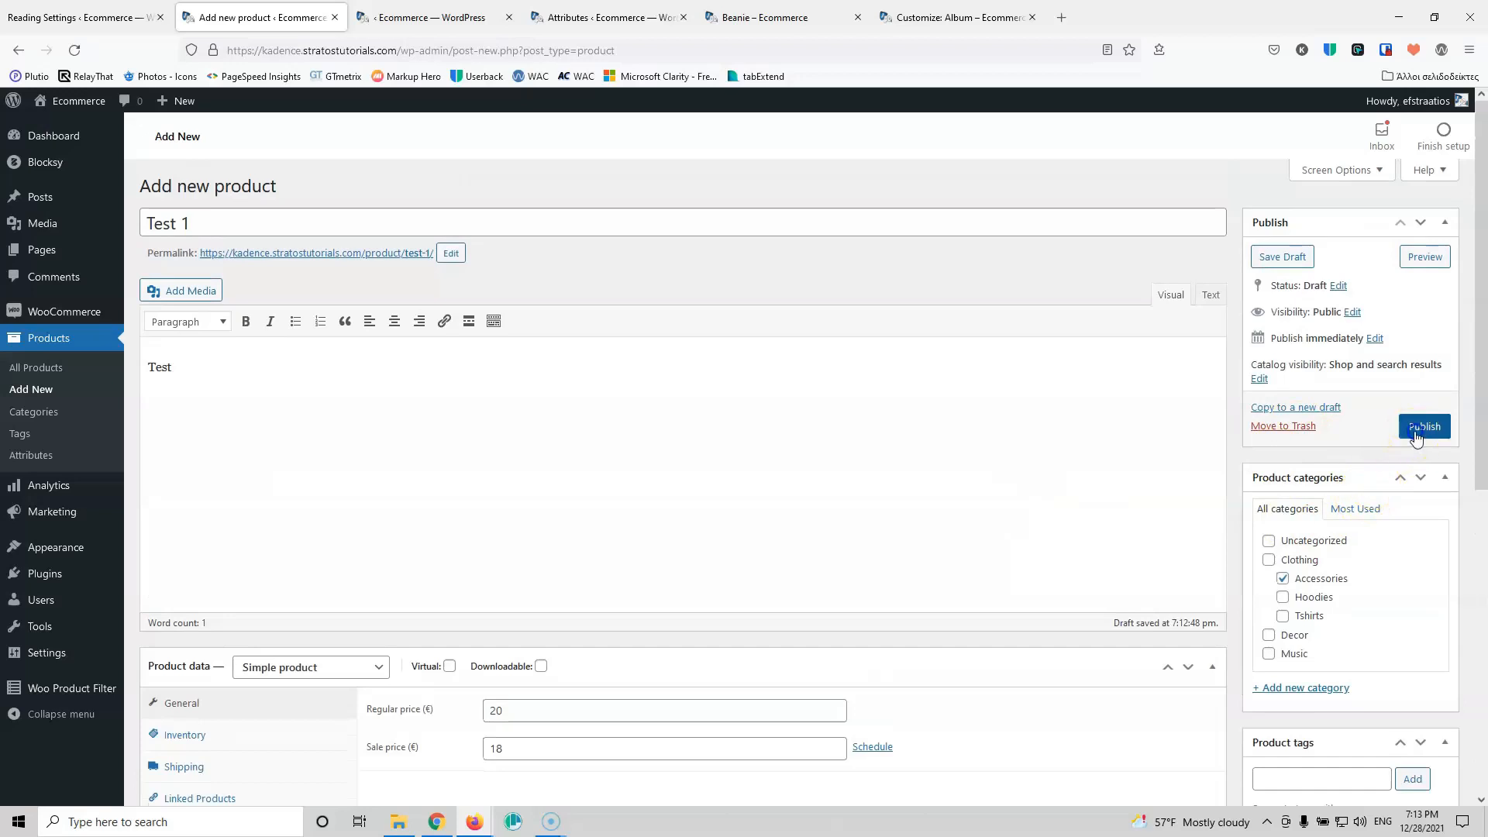
{"action": "left_click", "coordinate": [1415, 432]}
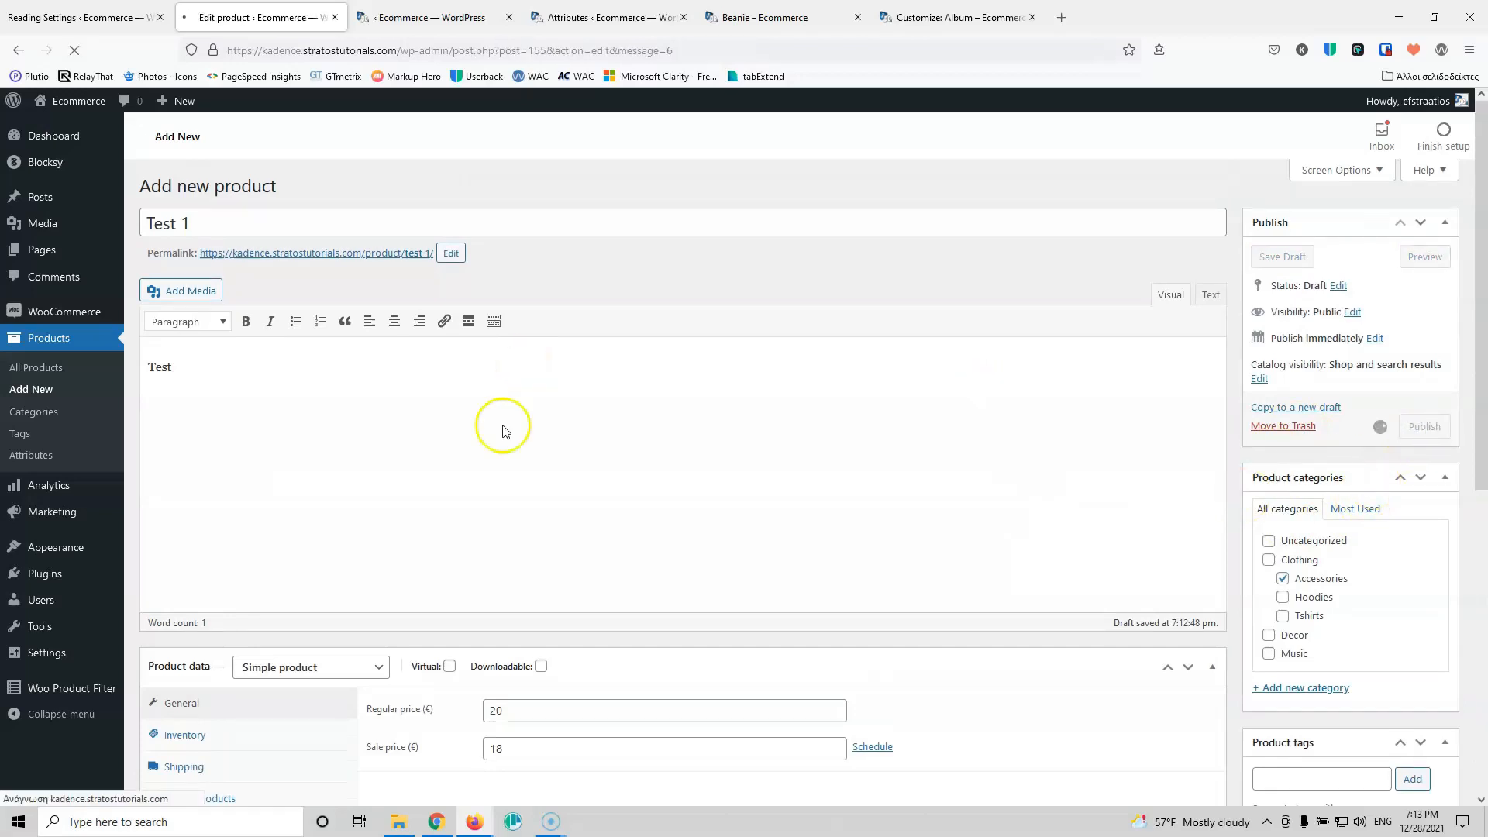
Step: Load the site's home page, open its editor in a background tab, and close the Album customizer tab
{"action": "left_click", "coordinate": [430, 17]}
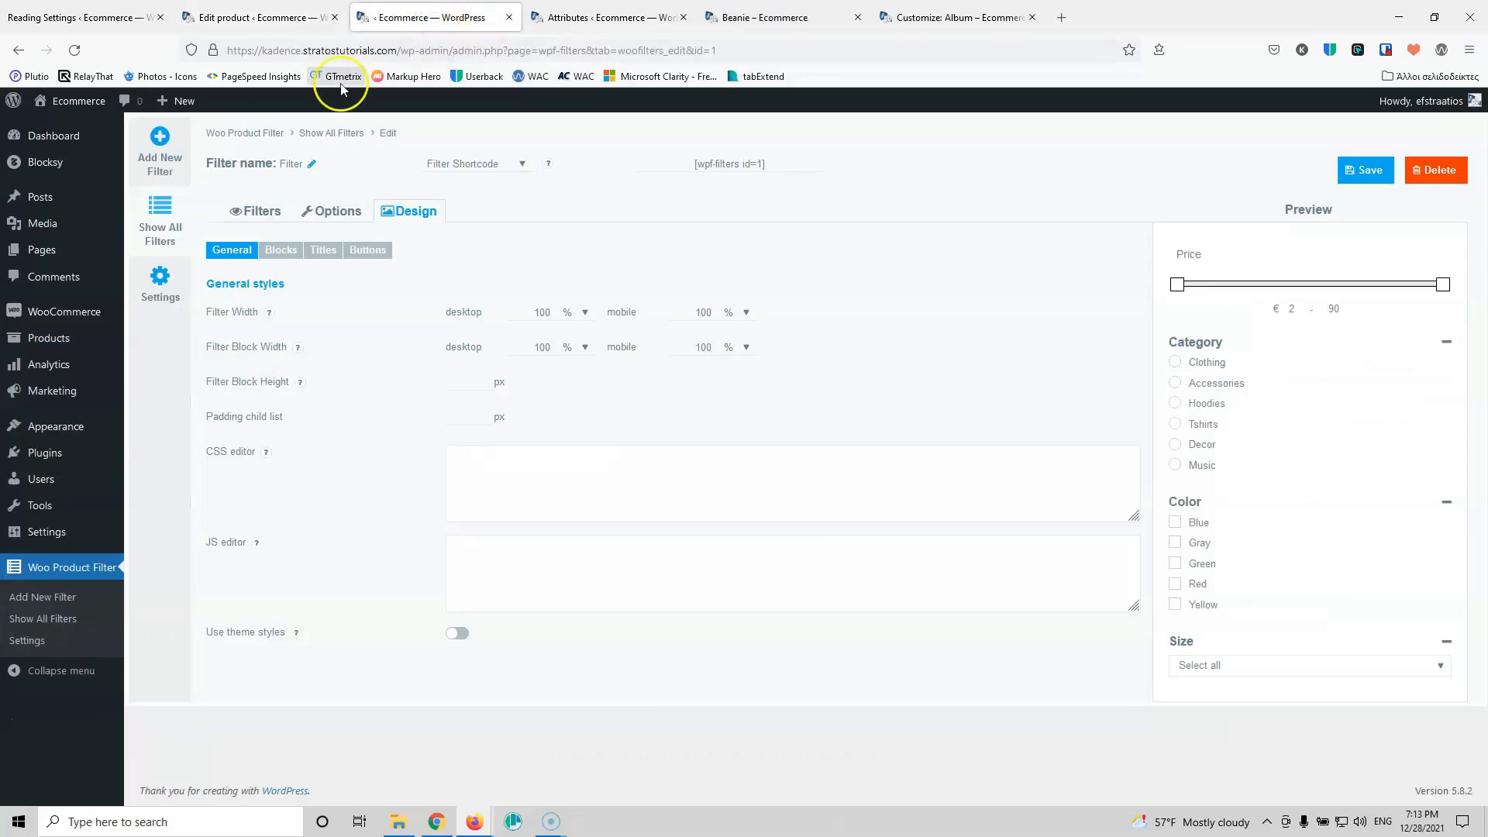
{"action": "left_click", "coordinate": [235, 24]}
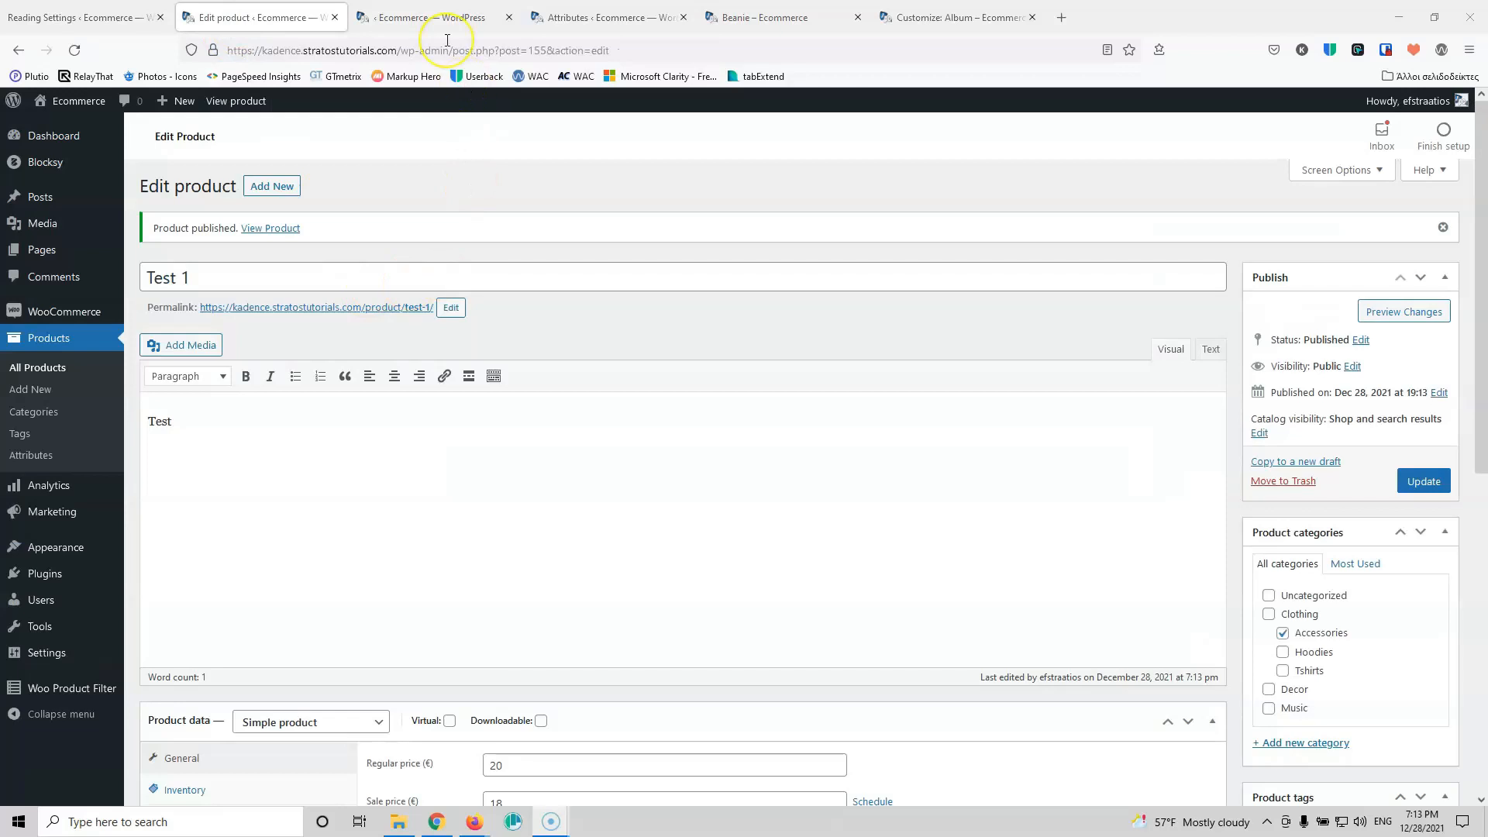
{"action": "left_click", "coordinate": [448, 17]}
{"action": "left_click", "coordinate": [573, 17]}
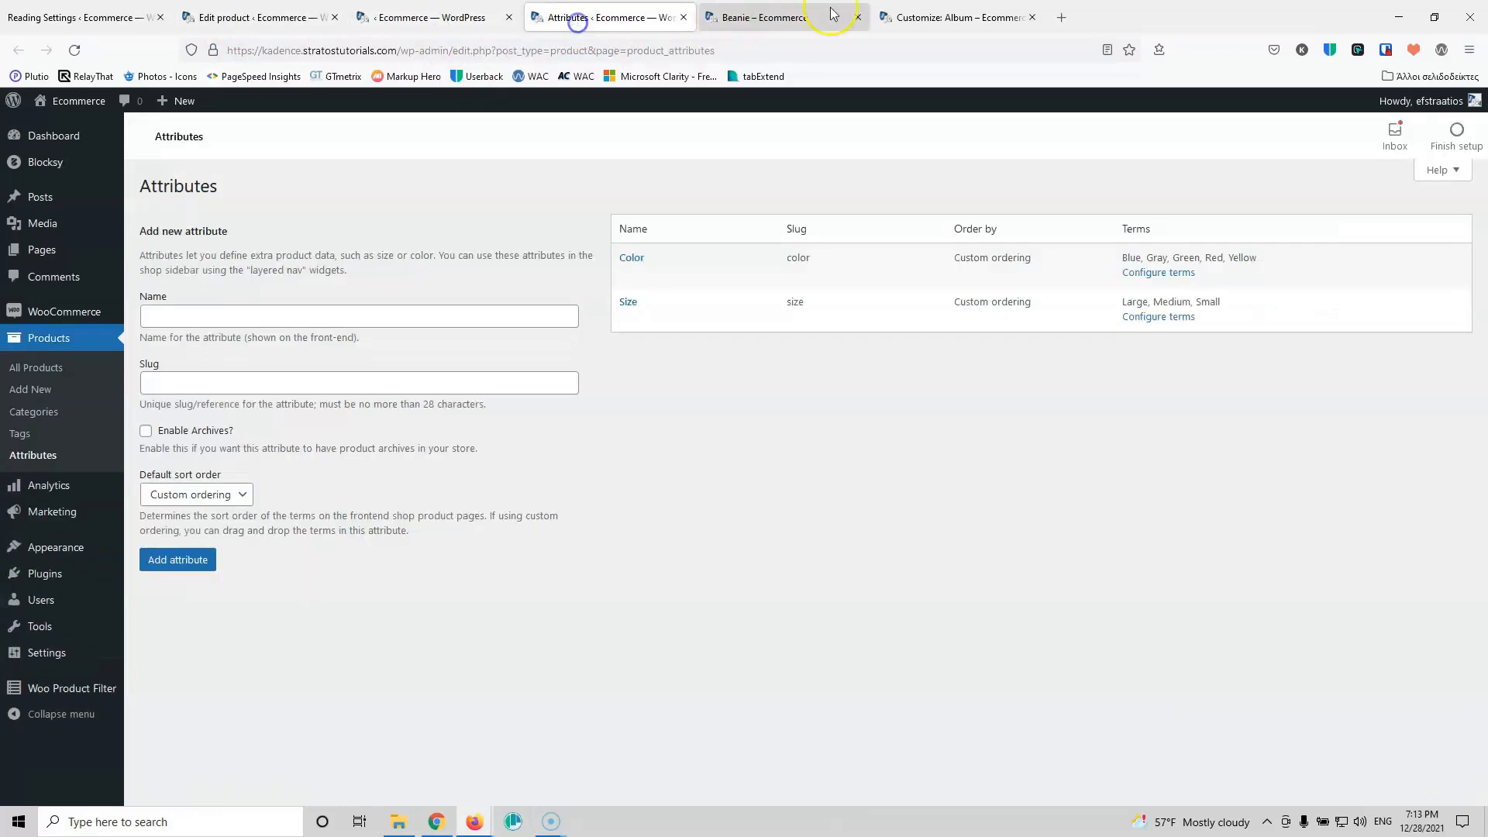
{"action": "left_click", "coordinate": [830, 15]}
{"action": "left_click", "coordinate": [908, 209]}
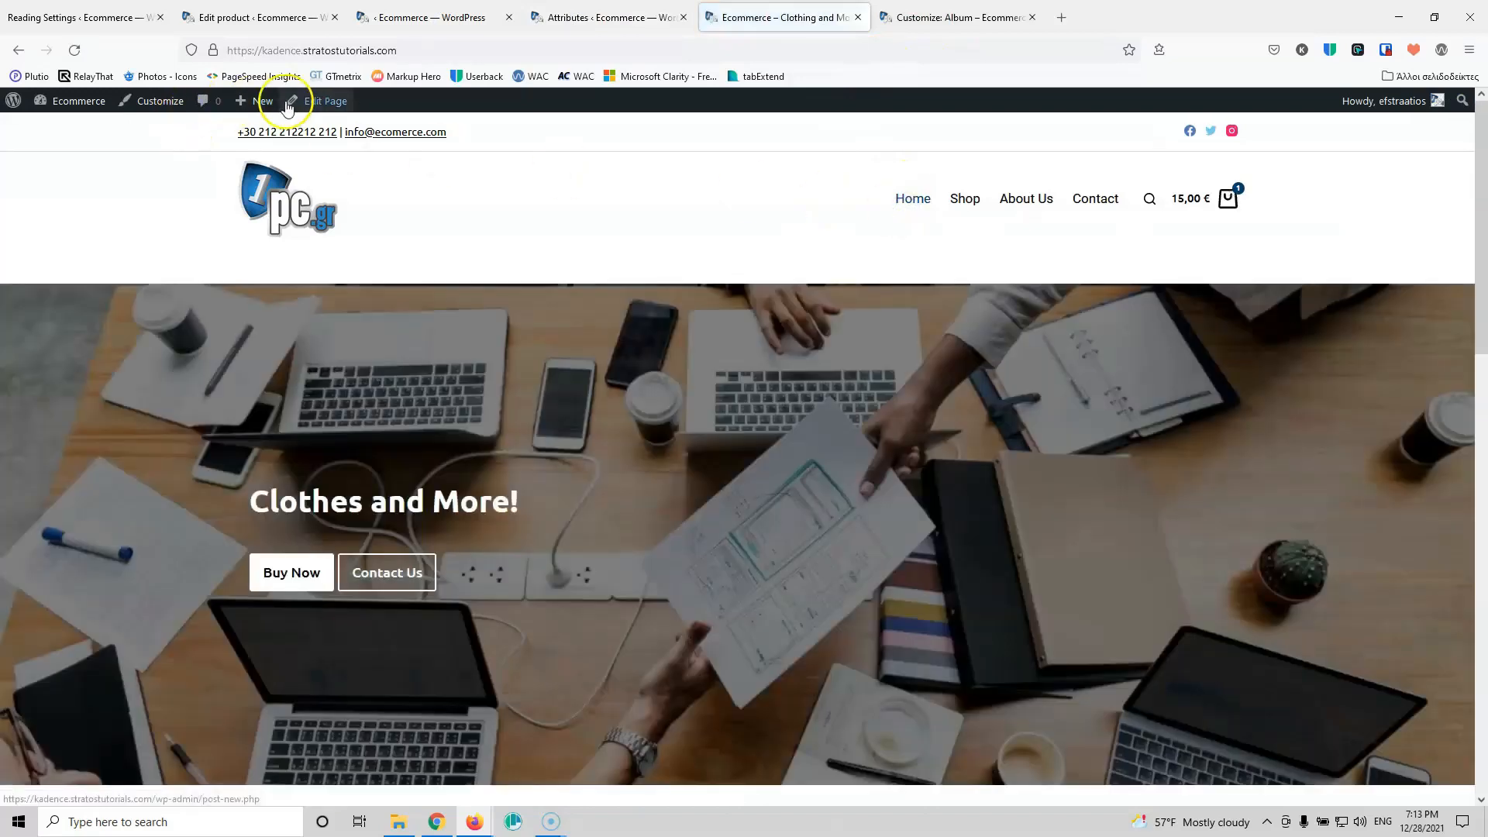
{"action": "middle_click", "coordinate": [317, 100]}
{"action": "left_click", "coordinate": [1135, 17]}
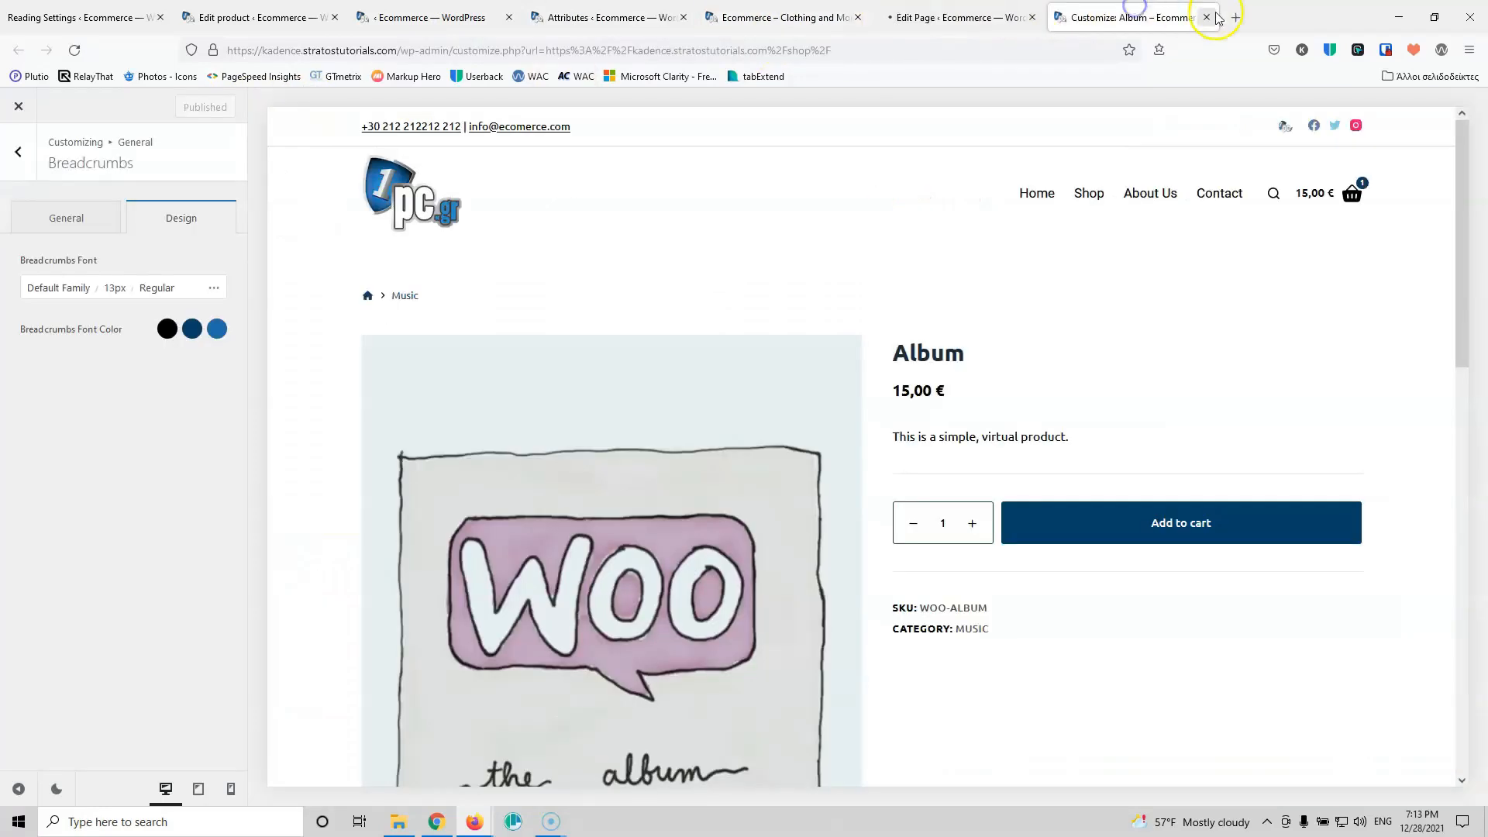
{"action": "left_click", "coordinate": [1208, 17]}
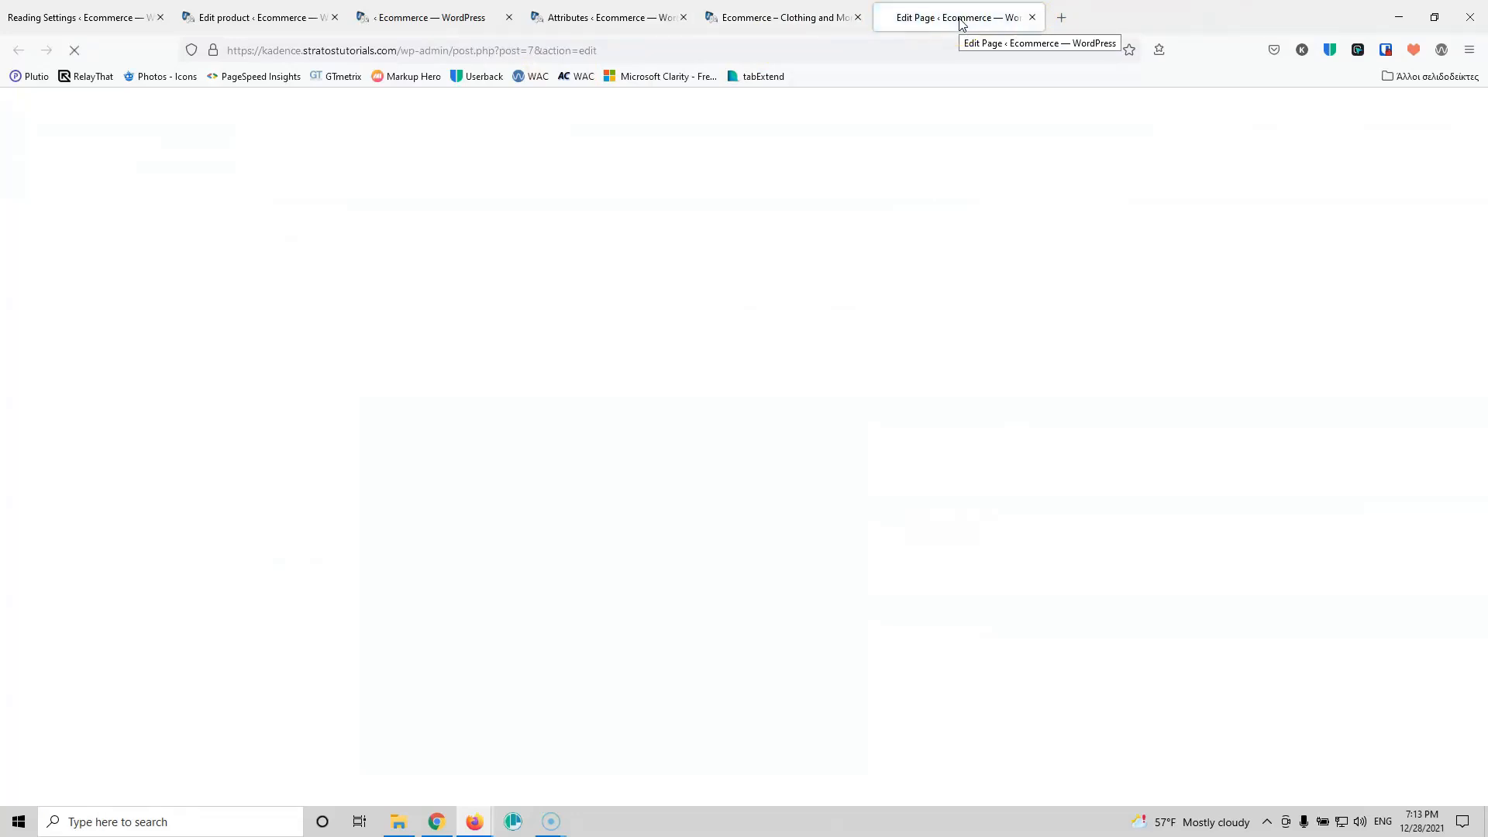
Step: Add test text to the empty top row, remove that row, and update the page
{"action": "scroll", "coordinate": [979, 337], "scroll_direction": "down", "scroll_amount": 15}
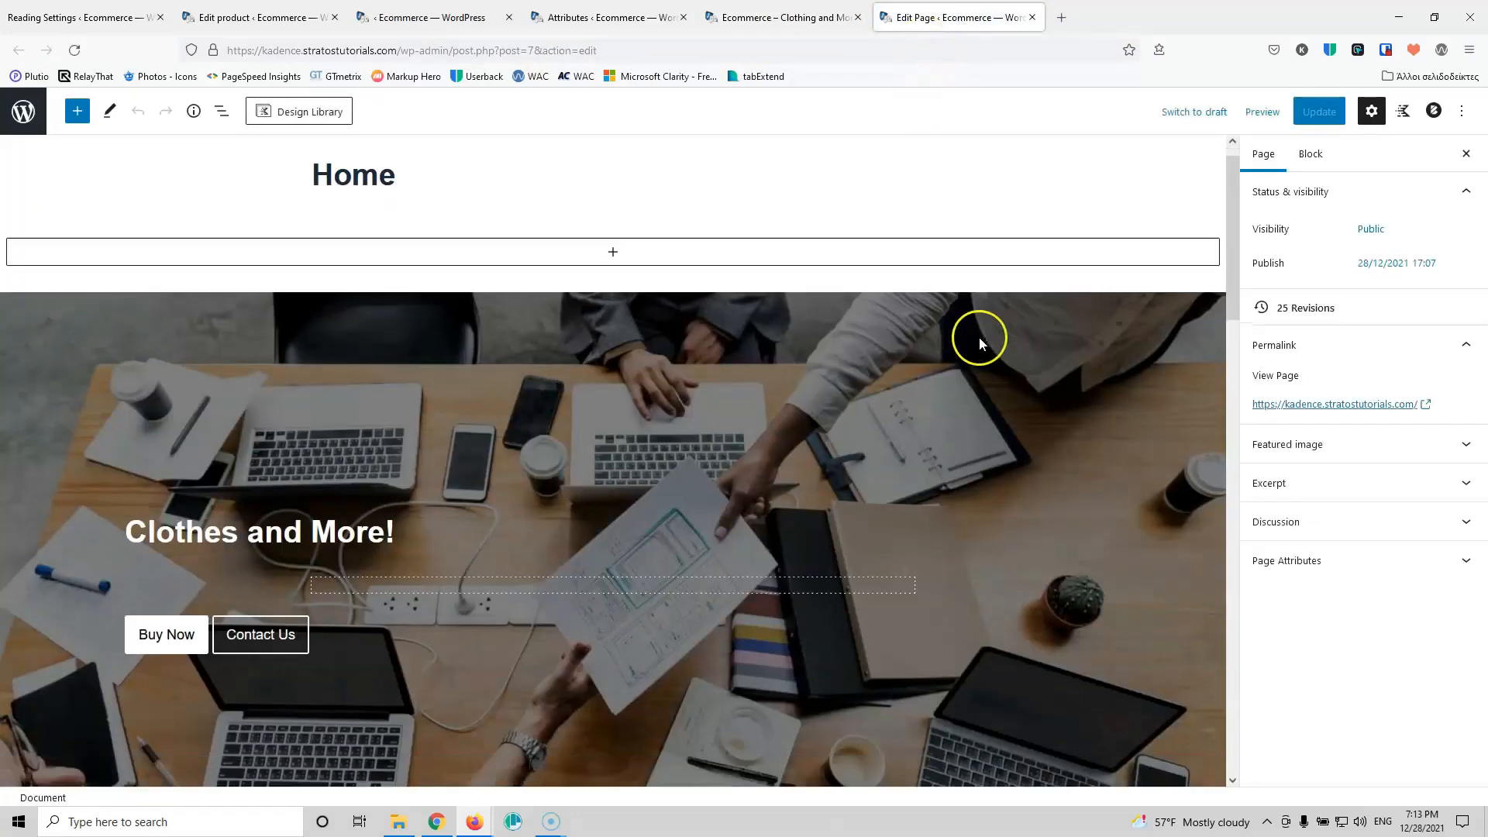
{"action": "scroll", "coordinate": [984, 333], "scroll_direction": "up", "scroll_amount": 15}
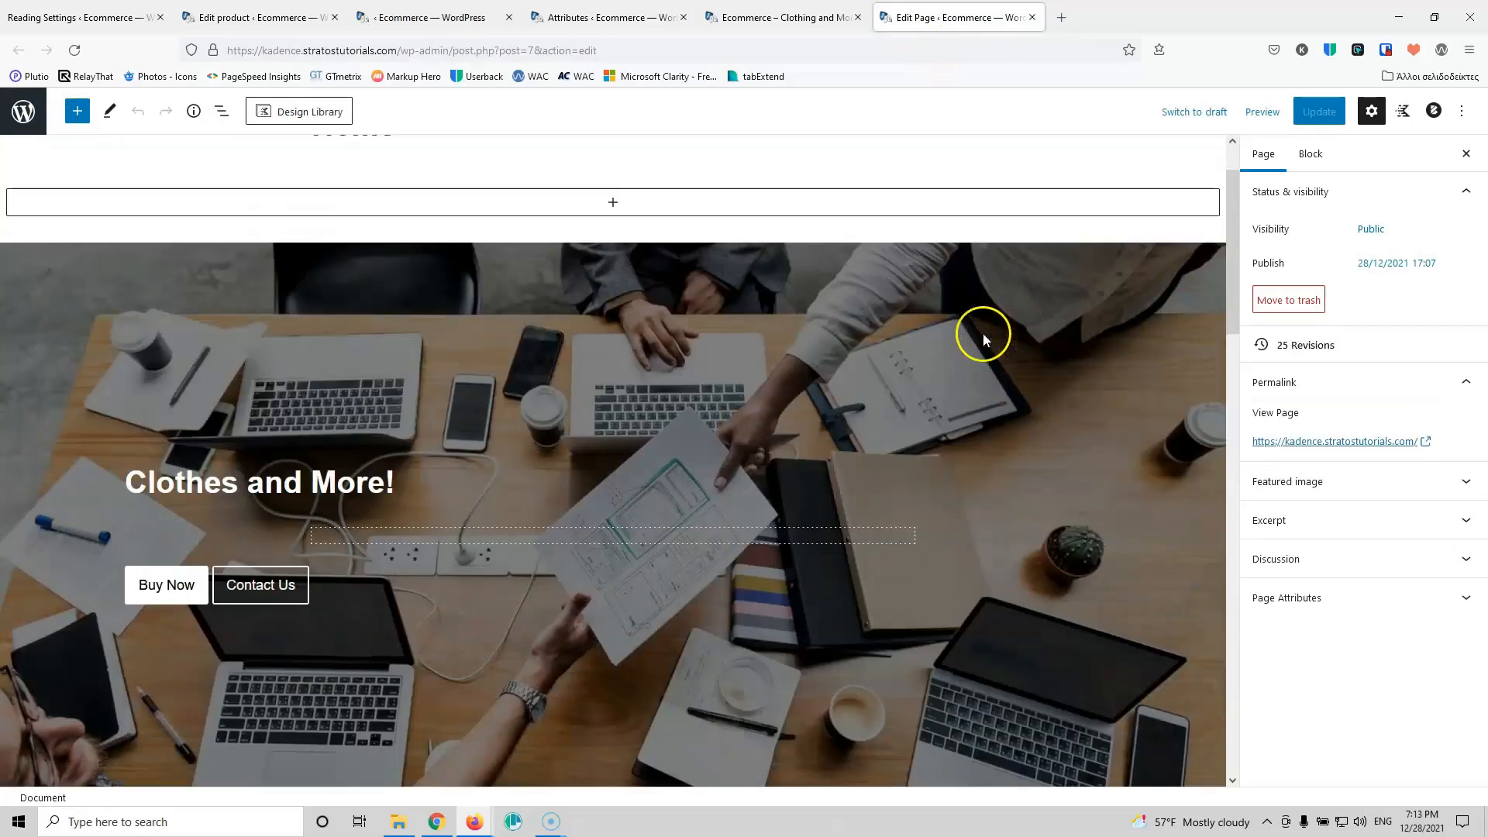
{"action": "left_click", "coordinate": [548, 289]}
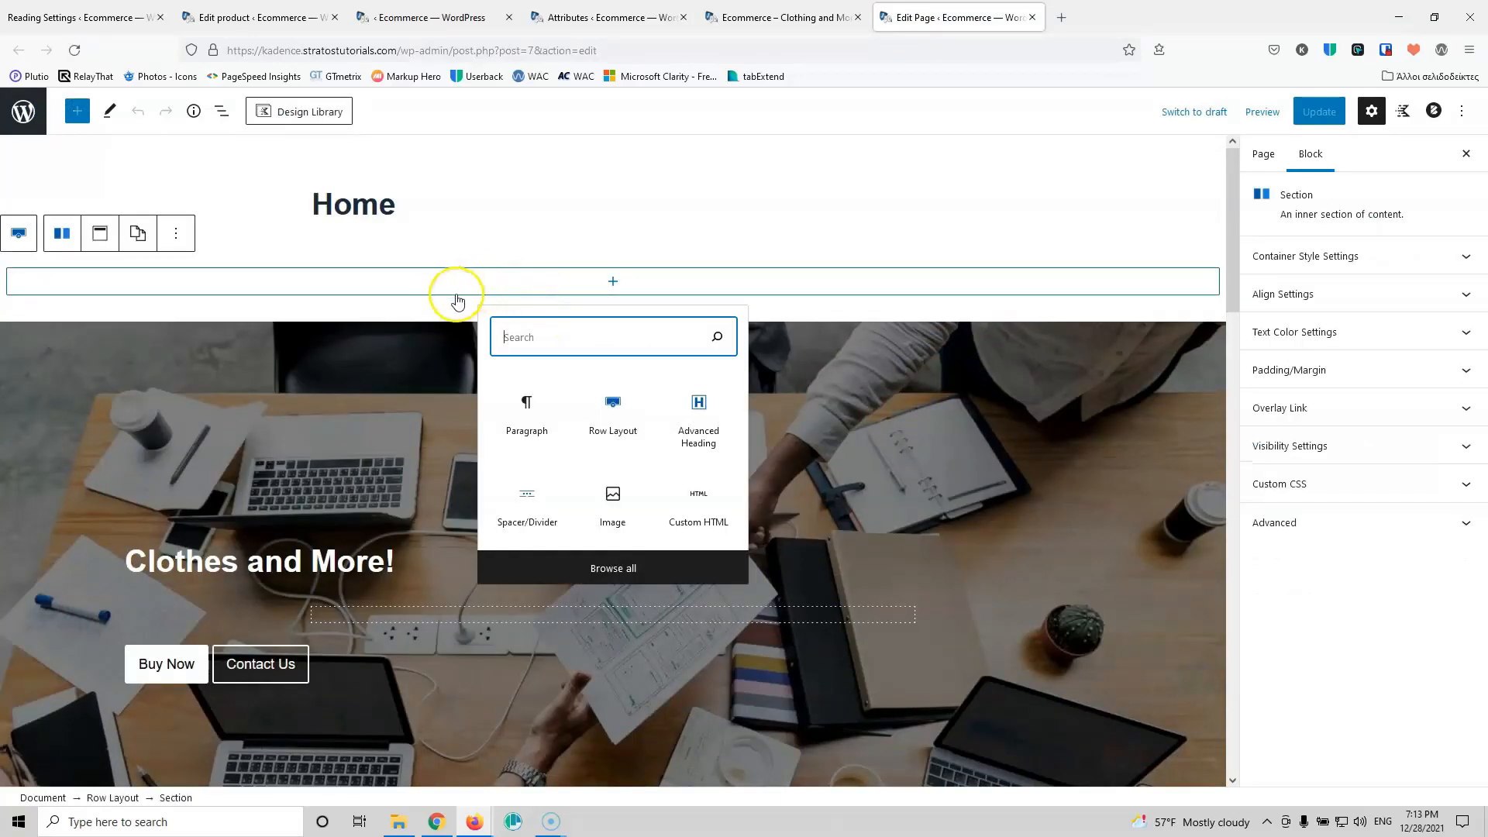
{"action": "left_click", "coordinate": [530, 409]}
{"action": "type", "text": "gjmgjm"}
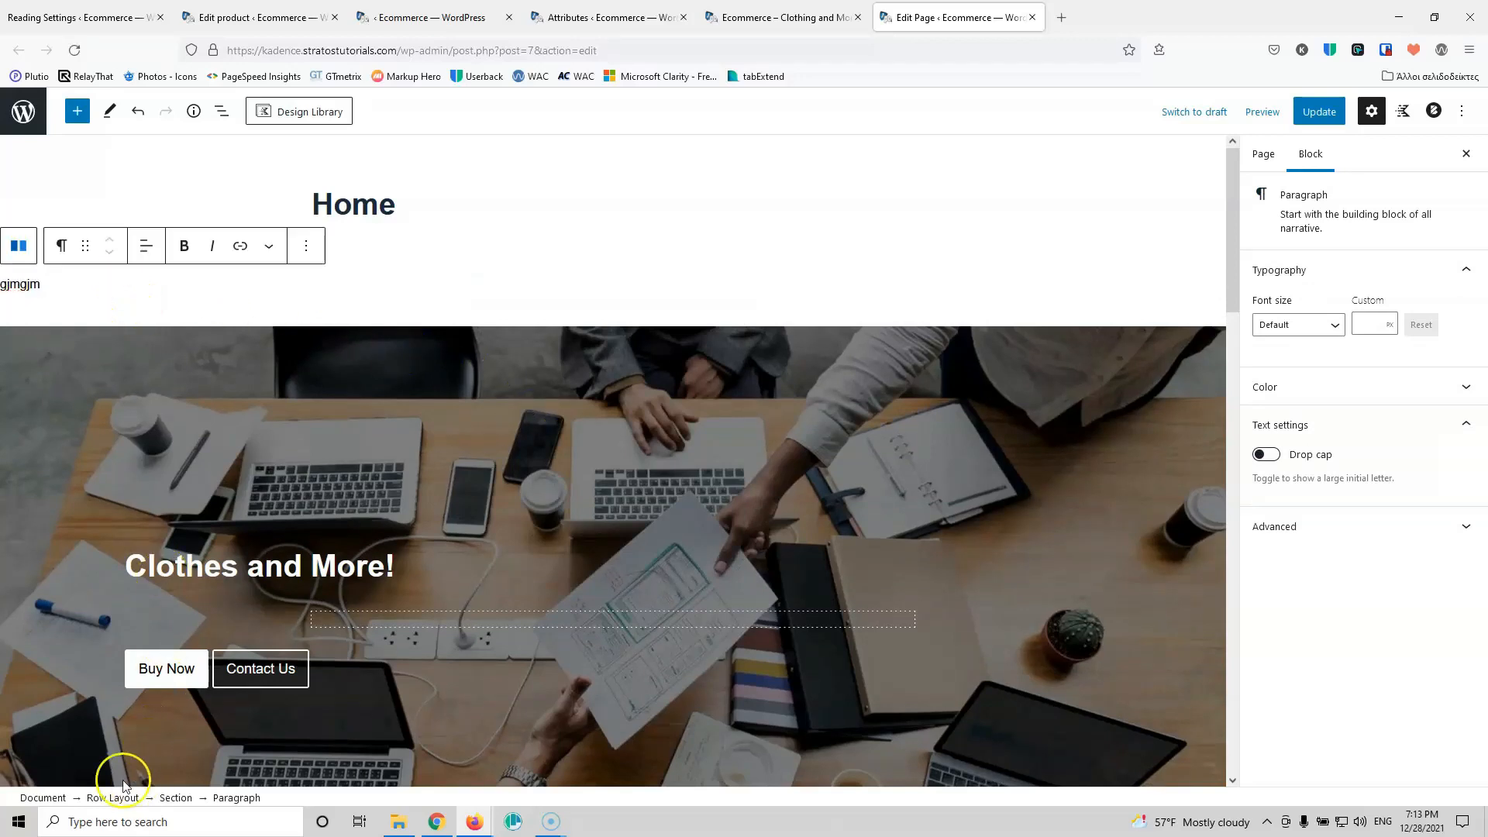
{"action": "left_click", "coordinate": [113, 797]}
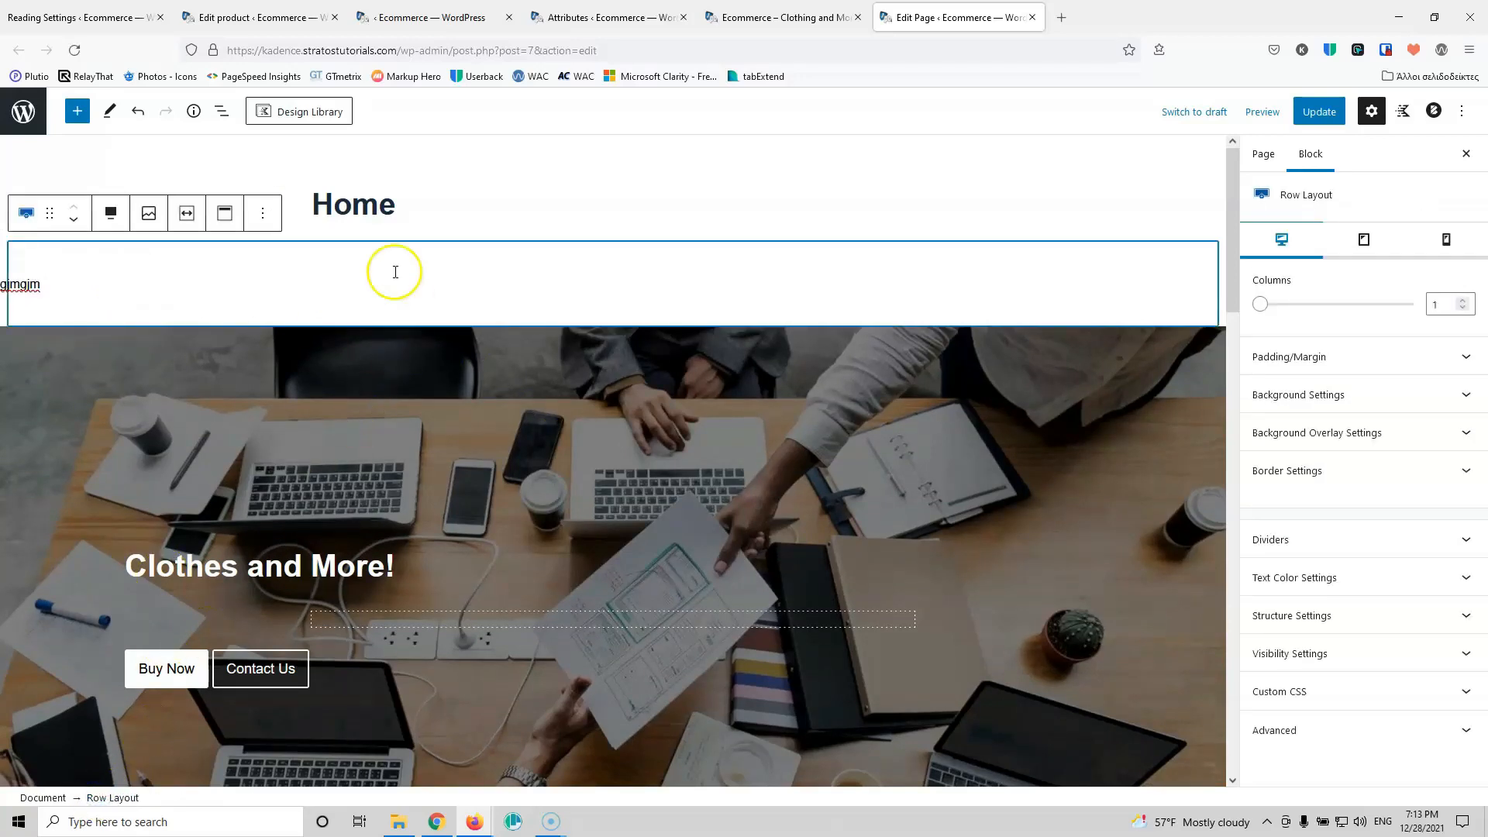
{"action": "left_click", "coordinate": [263, 214]}
{"action": "left_click", "coordinate": [314, 557]}
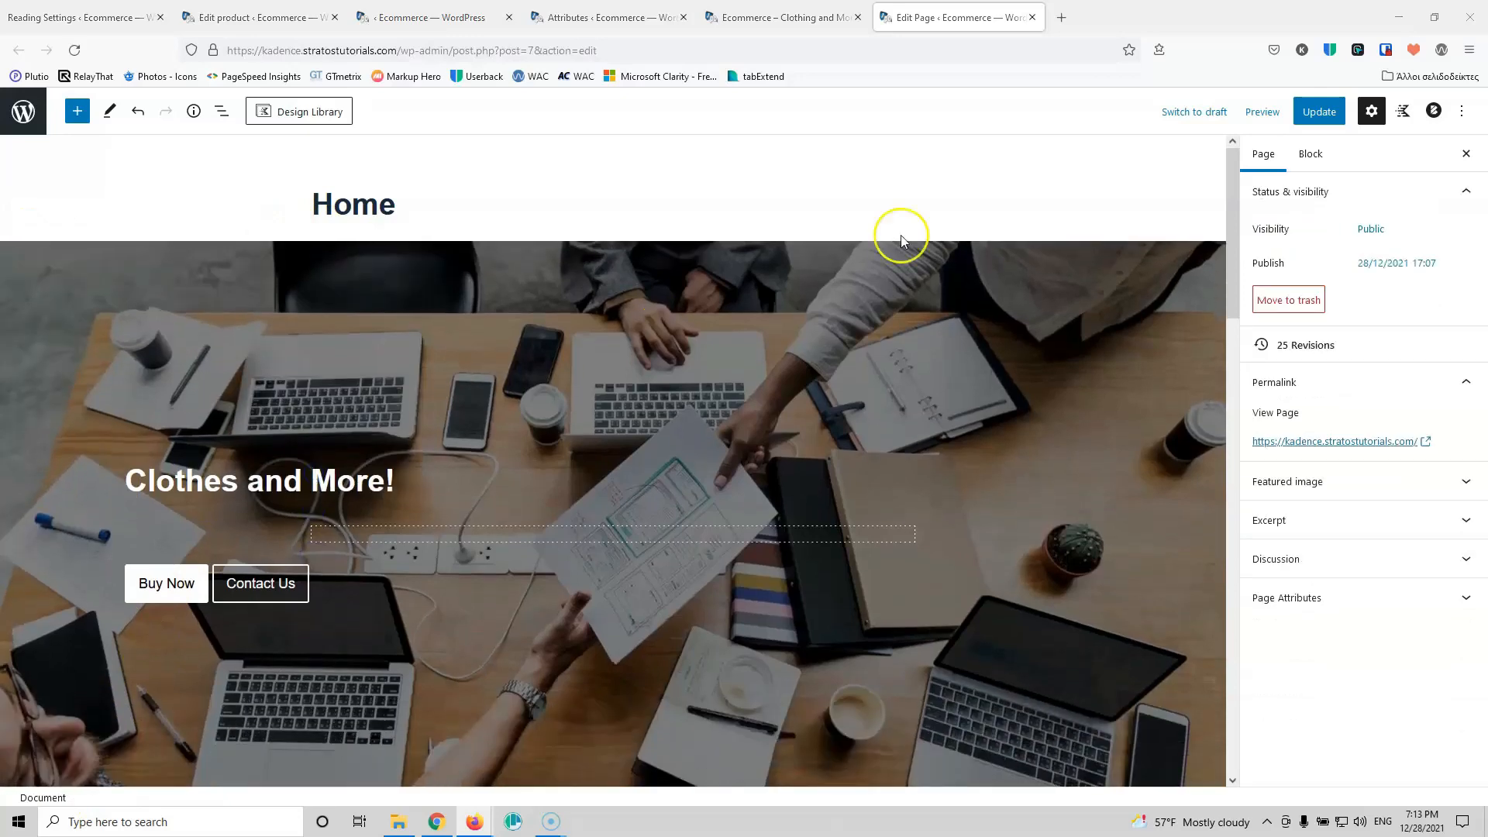
{"action": "left_click", "coordinate": [1318, 112]}
Step: Select the empty row beneath the Products heading
{"action": "scroll", "coordinate": [289, 472], "scroll_direction": "down", "scroll_amount": 3}
{"action": "scroll", "coordinate": [287, 474], "scroll_direction": "down", "scroll_amount": 12}
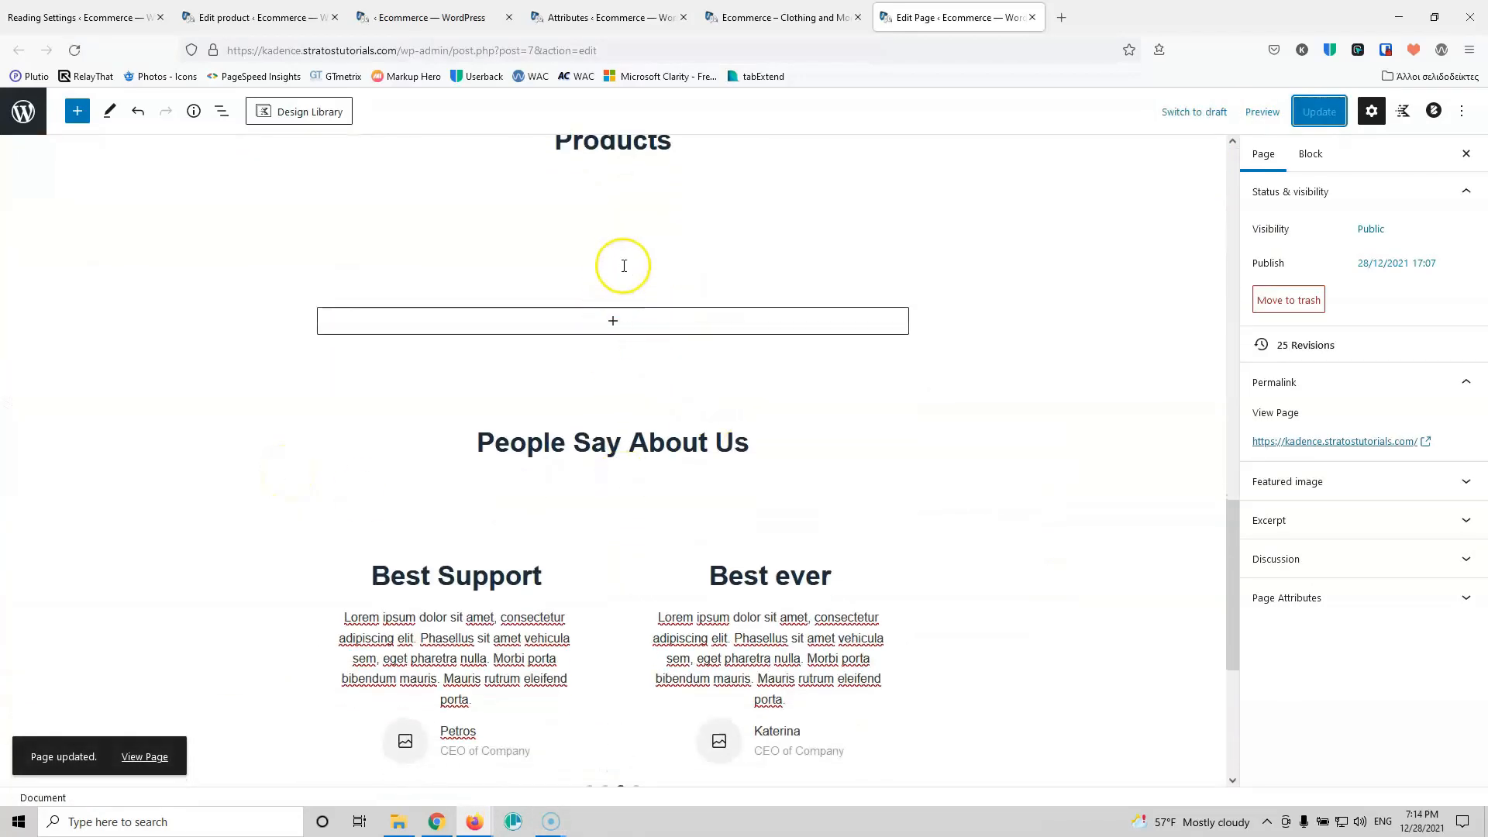
{"action": "left_click", "coordinate": [622, 264]}
{"action": "scroll", "coordinate": [638, 306], "scroll_direction": "up", "scroll_amount": 2}
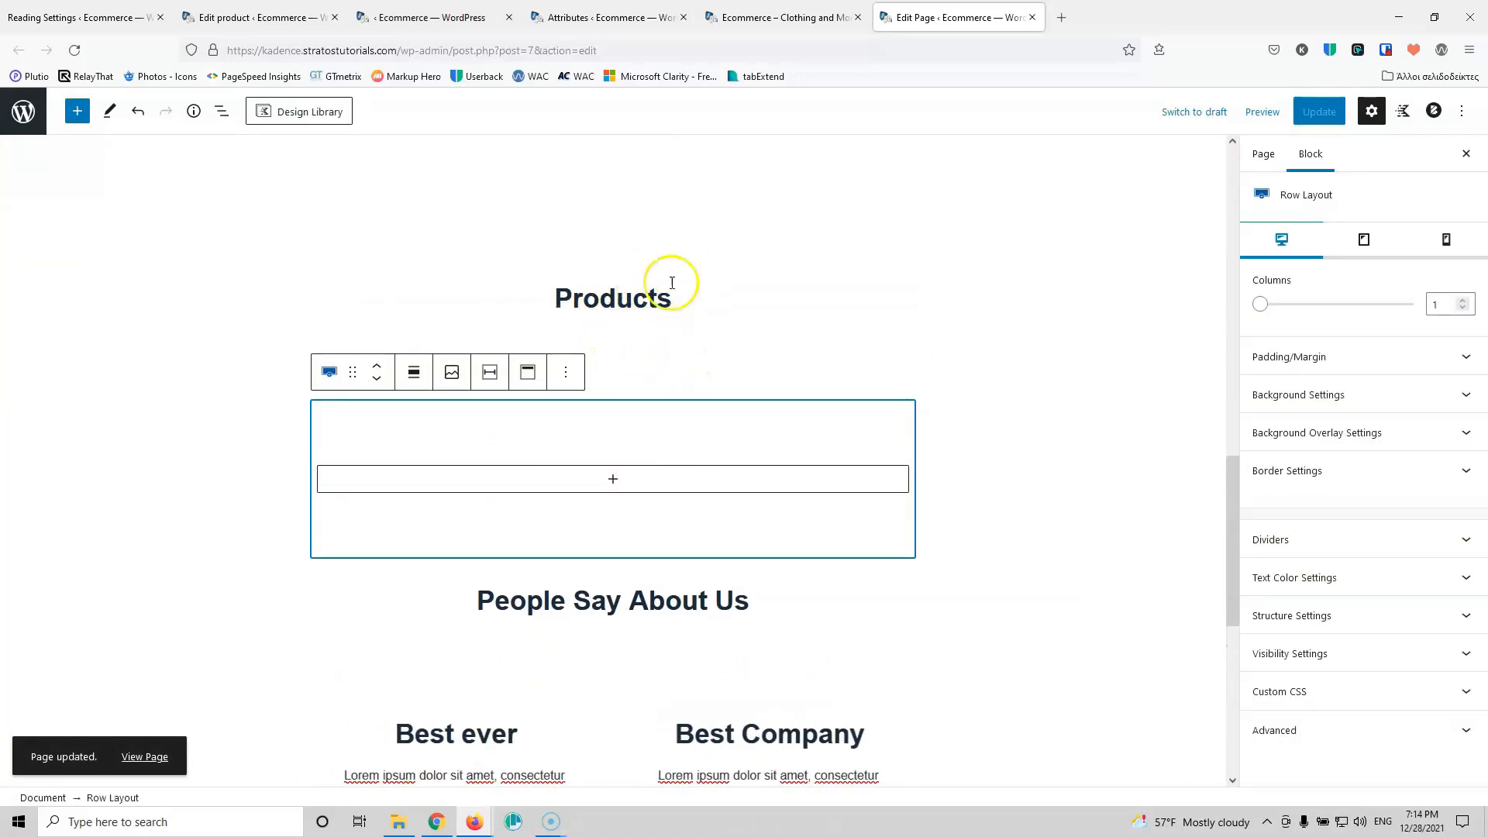
Step: With List View showing, delete the empty row under Products
{"action": "left_click", "coordinate": [223, 114]}
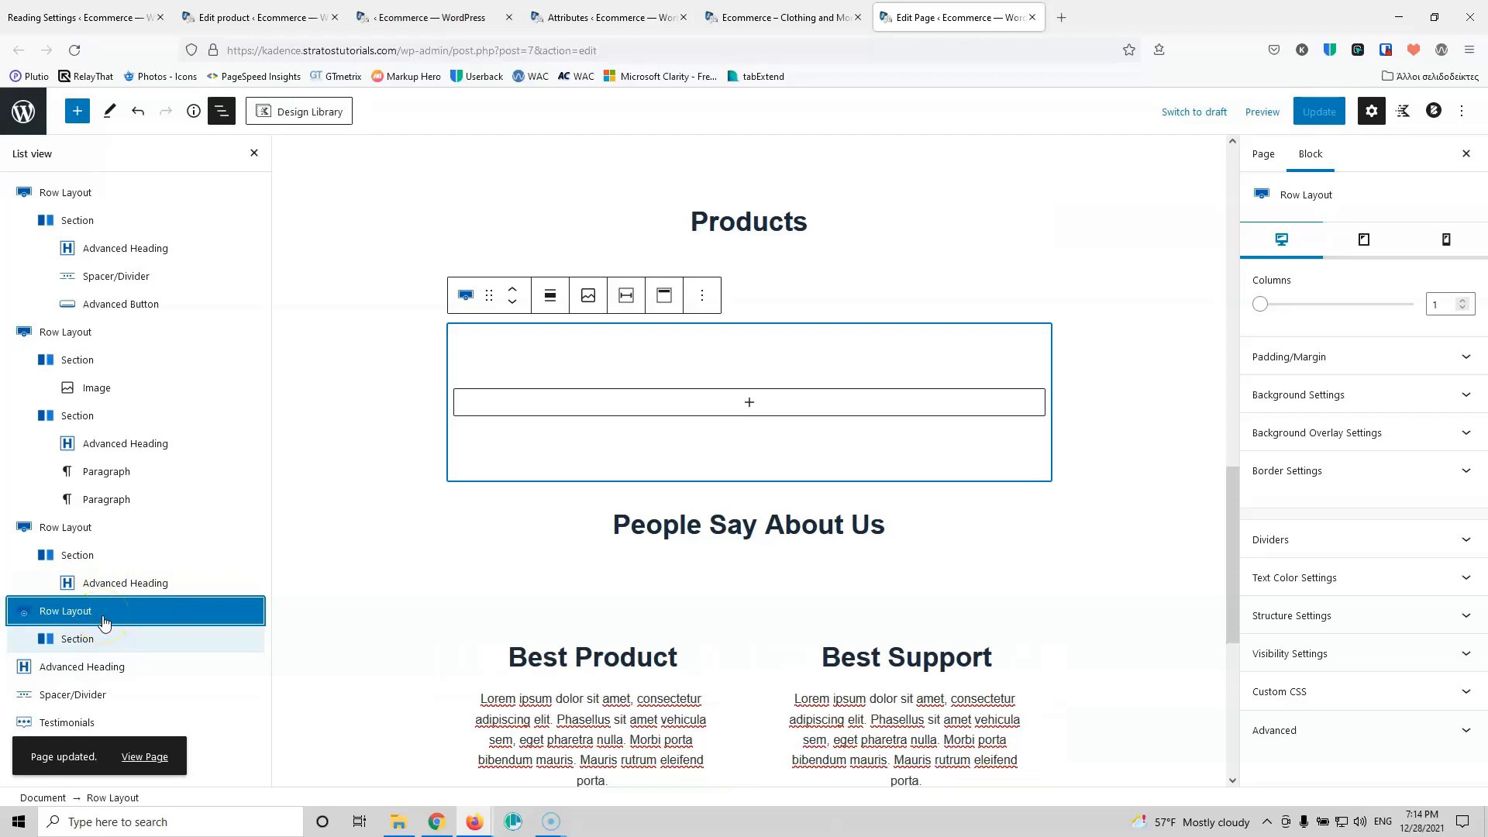
{"action": "left_click", "coordinate": [731, 399]}
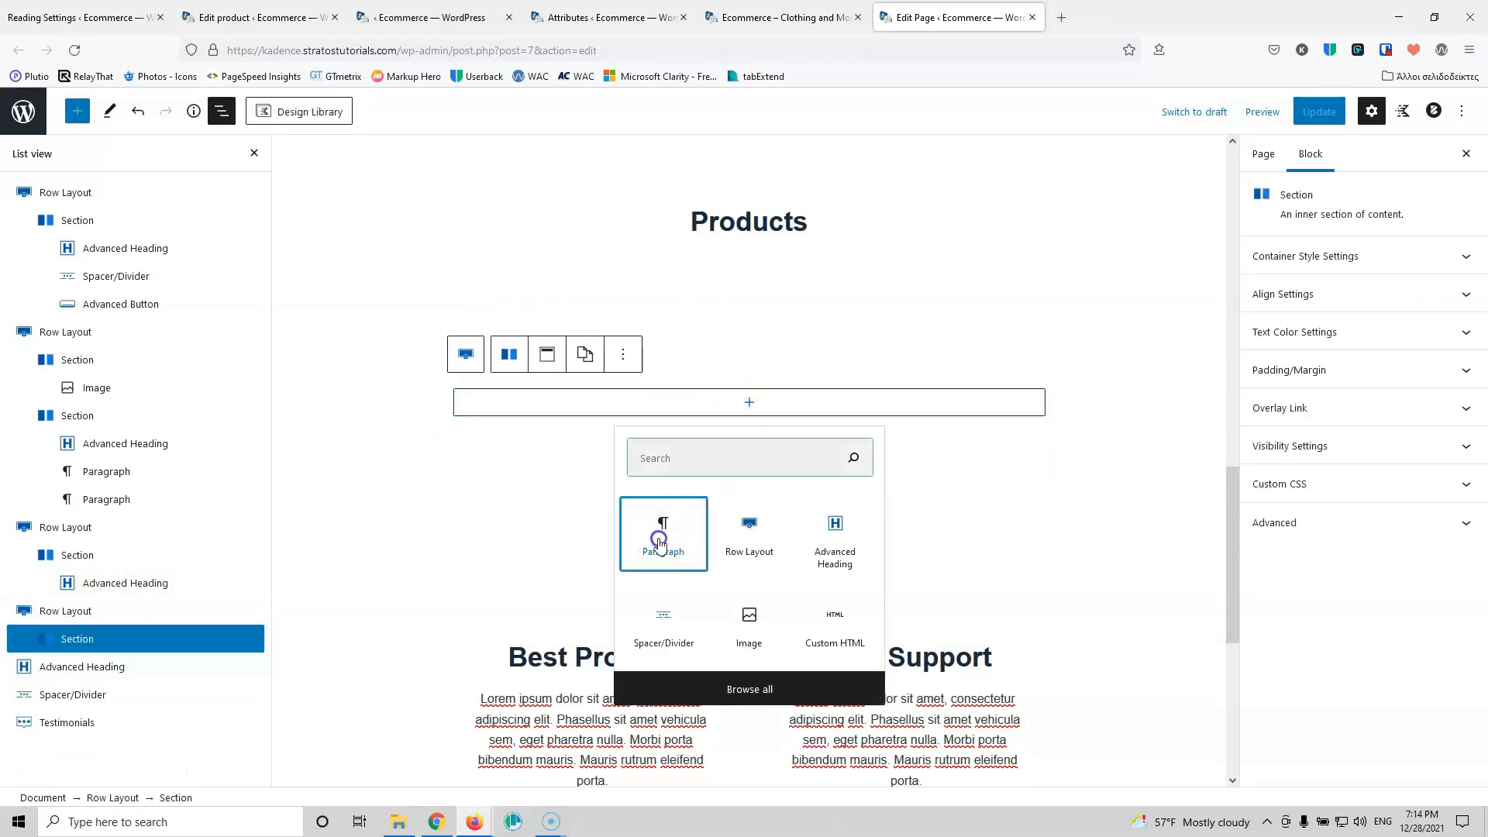
{"action": "left_click", "coordinate": [663, 531]}
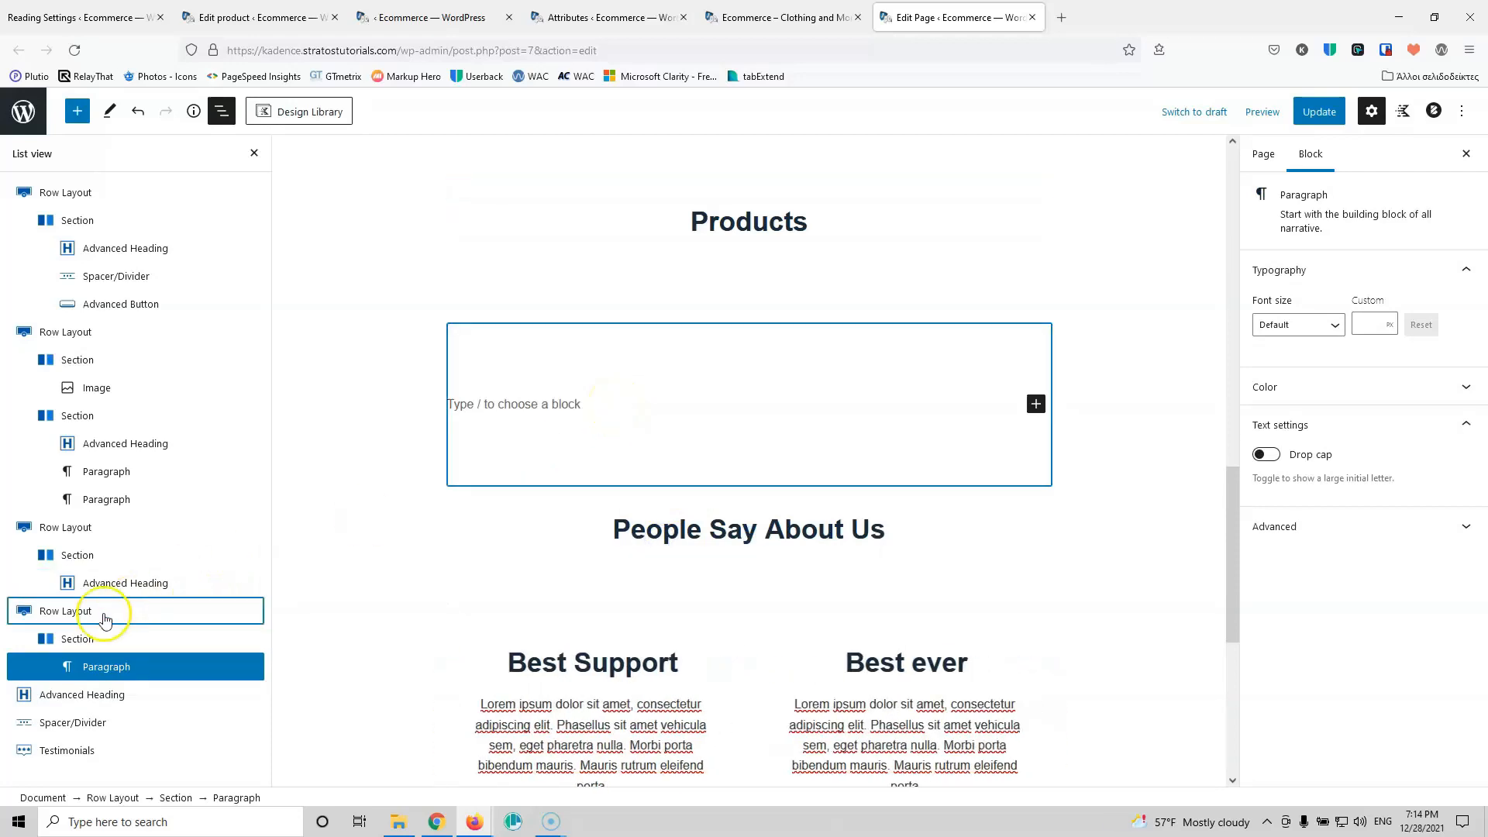
{"action": "left_click", "coordinate": [644, 335]}
{"action": "left_click", "coordinate": [699, 294]}
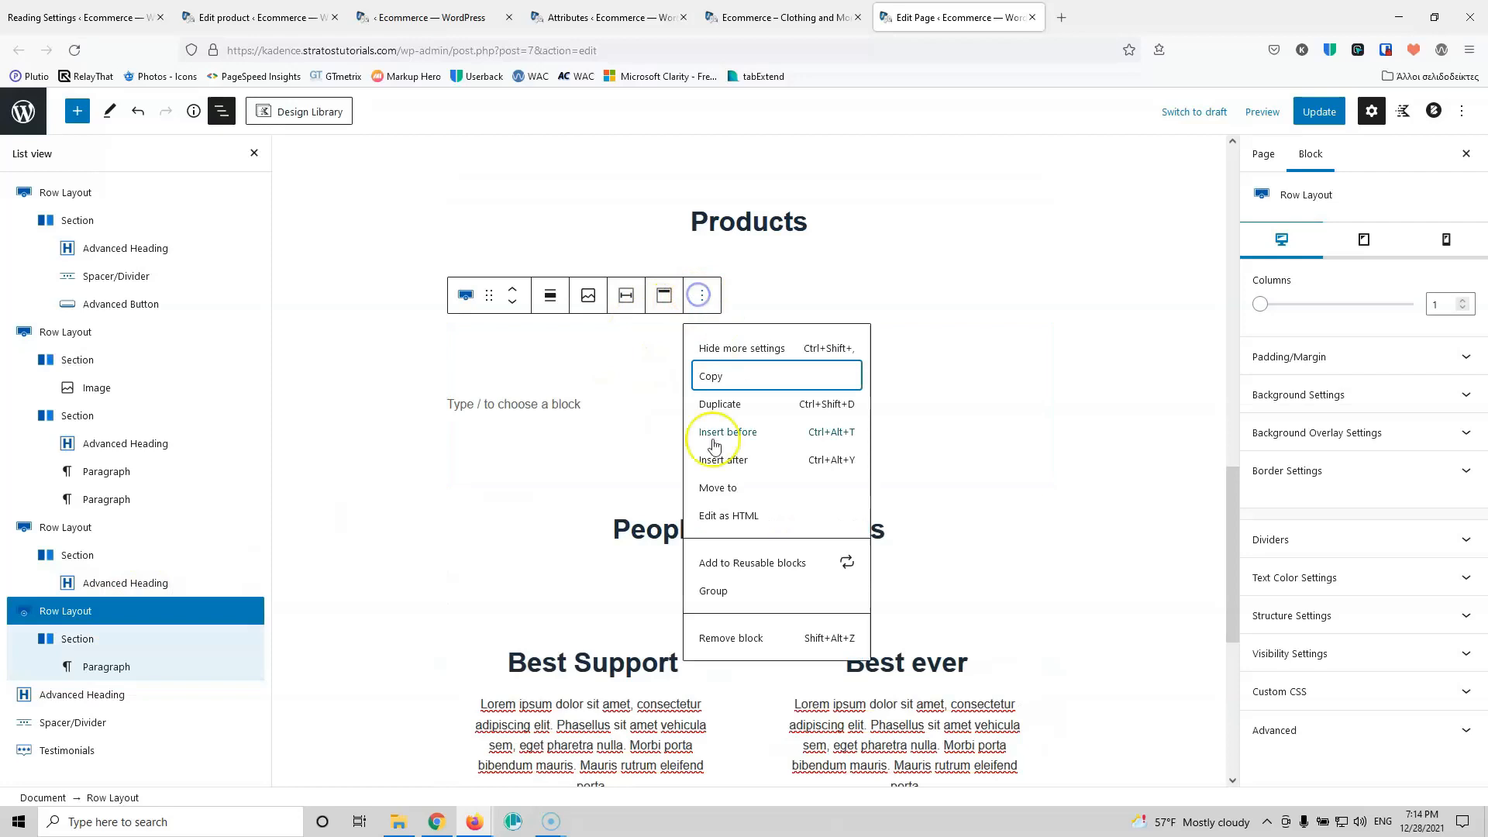
{"action": "left_click", "coordinate": [732, 638]}
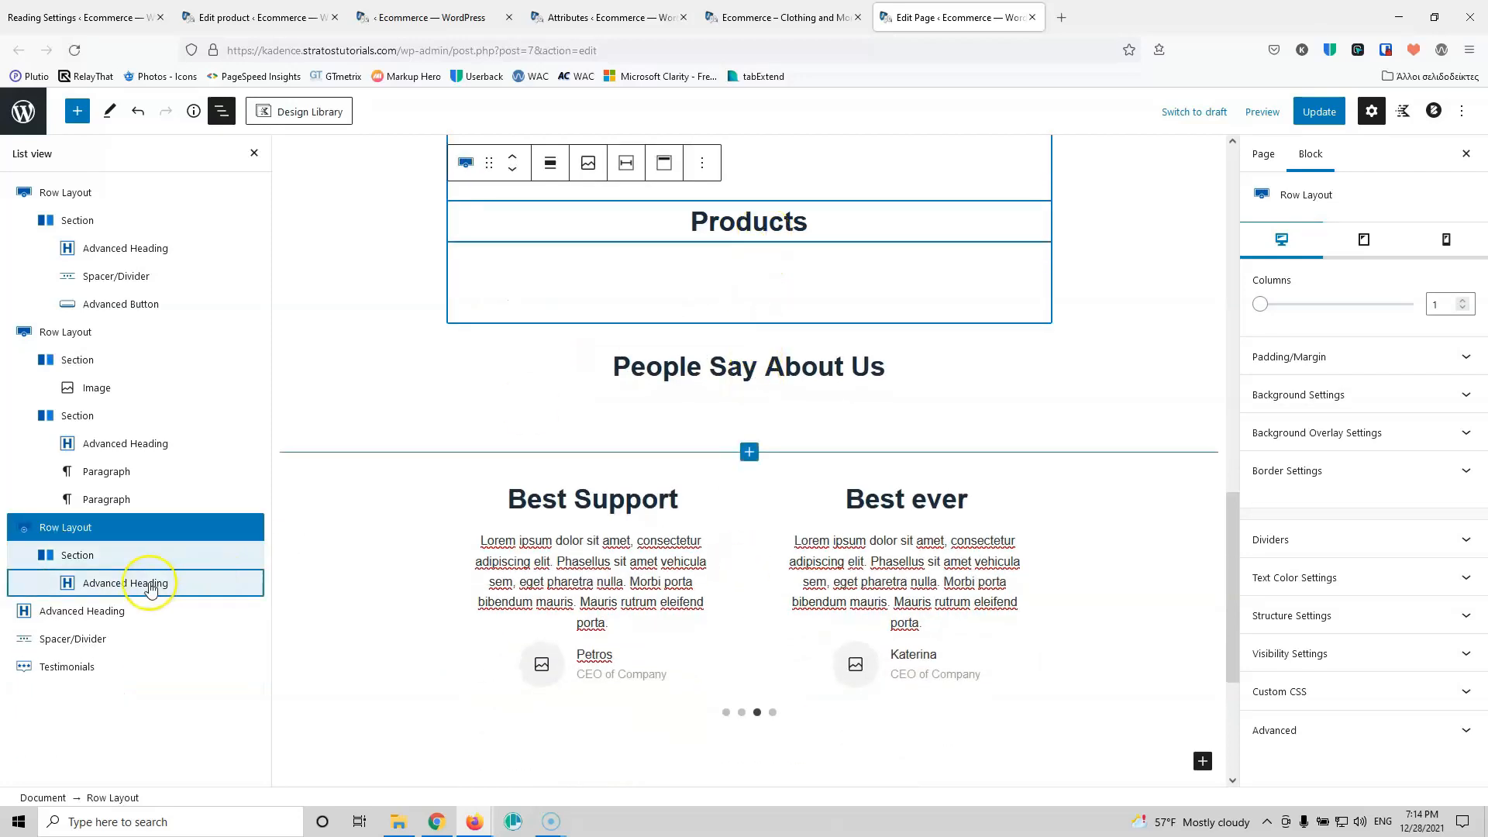
Step: Open the full block library for a new block beneath the Products heading
{"action": "left_click", "coordinate": [748, 242]}
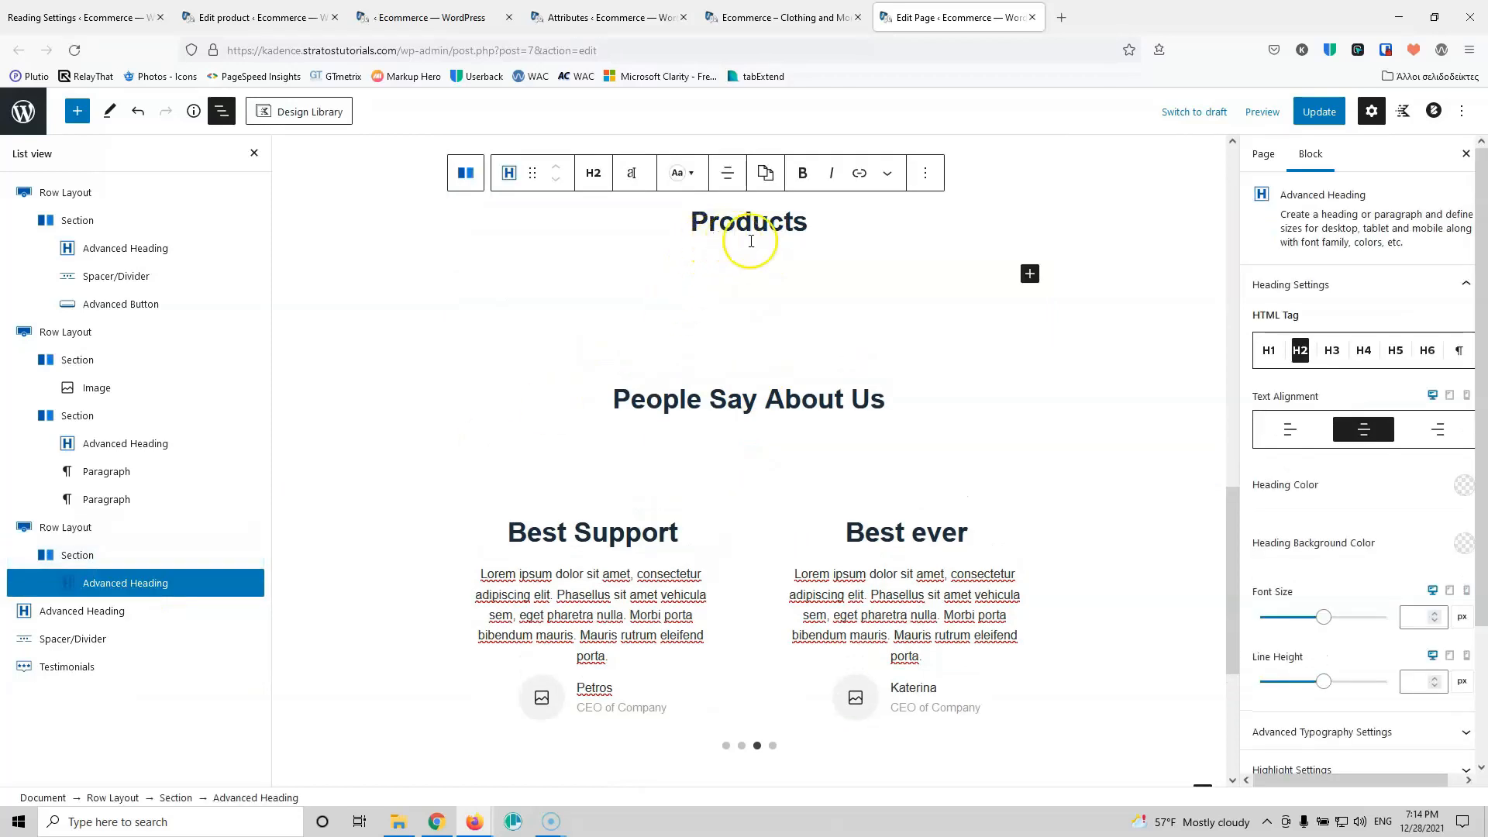
{"action": "left_click", "coordinate": [1029, 275]}
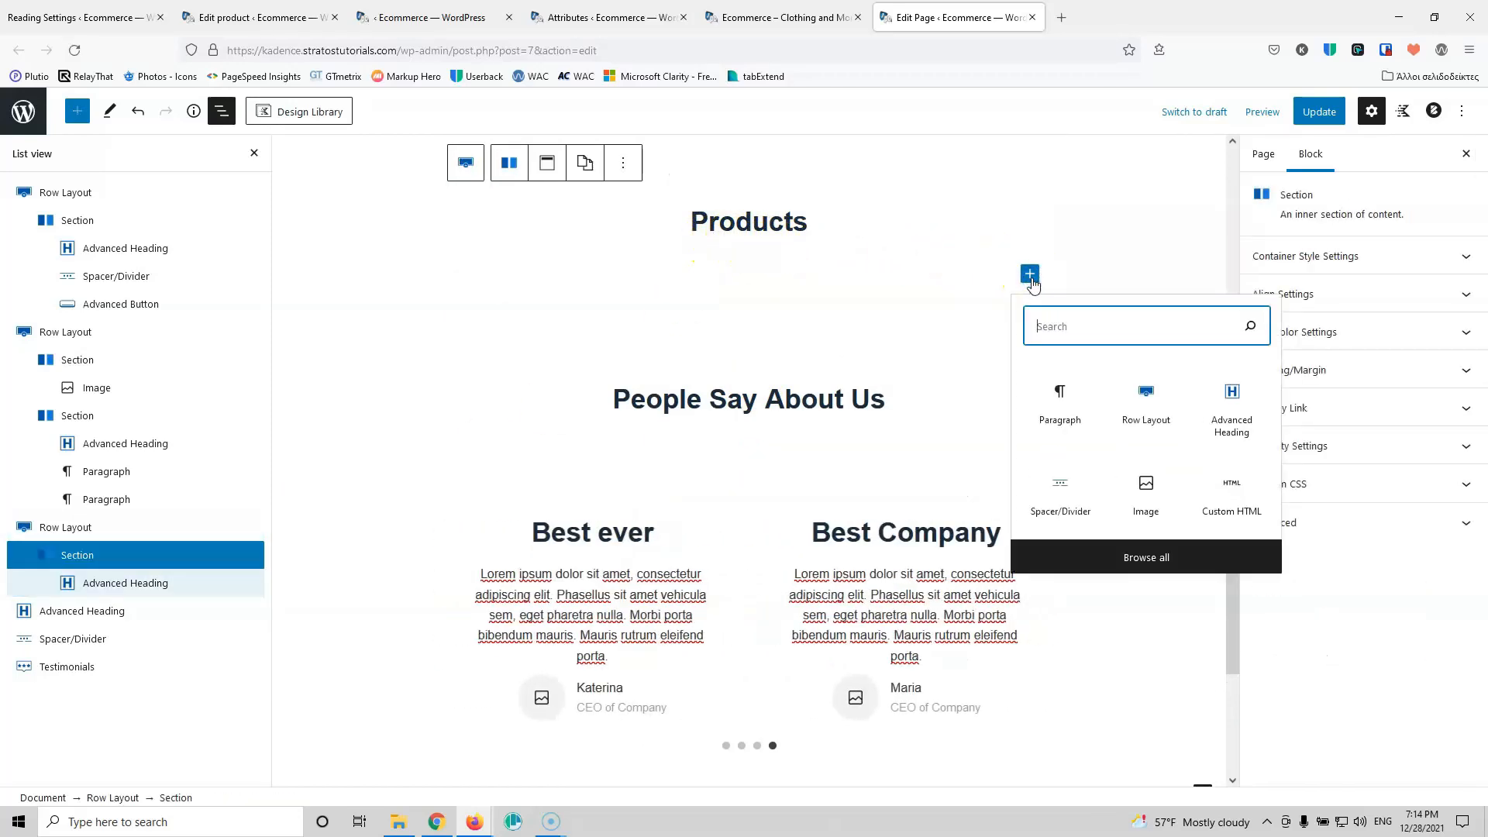
{"action": "left_click", "coordinate": [1134, 562]}
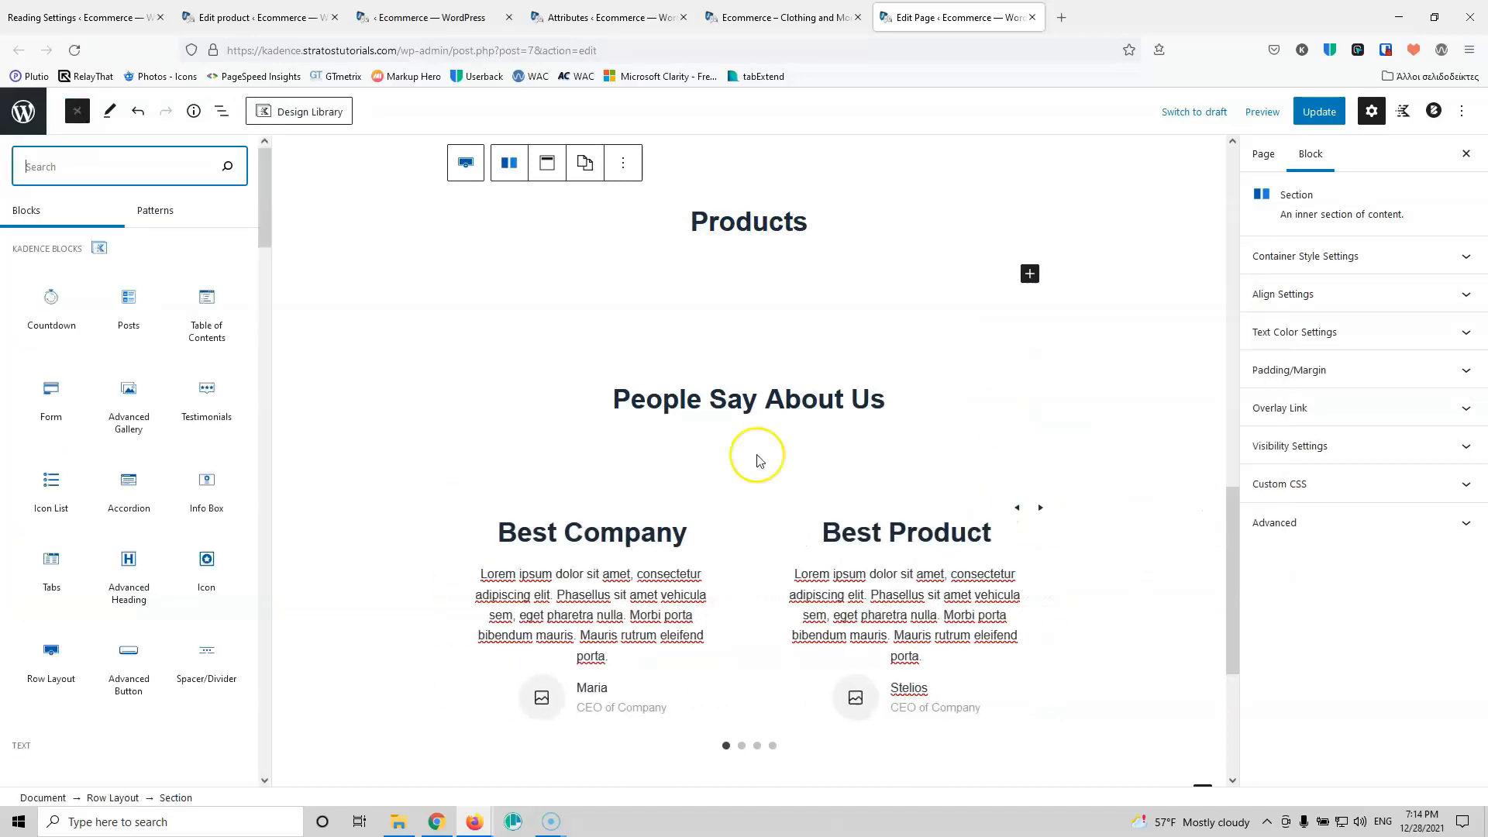
Step: Insert a Posts block under Products, set its post type to Products, and expand Layout Settings
{"action": "left_click", "coordinate": [129, 318]}
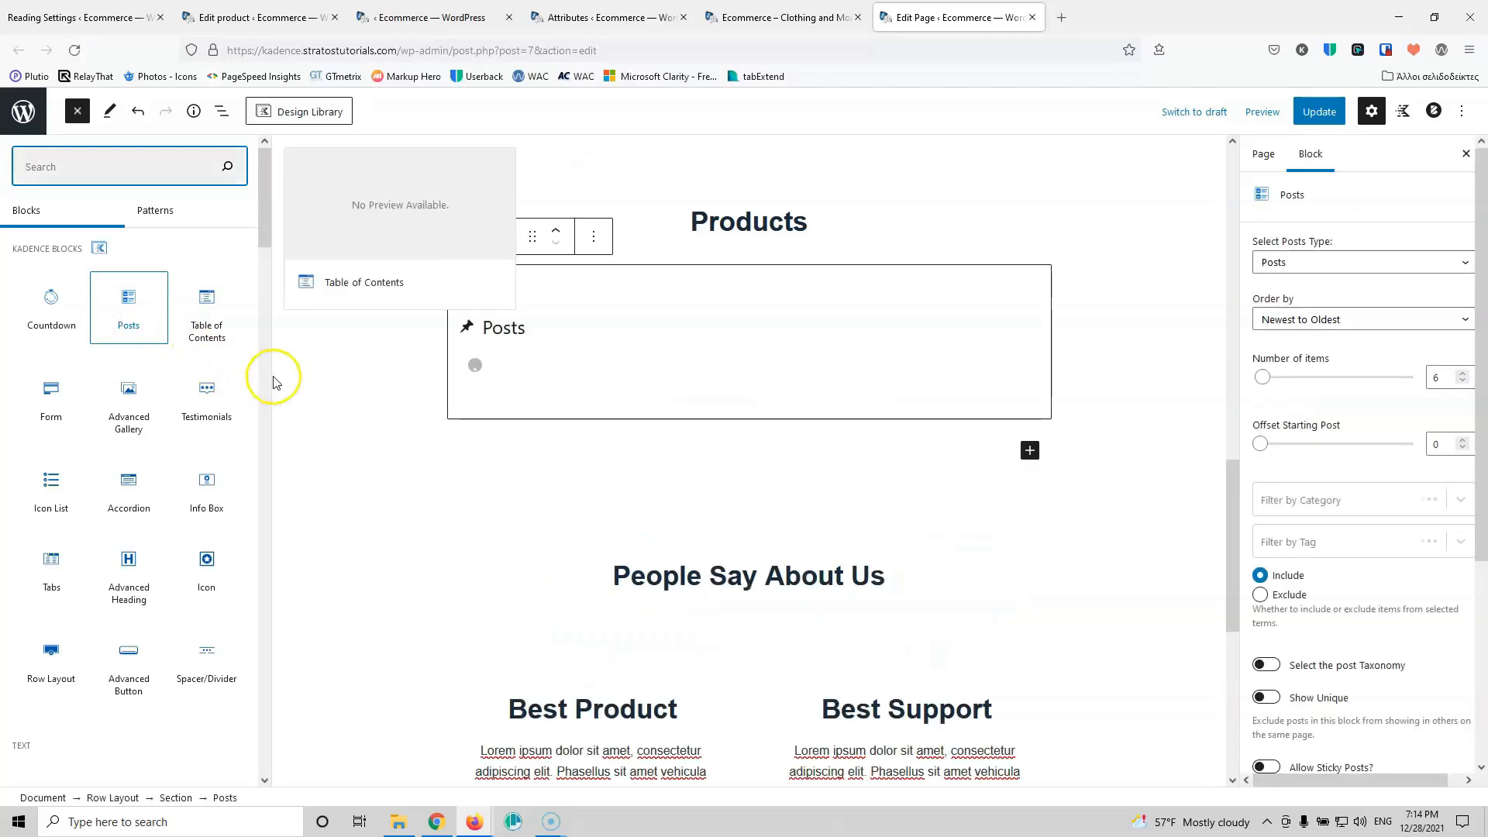
{"action": "left_click", "coordinate": [1346, 263]}
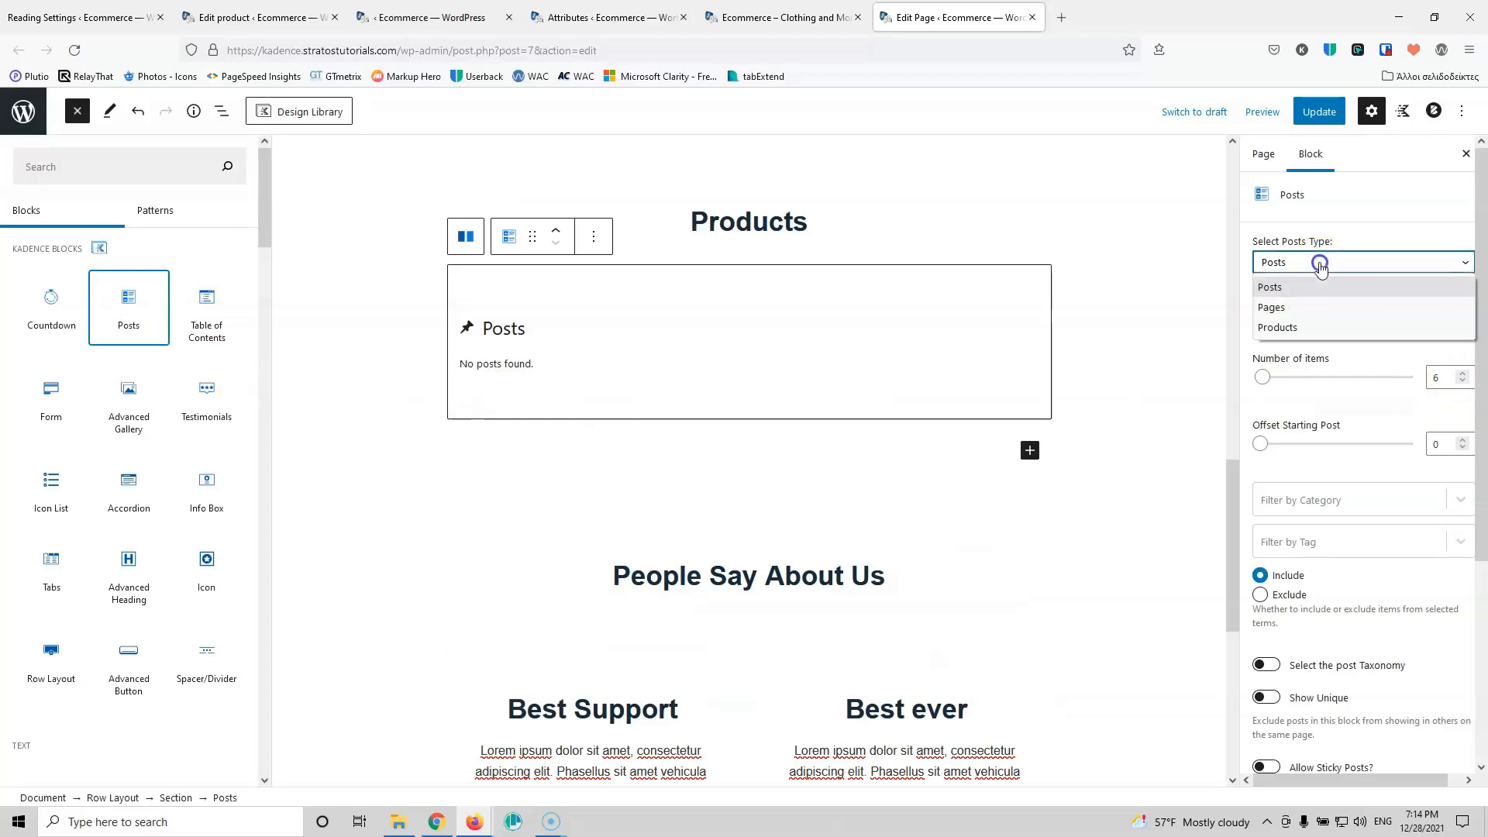
{"action": "left_click", "coordinate": [1317, 325]}
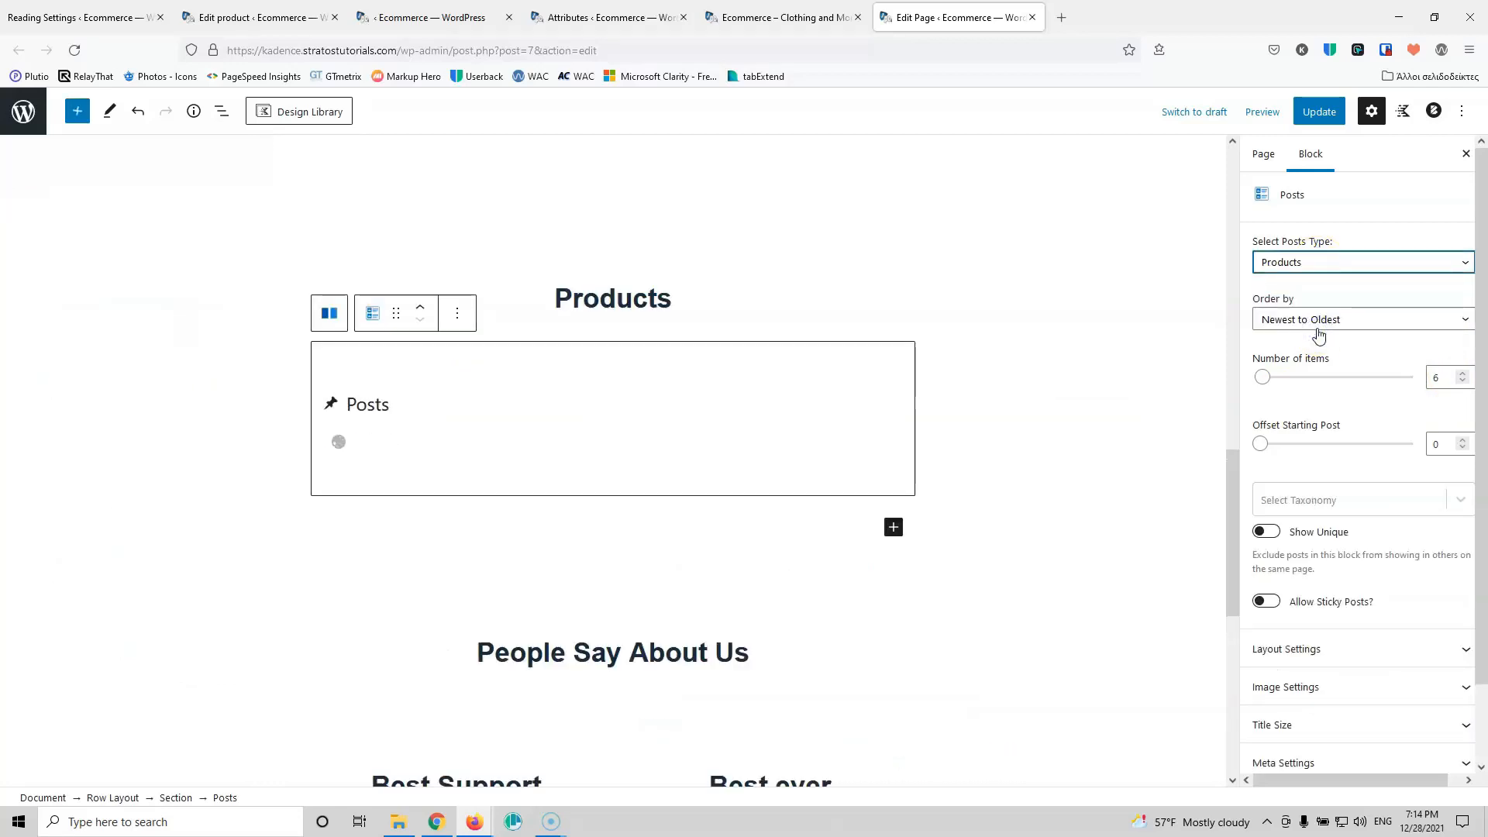
{"action": "scroll", "coordinate": [1377, 537], "scroll_direction": "down", "scroll_amount": 1}
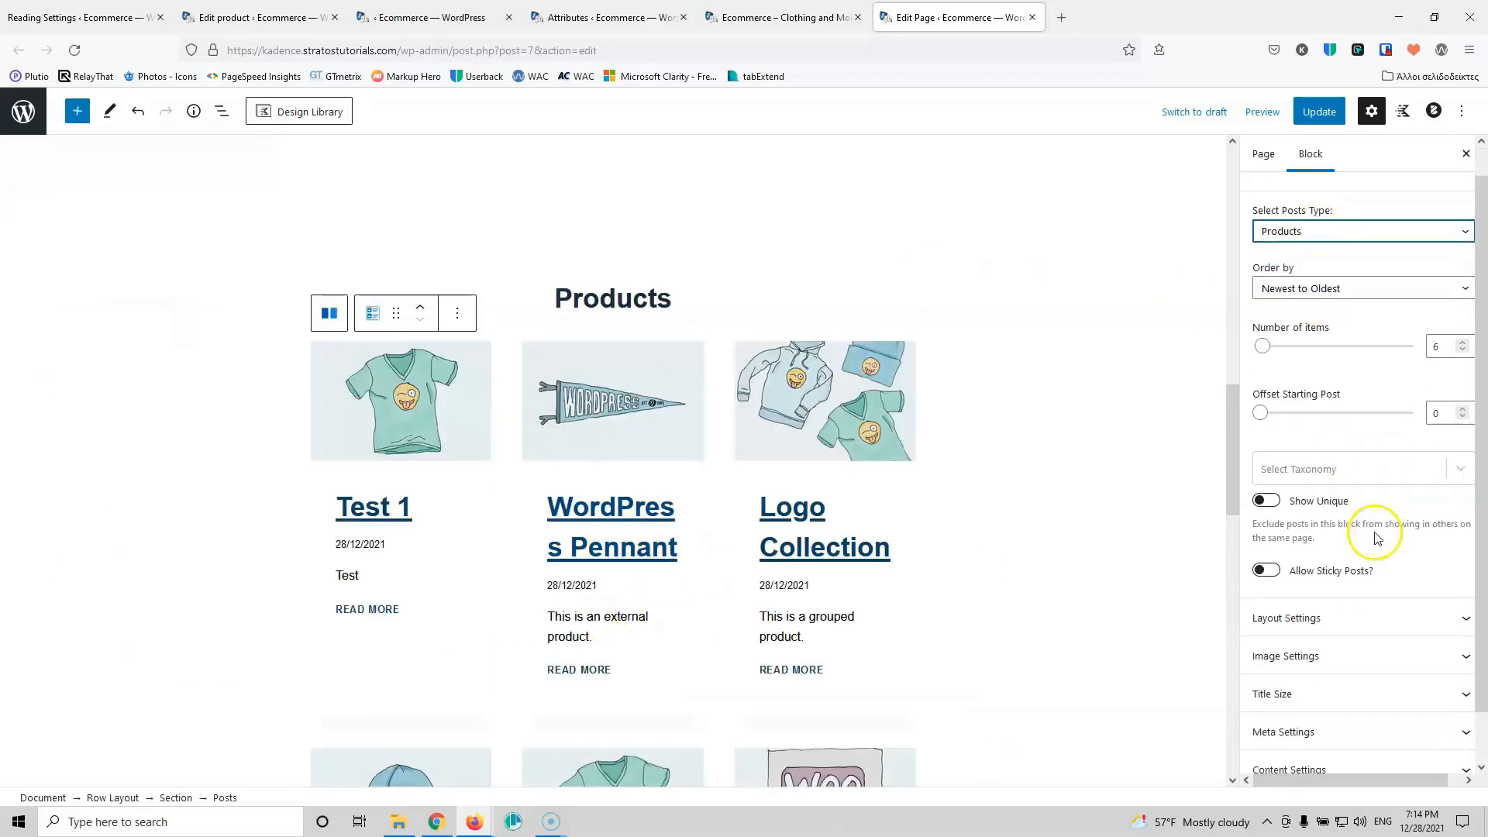
{"action": "left_click", "coordinate": [1344, 570]}
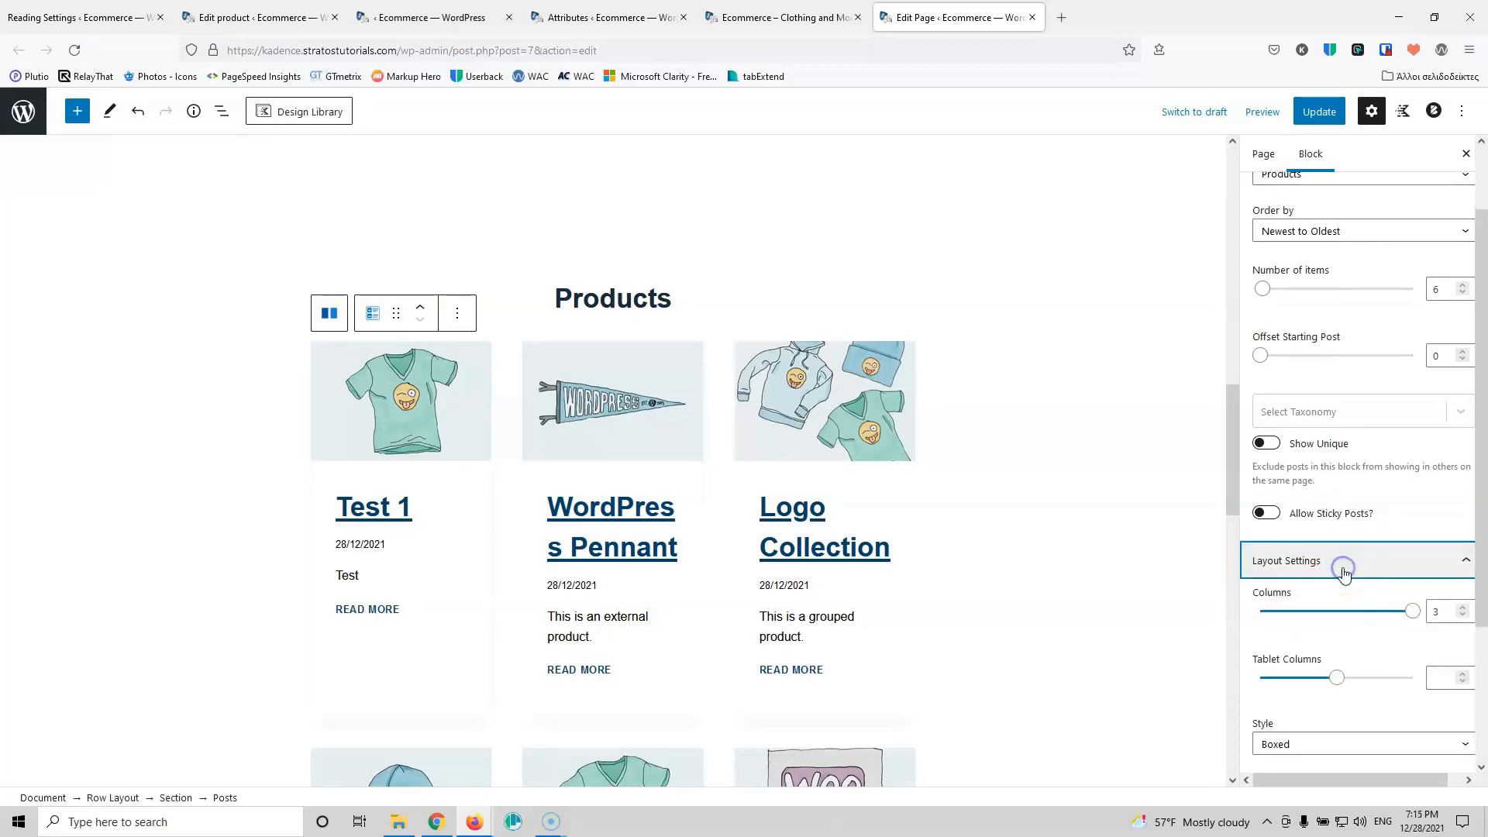
{"action": "scroll", "coordinate": [1353, 534], "scroll_direction": "down", "scroll_amount": 3}
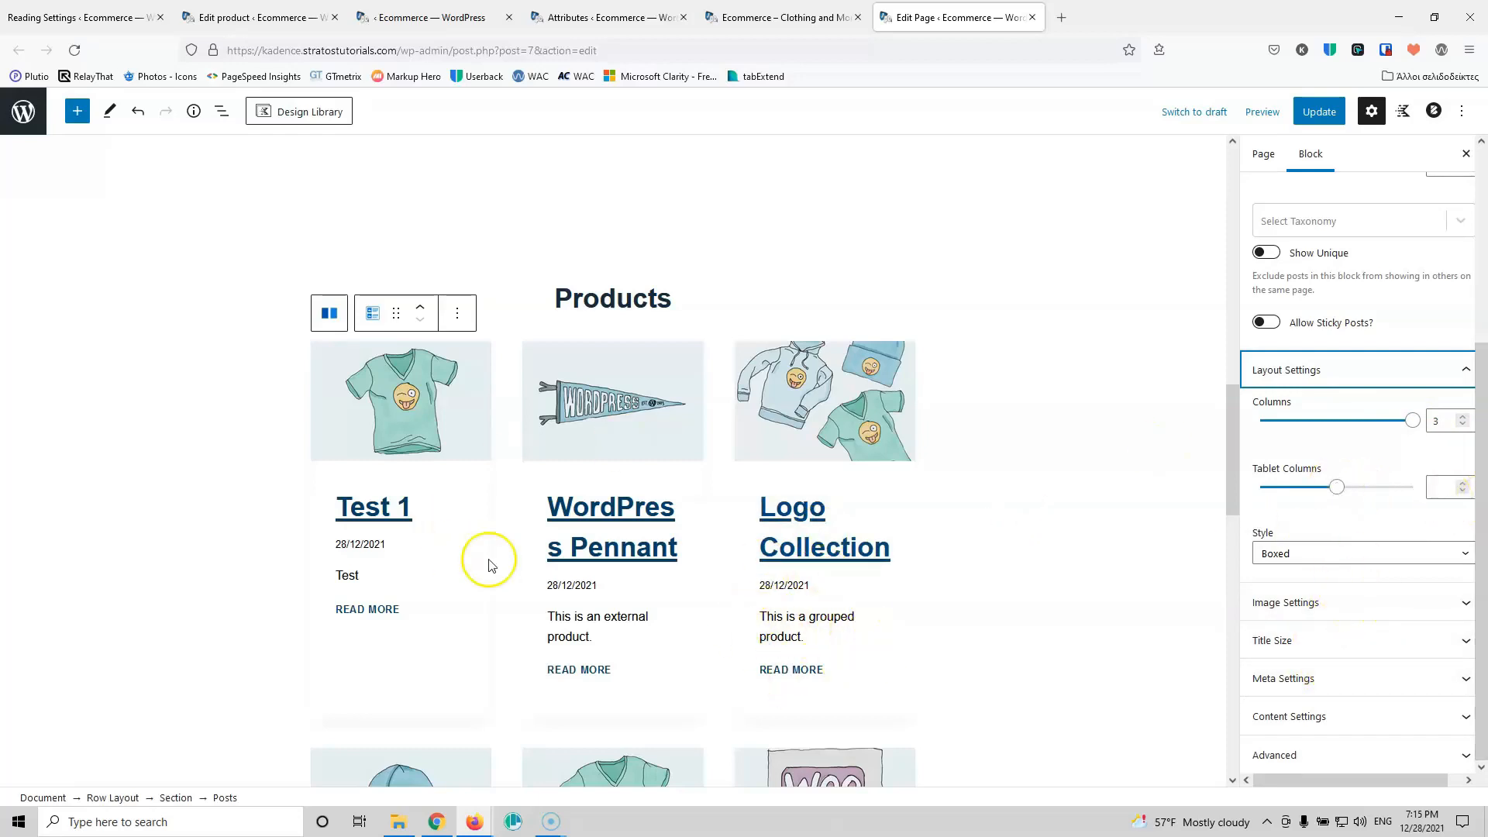
{"action": "scroll", "coordinate": [763, 495], "scroll_direction": "down", "scroll_amount": 5}
{"action": "scroll", "coordinate": [764, 496], "scroll_direction": "up", "scroll_amount": 5}
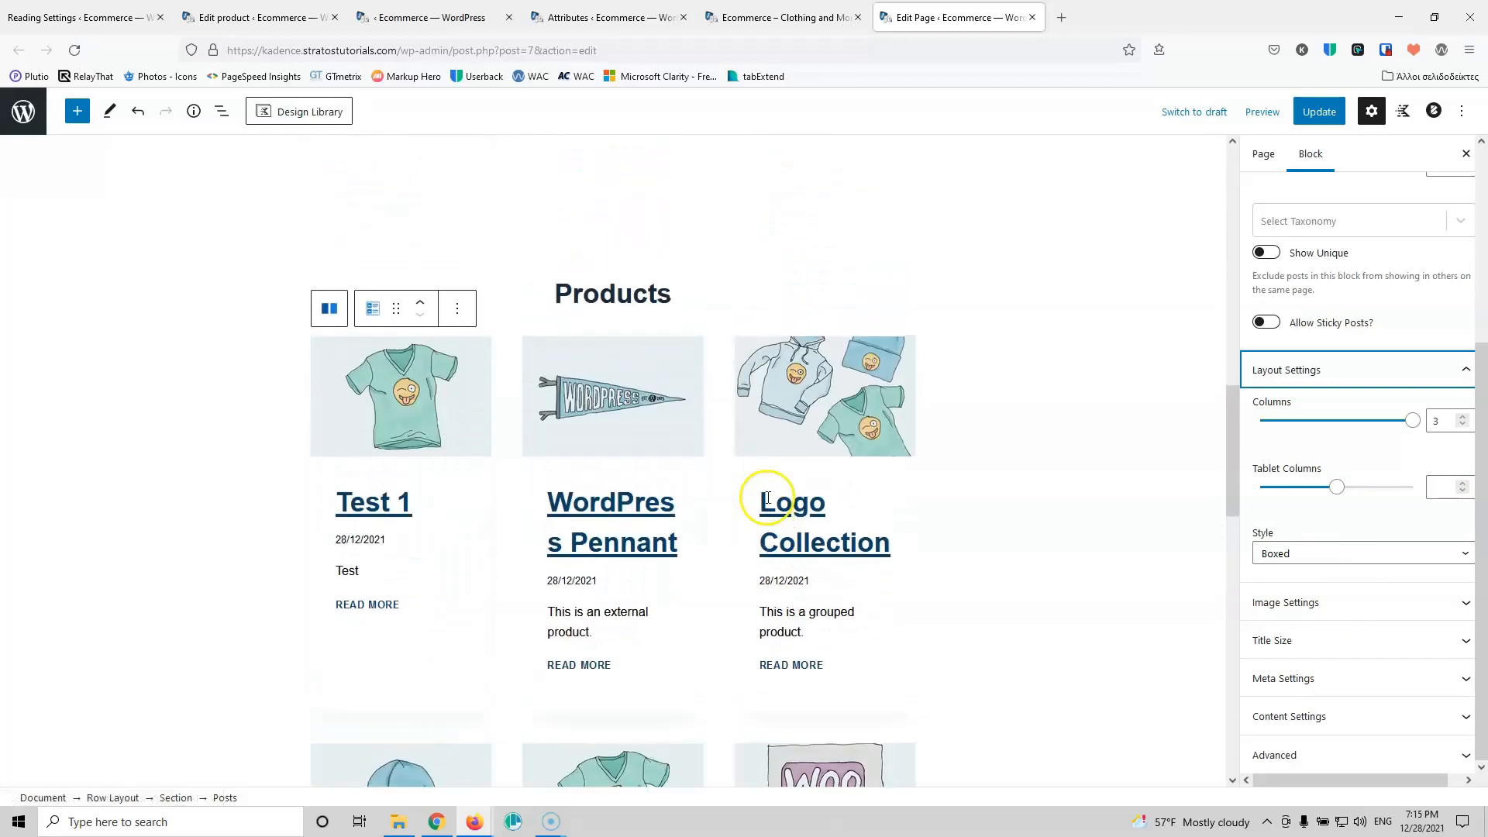
Step: Replace the Posts block under Products with a Newest Products grid
{"action": "left_click", "coordinate": [457, 313]}
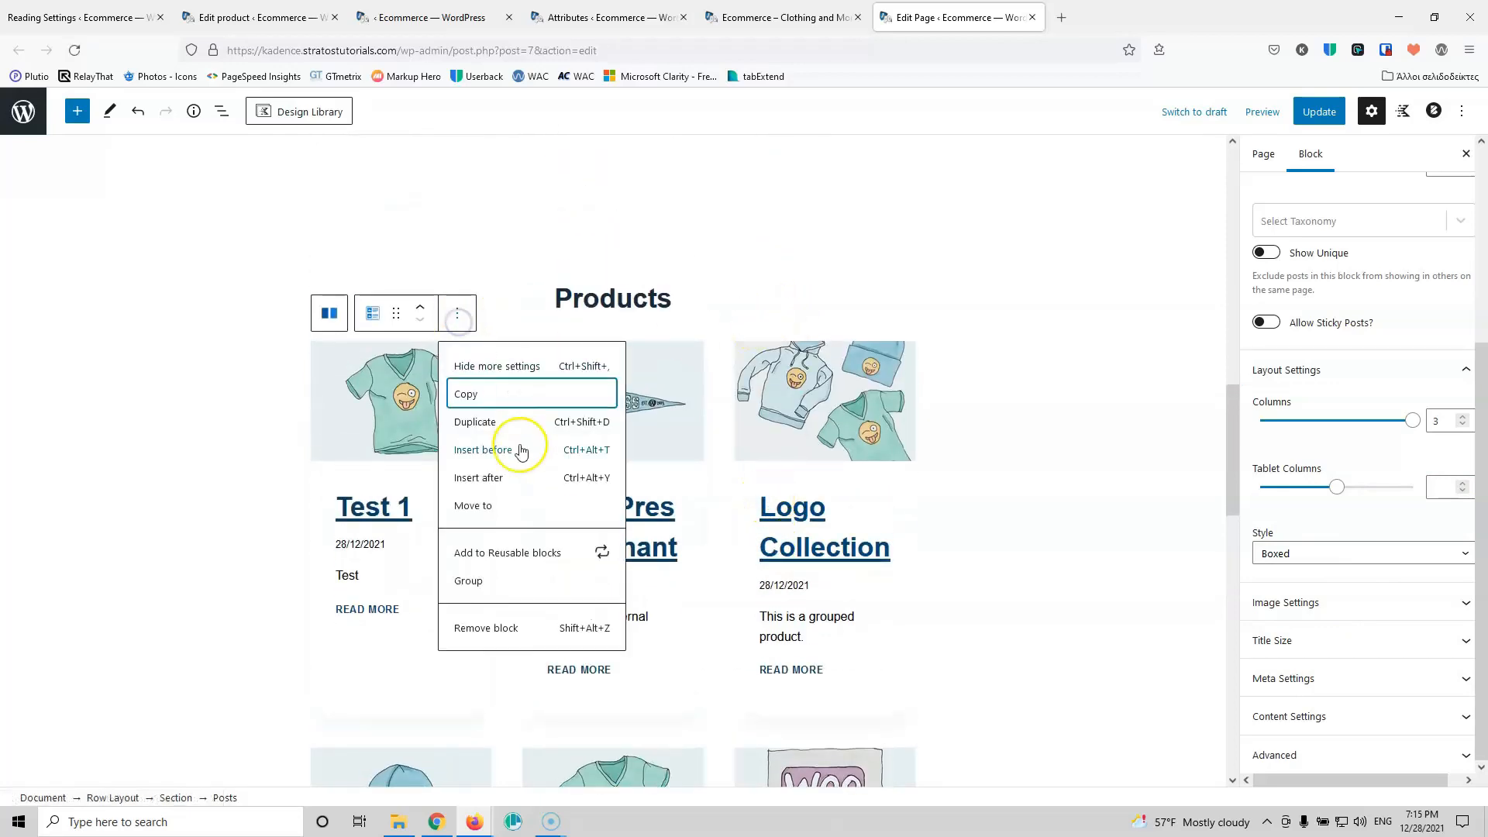
{"action": "left_click", "coordinate": [504, 629]}
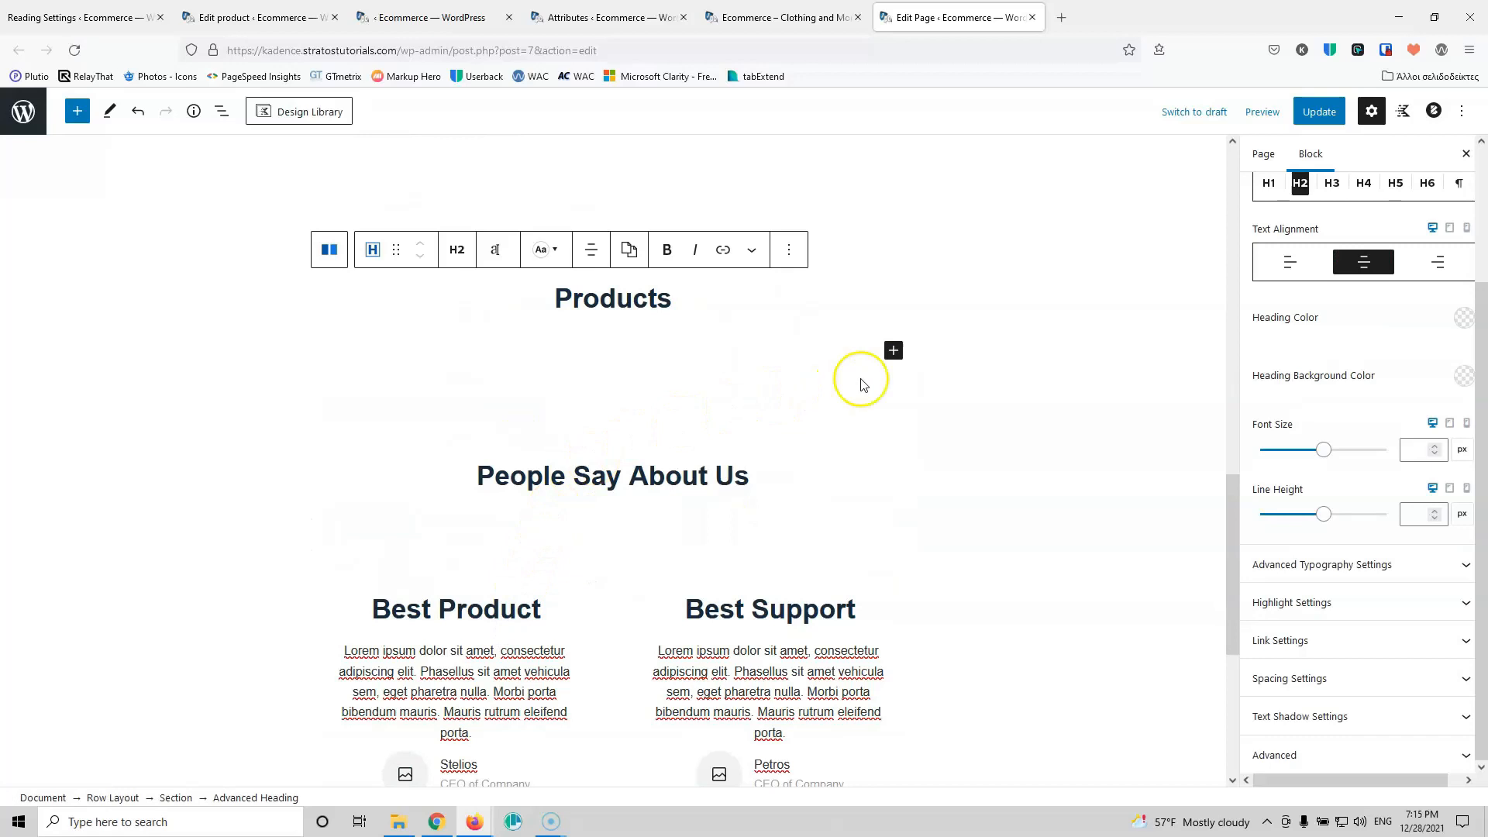
{"action": "left_click", "coordinate": [892, 348]}
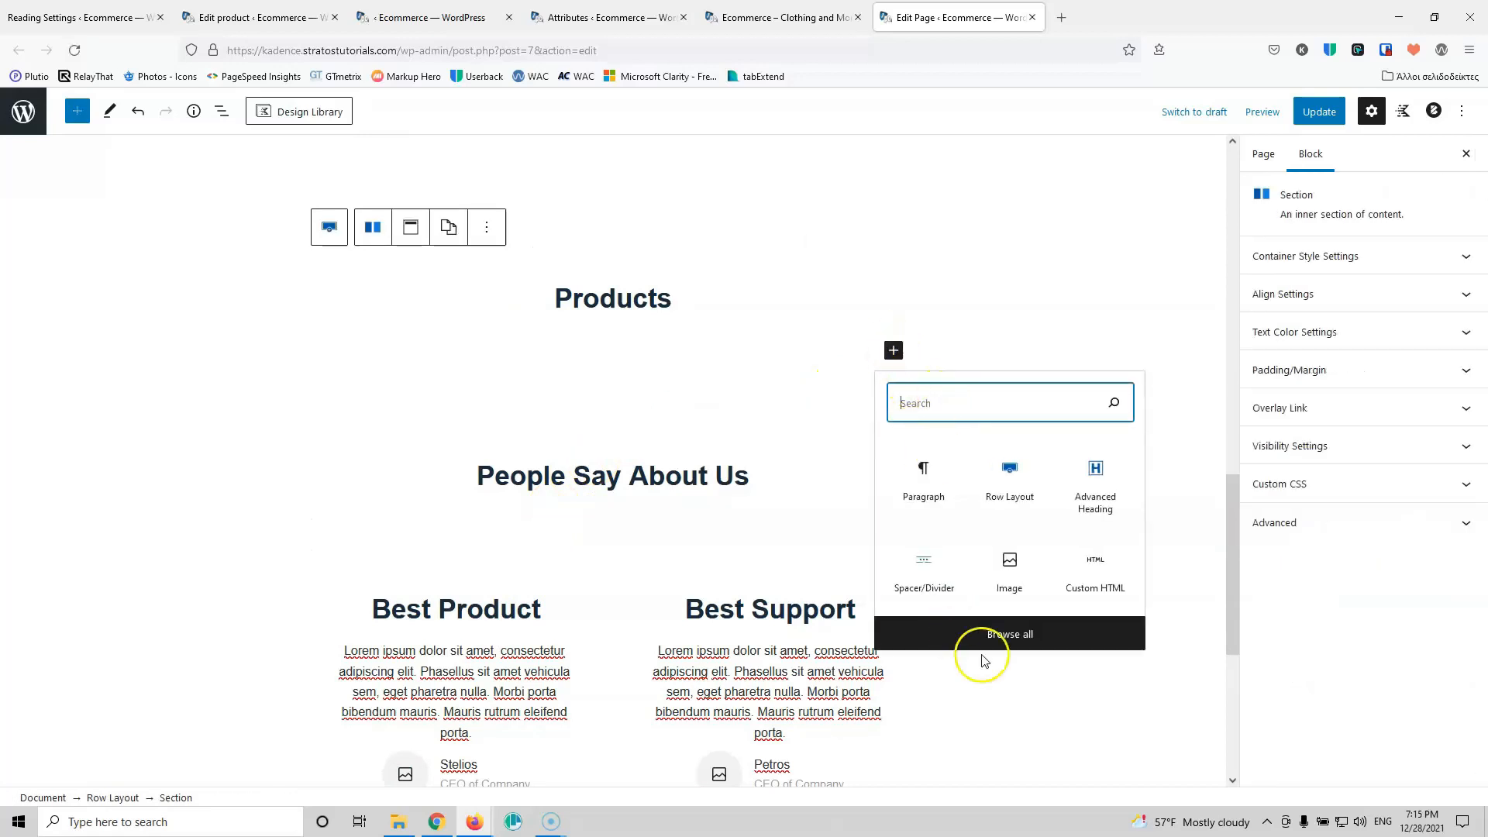
{"action": "left_click", "coordinate": [996, 634]}
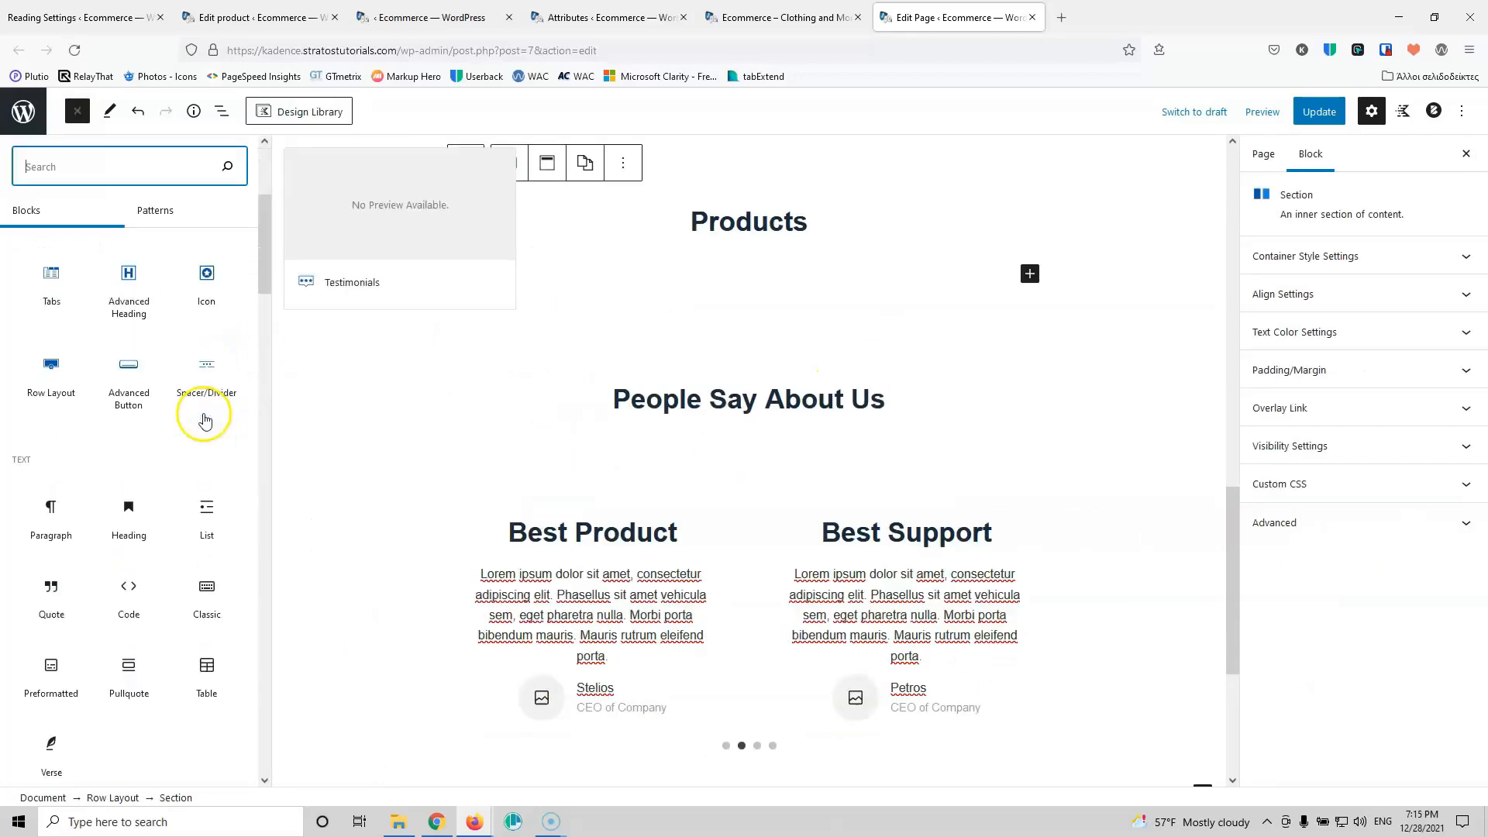
{"action": "scroll", "coordinate": [206, 420], "scroll_direction": "down", "scroll_amount": 15}
{"action": "scroll", "coordinate": [205, 419], "scroll_direction": "up", "scroll_amount": 4}
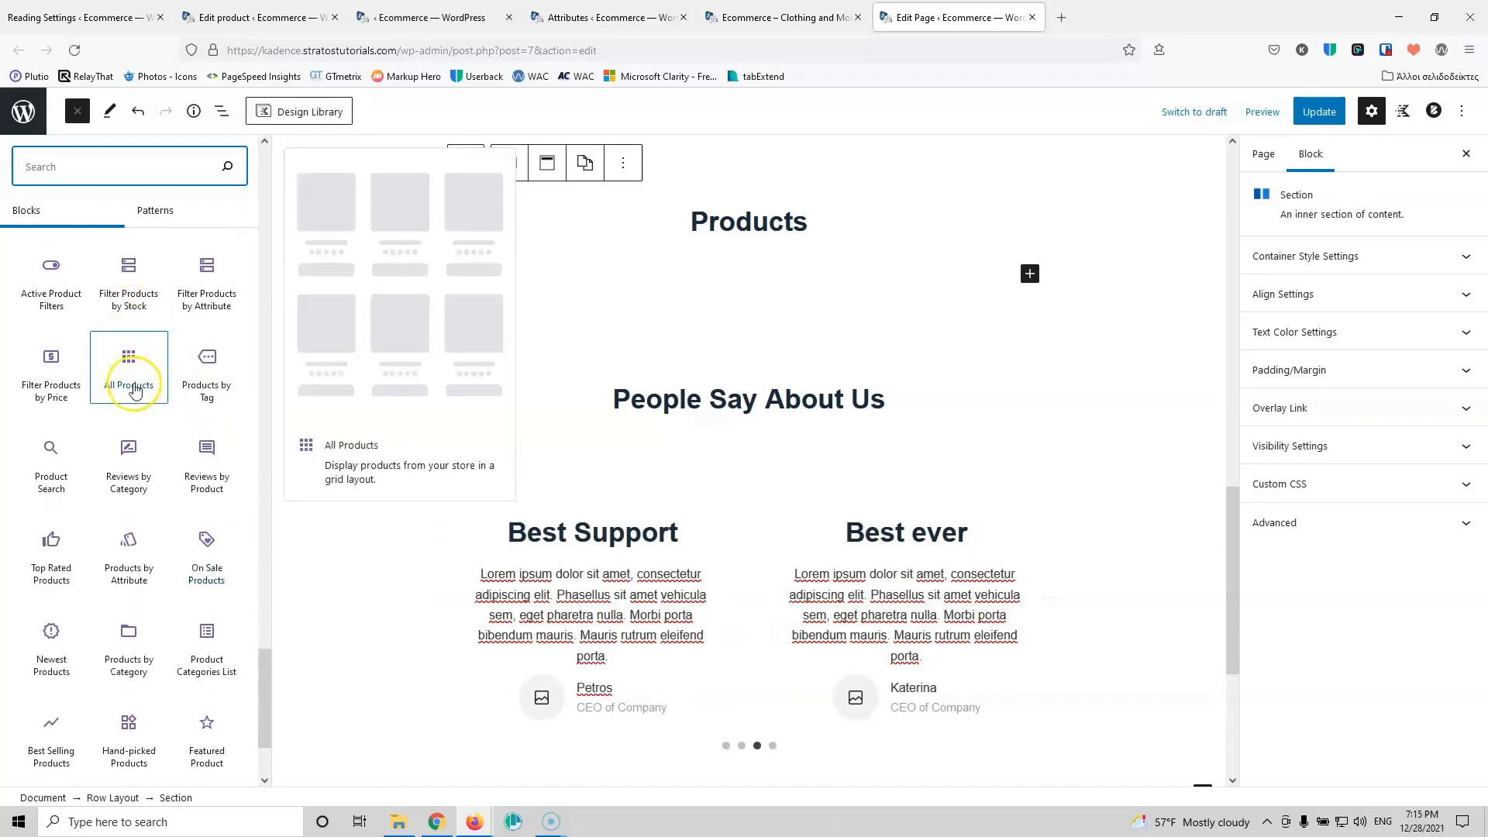
{"action": "scroll", "coordinate": [134, 390], "scroll_direction": "up", "scroll_amount": 2}
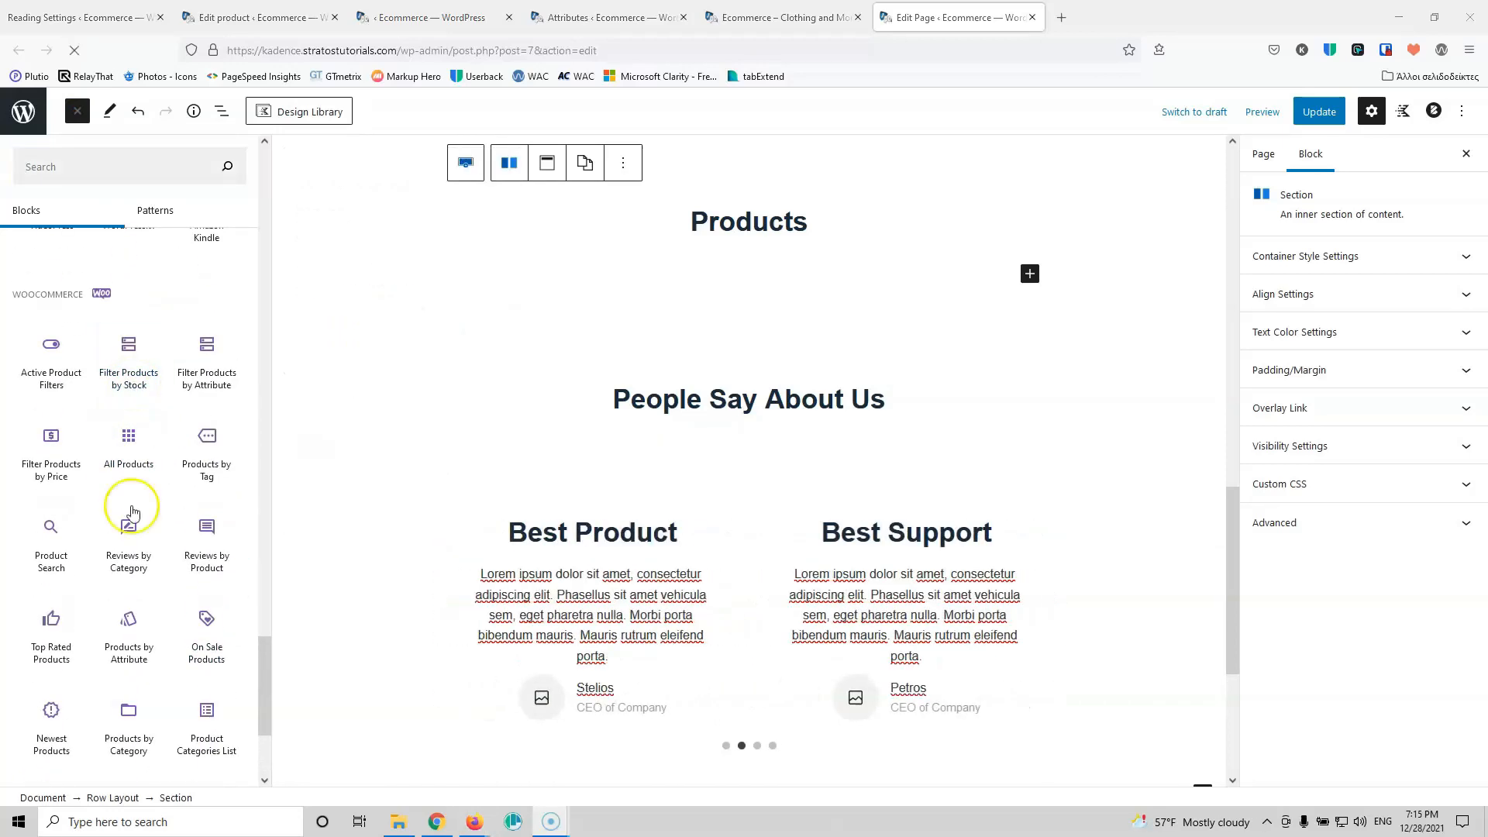
{"action": "left_click", "coordinate": [58, 714]}
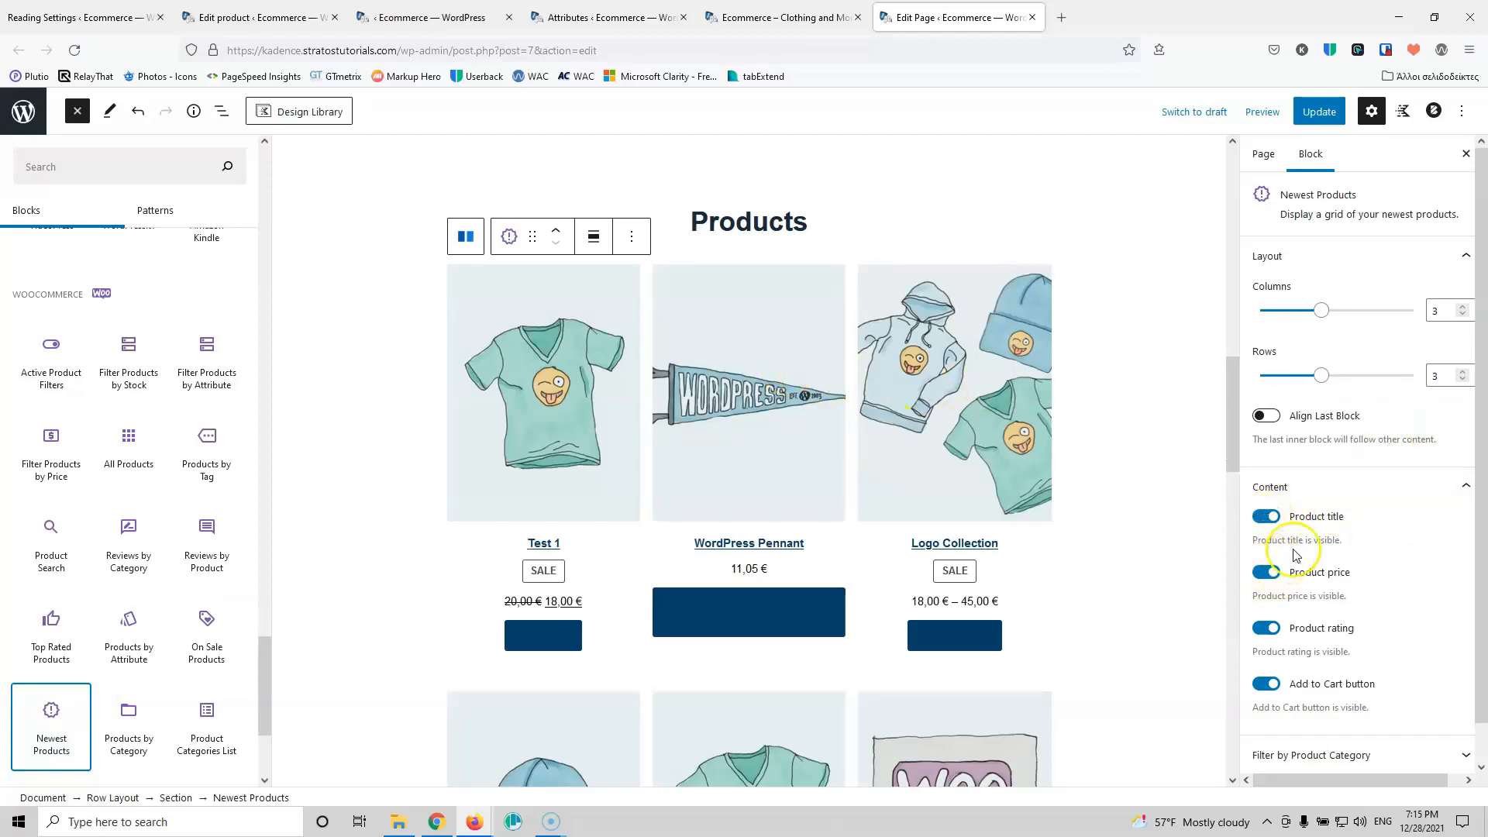
Step: Hide product ratings, then remove the Newest Products grid and update the page
{"action": "scroll", "coordinate": [1317, 535], "scroll_direction": "down", "scroll_amount": 1}
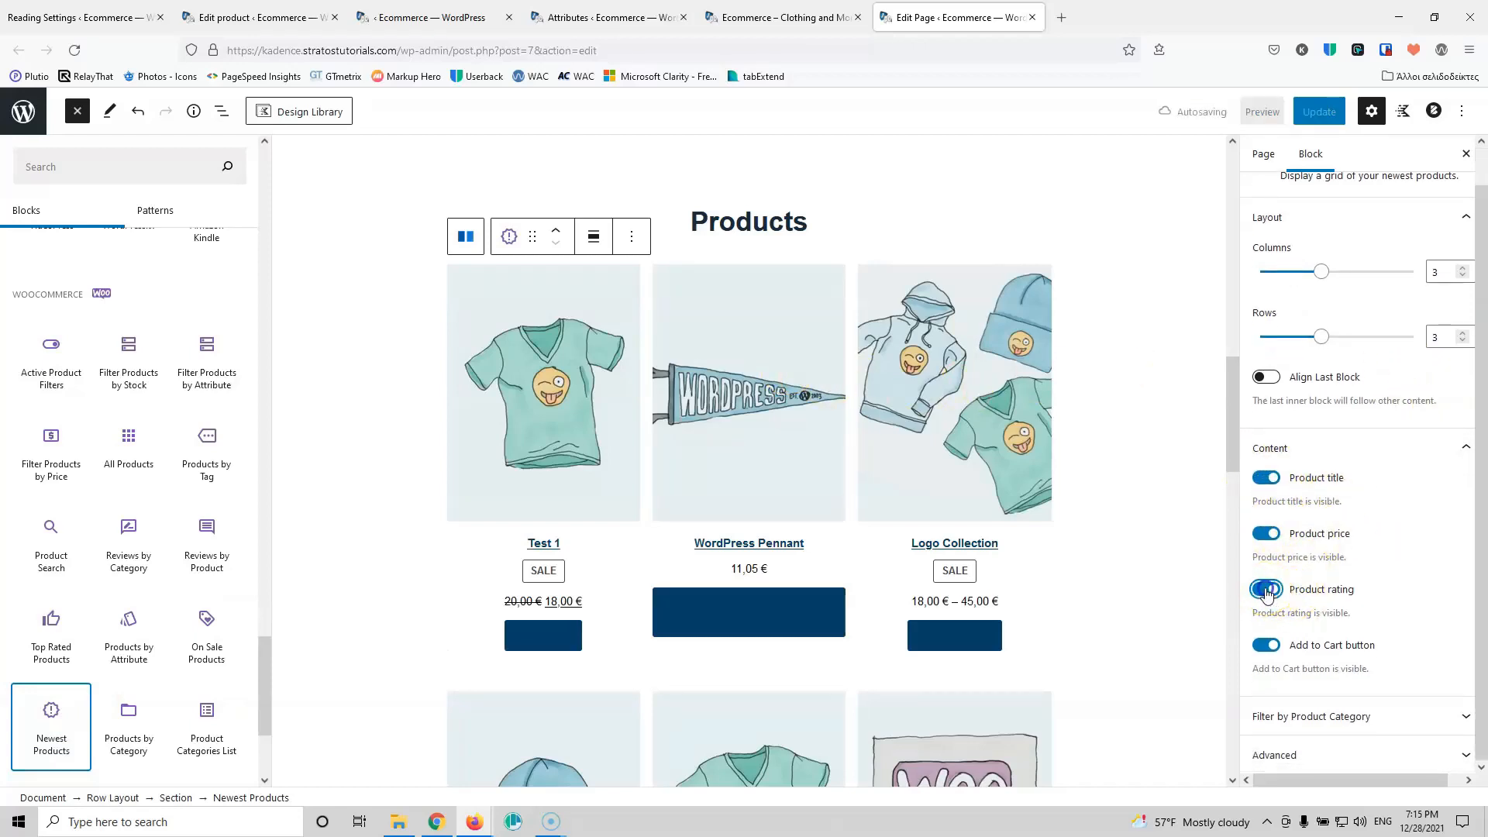
{"action": "left_click", "coordinate": [1266, 591]}
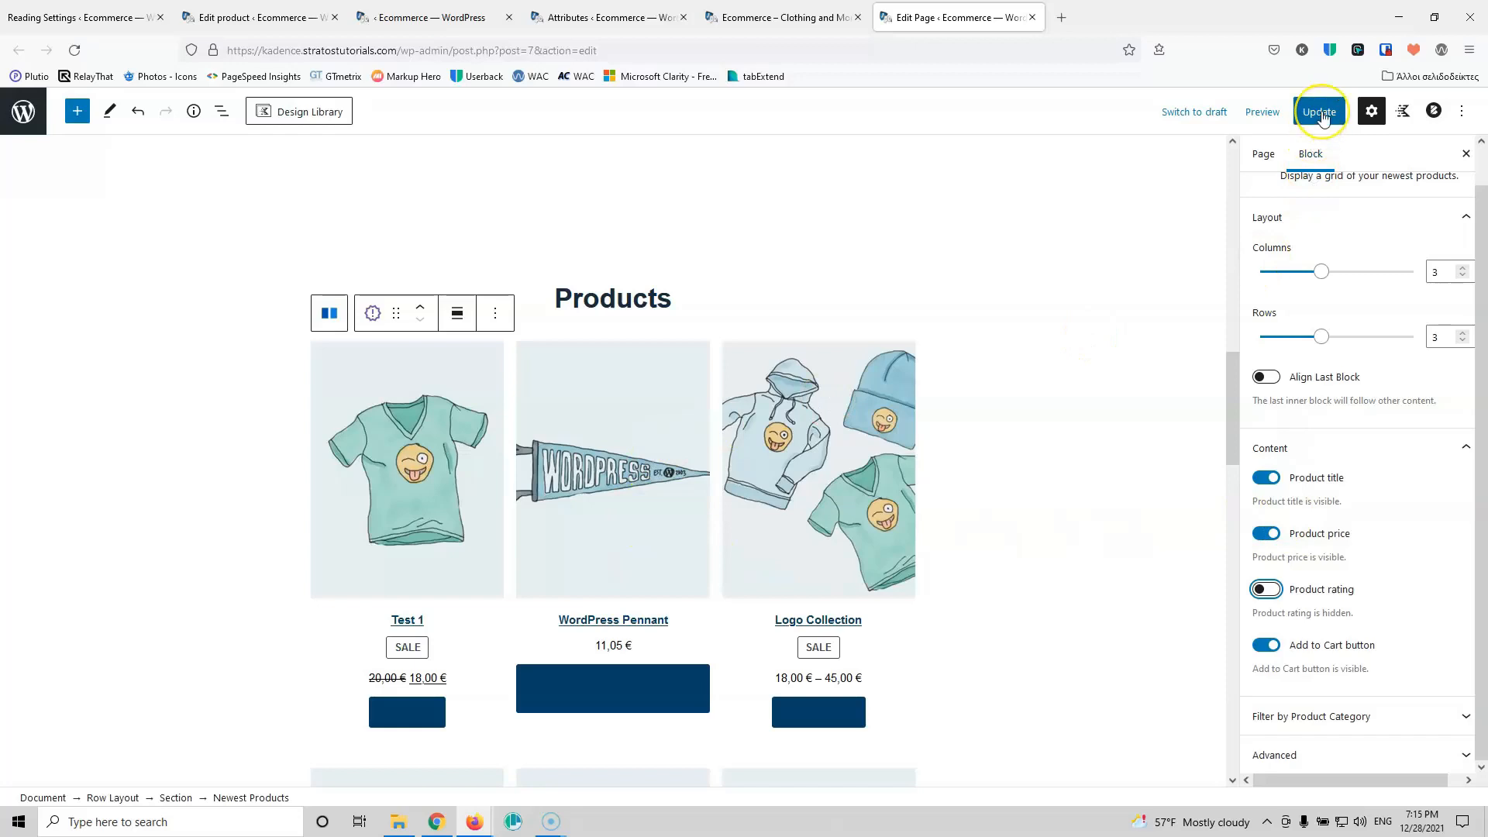
{"action": "left_click", "coordinate": [495, 312]}
{"action": "left_click", "coordinate": [524, 624]}
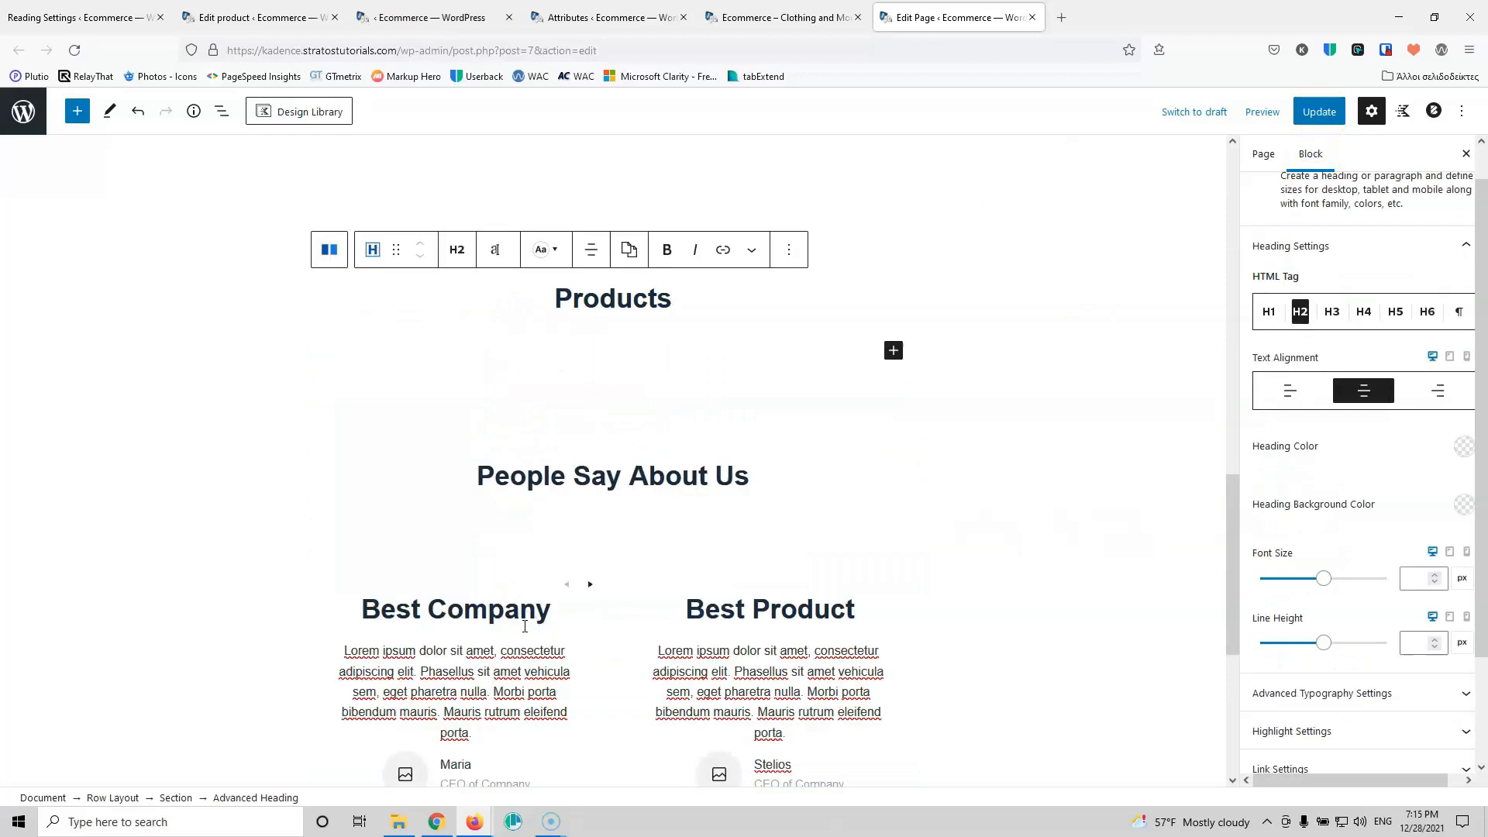
{"action": "left_click", "coordinate": [1320, 117]}
Step: Search Add New plugins for 'productx', install ProductX, and return to the home page editor
{"action": "left_click", "coordinate": [609, 17]}
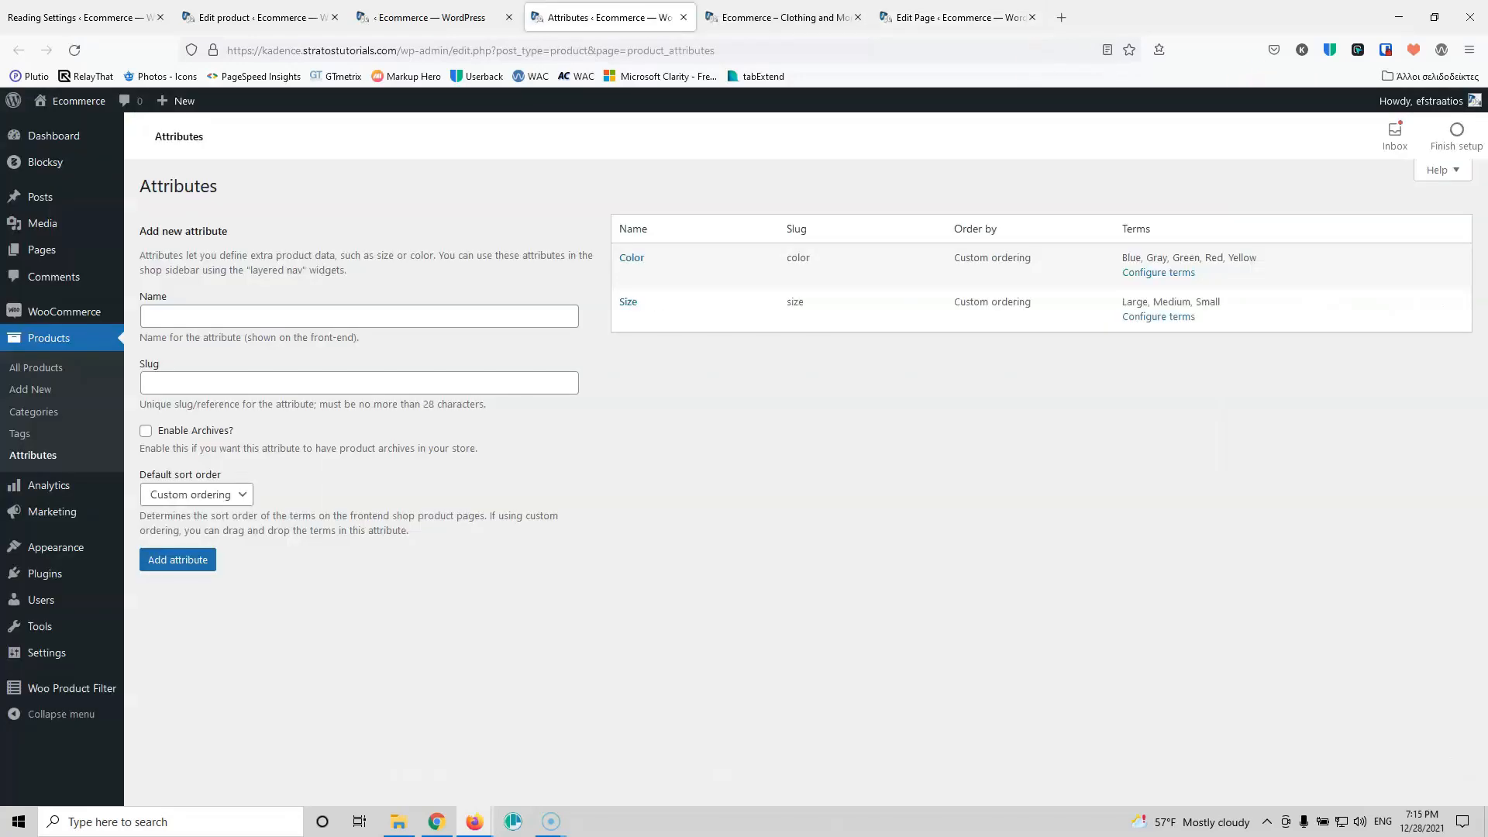
{"action": "mouse_move", "coordinate": [47, 573]}
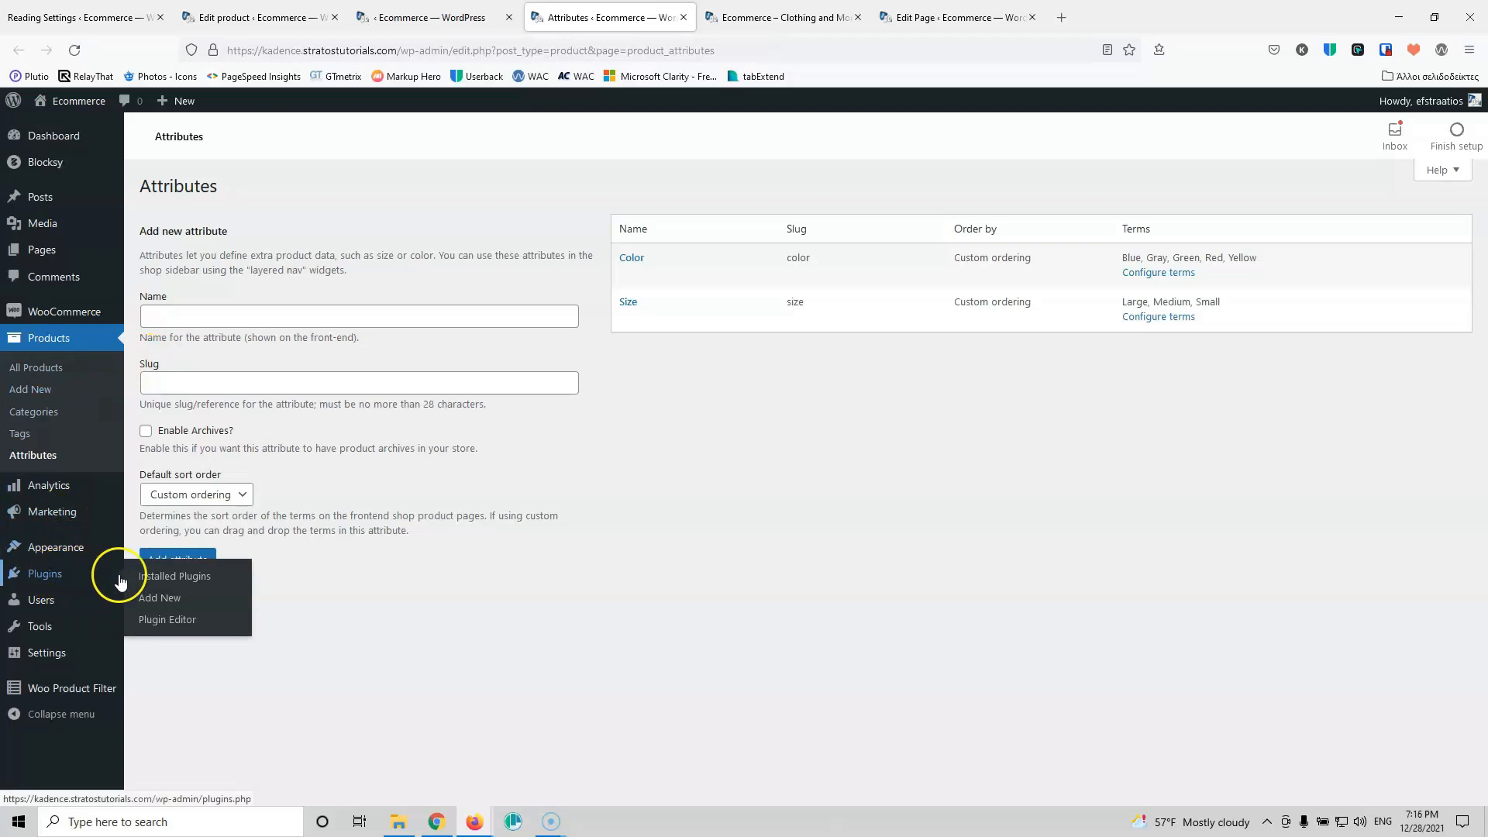
{"action": "left_click", "coordinate": [155, 607]}
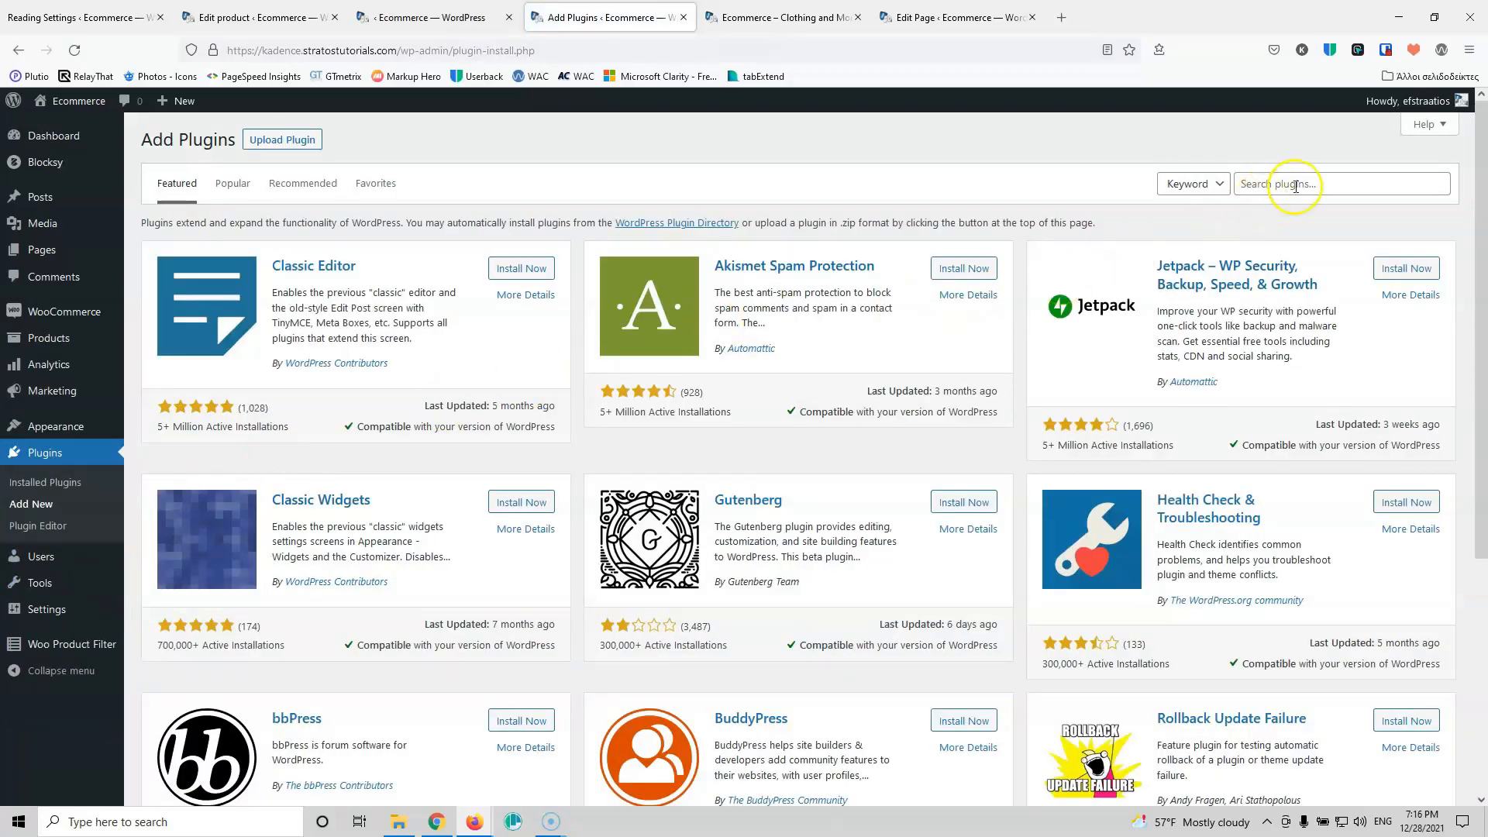
{"action": "left_click", "coordinate": [1295, 186]}
{"action": "type", "text": "pro"}
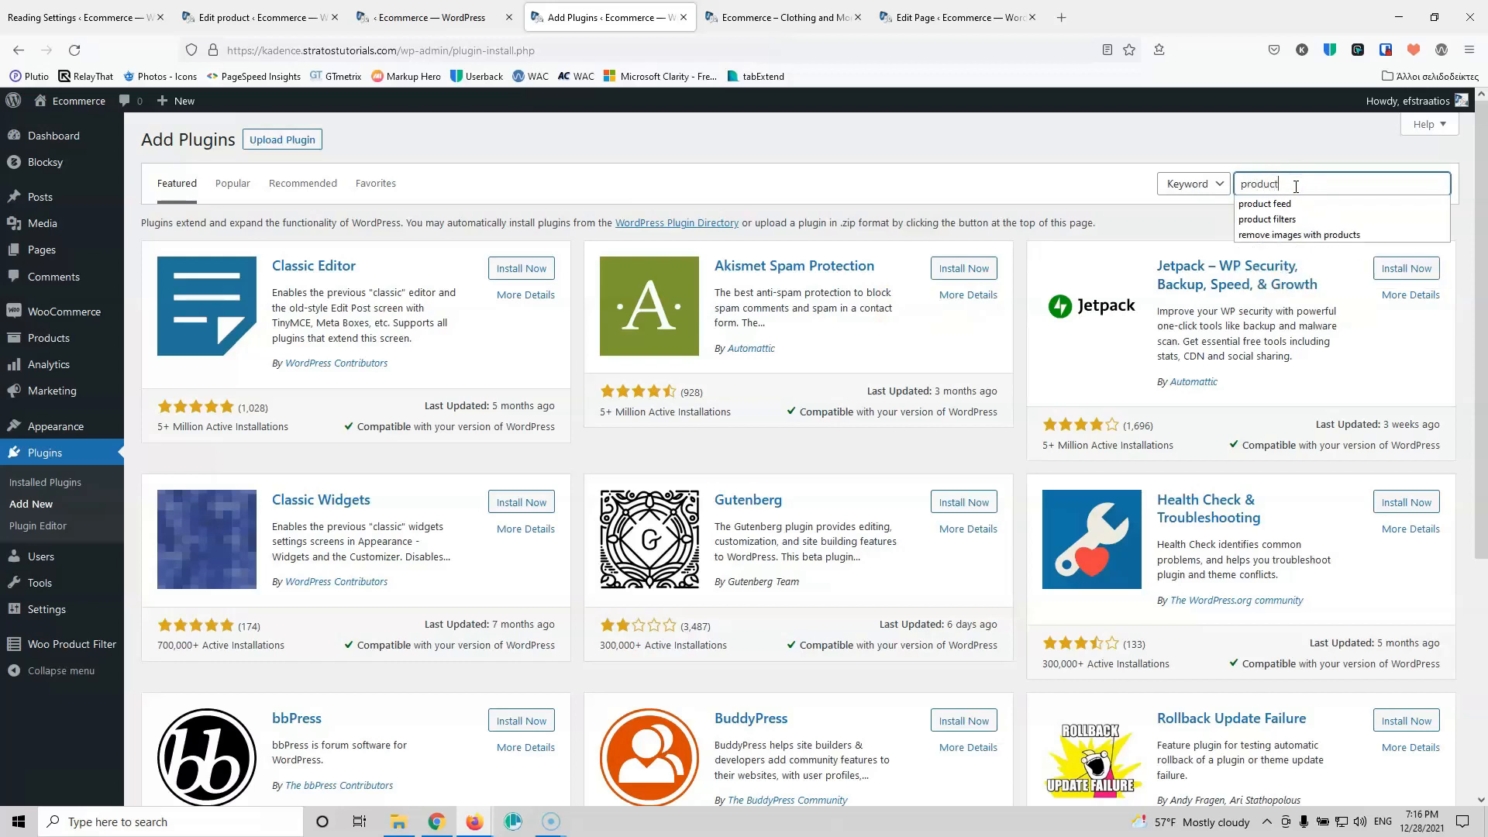
{"action": "type", "text": "duct"}
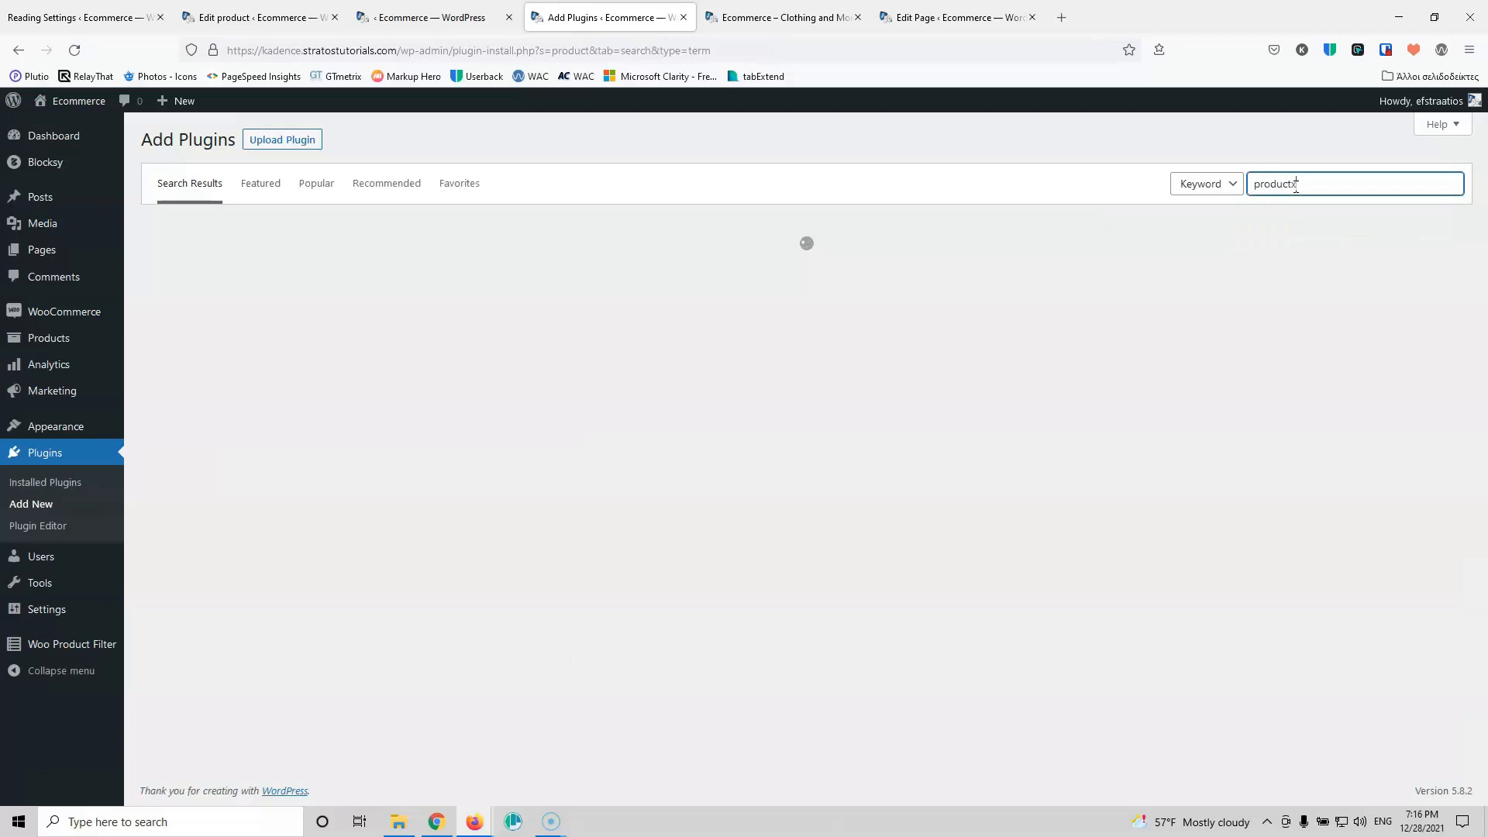
{"action": "type", "text": "x"}
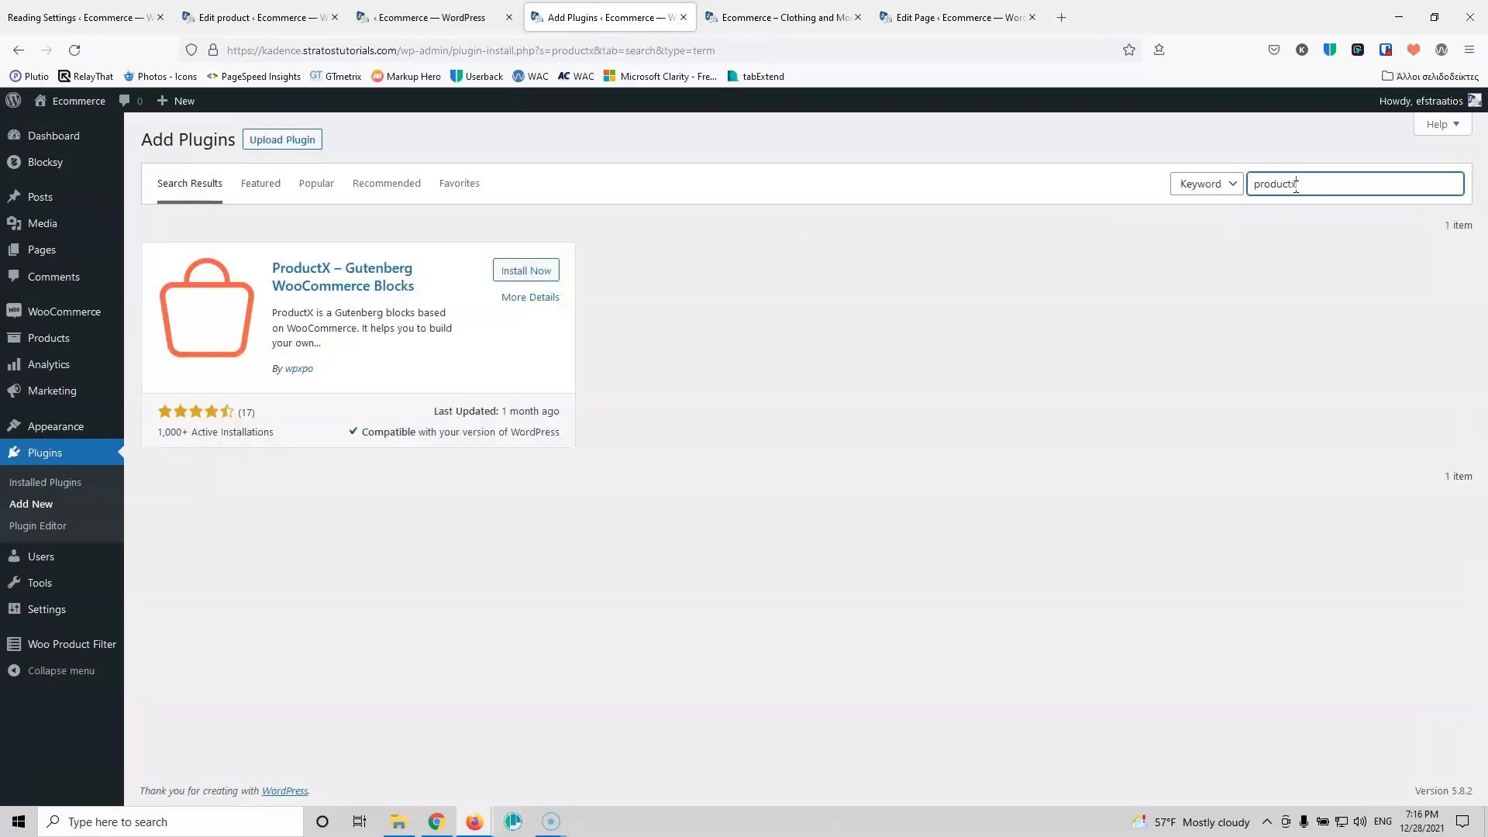
{"action": "left_click", "coordinate": [532, 274]}
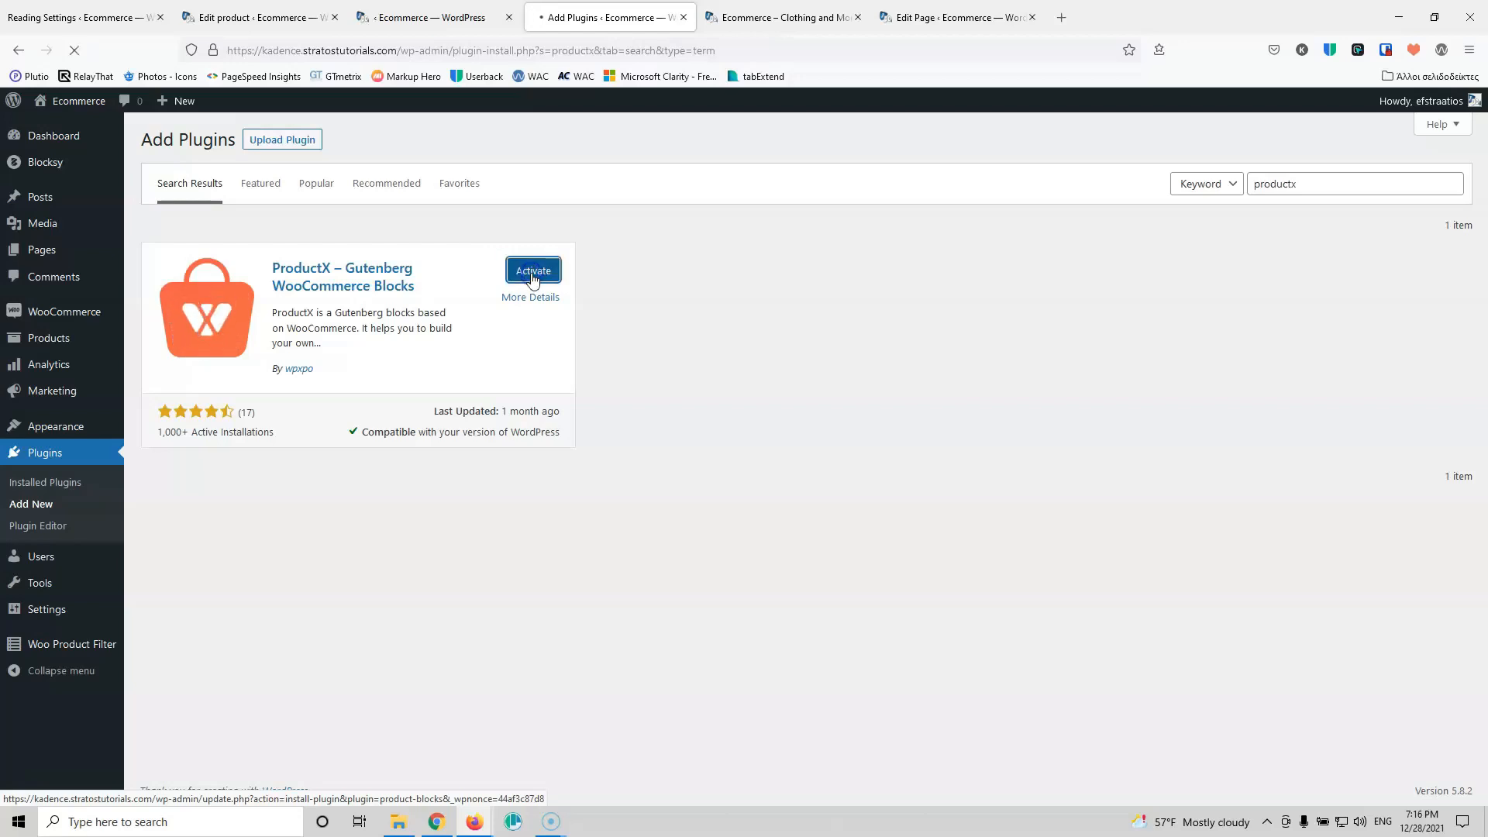
{"action": "left_click", "coordinate": [930, 17]}
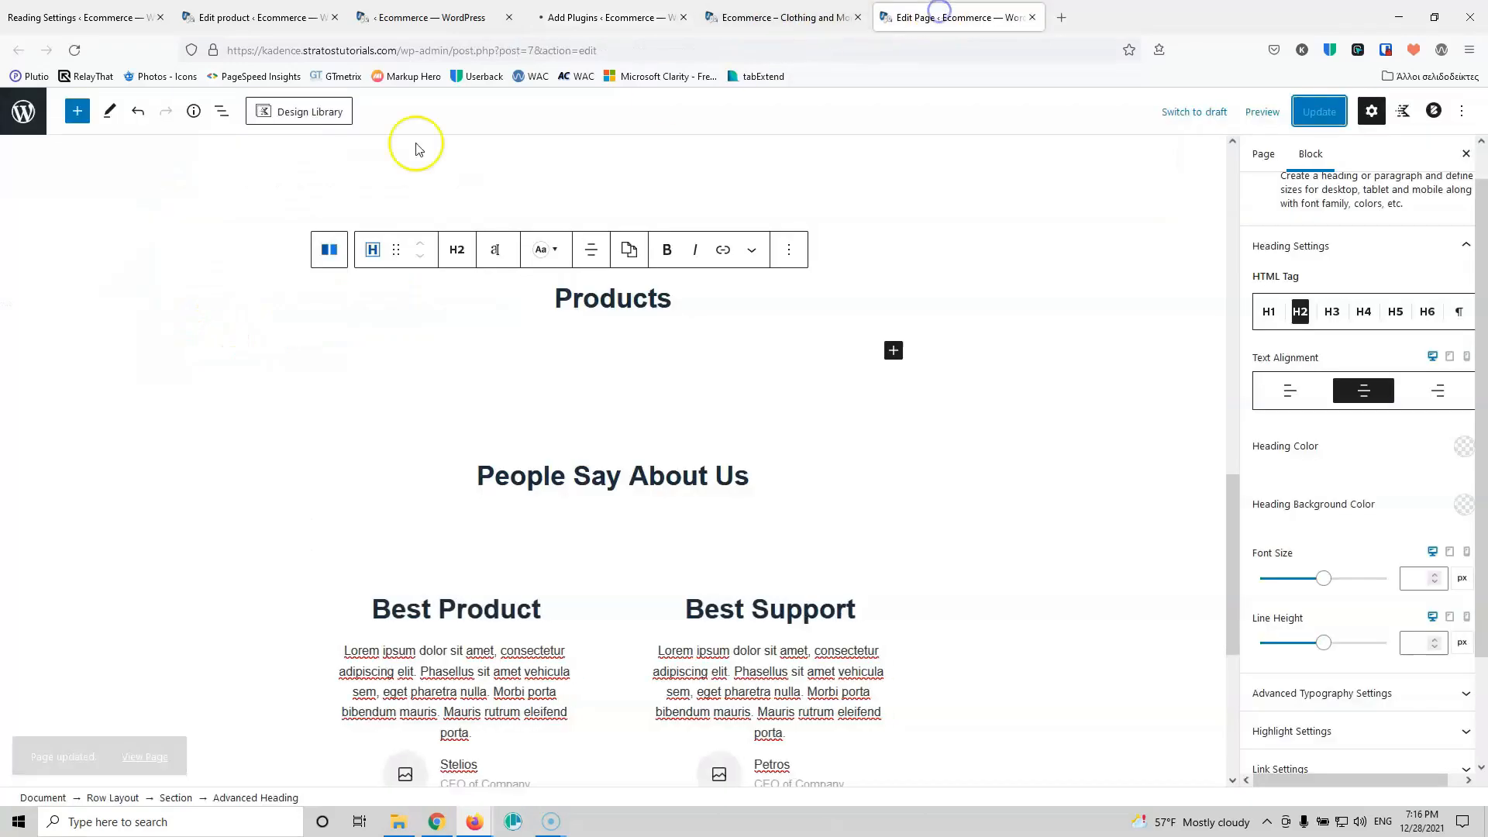
Step: In ProductX settings, turn off Compare on single product pages and save
{"action": "left_click", "coordinate": [72, 55]}
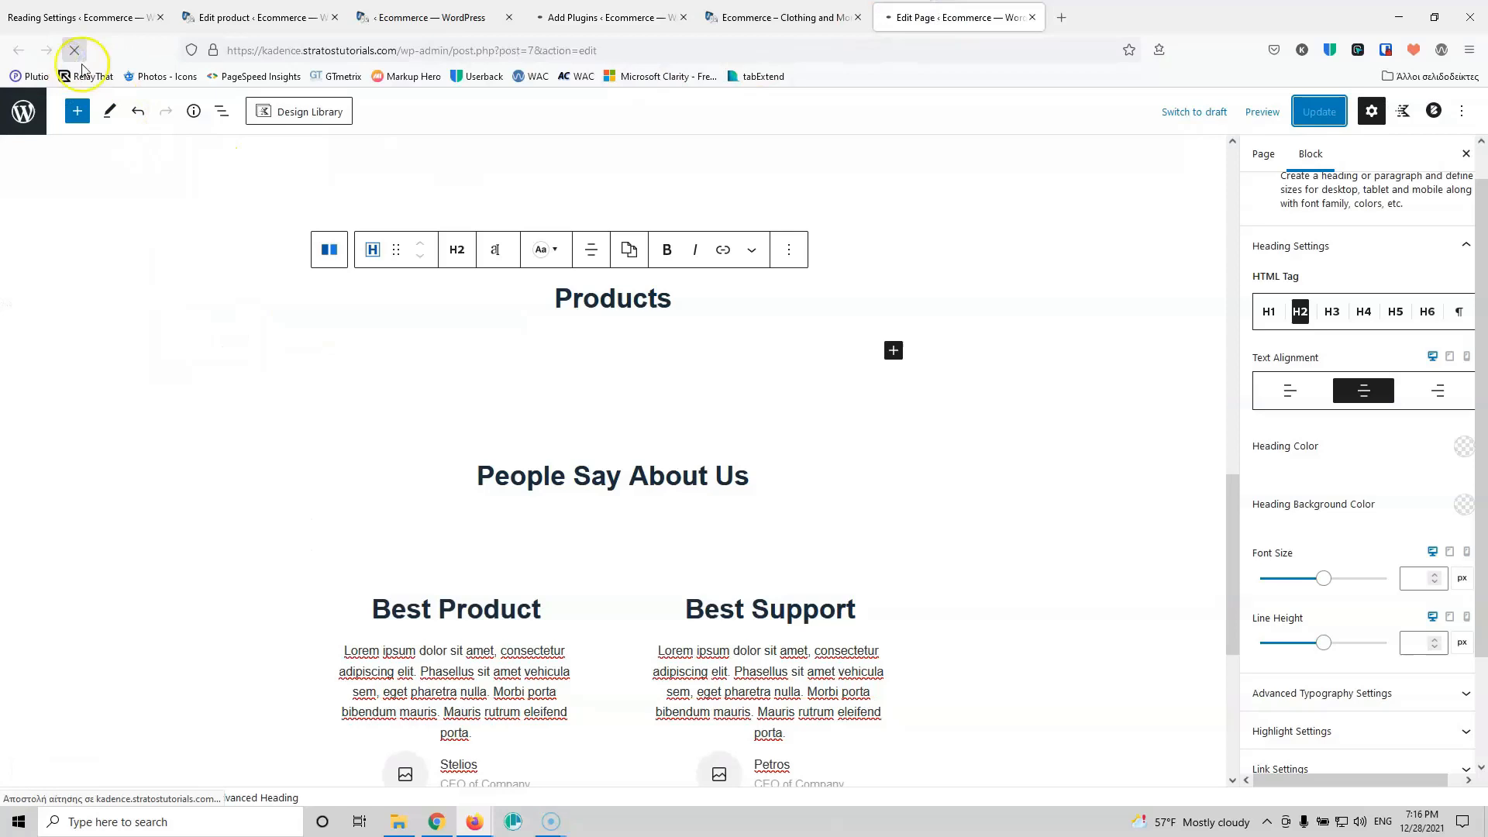
{"action": "left_click", "coordinate": [604, 17]}
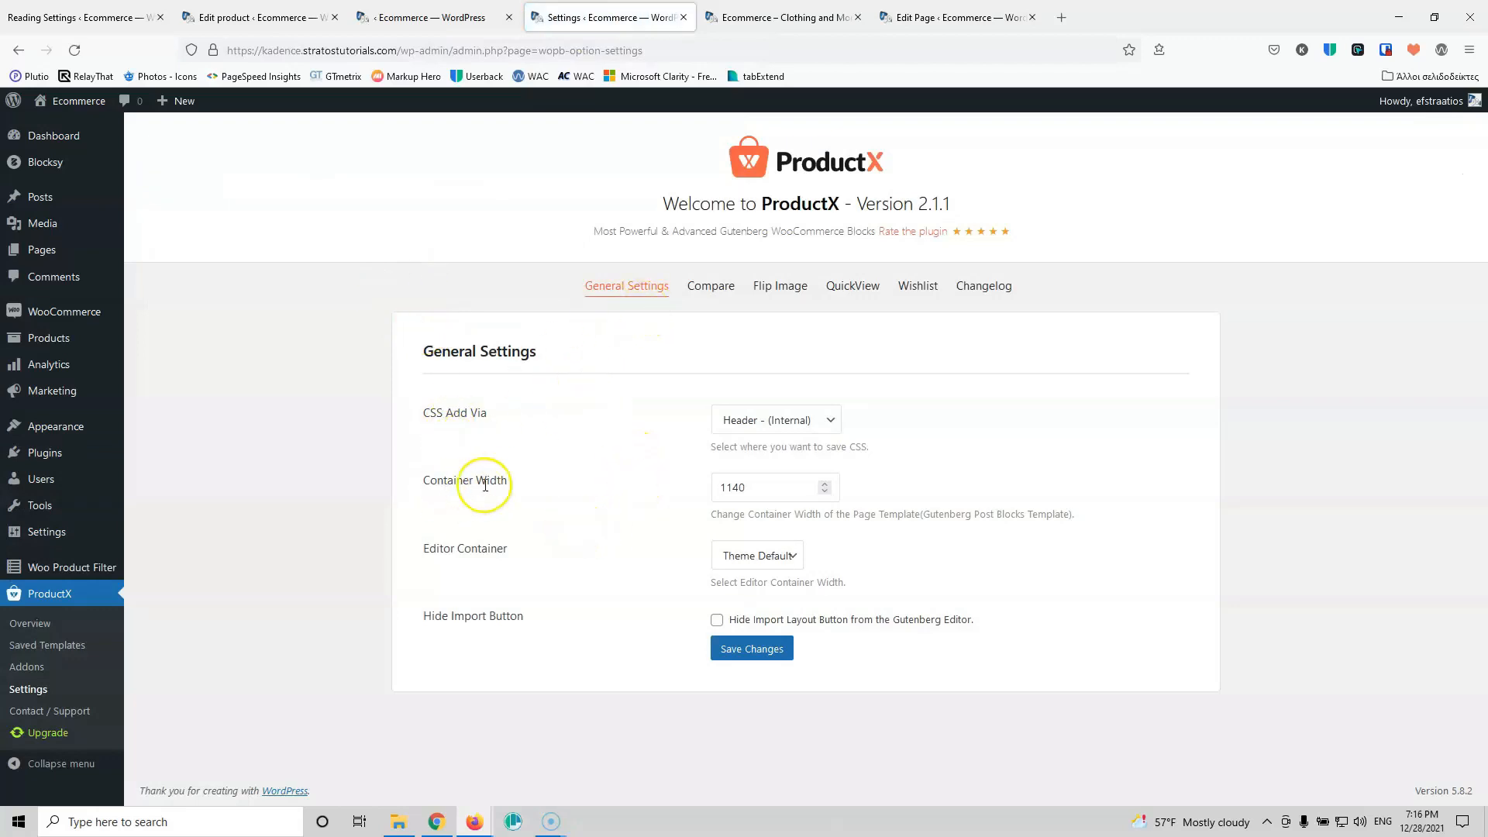
{"action": "left_click_drag", "start_coordinate": [835, 486], "coordinate": [718, 479]}
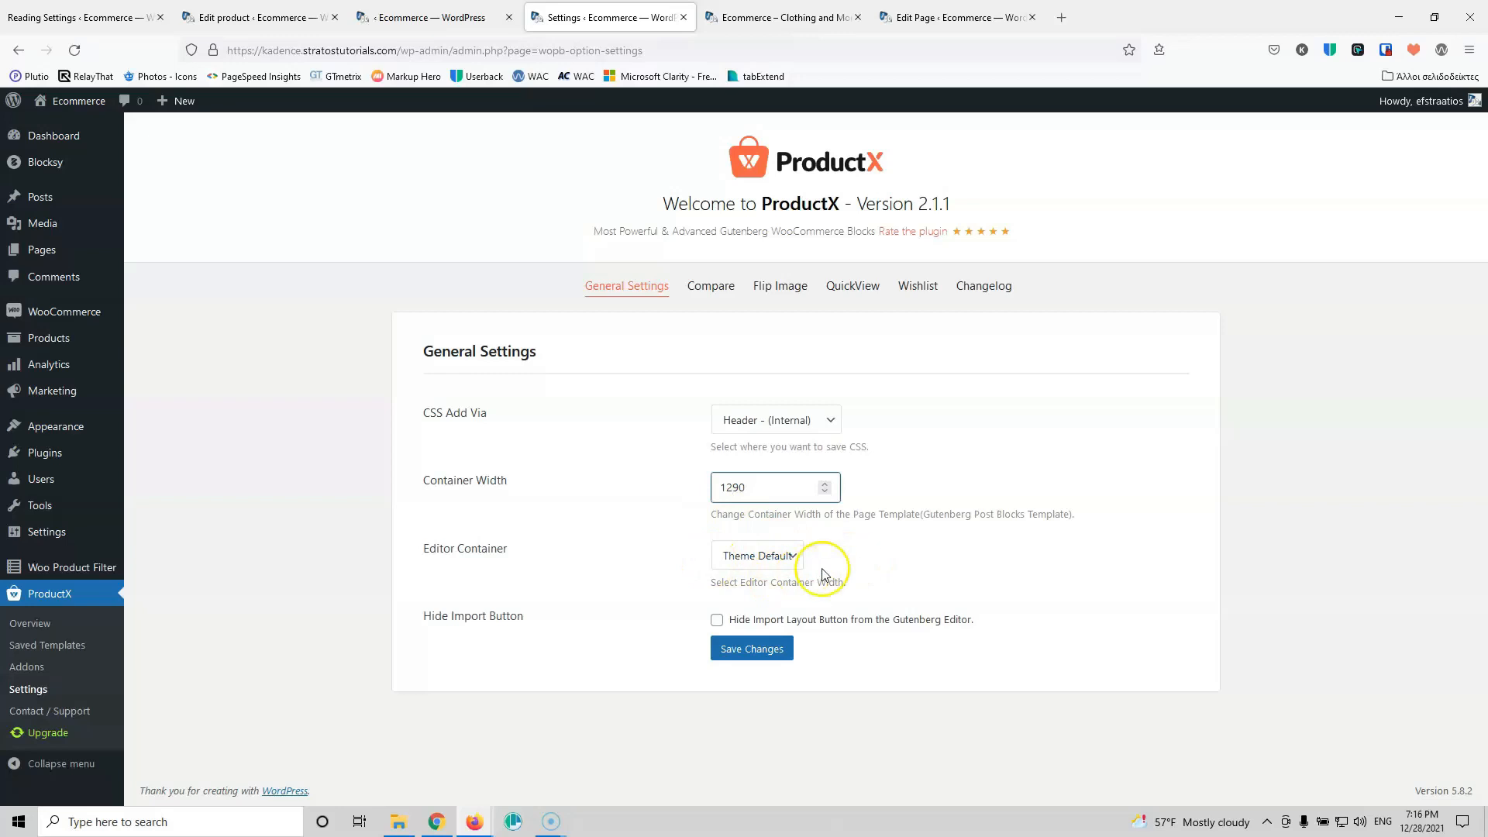
{"action": "left_click", "coordinate": [713, 289]}
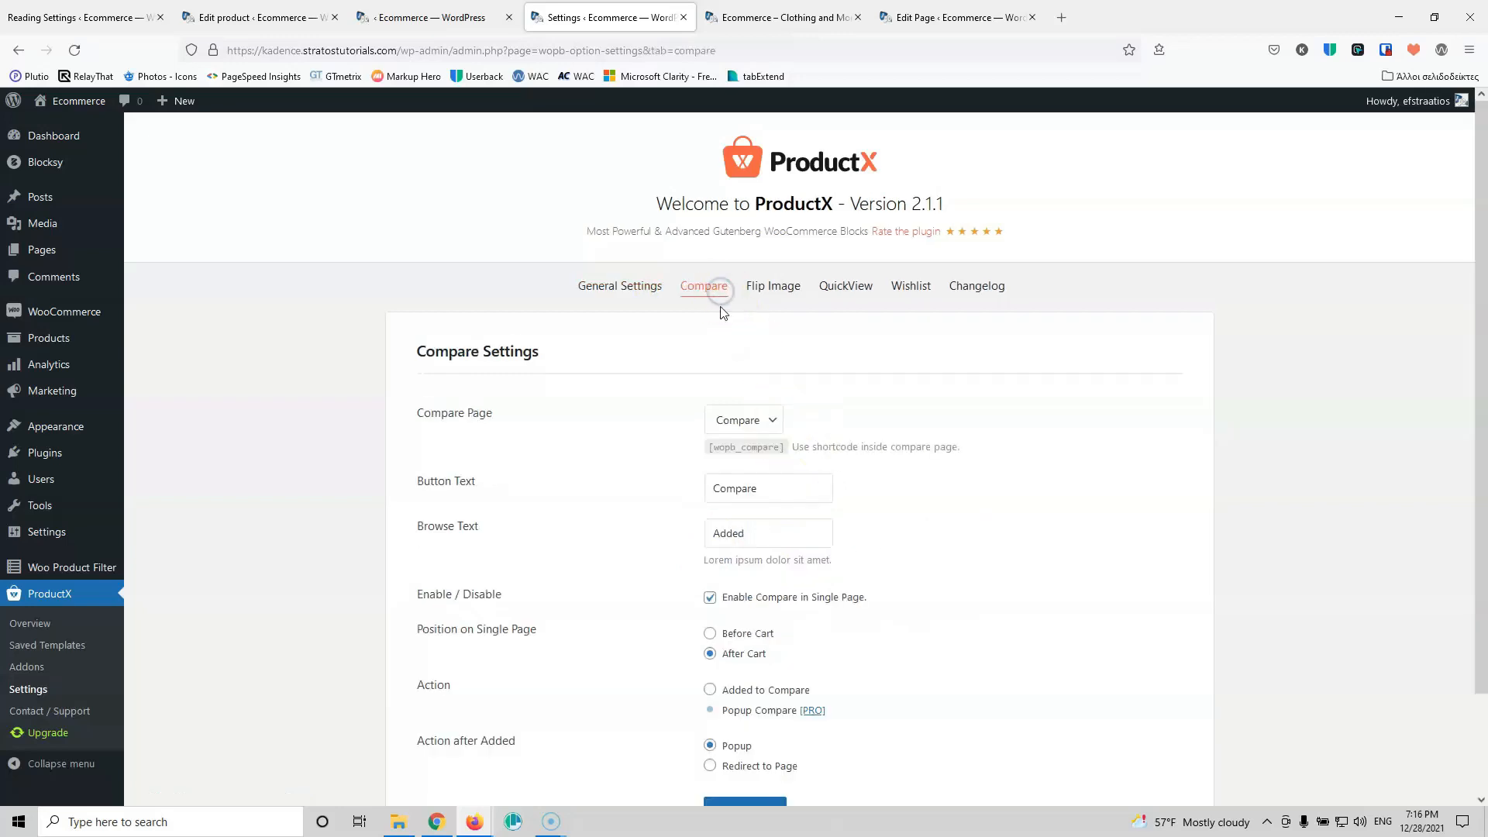
{"action": "scroll", "coordinate": [625, 455], "scroll_direction": "down", "scroll_amount": 3}
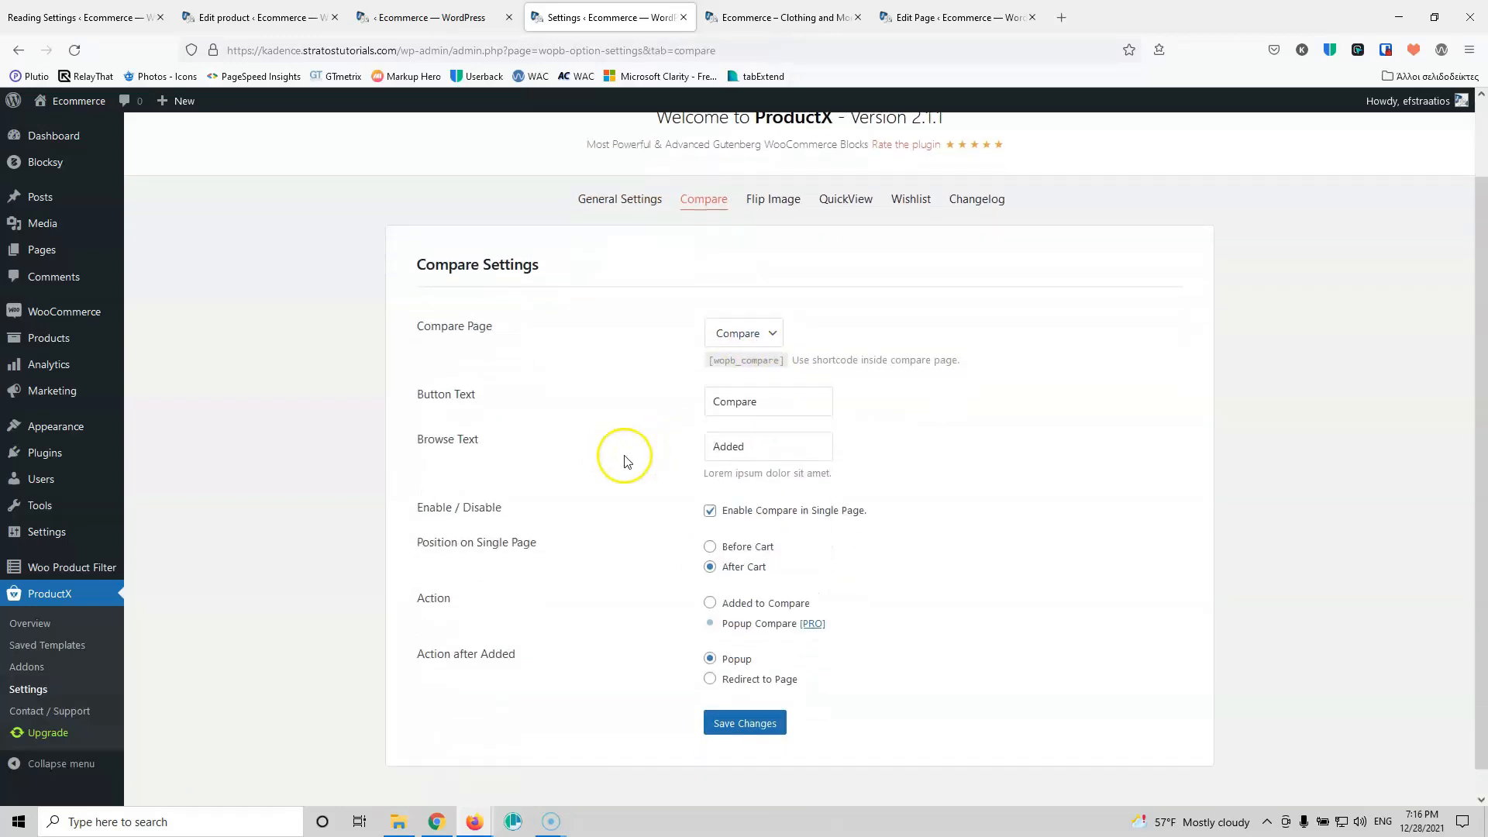
{"action": "left_click", "coordinate": [710, 485]}
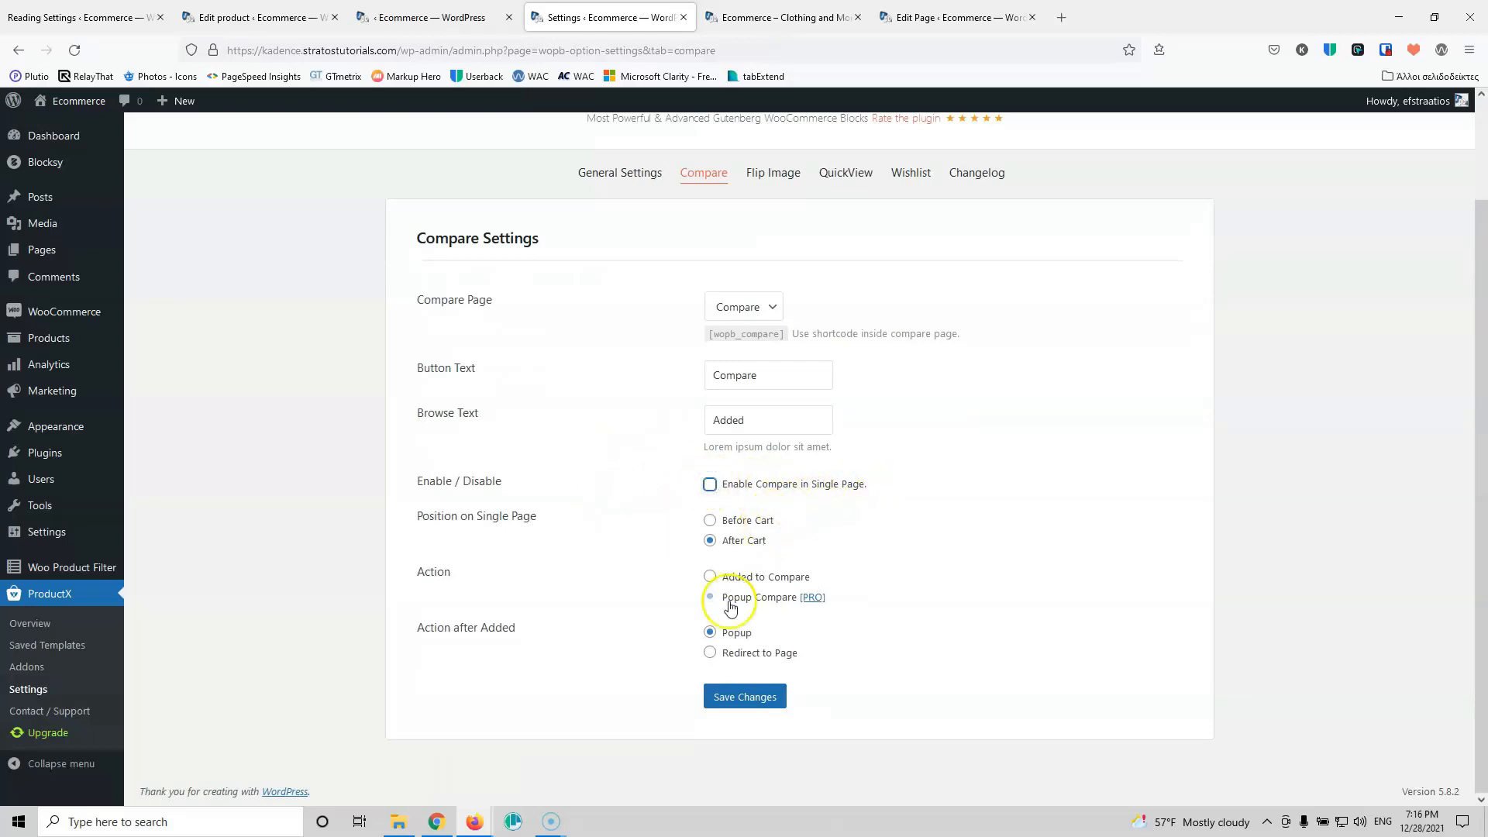
{"action": "left_click", "coordinate": [742, 697]}
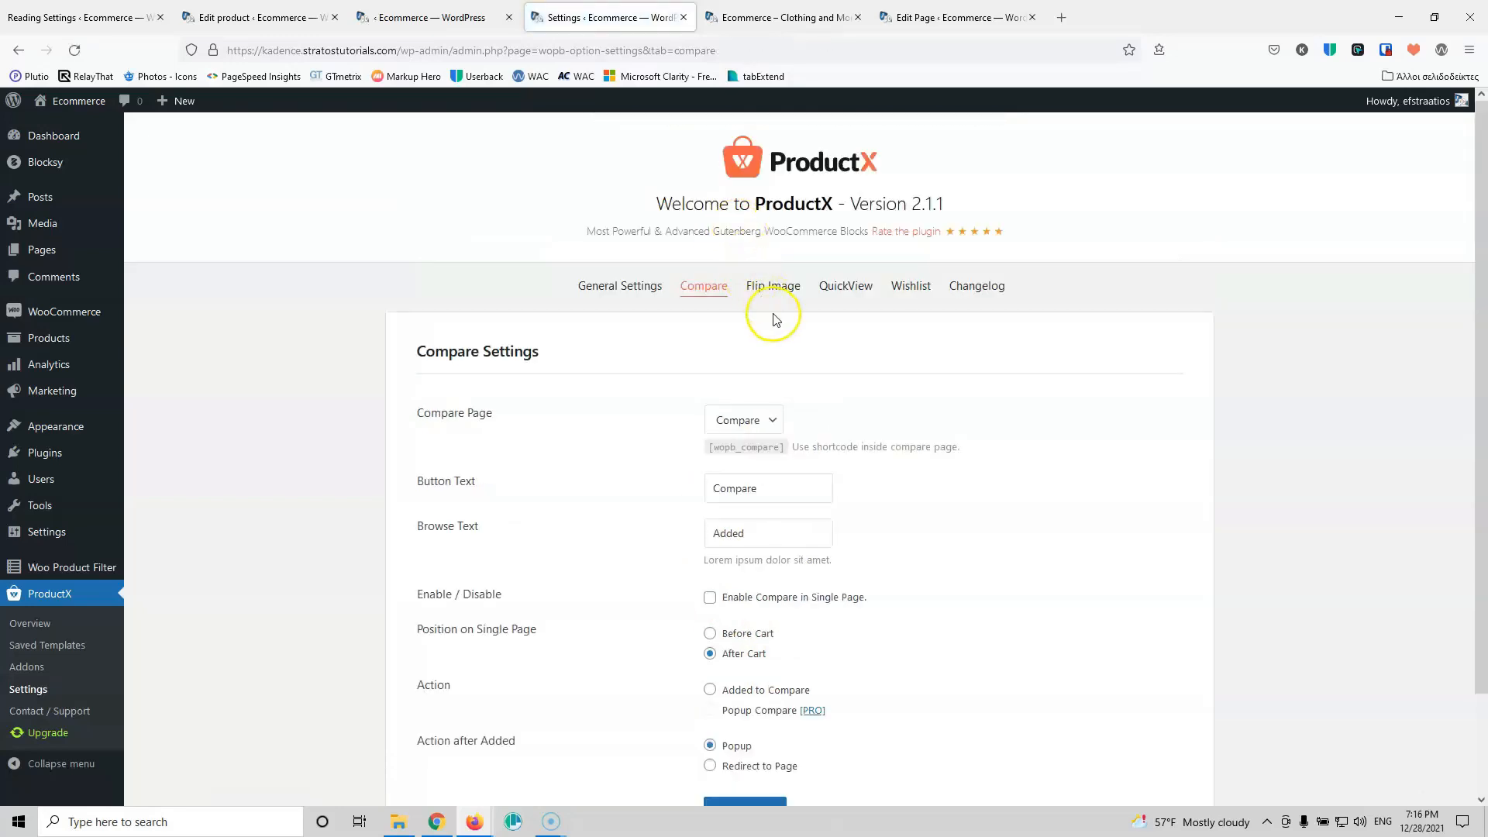
Step: Look over the Flip Image settings and save the Quick View settings
{"action": "left_click", "coordinate": [775, 286]}
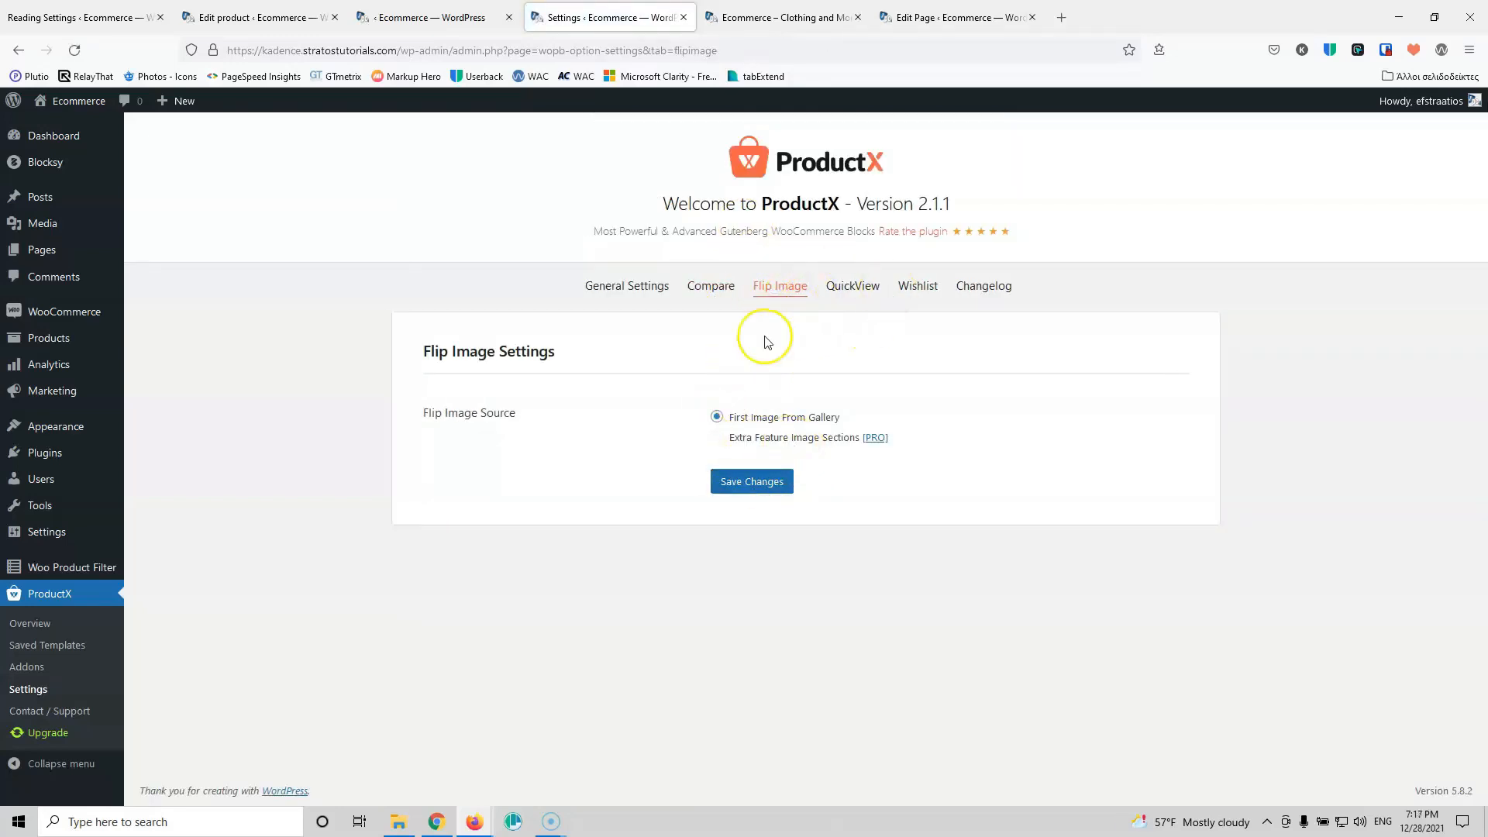
{"action": "left_click", "coordinate": [852, 285]}
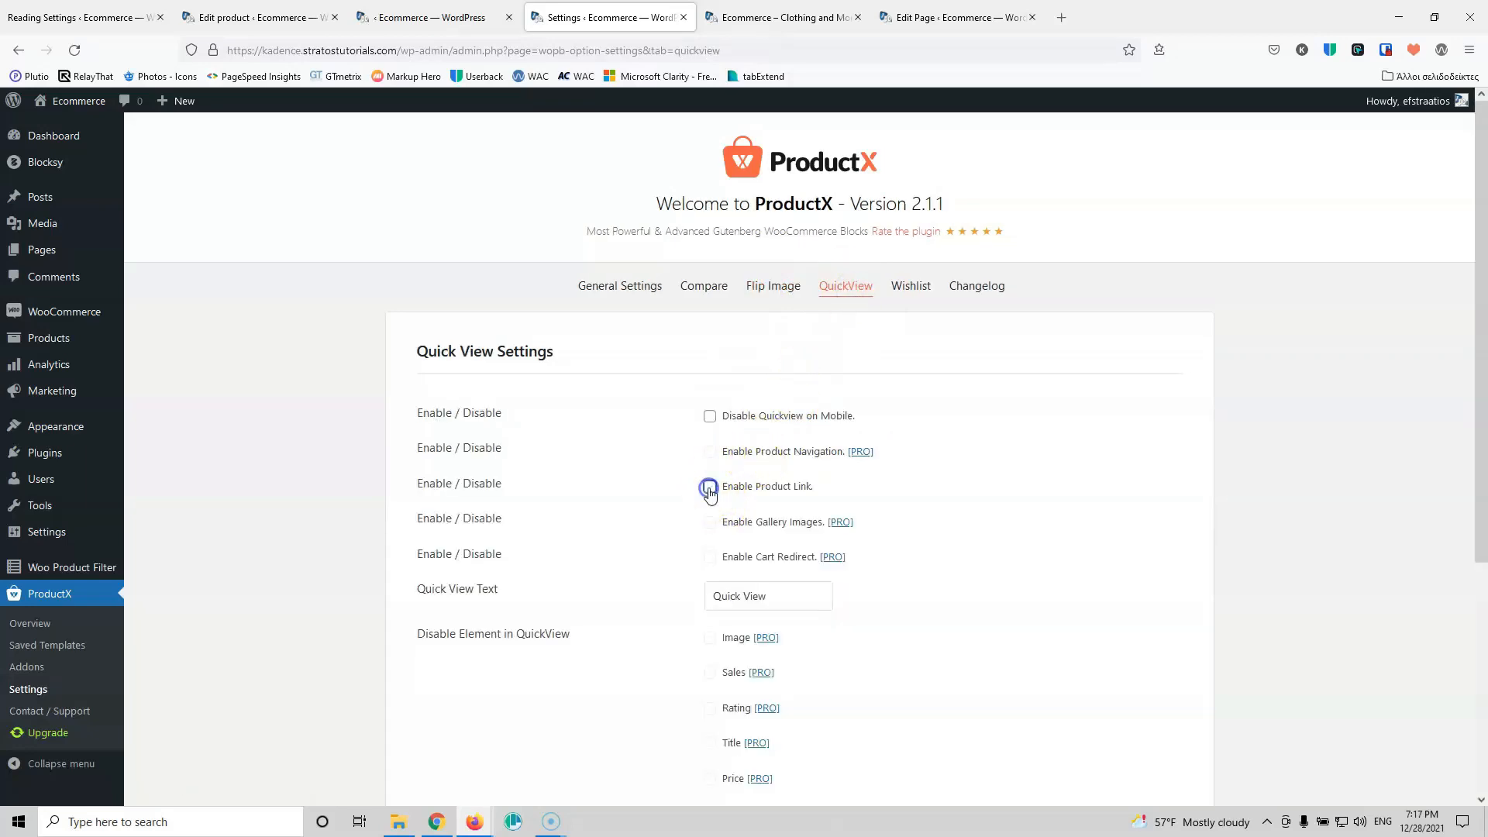
{"action": "scroll", "coordinate": [682, 503], "scroll_direction": "down", "scroll_amount": 5}
{"action": "left_click", "coordinate": [755, 701]}
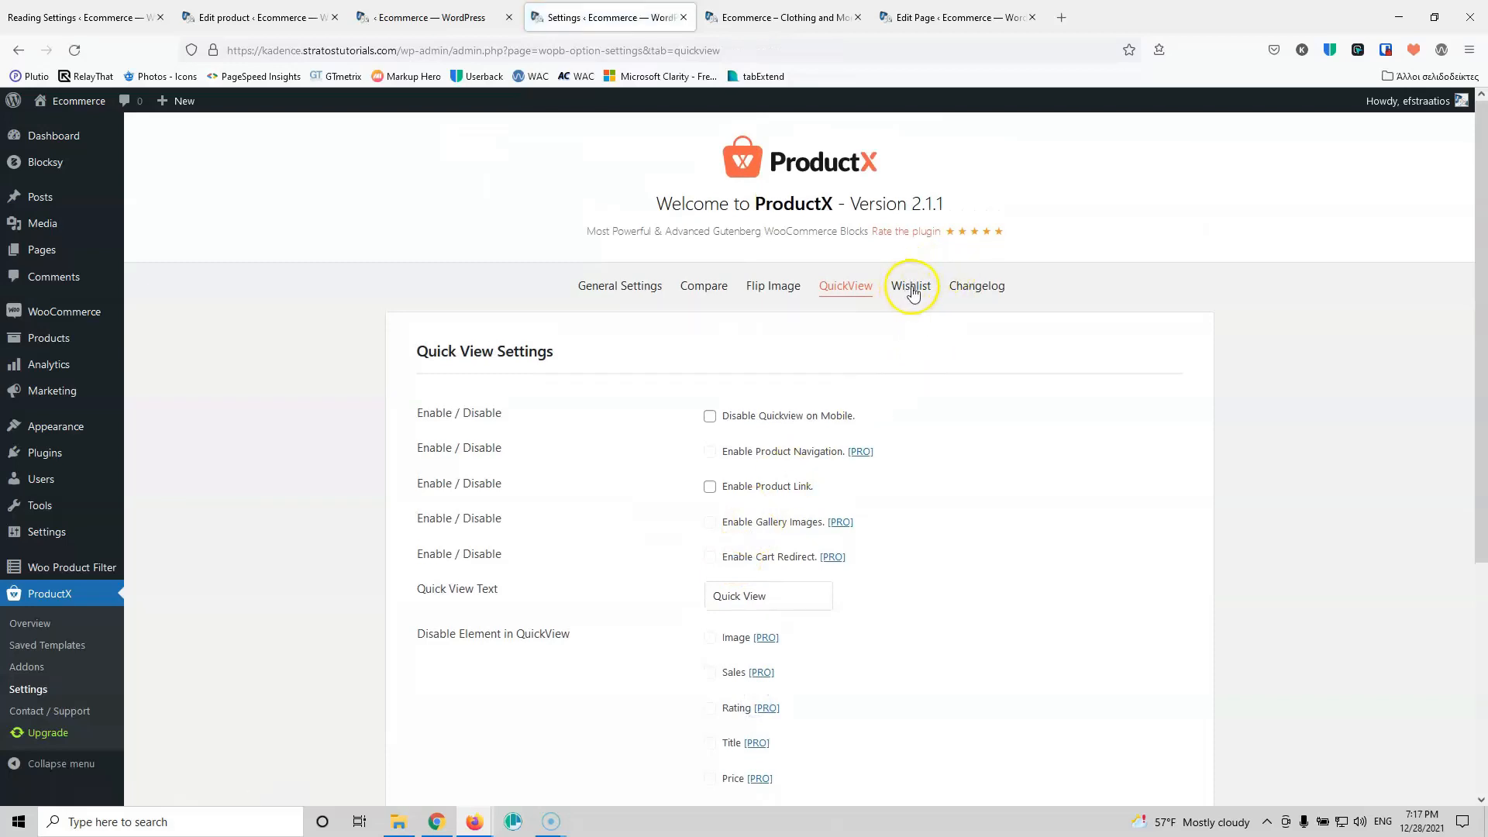
Step: Turn off Wishlist on single product pages, save, and reload the home page editor
{"action": "left_click", "coordinate": [912, 288]}
{"action": "scroll", "coordinate": [698, 495], "scroll_direction": "down", "scroll_amount": 5}
{"action": "left_click", "coordinate": [710, 485]}
{"action": "left_click", "coordinate": [746, 698]}
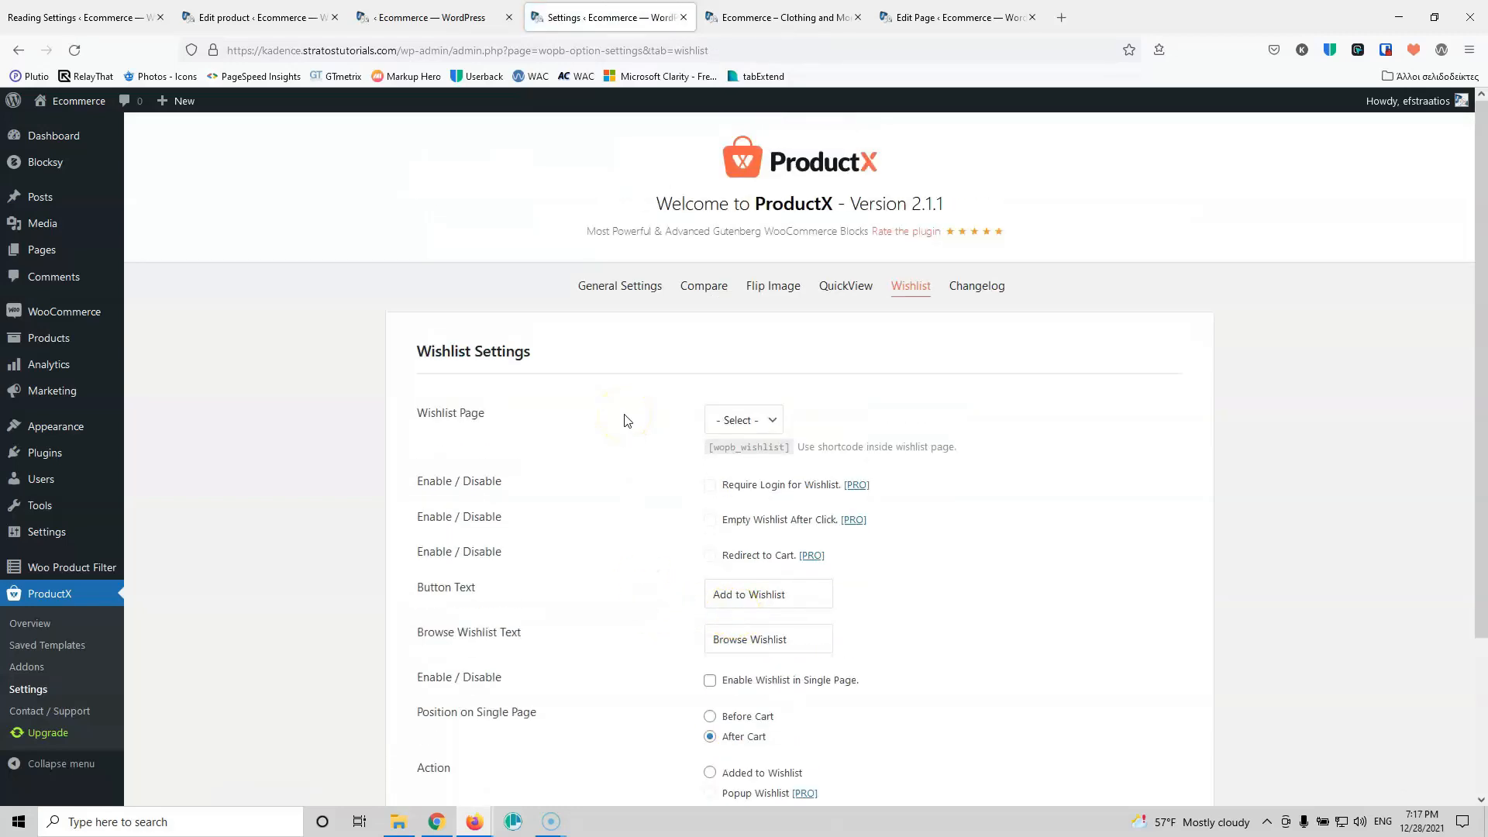
{"action": "left_click", "coordinate": [764, 23]}
{"action": "left_click", "coordinate": [916, 17]}
{"action": "left_click", "coordinate": [74, 49]}
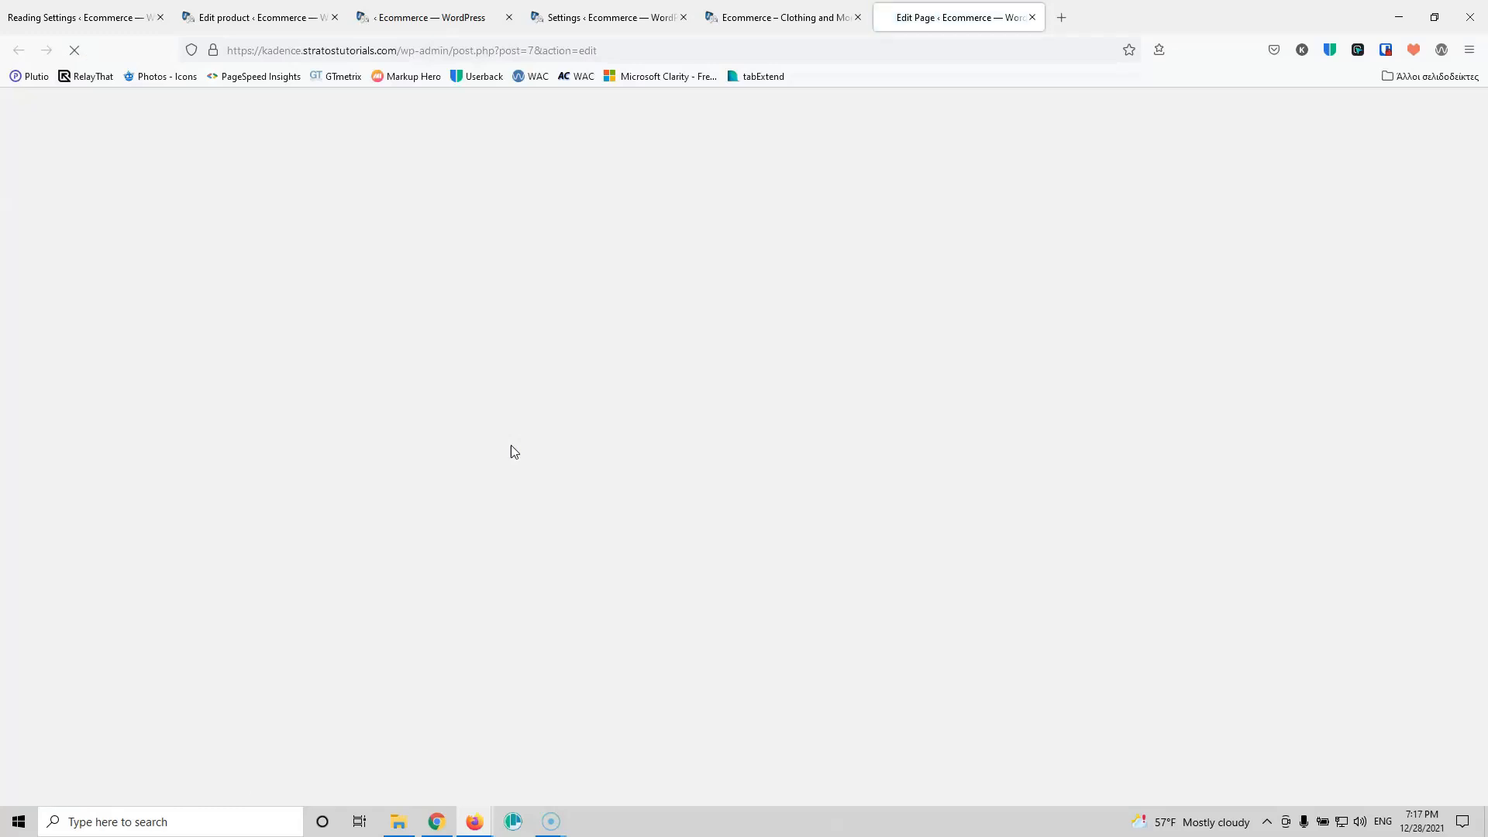
Step: Select the inner section under Products and browse the full block library to the WooCommerce blocks
{"action": "scroll", "coordinate": [511, 452], "scroll_direction": "down", "scroll_amount": 10}
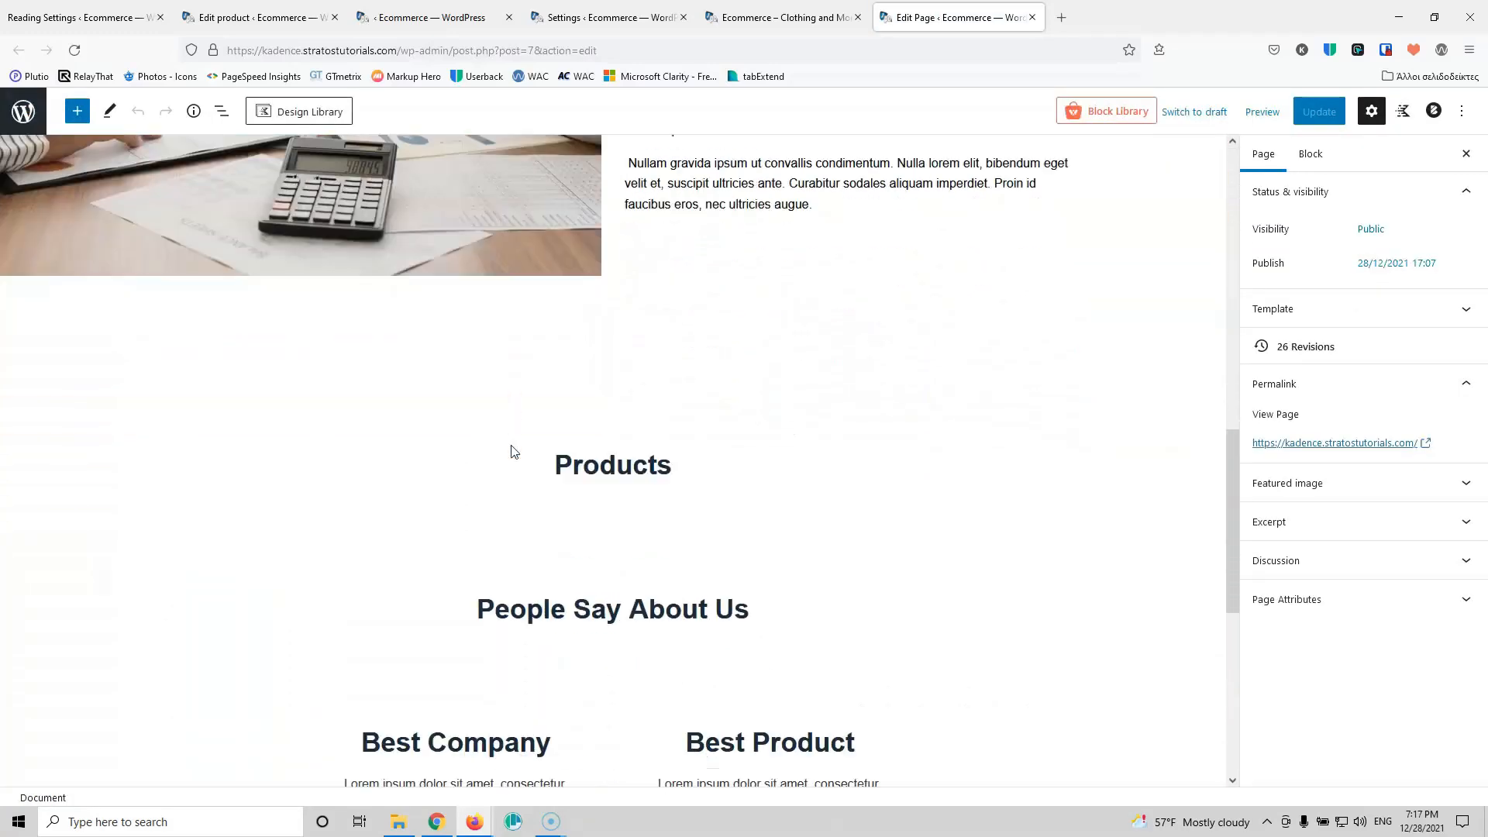
{"action": "scroll", "coordinate": [511, 452], "scroll_direction": "down", "scroll_amount": 3}
{"action": "left_click", "coordinate": [660, 361]}
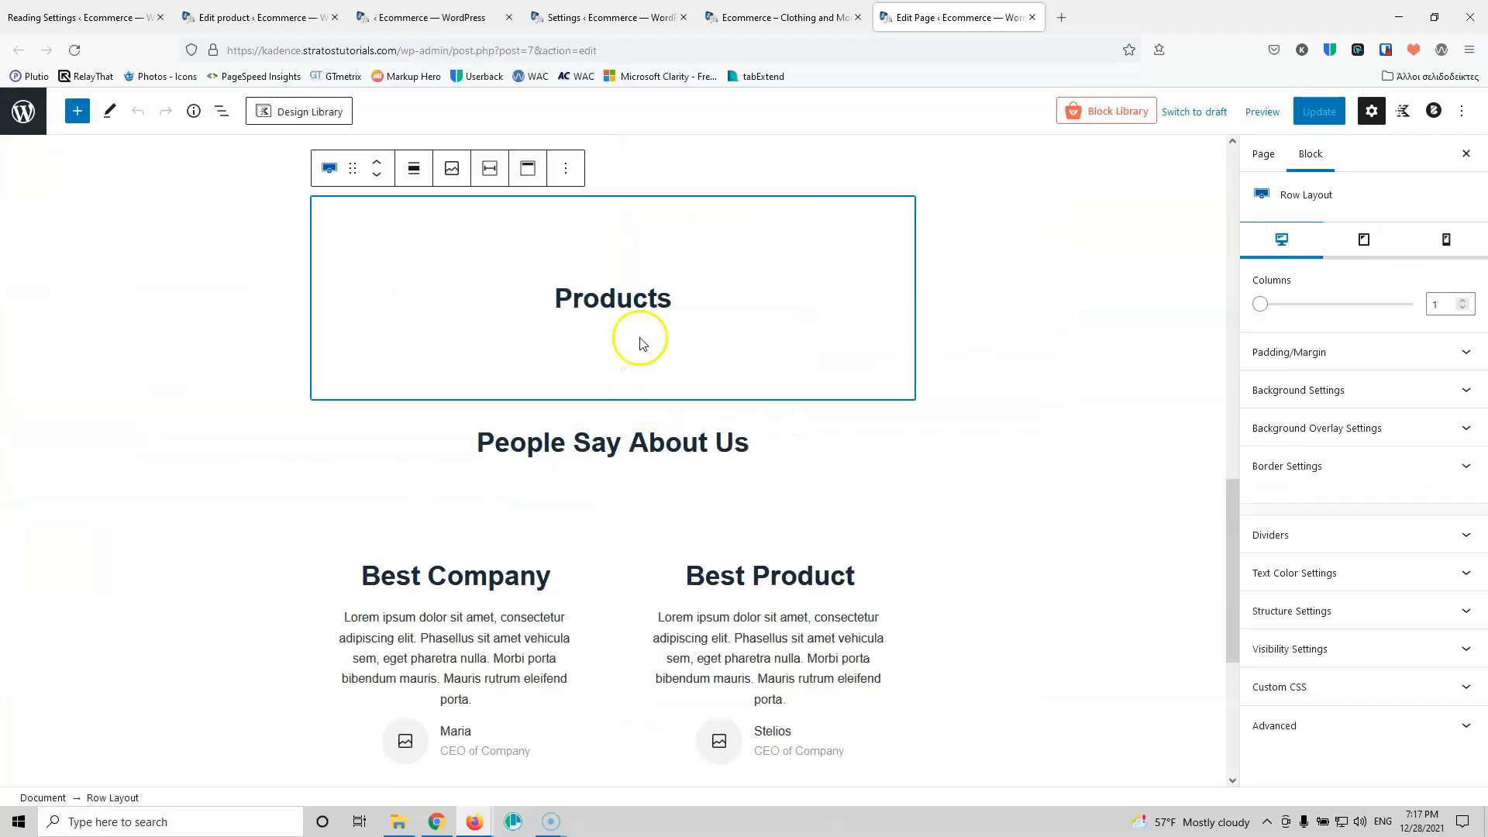
{"action": "left_click", "coordinate": [640, 343]}
{"action": "left_click", "coordinate": [893, 353]}
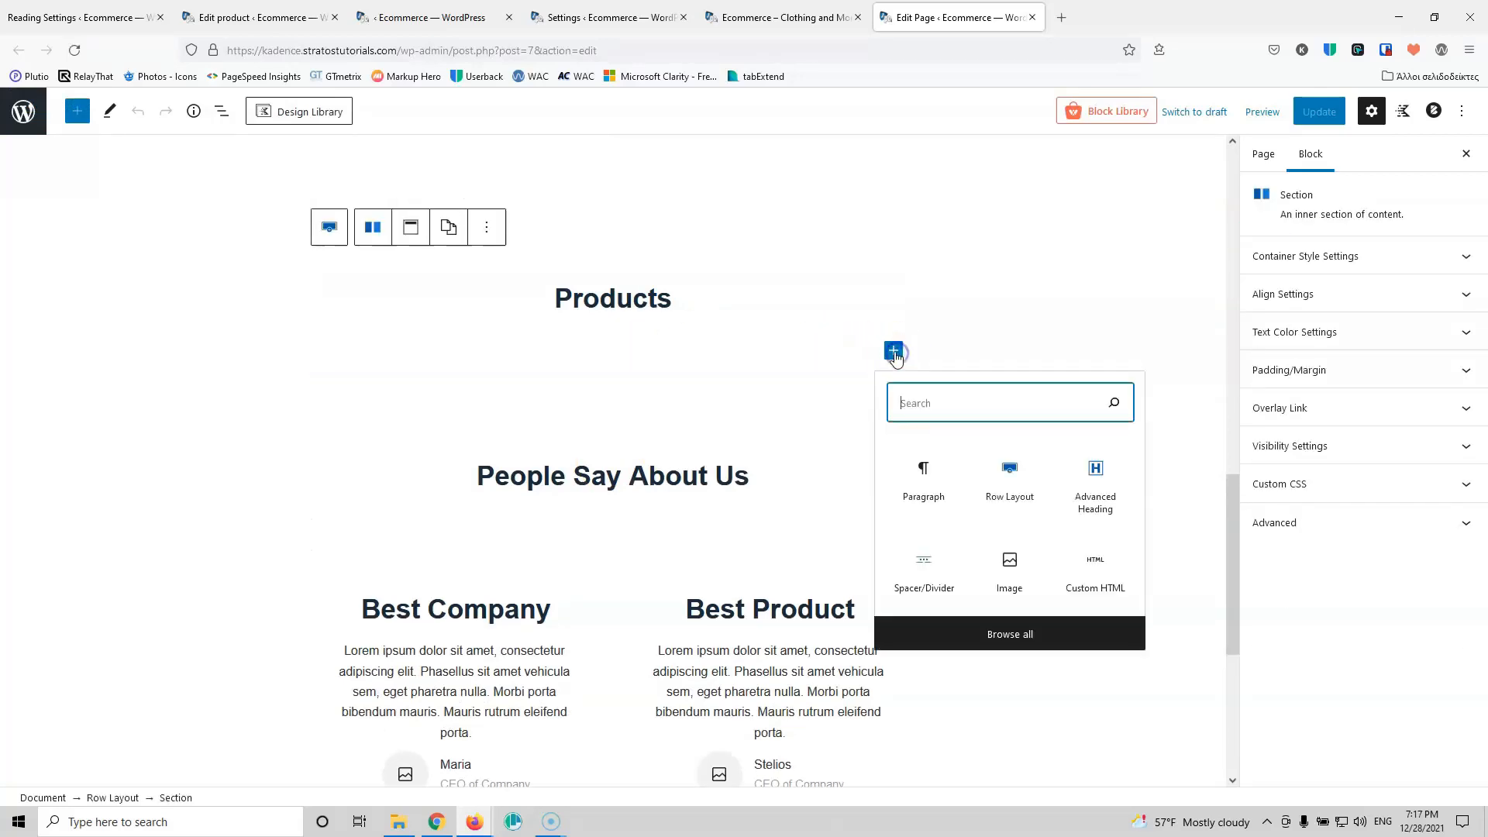
{"action": "left_click", "coordinate": [1048, 641]}
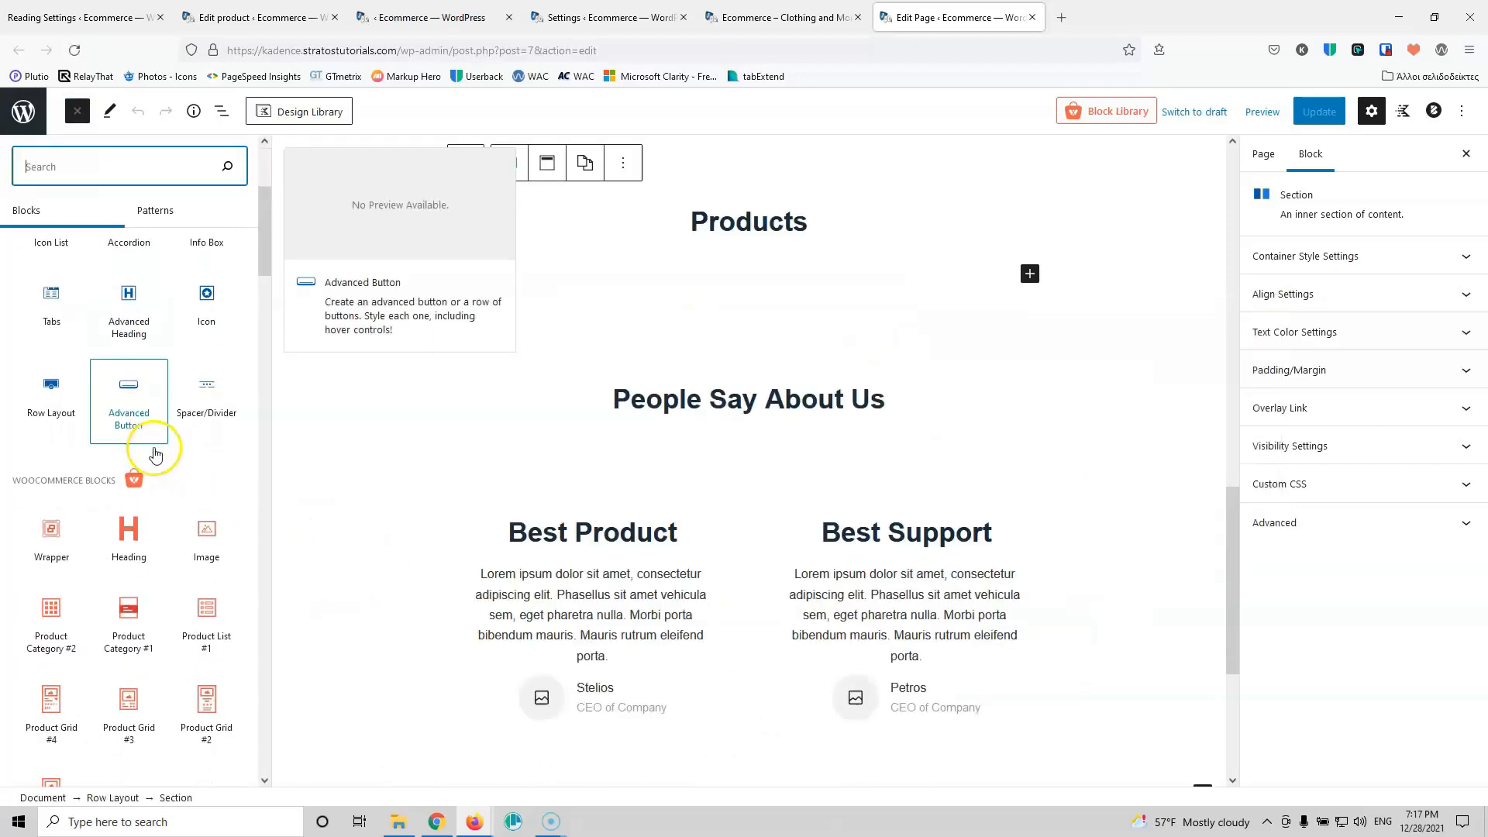
{"action": "scroll", "coordinate": [155, 454], "scroll_direction": "down", "scroll_amount": 3}
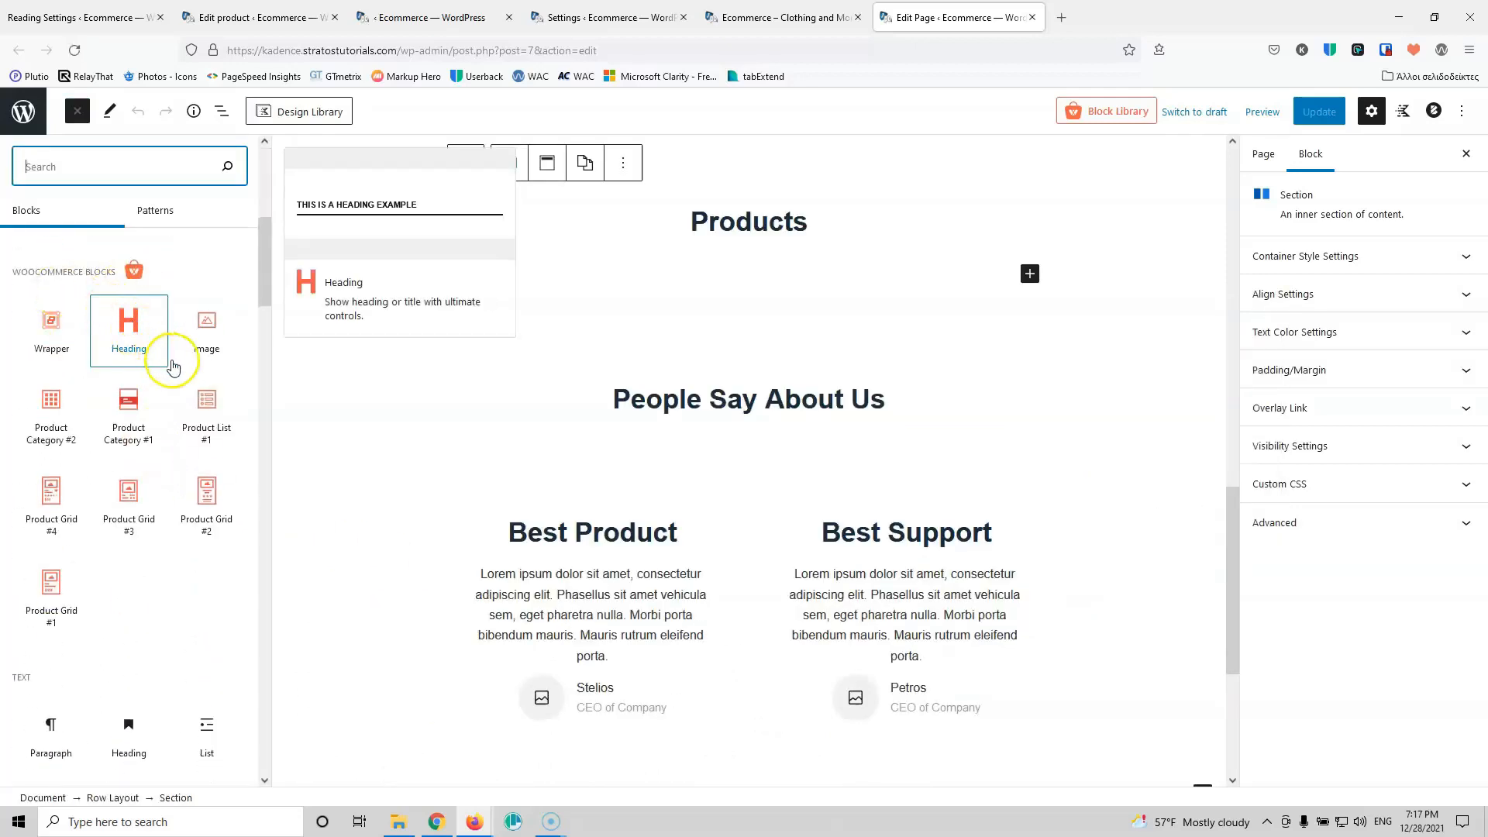
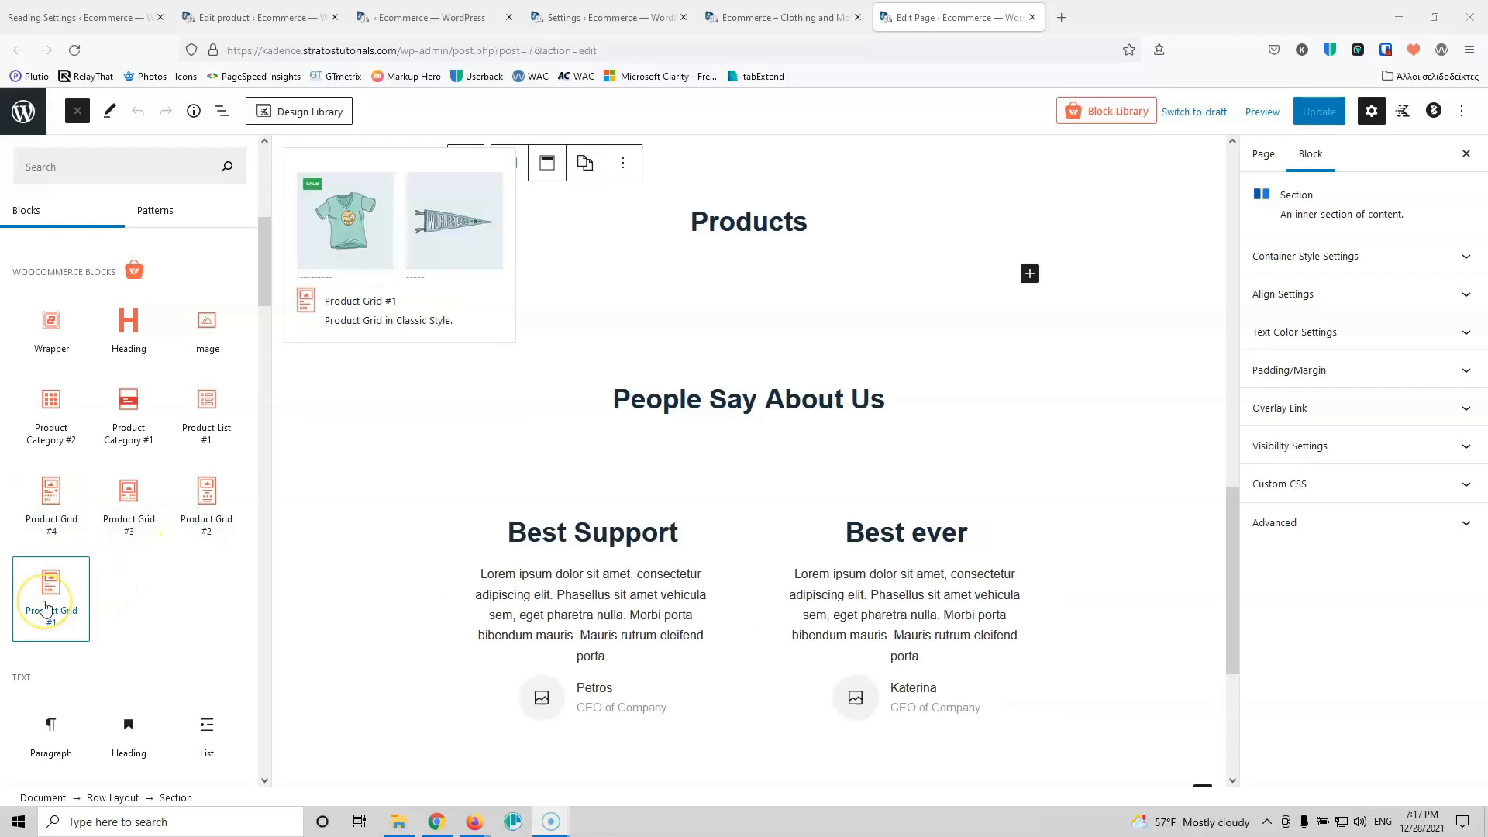
Step: Insert a Product Grid #2 block of eight products in four columns under the Products heading
{"action": "left_click", "coordinate": [200, 502]}
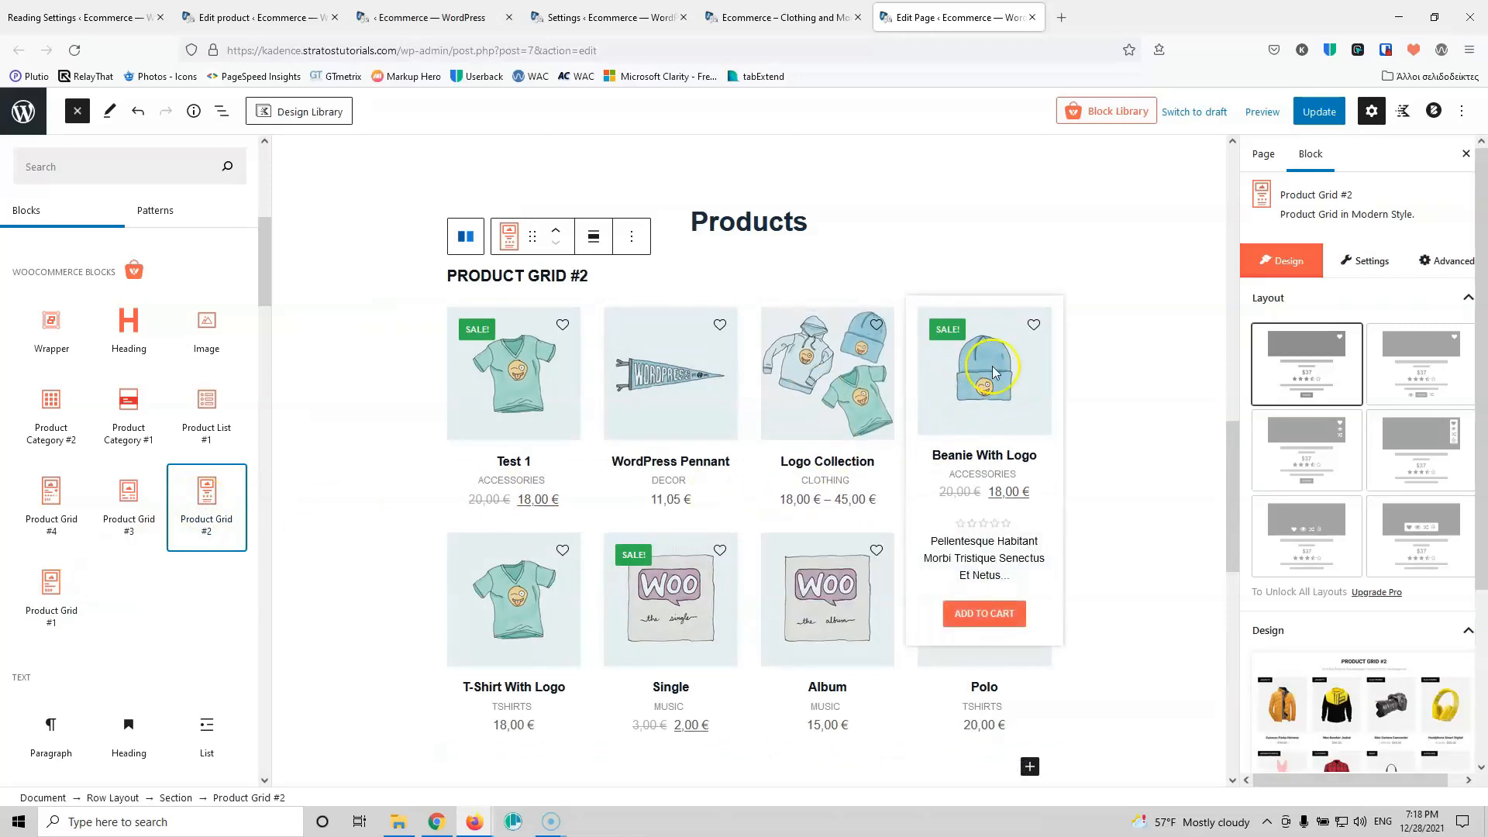
{"action": "scroll", "coordinate": [1395, 391], "scroll_direction": "down", "scroll_amount": 3}
{"action": "scroll", "coordinate": [1401, 393], "scroll_direction": "up", "scroll_amount": 3}
Step: Switch the product grid's Product View to Slide View
{"action": "left_click", "coordinate": [1377, 261]}
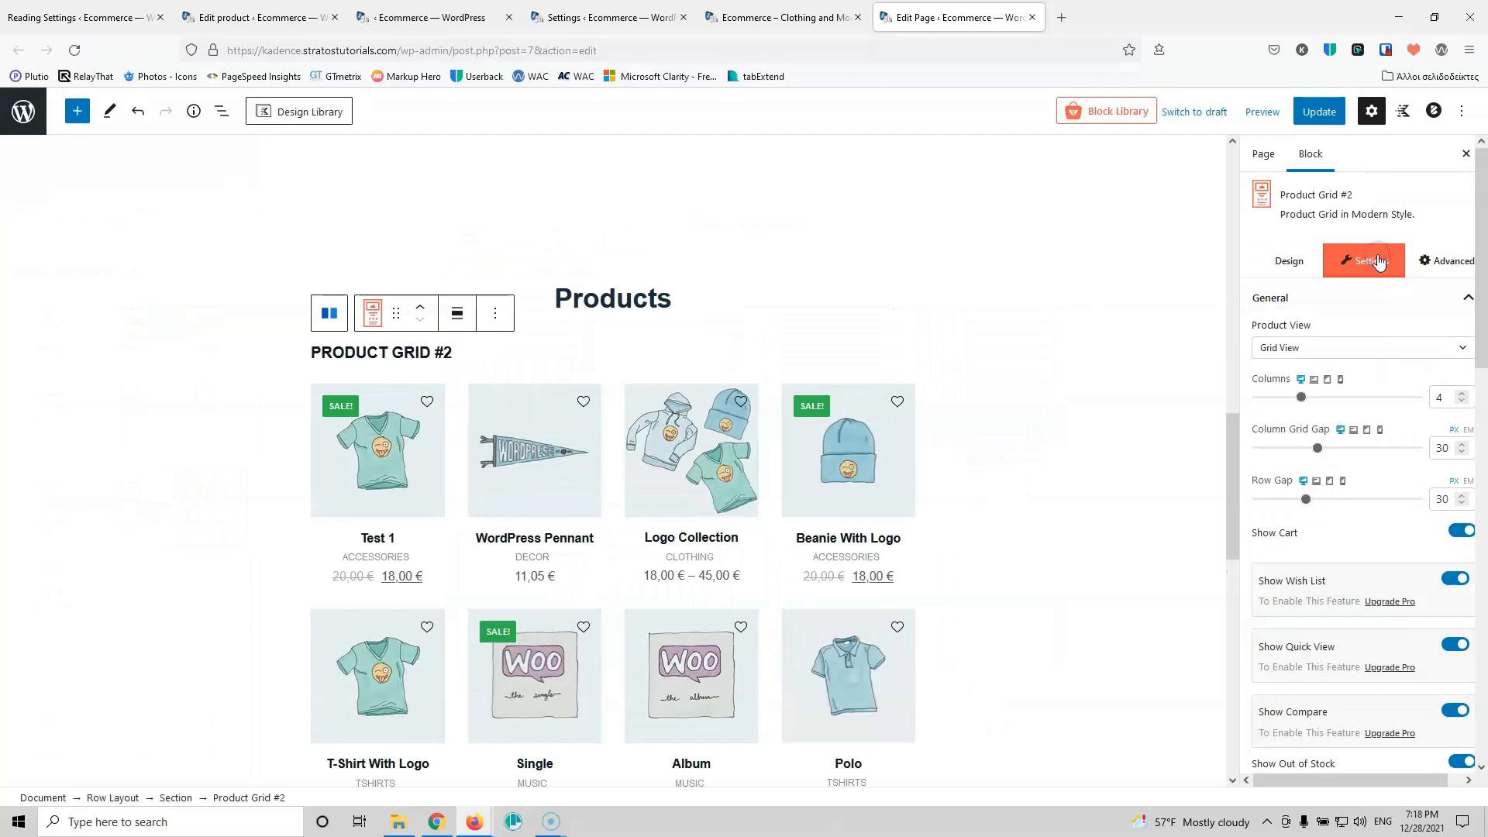
{"action": "left_click", "coordinate": [1318, 346]}
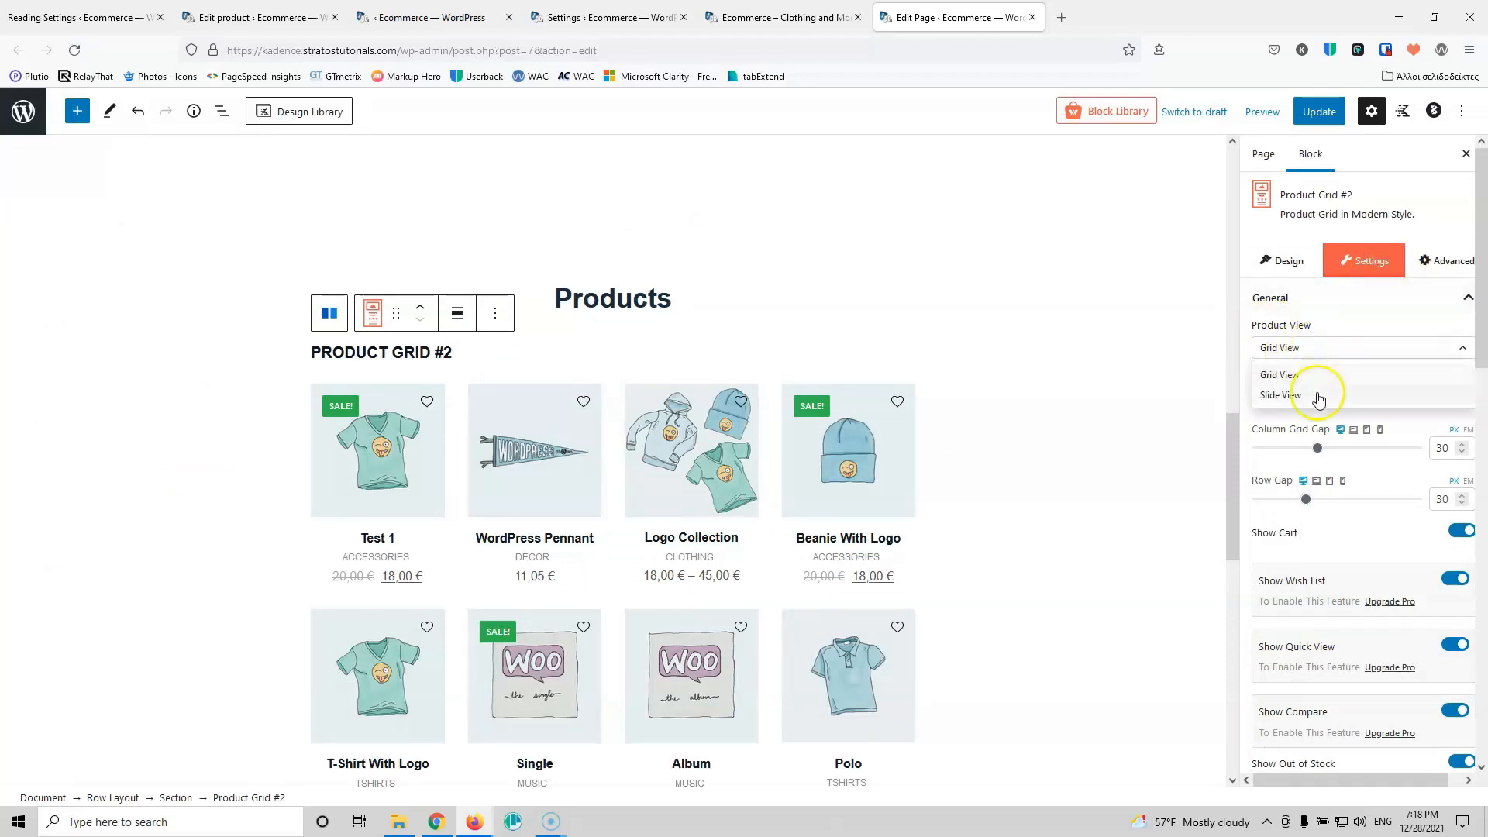
{"action": "left_click", "coordinate": [1320, 396]}
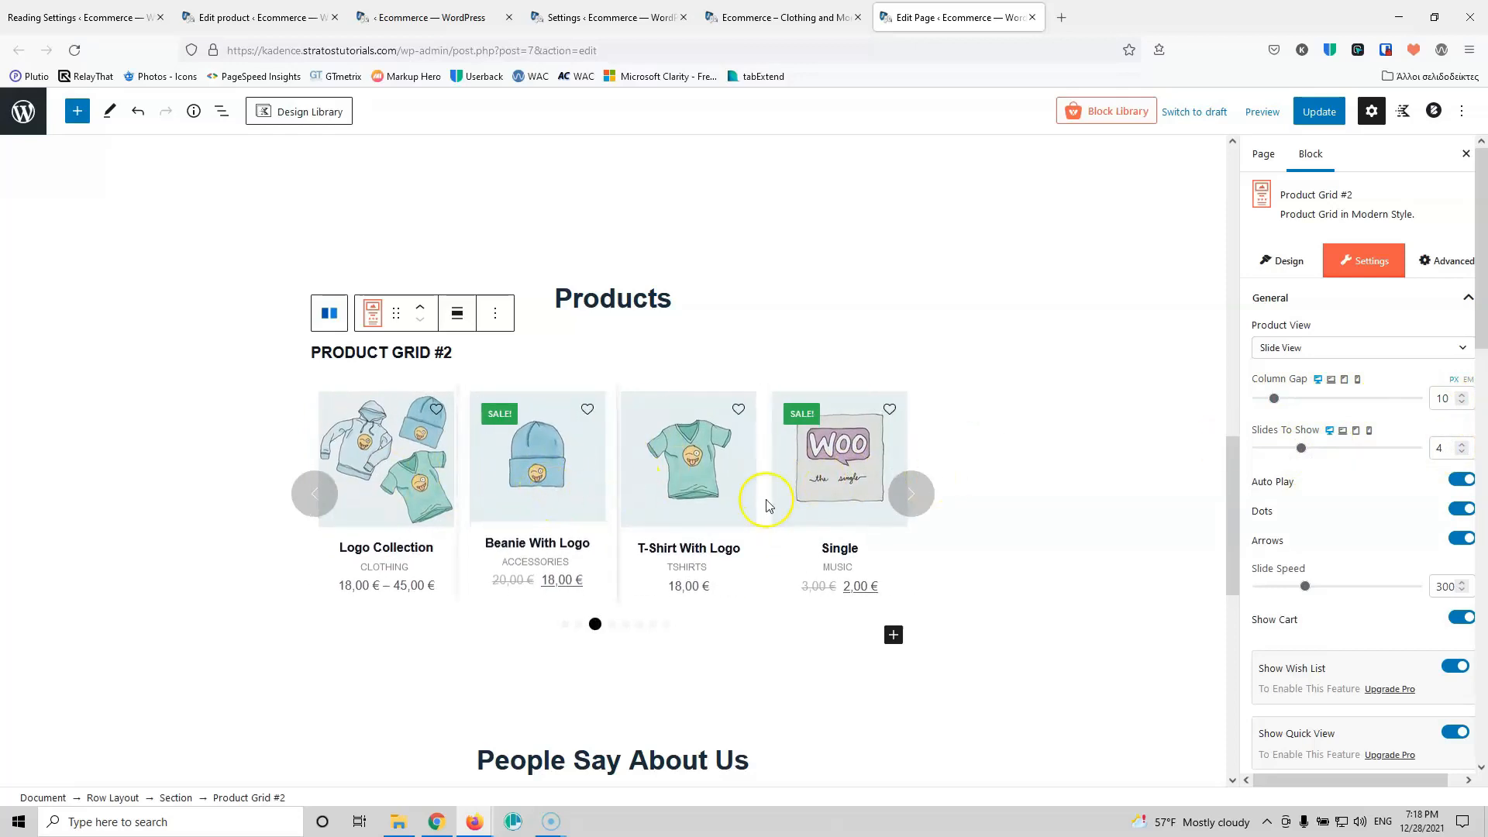
Step: Turn off the carousel arrows, edit the Slide Speed value, and update the page
{"action": "scroll", "coordinate": [1344, 447], "scroll_direction": "down", "scroll_amount": 1}
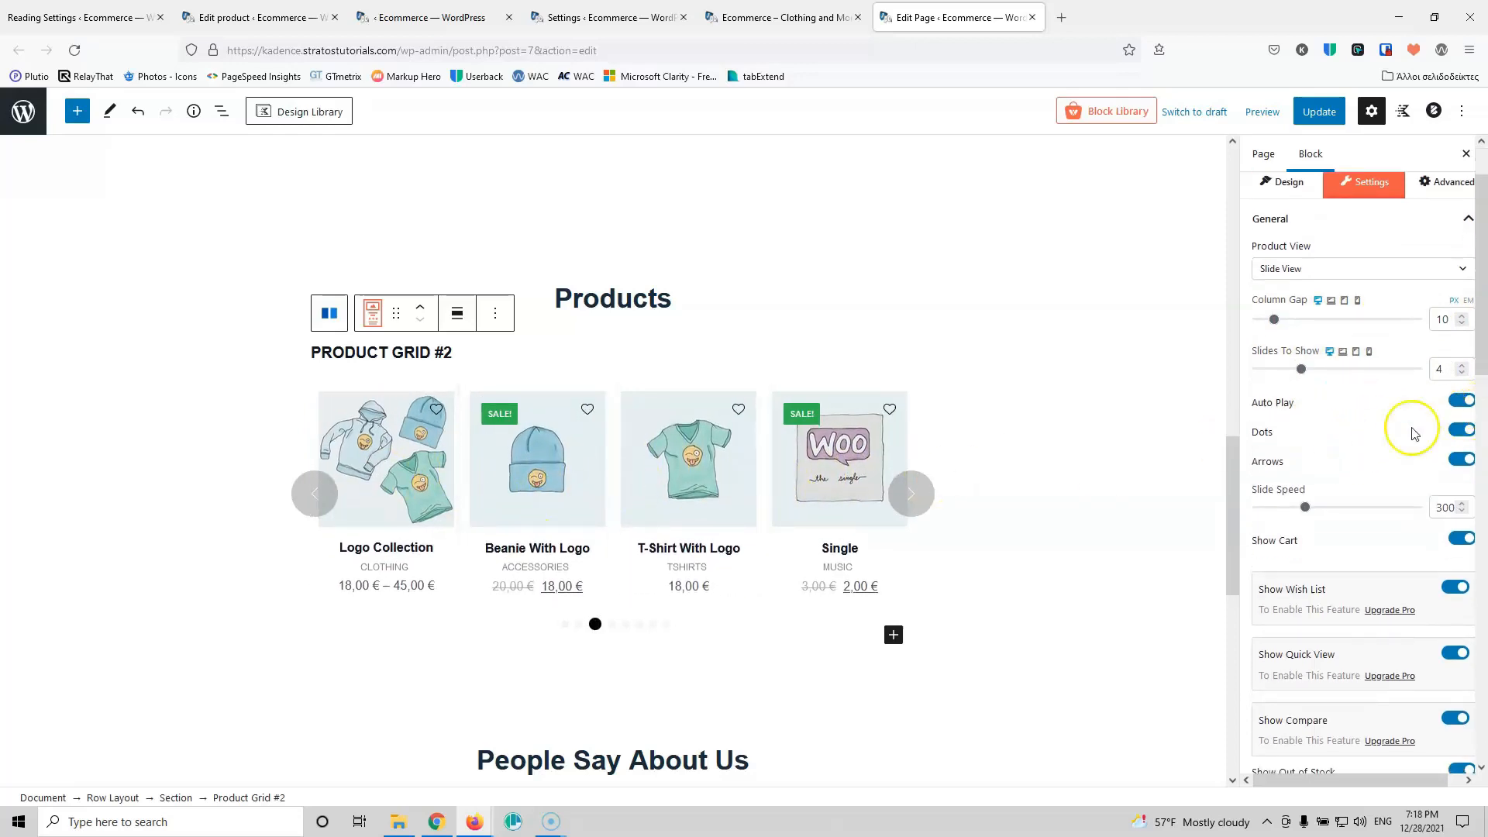
{"action": "left_click", "coordinate": [1462, 461]}
{"action": "left_click", "coordinate": [1461, 462]}
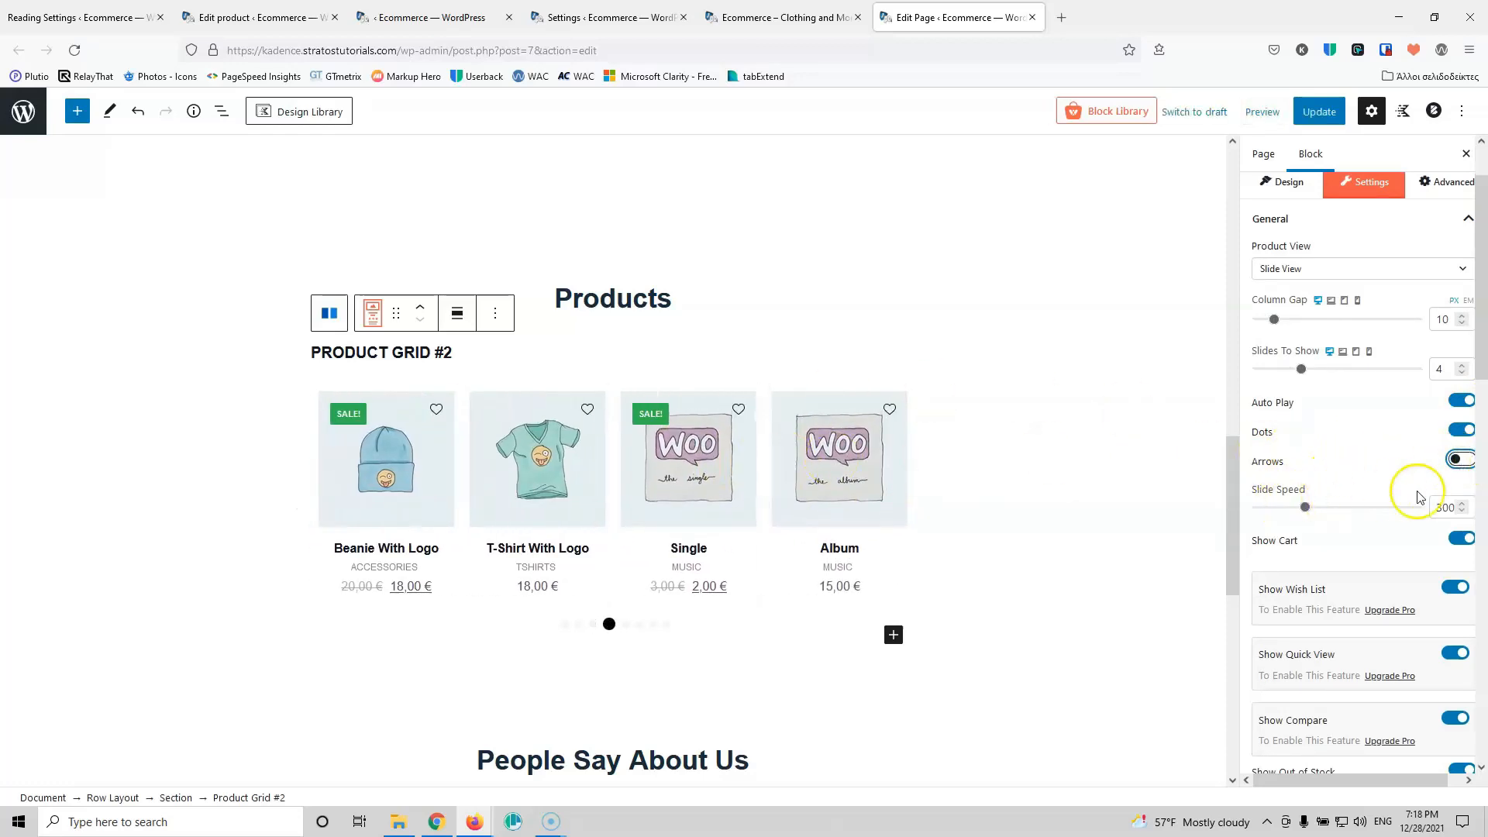
{"action": "left_click_drag", "start_coordinate": [1442, 508], "coordinate": [1425, 507]}
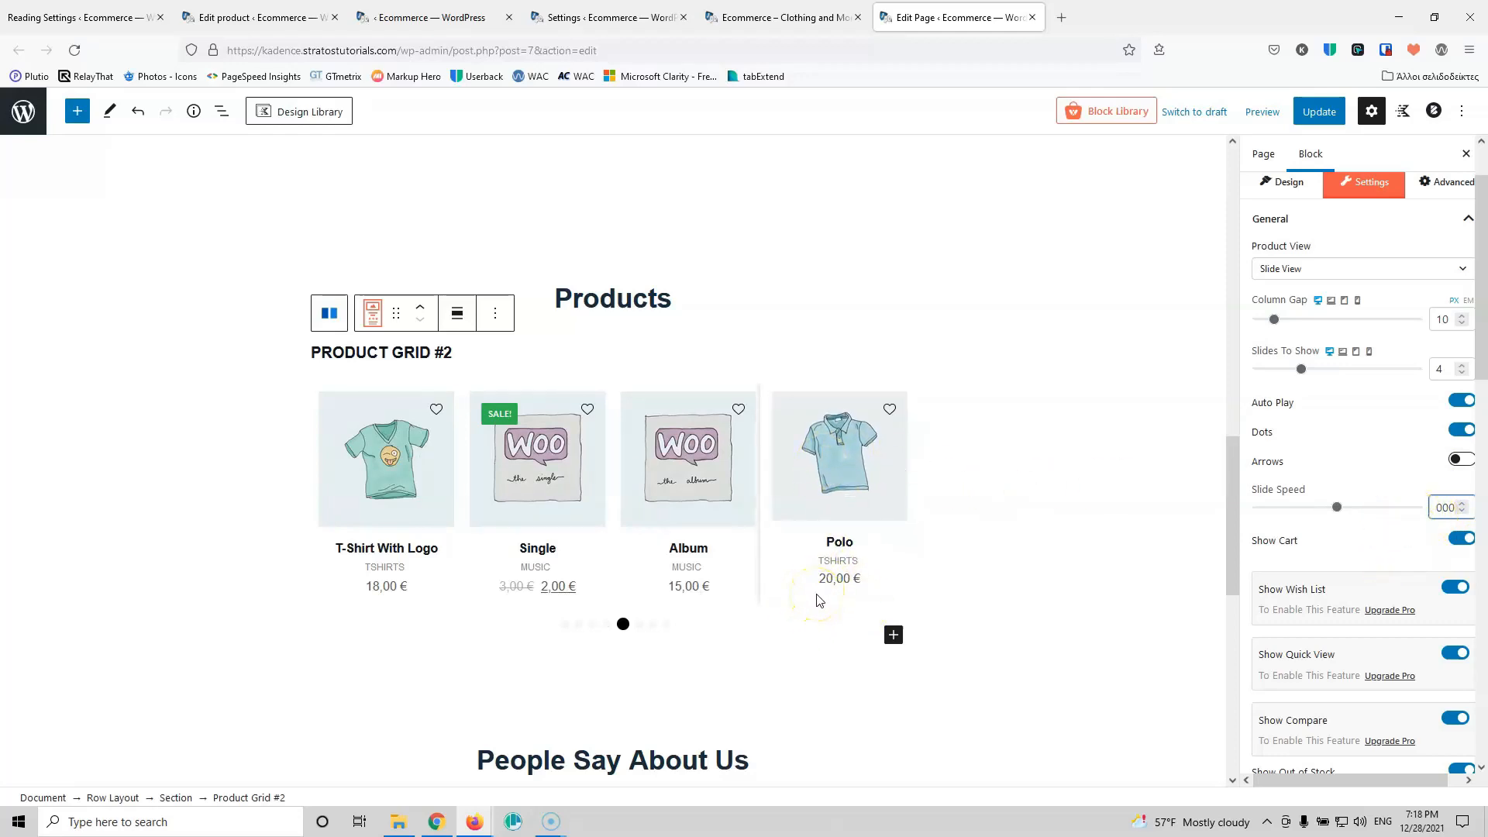
{"action": "left_click", "coordinate": [1317, 113]}
{"action": "left_click", "coordinate": [764, 17]}
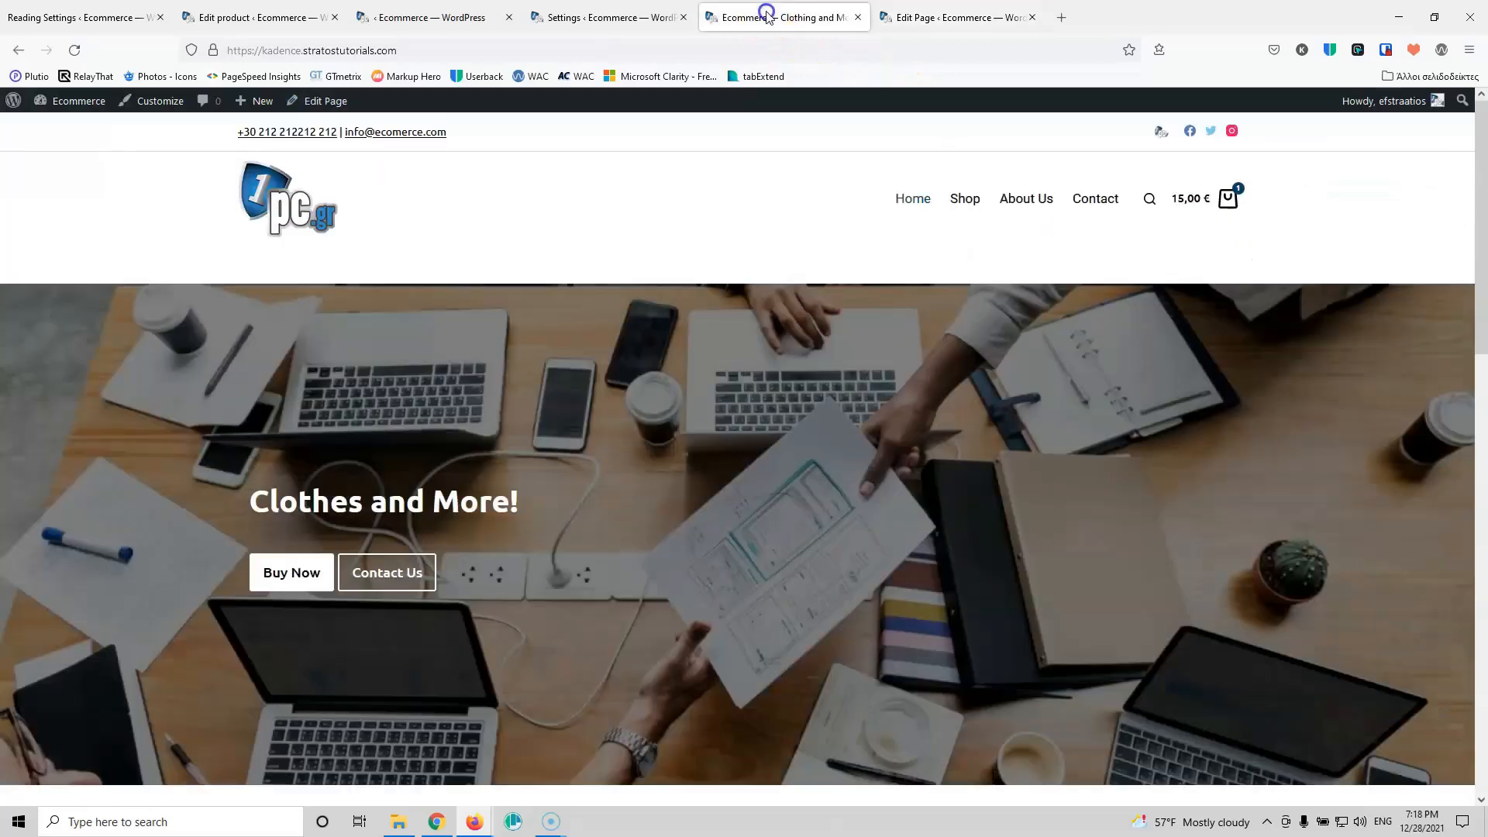
{"action": "left_click", "coordinate": [70, 51]}
{"action": "scroll", "coordinate": [574, 392], "scroll_direction": "down", "scroll_amount": 10}
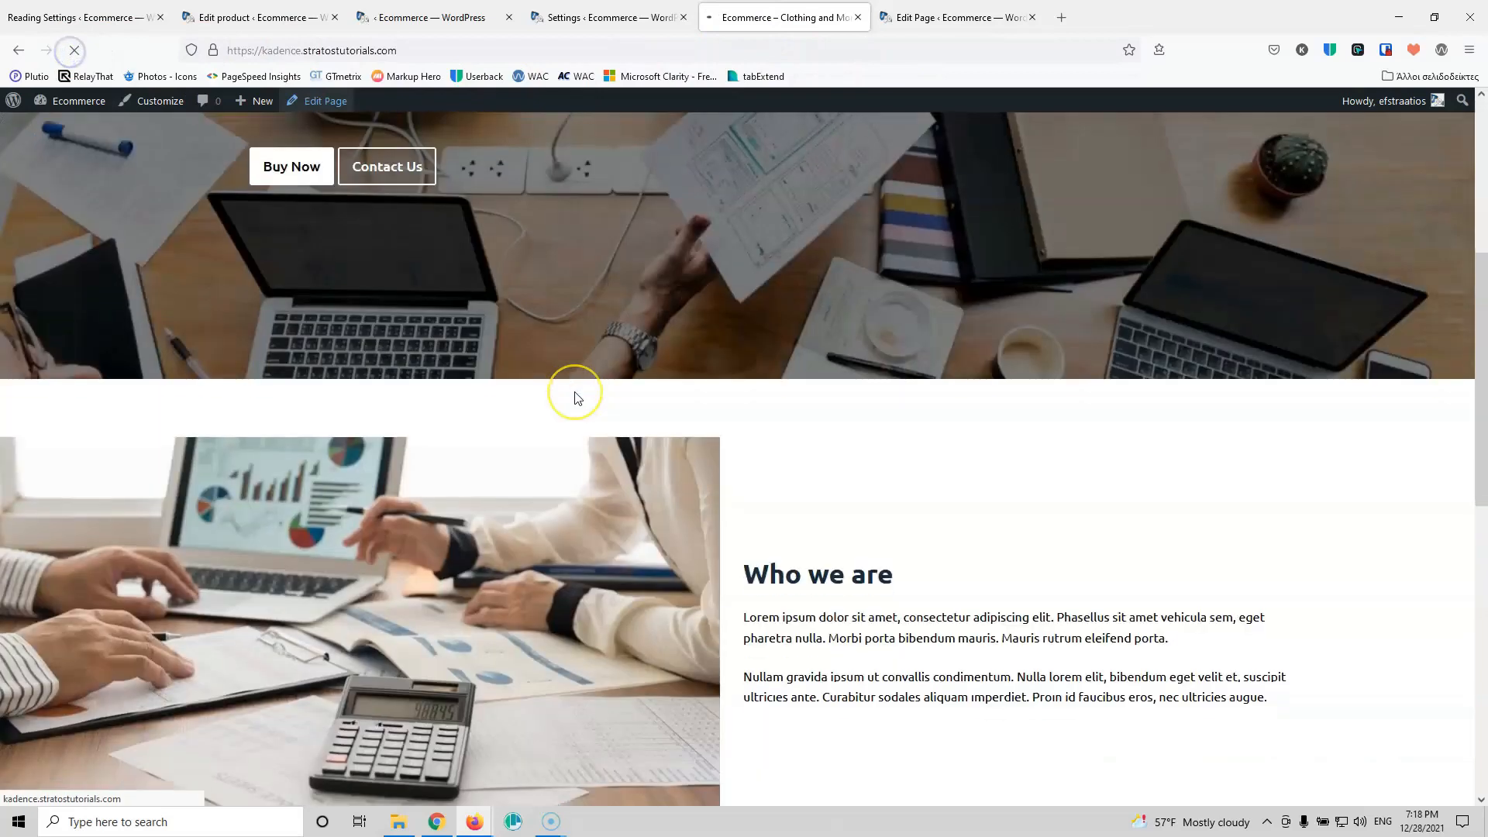
{"action": "scroll", "coordinate": [571, 399], "scroll_direction": "down", "scroll_amount": 5}
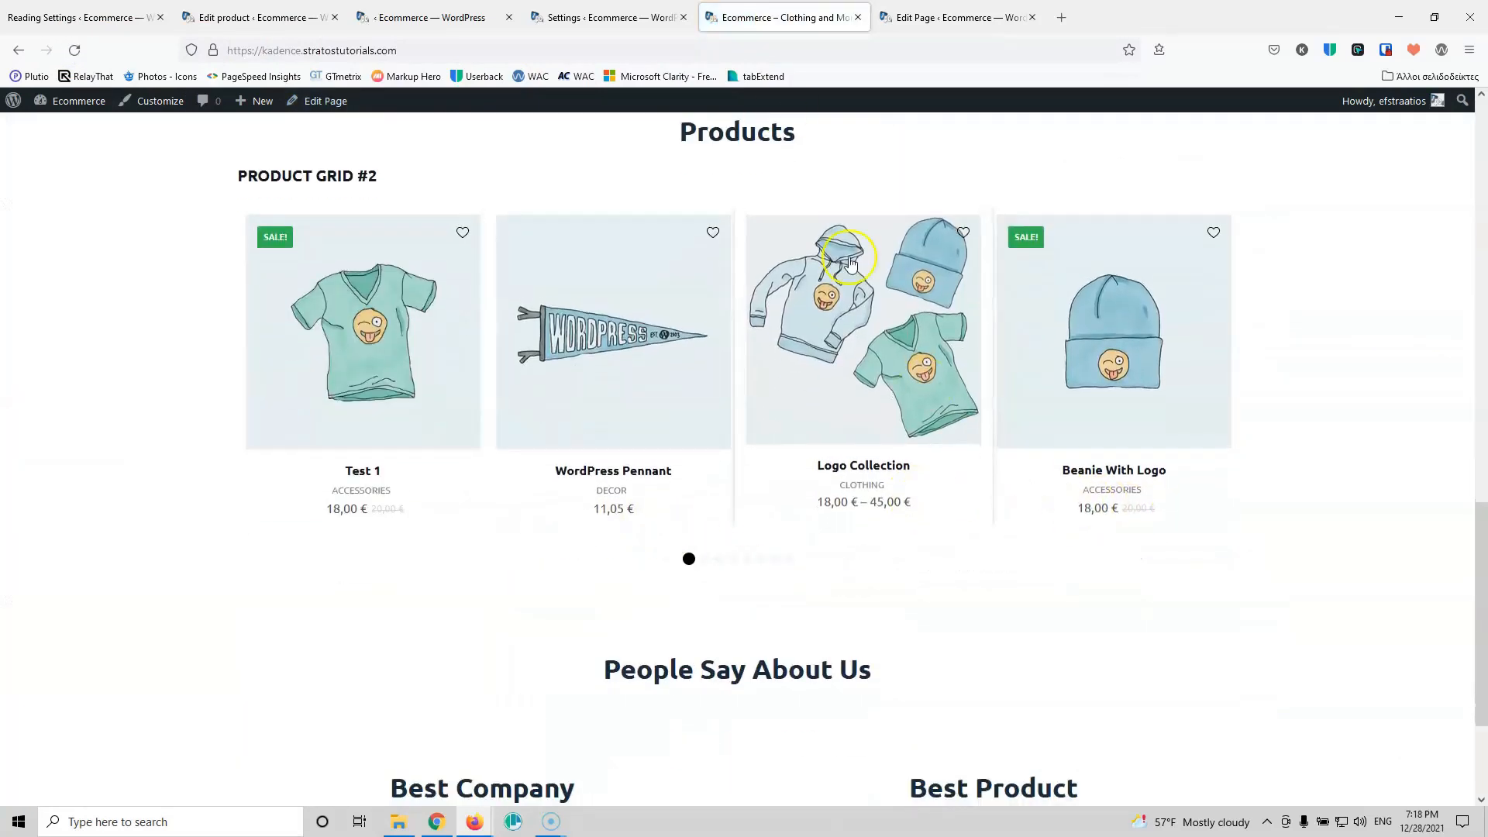
{"action": "left_click", "coordinate": [939, 9]}
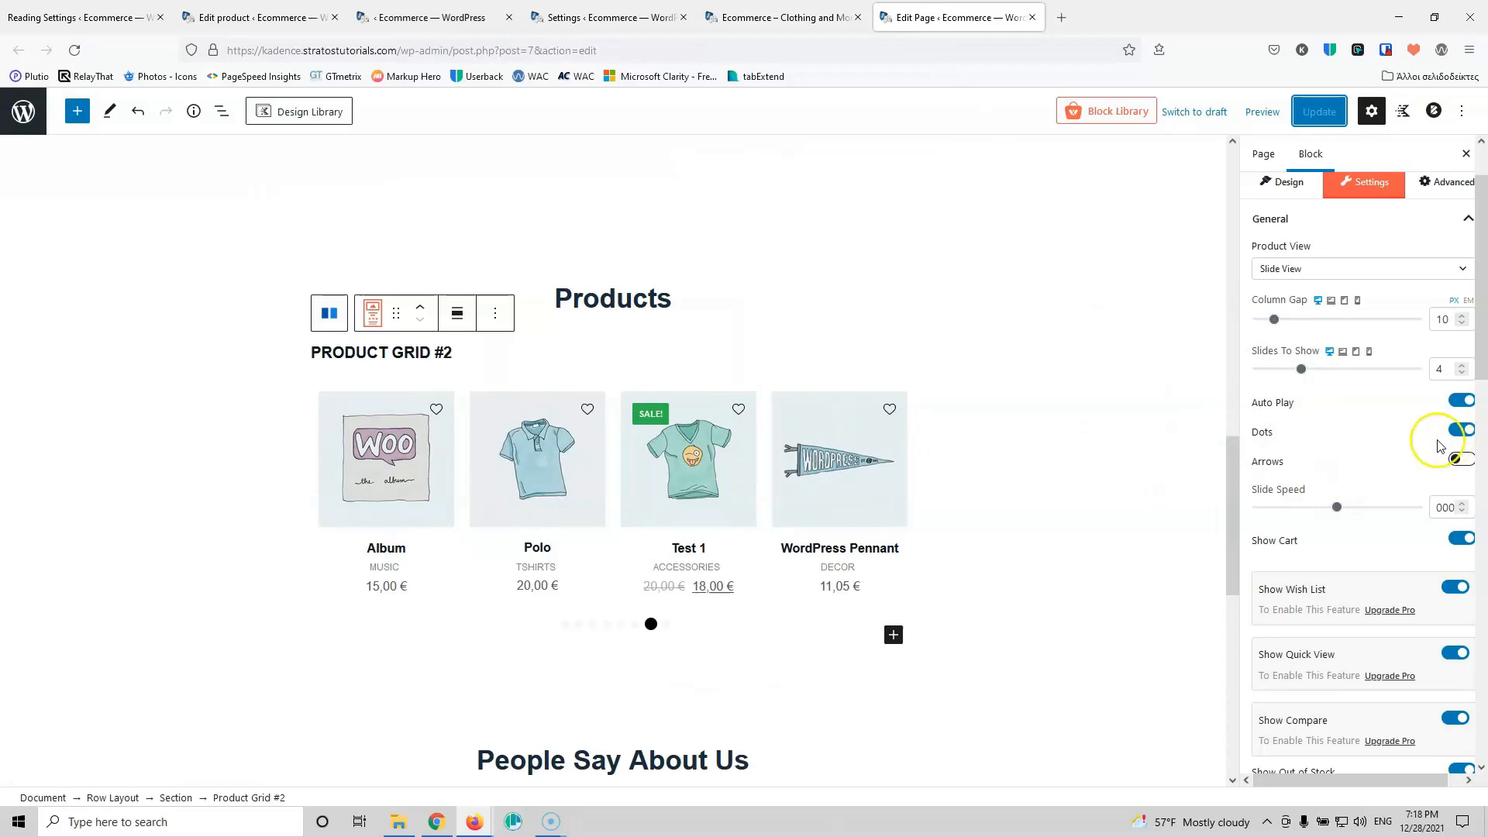
Step: Hide out-of-stock products, reviews and the Product Grid #2 heading, keeping product titles visible
{"action": "scroll", "coordinate": [1403, 465], "scroll_direction": "down", "scroll_amount": 3}
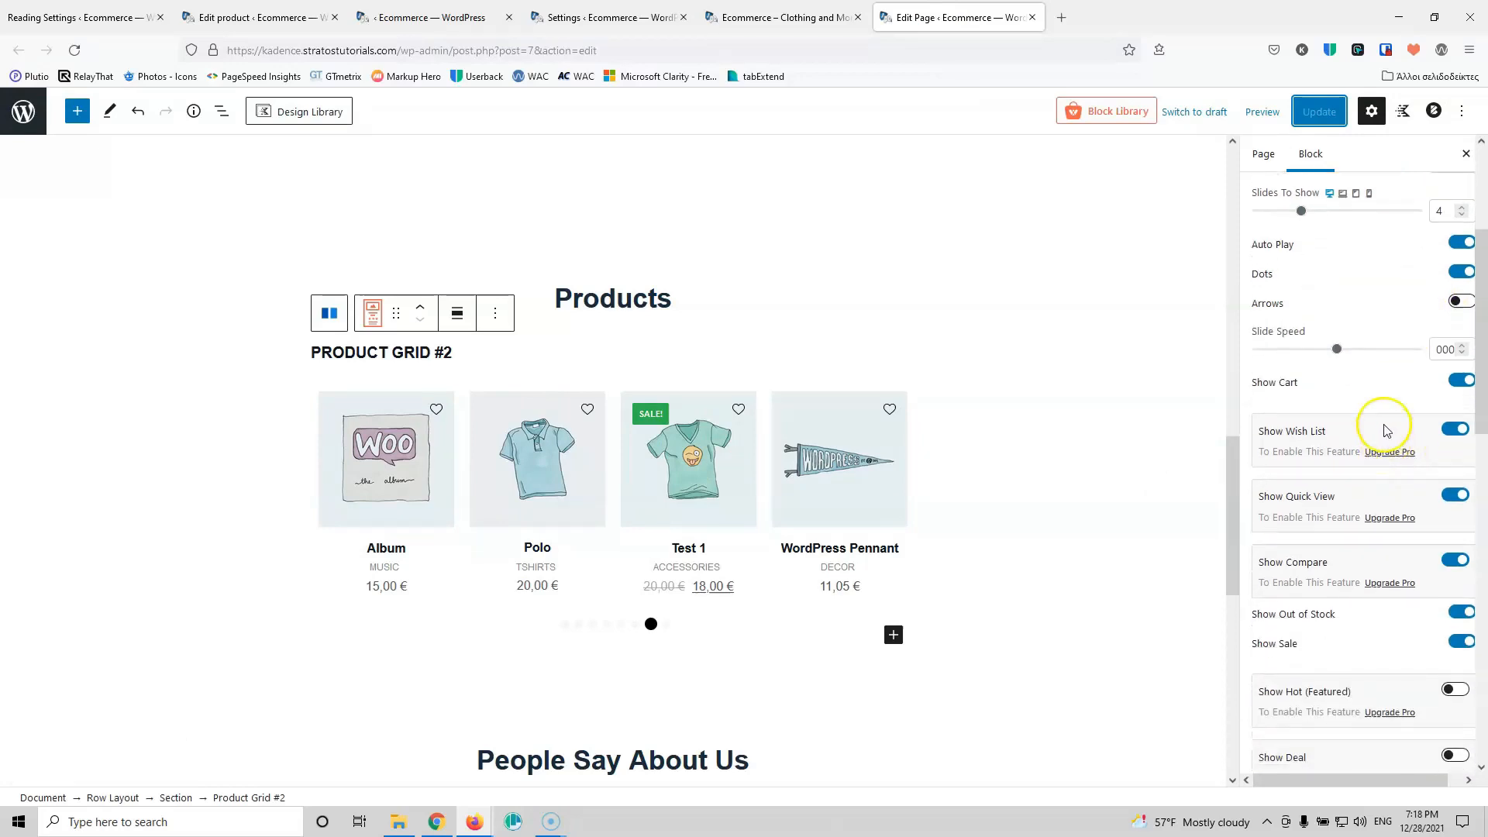
{"action": "scroll", "coordinate": [1386, 431], "scroll_direction": "down", "scroll_amount": 3}
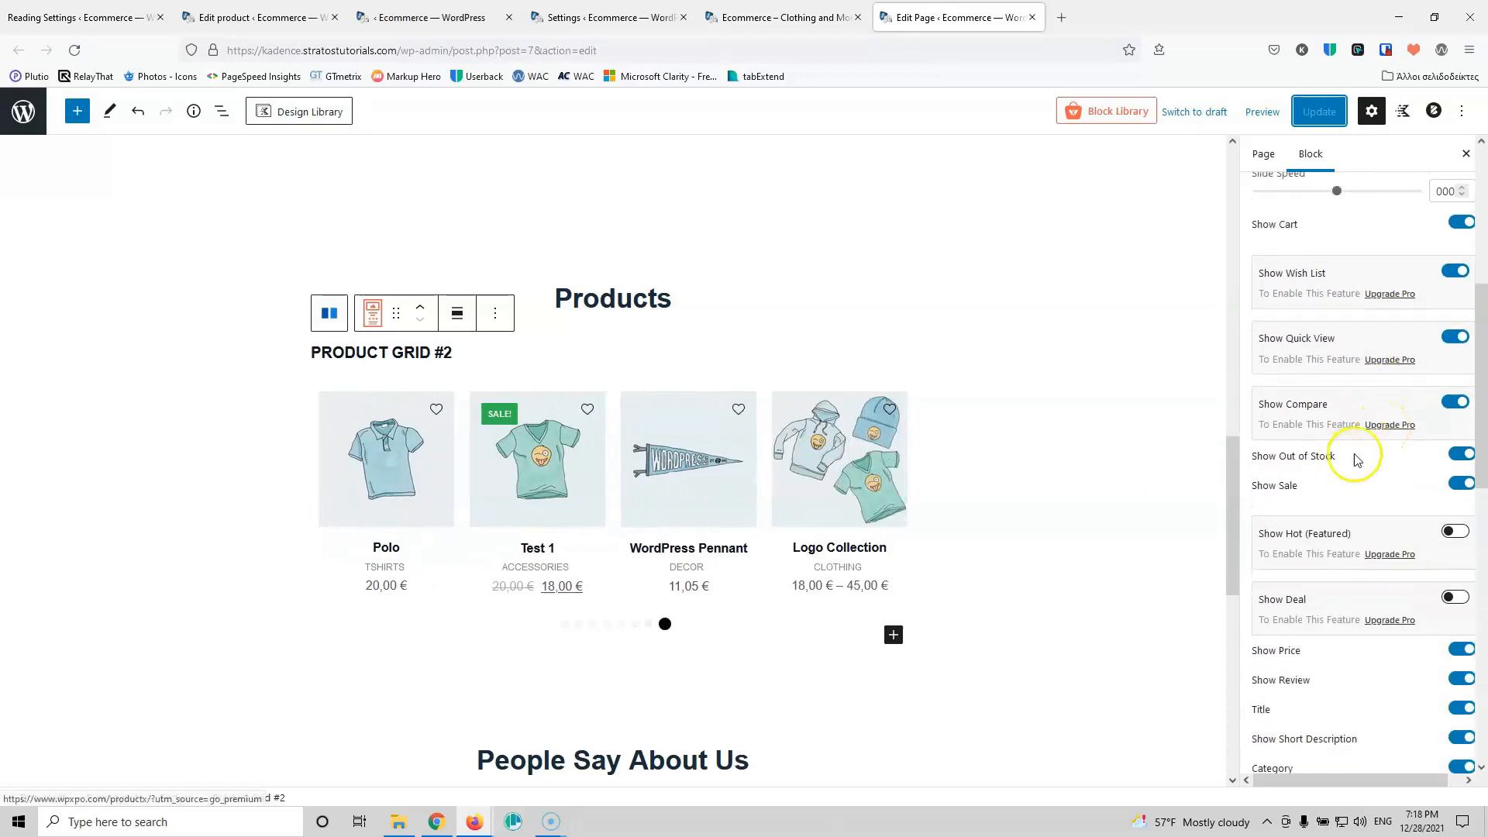
{"action": "left_click", "coordinate": [1462, 455]}
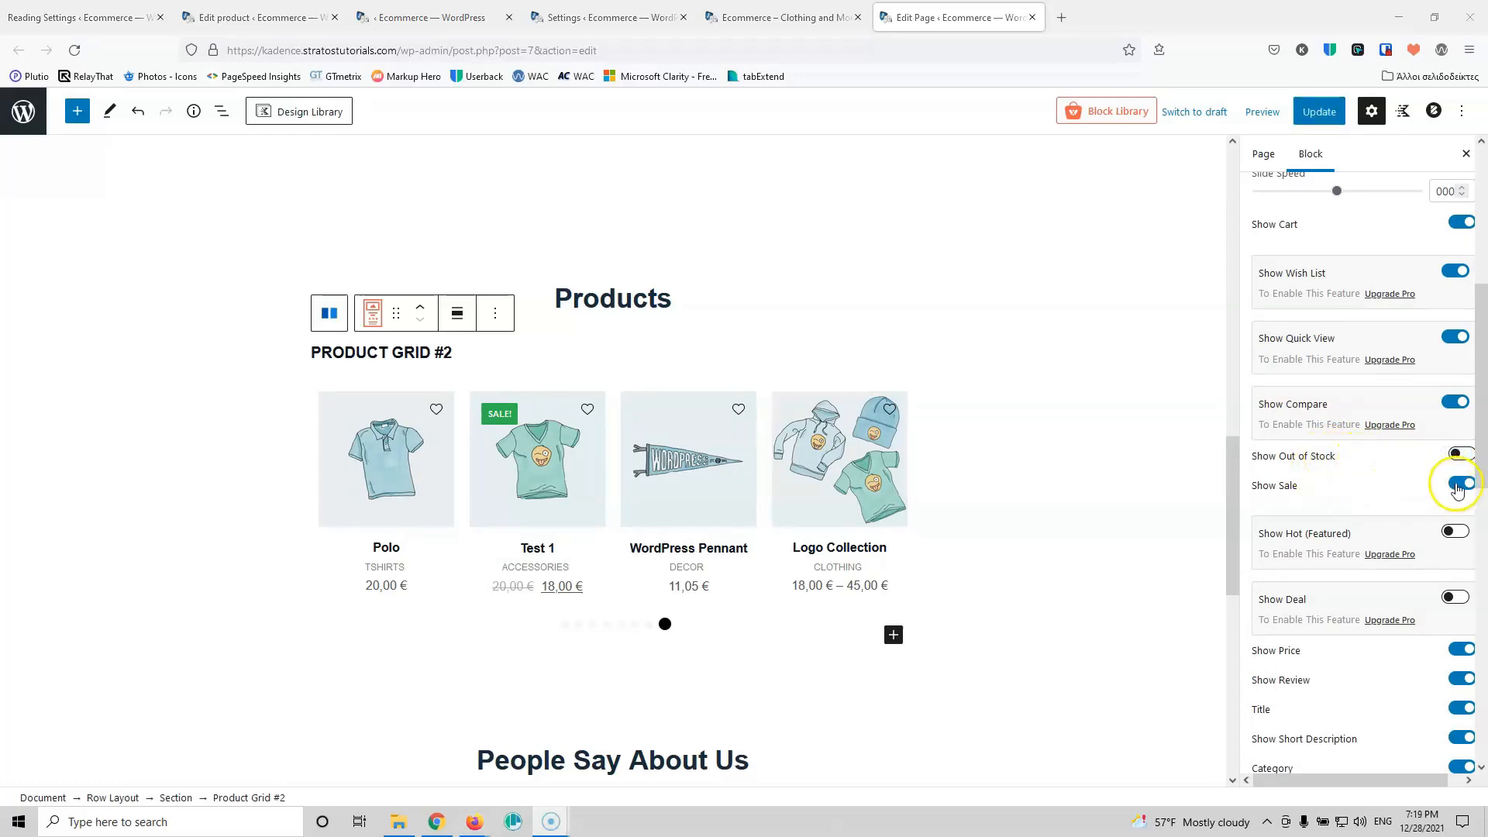
{"action": "scroll", "coordinate": [1362, 458], "scroll_direction": "down", "scroll_amount": 1}
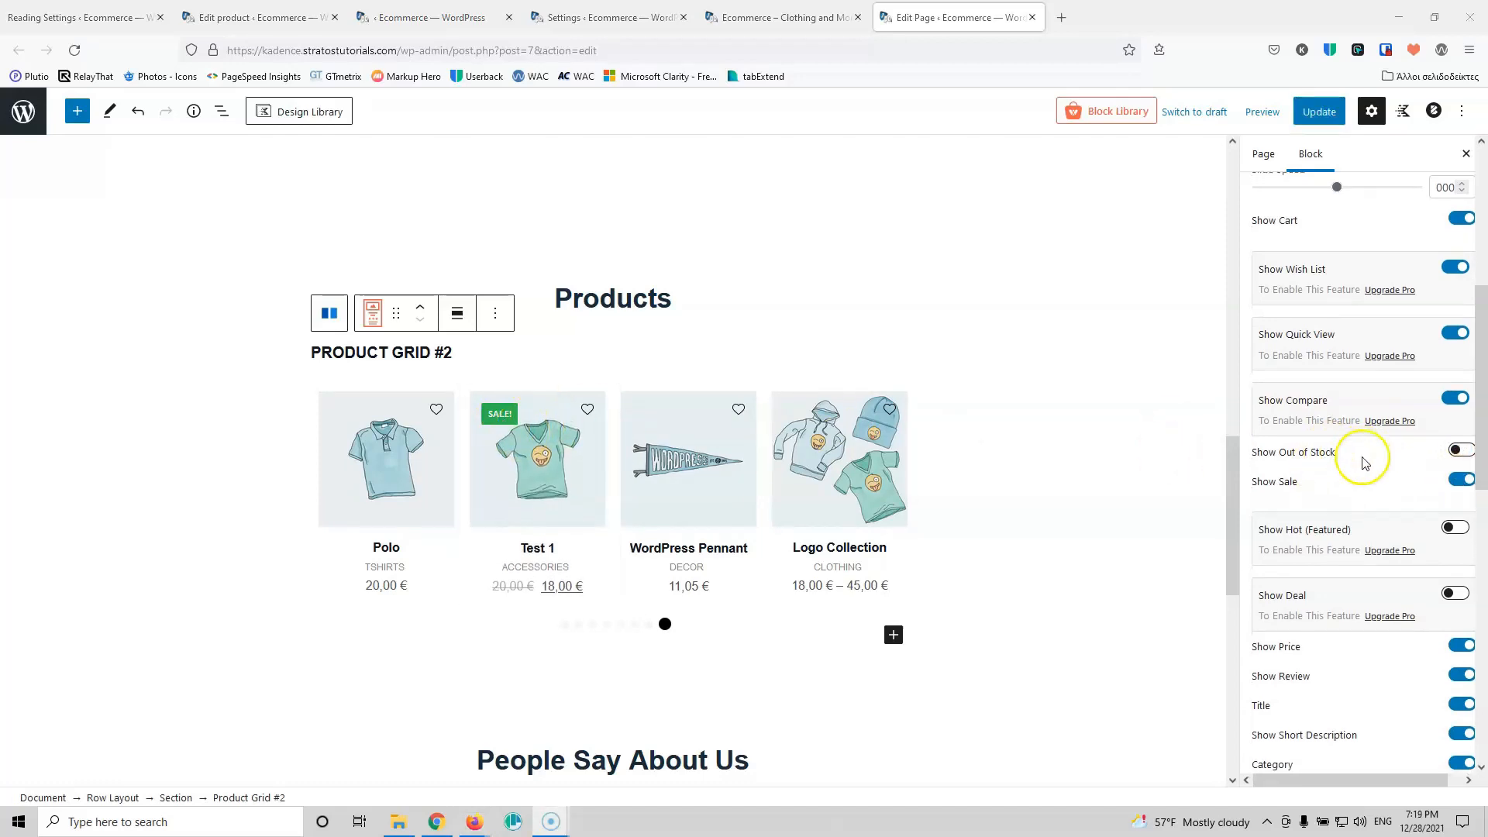
{"action": "scroll", "coordinate": [1365, 463], "scroll_direction": "down", "scroll_amount": 3}
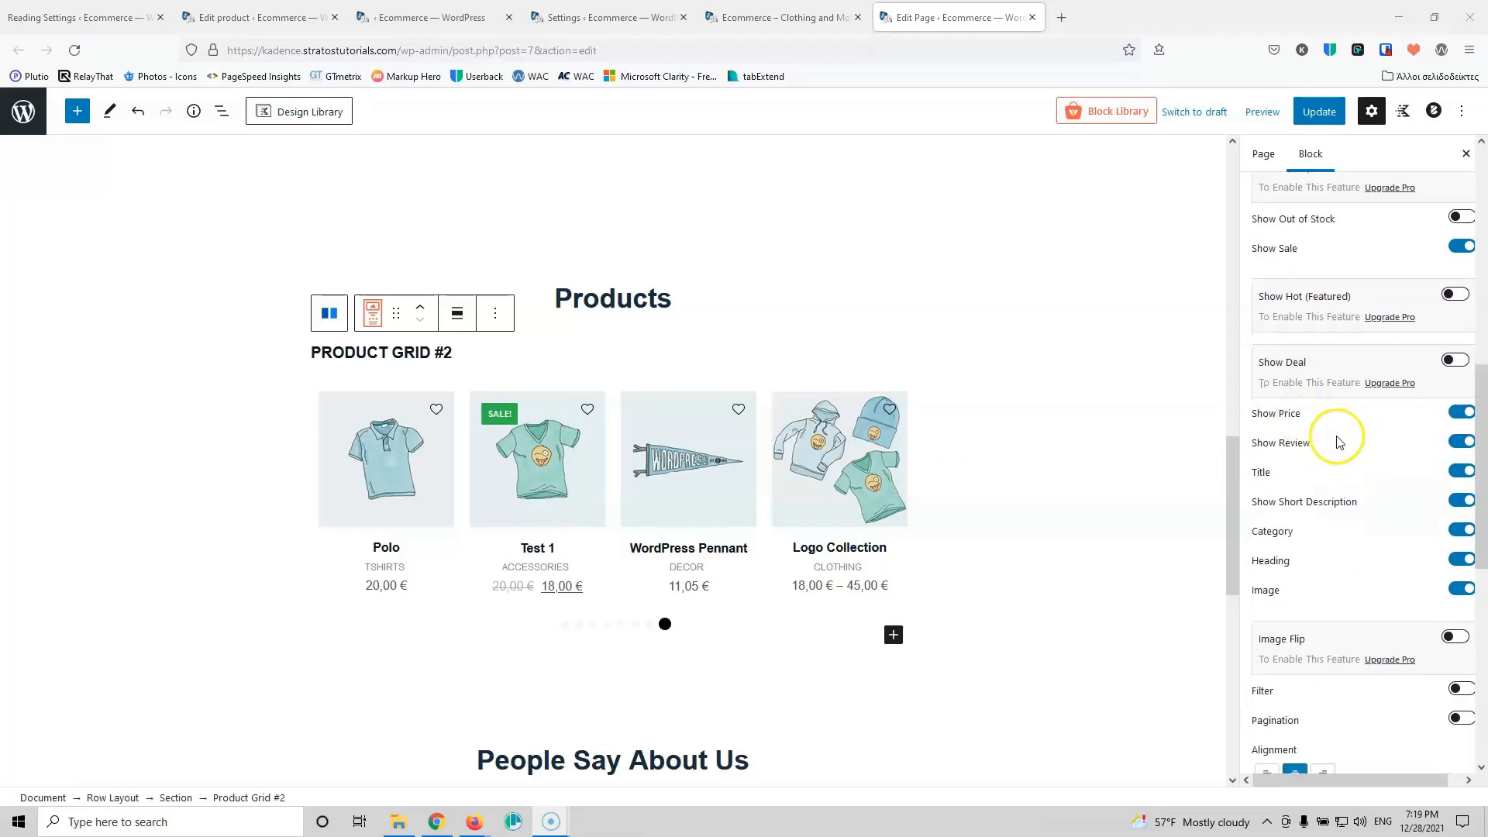
{"action": "left_click", "coordinate": [1454, 443]}
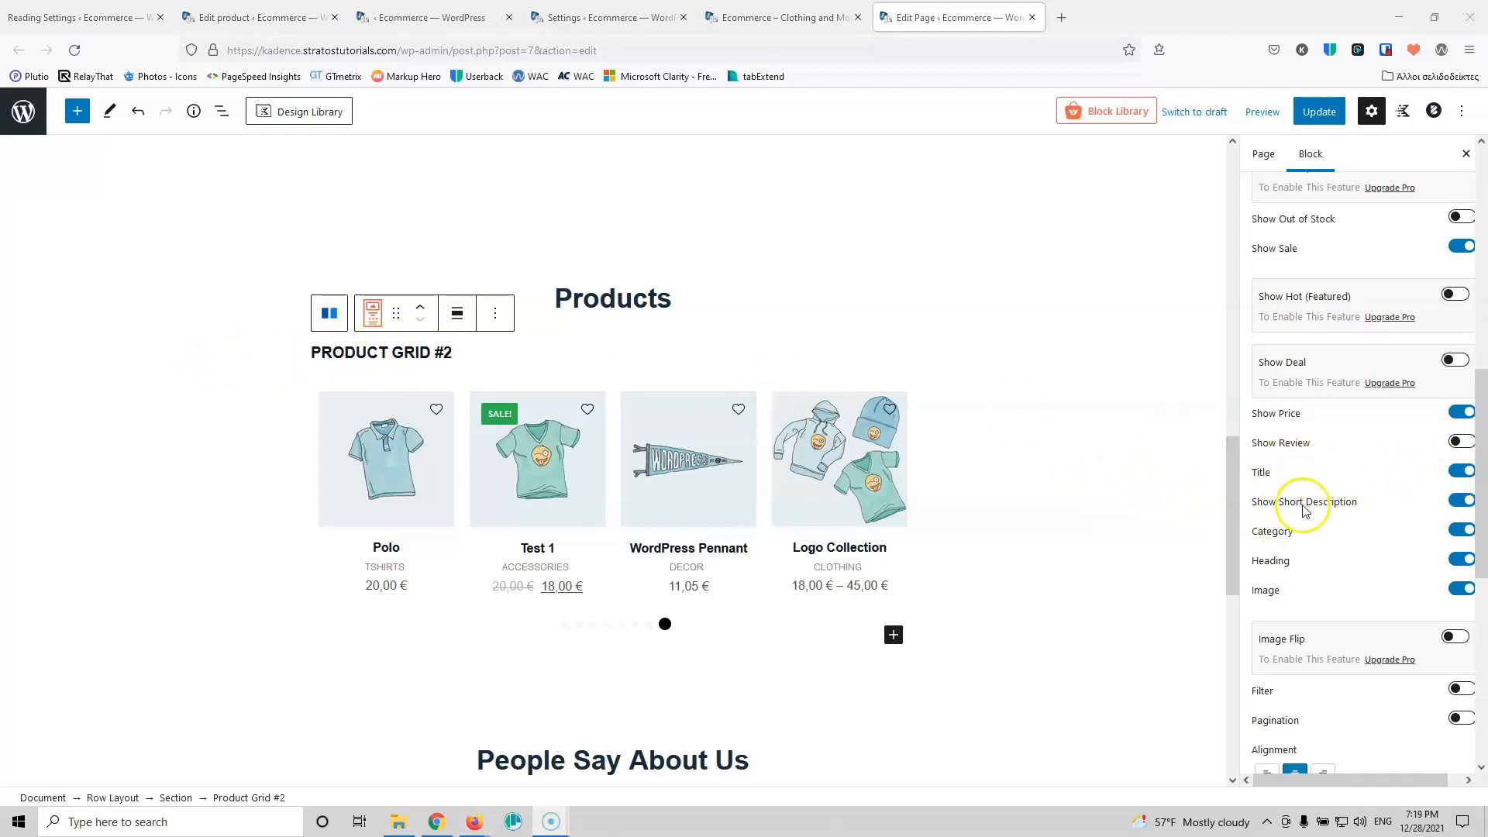
{"action": "left_click", "coordinate": [1462, 472]}
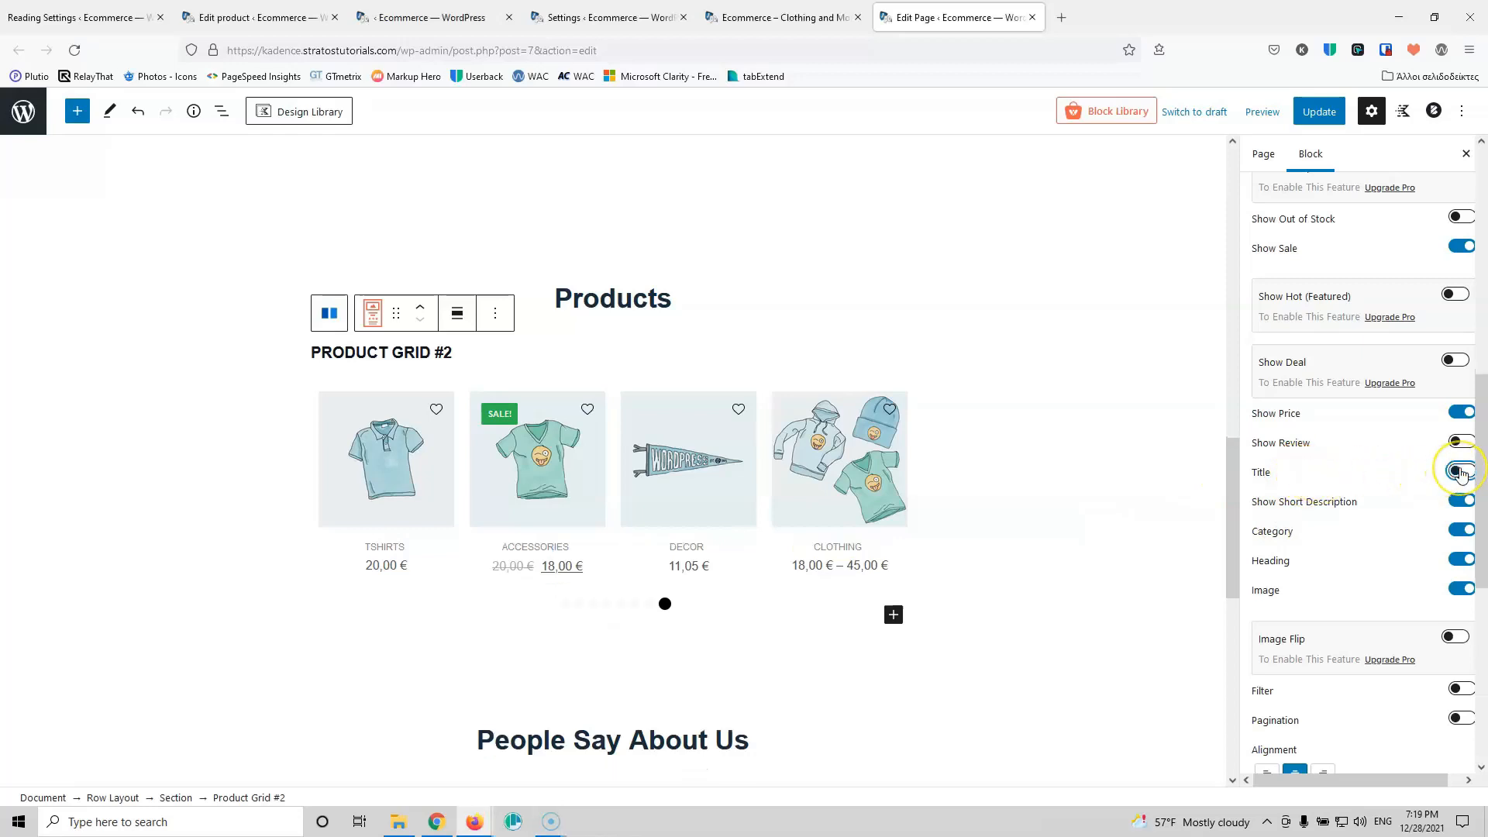
{"action": "left_click", "coordinate": [1460, 472]}
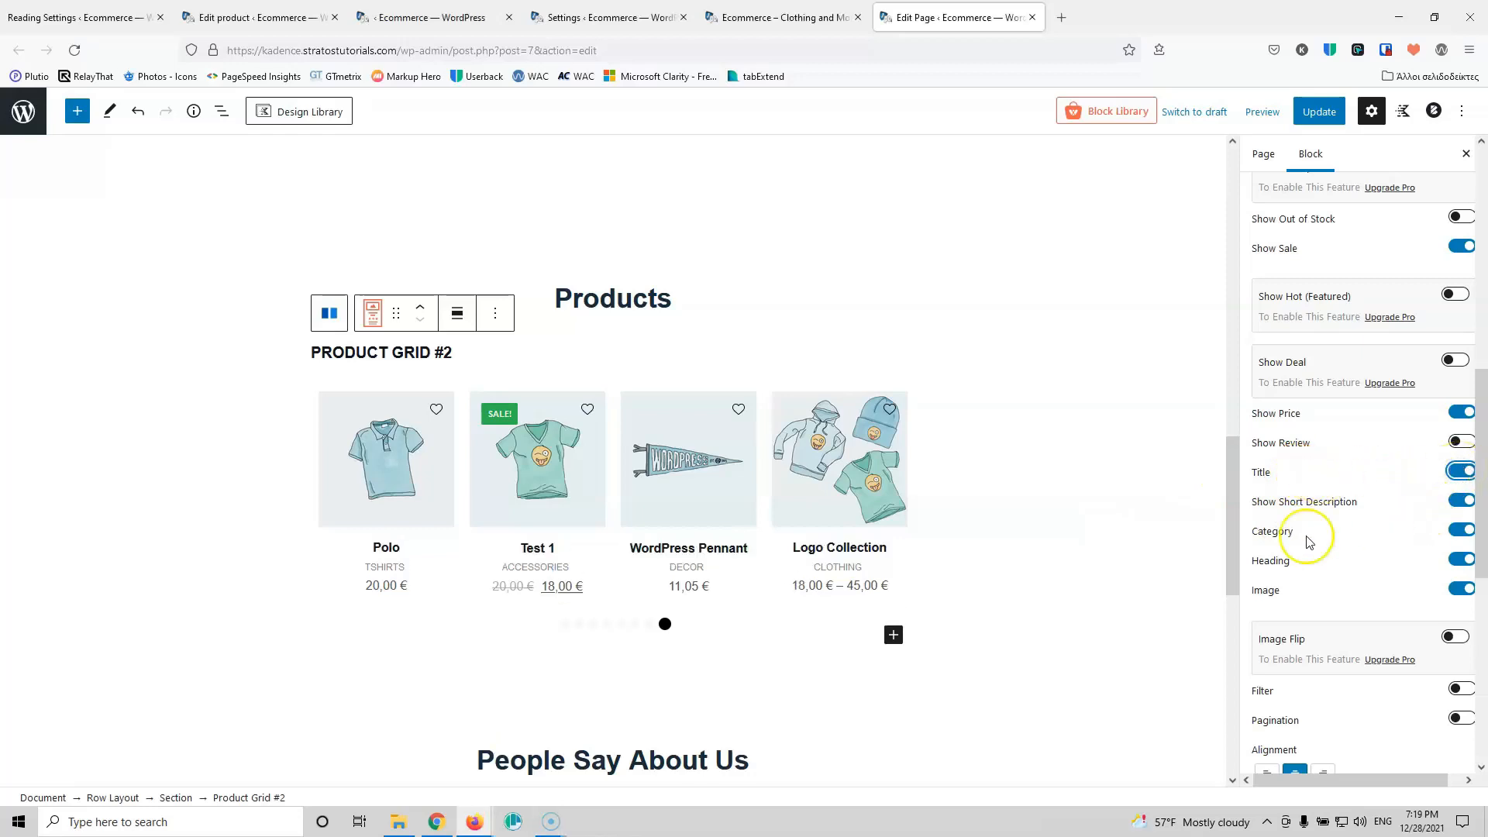
{"action": "left_click", "coordinate": [1458, 558]}
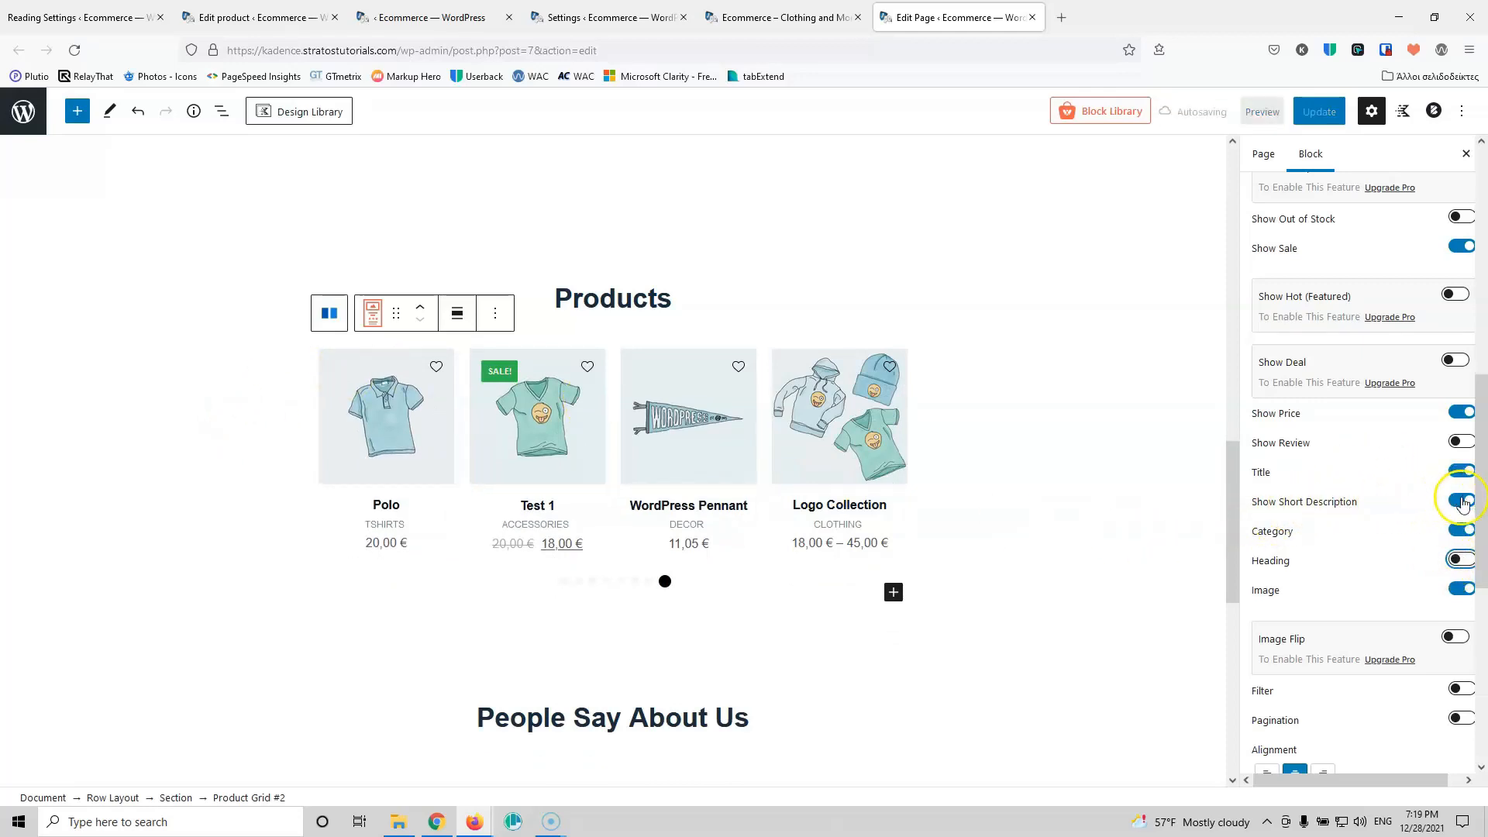
Step: Expand the product query settings and open the product status choices
{"action": "scroll", "coordinate": [1383, 441], "scroll_direction": "down", "scroll_amount": 2}
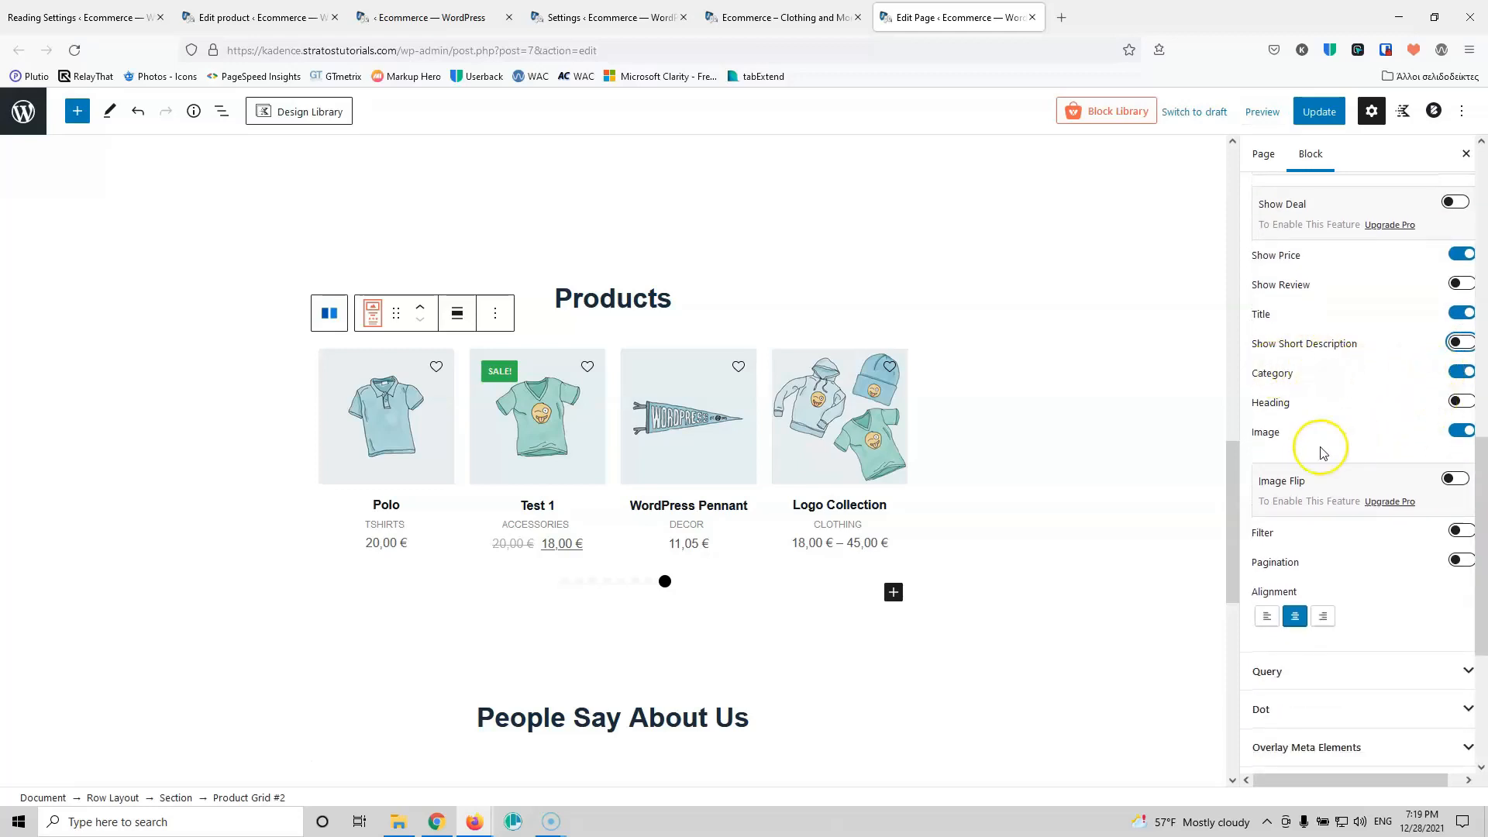
{"action": "scroll", "coordinate": [1357, 418], "scroll_direction": "down", "scroll_amount": 2}
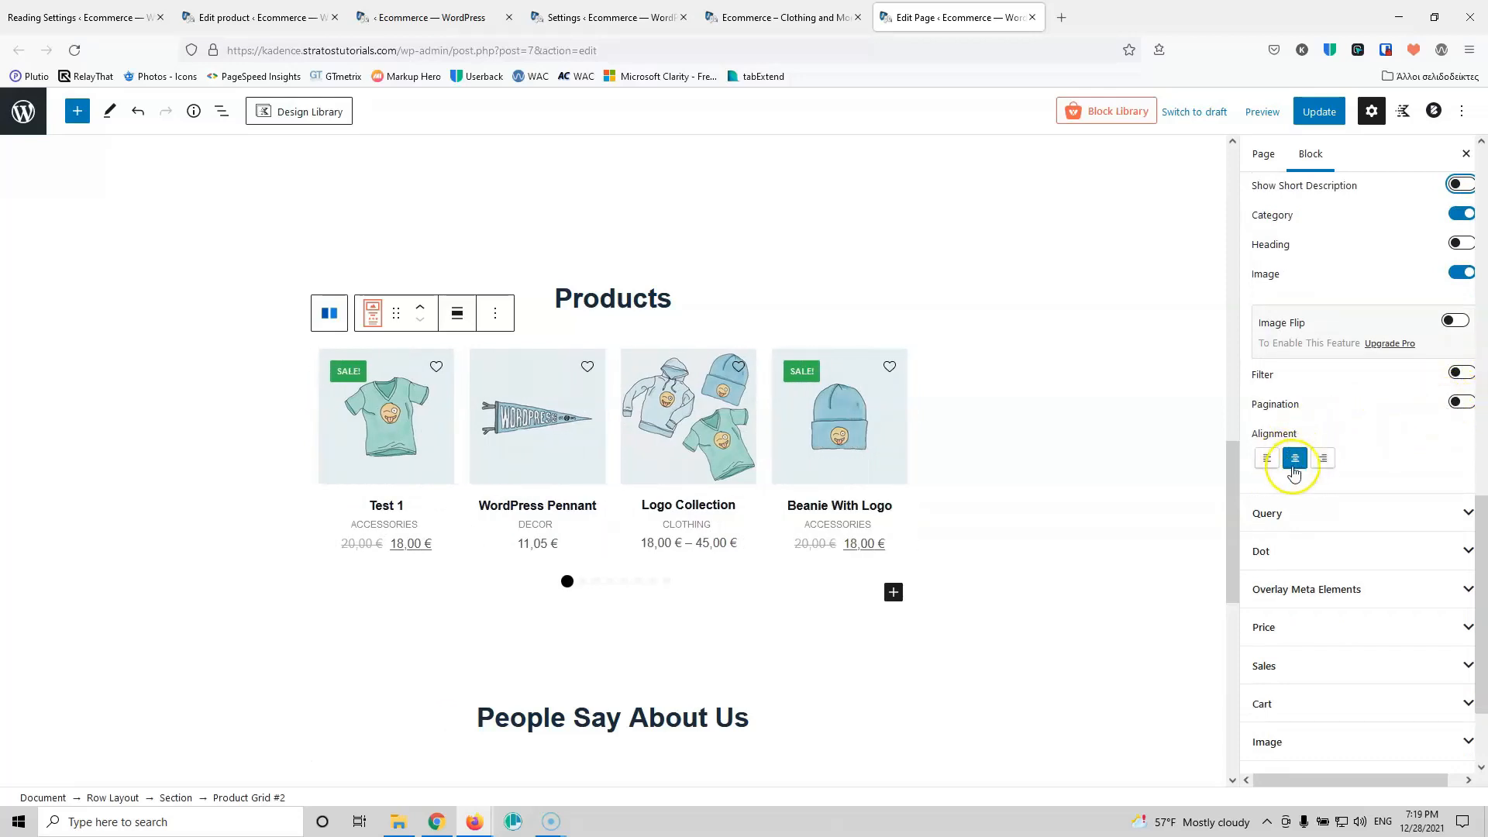
{"action": "scroll", "coordinate": [1341, 418], "scroll_direction": "down", "scroll_amount": 2}
{"action": "left_click", "coordinate": [1333, 386]}
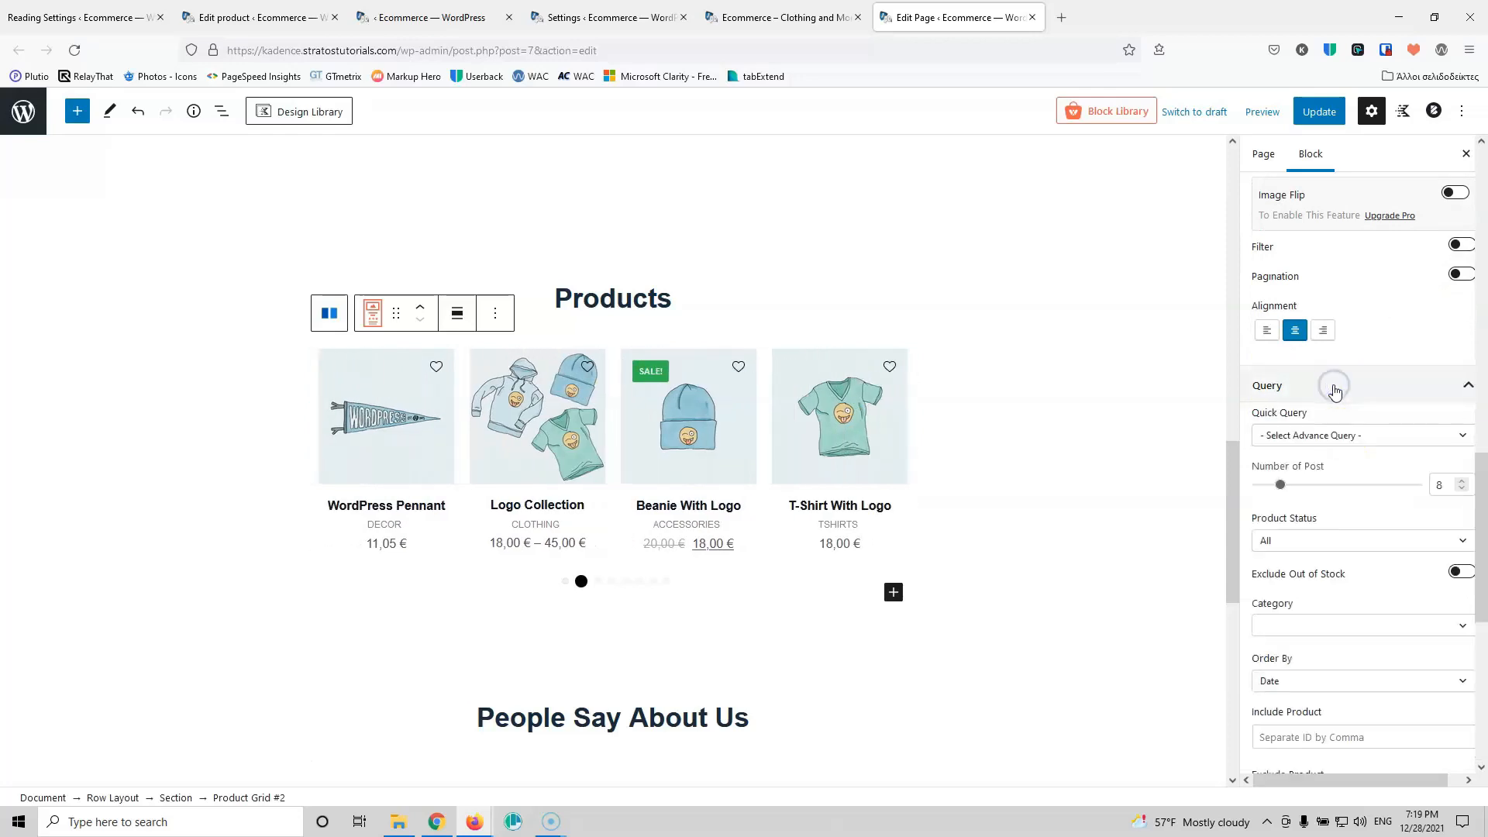
{"action": "left_click", "coordinate": [1362, 436]}
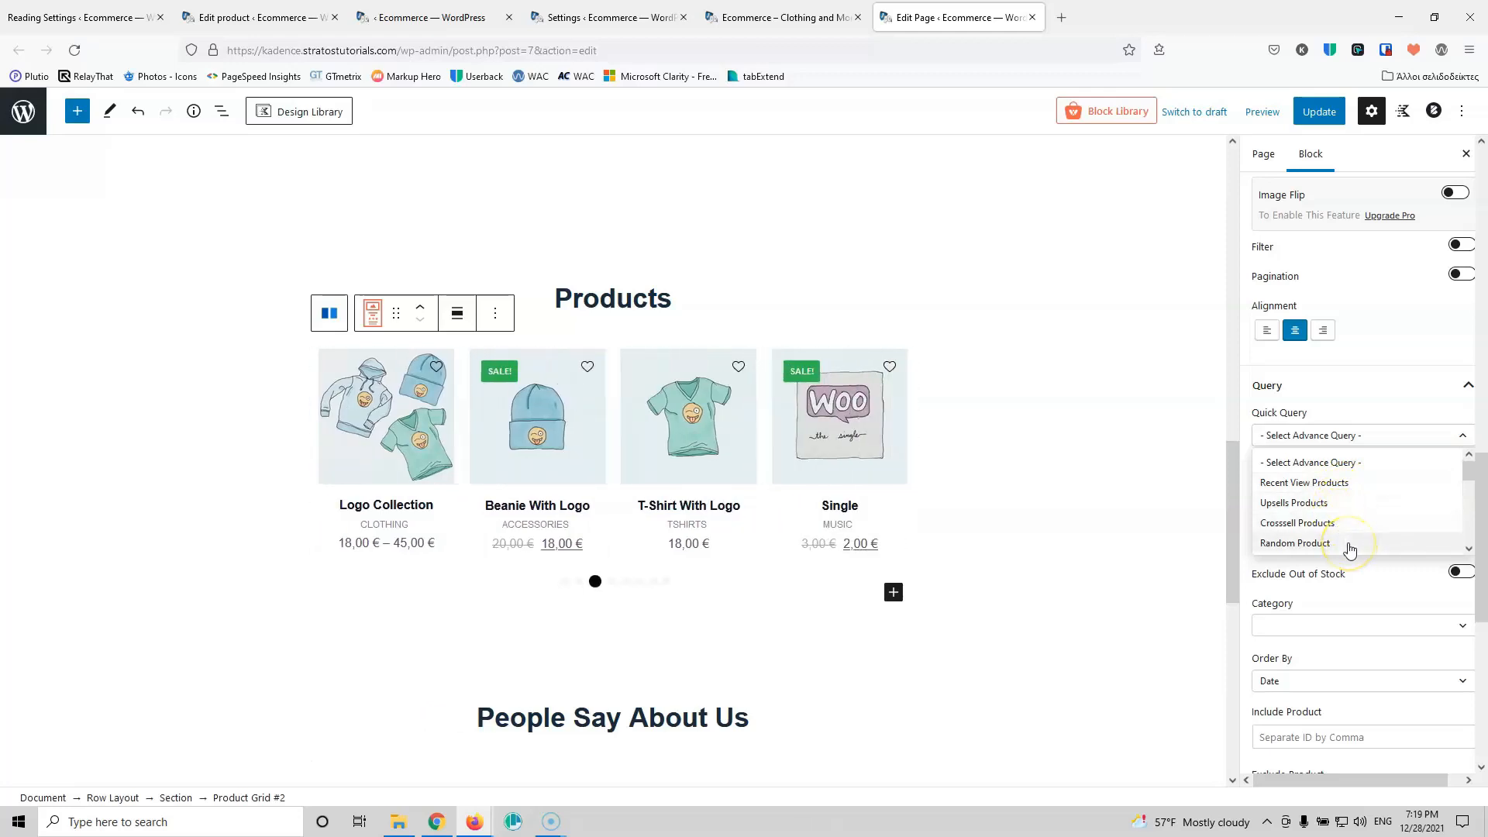
{"action": "left_click", "coordinate": [1364, 391]}
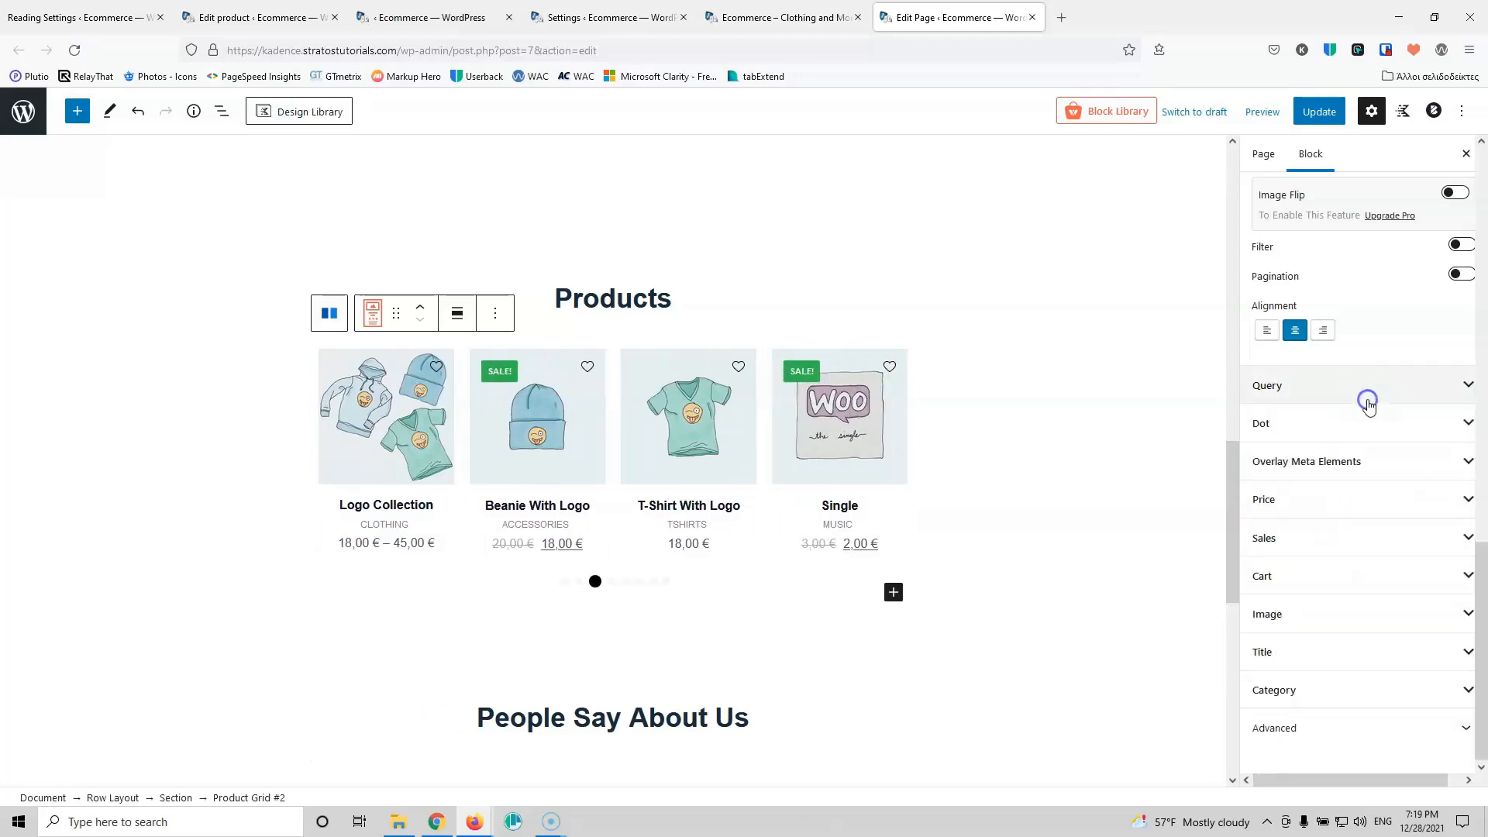
{"action": "left_click", "coordinate": [1356, 387]}
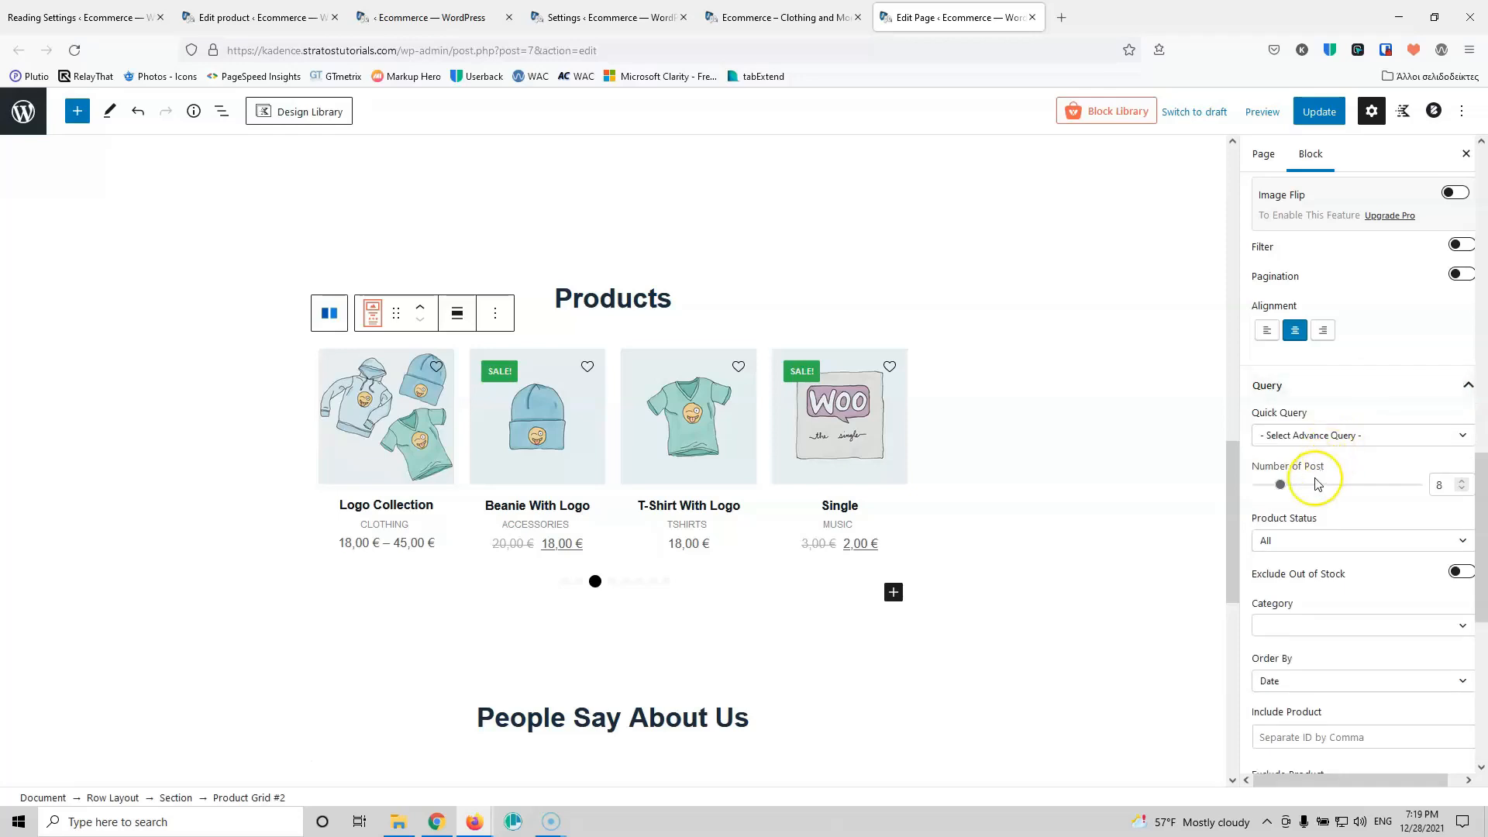
{"action": "scroll", "coordinate": [1384, 534], "scroll_direction": "down", "scroll_amount": 2}
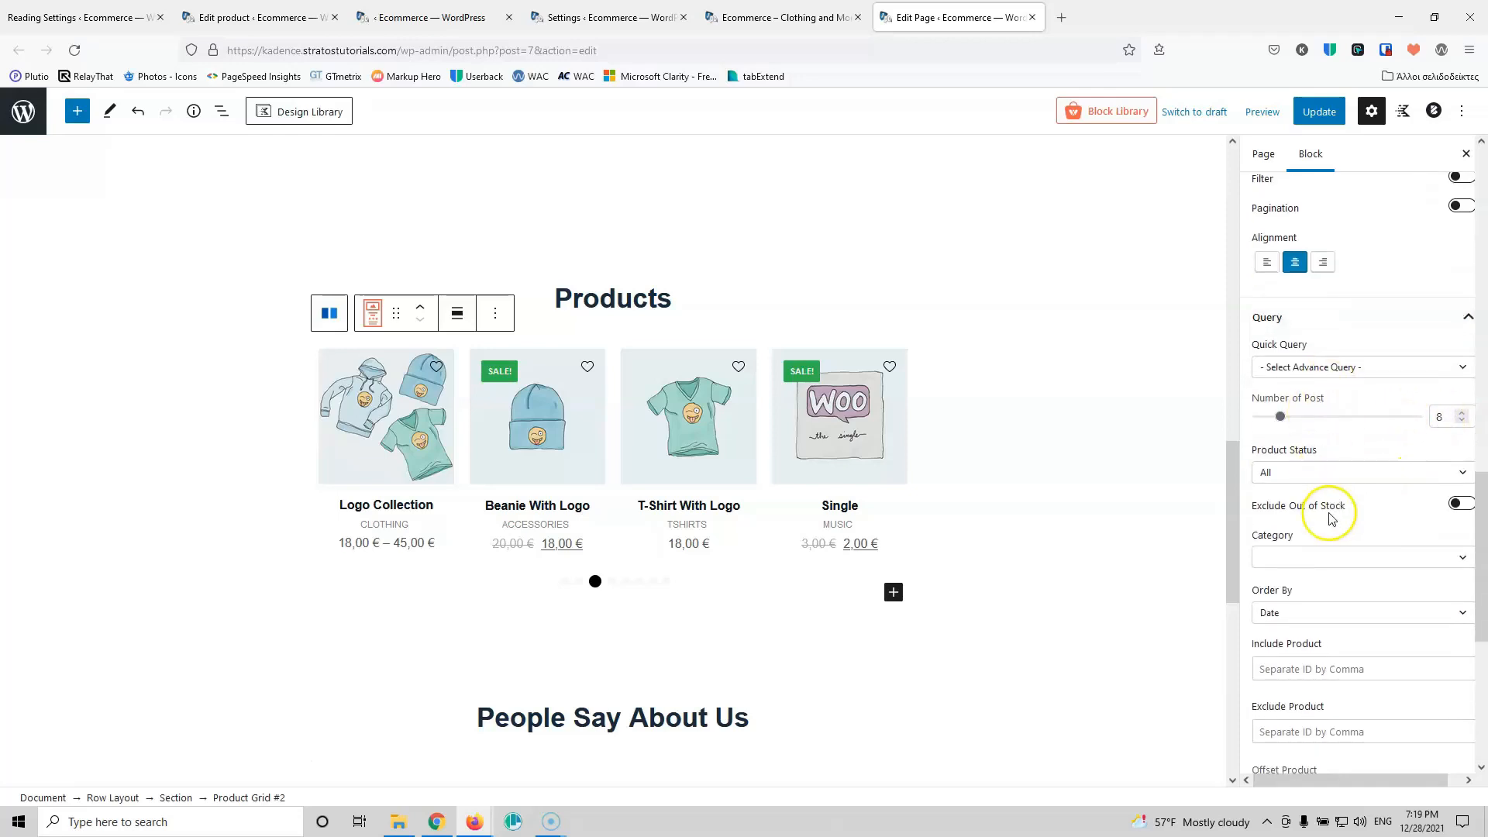
{"action": "left_click", "coordinate": [1340, 384]}
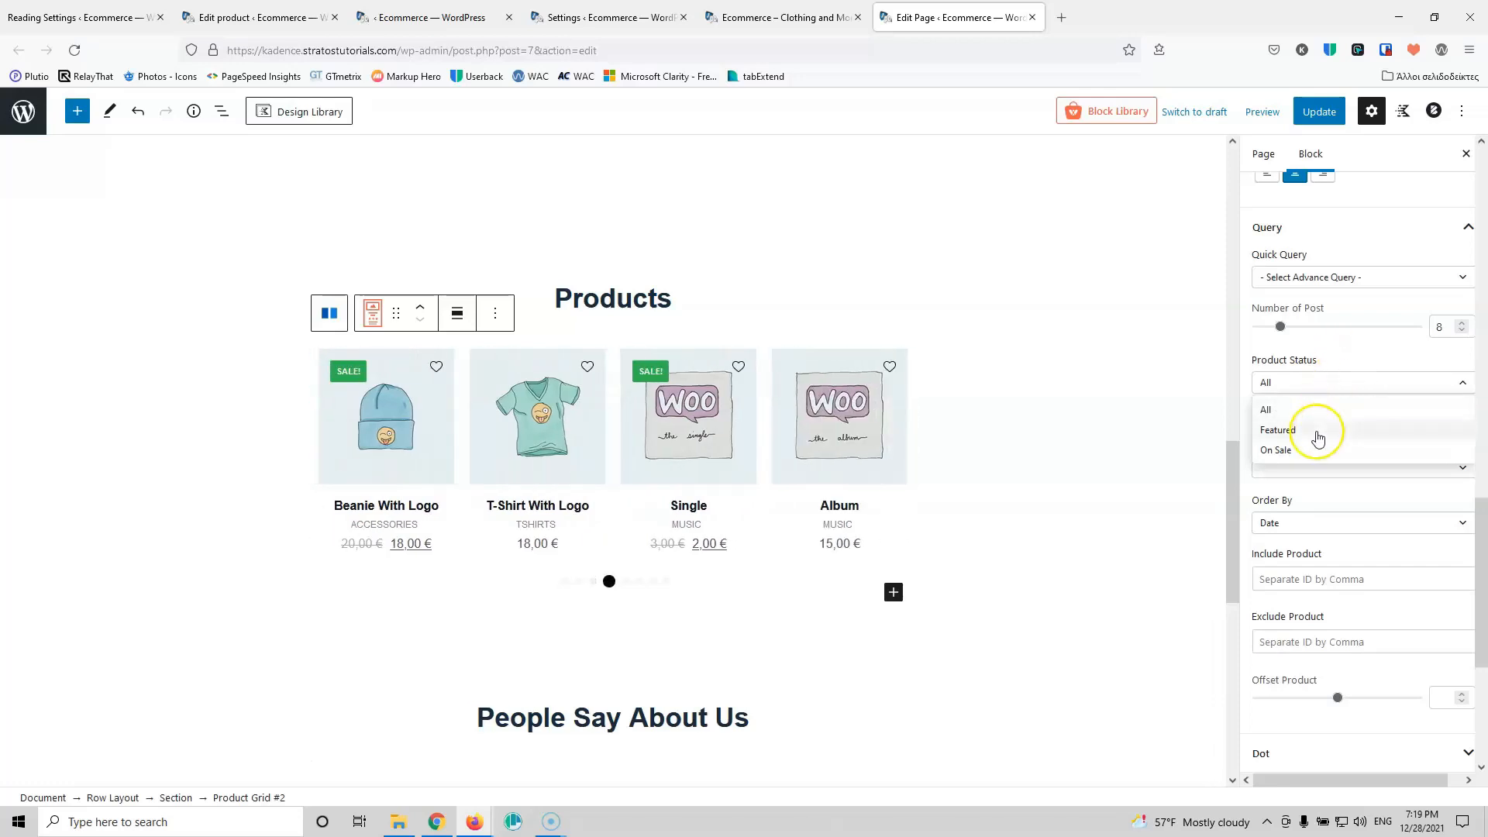
Step: Open the WooCommerce All Products list to check which products are featured
{"action": "left_click", "coordinate": [594, 17]}
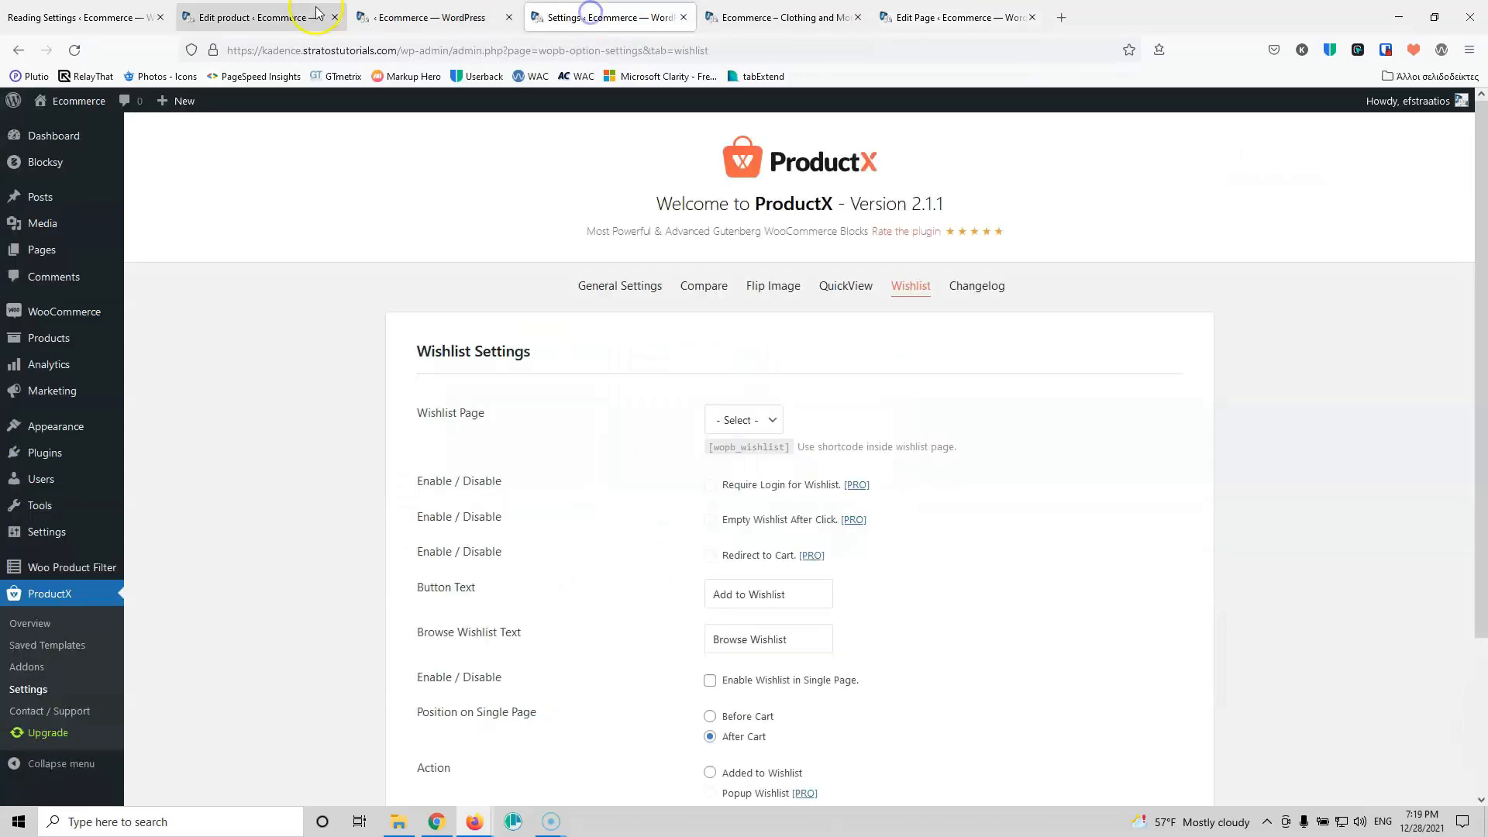
{"action": "mouse_move", "coordinate": [72, 310]}
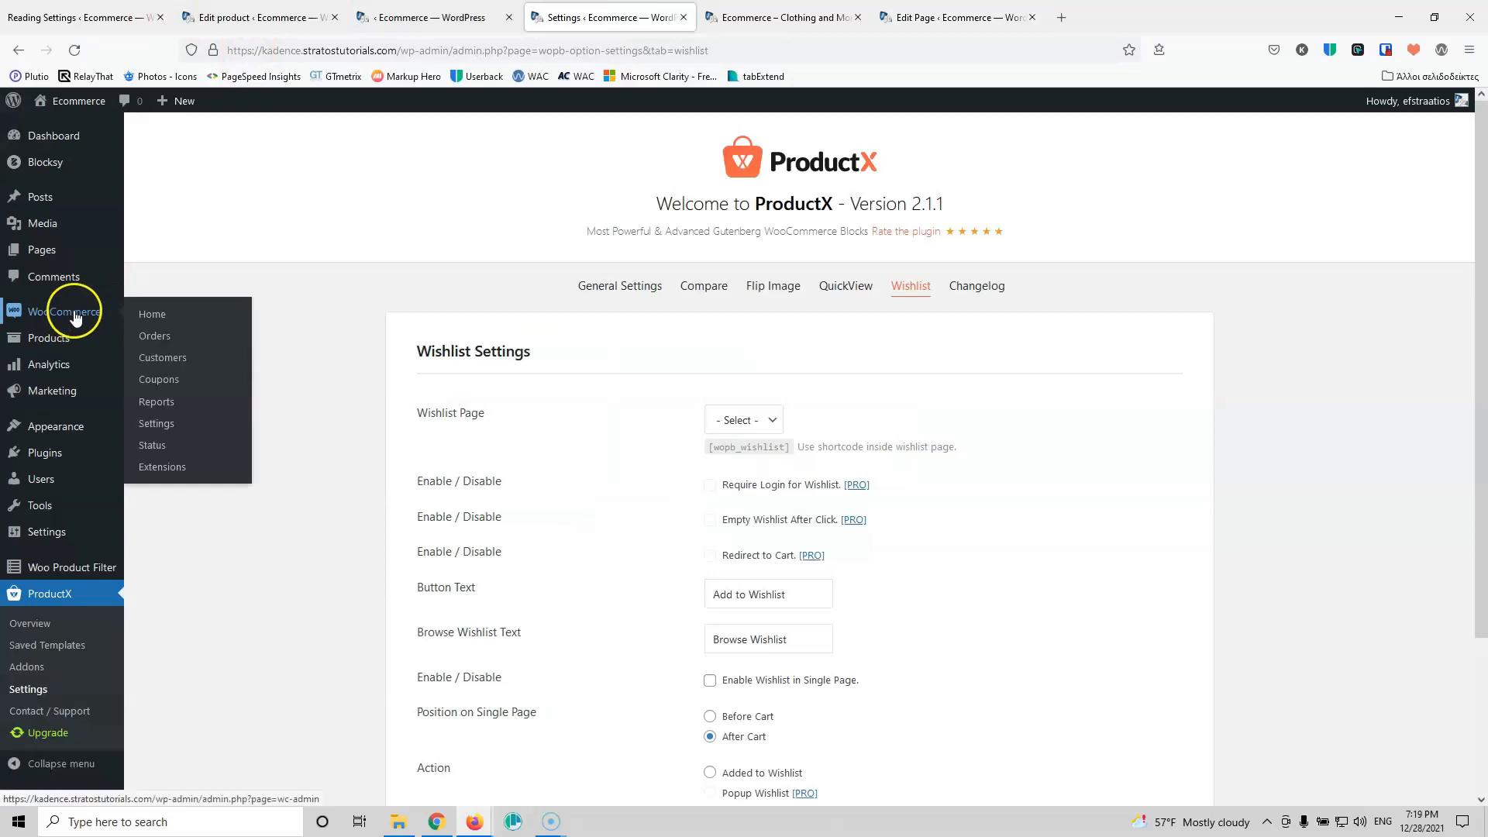
{"action": "mouse_move", "coordinate": [73, 338]}
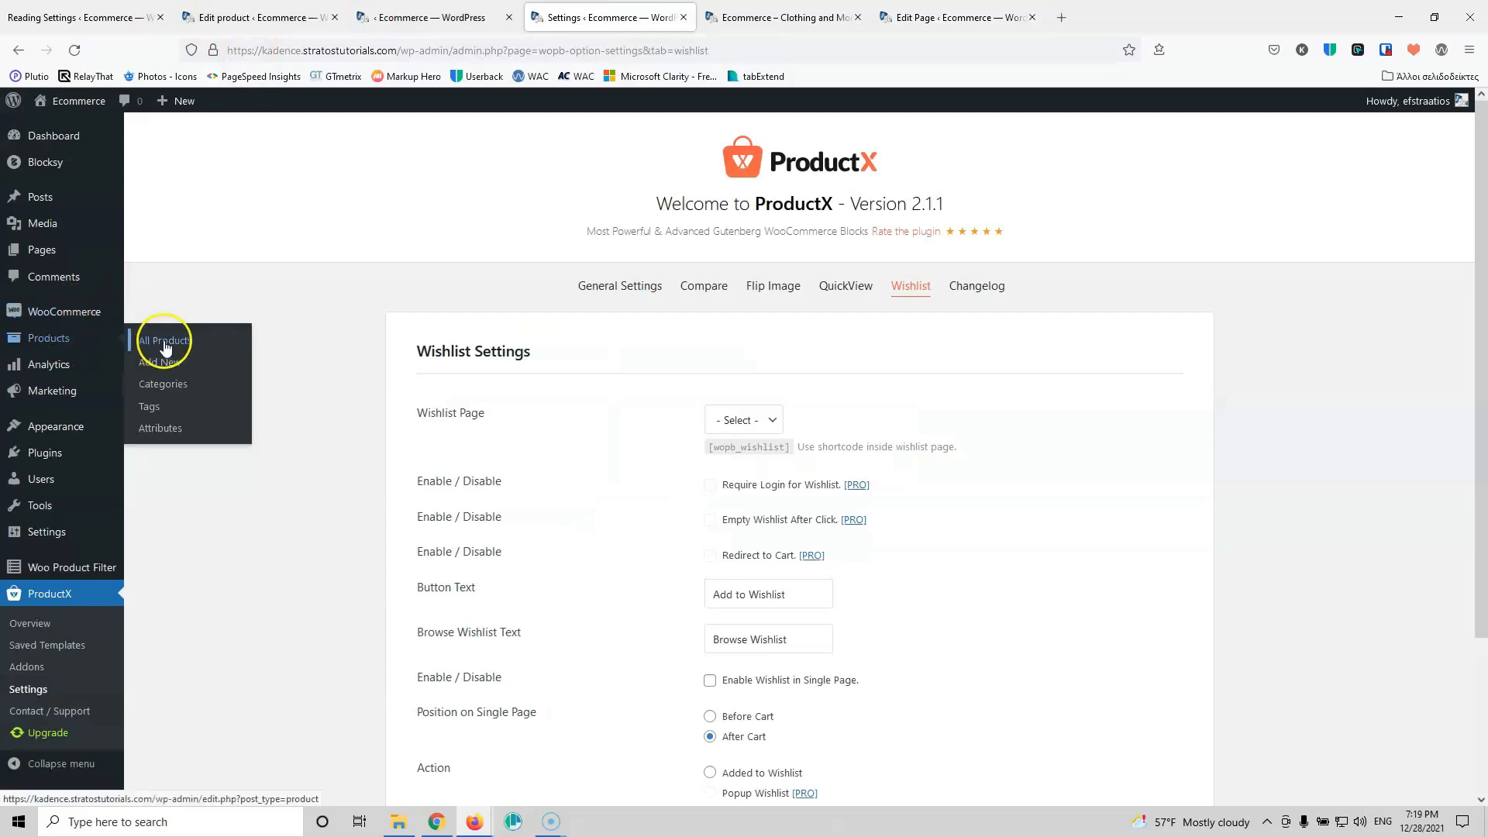
{"action": "left_click", "coordinate": [165, 343]}
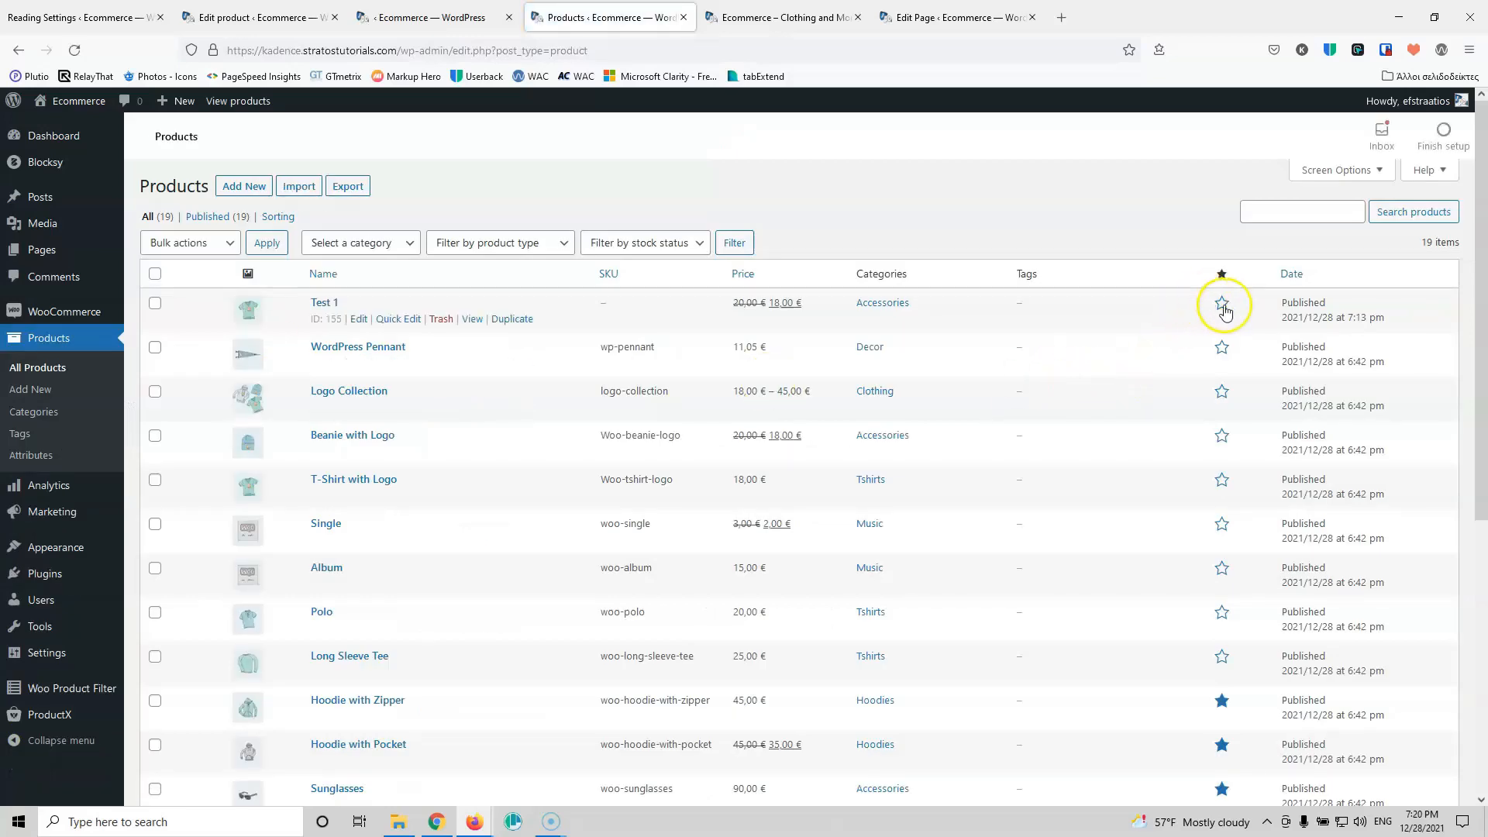
Step: Leave the grid's product status at All, recheck the products list, and return to the editor
{"action": "left_click", "coordinate": [924, 19]}
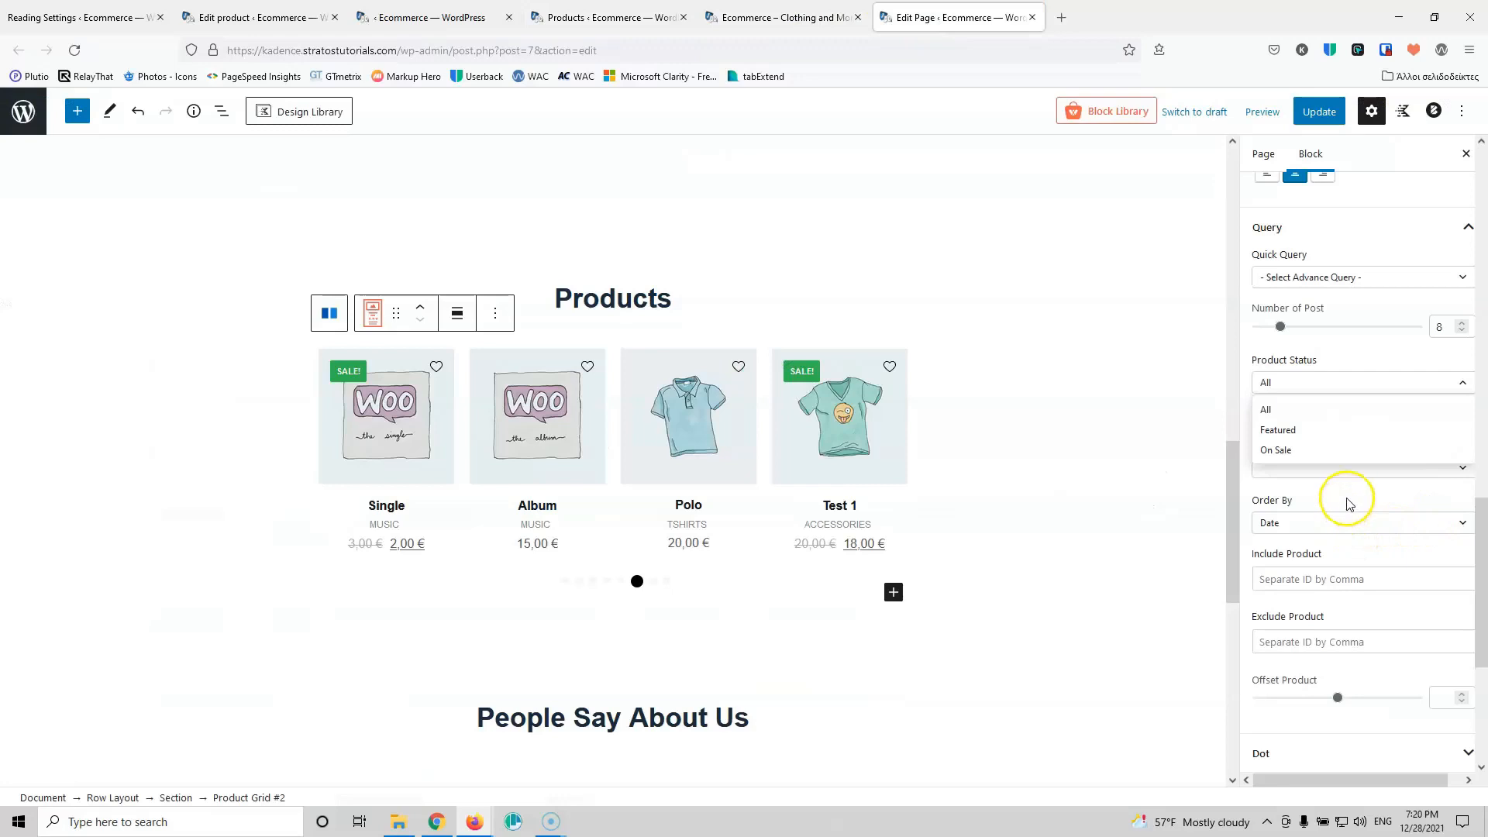
{"action": "left_click", "coordinate": [1348, 504]}
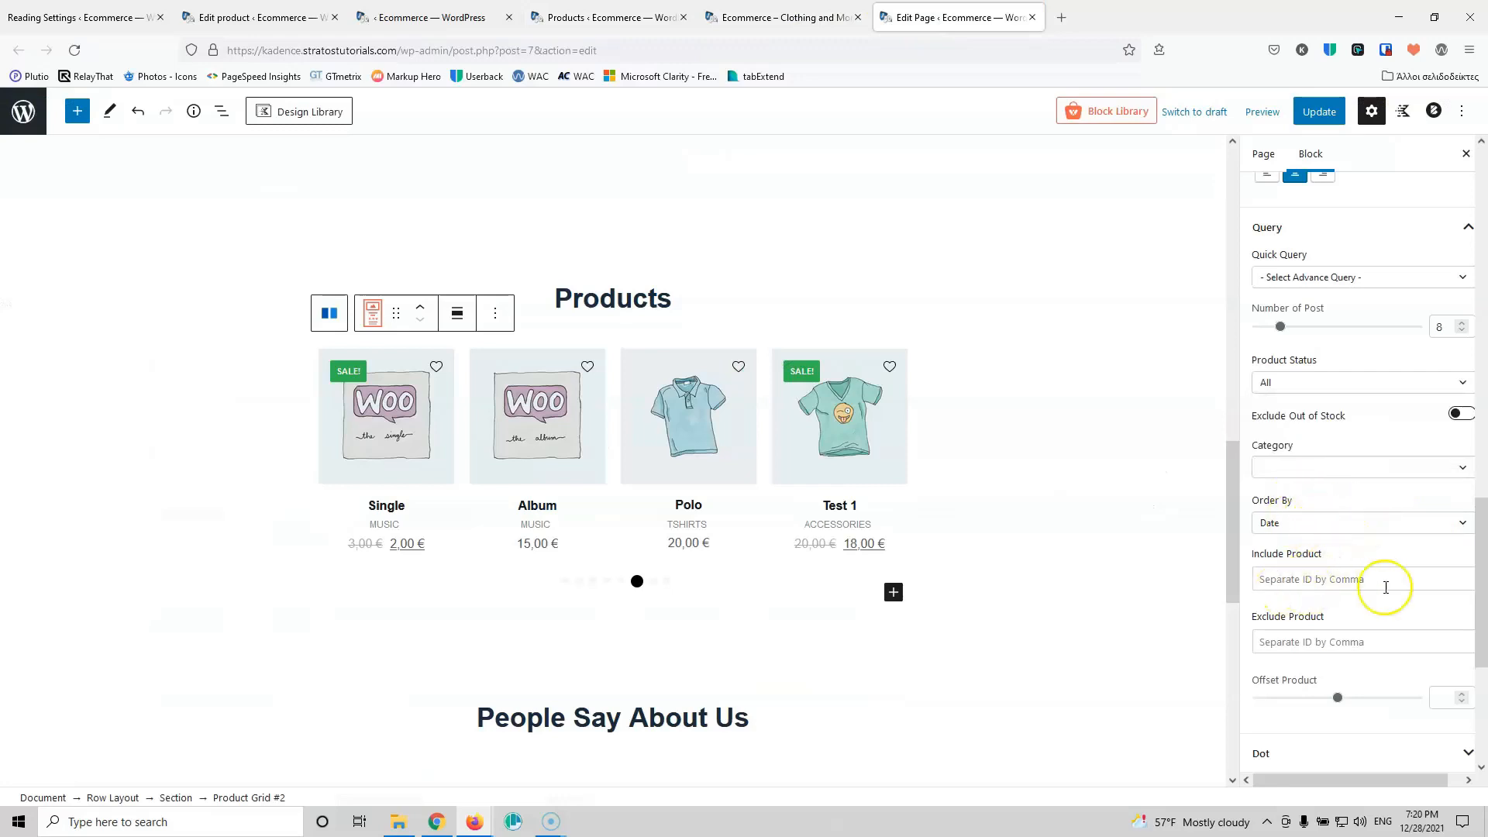
{"action": "scroll", "coordinate": [1371, 527], "scroll_direction": "down", "scroll_amount": 3}
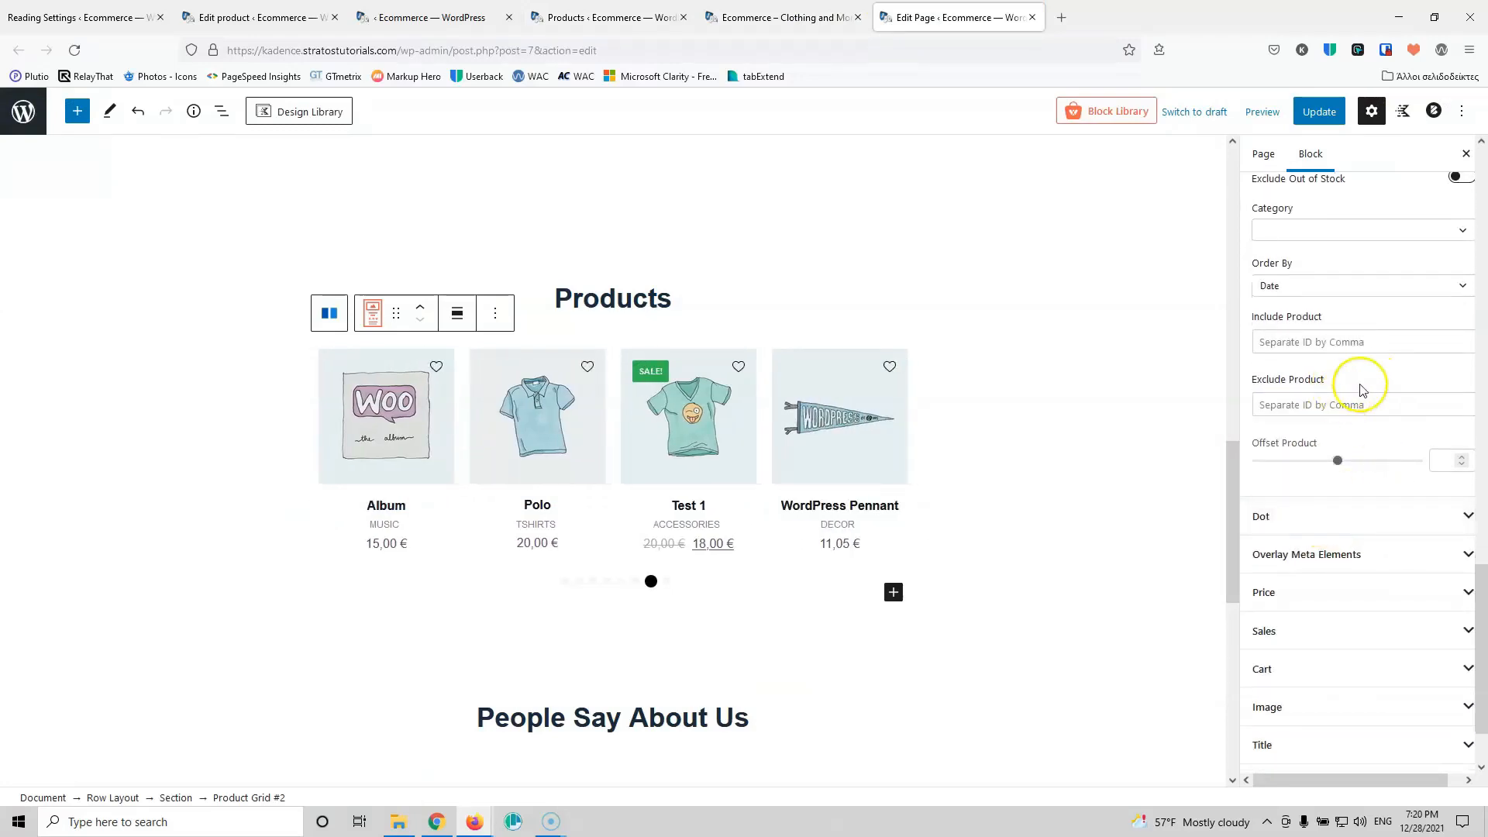
{"action": "left_click", "coordinate": [601, 17]}
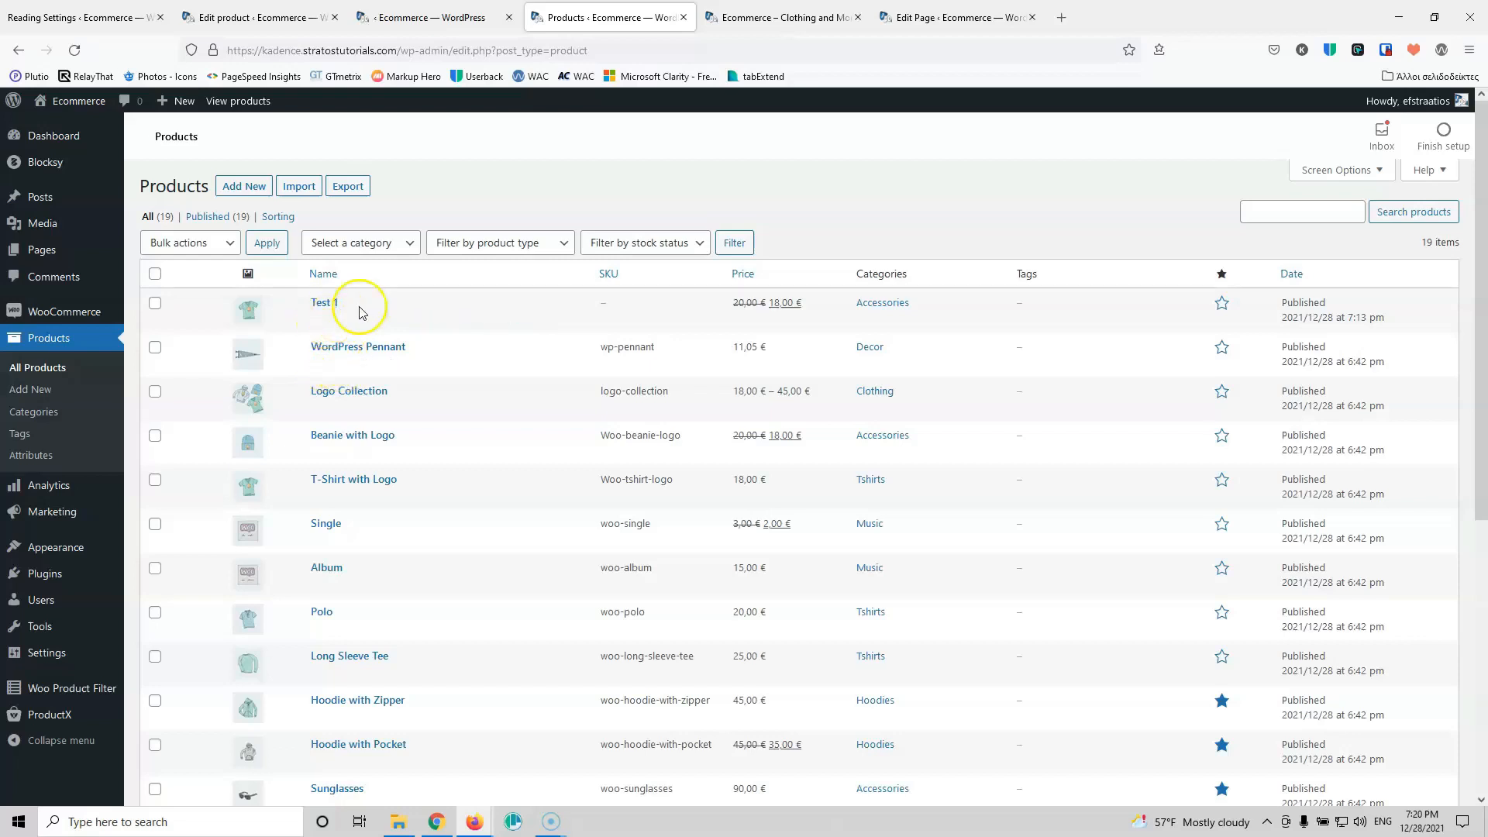
{"action": "left_click", "coordinate": [915, 17]}
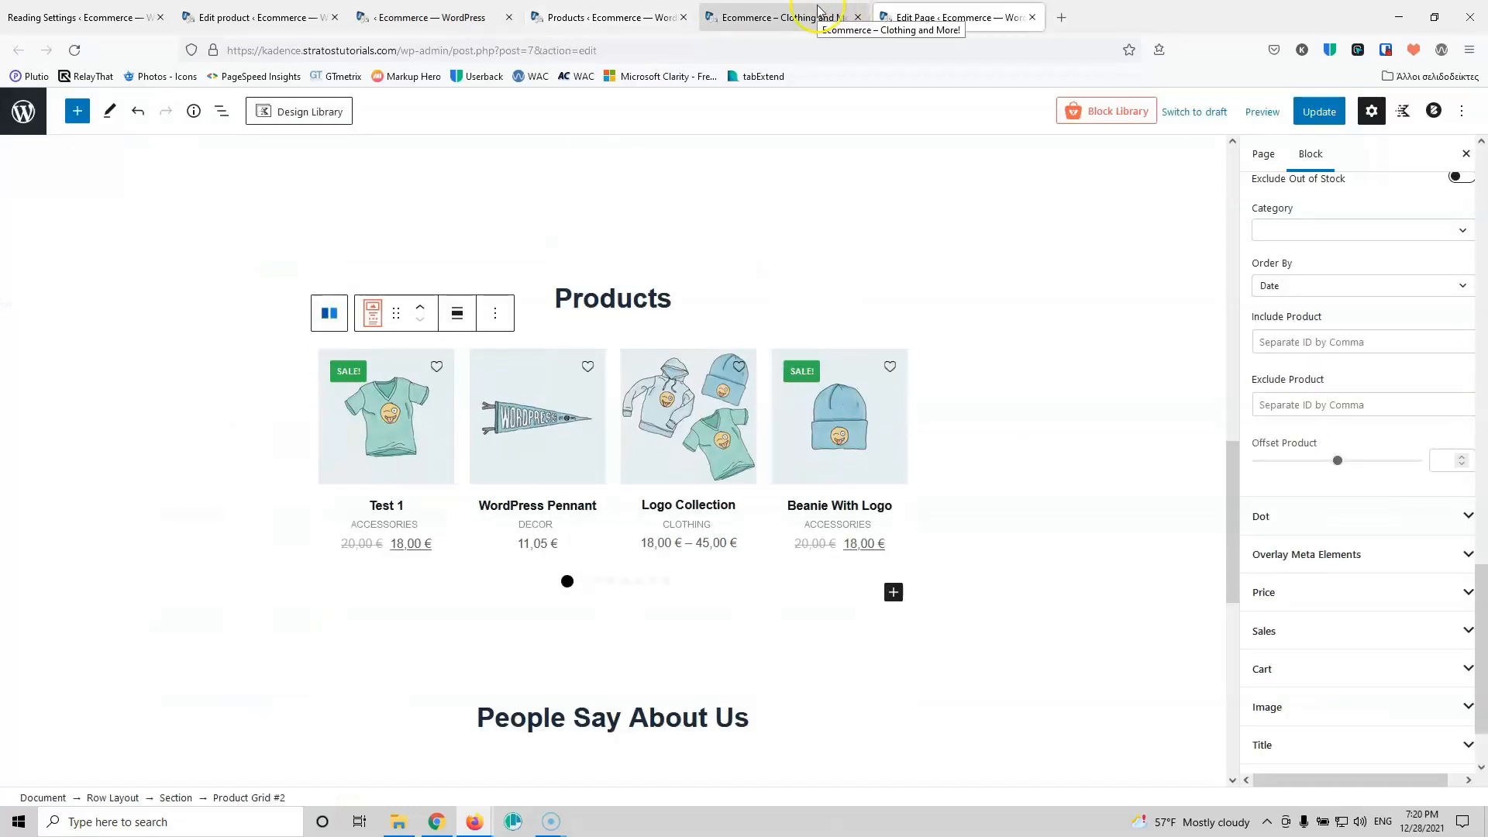
Step: Review the carousel dot styling in its normal and active states
{"action": "left_click", "coordinate": [1350, 517]}
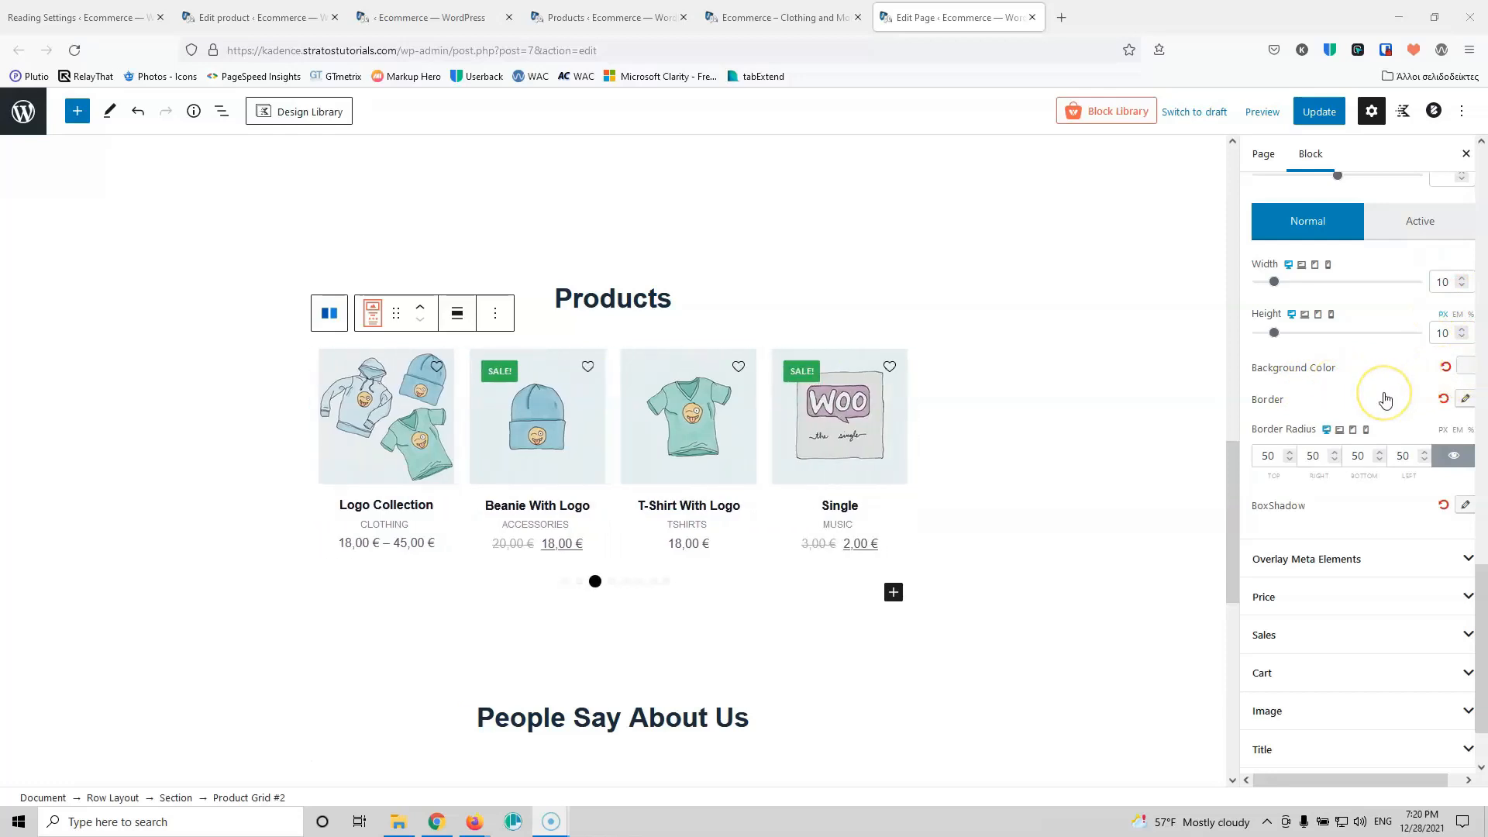
{"action": "left_click", "coordinate": [1402, 222]}
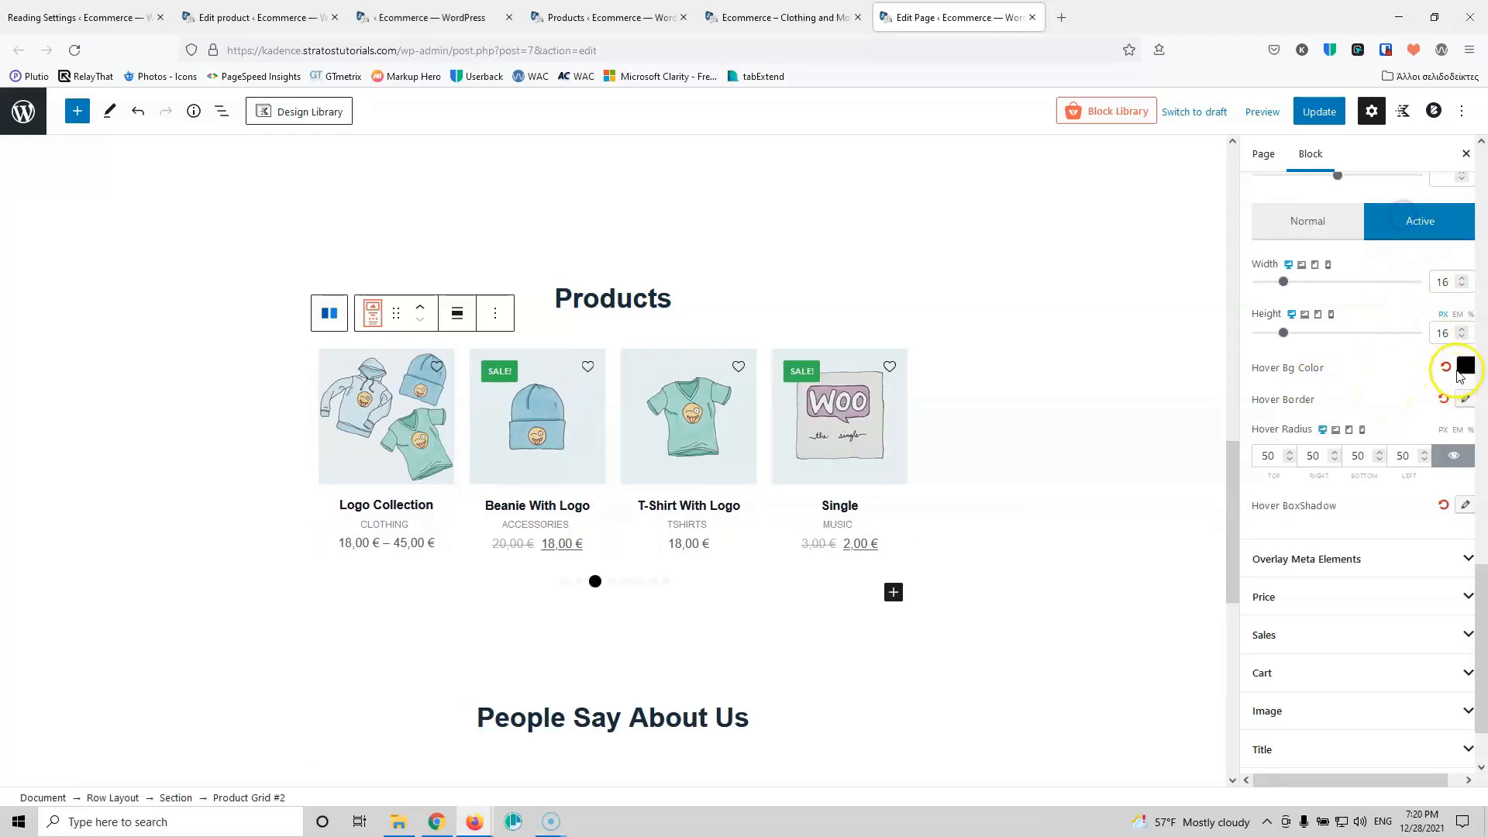
{"action": "left_click", "coordinate": [1315, 223]}
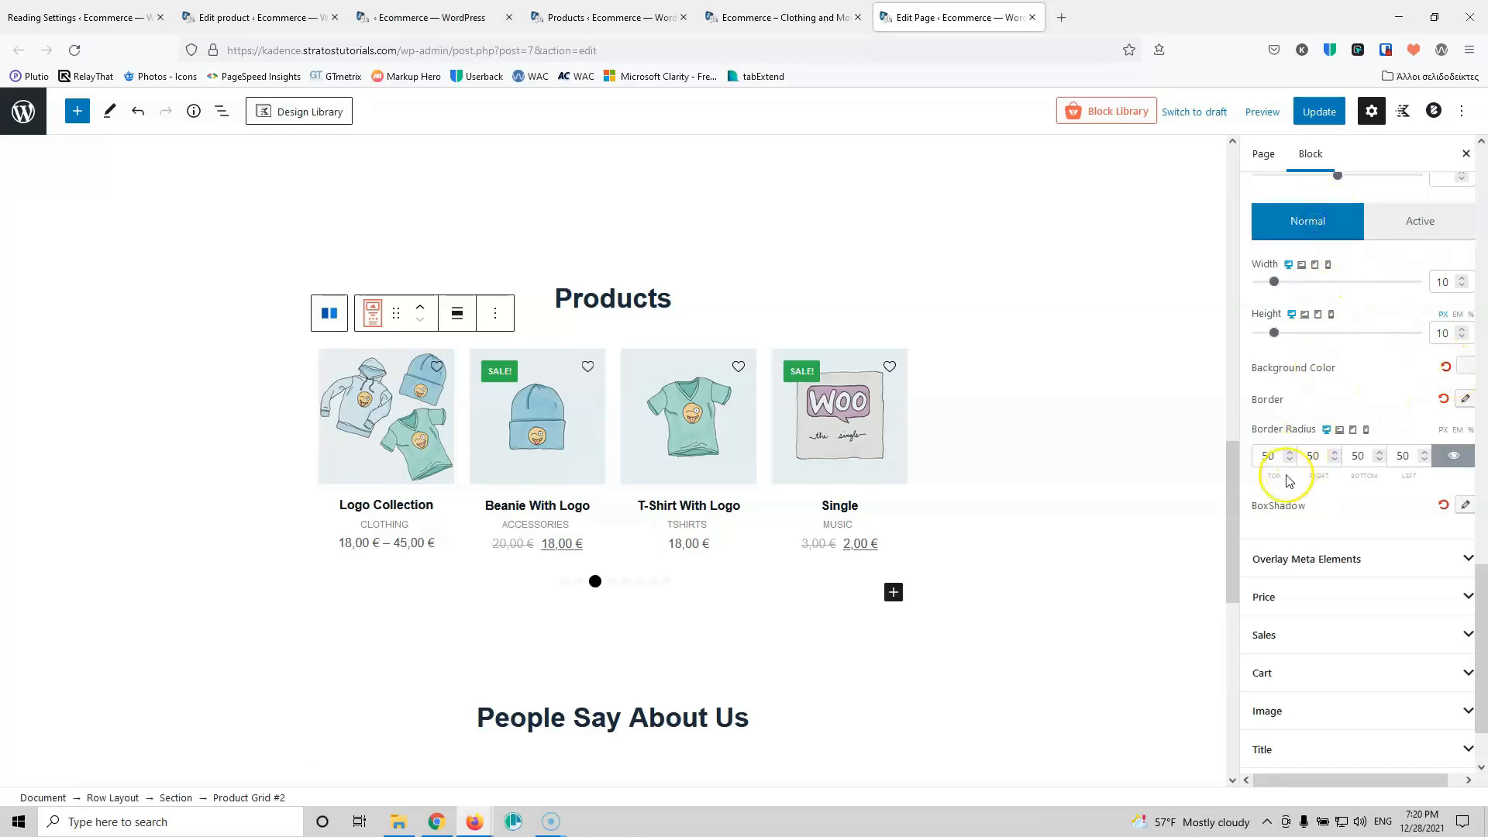
{"action": "scroll", "coordinate": [1322, 516], "scroll_direction": "down", "scroll_amount": 2}
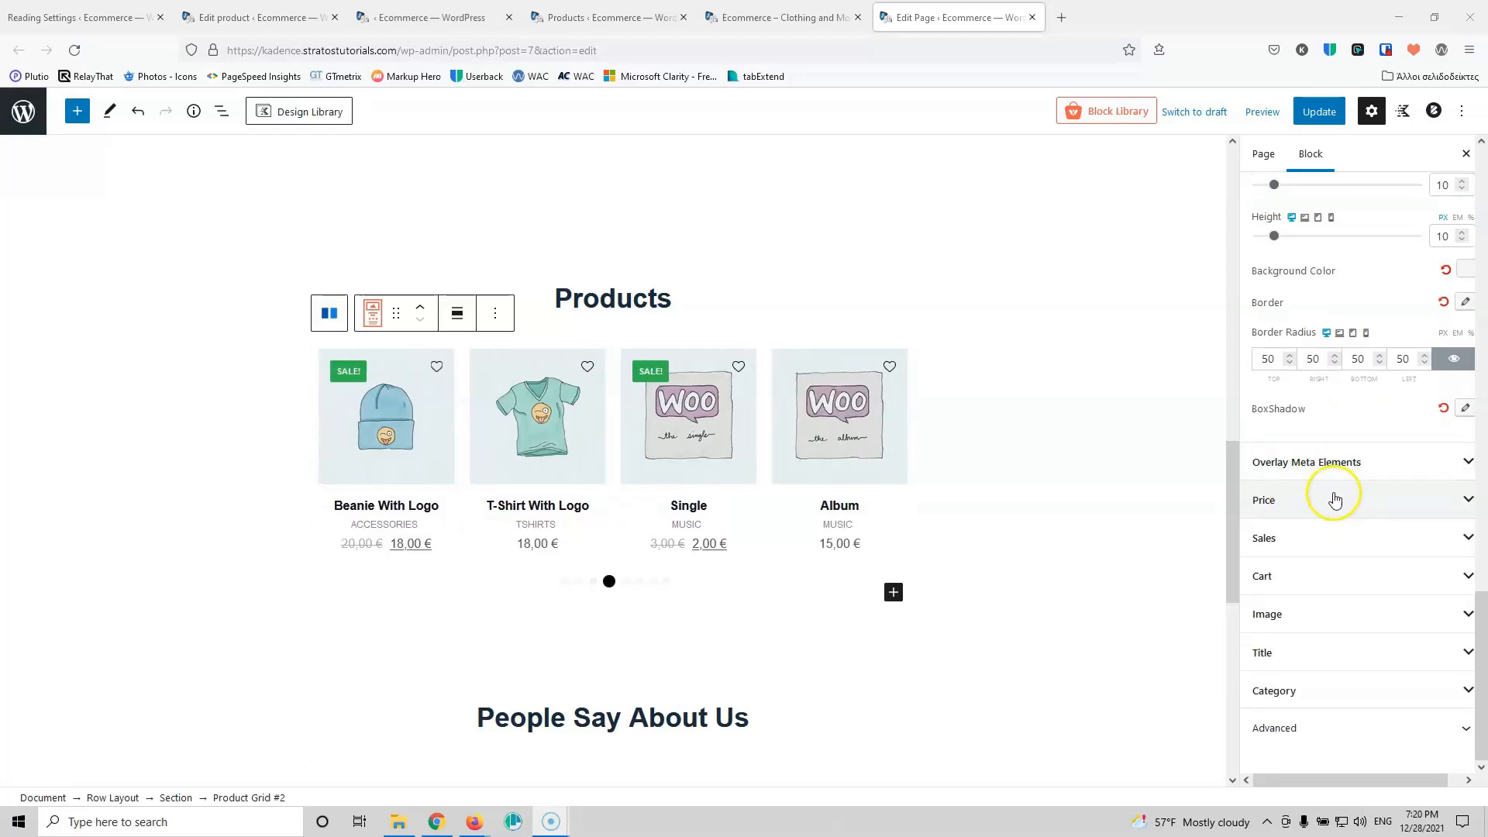
Step: Set the product price colour to black
{"action": "left_click", "coordinate": [1333, 498]}
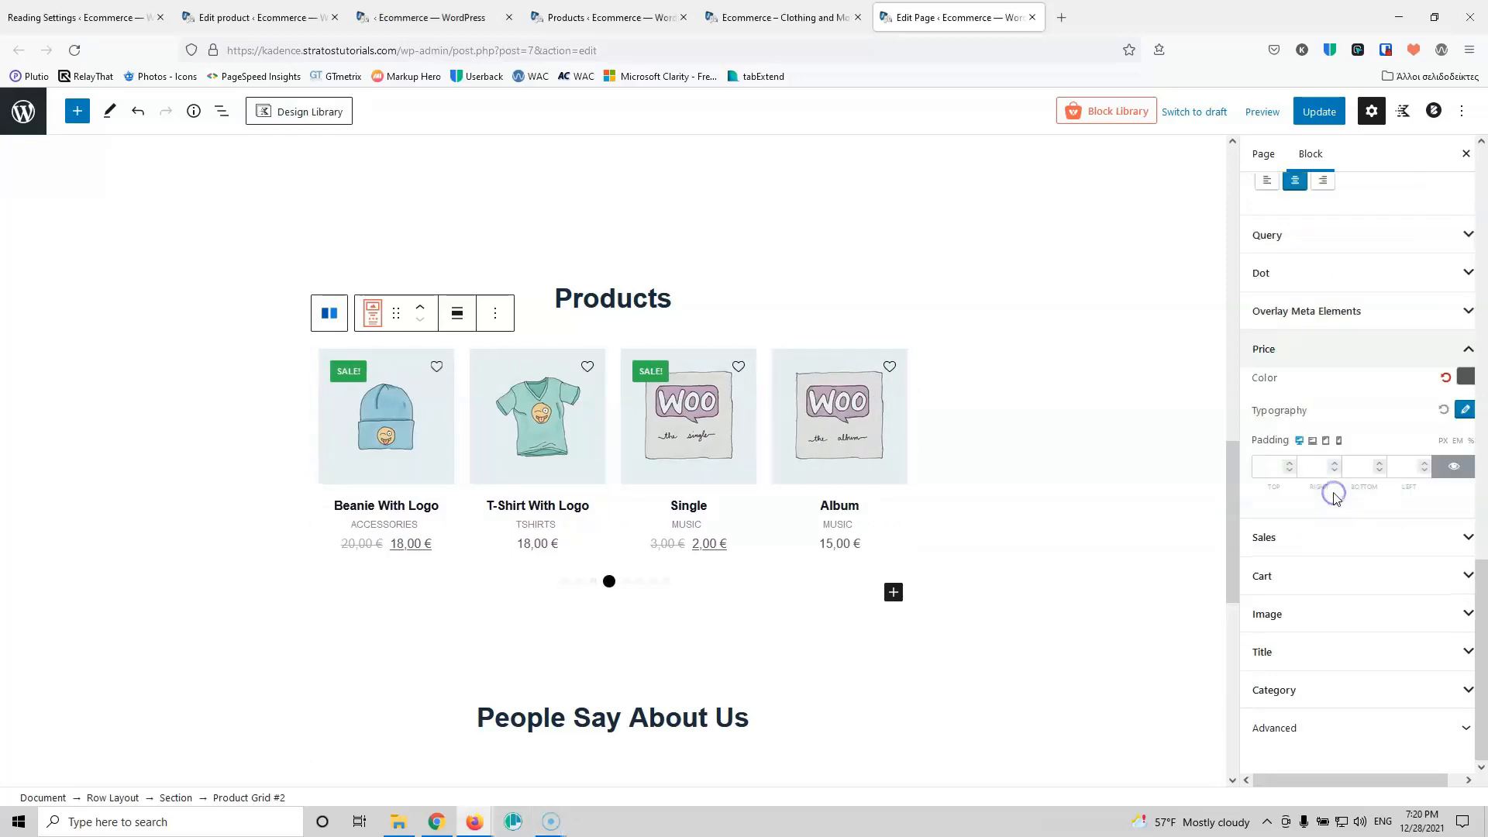
{"action": "left_click", "coordinate": [1464, 378]}
{"action": "left_click_drag", "start_coordinate": [1279, 241], "coordinate": [1248, 257]}
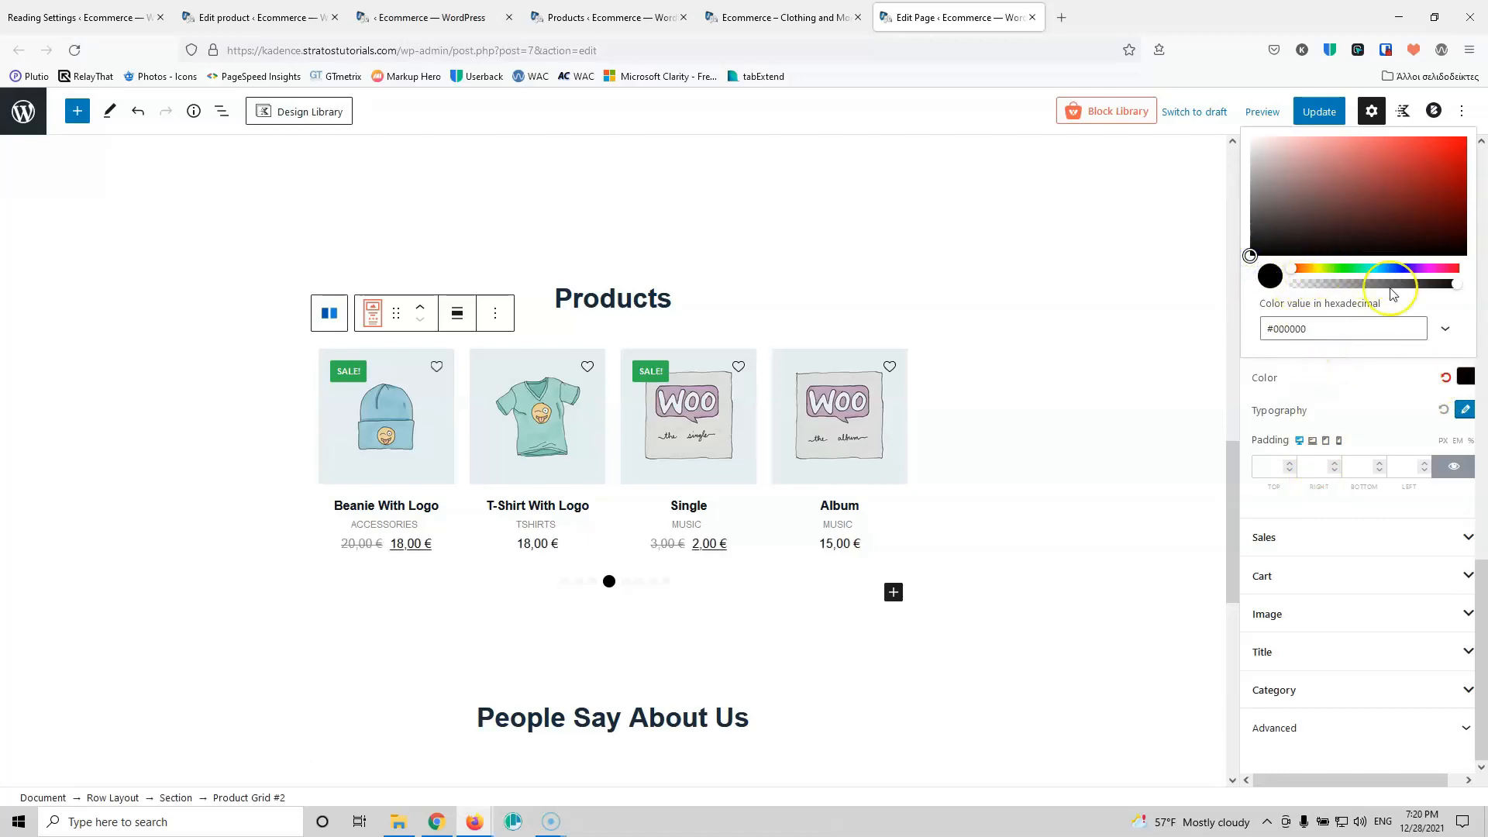
{"action": "left_click", "coordinate": [1354, 387]}
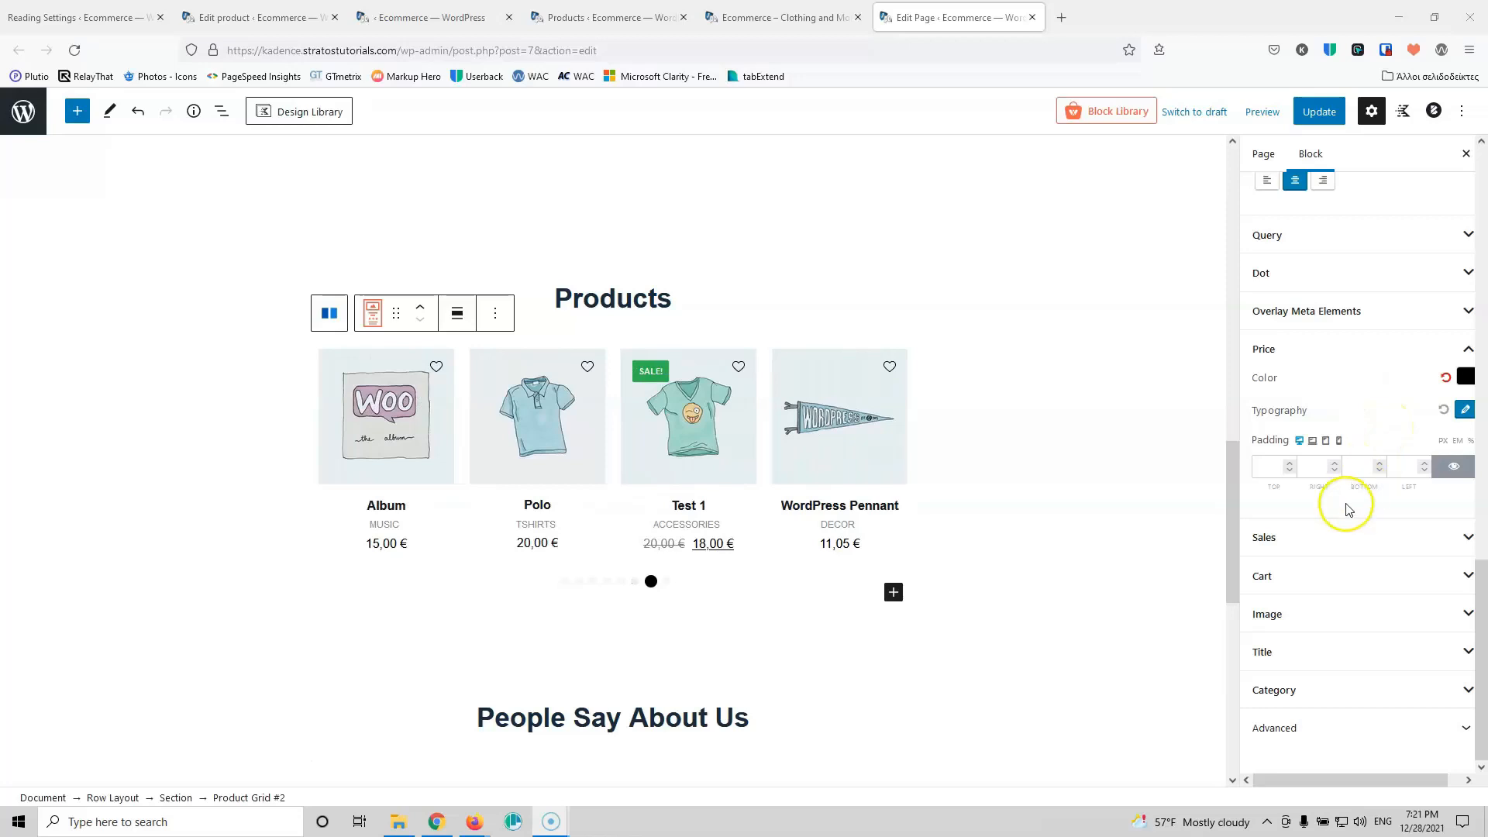
Step: Change the sale badge background colour to a dark blue
{"action": "left_click", "coordinate": [1322, 535]}
{"action": "scroll", "coordinate": [1352, 542], "scroll_direction": "down", "scroll_amount": 2}
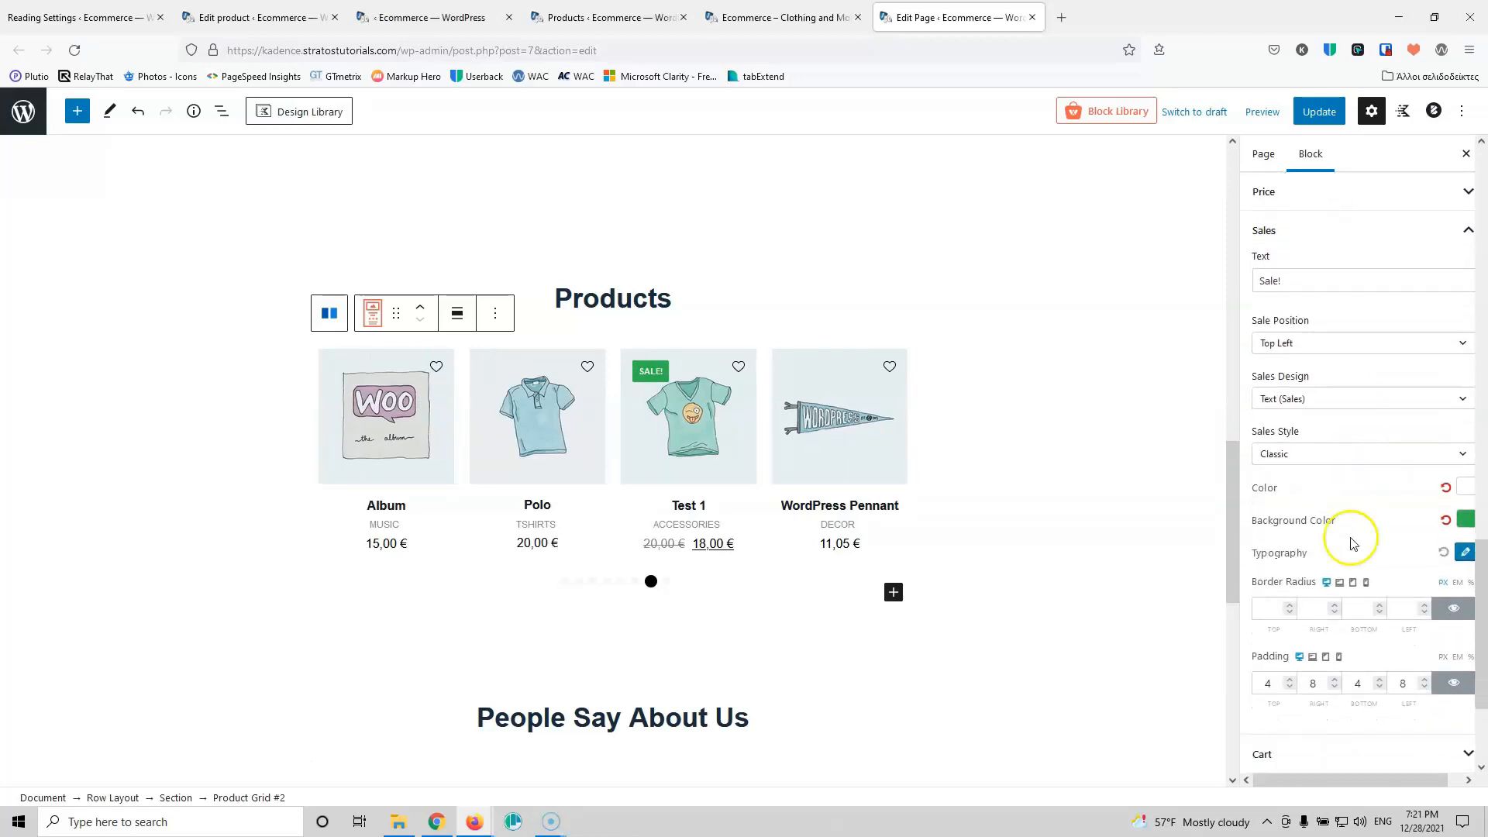
{"action": "left_click", "coordinate": [1465, 524]}
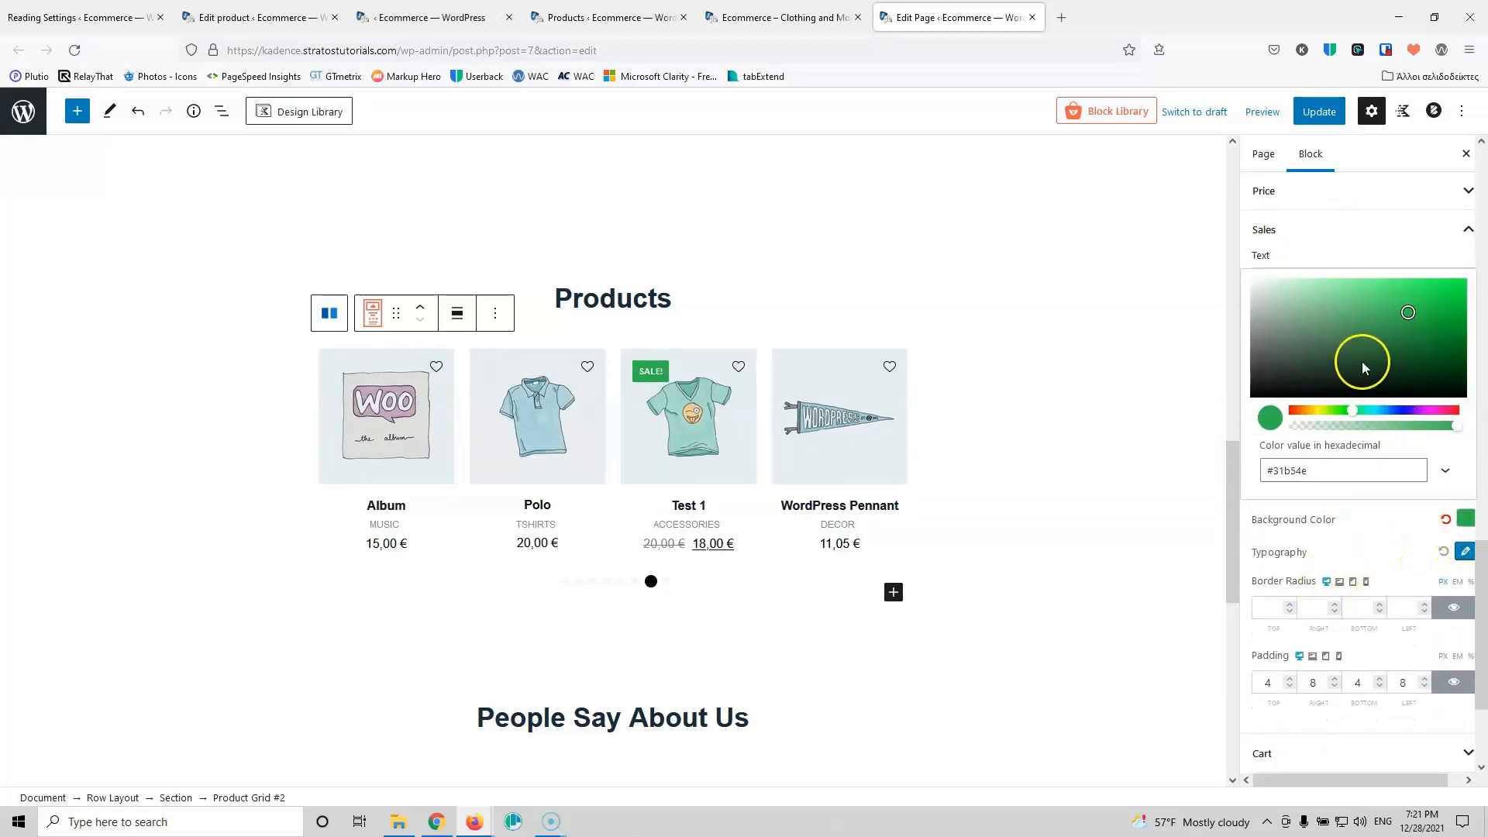
{"action": "left_click_drag", "start_coordinate": [1384, 416], "coordinate": [1398, 414]}
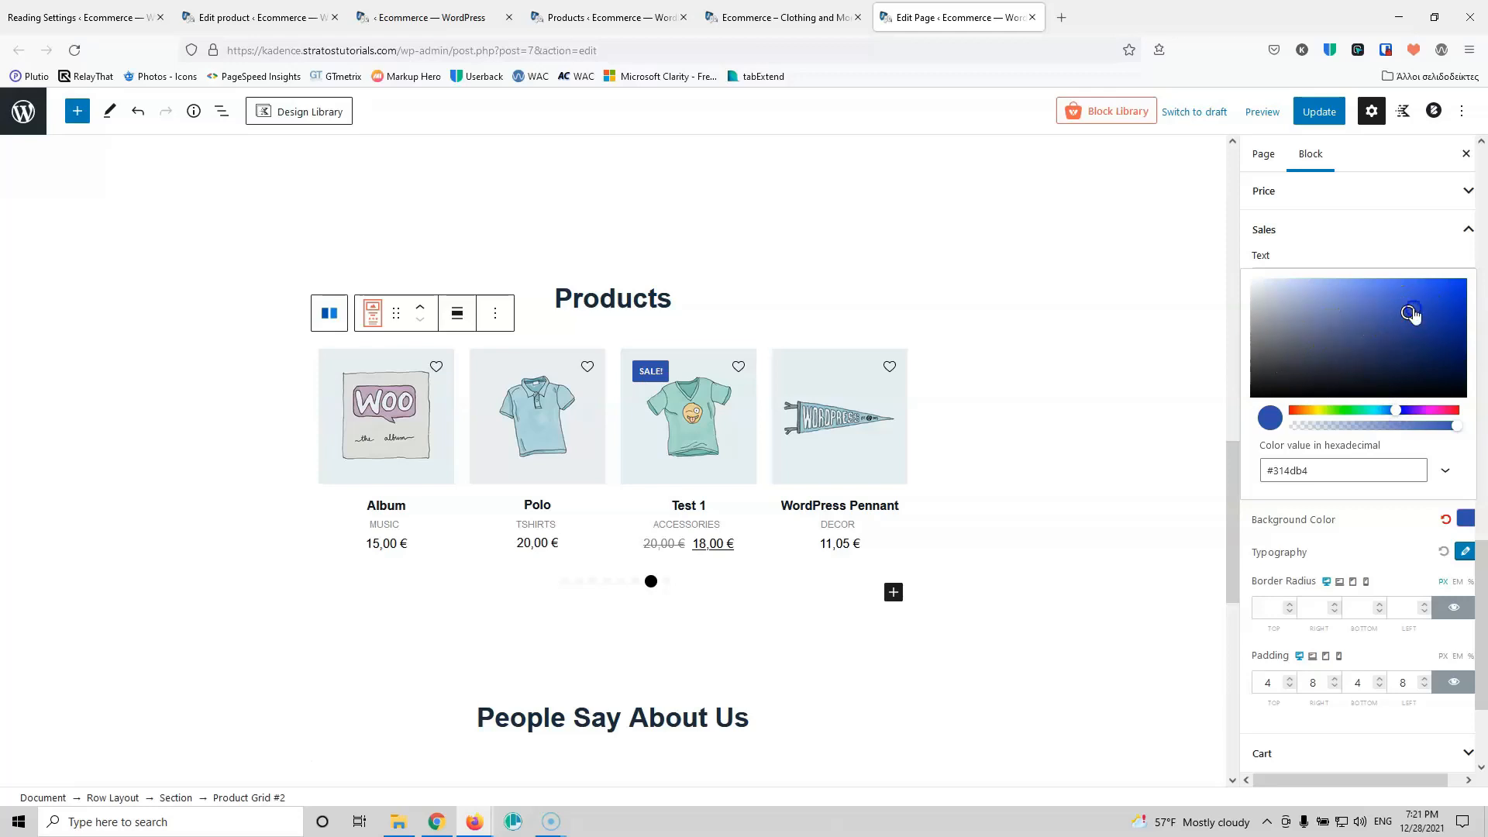
{"action": "left_click_drag", "start_coordinate": [1433, 324], "coordinate": [1437, 326]}
{"action": "left_click", "coordinate": [1428, 245]}
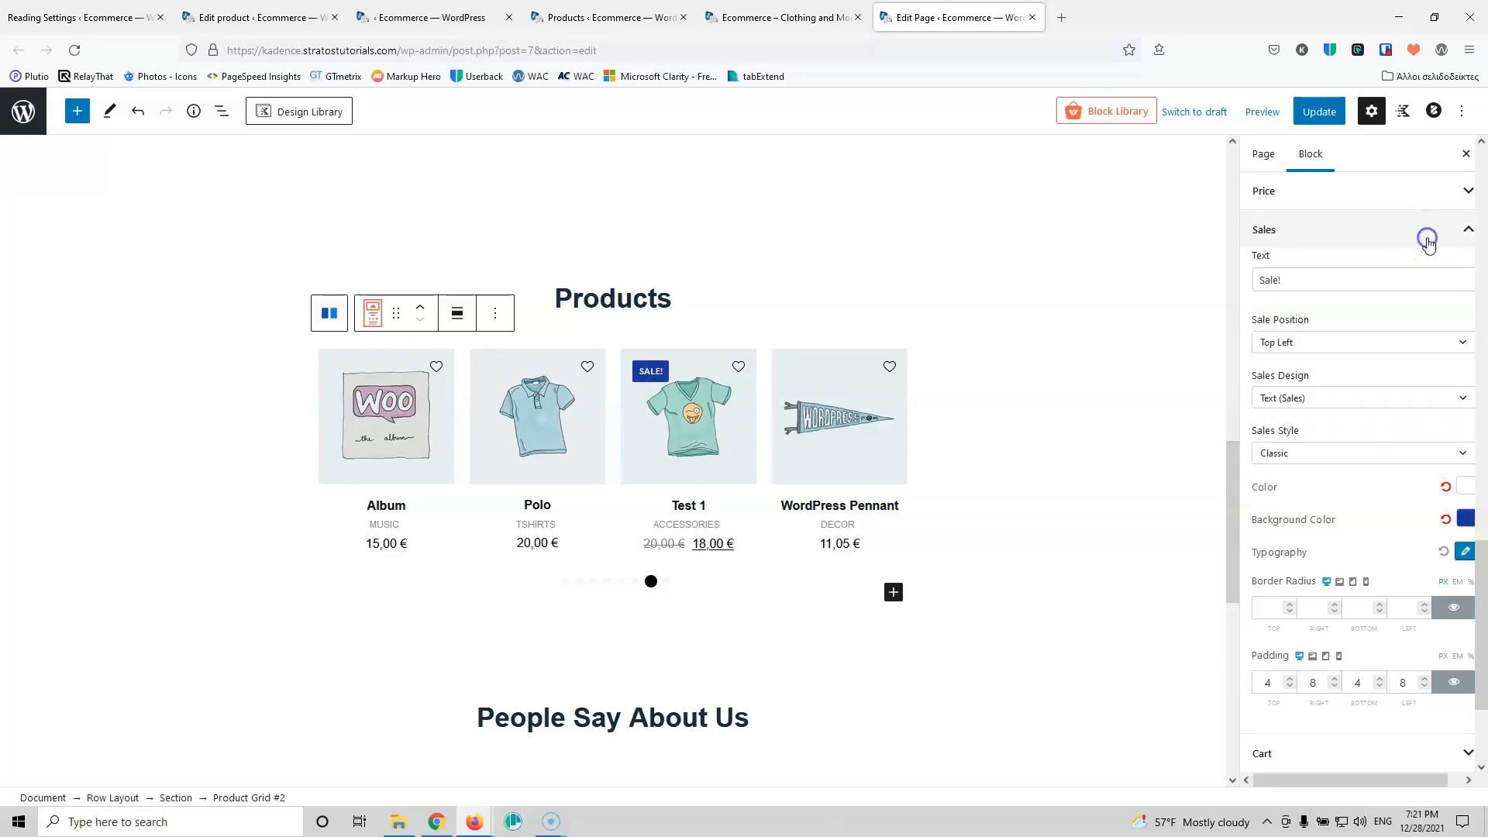
{"action": "left_click", "coordinate": [1428, 246]}
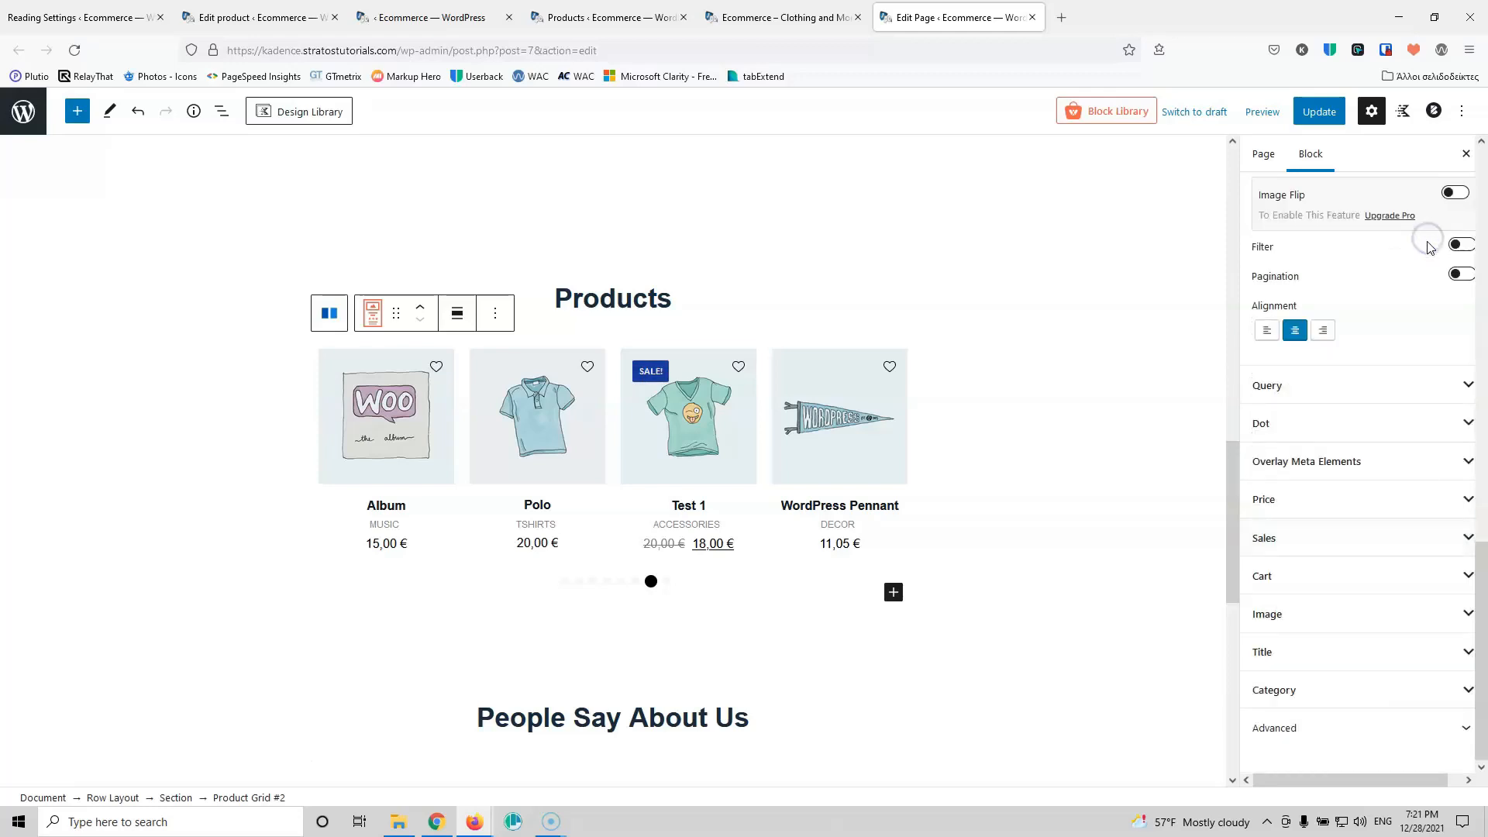
{"action": "left_click", "coordinate": [1326, 551]}
Step: Look through the add-to-cart button, product image and product title style settings
{"action": "scroll", "coordinate": [1327, 542], "scroll_direction": "down", "scroll_amount": 4}
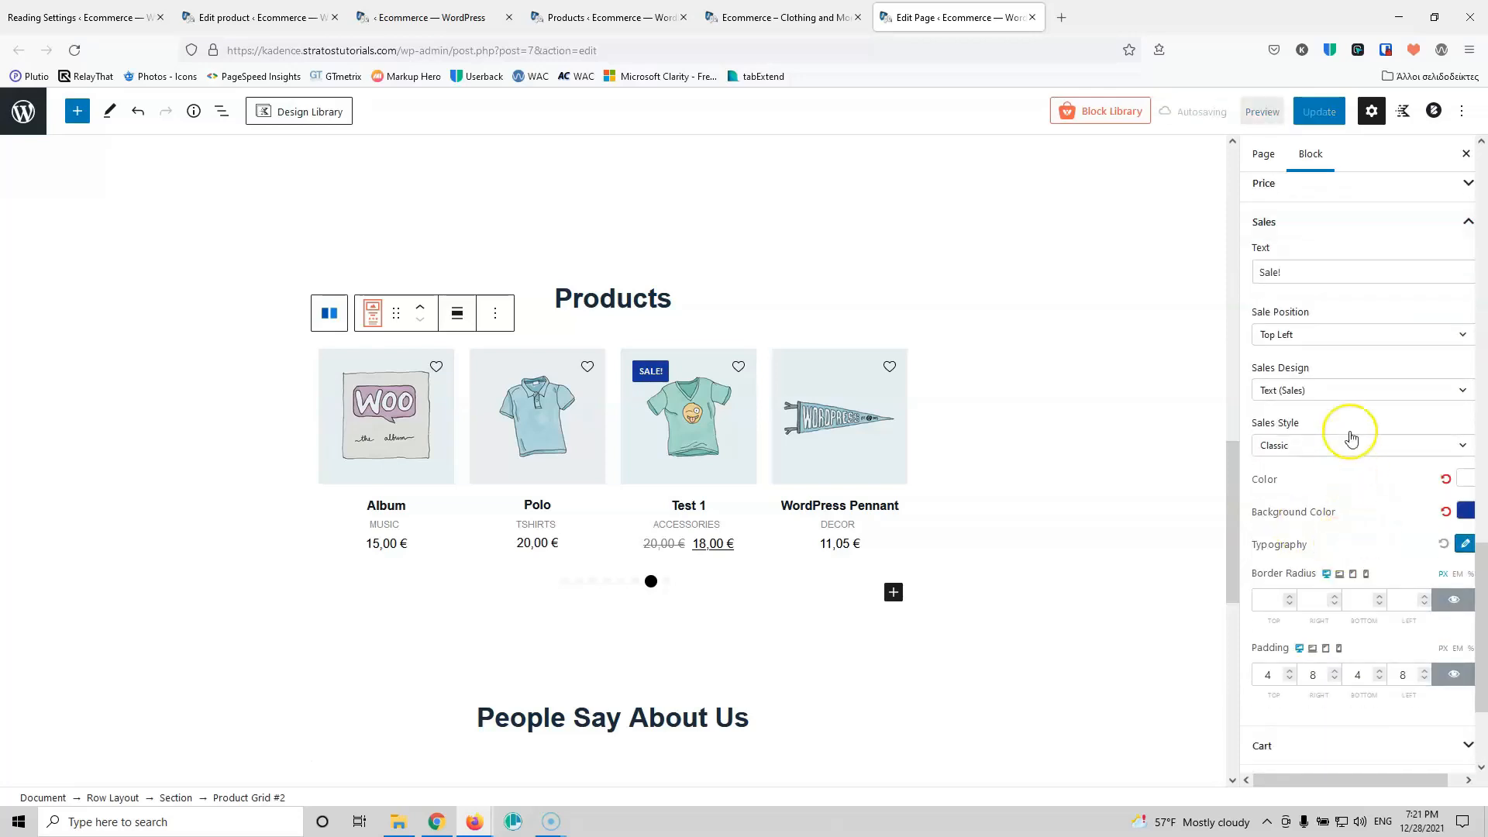
{"action": "scroll", "coordinate": [1329, 542], "scroll_direction": "down", "scroll_amount": 2}
{"action": "left_click", "coordinate": [1329, 589]}
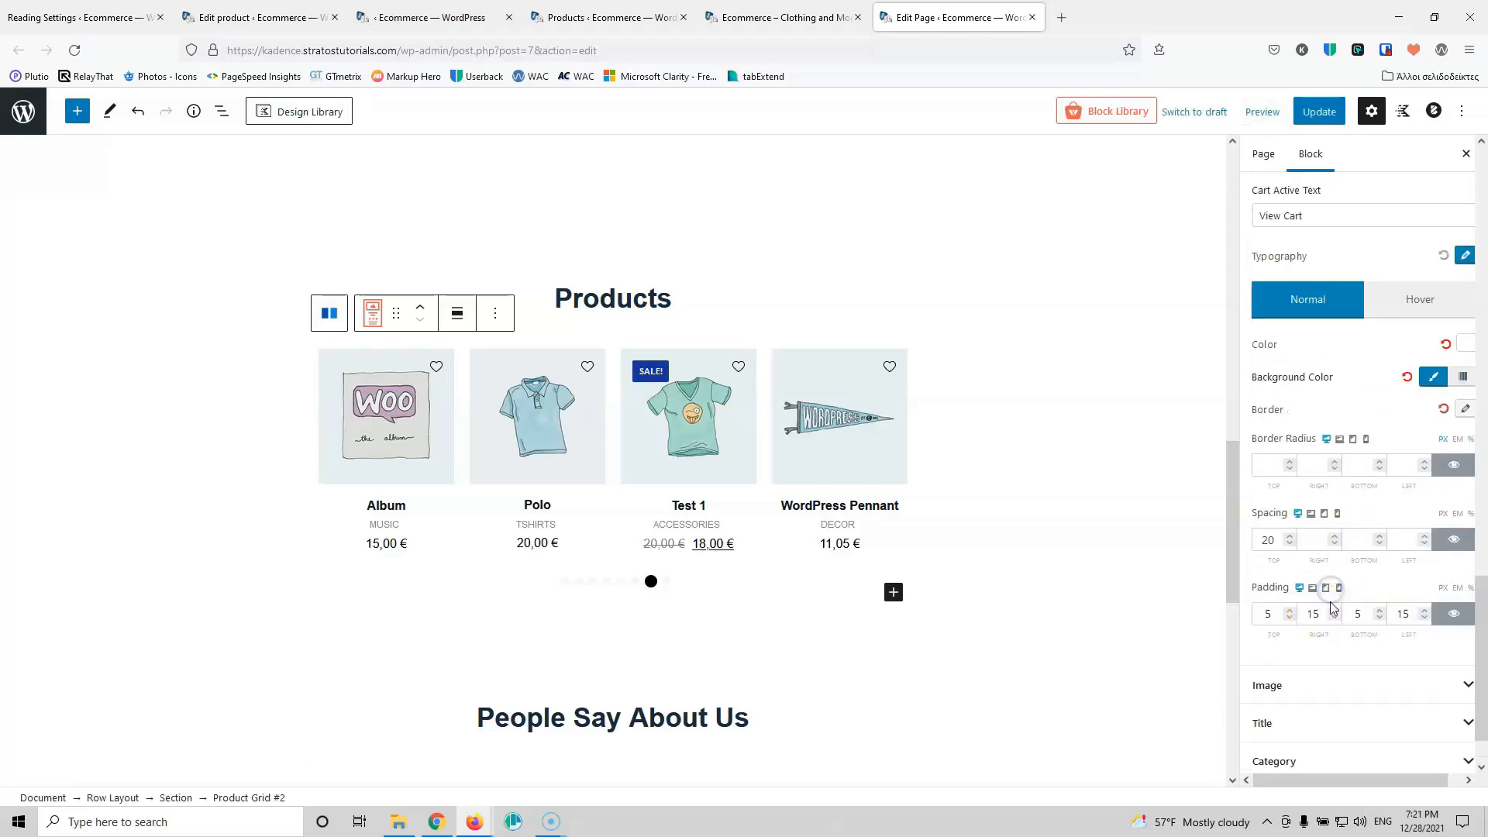
{"action": "scroll", "coordinate": [1321, 390], "scroll_direction": "down", "scroll_amount": 1}
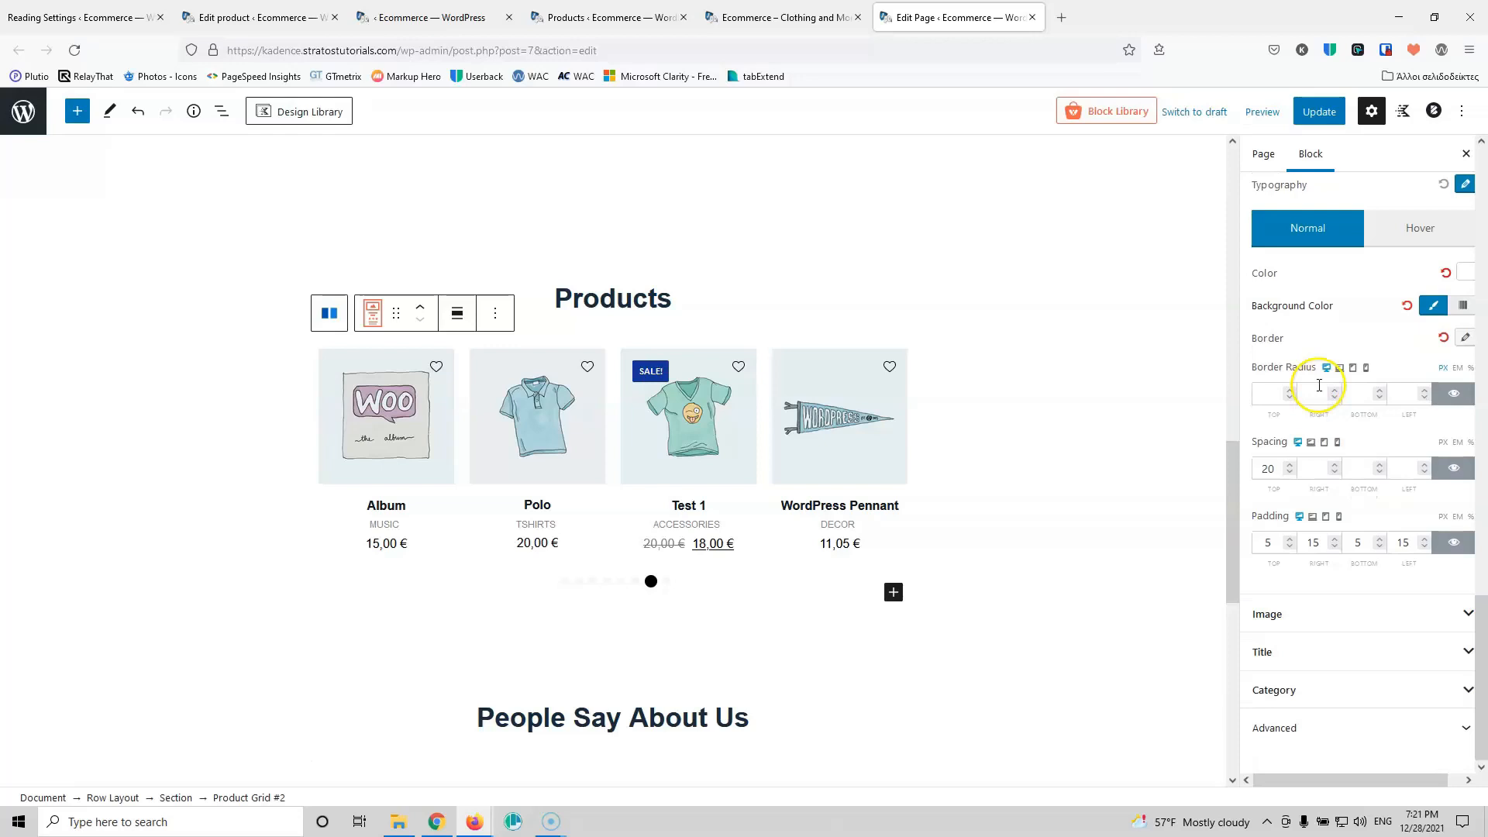
{"action": "left_click", "coordinate": [1327, 624]}
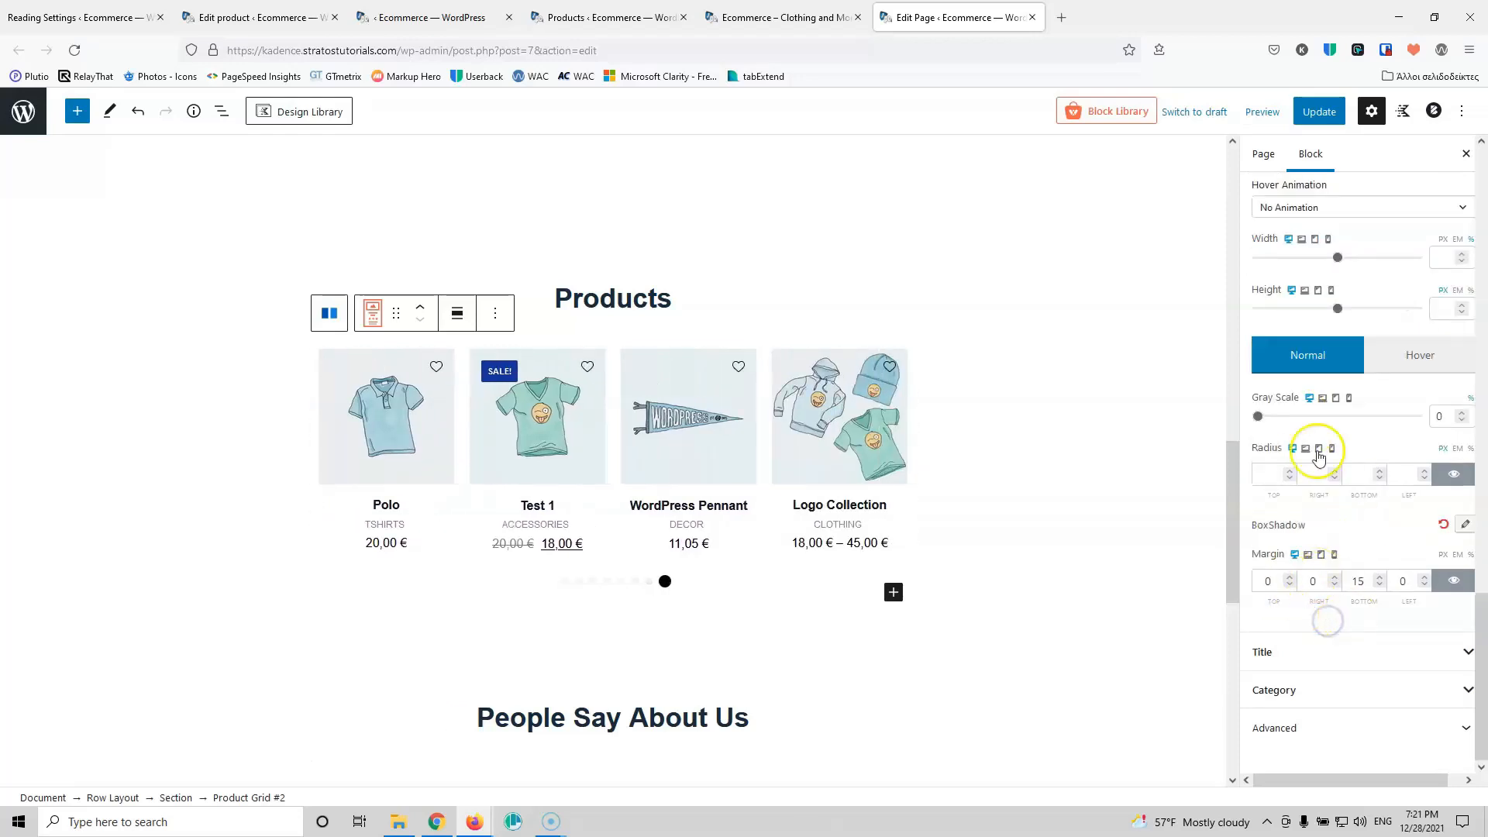
{"action": "left_click", "coordinate": [1325, 659]}
Step: Make the product category labels black (#000000) and update the page
{"action": "left_click", "coordinate": [1321, 697]}
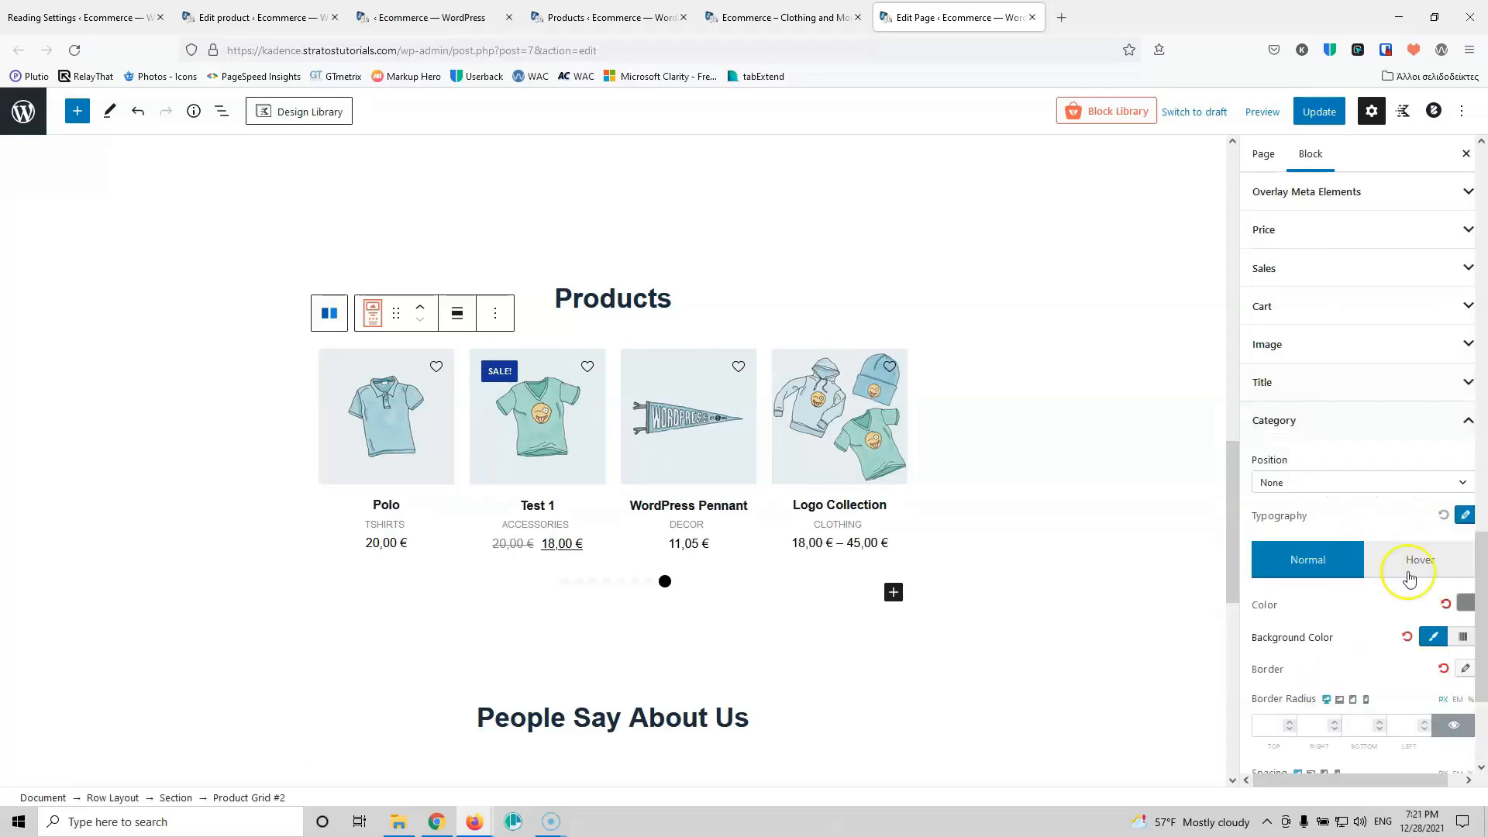
{"action": "left_click", "coordinate": [1465, 605]}
{"action": "left_click_drag", "start_coordinate": [1328, 448], "coordinate": [1217, 497]}
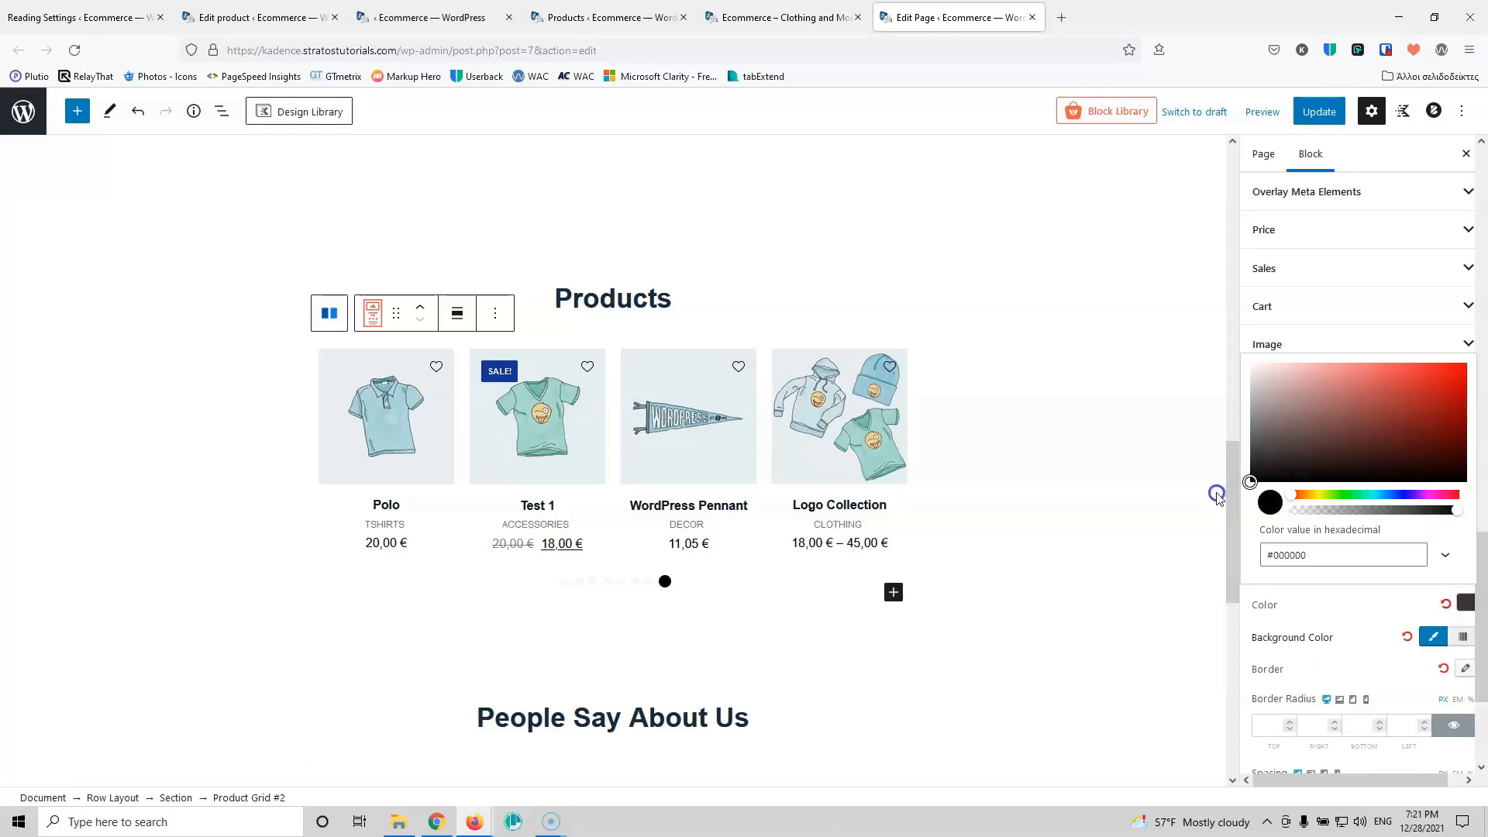
{"action": "left_click", "coordinate": [1318, 111]}
{"action": "scroll", "coordinate": [1411, 406], "scroll_direction": "up", "scroll_amount": 10}
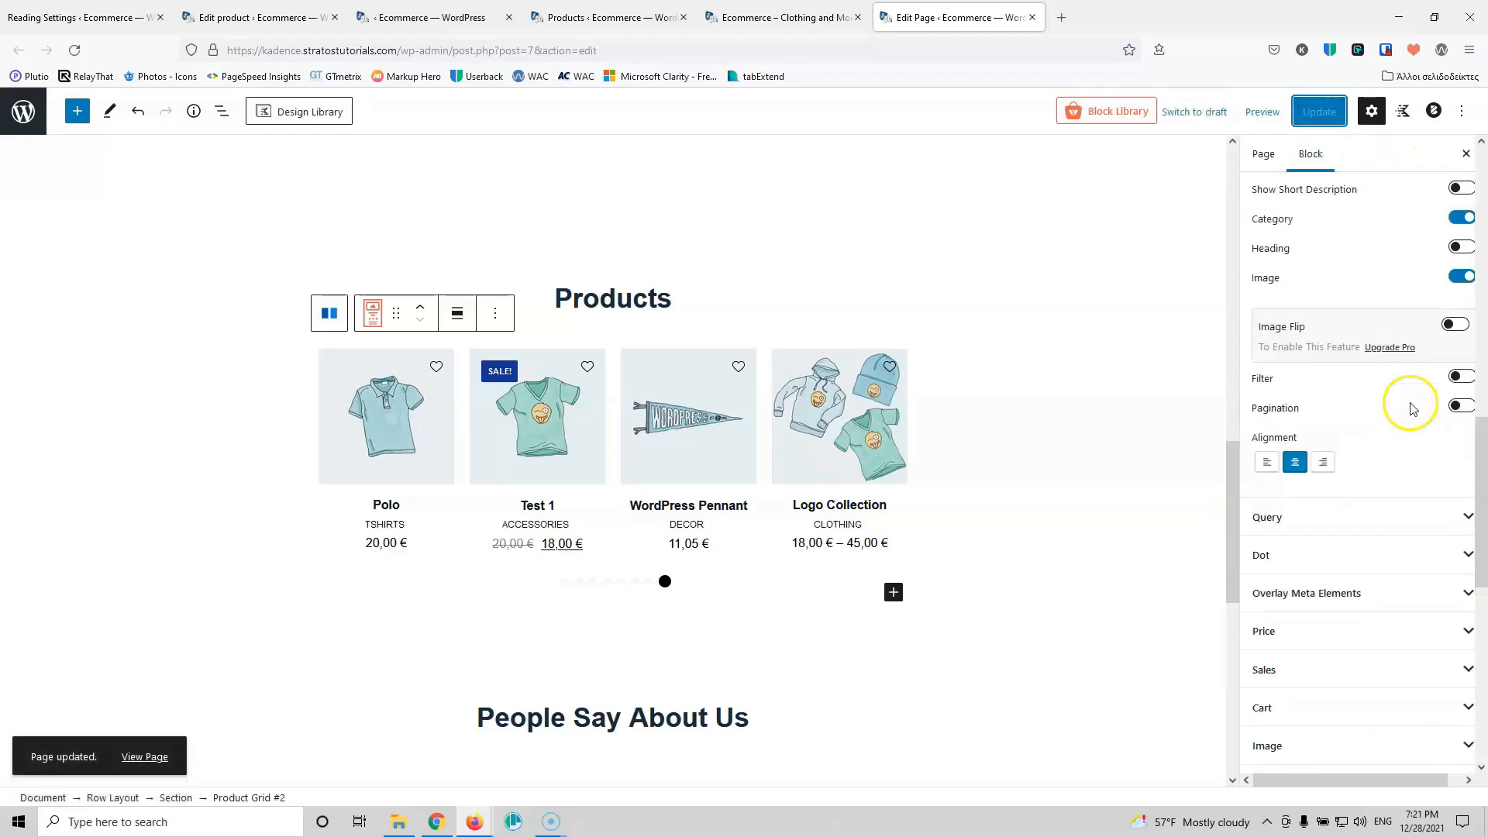
{"action": "left_click", "coordinate": [772, 18]}
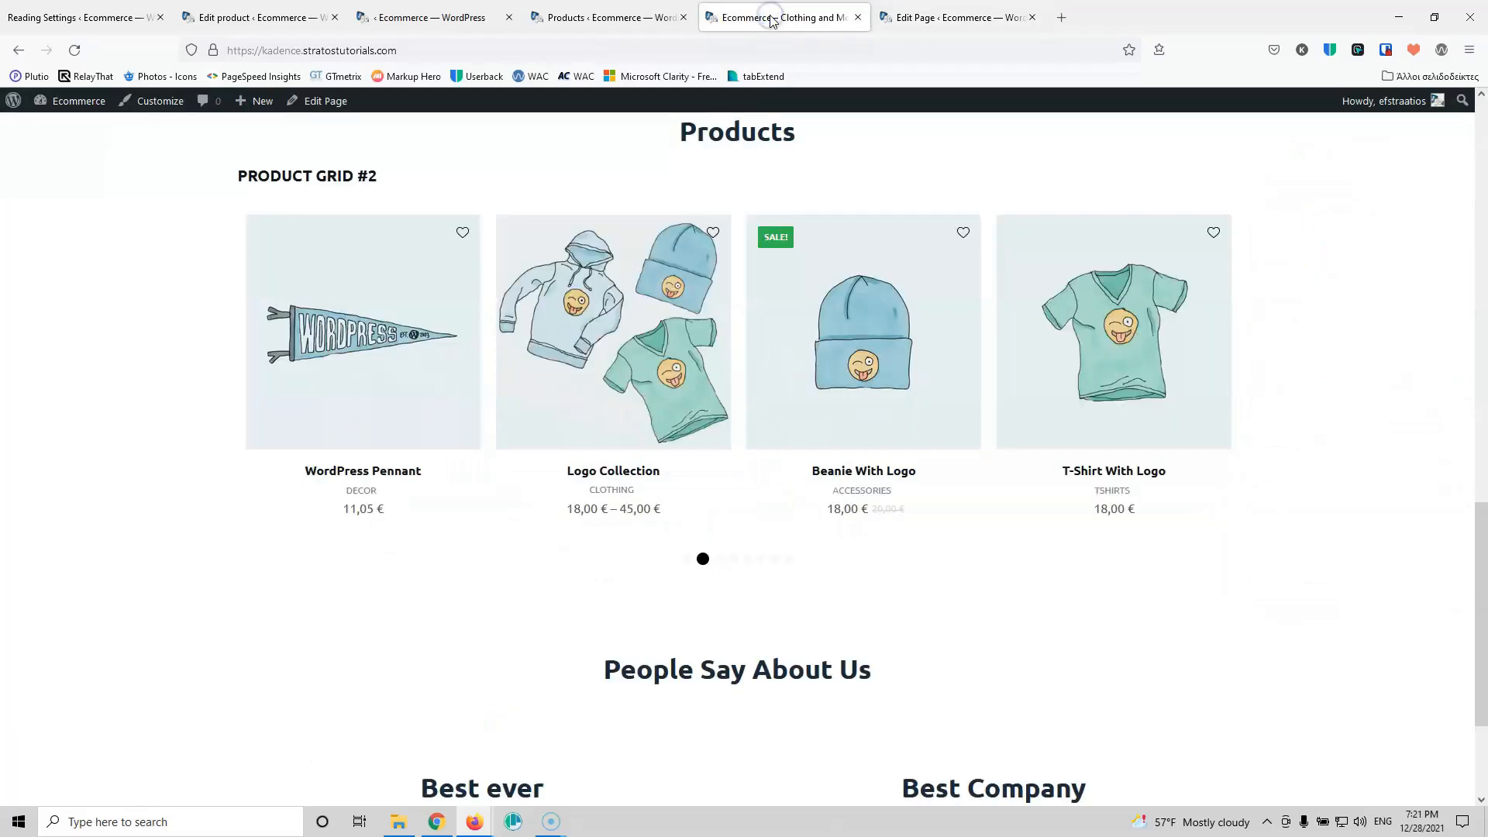
{"action": "left_click", "coordinate": [75, 50]}
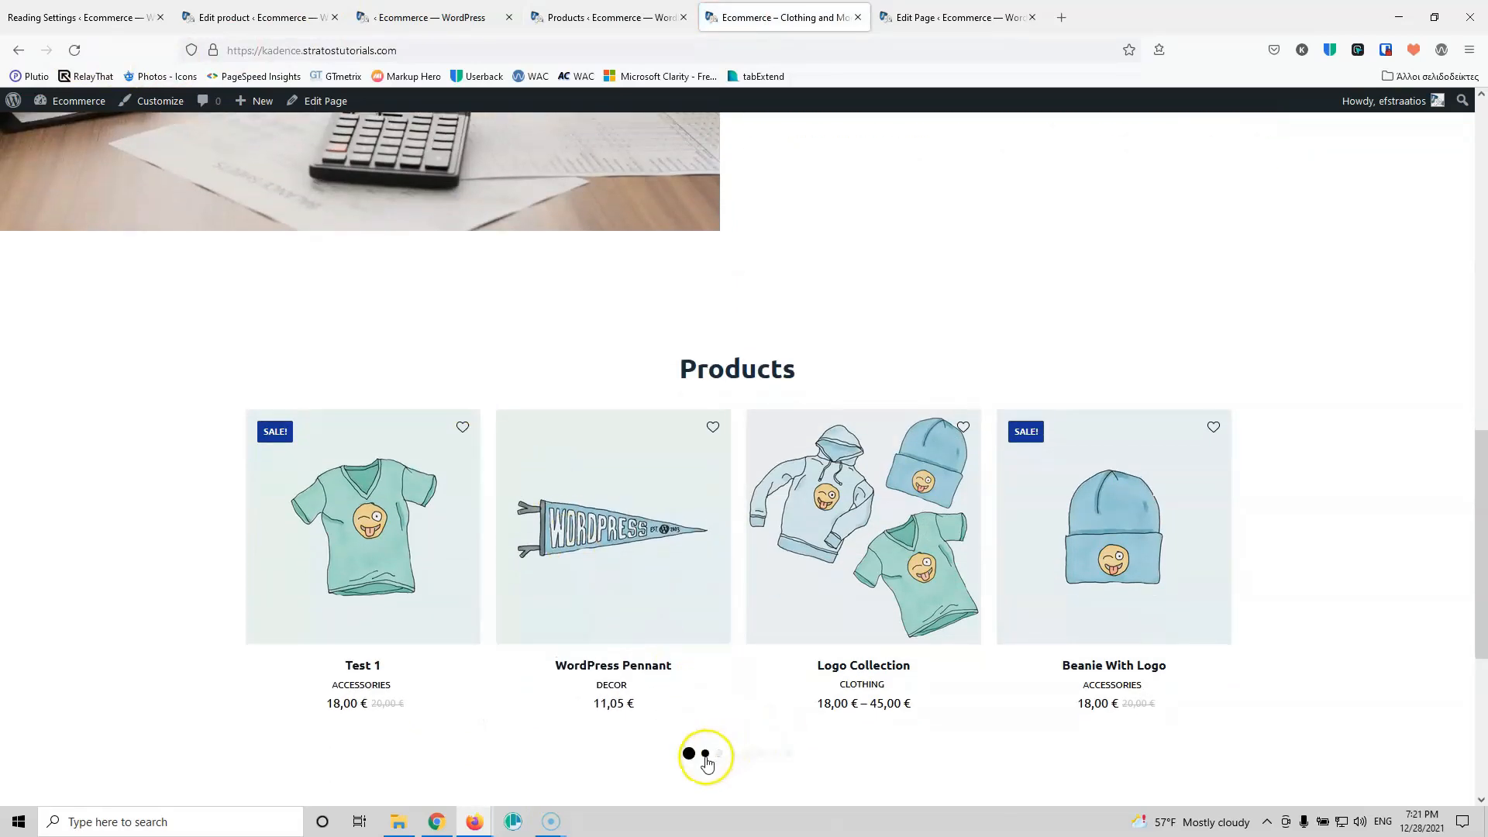
{"action": "left_click", "coordinate": [705, 756]}
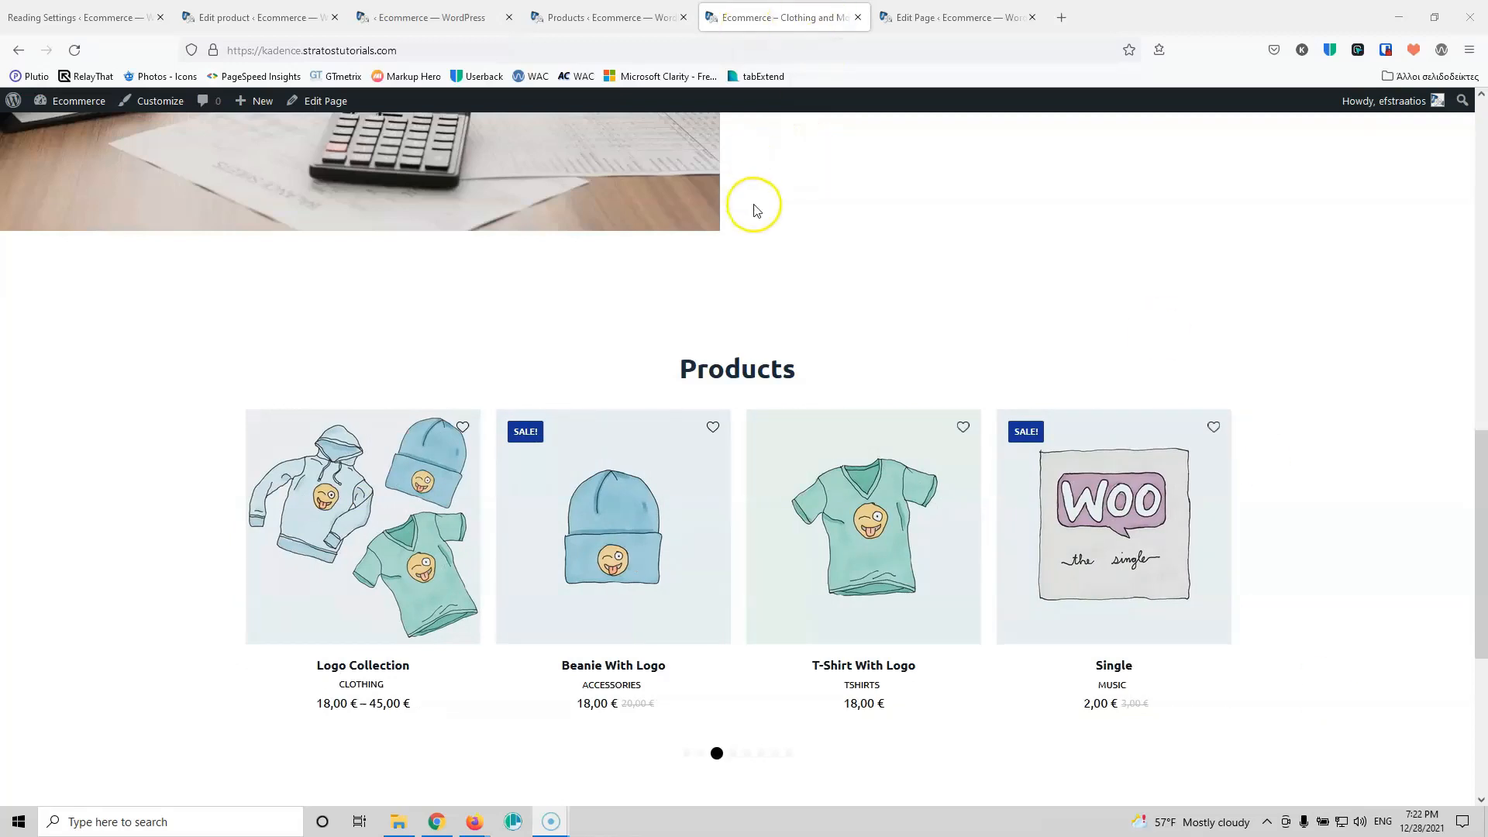
{"action": "scroll", "coordinate": [775, 256], "scroll_direction": "down", "scroll_amount": 5}
{"action": "scroll", "coordinate": [999, 519], "scroll_direction": "up", "scroll_amount": 10}
{"action": "scroll", "coordinate": [1054, 530], "scroll_direction": "up", "scroll_amount": 2}
{"action": "scroll", "coordinate": [1106, 541], "scroll_direction": "down", "scroll_amount": 10}
{"action": "scroll", "coordinate": [1114, 549], "scroll_direction": "up", "scroll_amount": 10}
{"action": "scroll", "coordinate": [883, 554], "scroll_direction": "up", "scroll_amount": 2}
{"action": "scroll", "coordinate": [887, 542], "scroll_direction": "down", "scroll_amount": 5}
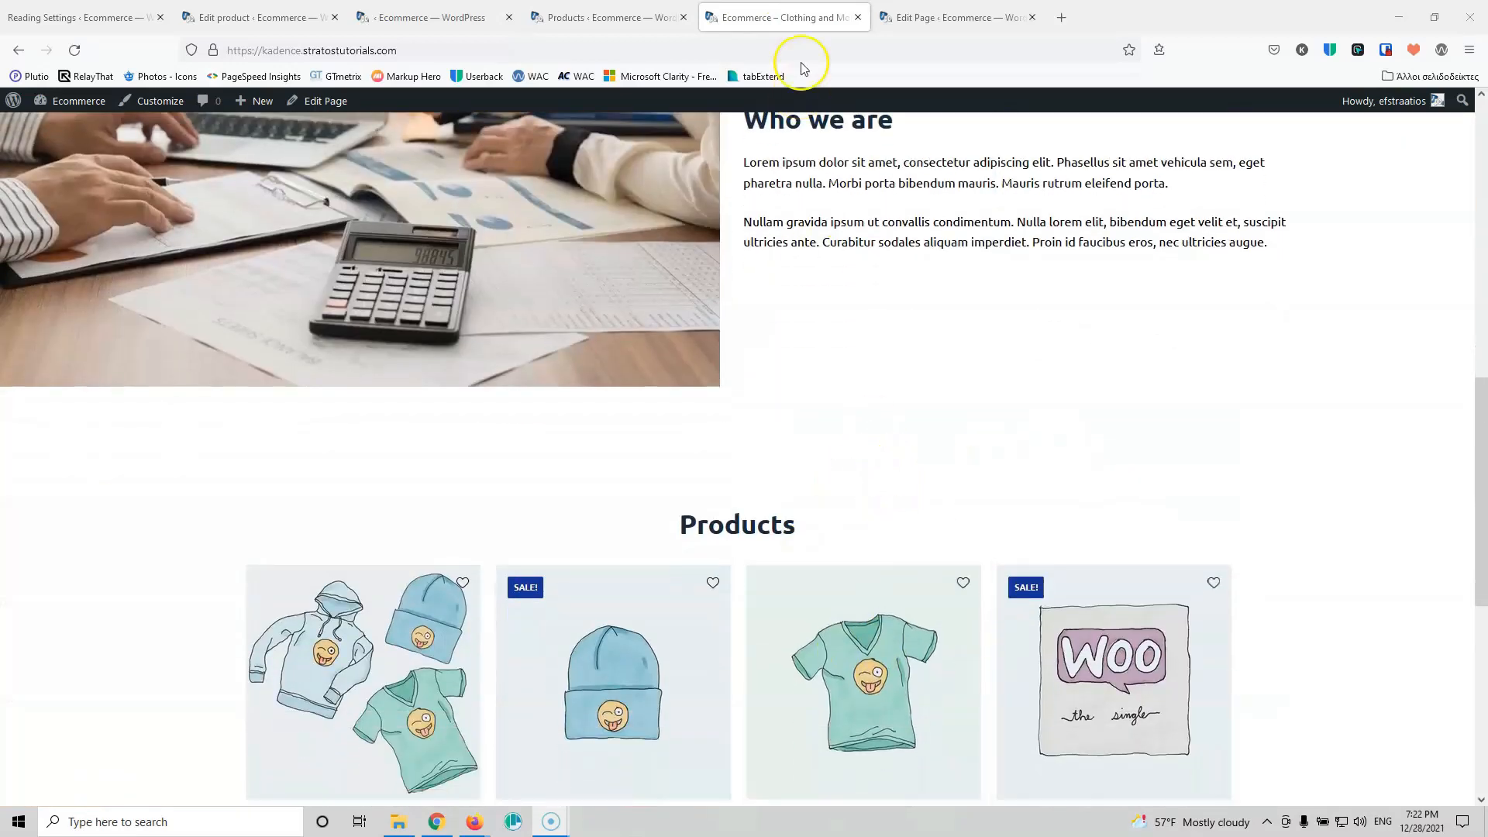
{"action": "left_click", "coordinate": [946, 17]}
{"action": "scroll", "coordinate": [734, 442], "scroll_direction": "up", "scroll_amount": 4}
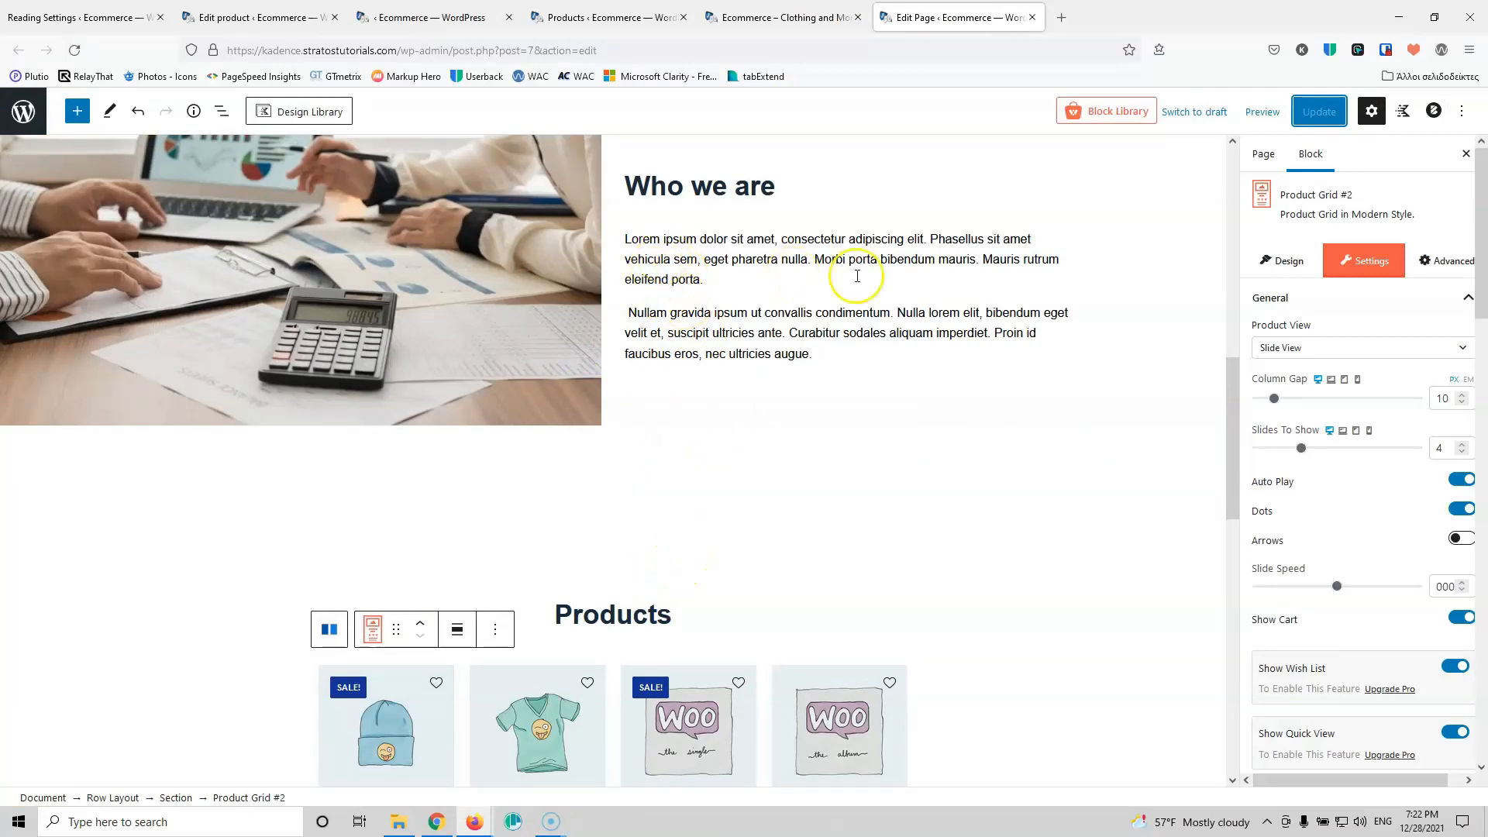
Step: Select the outer row that holds the Products grid
{"action": "left_click", "coordinate": [682, 504]}
{"action": "left_click", "coordinate": [668, 558]}
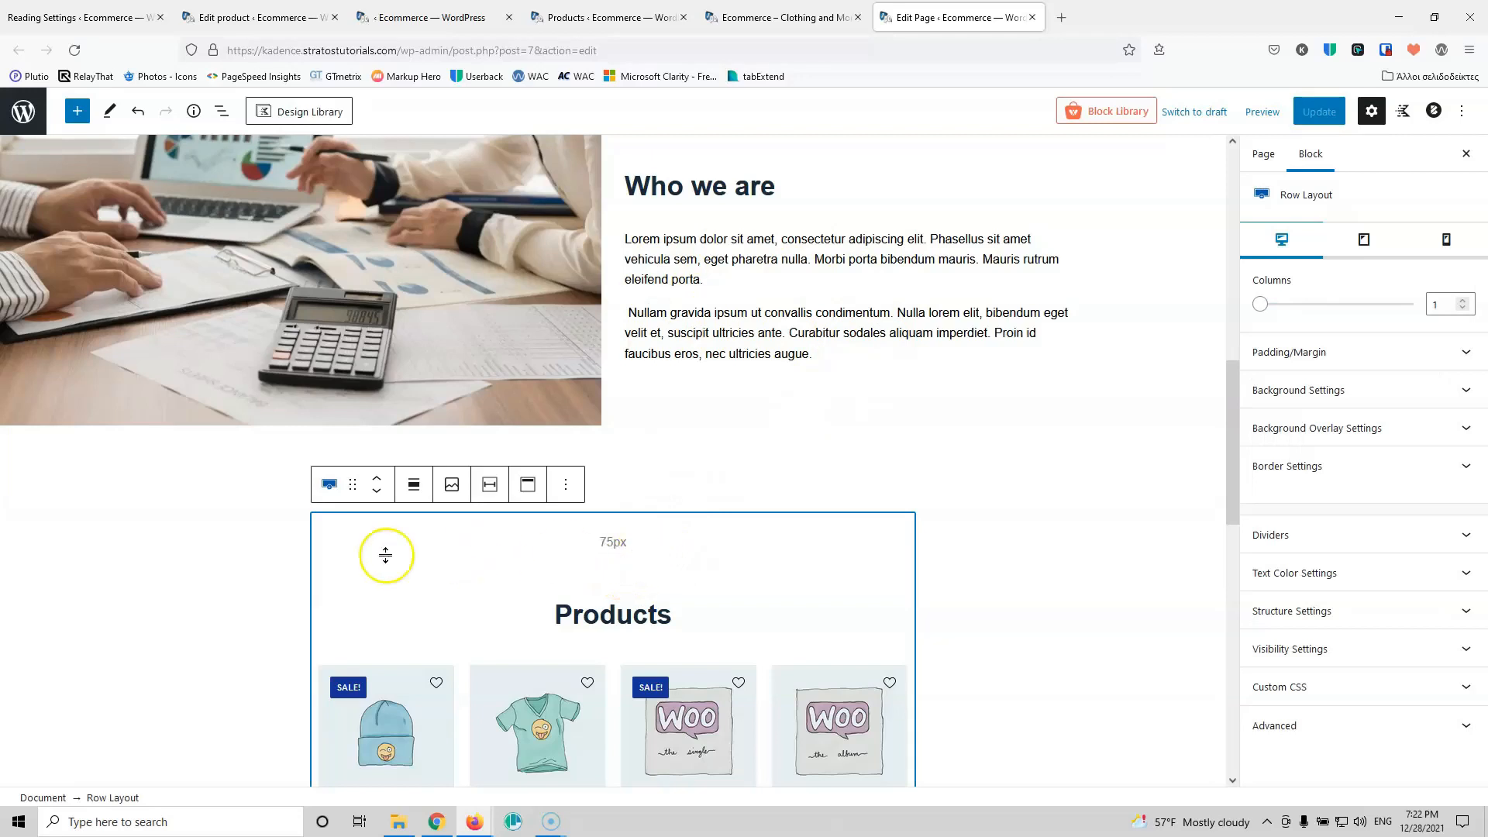
{"action": "left_click", "coordinate": [415, 489]}
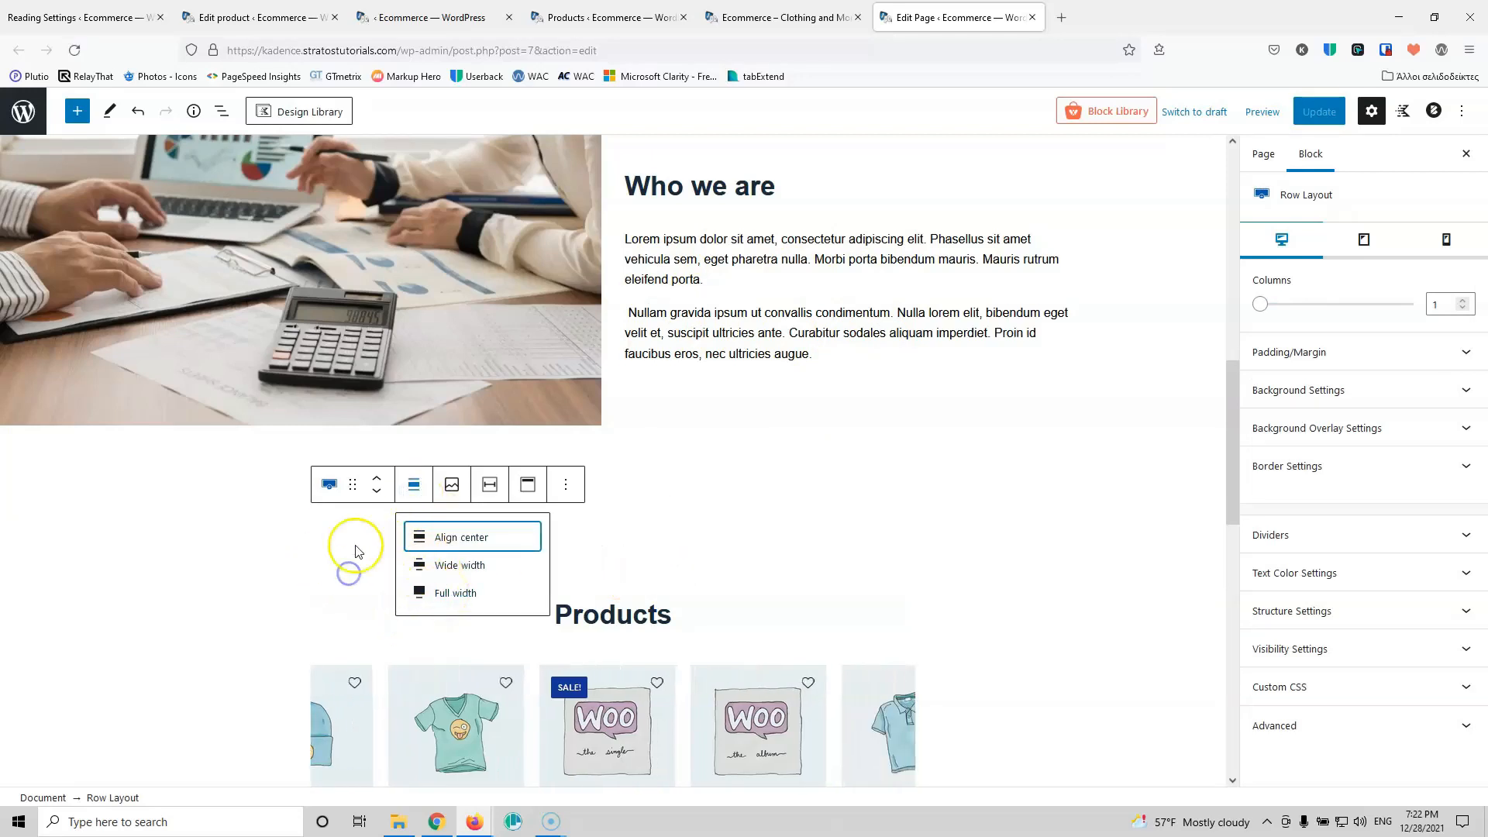
{"action": "left_click", "coordinate": [332, 575]}
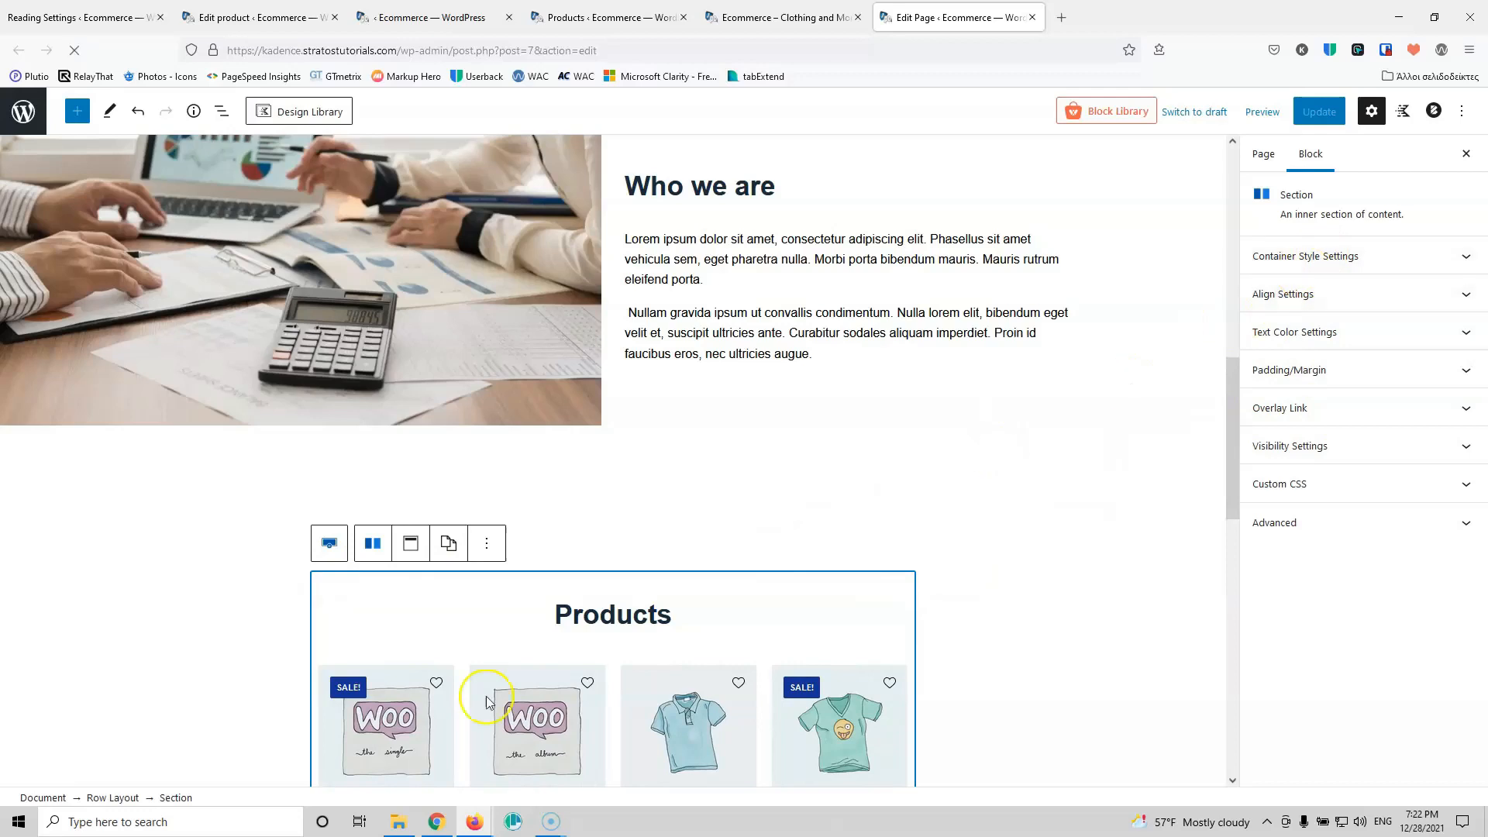
{"action": "left_click", "coordinate": [108, 798]}
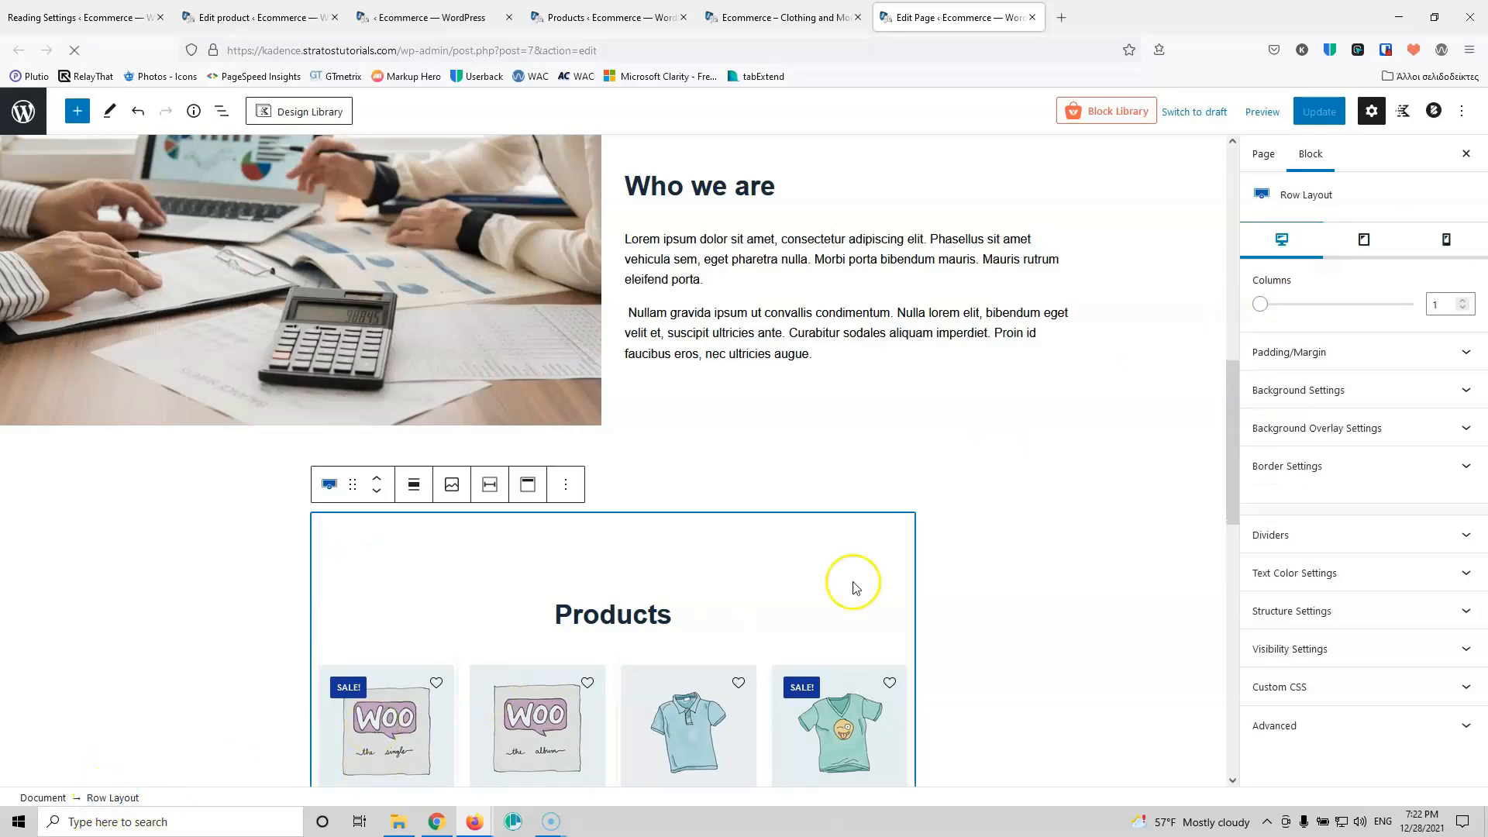
Step: Give the Products row a light grey background colour and save the page
{"action": "left_click", "coordinate": [1354, 439]}
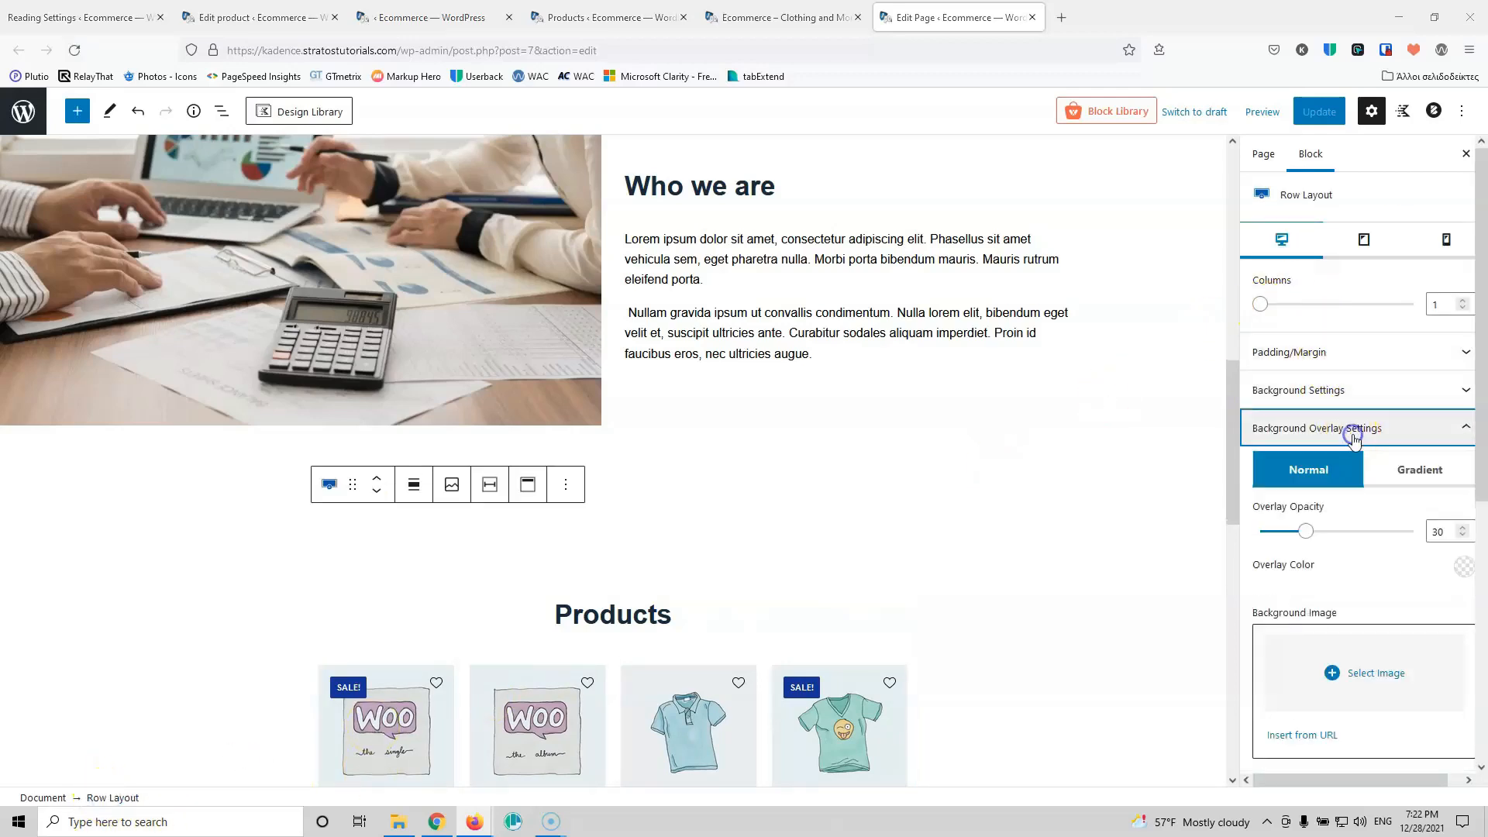
{"action": "left_click", "coordinate": [1344, 390]}
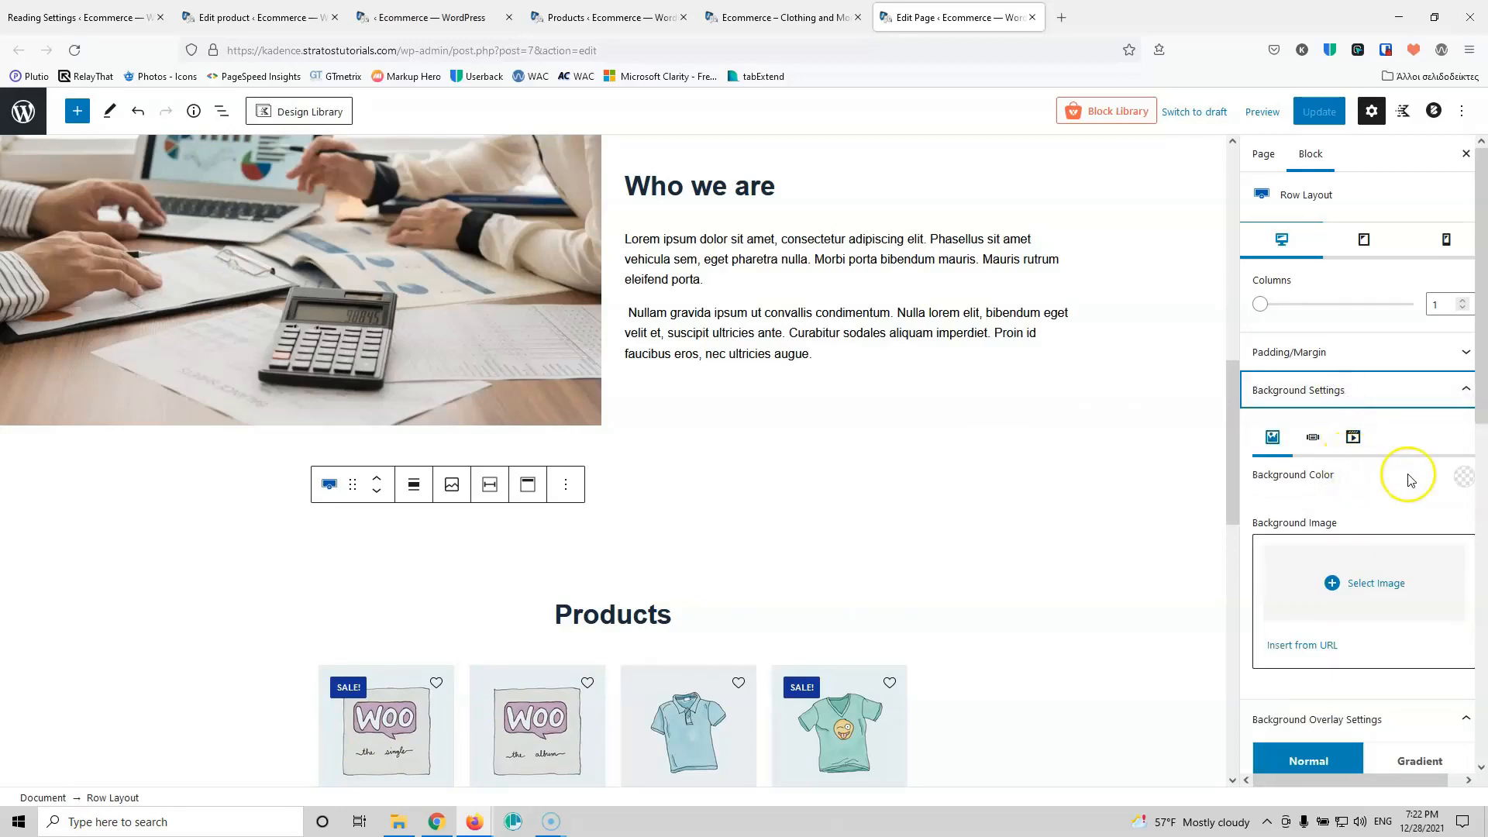
{"action": "left_click", "coordinate": [1464, 482]}
{"action": "left_click", "coordinate": [1404, 436]}
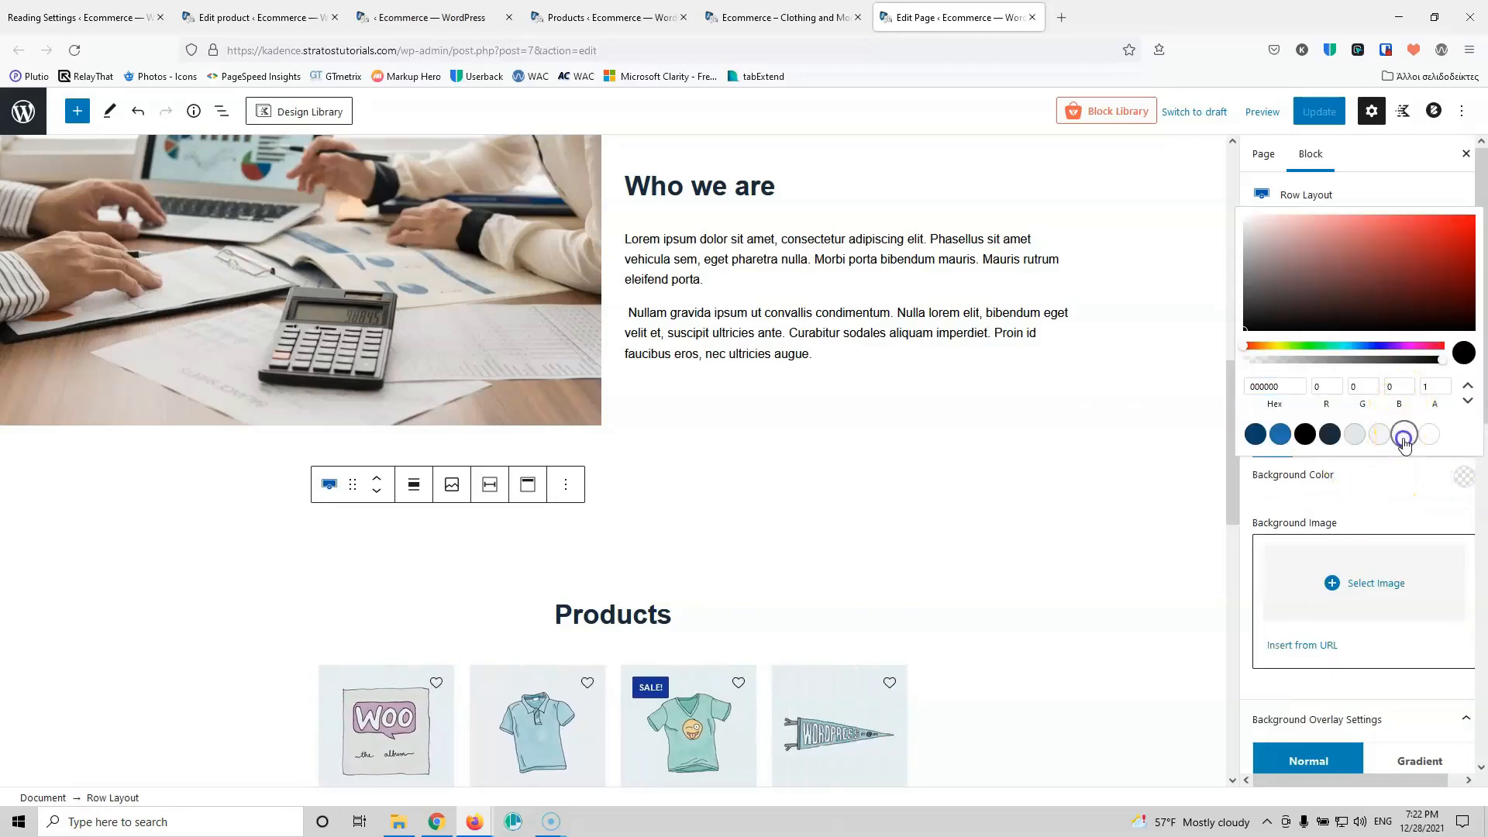
{"action": "left_click", "coordinate": [1319, 111]}
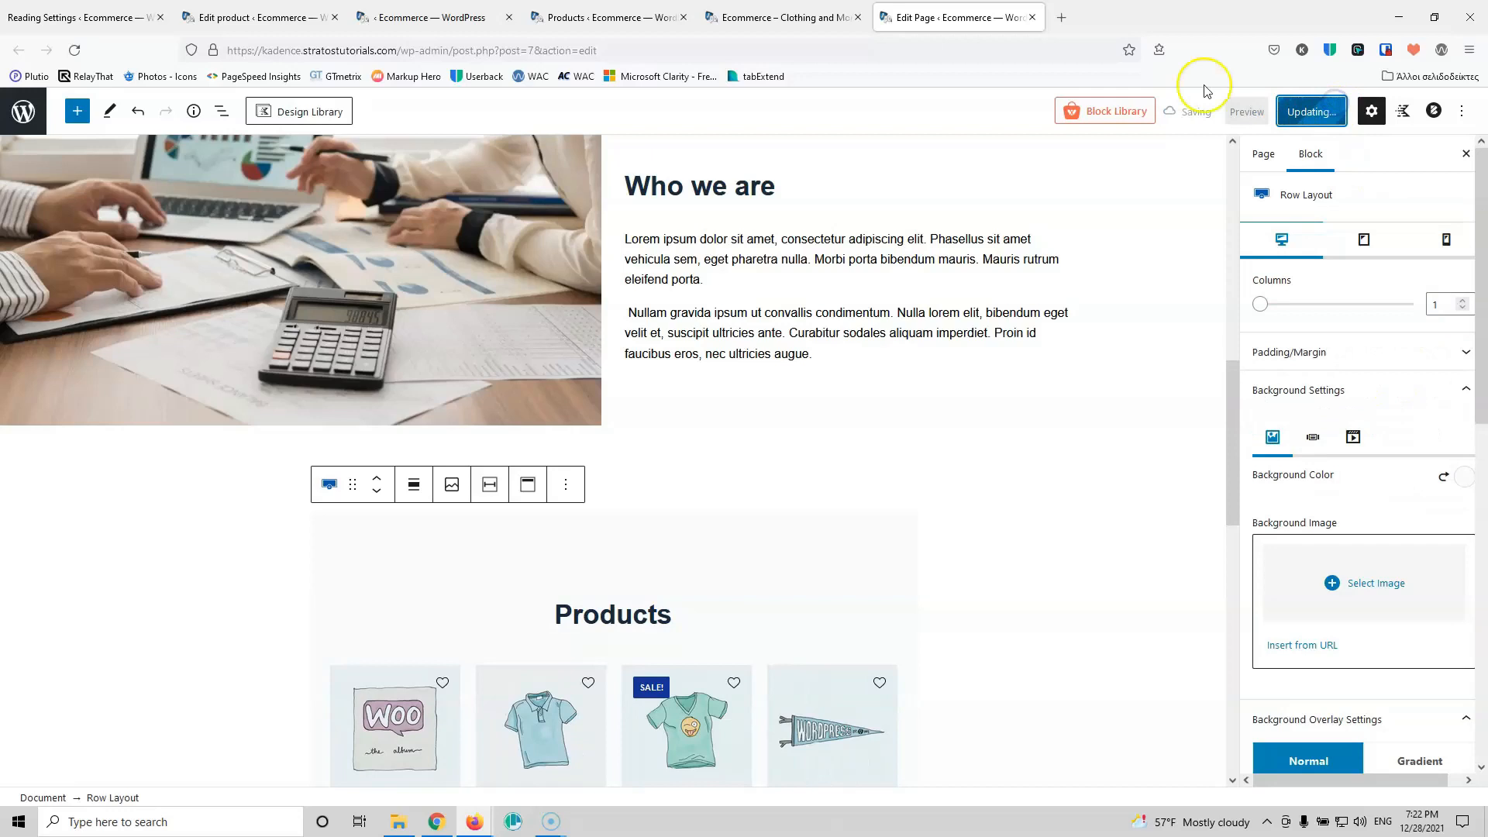
Step: Reload the live home page to check the grey background, then return to the editor
{"action": "left_click", "coordinate": [763, 11]}
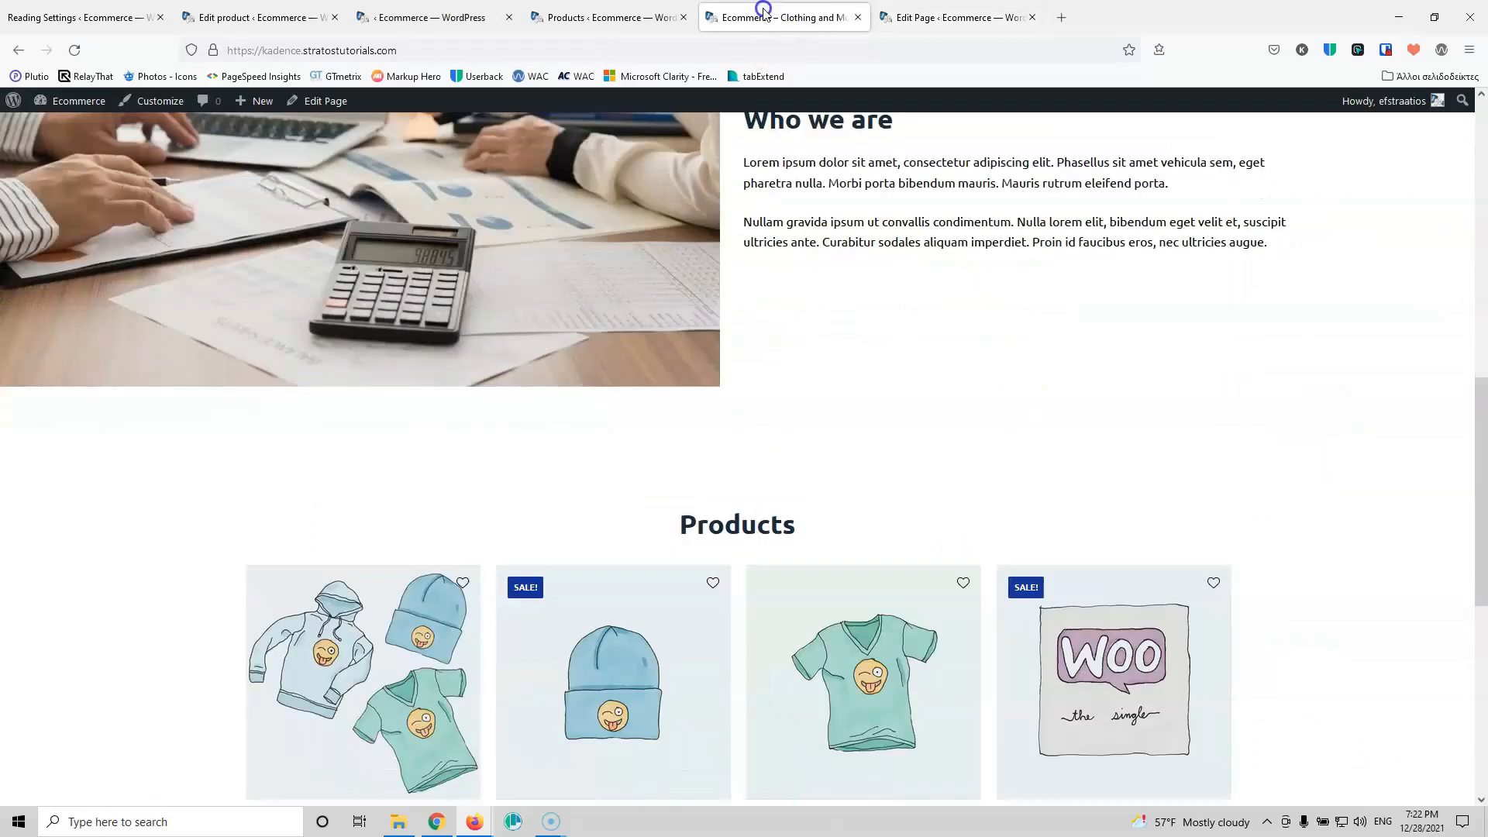
{"action": "left_click", "coordinate": [64, 54]}
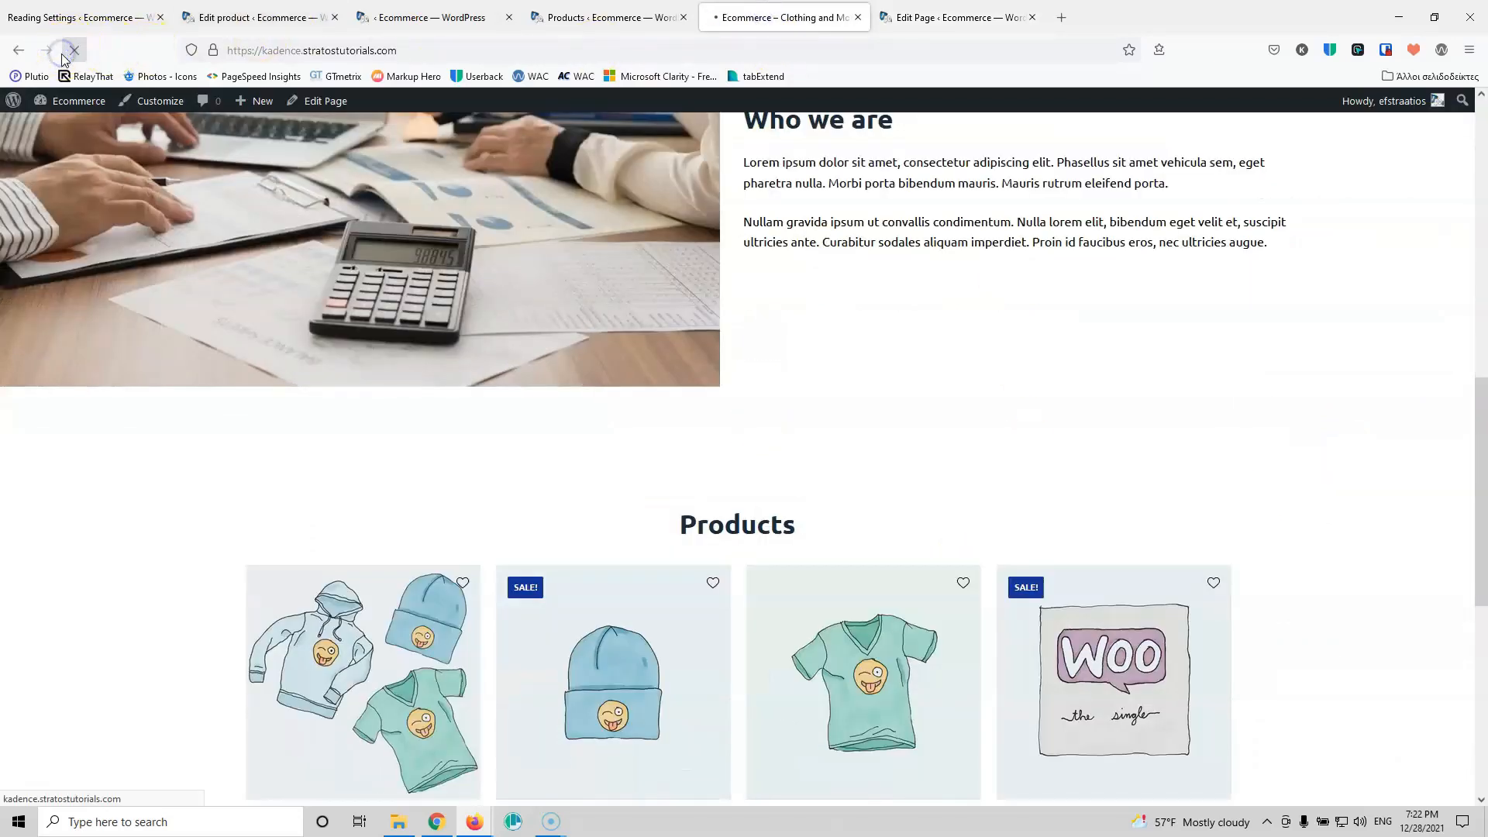
{"action": "scroll", "coordinate": [519, 512], "scroll_direction": "down", "scroll_amount": 2}
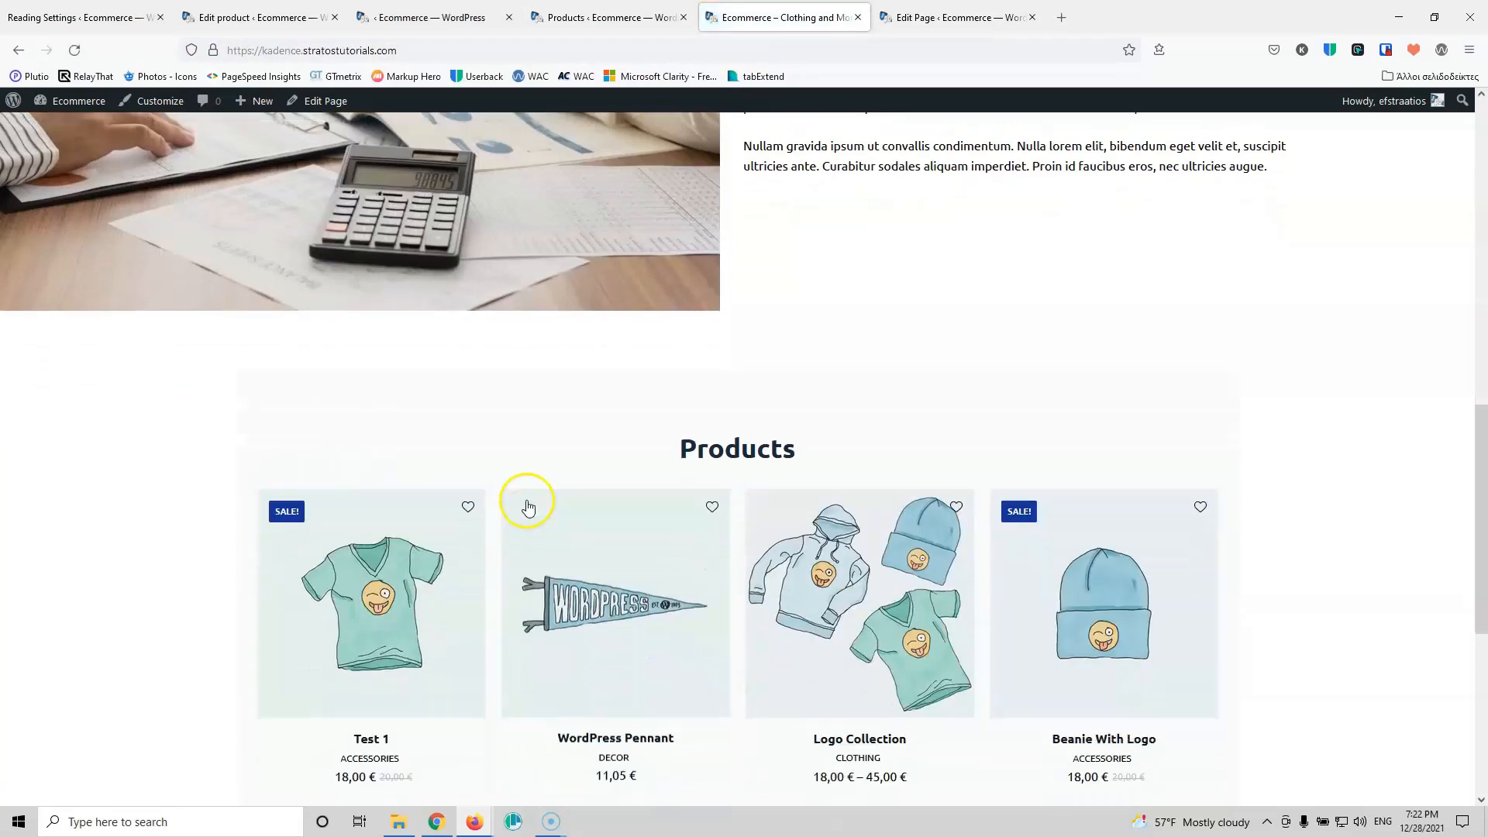
{"action": "left_click", "coordinate": [947, 17]}
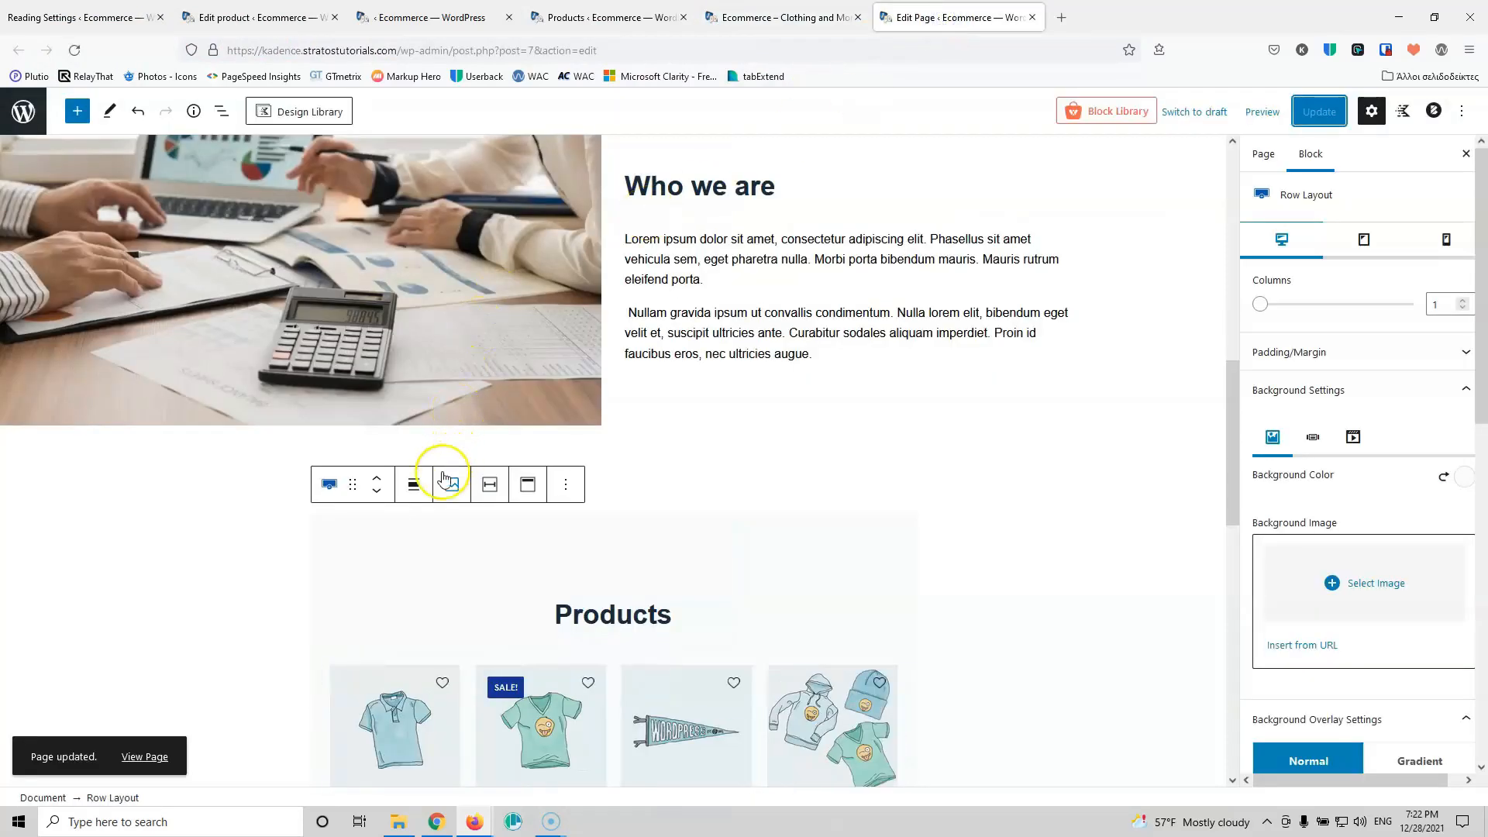
Step: Set the Products row alignment to Full width and update the page
{"action": "left_click", "coordinate": [414, 484]}
{"action": "left_click", "coordinate": [430, 594]}
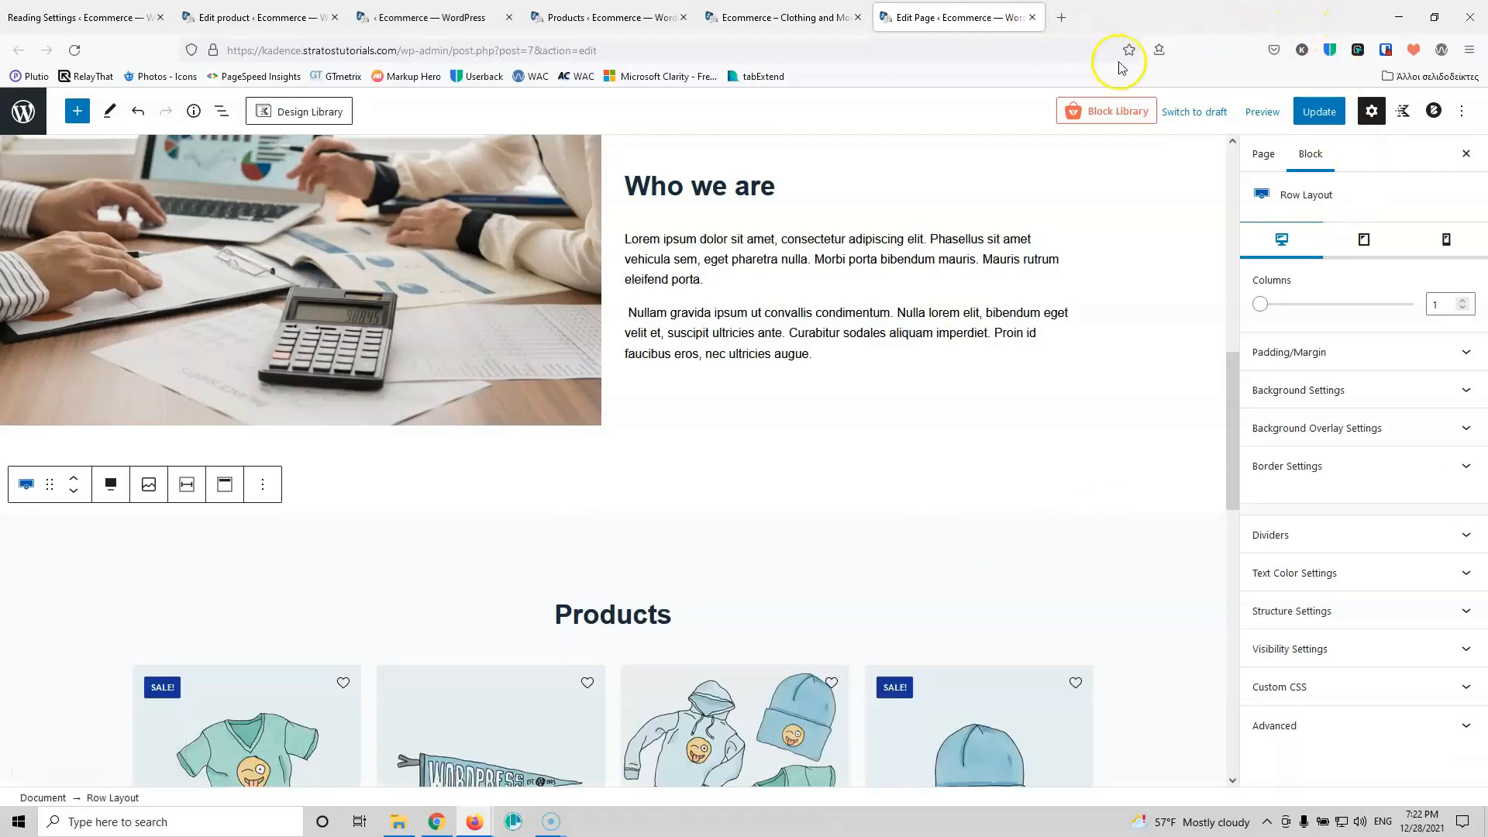
{"action": "left_click", "coordinate": [1319, 111]}
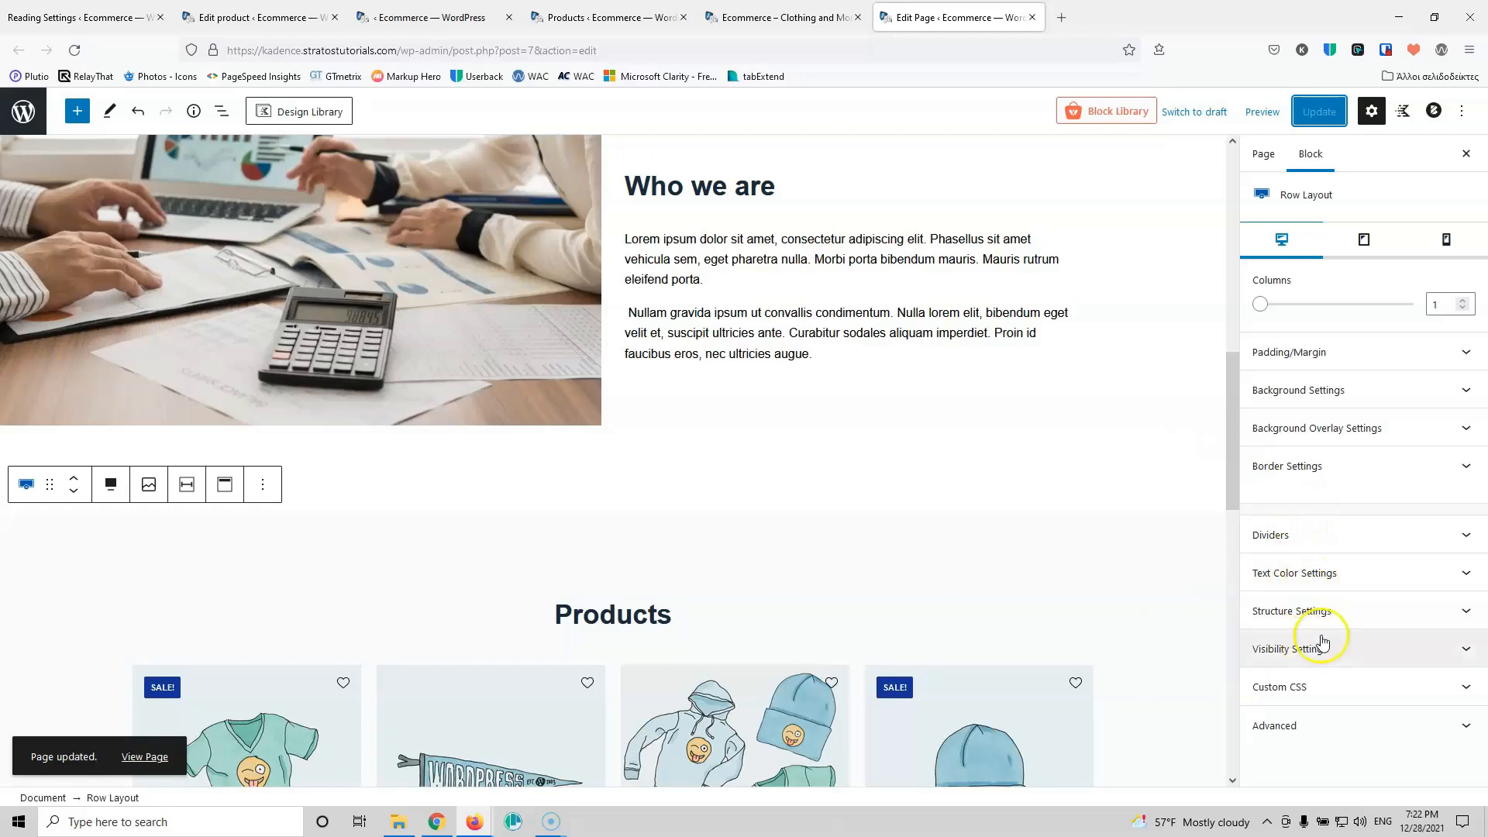
{"action": "left_click", "coordinate": [767, 17]}
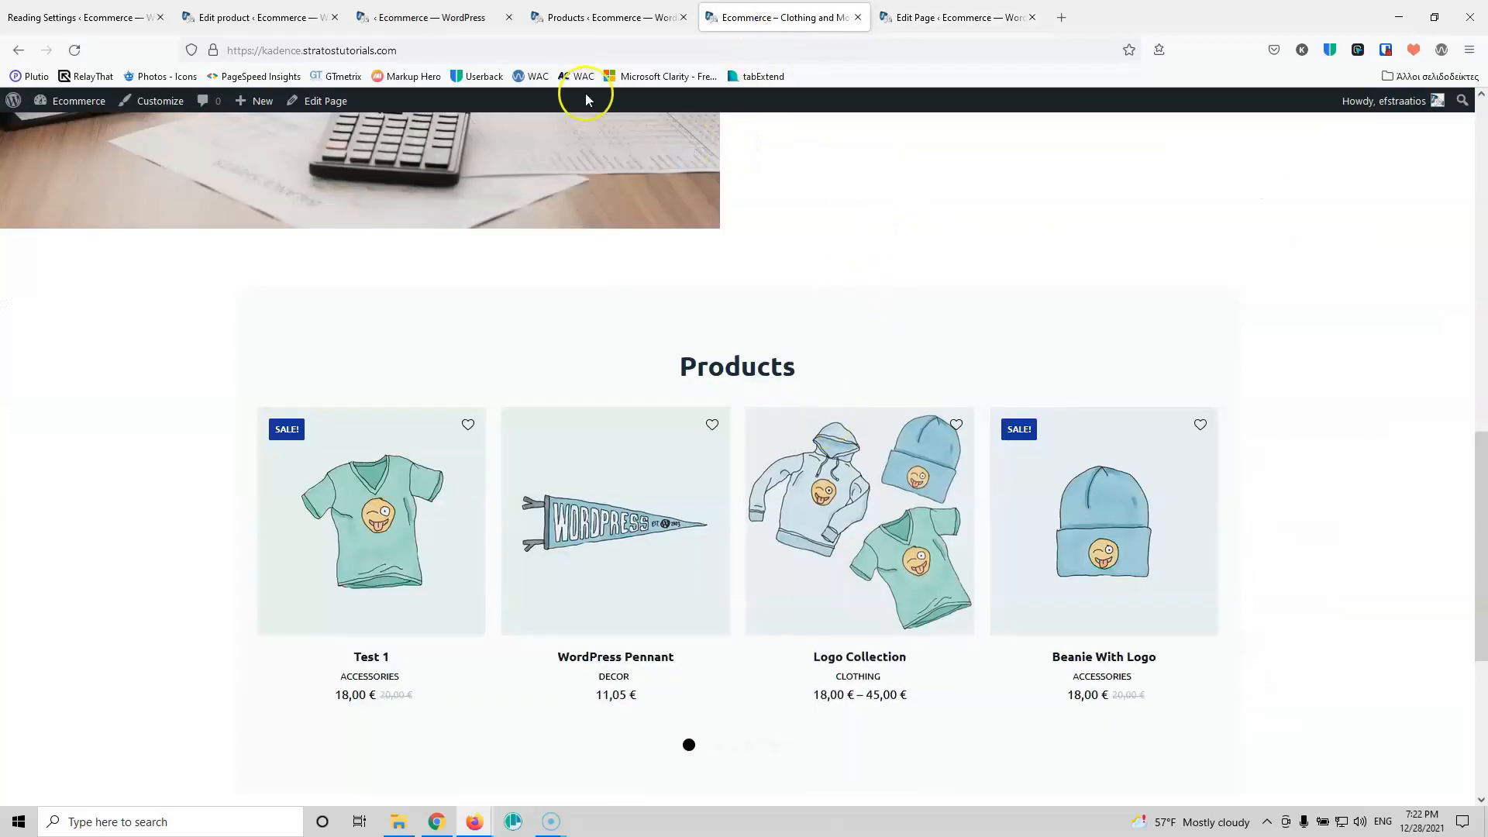
Step: Reload the live home page and scroll through it to inspect the full-width grey Products band
{"action": "left_click", "coordinate": [75, 51]}
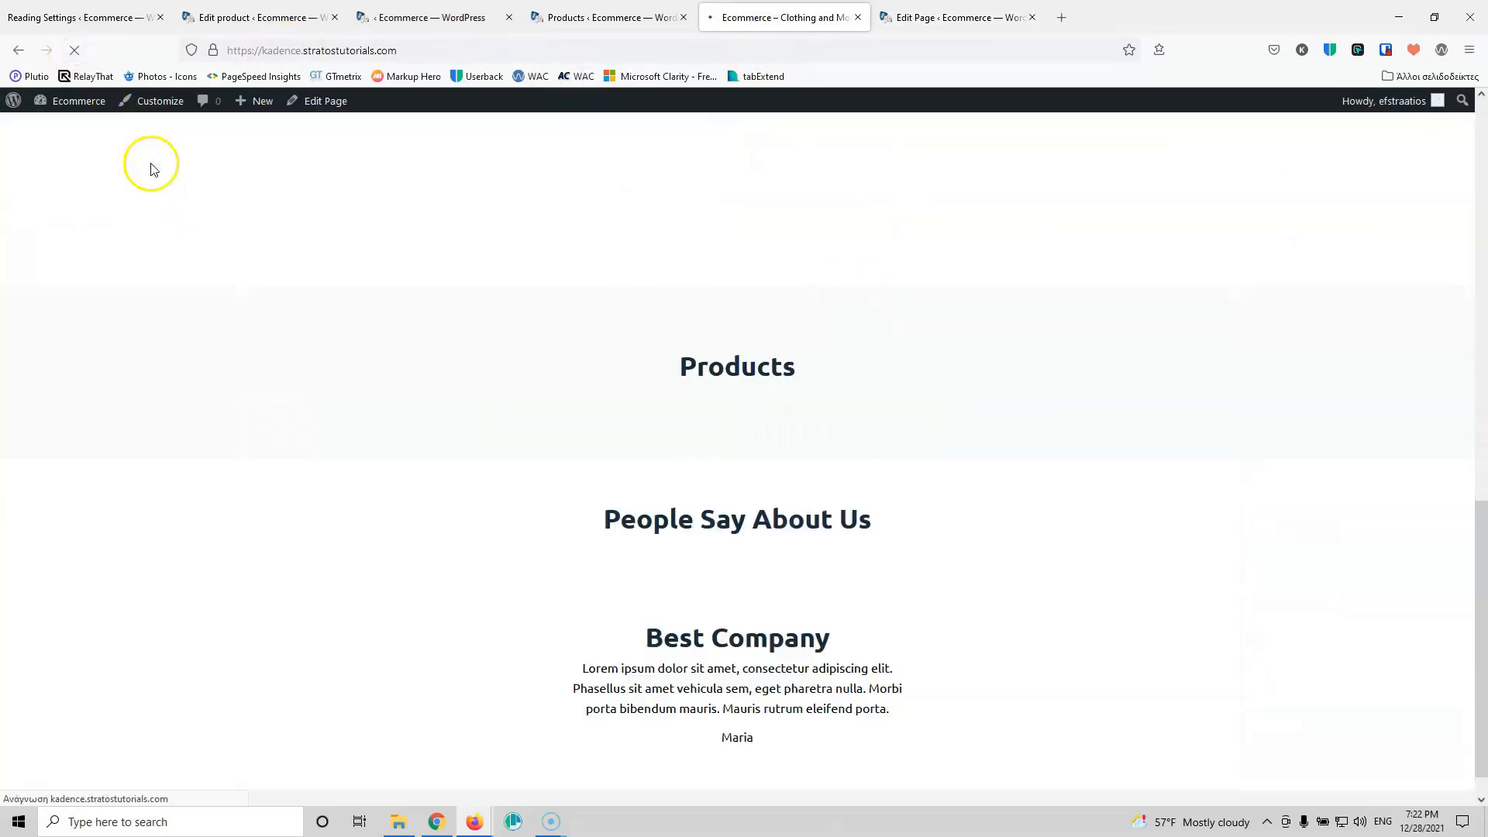
{"action": "scroll", "coordinate": [1127, 398], "scroll_direction": "up", "scroll_amount": 3}
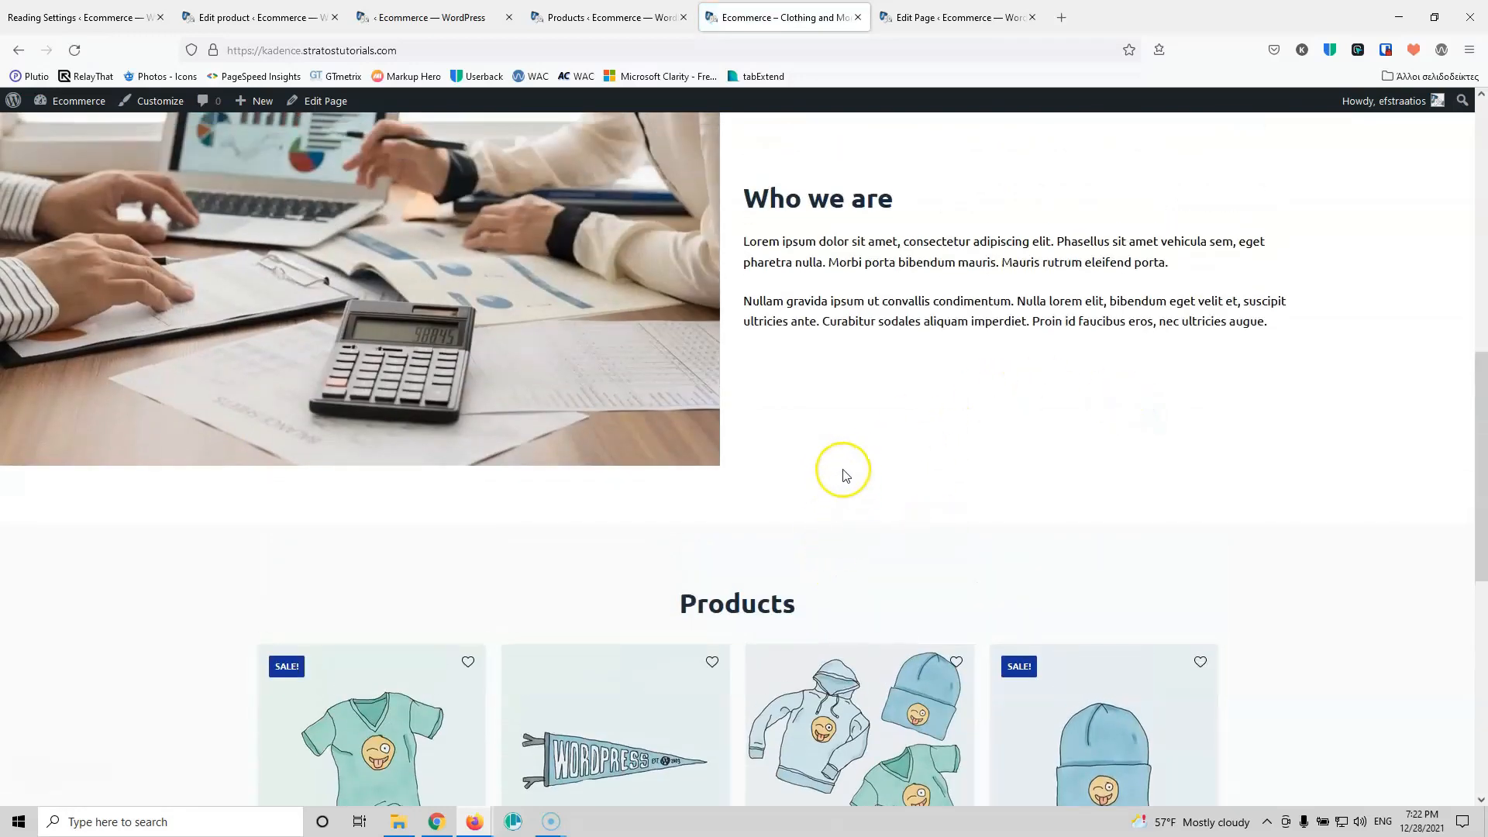
{"action": "scroll", "coordinate": [844, 474], "scroll_direction": "up", "scroll_amount": 4}
{"action": "scroll", "coordinate": [845, 475], "scroll_direction": "down", "scroll_amount": 5}
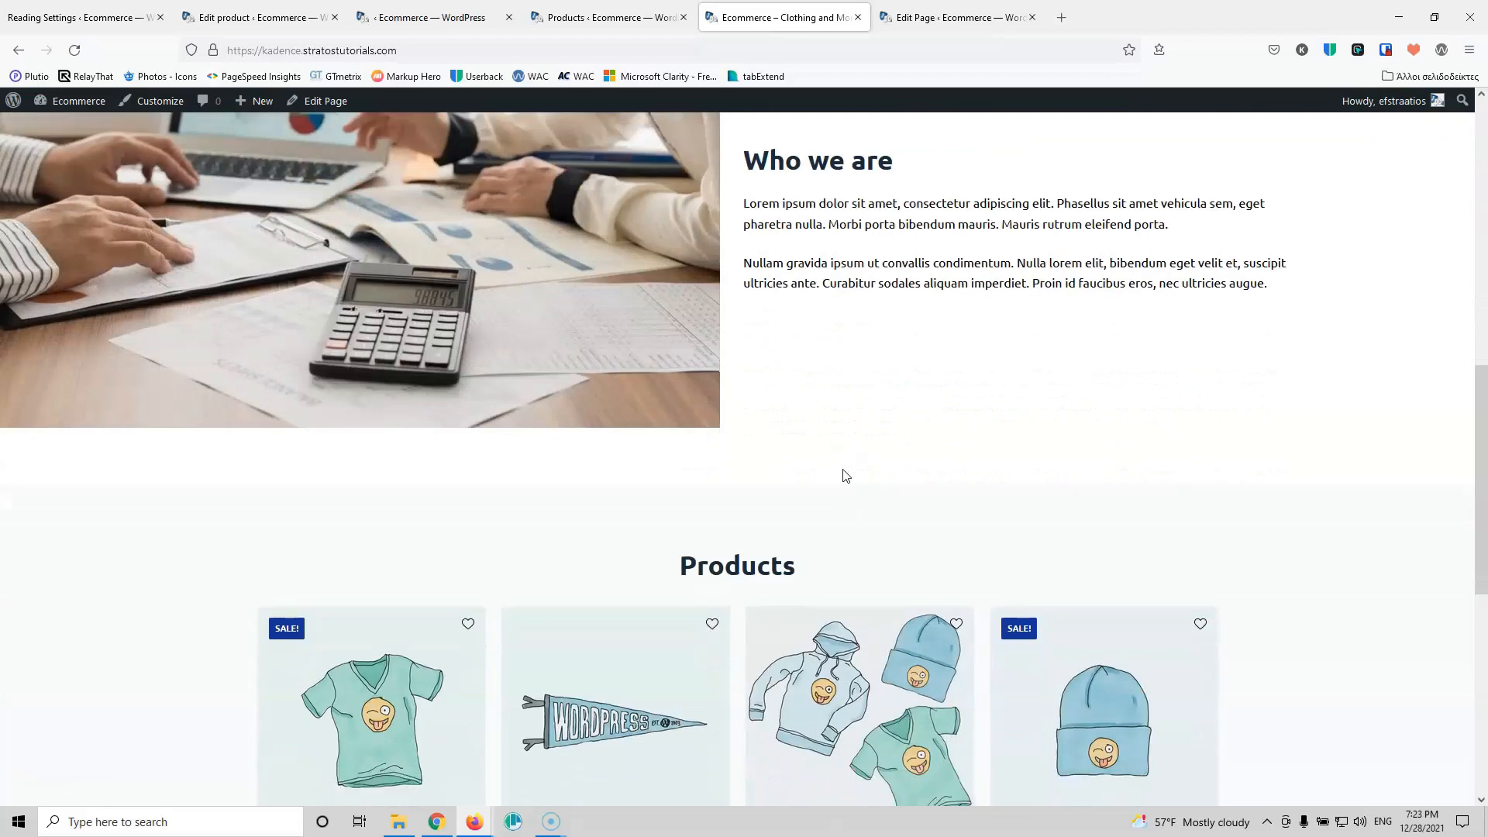
{"action": "scroll", "coordinate": [845, 475], "scroll_direction": "down", "scroll_amount": 6}
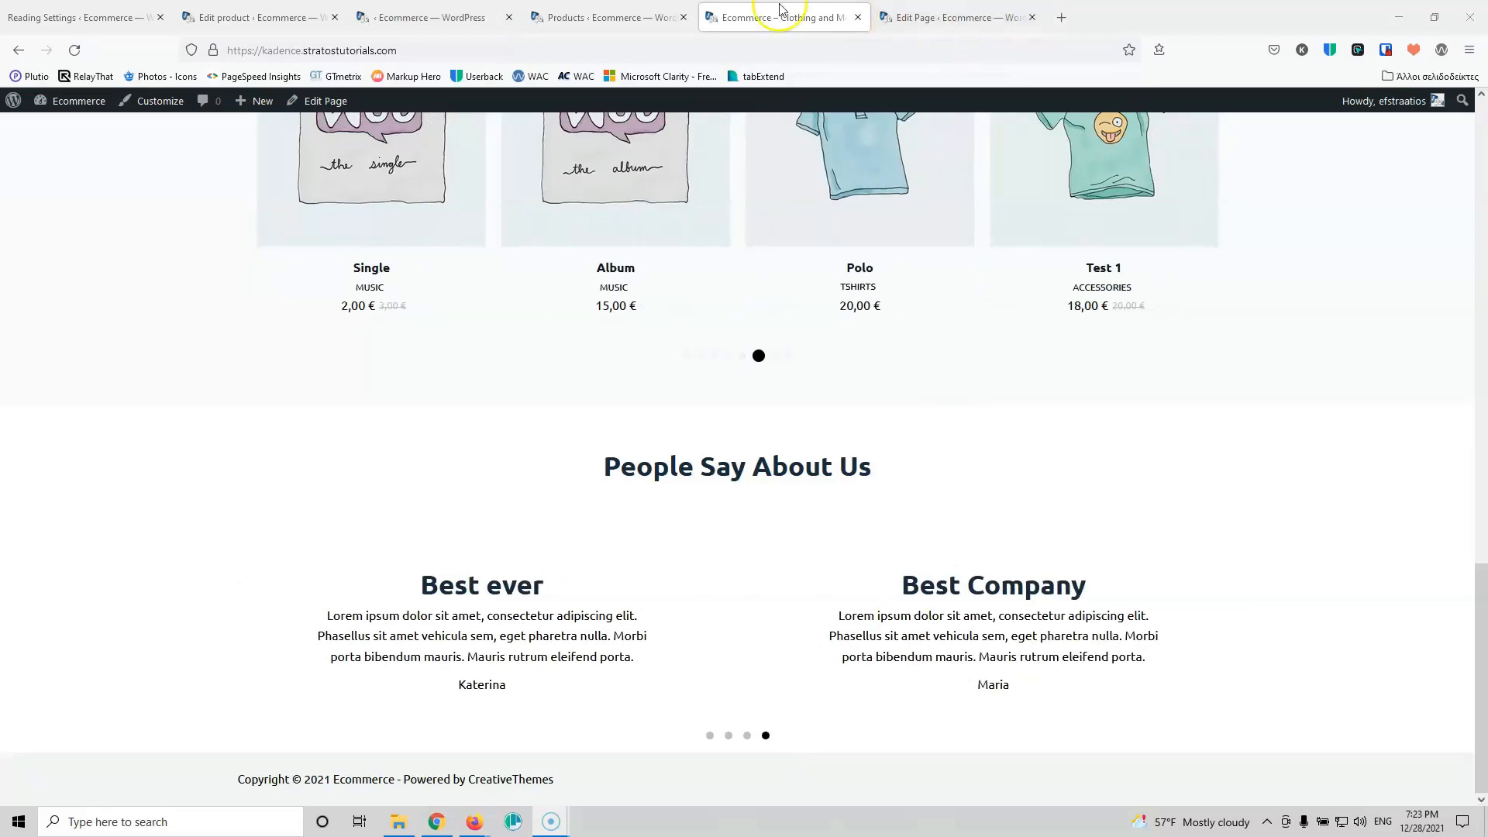
{"action": "left_click", "coordinate": [641, 17]}
Step: Add a one-column Row Layout block below the testimonials
{"action": "left_click", "coordinate": [936, 17]}
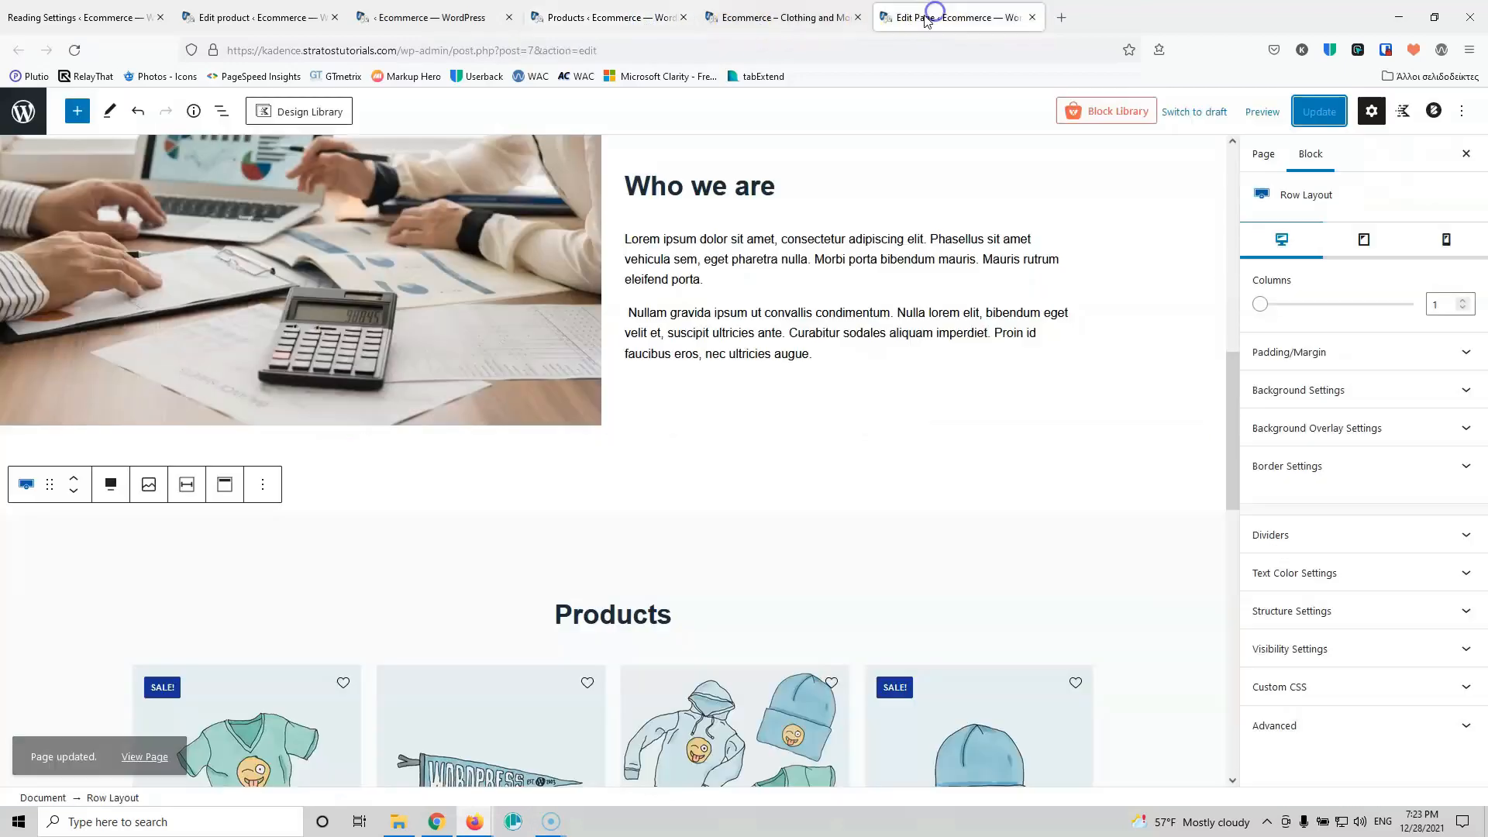
{"action": "scroll", "coordinate": [775, 382], "scroll_direction": "down", "scroll_amount": 12}
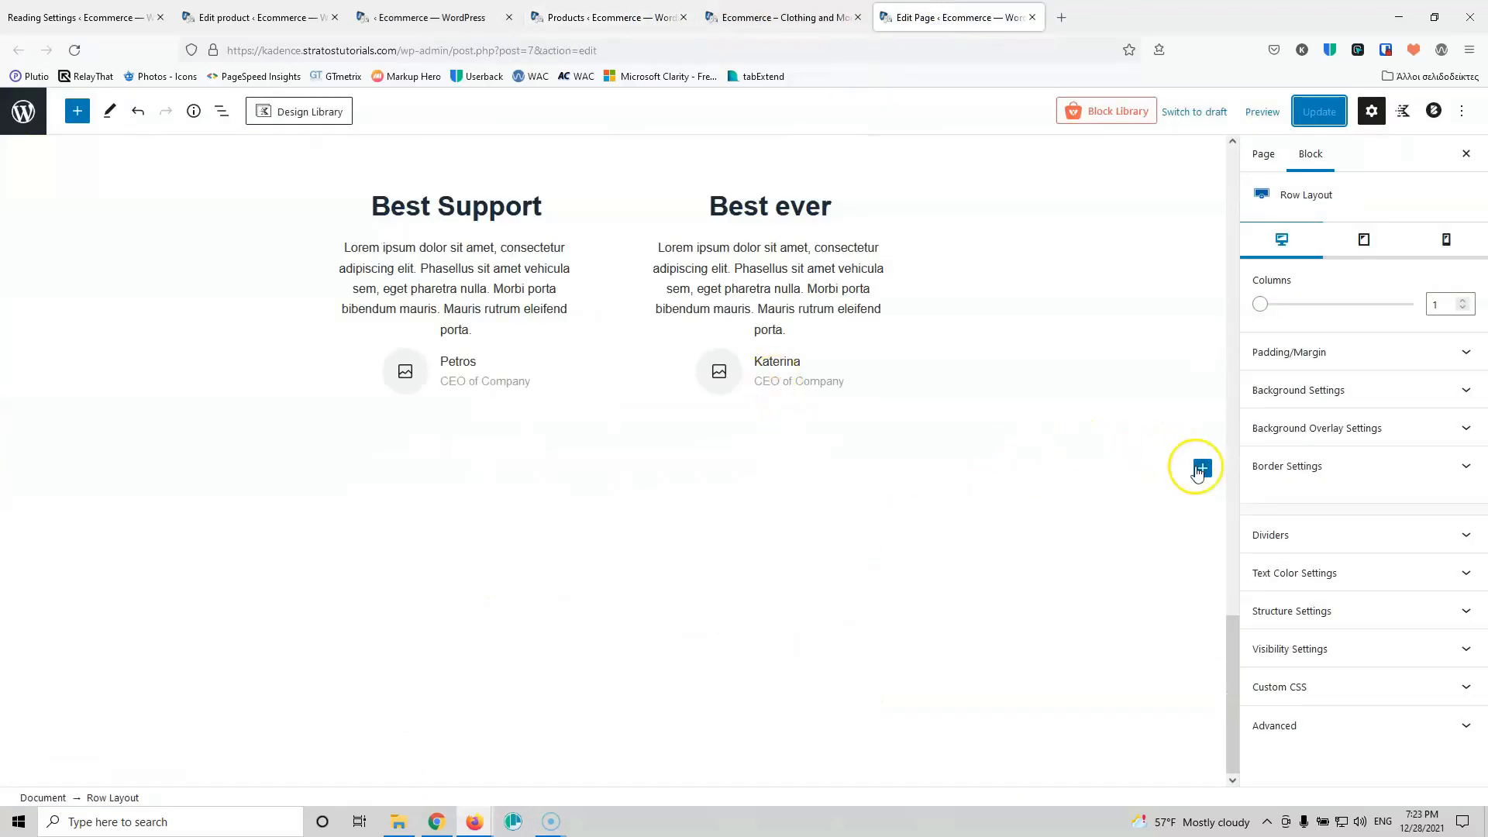
{"action": "left_click", "coordinate": [1201, 468]}
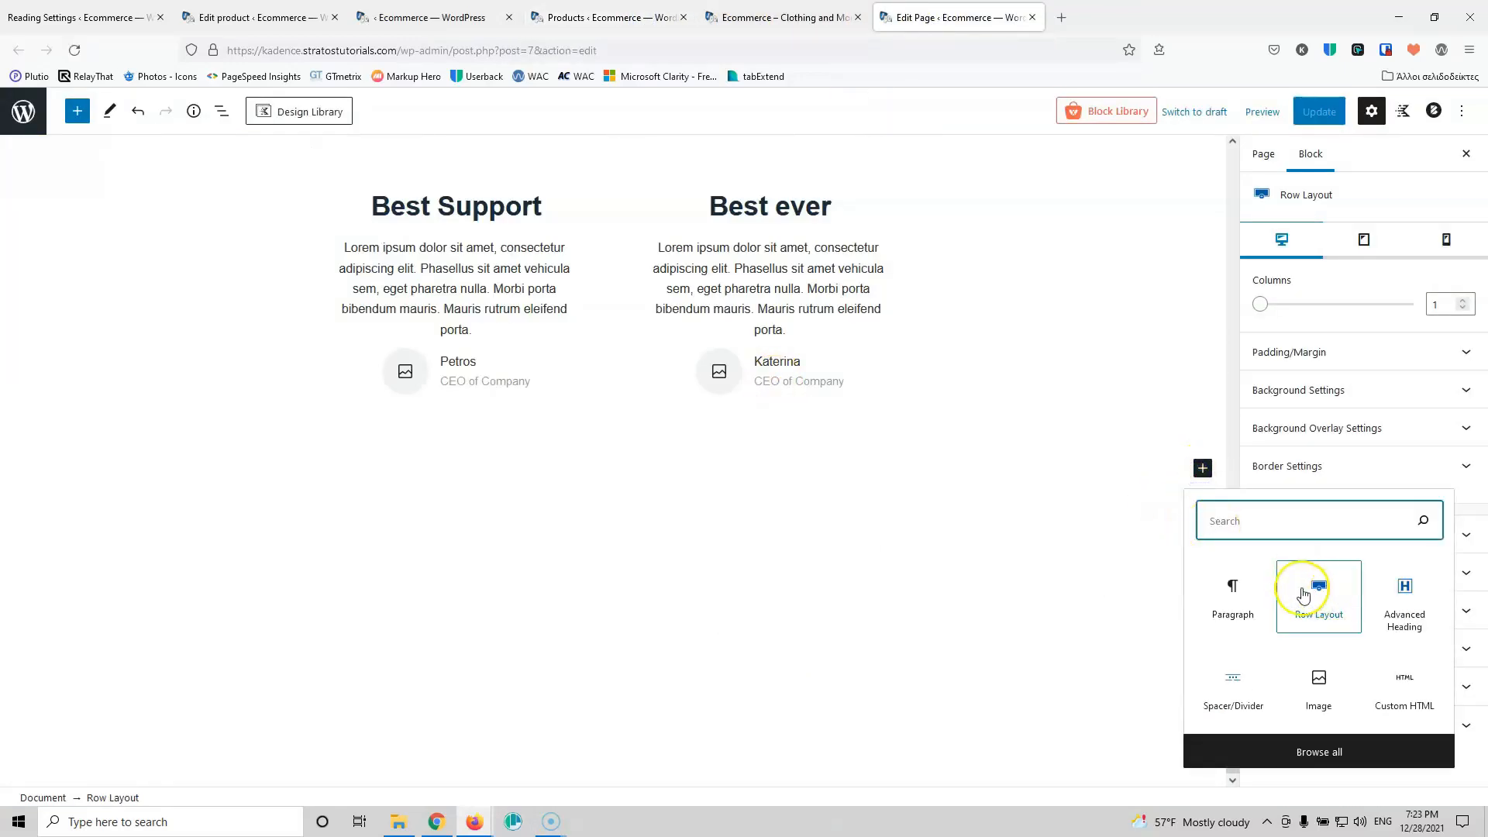
{"action": "left_click", "coordinate": [1316, 591]}
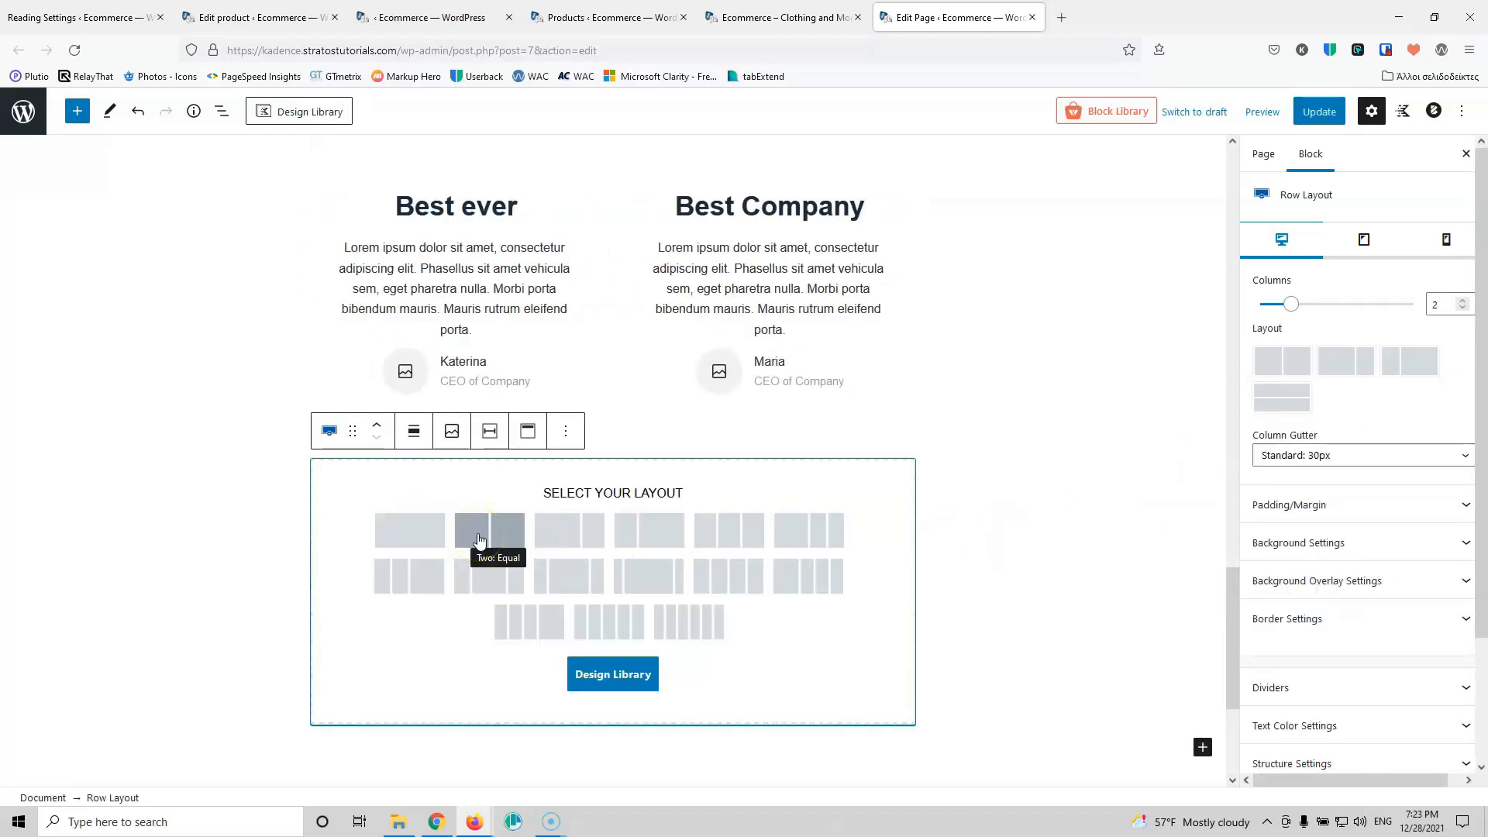
{"action": "left_click", "coordinate": [385, 537]}
{"action": "left_click", "coordinate": [621, 537]}
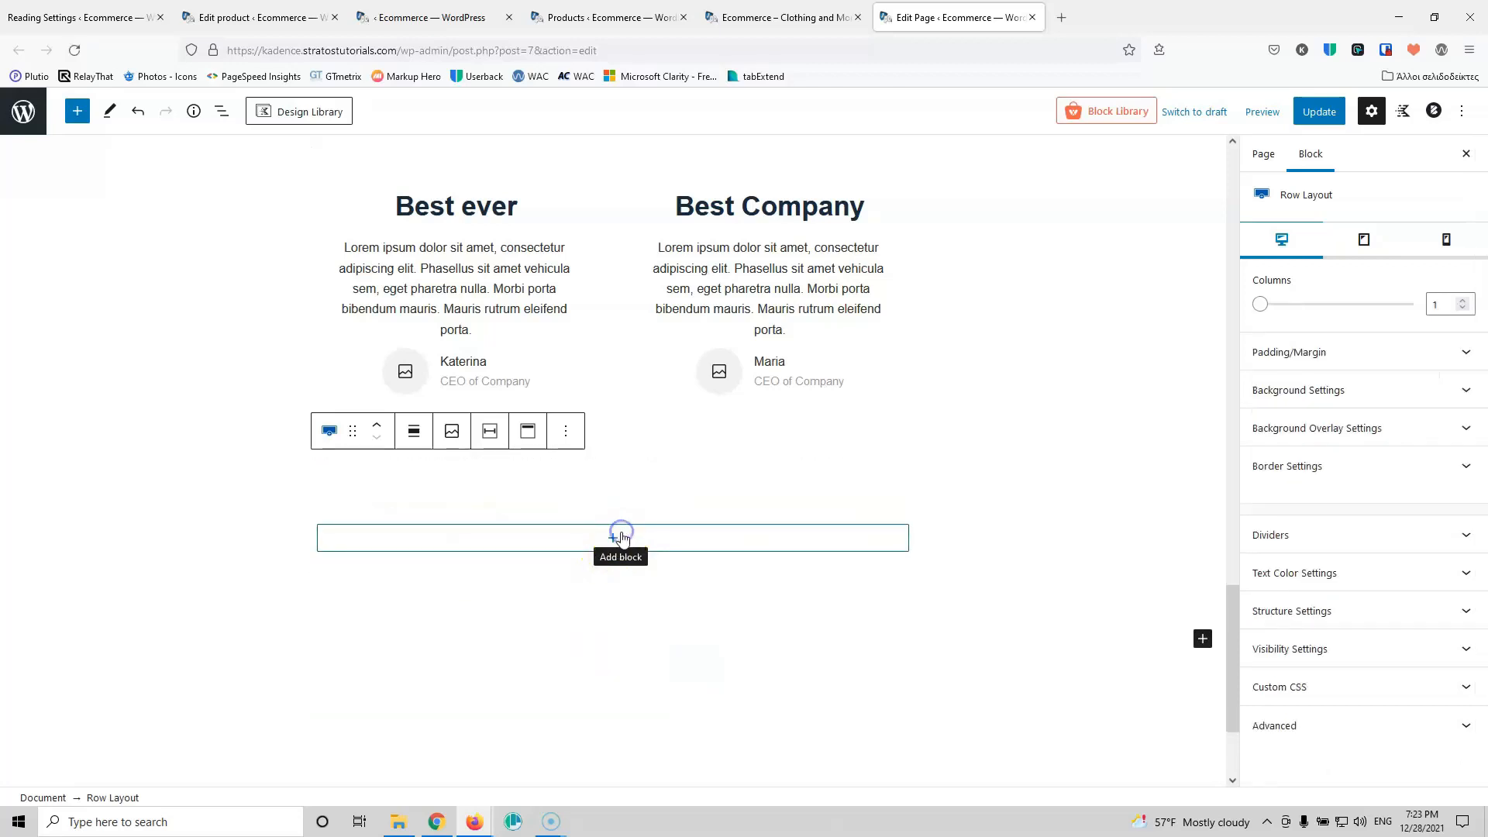
Step: Add an Advanced Heading reading 'Subscribe' with a Paragraph block beneath it
{"action": "left_click", "coordinate": [691, 349]}
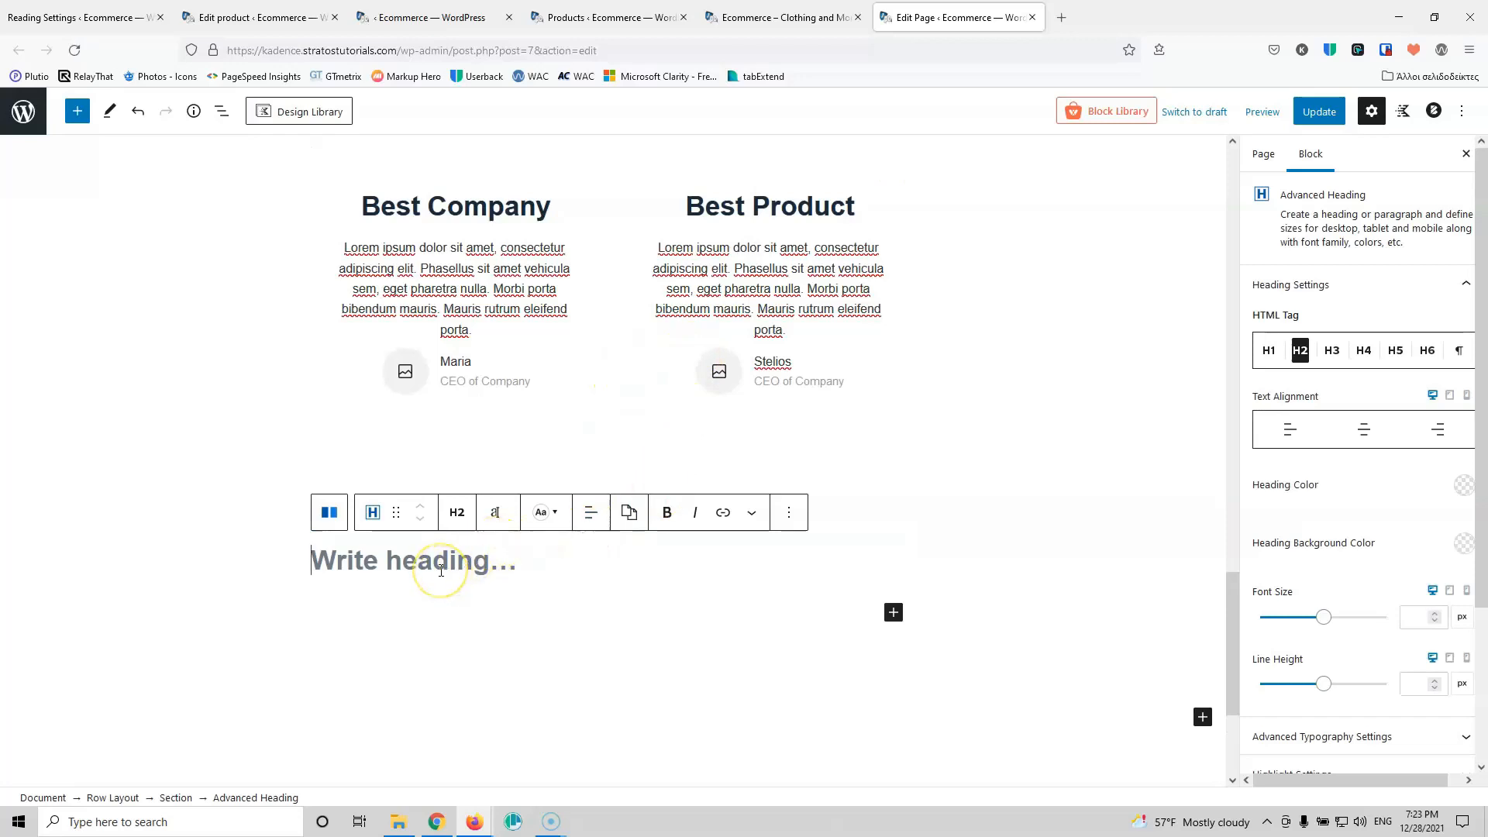
{"action": "type", "text": "Subscribe"}
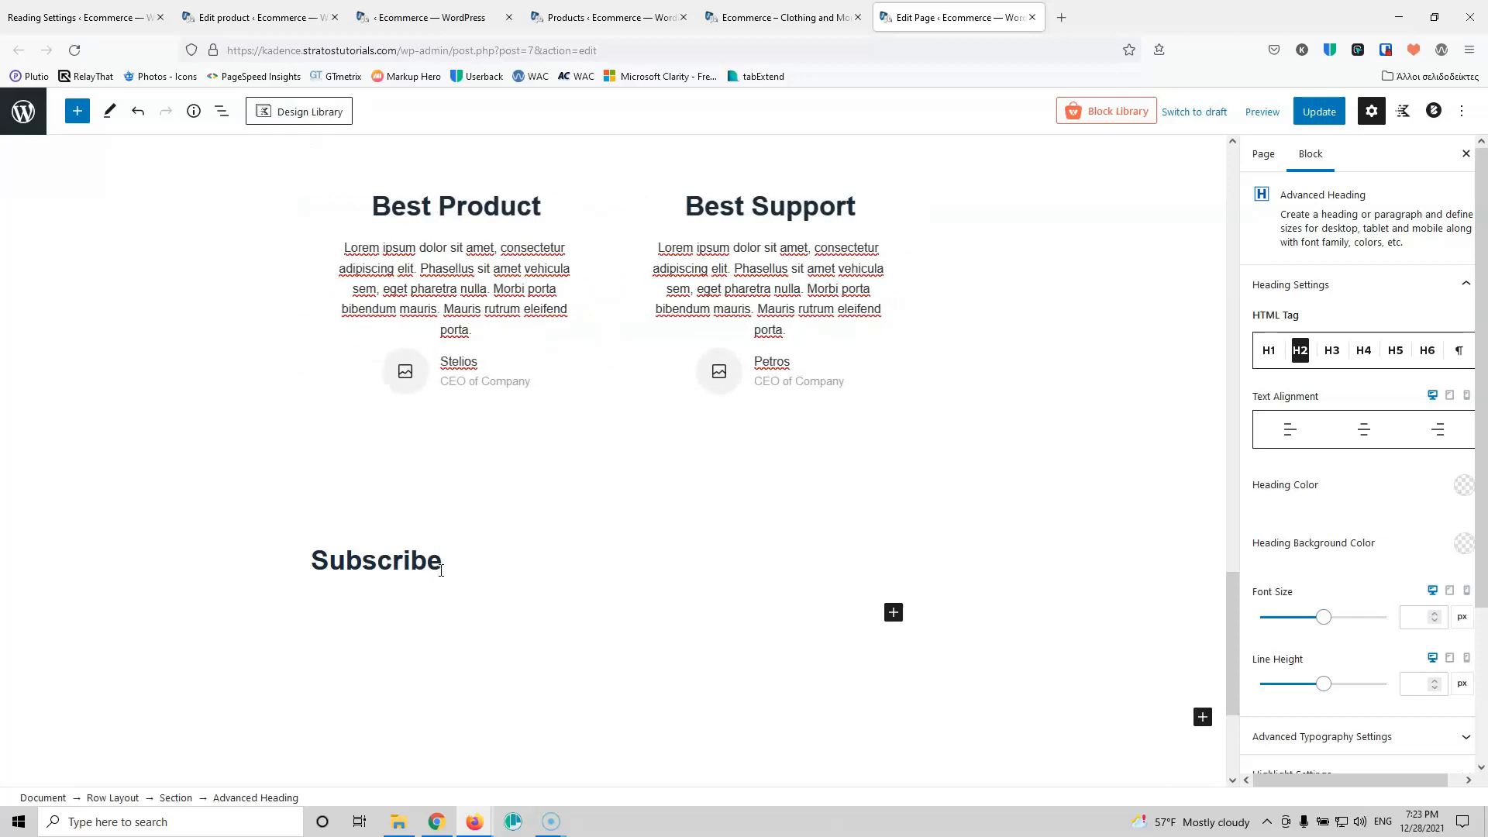
{"action": "left_click", "coordinate": [893, 613]}
{"action": "left_click", "coordinate": [926, 425]}
{"action": "scroll", "coordinate": [932, 425], "scroll_direction": "down", "scroll_amount": 1}
Step: Type the paragraph text 'Get notified of our newest products'
{"action": "type", "text": "GET NOT"}
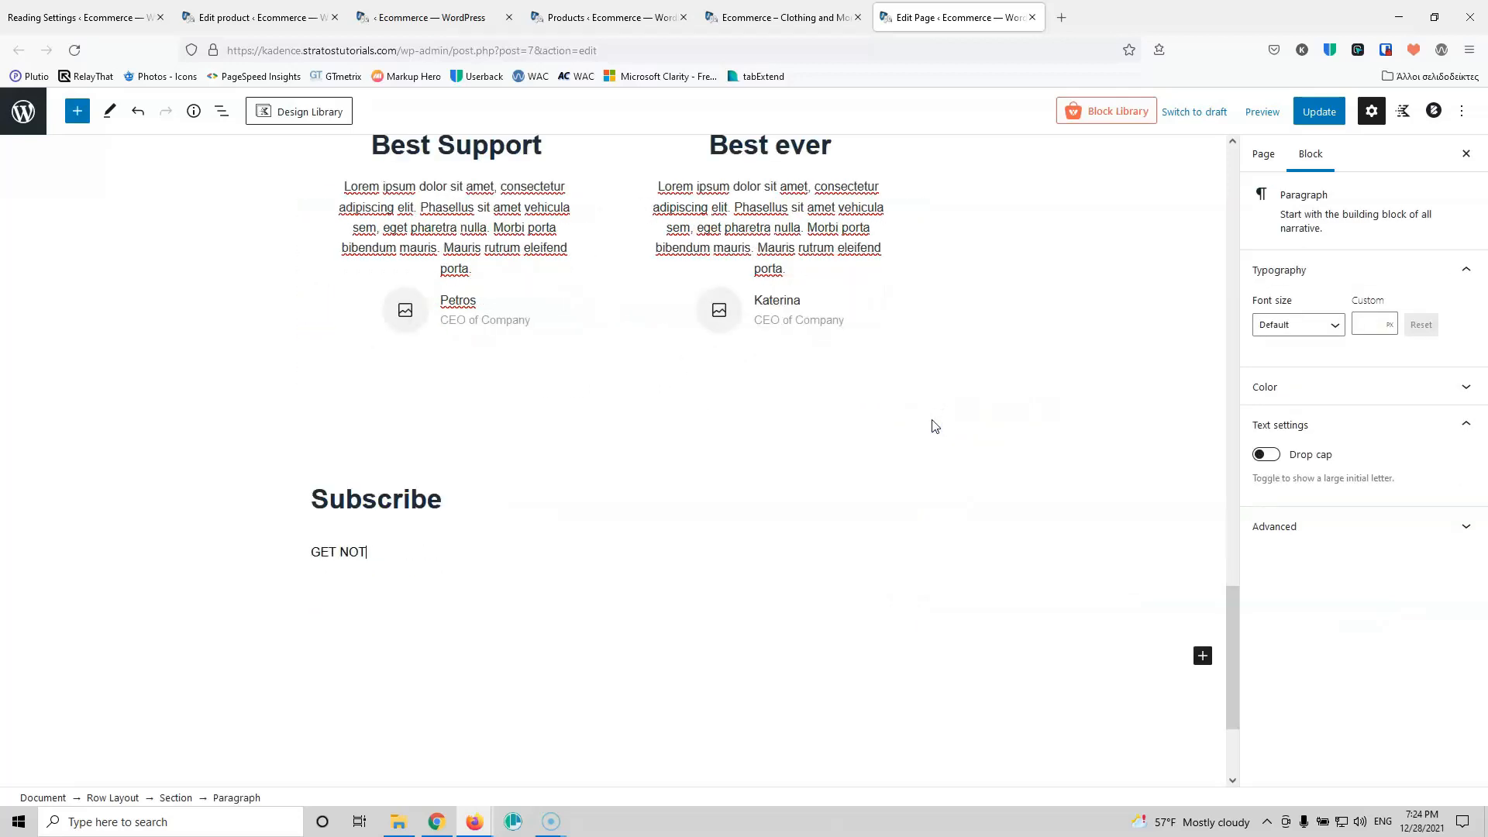
{"action": "key", "text": "BackSpace"}
{"action": "key", "text": "BackSpace"}
{"action": "key", "text": "BackSpace"}
{"action": "key", "text": "BackSpace"}
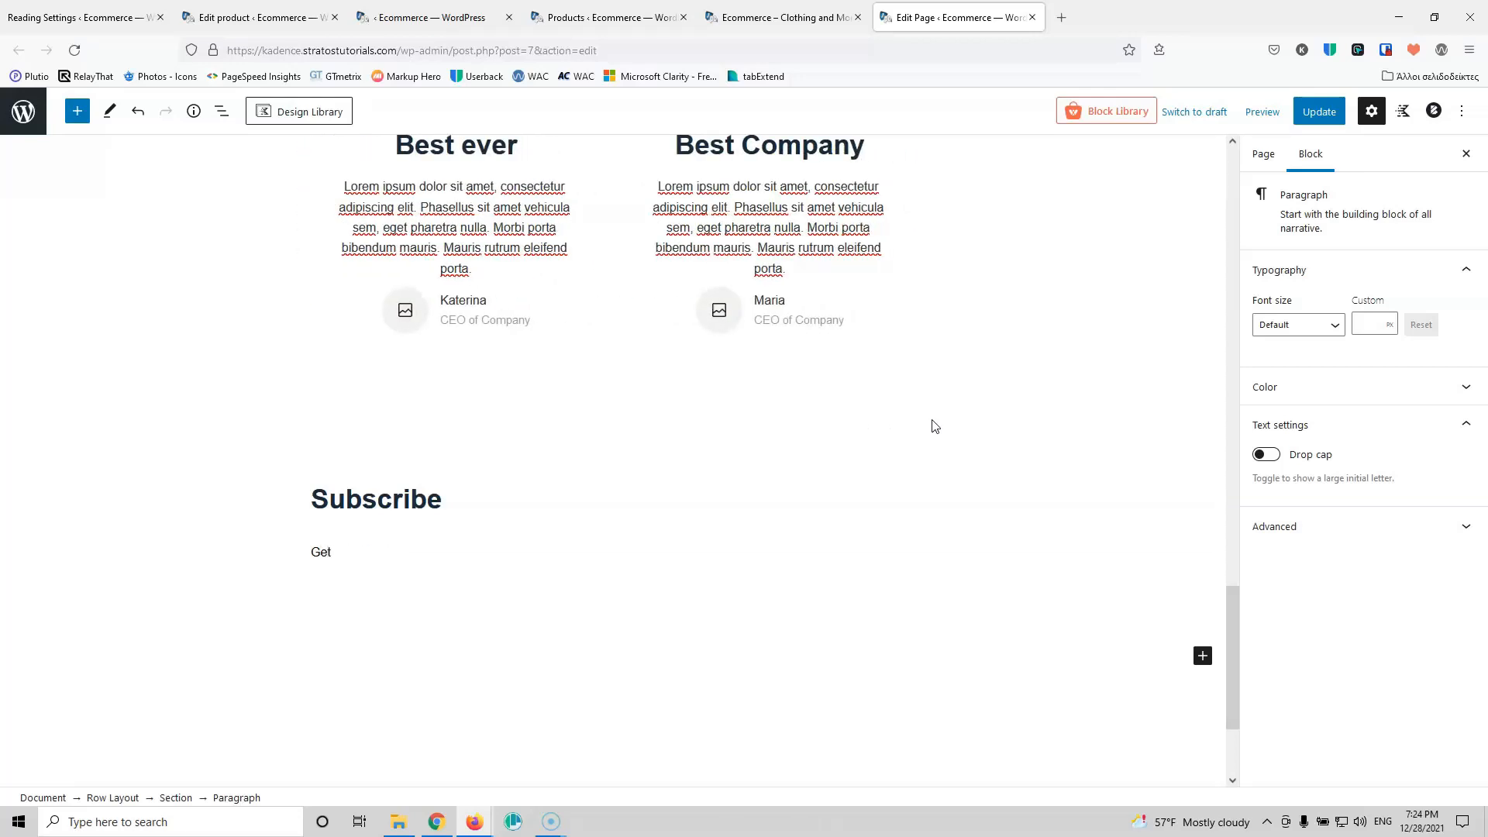
{"action": "type", "text": "ified with"}
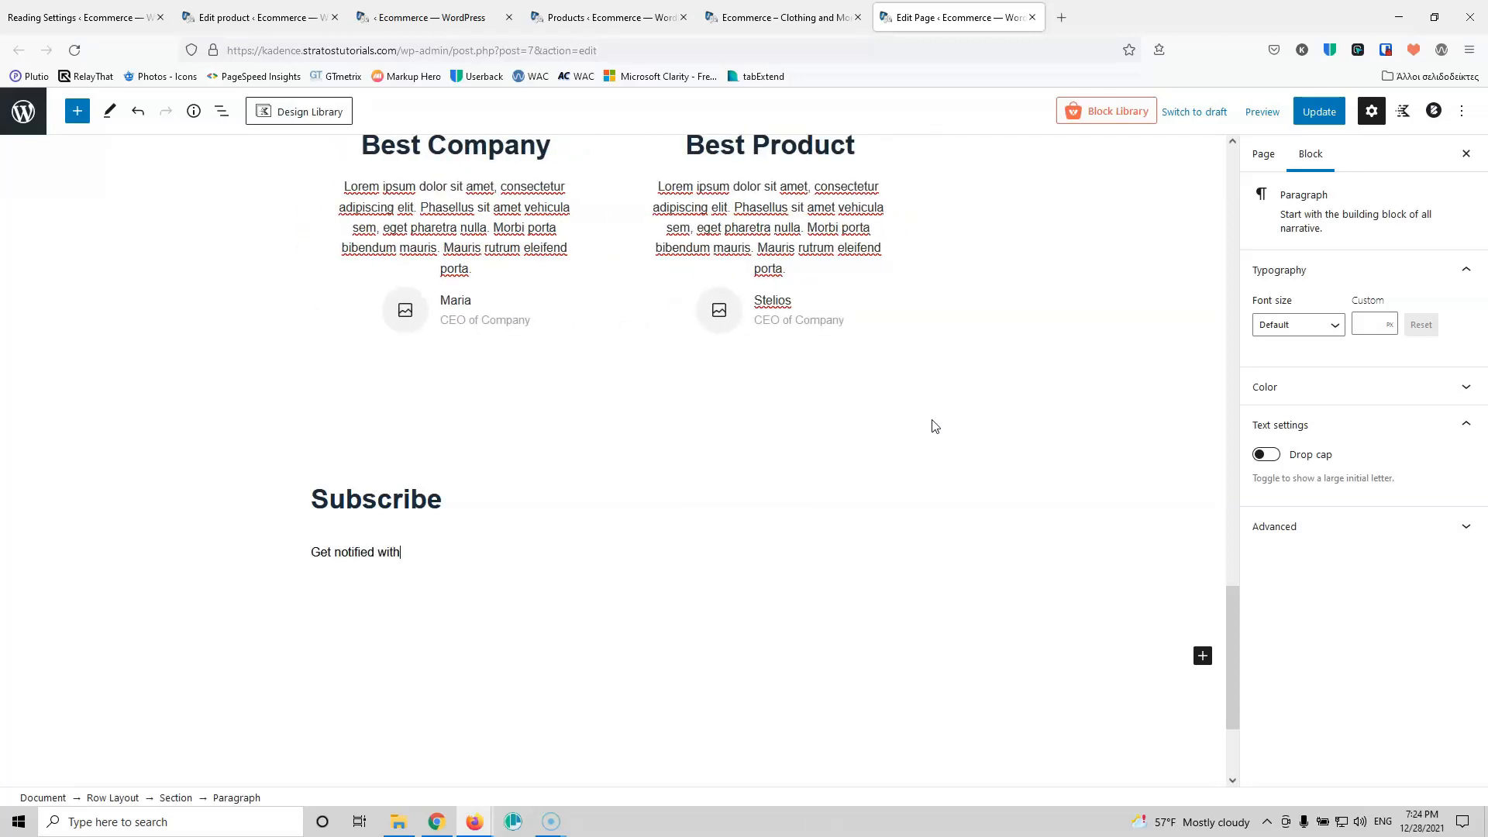
{"action": "triple_click", "coordinate": [406, 551]}
{"action": "left_click", "coordinate": [394, 551]}
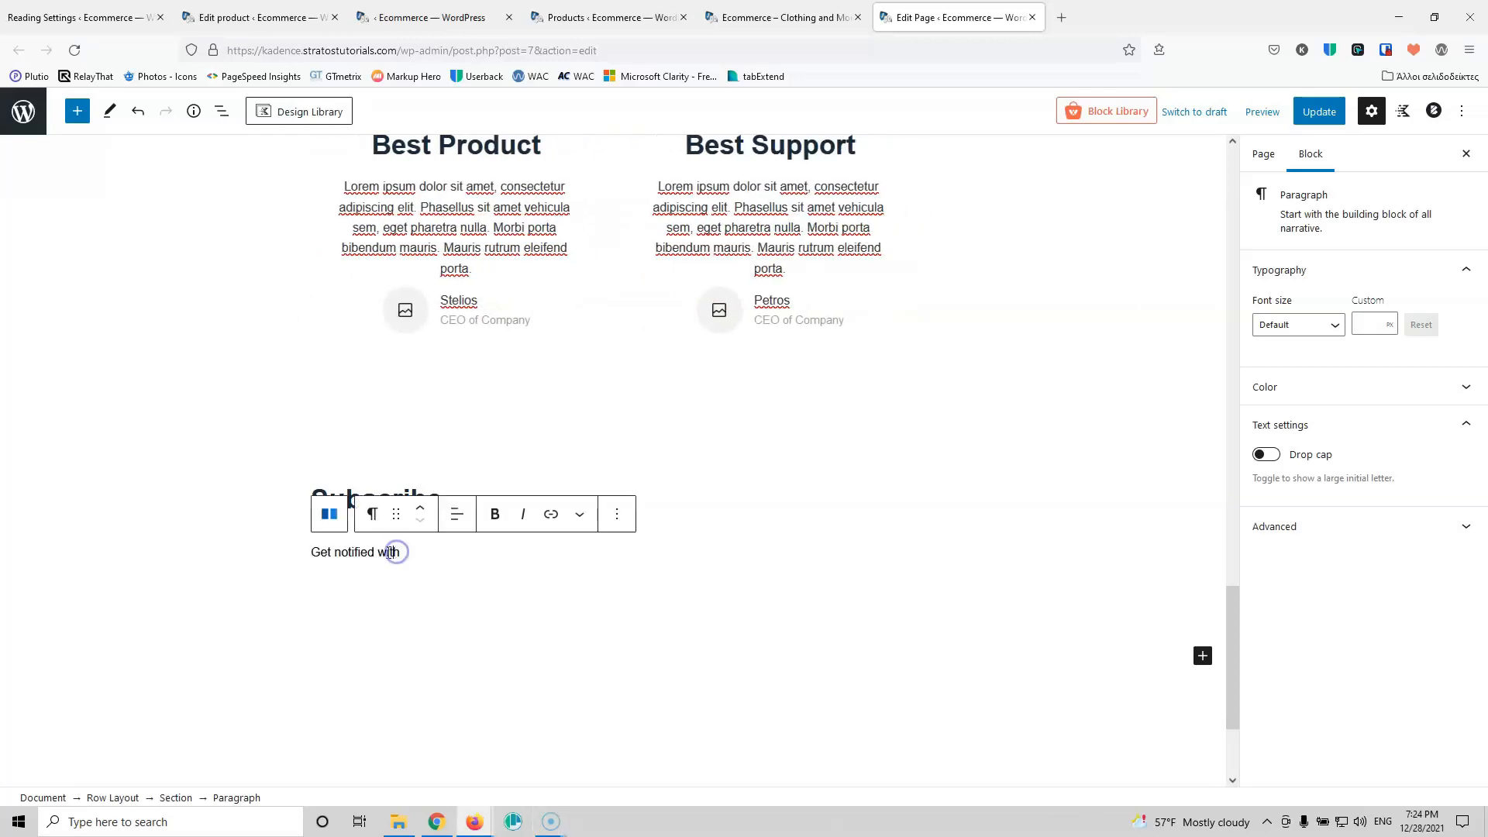
{"action": "left_click_drag", "start_coordinate": [378, 551], "coordinate": [400, 548]}
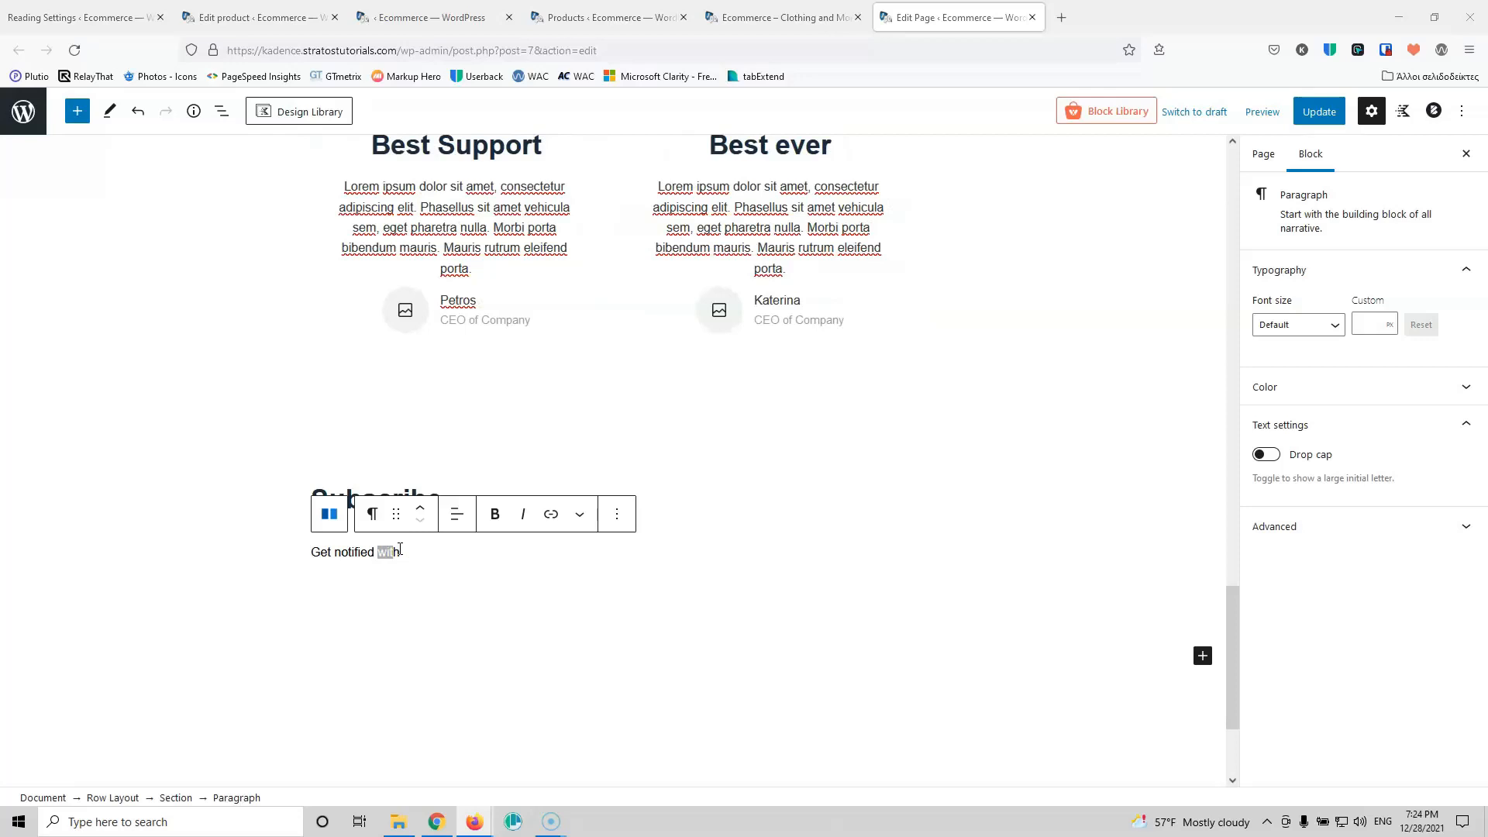
{"action": "double_click", "coordinate": [399, 549]}
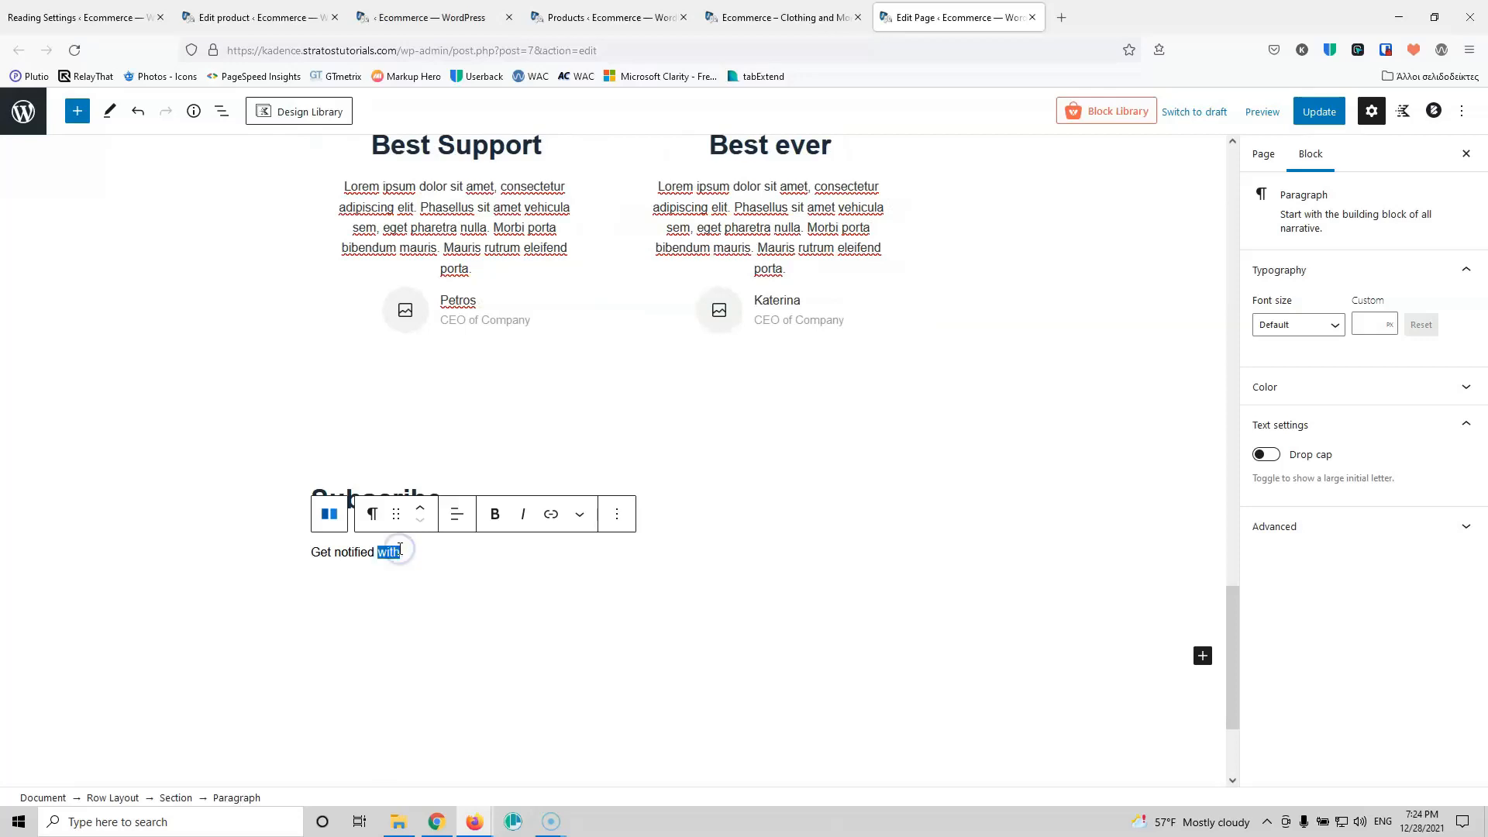
{"action": "type", "text": "o0"}
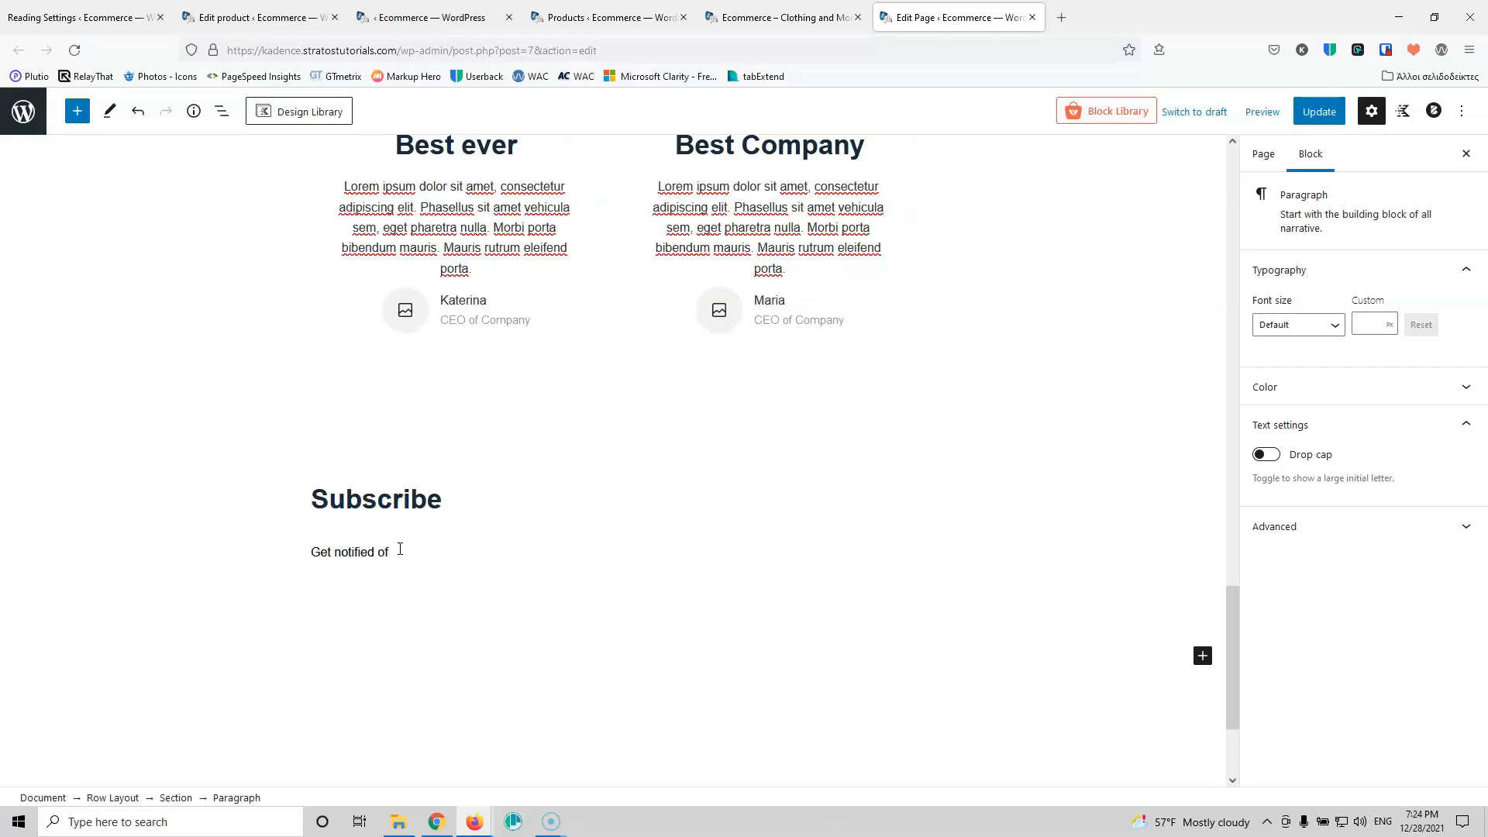
{"action": "type", "text": "r news"}
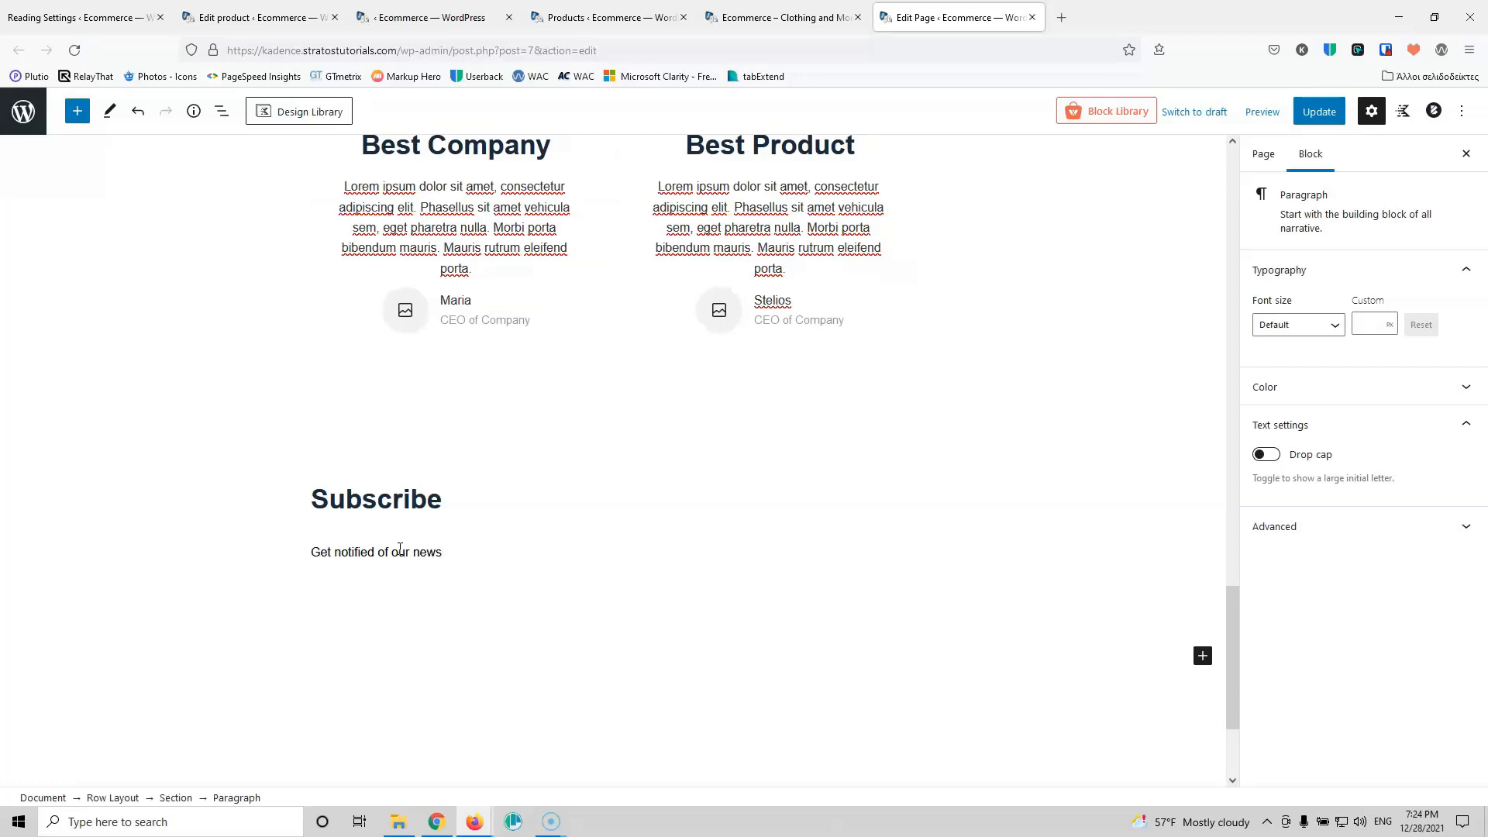
{"action": "type", "text": "t products"}
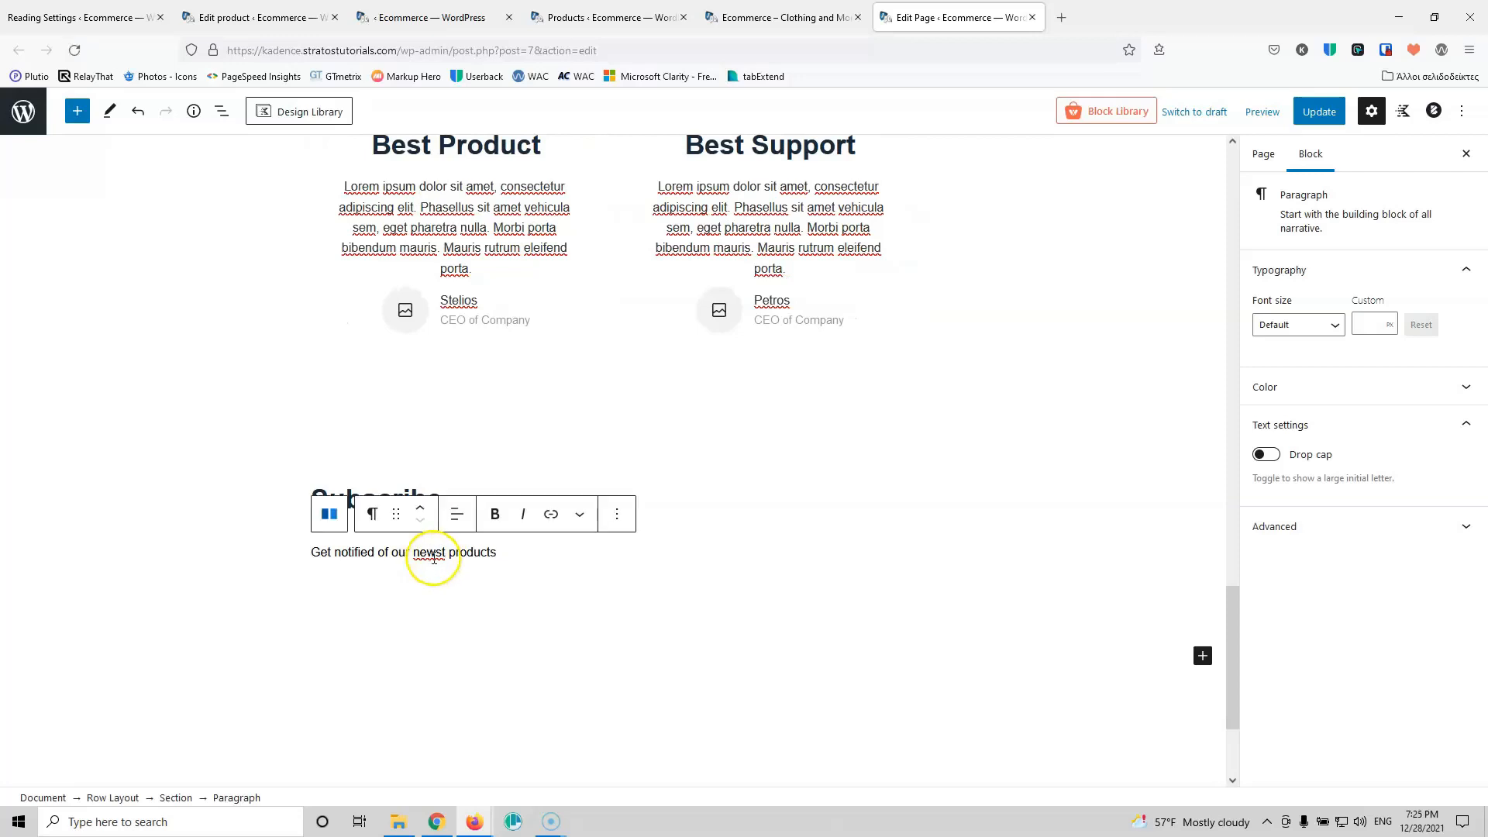
Step: Correct the misspelling 'newst' to 'newest' in the paragraph
{"action": "right_click", "coordinate": [432, 554]}
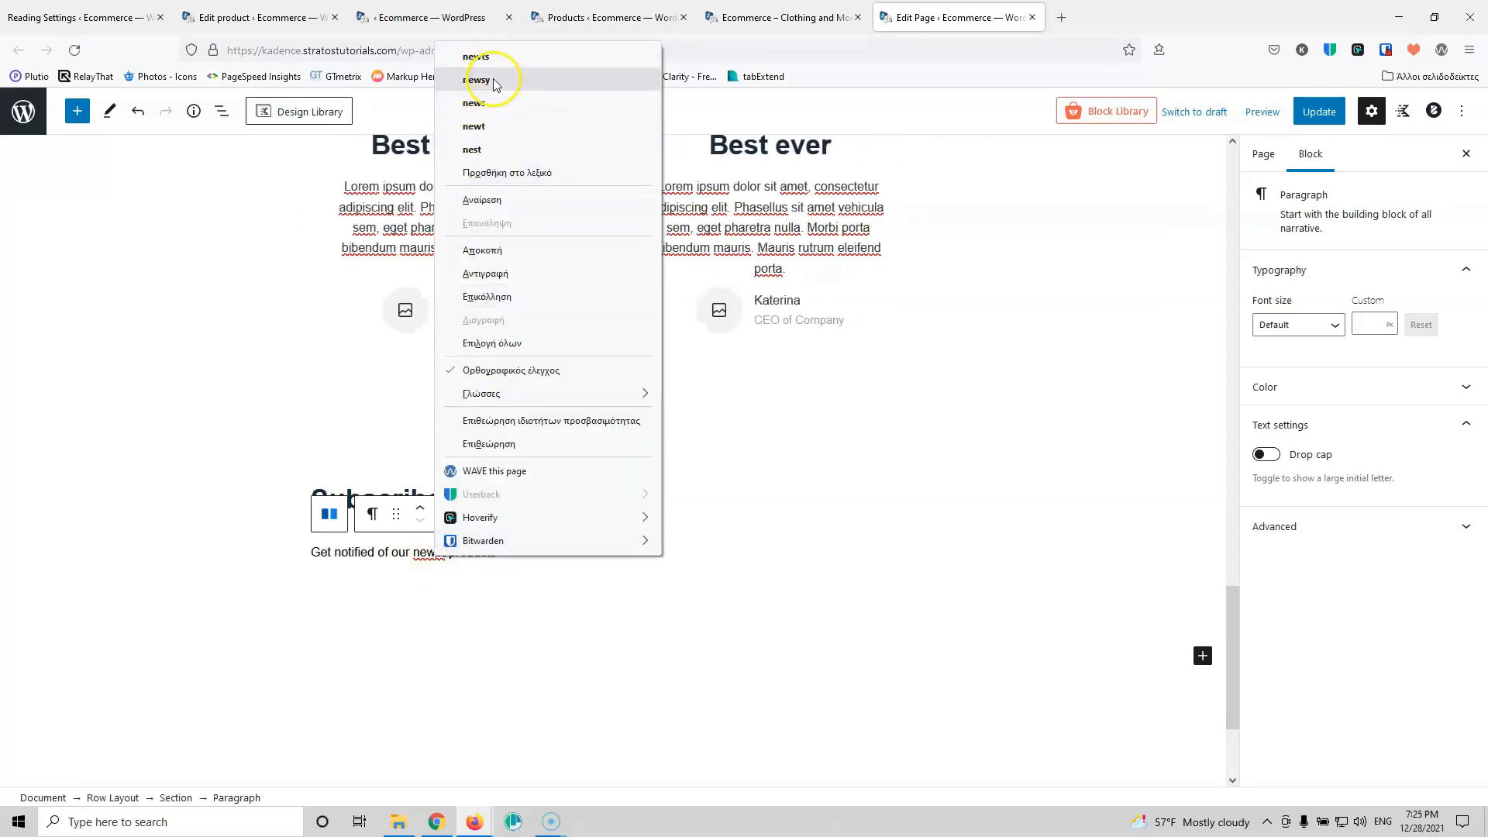
{"action": "key", "text": "Escape"}
{"action": "left_click", "coordinate": [430, 553]}
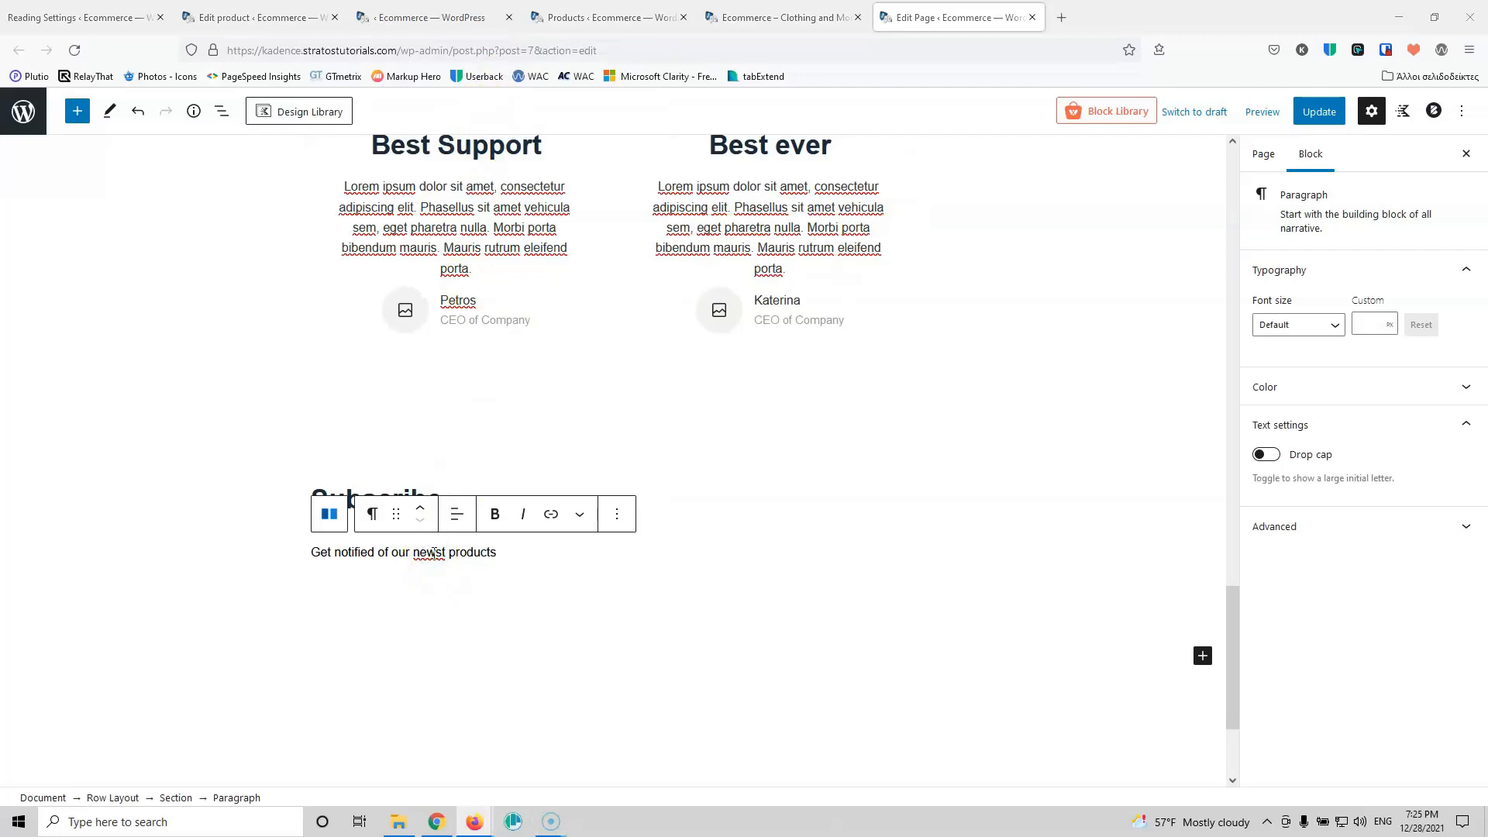
{"action": "left_click", "coordinate": [437, 552]}
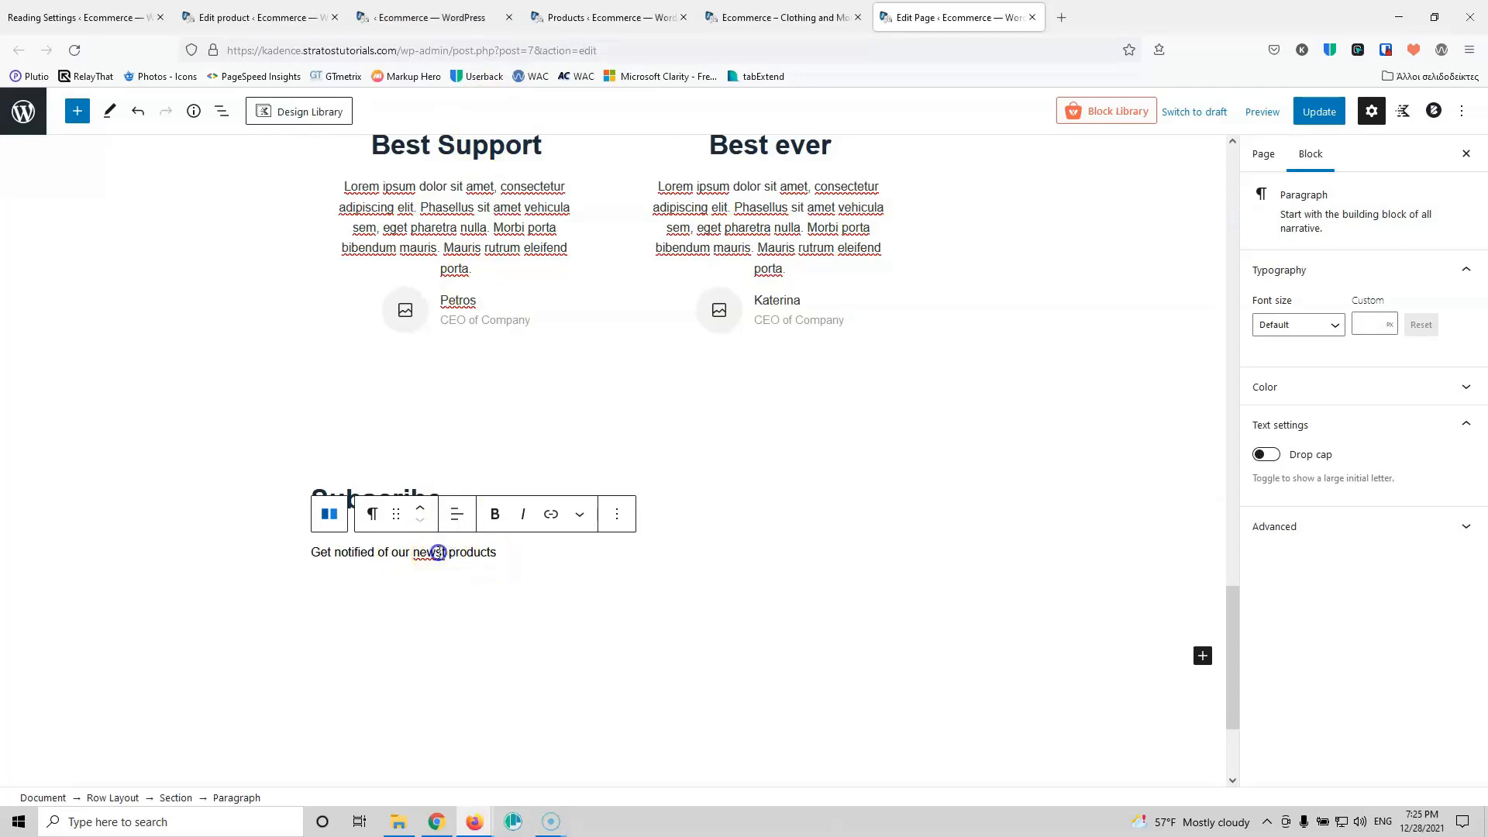
{"action": "type", "text": "e"}
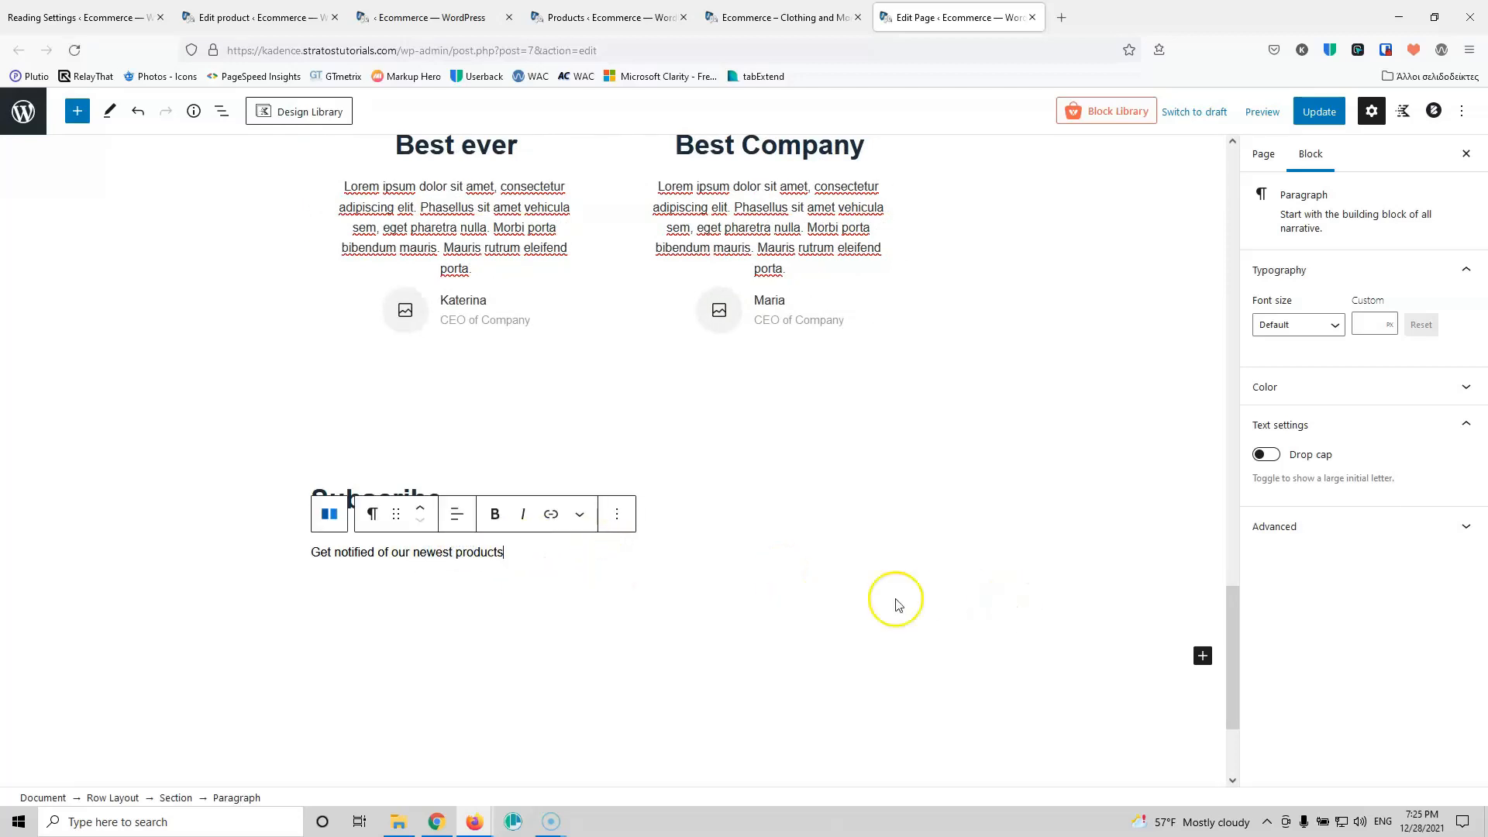
Step: Select the Subscribe row, its inner section, and finally the Subscribe heading
{"action": "left_click", "coordinate": [574, 574]}
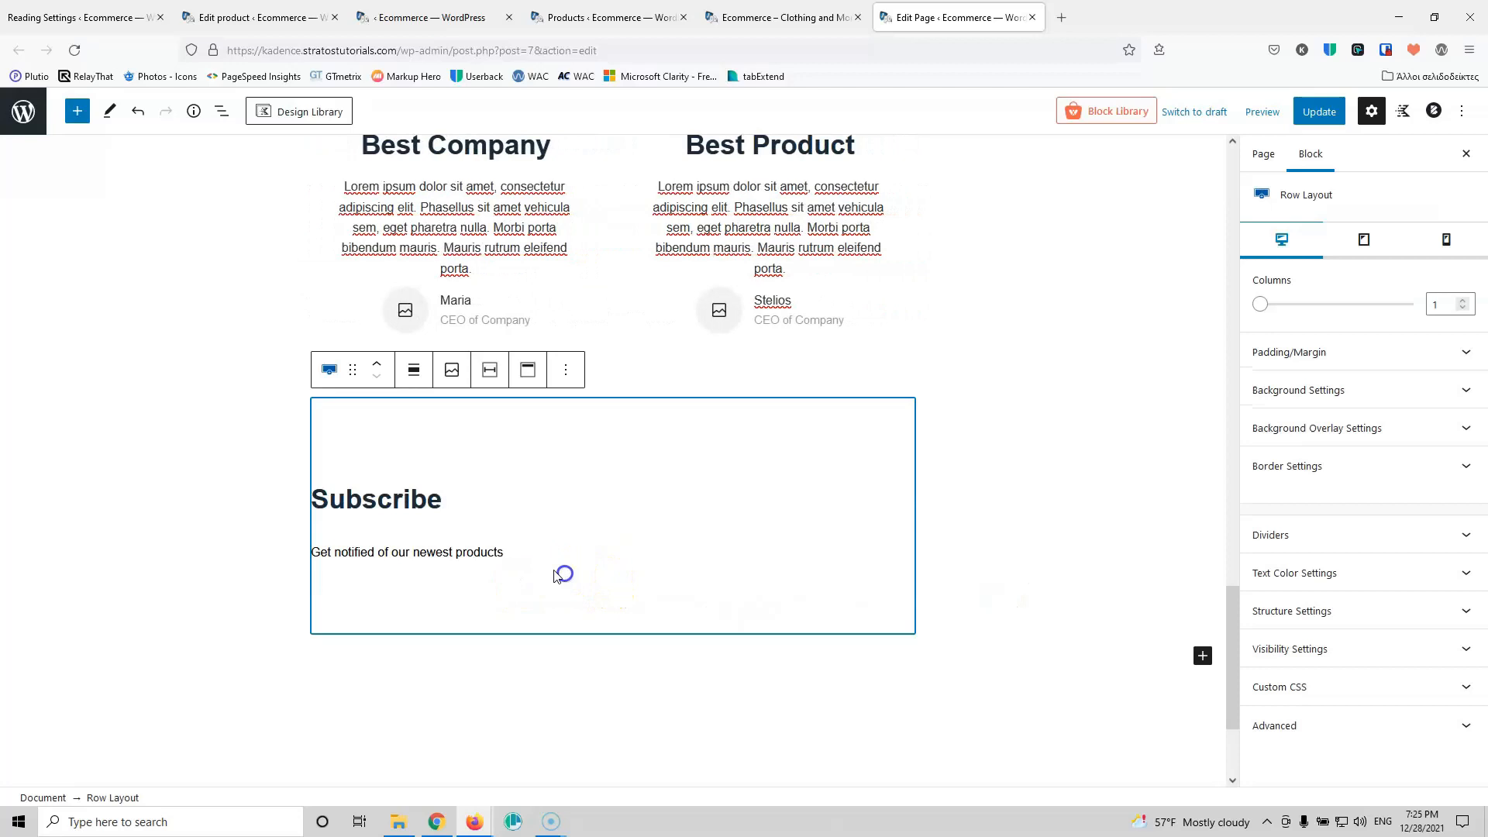
{"action": "left_click", "coordinate": [558, 571]}
{"action": "left_click", "coordinate": [539, 550]}
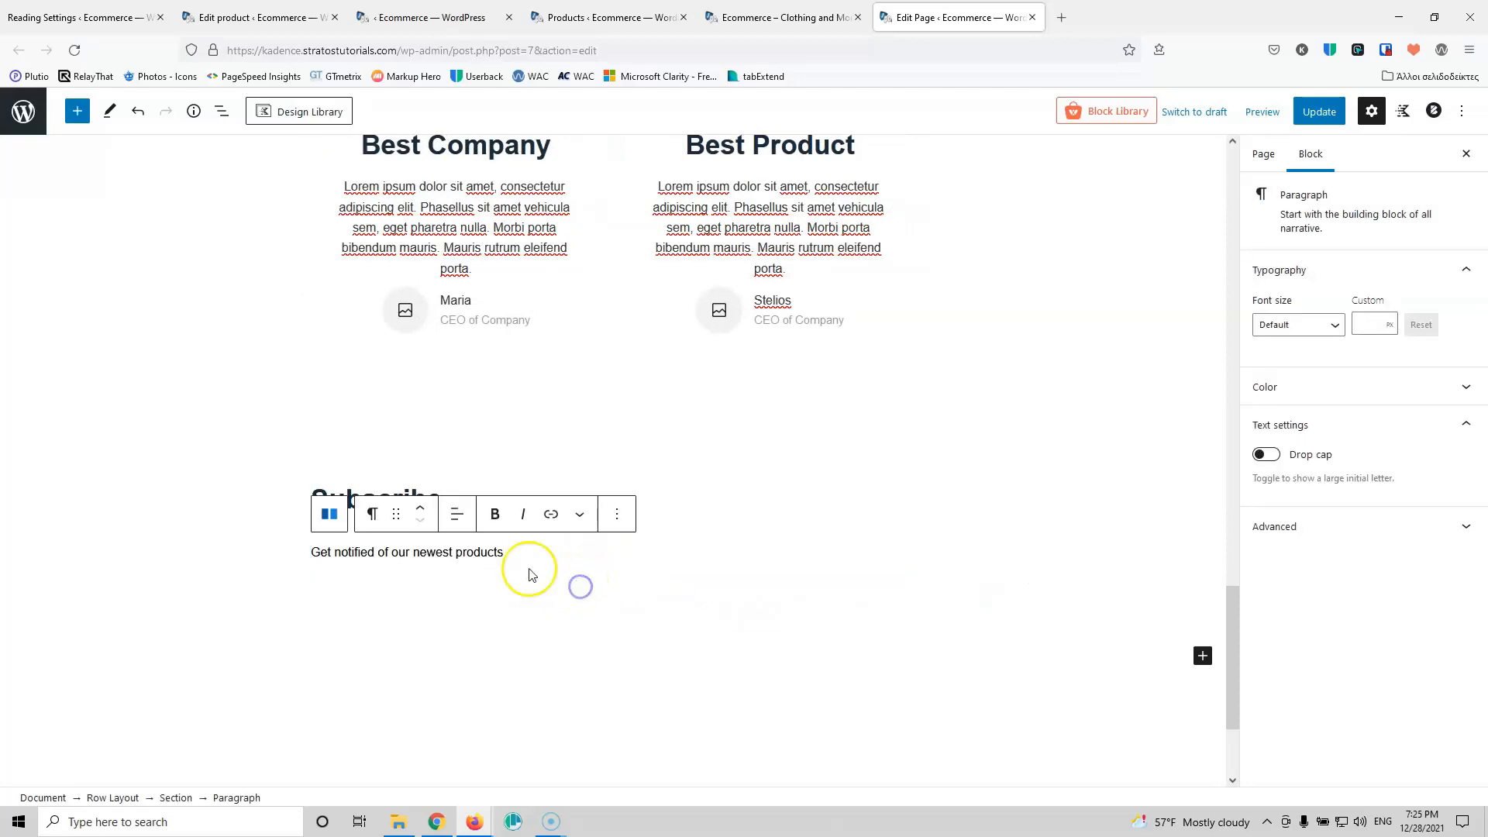
{"action": "left_click", "coordinate": [579, 587]}
{"action": "left_click", "coordinate": [509, 554]}
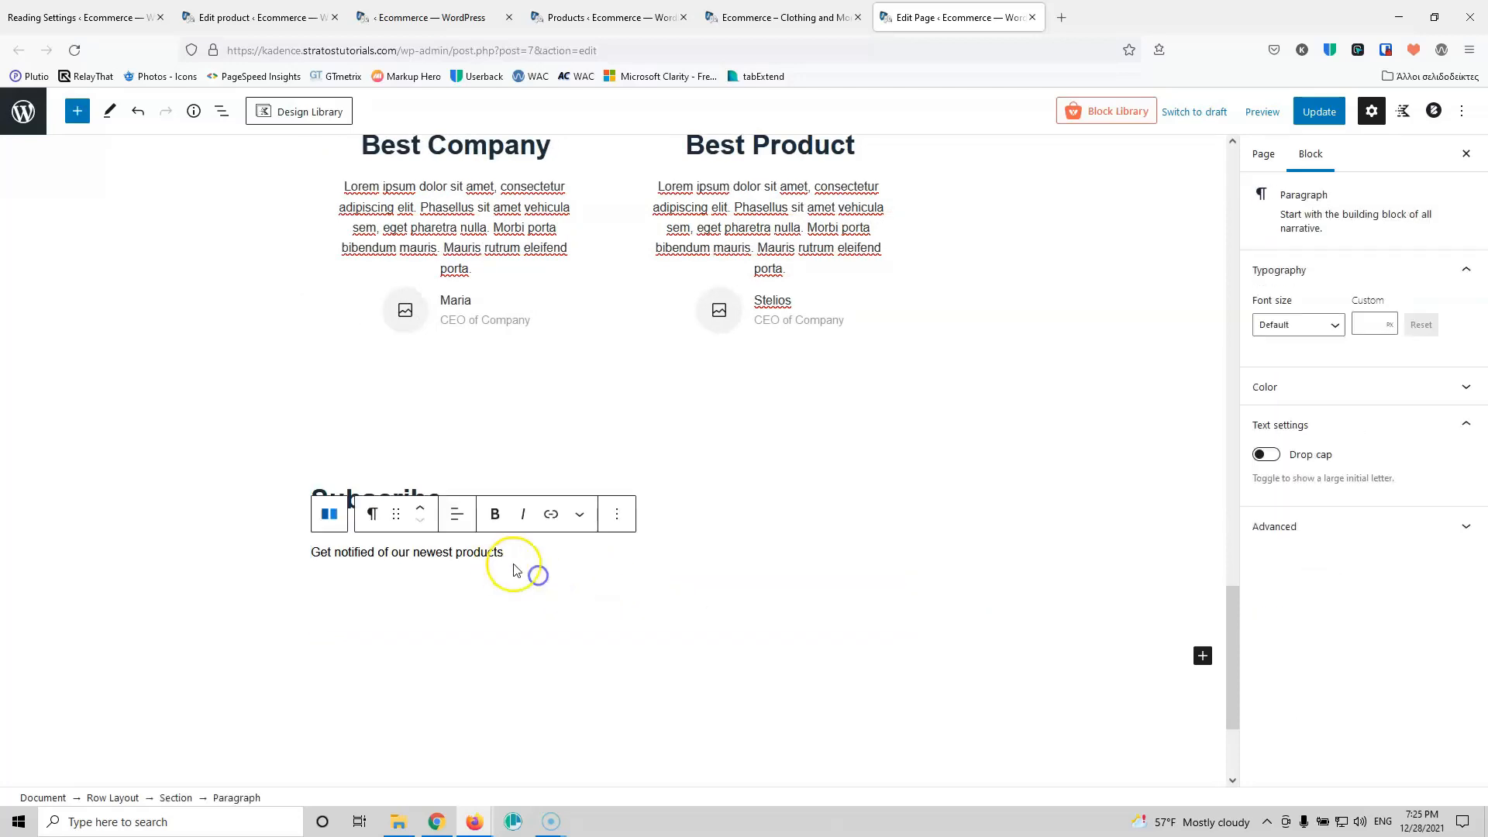
{"action": "left_click", "coordinate": [514, 570]}
{"action": "left_click", "coordinate": [473, 571]}
{"action": "mouse_move", "coordinate": [499, 537]}
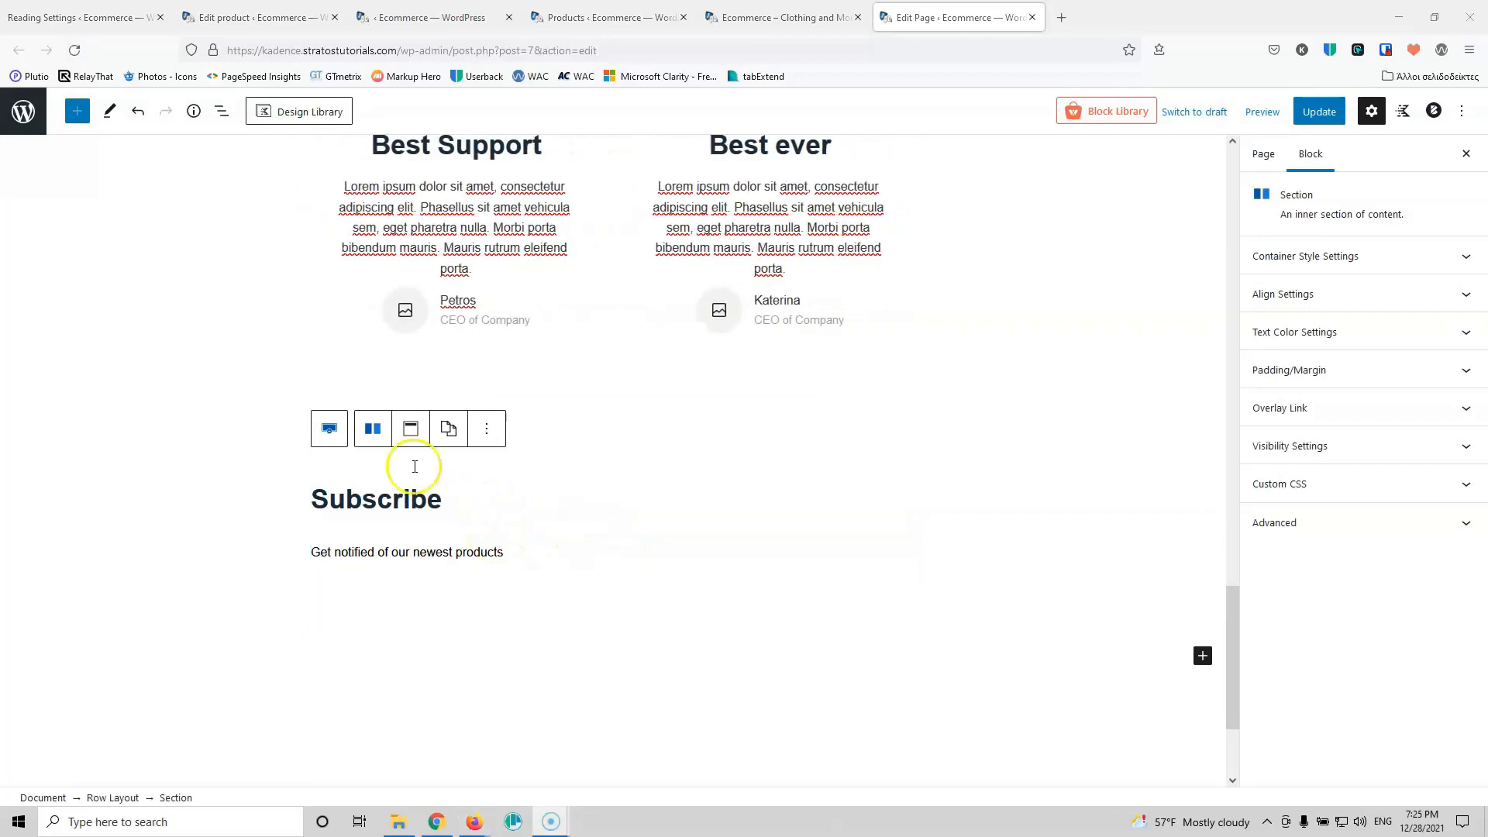
{"action": "left_click", "coordinate": [384, 500]}
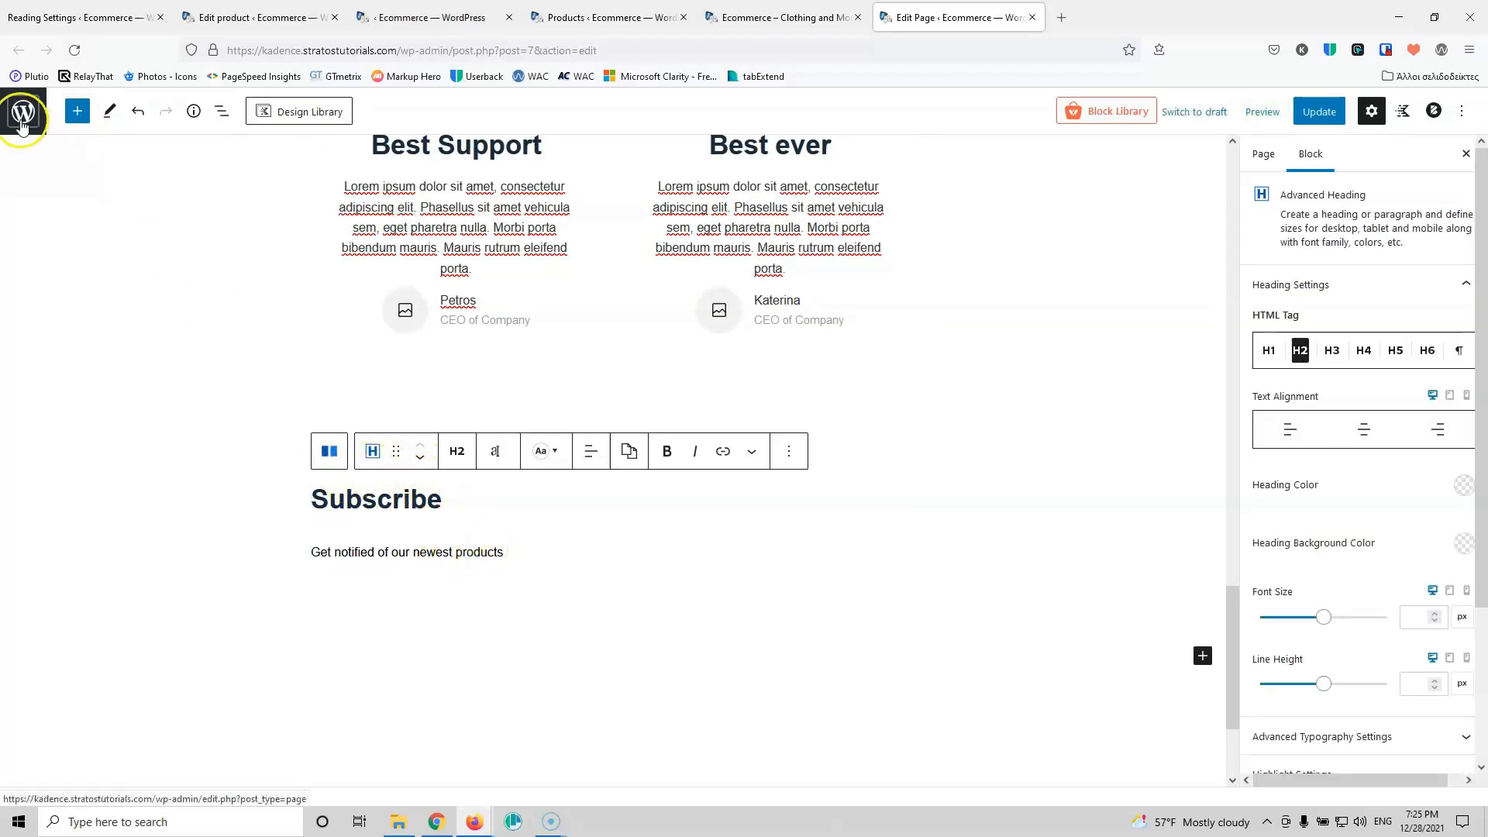
Step: Insert a Form block below the Subscribe heading
{"action": "left_click", "coordinate": [78, 111]}
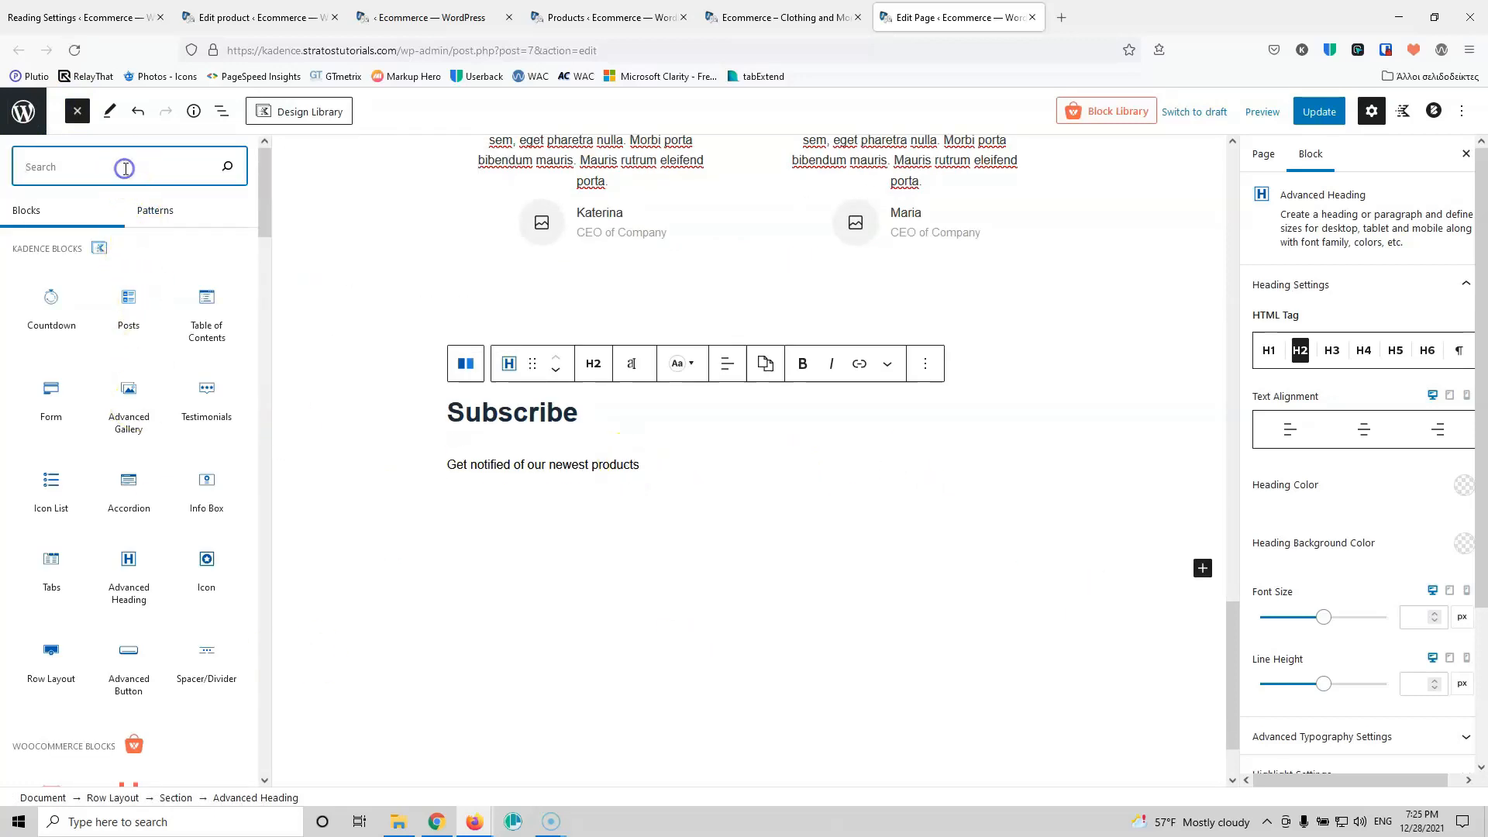
{"action": "type", "text": "form"}
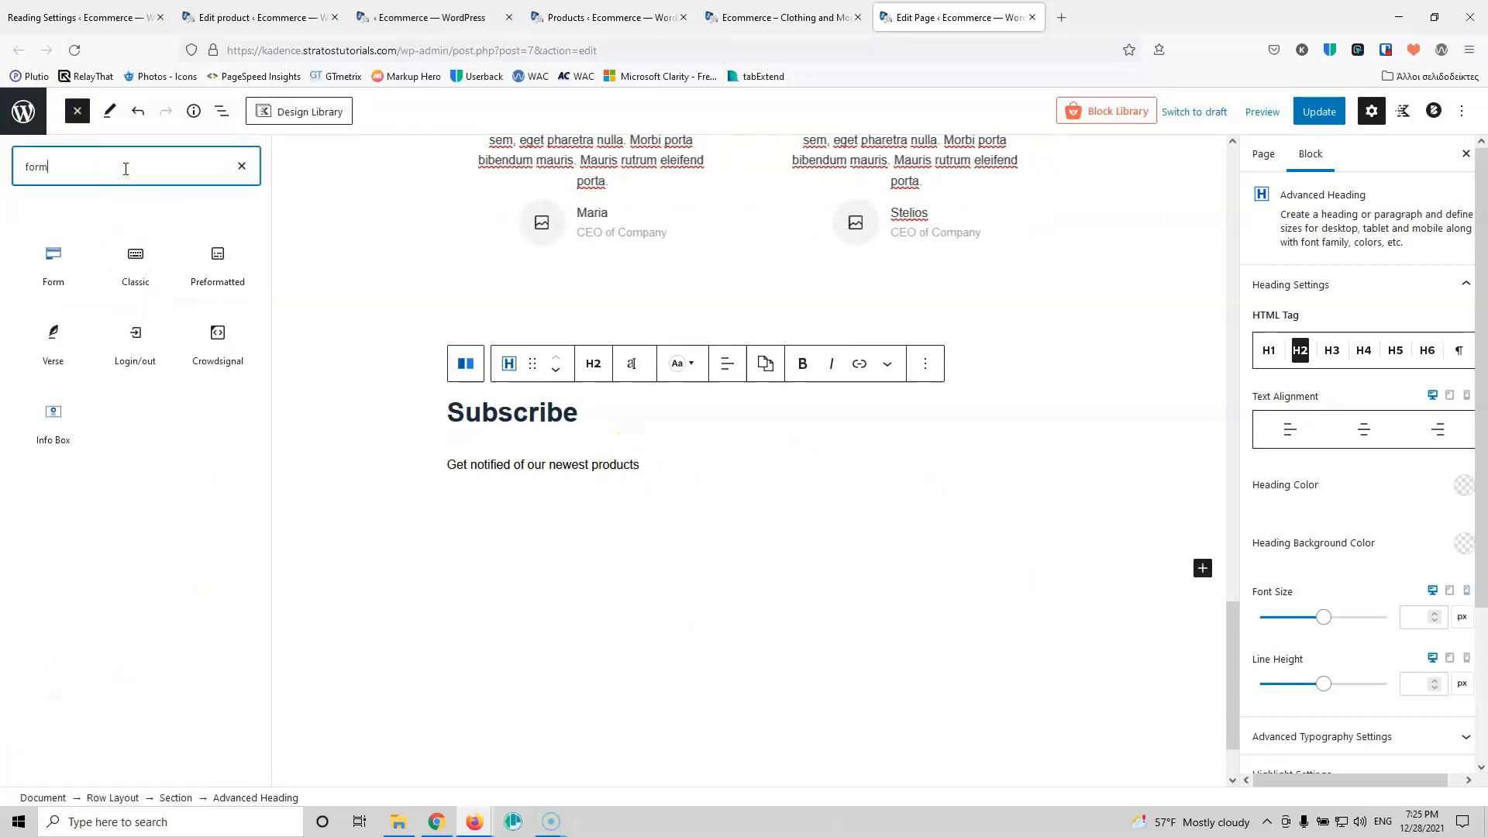
{"action": "left_click_drag", "start_coordinate": [54, 256], "coordinate": [553, 438]}
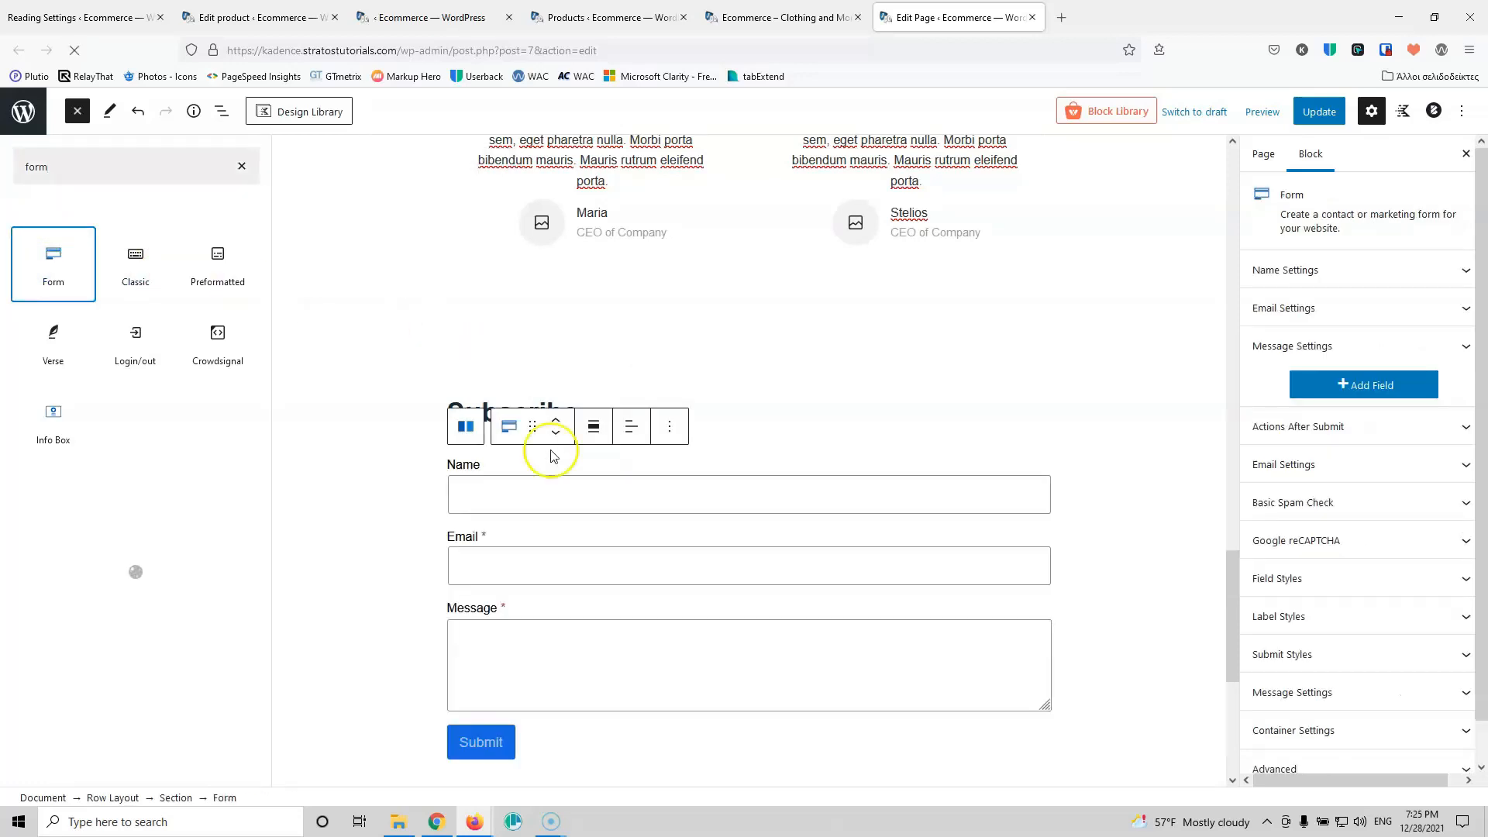
{"action": "scroll", "coordinate": [620, 705], "scroll_direction": "down", "scroll_amount": 4}
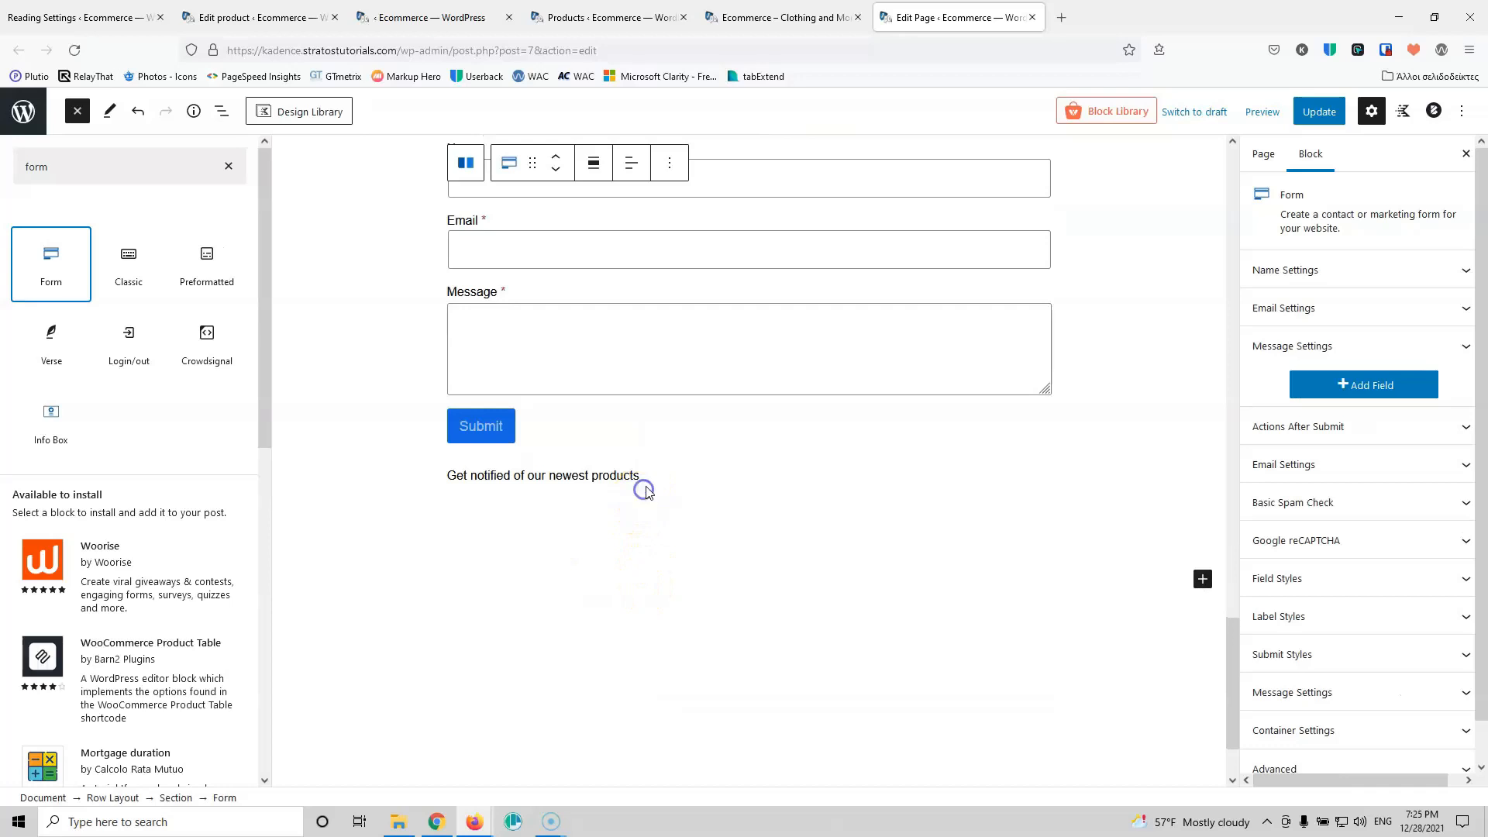
{"action": "left_click", "coordinate": [641, 484]}
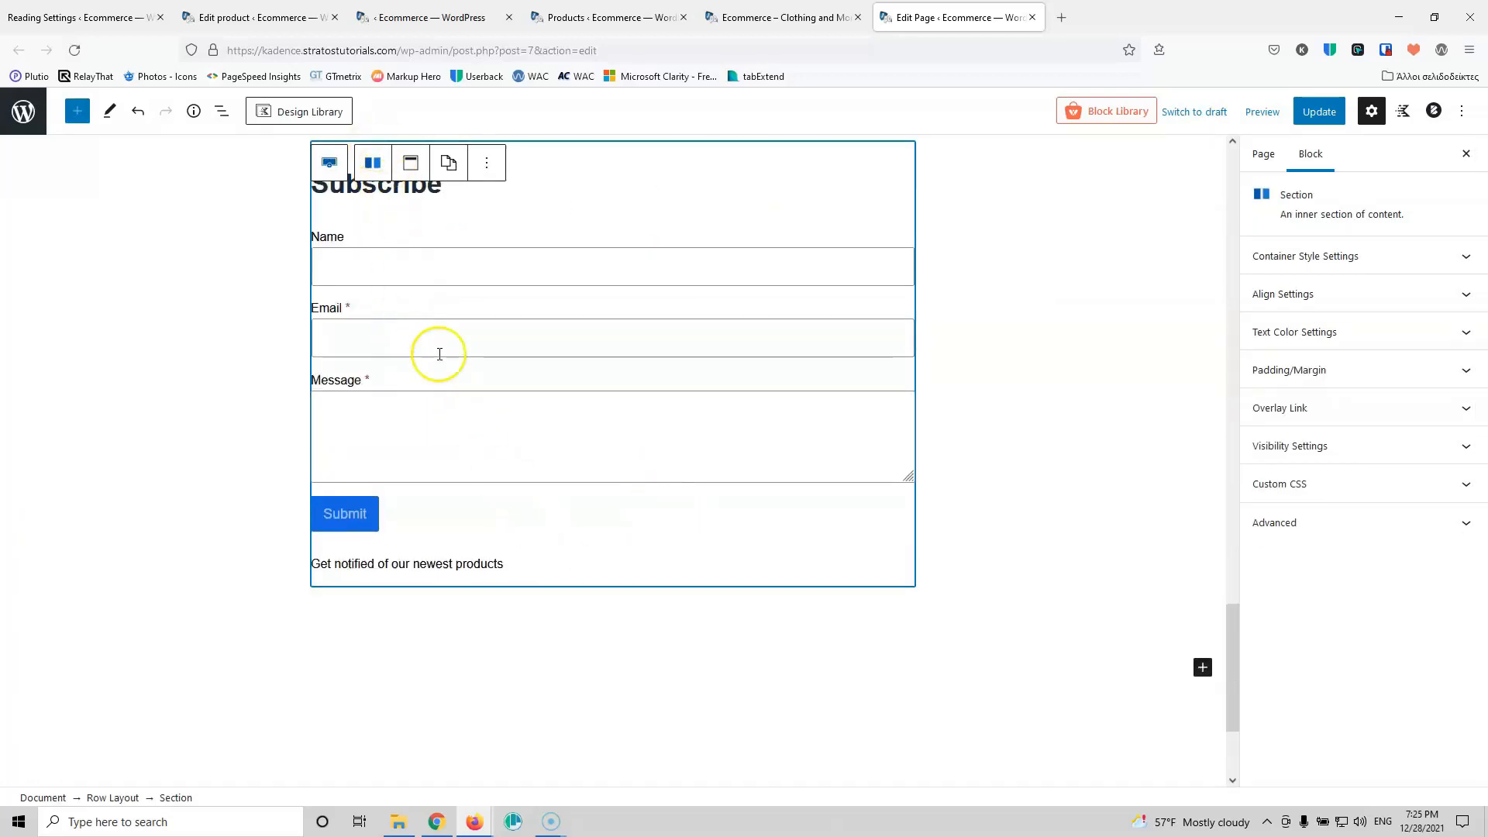
{"action": "scroll", "coordinate": [439, 349], "scroll_direction": "up", "scroll_amount": 4}
{"action": "left_click", "coordinate": [427, 579]}
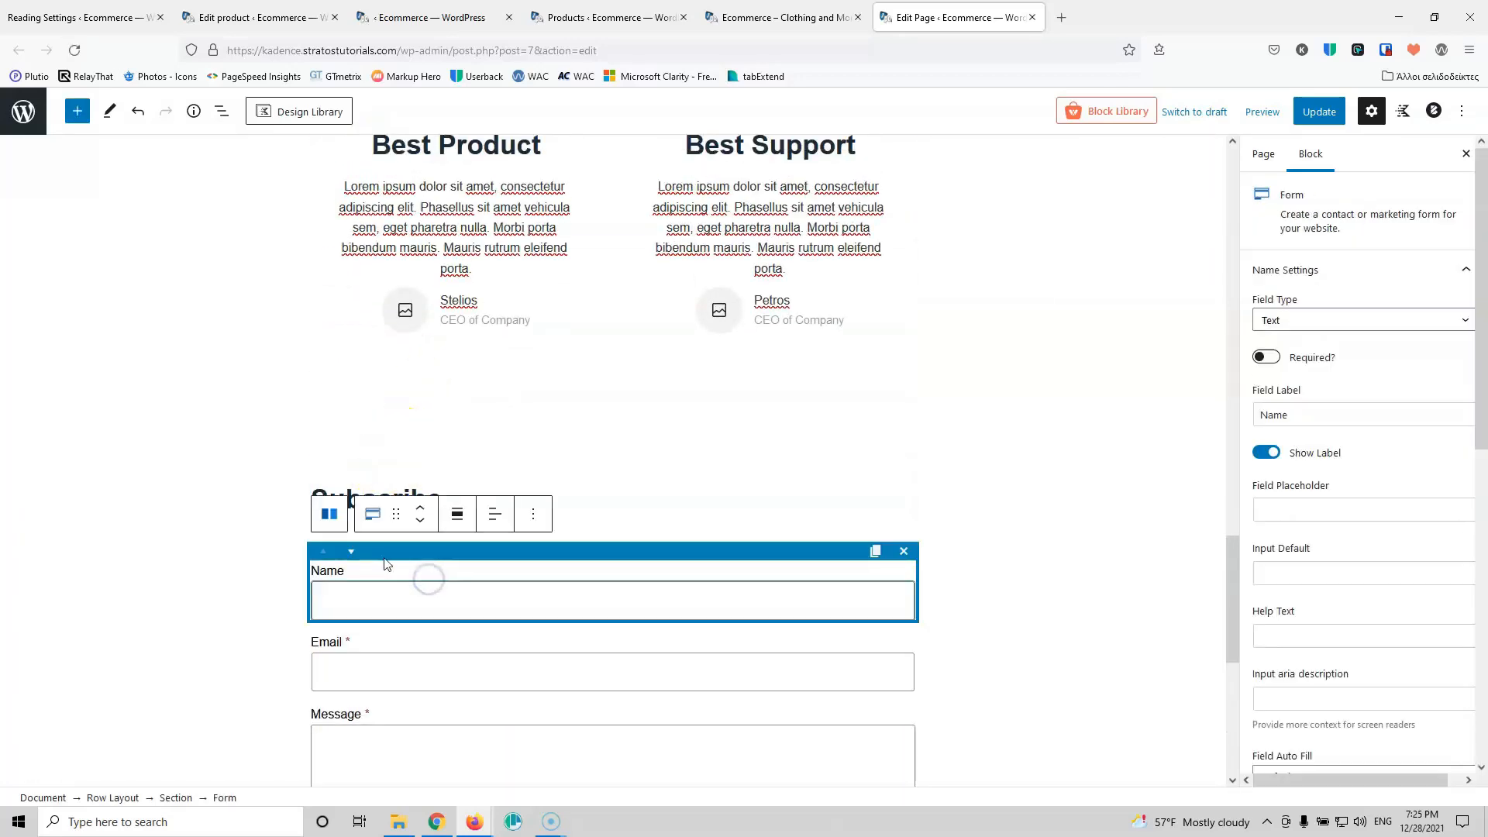
{"action": "left_click", "coordinate": [418, 508]}
{"action": "left_click", "coordinate": [419, 521]}
{"action": "left_click", "coordinate": [478, 604]}
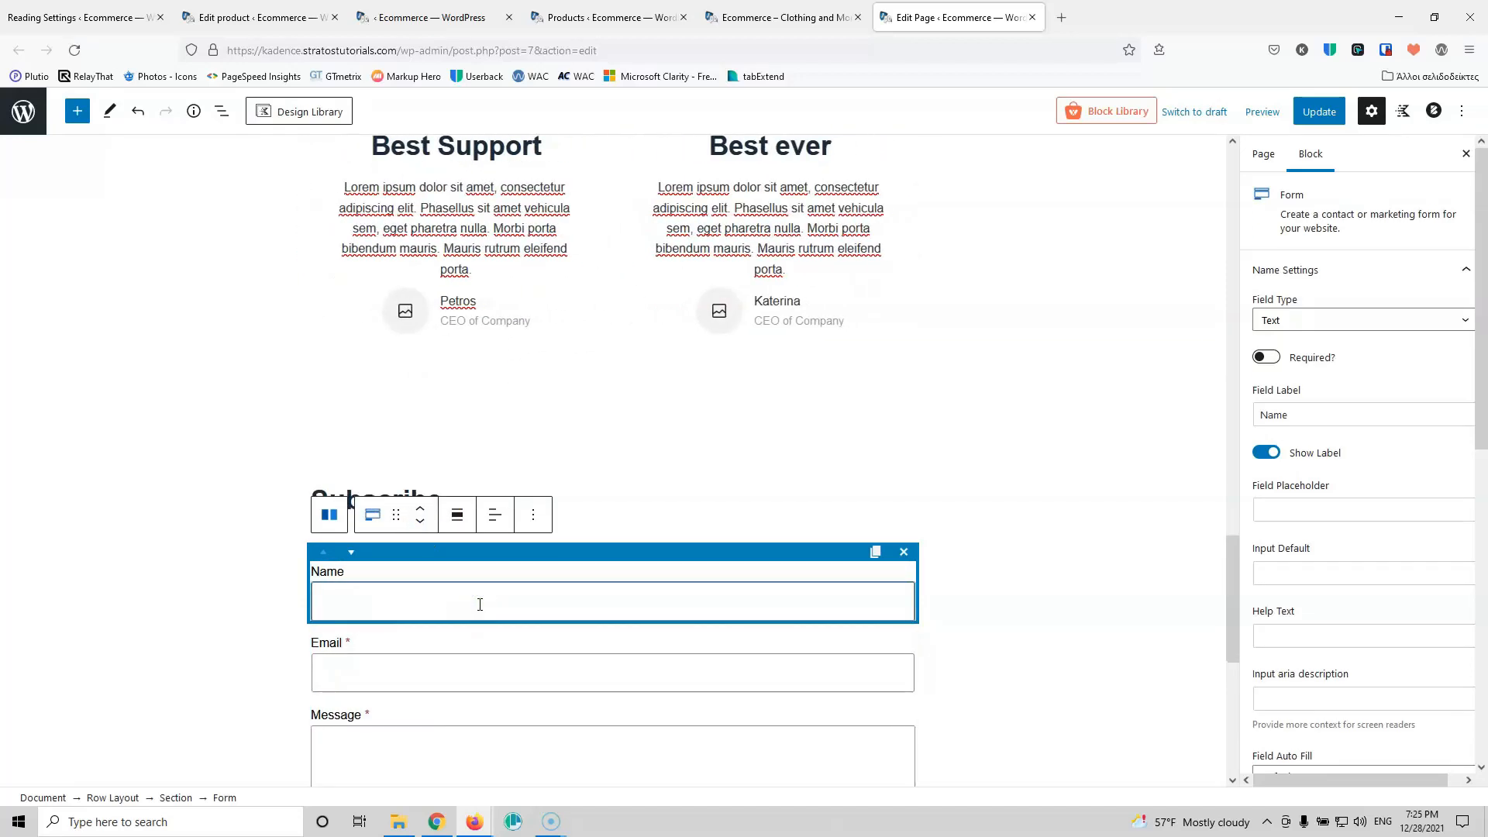
{"action": "scroll", "coordinate": [482, 601], "scroll_direction": "down", "scroll_amount": 1}
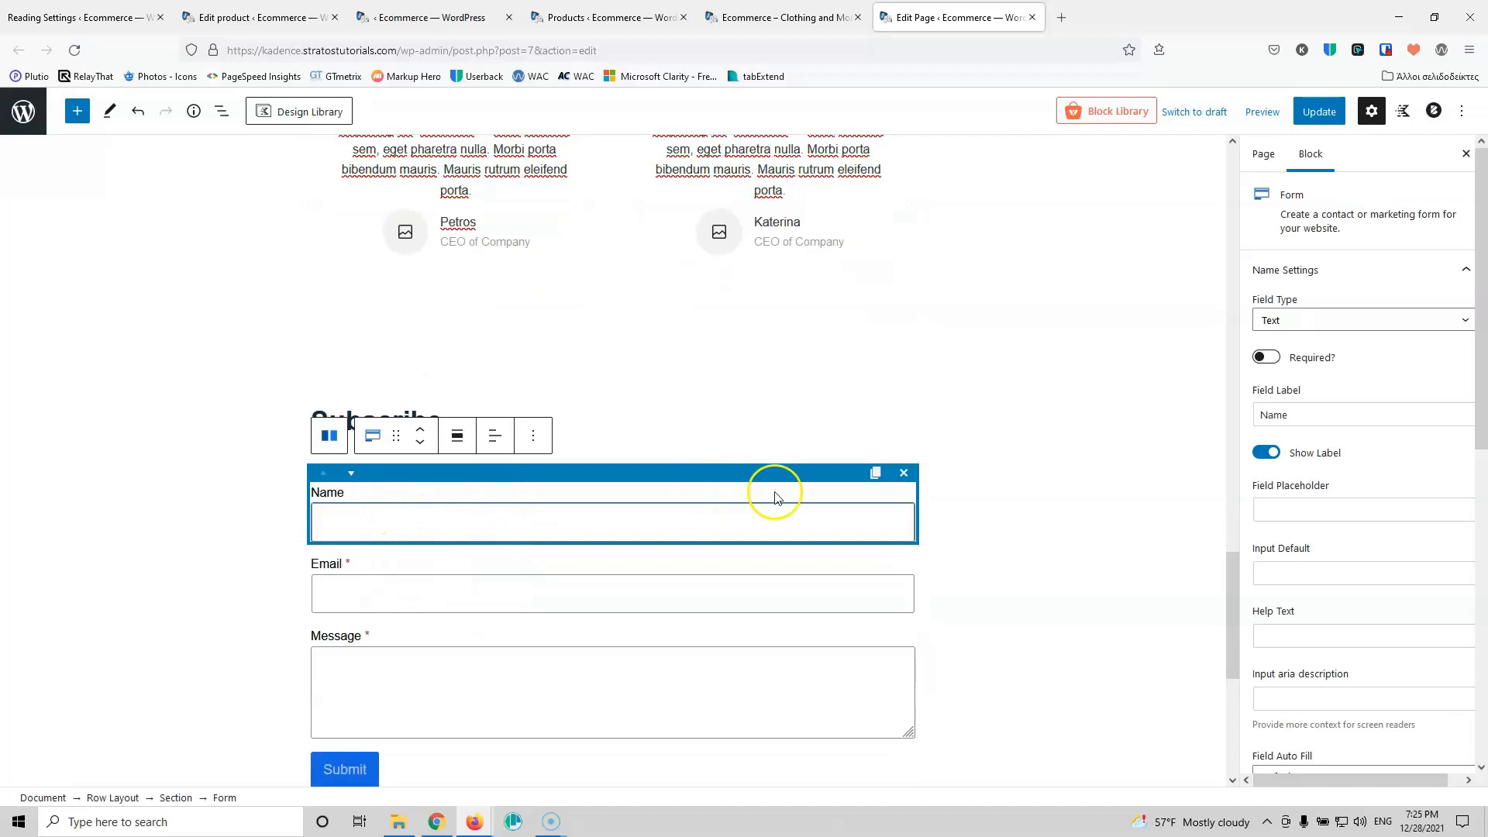
Step: Delete the Name field and make Message an Accept checkbox labelled for Terms and Conditions
{"action": "left_click", "coordinate": [905, 473]}
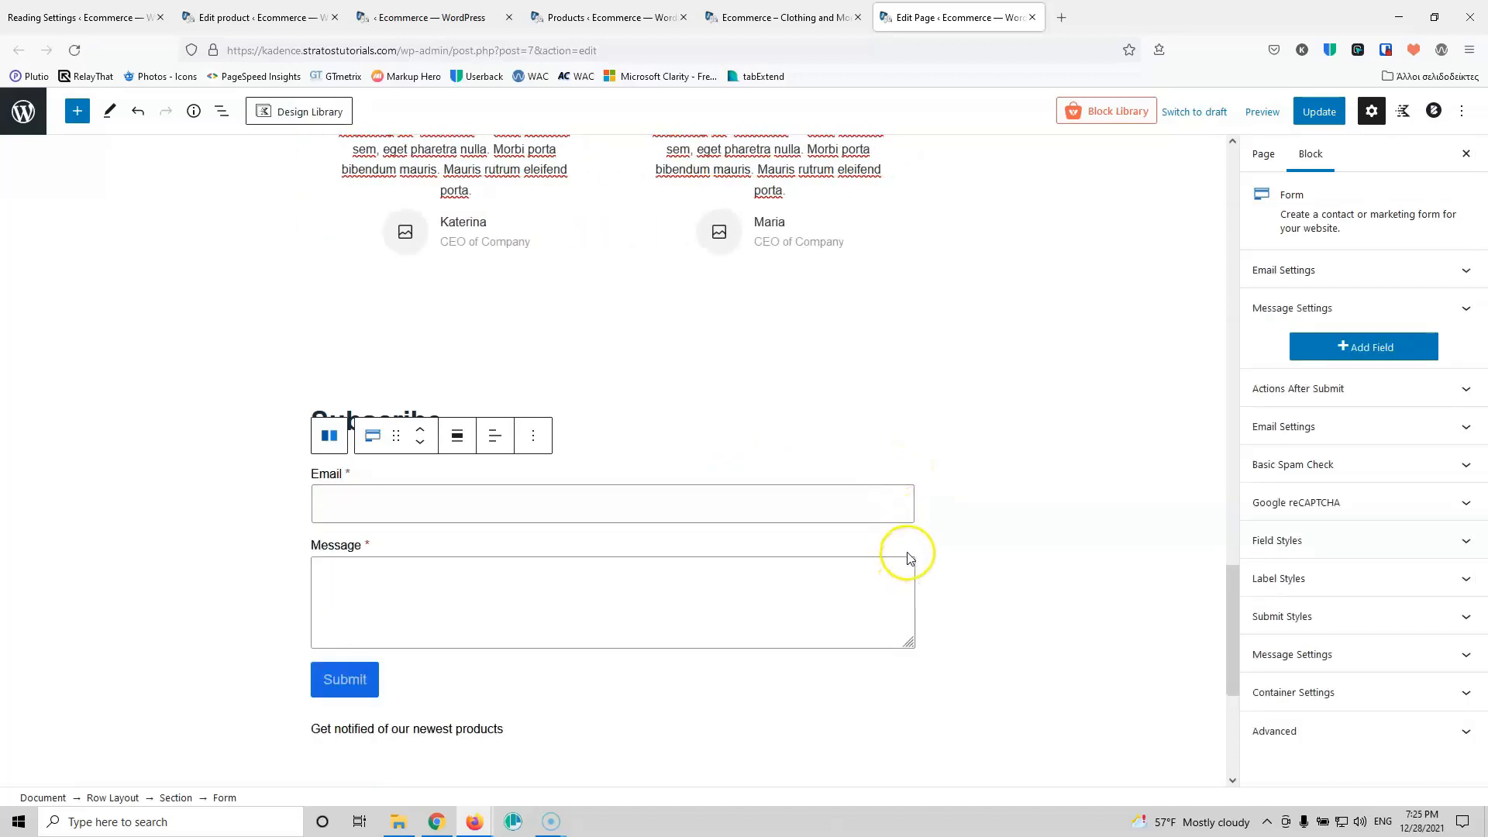
{"action": "left_click", "coordinate": [886, 557]}
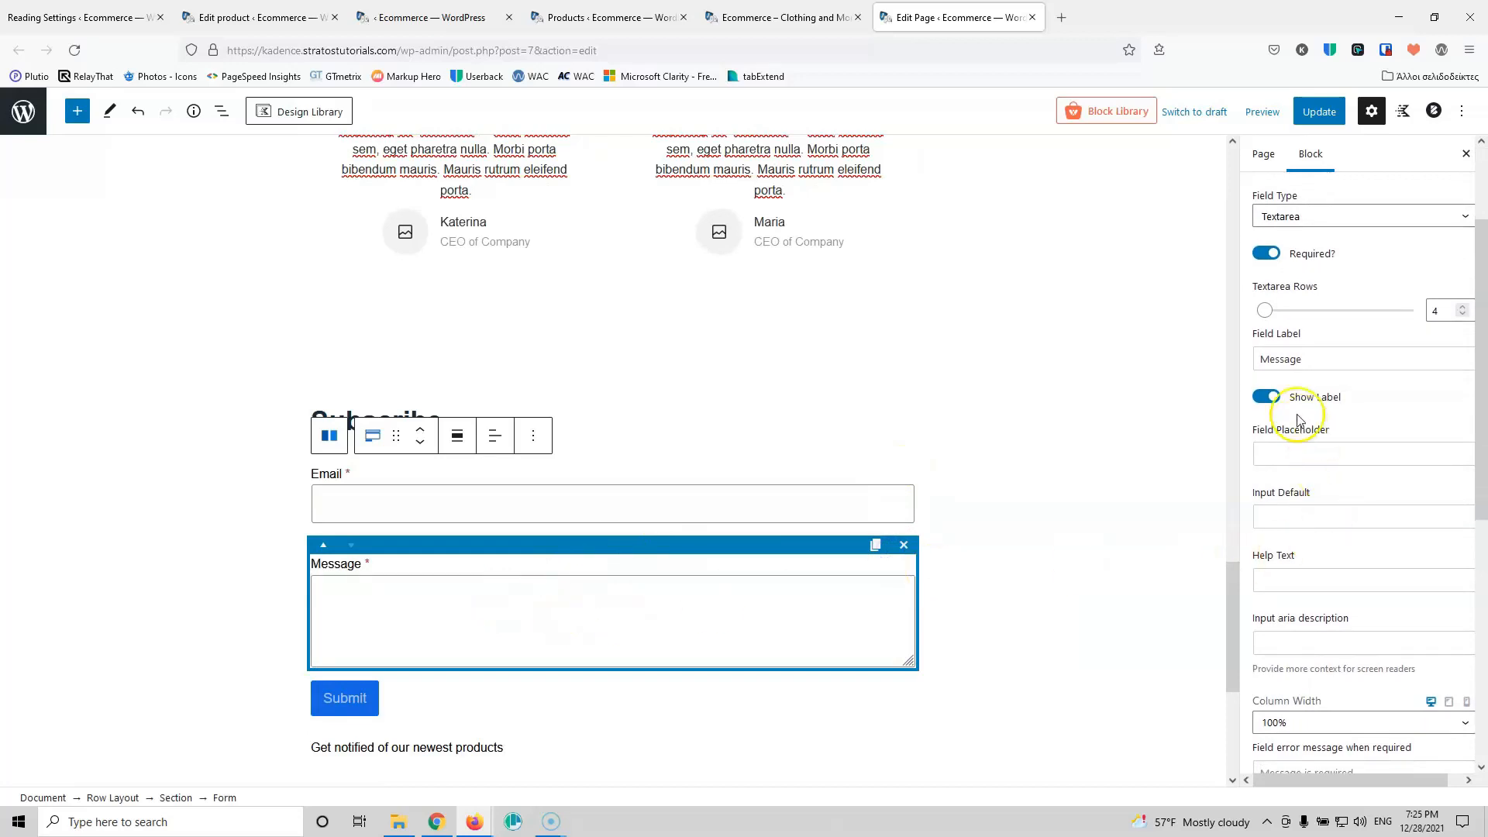
{"action": "left_click", "coordinate": [1345, 217]}
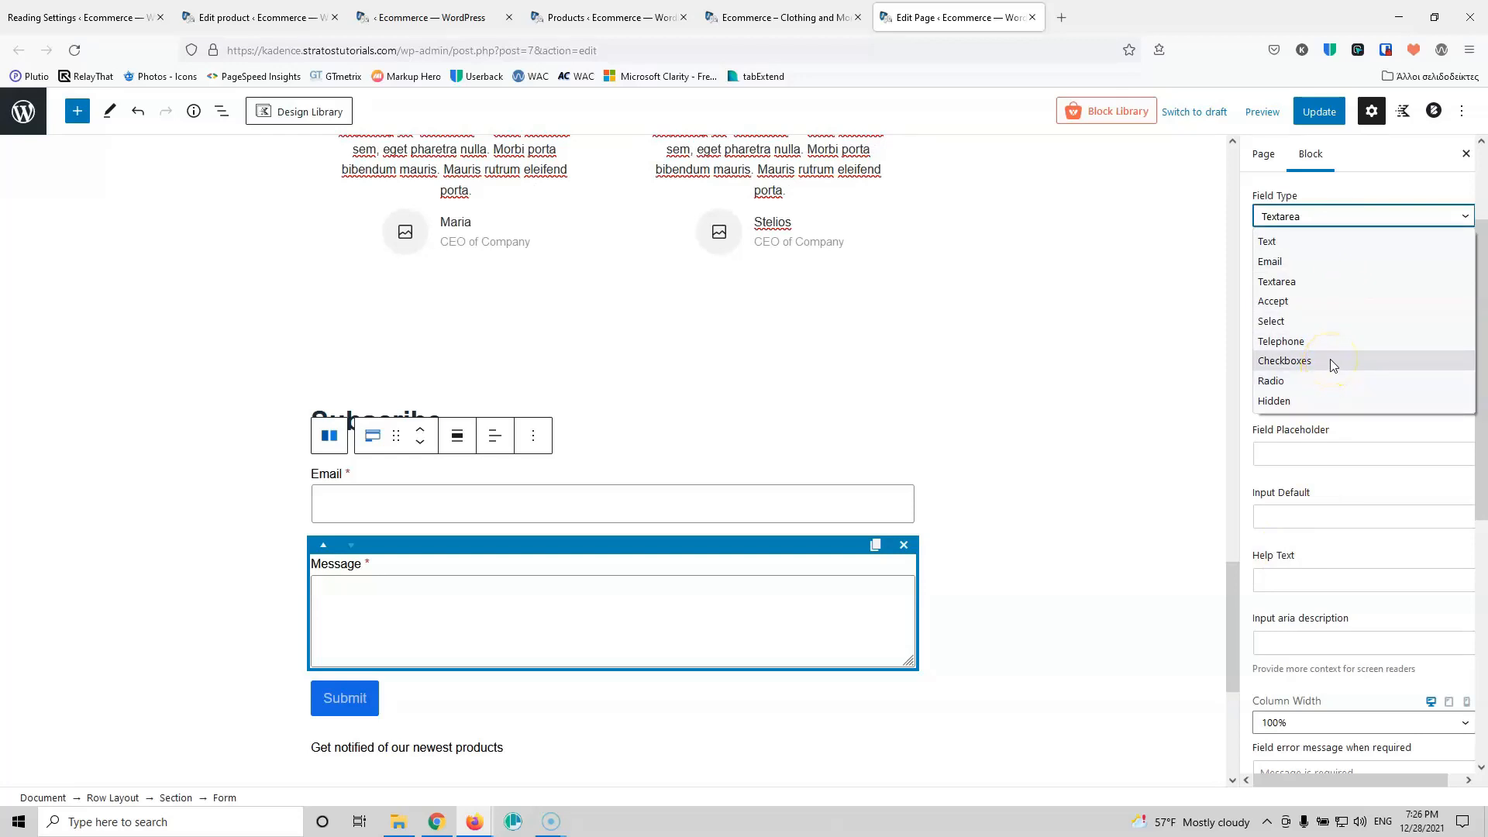
{"action": "left_click", "coordinate": [1315, 303]}
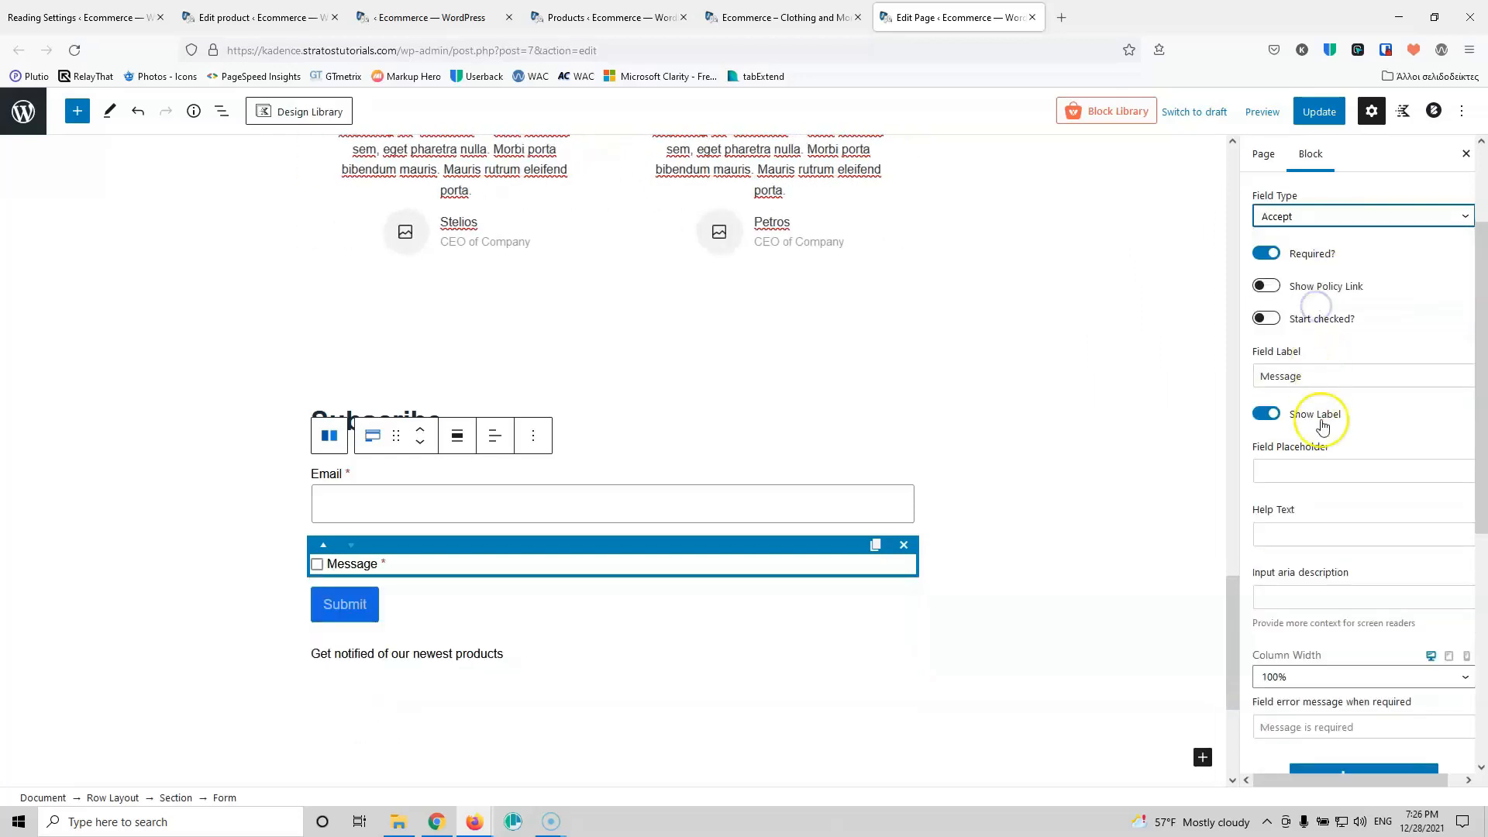
{"action": "scroll", "coordinate": [1325, 557], "scroll_direction": "down", "scroll_amount": 3}
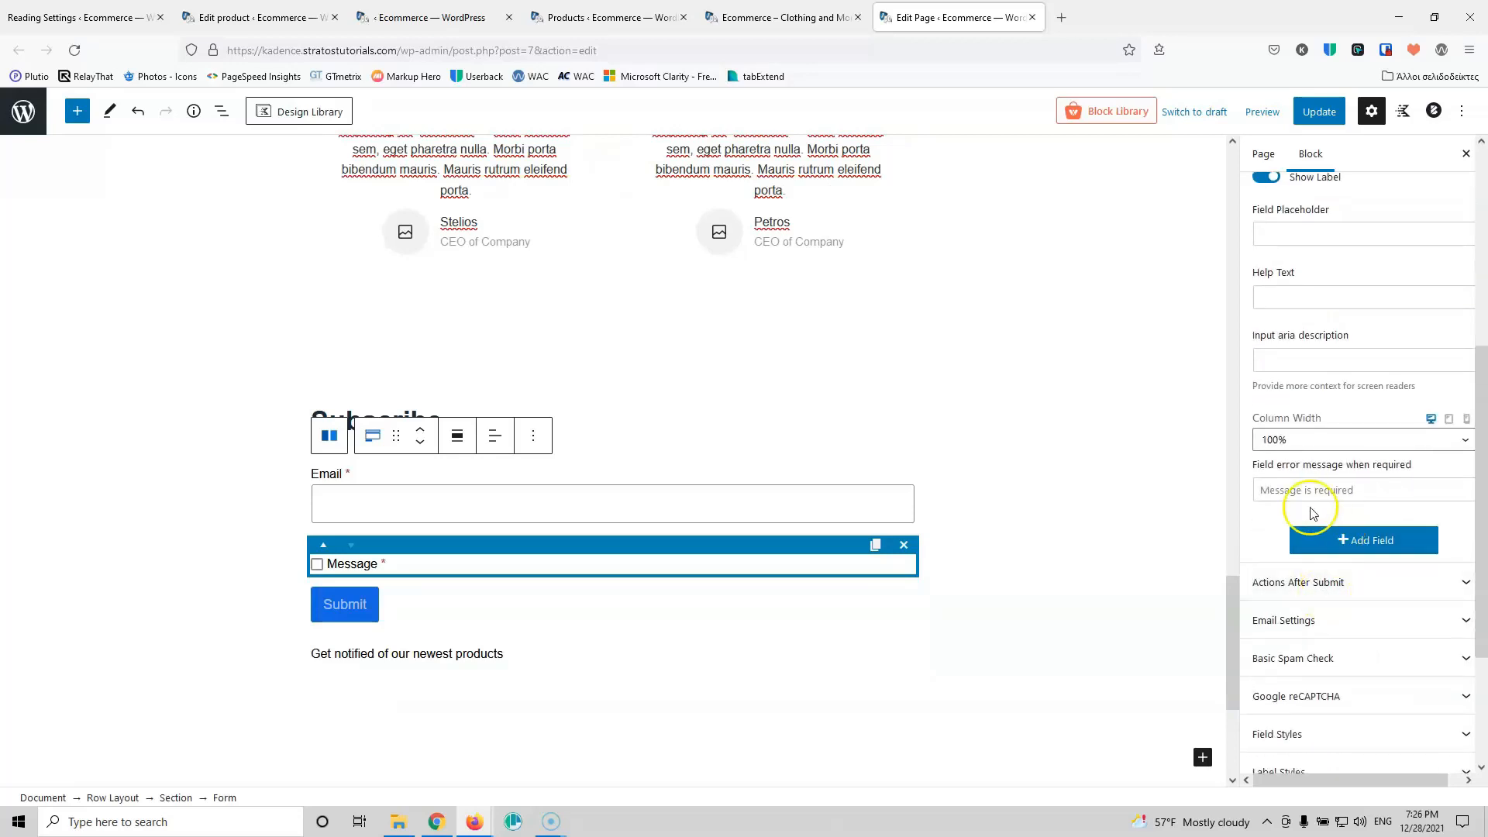
{"action": "scroll", "coordinate": [1316, 343], "scroll_direction": "up", "scroll_amount": 2}
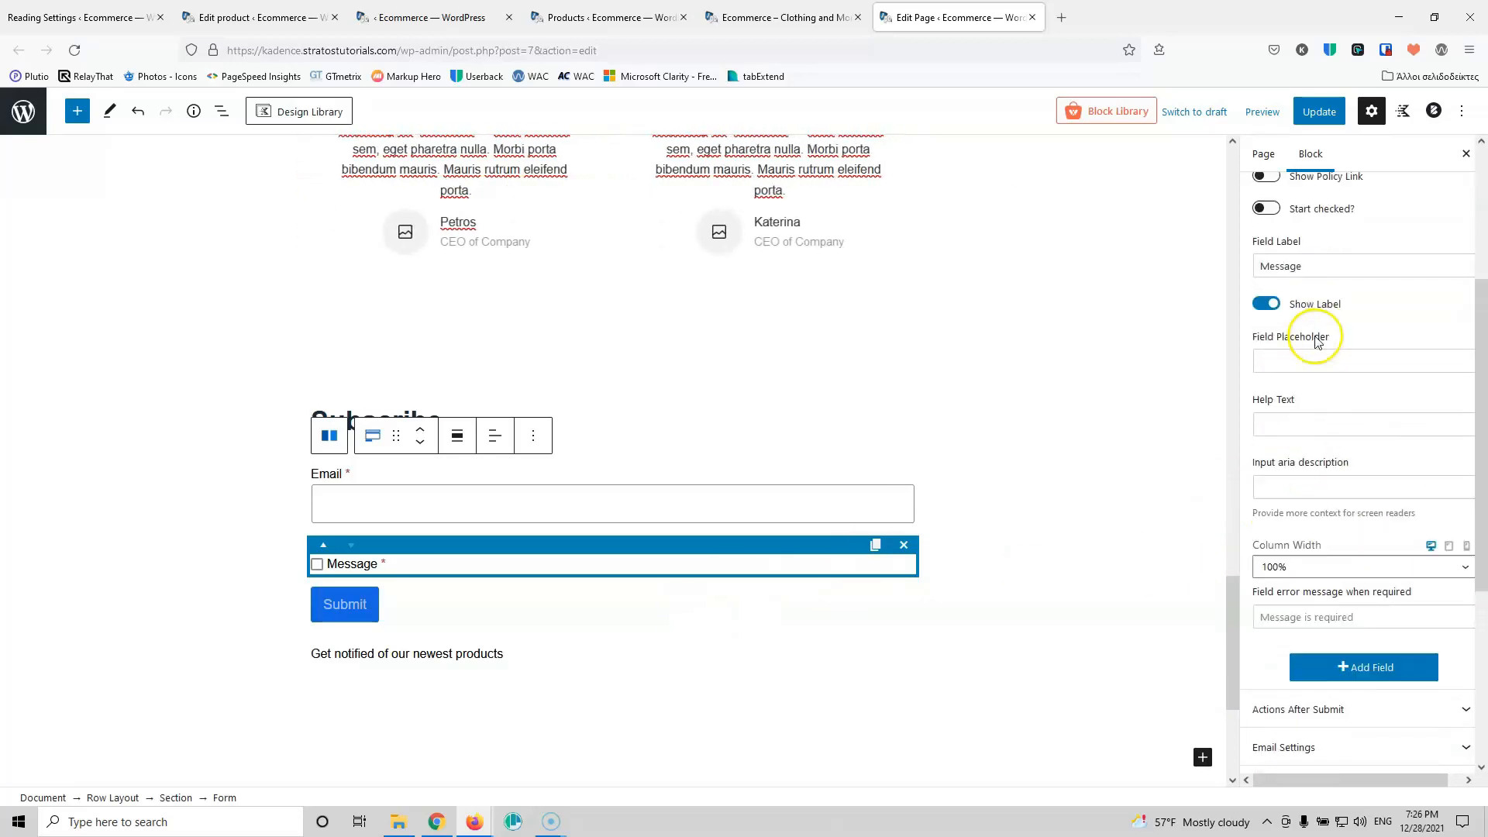
{"action": "left_click_drag", "start_coordinate": [1268, 299], "coordinate": [1313, 301]}
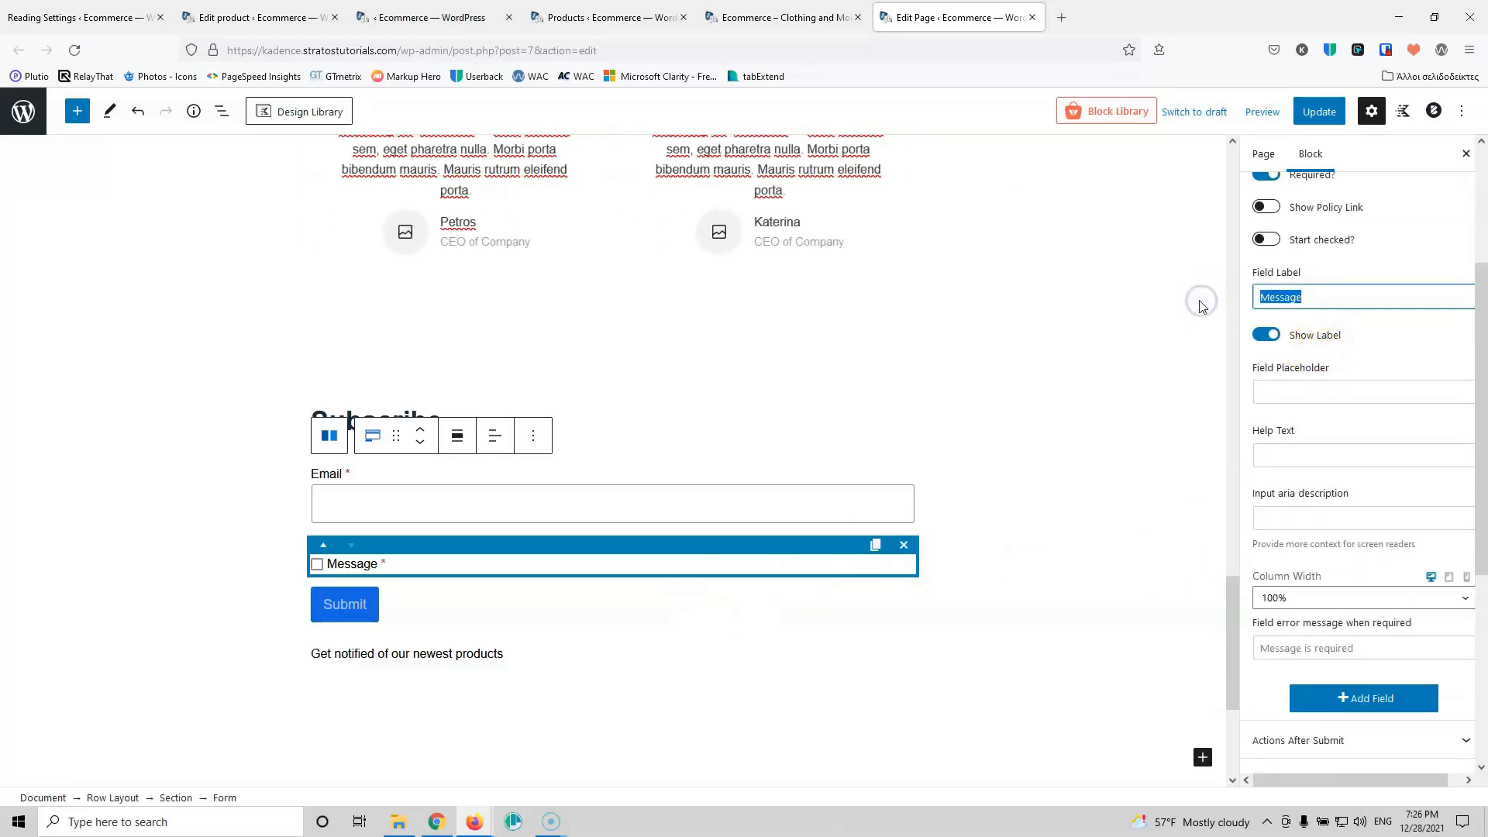
{"action": "type", "text": "Accet"}
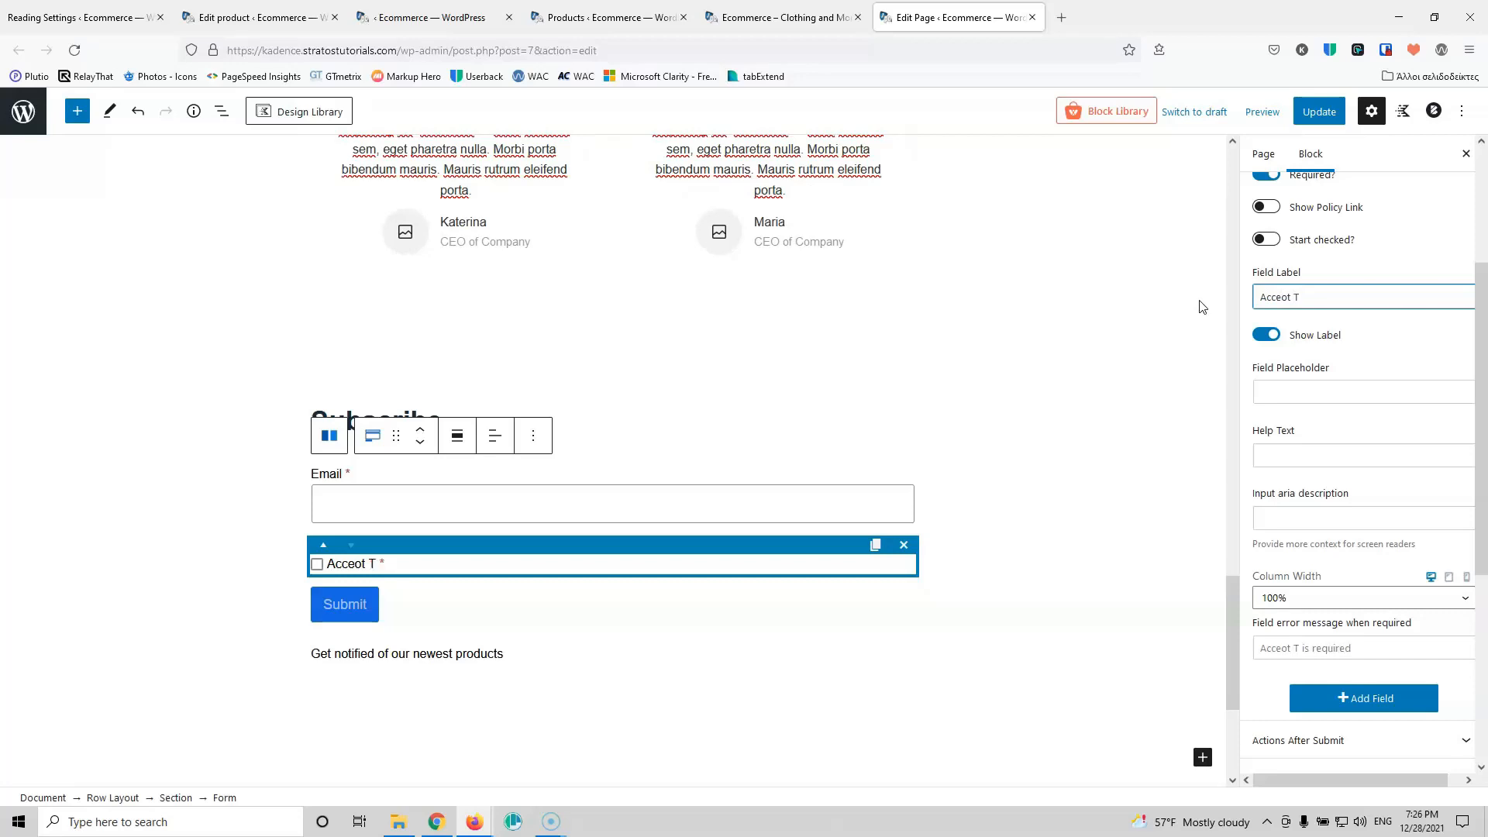
{"action": "type", "text": "Conditions"}
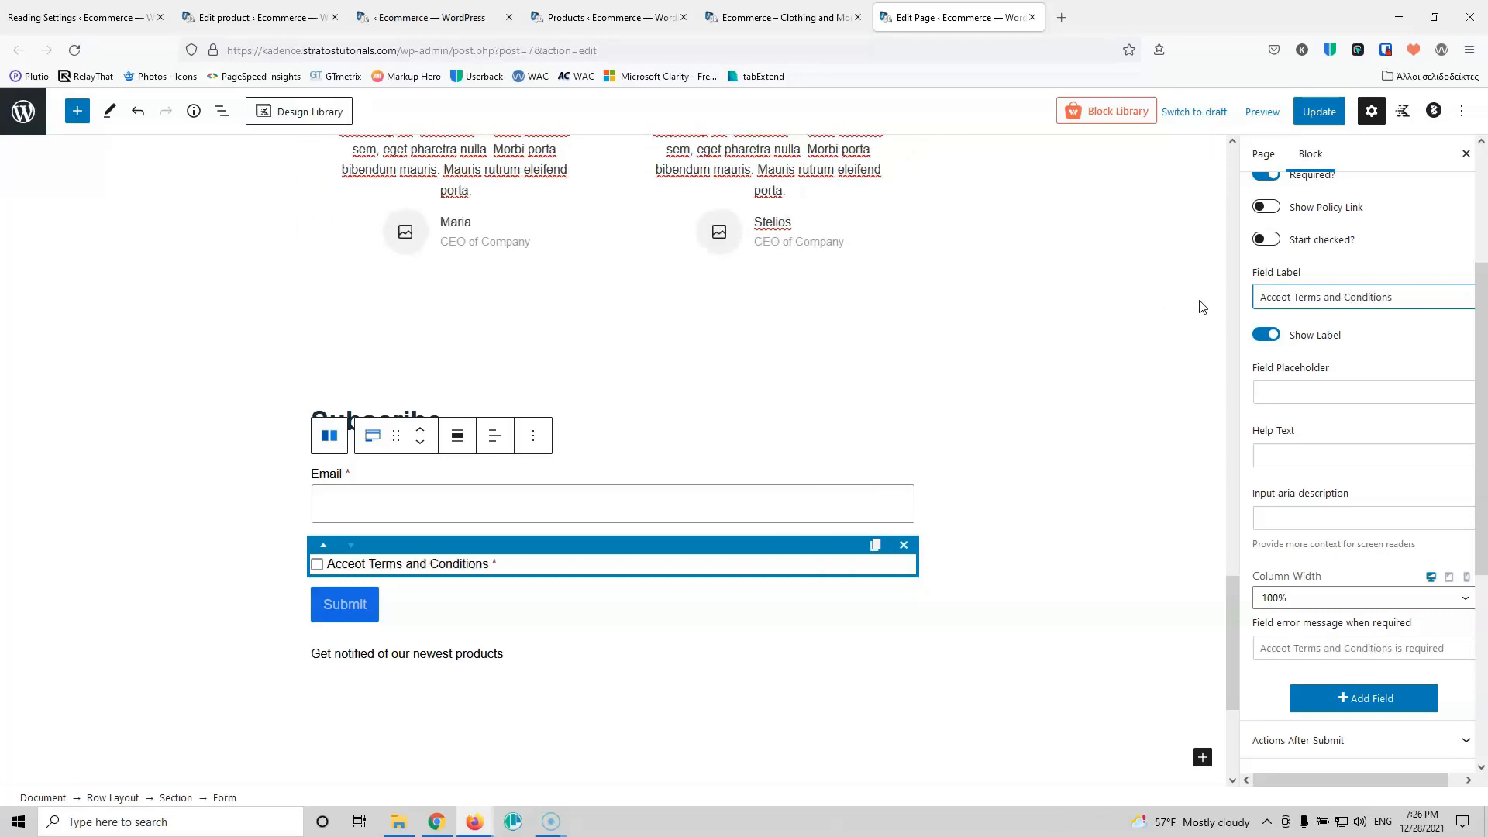
Step: Label the submit button Subscribe and move the form below the Get notified paragraph
{"action": "left_click", "coordinate": [352, 601]}
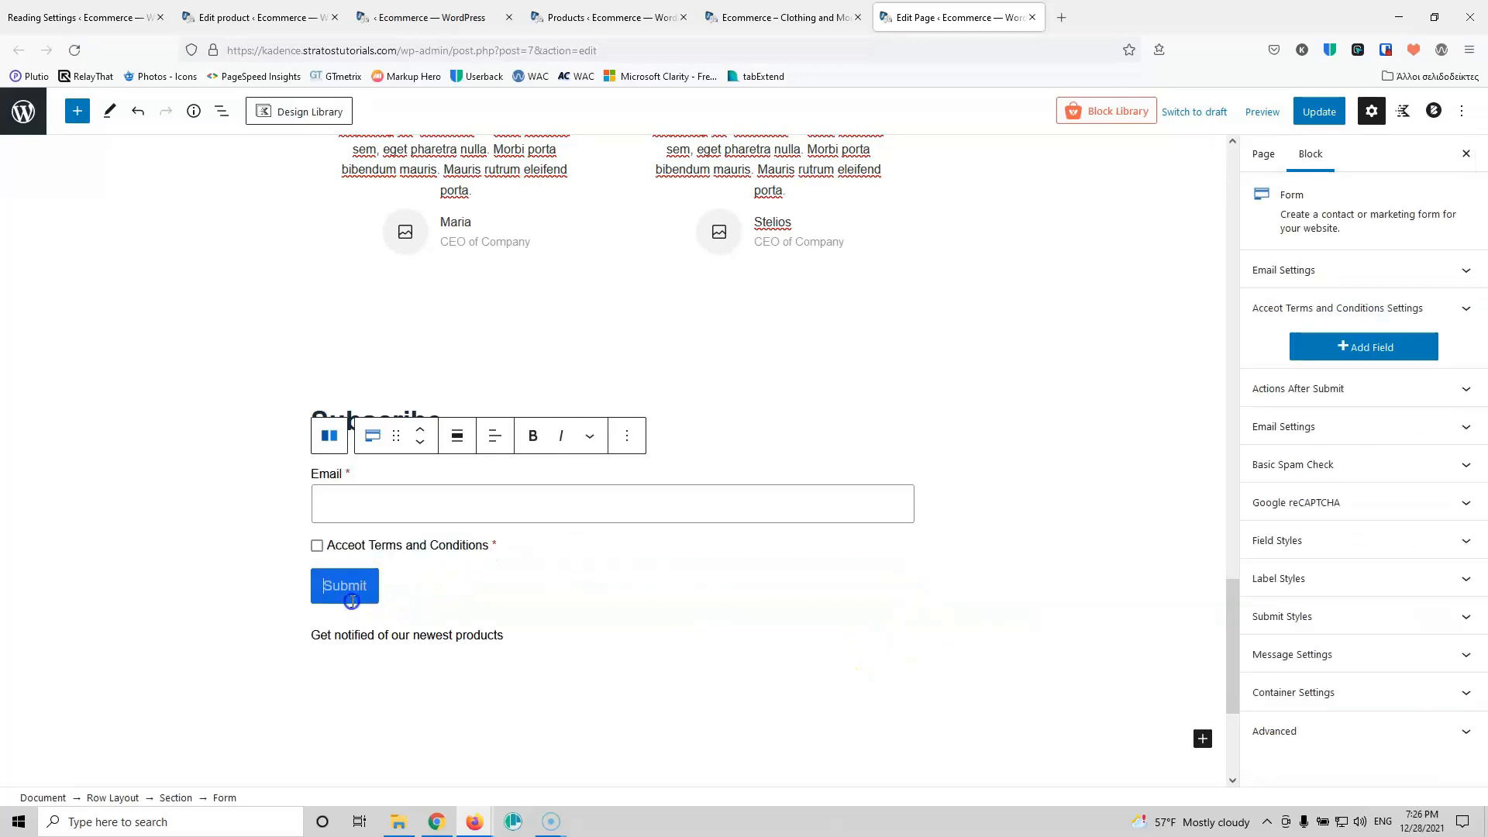
{"action": "type", "text": "Subscribe"}
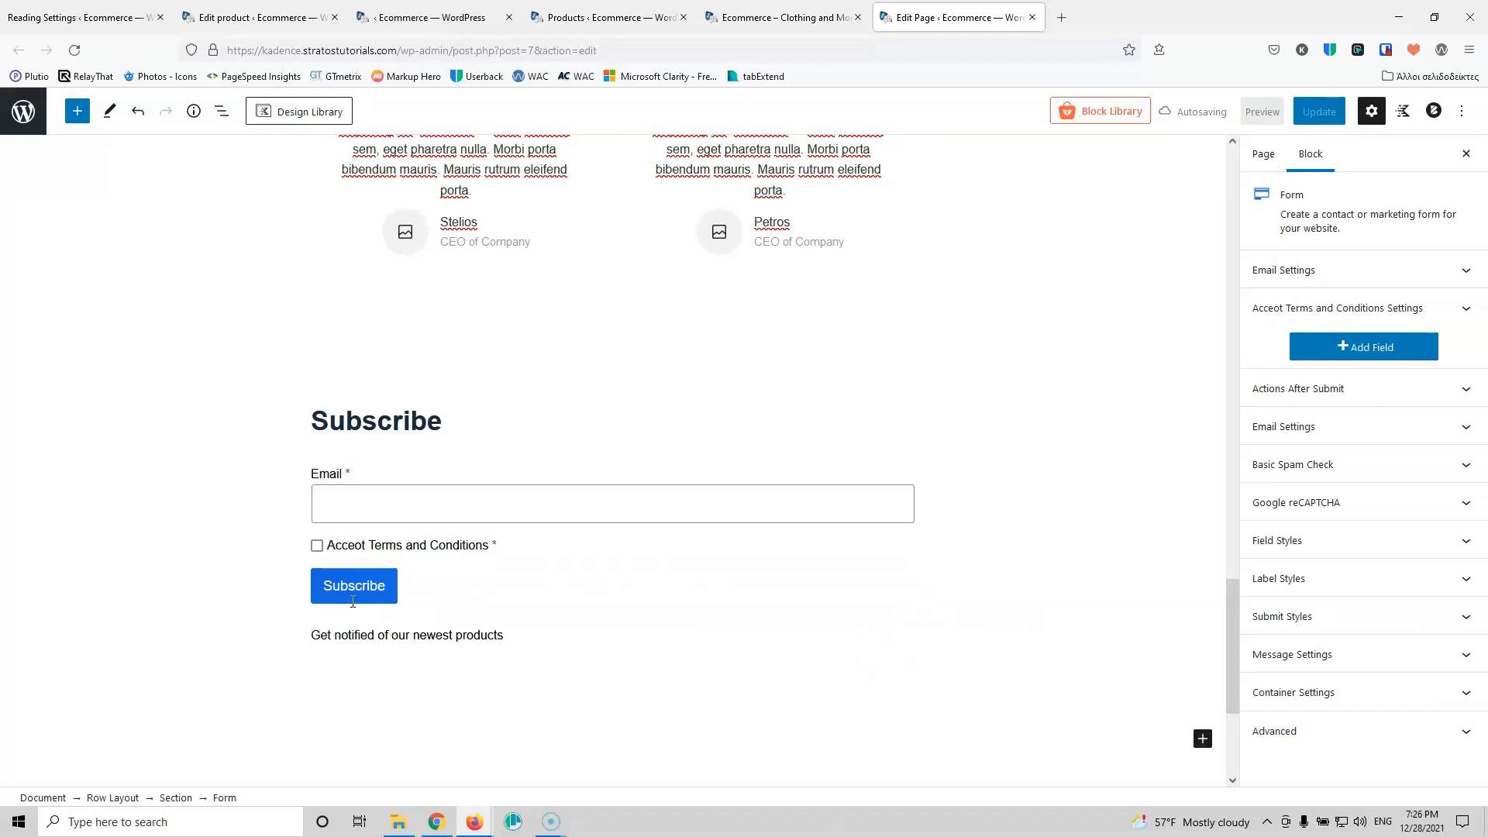
{"action": "left_click", "coordinate": [416, 589]}
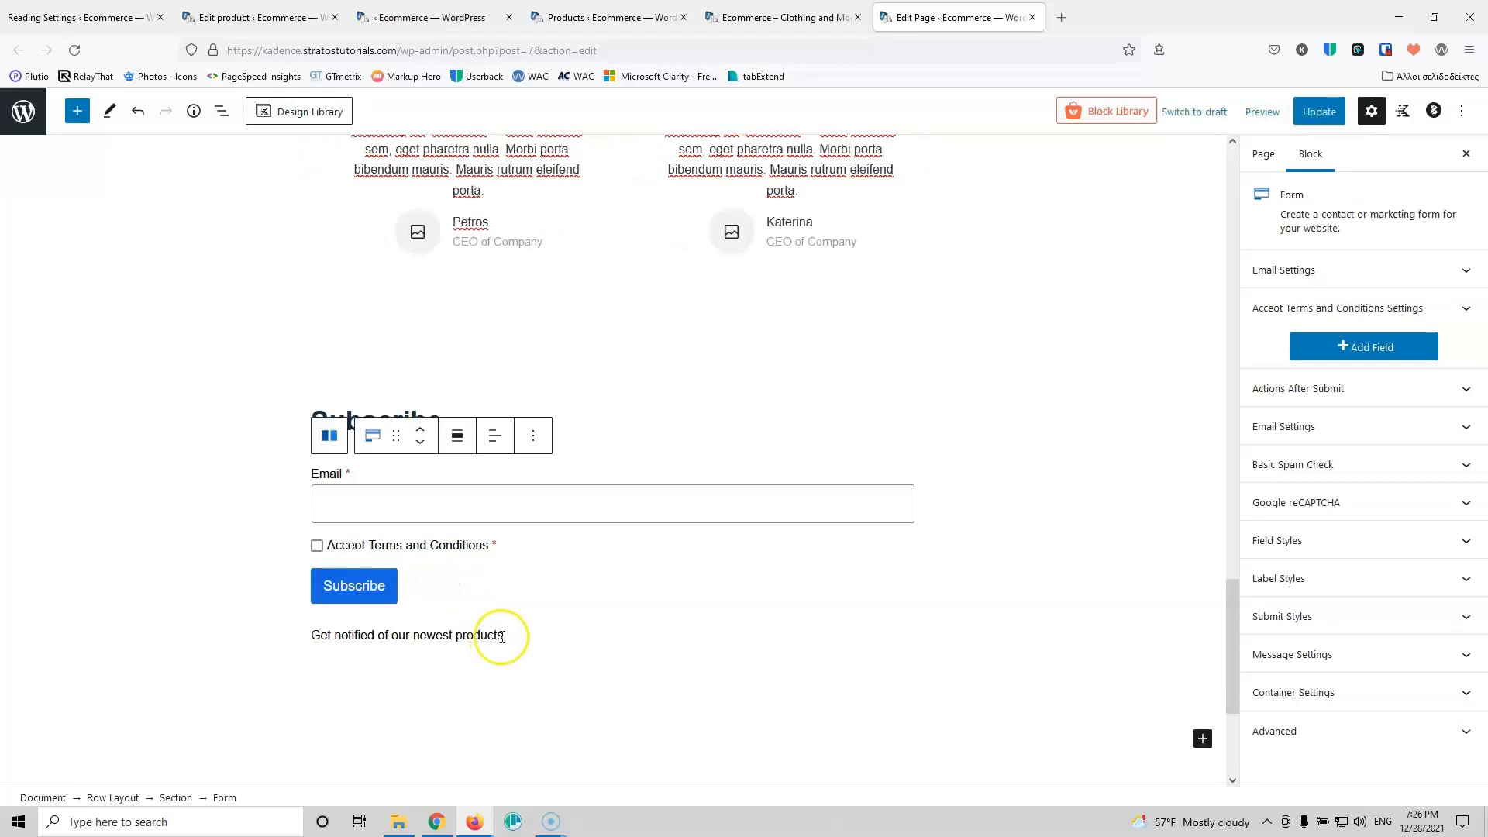
{"action": "left_click", "coordinate": [419, 440]}
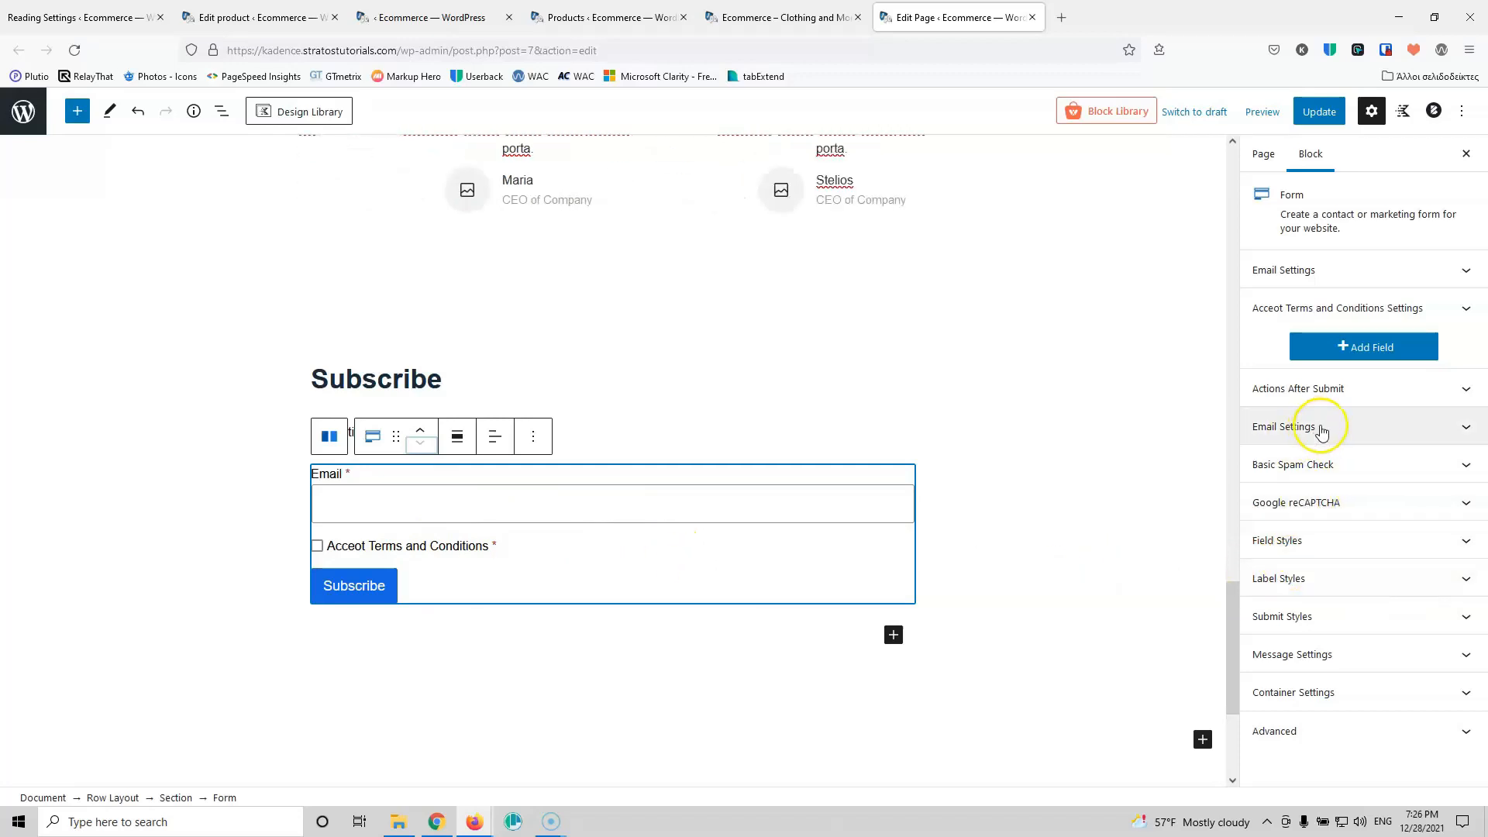
Step: Untick the Email action under Actions After Submit and update the page
{"action": "left_click", "coordinate": [1345, 389]}
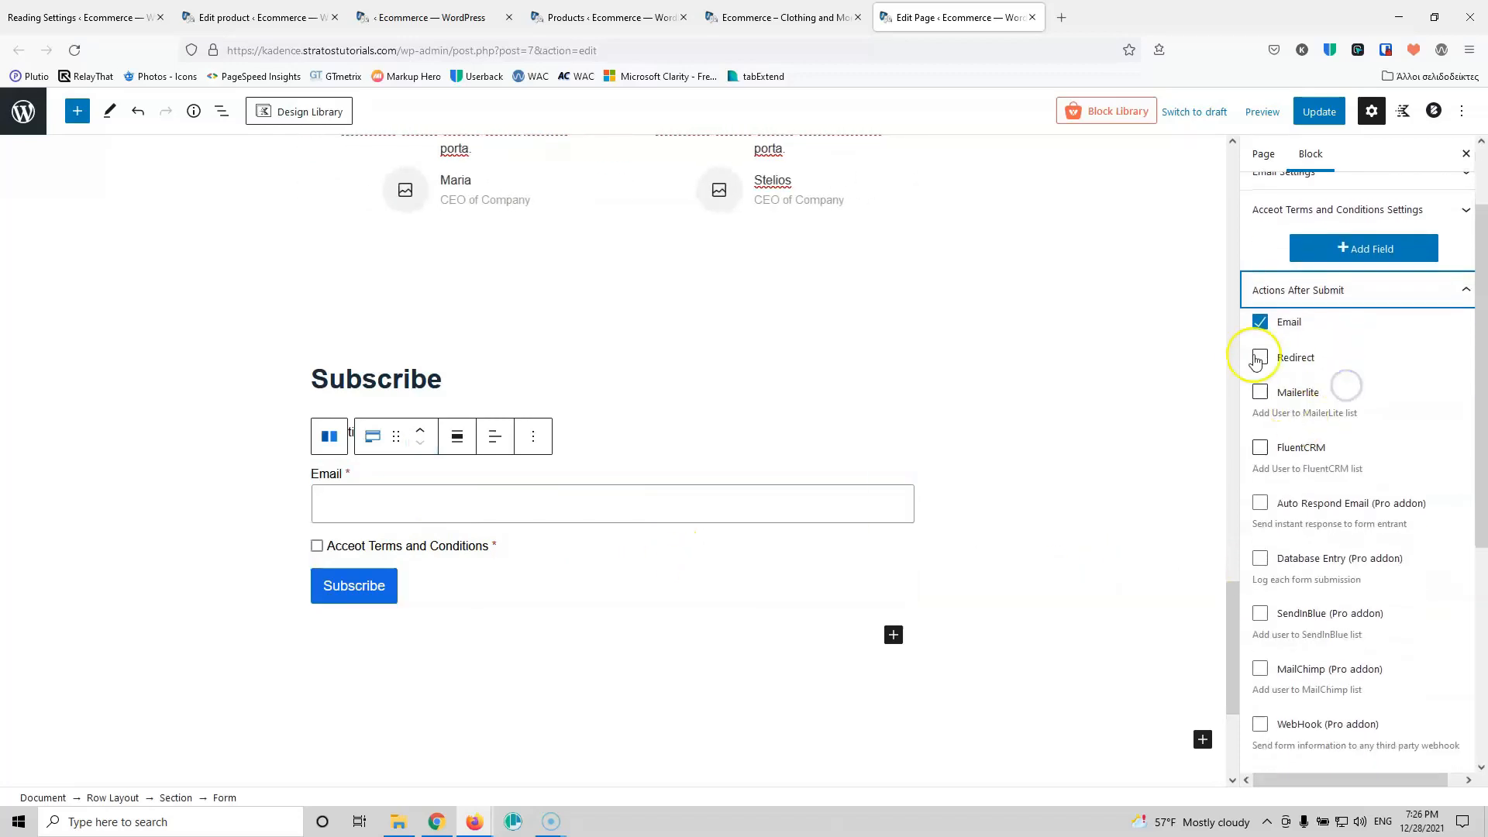
{"action": "left_click", "coordinate": [1259, 322]}
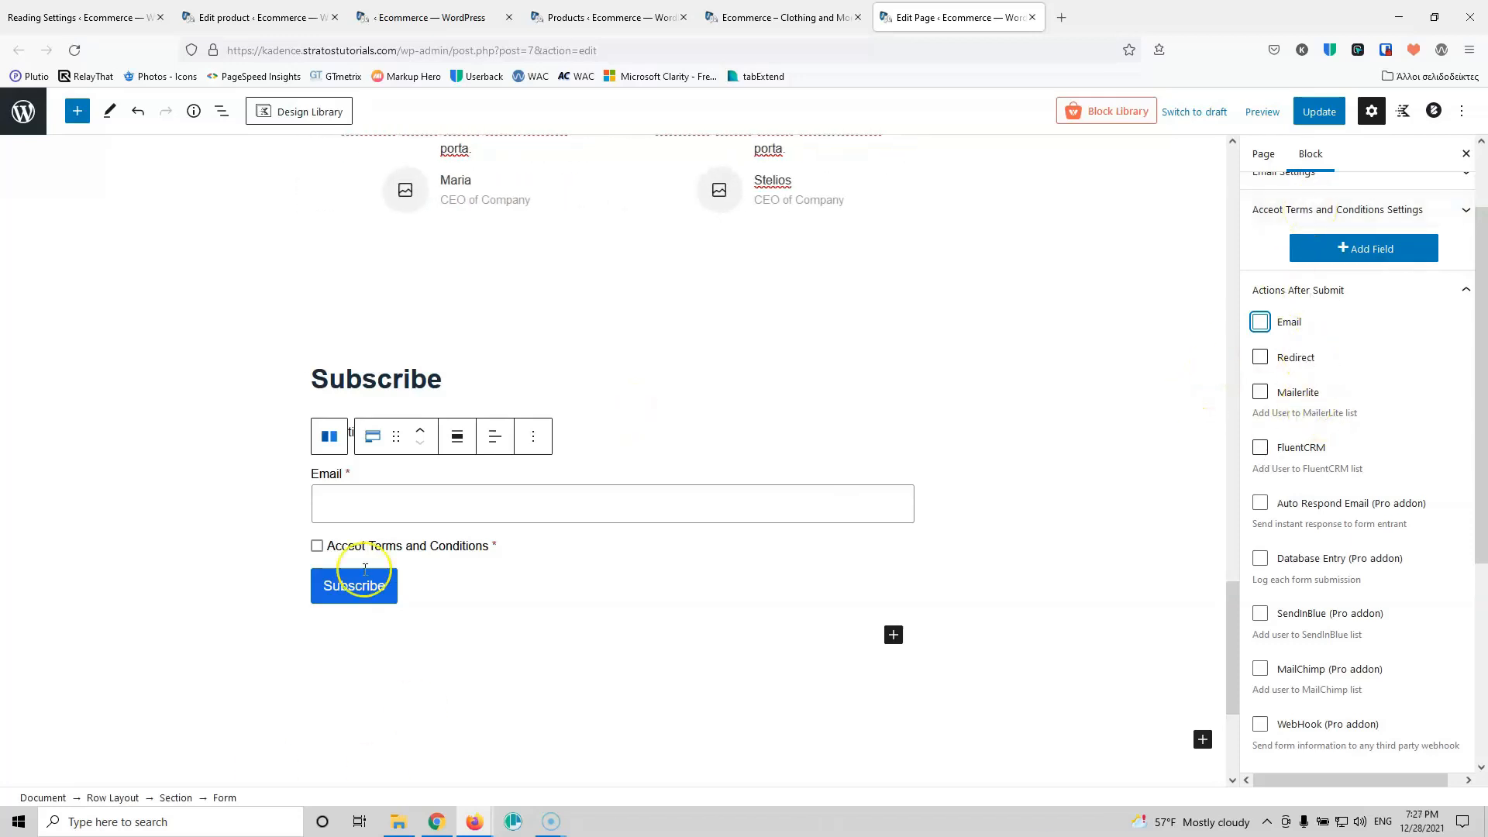
{"action": "left_click", "coordinate": [1318, 111]}
{"action": "left_click", "coordinate": [597, 370]}
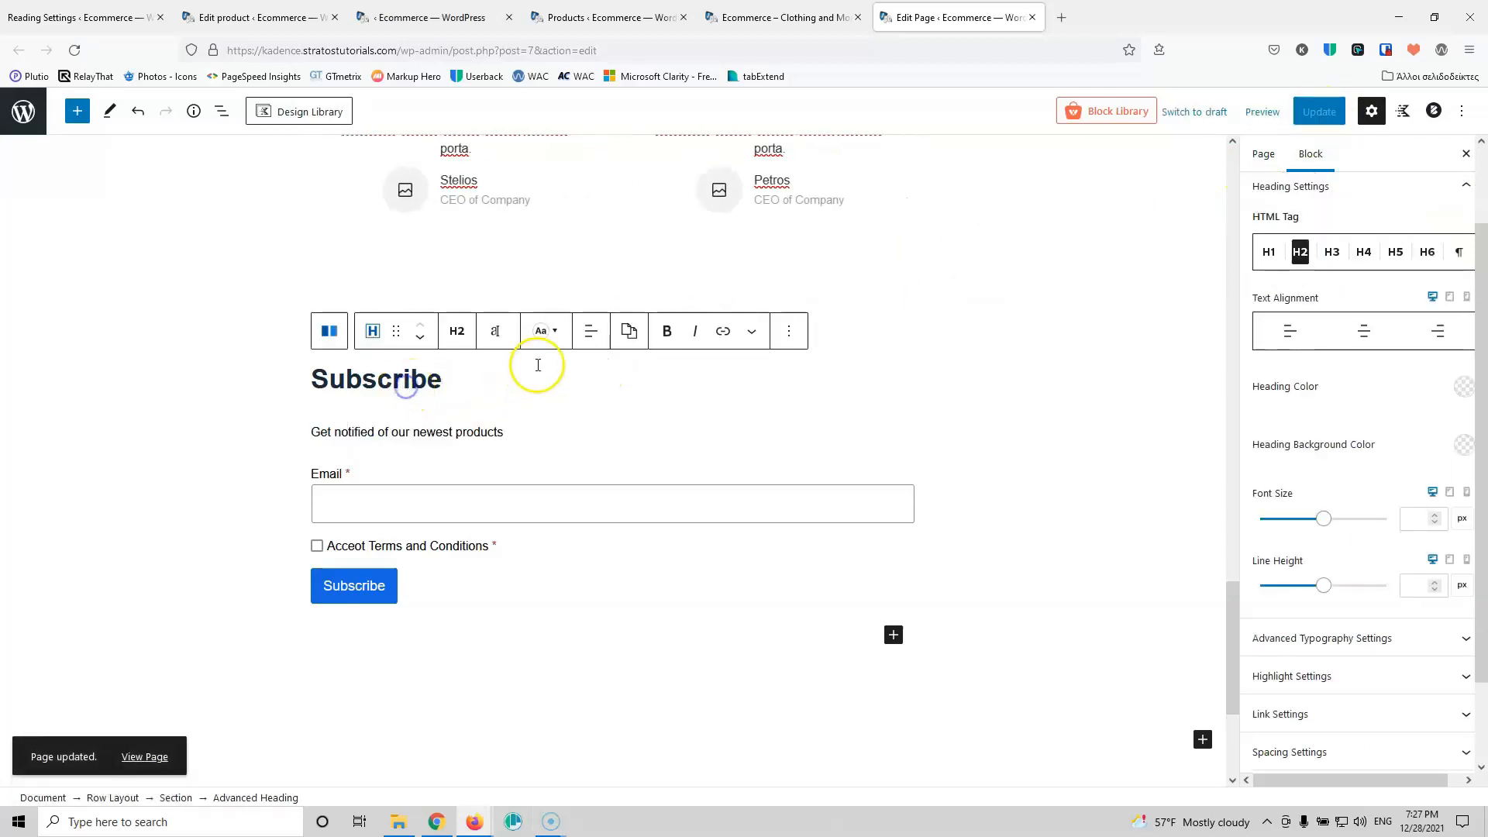
Step: Center-align the Subscribe heading
{"action": "left_click", "coordinate": [590, 330]}
{"action": "left_click", "coordinate": [613, 413]}
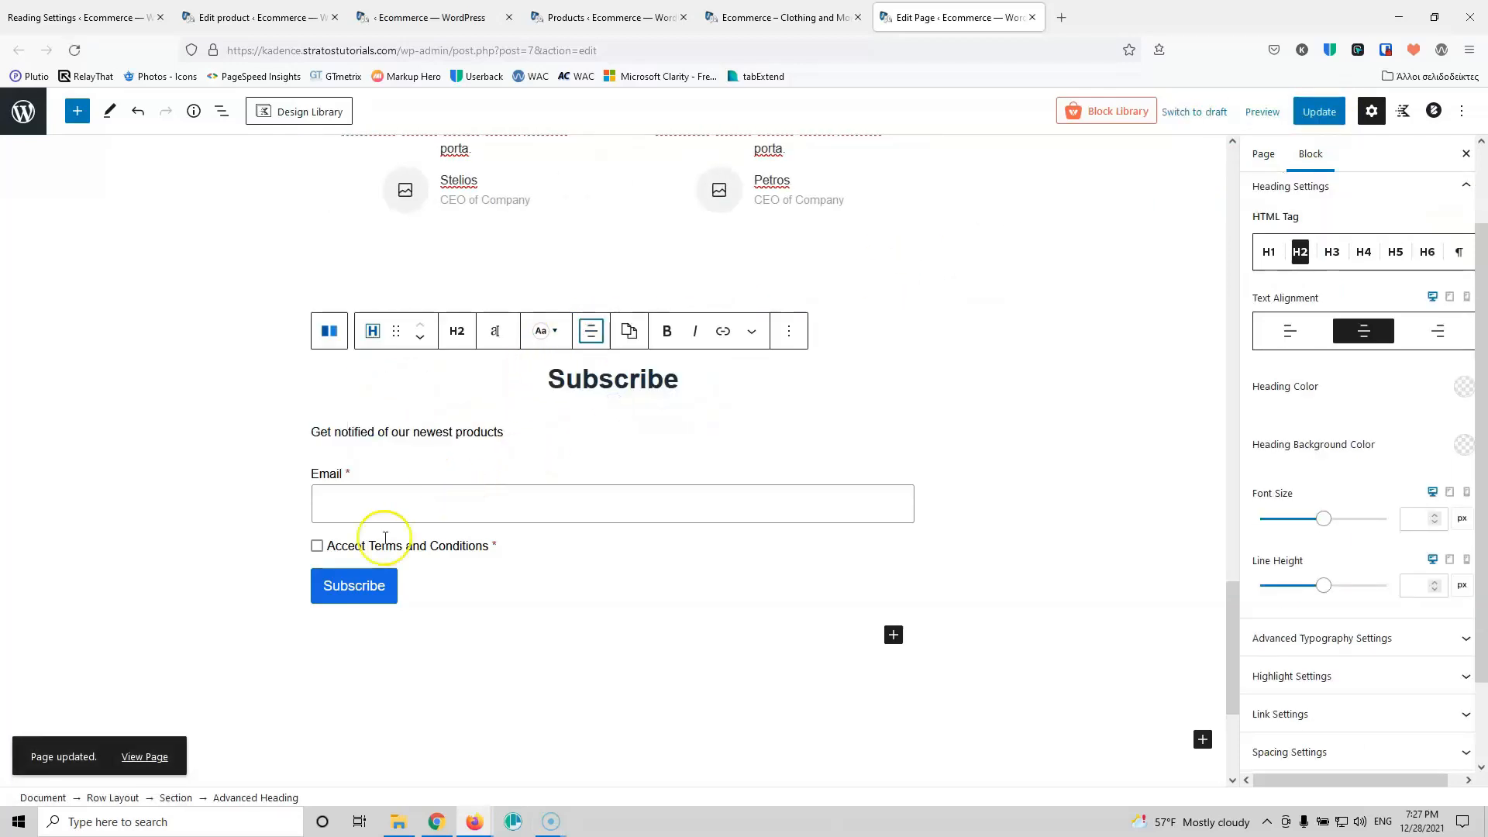
{"action": "left_click", "coordinate": [1070, 390]}
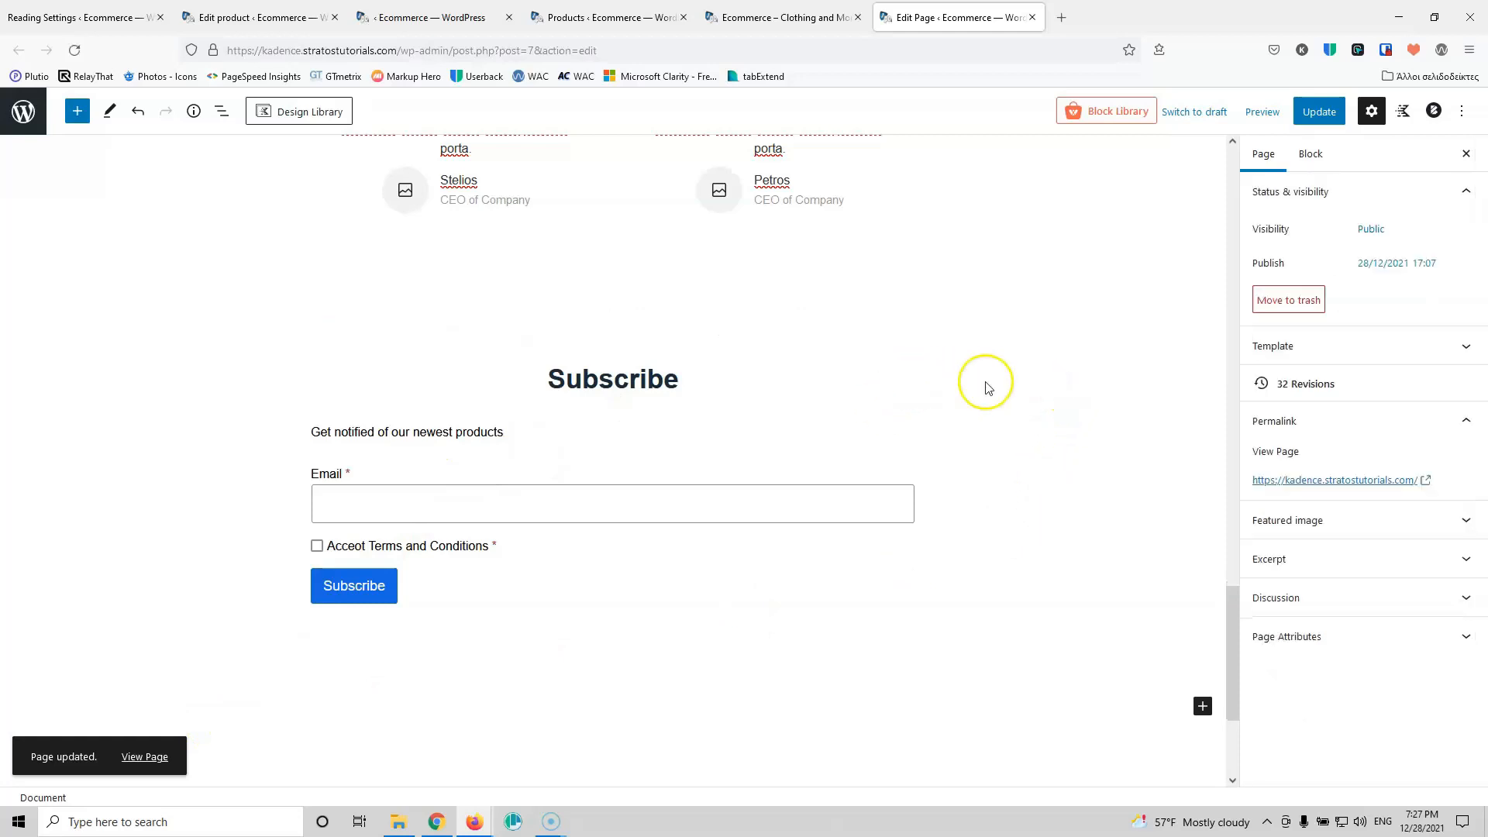
Step: Give the subscribe row a light grey background colour
{"action": "left_click", "coordinate": [873, 416]}
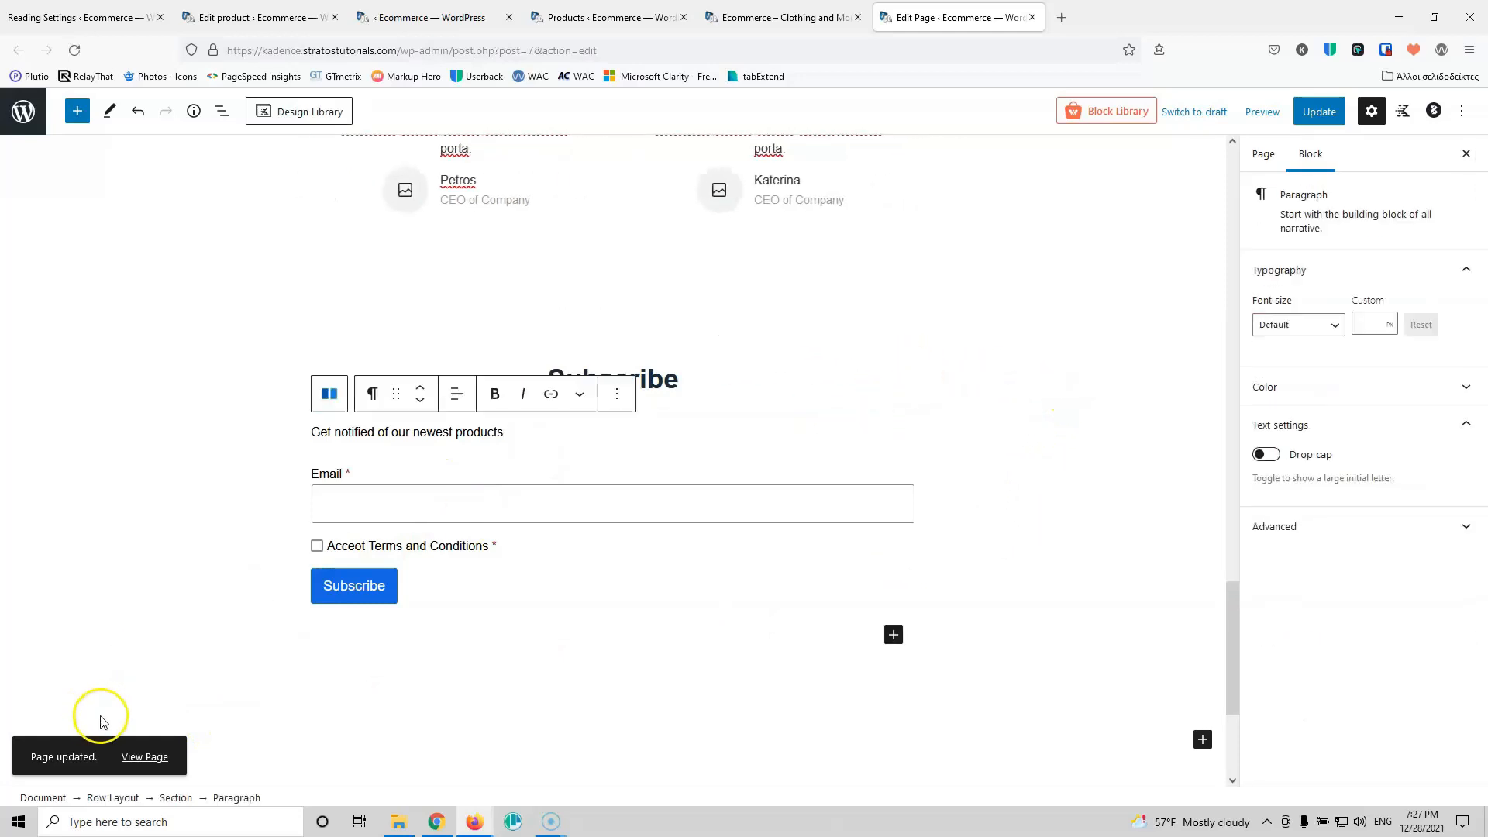
{"action": "left_click", "coordinate": [121, 800]}
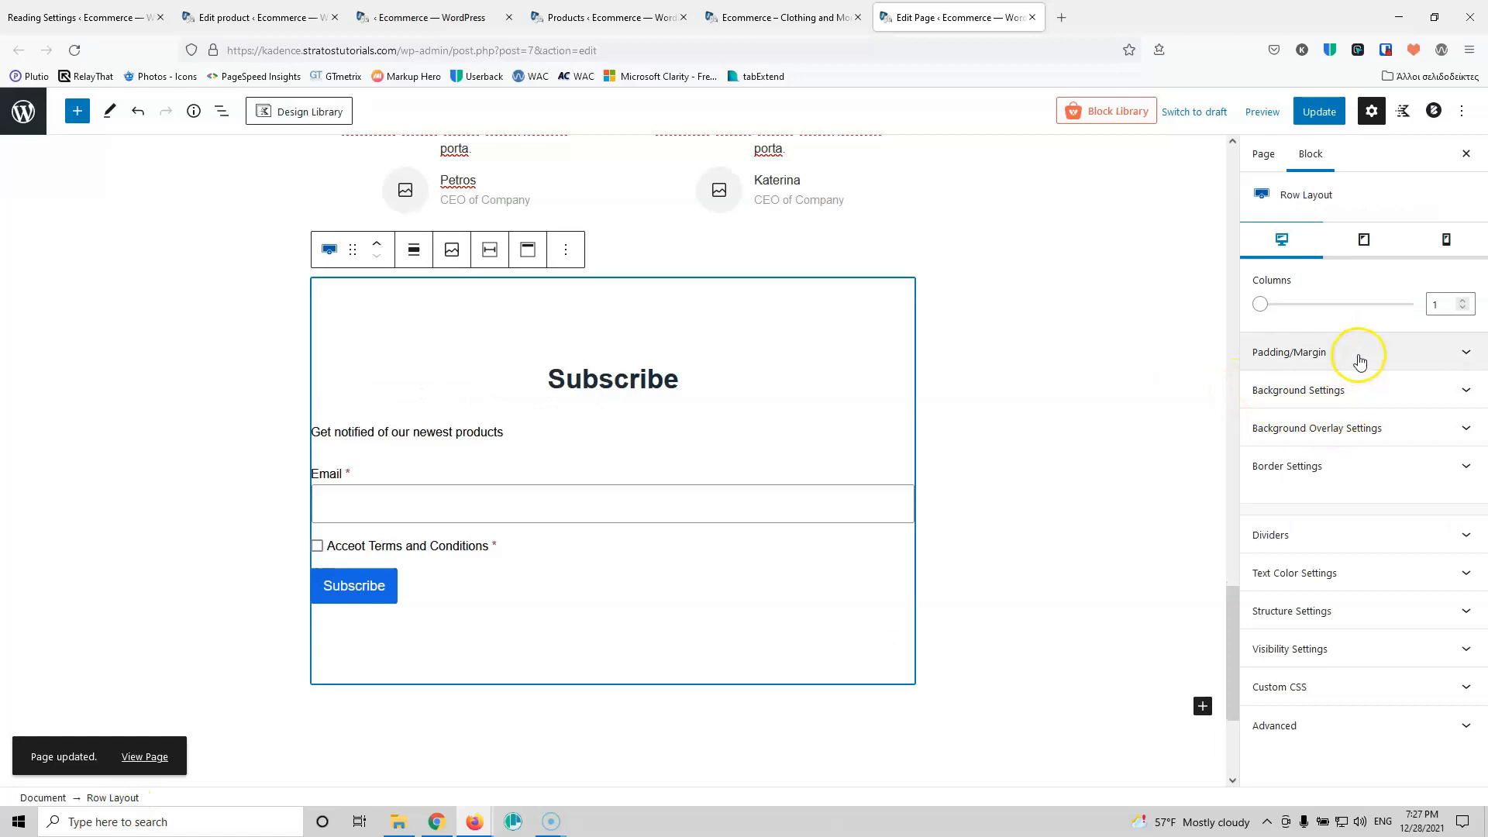
{"action": "left_click", "coordinate": [1360, 389]}
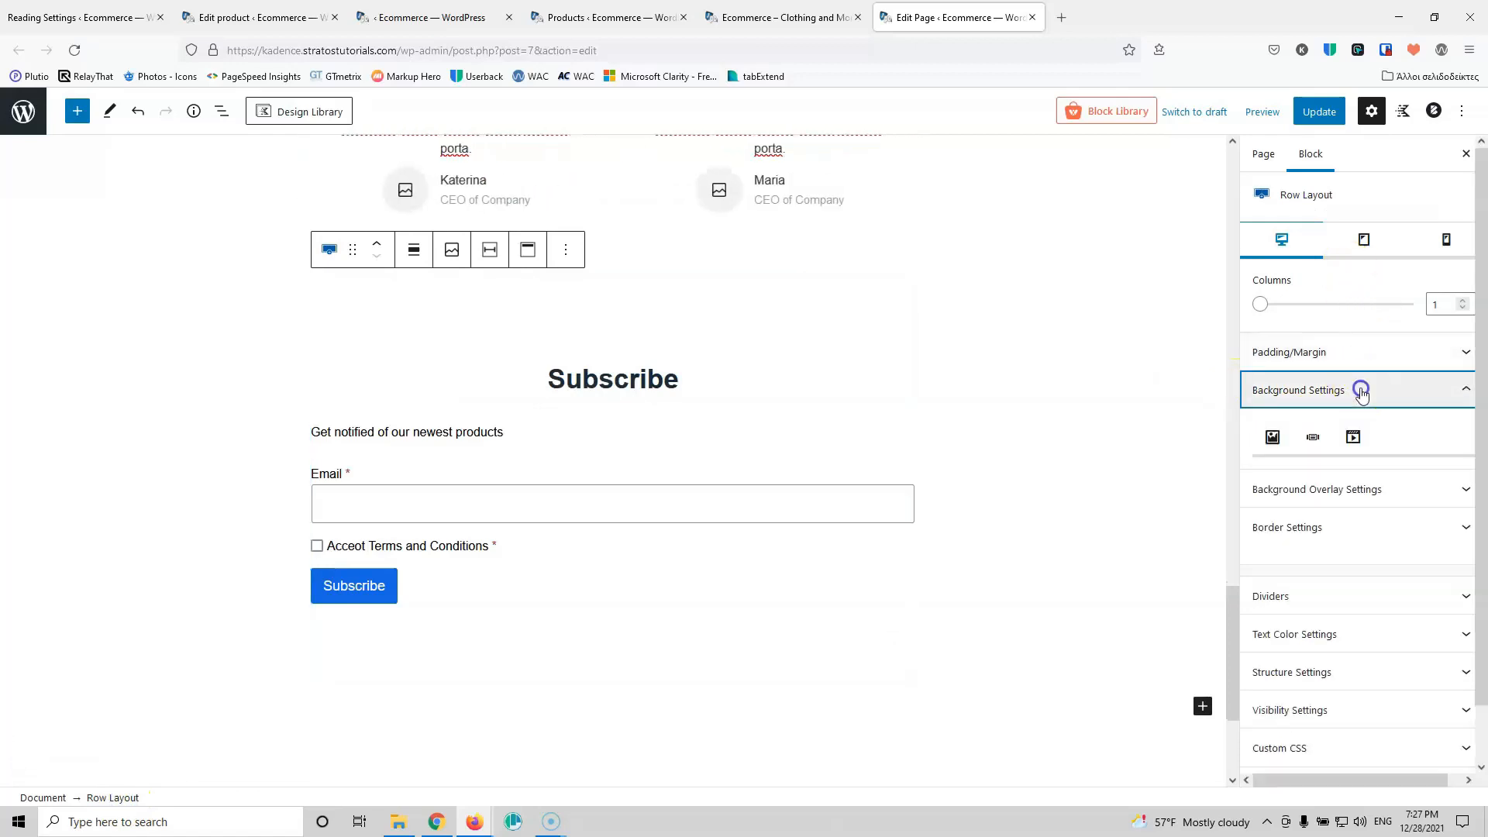
{"action": "left_click", "coordinate": [1463, 487]}
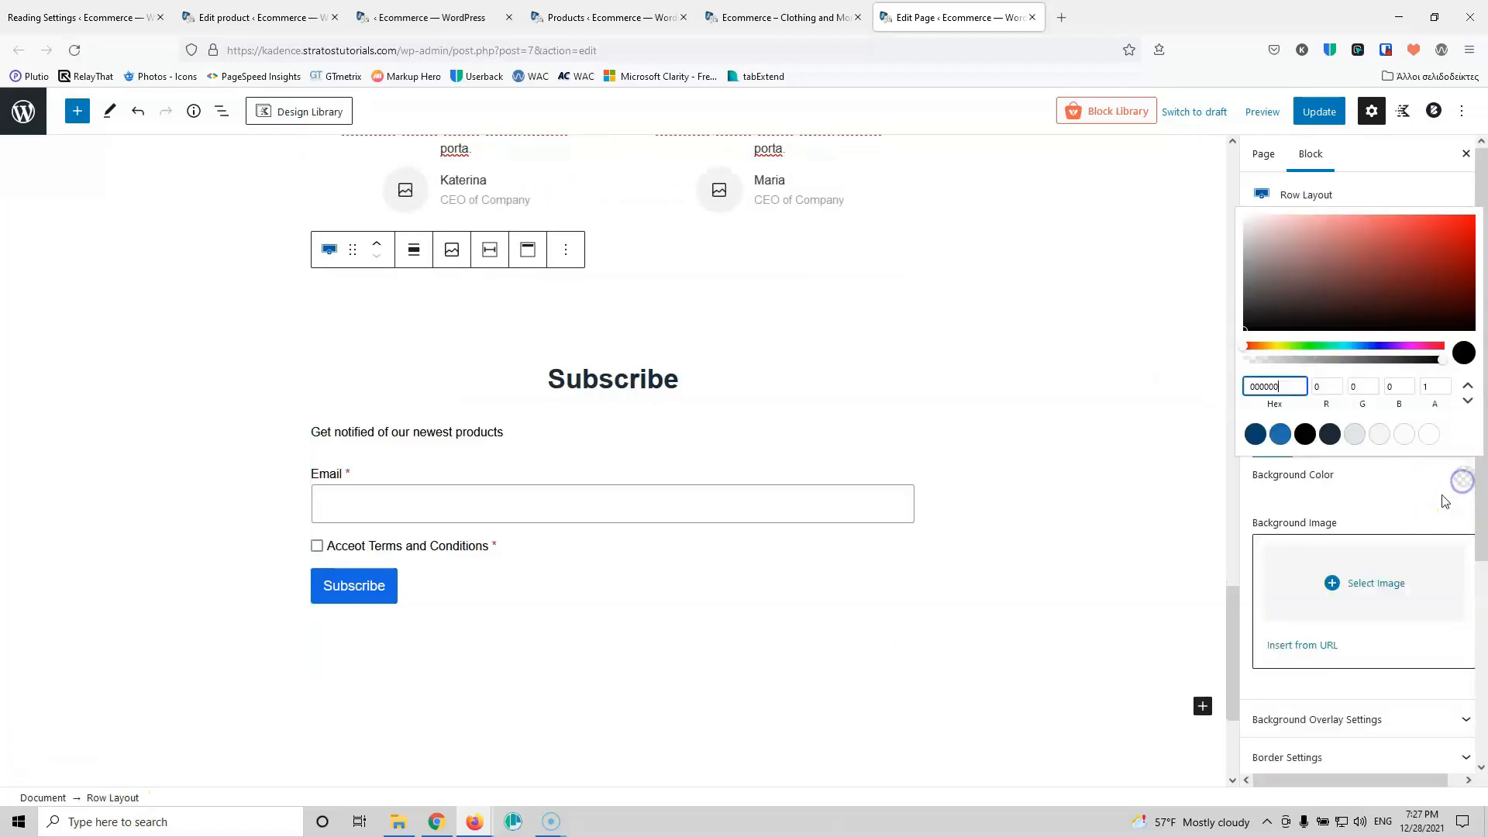
{"action": "left_click", "coordinate": [1401, 436]}
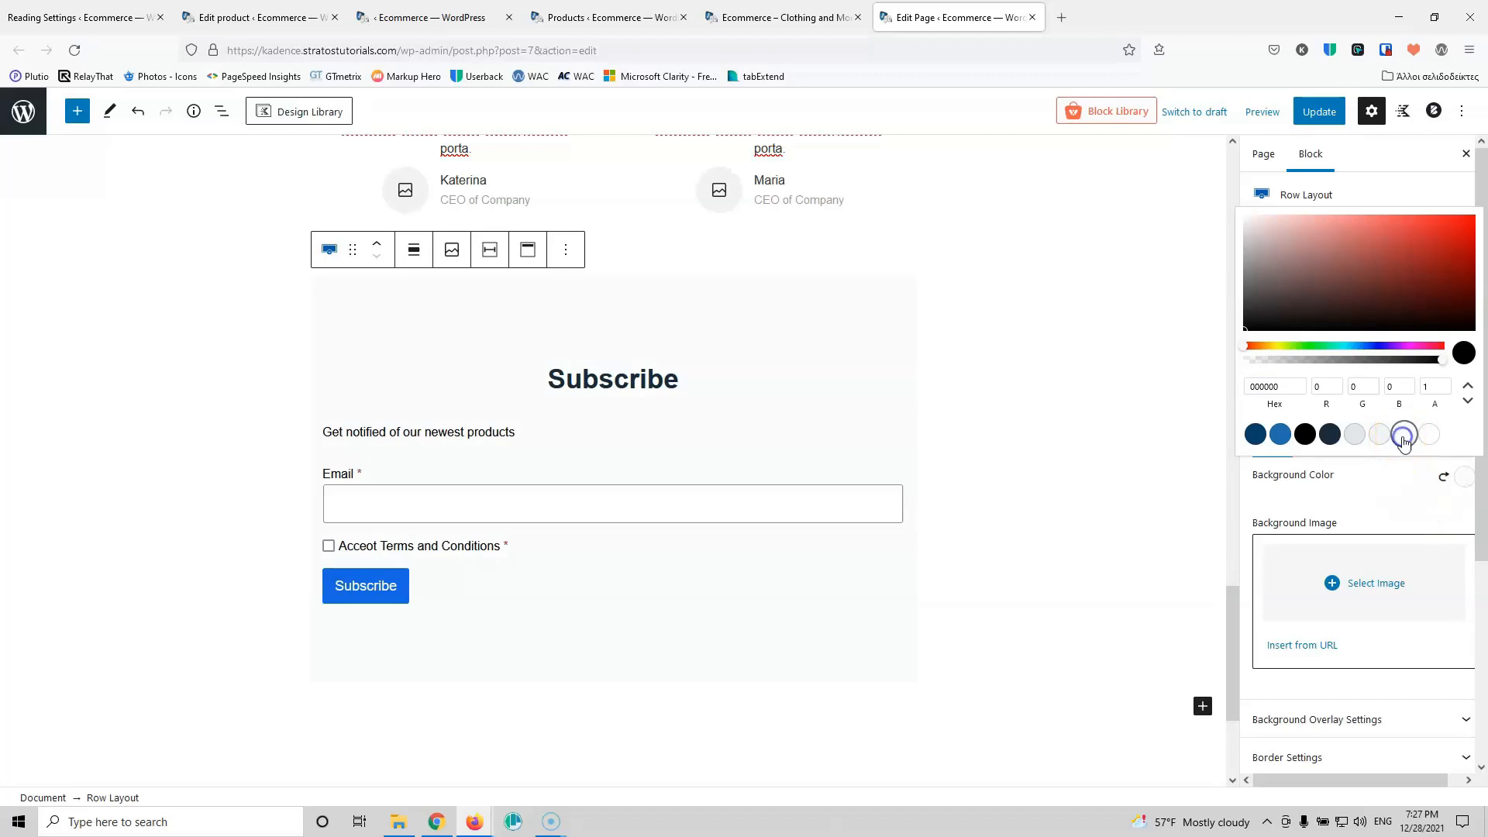
{"action": "left_click", "coordinate": [816, 301]}
Step: Set the subscribe row's alignment to full width
{"action": "left_click", "coordinate": [414, 249]}
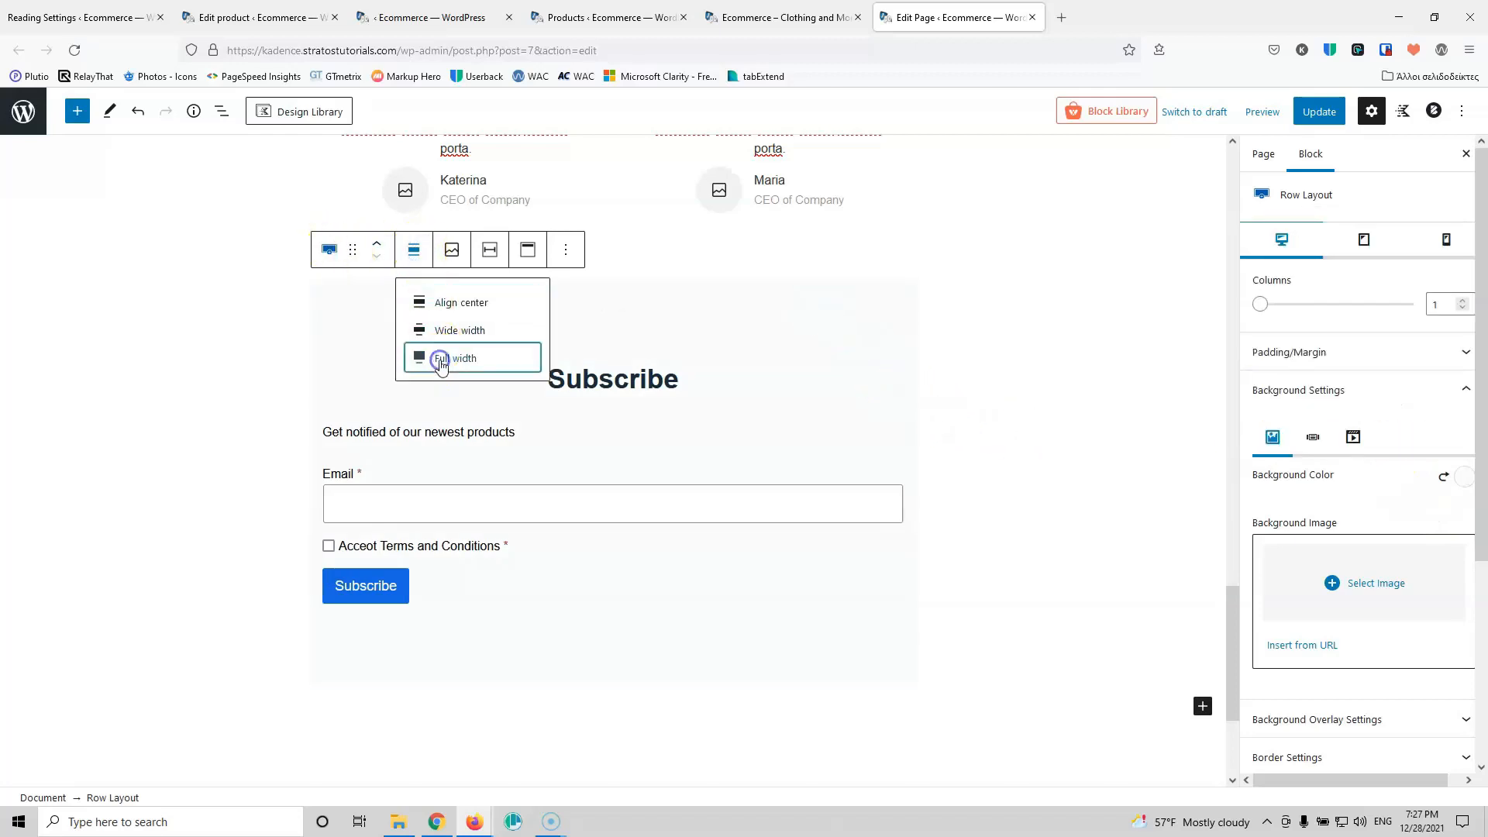
{"action": "left_click", "coordinate": [437, 358]}
{"action": "mouse_move", "coordinate": [631, 452]}
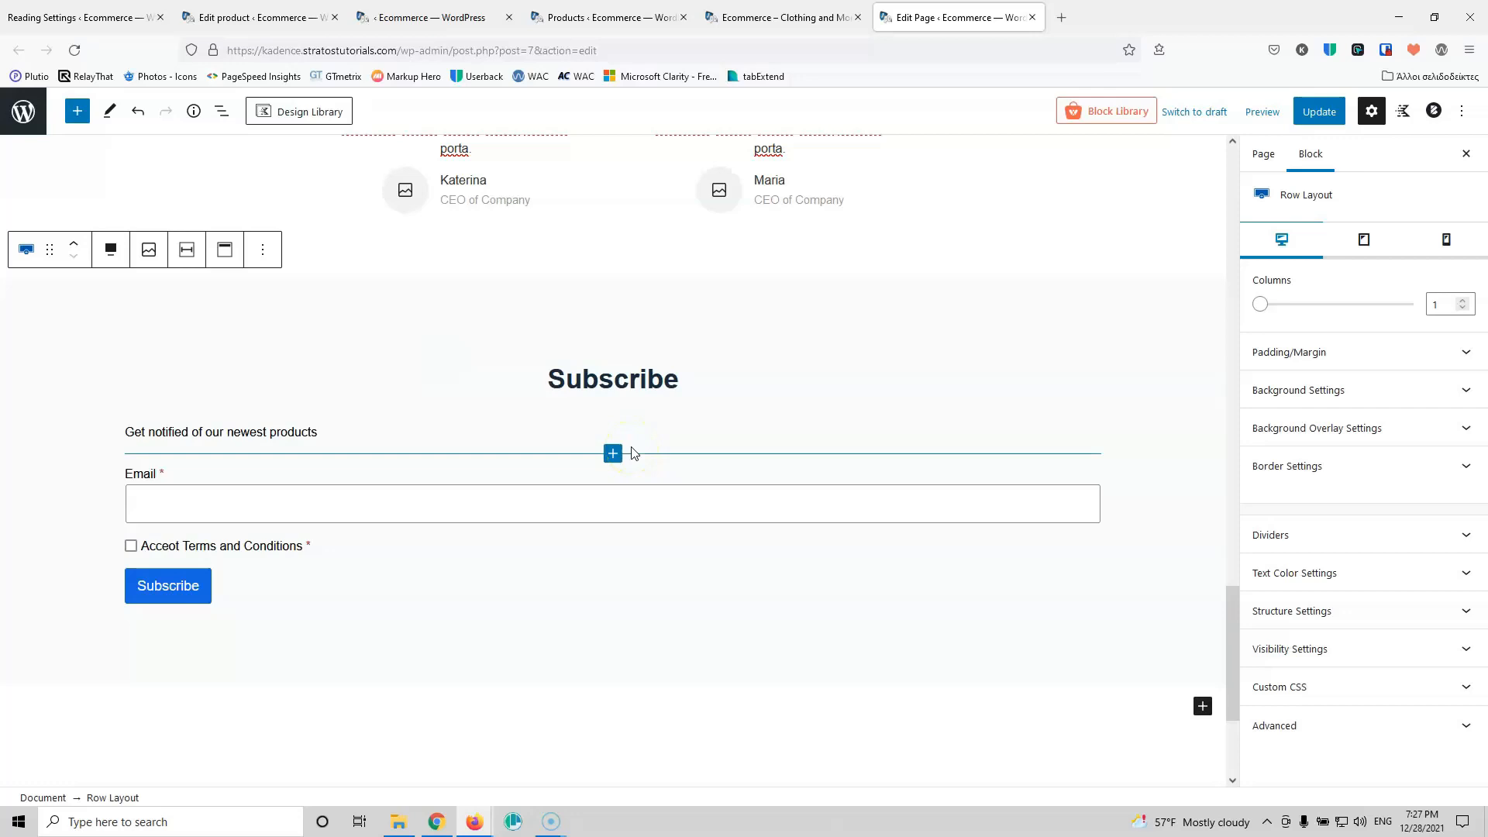
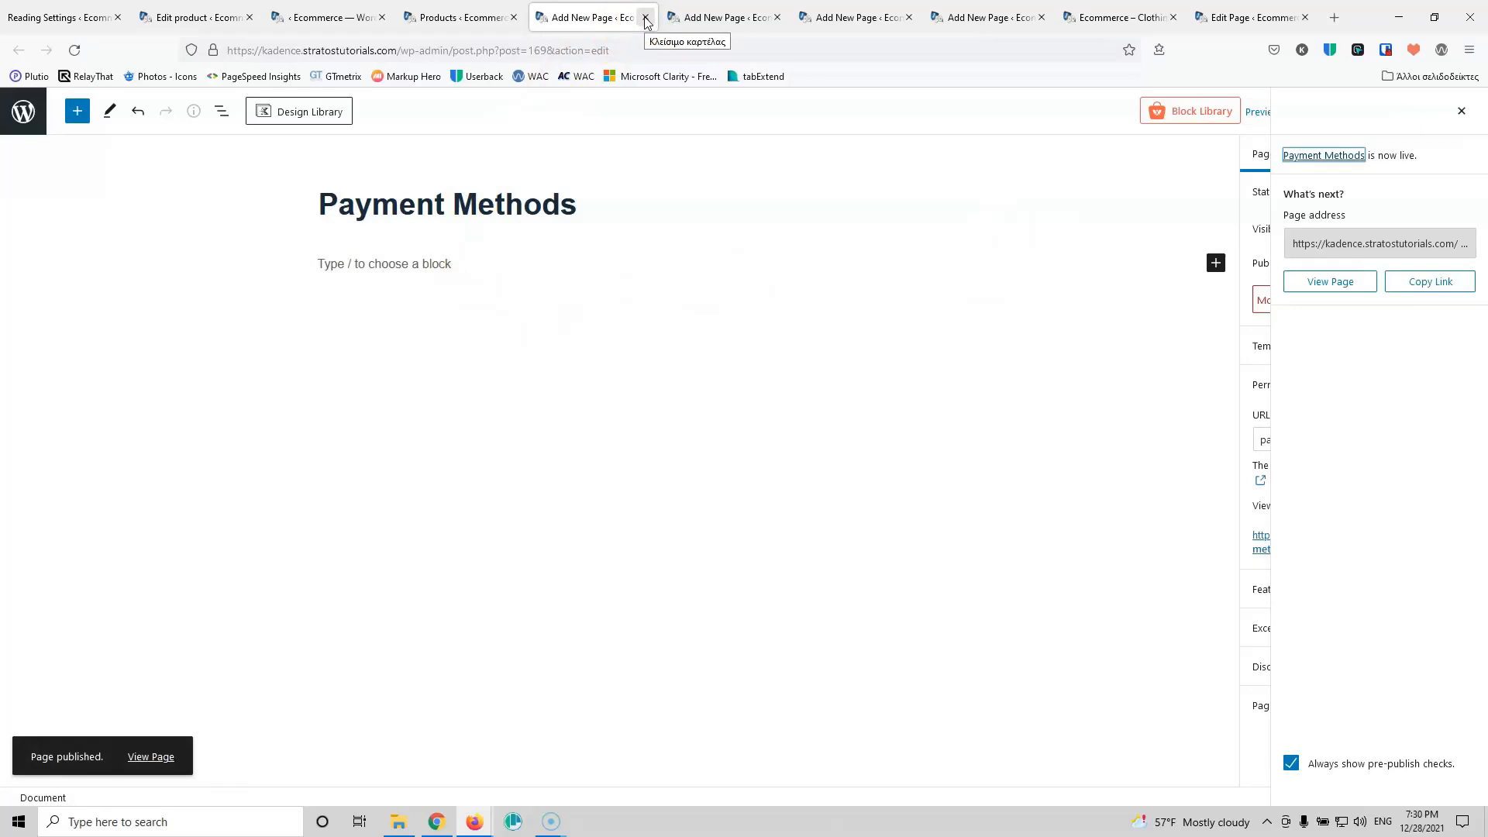
Step: Publish a new page titled 'Shipping Methods'
{"action": "left_click", "coordinate": [390, 213]}
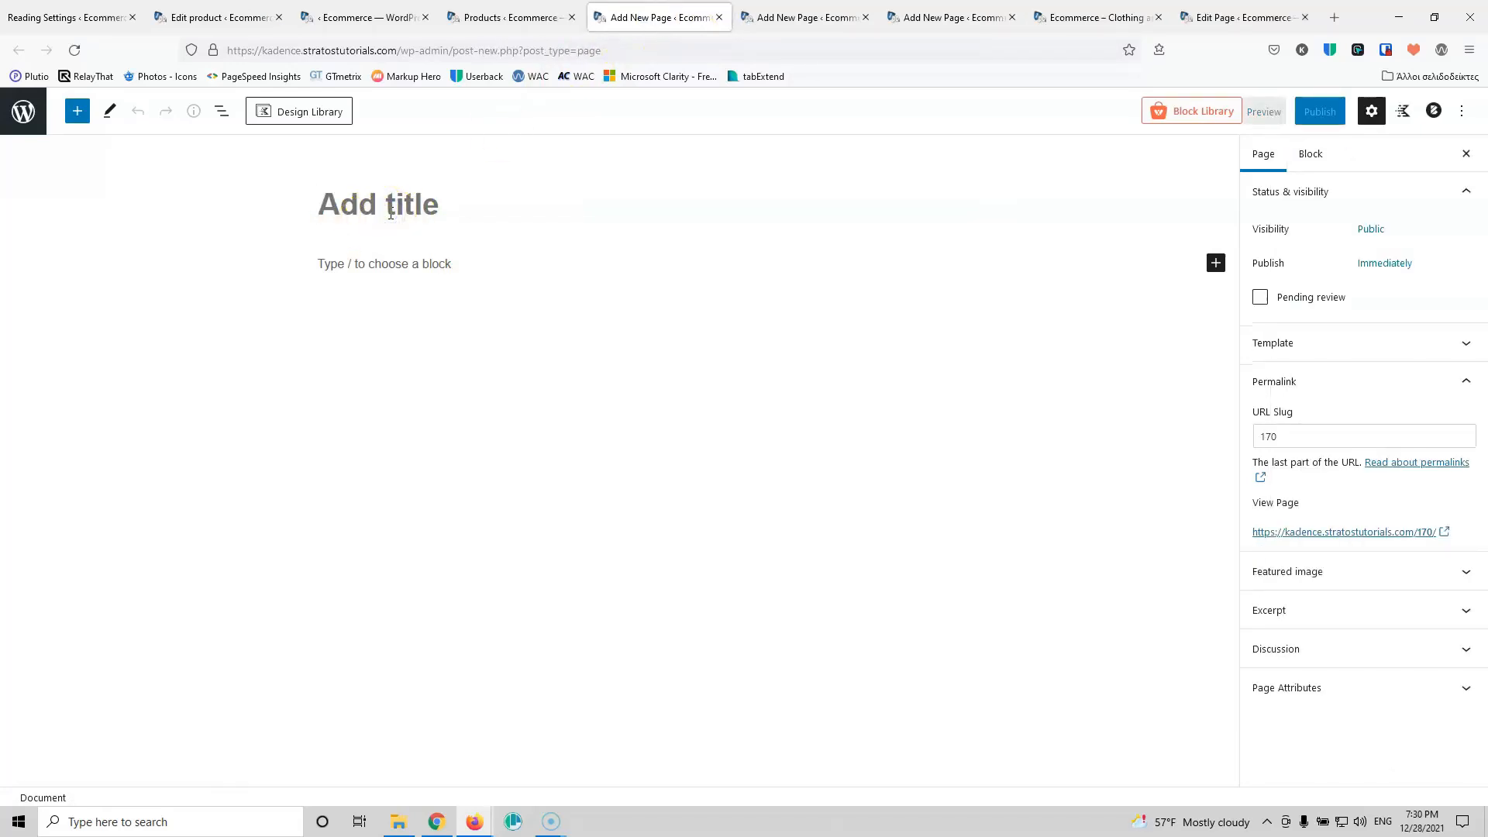
{"action": "type", "text": "Shippin"}
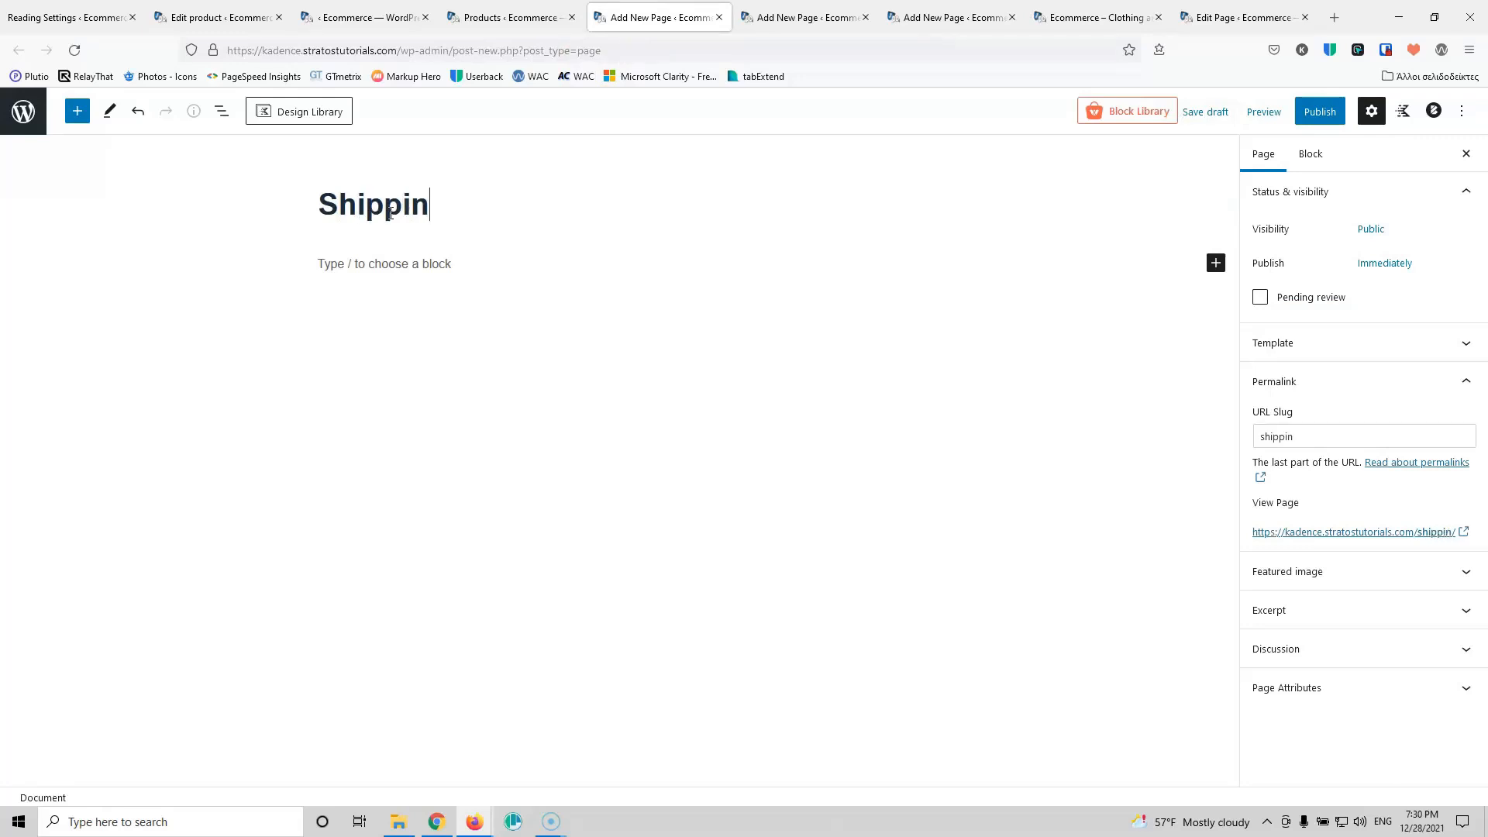
{"action": "type", "text": "g Methods"}
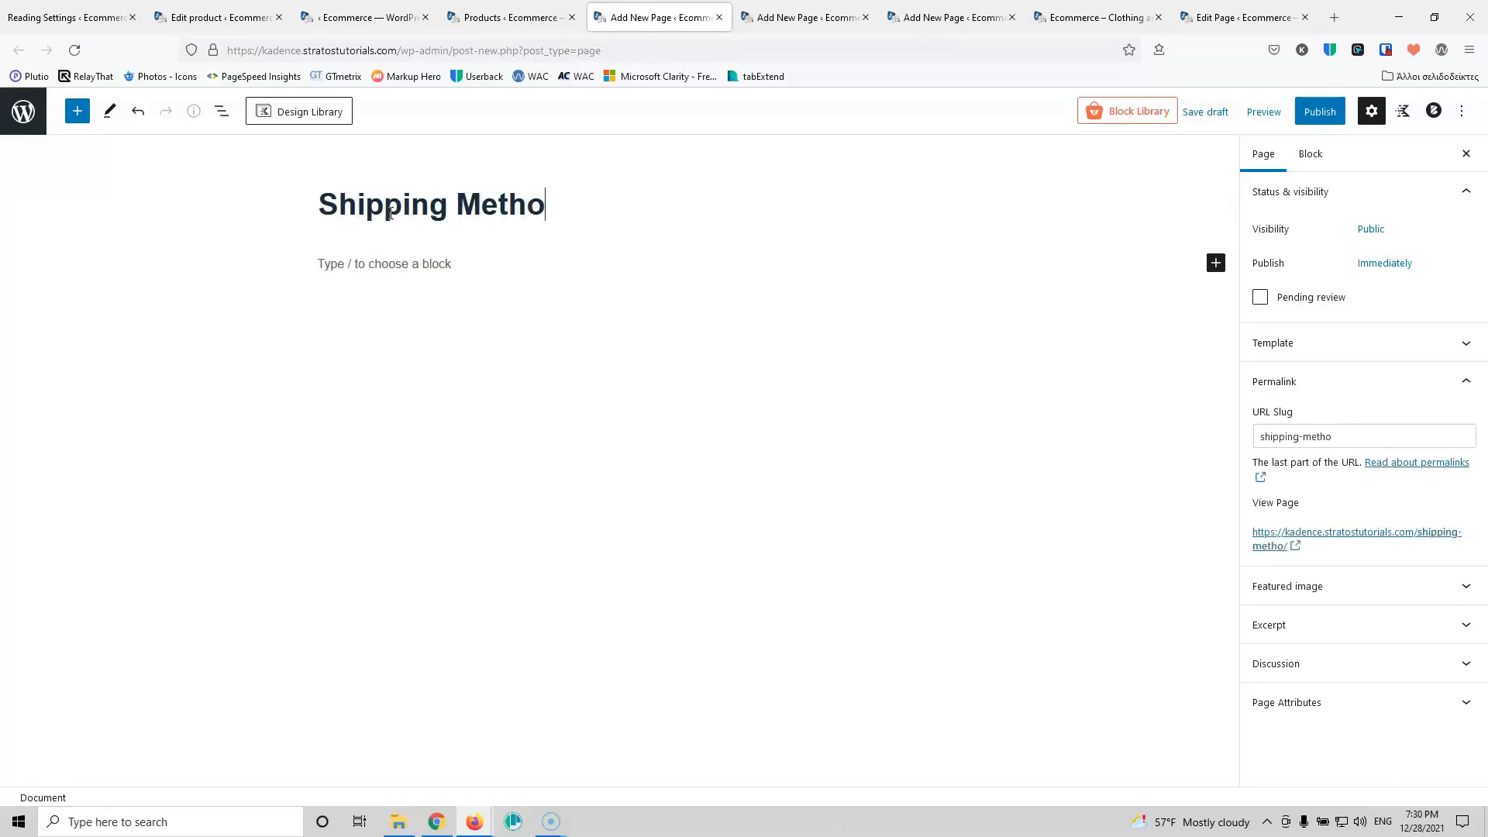
{"action": "left_click", "coordinate": [1309, 115]}
{"action": "left_click", "coordinate": [1308, 113]}
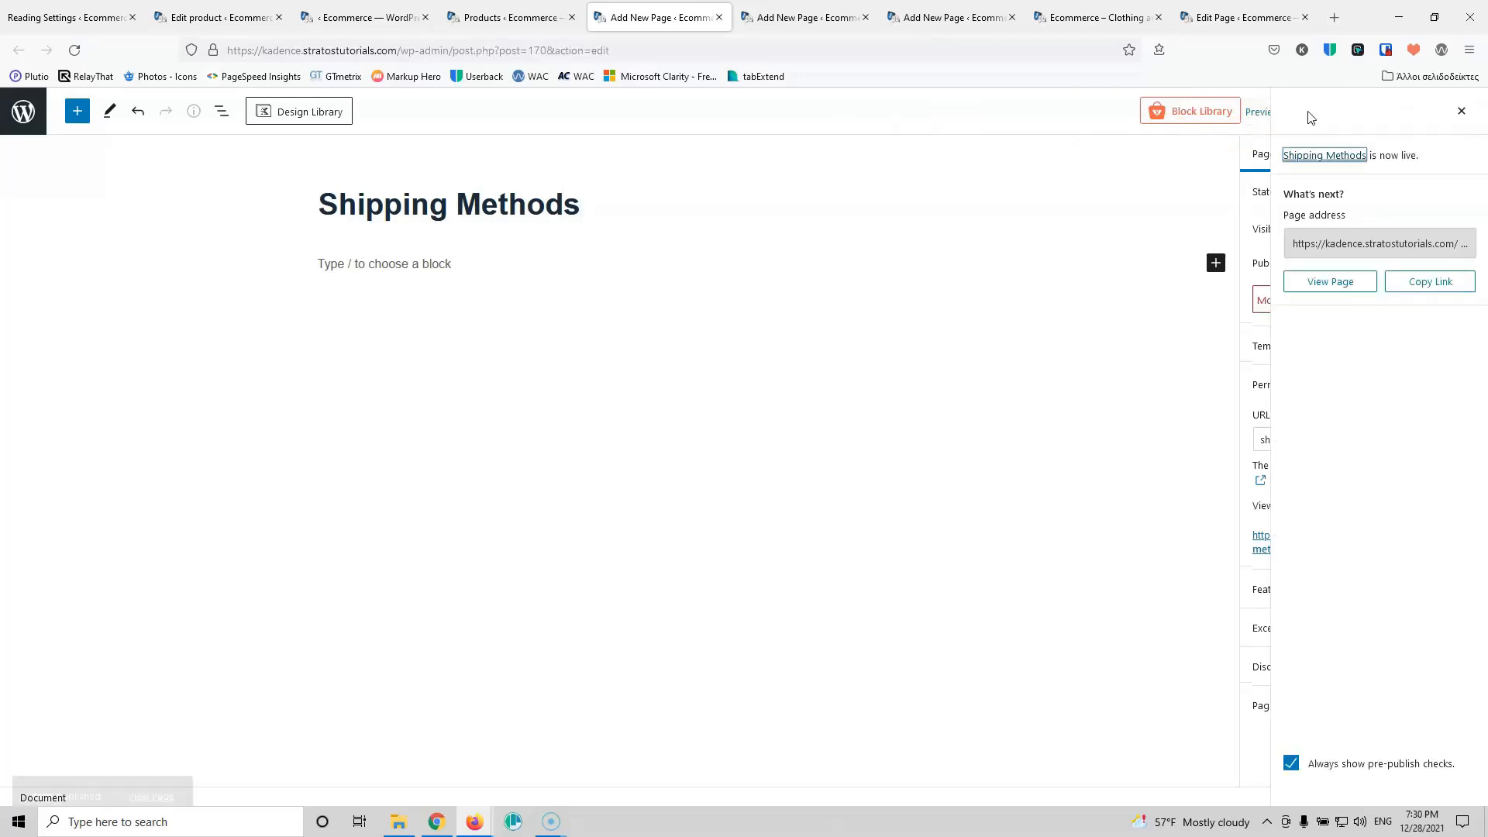
{"action": "left_click", "coordinate": [587, 256]}
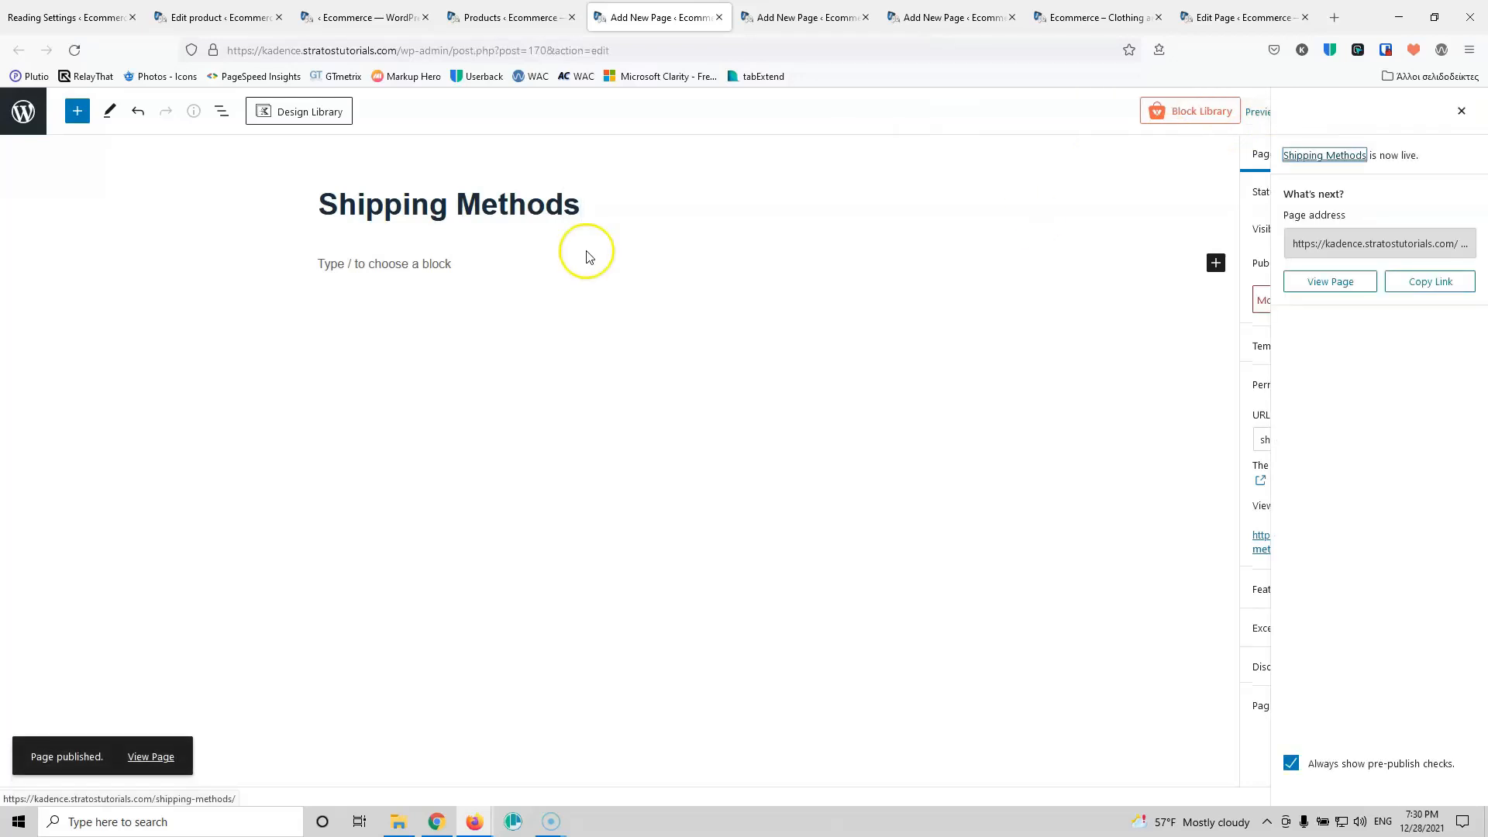
Step: Publish a new page titled 'Privacy Policy' and return to the Pages list
{"action": "left_click", "coordinate": [718, 17]}
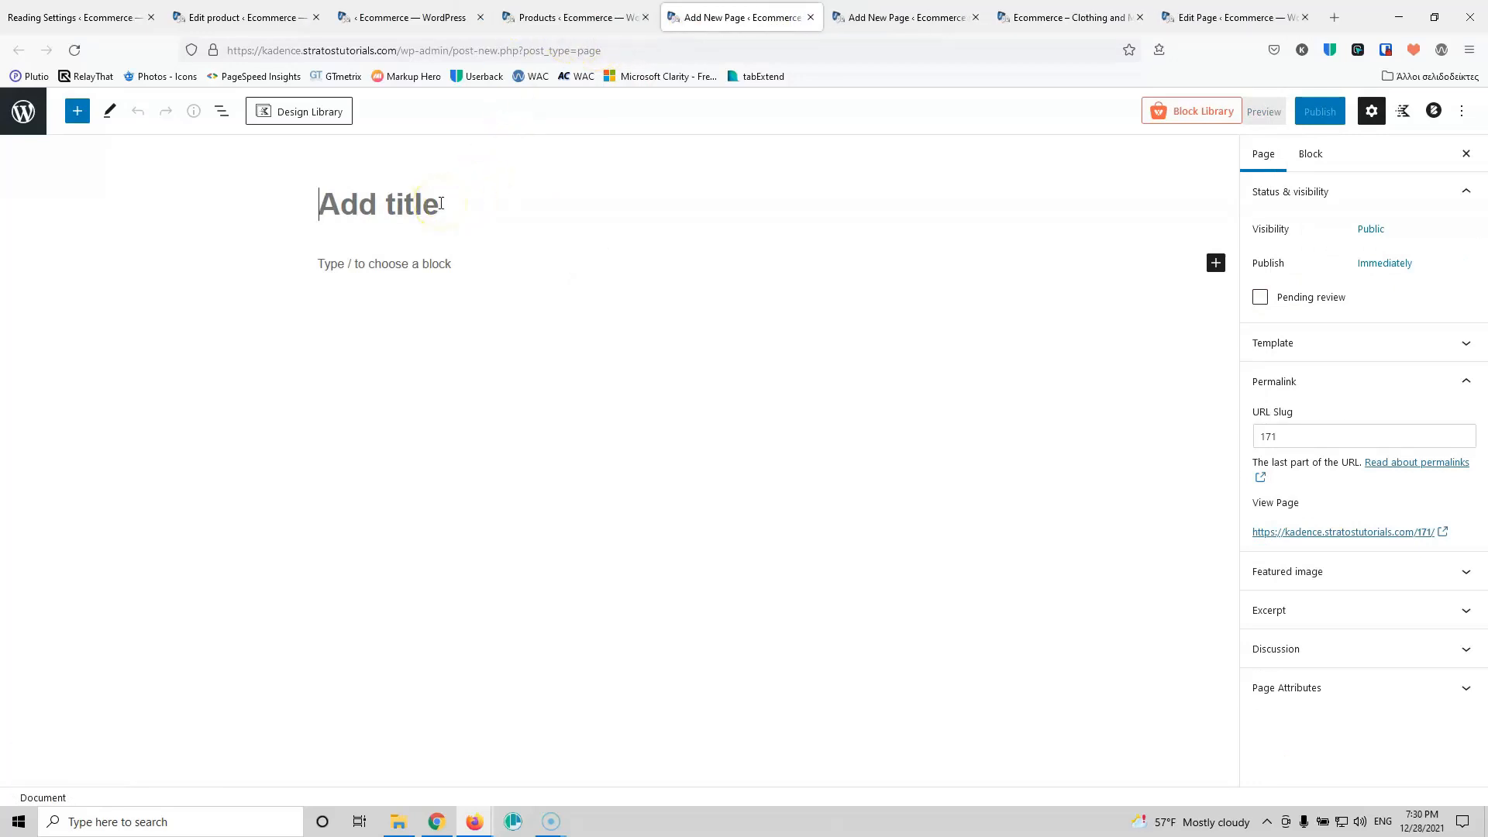
{"action": "type", "text": "Privas"}
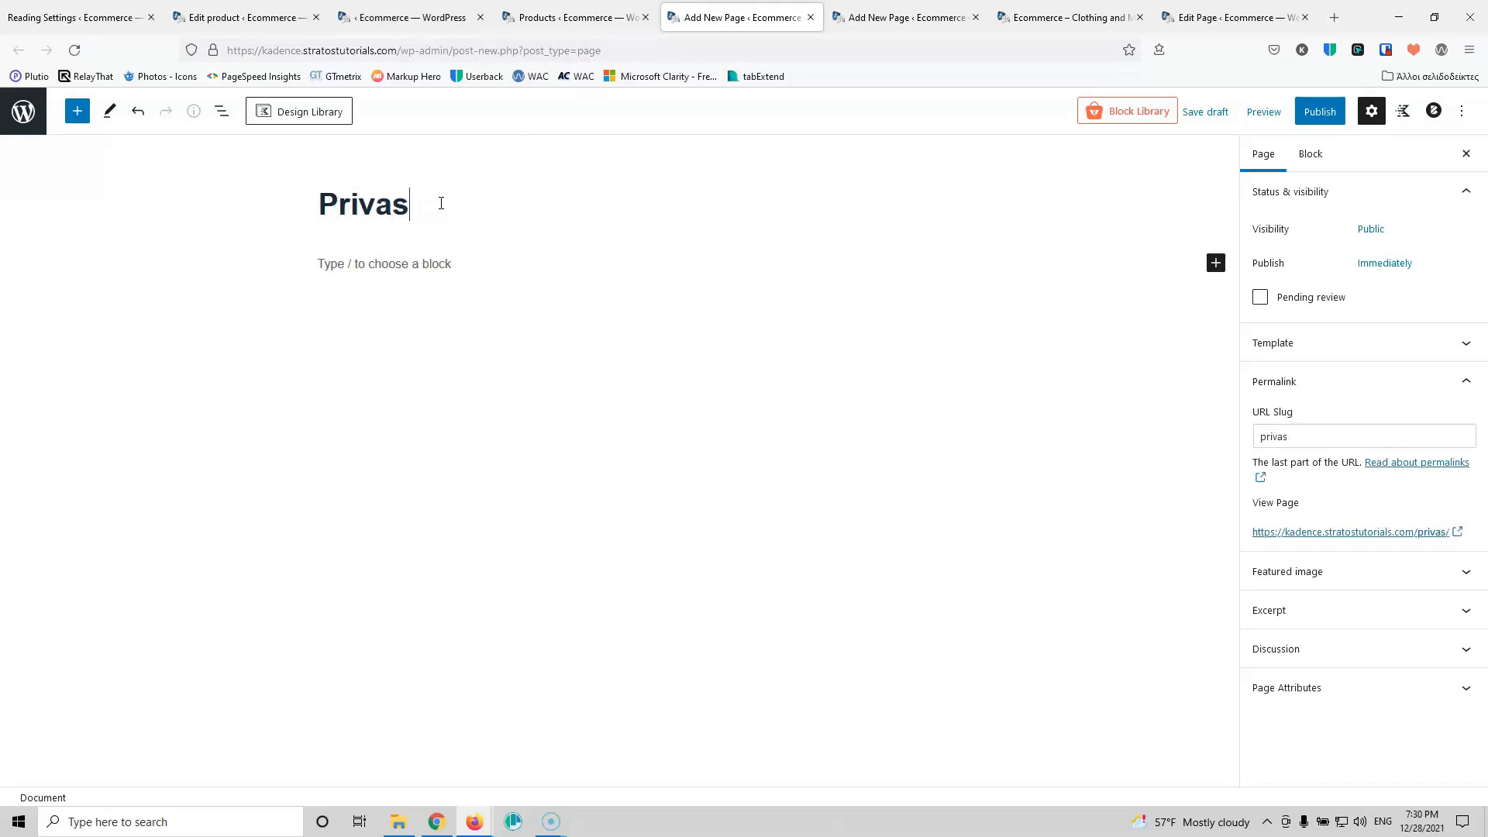
{"action": "key", "text": "BackSpace"}
{"action": "type", "text": "cy Policy"}
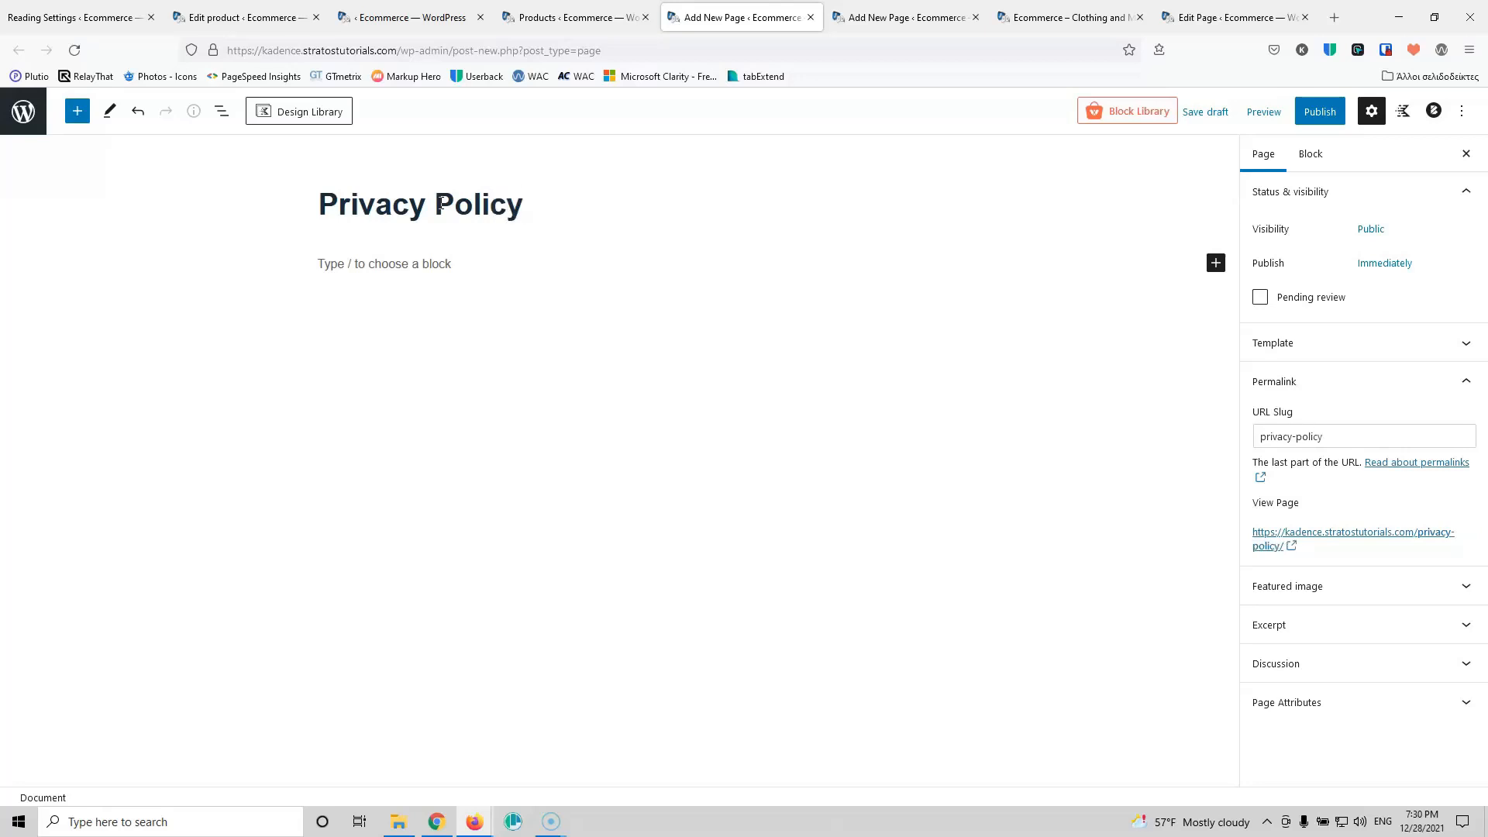
{"action": "left_click", "coordinate": [1322, 115]}
{"action": "left_click", "coordinate": [1322, 114]}
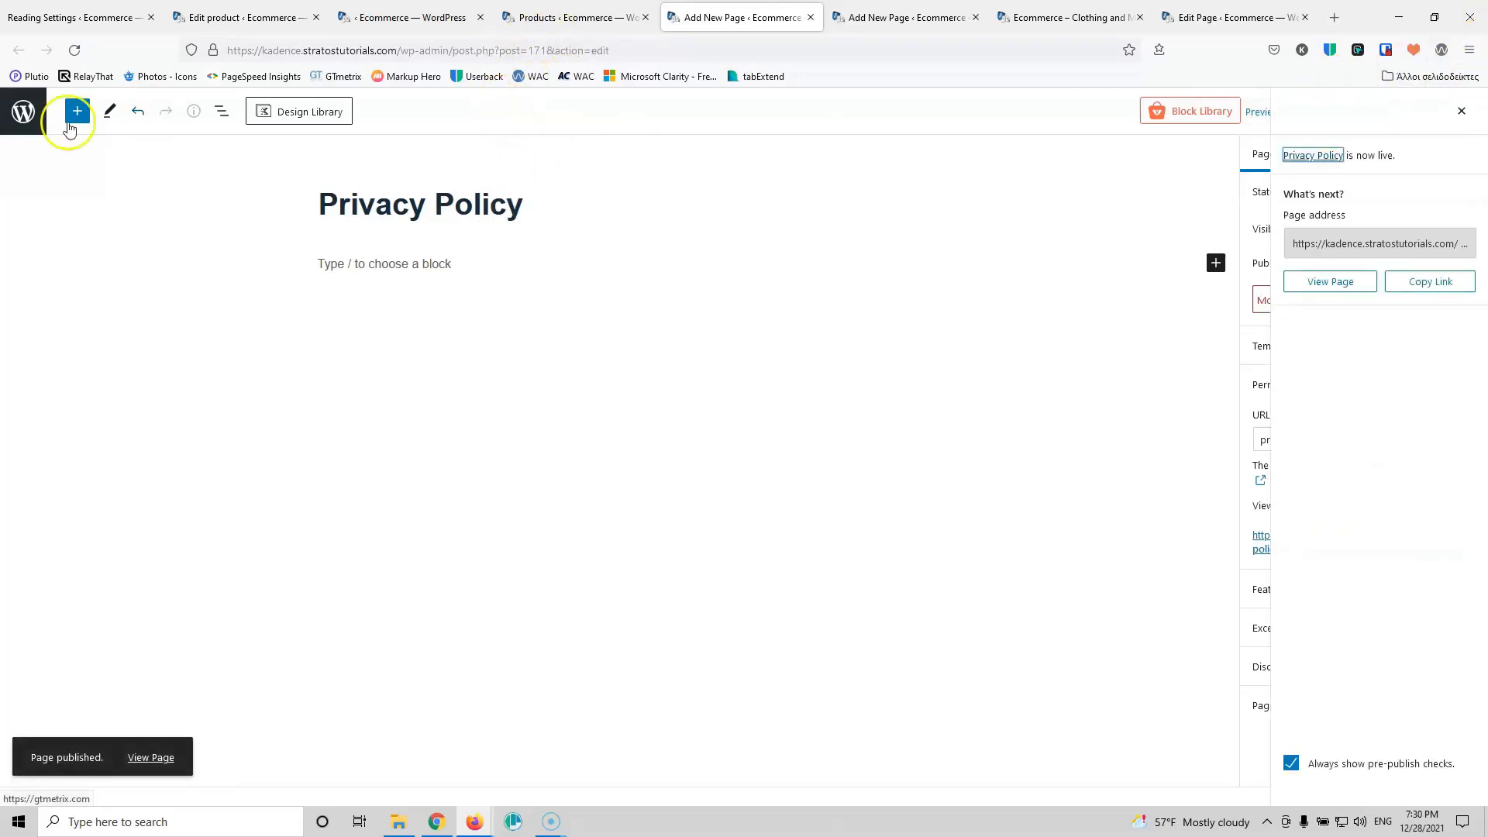
{"action": "left_click", "coordinate": [21, 122]}
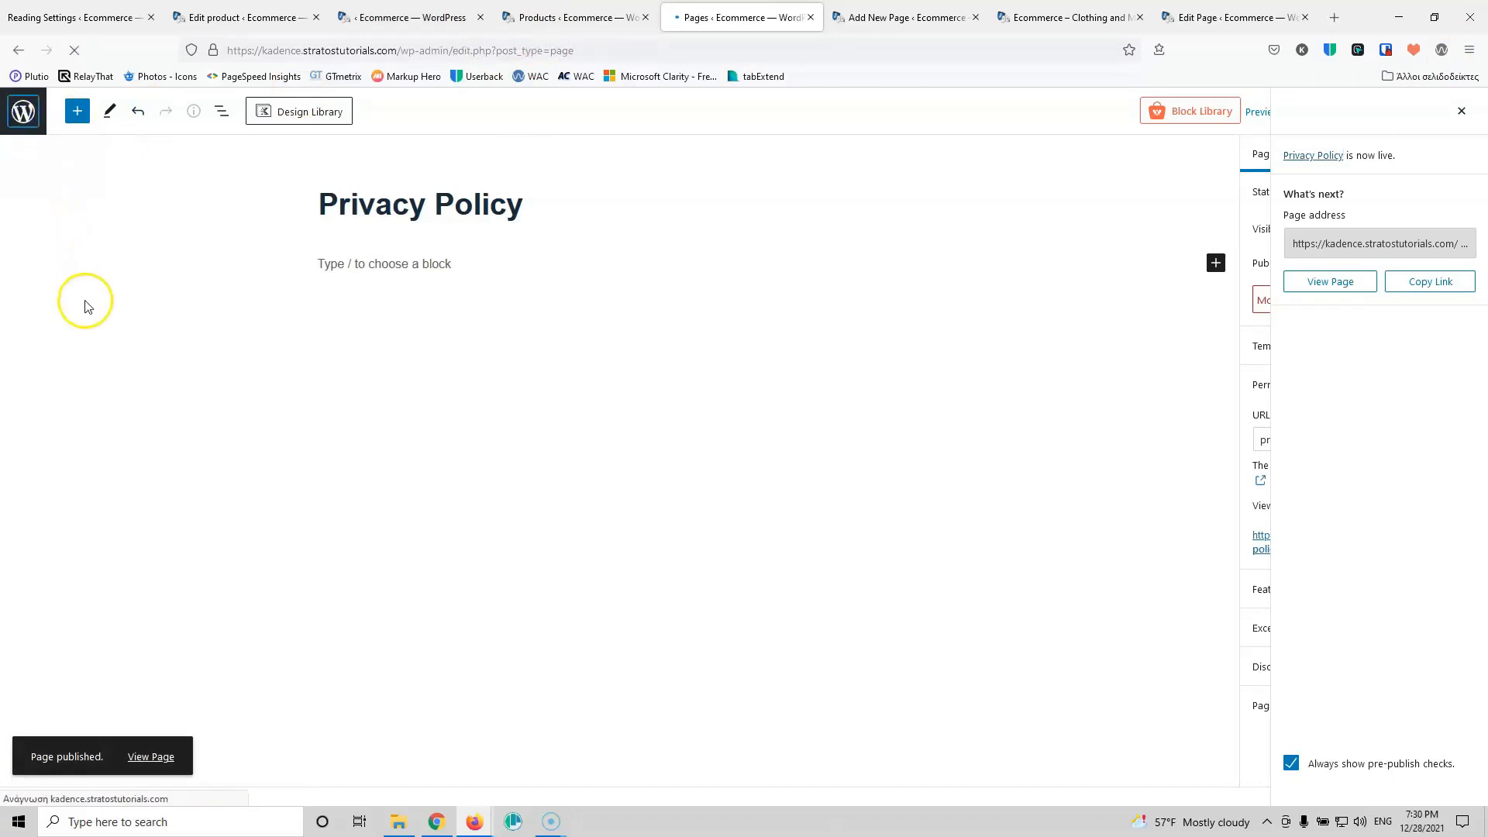
Step: Quick Edit the new Privacy Policy page so its title and slug read 'Terms and conditions', then update
{"action": "scroll", "coordinate": [326, 450], "scroll_direction": "down", "scroll_amount": 2}
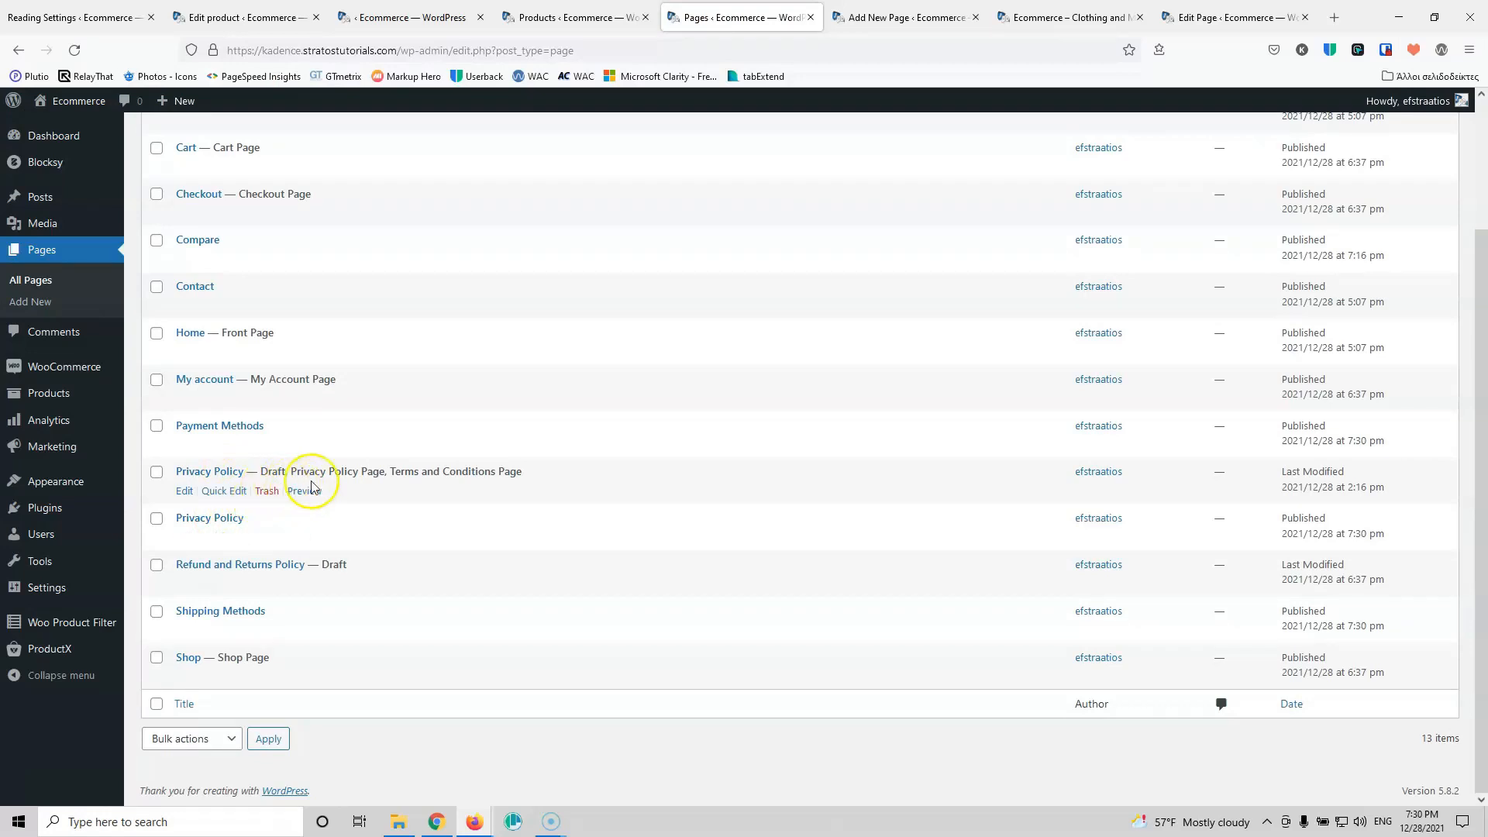
{"action": "left_click", "coordinate": [217, 540]}
{"action": "left_click_drag", "start_coordinate": [307, 547], "coordinate": [160, 538]}
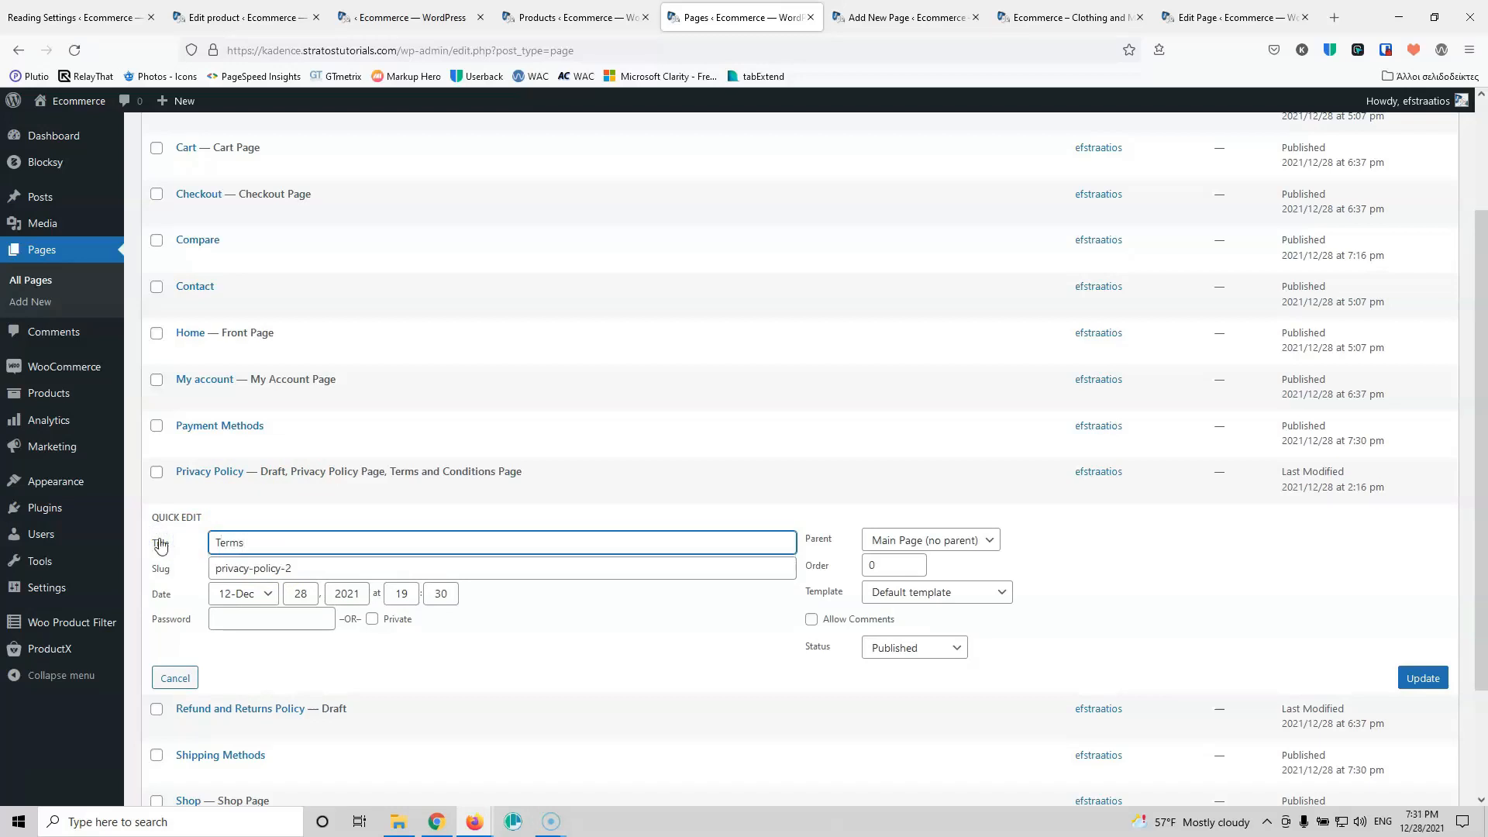
{"action": "key", "text": "BackSpace"}
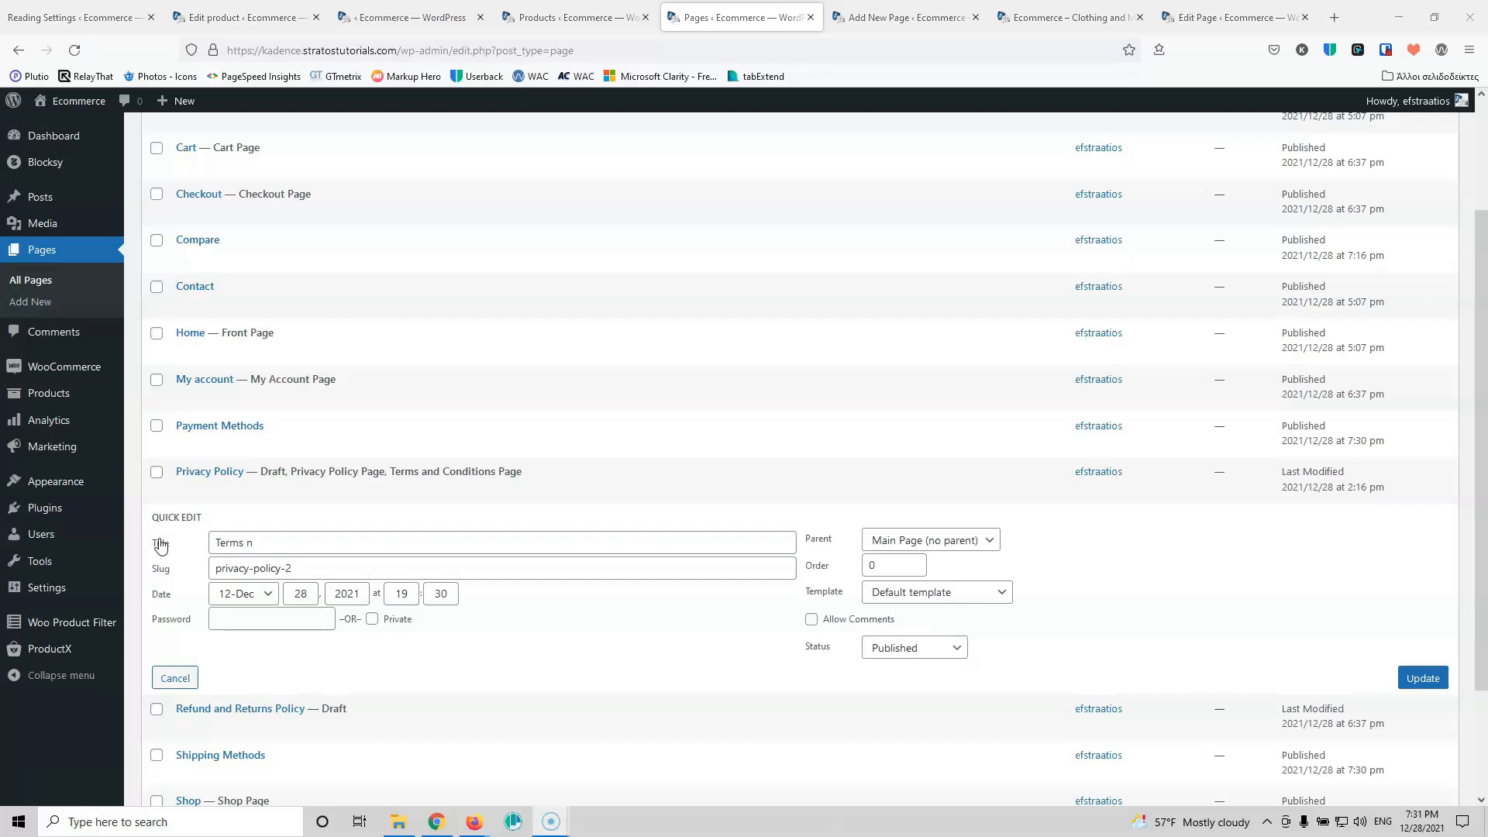
{"action": "left_click", "coordinate": [371, 541]}
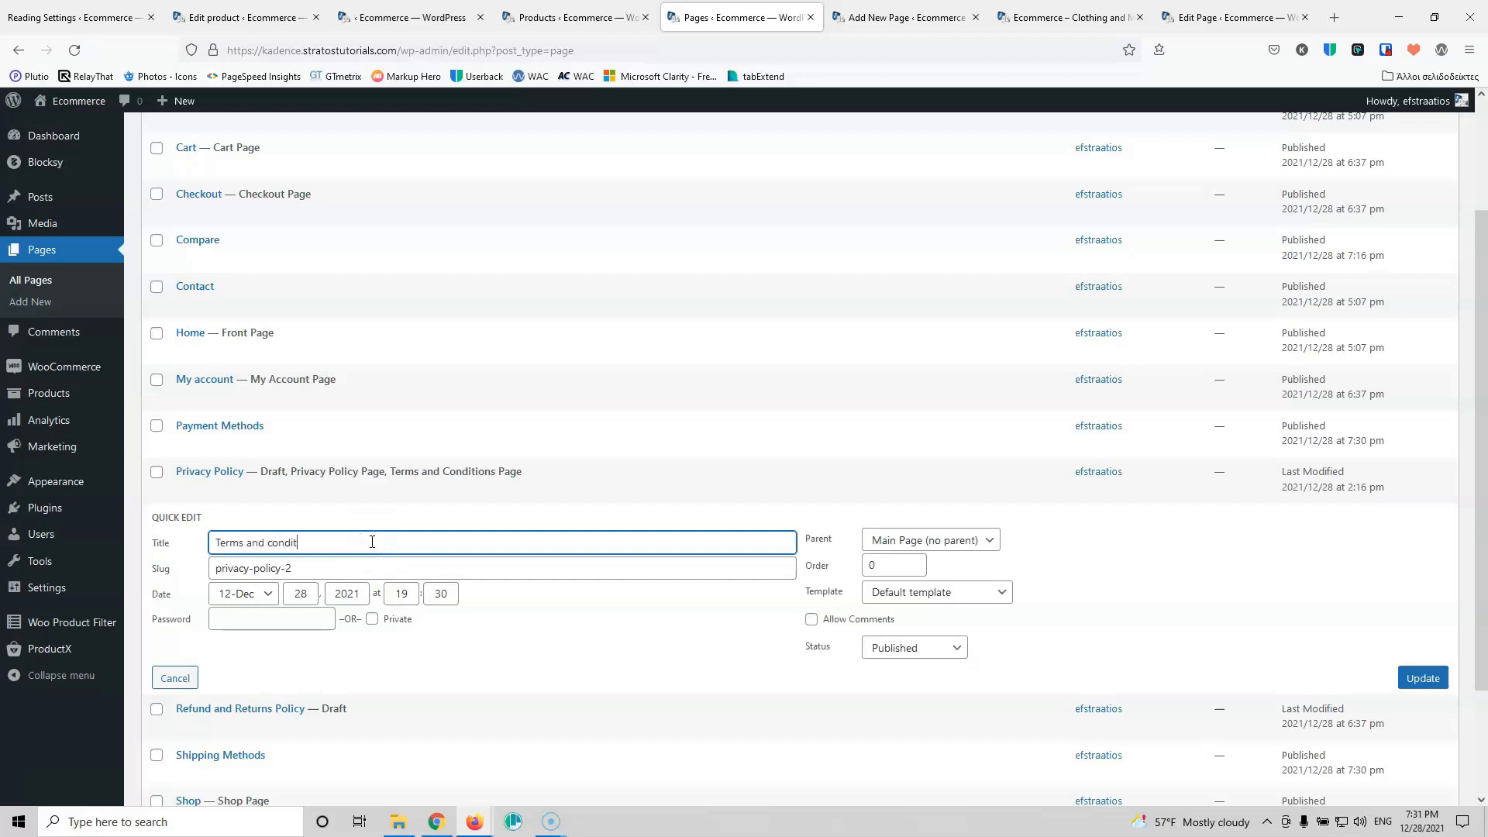
{"action": "left_click_drag", "start_coordinate": [372, 542], "coordinate": [196, 542]}
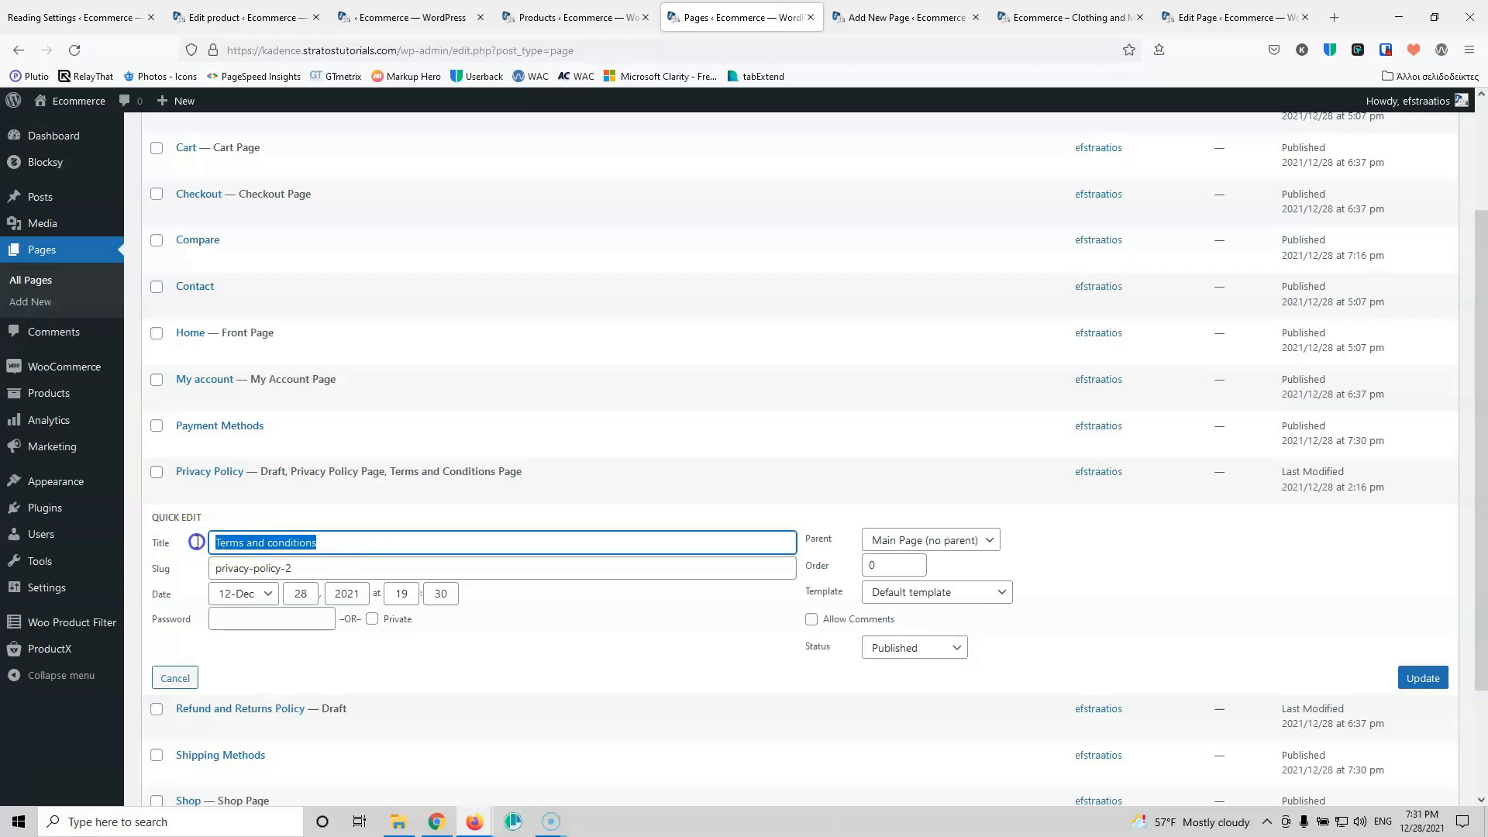
{"action": "key", "text": "ctrl+c"}
{"action": "triple_click", "coordinate": [276, 568]}
{"action": "key", "text": "ctrl+v"}
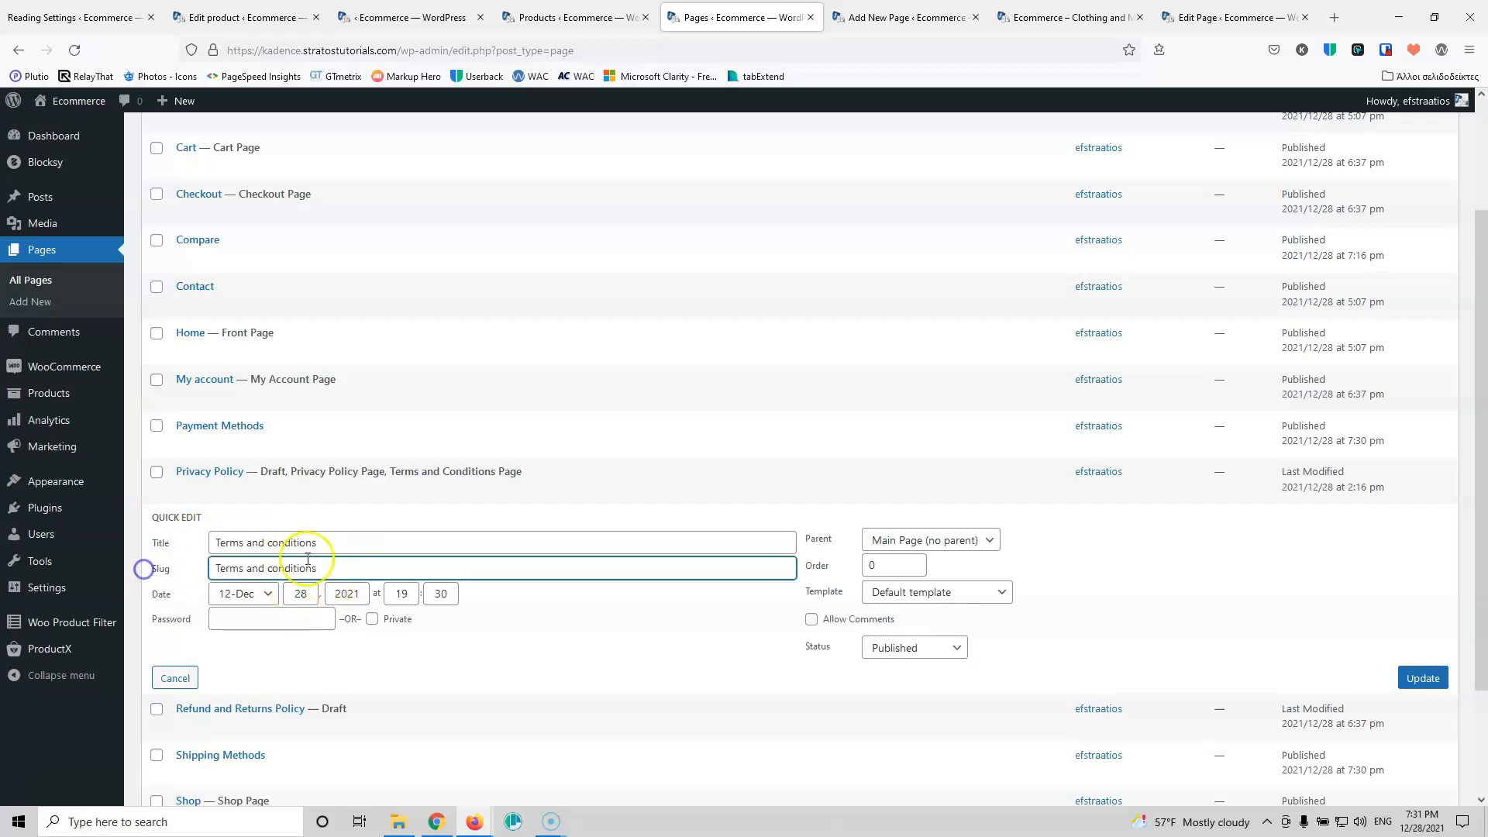
{"action": "left_click", "coordinate": [594, 612]}
{"action": "left_click", "coordinate": [1423, 676]}
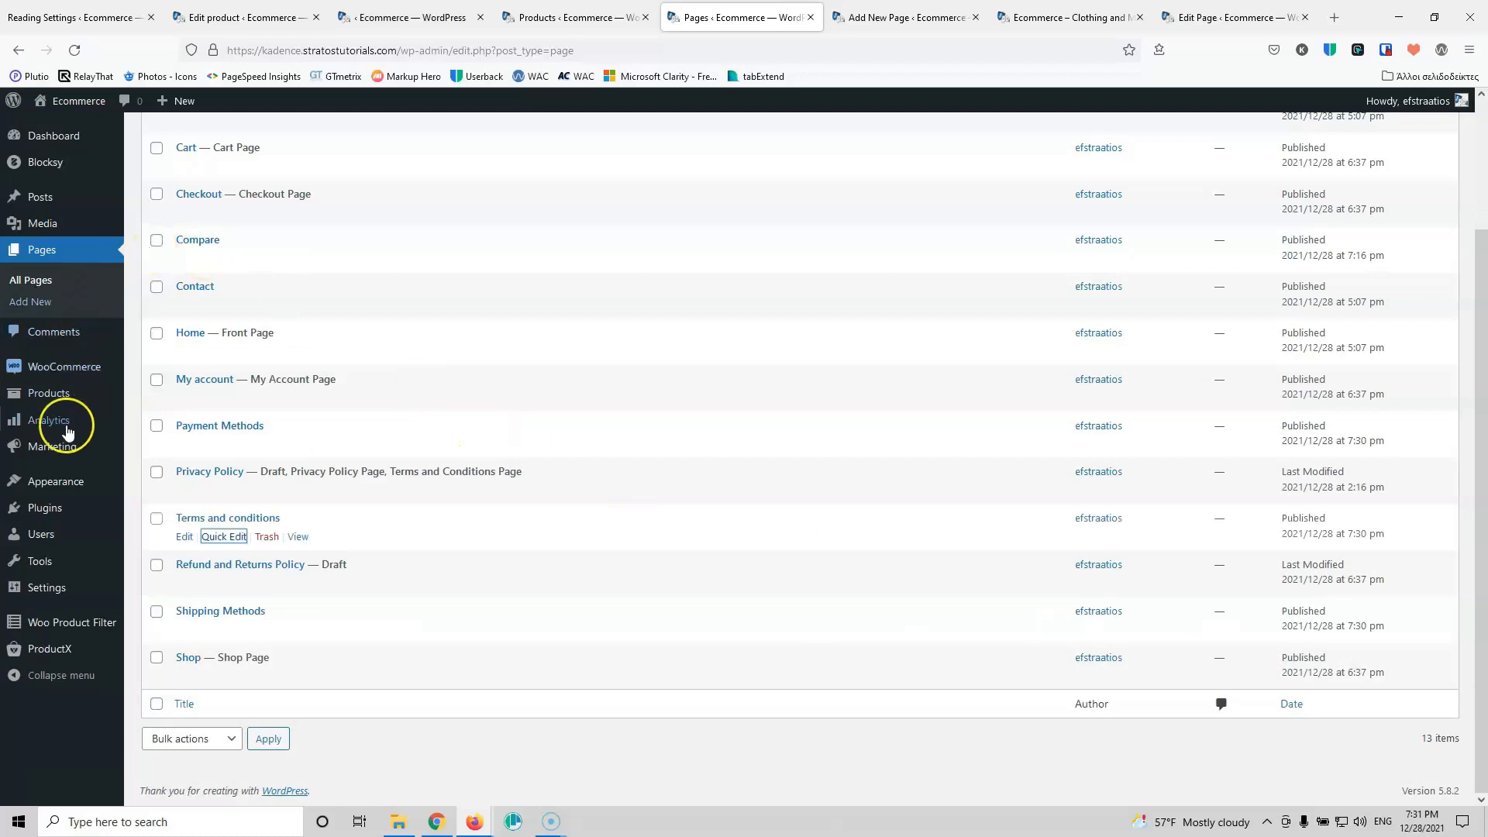
Step: Create a new menu named 'Footer'
{"action": "mouse_move", "coordinate": [52, 517]}
{"action": "mouse_move", "coordinate": [56, 481]}
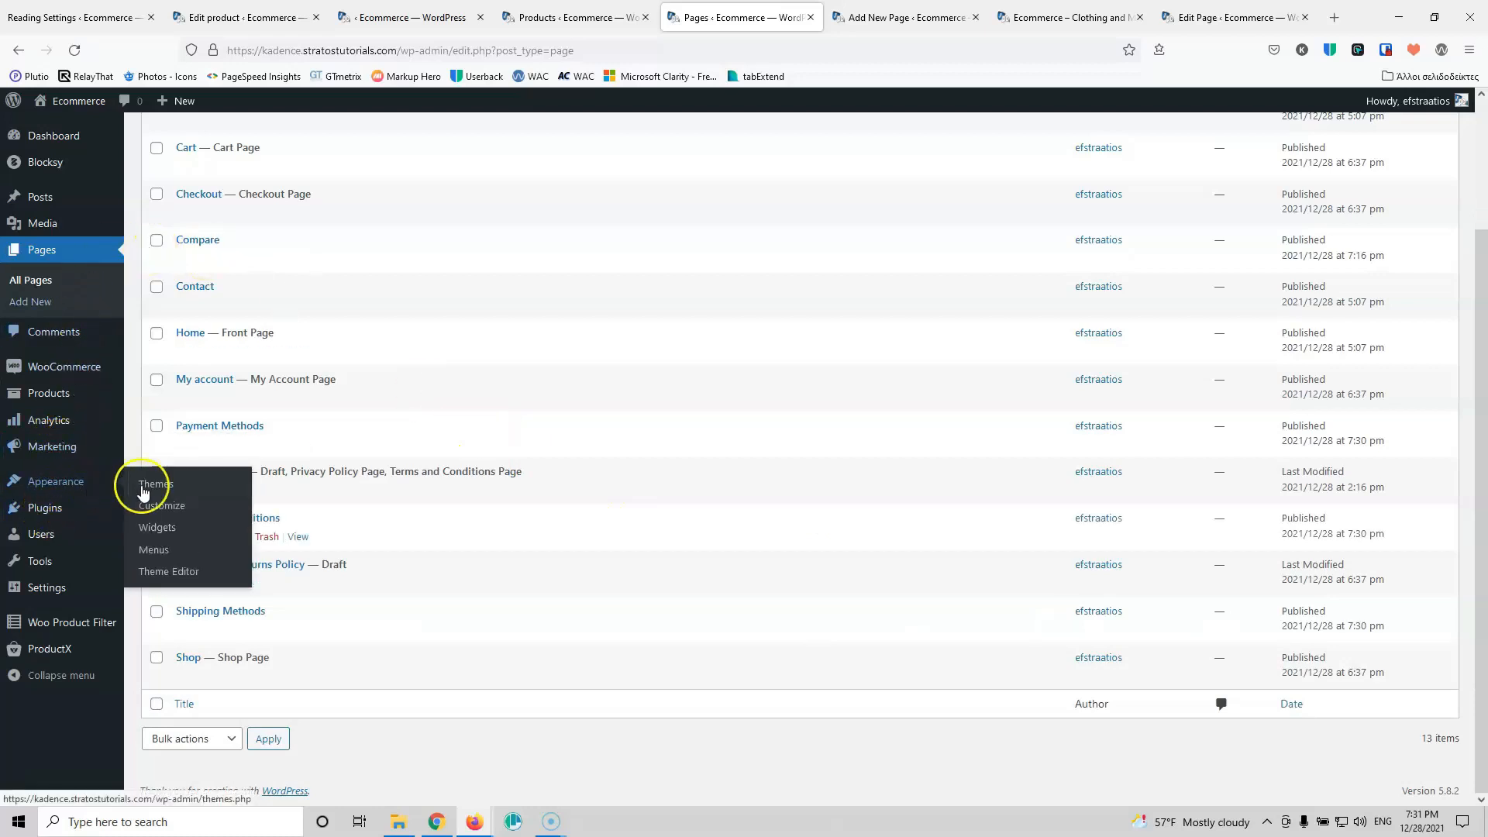
{"action": "left_click", "coordinate": [154, 551]}
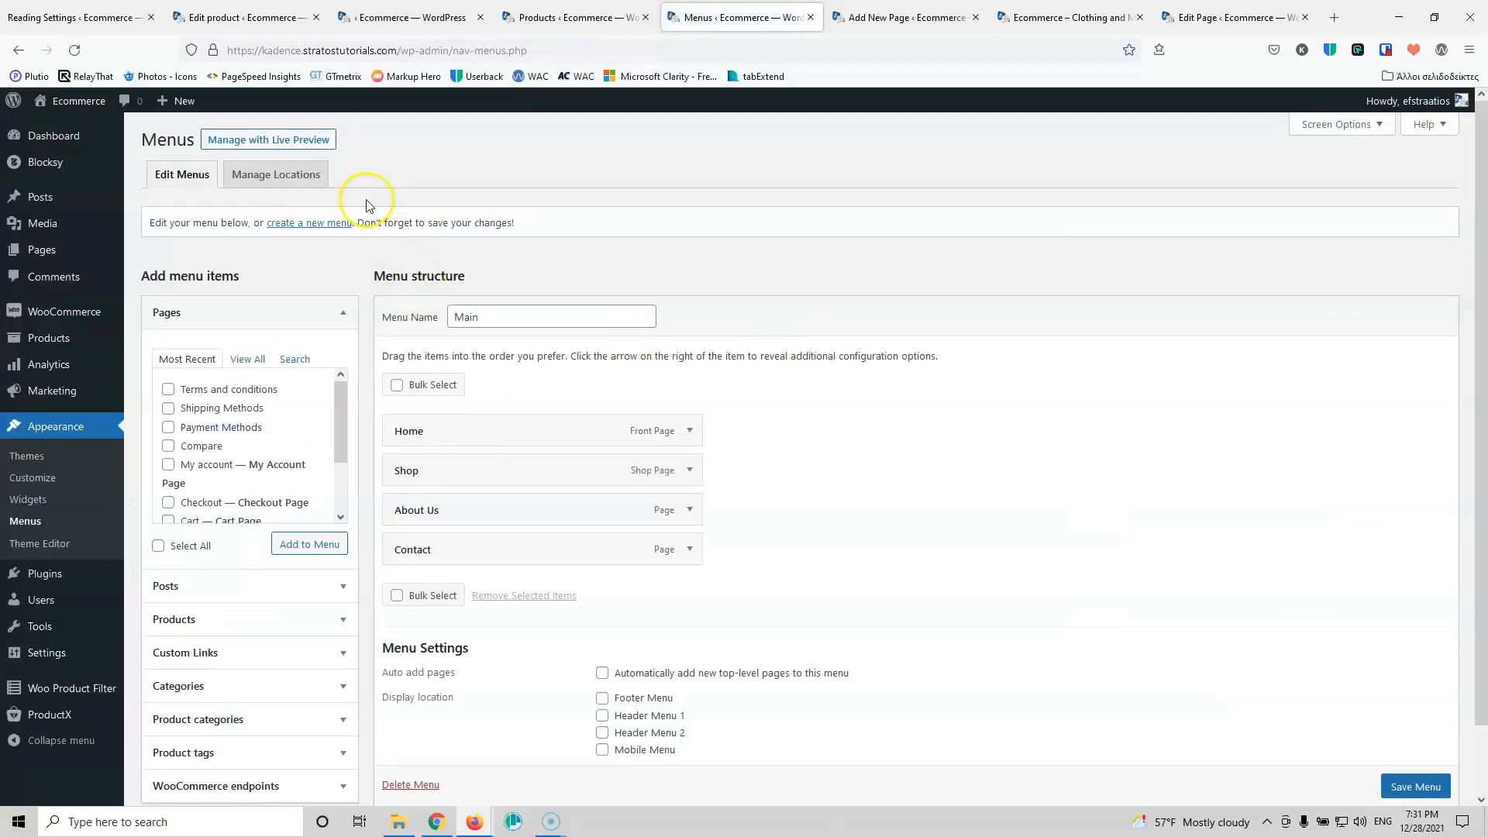
{"action": "left_click", "coordinate": [306, 223]}
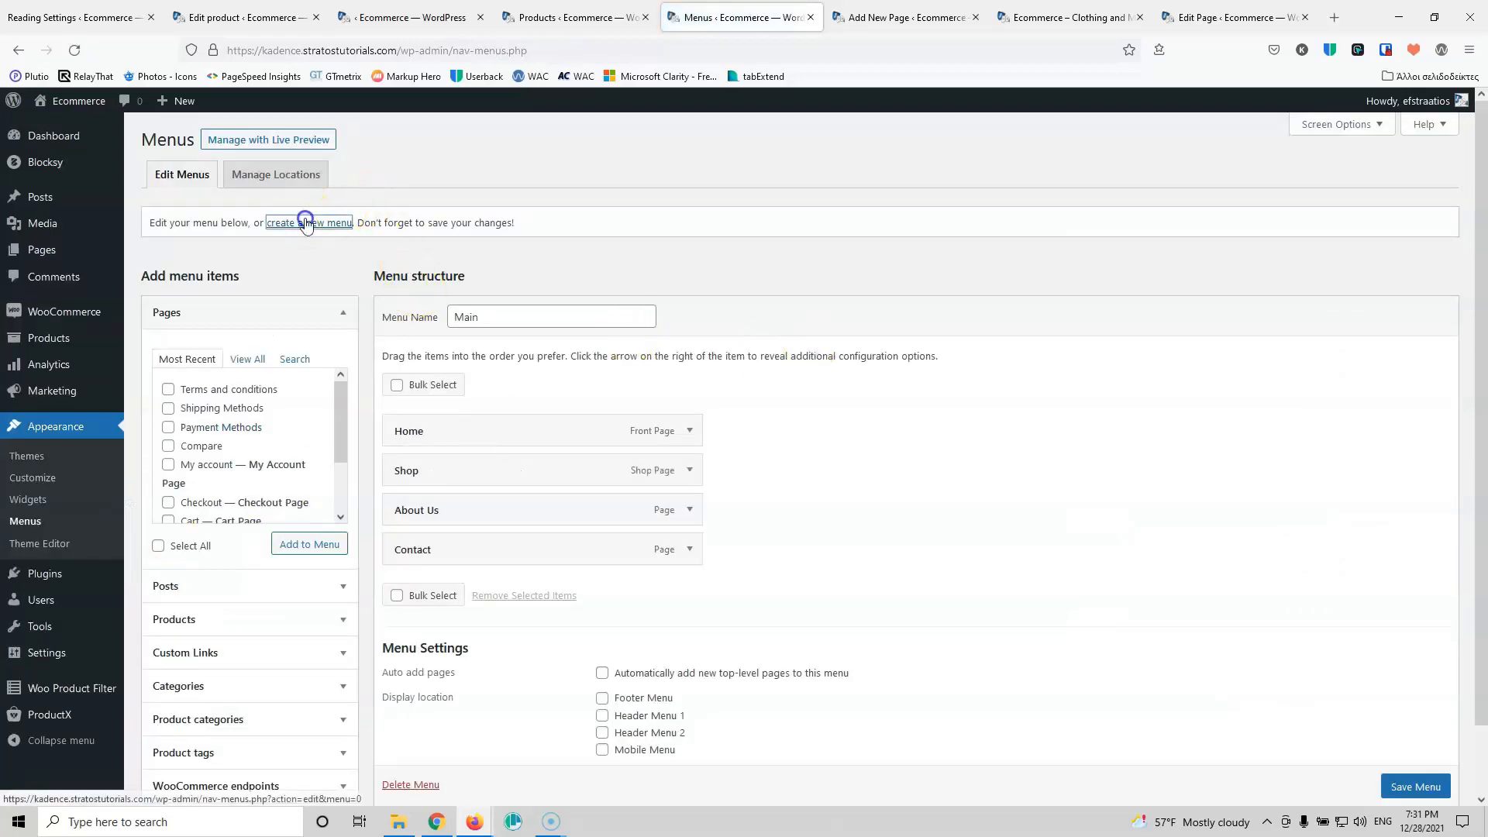
{"action": "left_click", "coordinate": [504, 316]}
{"action": "type", "text": "F"}
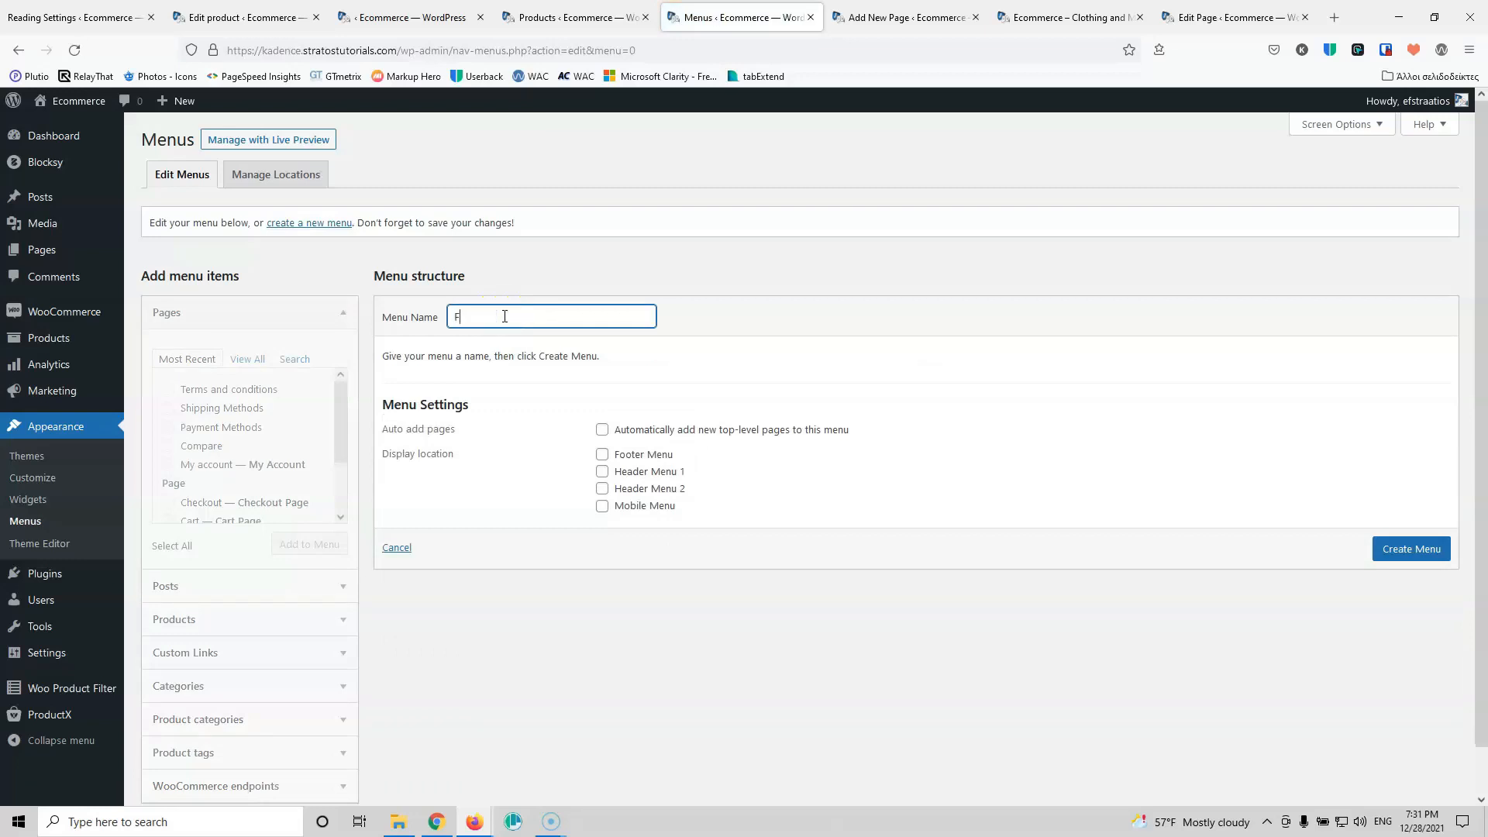
{"action": "type", "text": "ooter"}
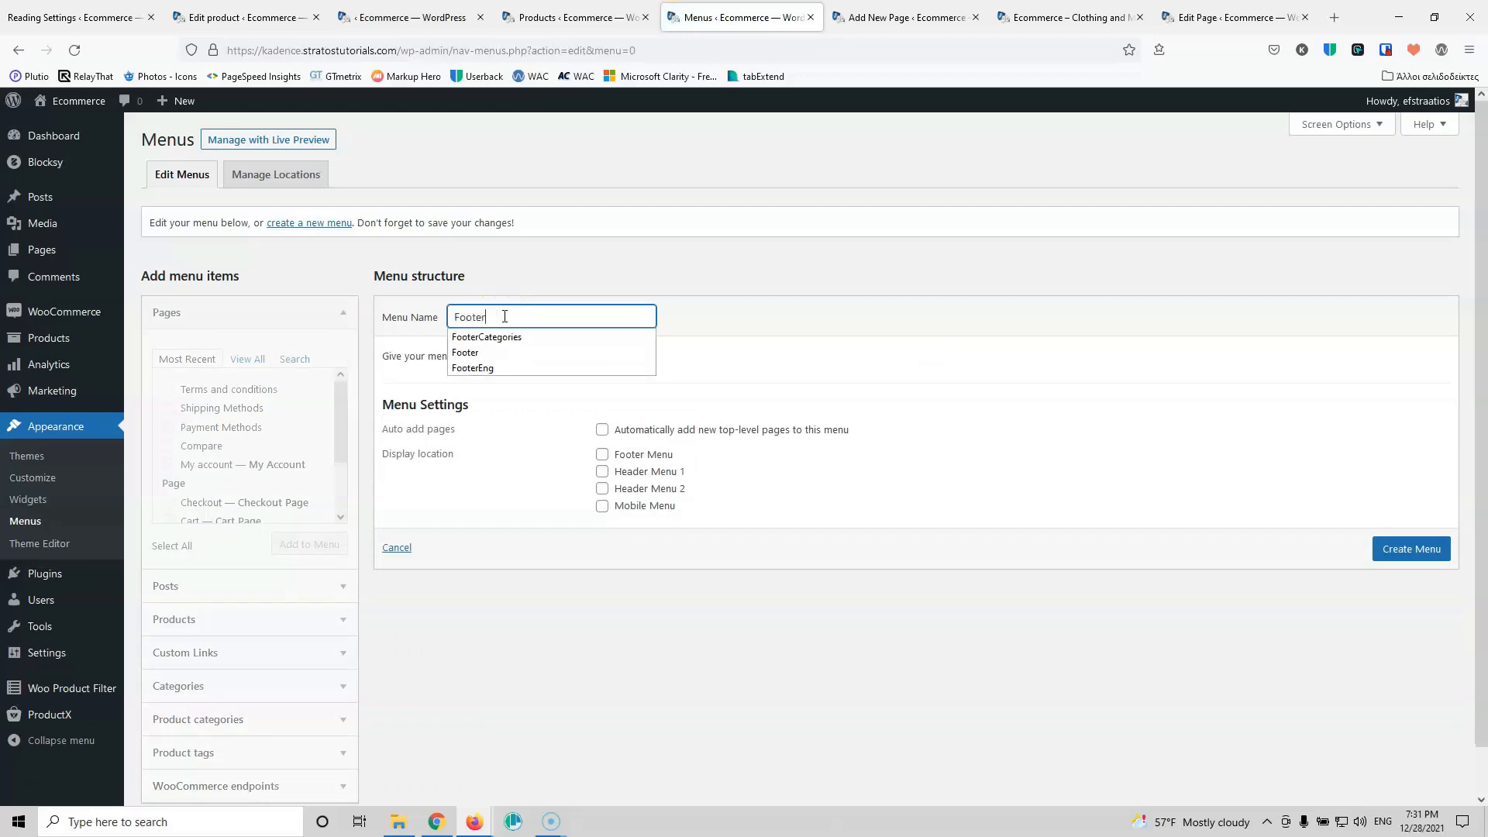
{"action": "left_click", "coordinate": [512, 490]}
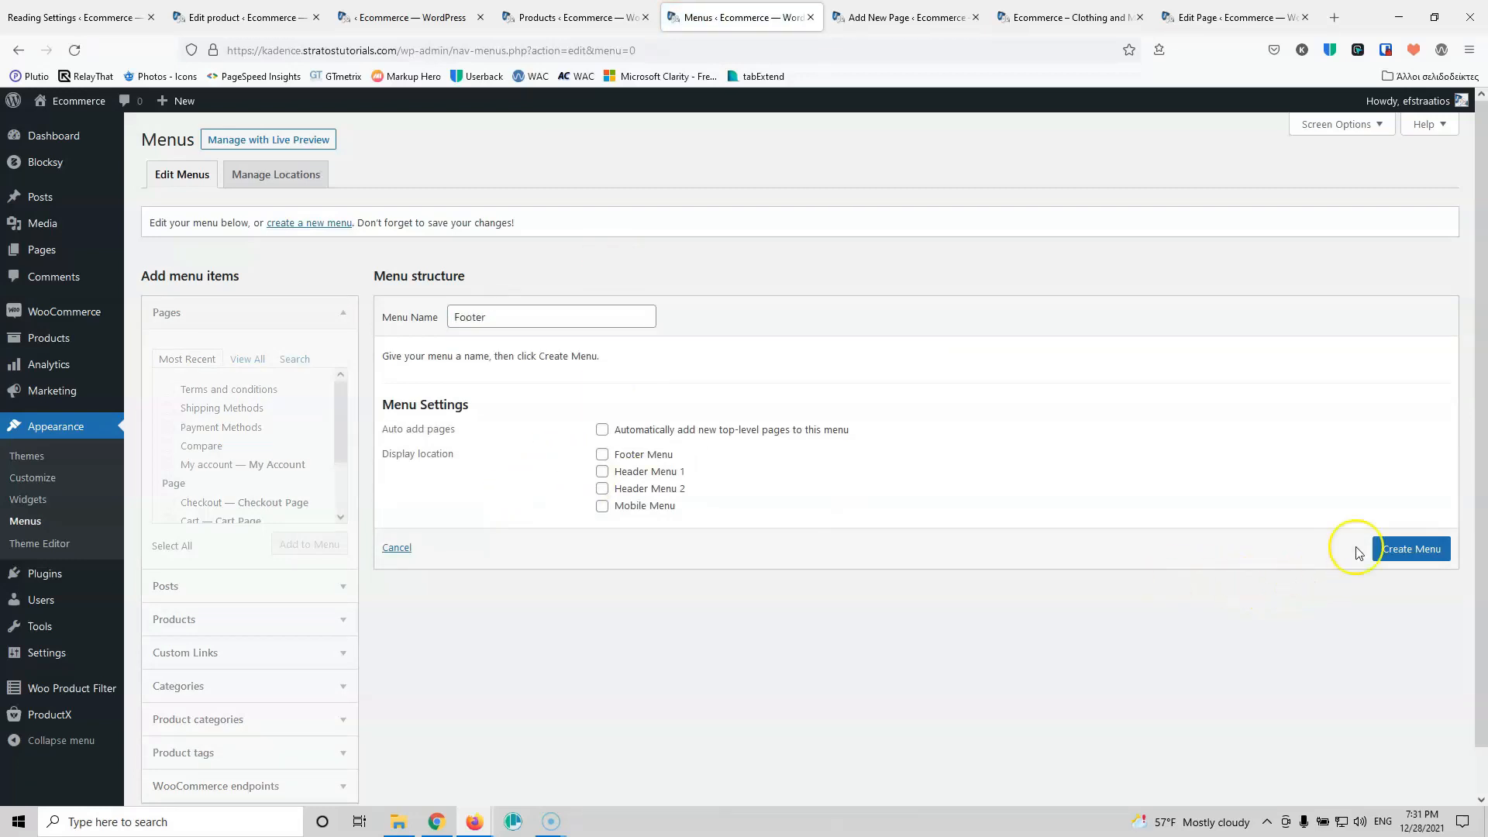
{"action": "left_click", "coordinate": [1391, 547]}
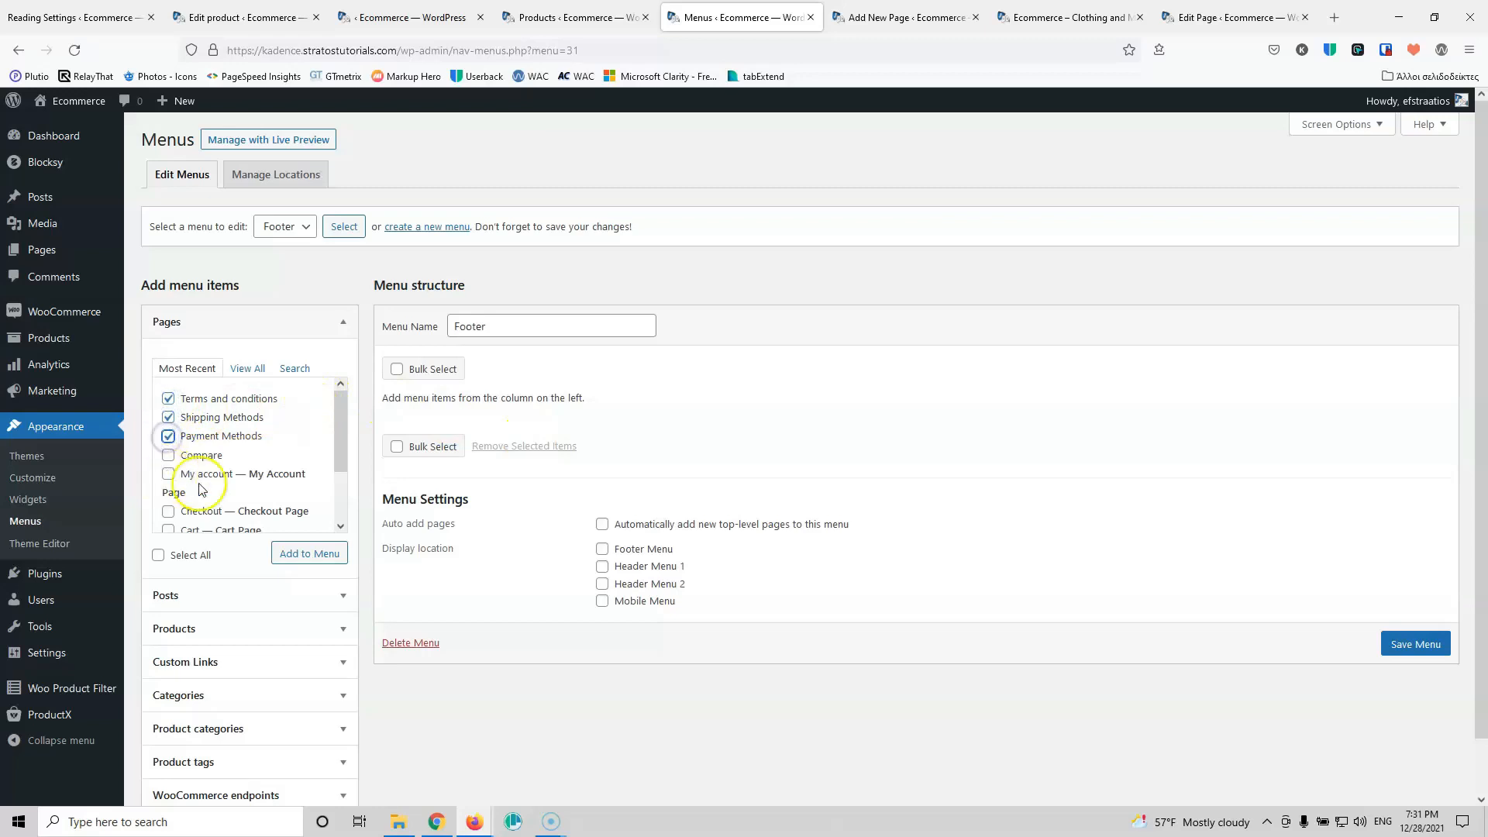
Step: Add Terms and conditions, Shipping Methods and Payment Methods pages to the Footer menu and save it
{"action": "left_click_drag", "start_coordinate": [339, 438], "coordinate": [339, 490]}
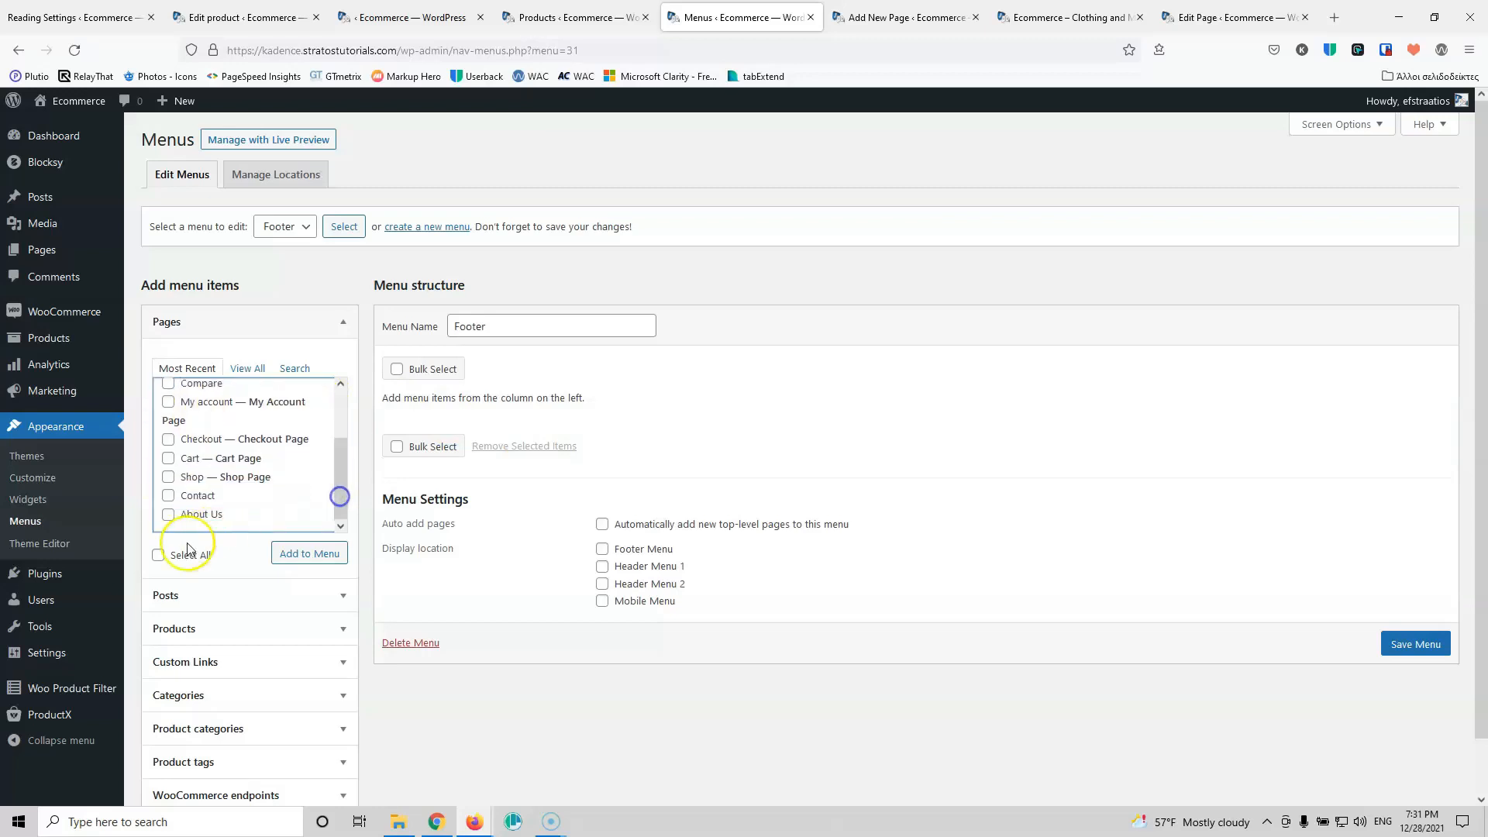
{"action": "left_click", "coordinate": [246, 375]}
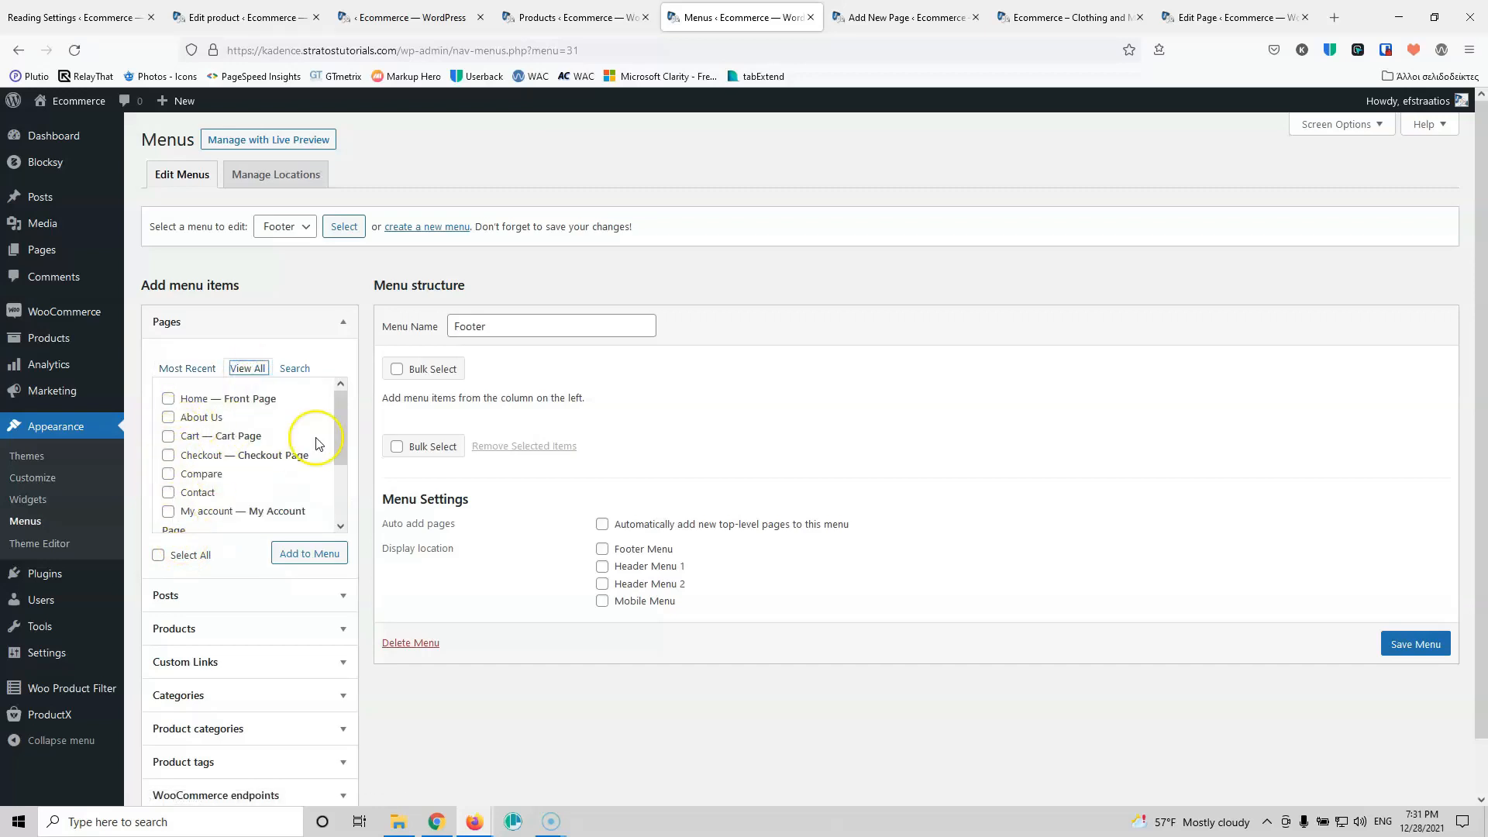
{"action": "left_click_drag", "start_coordinate": [341, 422], "coordinate": [341, 484]}
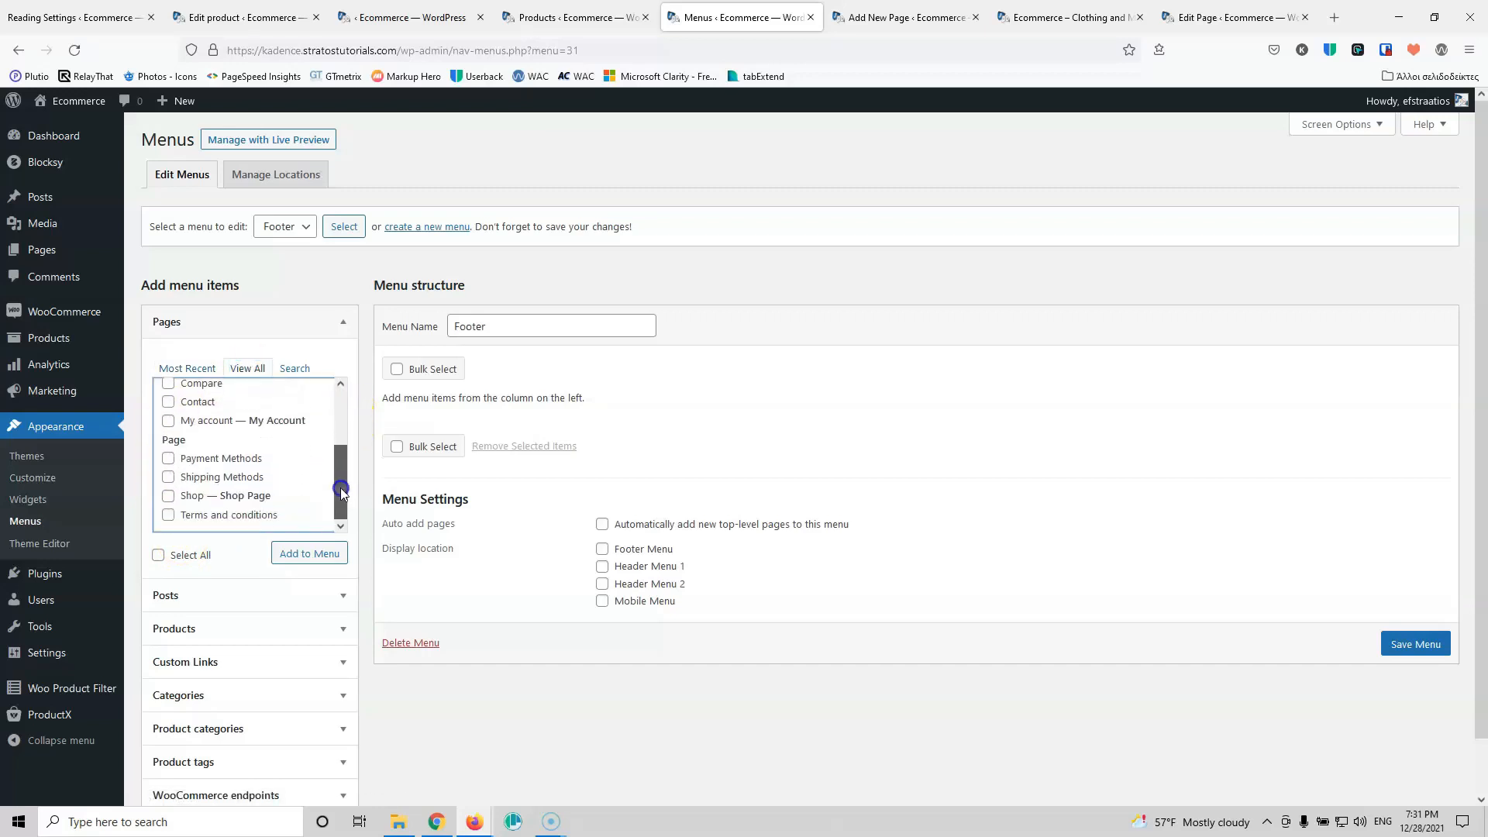
{"action": "left_click", "coordinate": [168, 511]}
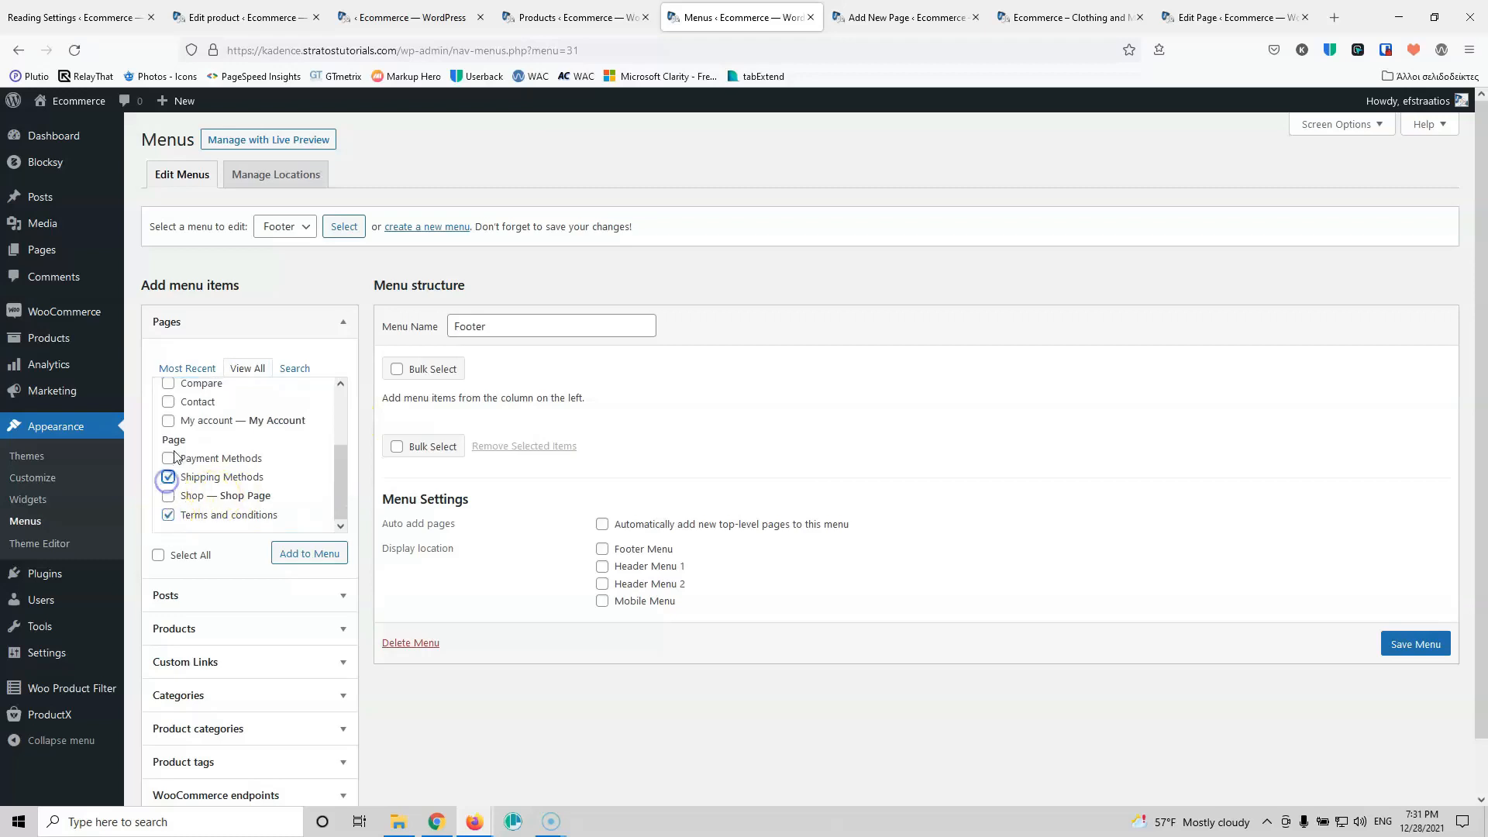
{"action": "left_click_drag", "start_coordinate": [331, 465], "coordinate": [171, 471]}
{"action": "left_click", "coordinate": [168, 476]}
{"action": "left_click", "coordinate": [168, 458]}
{"action": "mouse_move", "coordinate": [338, 477]}
{"action": "left_mouse_down"}
{"action": "mouse_move", "coordinate": [333, 423]}
{"action": "mouse_move", "coordinate": [338, 478]}
{"action": "left_mouse_up"}
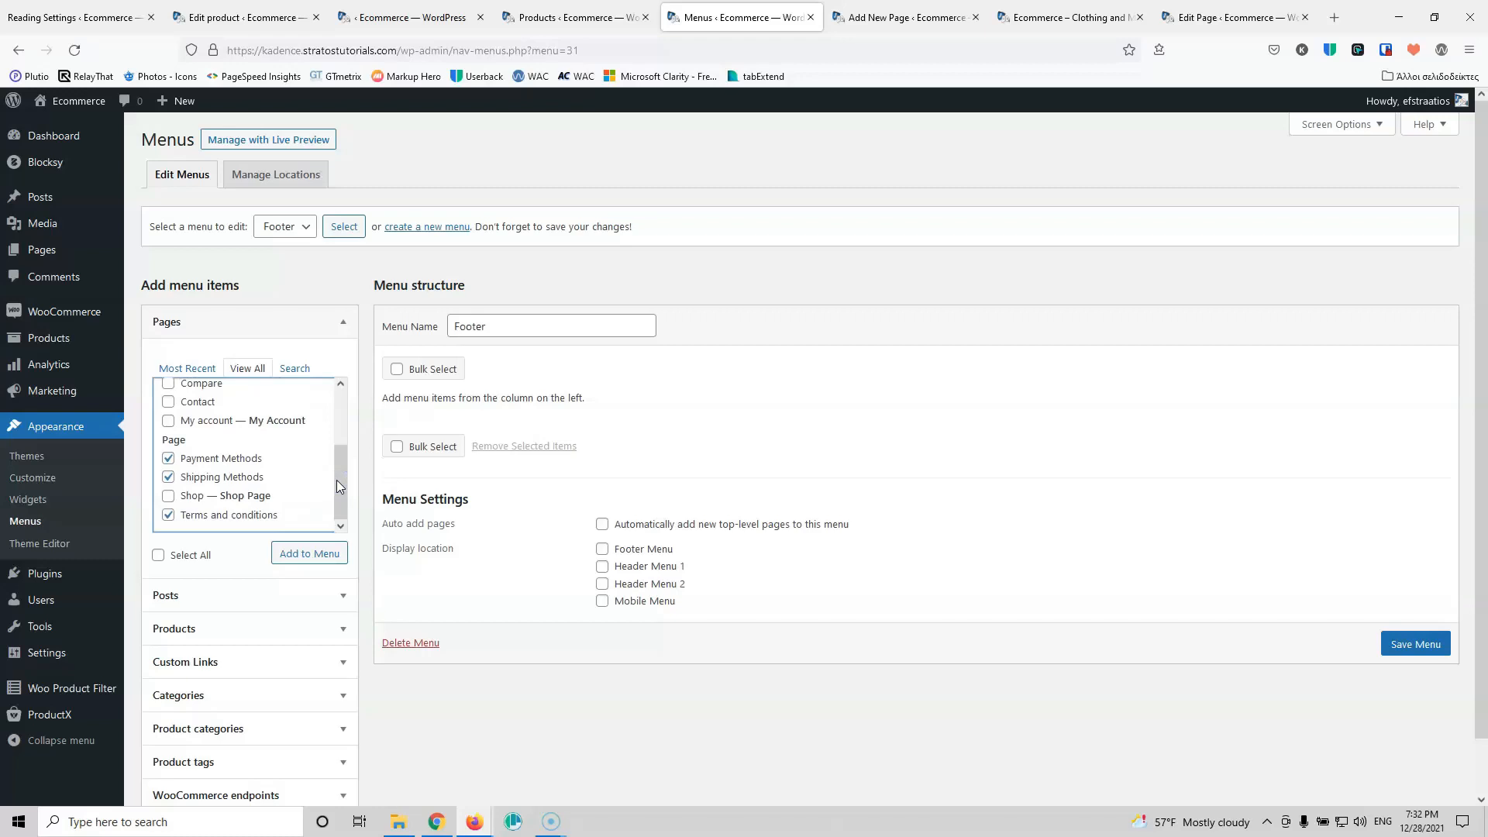
{"action": "left_click", "coordinate": [306, 554]}
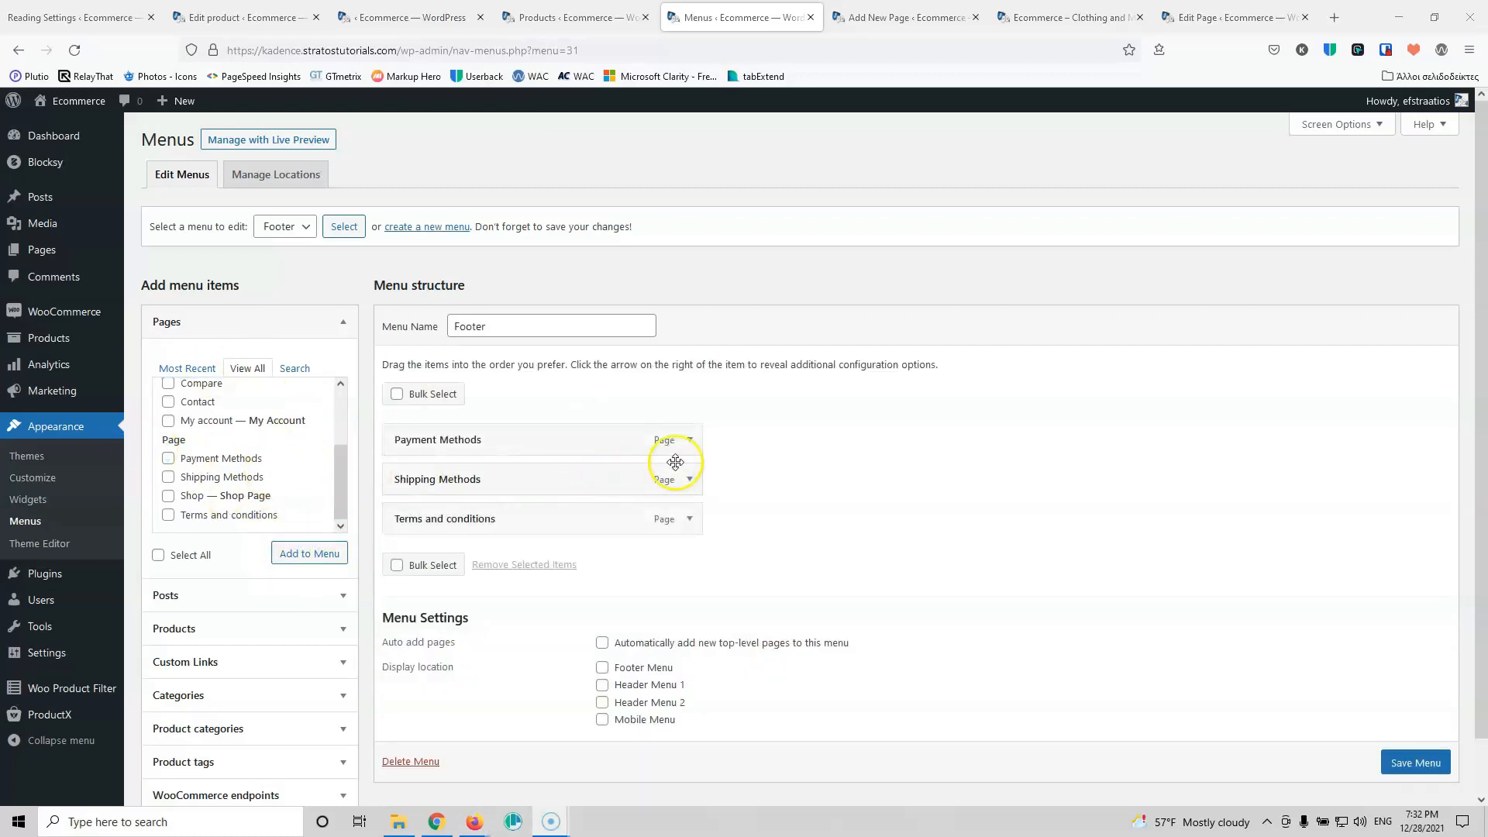
{"action": "left_click", "coordinate": [1416, 762]}
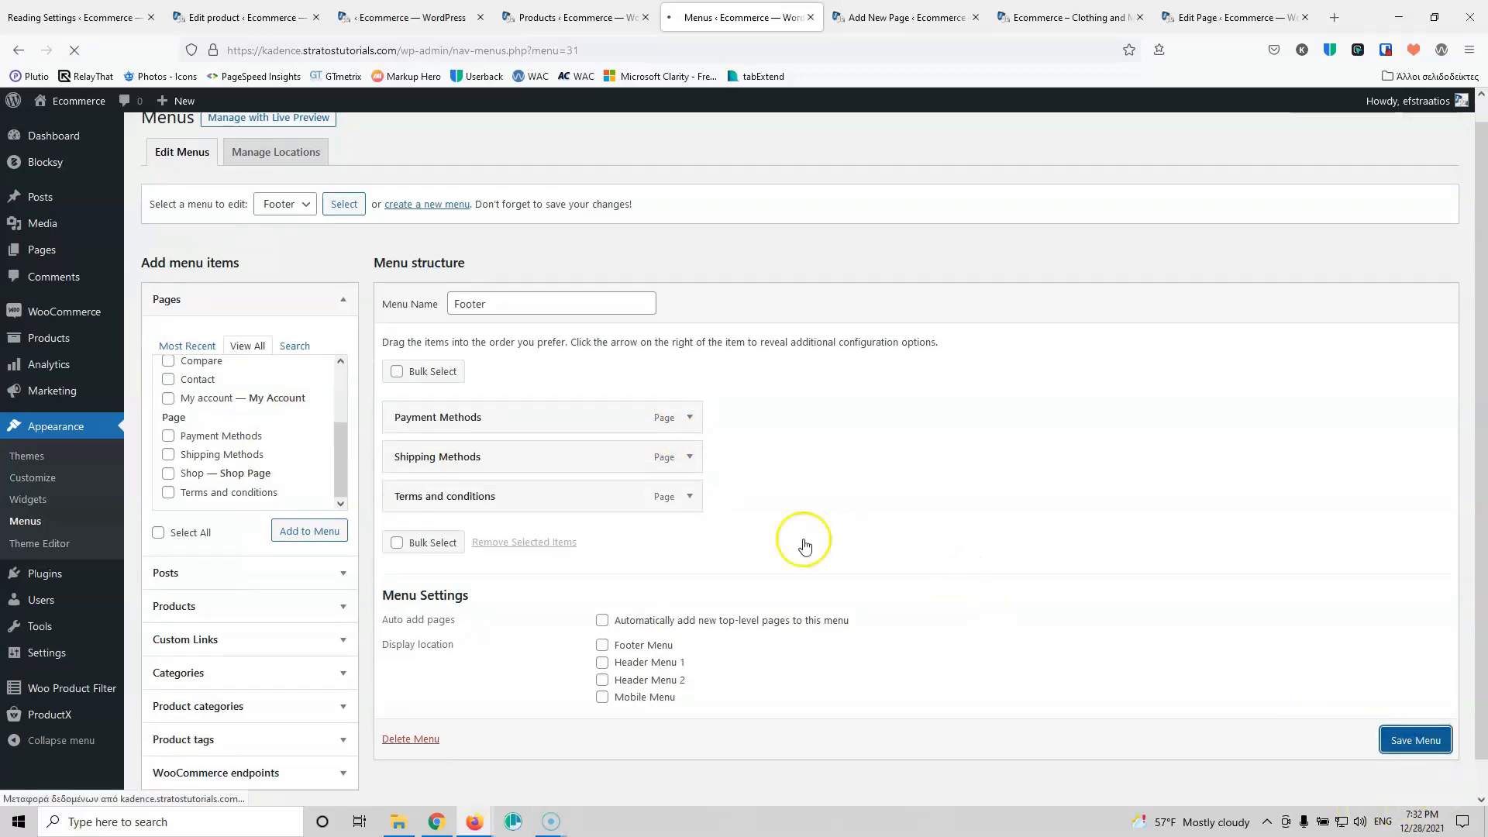
Step: Change the Privacy Policy draft's status to Published via Quick Edit
{"action": "mouse_move", "coordinate": [42, 251]}
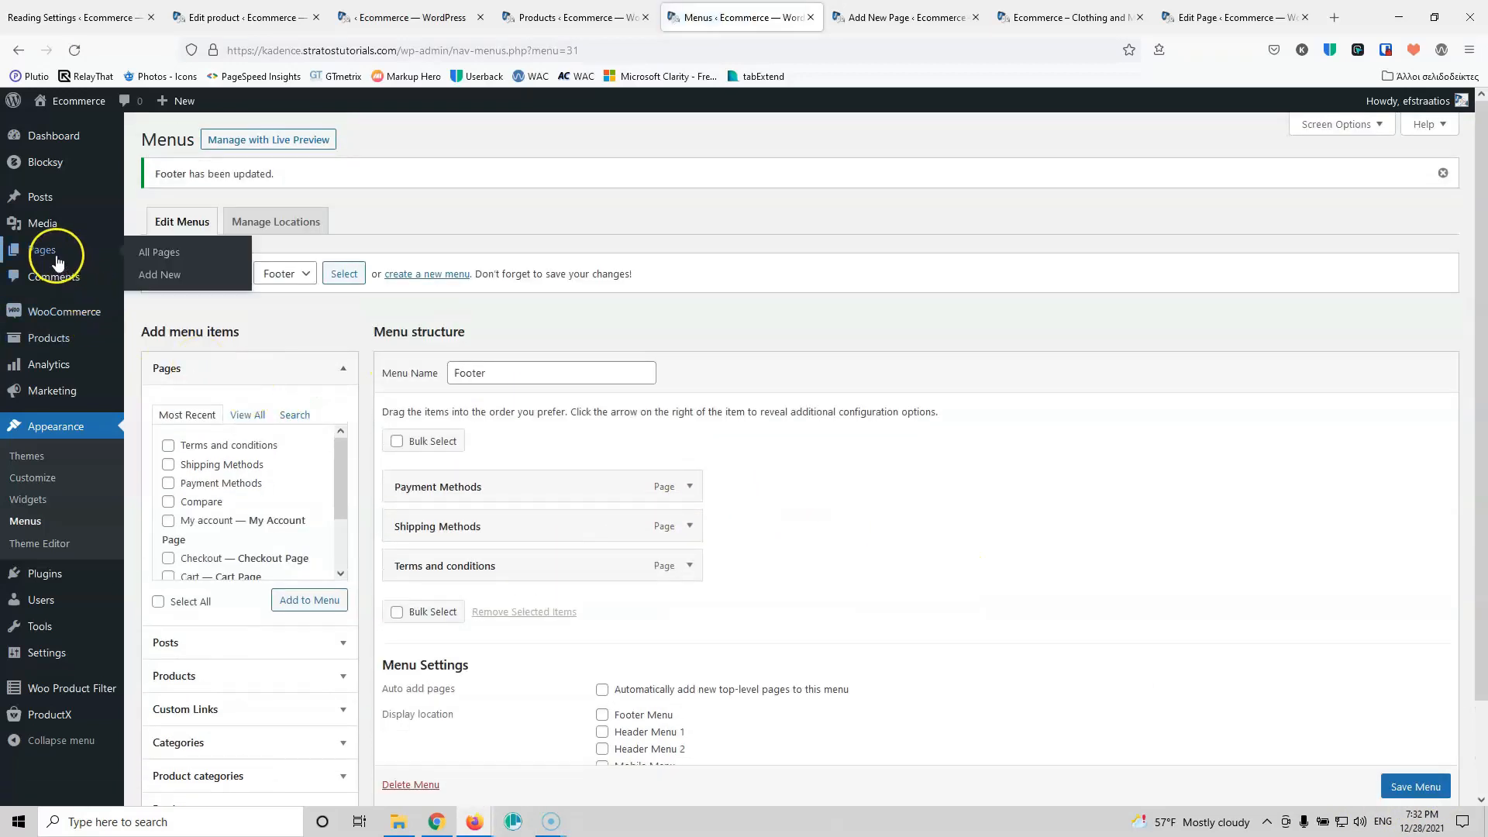
{"action": "left_click", "coordinate": [144, 266]}
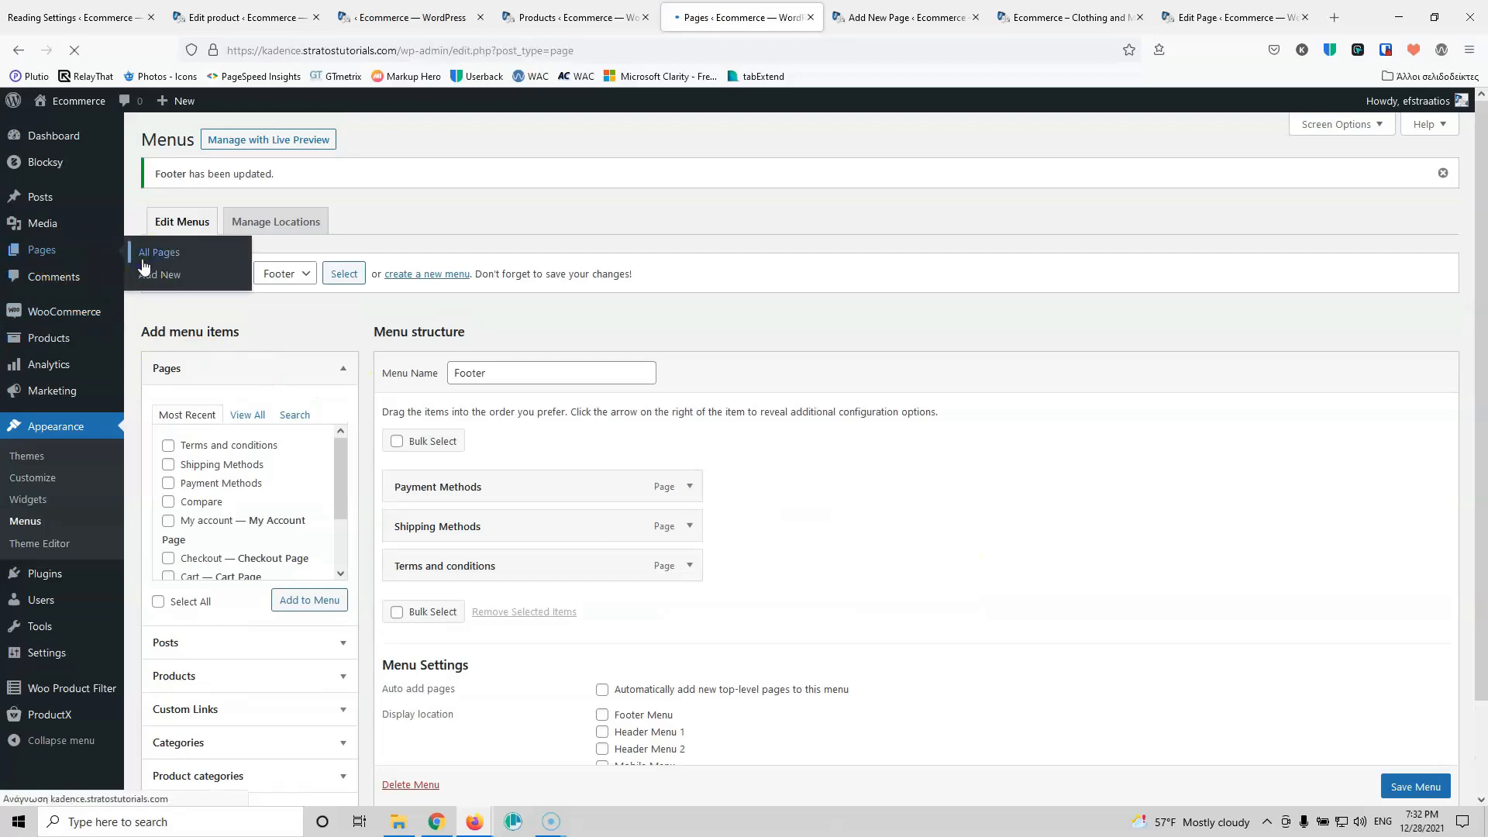
{"action": "scroll", "coordinate": [238, 516], "scroll_direction": "down", "scroll_amount": 2}
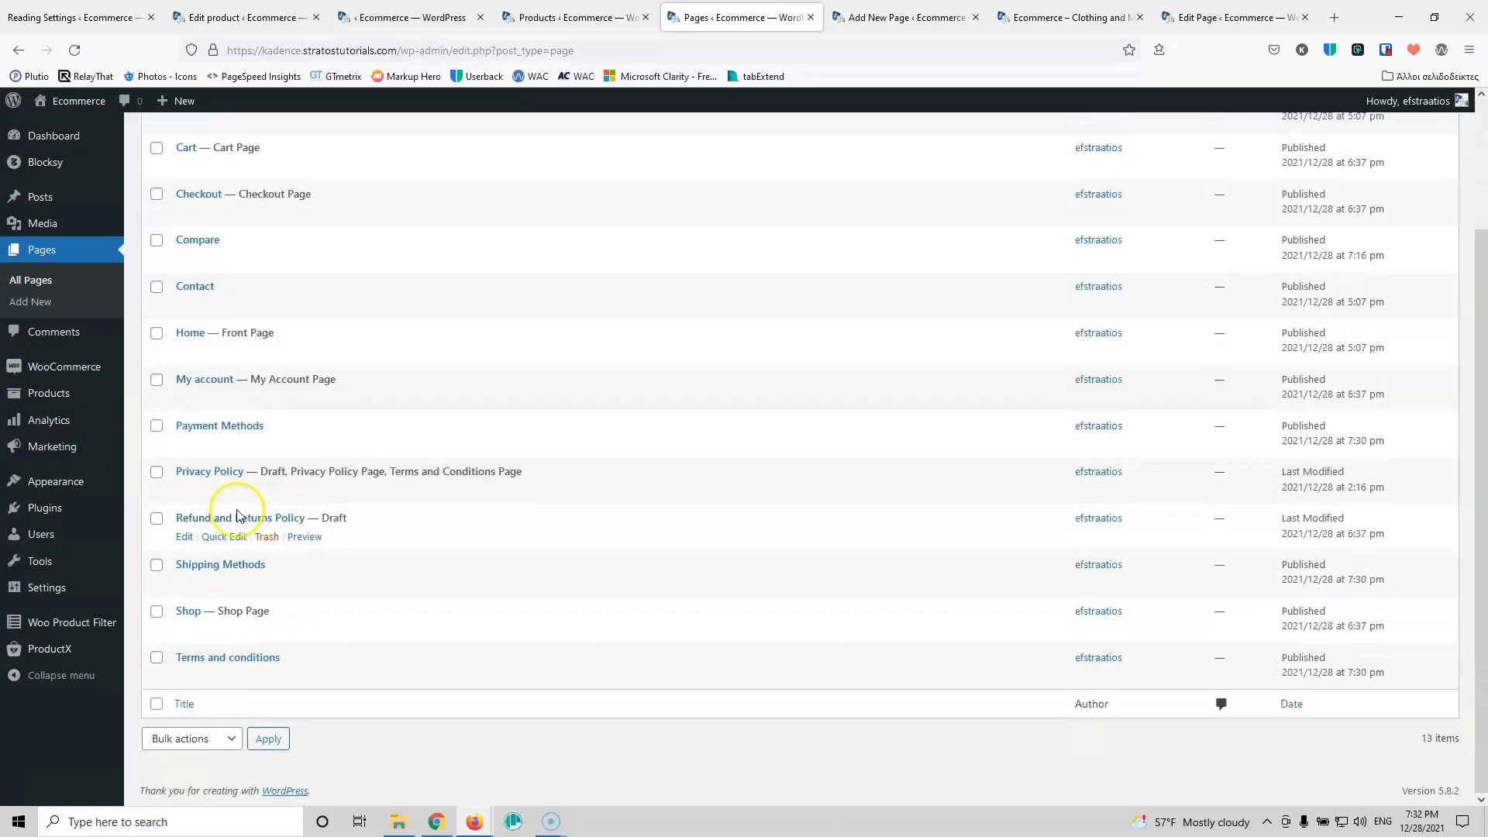
{"action": "left_click", "coordinate": [221, 490]}
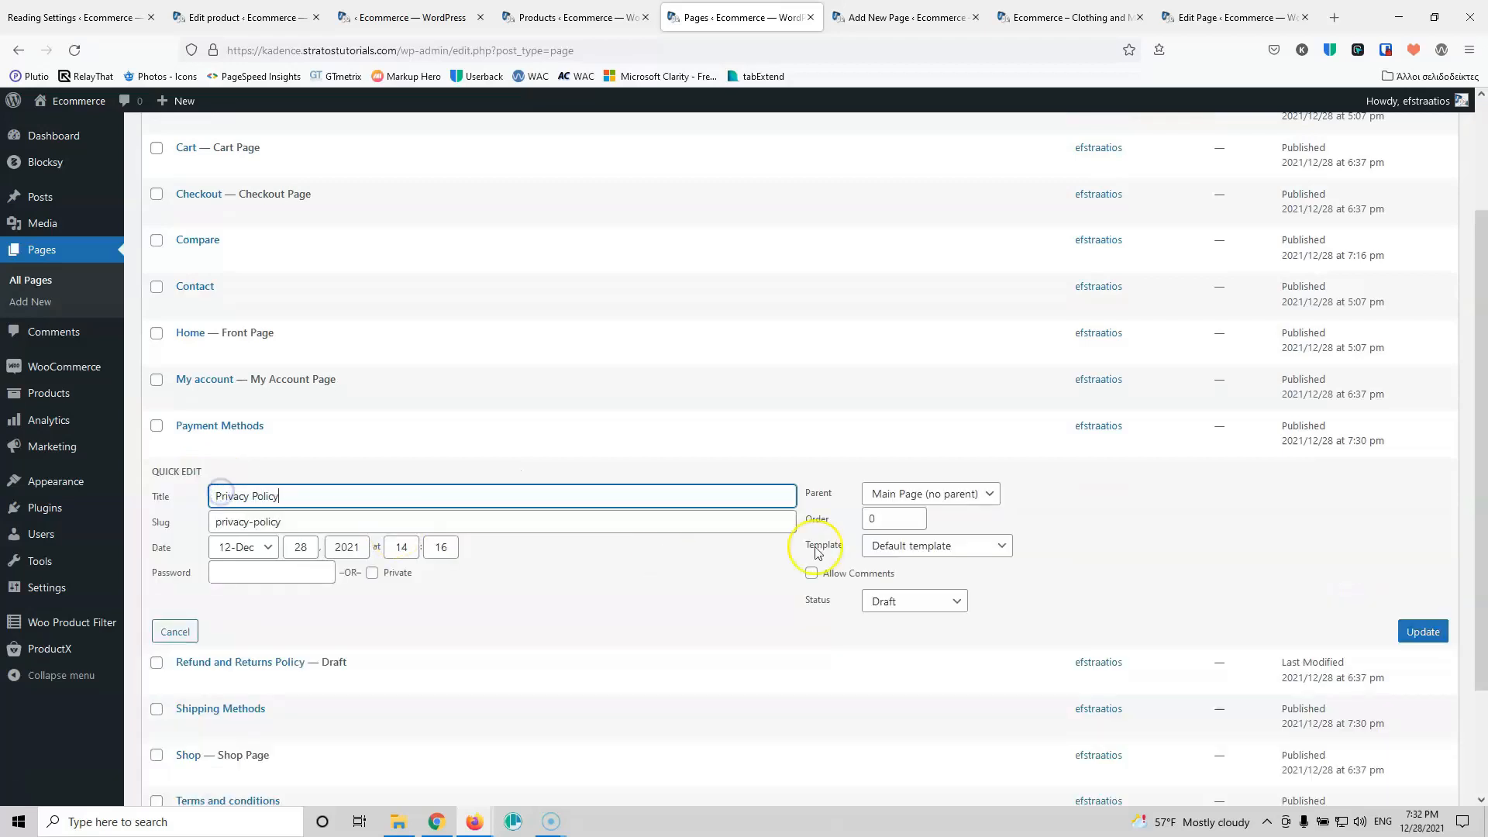
{"action": "left_click", "coordinate": [914, 601]}
{"action": "left_click", "coordinate": [904, 624]}
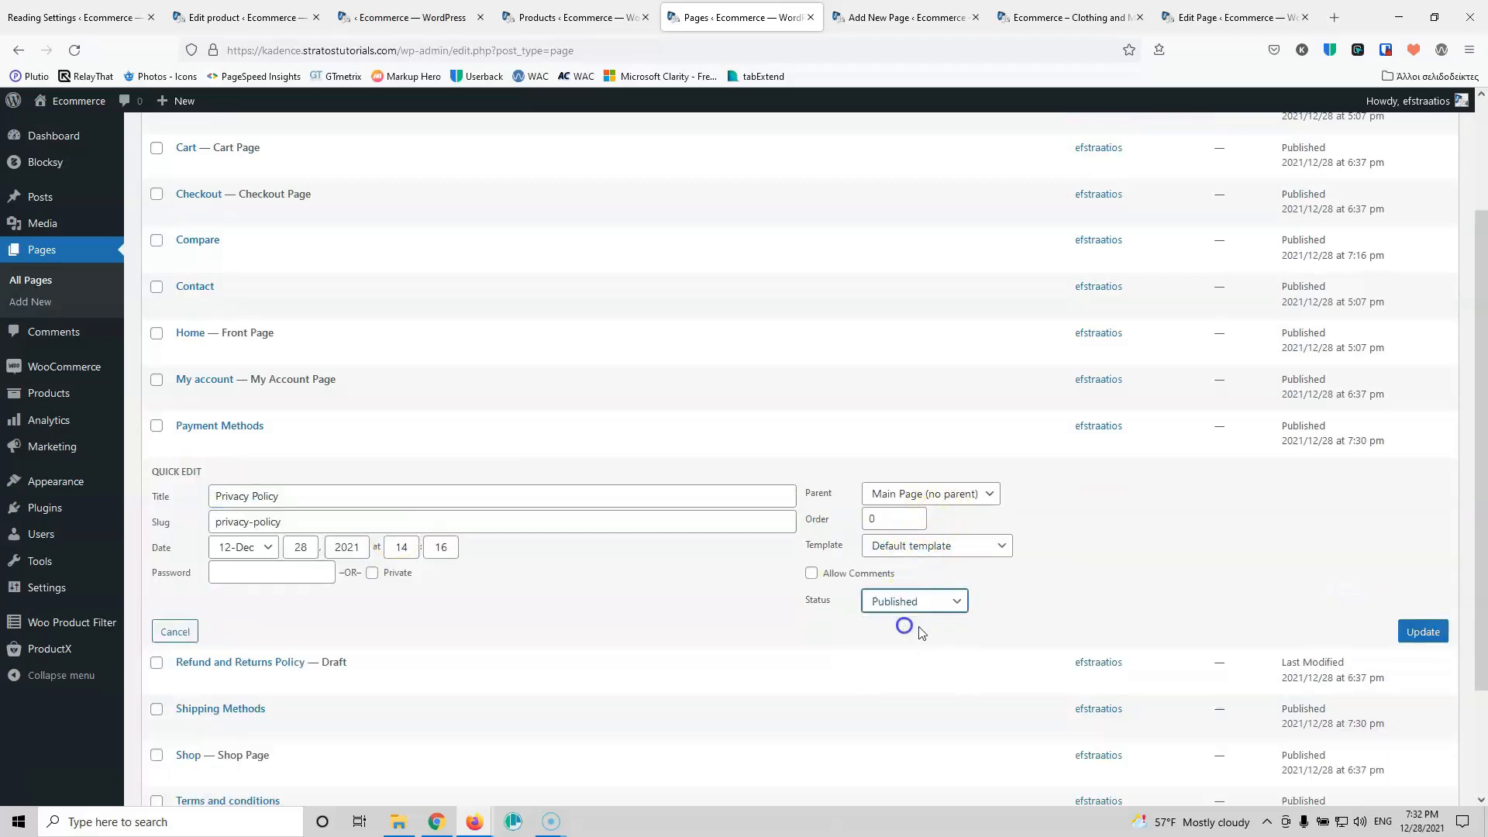
{"action": "left_click", "coordinate": [1422, 632]}
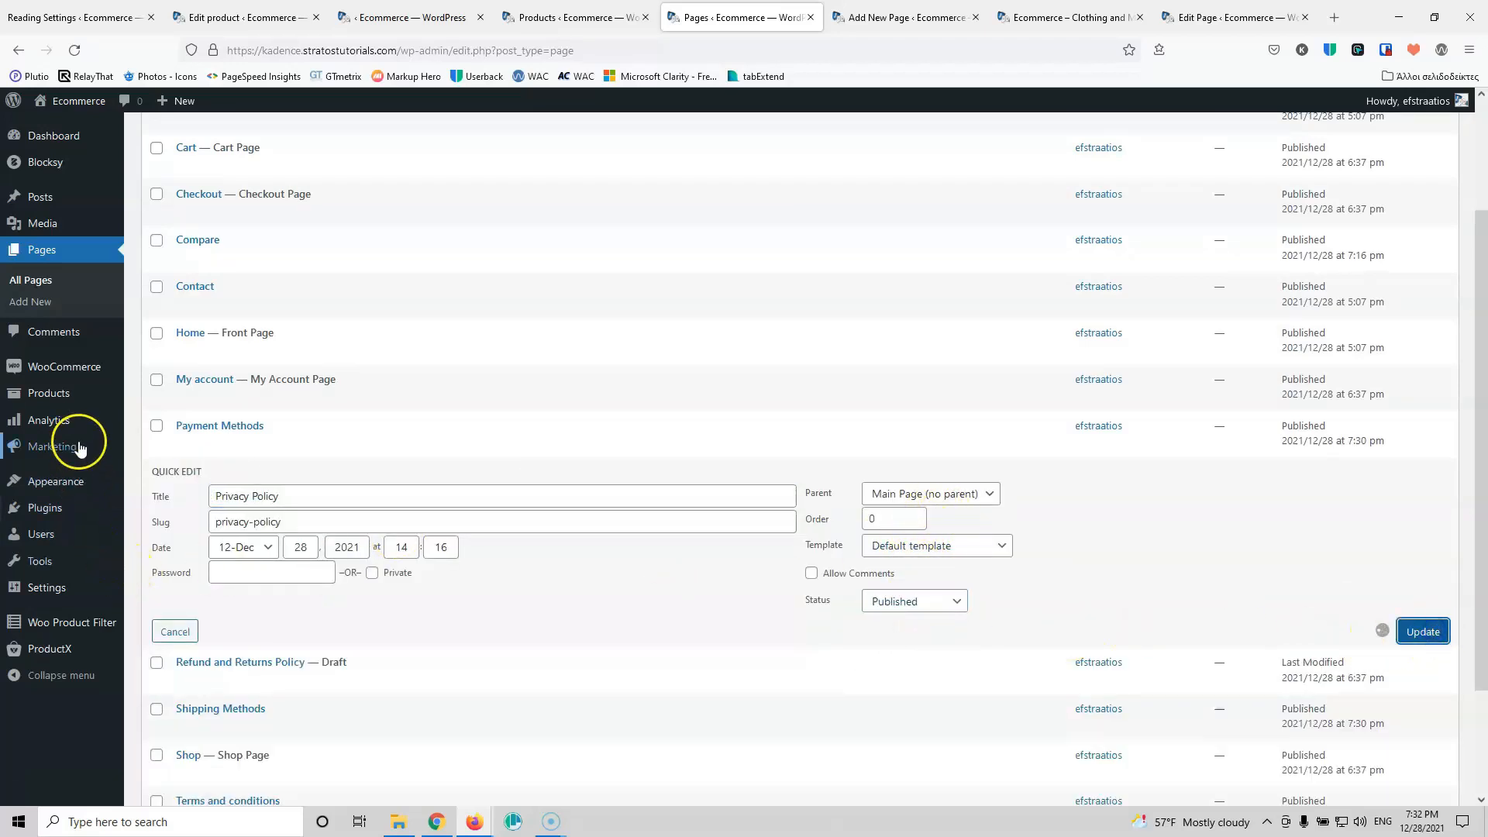
{"action": "mouse_move", "coordinate": [62, 484]}
{"action": "left_click", "coordinate": [161, 552]}
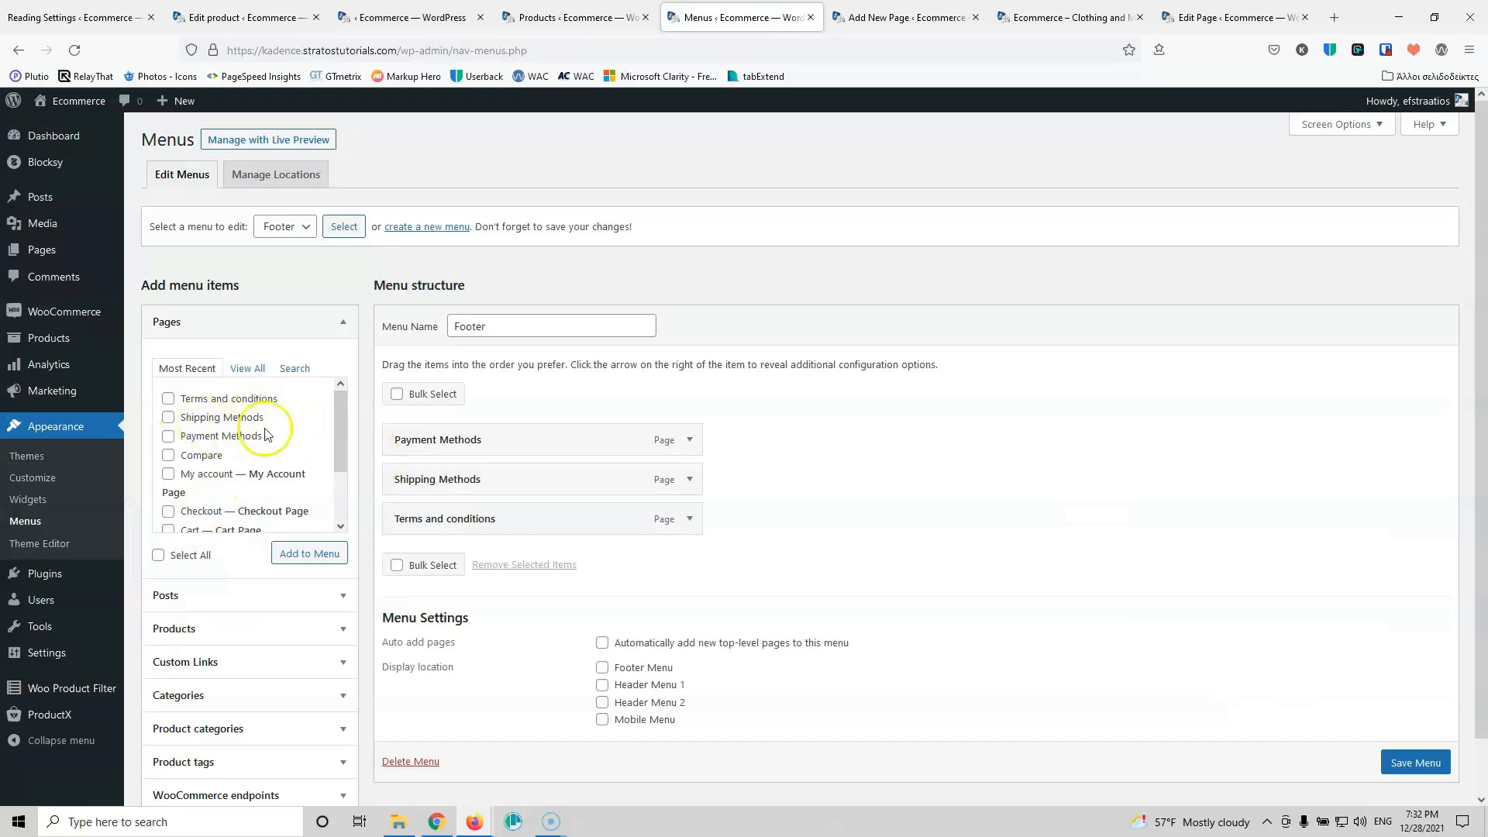
Step: Add the Privacy Policy page to the Footer menu and save the menu
{"action": "left_click_drag", "start_coordinate": [339, 447], "coordinate": [340, 500]}
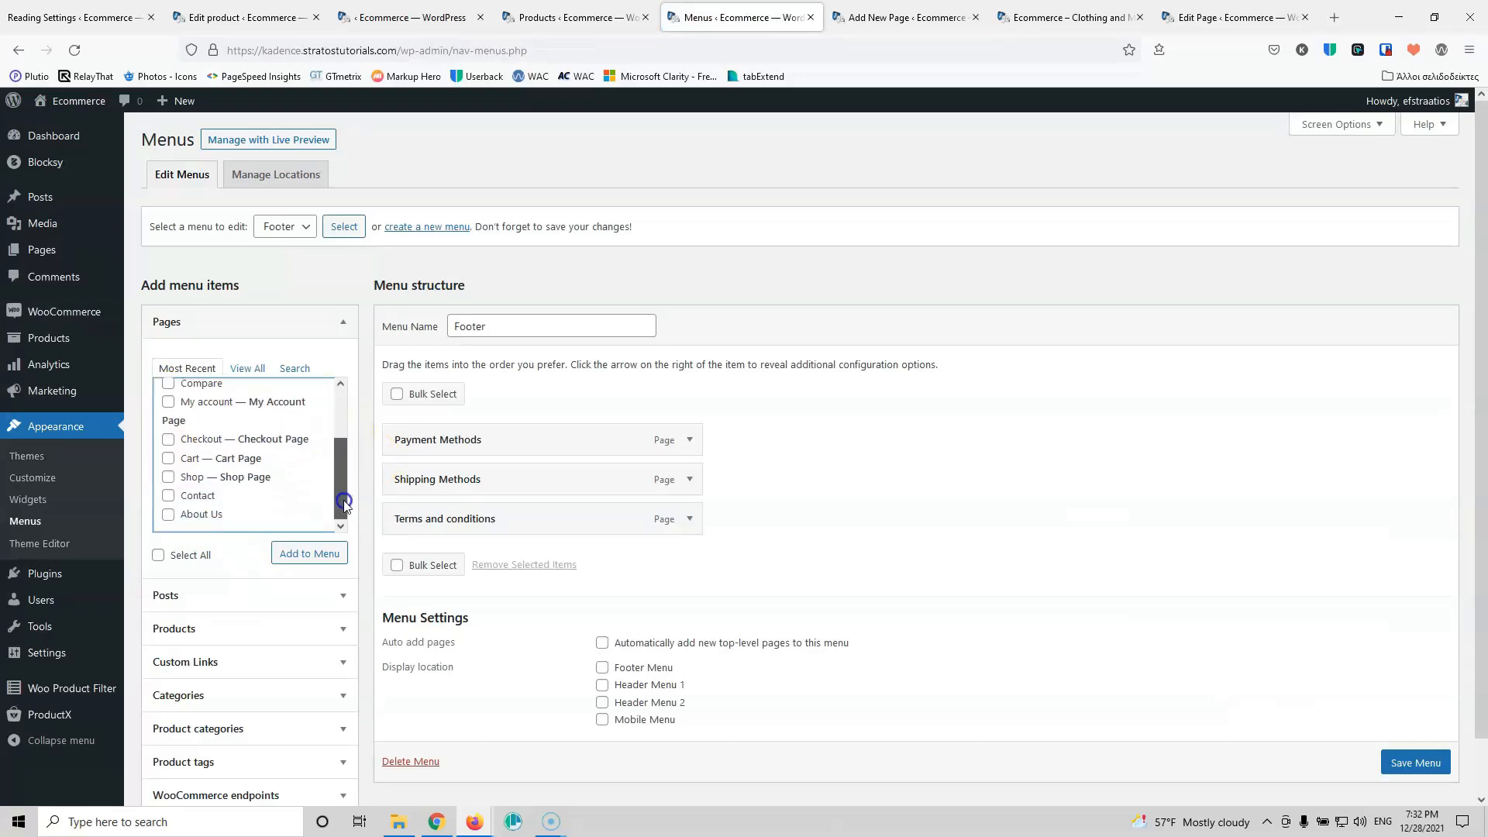
{"action": "left_click", "coordinate": [248, 375]}
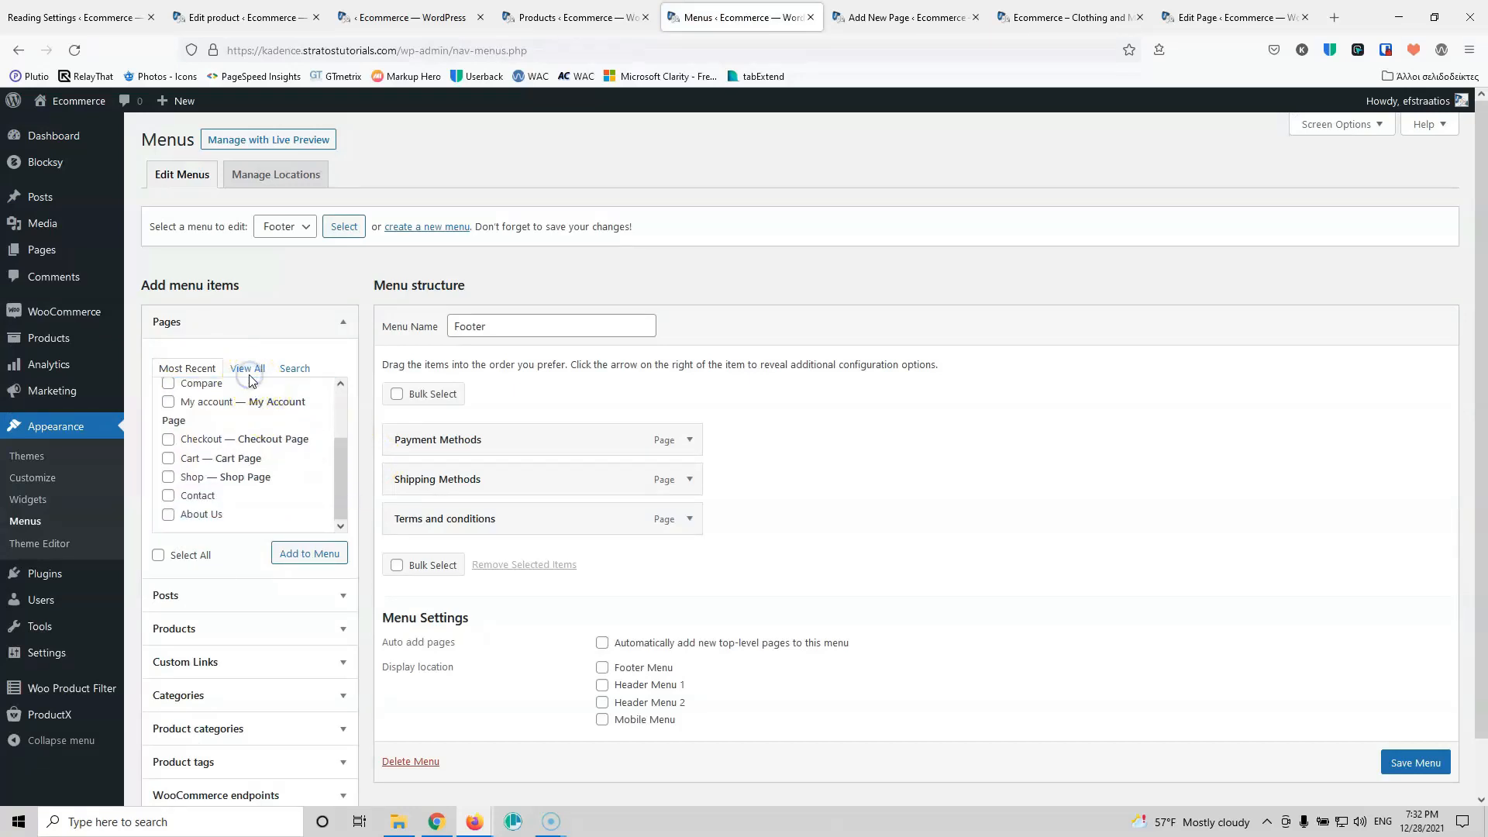
{"action": "left_click", "coordinate": [248, 371]}
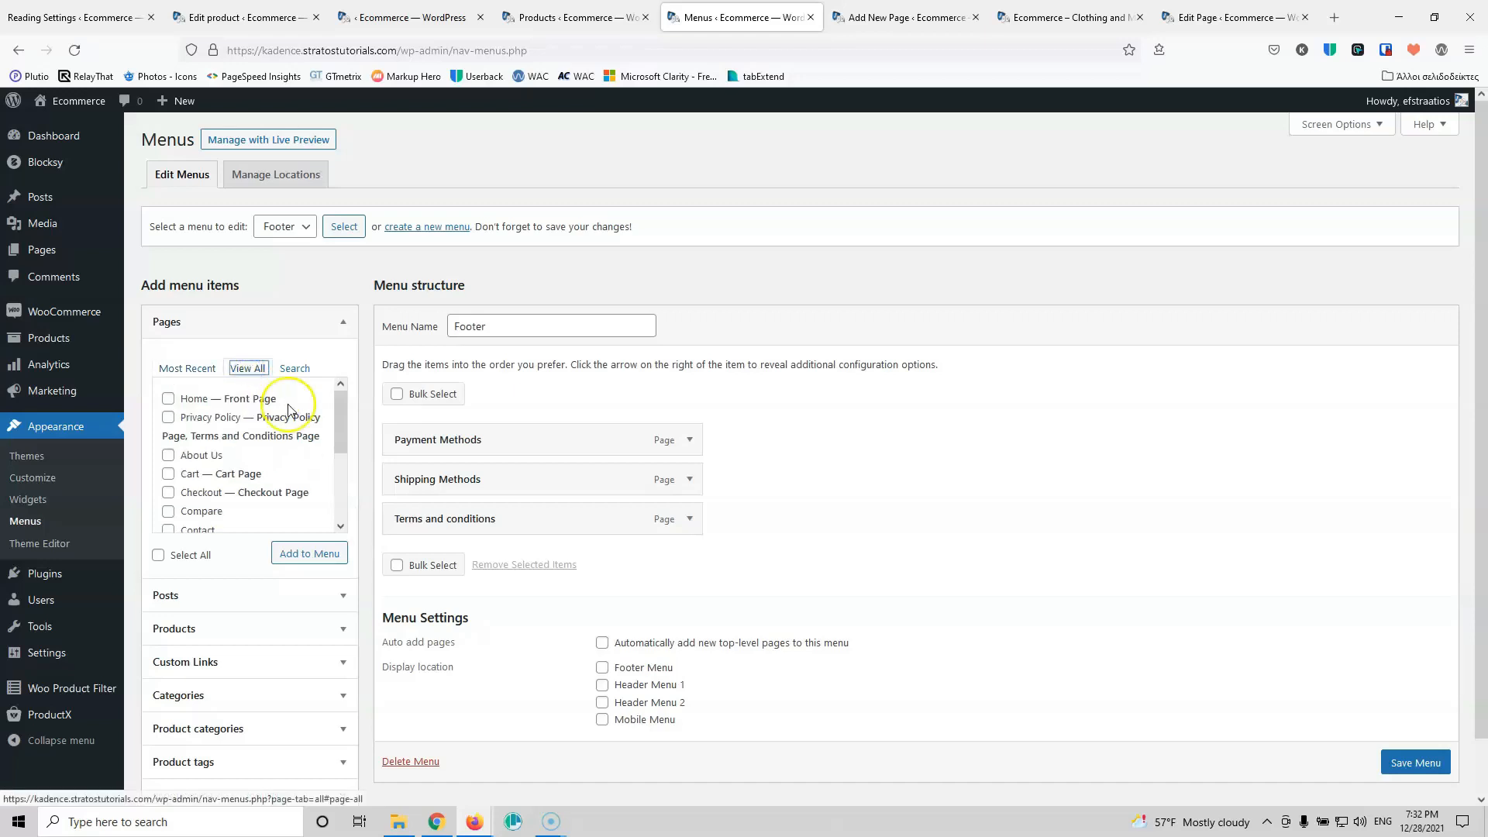
{"action": "left_click", "coordinate": [168, 418]}
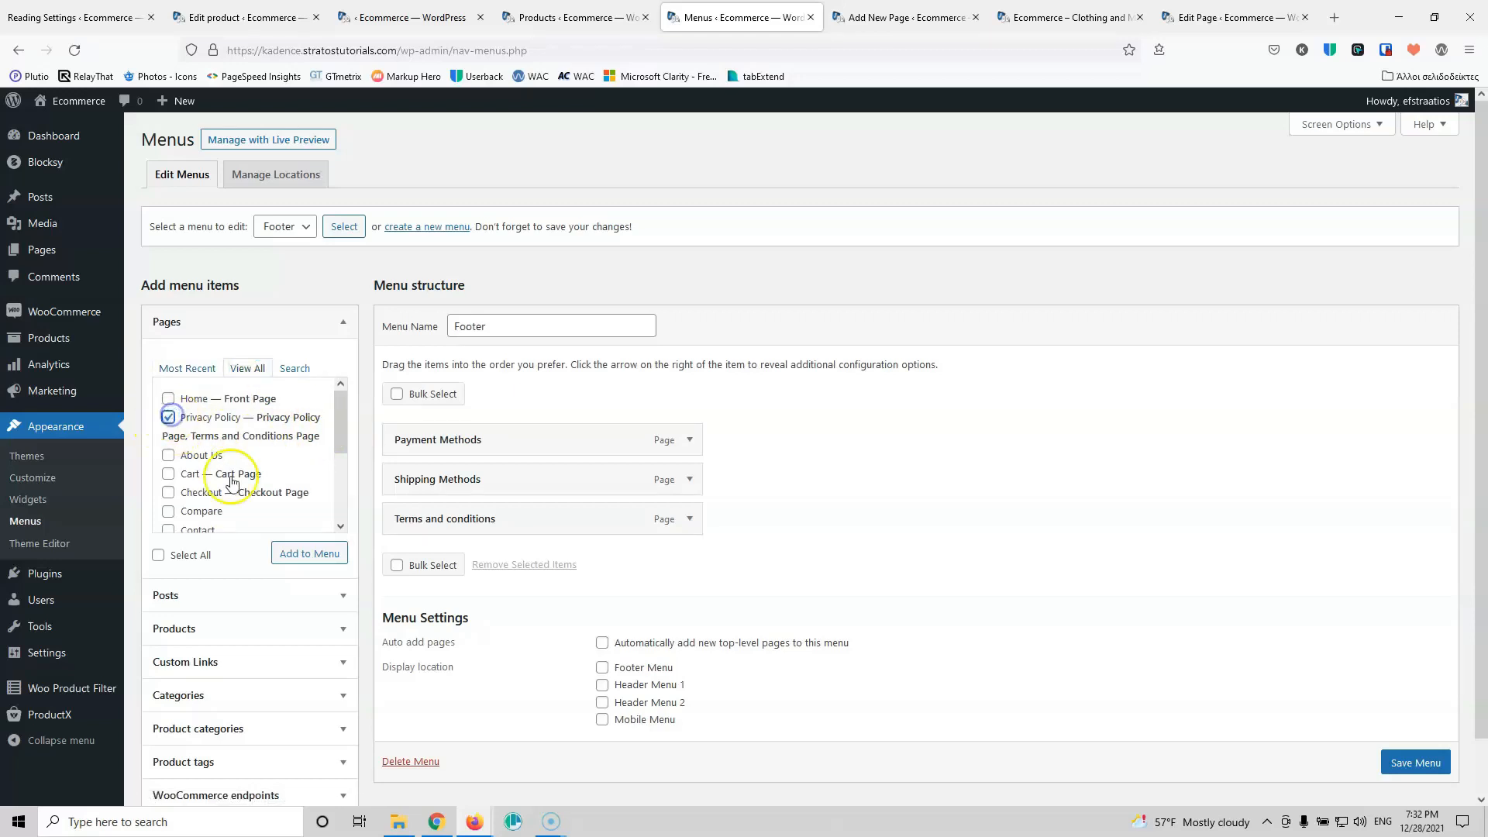
{"action": "left_click", "coordinate": [324, 555]}
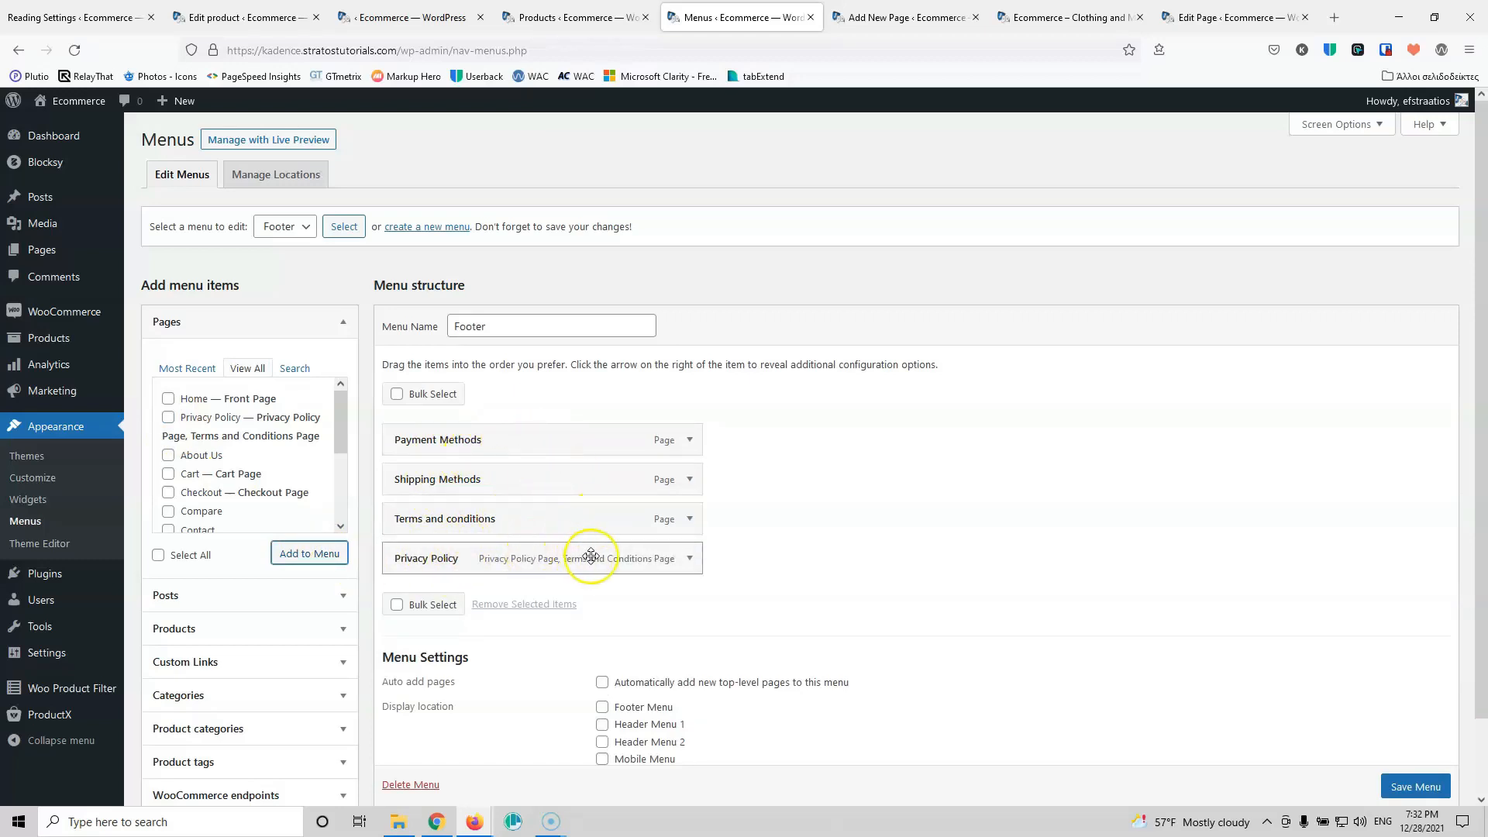
{"action": "scroll", "coordinate": [1397, 792], "scroll_direction": "down", "scroll_amount": 1}
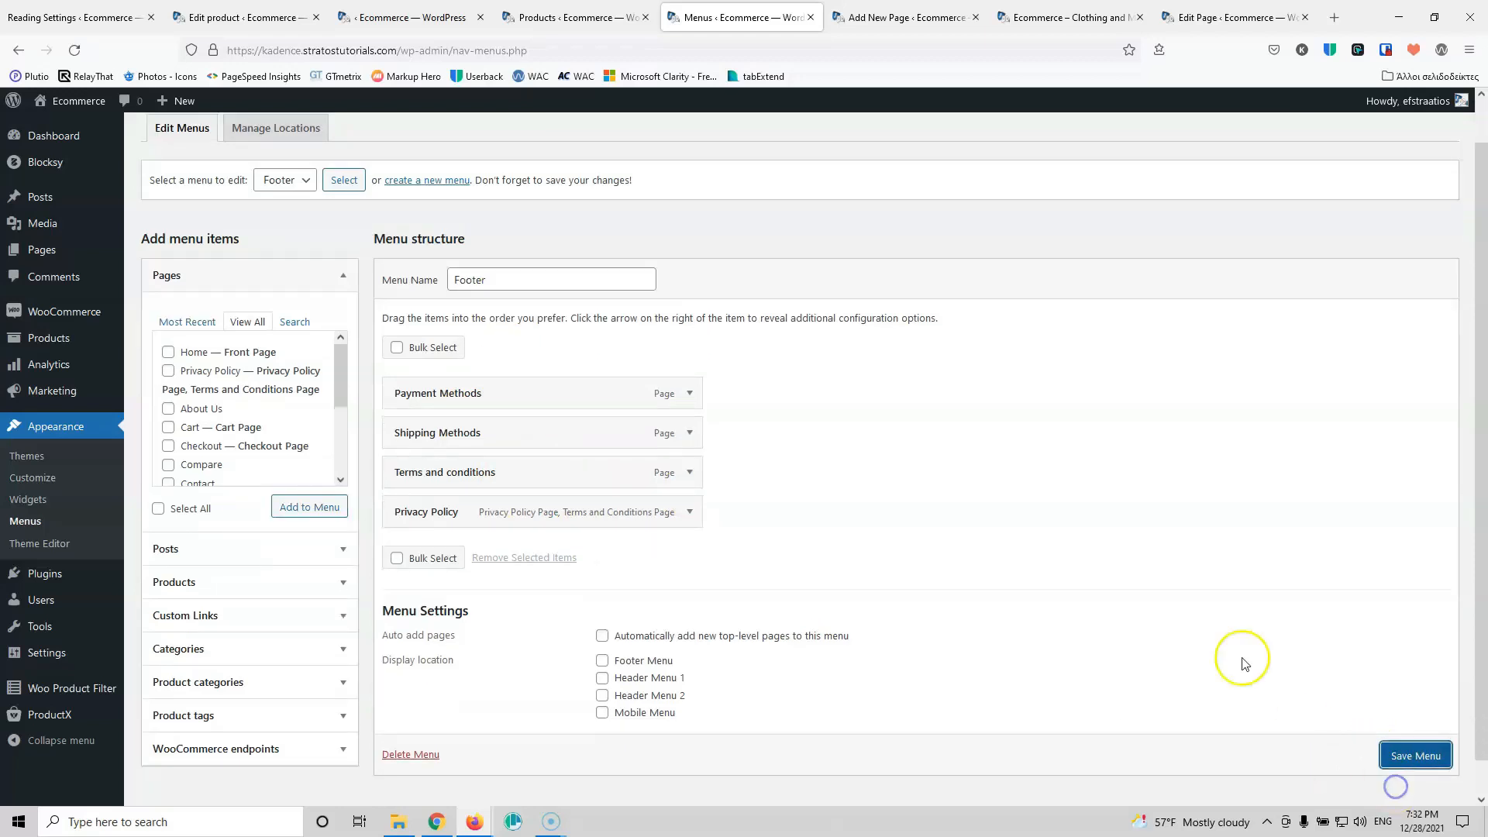
{"action": "left_click", "coordinate": [1409, 755]}
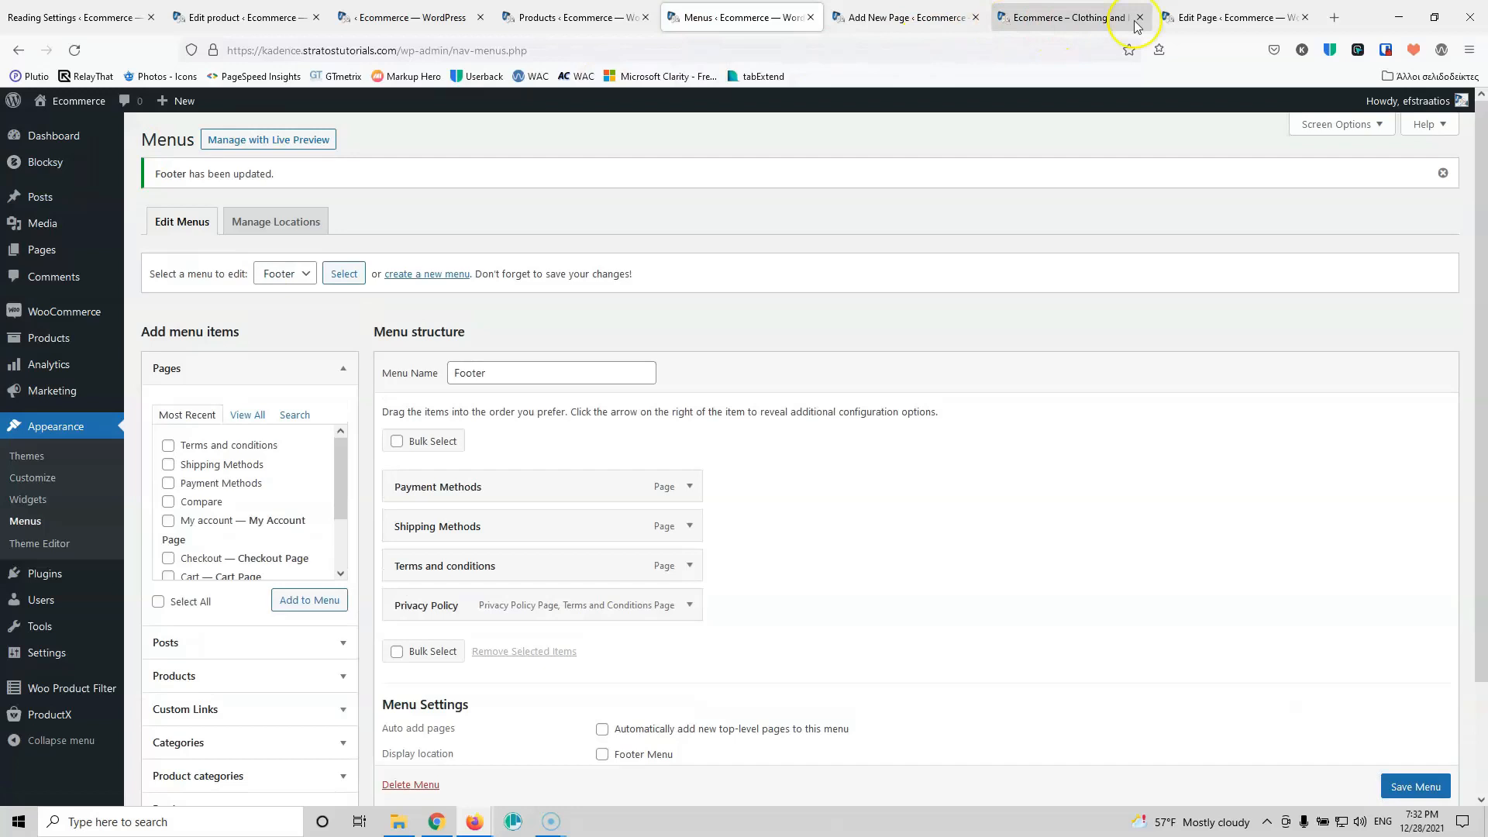
Step: Close the spare browser tabs and open the Customizer and live site in new tabs
{"action": "left_click", "coordinate": [1308, 18]}
{"action": "left_click", "coordinate": [1204, 18]}
{"action": "left_click", "coordinate": [1032, 17]}
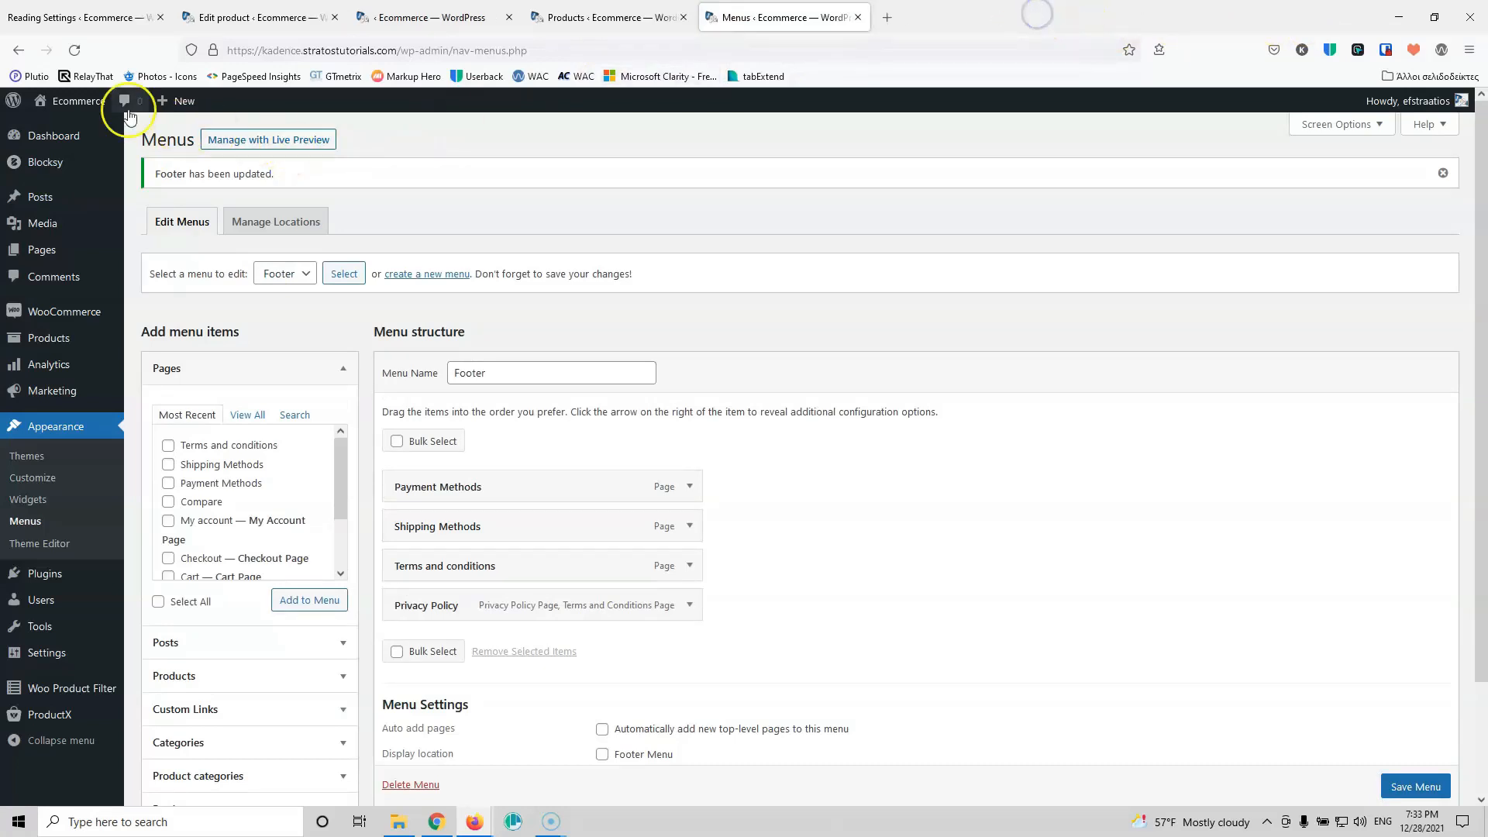
{"action": "middle_click", "coordinate": [31, 481]}
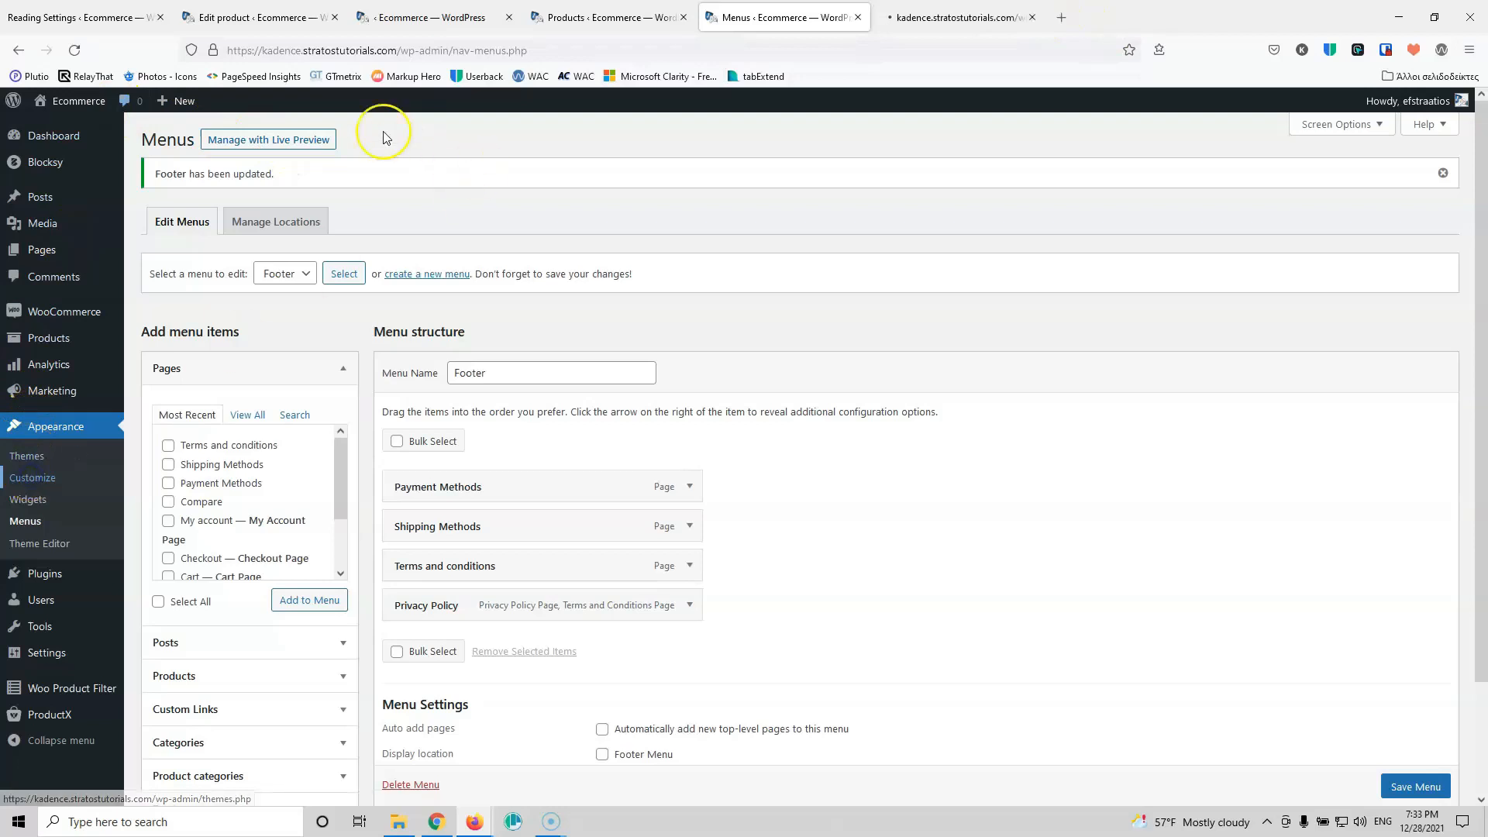
{"action": "mouse_move", "coordinate": [80, 101]}
{"action": "middle_click", "coordinate": [59, 127]}
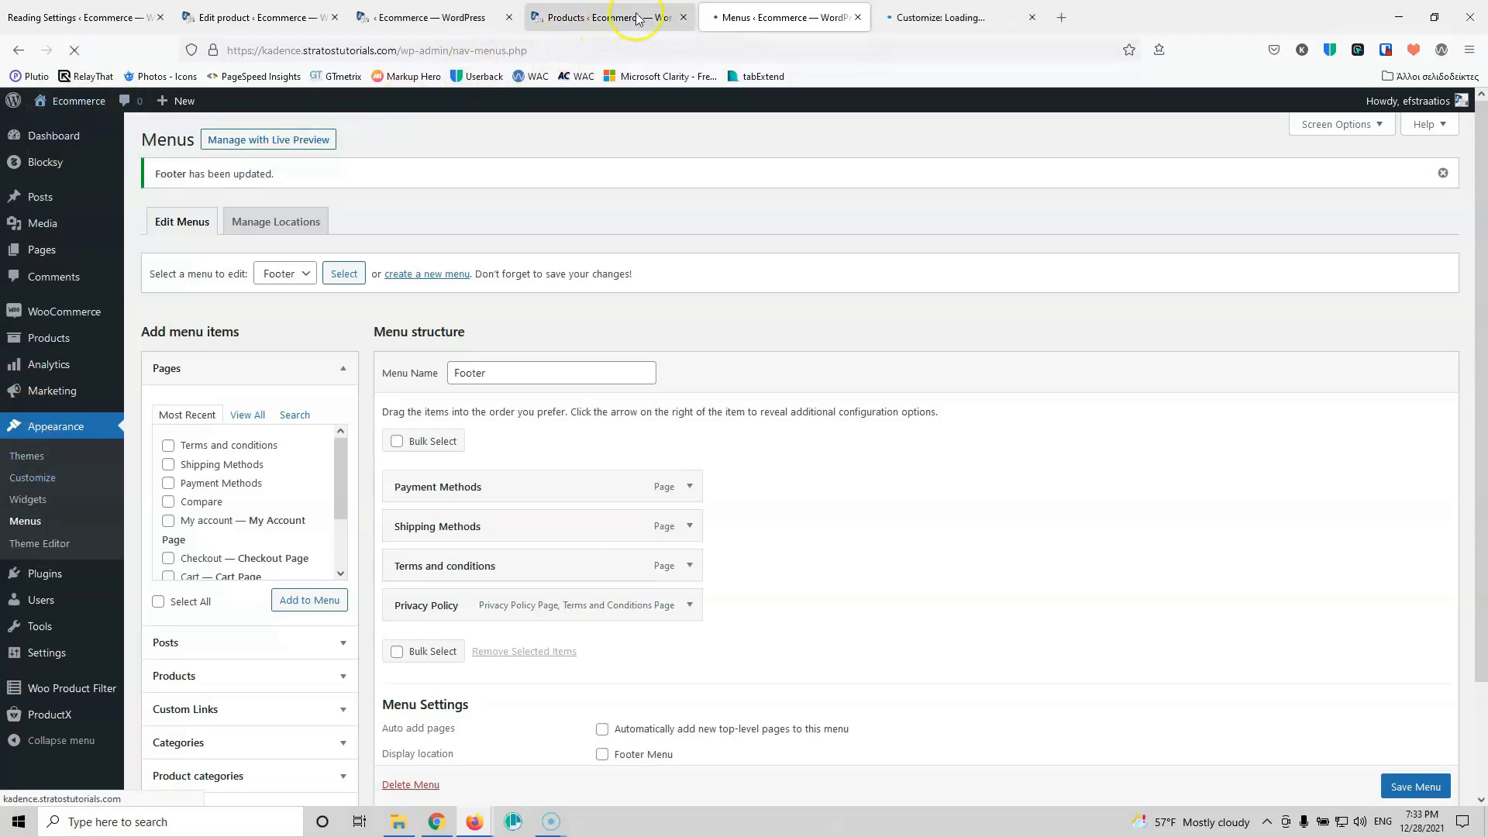
{"action": "left_click", "coordinate": [685, 17]}
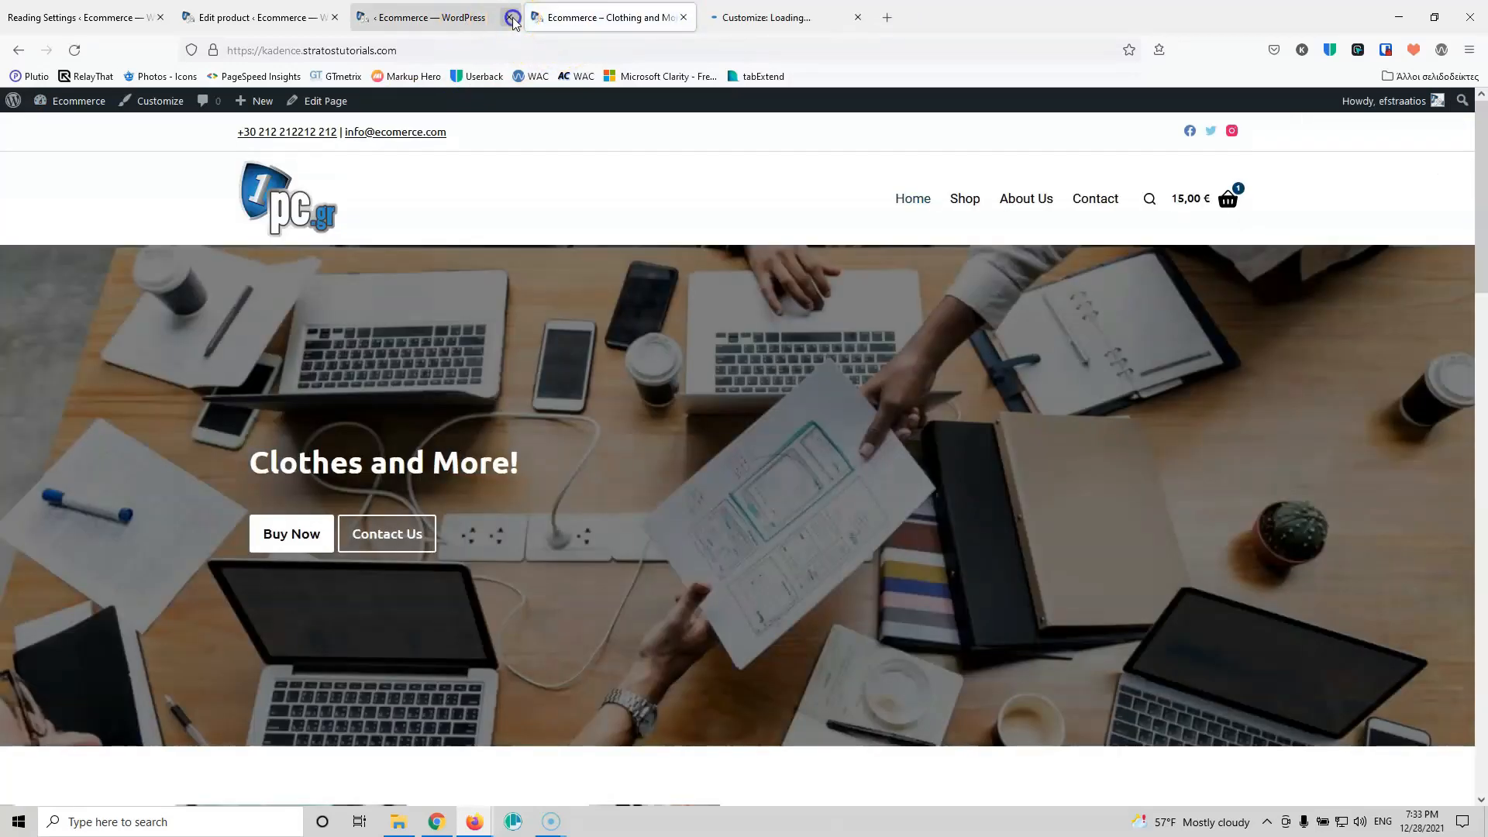
{"action": "left_click", "coordinate": [508, 17]}
Step: Remove 'WordPress Theme by {theme_author}' from the footer copyright and centre the text
{"action": "left_click", "coordinate": [593, 19]}
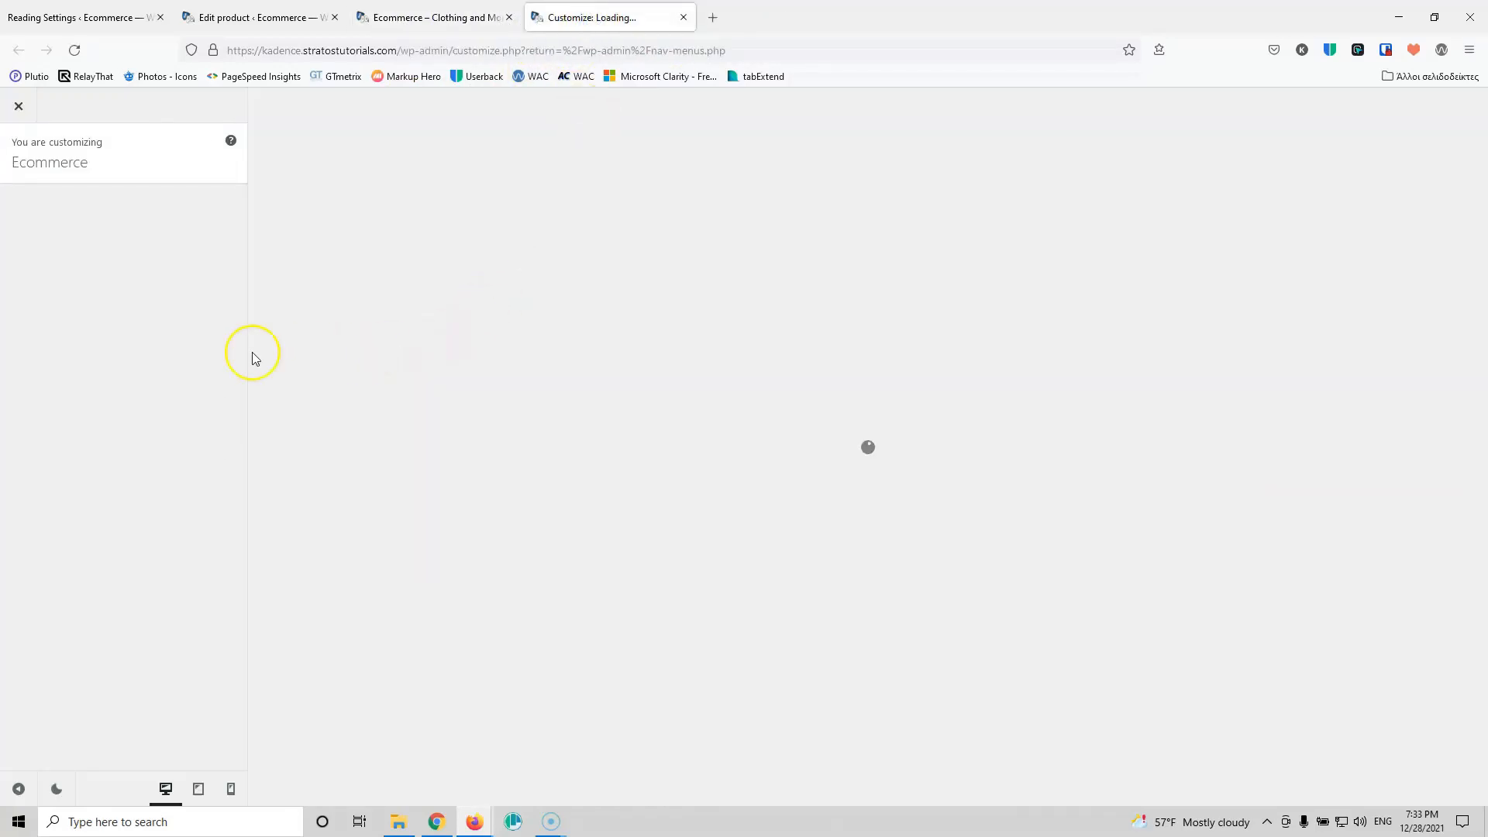
{"action": "left_click", "coordinate": [78, 431]}
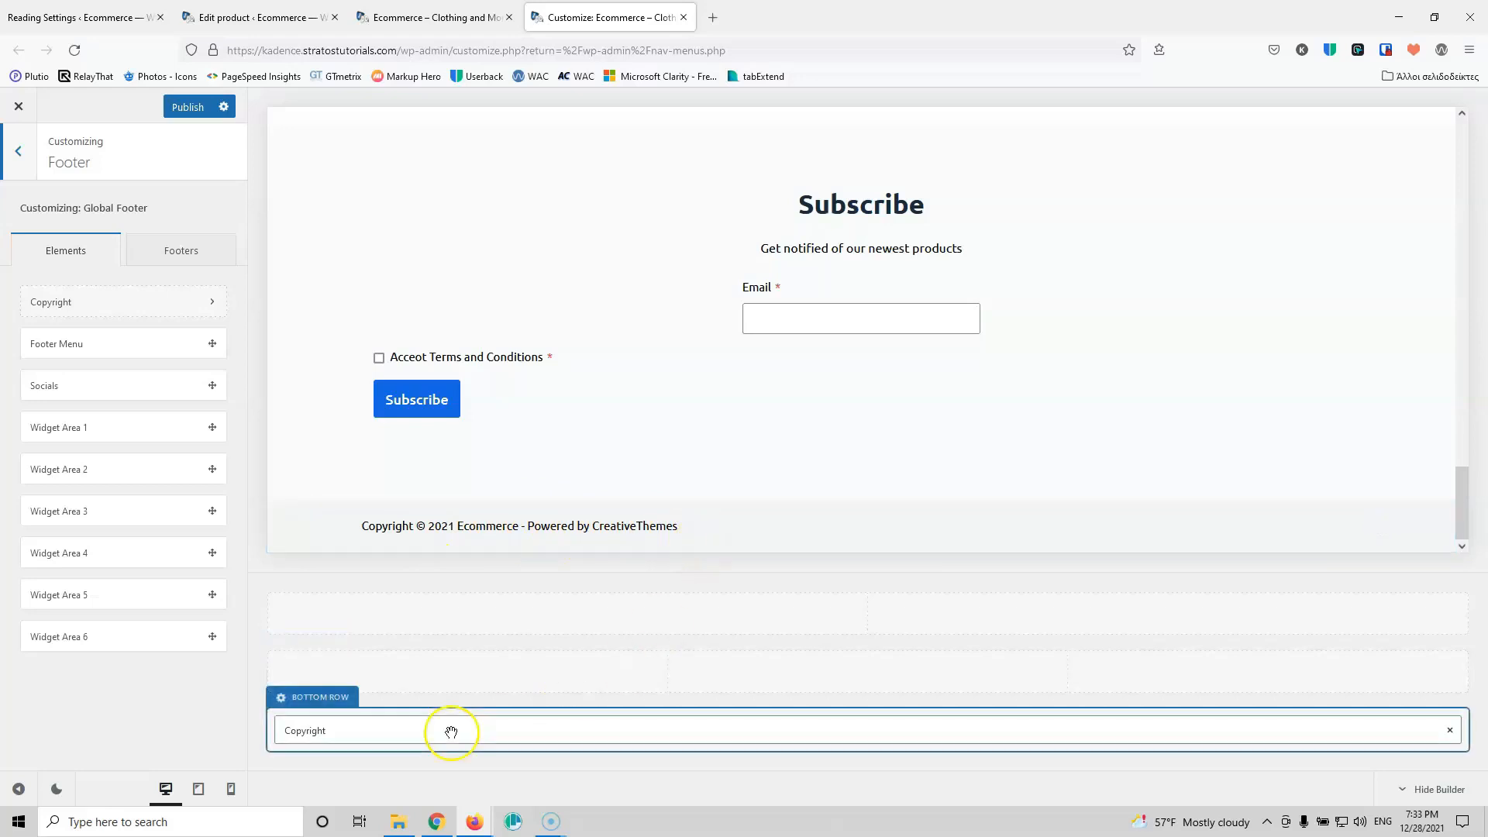
{"action": "left_click", "coordinate": [302, 729]}
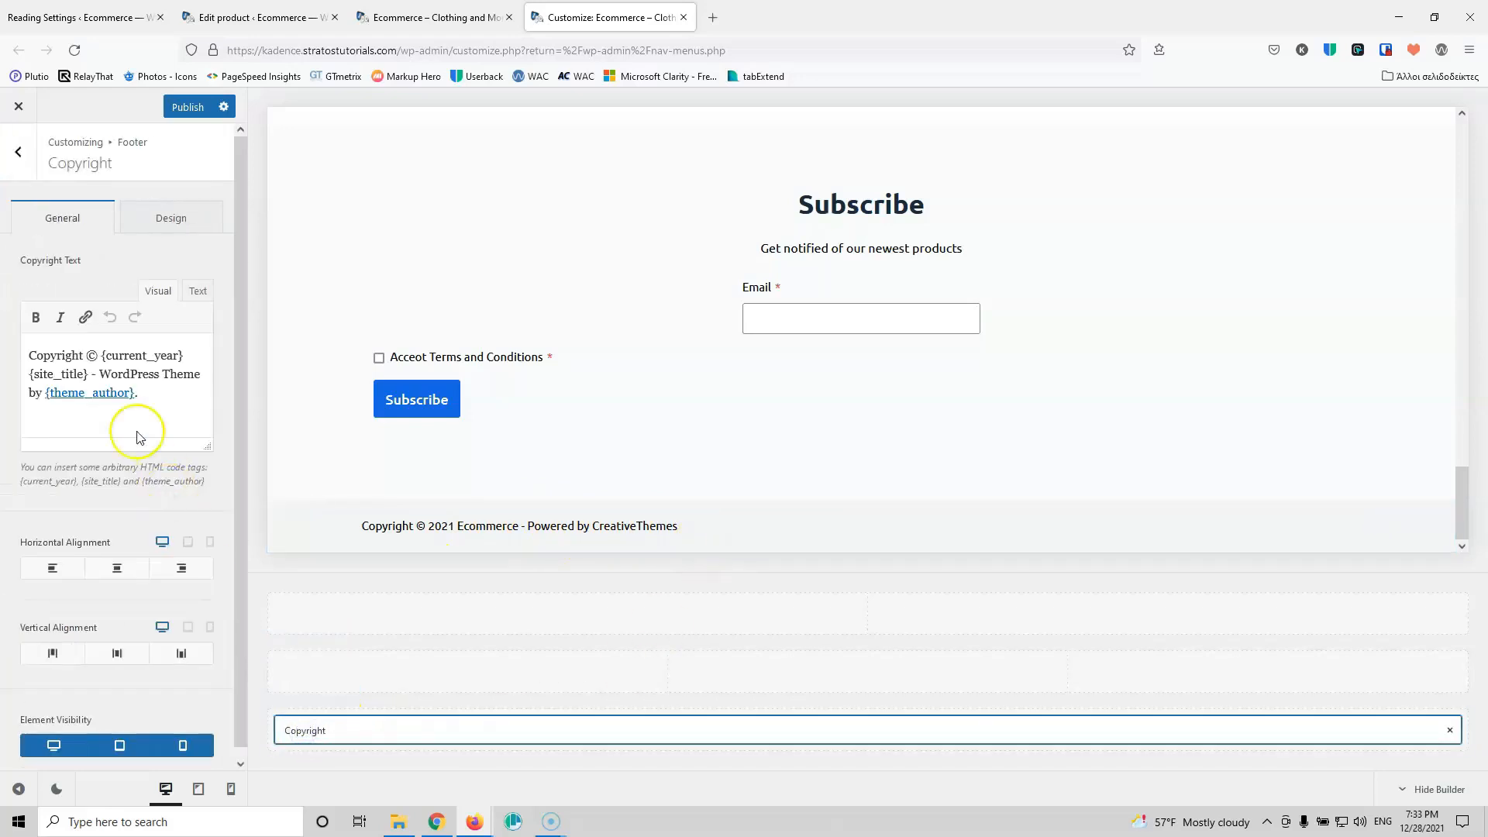
{"action": "left_click_drag", "start_coordinate": [101, 375], "coordinate": [136, 392]}
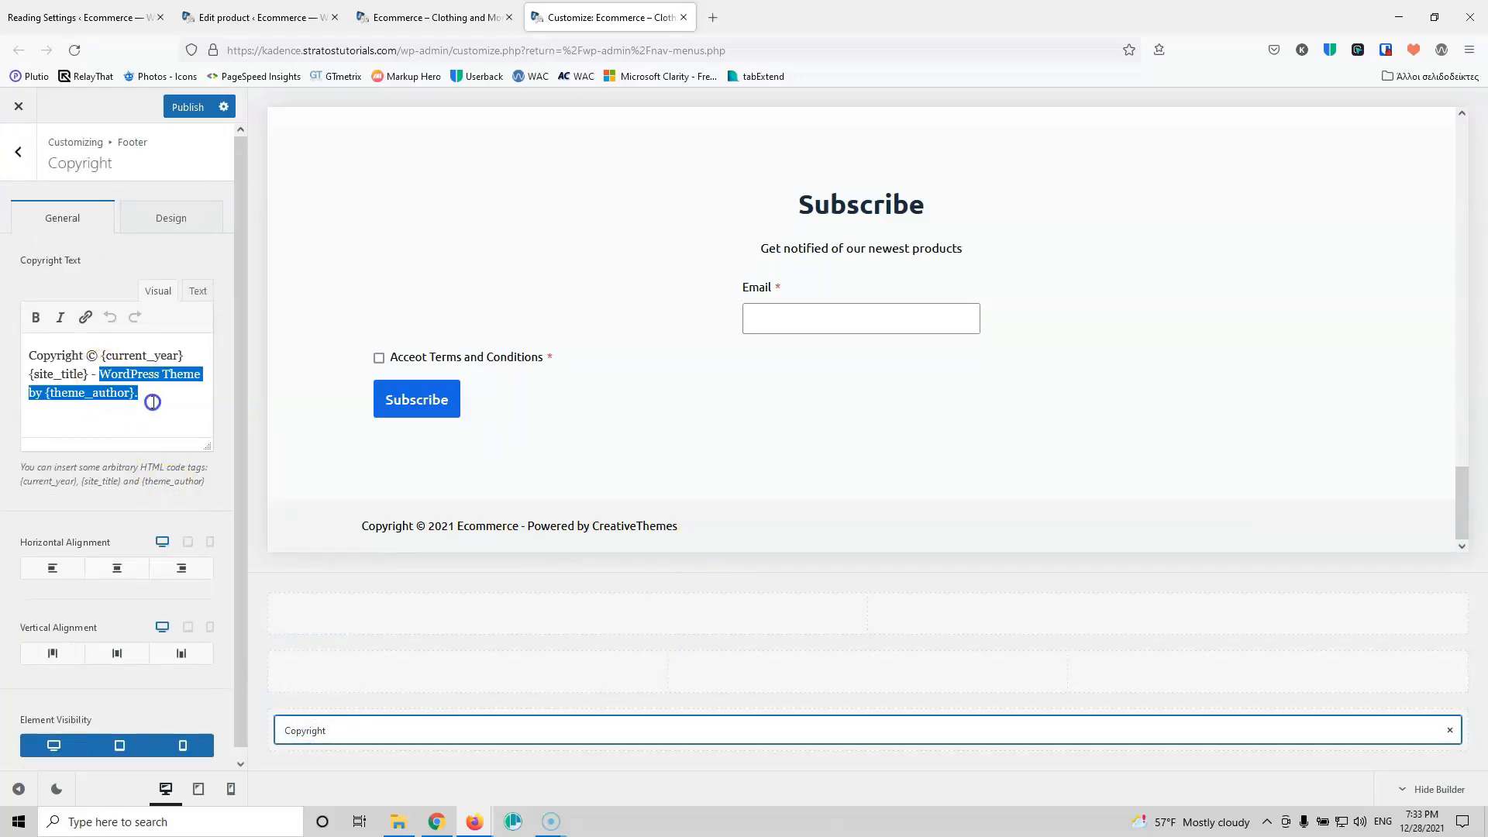
{"action": "key", "text": "BackSpace"}
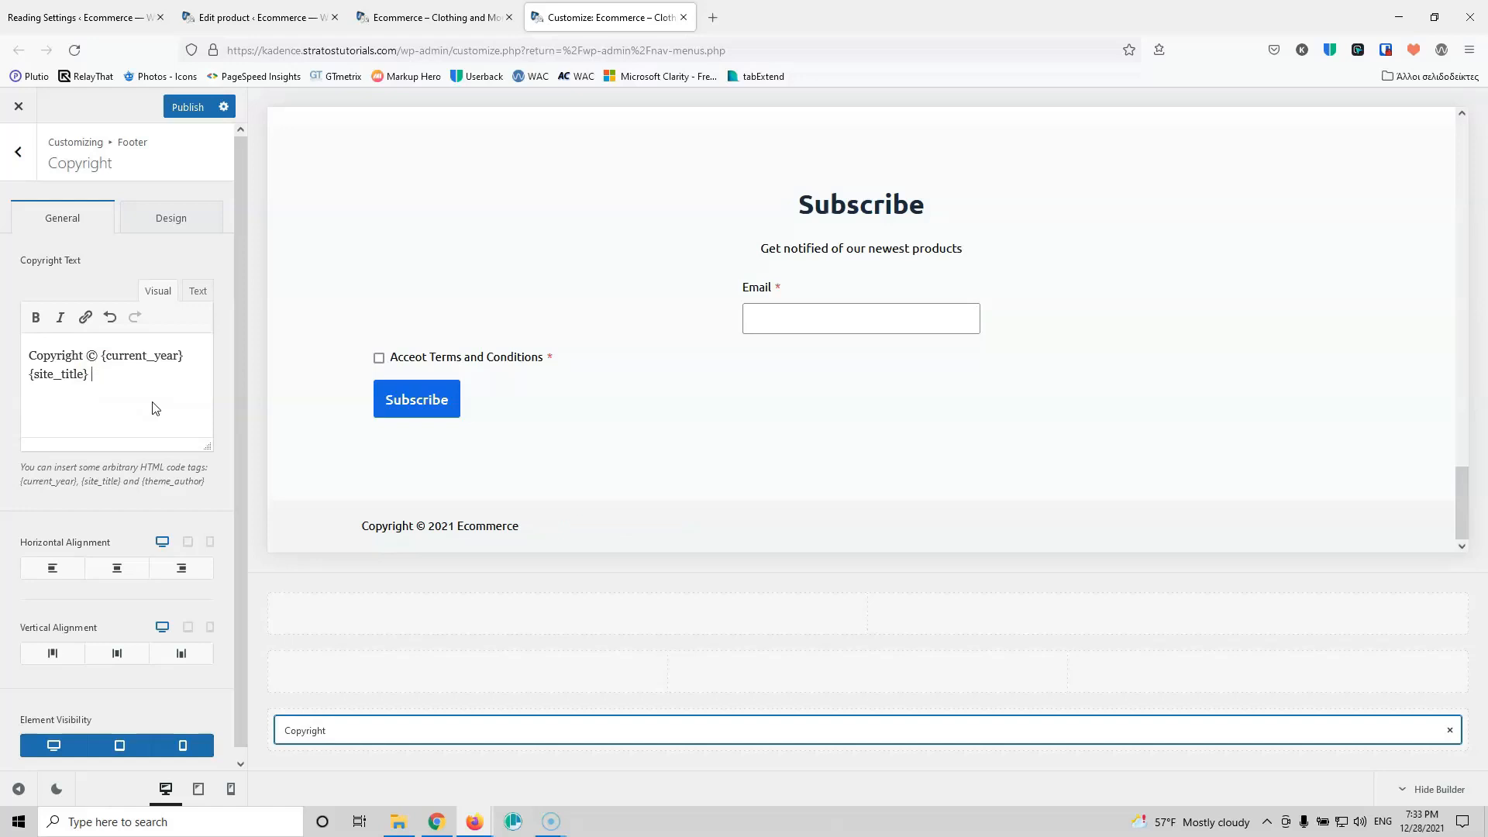
{"action": "left_click", "coordinate": [120, 573]}
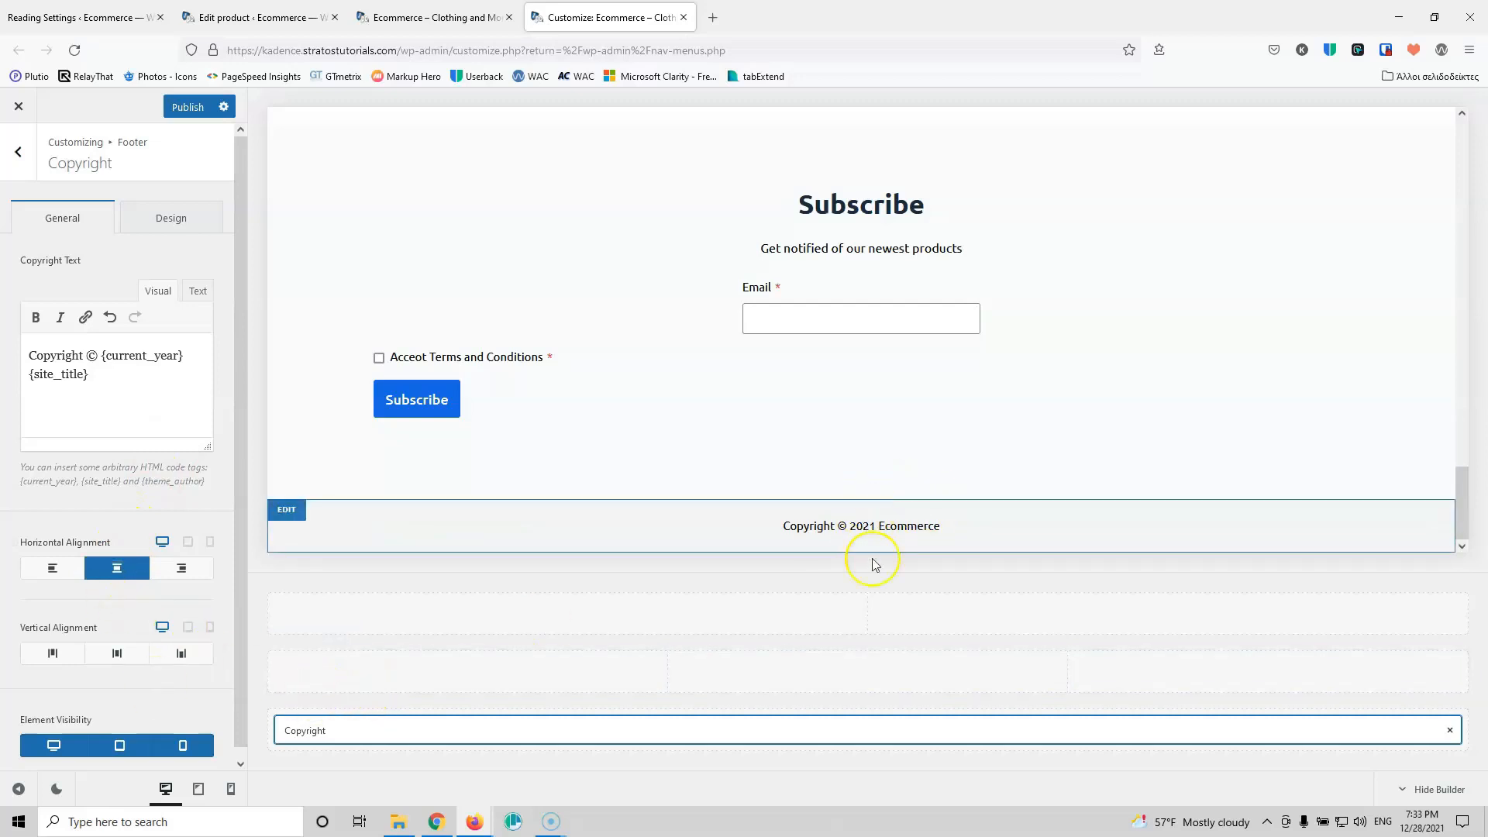
Step: Reduce the copyright font size from 14px to 12px
{"action": "left_click", "coordinate": [168, 223]}
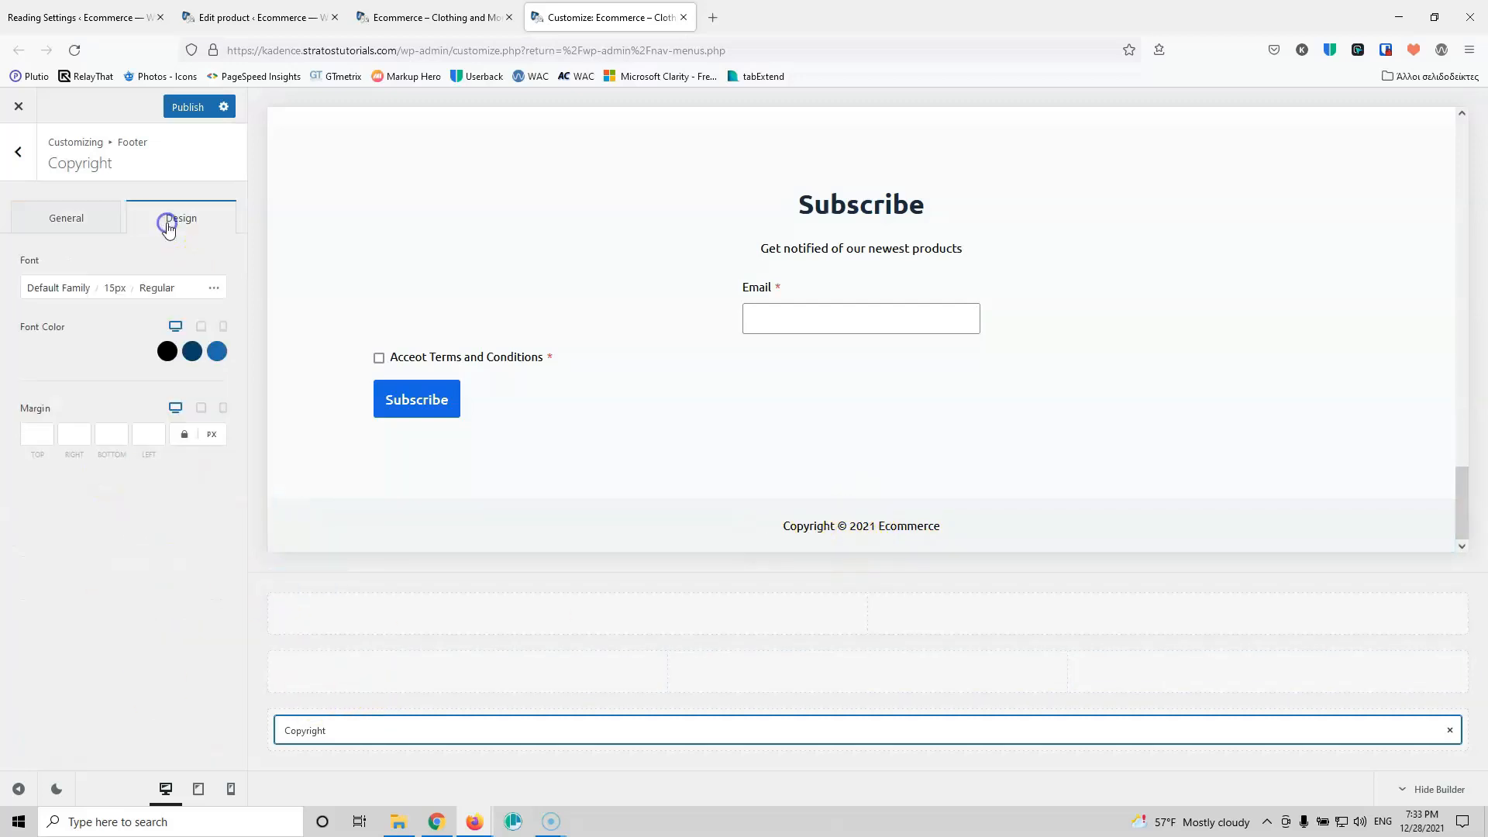
{"action": "left_click", "coordinate": [109, 287]}
{"action": "key", "text": "Down"}
{"action": "key", "text": "Down"}
{"action": "key", "text": "Down"}
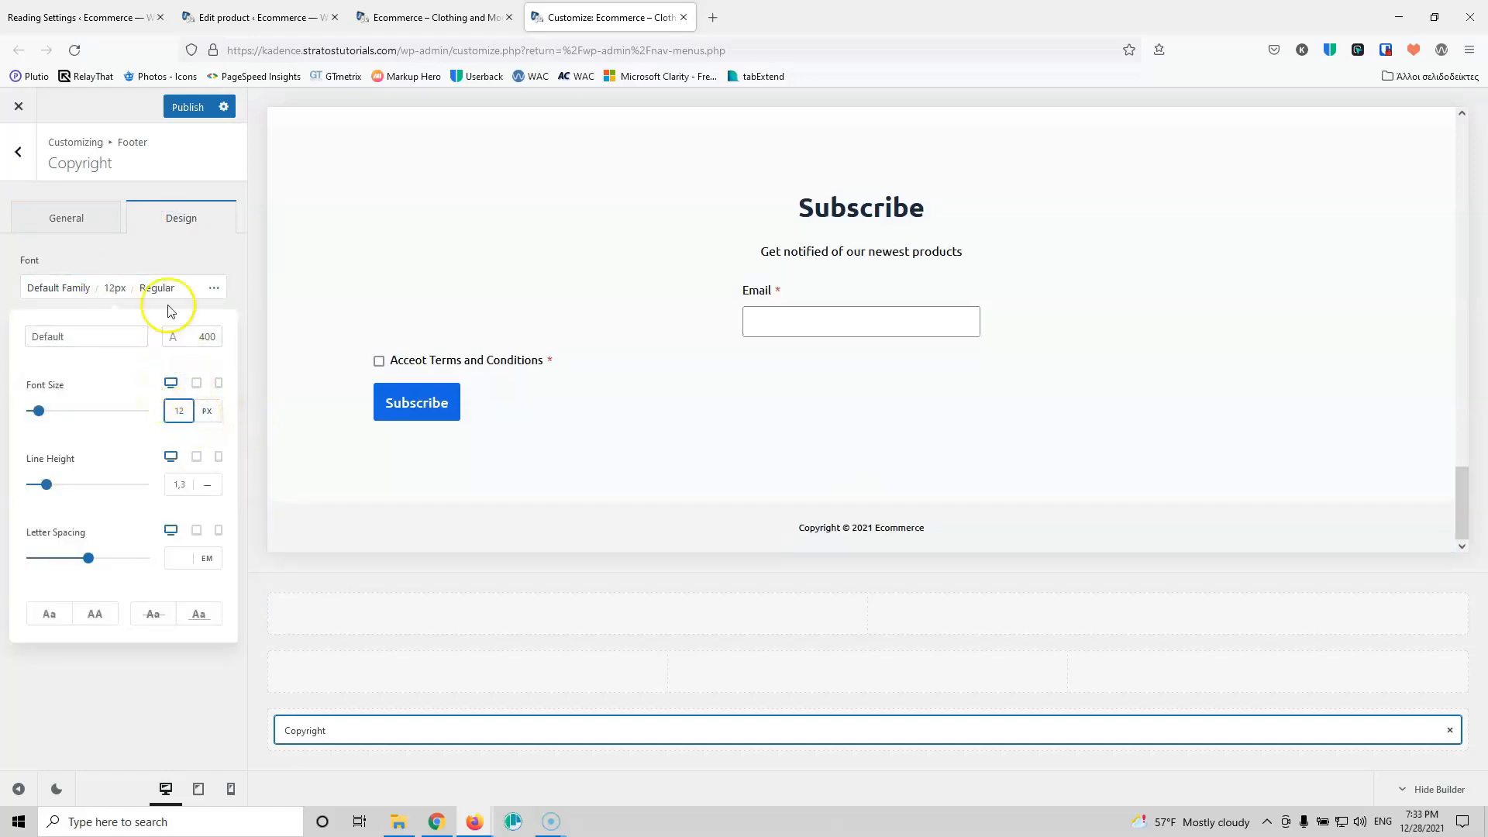
{"action": "left_click", "coordinate": [70, 256]}
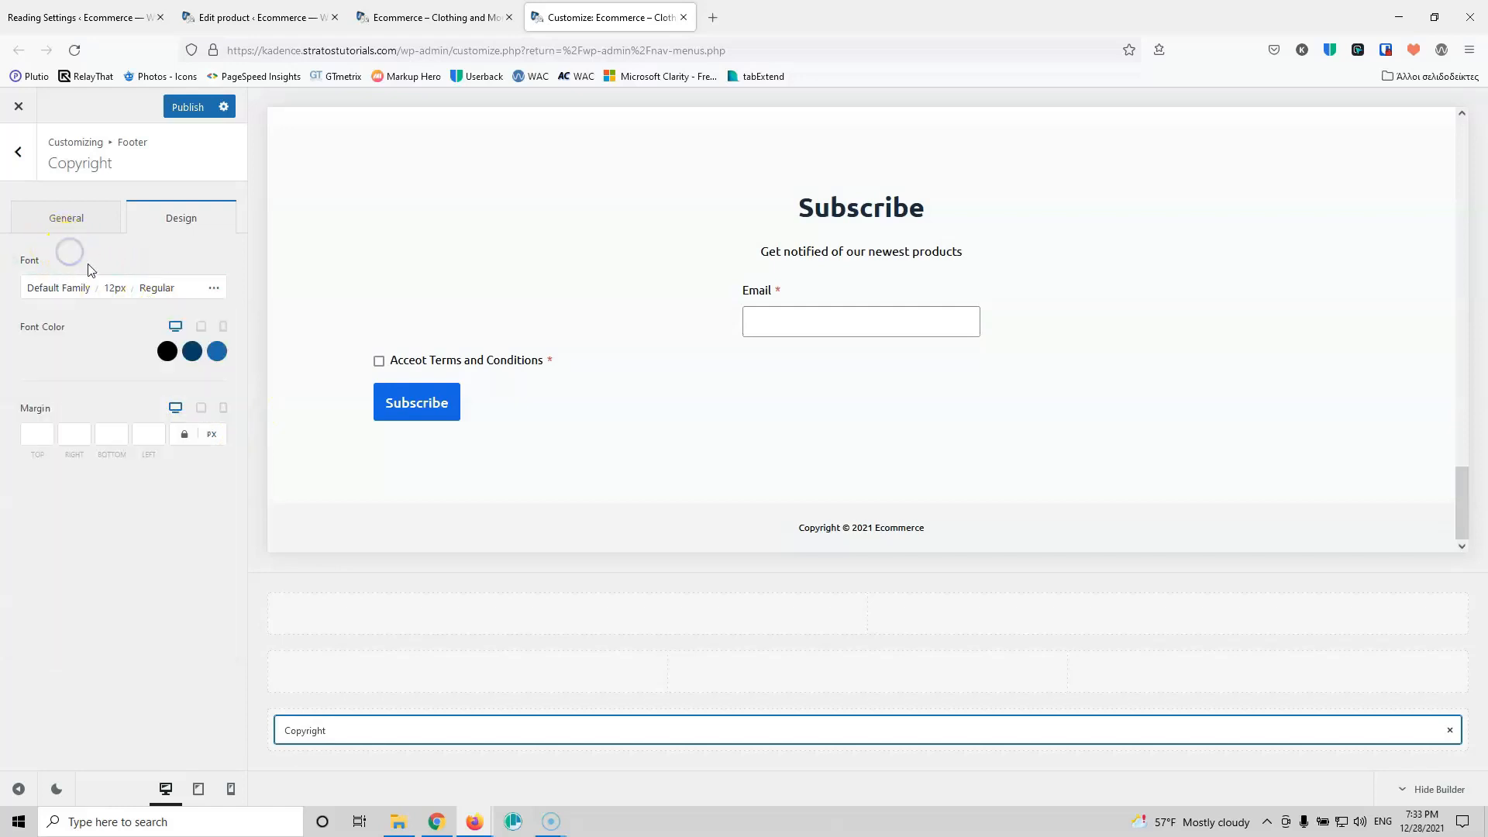
{"action": "left_click", "coordinate": [64, 219]}
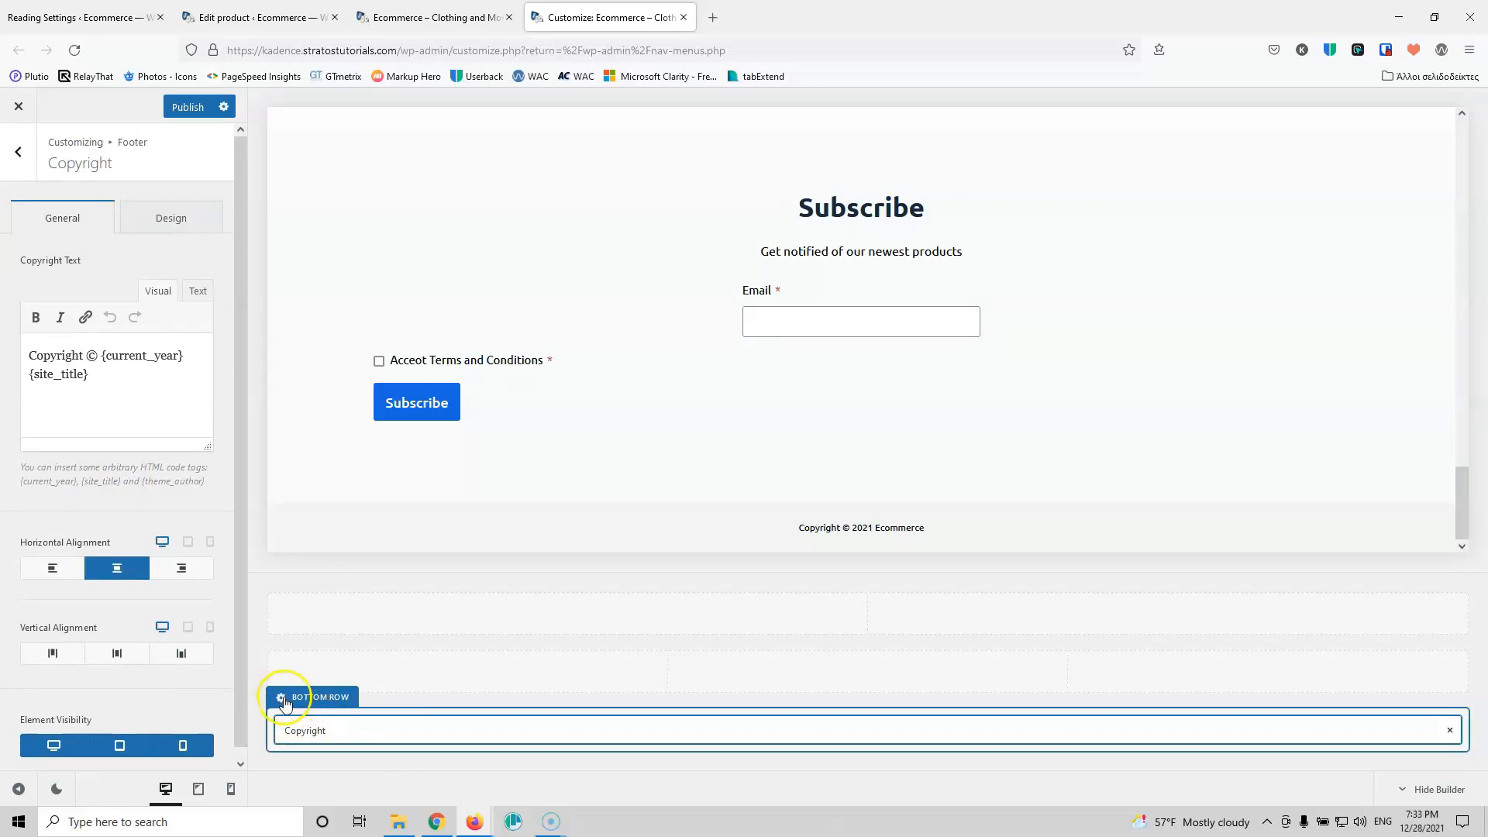
Step: Set the footer bottom row's vertical spacing to 10
{"action": "left_click", "coordinate": [283, 699]}
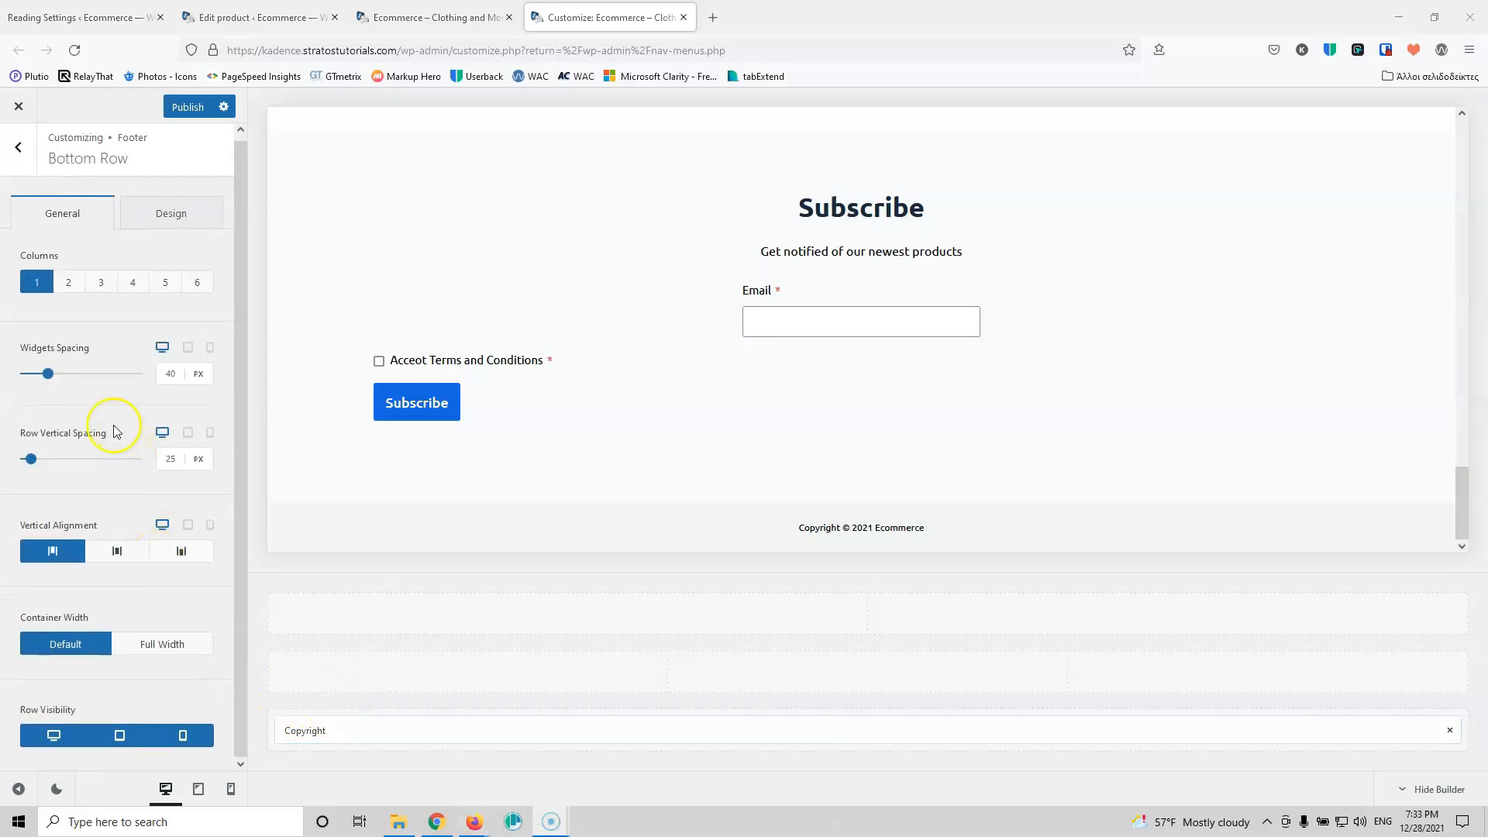
{"action": "key", "text": "BackSpace"}
{"action": "key", "text": "BackSpace"}
{"action": "type", "text": "18"}
{"action": "key", "text": "BackSpace"}
{"action": "type", "text": "0"}
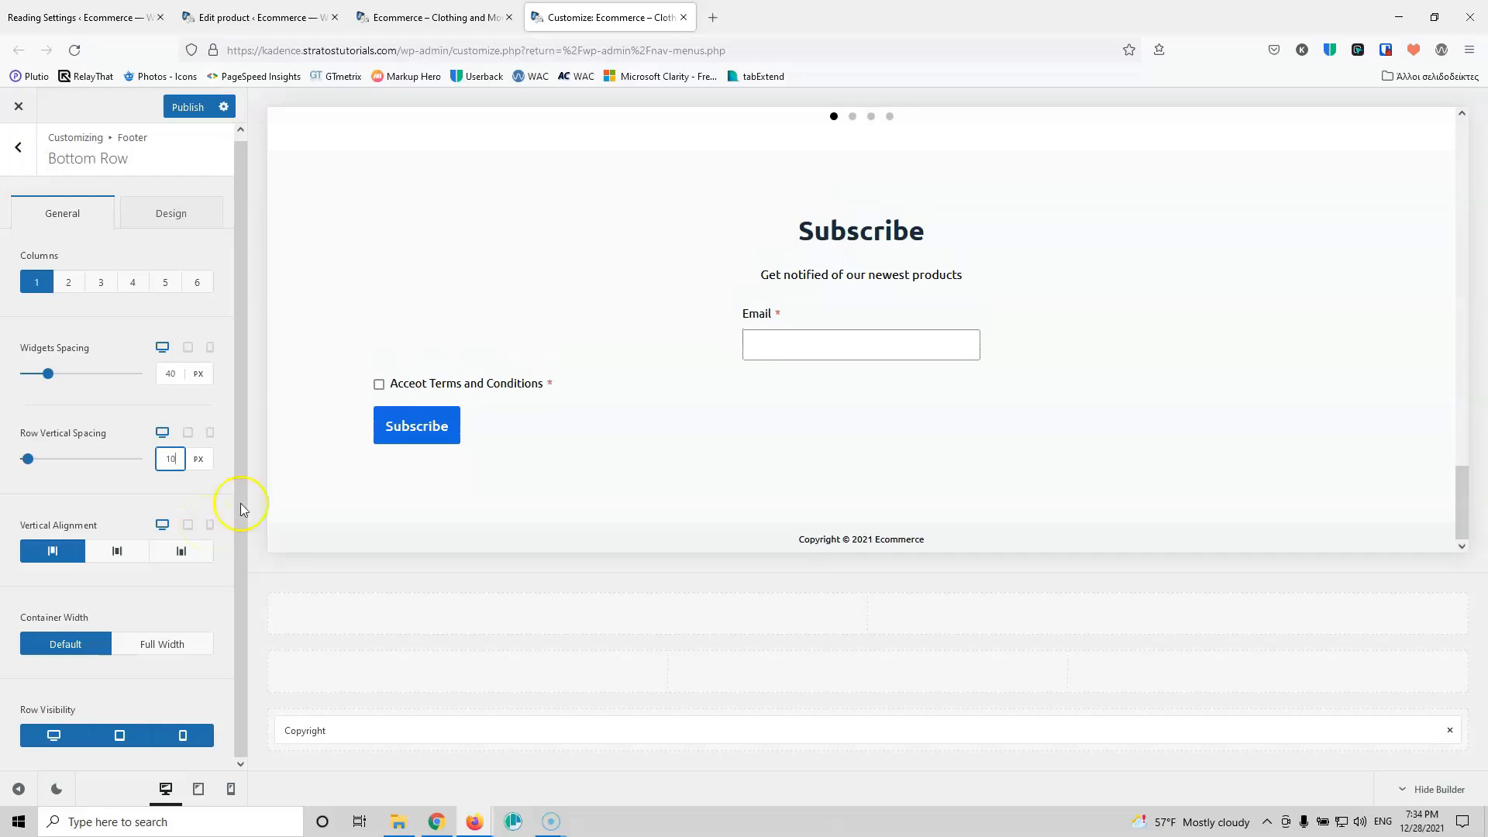
{"action": "left_click", "coordinate": [346, 665]}
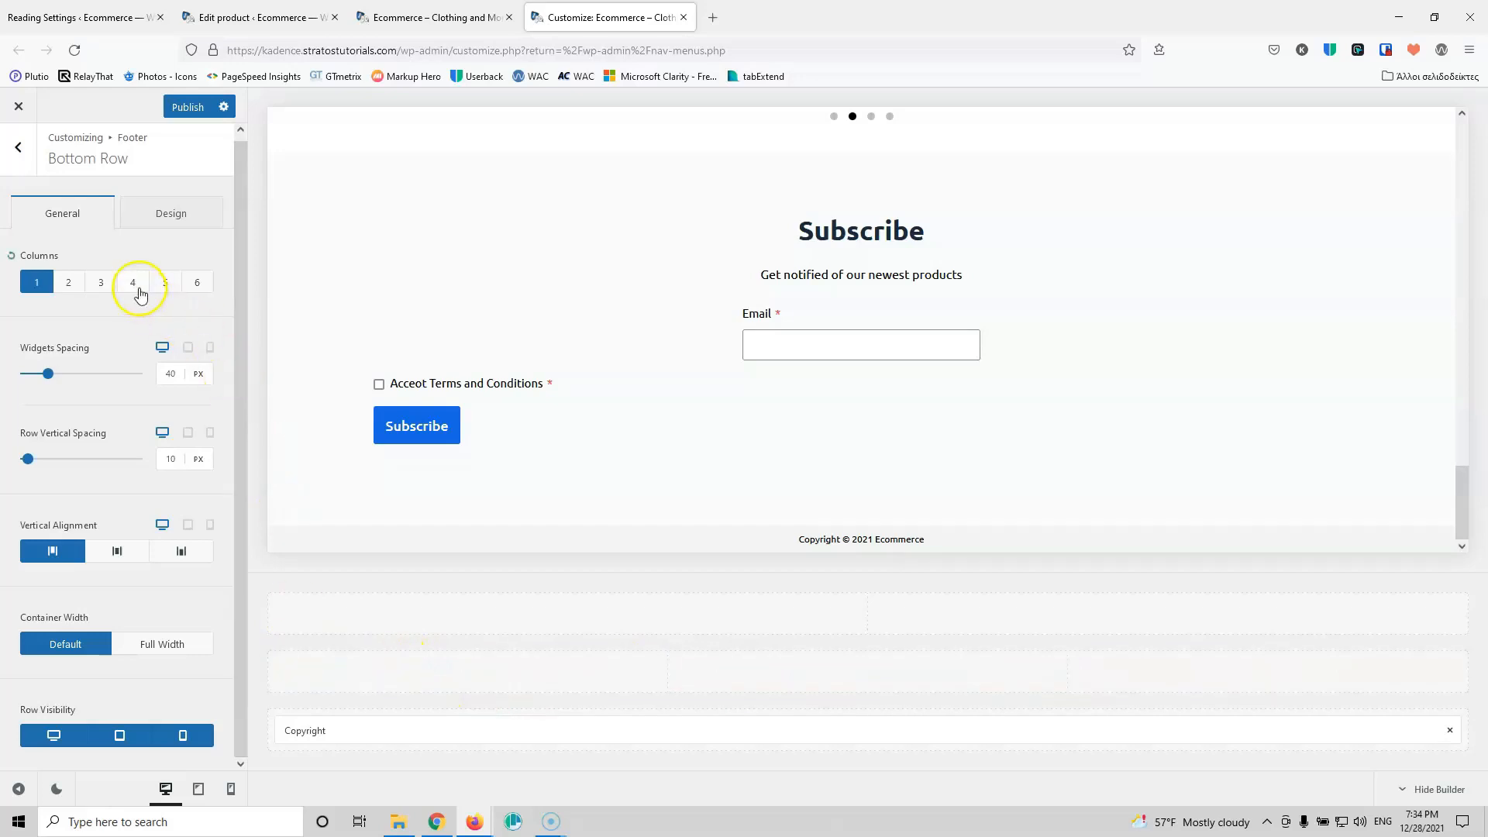
Step: Set the footer middle row to 3 columns
{"action": "left_click", "coordinate": [284, 638]}
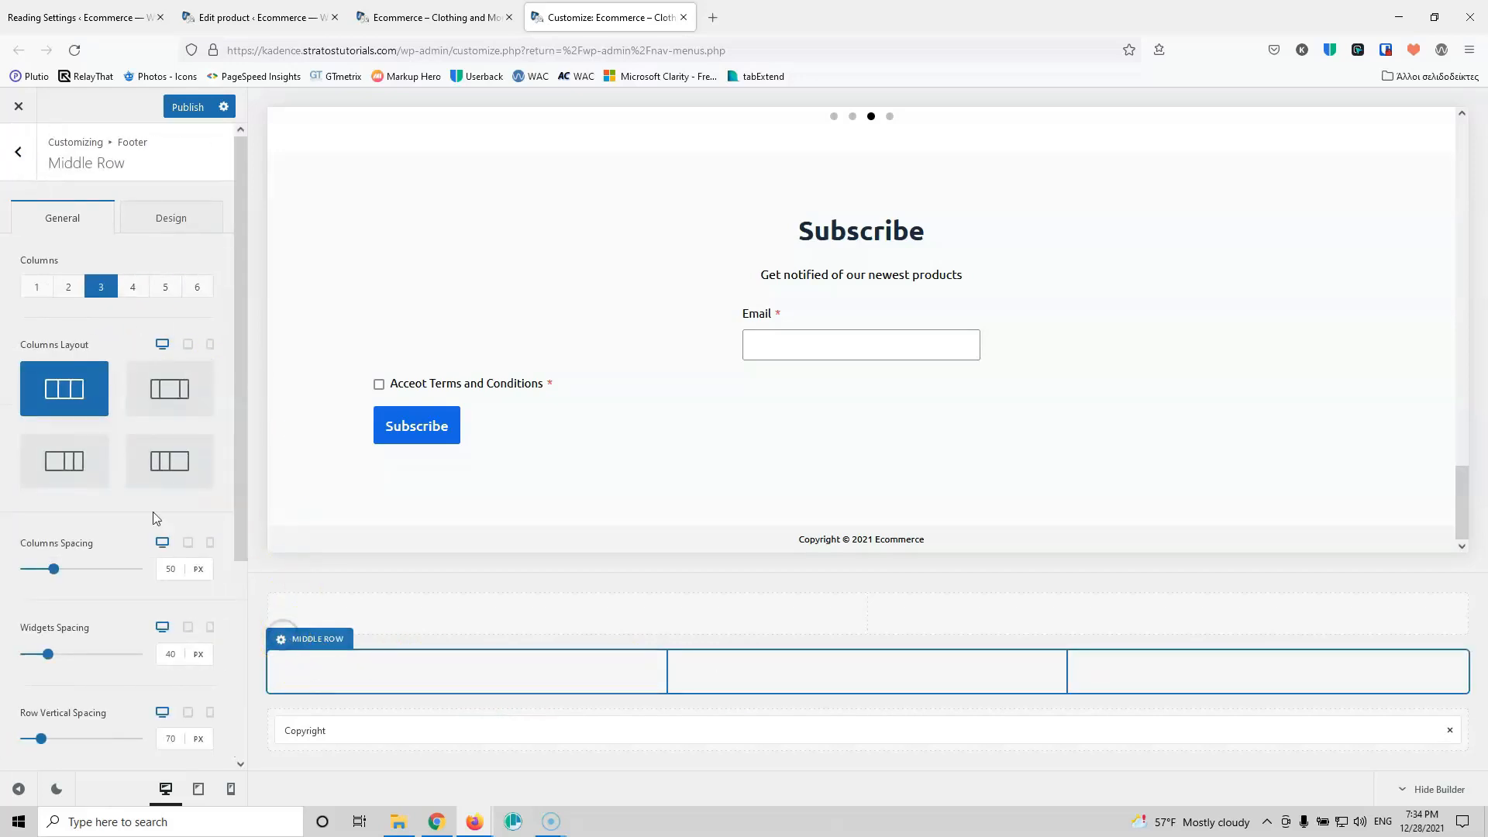
{"action": "left_click", "coordinate": [134, 292]}
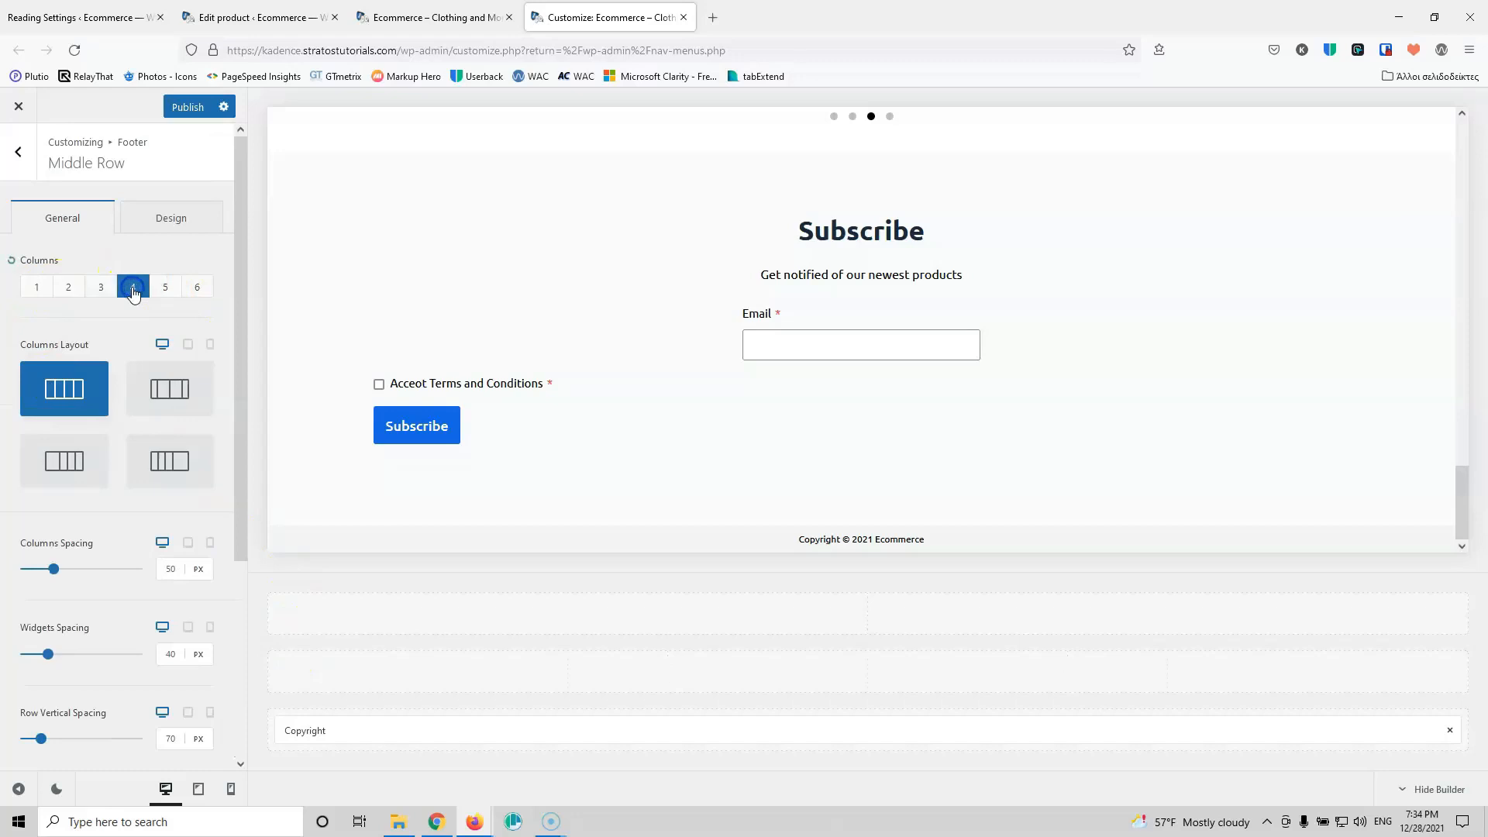
{"action": "left_click", "coordinate": [101, 288]}
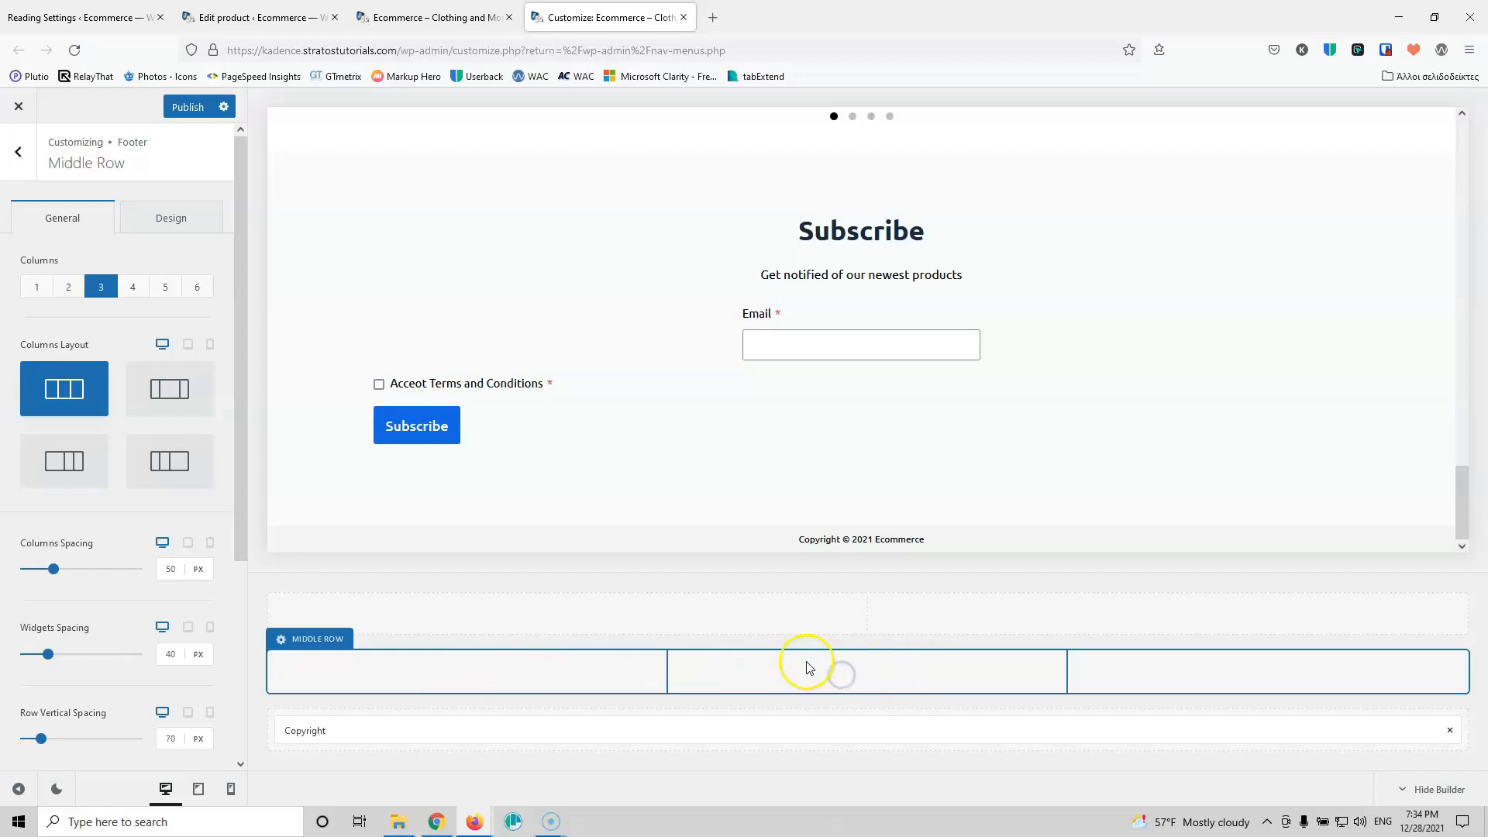
Step: Place the Footer Menu element in the middle row's centre column, showing the Footer menu
{"action": "left_click", "coordinate": [23, 157]}
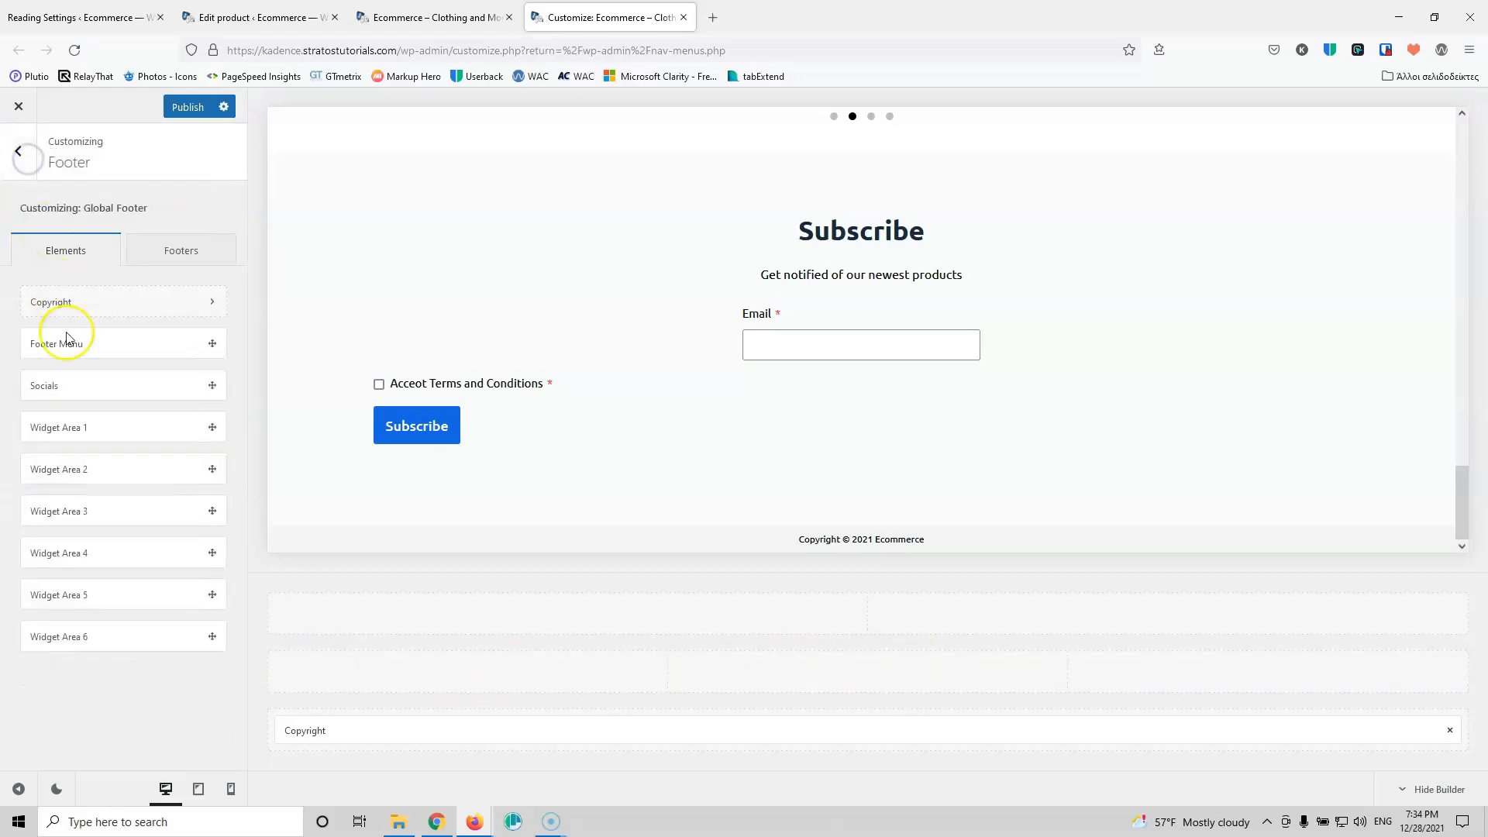
{"action": "left_click_drag", "start_coordinate": [116, 343], "coordinate": [858, 668]}
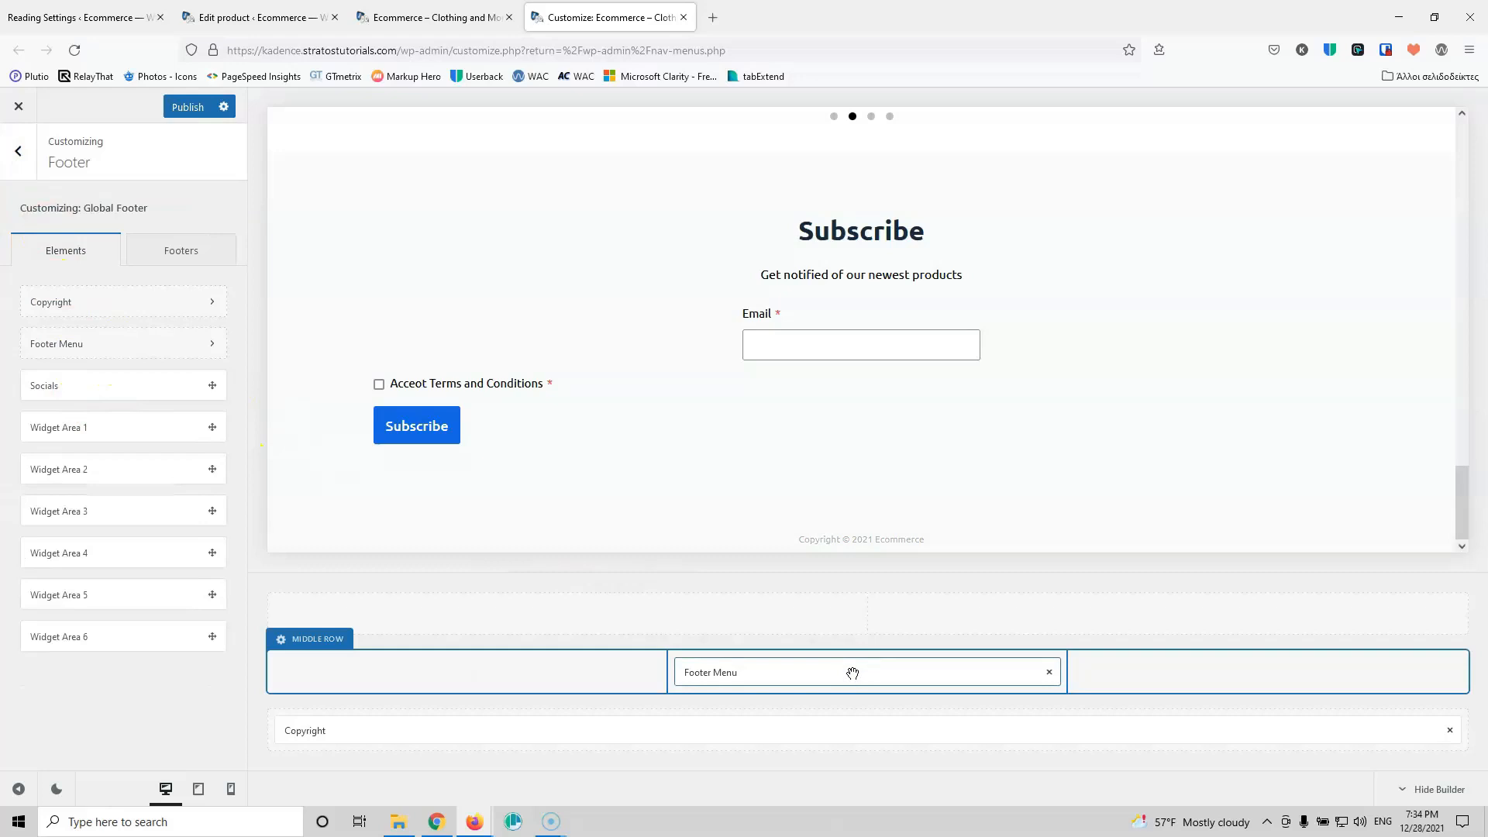
{"action": "left_click", "coordinate": [852, 673]}
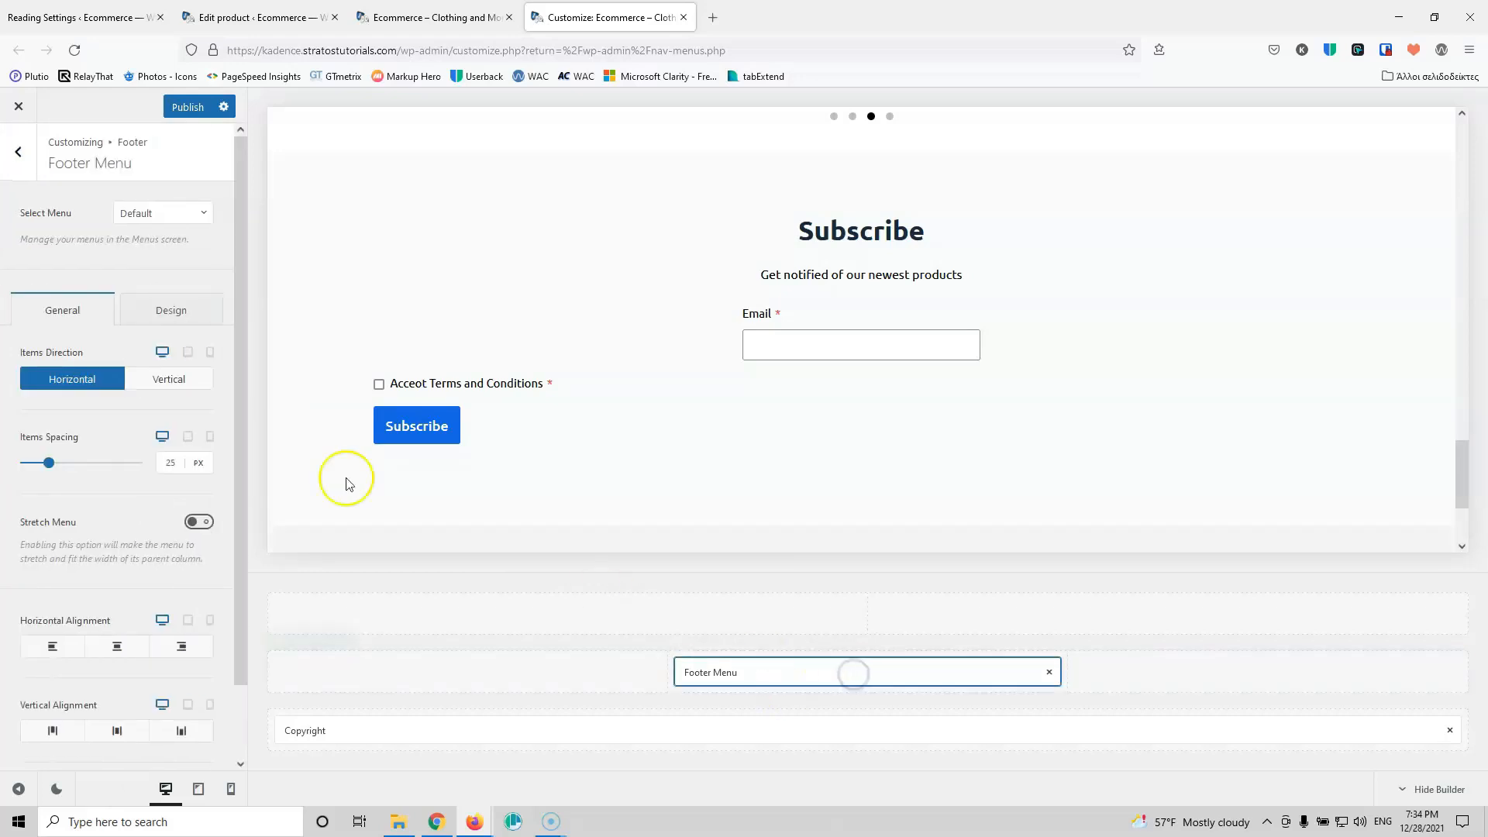
{"action": "left_click", "coordinate": [152, 217]}
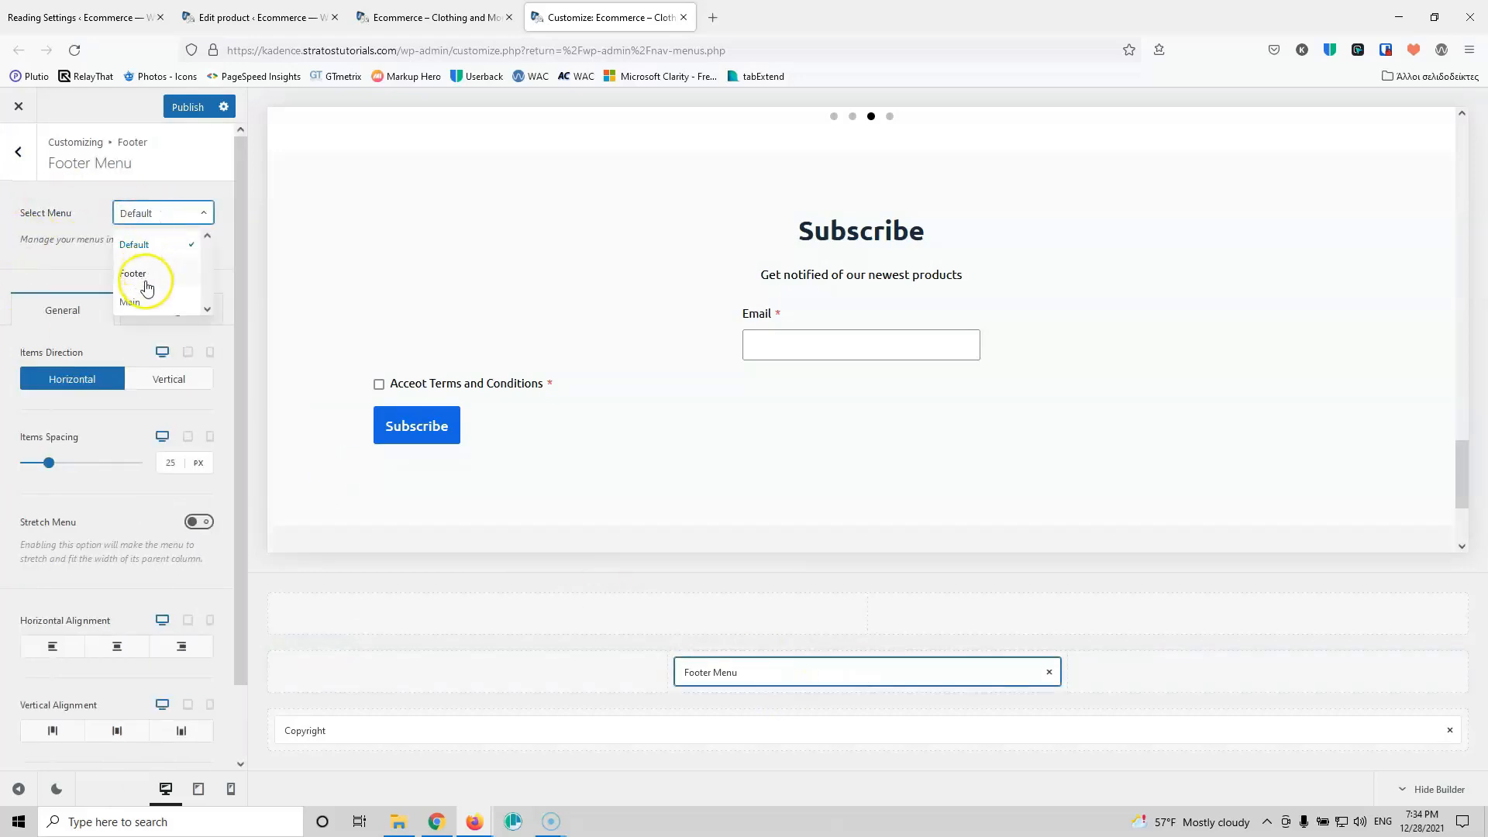
{"action": "left_click", "coordinate": [147, 277]}
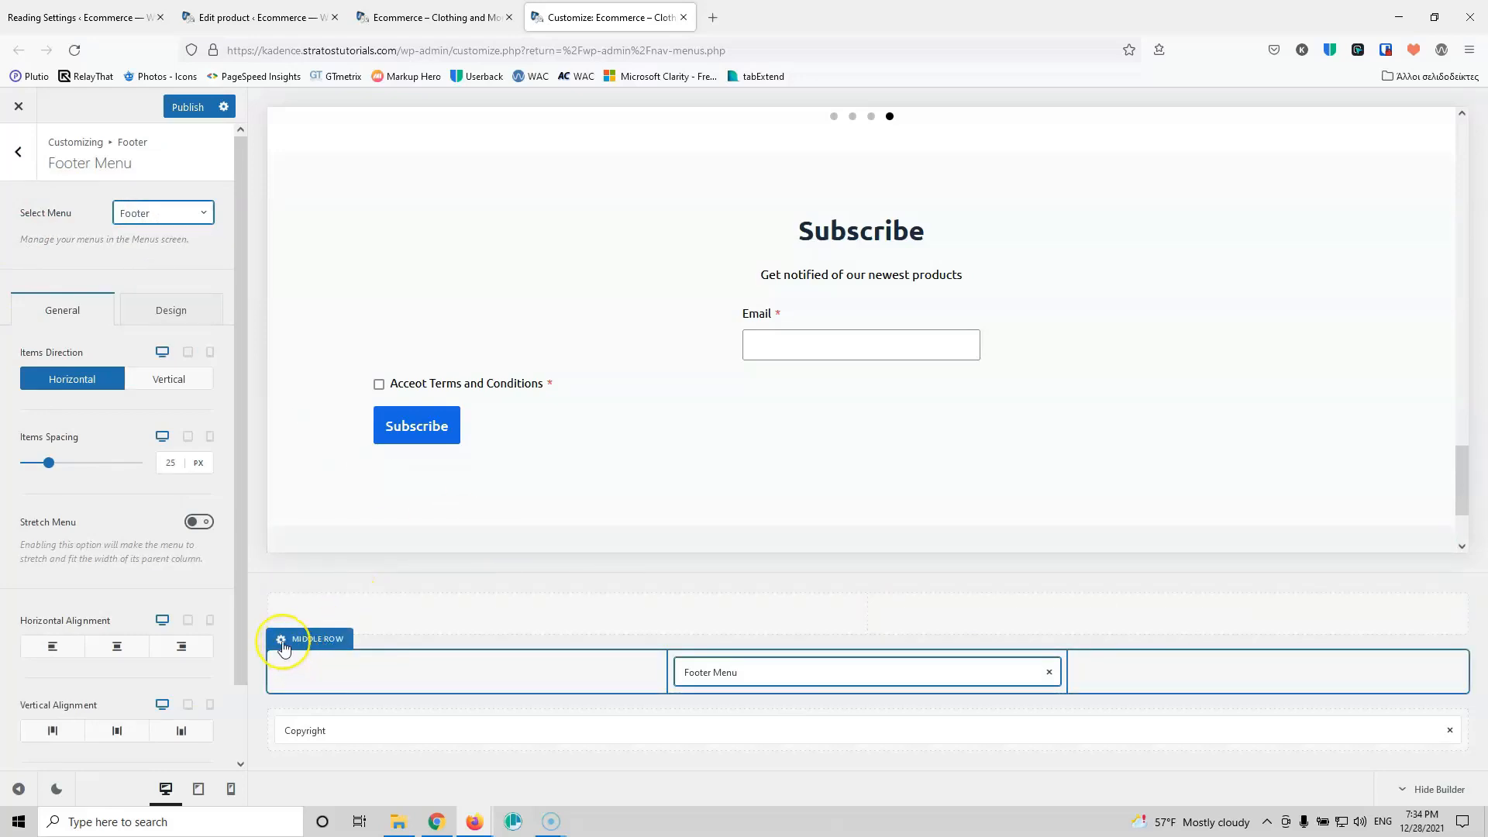
Step: Give the footer middle row a black background
{"action": "left_click", "coordinate": [286, 645]}
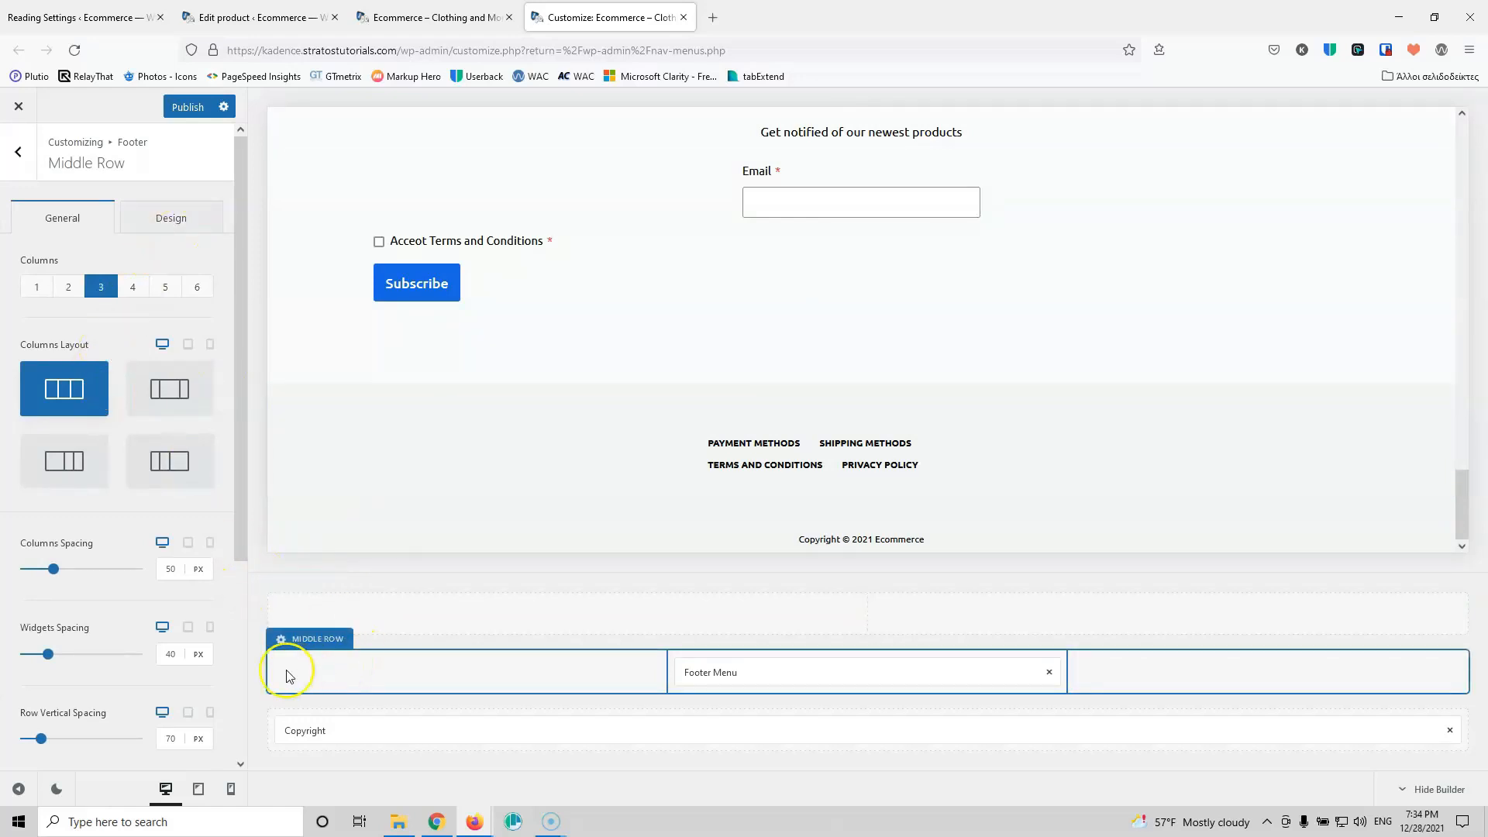
{"action": "left_click", "coordinate": [169, 220]}
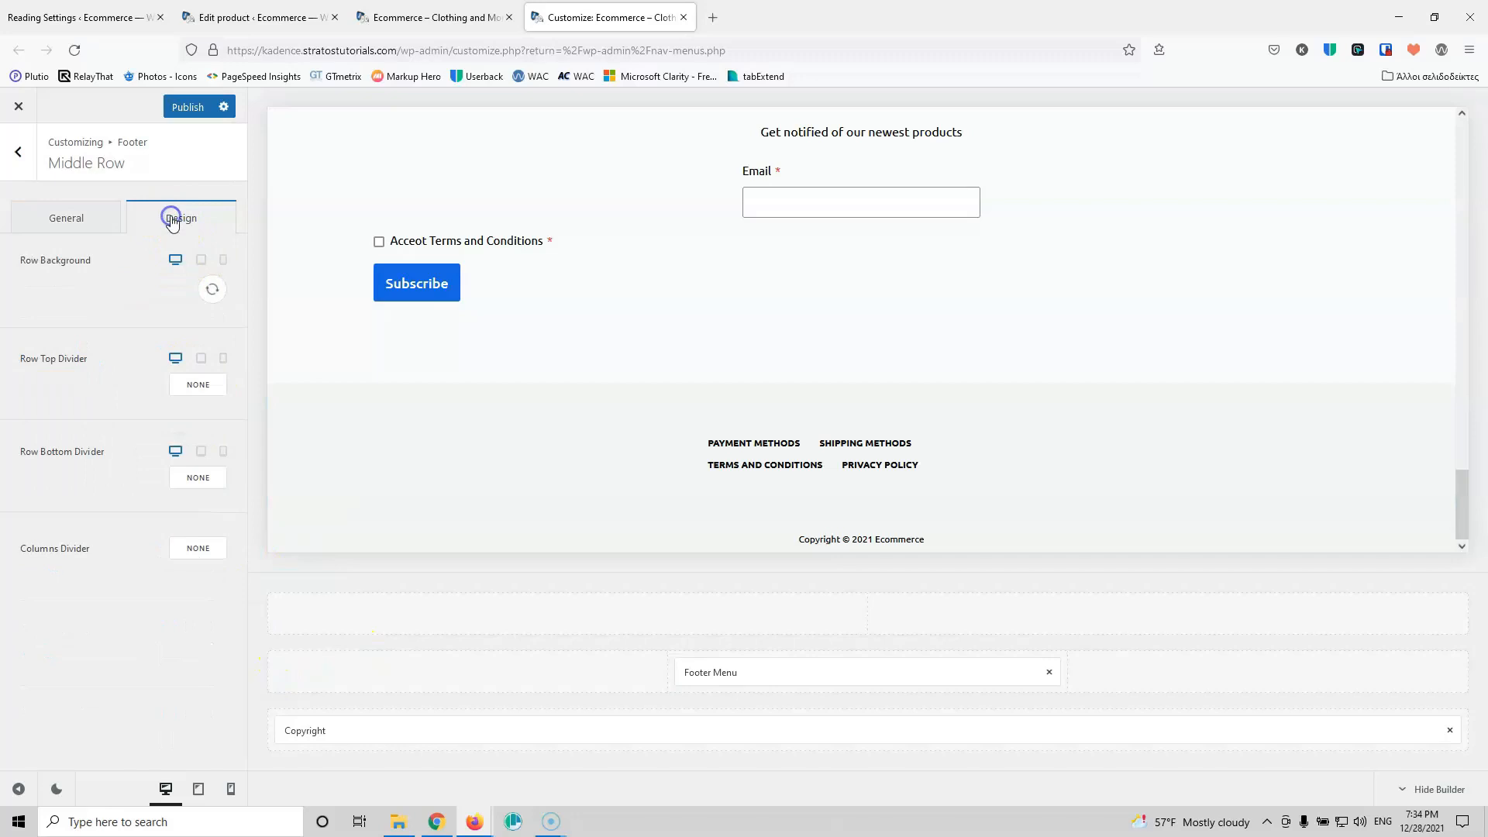
{"action": "left_click", "coordinate": [211, 290]}
{"action": "left_click", "coordinate": [82, 372]}
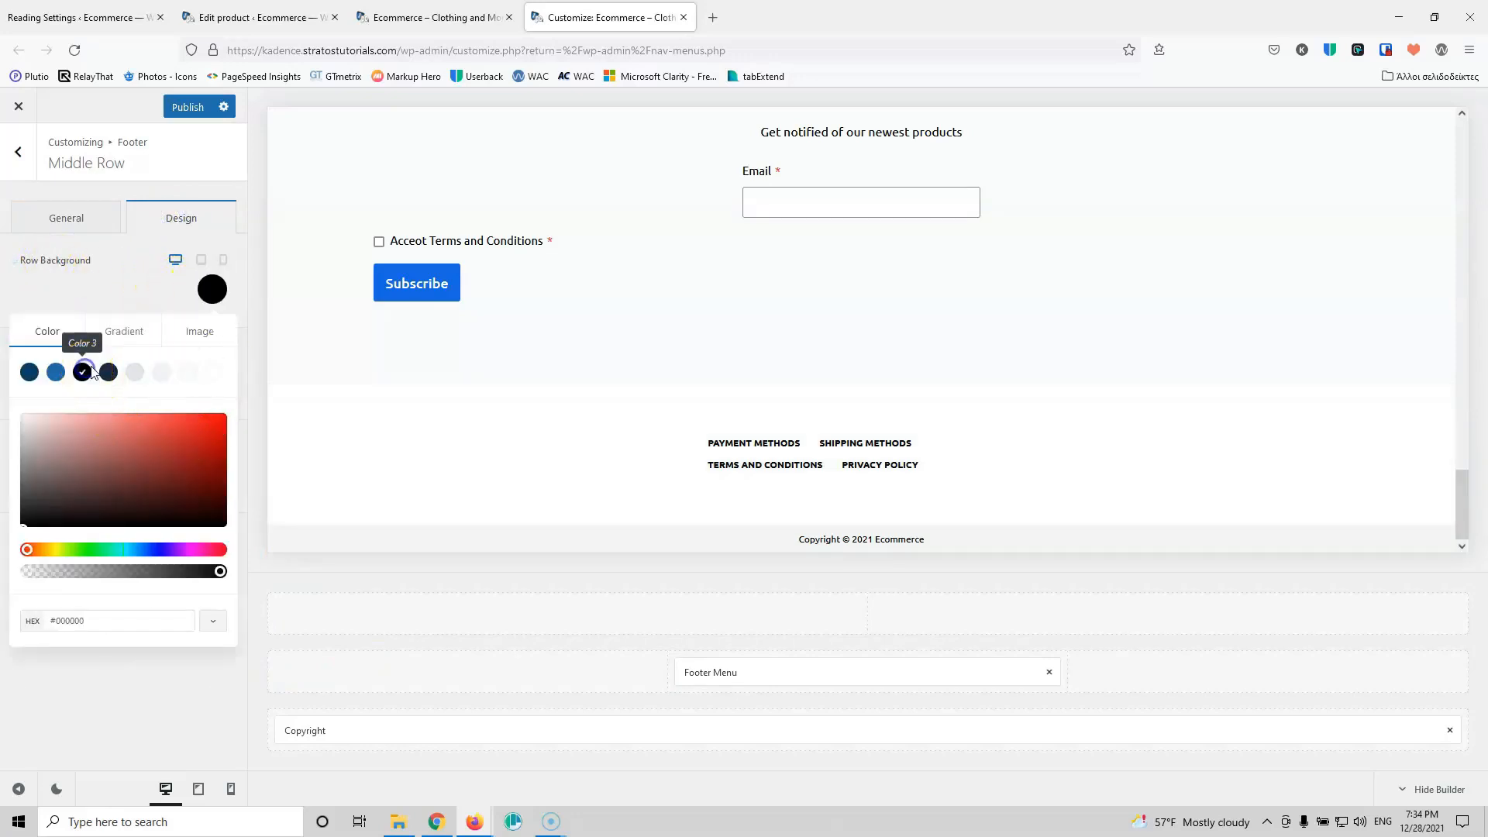
{"action": "left_click", "coordinate": [709, 672]}
{"action": "left_click", "coordinate": [151, 308]}
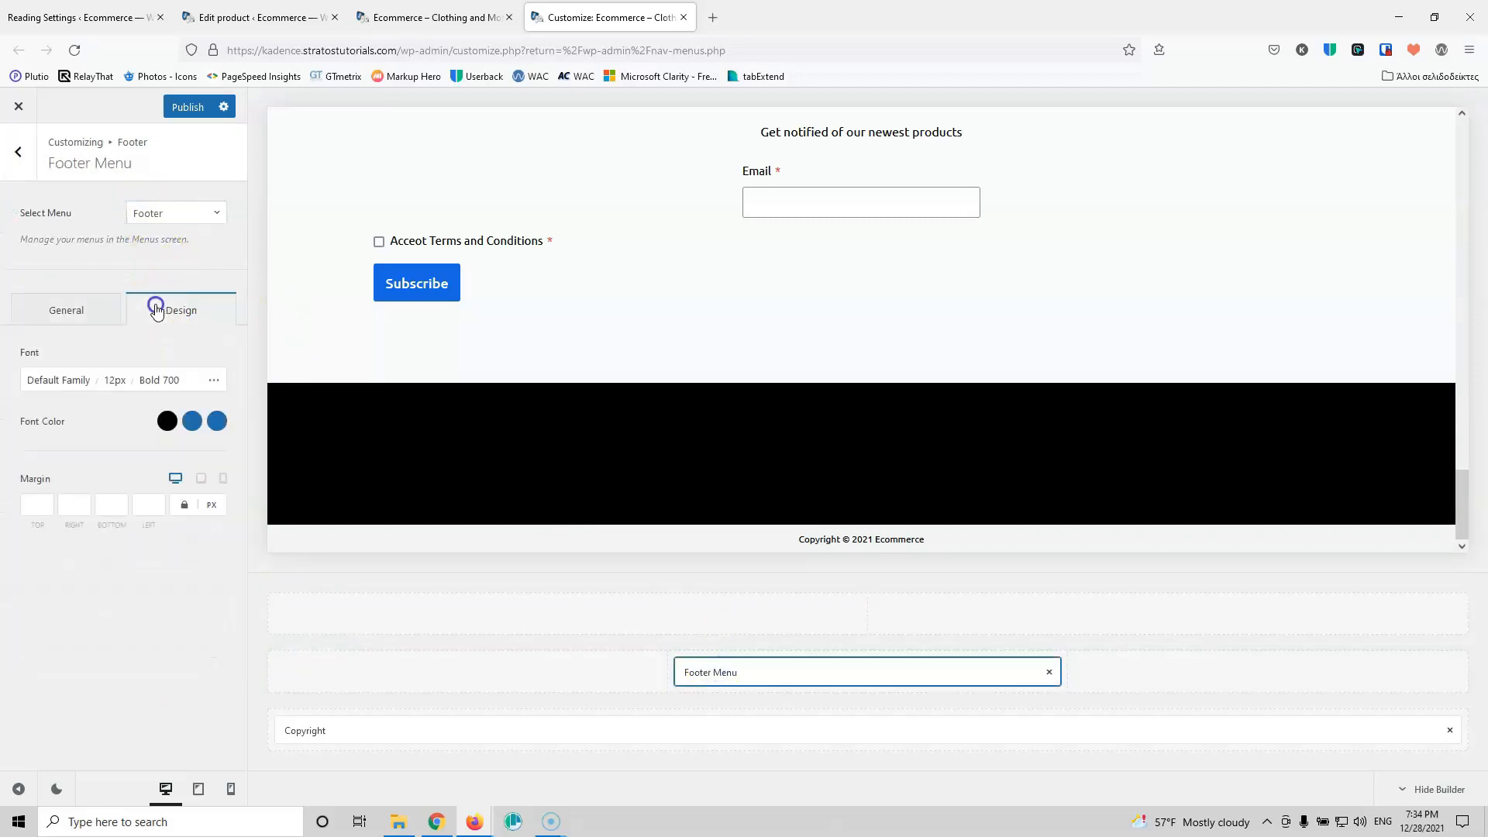
Step: Set the footer menu link colours to white and pale grey
{"action": "left_click", "coordinate": [167, 421]}
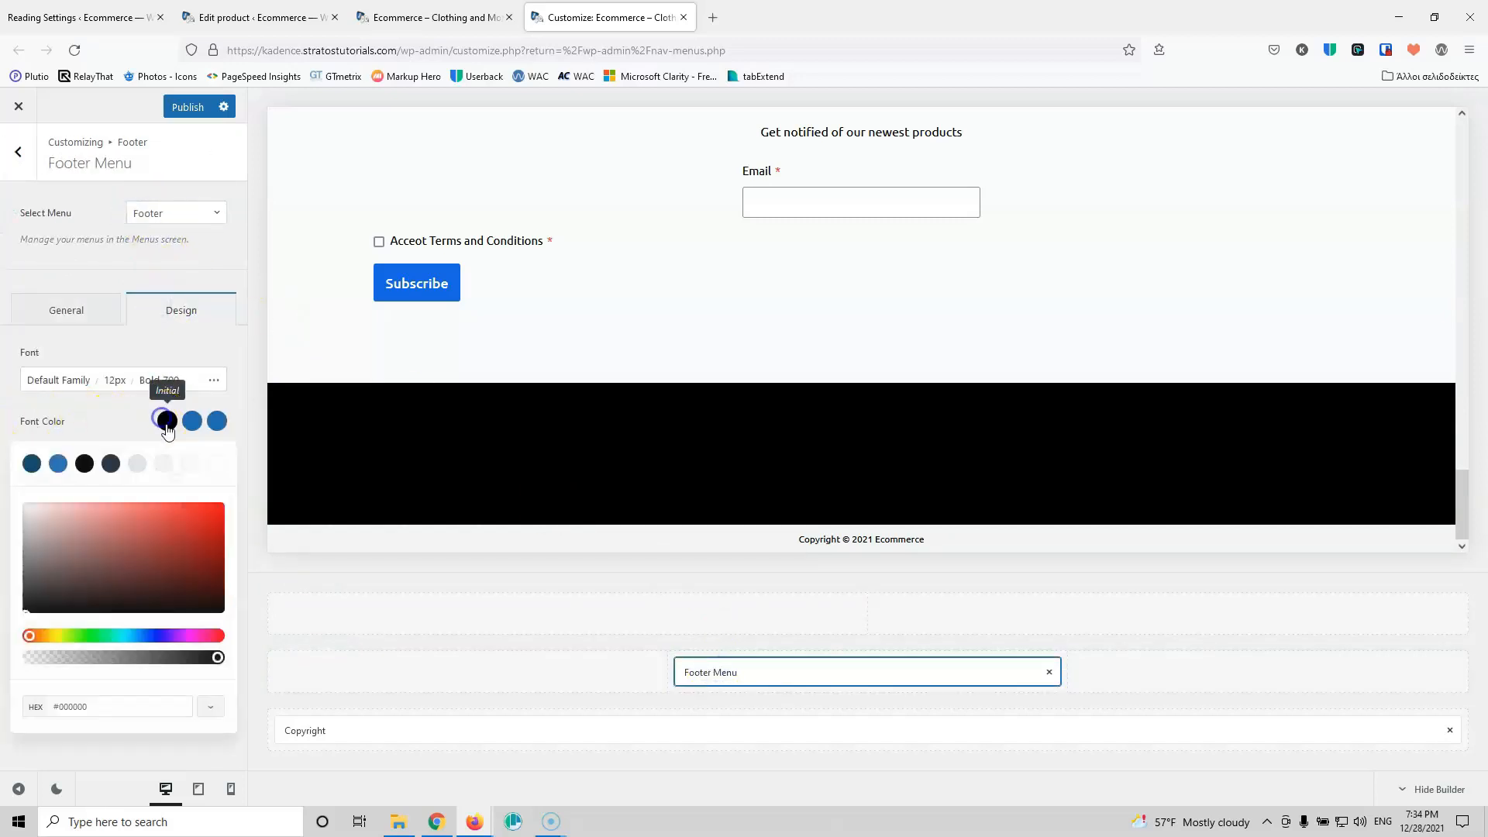
{"action": "left_click", "coordinate": [215, 474]}
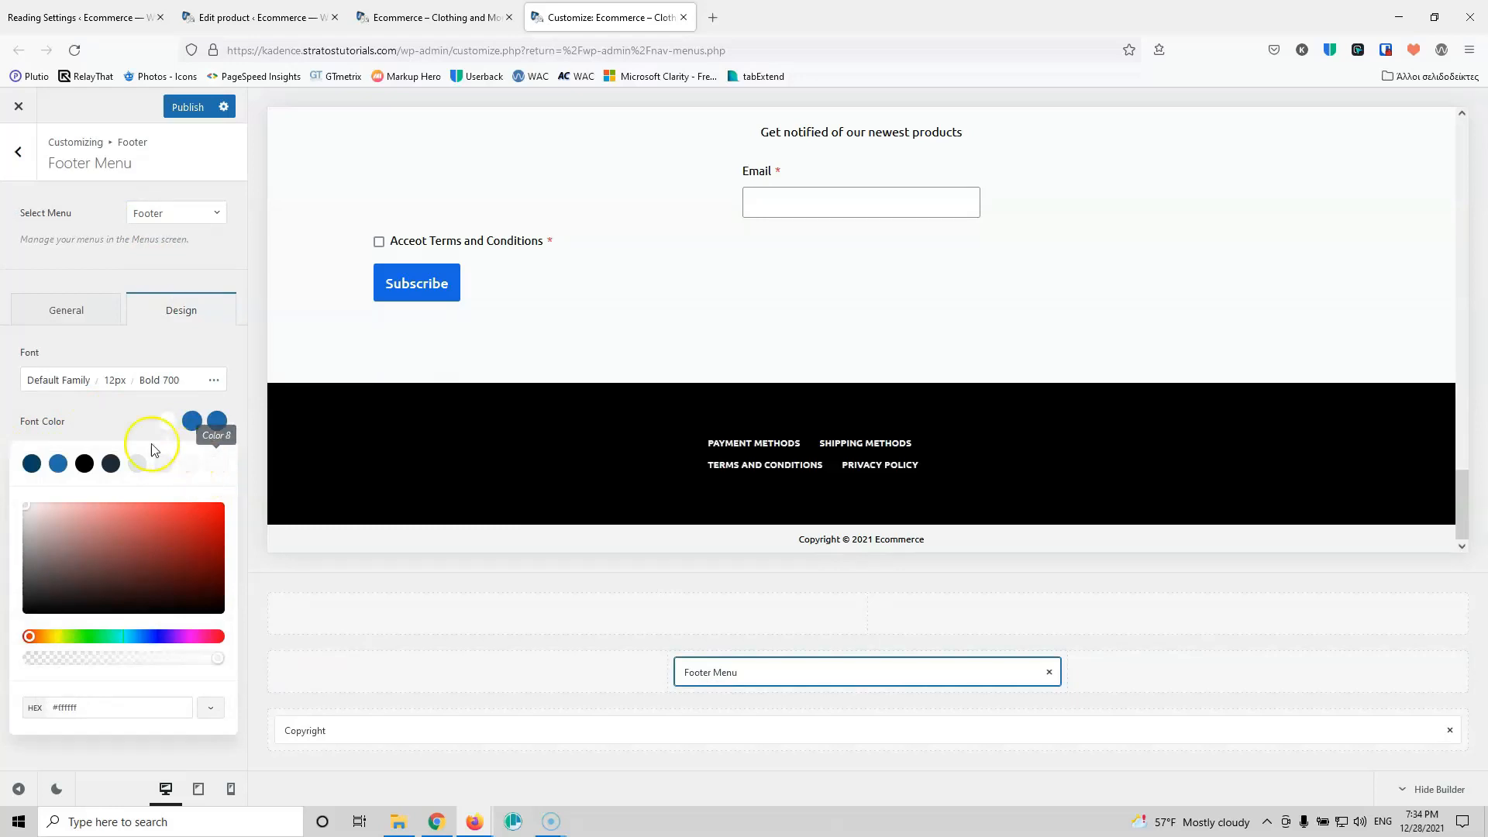
{"action": "left_click", "coordinate": [202, 425]}
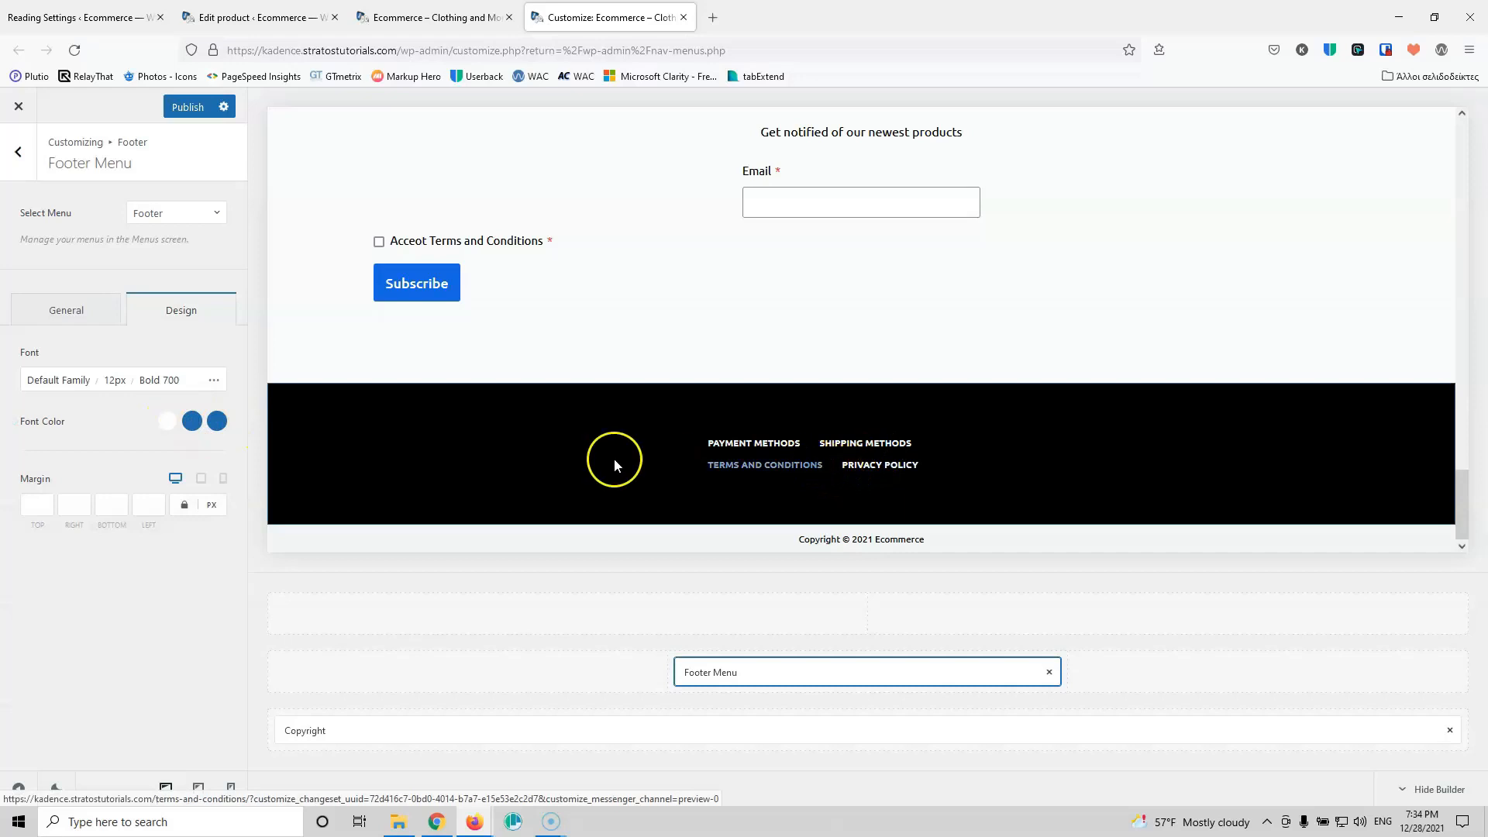
{"action": "left_click", "coordinate": [193, 420]}
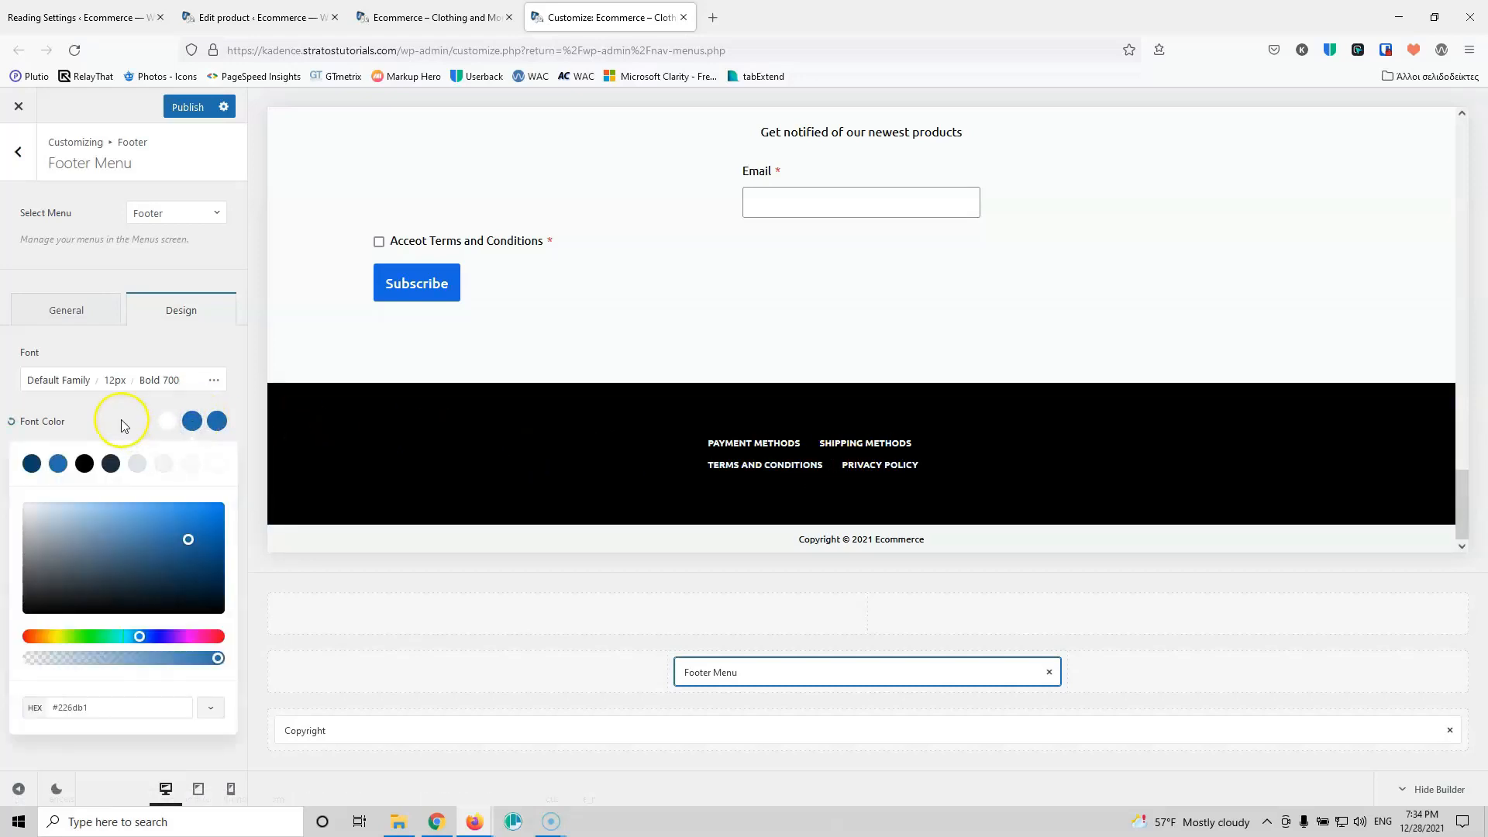
{"action": "left_click", "coordinate": [137, 464]}
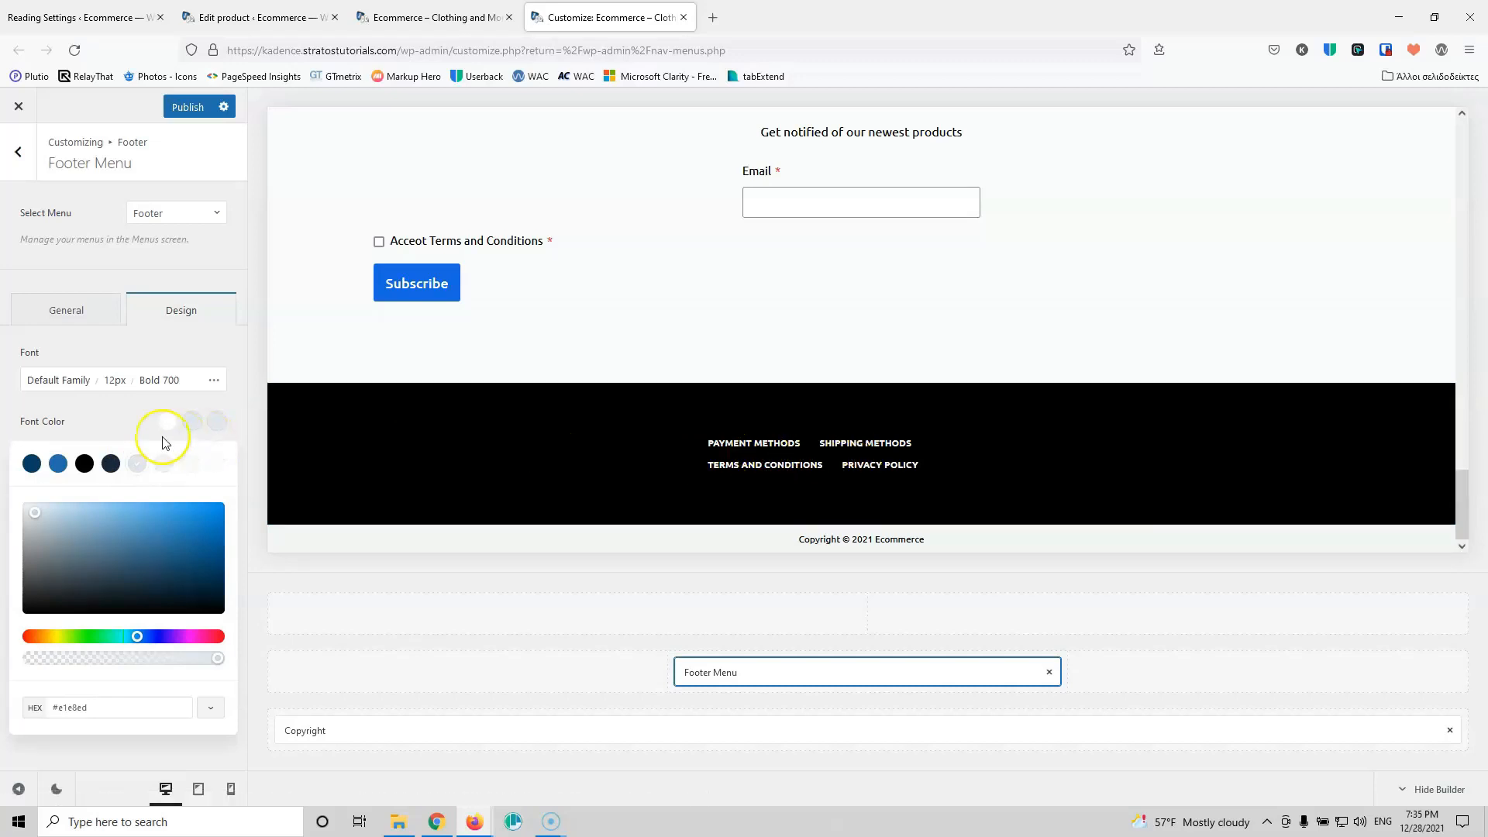
{"action": "left_click", "coordinate": [136, 426]}
Step: Set the footer menu typography to Medium 500, 14px, in title case
{"action": "left_click", "coordinate": [149, 381]}
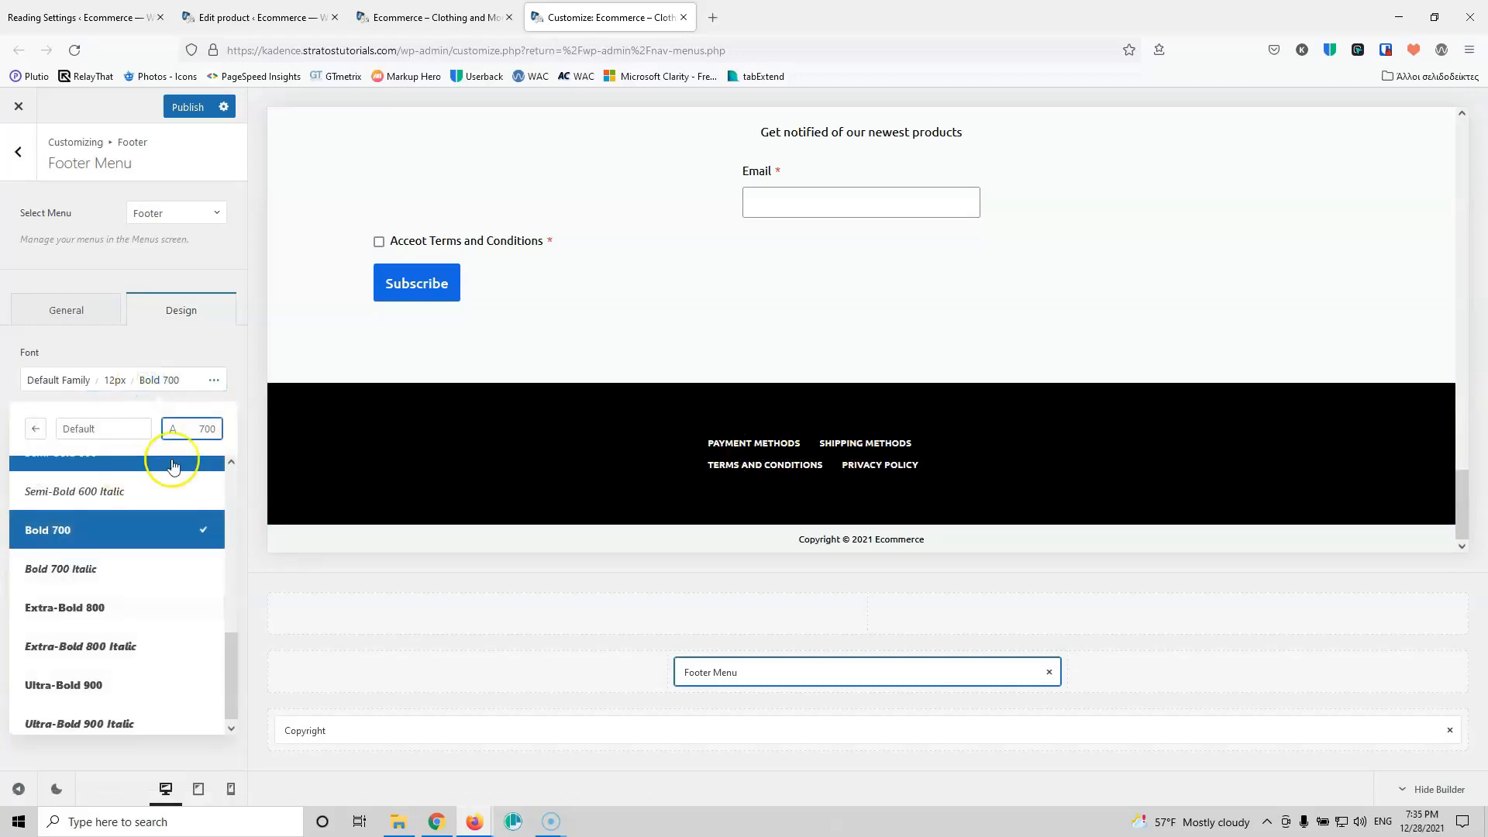
{"action": "scroll", "coordinate": [156, 508], "scroll_direction": "up", "scroll_amount": 4}
{"action": "scroll", "coordinate": [156, 507], "scroll_direction": "up", "scroll_amount": 2}
{"action": "scroll", "coordinate": [149, 465], "scroll_direction": "down", "scroll_amount": 5}
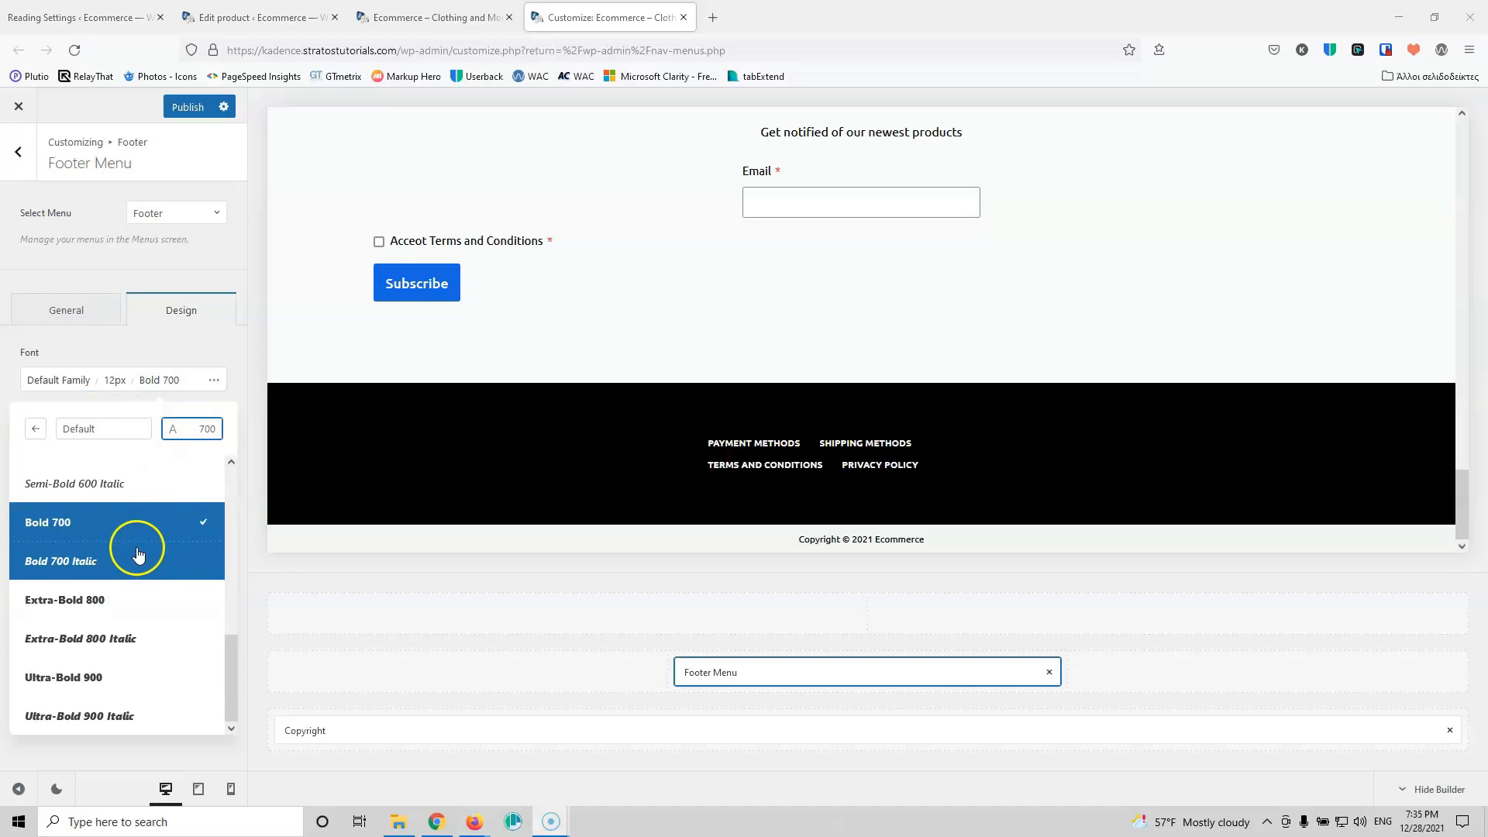
{"action": "scroll", "coordinate": [140, 548], "scroll_direction": "up", "scroll_amount": 3}
{"action": "left_click", "coordinate": [122, 527]}
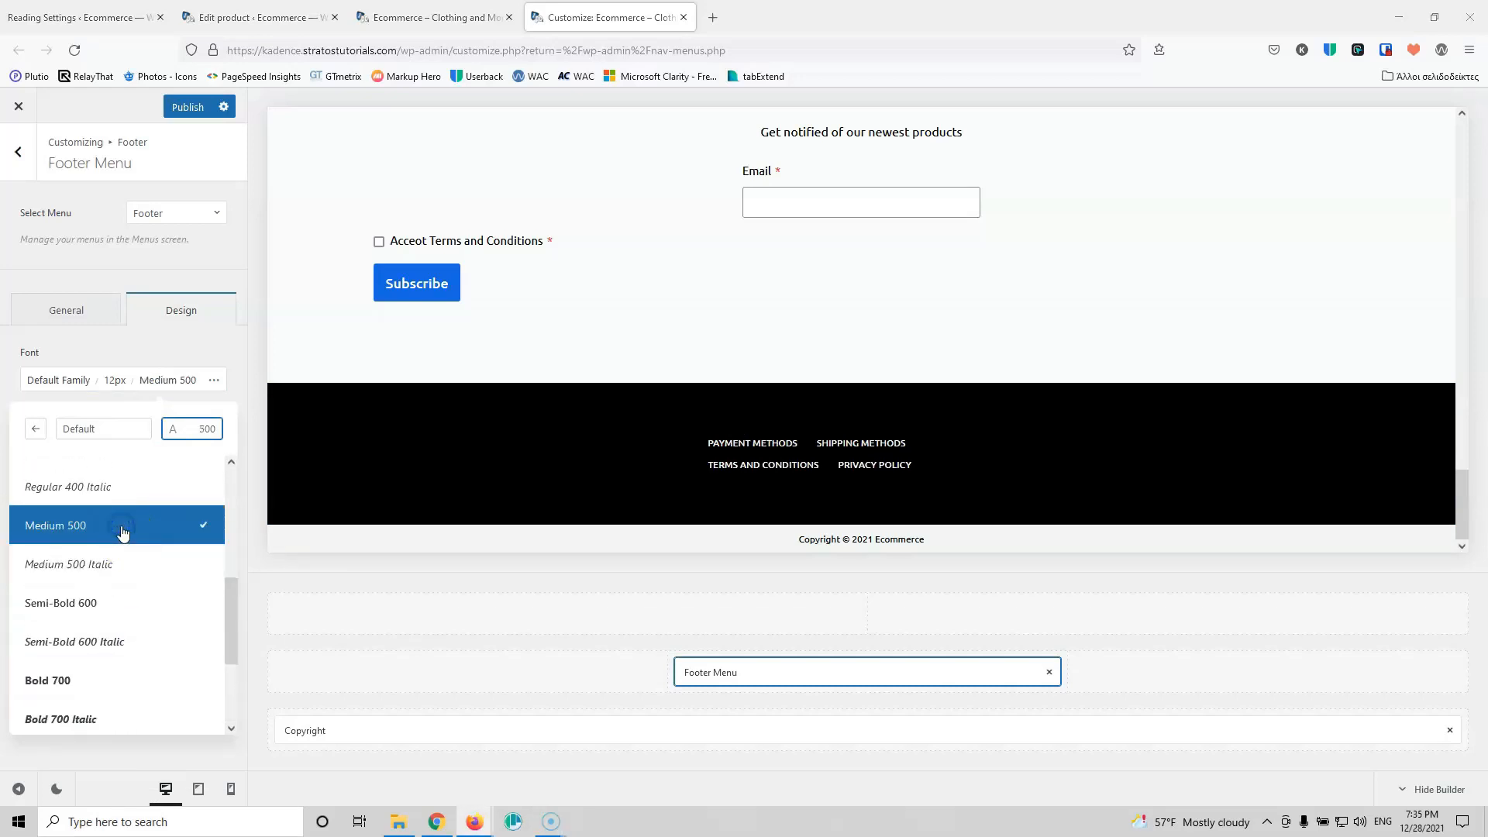
{"action": "scroll", "coordinate": [124, 534], "scroll_direction": "up", "scroll_amount": 2}
{"action": "left_click", "coordinate": [140, 344]}
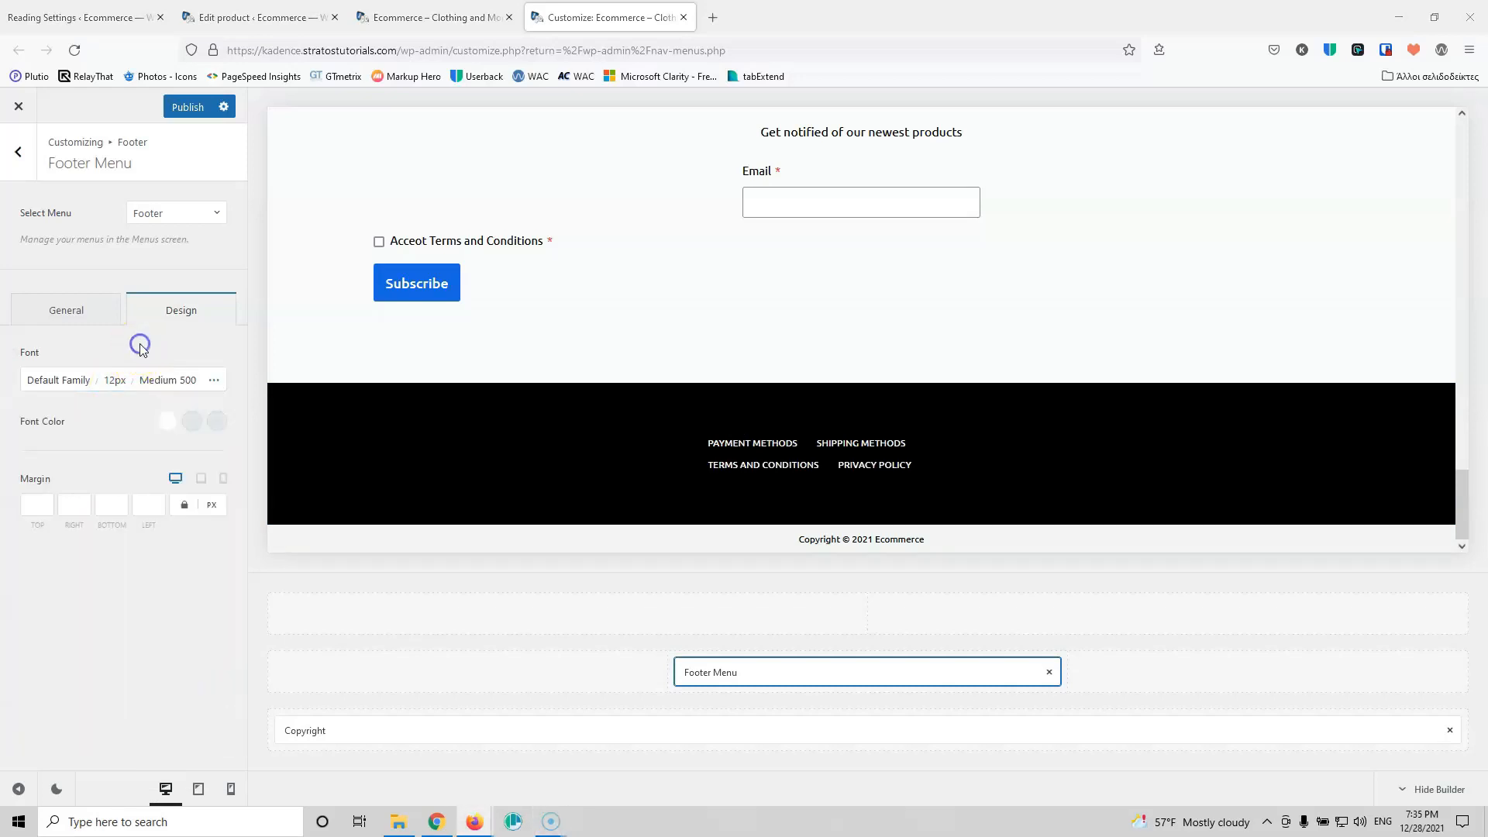
{"action": "left_click", "coordinate": [116, 380]}
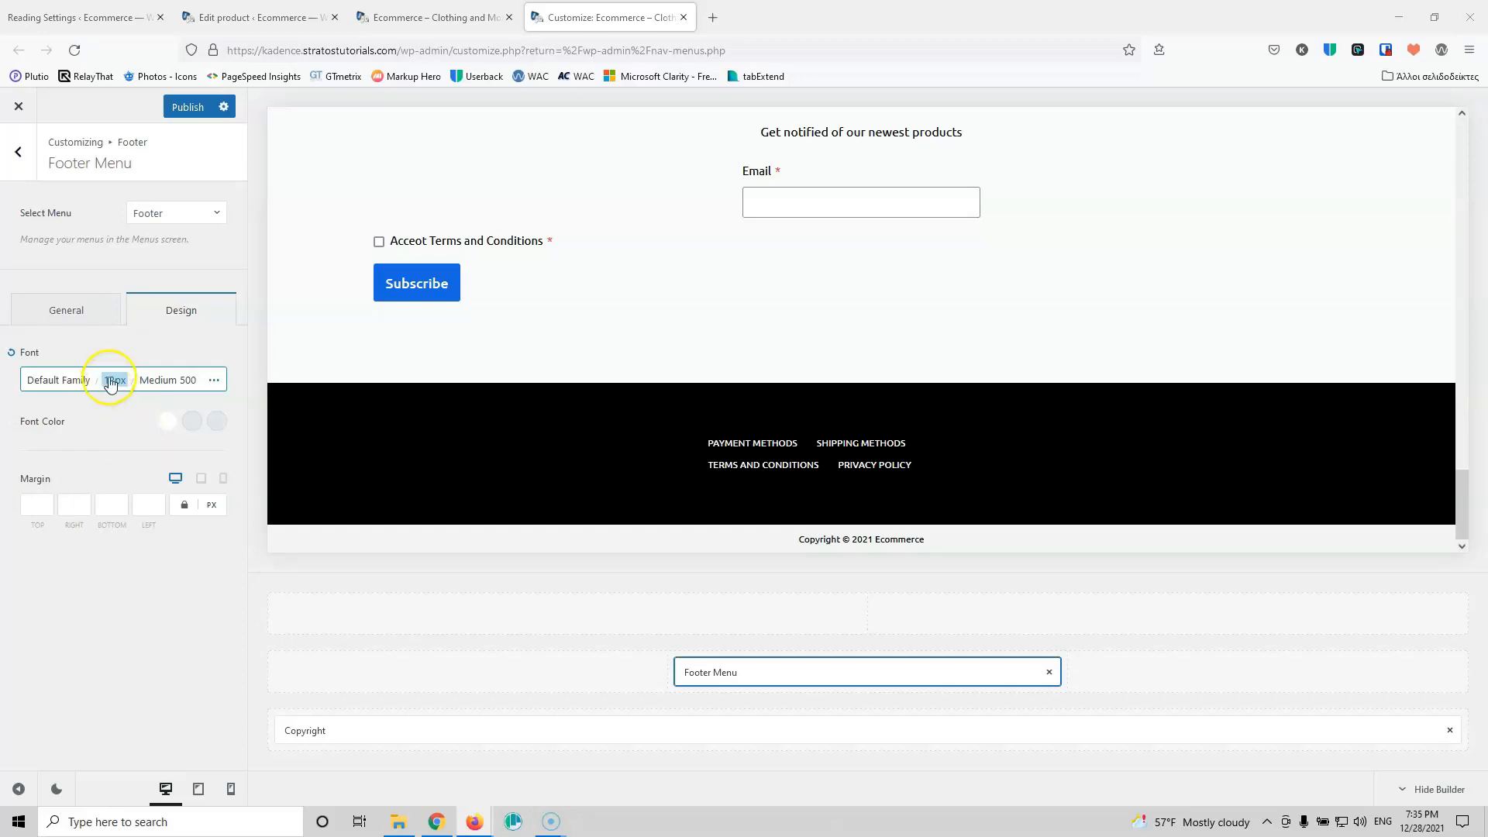
{"action": "left_click", "coordinate": [111, 383]}
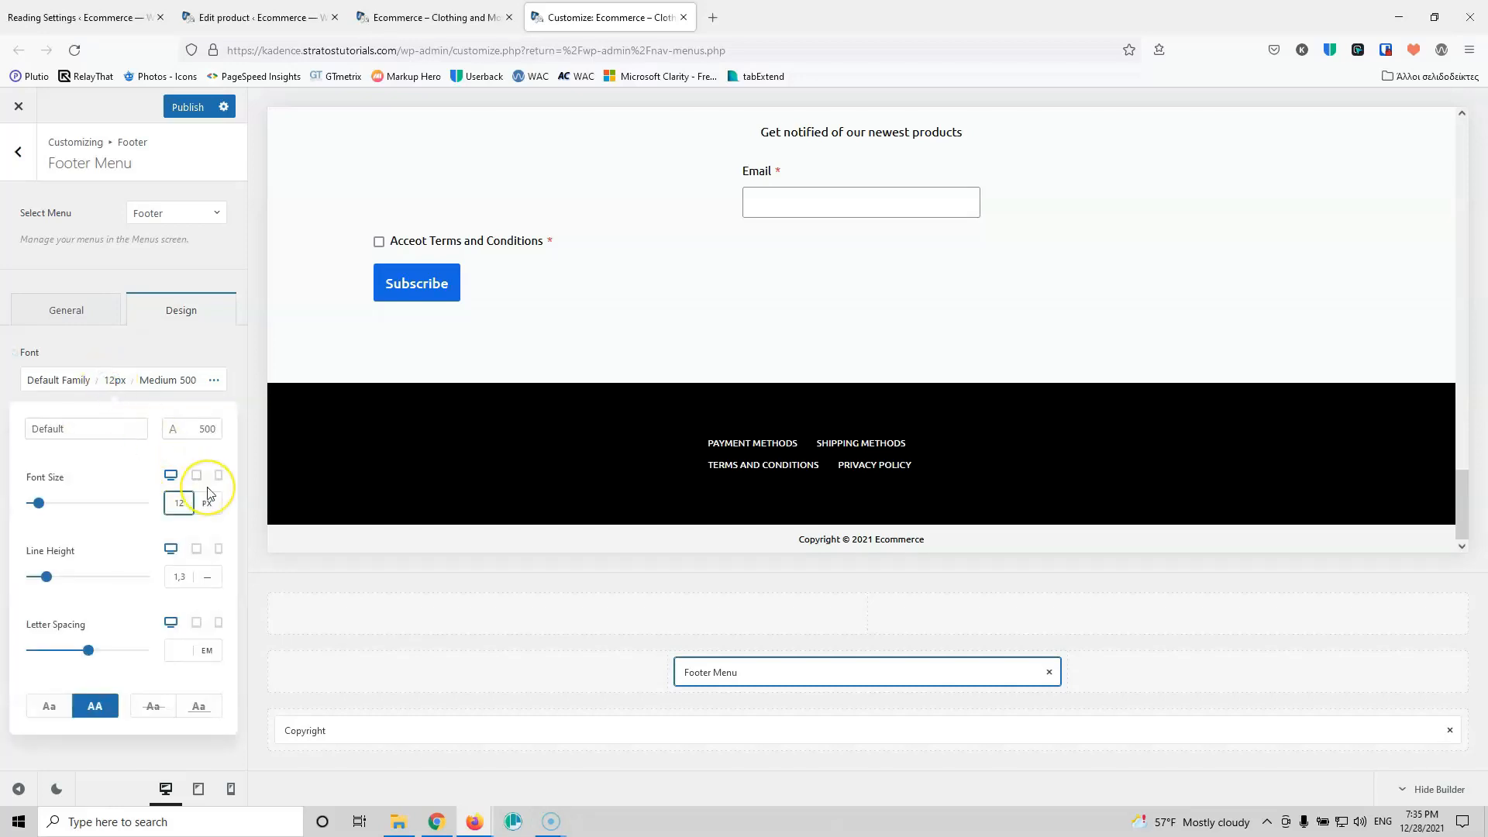
{"action": "key", "text": "Up"}
{"action": "key", "text": "Up"}
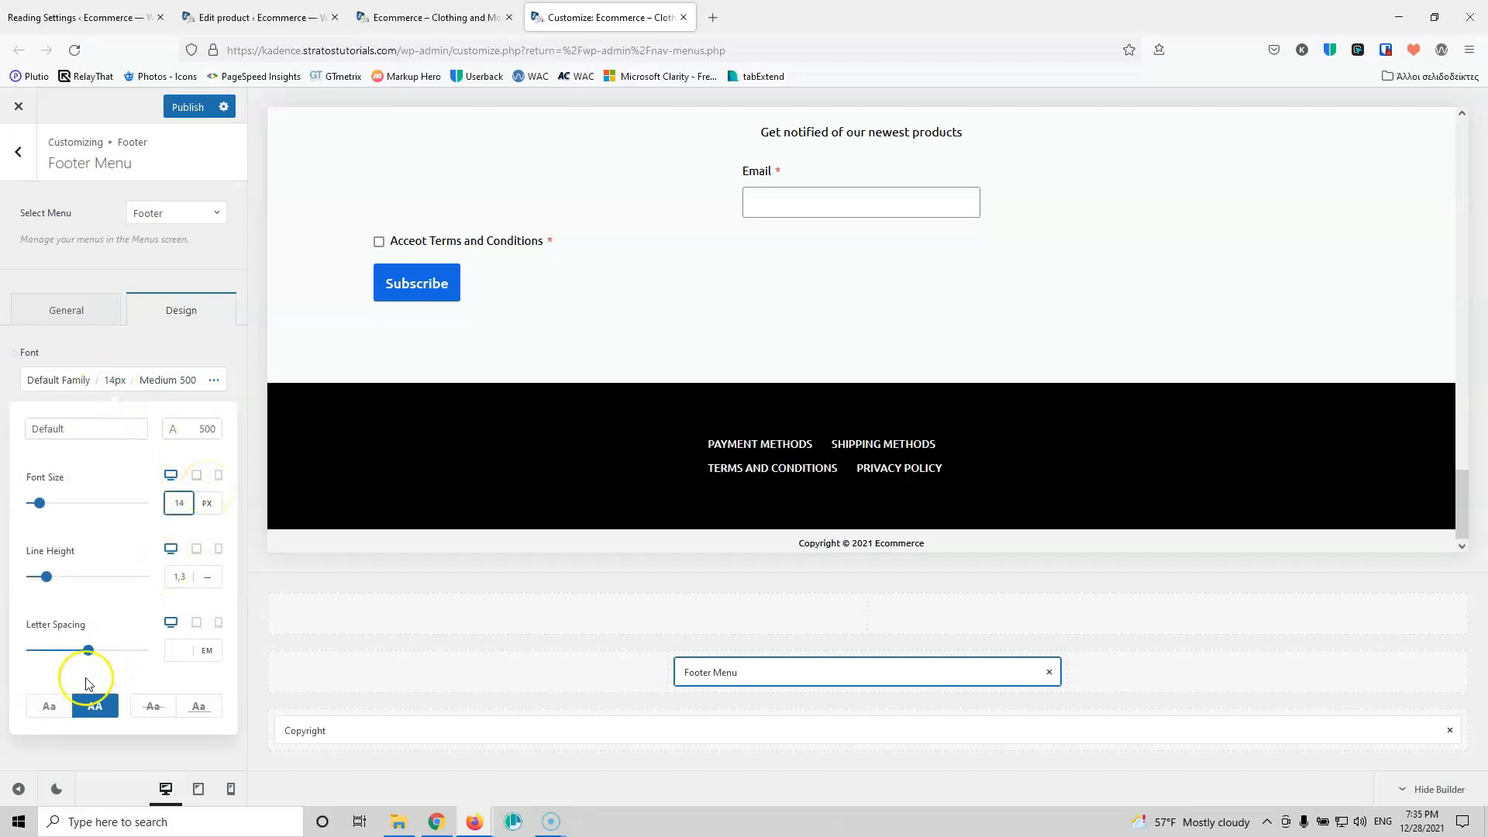
{"action": "left_click", "coordinate": [54, 706]}
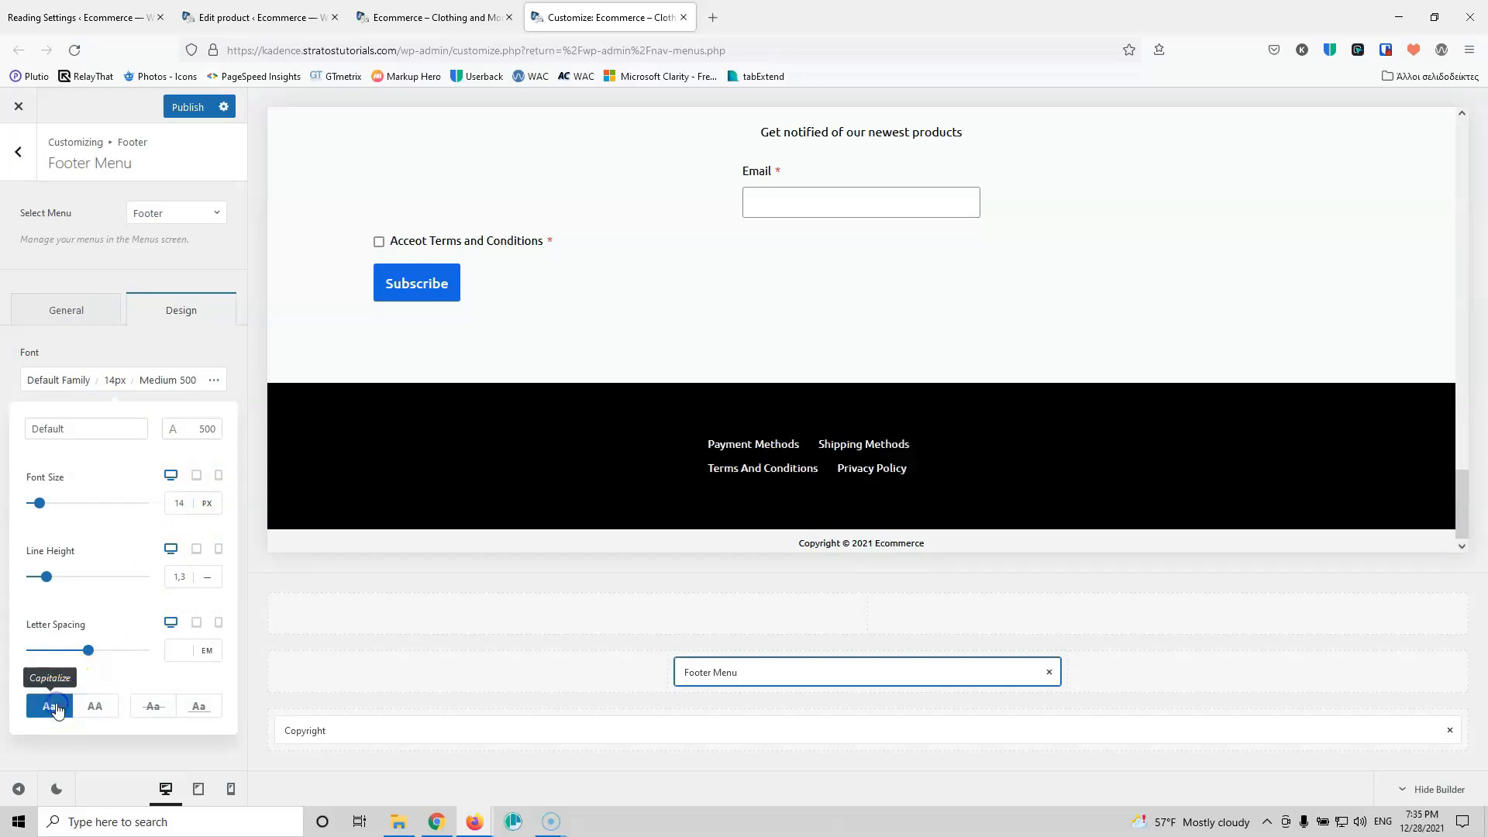
{"action": "left_click", "coordinate": [140, 351]}
Step: Stack the footer menu links vertically, left-align them, and publish the Customizer changes
{"action": "left_click", "coordinate": [63, 311]}
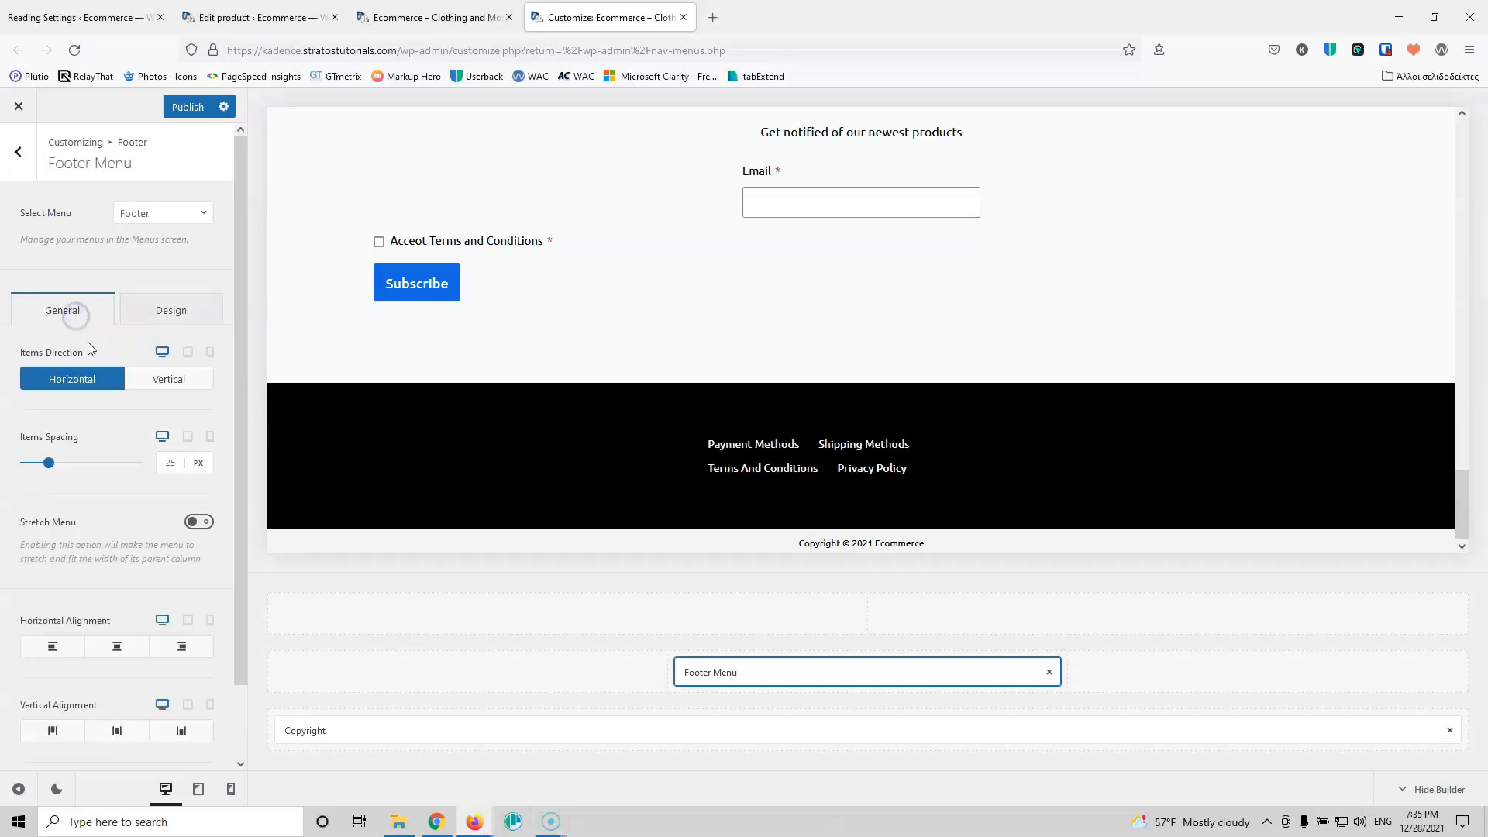
{"action": "scroll", "coordinate": [117, 486], "scroll_direction": "down", "scroll_amount": 2}
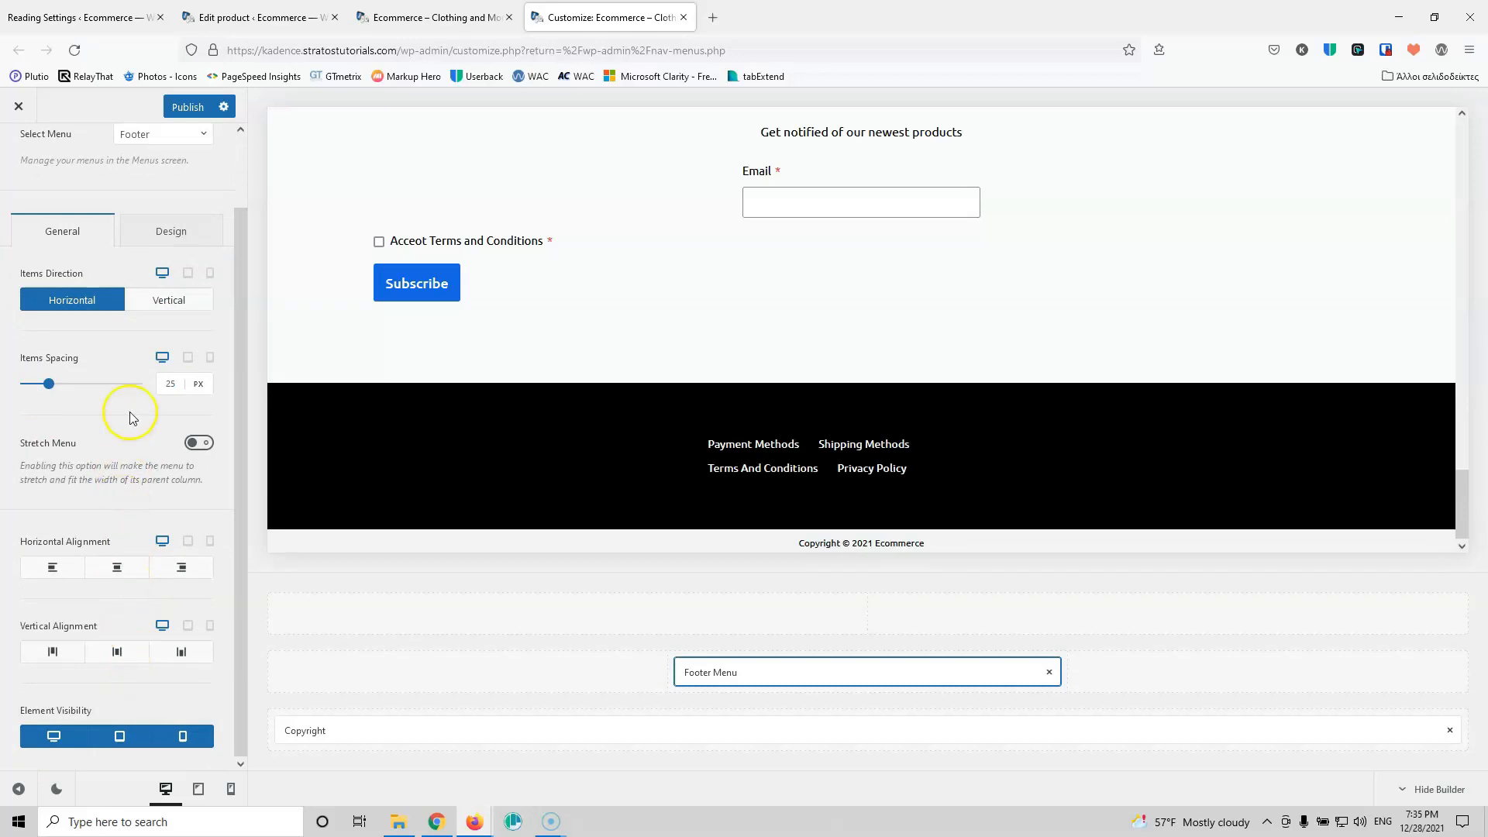
{"action": "scroll", "coordinate": [131, 407], "scroll_direction": "up", "scroll_amount": 2}
{"action": "left_click", "coordinate": [166, 380]}
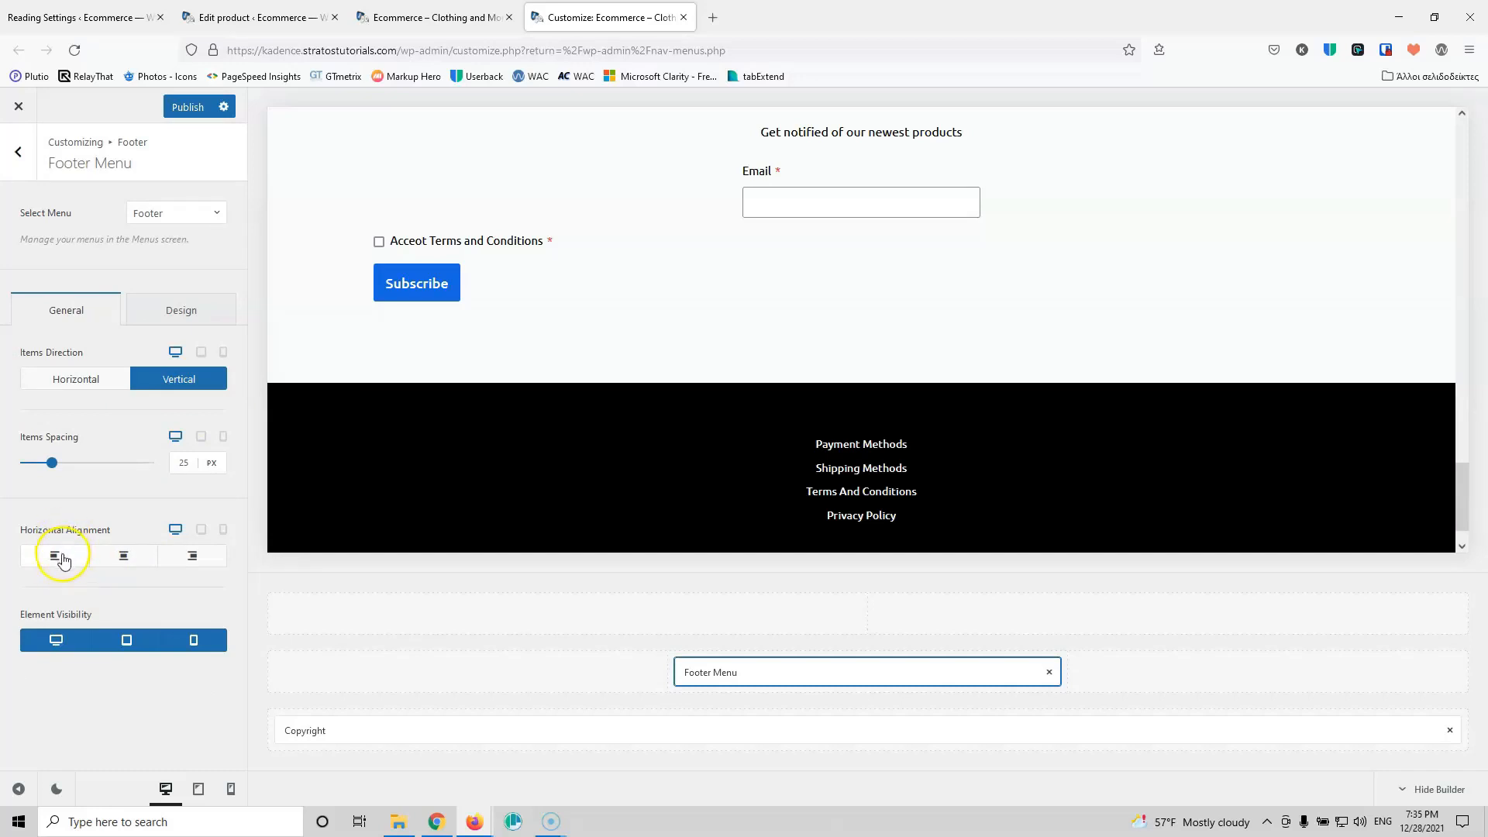
{"action": "left_click", "coordinate": [62, 556]}
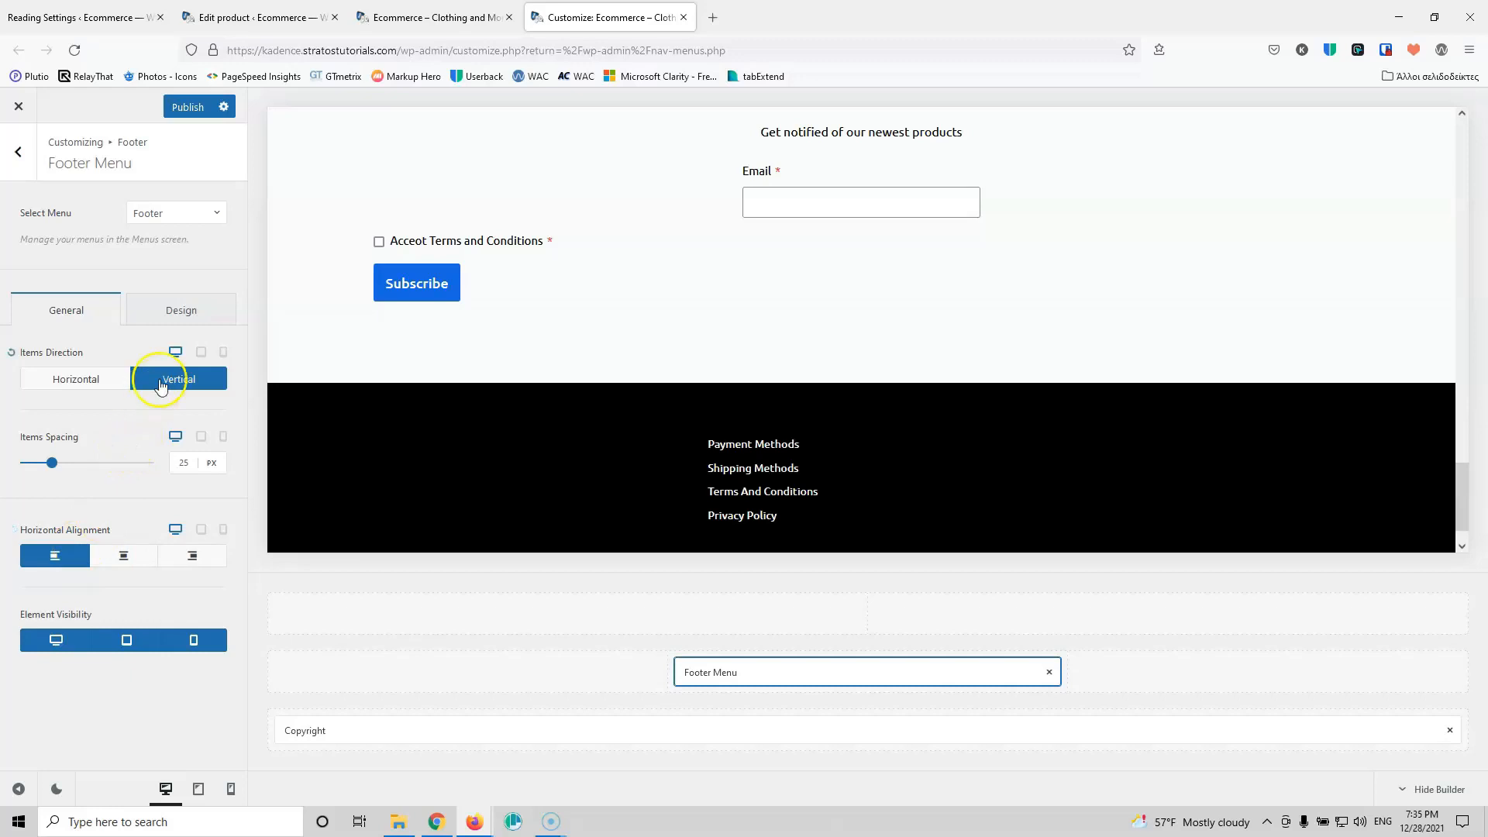
{"action": "left_click", "coordinate": [186, 109]}
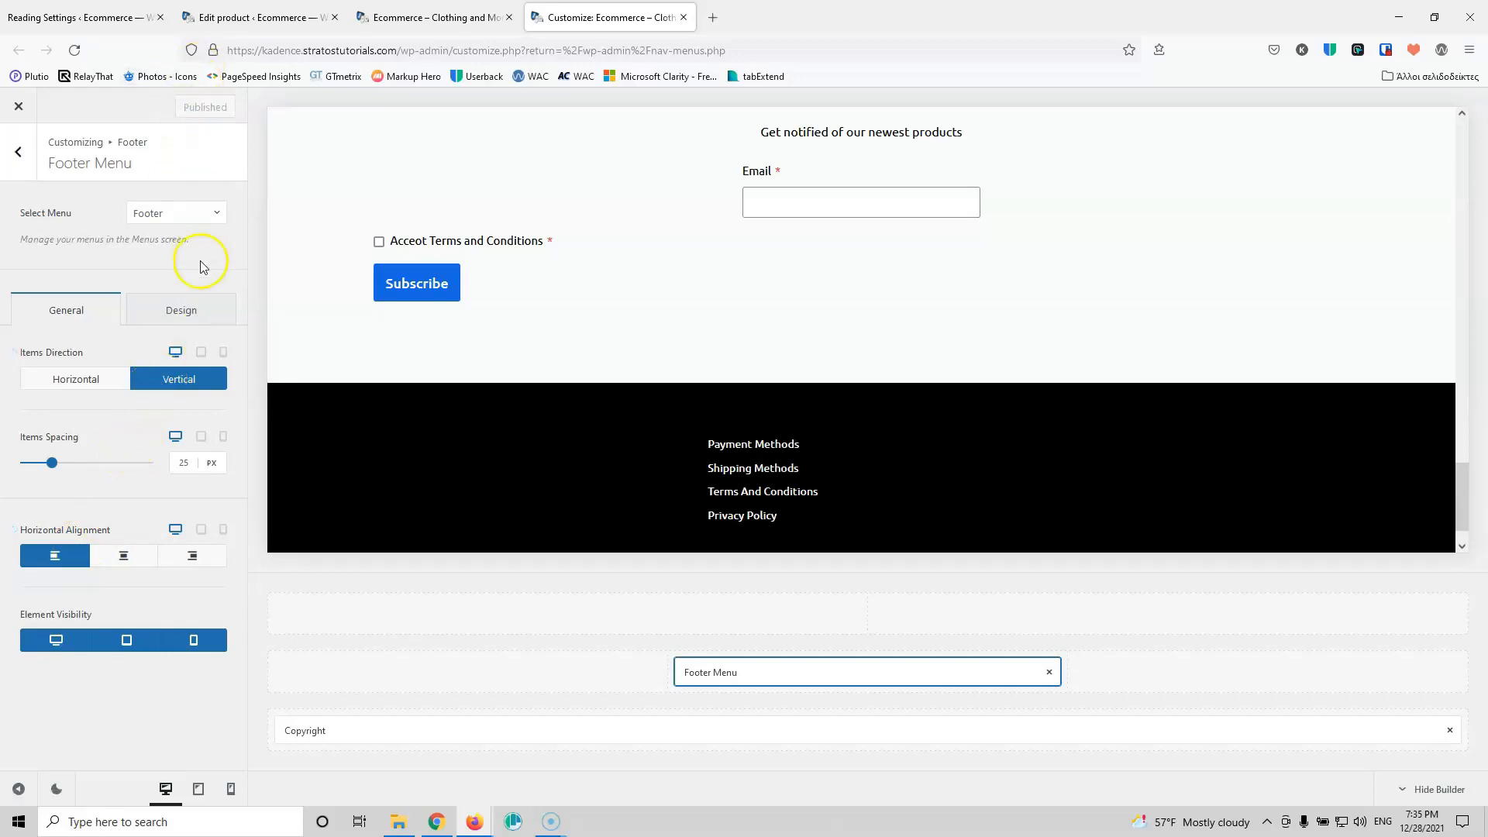
{"action": "left_click", "coordinate": [1301, 672]}
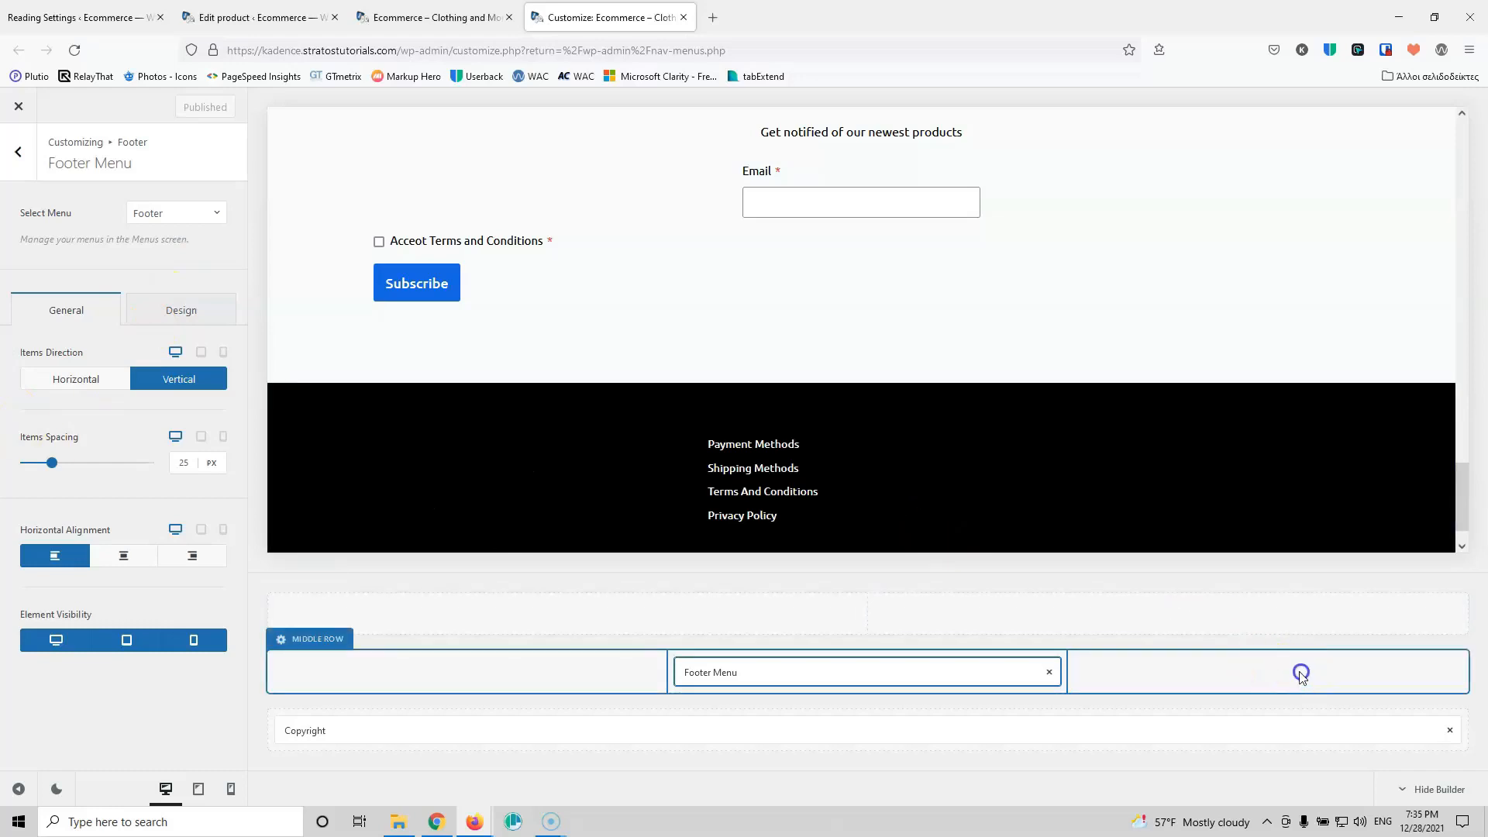
{"action": "left_click", "coordinate": [18, 151]}
Step: Place Socials in the footer middle row's right column and make its icons white
{"action": "left_click_drag", "start_coordinate": [96, 386], "coordinate": [1269, 674]}
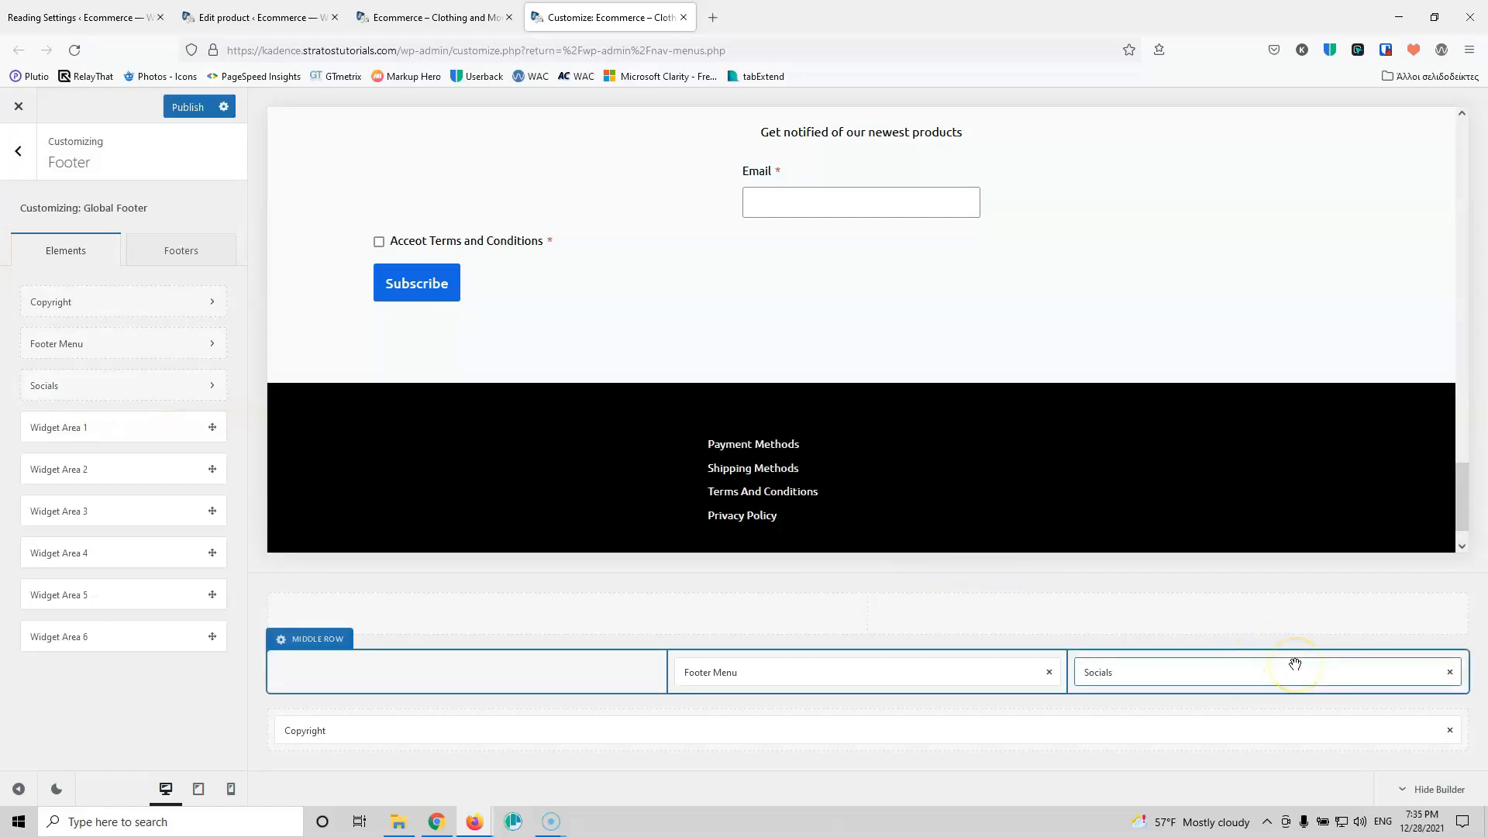
{"action": "left_click", "coordinate": [1212, 671]}
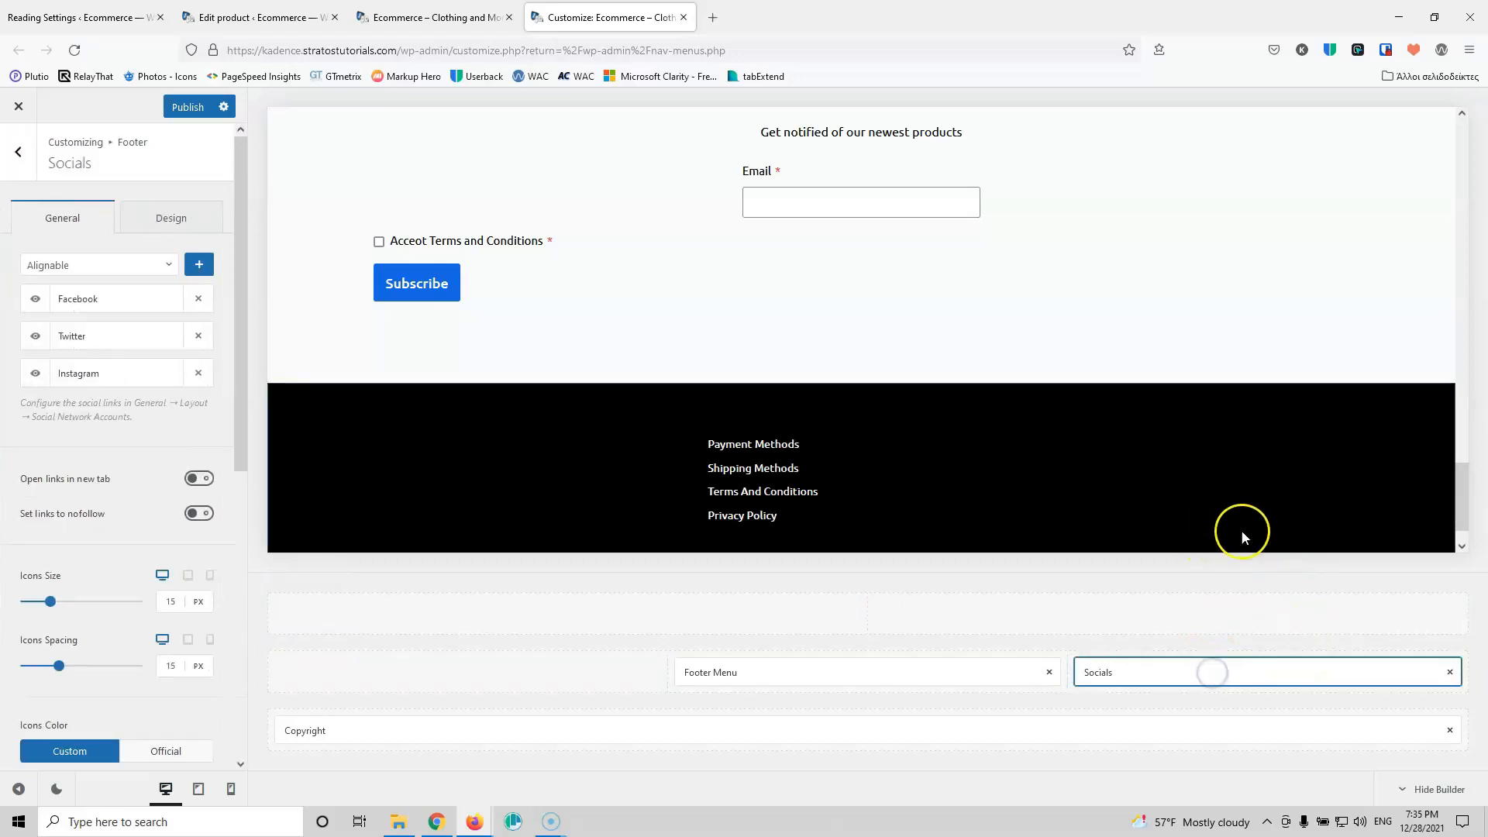
{"action": "scroll", "coordinate": [1314, 490], "scroll_direction": "down", "scroll_amount": 1}
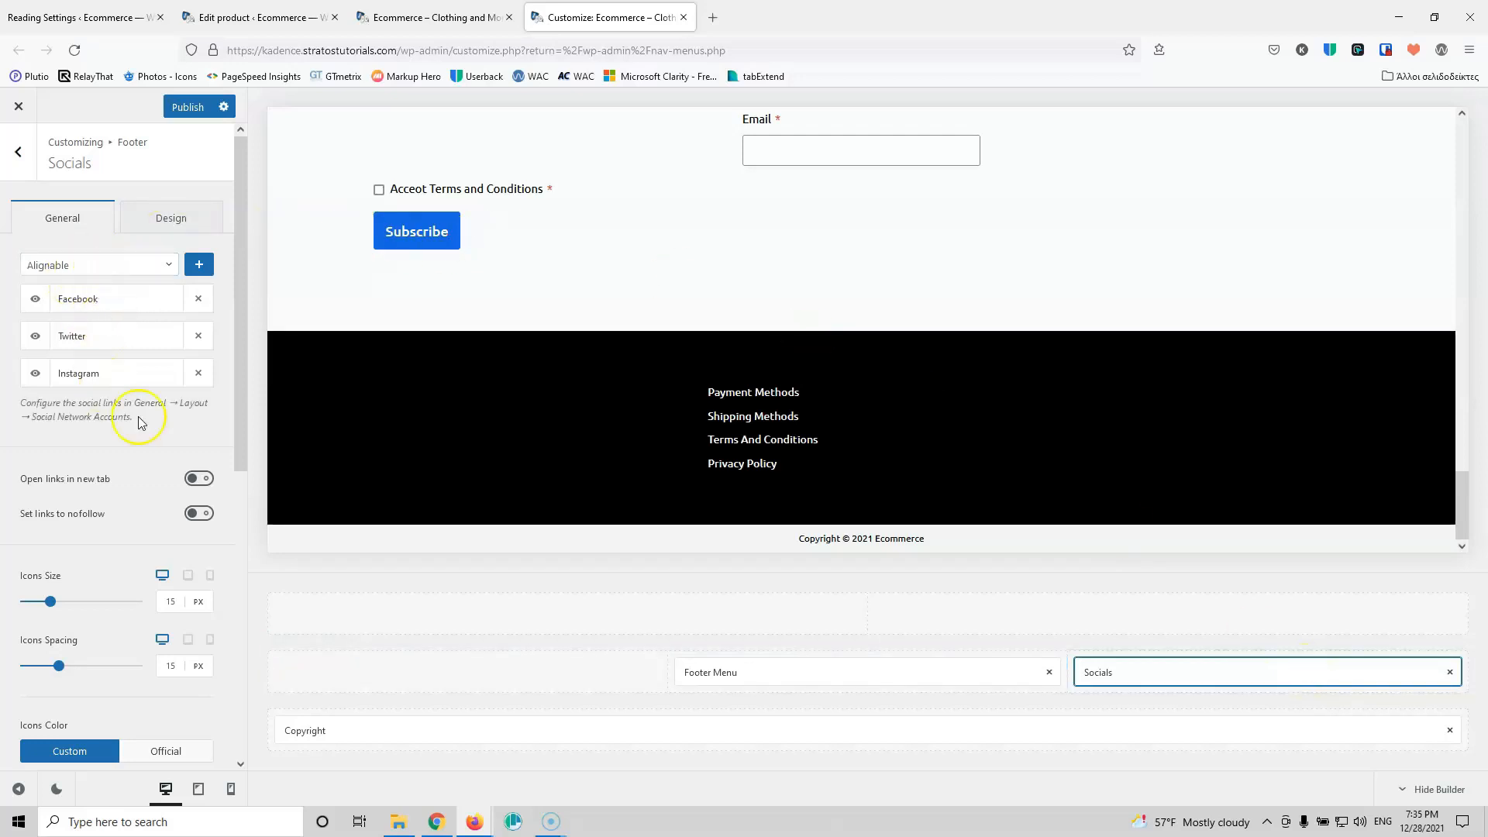
{"action": "left_click", "coordinate": [165, 230]}
{"action": "left_click", "coordinate": [191, 284]}
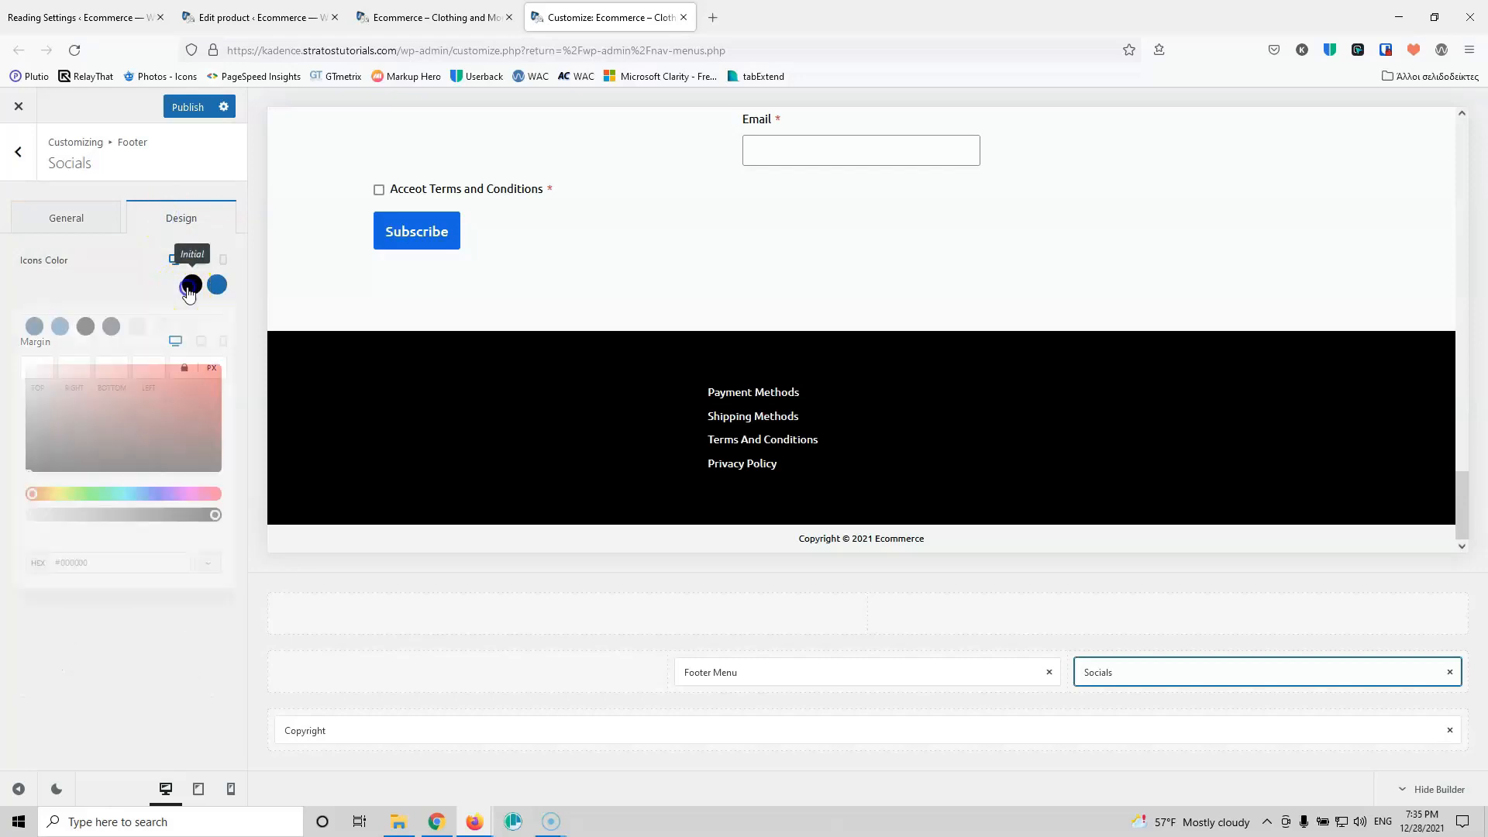
{"action": "left_click", "coordinate": [216, 327]}
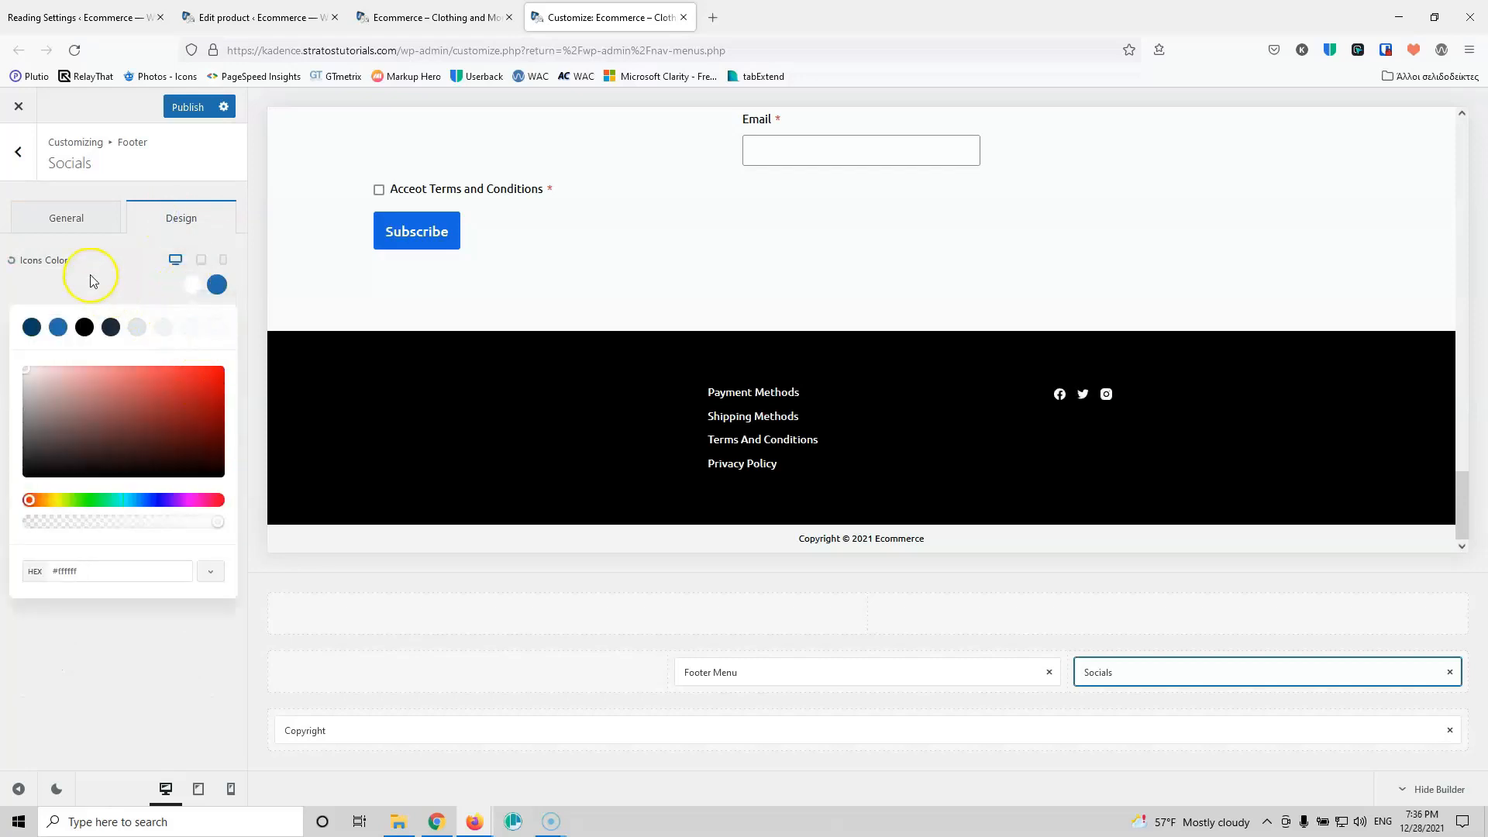
{"action": "left_click", "coordinate": [97, 266]}
Step: Centre the social icons vertically and align them to the right
{"action": "left_click", "coordinate": [98, 218]}
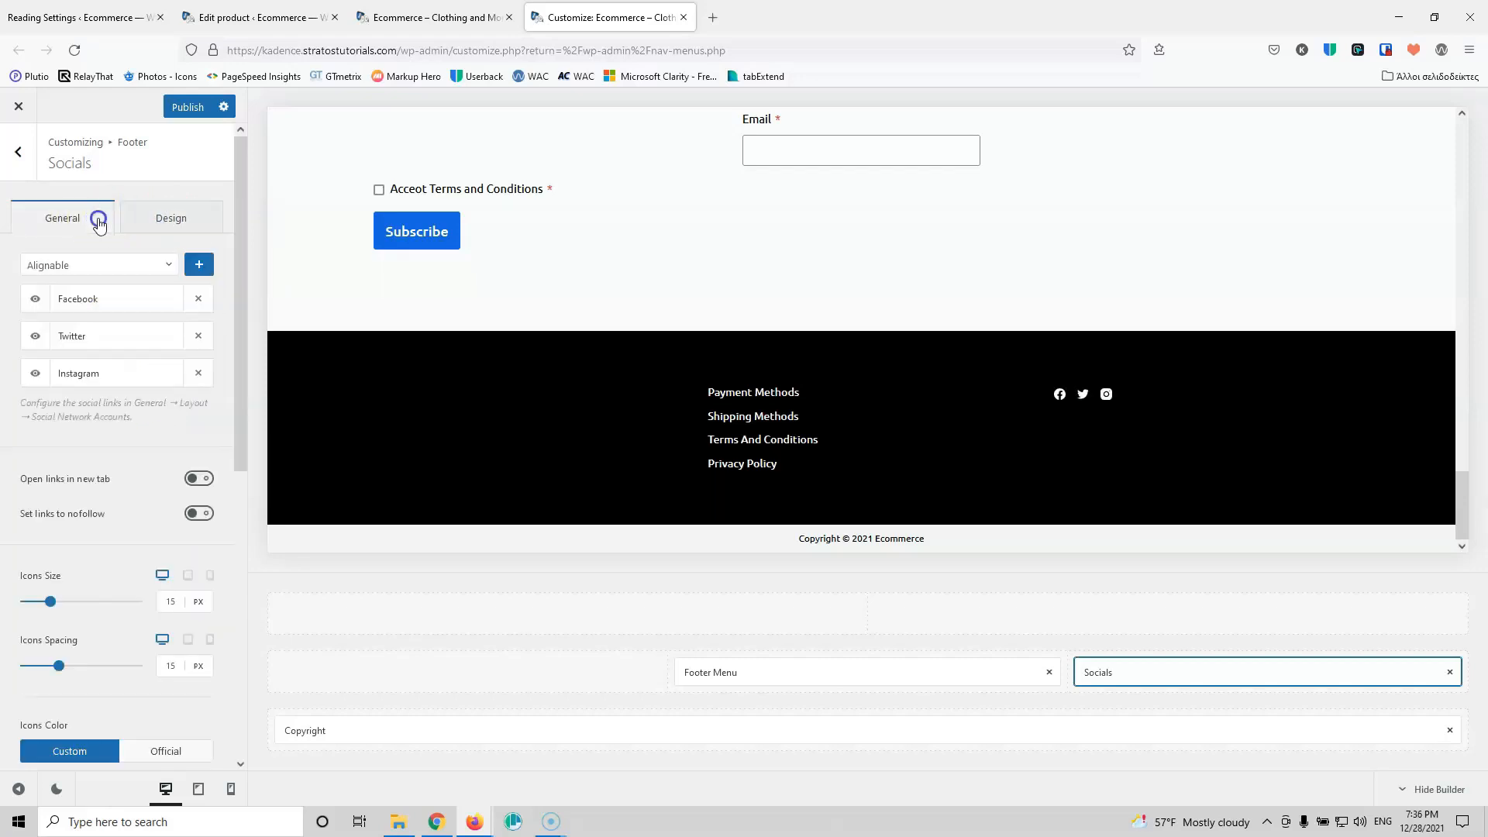
{"action": "scroll", "coordinate": [124, 558], "scroll_direction": "down", "scroll_amount": 7}
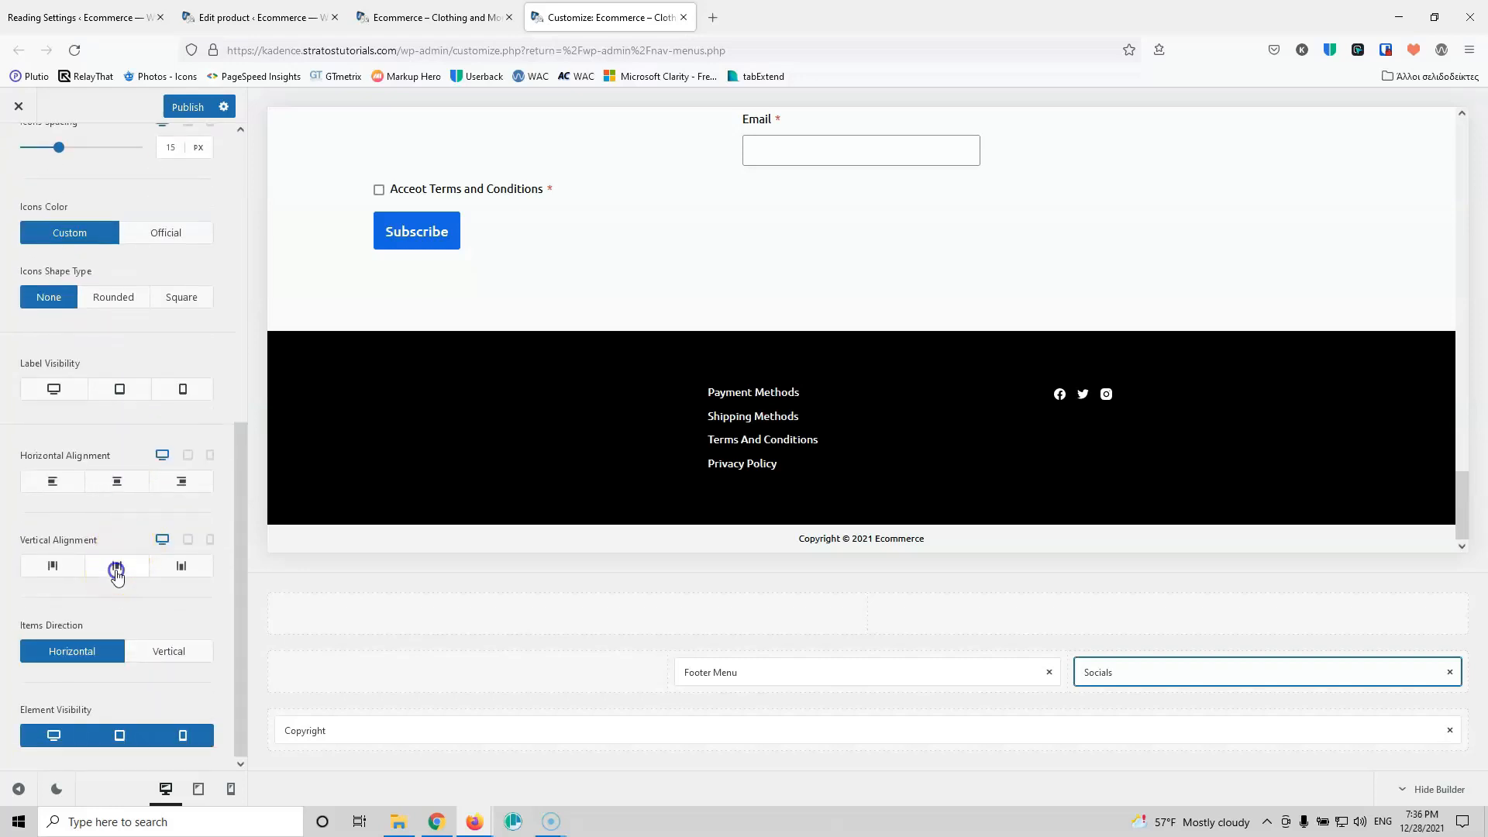
{"action": "left_click", "coordinate": [116, 570]}
{"action": "left_click", "coordinate": [179, 488]}
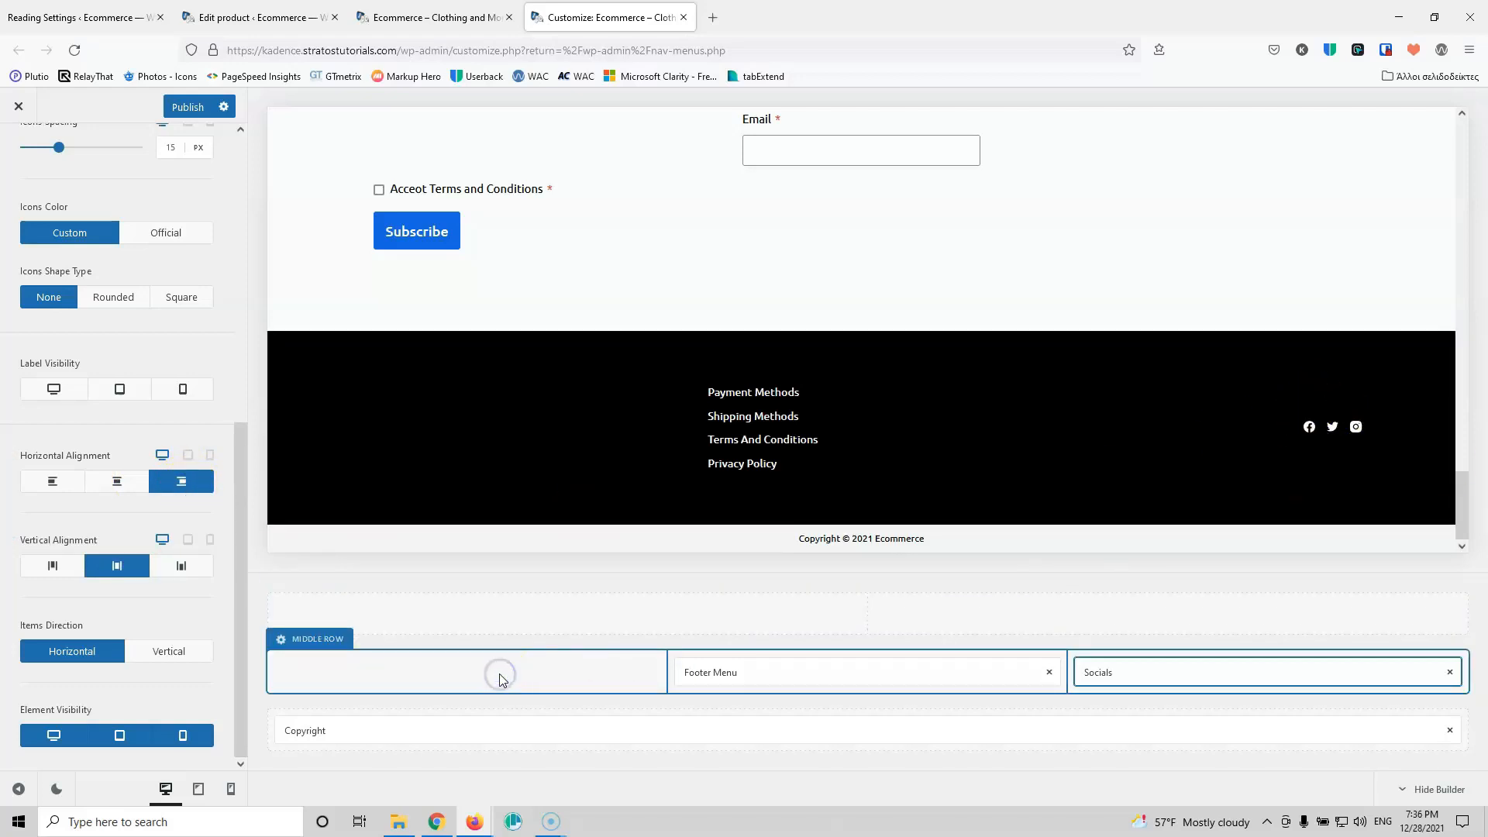
{"action": "scroll", "coordinate": [73, 226], "scroll_direction": "up", "scroll_amount": 6}
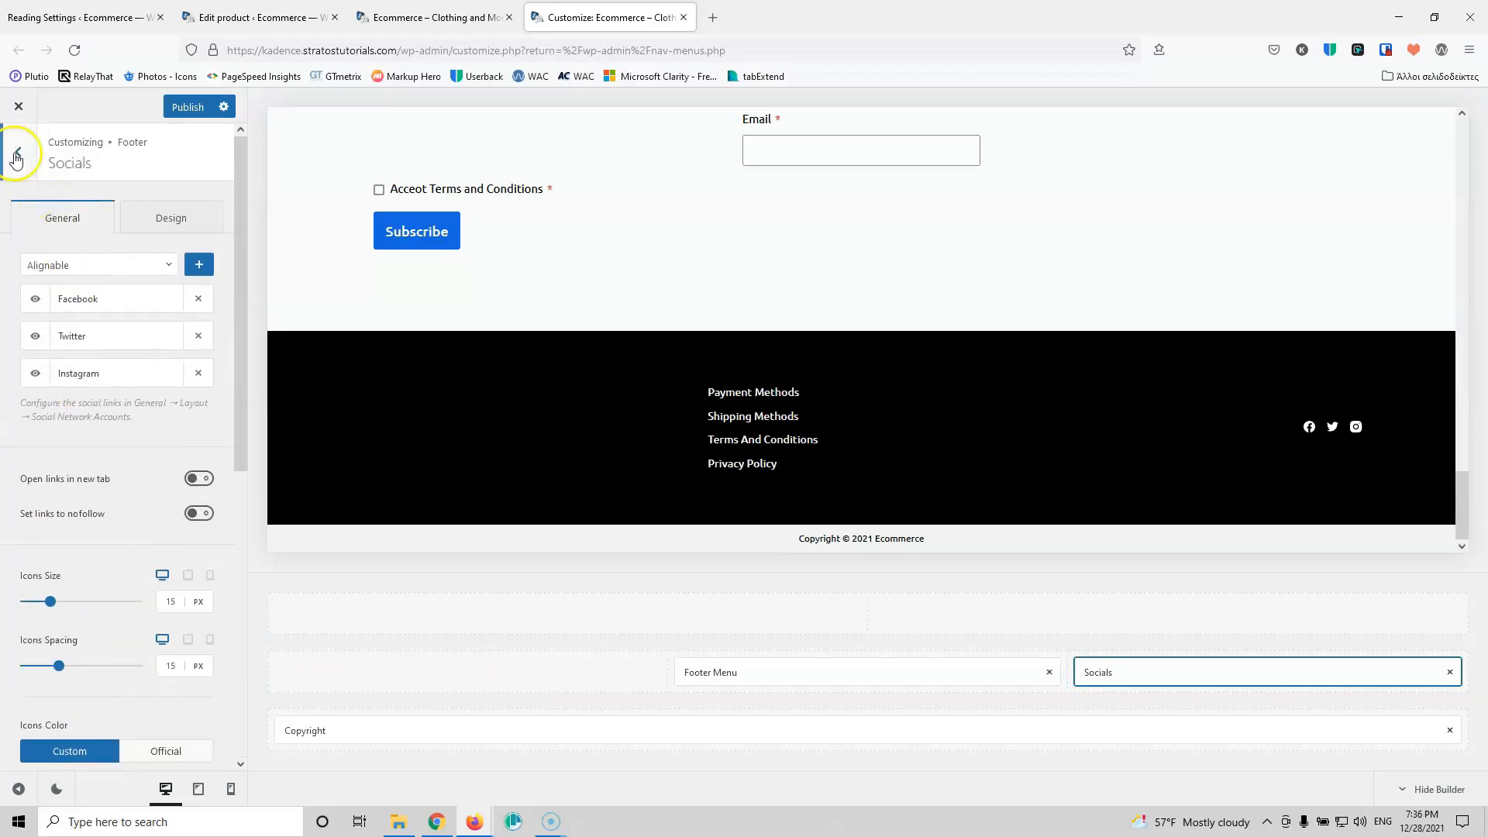
{"action": "left_click", "coordinate": [16, 154]}
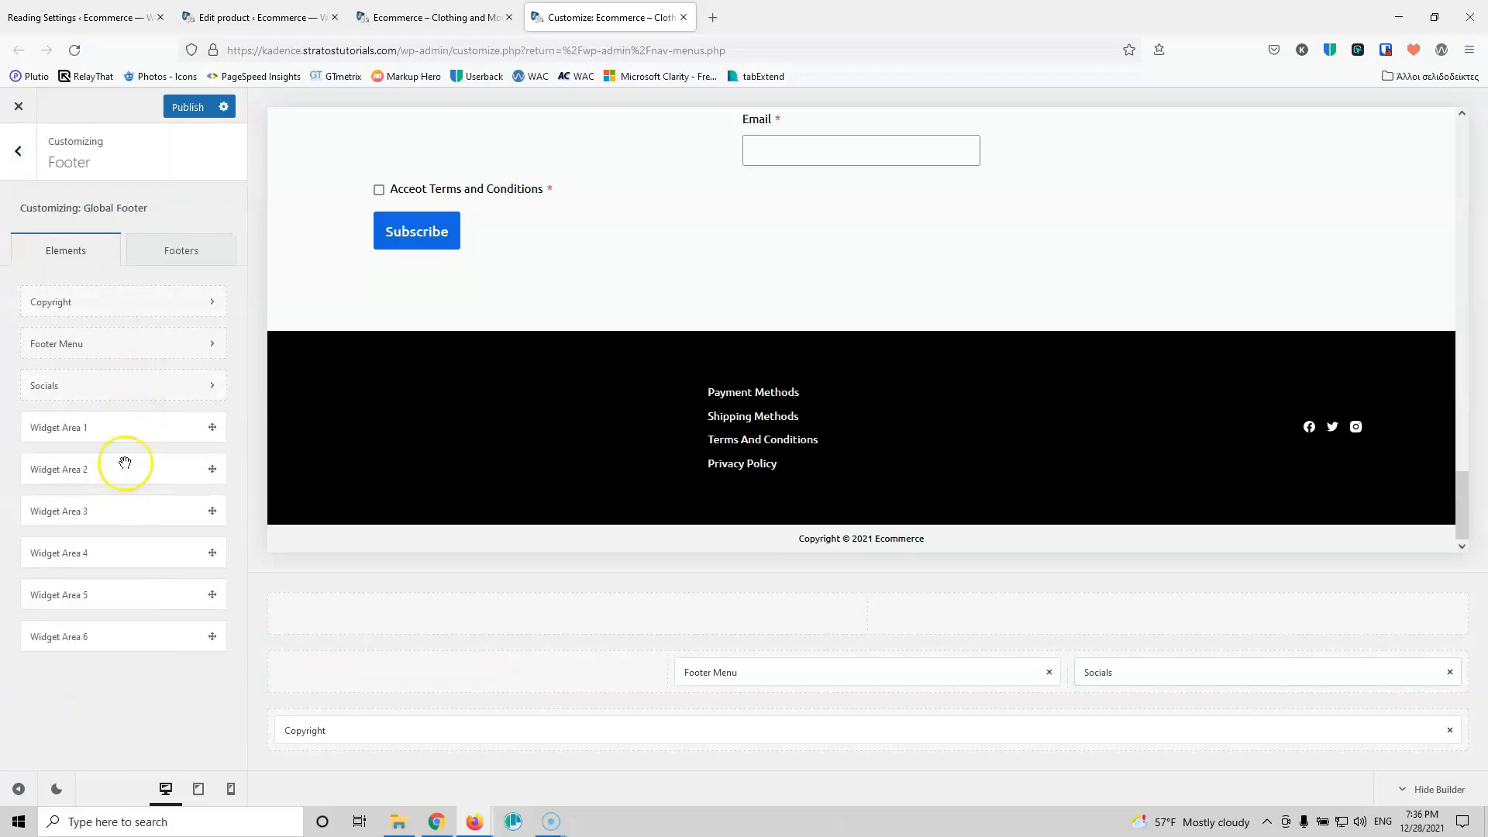
Step: Place Widget Area 1 in the footer middle row's left column and open its settings
{"action": "left_click_drag", "start_coordinate": [119, 435], "coordinate": [444, 676]}
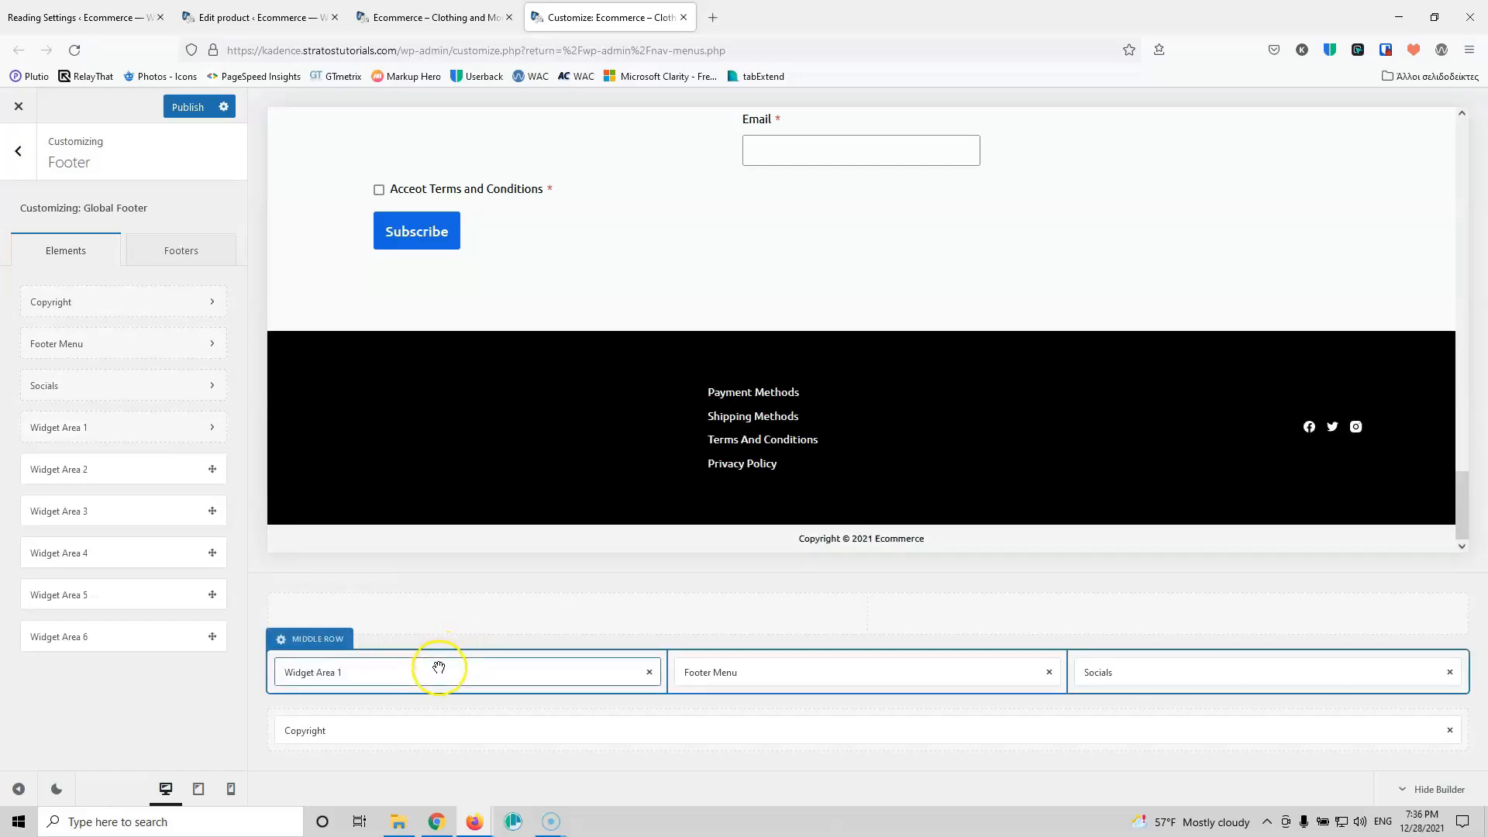
{"action": "left_click", "coordinate": [436, 672]}
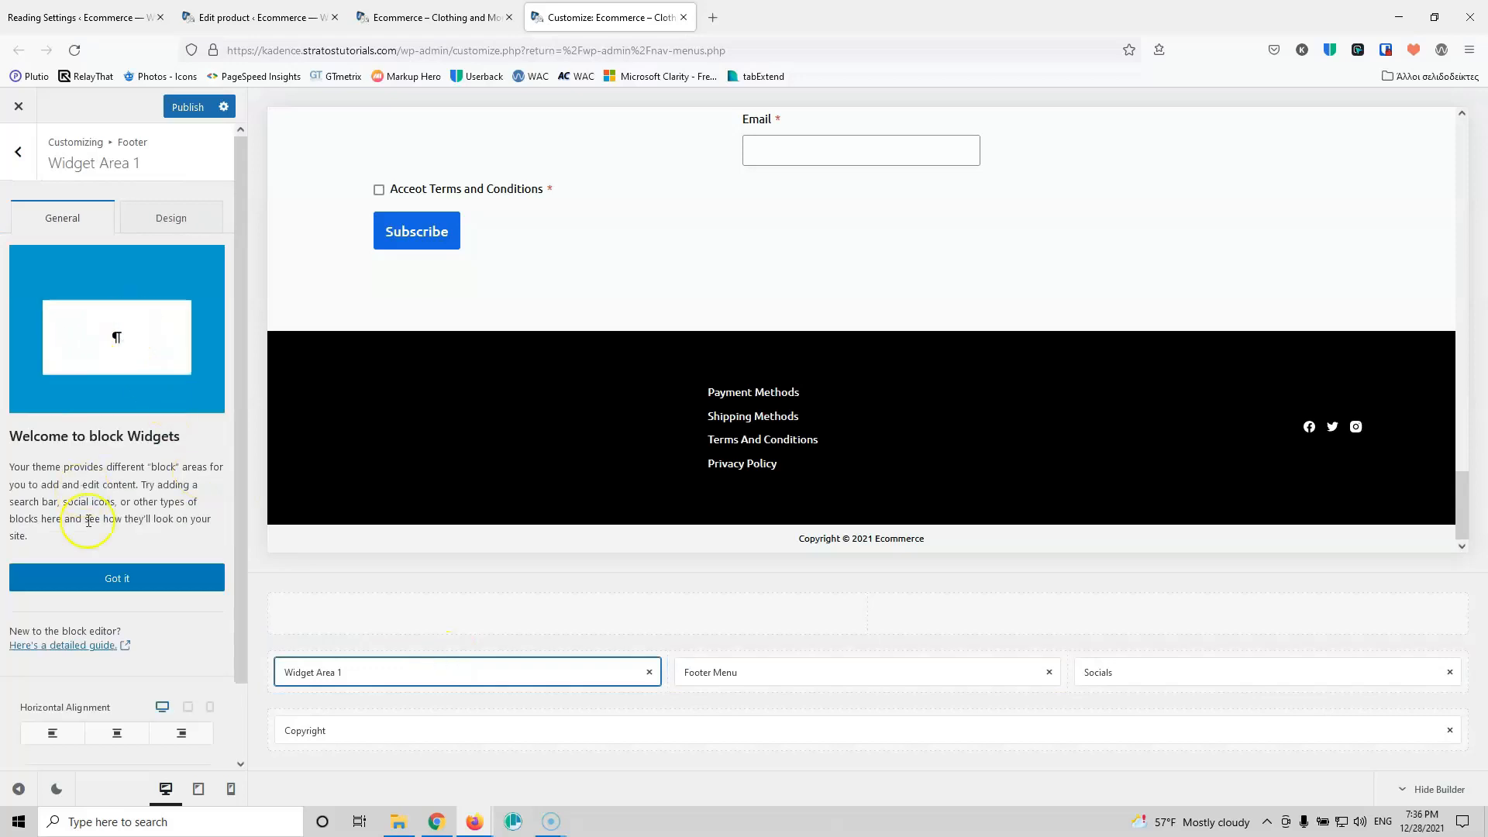
{"action": "left_click", "coordinate": [120, 577]}
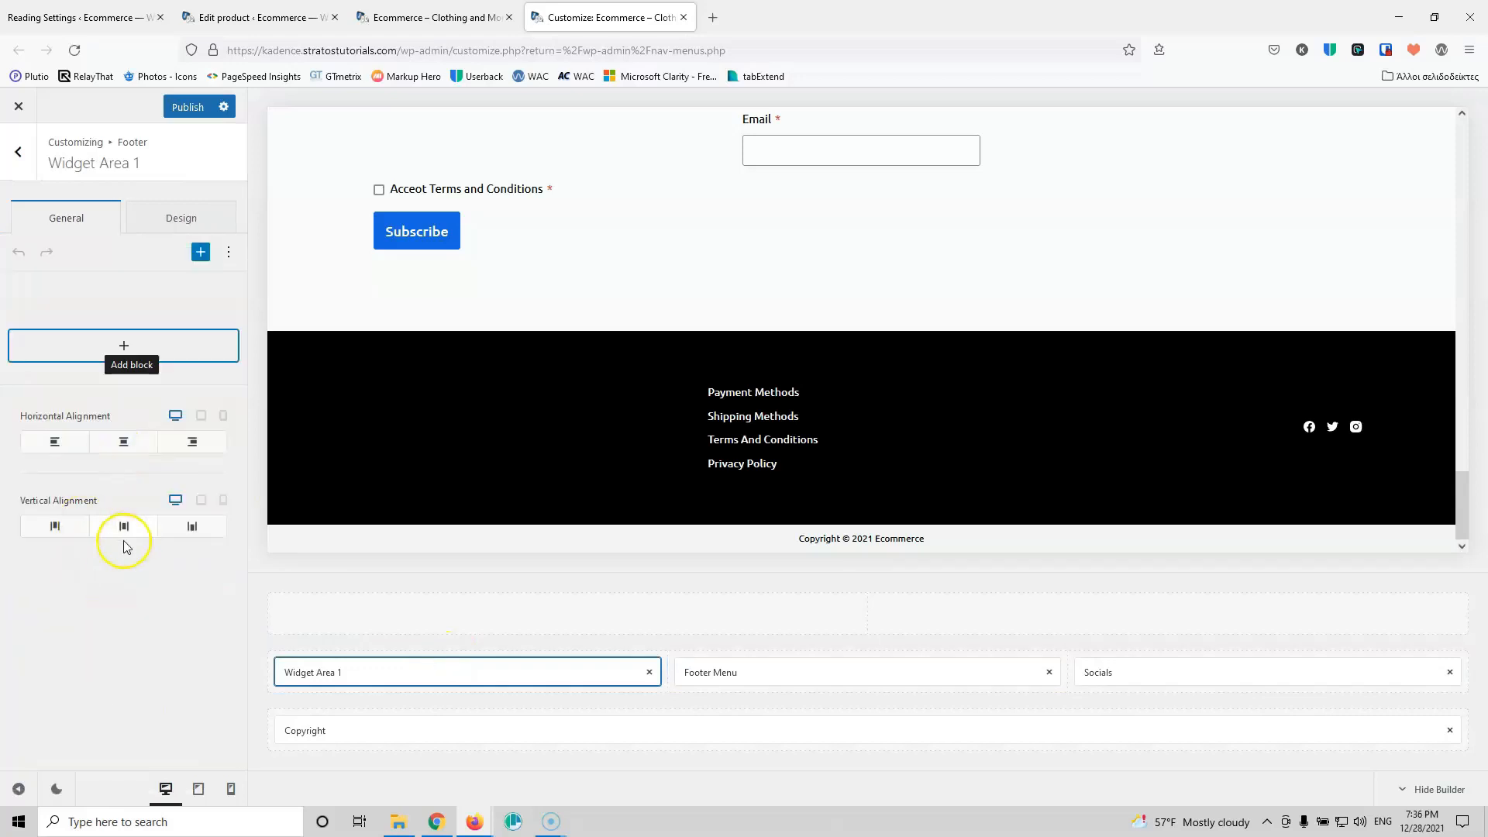
Step: Insert an Image block holding logo.png from the Media Library into the widget area
{"action": "left_click", "coordinate": [130, 354]}
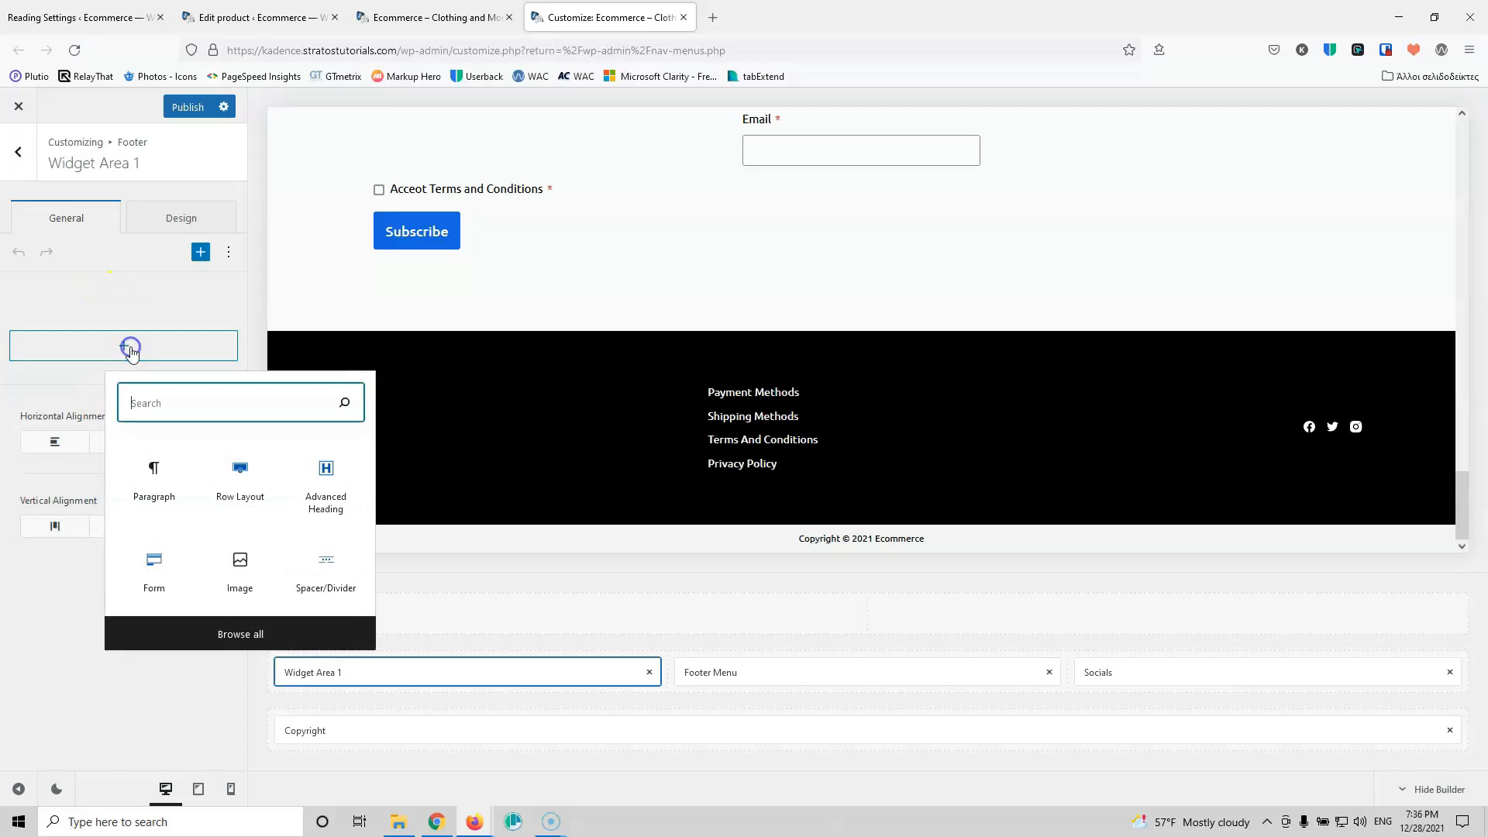
{"action": "type", "text": "ima"}
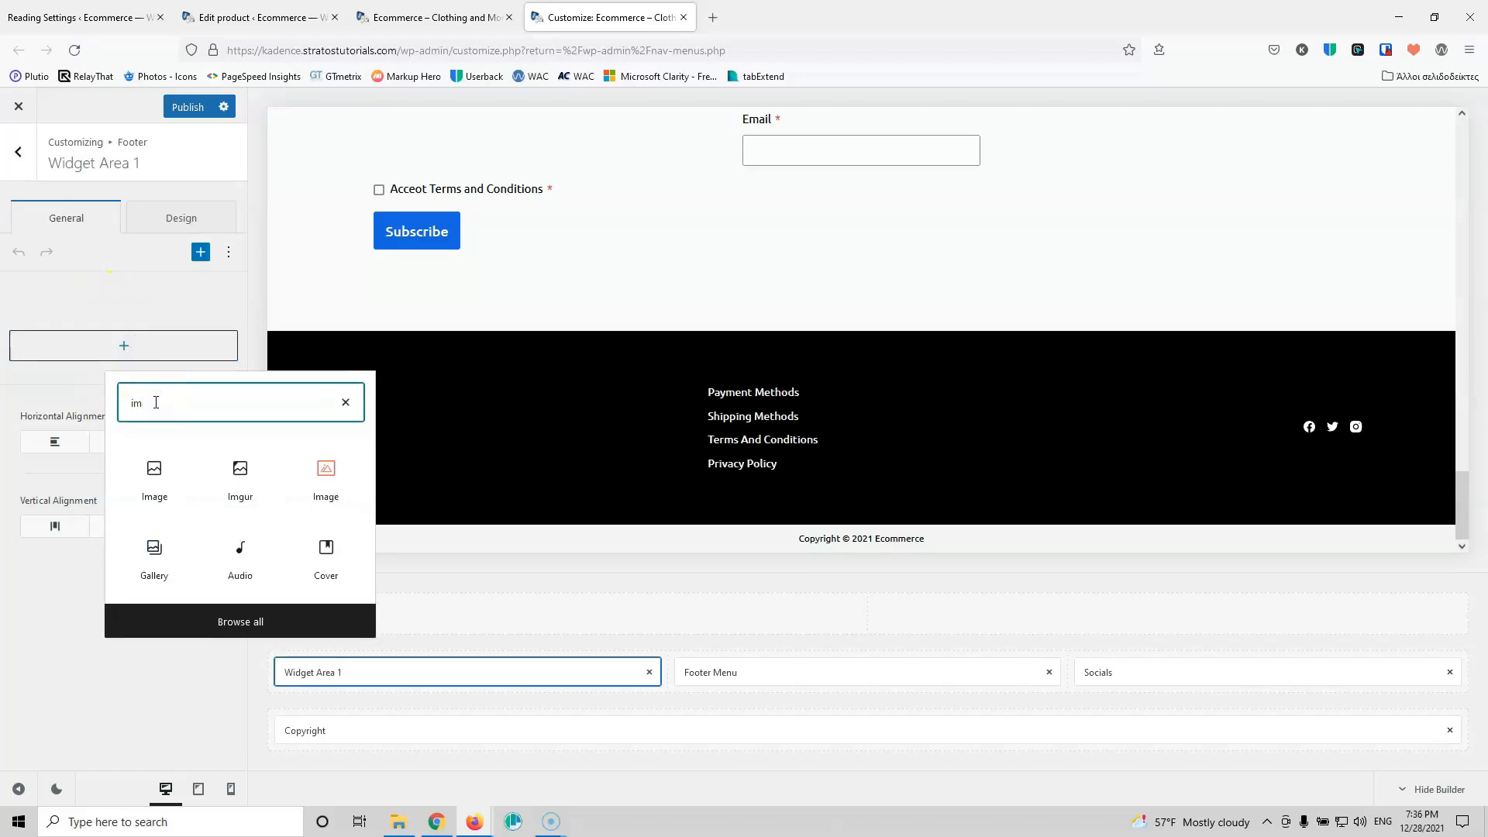
{"action": "left_click", "coordinate": [161, 479]}
{"action": "left_click", "coordinate": [54, 432]}
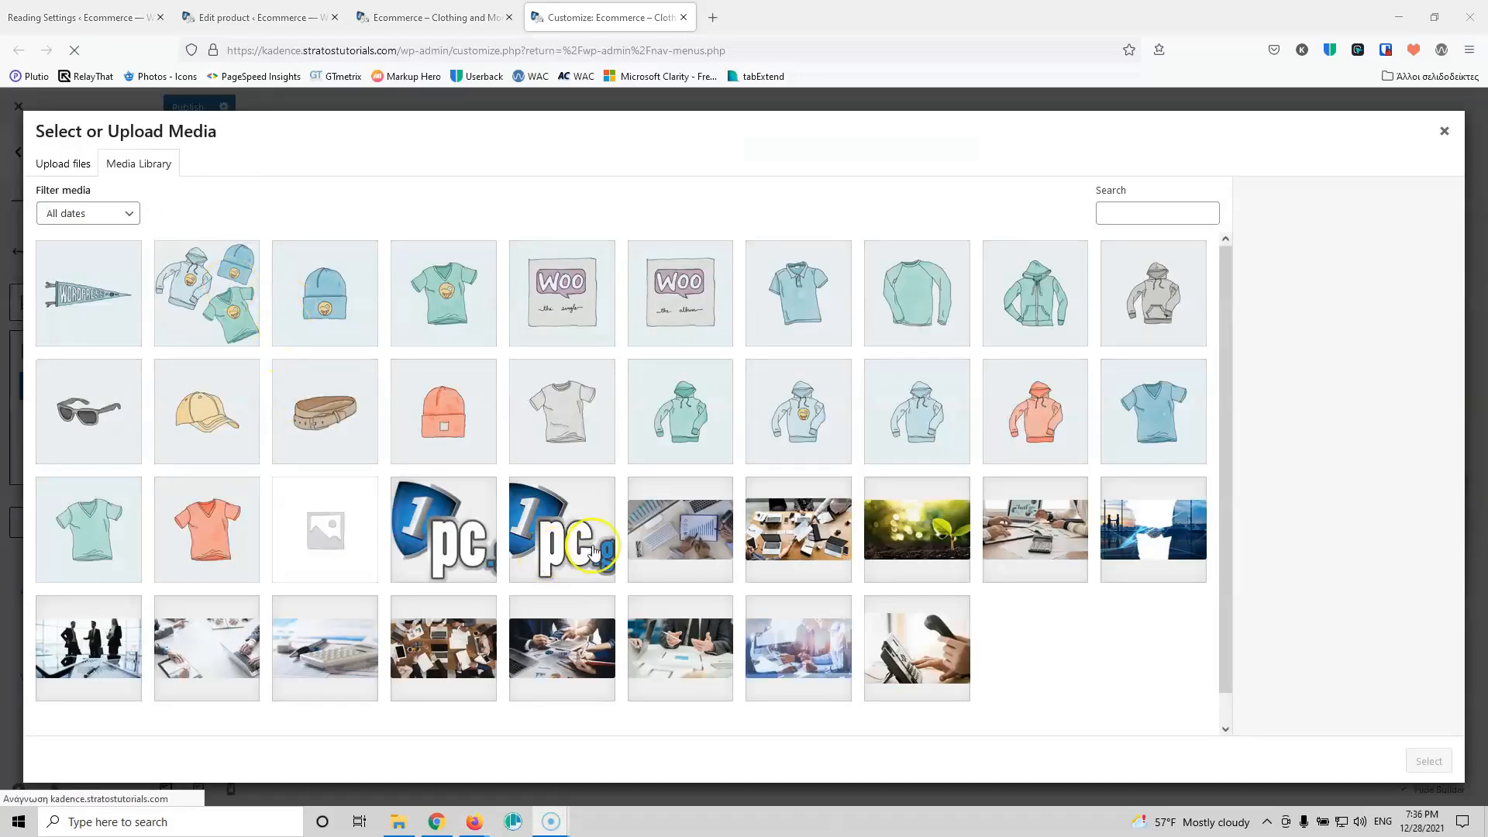
{"action": "left_click", "coordinate": [593, 551]}
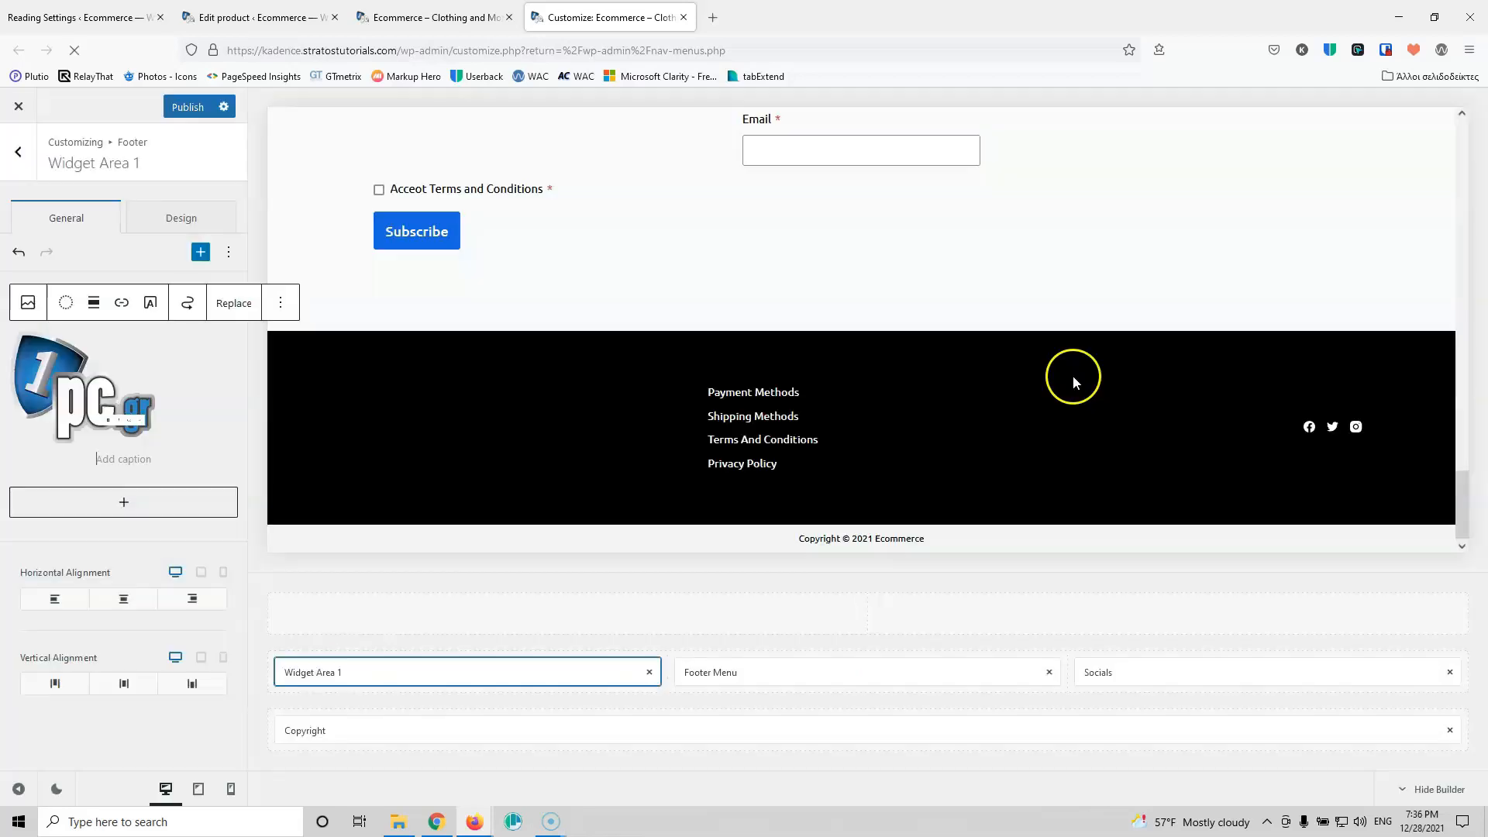
{"action": "left_click", "coordinate": [1426, 759]}
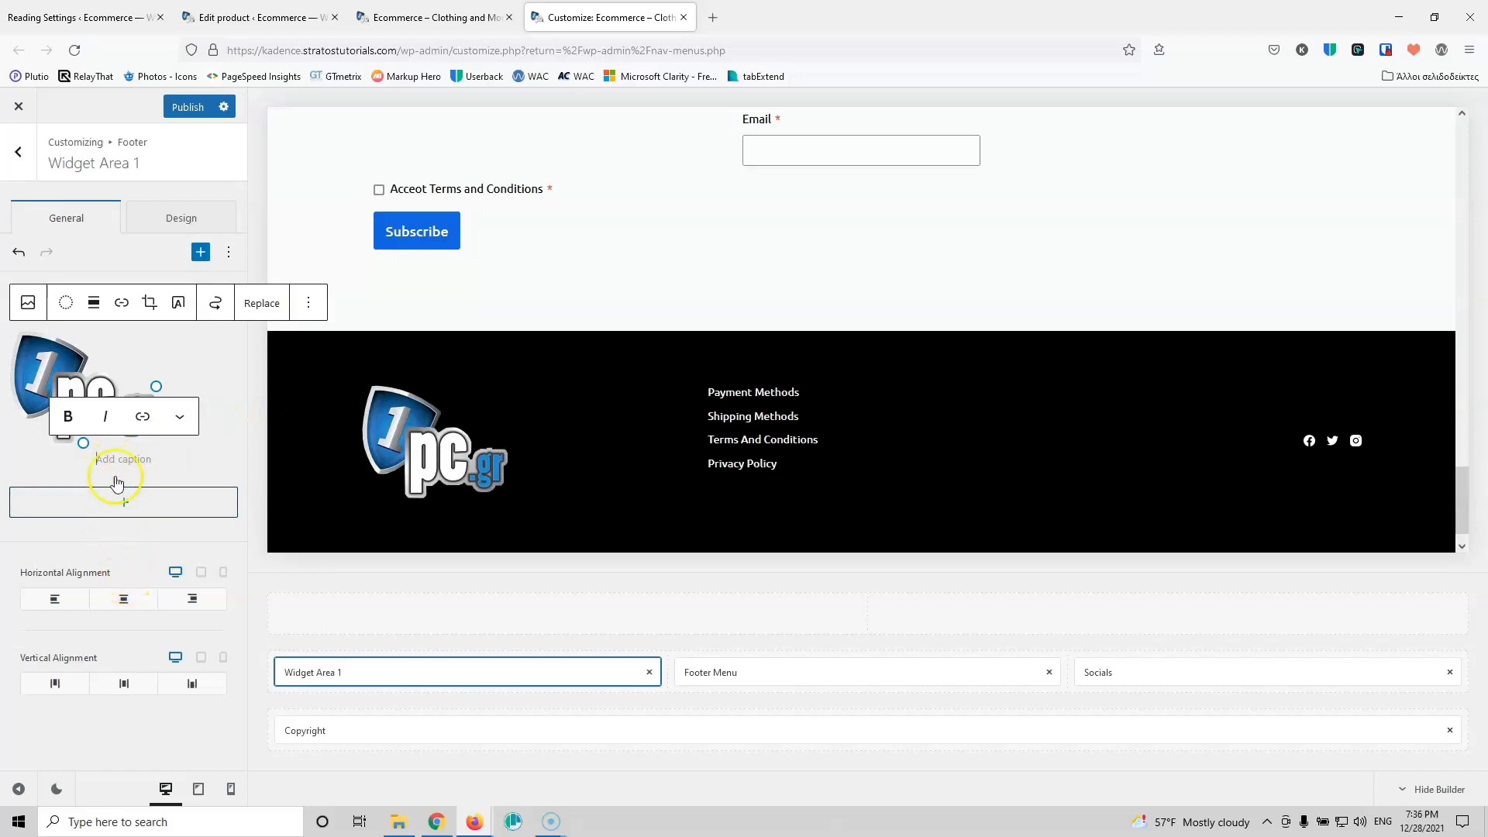
Step: Resize the logo image in Widget Area 1 down in three passes to a compact size
{"action": "left_click", "coordinate": [181, 222]}
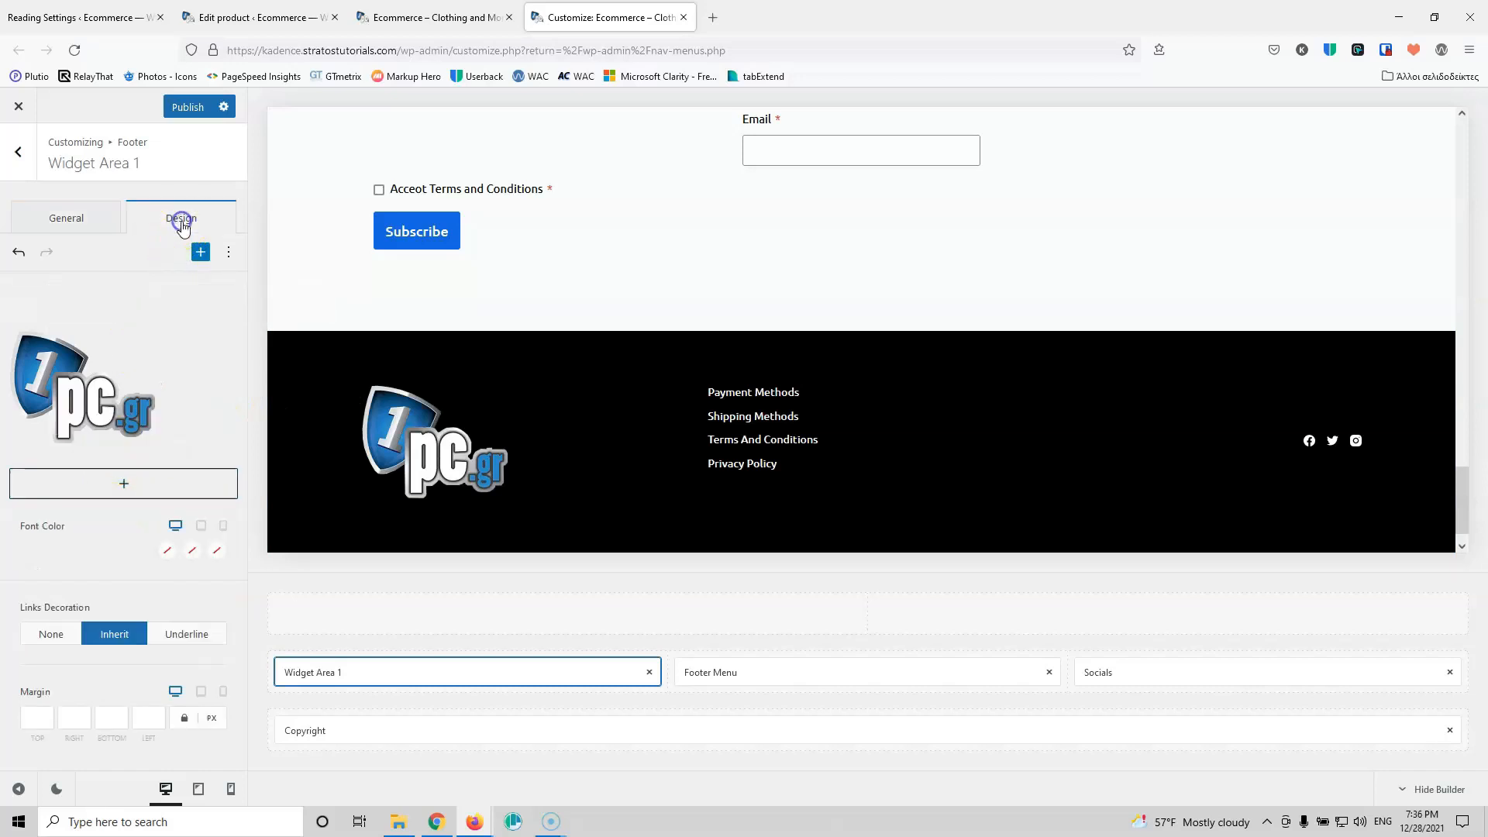
{"action": "left_click", "coordinate": [126, 399]}
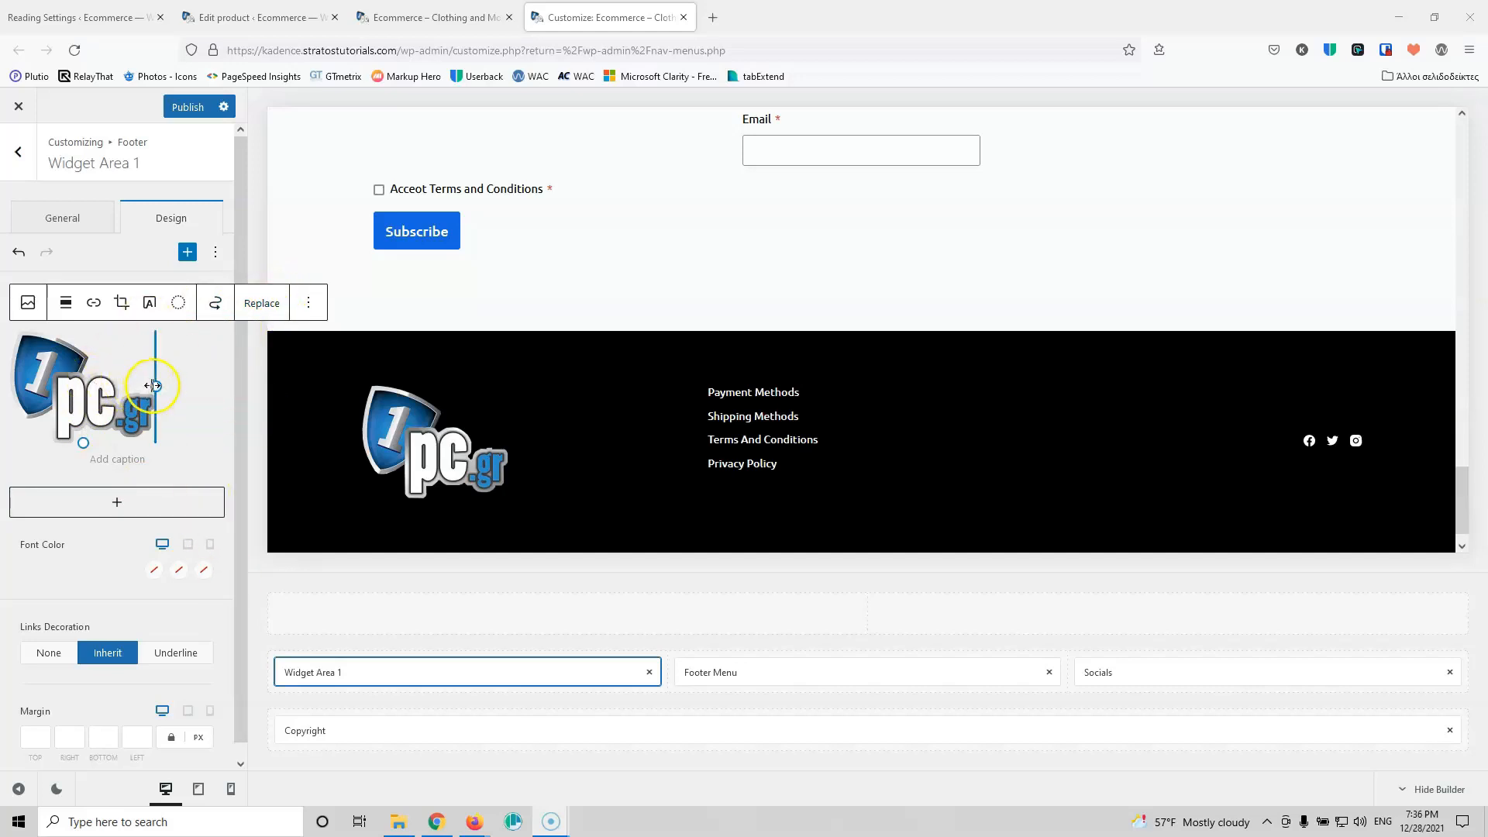
{"action": "left_click_drag", "start_coordinate": [155, 386], "coordinate": [112, 381]}
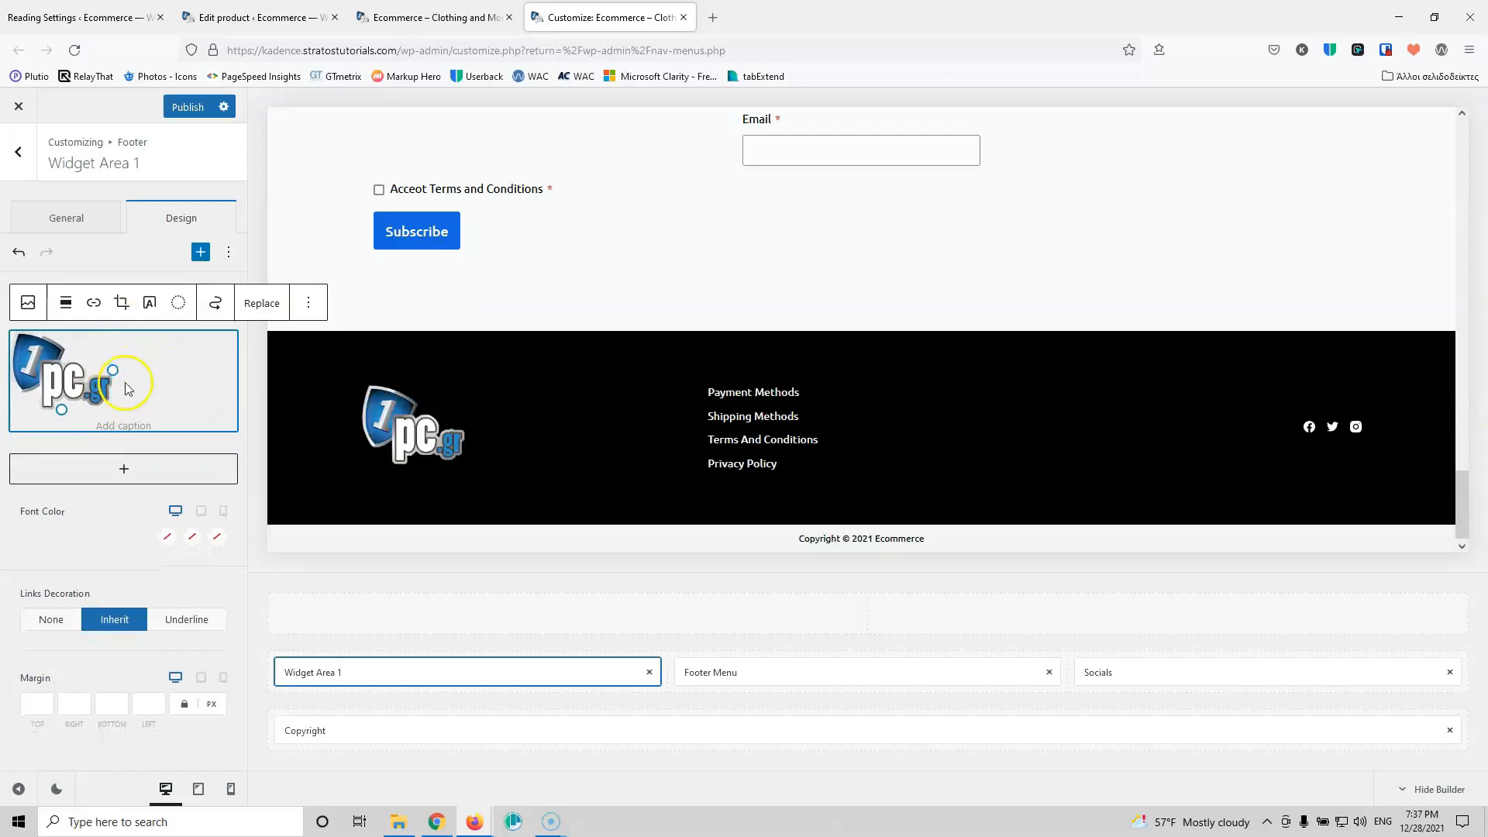
{"action": "left_click_drag", "start_coordinate": [114, 374], "coordinate": [103, 373]}
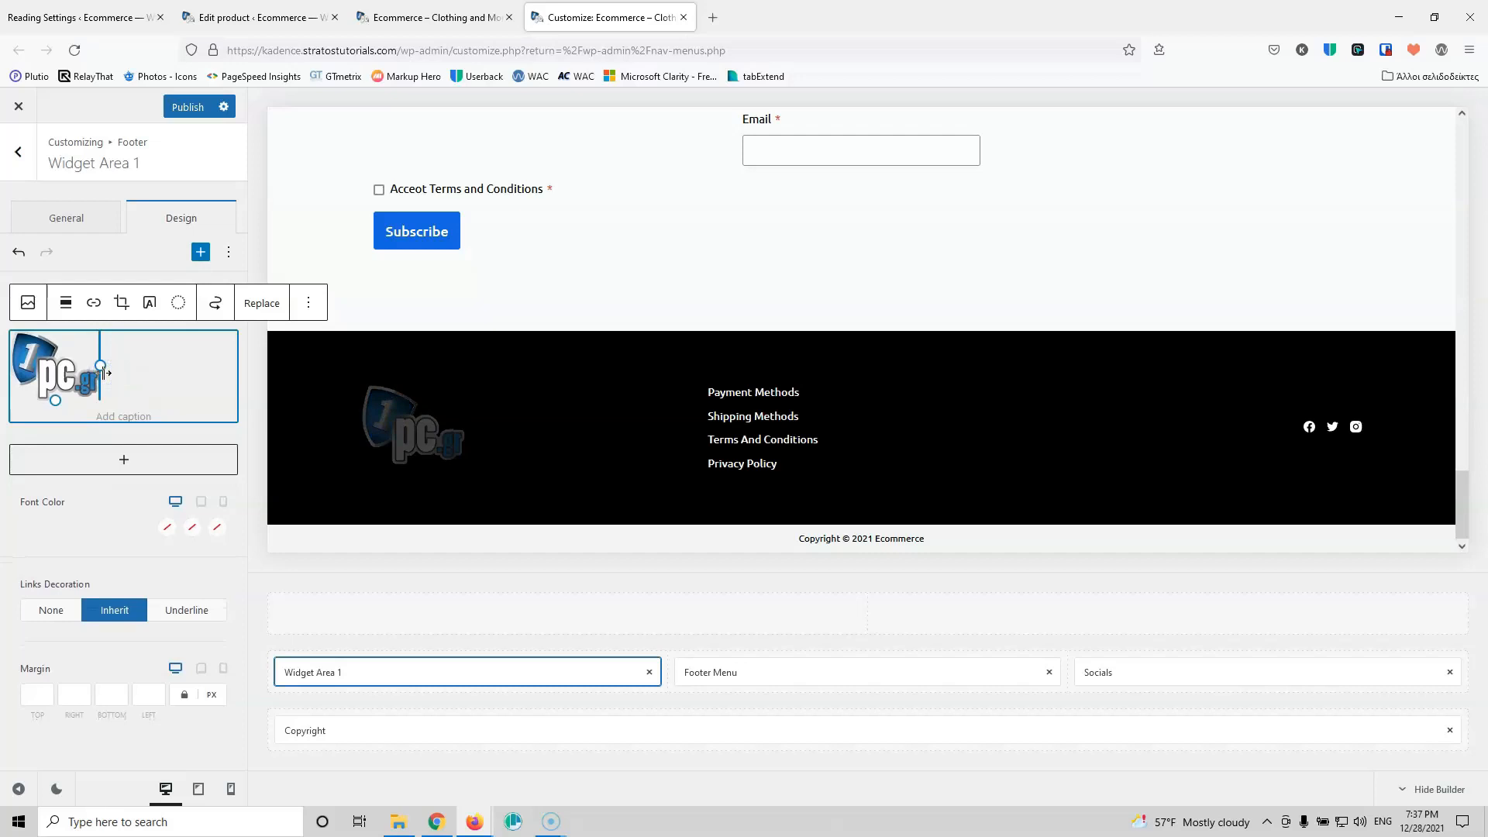
{"action": "left_click_drag", "start_coordinate": [101, 364], "coordinate": [89, 362]}
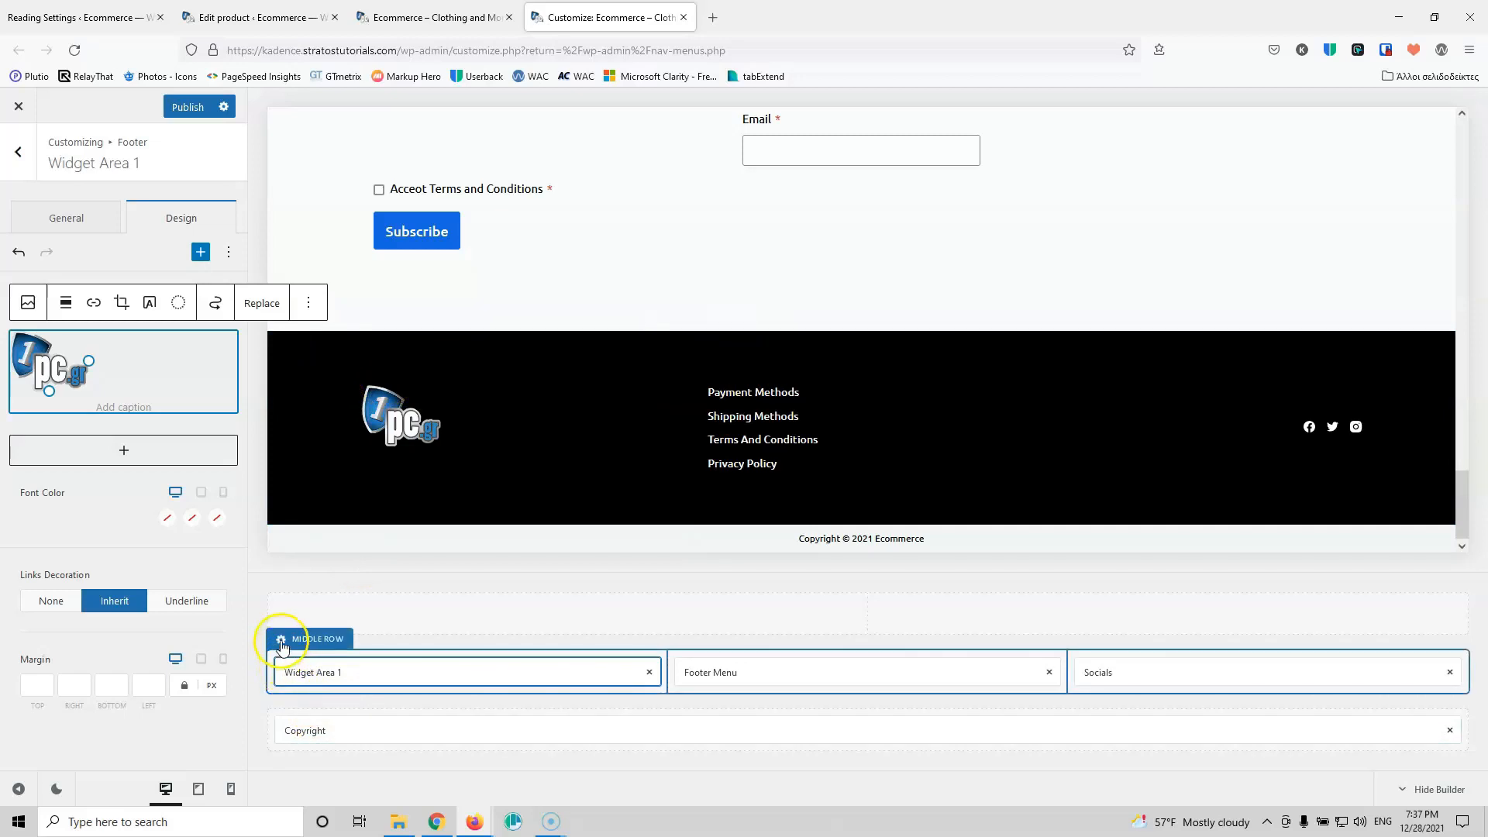
Step: Change the footer middle row's vertical spacing from 70 to 50 px, publish, and preview at tablet width
{"action": "left_click", "coordinate": [281, 646]}
{"action": "scroll", "coordinate": [73, 575], "scroll_direction": "down", "scroll_amount": 1}
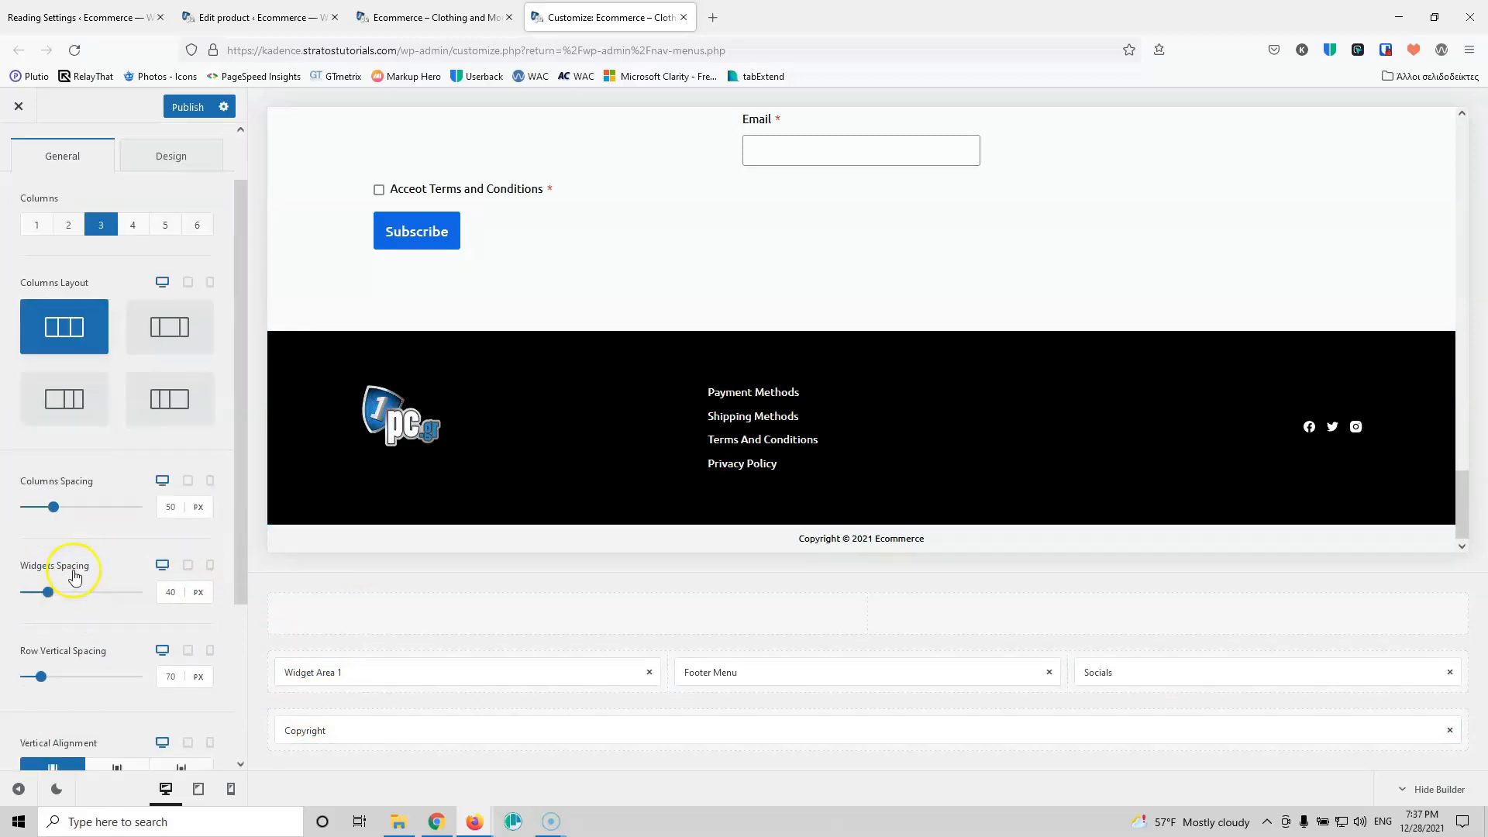
{"action": "scroll", "coordinate": [74, 575], "scroll_direction": "down", "scroll_amount": 2}
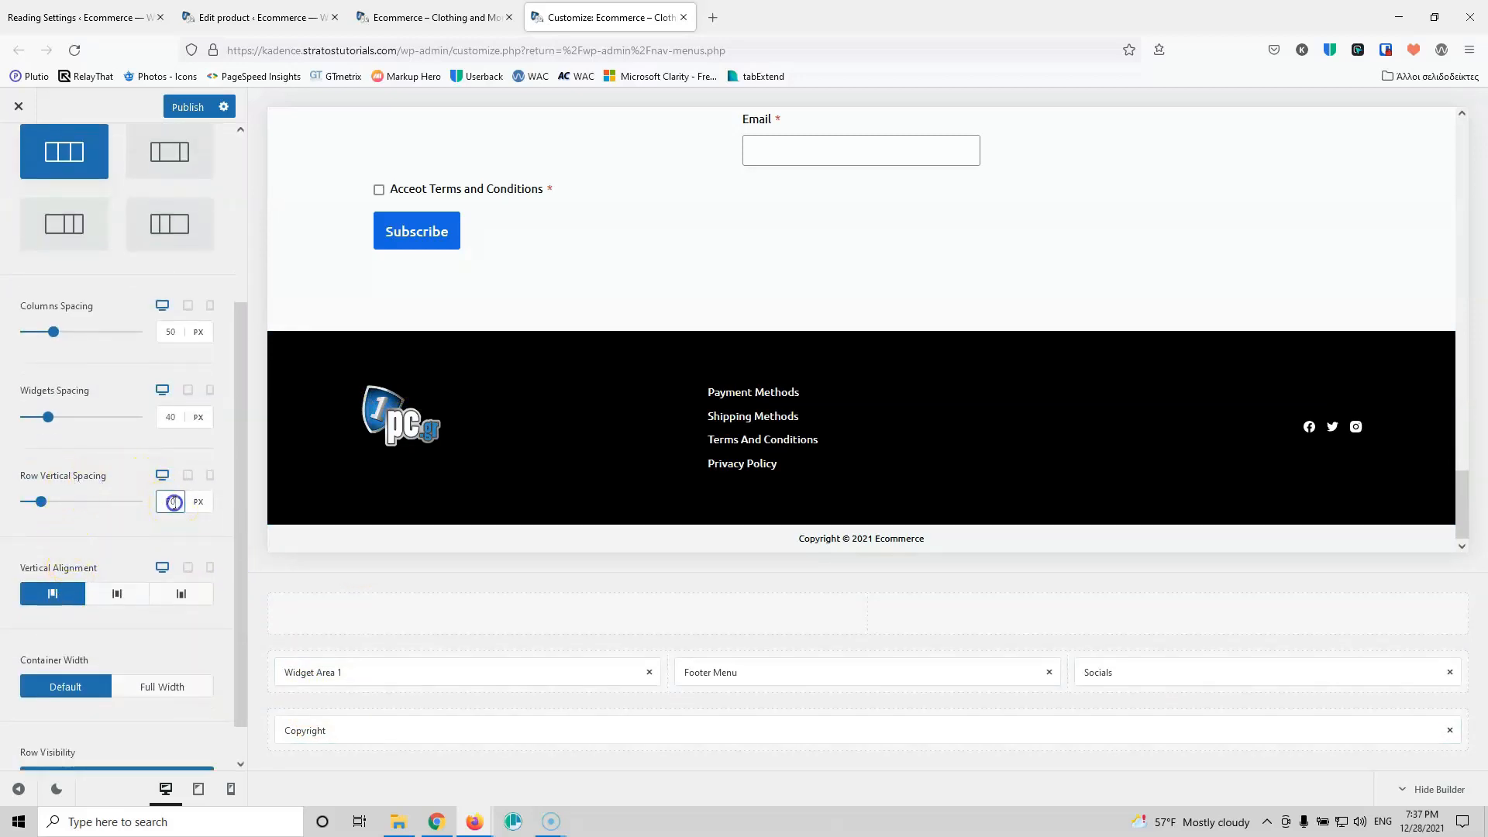
{"action": "scroll", "coordinate": [175, 503], "scroll_direction": "down", "scroll_amount": 13}
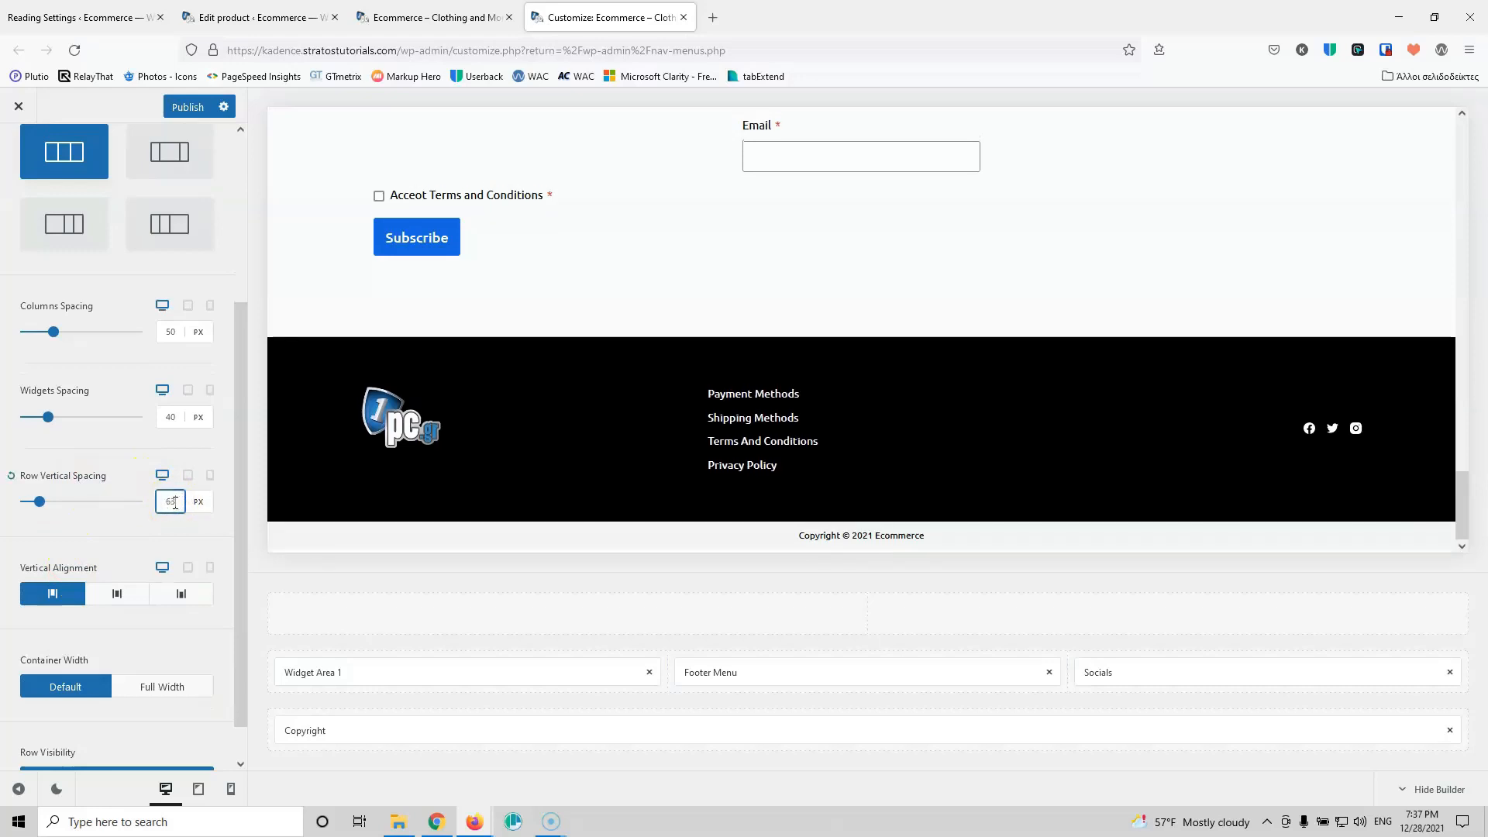
{"action": "scroll", "coordinate": [175, 502], "scroll_direction": "down", "scroll_amount": 4}
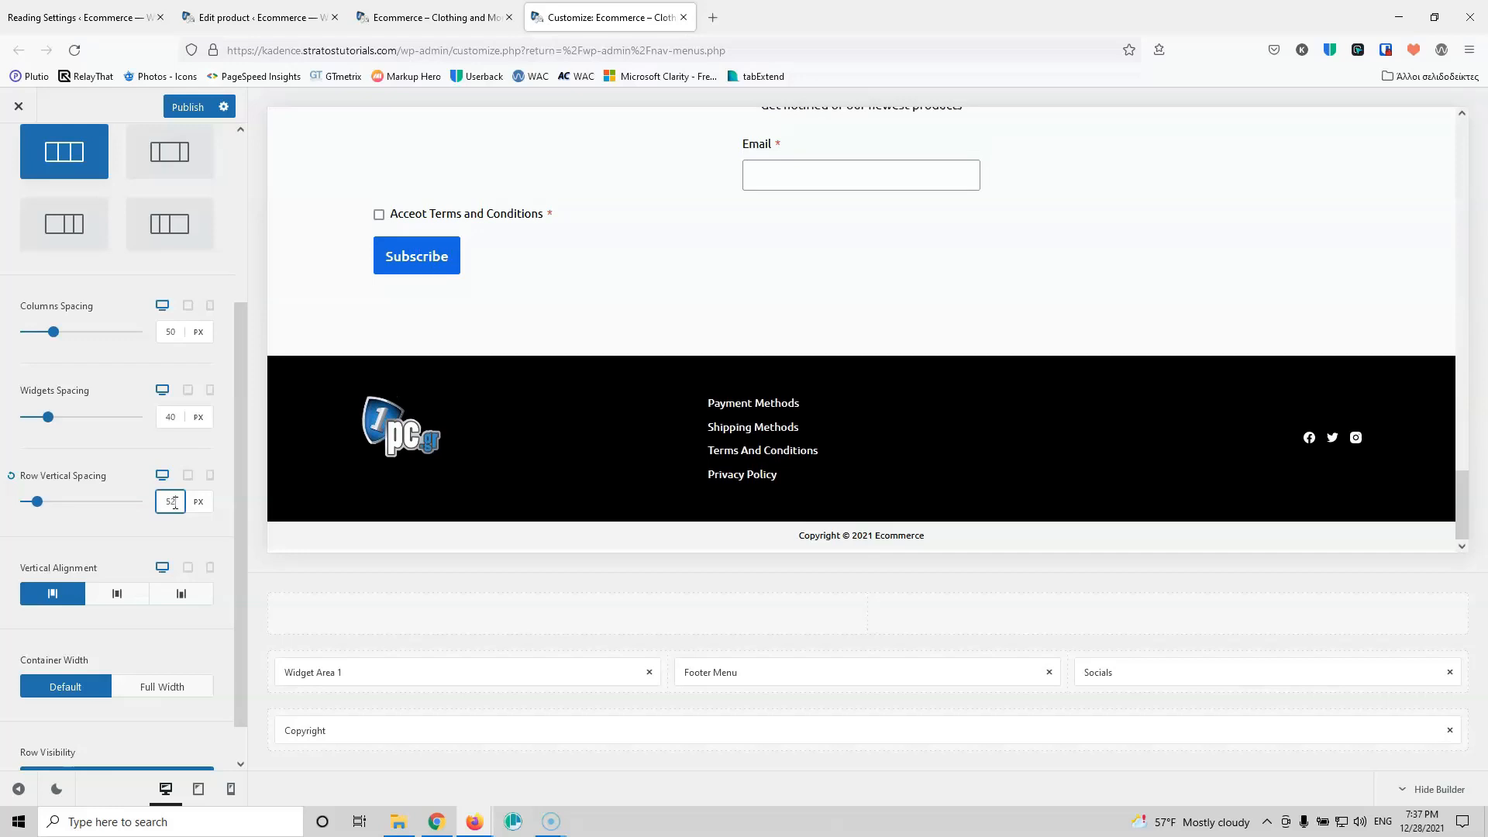
{"action": "scroll", "coordinate": [176, 502], "scroll_direction": "down", "scroll_amount": 3}
{"action": "left_click", "coordinate": [181, 110]}
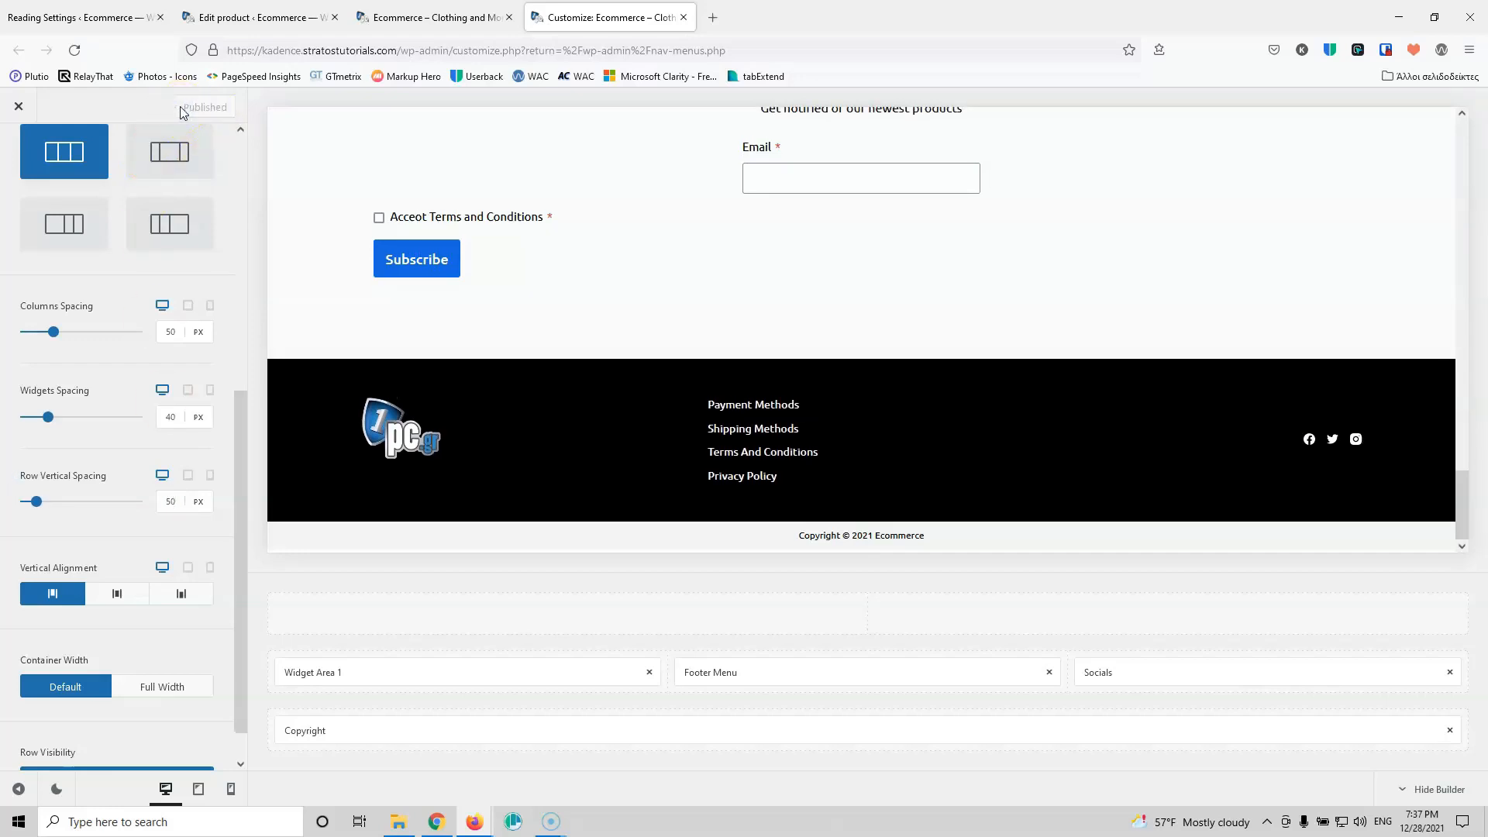
{"action": "left_click", "coordinate": [197, 789]}
Step: Try vertical centring for the footer middle row on tablet, then revert it to top alignment
{"action": "scroll", "coordinate": [724, 488], "scroll_direction": "down", "scroll_amount": 5}
{"action": "scroll", "coordinate": [724, 488], "scroll_direction": "down", "scroll_amount": 15}
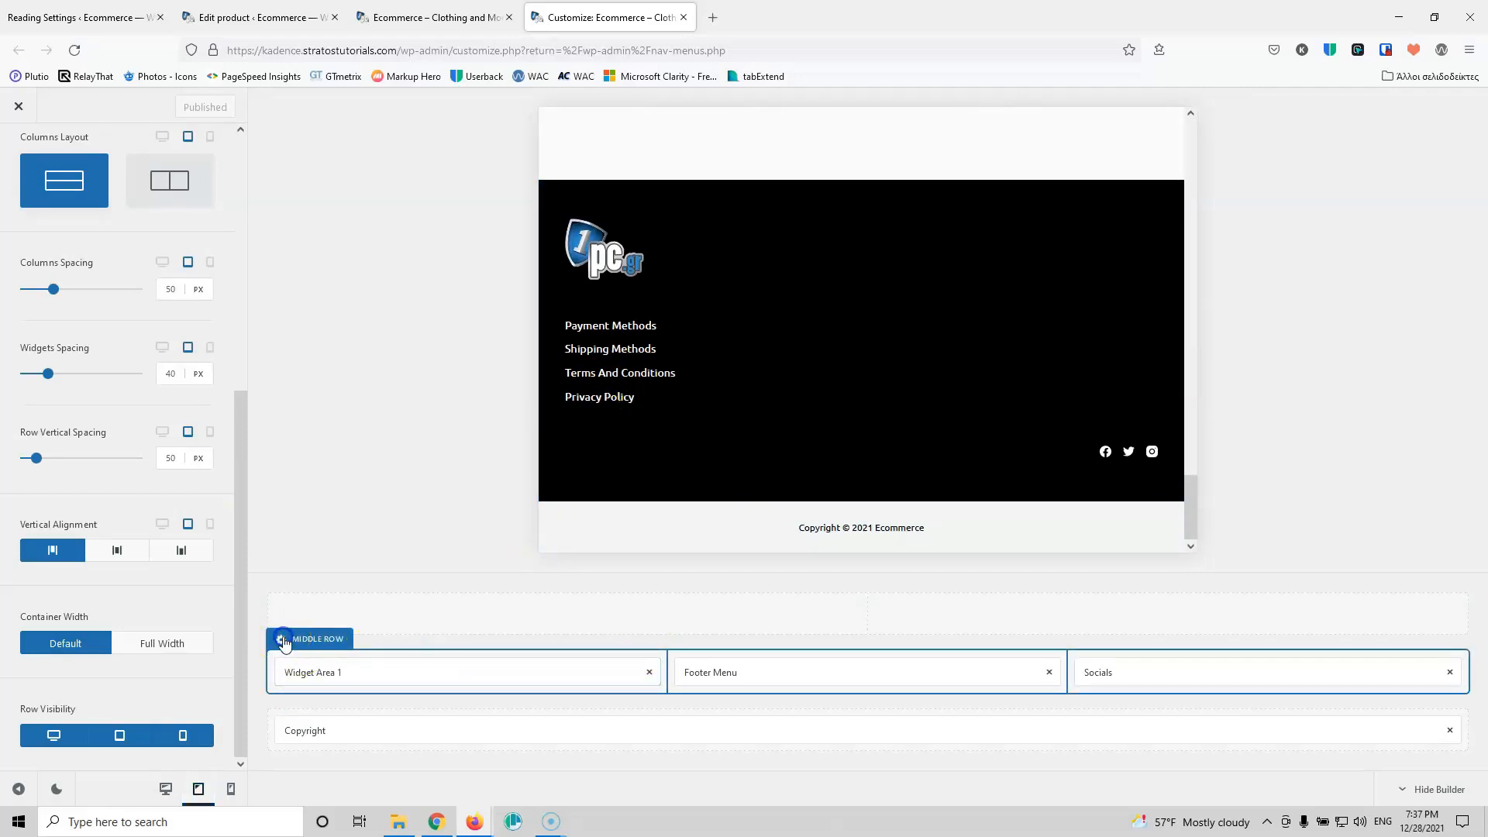
{"action": "left_click", "coordinate": [117, 551]}
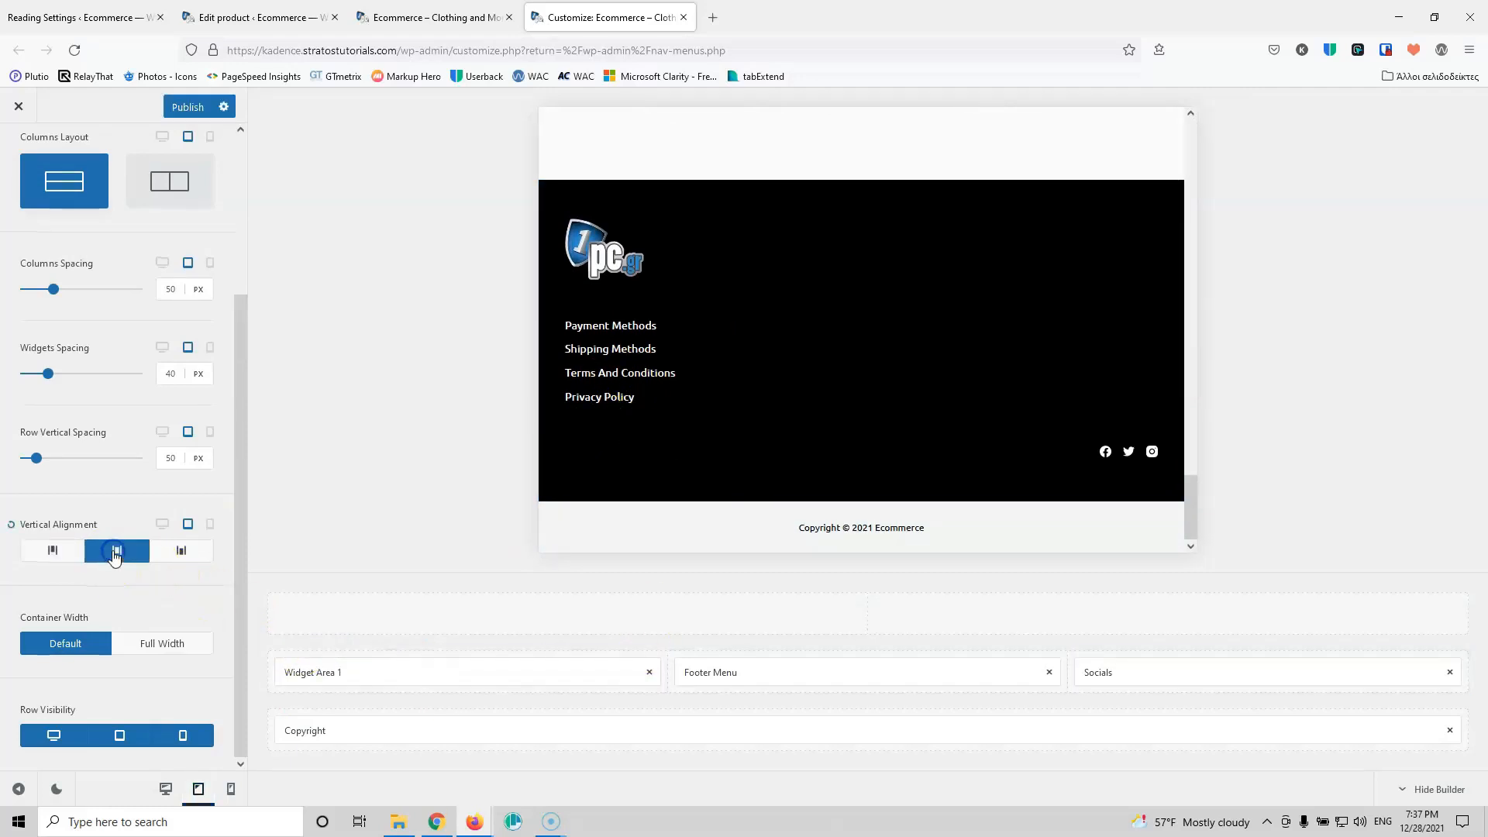
{"action": "left_click", "coordinate": [48, 555]}
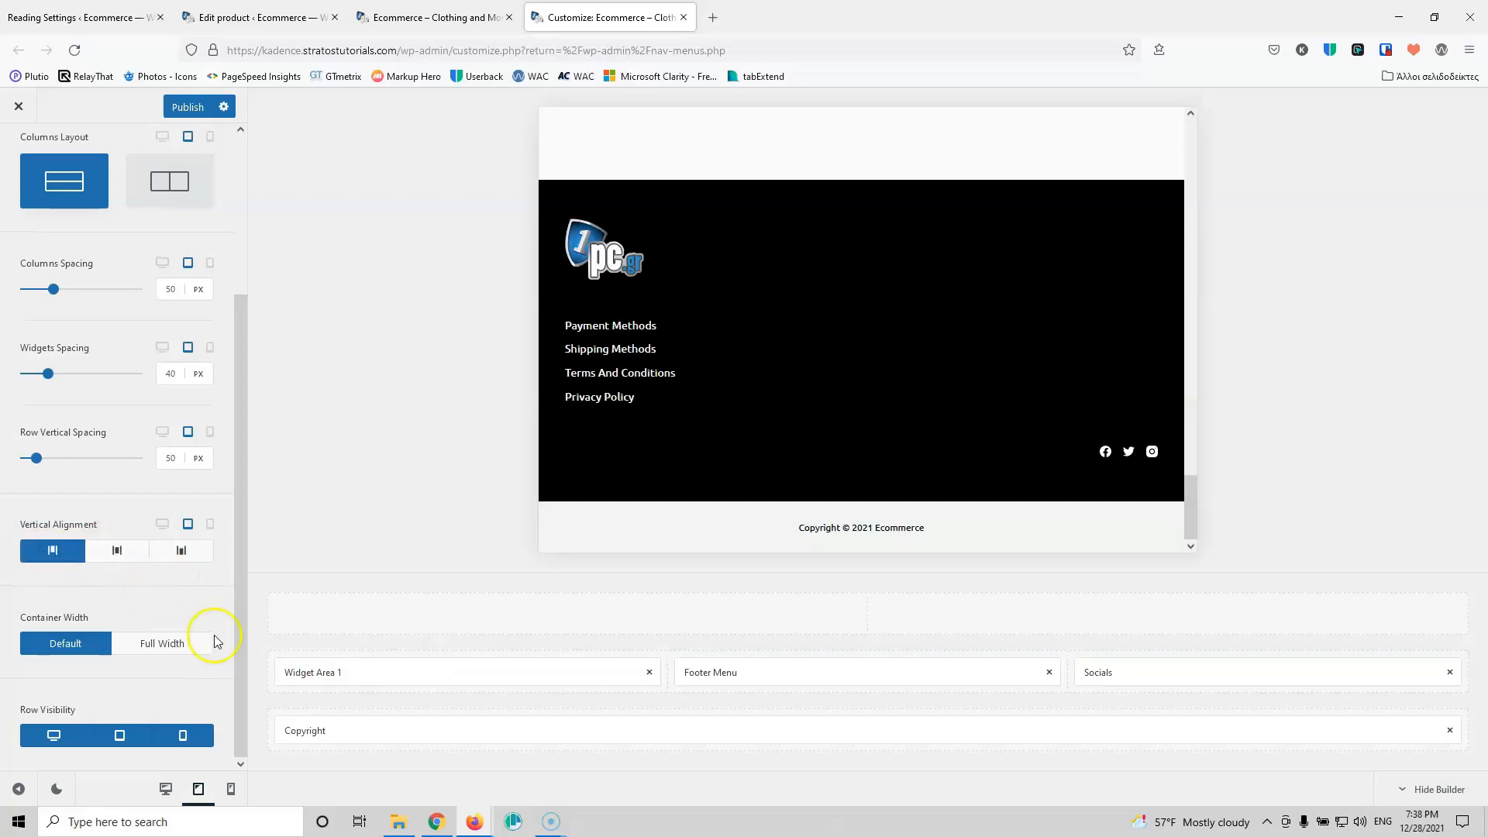
{"action": "scroll", "coordinate": [217, 640], "scroll_direction": "up", "scroll_amount": 3}
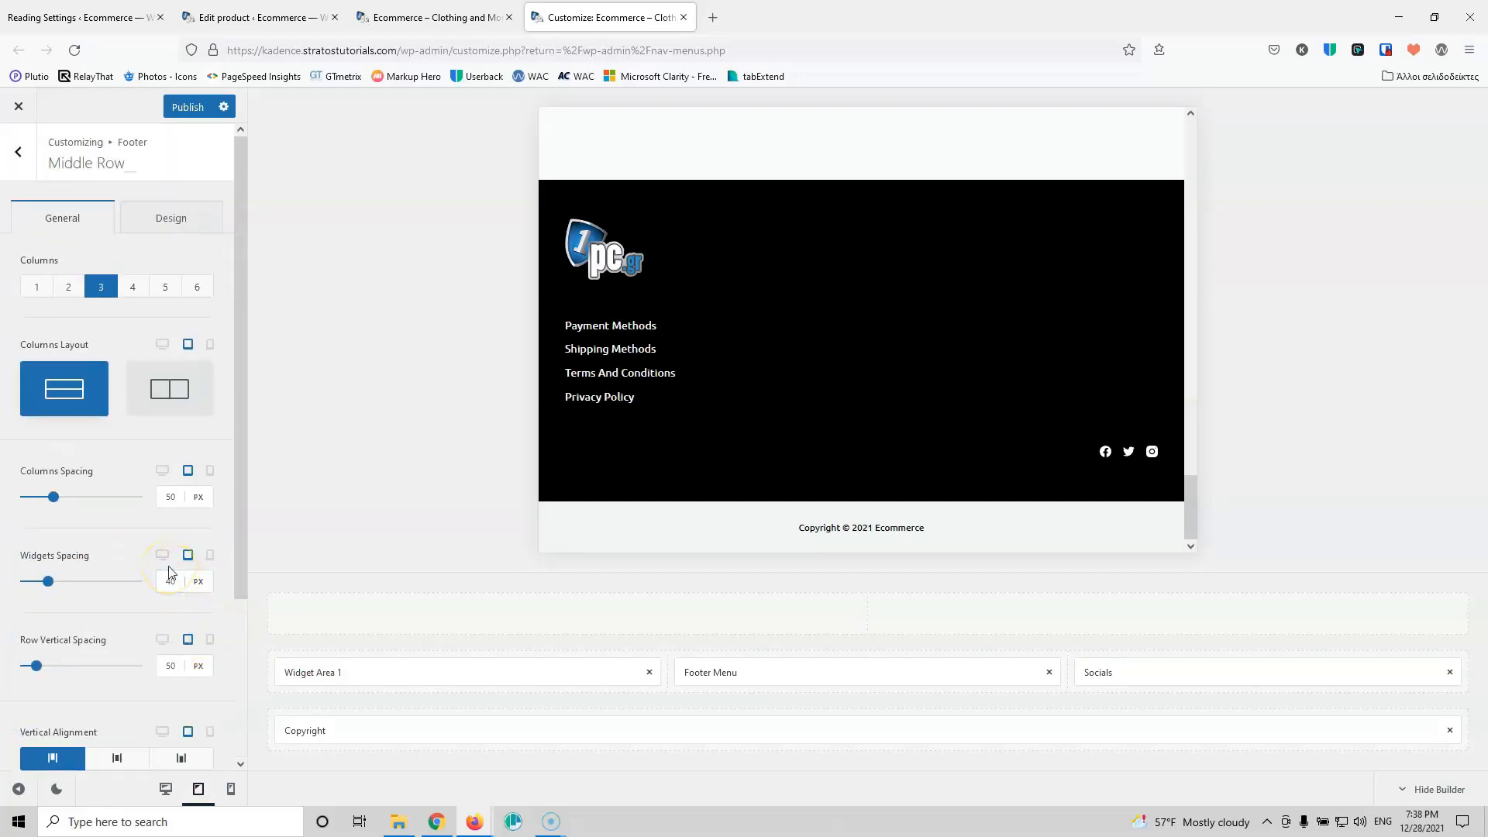
{"action": "scroll", "coordinate": [170, 572], "scroll_direction": "down", "scroll_amount": 3}
Step: Centre Widget Area 1, the Footer Menu and the Socials horizontally
{"action": "left_click", "coordinate": [515, 672]}
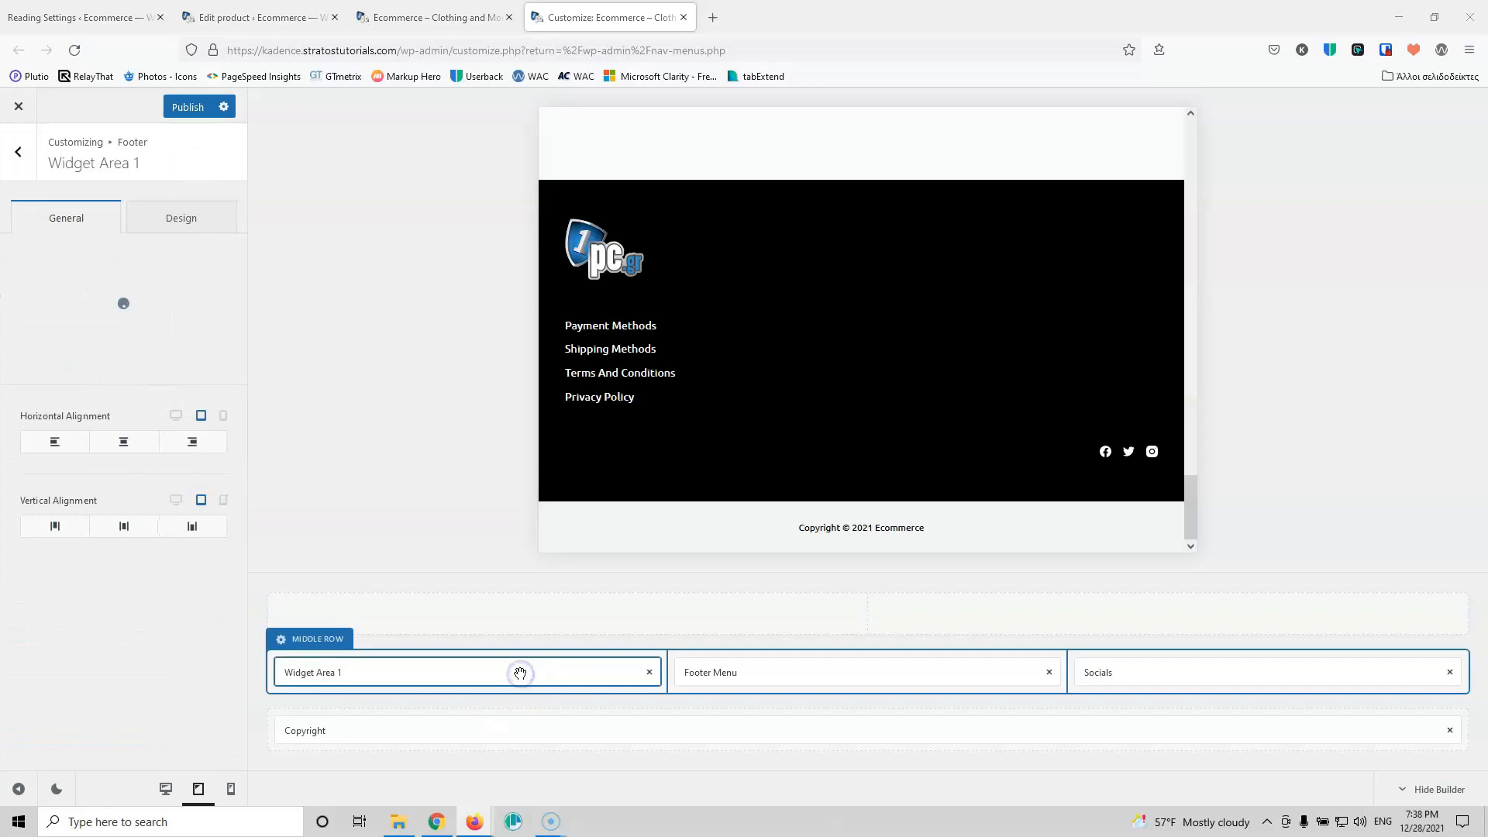
{"action": "left_click", "coordinate": [110, 448]}
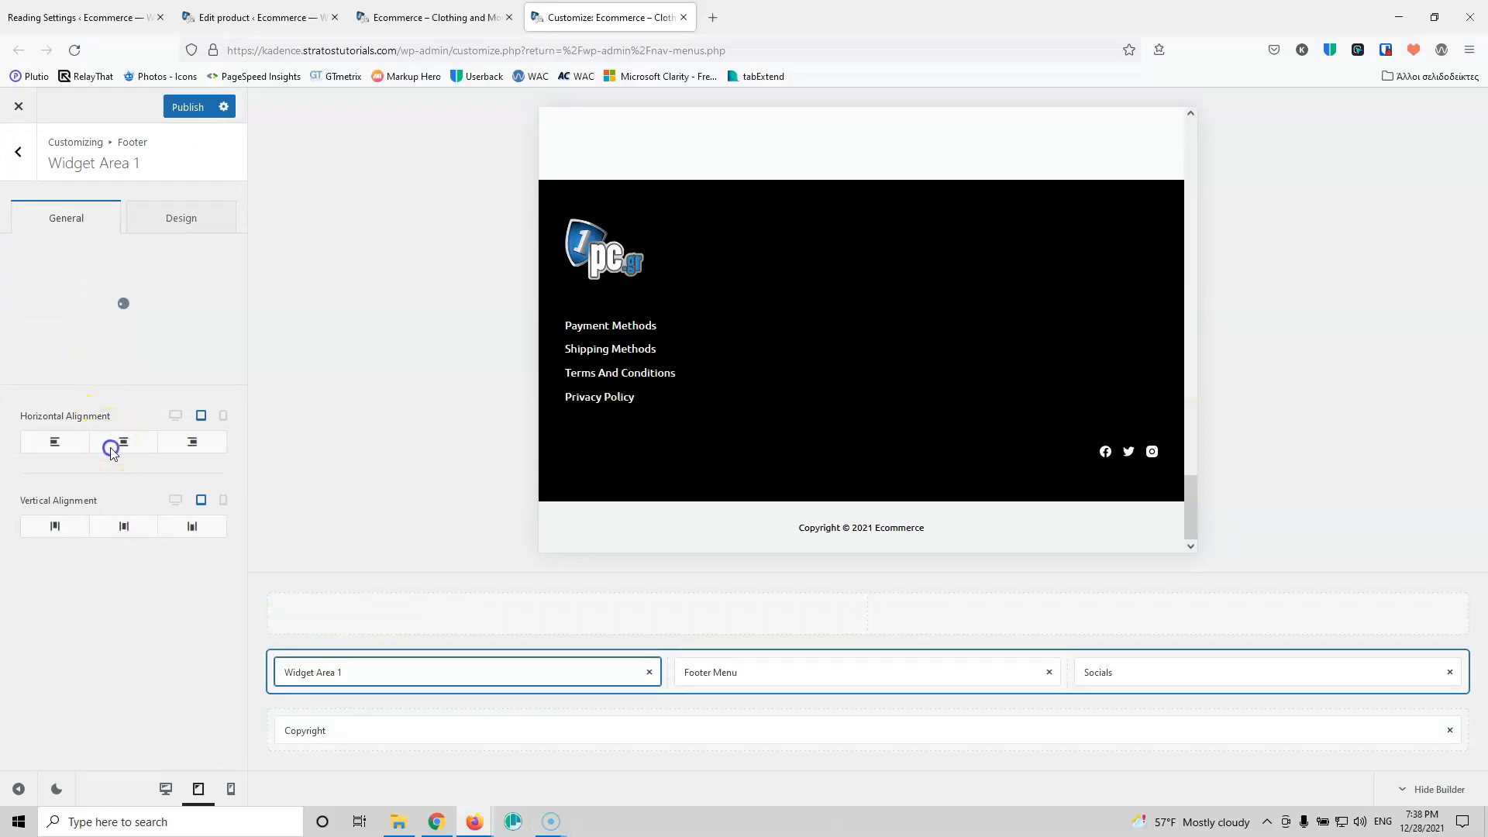
{"action": "left_click", "coordinate": [123, 527]}
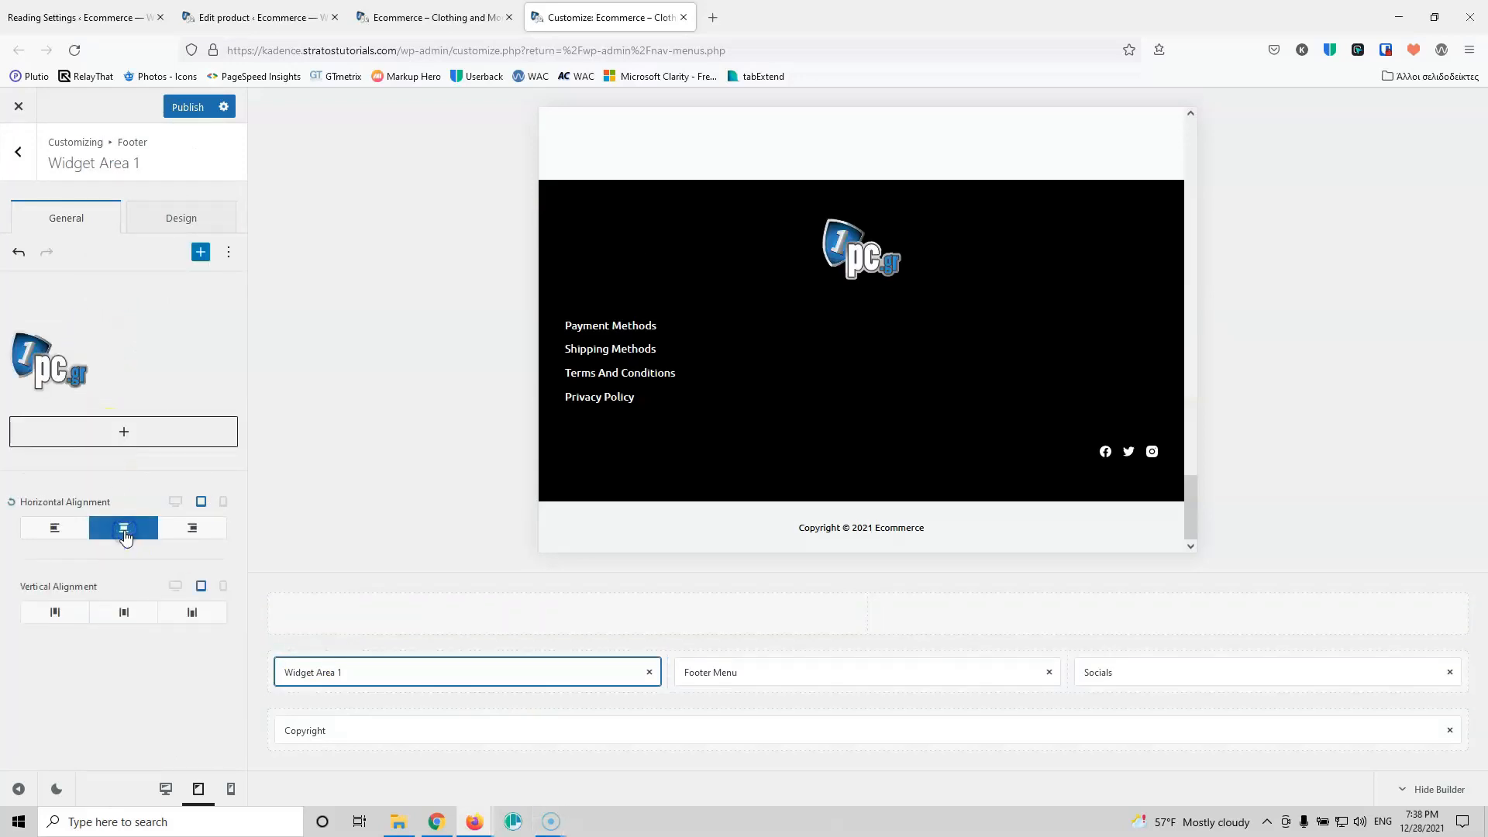
{"action": "left_click", "coordinate": [720, 674]}
{"action": "left_click", "coordinate": [124, 558]}
{"action": "left_click", "coordinate": [1272, 669]}
{"action": "scroll", "coordinate": [221, 558], "scroll_direction": "down", "scroll_amount": 7}
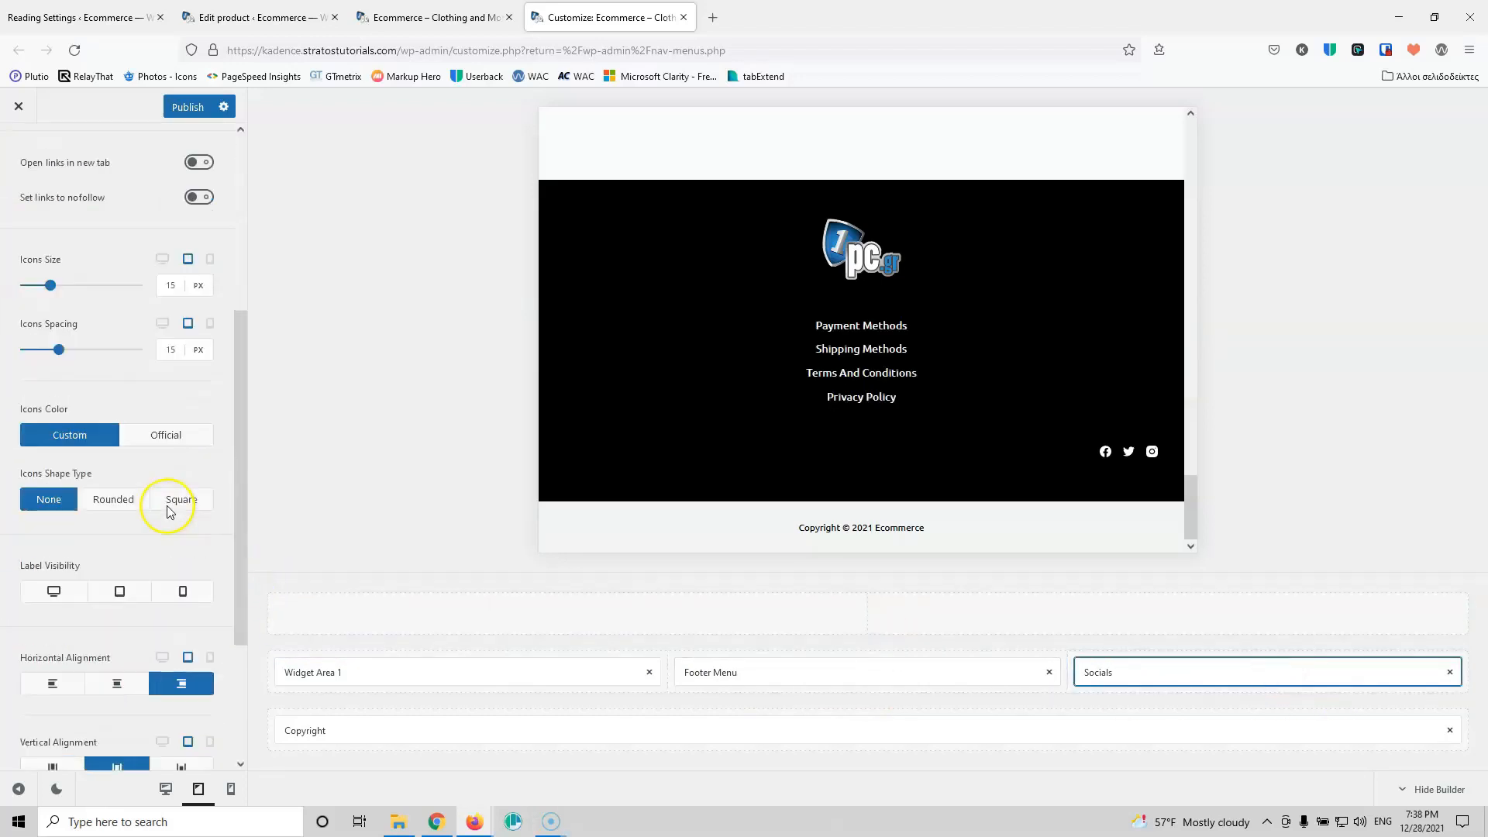
{"action": "left_click", "coordinate": [121, 481]}
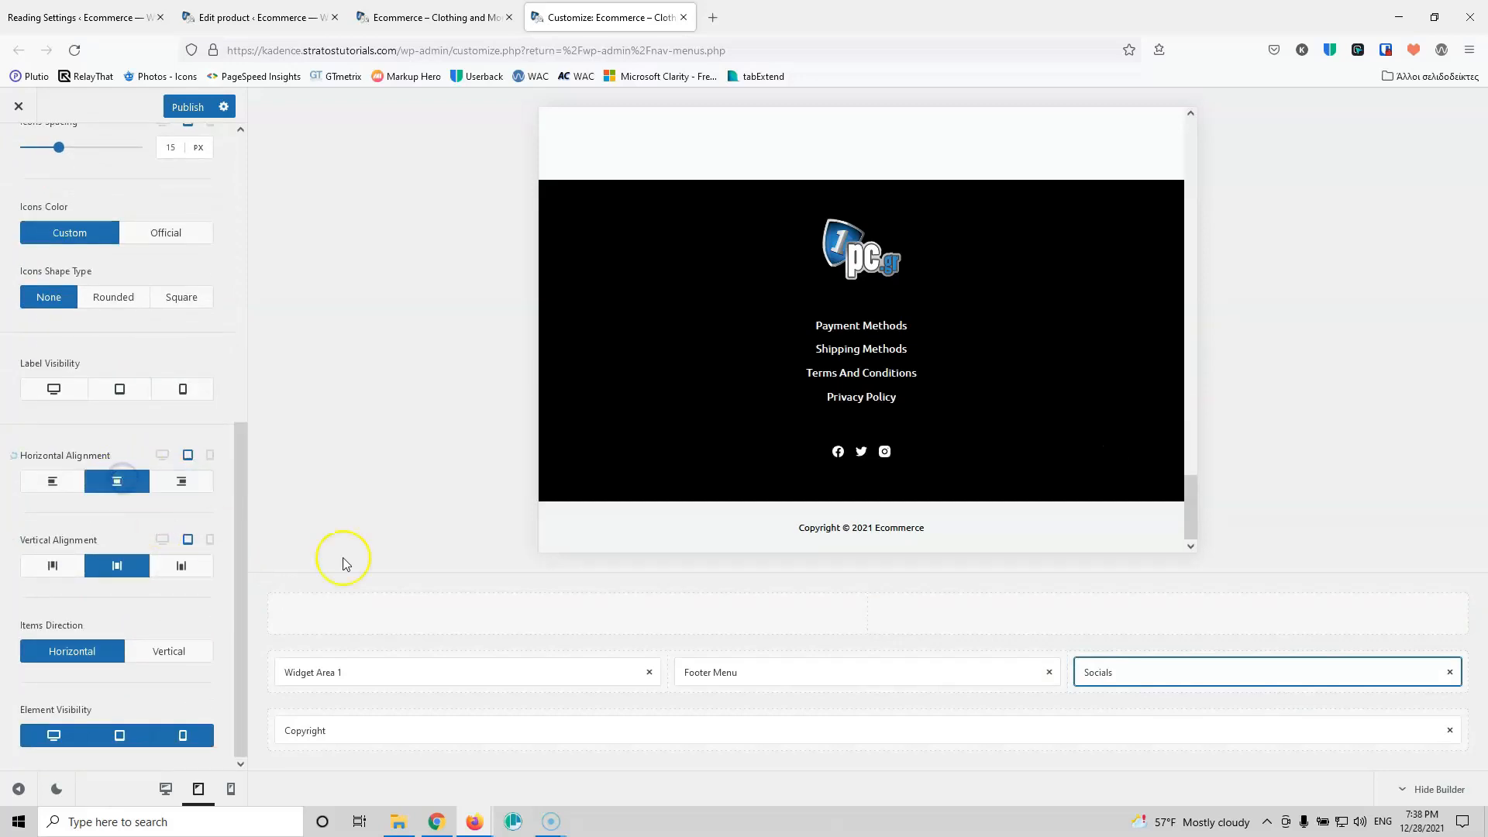
Step: Check the centred footer at mobile width, then switch to the live front page tab
{"action": "left_click", "coordinate": [230, 789]}
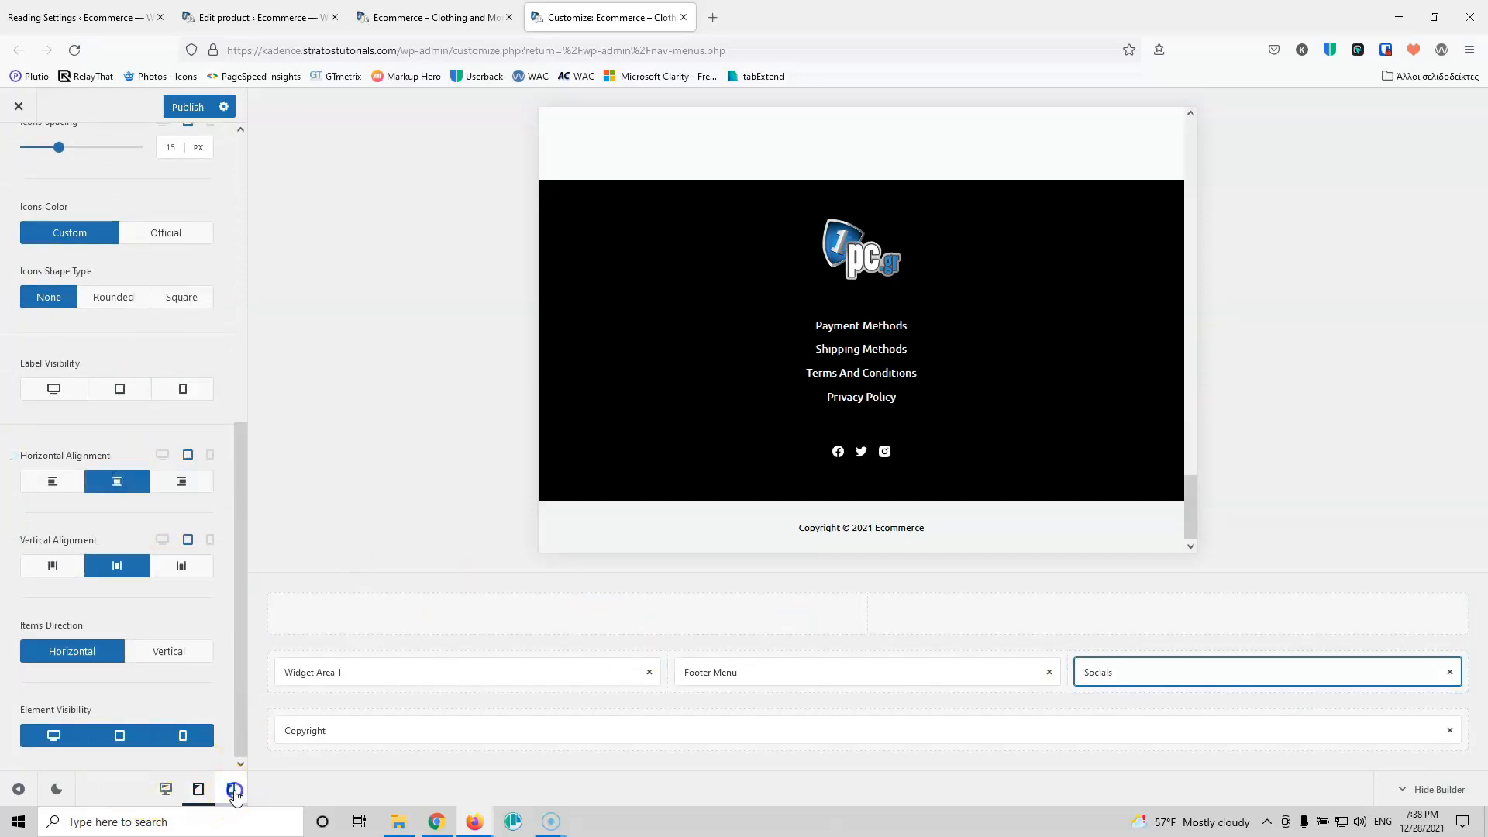
{"action": "scroll", "coordinate": [796, 404], "scroll_direction": "down", "scroll_amount": 3}
{"action": "scroll", "coordinate": [796, 404], "scroll_direction": "down", "scroll_amount": 15}
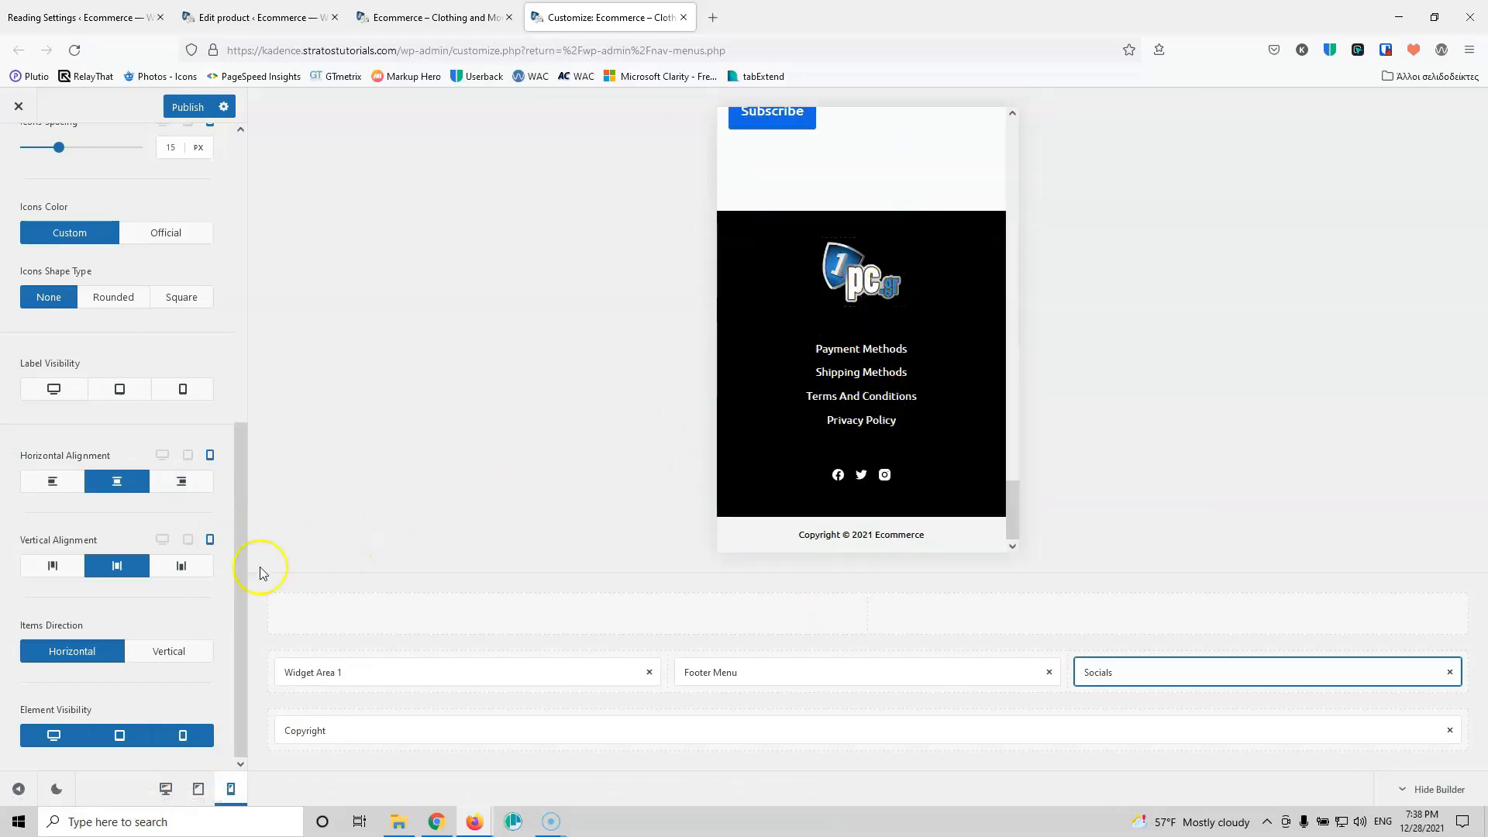
{"action": "scroll", "coordinate": [871, 400], "scroll_direction": "up", "scroll_amount": 8}
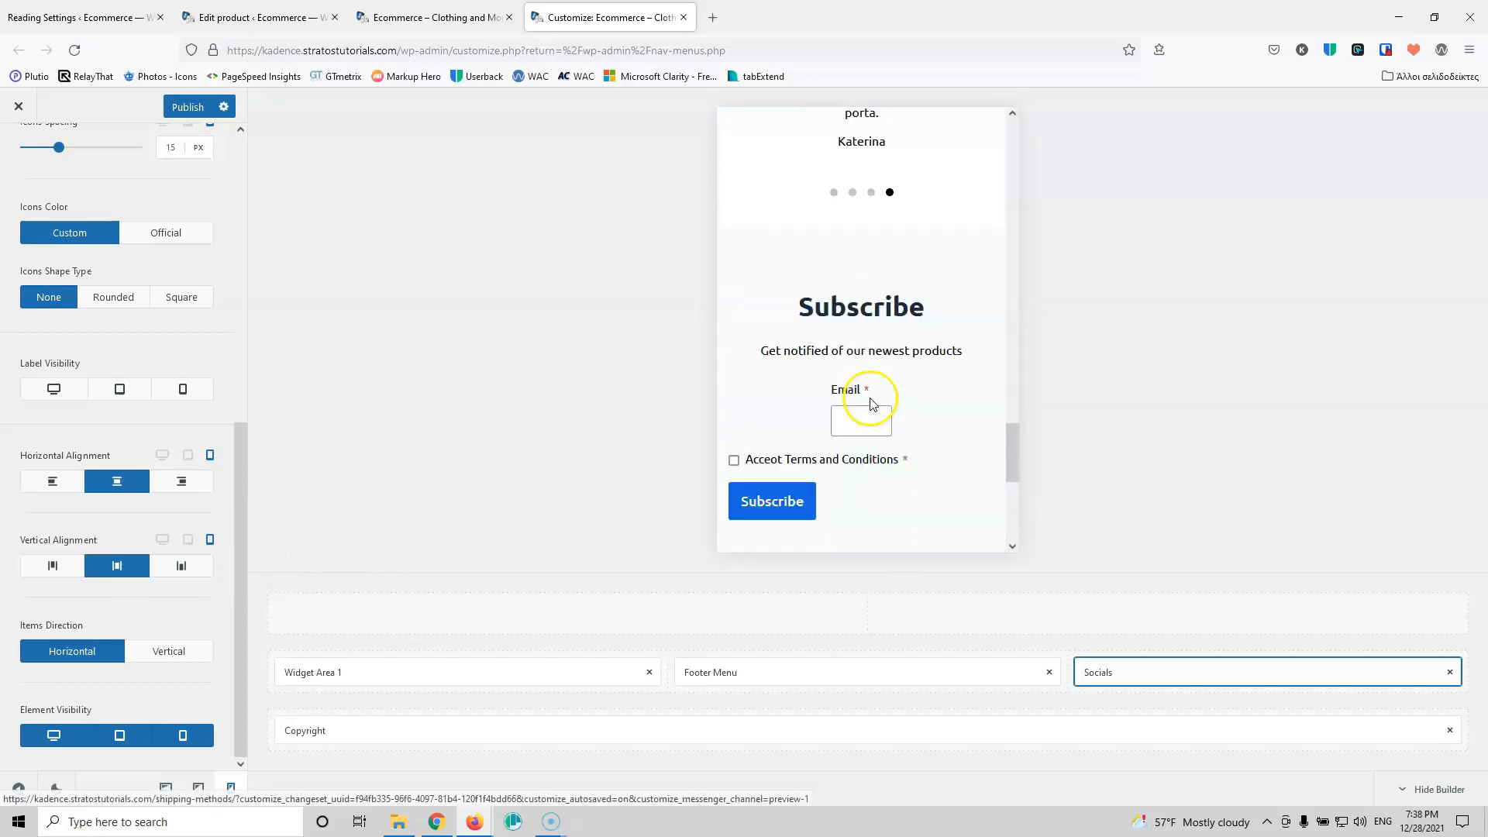
{"action": "scroll", "coordinate": [870, 398], "scroll_direction": "up", "scroll_amount": 5}
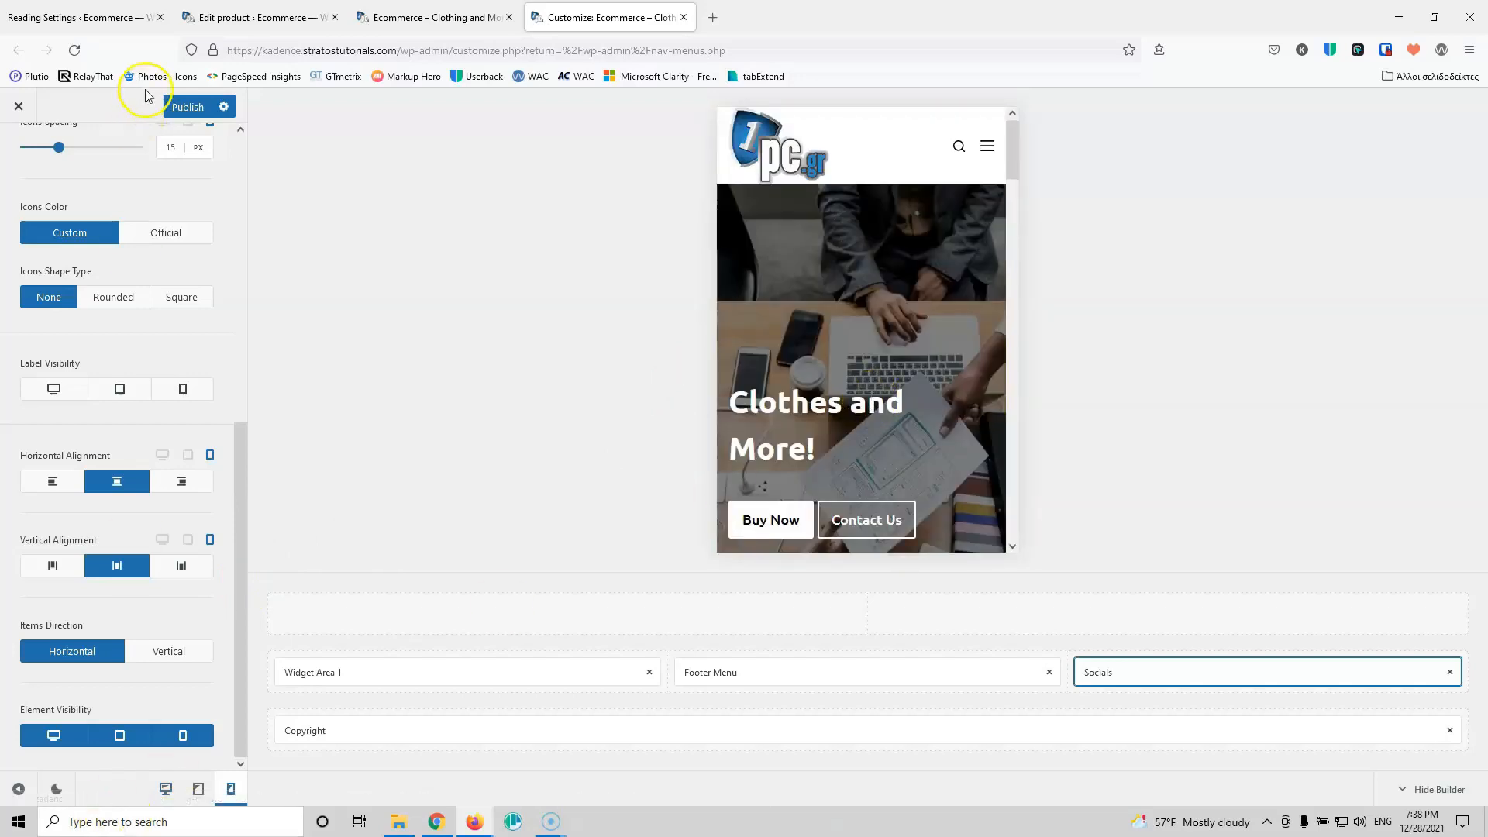
{"action": "left_click", "coordinate": [383, 17]}
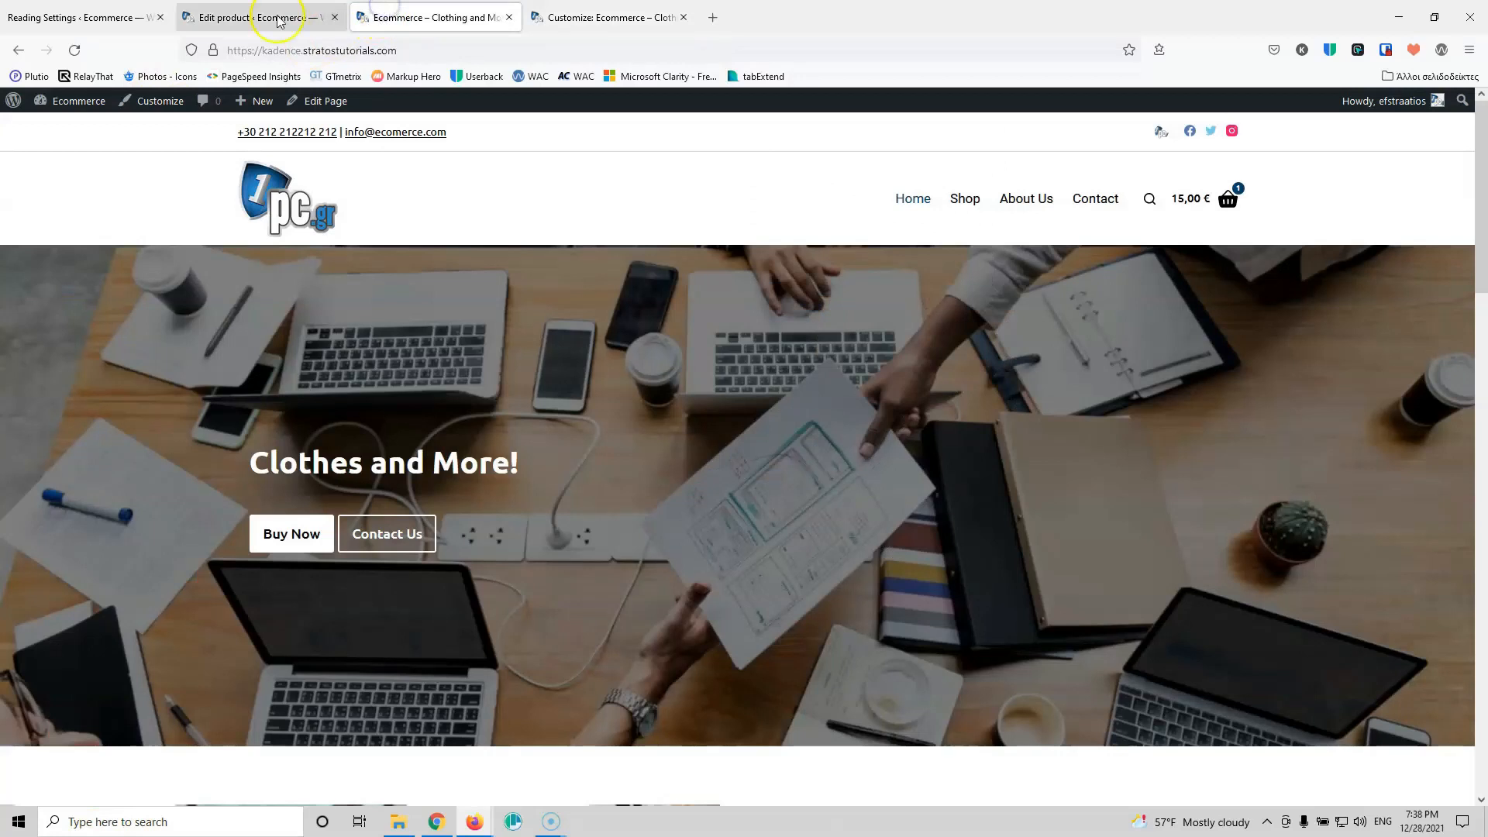
Step: Open the Home page editor in a new tab and preview it at tablet width
{"action": "middle_click", "coordinate": [323, 101]}
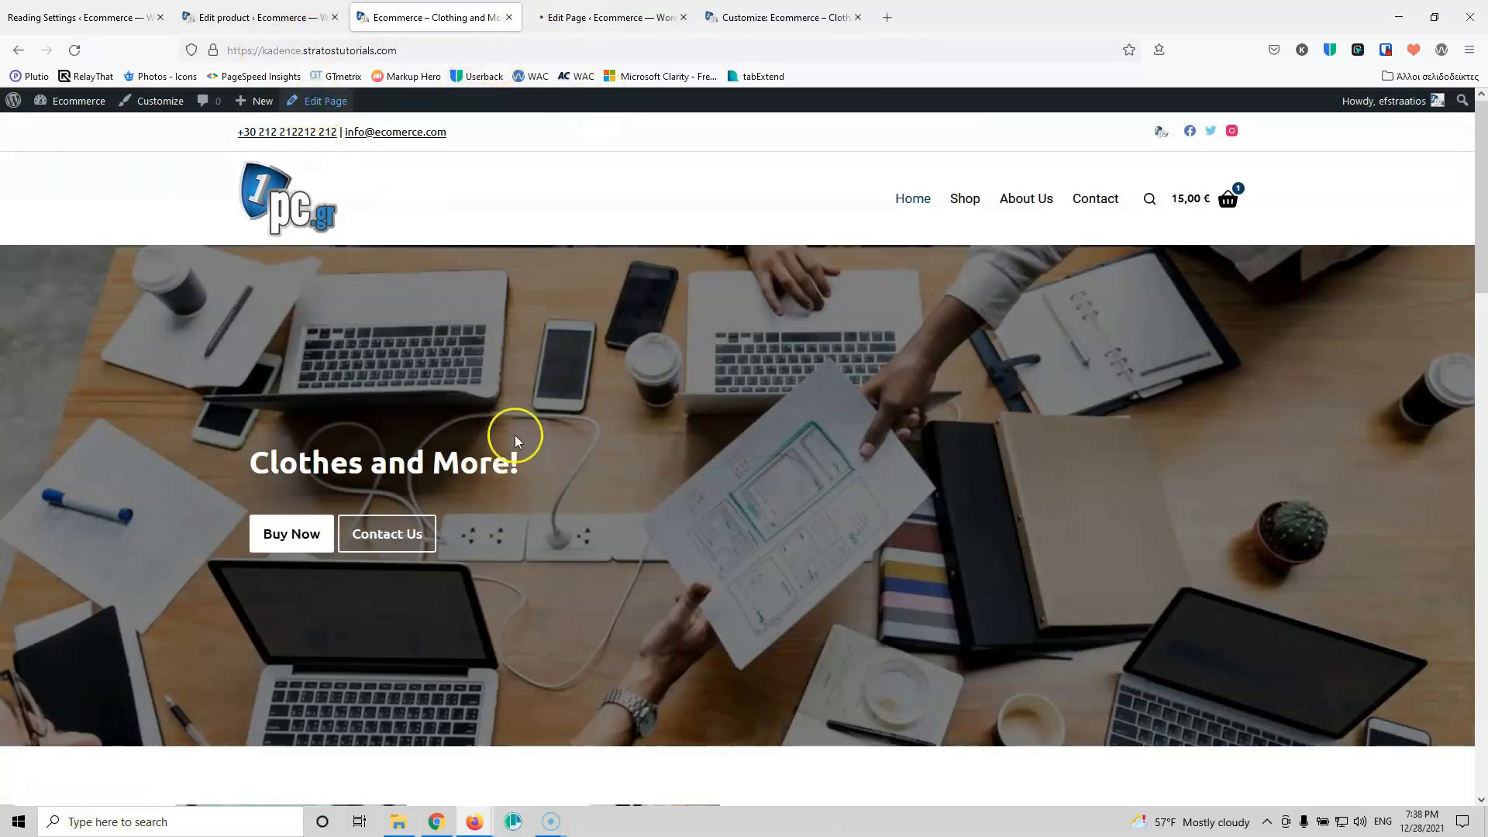
{"action": "left_click", "coordinate": [595, 20]}
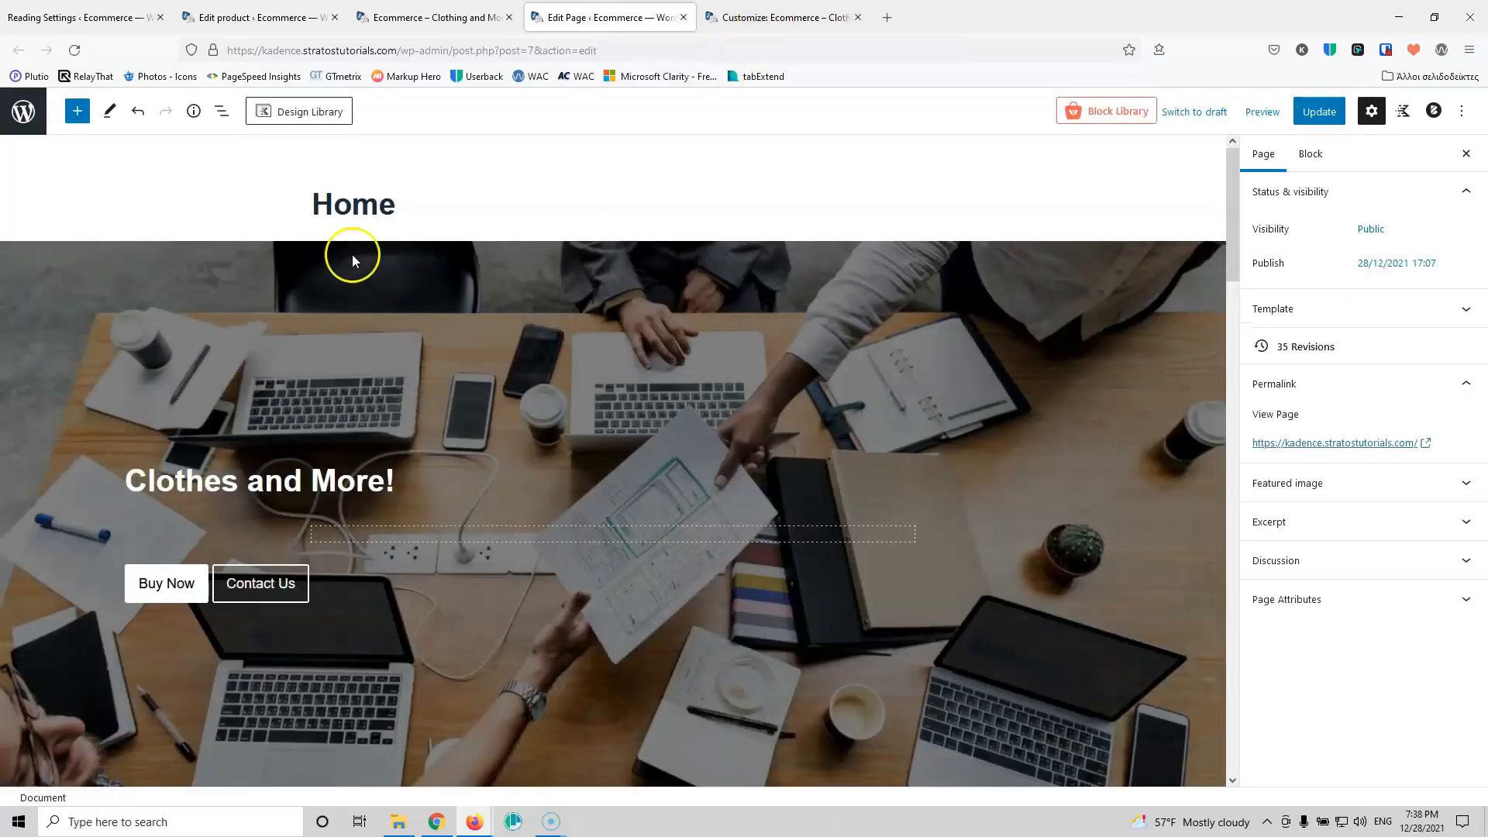
{"action": "left_click", "coordinate": [1262, 111]}
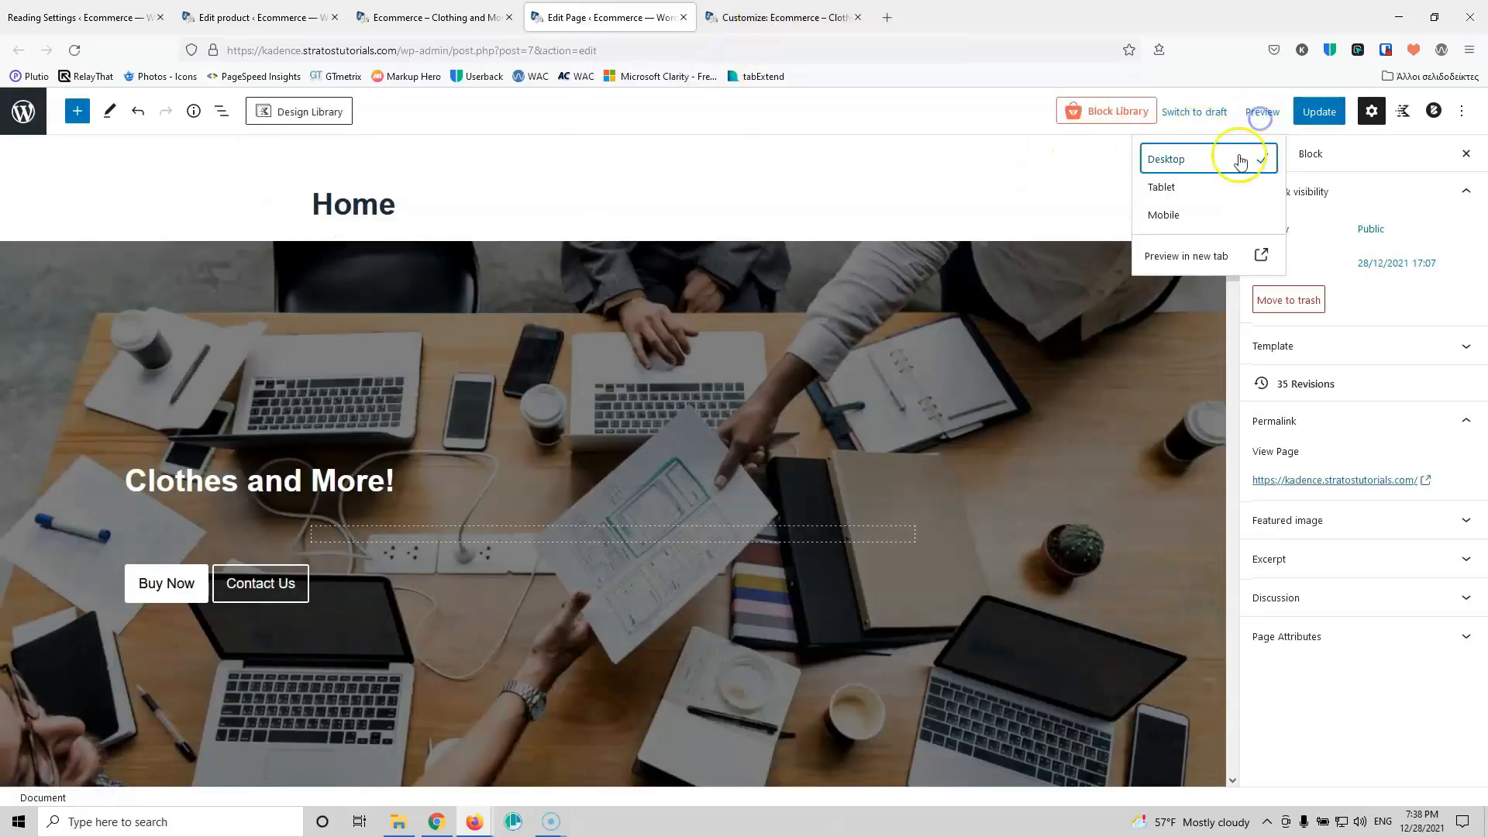
{"action": "left_click", "coordinate": [1202, 192]}
{"action": "scroll", "coordinate": [801, 325], "scroll_direction": "down", "scroll_amount": 3}
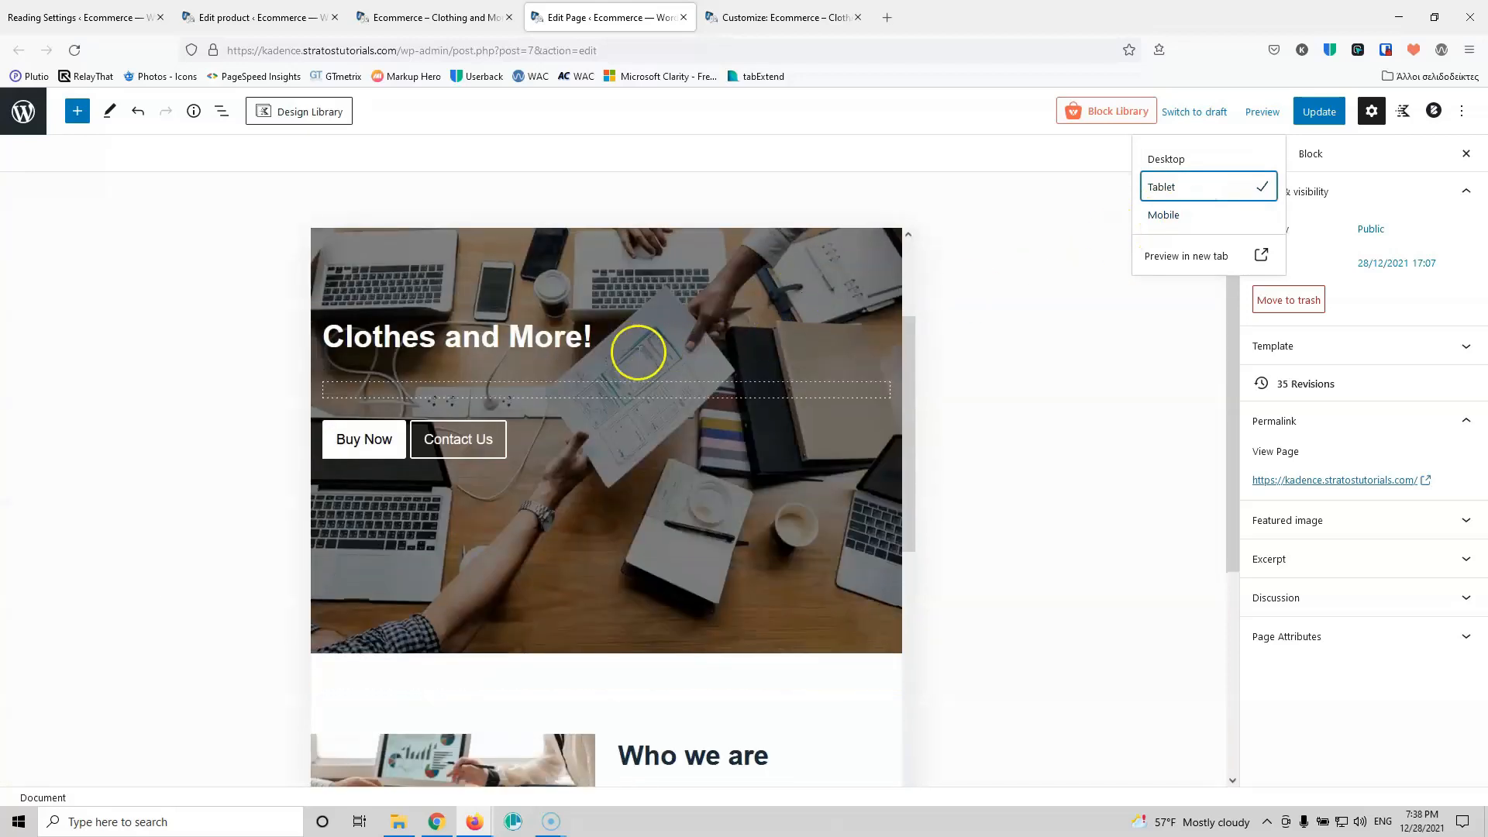
{"action": "scroll", "coordinate": [589, 450], "scroll_direction": "up", "scroll_amount": 3}
Step: Give the hero row 100 px top and bottom tablet padding
{"action": "left_click", "coordinate": [591, 450]}
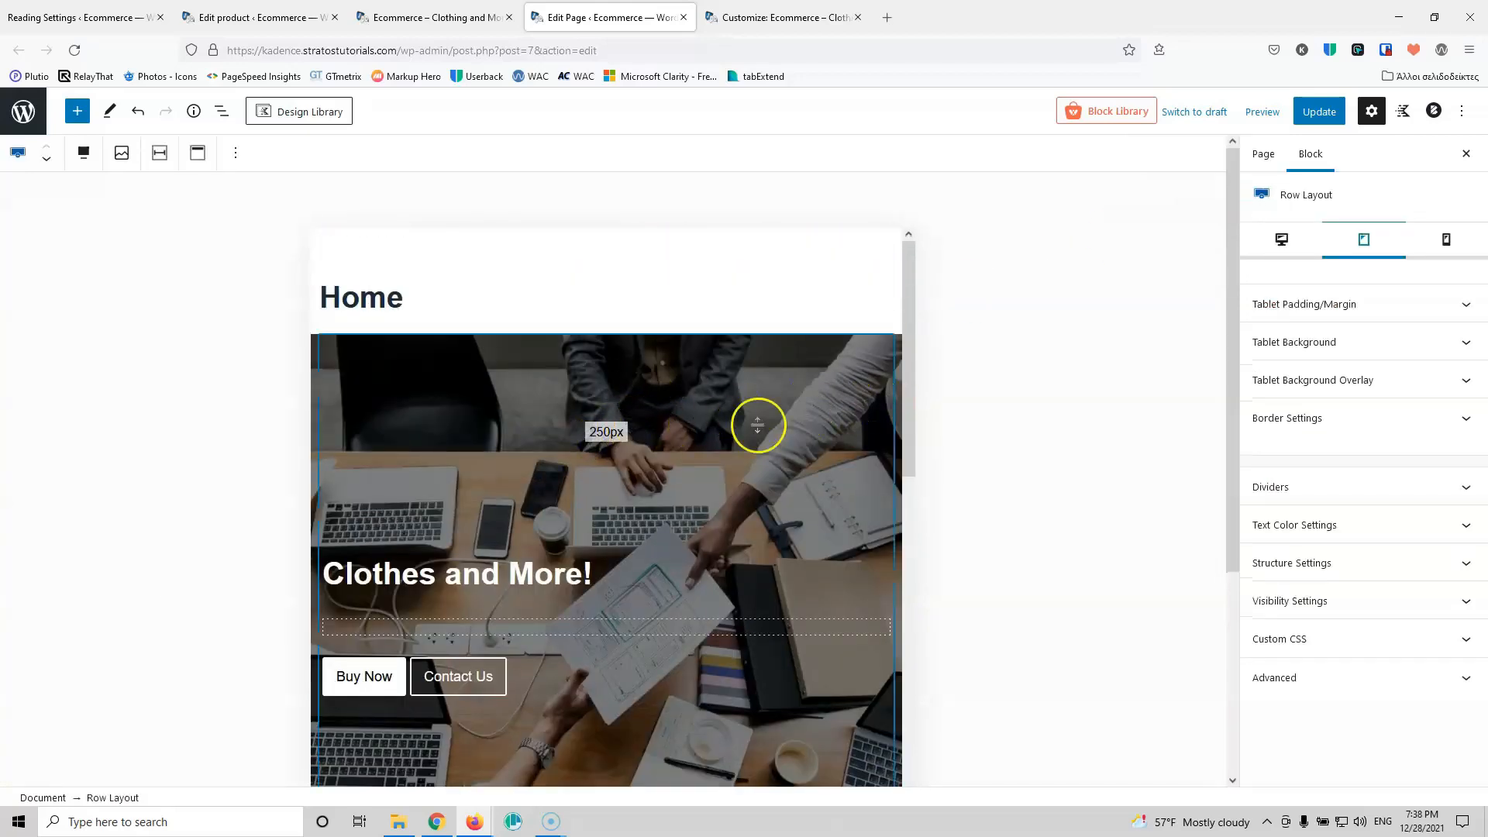
{"action": "left_click", "coordinate": [1344, 314]}
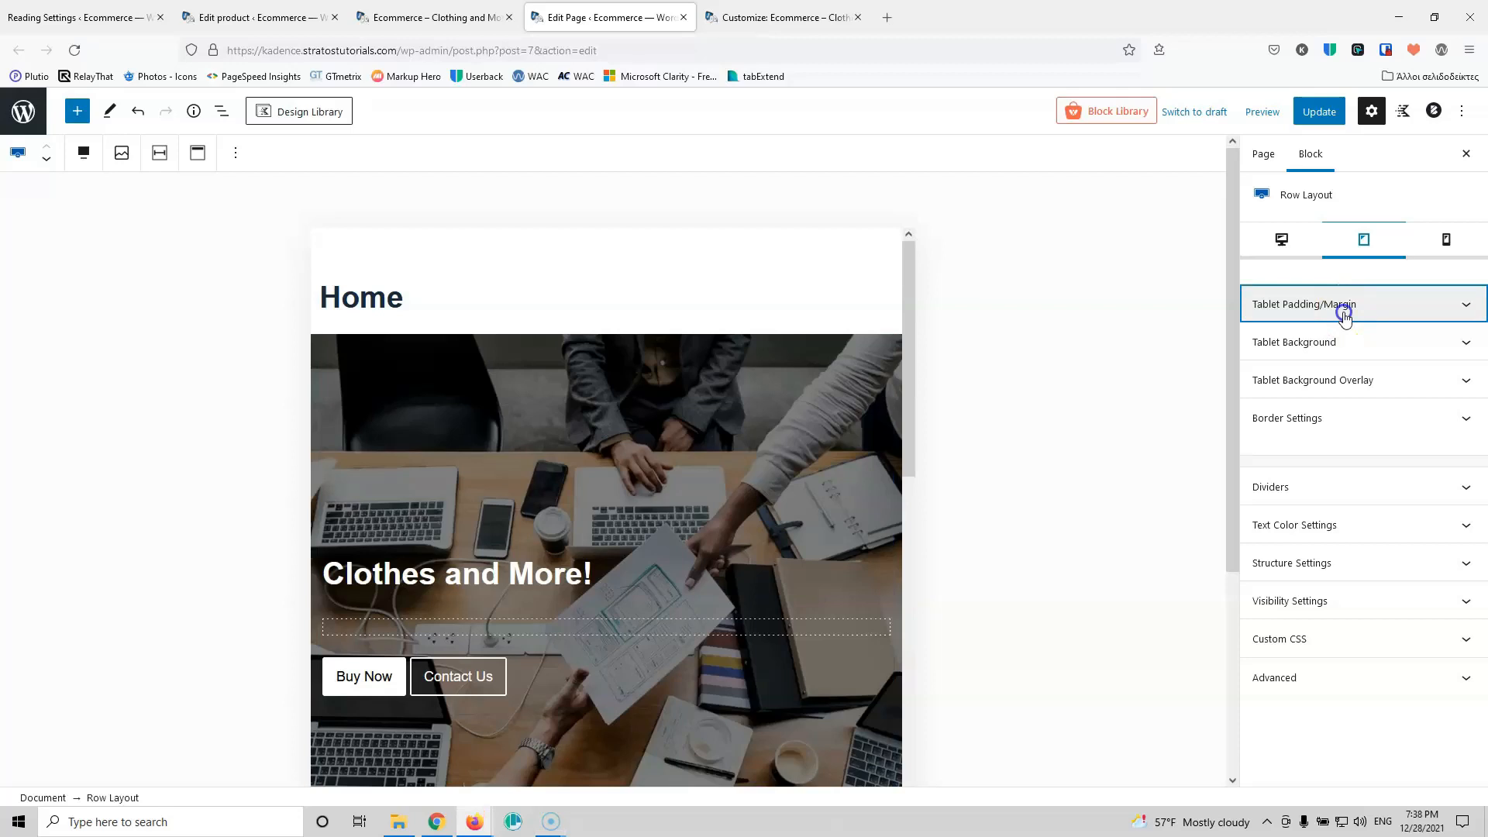
{"action": "left_click", "coordinate": [1268, 370]}
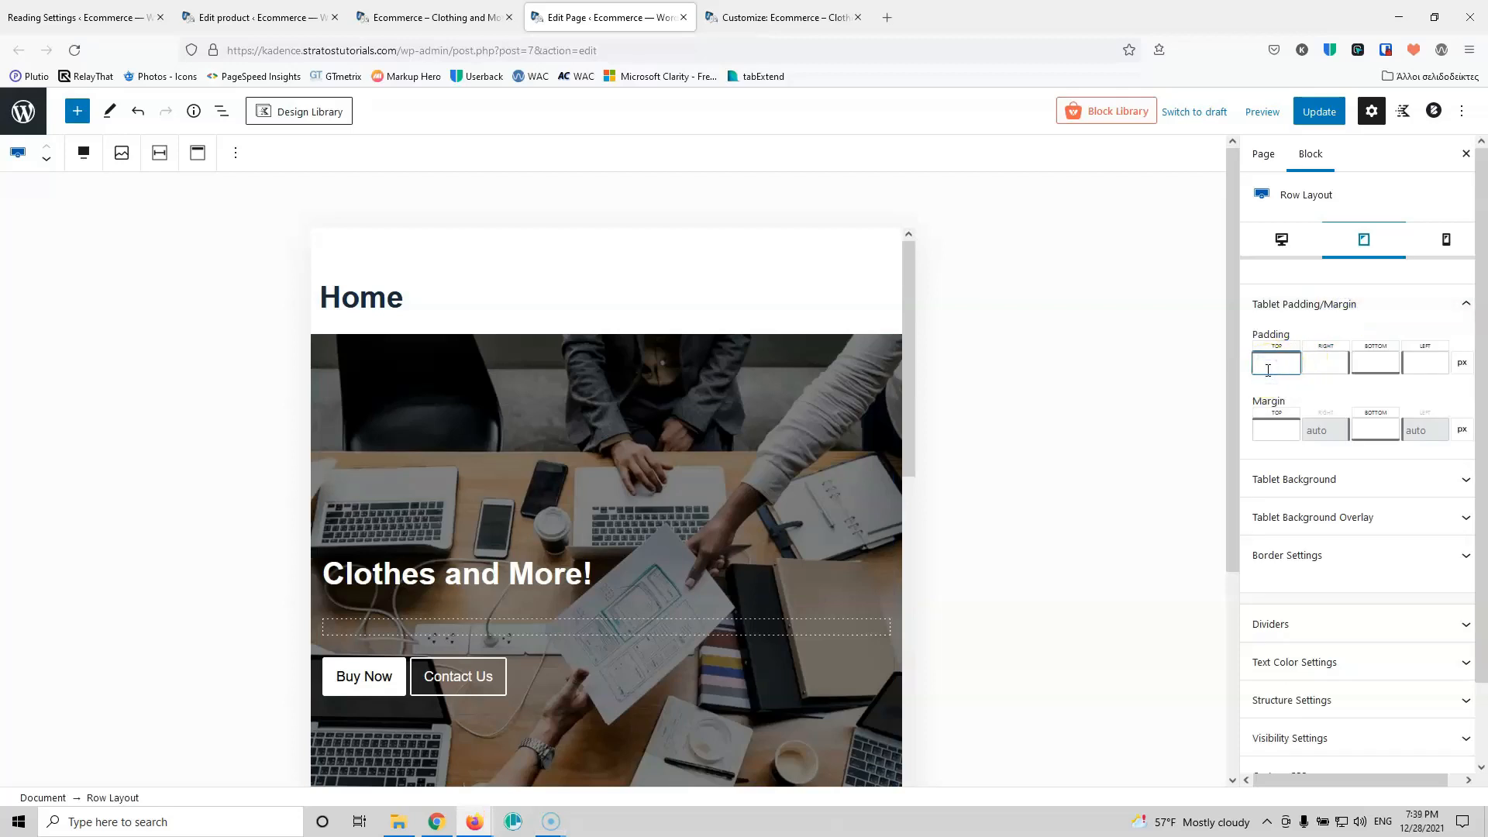
{"action": "type", "text": "100"}
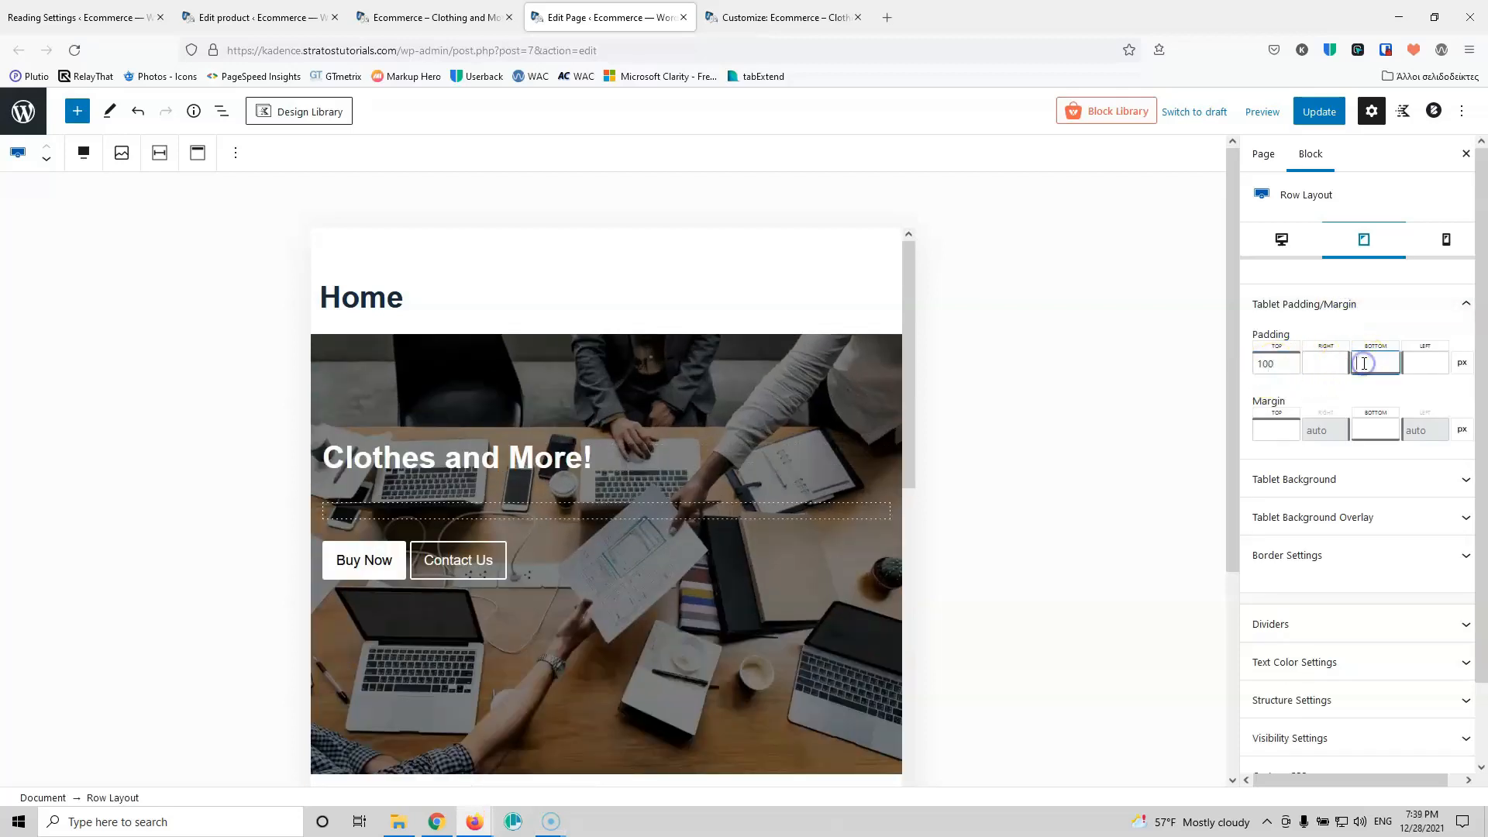
{"action": "type", "text": "100"}
{"action": "scroll", "coordinate": [840, 474], "scroll_direction": "down", "scroll_amount": 2}
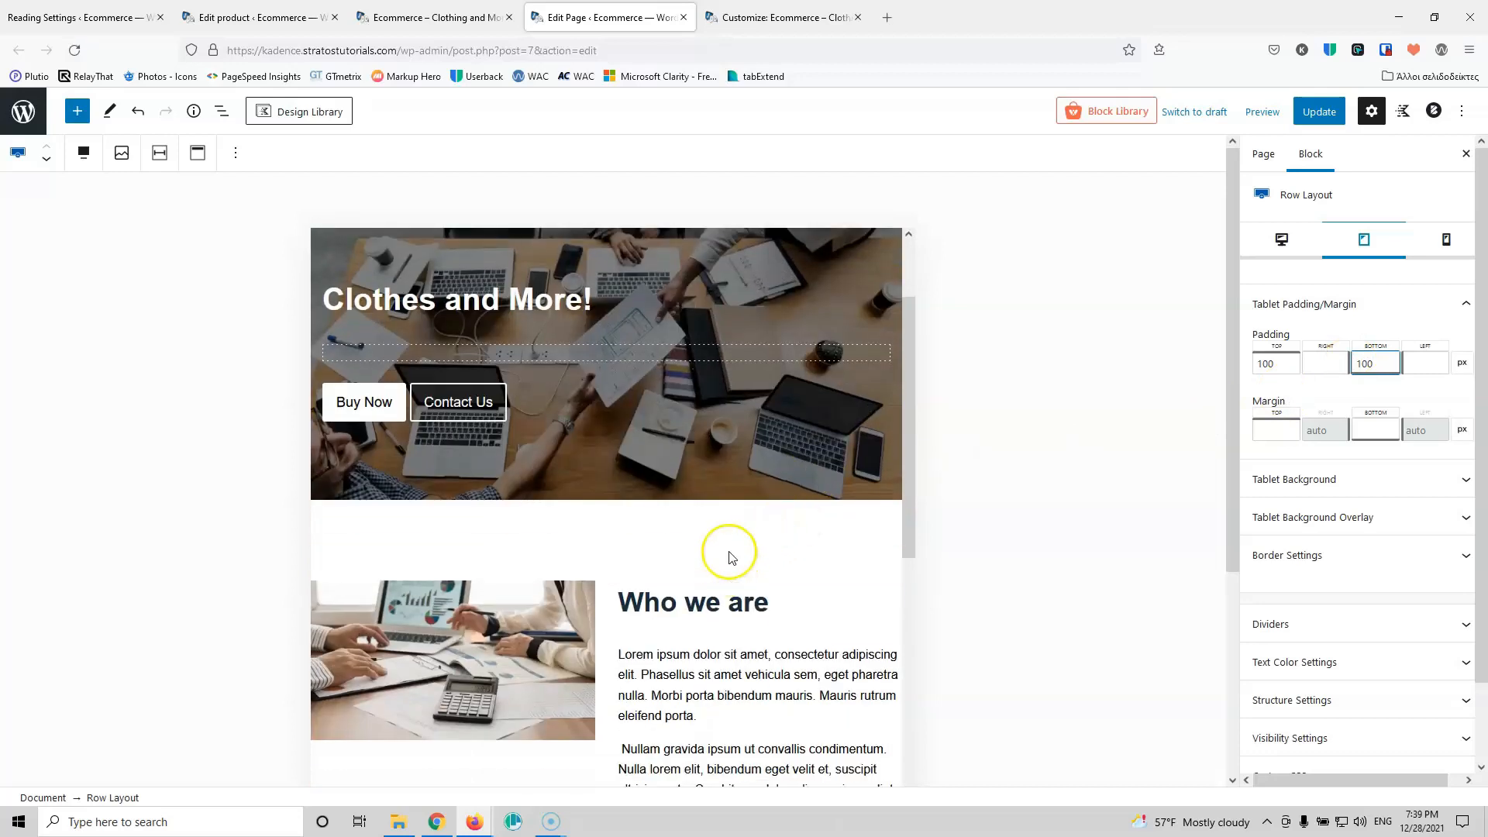
Step: Give the Who we are row 20 px top tablet padding
{"action": "left_click", "coordinate": [729, 541]}
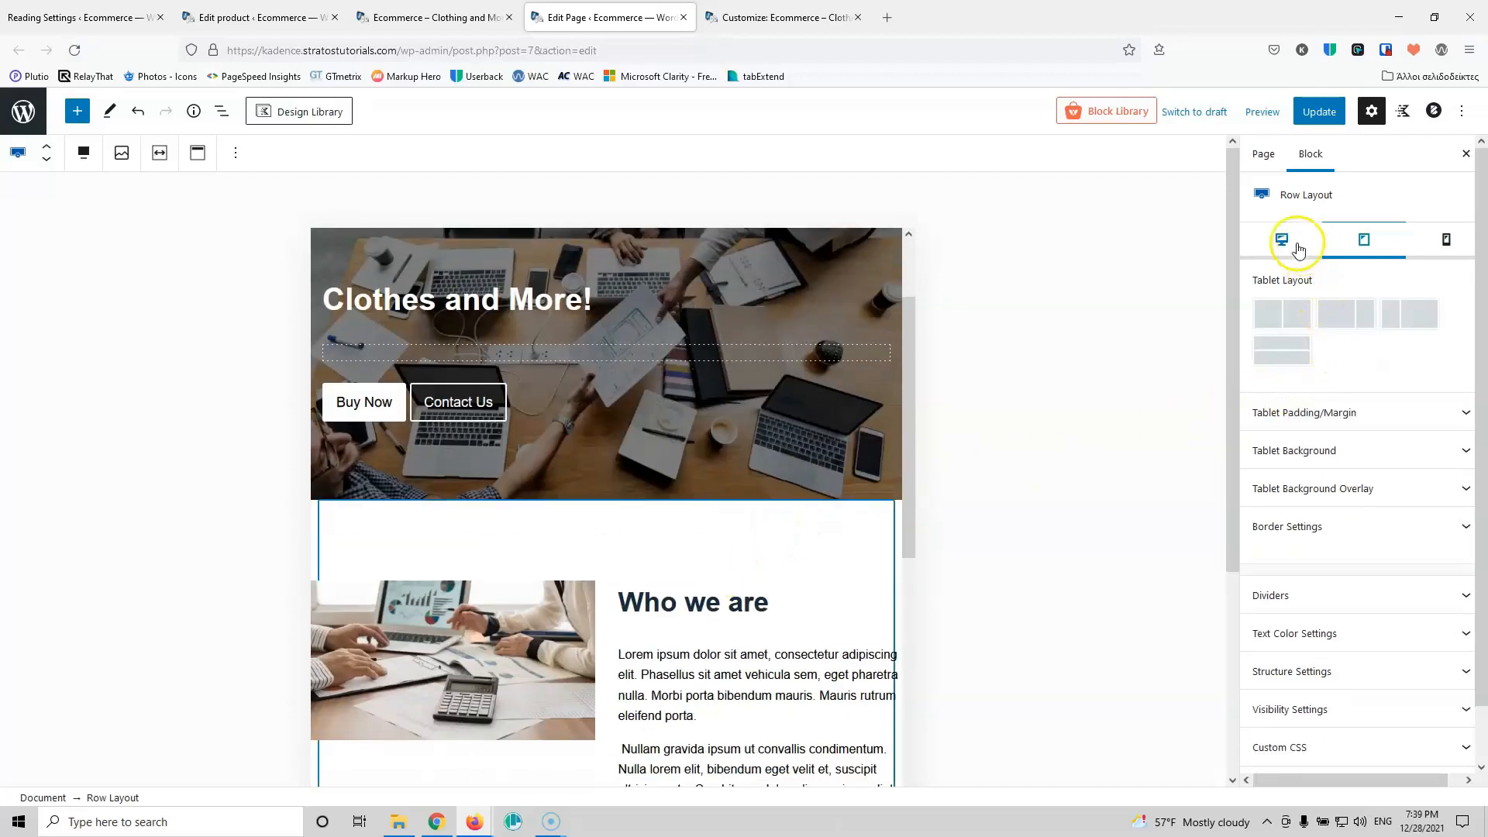
{"action": "left_click", "coordinate": [1326, 398]}
{"action": "left_click", "coordinate": [1265, 473]}
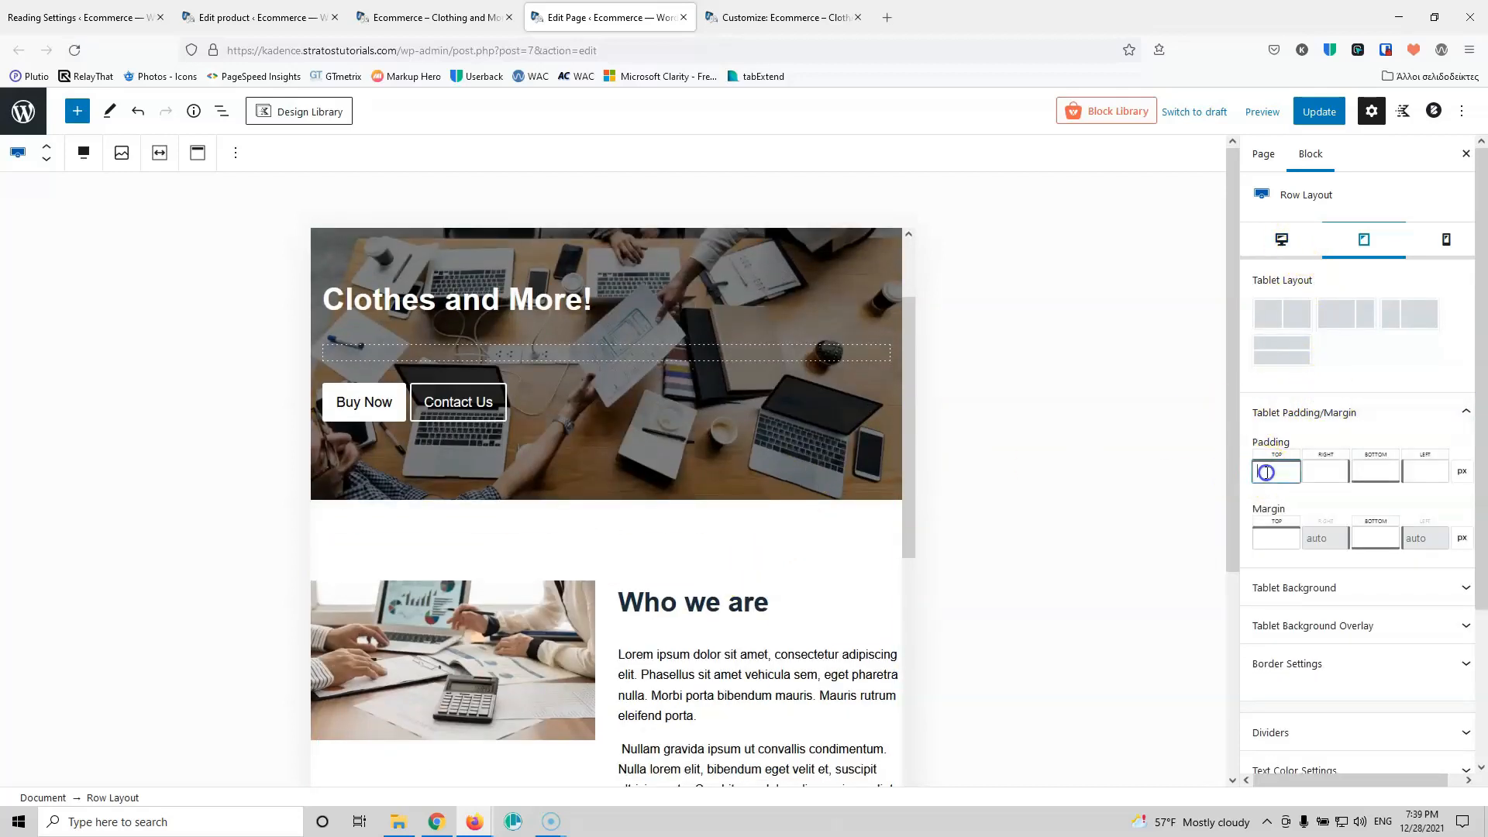
{"action": "type", "text": "20"}
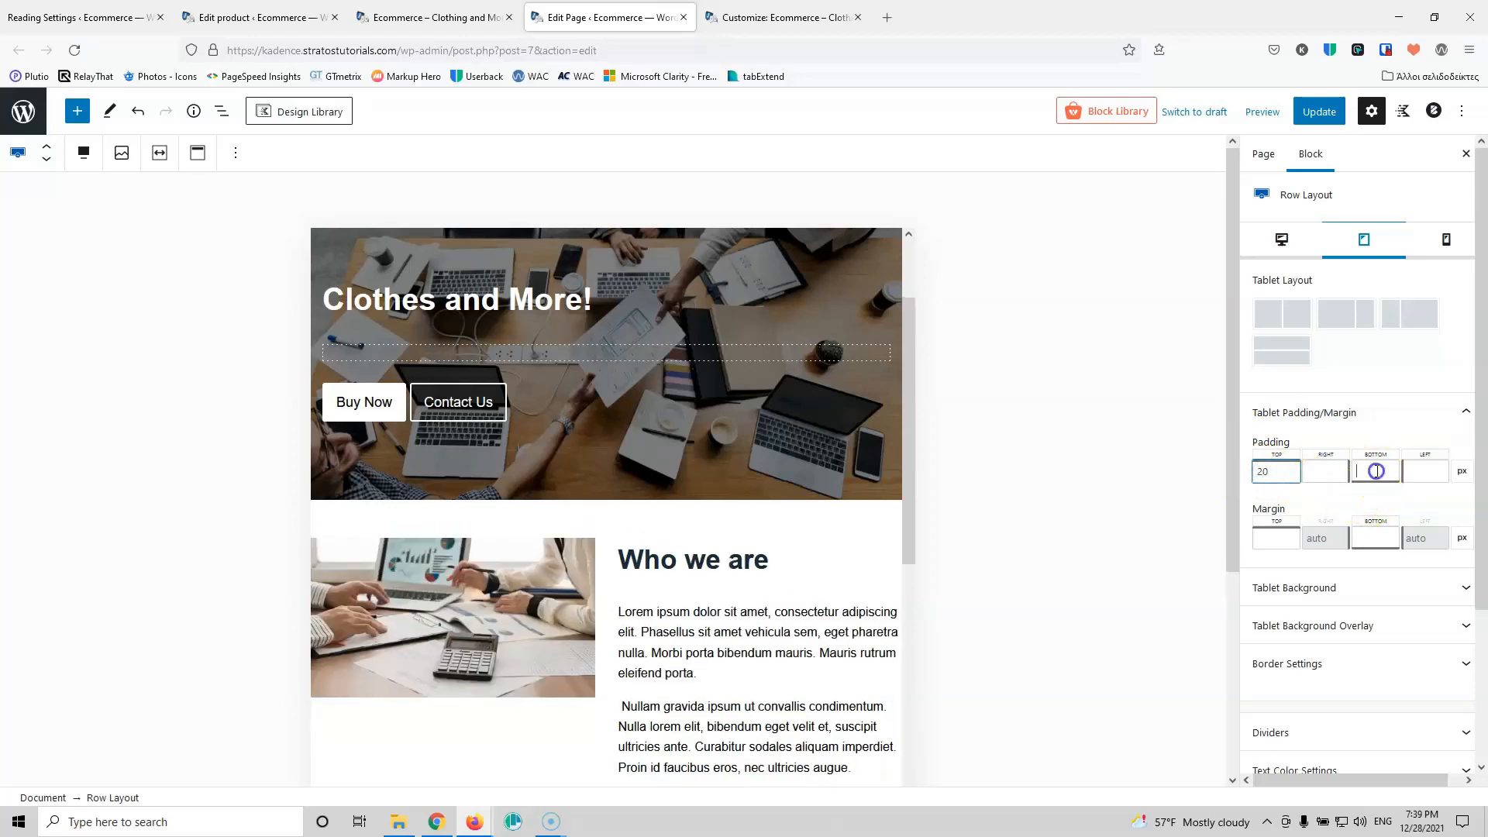
{"action": "left_click", "coordinate": [727, 563]}
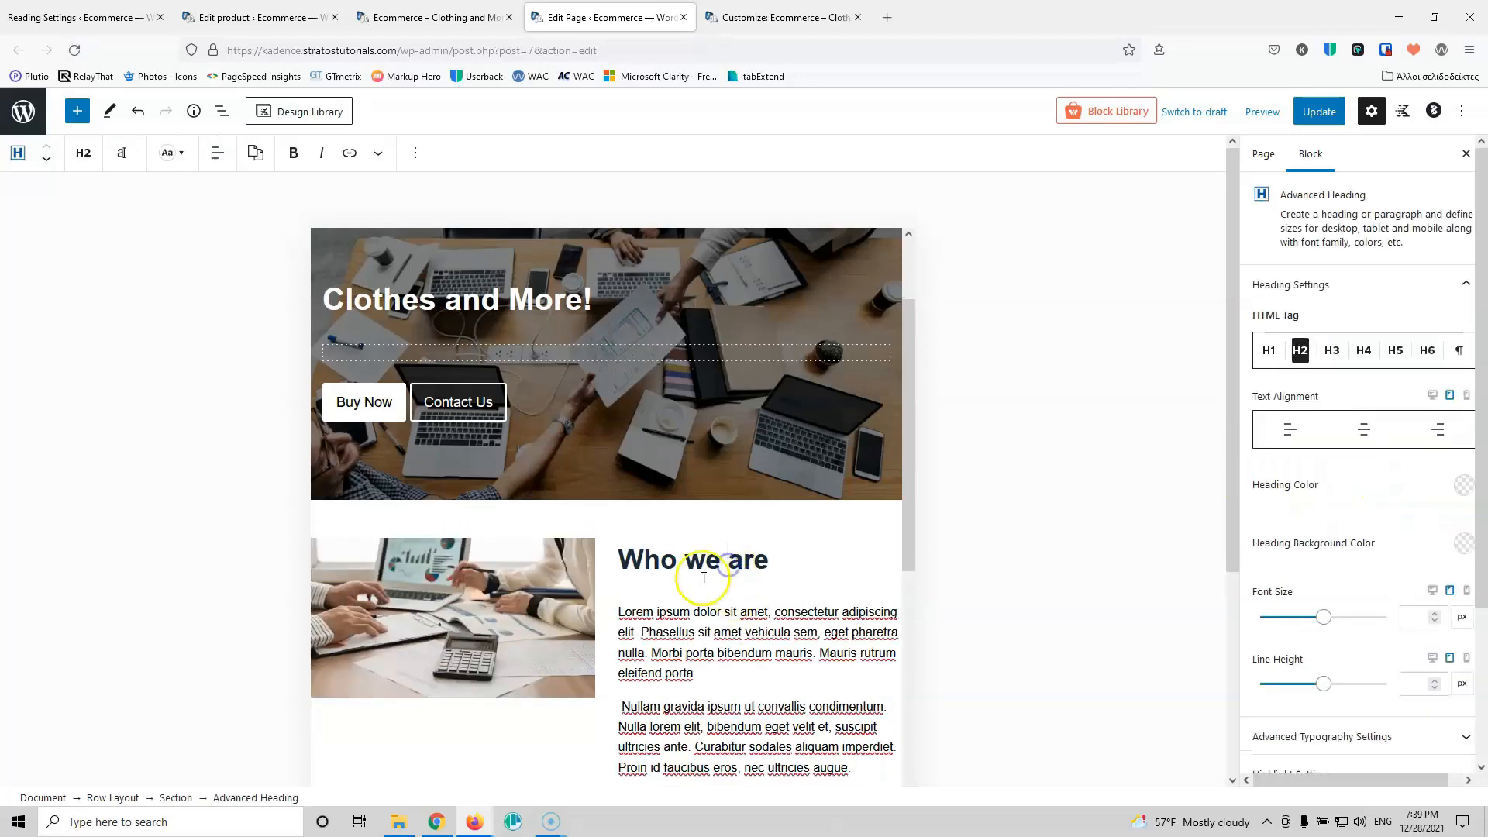
Step: Set the Who we are and Products headings to a 25 px font size
{"action": "scroll", "coordinate": [1252, 482], "scroll_direction": "down", "scroll_amount": 2}
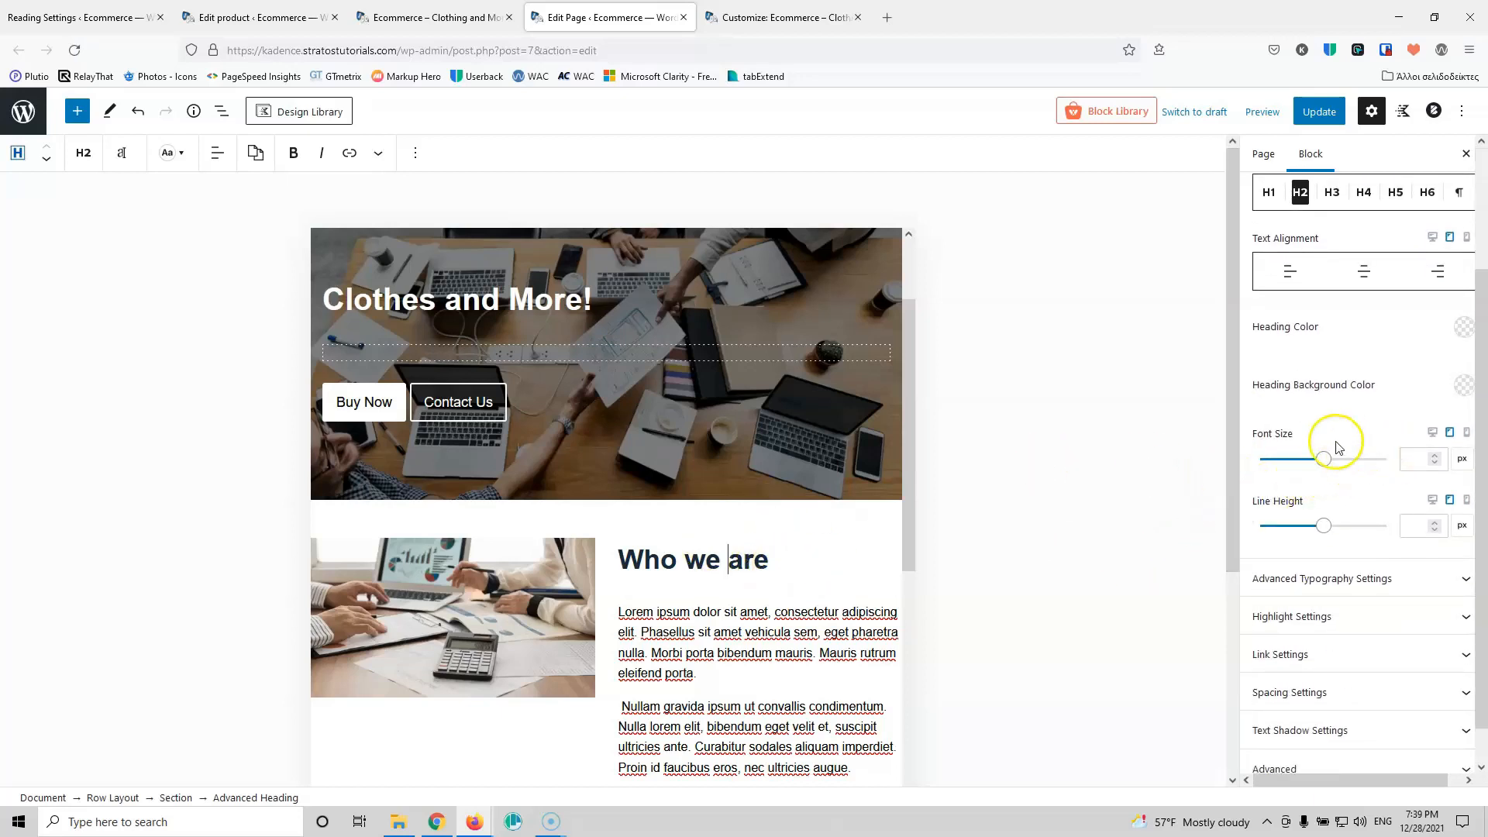
{"action": "left_click", "coordinate": [1405, 460]}
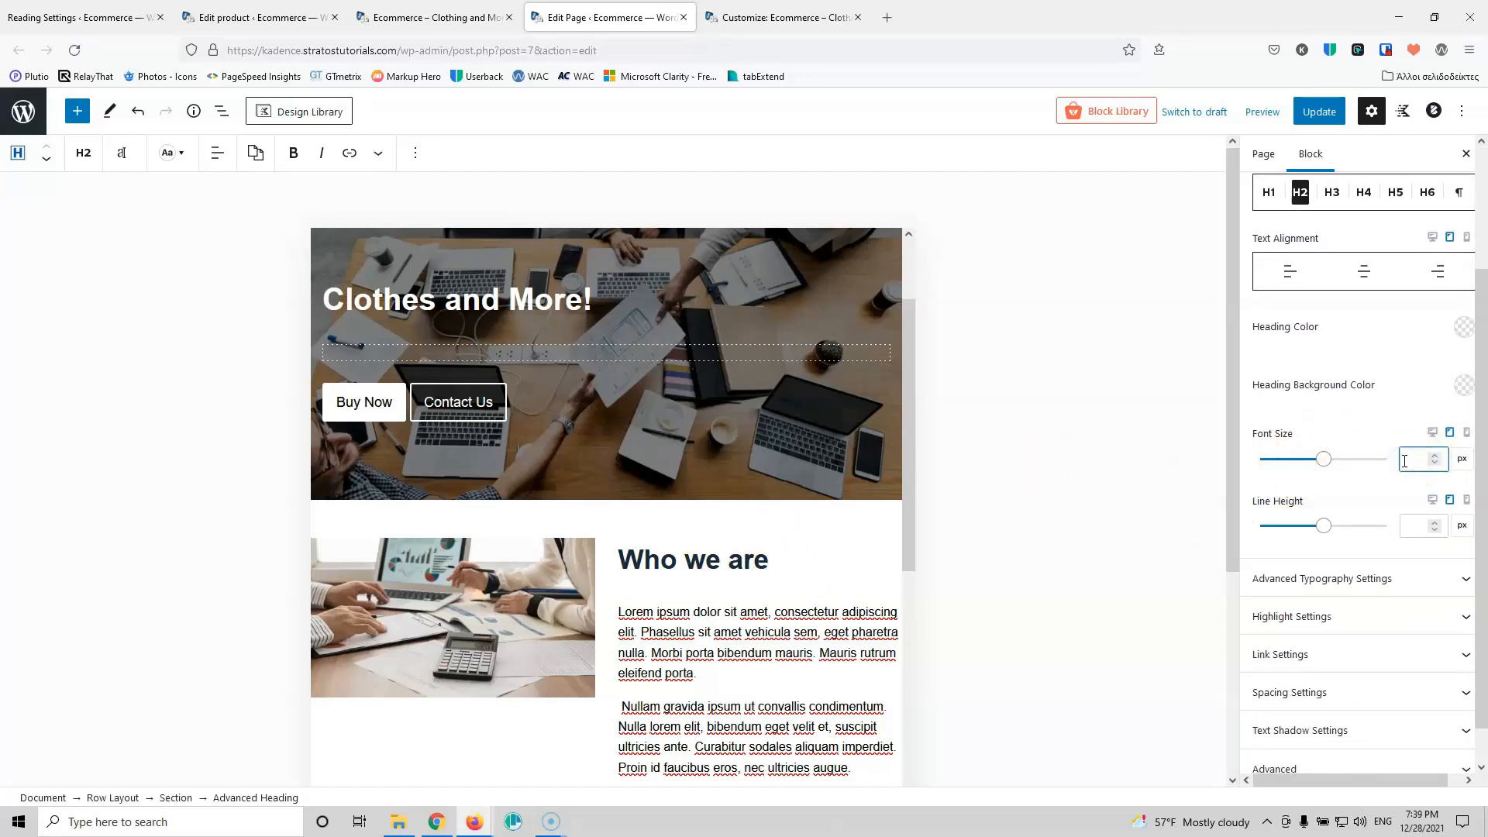
{"action": "type", "text": "20"}
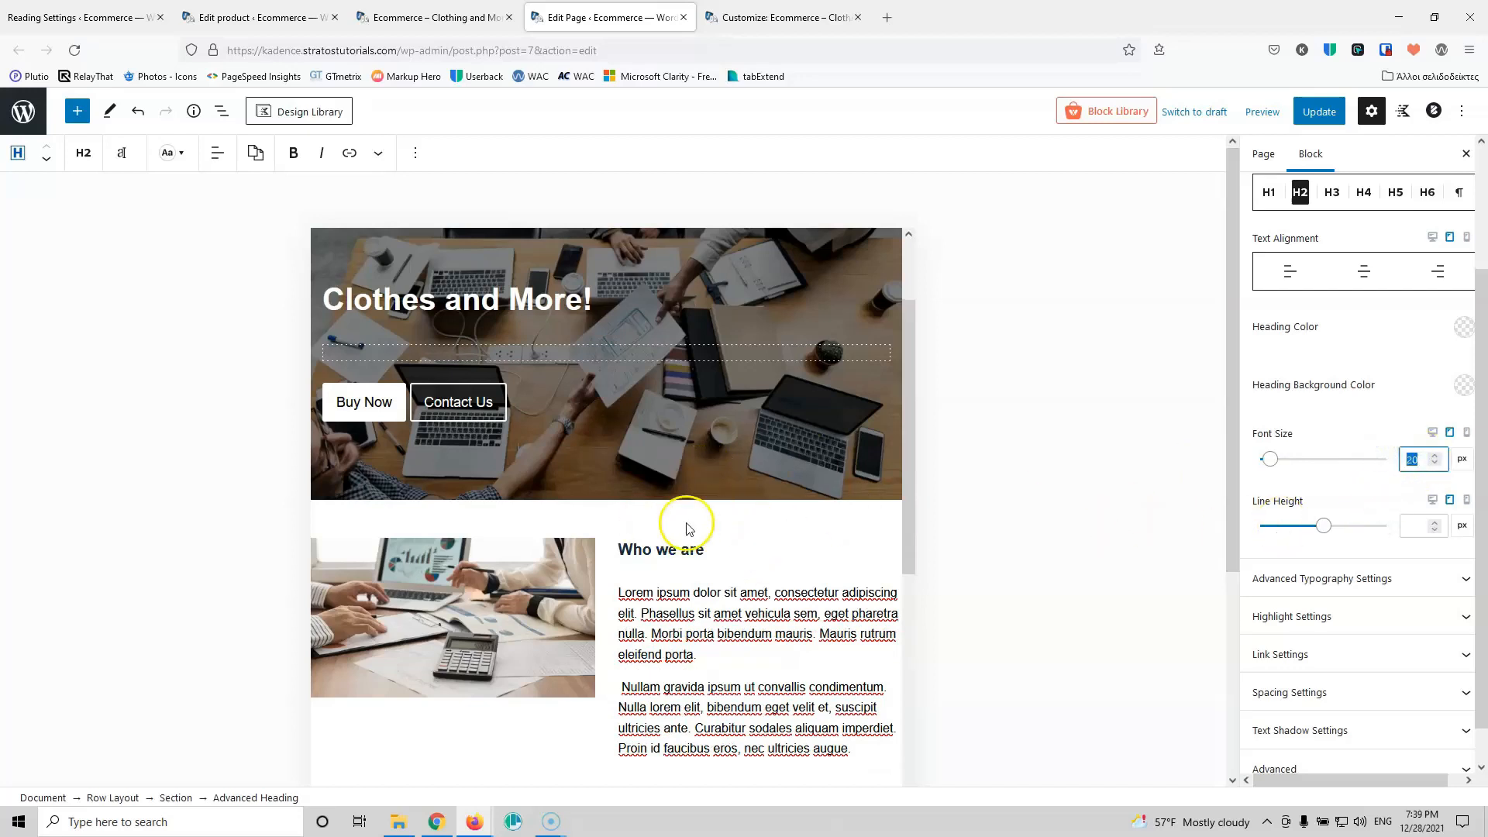
{"action": "type", "text": "25"}
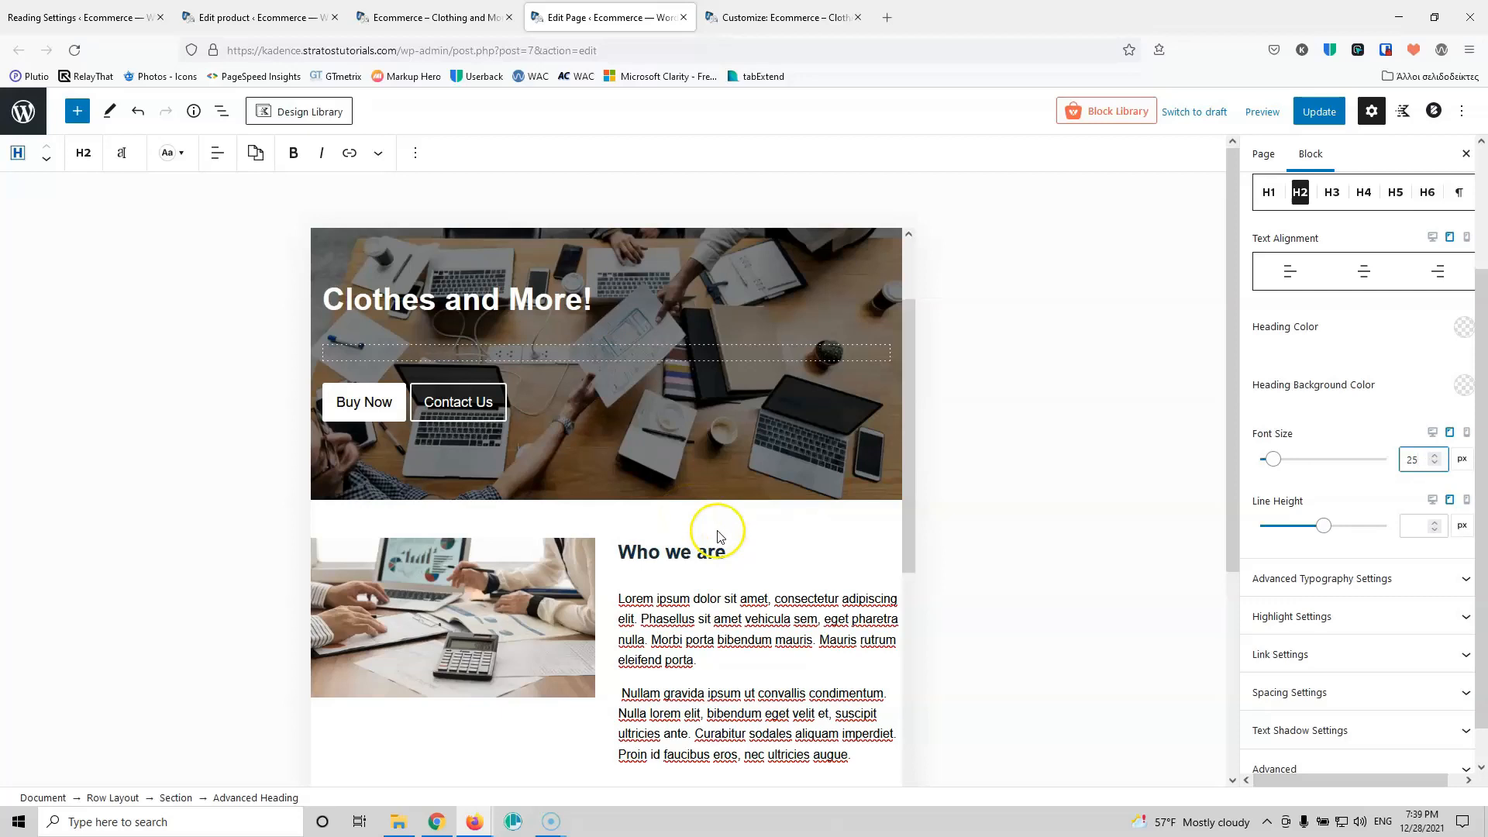
{"action": "scroll", "coordinate": [779, 540], "scroll_direction": "down", "scroll_amount": 4}
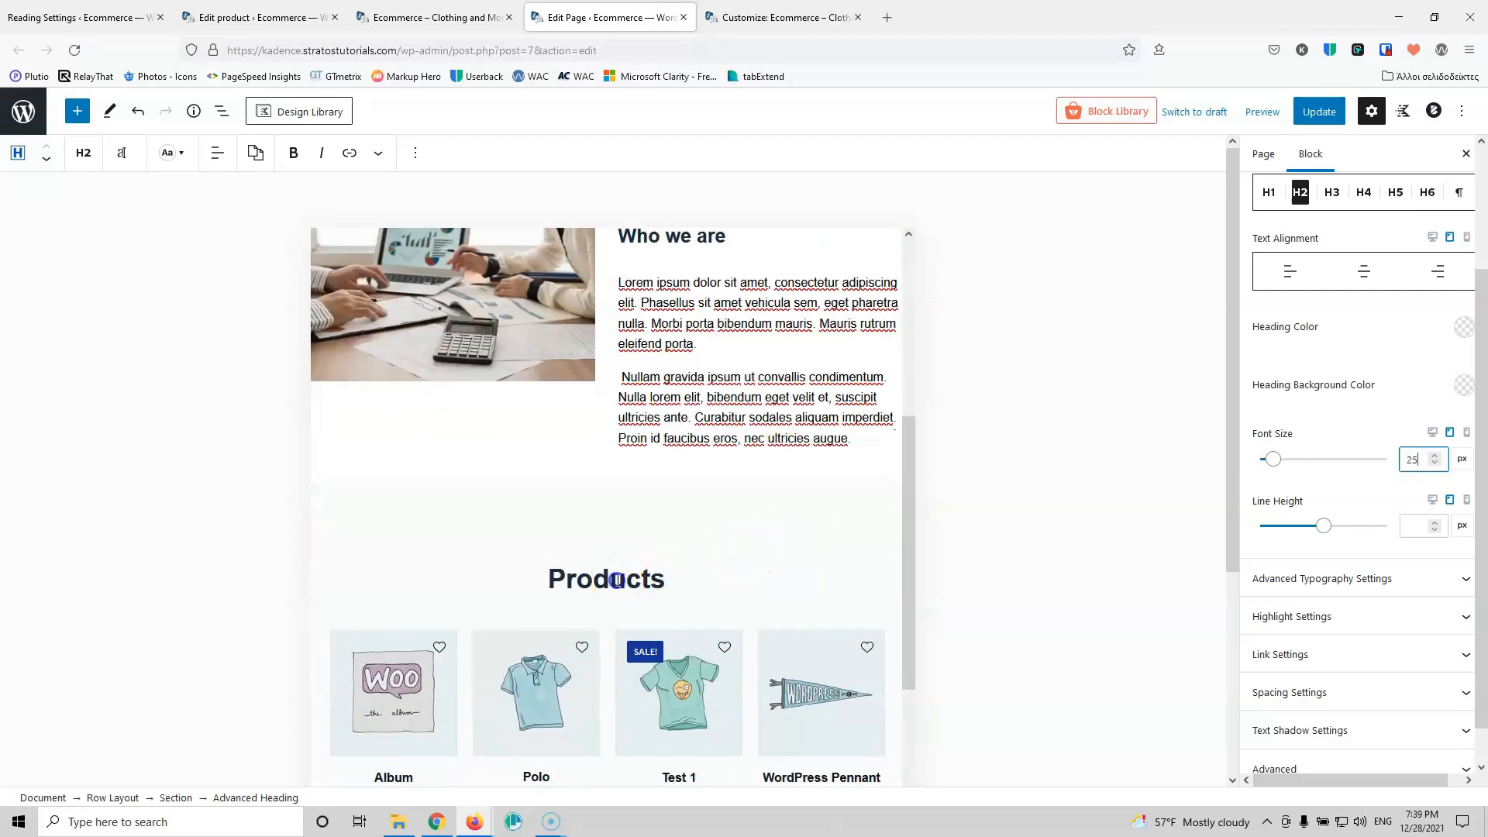
{"action": "scroll", "coordinate": [1355, 532], "scroll_direction": "down", "scroll_amount": 2}
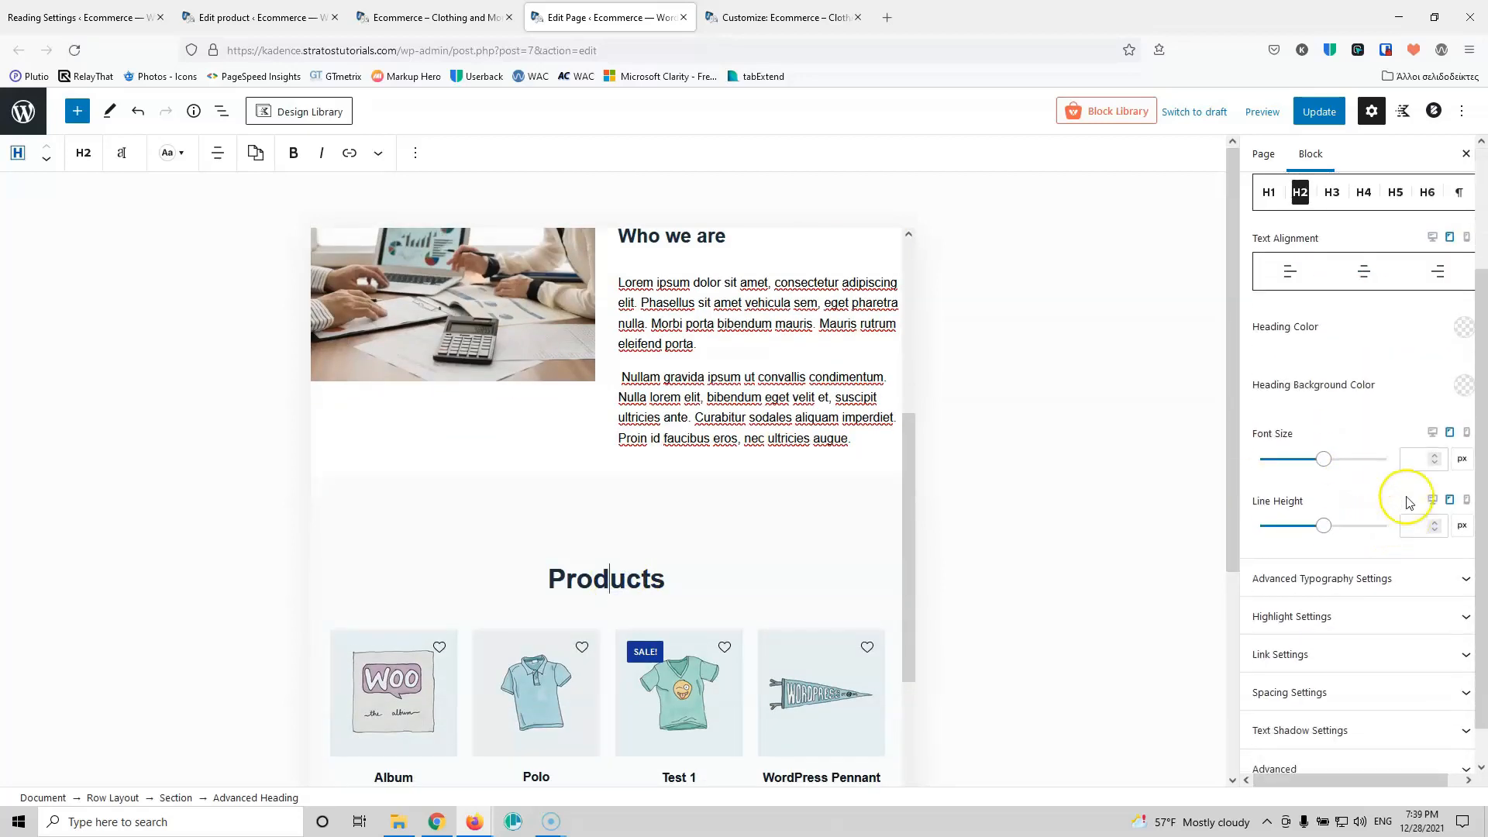
{"action": "type", "text": "25"}
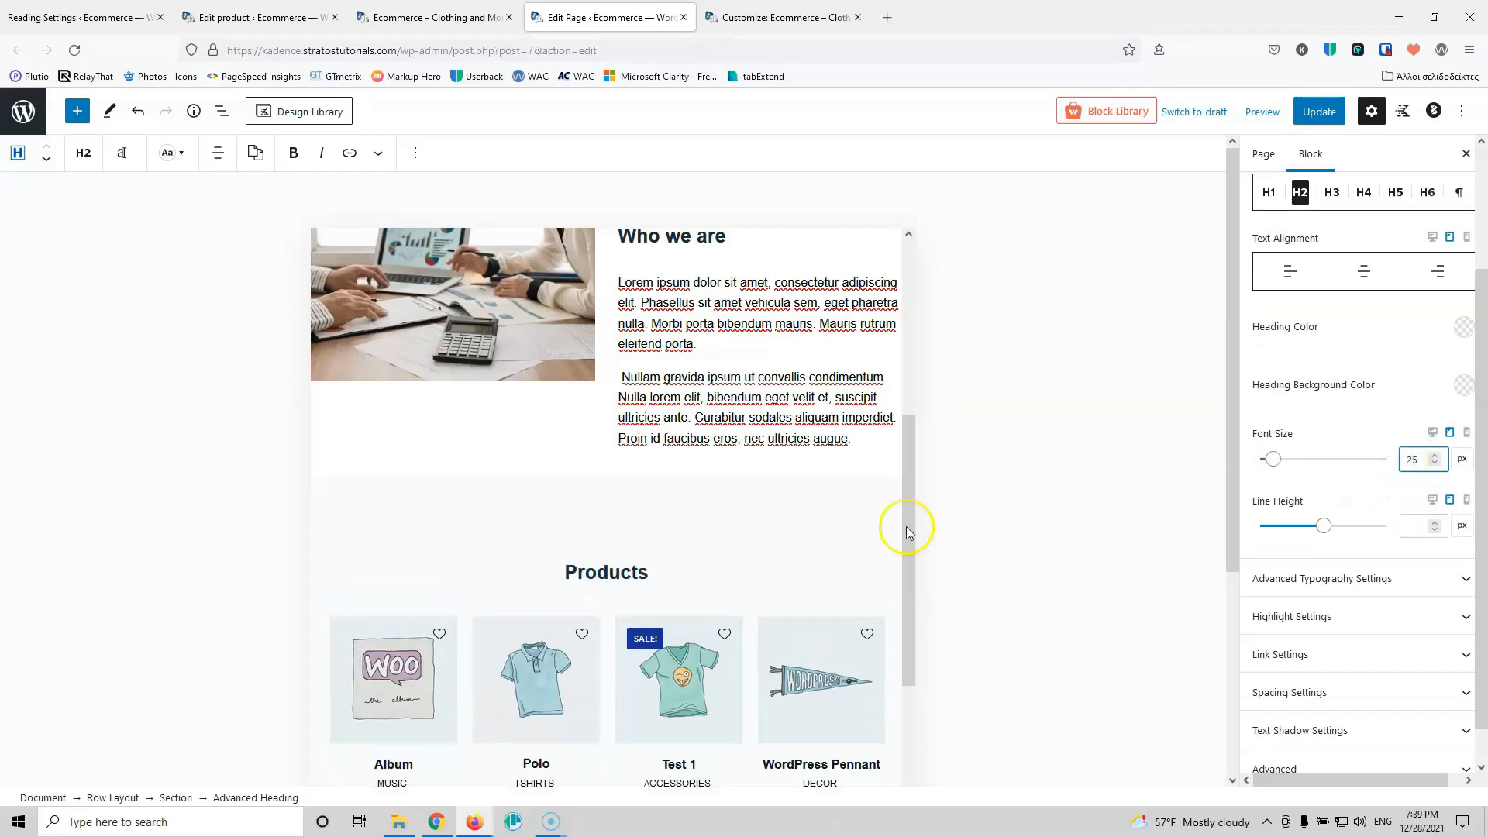
{"action": "scroll", "coordinate": [821, 520], "scroll_direction": "down", "scroll_amount": 6}
Step: Set the People Say About Us and Subscribe headings to 25 px, then select the Products row's tablet spacing
{"action": "left_click", "coordinate": [651, 508]}
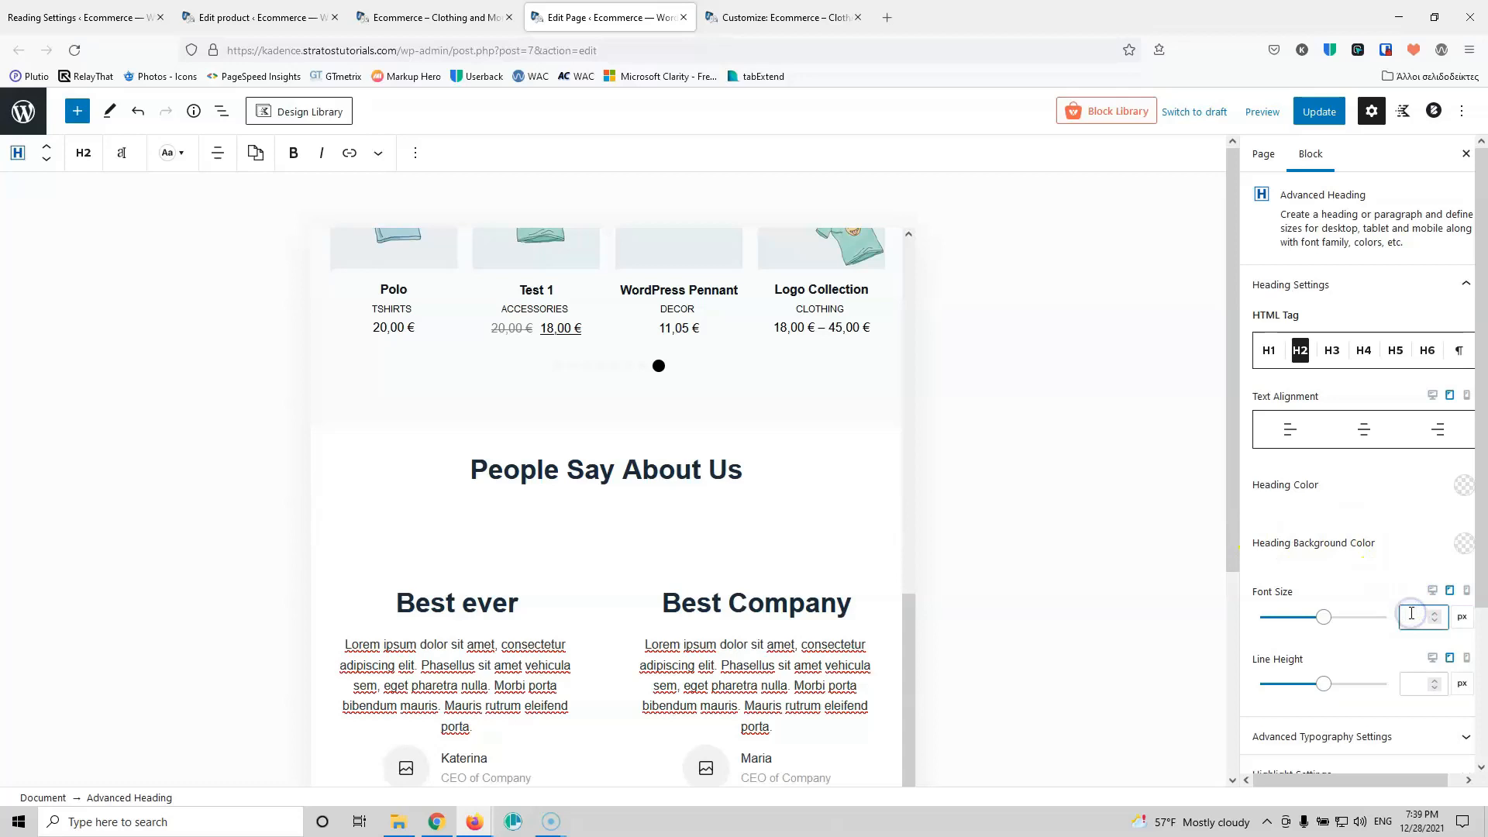
{"action": "type", "text": "25"}
{"action": "scroll", "coordinate": [565, 508], "scroll_direction": "down", "scroll_amount": 5}
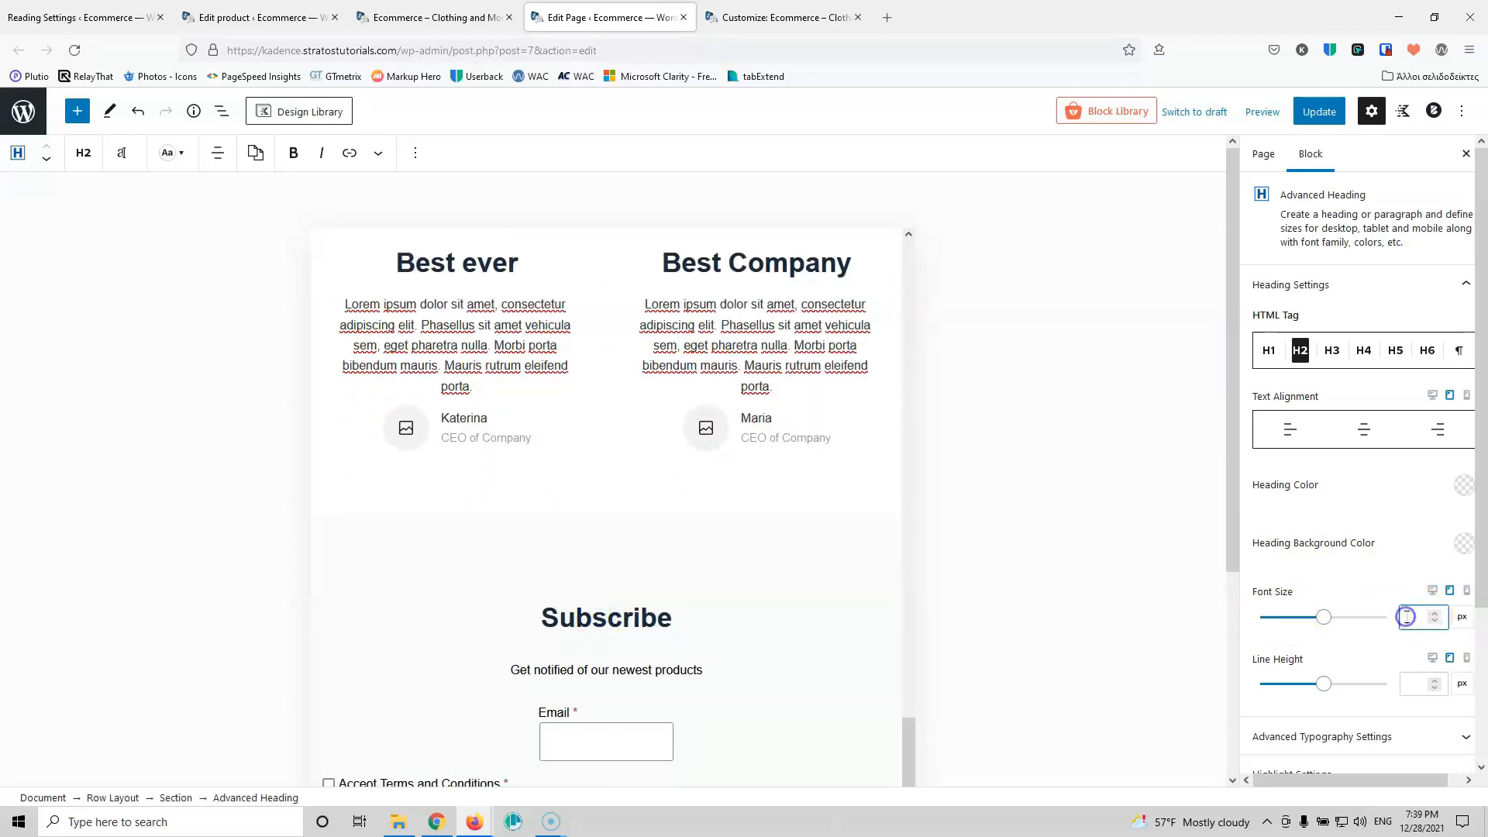
{"action": "type", "text": "25"}
{"action": "scroll", "coordinate": [813, 482], "scroll_direction": "up", "scroll_amount": 15}
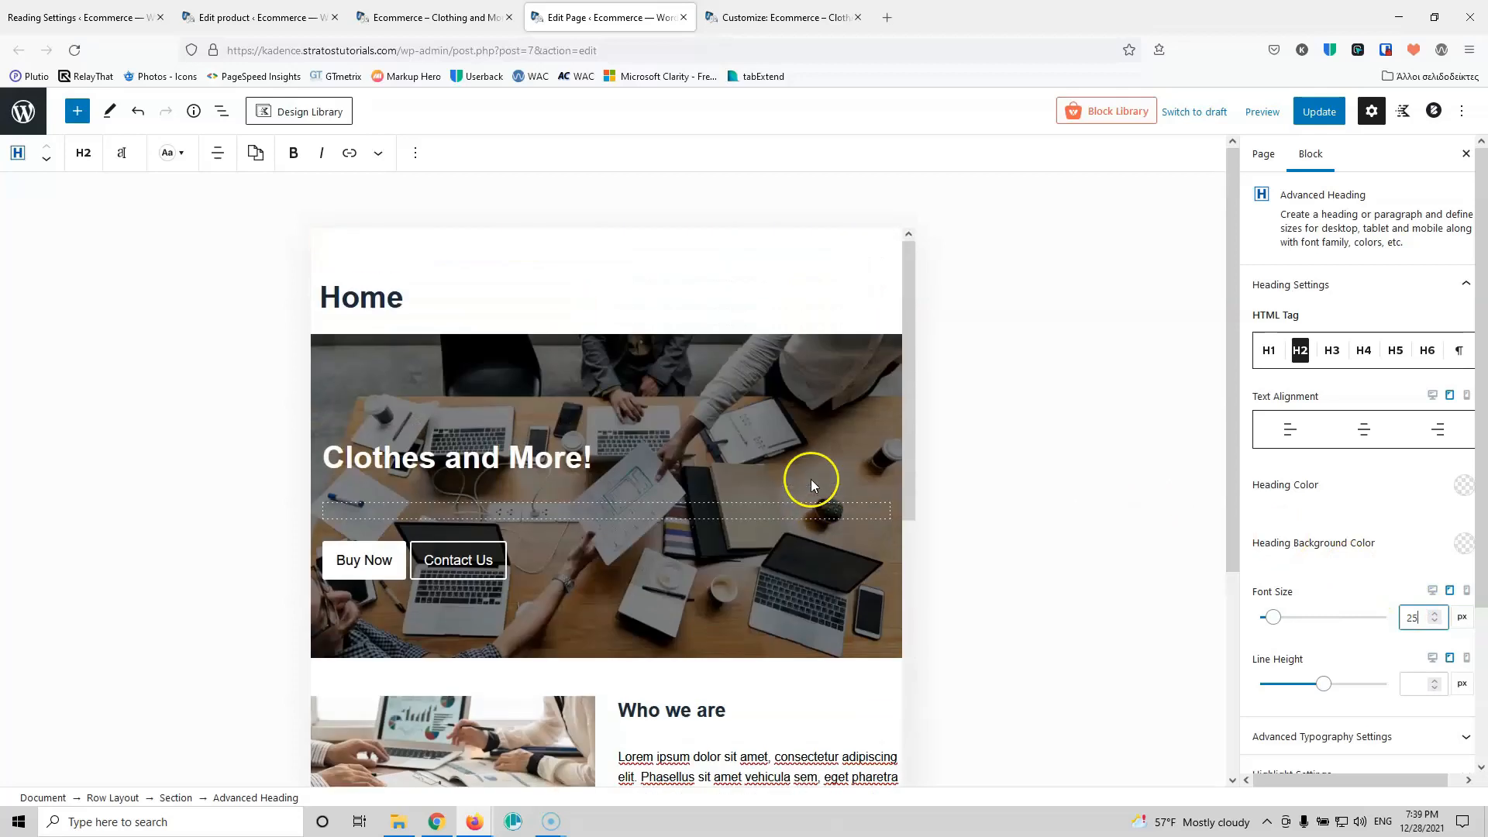
{"action": "scroll", "coordinate": [812, 479], "scroll_direction": "down", "scroll_amount": 7}
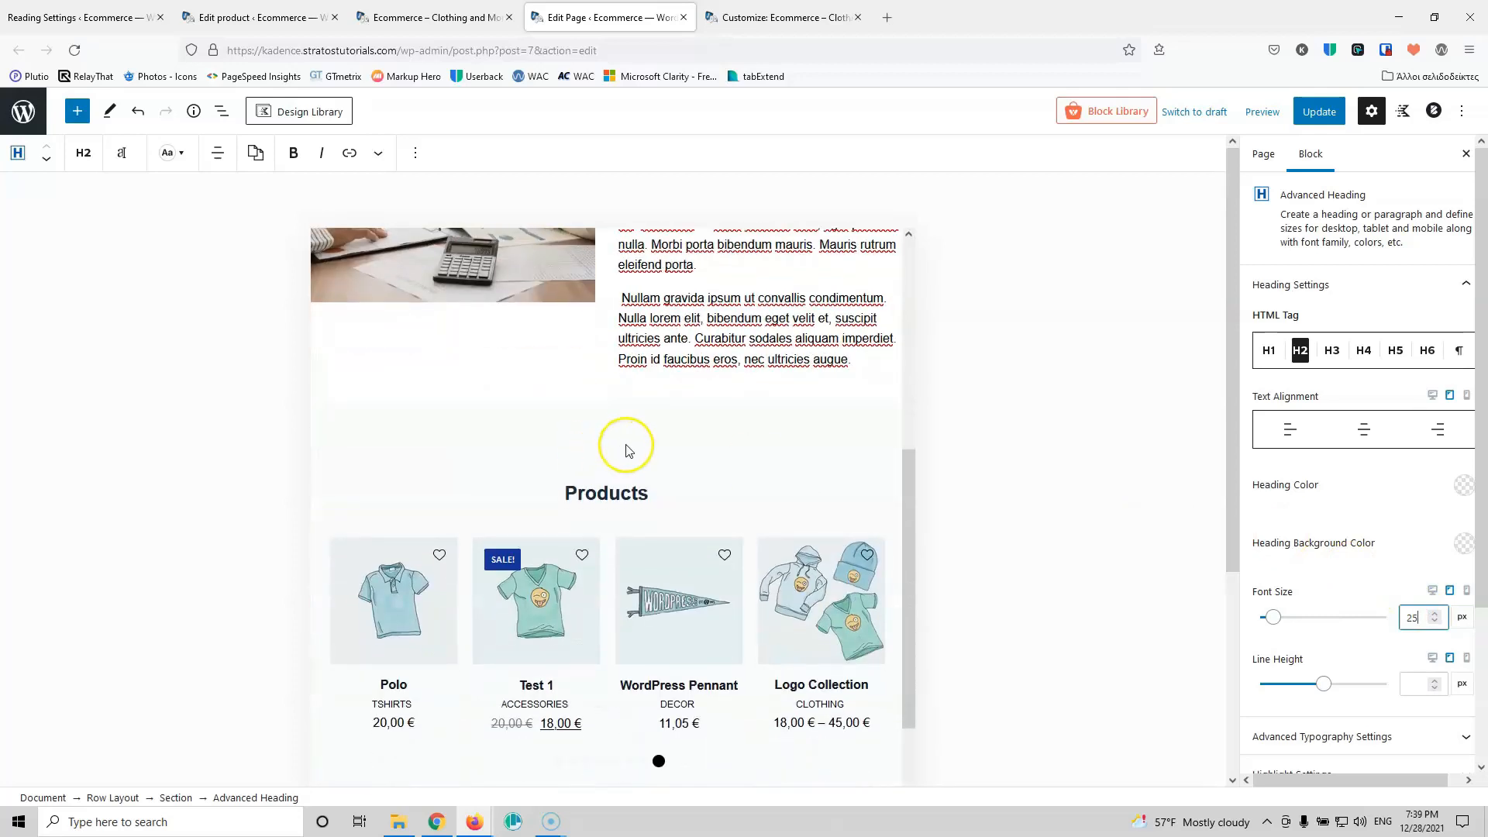
{"action": "left_click", "coordinate": [628, 450]}
{"action": "left_click", "coordinate": [1341, 307]}
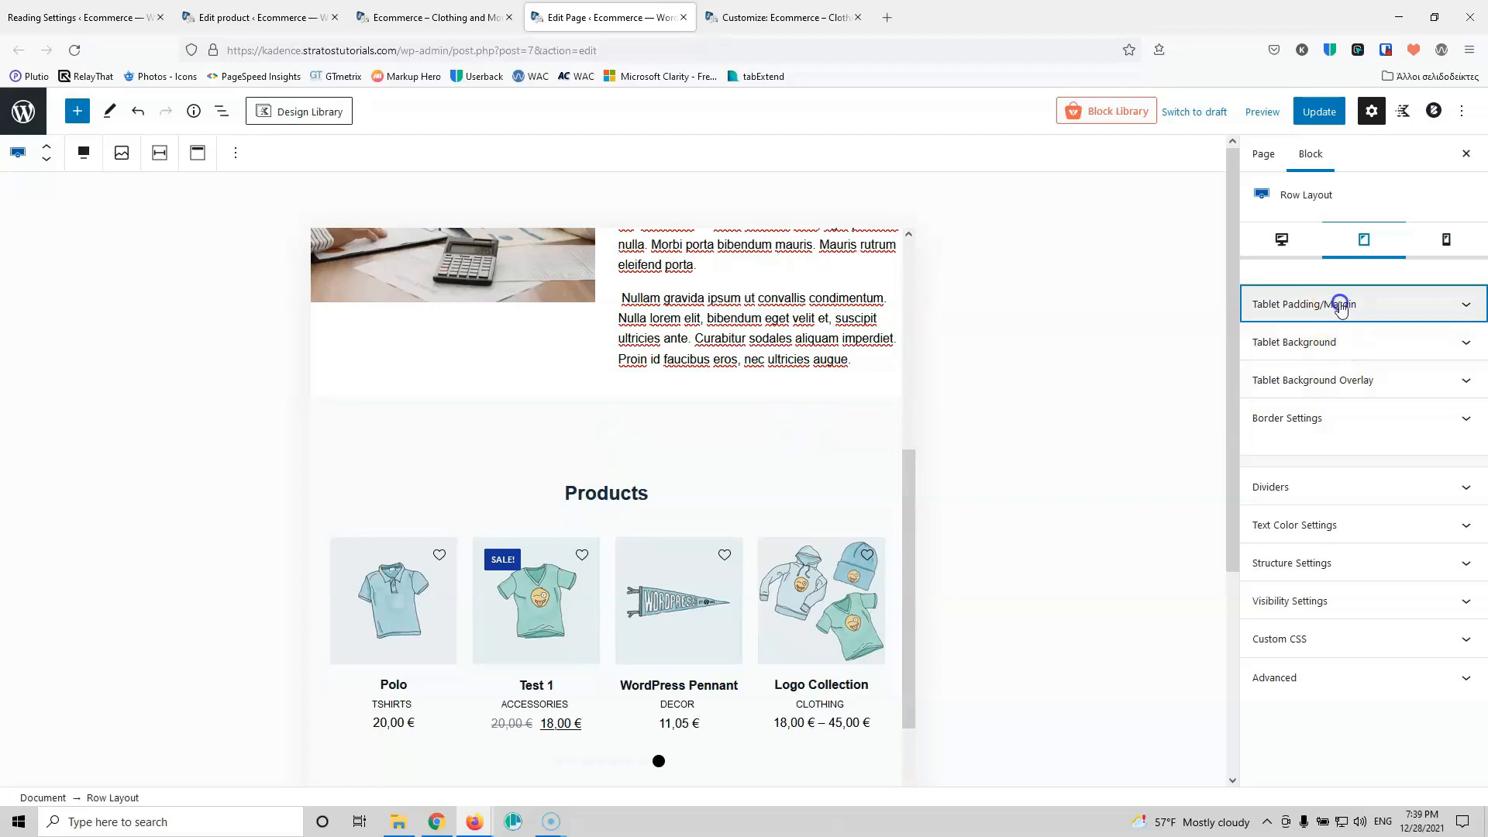
Step: Give the Products row 20 px top and bottom tablet padding
{"action": "left_click", "coordinate": [1271, 364]}
{"action": "type", "text": "20"}
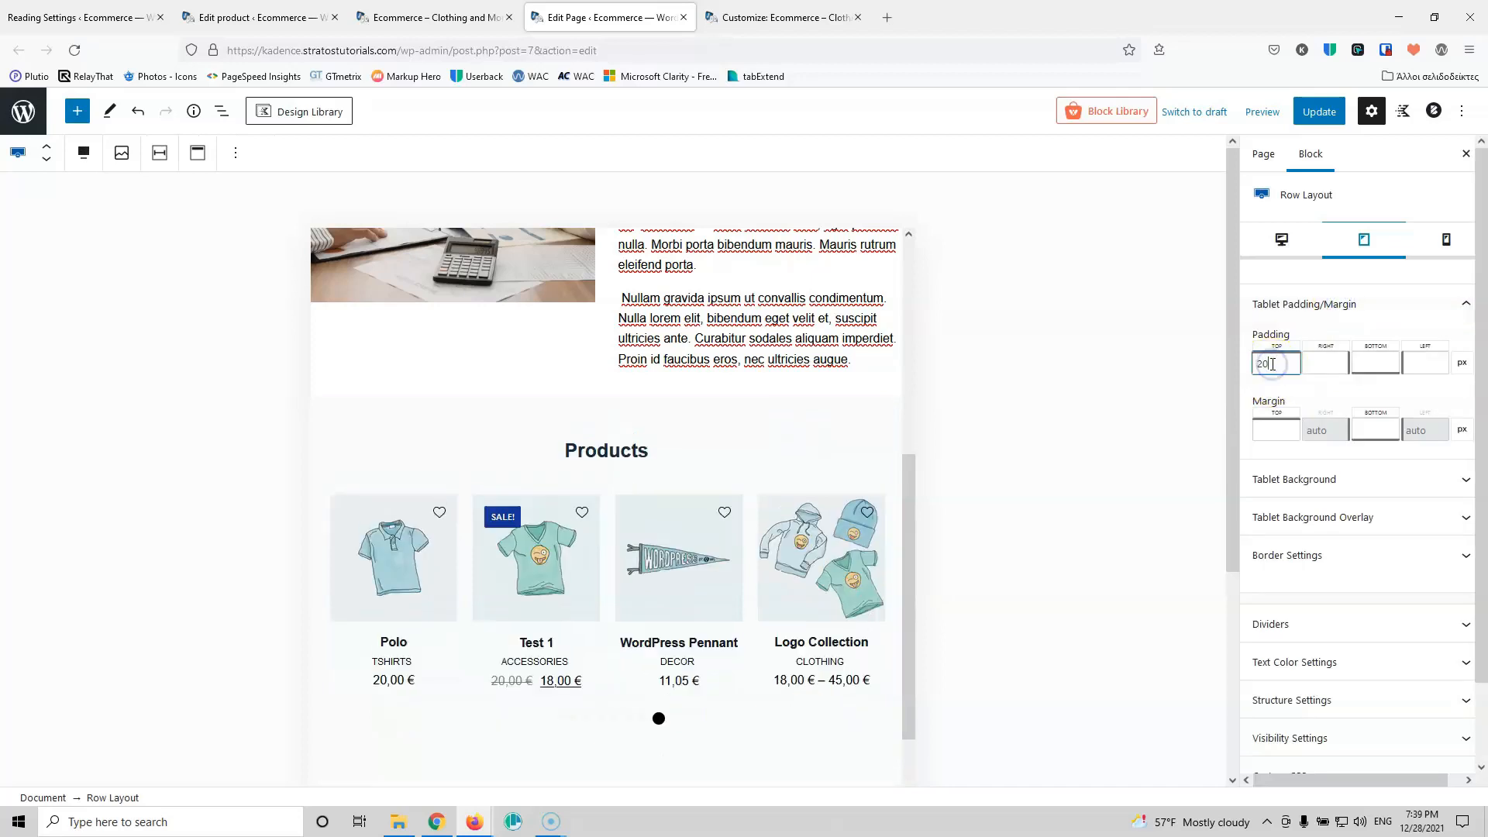
{"action": "left_click", "coordinate": [1373, 362]}
{"action": "type", "text": "20"}
{"action": "scroll", "coordinate": [694, 492], "scroll_direction": "down", "scroll_amount": 3}
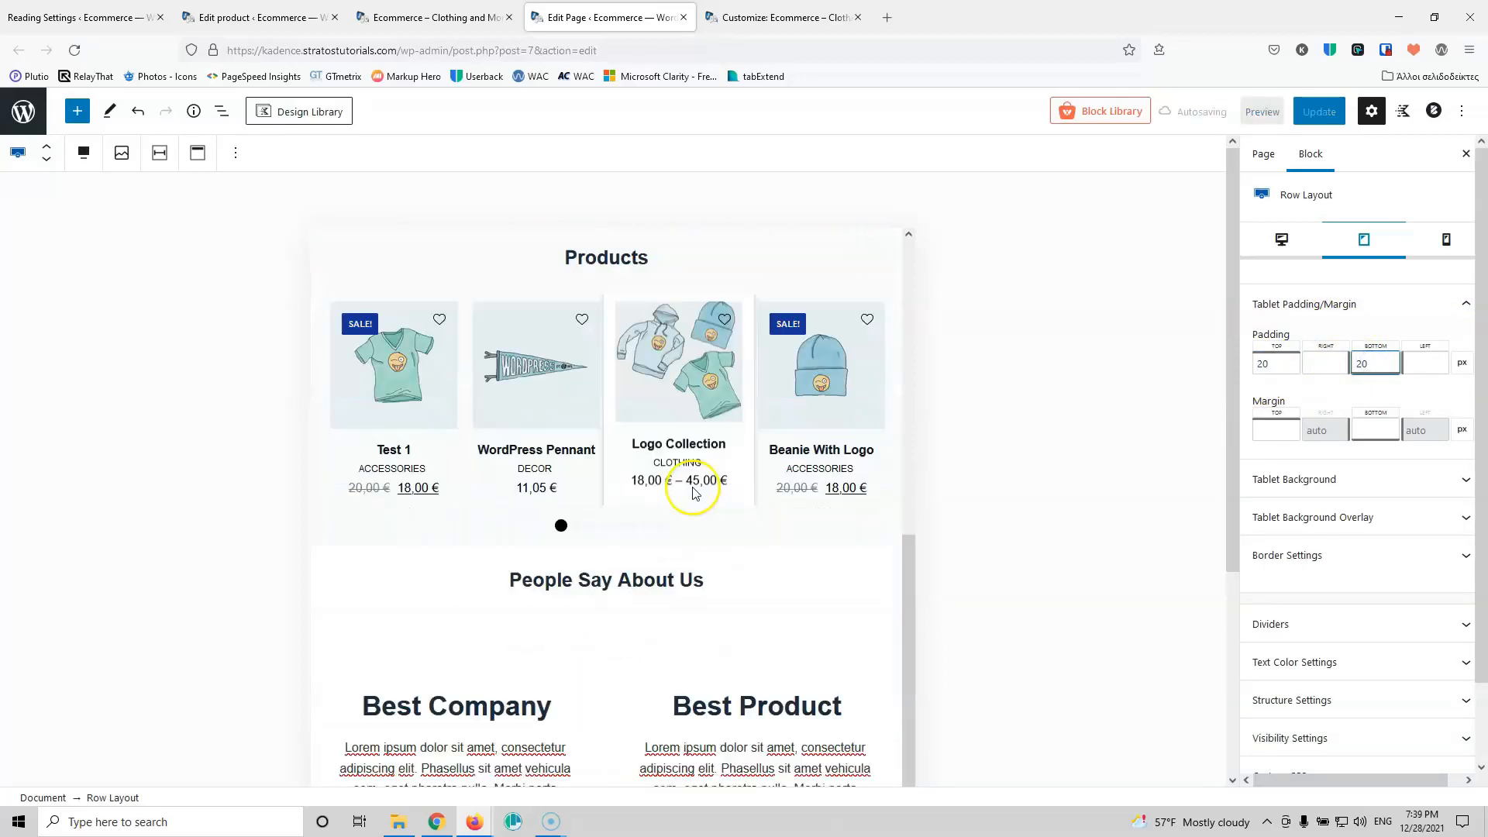
{"action": "scroll", "coordinate": [693, 492], "scroll_direction": "down", "scroll_amount": 3}
Step: Give the Subscribe row 20 px top and bottom tablet padding and update the page
{"action": "left_click", "coordinate": [823, 381]}
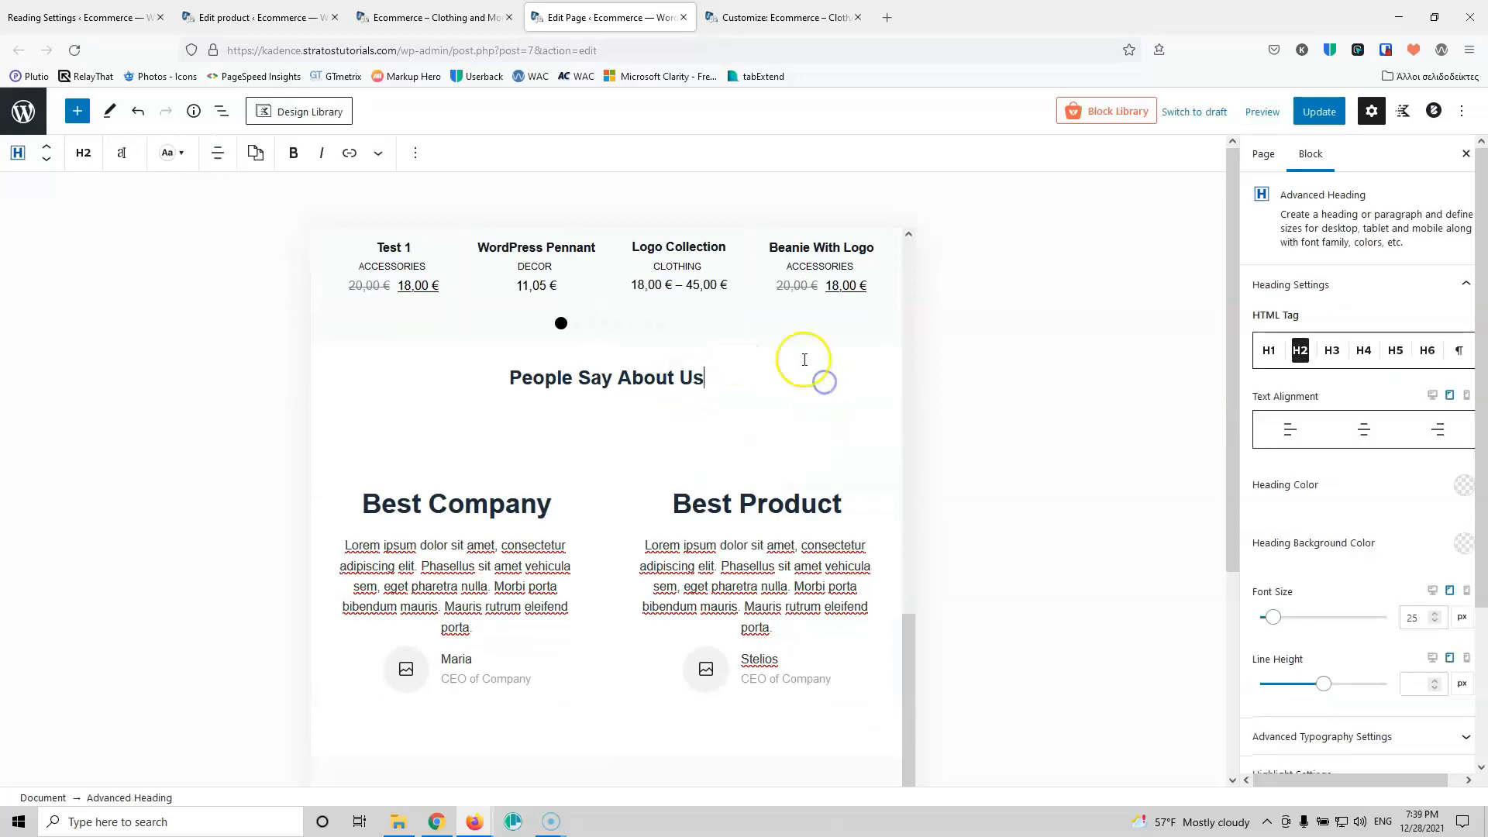
{"action": "scroll", "coordinate": [627, 552], "scroll_direction": "down", "scroll_amount": 3}
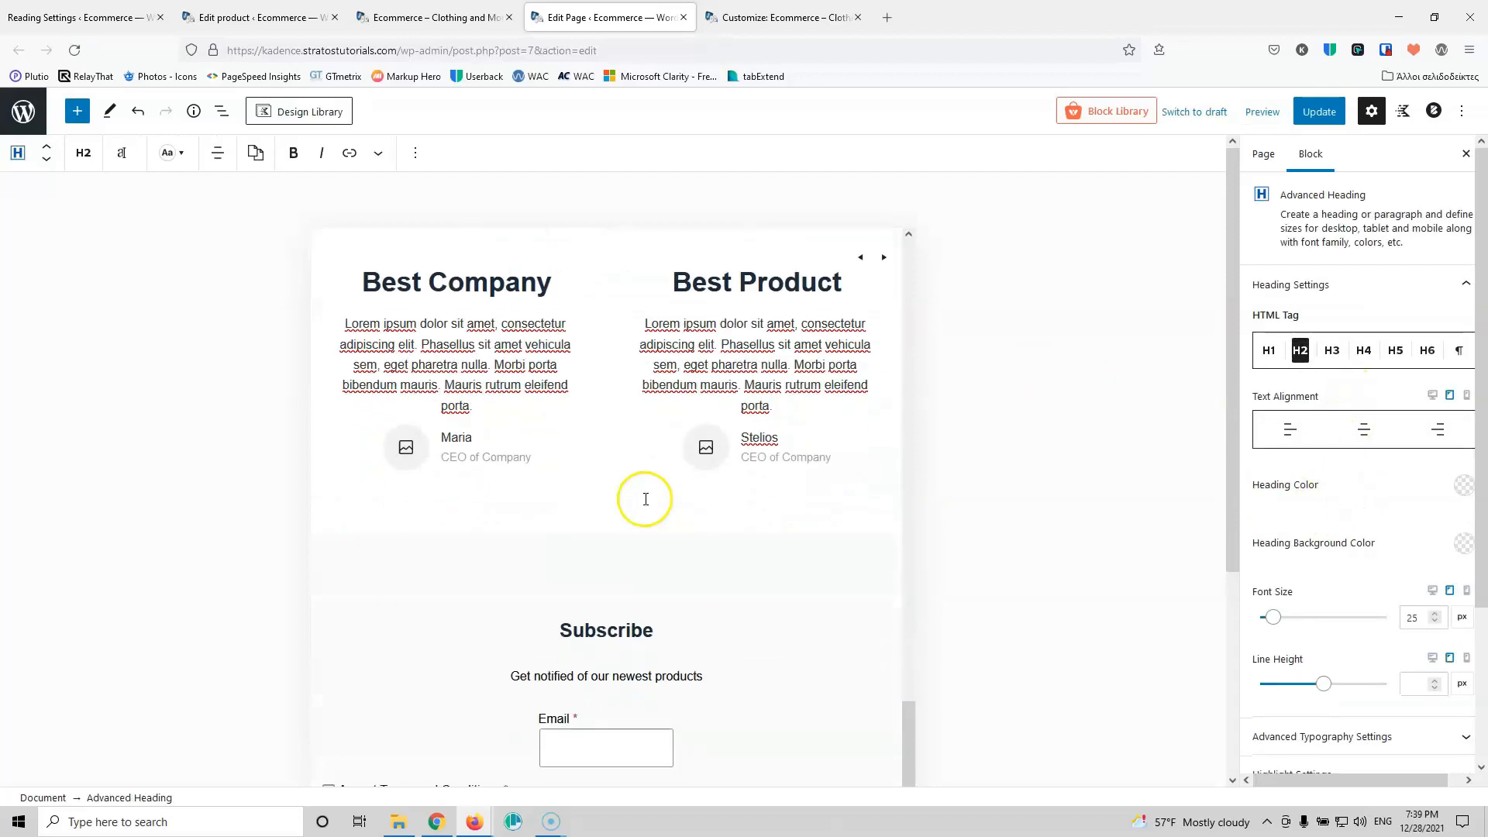
{"action": "left_click", "coordinate": [737, 582]}
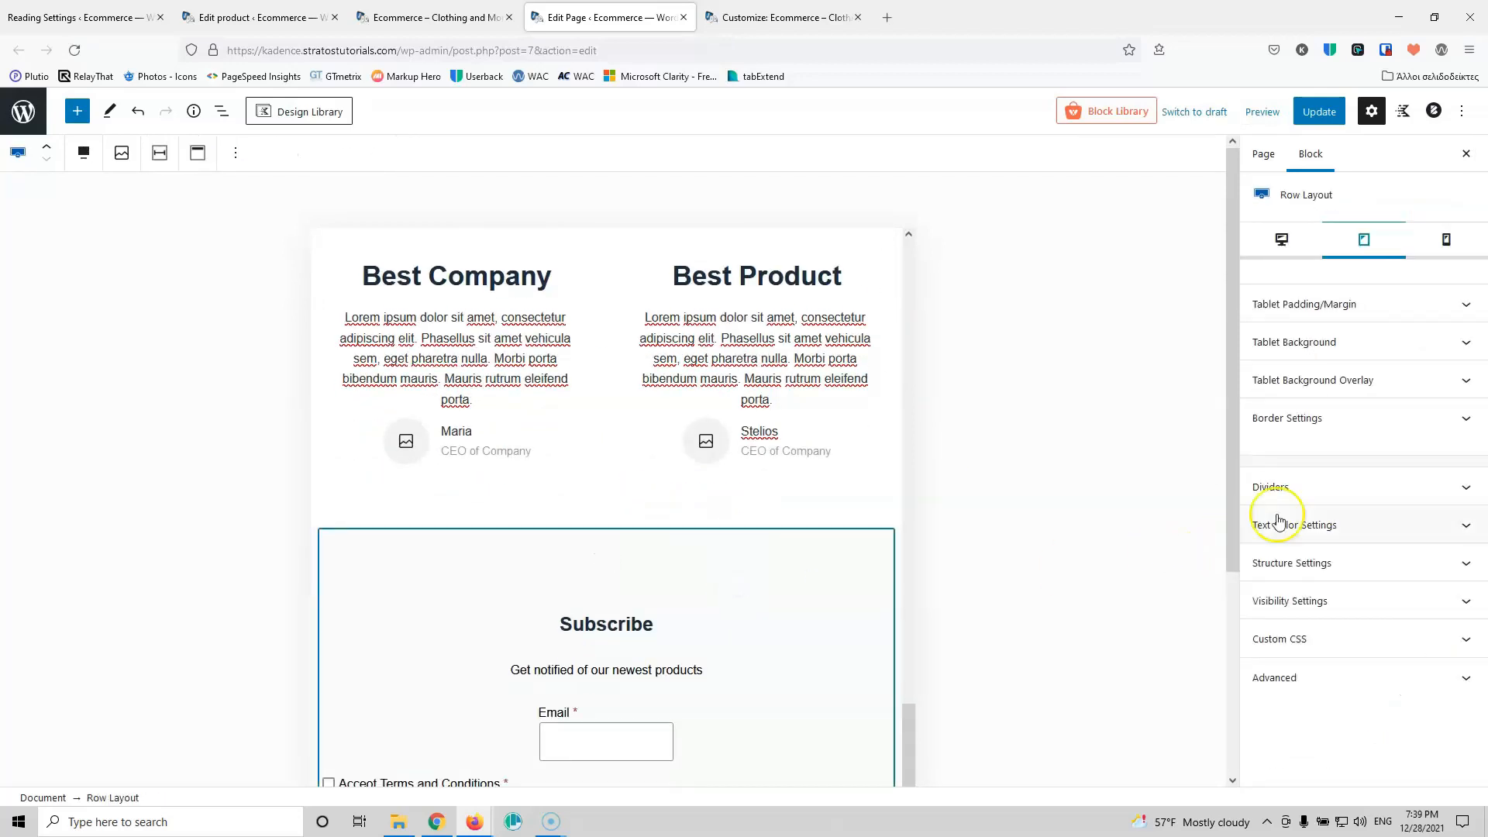
{"action": "left_click", "coordinate": [1383, 304]}
{"action": "left_click", "coordinate": [1274, 363]}
{"action": "type", "text": "2020"}
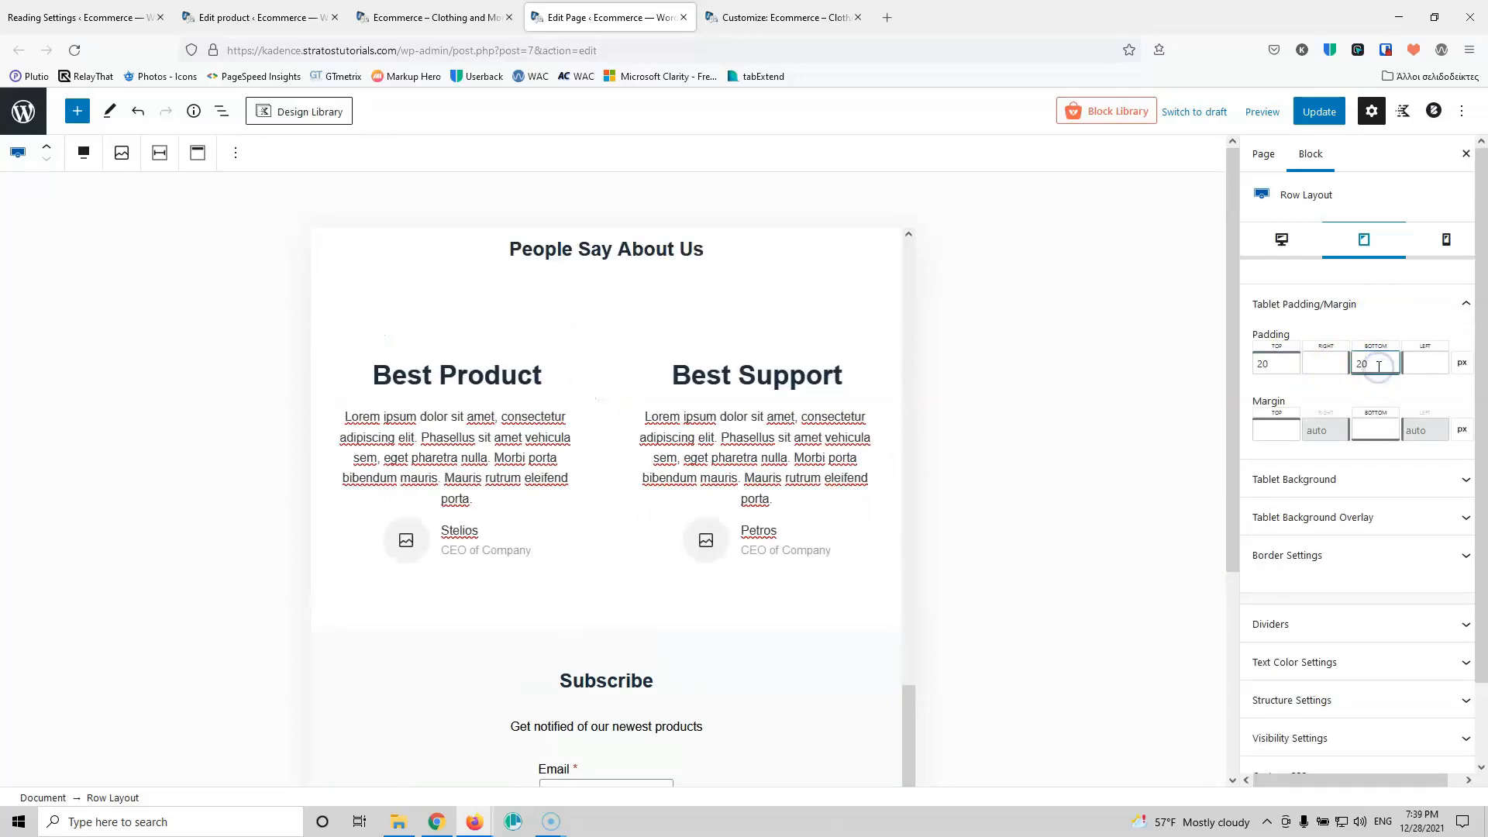
{"action": "left_click", "coordinate": [1315, 111]}
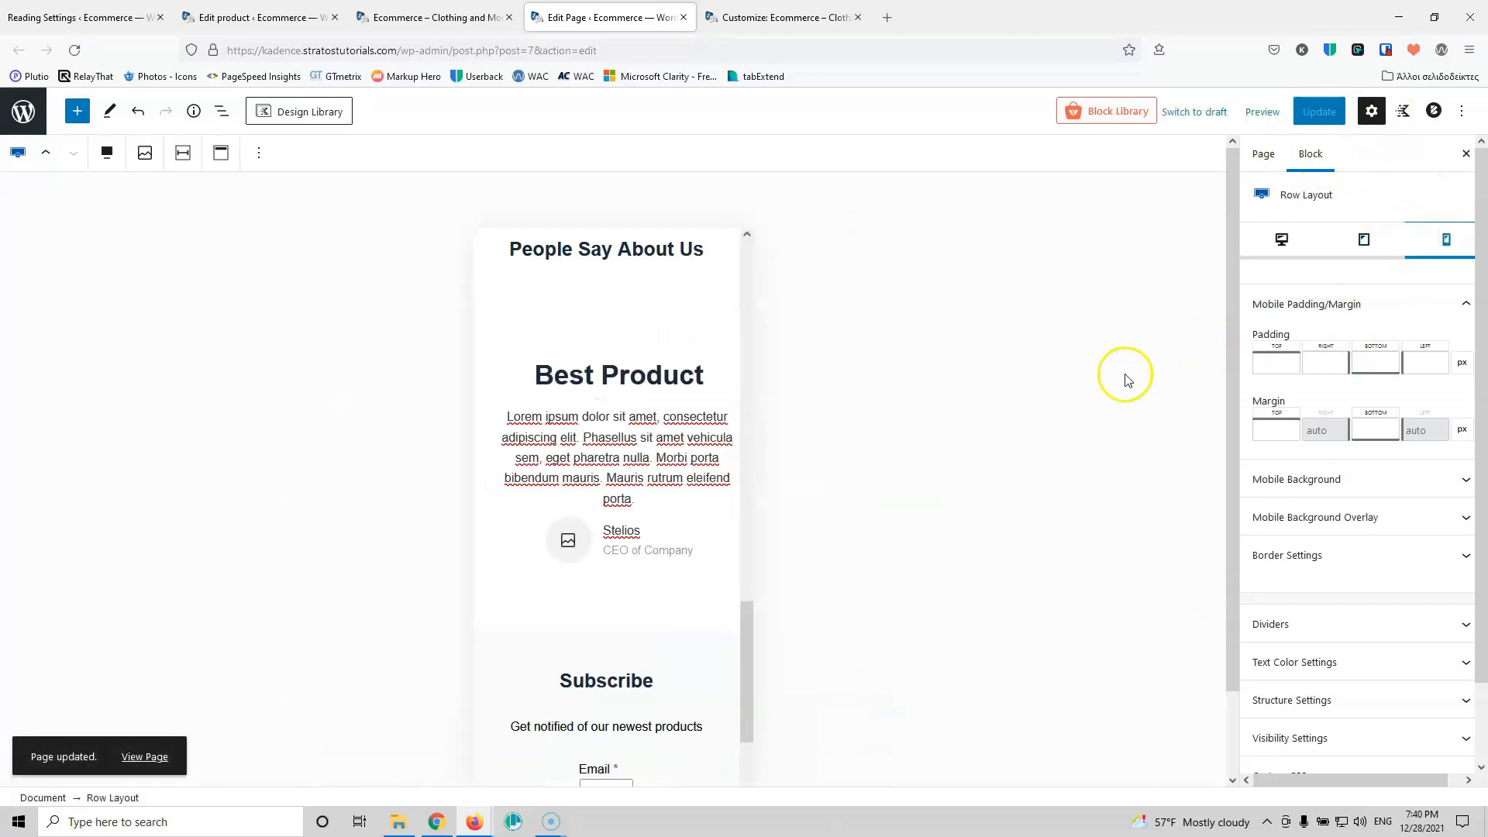
Step: Scroll through the Home page's mobile layout to review it
{"action": "scroll", "coordinate": [553, 485], "scroll_direction": "up", "scroll_amount": 15}
{"action": "scroll", "coordinate": [552, 480], "scroll_direction": "down", "scroll_amount": 10}
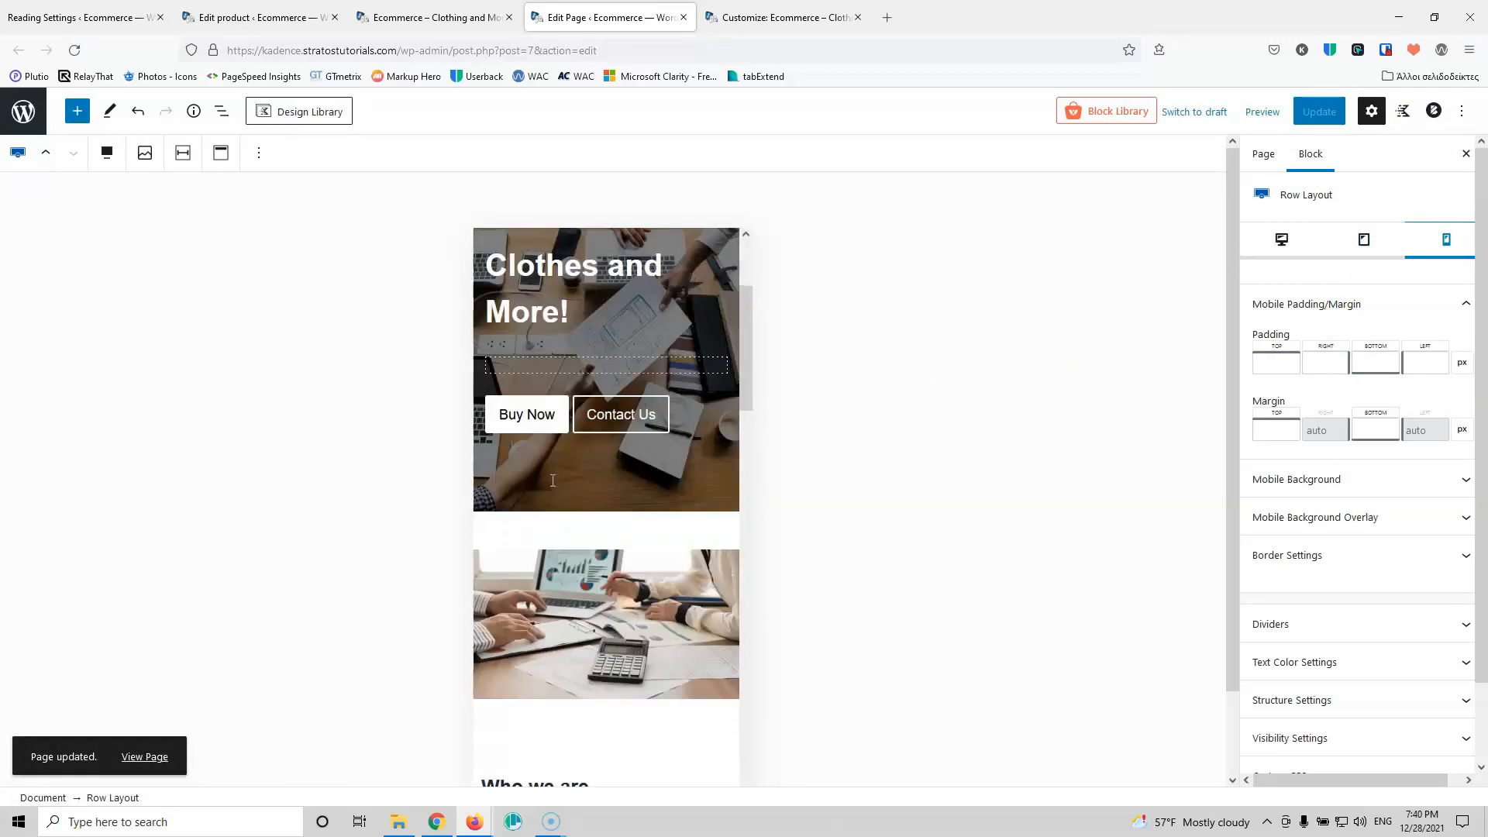
{"action": "scroll", "coordinate": [585, 457], "scroll_direction": "down", "scroll_amount": 8}
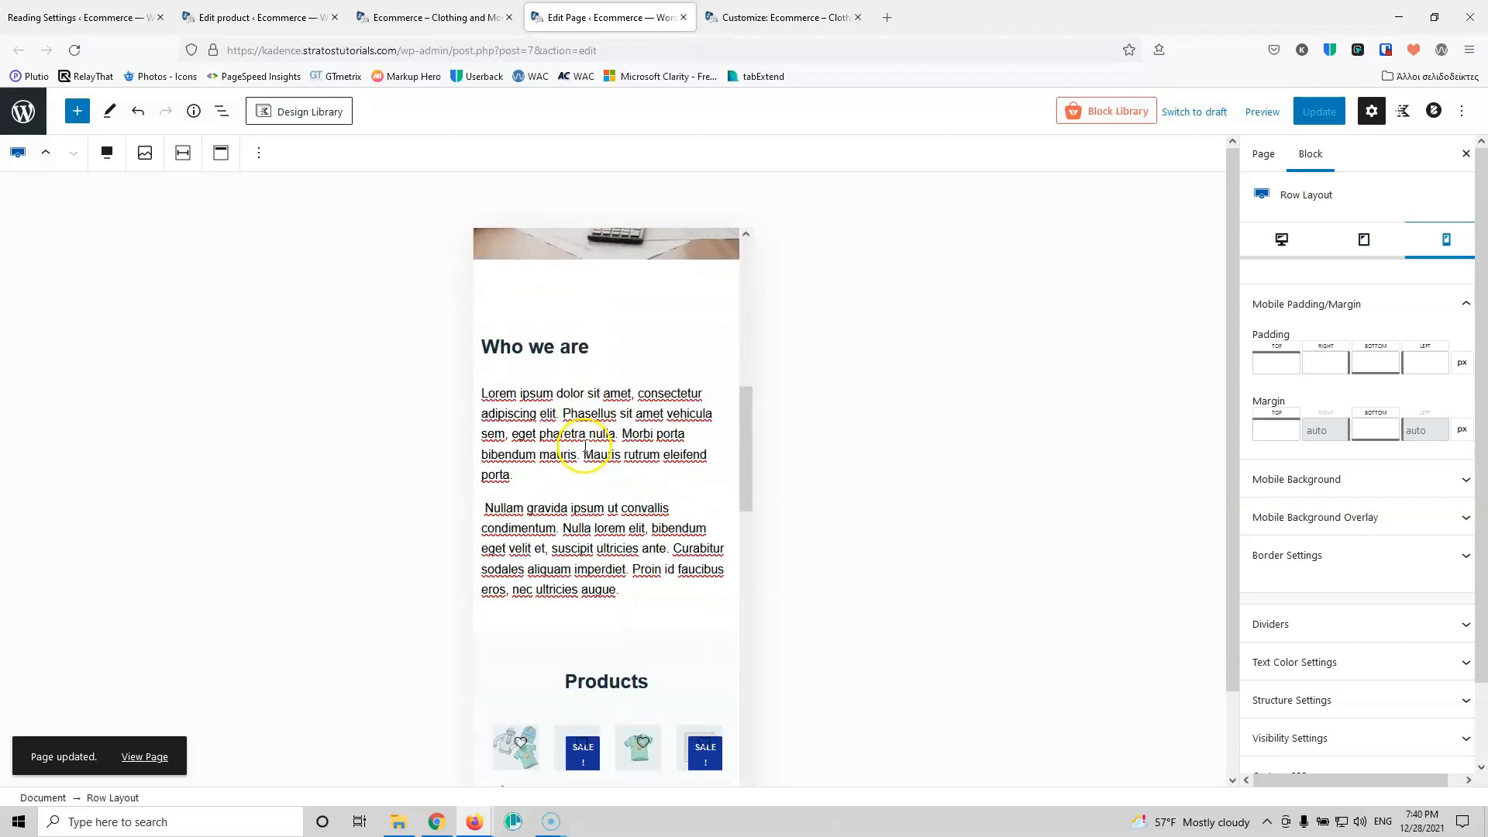
{"action": "scroll", "coordinate": [660, 353], "scroll_direction": "down", "scroll_amount": 10}
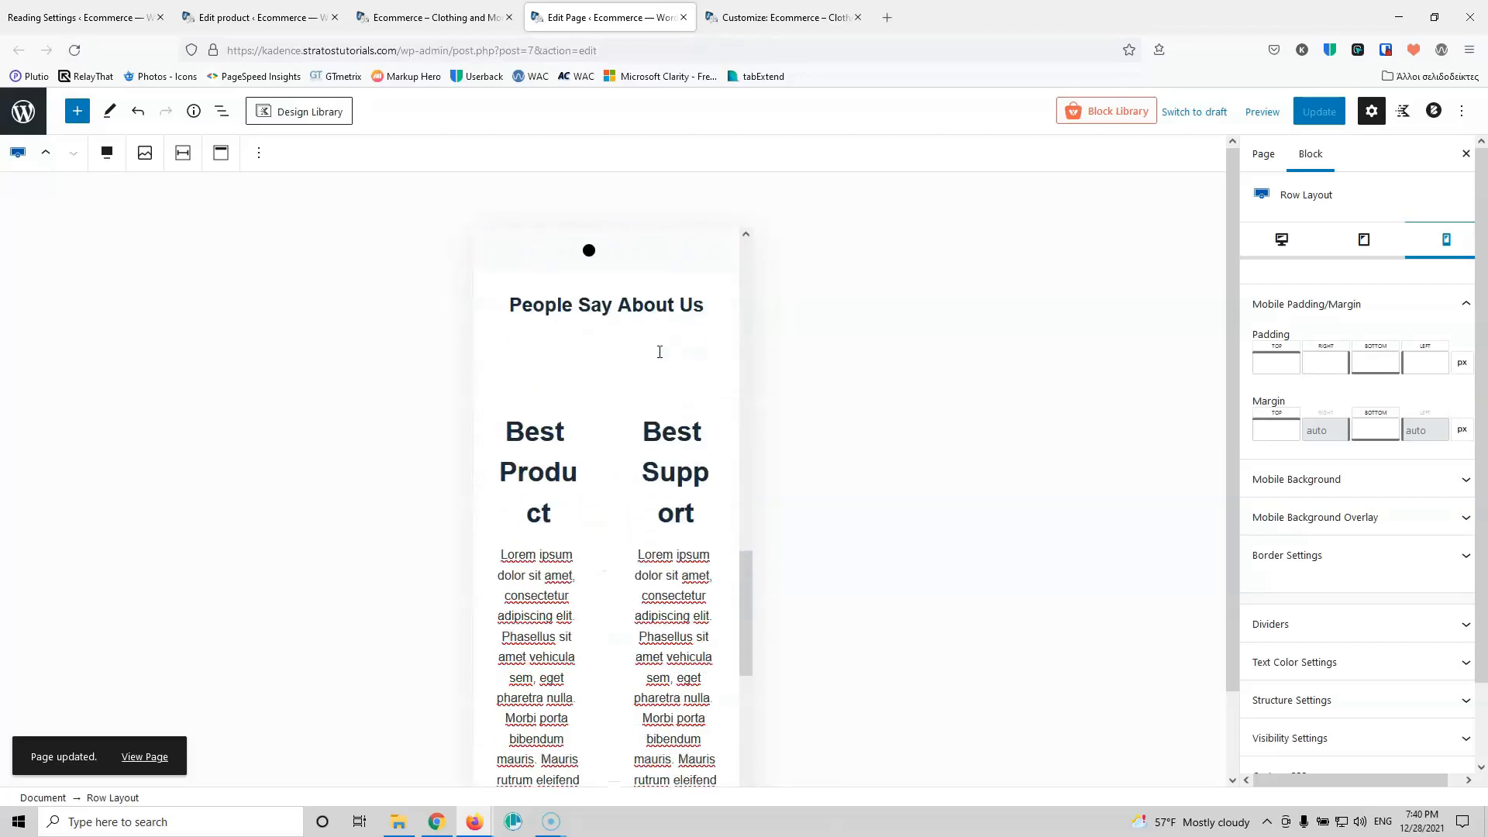
{"action": "scroll", "coordinate": [660, 355], "scroll_direction": "up", "scroll_amount": 11}
{"action": "scroll", "coordinate": [659, 357], "scroll_direction": "up", "scroll_amount": 9}
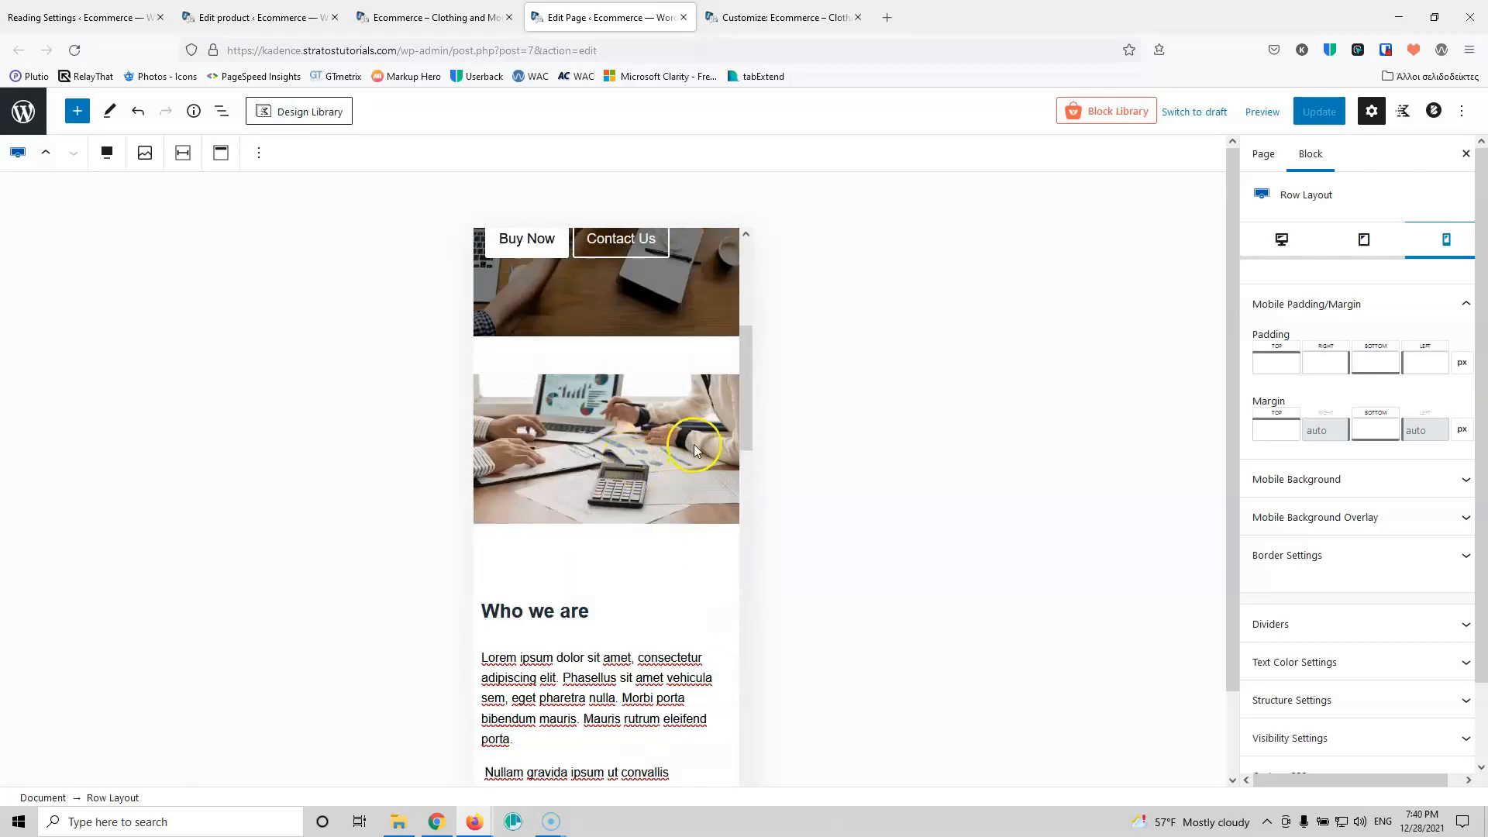
{"action": "scroll", "coordinate": [698, 445], "scroll_direction": "up", "scroll_amount": 5}
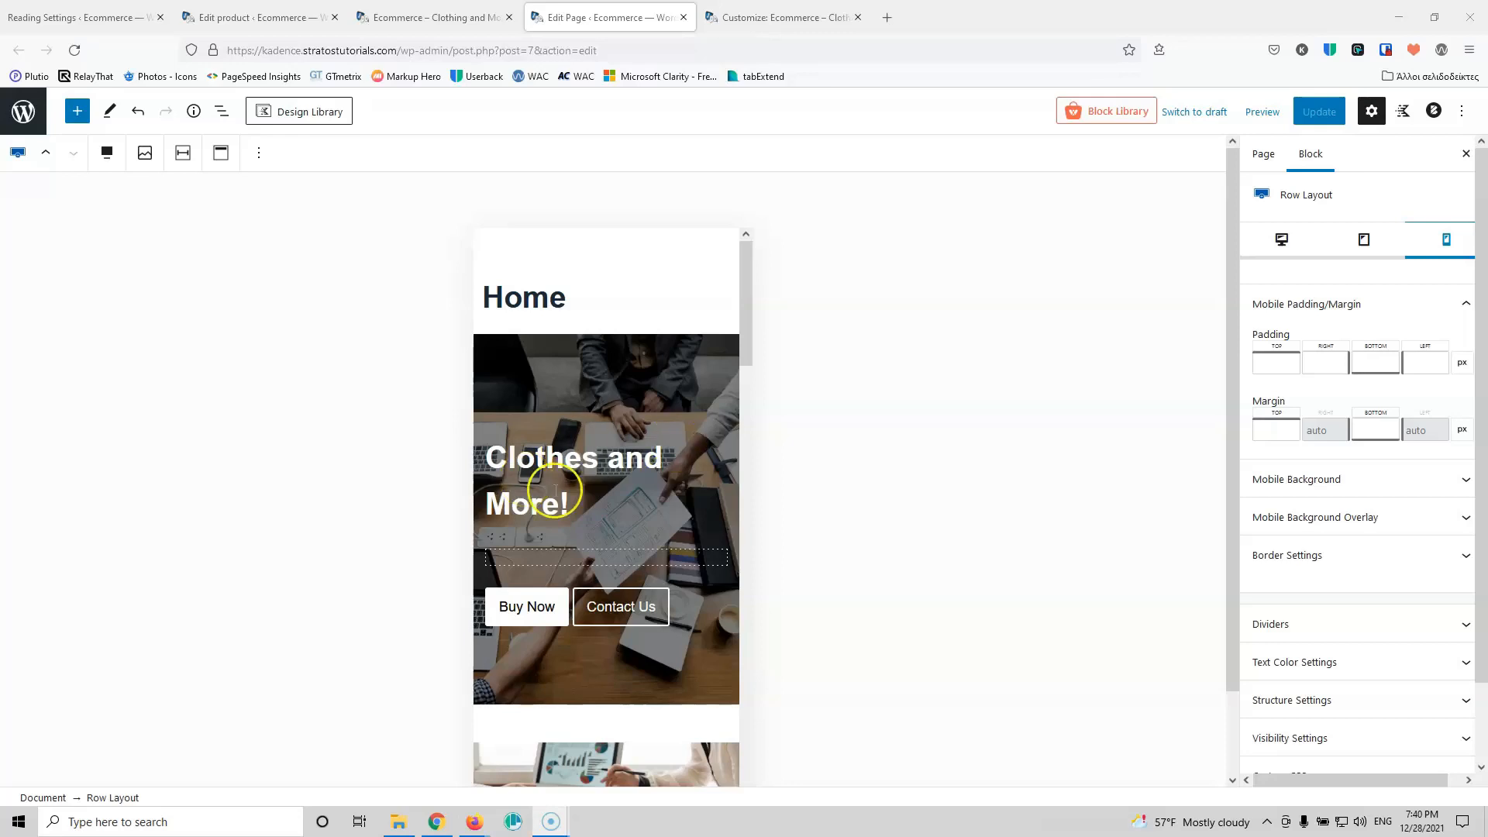
{"action": "scroll", "coordinate": [680, 425], "scroll_direction": "down", "scroll_amount": 10}
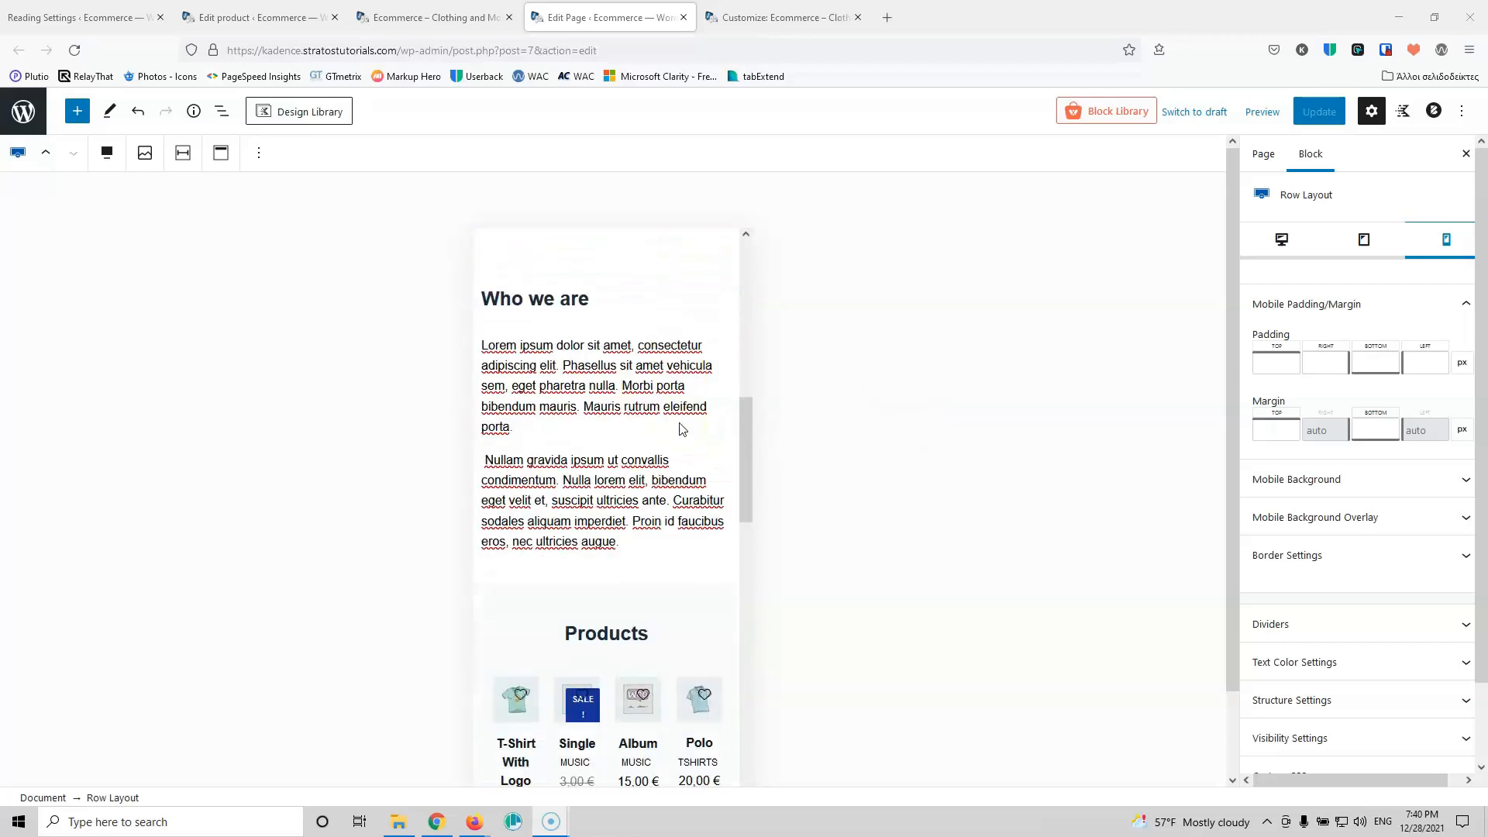
{"action": "scroll", "coordinate": [680, 426], "scroll_direction": "down", "scroll_amount": 10}
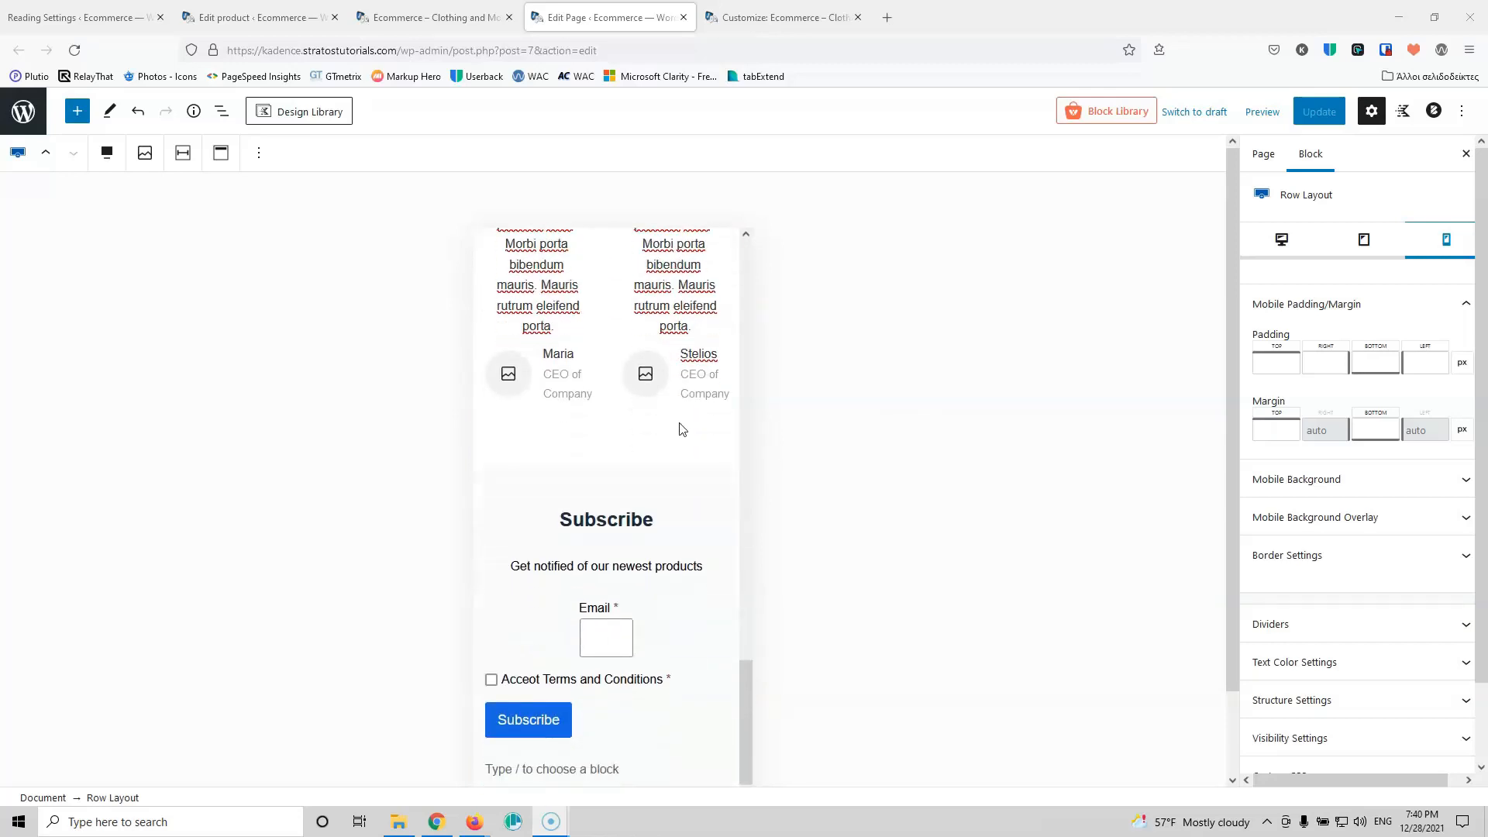
{"action": "scroll", "coordinate": [681, 429], "scroll_direction": "up", "scroll_amount": 5}
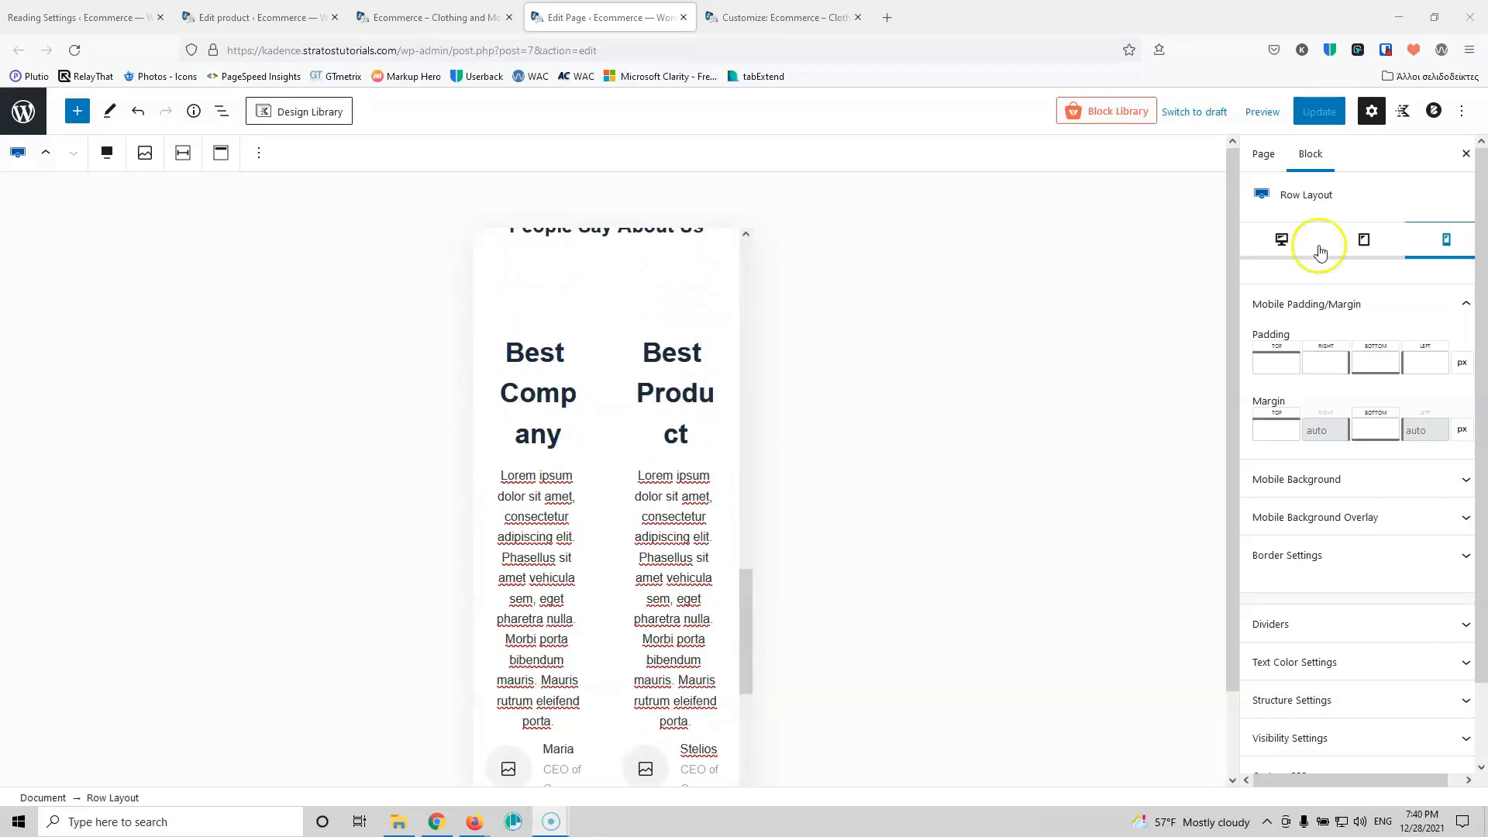
Step: Select the testimonials carousel, view the preview device options, and return to the Customizer tab
{"action": "left_click", "coordinate": [612, 350]}
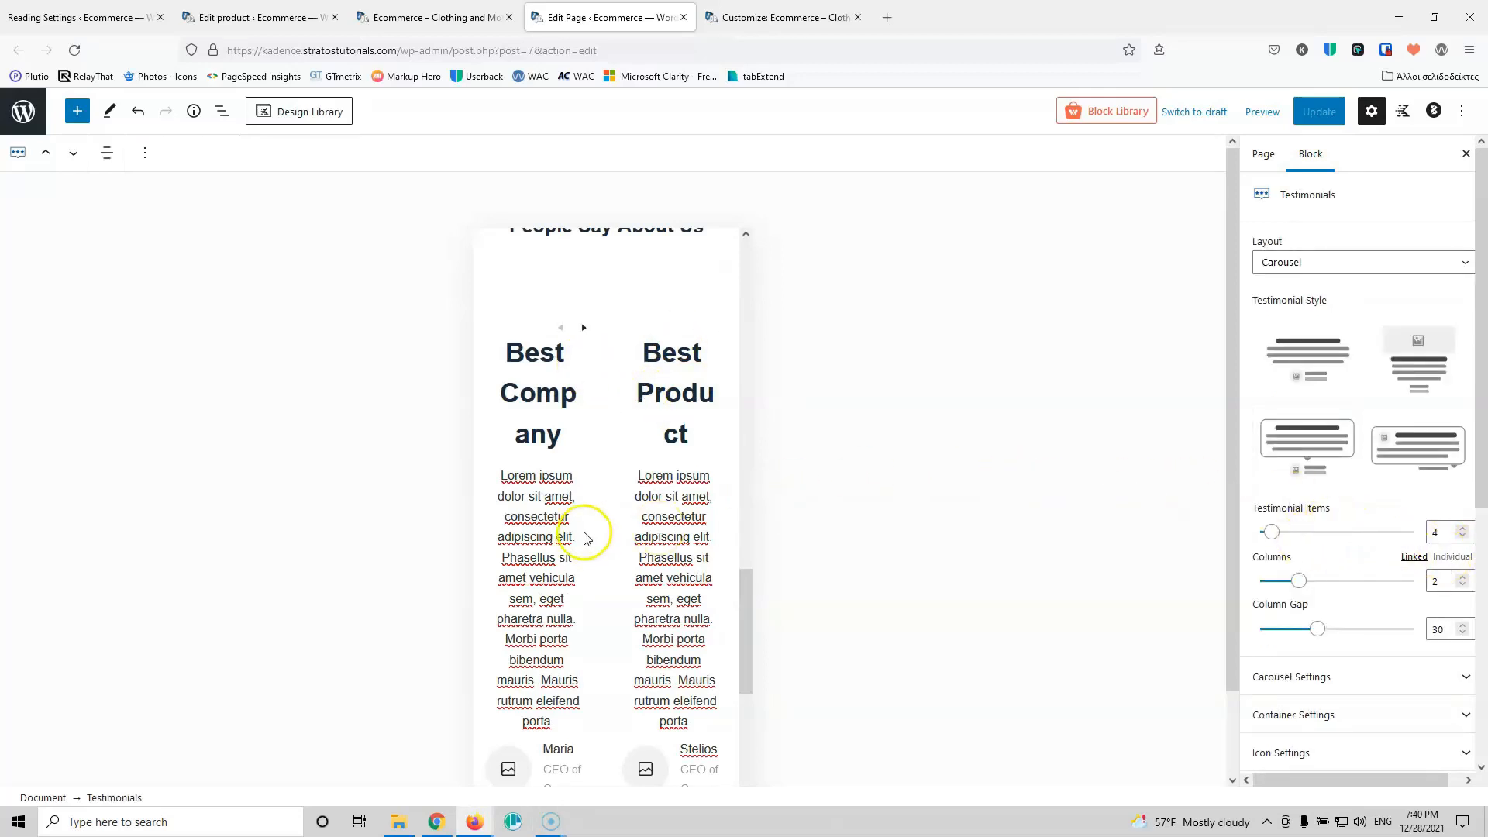
{"action": "scroll", "coordinate": [589, 506], "scroll_direction": "down", "scroll_amount": 4}
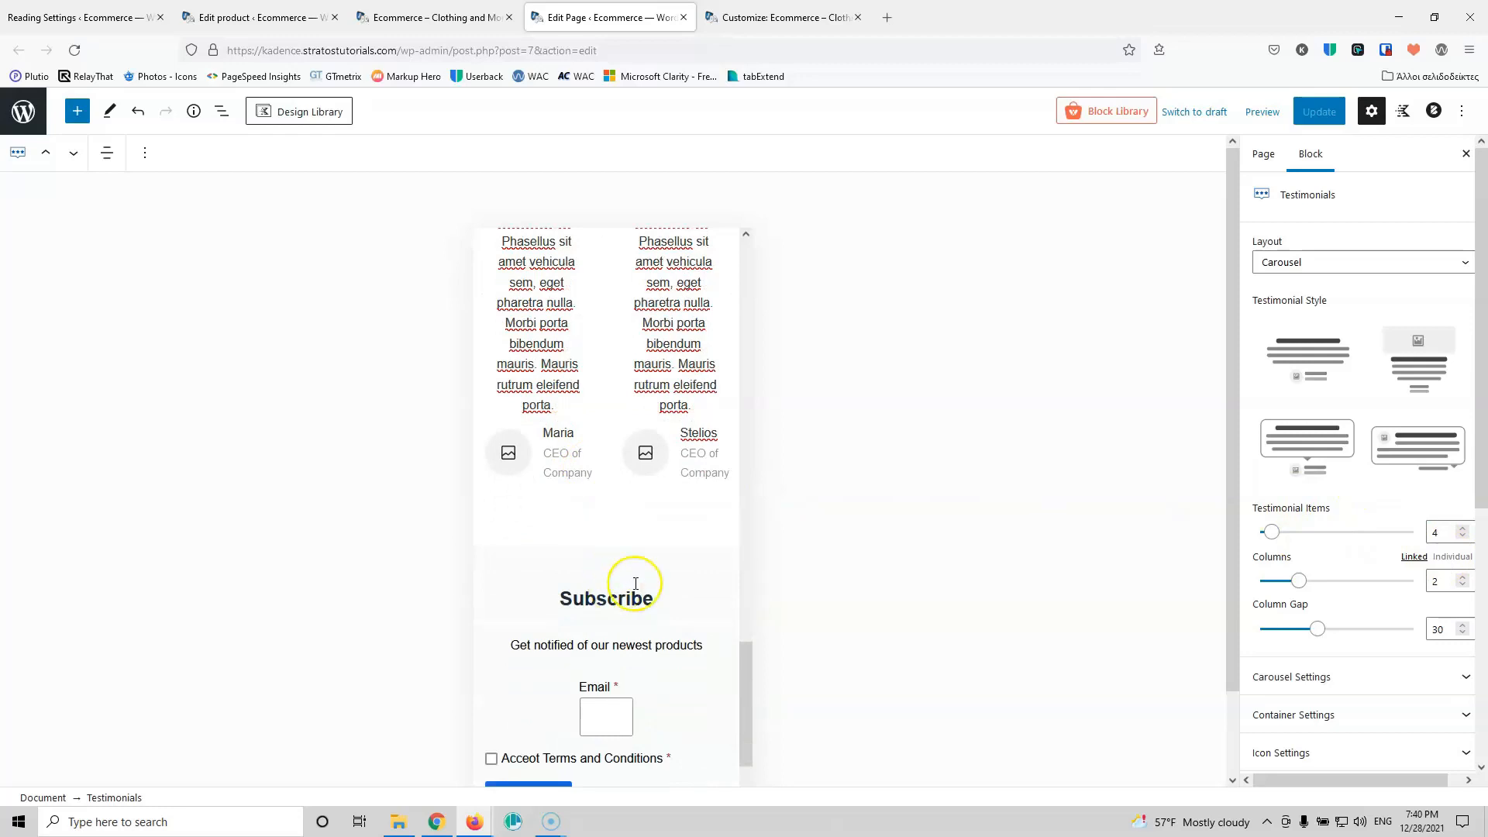
{"action": "scroll", "coordinate": [641, 452], "scroll_direction": "up", "scroll_amount": 10}
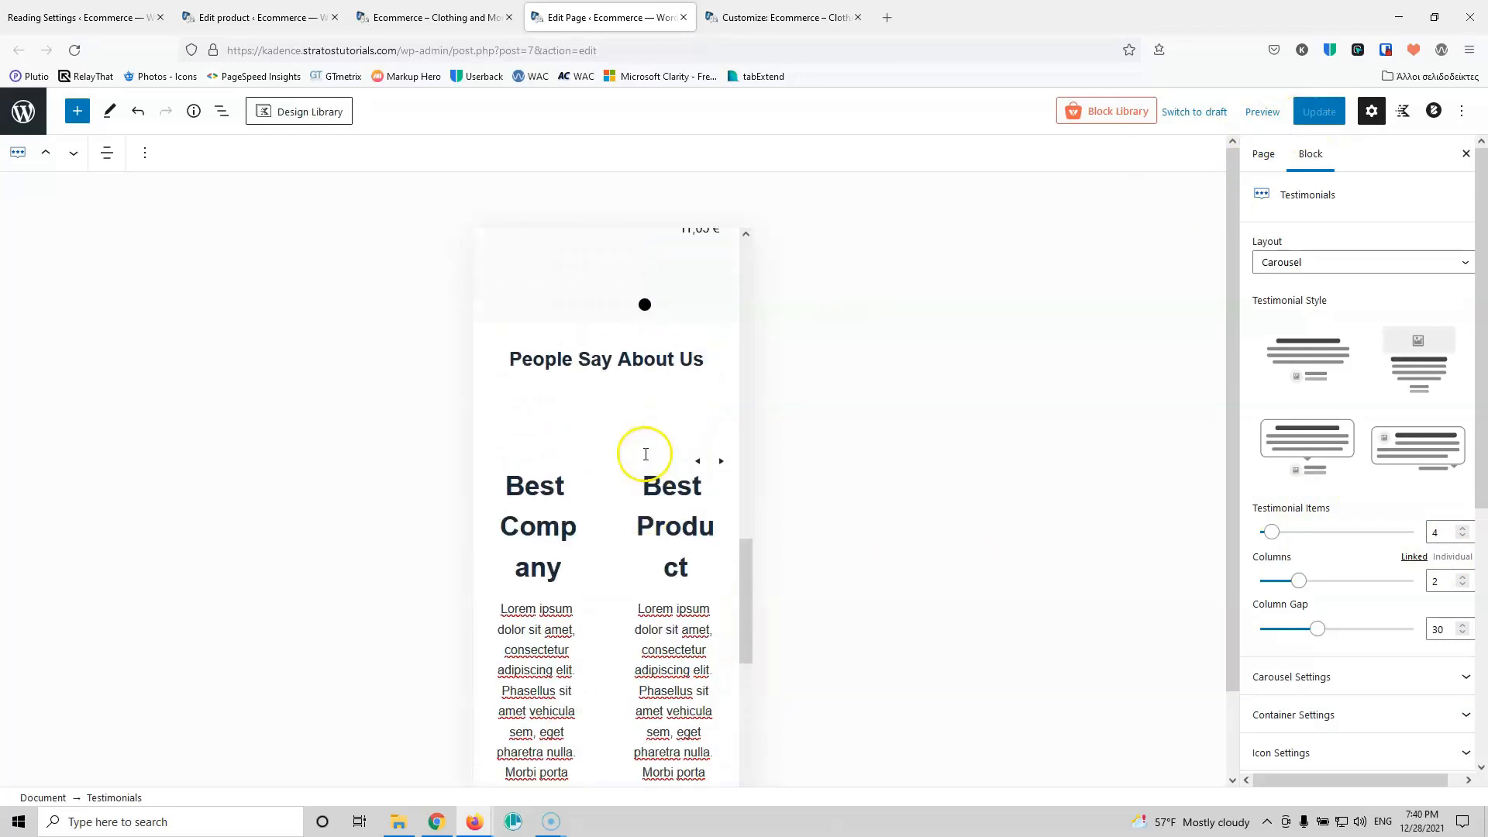
{"action": "left_click", "coordinate": [1263, 112]}
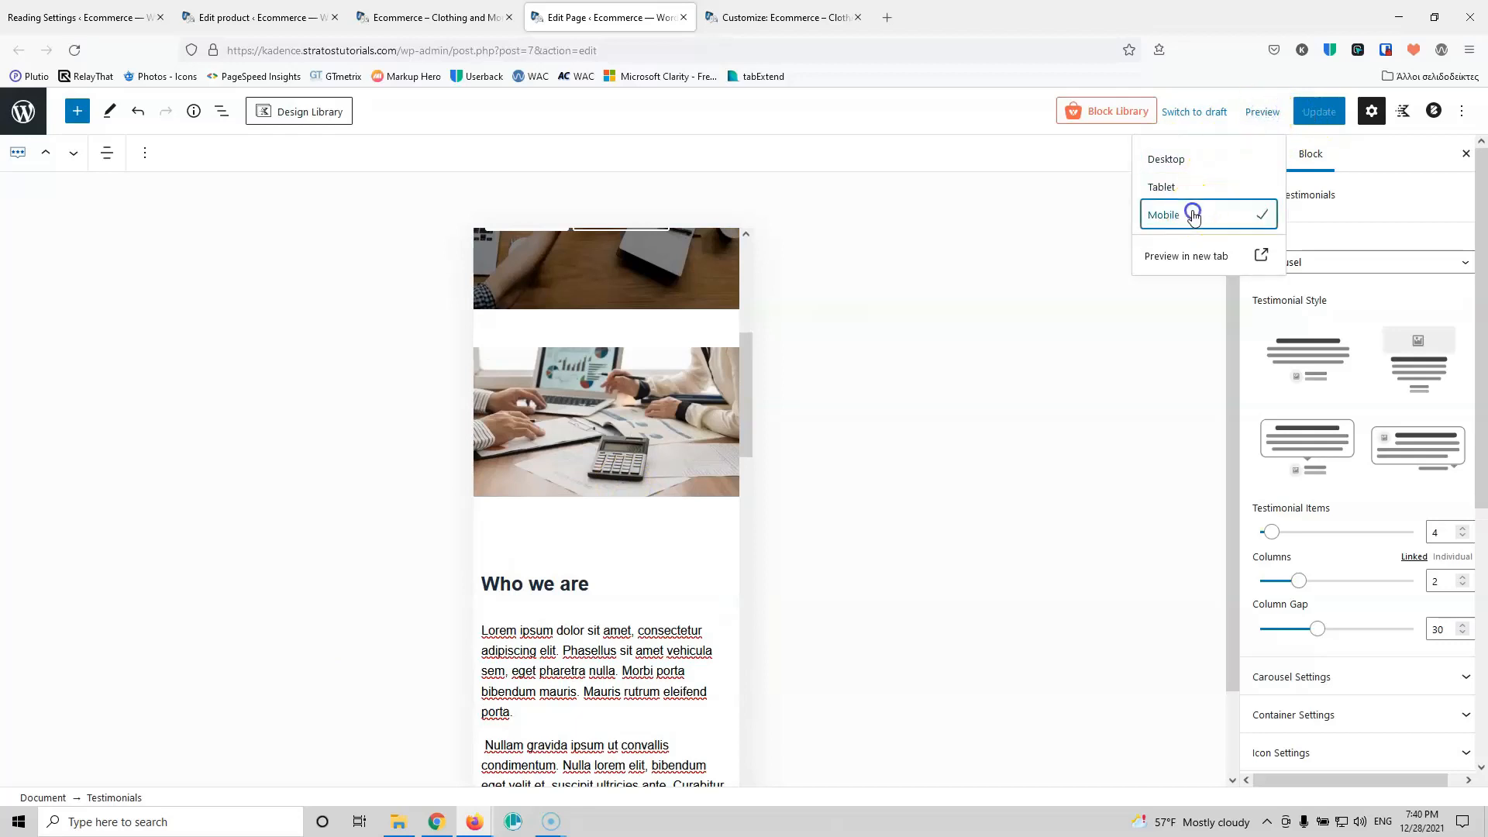
{"action": "left_click", "coordinate": [779, 16]}
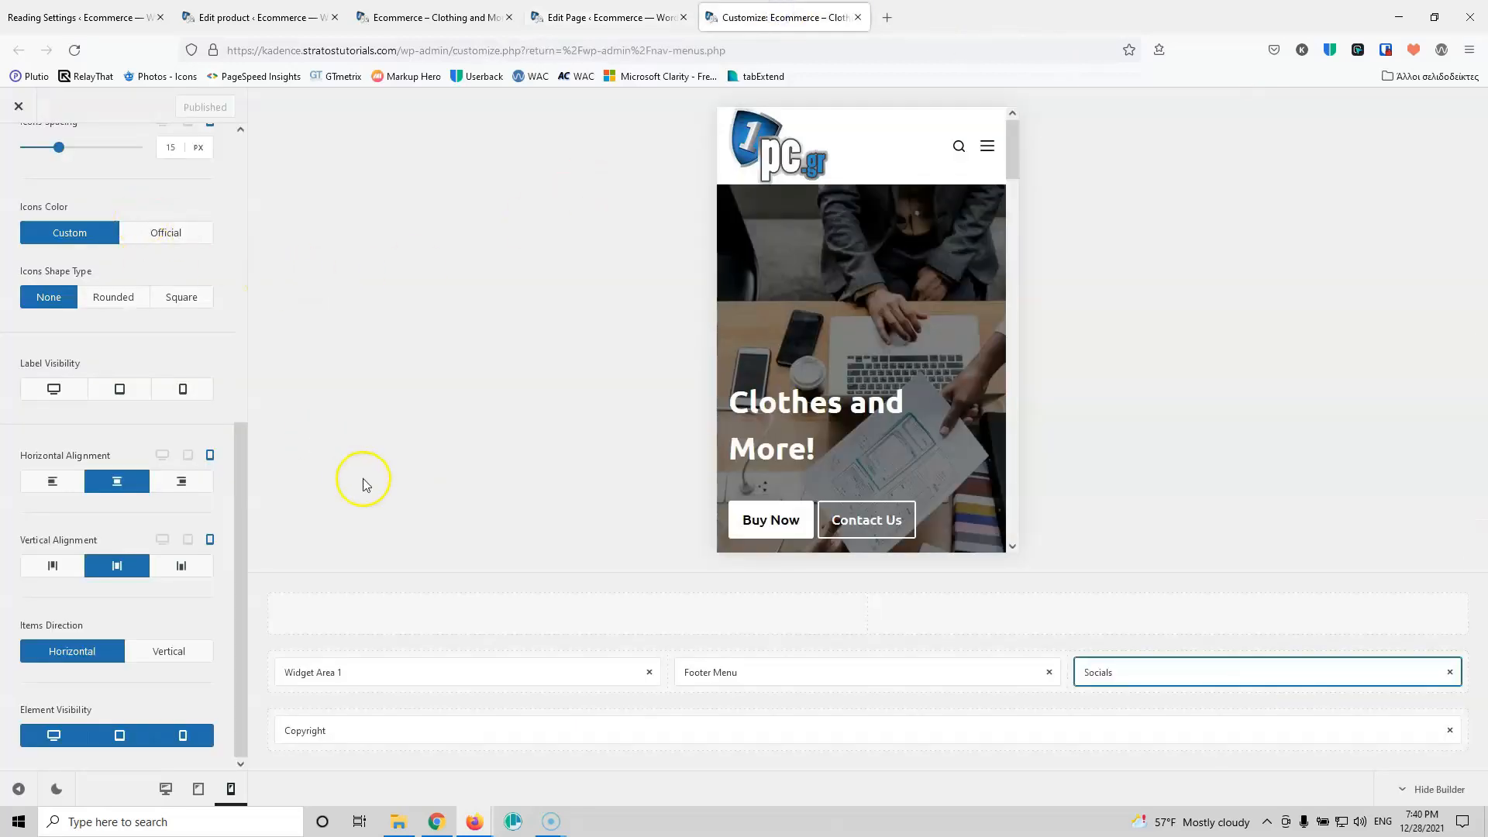
Step: Return to the Customizer root, open Single Posts, and load the Shop page in the desktop preview
{"action": "scroll", "coordinate": [199, 465], "scroll_direction": "up", "scroll_amount": 10}
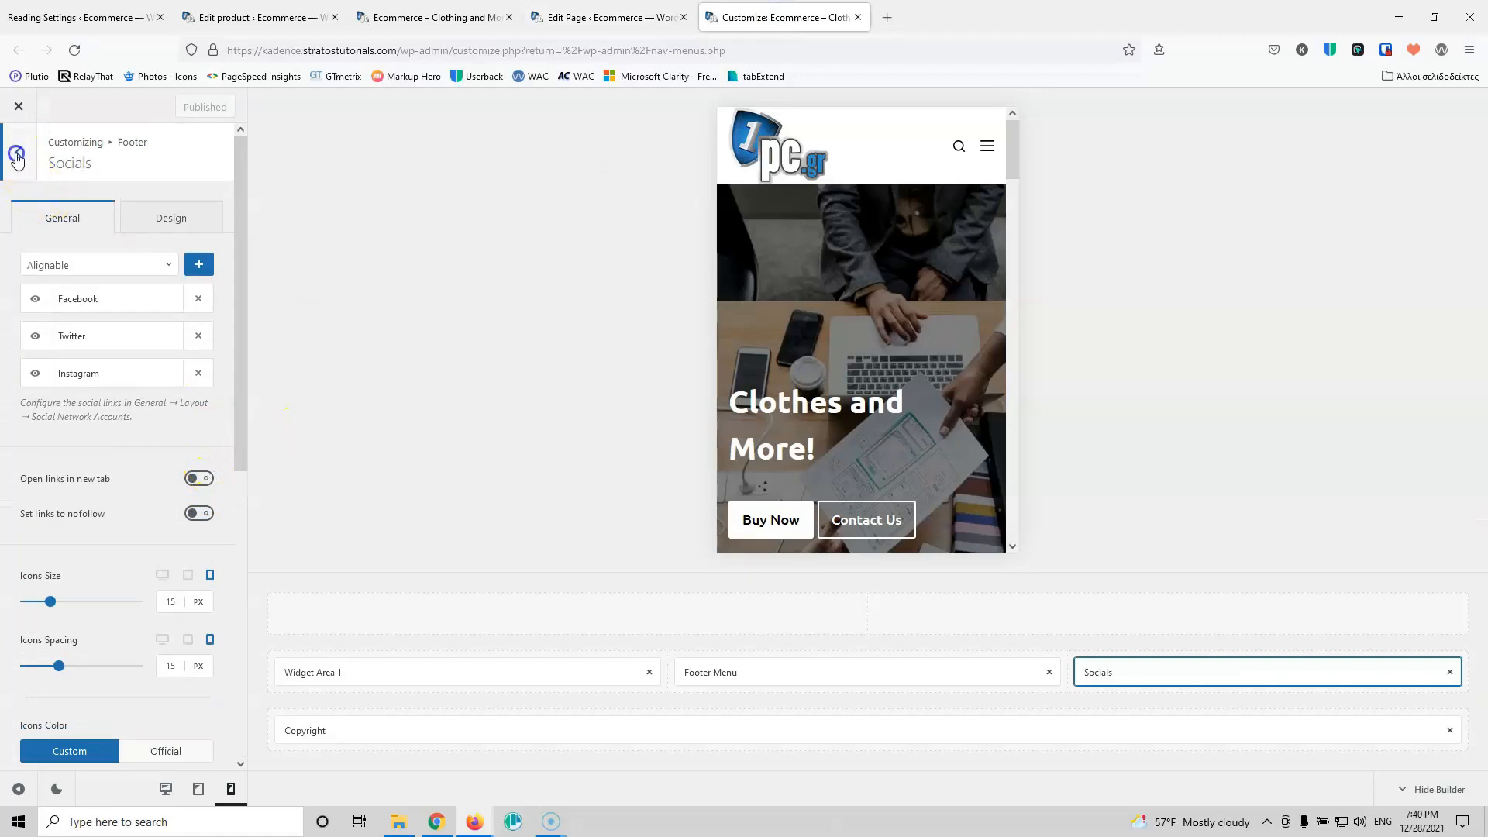
{"action": "left_click", "coordinate": [17, 152]}
{"action": "left_click", "coordinate": [20, 158]}
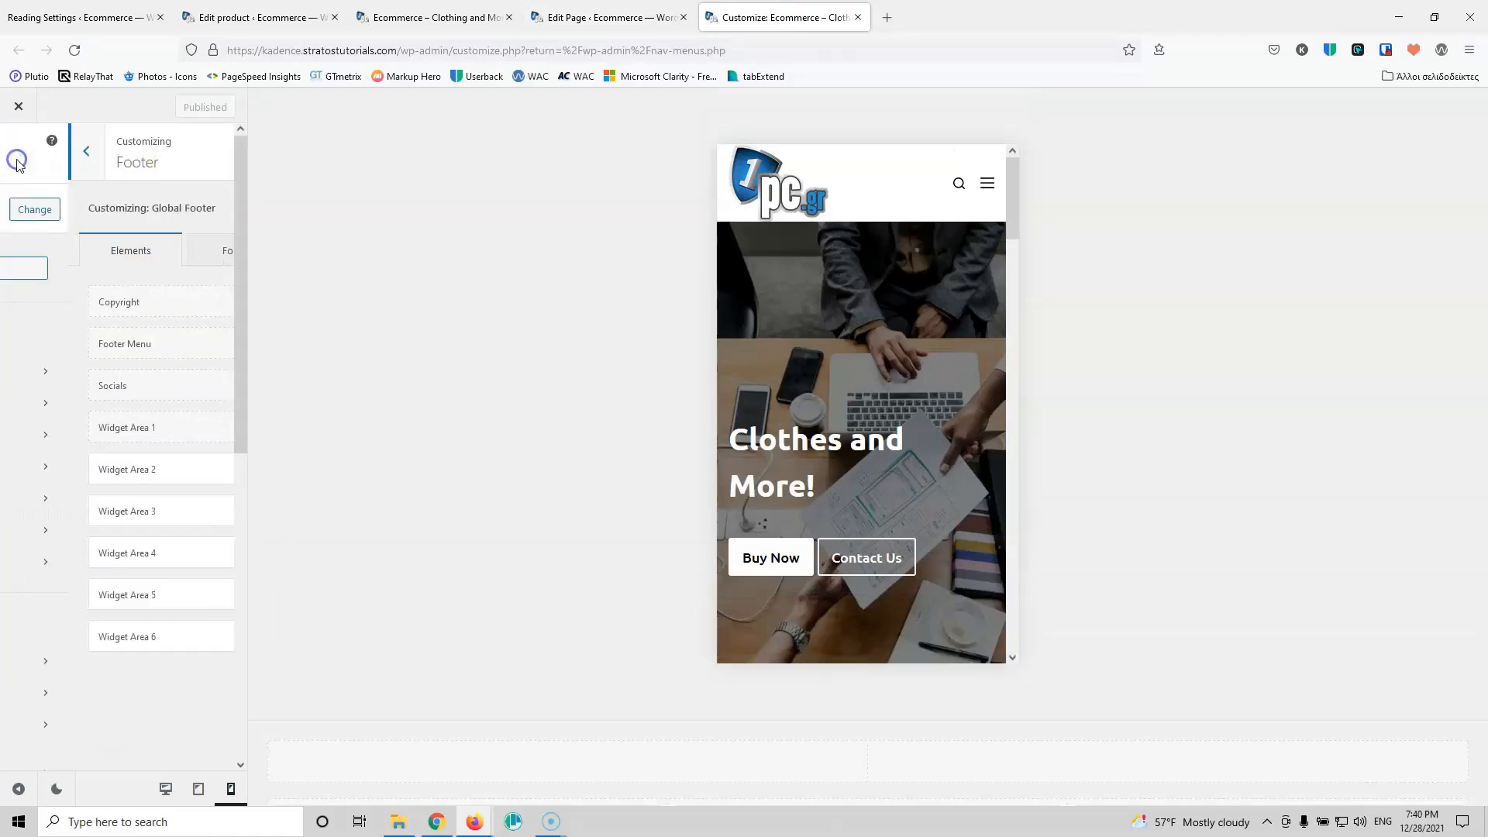
{"action": "scroll", "coordinate": [143, 519], "scroll_direction": "down", "scroll_amount": 4}
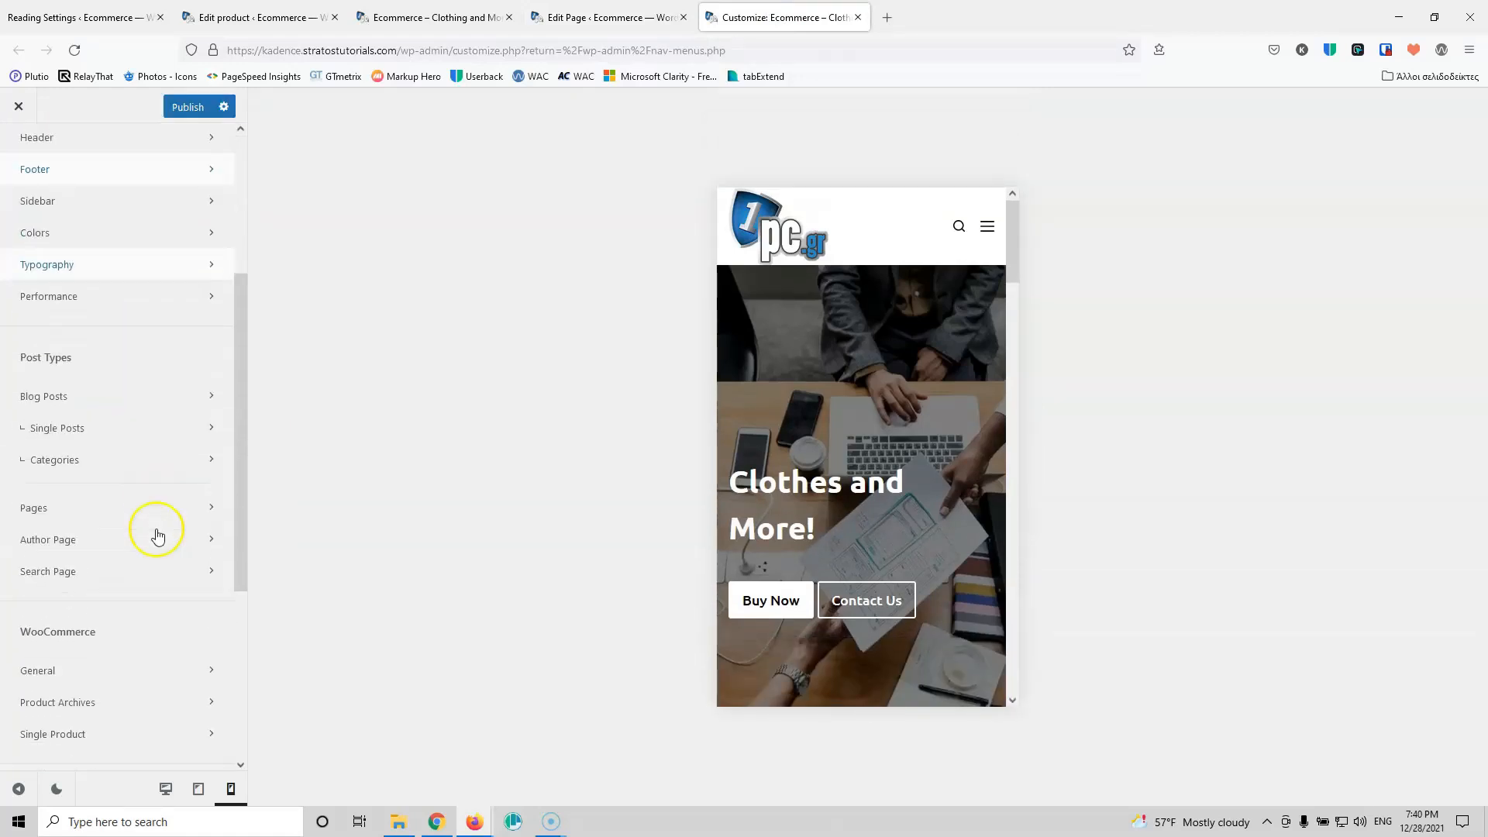
{"action": "left_click", "coordinate": [106, 385]}
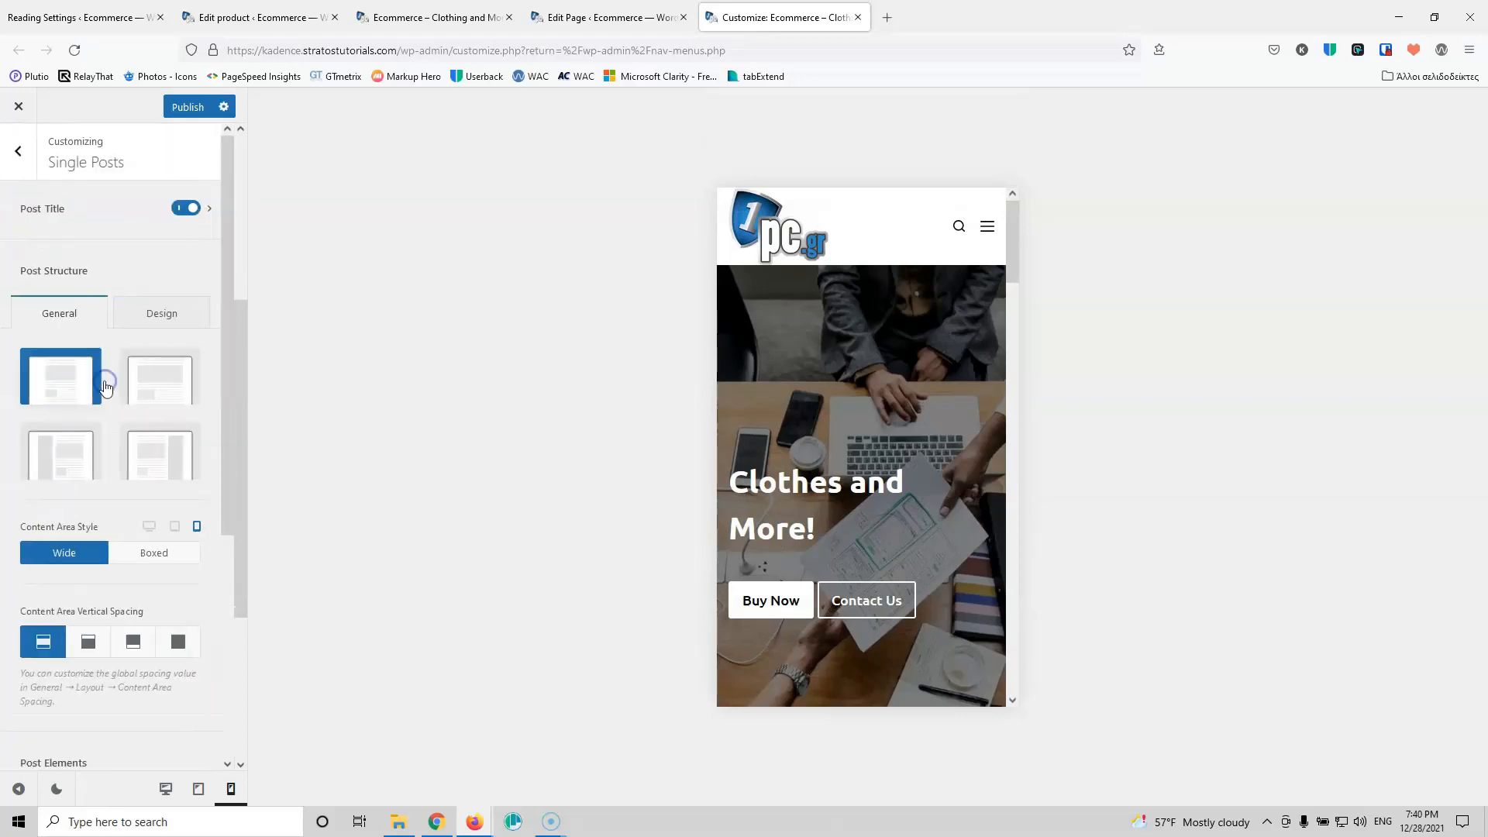
{"action": "left_click", "coordinate": [165, 788]}
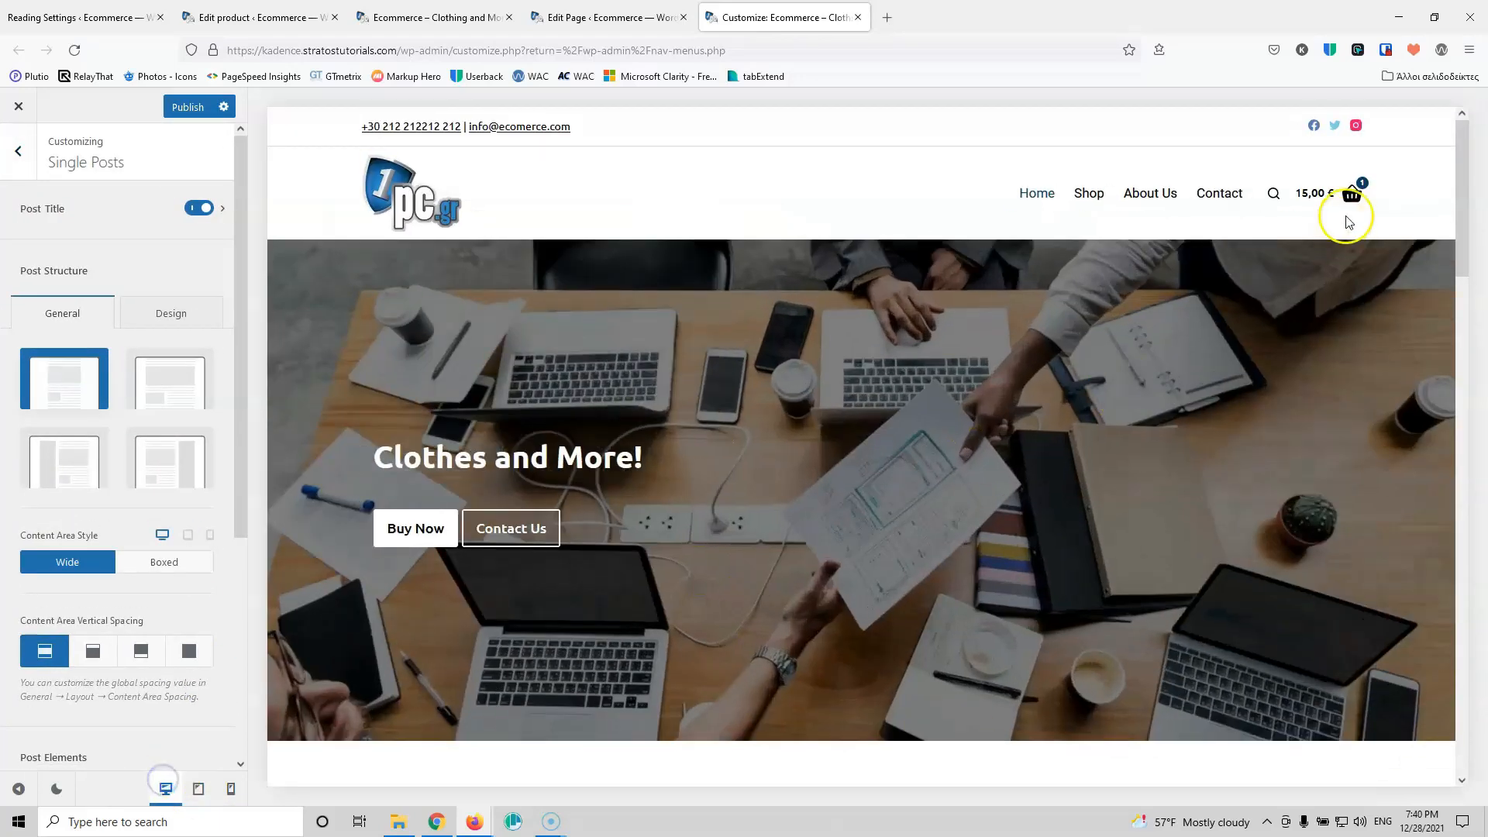
{"action": "left_click", "coordinate": [1089, 193]}
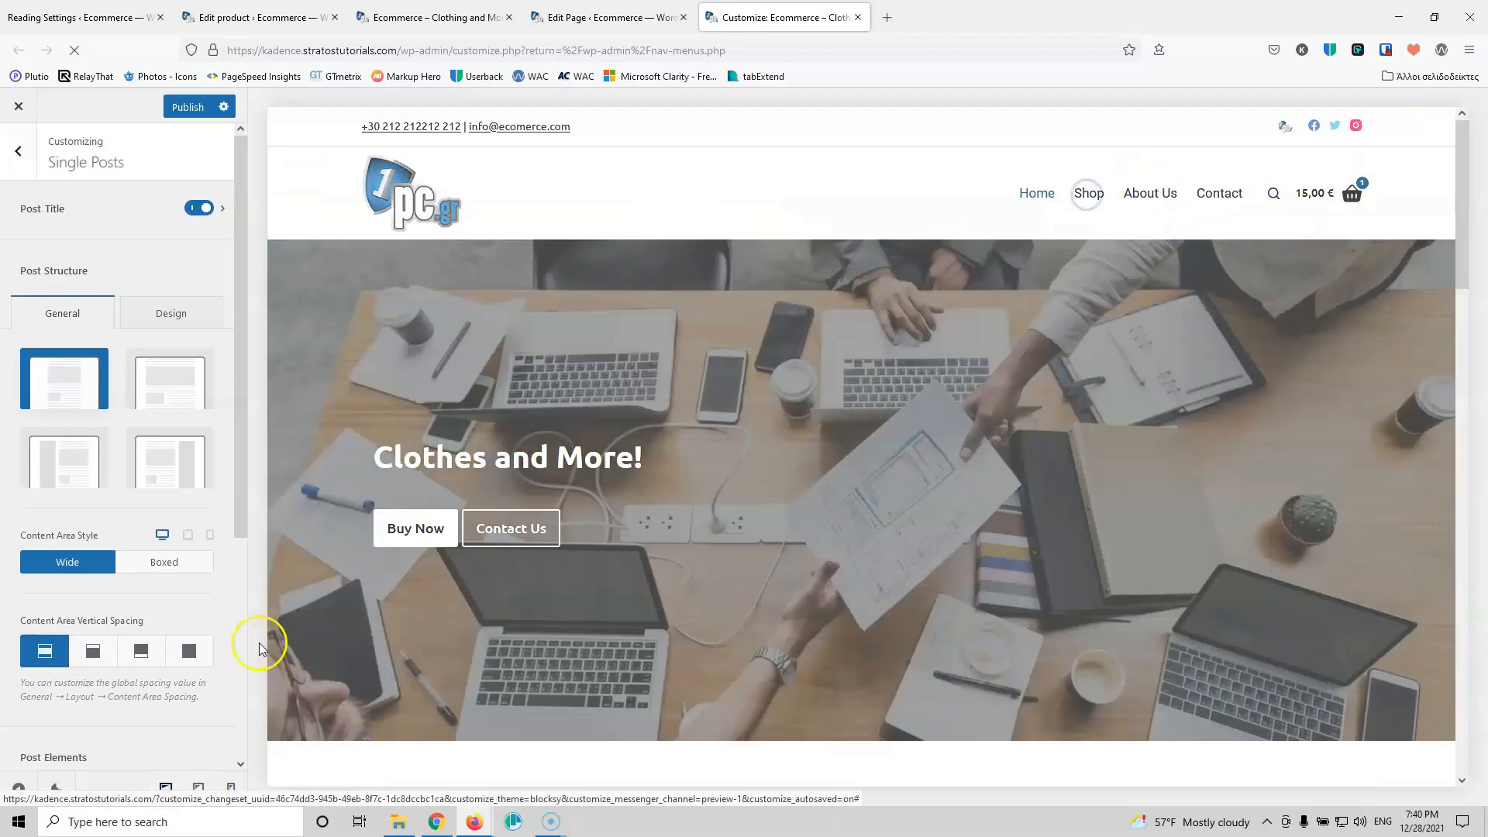
Step: Preview the Shop page at tablet width, with Price, Category, Color and Size filters above the products
{"action": "scroll", "coordinate": [216, 661], "scroll_direction": "down", "scroll_amount": 2}
{"action": "scroll", "coordinate": [216, 661], "scroll_direction": "down", "scroll_amount": 1}
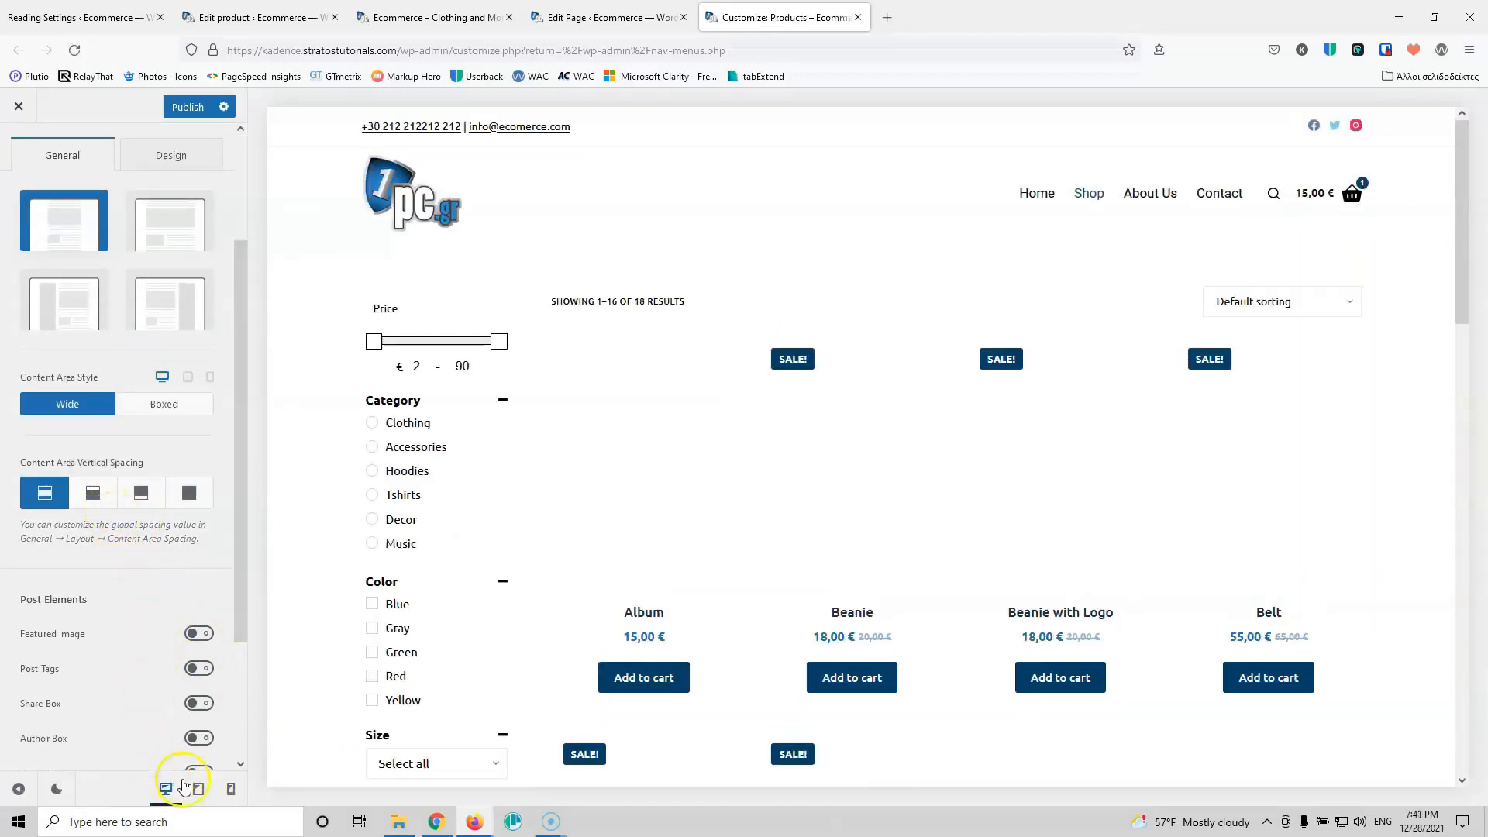
{"action": "left_click", "coordinate": [198, 789]}
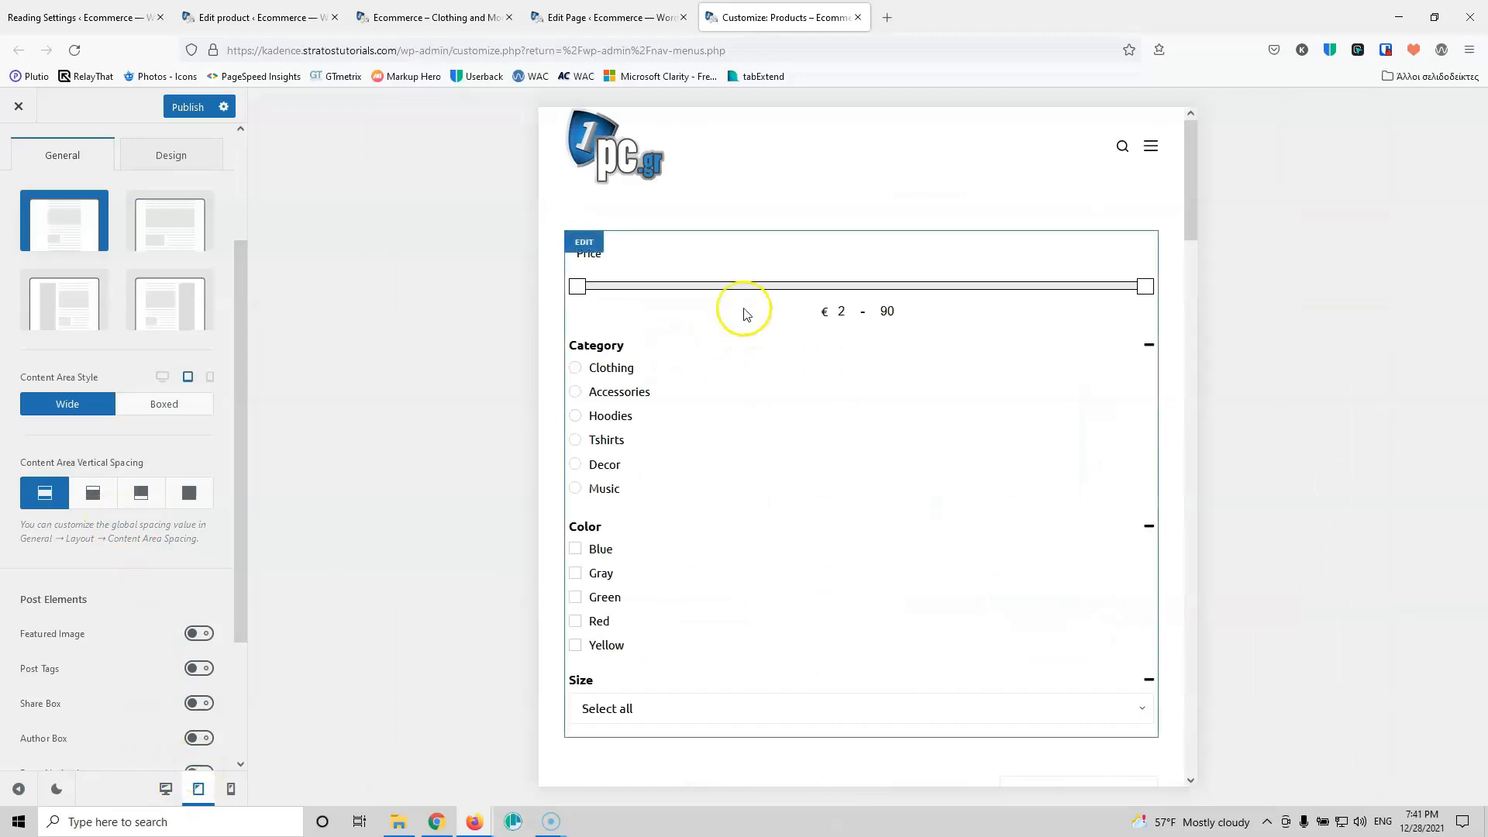
{"action": "scroll", "coordinate": [796, 389], "scroll_direction": "down", "scroll_amount": 4}
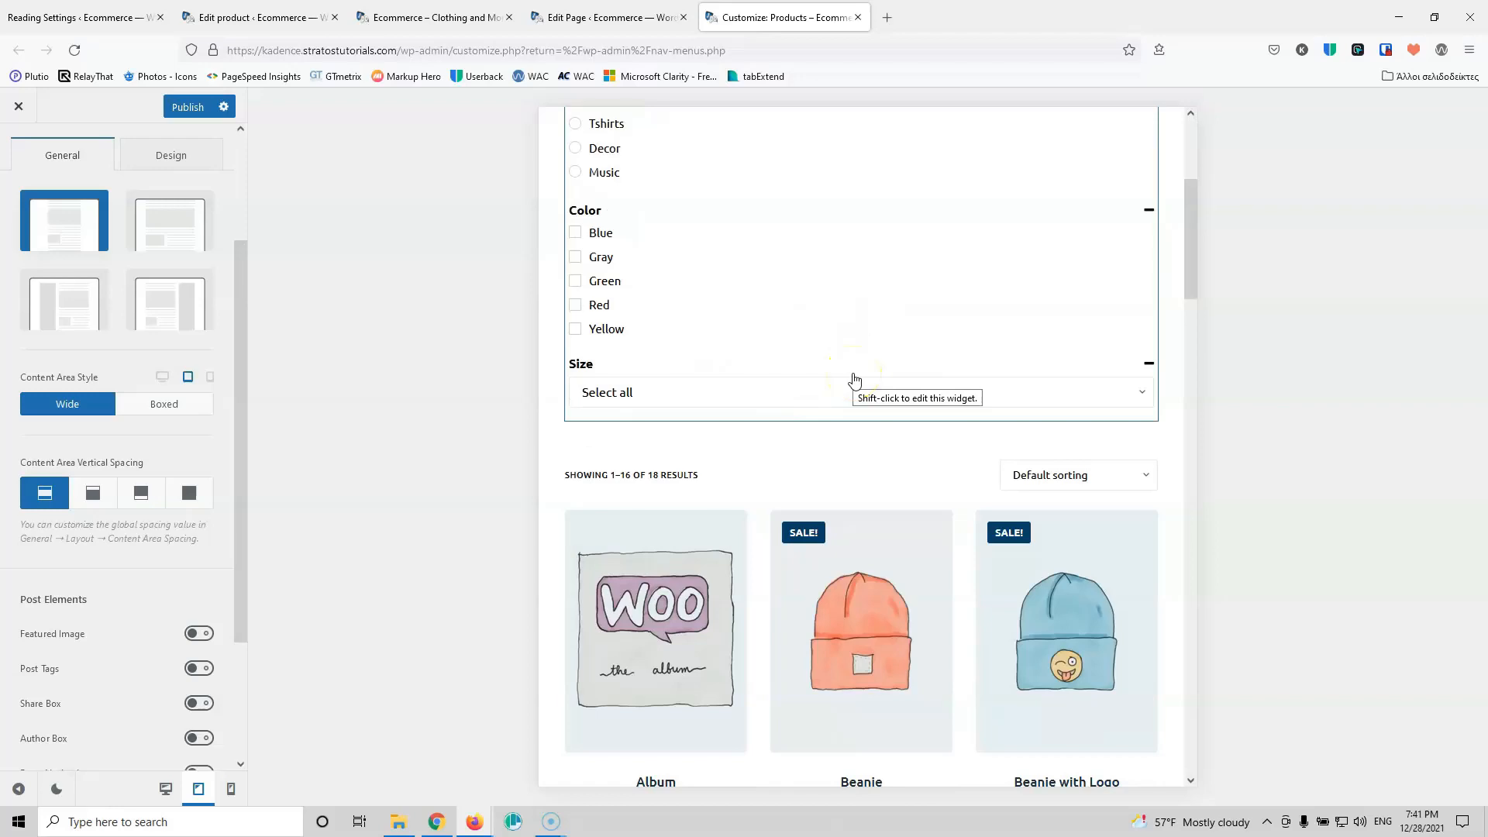
{"action": "scroll", "coordinate": [841, 323], "scroll_direction": "down", "scroll_amount": 3}
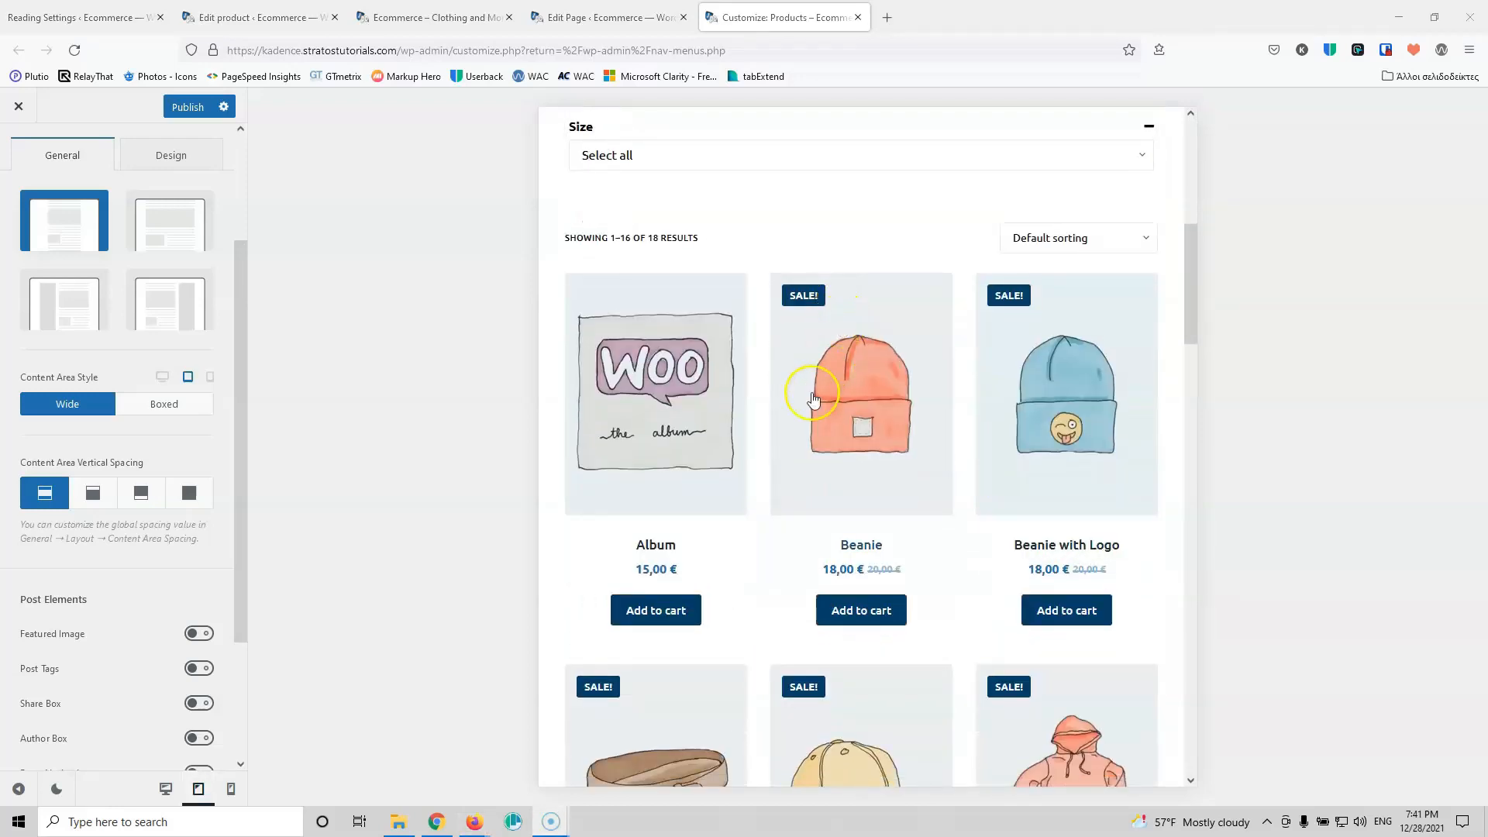
{"action": "scroll", "coordinate": [809, 399], "scroll_direction": "up", "scroll_amount": 5}
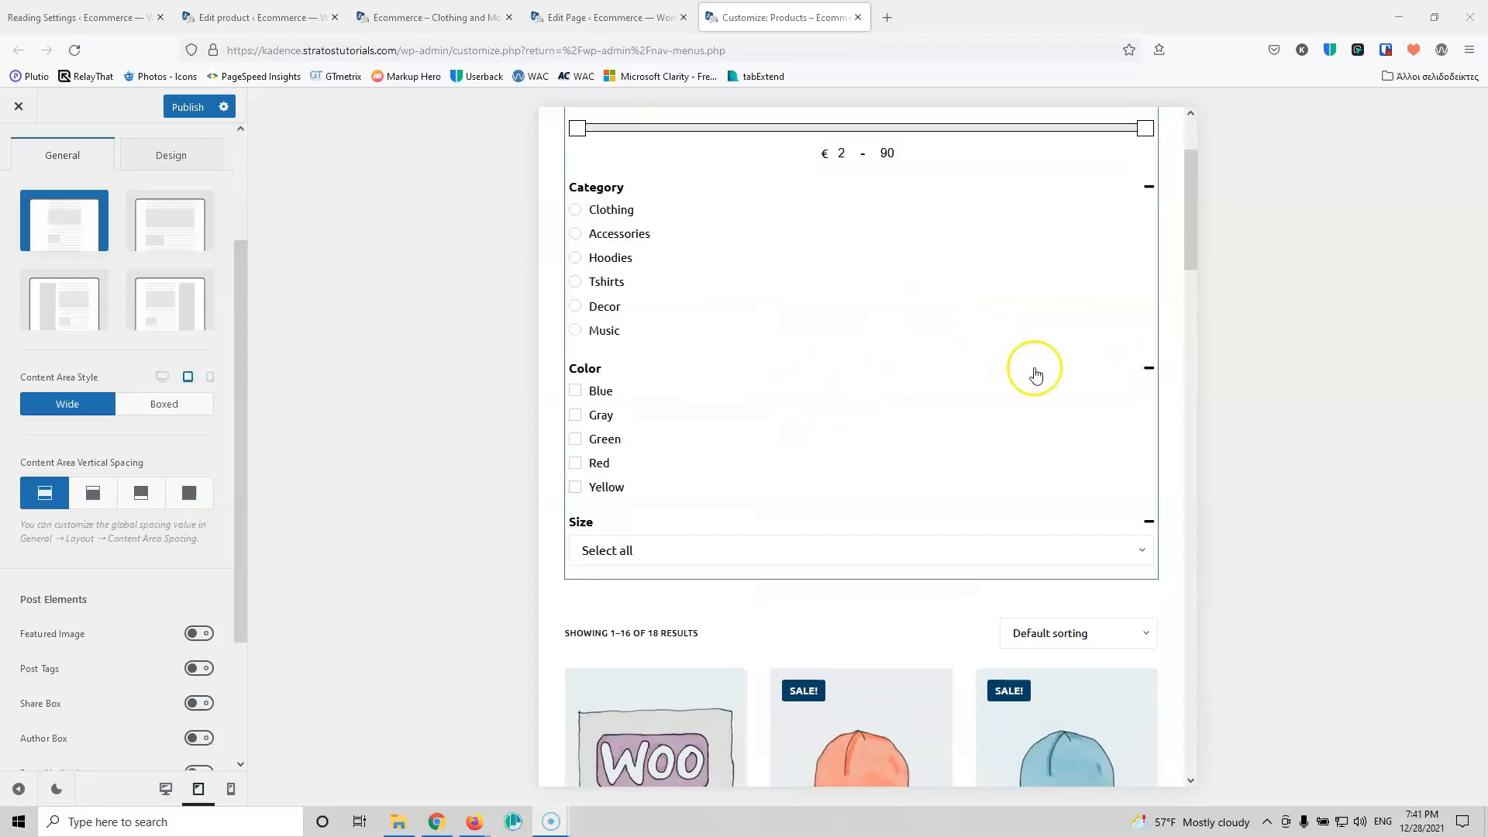
{"action": "scroll", "coordinate": [857, 441], "scroll_direction": "up", "scroll_amount": 2}
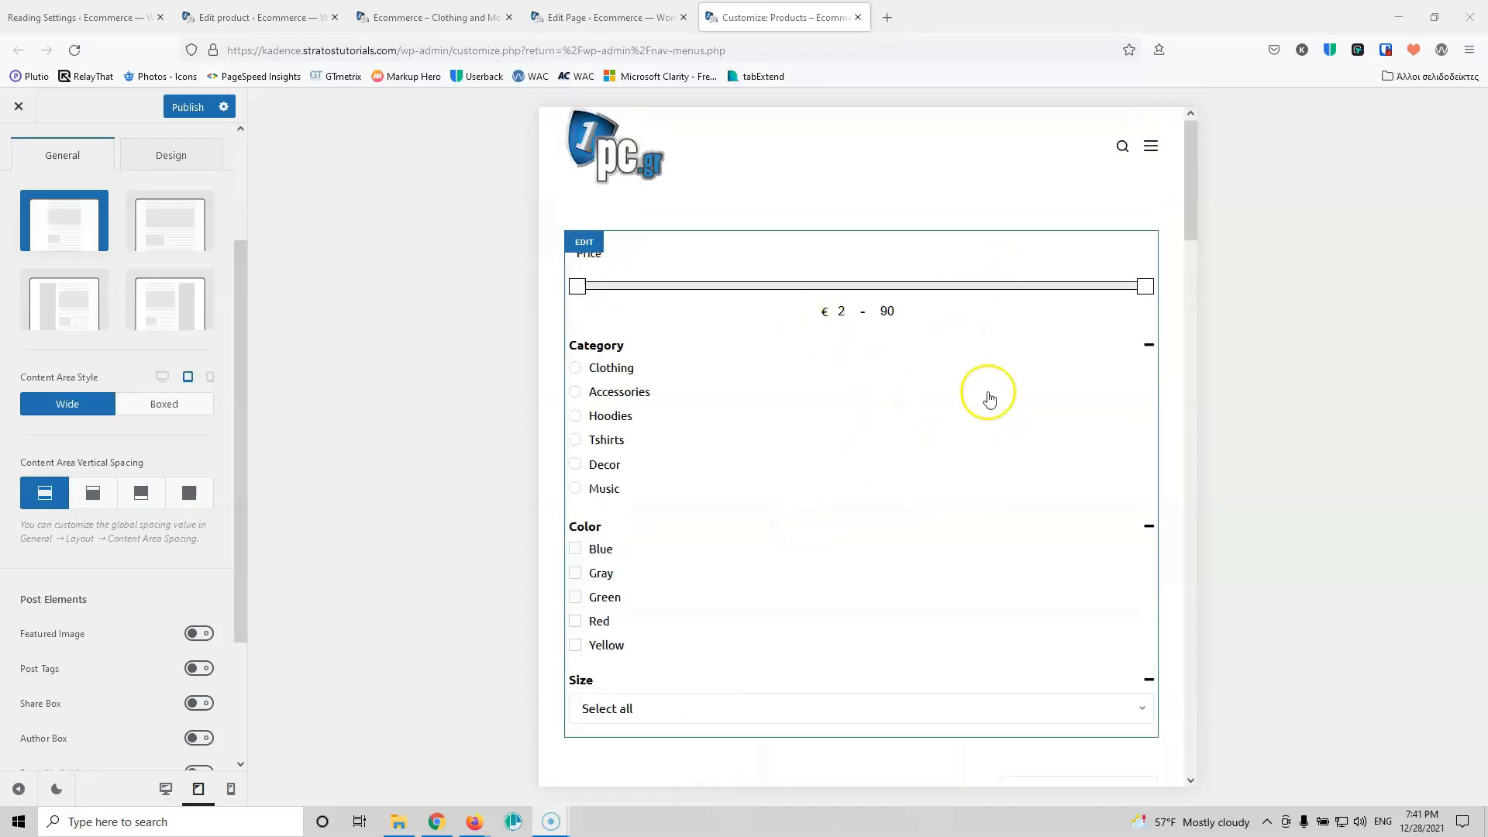
{"action": "scroll", "coordinate": [959, 427], "scroll_direction": "down", "scroll_amount": 3}
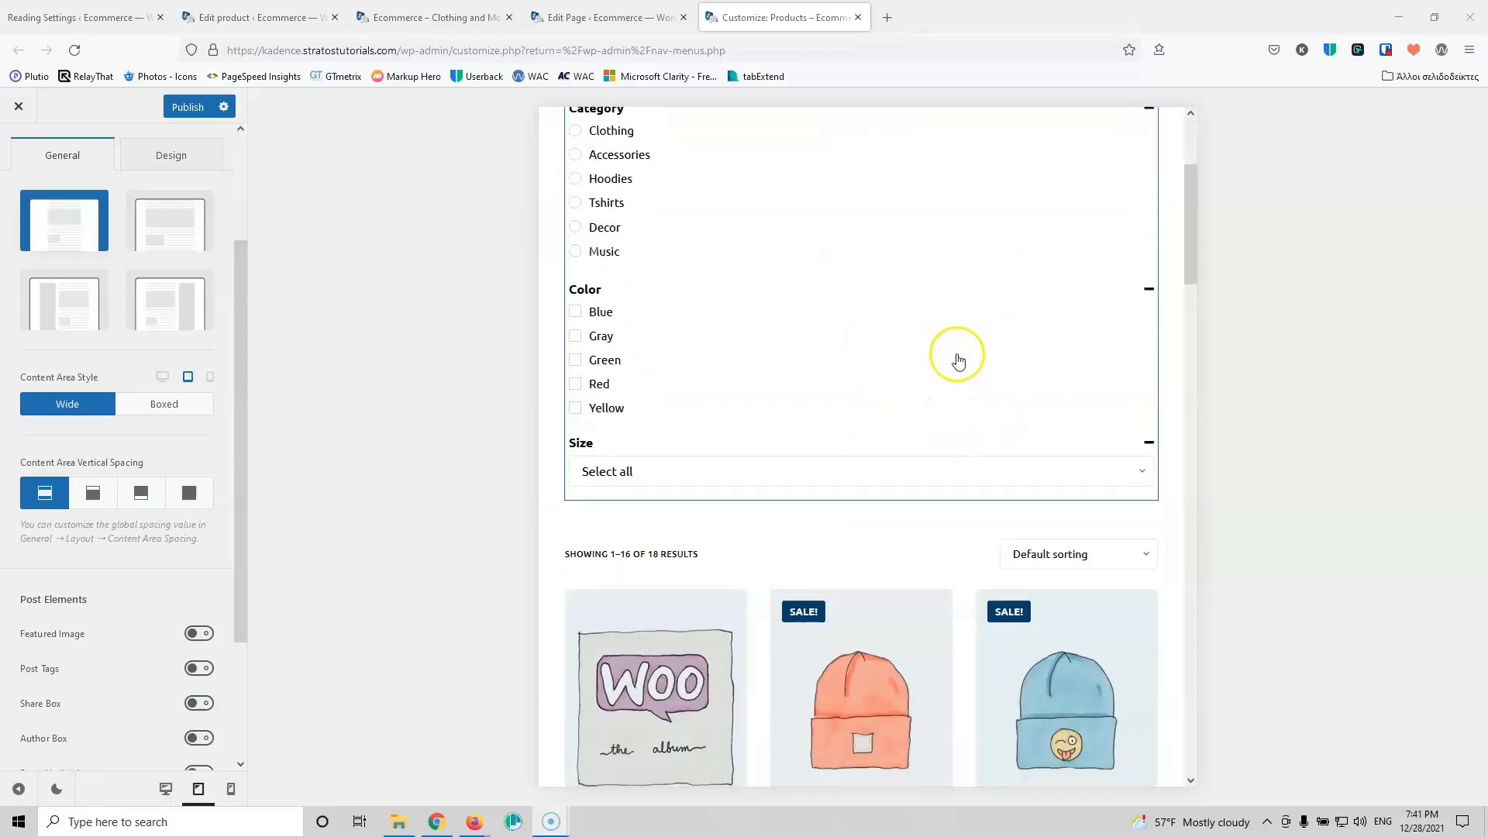
{"action": "scroll", "coordinate": [959, 361], "scroll_direction": "up", "scroll_amount": 3}
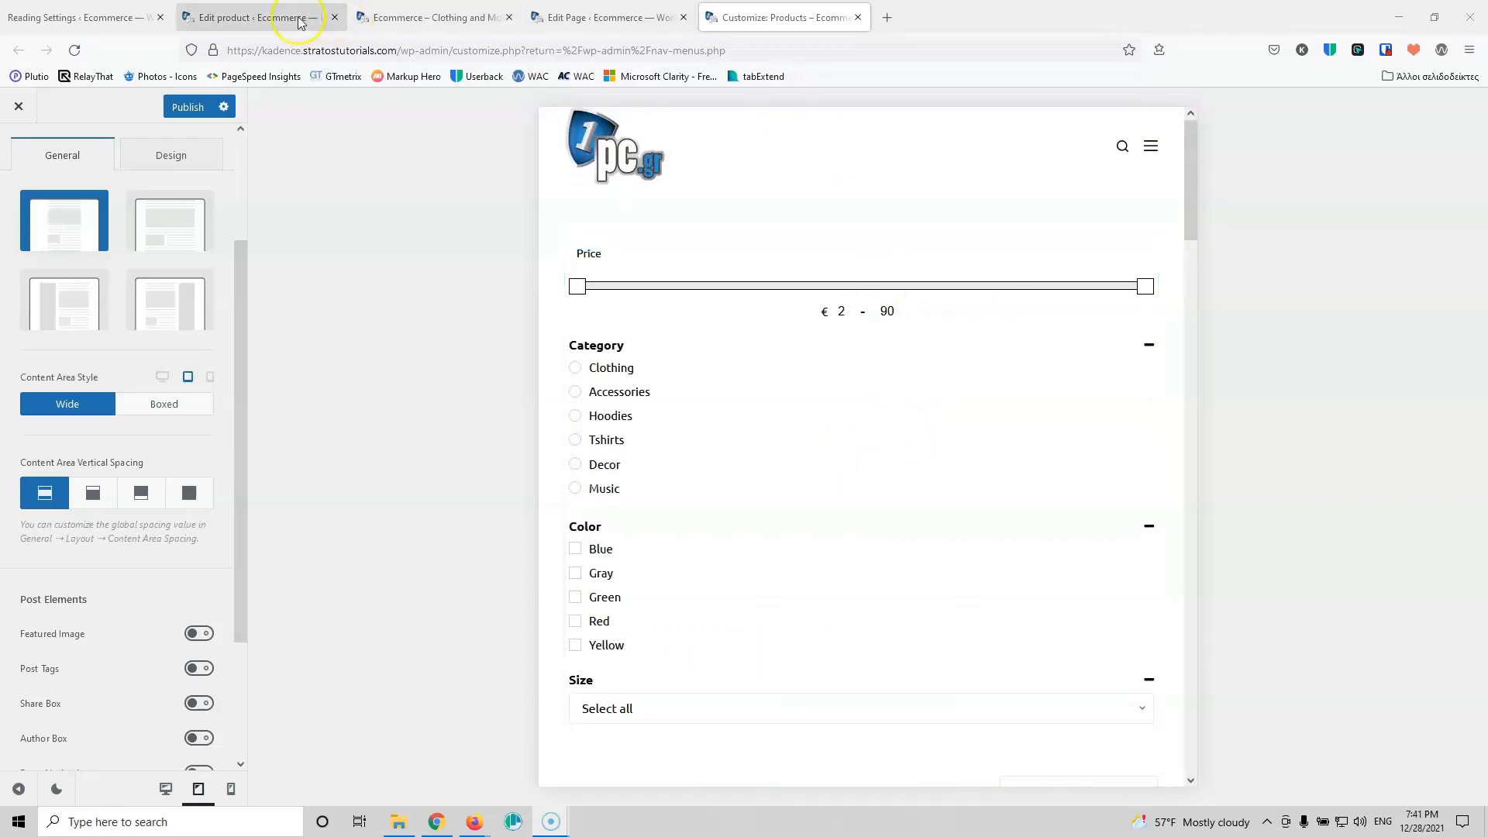
Step: In the product editor tab, open the Woo Product Filter named Filter for editing
{"action": "left_click", "coordinate": [275, 18]}
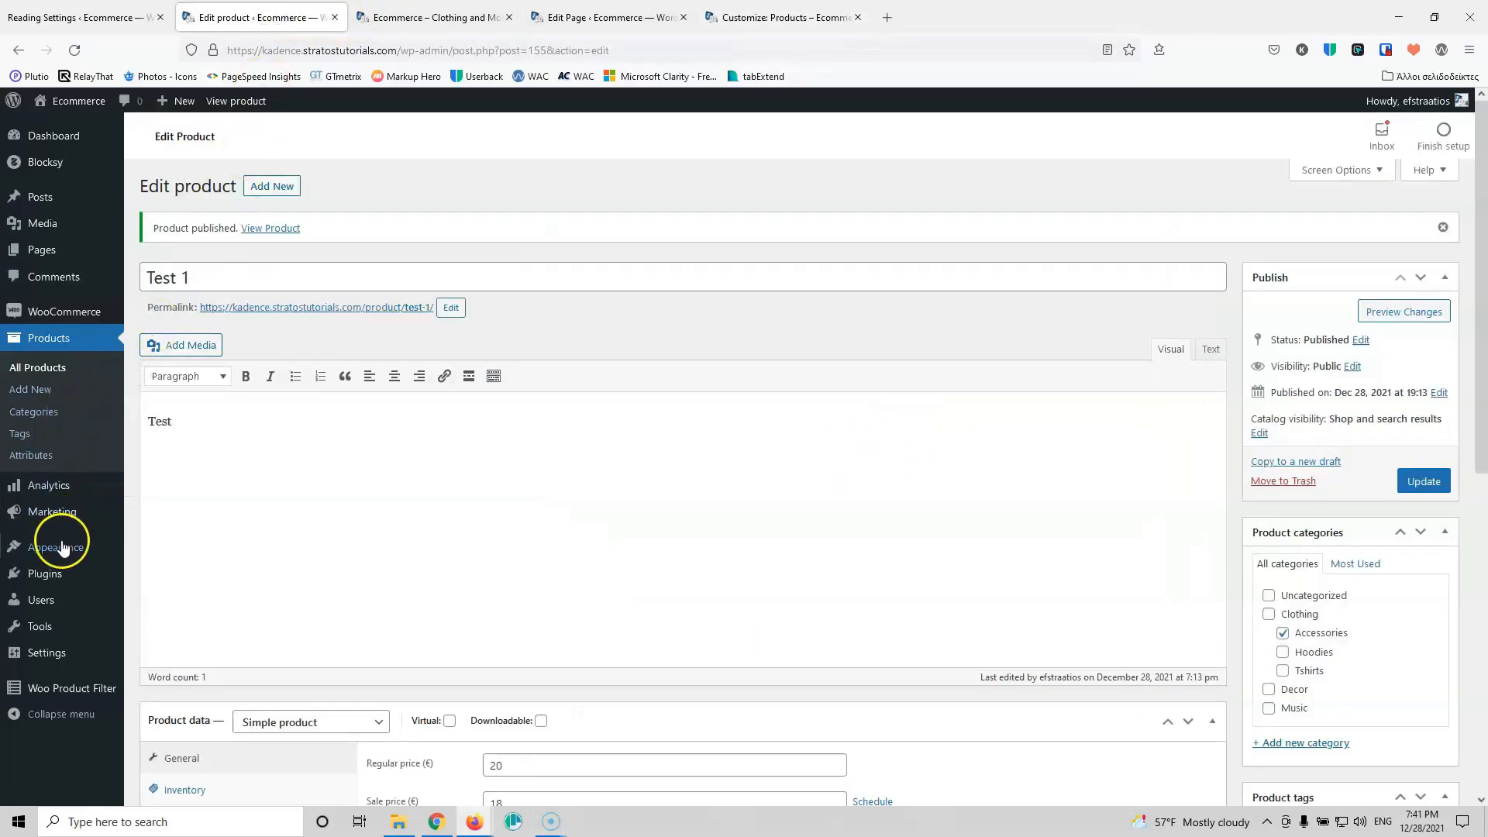
{"action": "mouse_move", "coordinate": [66, 688]}
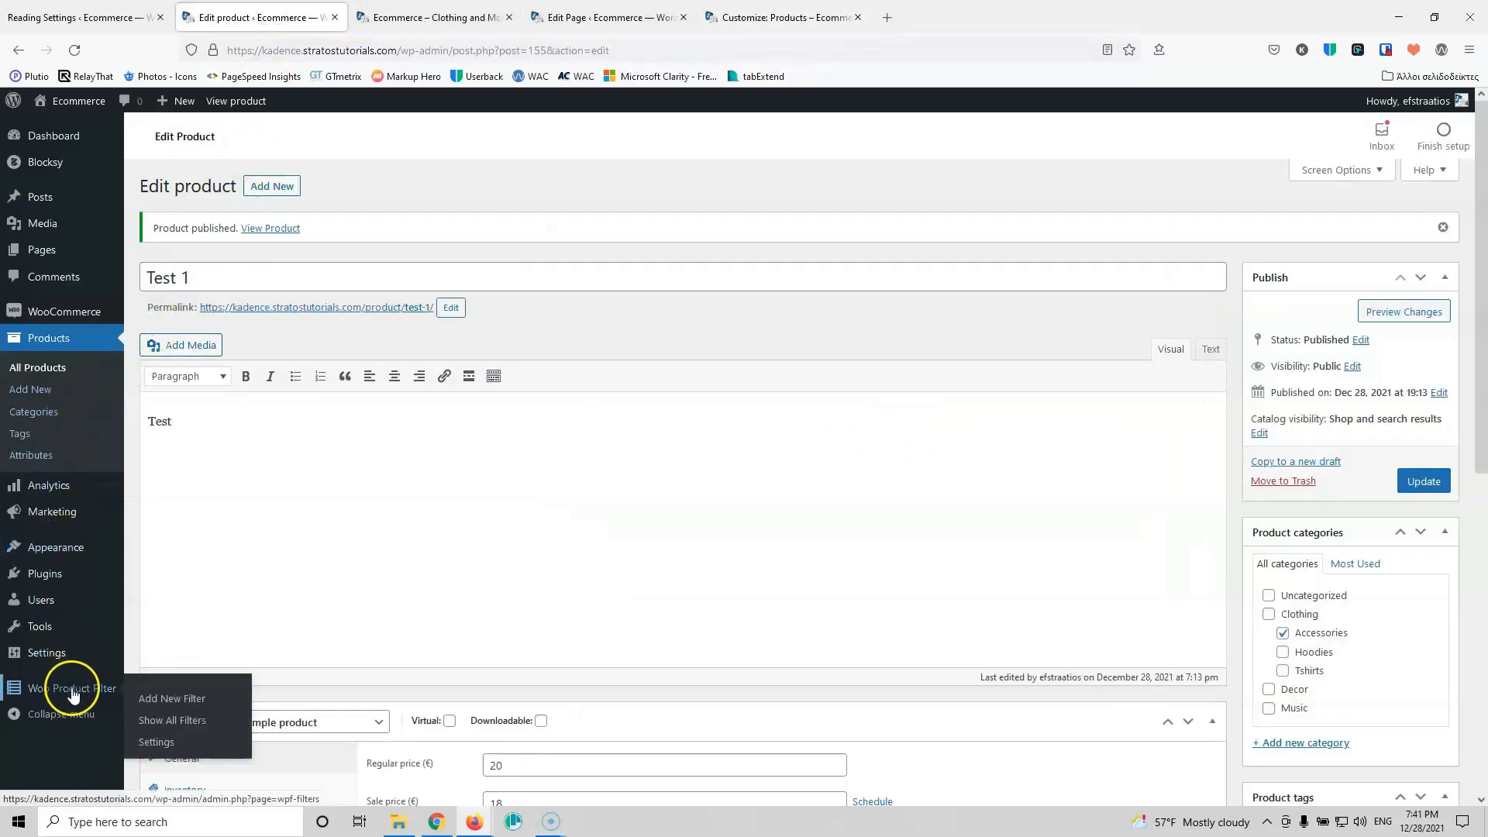
{"action": "left_click", "coordinate": [166, 723]}
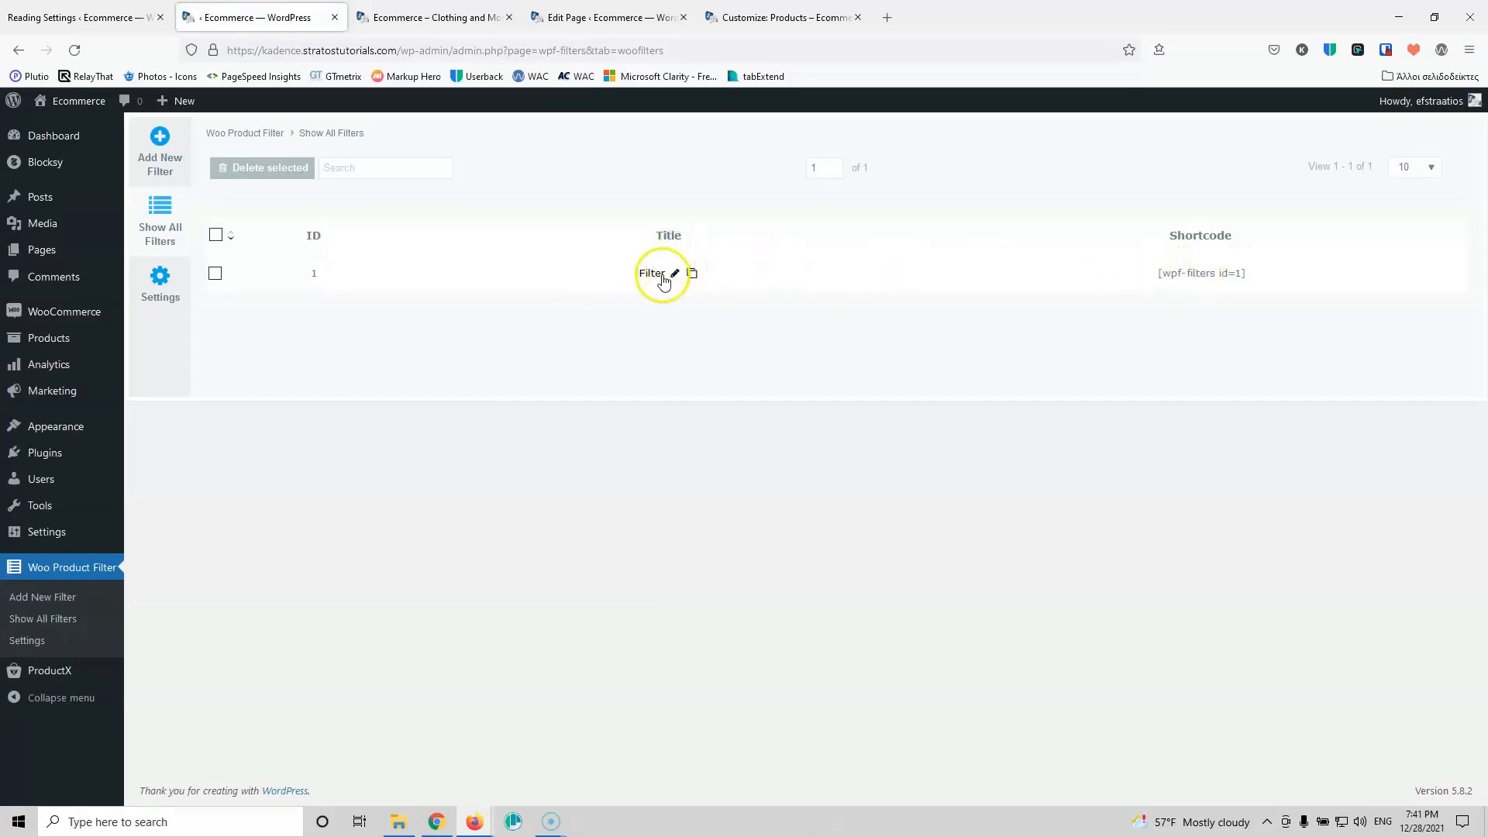
{"action": "left_click", "coordinate": [668, 281]}
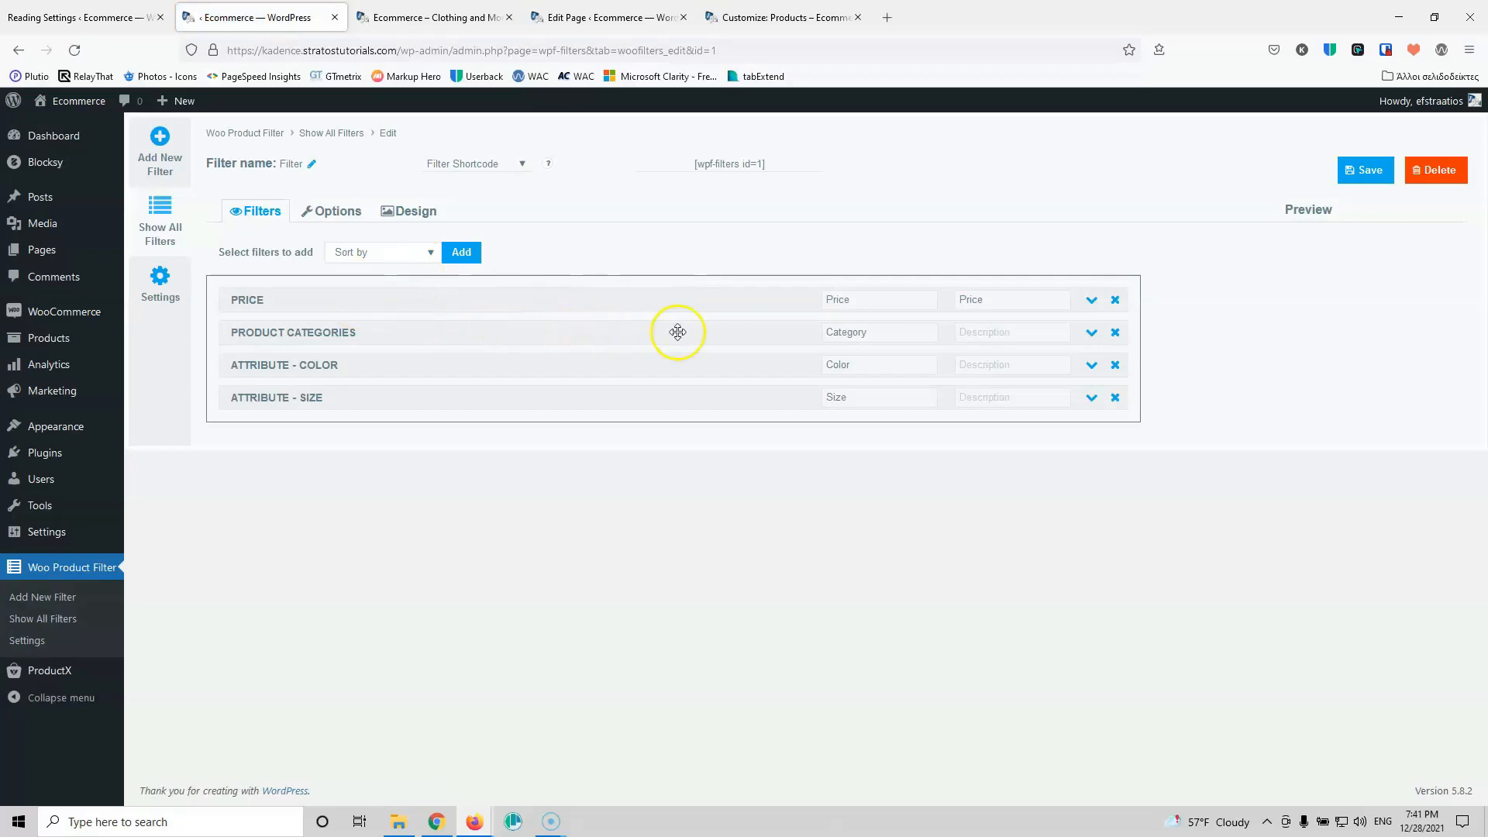
Step: Set the Product Categories and Color mobile title labels to 'Yes, show as close'
{"action": "left_click", "coordinate": [1091, 332]}
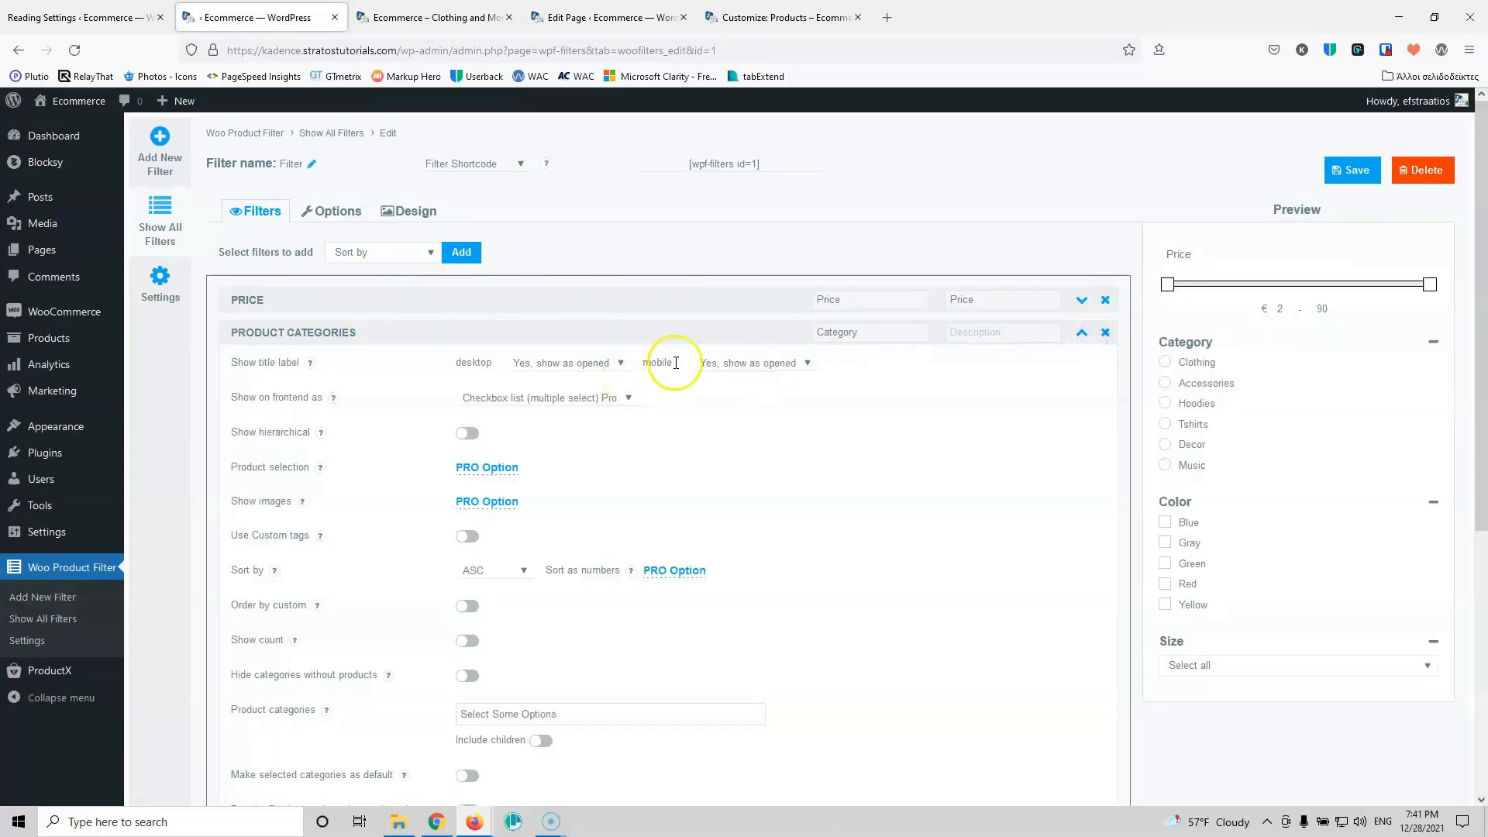
{"action": "left_click", "coordinate": [748, 363]}
{"action": "left_click", "coordinate": [766, 413]}
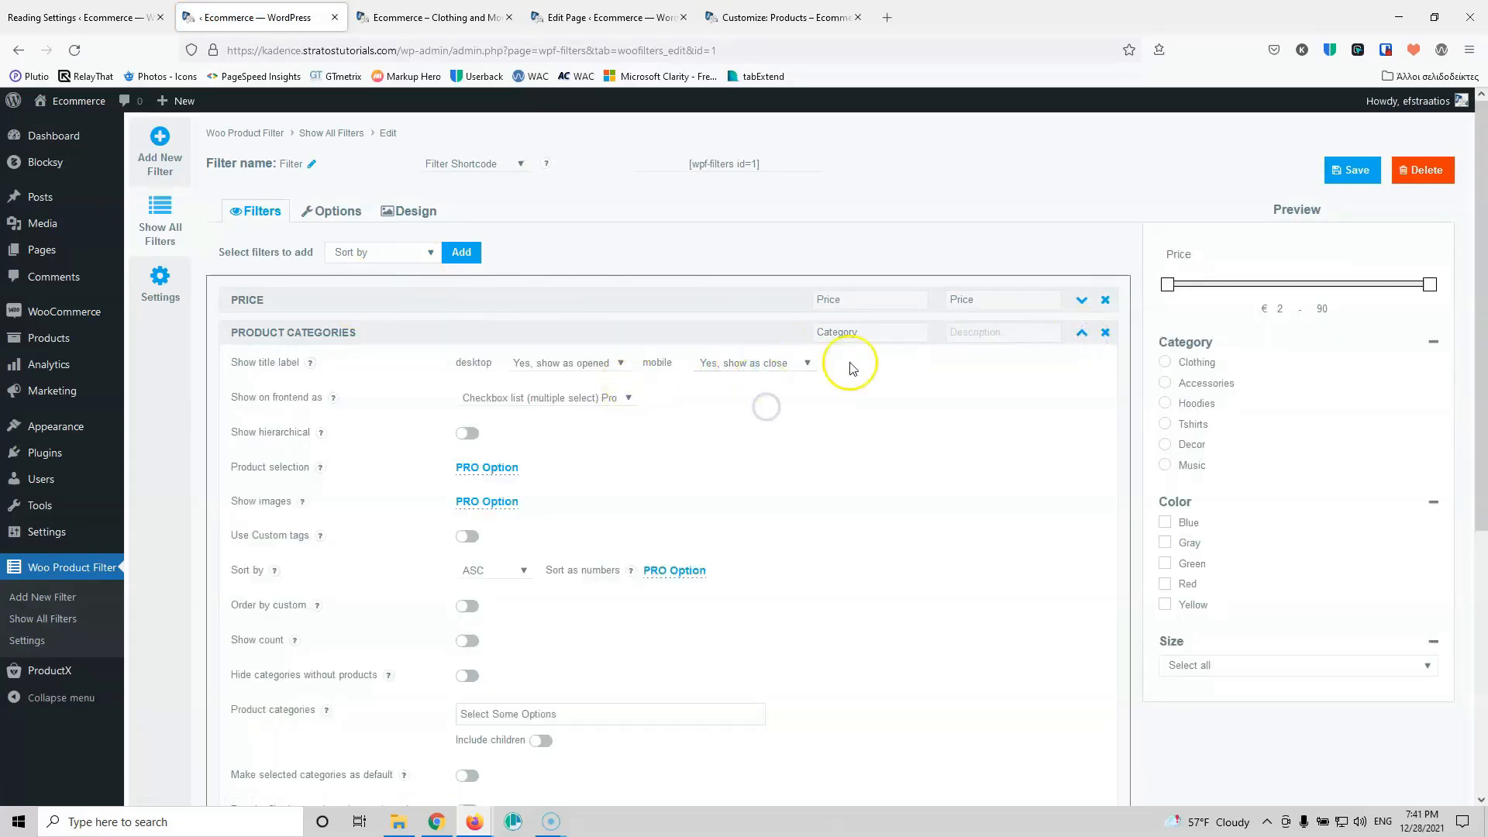
{"action": "left_click", "coordinate": [1082, 333]}
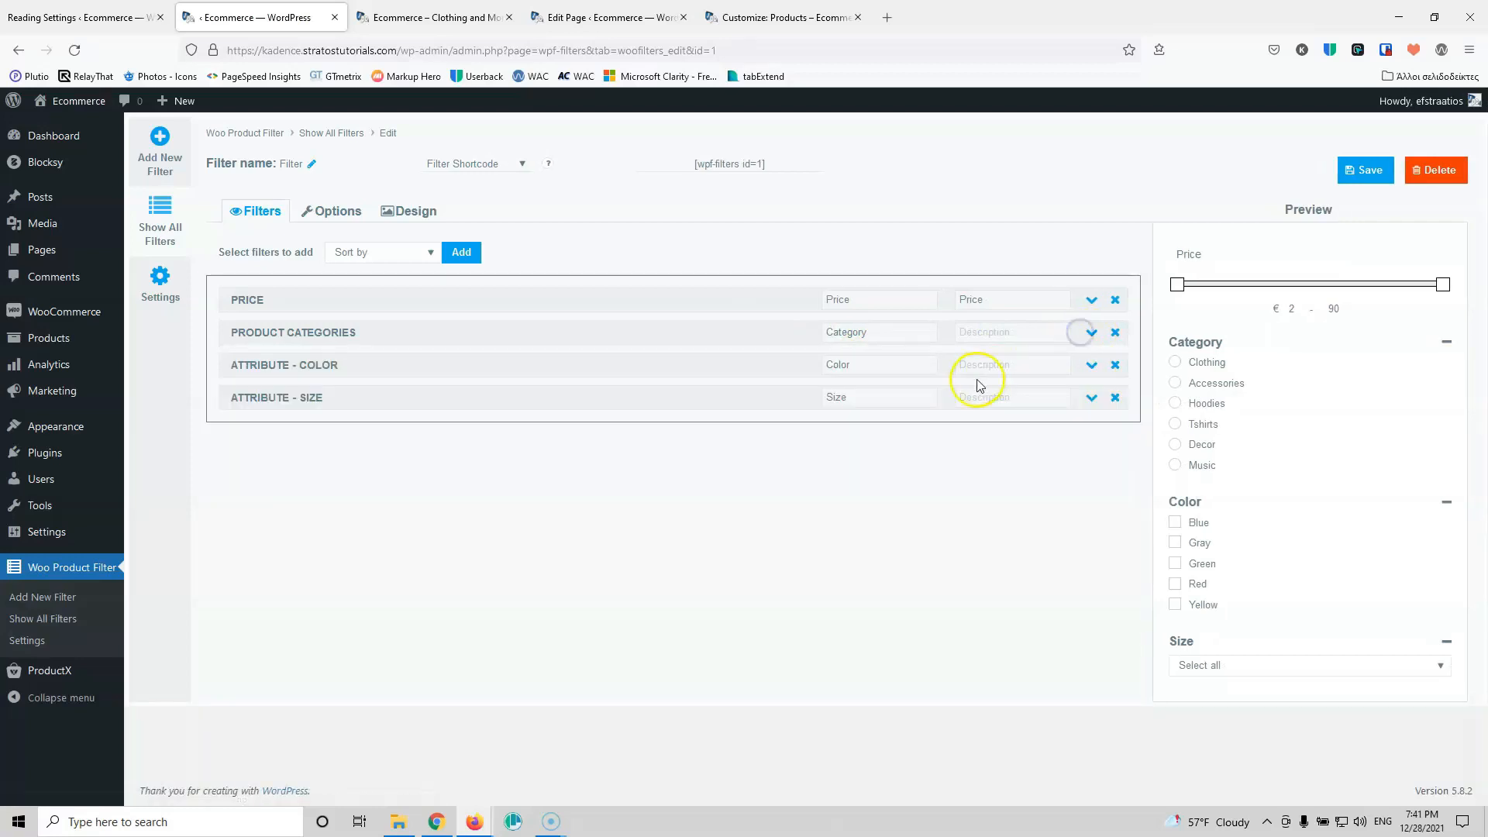
{"action": "left_click", "coordinate": [1100, 361]}
{"action": "scroll", "coordinate": [757, 472], "scroll_direction": "down", "scroll_amount": 5}
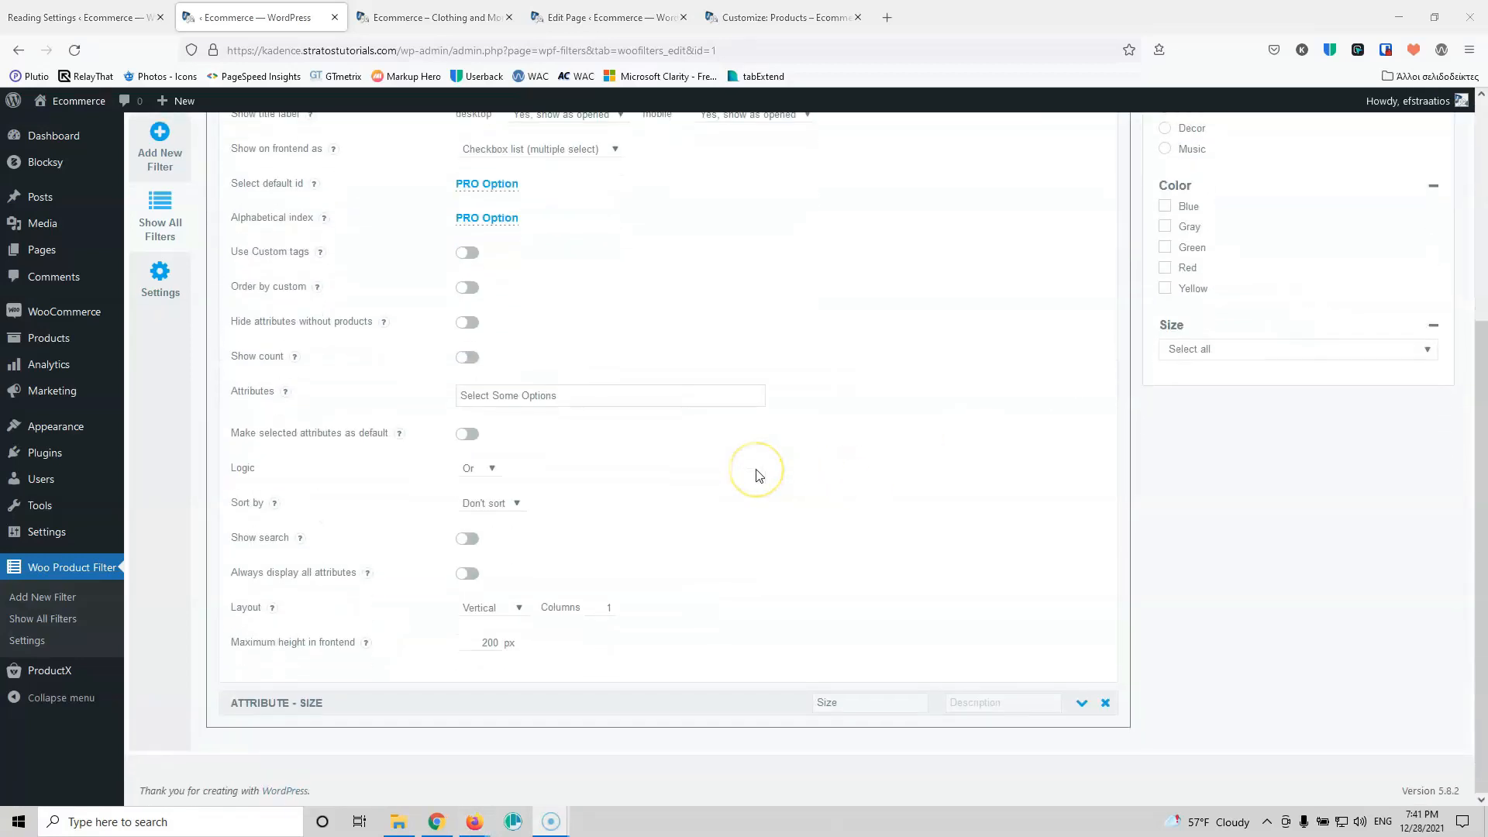
{"action": "scroll", "coordinate": [759, 475], "scroll_direction": "up", "scroll_amount": 5}
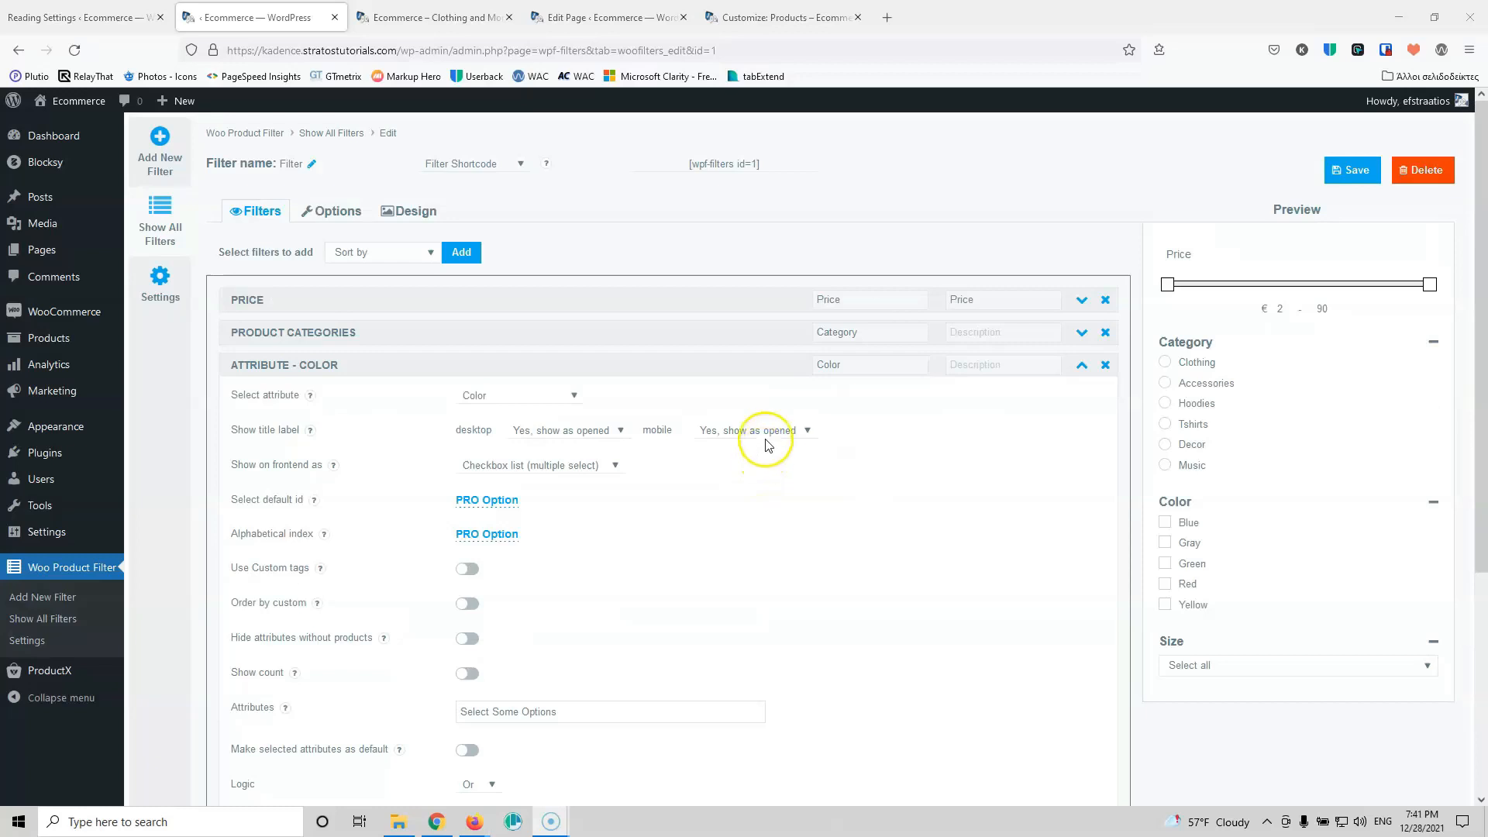
{"action": "left_click", "coordinate": [808, 432]}
{"action": "left_click", "coordinate": [770, 470]}
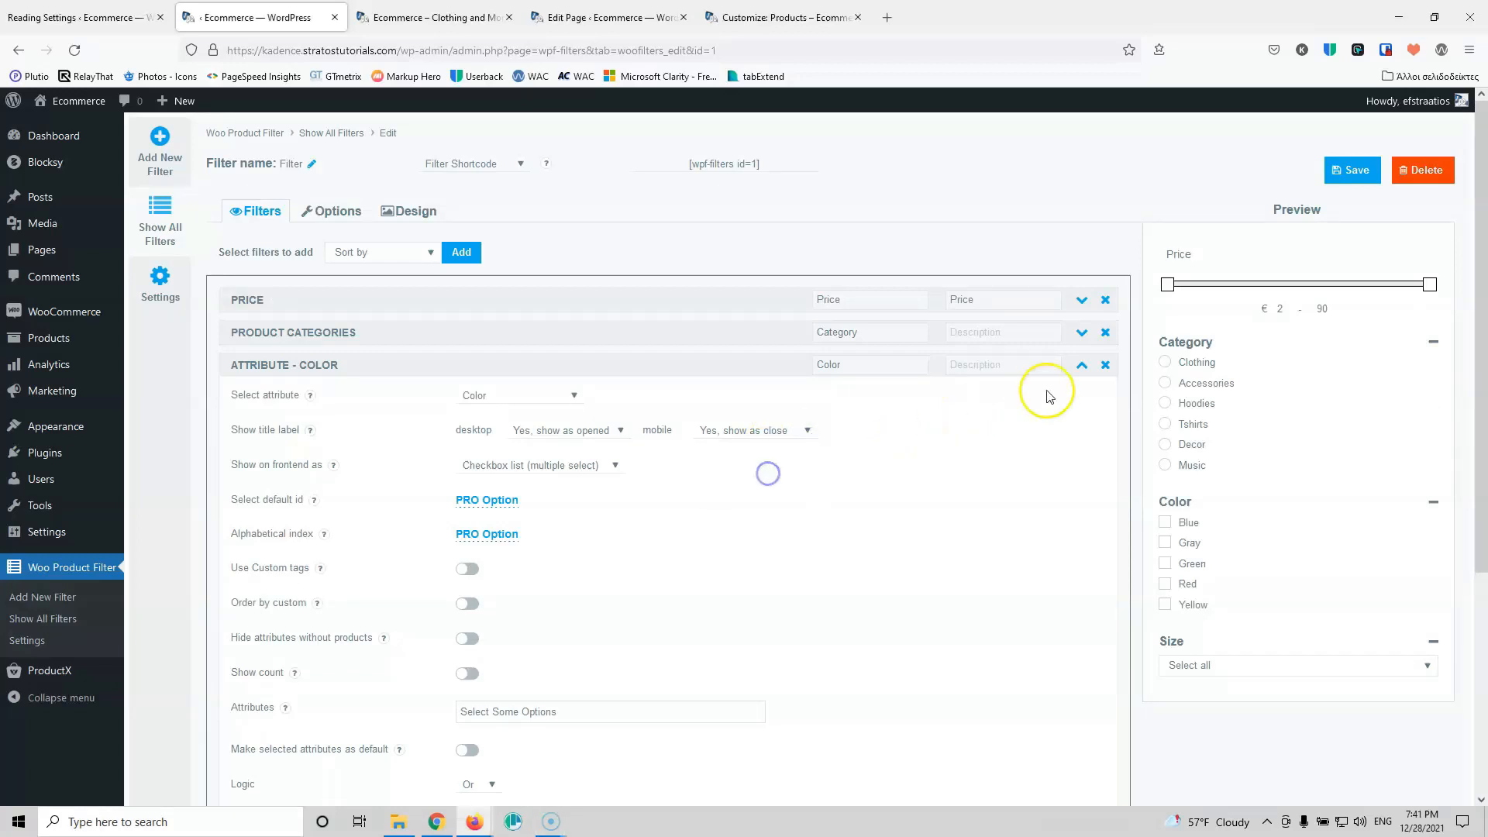
Step: Set the Size mobile title label to 'Yes, show as close' and save the filter
{"action": "left_click", "coordinate": [1080, 367]}
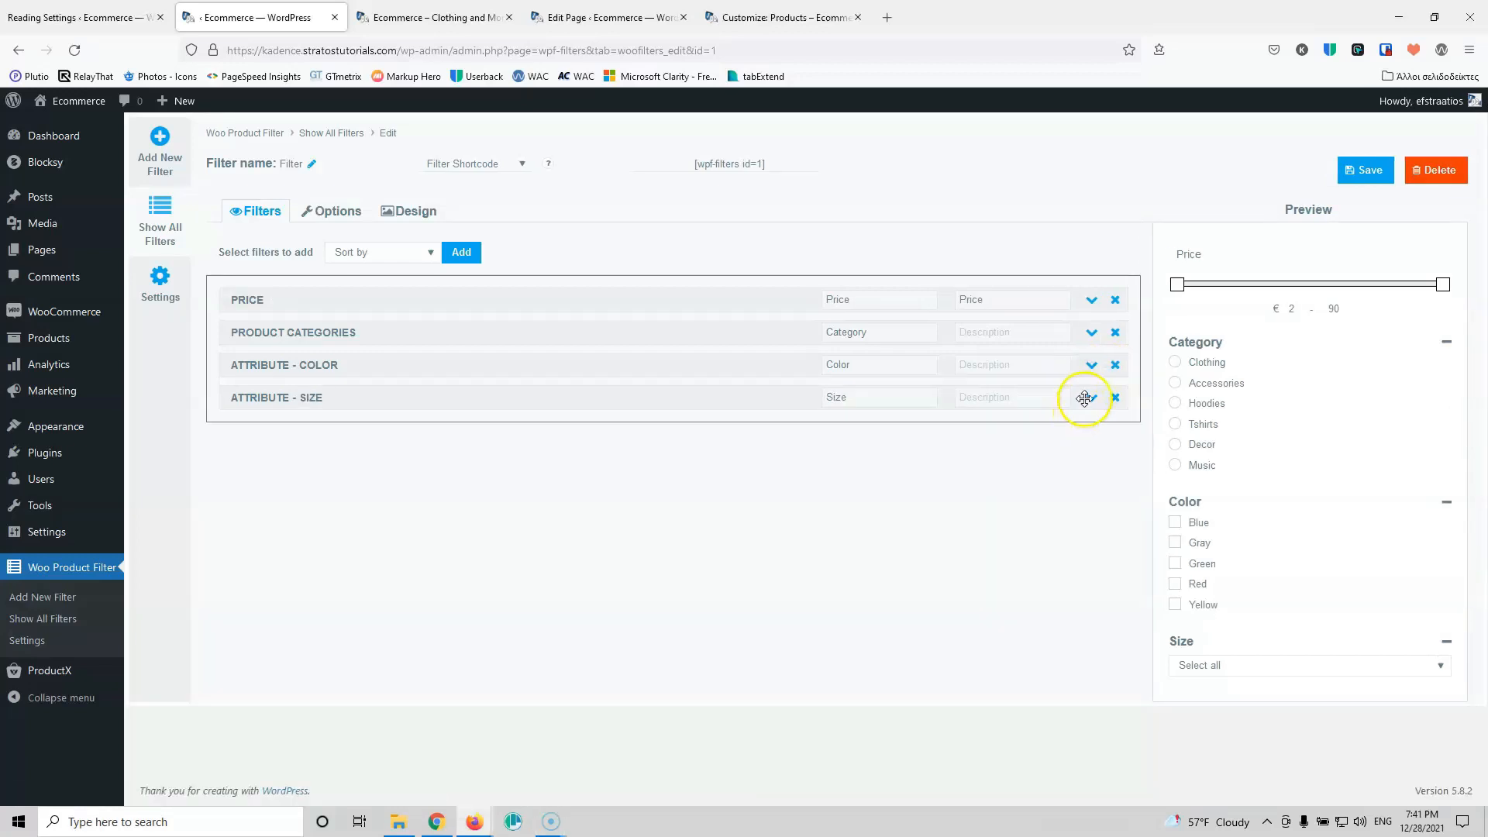
{"action": "left_click", "coordinate": [1088, 398]}
{"action": "left_click", "coordinate": [785, 465]}
{"action": "left_click", "coordinate": [771, 501]}
{"action": "left_click", "coordinate": [1348, 175]}
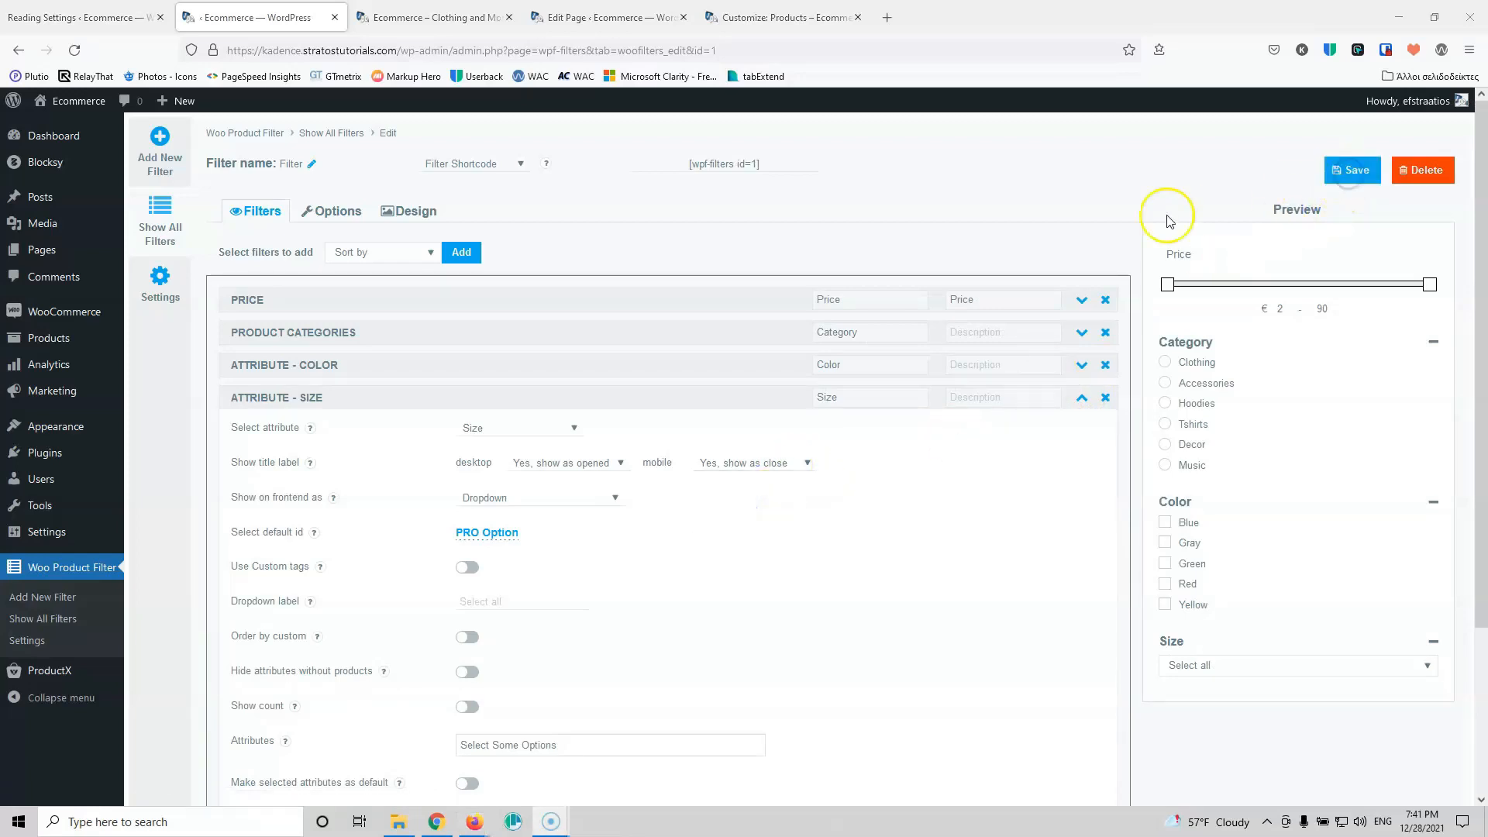
{"action": "left_click", "coordinate": [747, 13]}
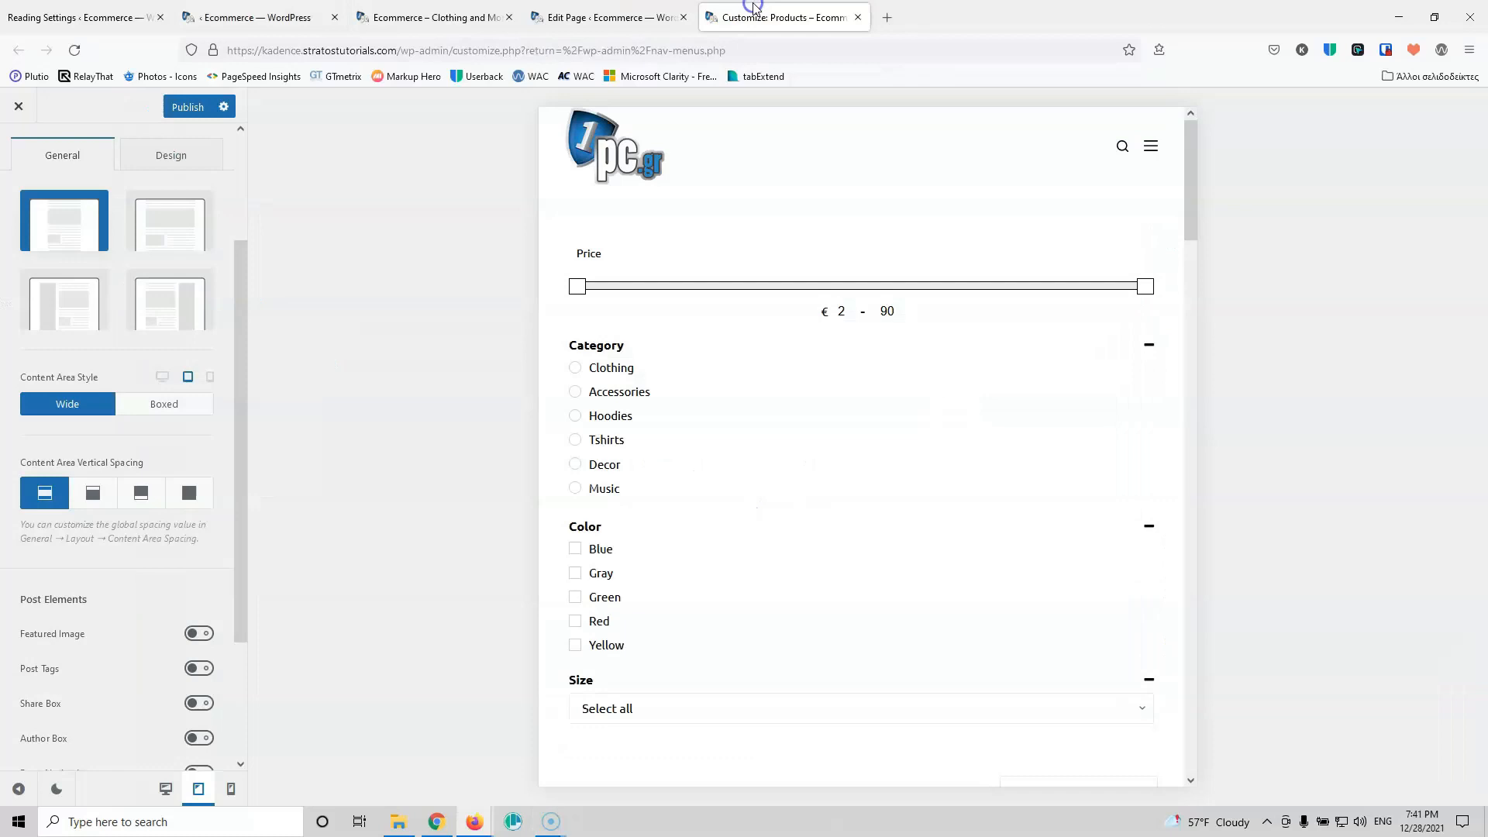
Step: Check the shop page layout in the Customizer at phone width
{"action": "scroll", "coordinate": [631, 471], "scroll_direction": "down", "scroll_amount": 12}
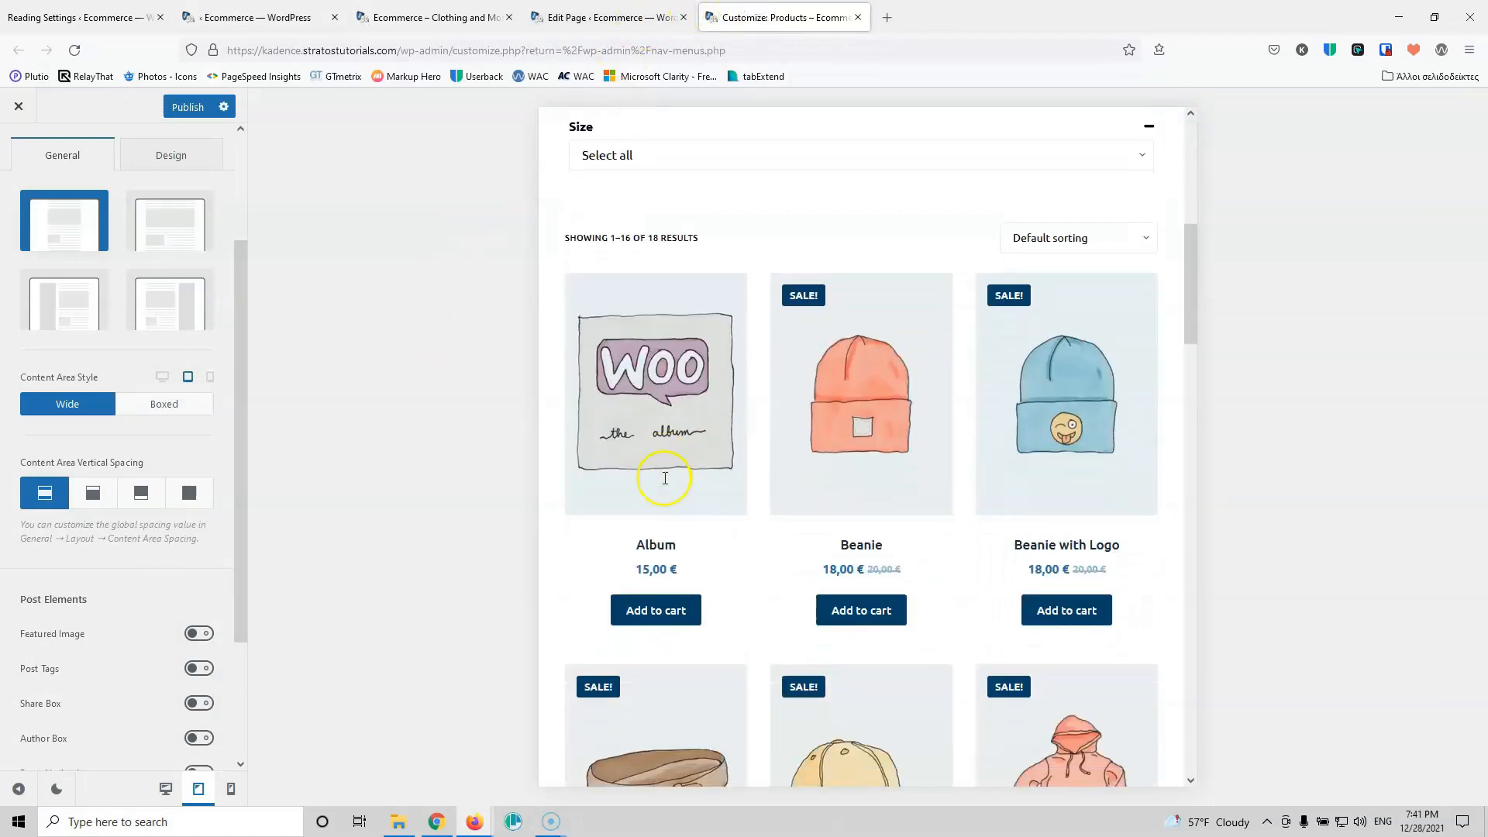
{"action": "scroll", "coordinate": [665, 485], "scroll_direction": "down", "scroll_amount": 15}
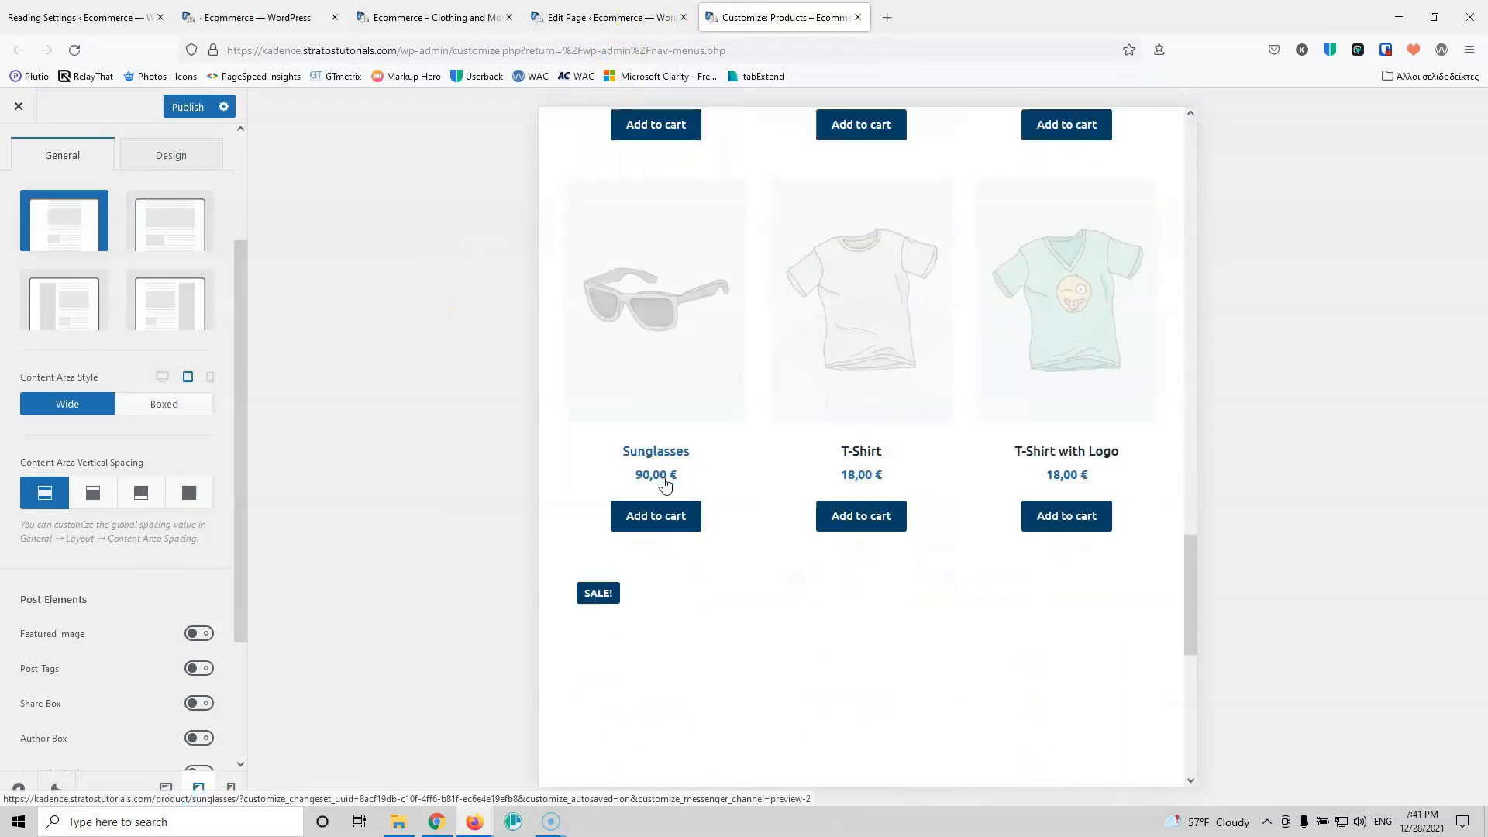
{"action": "scroll", "coordinate": [665, 485], "scroll_direction": "down", "scroll_amount": 3}
{"action": "scroll", "coordinate": [665, 484], "scroll_direction": "up", "scroll_amount": 20}
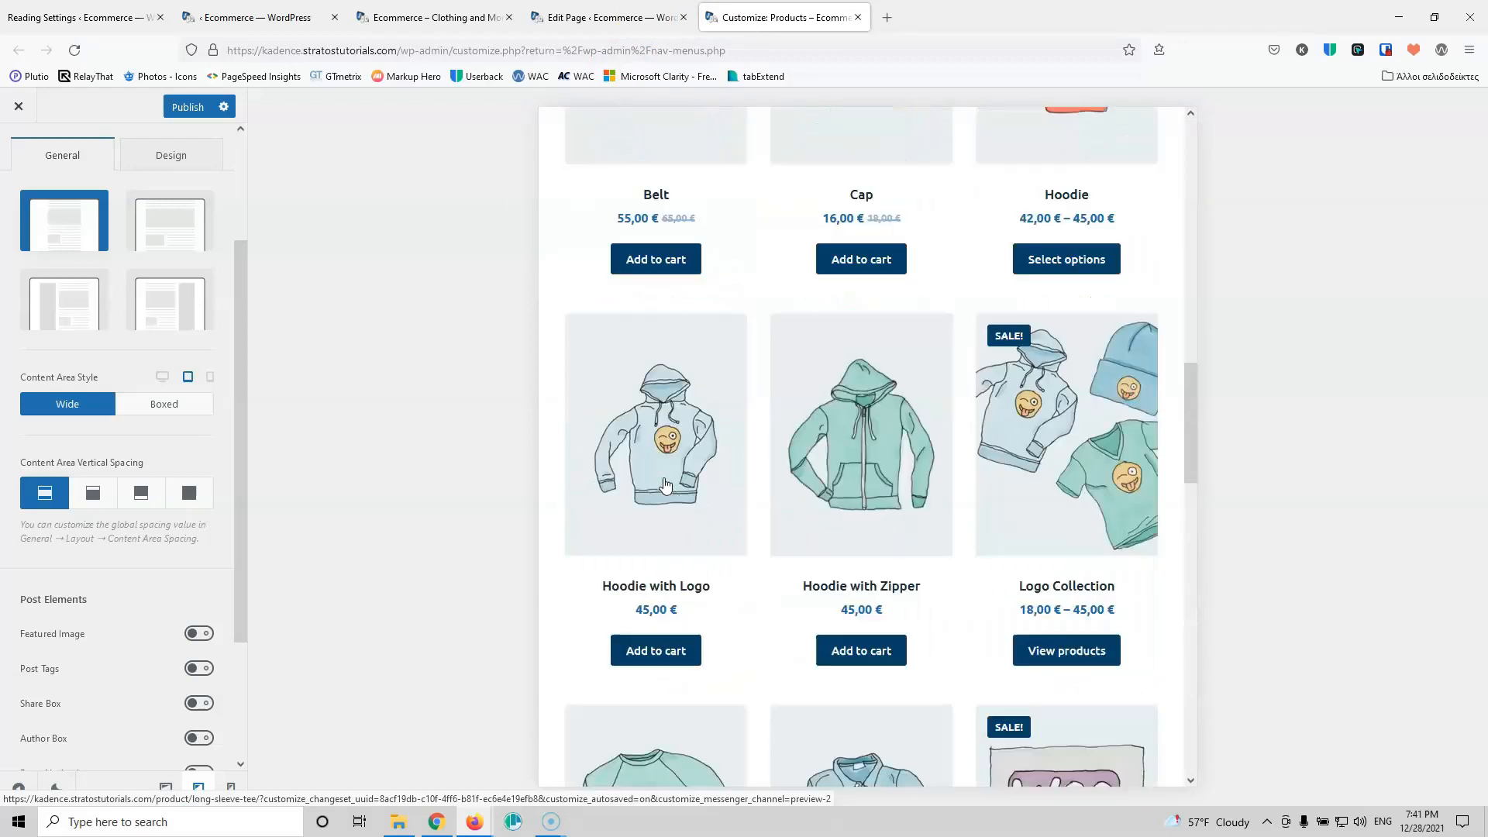
{"action": "scroll", "coordinate": [664, 484], "scroll_direction": "up", "scroll_amount": 2}
{"action": "left_click", "coordinate": [231, 790]}
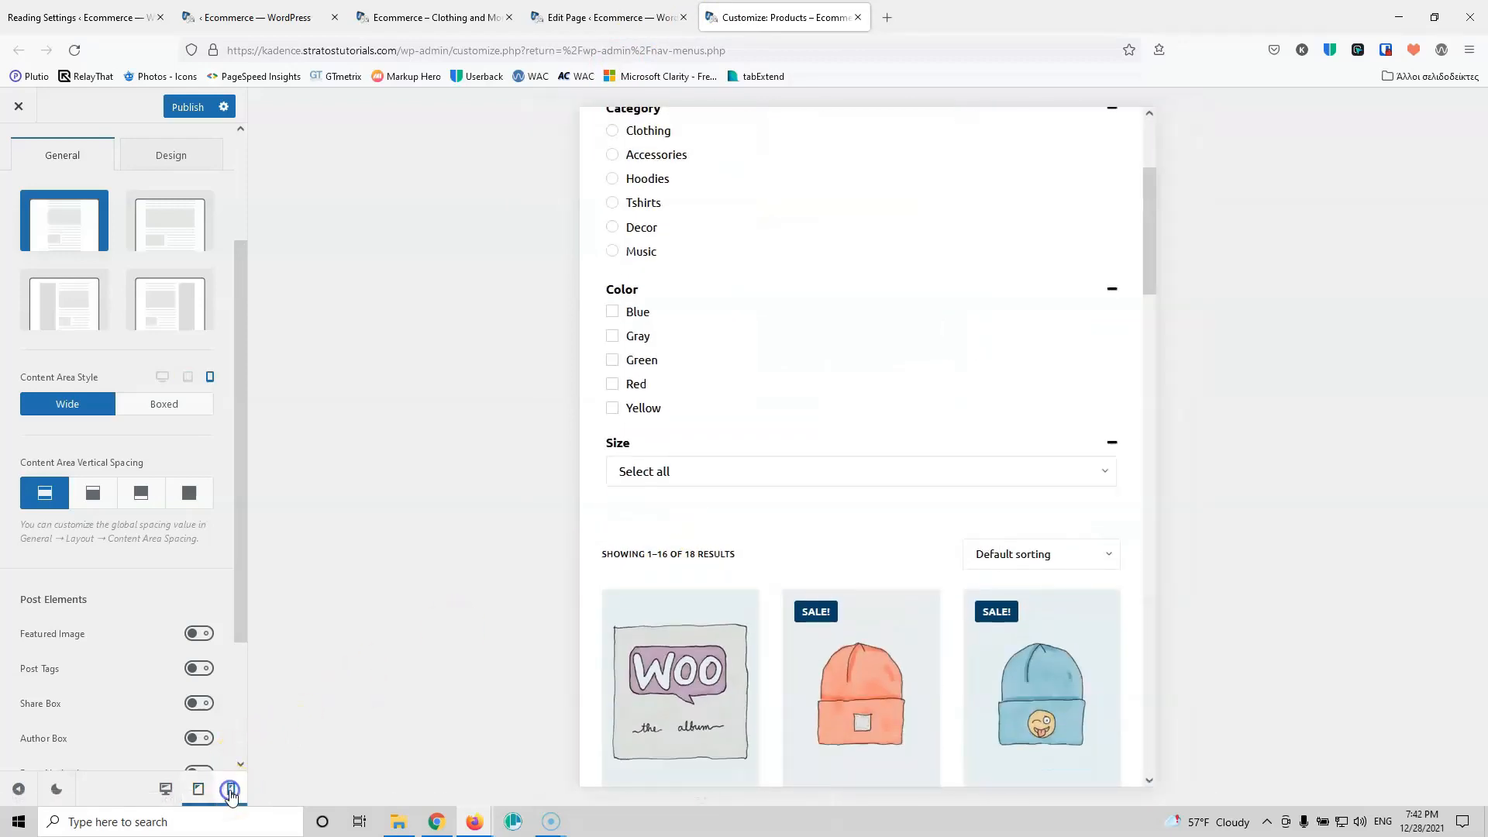
{"action": "scroll", "coordinate": [862, 382], "scroll_direction": "up", "scroll_amount": 3}
{"action": "scroll", "coordinate": [862, 383], "scroll_direction": "down", "scroll_amount": 15}
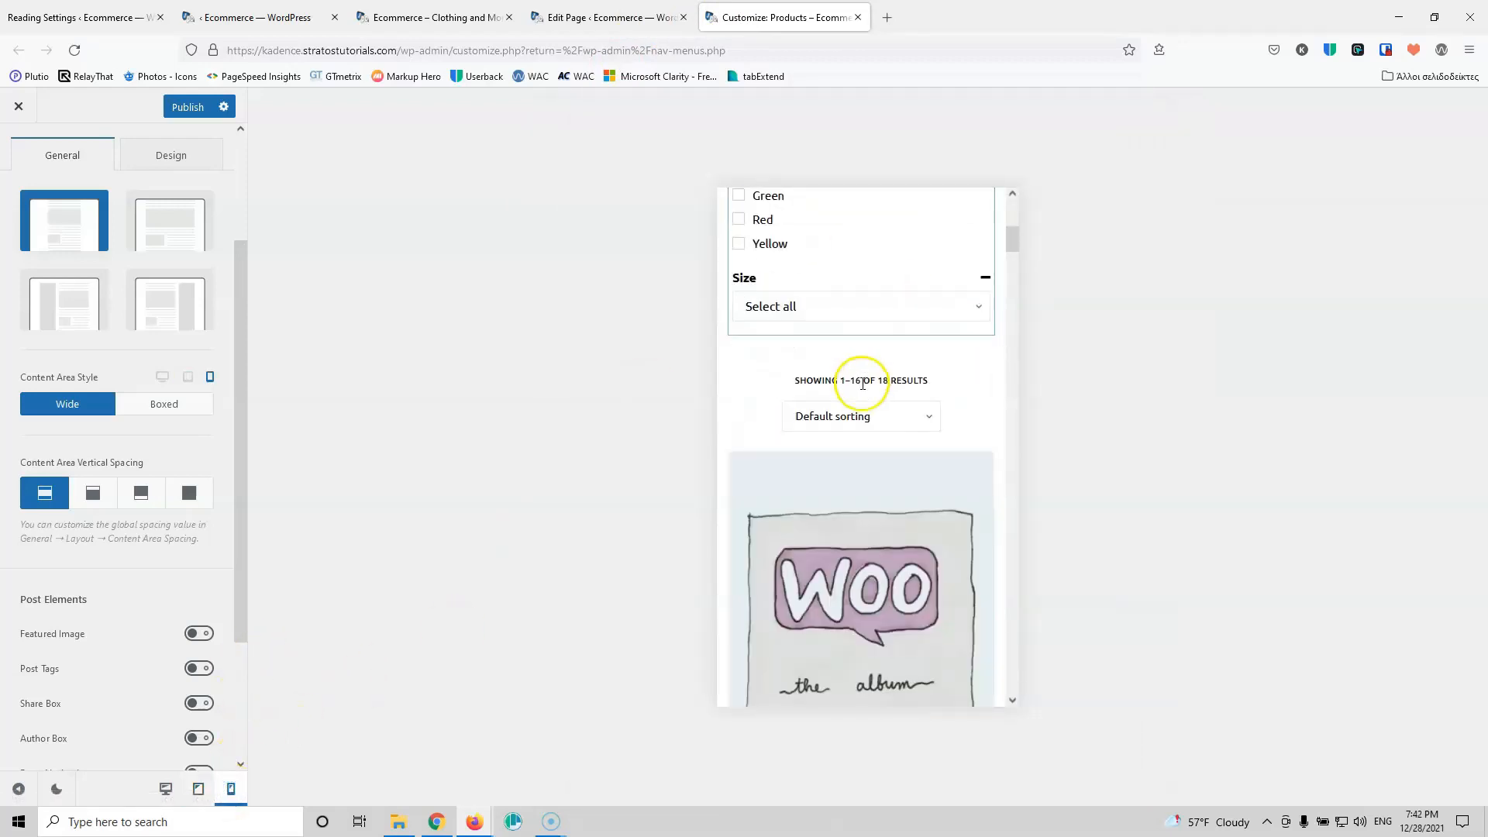
{"action": "scroll", "coordinate": [863, 389], "scroll_direction": "down", "scroll_amount": 20}
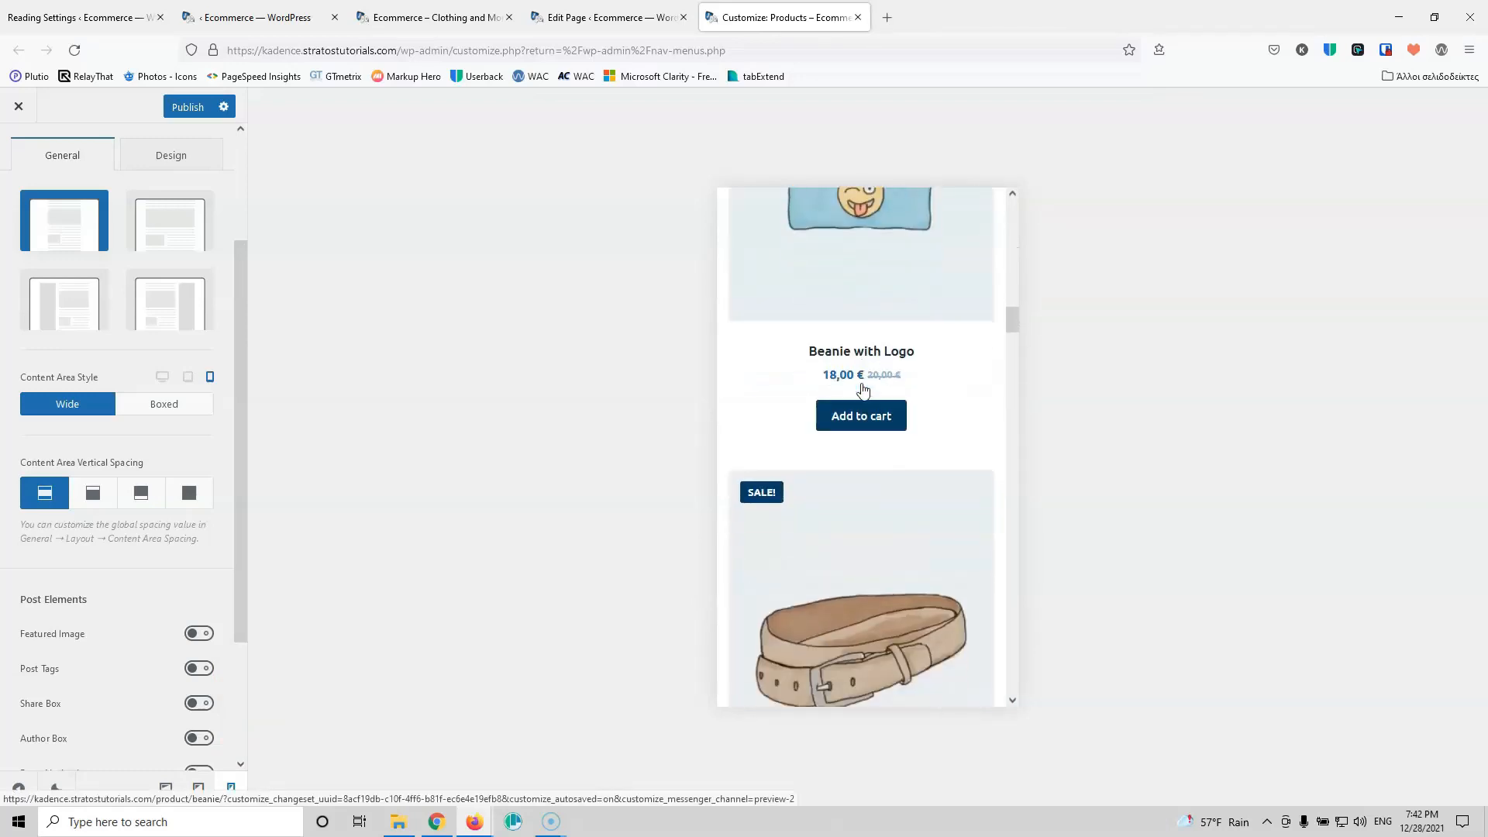
{"action": "scroll", "coordinate": [863, 389], "scroll_direction": "down", "scroll_amount": 20}
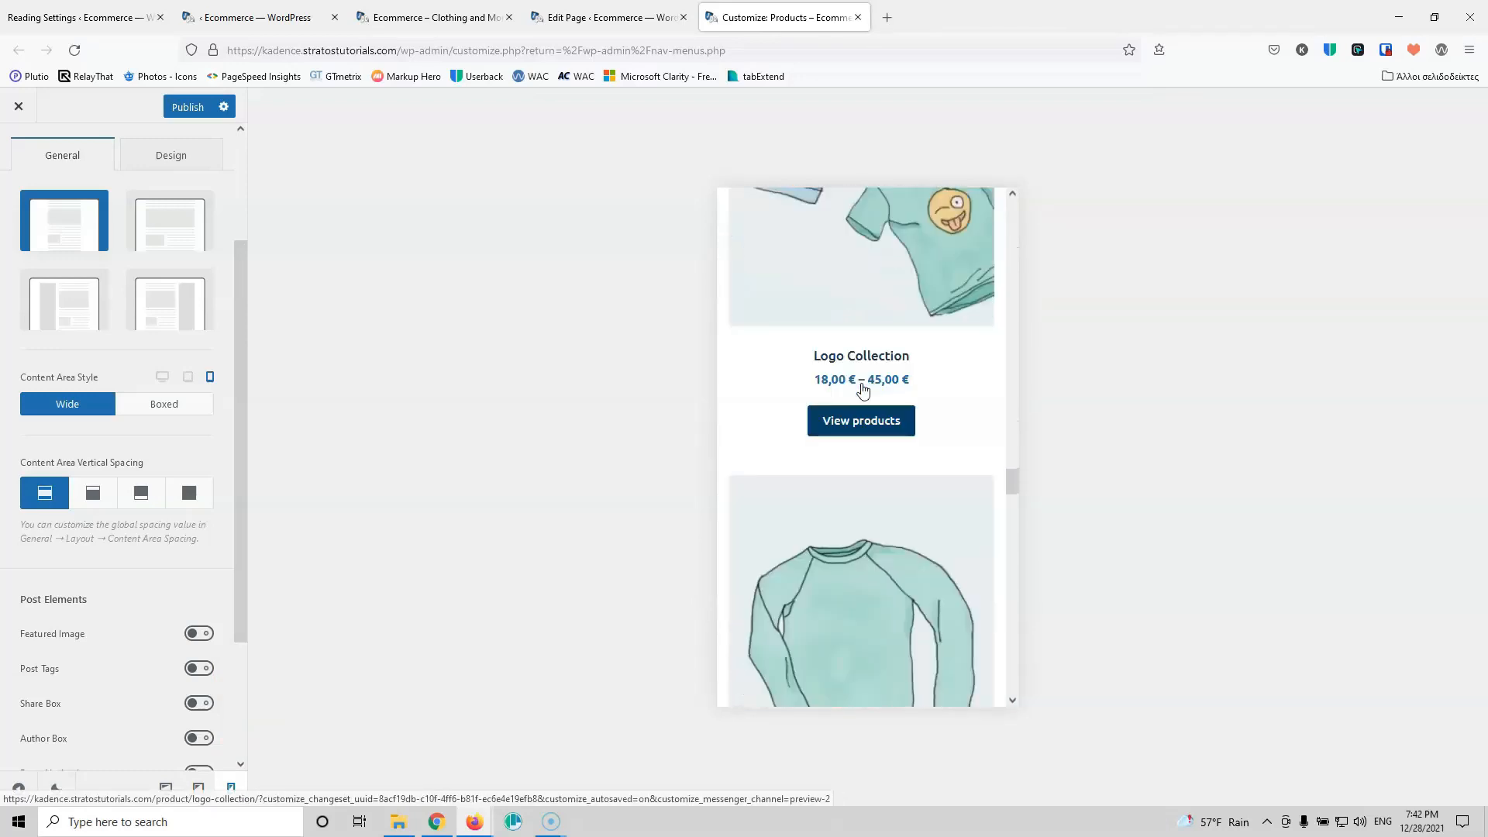
{"action": "scroll", "coordinate": [862, 389], "scroll_direction": "down", "scroll_amount": 5}
{"action": "scroll", "coordinate": [862, 389], "scroll_direction": "up", "scroll_amount": 15}
{"action": "scroll", "coordinate": [863, 389], "scroll_direction": "up", "scroll_amount": 8}
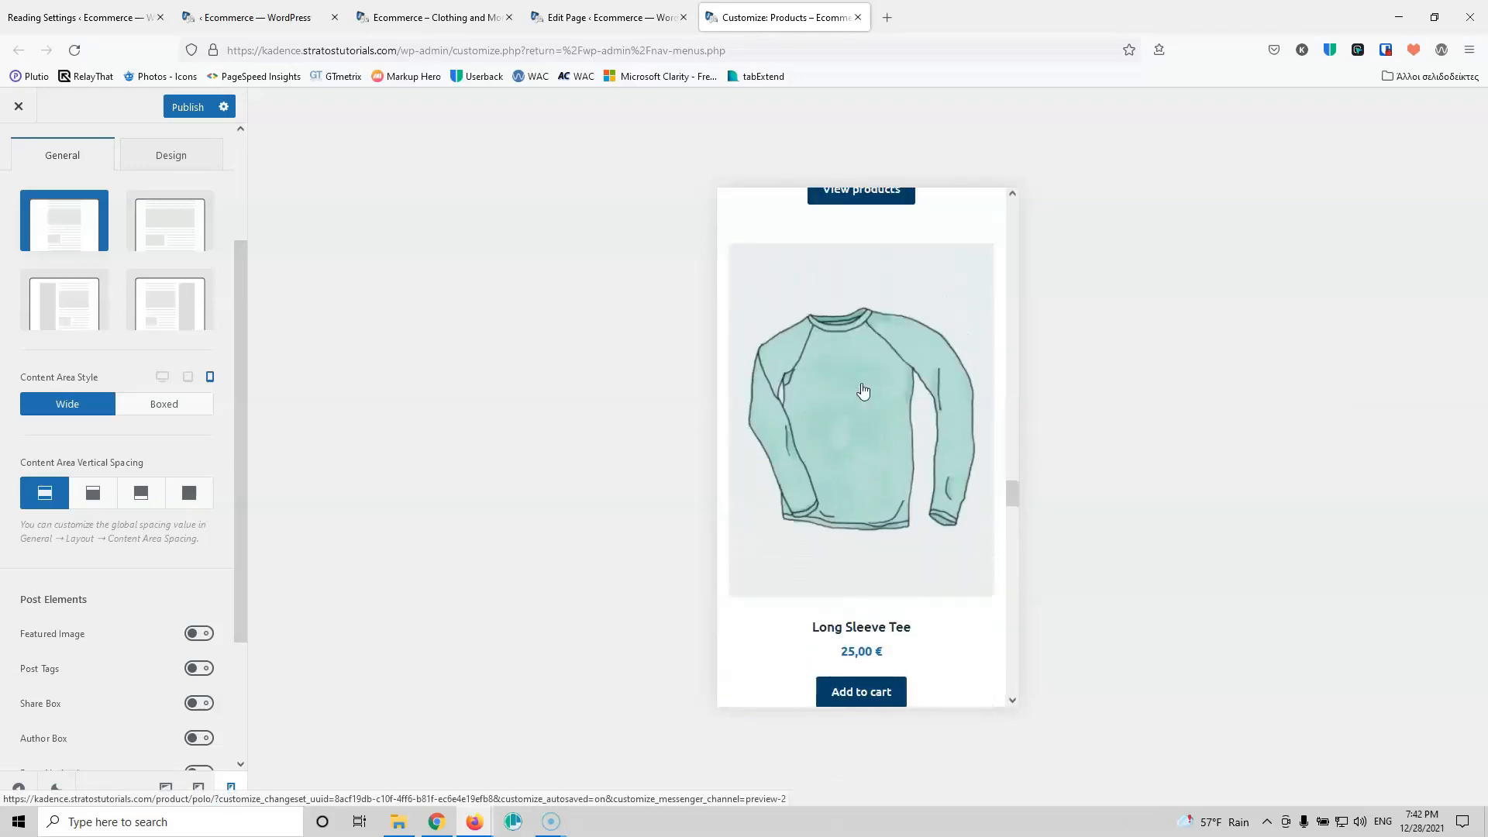
Step: Preview the Hoodie with Zipper product page at tablet width
{"action": "left_click", "coordinate": [868, 334]}
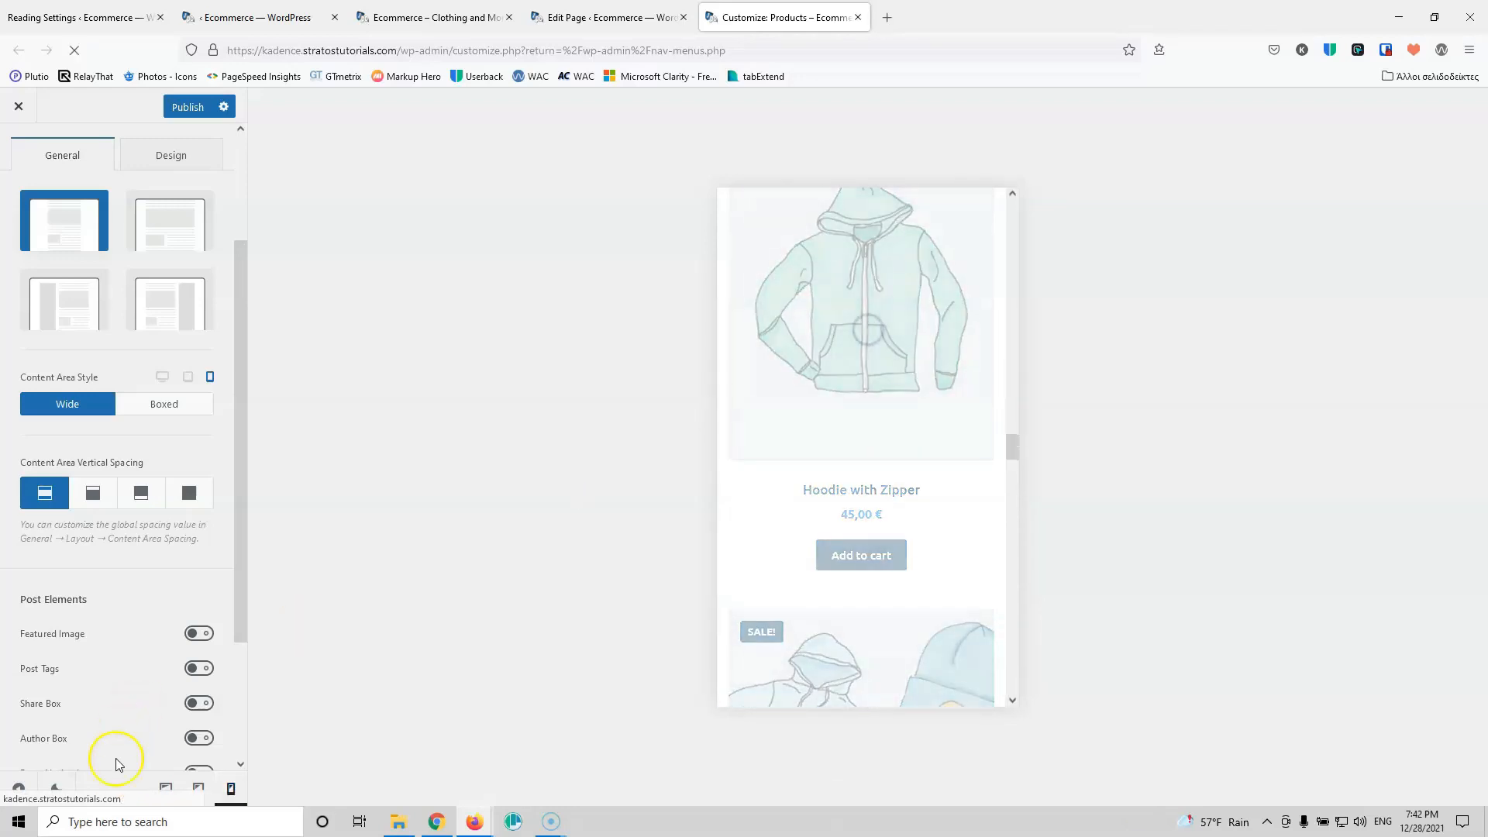
{"action": "left_click", "coordinate": [200, 789]}
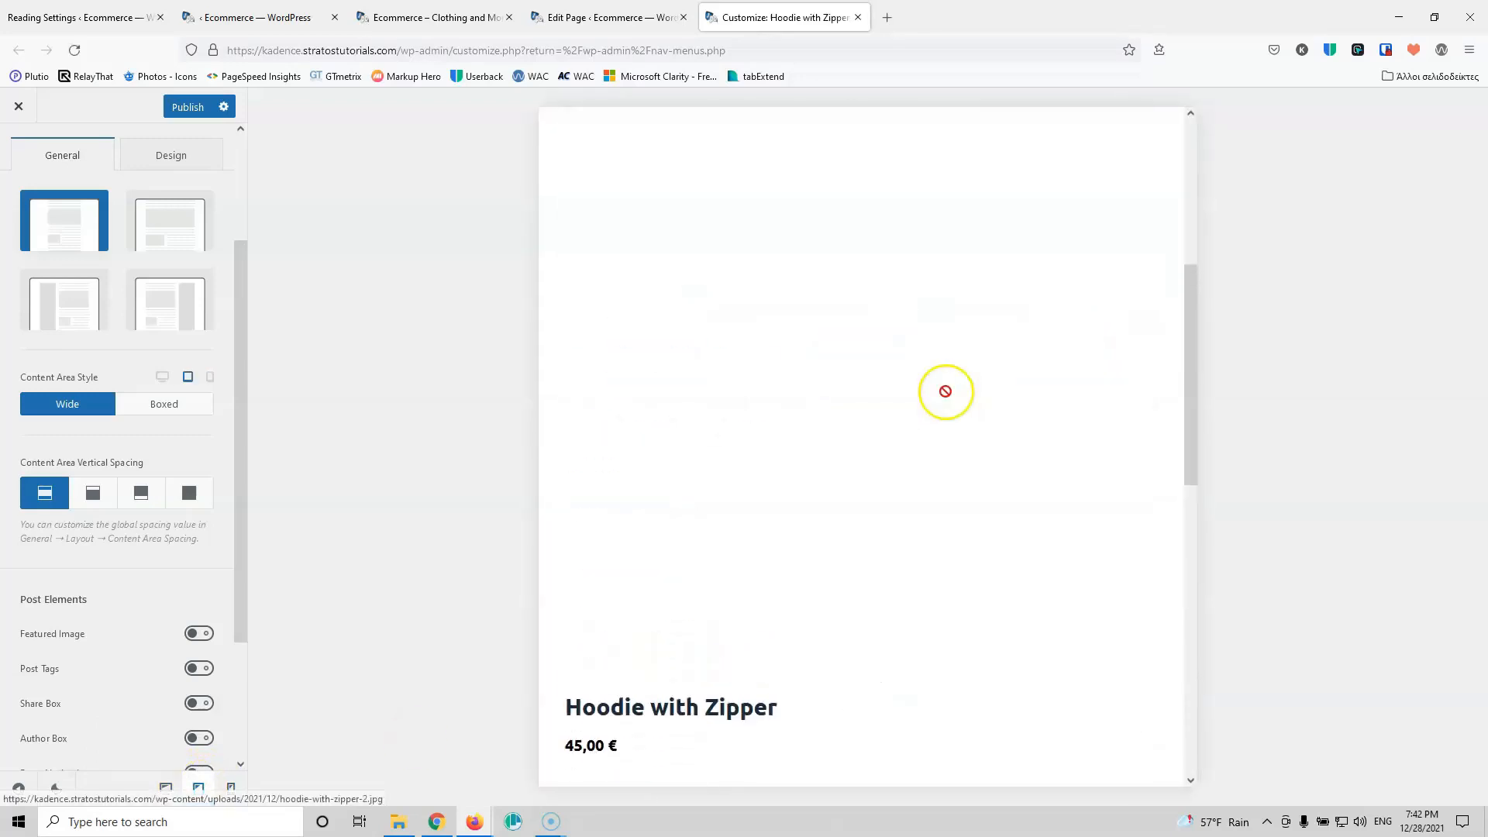
{"action": "scroll", "coordinate": [949, 397], "scroll_direction": "down", "scroll_amount": 10}
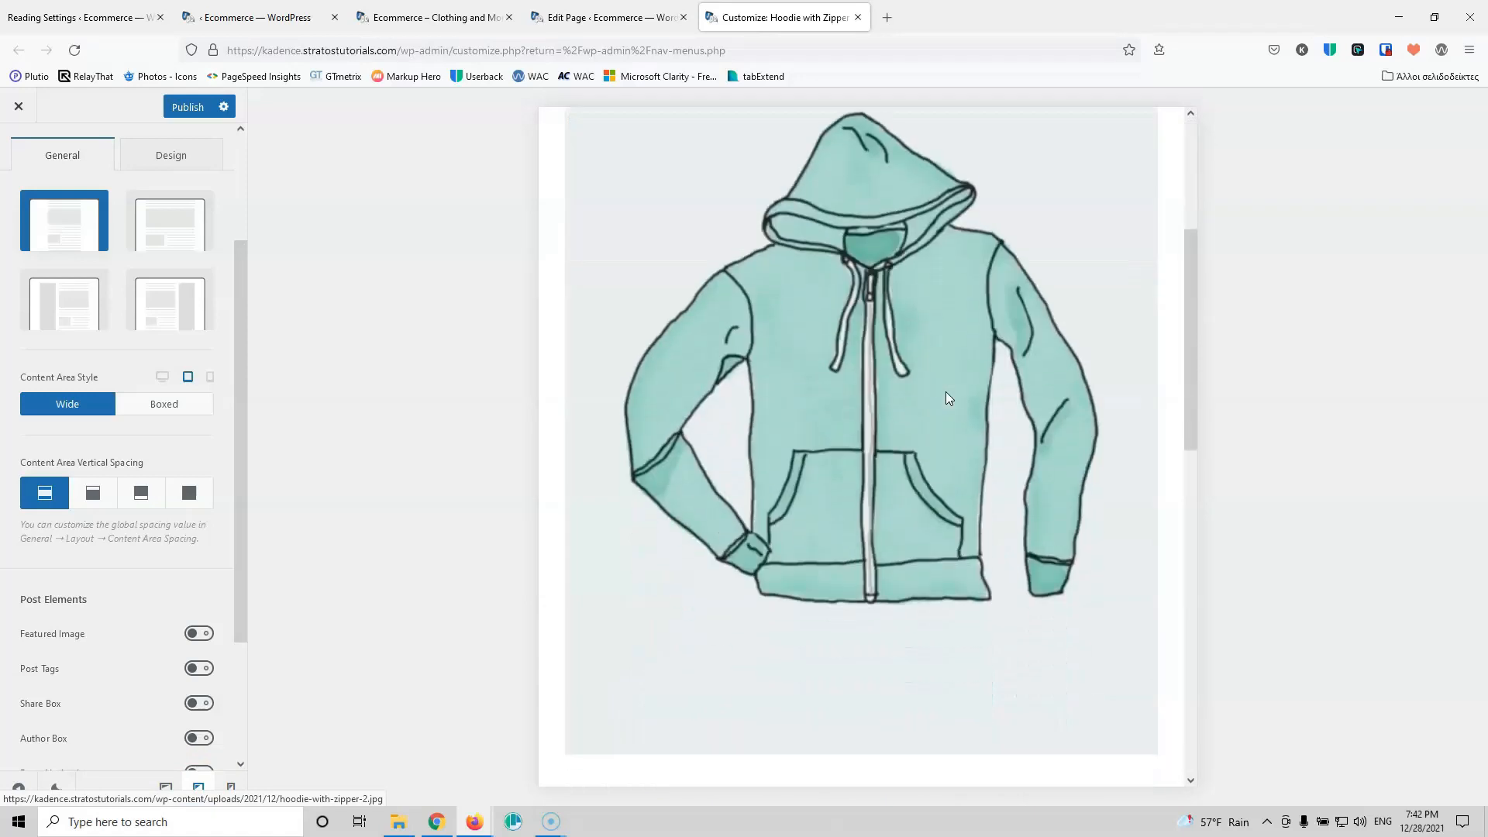
{"action": "left_click", "coordinate": [737, 456]}
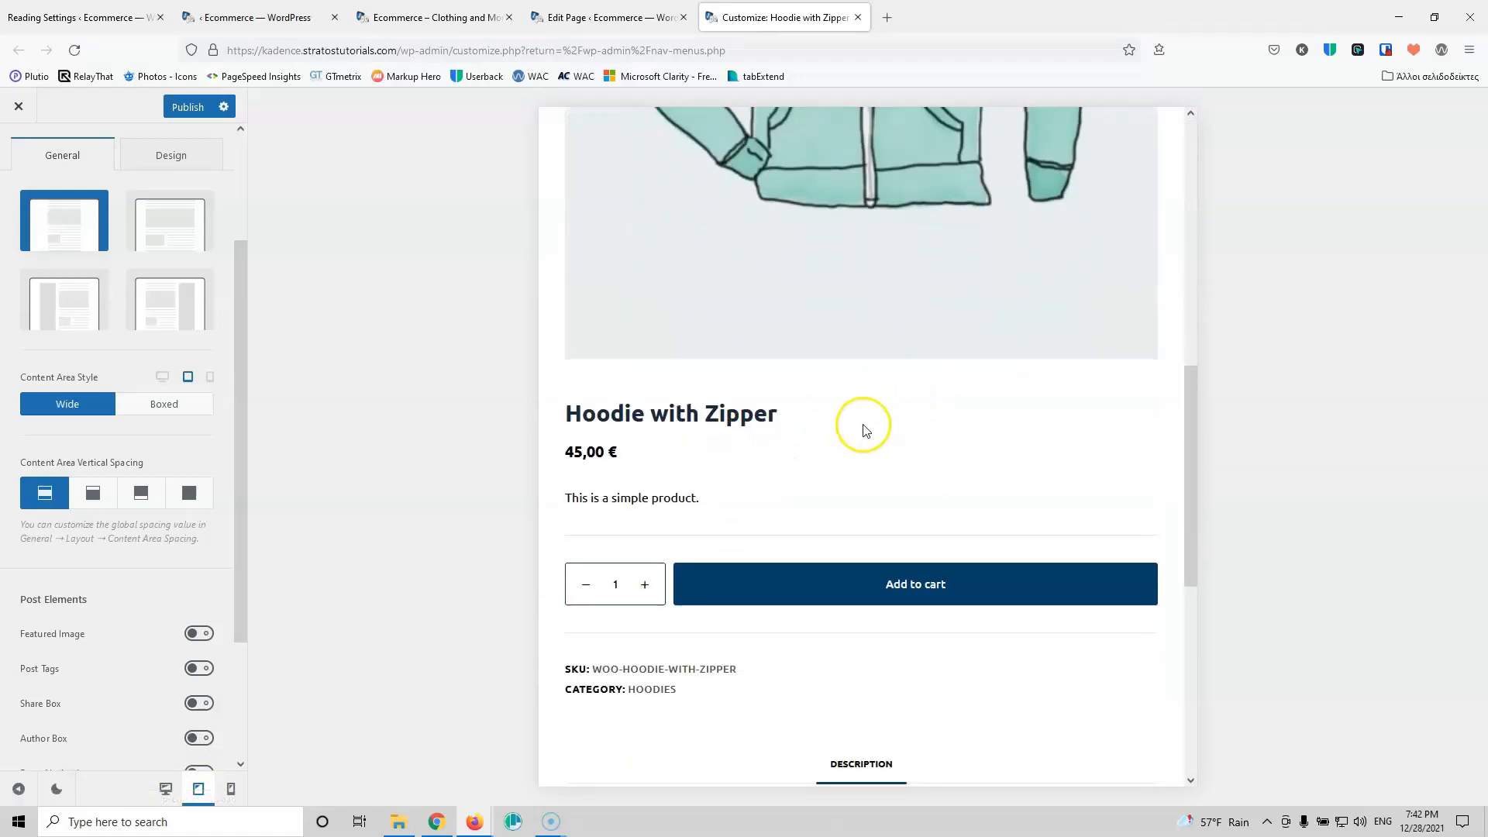
{"action": "scroll", "coordinate": [117, 419], "scroll_direction": "up", "scroll_amount": 3}
Step: Open WooCommerce Single Product settings, check the phone preview, and publish the Customizer changes
{"action": "left_click", "coordinate": [18, 151]}
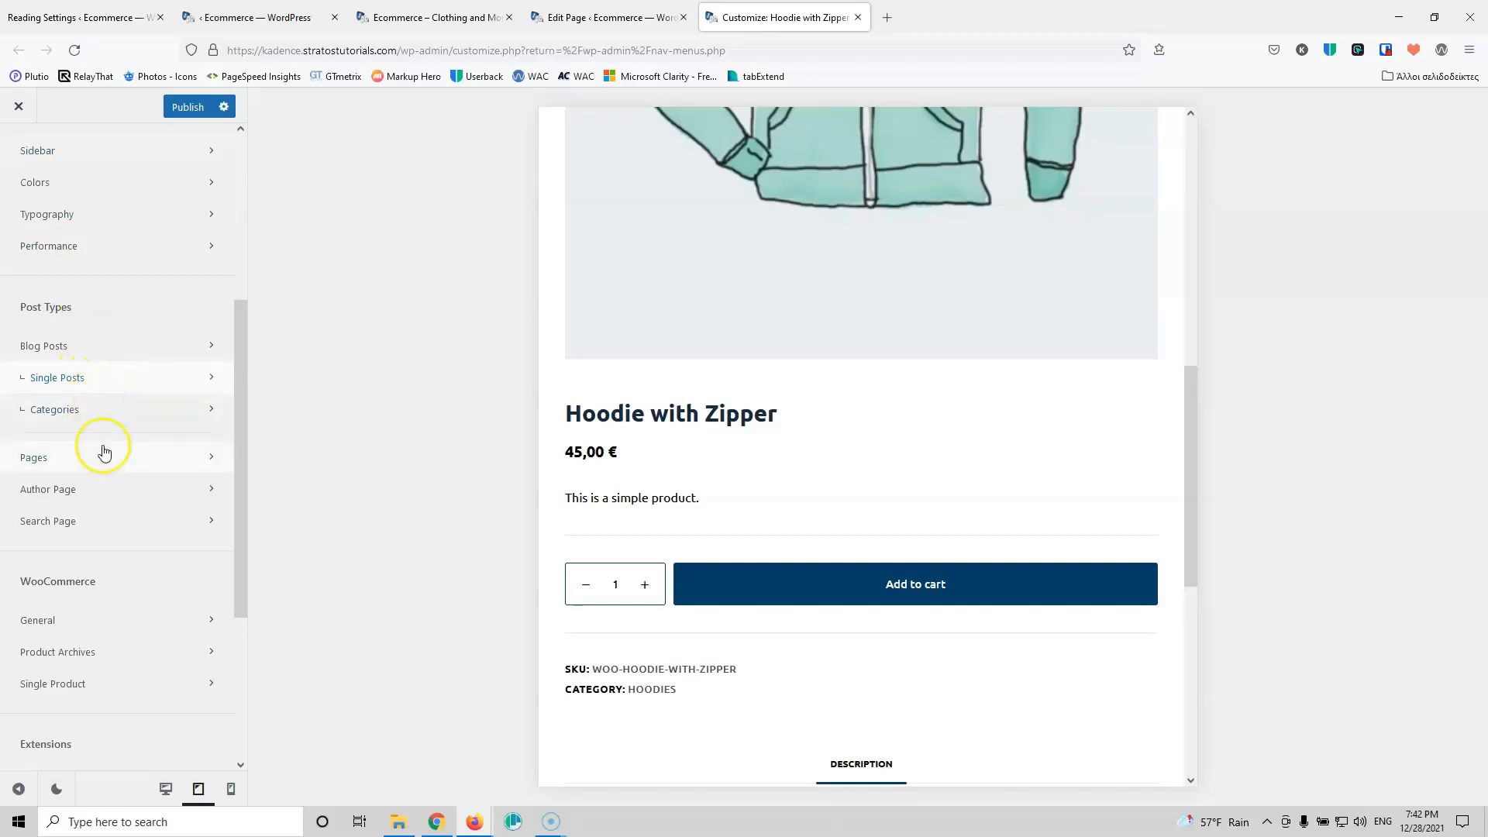
{"action": "scroll", "coordinate": [117, 610], "scroll_direction": "down", "scroll_amount": 1}
{"action": "left_click", "coordinate": [129, 611]}
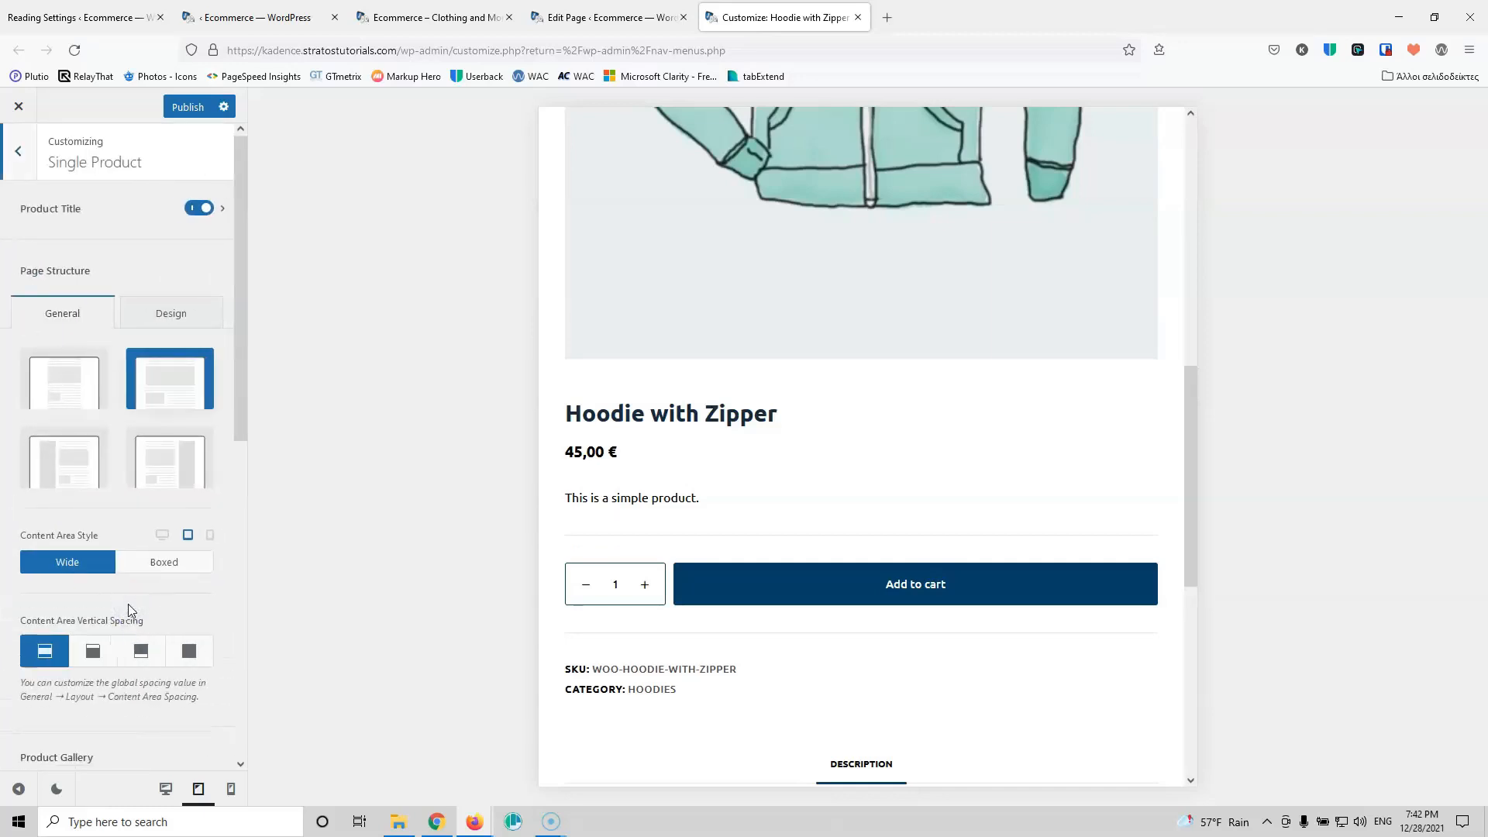
{"action": "scroll", "coordinate": [143, 486], "scroll_direction": "down", "scroll_amount": 7}
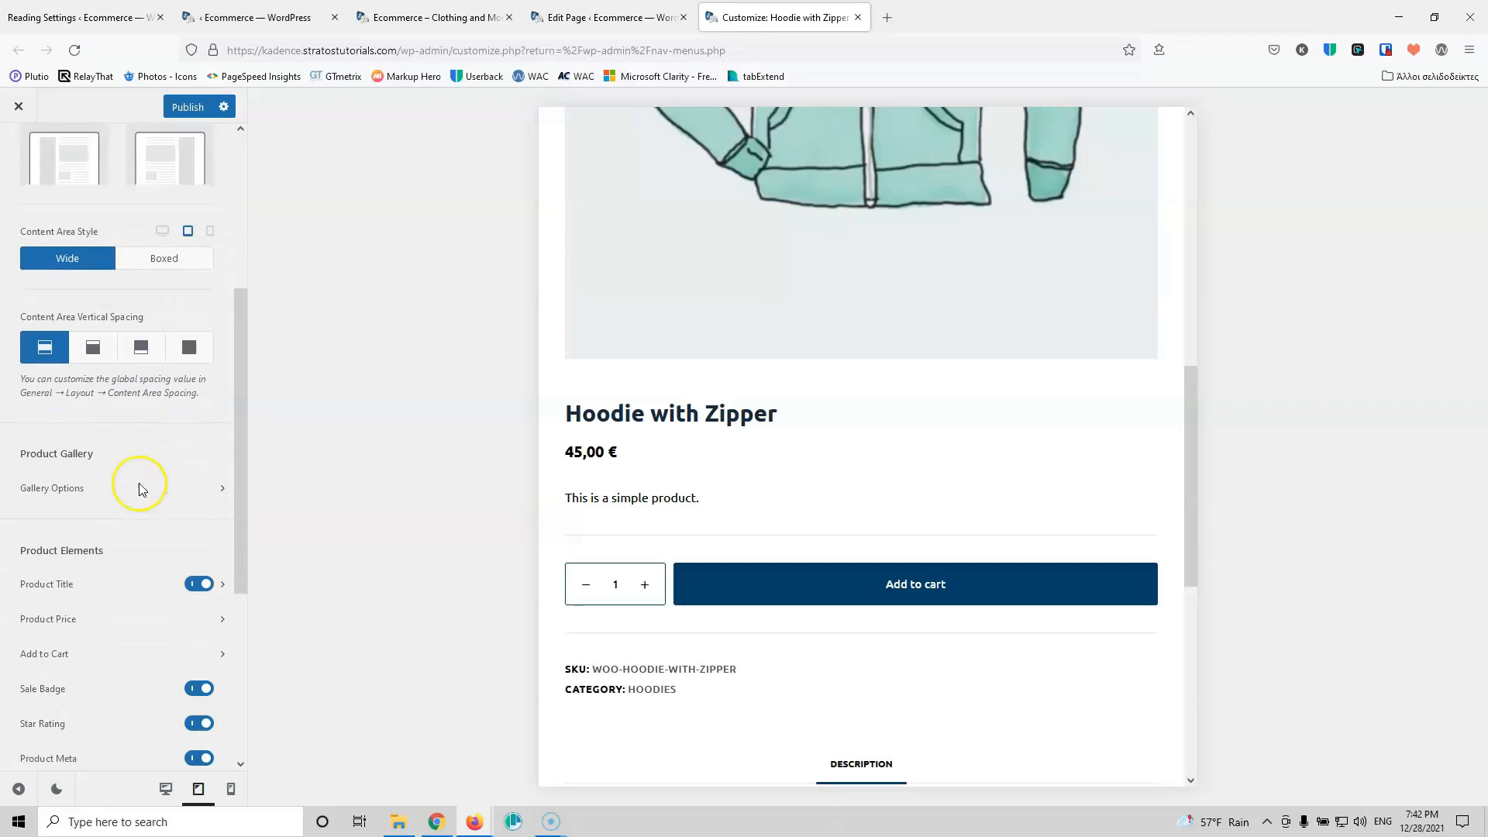
{"action": "scroll", "coordinate": [937, 407], "scroll_direction": "down", "scroll_amount": 7}
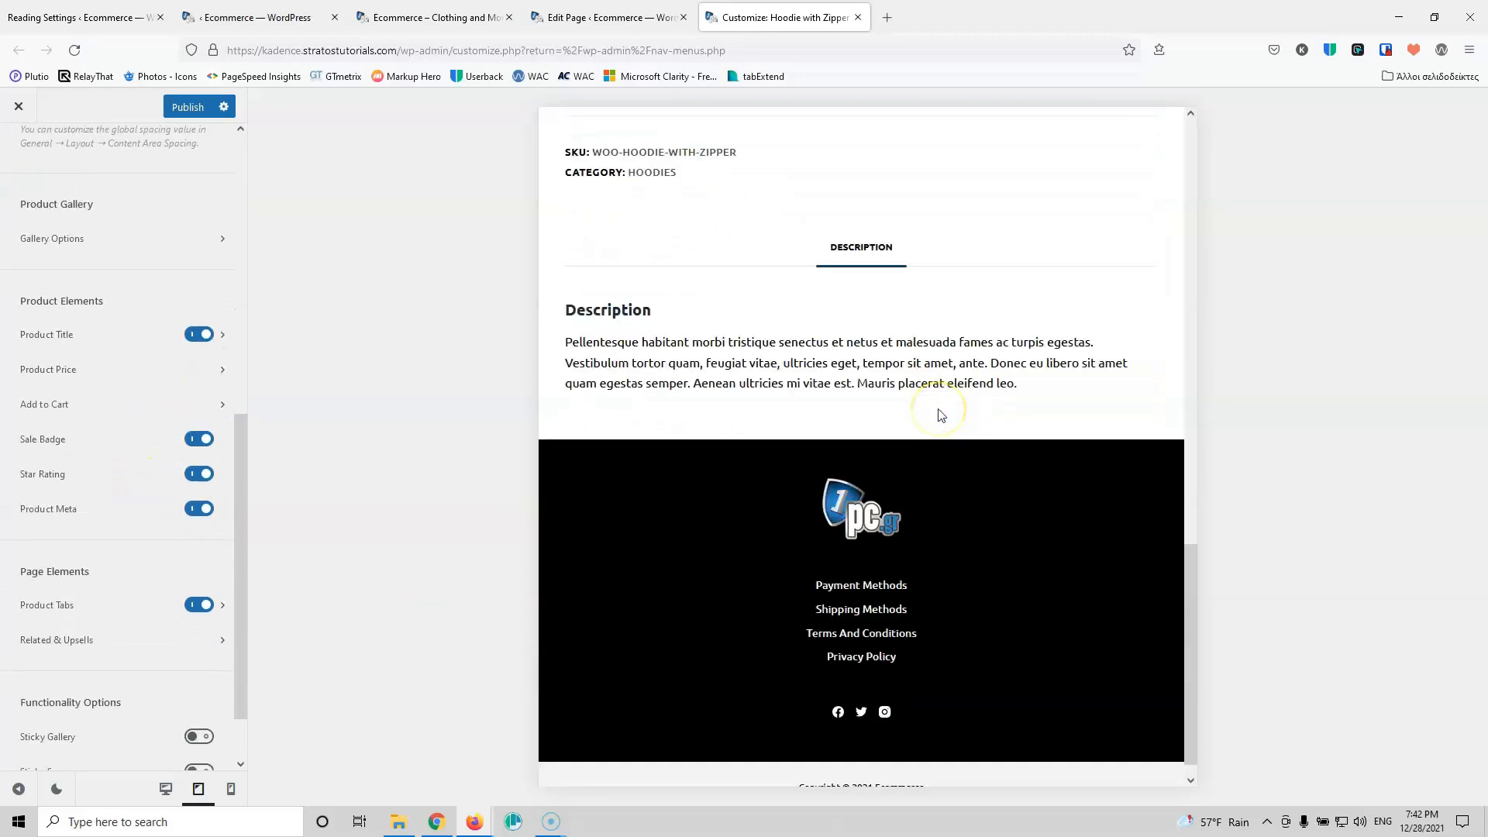
{"action": "scroll", "coordinate": [940, 414], "scroll_direction": "up", "scroll_amount": 7}
{"action": "scroll", "coordinate": [938, 411], "scroll_direction": "up", "scroll_amount": 5}
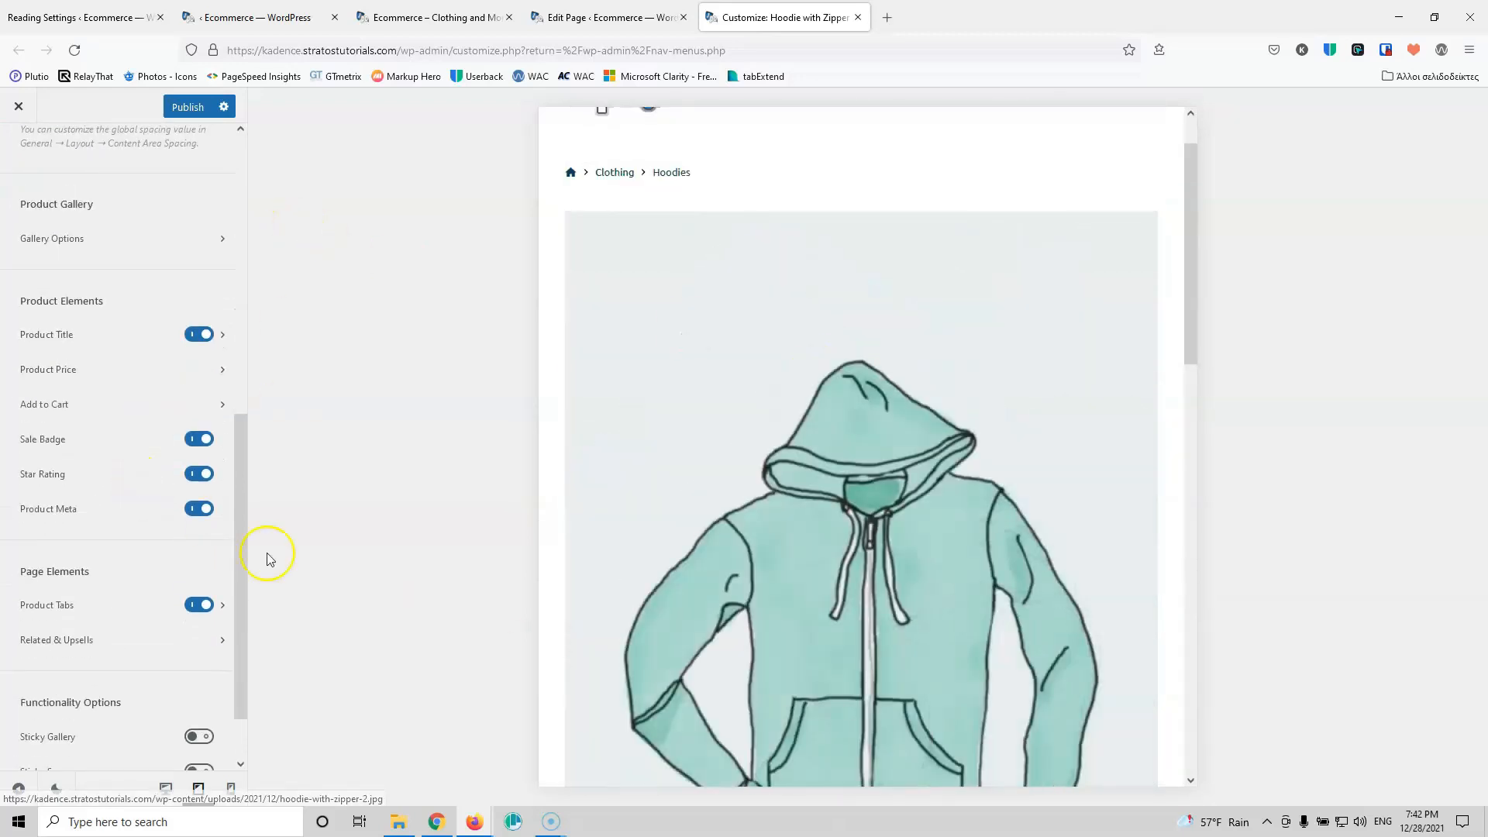
{"action": "left_click", "coordinate": [232, 798]}
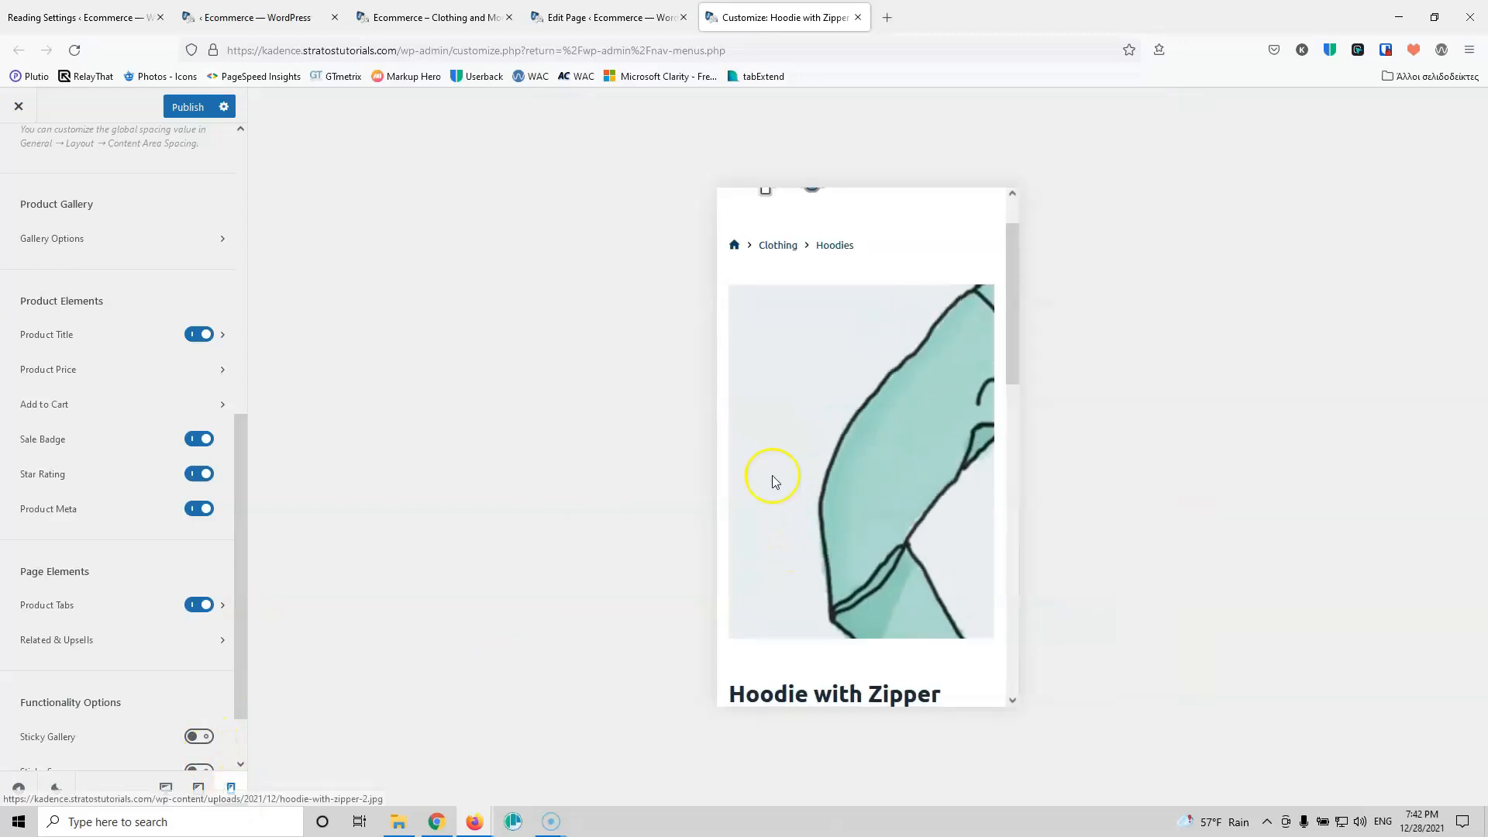
{"action": "scroll", "coordinate": [780, 443], "scroll_direction": "down", "scroll_amount": 7}
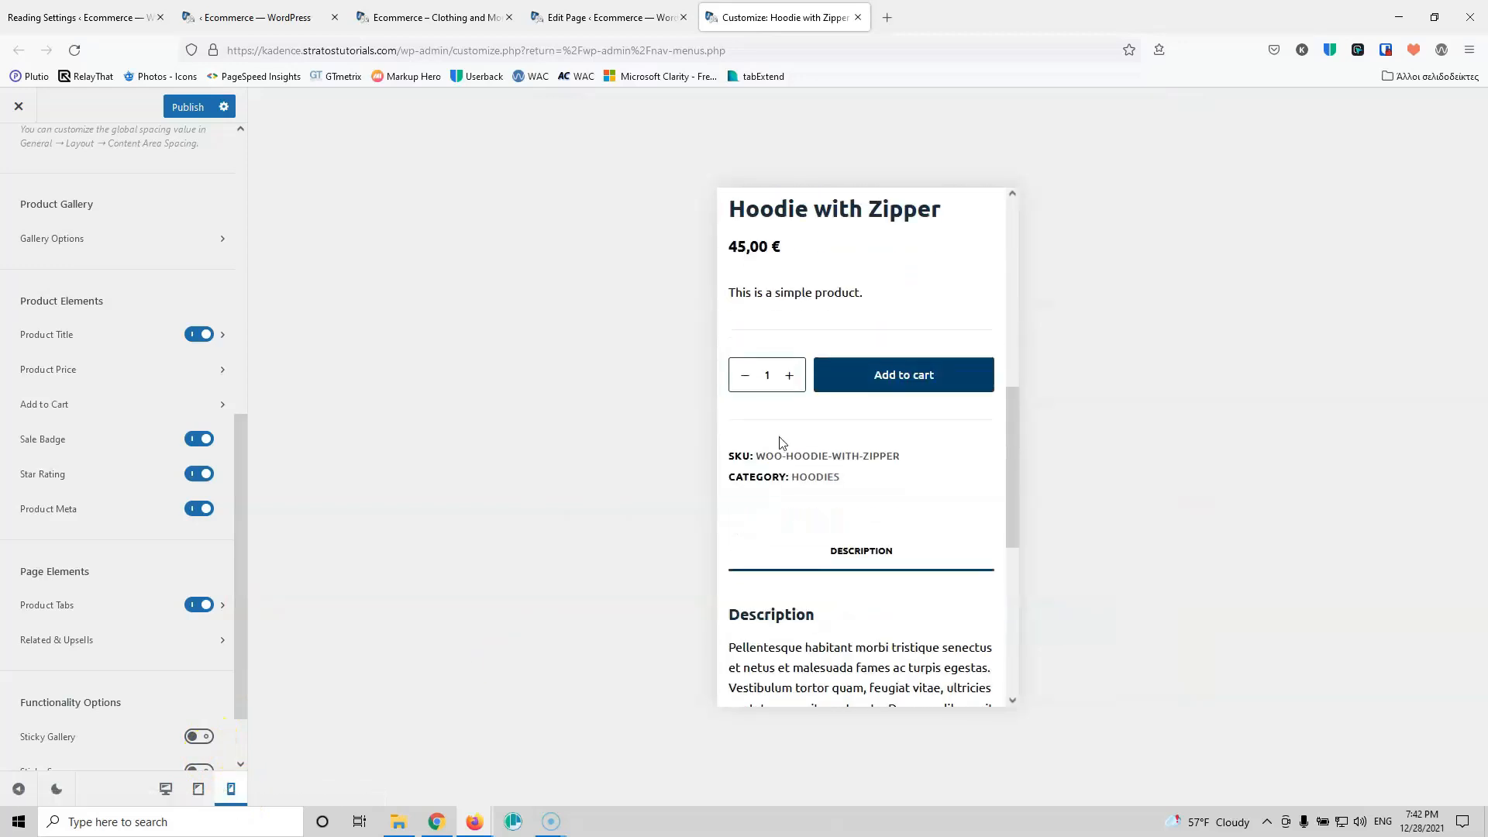
{"action": "scroll", "coordinate": [809, 468], "scroll_direction": "down", "scroll_amount": 3}
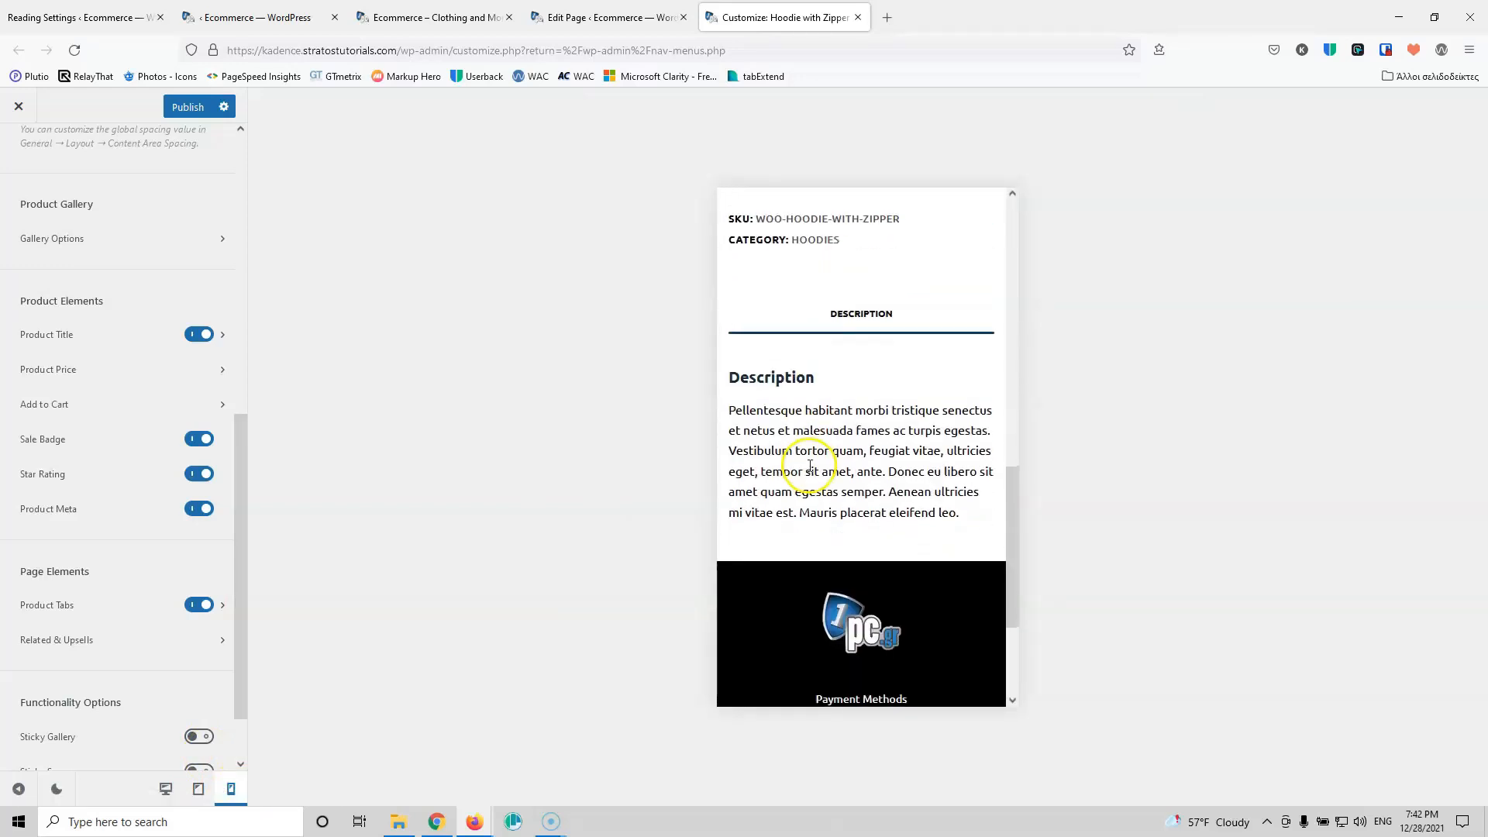
{"action": "scroll", "coordinate": [823, 454], "scroll_direction": "down", "scroll_amount": 3}
{"action": "scroll", "coordinate": [830, 436], "scroll_direction": "up", "scroll_amount": 13}
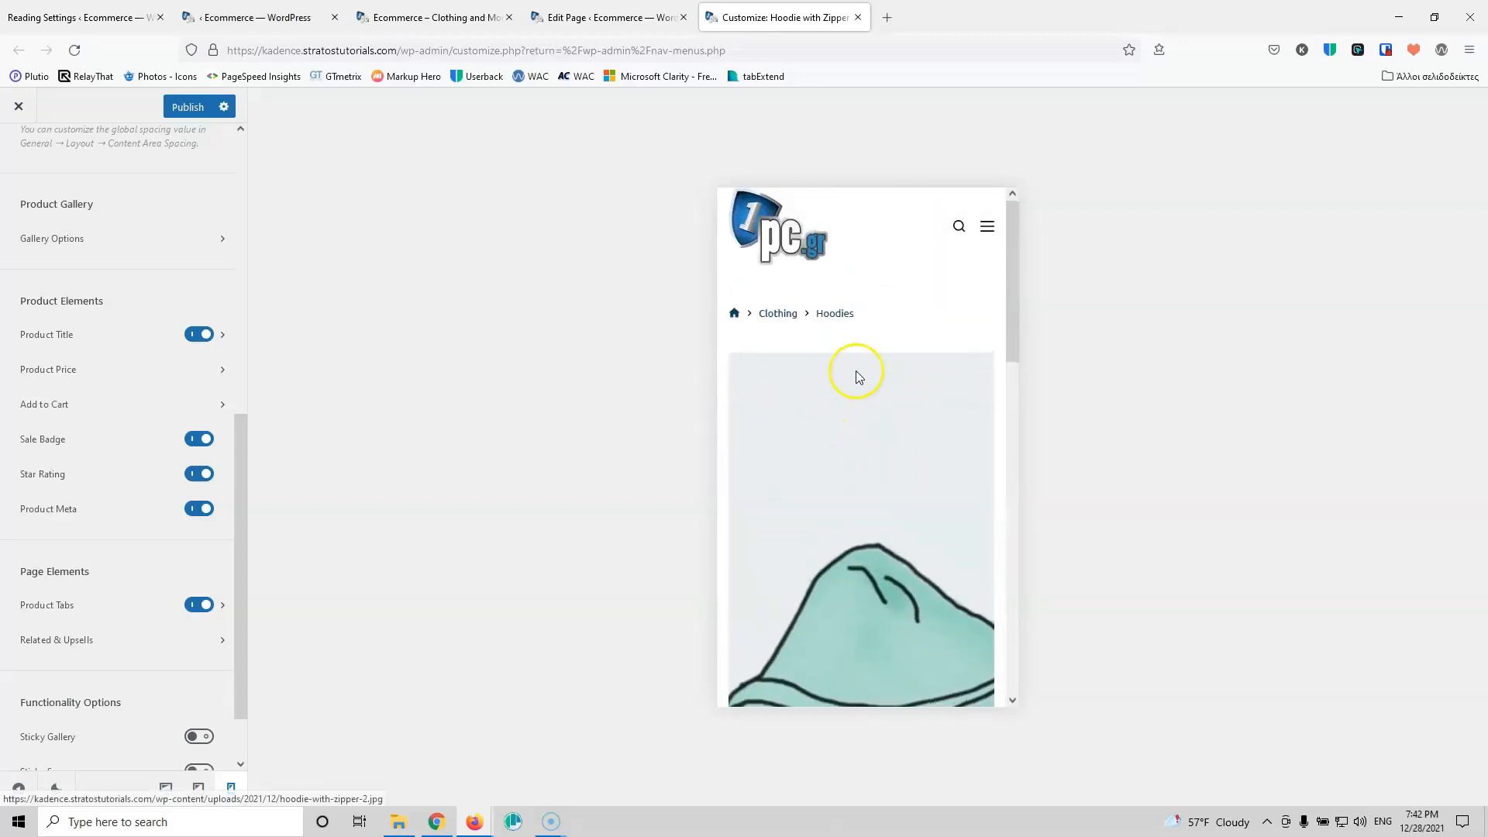
{"action": "left_click", "coordinate": [190, 108]}
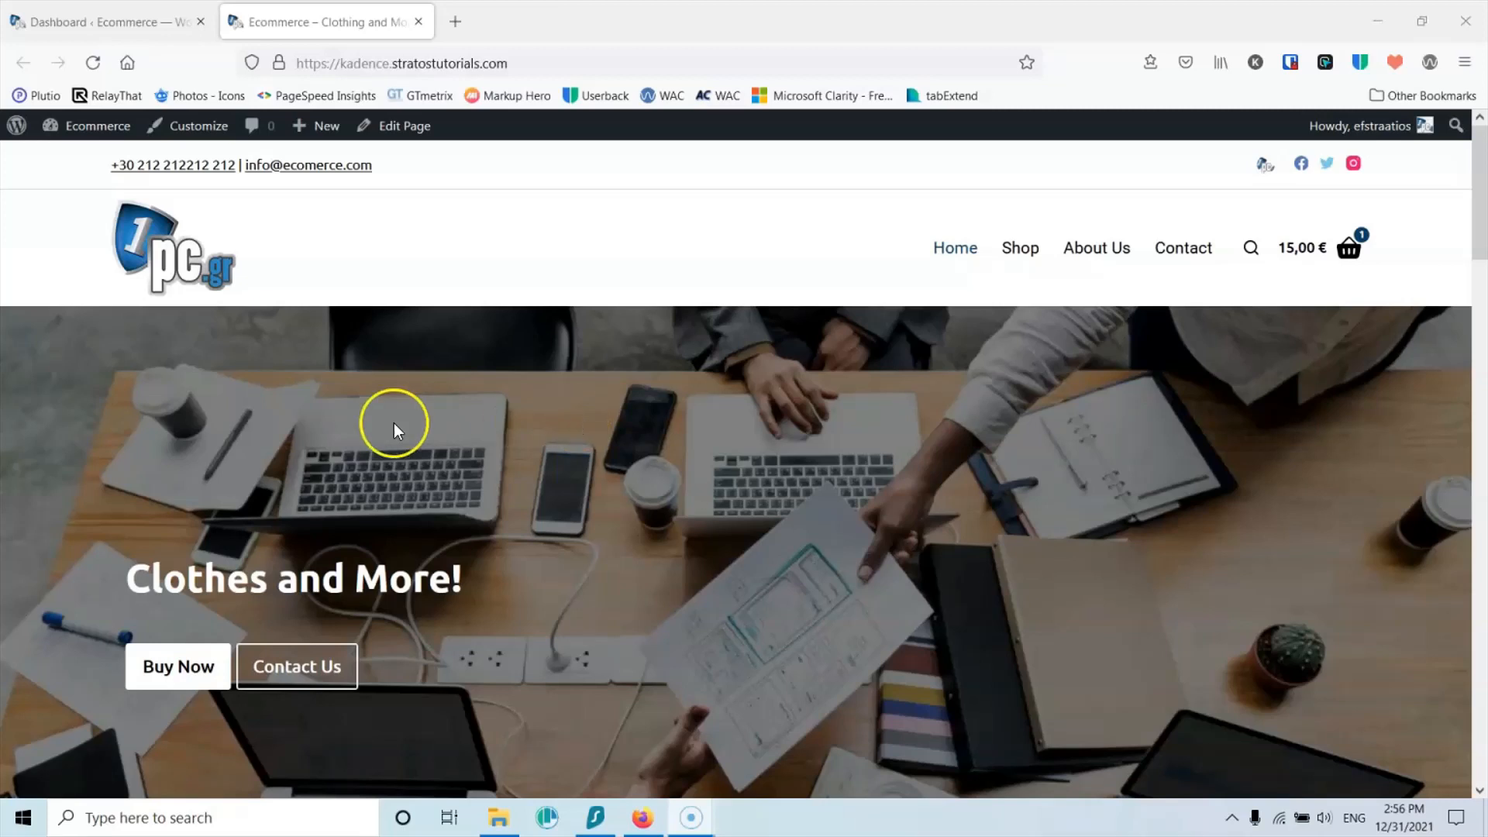
Step: Open the Pages list, the homepage editor, and the live Contact and Shop pages in new tabs
{"action": "scroll", "coordinate": [375, 430], "scroll_direction": "down", "scroll_amount": 5}
{"action": "scroll", "coordinate": [375, 429], "scroll_direction": "up", "scroll_amount": 4}
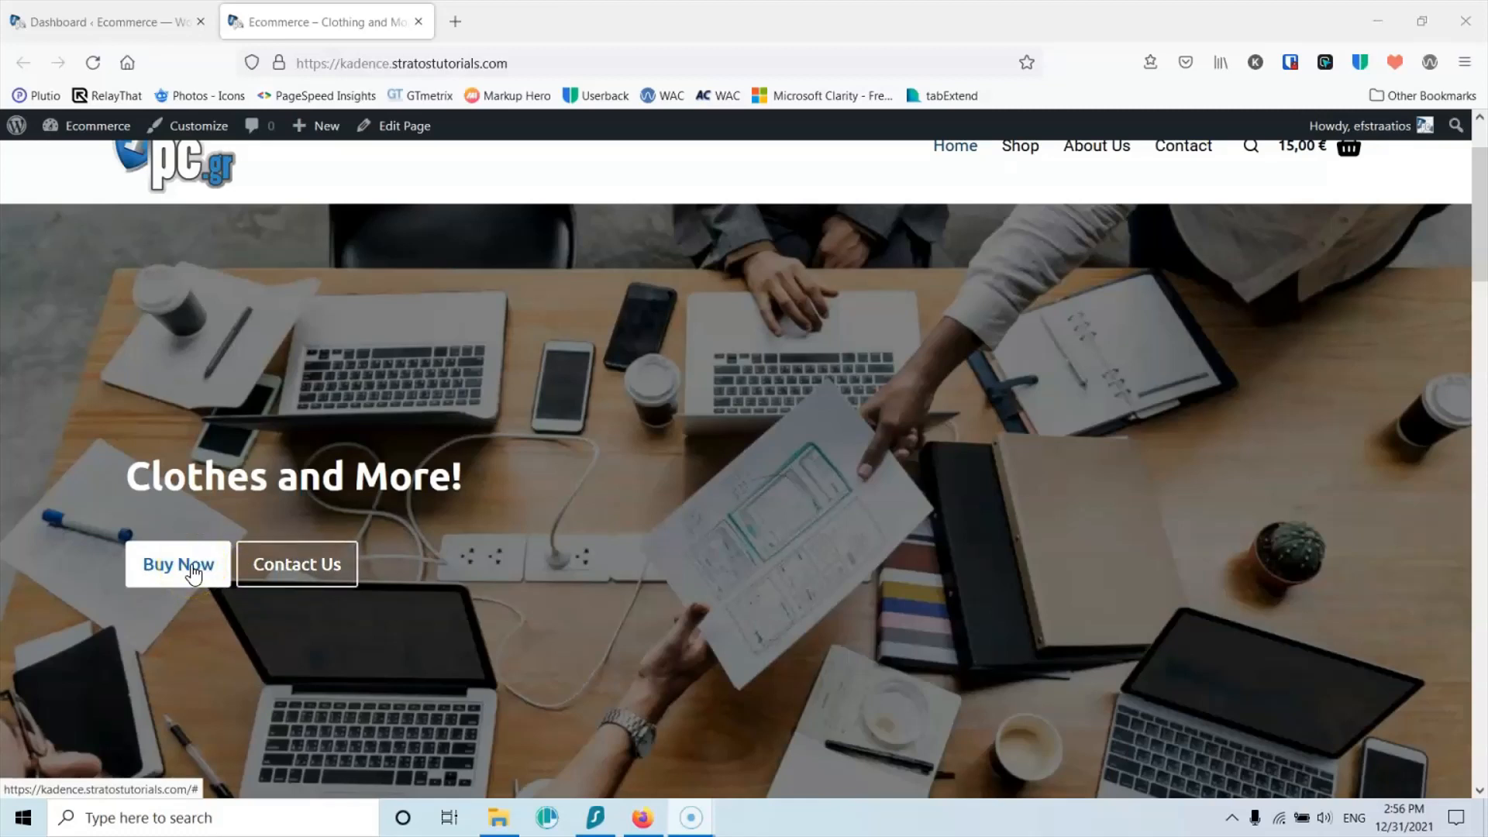
{"action": "left_click", "coordinate": [105, 23]}
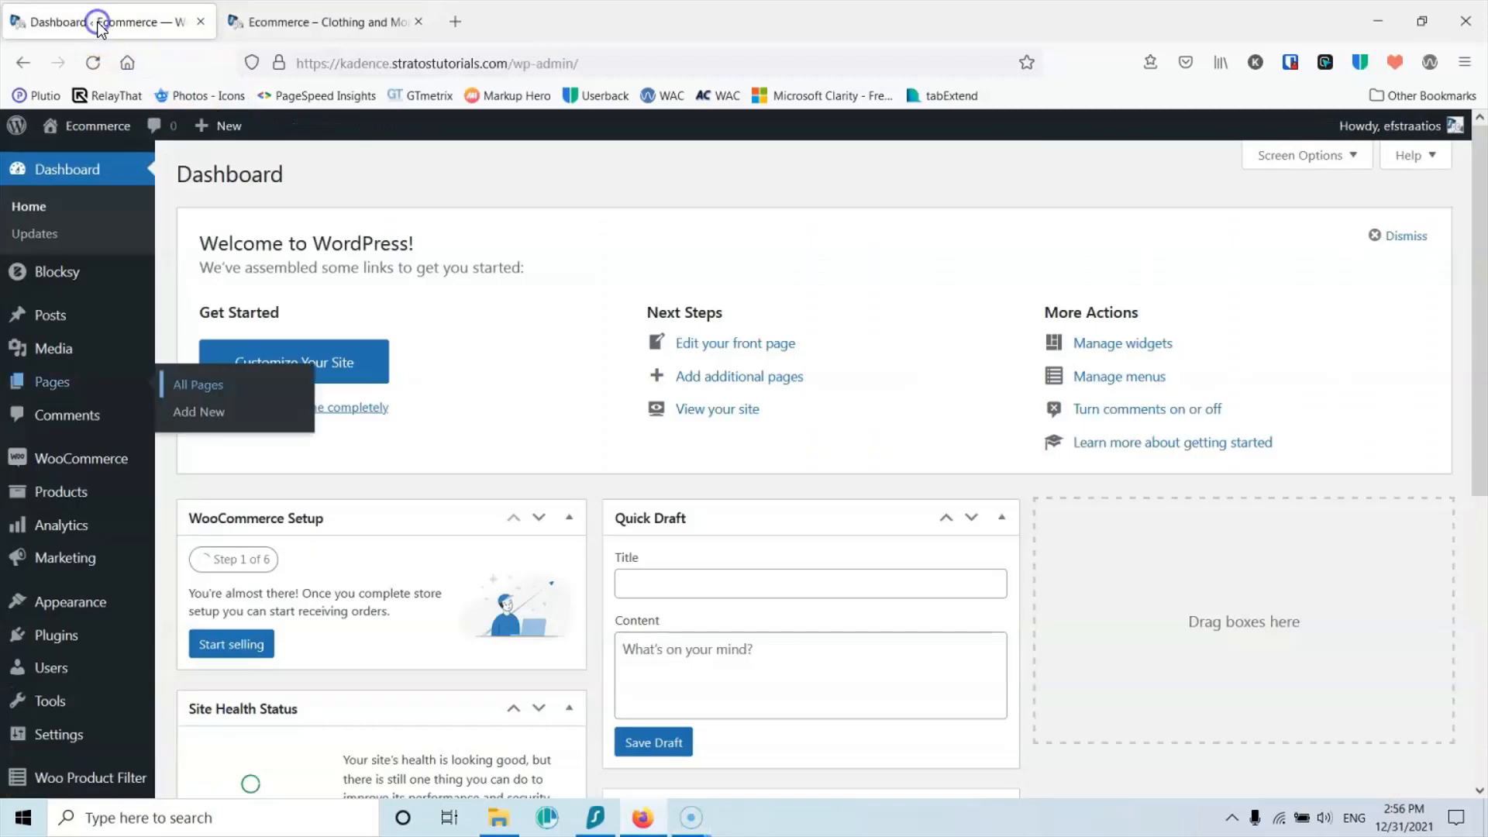
{"action": "middle_click", "coordinate": [155, 388]}
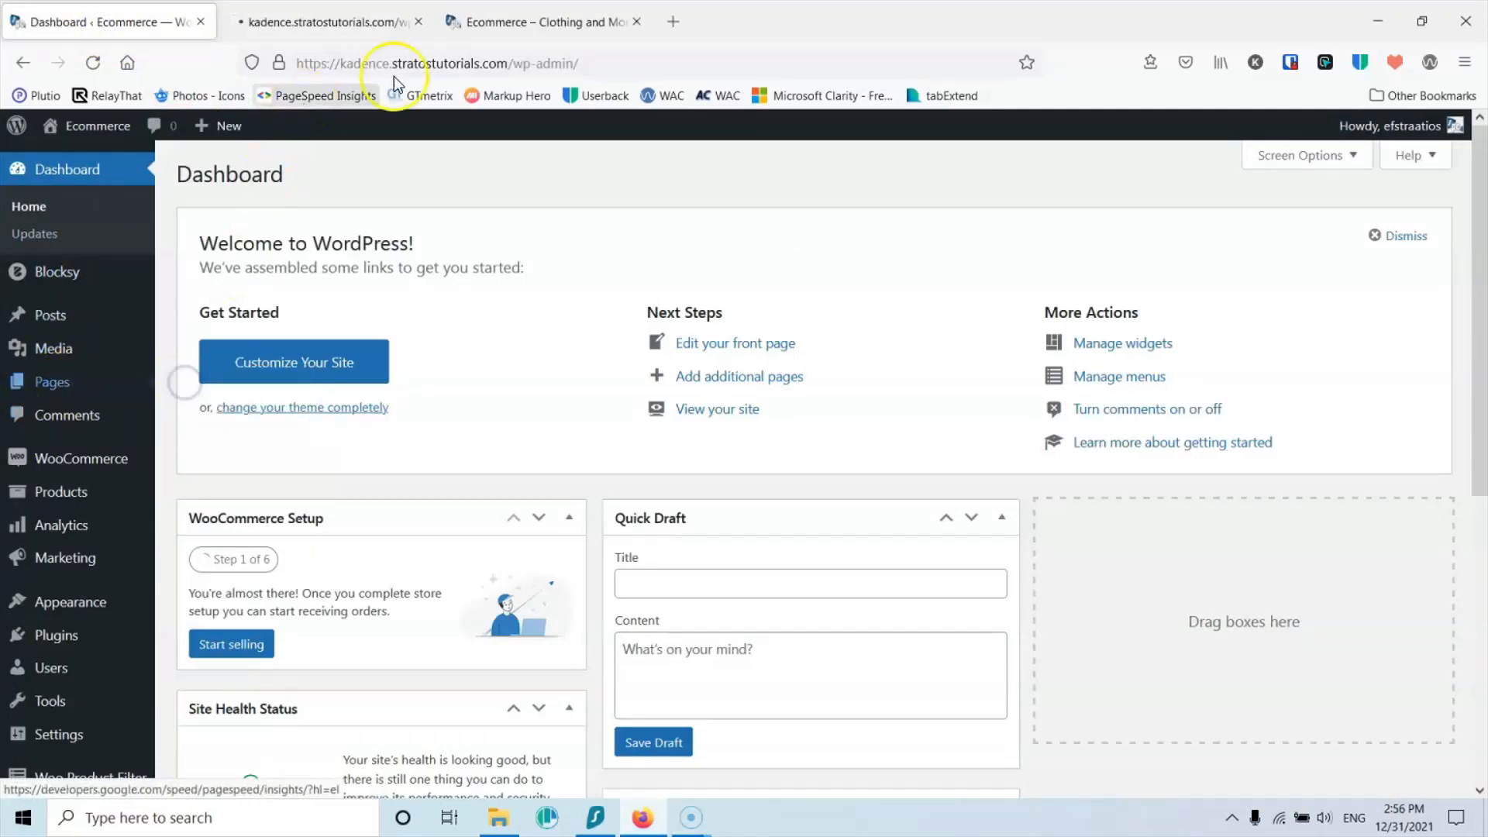
{"action": "left_click", "coordinate": [517, 21]}
{"action": "middle_click", "coordinate": [401, 125]}
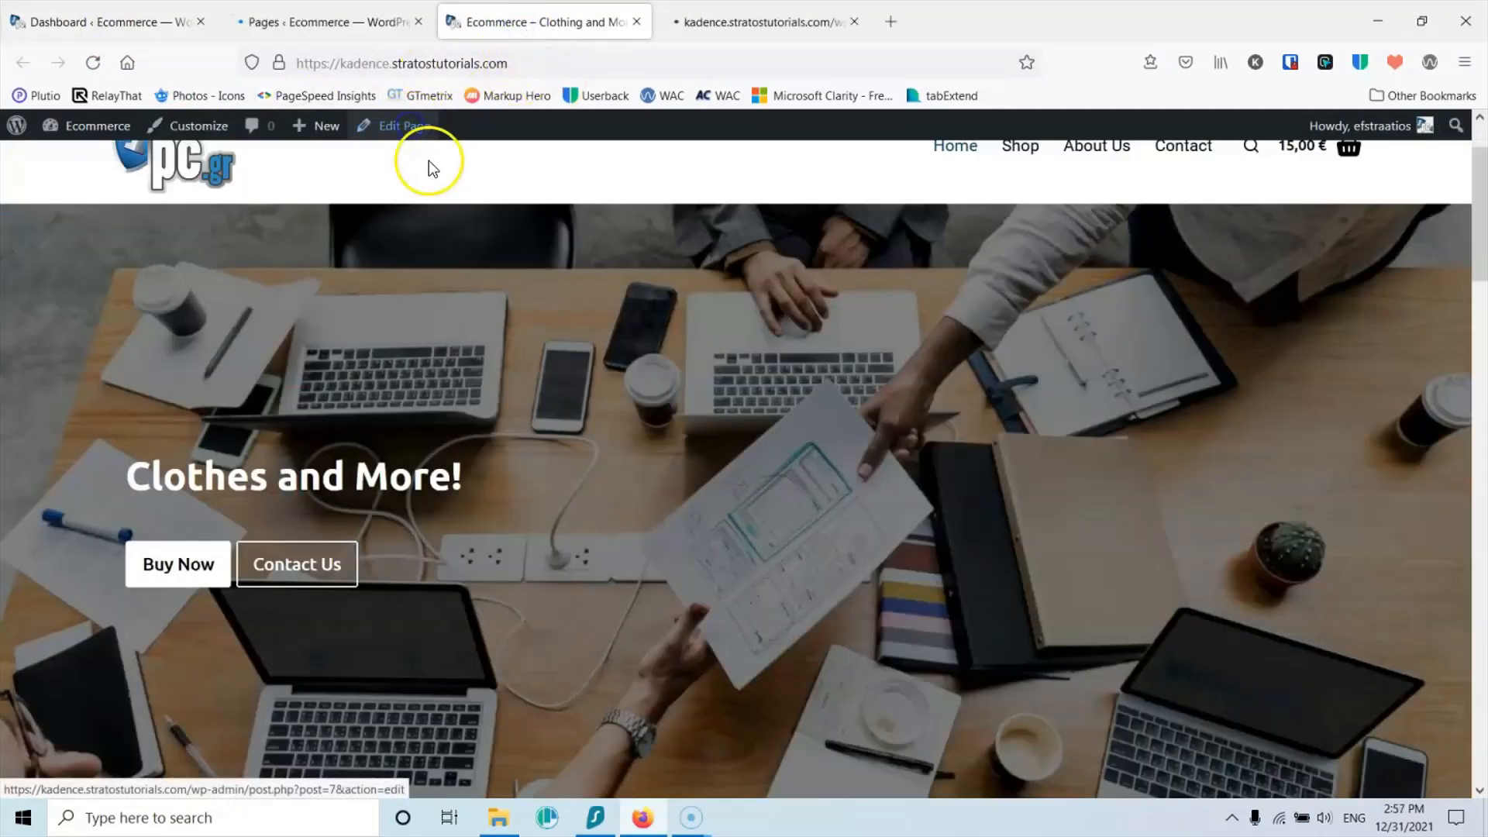
{"action": "left_click", "coordinate": [334, 22]}
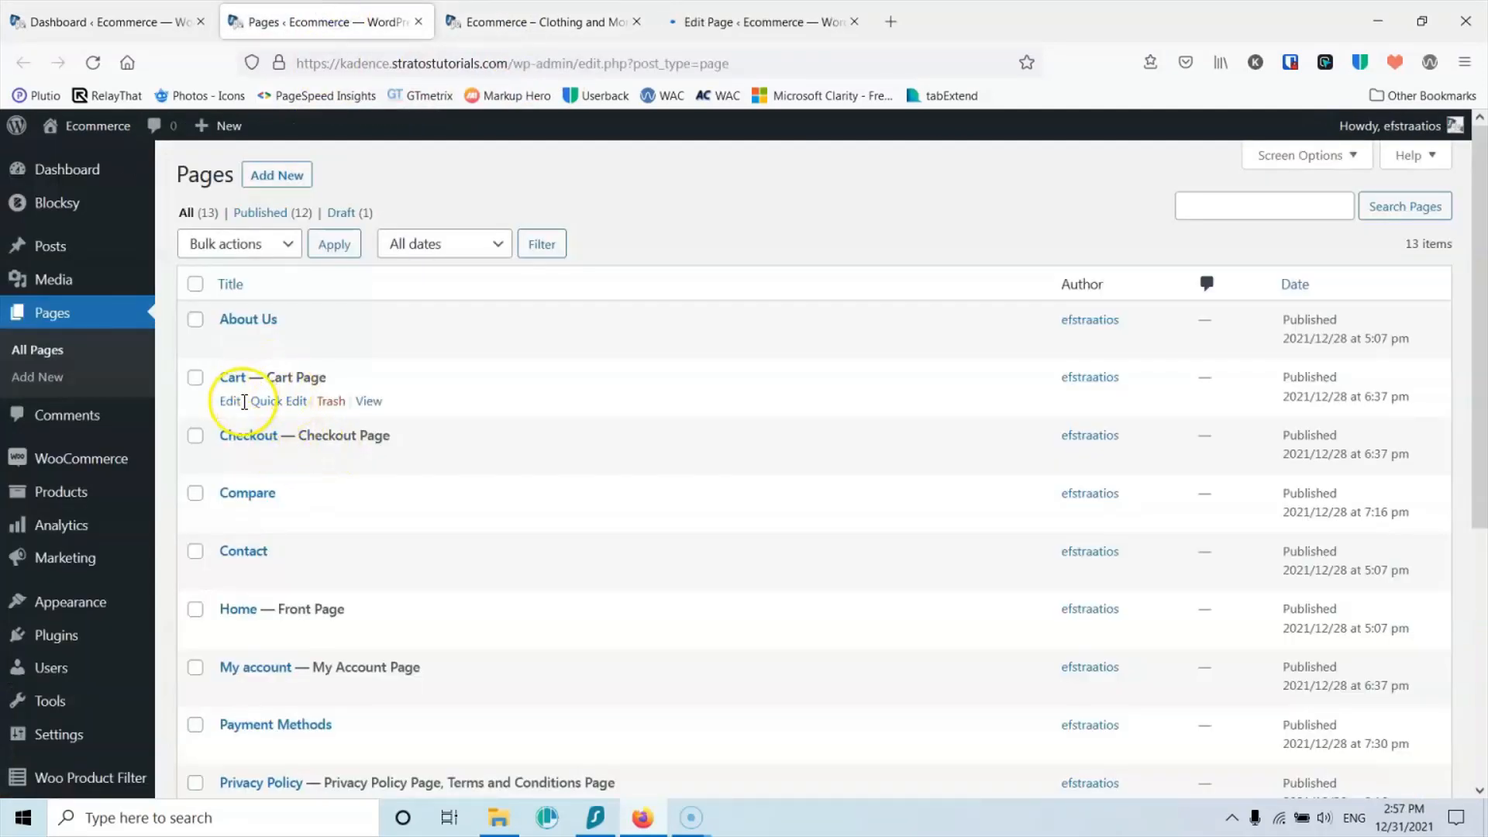
{"action": "scroll", "coordinate": [252, 411], "scroll_direction": "down", "scroll_amount": 3}
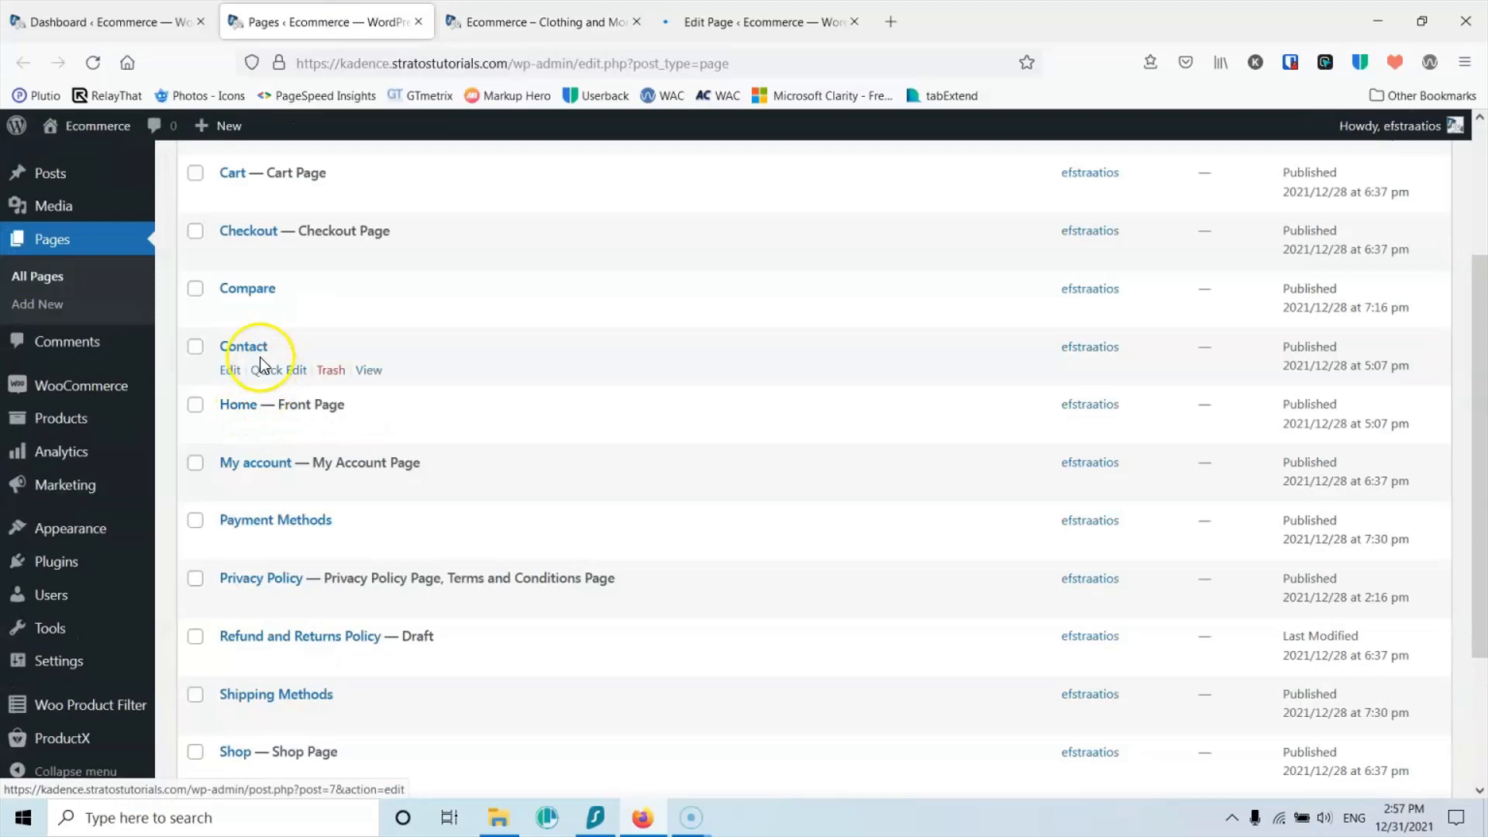
{"action": "middle_click", "coordinate": [367, 371]}
{"action": "scroll", "coordinate": [365, 372], "scroll_direction": "down", "scroll_amount": 3}
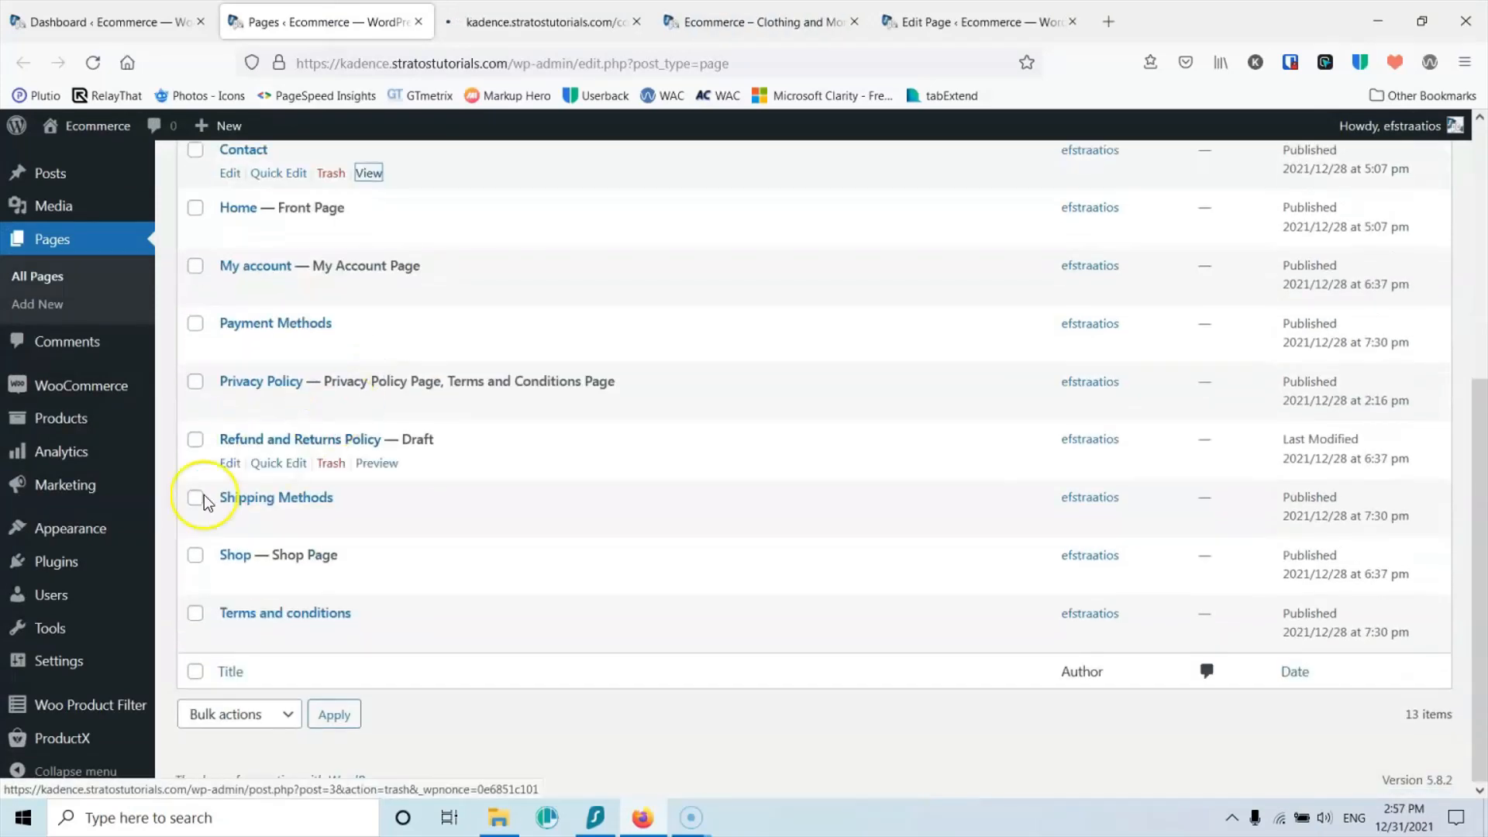
{"action": "middle_click", "coordinate": [366, 581]}
Step: Inspect the Contact page's /contact/ address, then scroll the homepage editor to the hero buttons
{"action": "key", "text": "ctrl+Tab"}
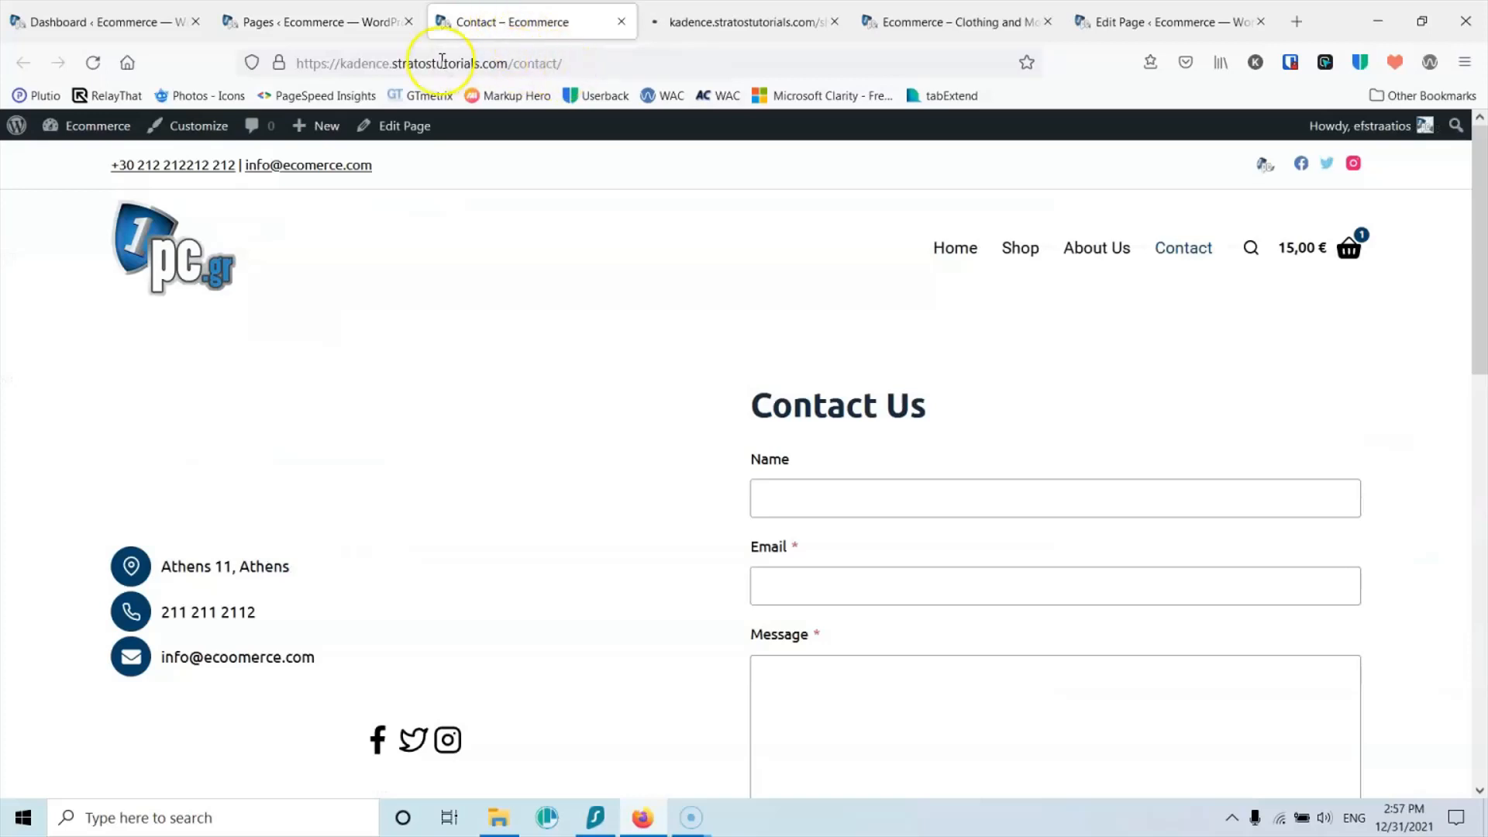
{"action": "left_click_drag", "start_coordinate": [562, 63], "coordinate": [517, 64]}
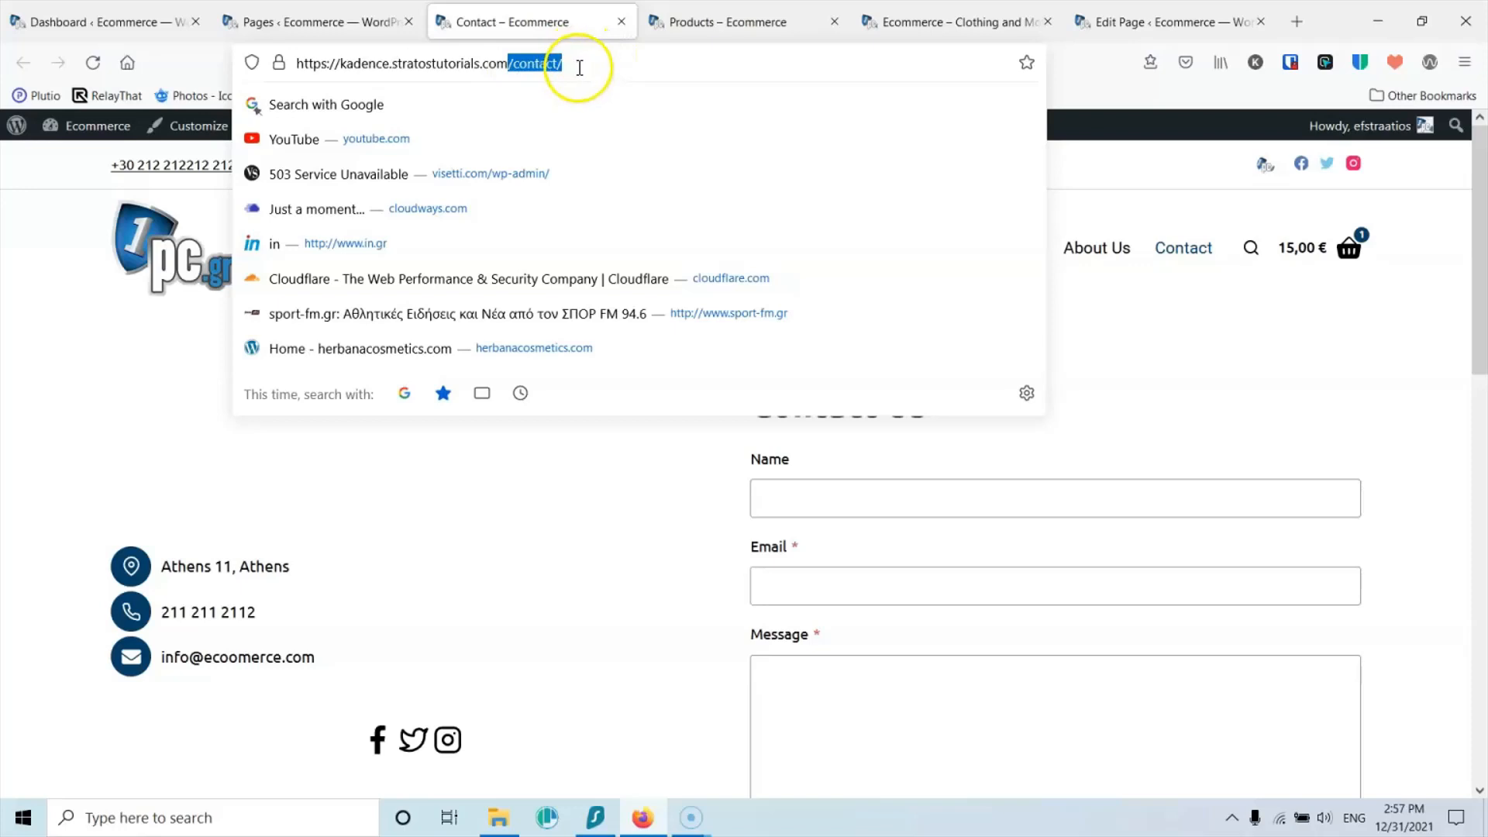
{"action": "left_click_drag", "start_coordinate": [507, 63], "coordinate": [280, 62]}
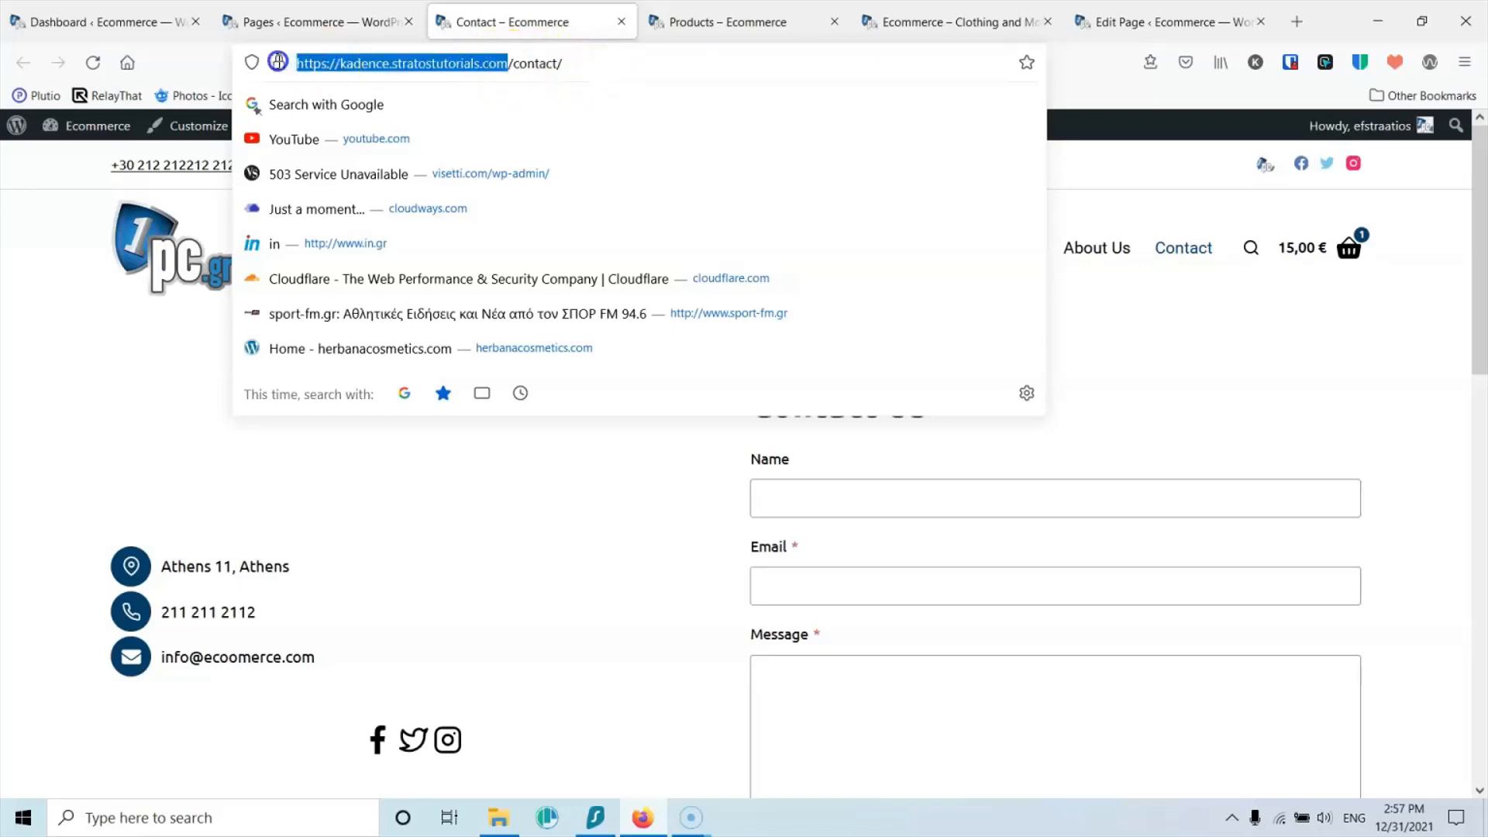
{"action": "double_click", "coordinate": [578, 66]}
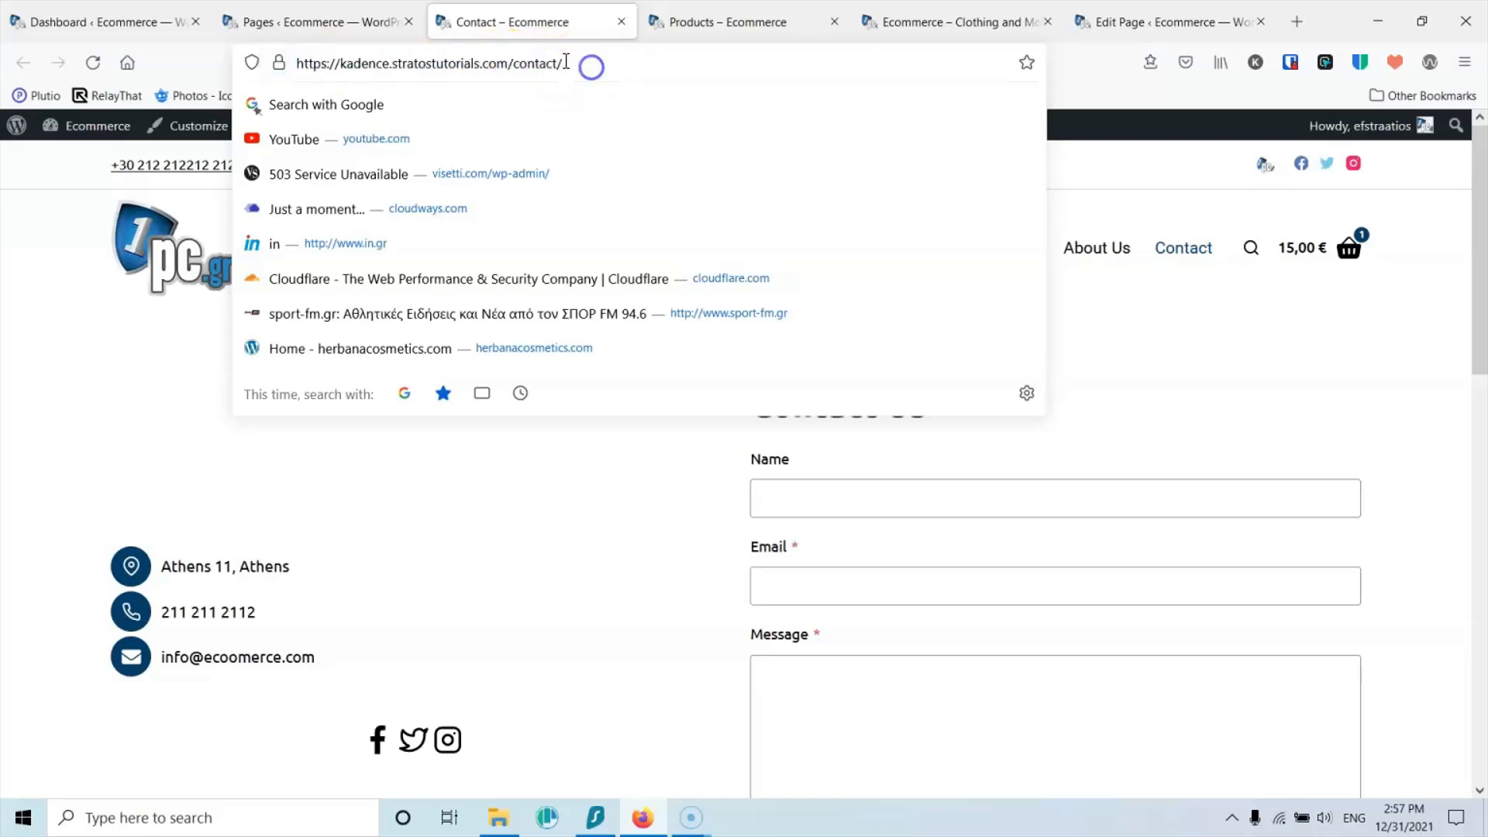
{"action": "left_click", "coordinate": [1104, 22]}
{"action": "scroll", "coordinate": [532, 392], "scroll_direction": "down", "scroll_amount": 3}
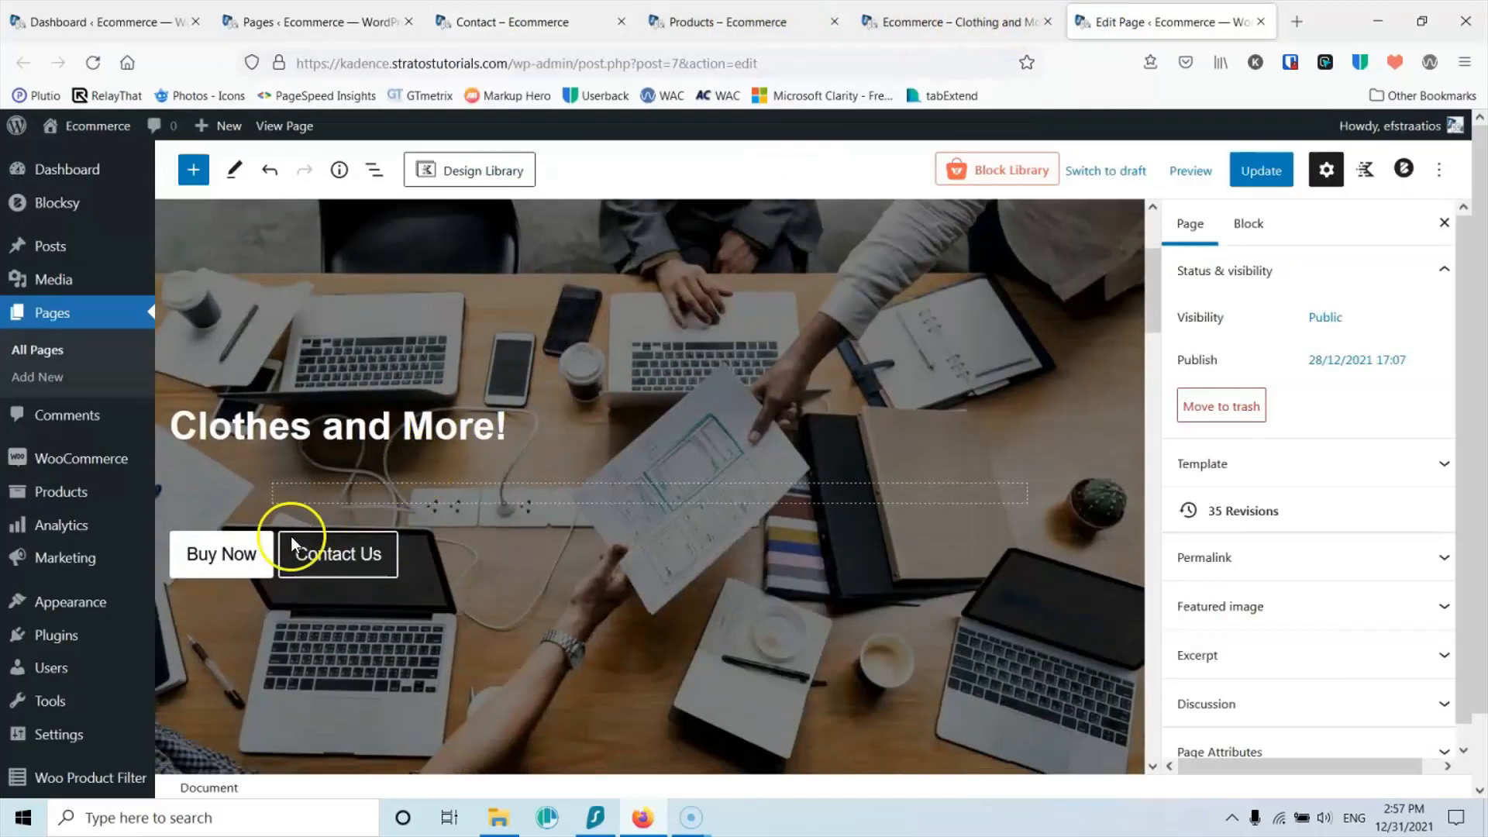
Step: Move the /contact/ link from the Buy Now button to the Contact Us button
{"action": "left_click", "coordinate": [218, 565]}
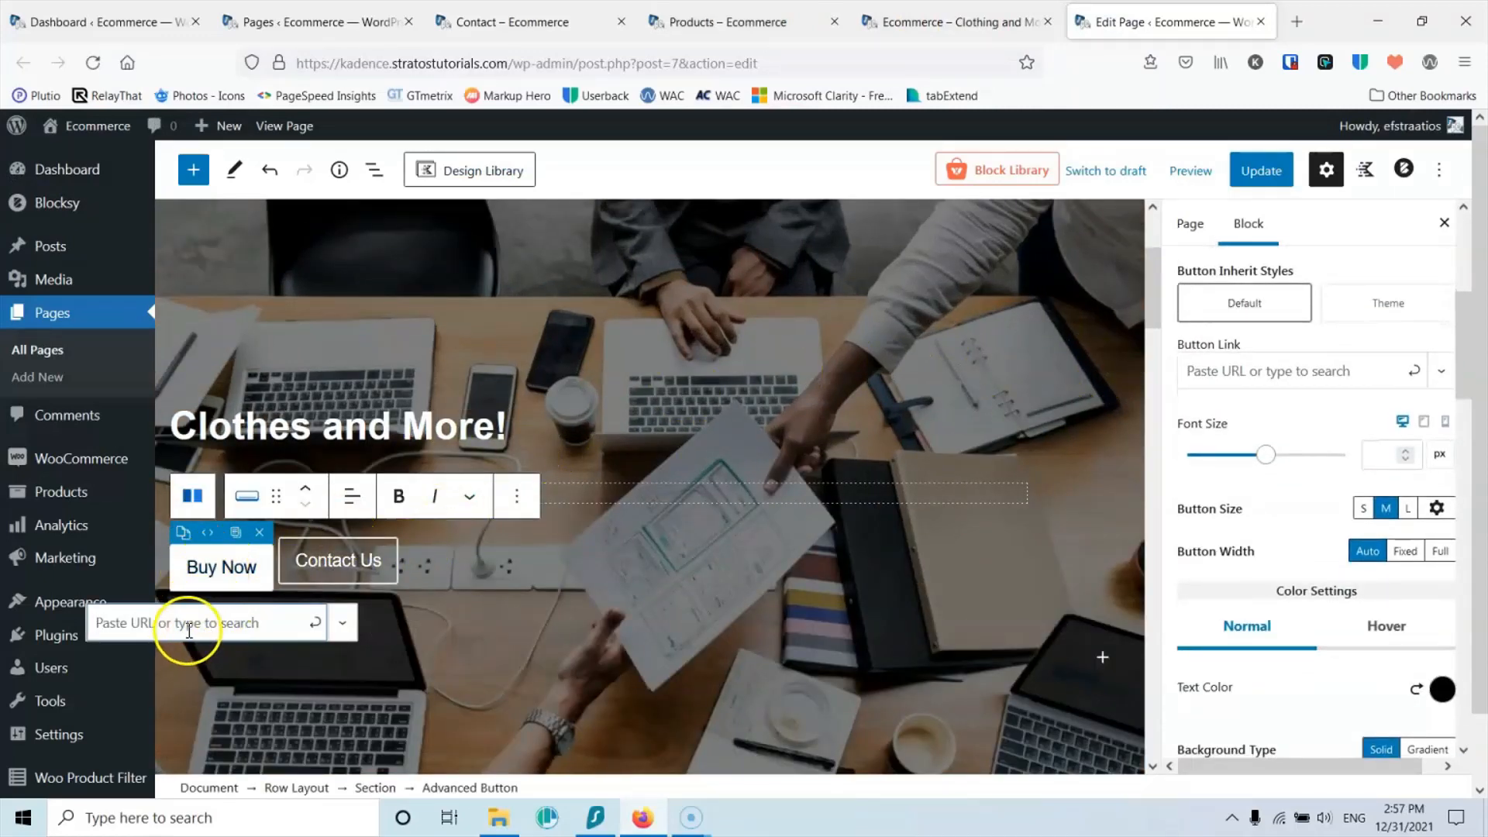
{"action": "left_click", "coordinate": [108, 622]}
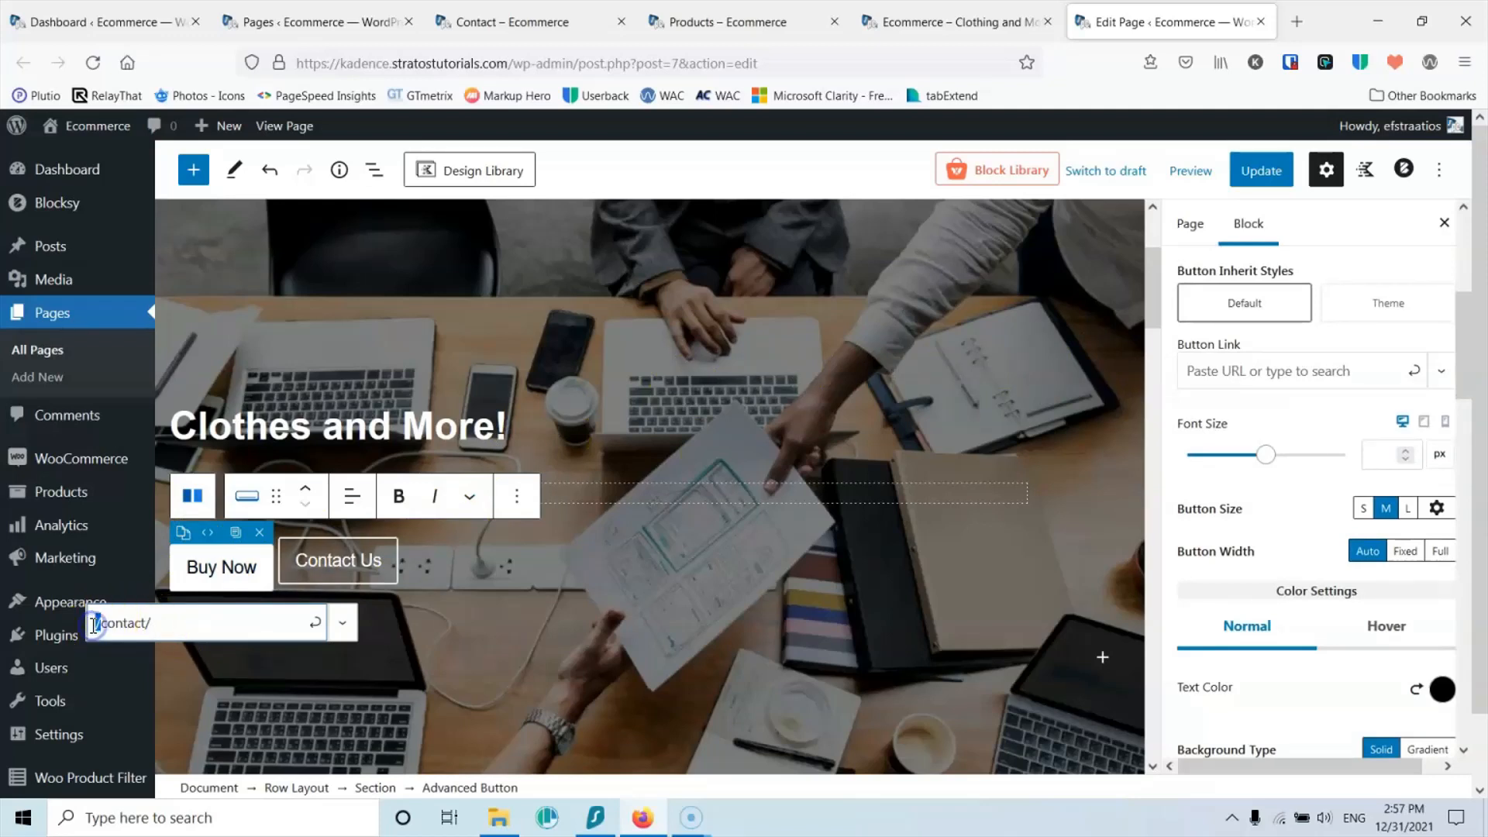
{"action": "left_click", "coordinate": [180, 625]}
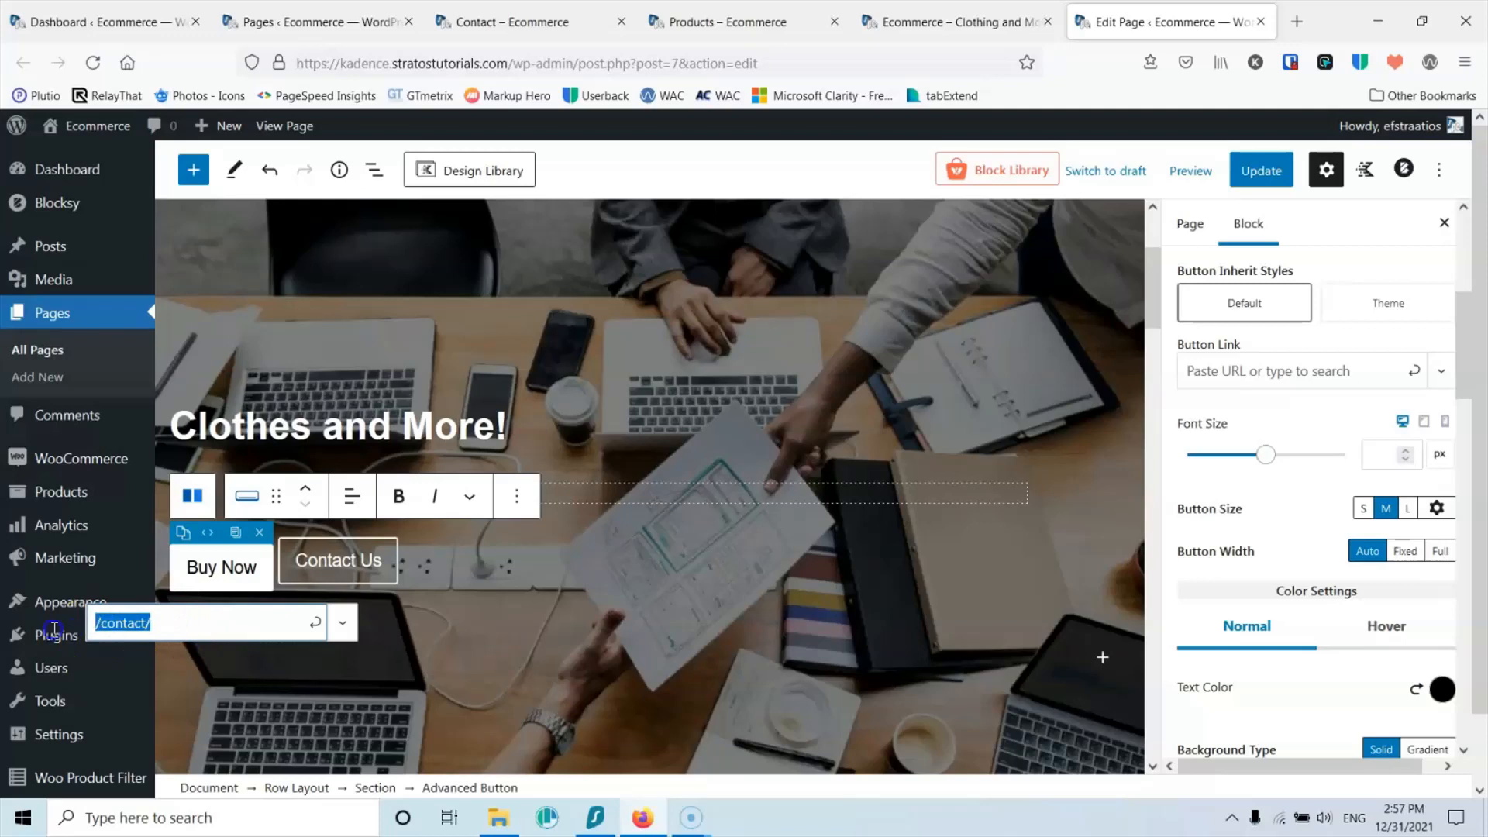
{"action": "key", "text": "ctrl+x"}
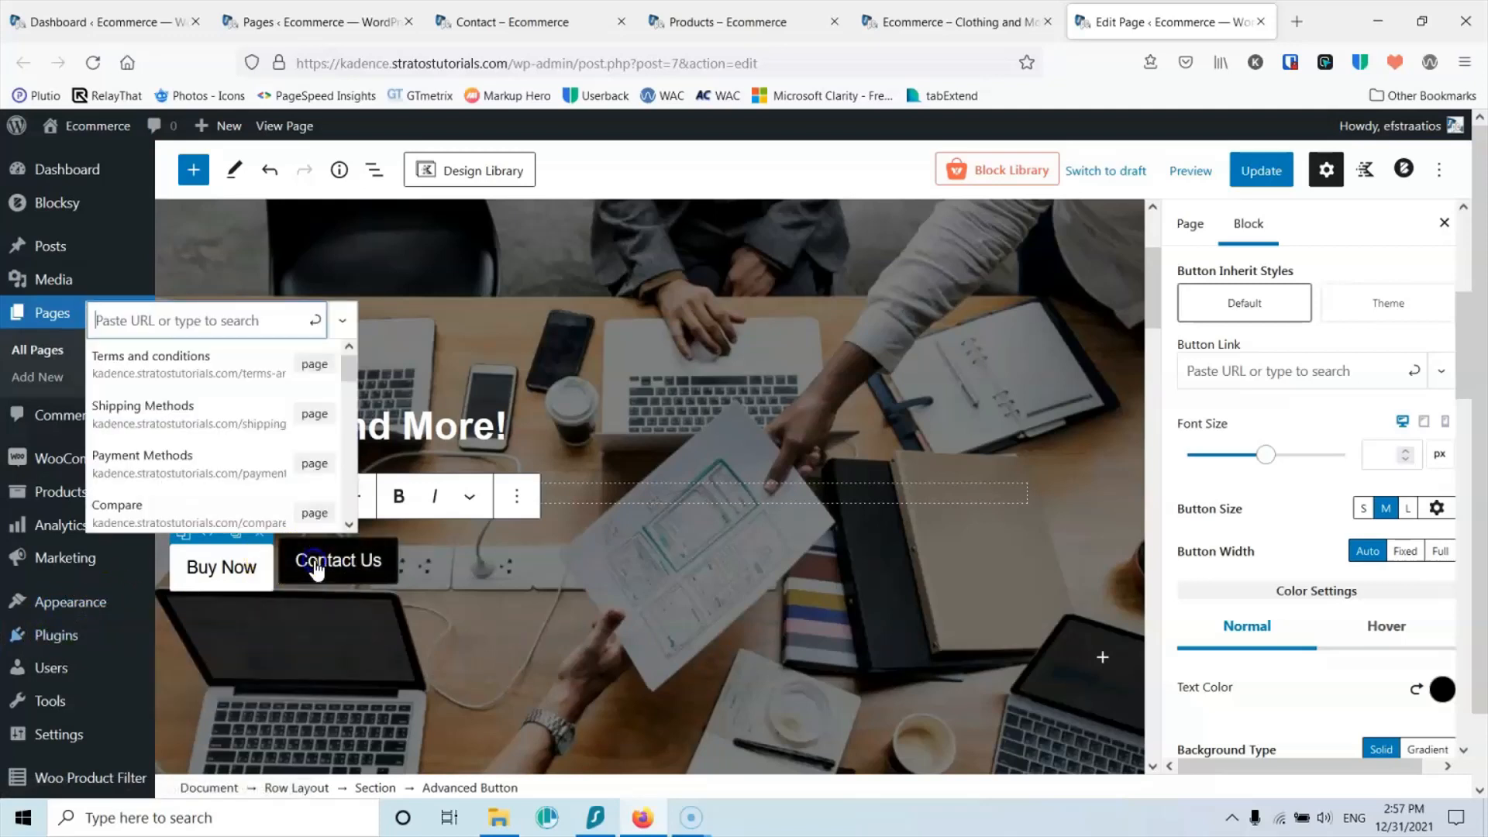
{"action": "left_click", "coordinate": [317, 570]}
{"action": "left_click", "coordinate": [301, 626]}
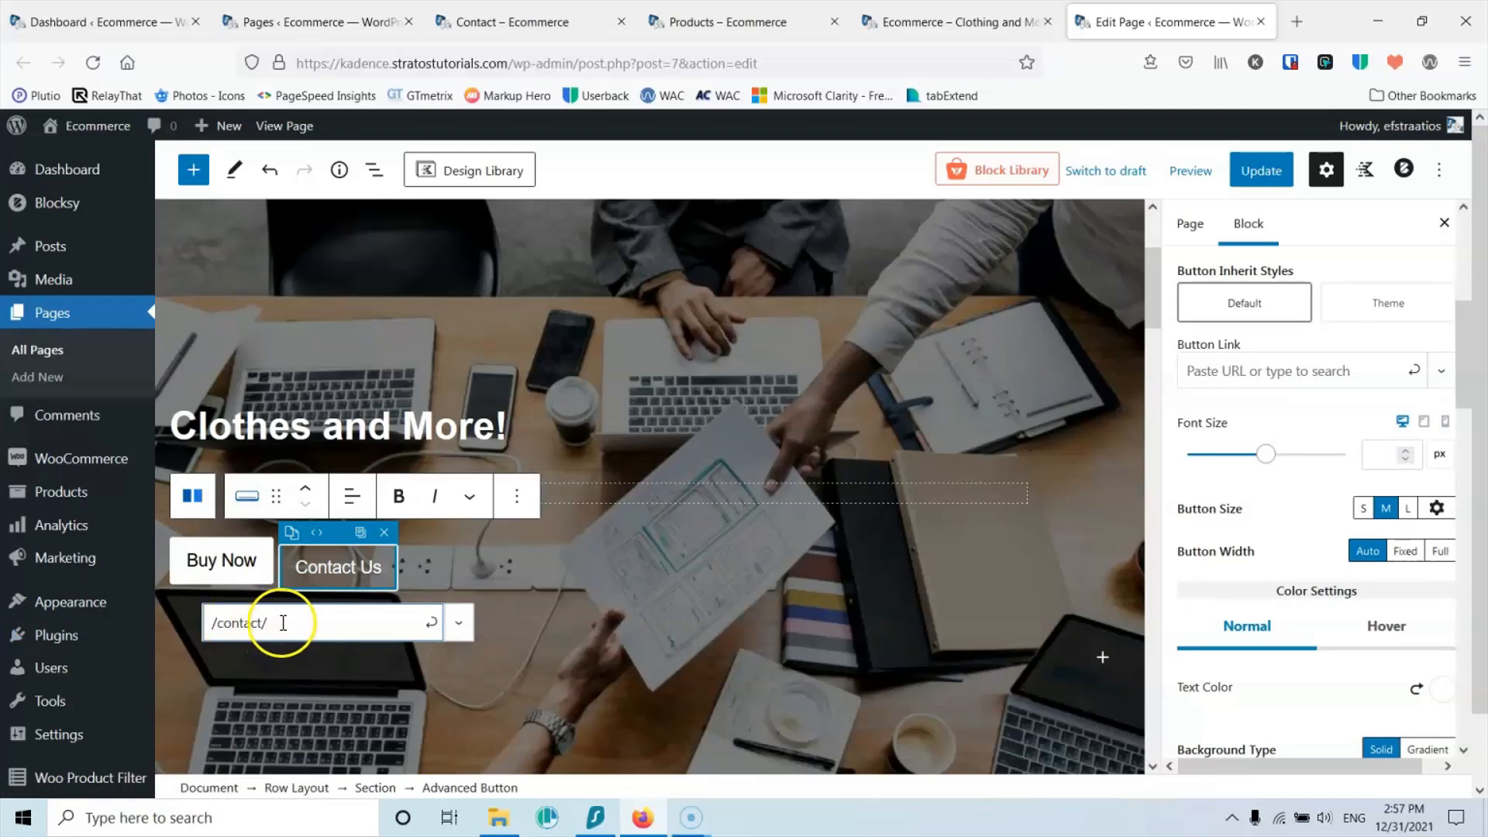
{"action": "left_click", "coordinate": [429, 624]}
{"action": "left_click", "coordinate": [346, 570]}
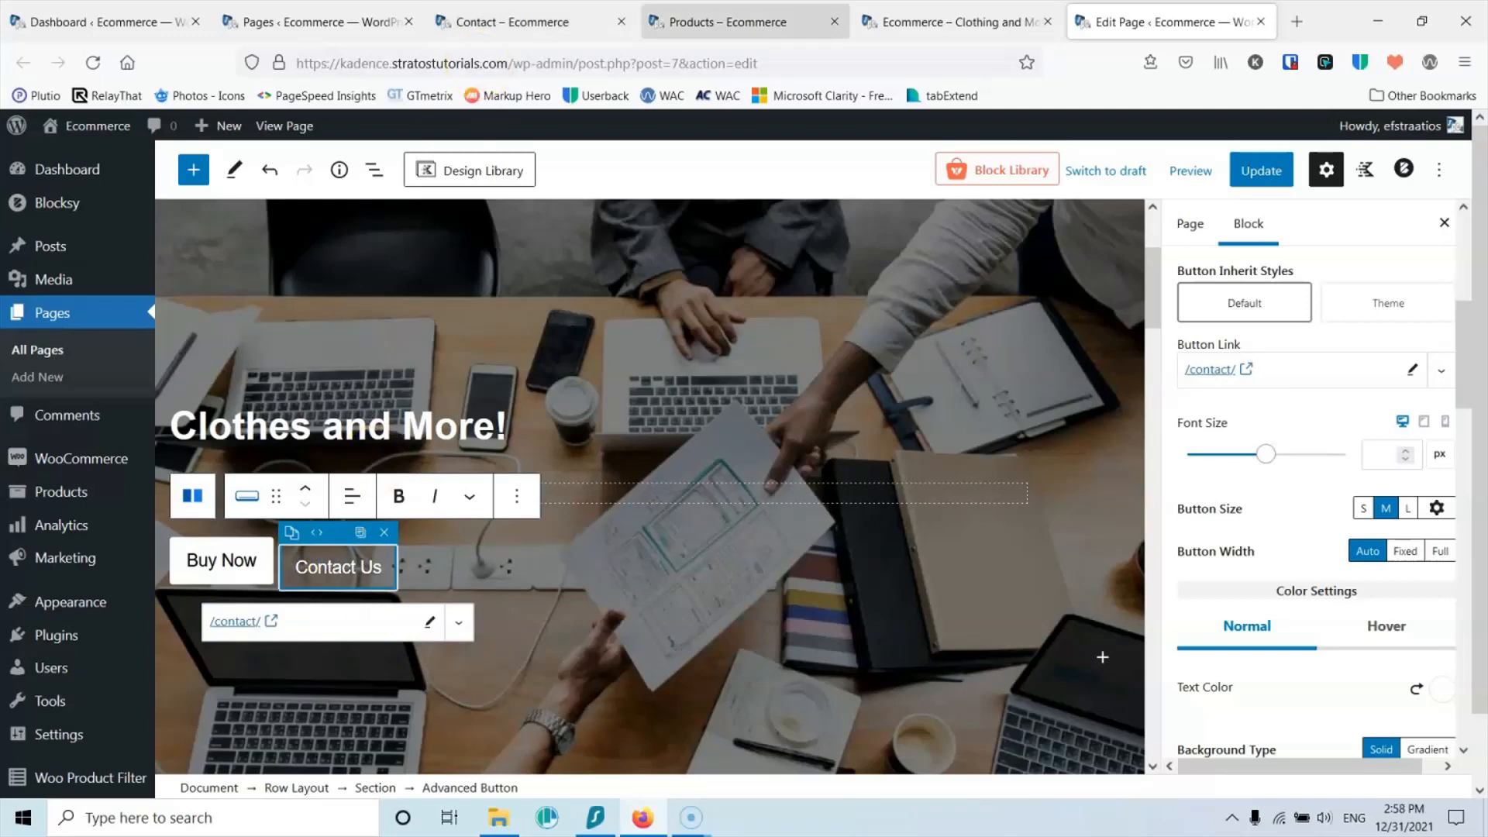
Step: Link Buy Now to /shop/ from the shop page address and update the homepage
{"action": "left_click", "coordinate": [761, 22]}
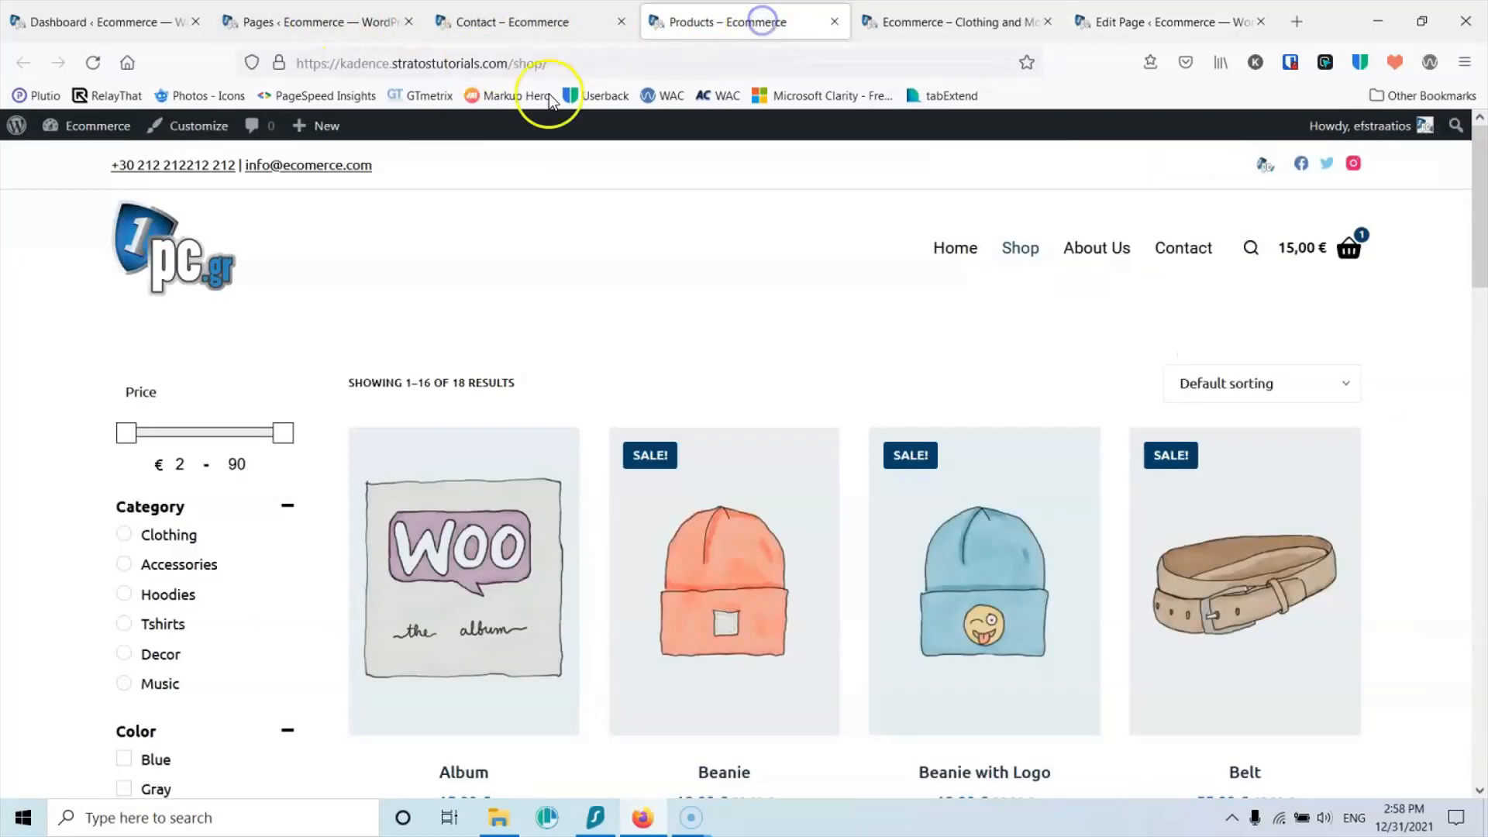
{"action": "left_click_drag", "start_coordinate": [587, 59], "coordinate": [506, 68]}
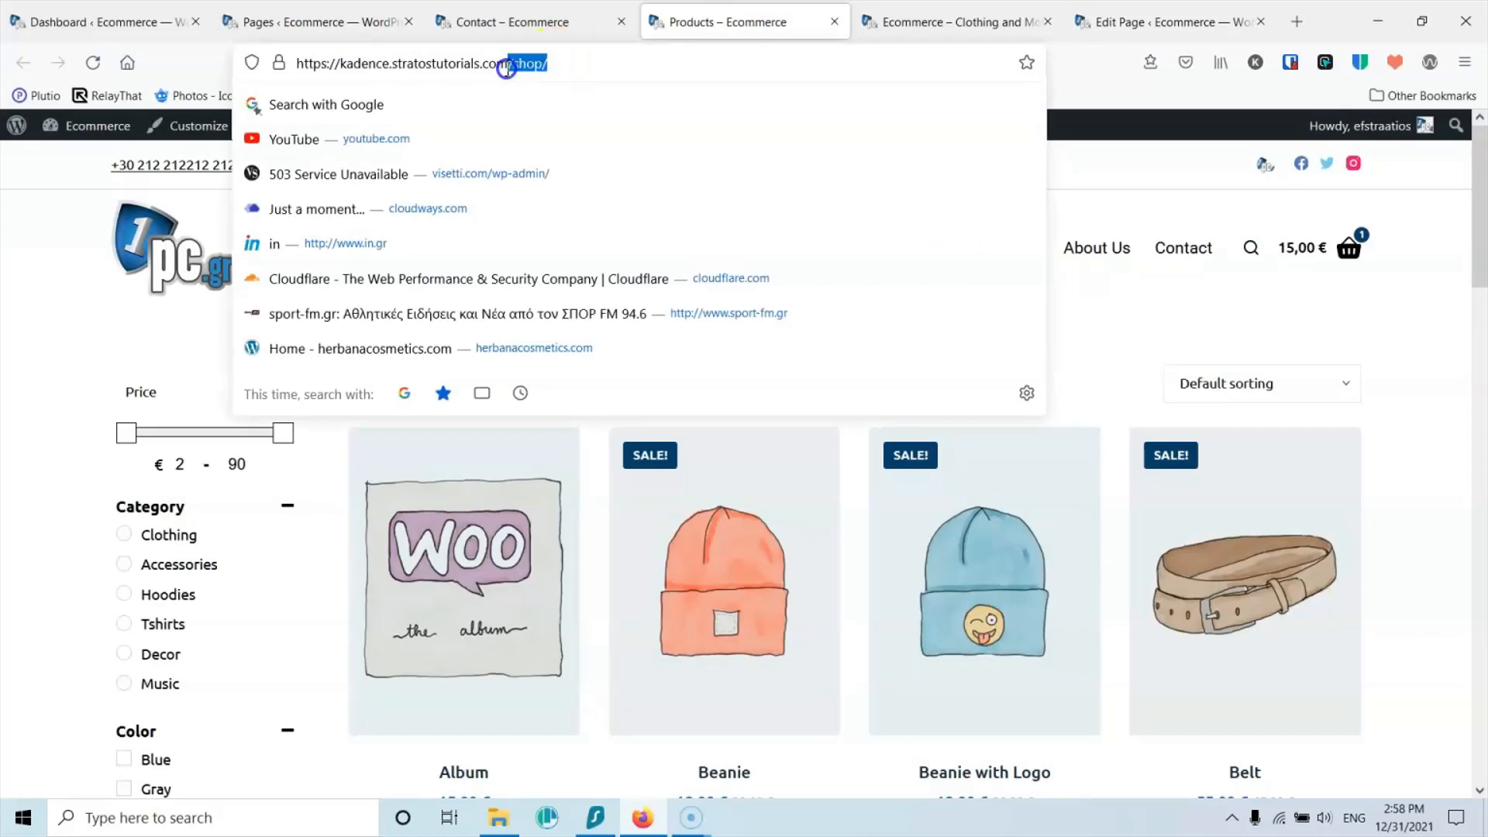
{"action": "left_click", "coordinate": [1135, 14]}
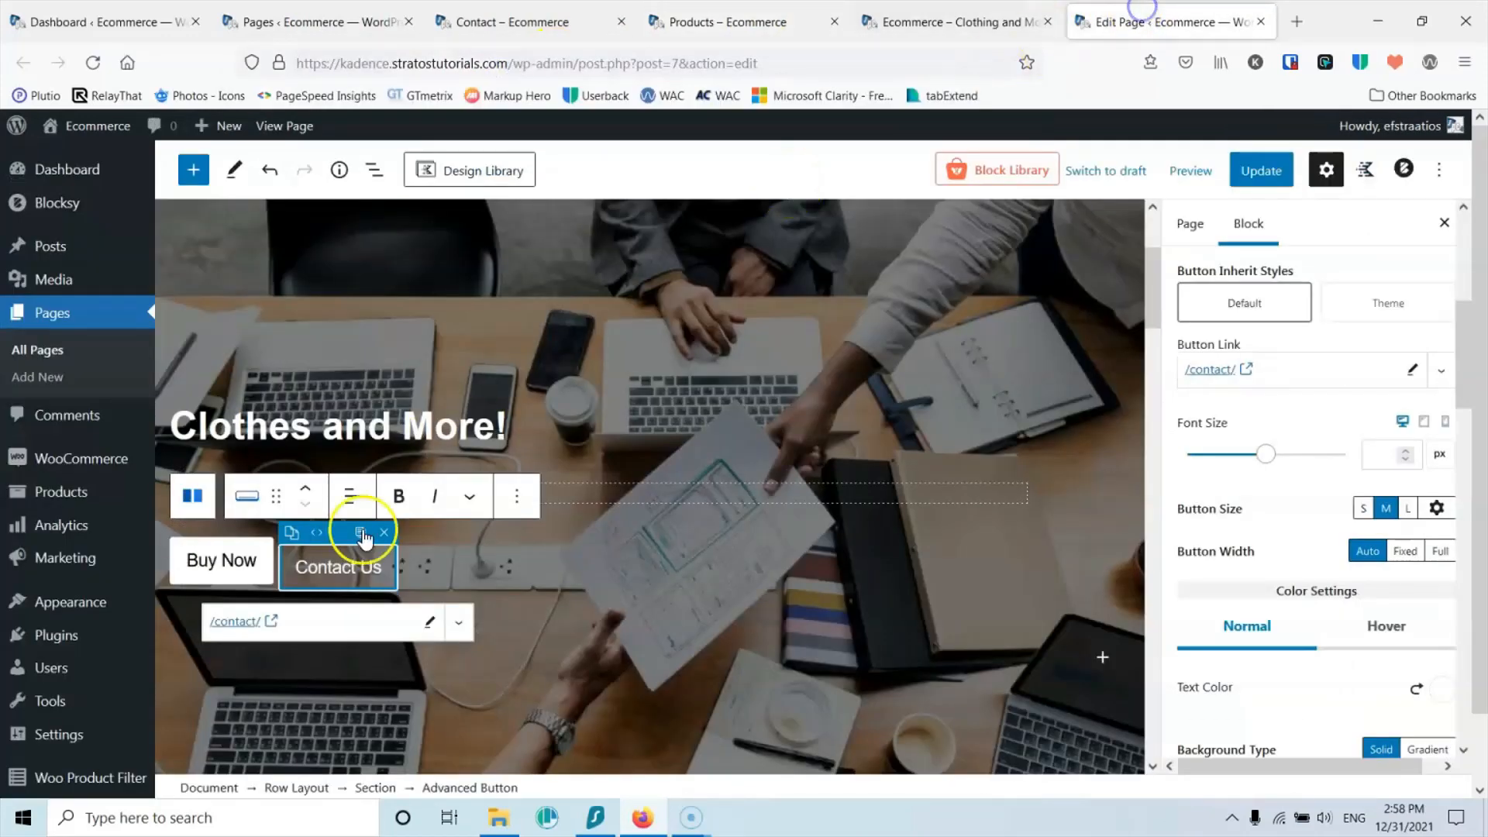
{"action": "left_click", "coordinate": [221, 564]}
{"action": "left_click", "coordinate": [221, 623]}
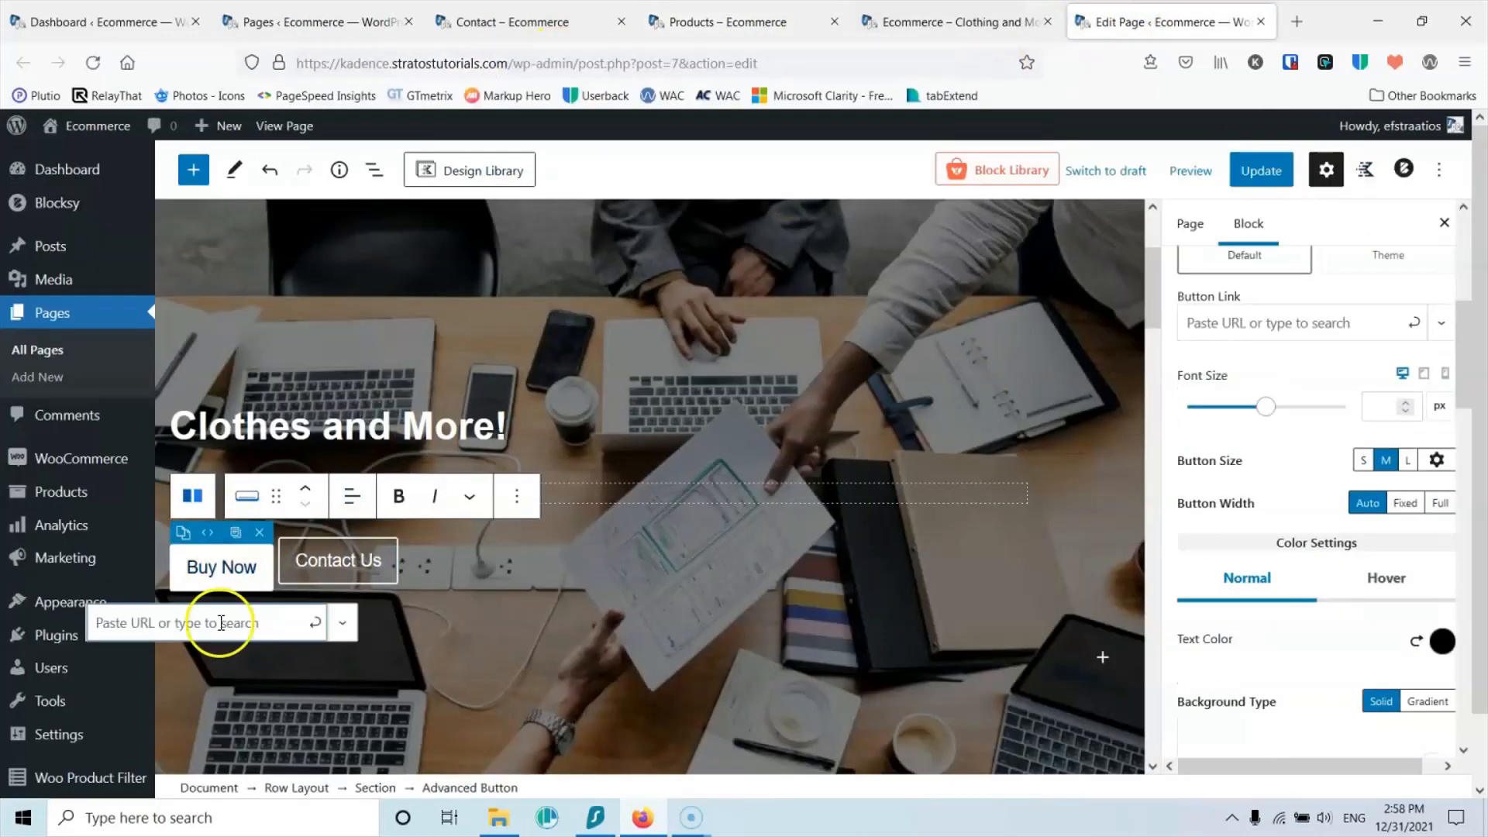
{"action": "left_click", "coordinate": [314, 623]}
{"action": "left_click", "coordinate": [1261, 170]}
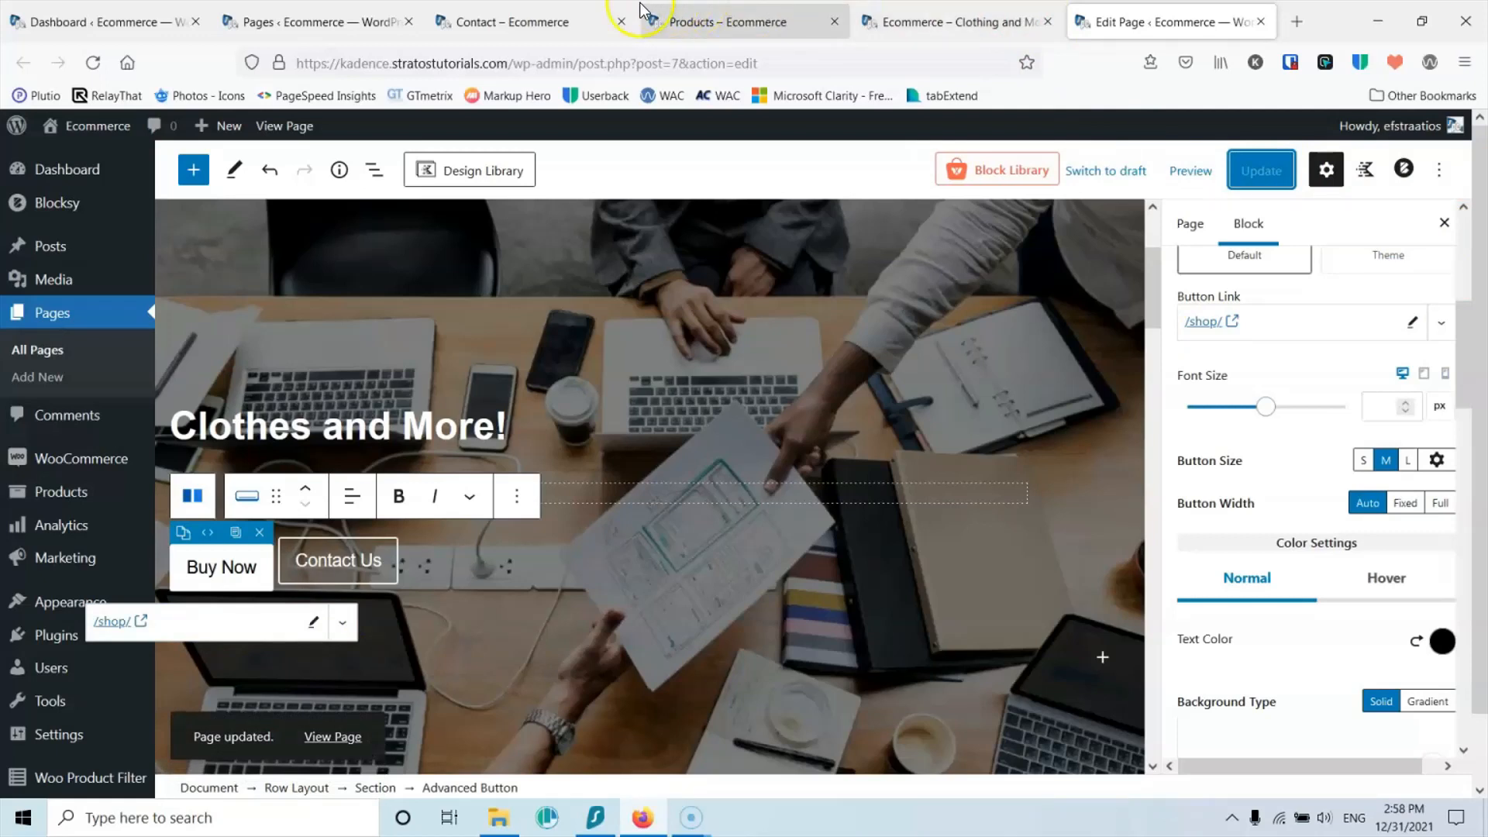
{"action": "left_click", "coordinate": [967, 14]}
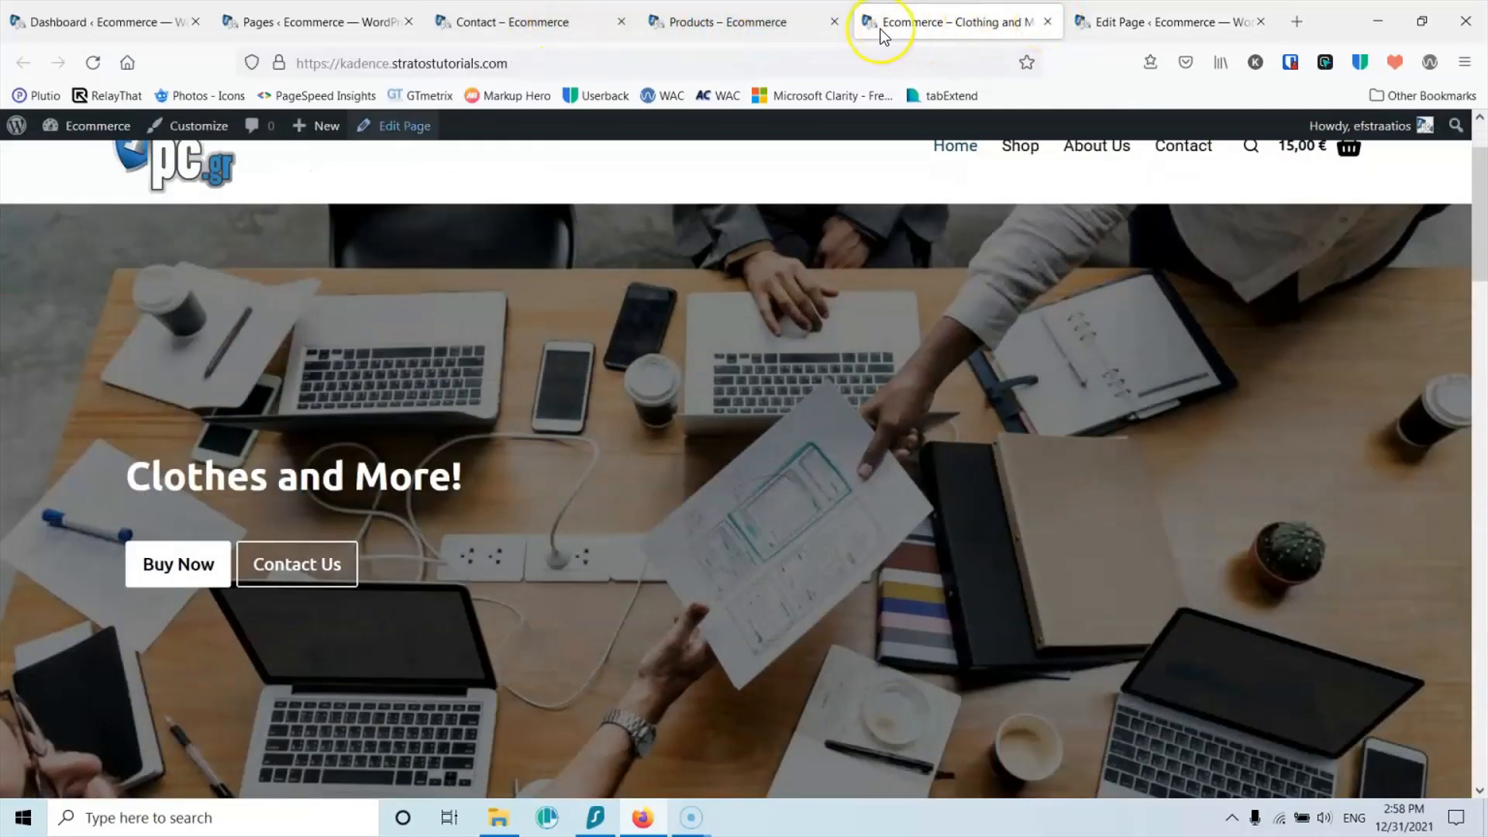
Step: Close the Products and Contact tabs and reload the live homepage
{"action": "left_click", "coordinate": [833, 22]}
{"action": "left_click", "coordinate": [621, 22]}
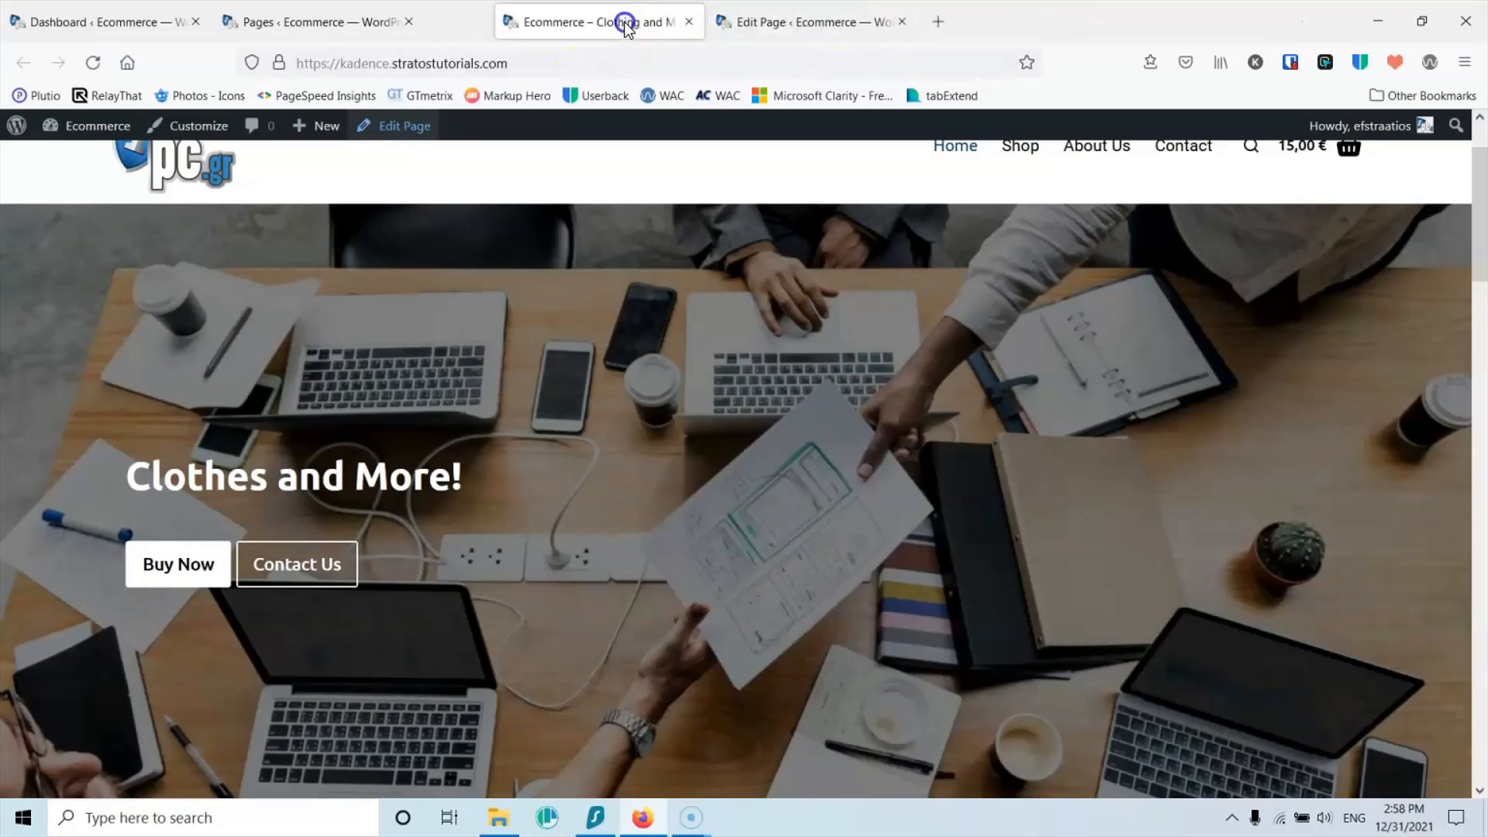
{"action": "left_click", "coordinate": [91, 62]}
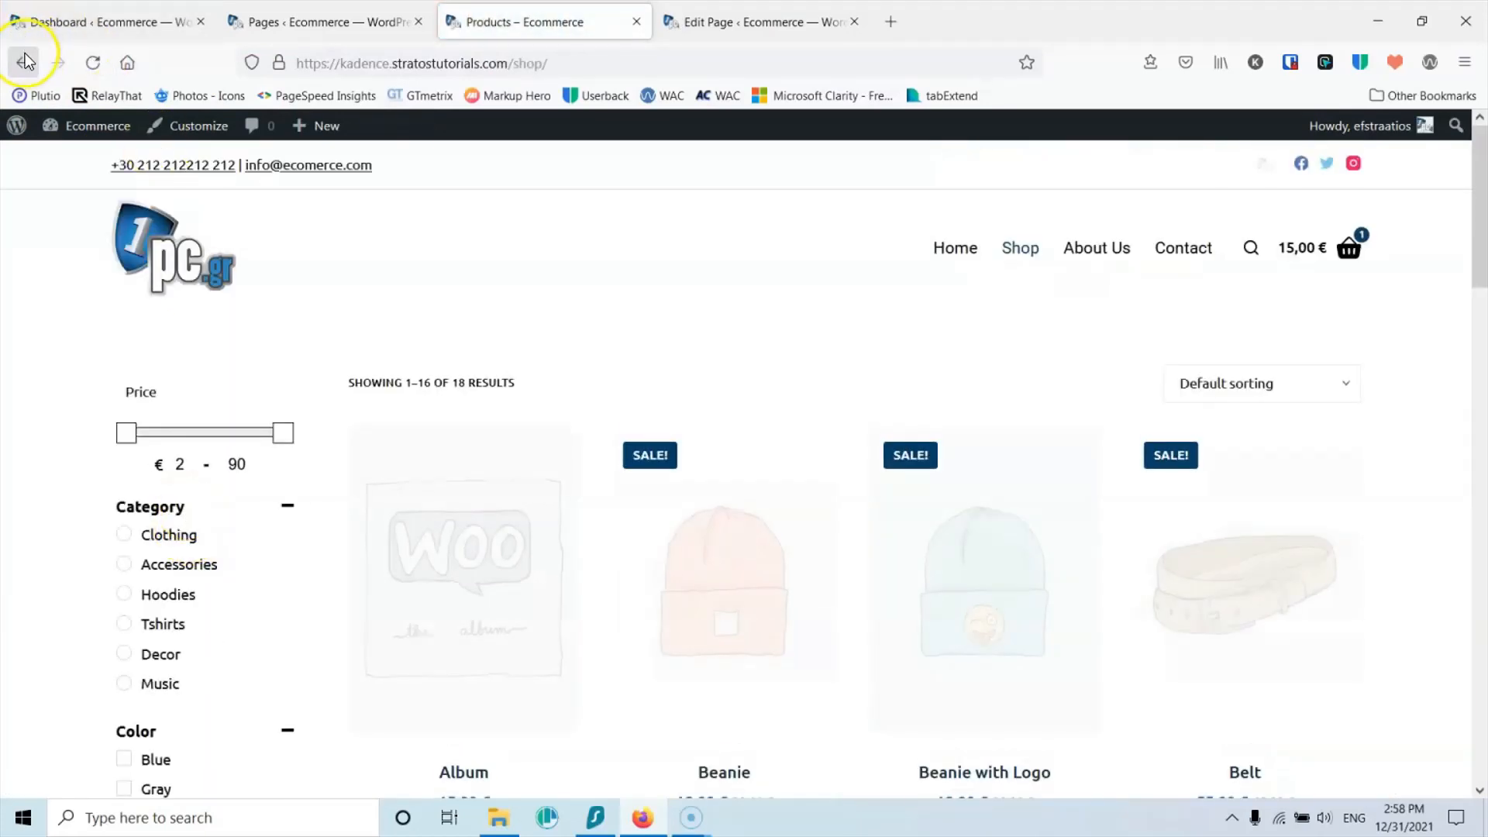
Step: Test the live Buy Now and Contact Us buttons, then scroll the homepage editor to the Subscribe form
{"action": "left_click", "coordinate": [23, 62]}
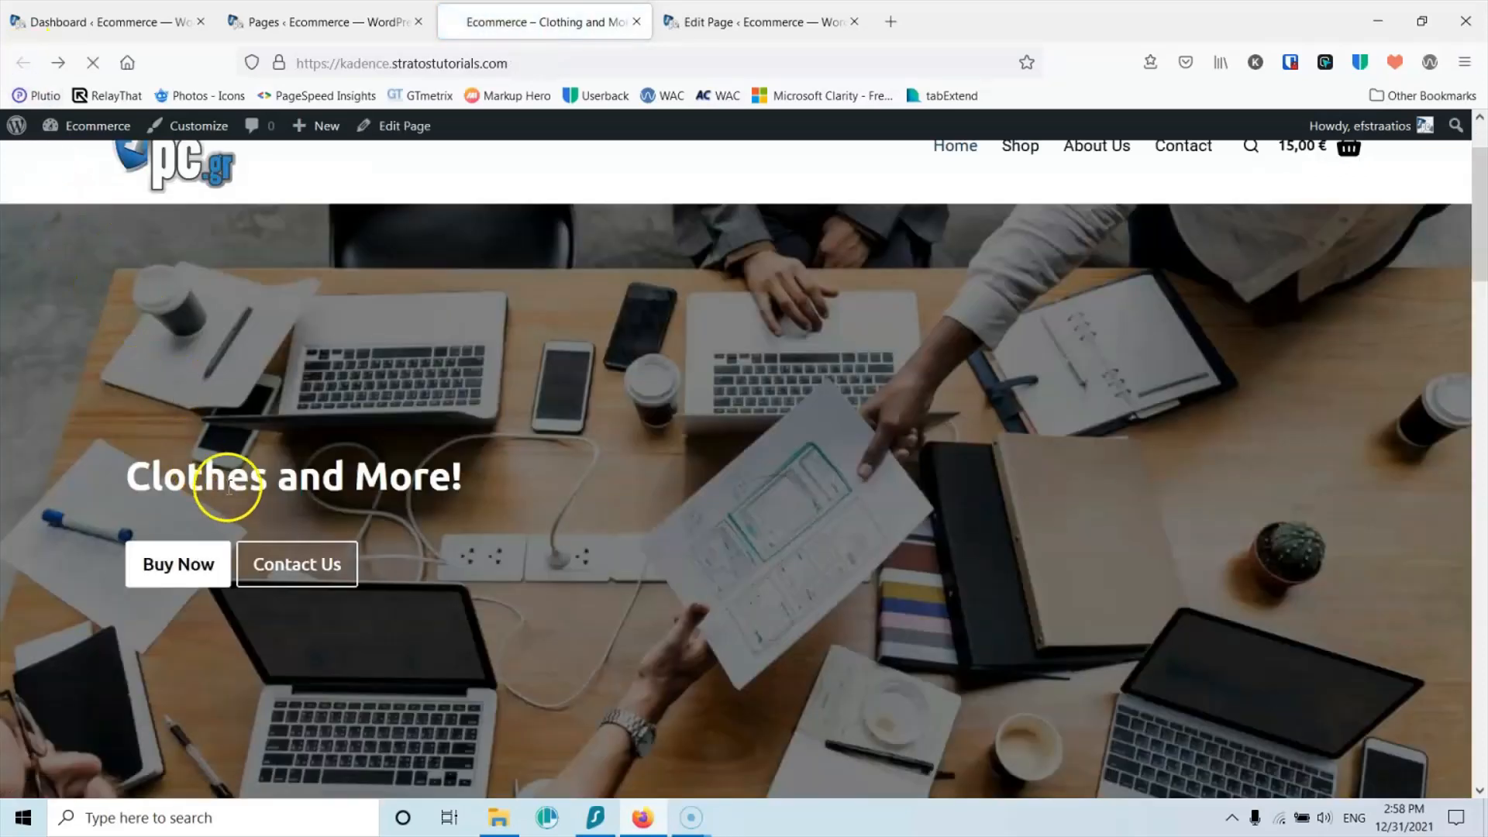
{"action": "left_click", "coordinate": [290, 563]}
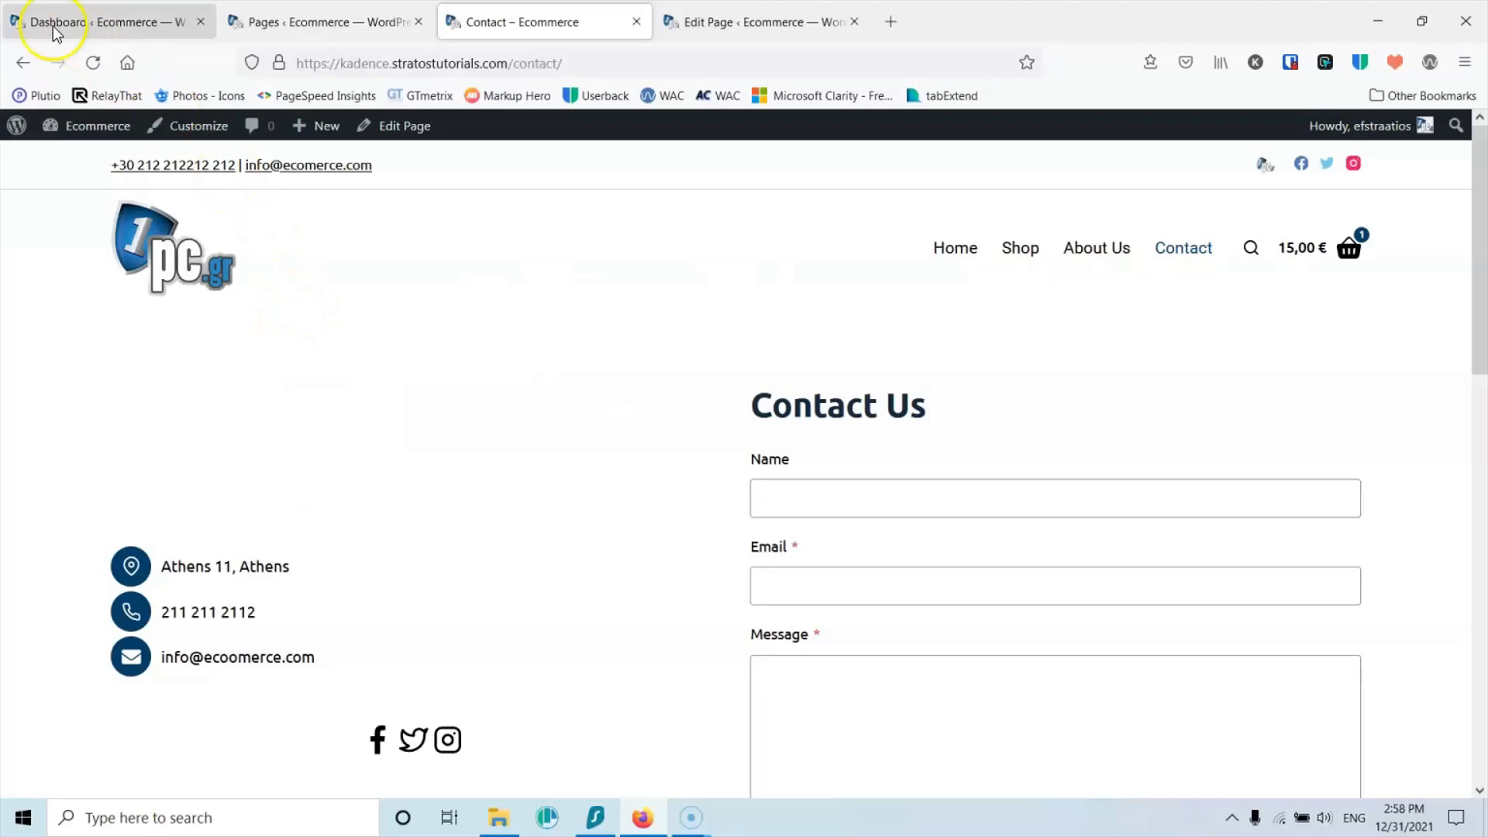
{"action": "left_click", "coordinate": [19, 63]}
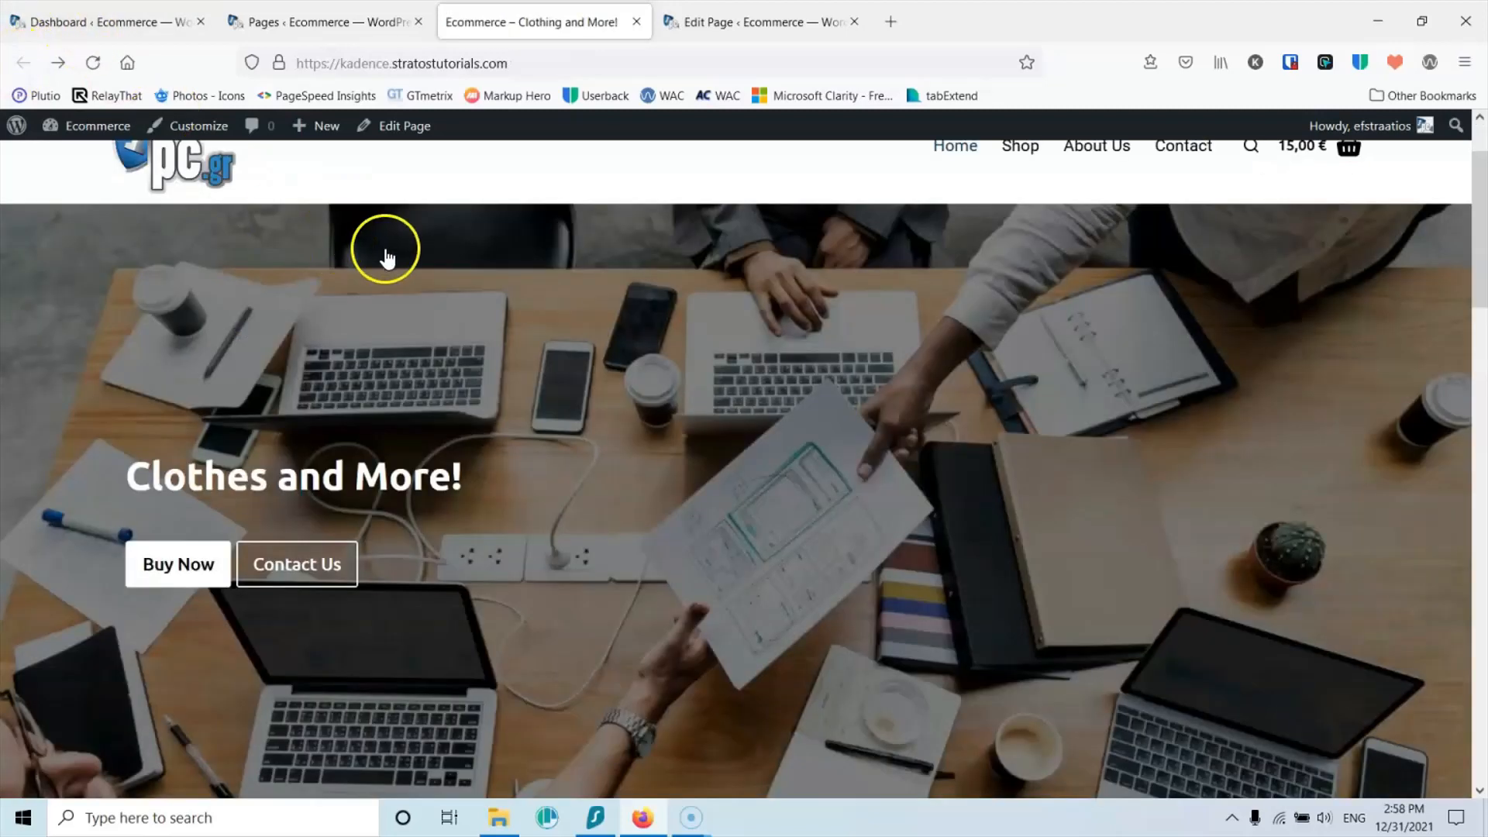
{"action": "scroll", "coordinate": [383, 251], "scroll_direction": "down", "scroll_amount": 5}
{"action": "scroll", "coordinate": [385, 249], "scroll_direction": "down", "scroll_amount": 10}
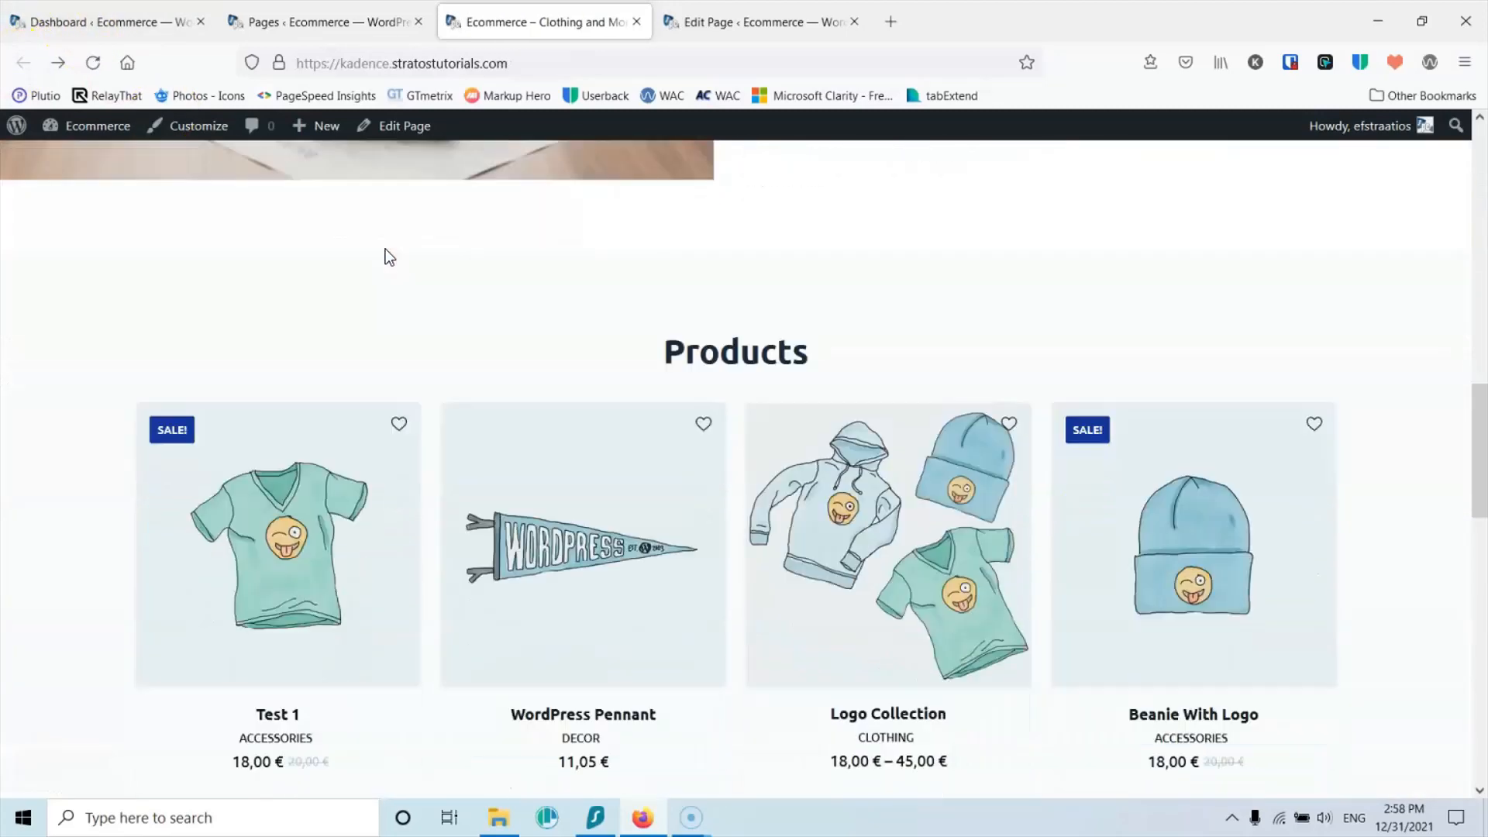
{"action": "scroll", "coordinate": [385, 249], "scroll_direction": "down", "scroll_amount": 8}
{"action": "left_click", "coordinate": [727, 316]}
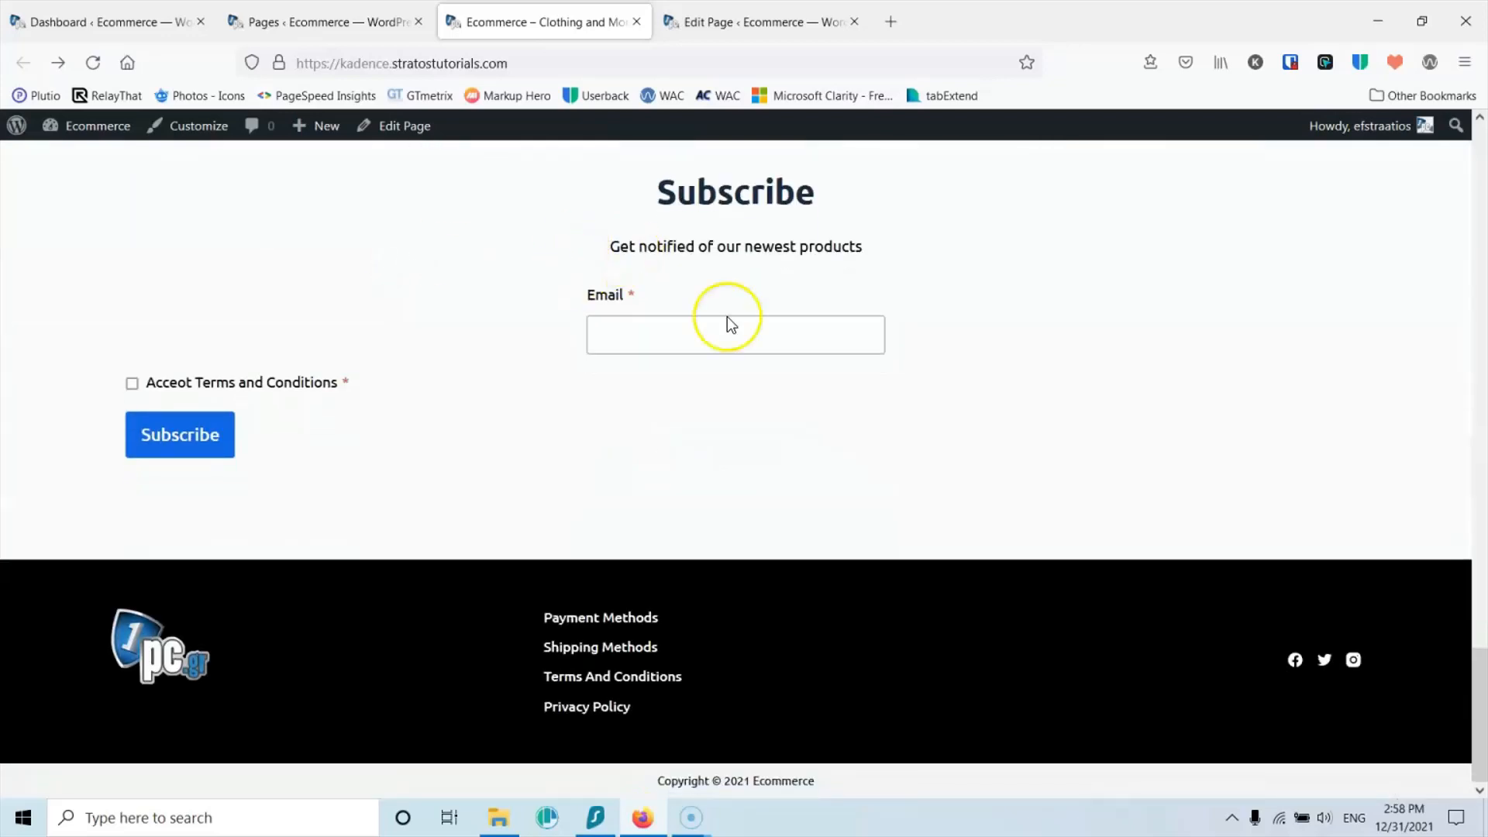
{"action": "left_click", "coordinate": [744, 22]}
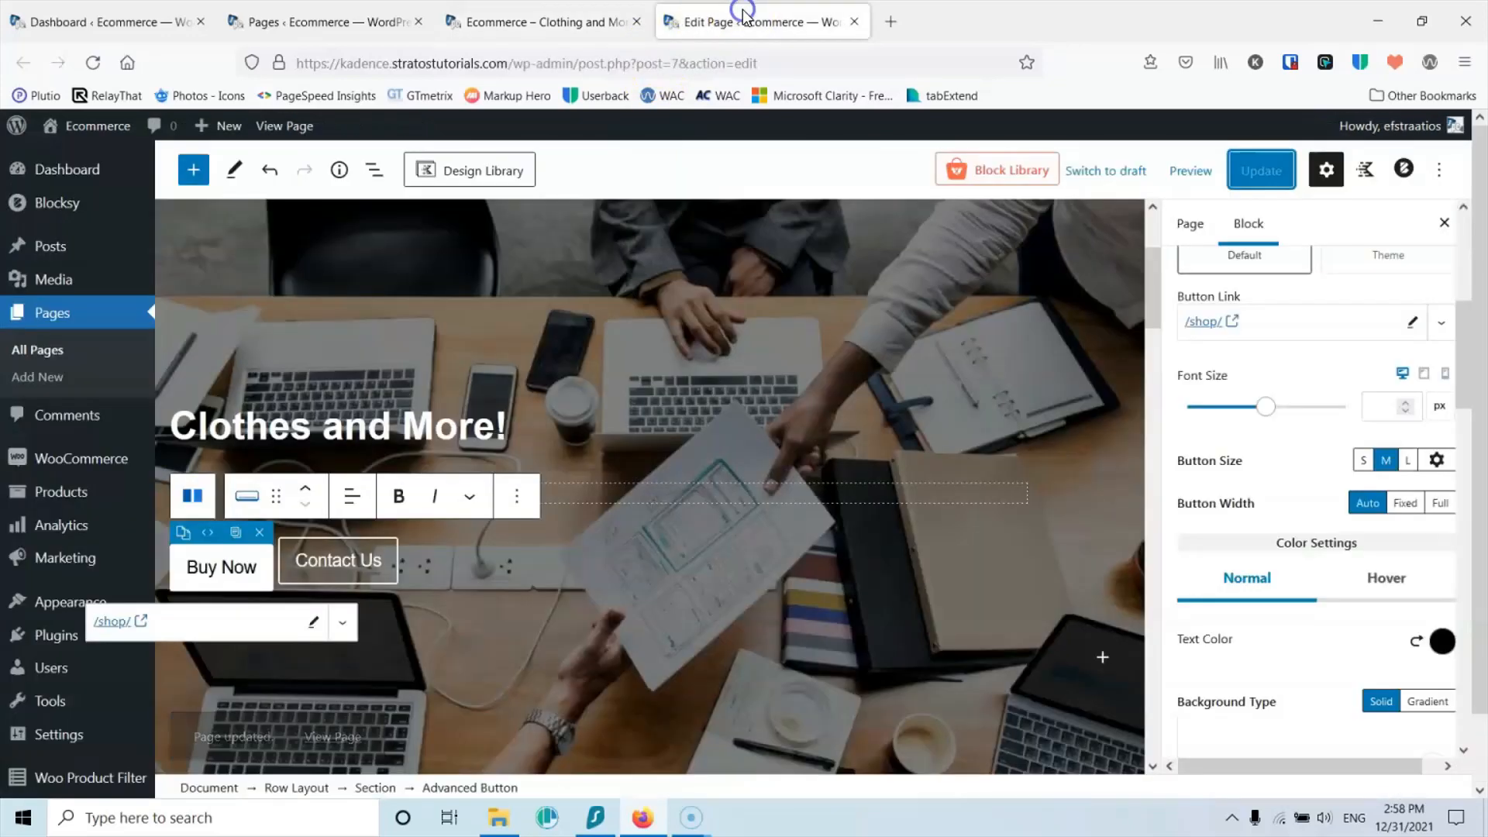
{"action": "scroll", "coordinate": [688, 390], "scroll_direction": "down", "scroll_amount": 12}
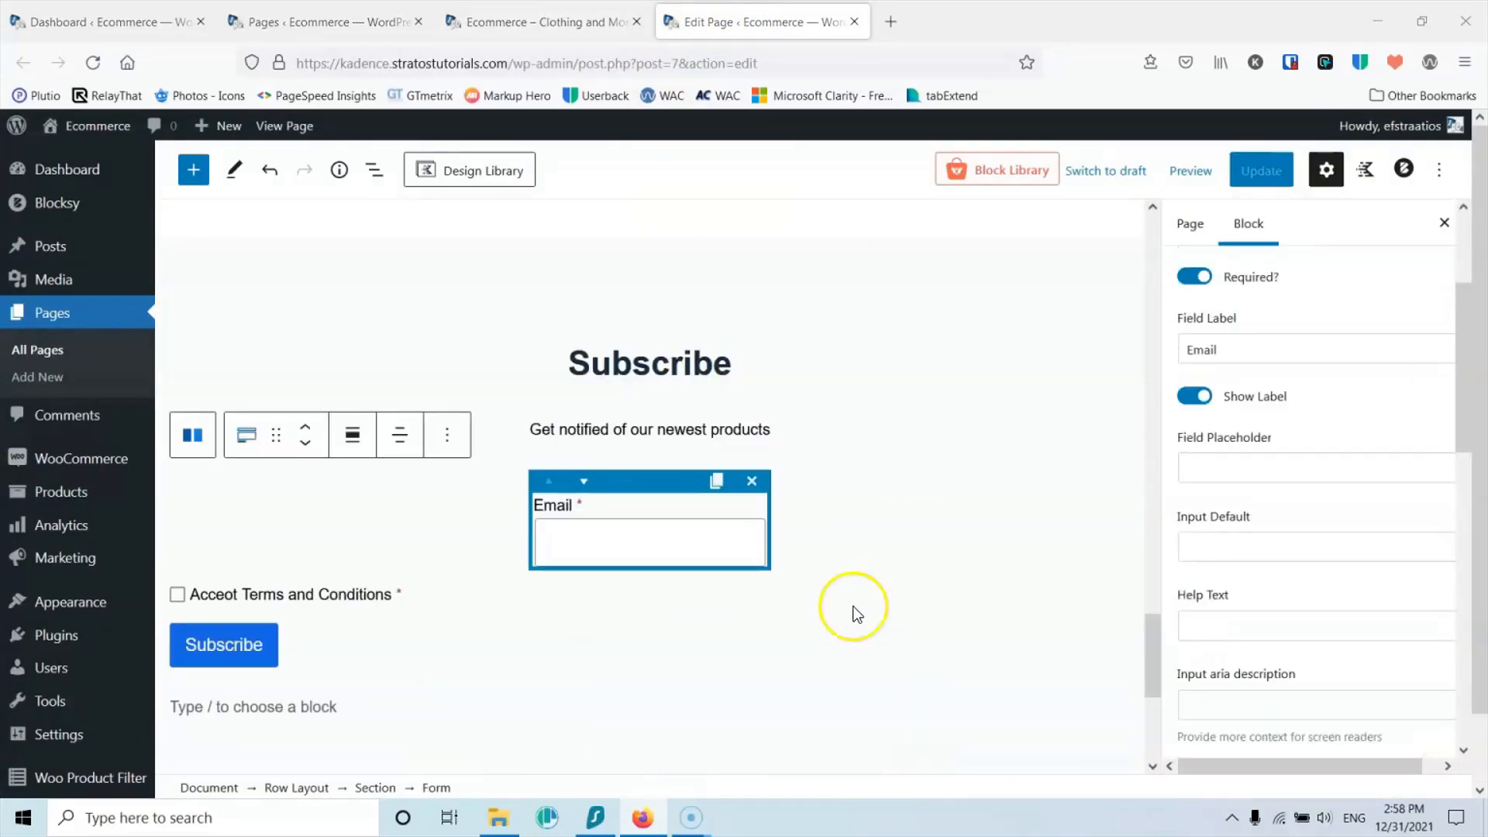
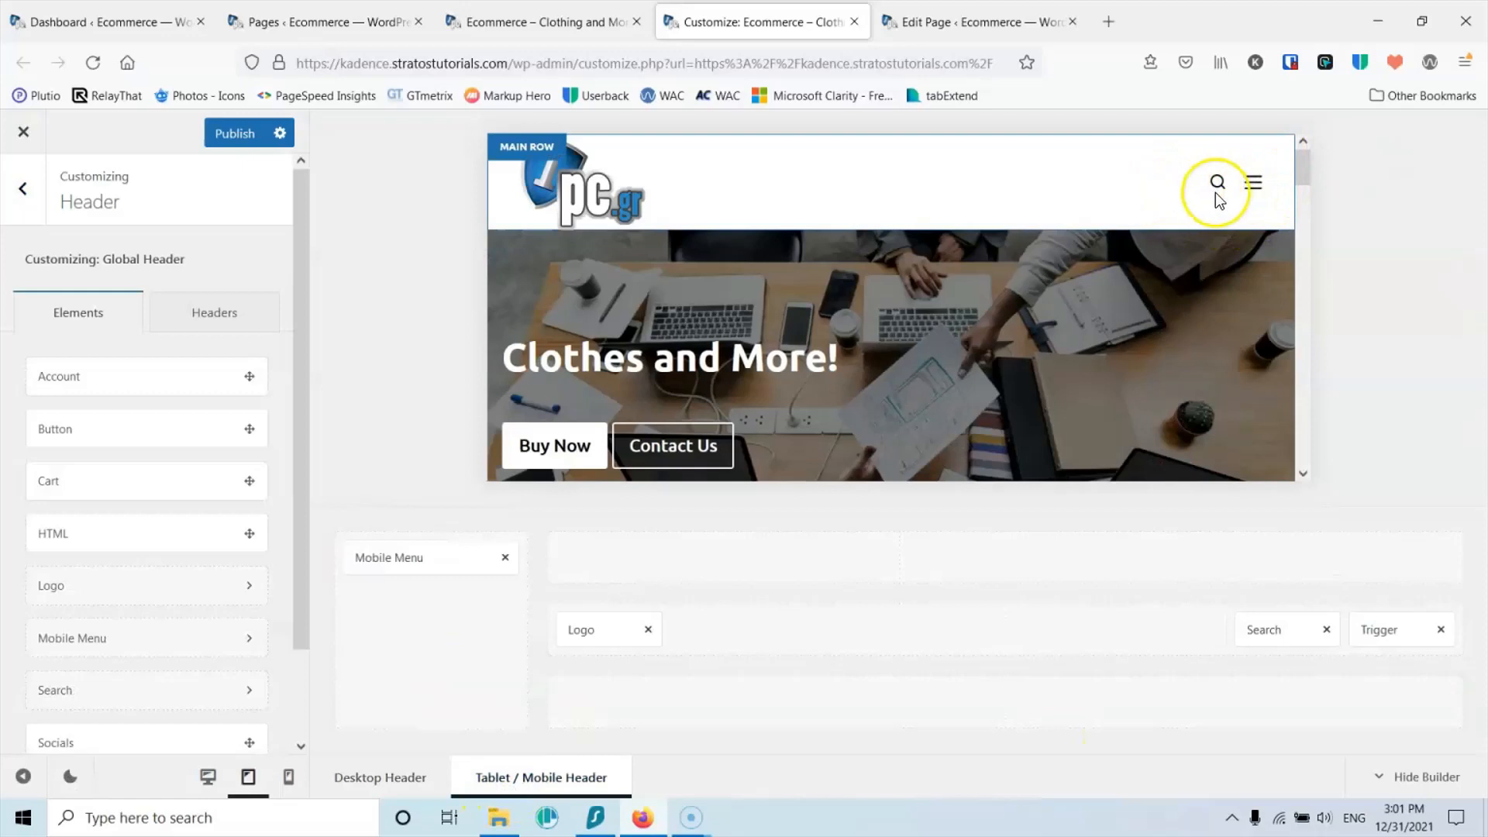
Step: Place Cart before Search in the mobile header's right zone and preview at phone width
{"action": "left_click_drag", "start_coordinate": [113, 468], "coordinate": [1211, 637]}
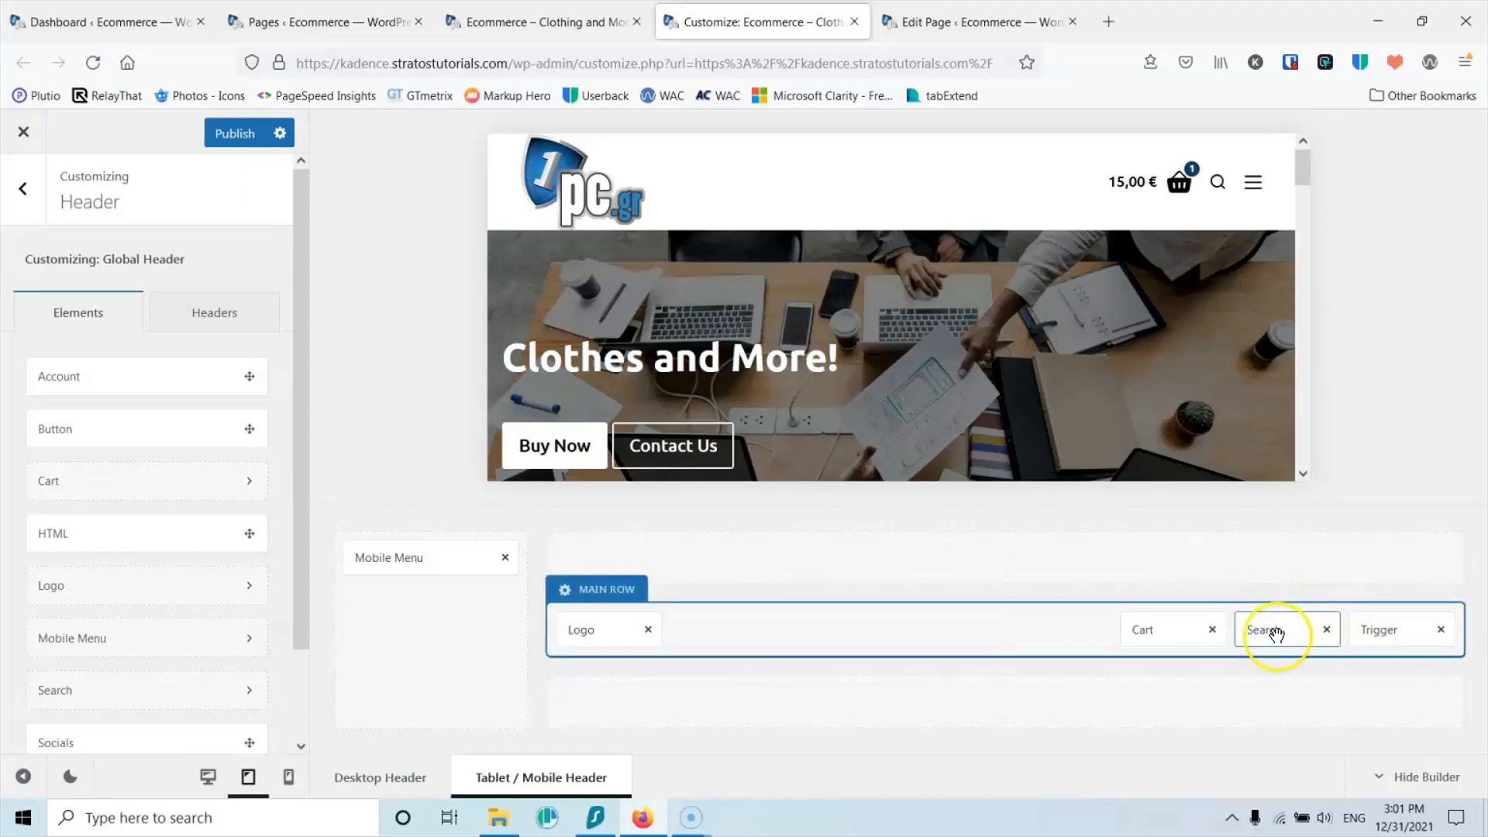
{"action": "left_click_drag", "start_coordinate": [1276, 631], "coordinate": [1142, 632]}
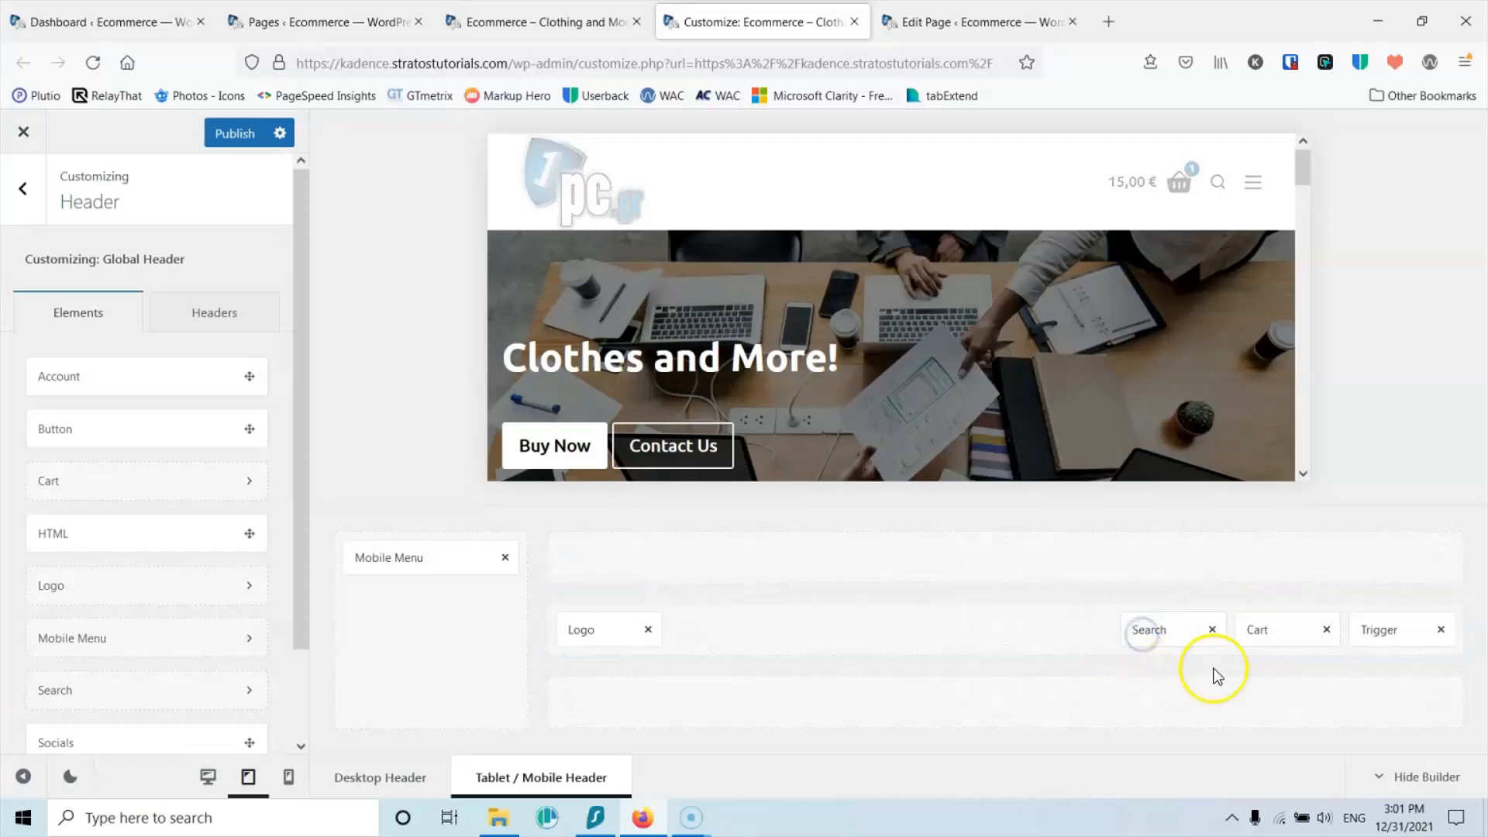
{"action": "left_click_drag", "start_coordinate": [1261, 631], "coordinate": [1141, 629]}
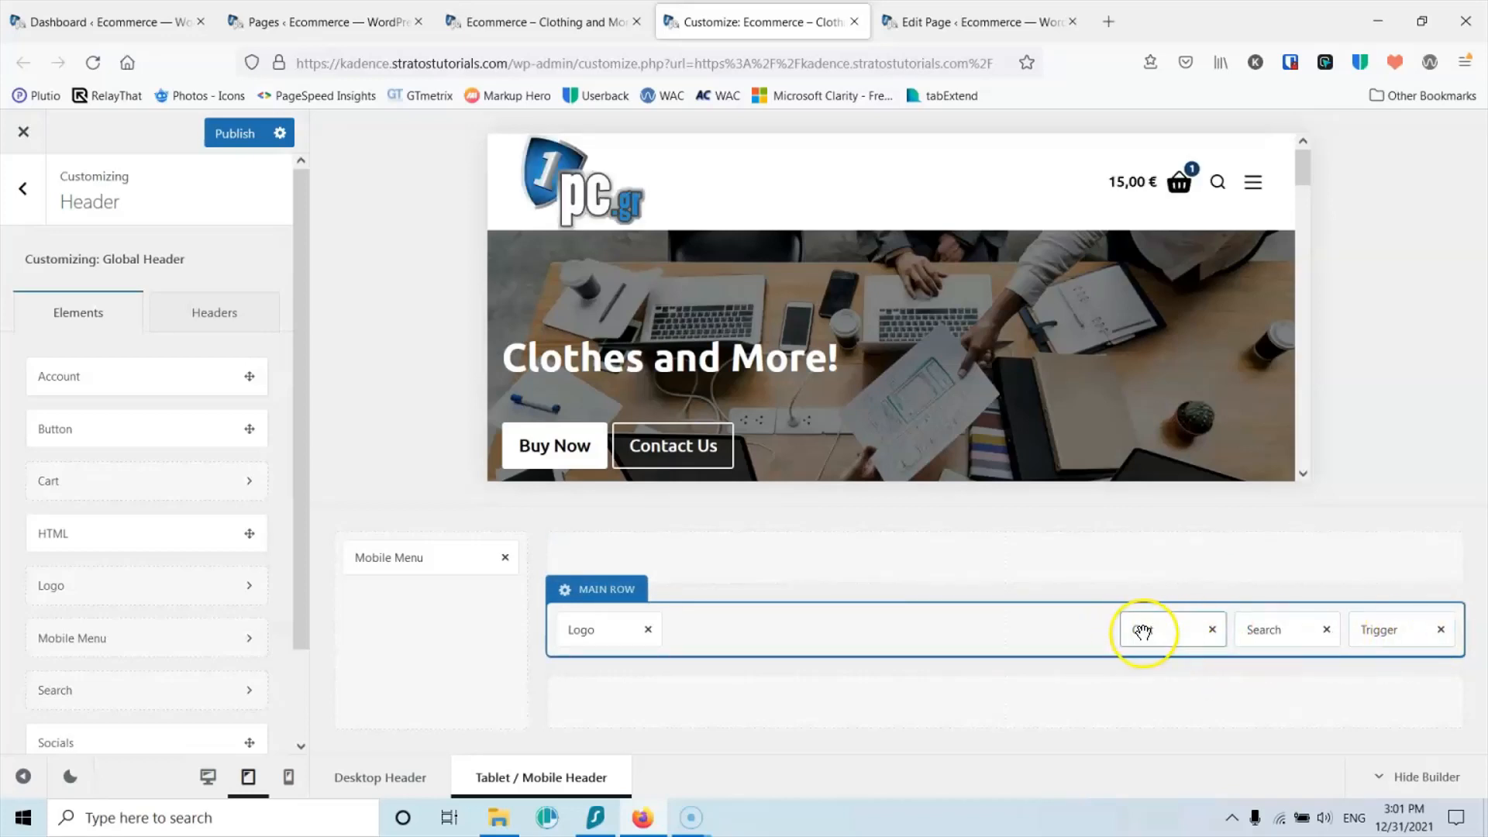
{"action": "left_click", "coordinate": [287, 784]}
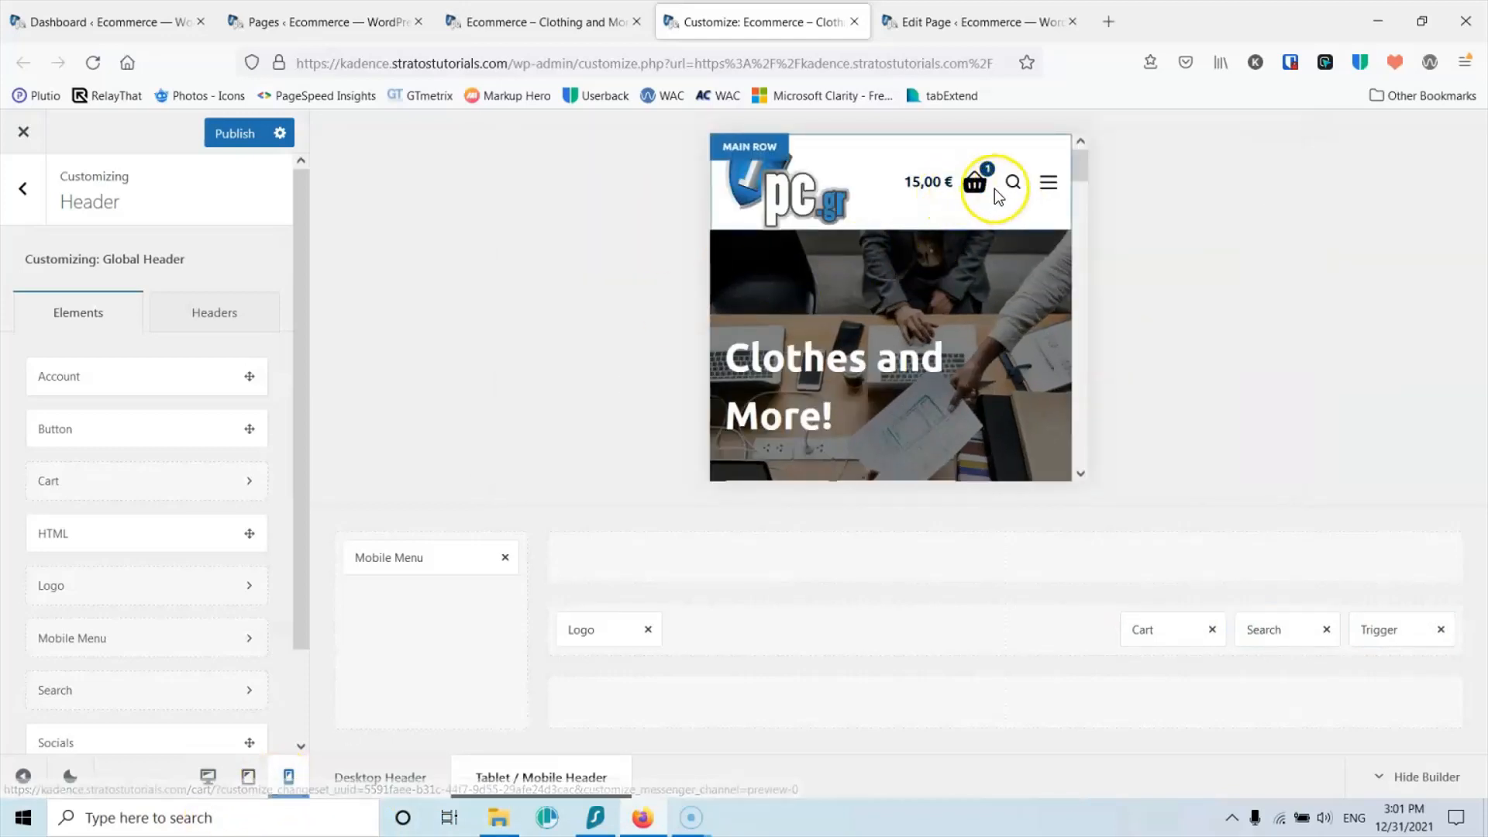
Step: In the Cart element's Design settings, set Cart Total Font size to 14px and publish
{"action": "left_click", "coordinate": [933, 183]}
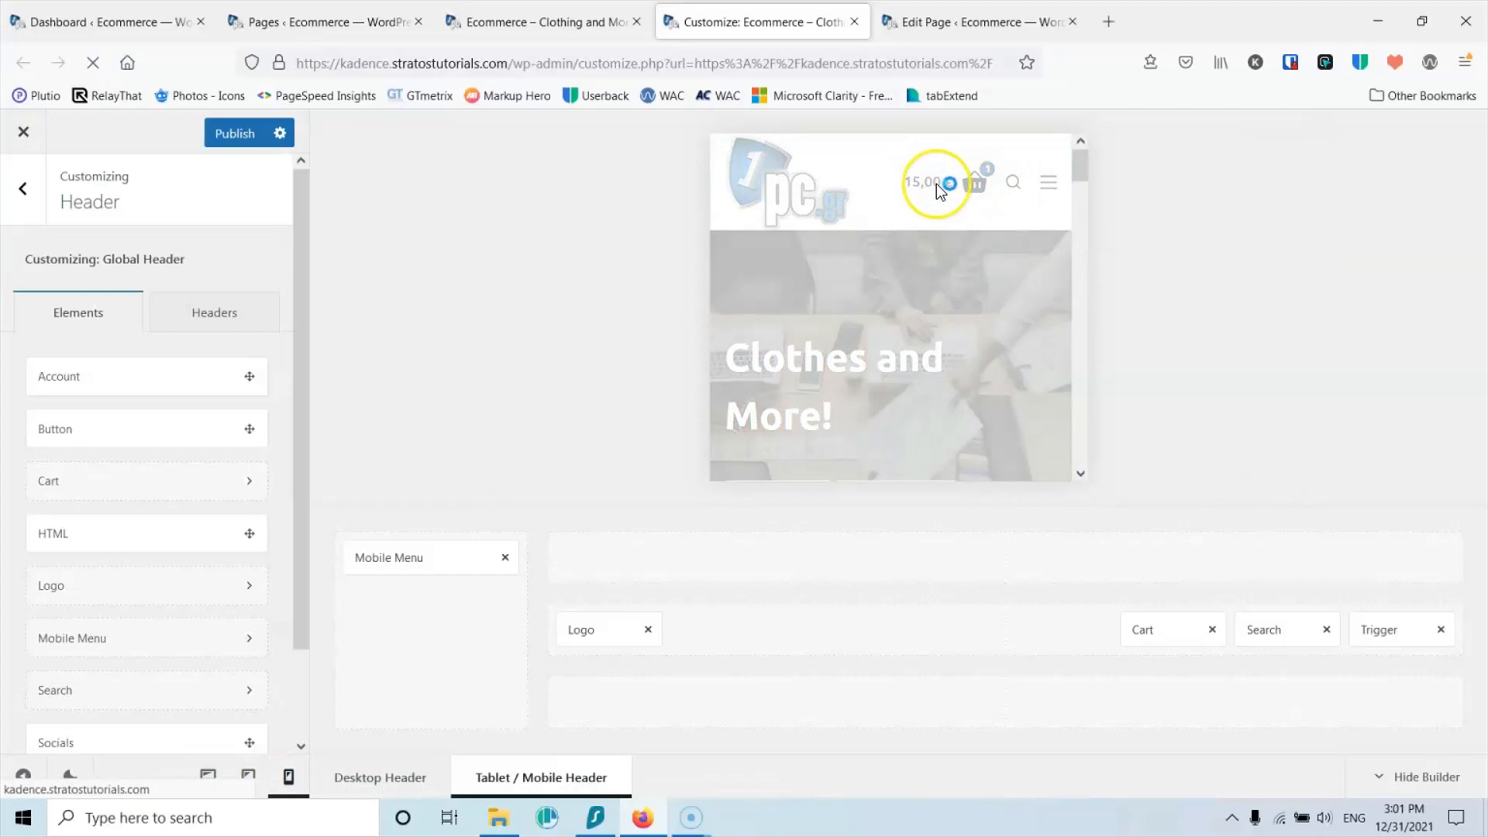
{"action": "left_click", "coordinate": [1175, 626]}
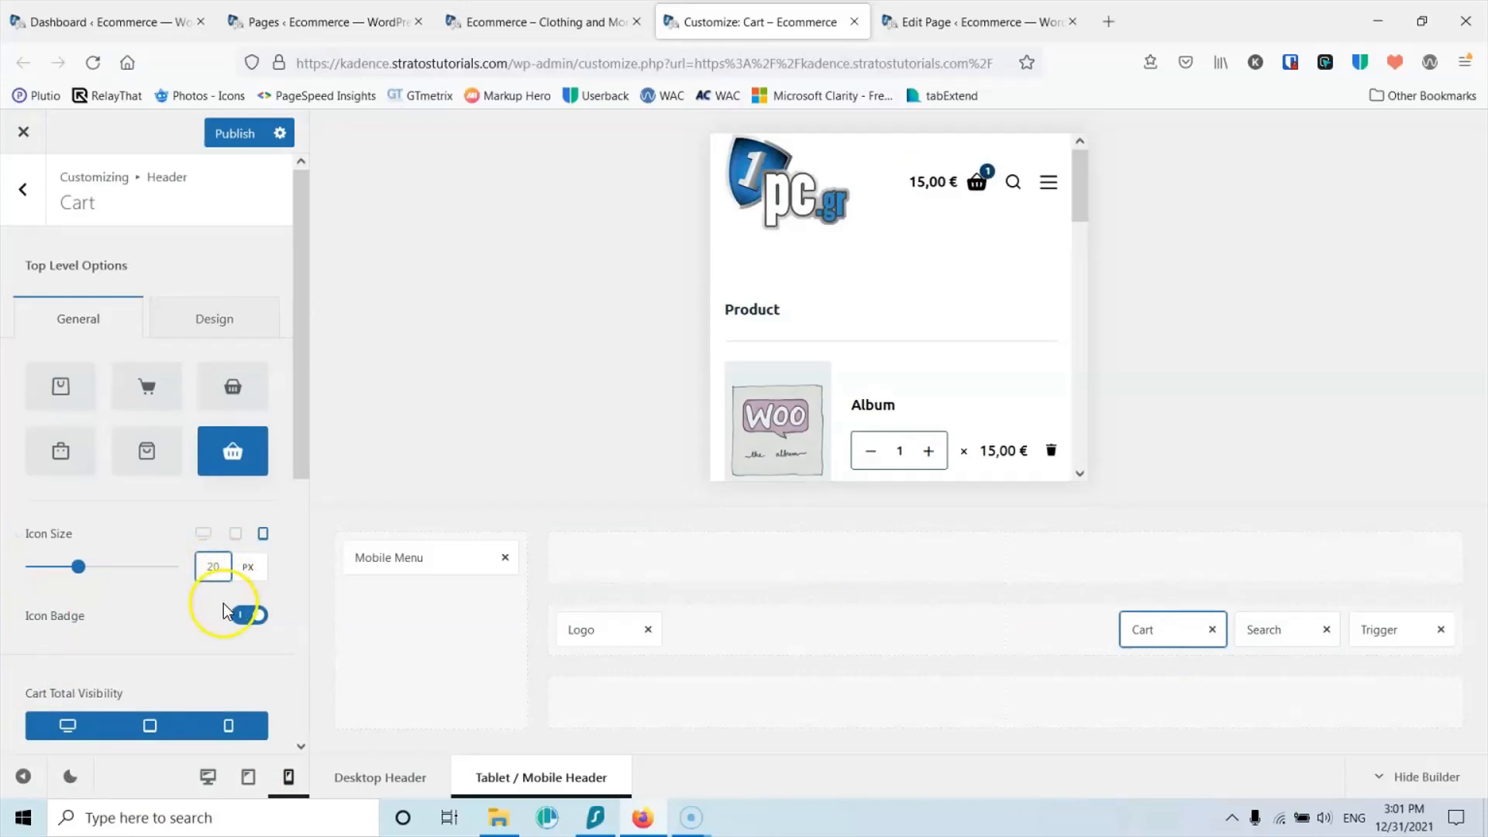
{"action": "left_click", "coordinate": [213, 318]}
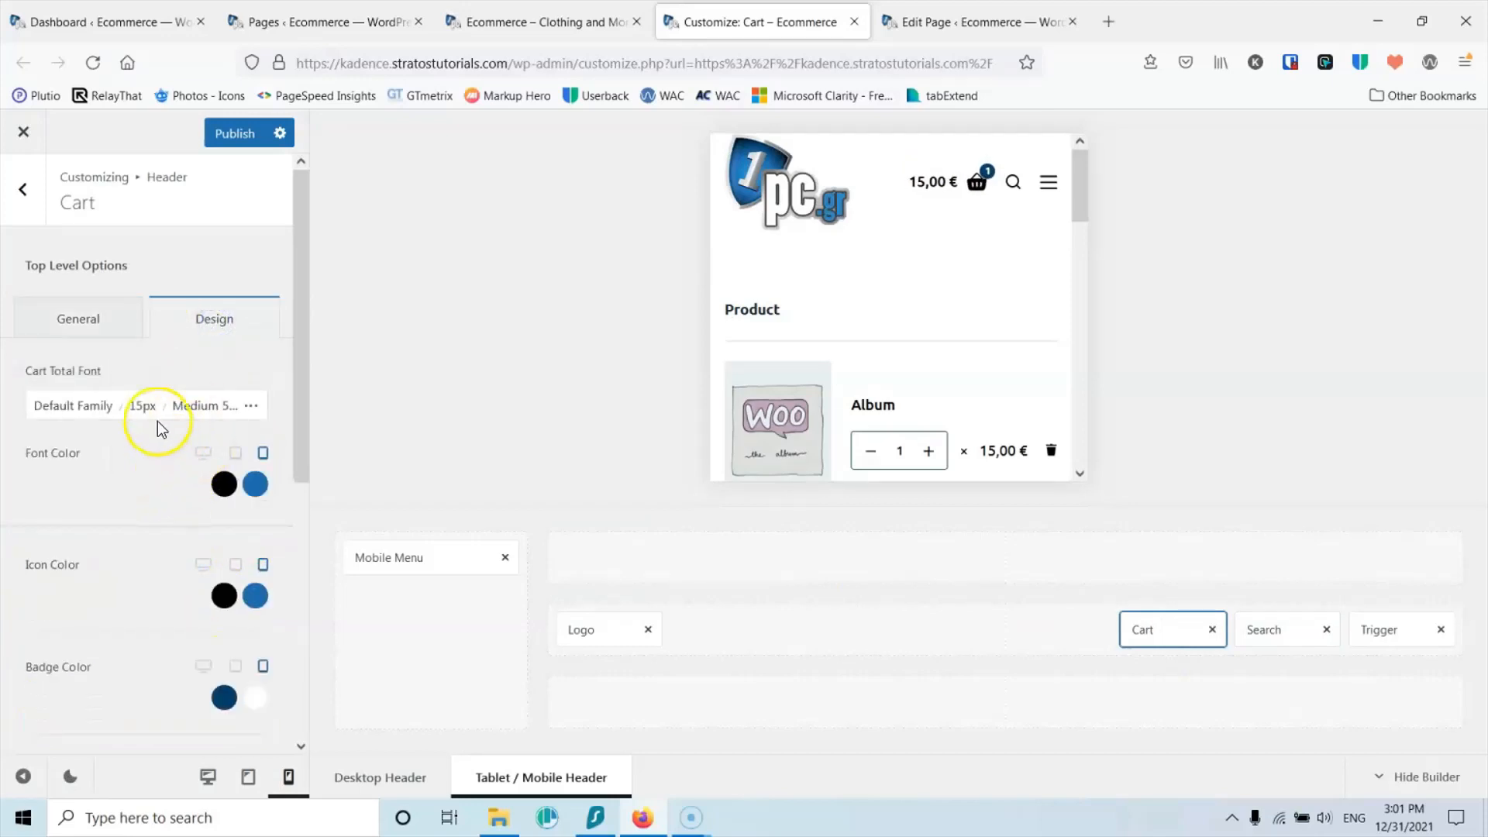
{"action": "left_click", "coordinate": [145, 407]}
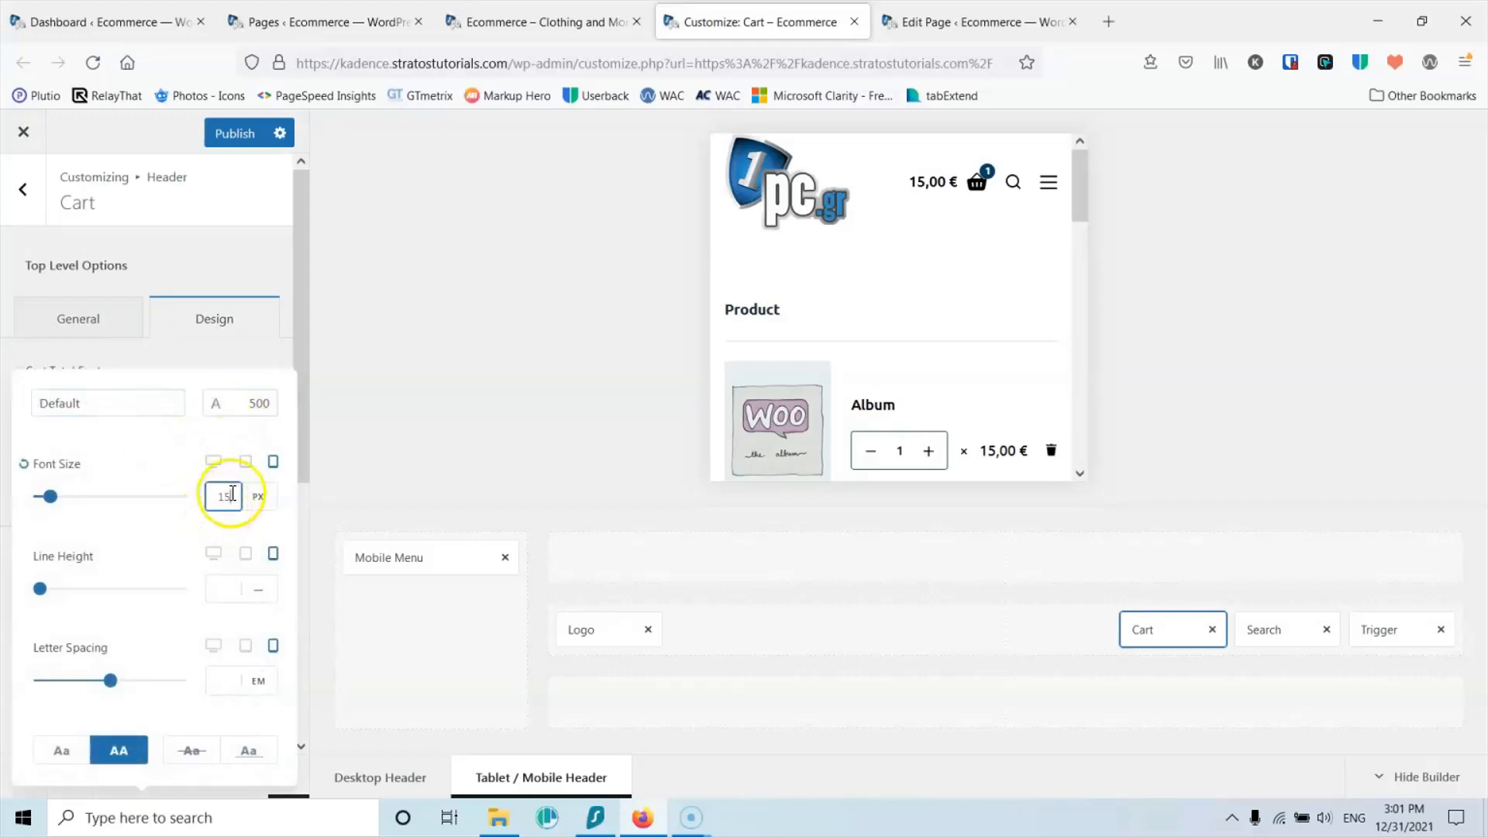
{"action": "type", "text": "2"}
{"action": "key", "text": "Up"}
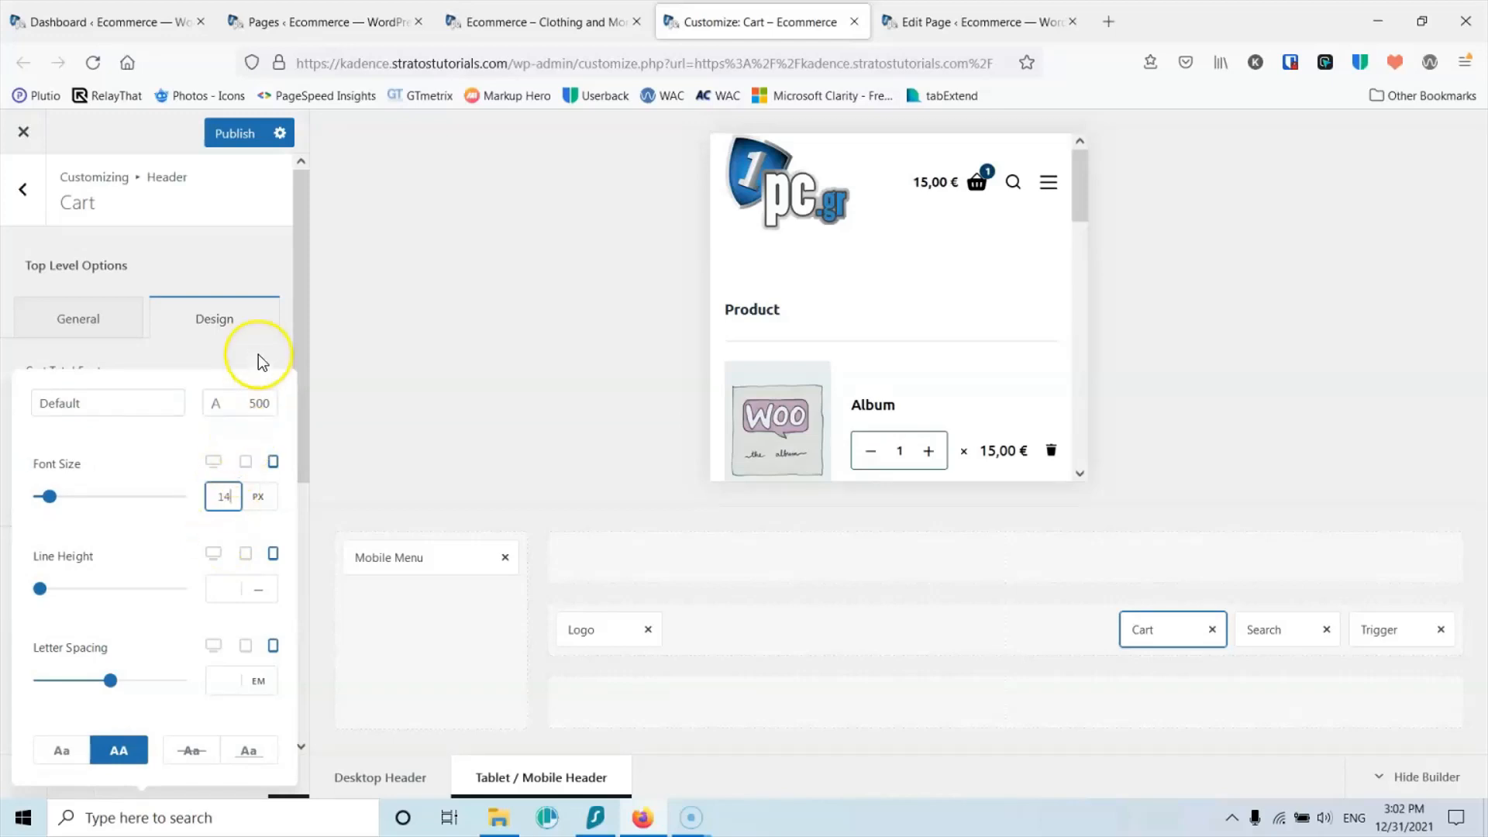
{"action": "left_click", "coordinate": [231, 138]}
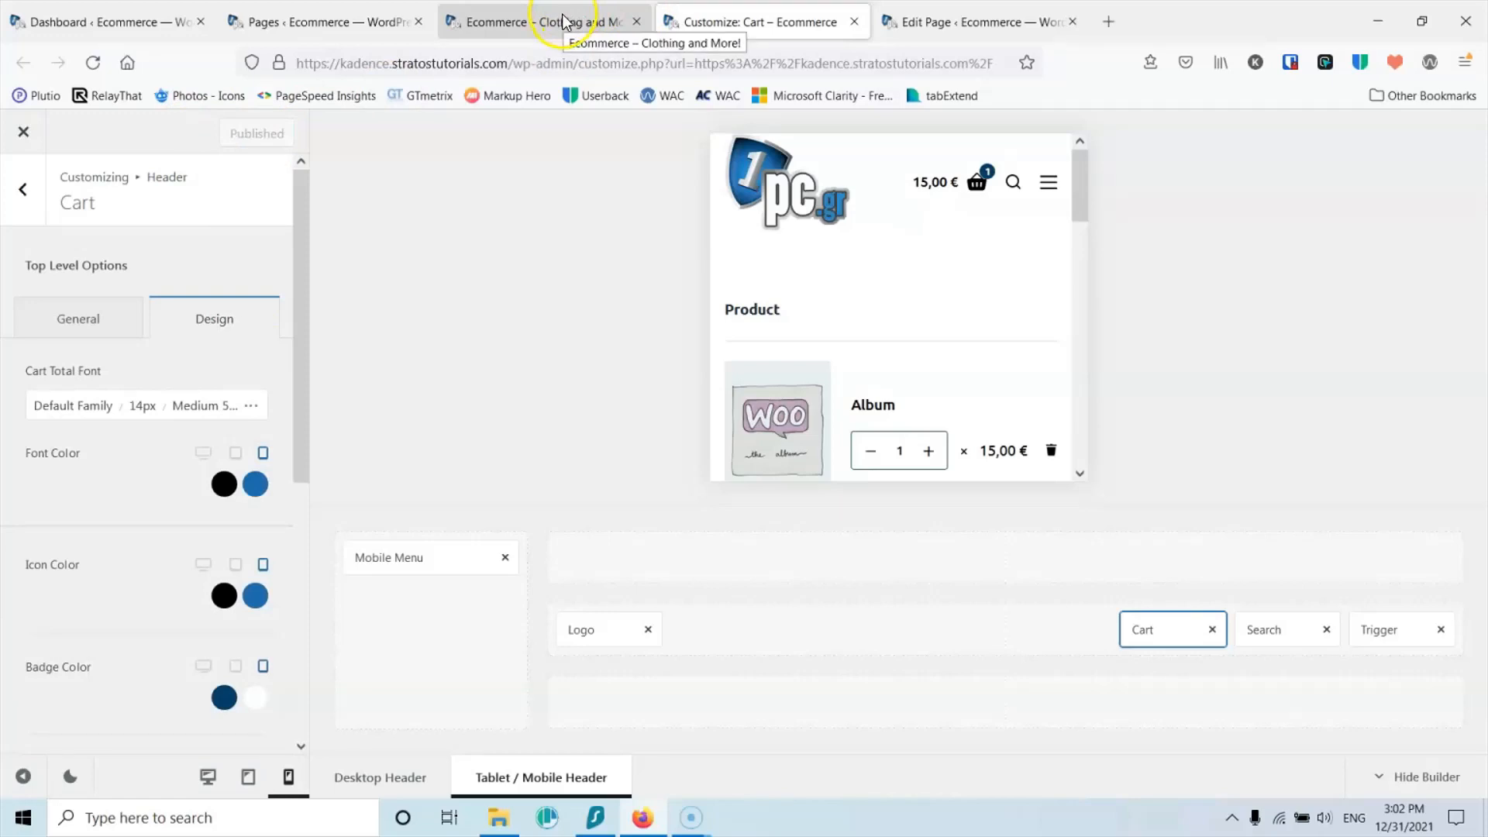
Step: Switch to the live store and look over its homepage and Shop page
{"action": "left_click", "coordinate": [469, 21]}
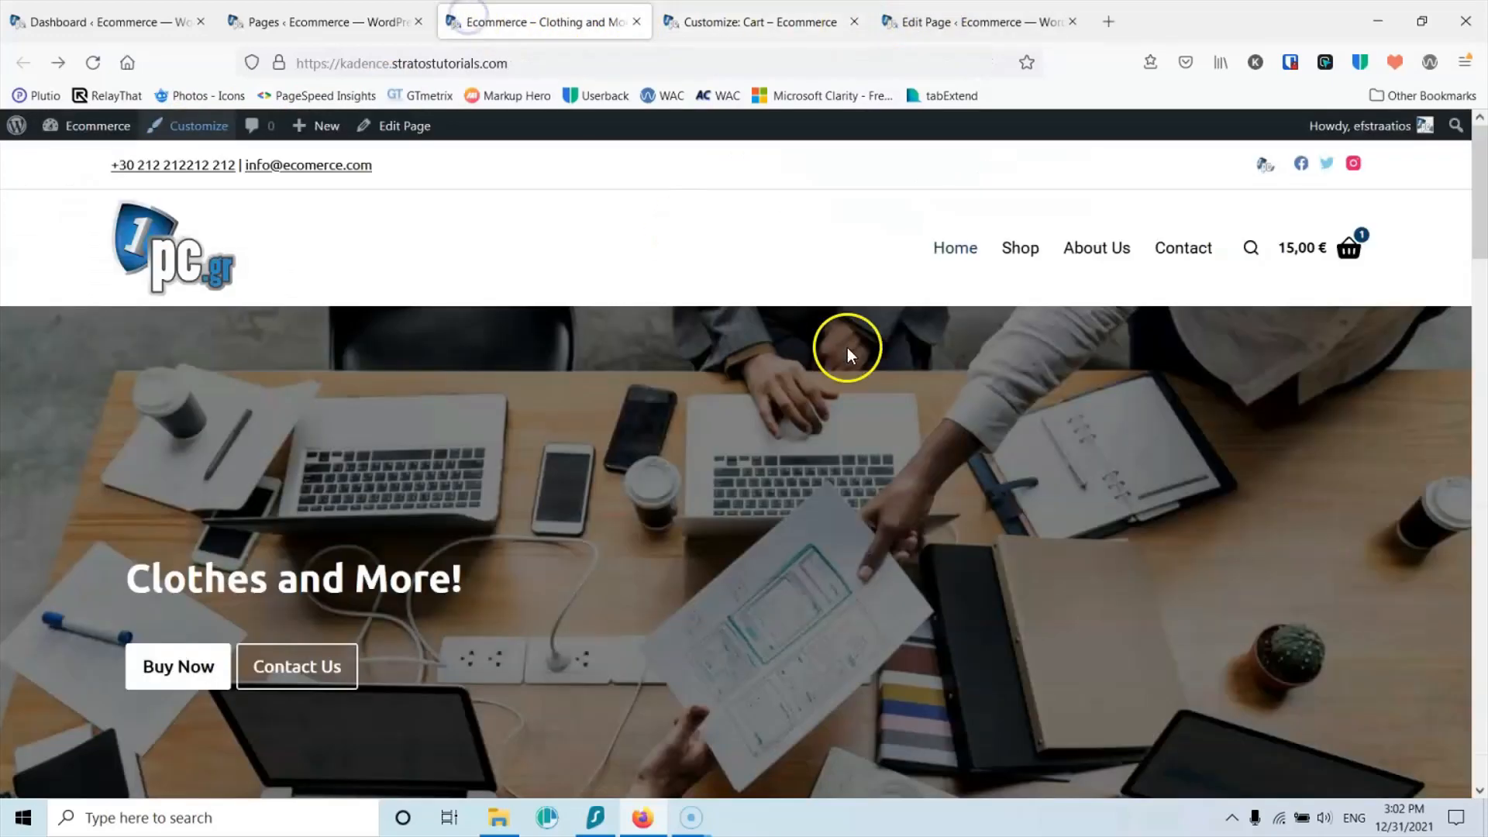
{"action": "scroll", "coordinate": [848, 354], "scroll_direction": "down", "scroll_amount": 15}
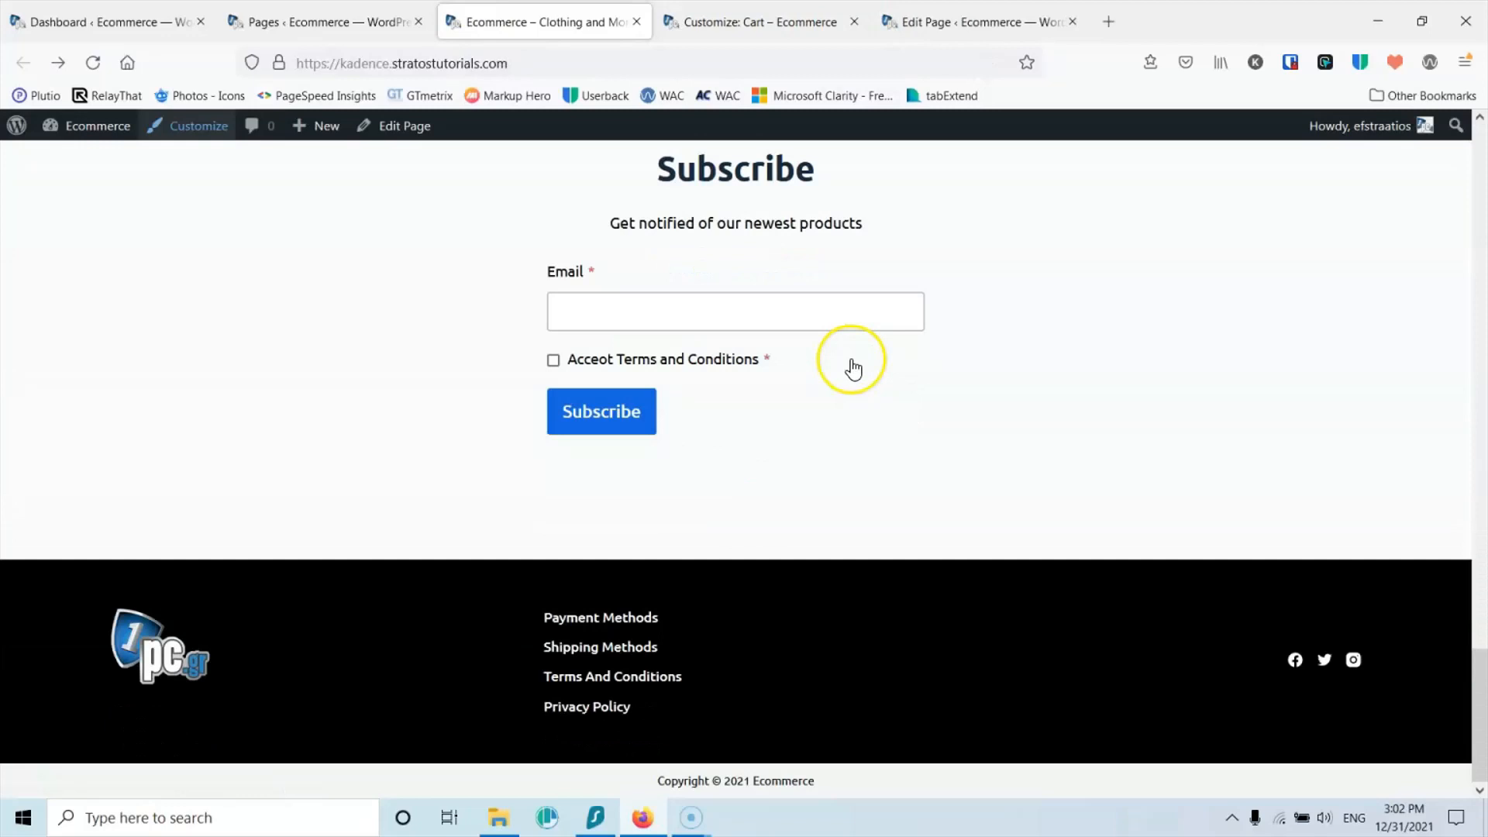
{"action": "scroll", "coordinate": [851, 360], "scroll_direction": "up", "scroll_amount": 15}
{"action": "left_click", "coordinate": [1019, 249]}
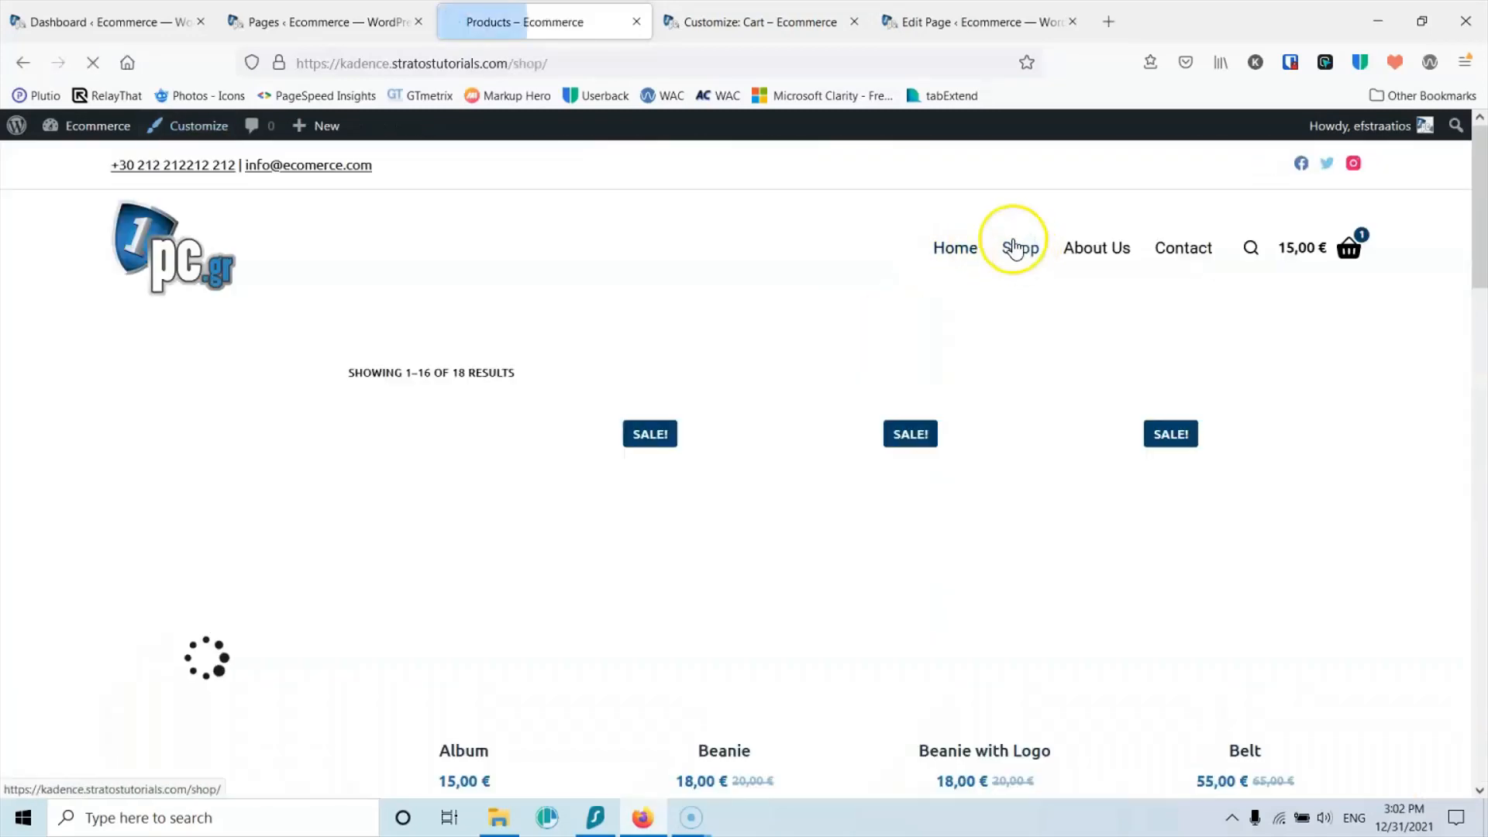
{"action": "scroll", "coordinate": [462, 509], "scroll_direction": "down", "scroll_amount": 8}
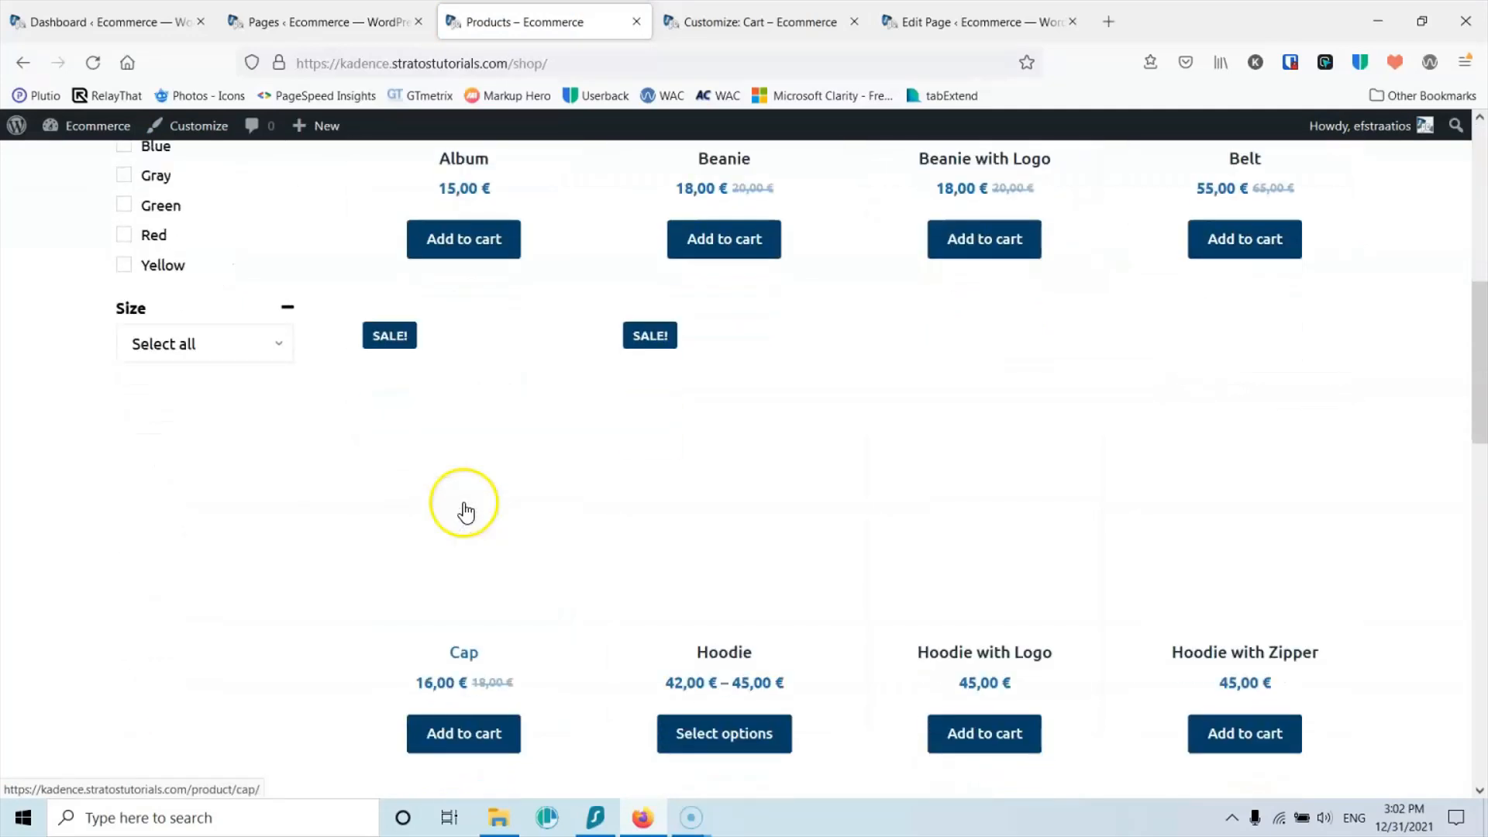
{"action": "scroll", "coordinate": [465, 511], "scroll_direction": "down", "scroll_amount": 15}
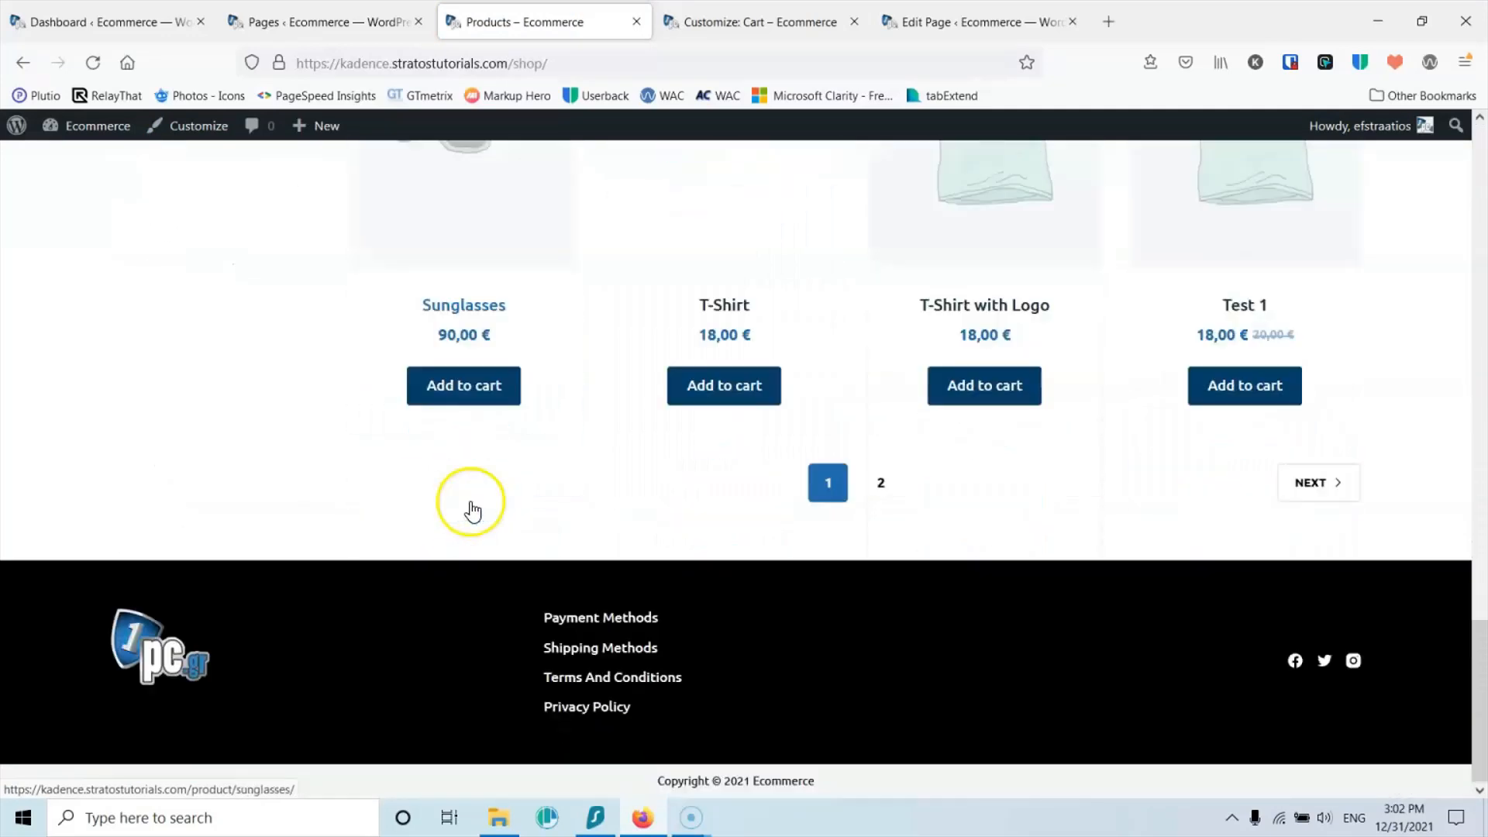
{"action": "scroll", "coordinate": [471, 508], "scroll_direction": "up", "scroll_amount": 7}
{"action": "scroll", "coordinate": [472, 509], "scroll_direction": "up", "scroll_amount": 10}
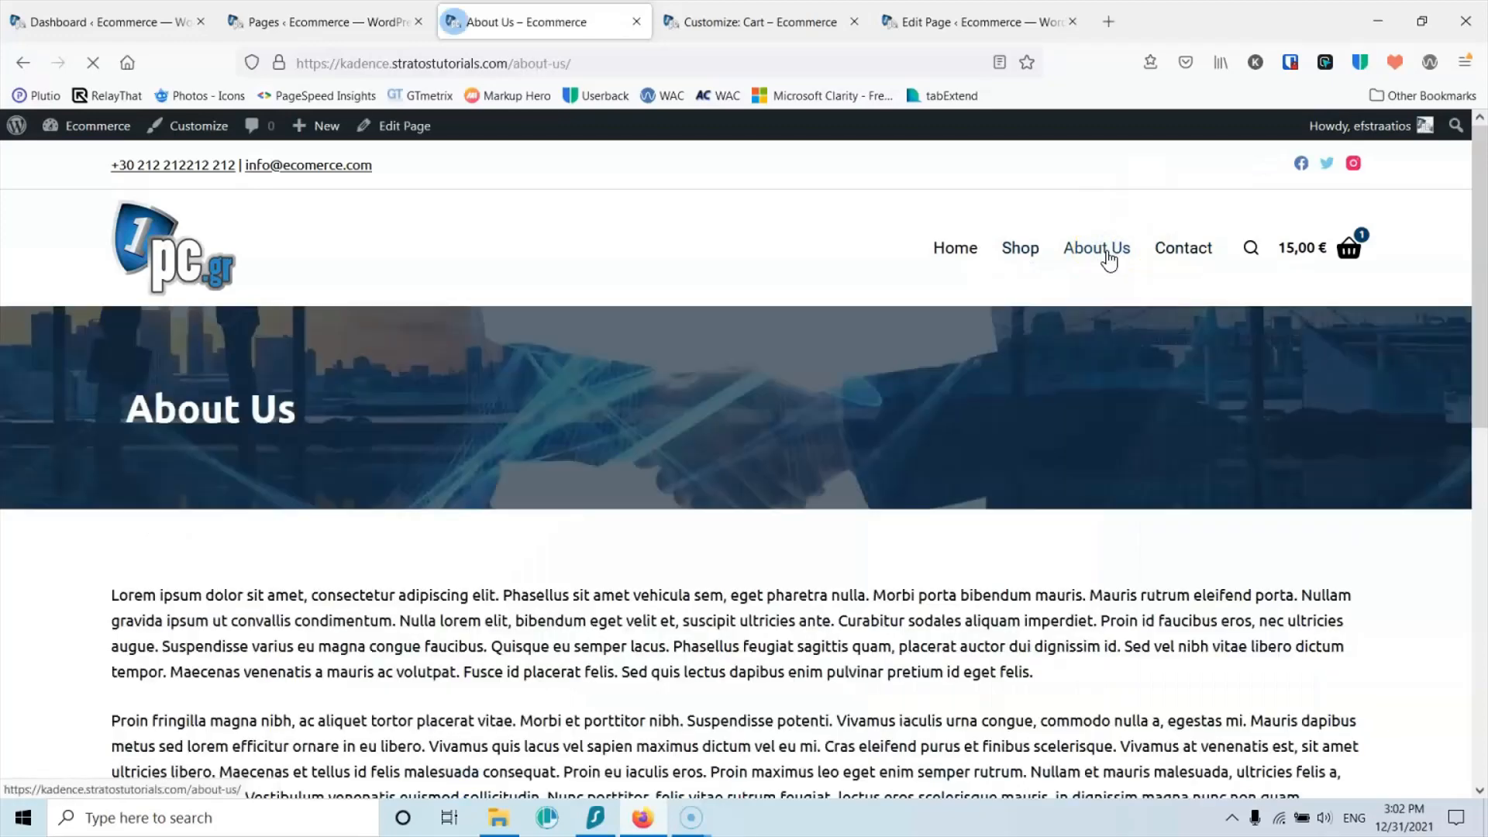
Step: Browse the About Us and Contact pages, ending on checkout with one Album at 15,00 €
{"action": "scroll", "coordinate": [1109, 259], "scroll_direction": "down", "scroll_amount": 10}
{"action": "scroll", "coordinate": [1110, 260], "scroll_direction": "down", "scroll_amount": 2}
{"action": "scroll", "coordinate": [1112, 256], "scroll_direction": "up", "scroll_amount": 12}
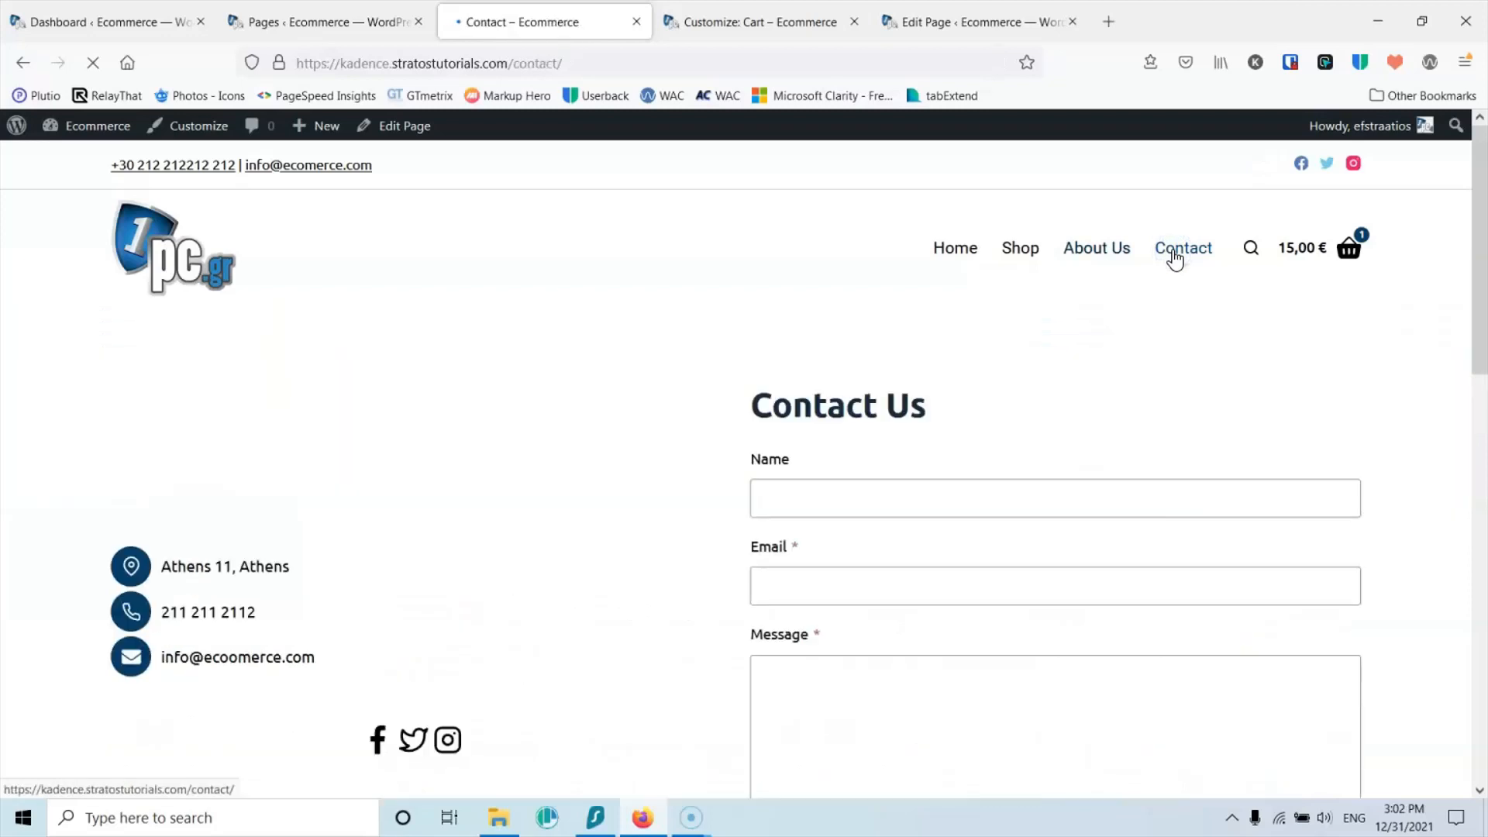
{"action": "scroll", "coordinate": [1173, 250], "scroll_direction": "down", "scroll_amount": 10}
{"action": "scroll", "coordinate": [1174, 259], "scroll_direction": "up", "scroll_amount": 8}
{"action": "scroll", "coordinate": [1172, 253], "scroll_direction": "down", "scroll_amount": 7}
{"action": "scroll", "coordinate": [712, 431], "scroll_direction": "up", "scroll_amount": 8}
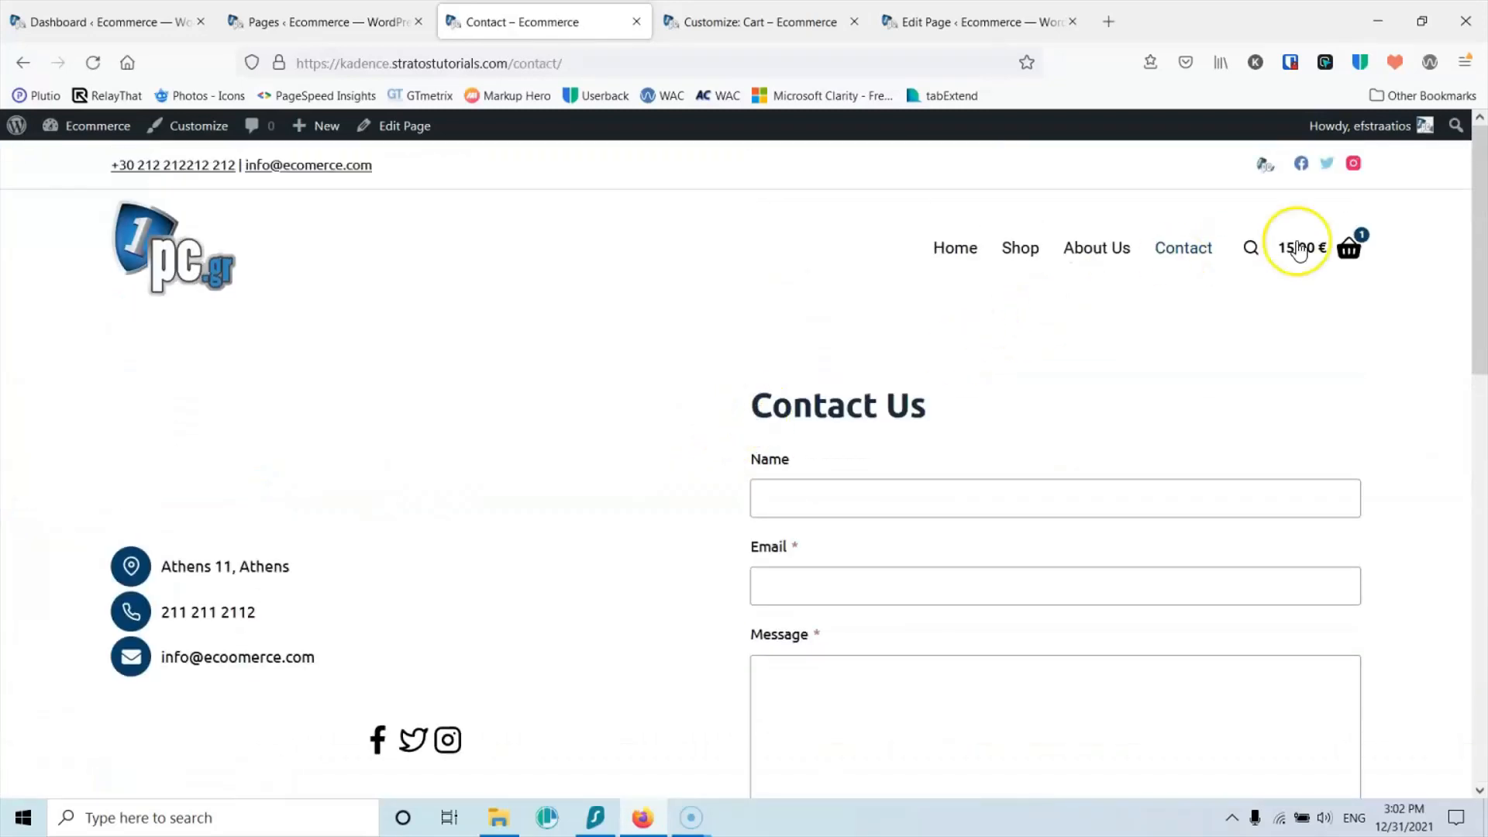
{"action": "mouse_move", "coordinate": [1301, 299]}
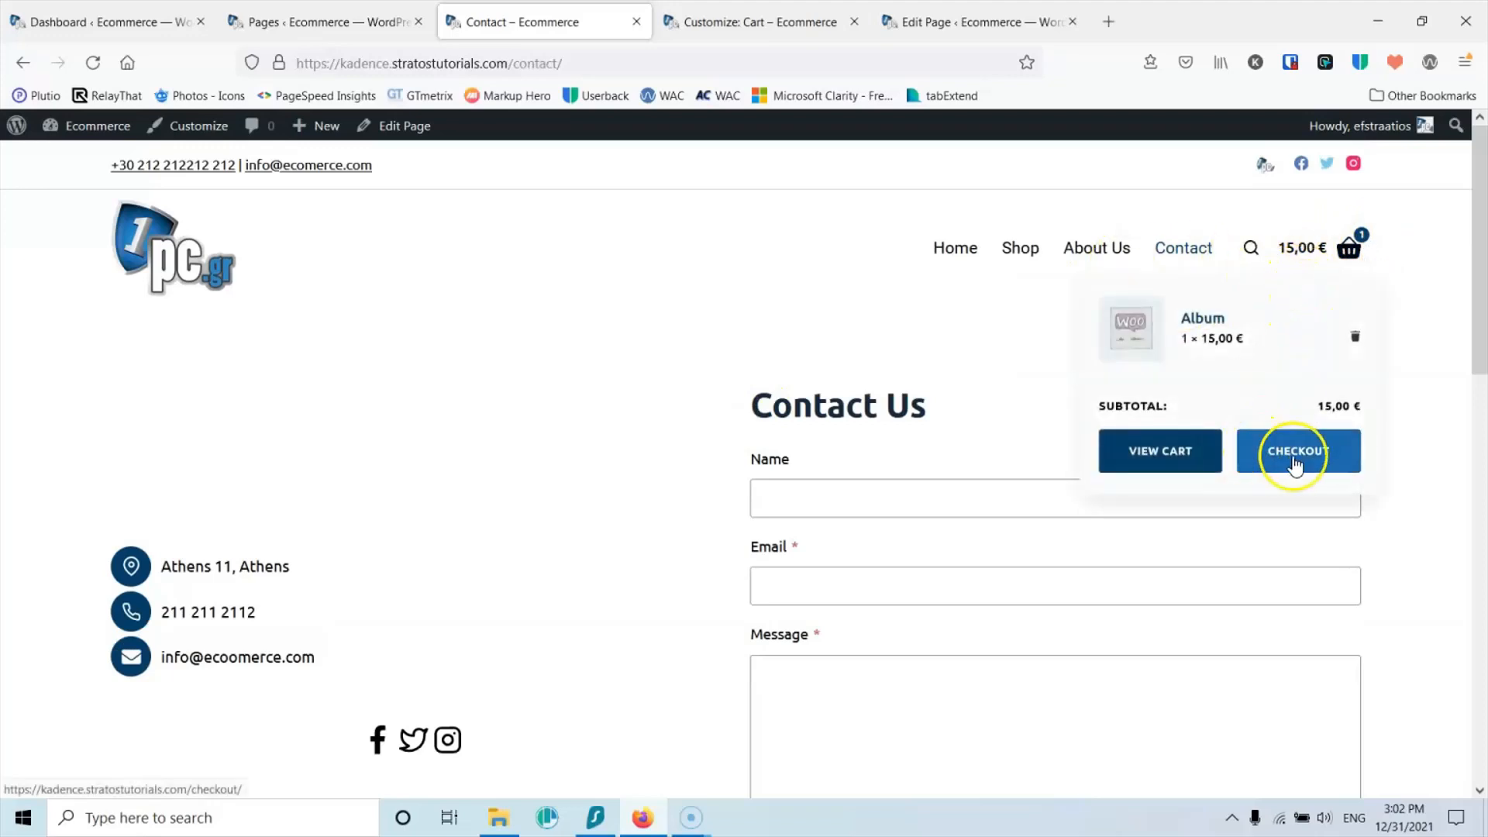
{"action": "scroll", "coordinate": [996, 372], "scroll_direction": "down", "scroll_amount": 5}
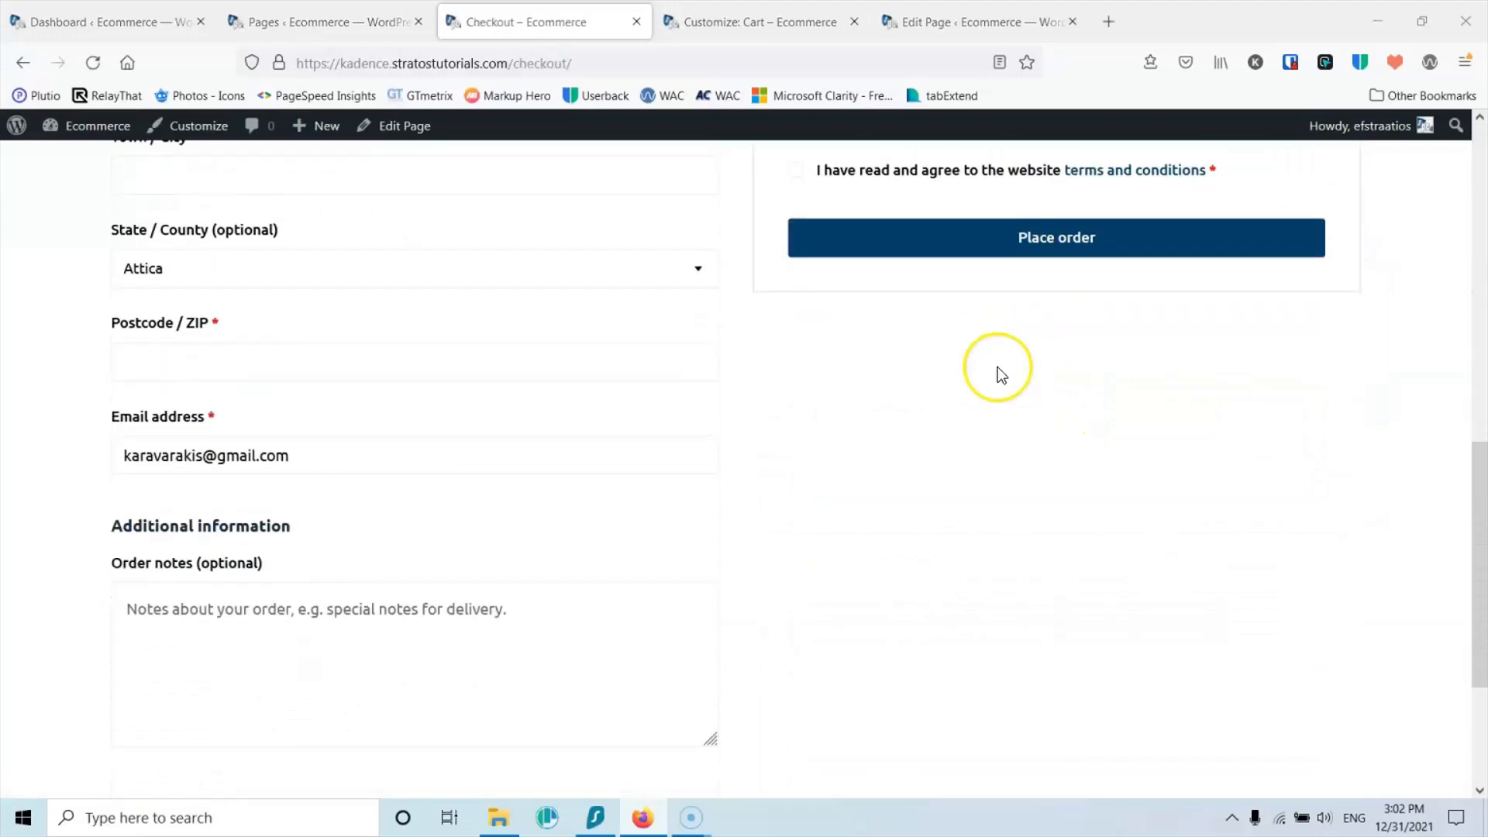
{"action": "scroll", "coordinate": [962, 415], "scroll_direction": "up", "scroll_amount": 5}
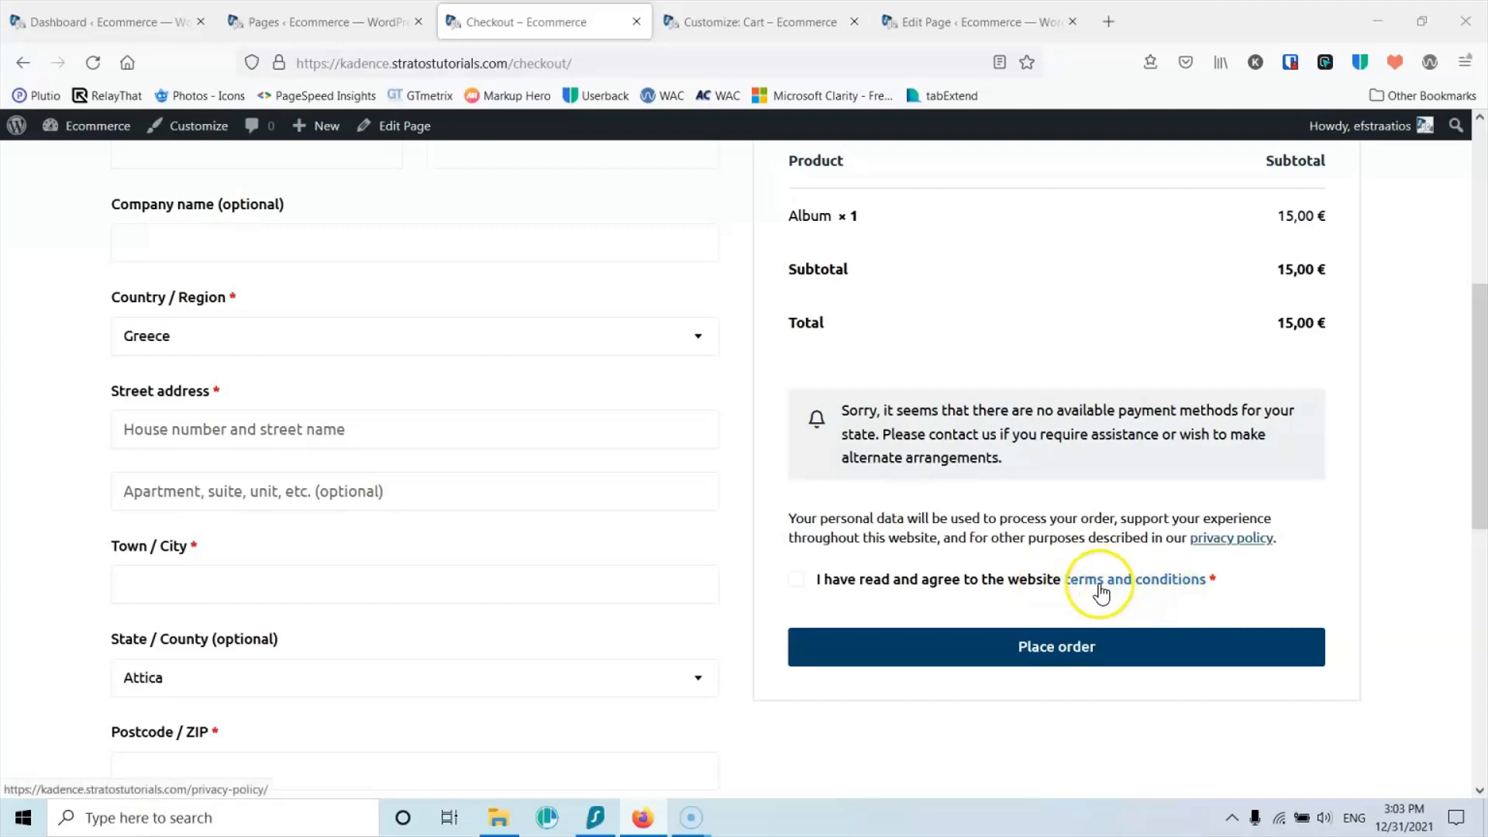
Step: Open the Customizer's WooCommerce General checkout page settings
{"action": "left_click", "coordinate": [812, 12]}
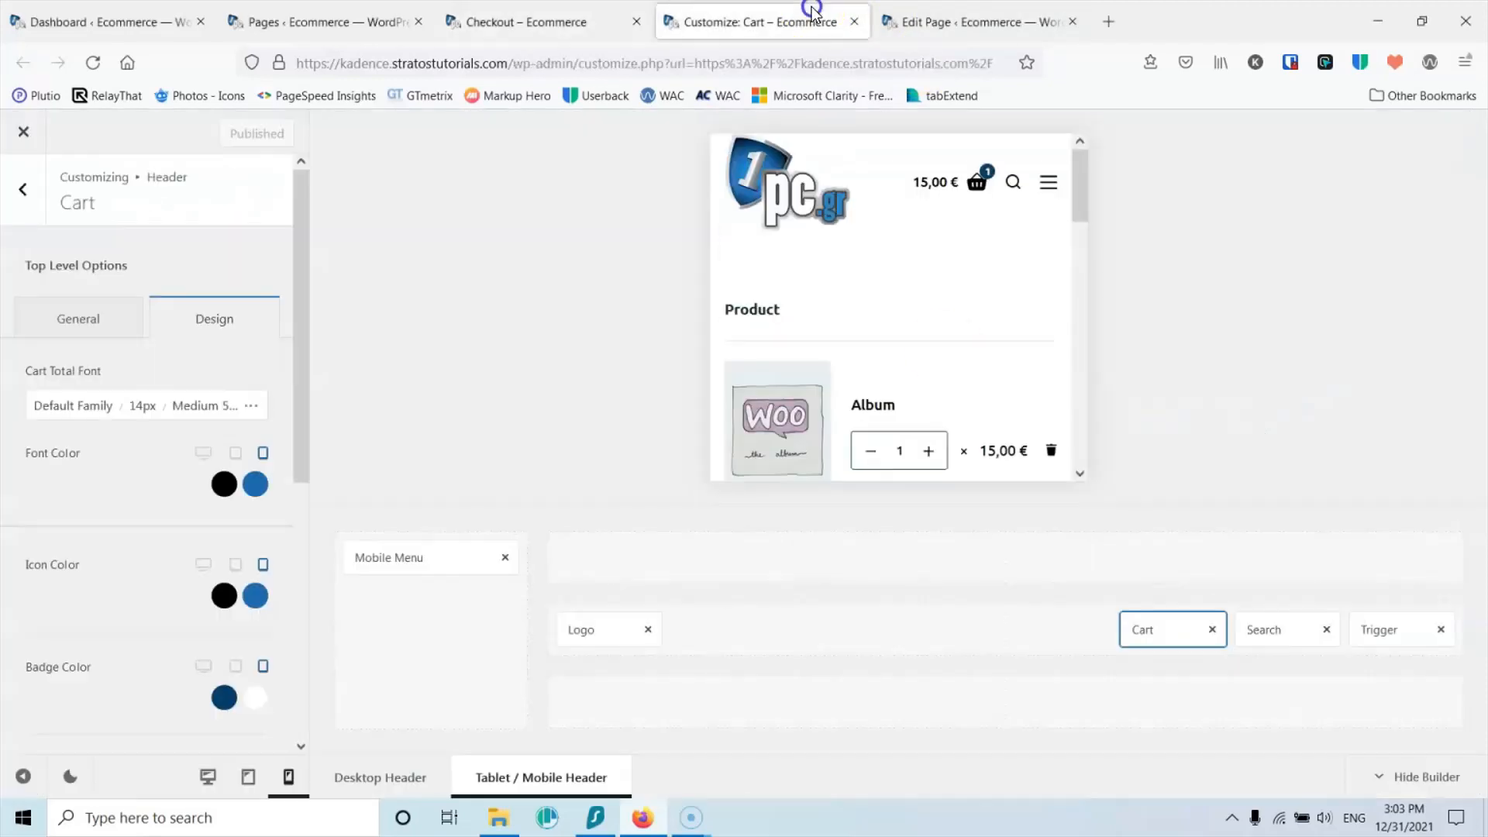
{"action": "left_click", "coordinate": [13, 192]}
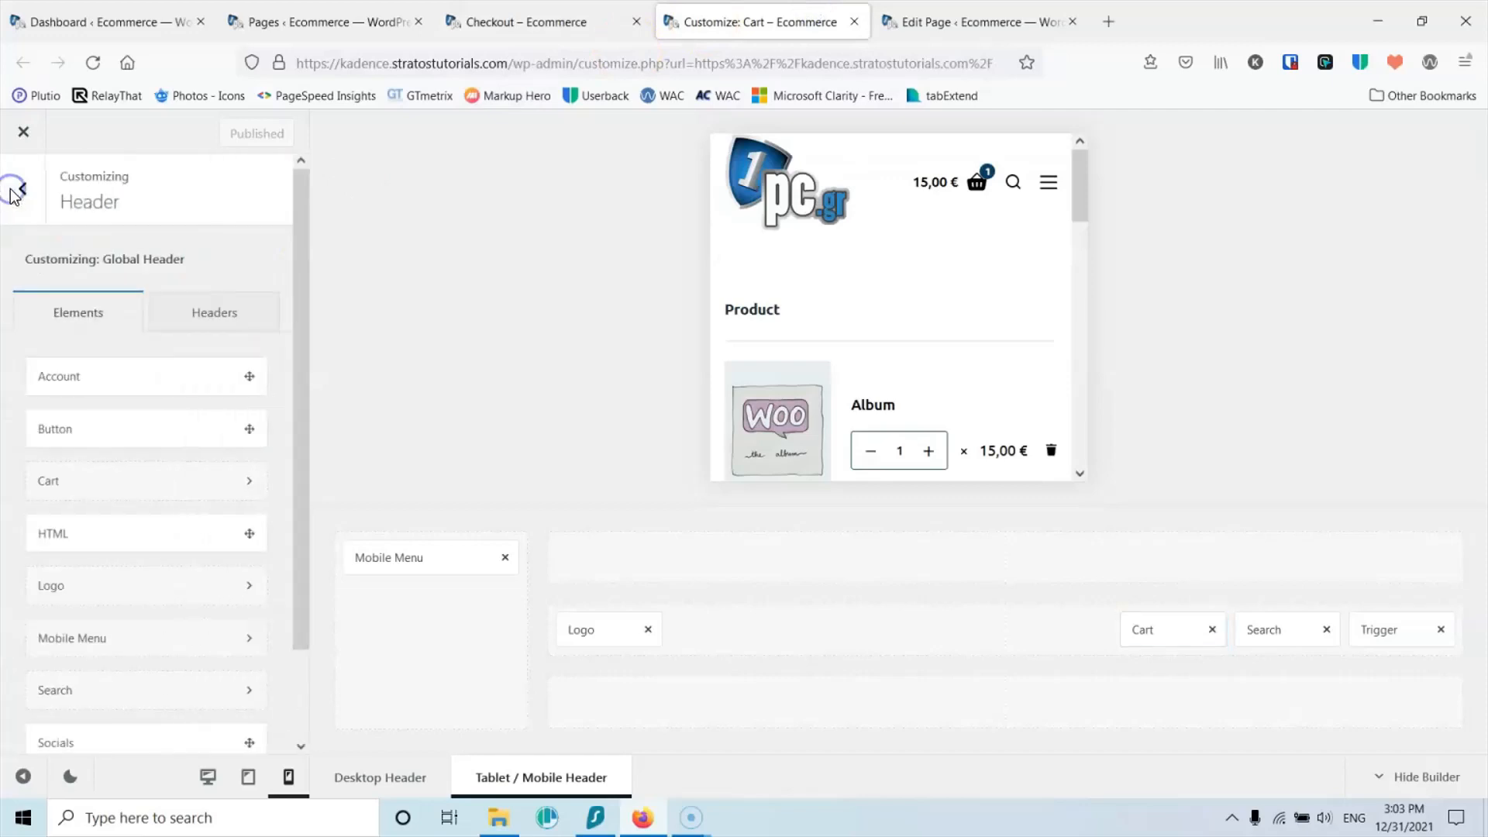
{"action": "left_click", "coordinate": [30, 197]}
{"action": "scroll", "coordinate": [96, 460], "scroll_direction": "down", "scroll_amount": 3}
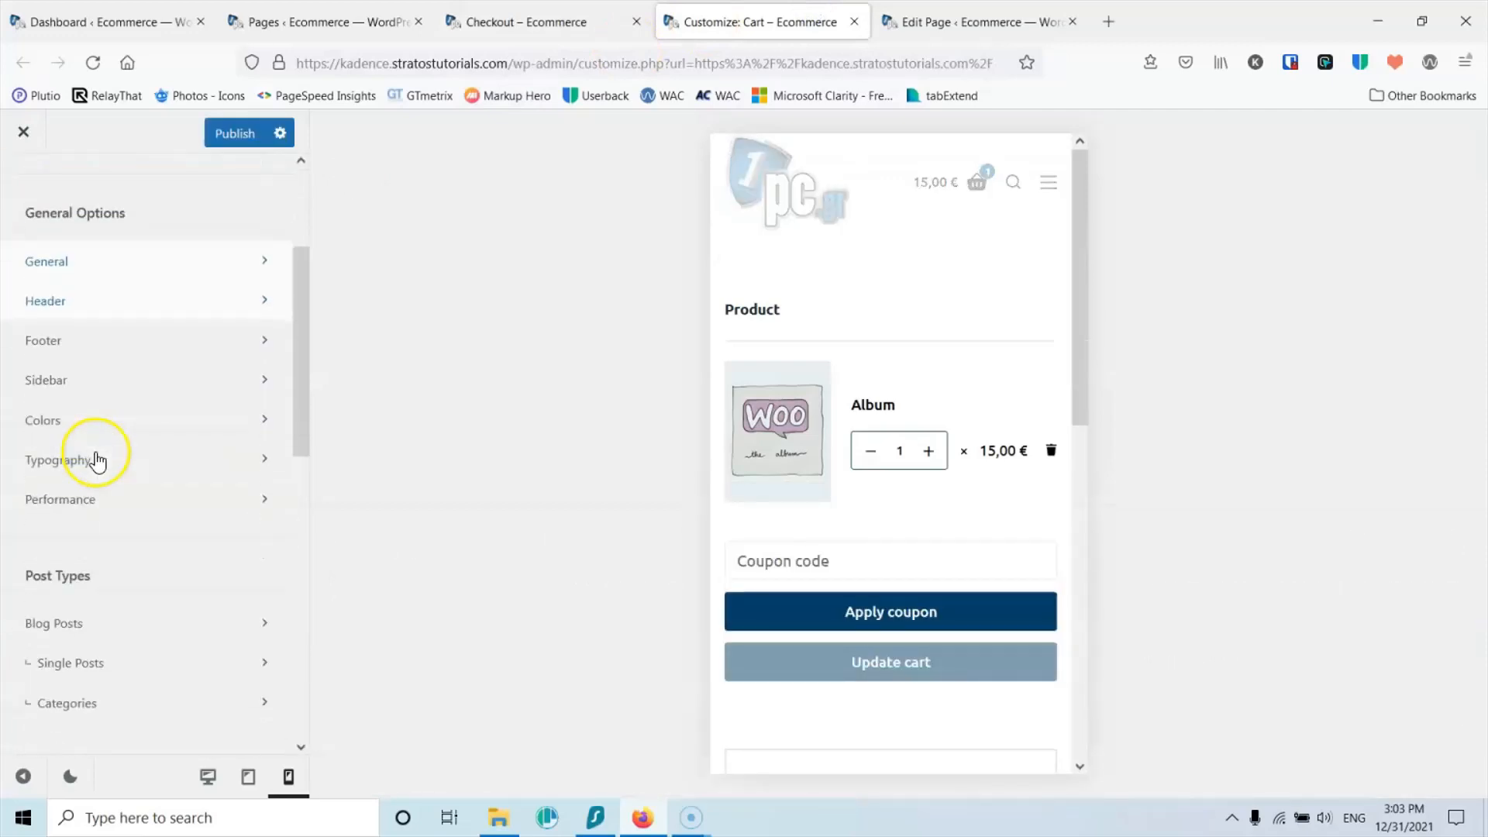
{"action": "scroll", "coordinate": [120, 472], "scroll_direction": "down", "scroll_amount": 5}
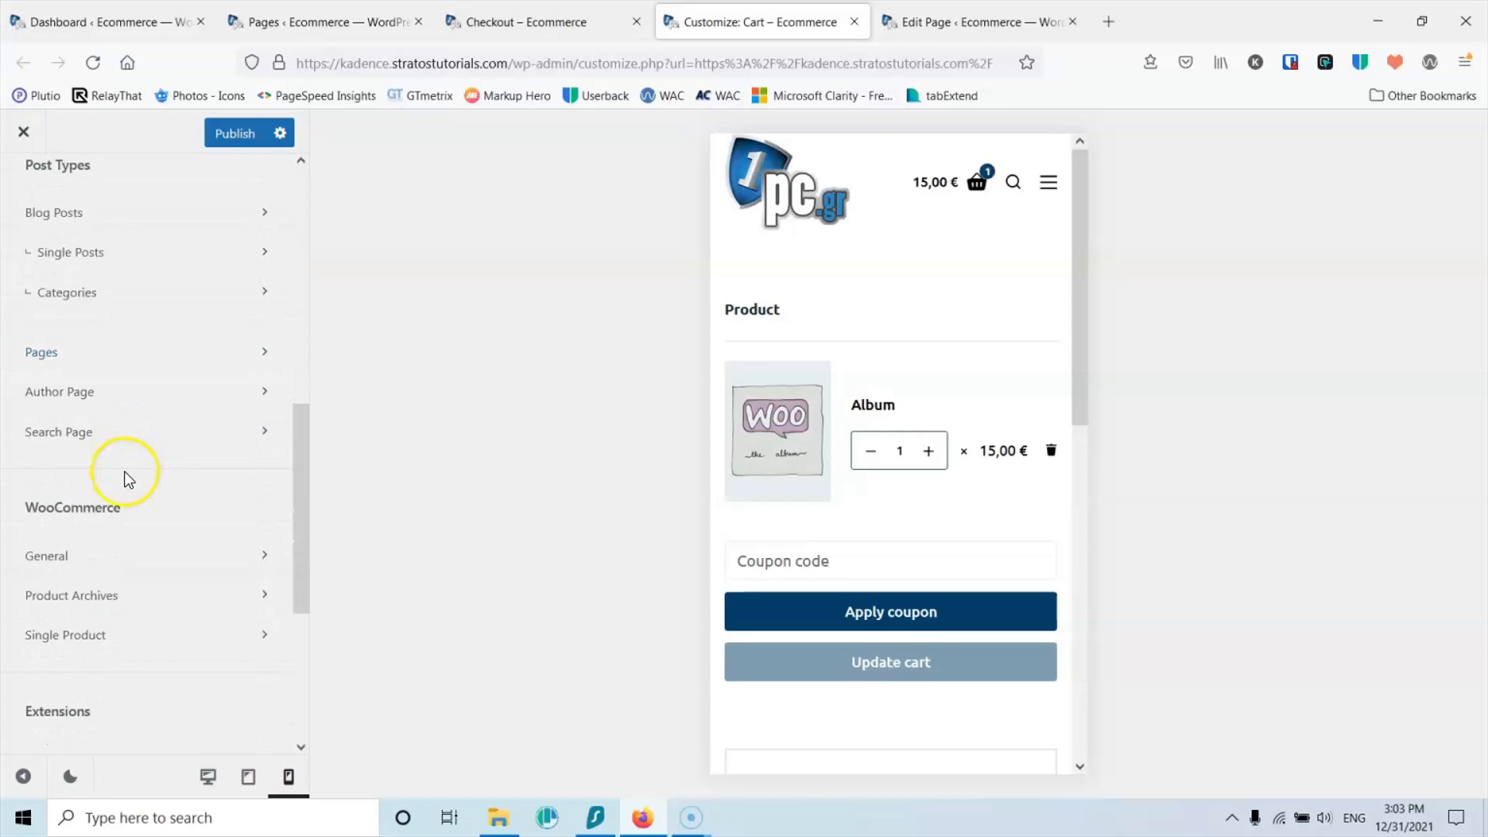
{"action": "left_click", "coordinate": [93, 559]}
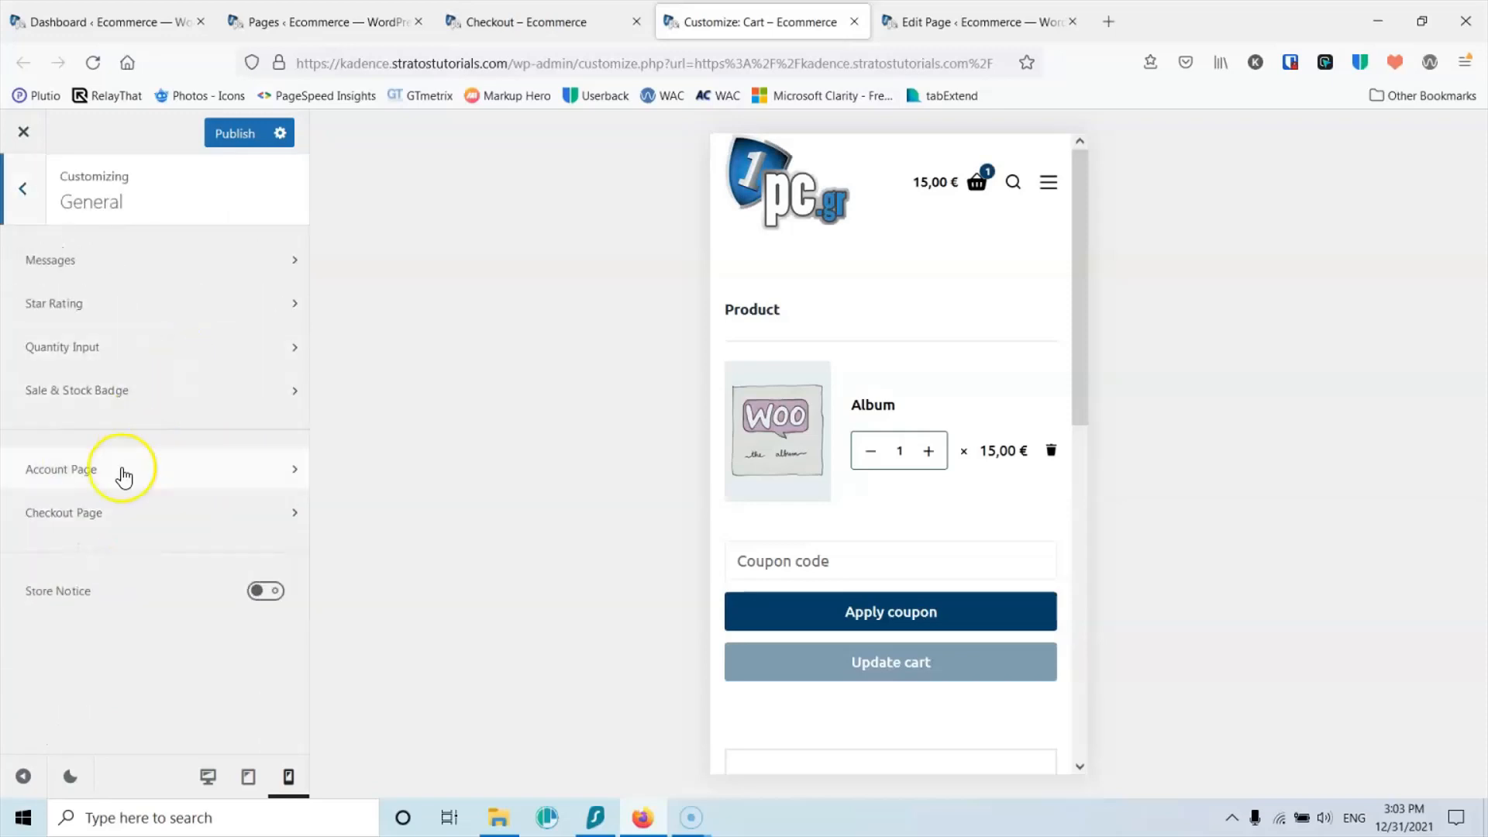
{"action": "left_click", "coordinate": [116, 513]}
Step: Choose 'Terms and conditions' as the checkout's Terms And Conditions Page and view the checkout
{"action": "scroll", "coordinate": [128, 511], "scroll_direction": "down", "scroll_amount": 6}
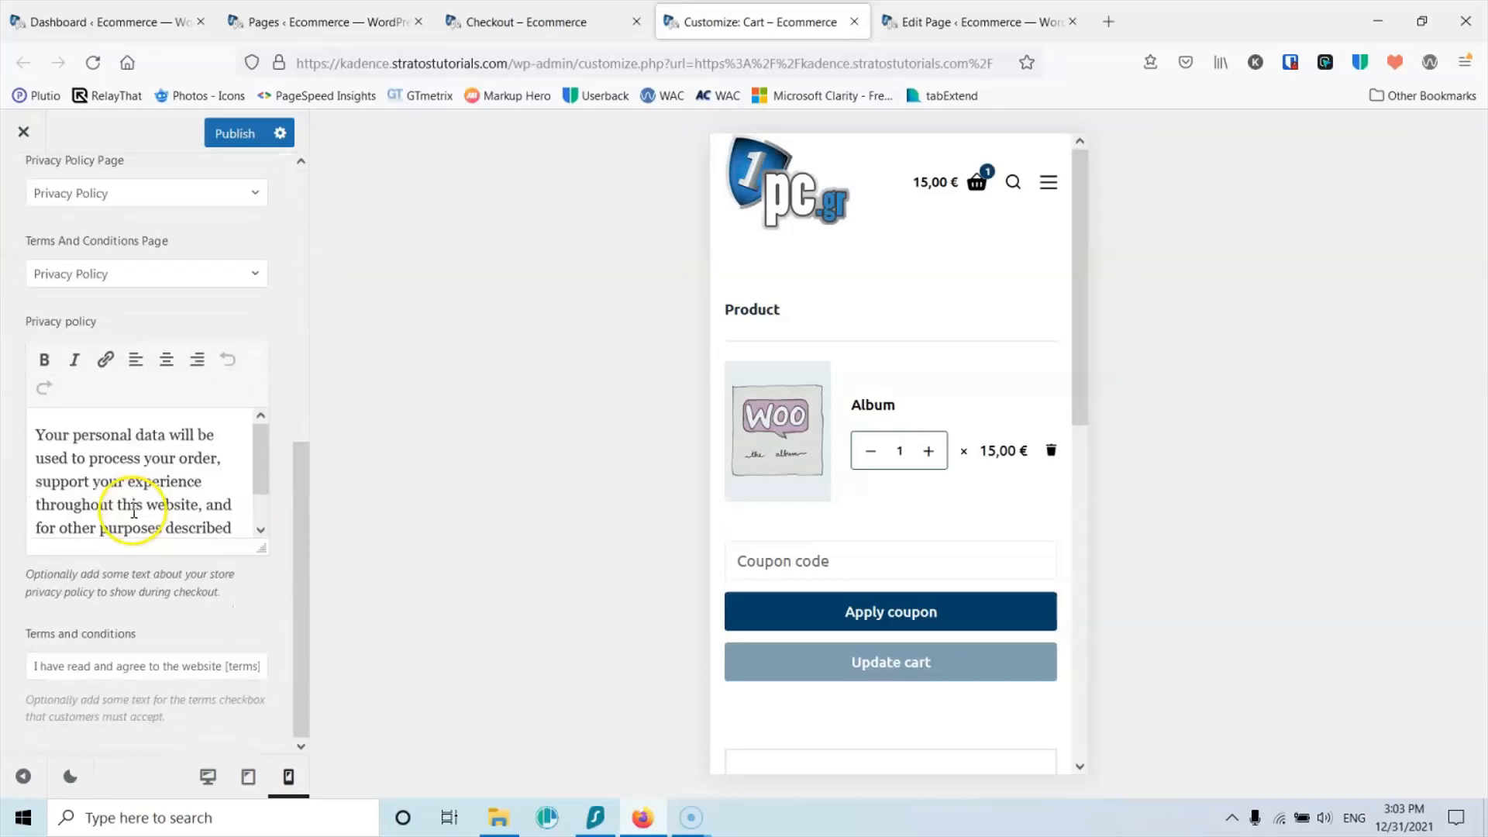
{"action": "scroll", "coordinate": [160, 591], "scroll_direction": "down", "scroll_amount": 3}
{"action": "scroll", "coordinate": [132, 475], "scroll_direction": "up", "scroll_amount": 5}
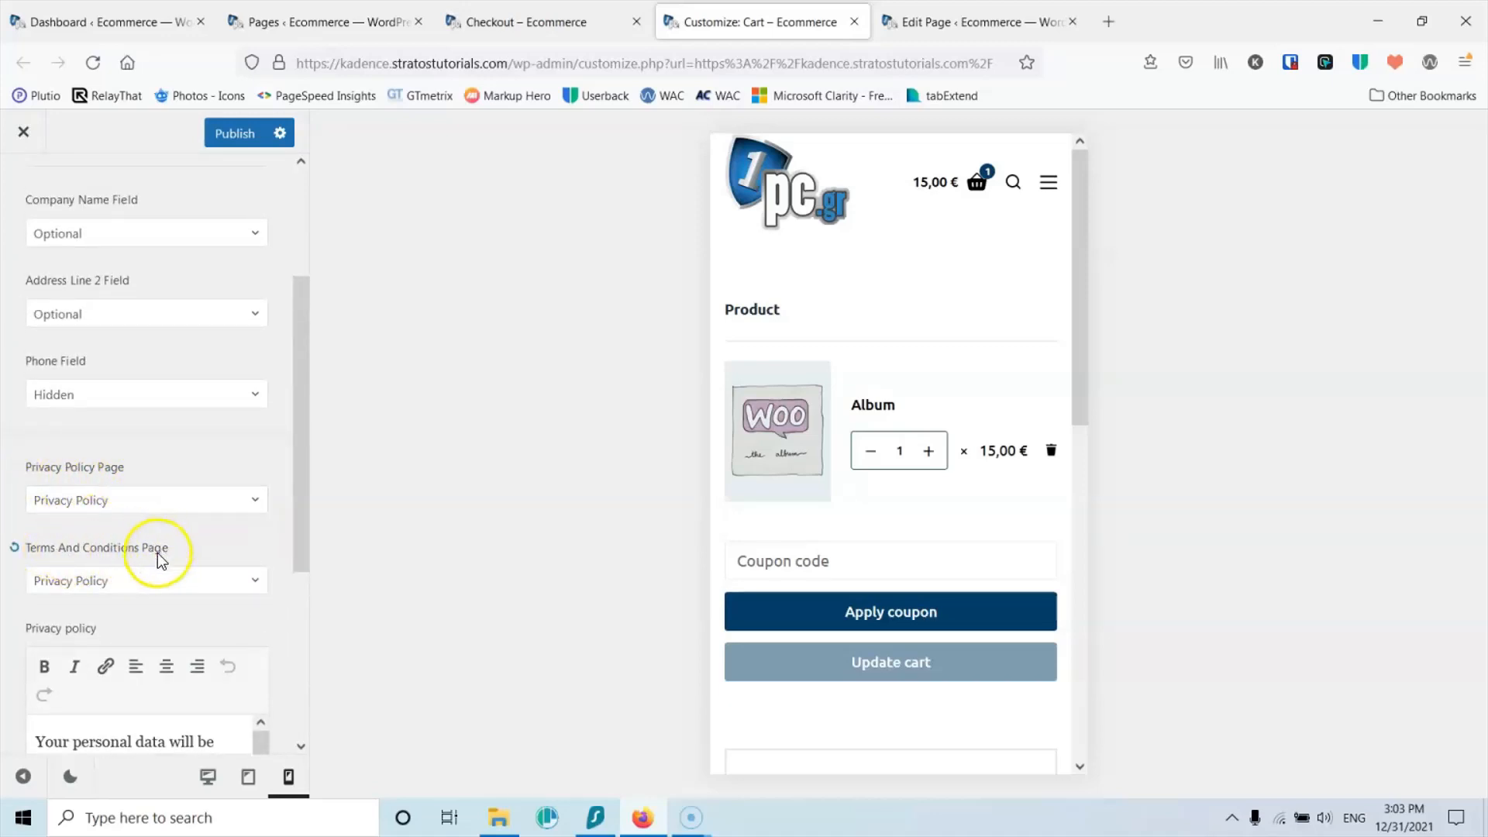
{"action": "left_click", "coordinate": [127, 586]}
{"action": "scroll", "coordinate": [217, 525], "scroll_direction": "down", "scroll_amount": 3}
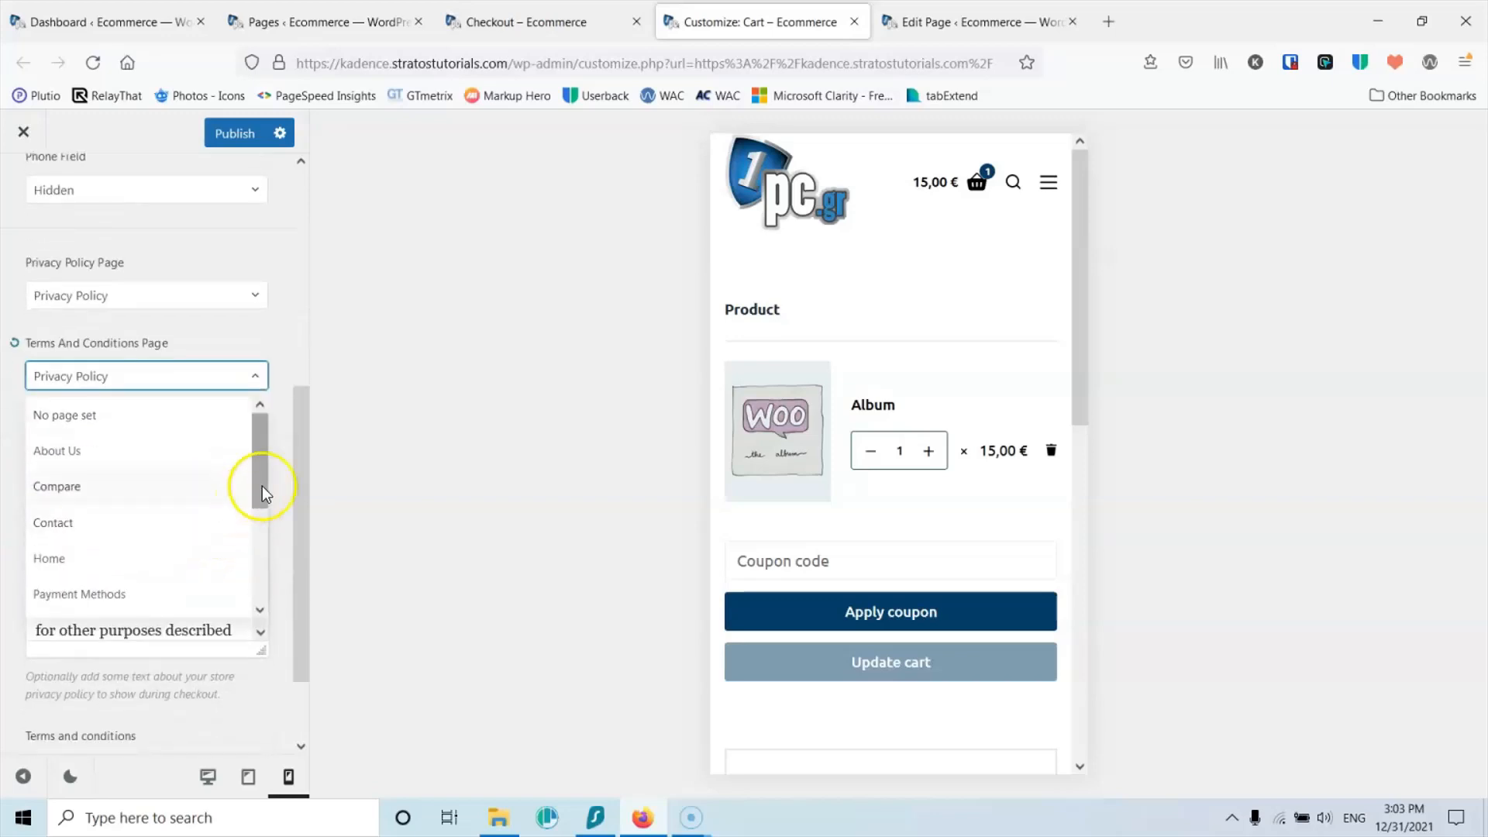
{"action": "left_click_drag", "start_coordinate": [265, 467], "coordinate": [258, 560]}
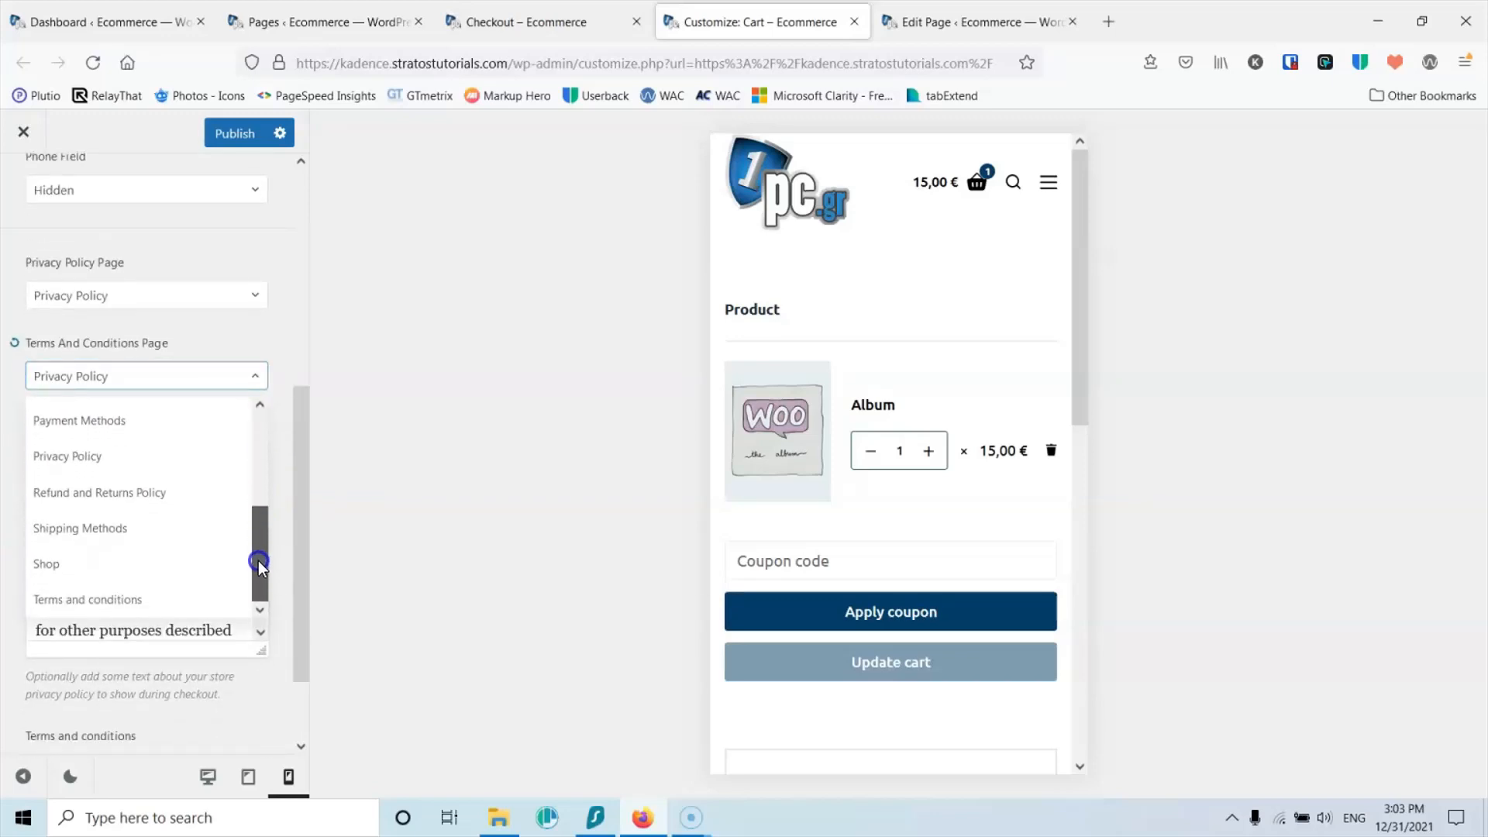
{"action": "left_click", "coordinate": [133, 599]}
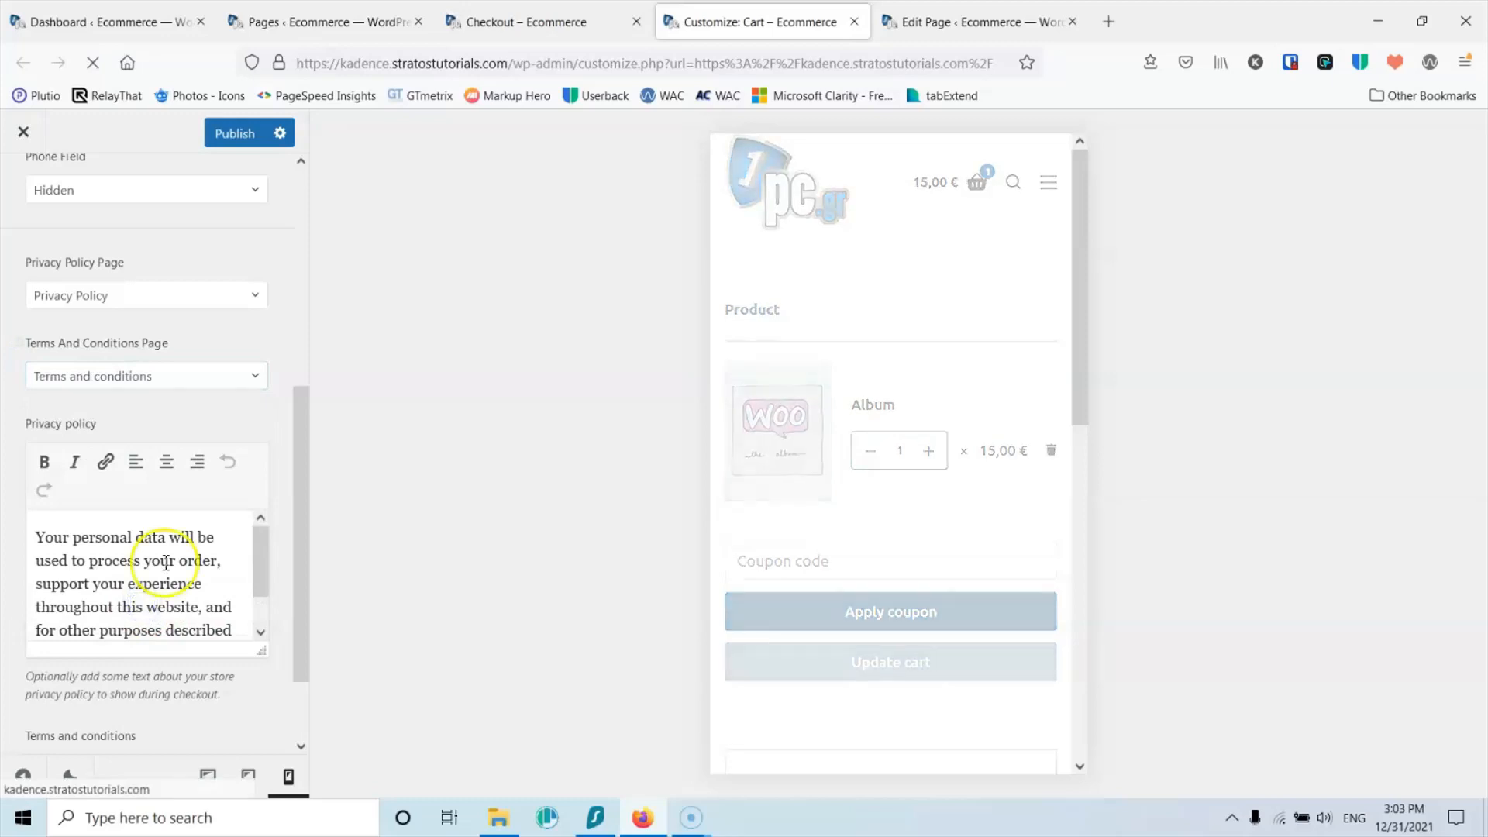
{"action": "scroll", "coordinate": [998, 426], "scroll_direction": "down", "scroll_amount": 8}
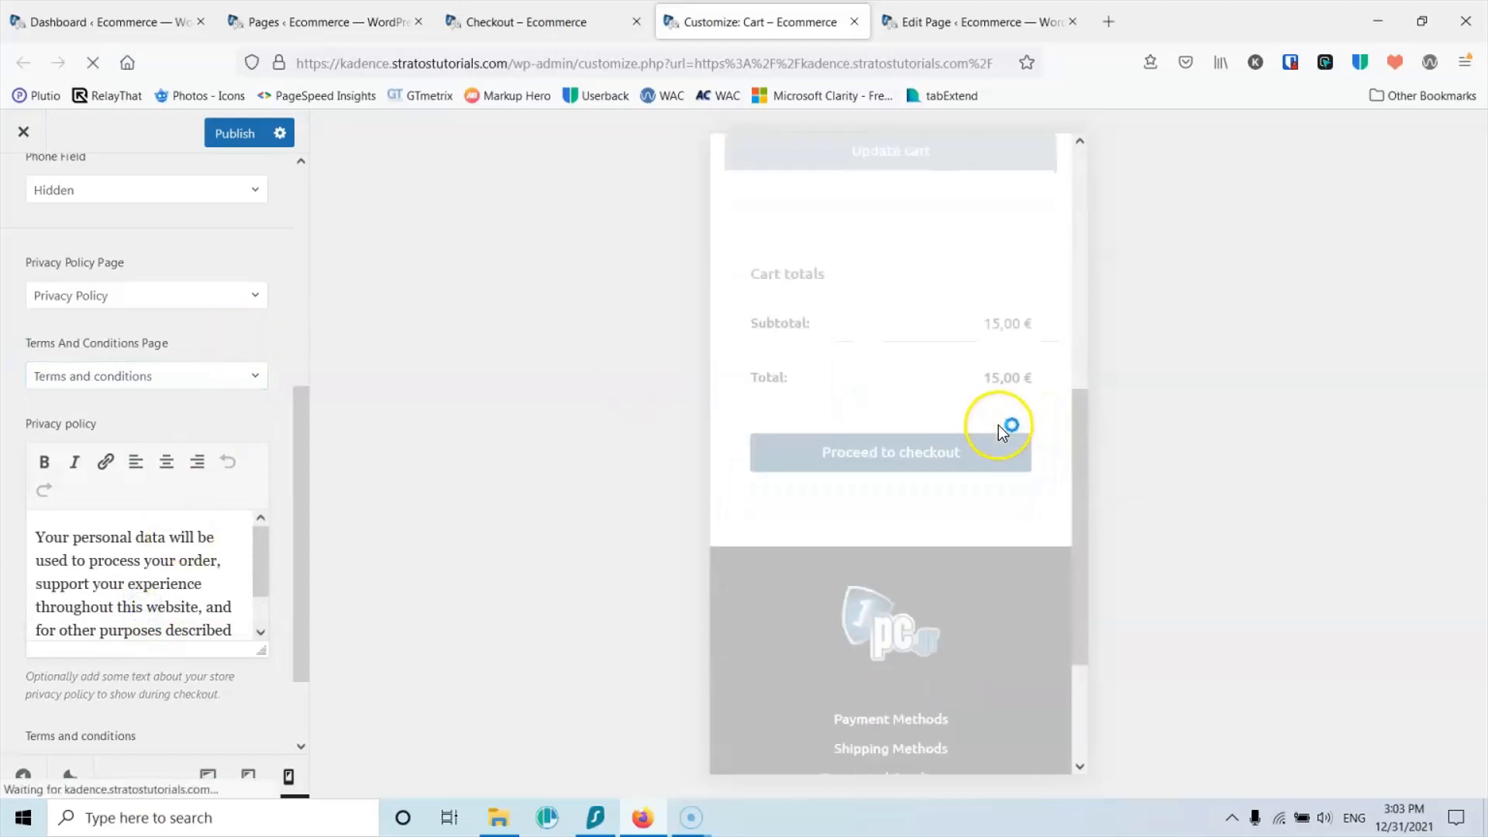
{"action": "scroll", "coordinate": [996, 422], "scroll_direction": "down", "scroll_amount": 9}
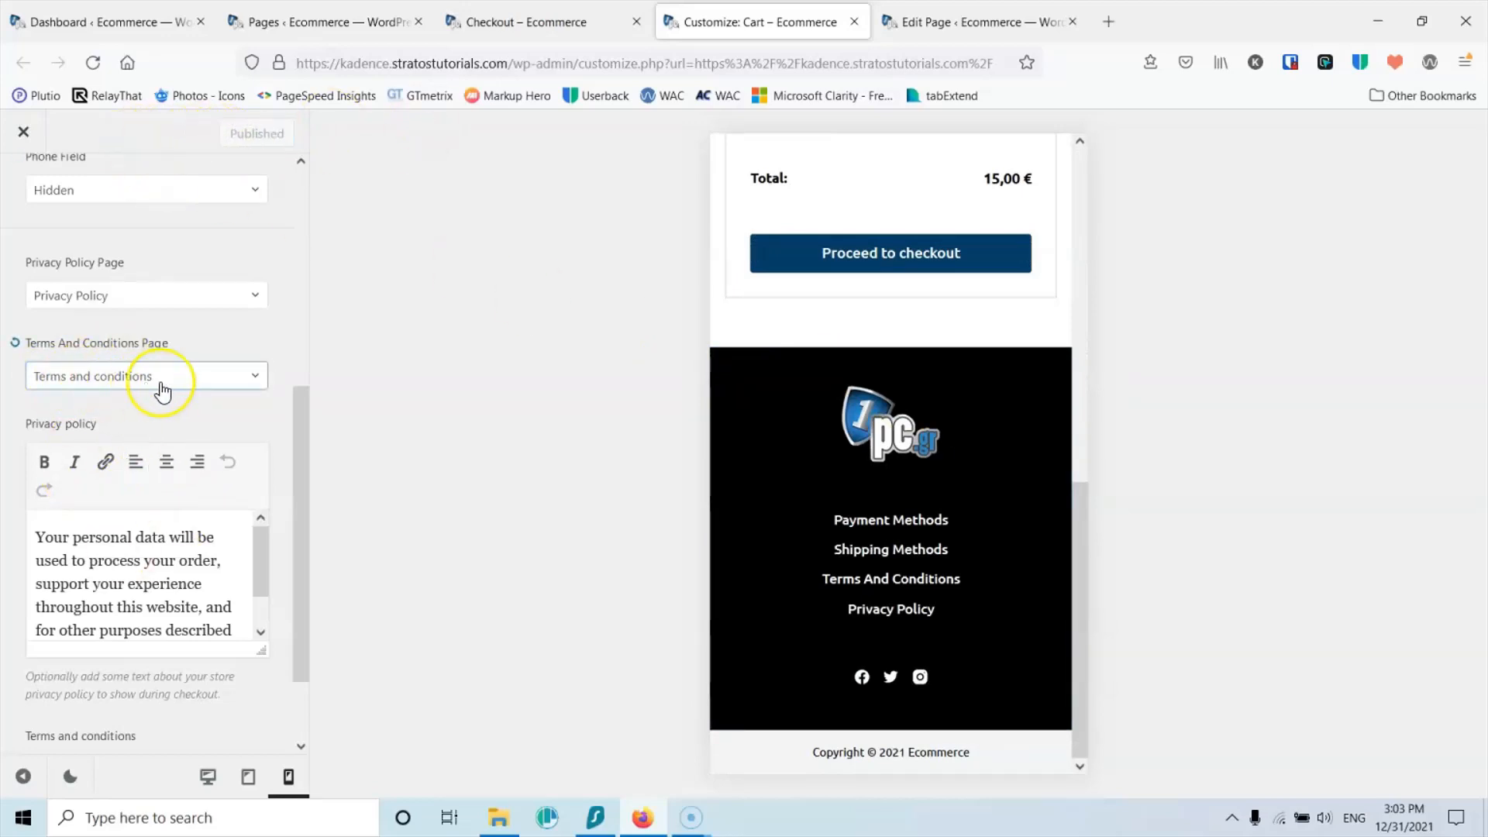
{"action": "left_click", "coordinate": [572, 21]}
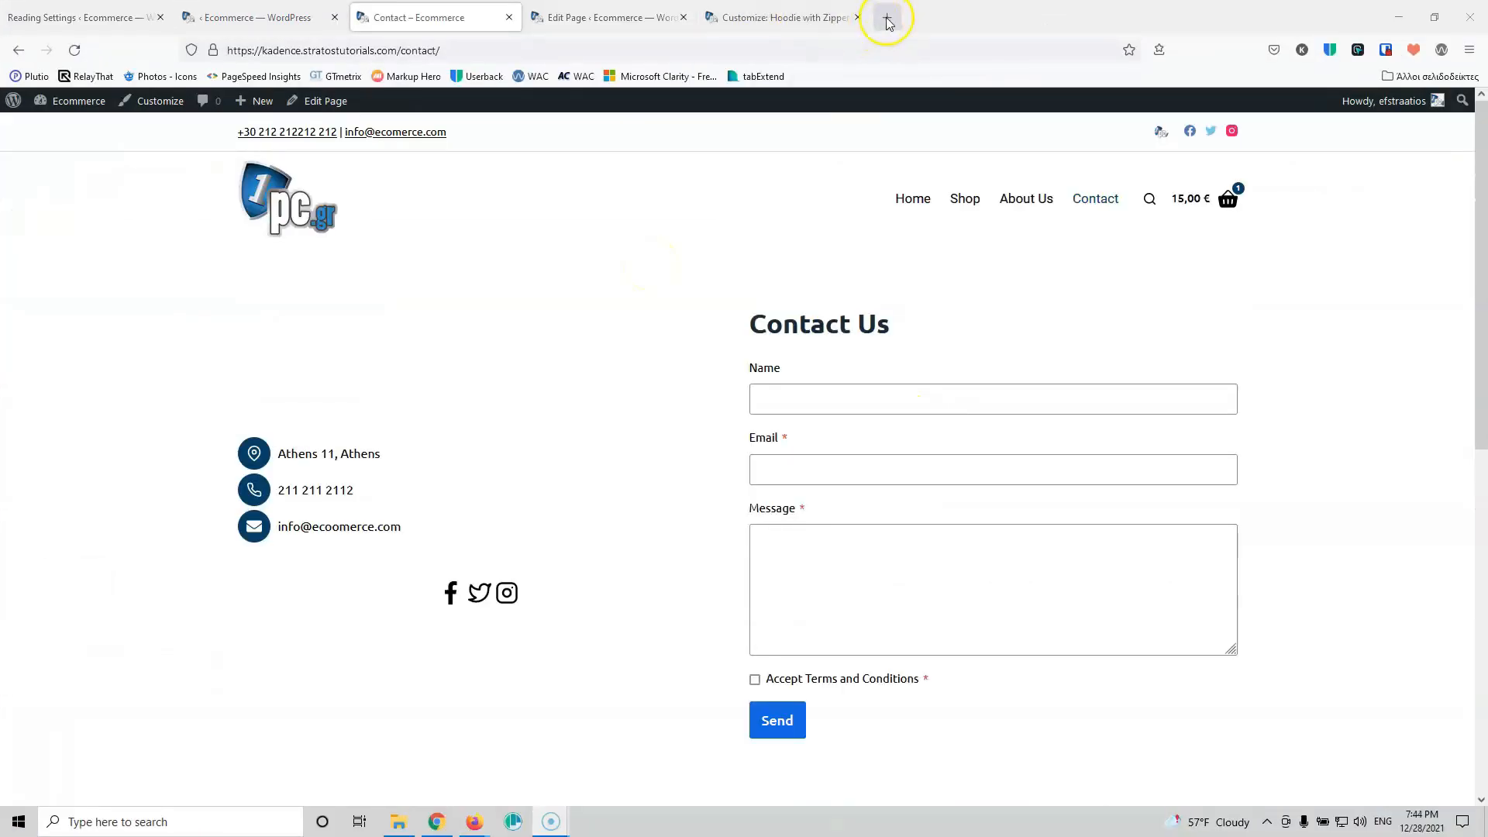
{"action": "left_click", "coordinate": [887, 19]}
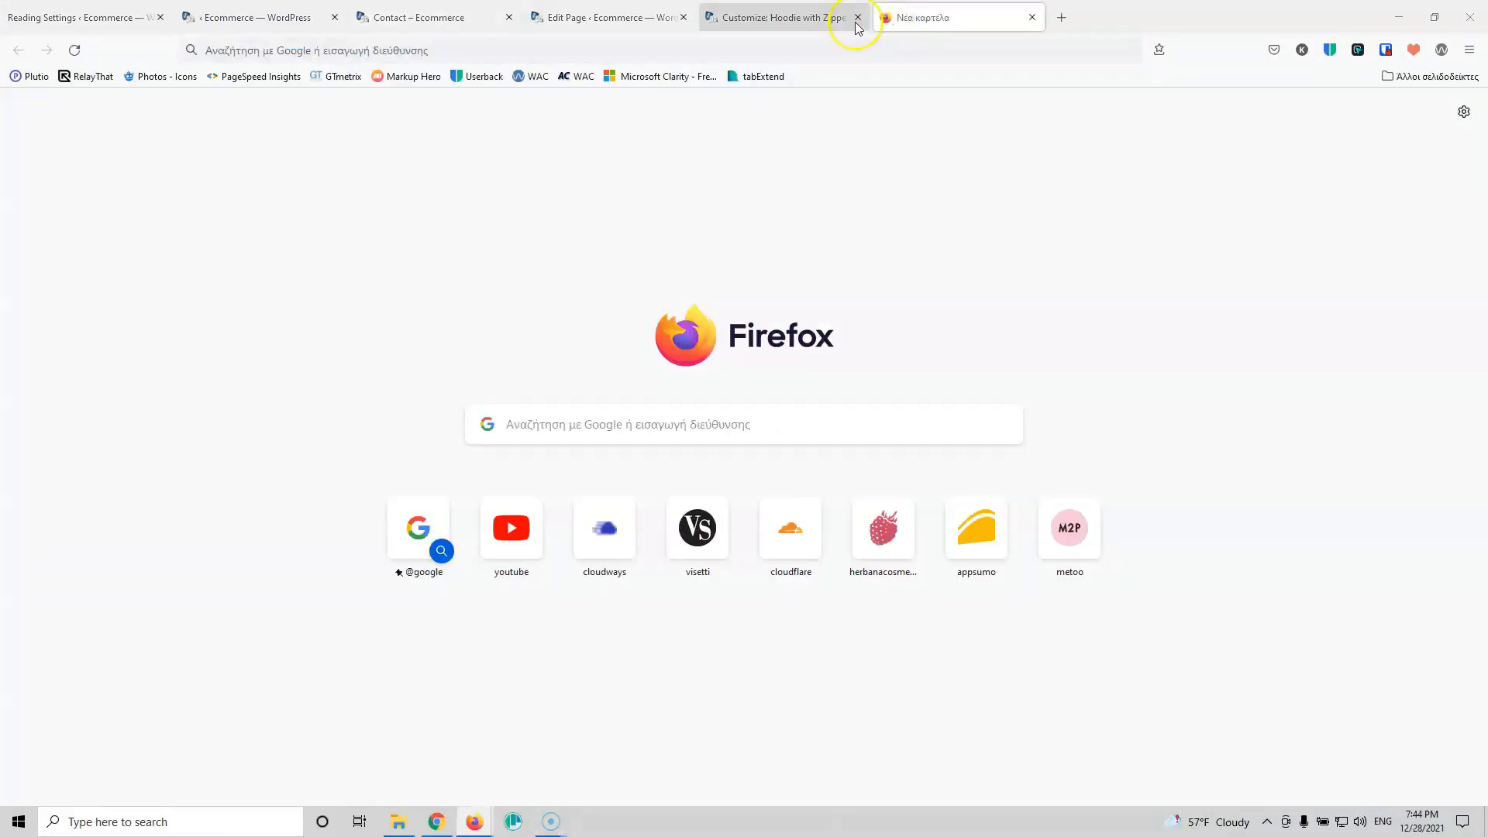
Step: Start a GTmetrix test of the store's home address copied from the Contact page
{"action": "left_click", "coordinate": [335, 78]}
{"action": "left_click", "coordinate": [403, 17]}
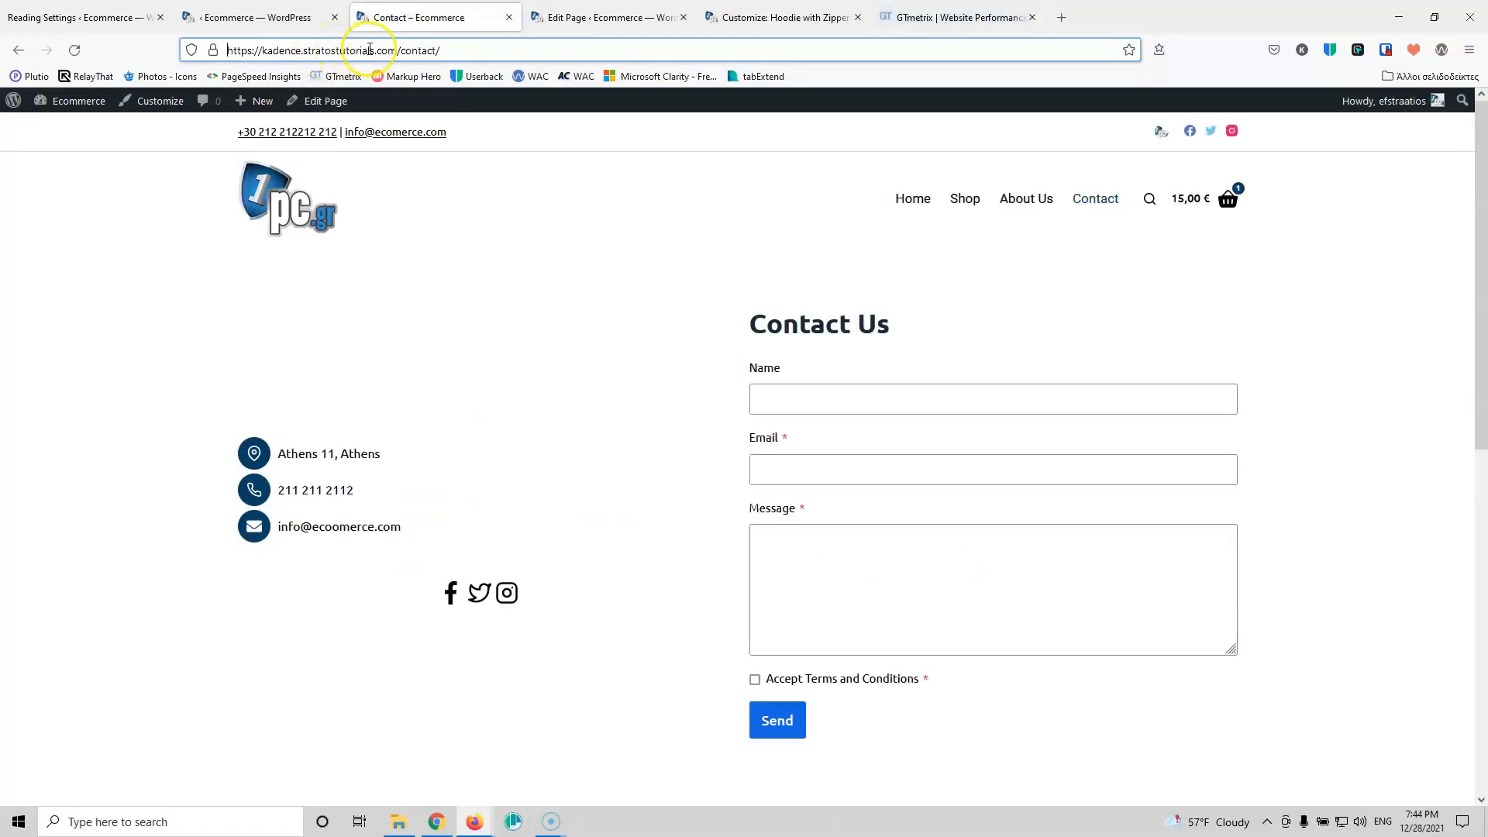
{"action": "left_click_drag", "start_coordinate": [399, 53], "coordinate": [135, 63]}
{"action": "key", "text": "ctrl+c"}
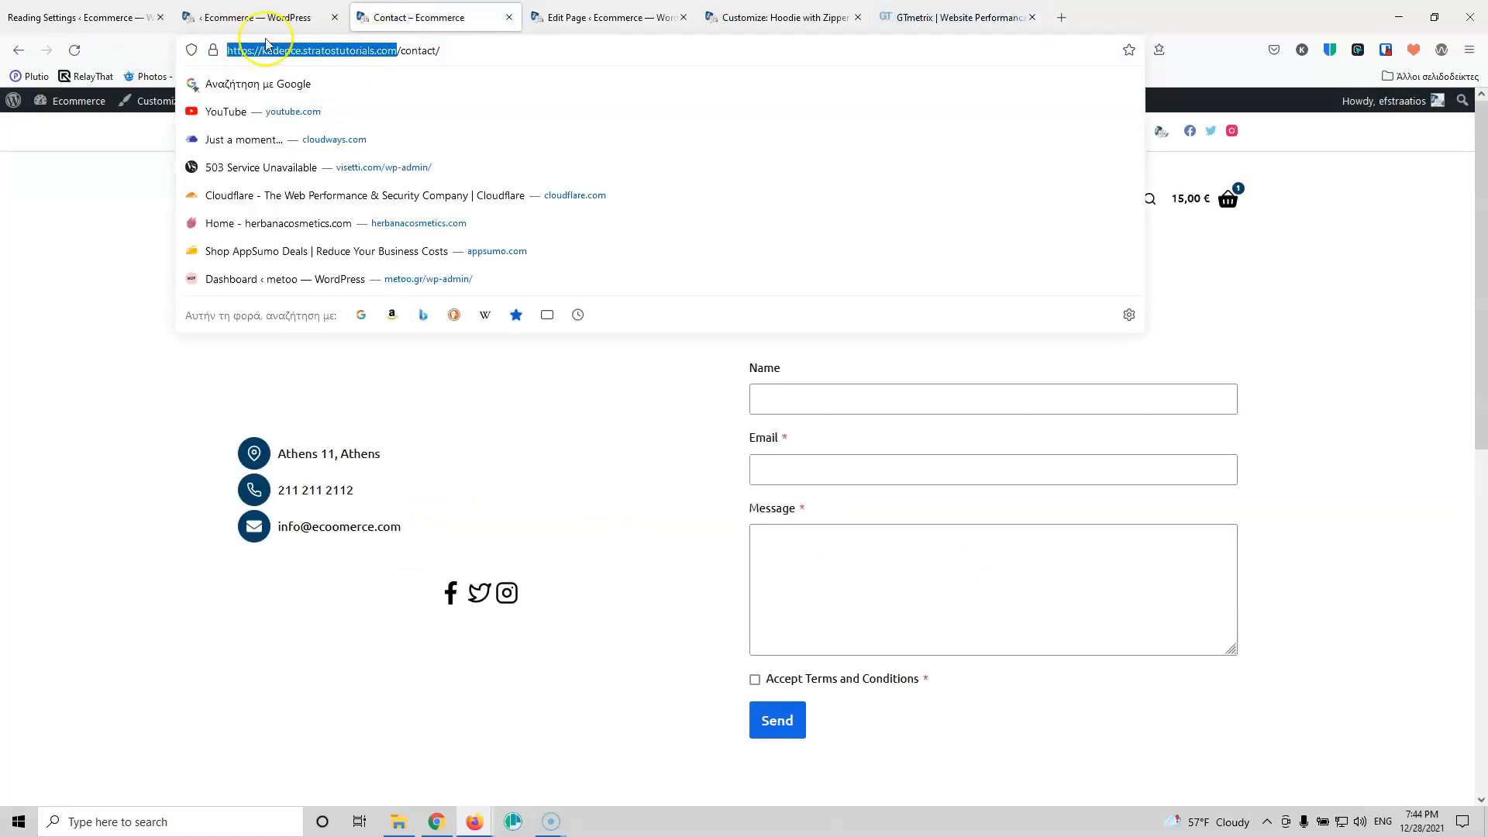
{"action": "left_click", "coordinate": [996, 17]}
{"action": "left_click", "coordinate": [630, 420]}
{"action": "key", "text": "ctrl+v"}
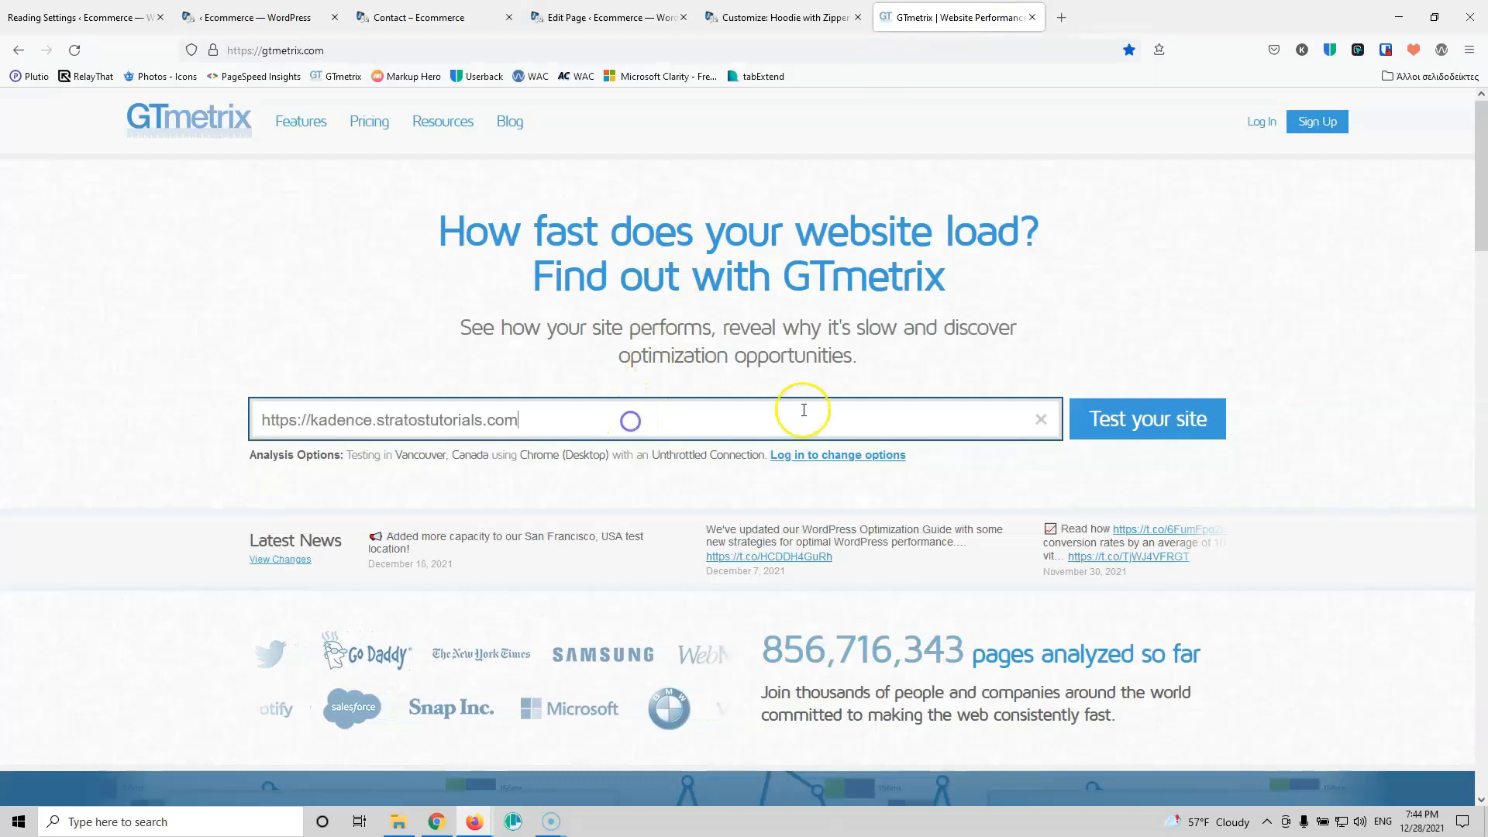
{"action": "left_click", "coordinate": [1169, 416]}
Step: Launch a PageSpeed Insights analysis of the same site in a new tab
{"action": "left_click", "coordinate": [1061, 17]}
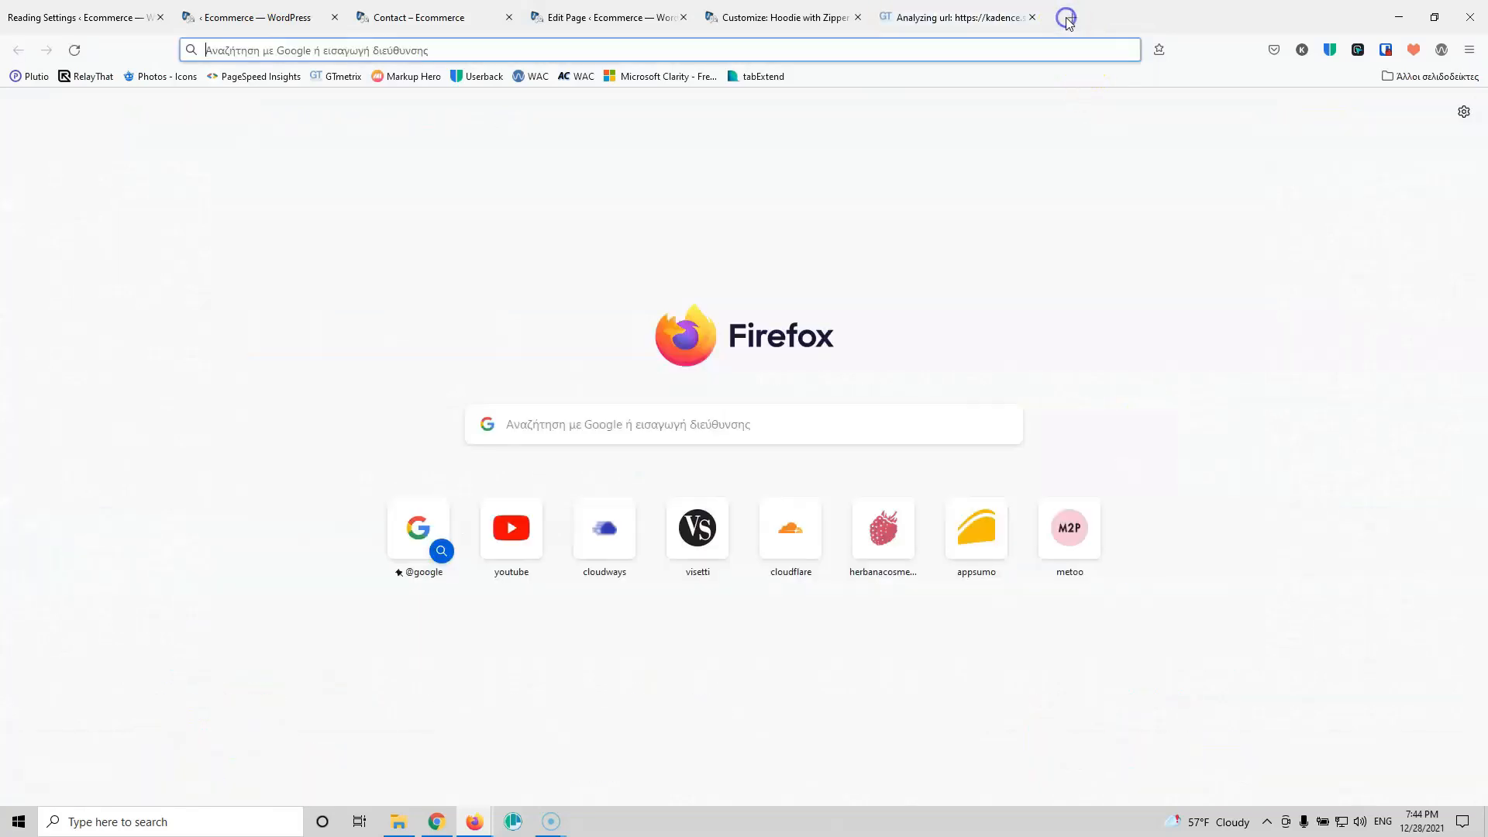
{"action": "left_click", "coordinate": [259, 76]}
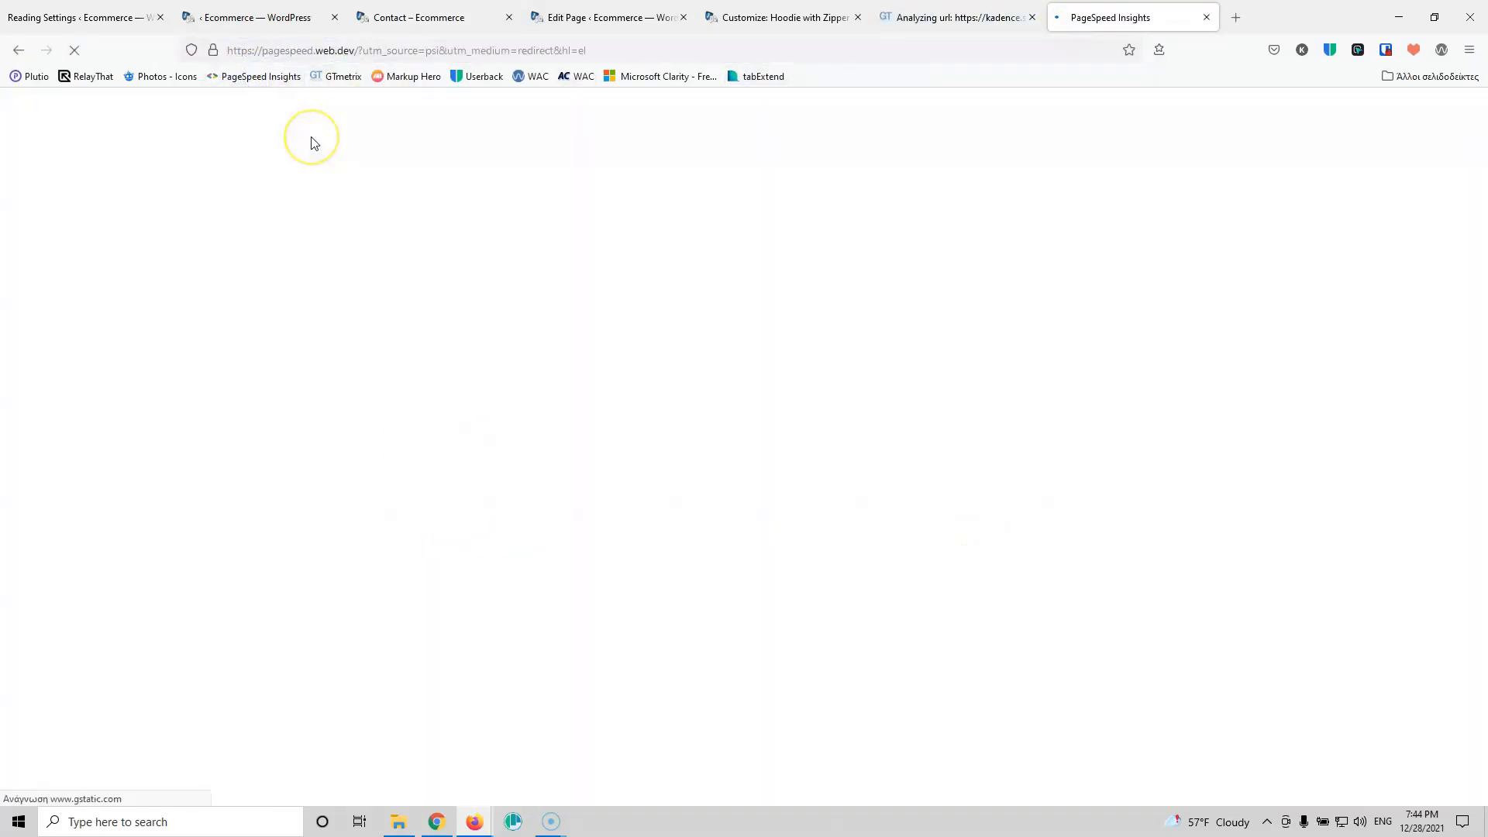
{"action": "left_click", "coordinate": [489, 206]}
{"action": "left_click", "coordinate": [765, 226]}
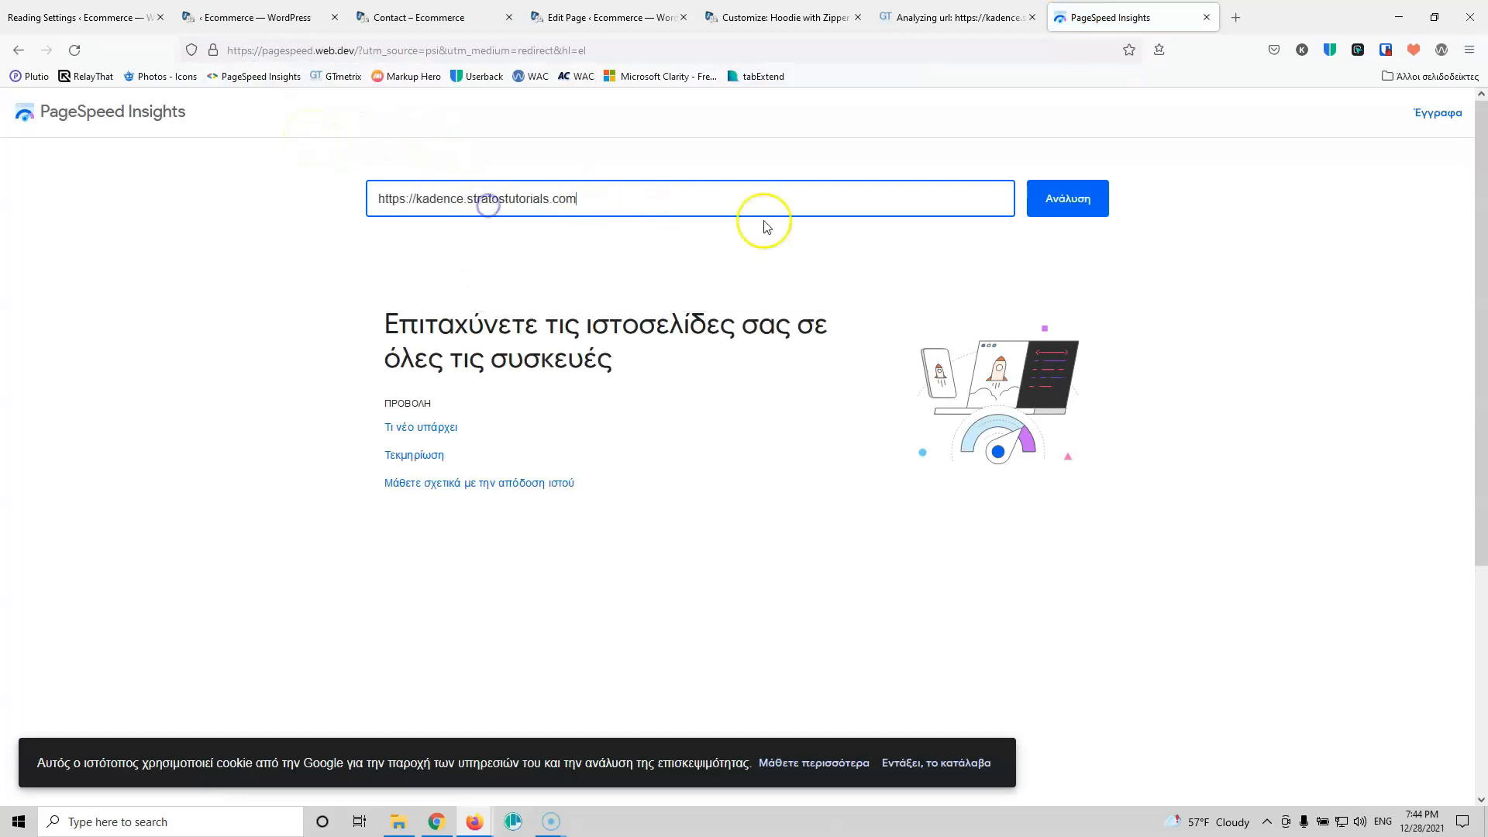
{"action": "left_click", "coordinate": [1032, 216]}
{"action": "left_click", "coordinate": [953, 16]}
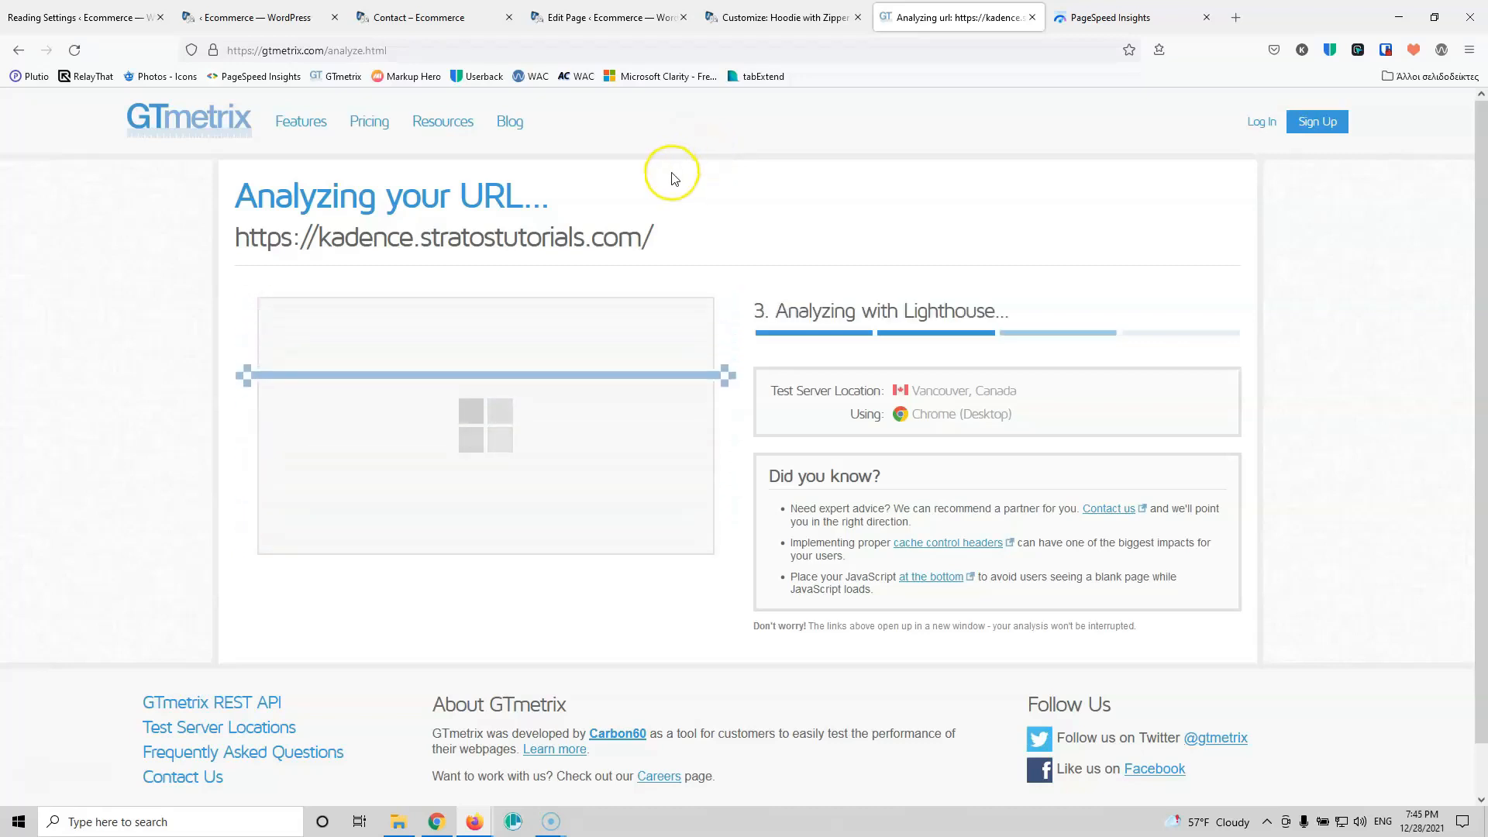
Step: Scroll through GTmetrix's finished grade A report: 89% performance, 93% structure
{"action": "left_click", "coordinate": [1100, 23]}
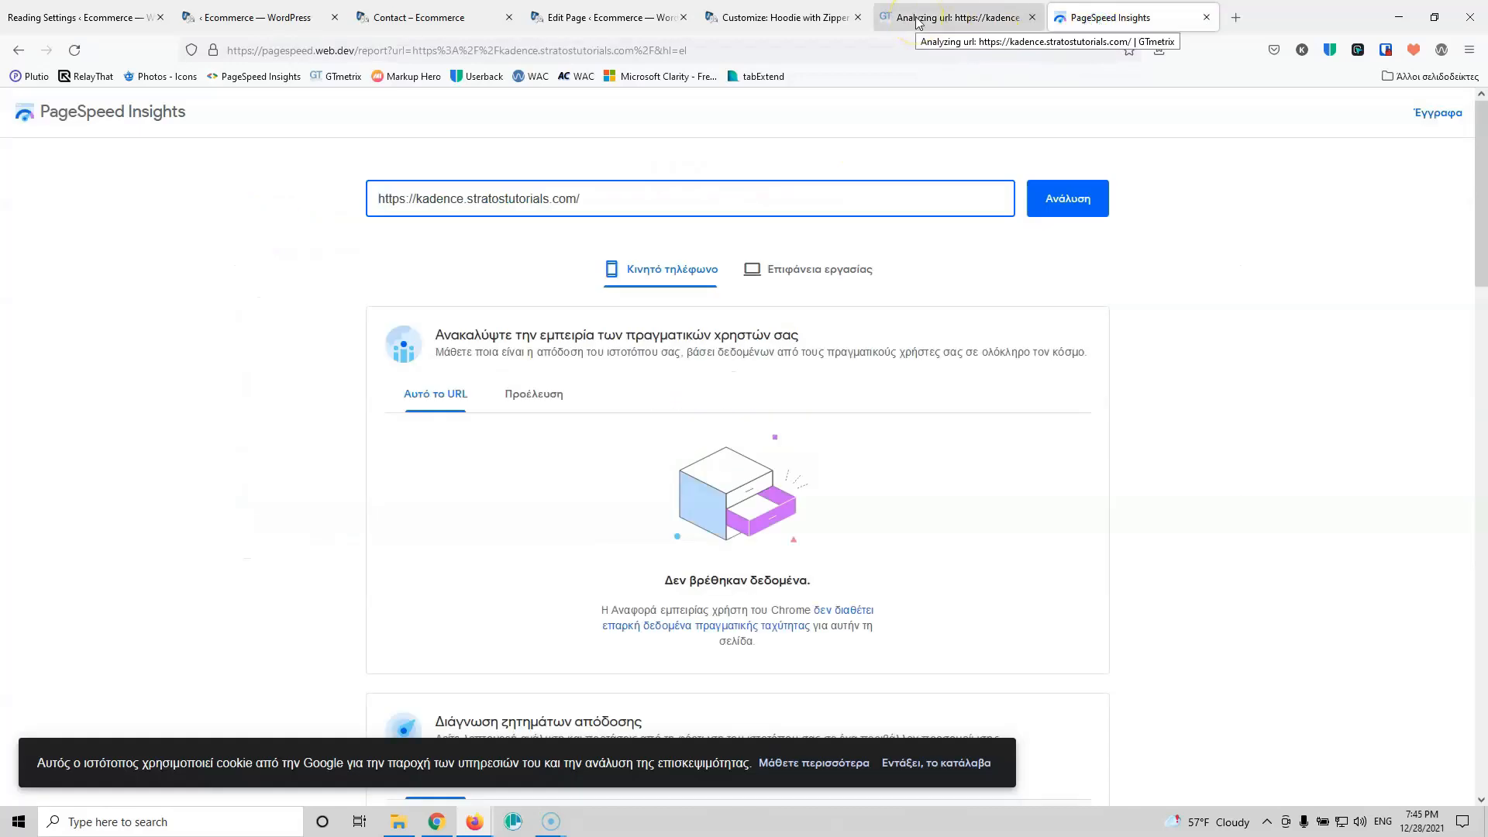
{"action": "left_click", "coordinate": [891, 23]}
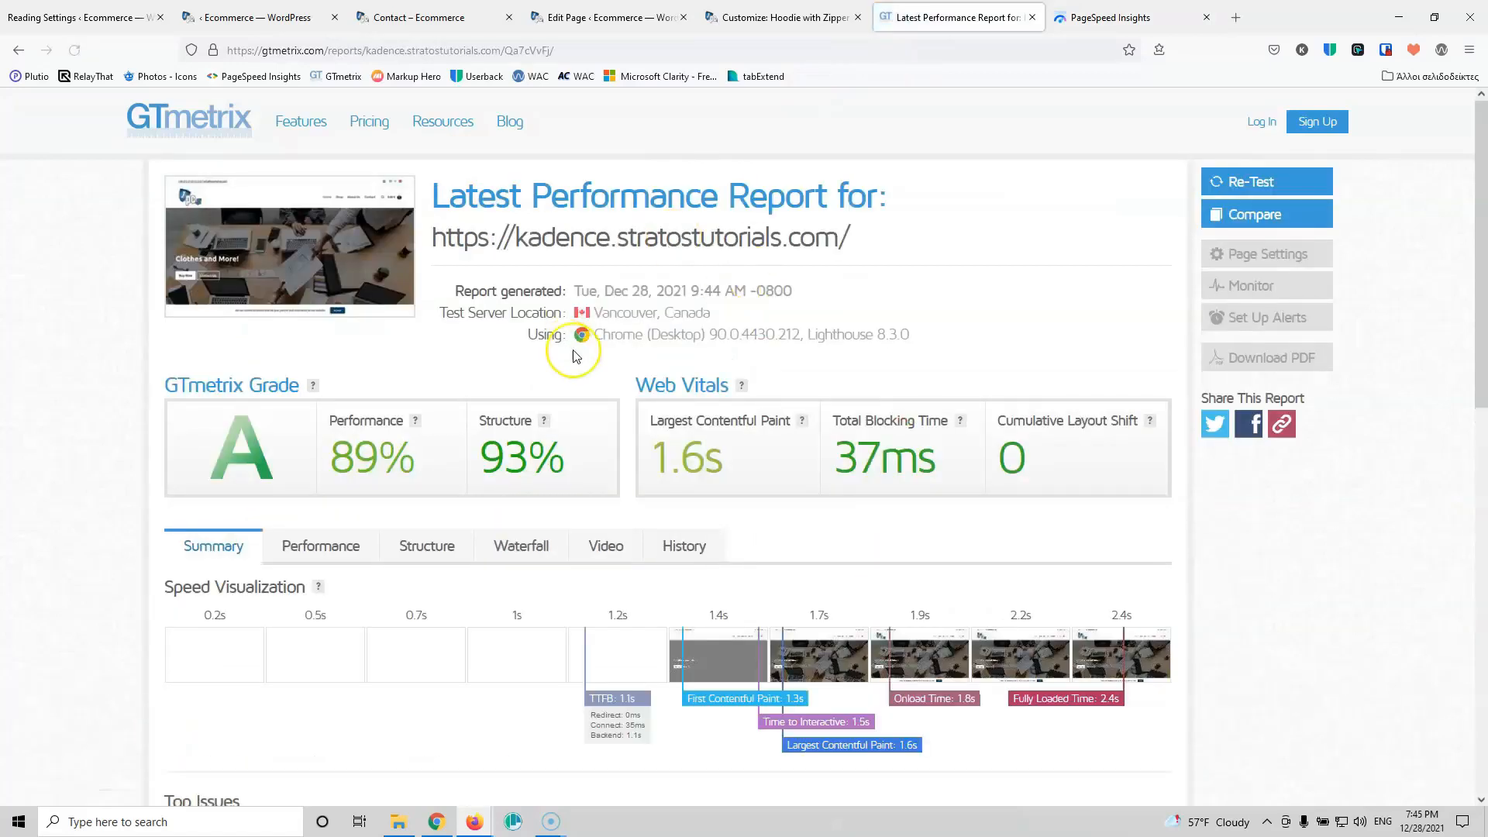
{"action": "scroll", "coordinate": [467, 507], "scroll_direction": "down", "scroll_amount": 2}
{"action": "scroll", "coordinate": [468, 508], "scroll_direction": "up", "scroll_amount": 2}
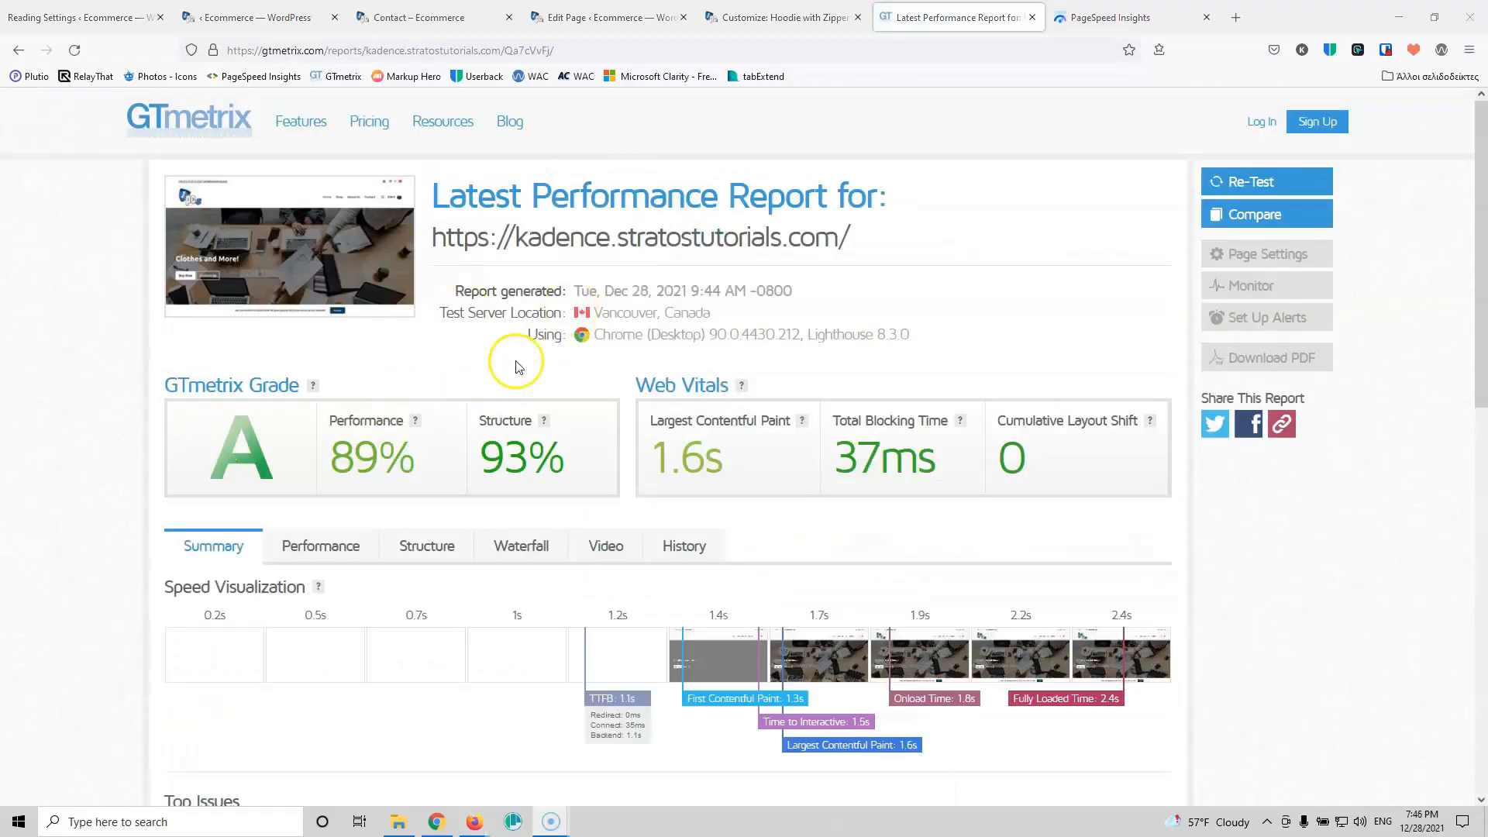
{"action": "scroll", "coordinate": [800, 420], "scroll_direction": "down", "scroll_amount": 7}
{"action": "scroll", "coordinate": [801, 419], "scroll_direction": "up", "scroll_amount": 4}
{"action": "scroll", "coordinate": [801, 419], "scroll_direction": "down", "scroll_amount": 3}
{"action": "scroll", "coordinate": [800, 419], "scroll_direction": "down", "scroll_amount": 4}
{"action": "left_click", "coordinate": [382, 448]}
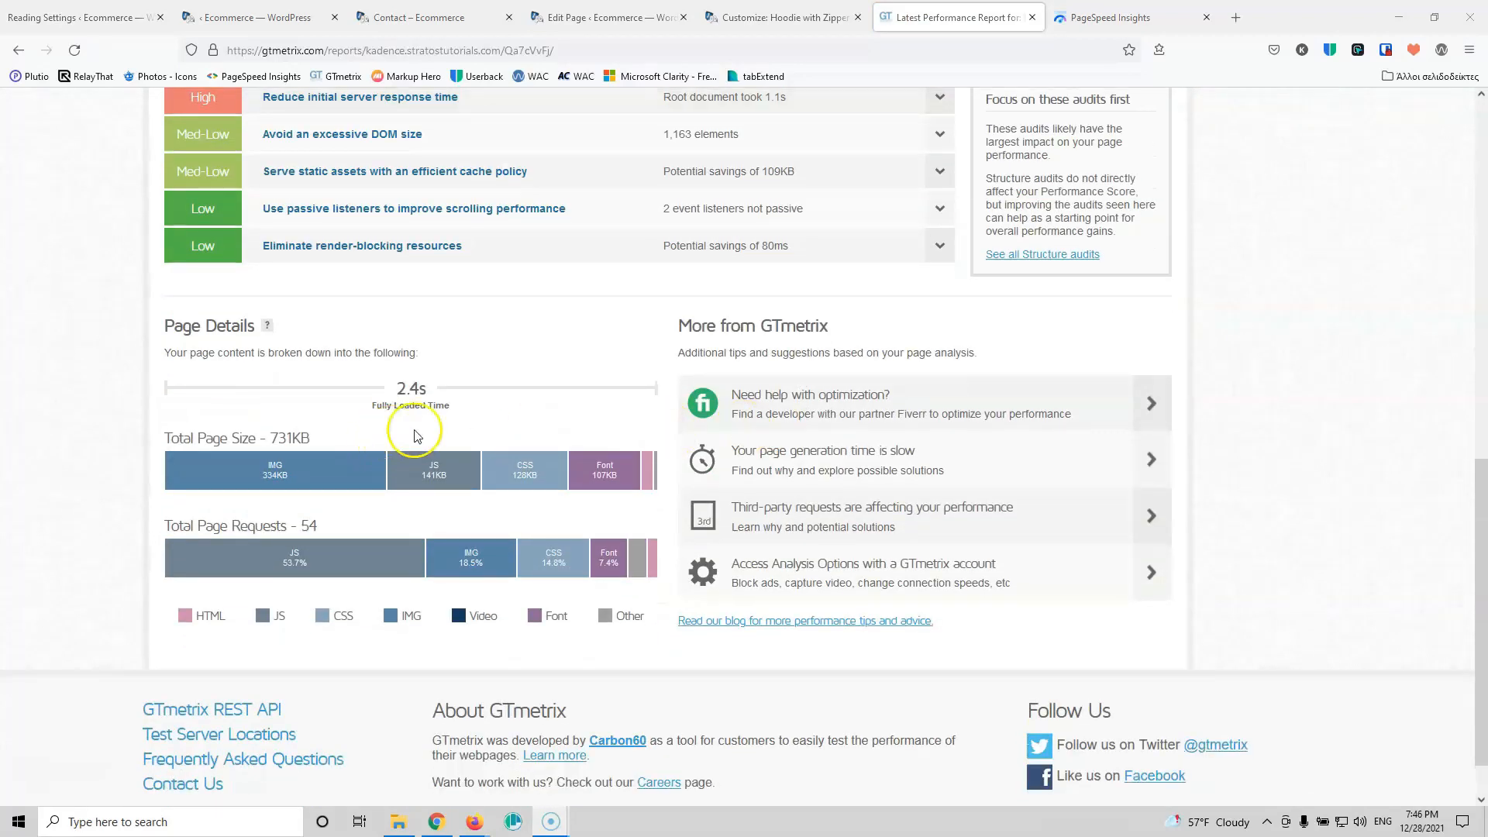
{"action": "scroll", "coordinate": [465, 430], "scroll_direction": "up", "scroll_amount": 6}
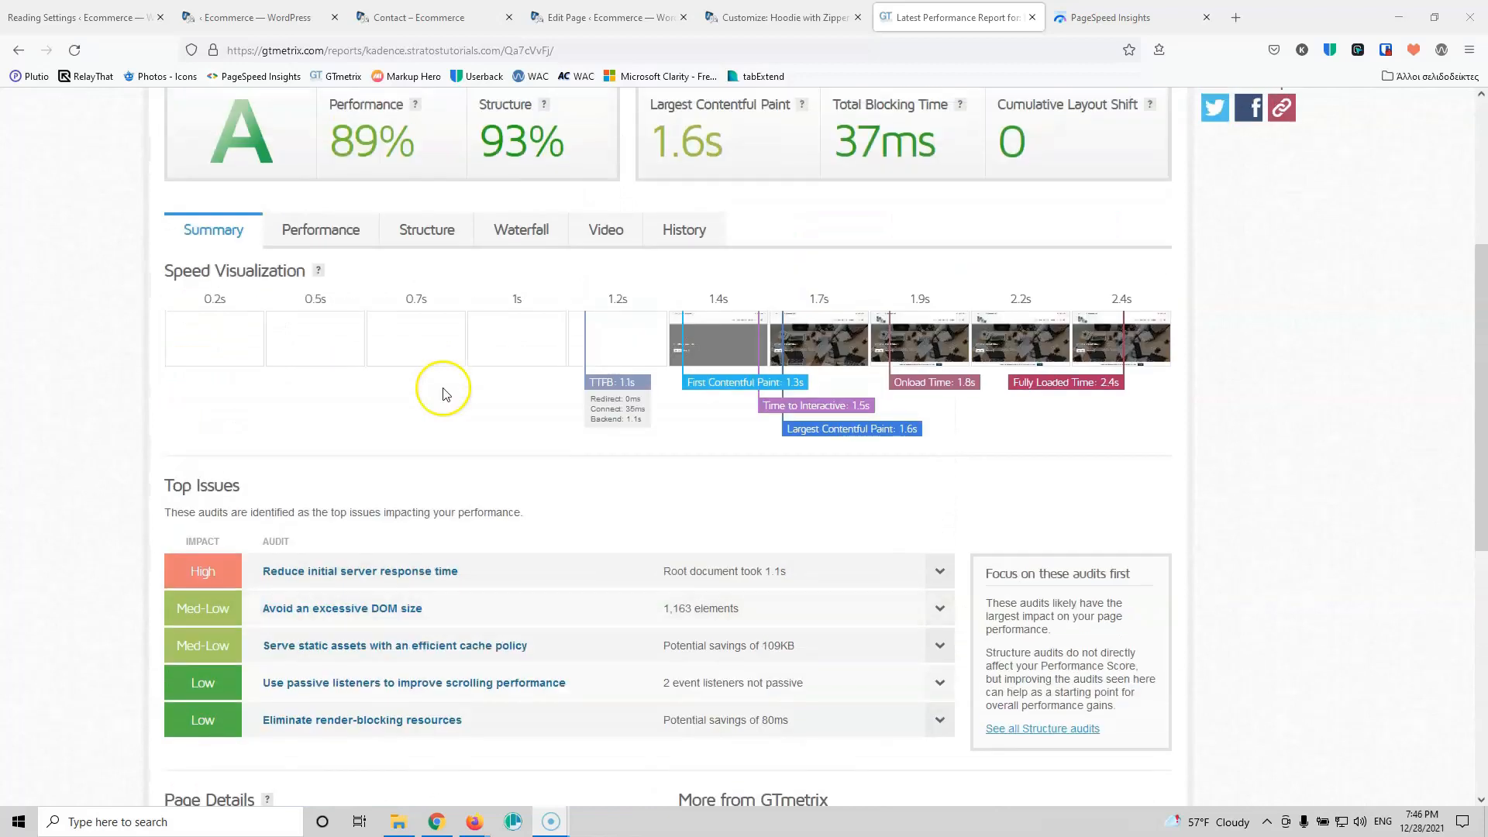
Step: Inspect the request-by-request Waterfall chart
{"action": "left_click", "coordinate": [520, 233]}
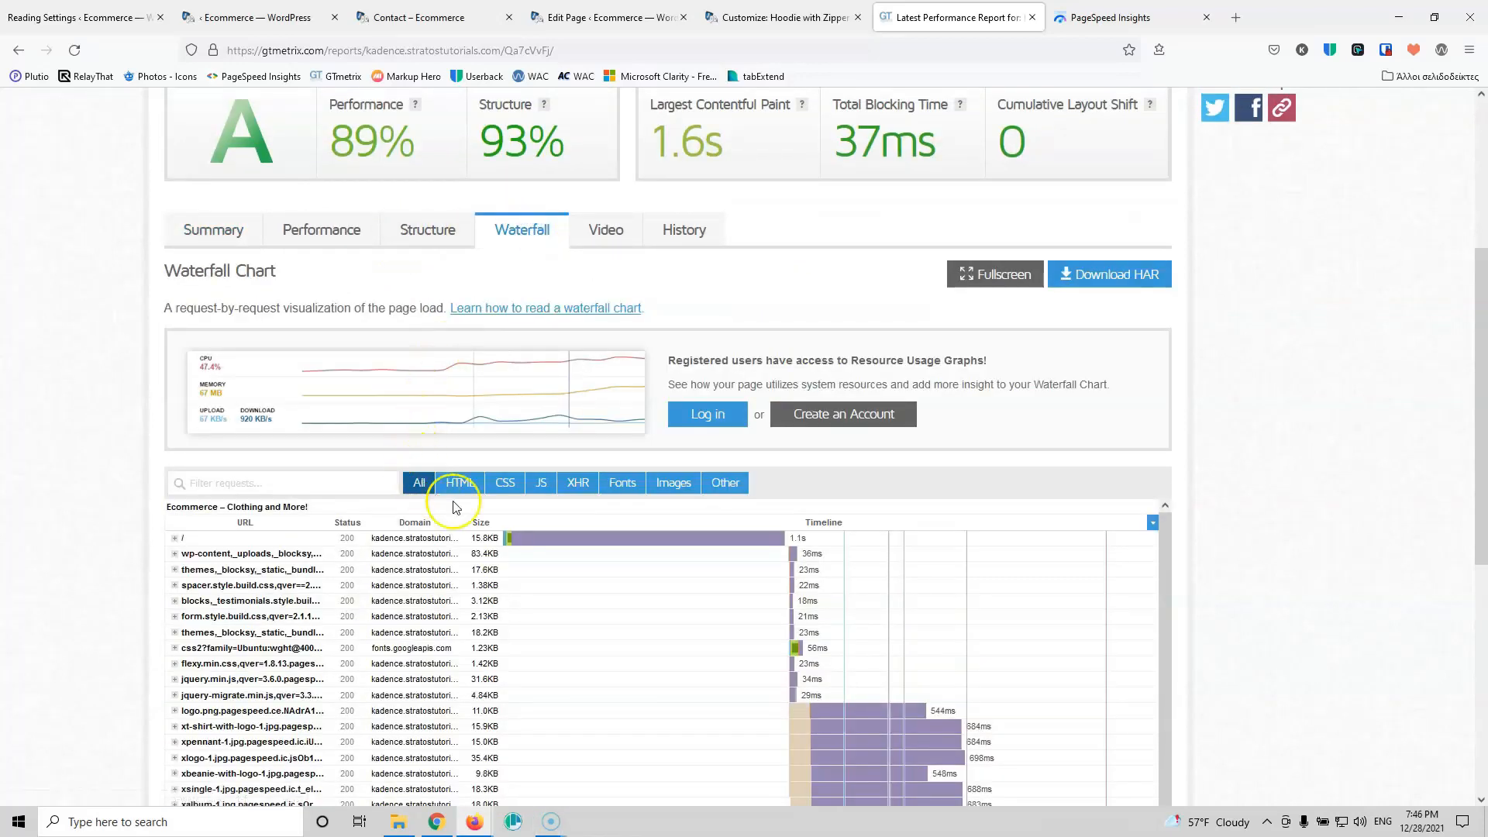
{"action": "mouse_move", "coordinate": [804, 540]}
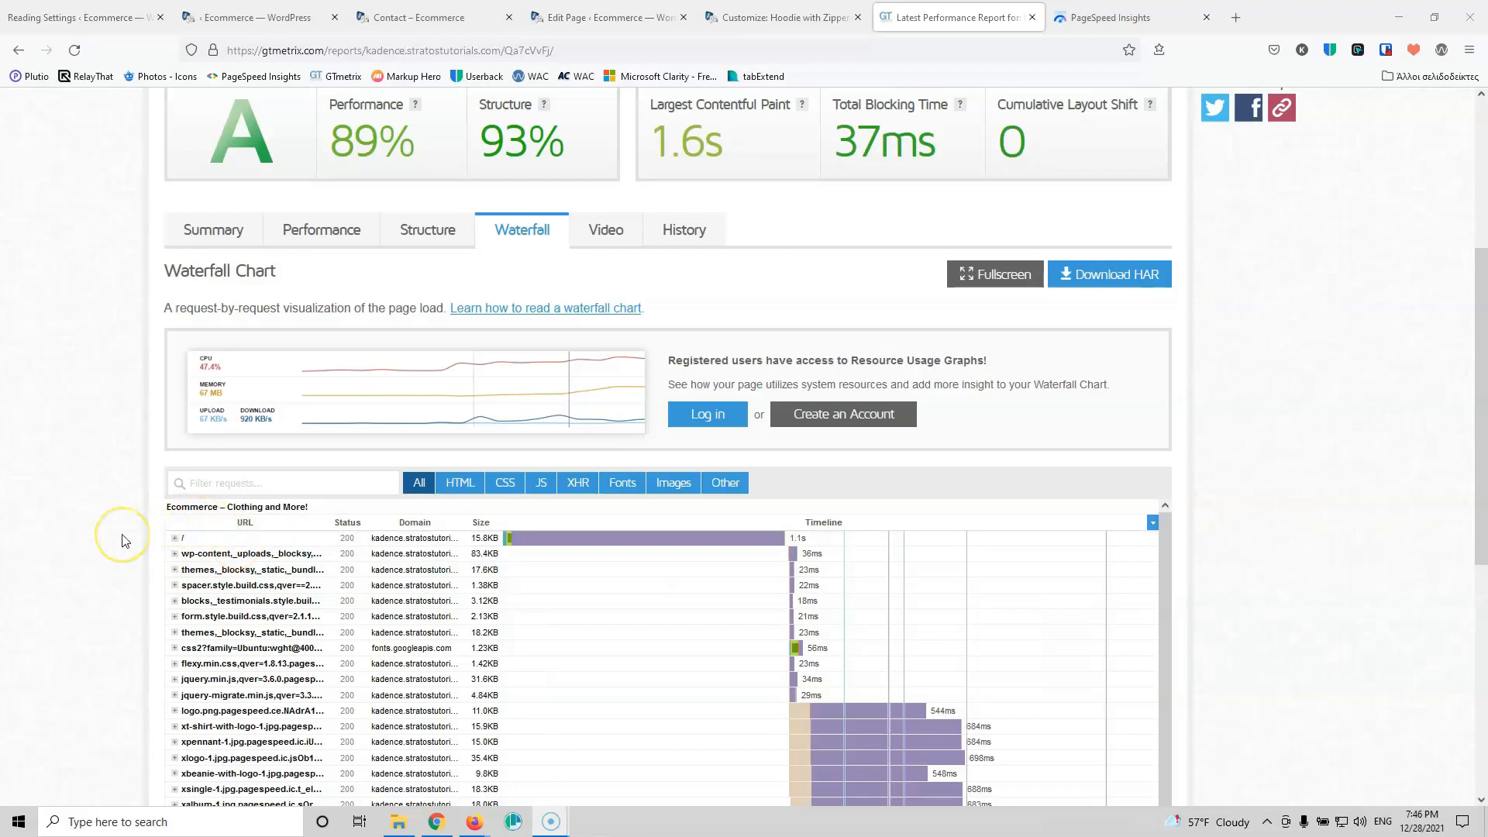
{"action": "scroll", "coordinate": [134, 519], "scroll_direction": "up", "scroll_amount": 4}
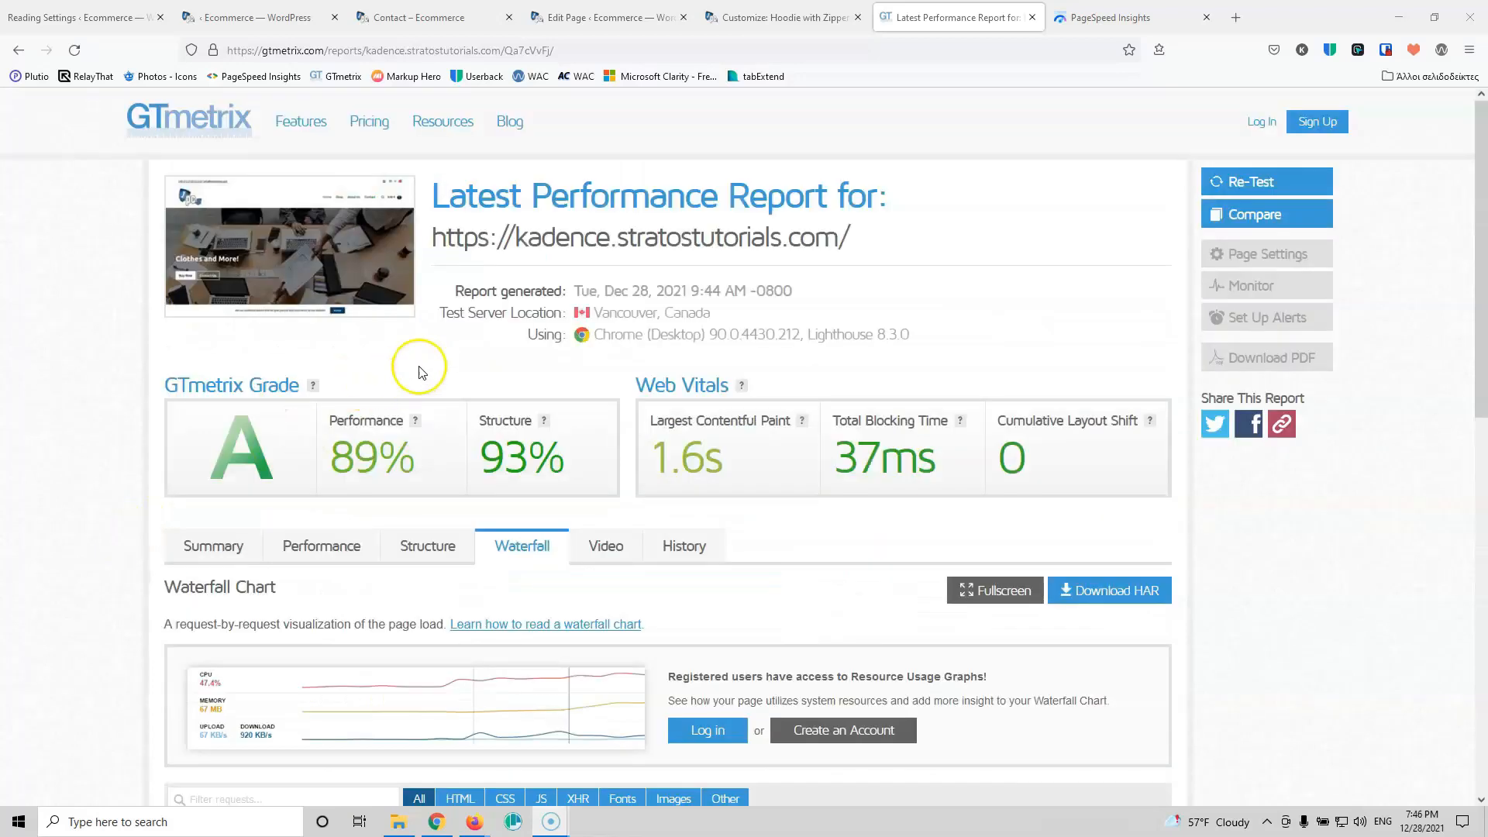
Step: Return to Summary and review the Page Details size breakdown bars
{"action": "left_click", "coordinate": [216, 535]}
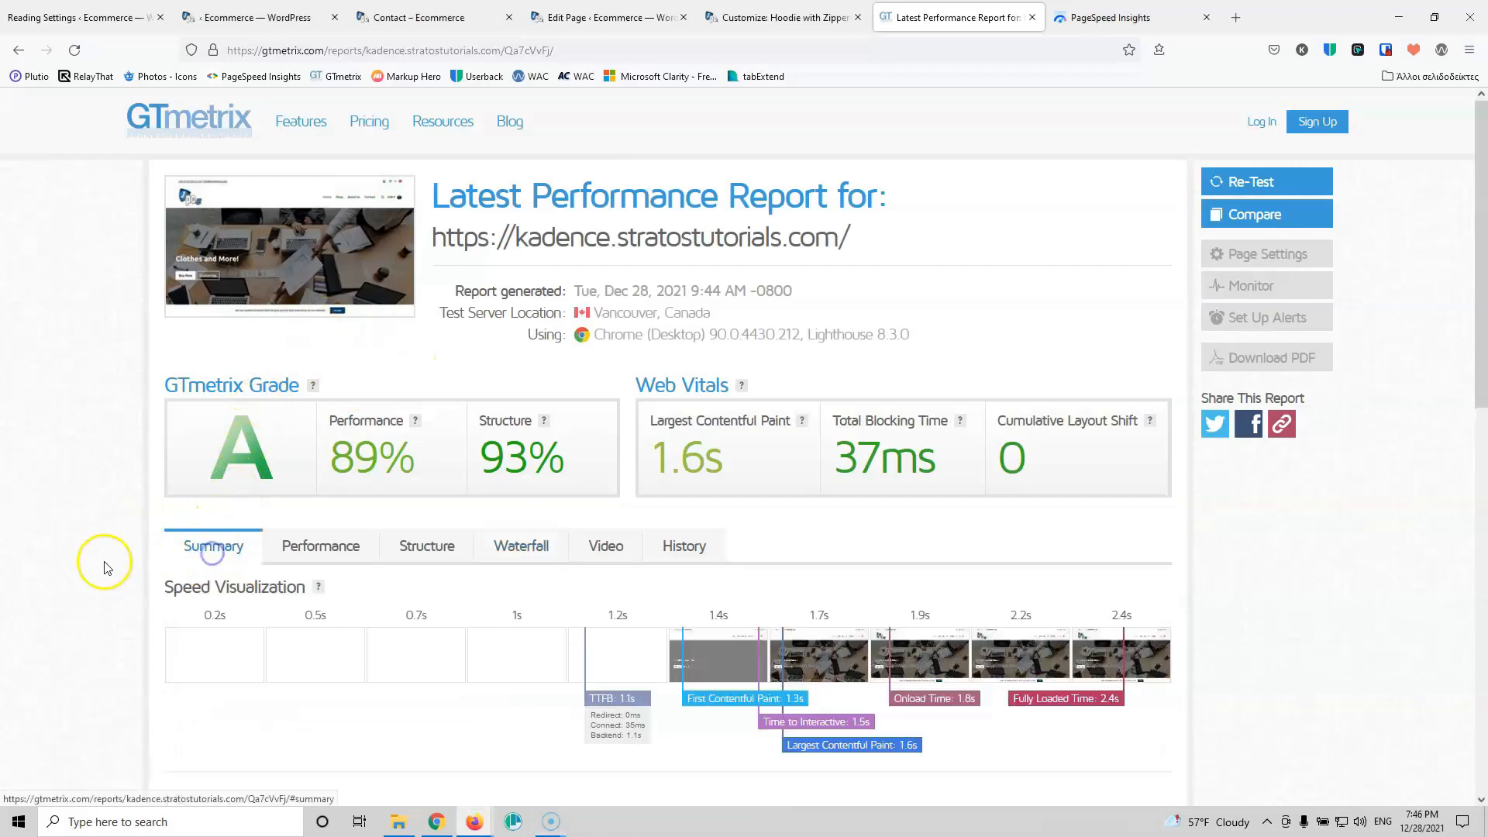
{"action": "scroll", "coordinate": [100, 564], "scroll_direction": "down", "scroll_amount": 11}
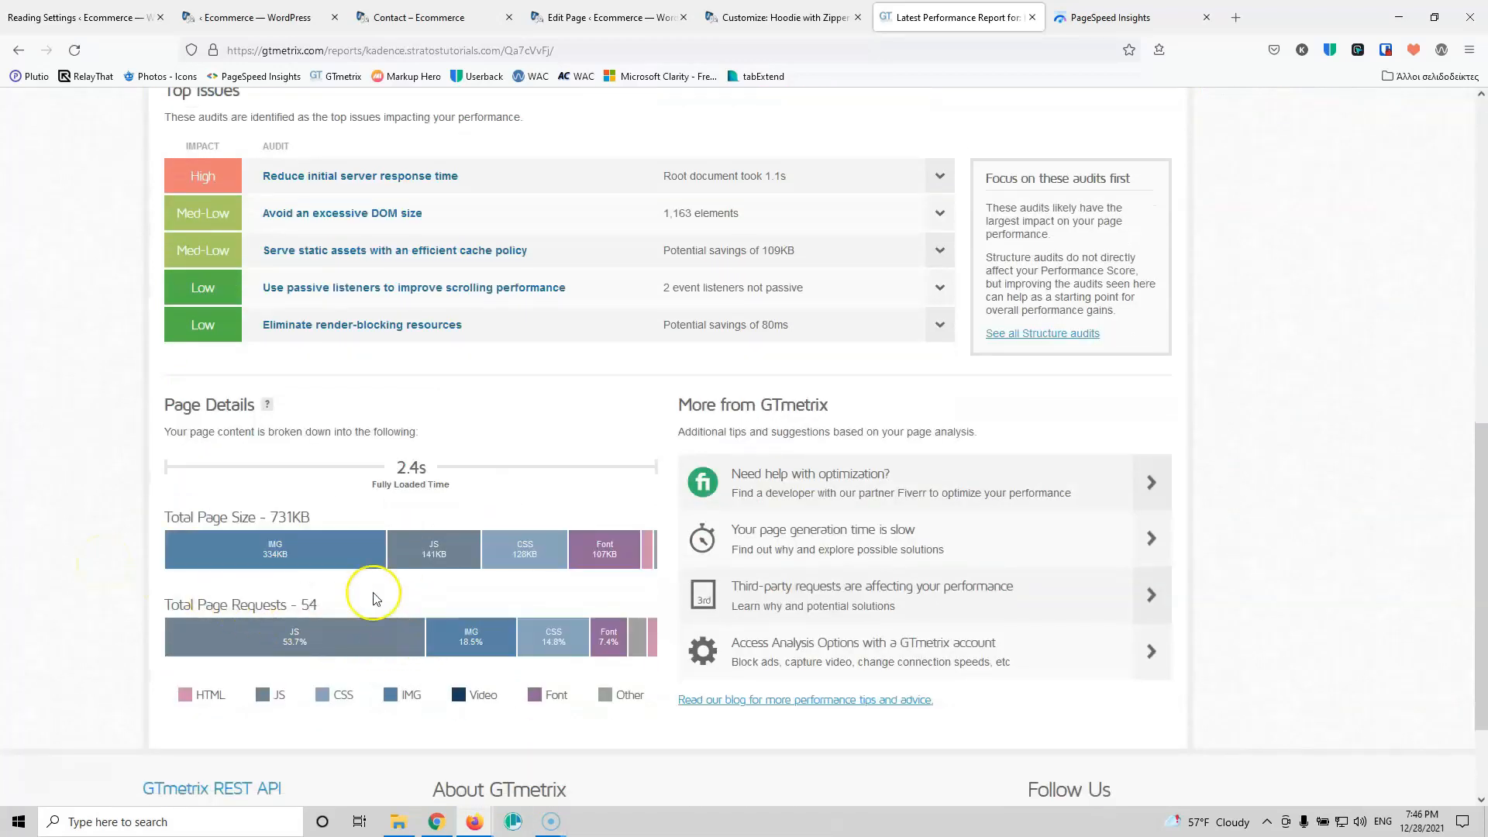
{"action": "mouse_move", "coordinate": [302, 647]}
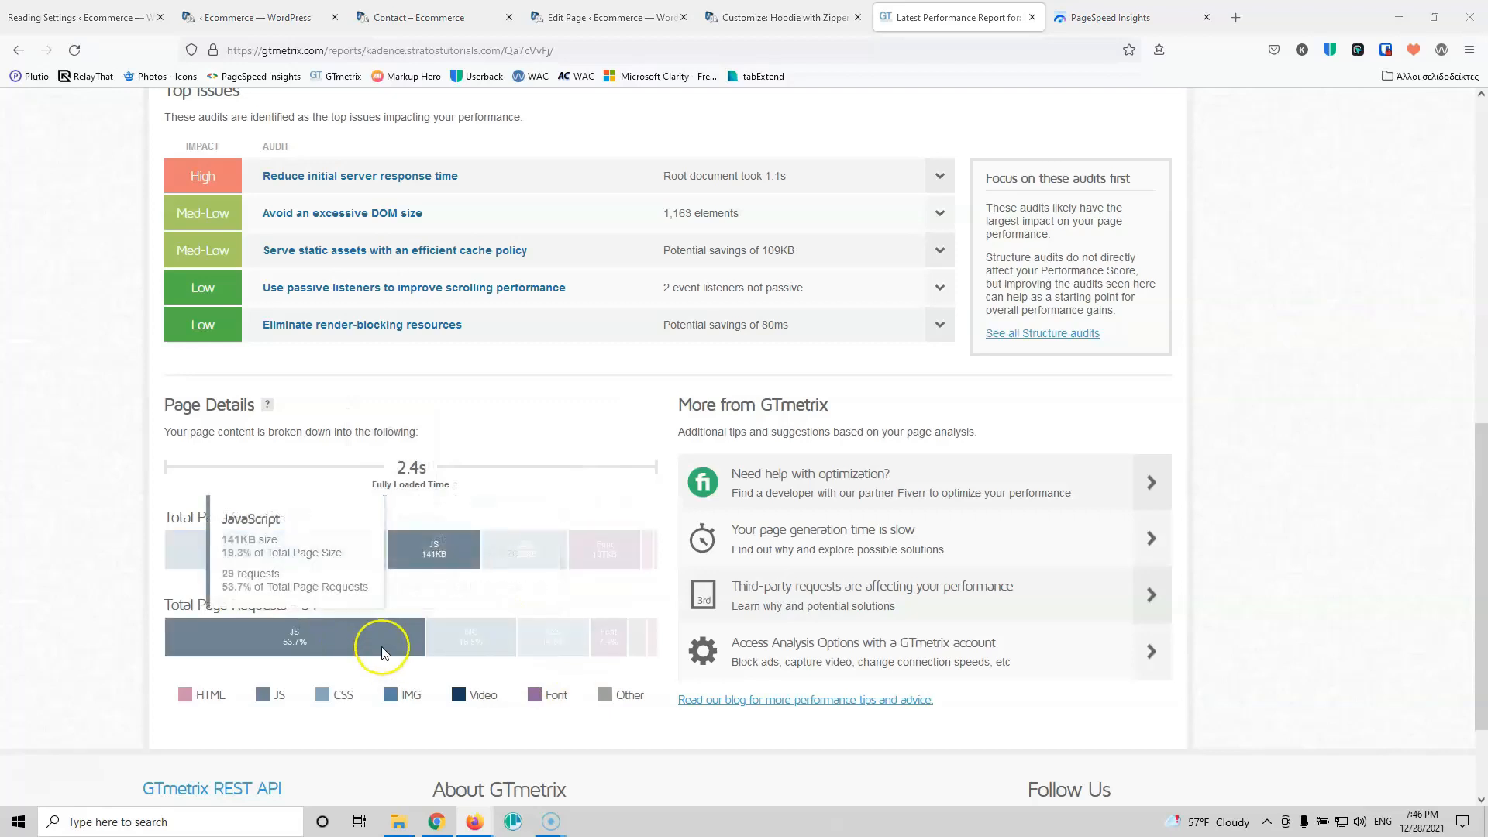
{"action": "scroll", "coordinate": [418, 637], "scroll_direction": "up", "scroll_amount": 2}
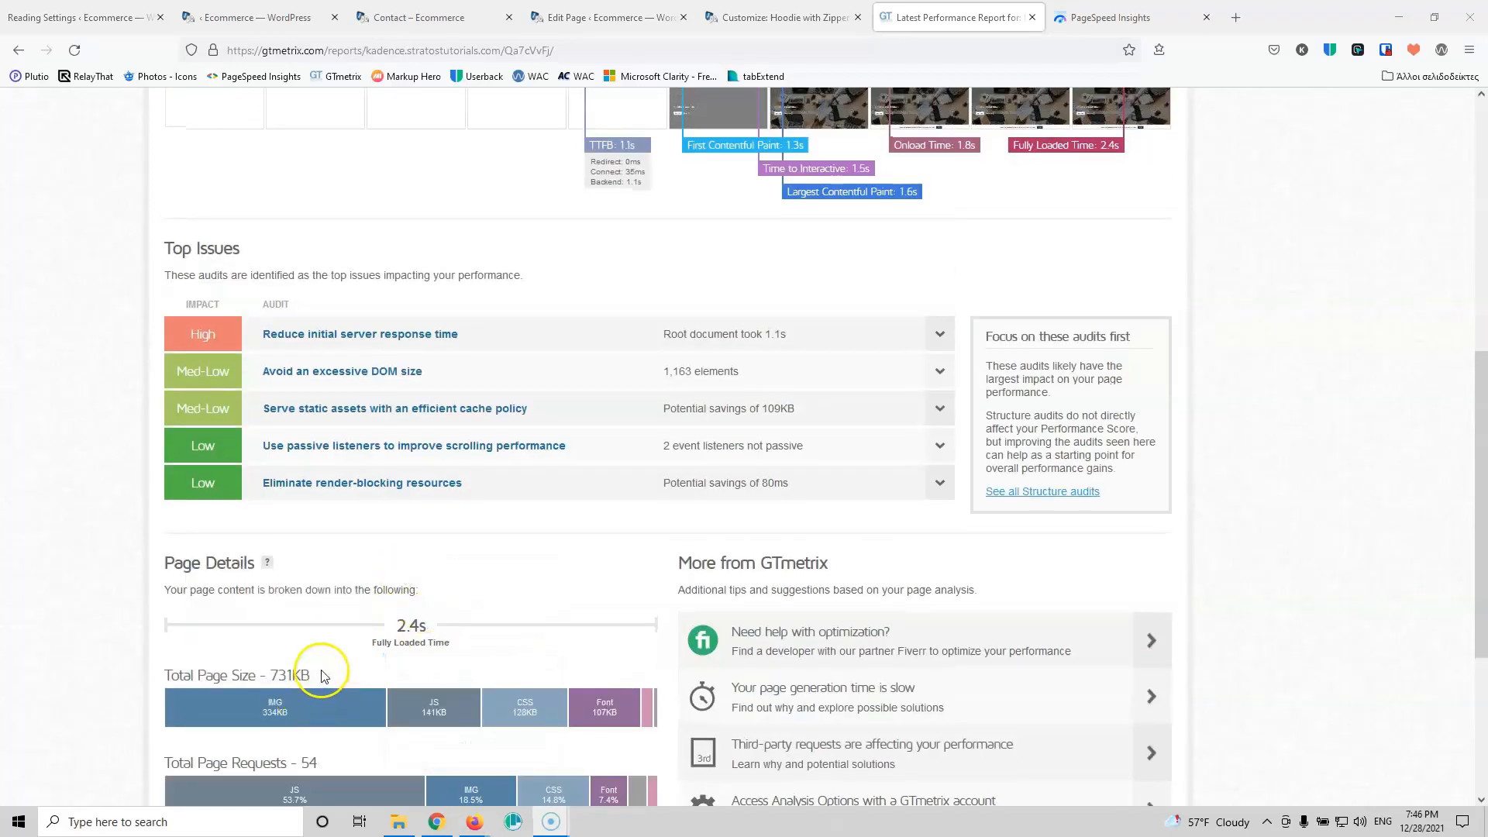
{"action": "scroll", "coordinate": [178, 612], "scroll_direction": "down", "scroll_amount": 2}
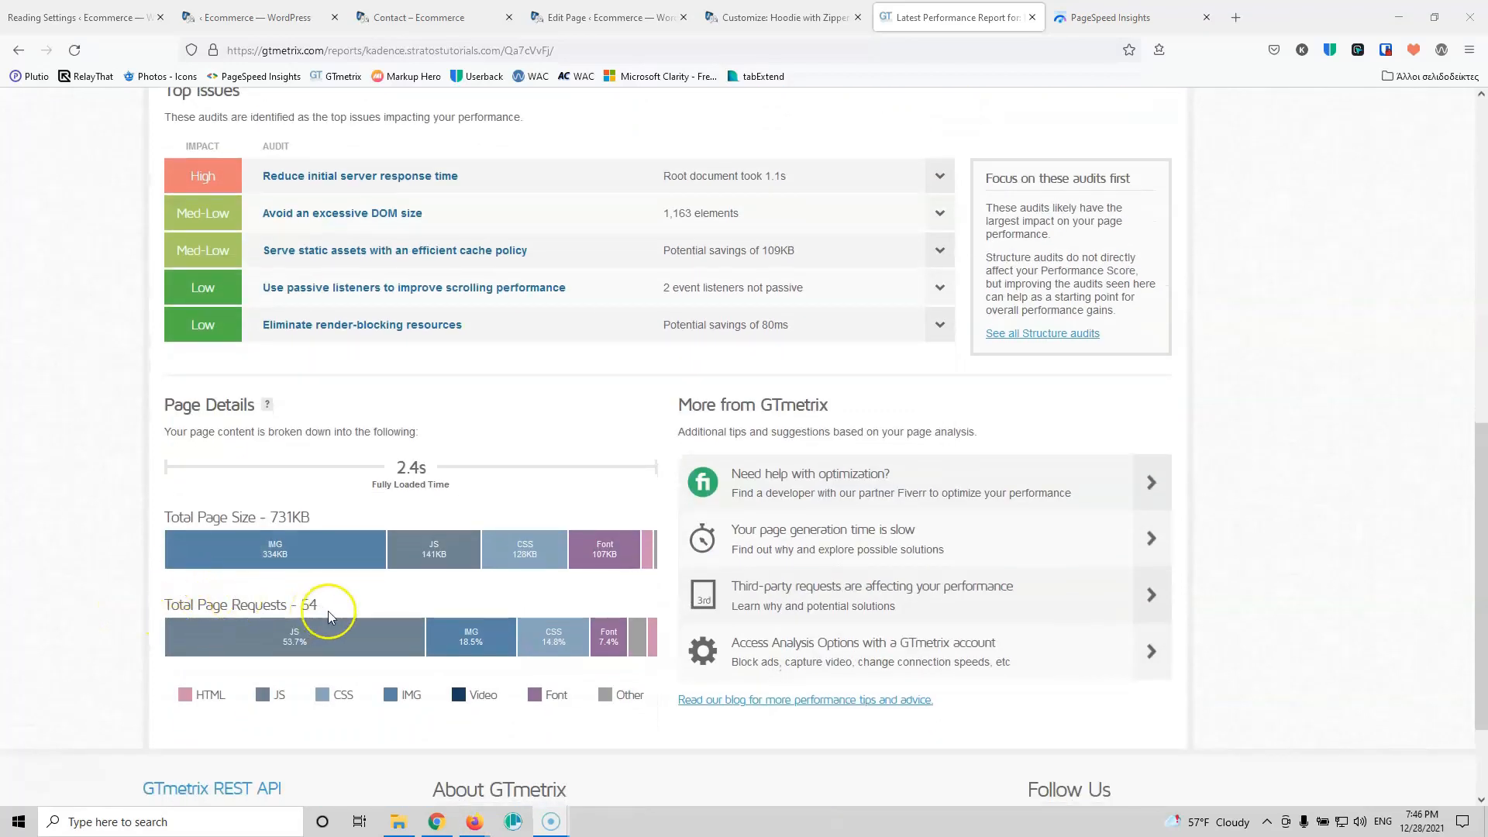
{"action": "mouse_move", "coordinate": [459, 556]}
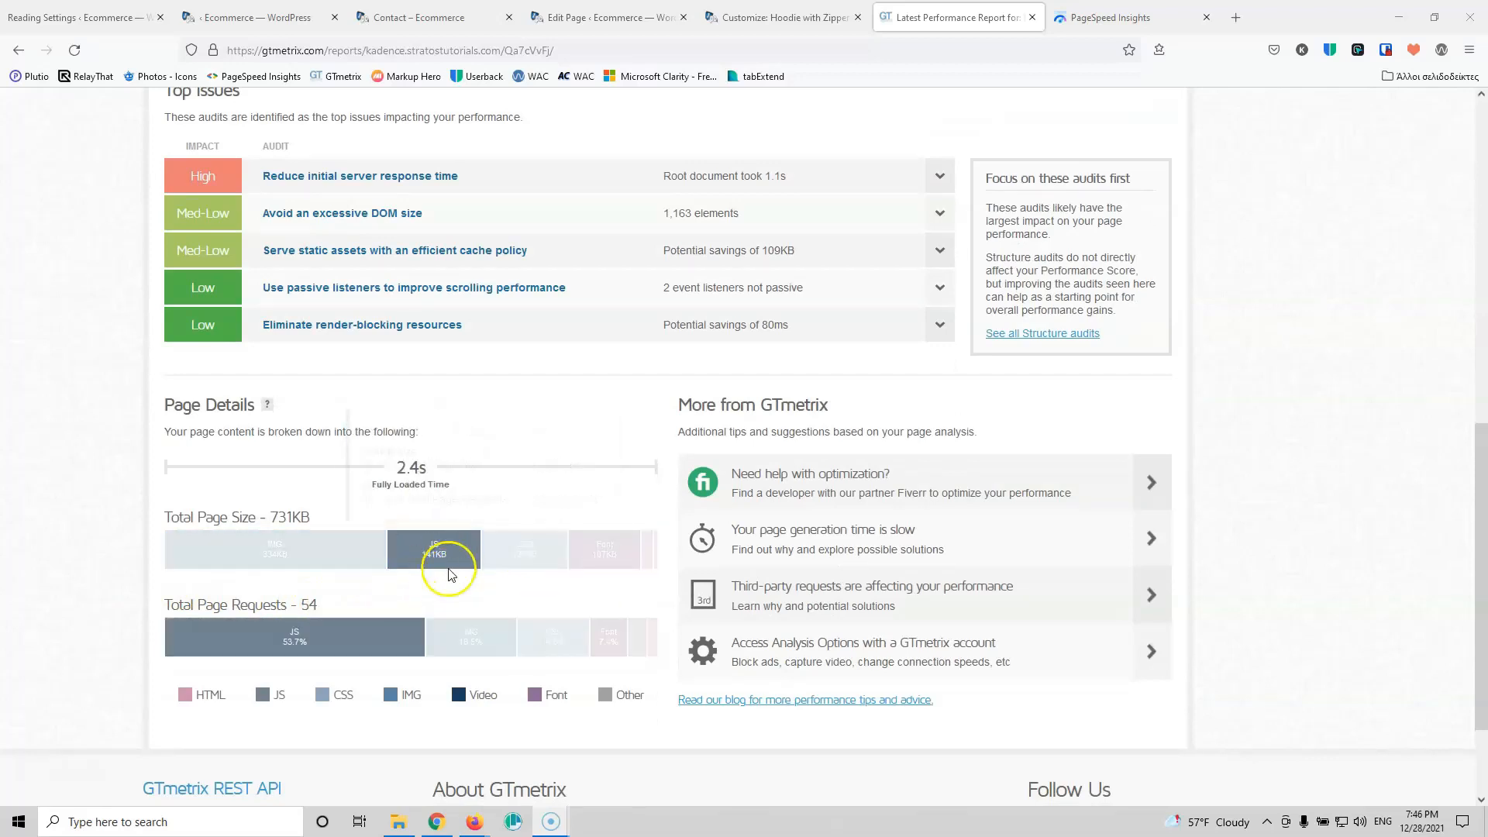
{"action": "scroll", "coordinate": [604, 554], "scroll_direction": "up", "scroll_amount": 9}
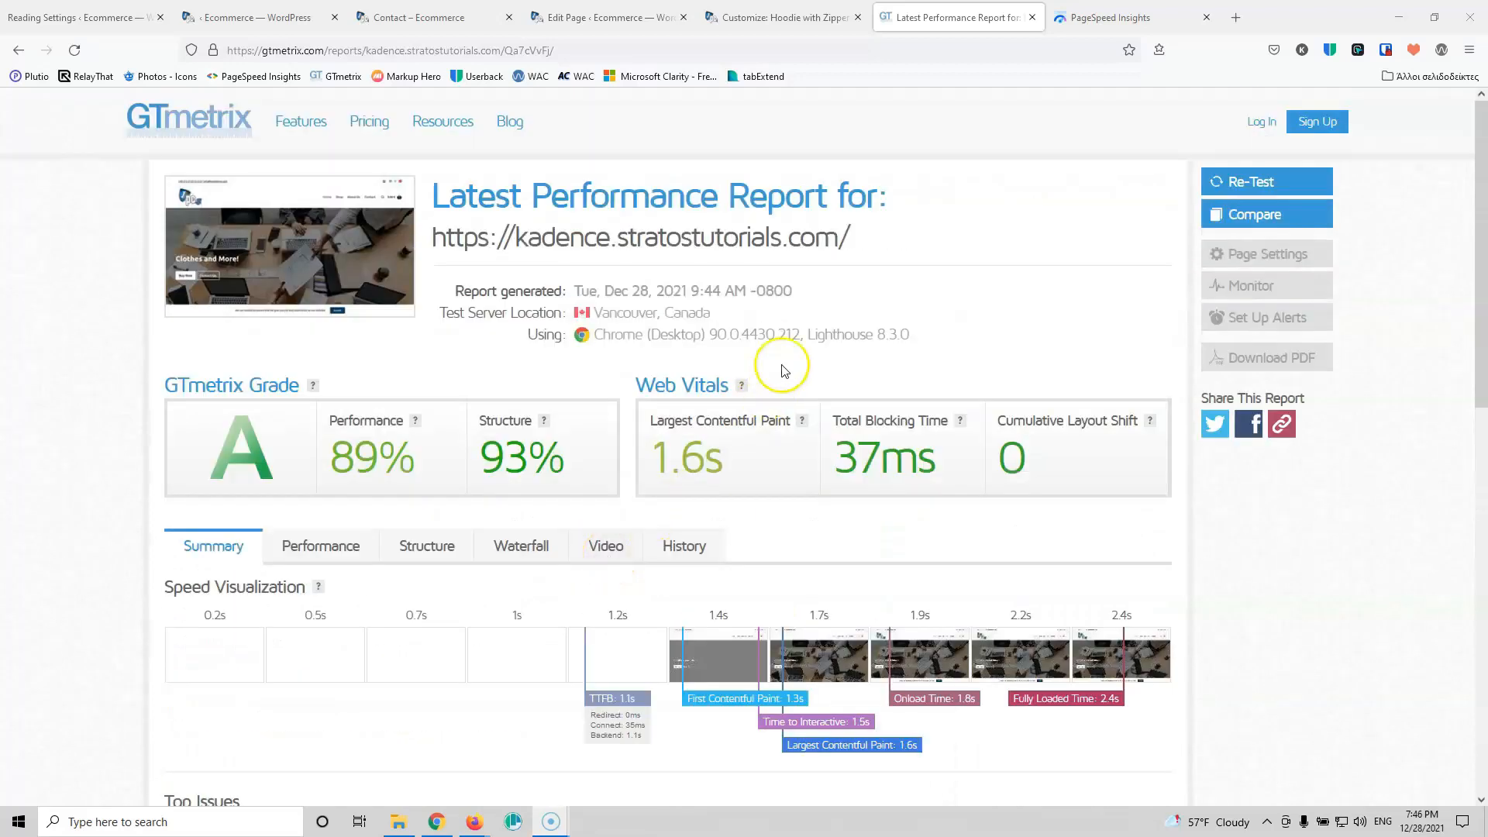
{"action": "left_click", "coordinate": [1132, 10]}
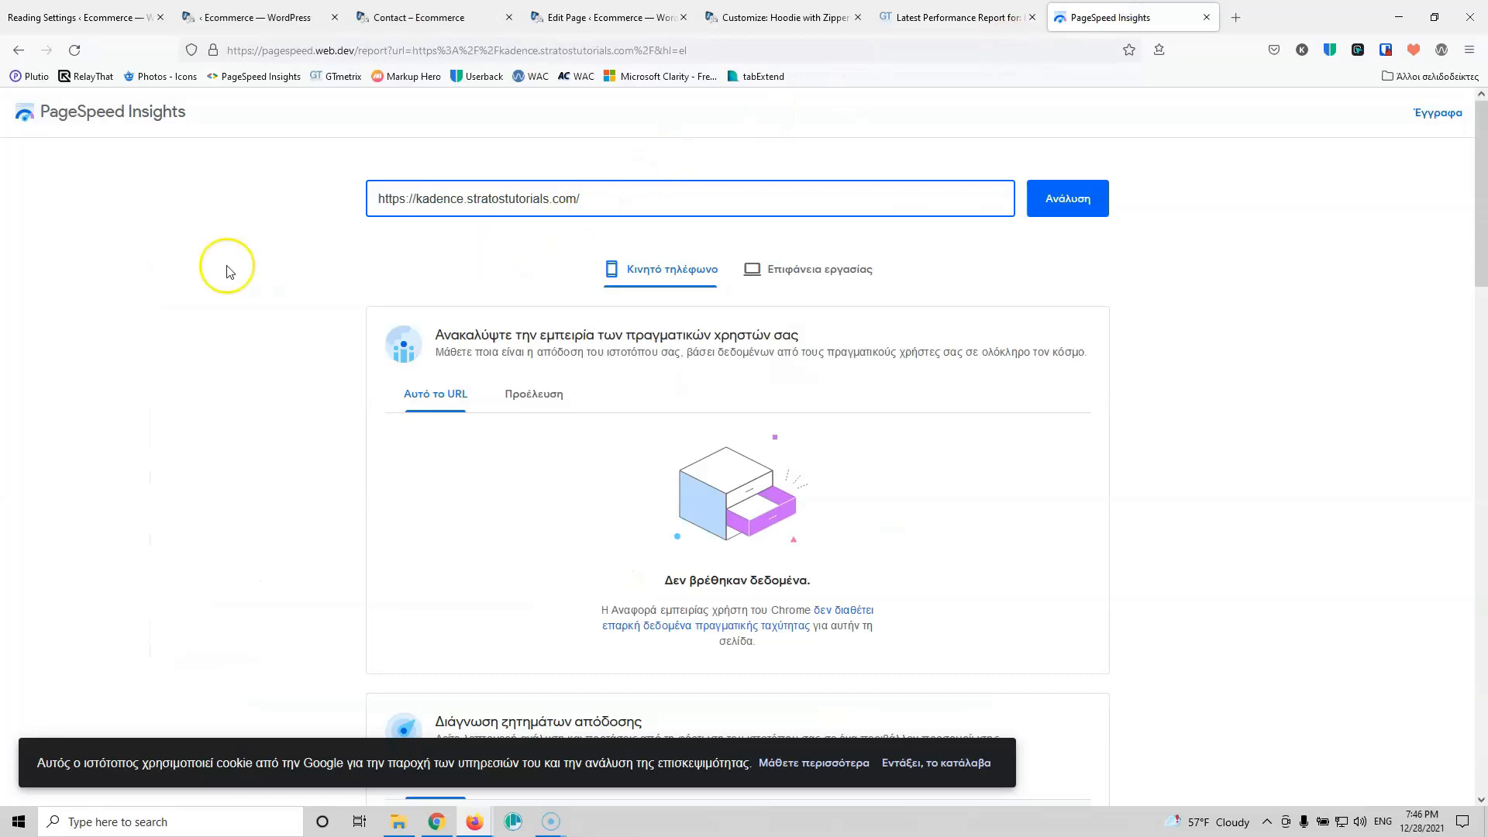
Step: Scroll through the PageSpeed Insights mobile report scoring 62
{"action": "scroll", "coordinate": [264, 279], "scroll_direction": "down", "scroll_amount": 4}
{"action": "scroll", "coordinate": [279, 325], "scroll_direction": "down", "scroll_amount": 3}
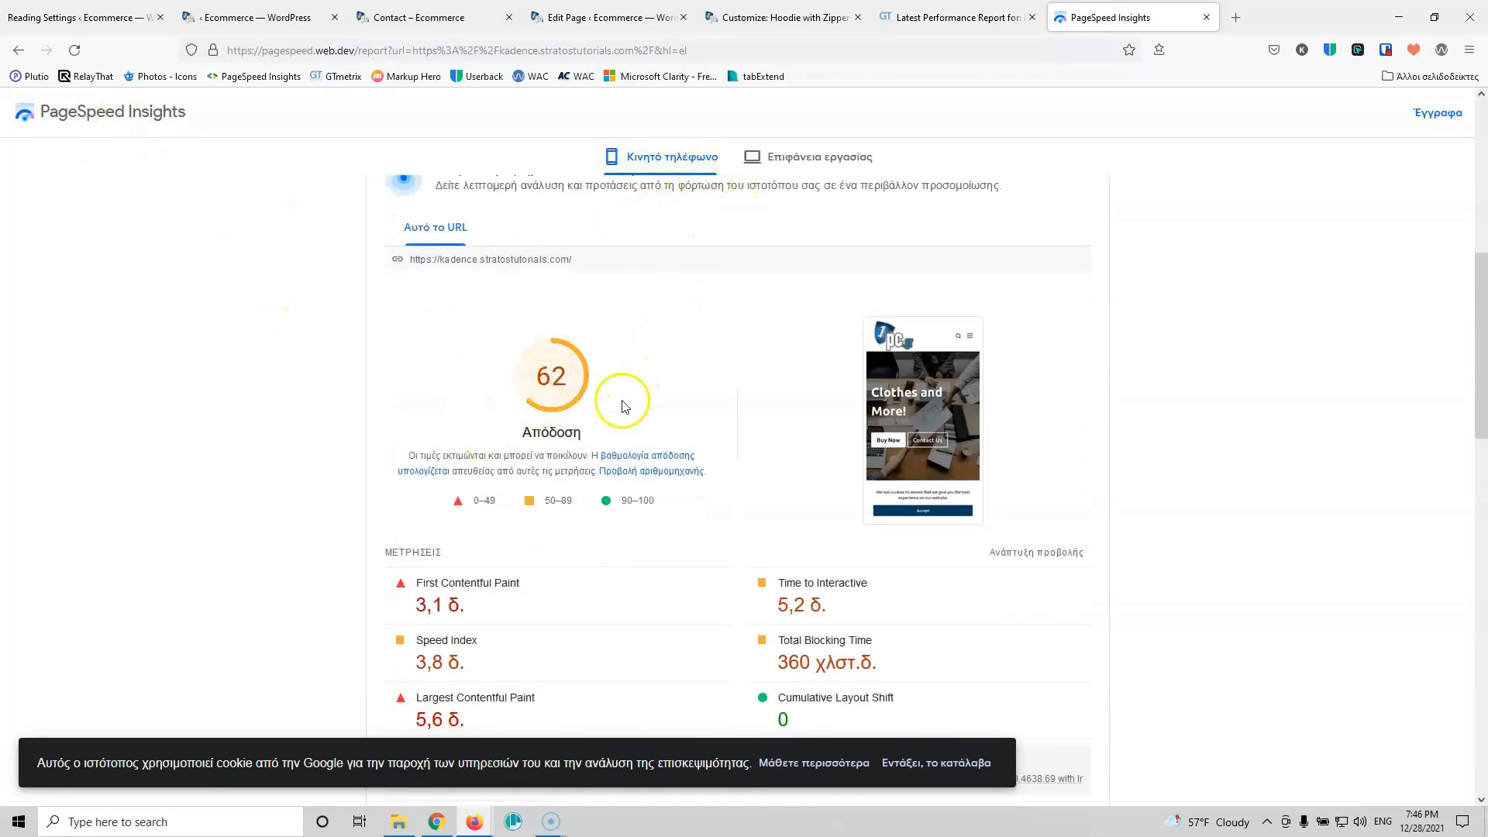
{"action": "scroll", "coordinate": [659, 395], "scroll_direction": "down", "scroll_amount": 5}
{"action": "scroll", "coordinate": [632, 463], "scroll_direction": "down", "scroll_amount": 1}
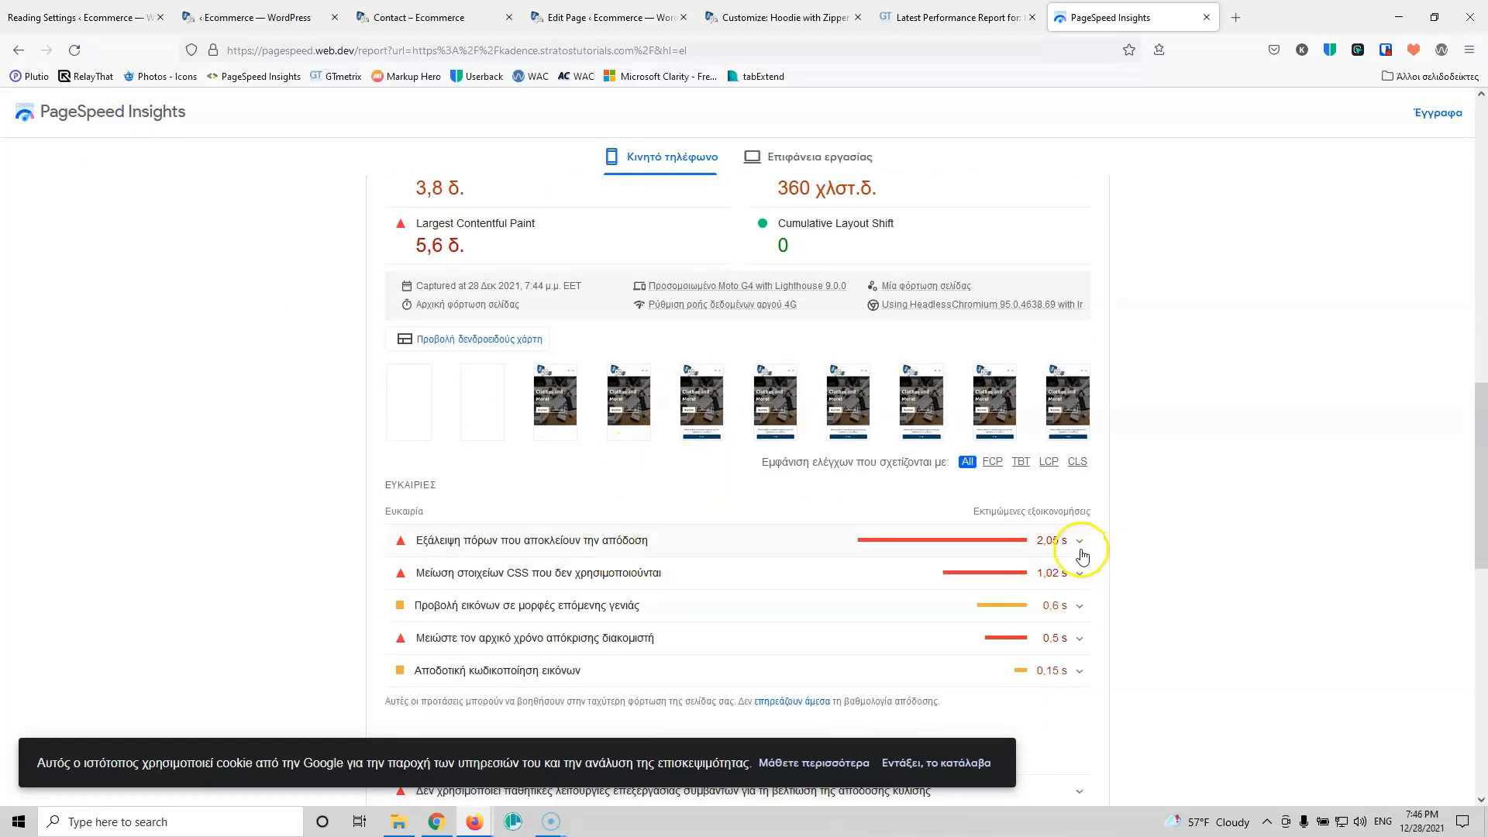
{"action": "scroll", "coordinate": [1133, 582], "scroll_direction": "up", "scroll_amount": 8}
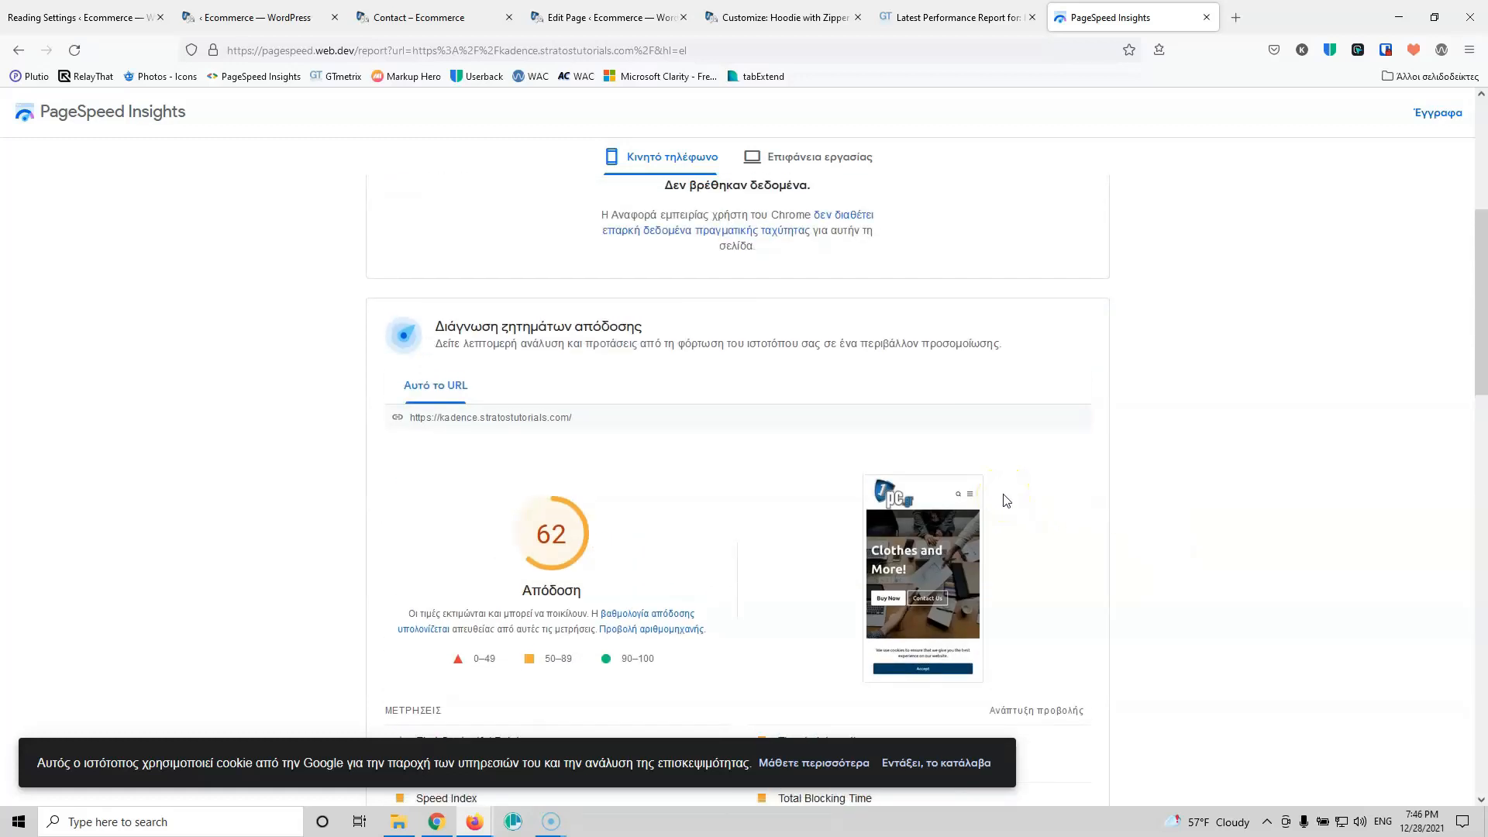
{"action": "scroll", "coordinate": [1005, 499], "scroll_direction": "up", "scroll_amount": 4}
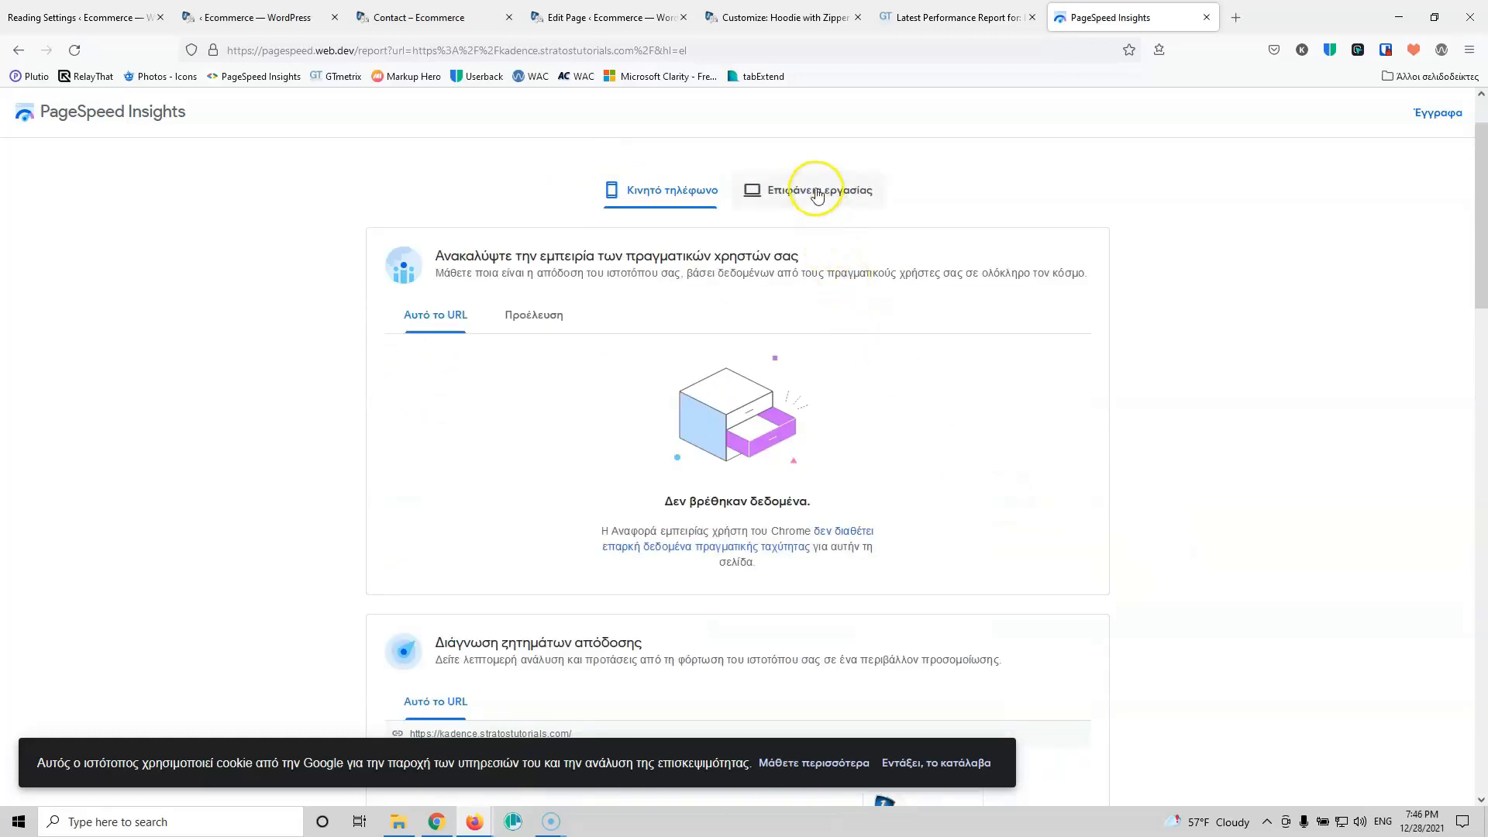
Step: Review the Desktop results scoring 98, then go back to Mobile
{"action": "left_click", "coordinate": [815, 191]}
{"action": "scroll", "coordinate": [341, 473], "scroll_direction": "down", "scroll_amount": 3}
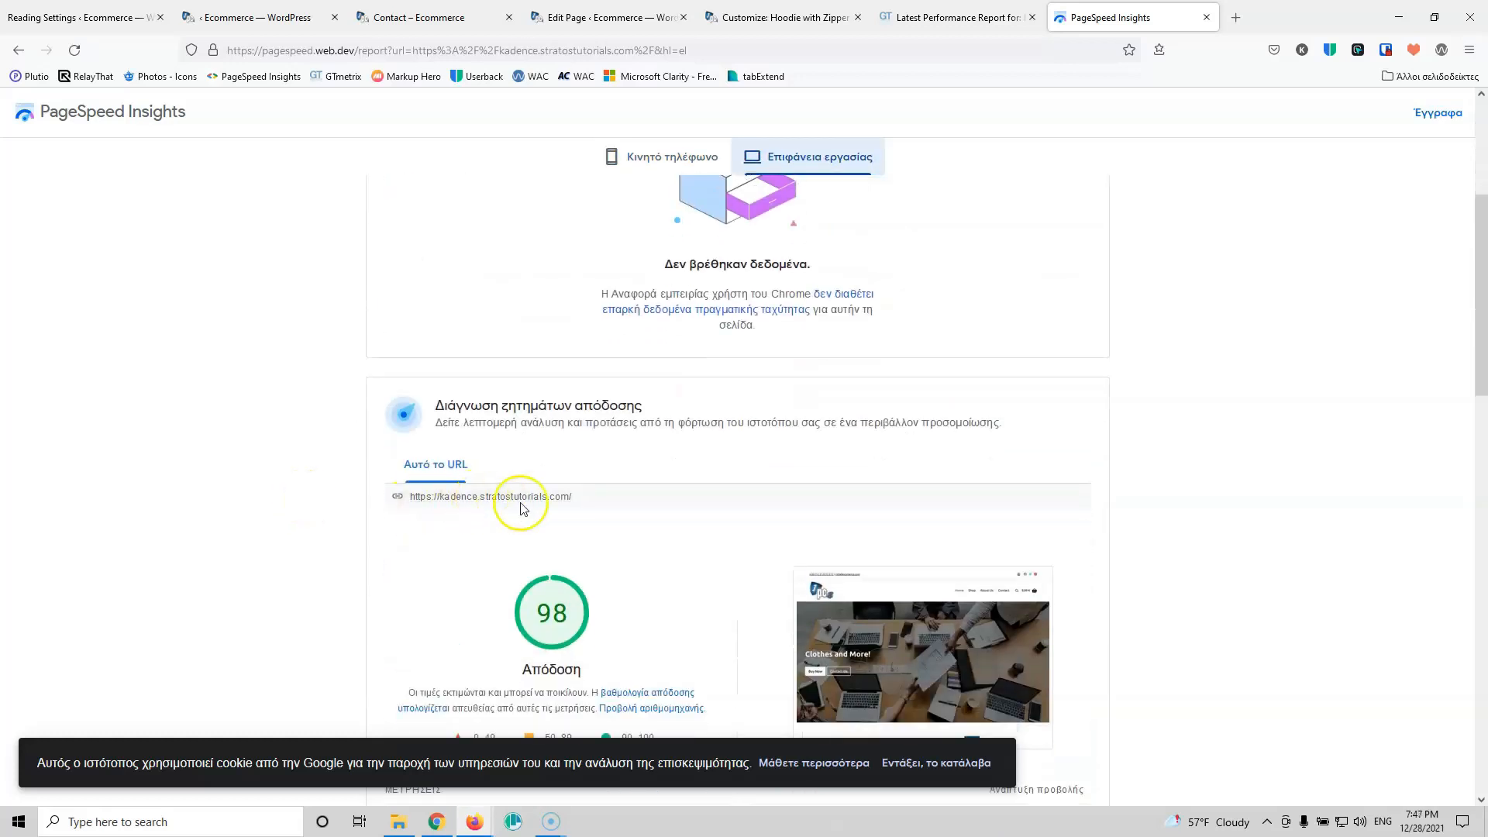
{"action": "scroll", "coordinate": [642, 599], "scroll_direction": "down", "scroll_amount": 2}
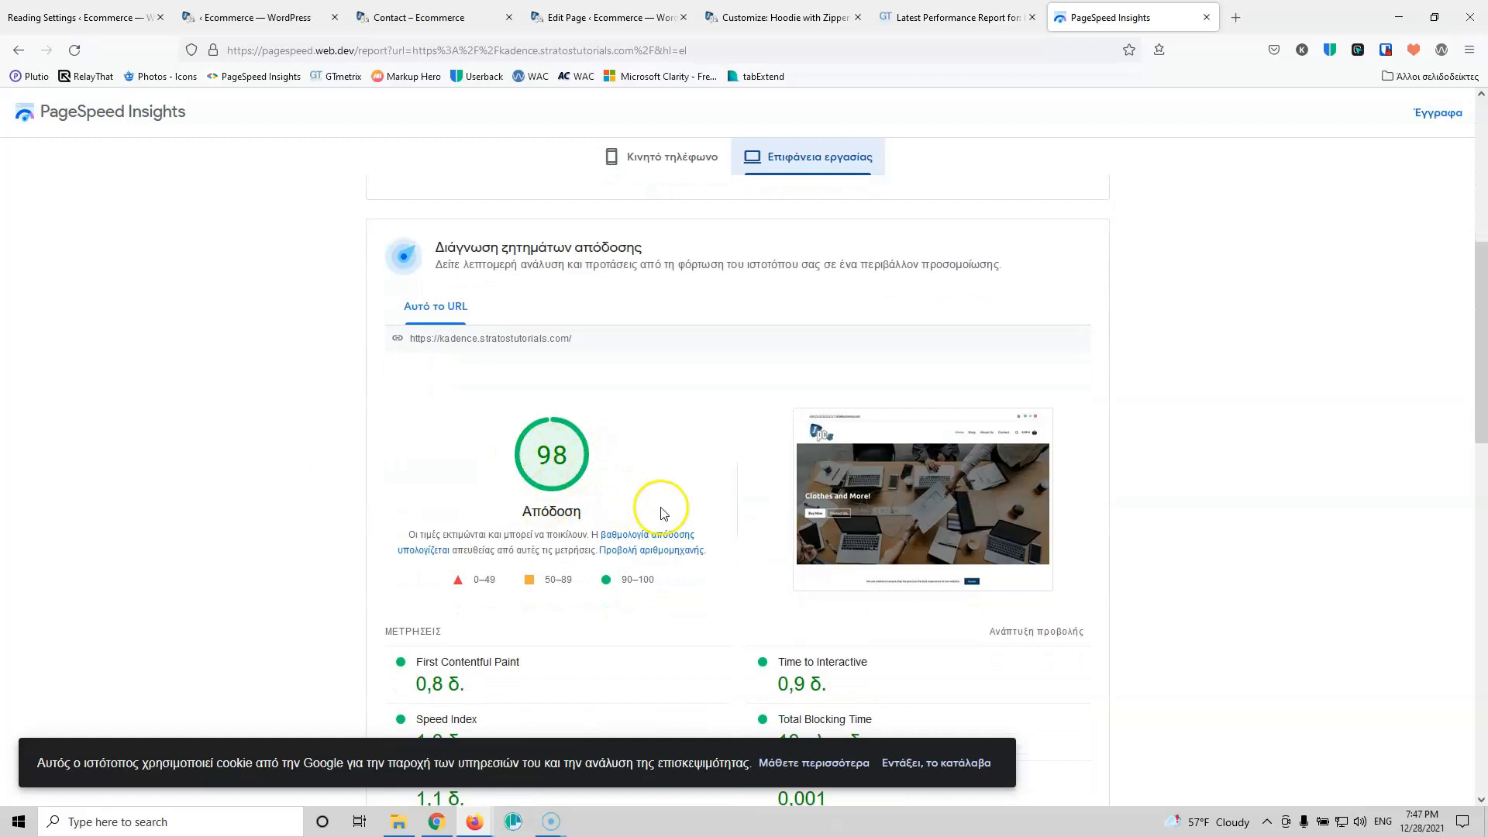
{"action": "scroll", "coordinate": [668, 505], "scroll_direction": "down", "scroll_amount": 3}
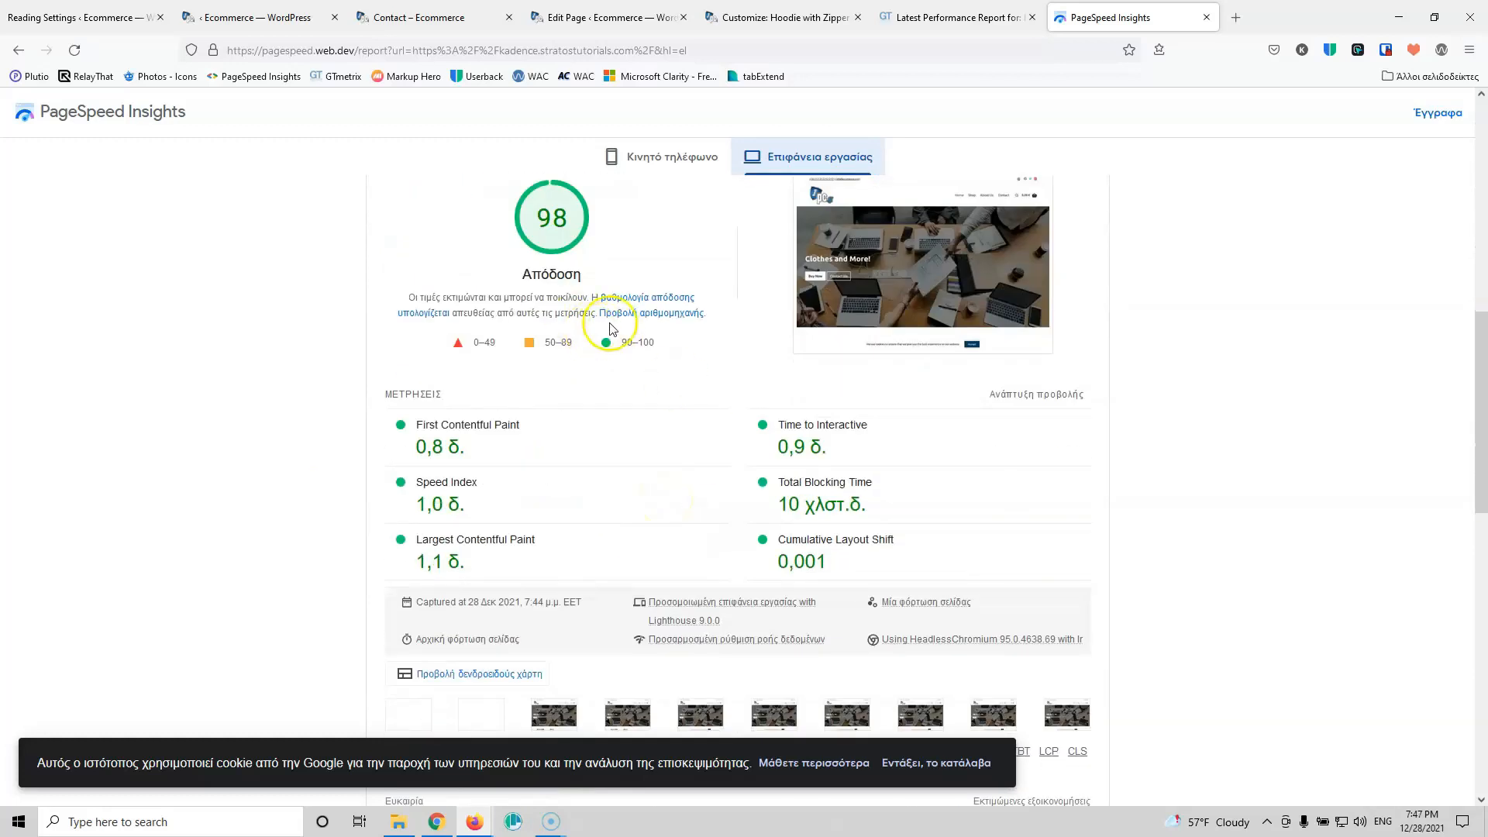
{"action": "scroll", "coordinate": [621, 309], "scroll_direction": "up", "scroll_amount": 7}
{"action": "left_click", "coordinate": [674, 201]}
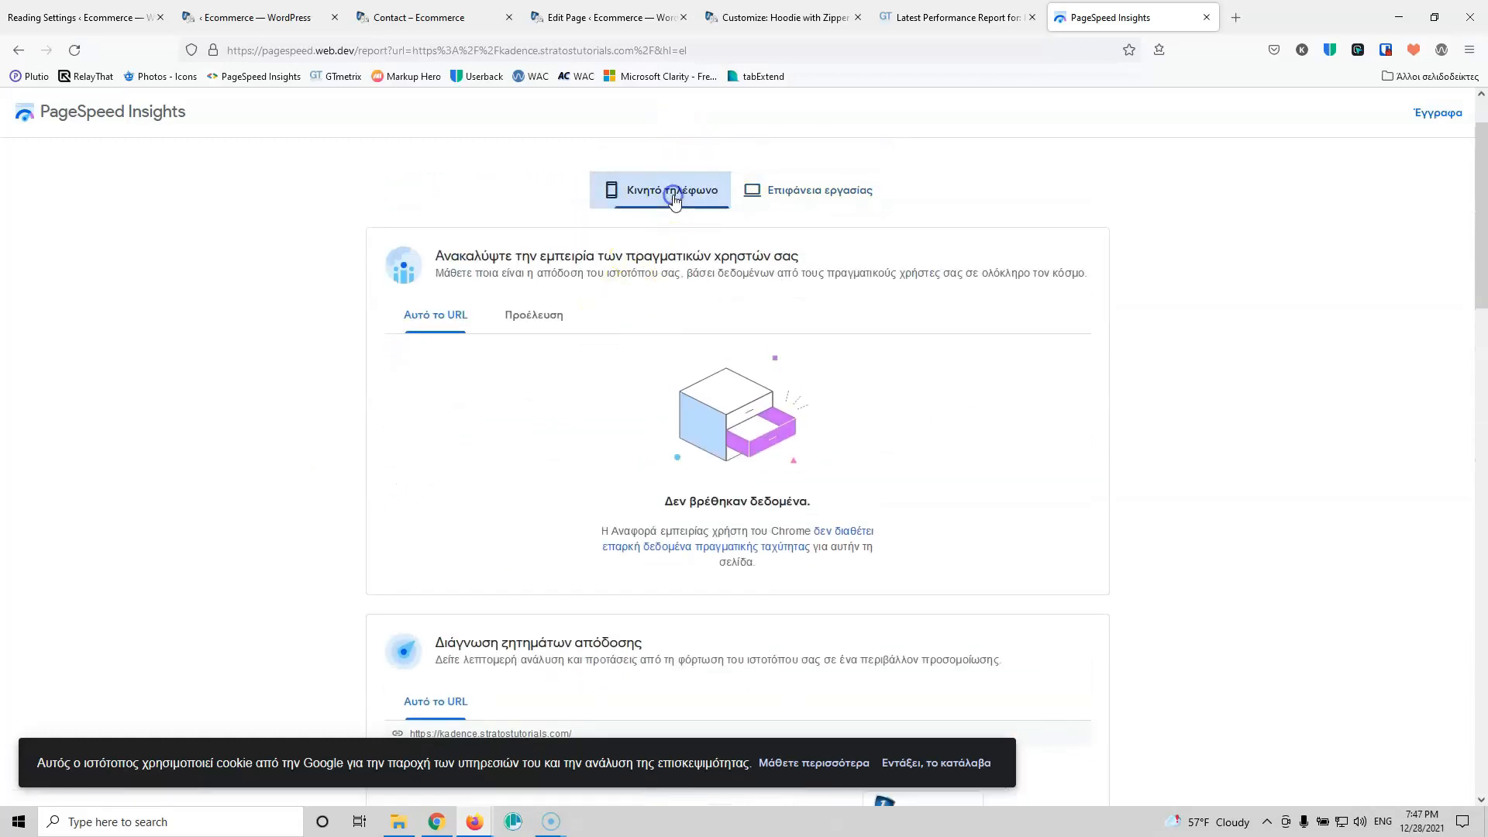
{"action": "scroll", "coordinate": [237, 471], "scroll_direction": "up", "scroll_amount": 1}
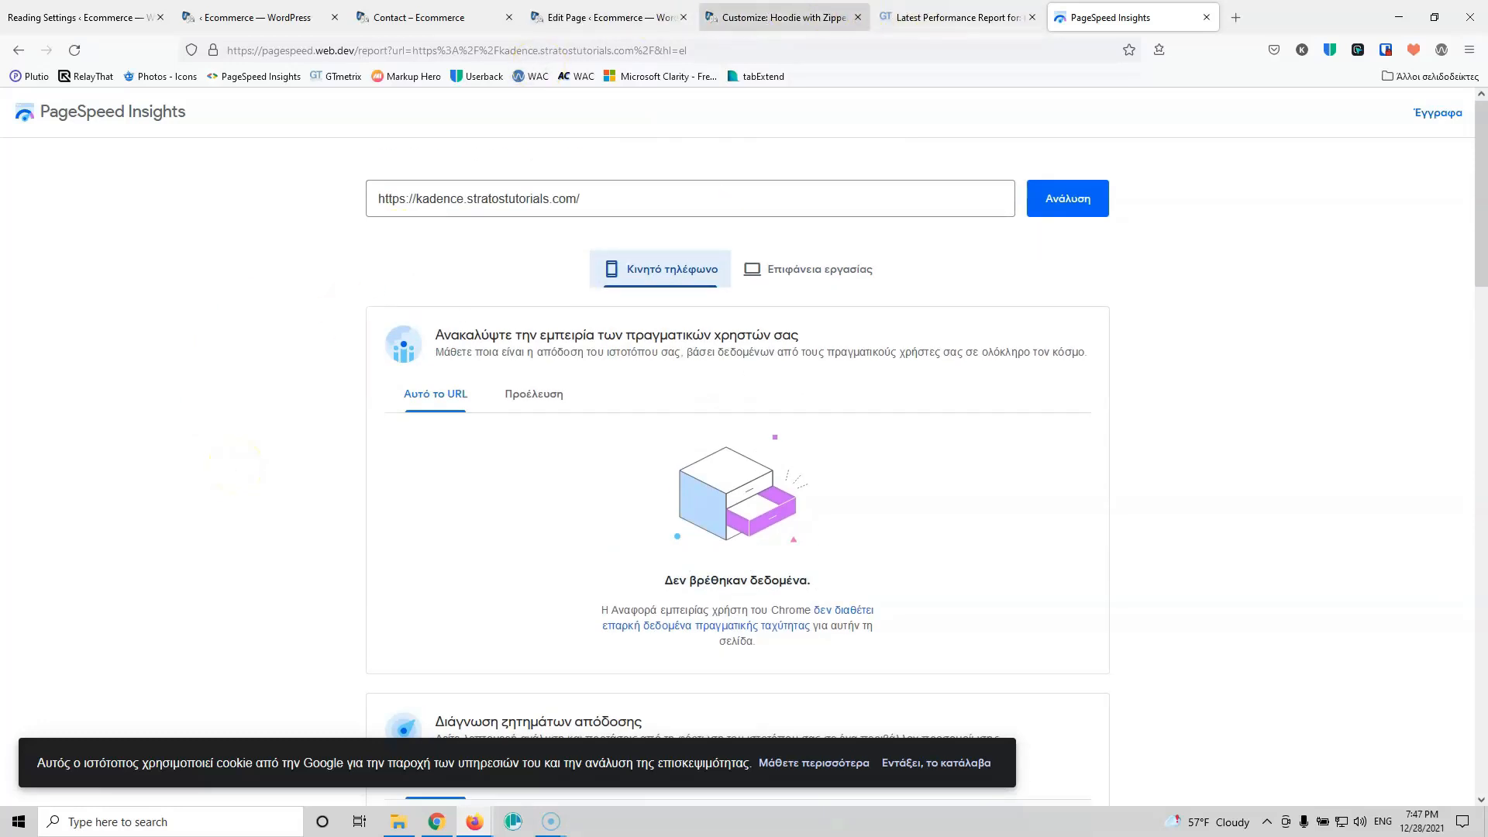
Step: Switch browser tabs back to the store's Contact Us page
{"action": "left_click", "coordinate": [783, 17]}
{"action": "left_click", "coordinate": [569, 17]}
{"action": "left_click", "coordinate": [411, 15]}
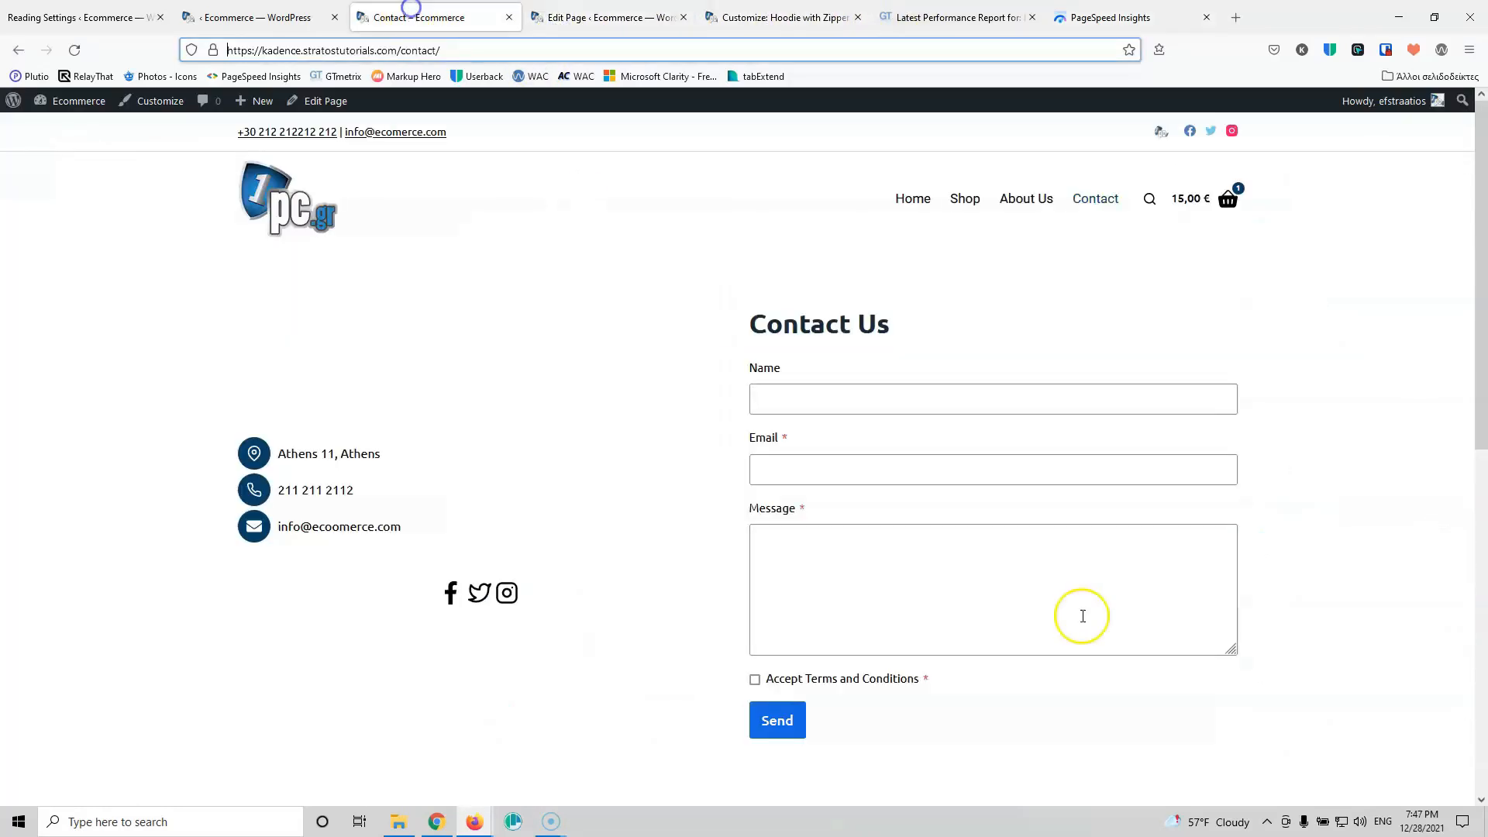